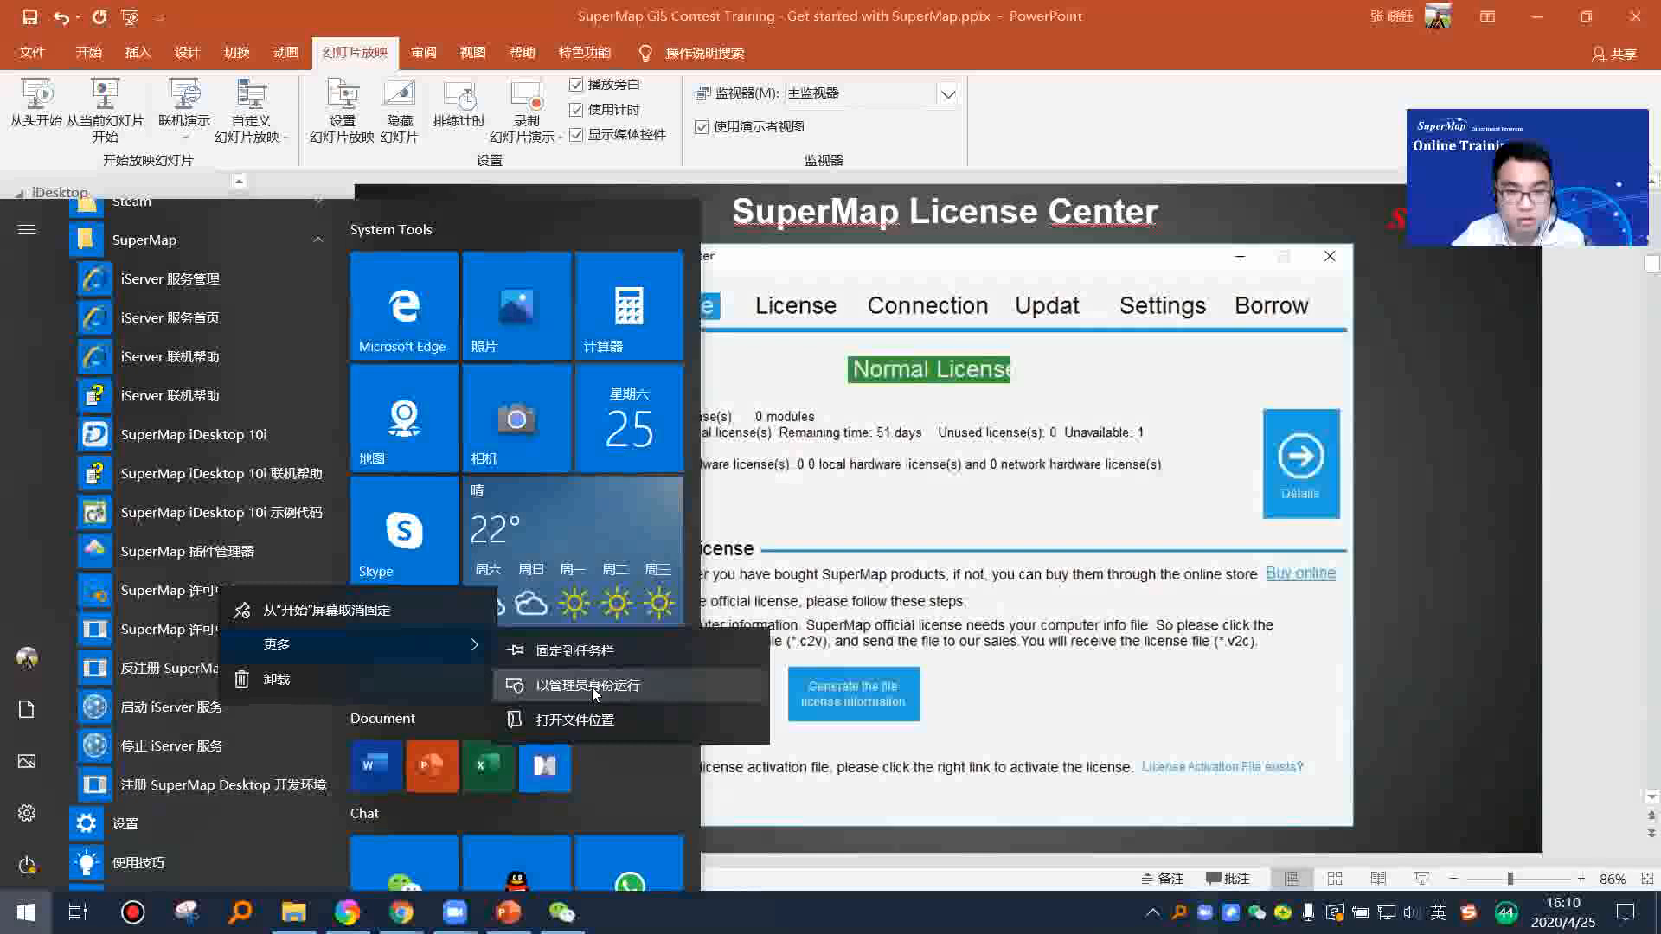
# Step: Start the slide show from the SuperMap License Center slide and advance past the license update slide to the iDesktop Interface slide
pyautogui.click(1387, 628)
pyautogui.click(1387, 628)
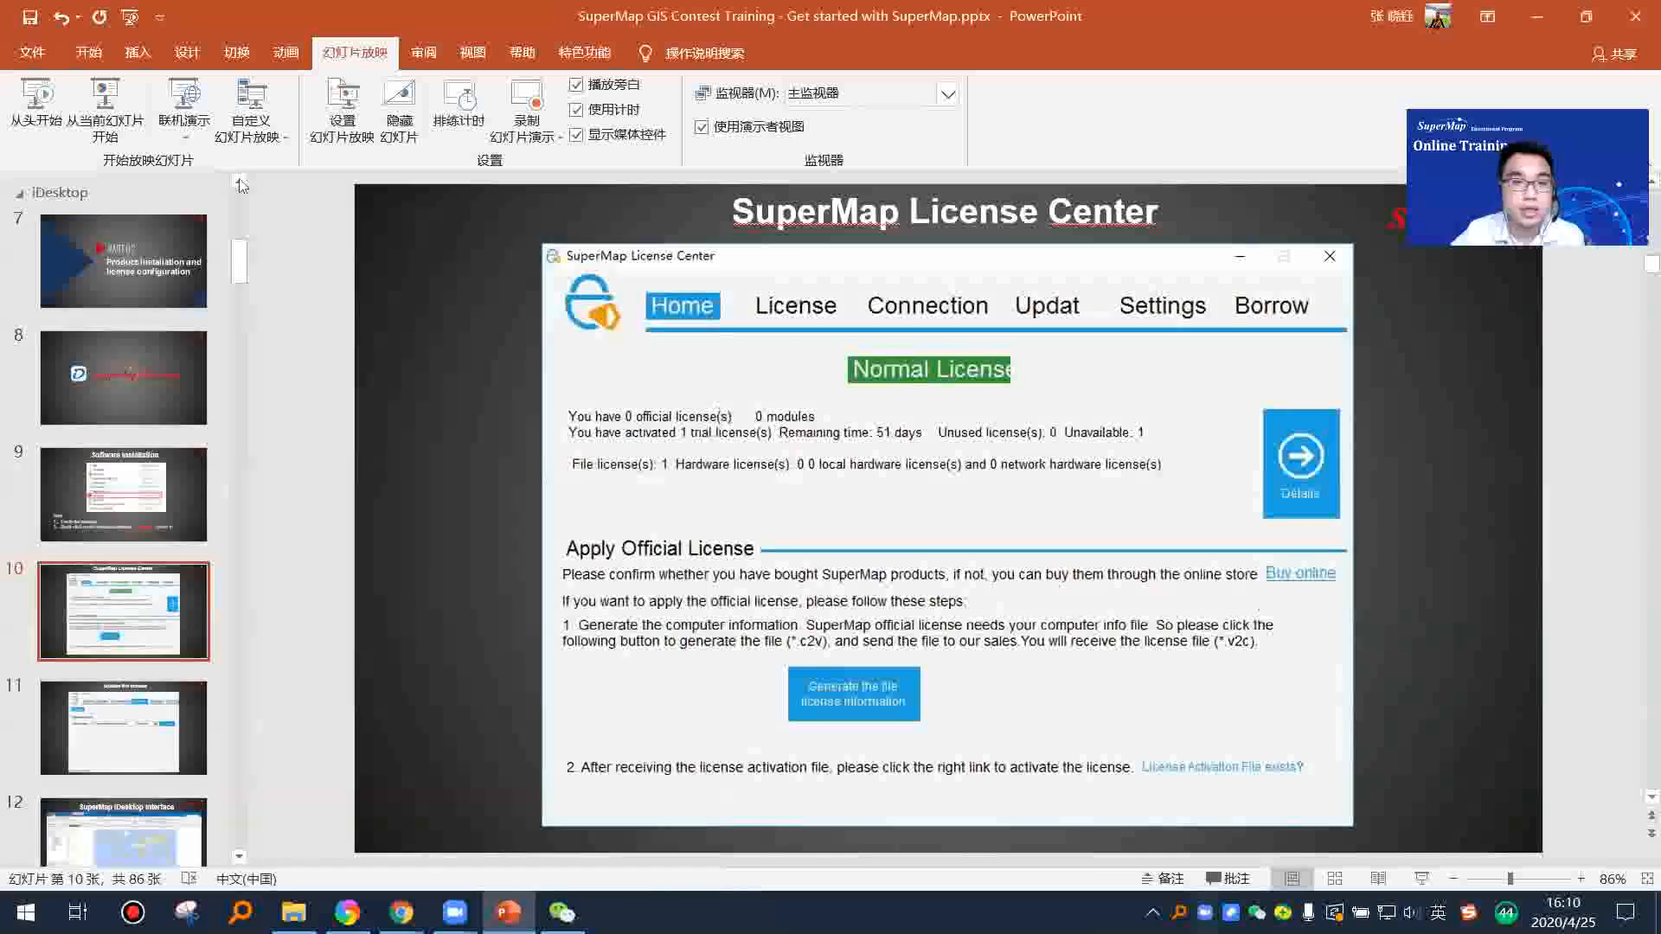
pyautogui.click(105, 108)
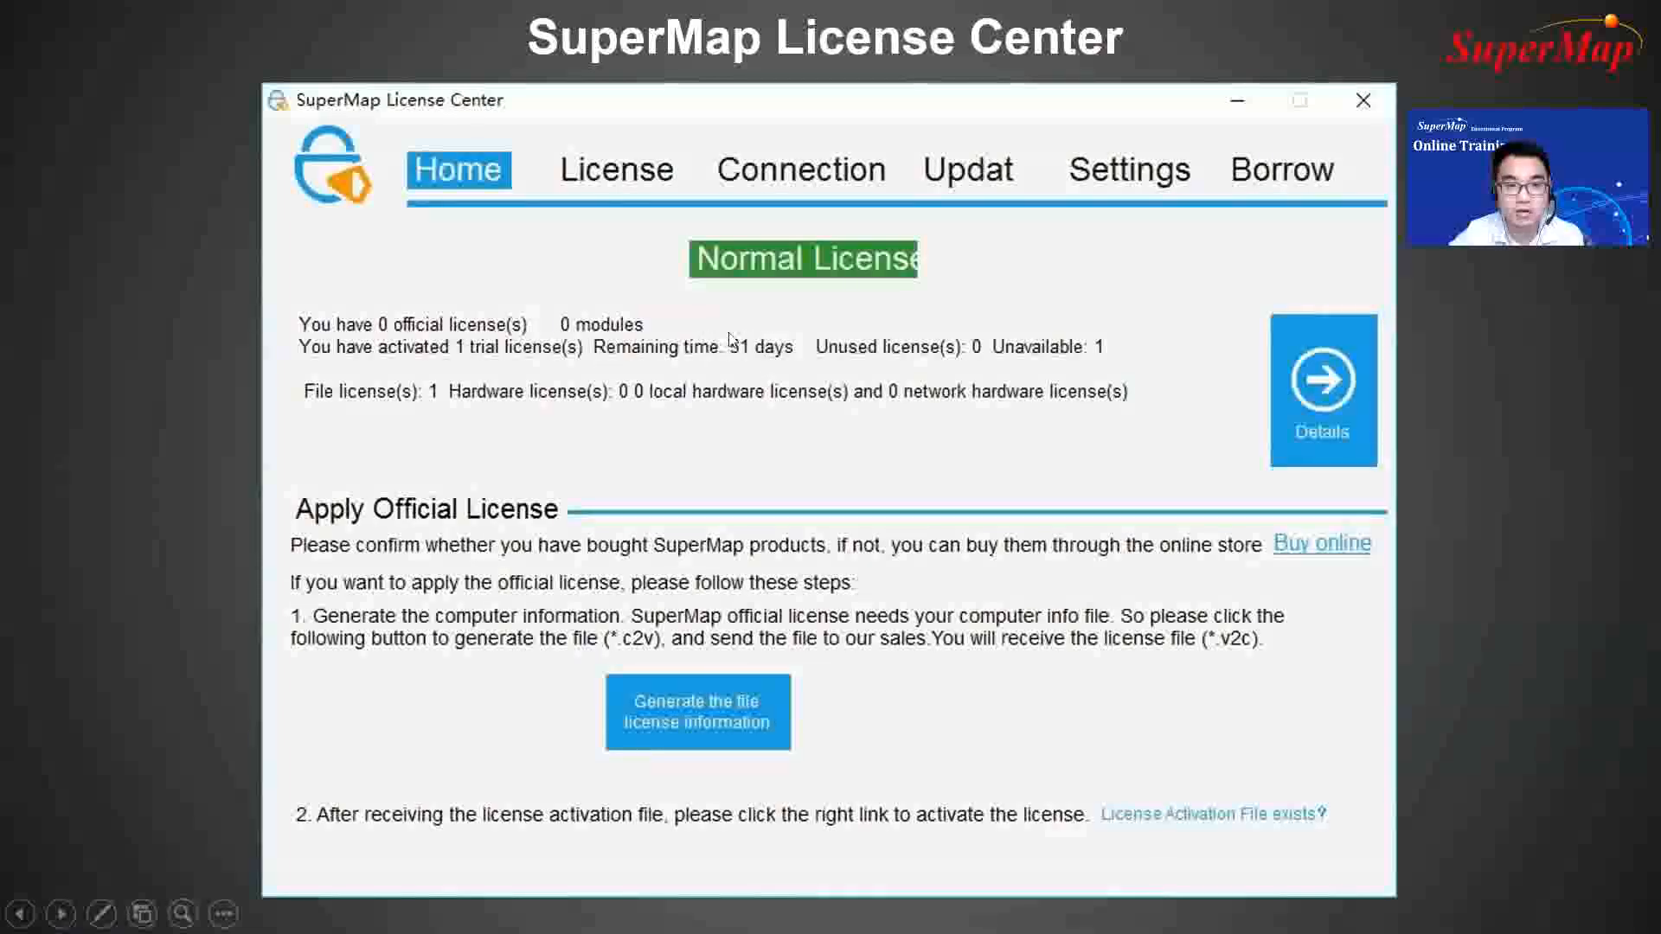
pyautogui.click(1139, 511)
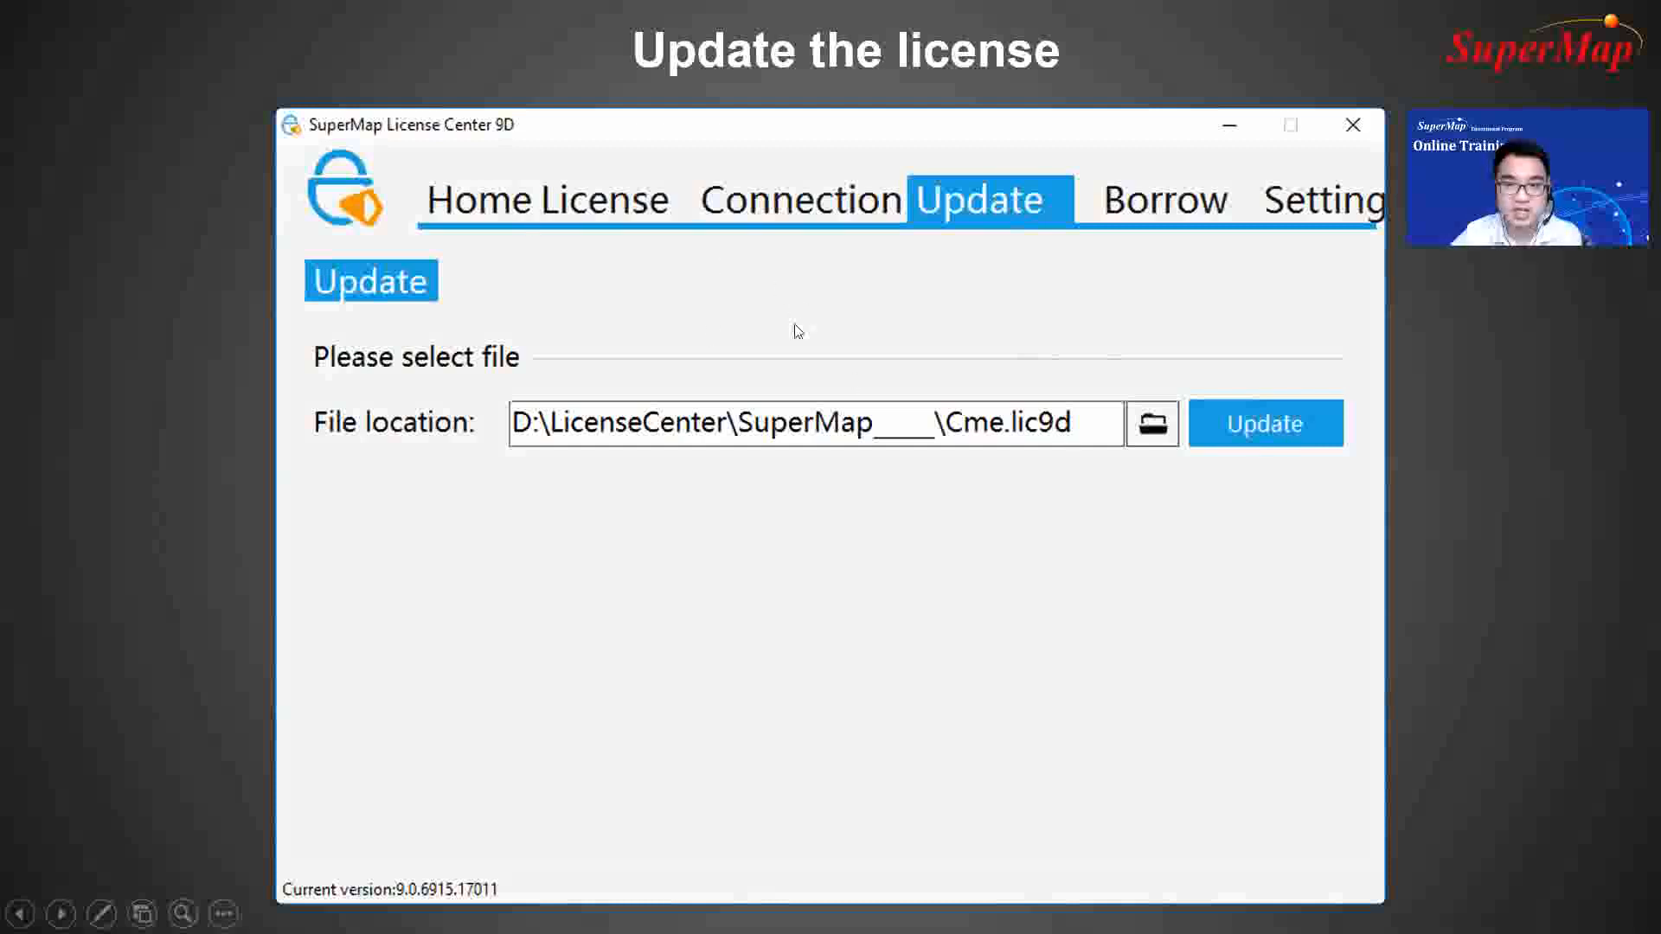
pyautogui.click(943, 374)
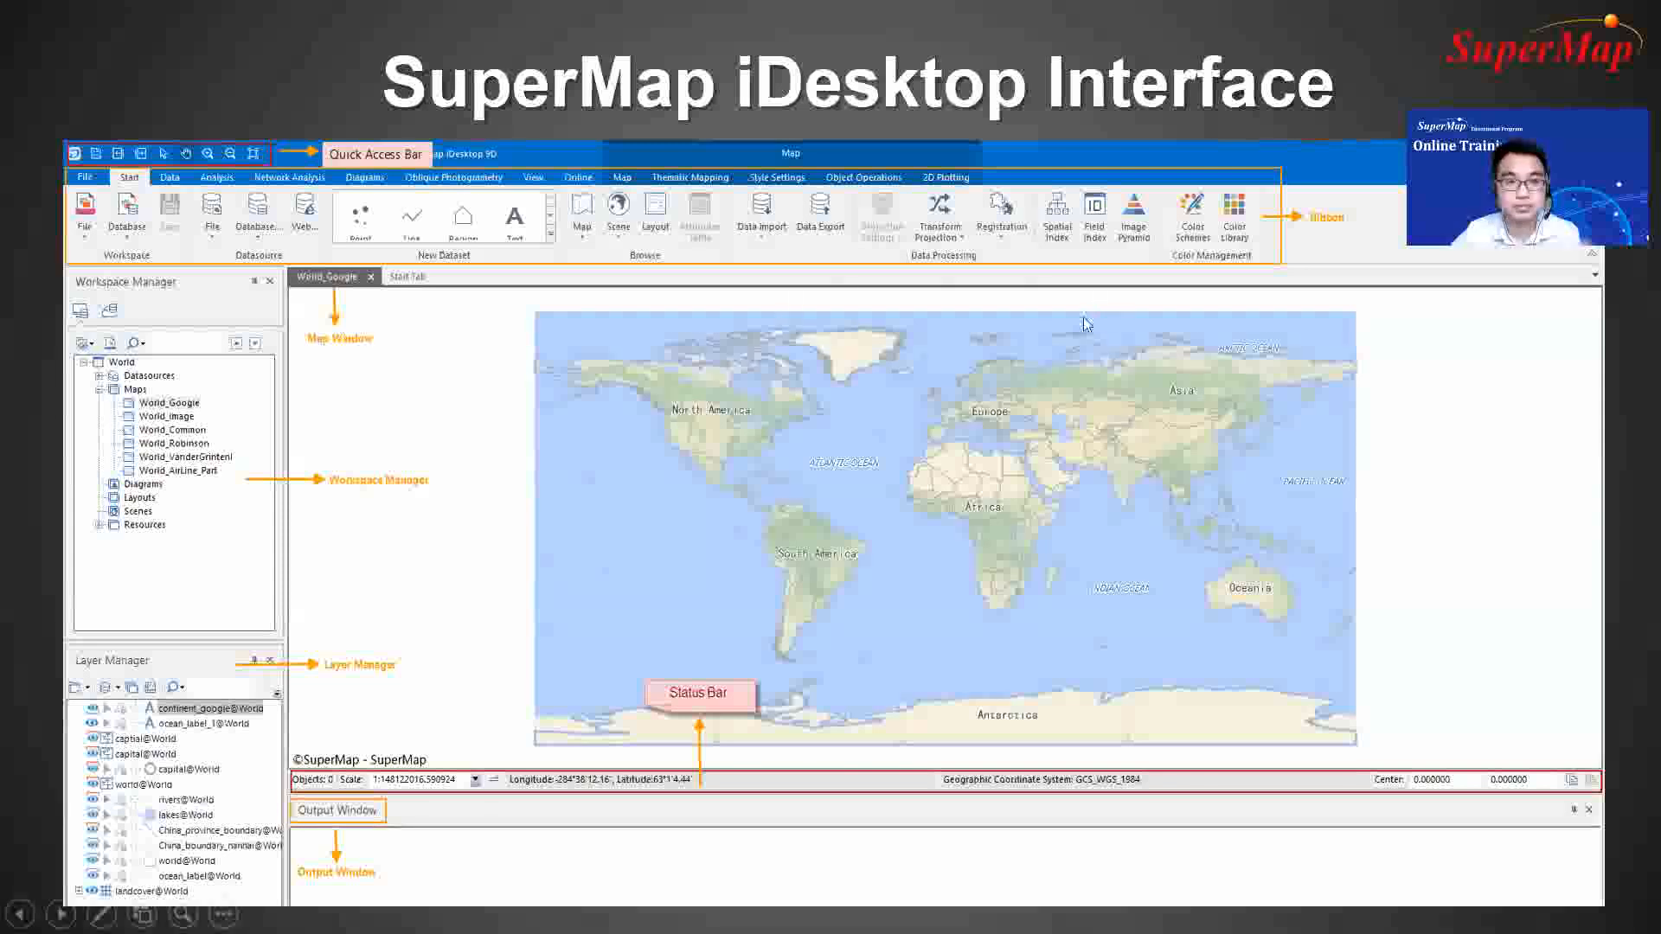
# Step: End the slide show and switch to SuperMap iDesktop 10i
pyautogui.press('Escape')
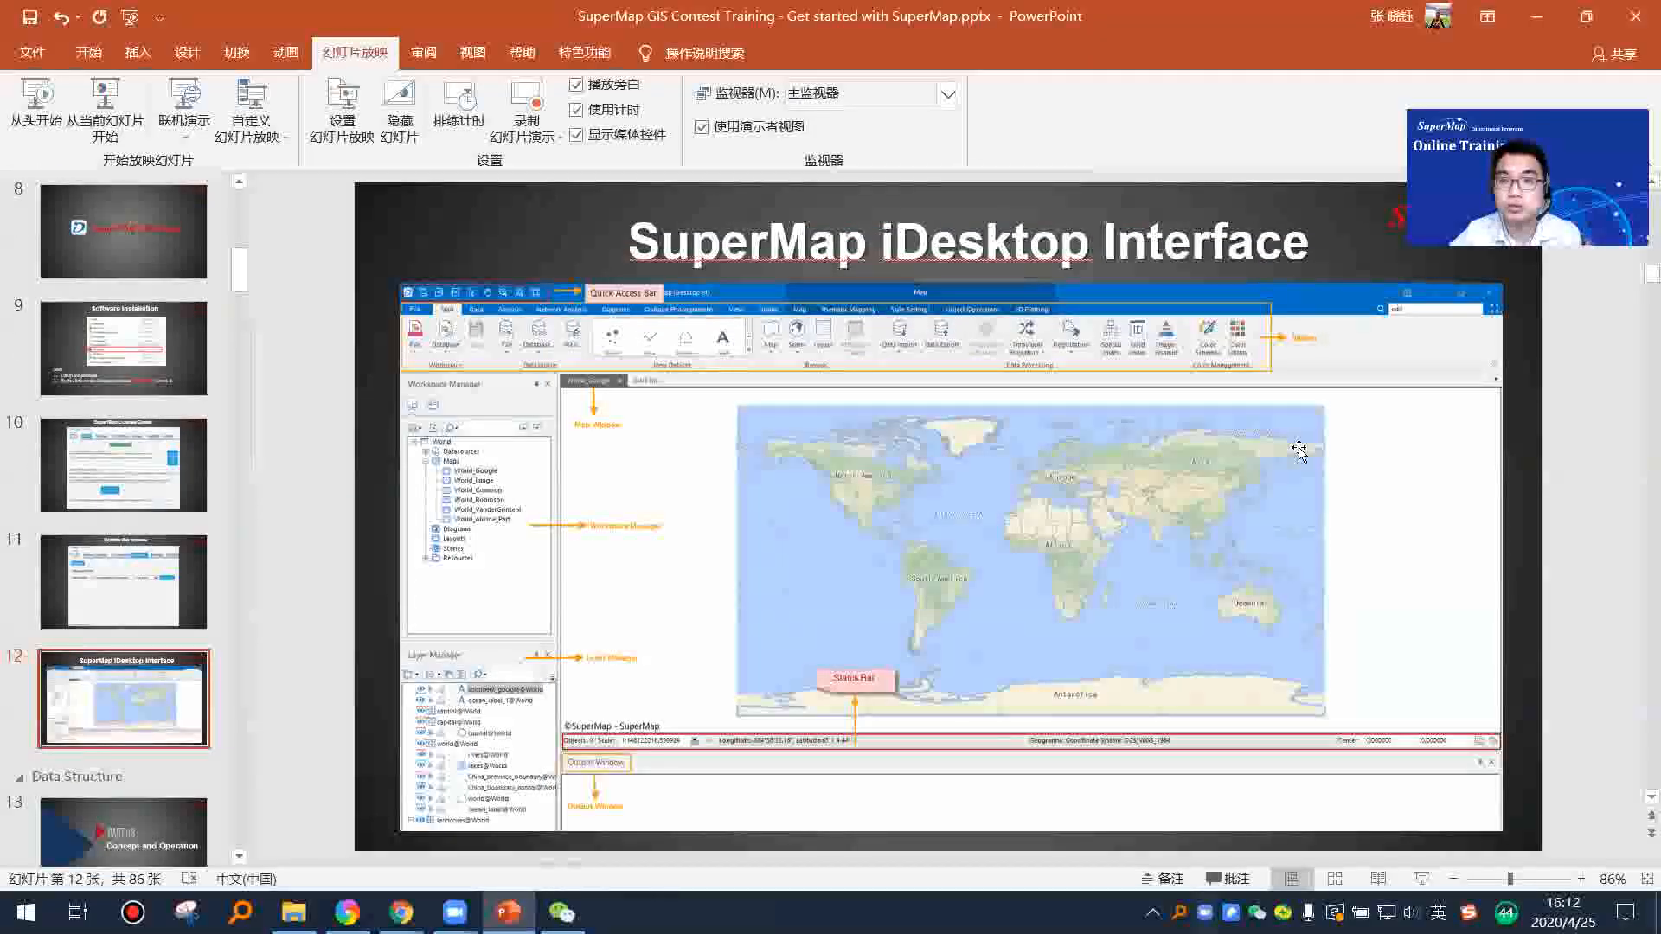
pyautogui.press('super+d')
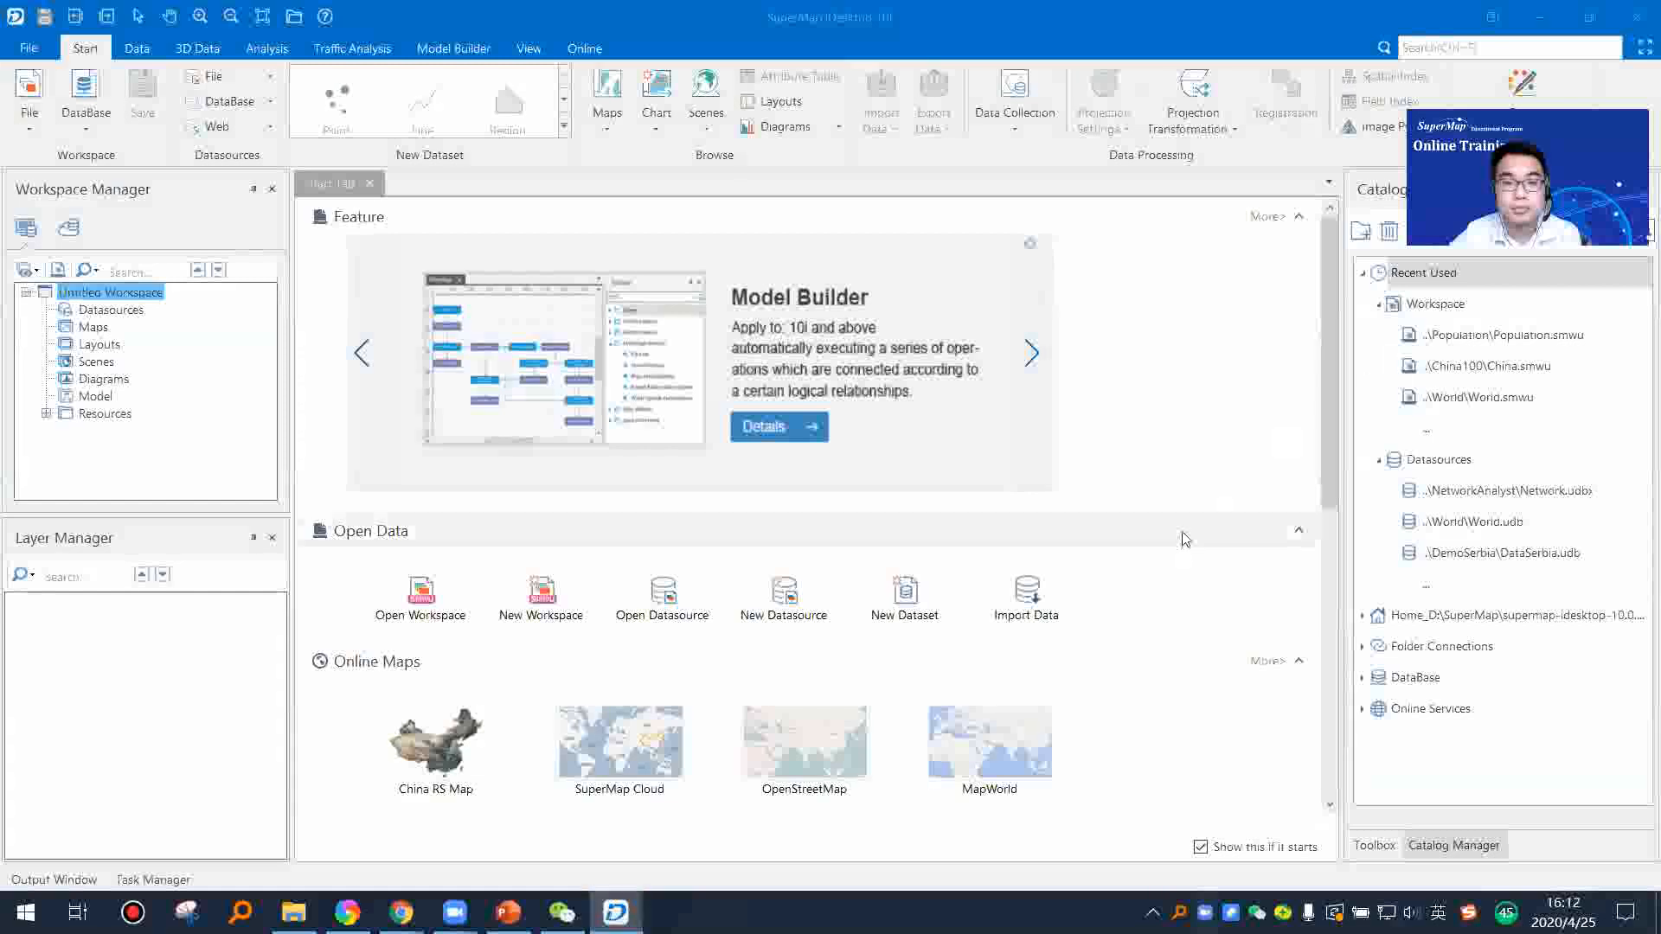
pyautogui.click(1243, 538)
pyautogui.click(1157, 544)
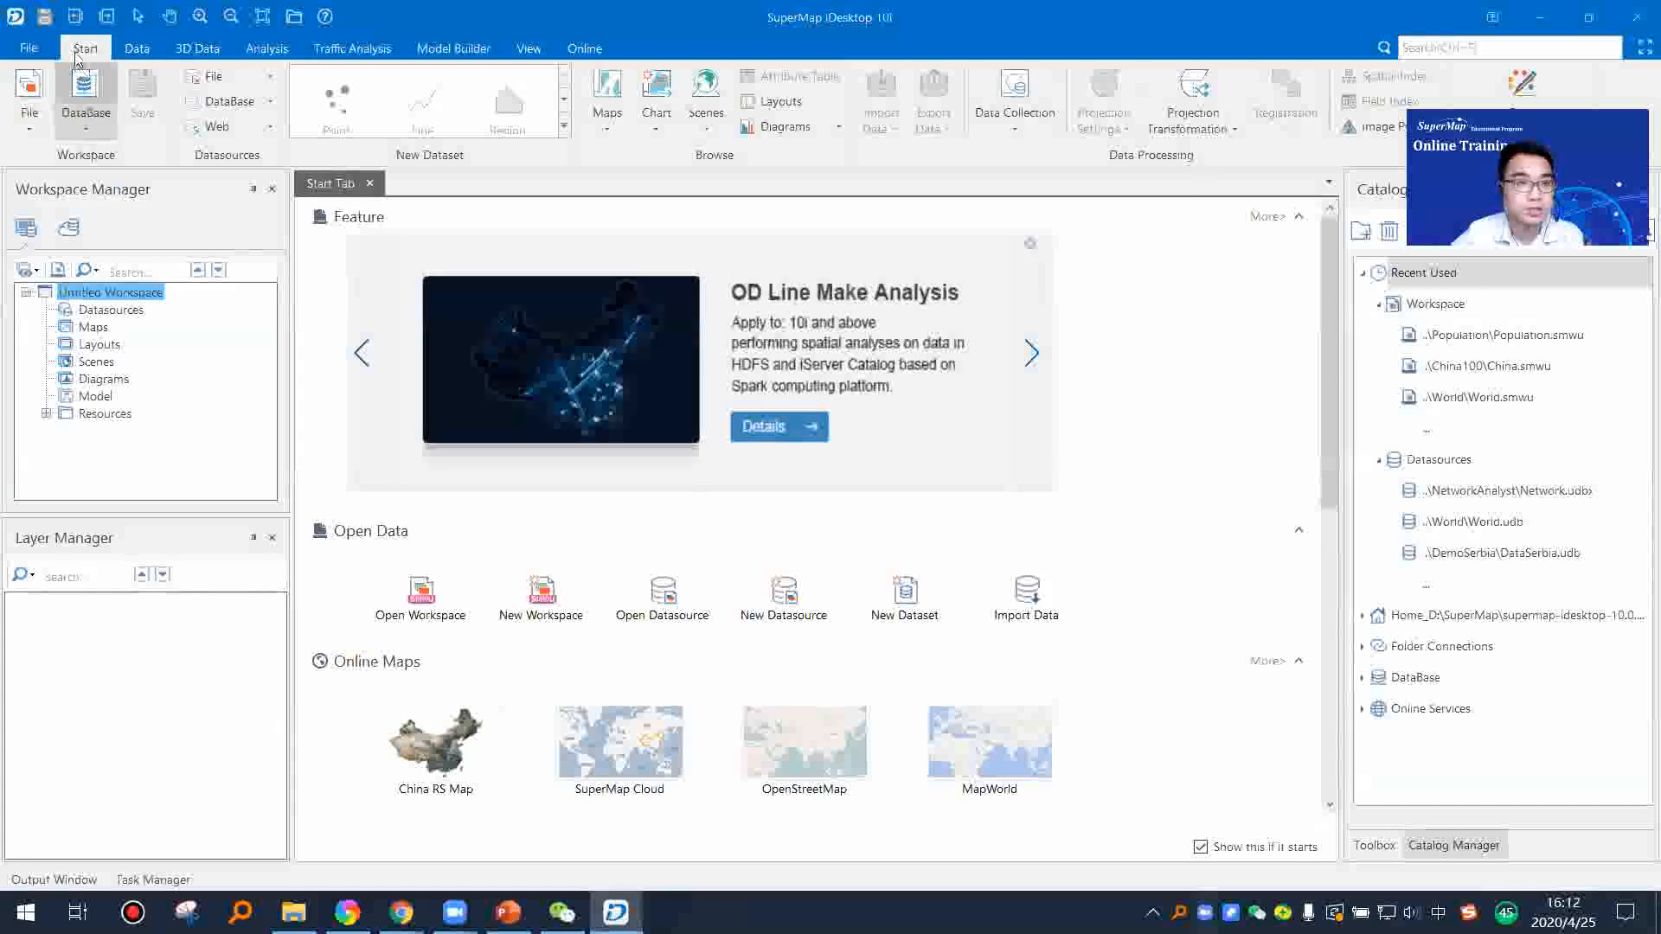
# Step: Examine the data, 3D data and analysis commands, including the Surface Analysis, Vector Converter and Distance Raster tools
pyautogui.click(137, 48)
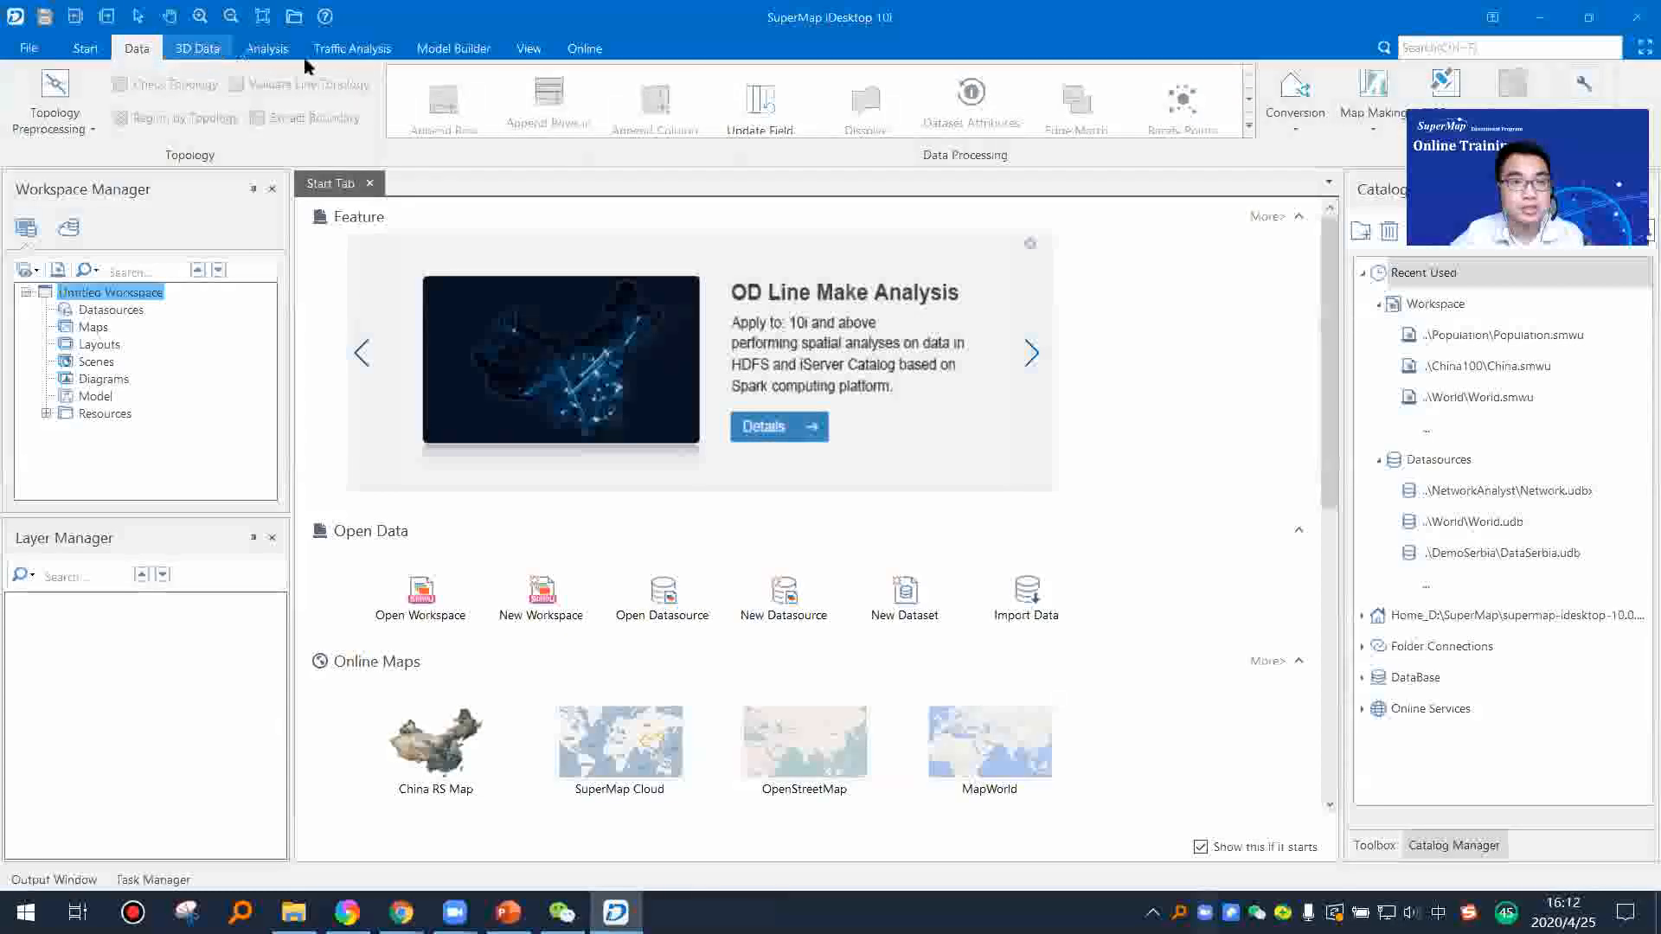
pyautogui.click(214, 52)
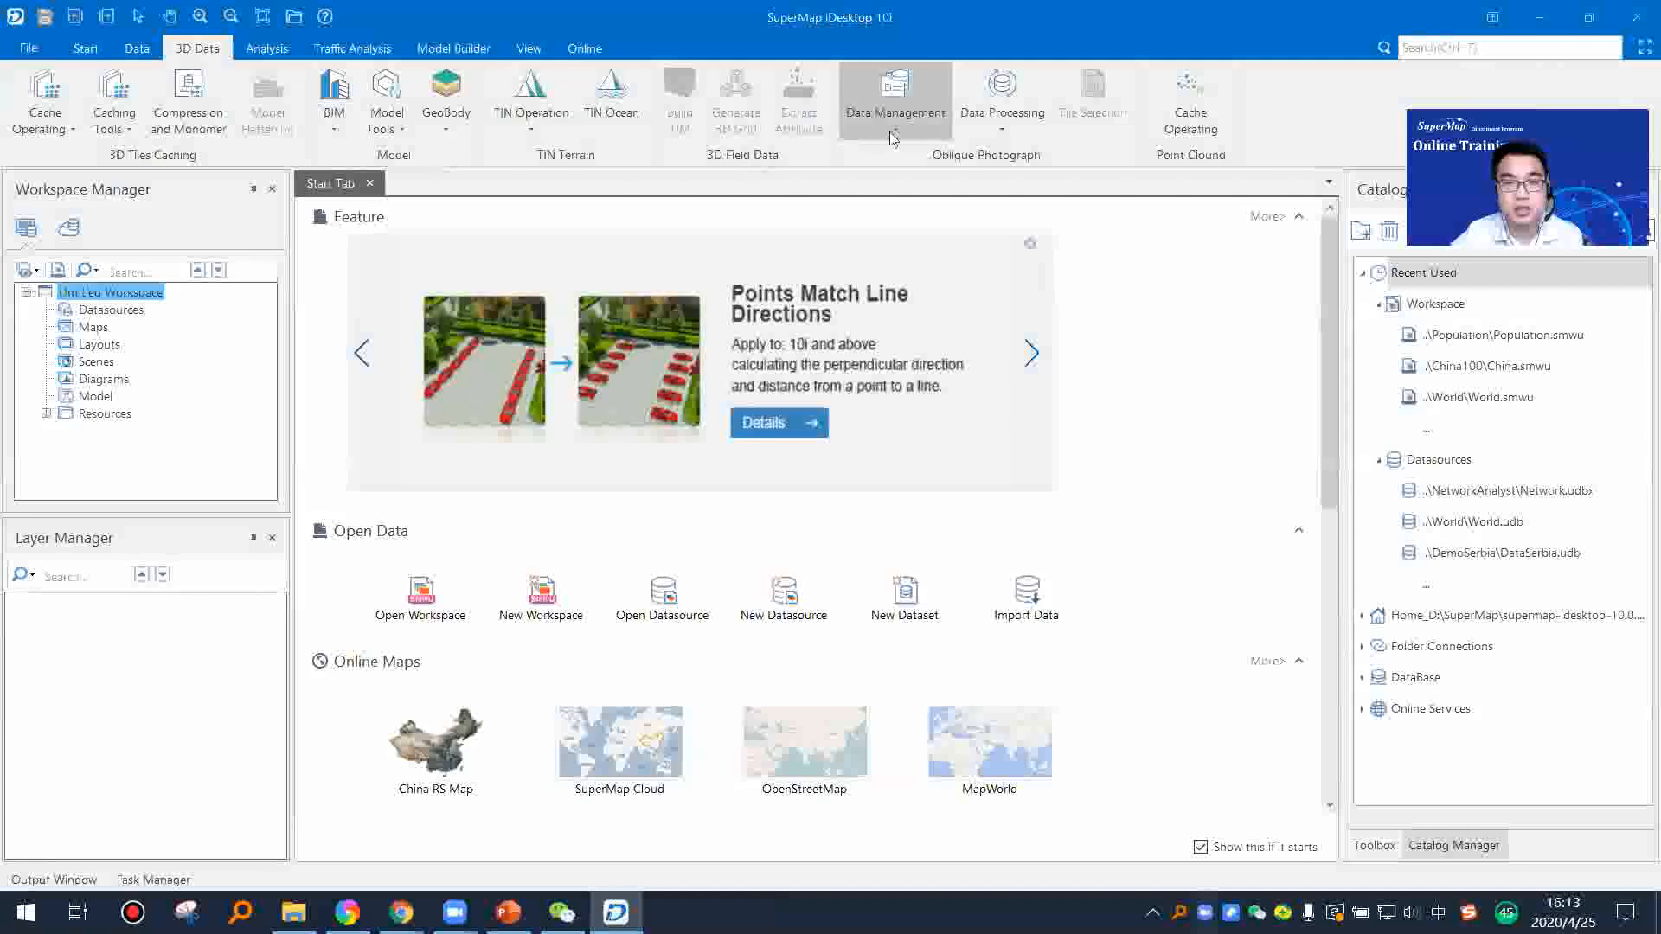
pyautogui.click(291, 54)
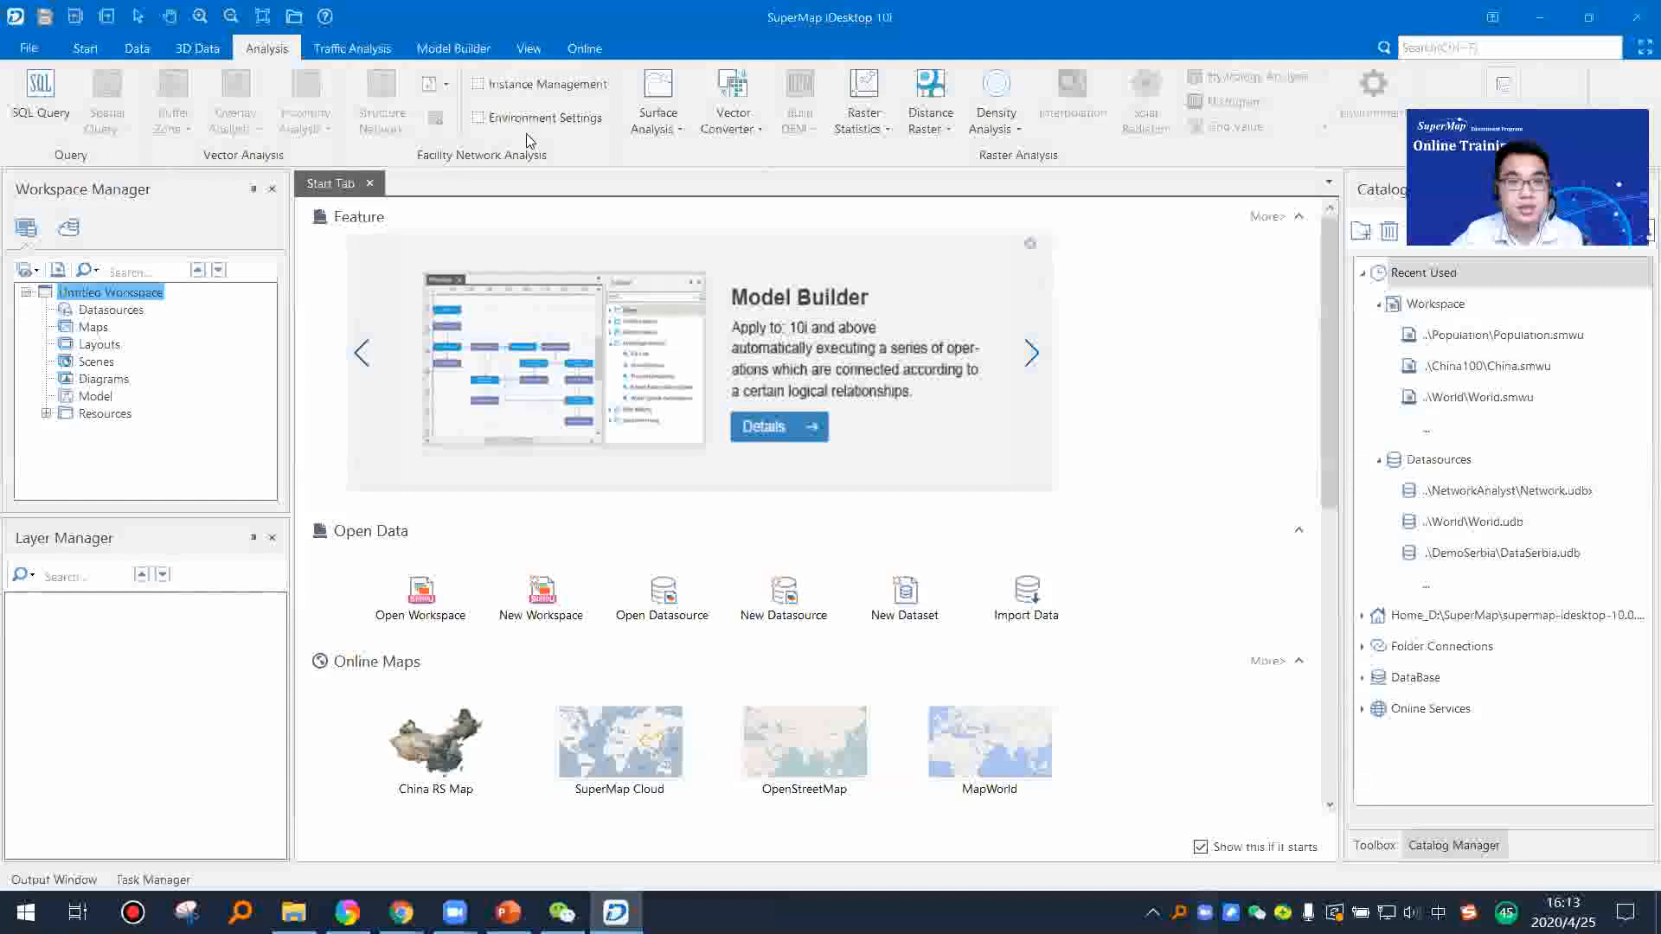
pyautogui.click(681, 132)
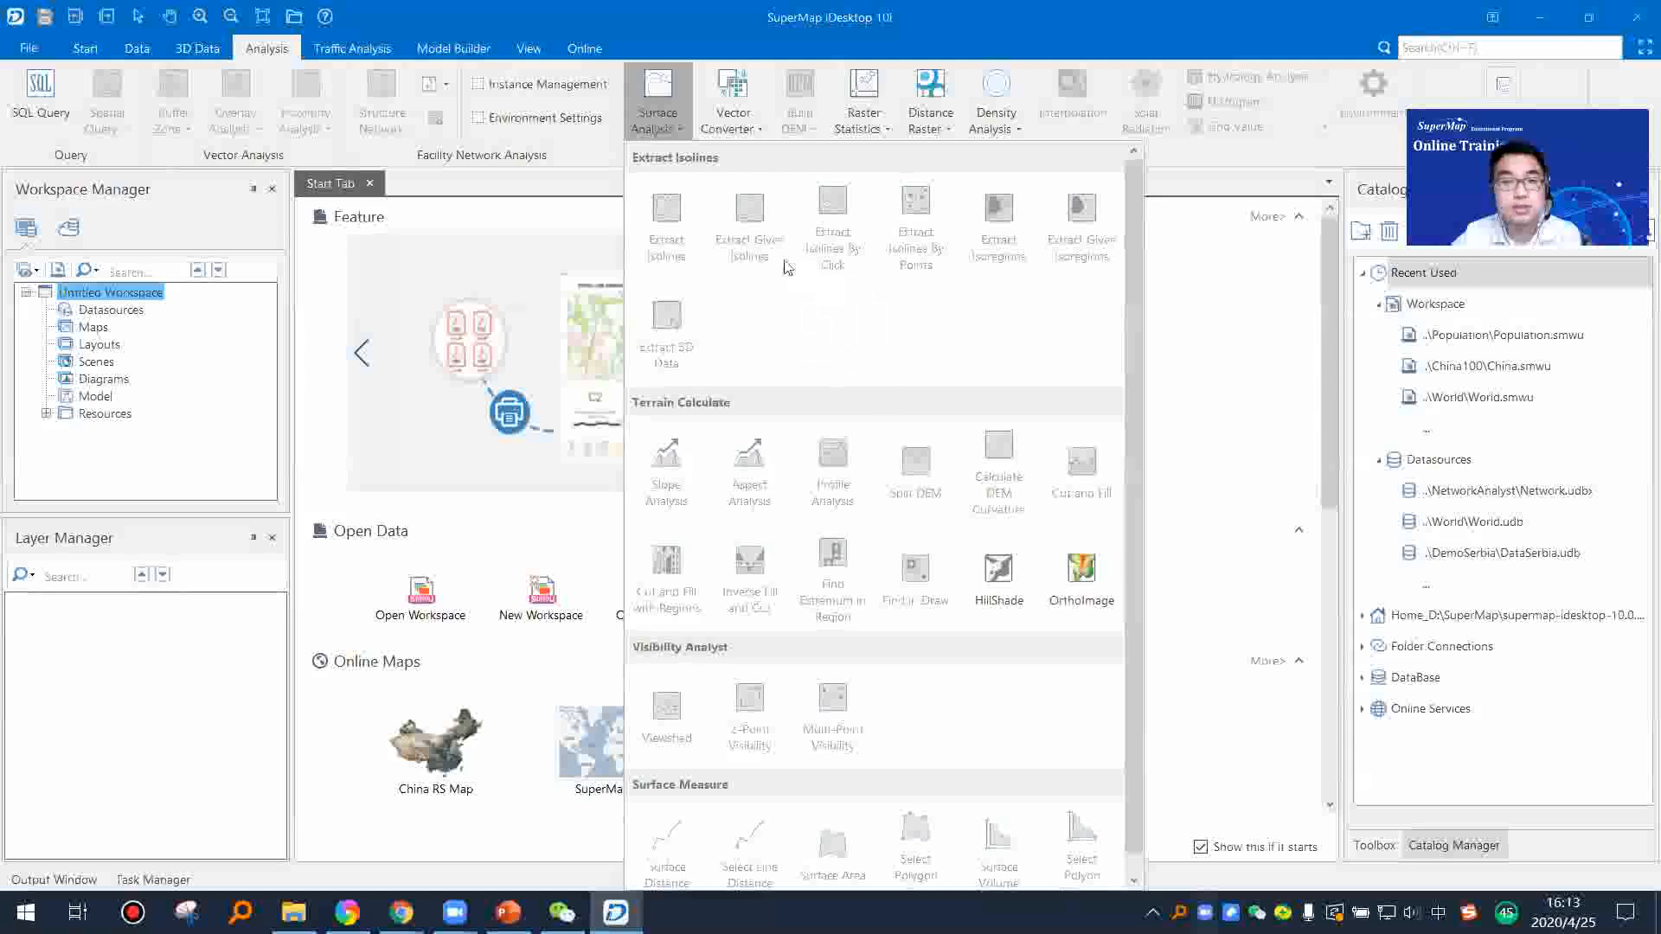
pyautogui.click(748, 128)
pyautogui.click(748, 128)
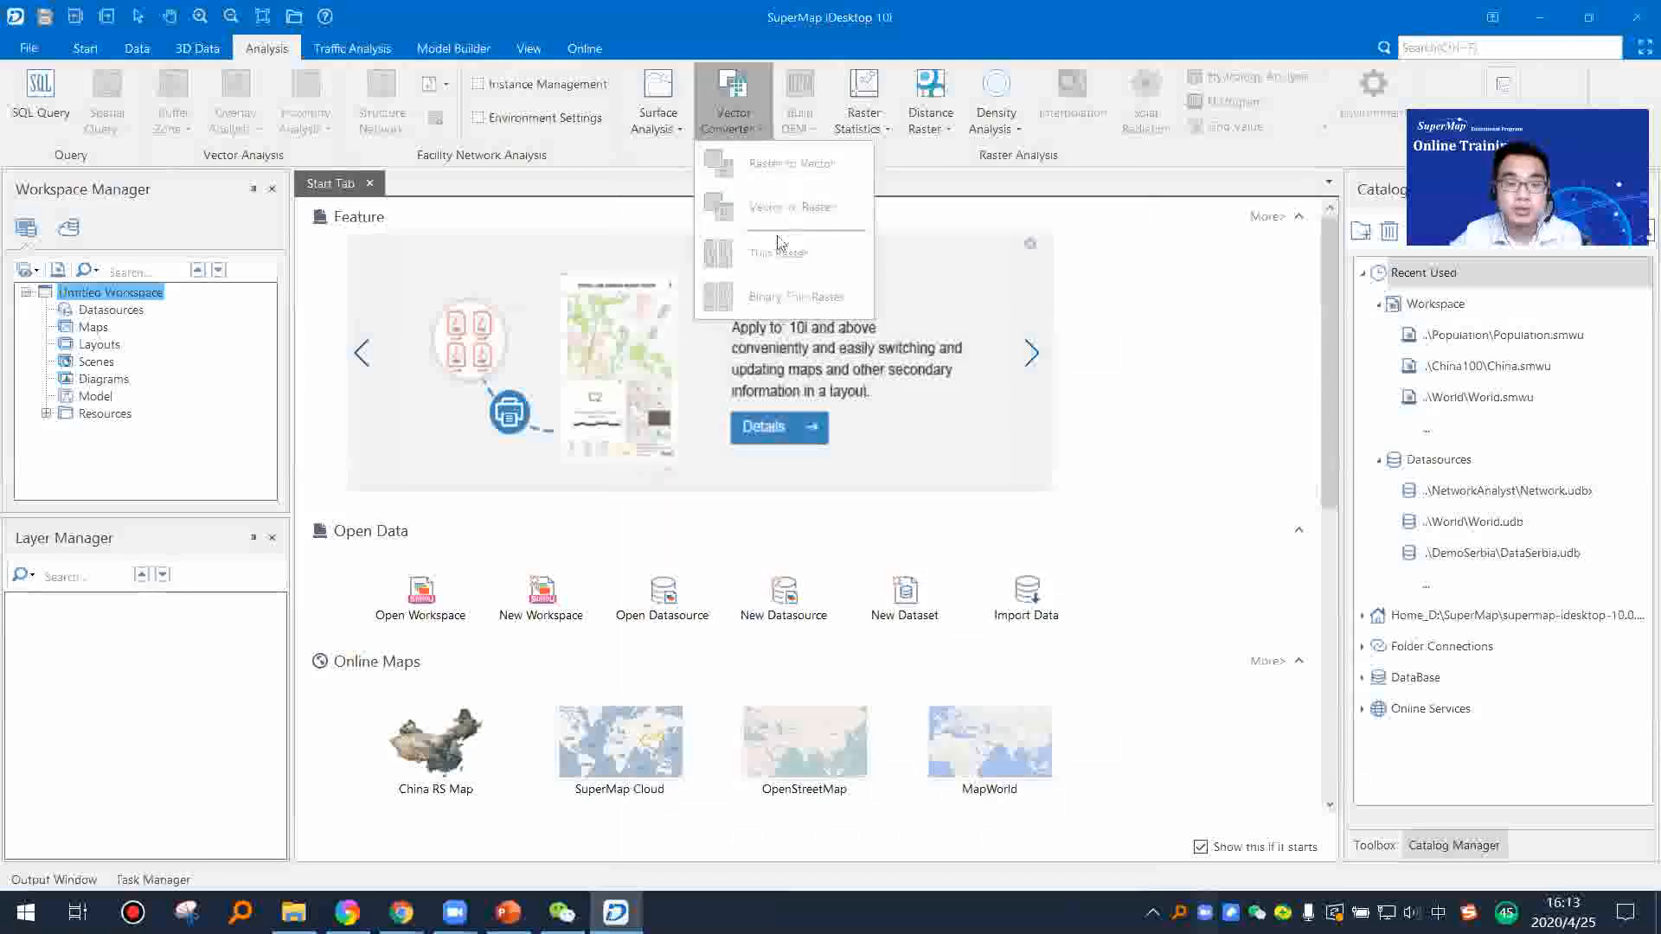
pyautogui.click(941, 132)
pyautogui.click(942, 128)
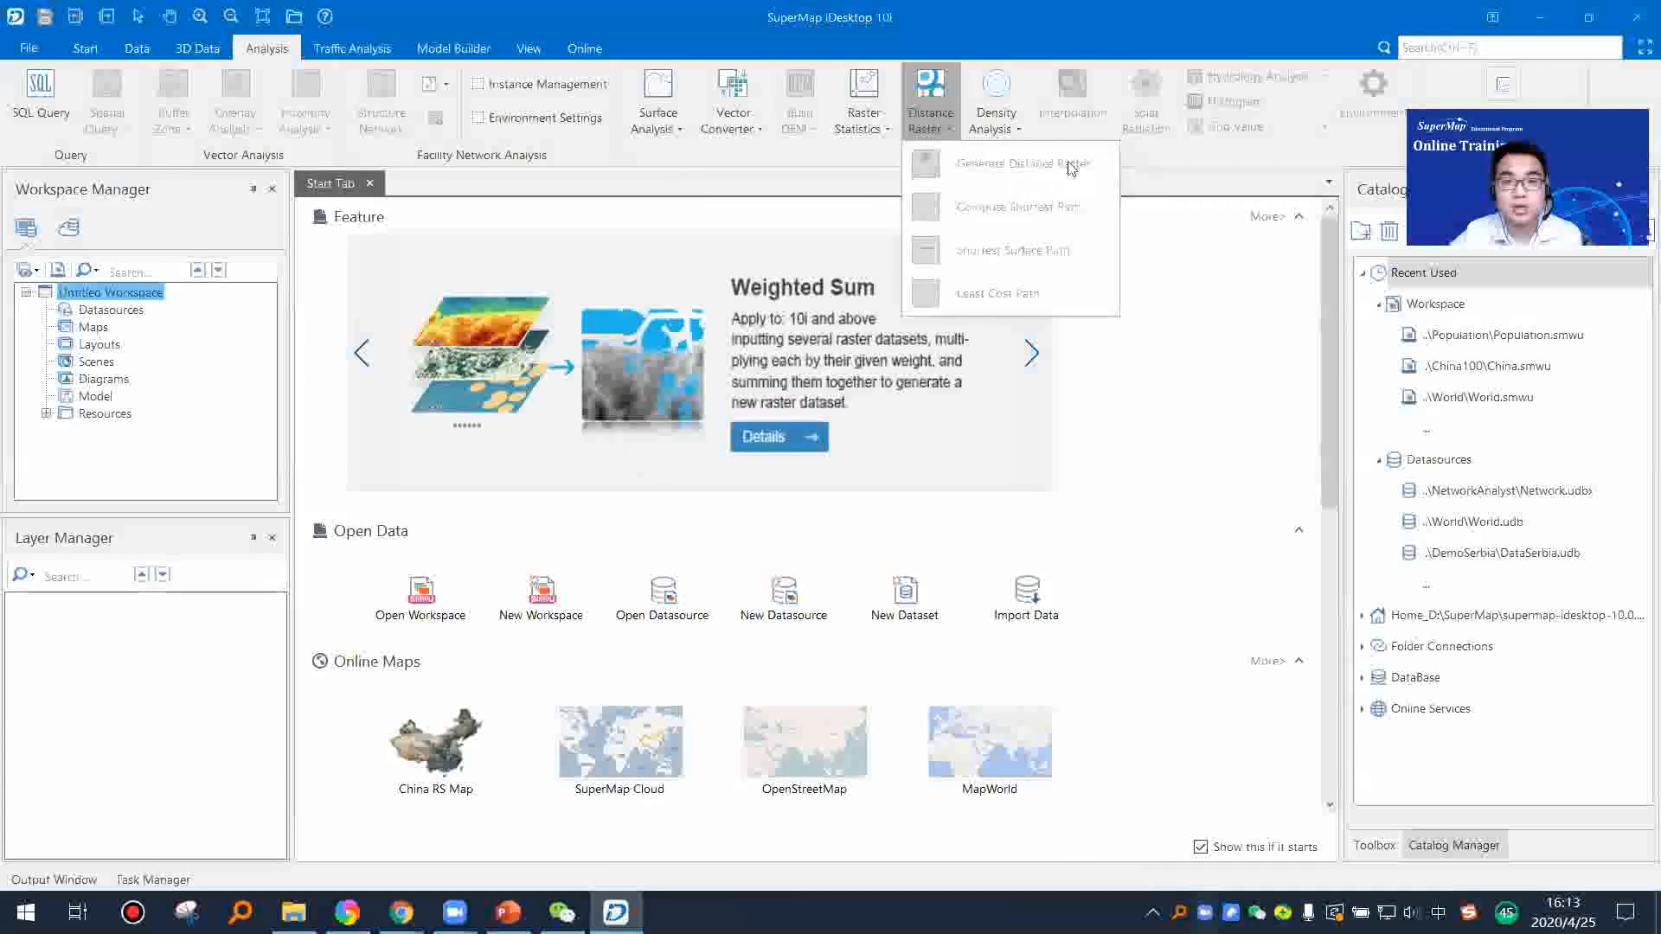
pyautogui.click(1166, 170)
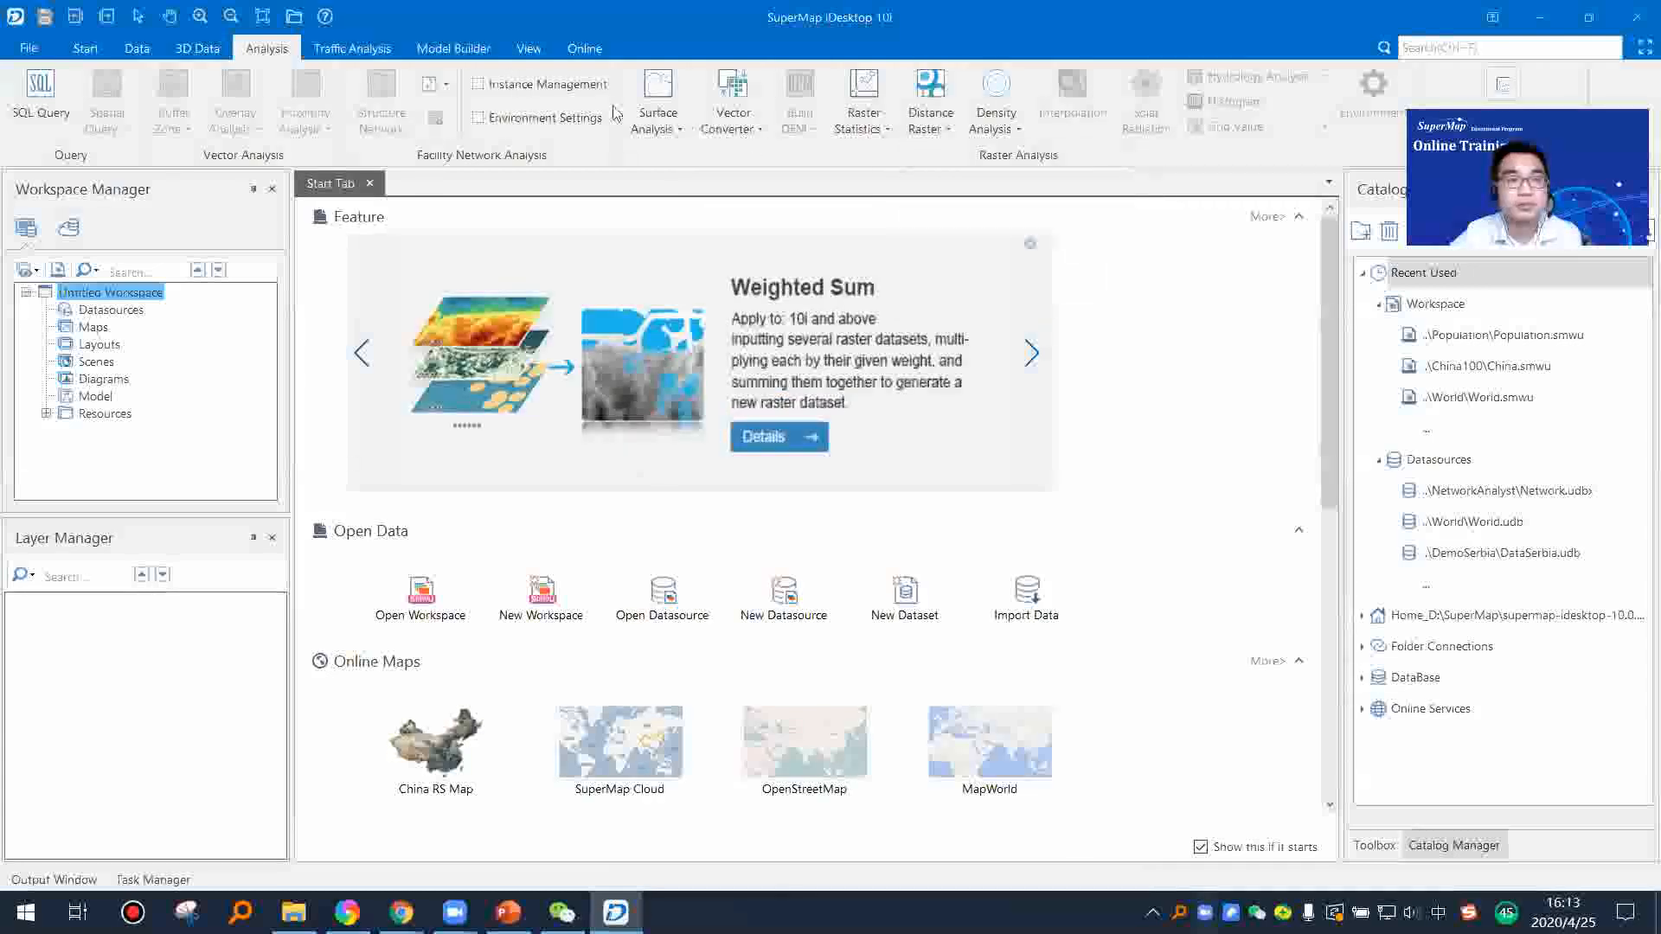
# Step: Examine the traffic analysis, model builder, view and online commands with the account options, and return to the Start commands
pyautogui.click(352, 49)
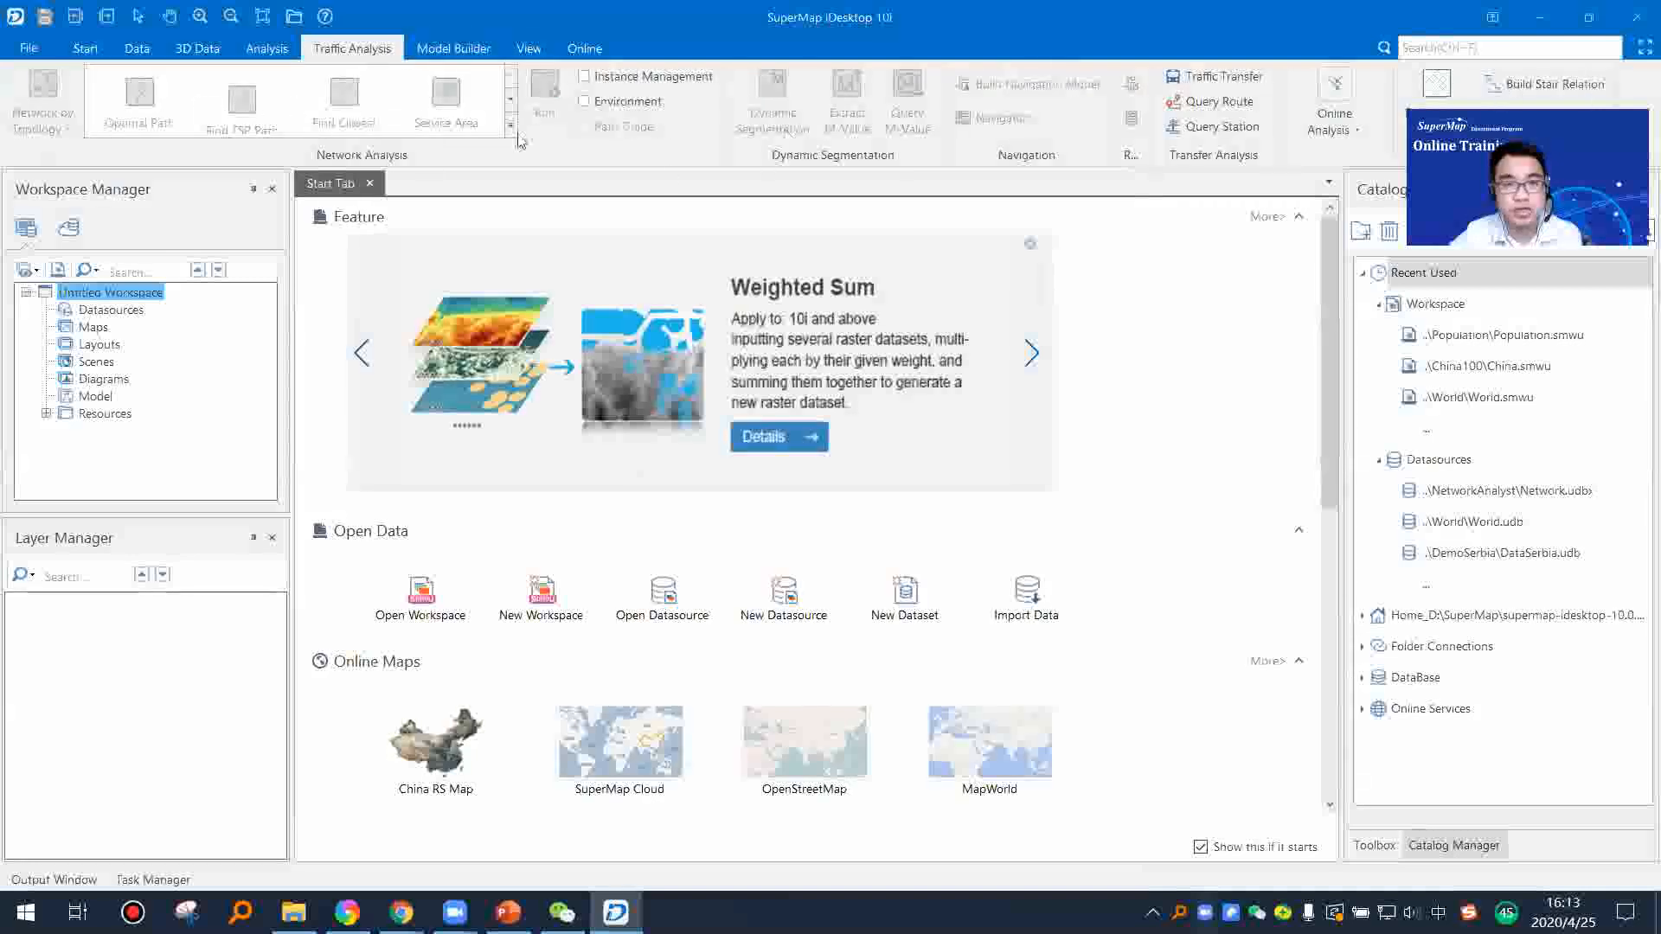
pyautogui.click(453, 48)
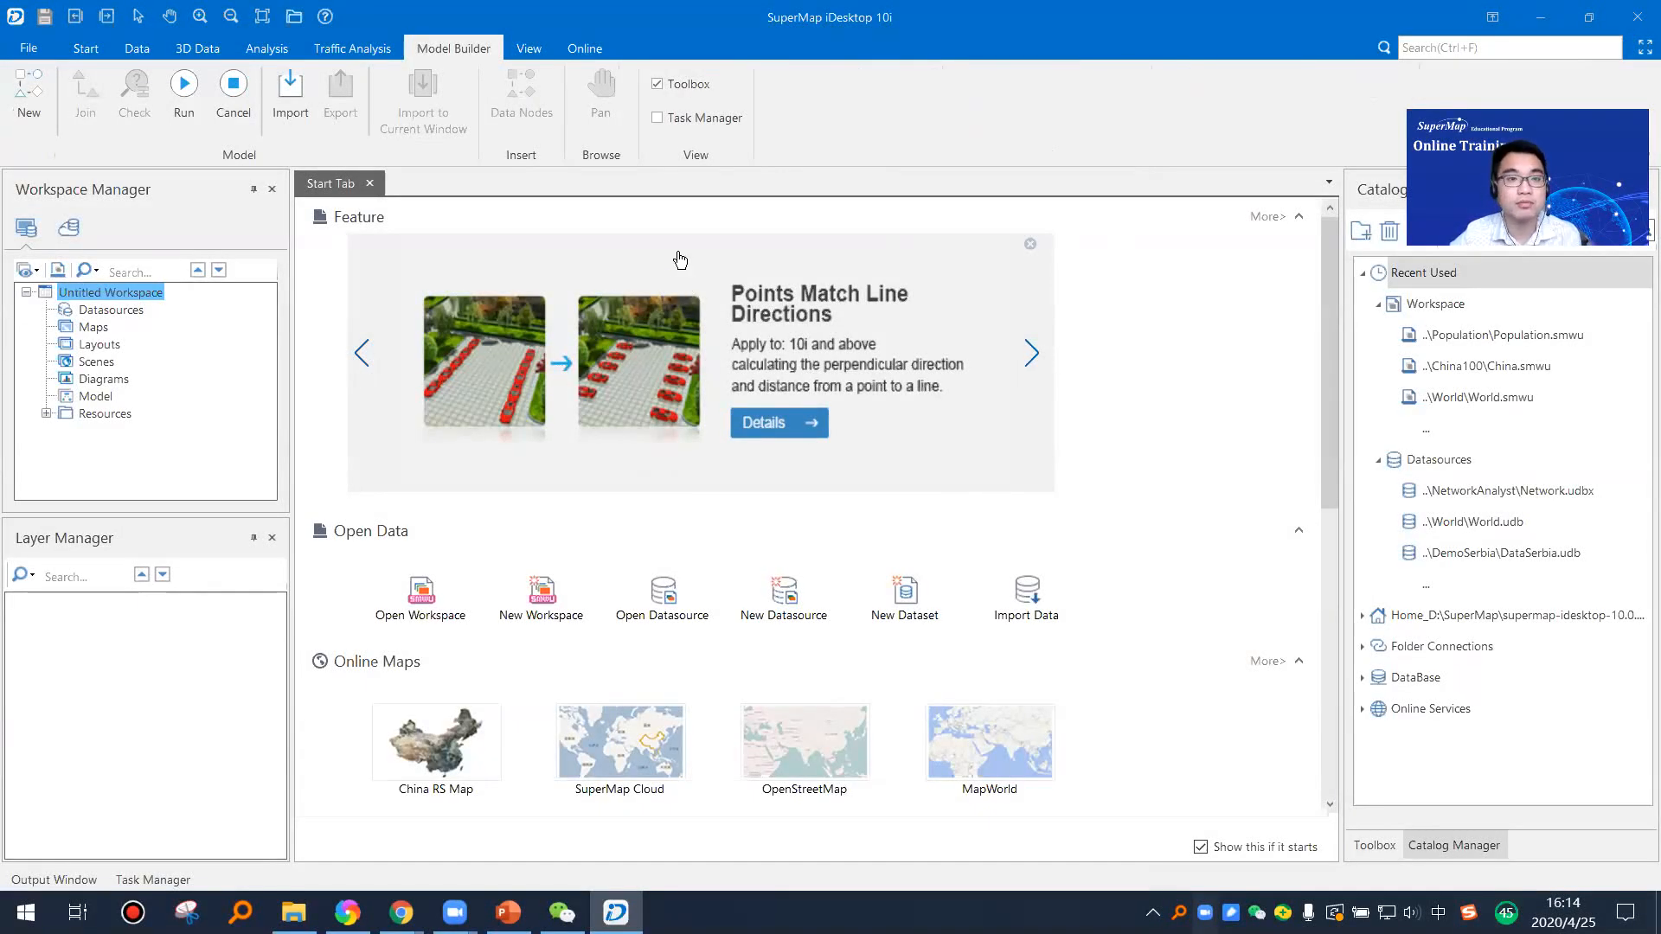
pyautogui.click(529, 48)
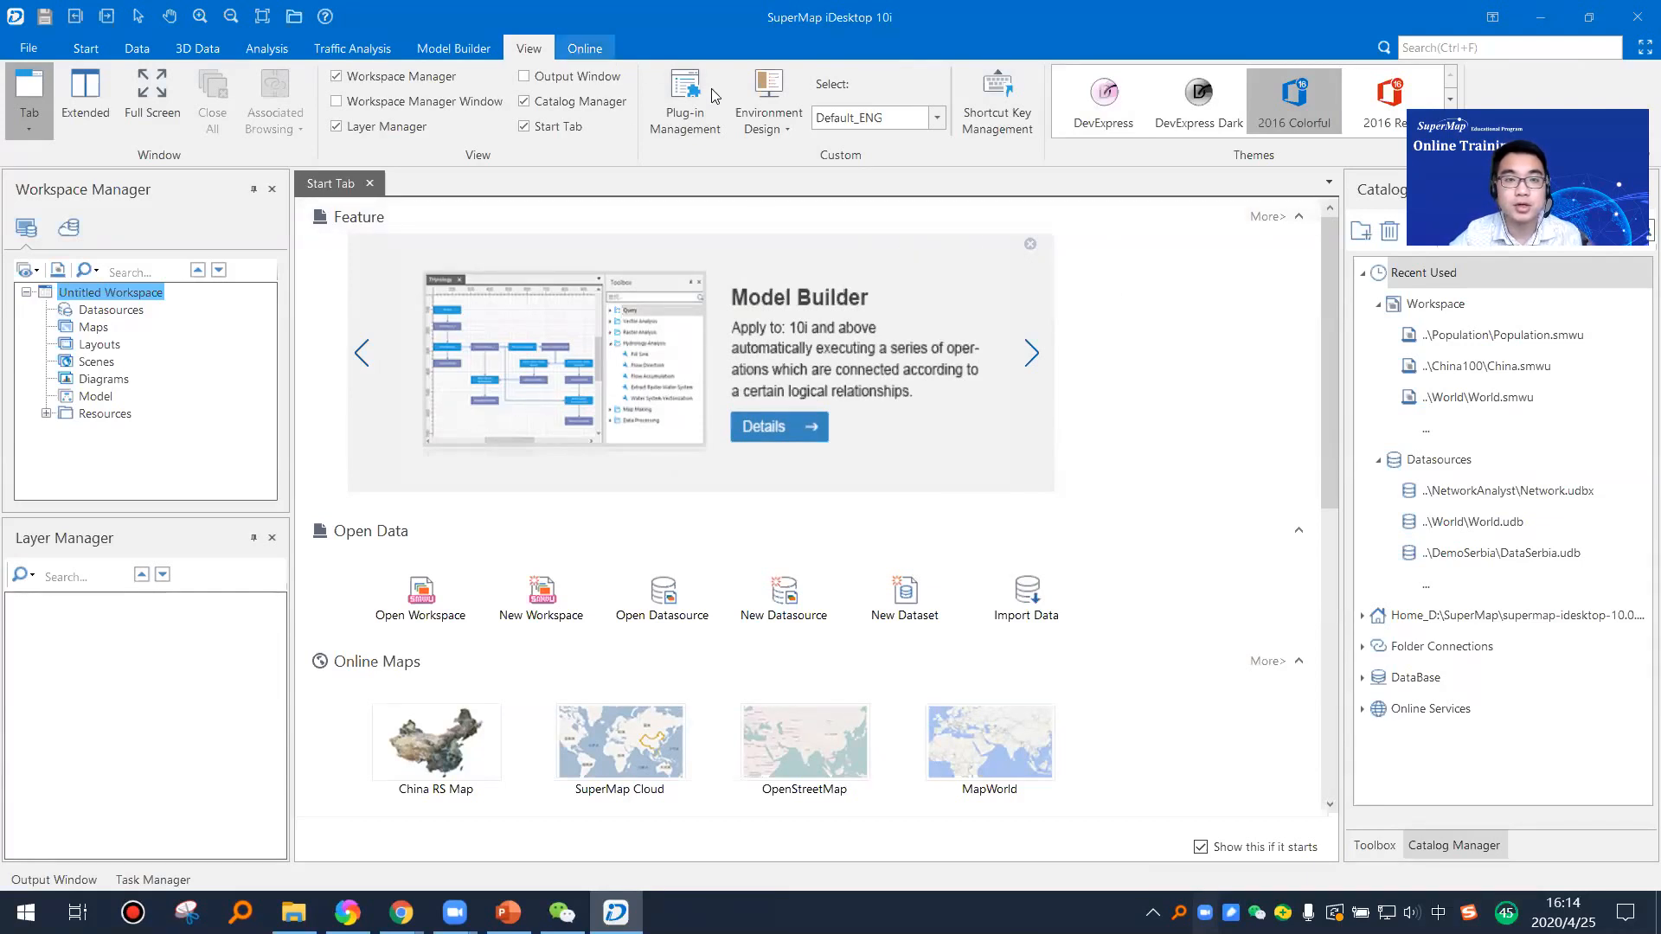
pyautogui.click(583, 49)
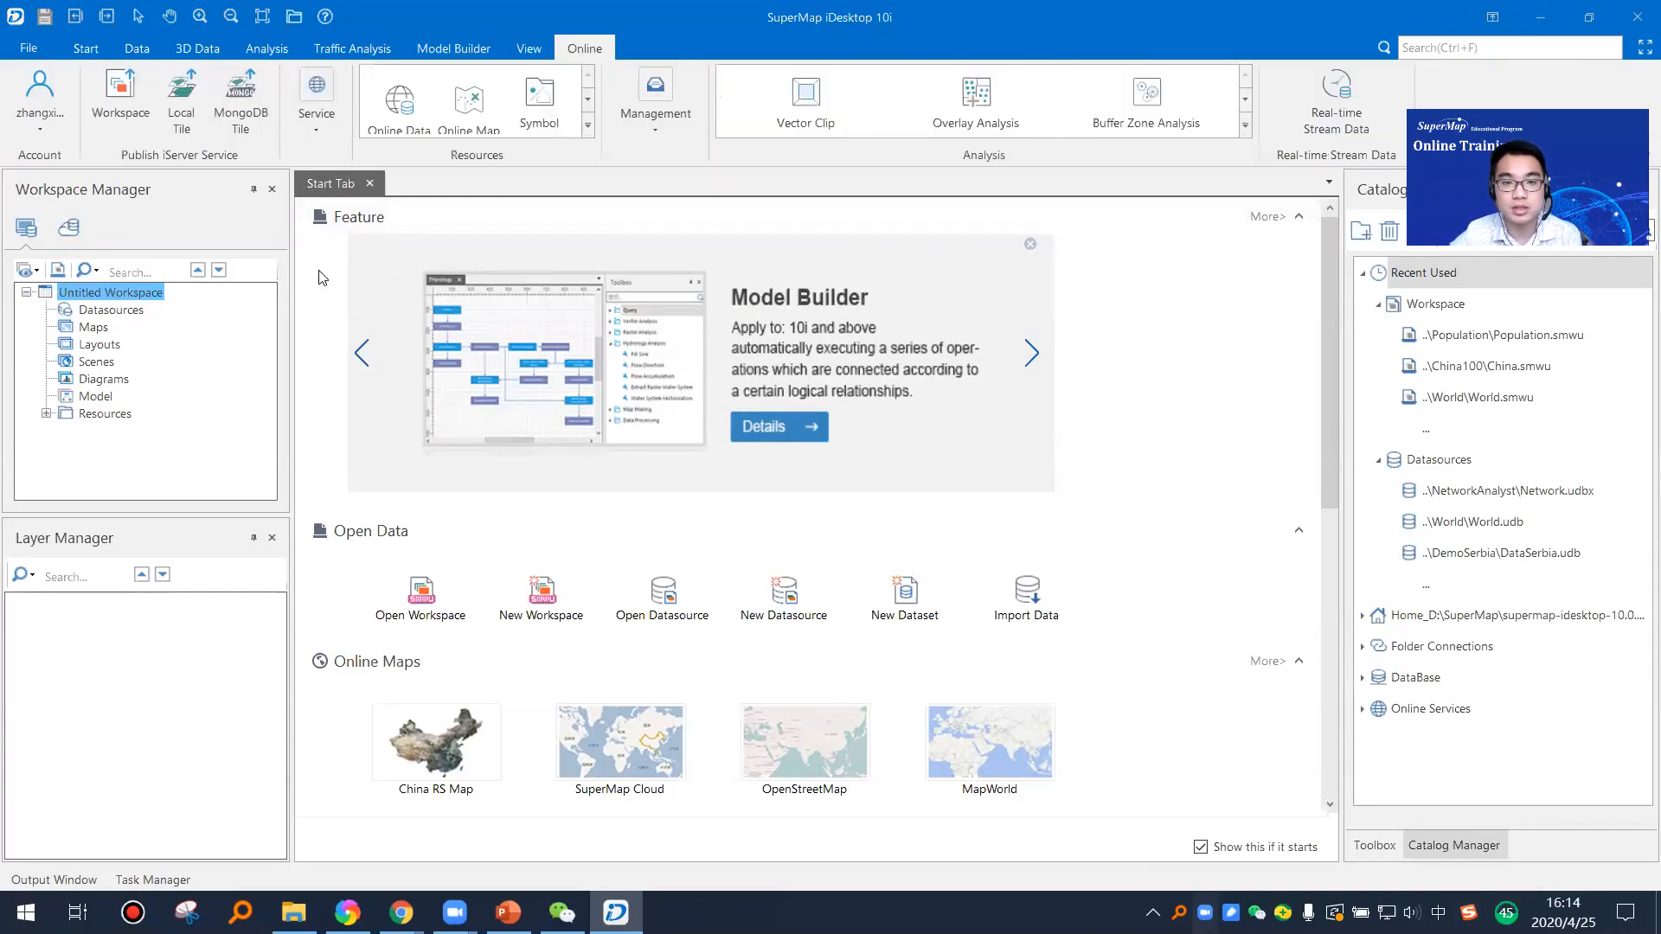
pyautogui.click(41, 111)
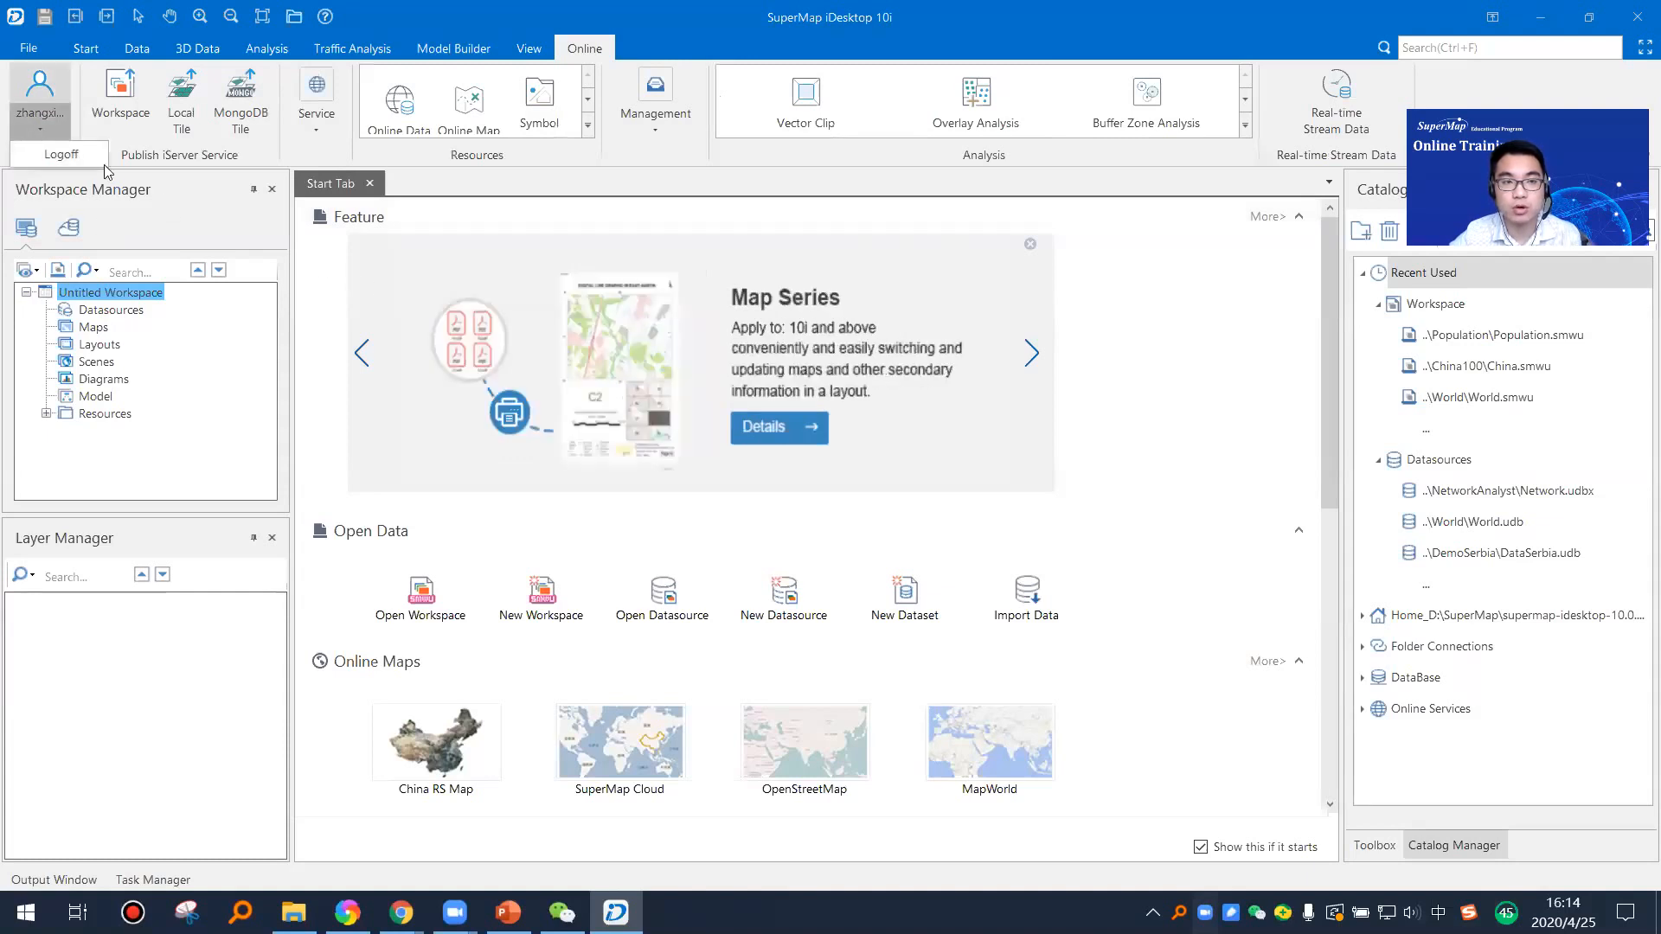
pyautogui.click(193, 156)
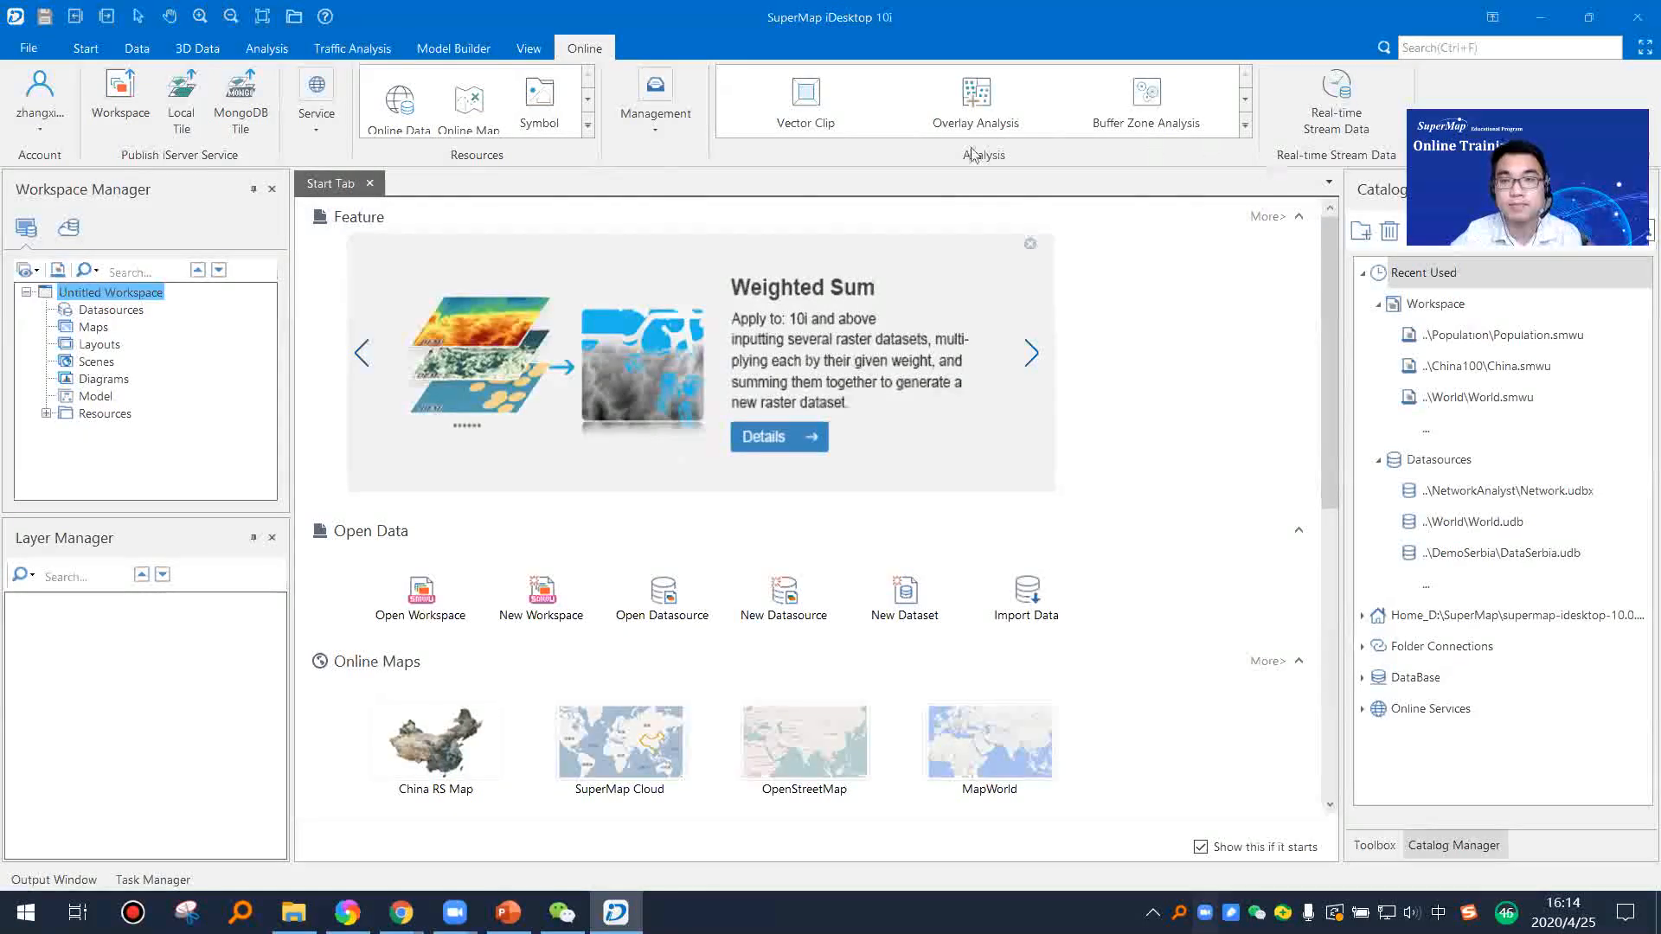
pyautogui.click(86, 50)
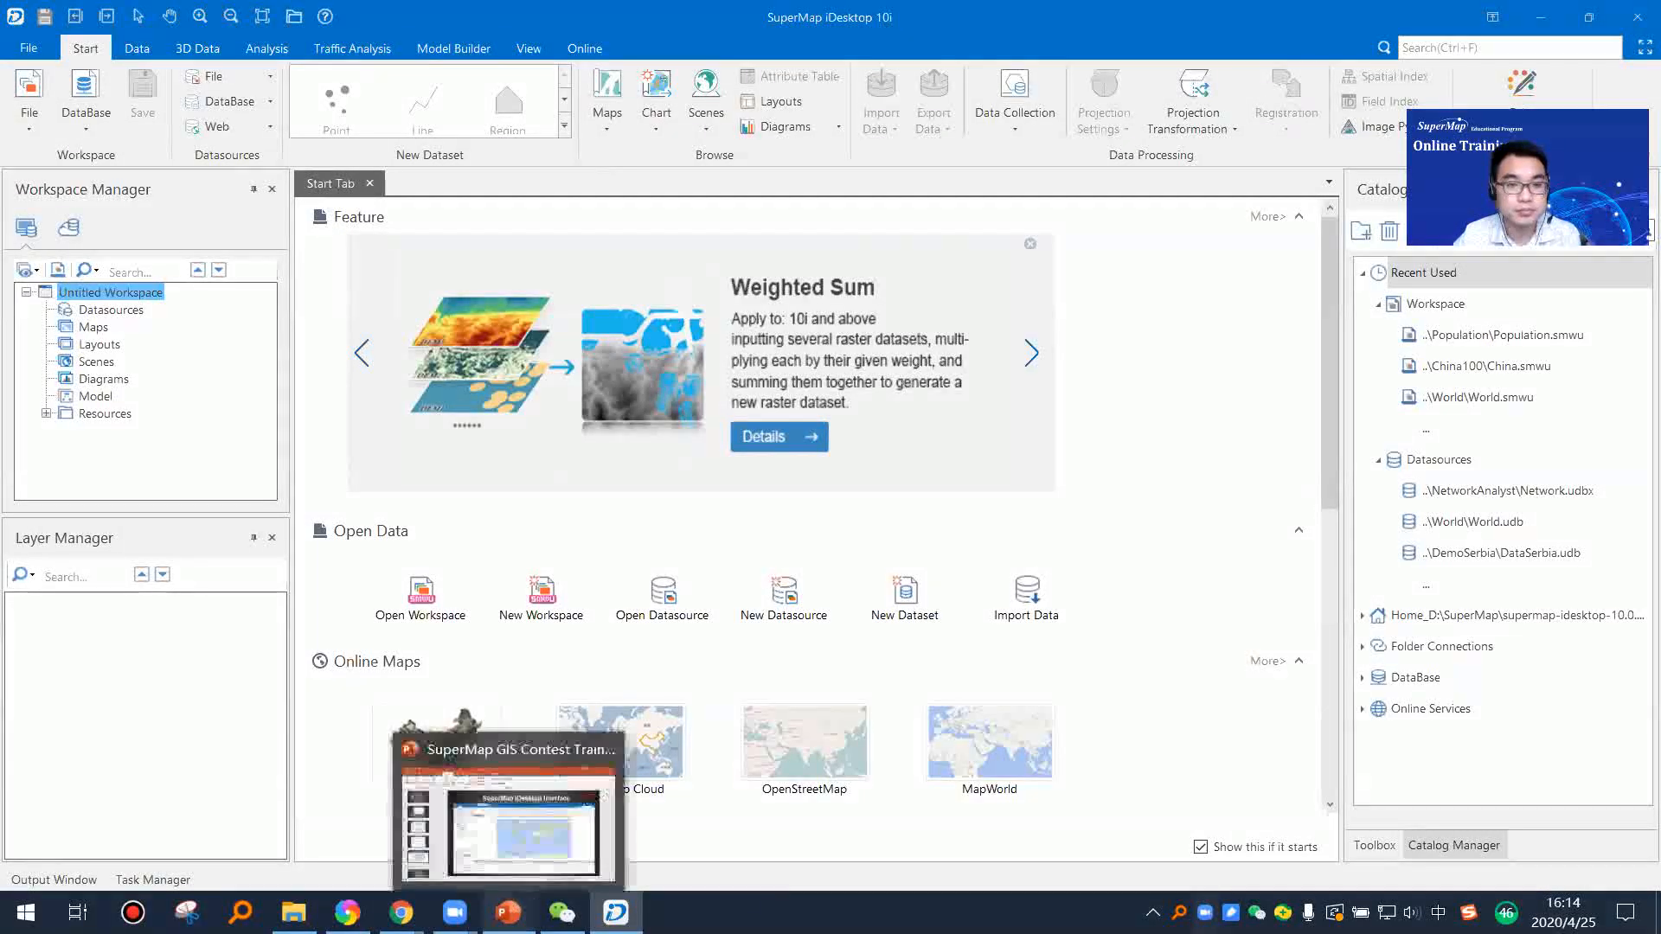
# Step: Switch back to PowerPoint, resume the slide show from the iDesktop Interface slide and advance to the Part 03 title slide
pyautogui.click(508, 912)
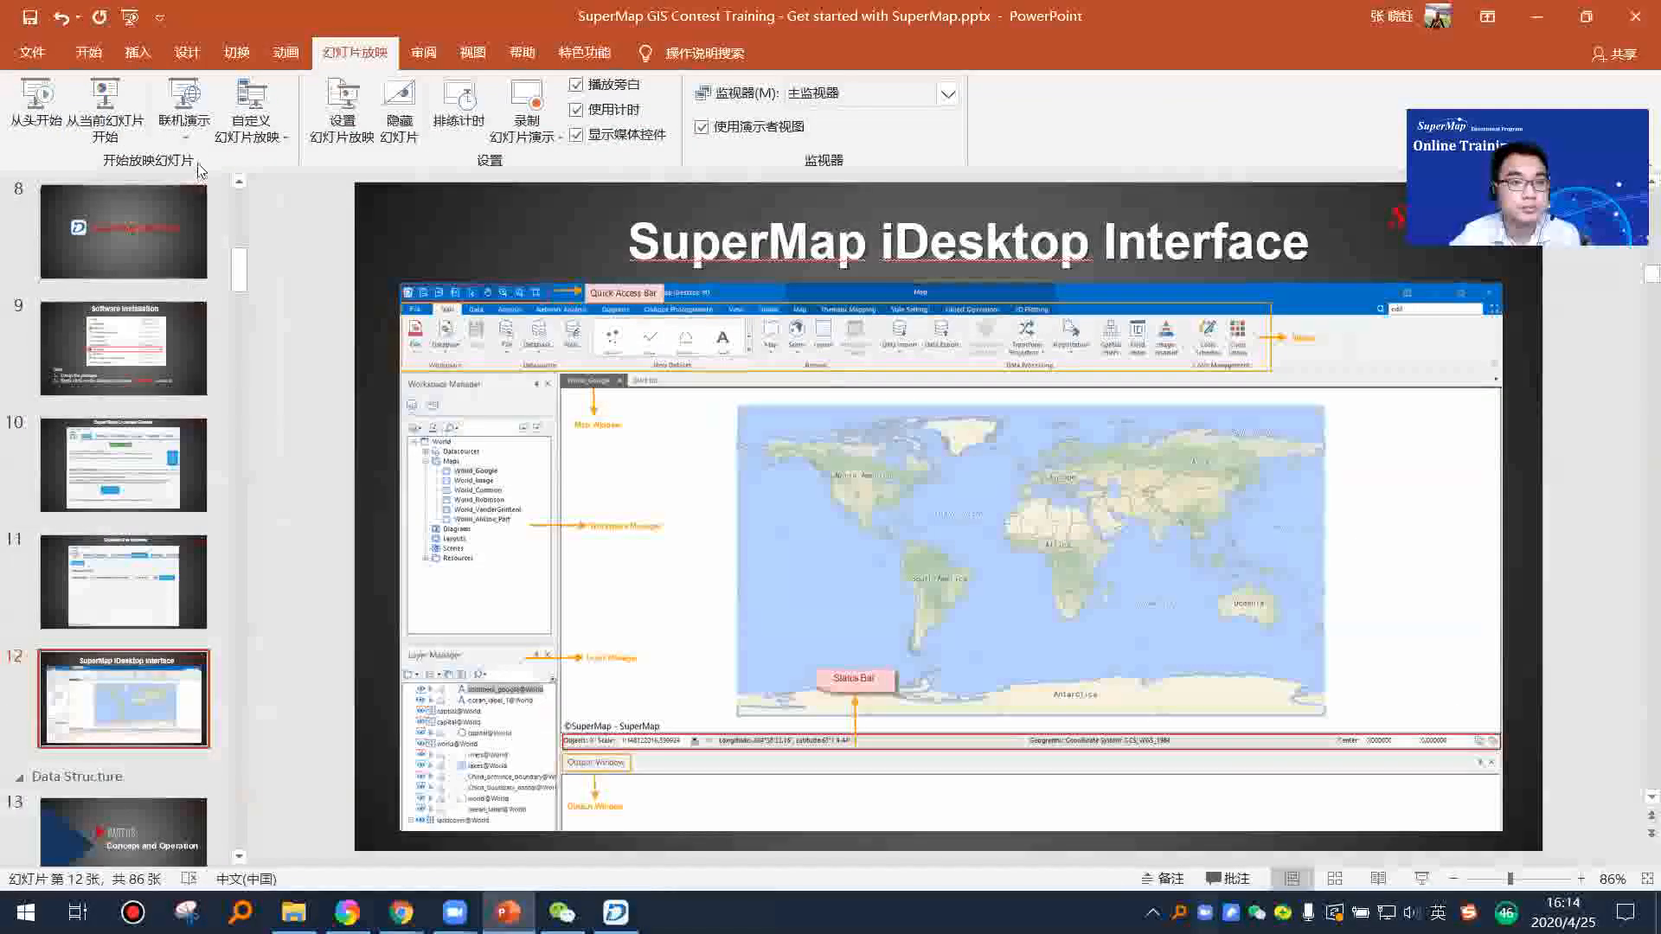
pyautogui.click(106, 104)
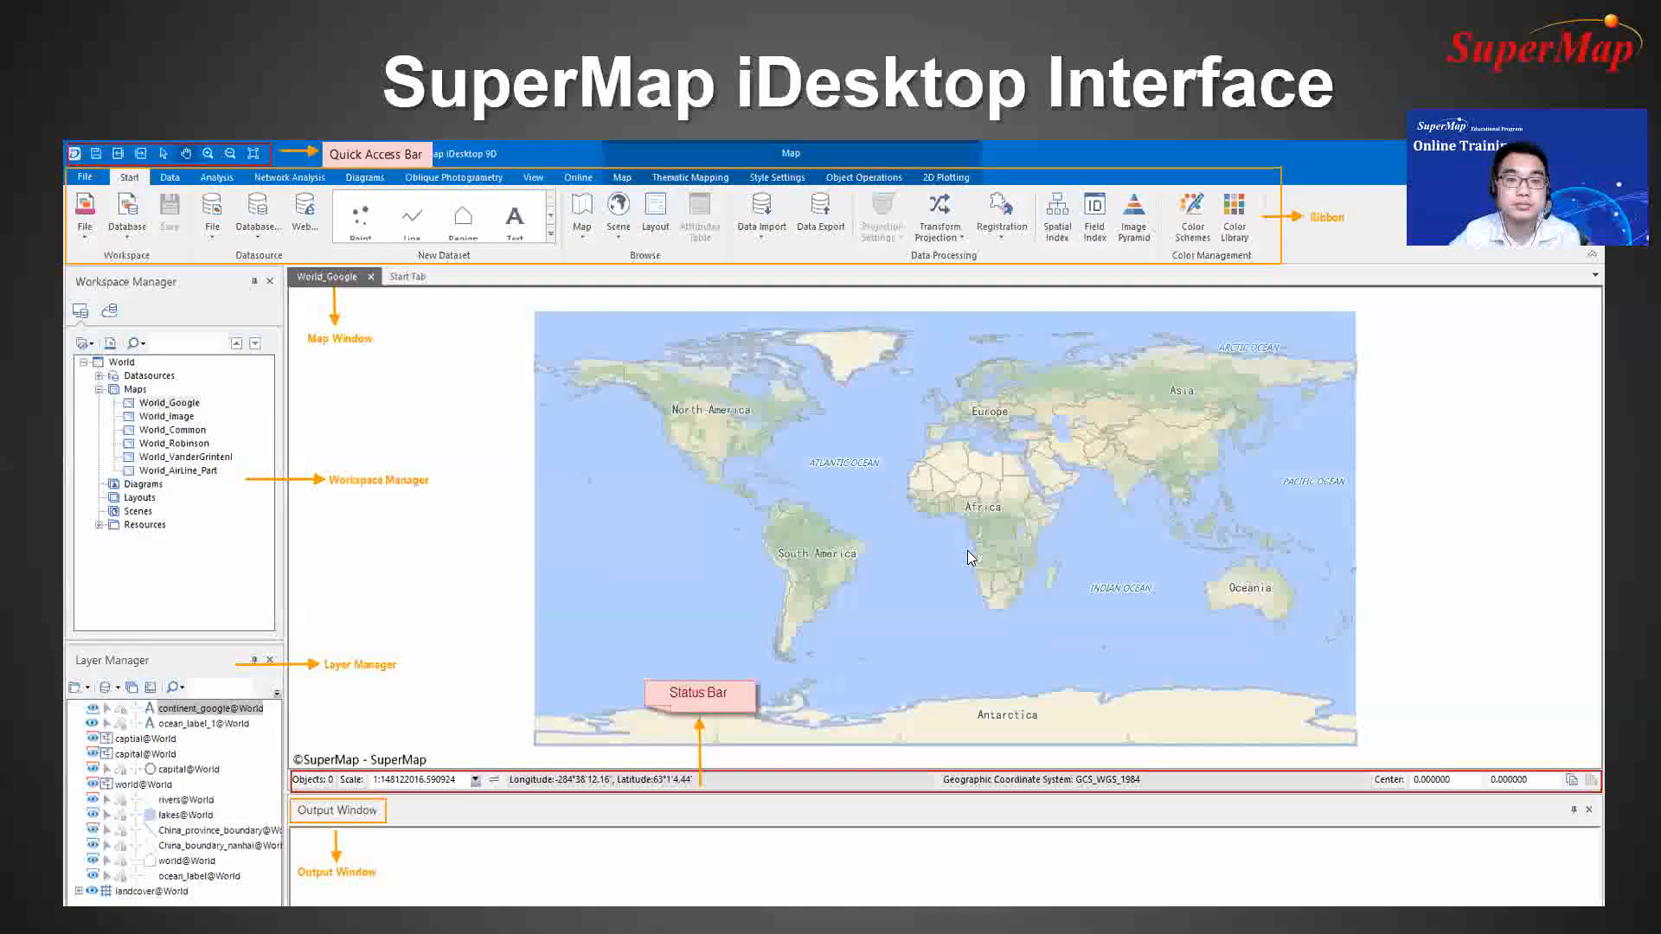
pyautogui.click(1037, 639)
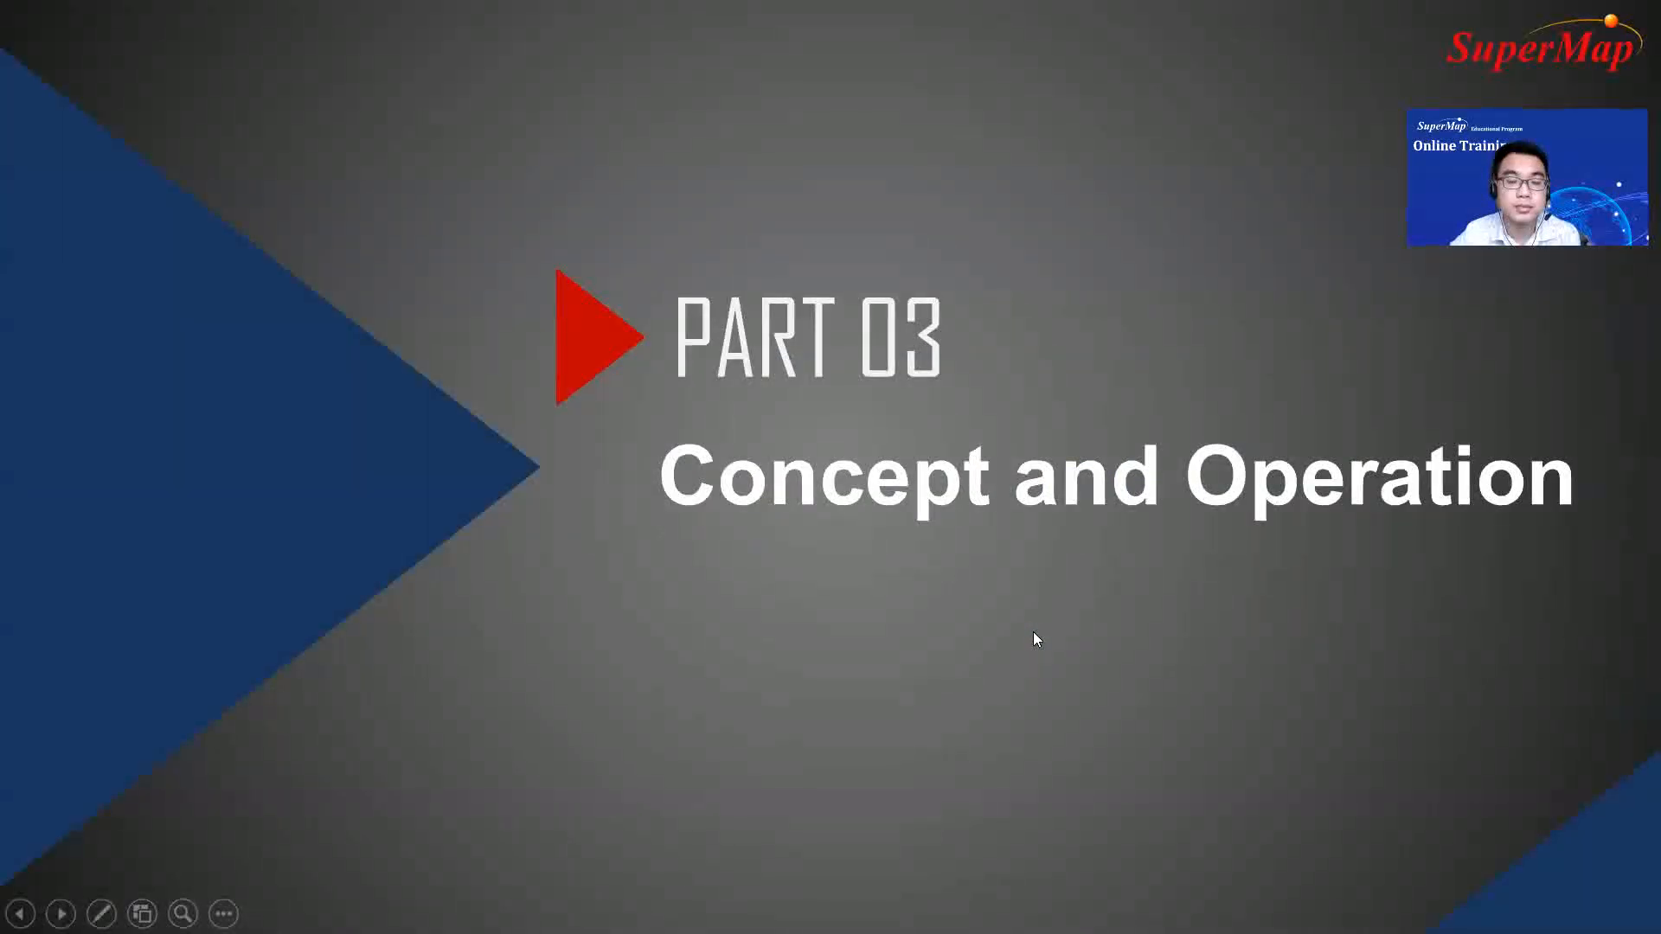
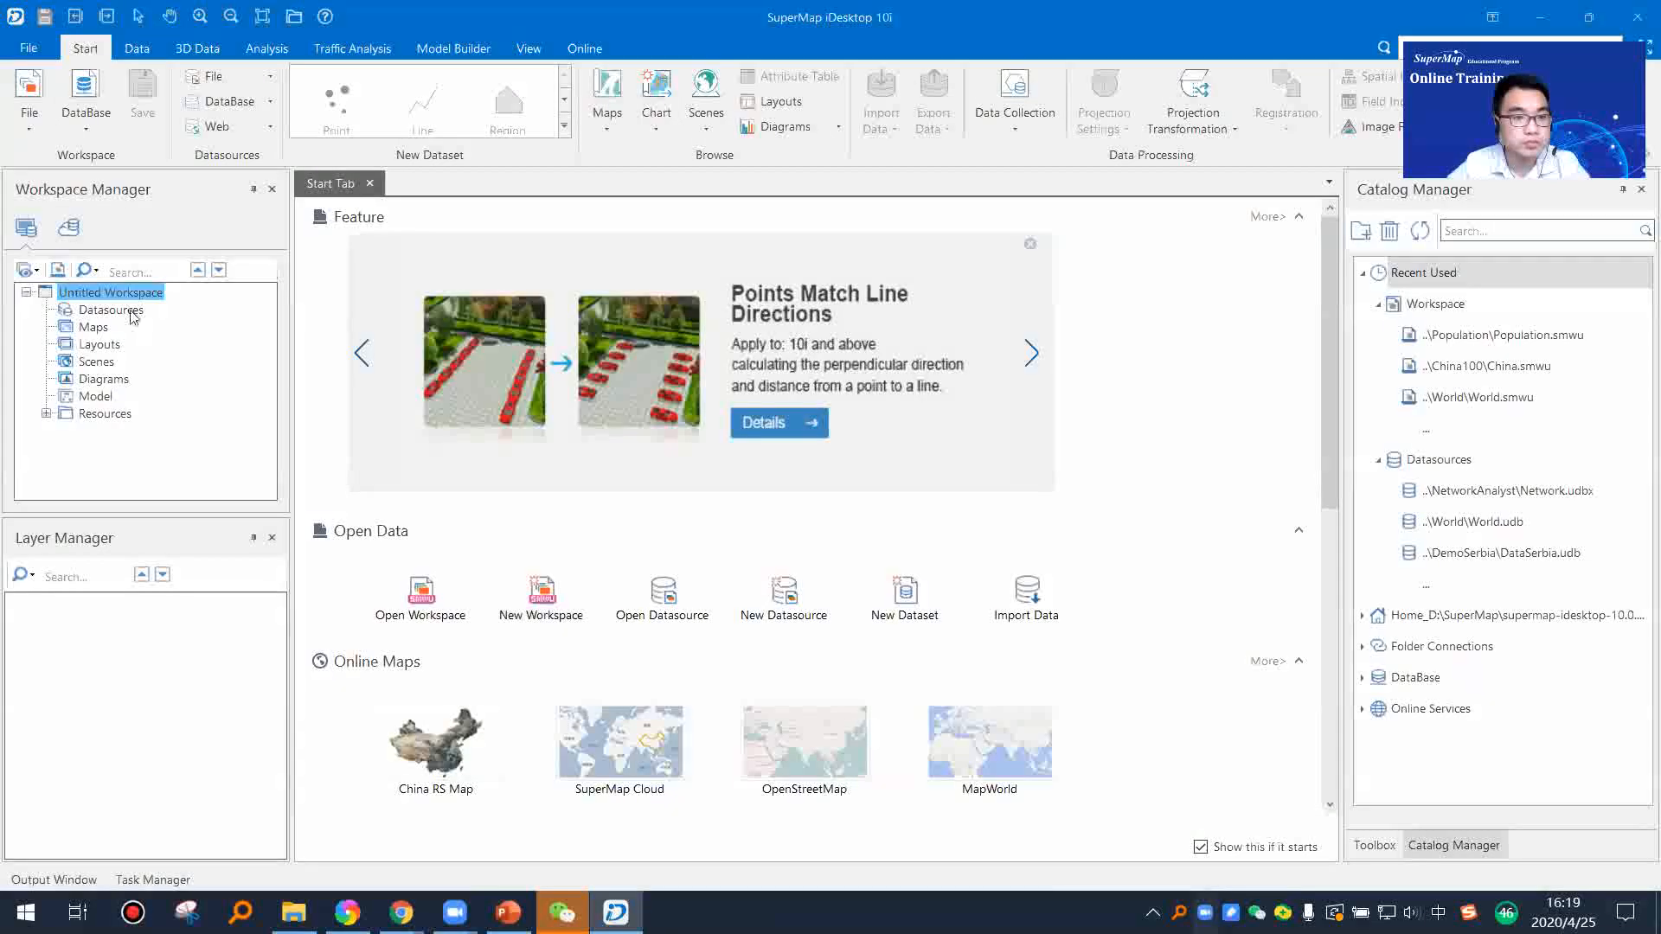
# Step: Examine the untitled workspace's tree by collapsing and expanding it, finishing on the Datasources node
pyautogui.click(87, 294)
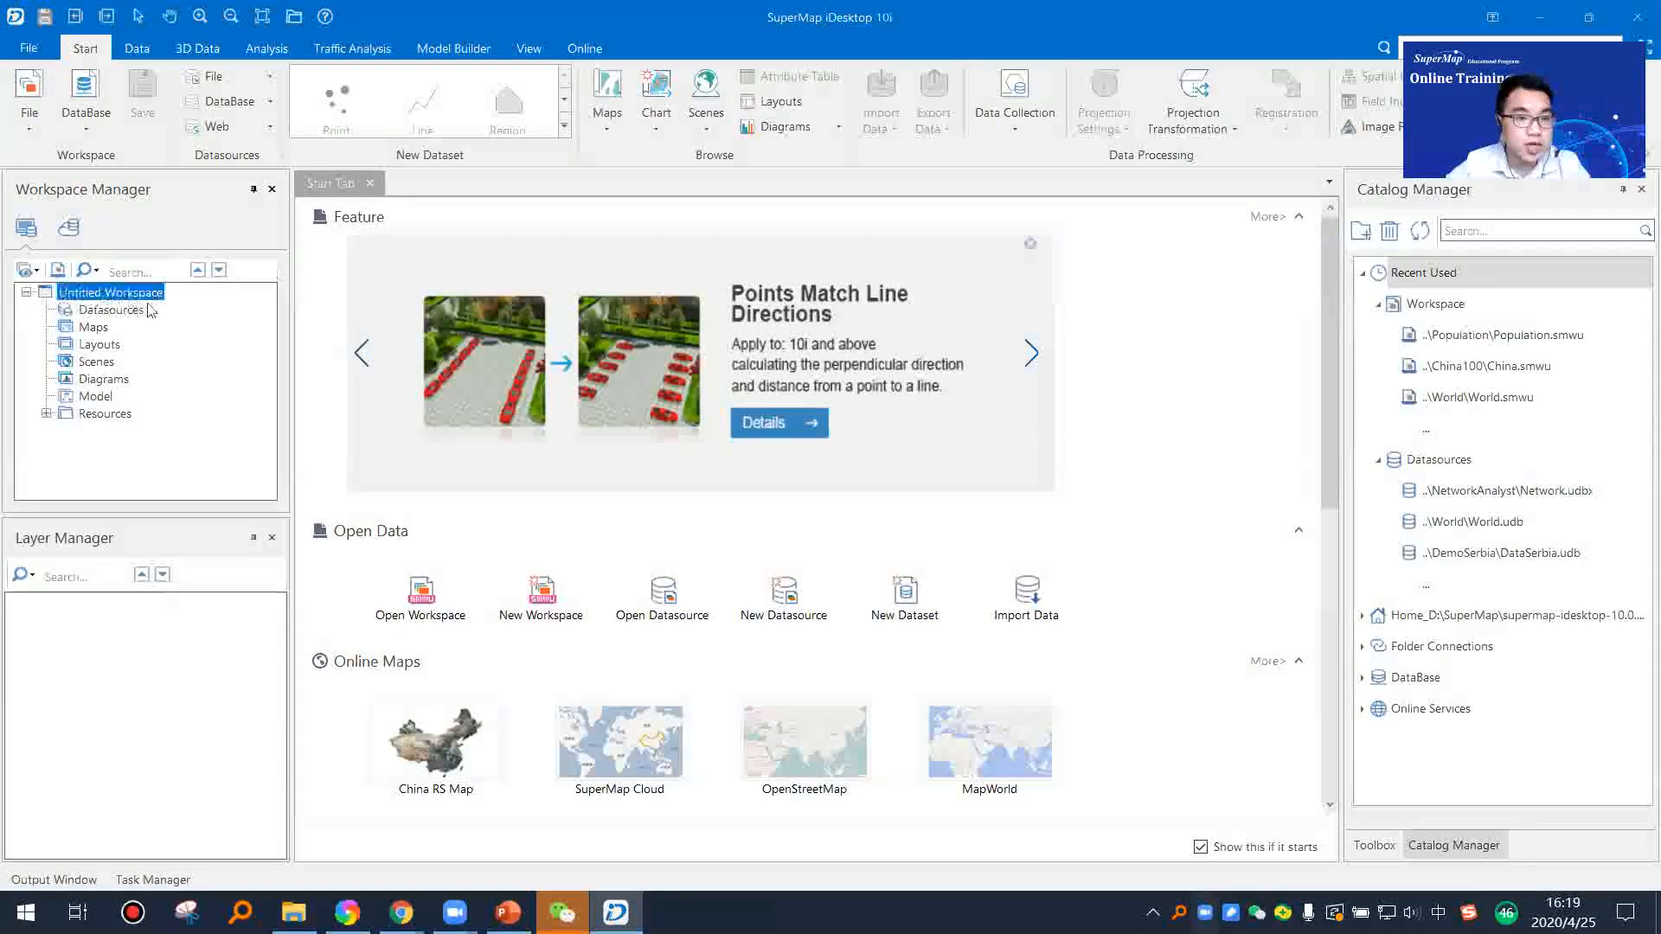
pyautogui.click(27, 292)
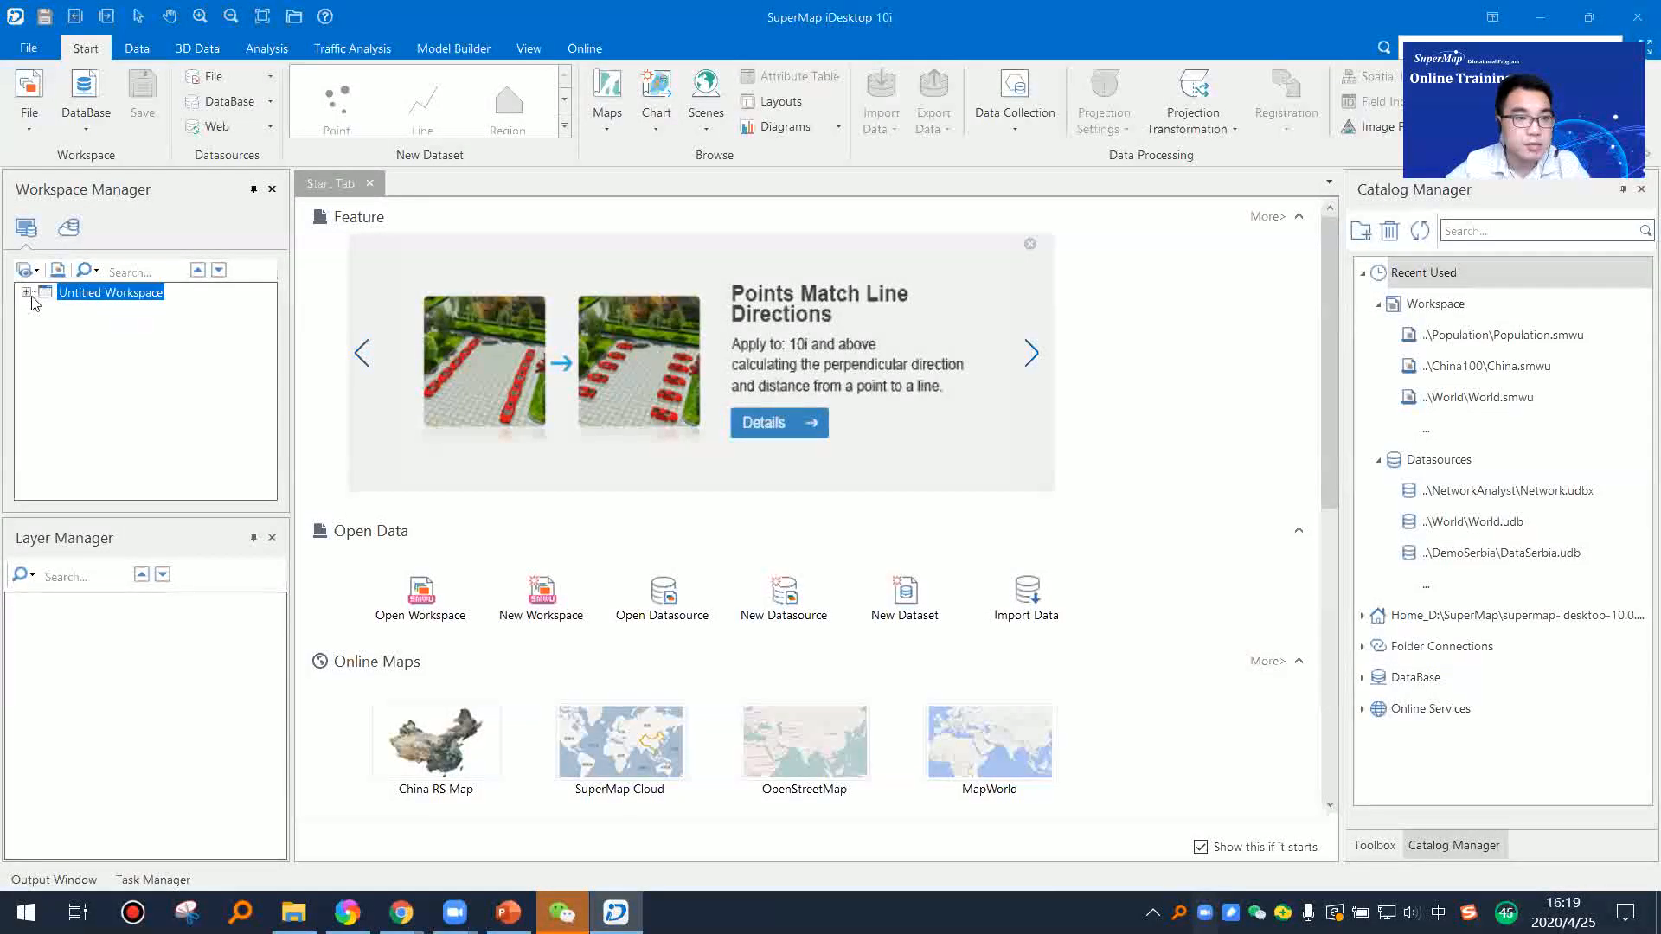
pyautogui.click(27, 292)
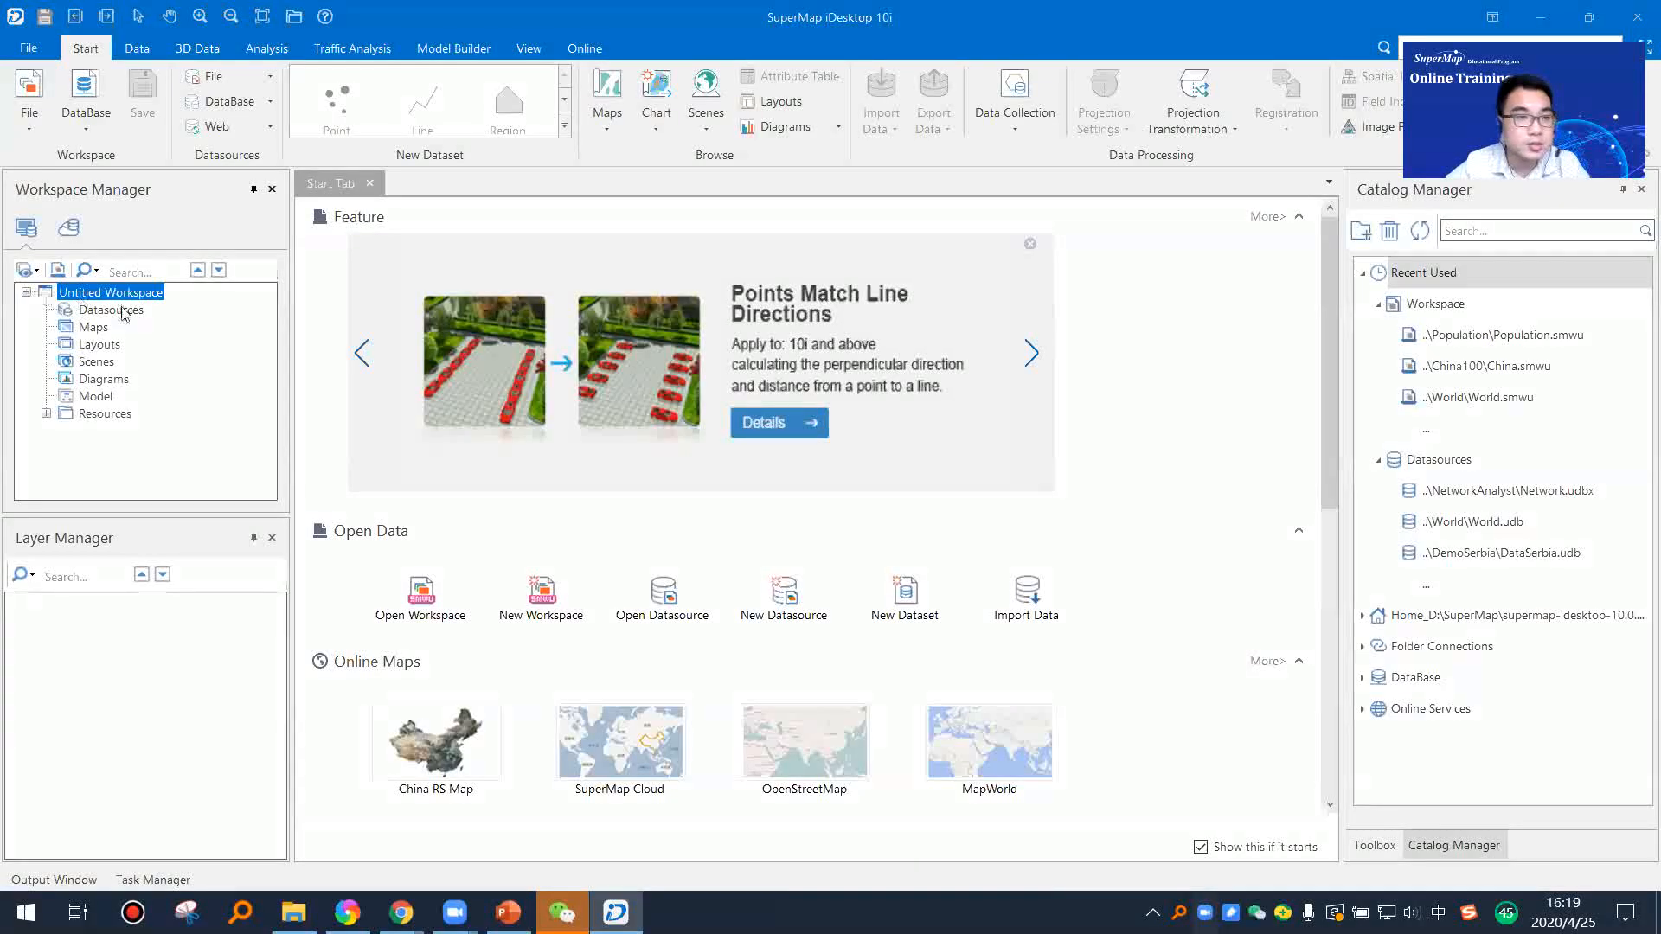
pyautogui.click(26, 293)
pyautogui.click(27, 293)
pyautogui.click(27, 292)
pyautogui.click(27, 292)
pyautogui.click(27, 292)
pyautogui.click(27, 292)
pyautogui.click(89, 312)
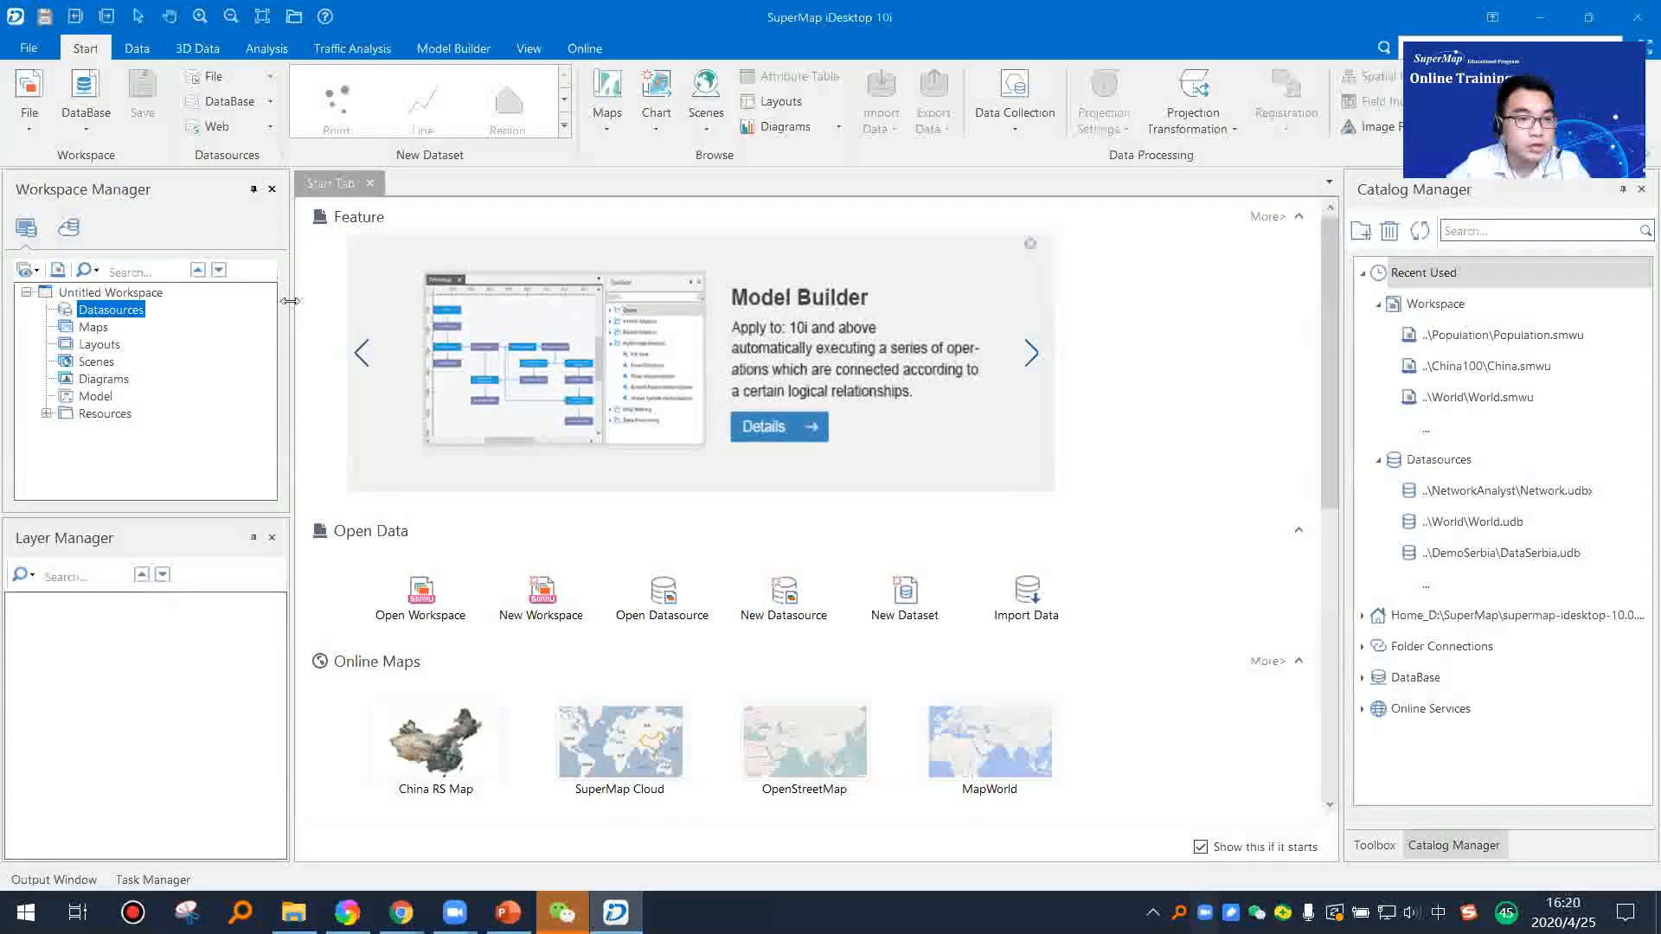
# Step: Widen the Workspace Manager and start a new file datasource located in the desktop's TrainingData folder
pyautogui.moveTo(289, 301); pyautogui.dragTo(346, 302)
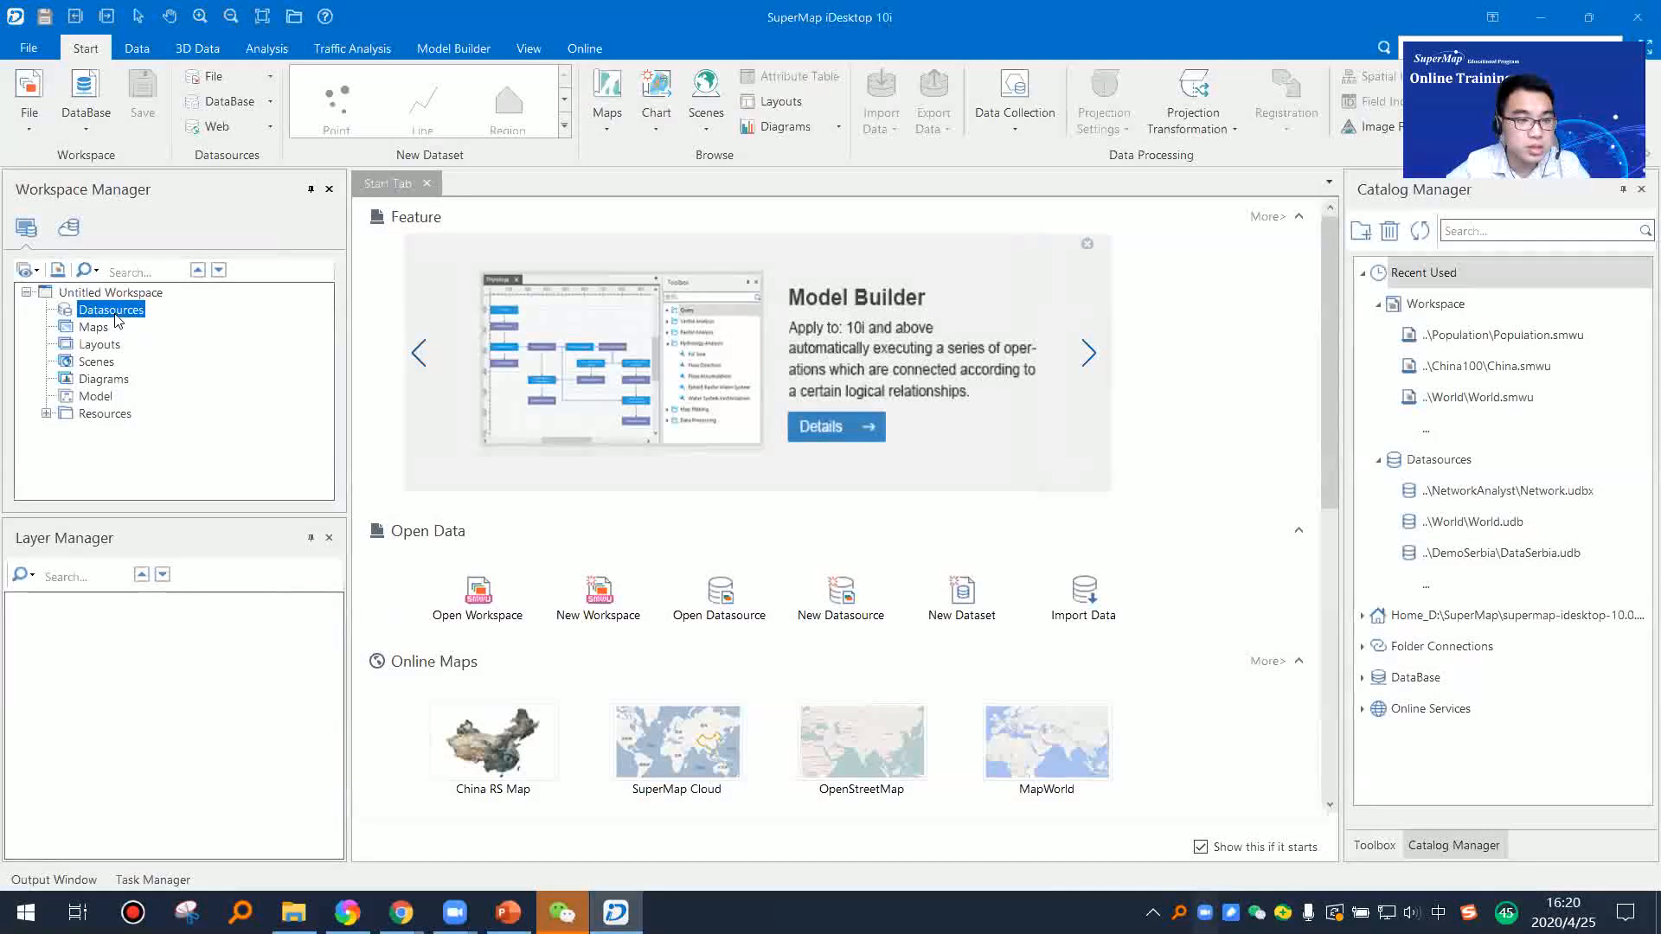
pyautogui.rightClick(108, 313)
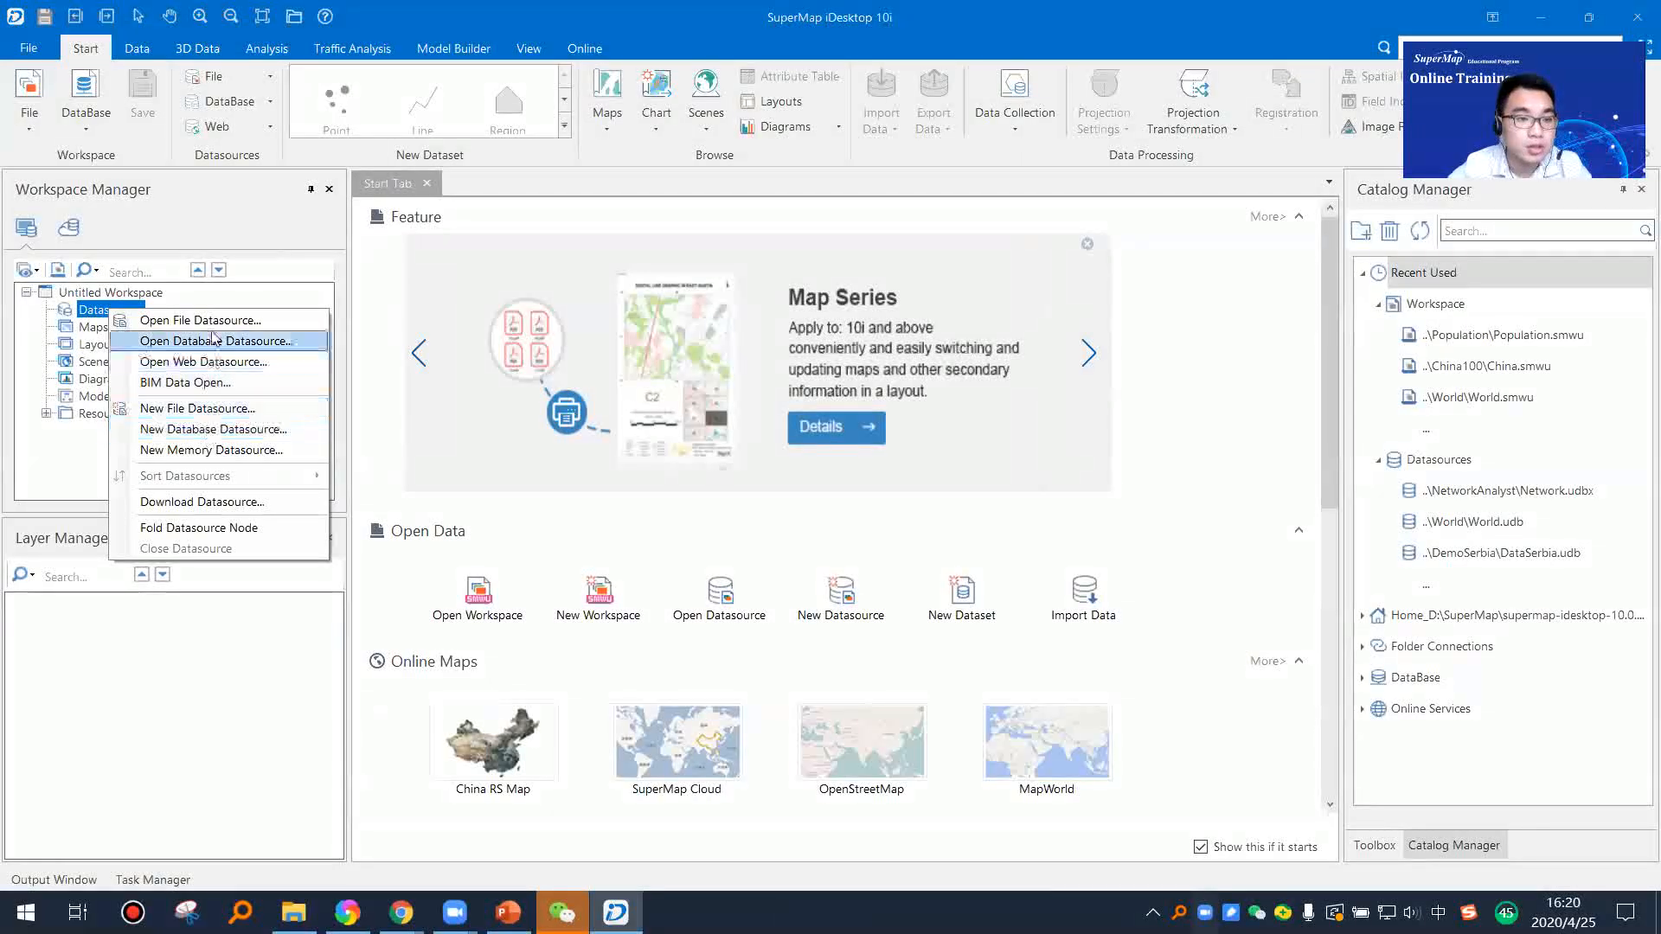
pyautogui.click(307, 403)
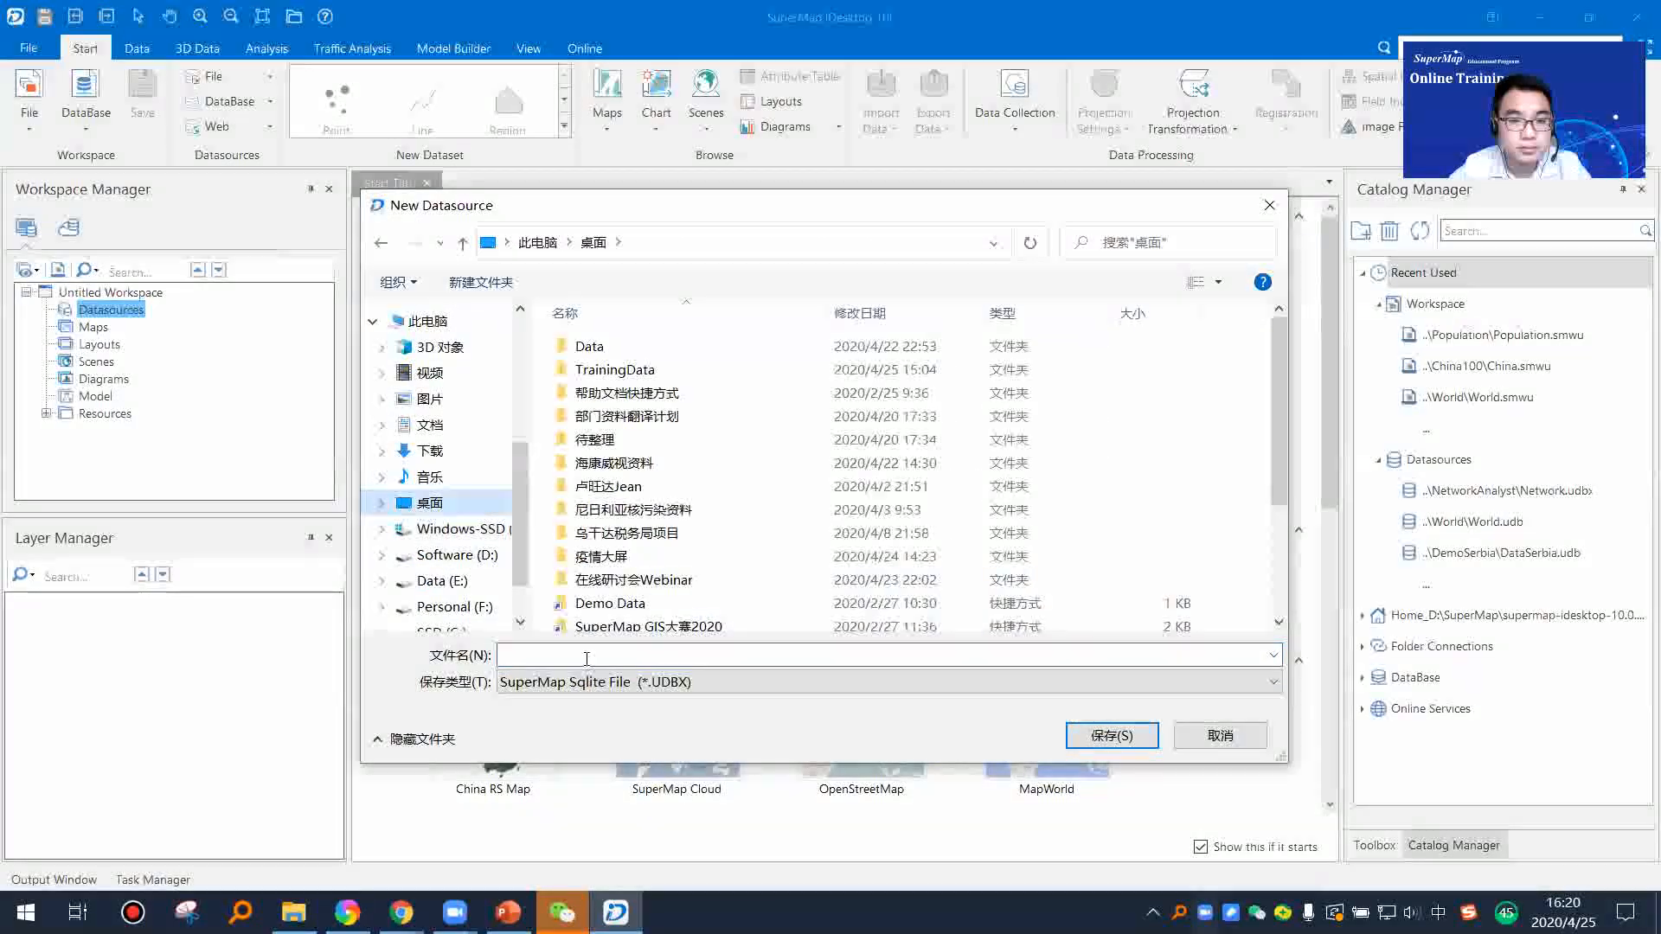
pyautogui.click(644, 372)
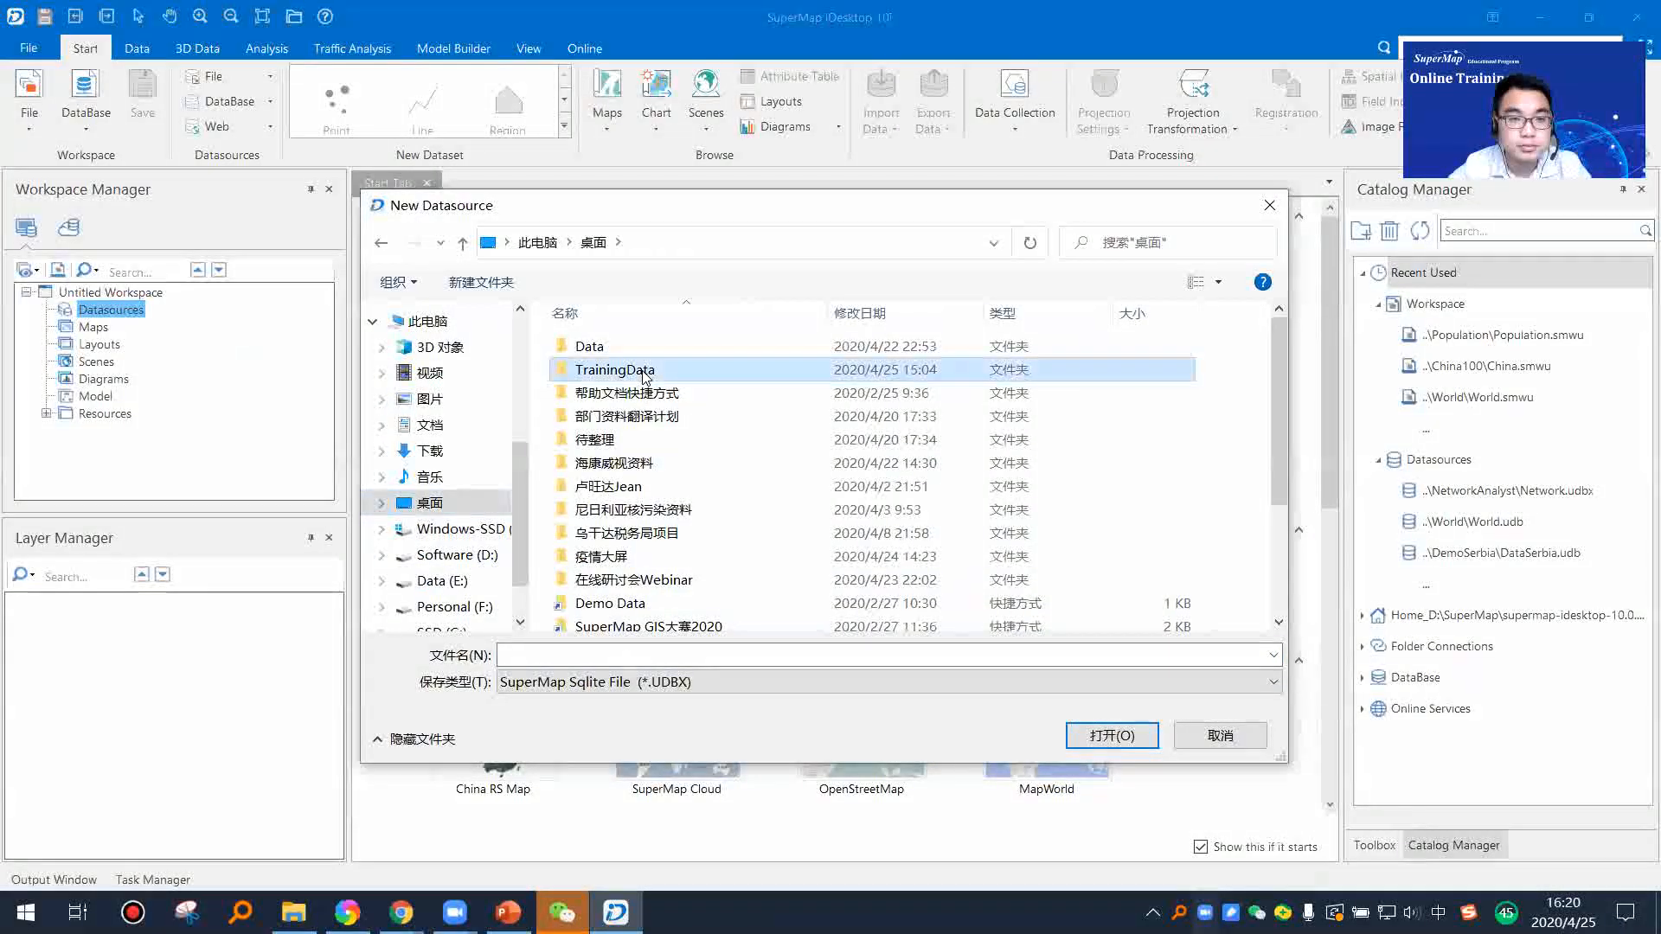
pyautogui.doubleClick(644, 372)
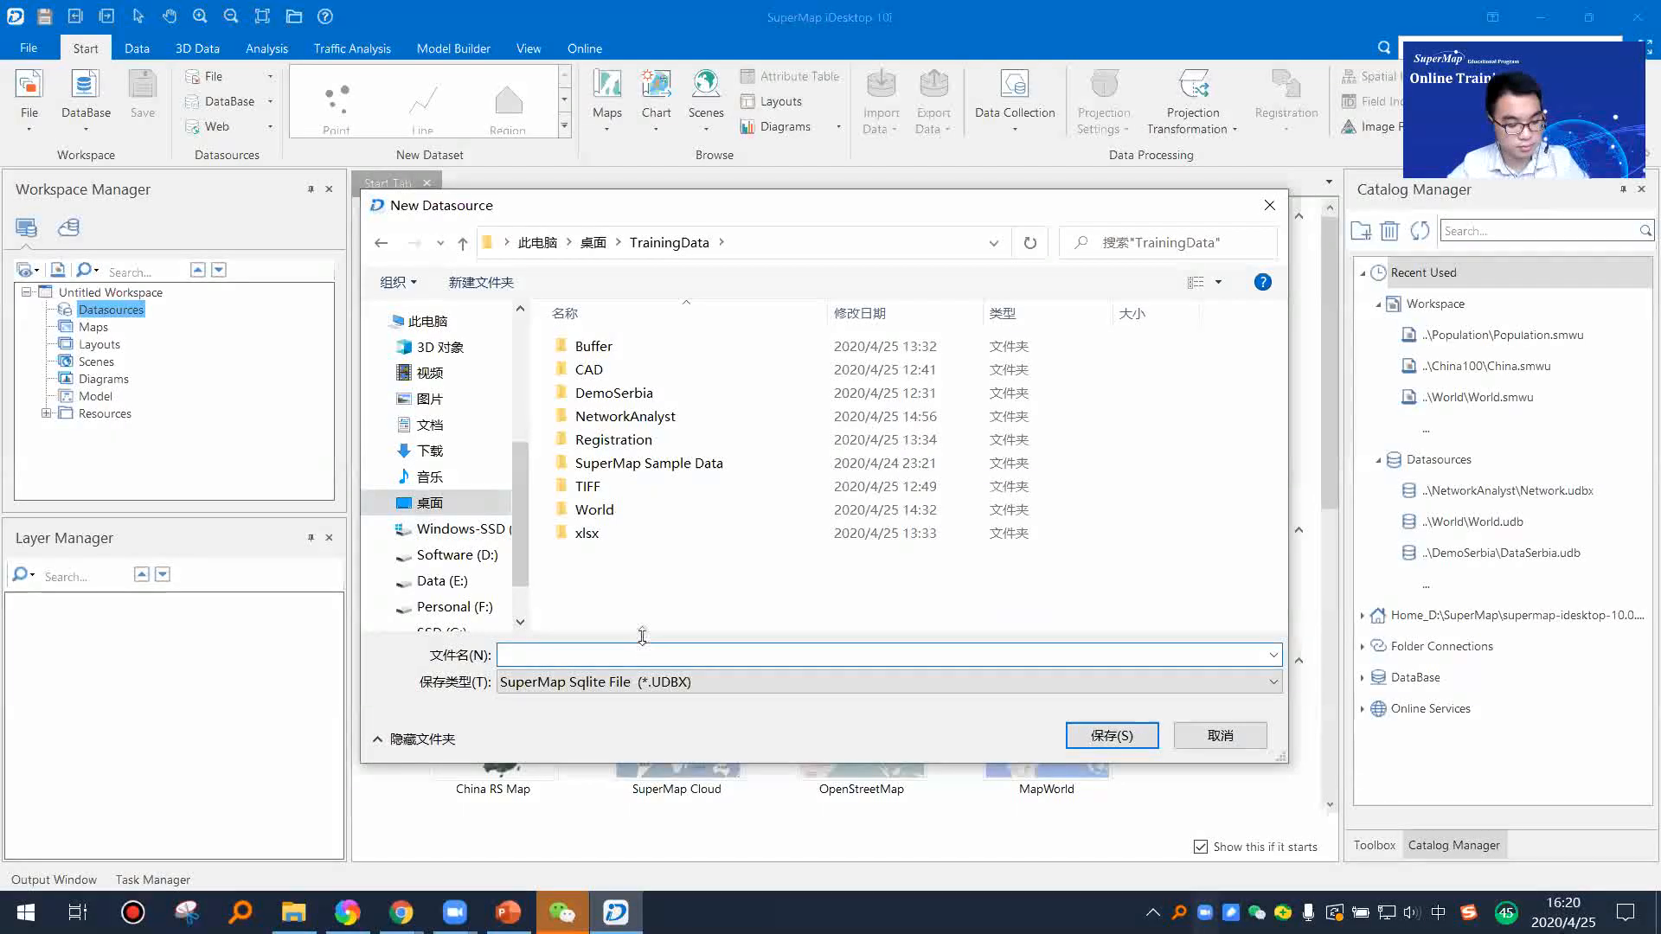
# Step: Enter Test as the datasource name and examine the available datasource file types
pyautogui.write('Test')
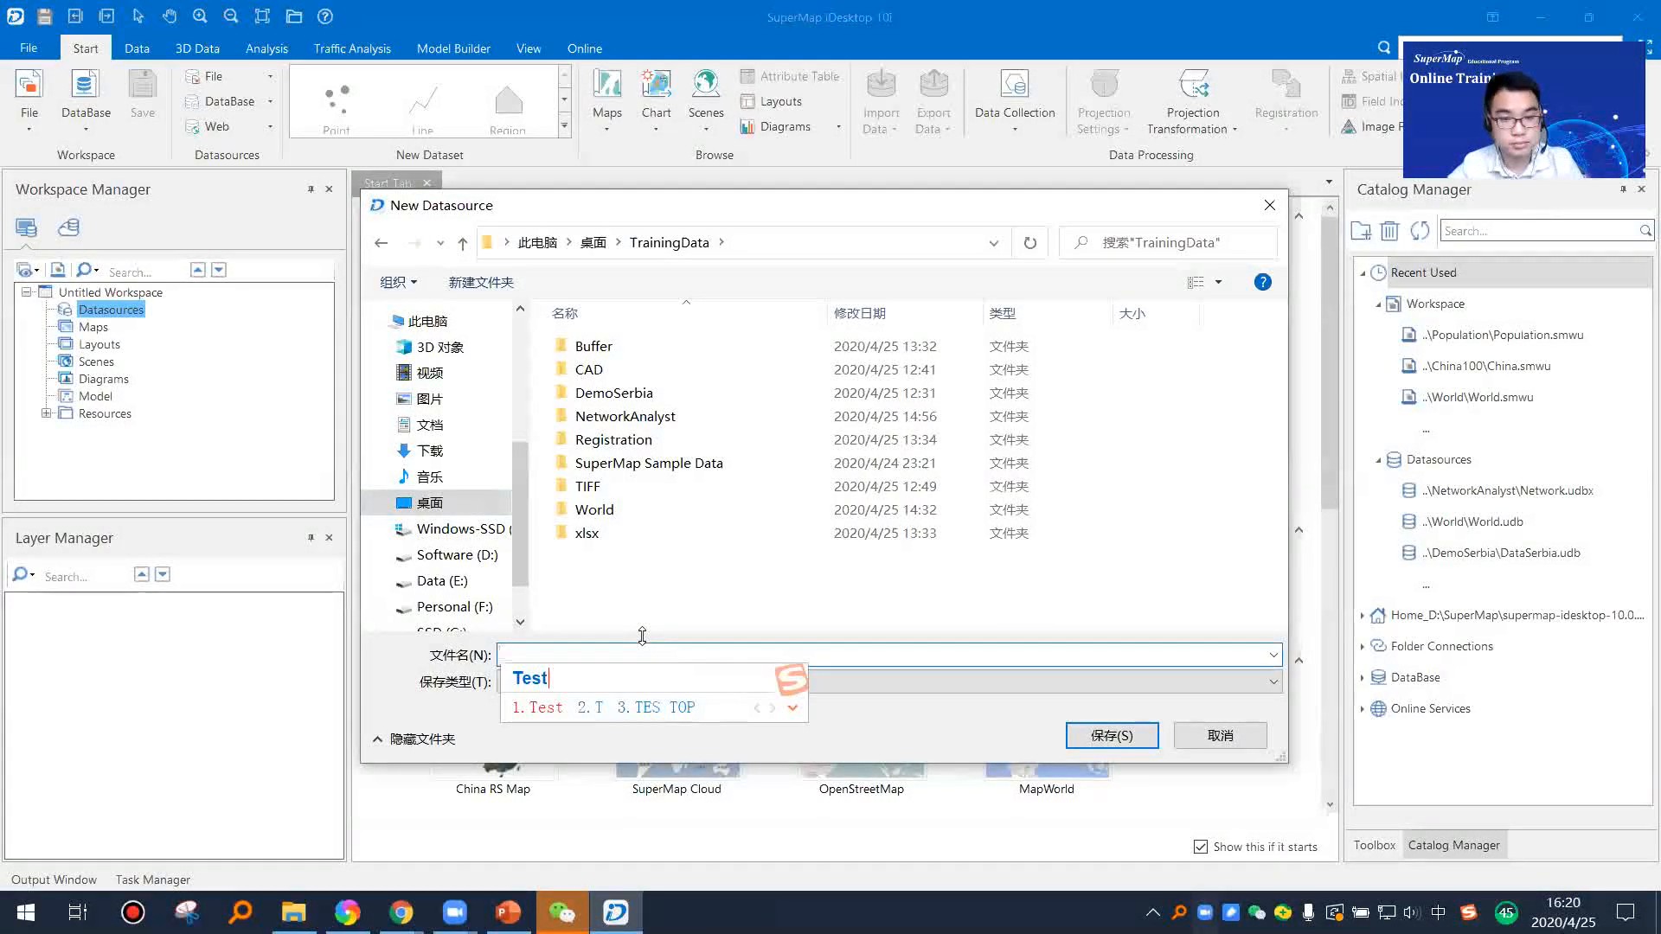
pyautogui.press('shift')
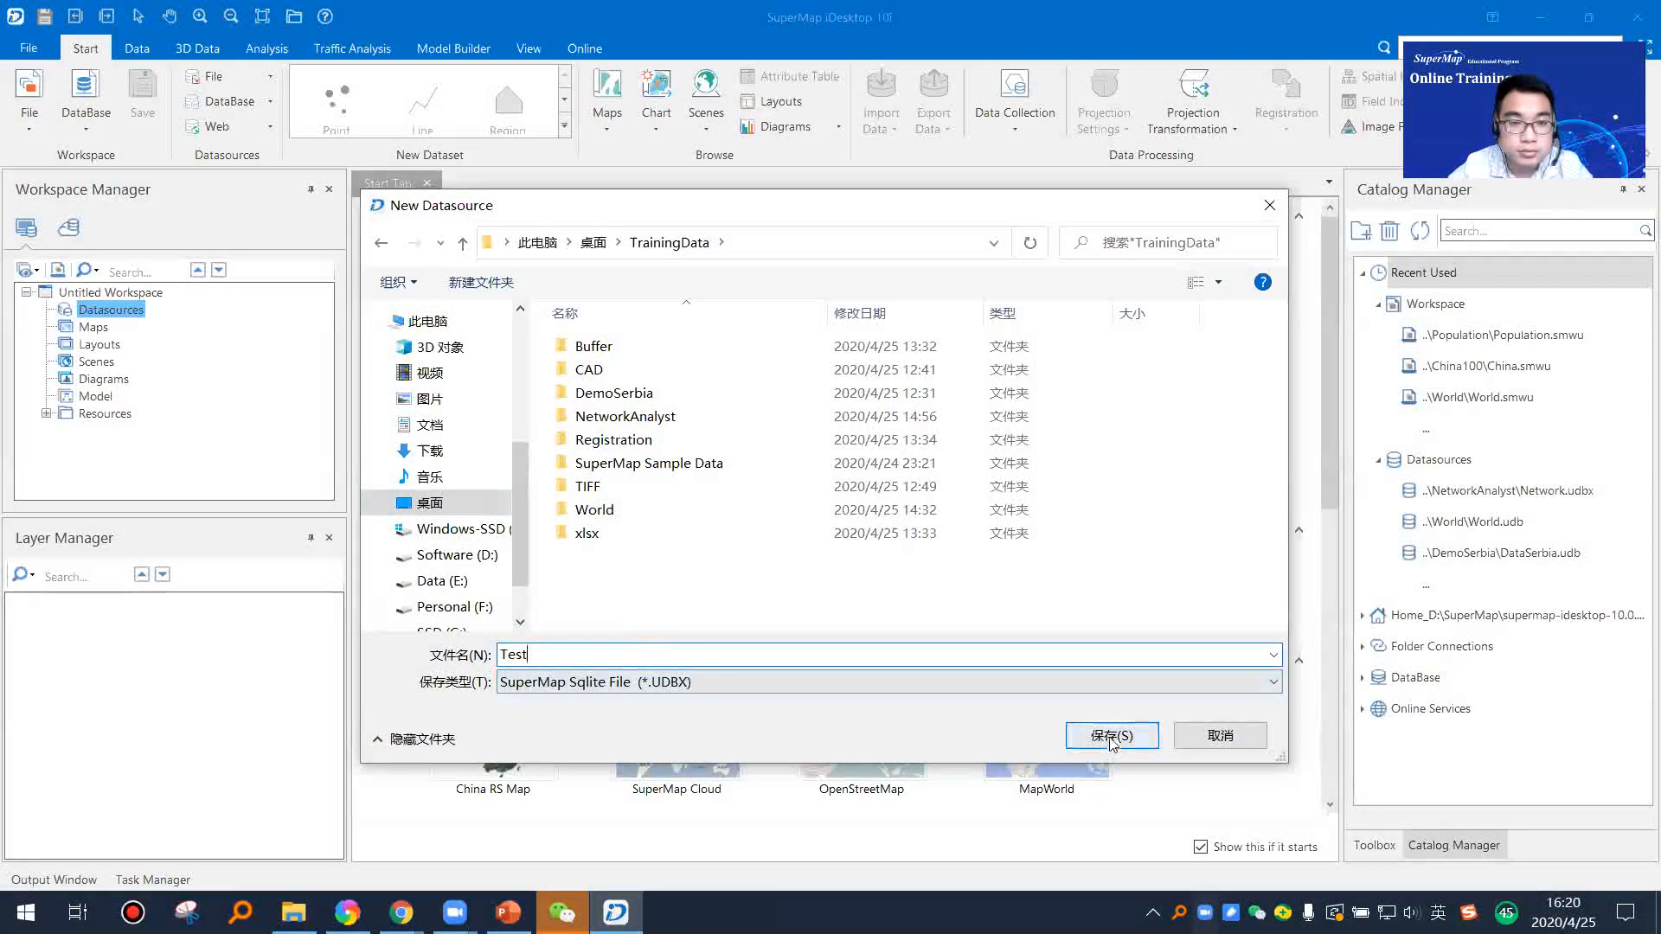
pyautogui.click(937, 683)
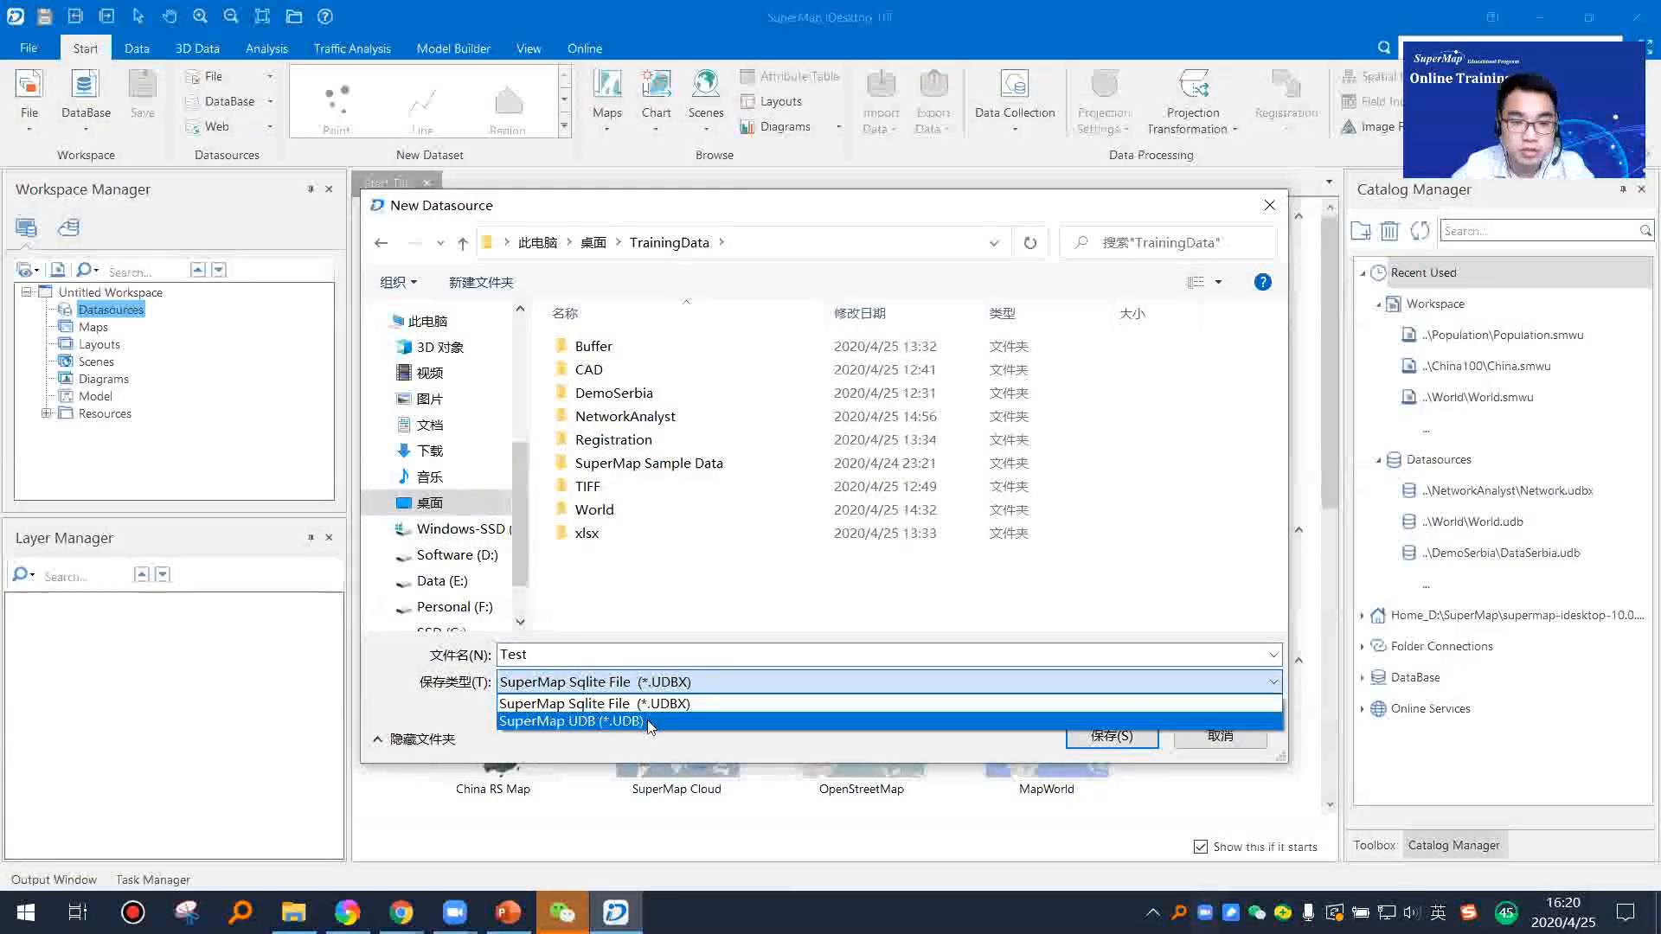
pyautogui.click(605, 650)
pyautogui.doubleClick(555, 649)
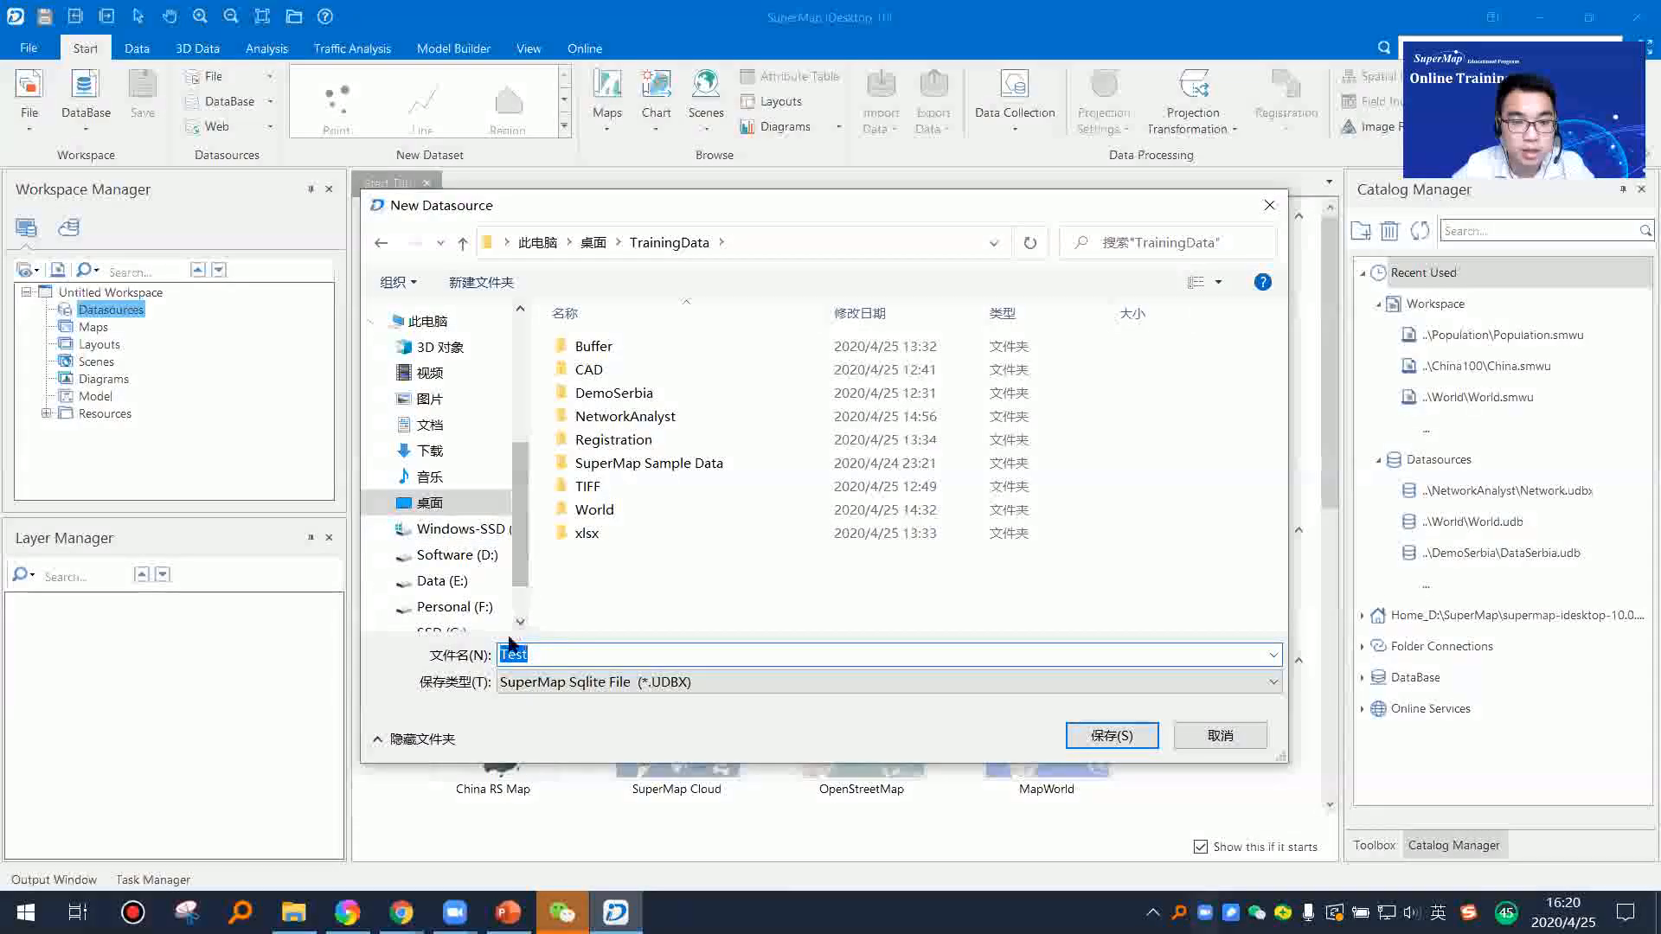
pyautogui.click(550, 651)
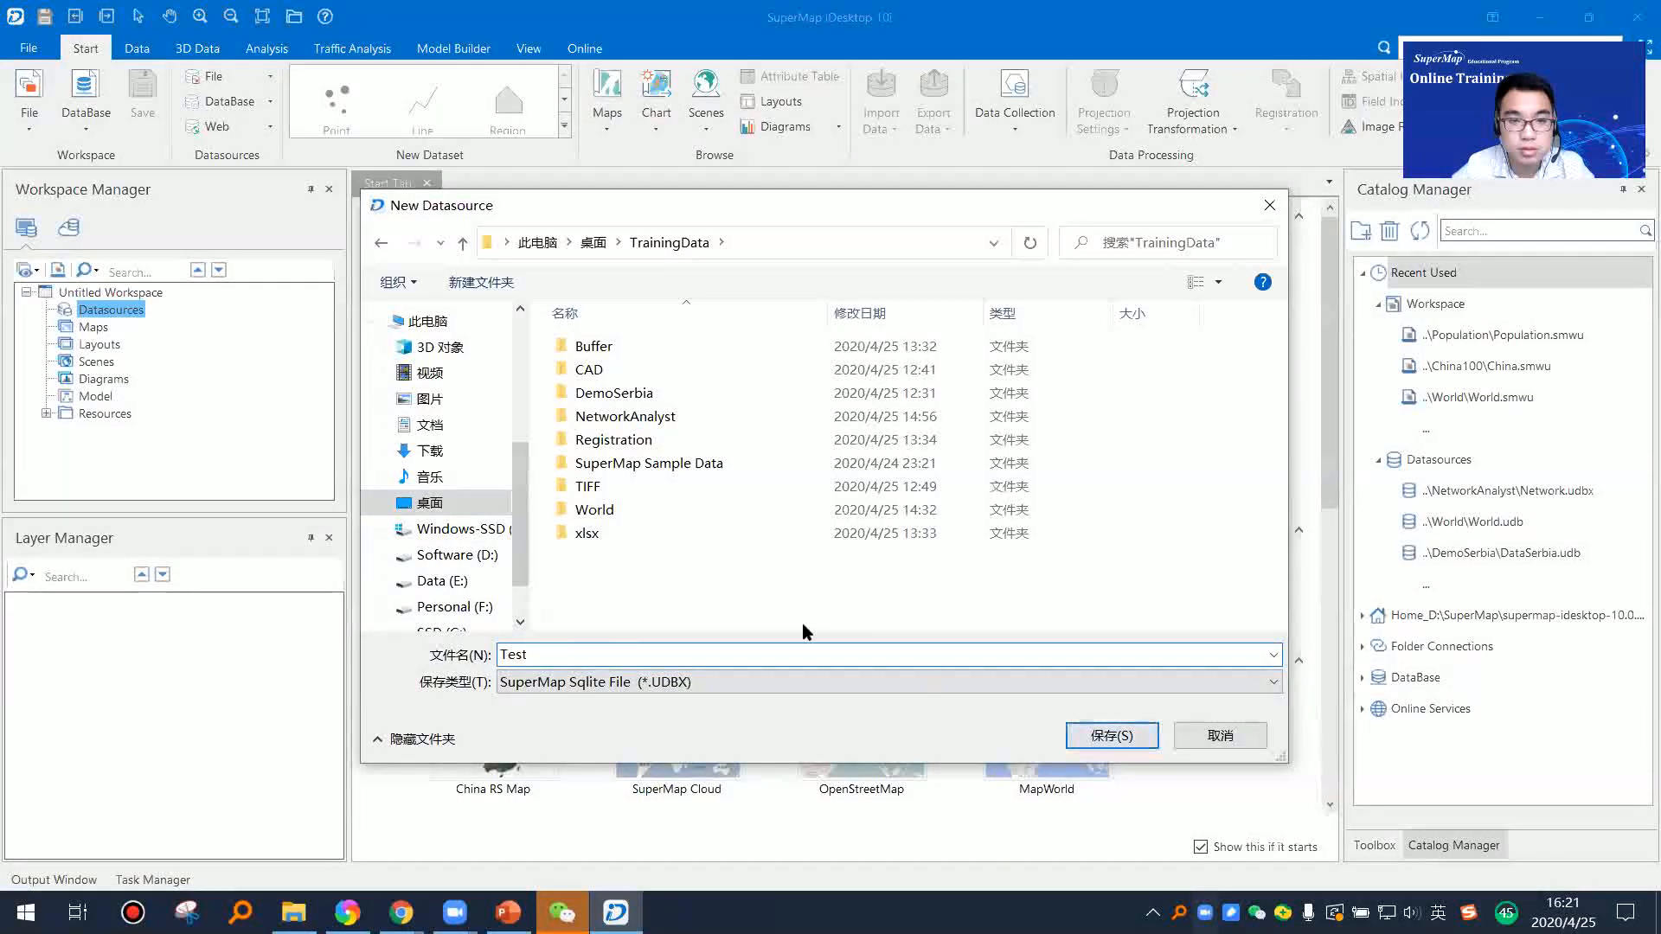
# Step: Name the new datasource Test1 and save it as a SuperMap Sqlite File (*.UDBX)
pyautogui.doubleClick(628, 652)
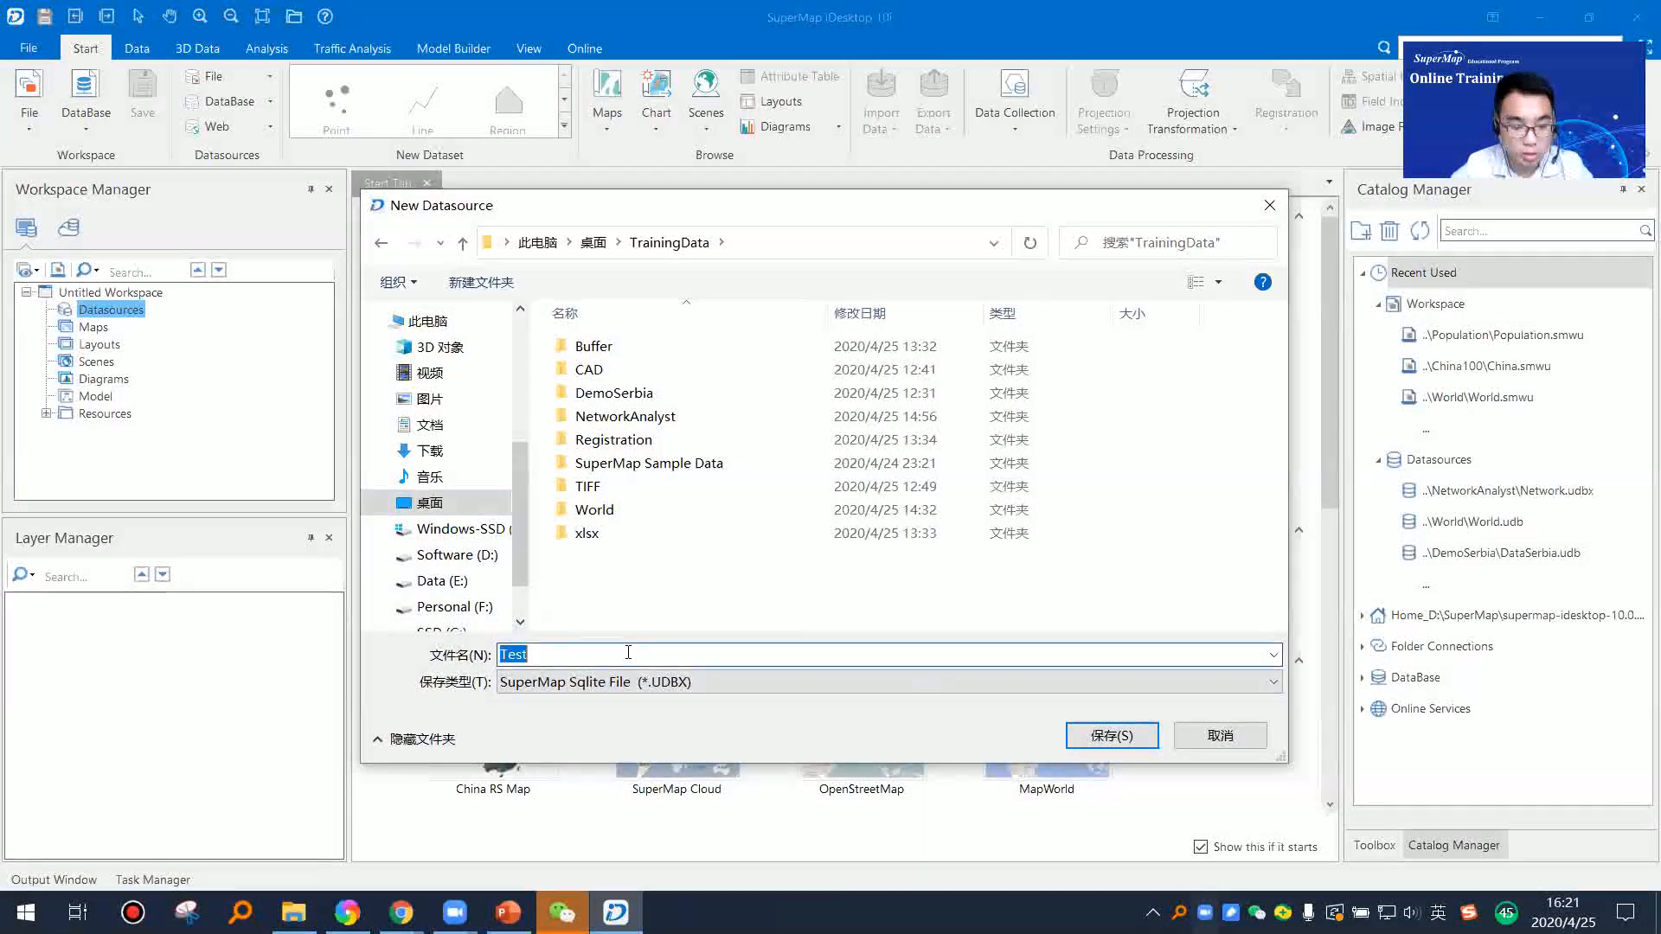
pyautogui.write('1')
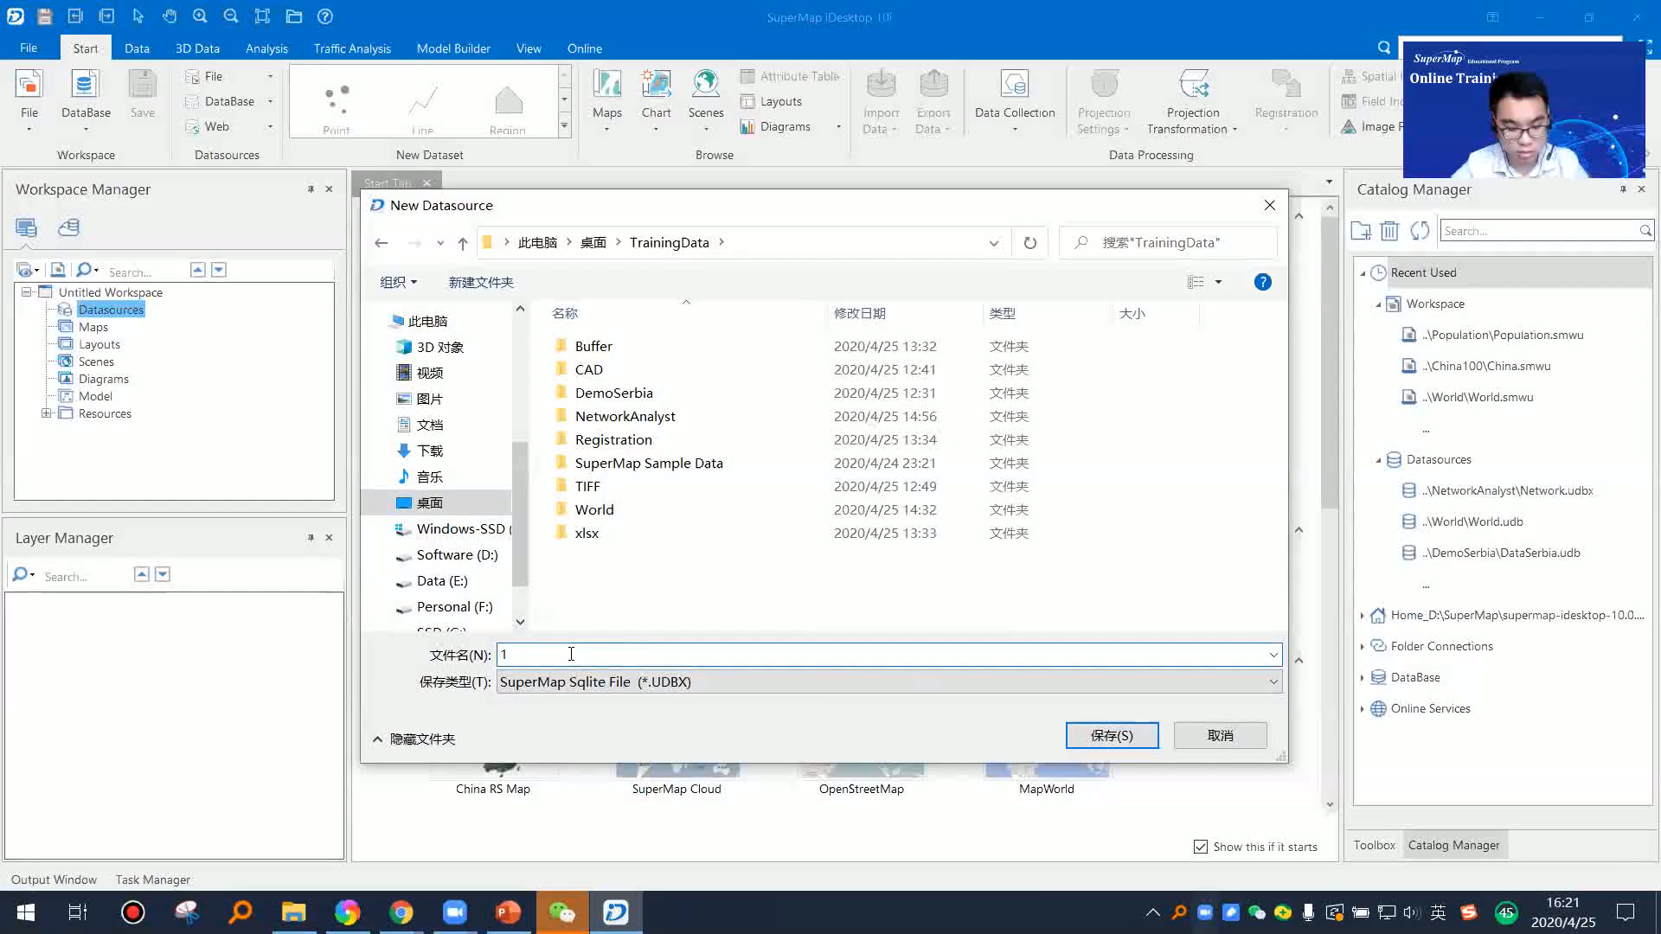
pyautogui.write('Test1')
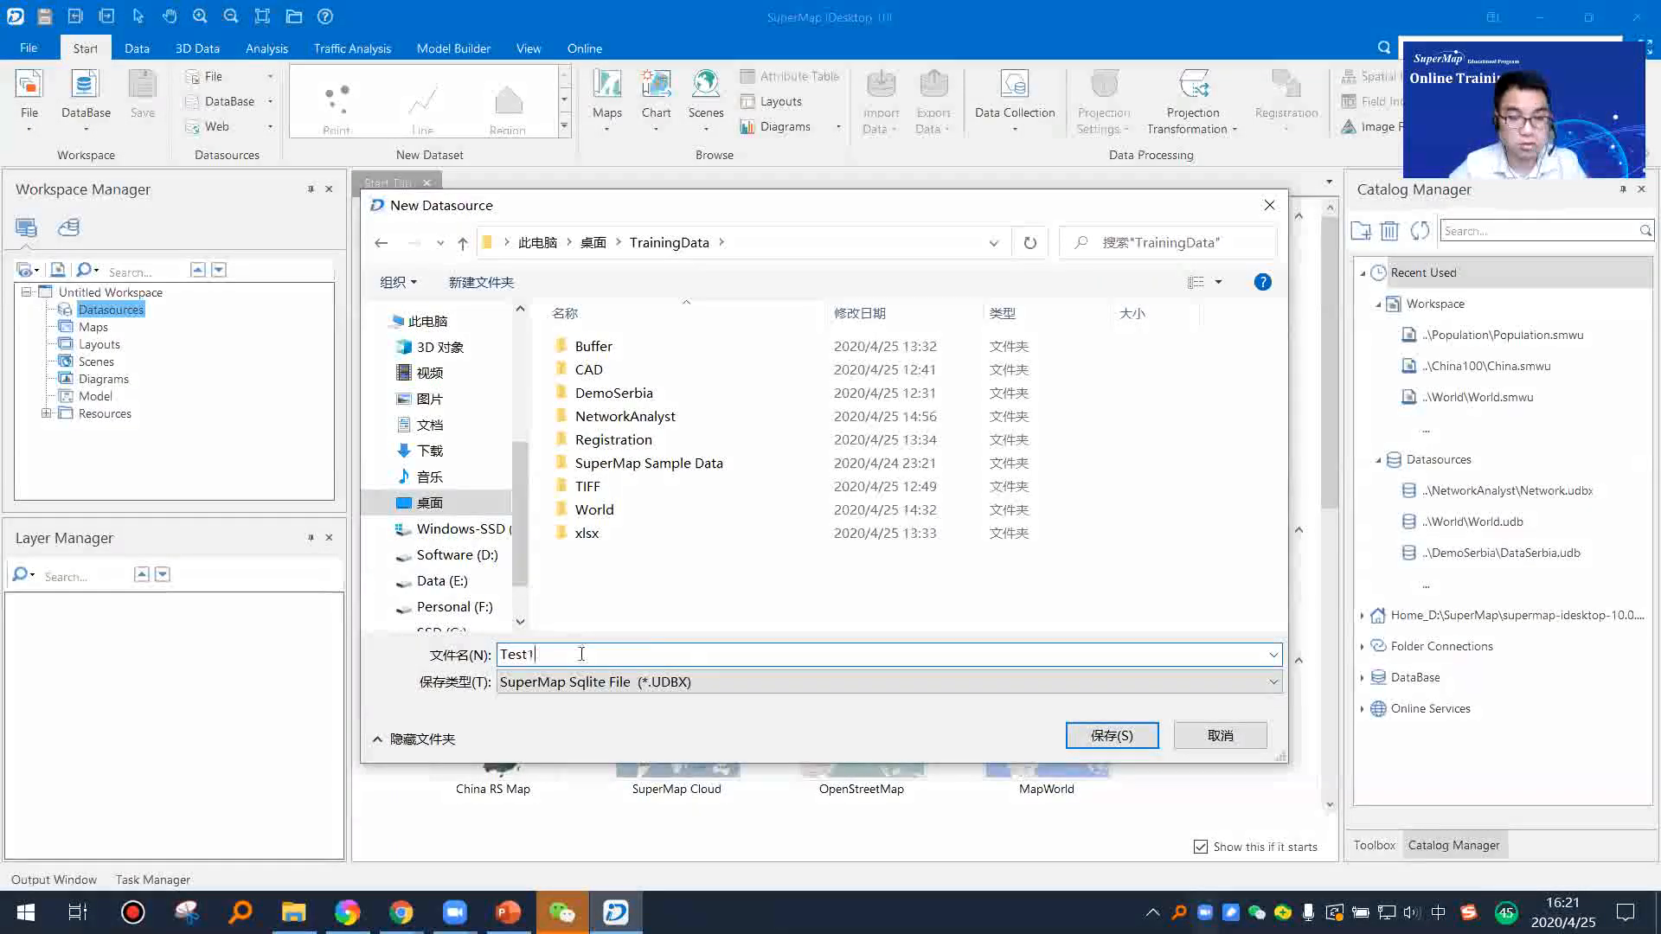
pyautogui.click(1111, 735)
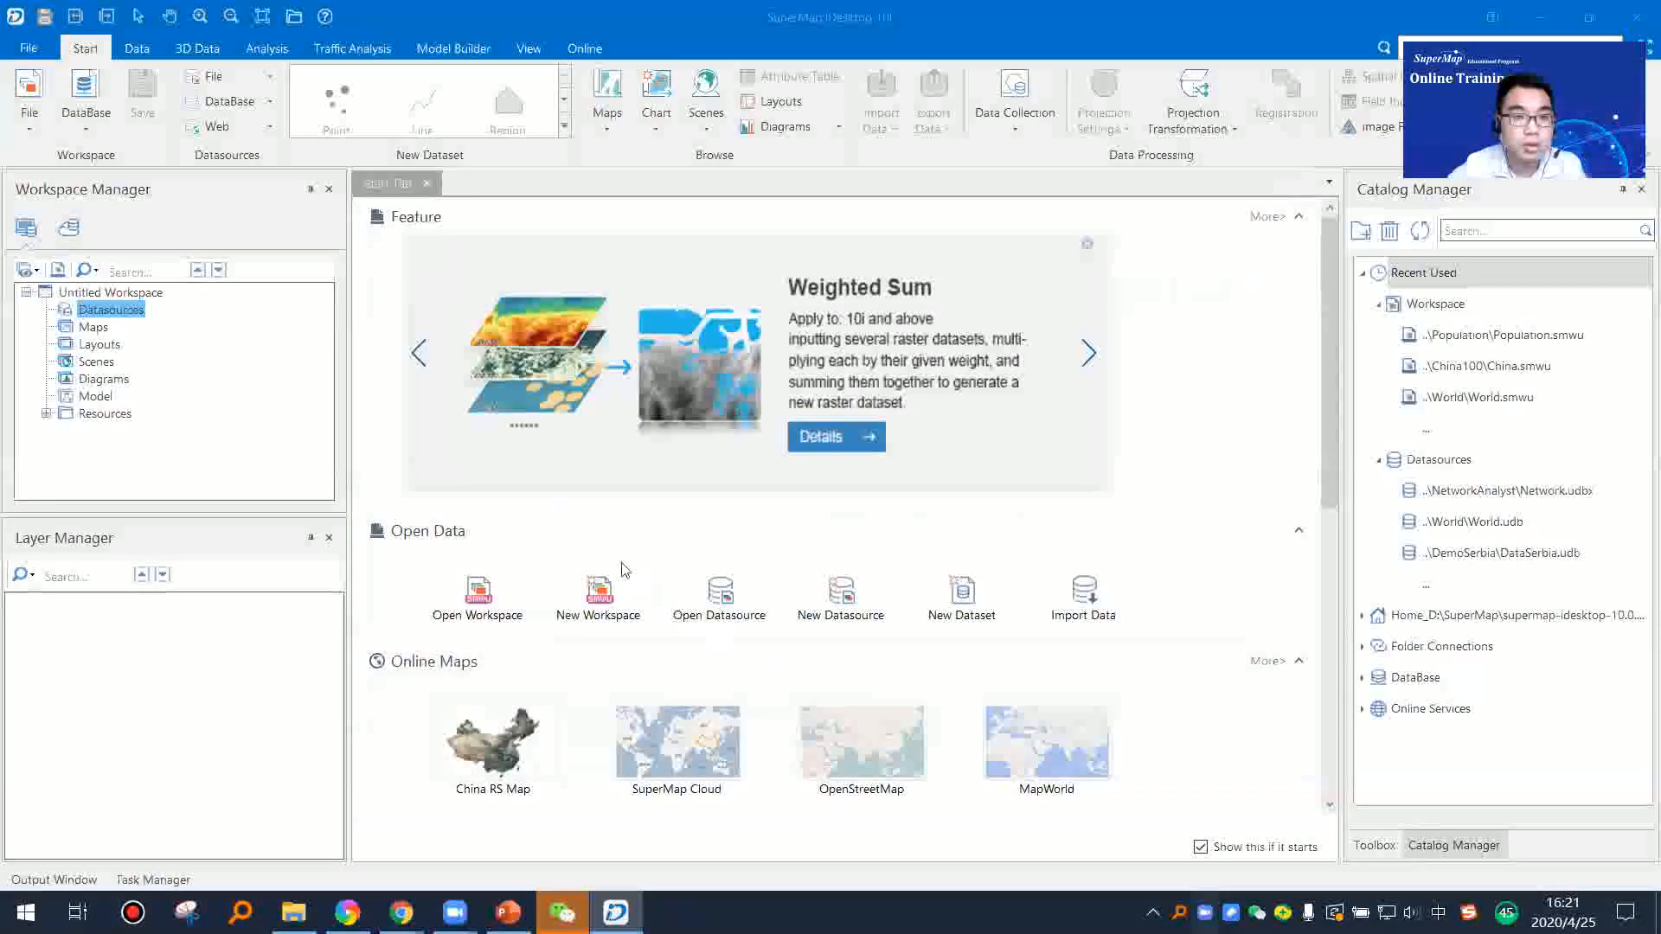
# Step: Create a second file datasource named Test2 in the TrainingData folder, using the SuperMap UDB (*.UDB) type
pyautogui.rightClick(118, 313)
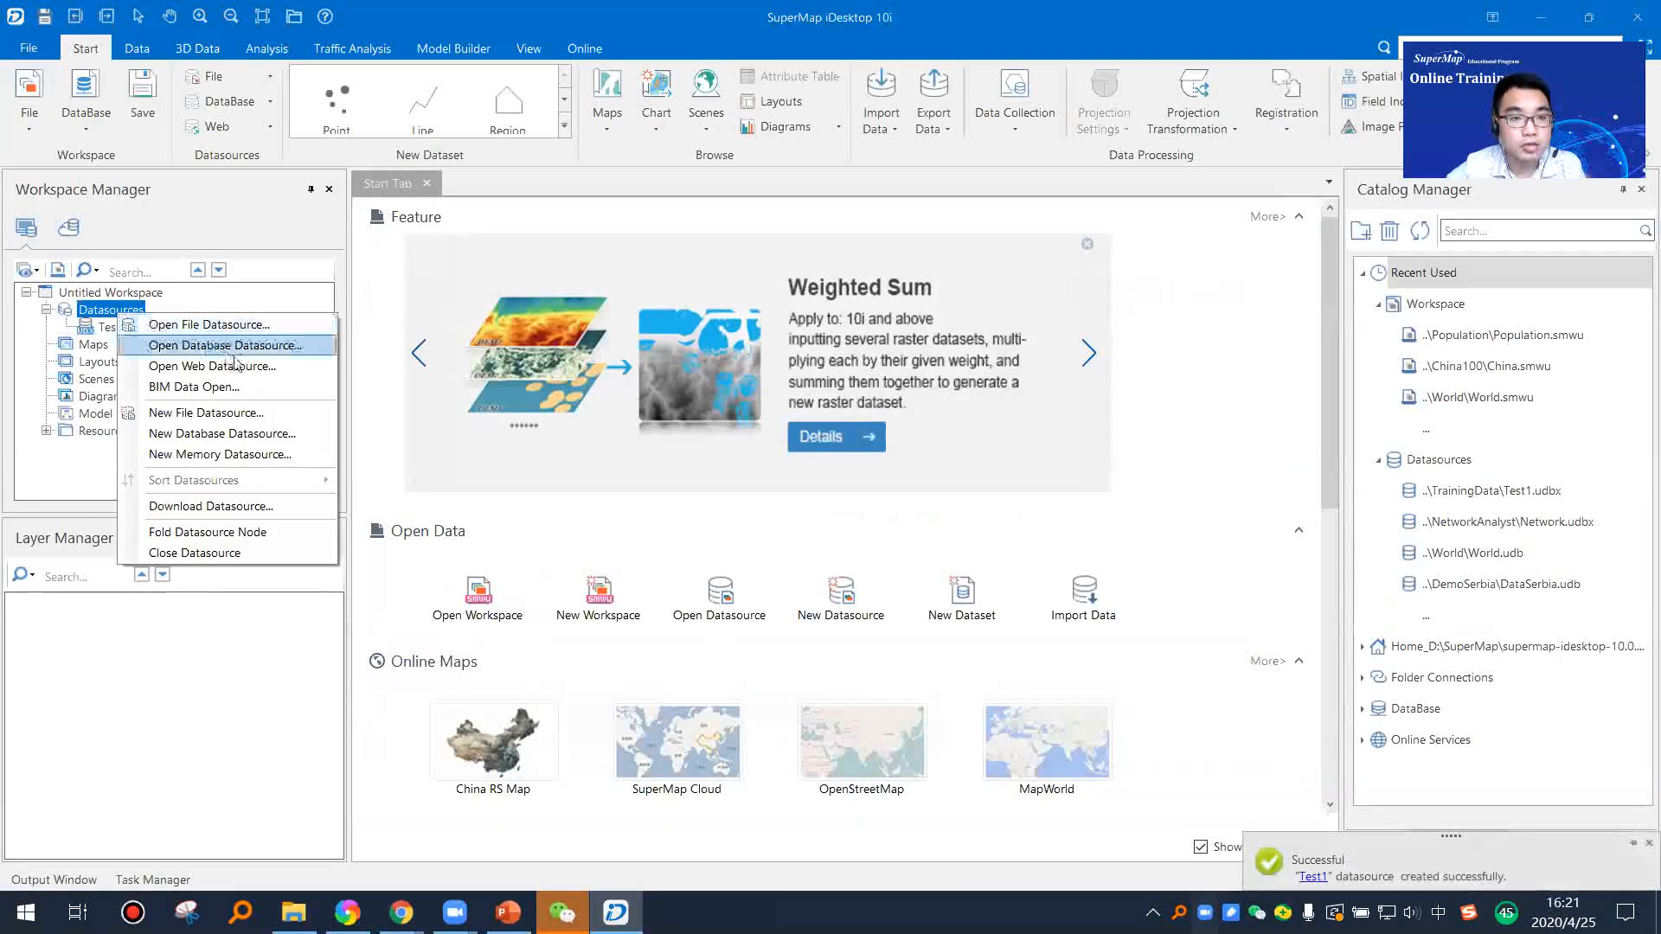
pyautogui.click(205, 413)
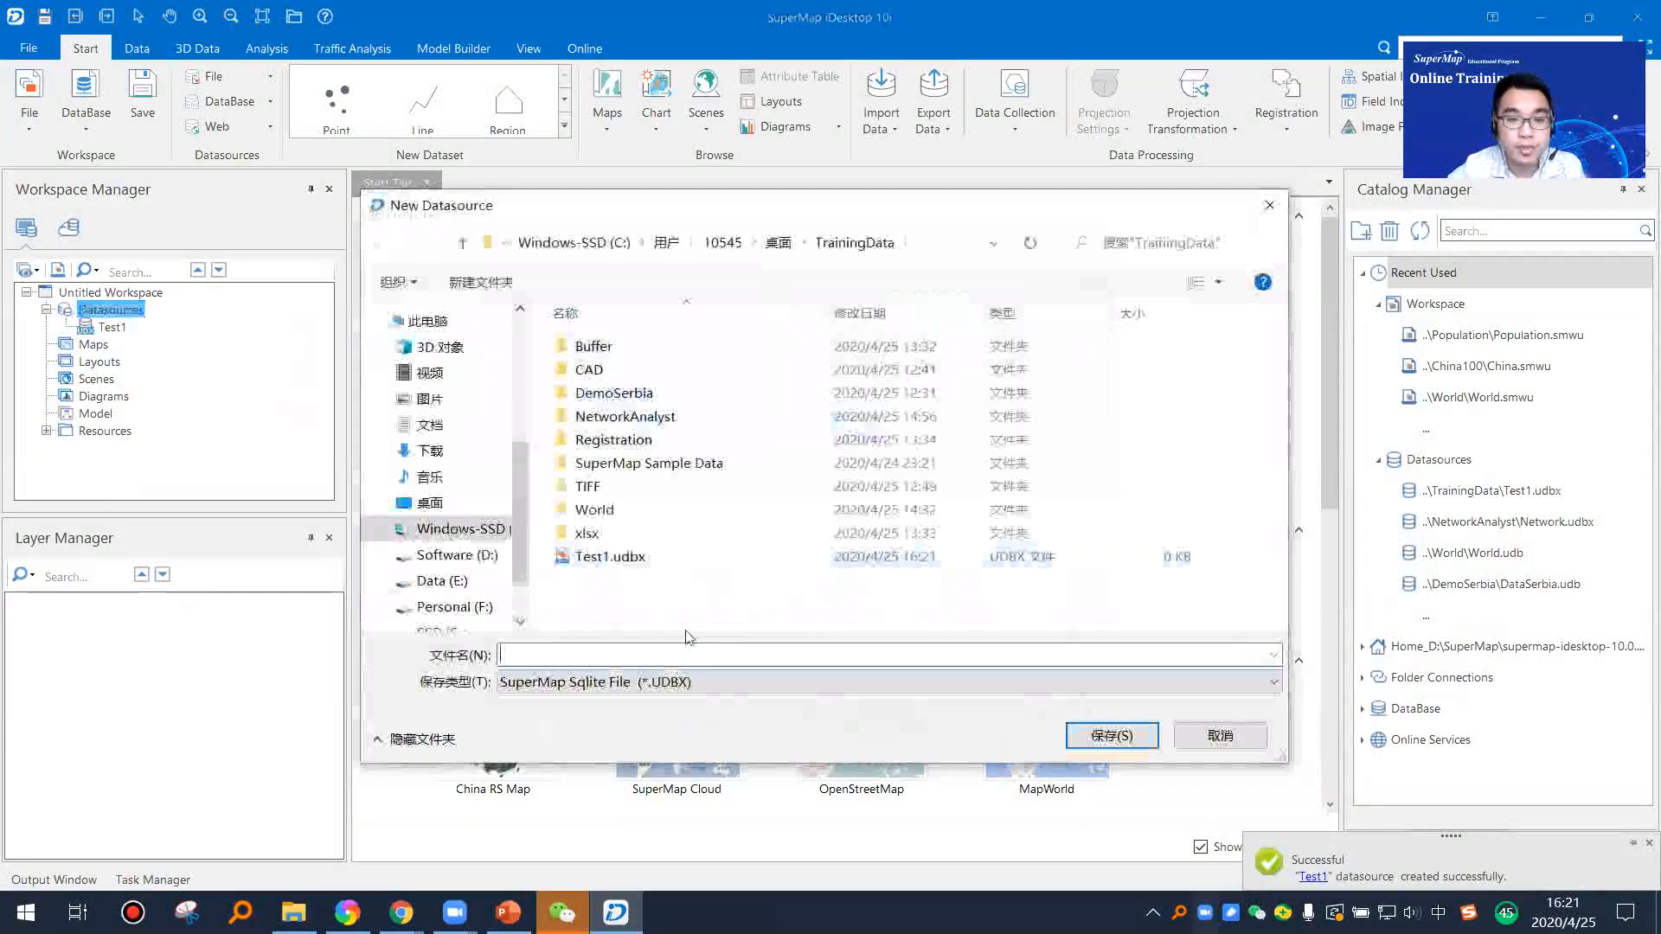
pyautogui.click(625, 681)
pyautogui.click(640, 718)
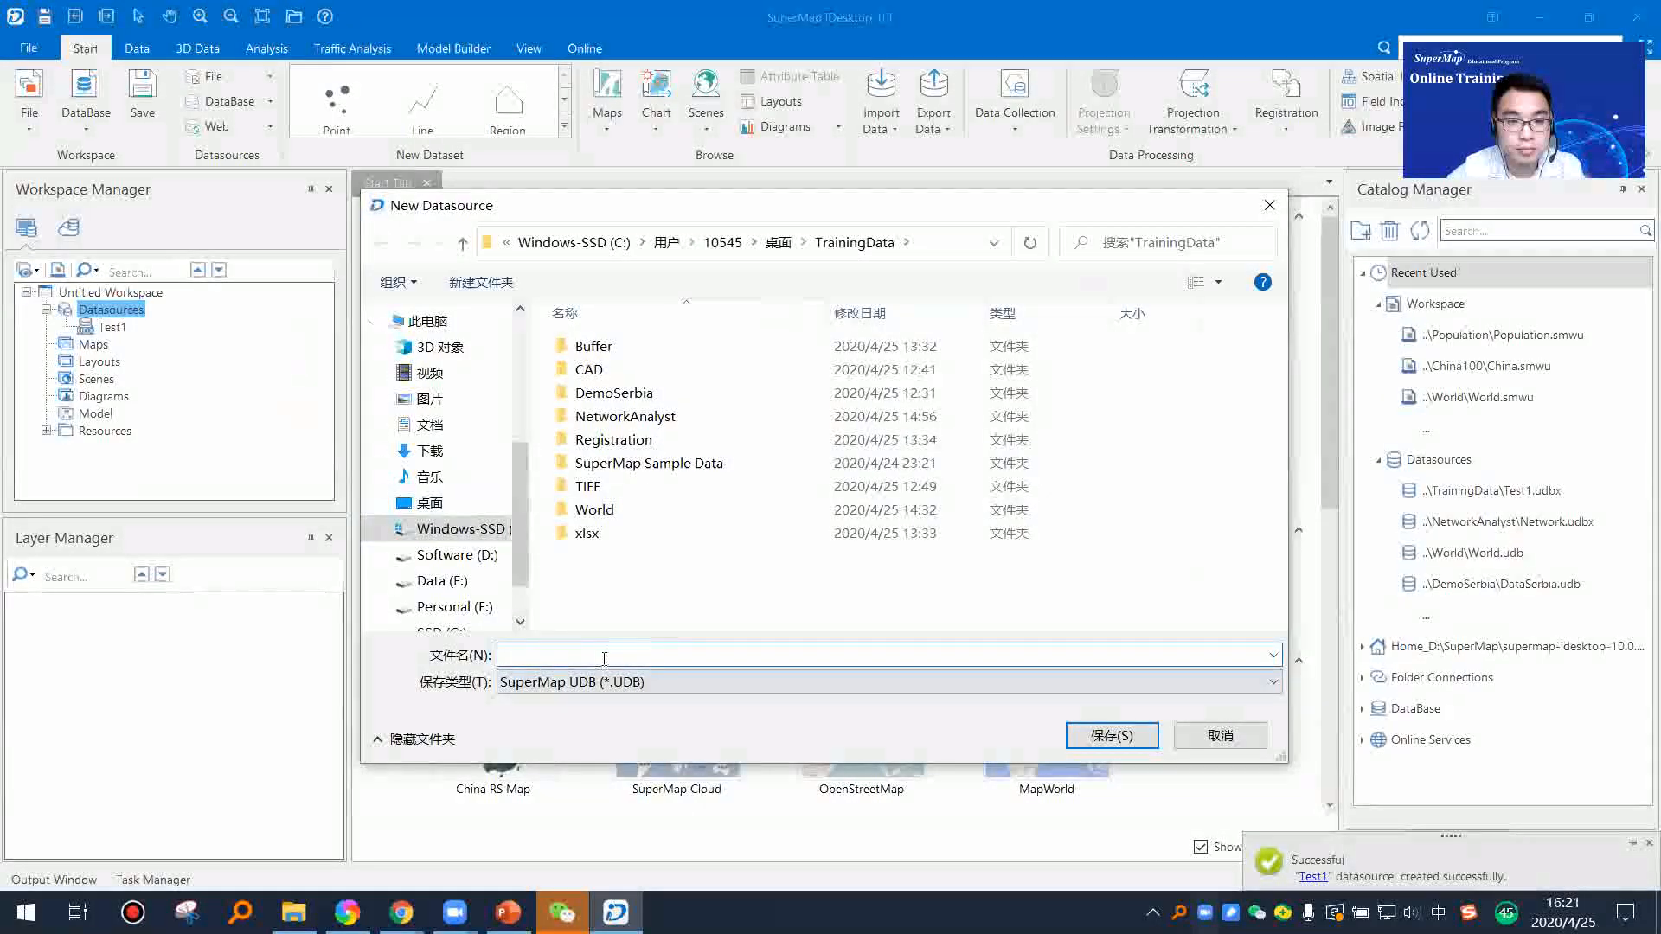
pyautogui.write('Te')
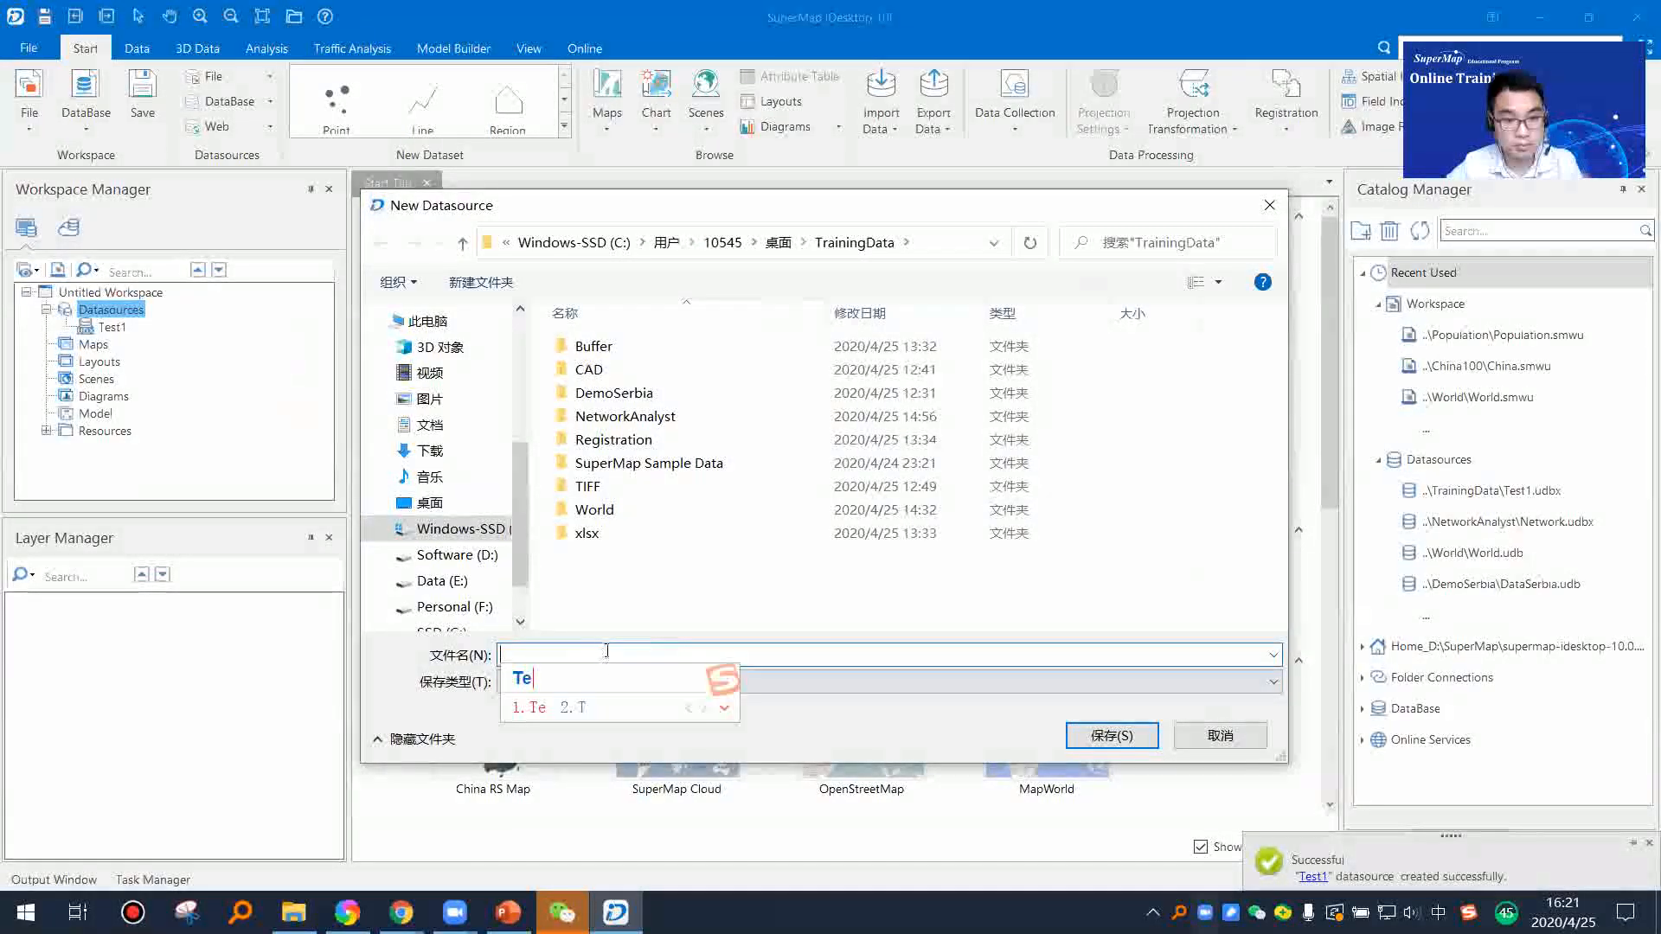
pyautogui.write('st')
pyautogui.press('shift')
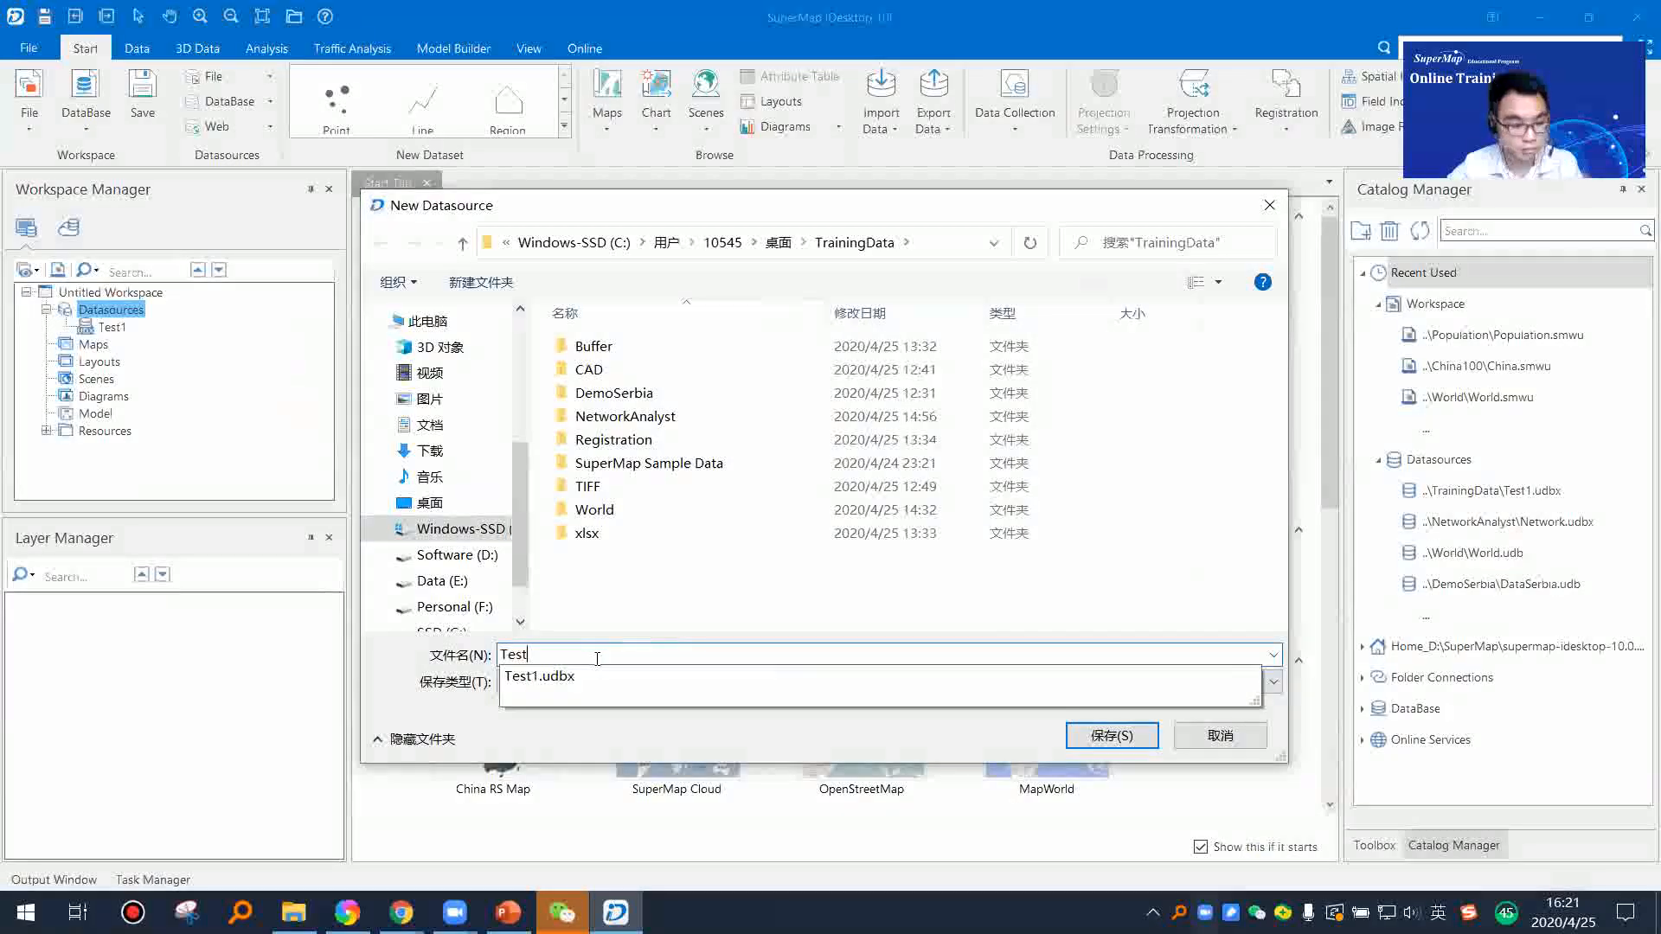
pyautogui.write('2')
pyautogui.press('Return')
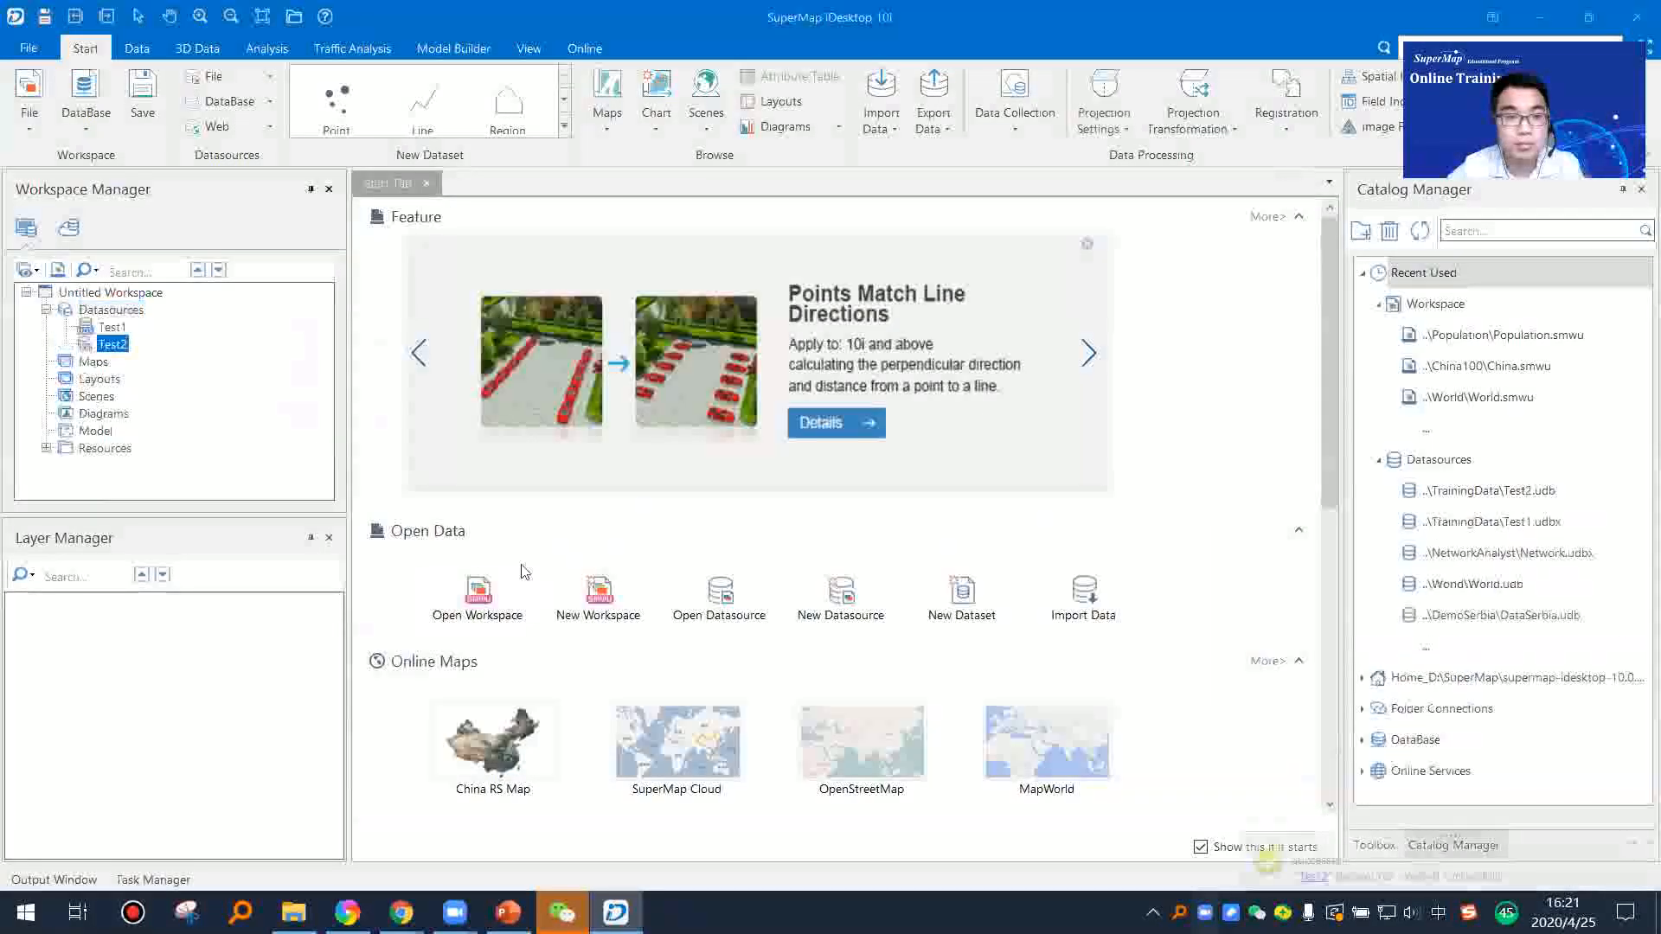
# Step: Compare the Test1 and Test2 entries under the workspace's Datasources node
pyautogui.click(117, 329)
pyautogui.click(114, 343)
pyautogui.click(110, 329)
pyautogui.click(114, 344)
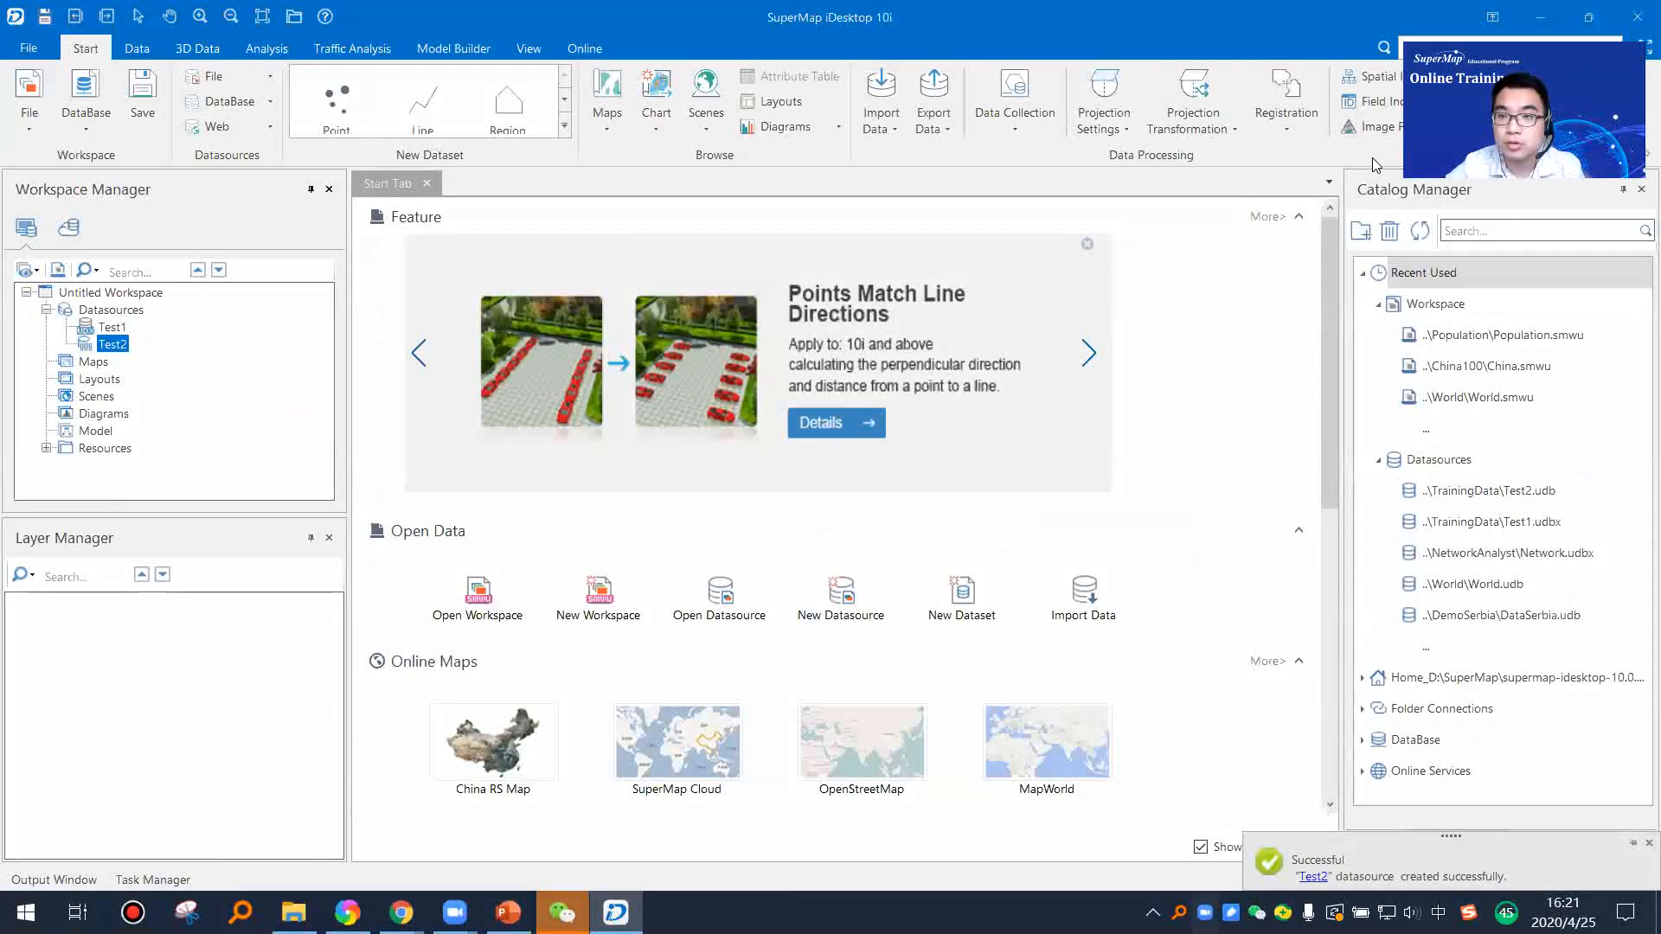
# Step: Minimize iDesktop and PowerPoint to reach the TrainingData folder in File Explorer, and reposition its window
pyautogui.click(1538, 18)
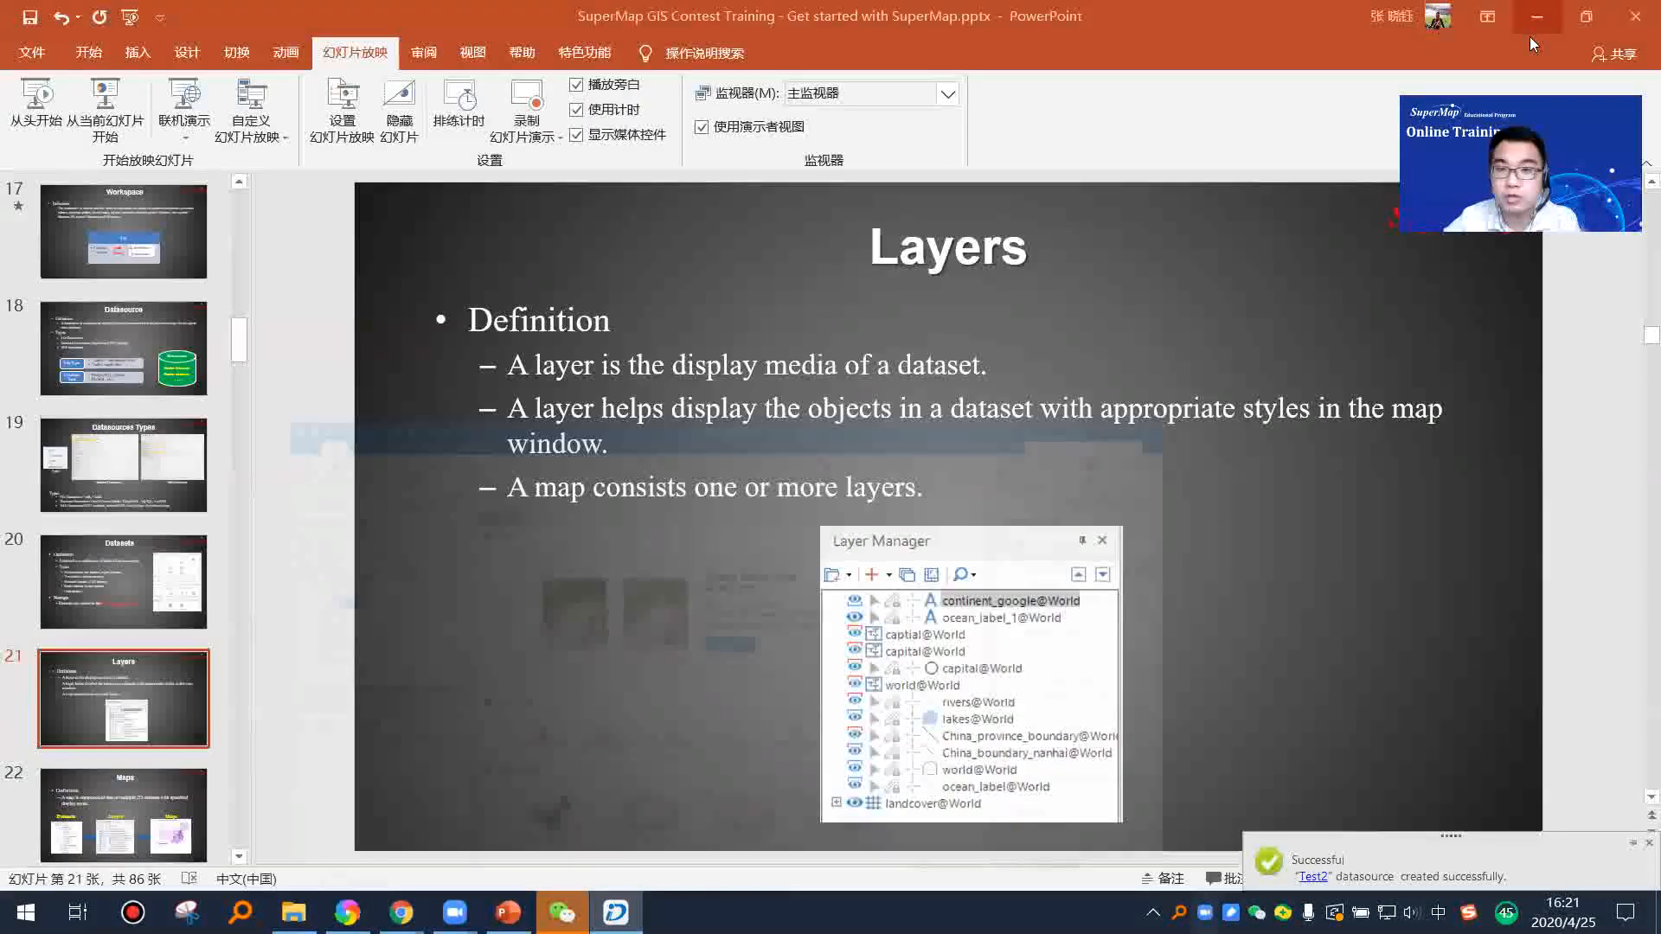
pyautogui.click(1529, 35)
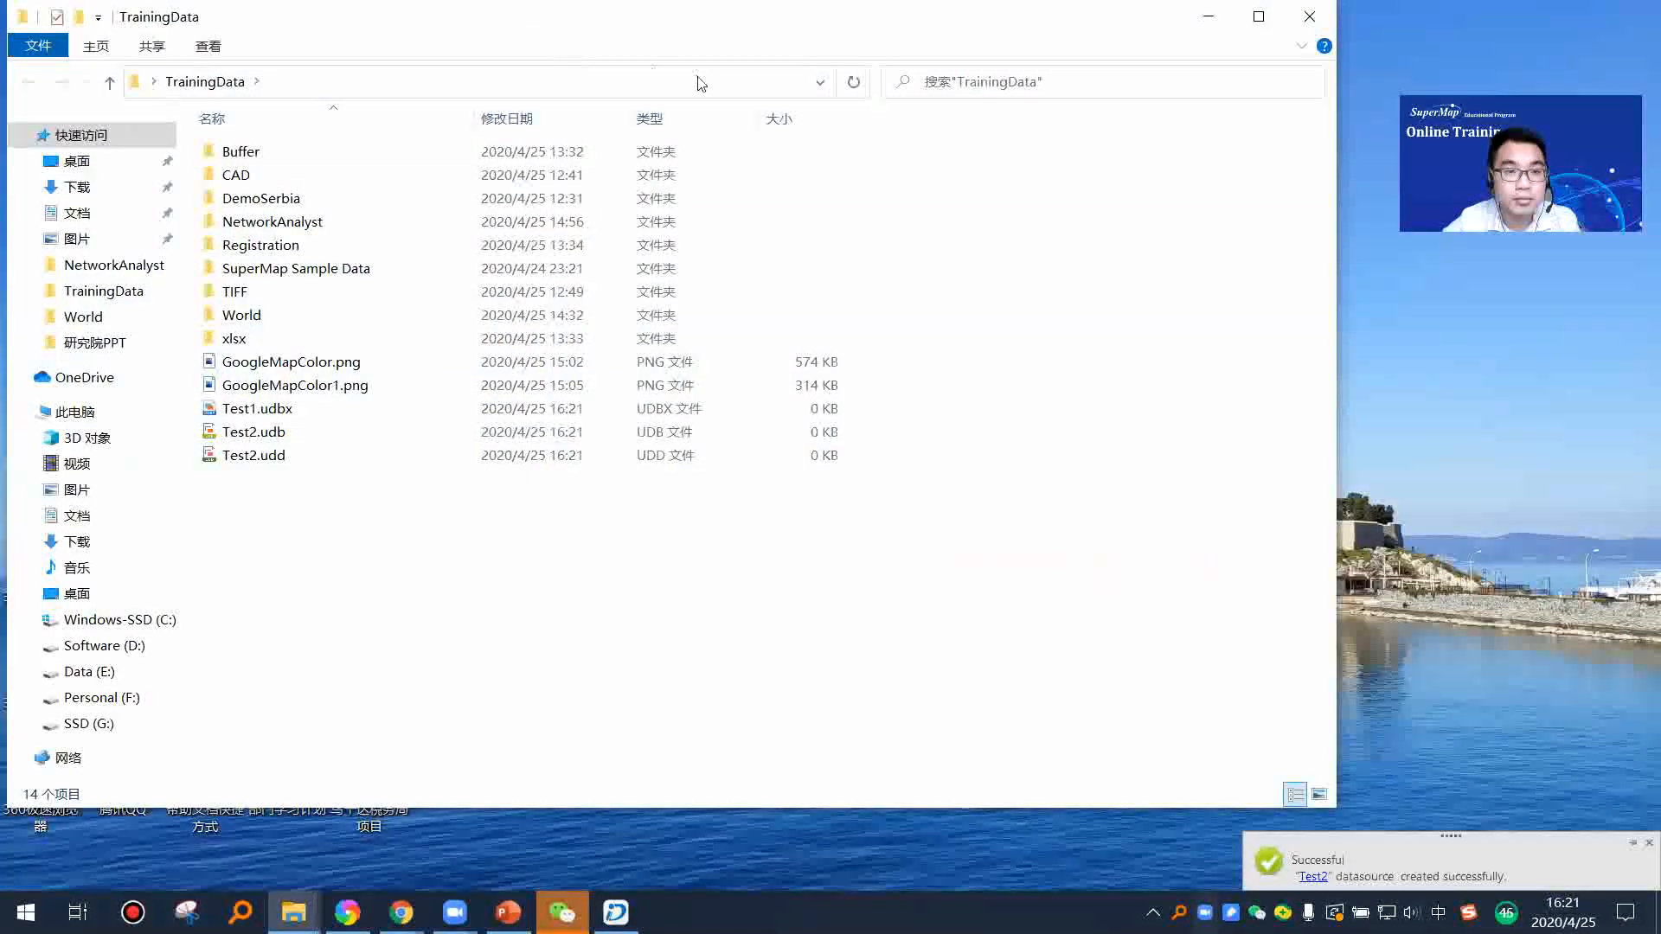
pyautogui.moveTo(597, 44); pyautogui.dragTo(791, 98)
# Step: Examine the datasource files in the TrainingData folder, comparing Test1.udbx with the Test2.udb and Test2.udd pair
pyautogui.moveTo(543, 608); pyautogui.dragTo(473, 458)
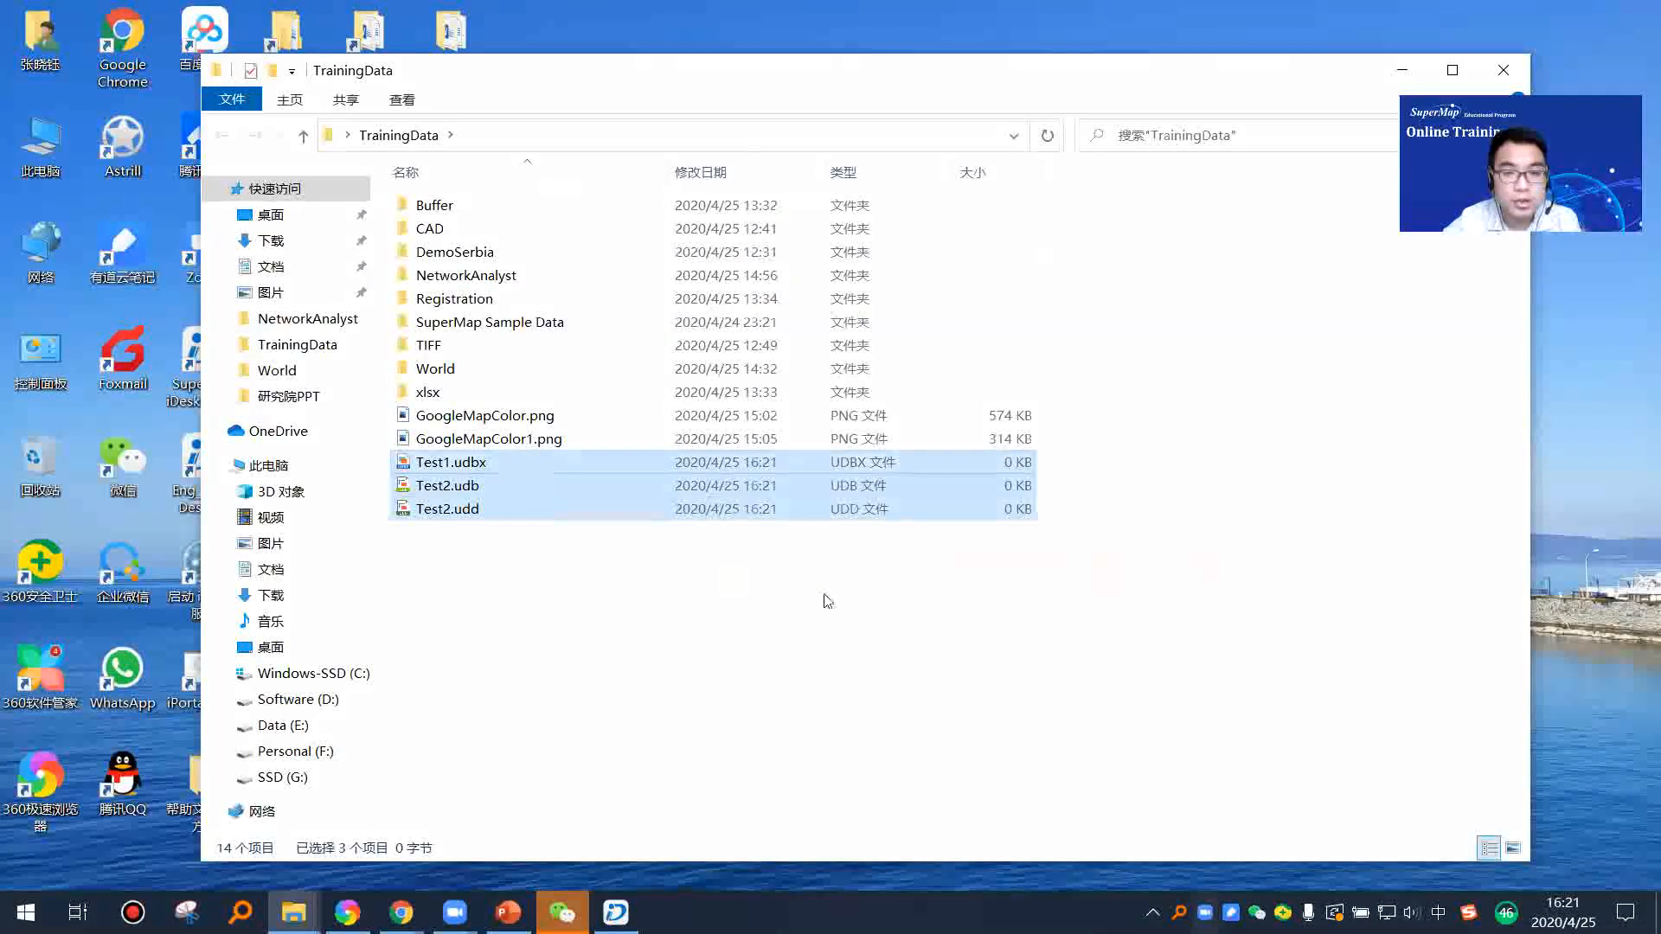
pyautogui.click(823, 595)
pyautogui.moveTo(569, 529); pyautogui.dragTo(474, 476)
pyautogui.click(574, 463)
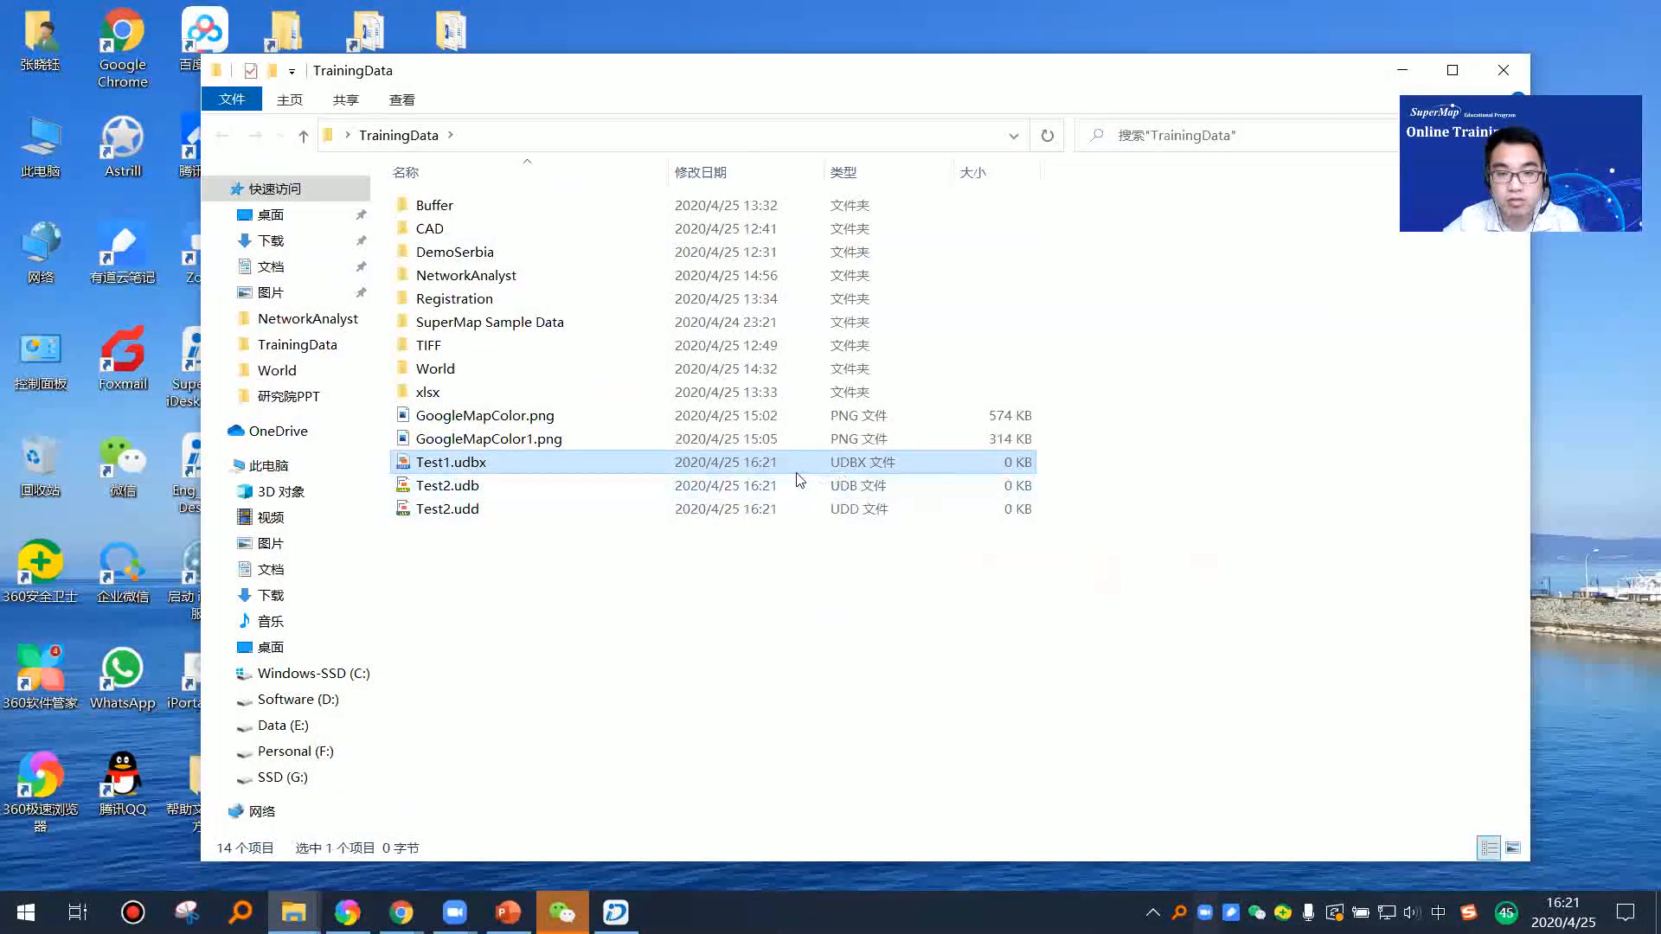
pyautogui.click(541, 545)
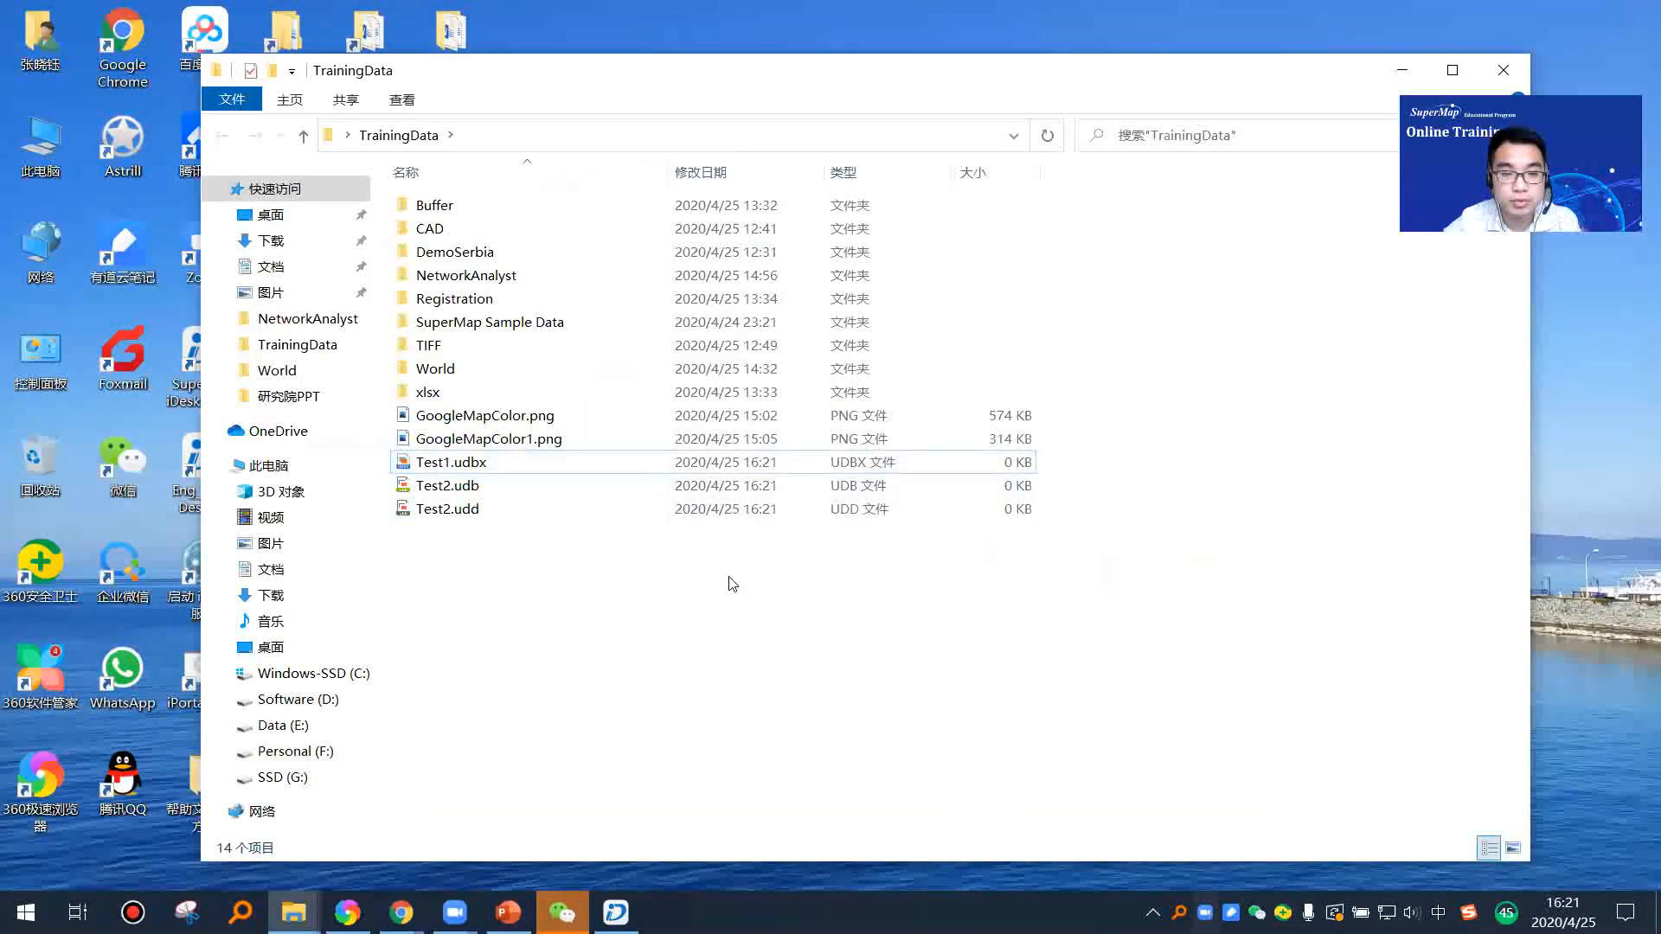
pyautogui.moveTo(500, 540); pyautogui.dragTo(461, 477)
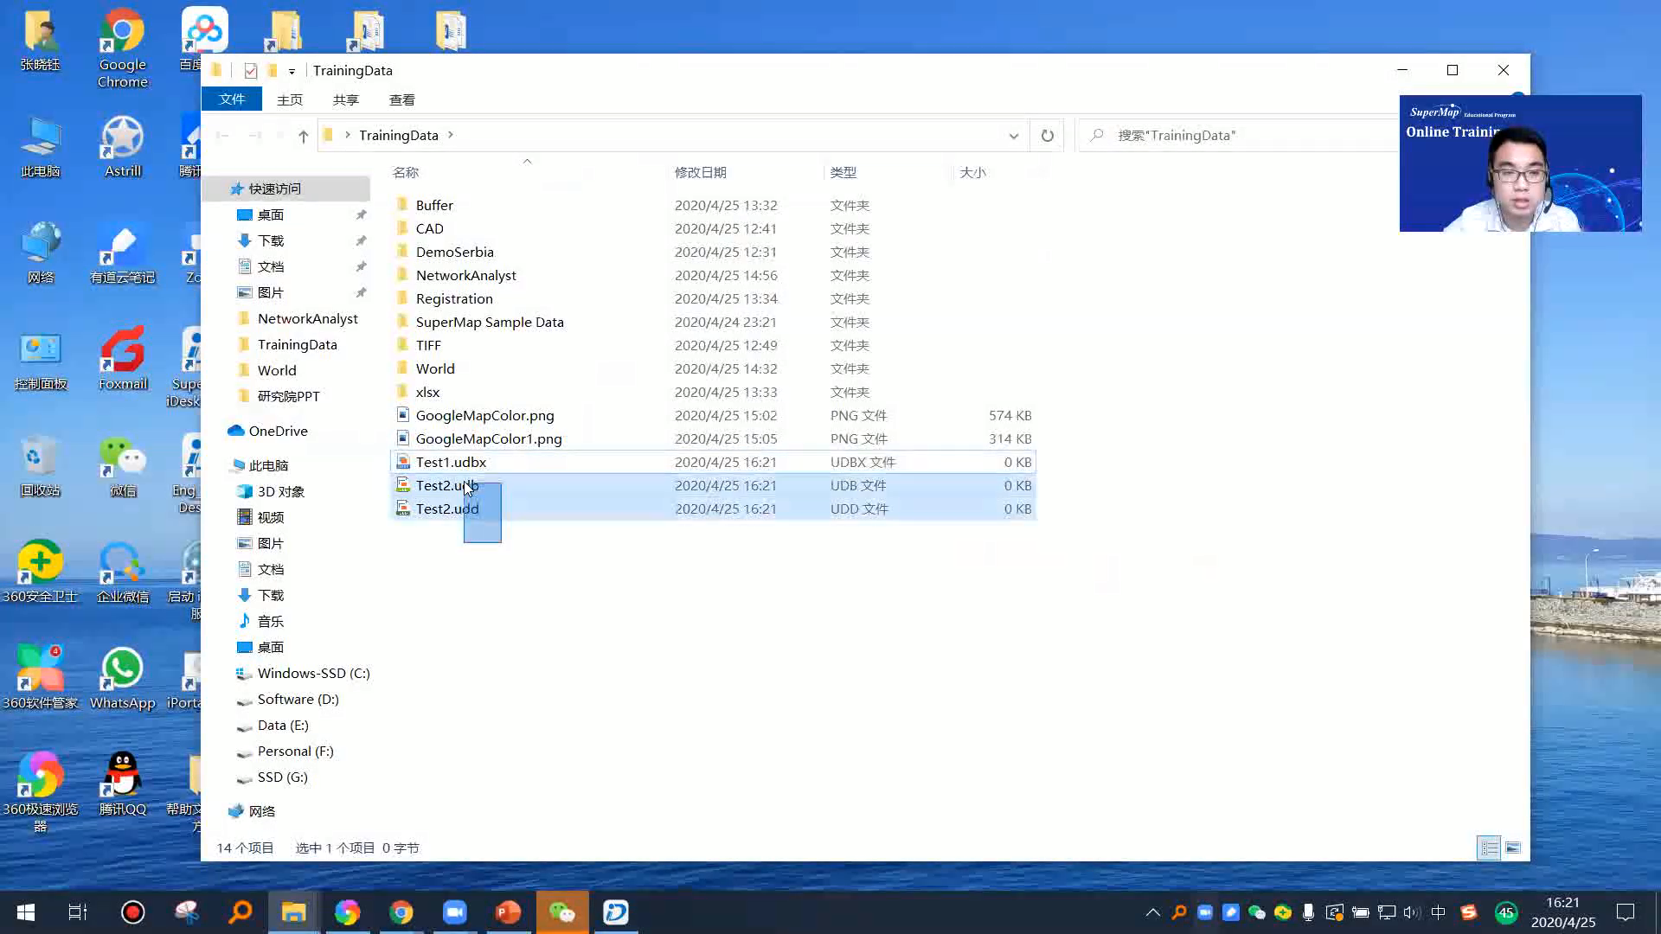
pyautogui.click(622, 541)
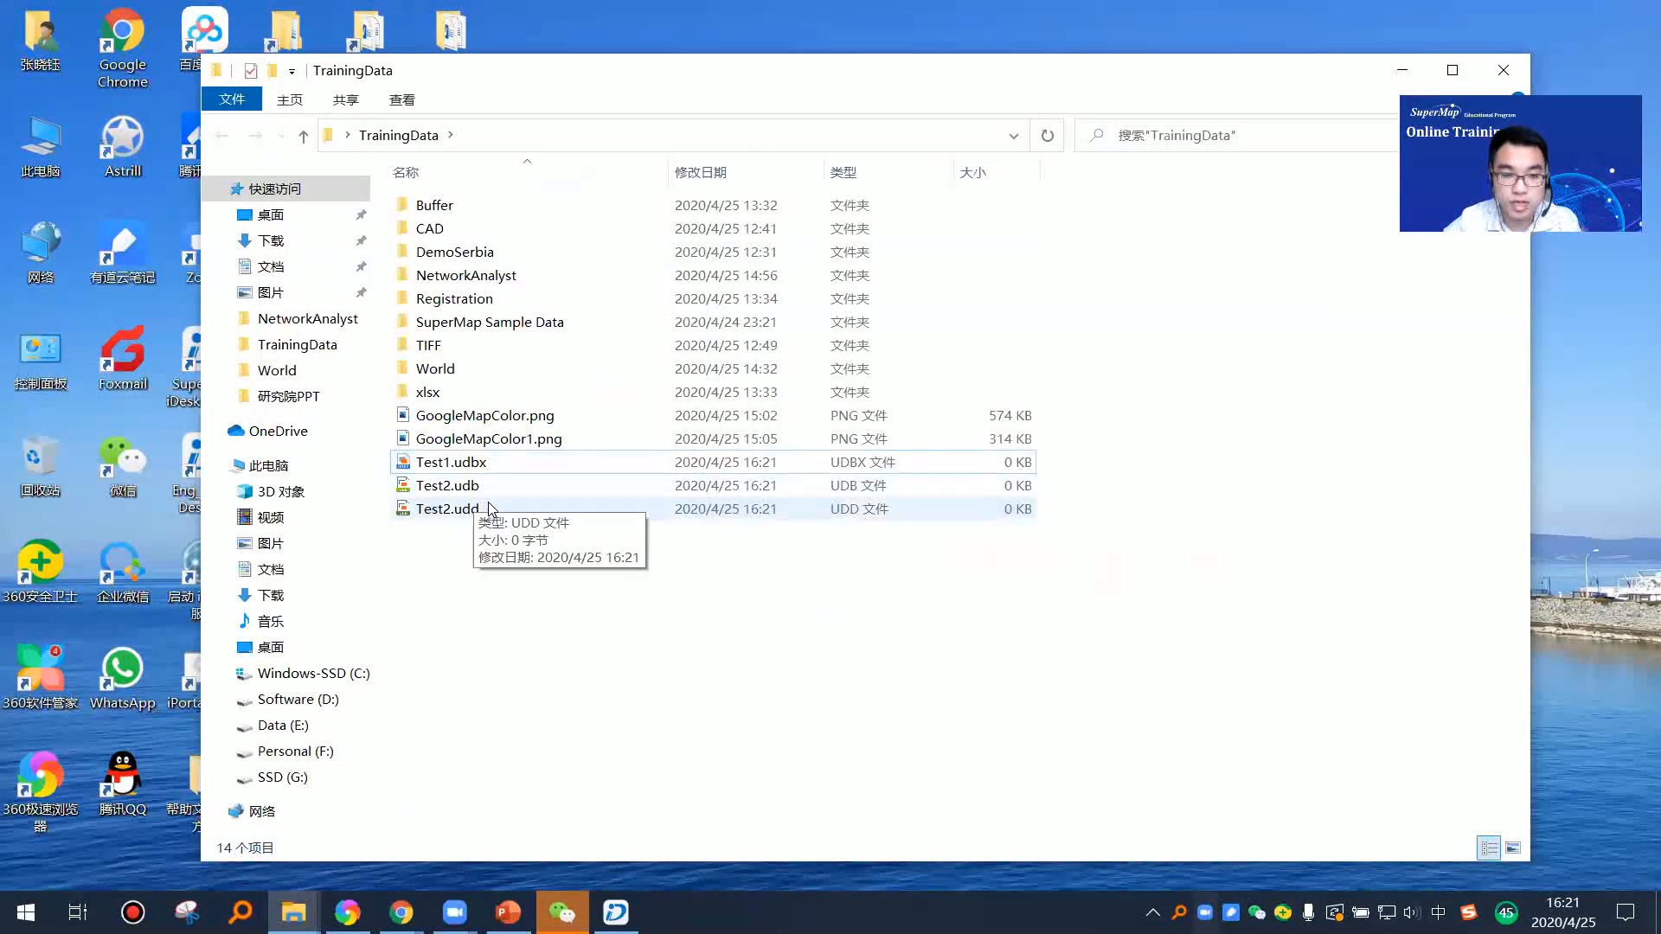
pyautogui.moveTo(615, 551); pyautogui.dragTo(463, 473)
pyautogui.click(673, 559)
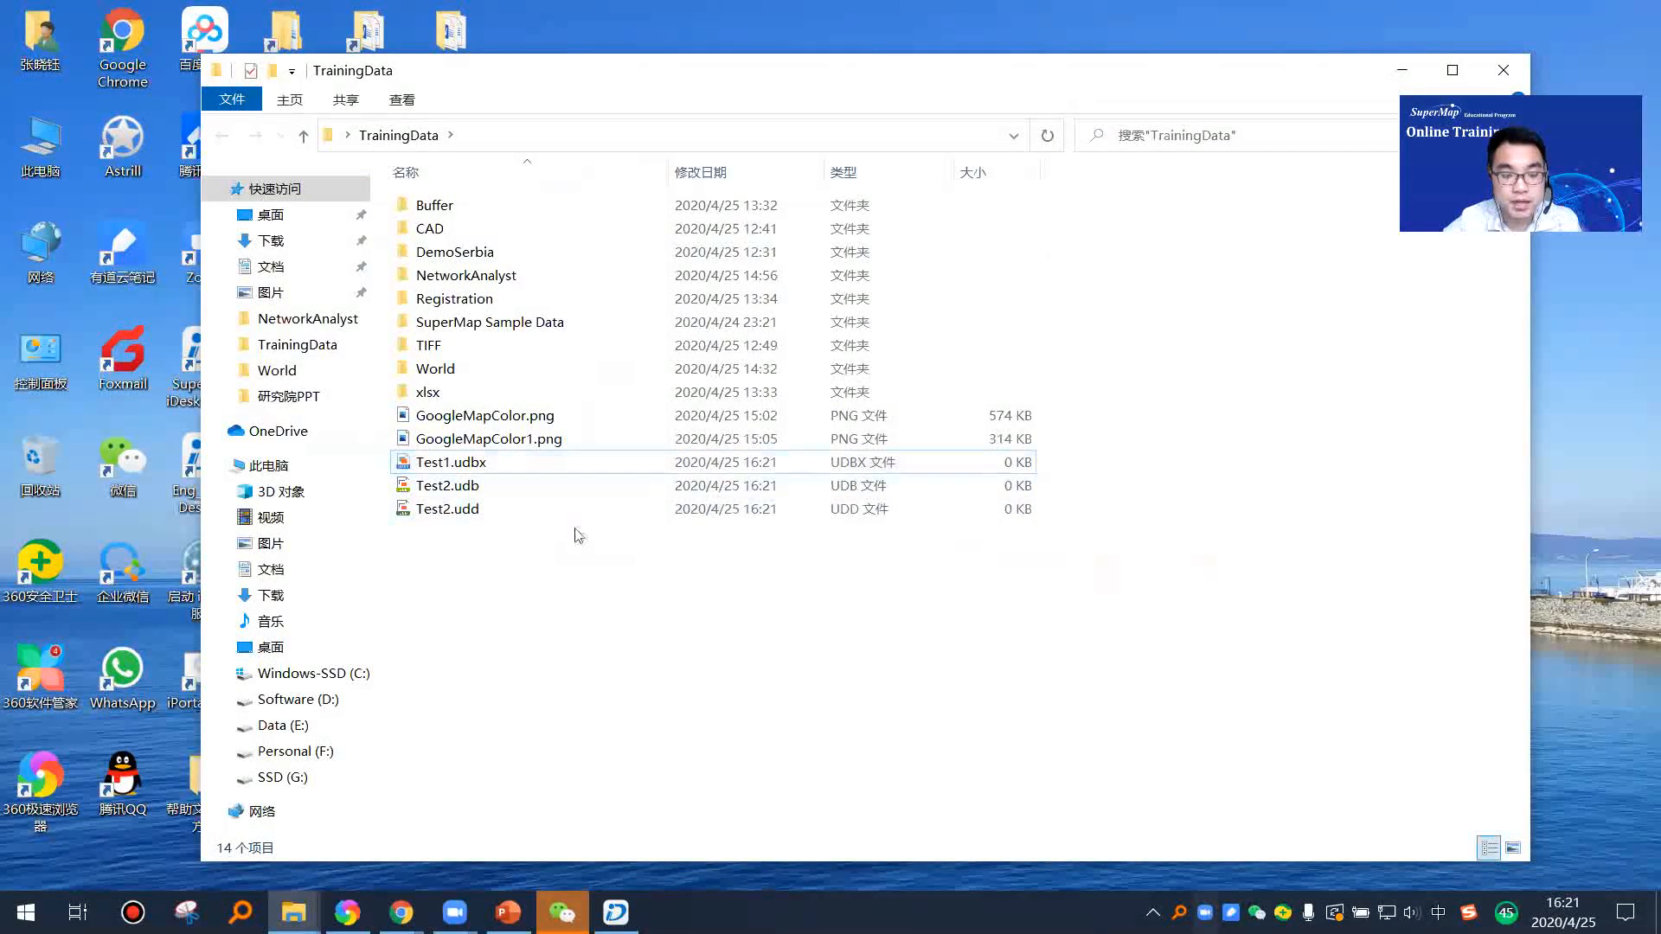
pyautogui.moveTo(571, 550); pyautogui.dragTo(563, 499)
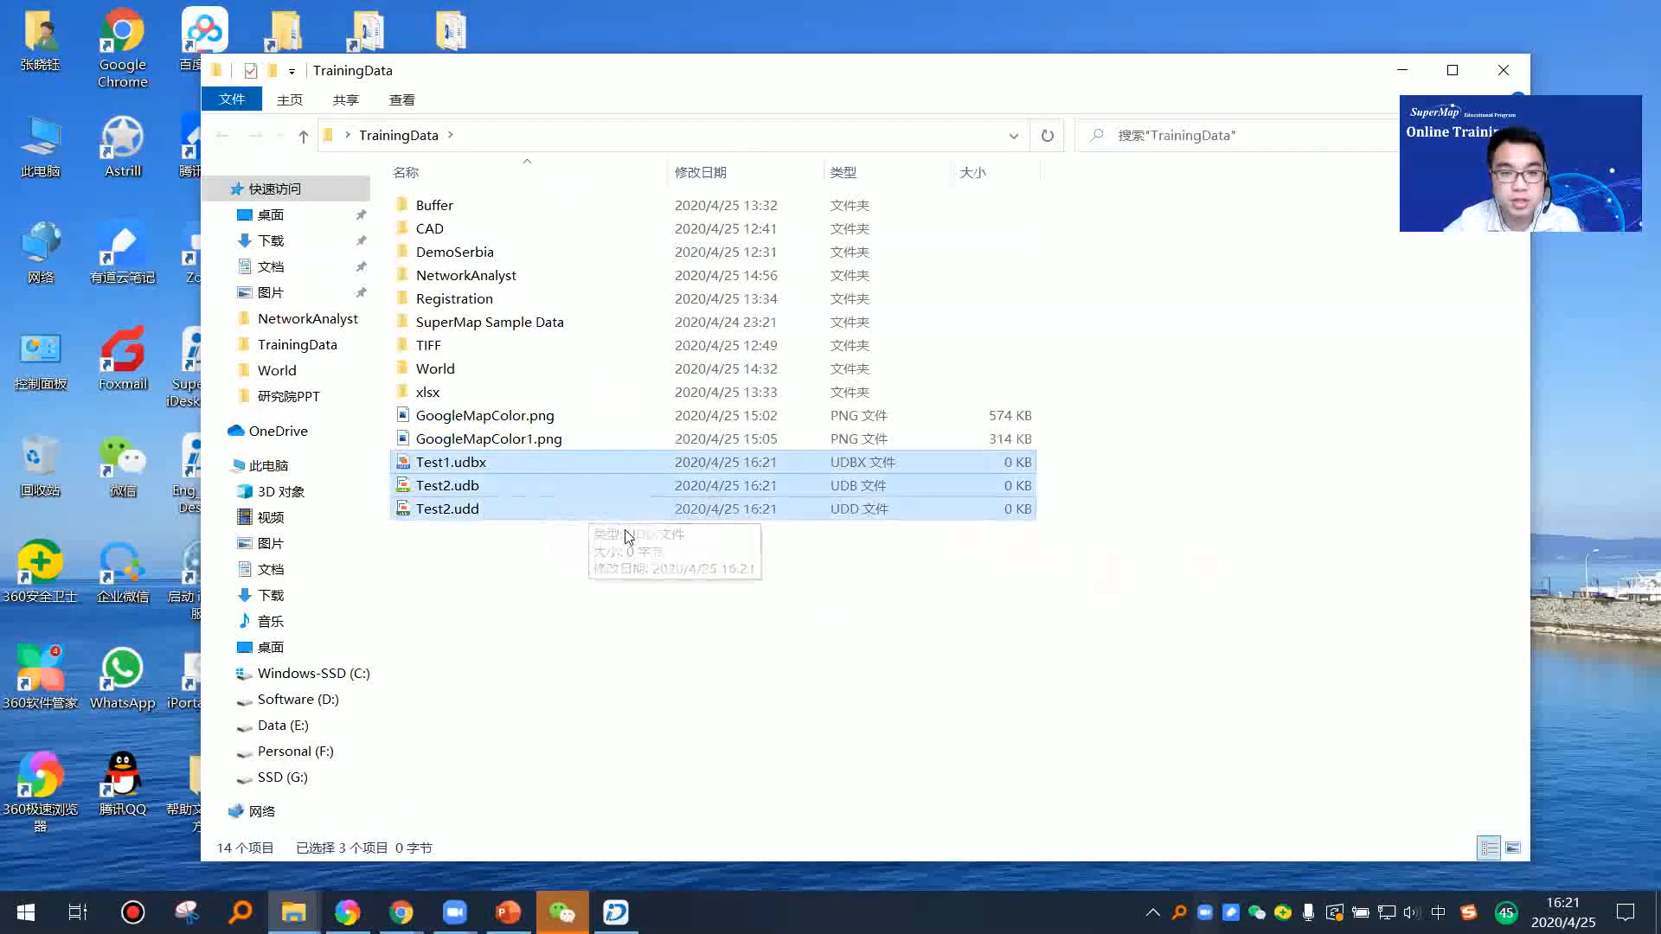
pyautogui.click(604, 558)
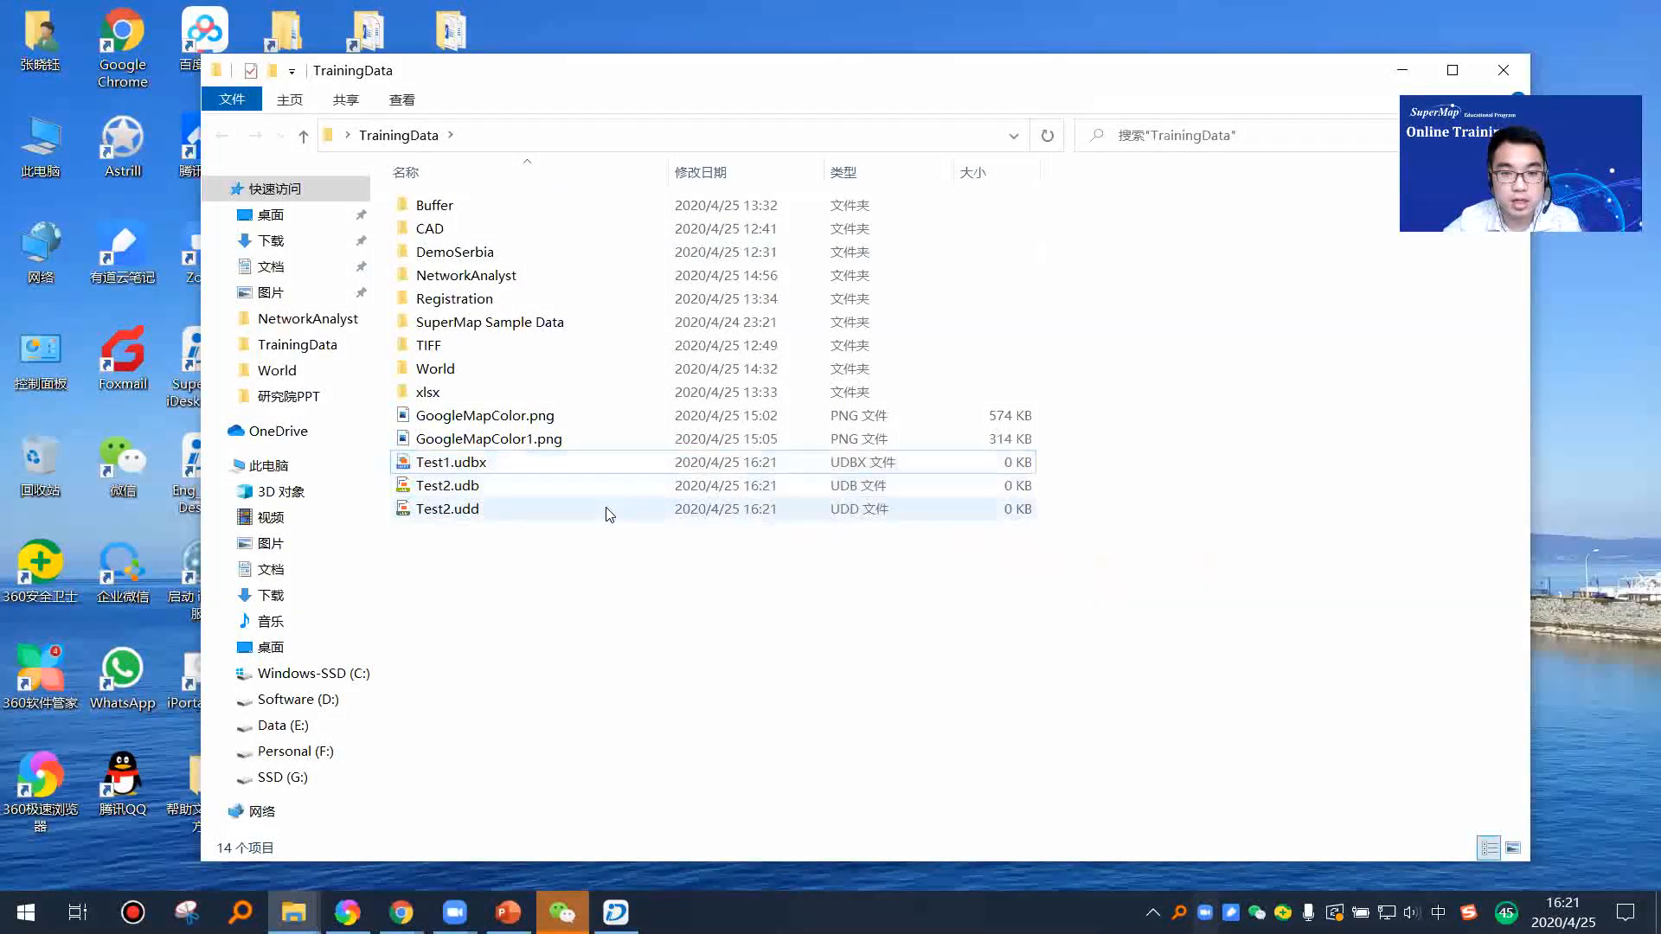
# Step: Inspect Test1.udbx, Test2.udb and Test2.udd one by one in the folder, and select the Test1 datasource back in iDesktop
pyautogui.click(481, 489)
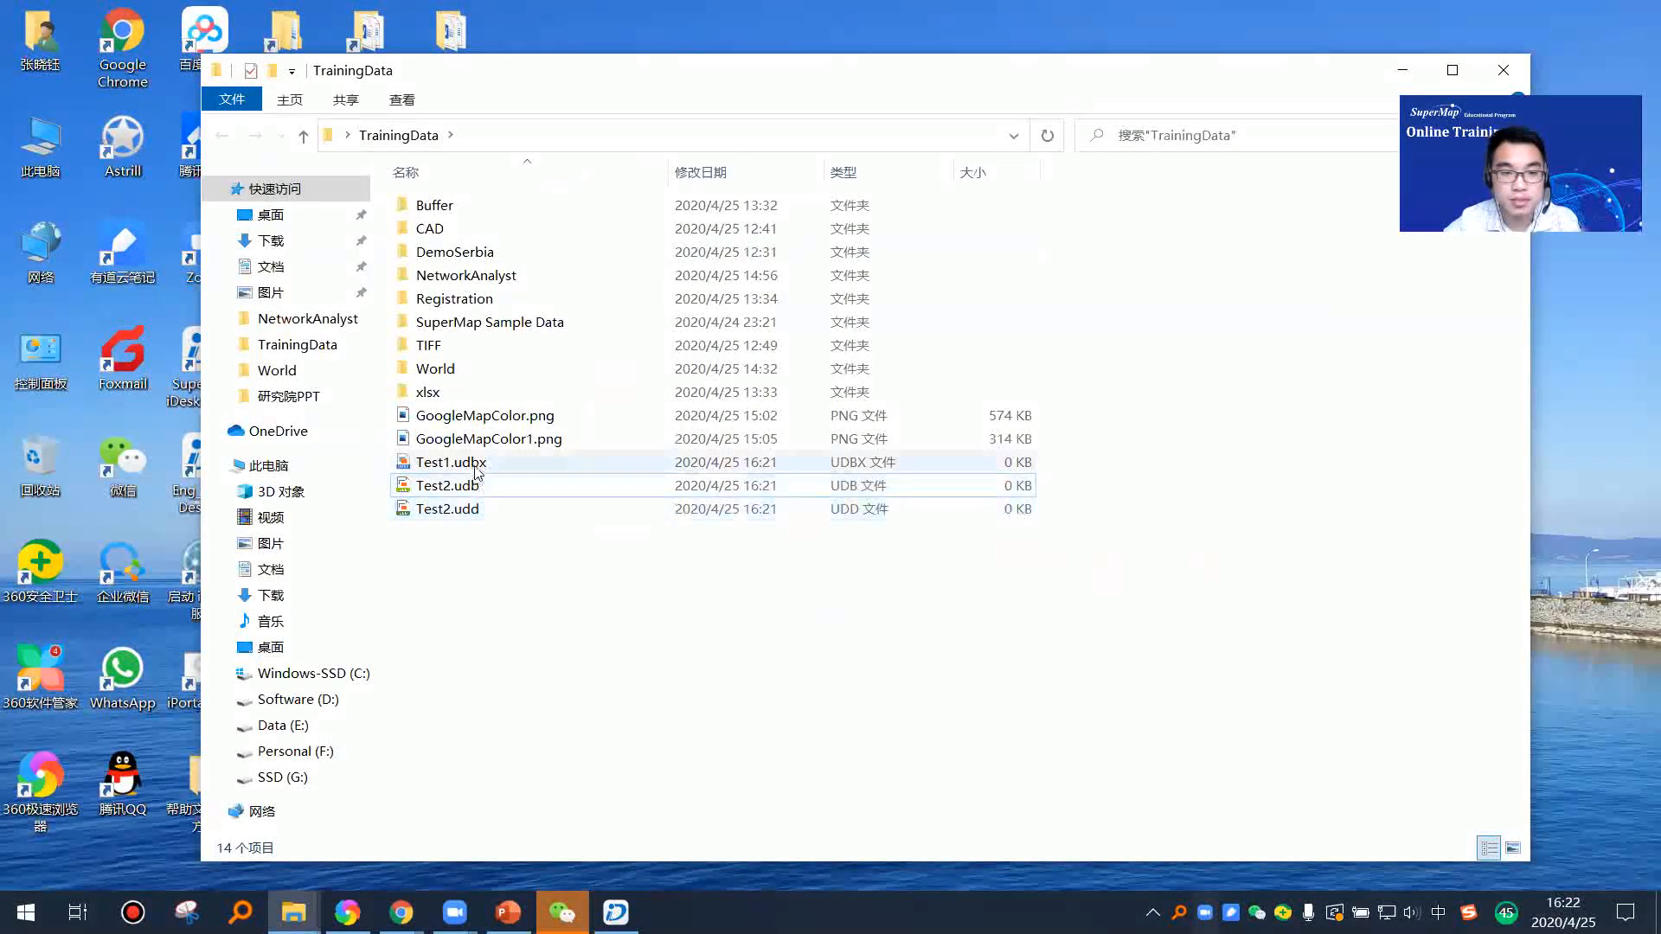
pyautogui.click(489, 465)
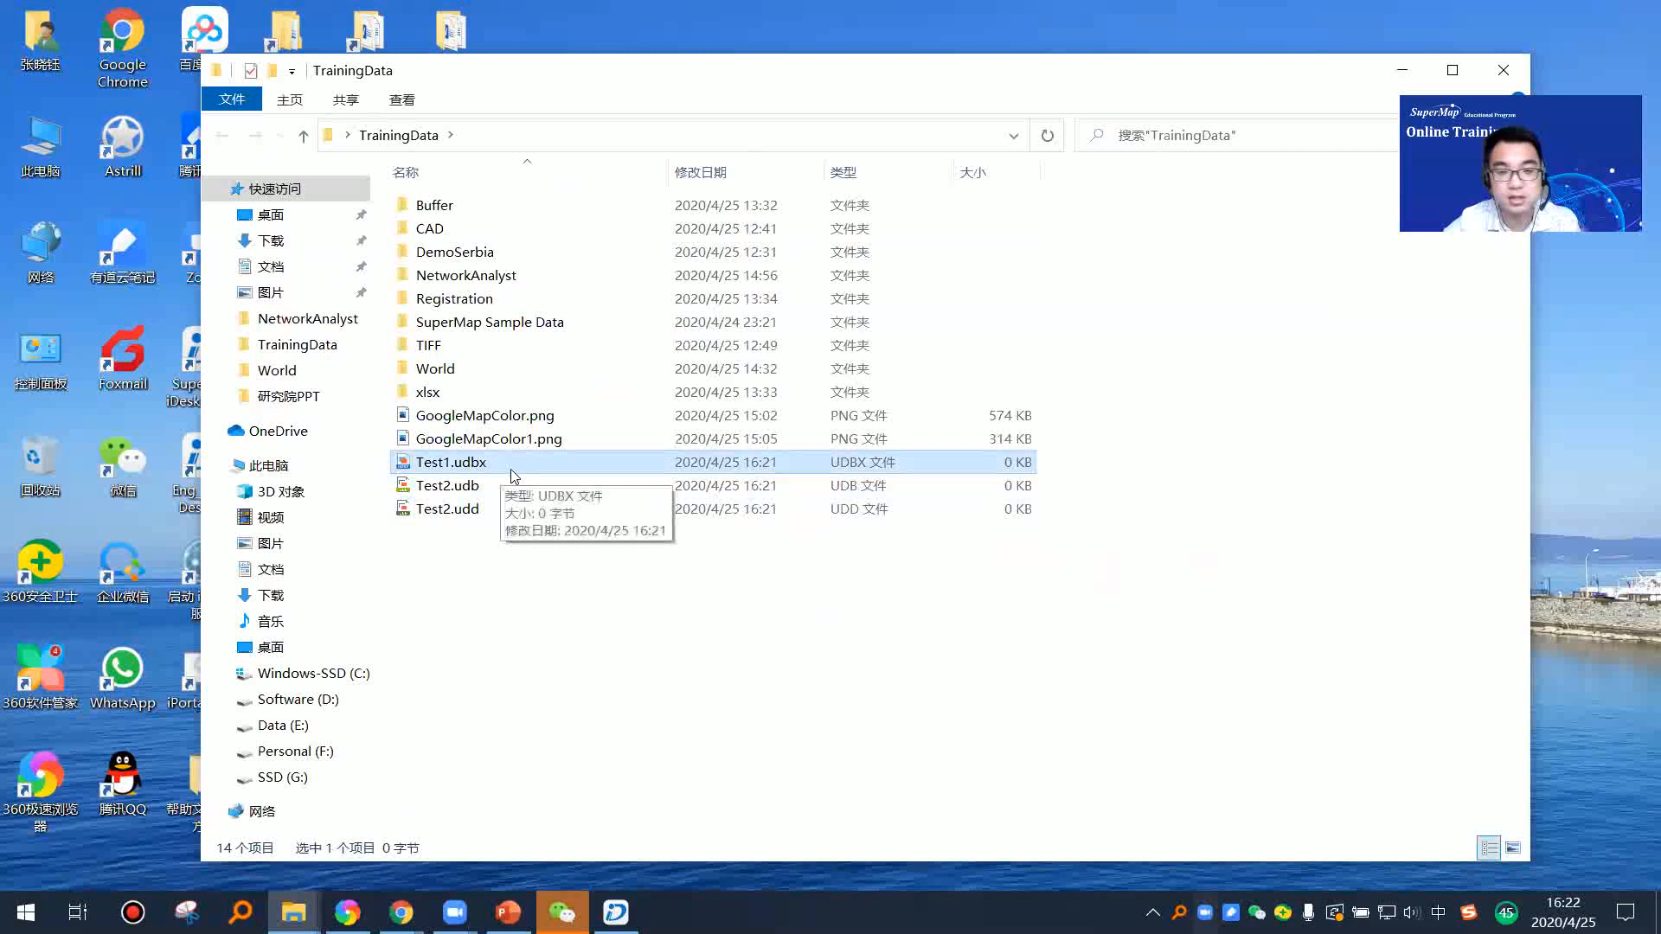
pyautogui.click(489, 486)
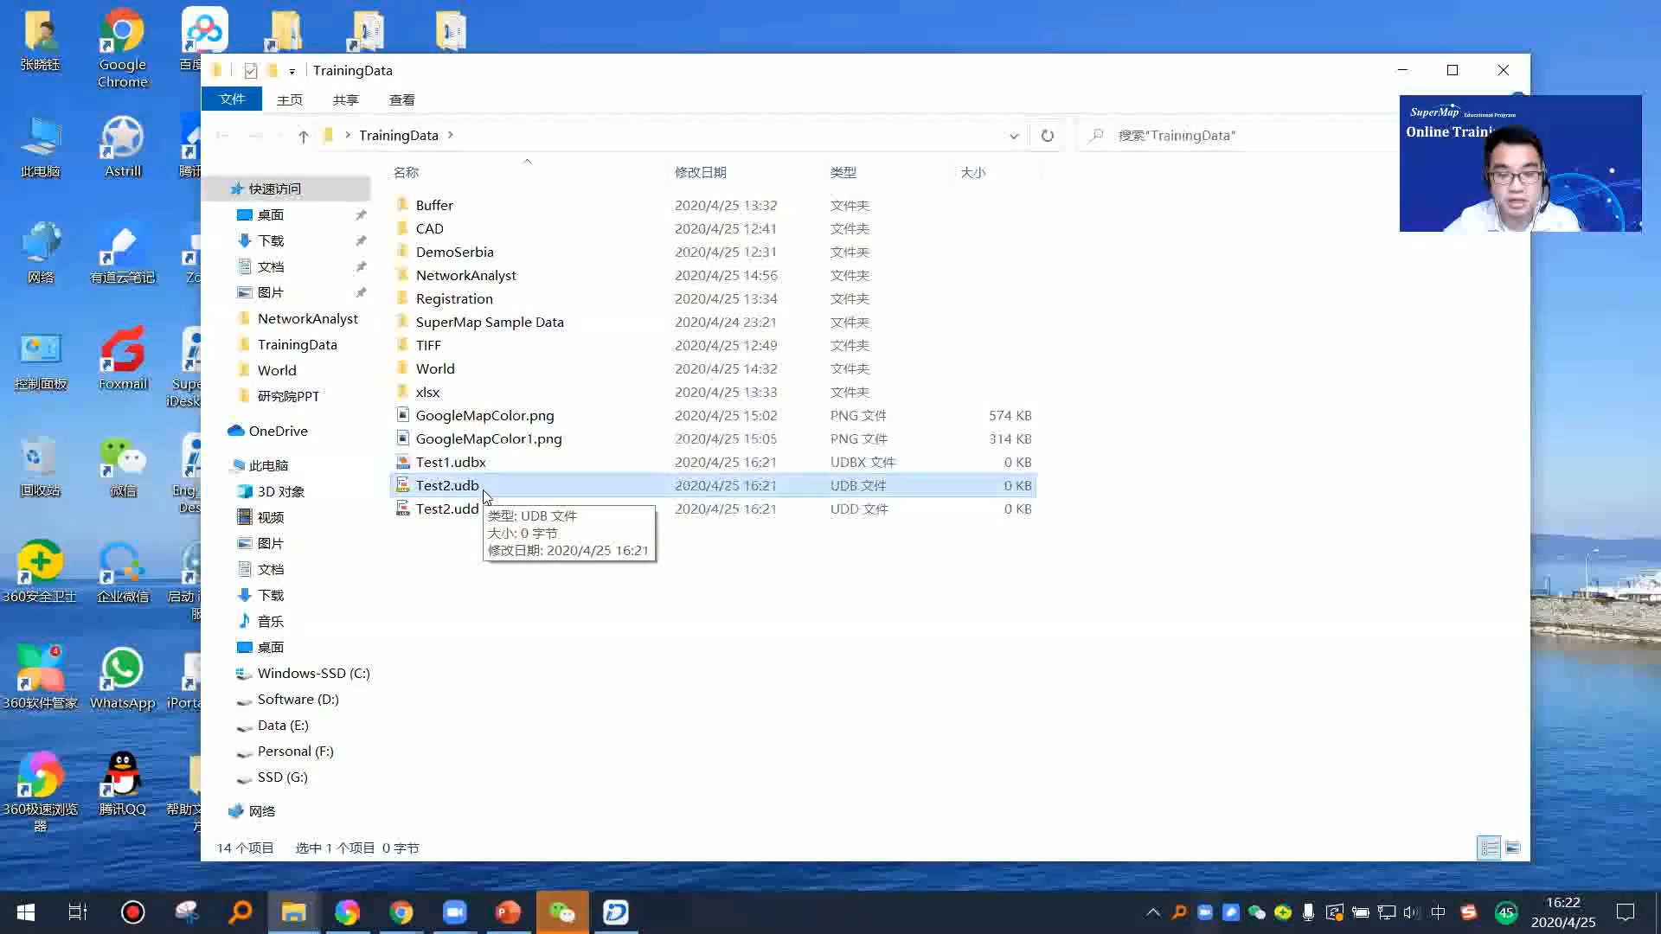
pyautogui.click(506, 537)
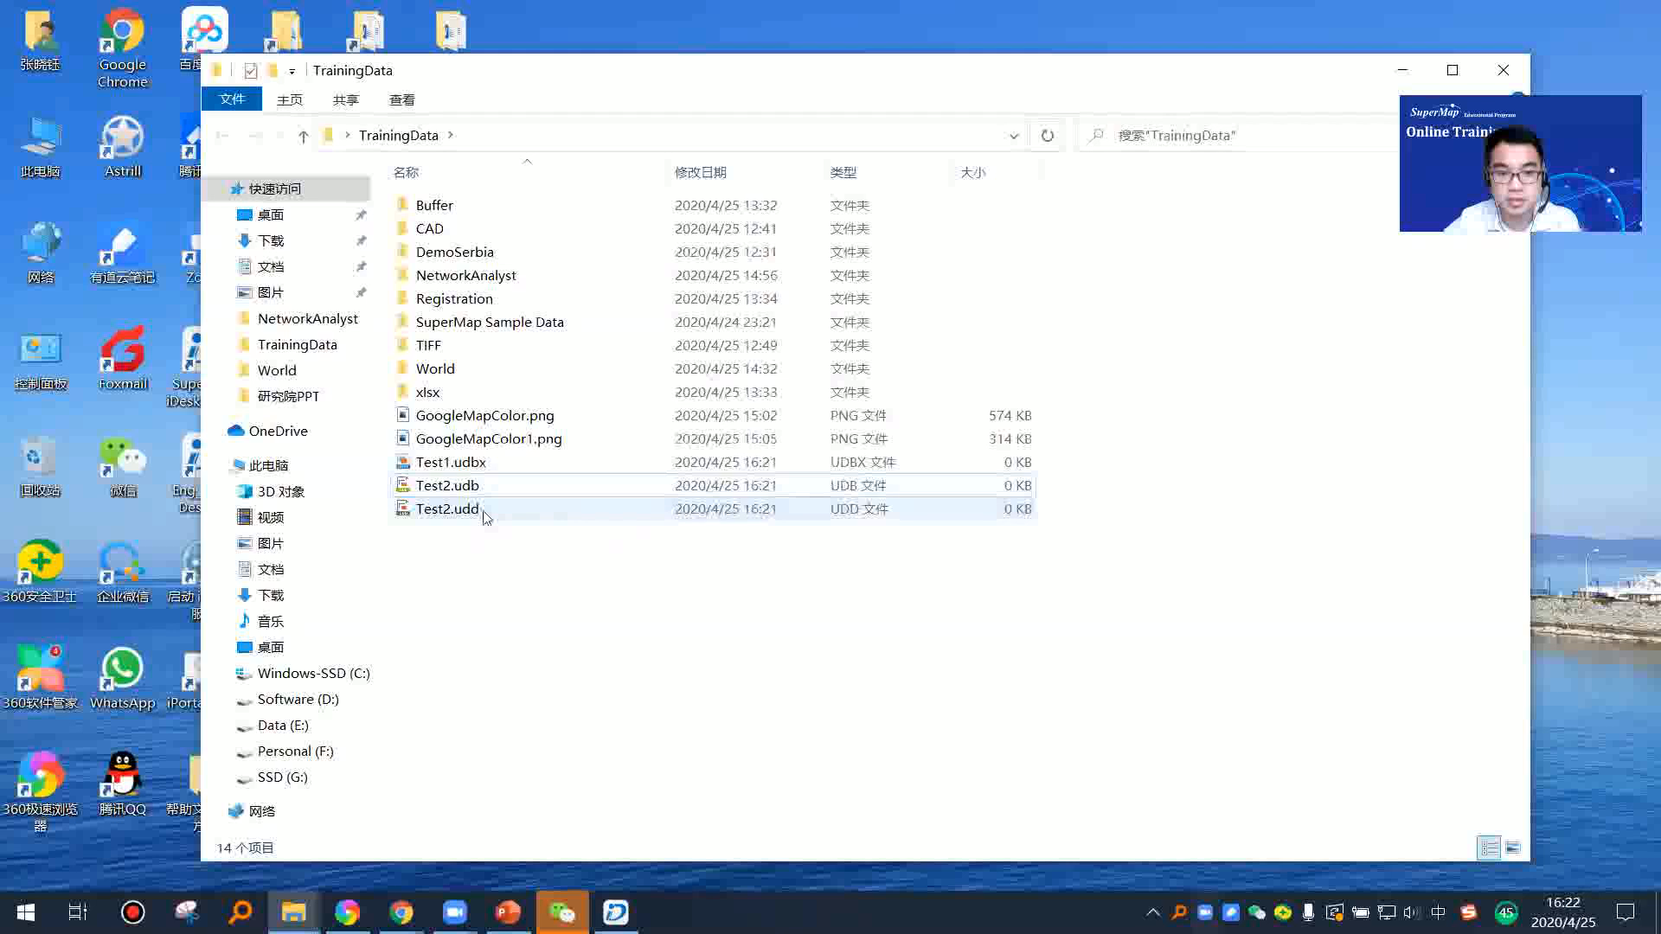
pyautogui.click(482, 511)
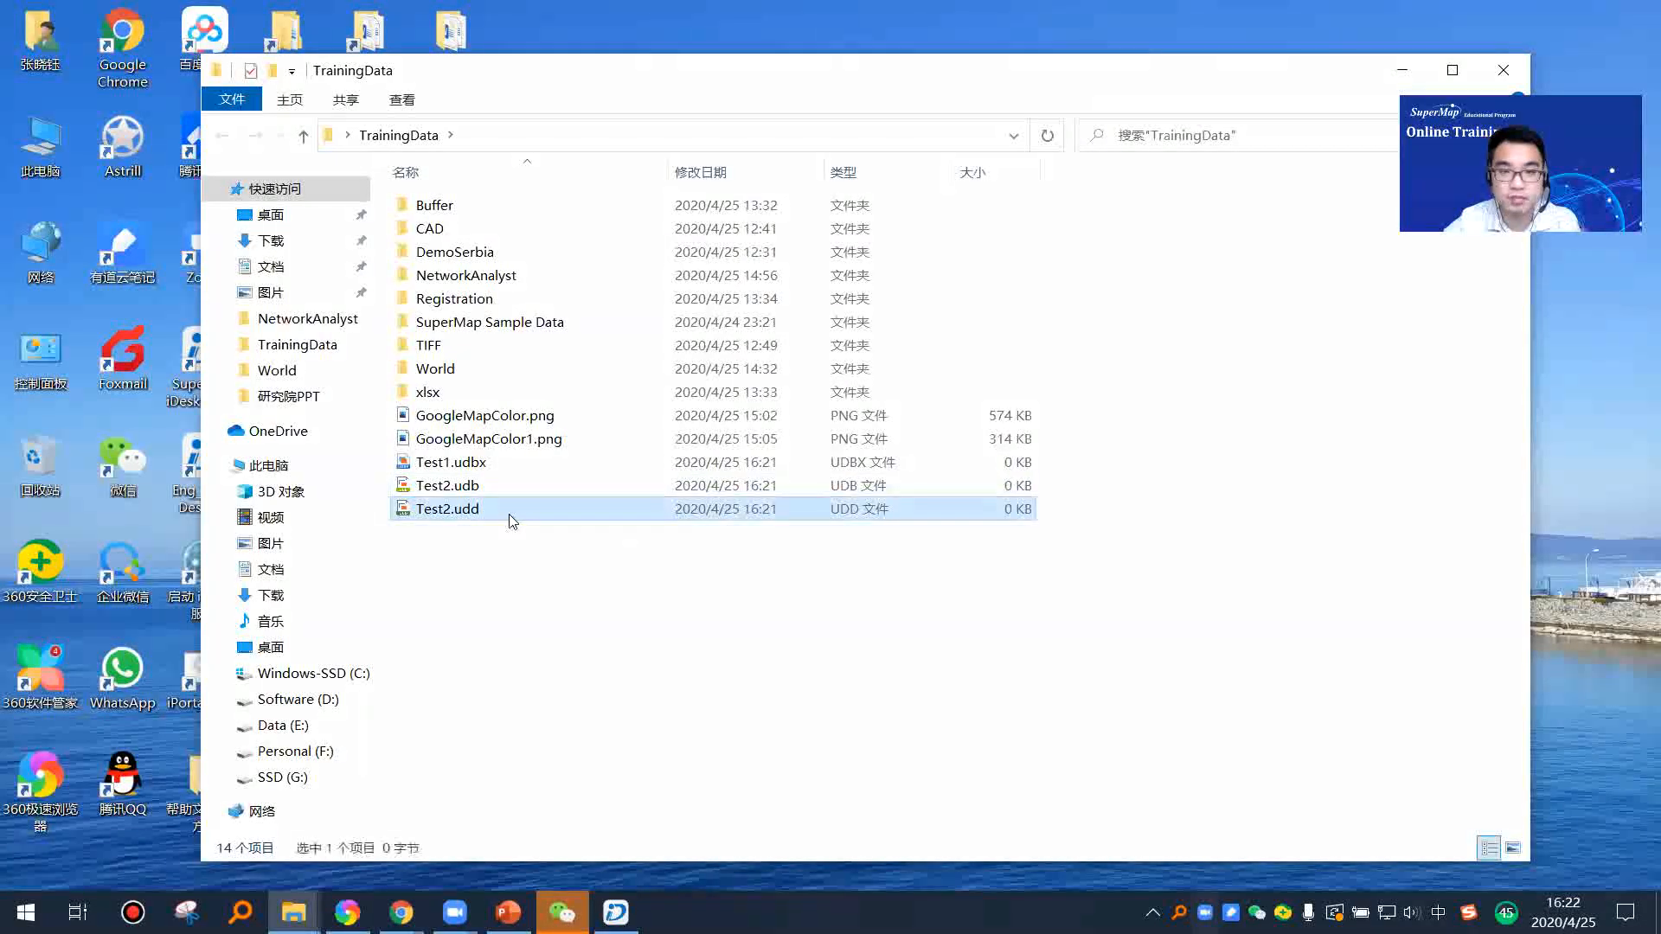
pyautogui.keyDown('ctrl'); pyautogui.click(476, 486); pyautogui.keyUp('ctrl')
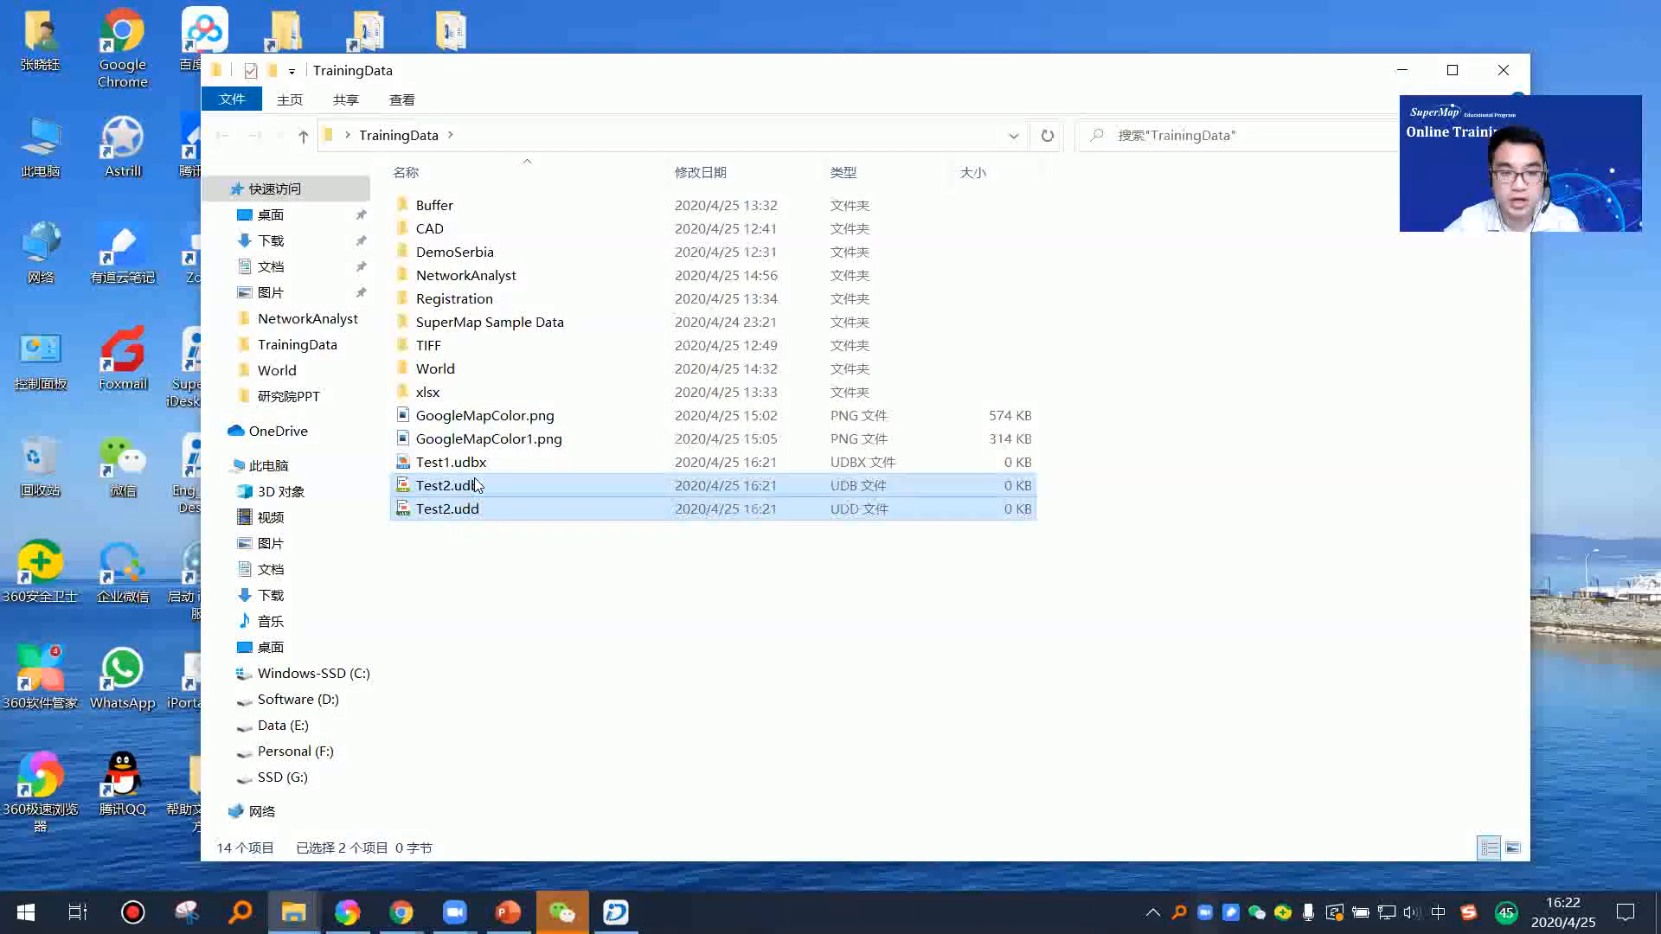
pyautogui.click(486, 468)
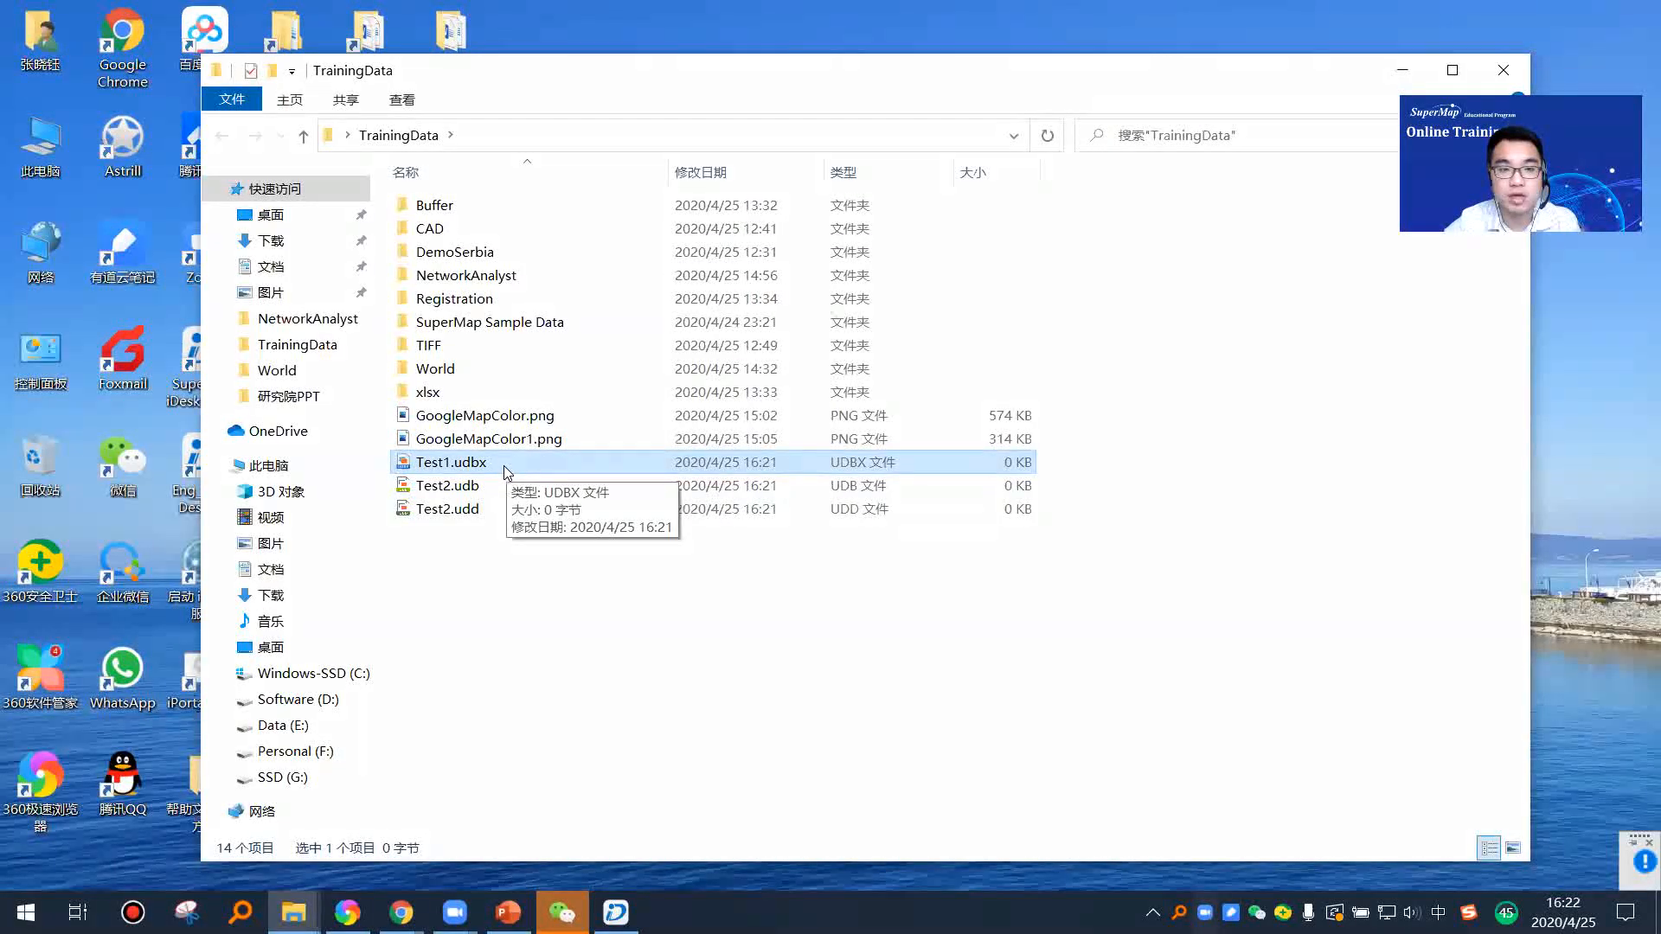
pyautogui.click(553, 539)
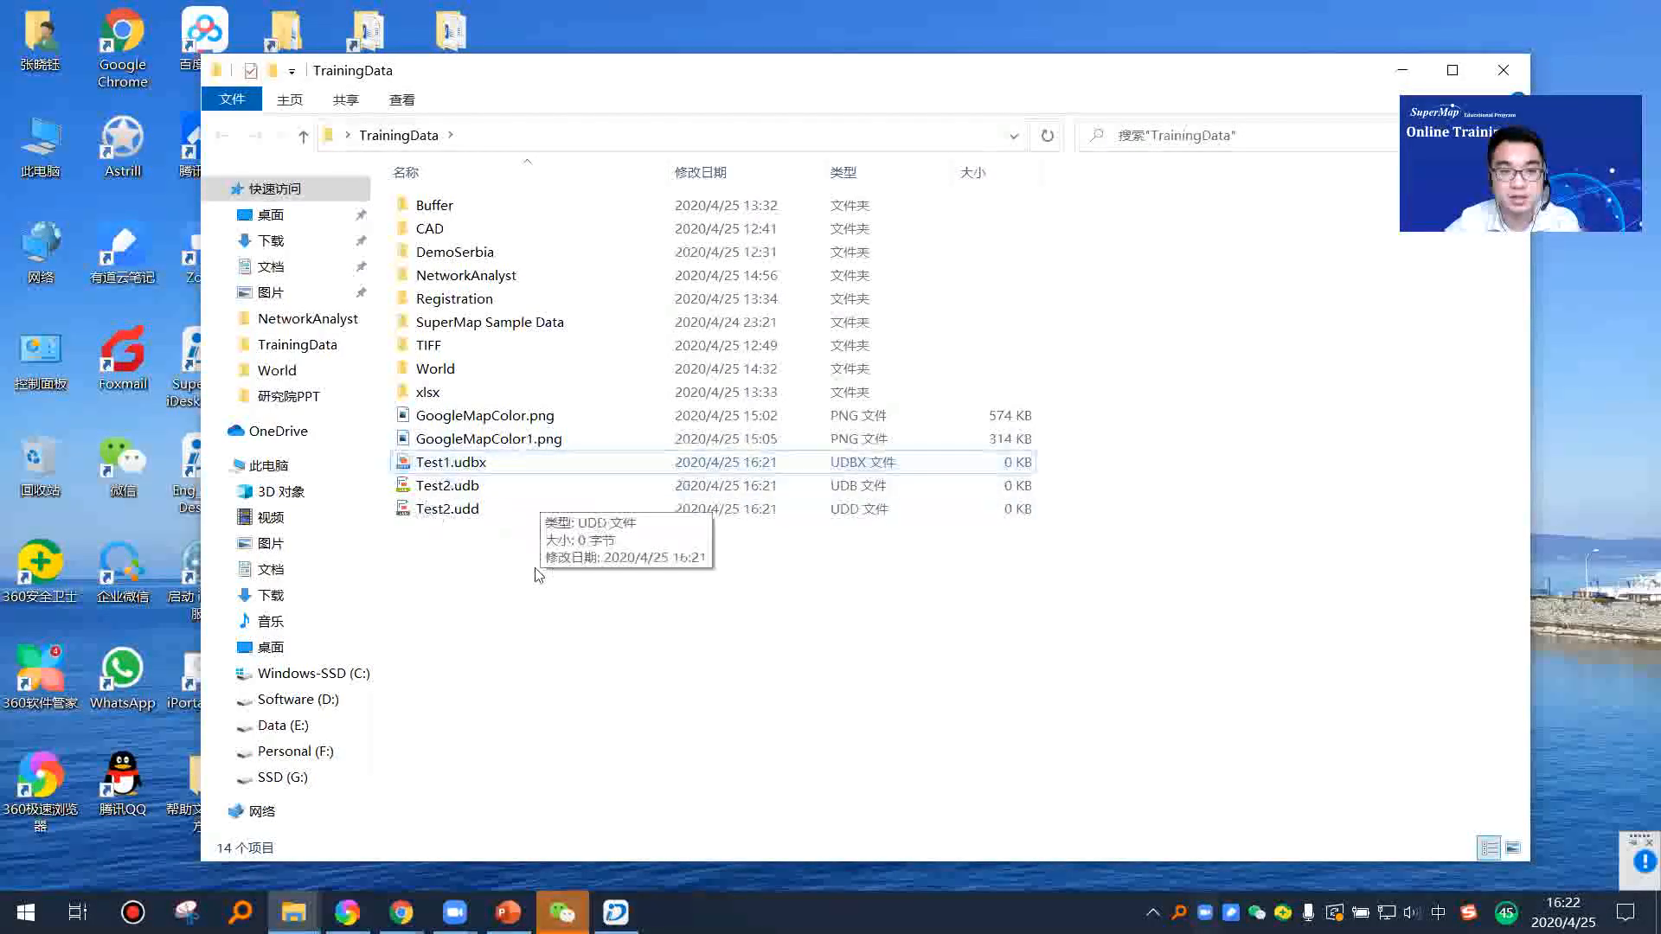
pyautogui.click(616, 912)
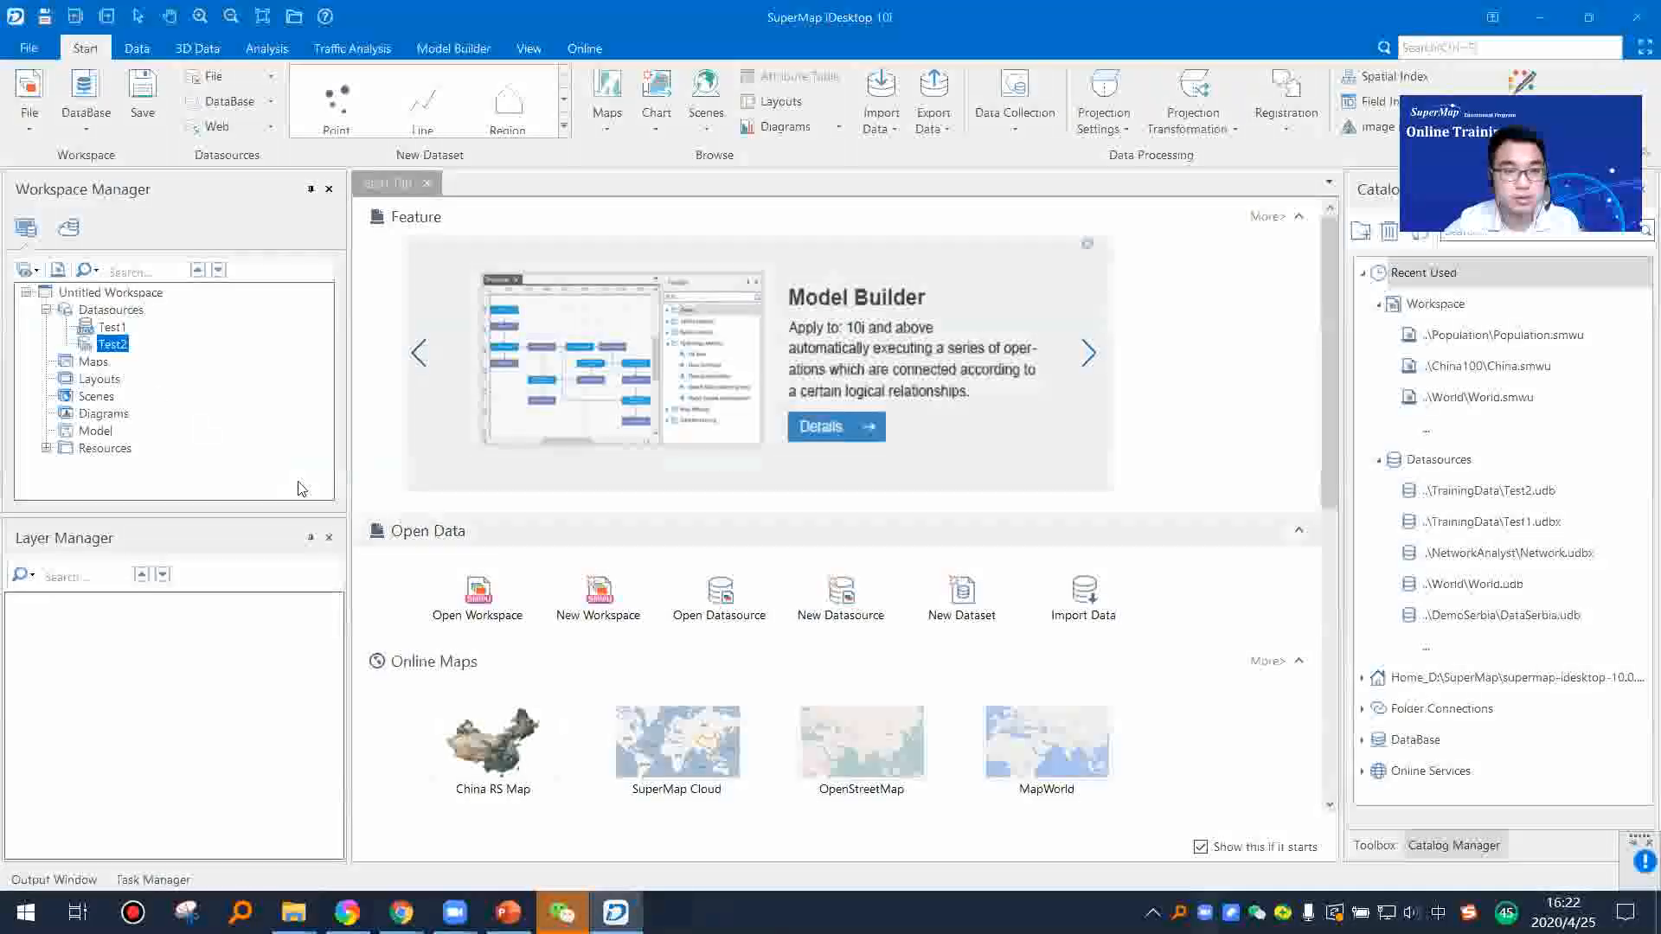
pyautogui.click(112, 329)
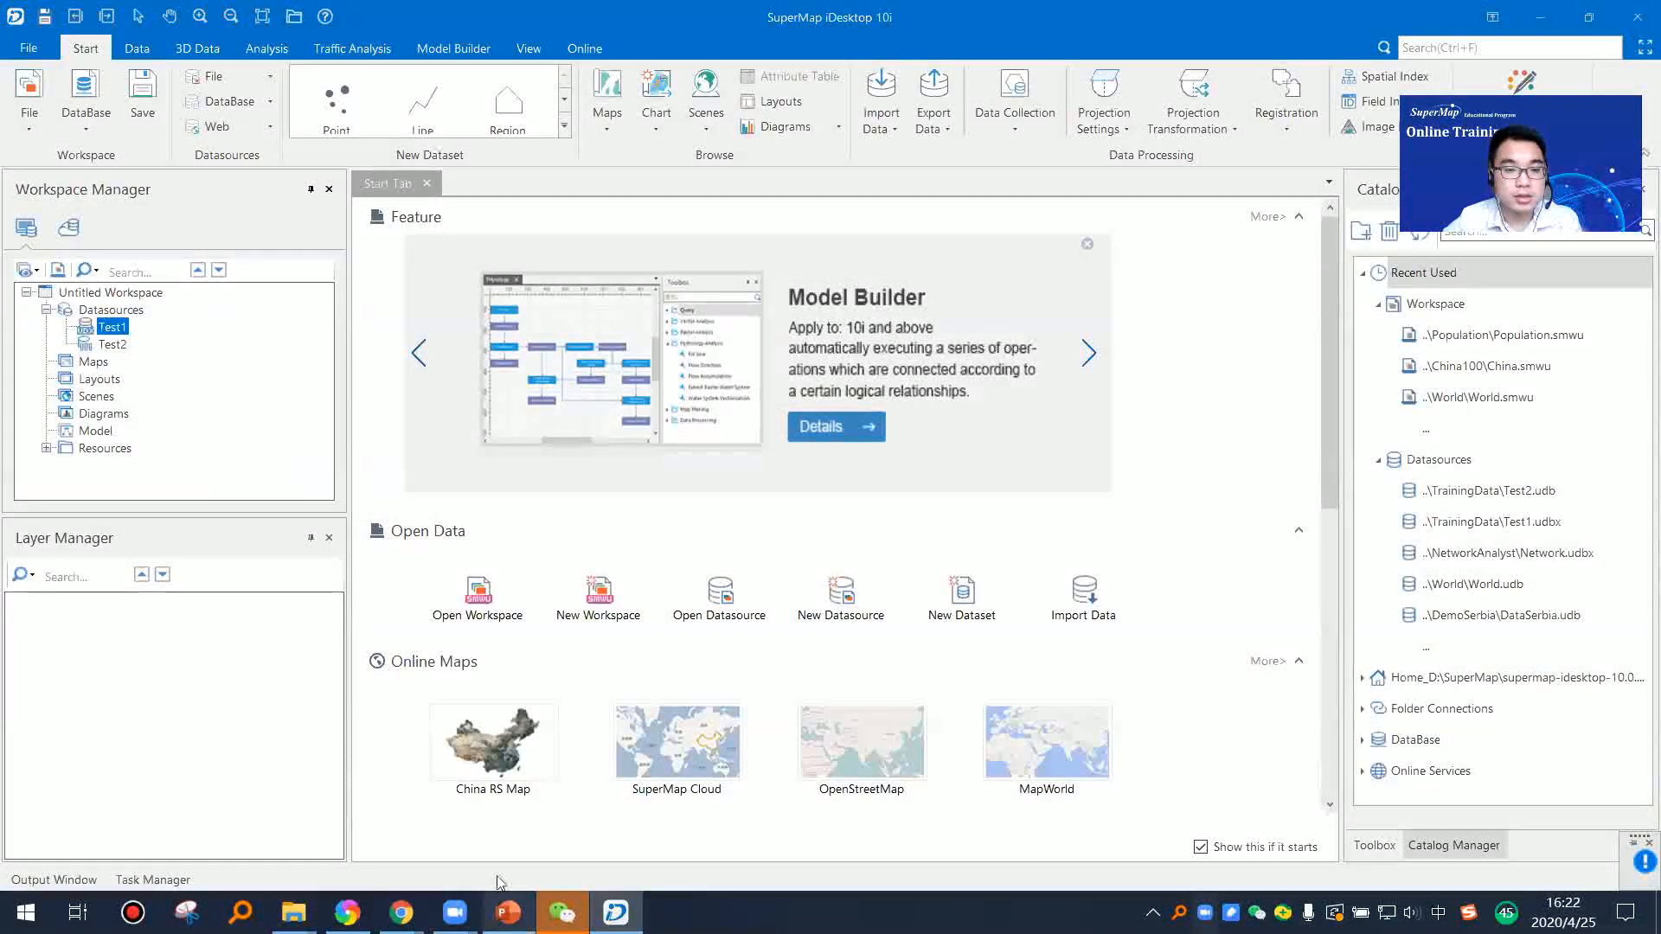
# Step: Switch to PowerPoint, present the Layers slide followed by the Maps slide, and end the slide show
pyautogui.click(508, 911)
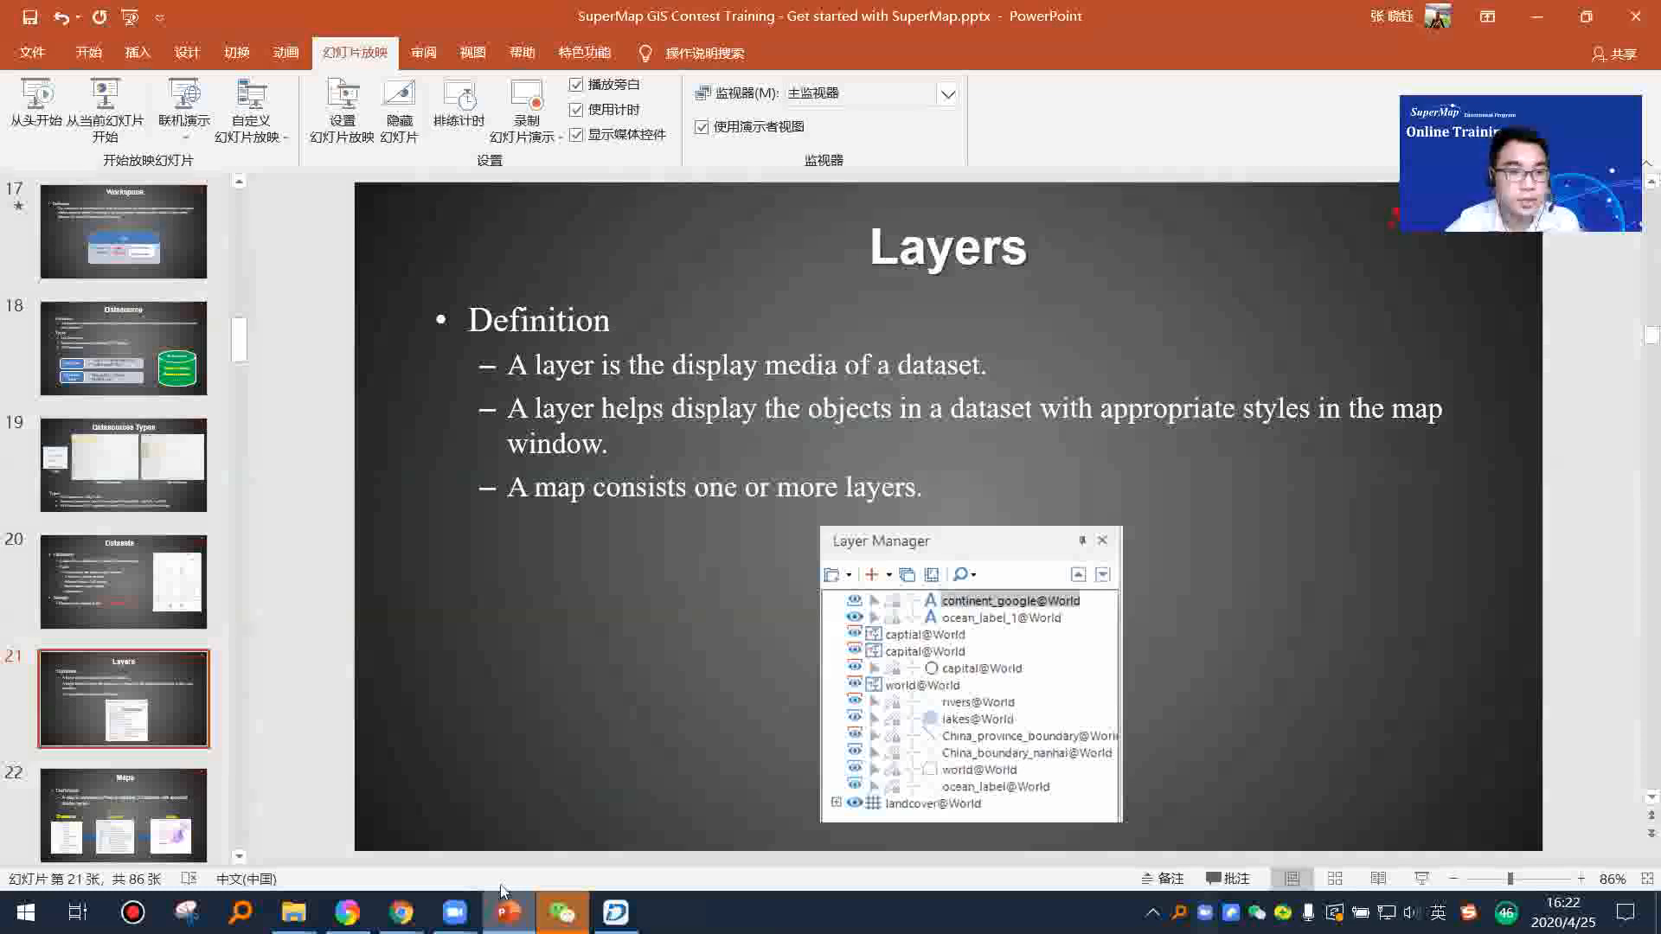
pyautogui.click(104, 106)
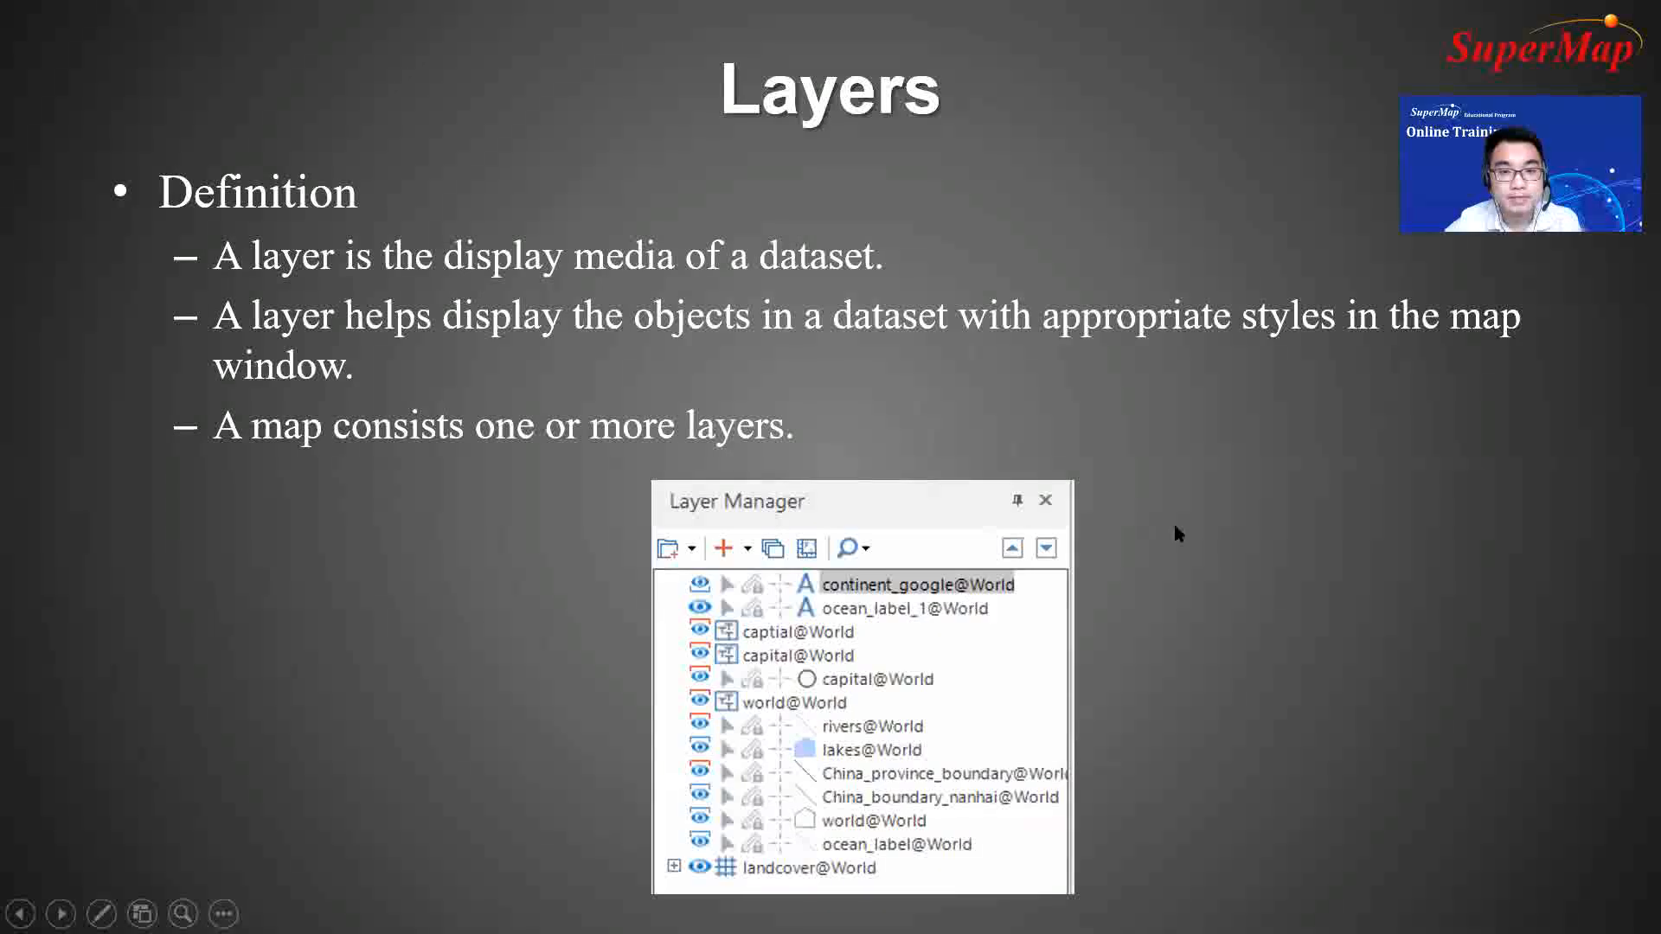
pyautogui.click(1173, 522)
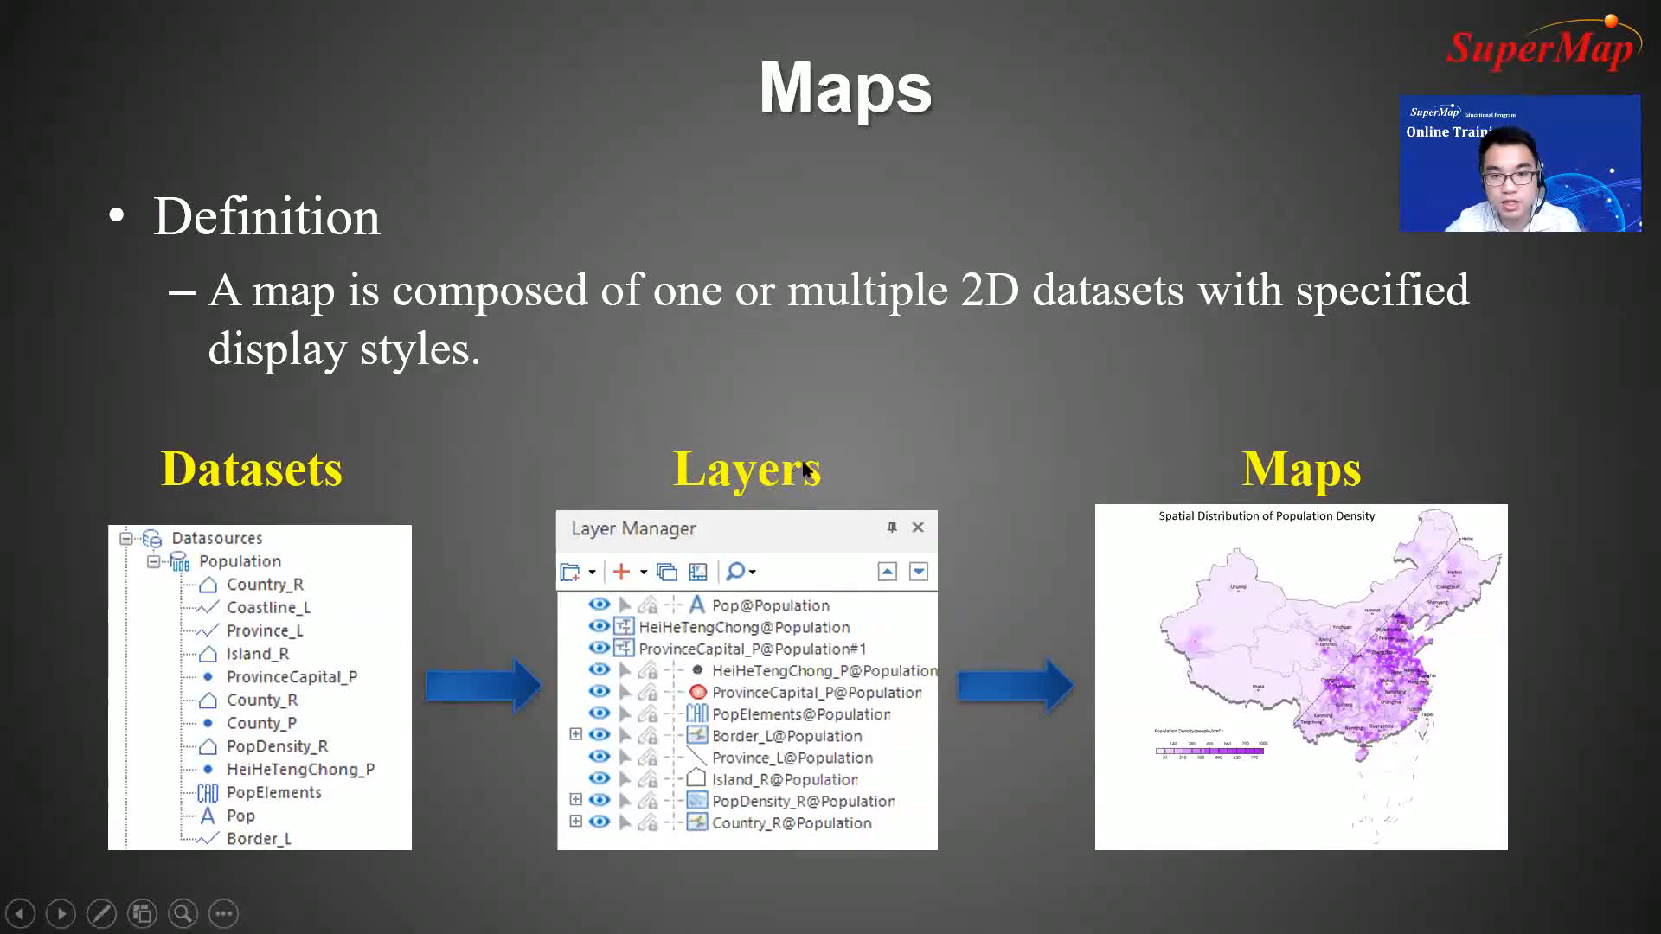
pyautogui.click(975, 591)
pyautogui.press('Escape')
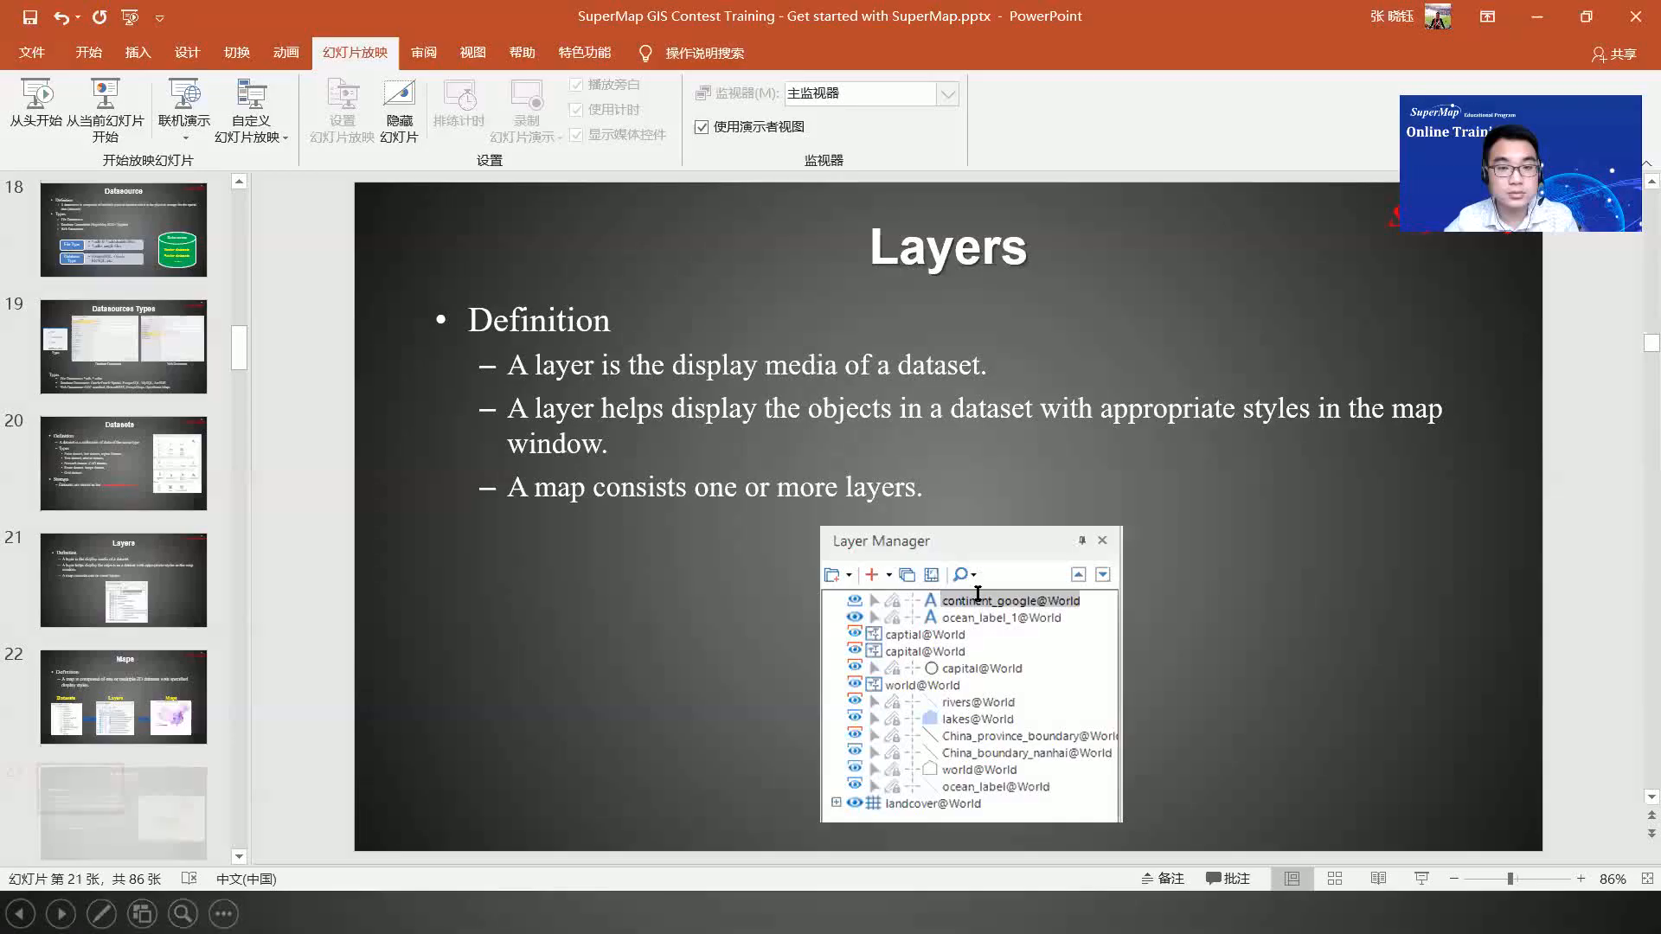
# Step: Switch to iDesktop and open World.udb from the World folder in TrainingData as a file datasource
pyautogui.click(615, 913)
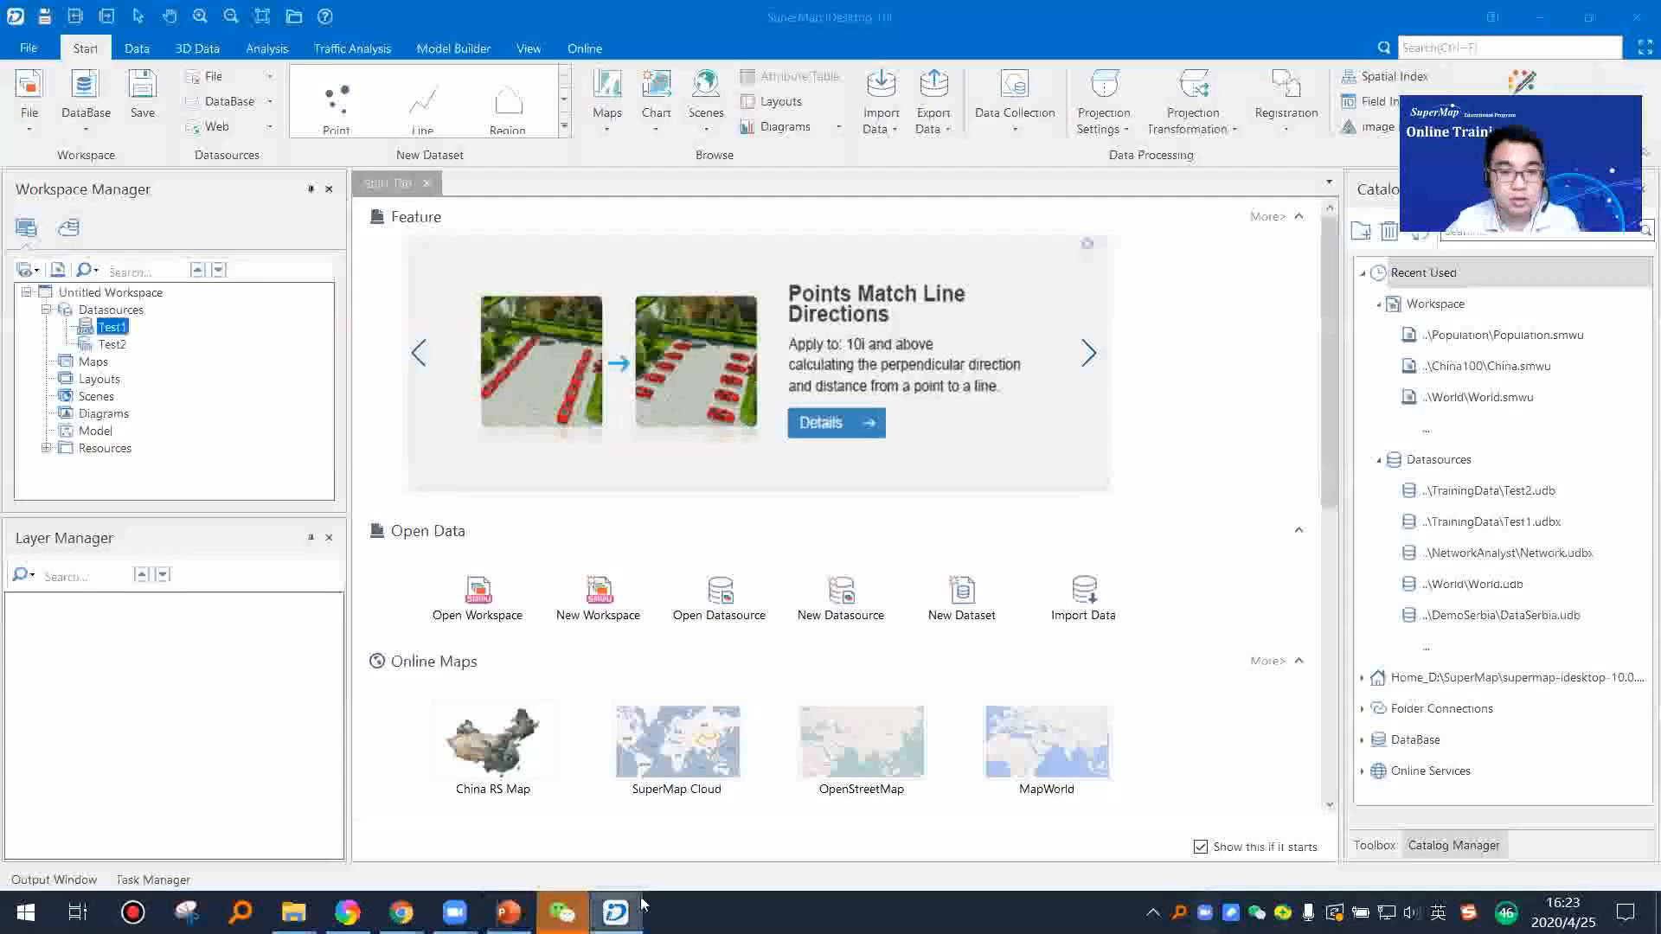
pyautogui.rightClick(121, 311)
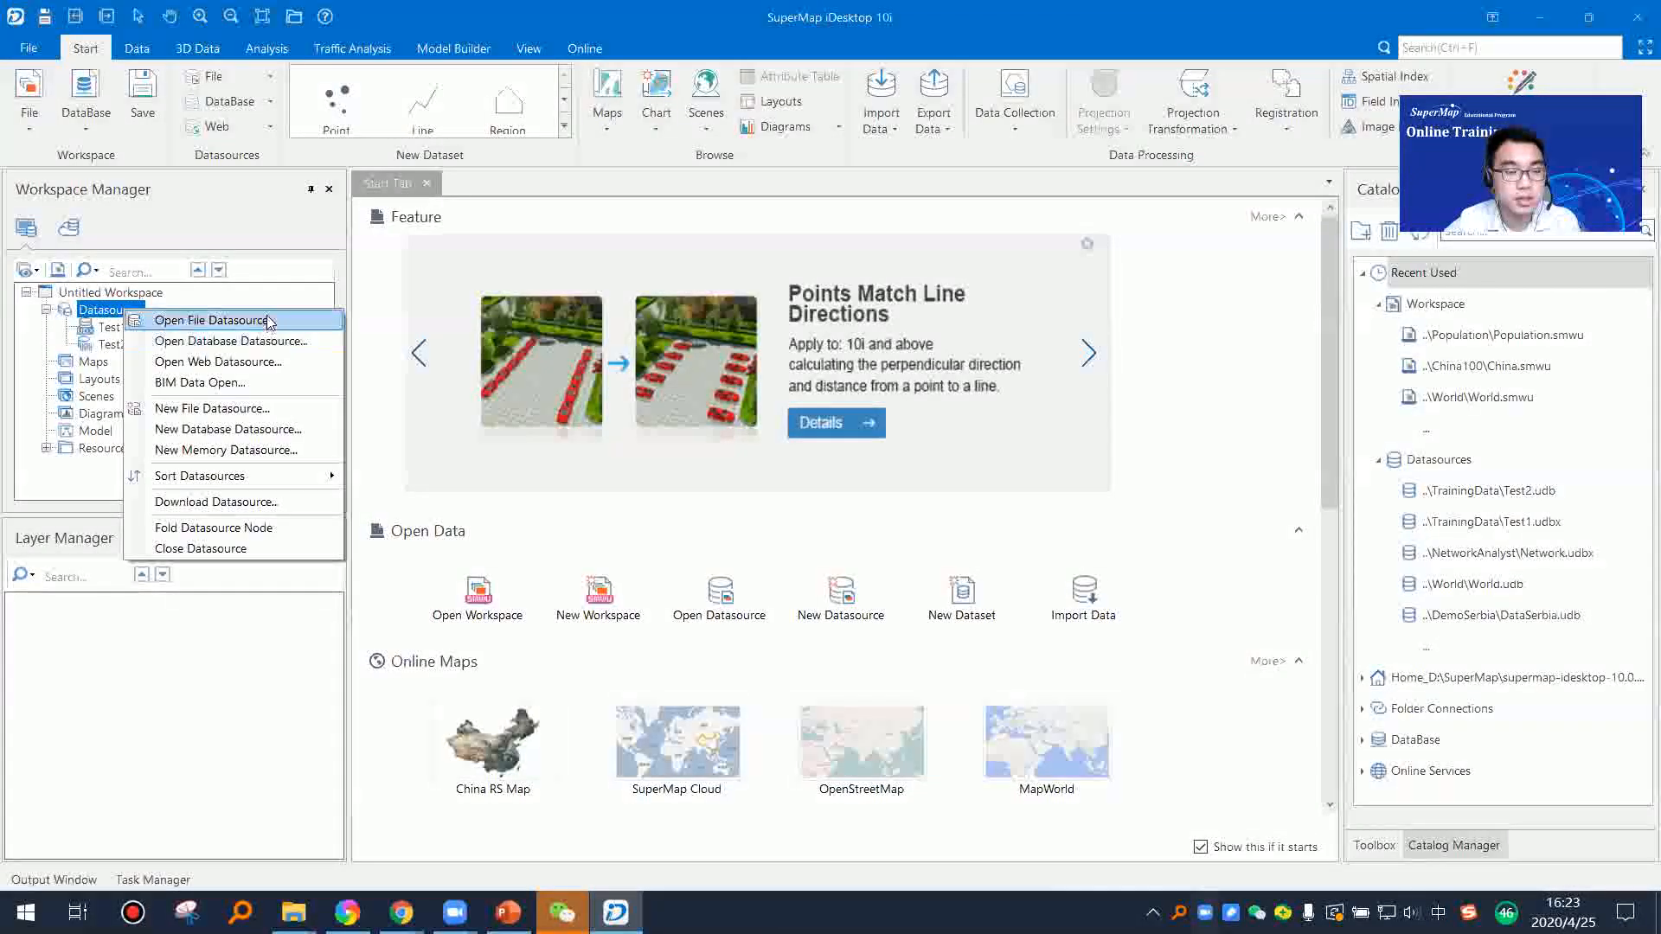
pyautogui.click(269, 322)
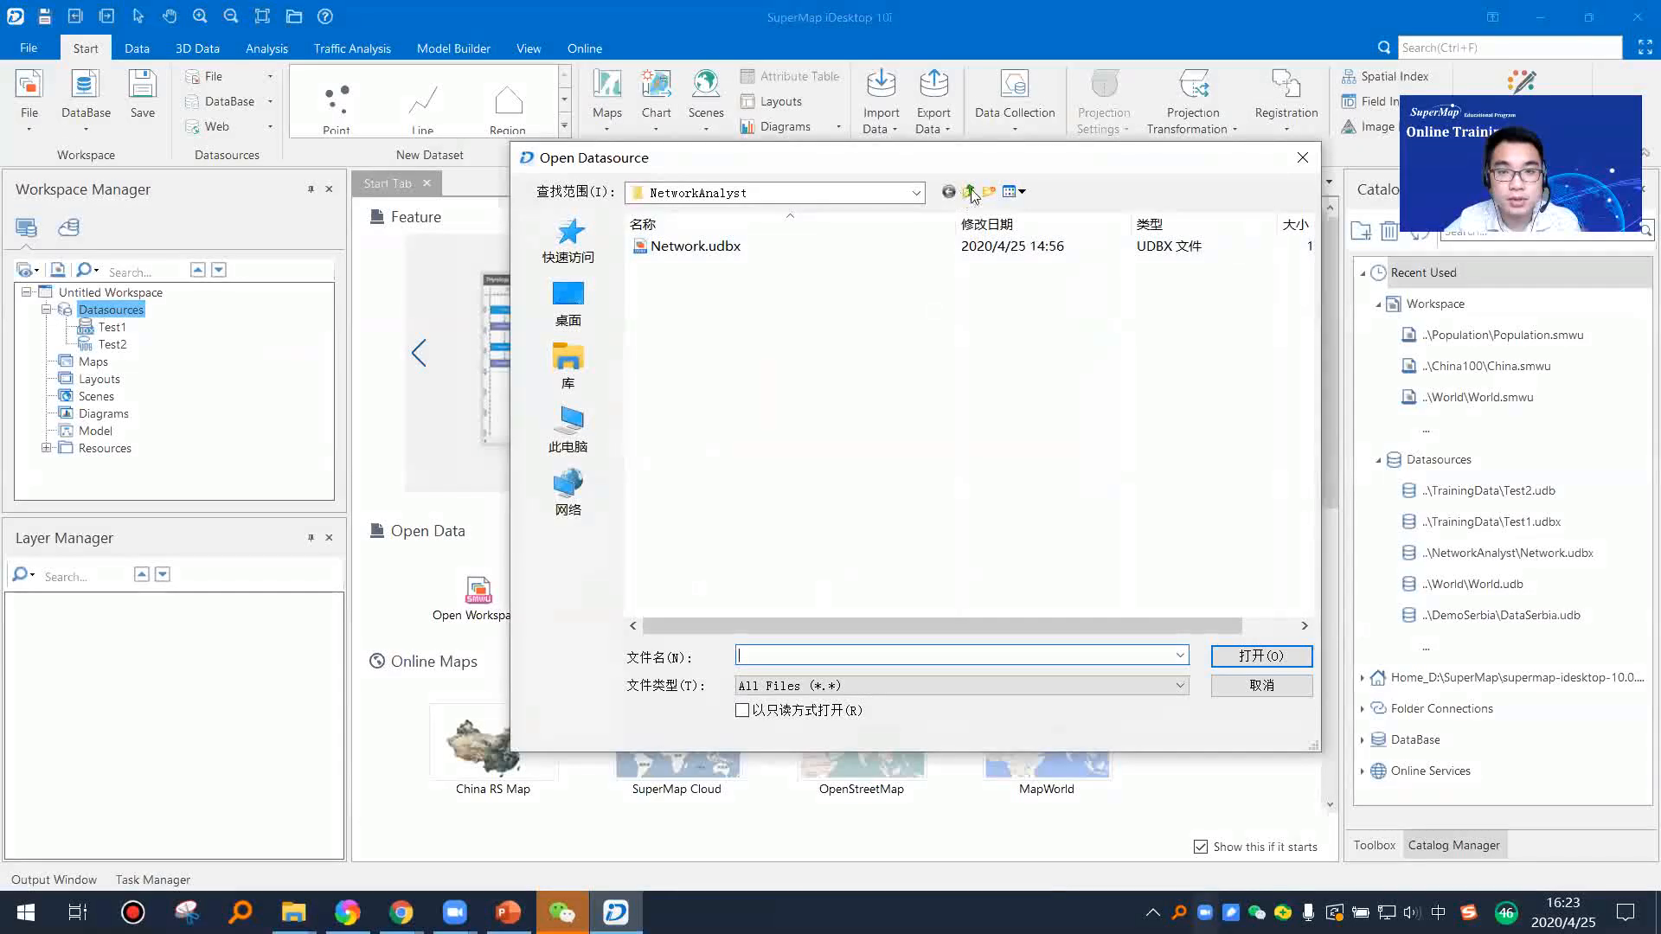
pyautogui.click(972, 193)
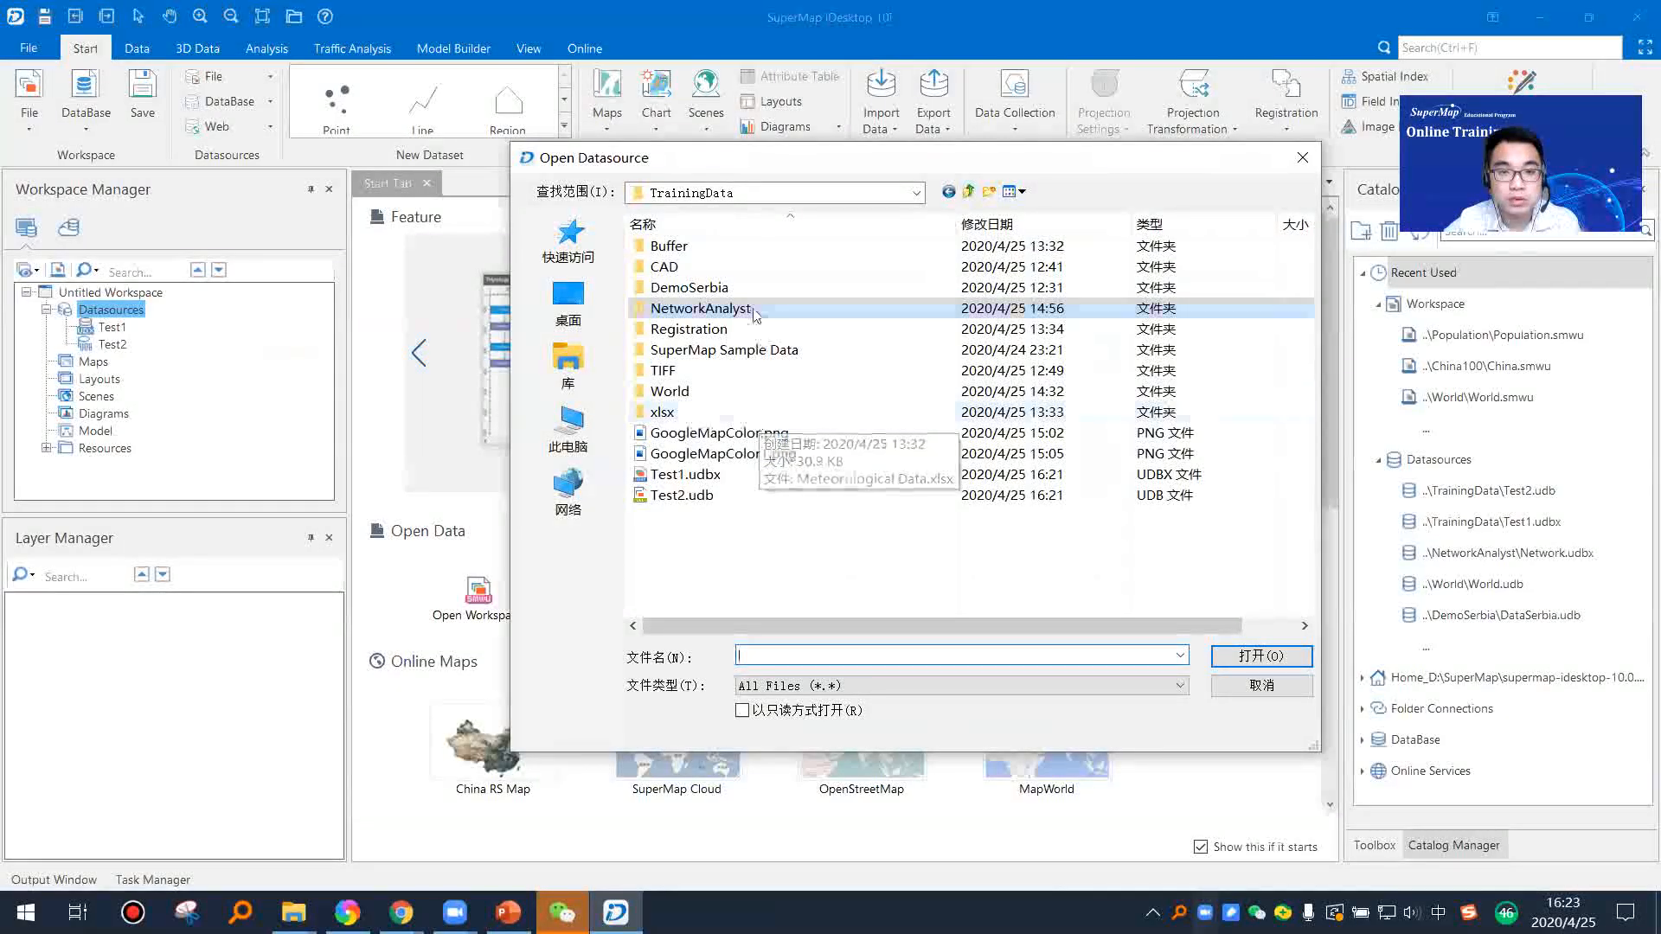
pyautogui.doubleClick(711, 389)
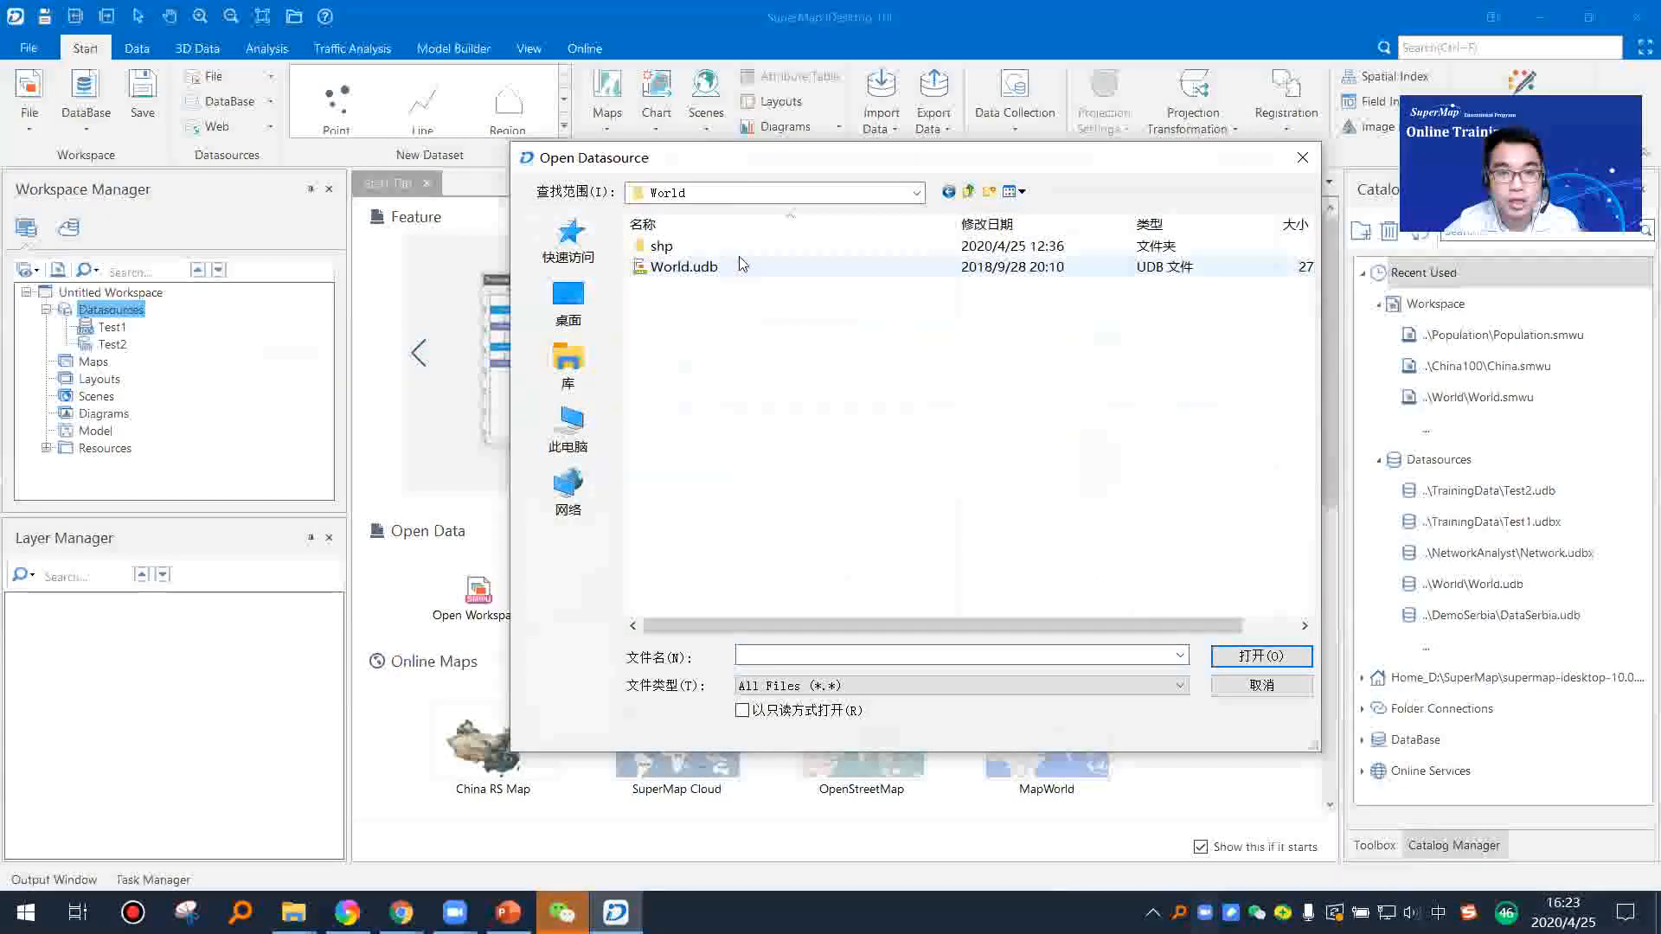
pyautogui.click(742, 275)
pyautogui.click(1263, 659)
# Step: Remove the Test1 and Test2 datasources from the workspace
pyautogui.click(112, 344)
pyautogui.keyDown('shift'); pyautogui.click(110, 333); pyautogui.keyUp('shift')
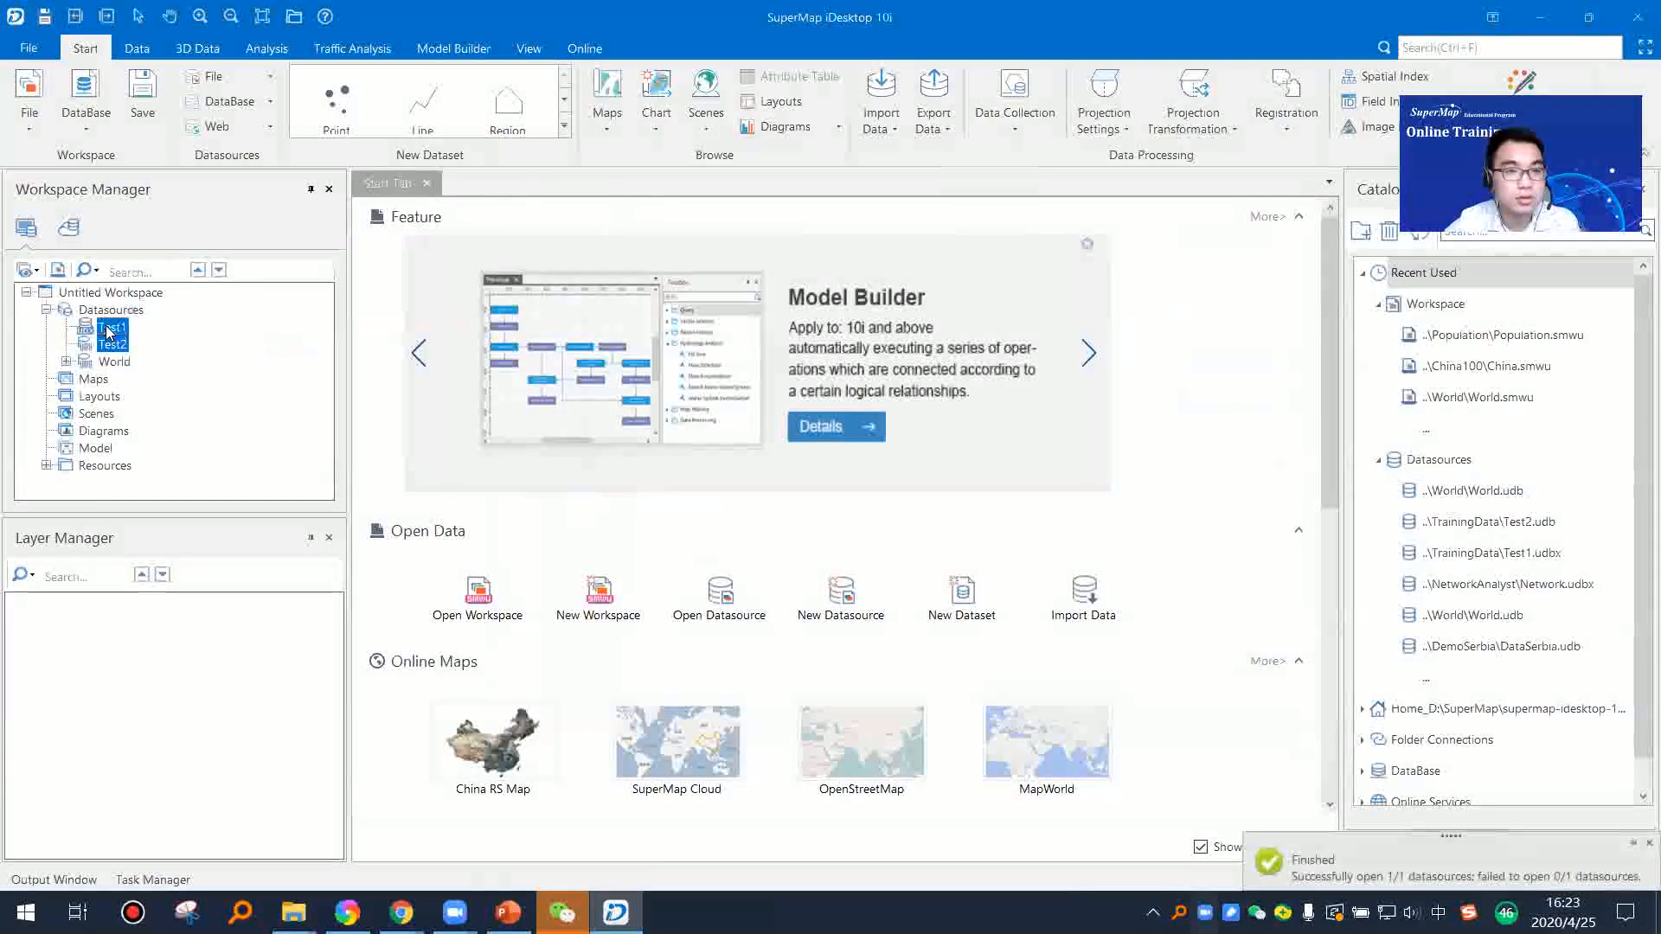
pyautogui.press('Delete')
pyautogui.press('Return')
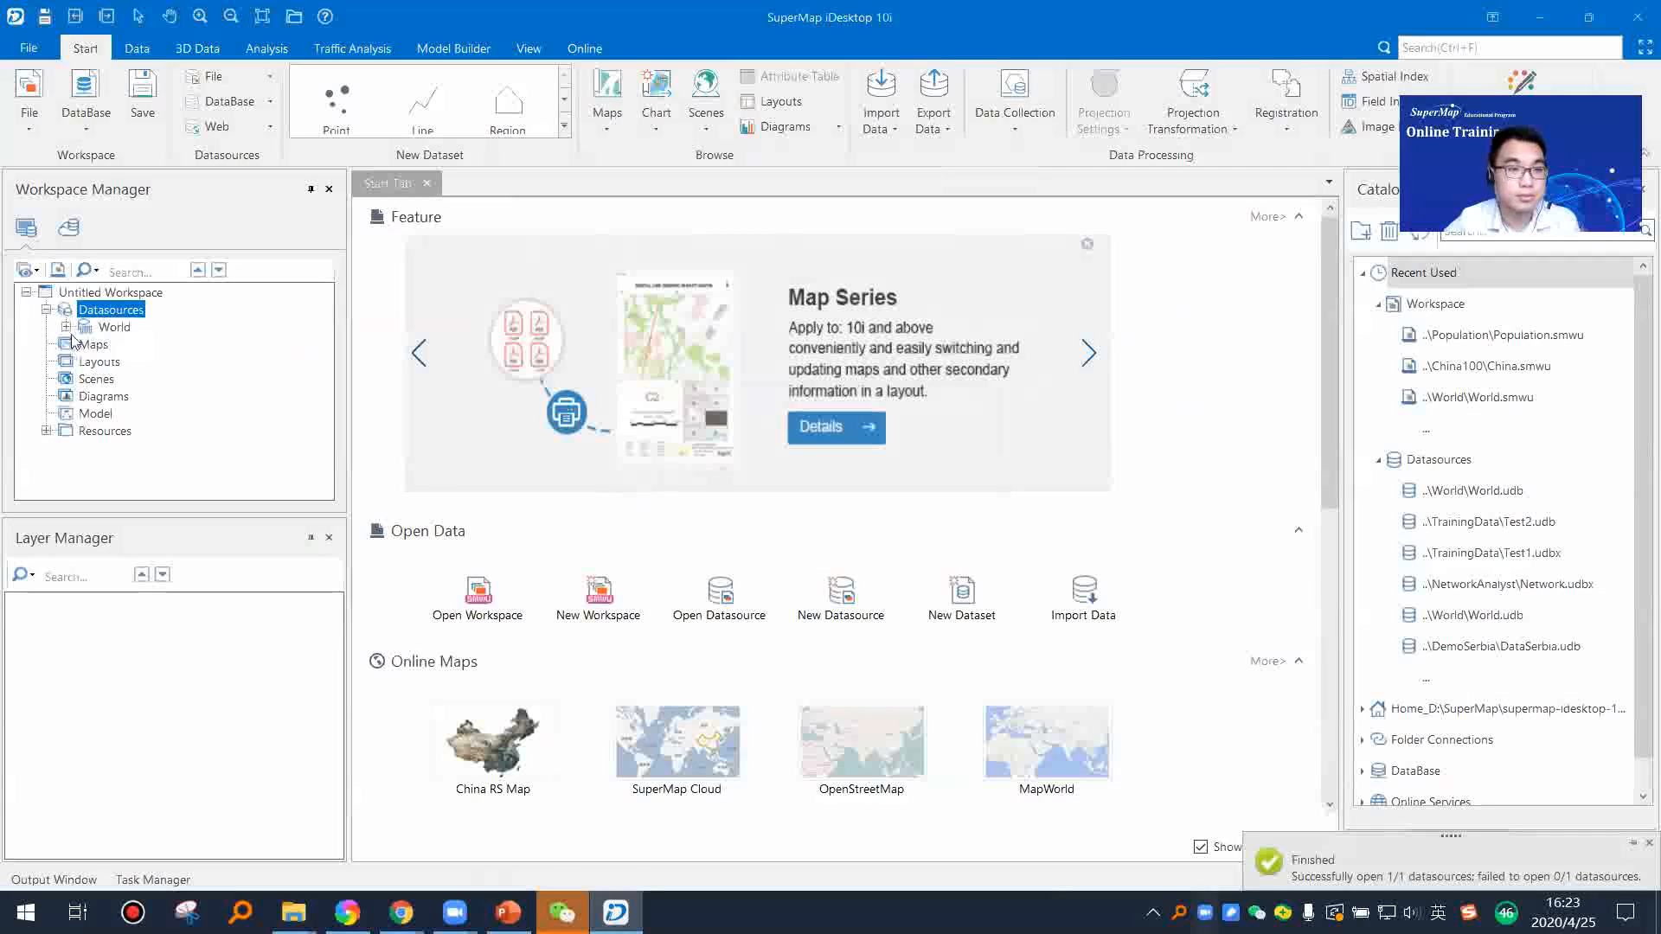
# Step: Expand the World datasource and look through its list of datasets
pyautogui.click(66, 327)
pyautogui.click(67, 293)
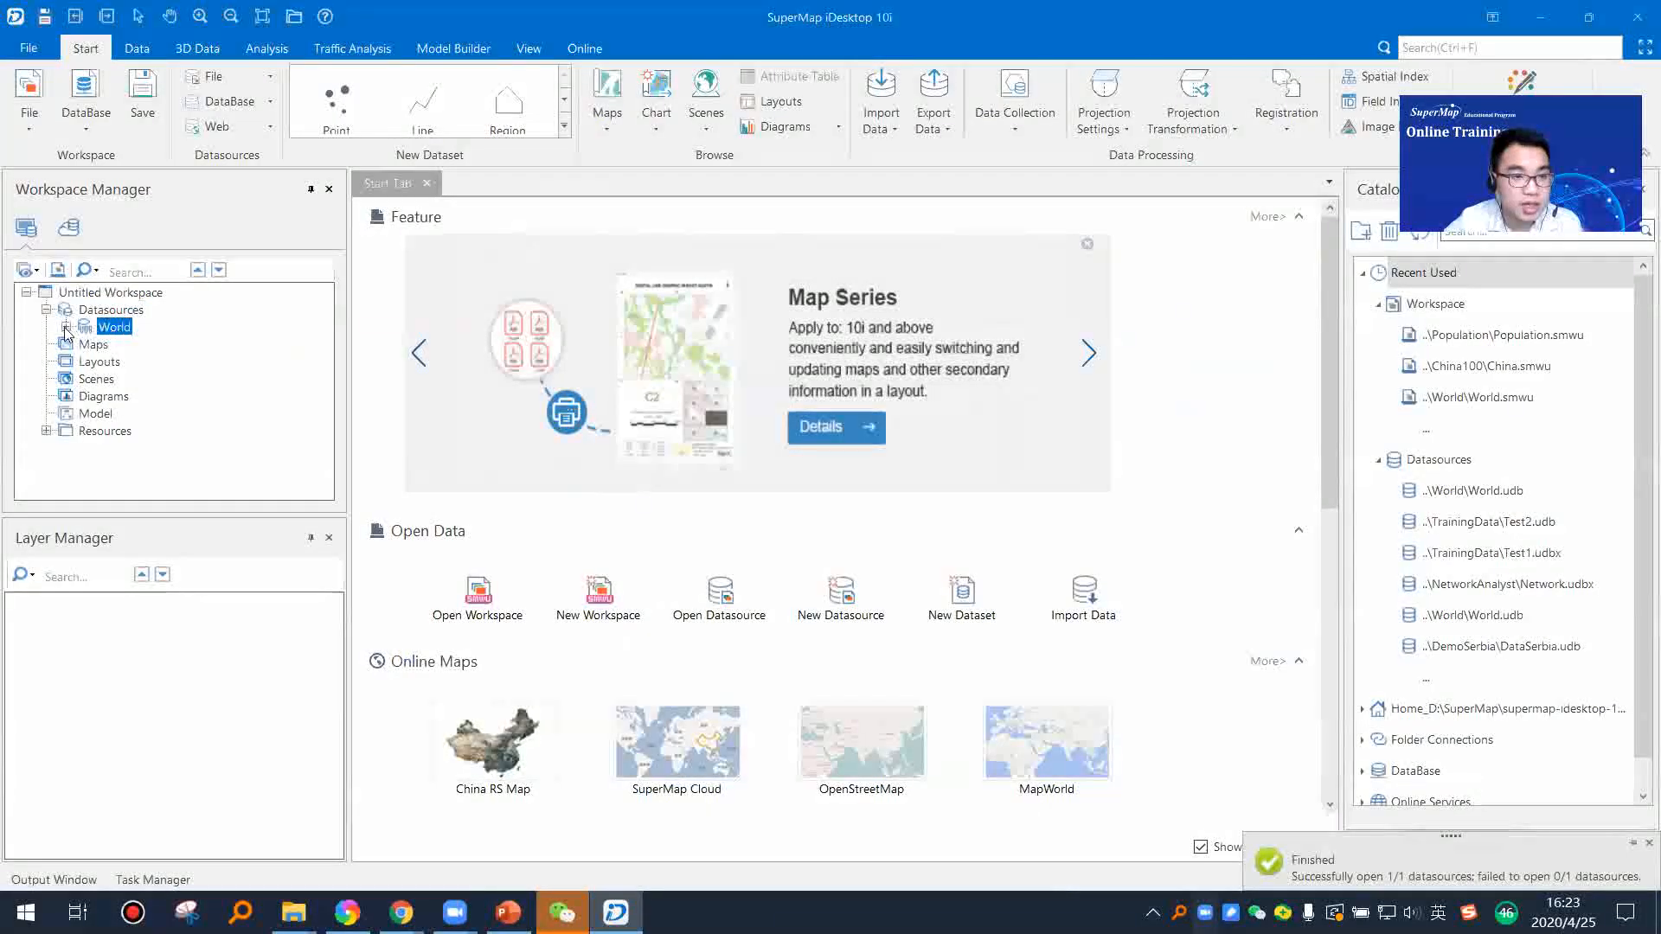
pyautogui.click(67, 328)
pyautogui.scroll(-6, 139, 431)
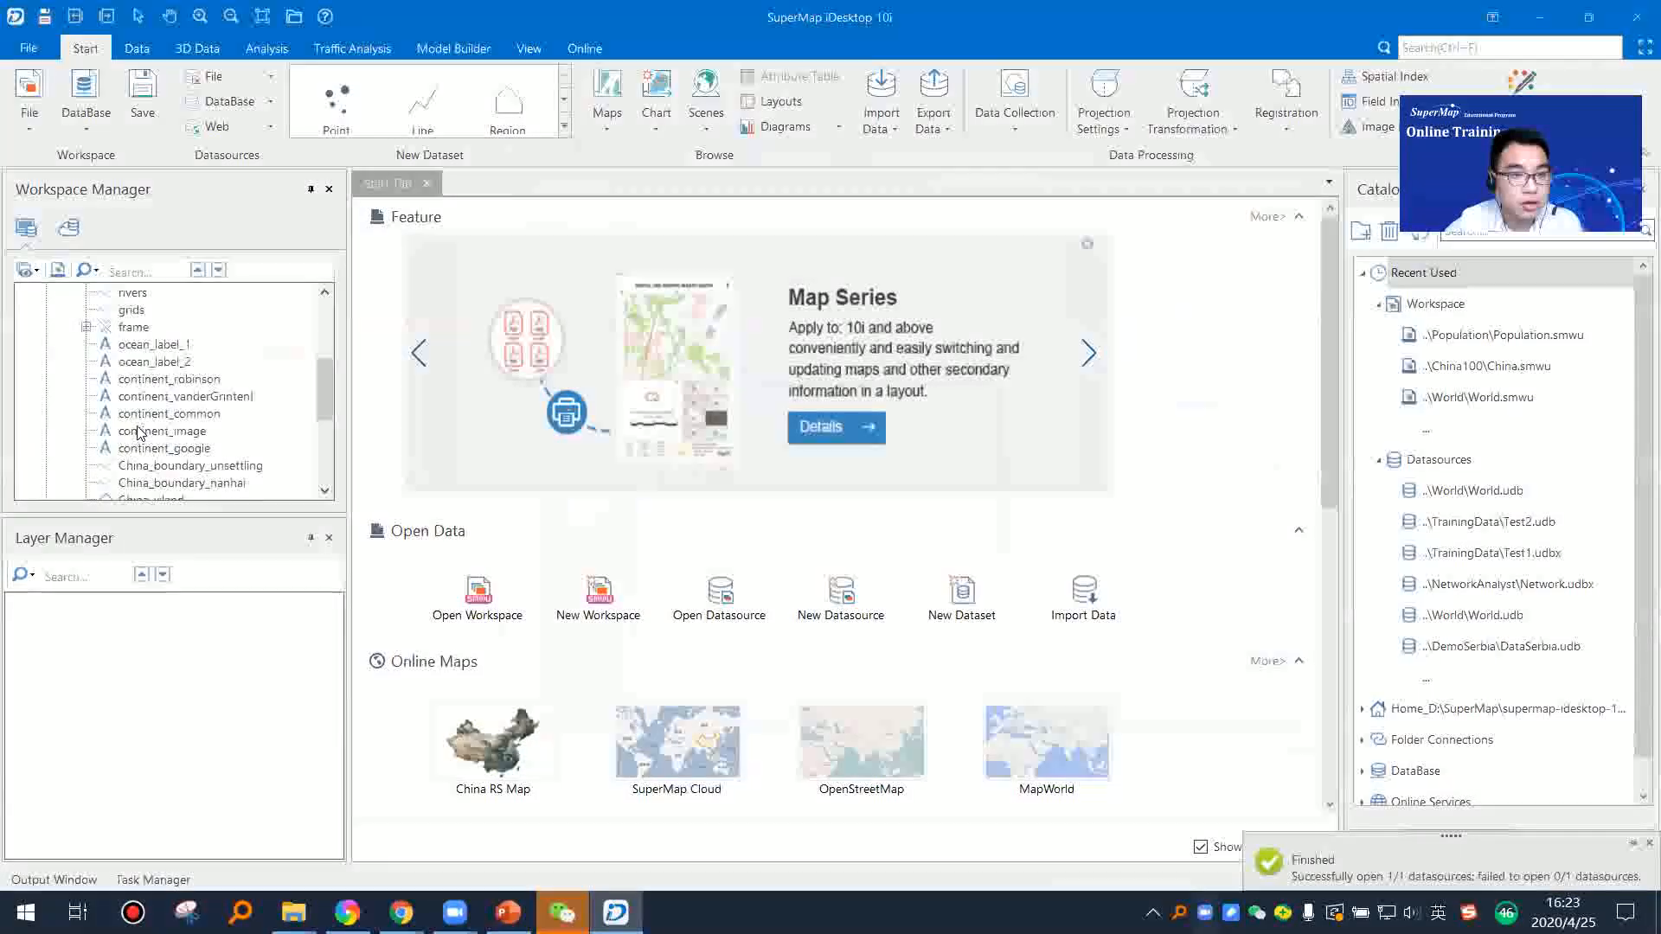
pyautogui.scroll(7, 127, 404)
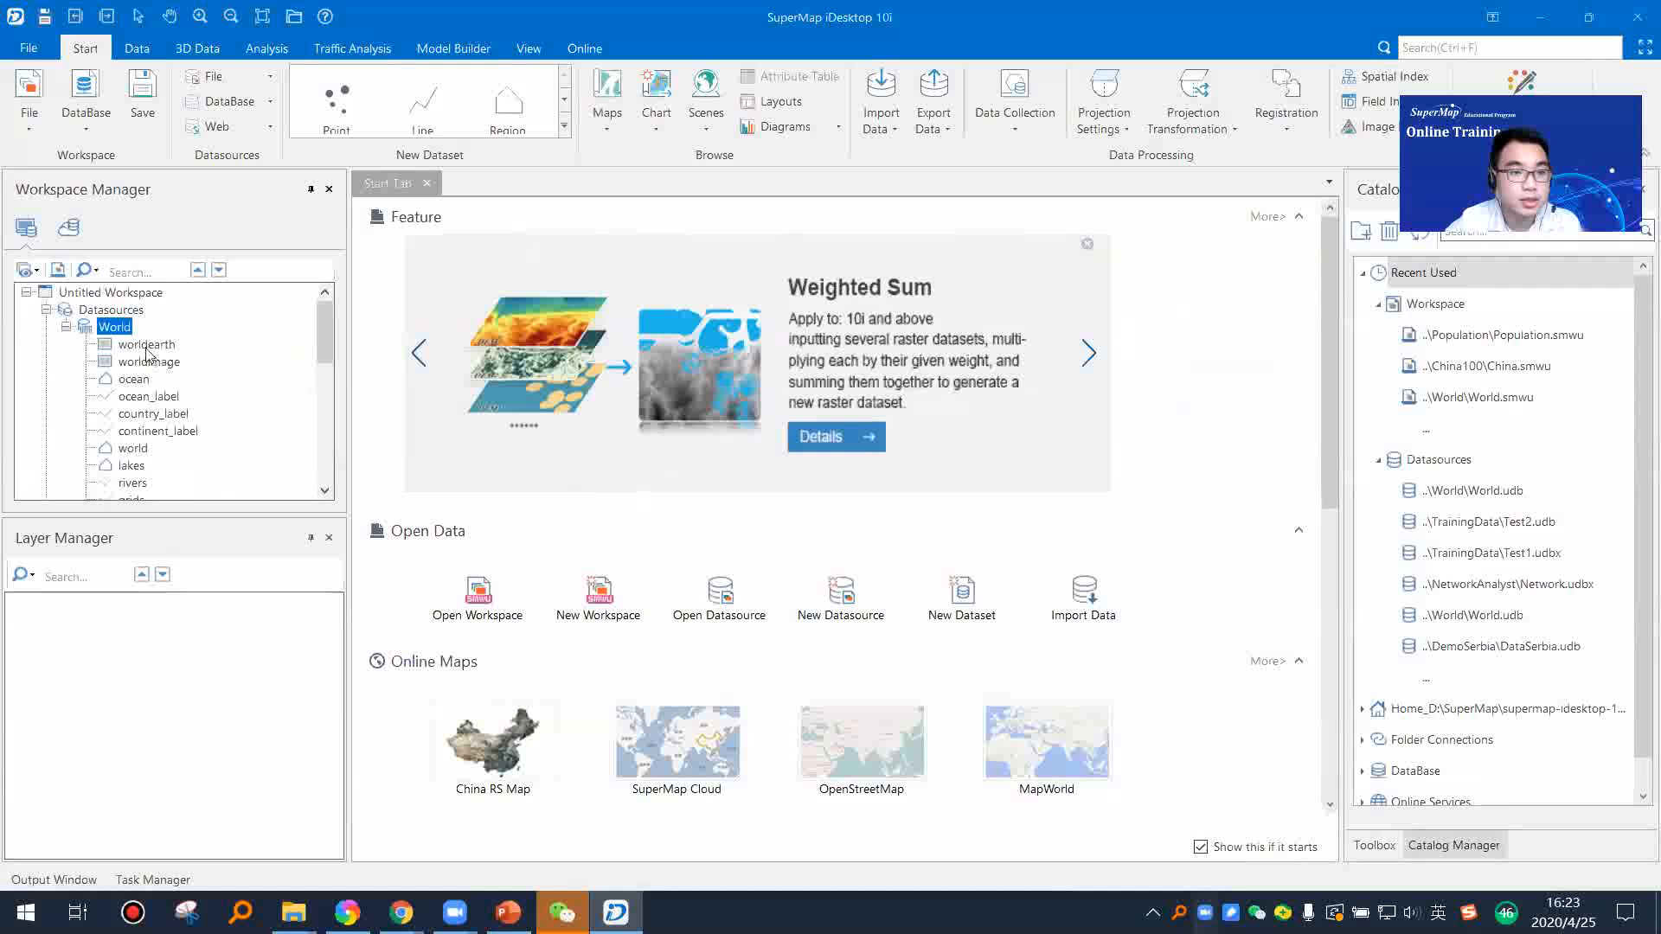
# Step: Examine the dataset types in the World datasource, including worldearth, ocean, ocean_label, world, frame, continent_common and capital
pyautogui.click(107, 347)
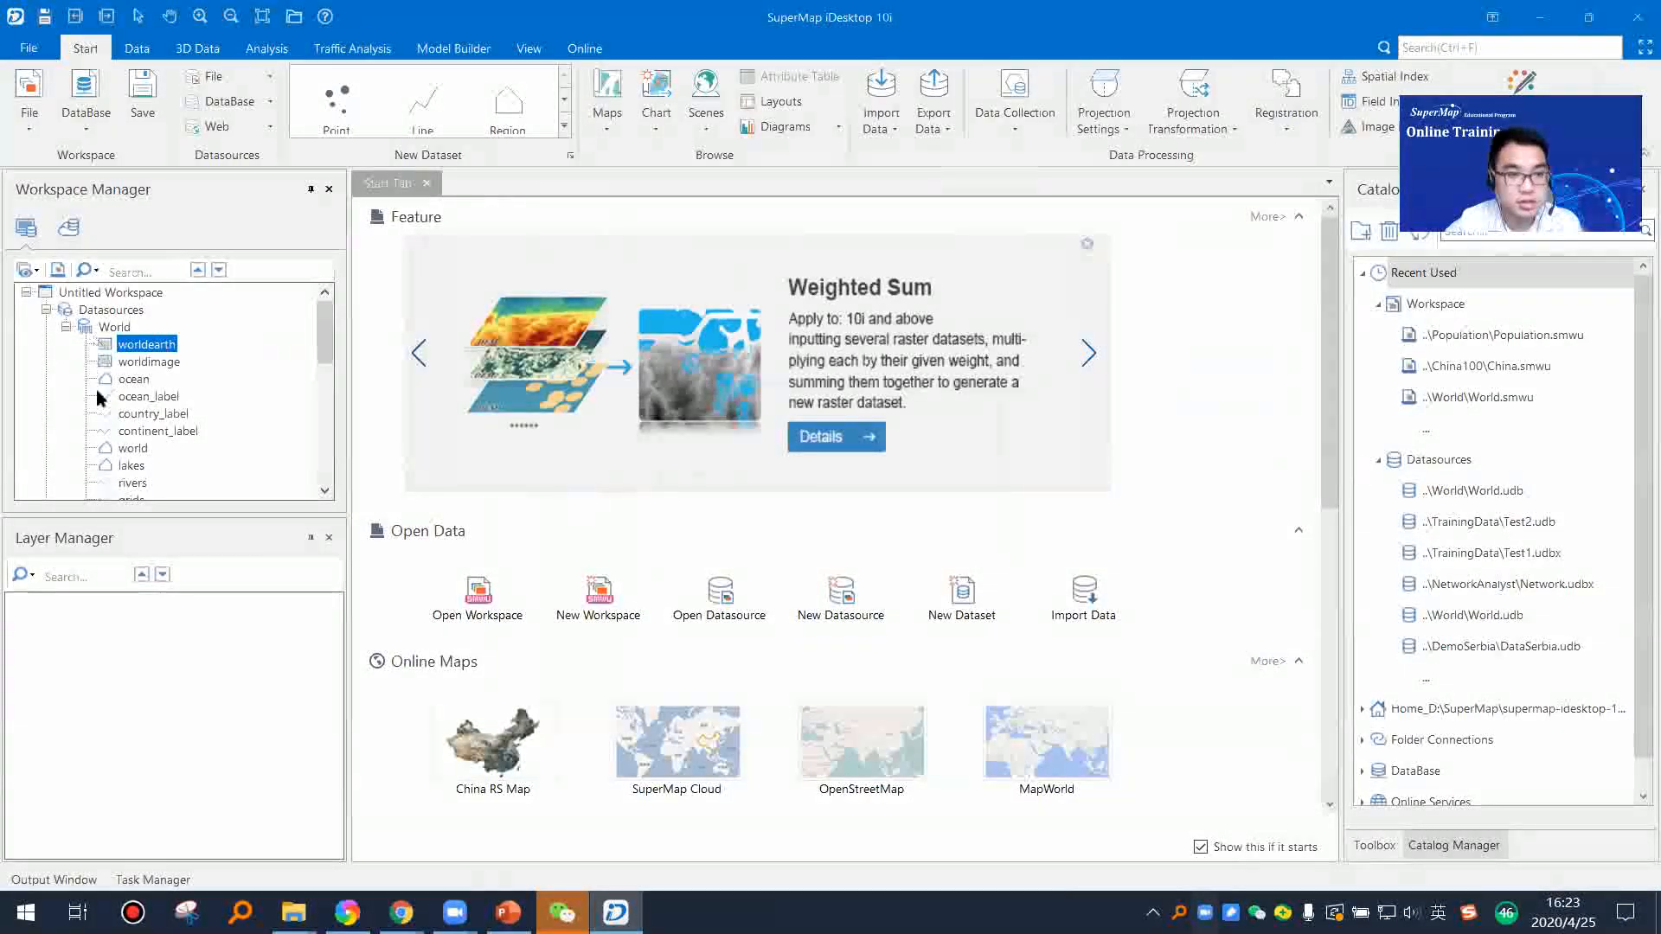
pyautogui.click(137, 379)
pyautogui.click(117, 347)
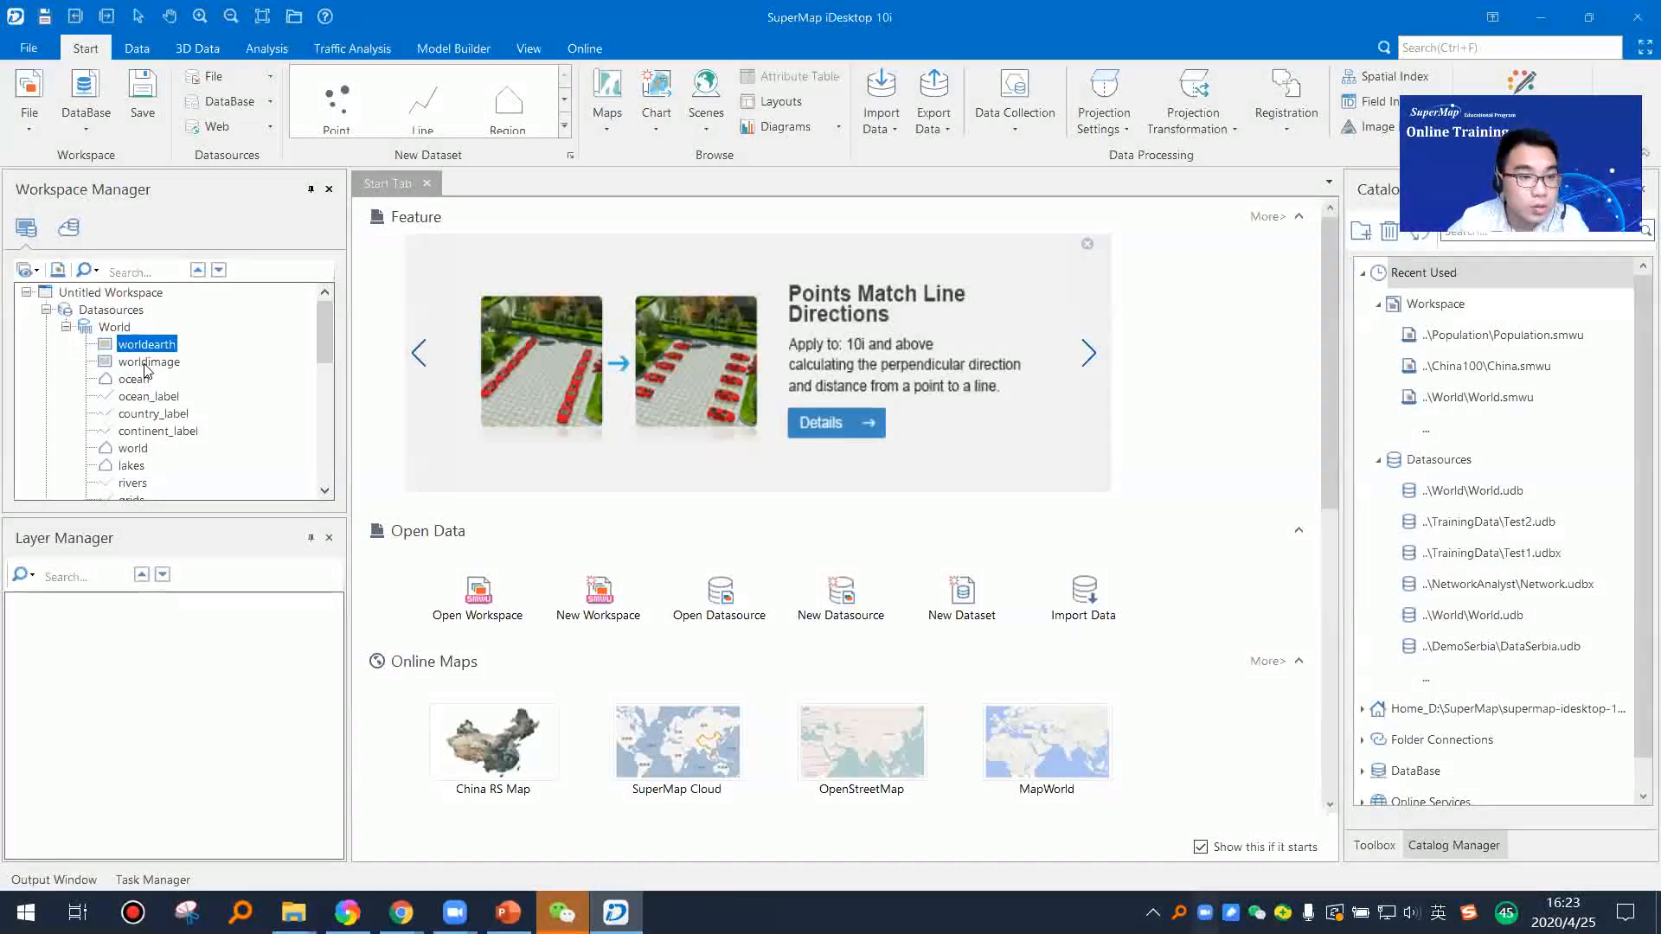
pyautogui.click(149, 398)
pyautogui.click(134, 448)
pyautogui.scroll(-1, 129, 420)
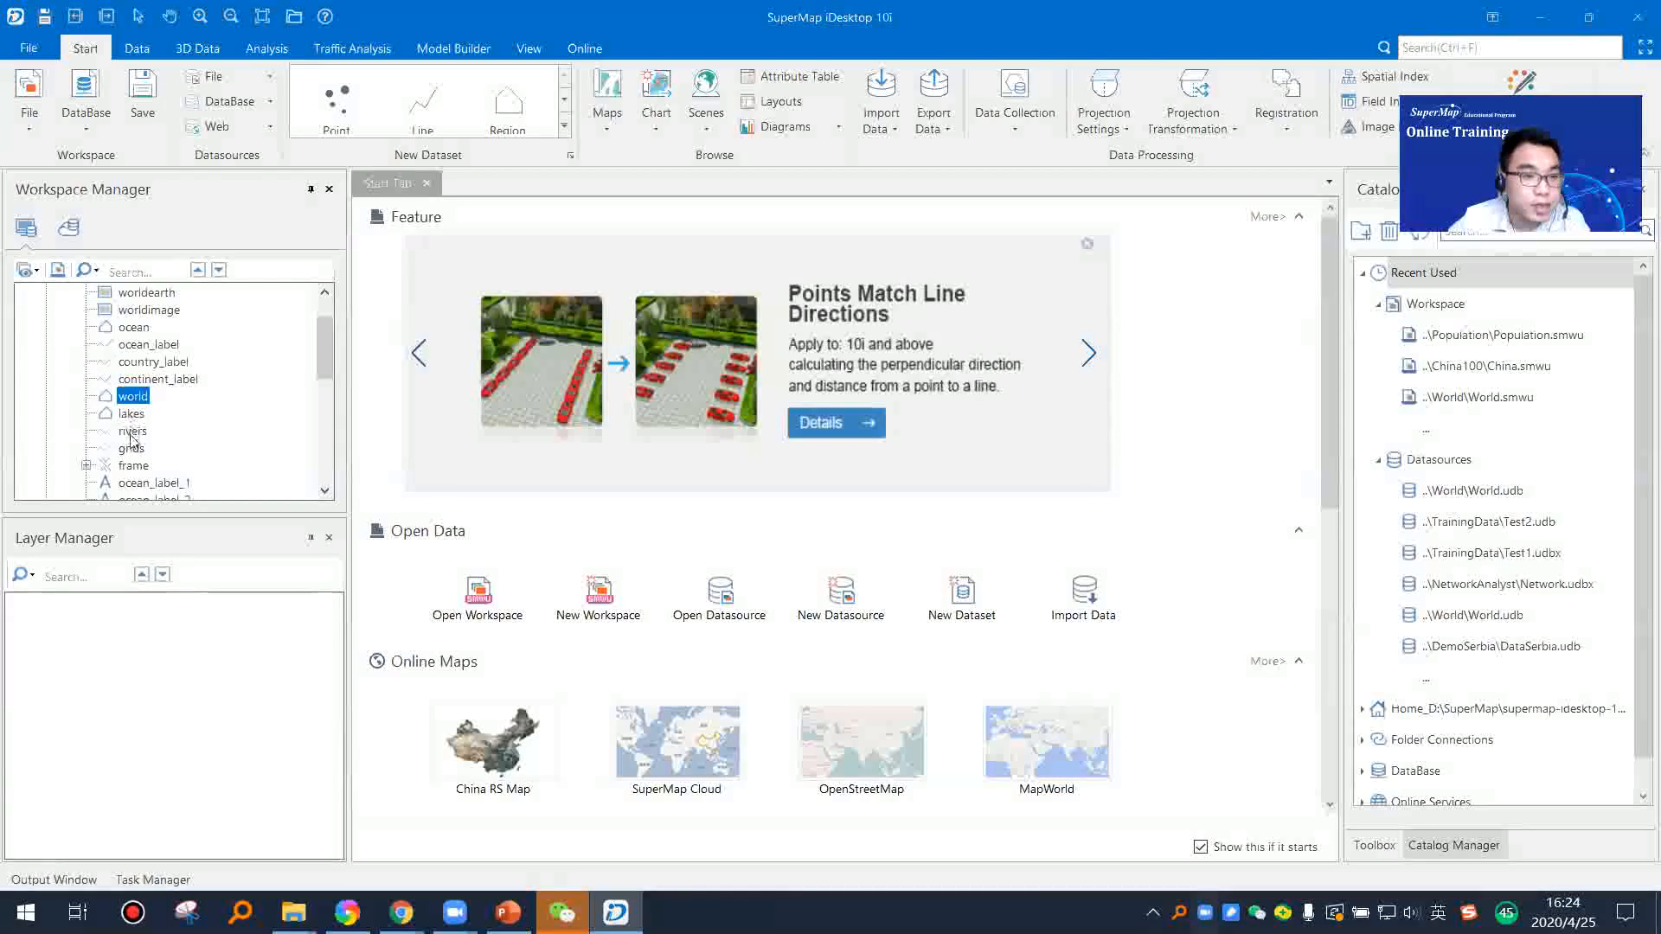
pyautogui.click(131, 446)
pyautogui.scroll(-1, 134, 428)
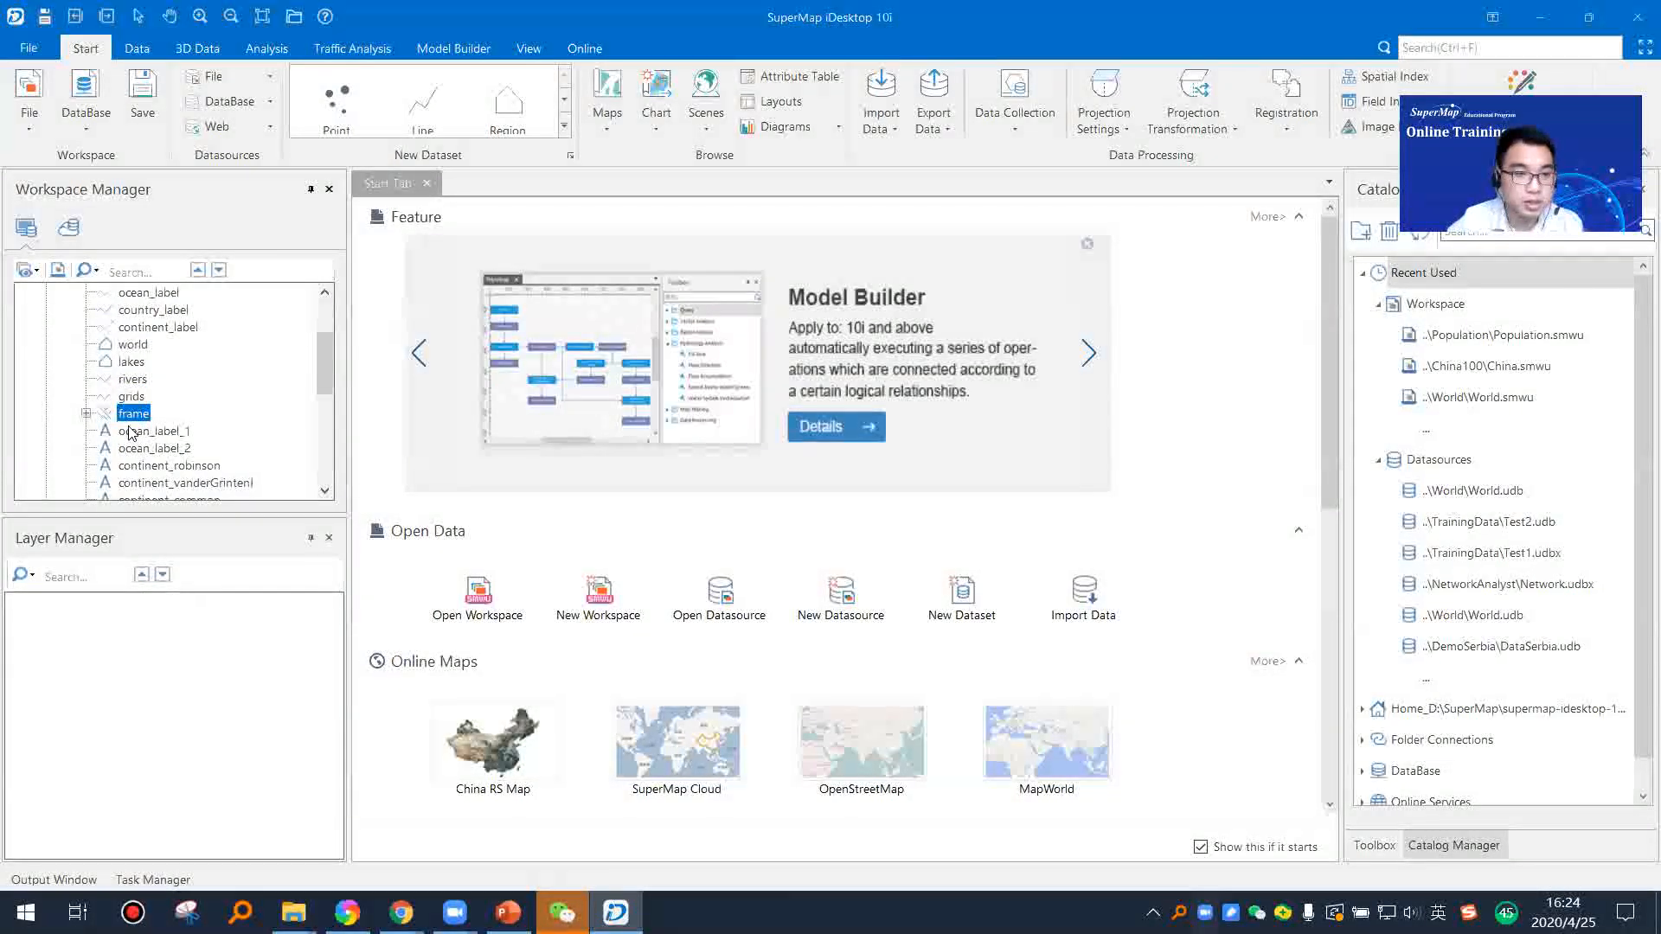
pyautogui.scroll(-2, 136, 433)
pyautogui.click(156, 396)
pyautogui.scroll(-2, 156, 403)
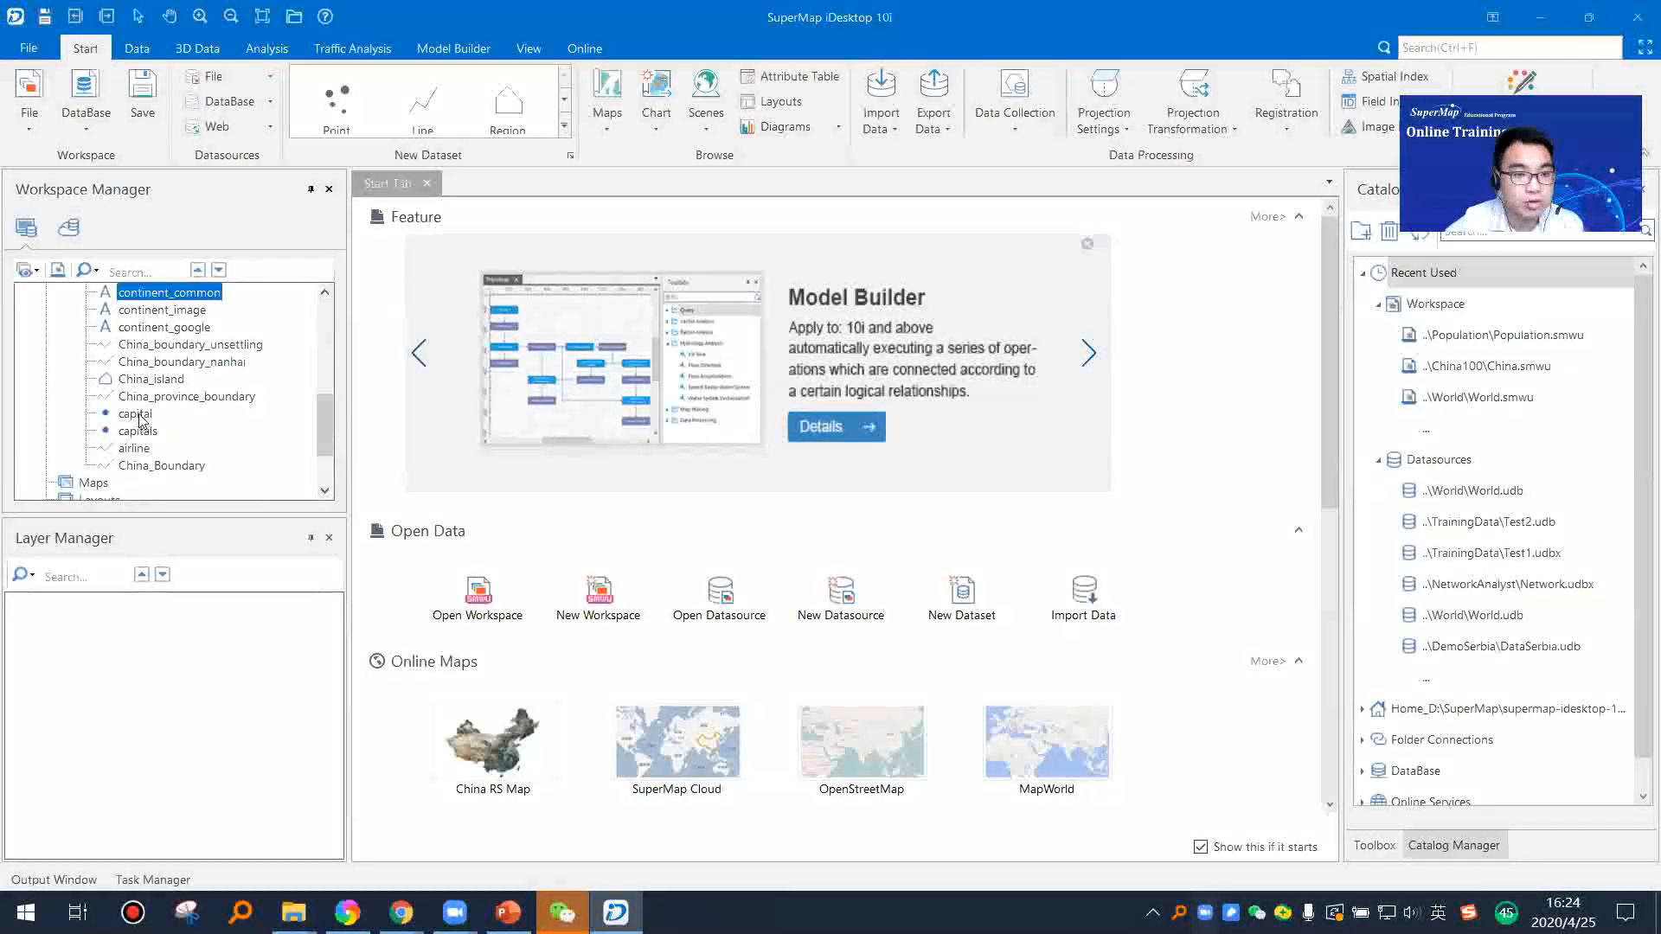
pyautogui.click(136, 417)
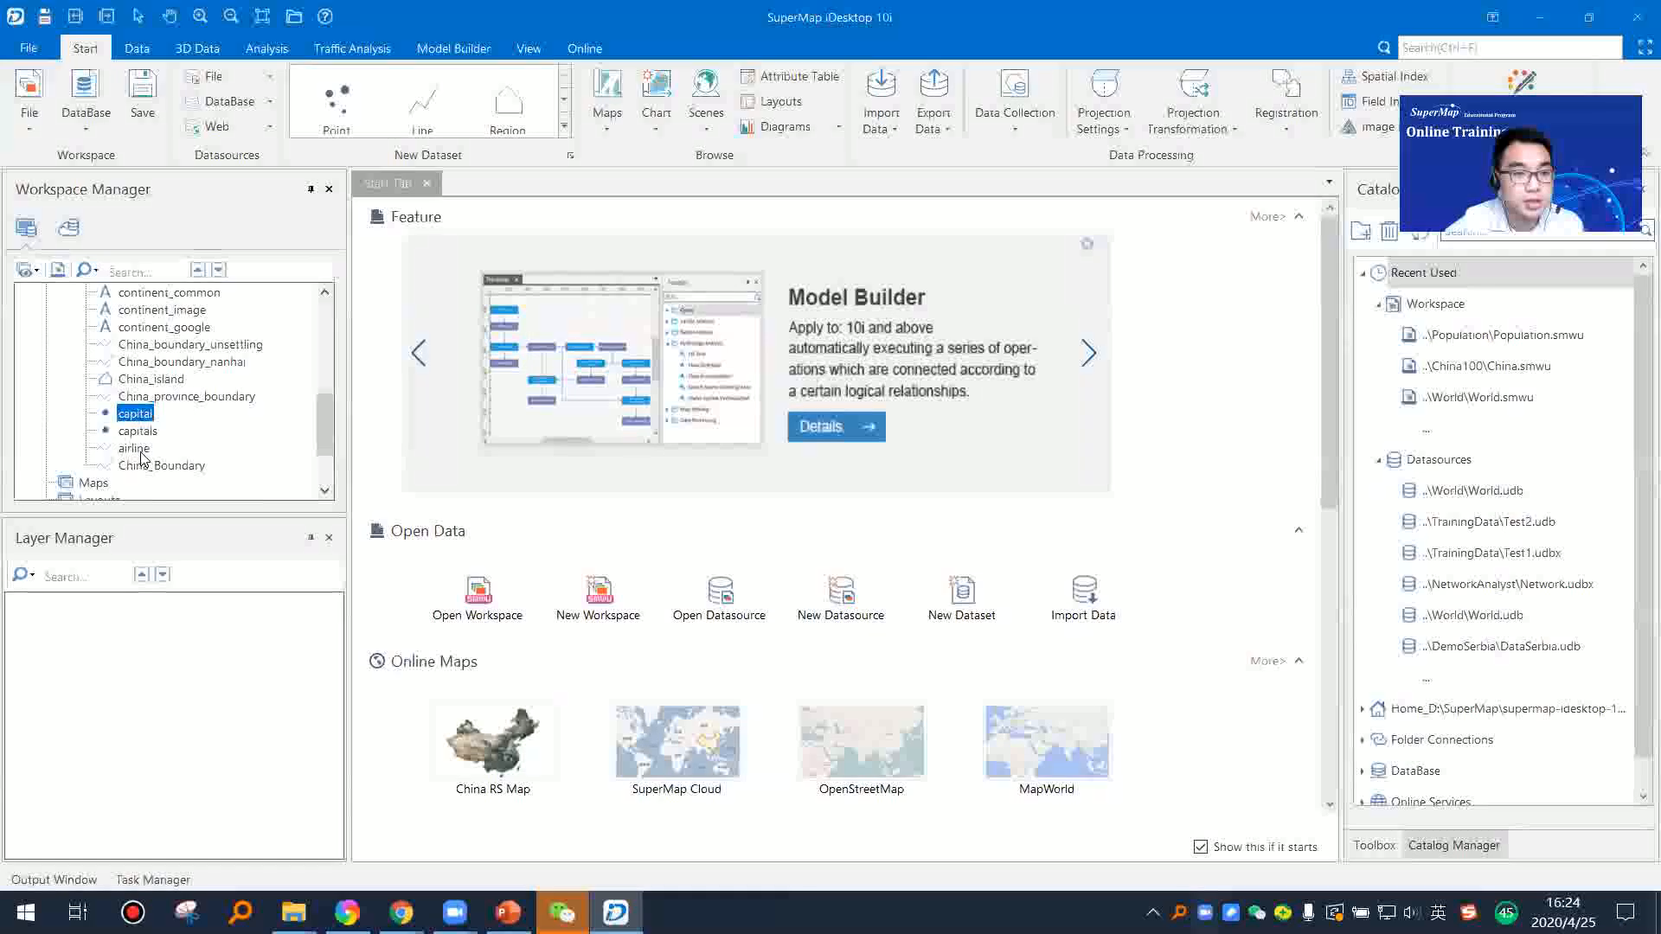
pyautogui.scroll(6, 193, 471)
pyautogui.click(115, 329)
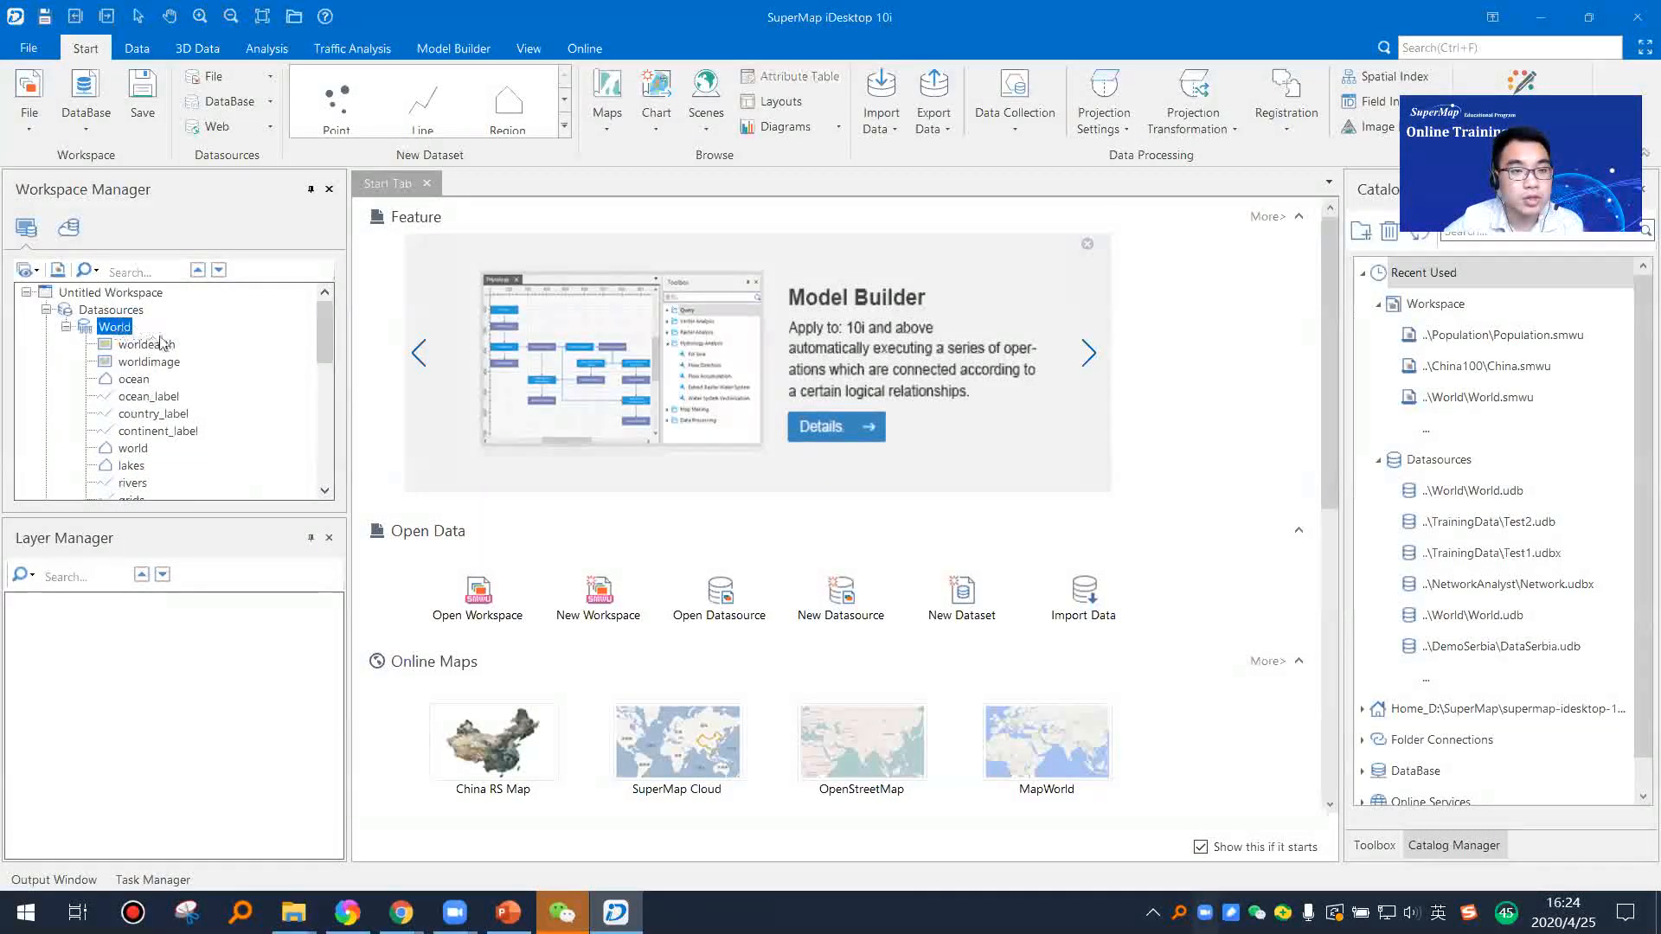
# Step: Add the world dataset from the World datasource to a new map
pyautogui.click(134, 379)
pyautogui.rightClick(141, 381)
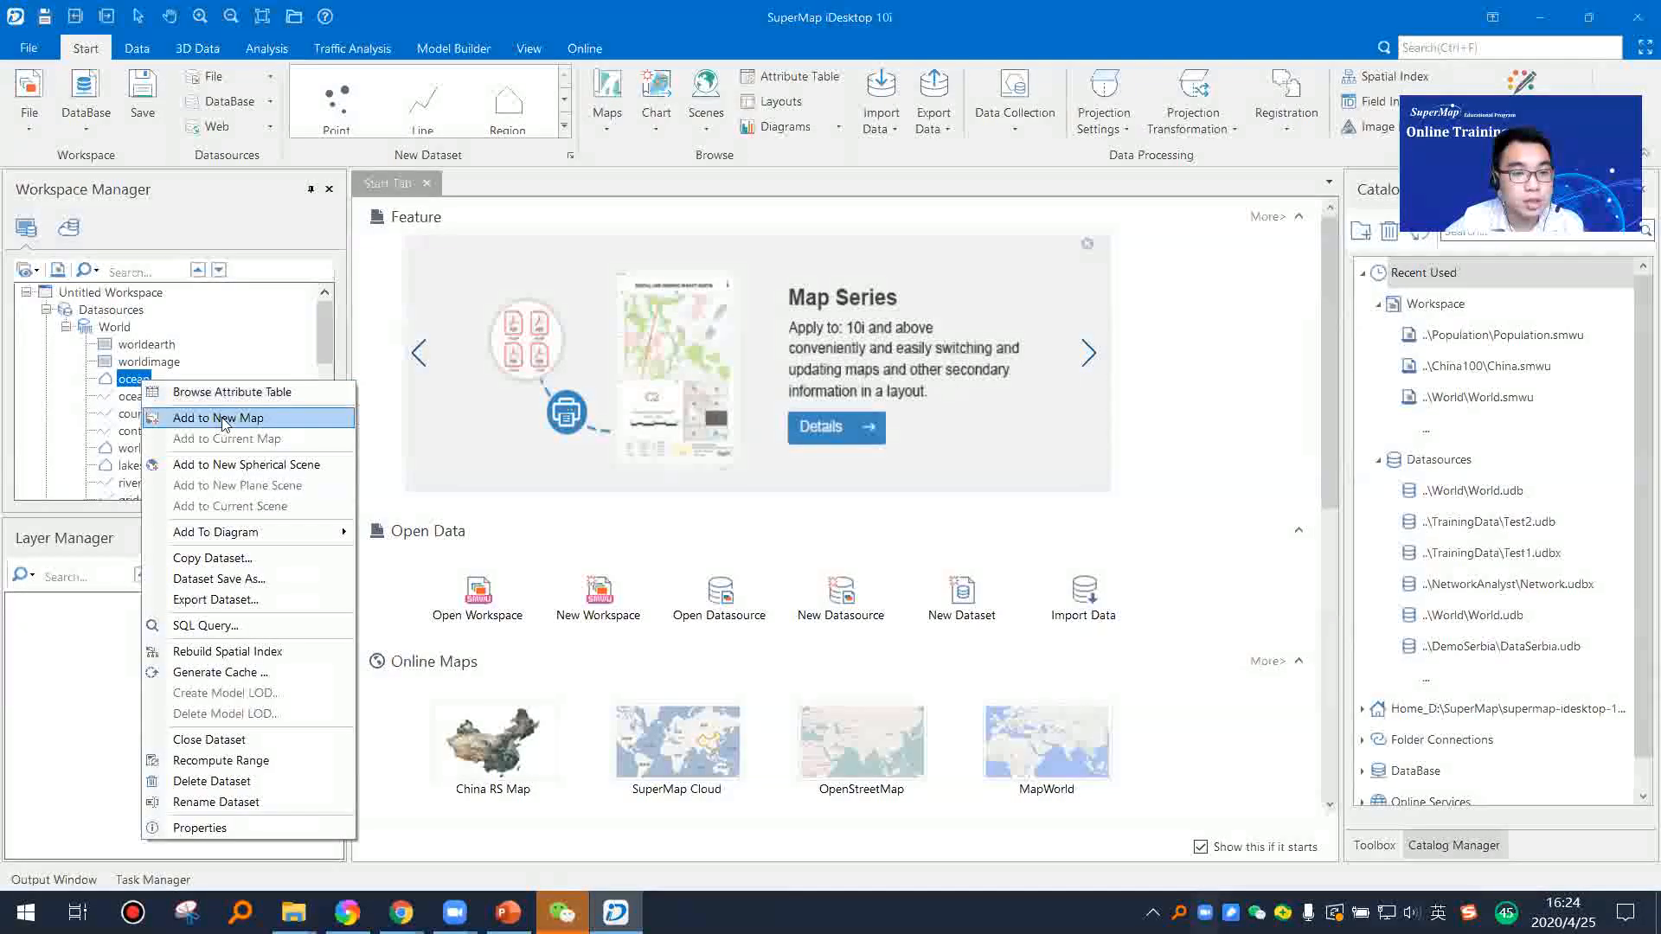
pyautogui.click(125, 448)
pyautogui.click(125, 448)
pyautogui.rightClick(129, 448)
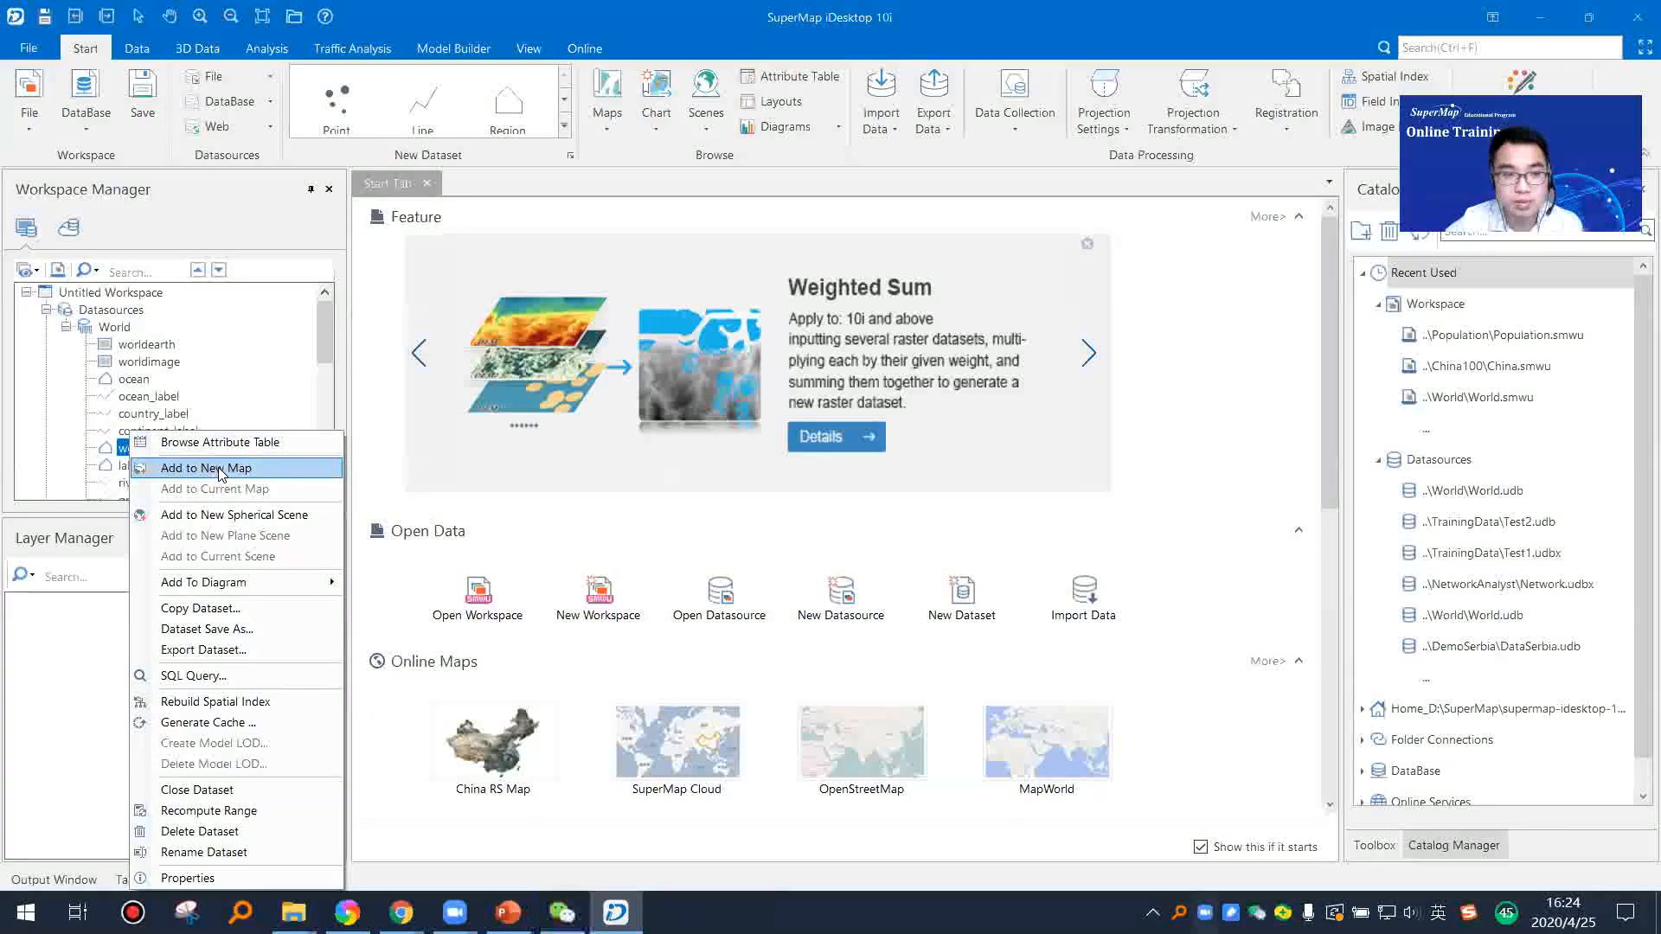
pyautogui.click(254, 468)
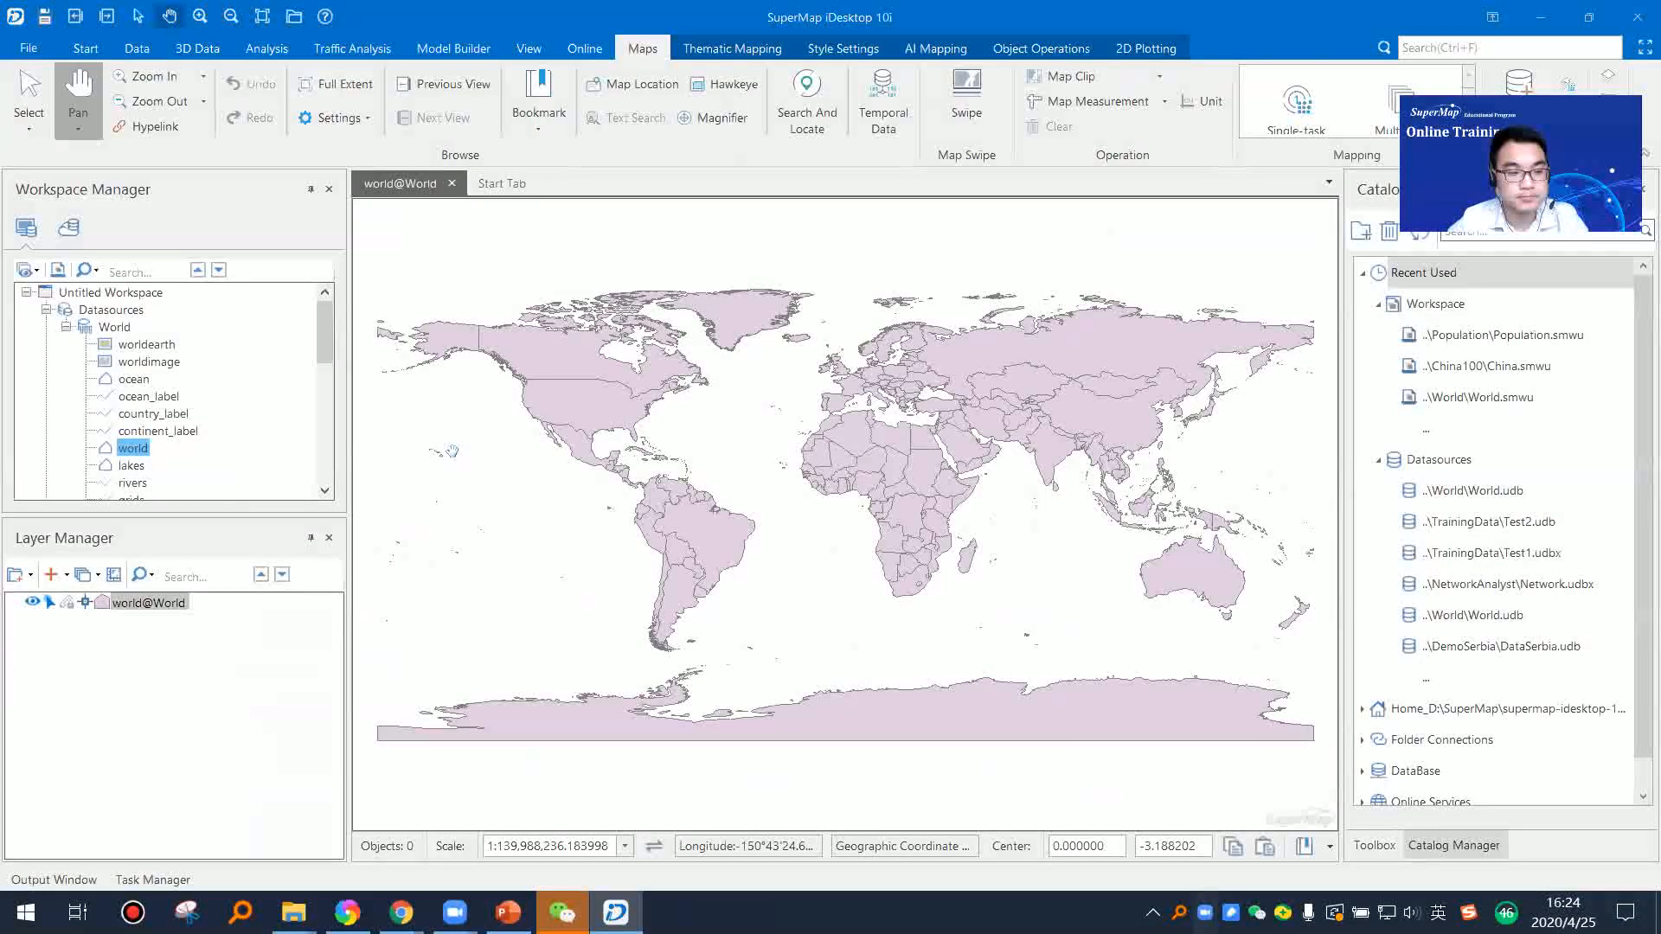
pyautogui.moveTo(649, 423); pyautogui.dragTo(650, 474)
pyautogui.moveTo(900, 494); pyautogui.dragTo(898, 496)
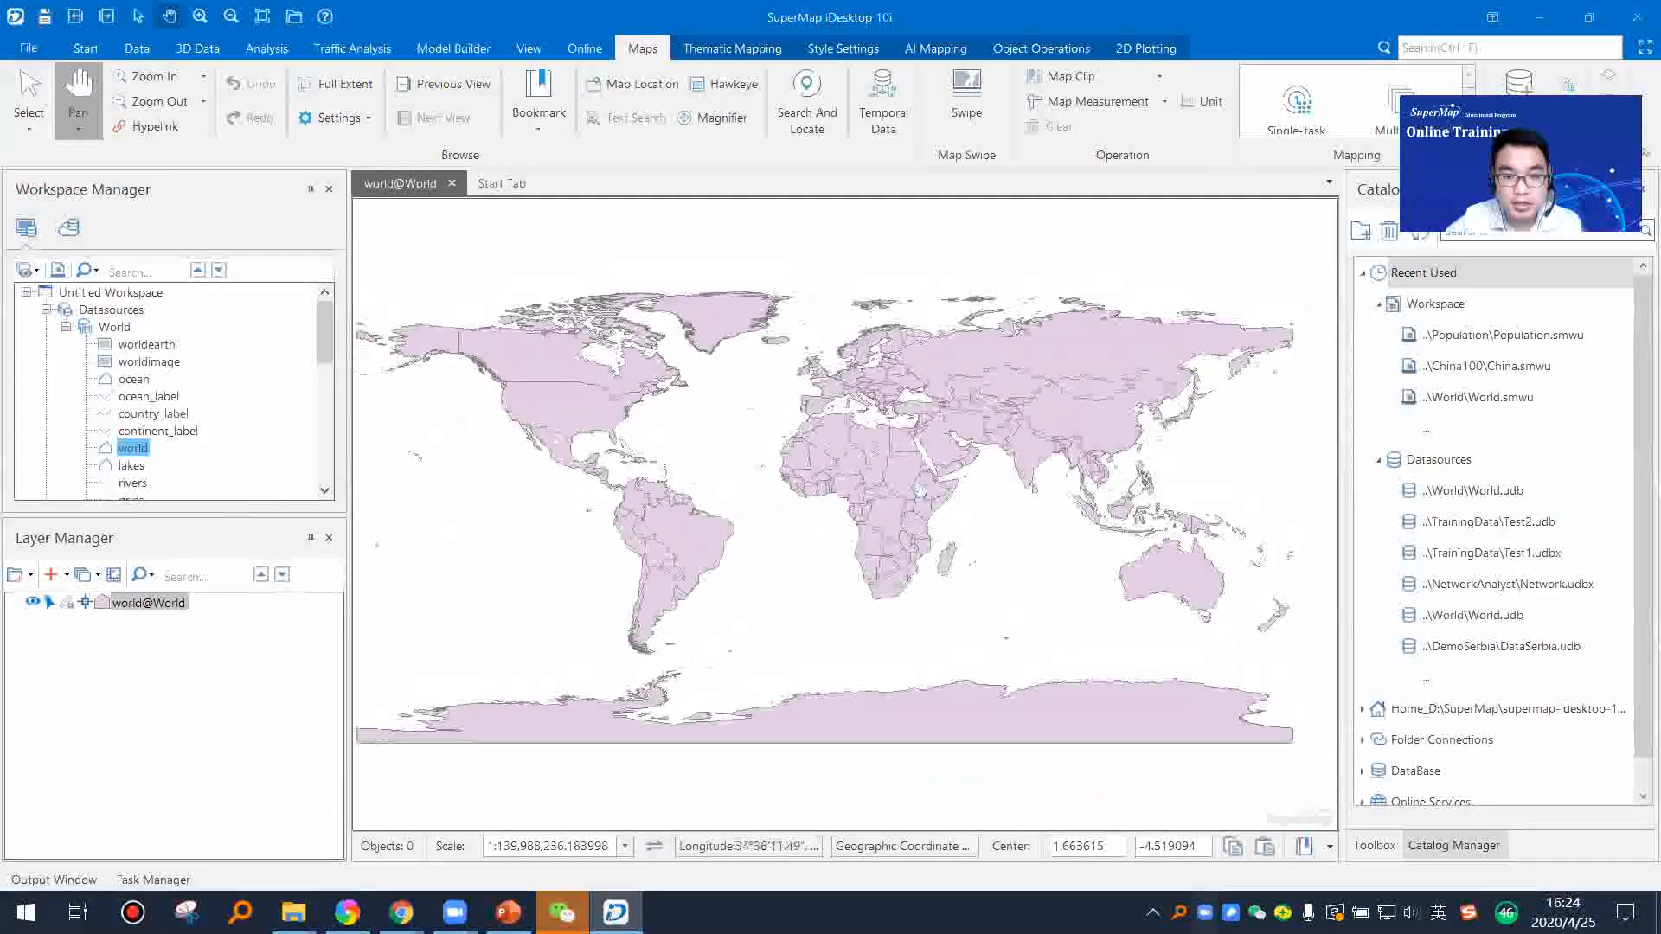
# Step: Close the start page and the open world map, discarding the map's changes
pyautogui.moveTo(810, 457); pyautogui.dragTo(815, 461)
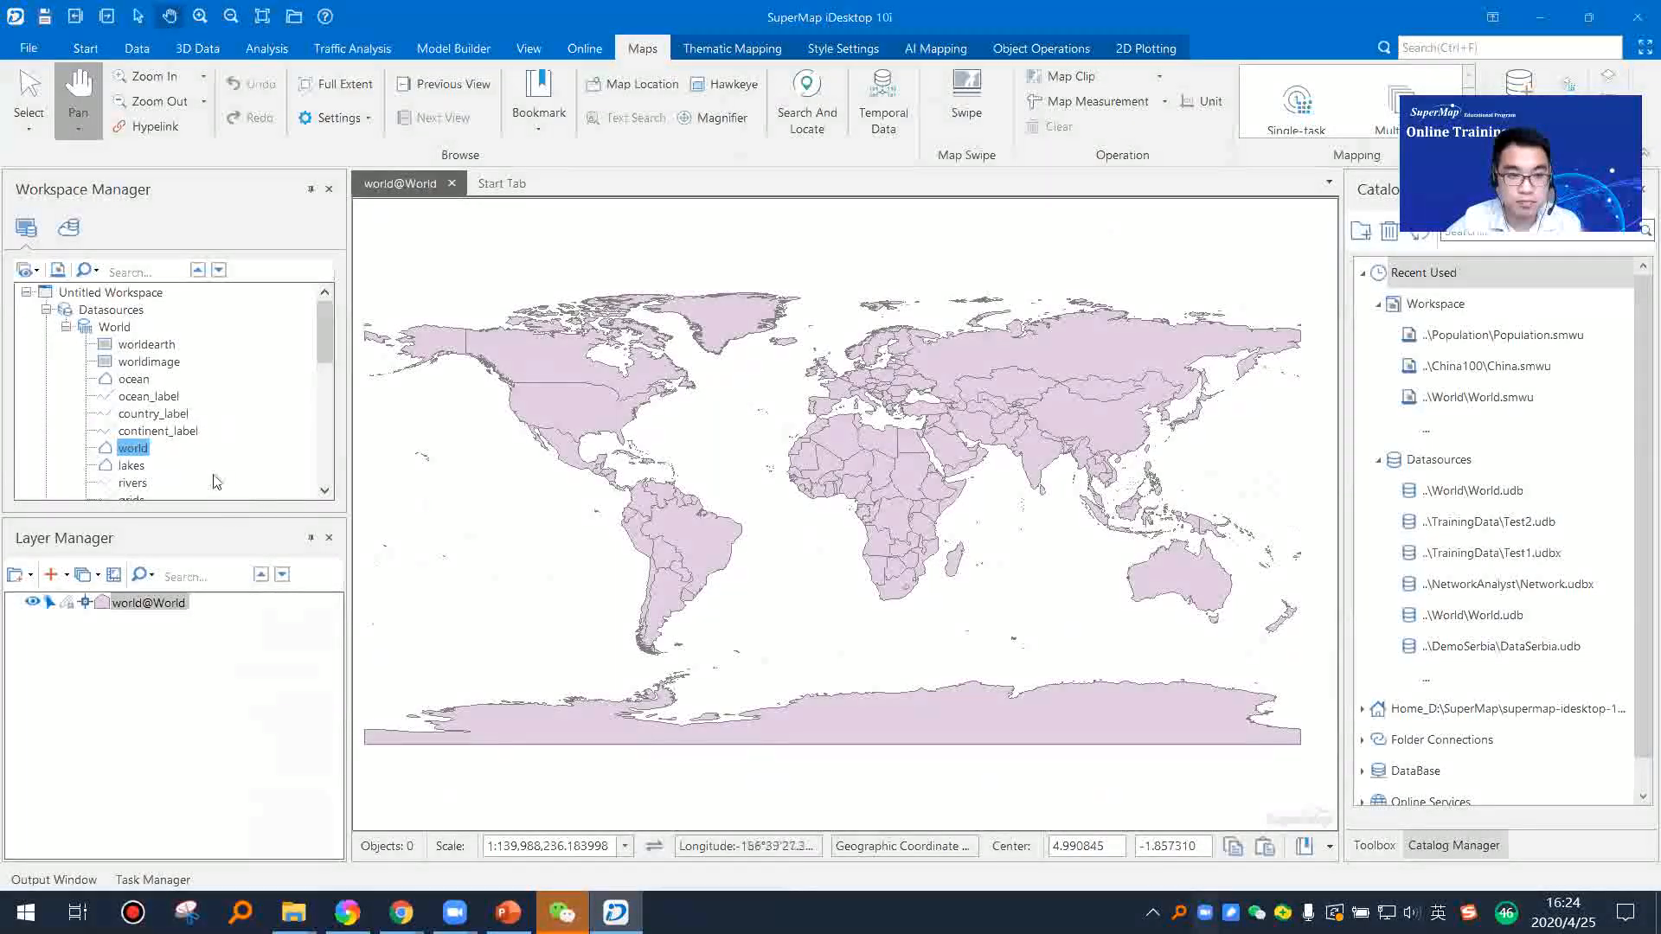
pyautogui.click(548, 184)
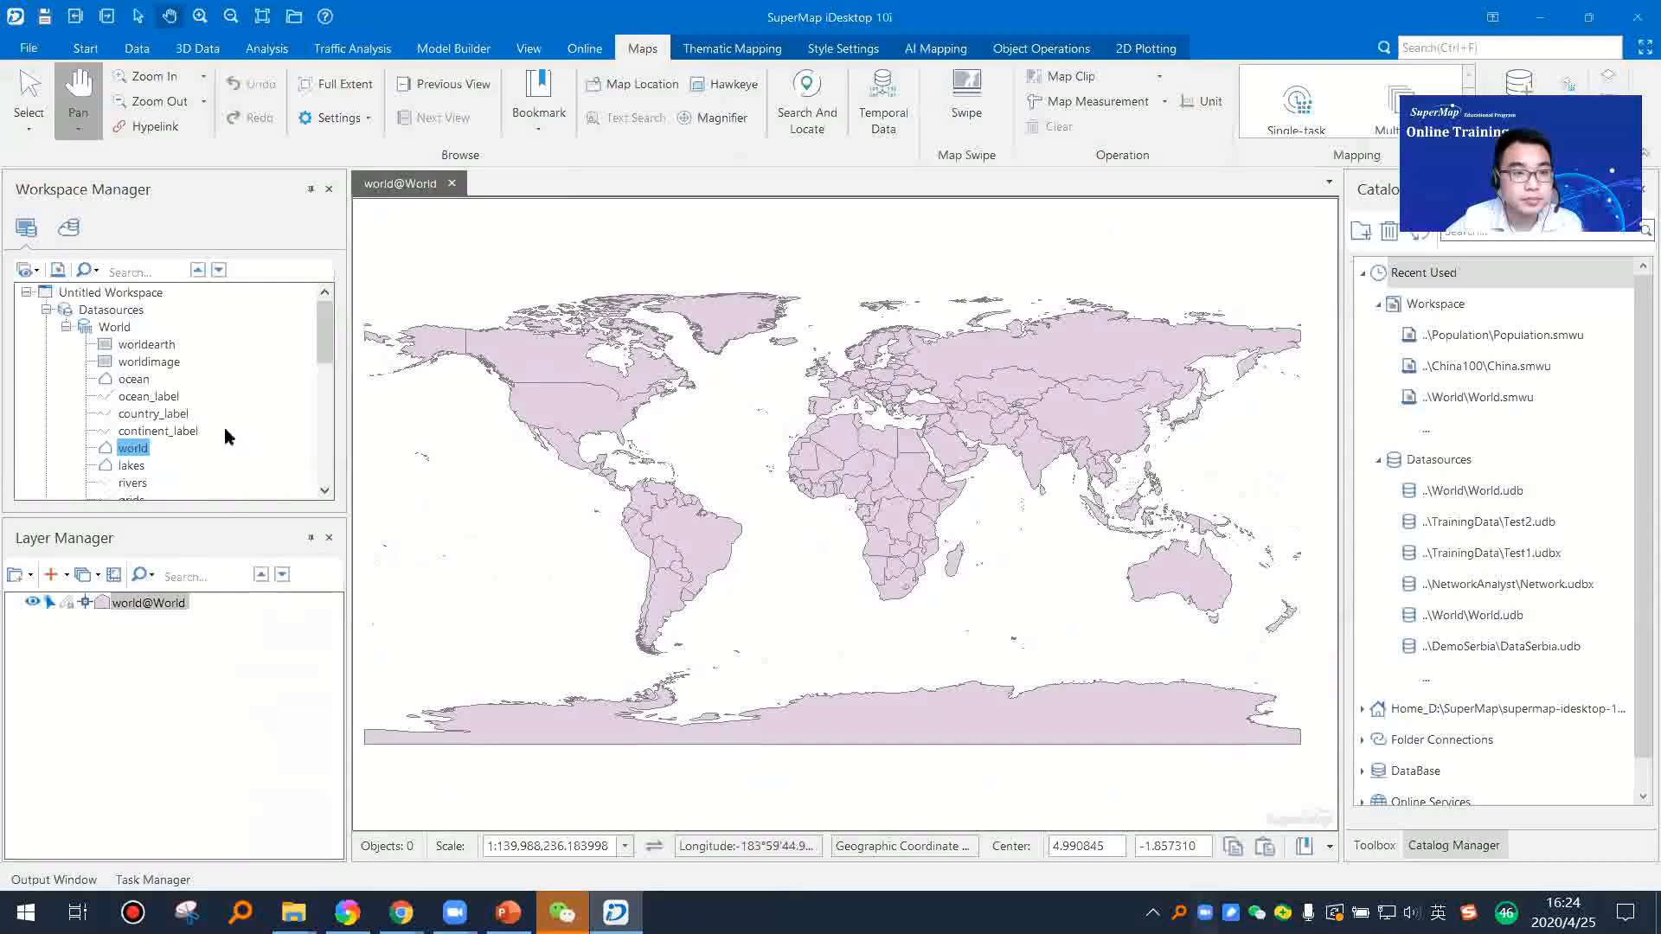
pyautogui.click(135, 401)
pyautogui.click(139, 448)
pyautogui.click(453, 185)
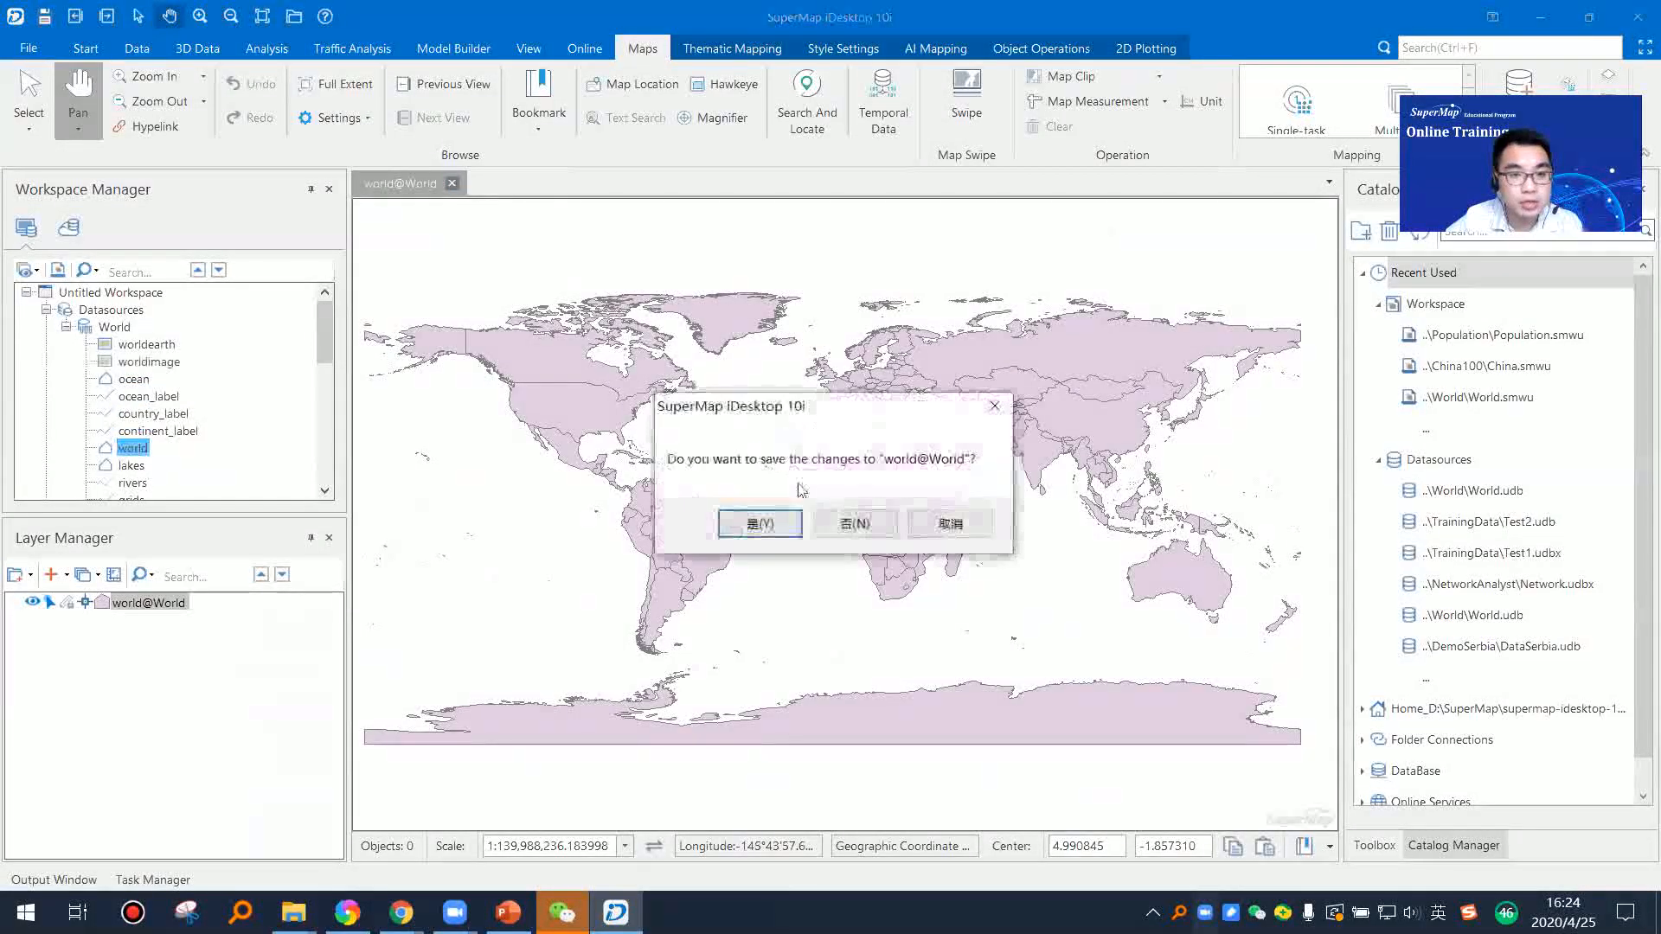
pyautogui.click(854, 522)
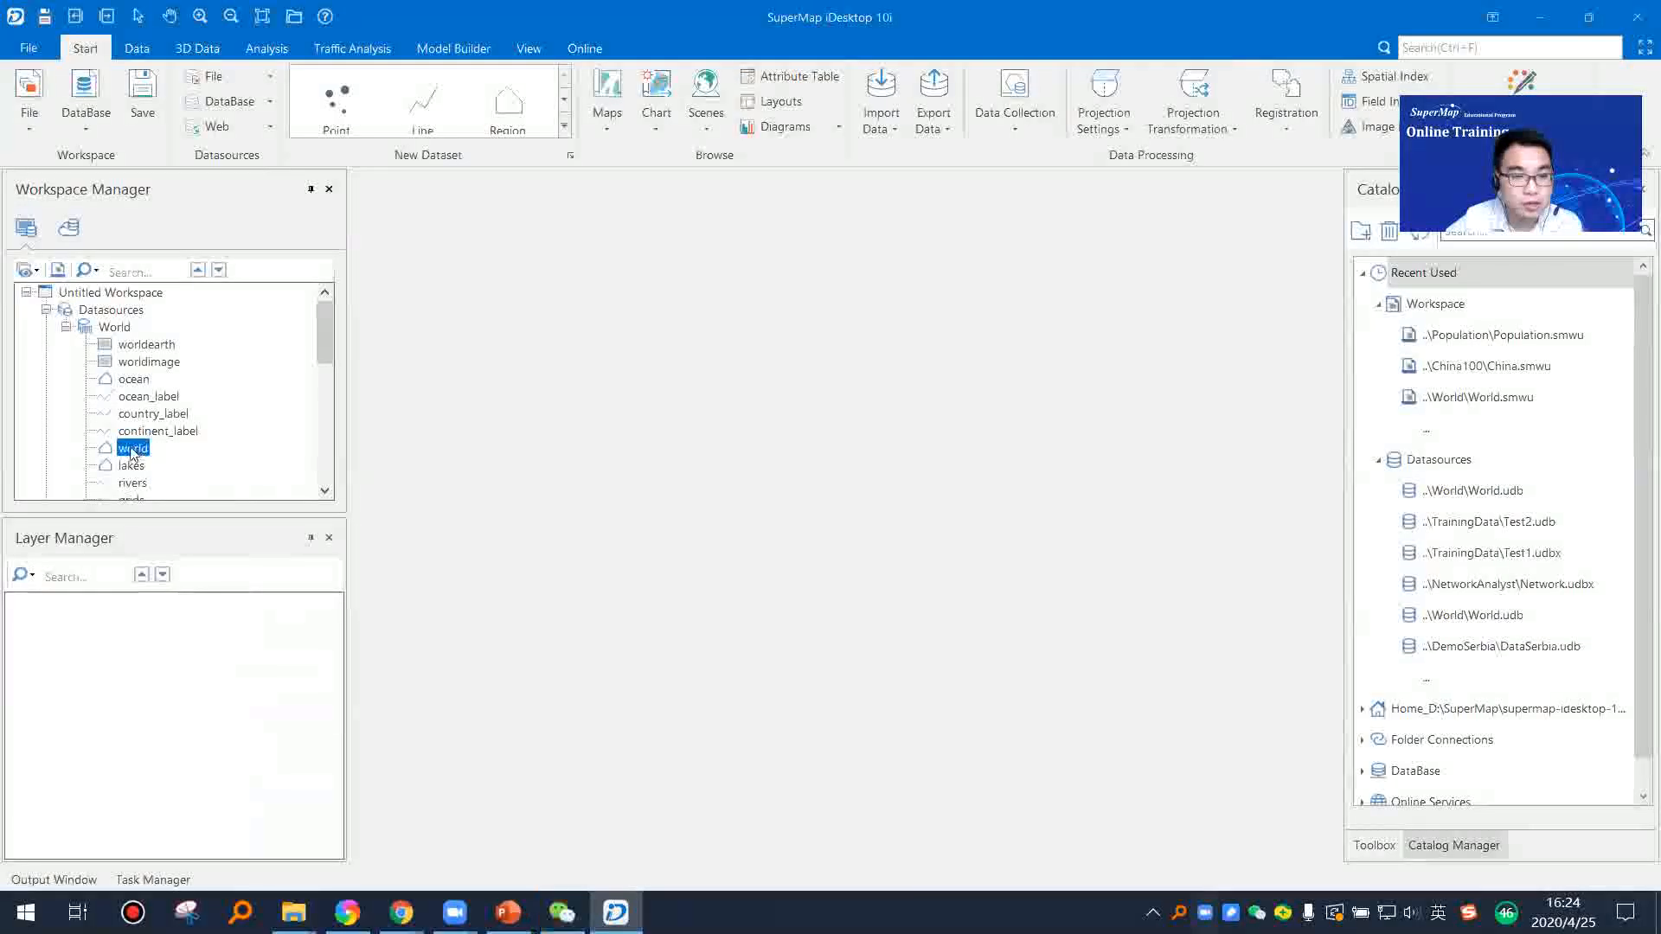
# Step: Open the world dataset in two separate new maps and switch between them to compare
pyautogui.moveTo(133, 449); pyautogui.dragTo(445, 443)
pyautogui.moveTo(705, 470); pyautogui.dragTo(706, 463)
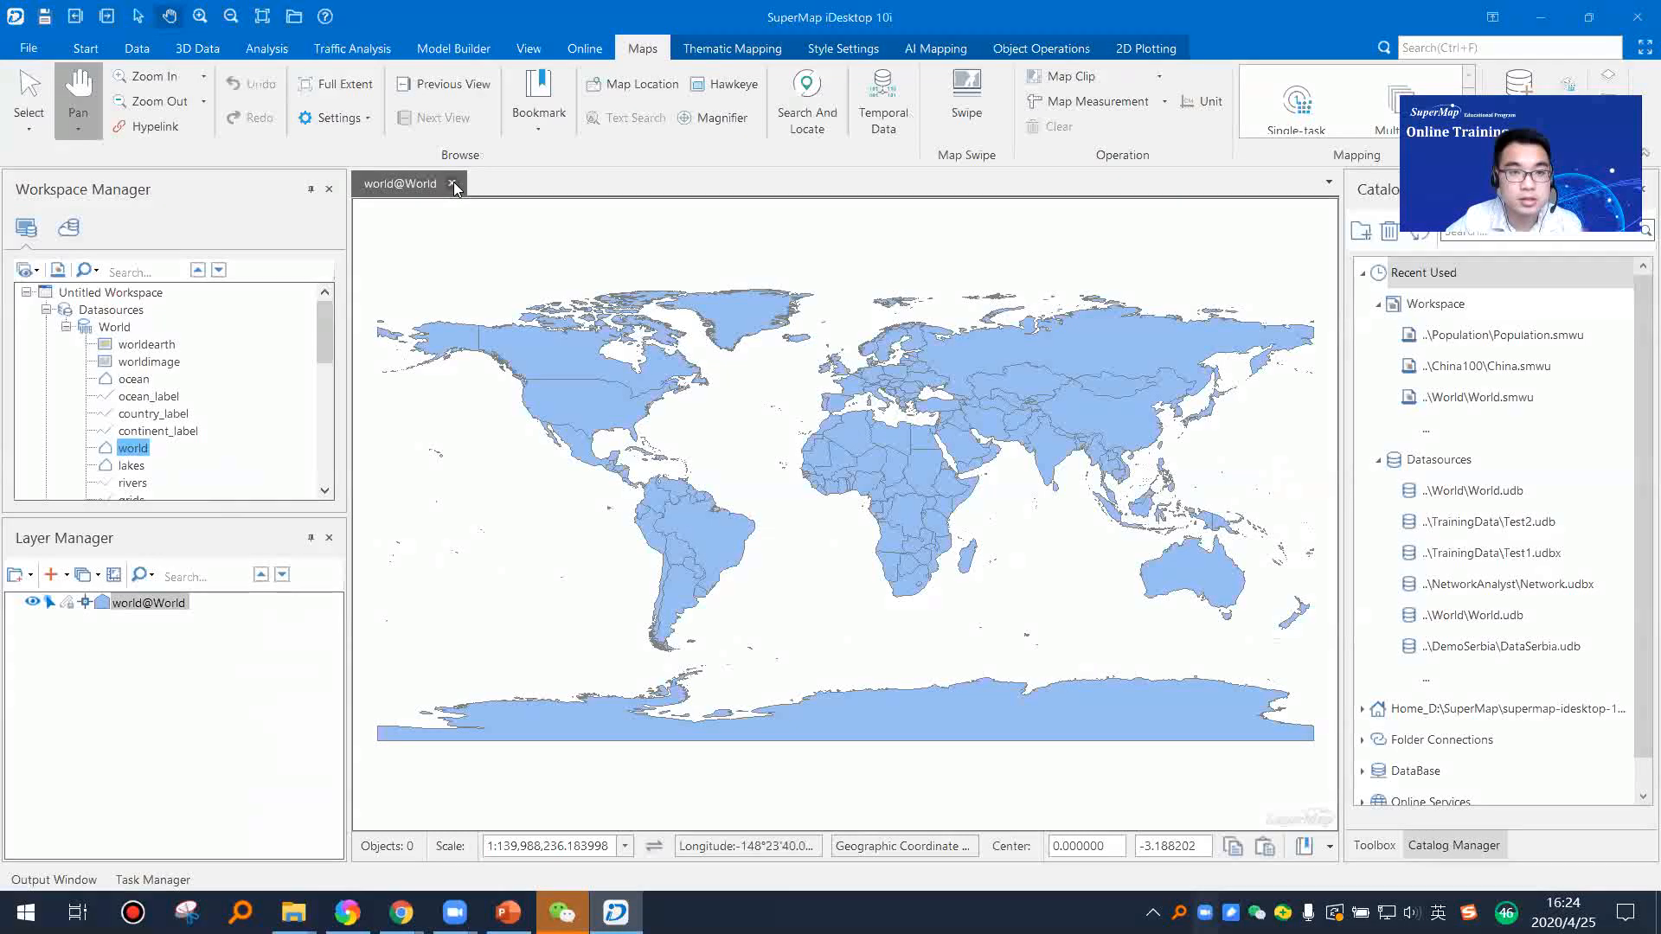
pyautogui.click(134, 450)
pyautogui.doubleClick(139, 450)
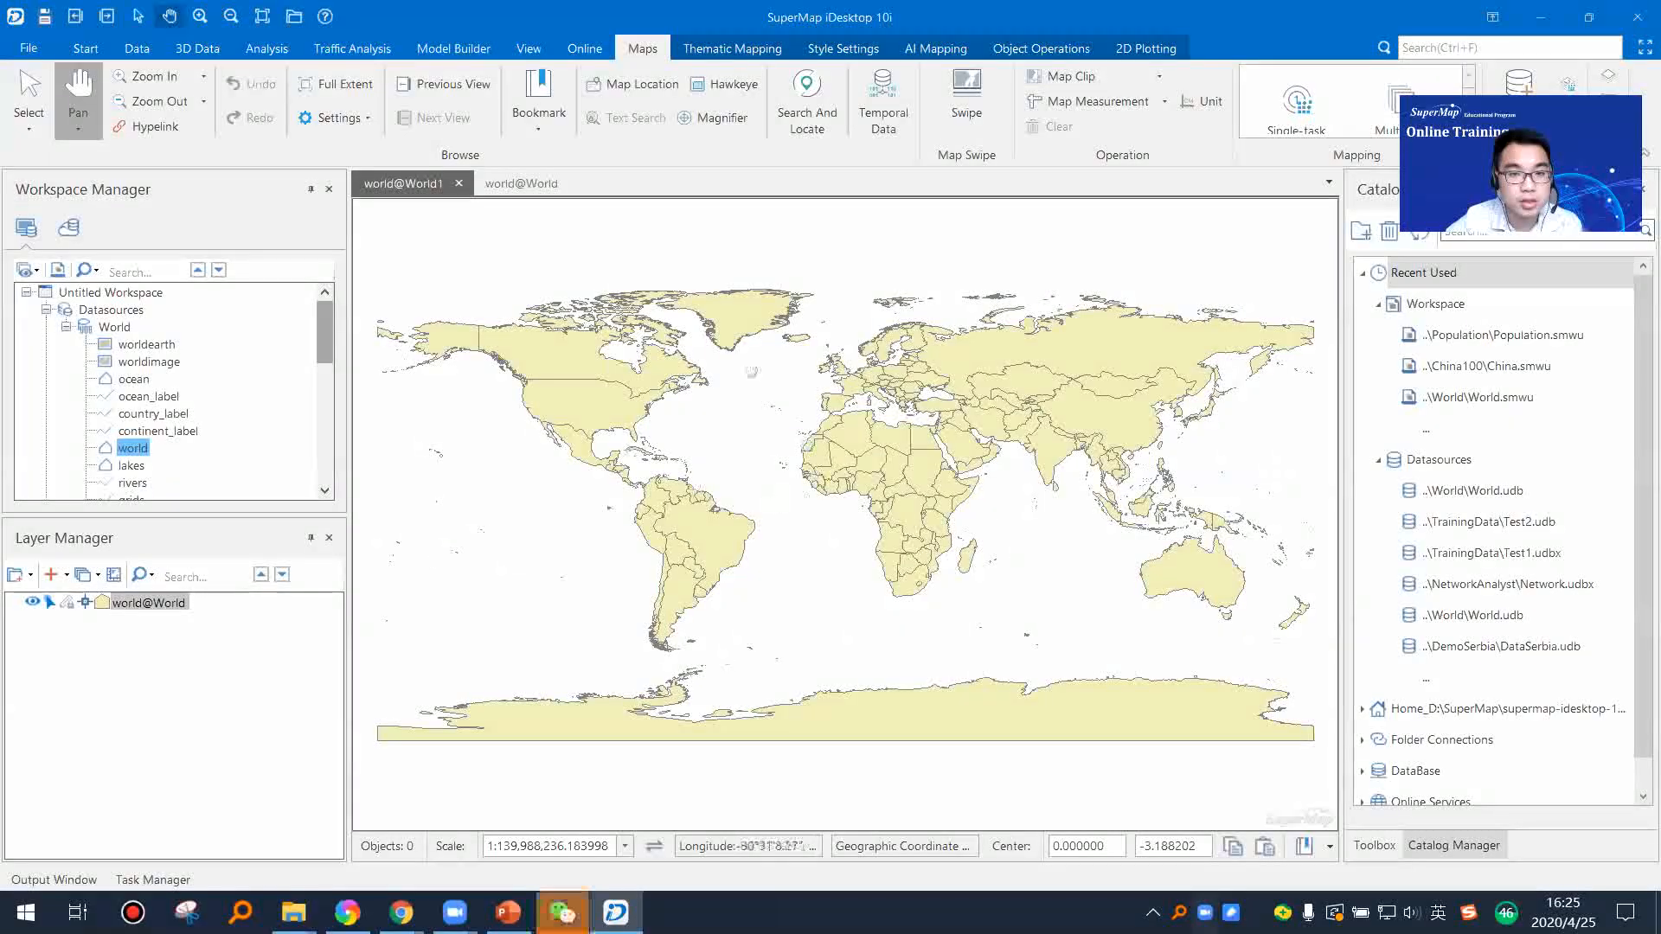
pyautogui.click(521, 183)
pyautogui.click(432, 184)
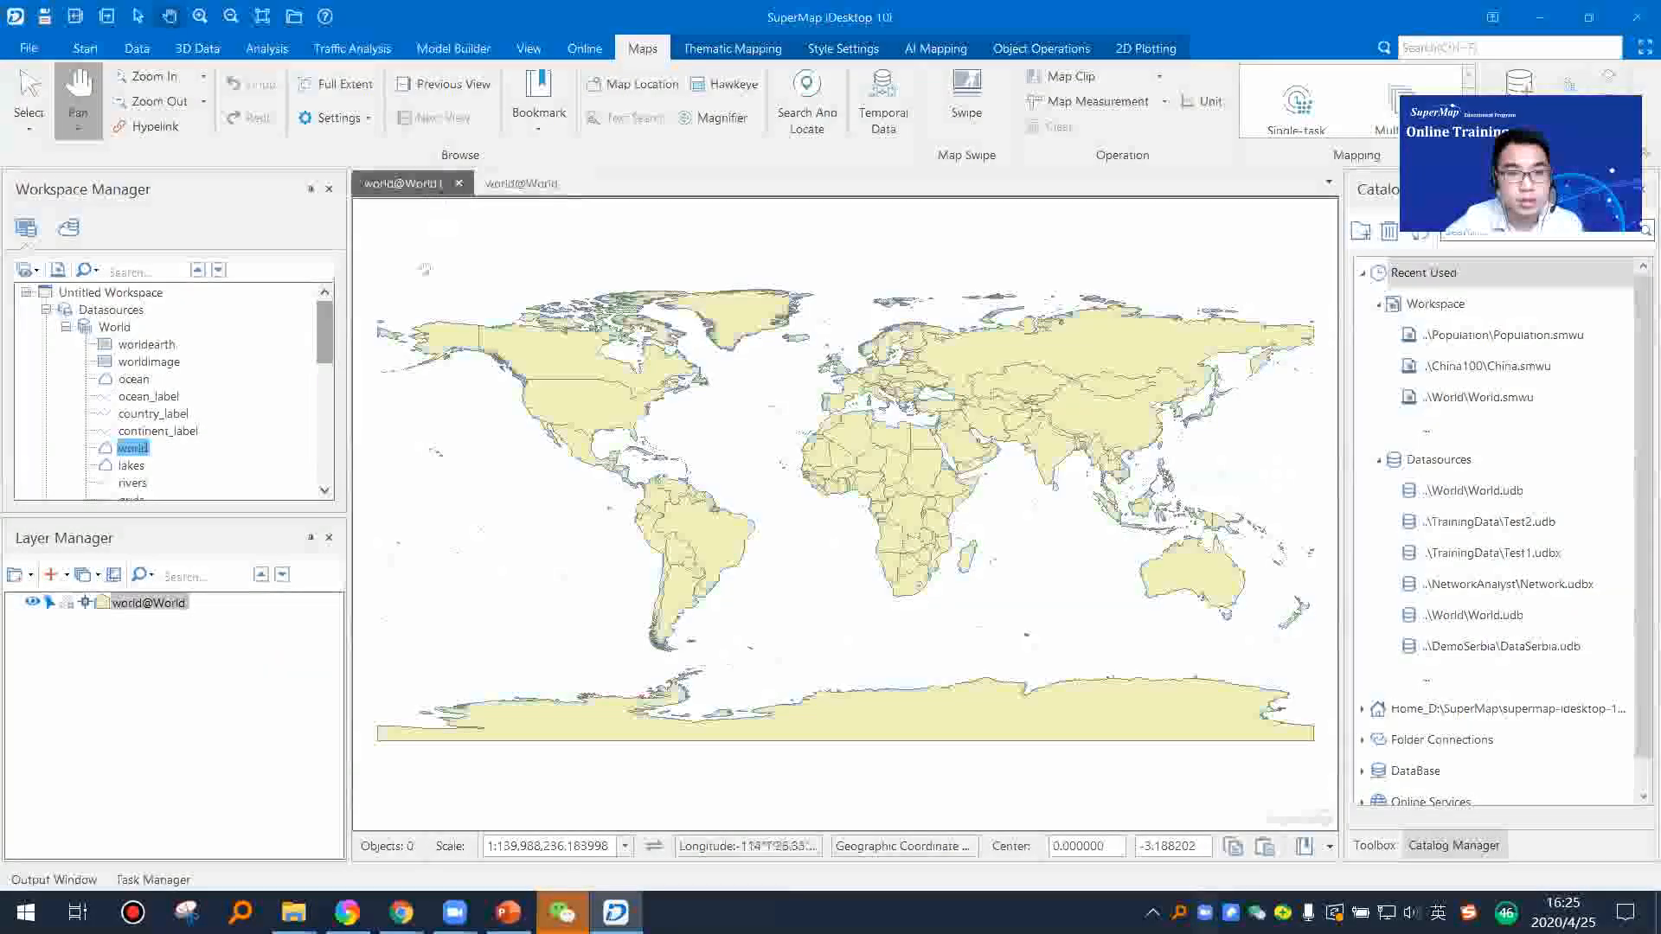
# Step: Open the rivers dataset in a new map, and add it to a second new map as well
pyautogui.click(132, 465)
pyautogui.scroll(-2, 132, 406)
pyautogui.doubleClick(131, 381)
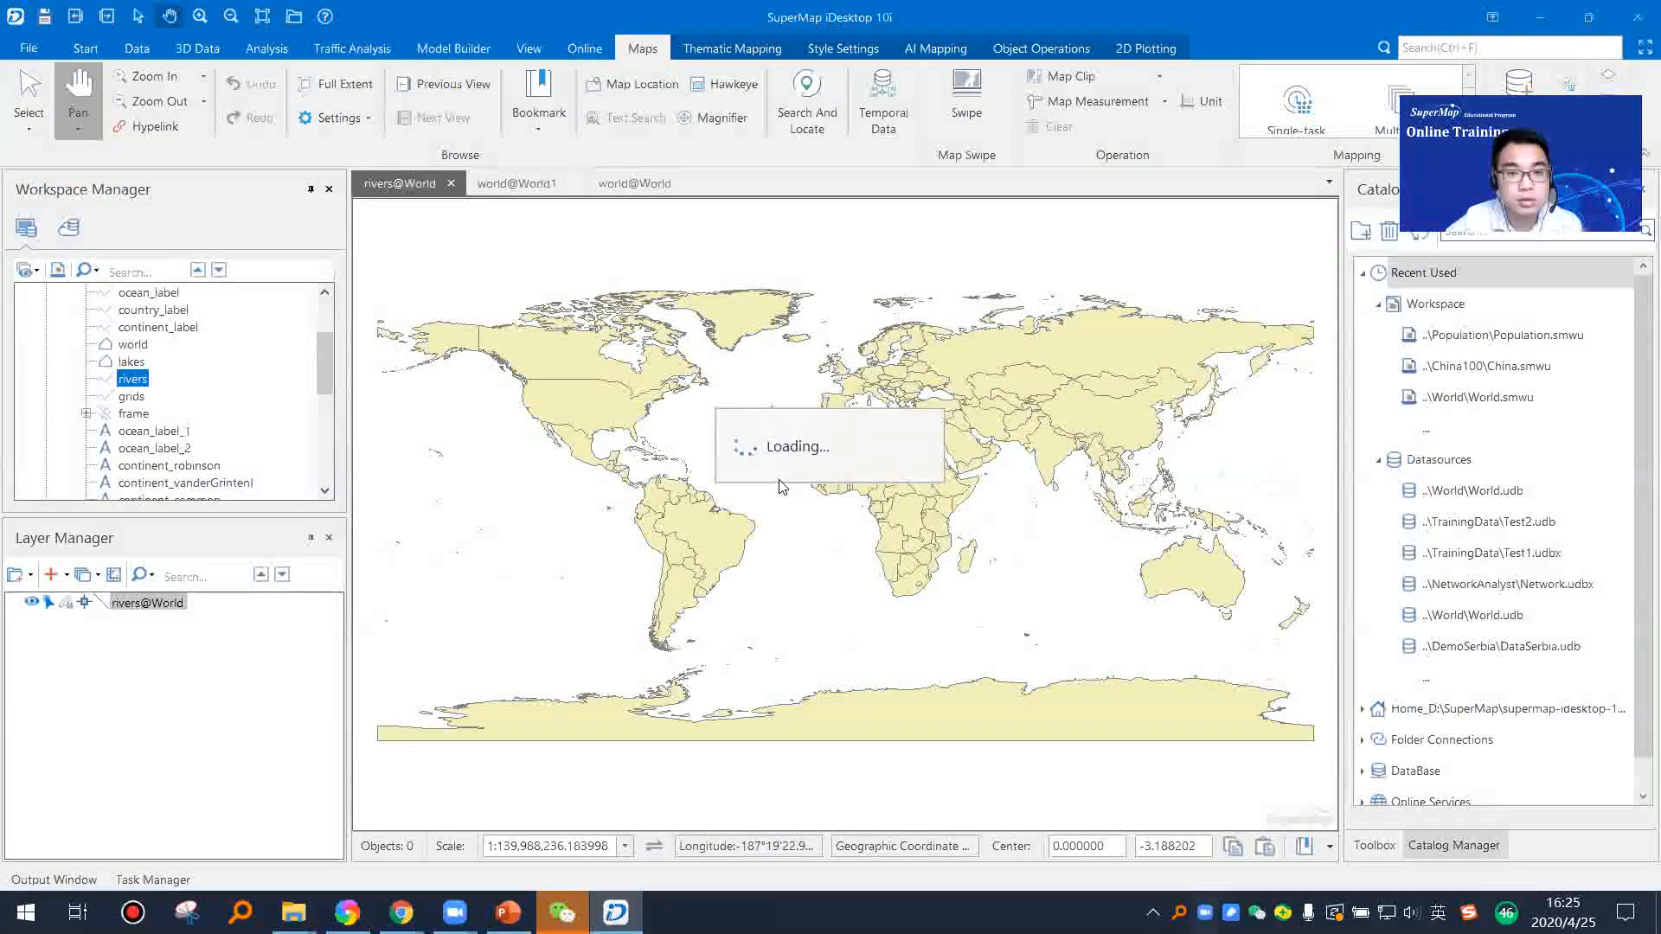
pyautogui.press('Up')
pyautogui.press('Up')
pyautogui.rightClick(135, 382)
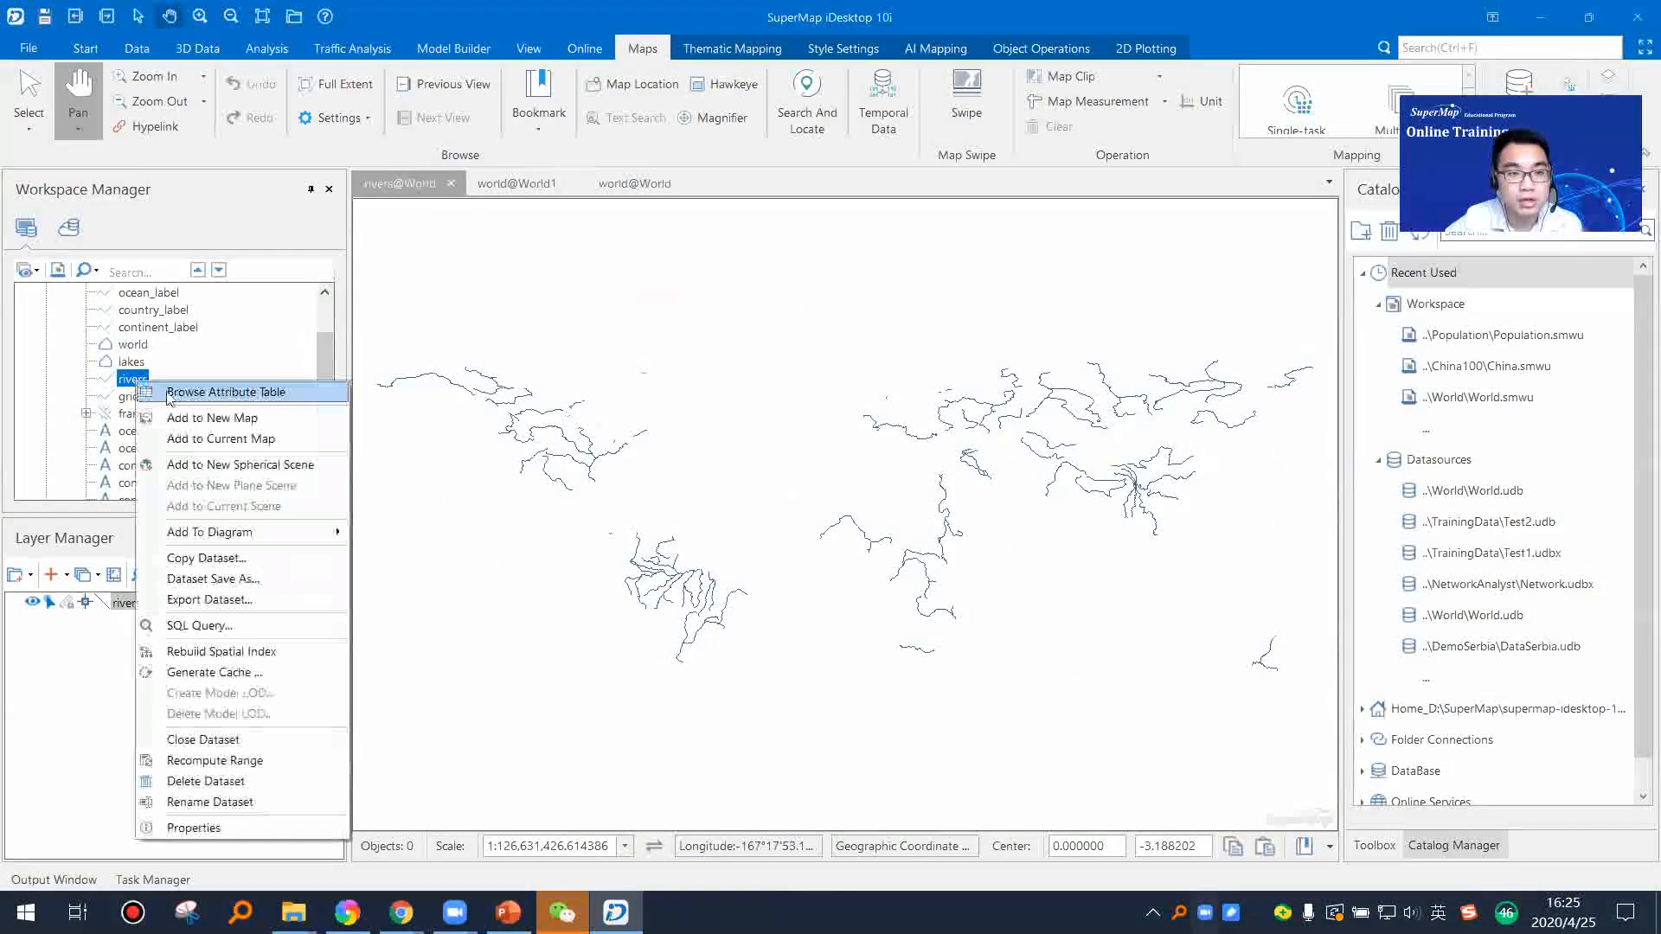
pyautogui.click(209, 418)
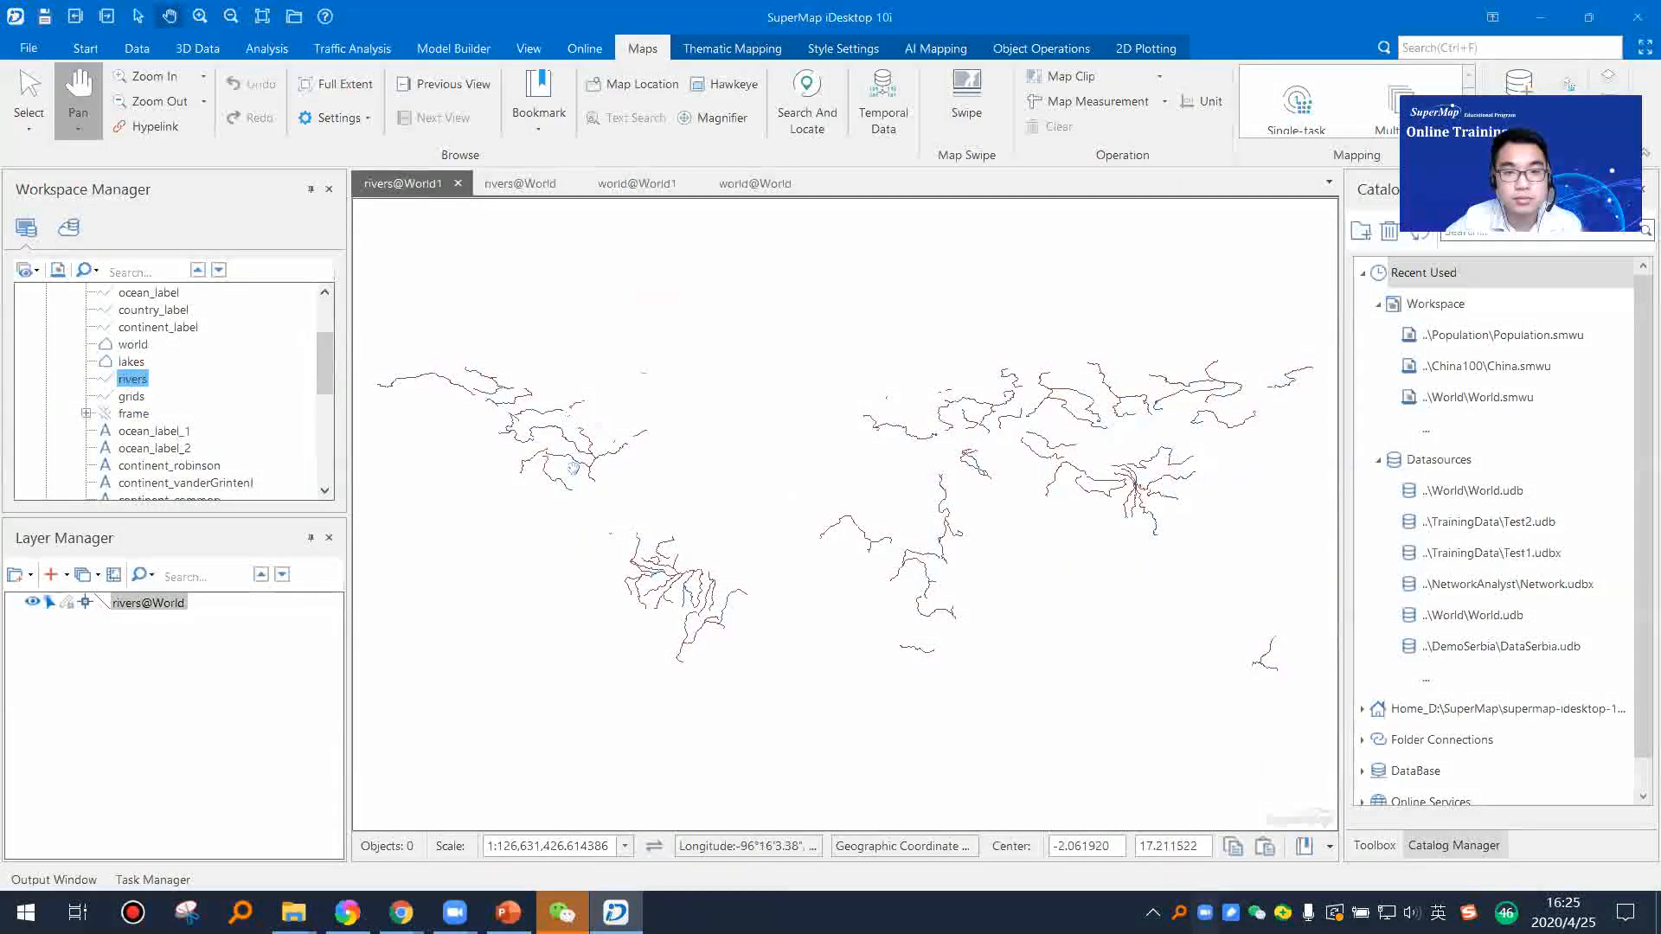
pyautogui.moveTo(581, 441); pyautogui.dragTo(470, 442)
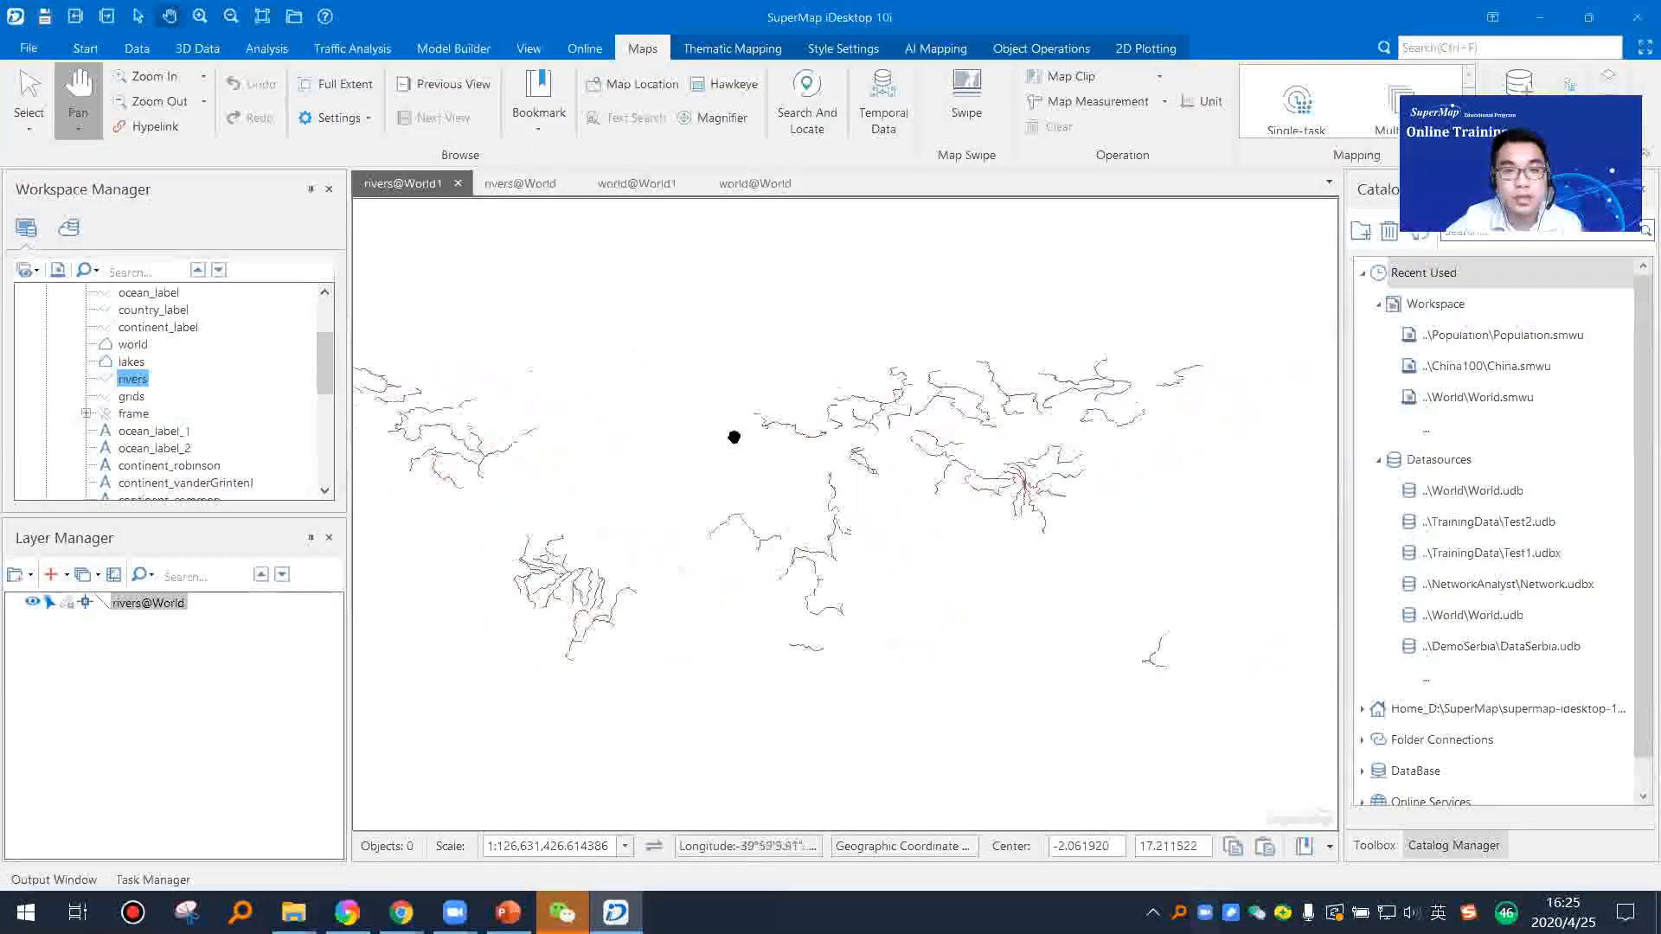
# Step: Close all open world and rivers maps without saving them
pyautogui.rightClick(436, 183)
pyautogui.click(529, 242)
pyautogui.click(940, 634)
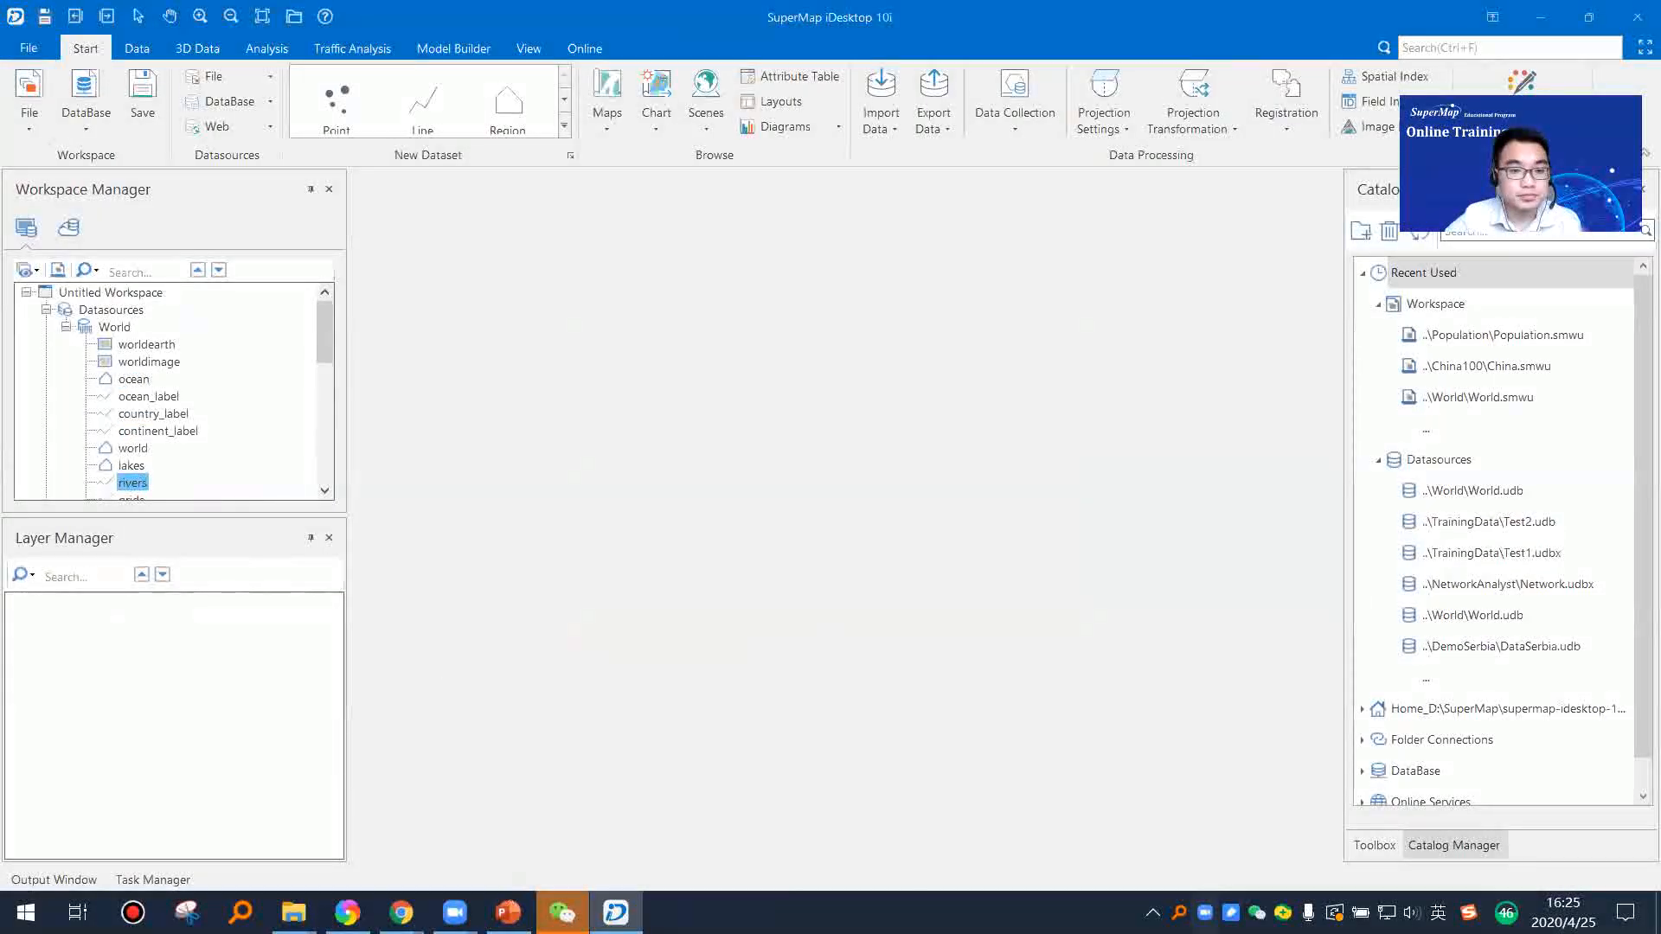
# Step: Add the world dataset to a new map and overlay the lakes and rivers datasets on it as layers
pyautogui.click(132, 449)
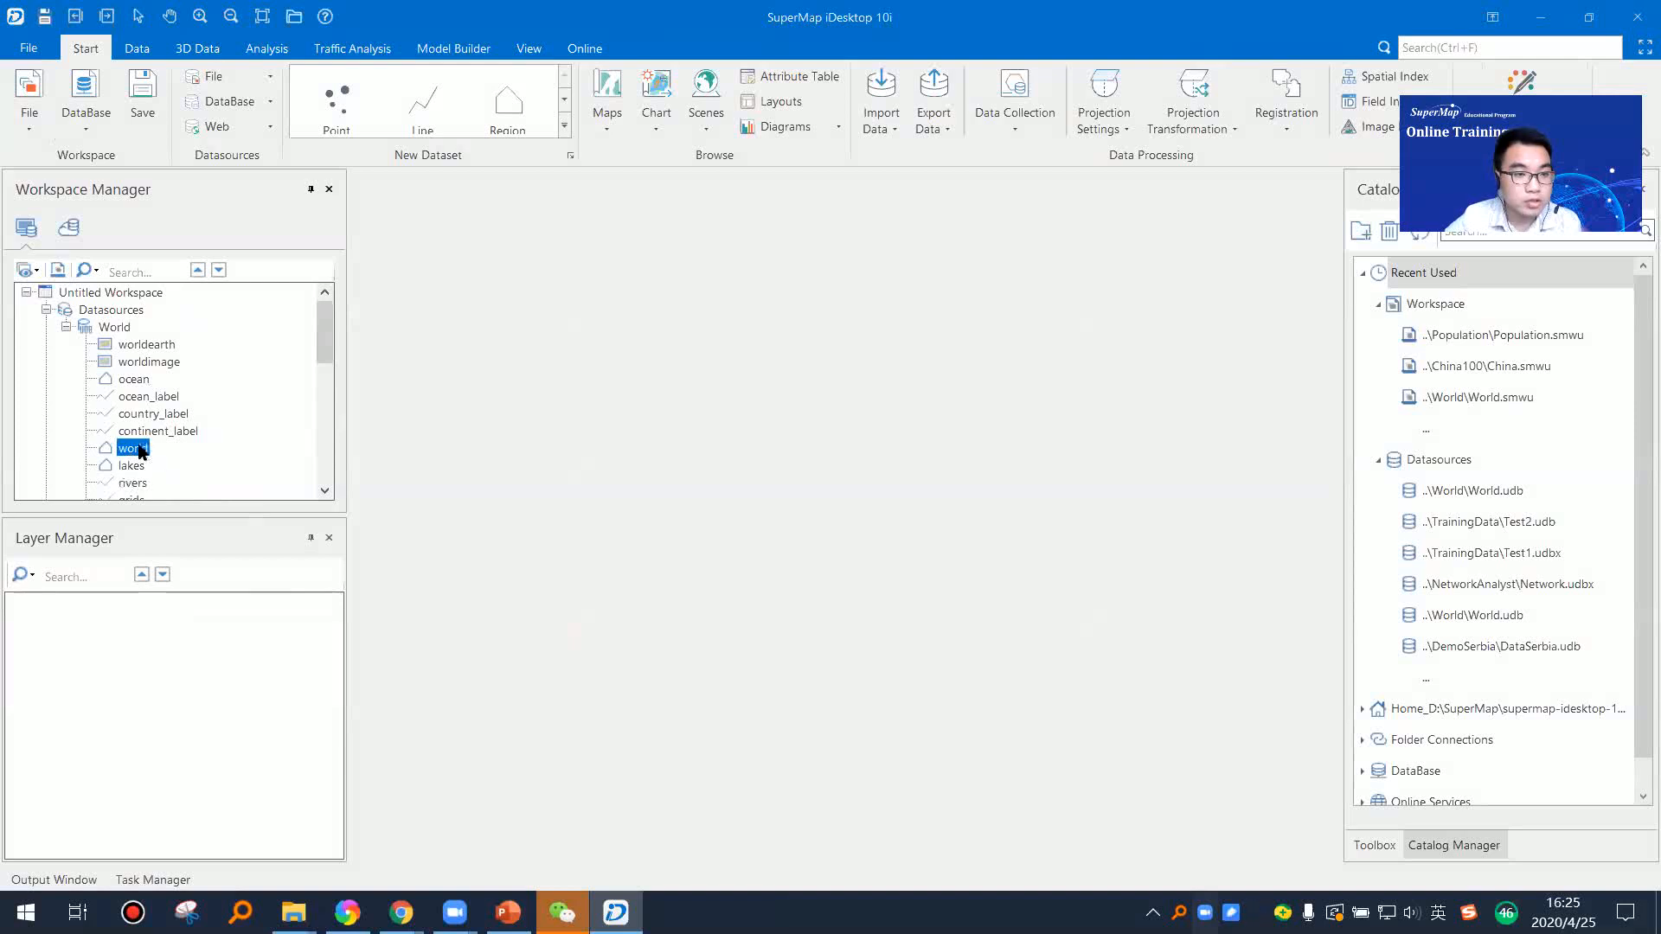
pyautogui.moveTo(587, 473); pyautogui.dragTo(545, 500)
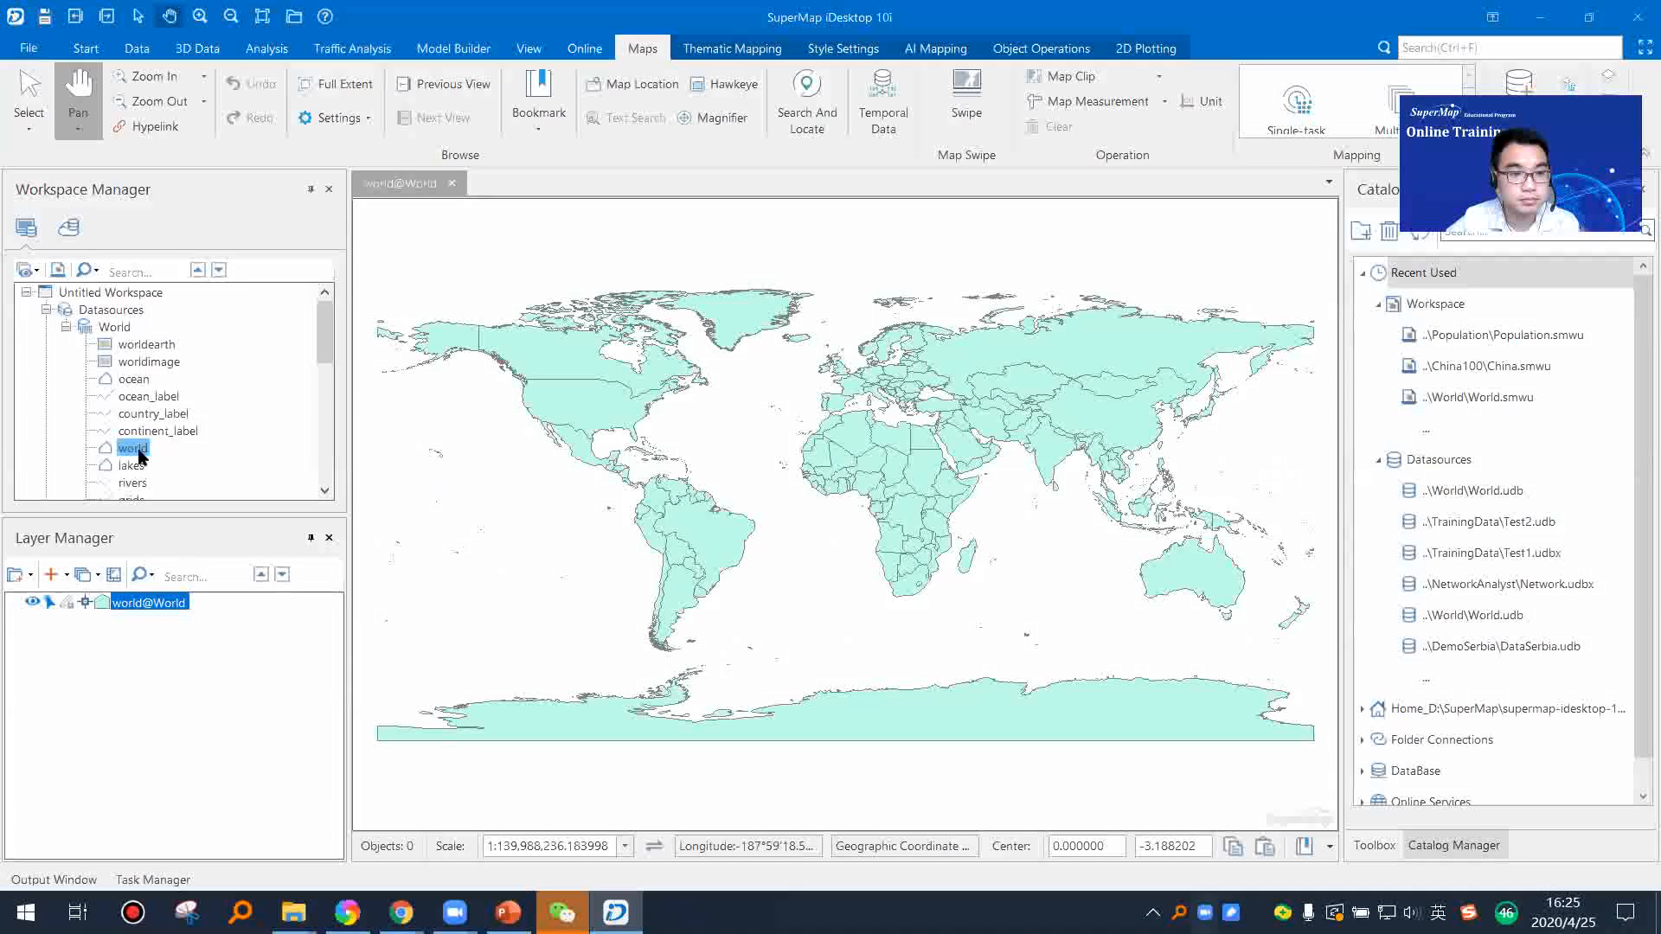
pyautogui.scroll(-2, 173, 443)
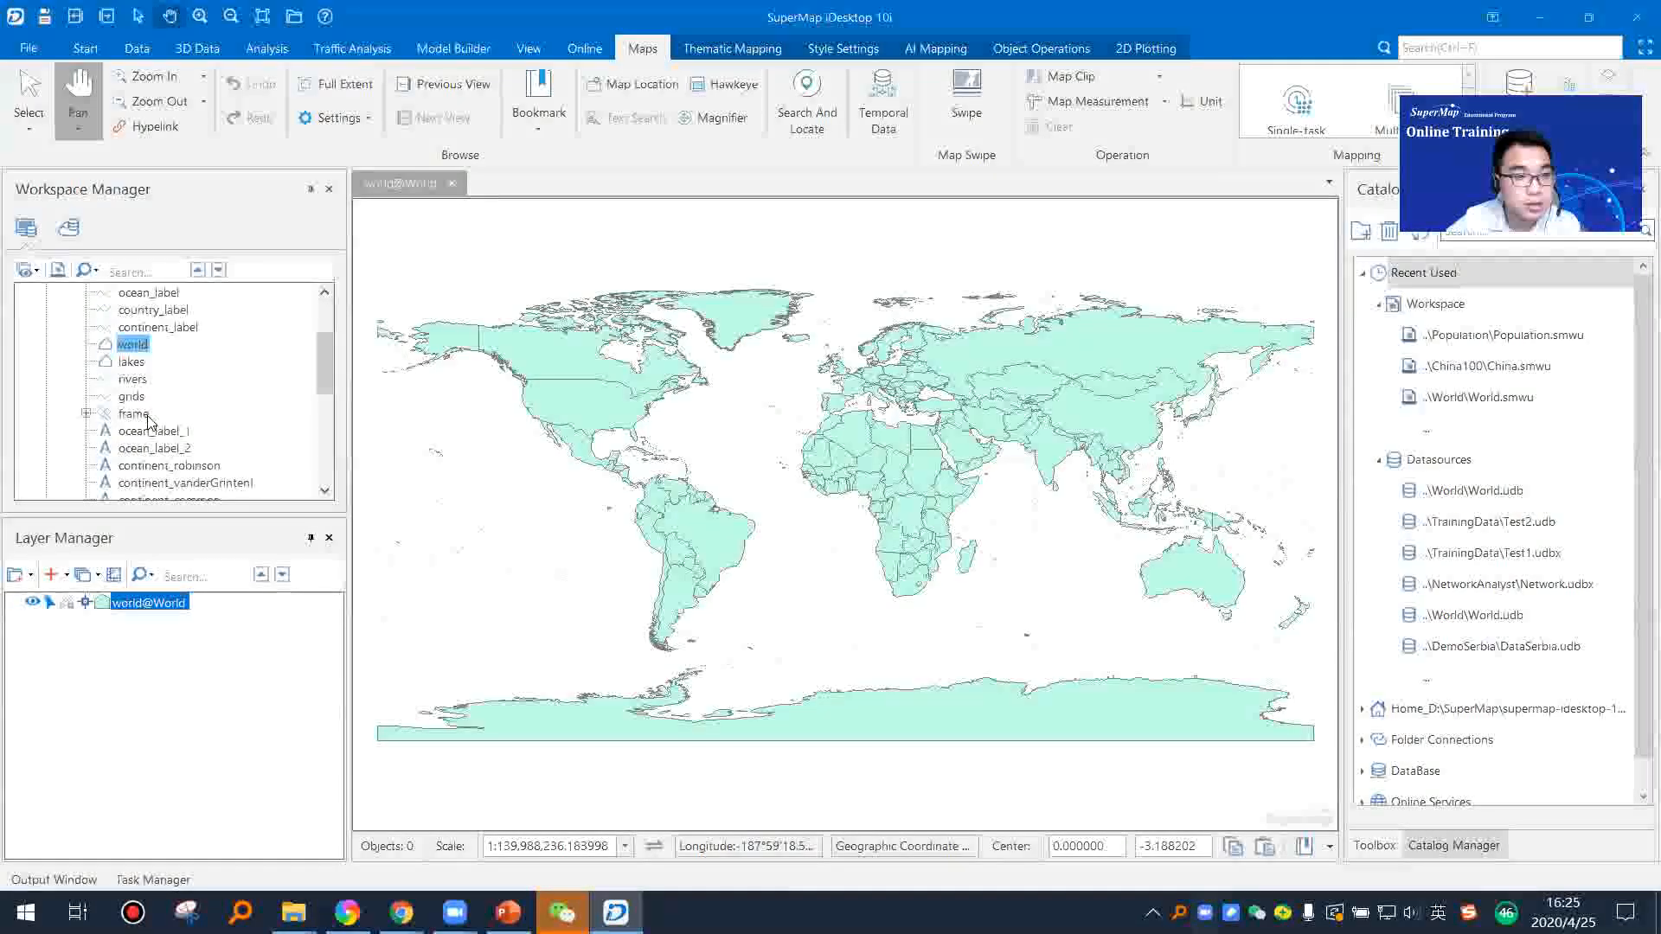
pyautogui.moveTo(132, 361); pyautogui.dragTo(223, 364)
pyautogui.moveTo(699, 428); pyautogui.dragTo(699, 429)
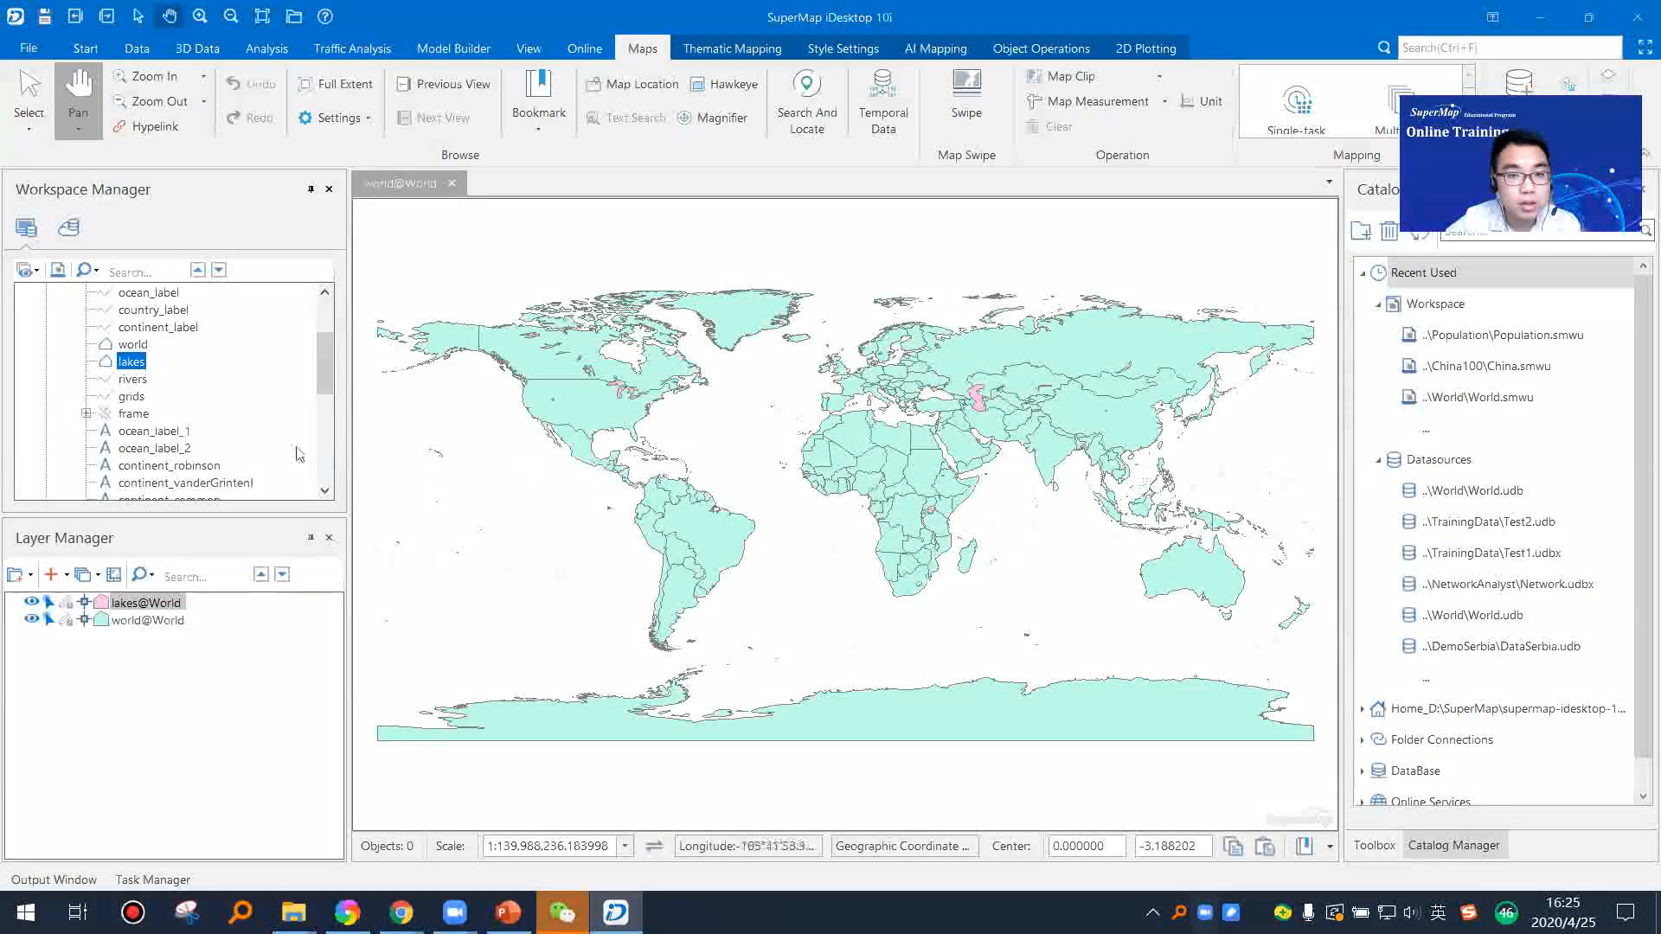
pyautogui.click(133, 381)
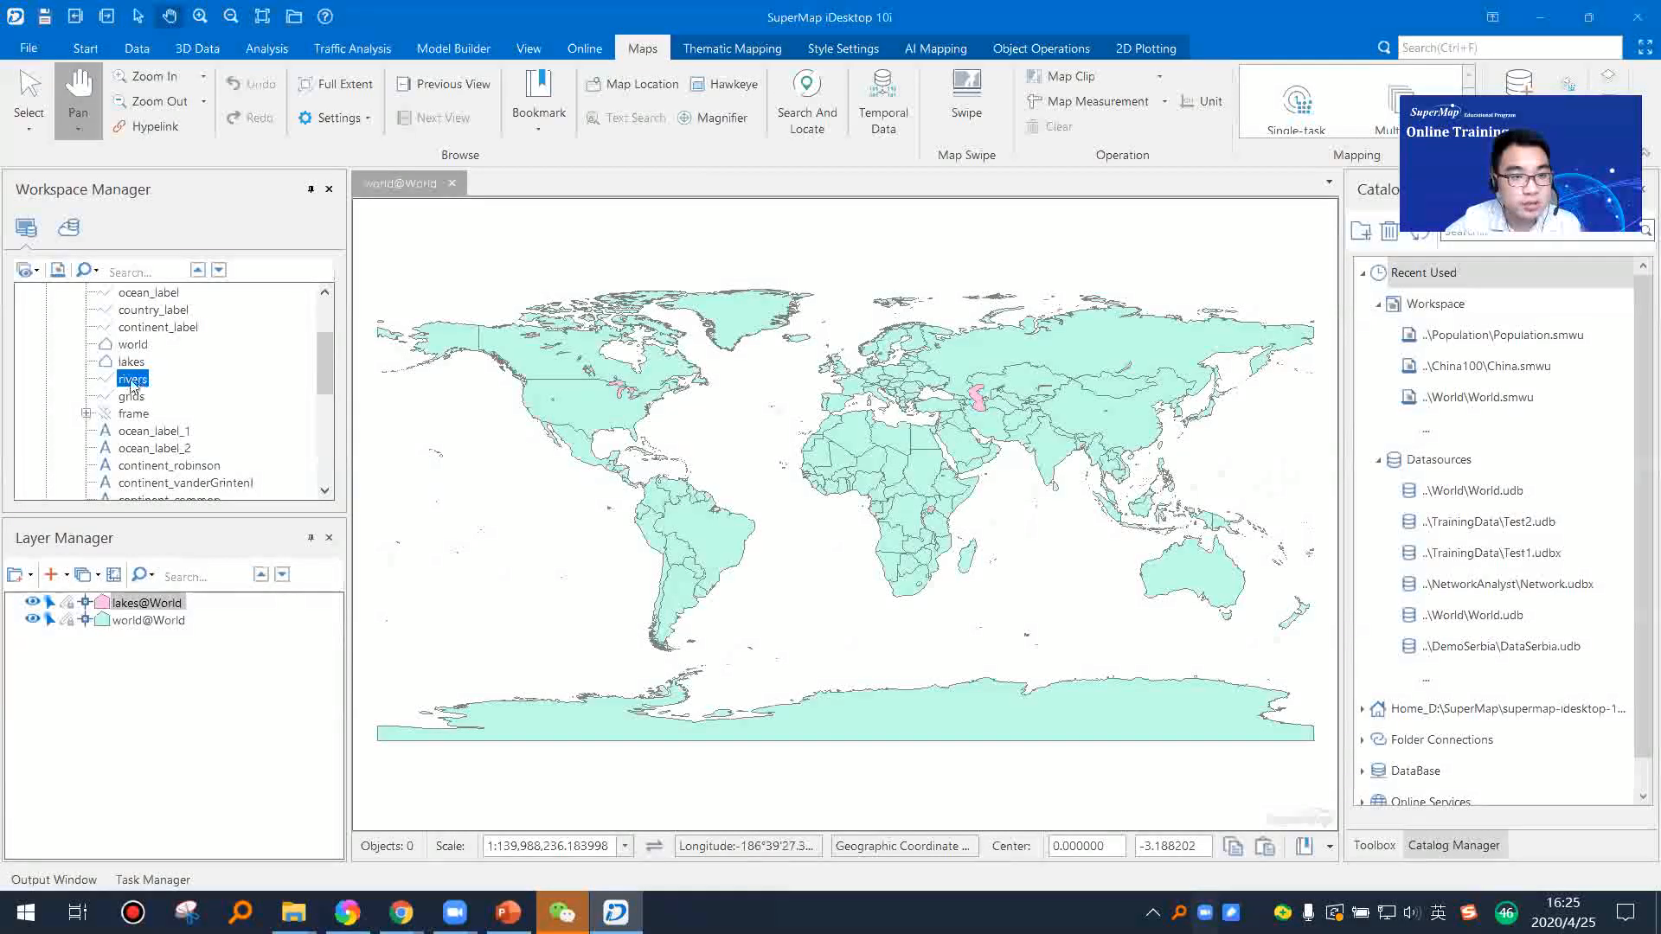
pyautogui.moveTo(191, 386); pyautogui.dragTo(195, 610)
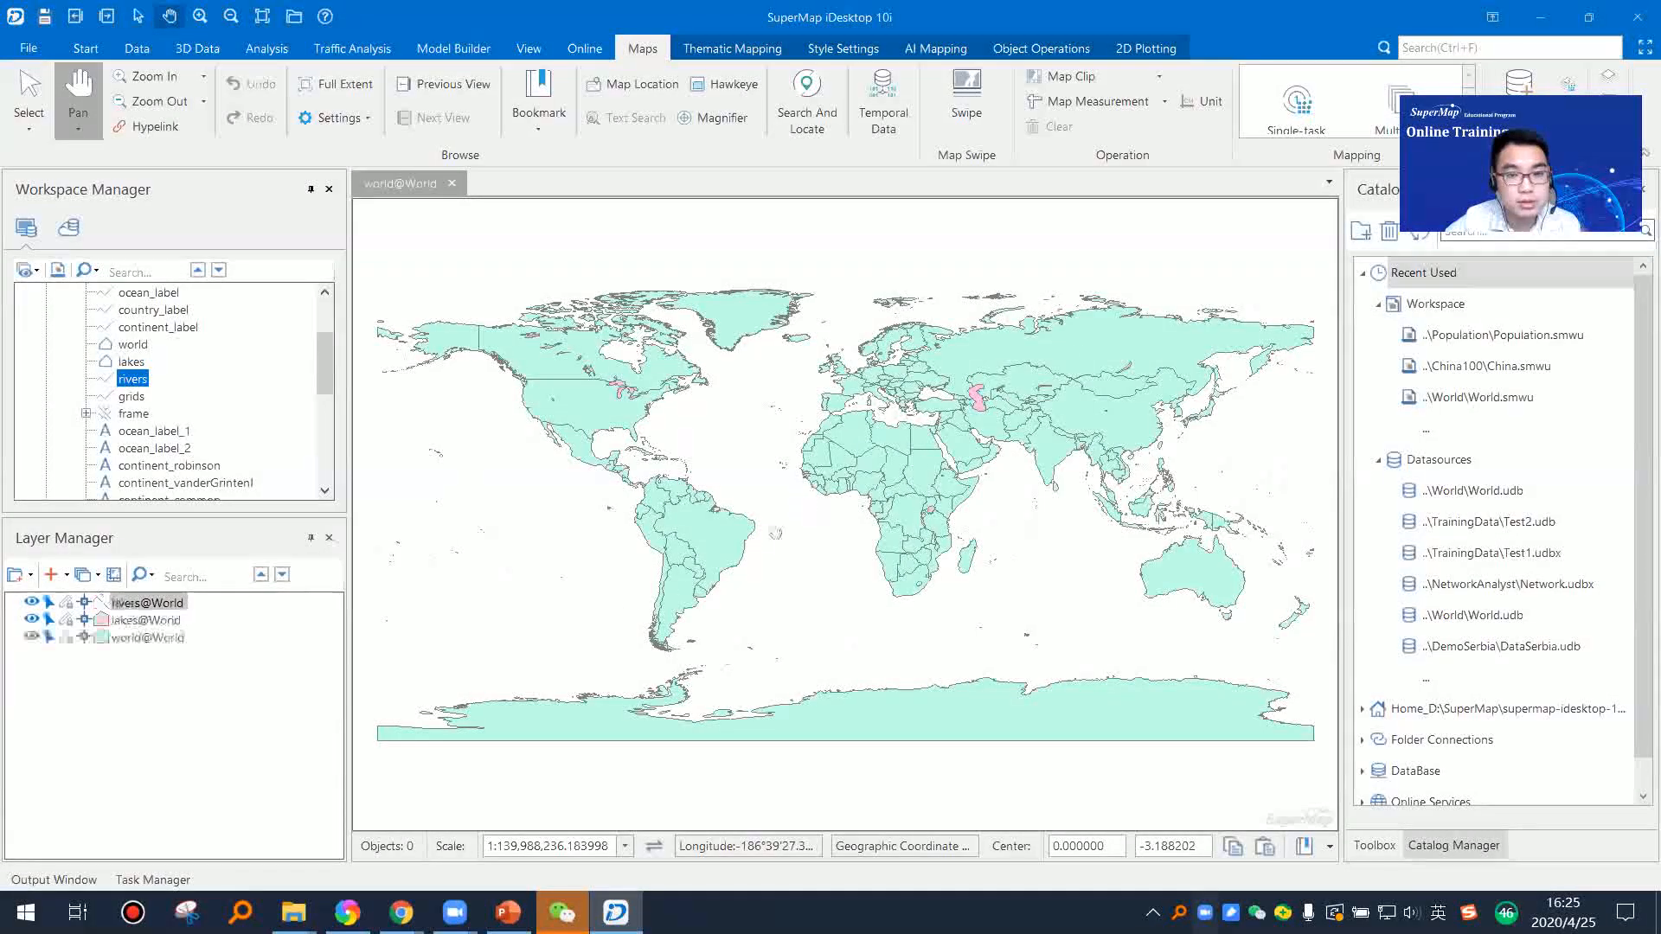
# Step: Hide and show the rivers, lakes and world layers in turn to compare what each contributes to the map
pyautogui.moveTo(132, 397); pyautogui.dragTo(78, 603)
pyautogui.scroll(4, 687, 591)
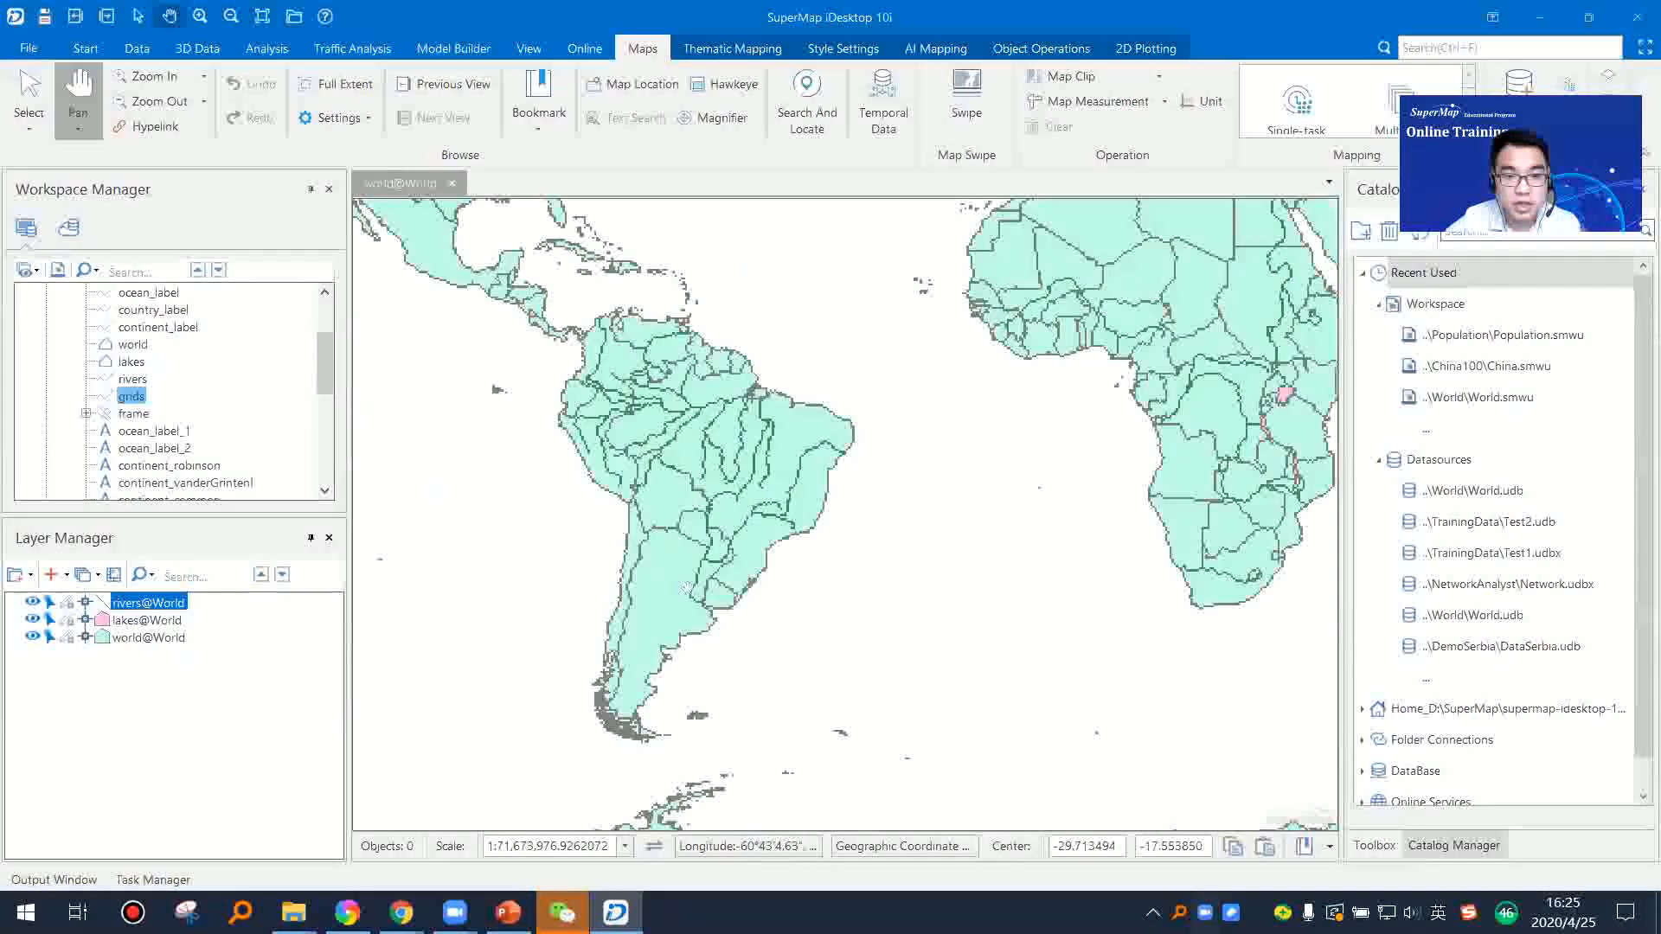
pyautogui.click(33, 619)
pyautogui.click(33, 620)
pyautogui.click(33, 637)
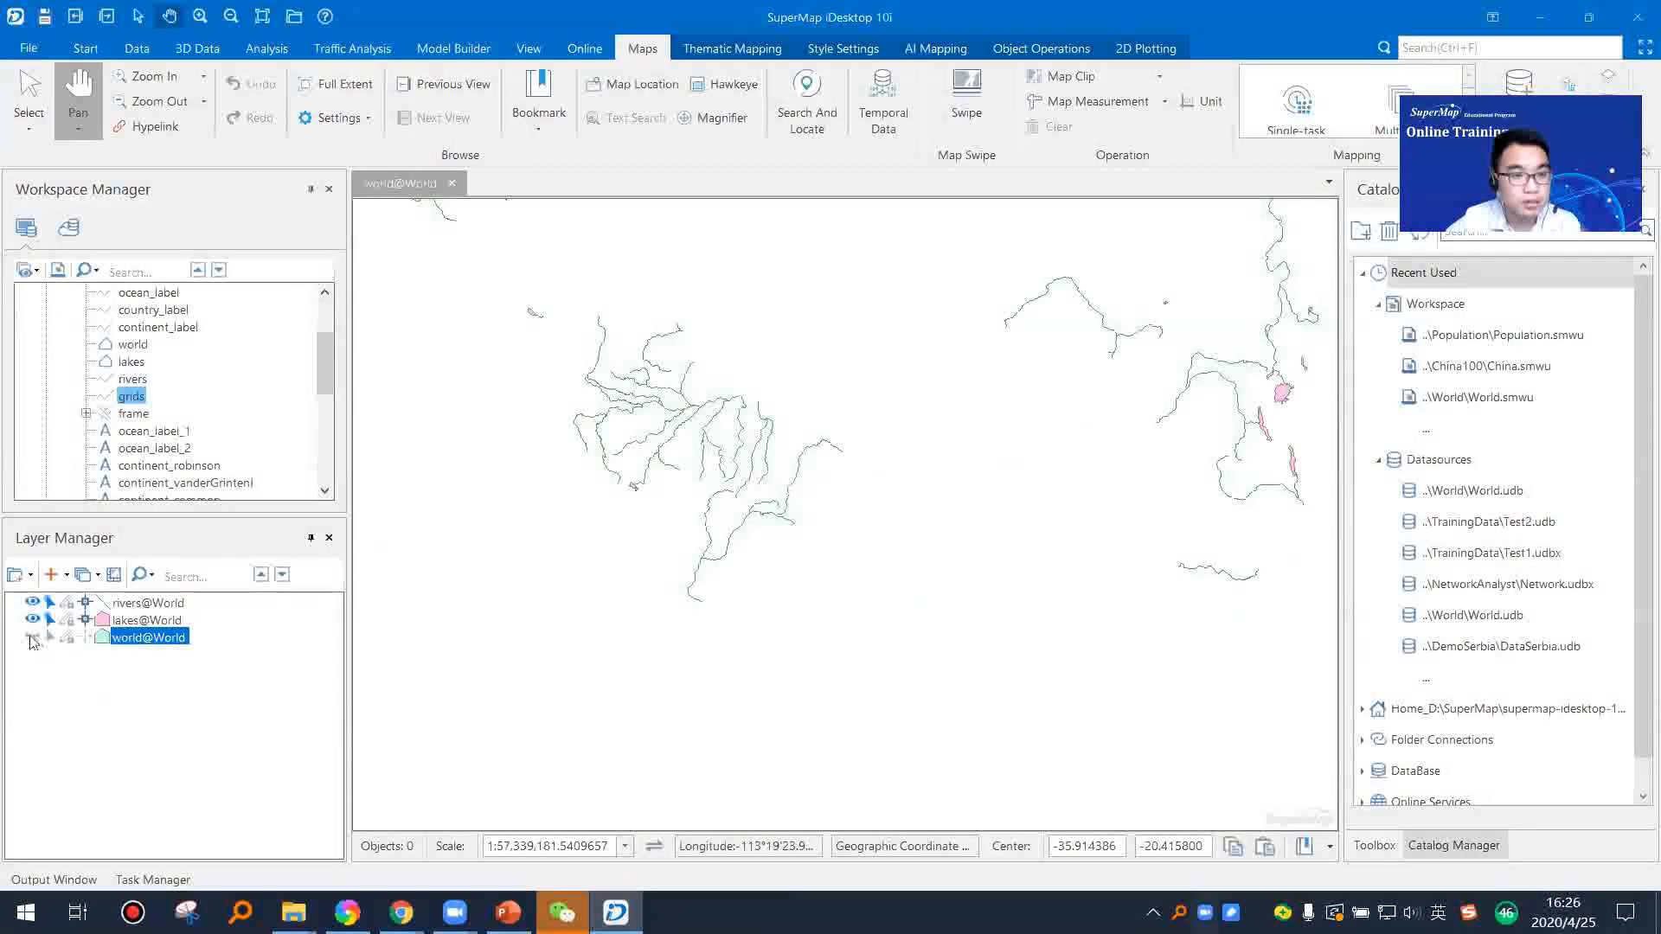
pyautogui.click(33, 636)
pyautogui.scroll(-4, 759, 610)
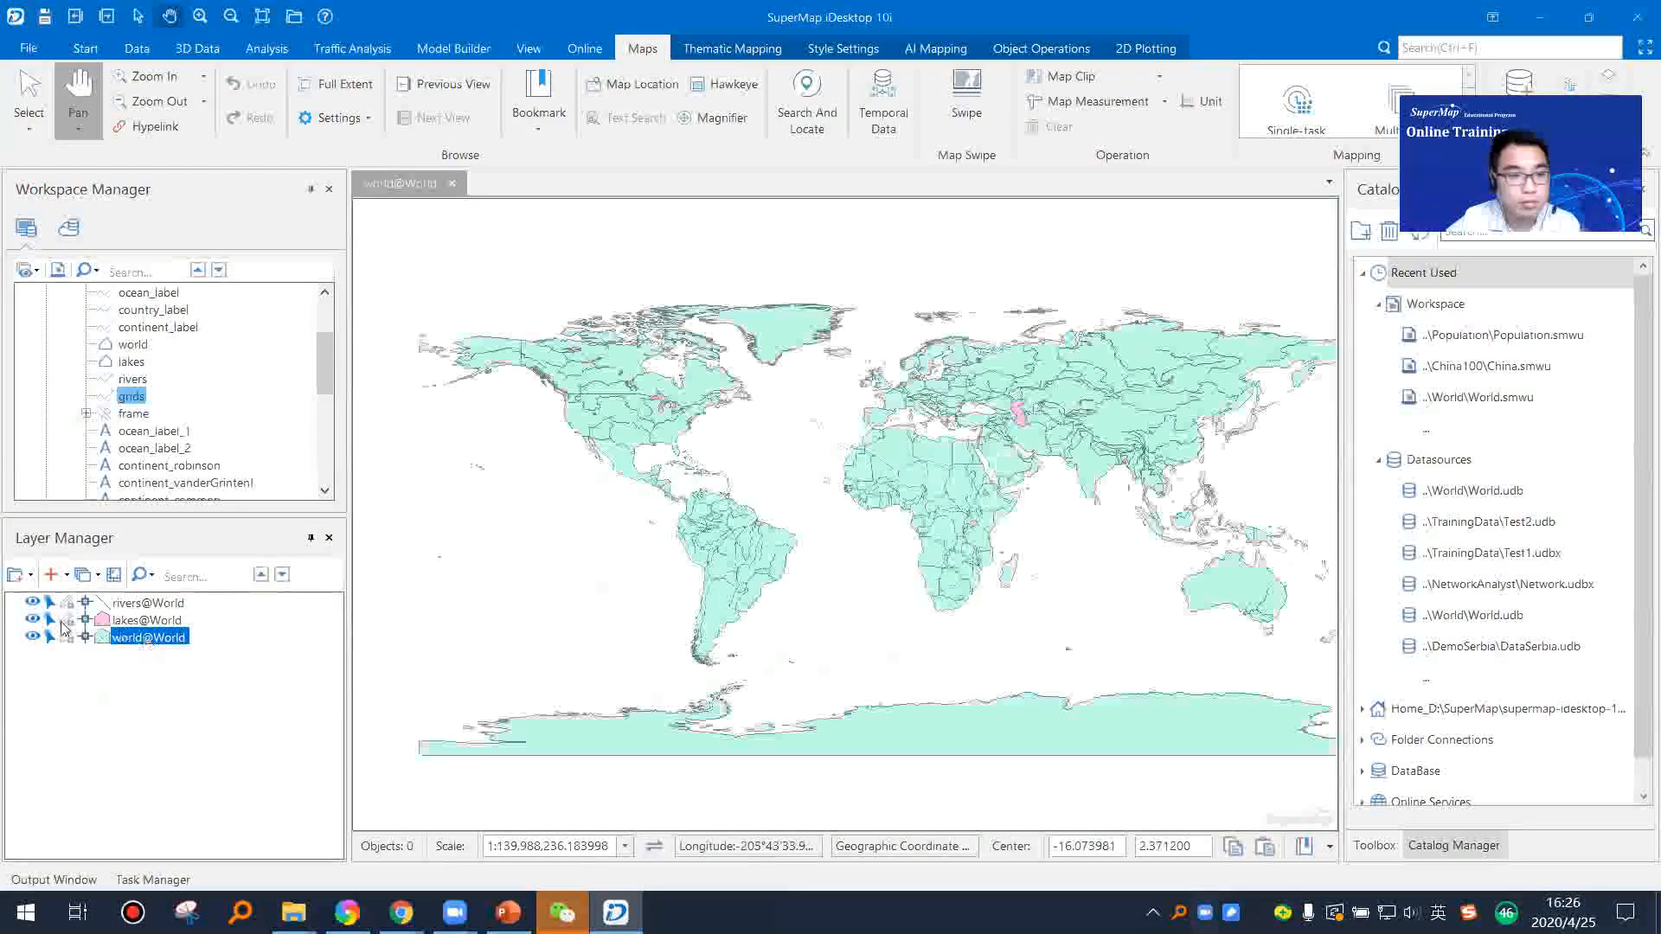
pyautogui.click(33, 620)
pyautogui.click(33, 603)
pyautogui.click(33, 620)
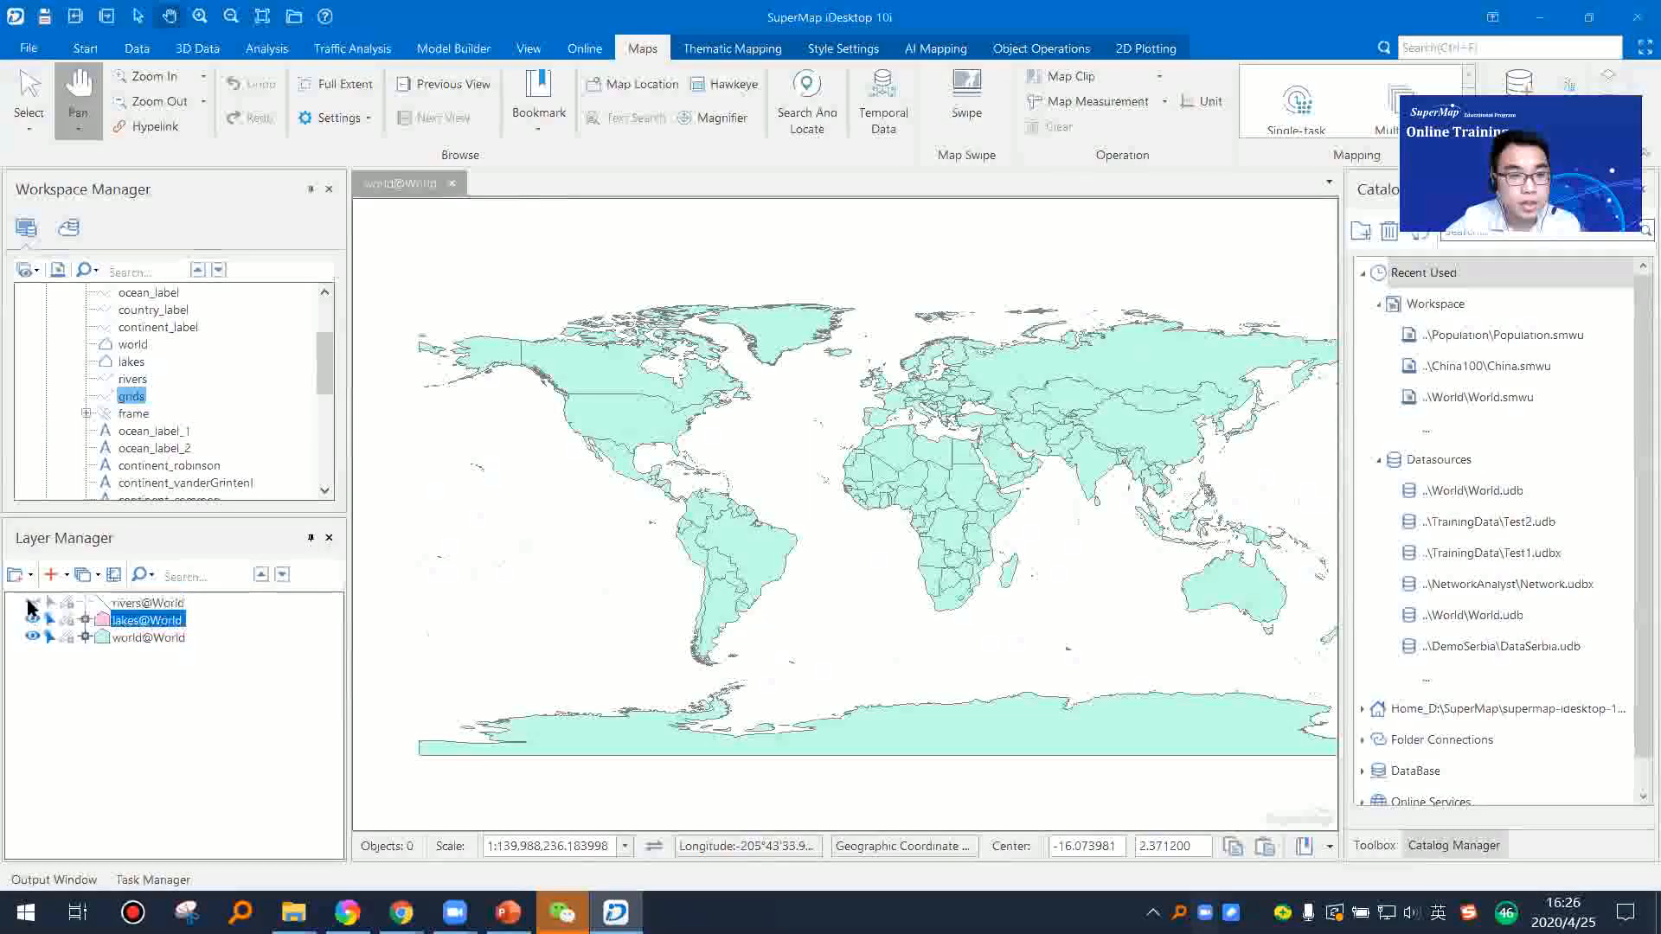
pyautogui.click(33, 603)
# Step: Reorder the map layers with lakes on top, world in the middle and rivers at the bottom
pyautogui.click(130, 622)
pyautogui.moveTo(128, 625)
pyautogui.mouseDown()
pyautogui.moveTo(131, 645)
pyautogui.moveTo(147, 621)
pyautogui.moveTo(151, 645)
pyautogui.moveTo(141, 599)
pyautogui.mouseUp()
pyautogui.moveTo(983, 485); pyautogui.dragTo(898, 531)
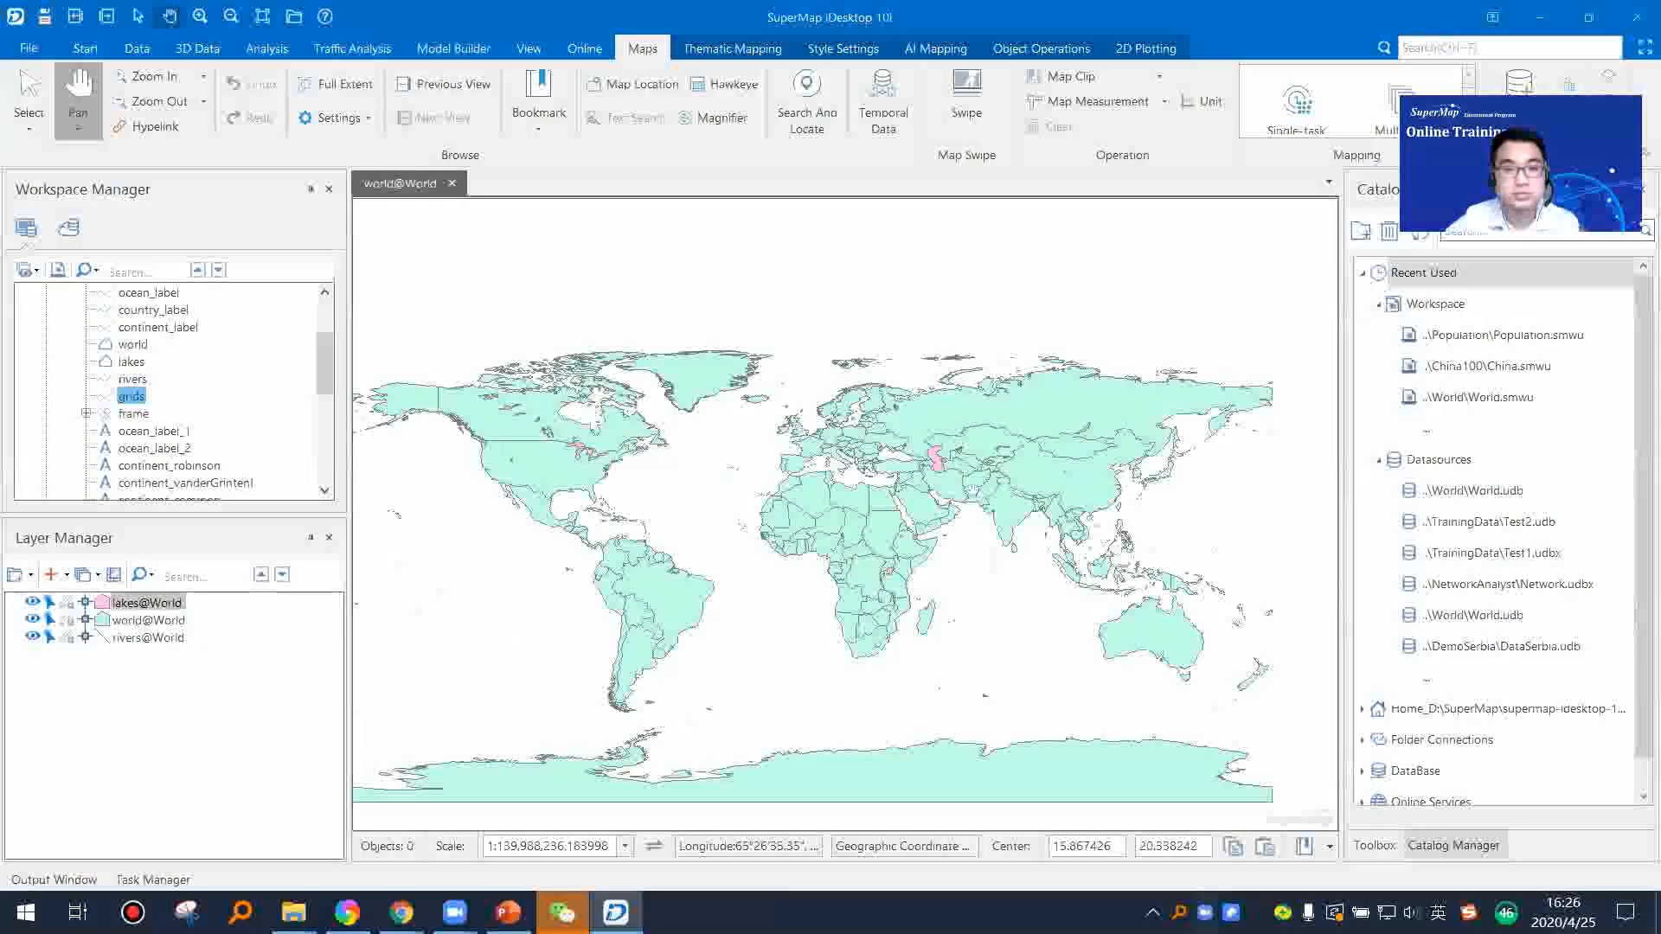
# Step: Examine the reordered layers over Africa, Europe and western Asia at different map scales
pyautogui.scroll(3, 882, 514)
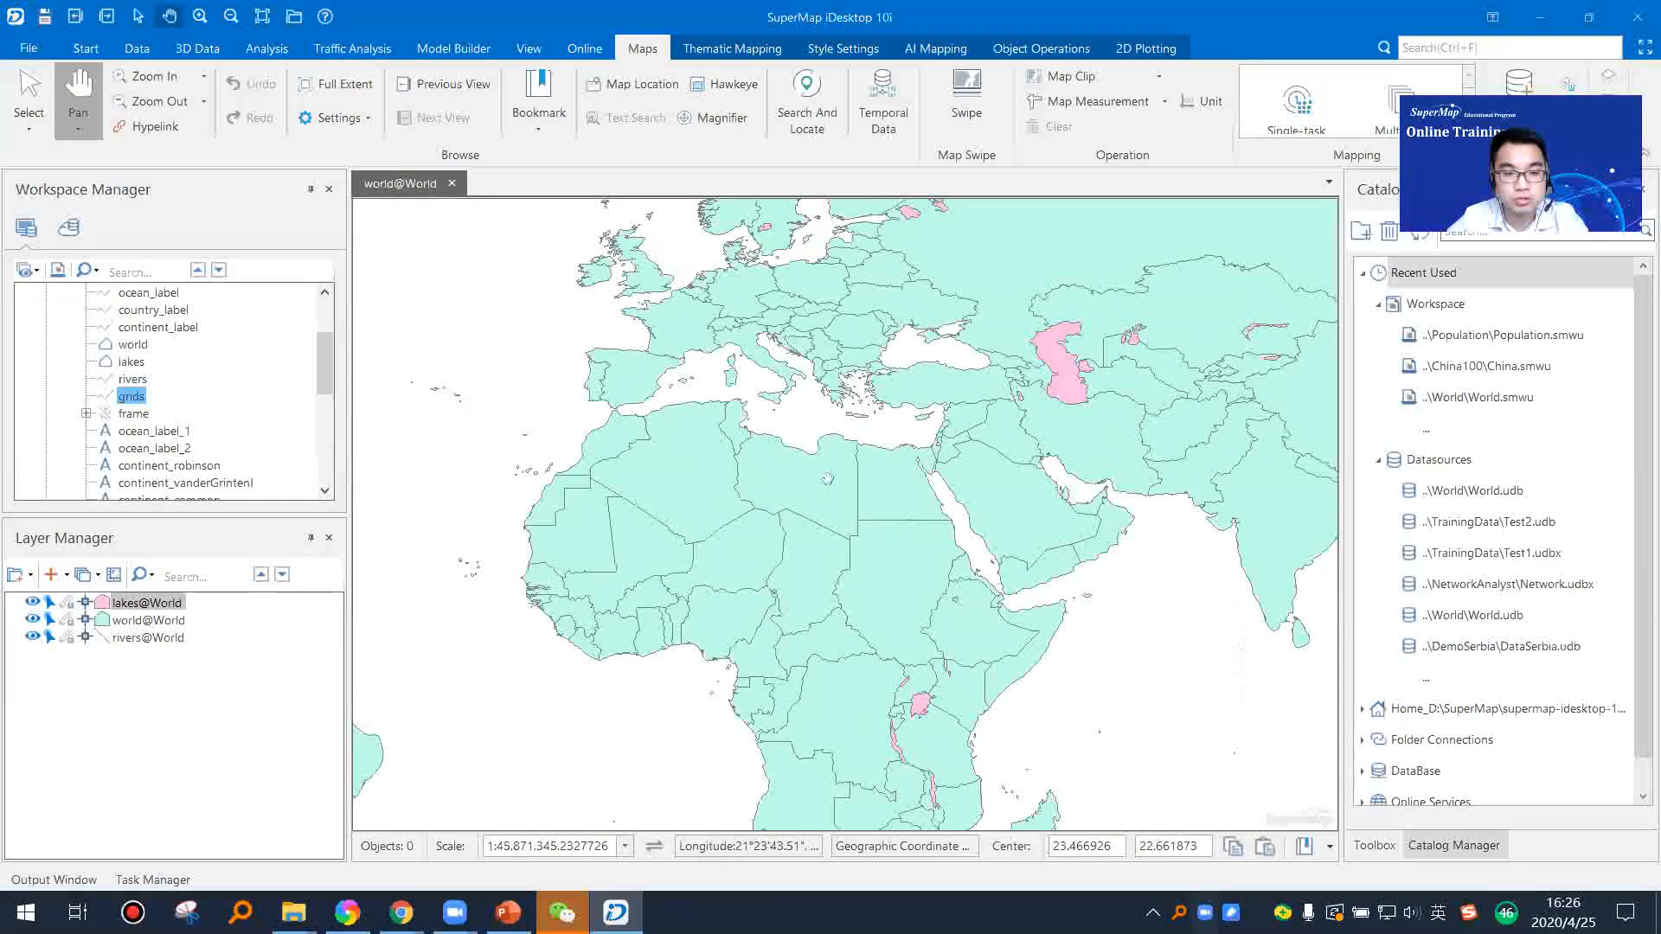
pyautogui.scroll(2, 880, 484)
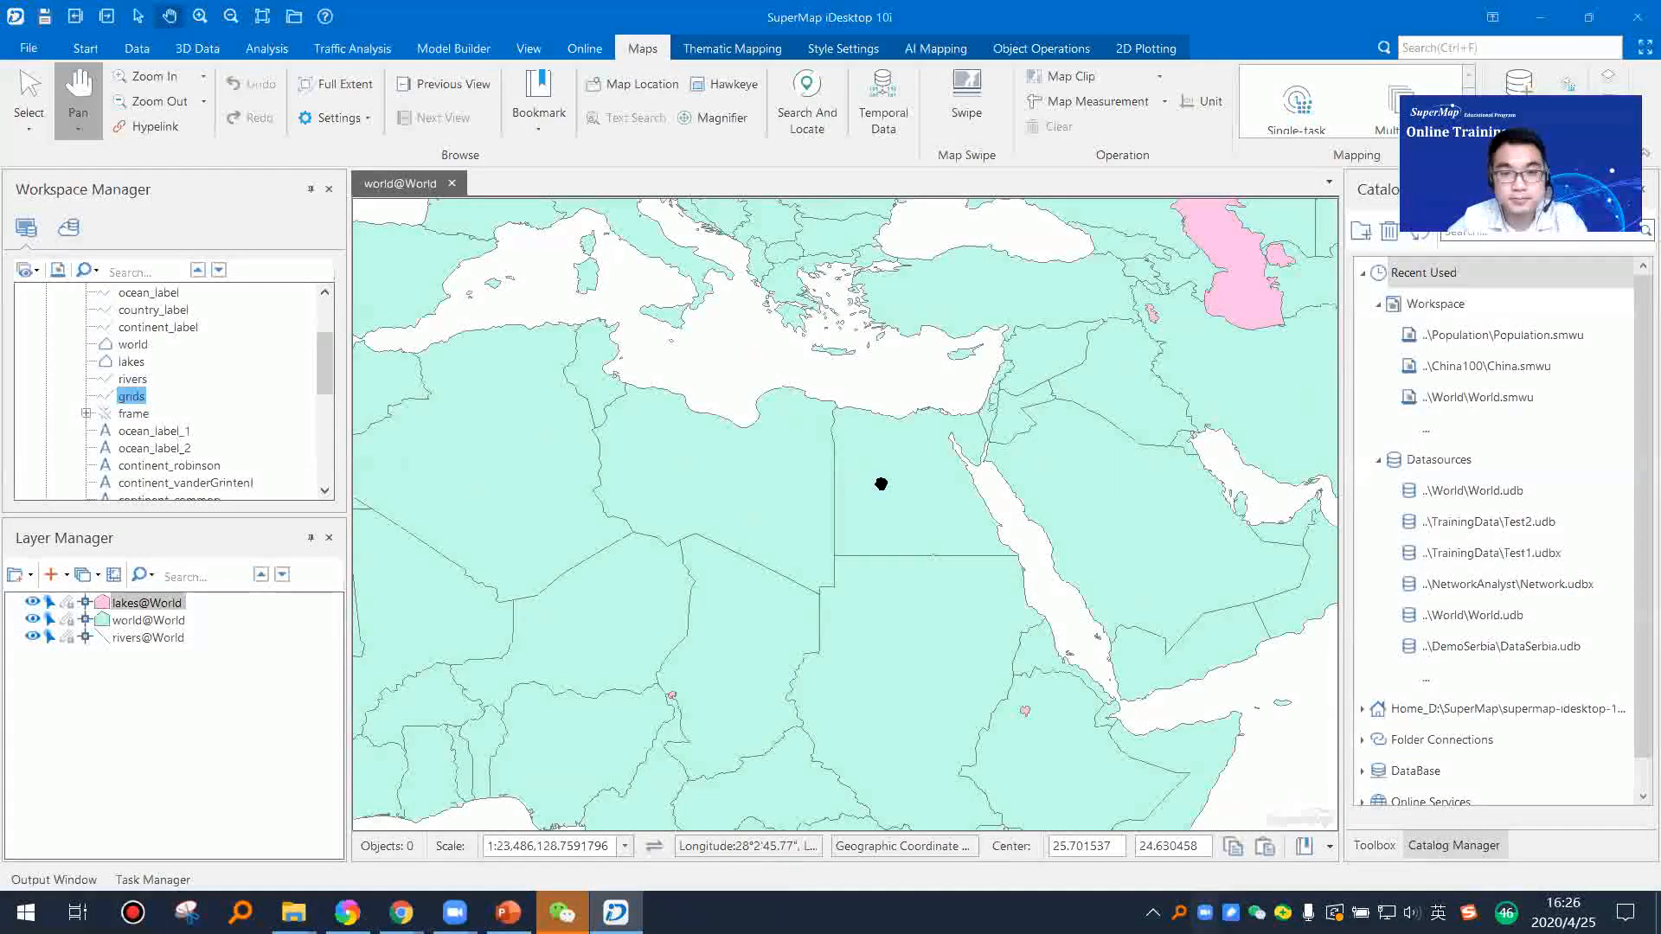
pyautogui.scroll(-2, 881, 484)
pyautogui.scroll(-2, 885, 491)
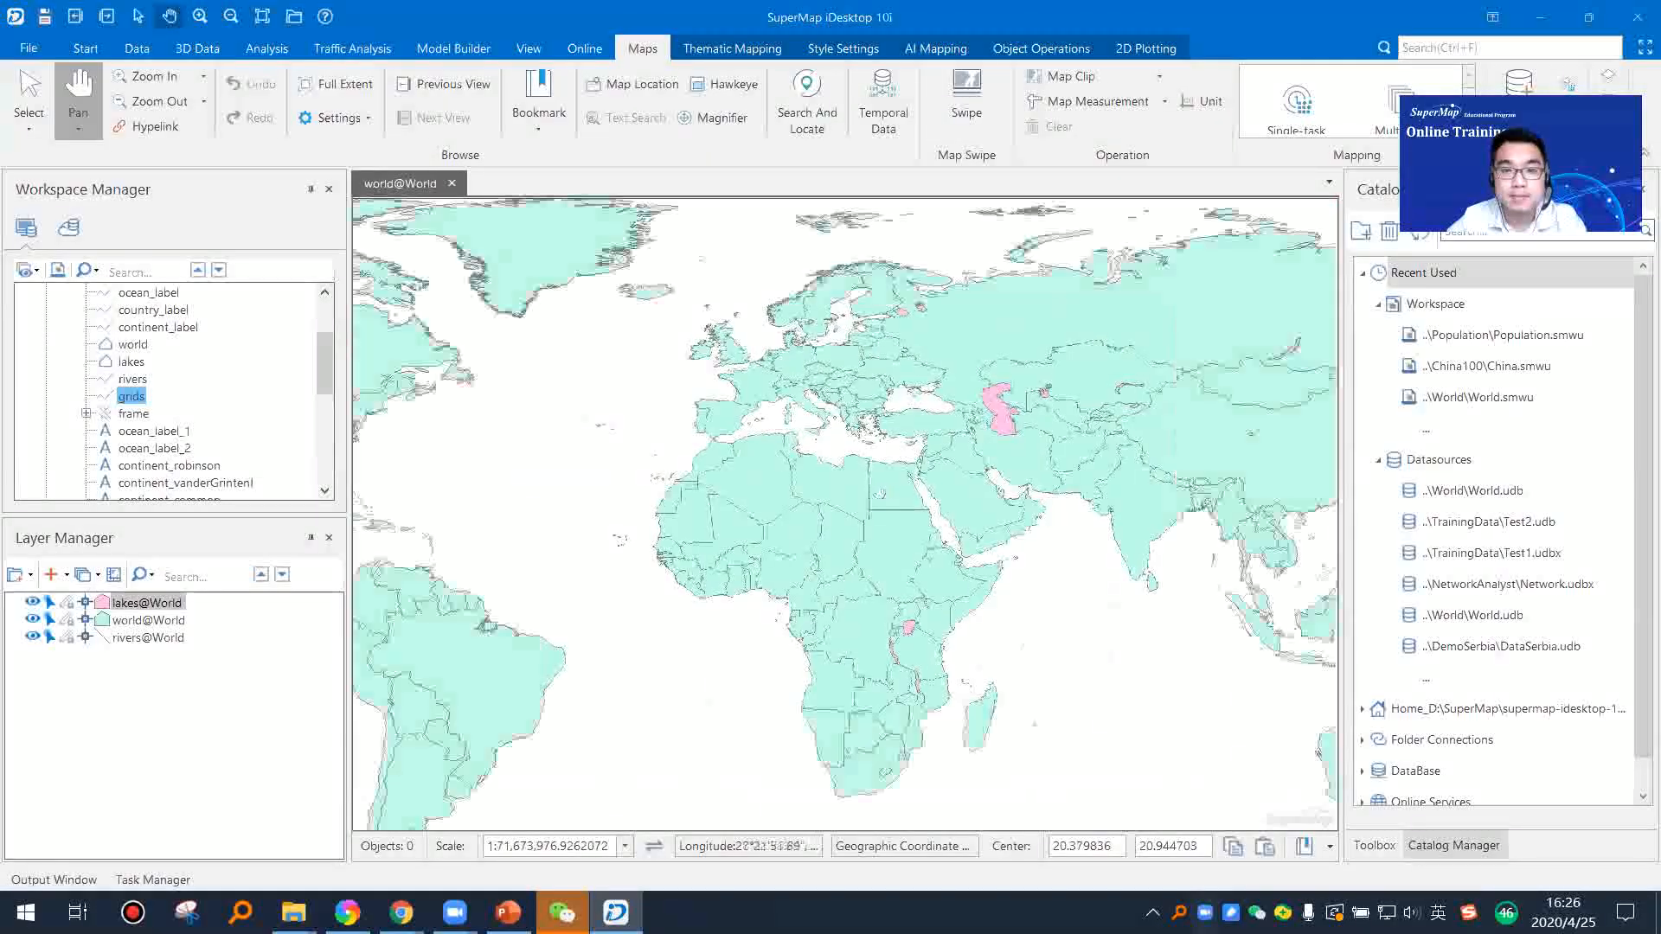
pyautogui.scroll(5, 883, 494)
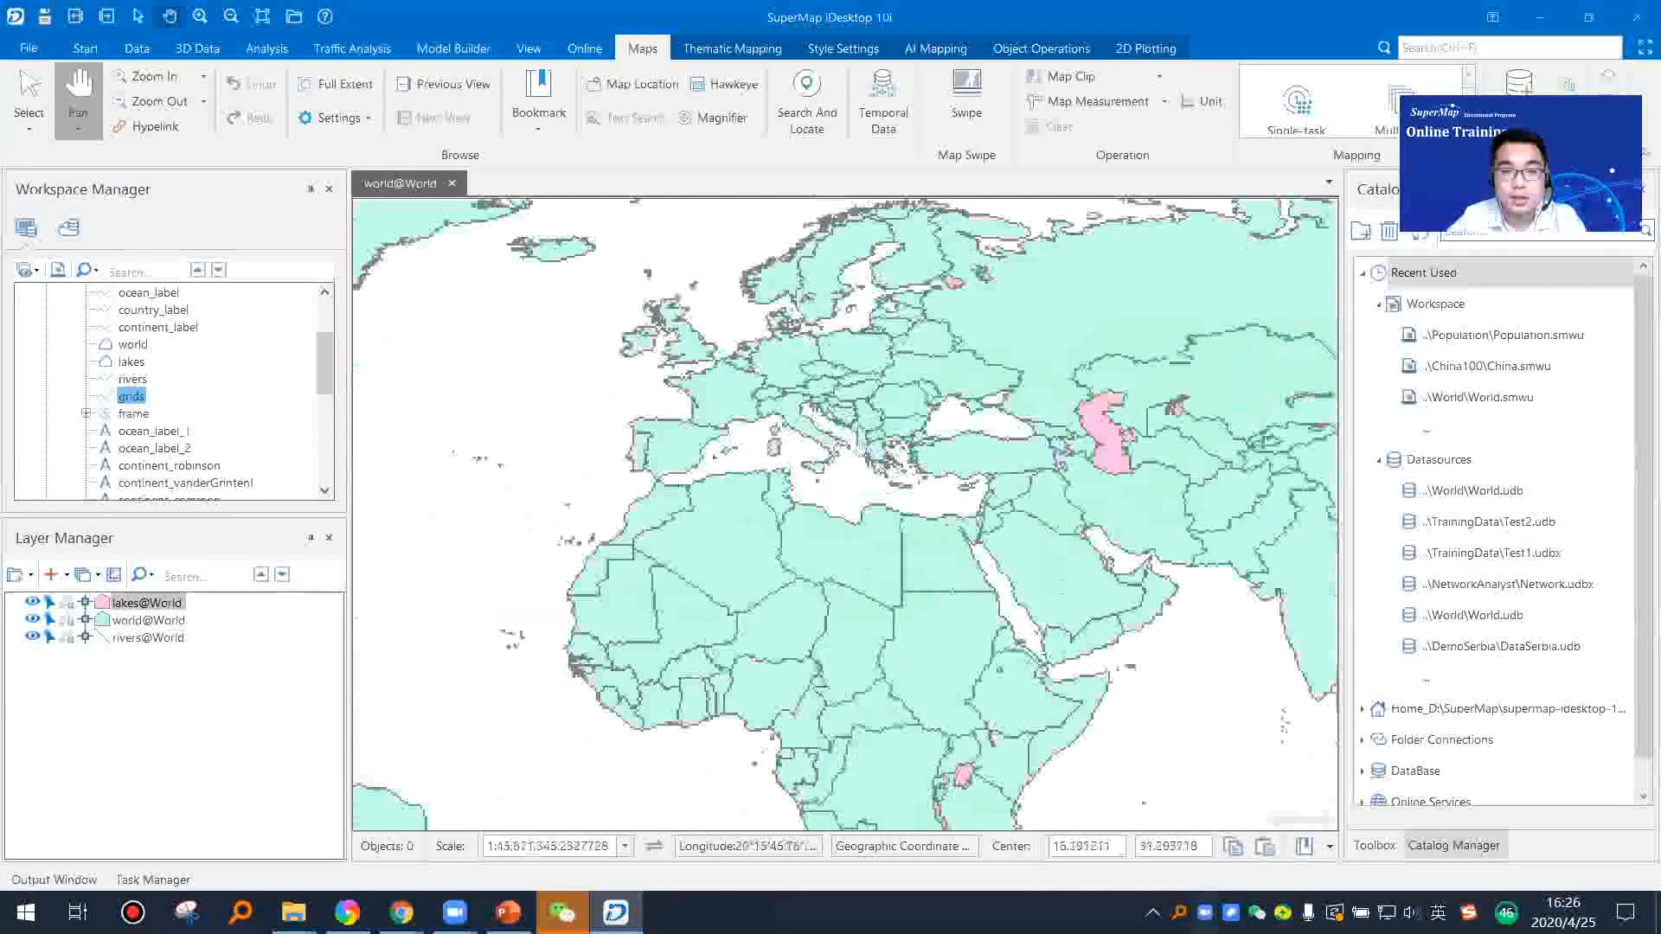
pyautogui.scroll(-3, 883, 494)
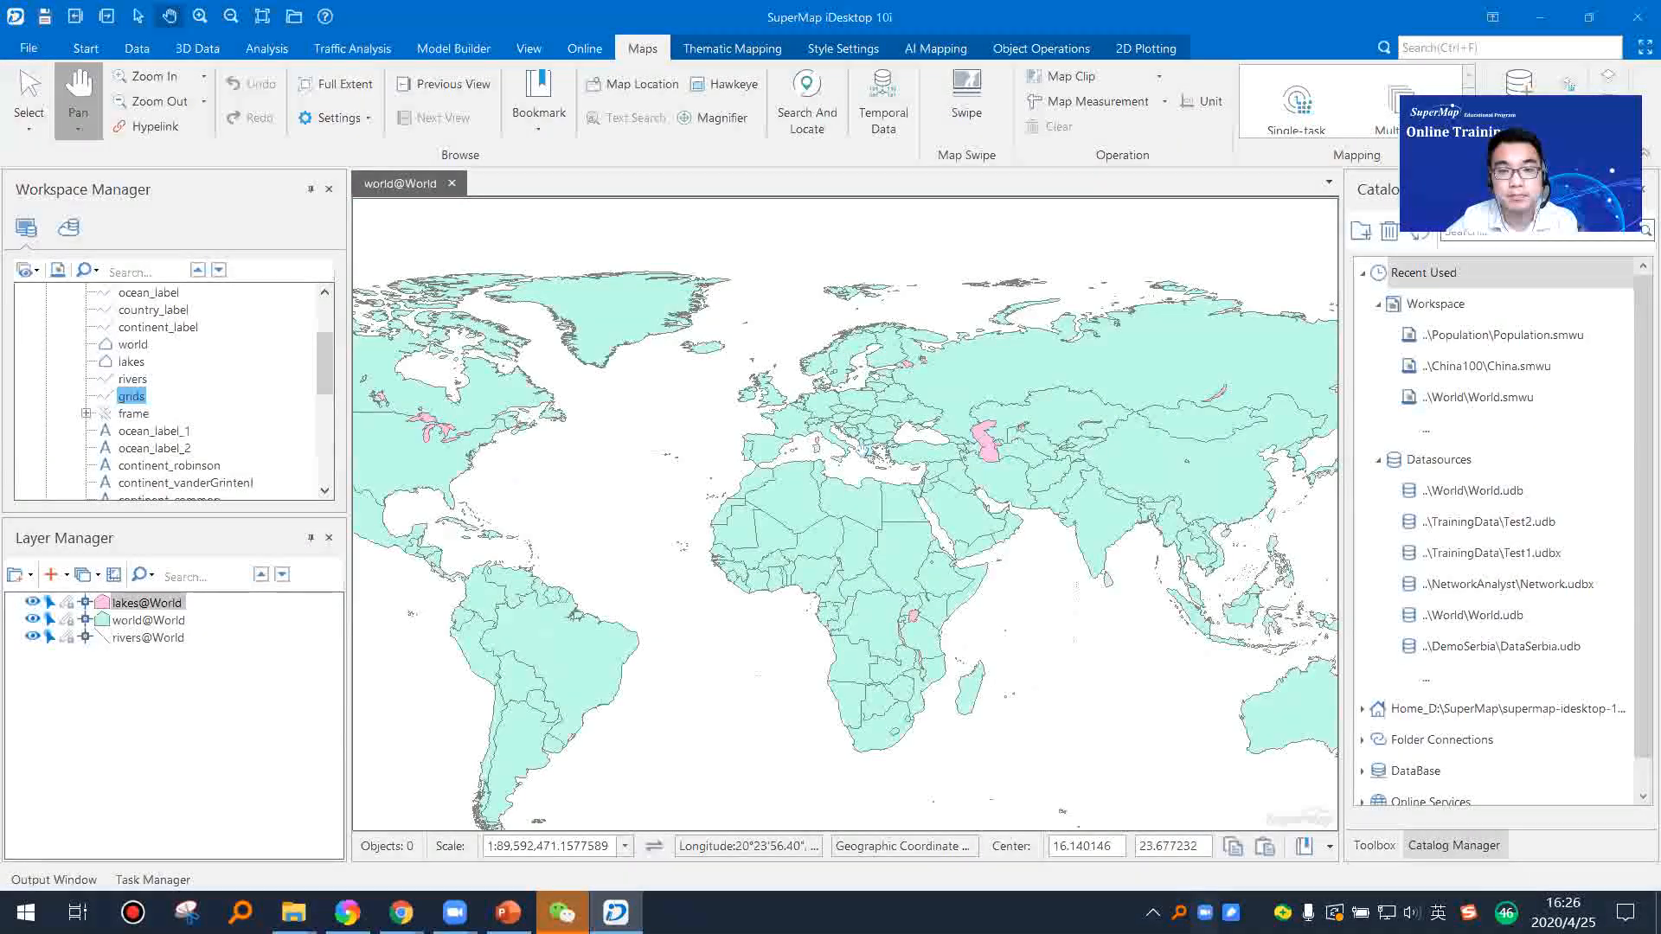
pyautogui.scroll(1, 868, 450)
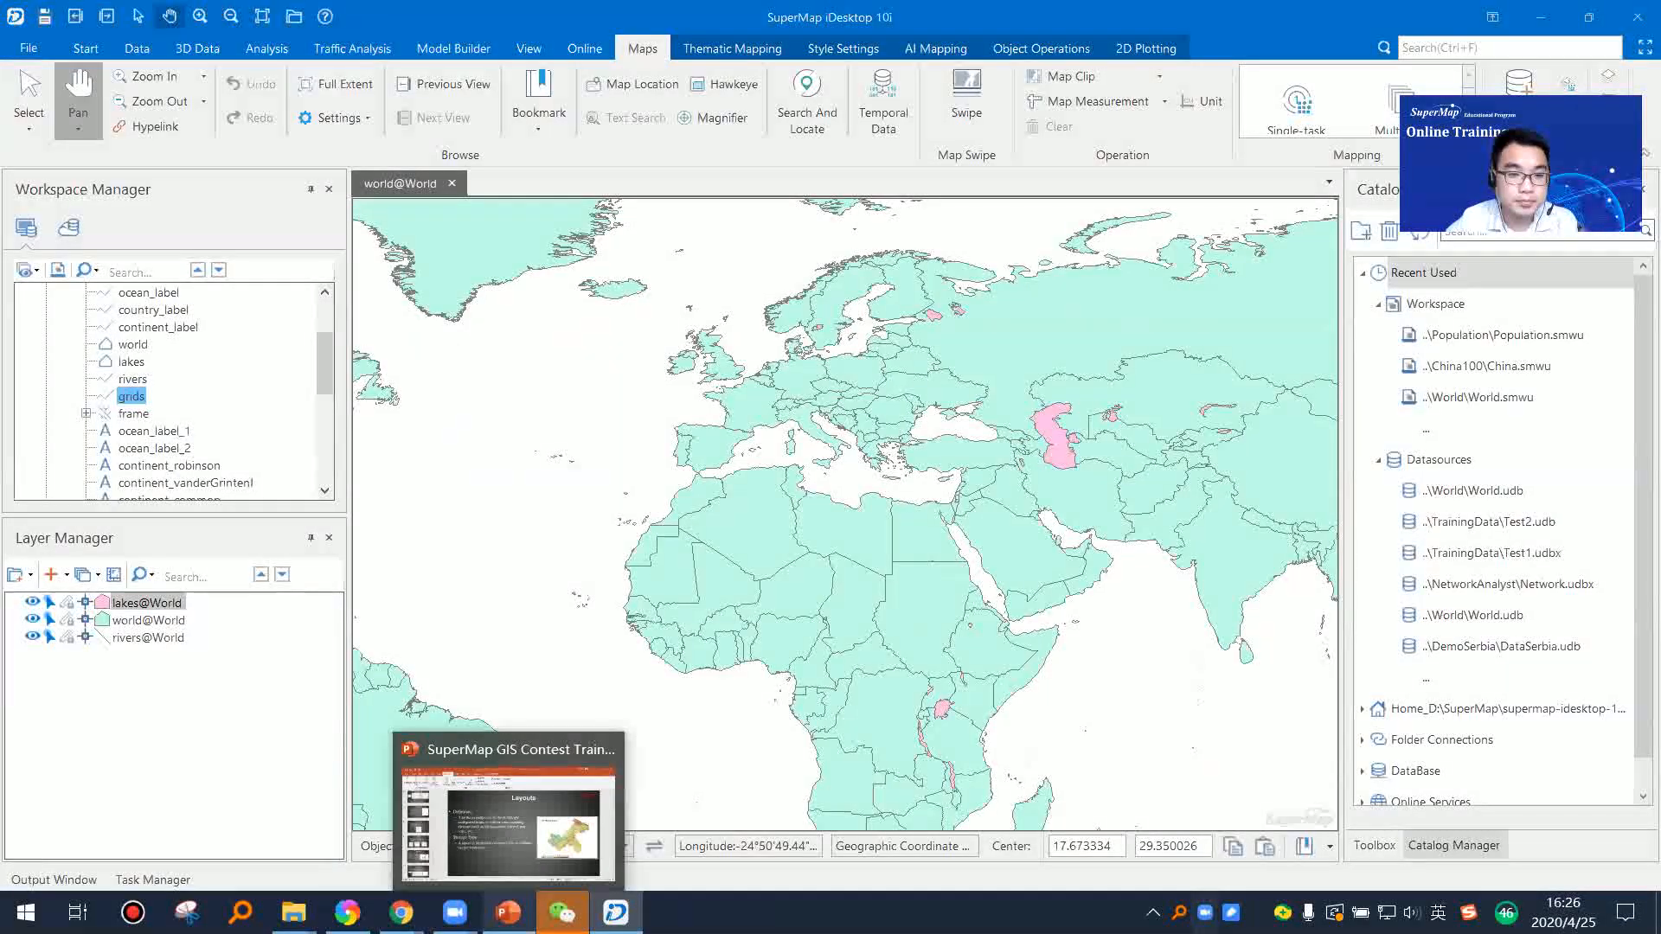
# Step: Switch to the PowerPoint training deck, present the Maps and Layouts slides, and end the slide show
pyautogui.click(508, 913)
pyautogui.click(163, 589)
pyautogui.hotkey('shift', 'F5')
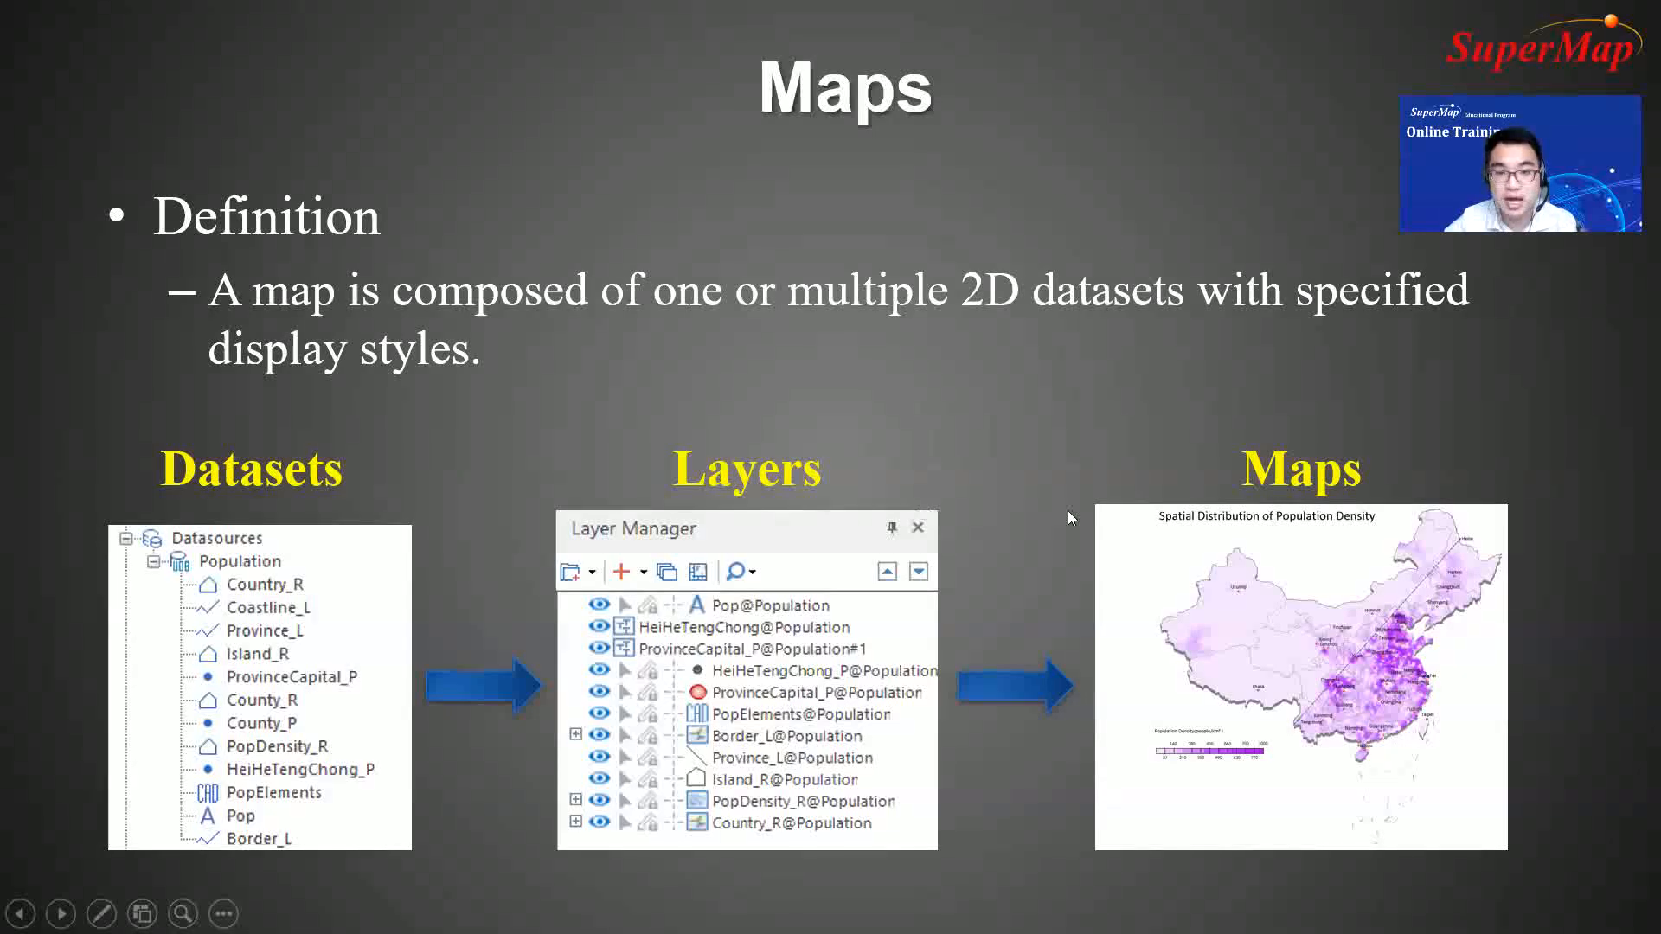
pyautogui.click(1048, 443)
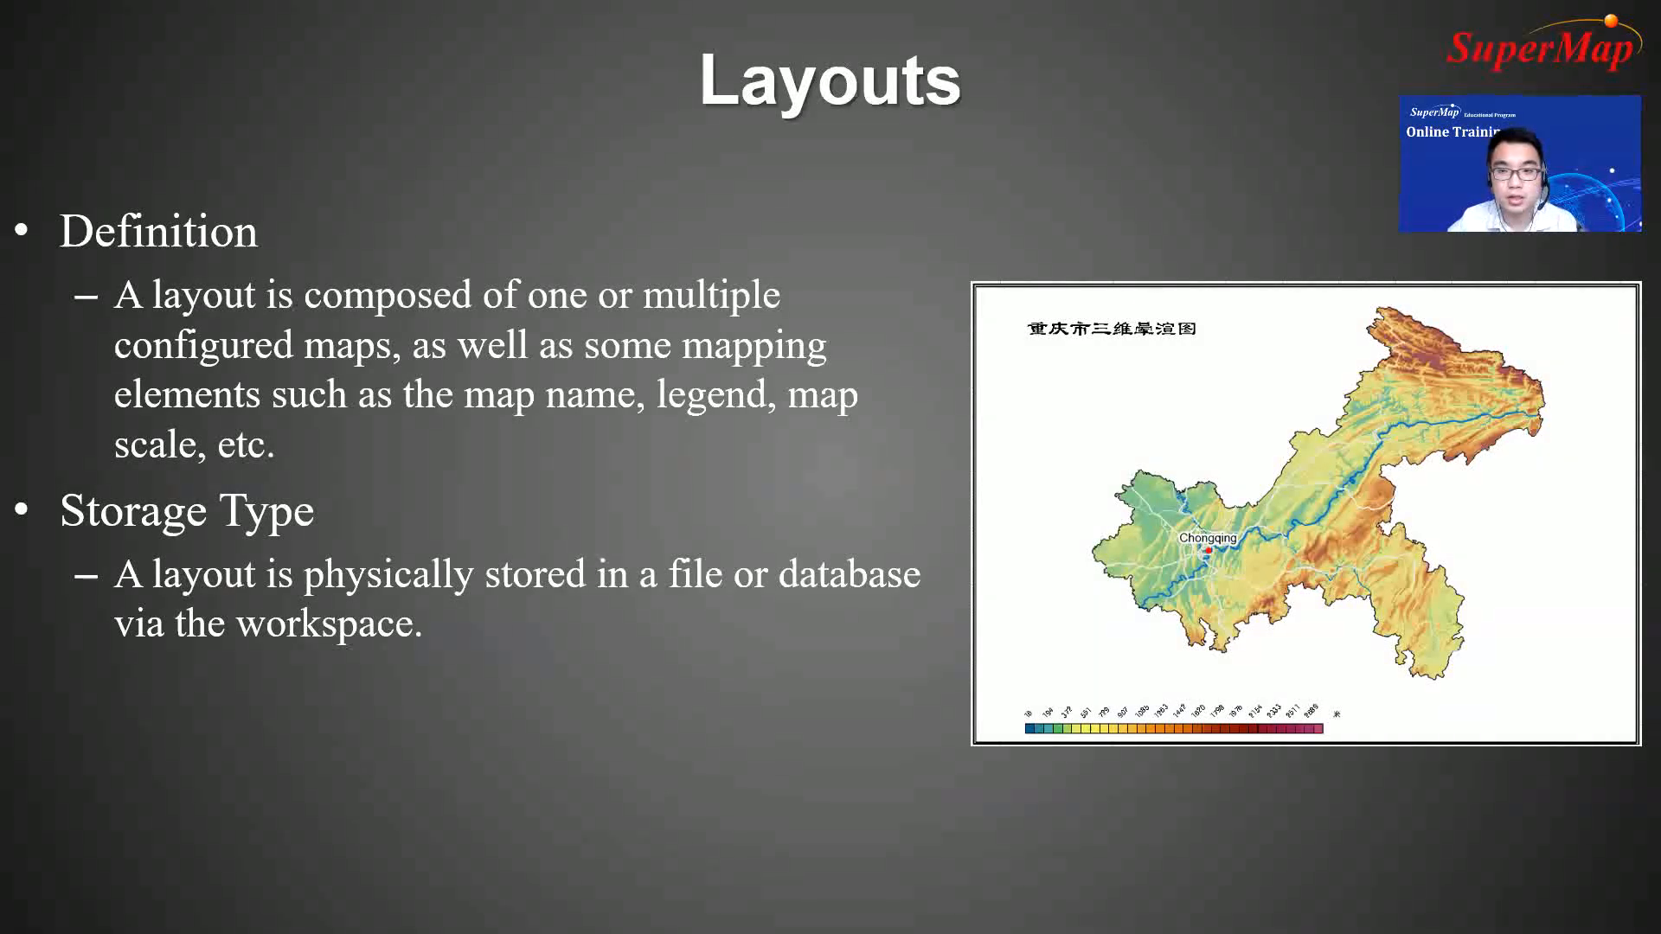
pyautogui.press('Escape')
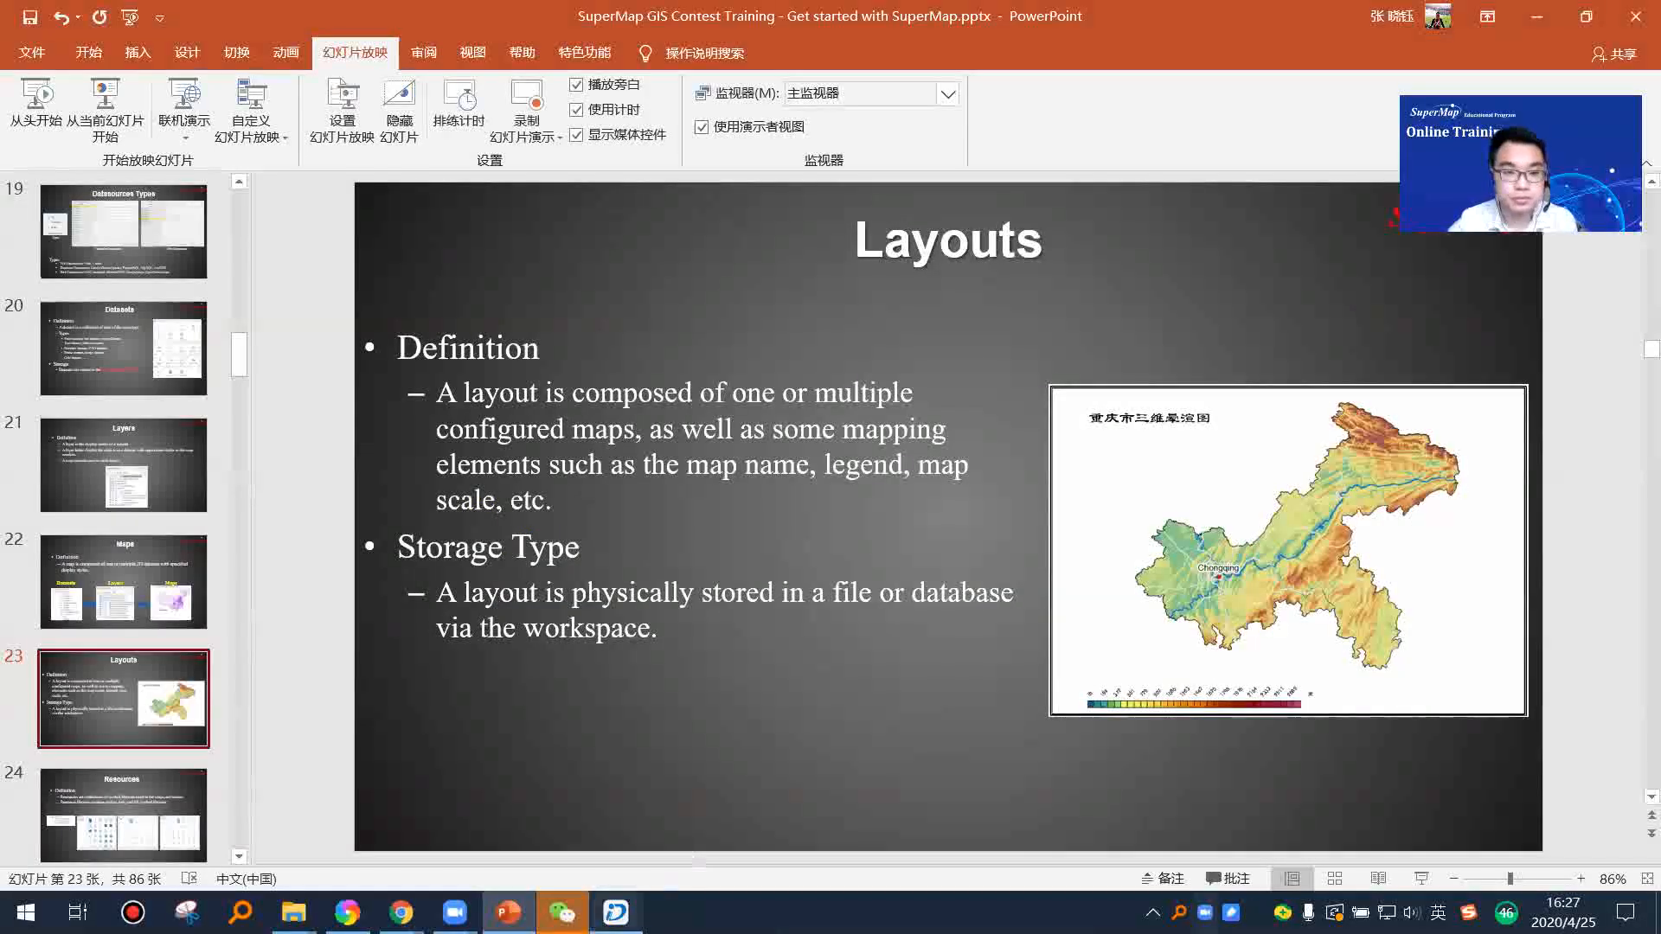
# Step: Switch back to SuperMap iDesktop and view the world map and the start of the World datasource's dataset list
pyautogui.click(615, 912)
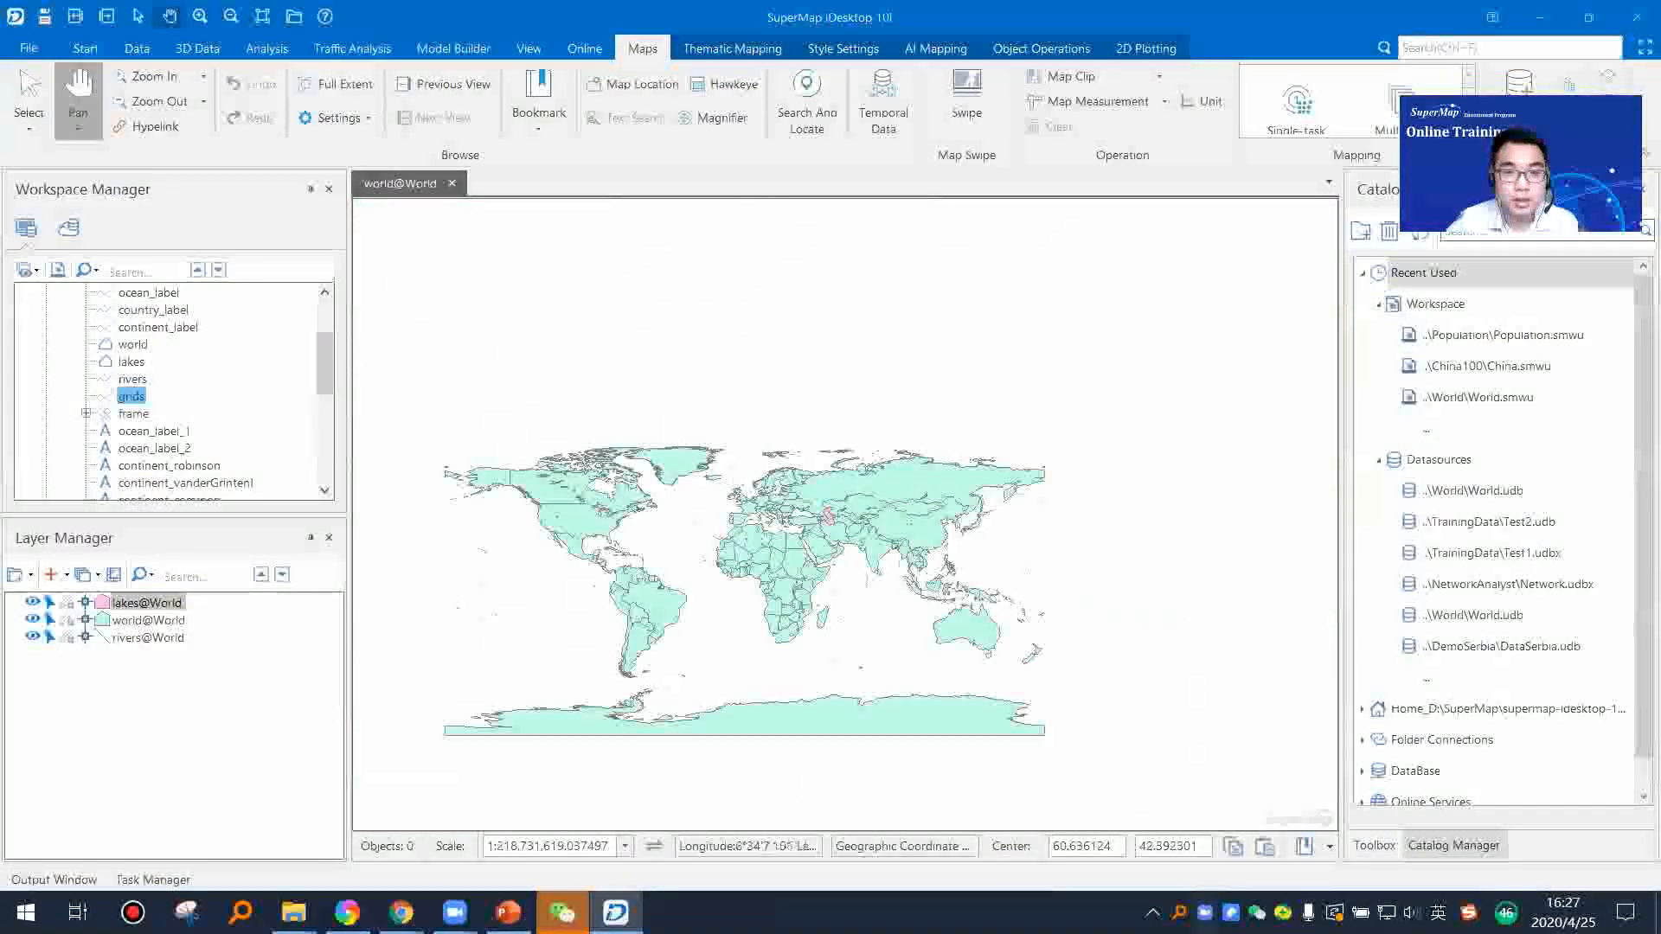
pyautogui.scroll(1, 645, 656)
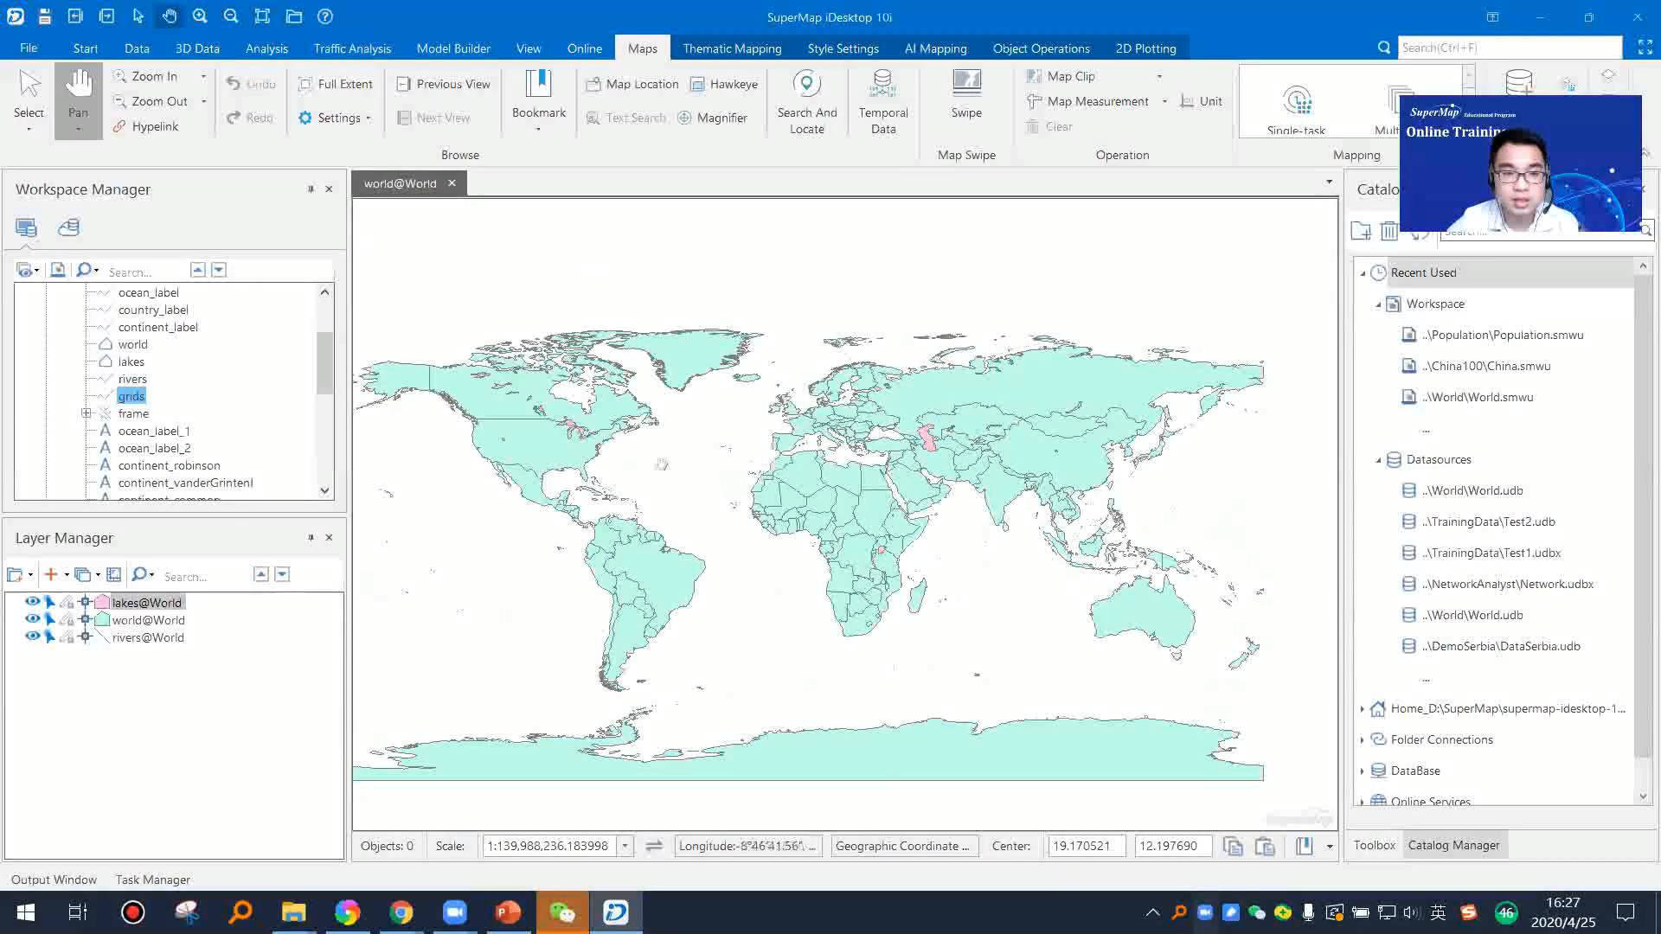
pyautogui.scroll(3, 228, 385)
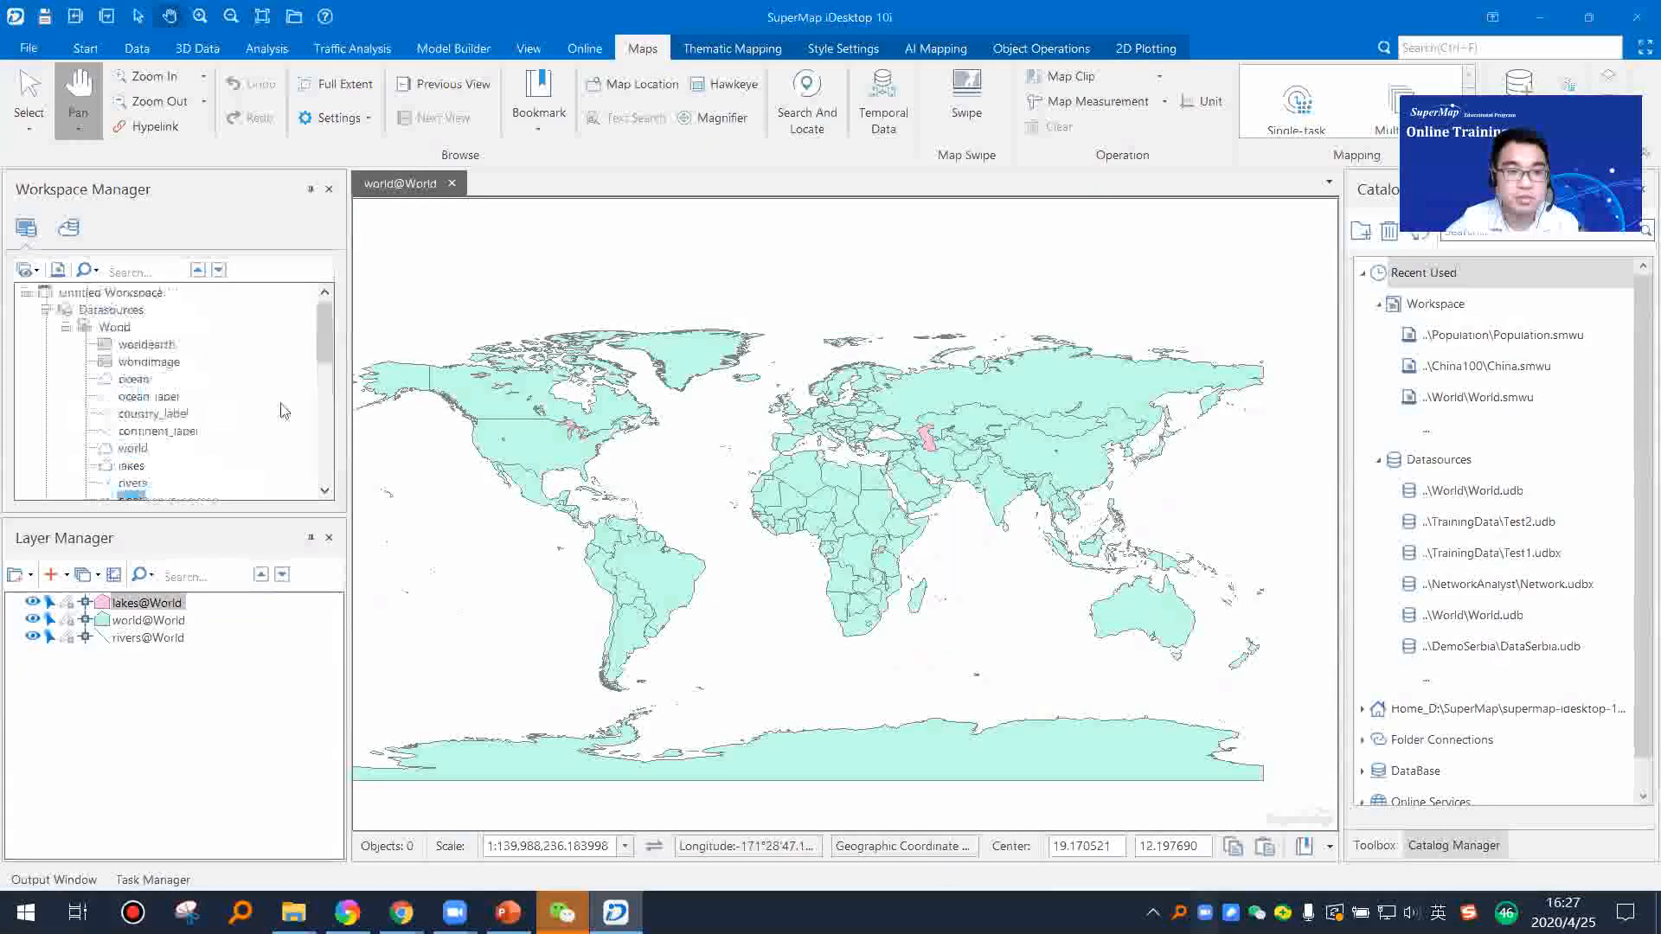
# Step: Collapse the World datasource and close the layered world map, saving it under the map name World
pyautogui.click(66, 327)
pyautogui.click(76, 345)
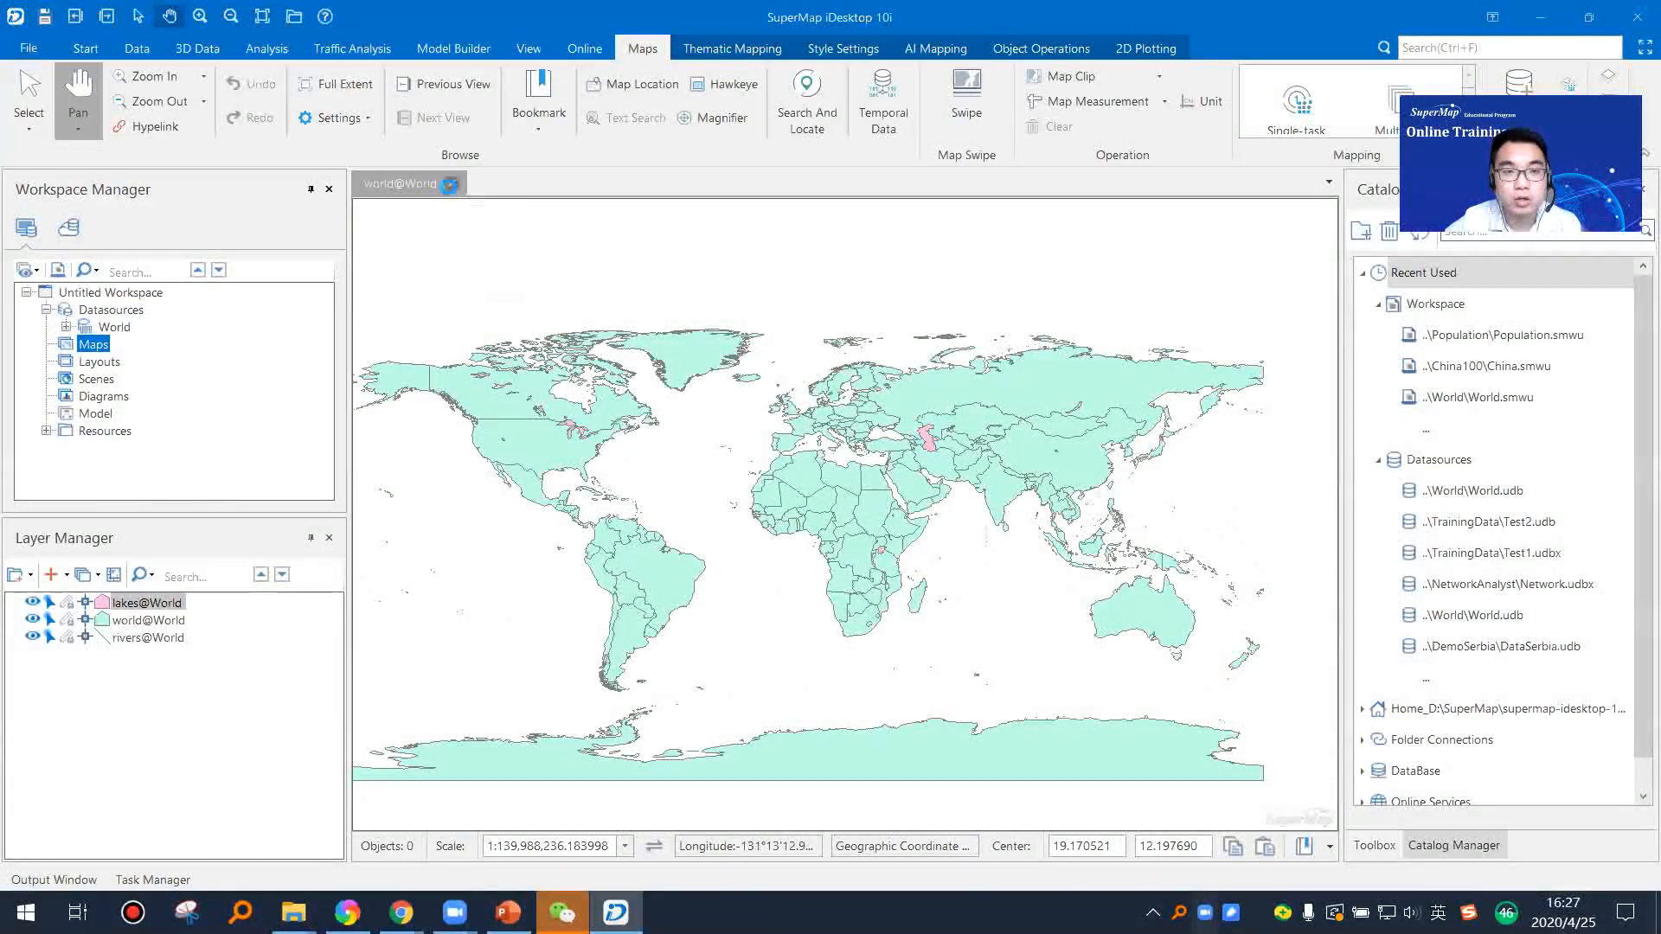
pyautogui.click(449, 184)
pyautogui.click(783, 519)
pyautogui.click(722, 449)
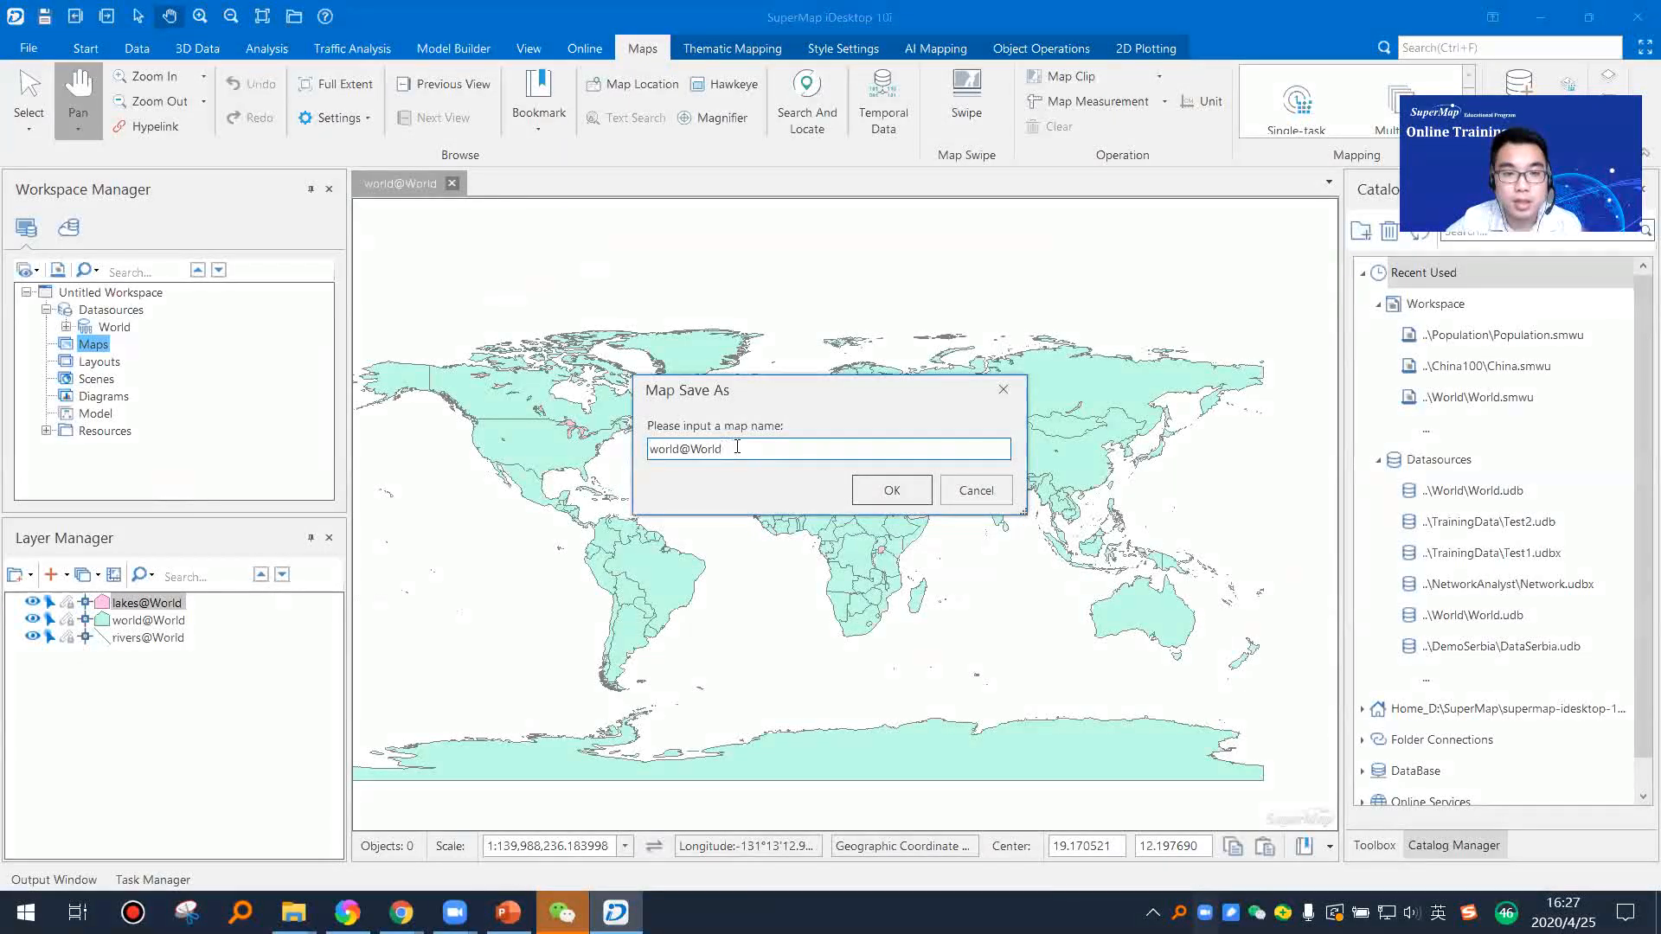
pyautogui.moveTo(689, 449); pyautogui.dragTo(529, 443)
pyautogui.press('BackSpace')
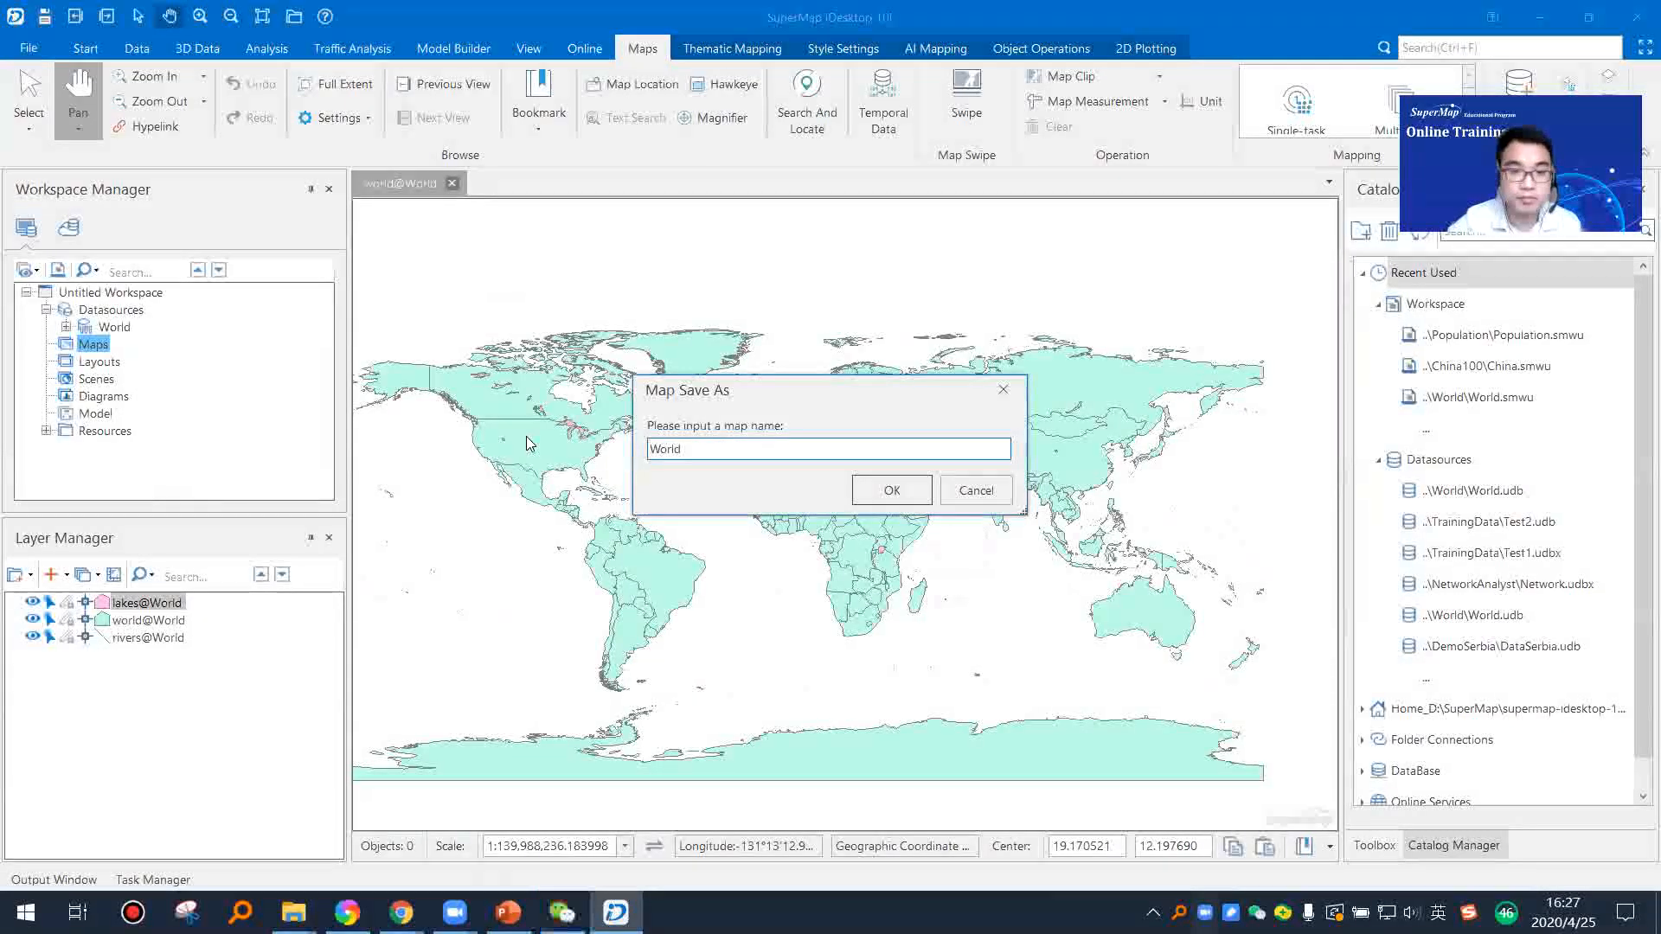
pyautogui.click(897, 496)
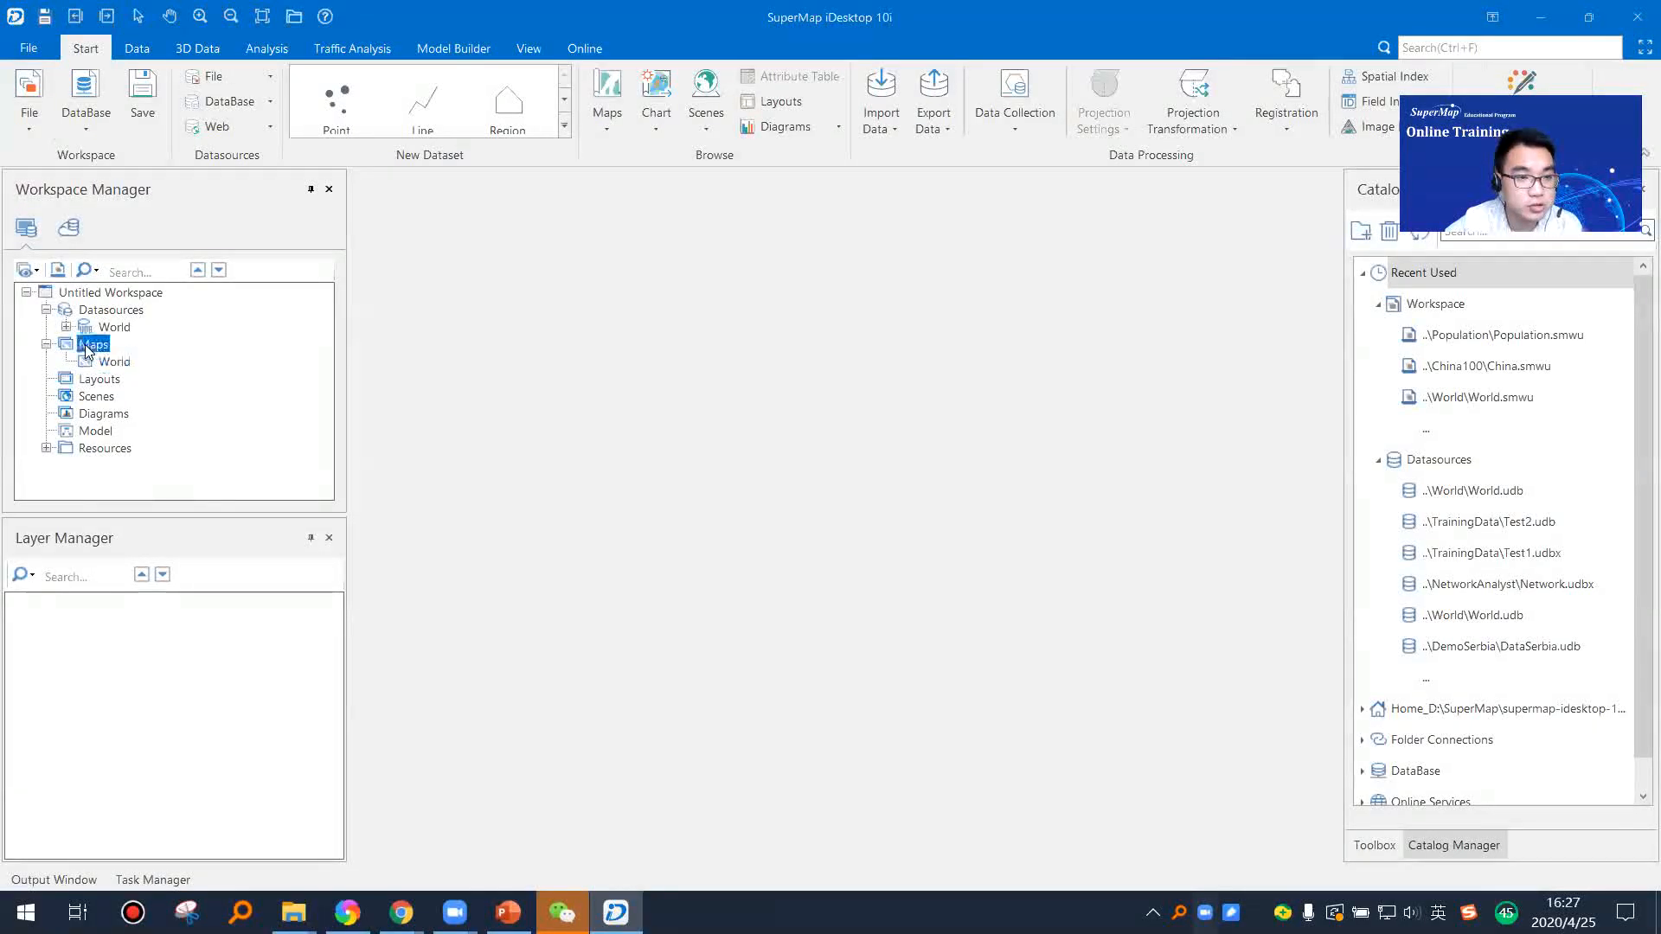
# Step: Expand the workspace's saved maps and open the World map
pyautogui.click(47, 345)
pyautogui.click(47, 345)
pyautogui.click(46, 345)
pyautogui.click(46, 345)
pyautogui.click(114, 362)
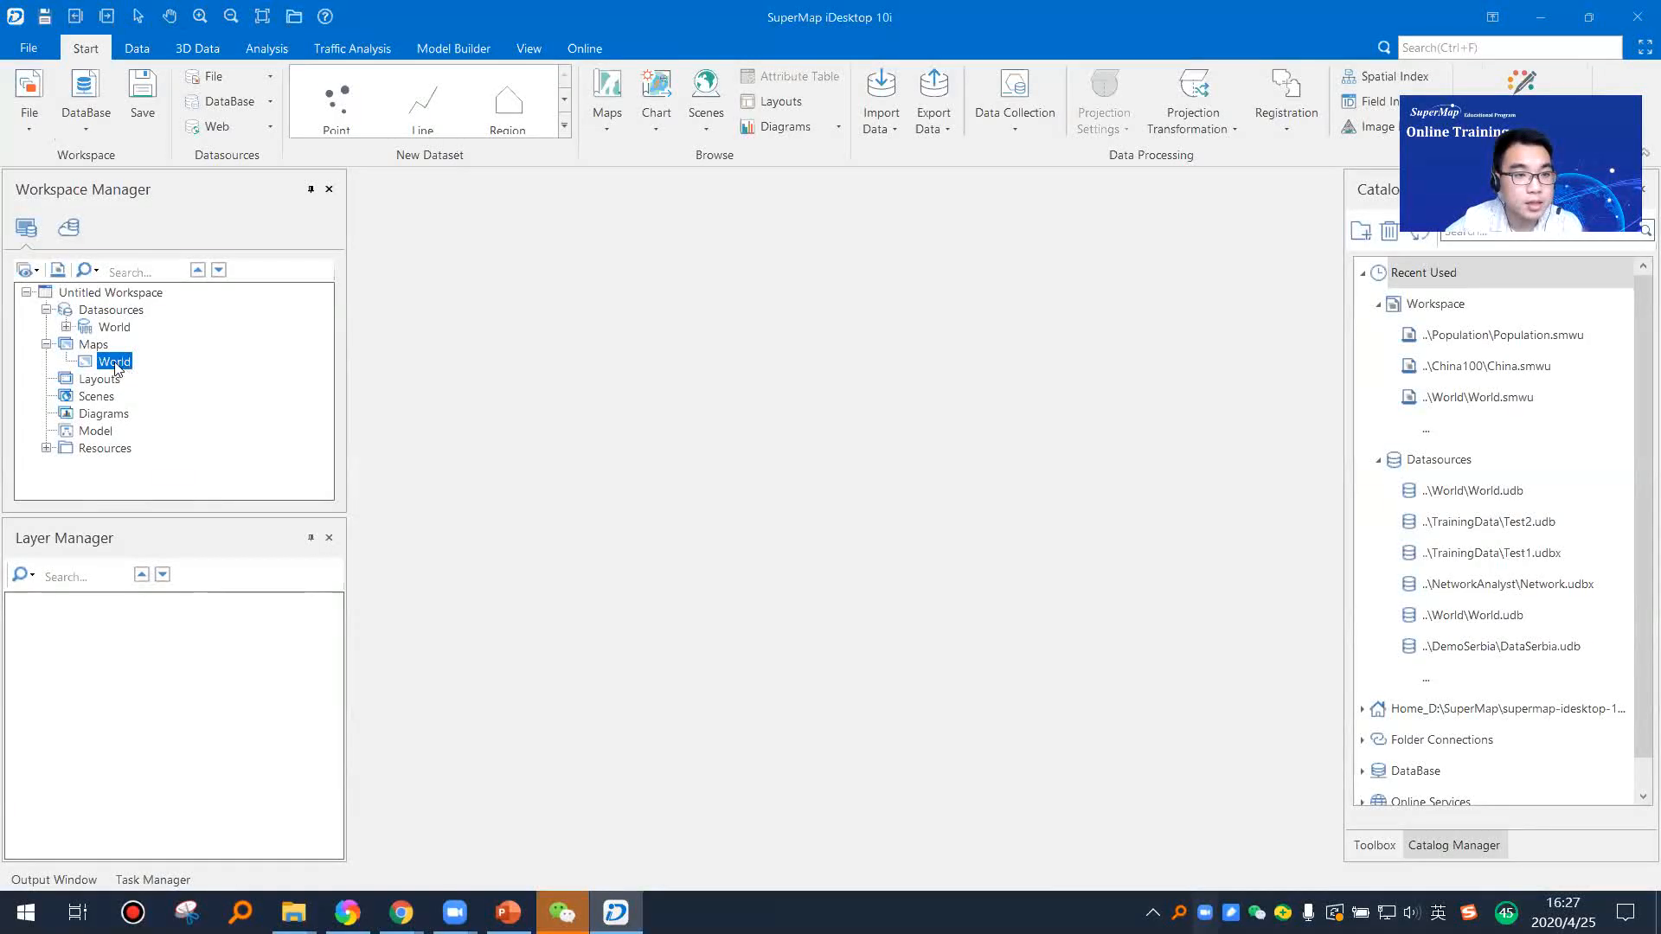
pyautogui.doubleClick(115, 363)
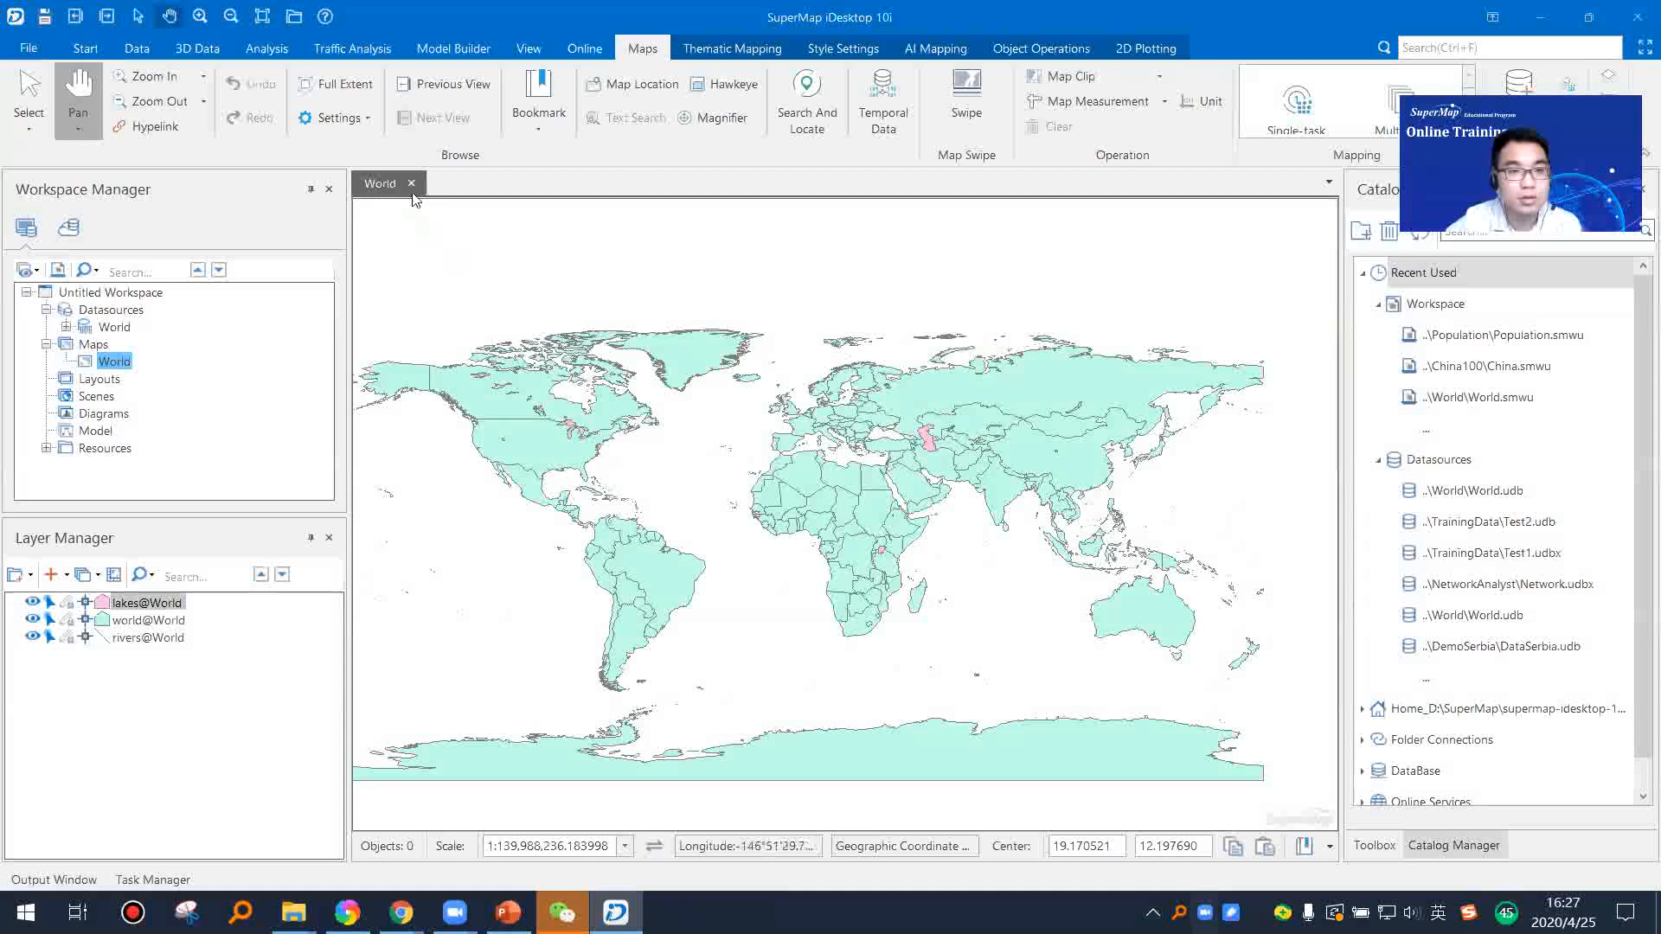
# Step: Close and reopen the World map, inspect it at different scales, and close it without saving changes
pyautogui.click(411, 184)
pyautogui.doubleClick(122, 364)
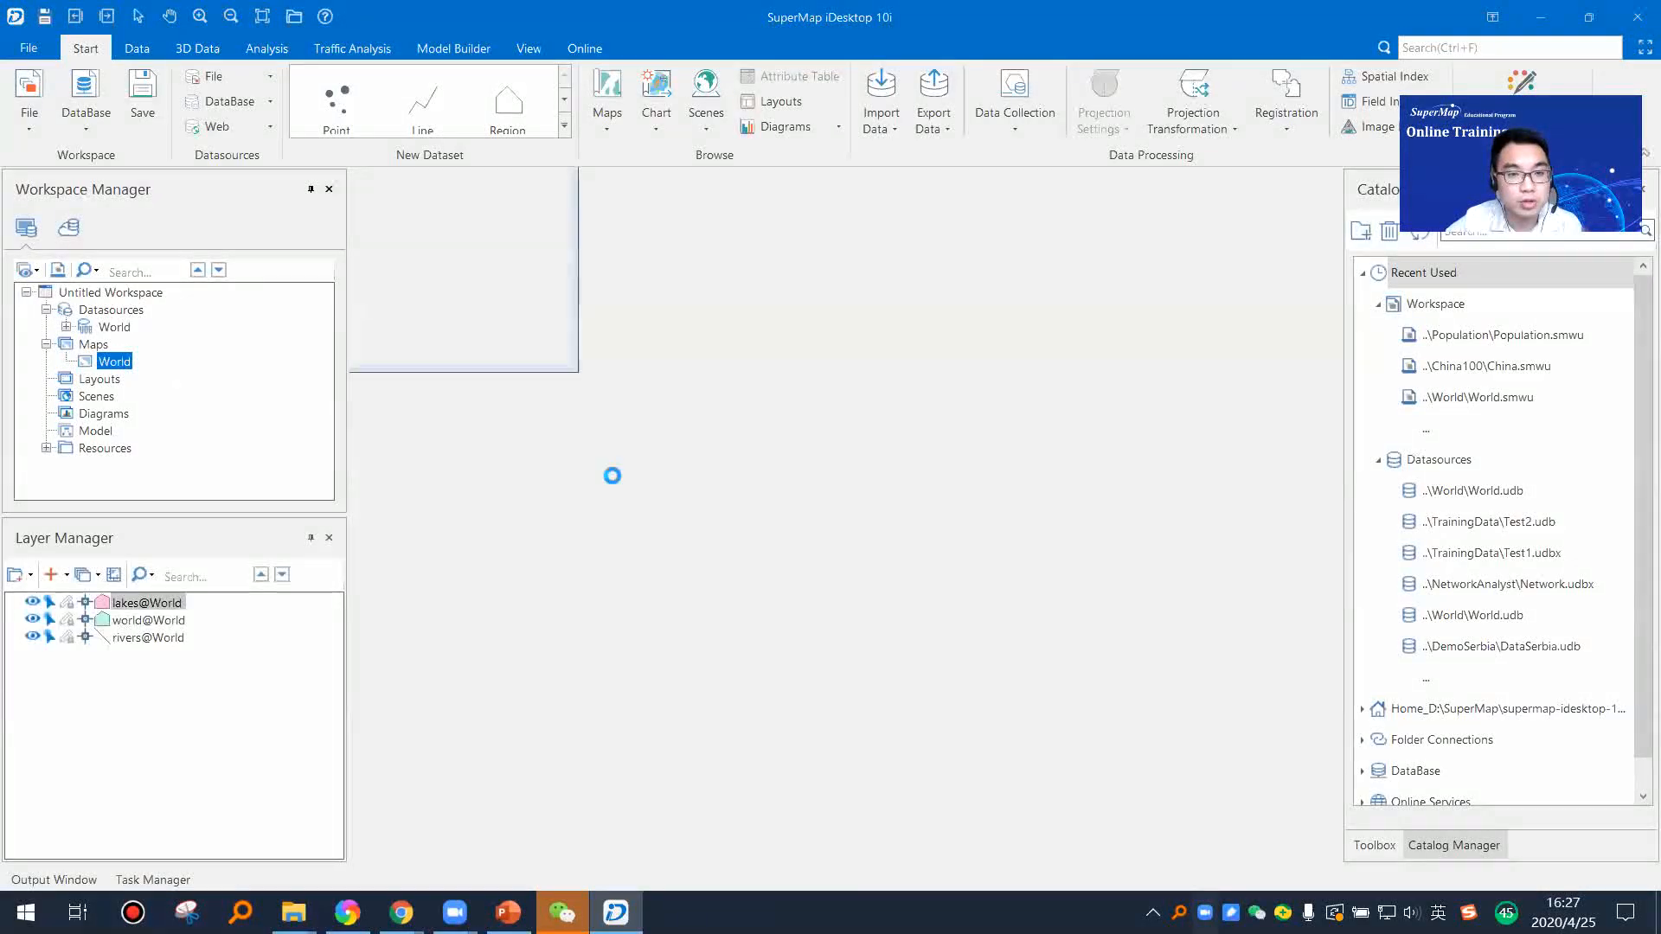
pyautogui.scroll(5, 752, 457)
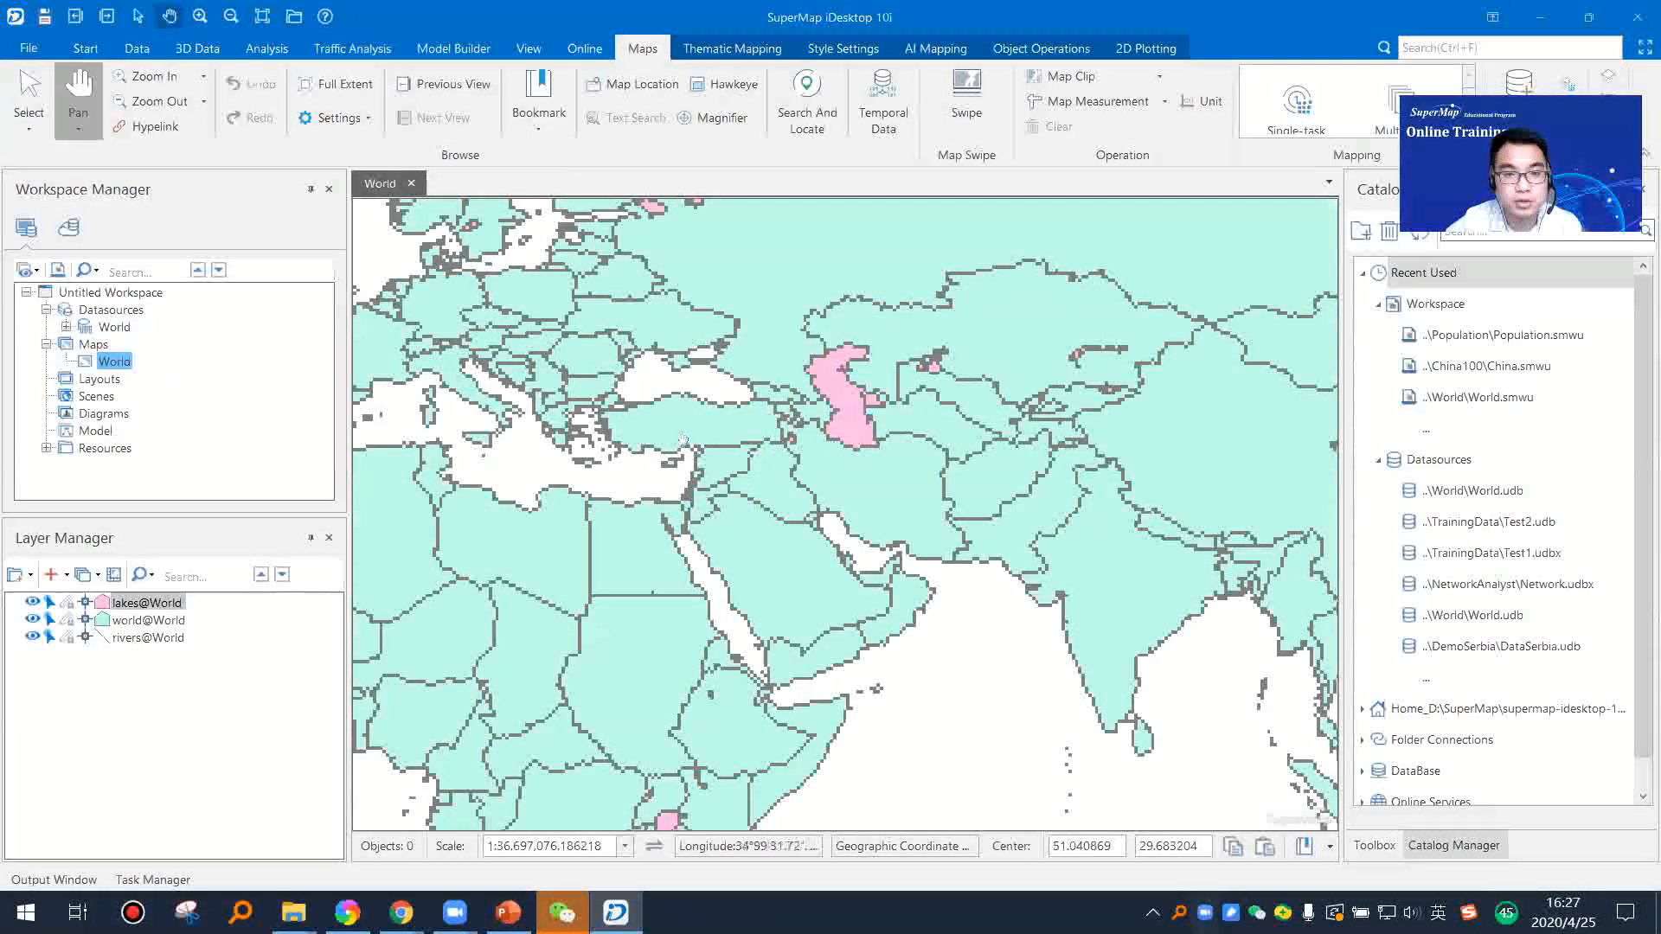
pyautogui.scroll(-5, 683, 443)
pyautogui.moveTo(641, 443); pyautogui.dragTo(825, 435)
pyautogui.click(411, 184)
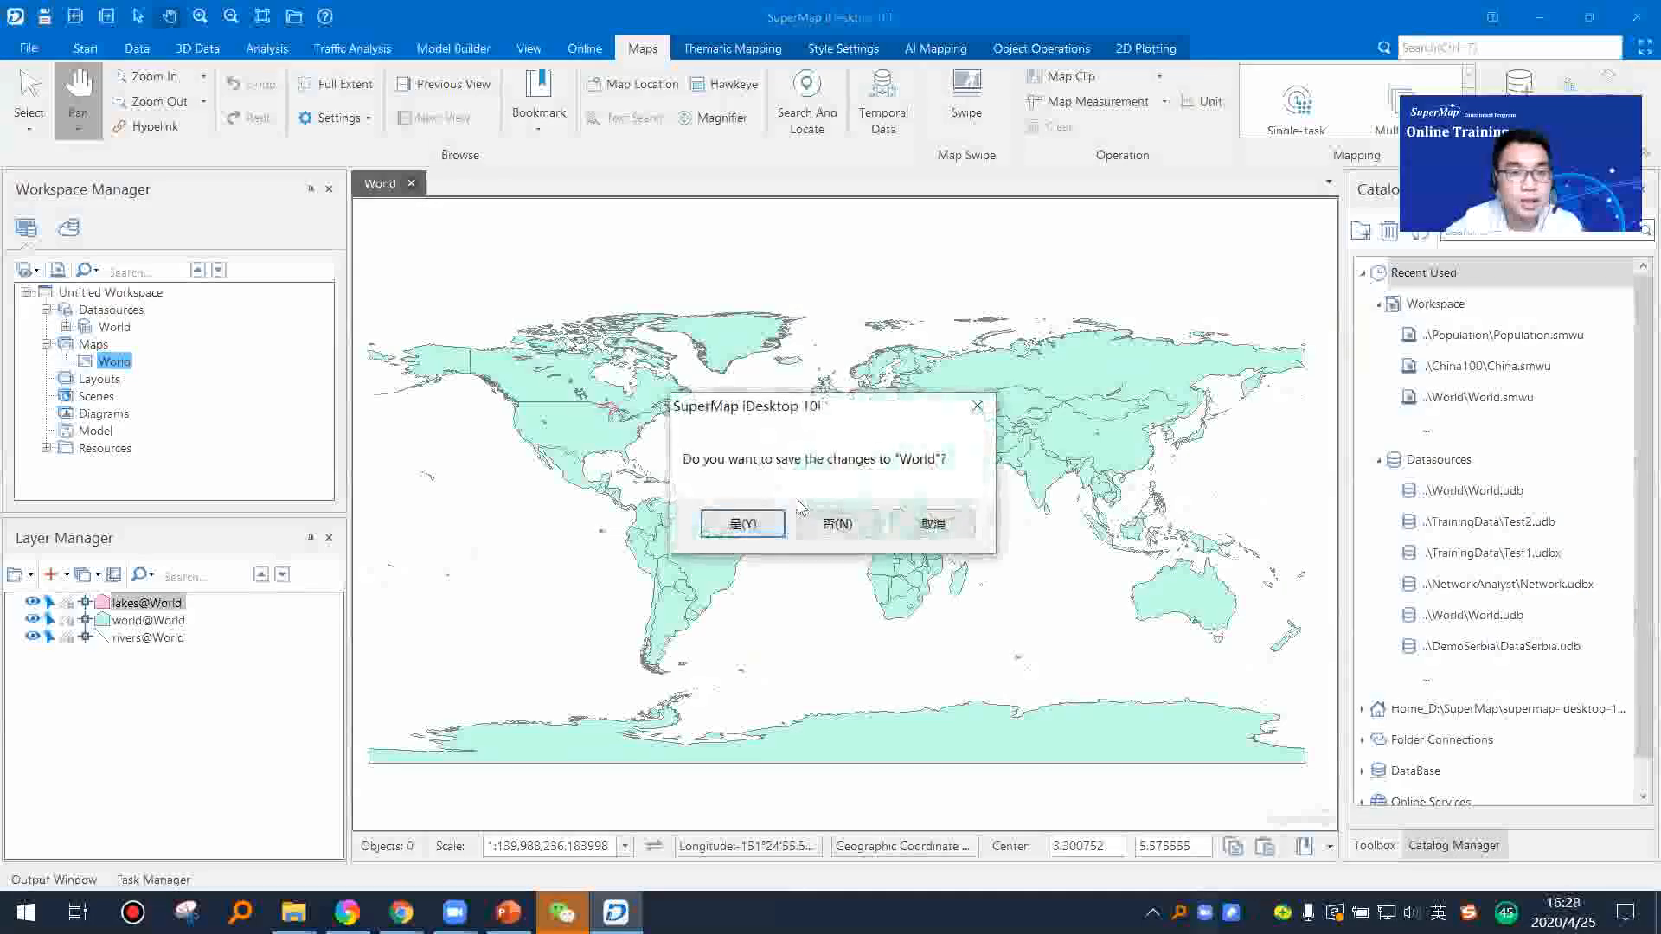
pyautogui.click(839, 523)
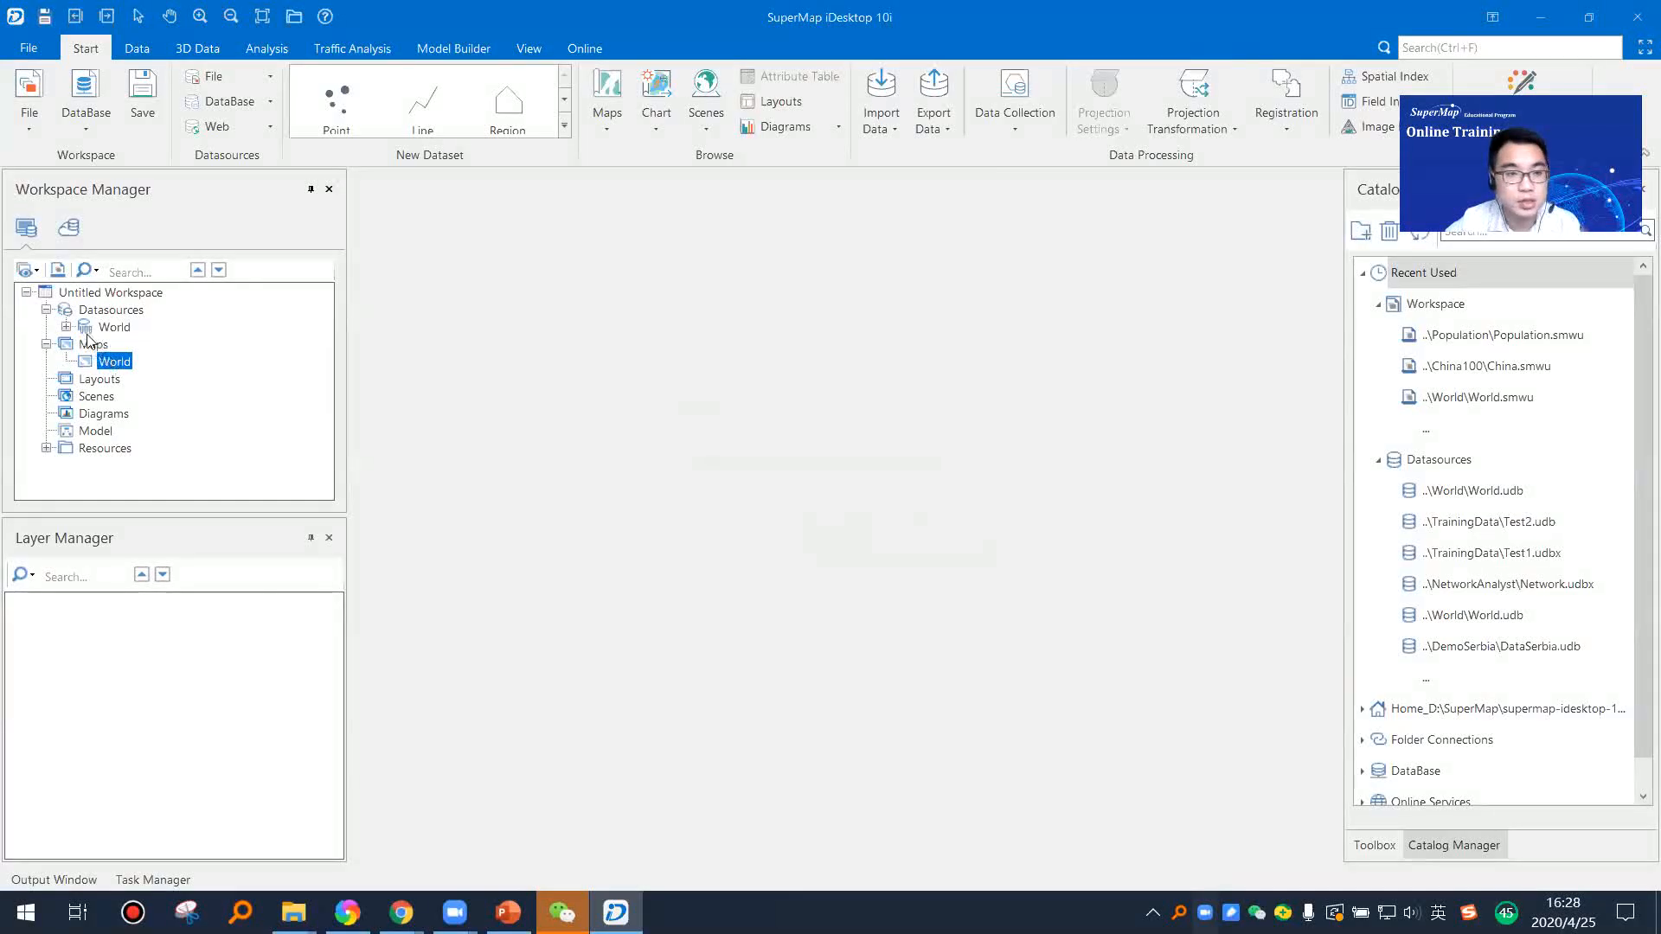
# Step: Create a new map from the lakes and rivers datasets of the World datasource
pyautogui.click(65, 328)
pyautogui.click(134, 345)
pyautogui.click(137, 415)
pyautogui.scroll(-1, 147, 431)
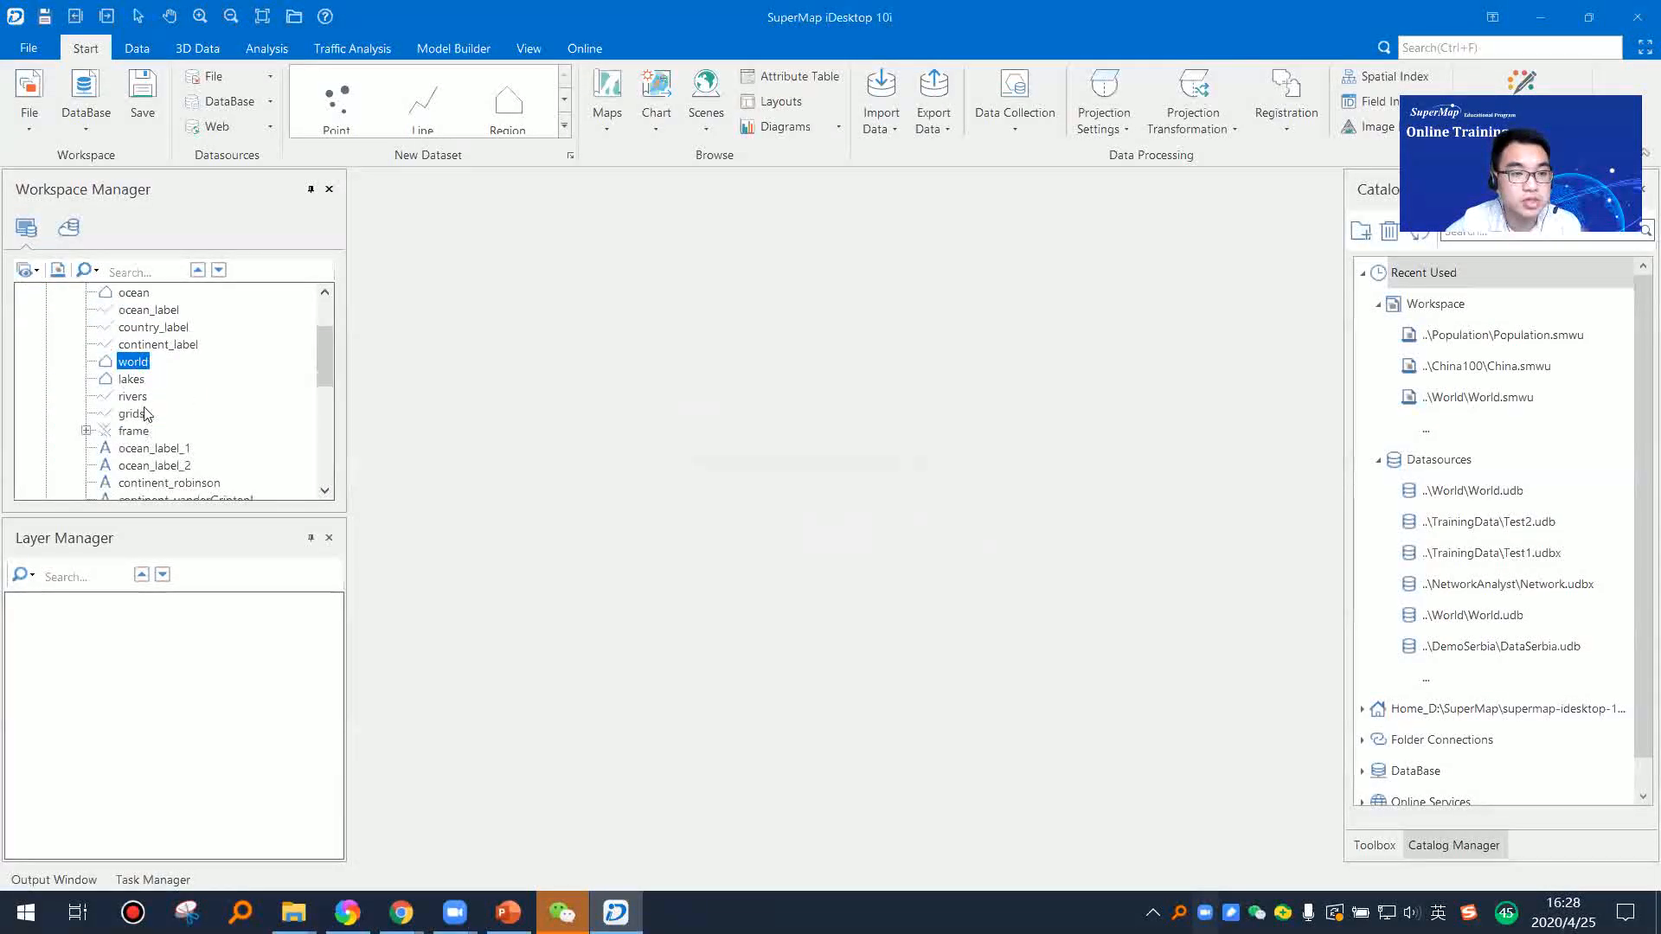
pyautogui.click(136, 398)
pyautogui.keyDown('ctrl'); pyautogui.click(132, 384); pyautogui.keyUp('ctrl')
pyautogui.moveTo(131, 384); pyautogui.dragTo(639, 535)
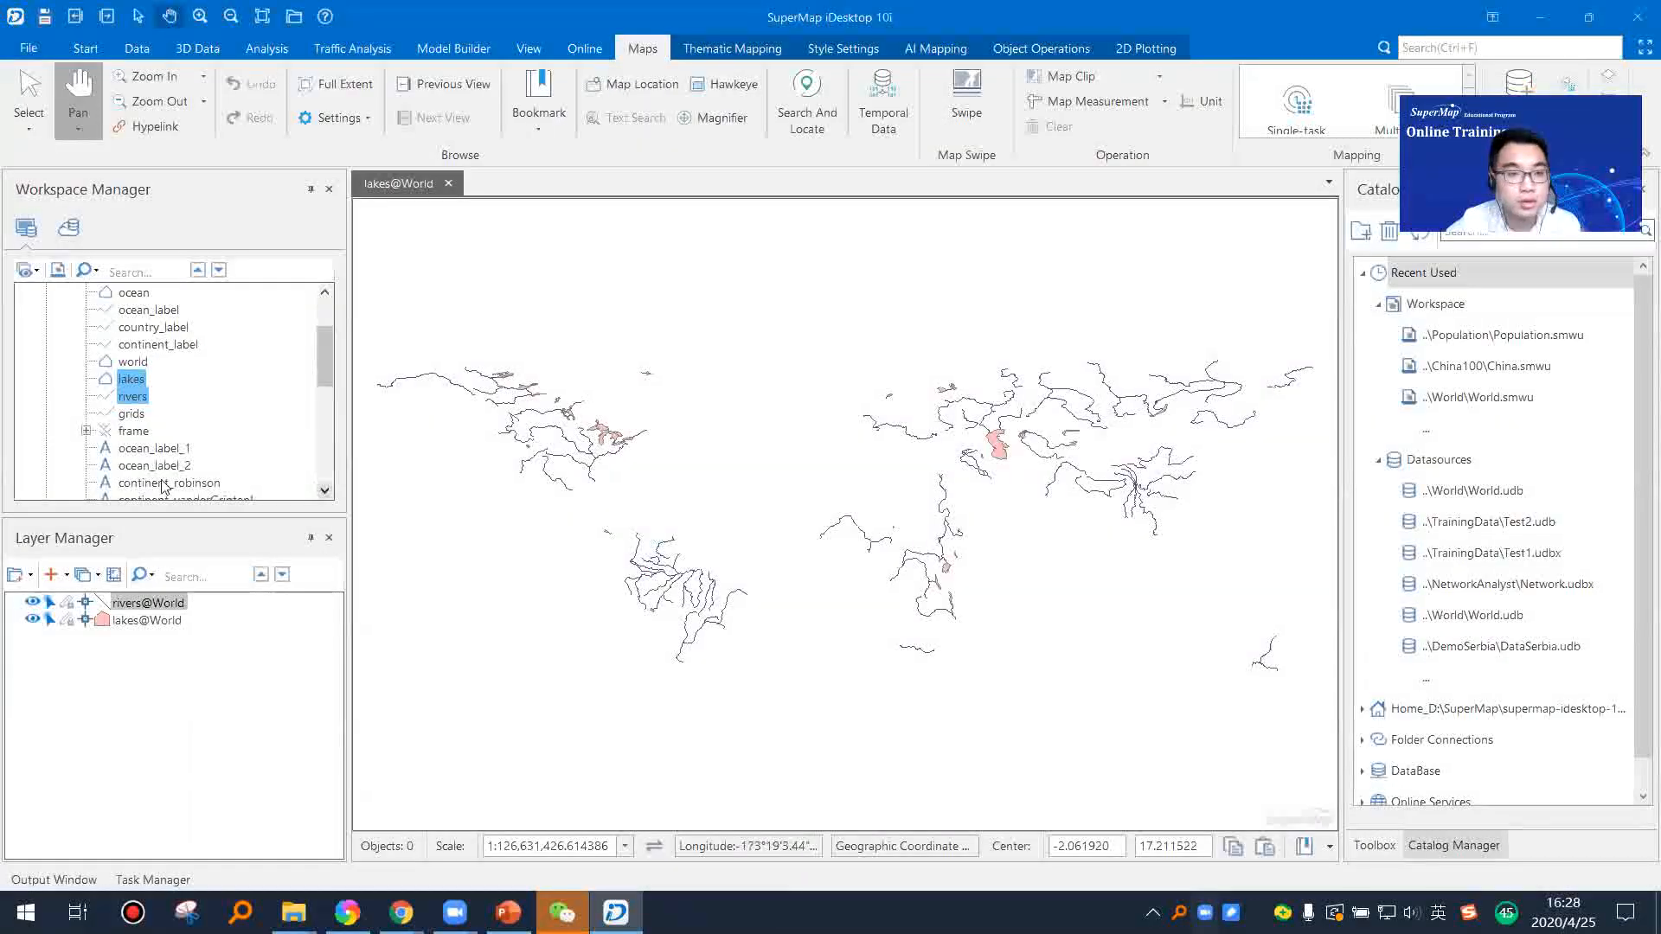
# Step: Add the country_label and ocean_label datasets to the lakes and rivers map
pyautogui.click(149, 327)
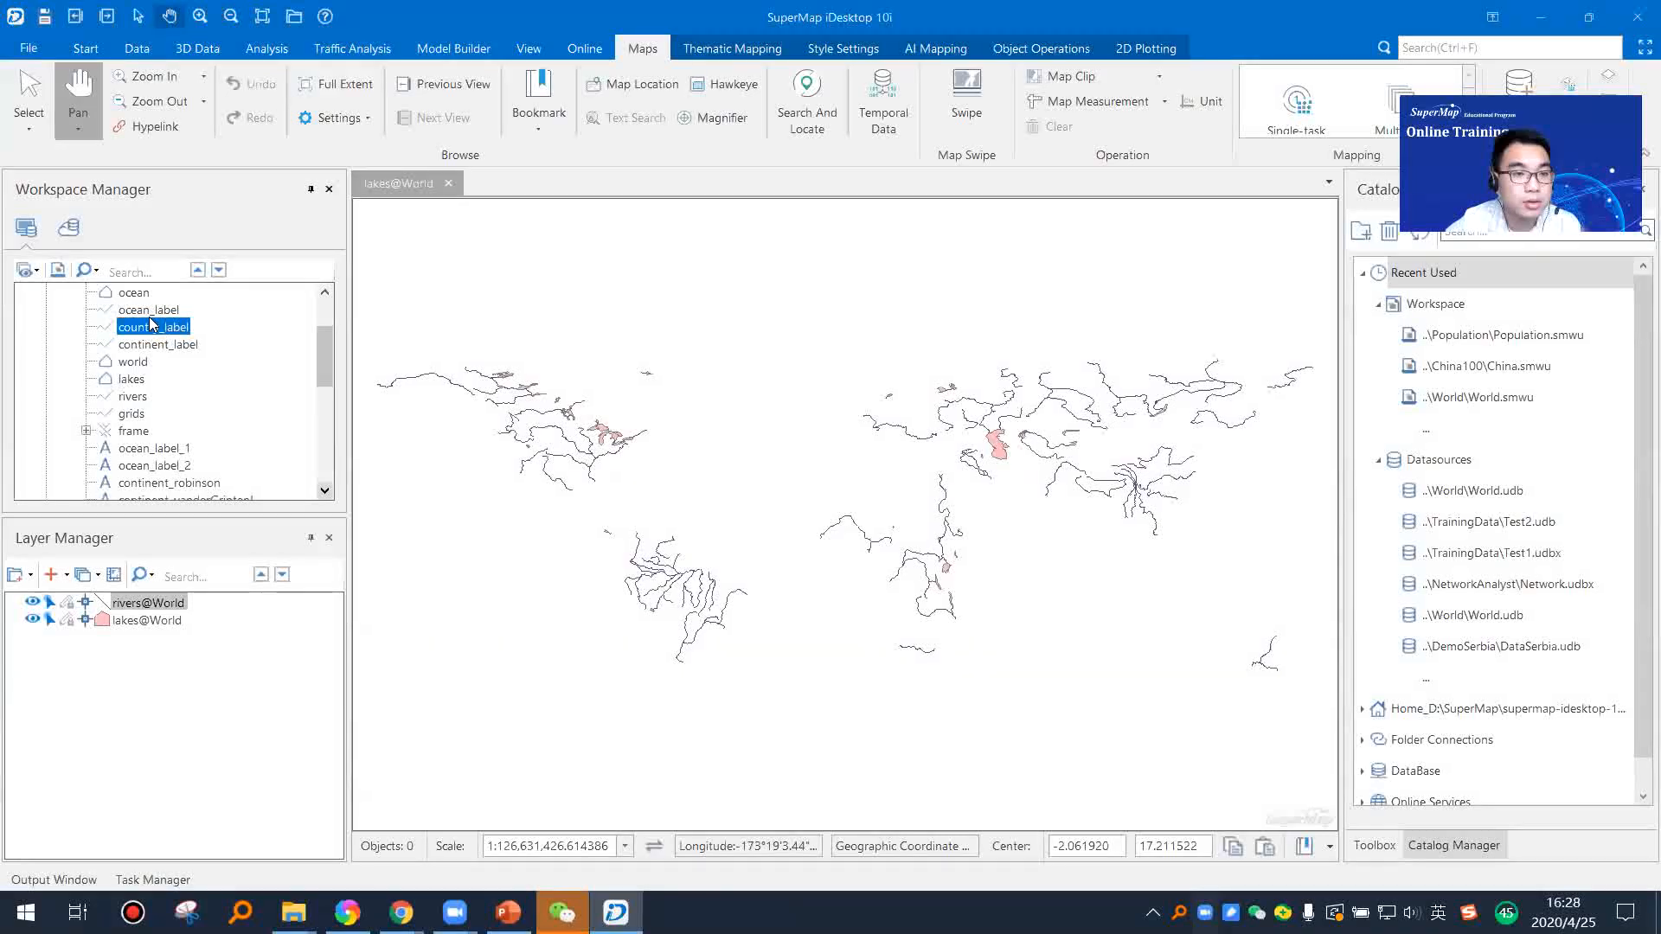
pyautogui.moveTo(755, 477); pyautogui.dragTo(757, 479)
pyautogui.moveTo(149, 309); pyautogui.dragTo(823, 539)
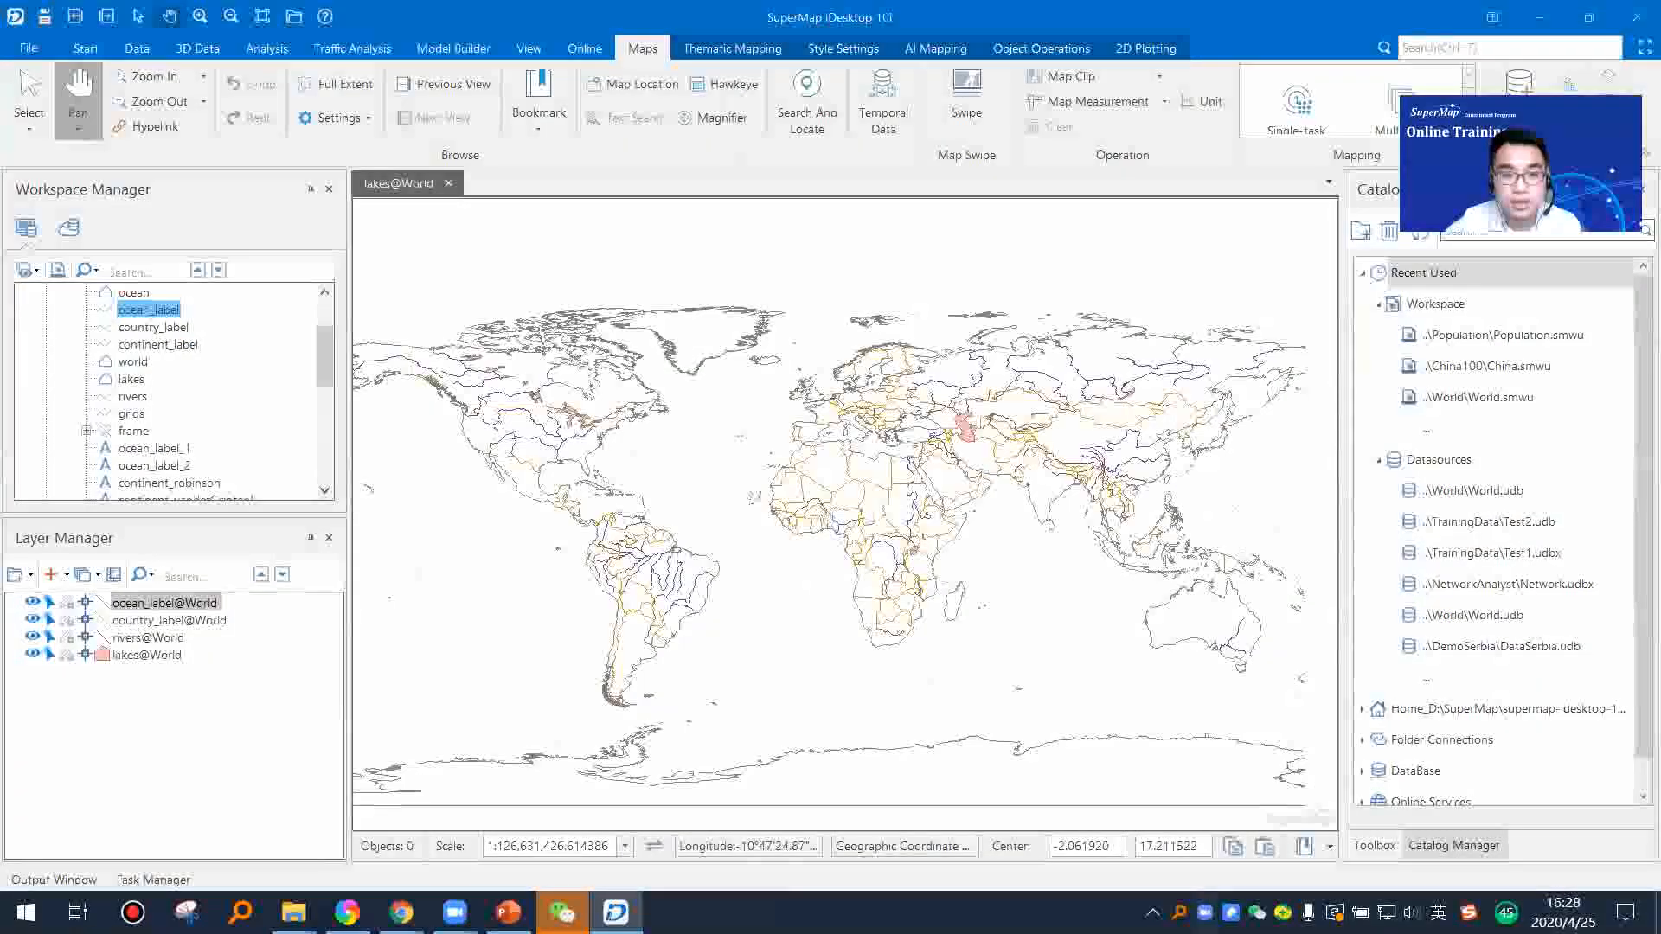
# Step: Close the lakes map, saving it under the map name World_line
pyautogui.click(448, 183)
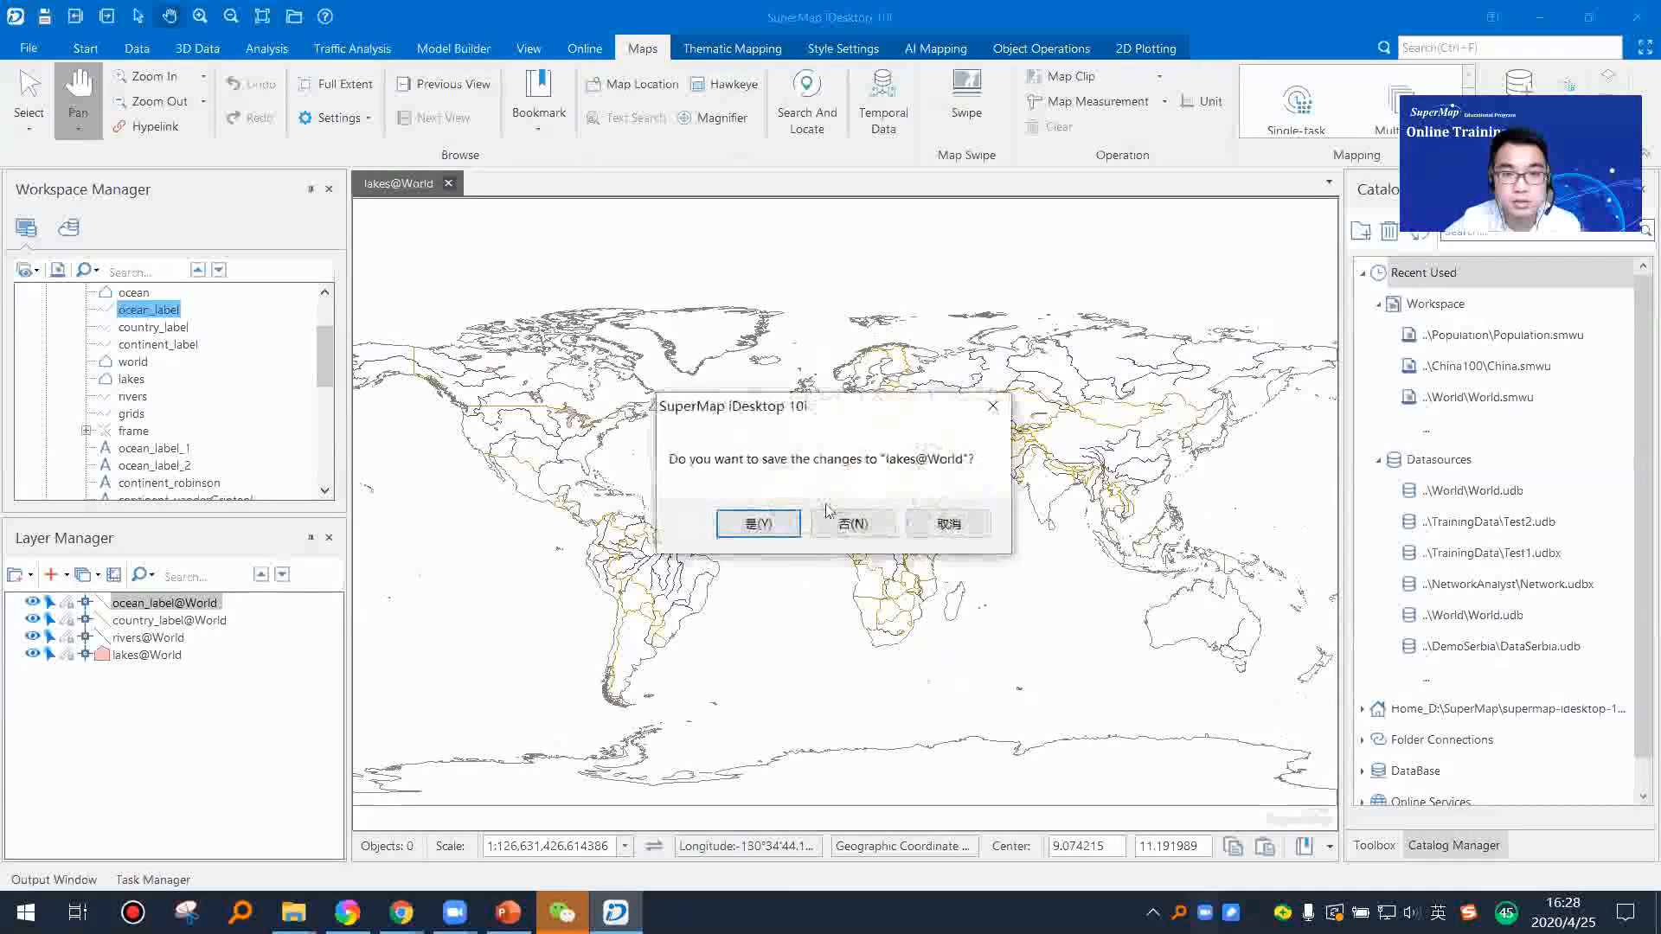
pyautogui.click(769, 528)
pyautogui.click(716, 449)
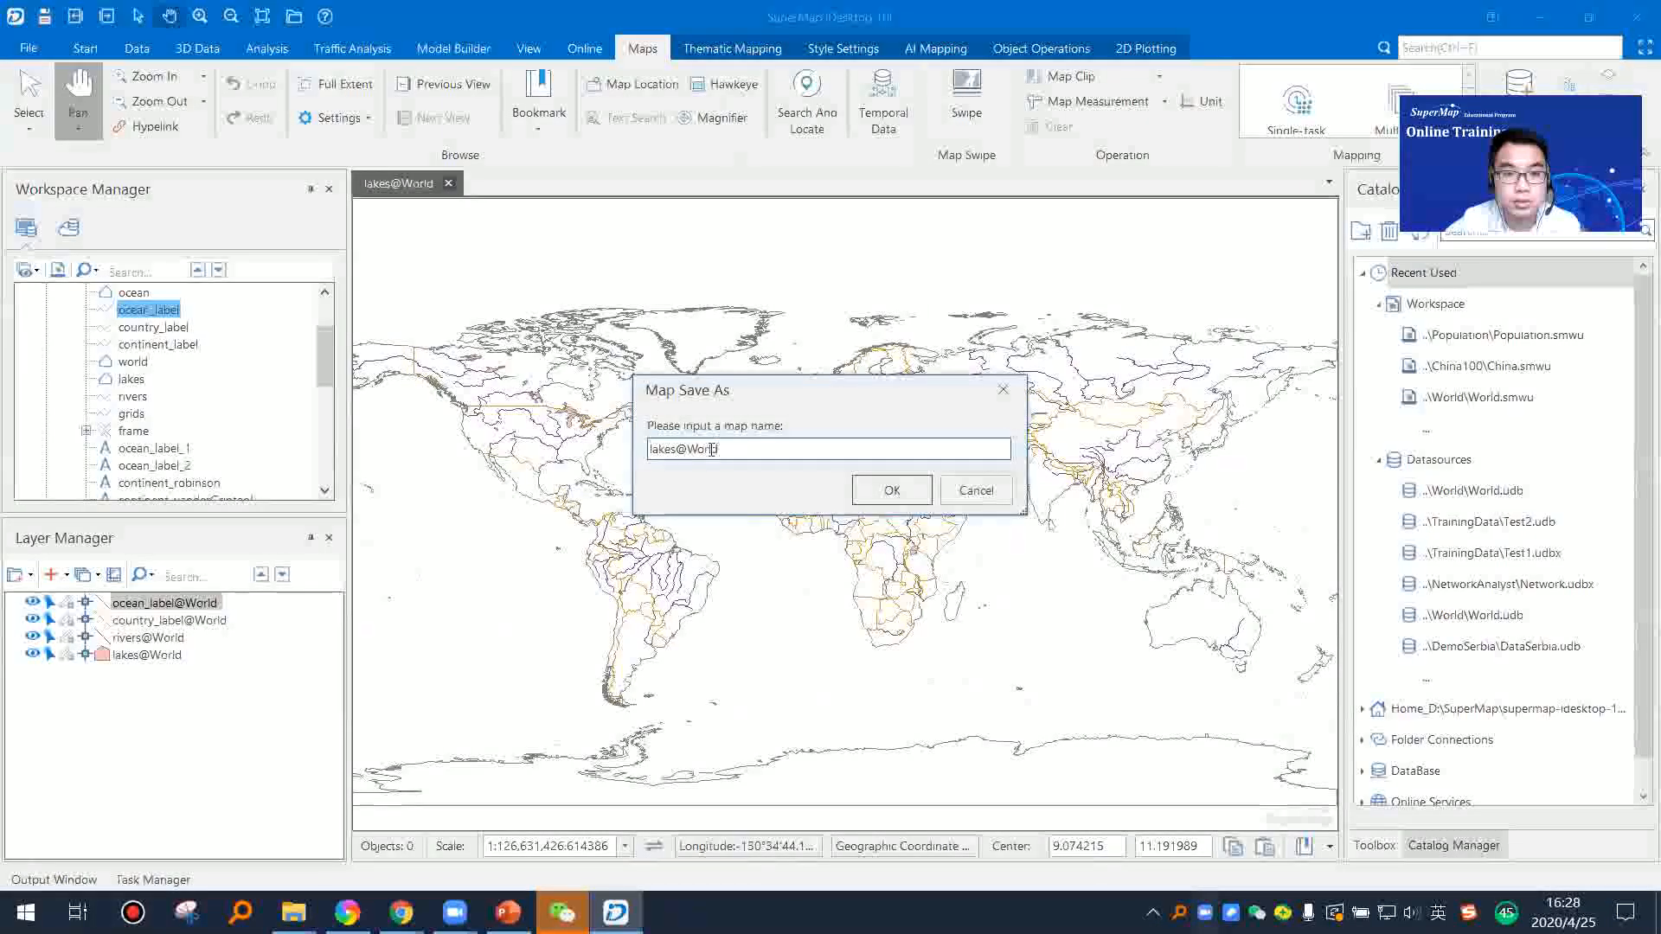
pyautogui.moveTo(690, 449); pyautogui.dragTo(548, 443)
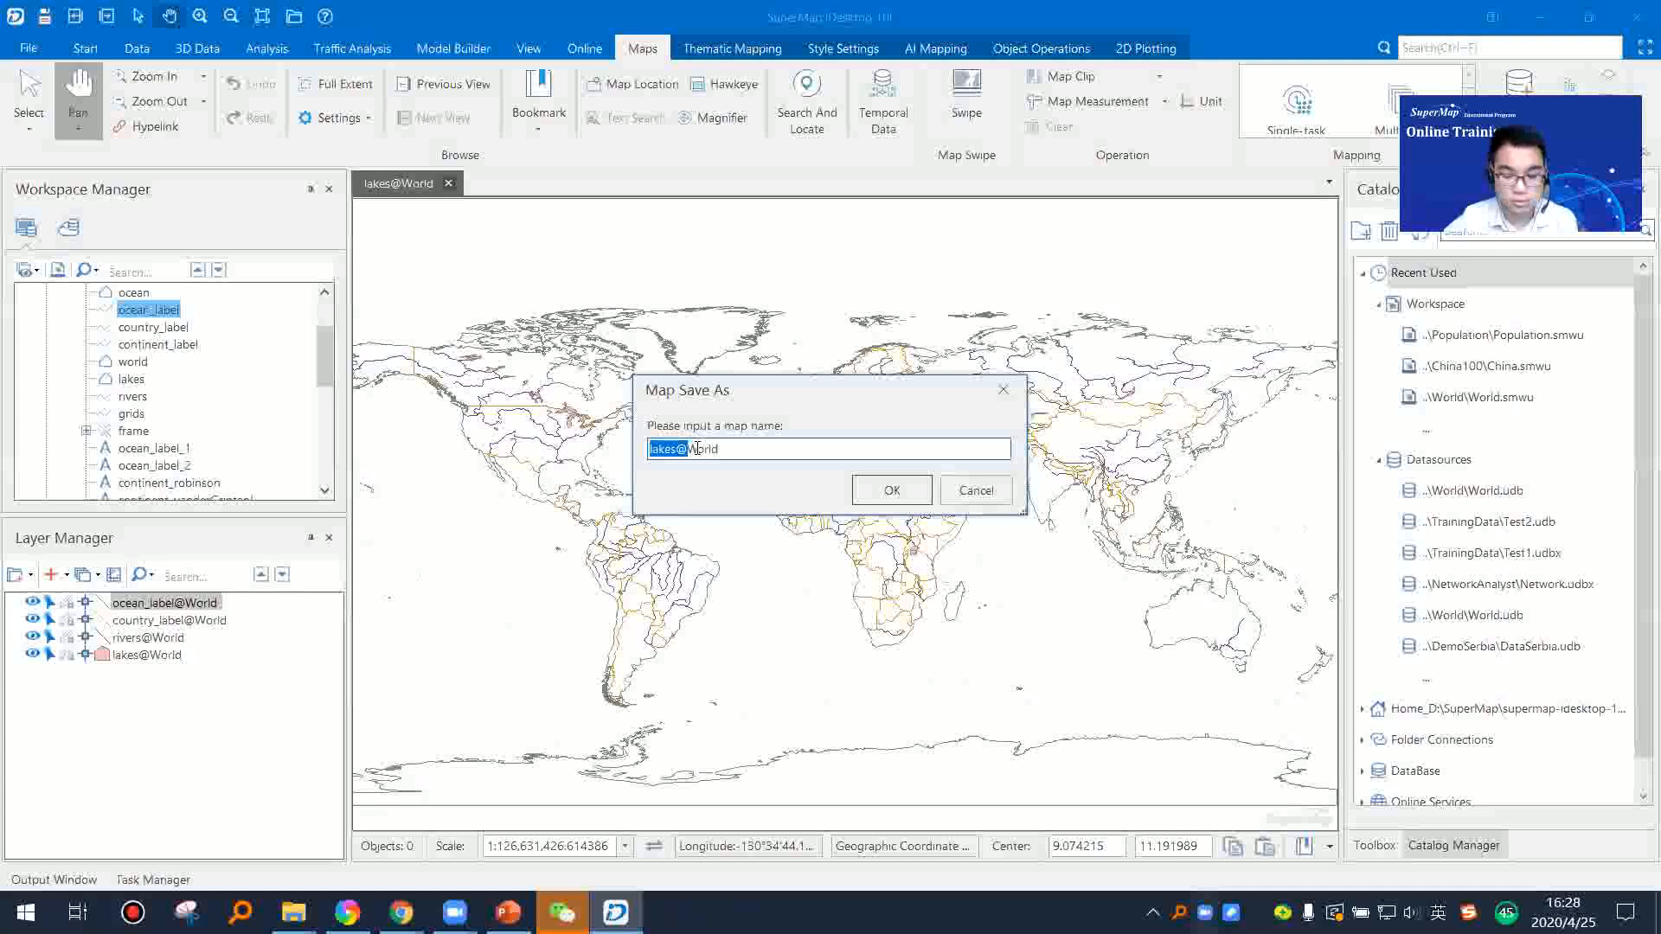
pyautogui.press('BackSpace')
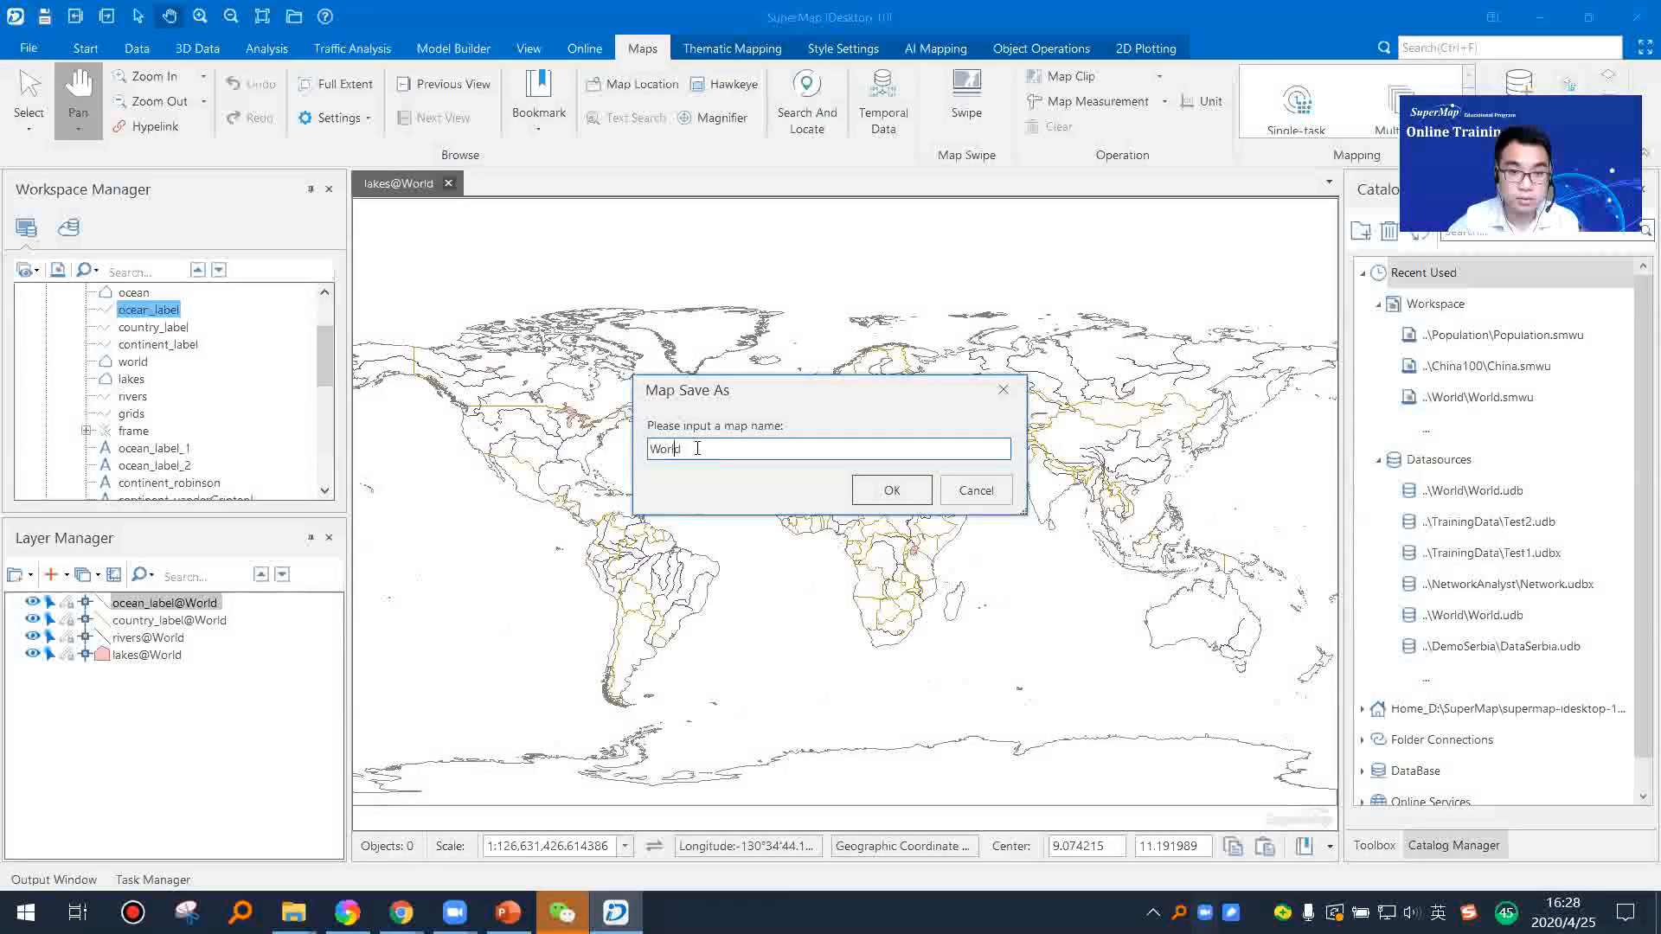
pyautogui.write('_line')
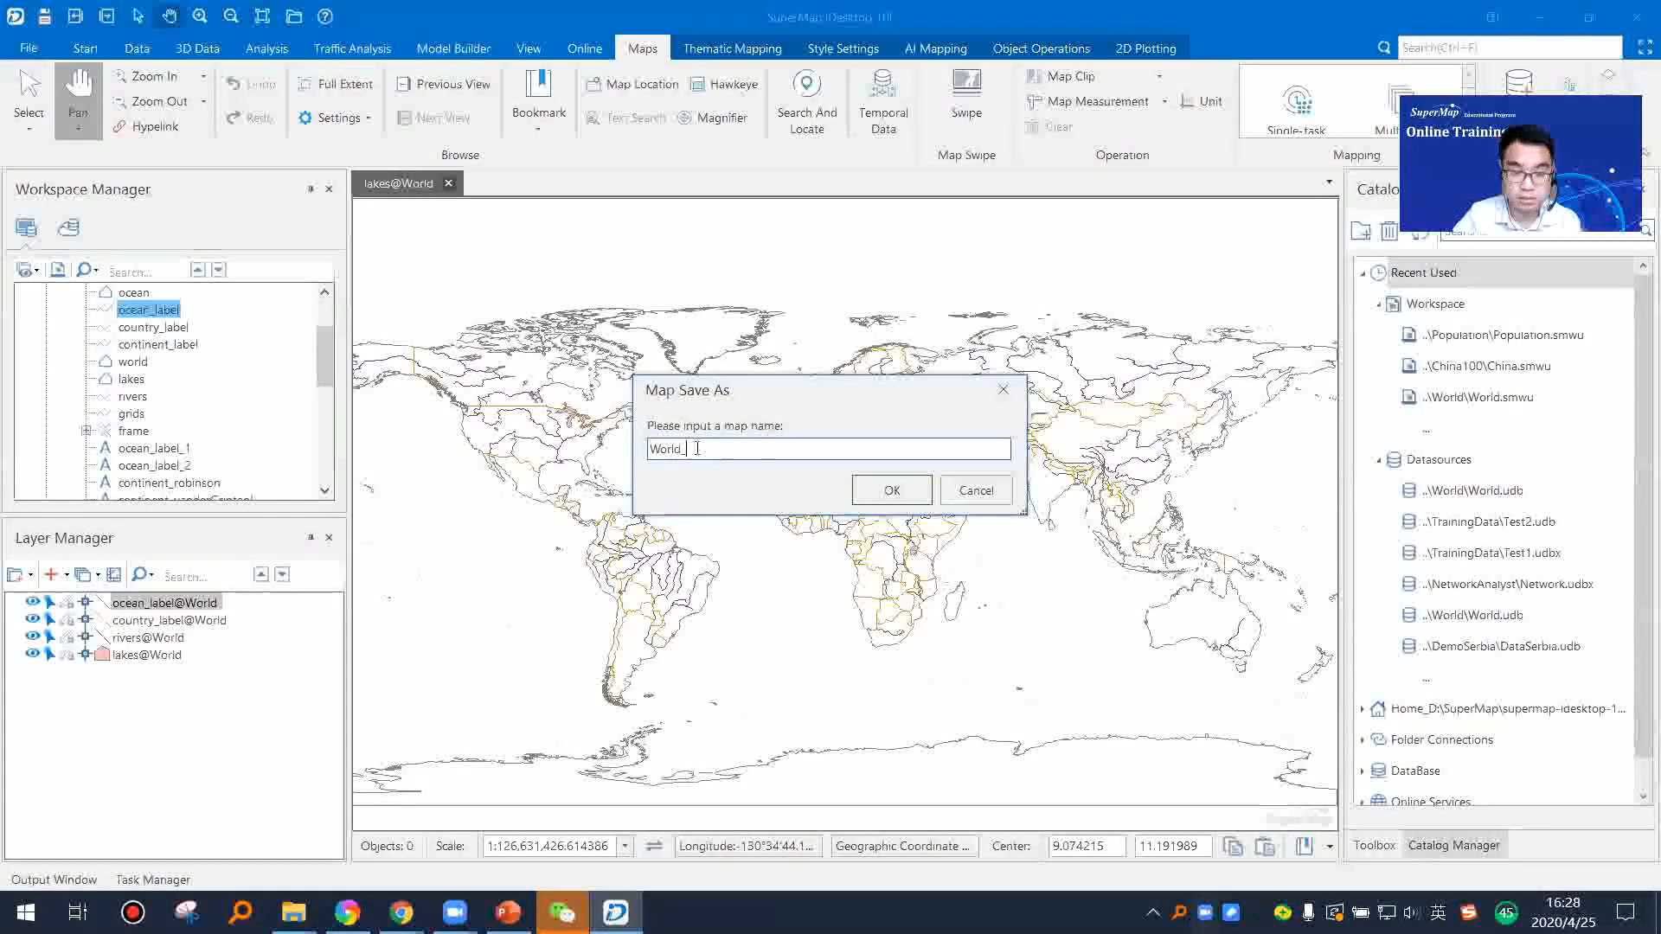
pyautogui.click(891, 489)
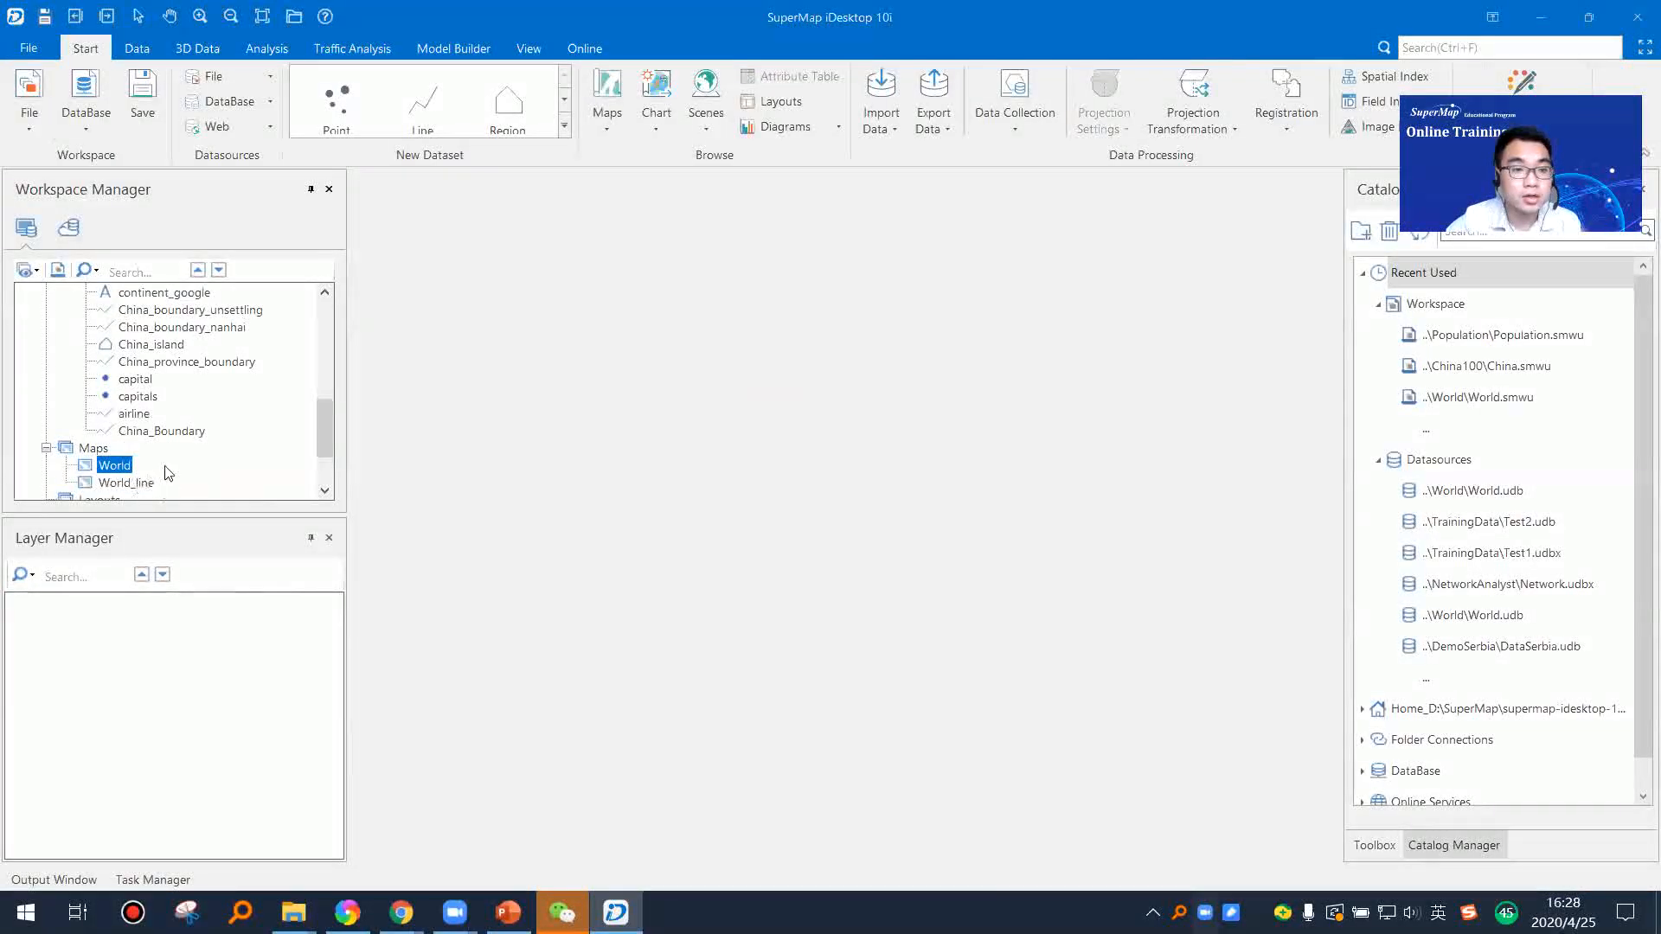
# Step: Collapse the World datasource and show the saved maps in the workspace
pyautogui.scroll(7, 96, 363)
pyautogui.click(66, 327)
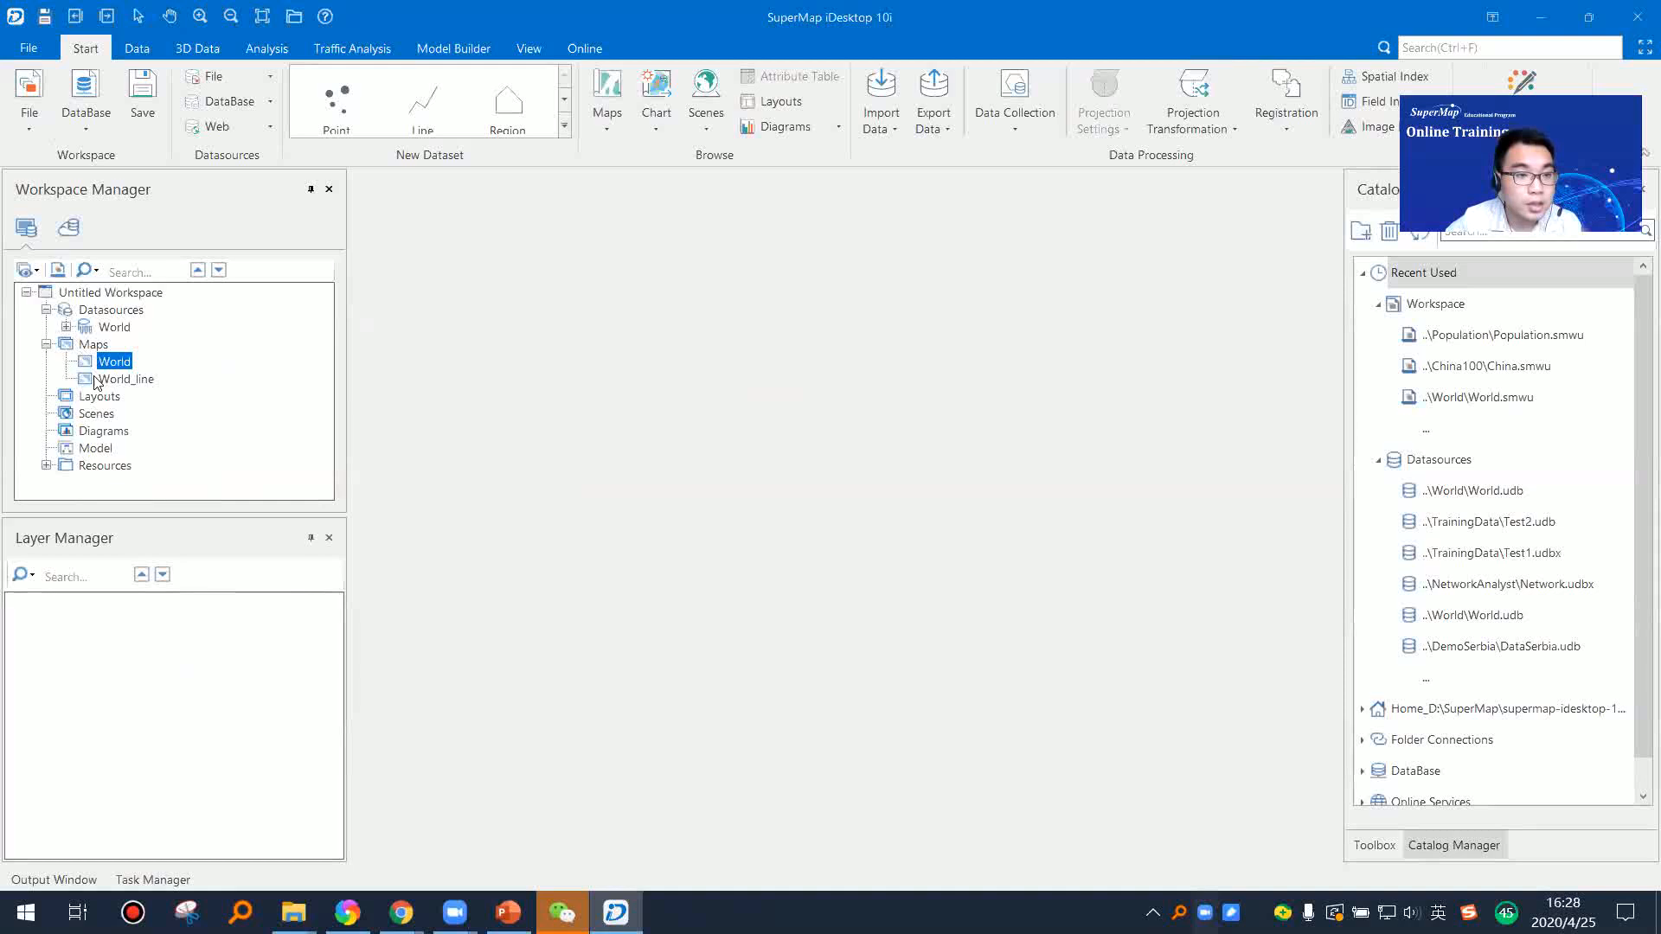
pyautogui.click(46, 344)
pyautogui.click(45, 345)
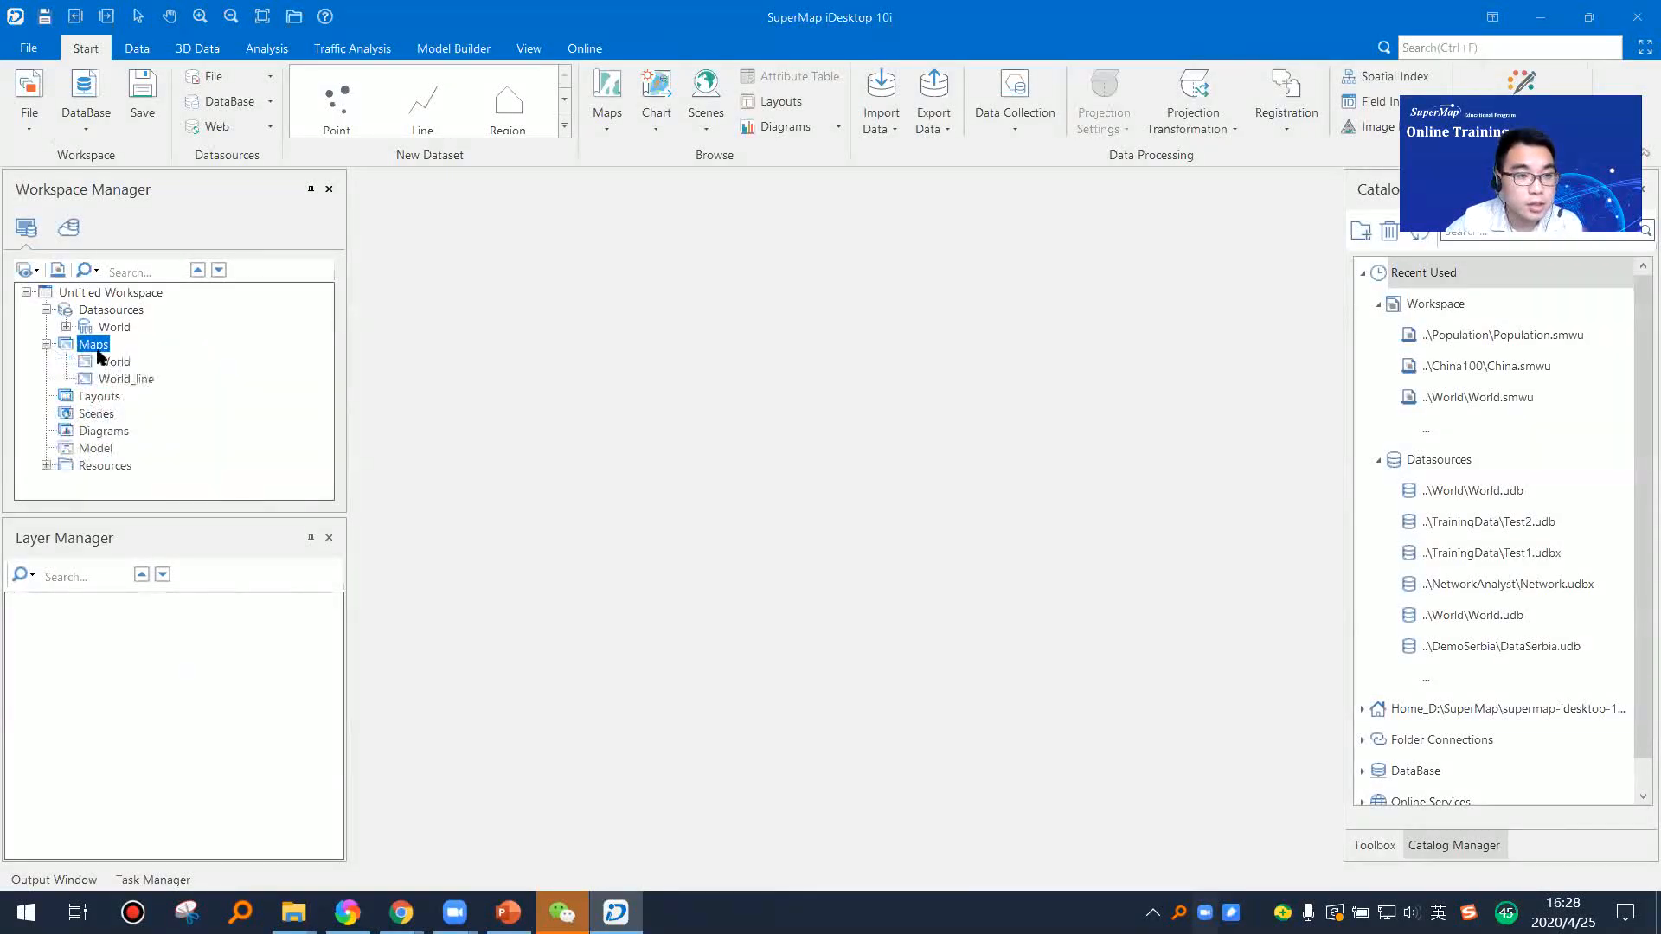
pyautogui.click(112, 362)
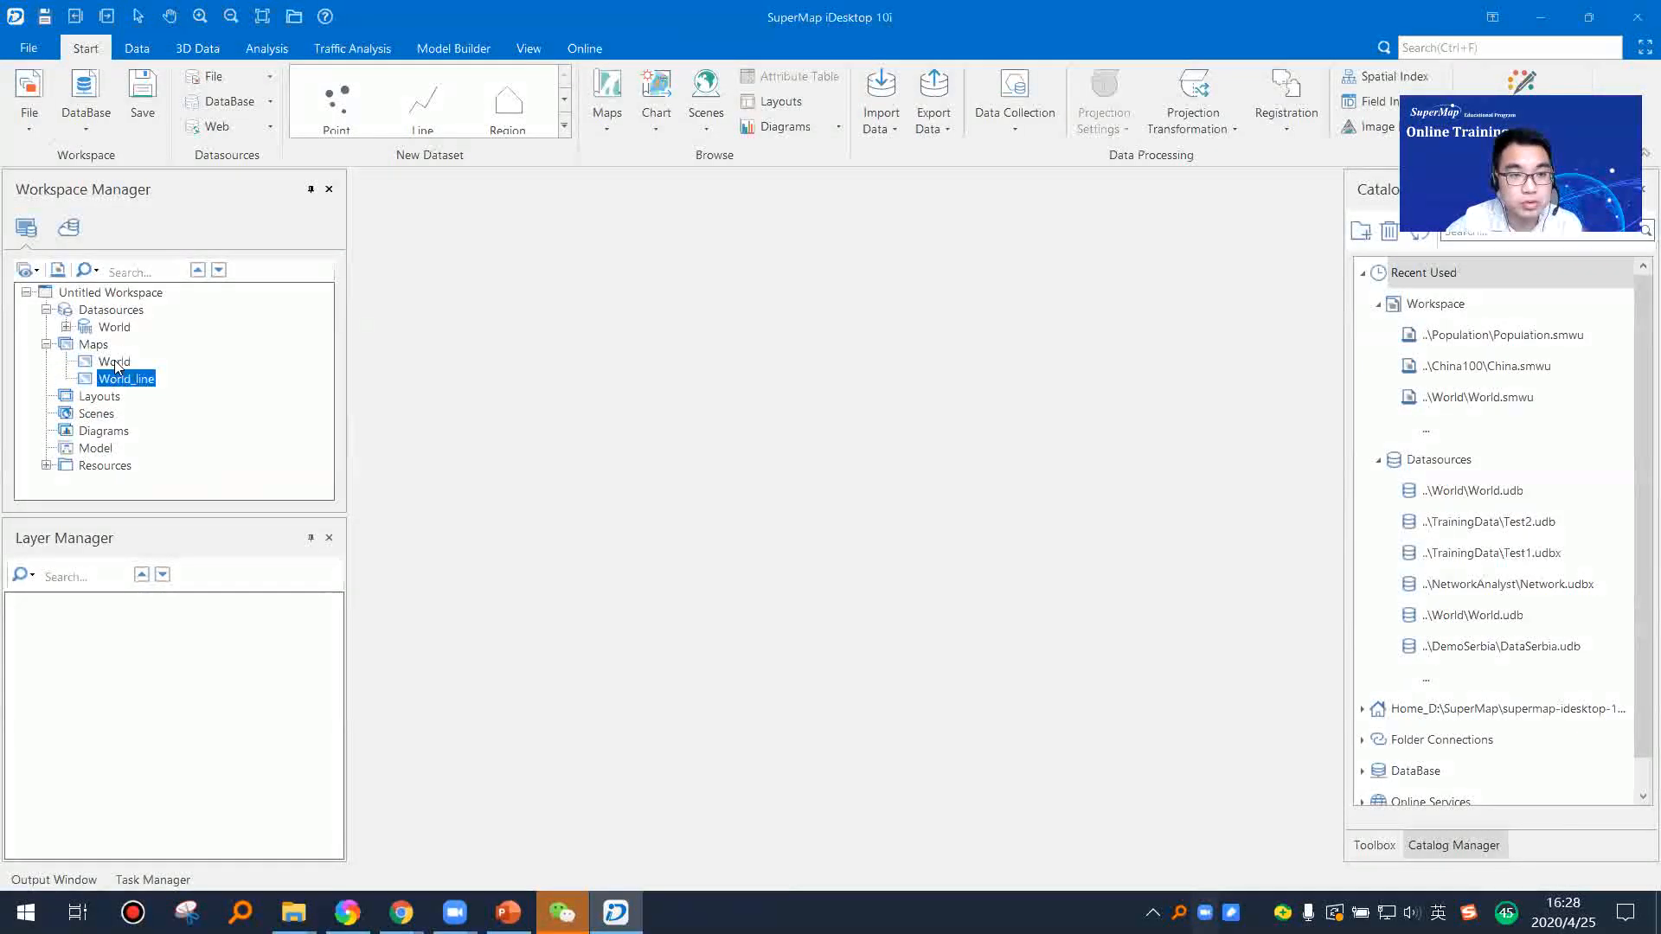
# Step: Open the saved World and World_line maps for viewing, and close World_line without saving changes
pyautogui.moveTo(724, 403); pyautogui.dragTo(701, 493)
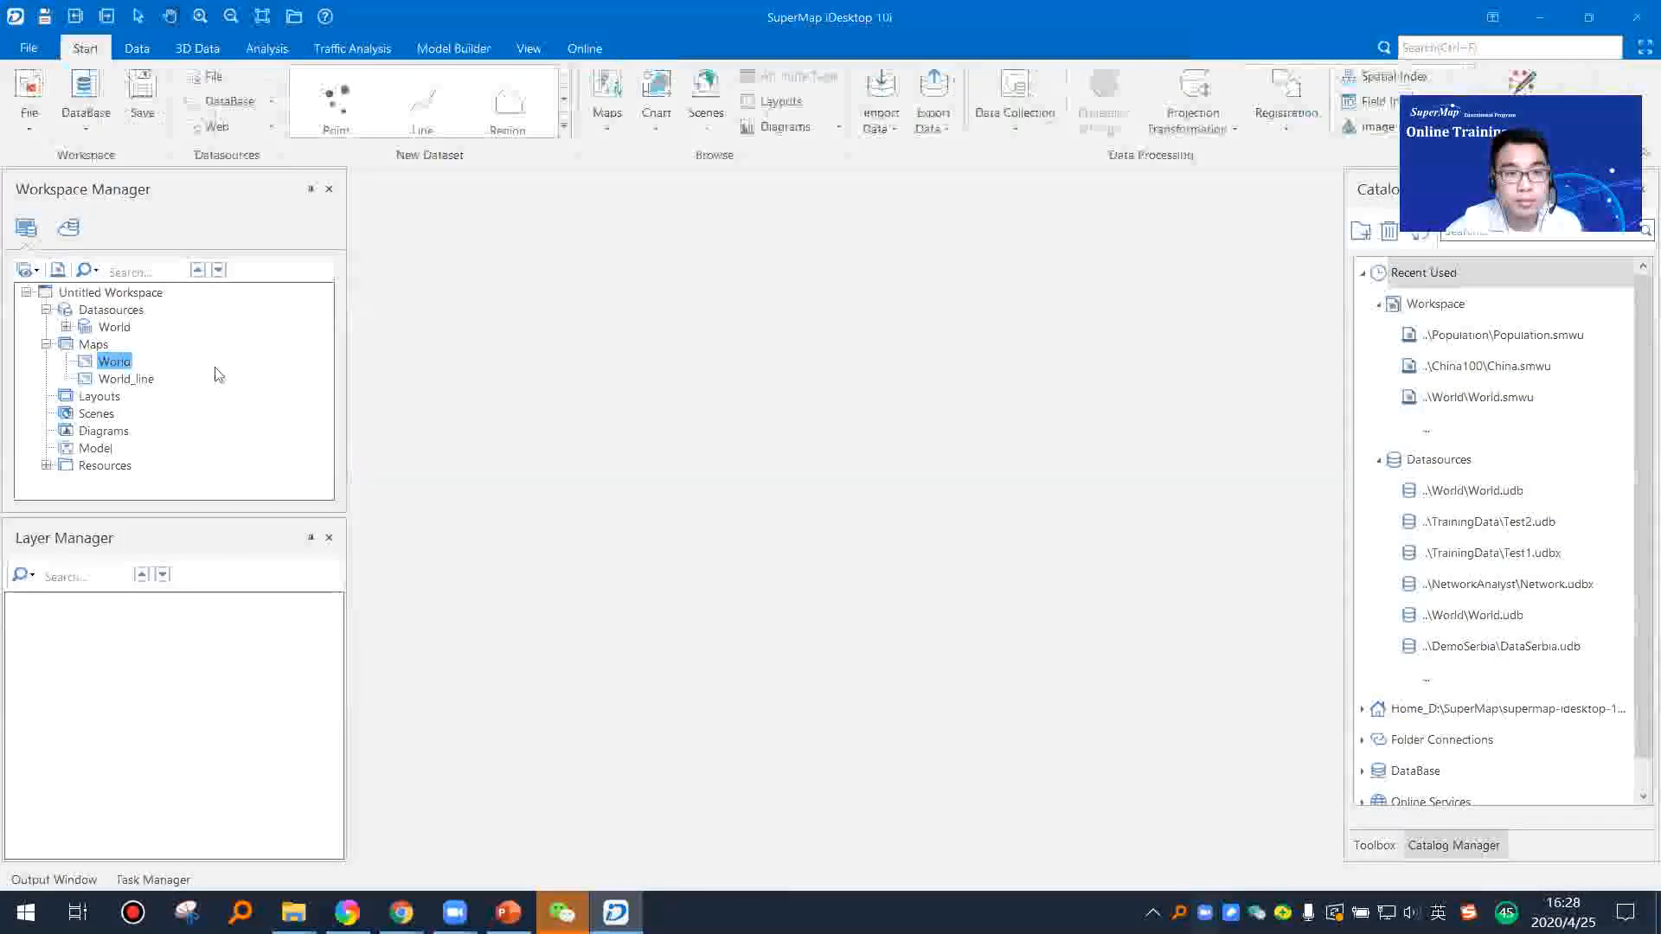
pyautogui.moveTo(133, 379); pyautogui.dragTo(666, 552)
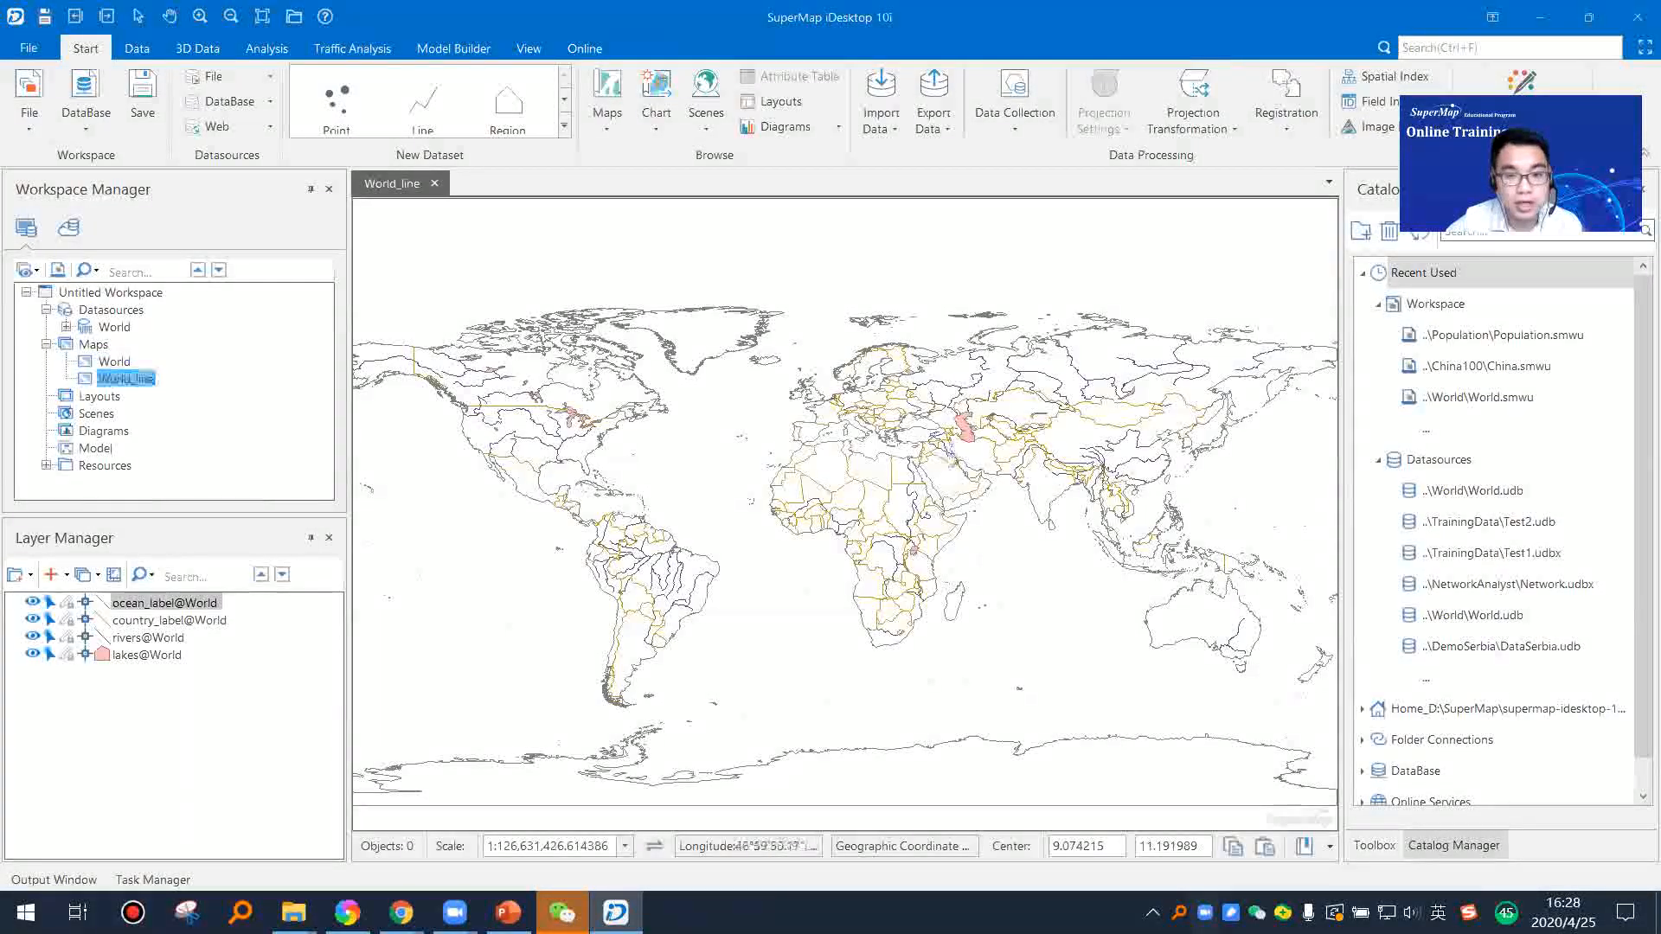
pyautogui.click(434, 183)
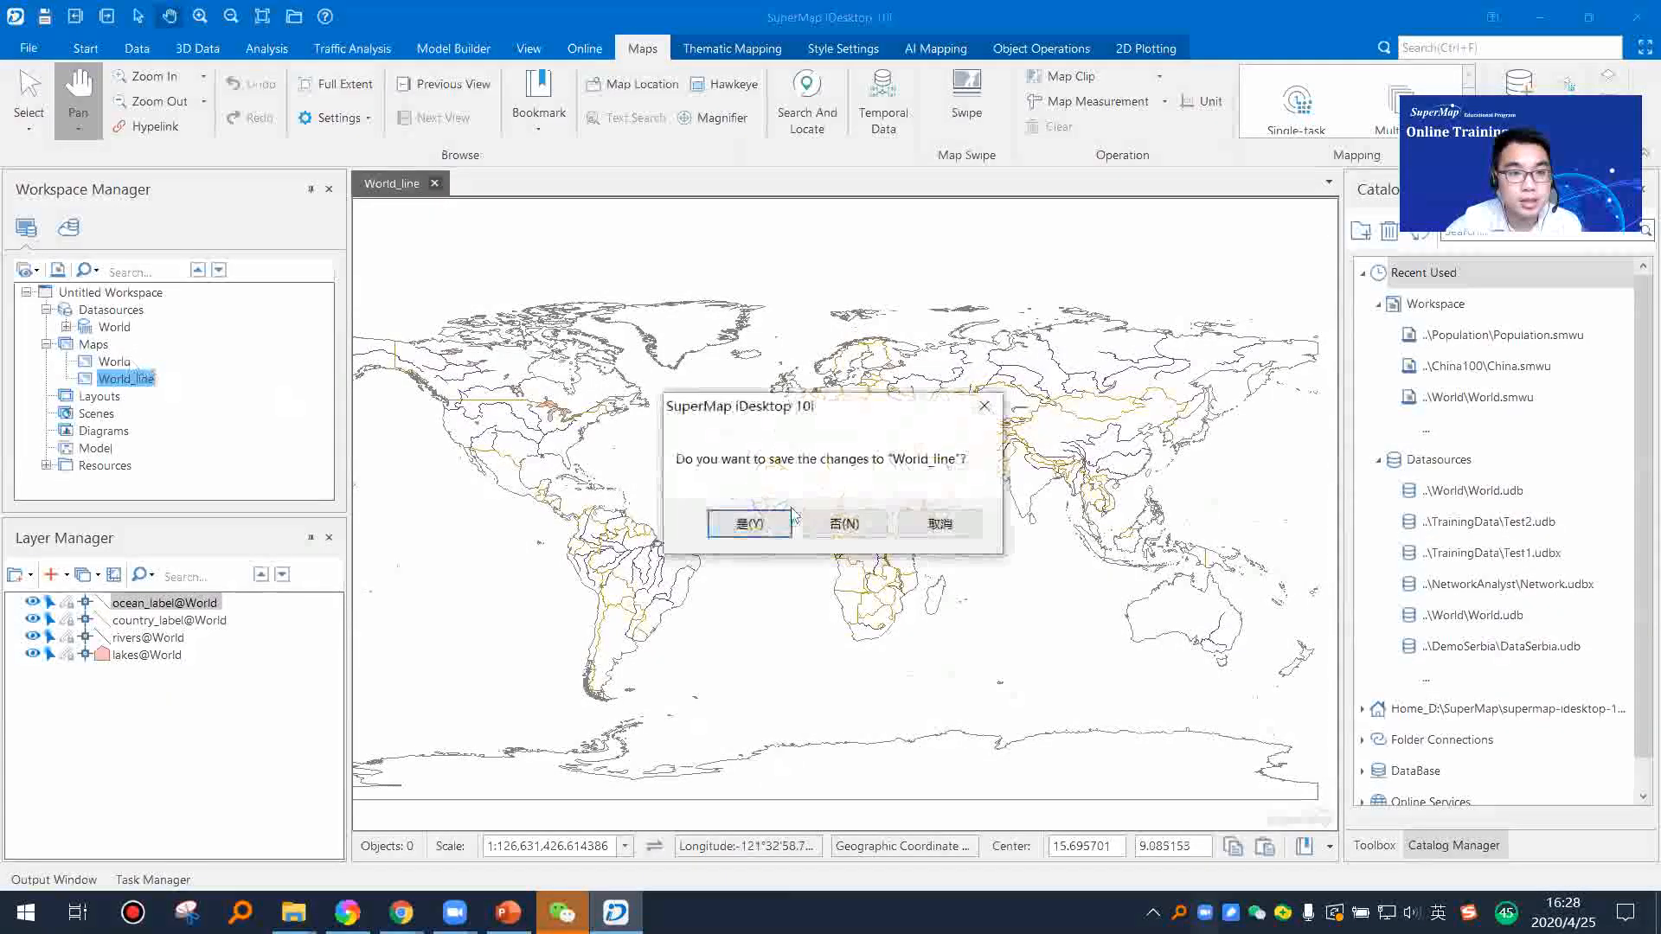
pyautogui.click(841, 523)
# Step: Collapse the workspace's saved maps and start a new layout
pyautogui.click(113, 364)
pyautogui.click(110, 379)
pyautogui.click(95, 396)
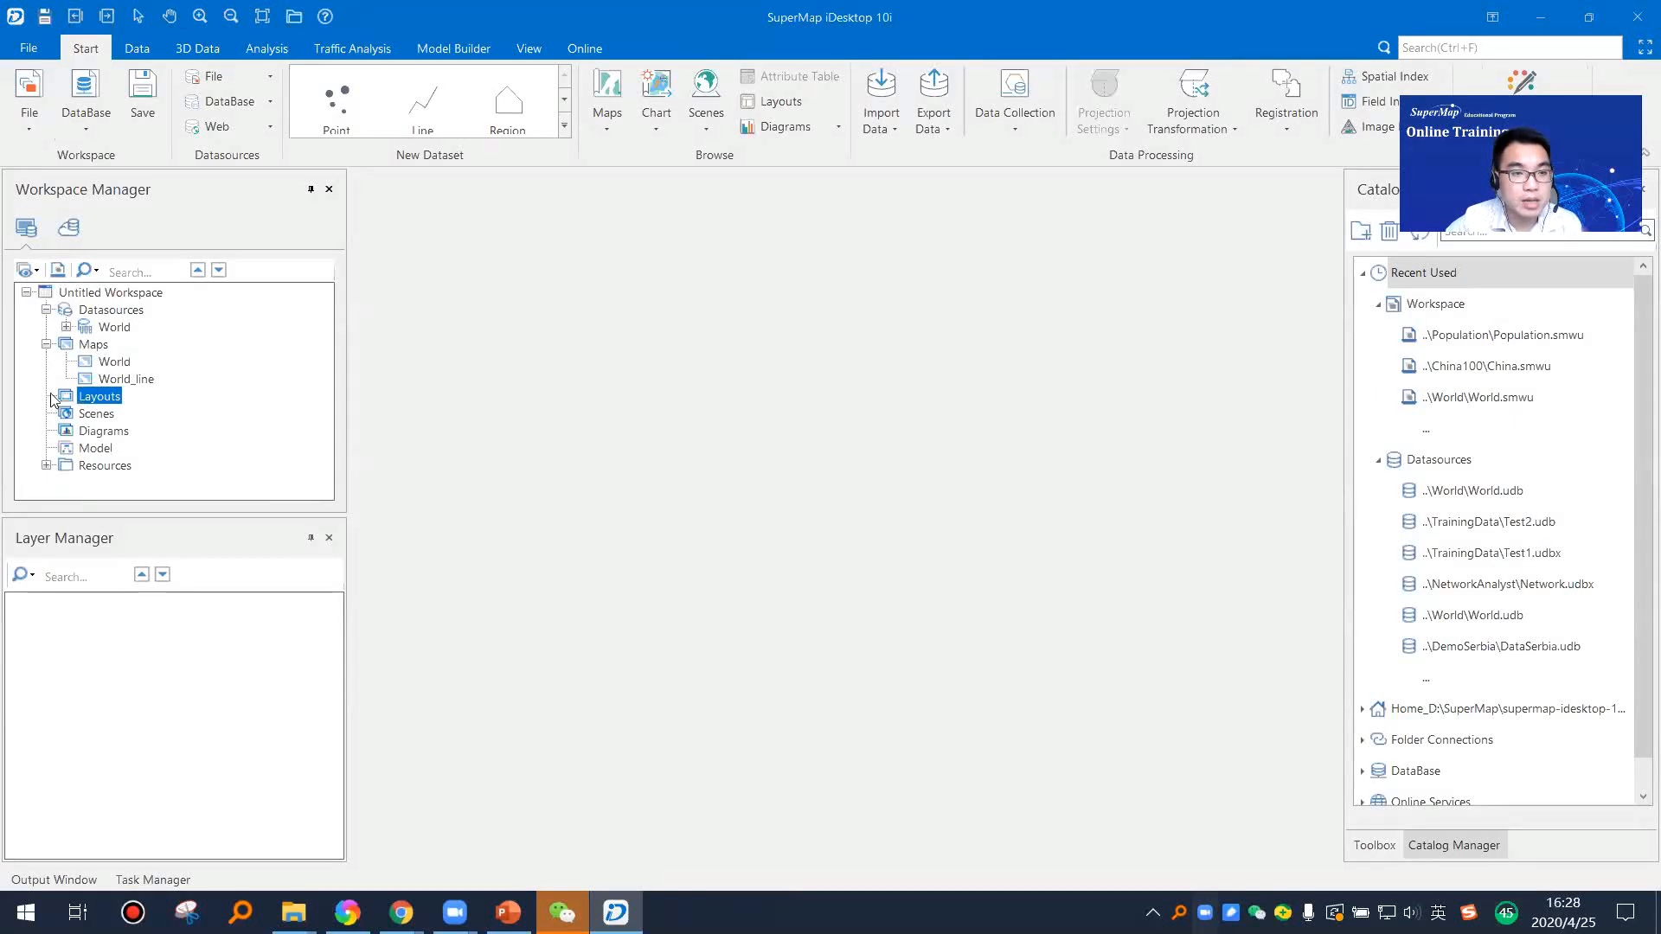
pyautogui.click(46, 344)
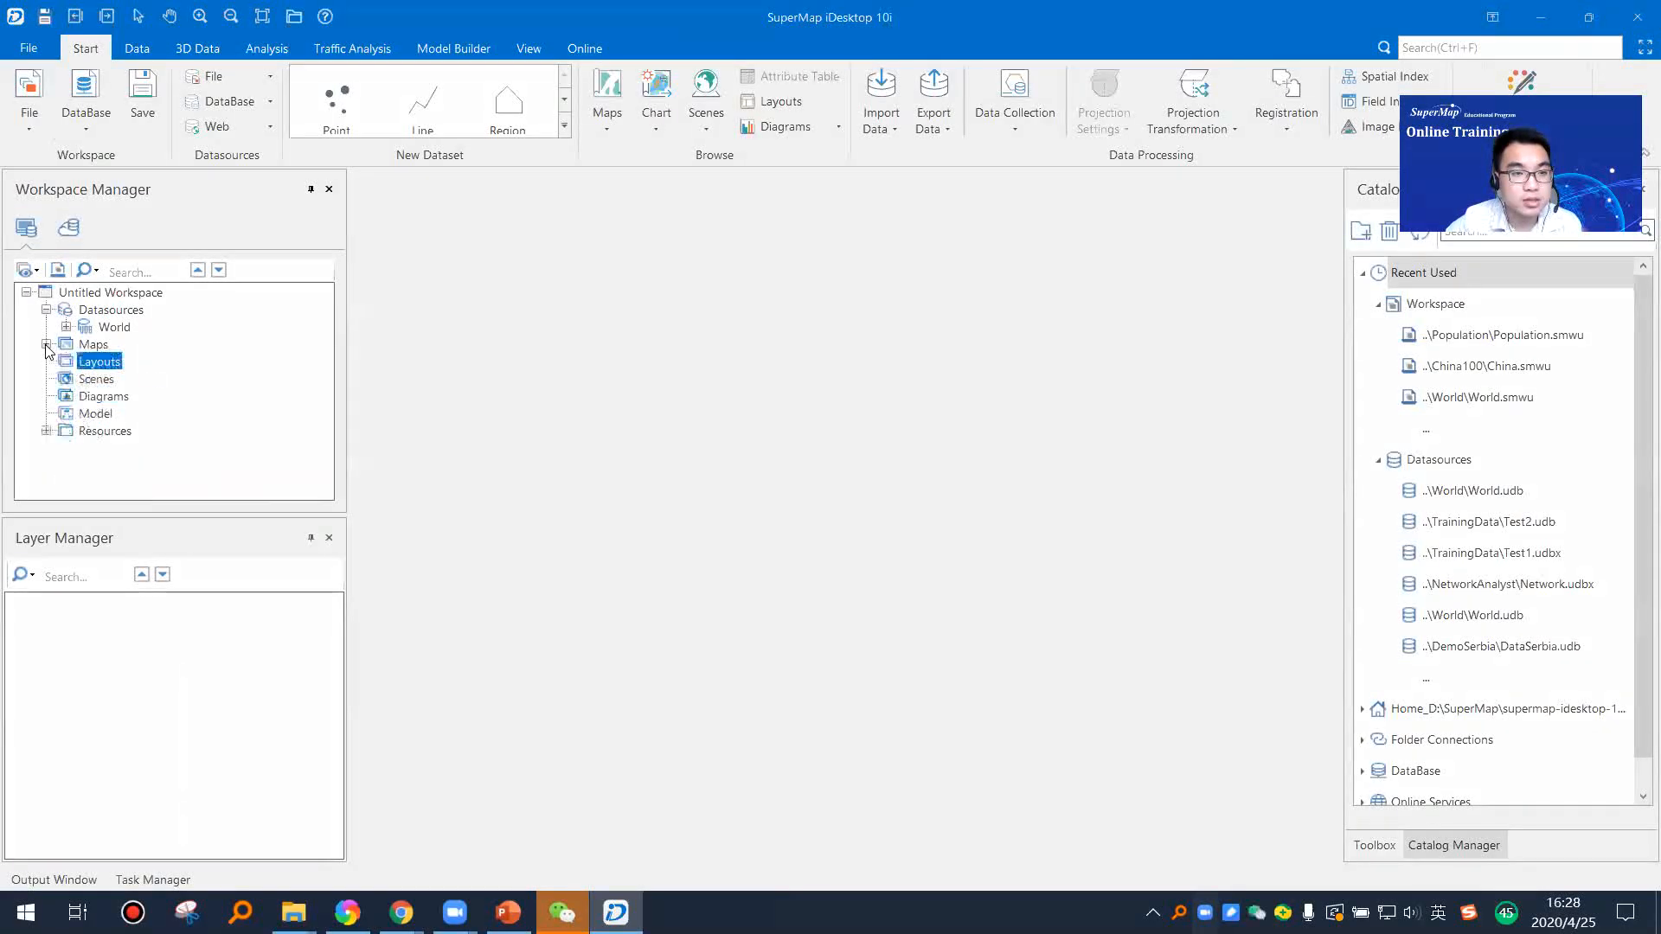
pyautogui.rightClick(111, 368)
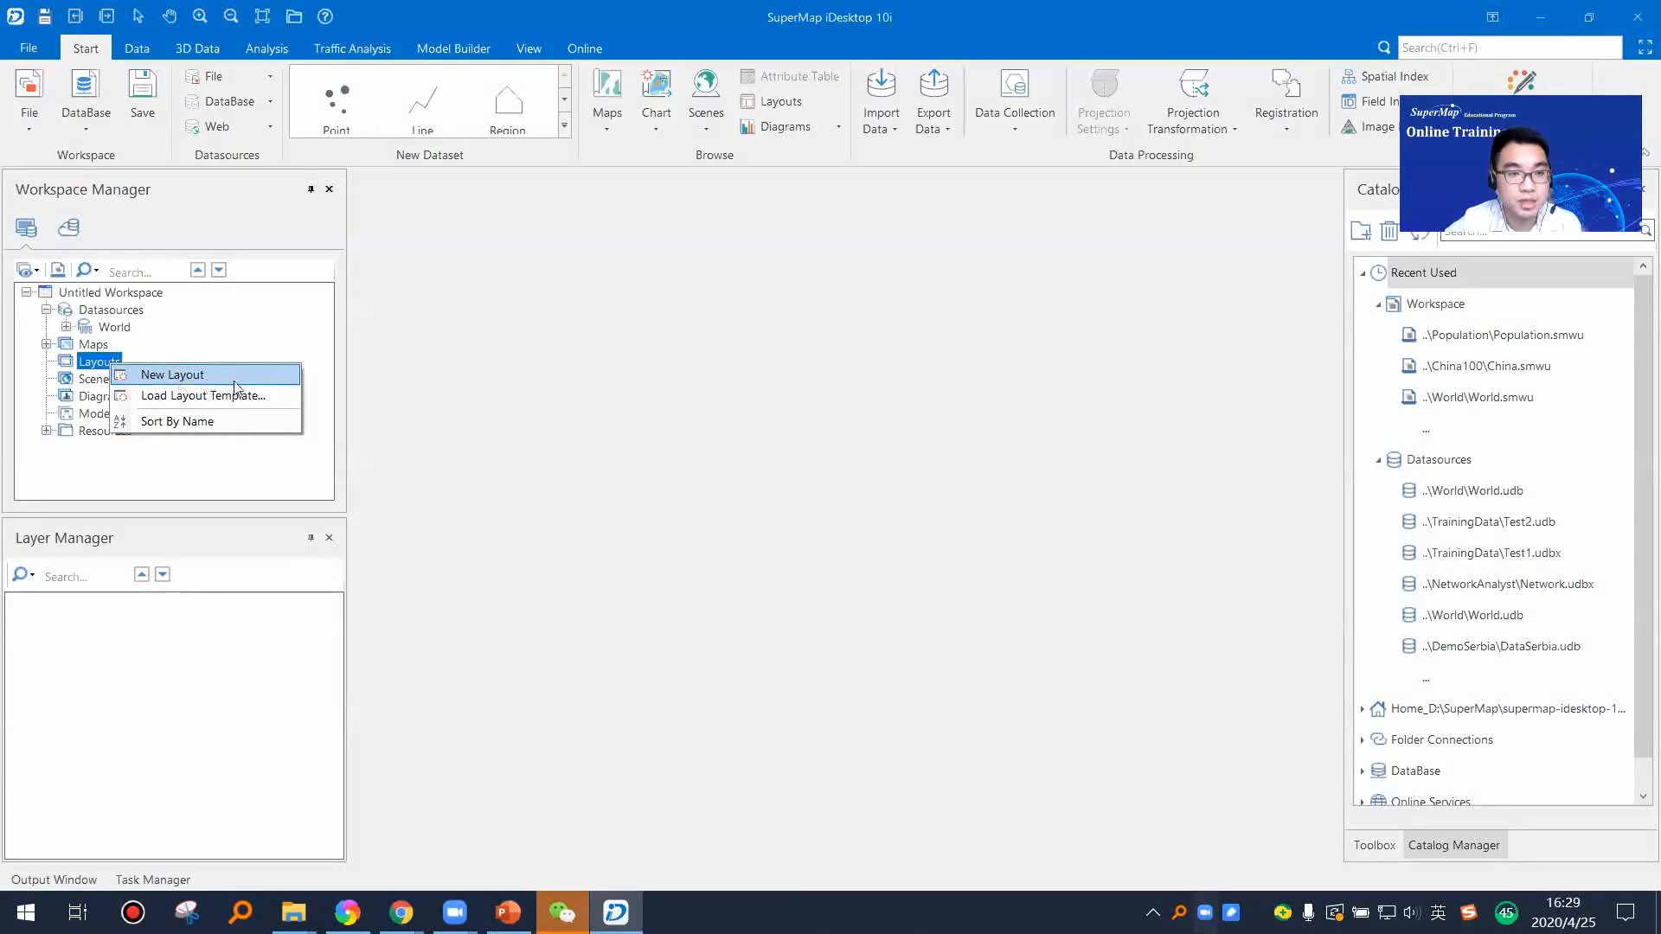
pyautogui.click(192, 385)
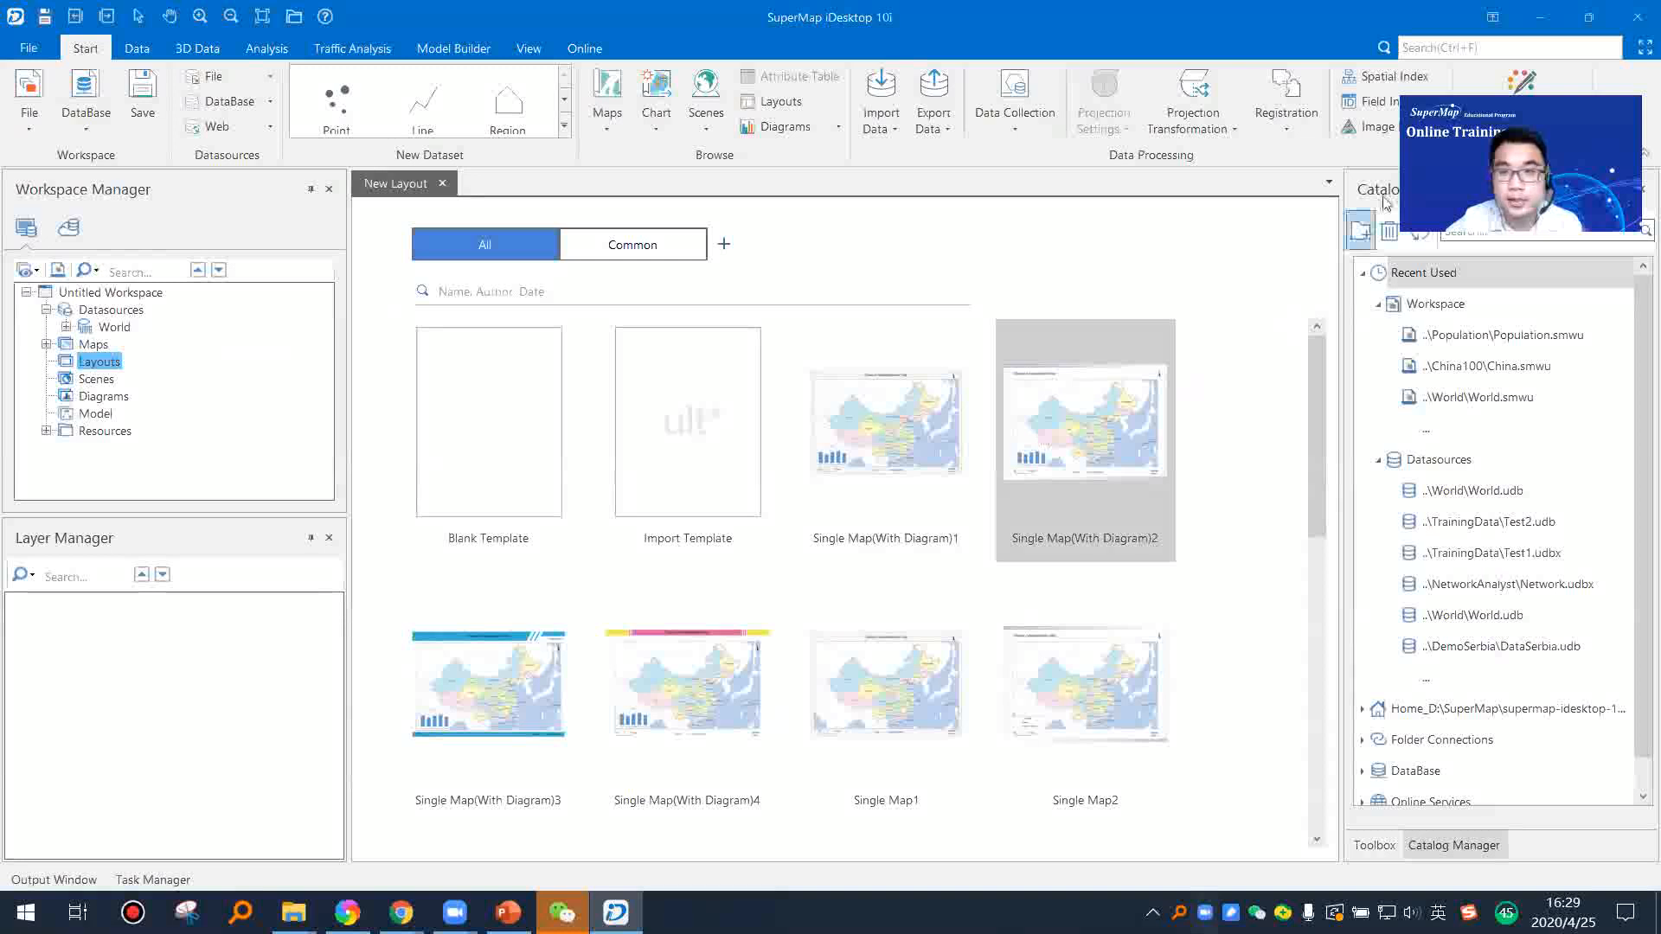
# Step: Close the Catalog Manager, browse the layout templates, and create a layout from the Blank Template
pyautogui.click(1641, 190)
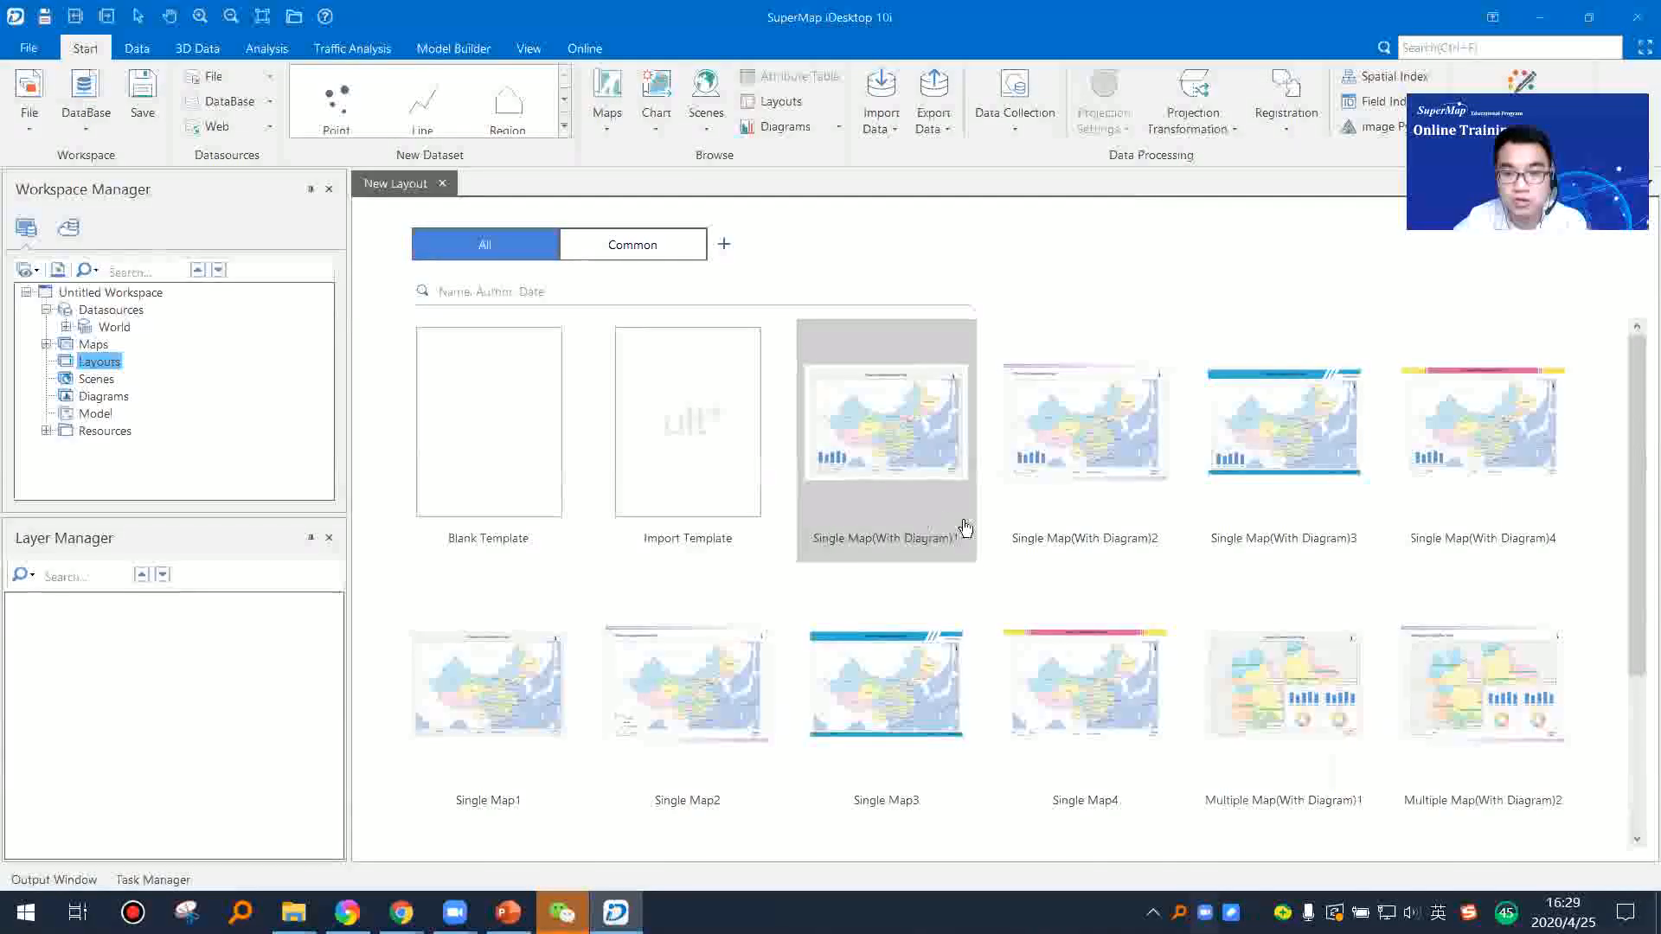
pyautogui.scroll(-3, 966, 527)
pyautogui.scroll(3, 995, 627)
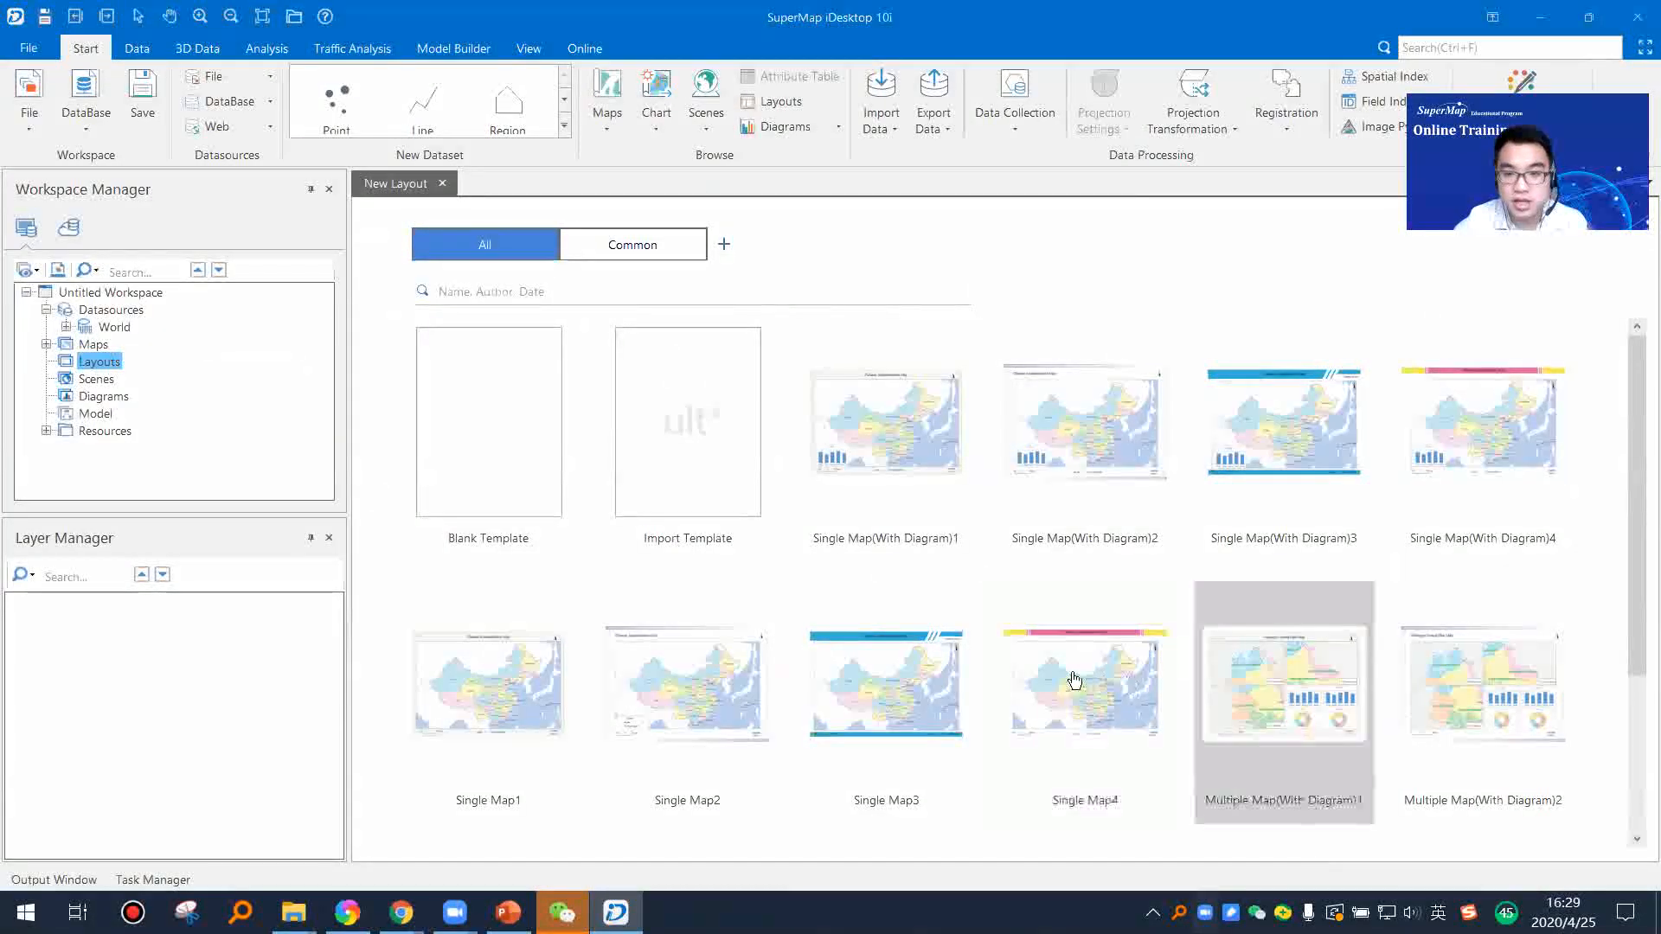
pyautogui.scroll(-3, 667, 582)
pyautogui.scroll(3, 475, 475)
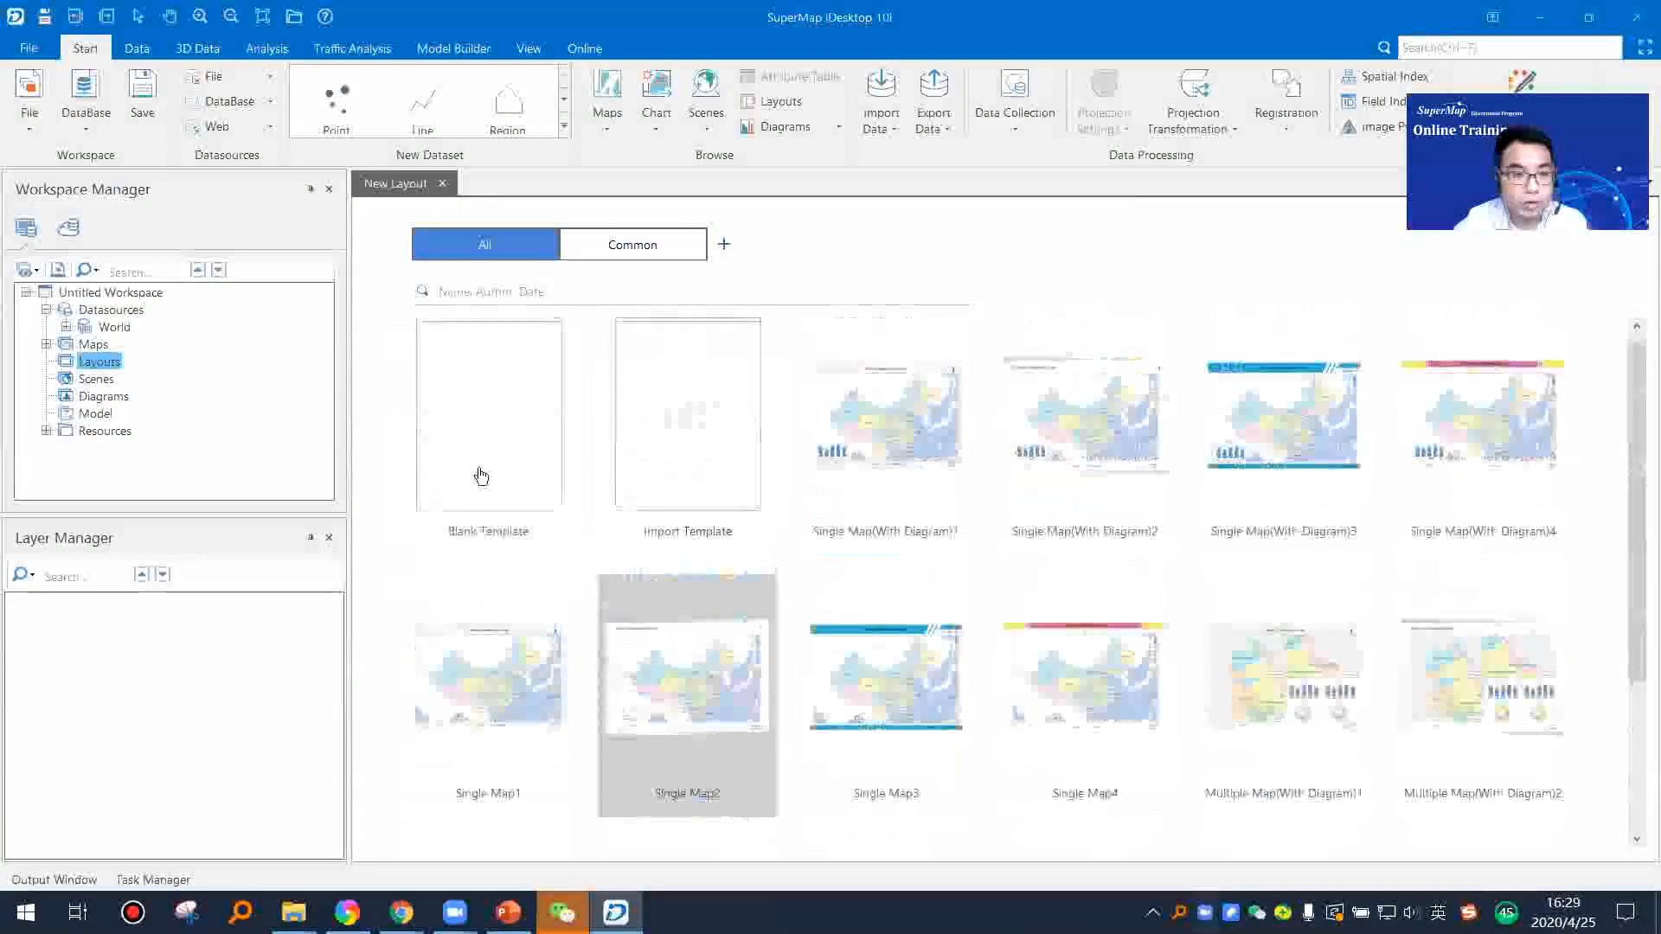
pyautogui.click(806, 533)
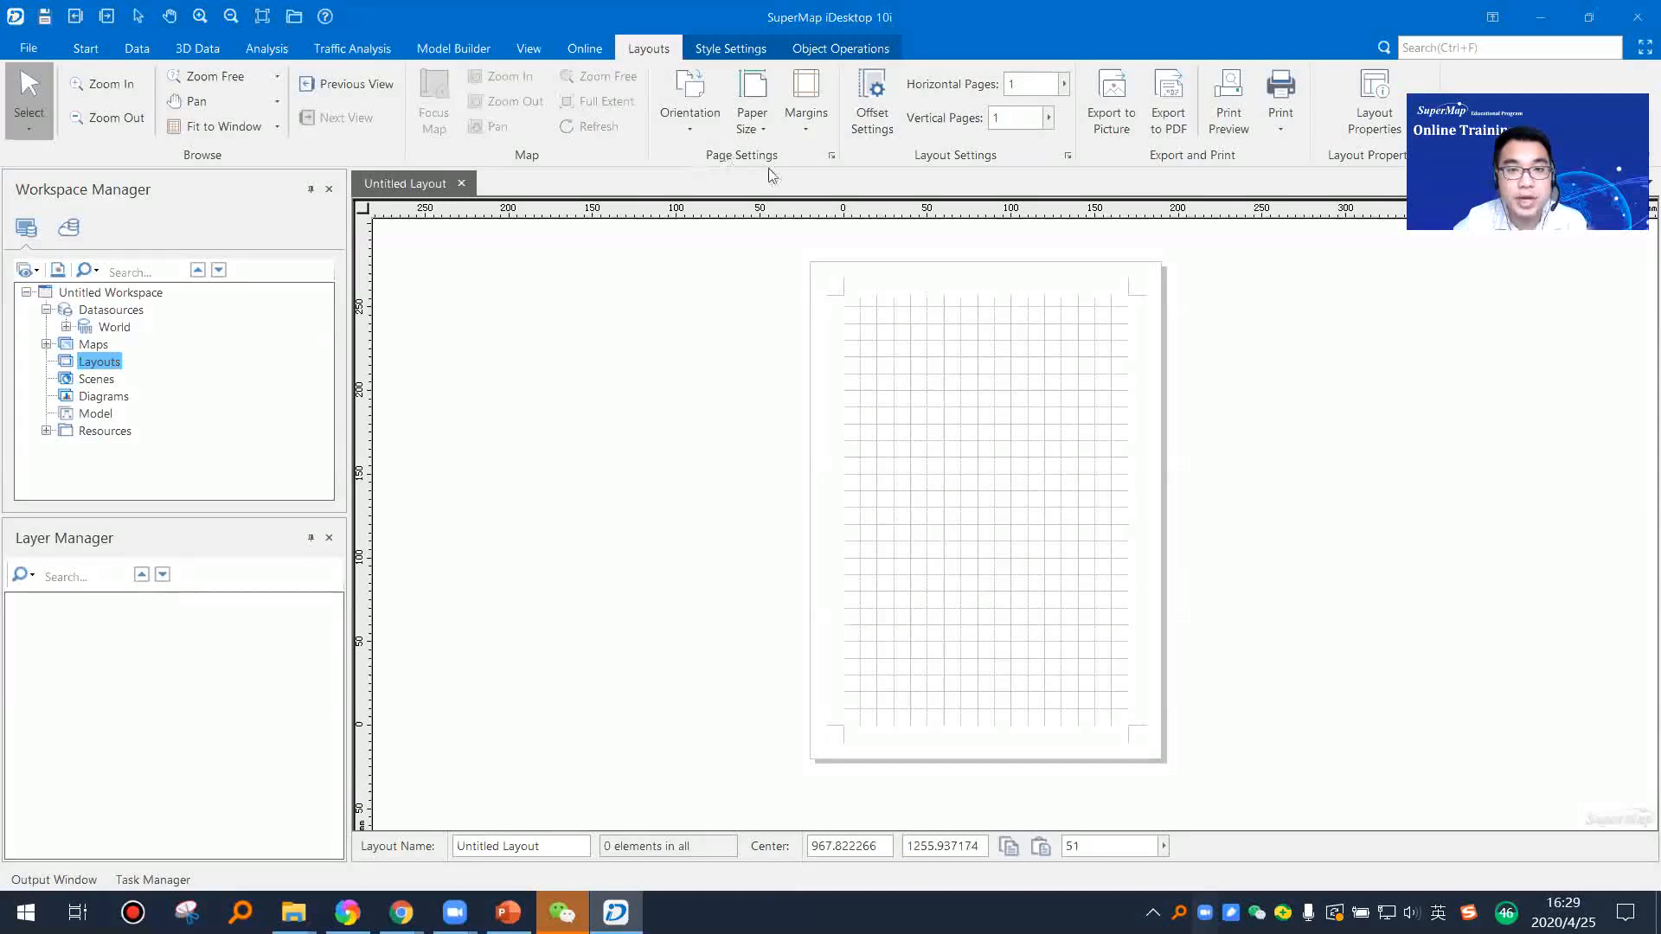
# Step: Set the layout page orientation to Horizontal and look over the available paper sizes without choosing one
pyautogui.click(687, 128)
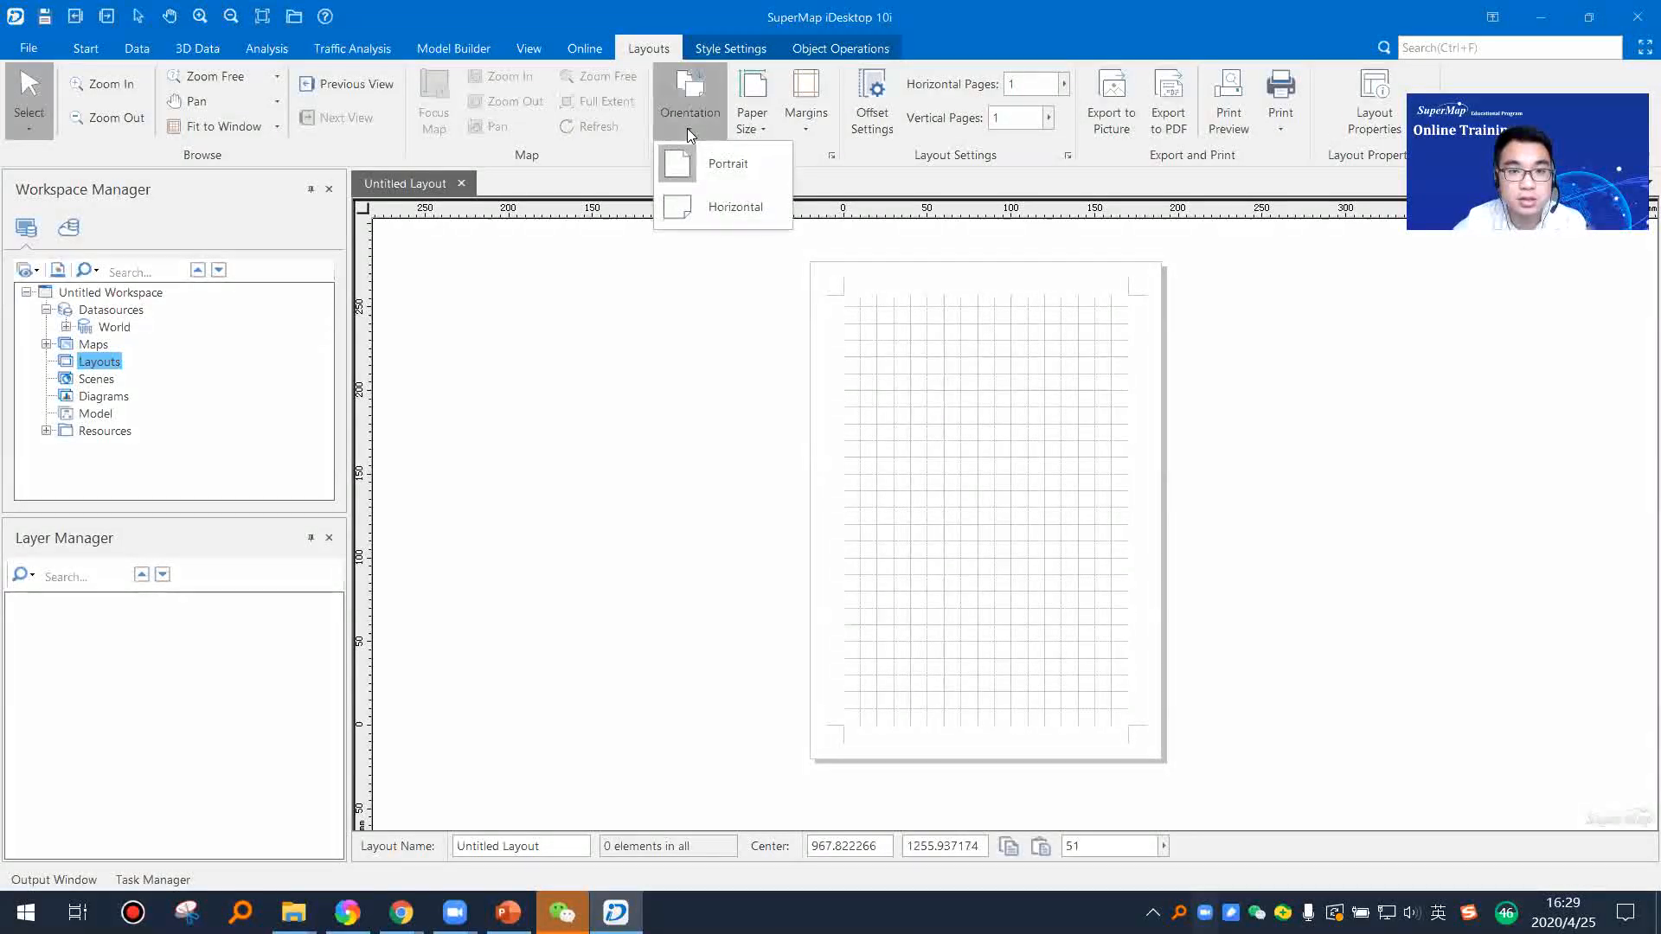
pyautogui.click(707, 216)
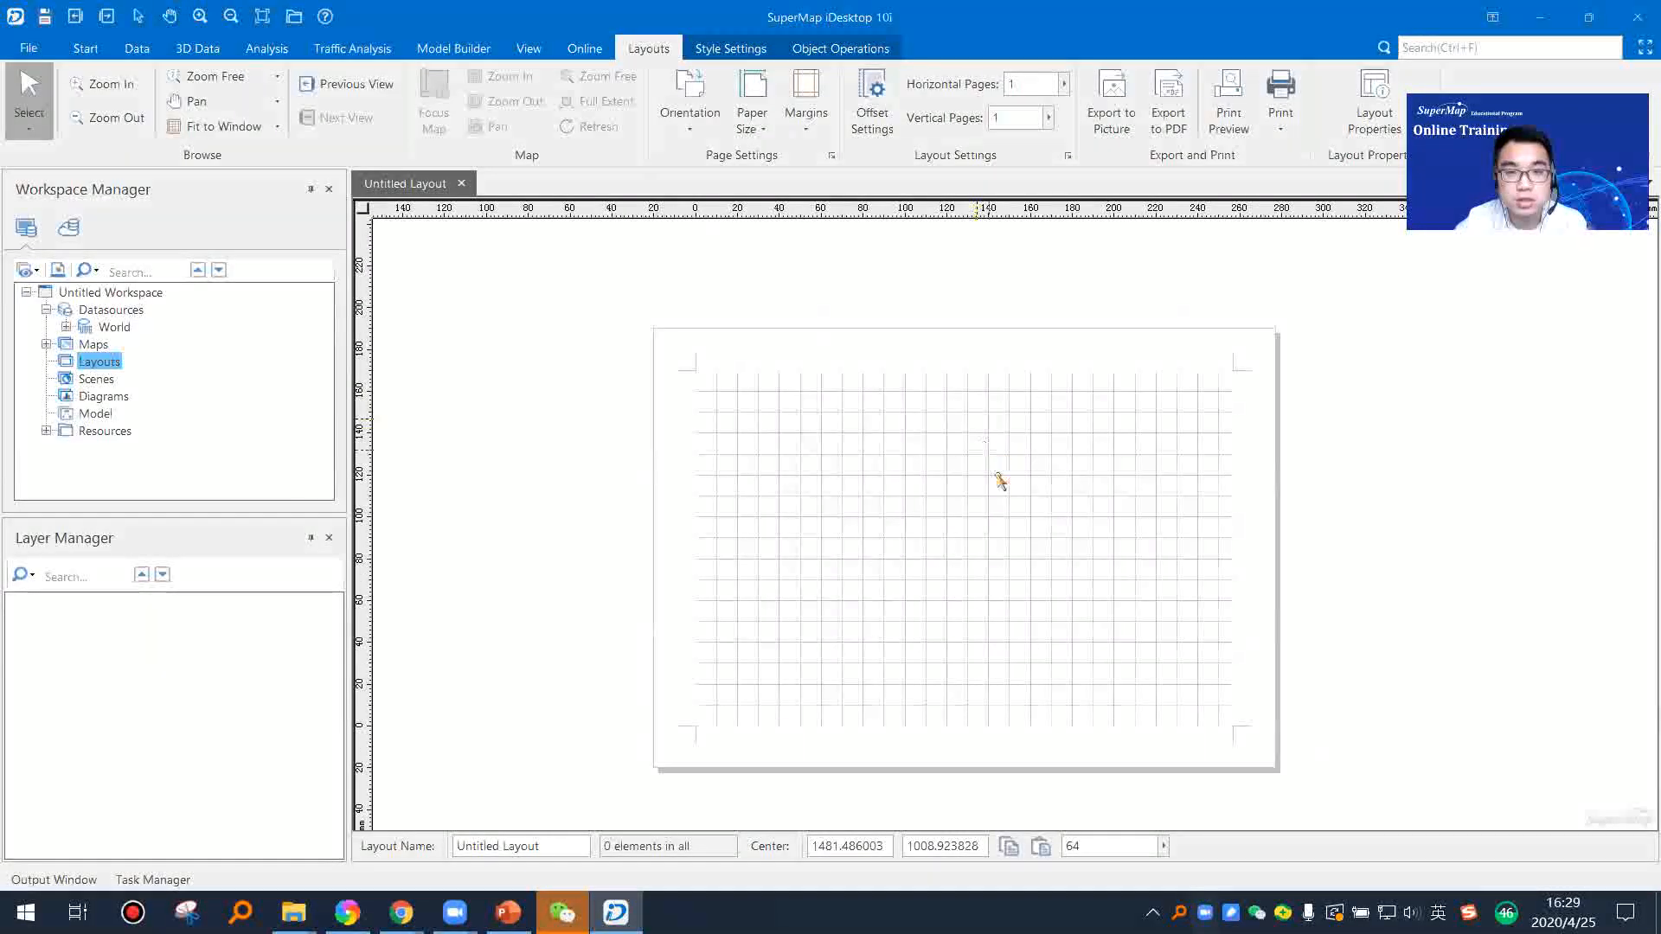
pyautogui.scroll(1, 983, 493)
pyautogui.rightClick(861, 447)
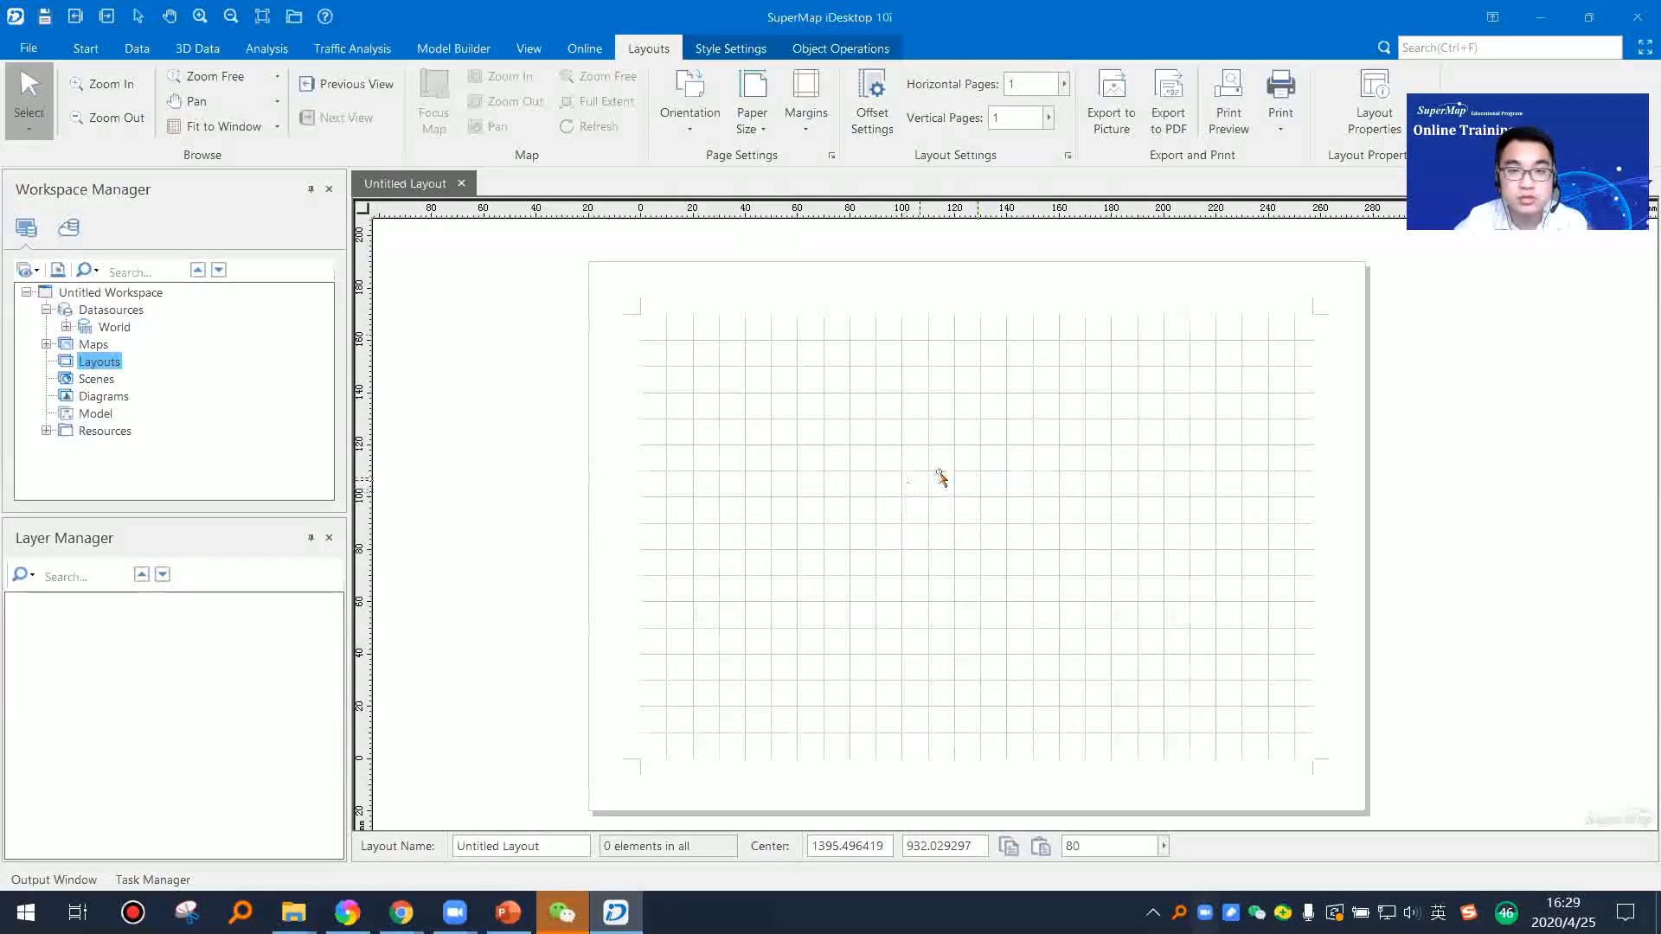
pyautogui.click(760, 116)
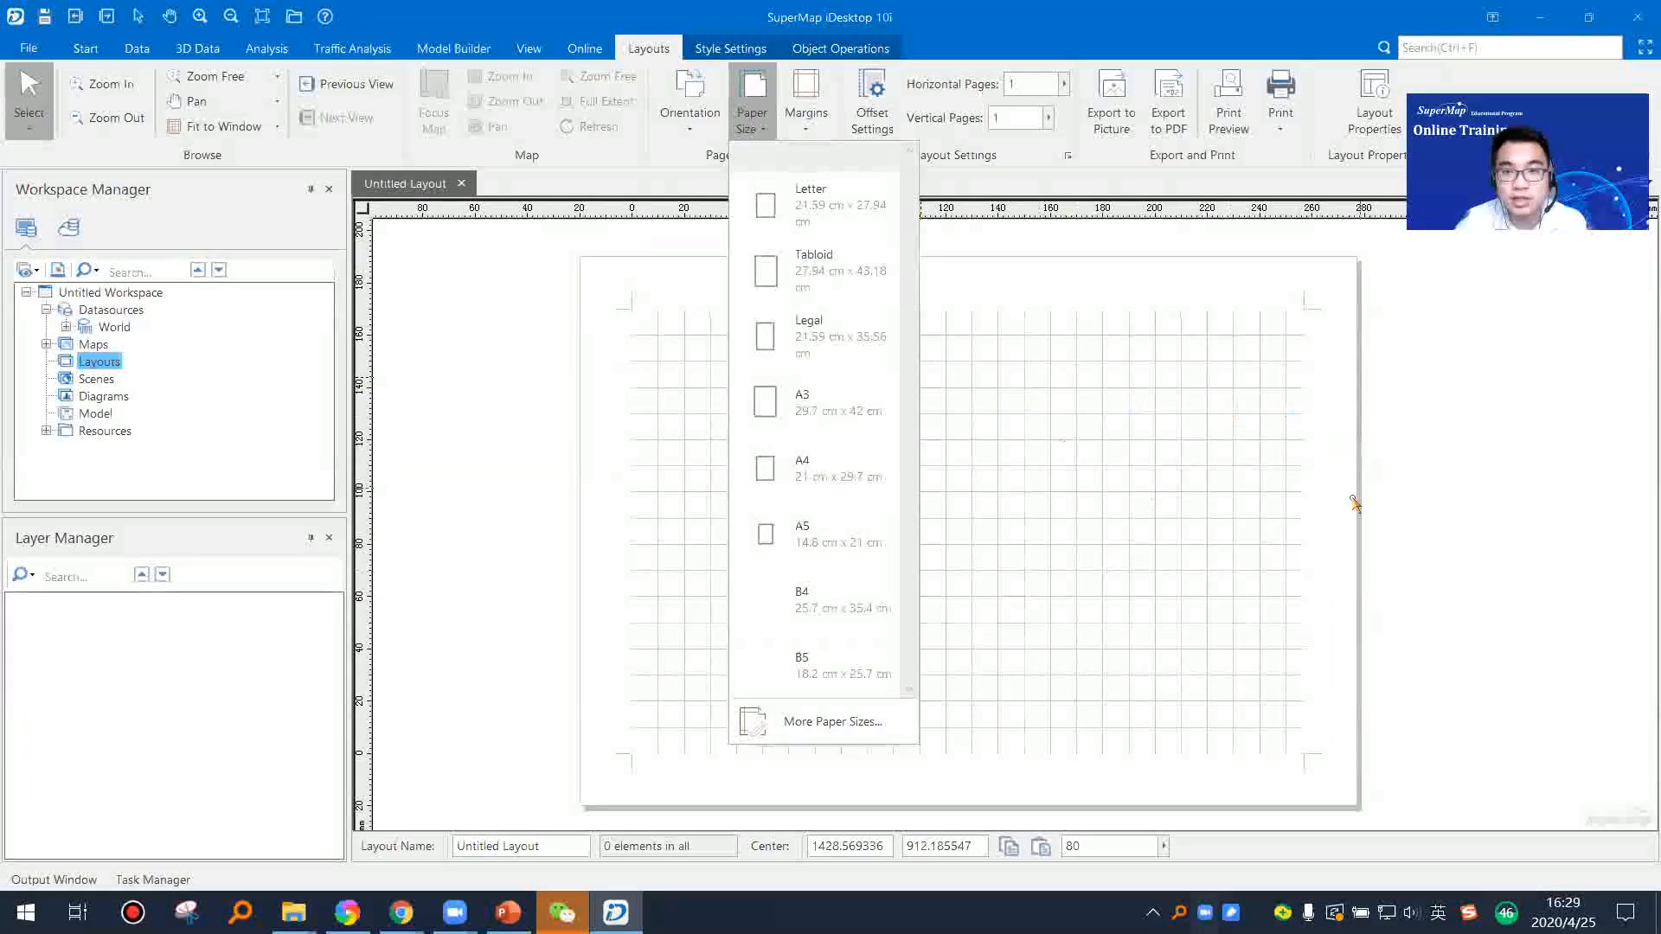
pyautogui.click(1414, 474)
pyautogui.moveTo(1135, 438); pyautogui.dragTo(1200, 431)
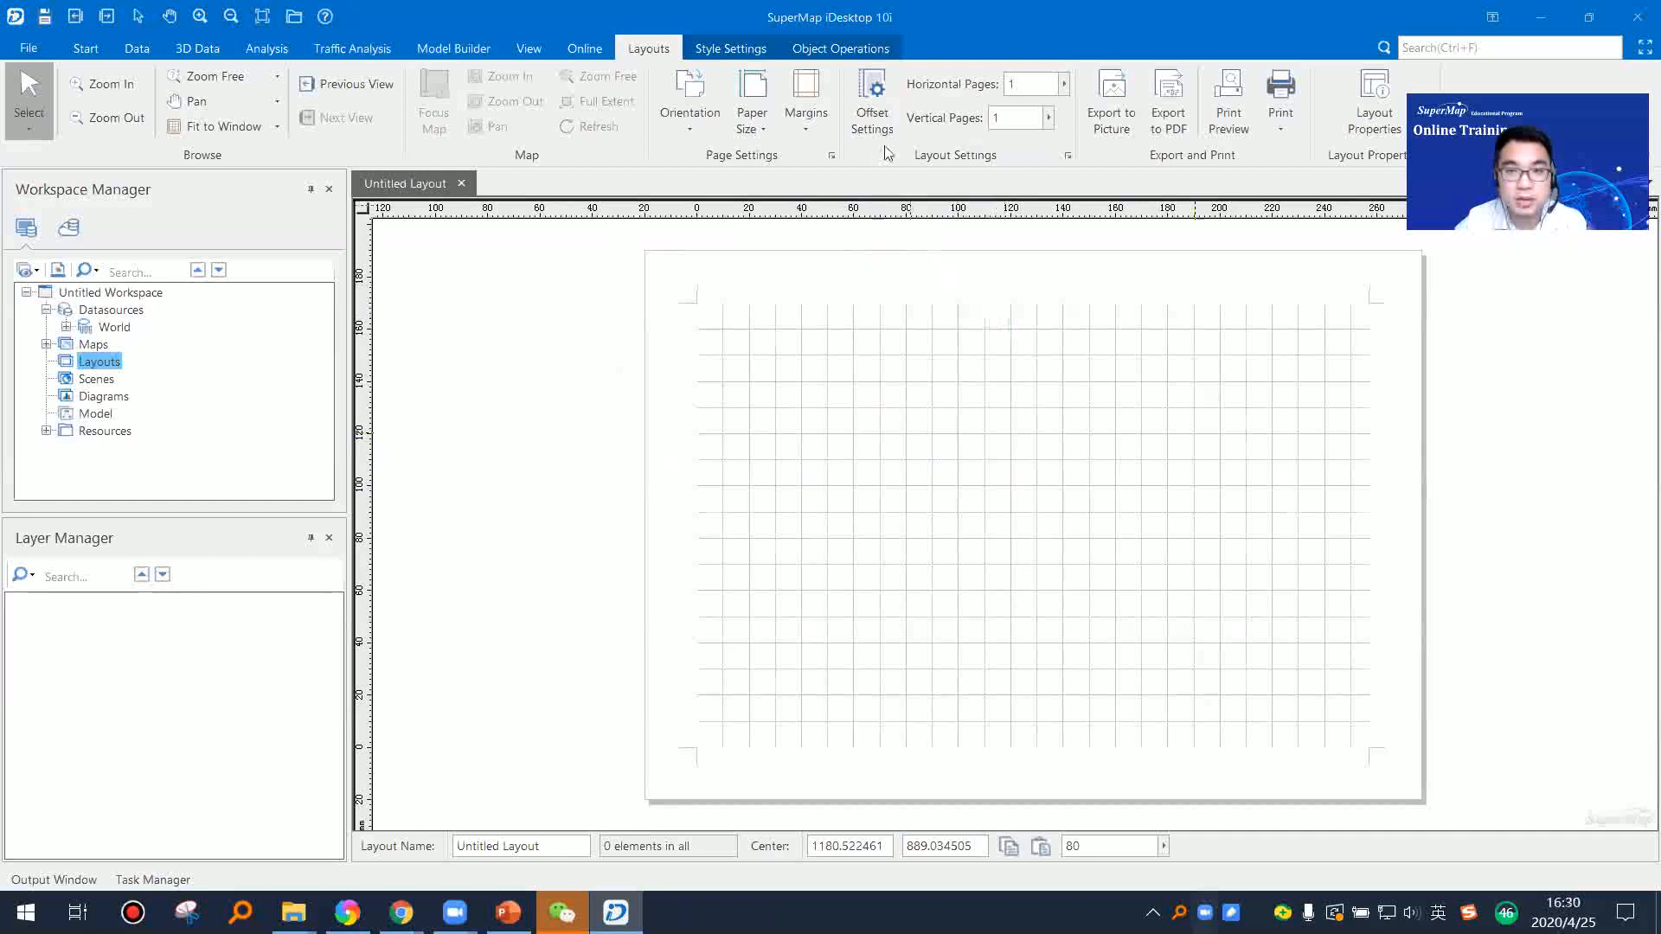
pyautogui.click(808, 49)
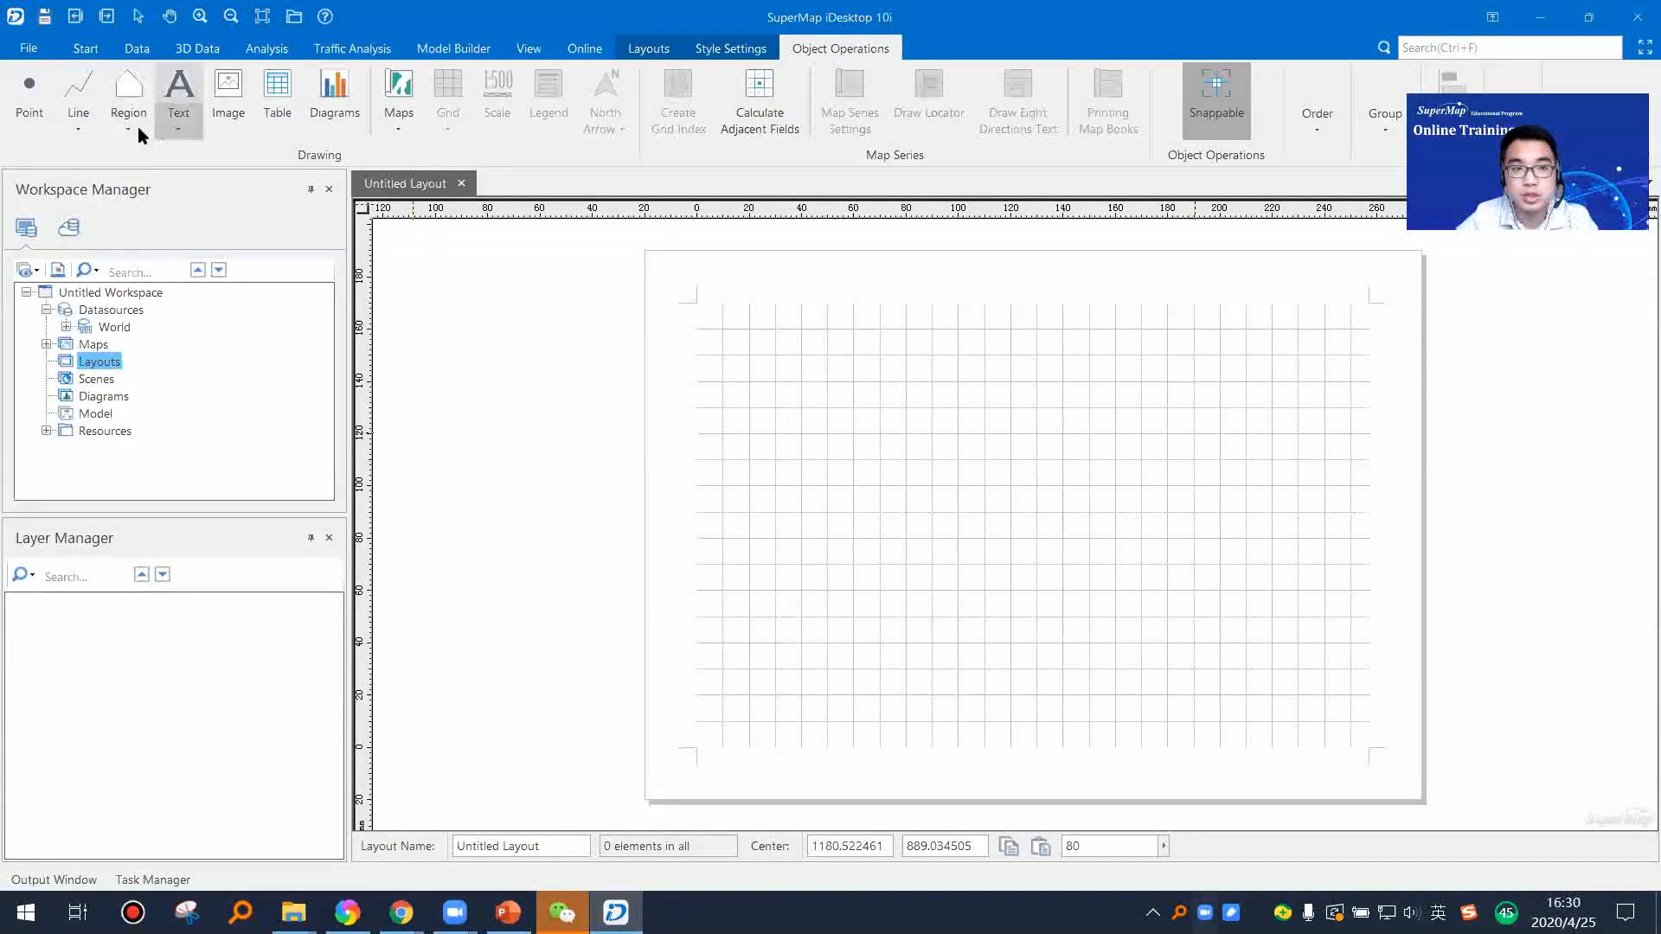
pyautogui.middleClick(1079, 450)
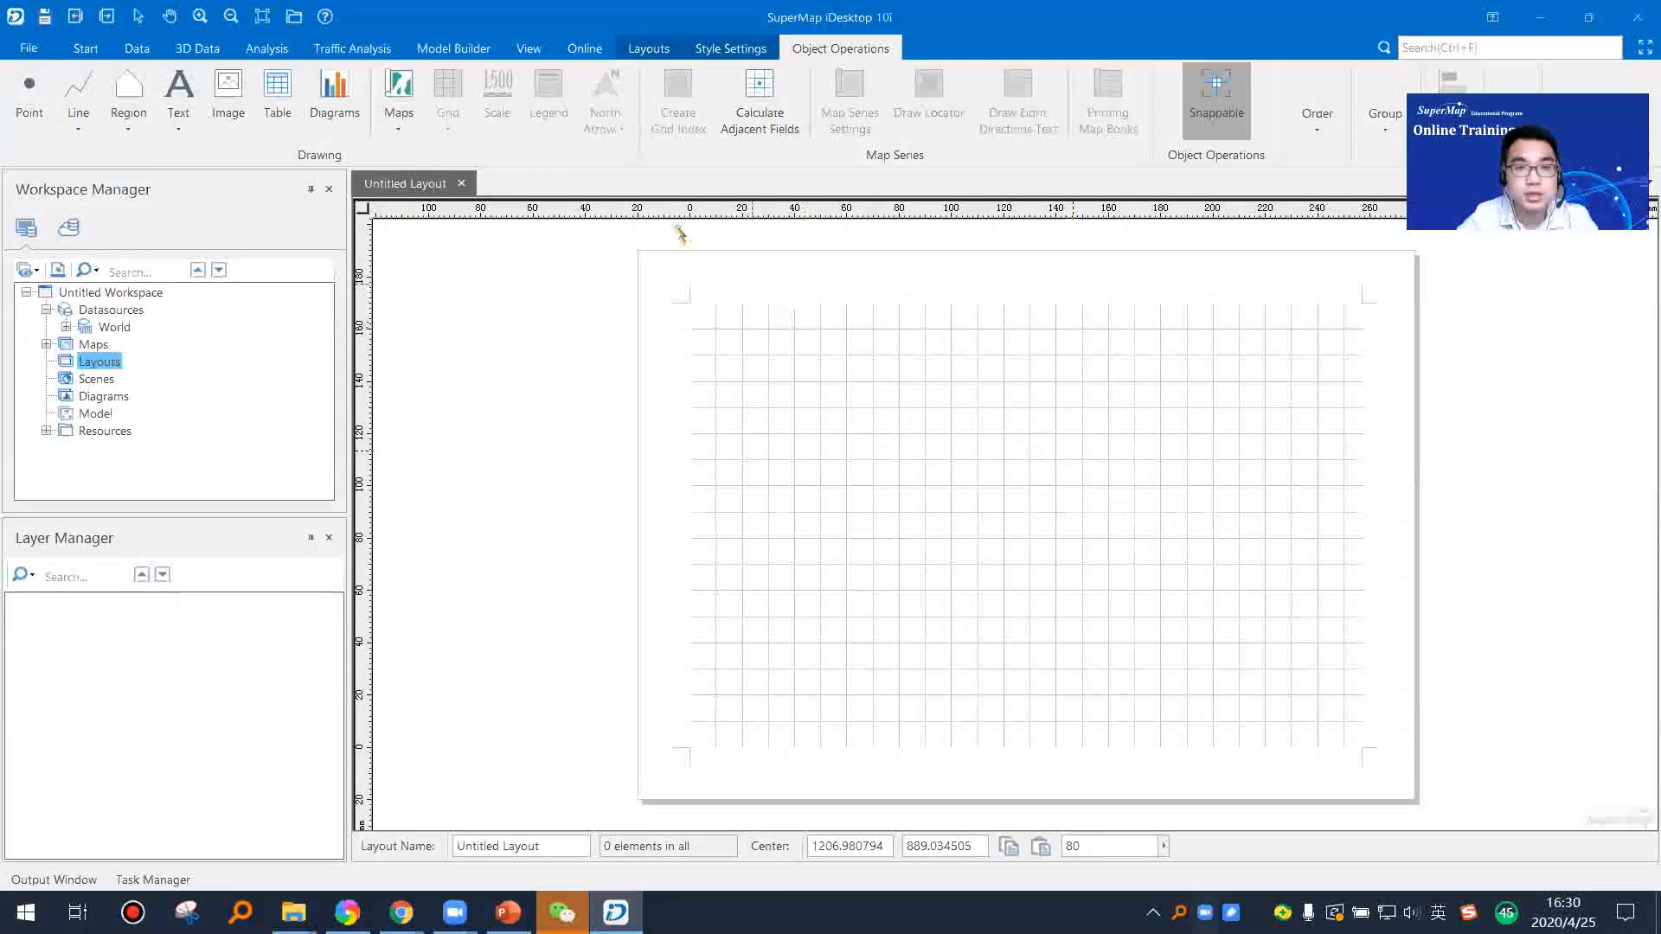
pyautogui.click(400, 131)
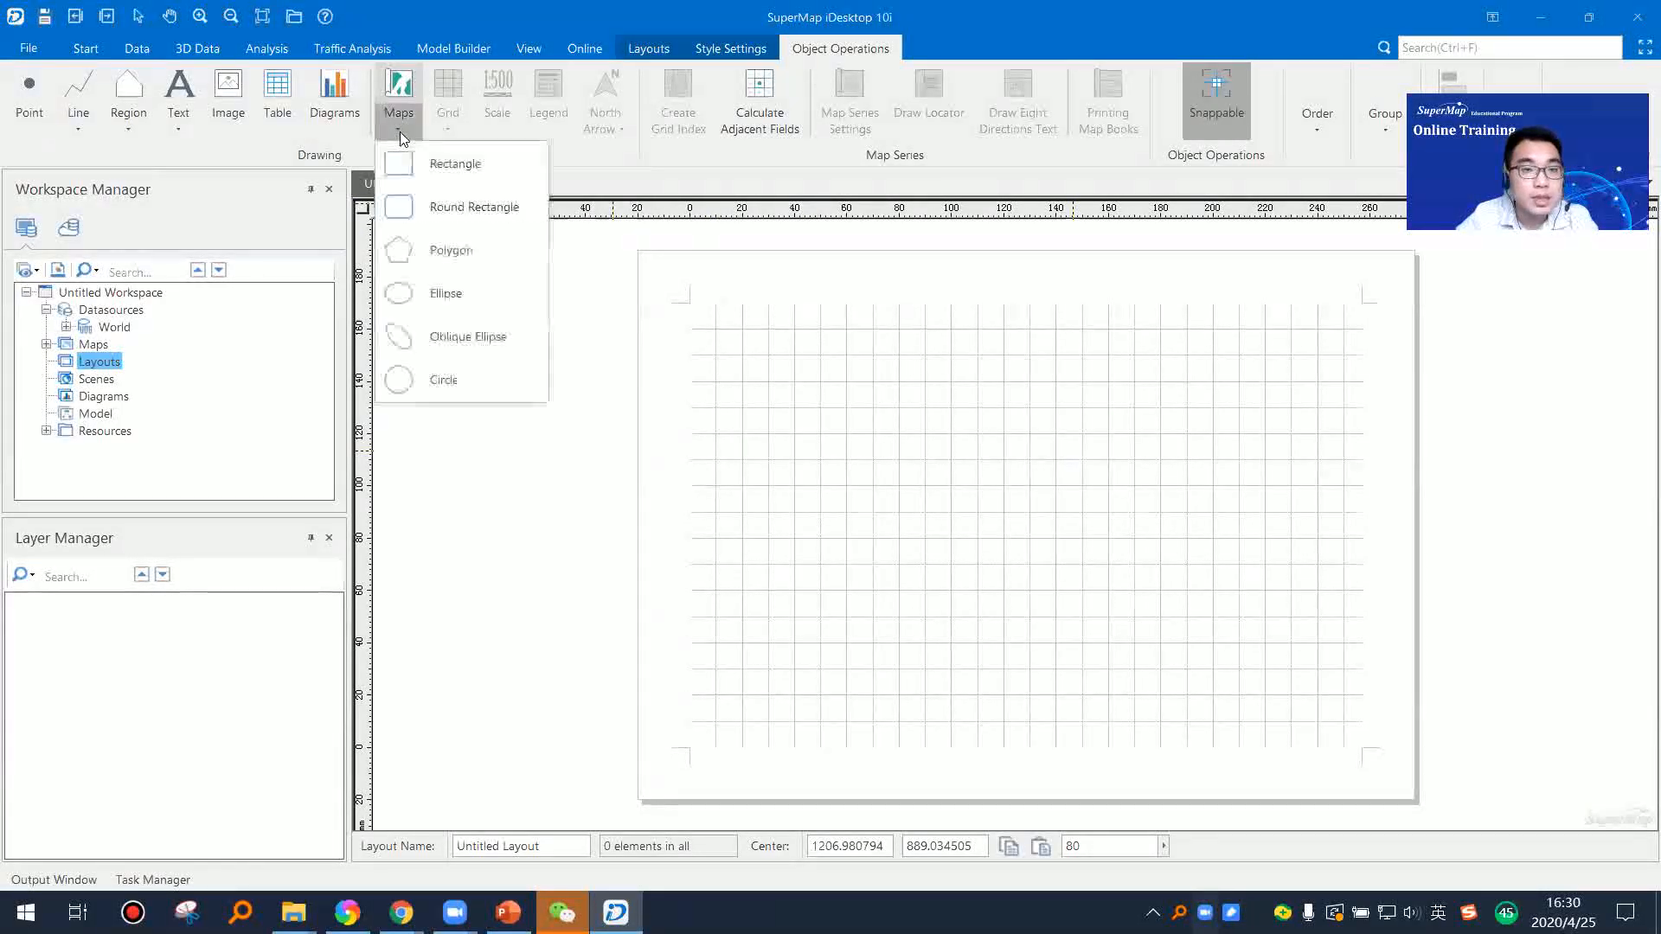
pyautogui.click(417, 173)
pyautogui.moveTo(712, 351); pyautogui.dragTo(1345, 734)
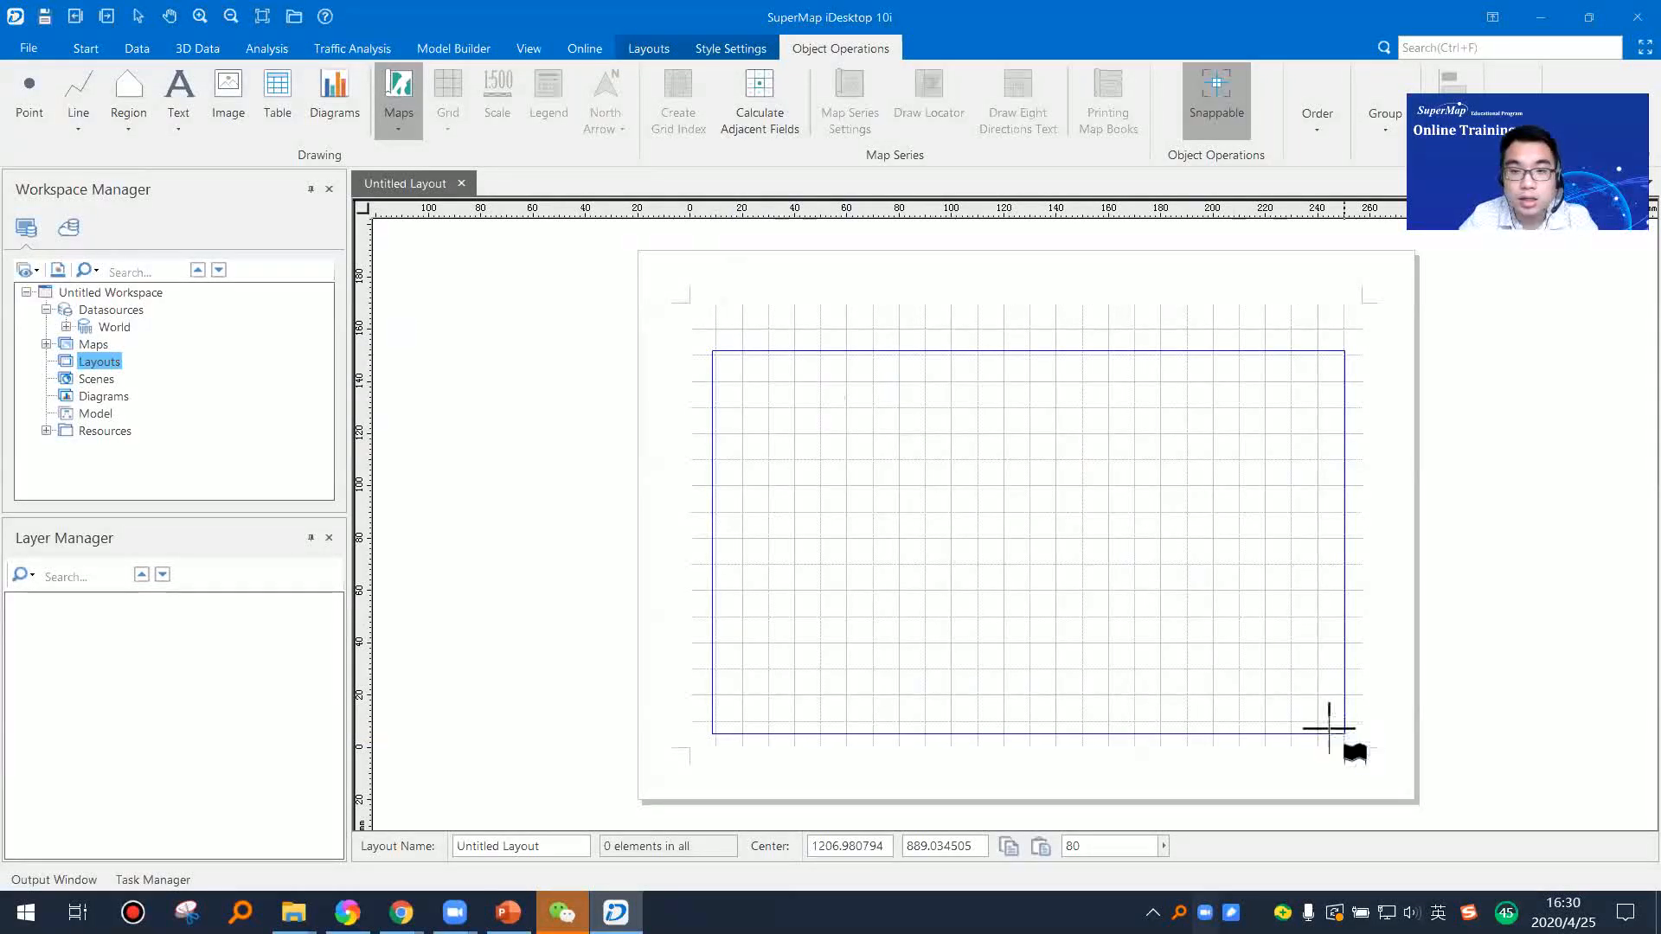
pyautogui.rightClick(952, 550)
# Step: Draw a rectangular map frame about 156 by 130 mm near the page's left side and fill it with the World map
pyautogui.click(413, 126)
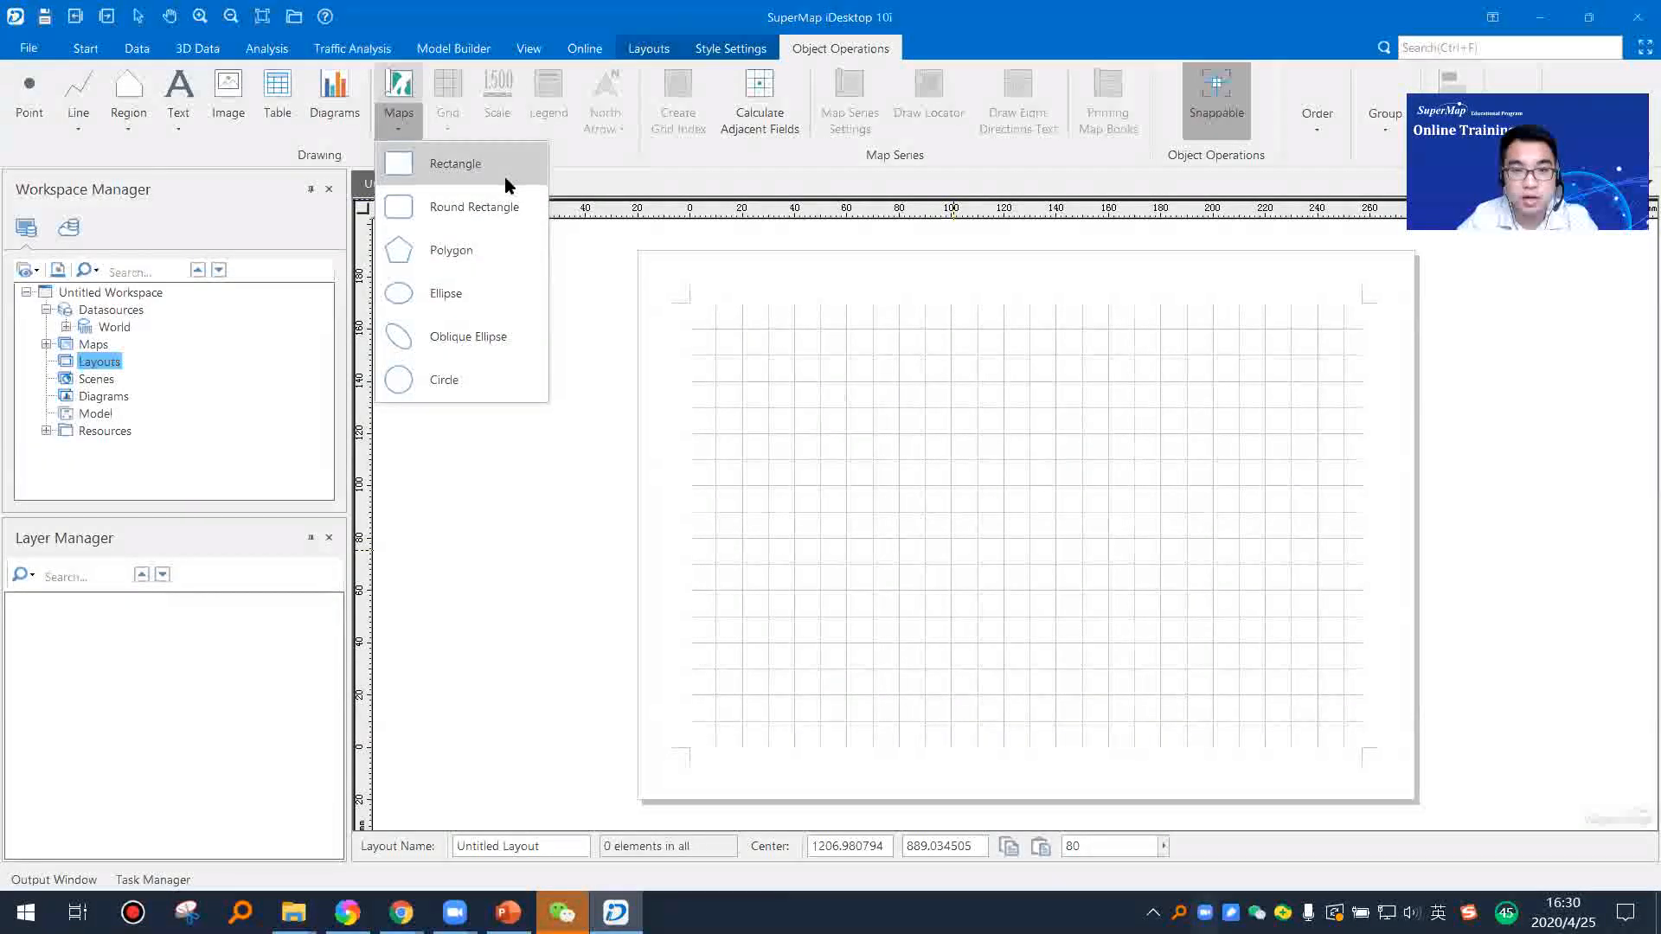
pyautogui.click(446, 172)
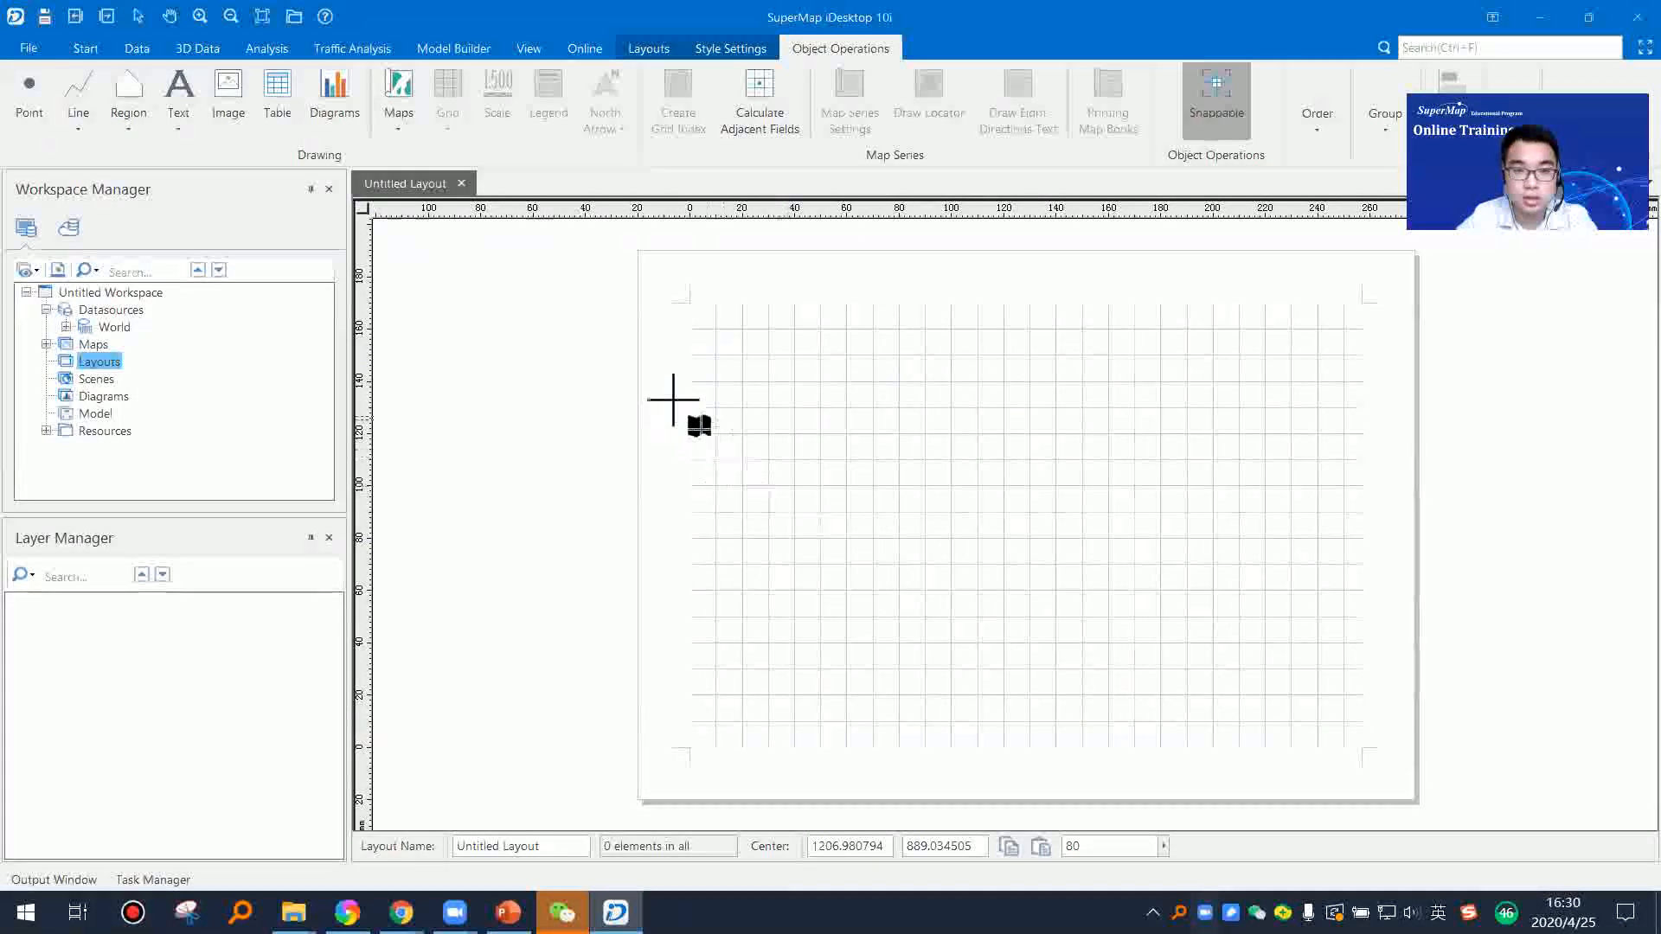
pyautogui.moveTo(672, 362); pyautogui.dragTo(1080, 703)
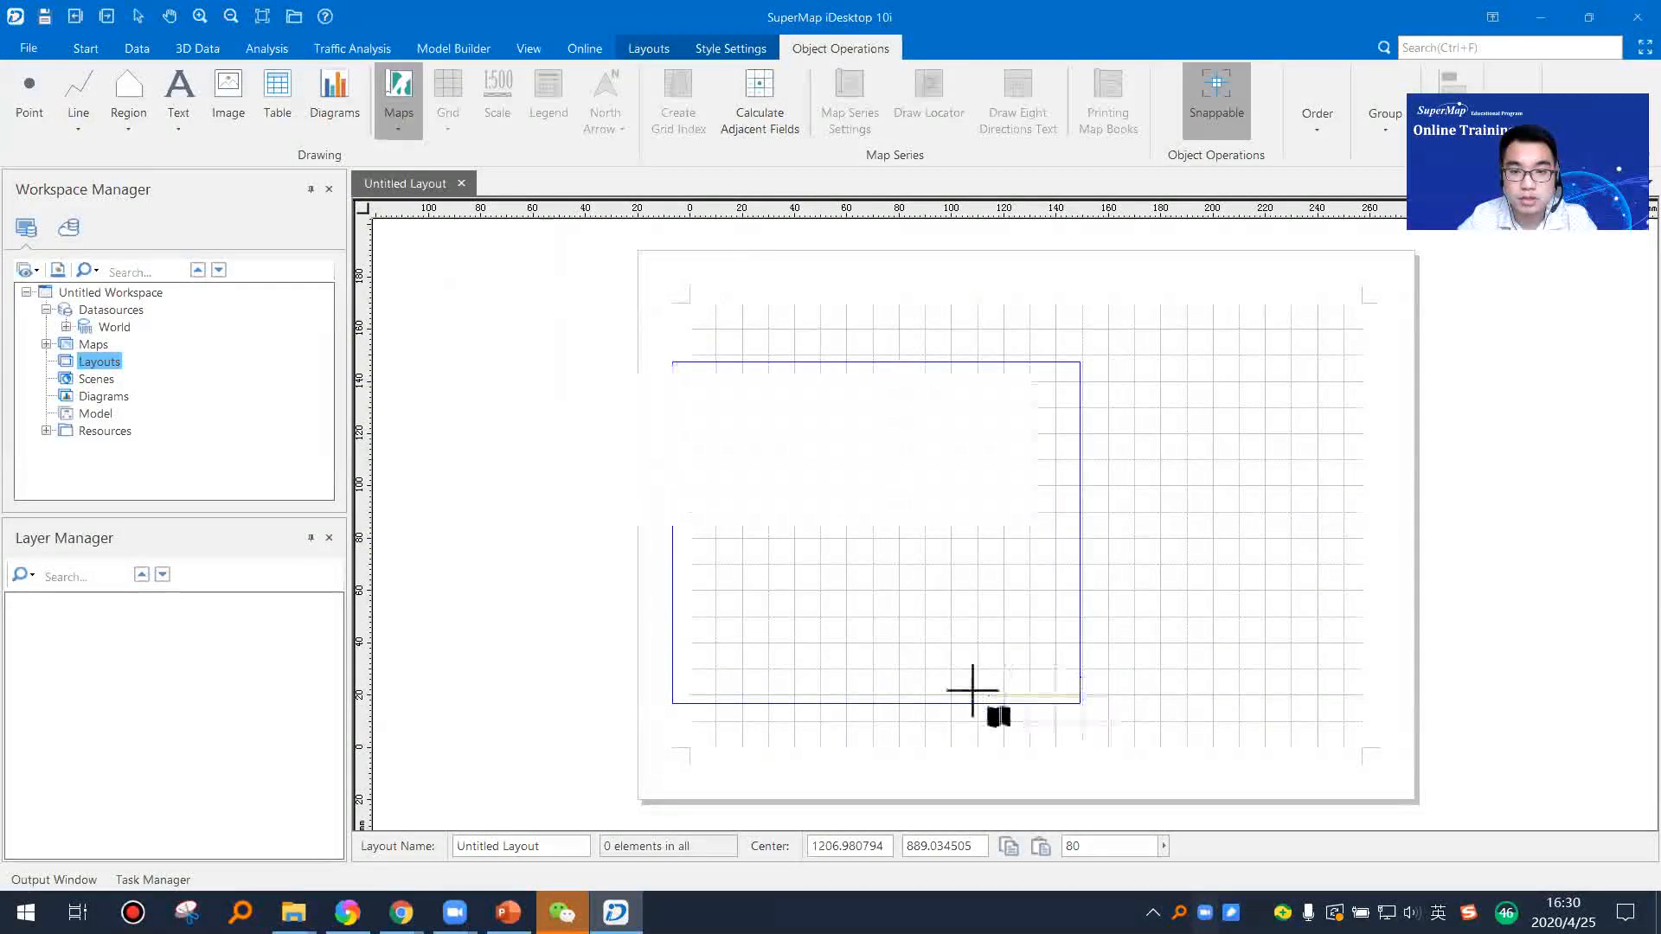
pyautogui.click(1002, 442)
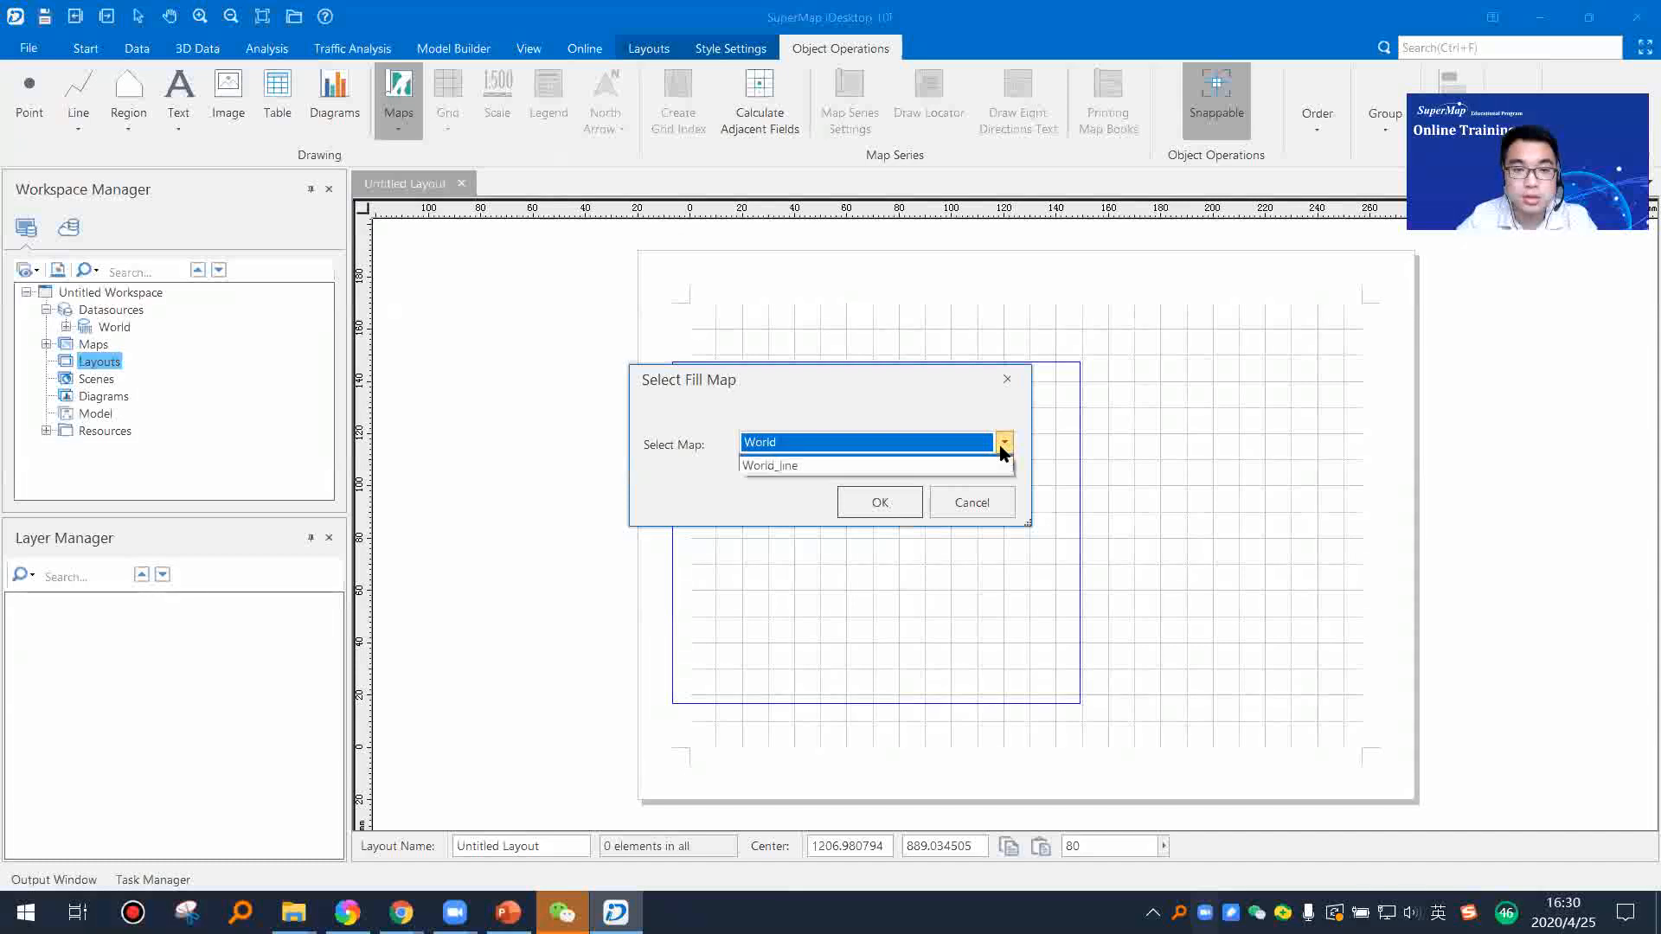
pyautogui.click(844, 384)
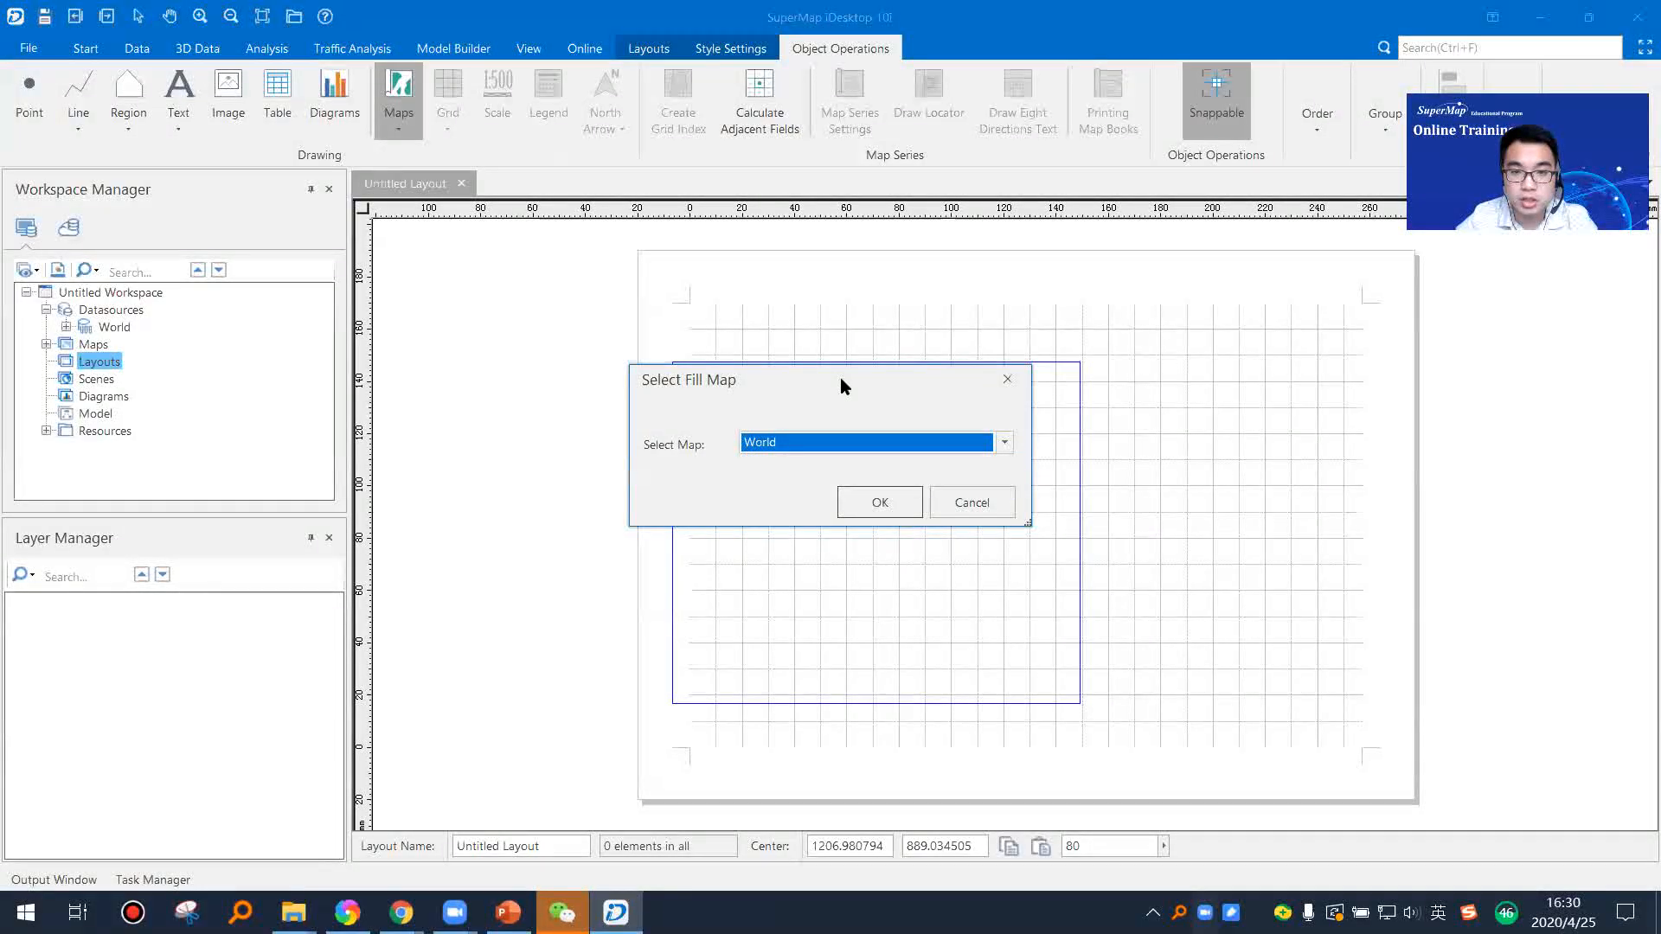
pyautogui.moveTo(869, 378); pyautogui.dragTo(884, 390)
pyautogui.click(1020, 455)
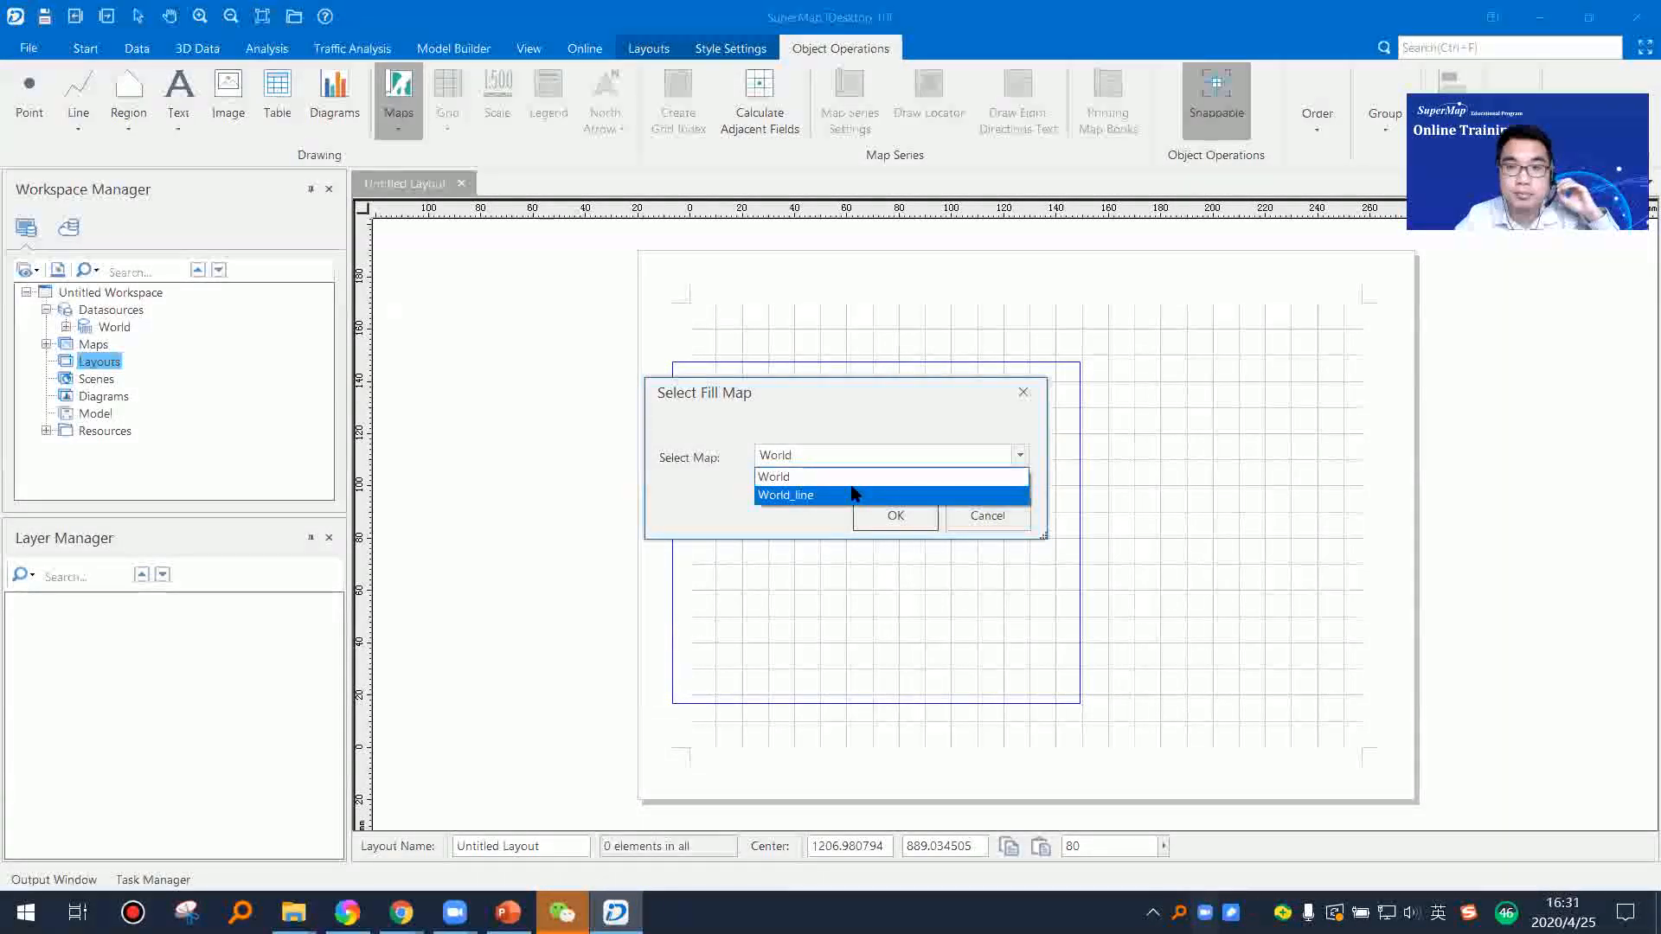
pyautogui.click(804, 478)
pyautogui.click(898, 514)
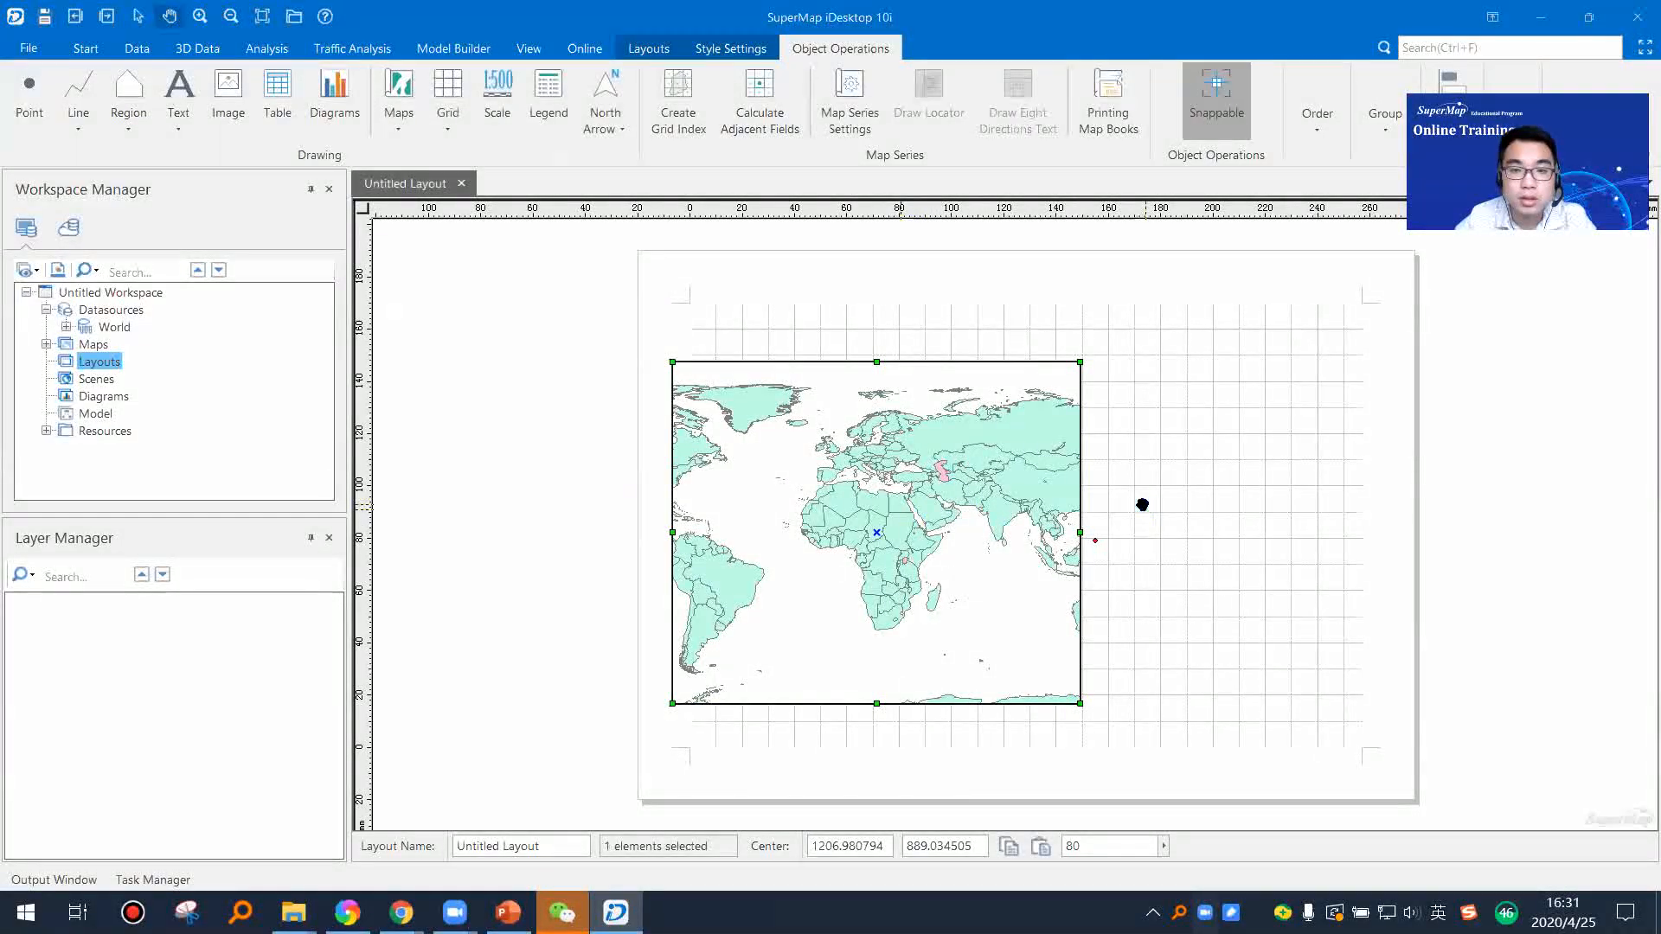
# Step: Use Focus Map on the World frame to zoom out and shift its map so it spans from the Americas to Australia
pyautogui.click(1120, 522)
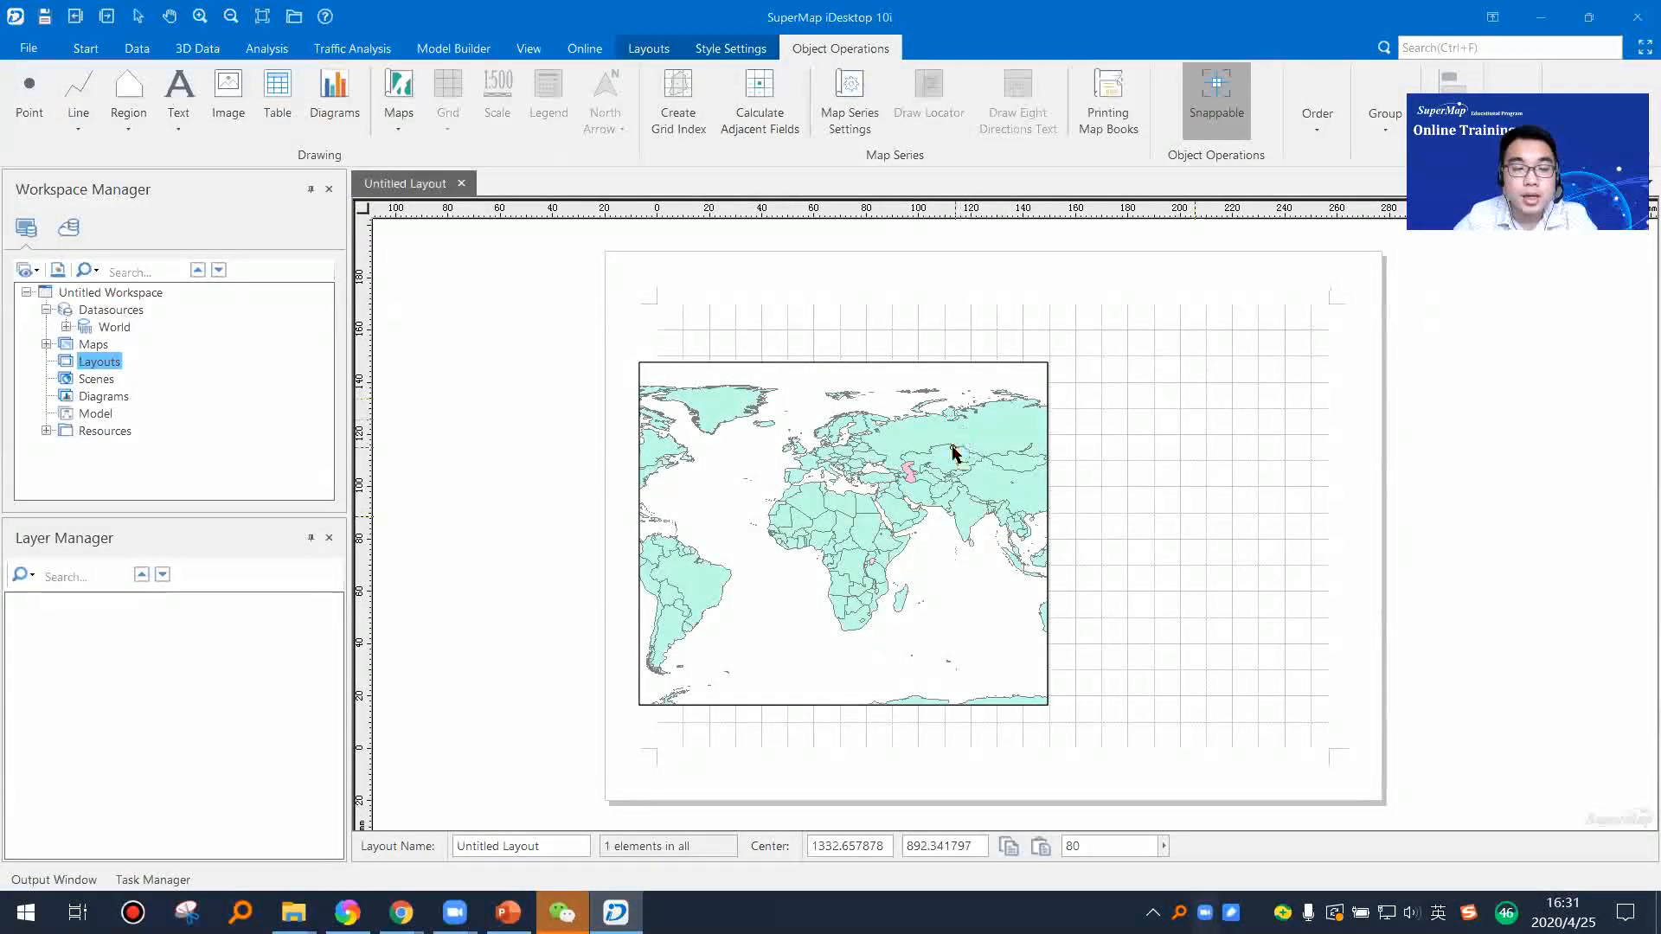
pyautogui.click(872, 461)
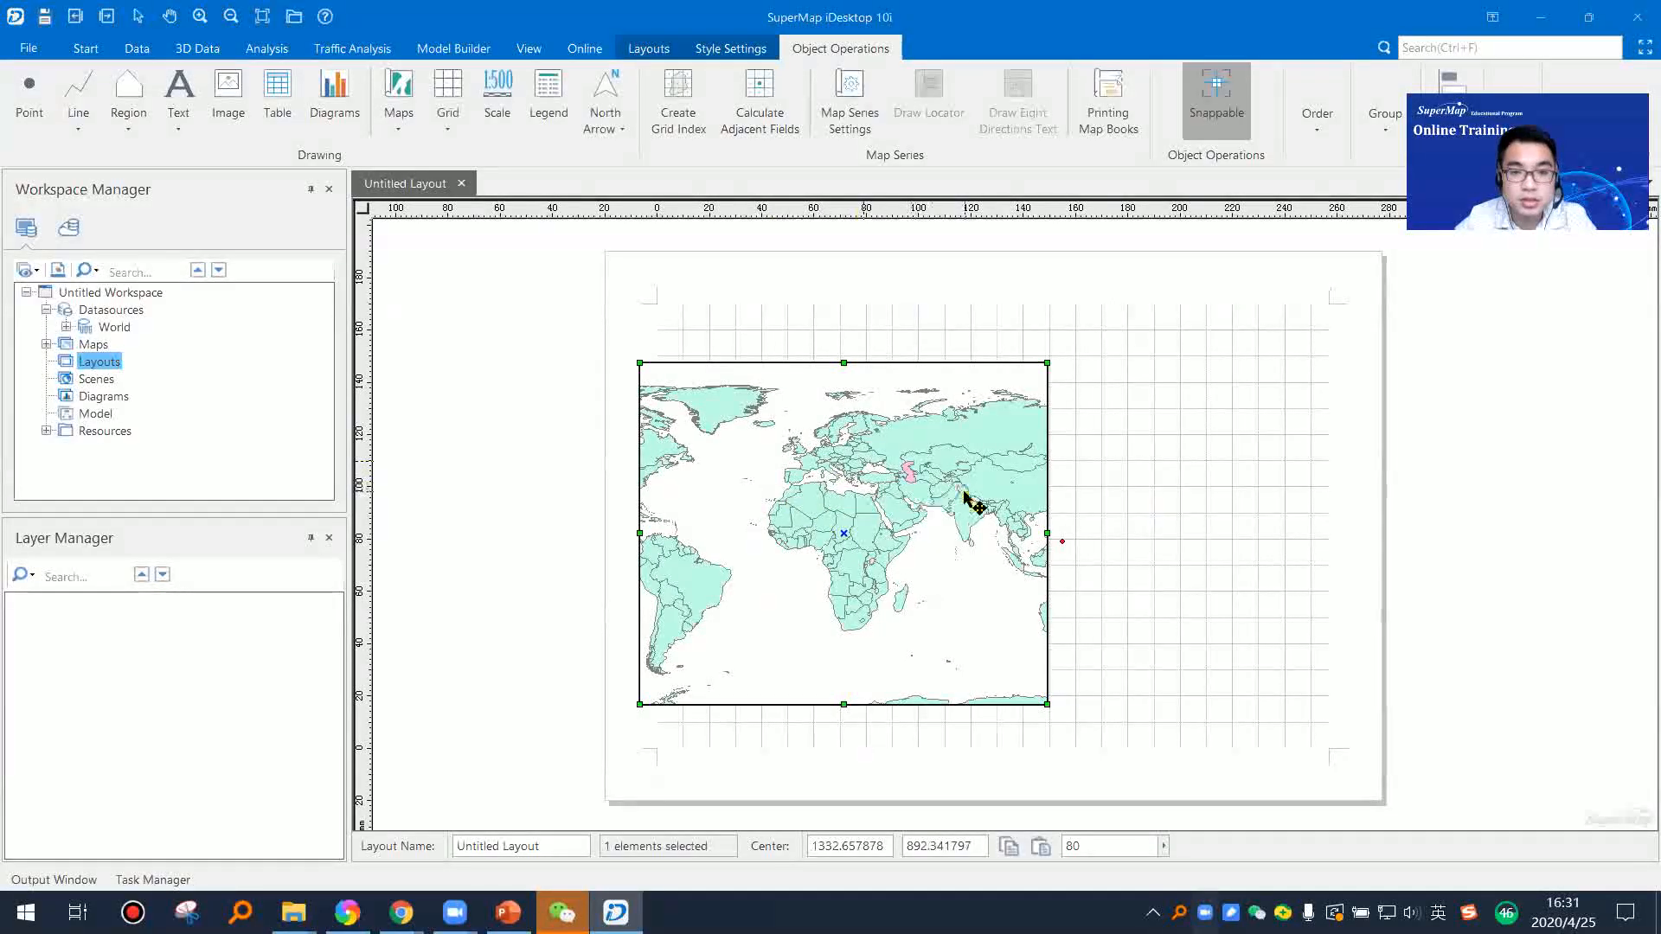
pyautogui.moveTo(963, 490); pyautogui.dragTo(932, 489)
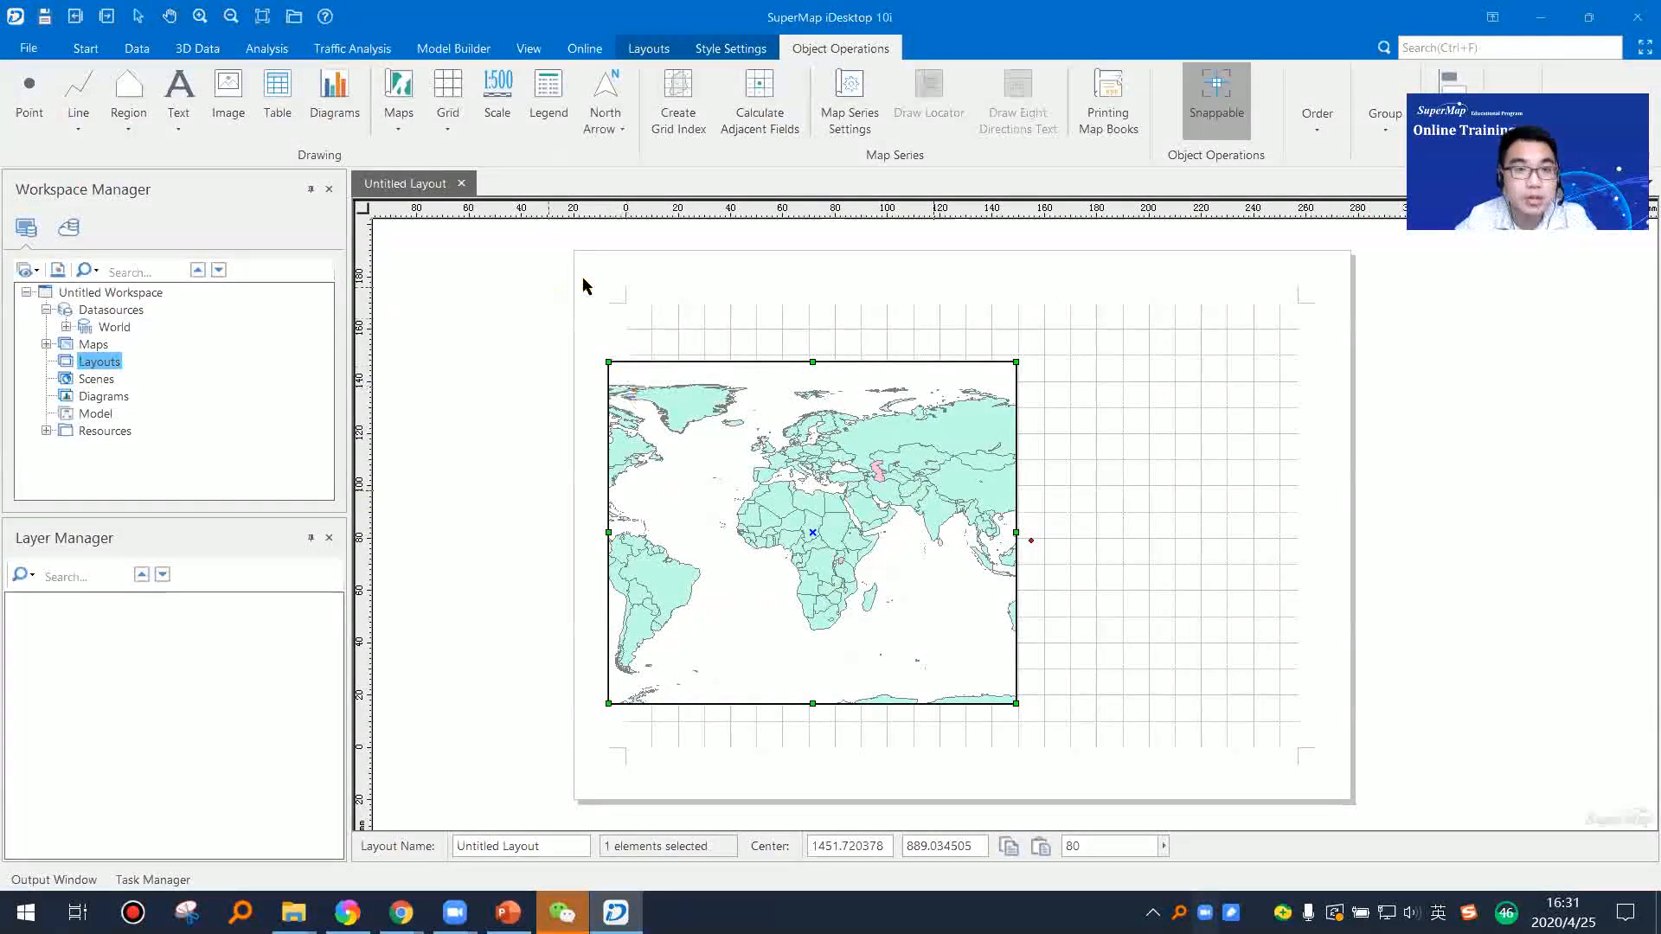
pyautogui.click(652, 52)
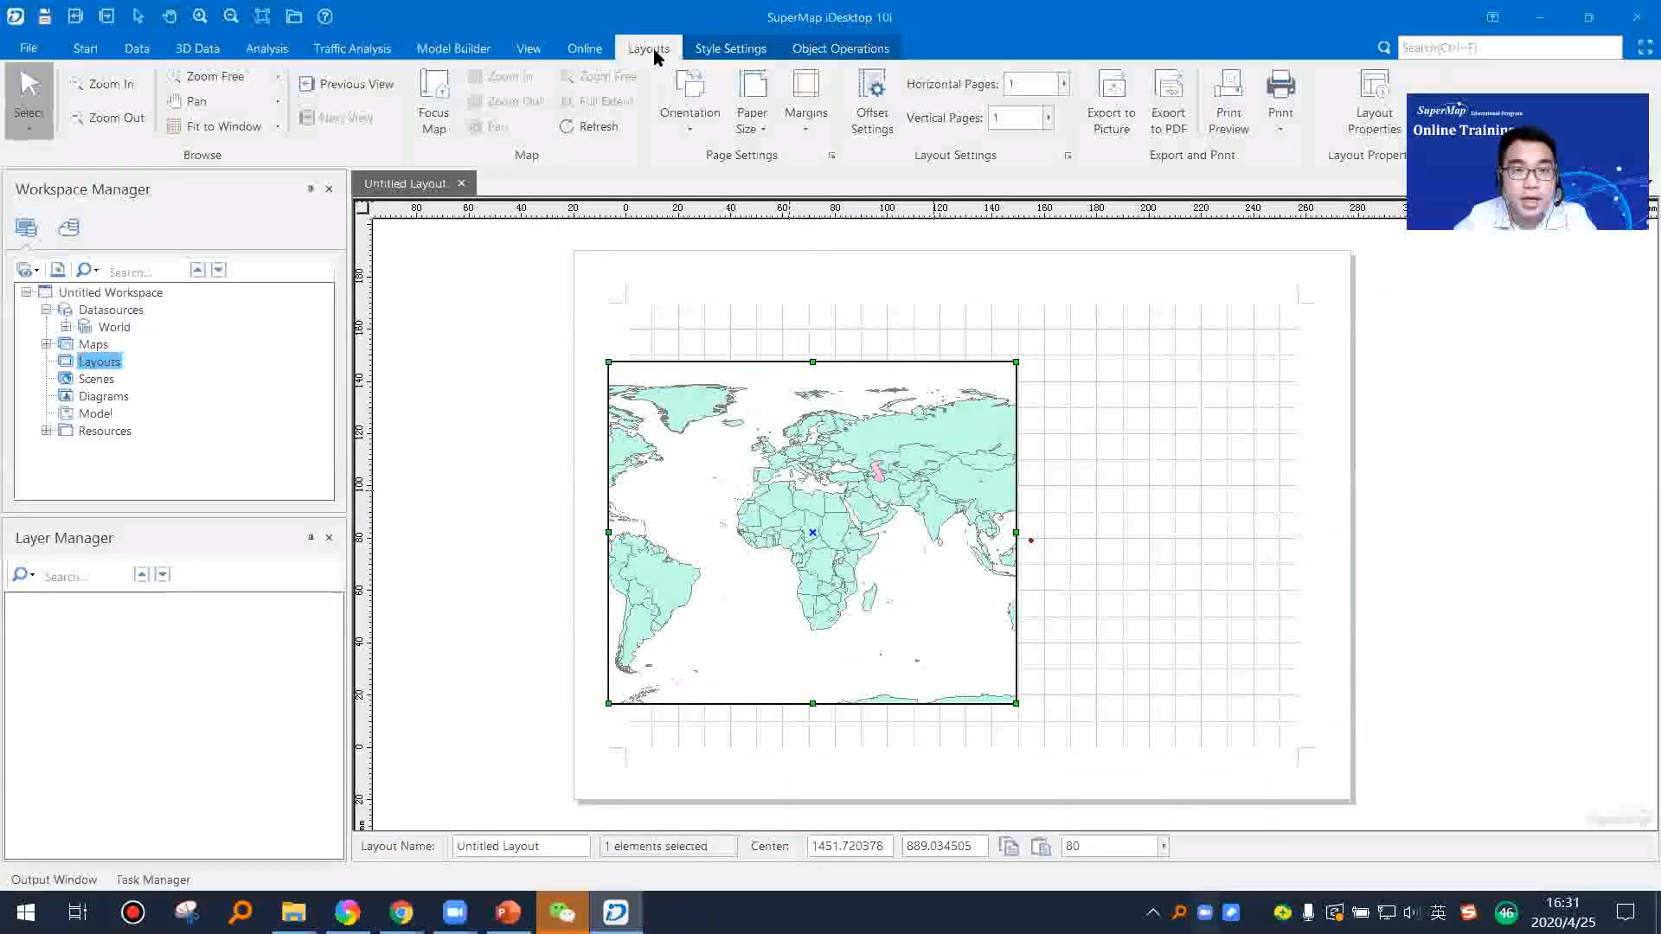
pyautogui.click(435, 119)
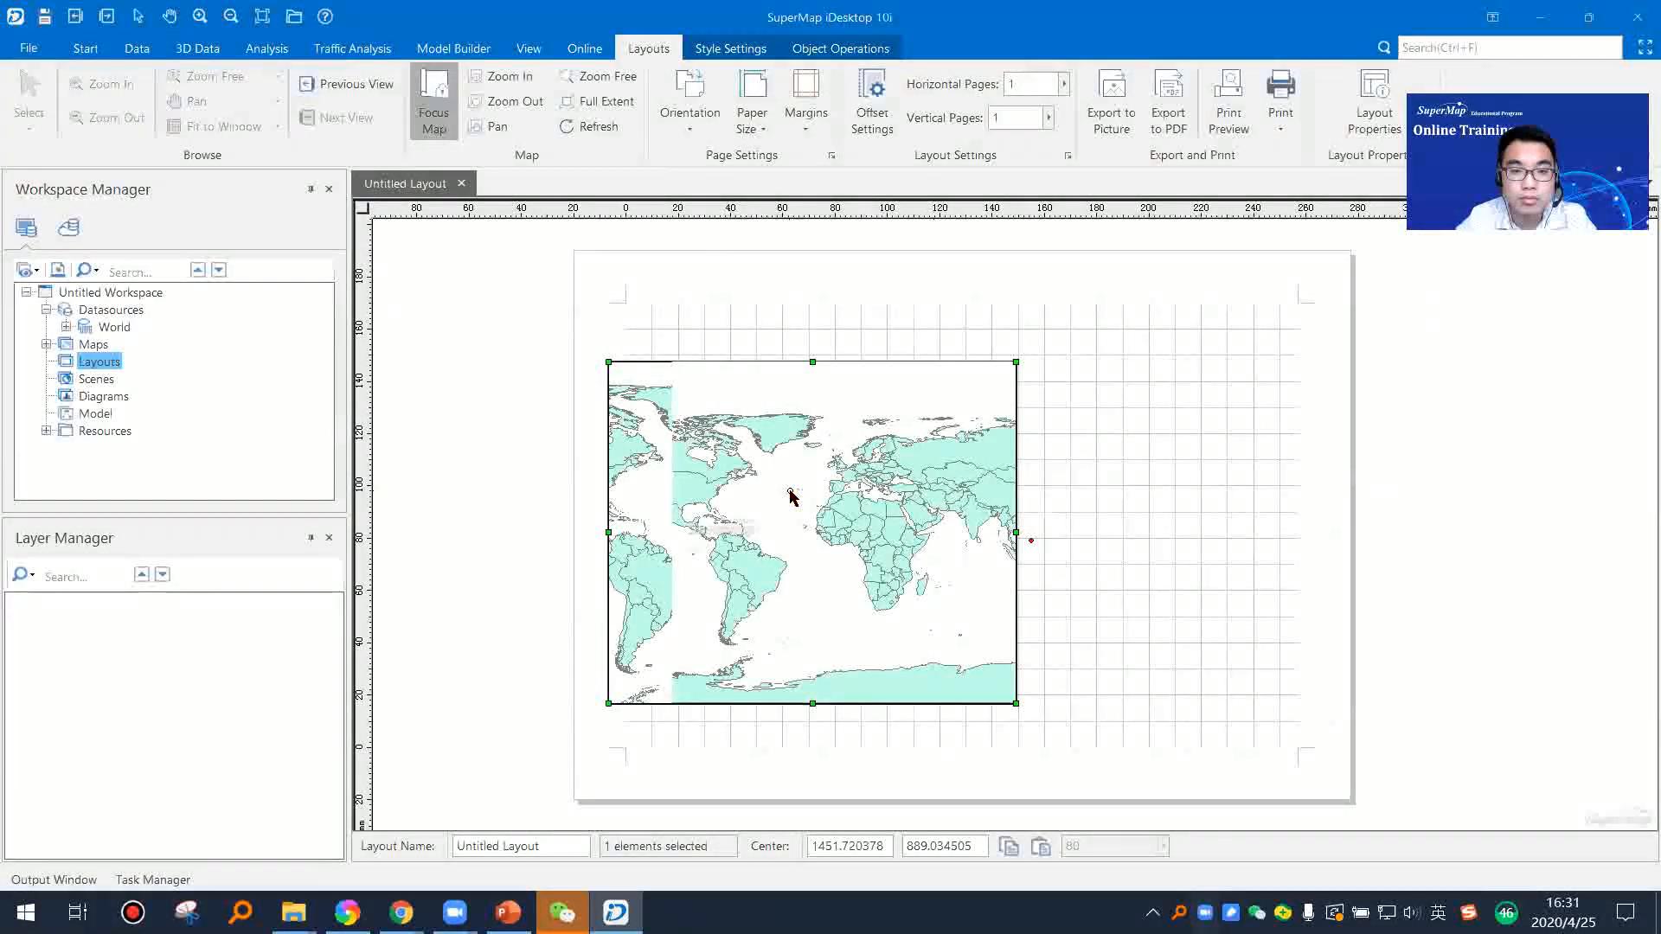
pyautogui.click(433, 95)
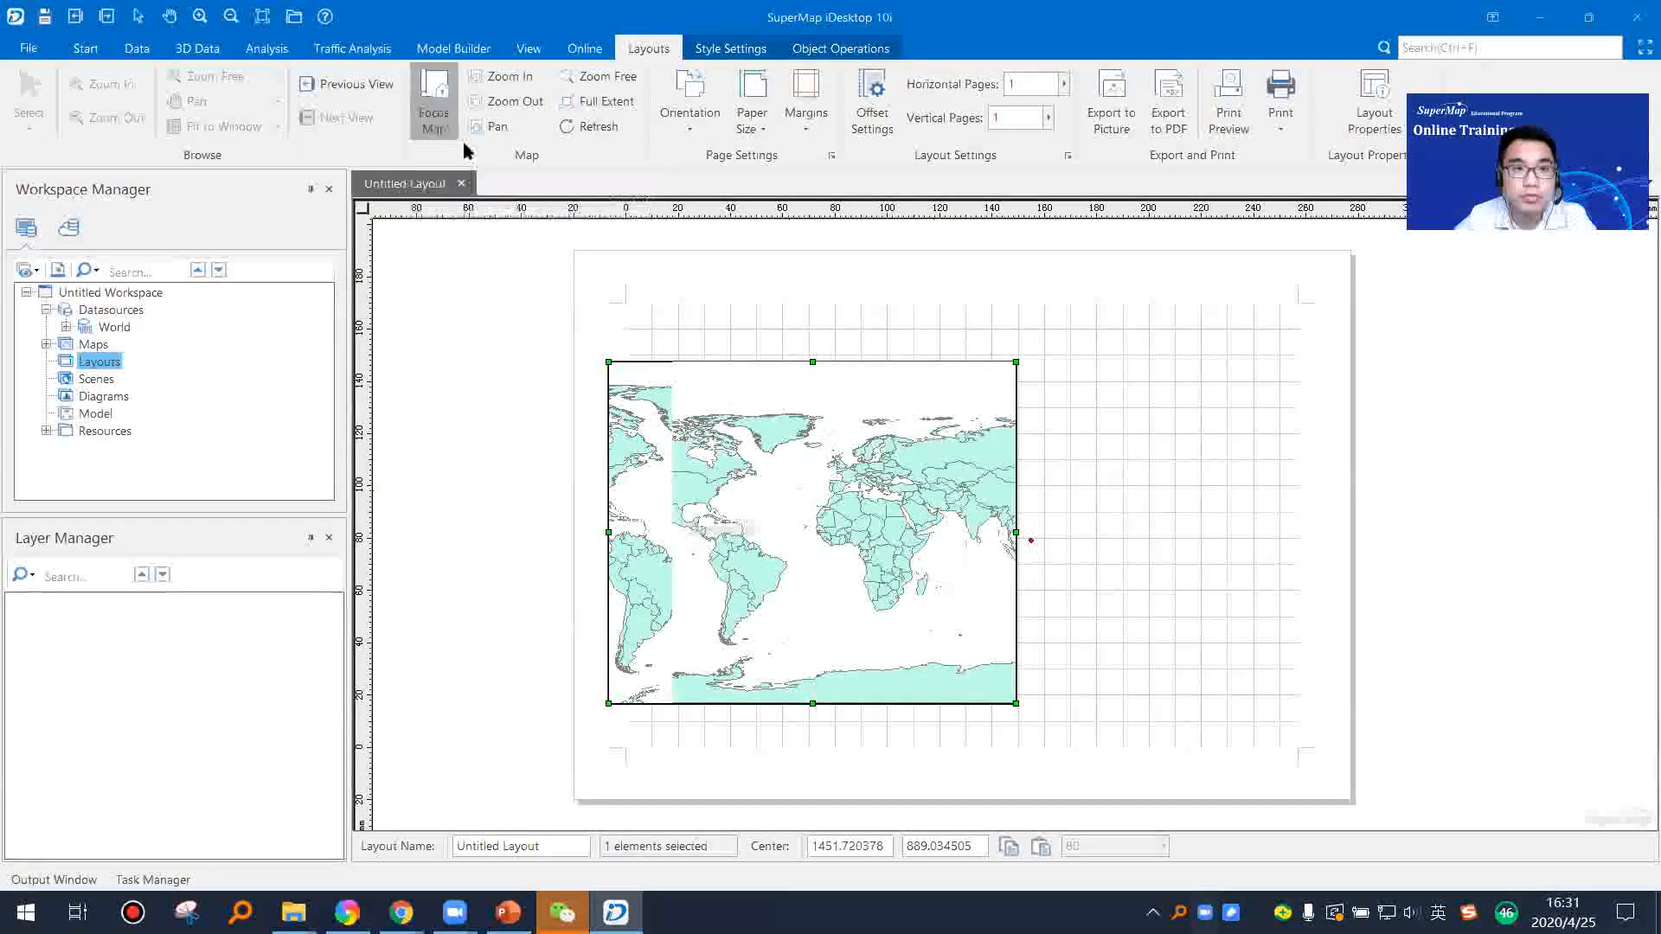
pyautogui.click(440, 117)
pyautogui.click(1056, 401)
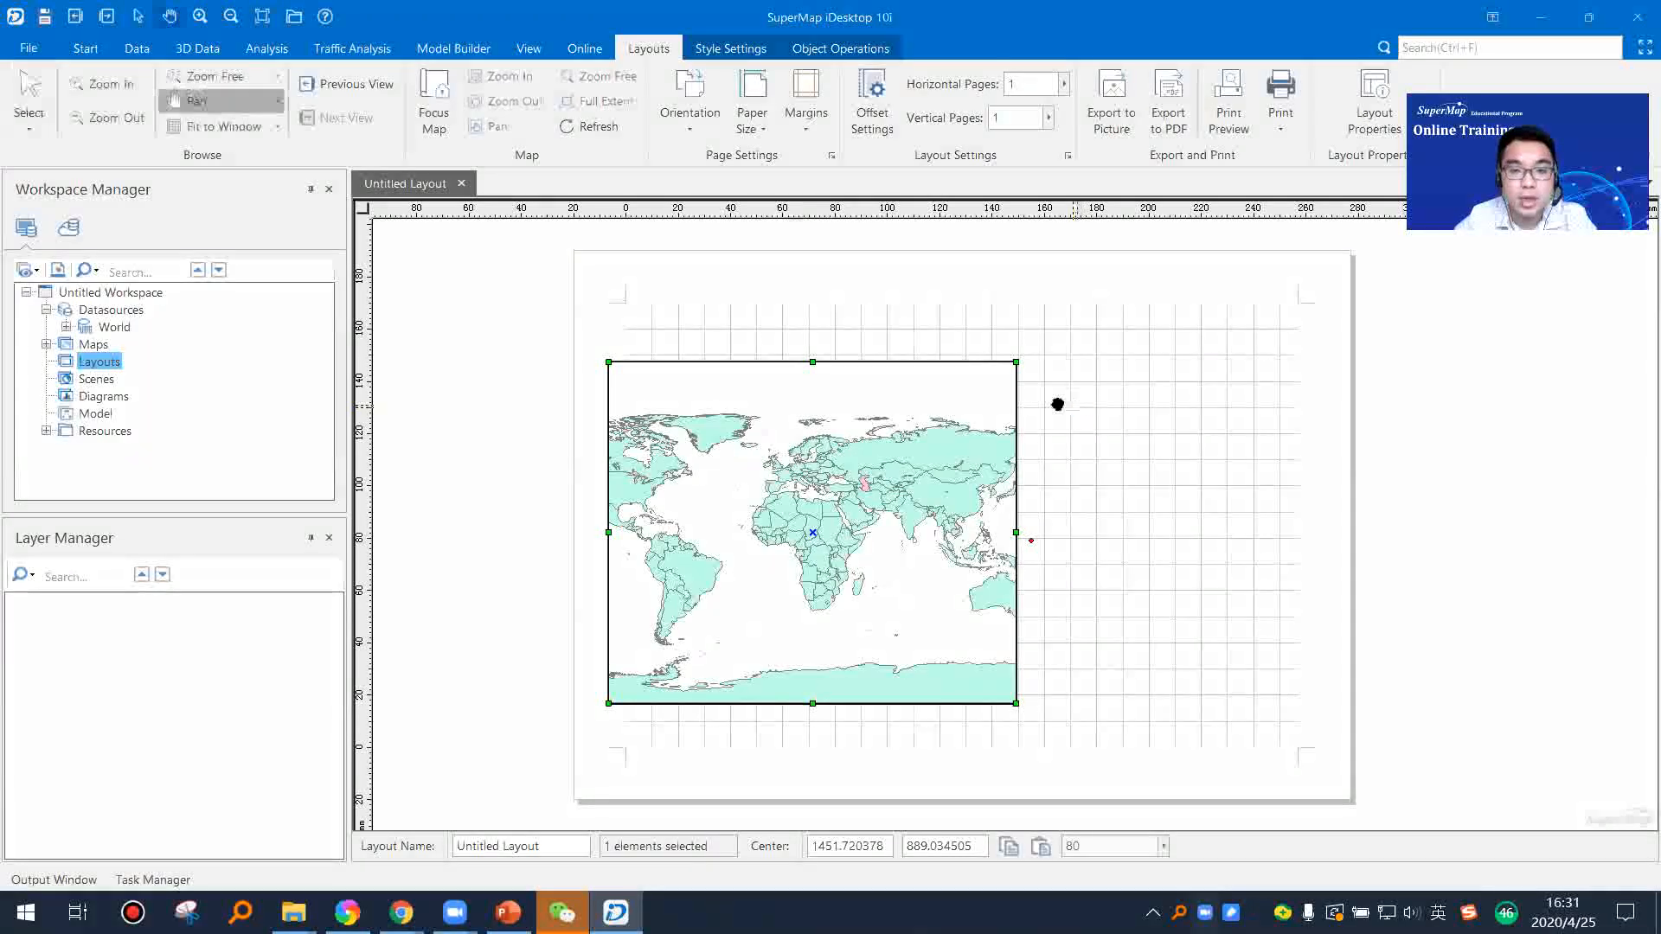
pyautogui.moveTo(1082, 453); pyautogui.dragTo(1110, 458)
pyautogui.click(1092, 446)
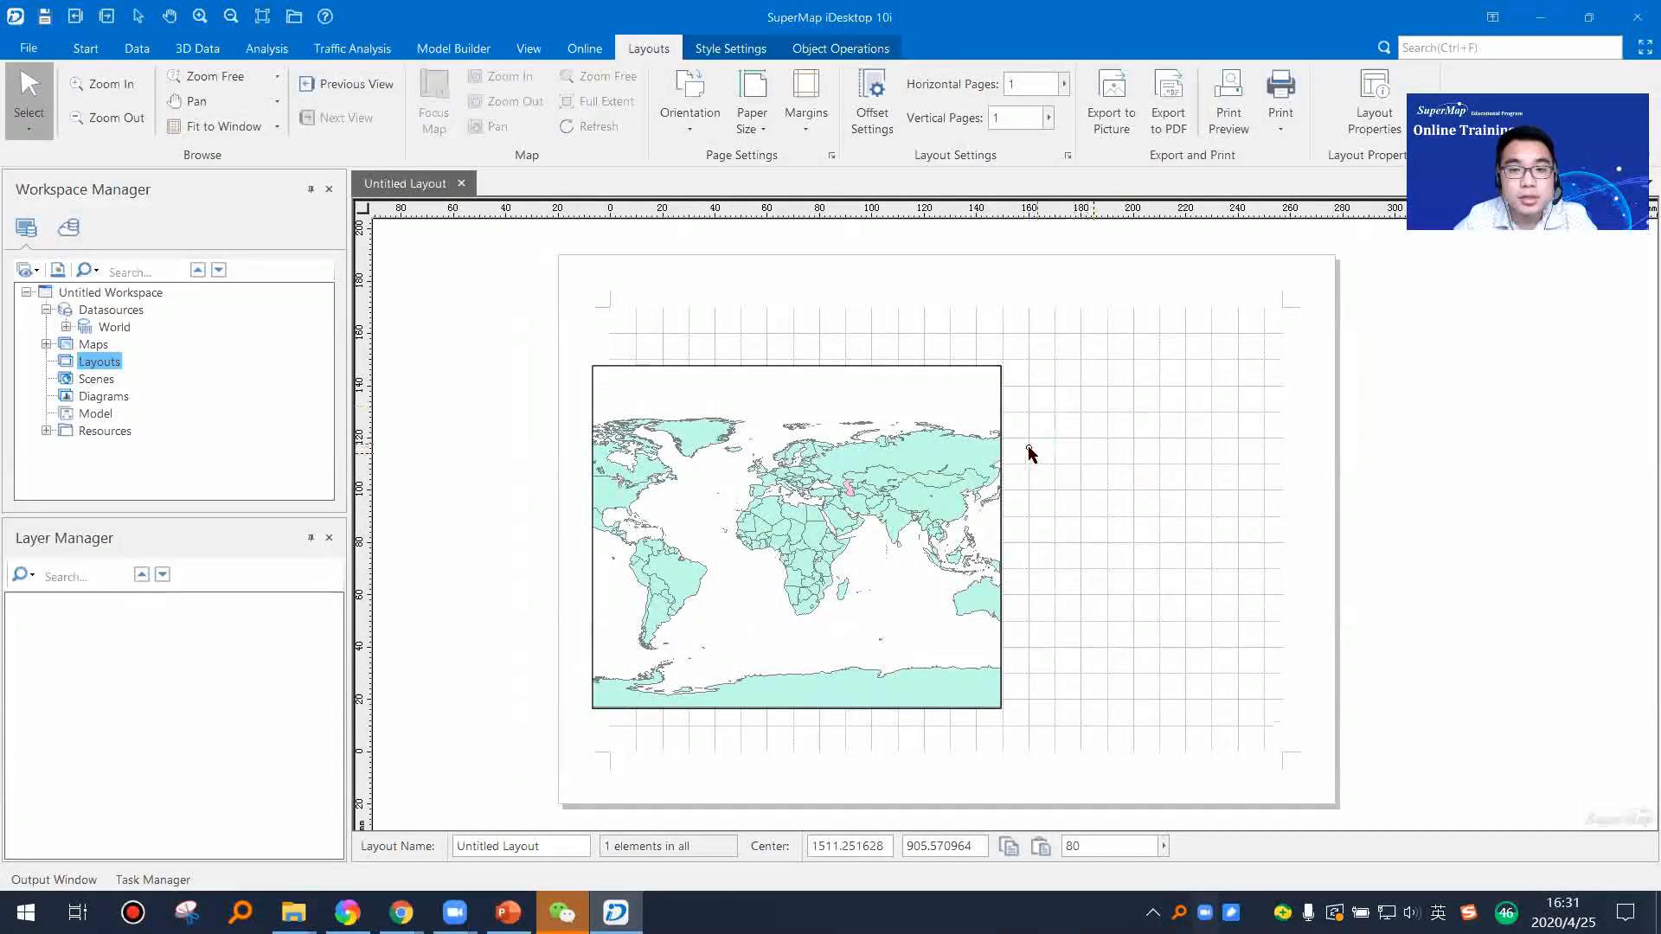
# Step: Shrink the World map frame to about 118 by 118 mm, keeping its upper-left corner in place
pyautogui.click(980, 495)
pyautogui.moveTo(999, 707); pyautogui.dragTo(902, 674)
pyautogui.click(1045, 651)
pyautogui.moveTo(1000, 514); pyautogui.dragTo(991, 534)
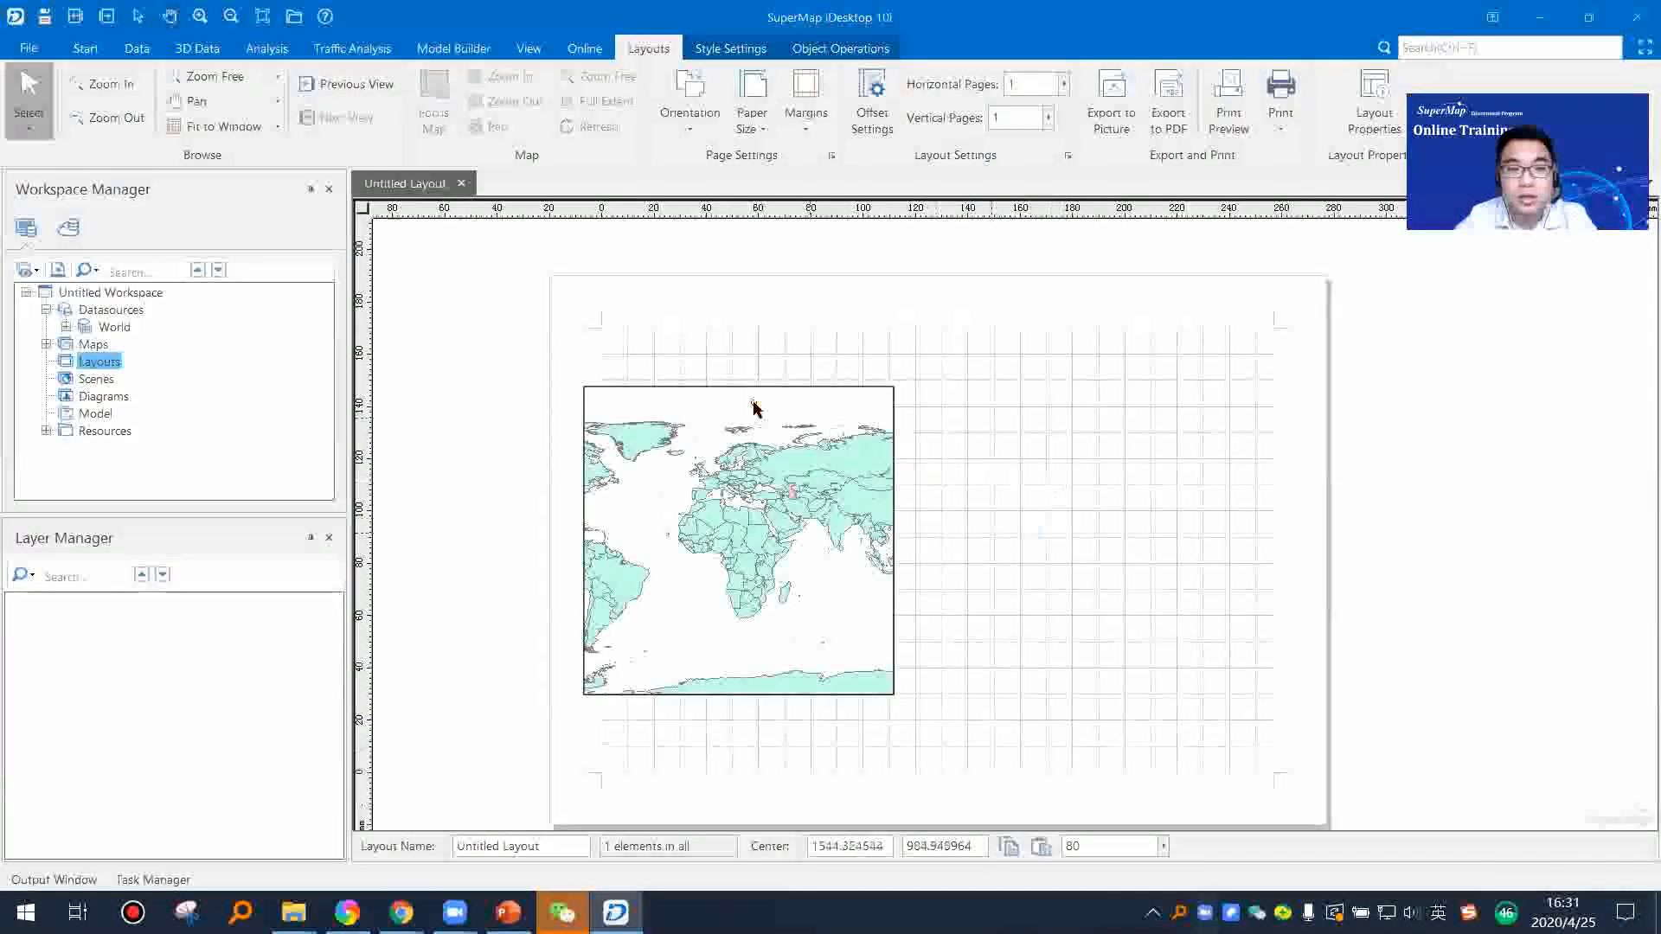
# Step: Draw a circular map frame of about 58 mm radius beside the World map frame and fill it with the World_line map
pyautogui.click(853, 54)
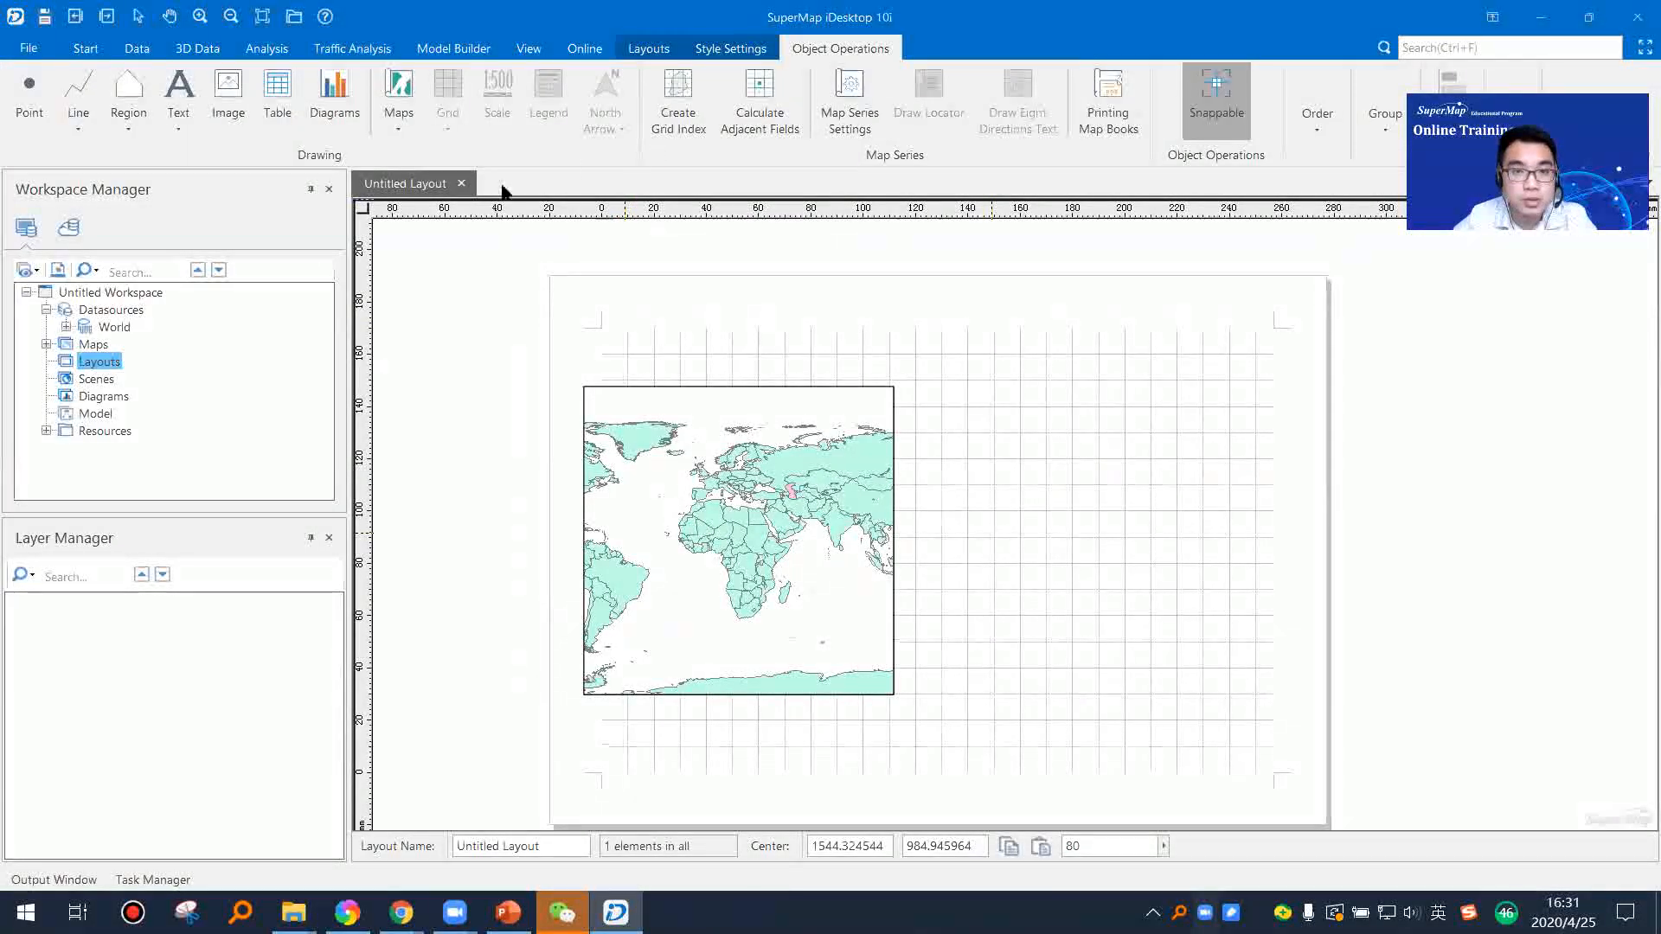
pyautogui.click(399, 109)
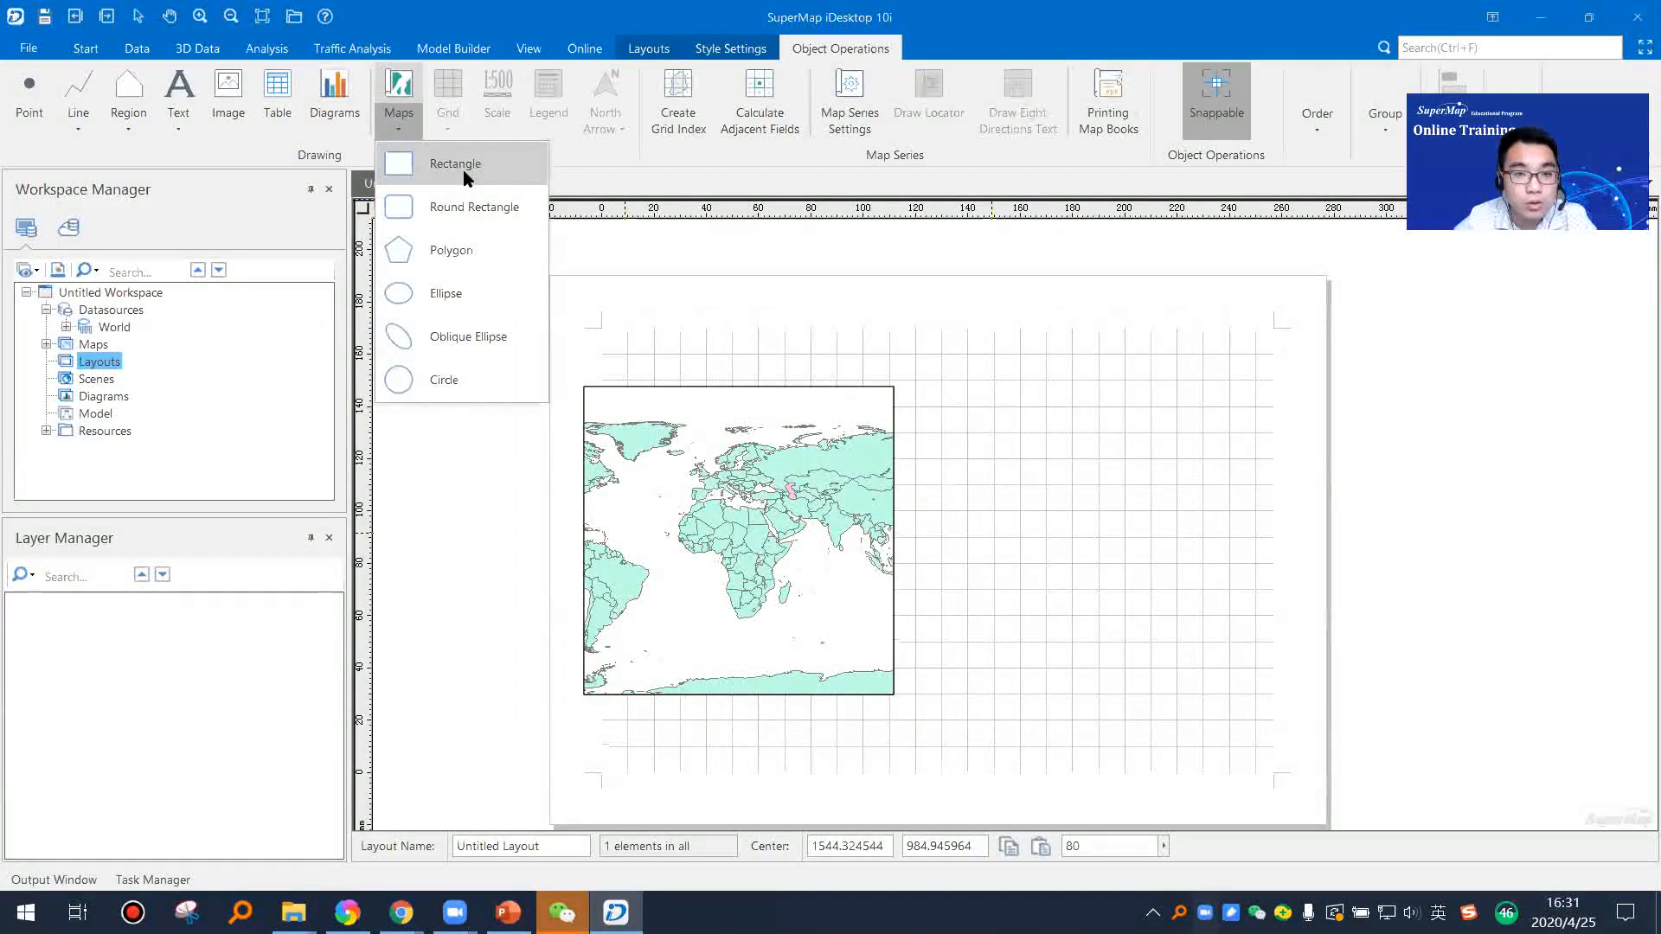
pyautogui.click(406, 388)
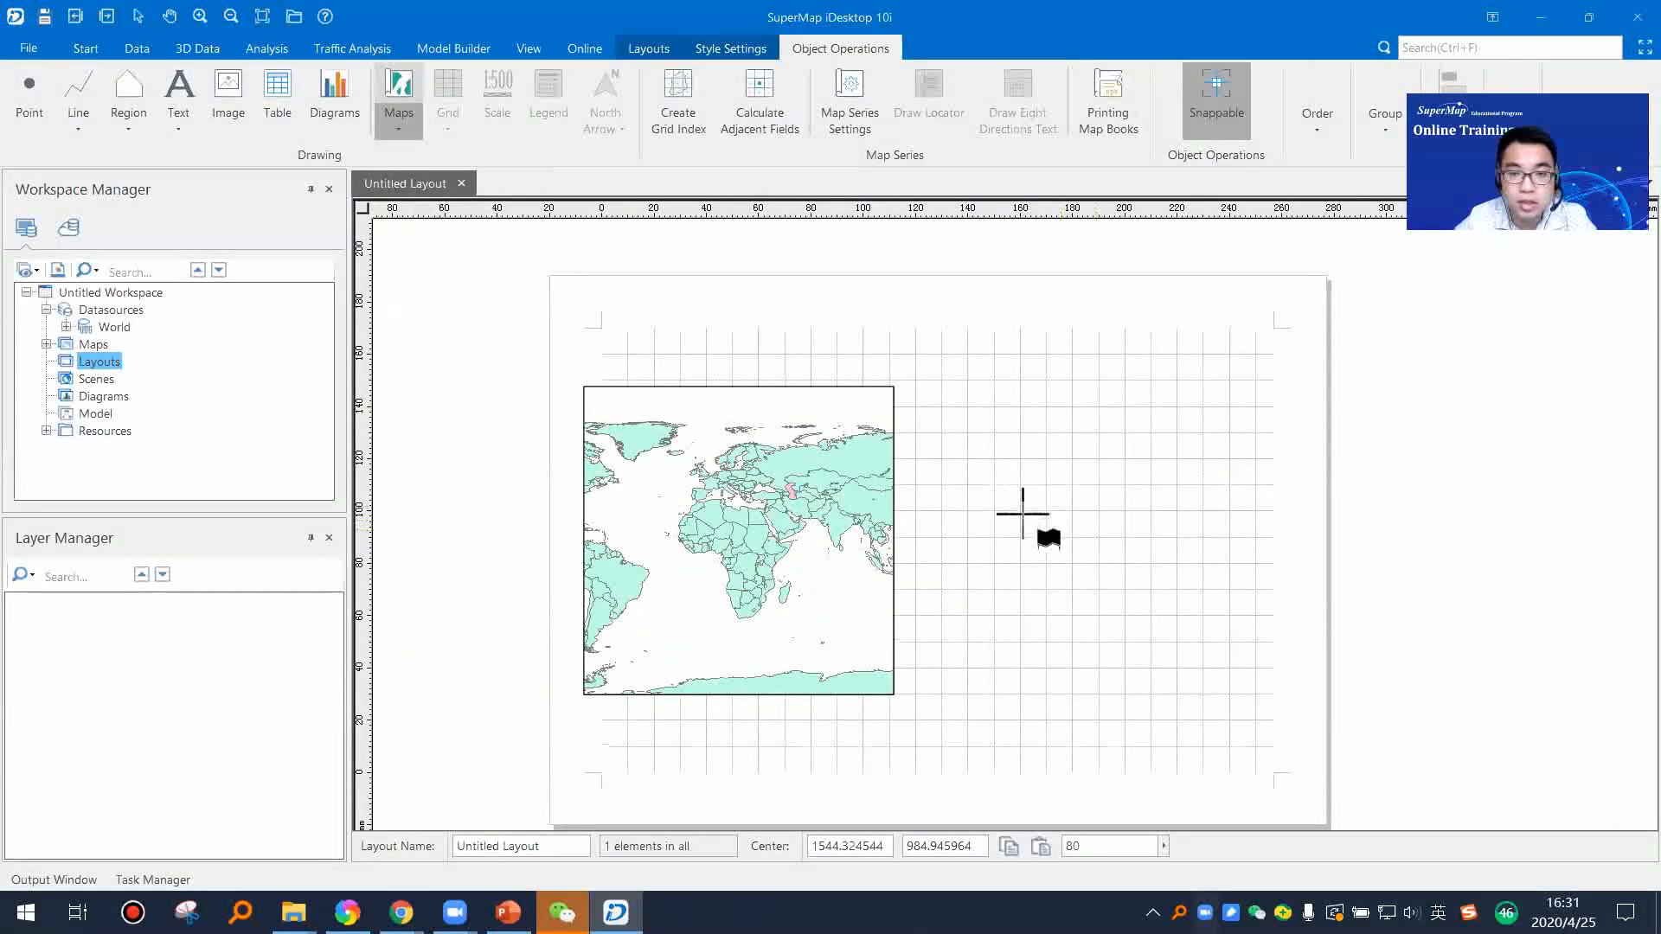
pyautogui.click(1068, 520)
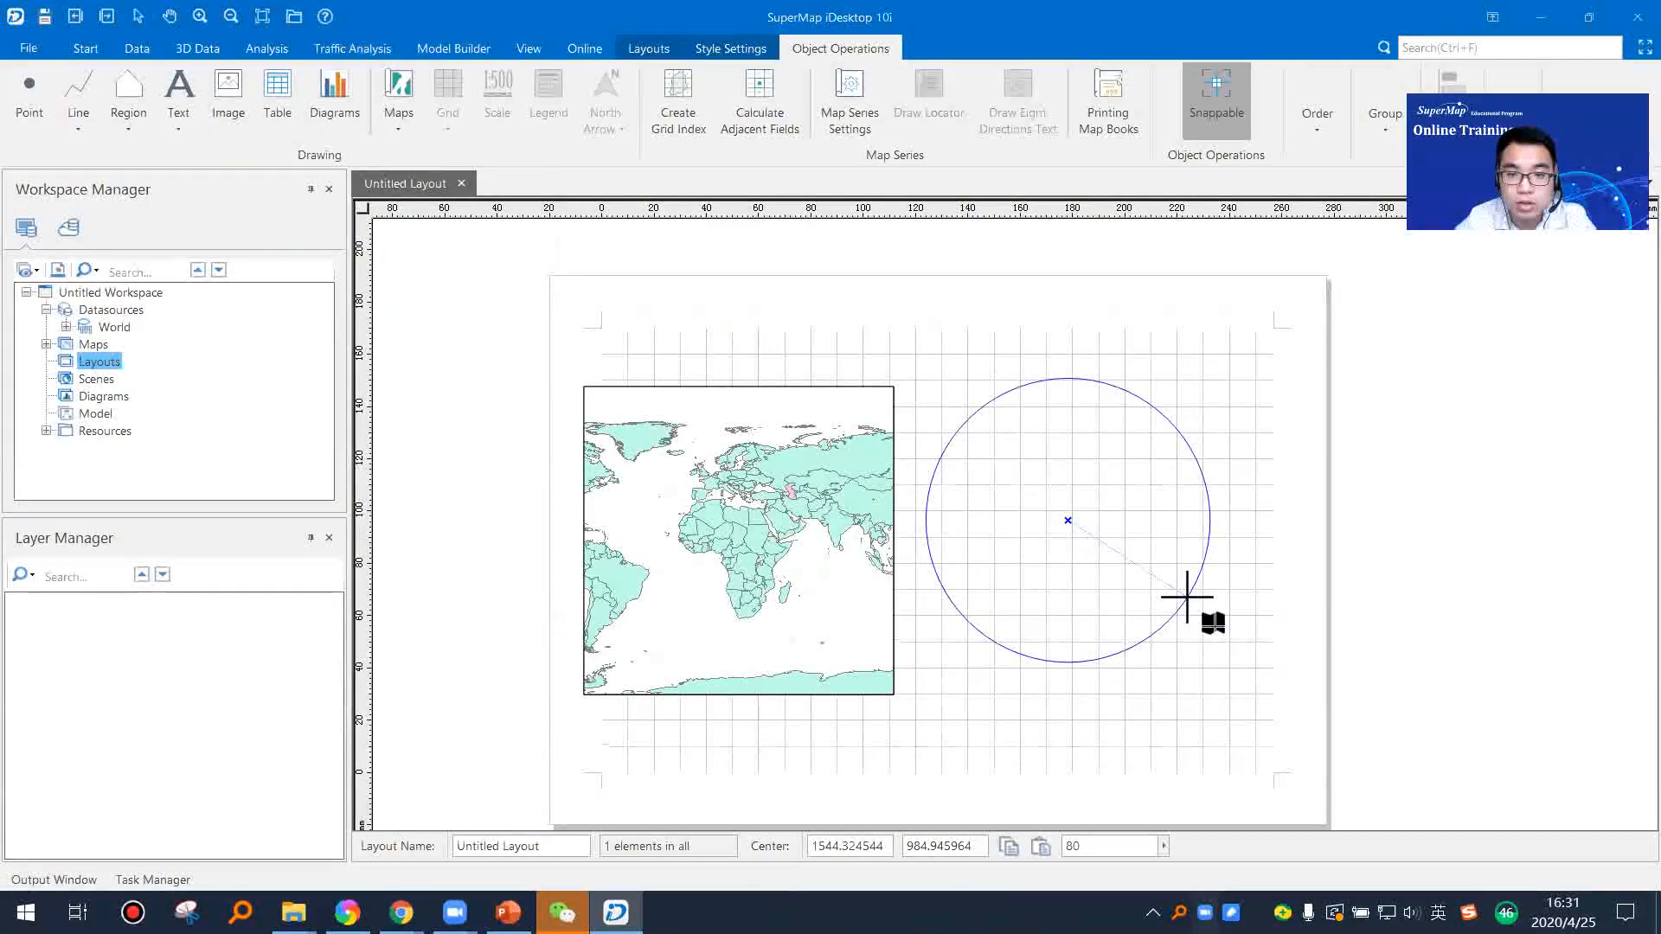
pyautogui.click(1212, 554)
pyautogui.click(1002, 443)
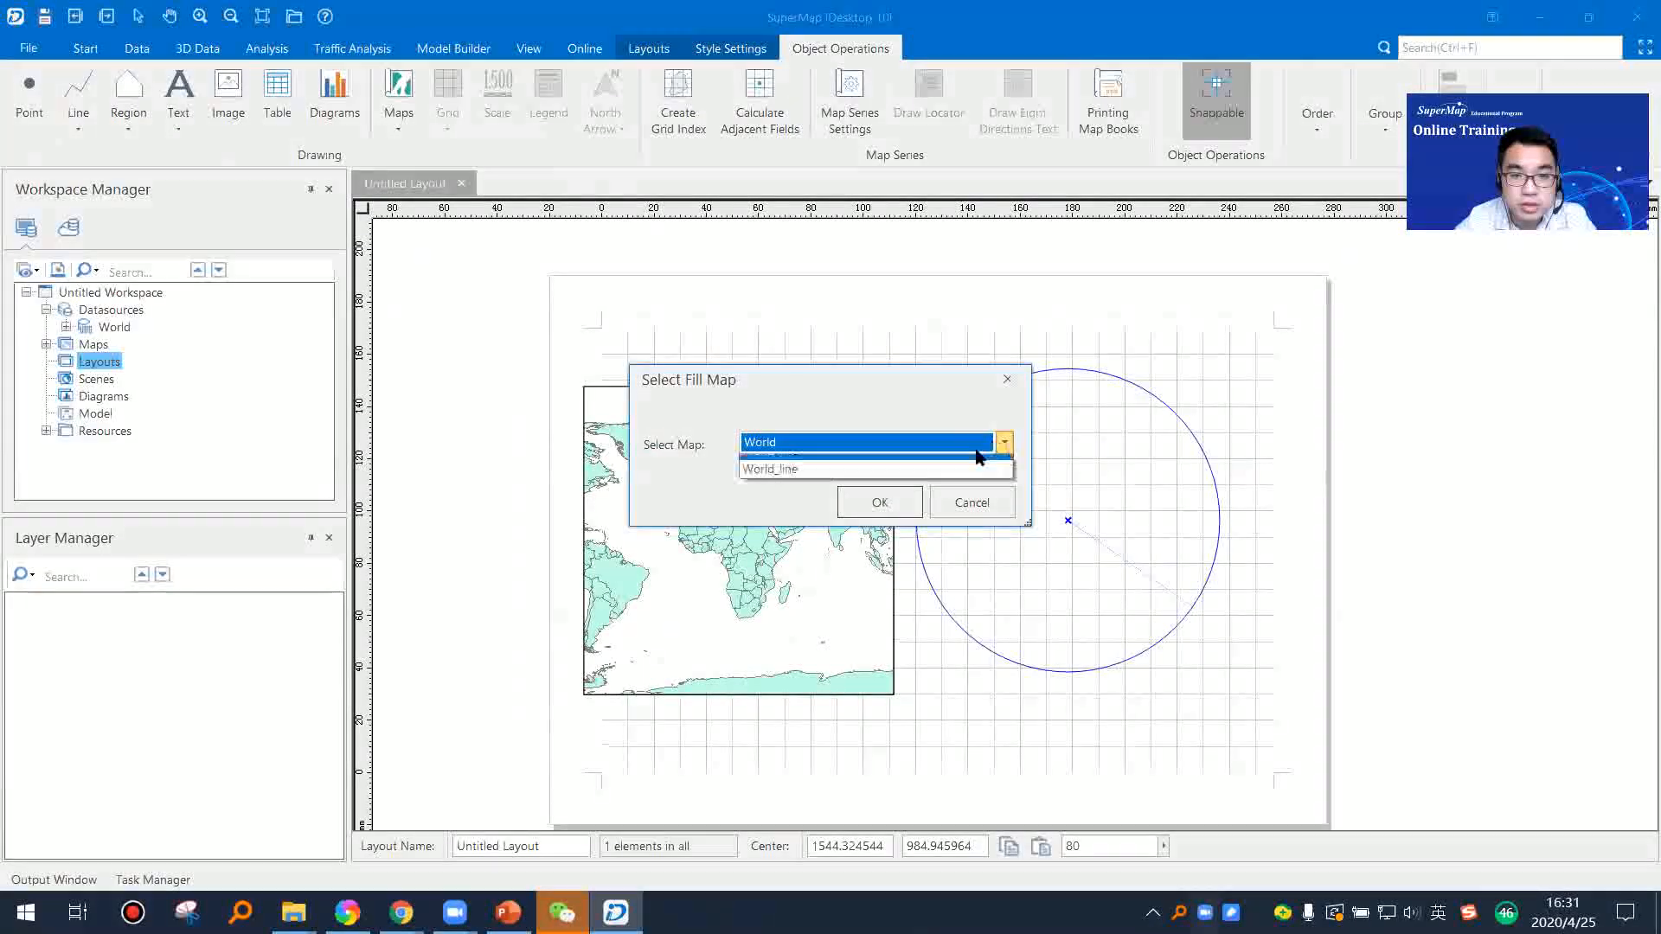
pyautogui.click(763, 482)
pyautogui.click(880, 502)
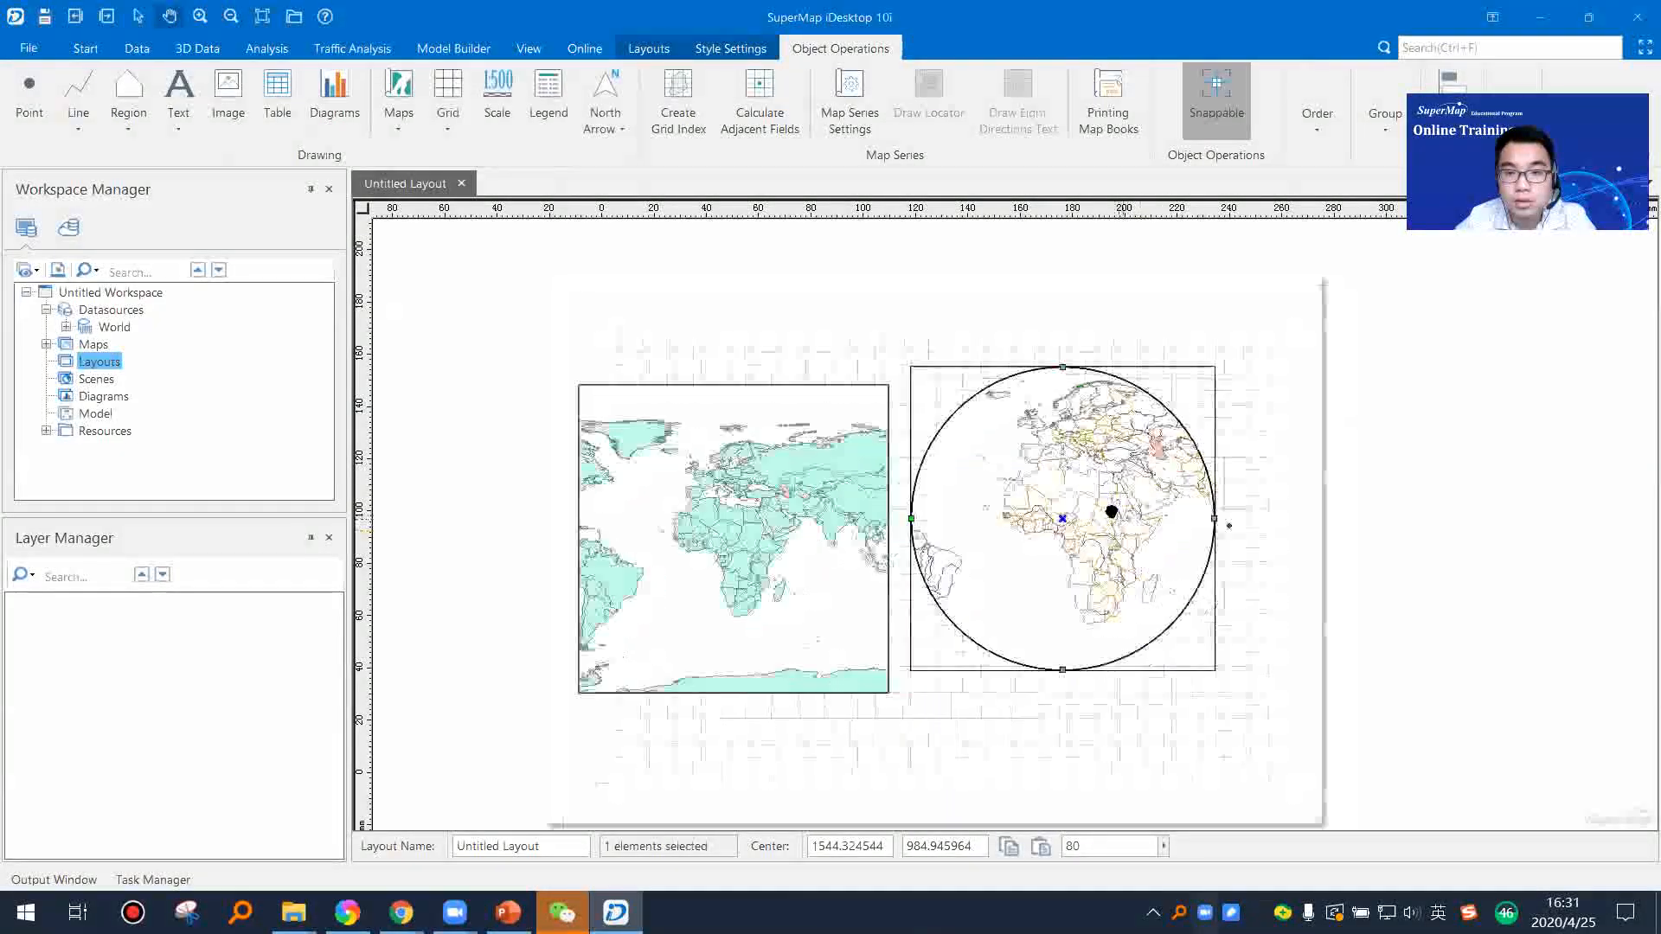
# Step: Reposition the World_line map frame beside the World map frame so that their upper edges line up
pyautogui.moveTo(1187, 540); pyautogui.dragTo(1201, 548)
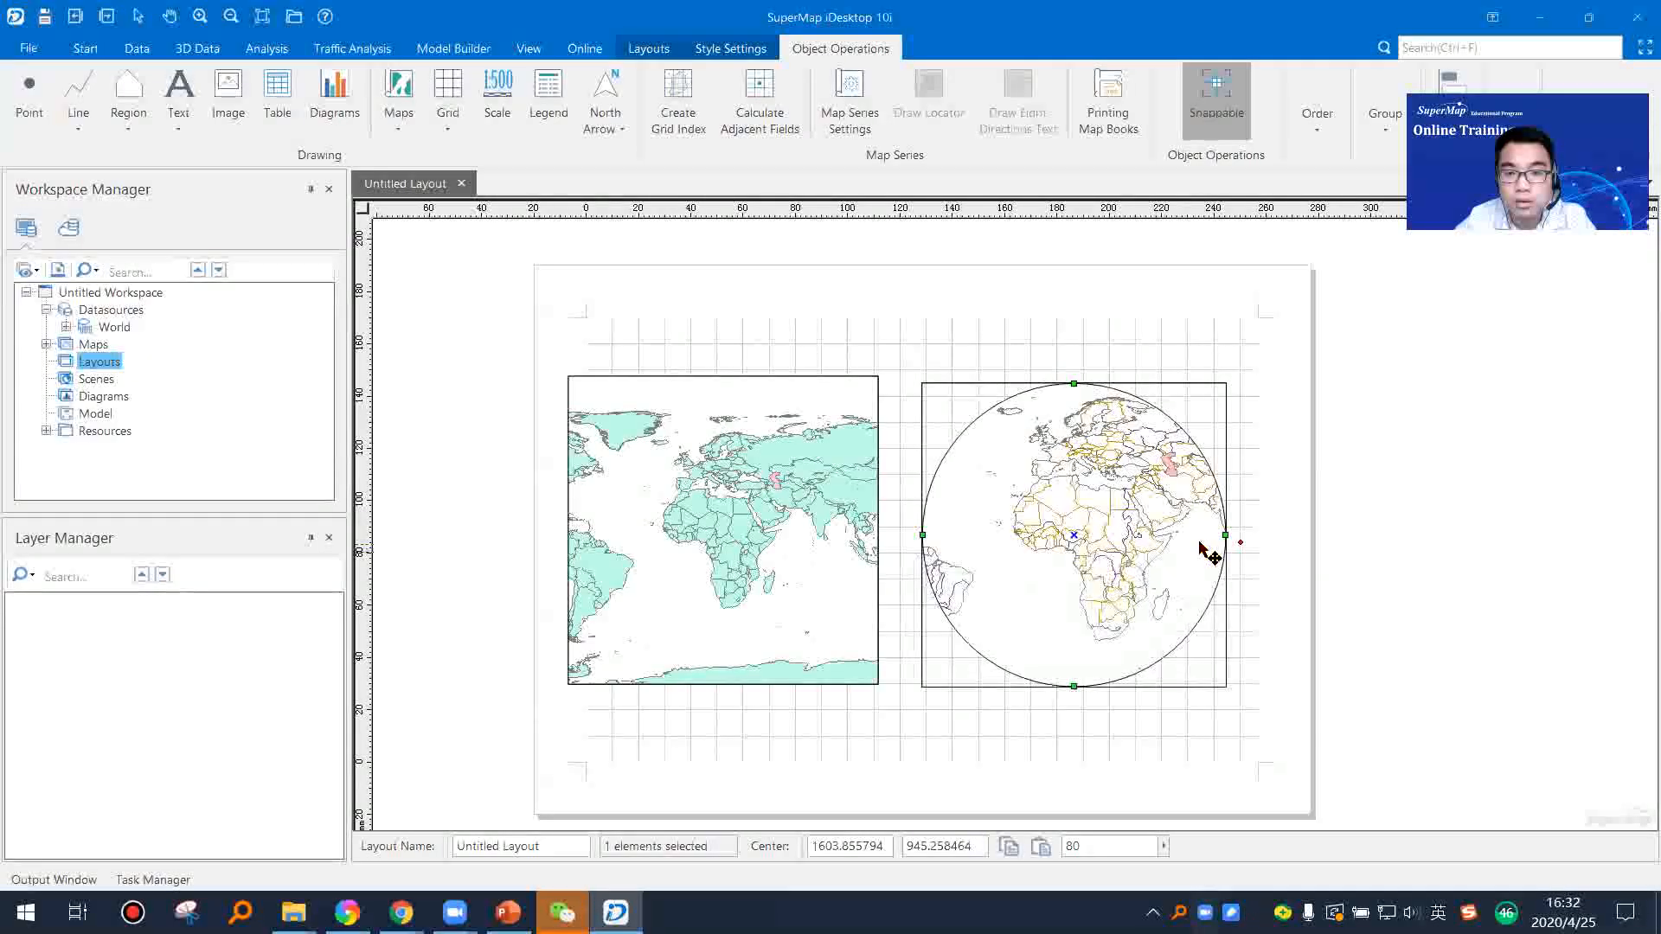
pyautogui.press('Delete')
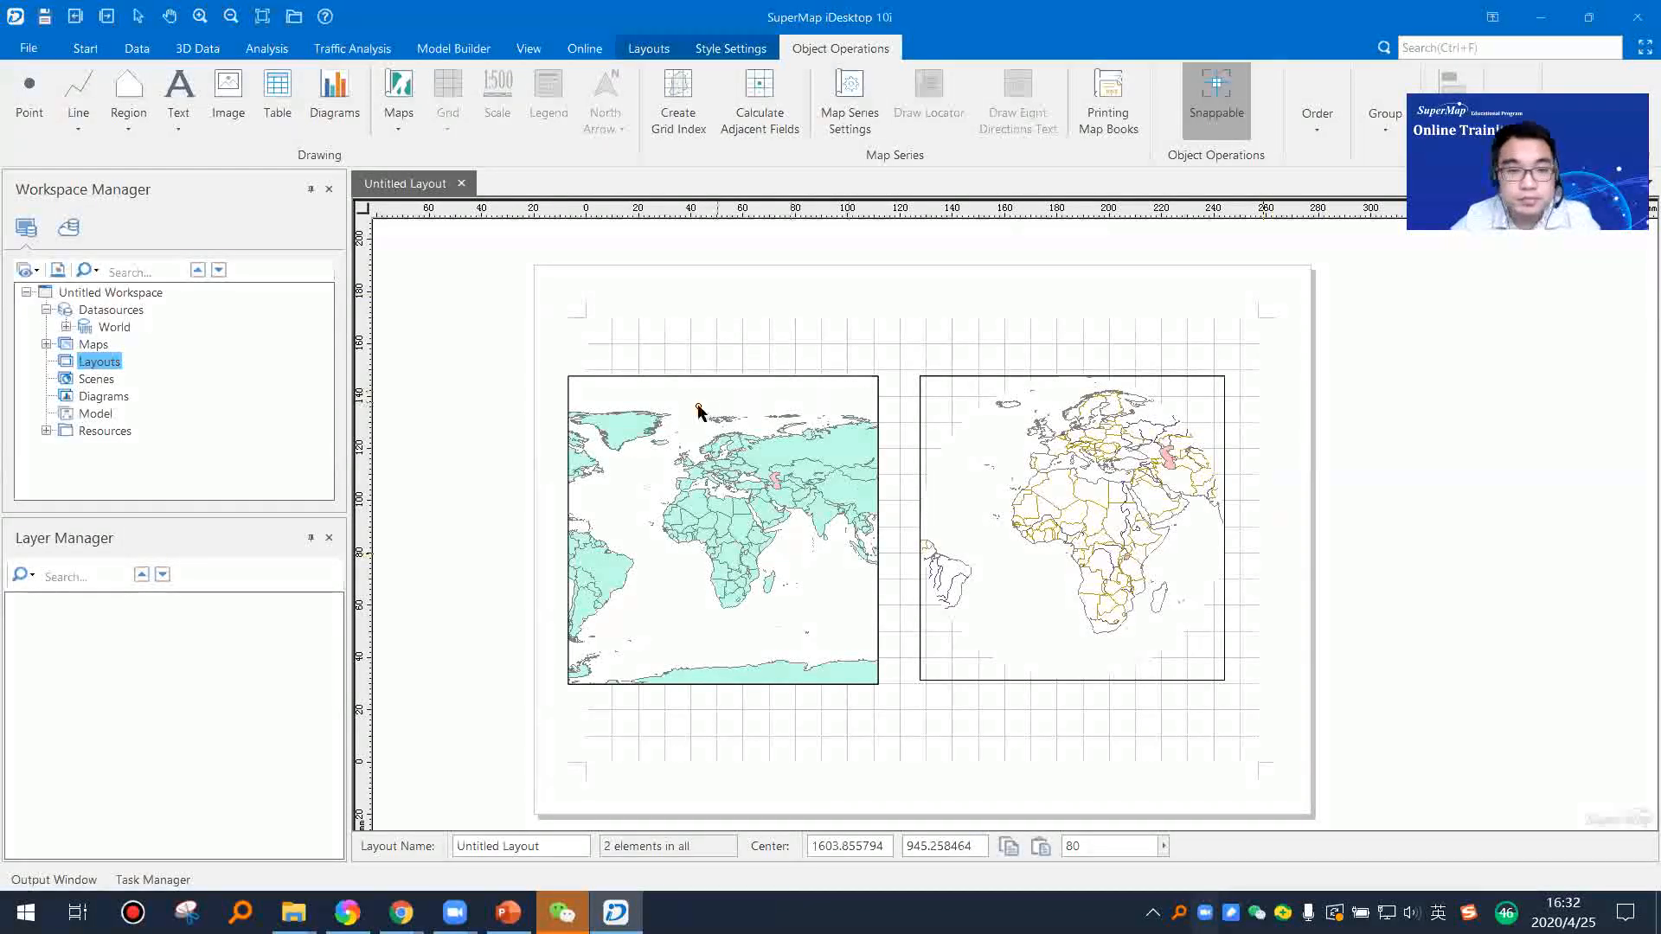
pyautogui.moveTo(736, 487); pyautogui.dragTo(739, 492)
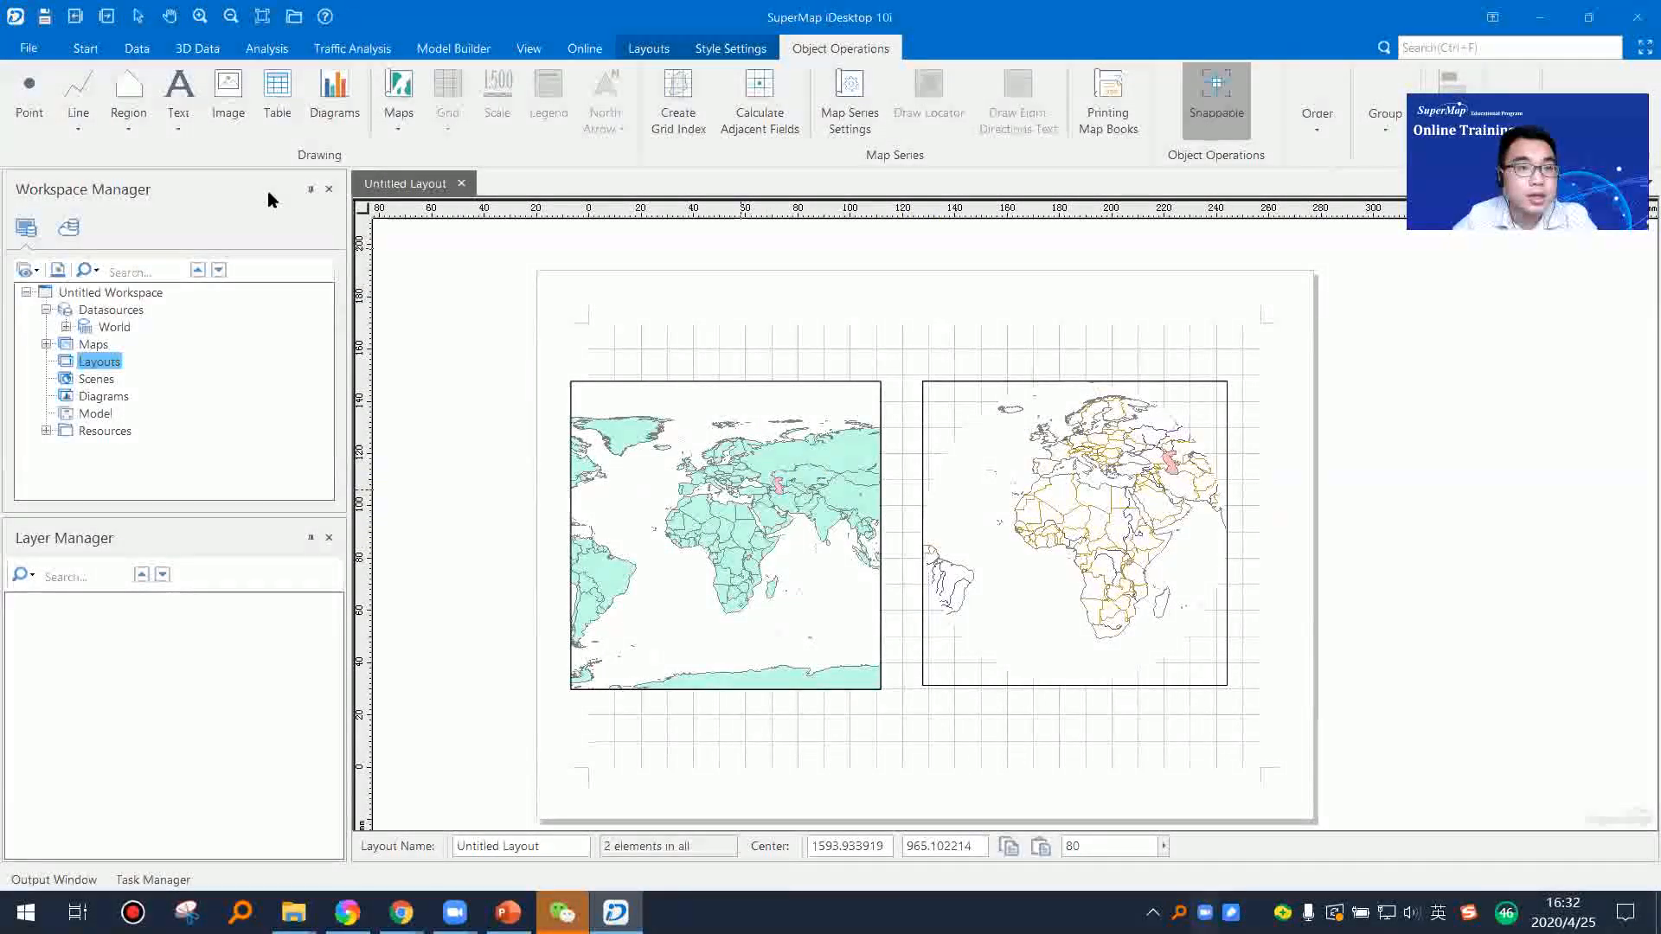
# Step: Add the title text "SuperMap Training" above the two map frames and enlarge it to span the space between them
pyautogui.click(180, 130)
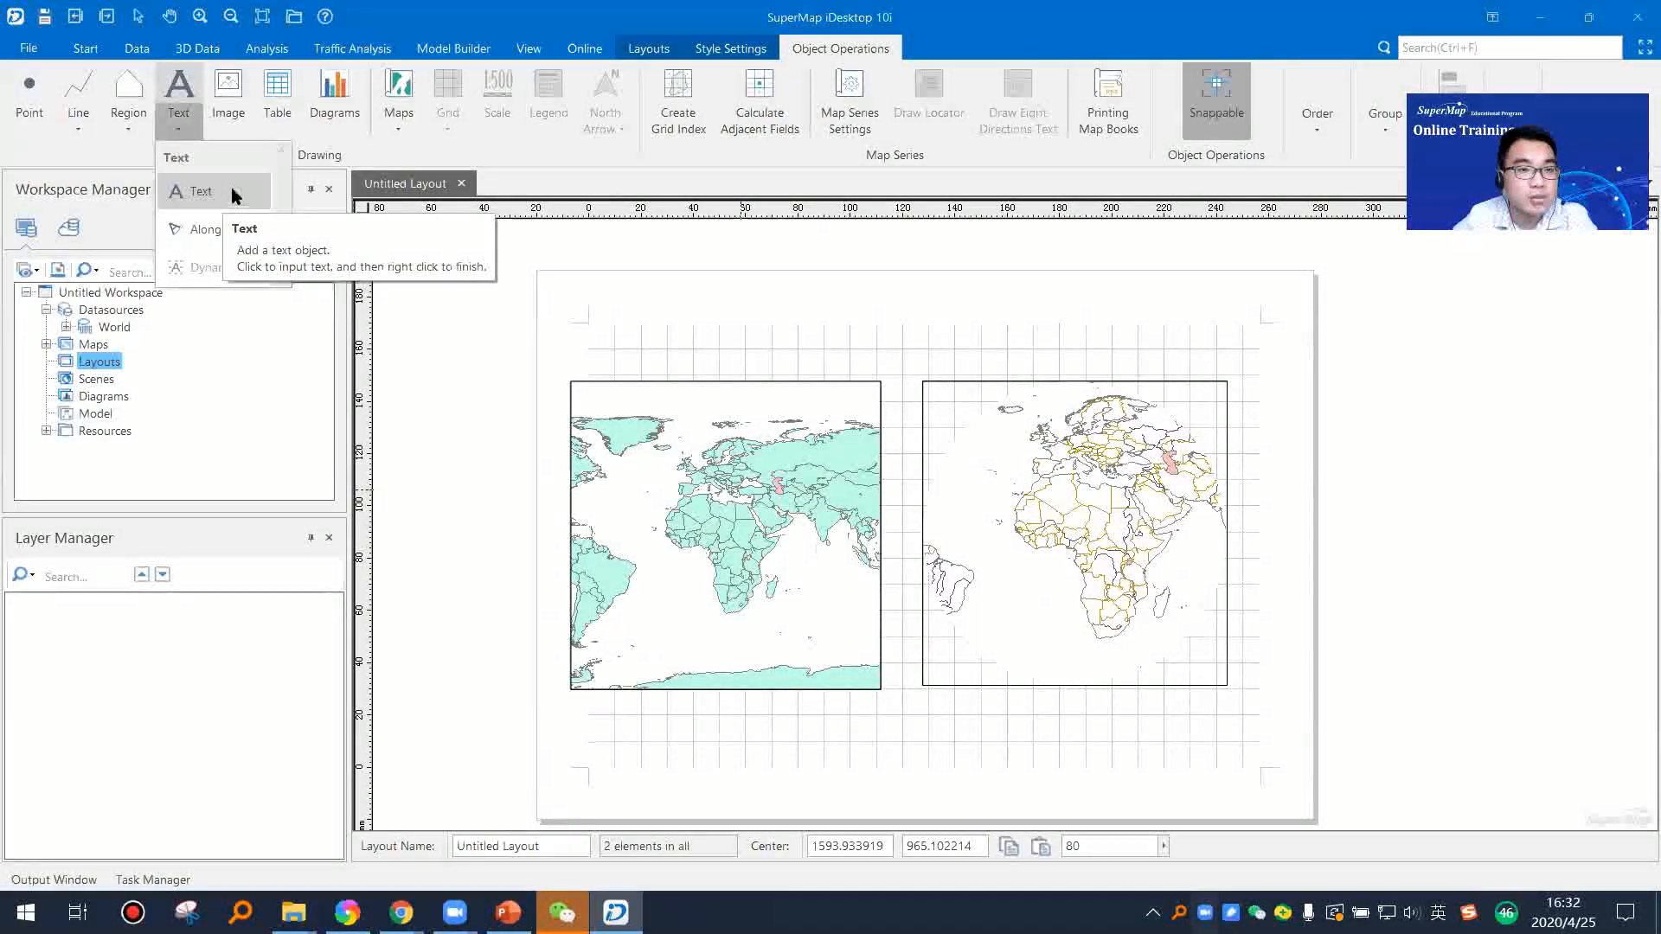
pyautogui.click(230, 191)
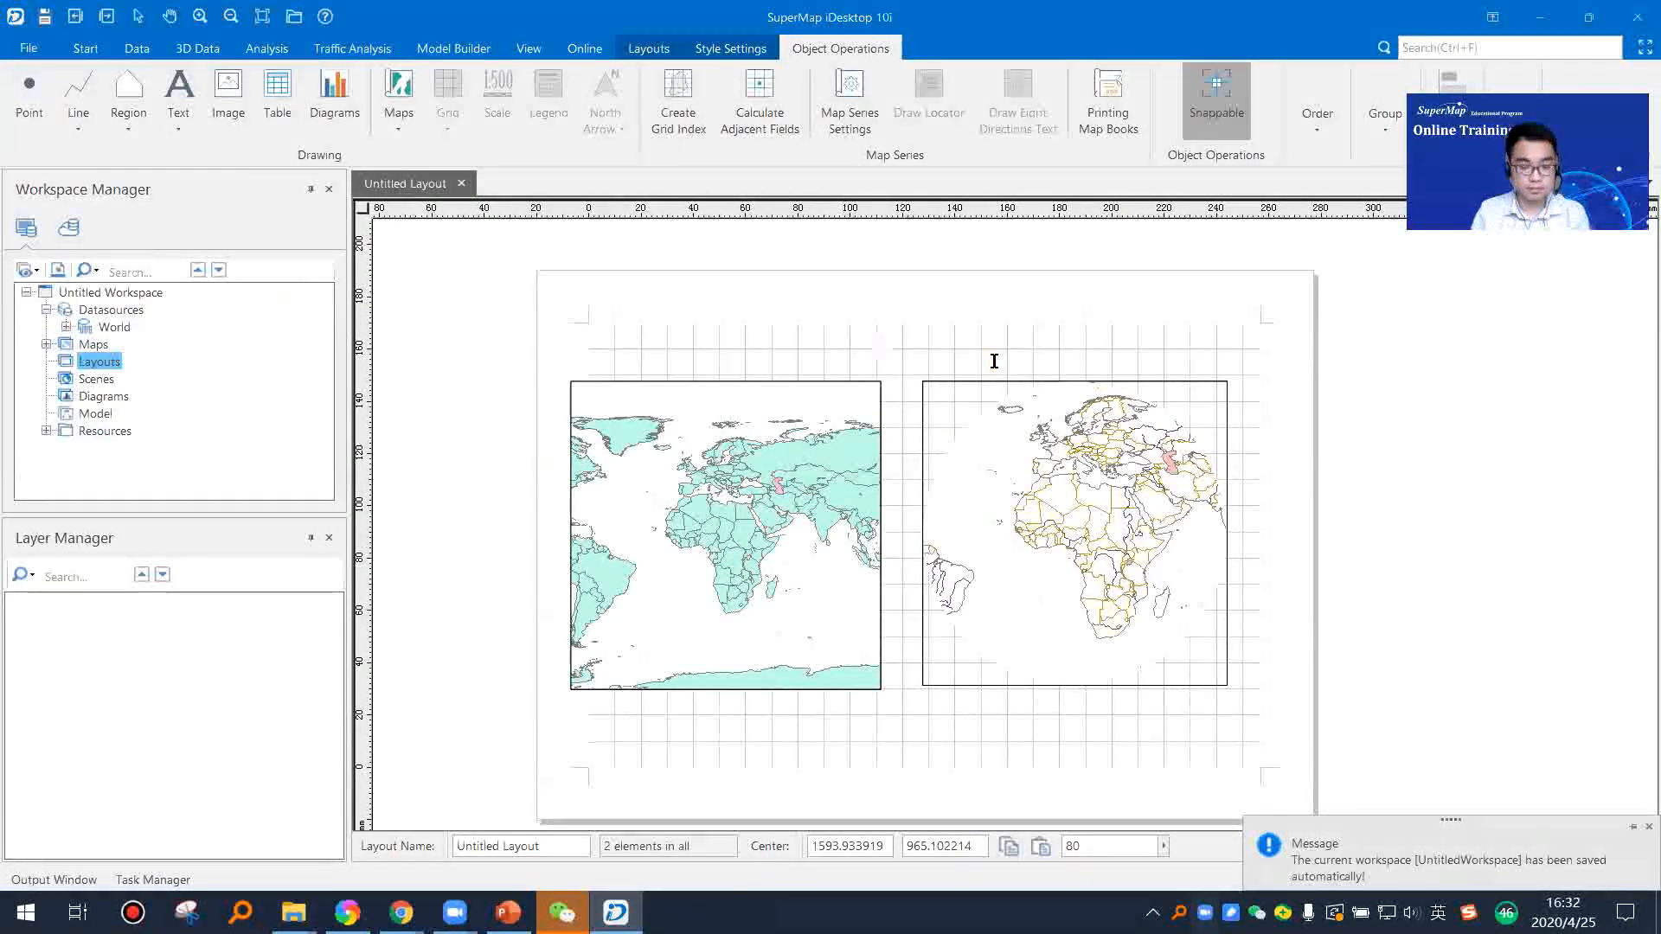
pyautogui.write('SuperMap Training')
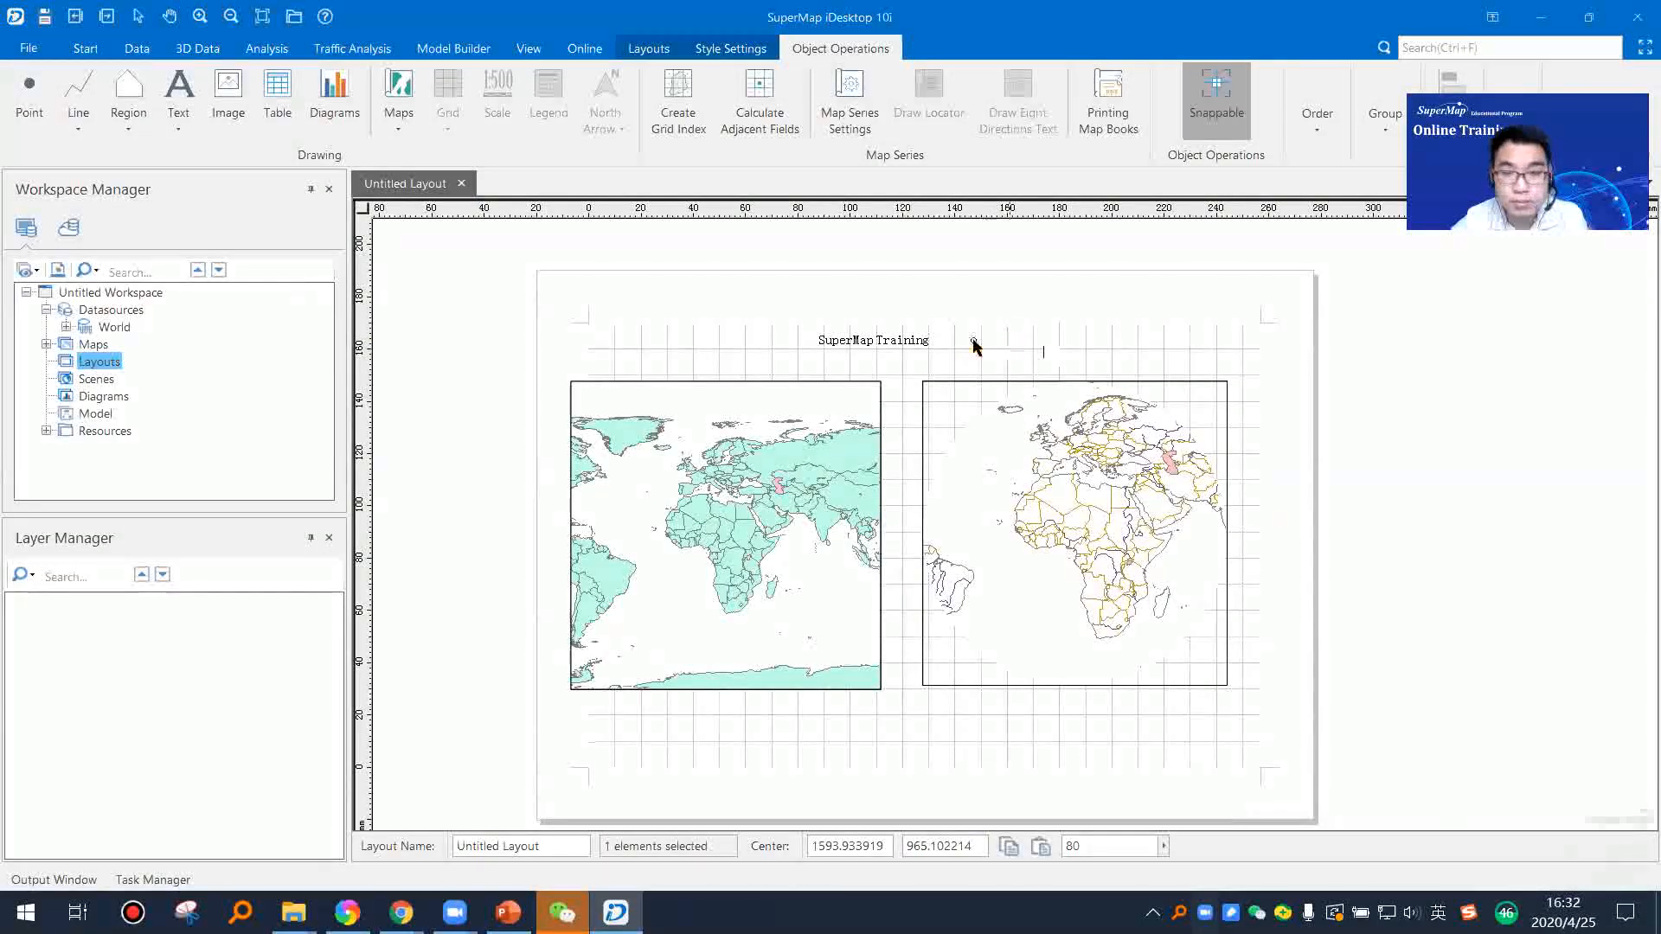
pyautogui.click(936, 347)
pyautogui.moveTo(934, 347); pyautogui.dragTo(1031, 343)
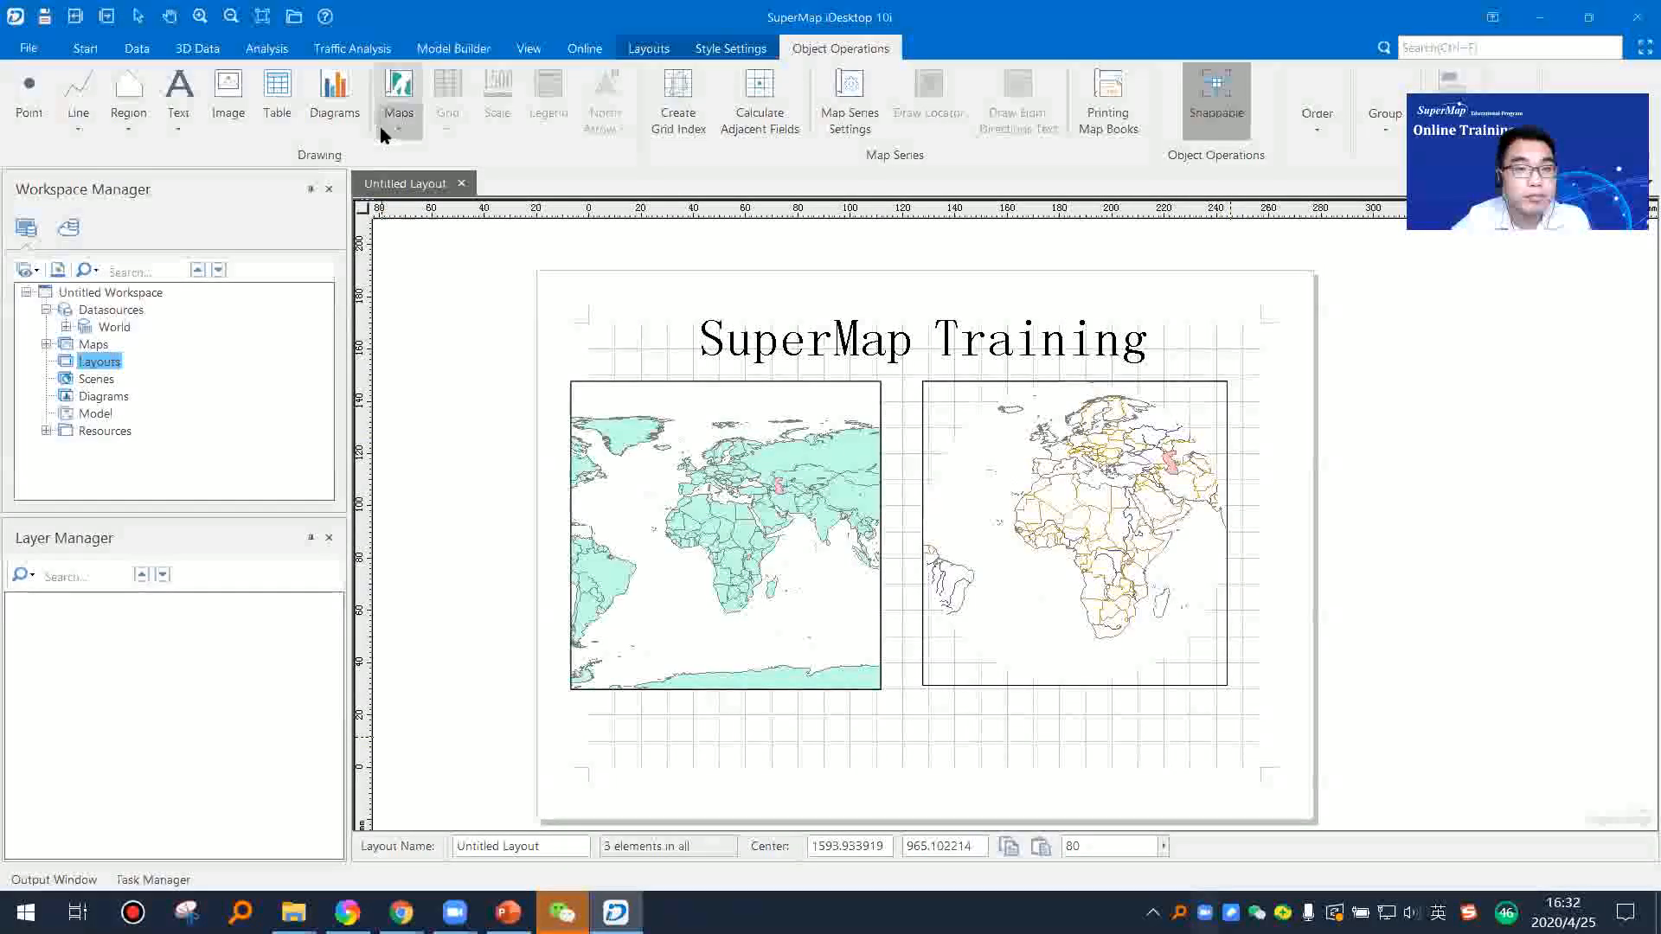
# Step: Add a scale bar about 53 mm wide for the World map, just inside its frame's lower edge
pyautogui.click(694, 453)
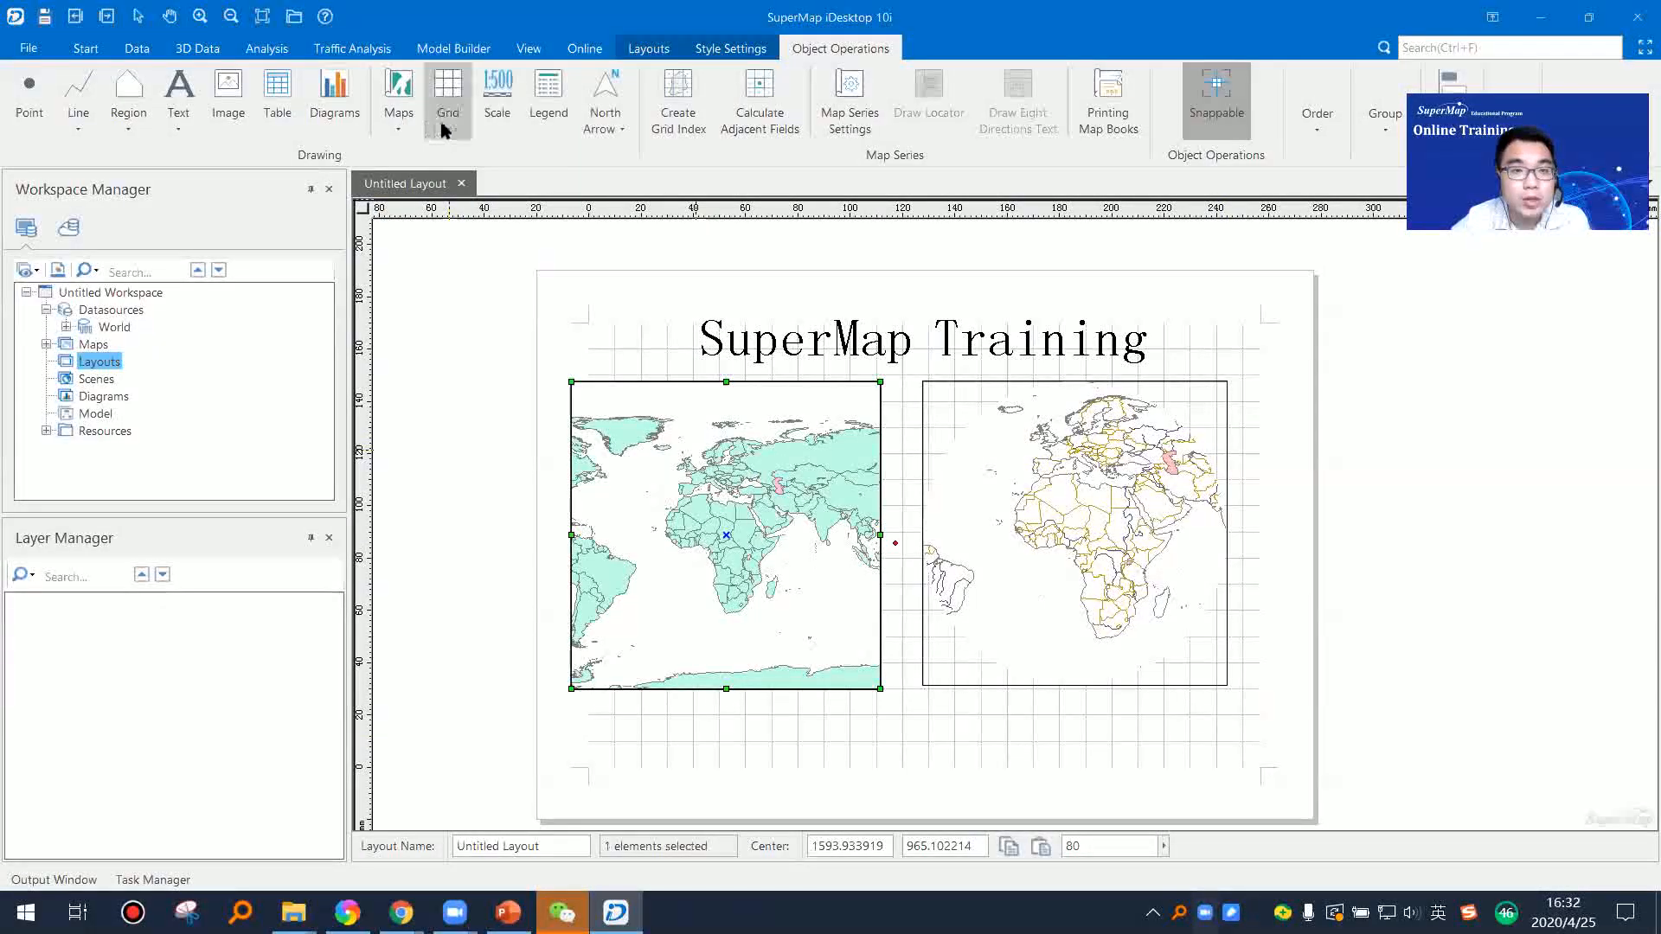
pyautogui.click(481, 120)
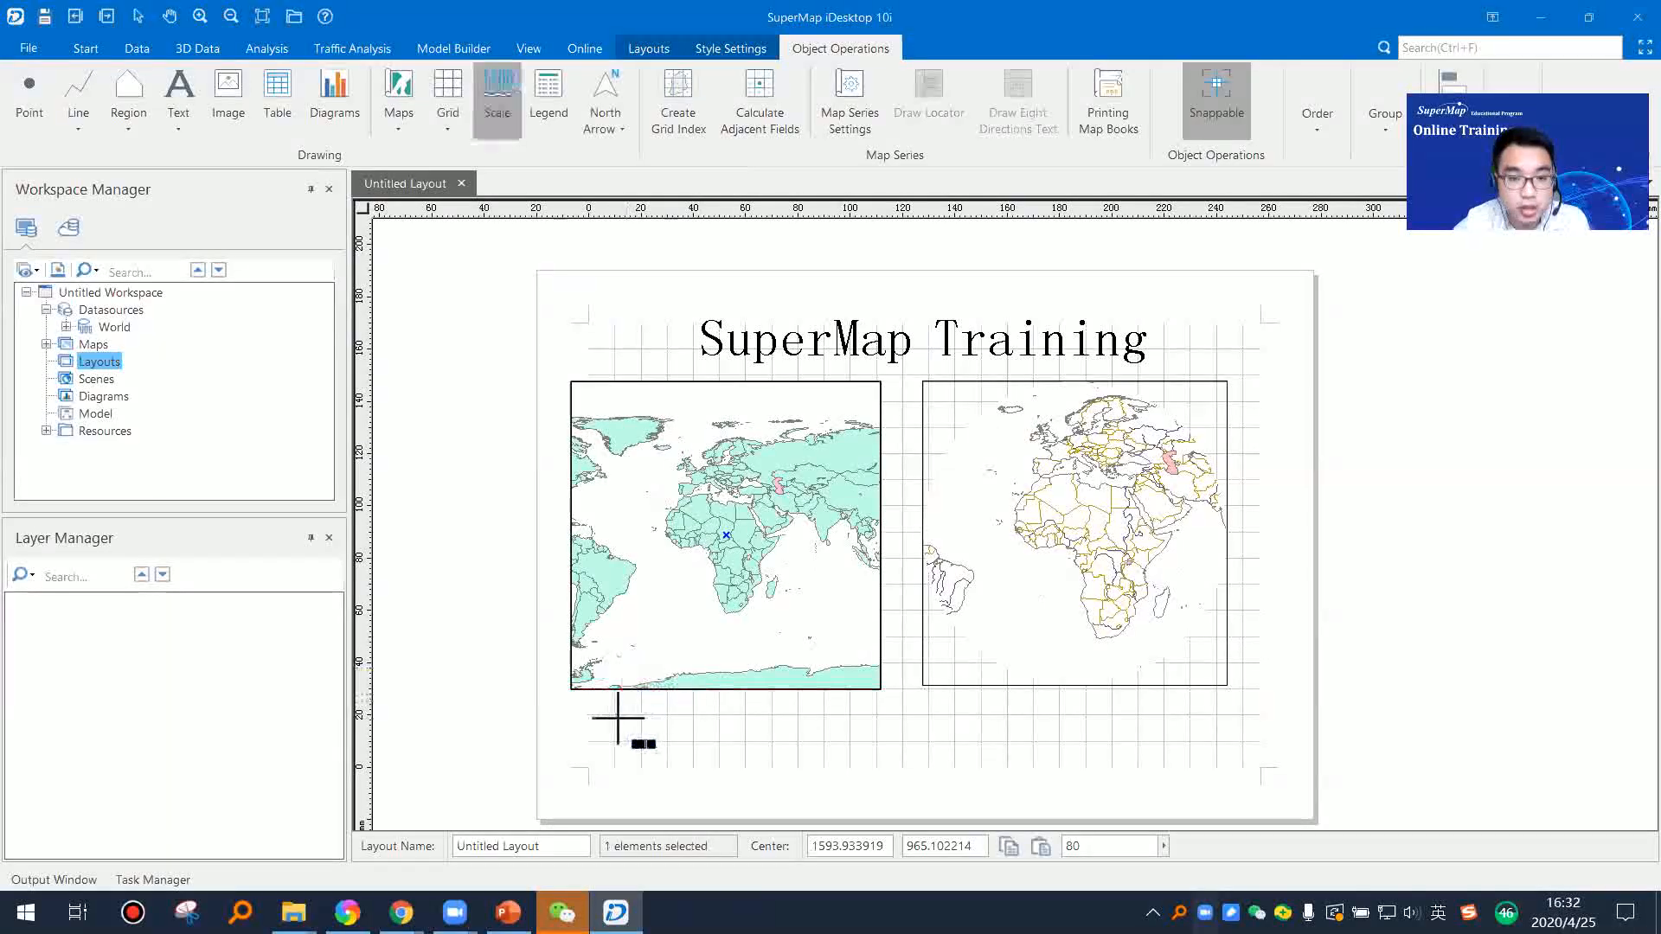
pyautogui.moveTo(635, 666); pyautogui.dragTo(773, 673)
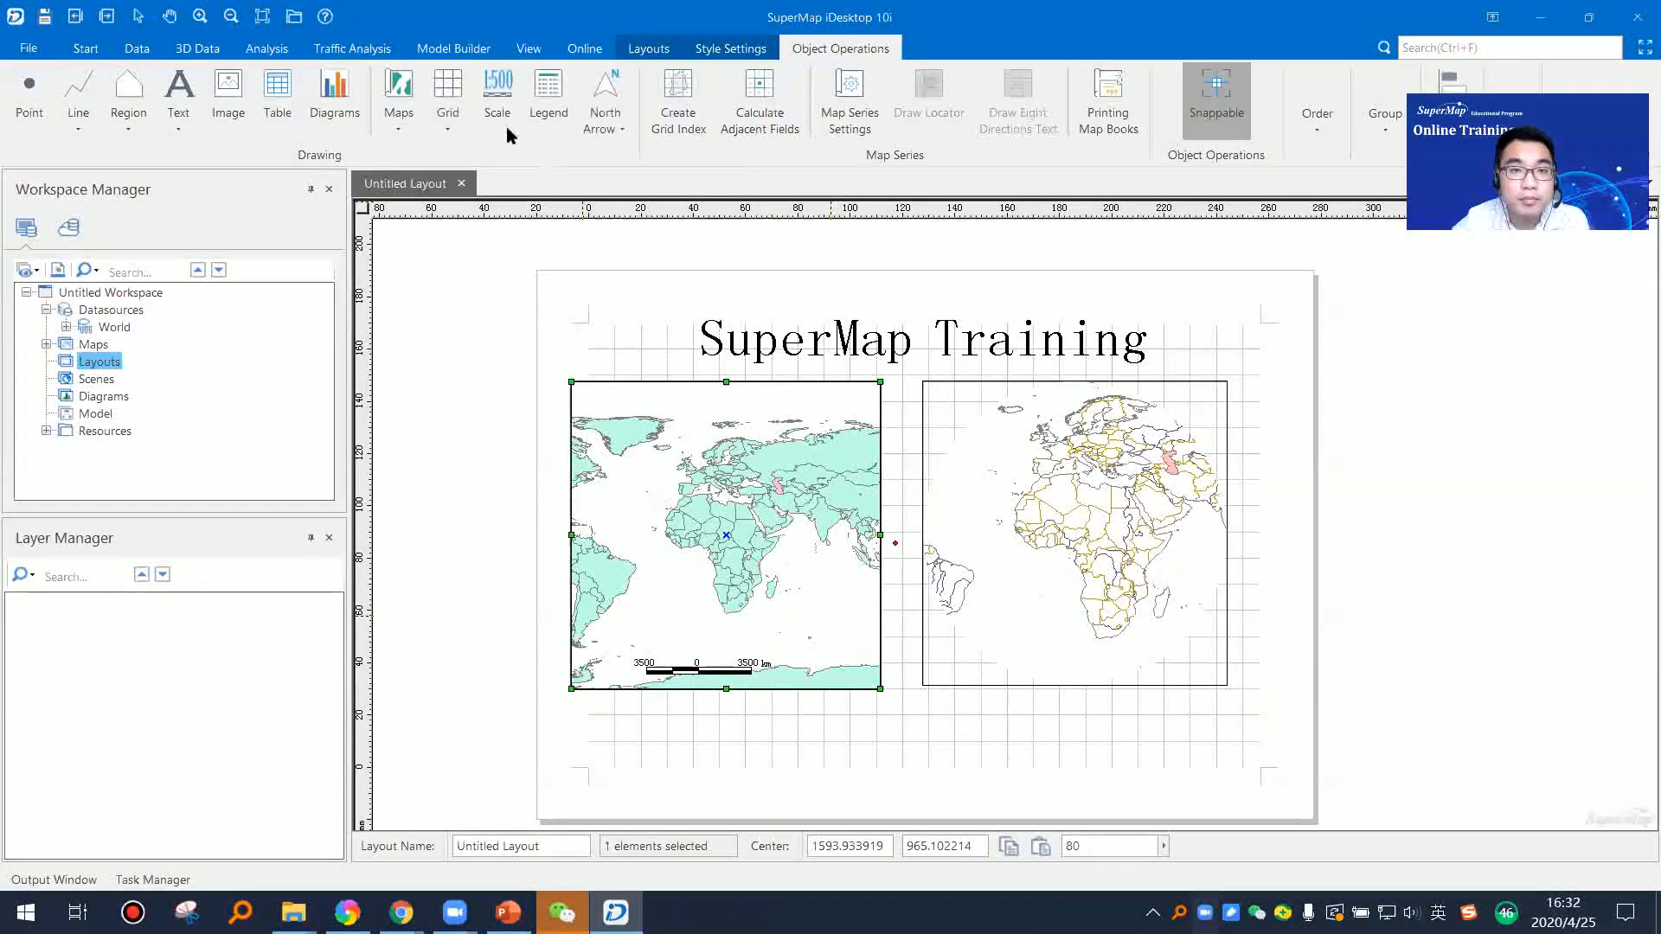
# Step: Add a legend of about 22 by 28 mm for the World_line map in the lower-left part of its frame
pyautogui.click(1012, 464)
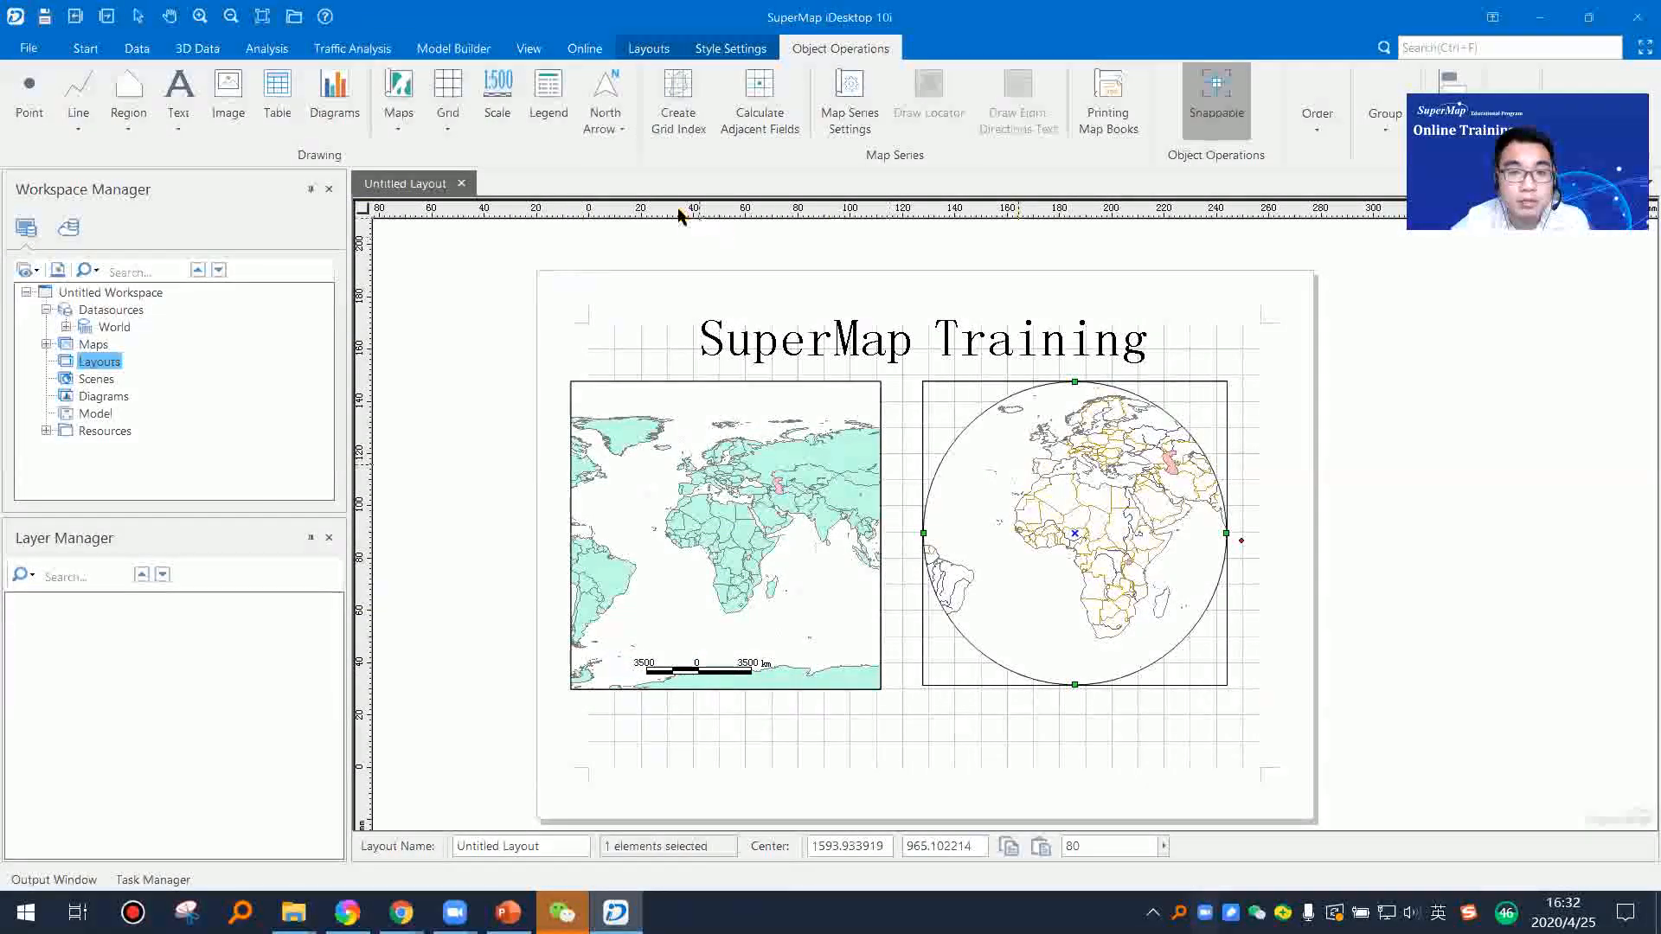
pyautogui.click(554, 110)
pyautogui.moveTo(968, 593); pyautogui.dragTo(1027, 667)
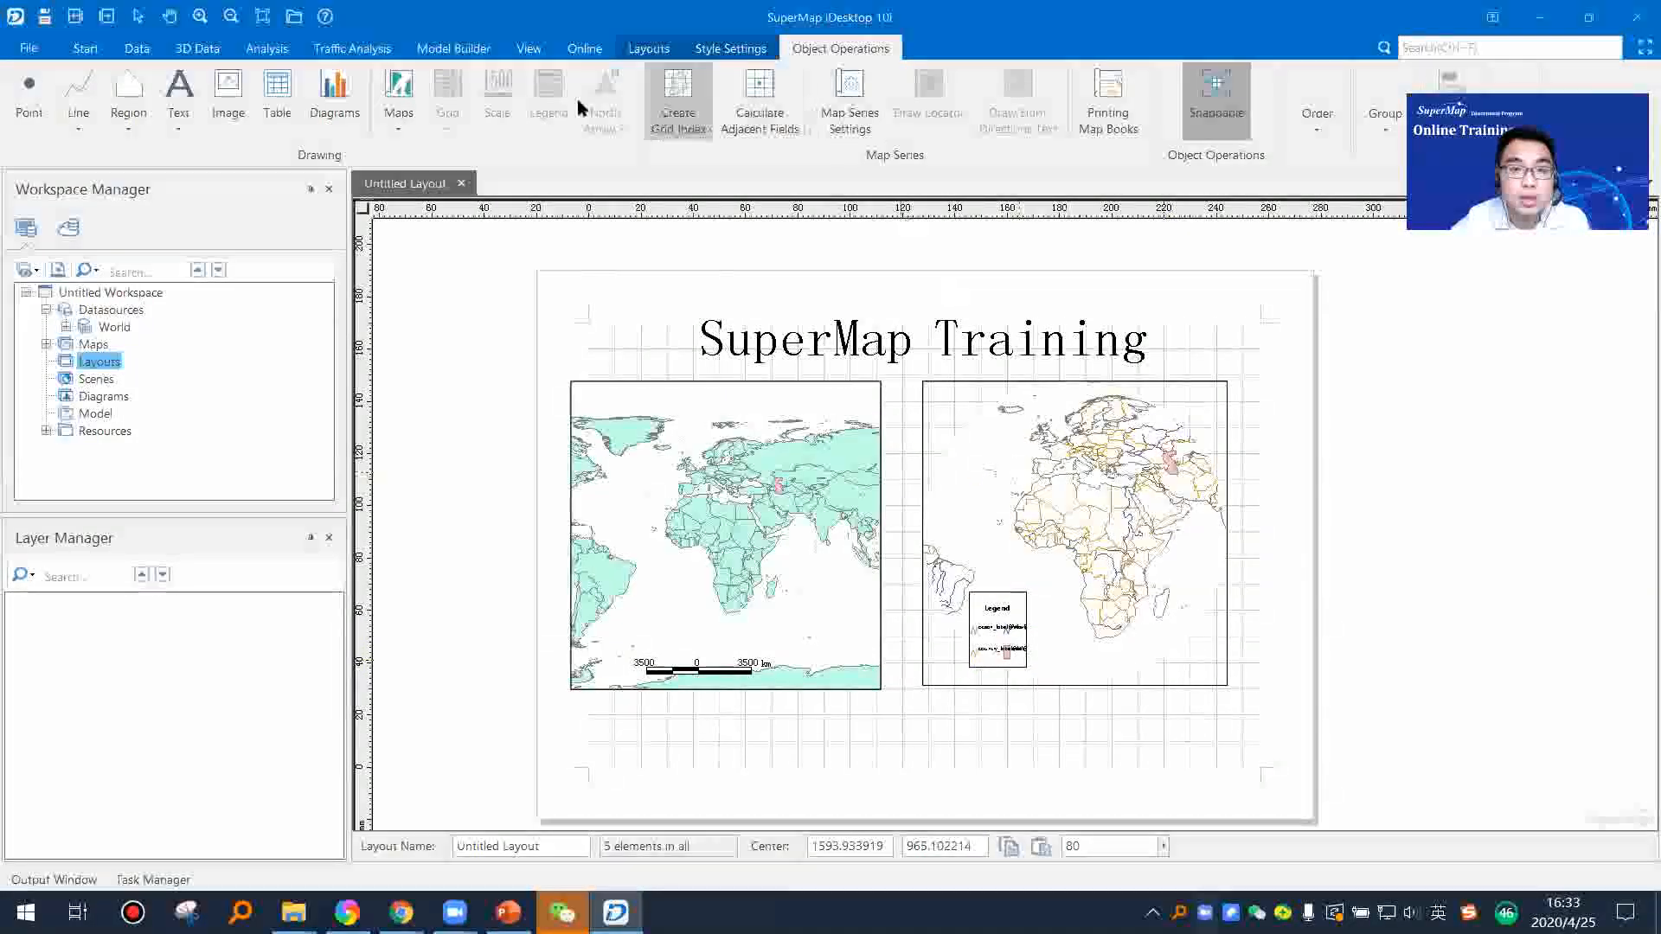
# Step: Add a World_line north arrow of about 24 by 21 mm and position it above that frame's upper-right corner
pyautogui.click(1138, 435)
pyautogui.click(597, 124)
pyautogui.click(650, 164)
pyautogui.moveTo(1225, 325); pyautogui.dragTo(1272, 362)
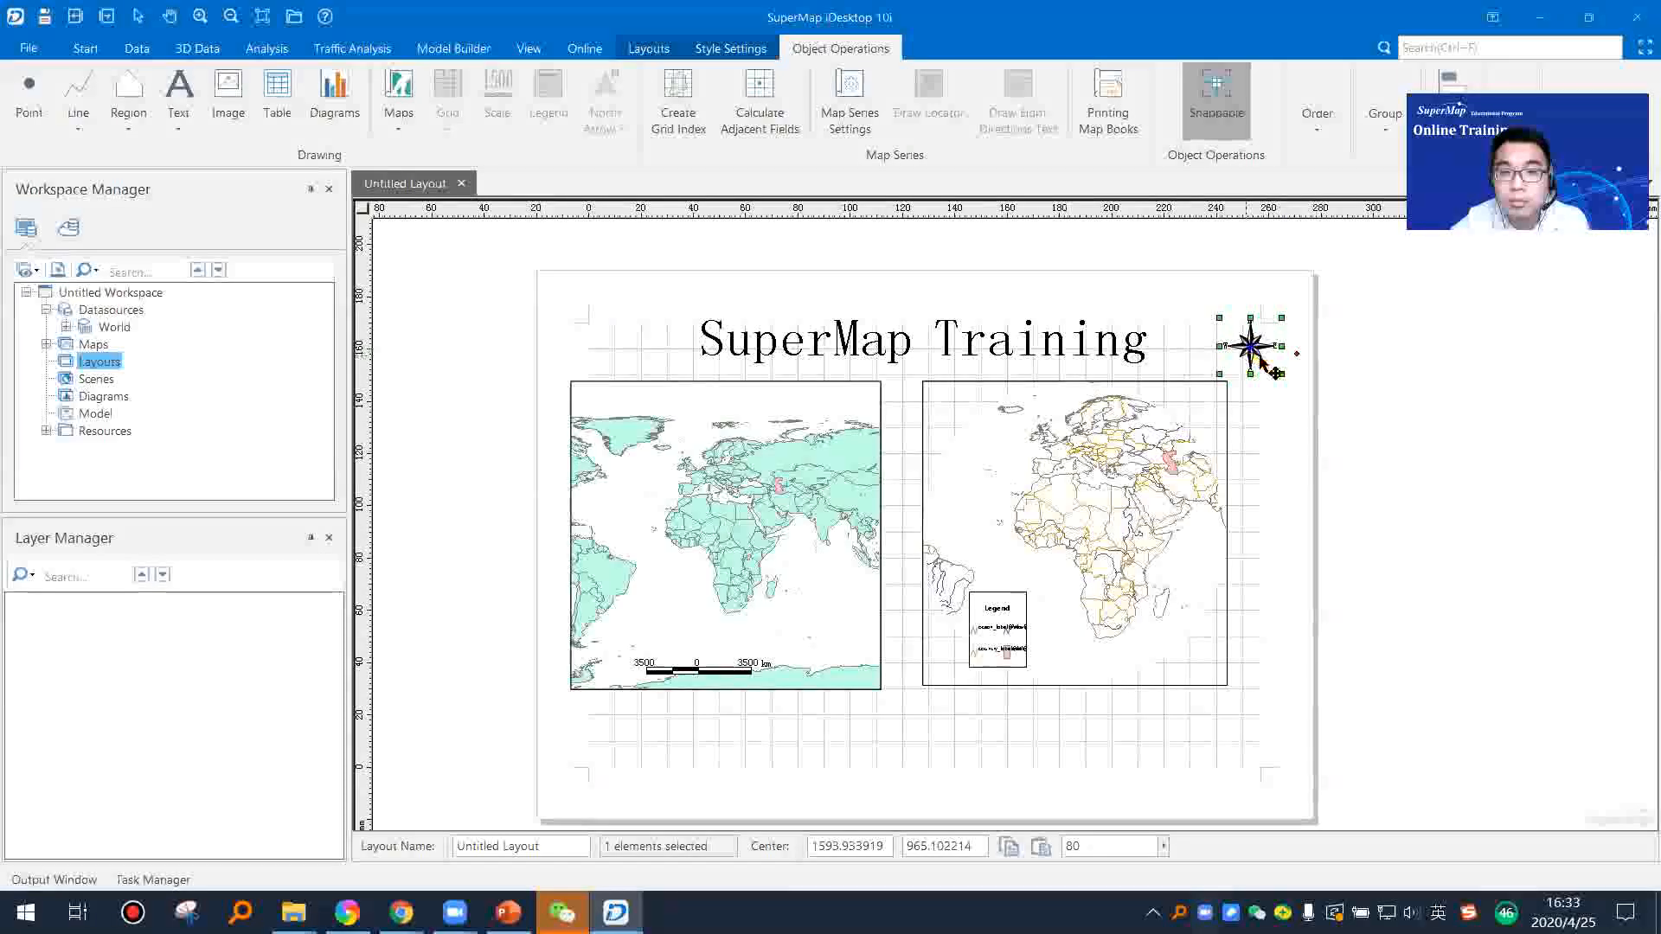
pyautogui.moveTo(1250, 355); pyautogui.dragTo(1238, 351)
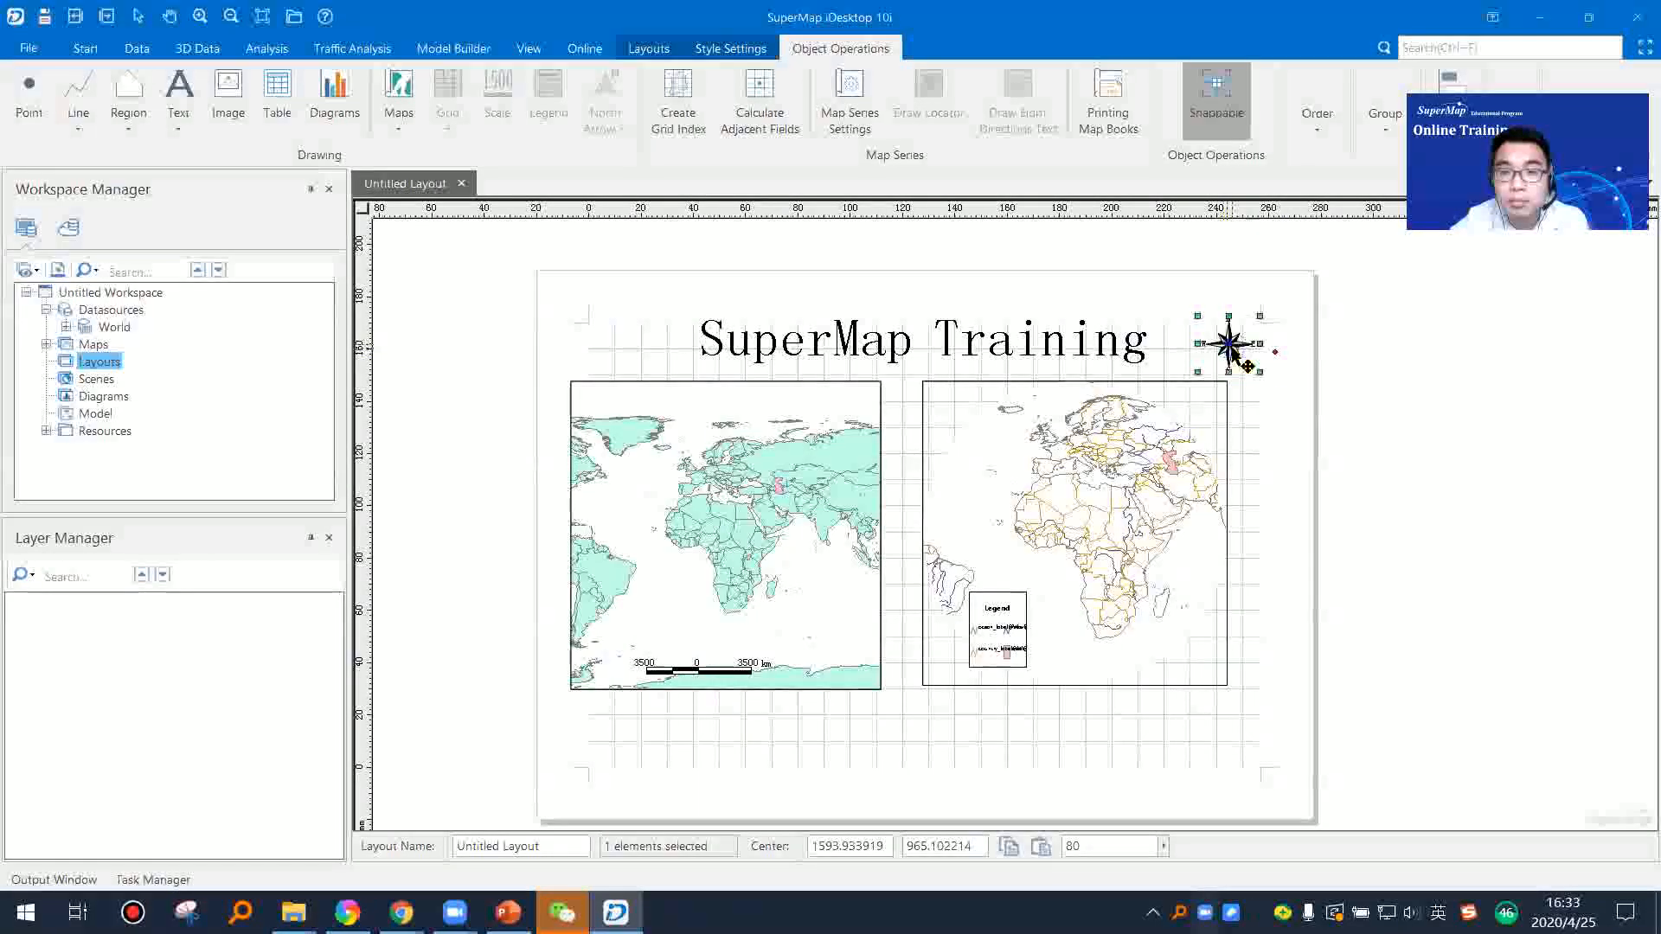
# Step: Open the north arrow's properties and examine the available north arrow styles
pyautogui.rightClick(1237, 351)
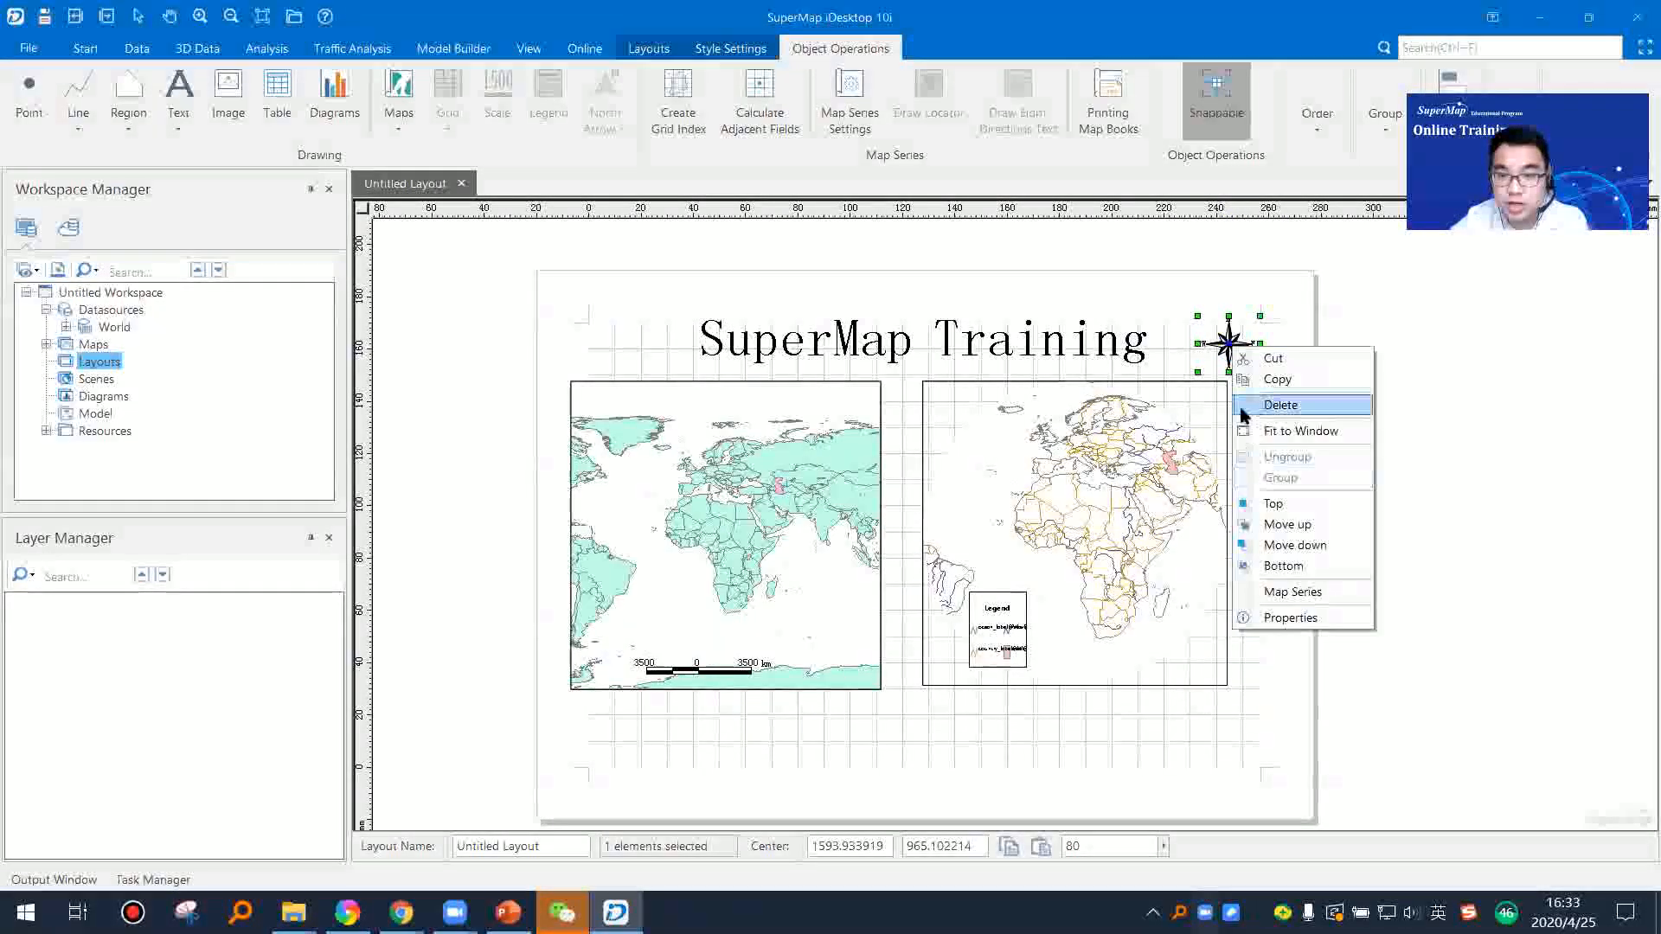
pyautogui.click(1281, 620)
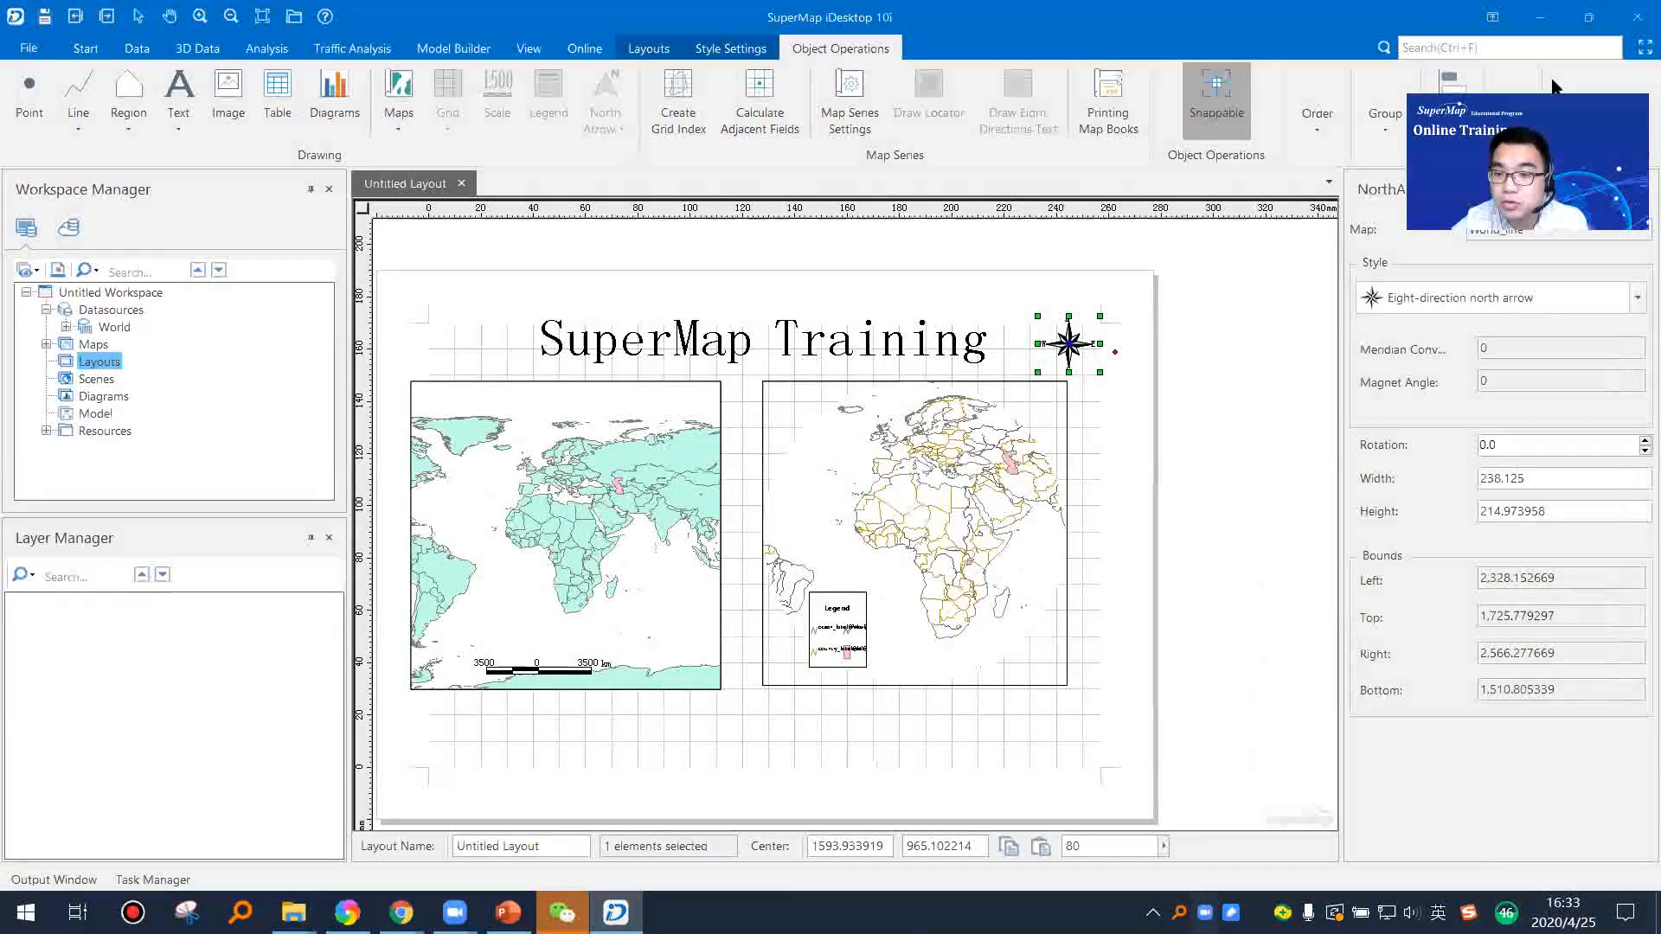
pyautogui.click(1540, 298)
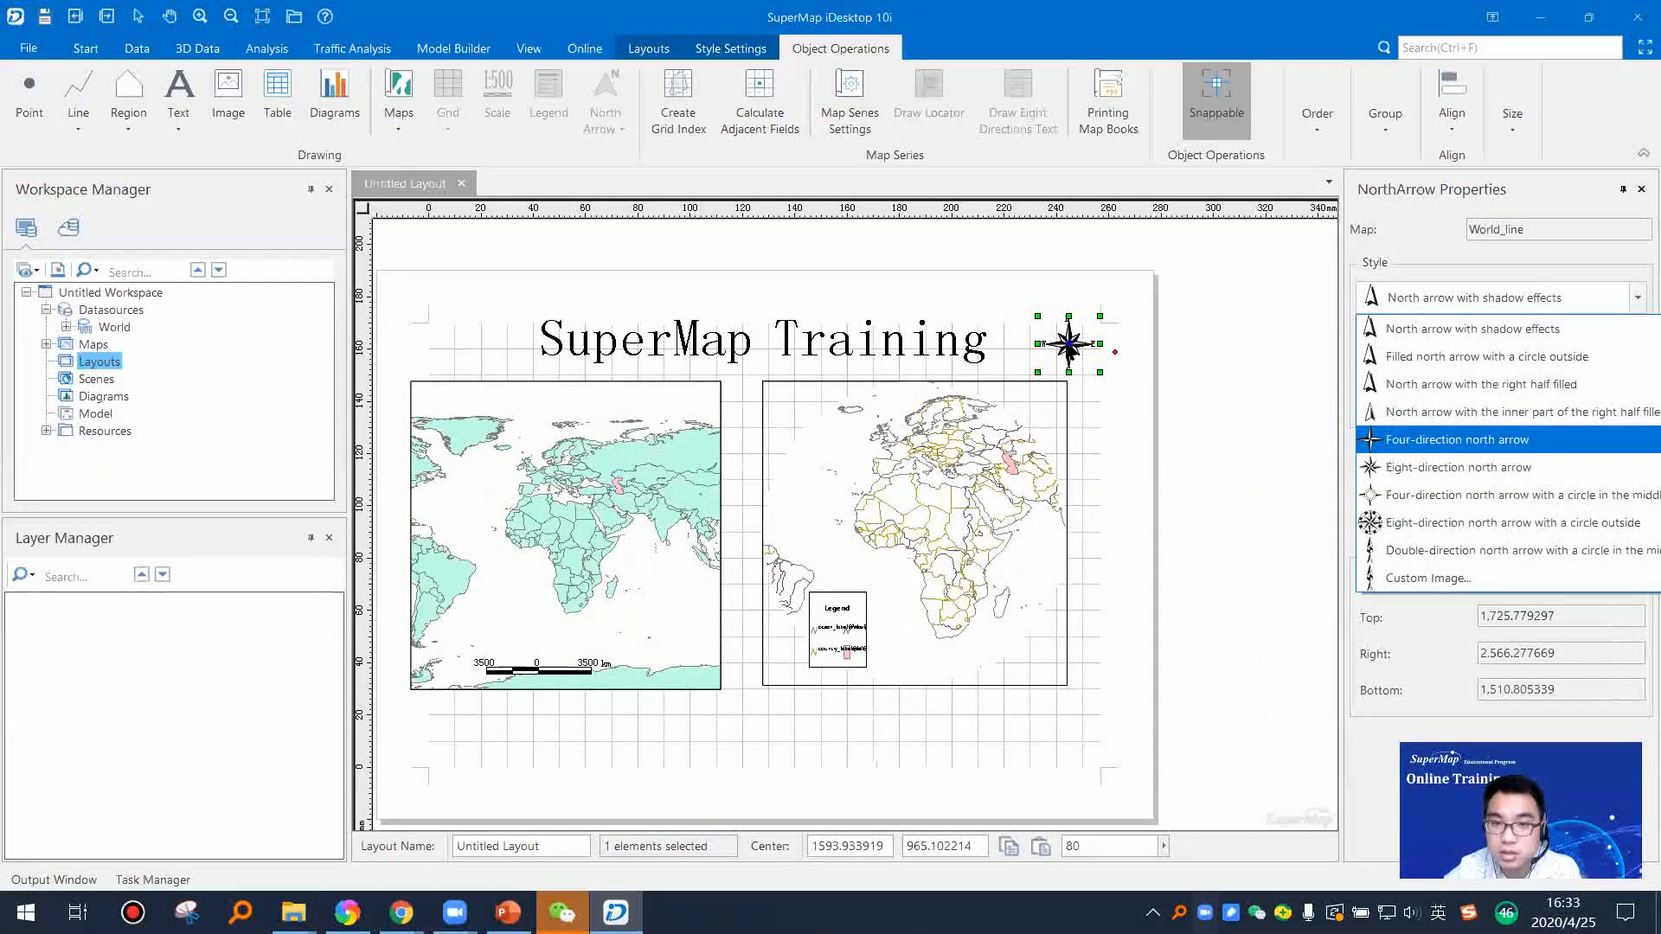
pyautogui.click(1459, 467)
pyautogui.rightClick(1087, 346)
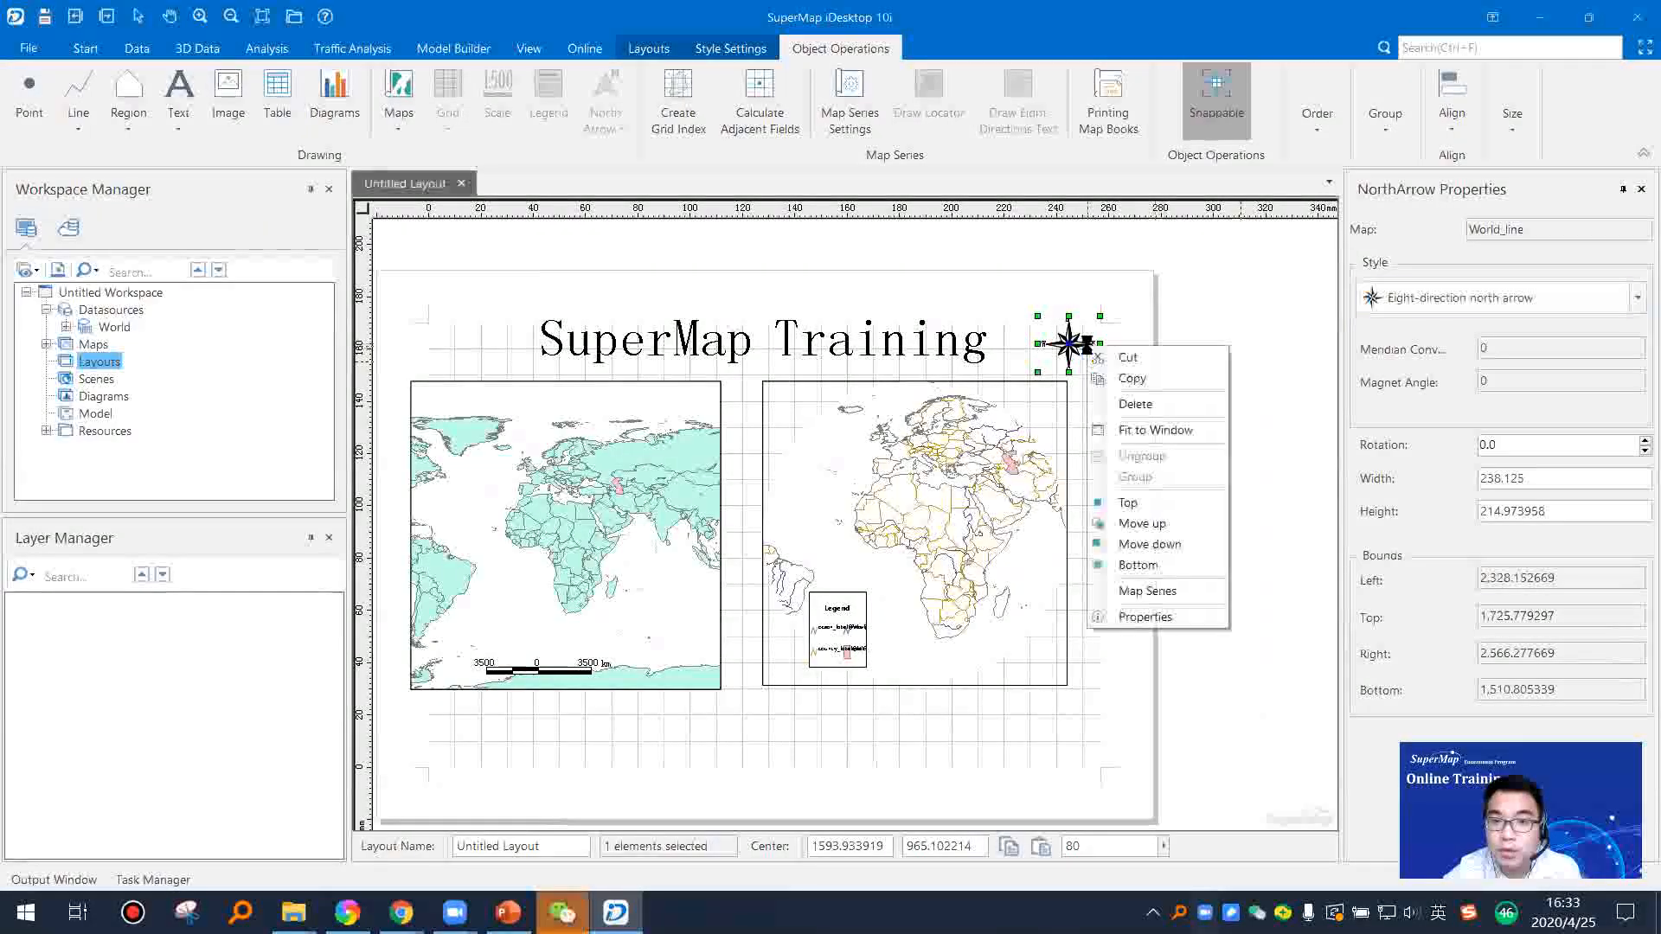
pyautogui.click(1145, 617)
pyautogui.click(1637, 297)
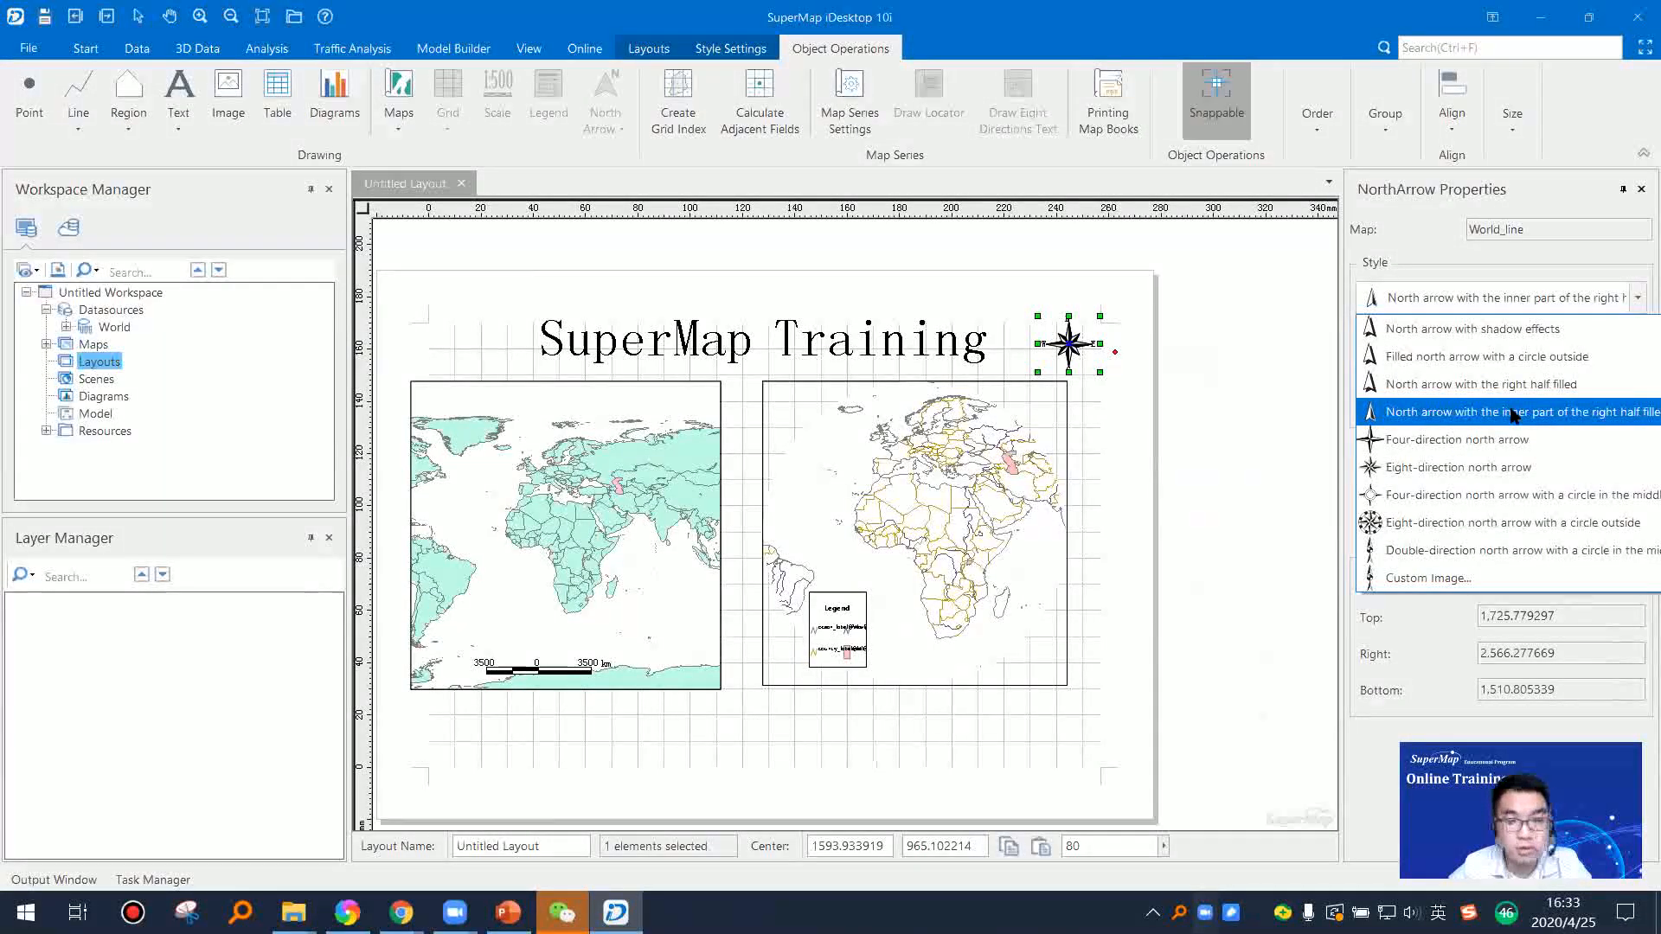
pyautogui.click(1298, 457)
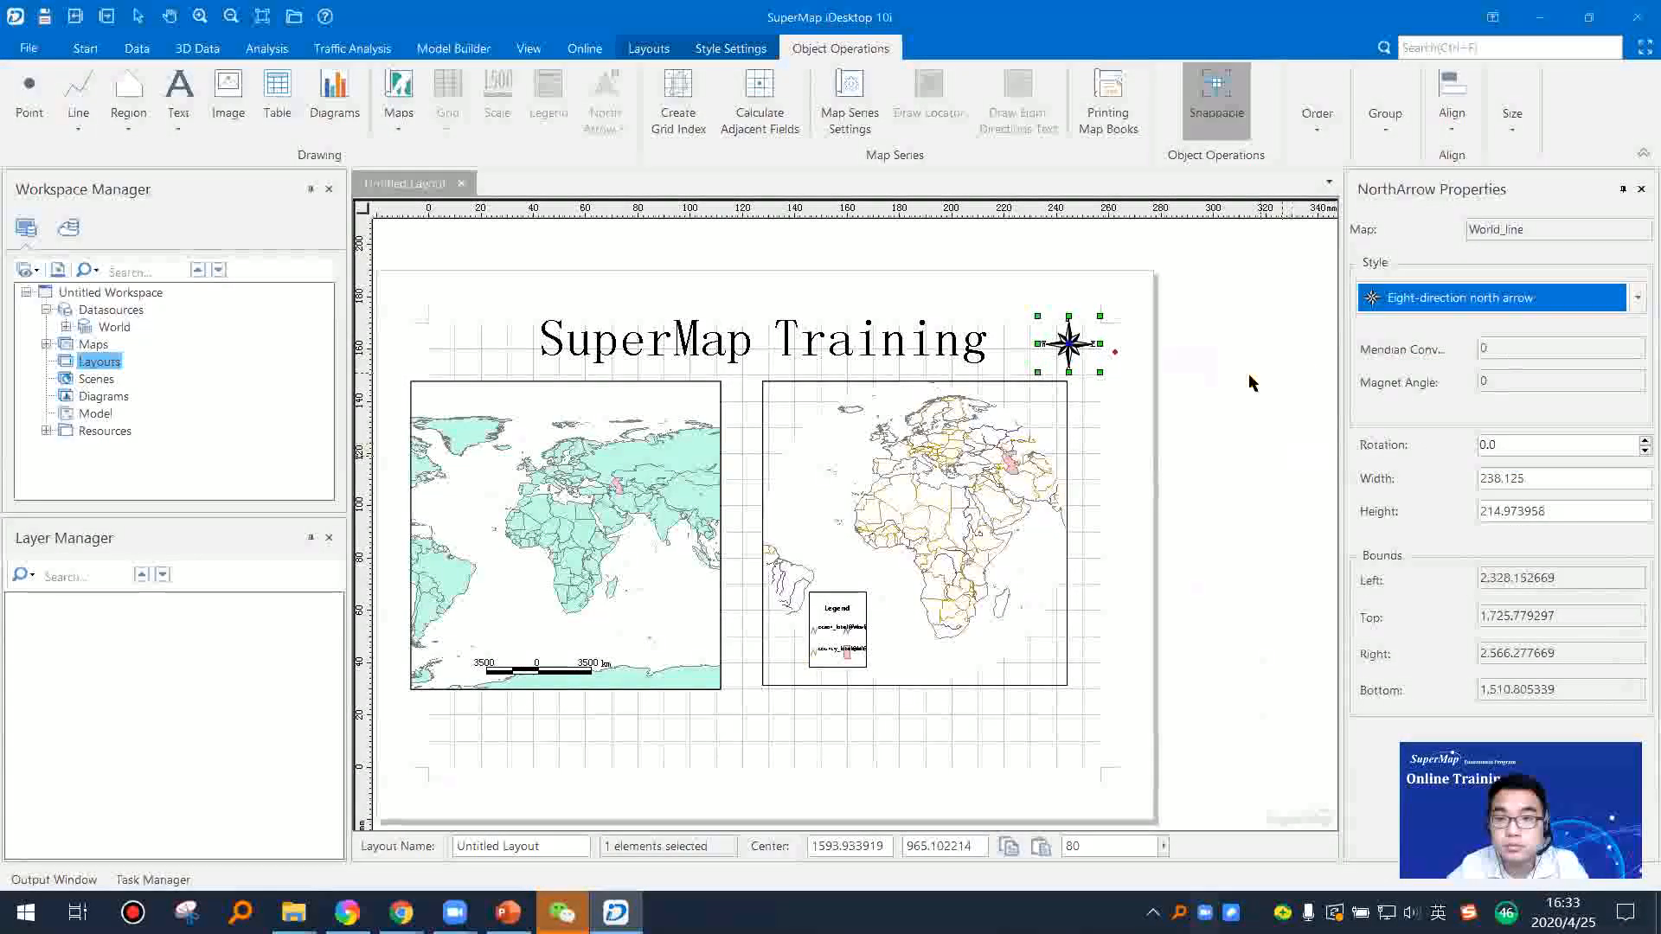
pyautogui.click(1116, 478)
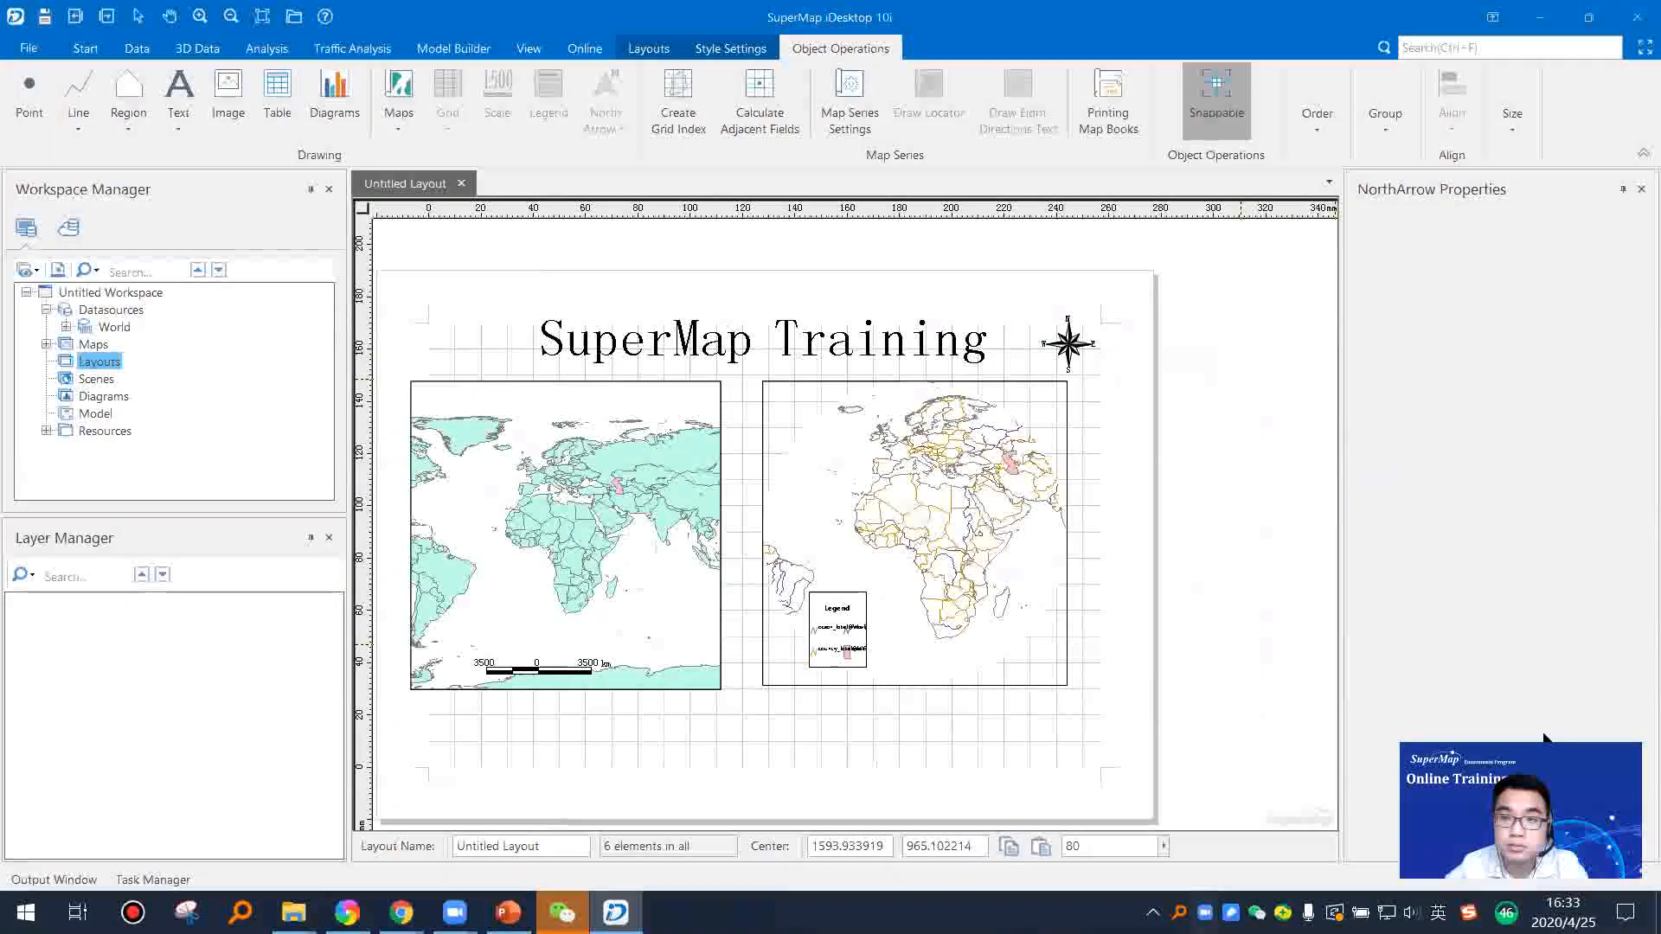
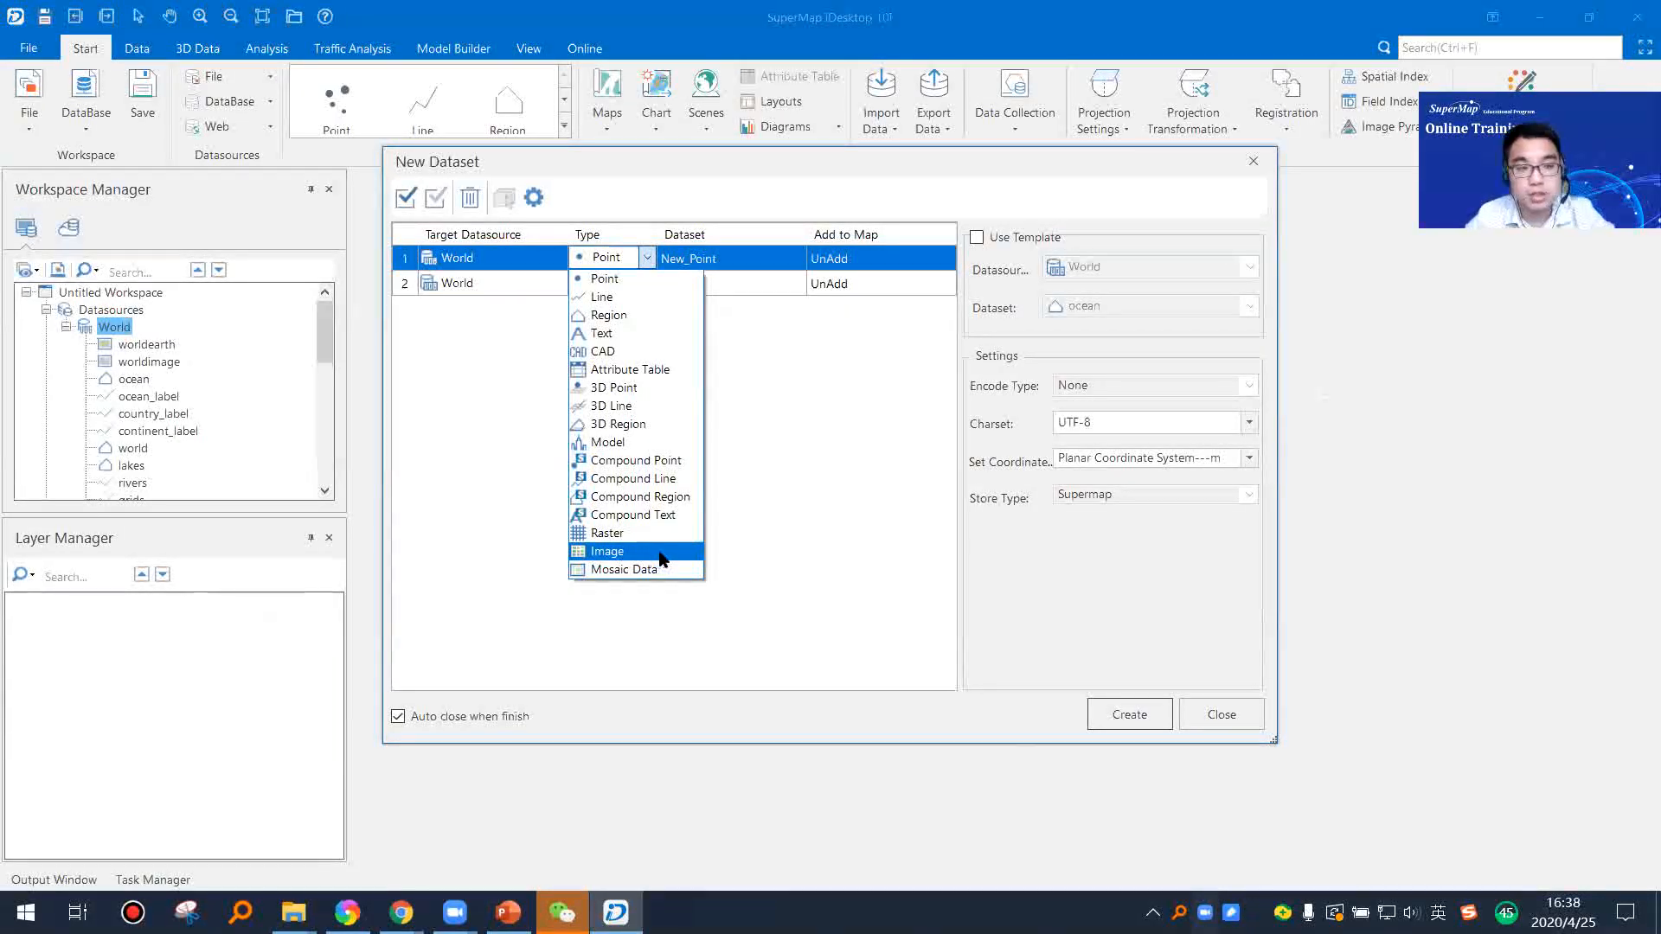
# Step: Discard the new dataset setup for World without creating anything and collapse the World datasource
pyautogui.click(734, 359)
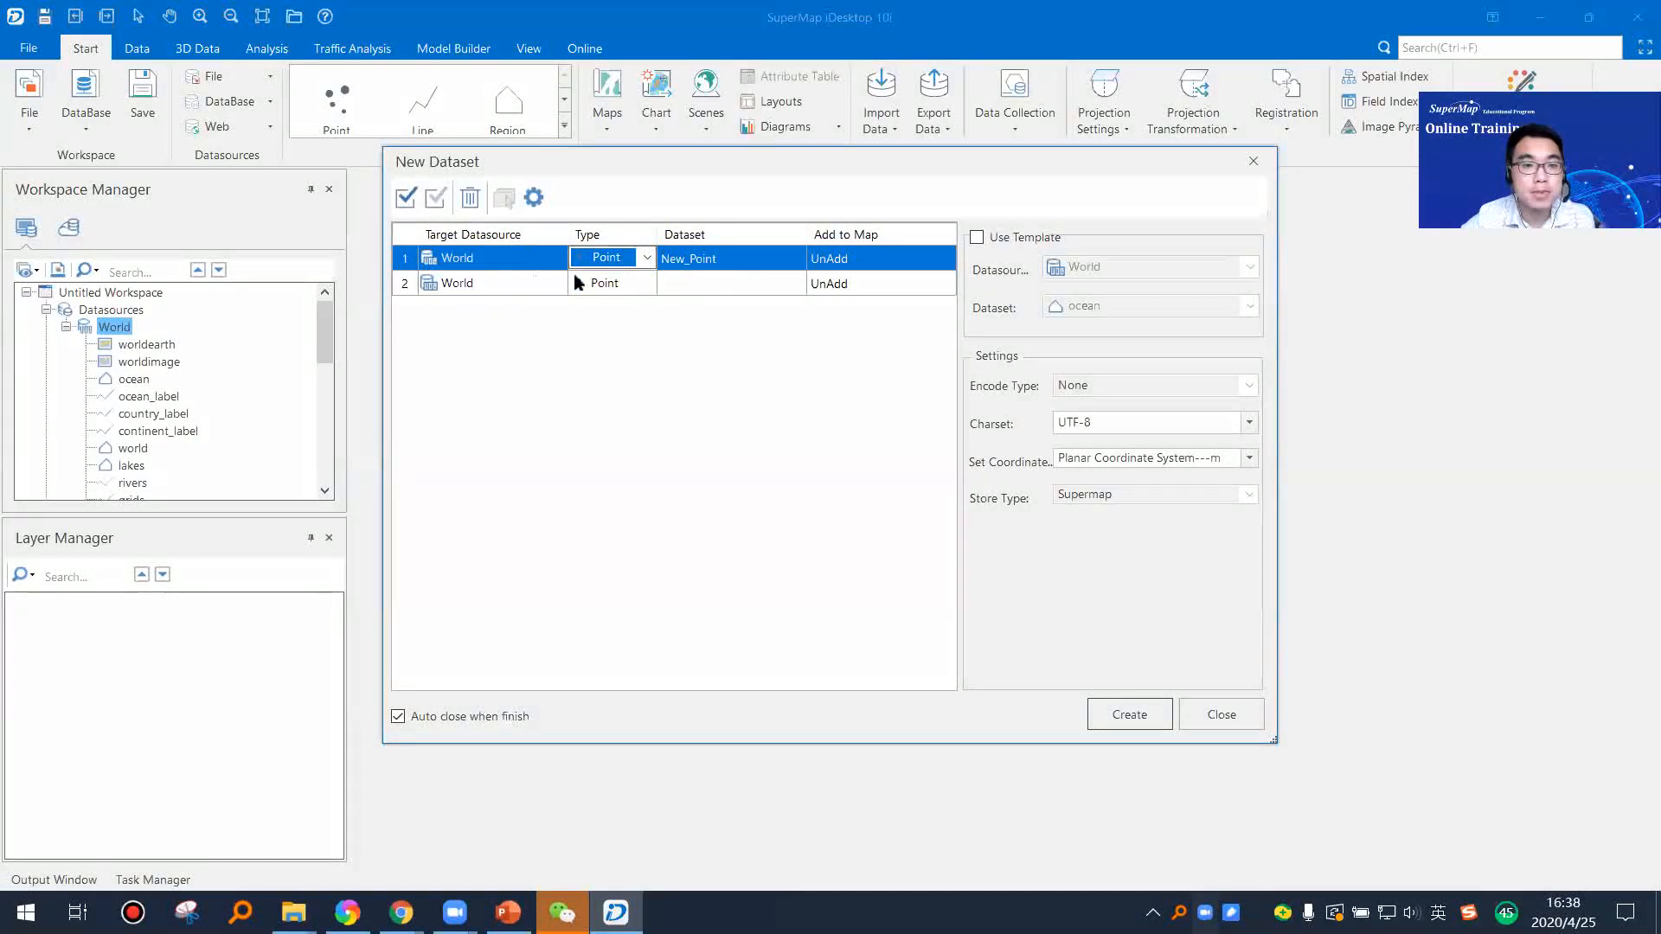
pyautogui.click(650, 260)
pyautogui.click(650, 260)
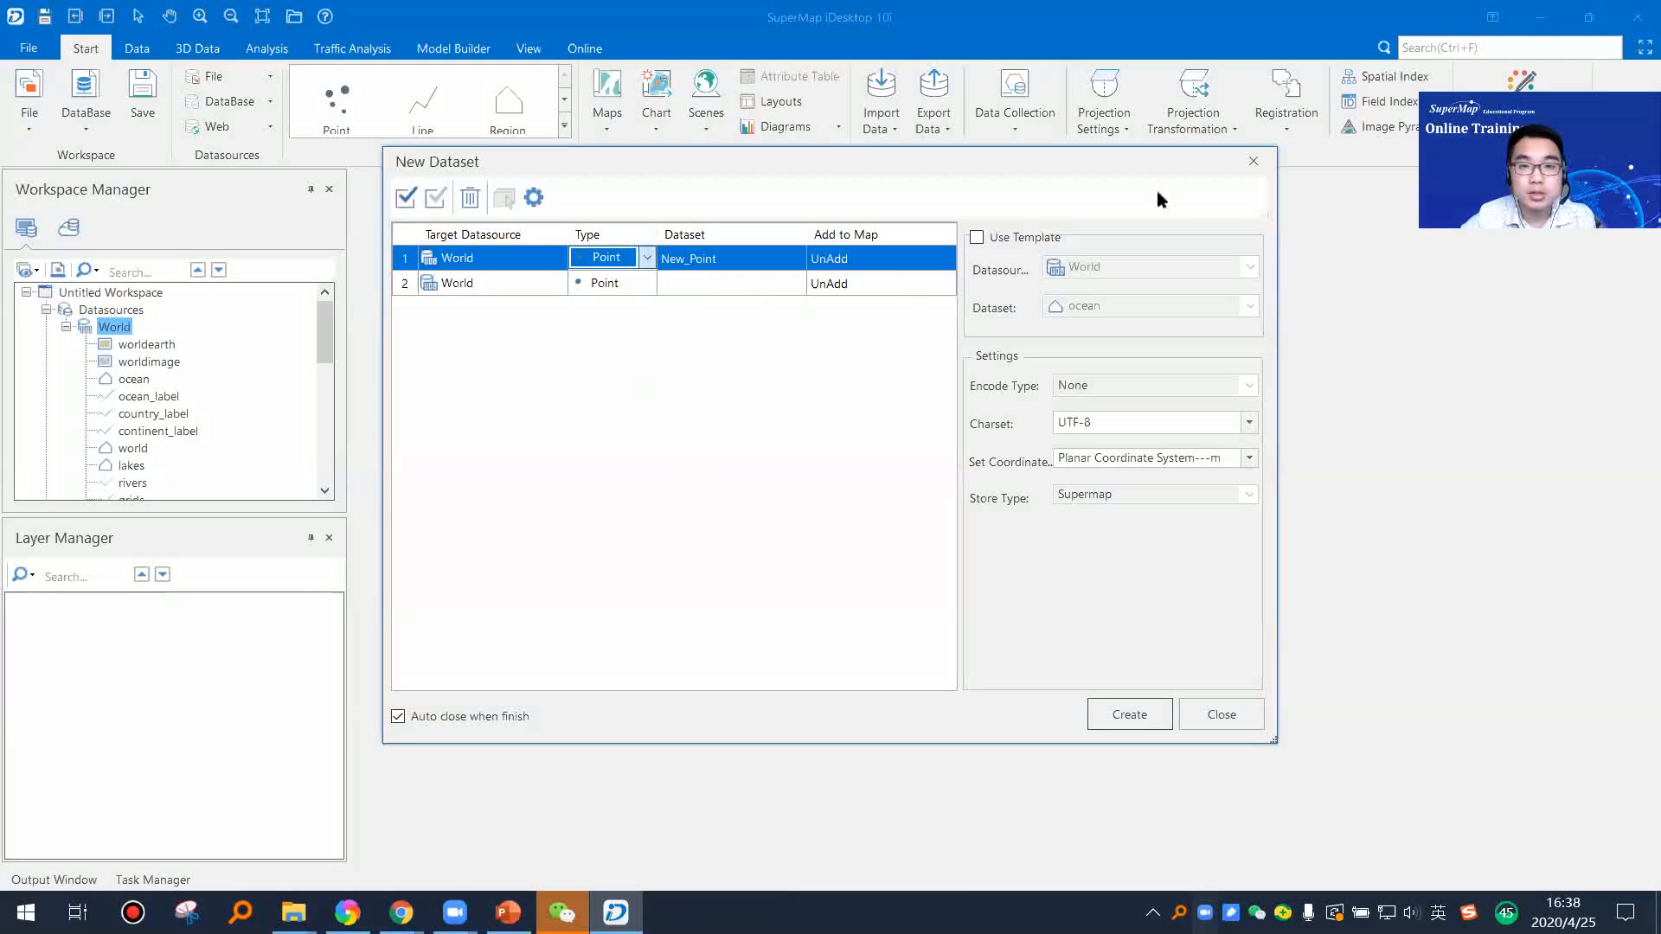
pyautogui.click(1254, 161)
pyautogui.doubleClick(117, 327)
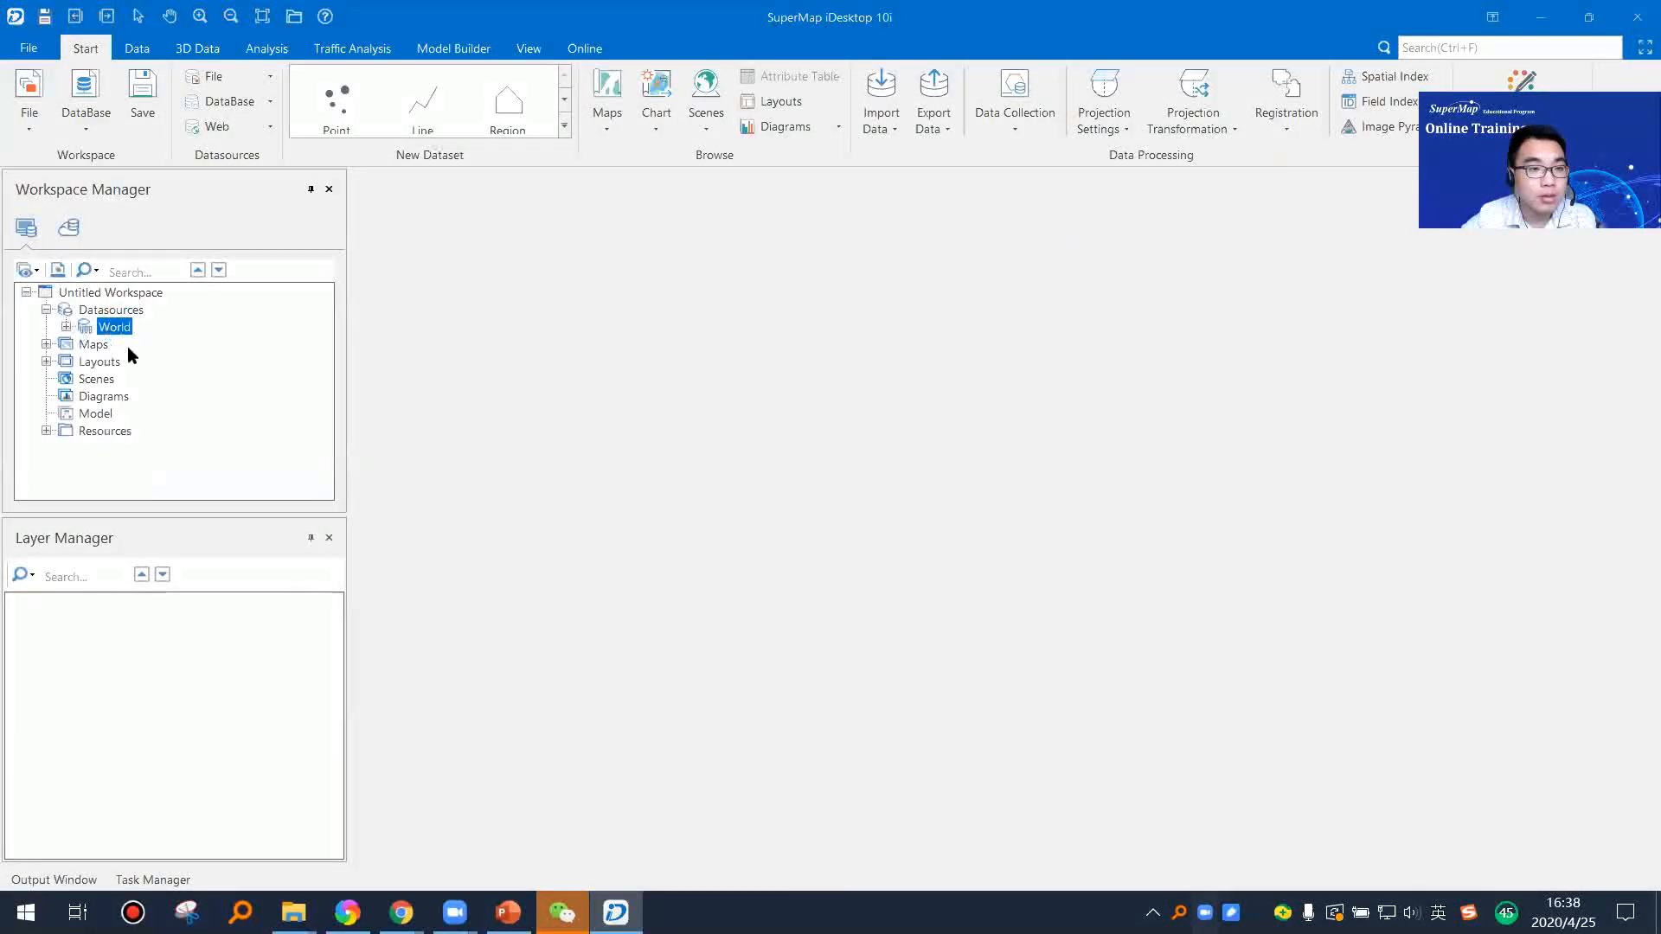
# Step: Open the file datasource Test1.udbx from the TrainingData folder
pyautogui.rightClick(110, 311)
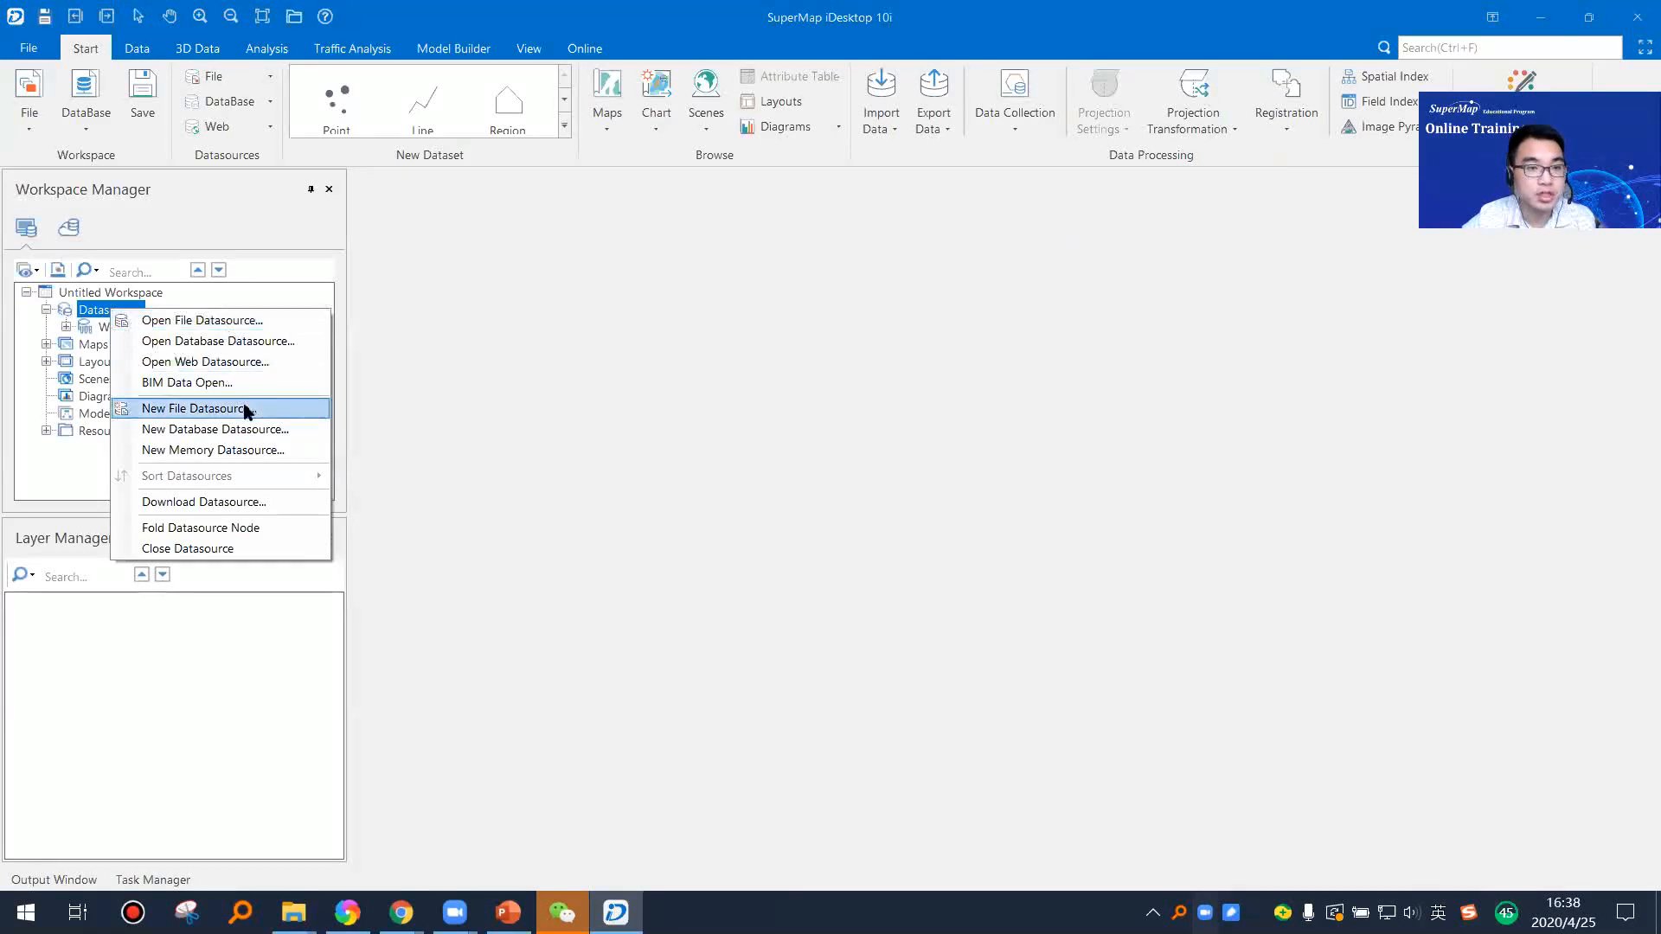
pyautogui.click(233, 321)
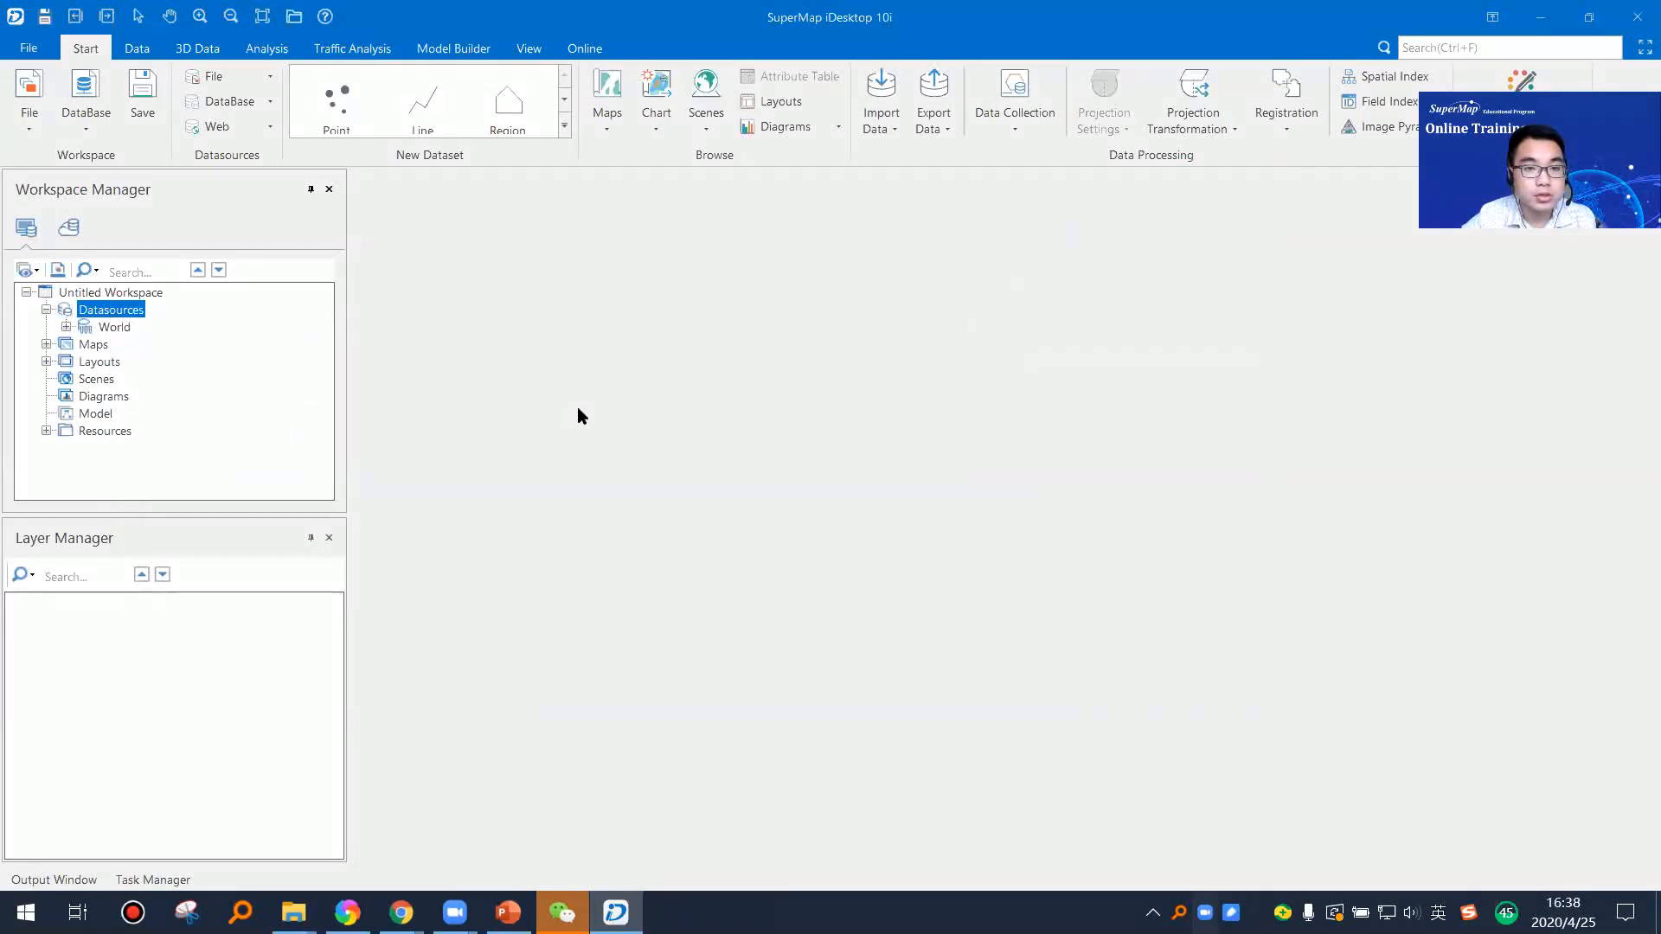
pyautogui.click(968, 191)
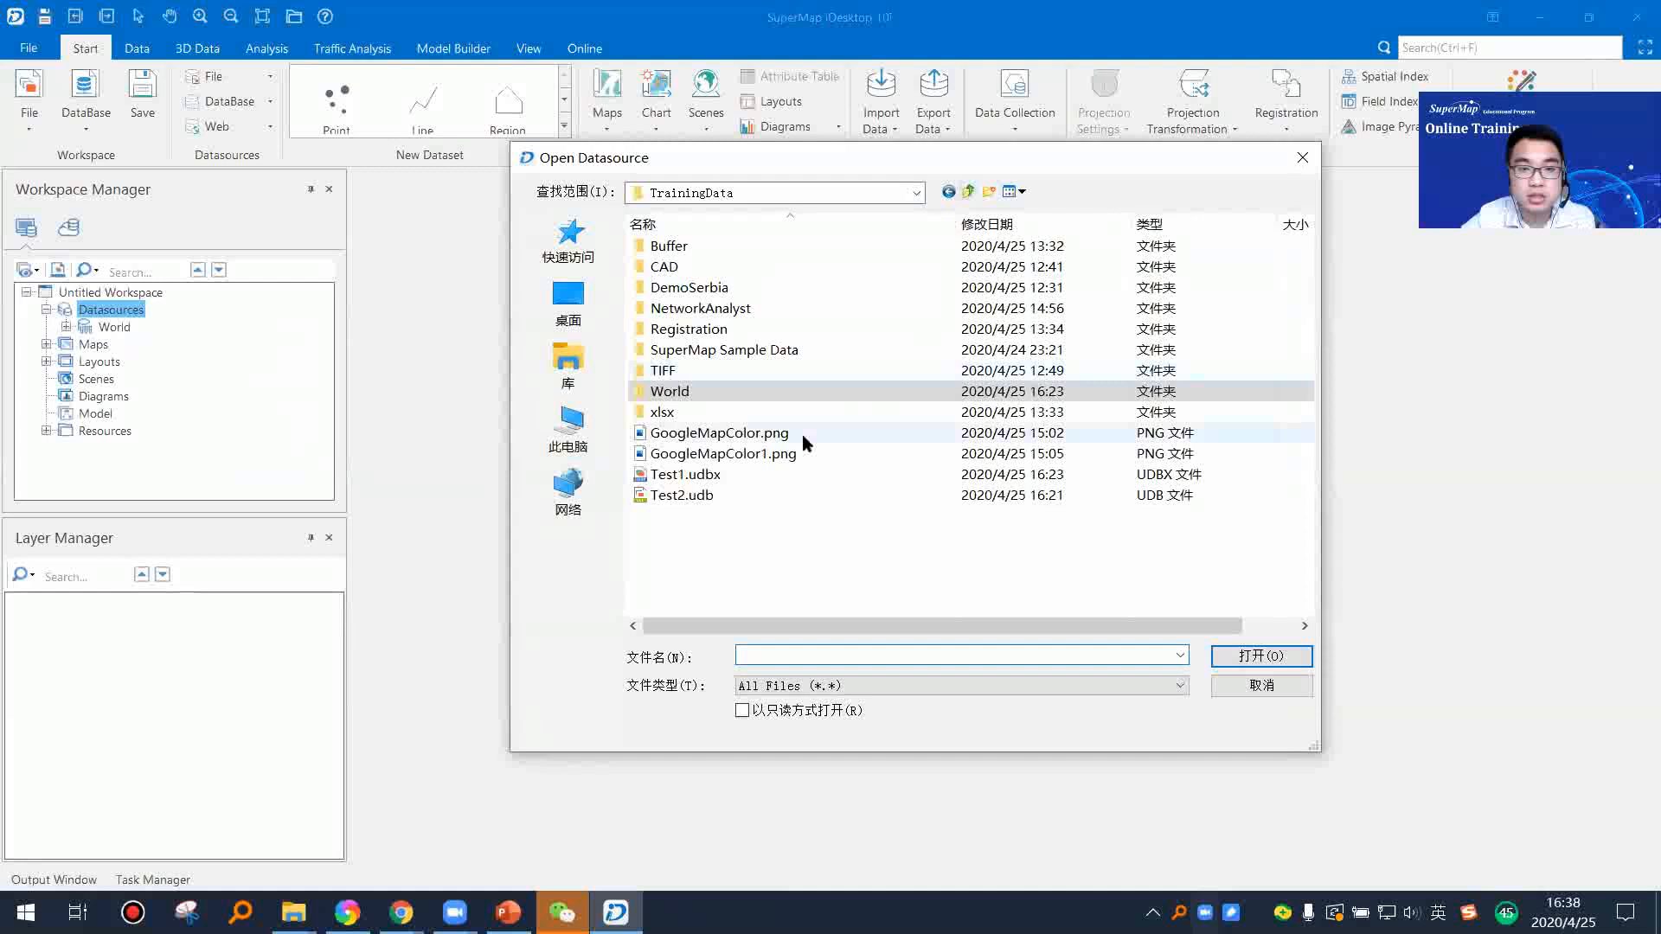
pyautogui.click(693, 474)
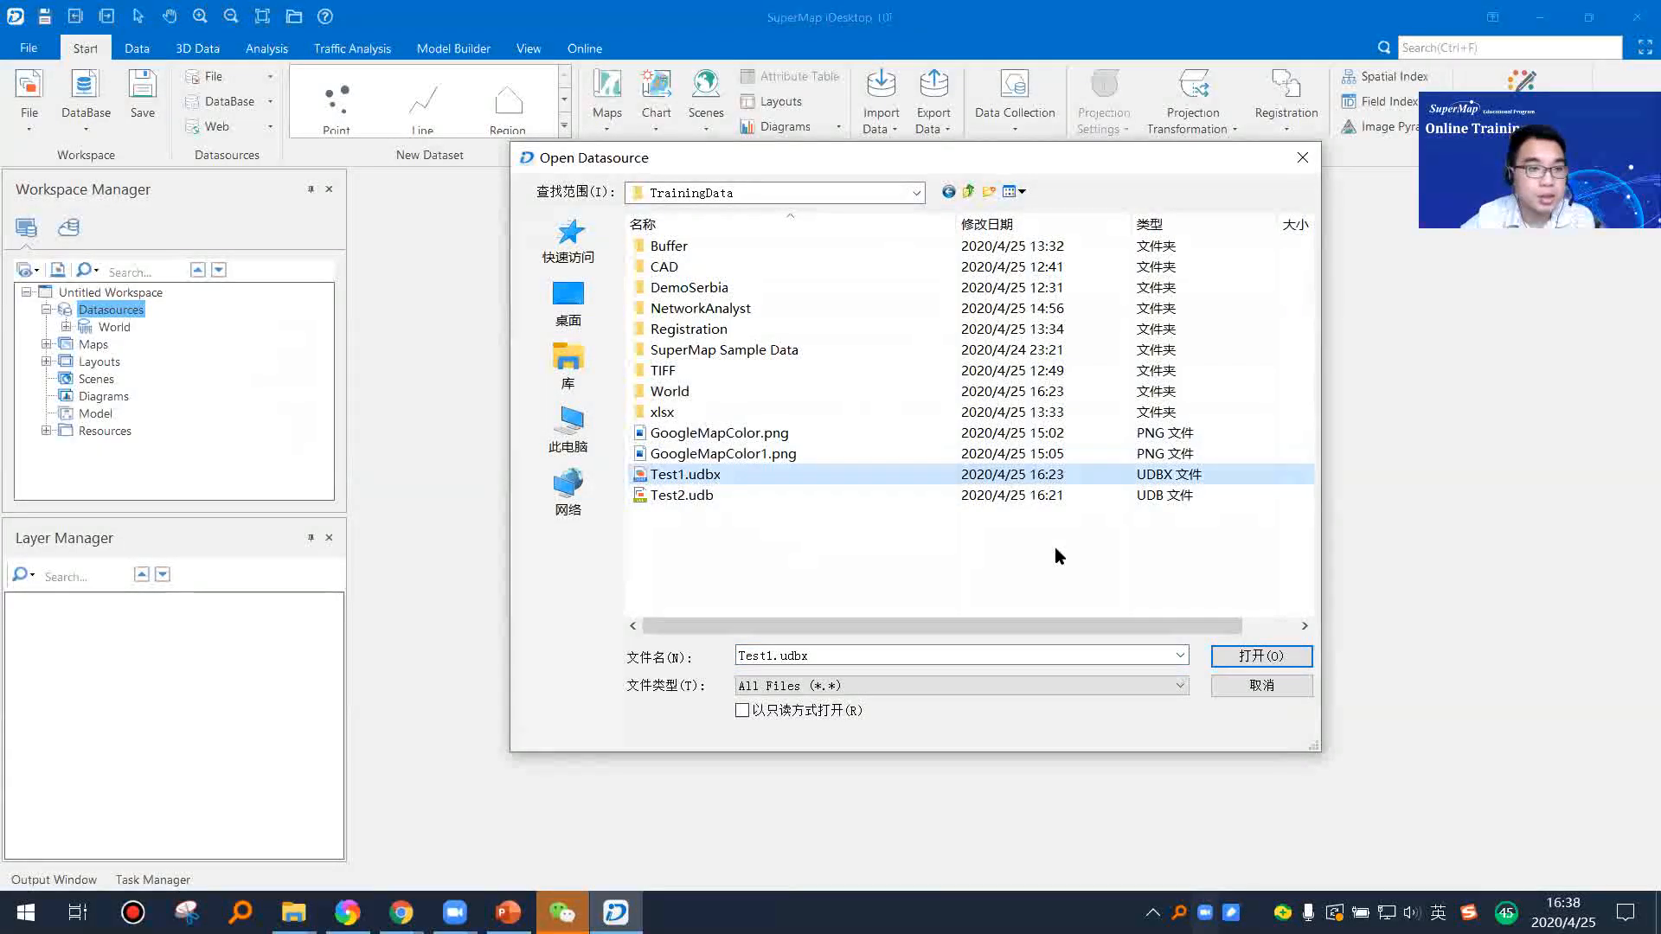
pyautogui.press('Return')
pyautogui.rightClick(121, 344)
pyautogui.click(223, 357)
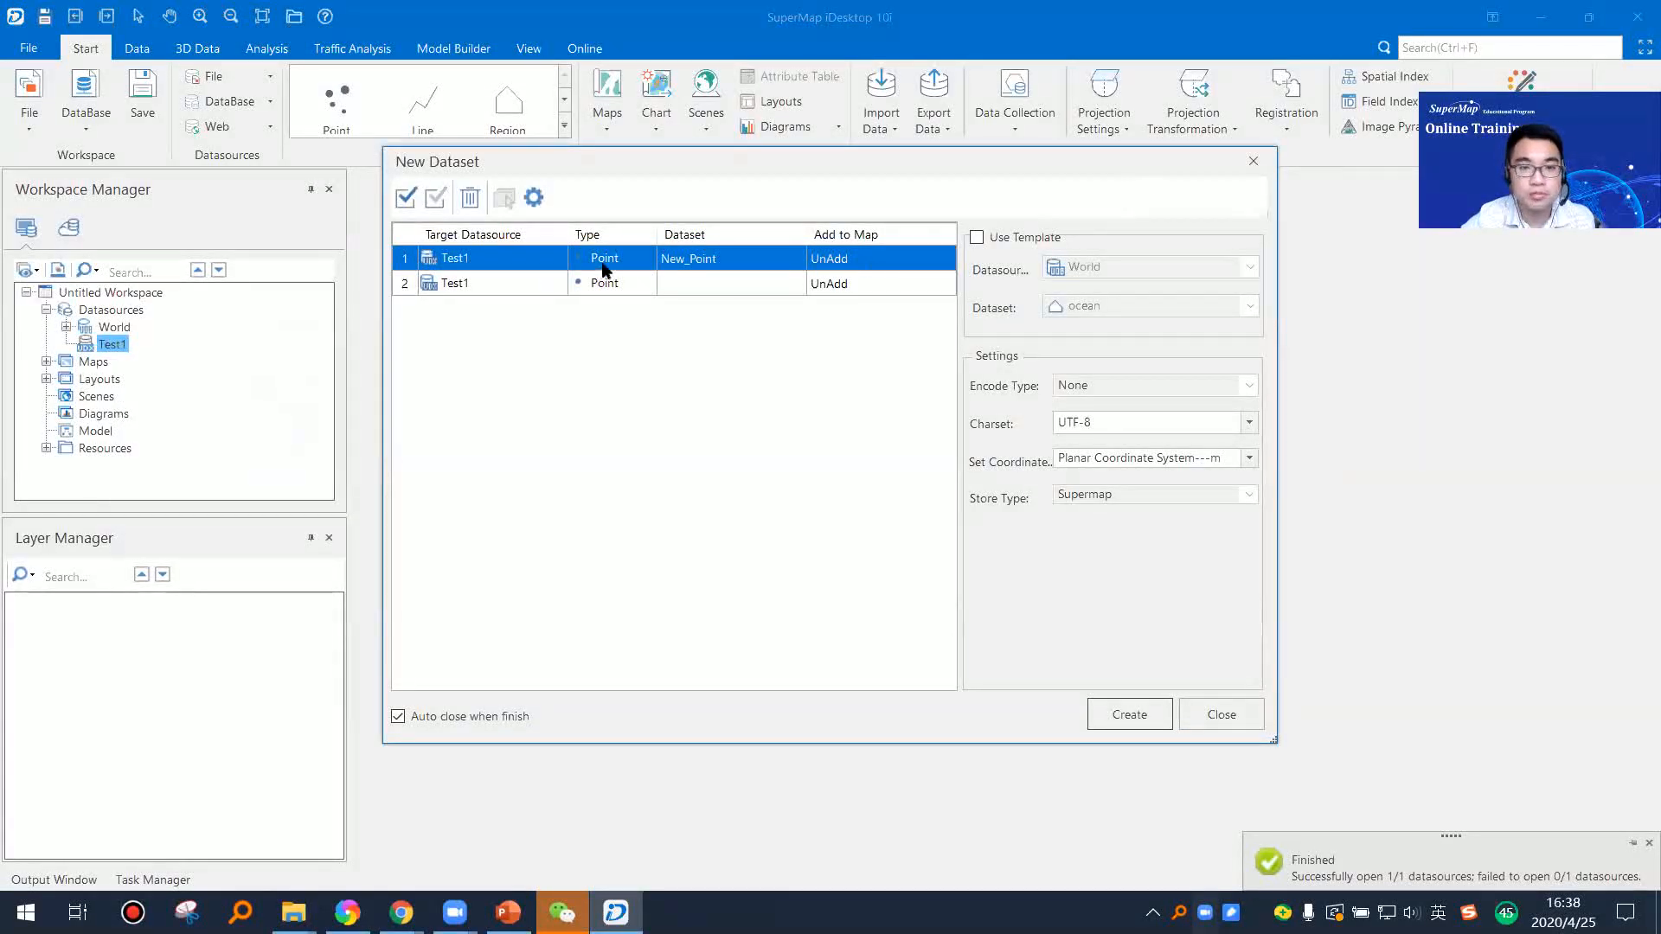
pyautogui.click(1253, 161)
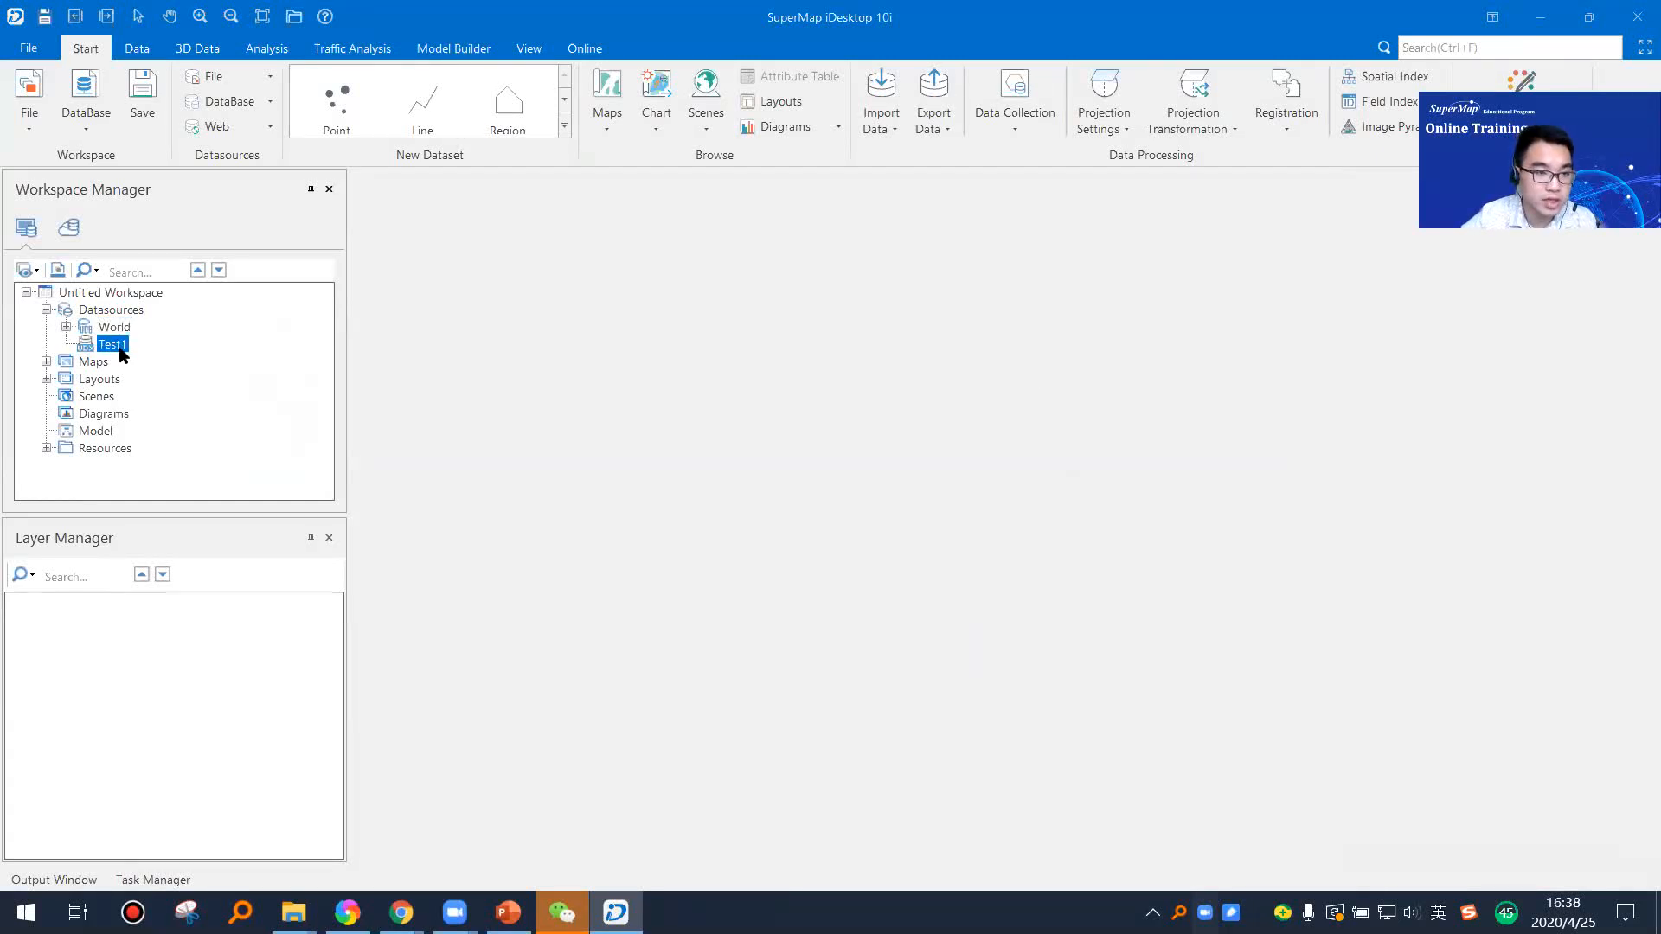
# Step: Start creating new datasets in the Test1 datasource, with Point as the first entry's type
pyautogui.rightClick(122, 354)
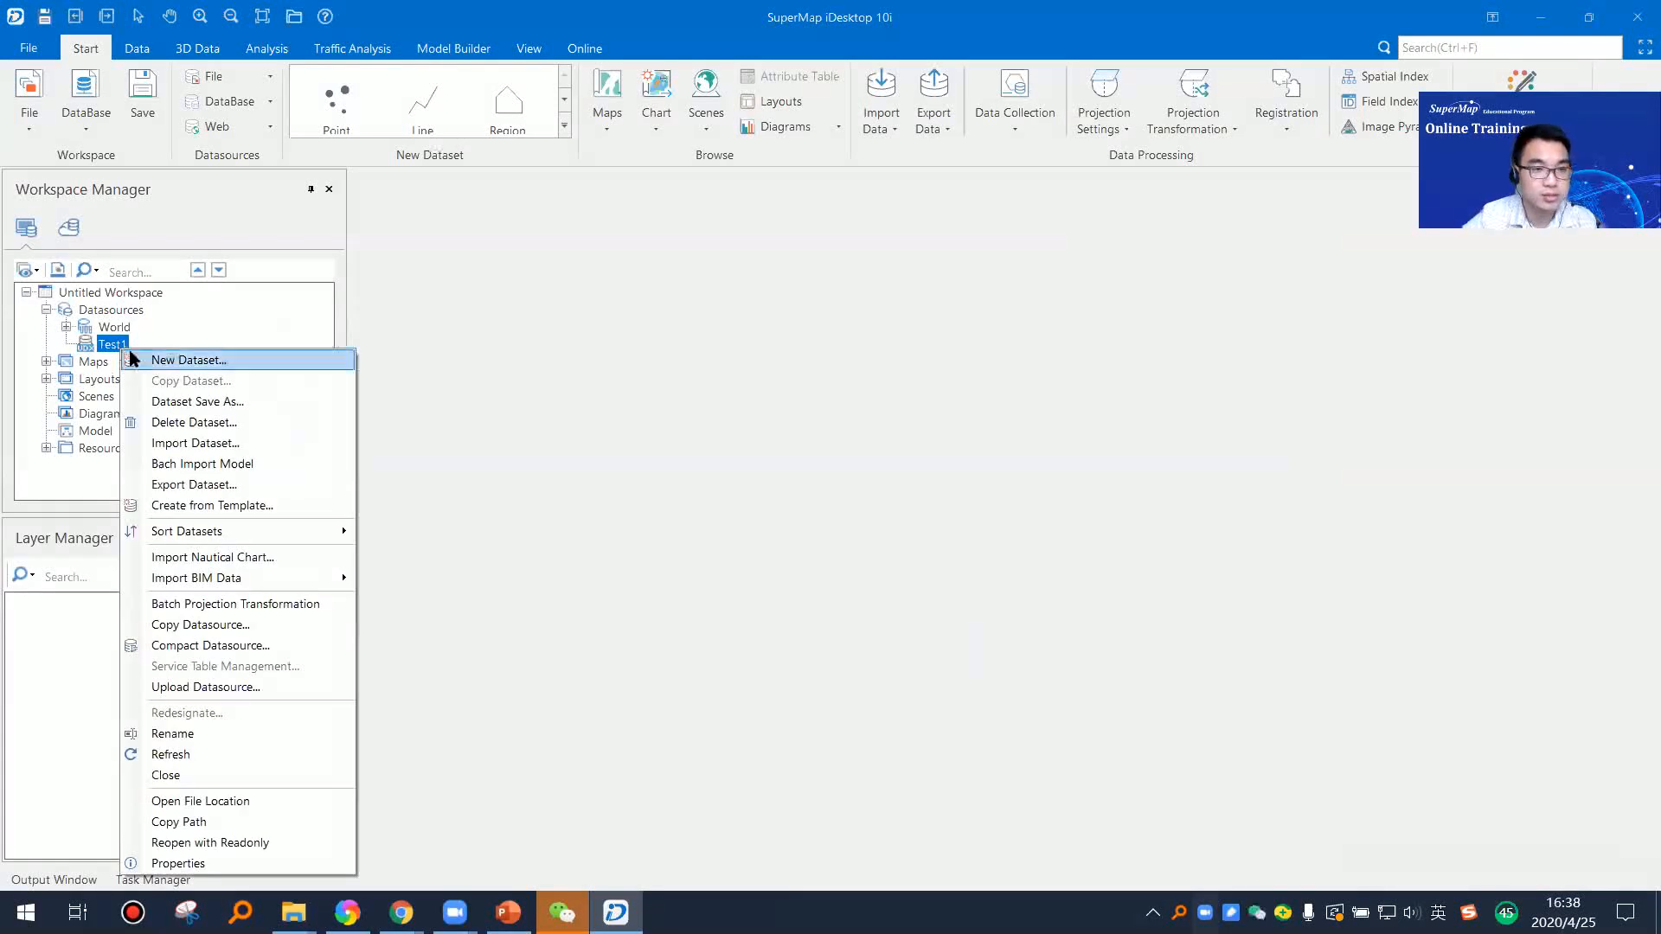
pyautogui.click(224, 364)
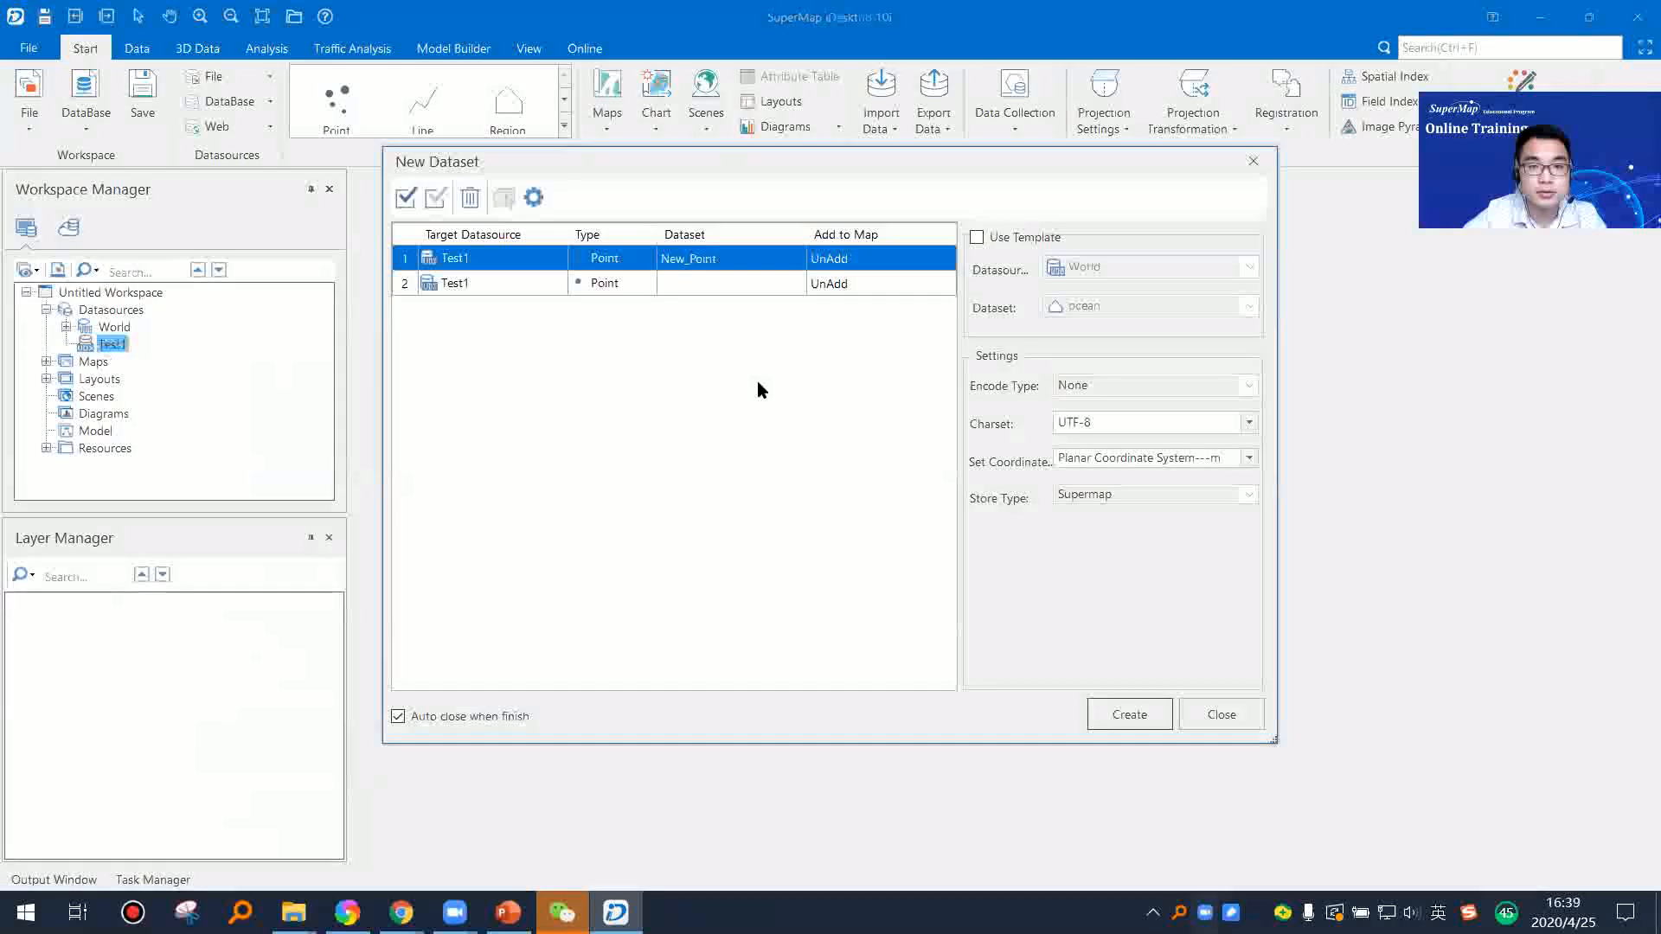
pyautogui.click(647, 264)
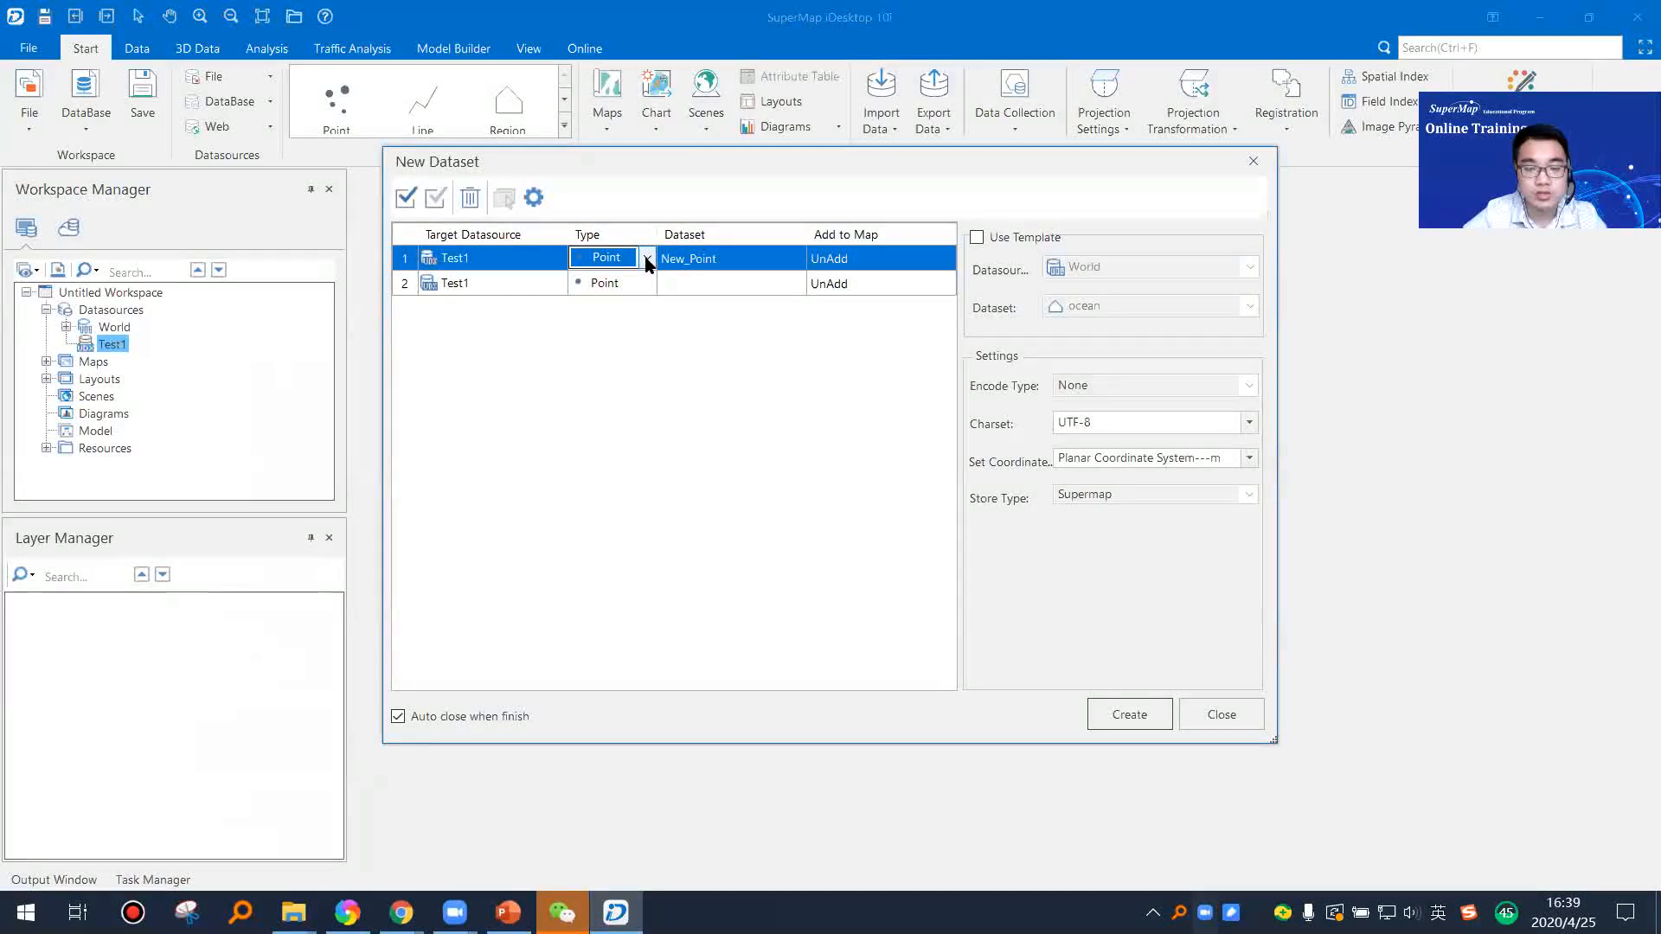
pyautogui.click(647, 259)
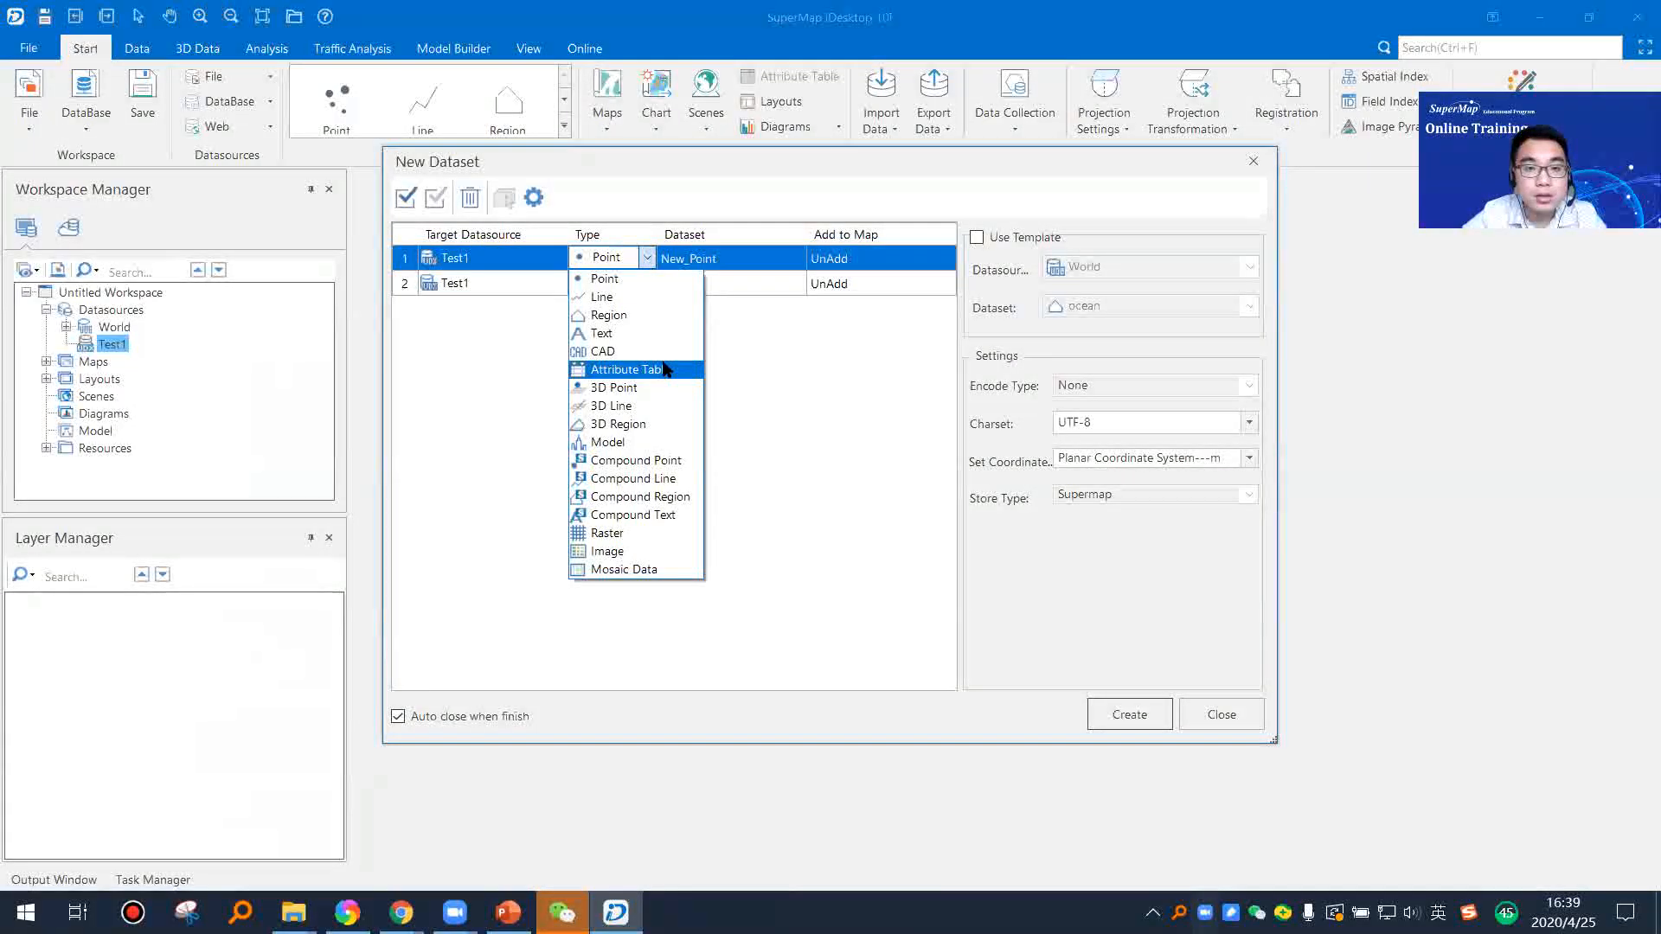
pyautogui.click(657, 280)
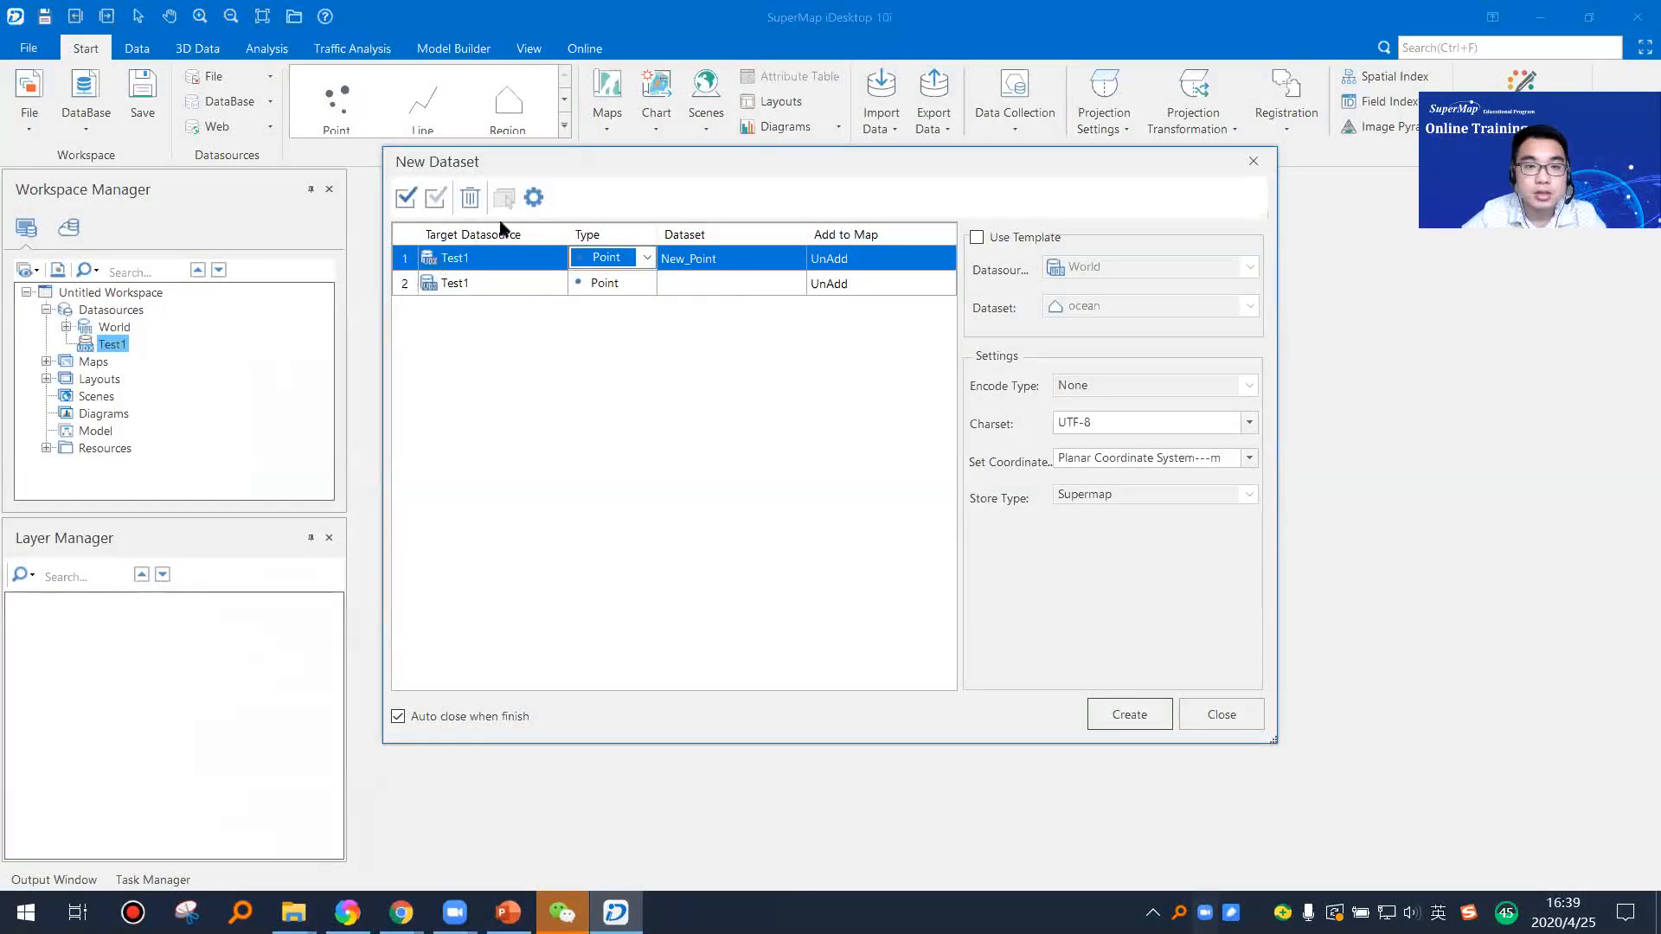
pyautogui.moveTo(686, 173); pyautogui.dragTo(744, 208)
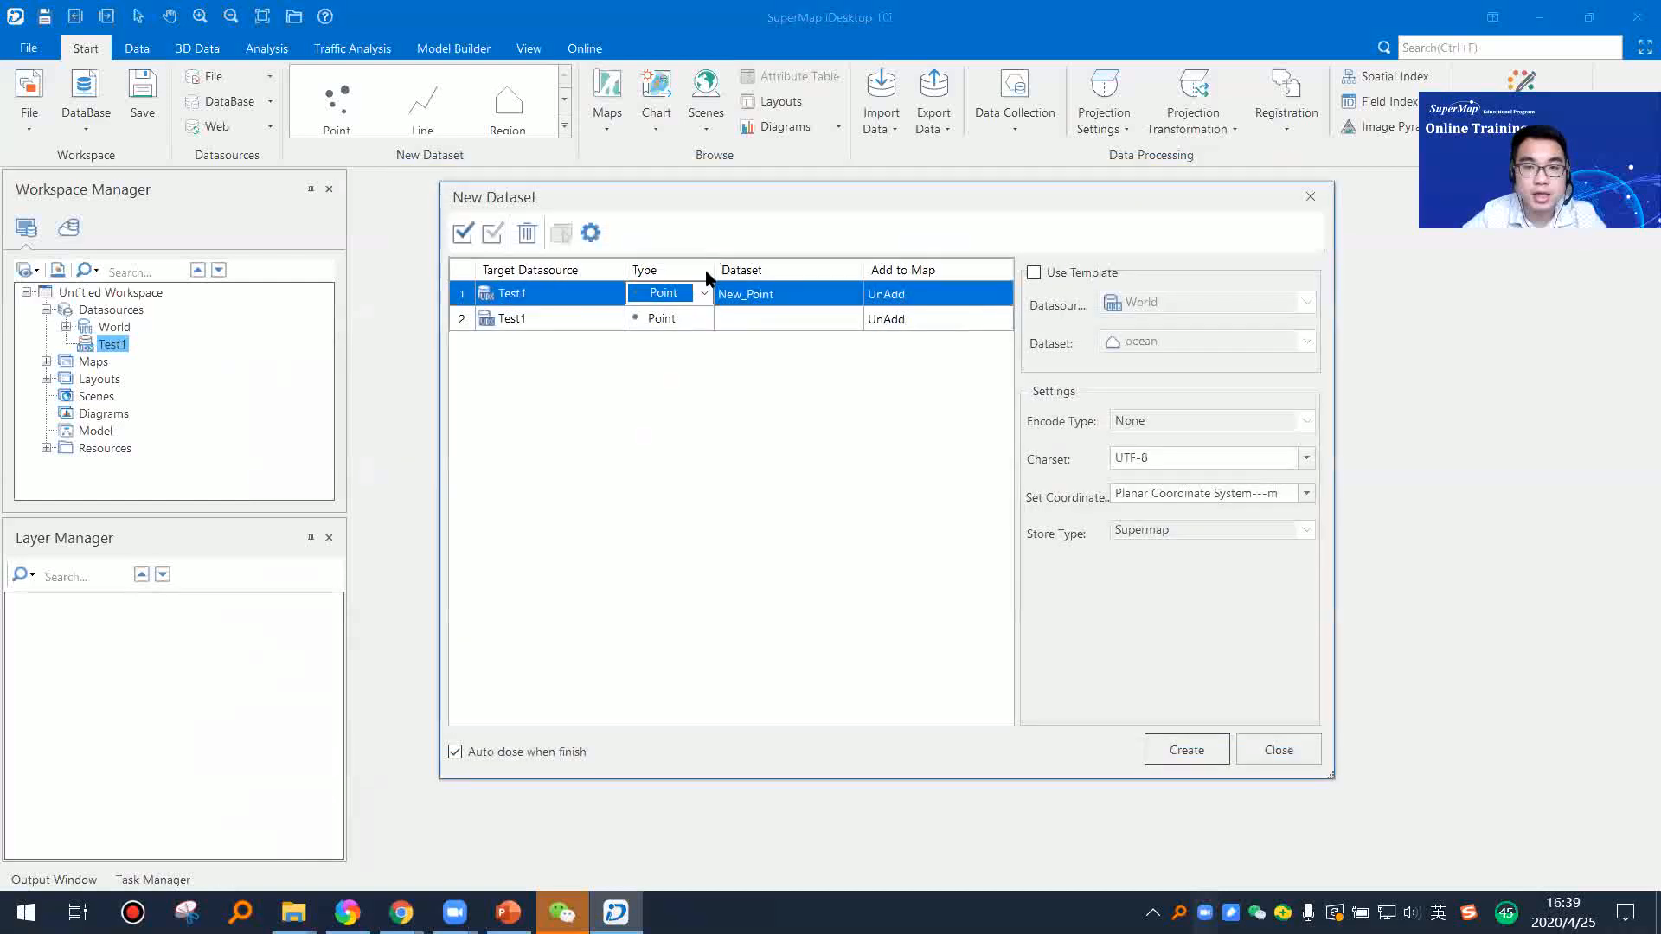
# Step: Add three more new dataset entries for Test1 with the types Line, Region and Text
pyautogui.click(709, 319)
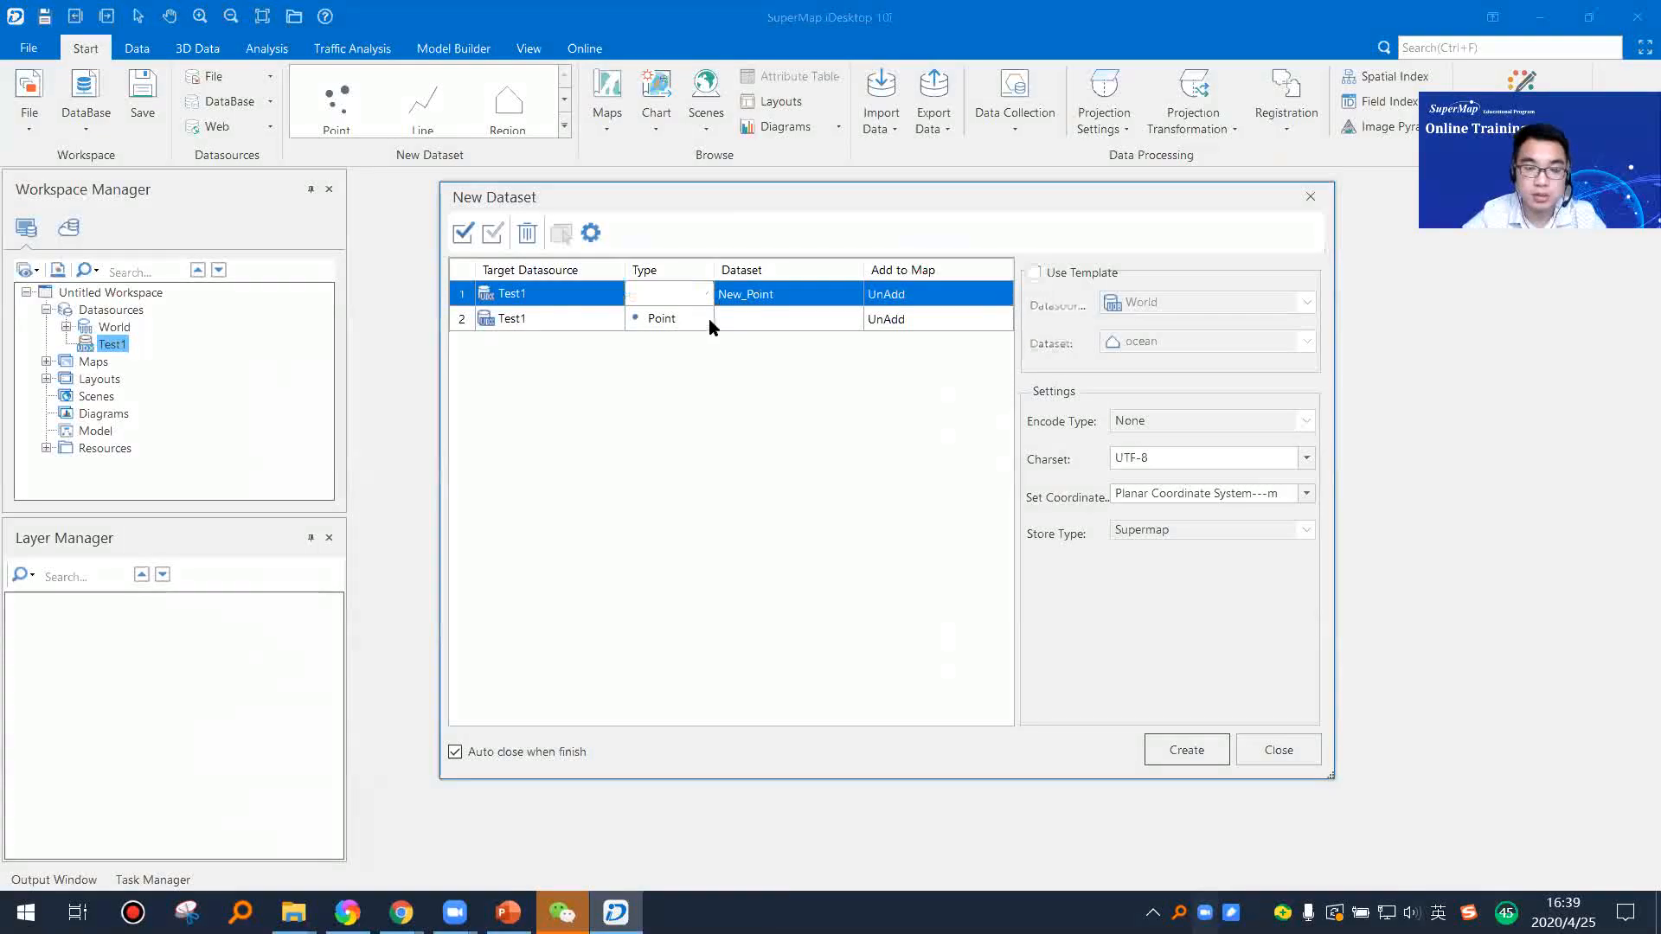
pyautogui.click(705, 319)
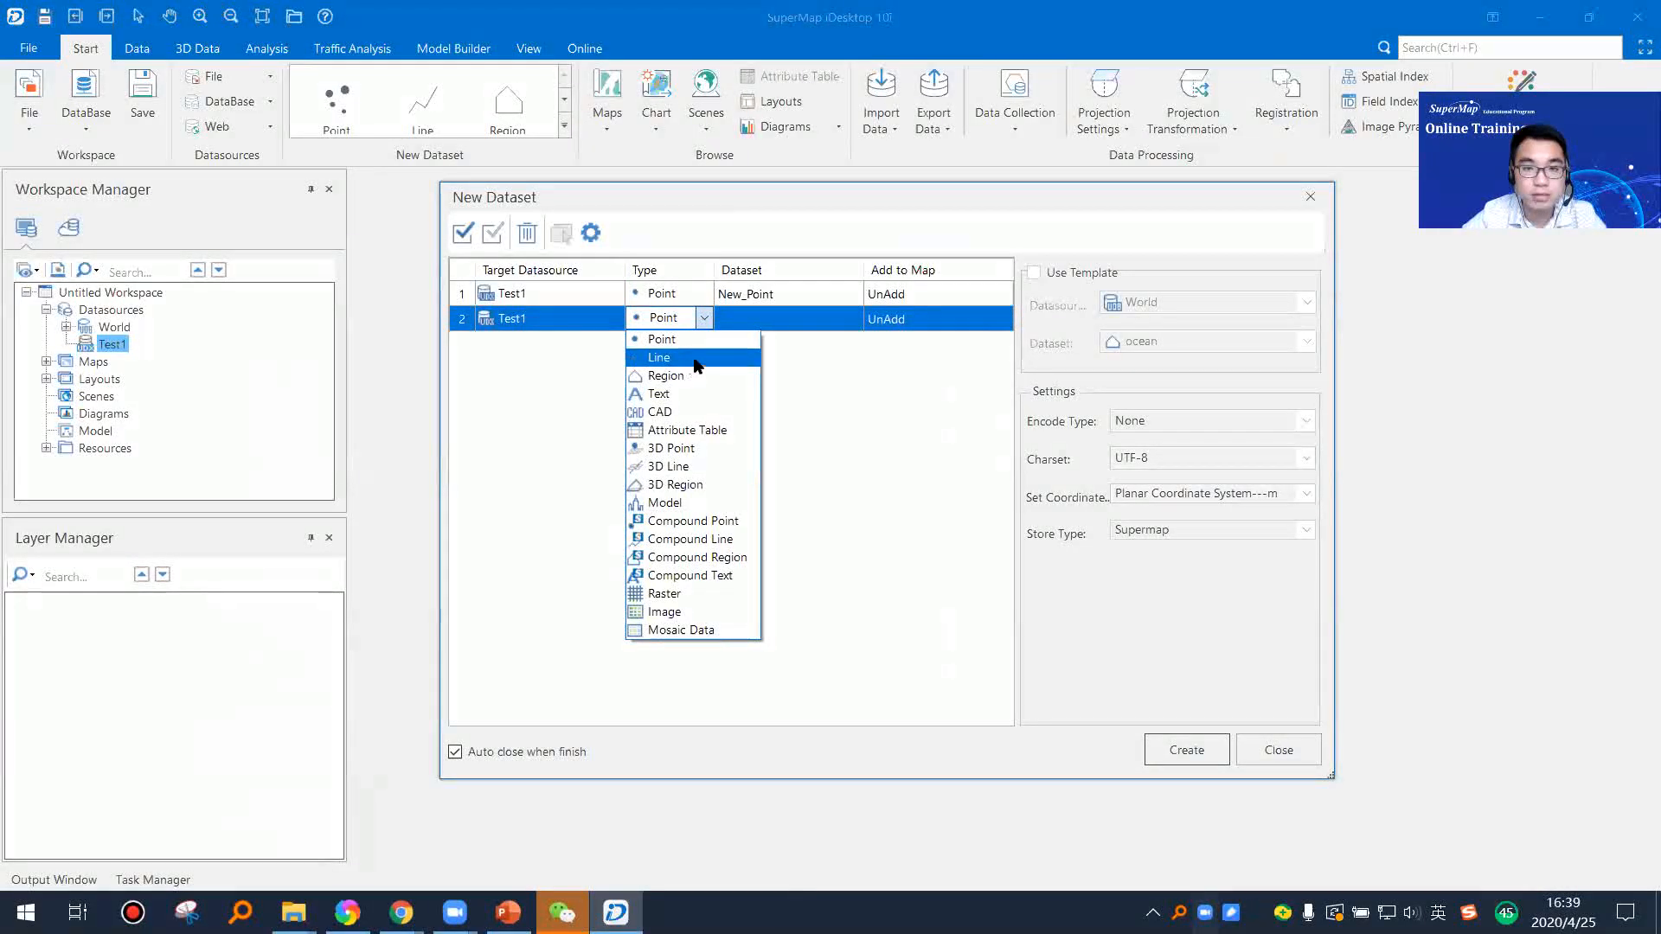
pyautogui.click(699, 357)
pyautogui.click(702, 345)
pyautogui.click(705, 344)
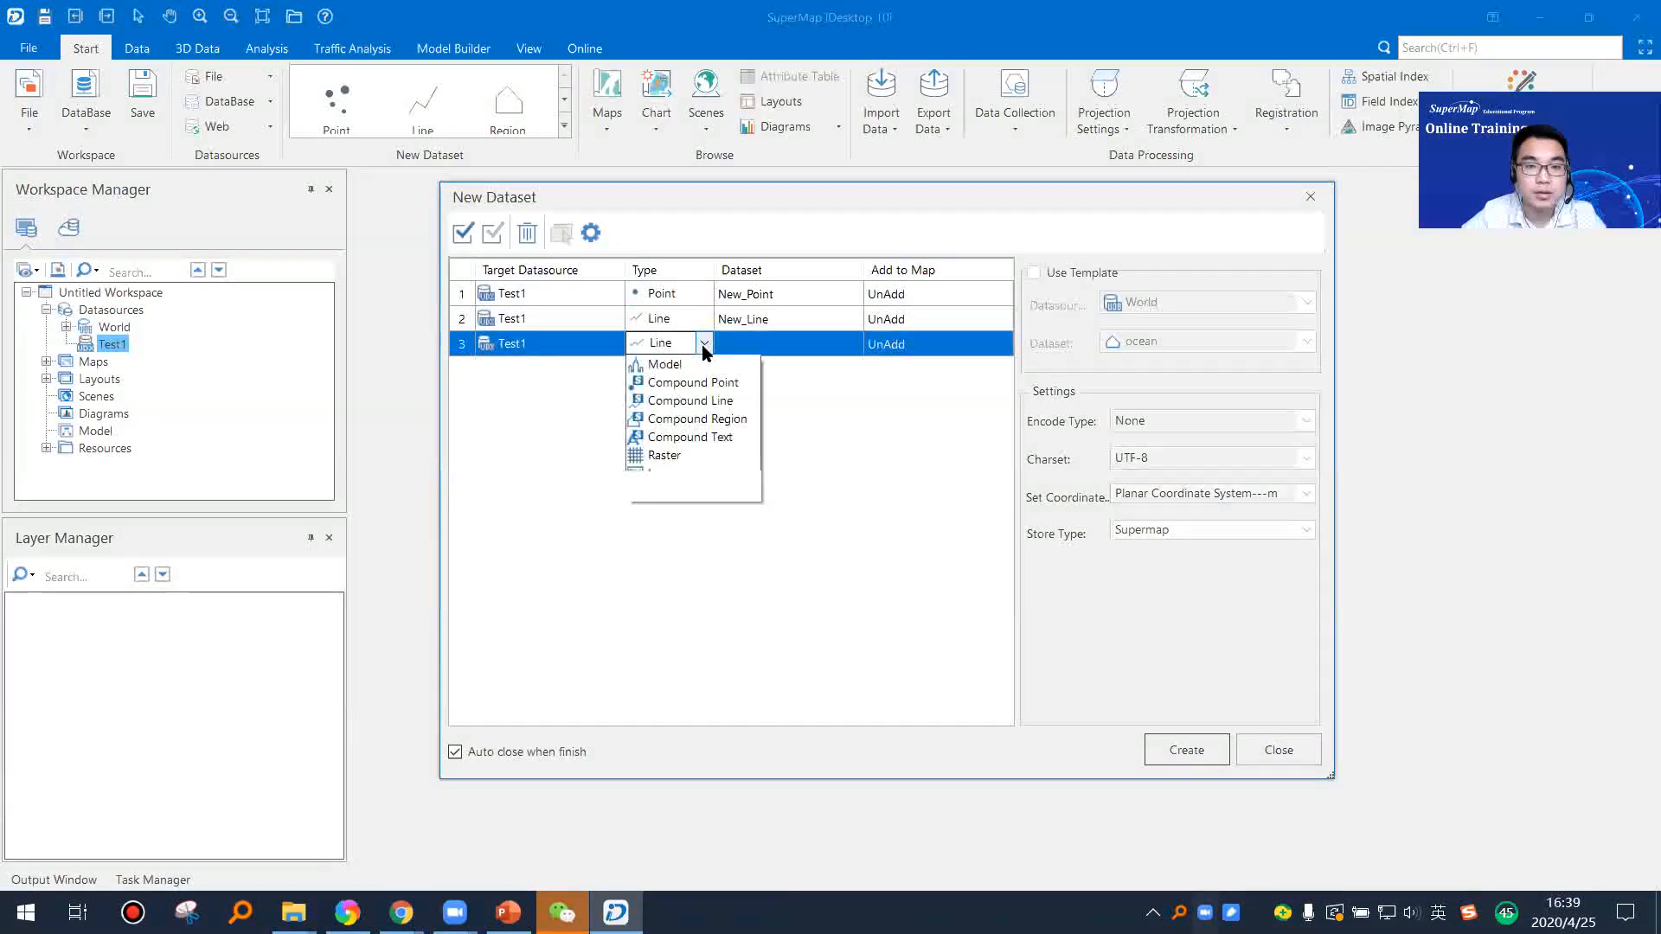
pyautogui.click(702, 401)
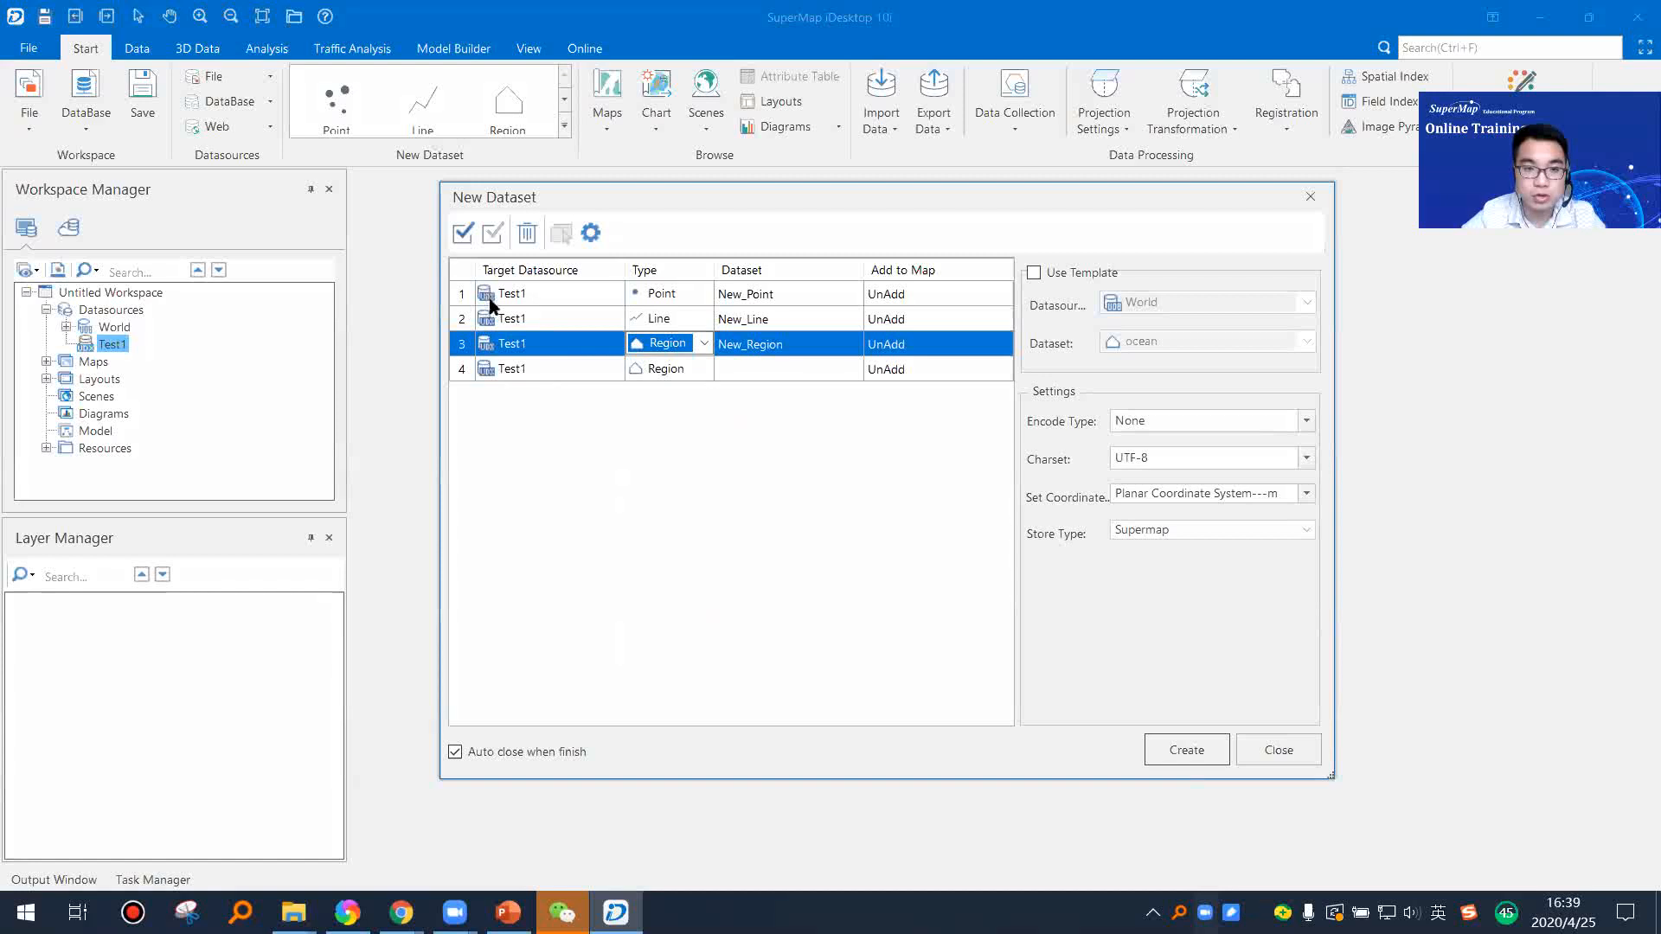
pyautogui.click(657, 369)
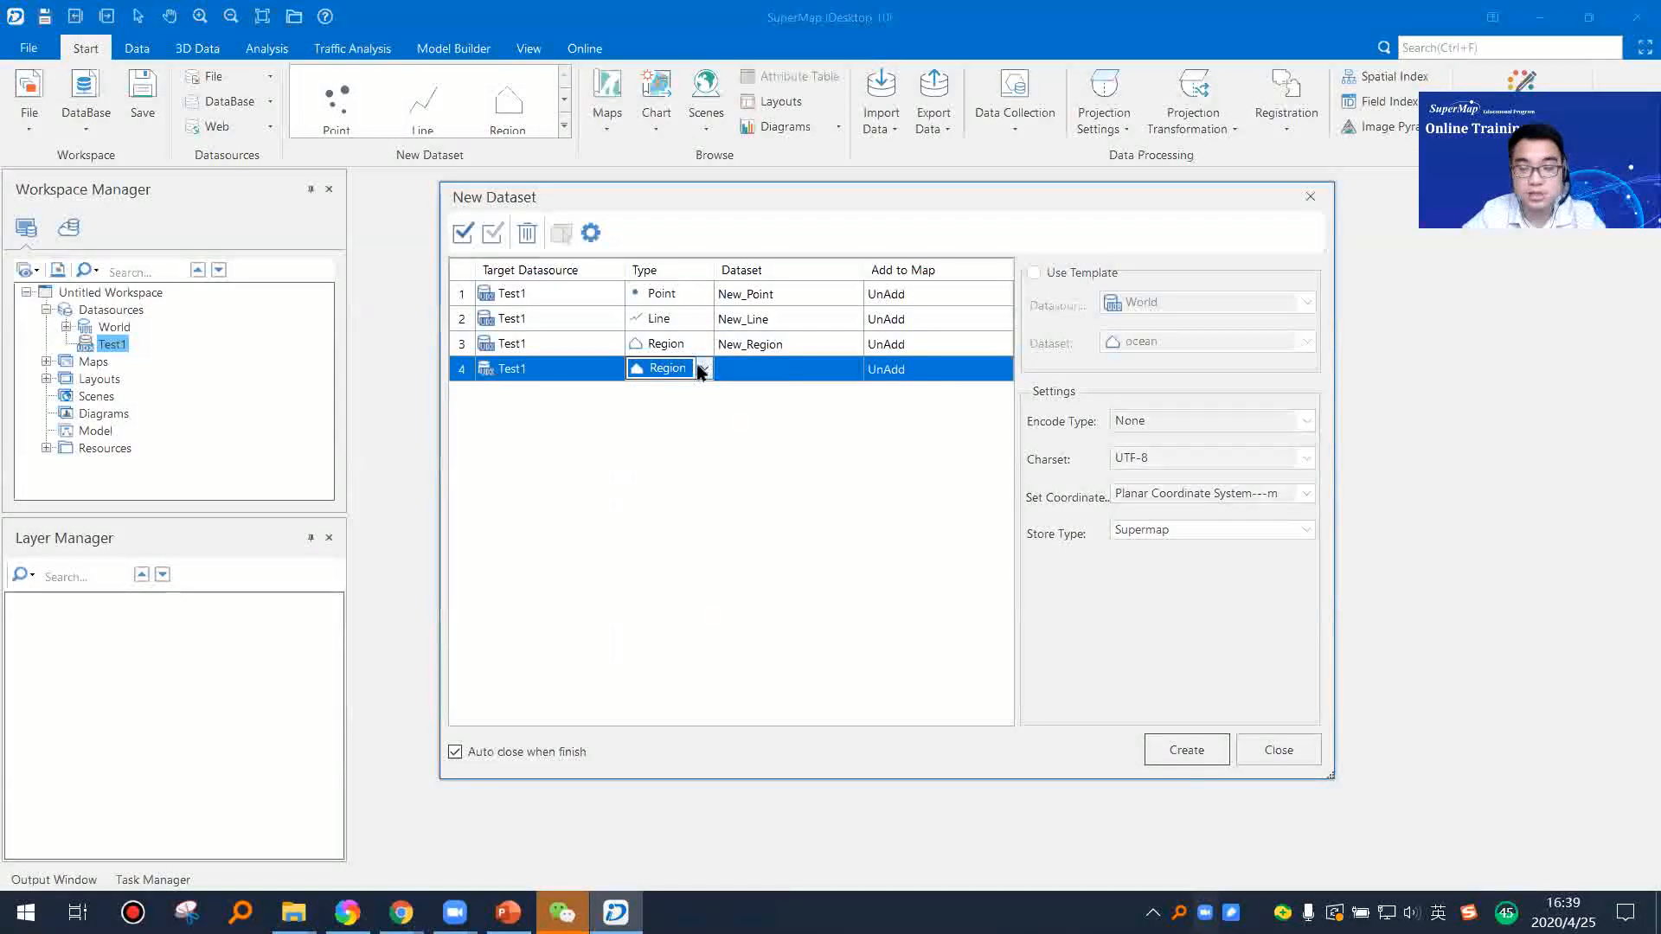
pyautogui.click(705, 370)
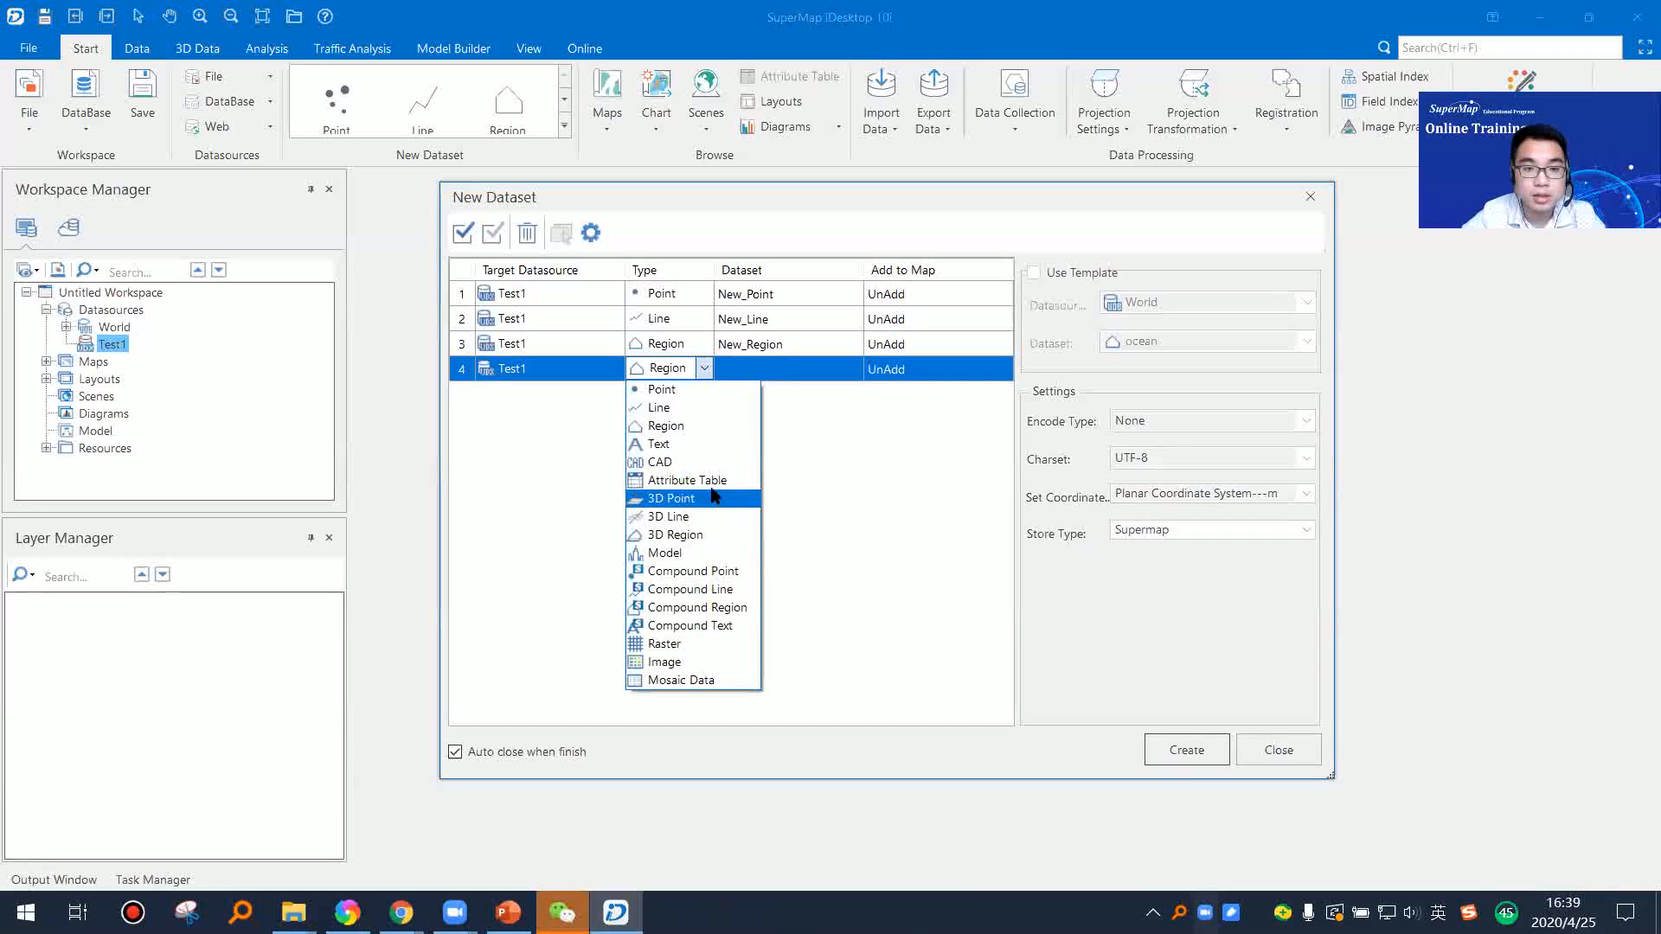
pyautogui.click(718, 445)
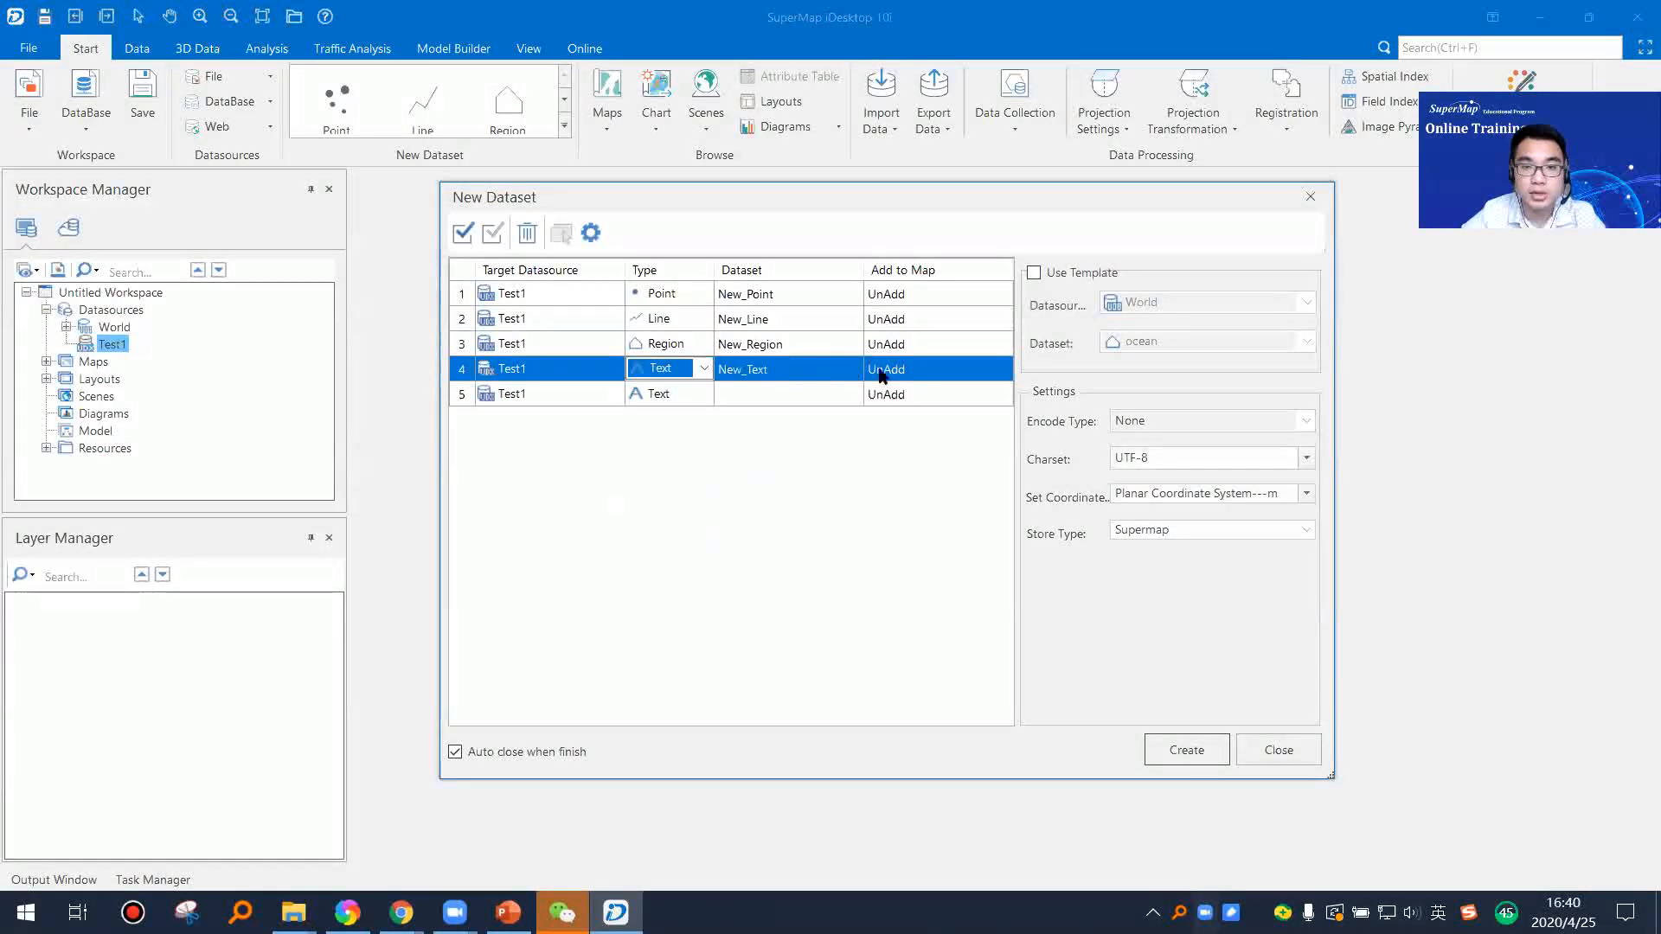
pyautogui.moveTo(1070, 211); pyautogui.dragTo(1033, 206)
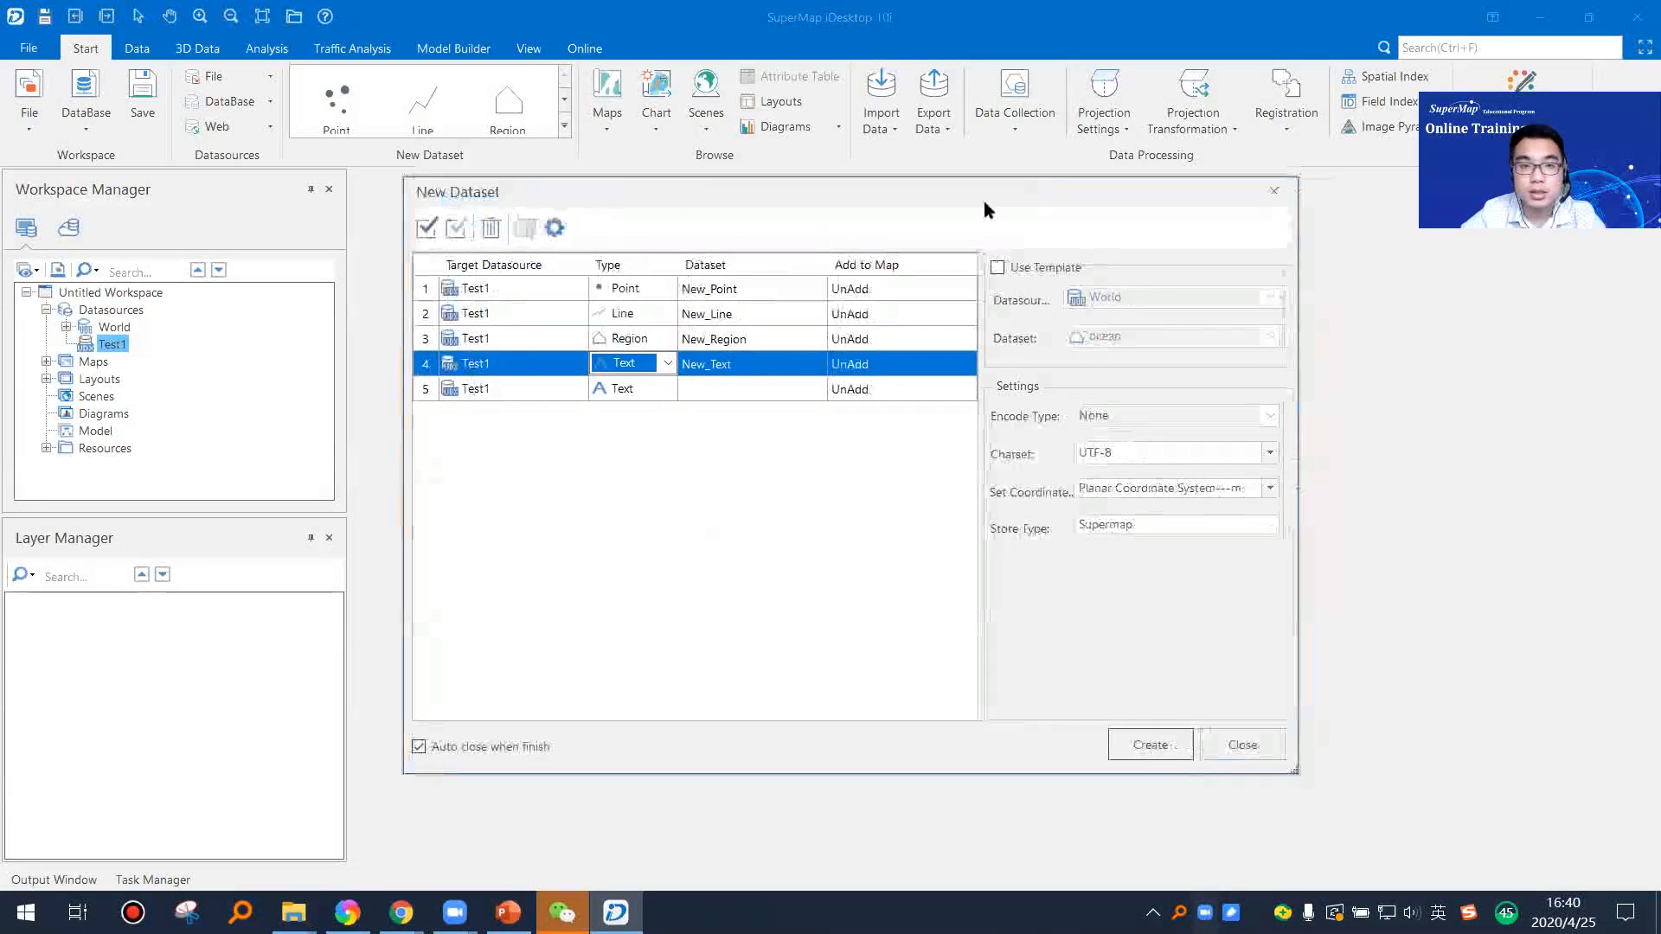
# Step: Rename the point dataset entry to Point1
pyautogui.click(427, 229)
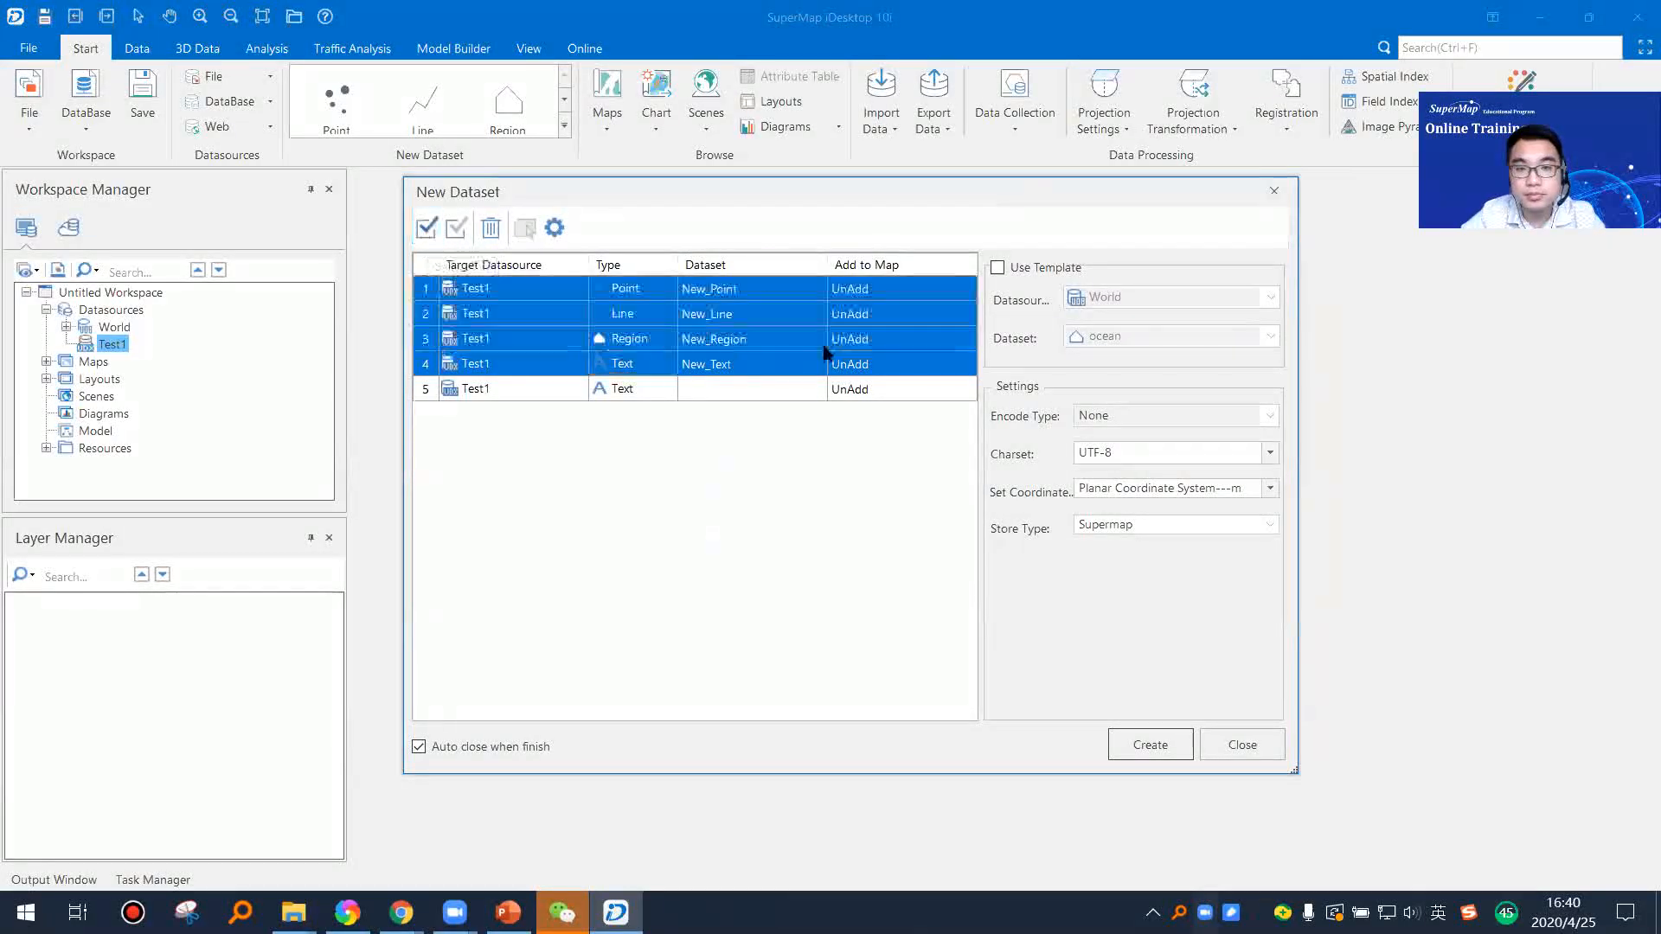
pyautogui.click(758, 290)
pyautogui.click(753, 288)
pyautogui.doubleClick(718, 289)
pyautogui.click(709, 291)
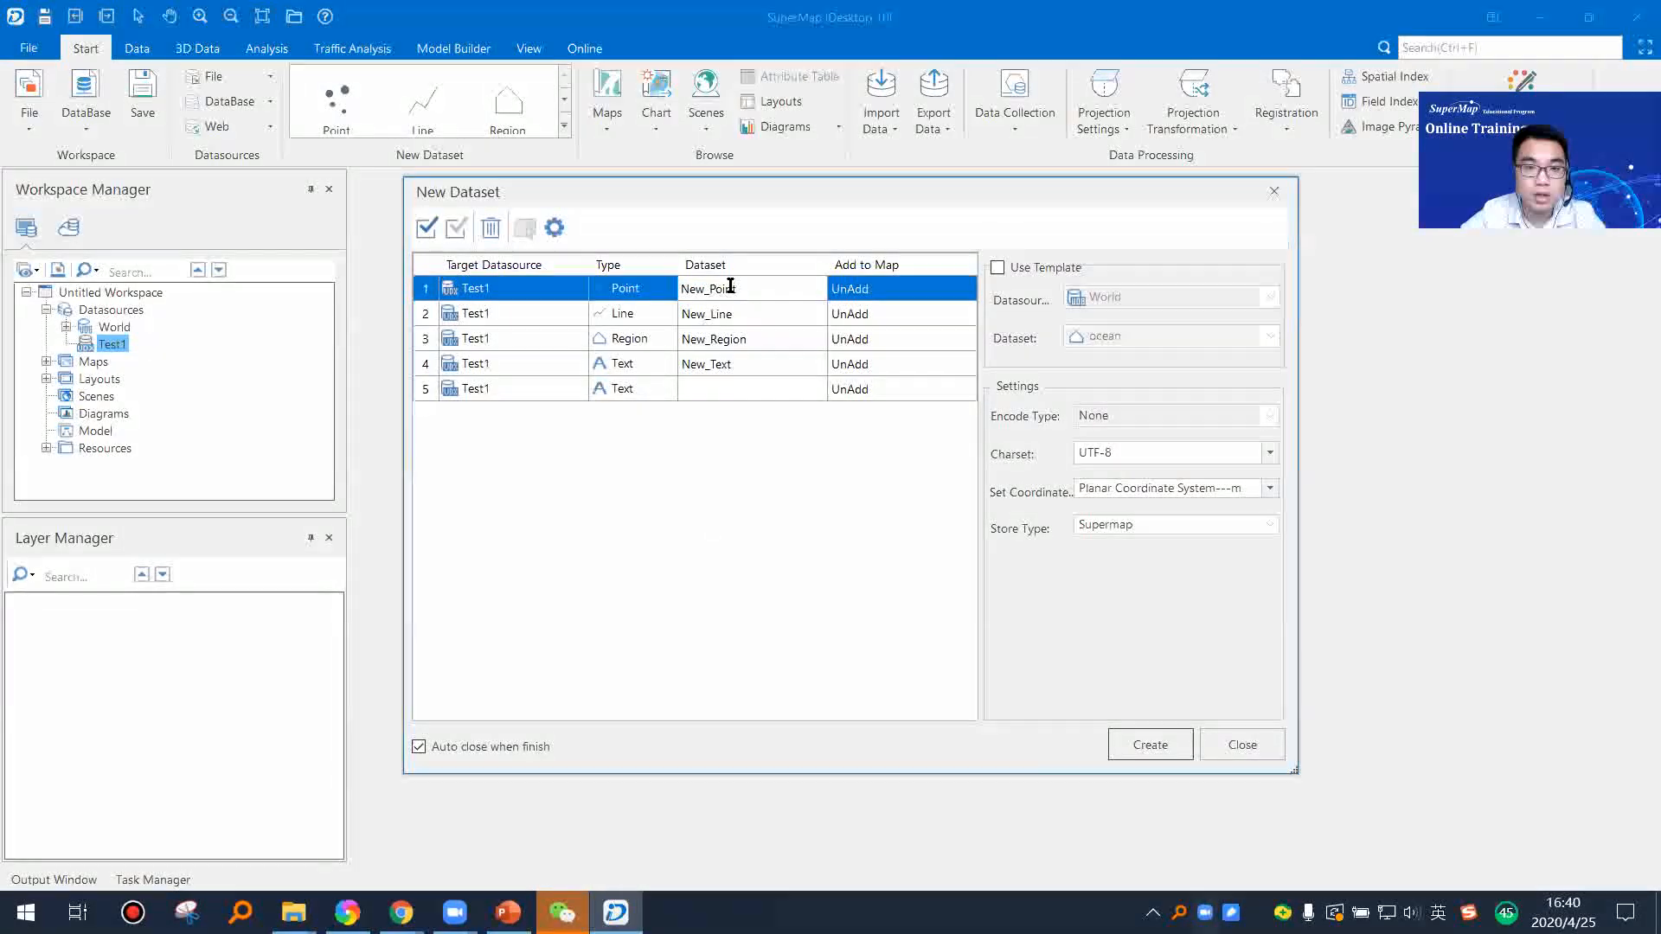
pyautogui.moveTo(711, 289); pyautogui.dragTo(639, 288)
pyautogui.press('BackSpace')
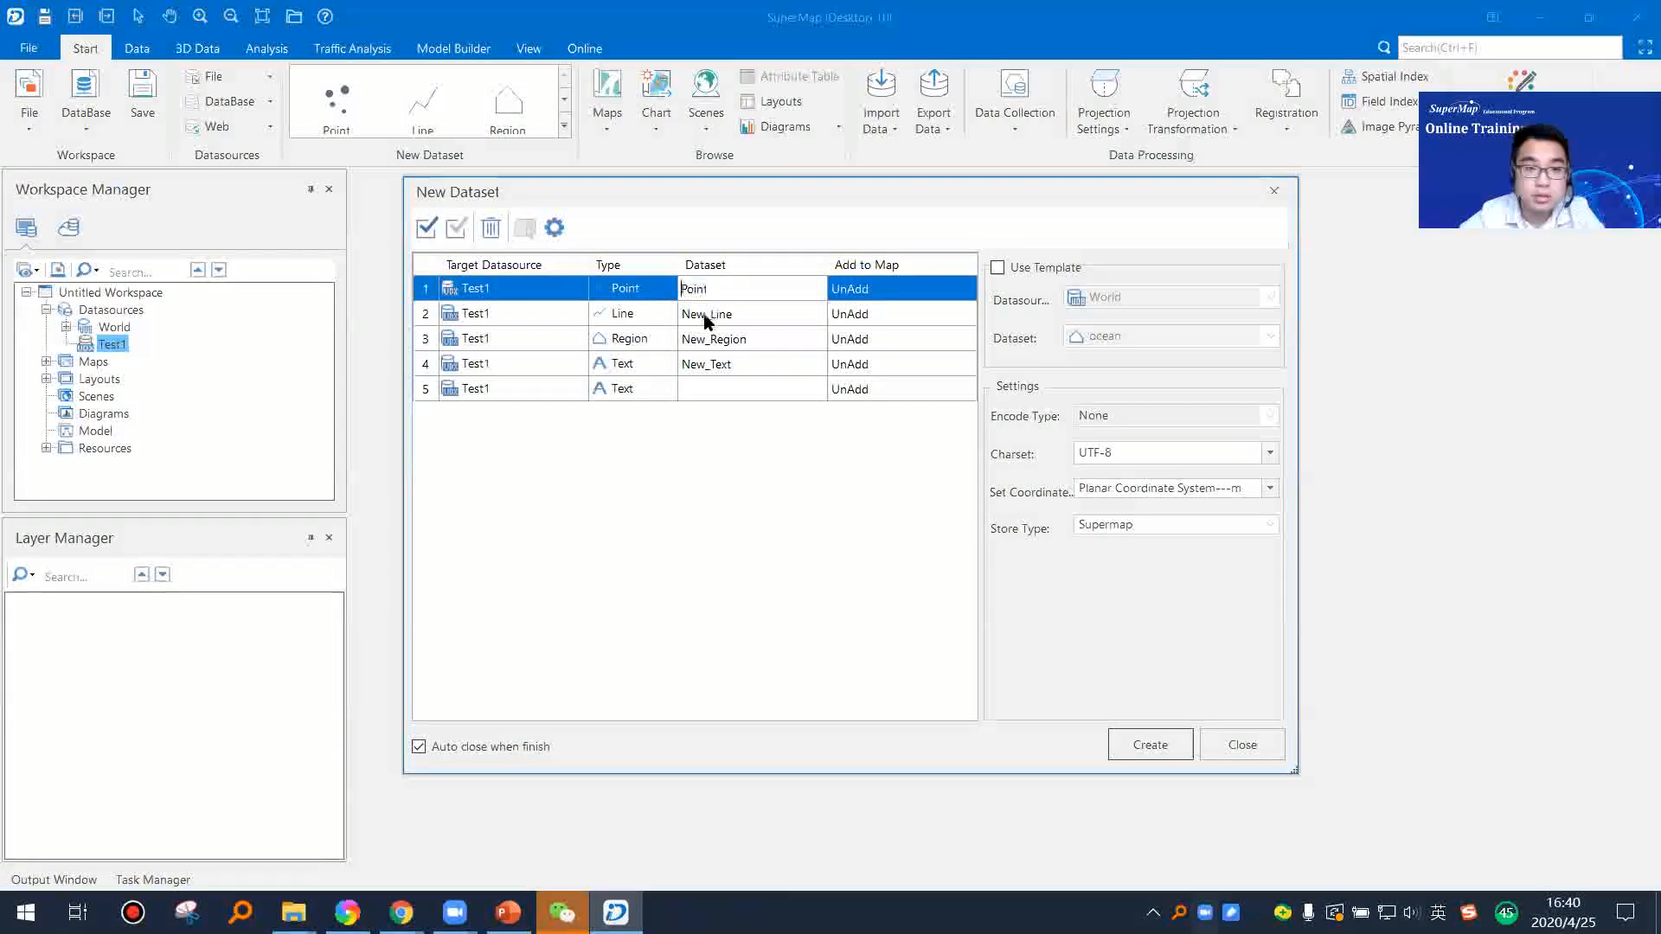
pyautogui.click(710, 314)
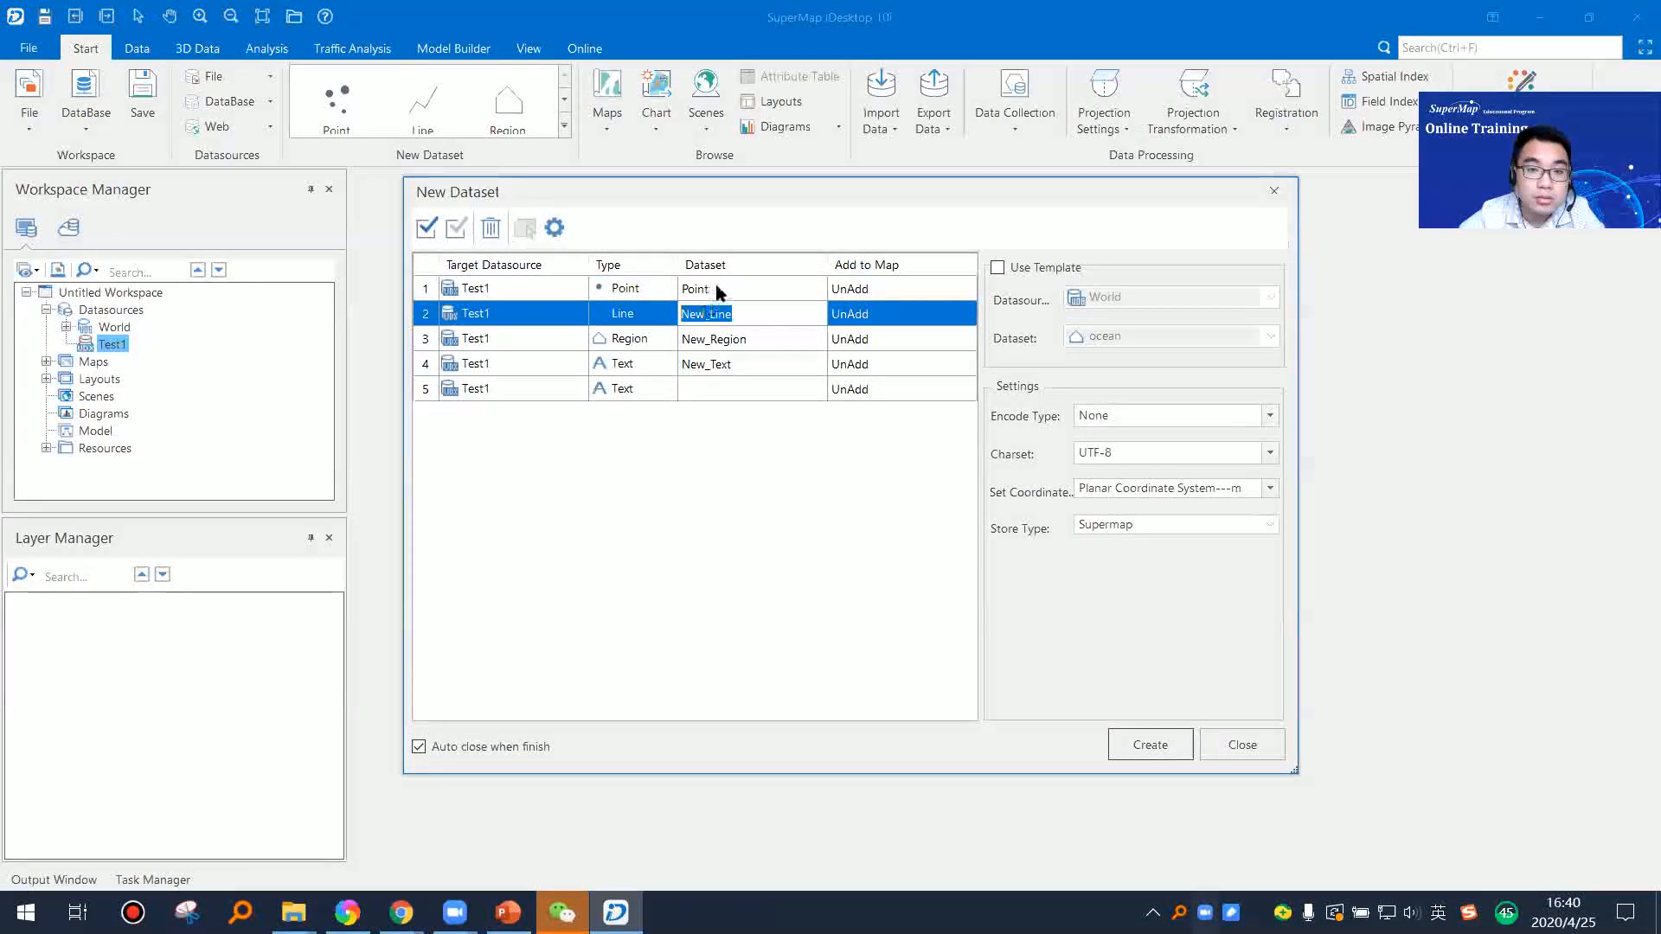
pyautogui.click(718, 289)
pyautogui.click(718, 288)
pyautogui.click(718, 288)
pyautogui.write('1')
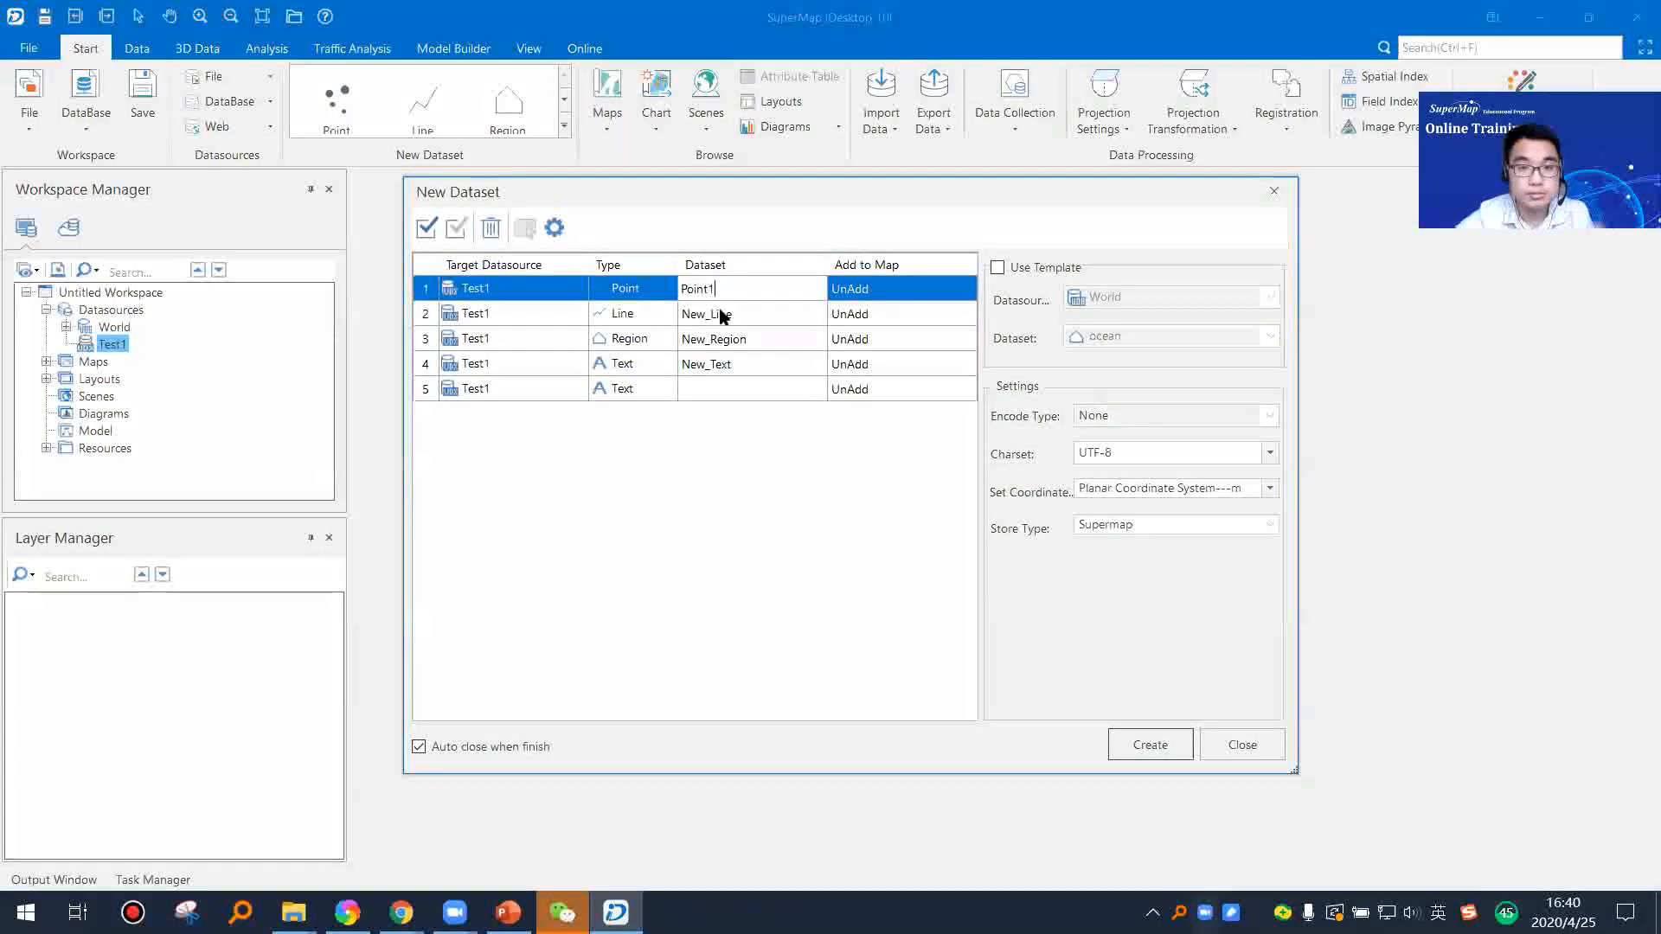
# Step: Rename the line dataset entry to Line1
pyautogui.click(711, 314)
pyautogui.click(712, 317)
pyautogui.click(710, 317)
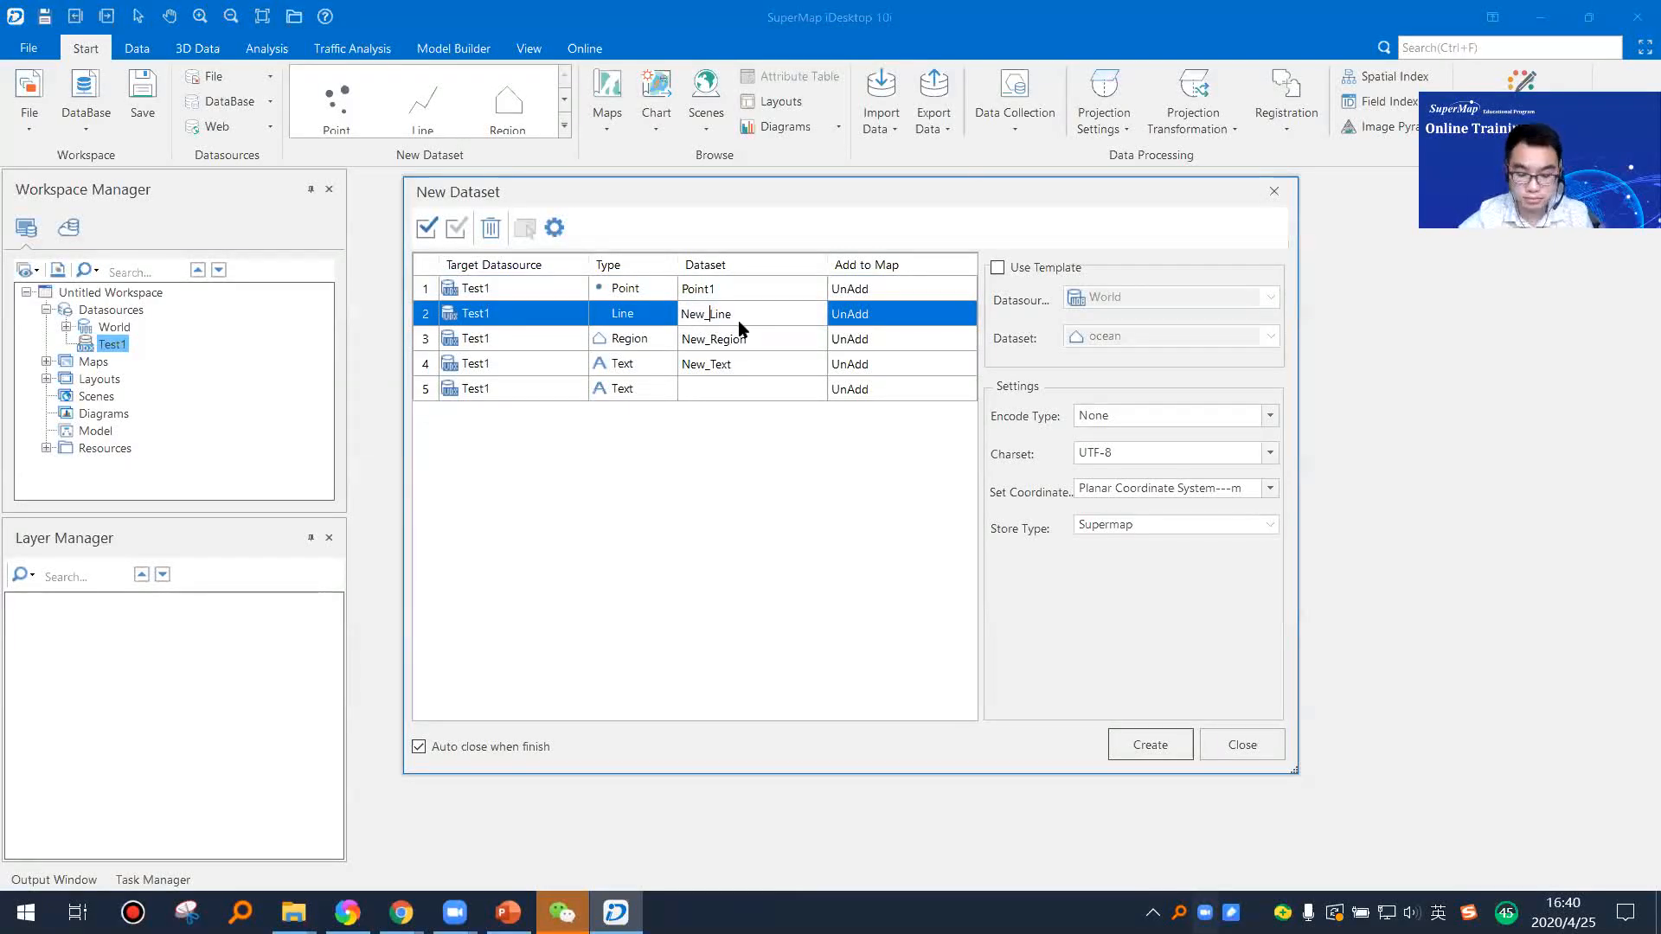
pyautogui.press('BackSpace')
pyautogui.press('BackSpace')
pyautogui.press('BackSpace')
pyautogui.press('BackSpace')
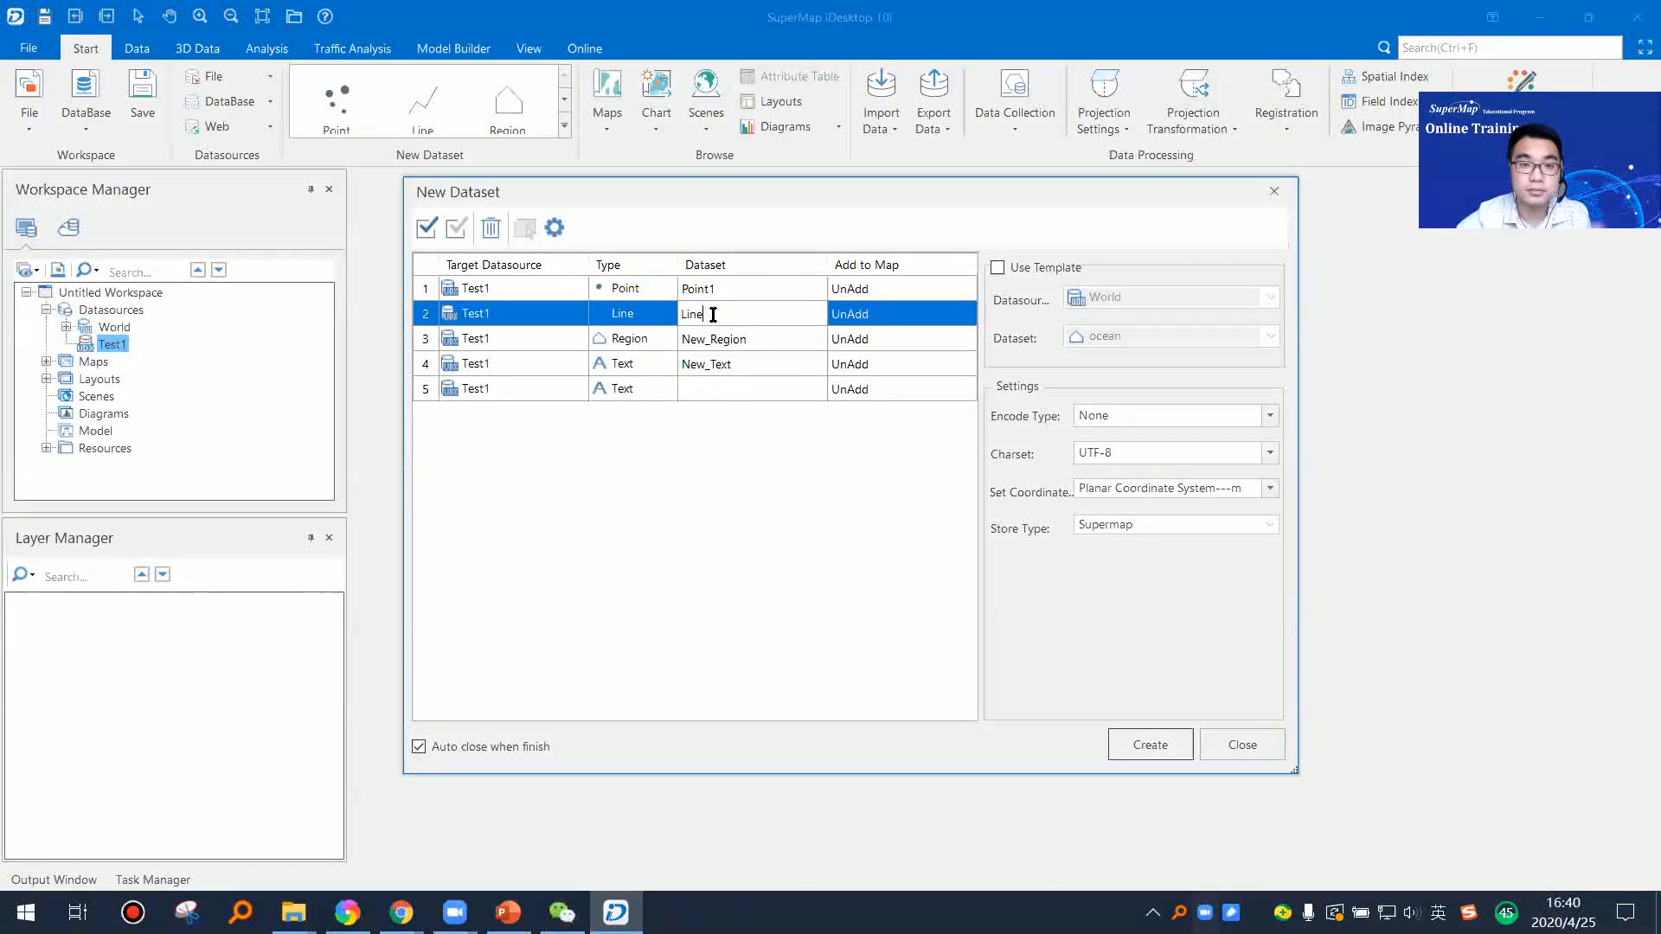
pyautogui.write('1')
# Step: Rename the region dataset entry to Region1
pyautogui.click(709, 339)
pyautogui.moveTo(709, 340); pyautogui.dragTo(647, 345)
pyautogui.press('BackSpace')
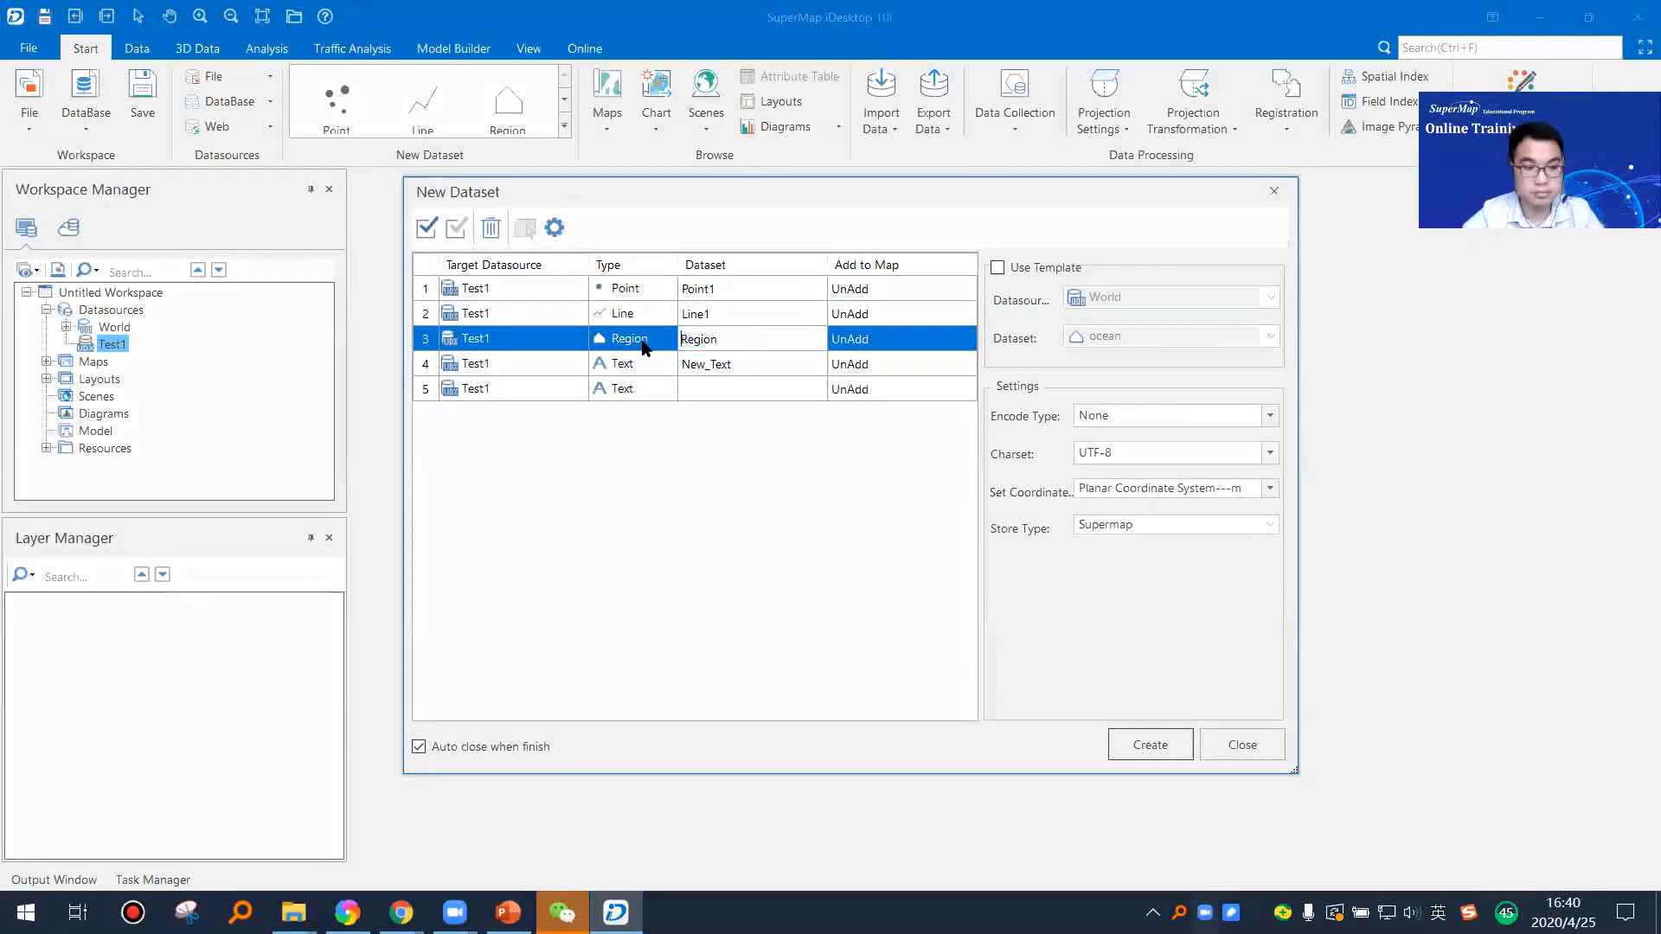
pyautogui.click(732, 340)
pyautogui.write('1')
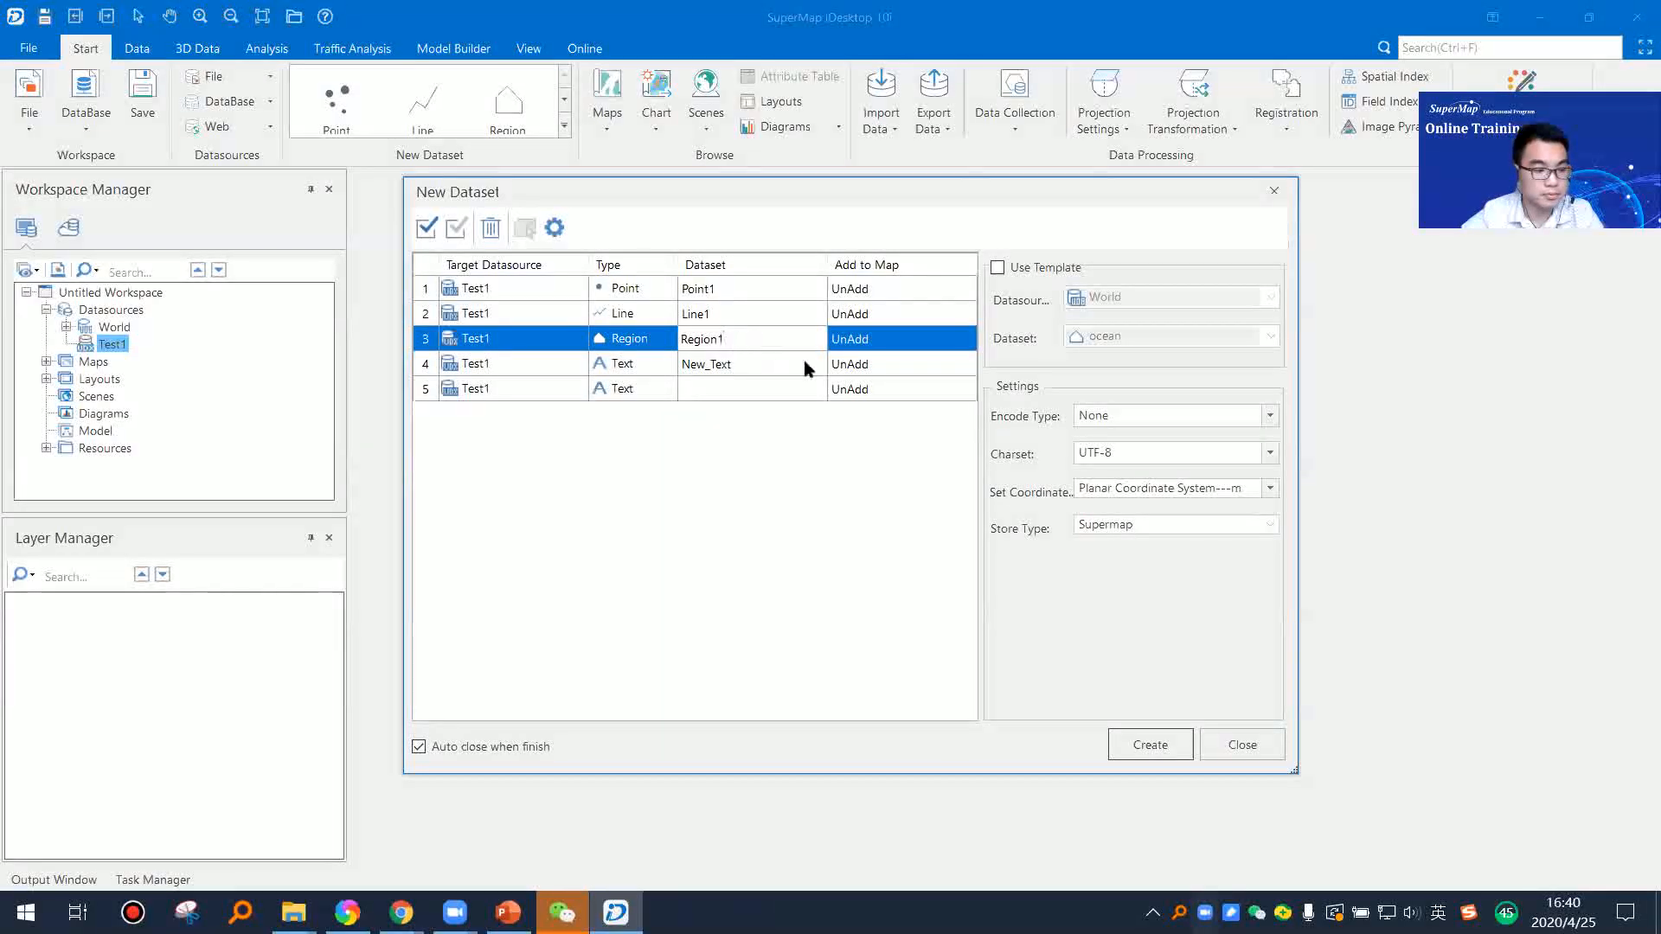
# Step: Rename the text dataset entry to Text1
pyautogui.click(740, 370)
pyautogui.click(740, 370)
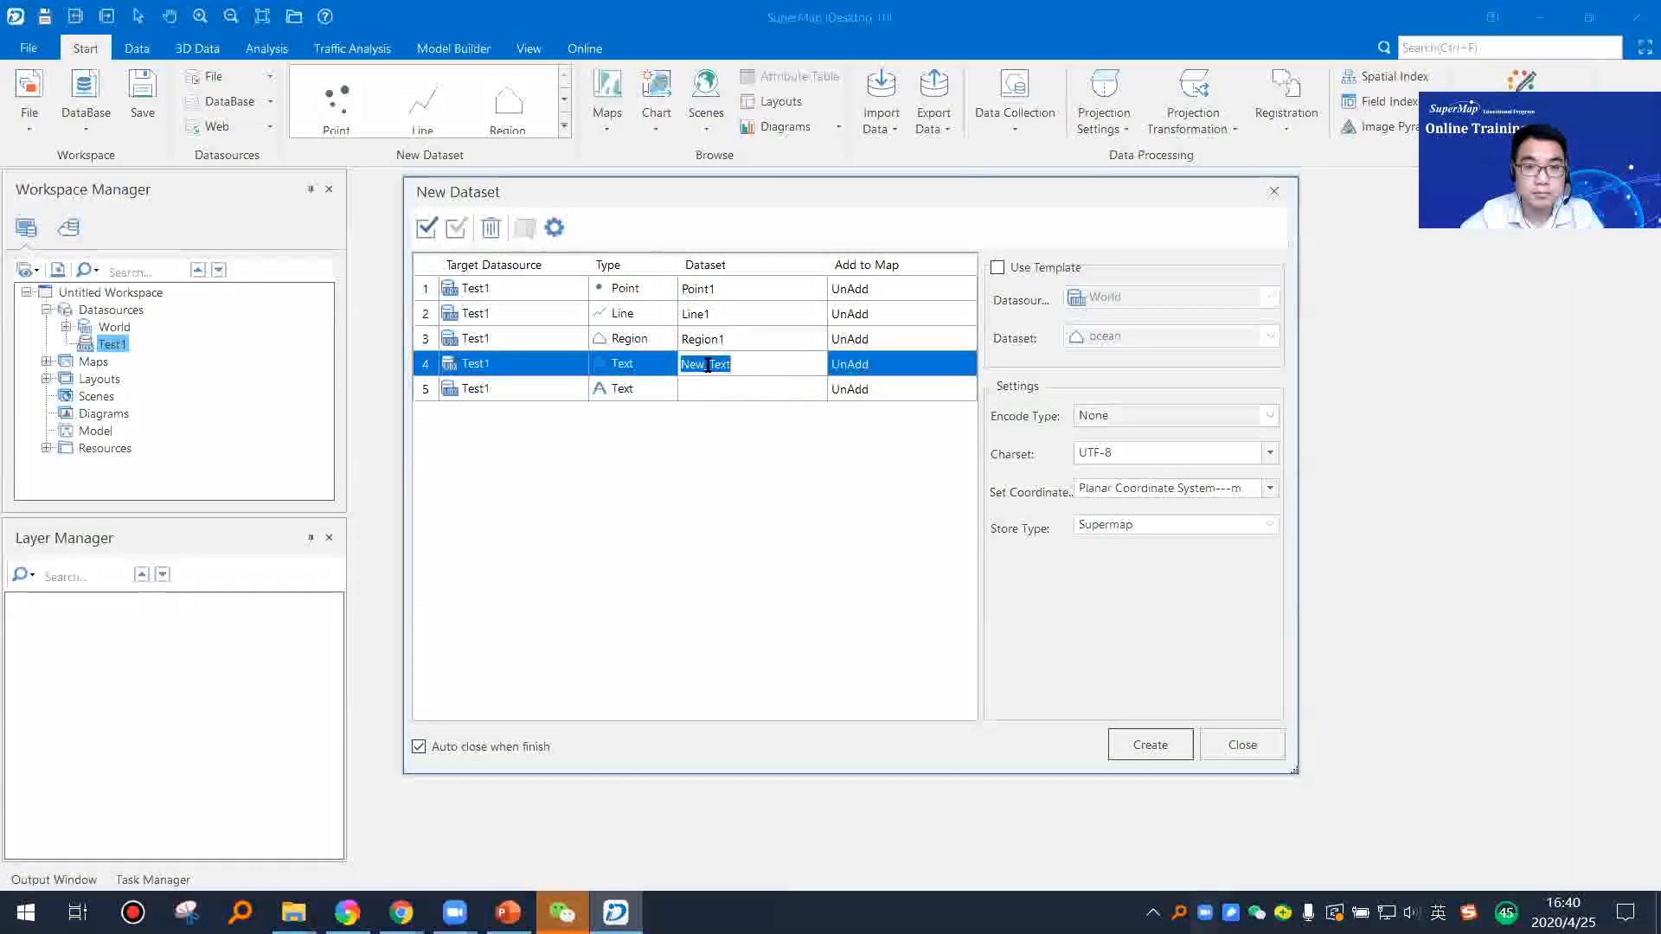
pyautogui.moveTo(710, 364); pyautogui.dragTo(613, 367)
pyautogui.press('BackSpace')
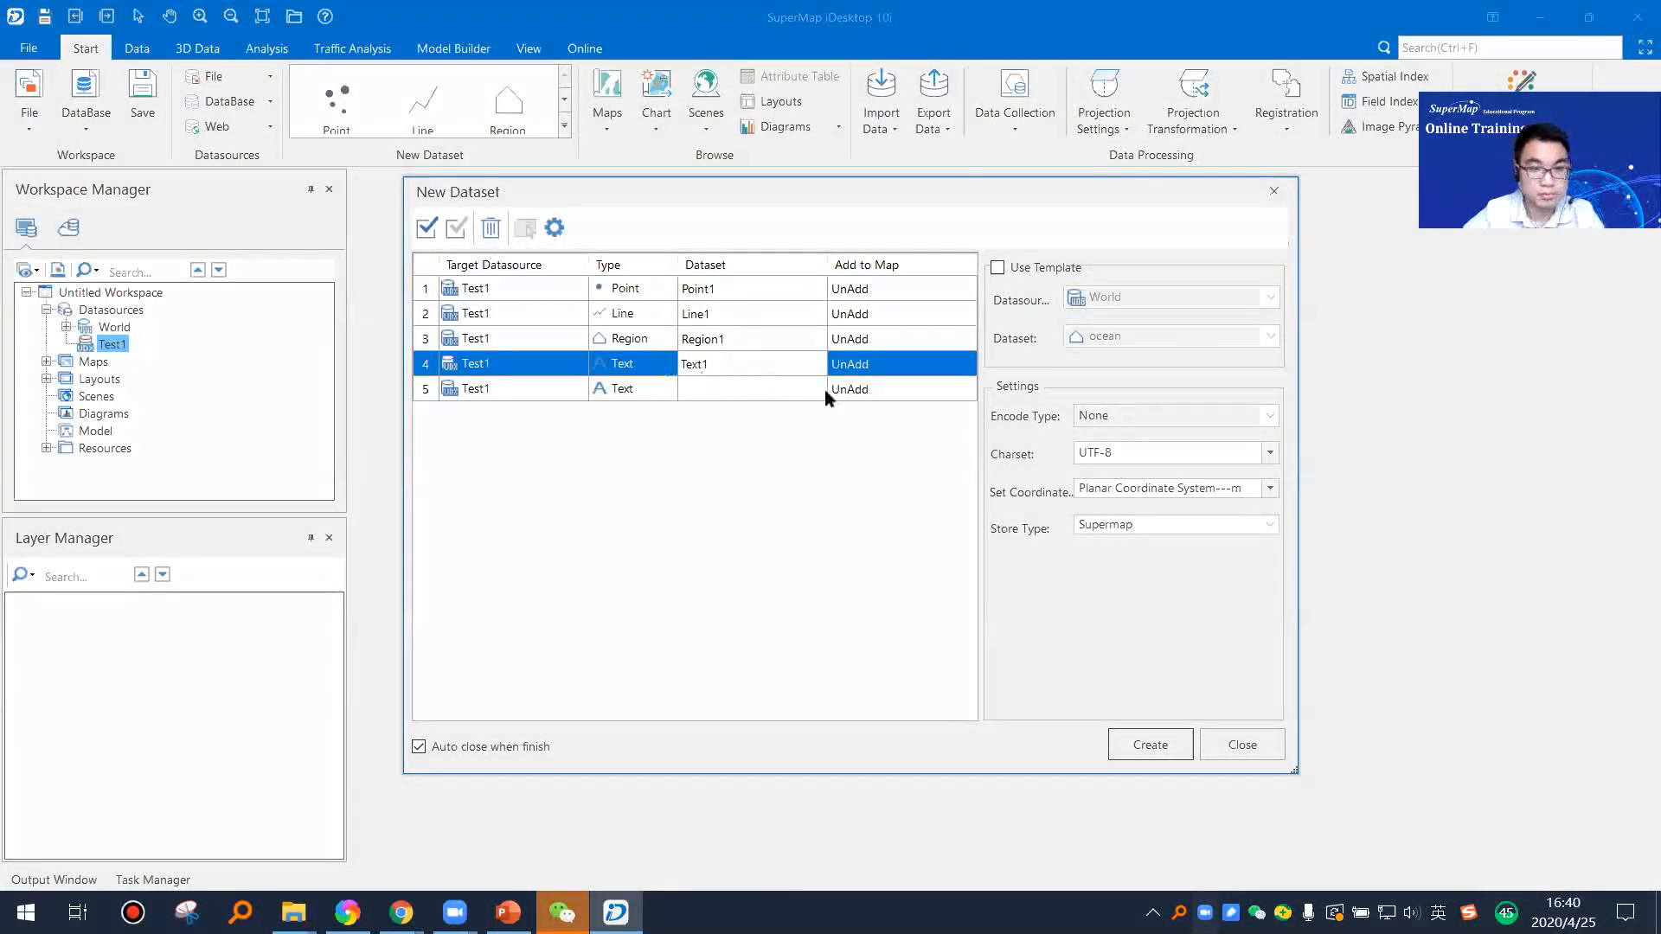
# Step: Check the Add to Map choices for the Point1 entry, leaving it at UnAdd
pyautogui.click(943, 289)
pyautogui.click(962, 289)
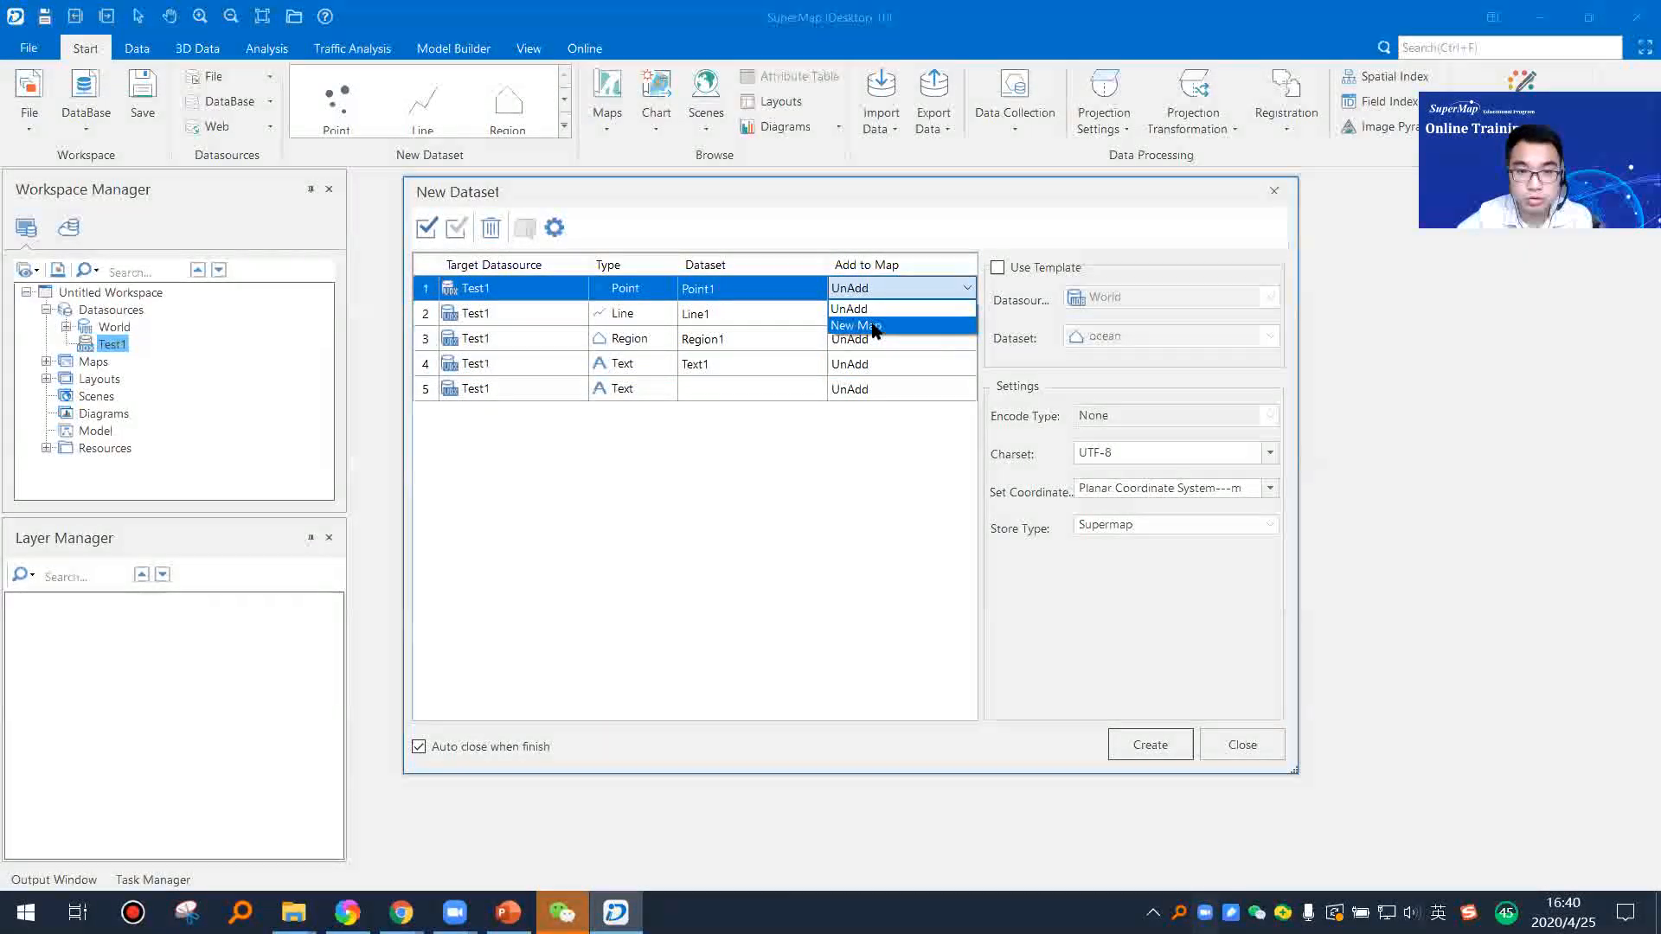
pyautogui.click(865, 506)
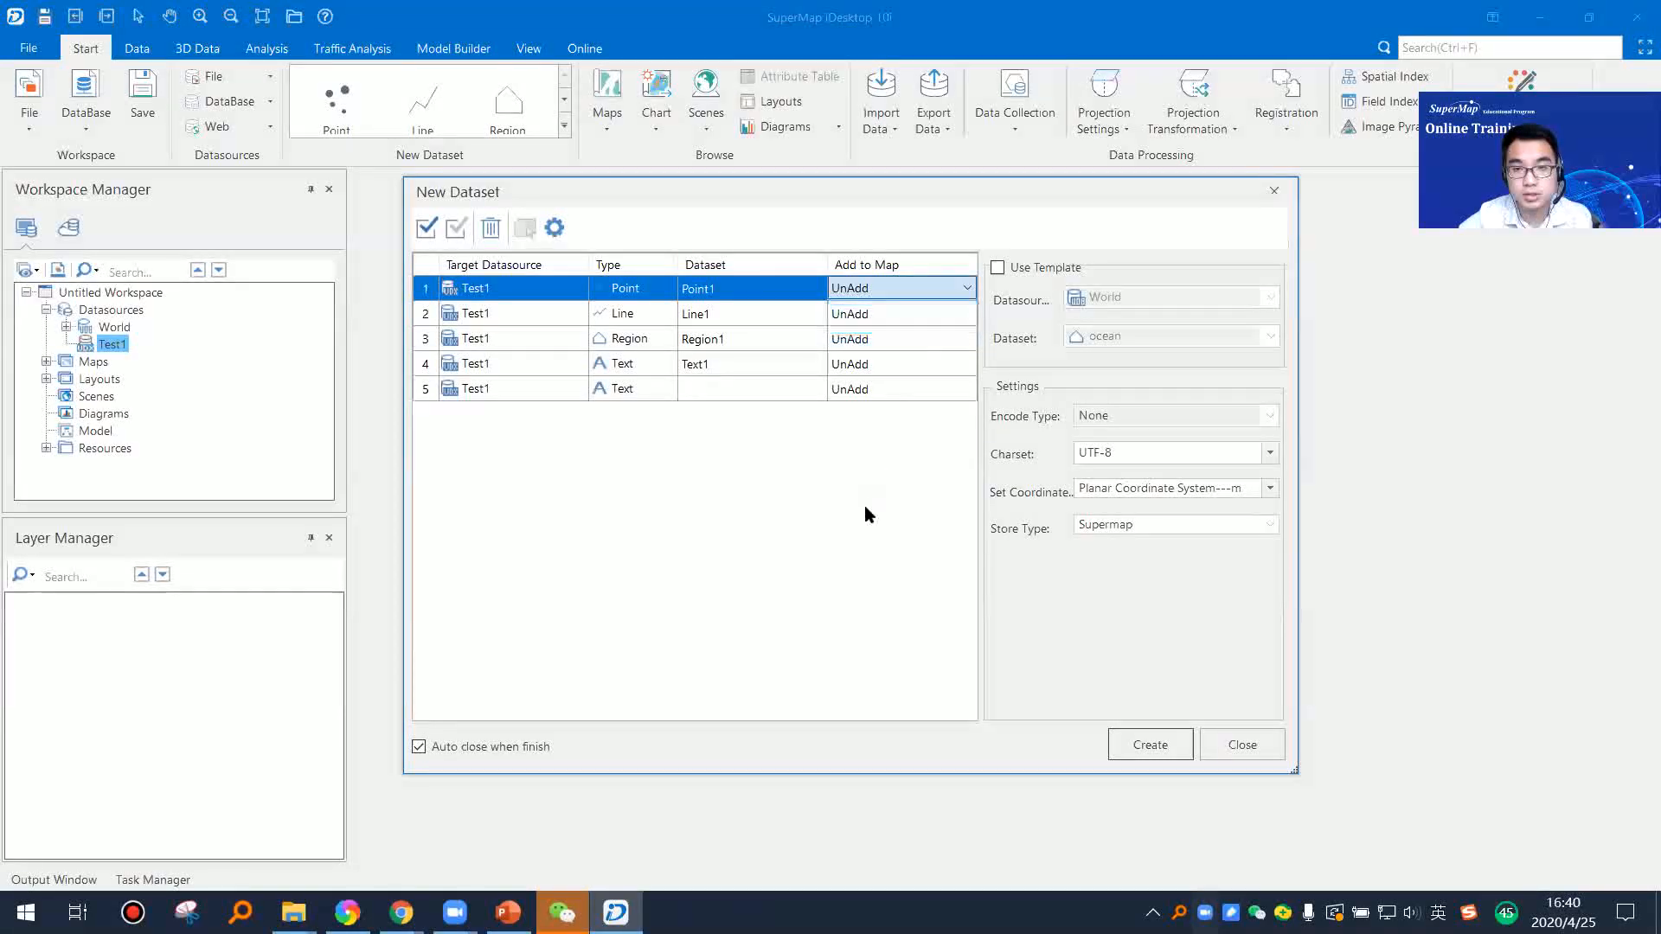
pyautogui.click(436, 312)
pyautogui.click(445, 289)
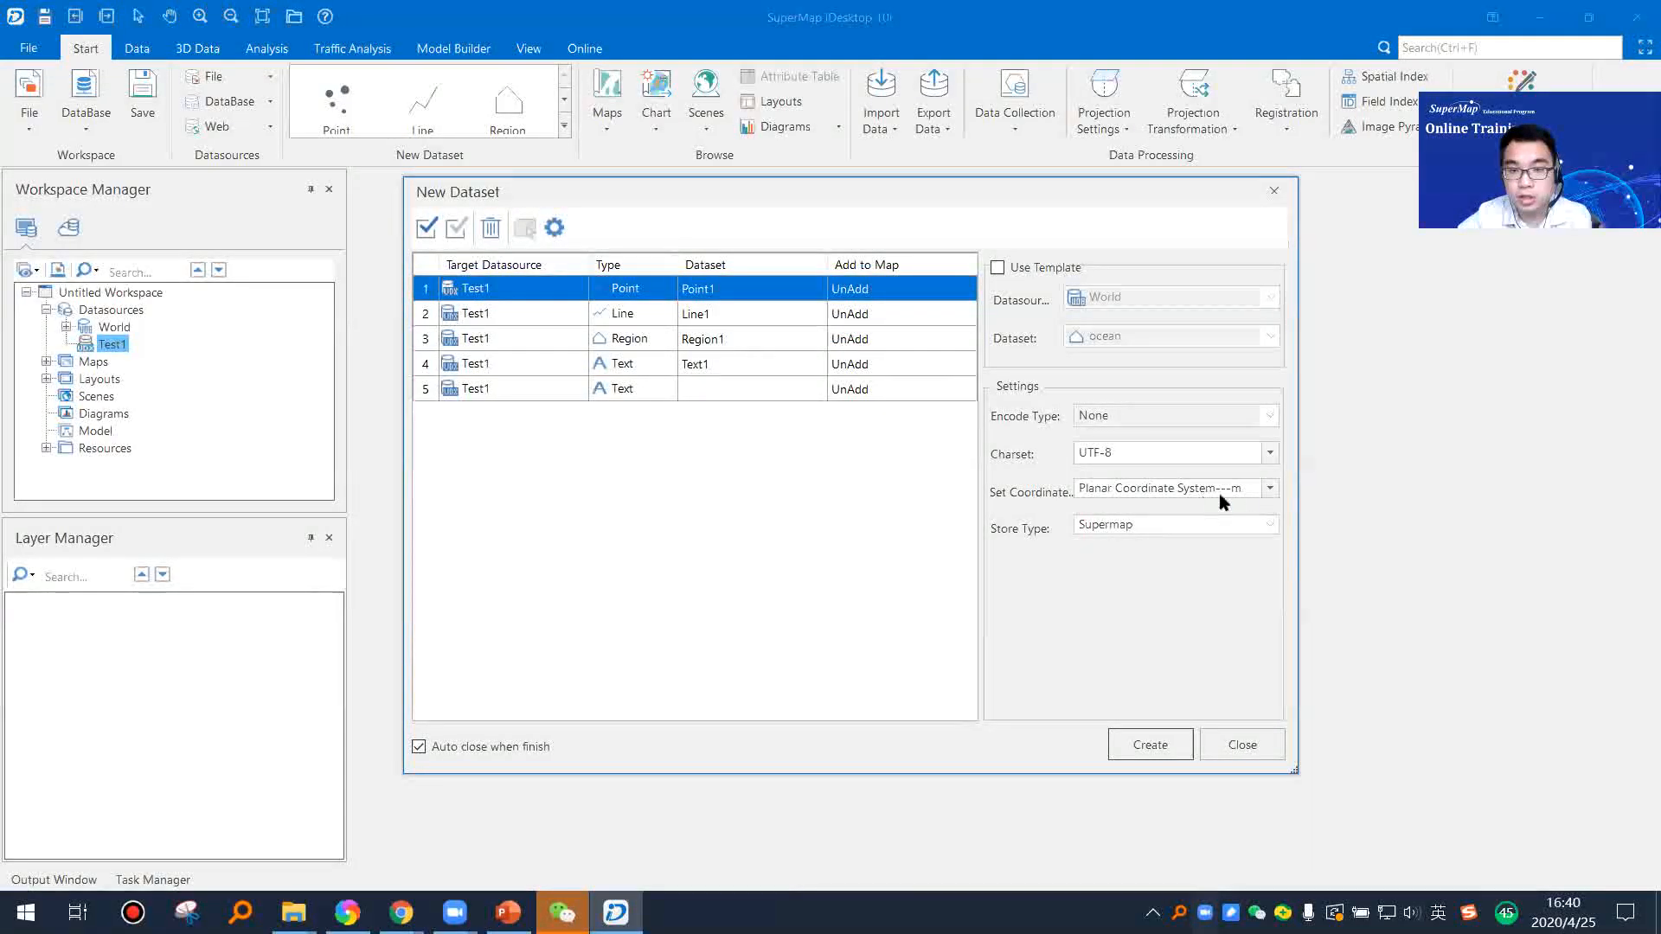
# Step: Review the coordinate systems offered for the Point1 entry and keep Planar Coordinate System---m
pyautogui.click(1270, 487)
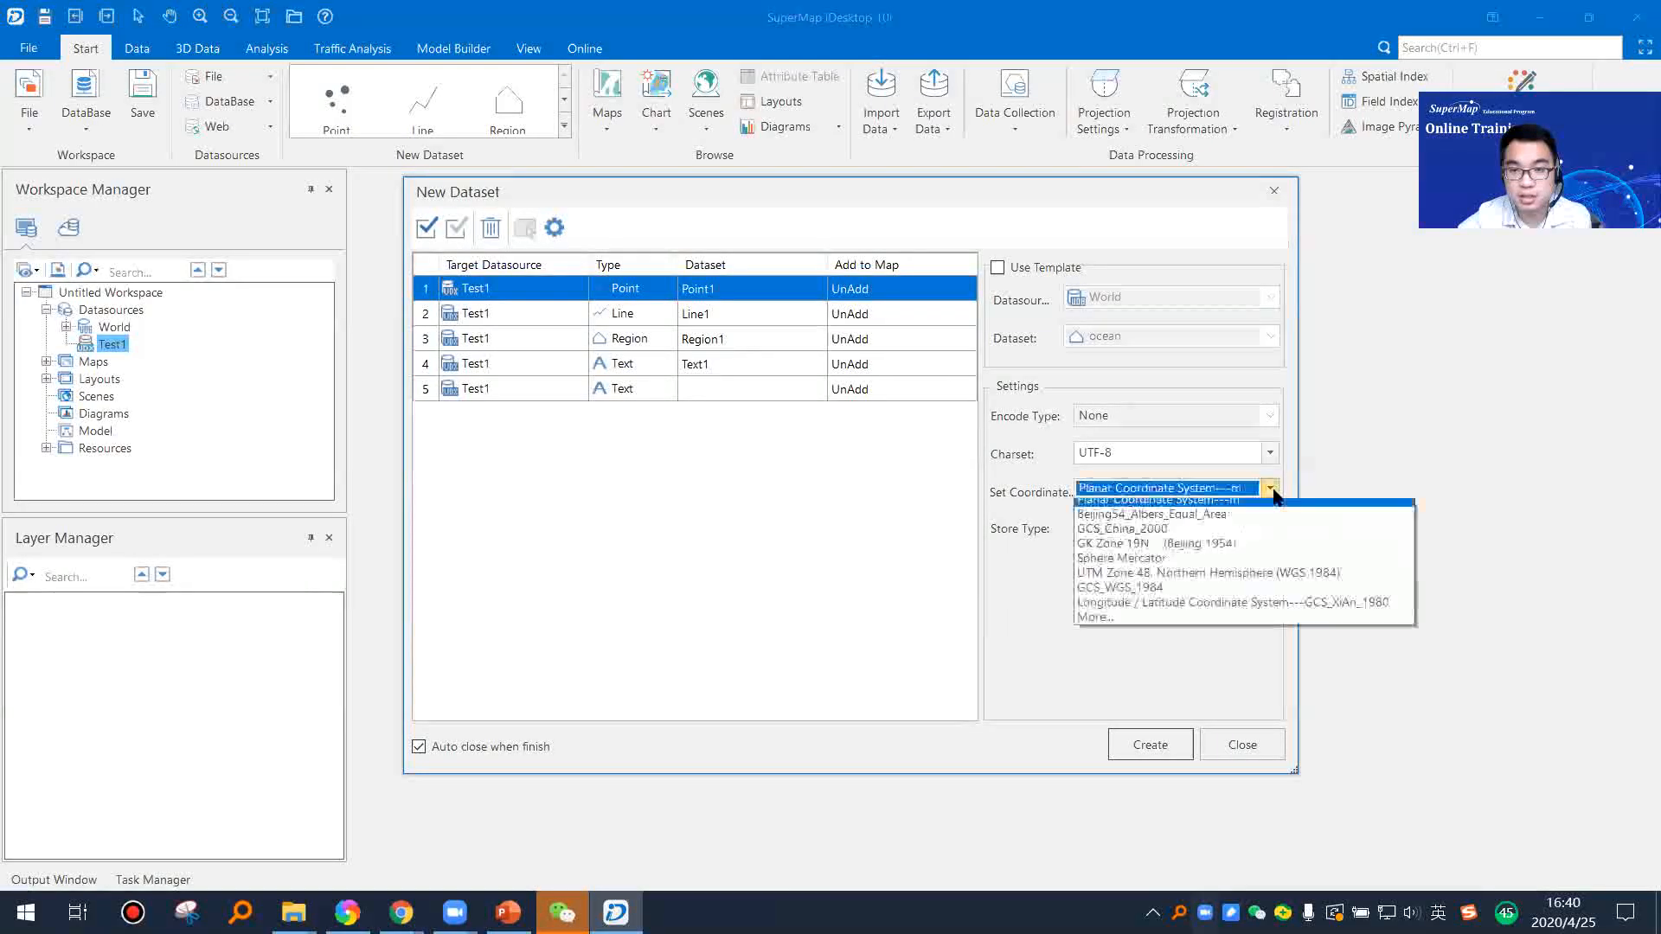
pyautogui.click(941, 500)
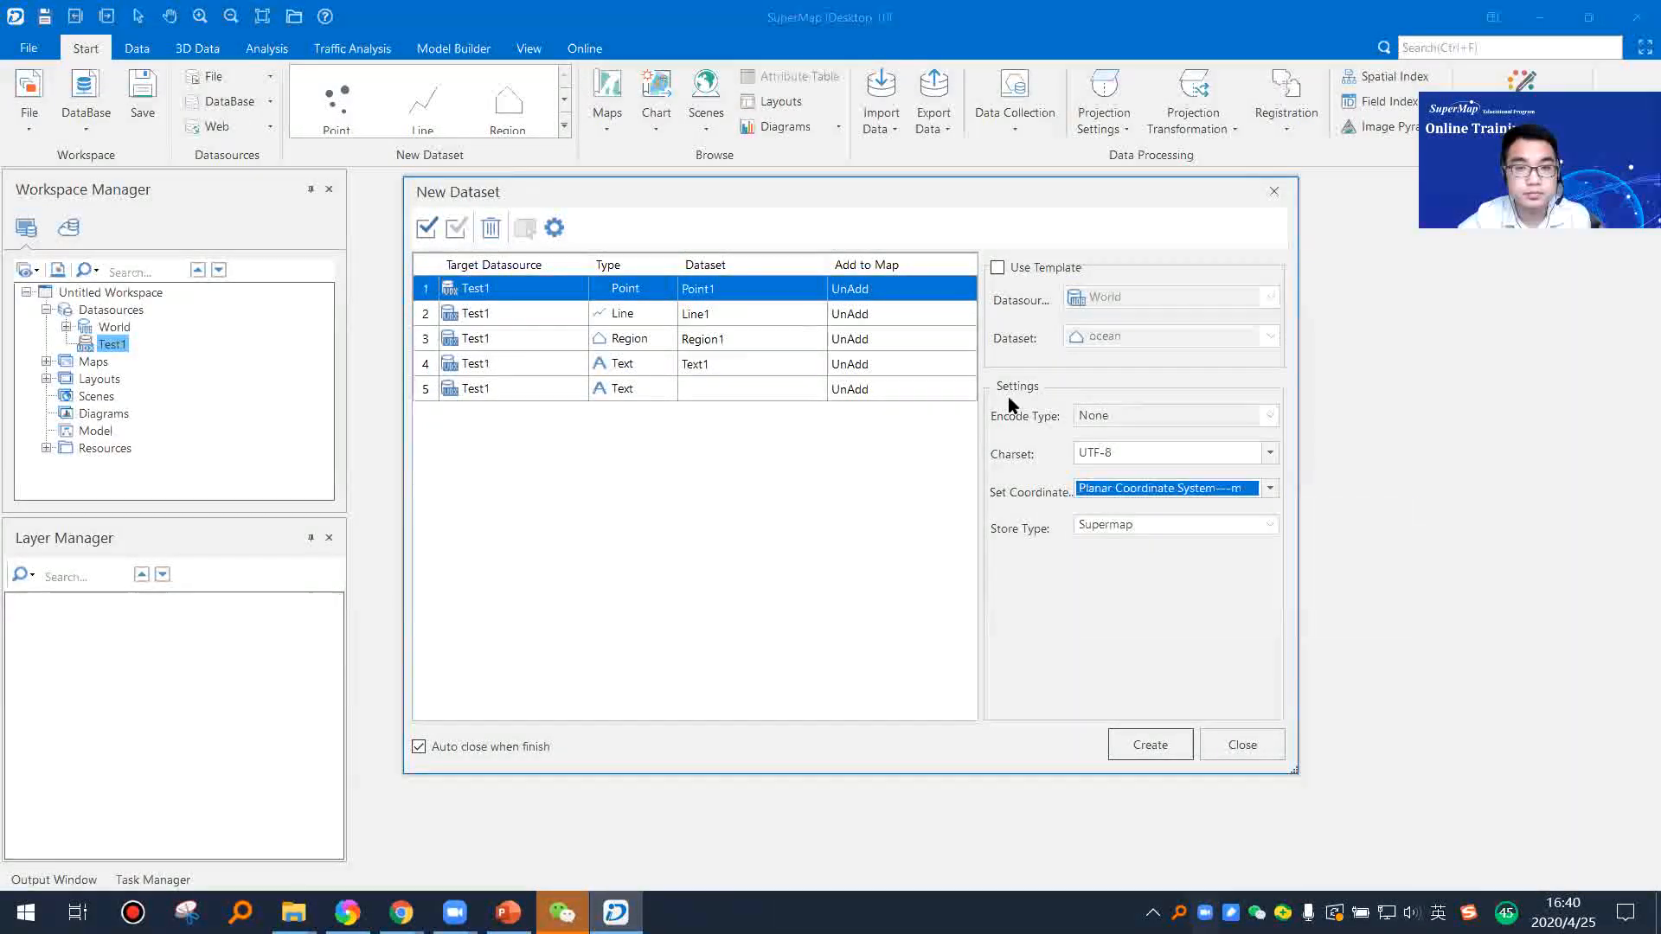
pyautogui.click(1270, 488)
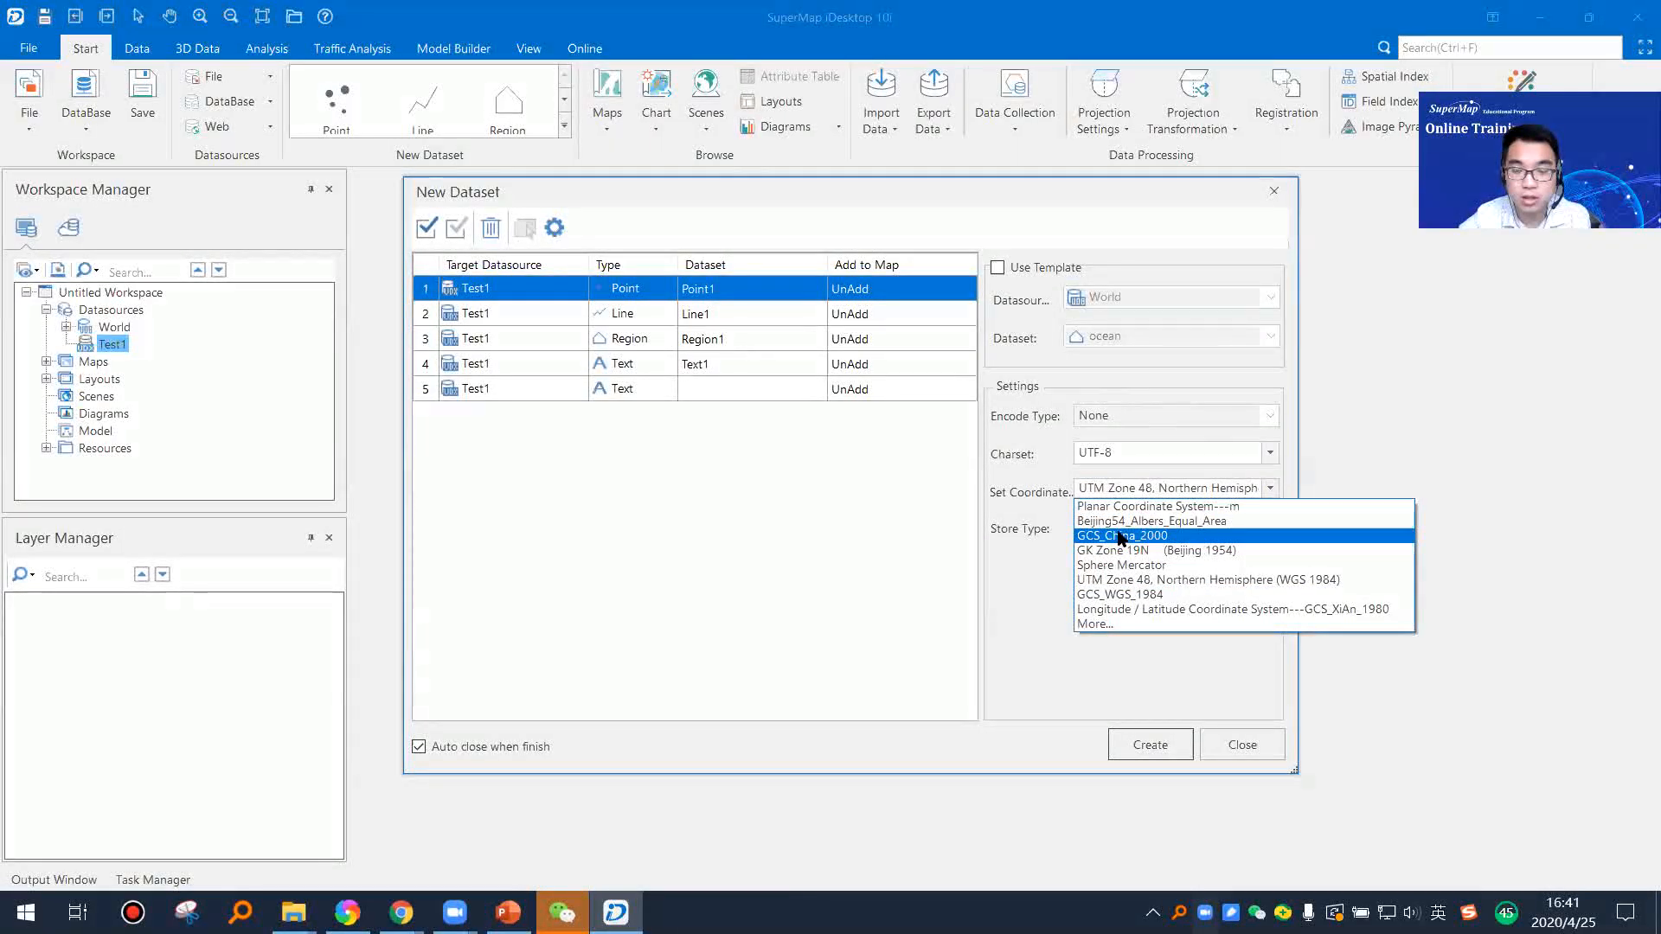
pyautogui.click(1116, 507)
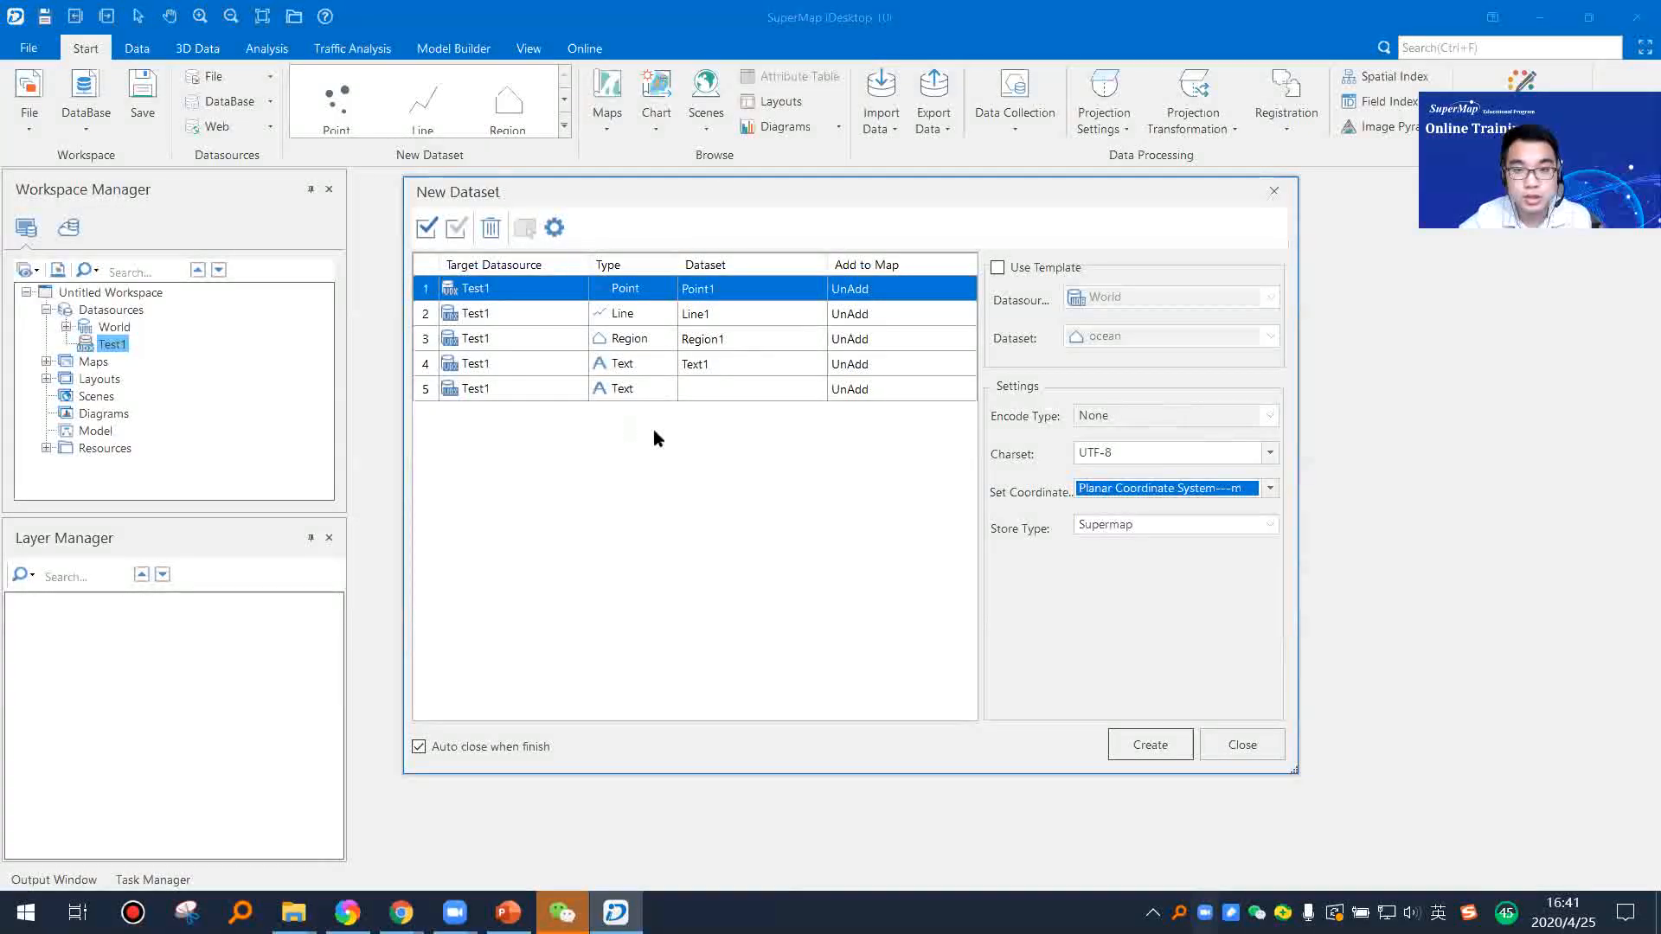
pyautogui.click(1252, 489)
# Step: Check the settings of the line and point entries and create the four listed datasets in Test1
pyautogui.click(909, 312)
pyautogui.click(791, 314)
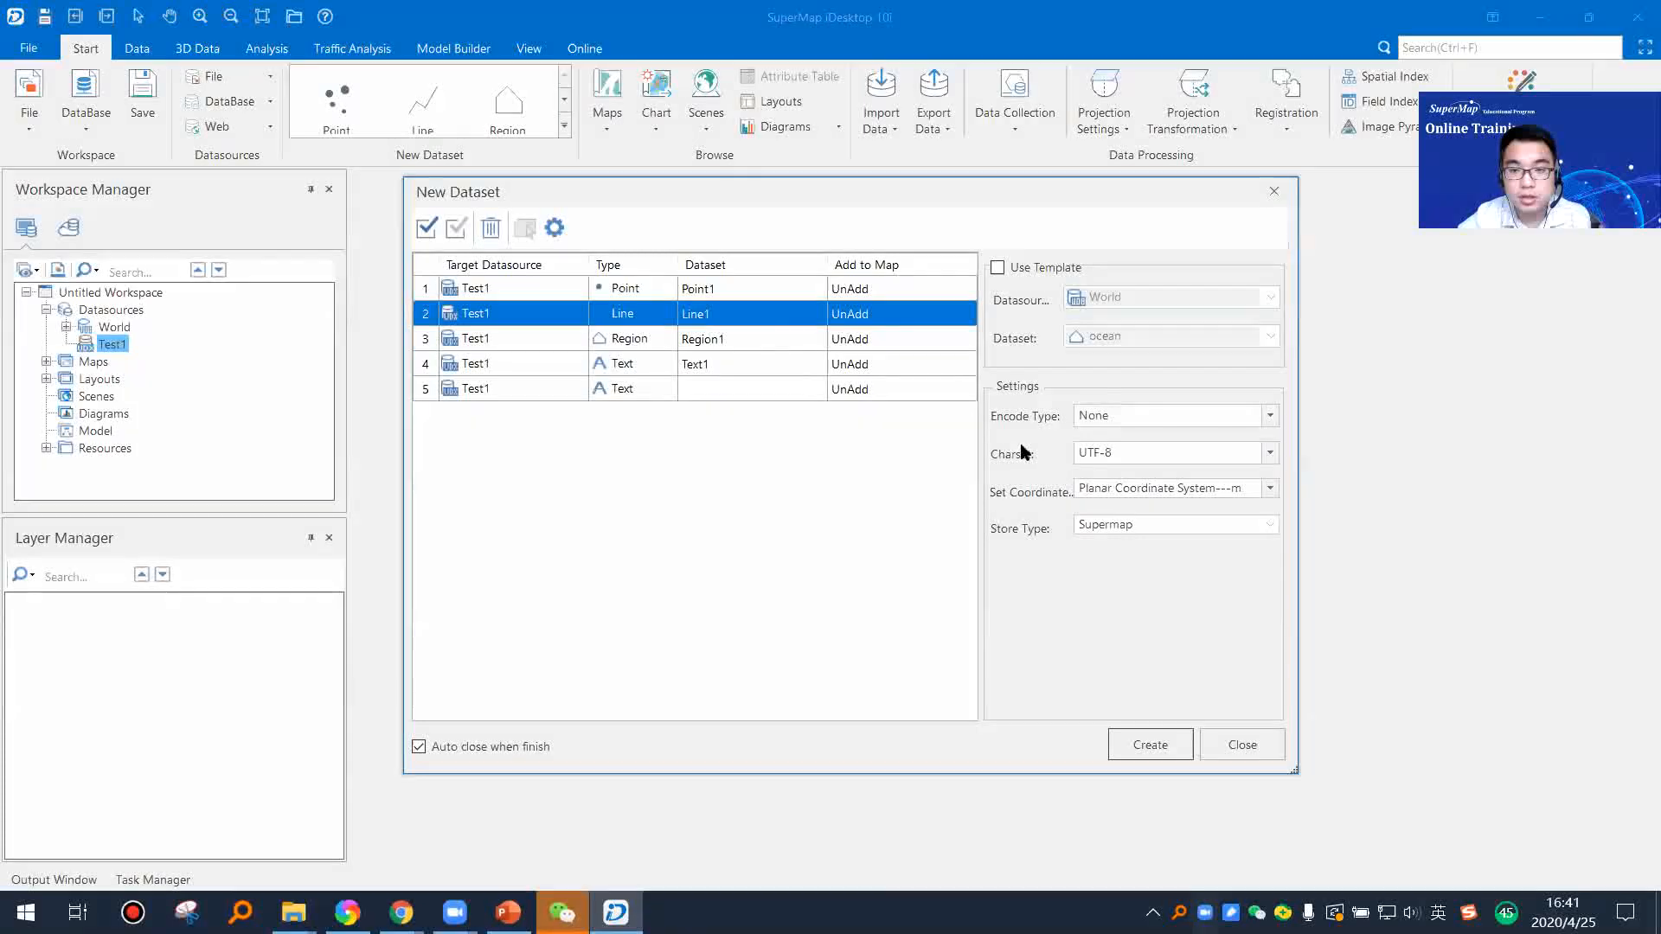
pyautogui.click(637, 289)
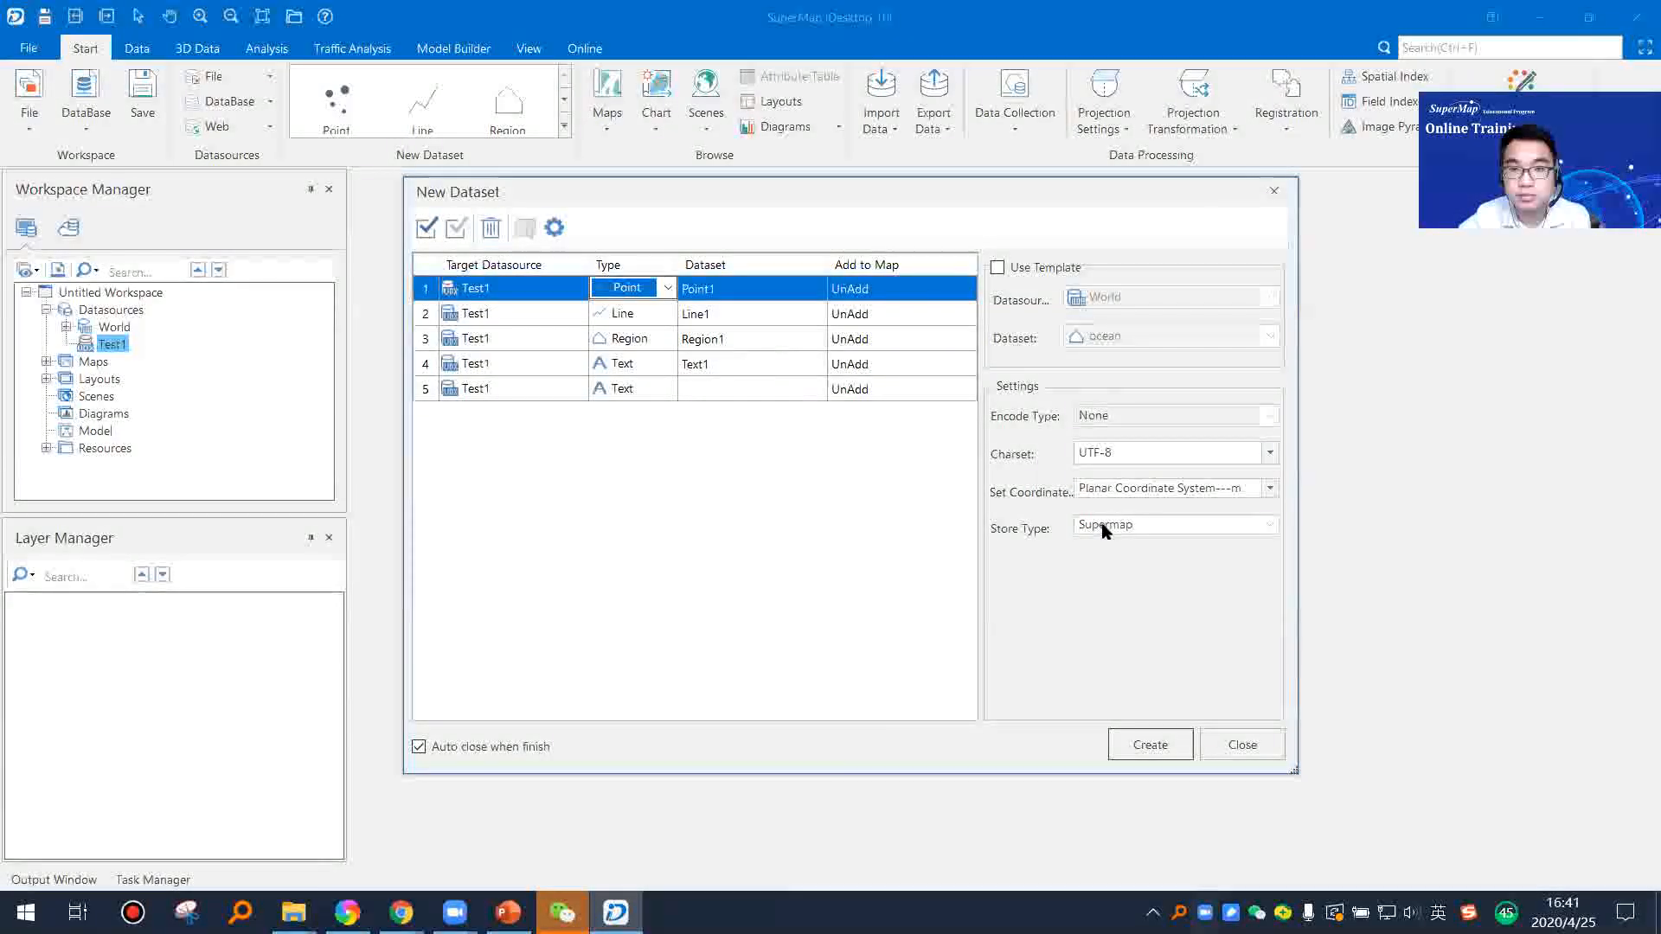
pyautogui.click(1160, 747)
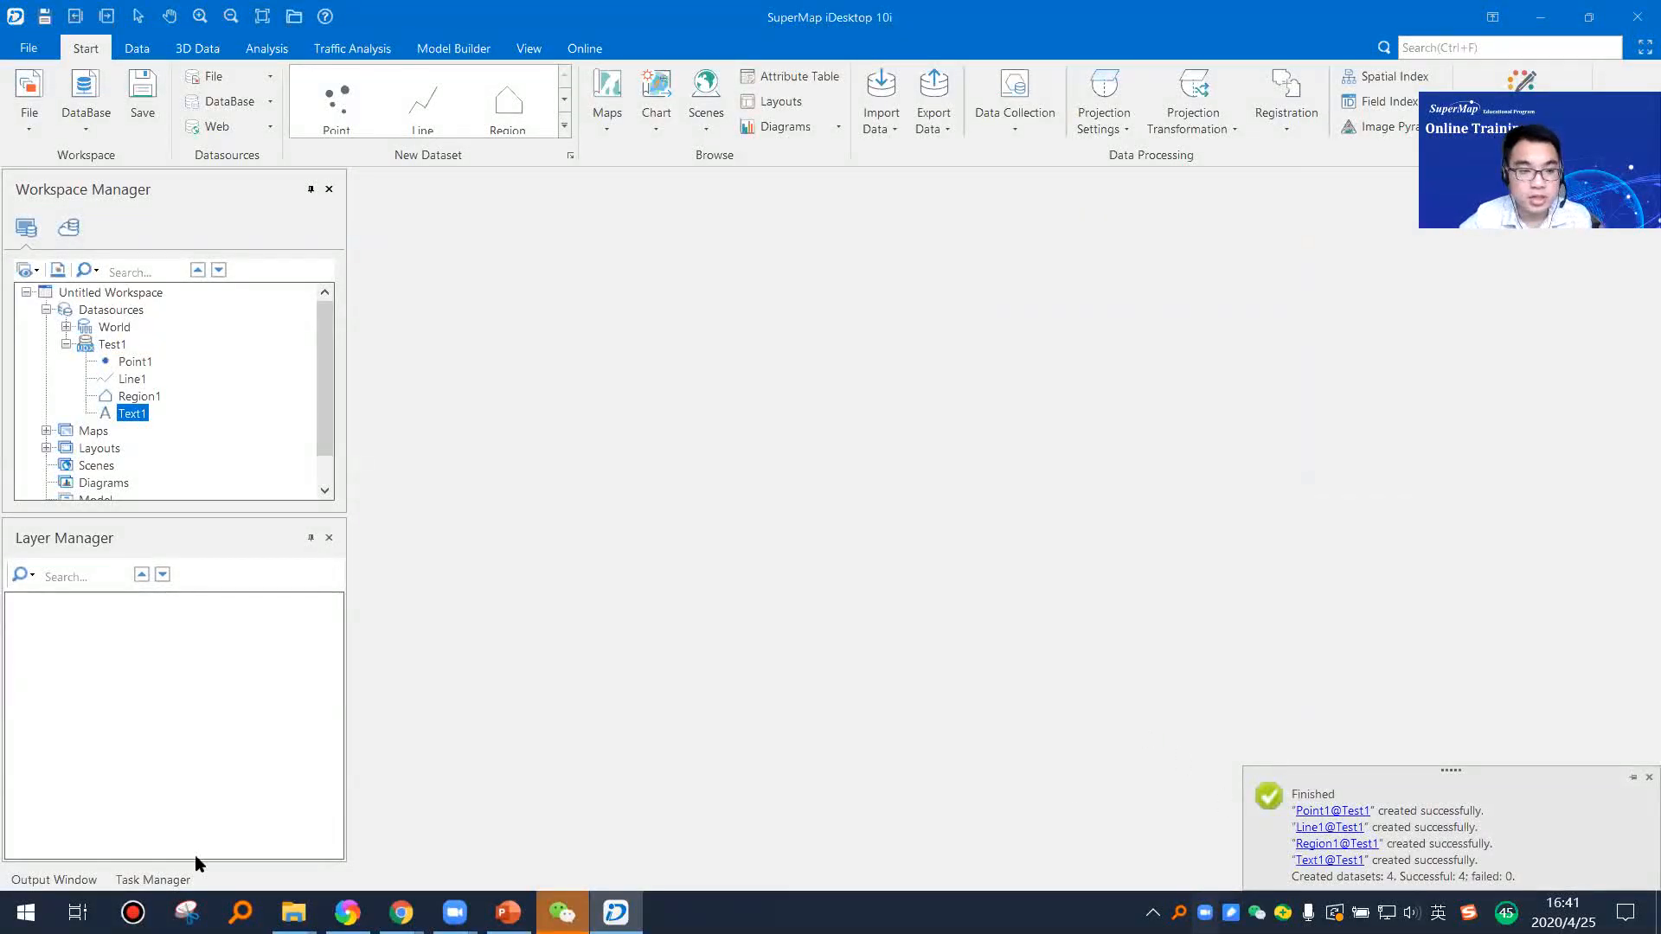
# Step: Check the dataset creation log in the output window and dismiss the completion notification
pyautogui.click(53, 879)
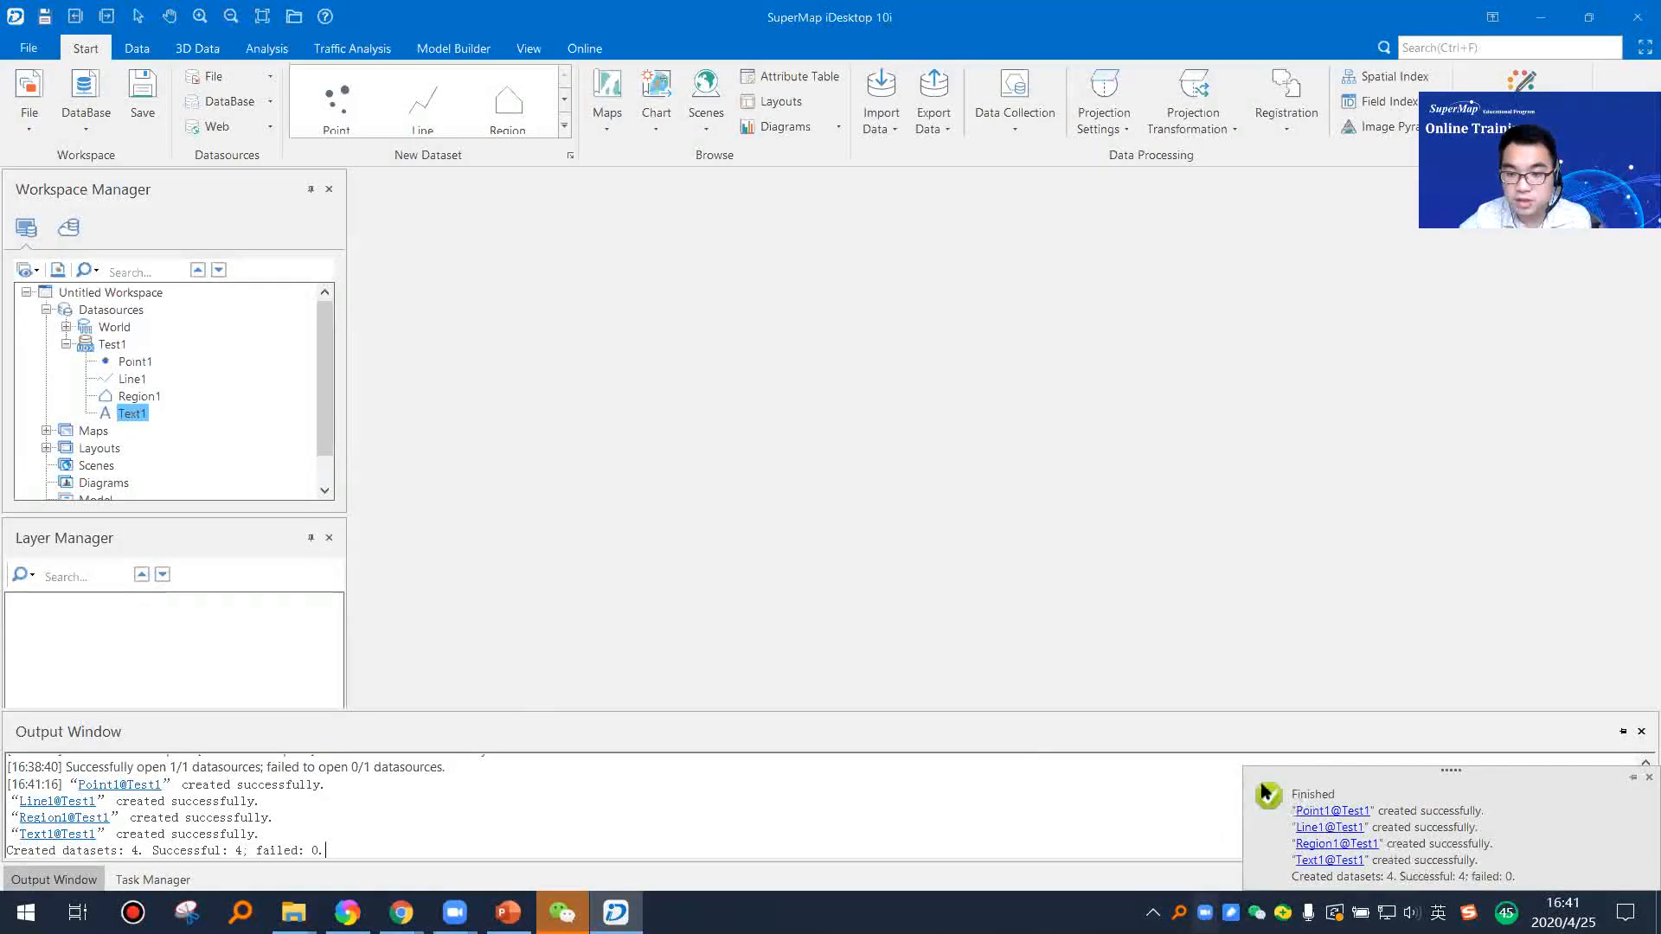
pyautogui.click(137, 364)
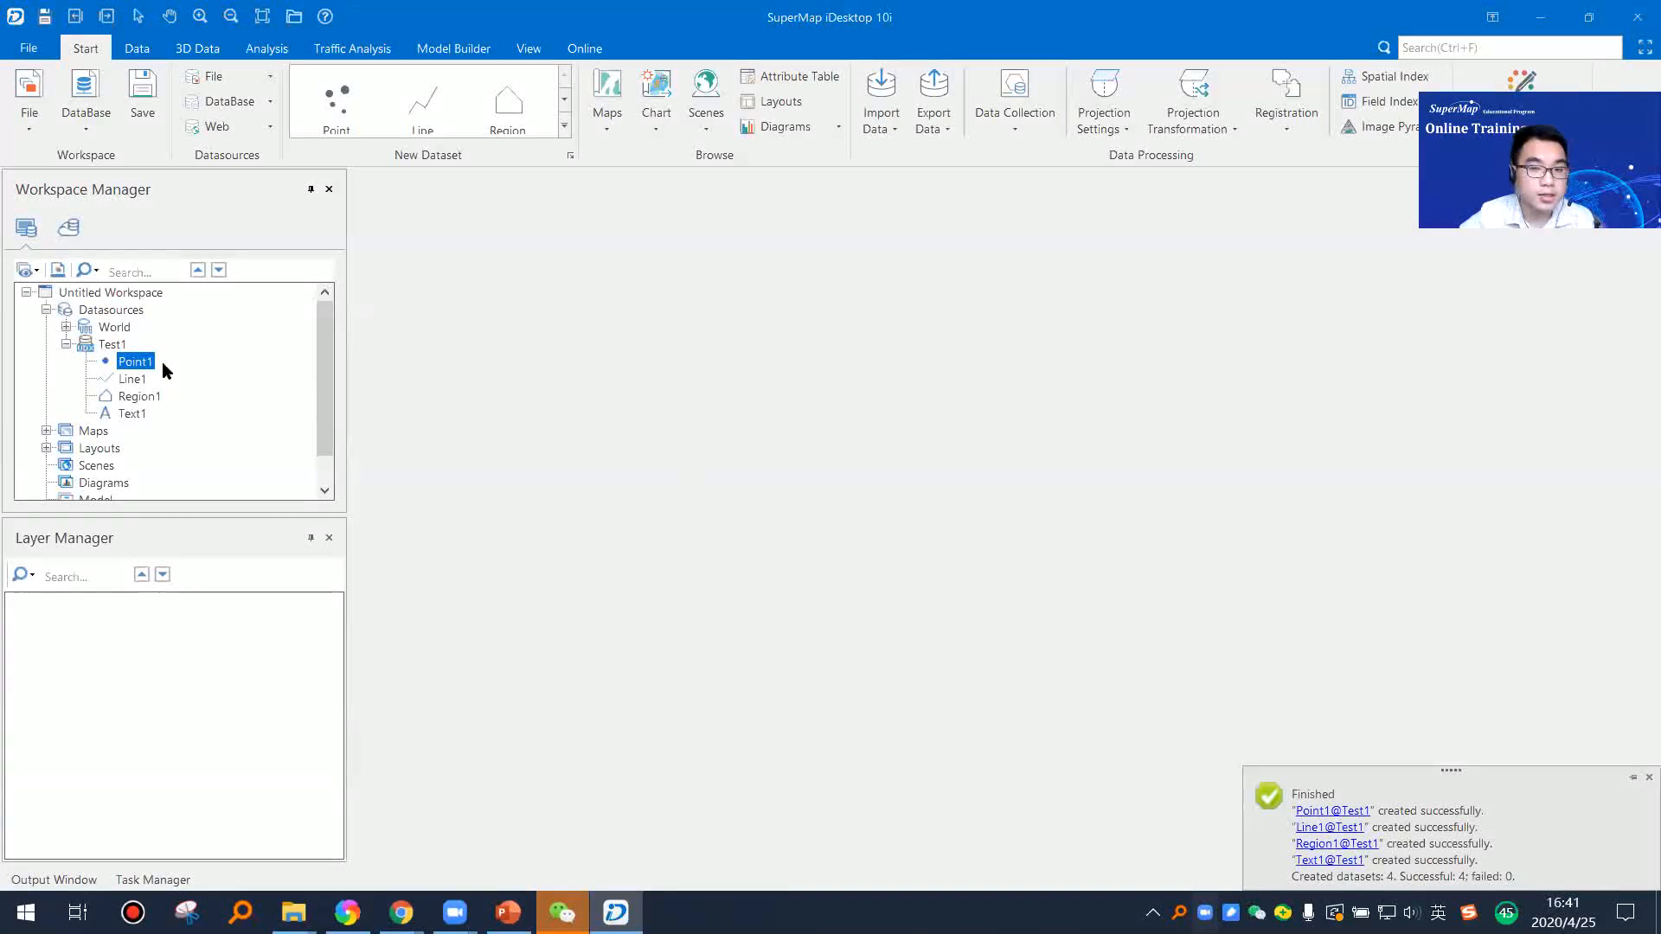
pyautogui.click(1648, 776)
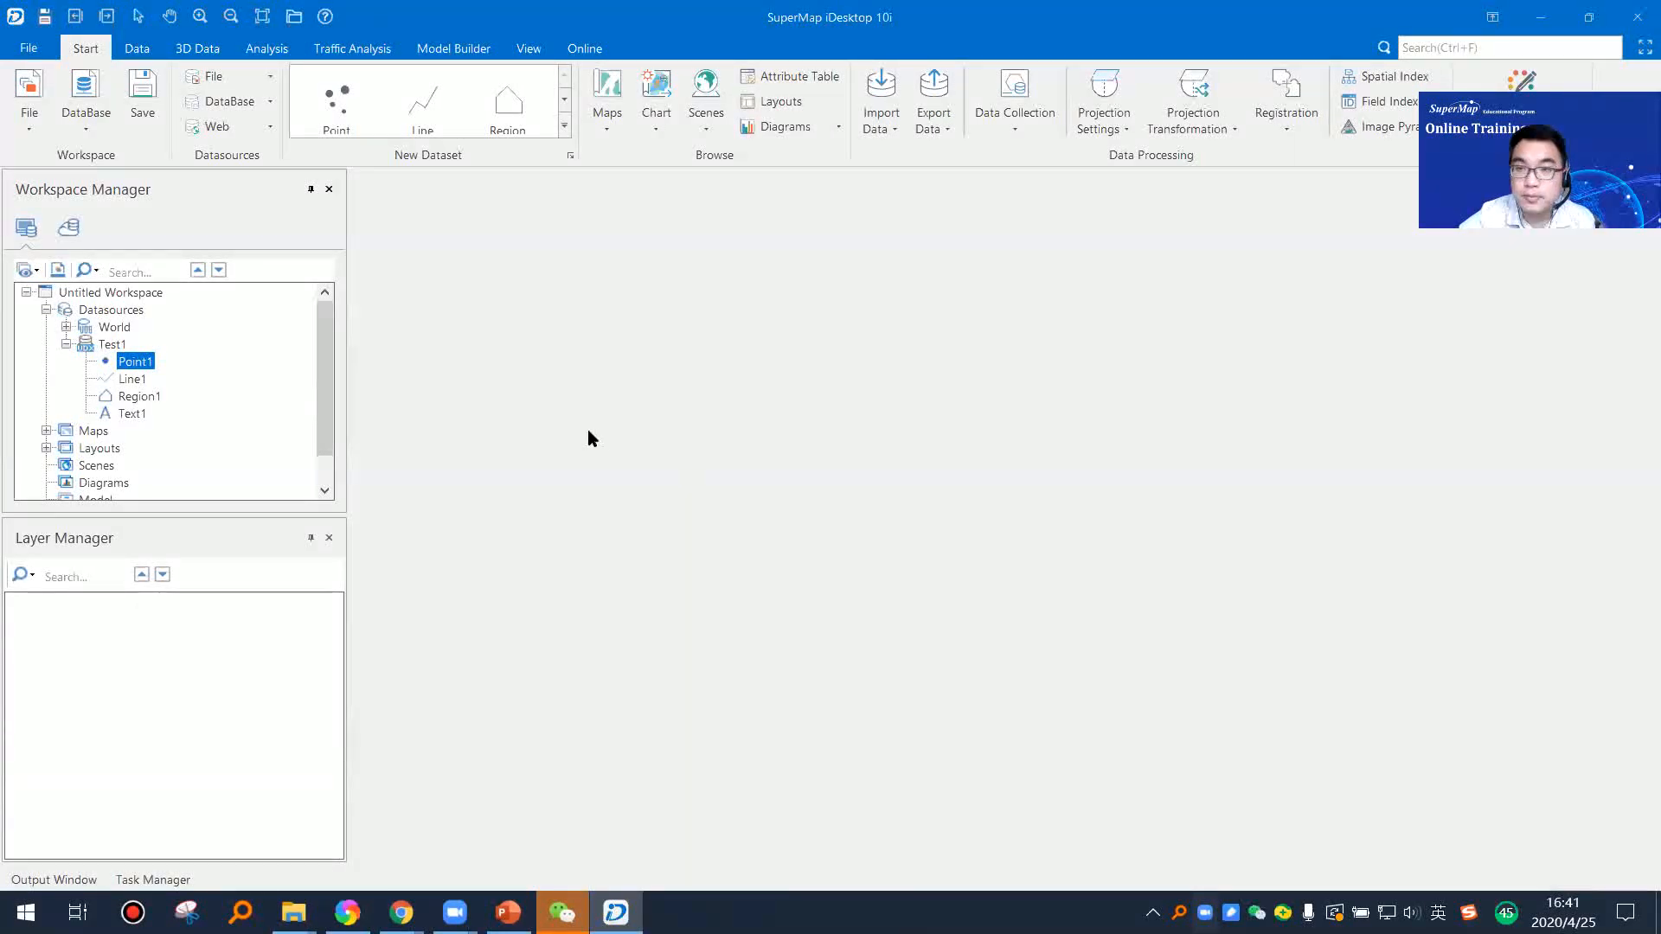
# Step: Open the properties of the Point1 dataset, show its basic dataset information and widen the properties area
pyautogui.rightClick(135, 367)
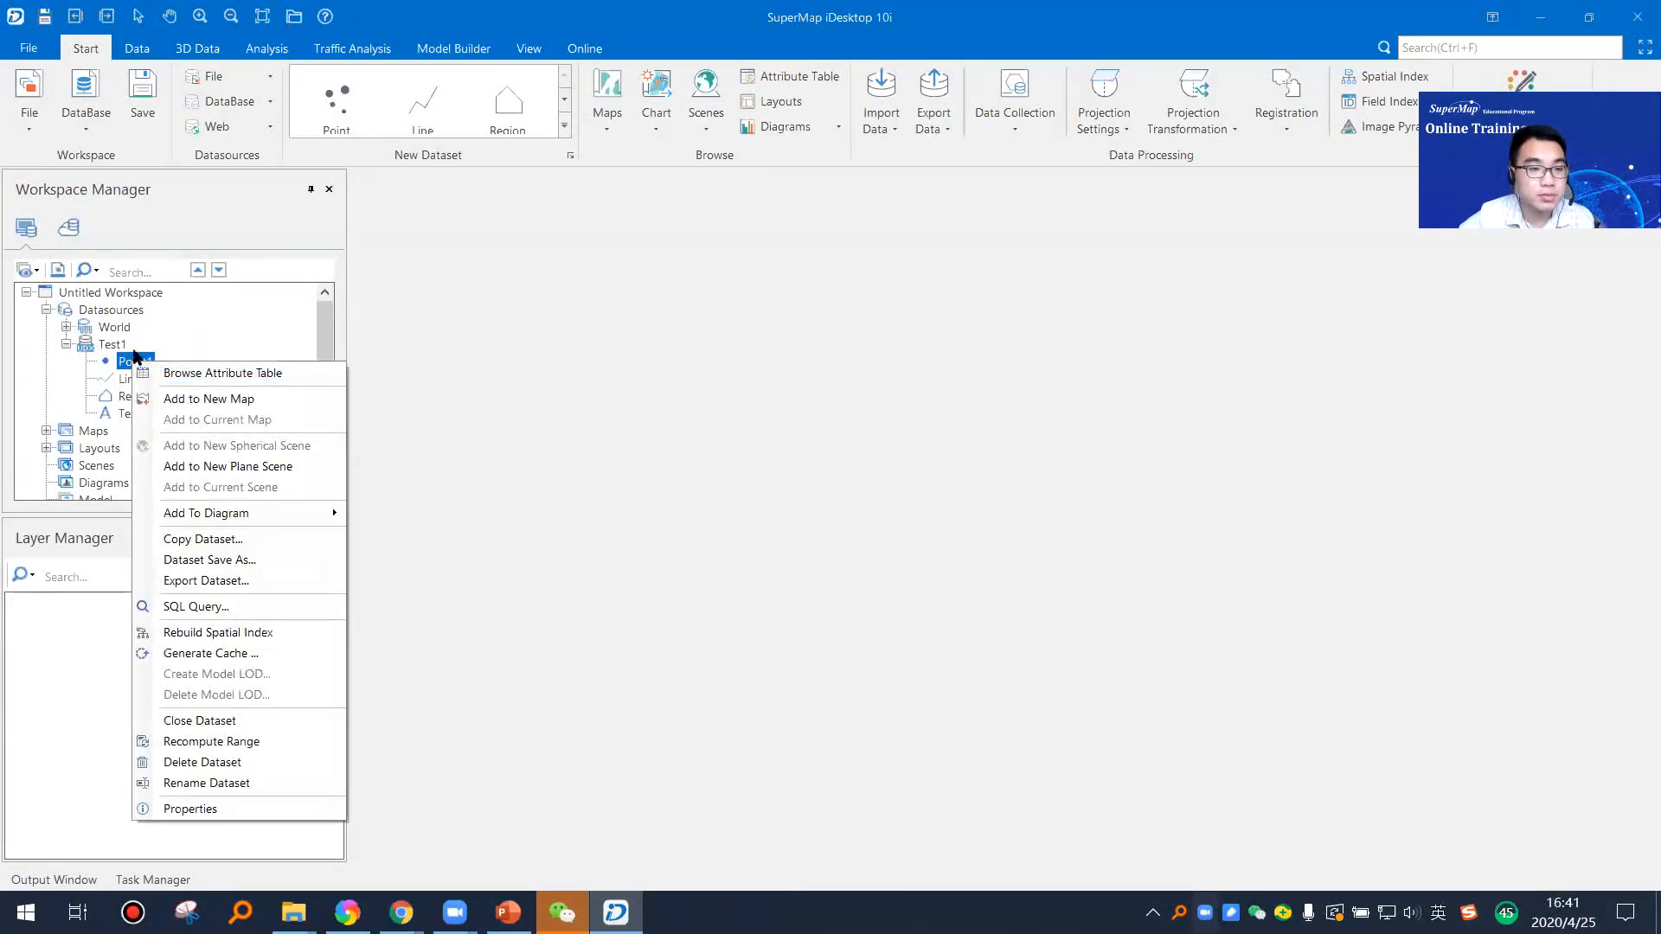
pyautogui.click(156, 341)
pyautogui.click(136, 362)
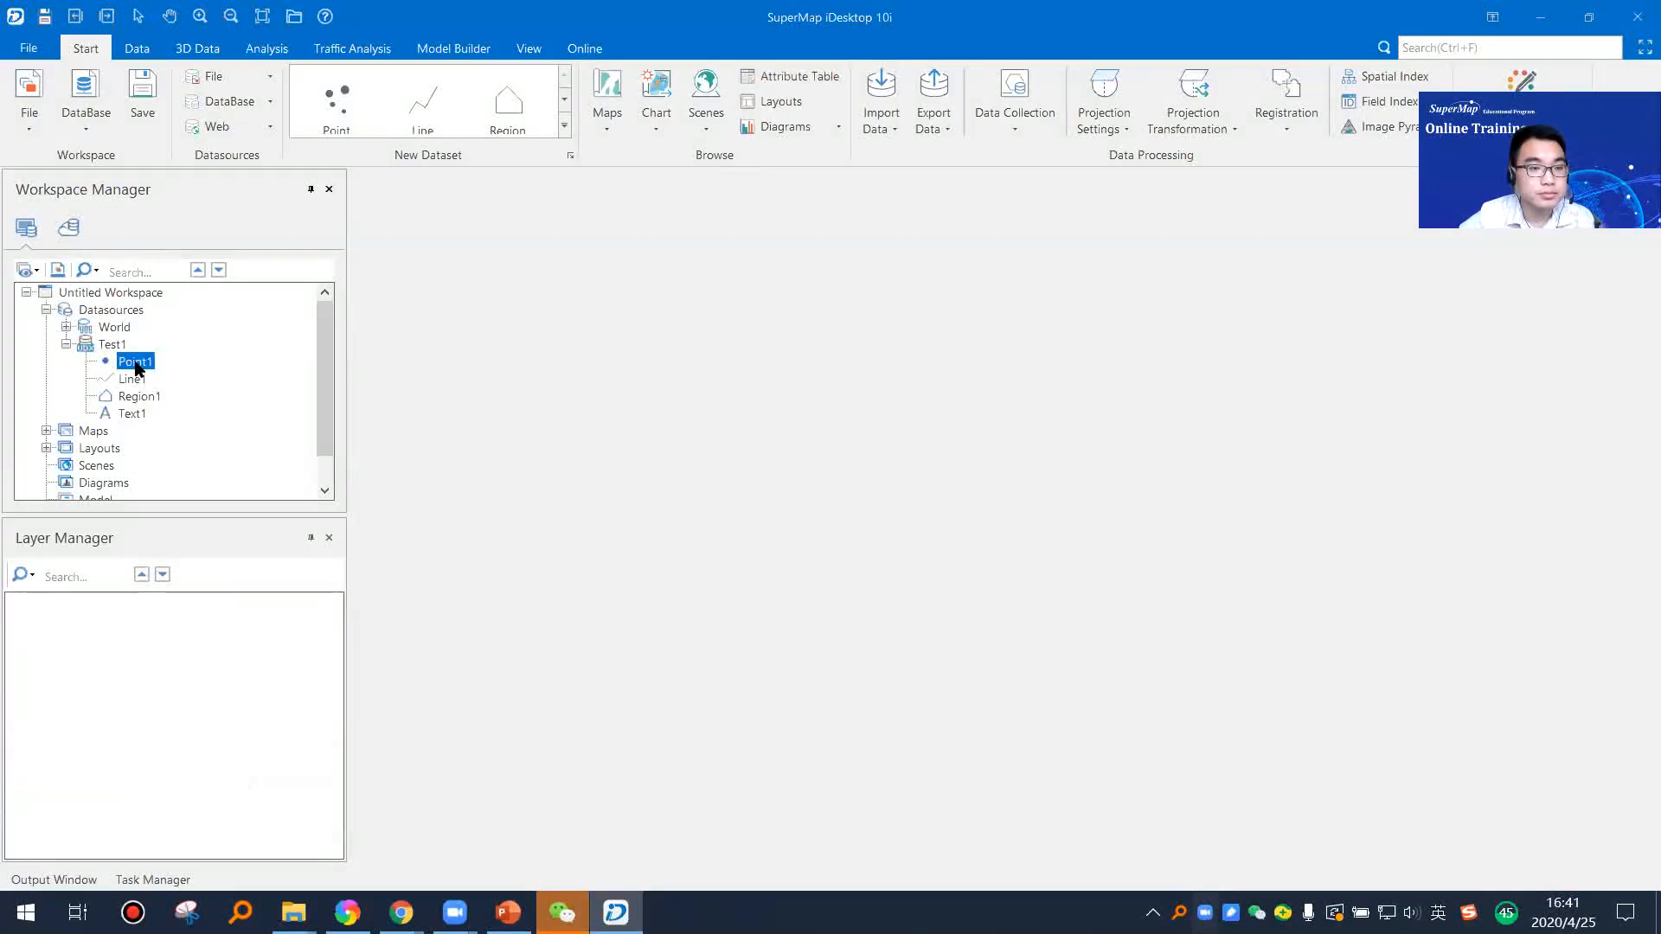
pyautogui.rightClick(136, 368)
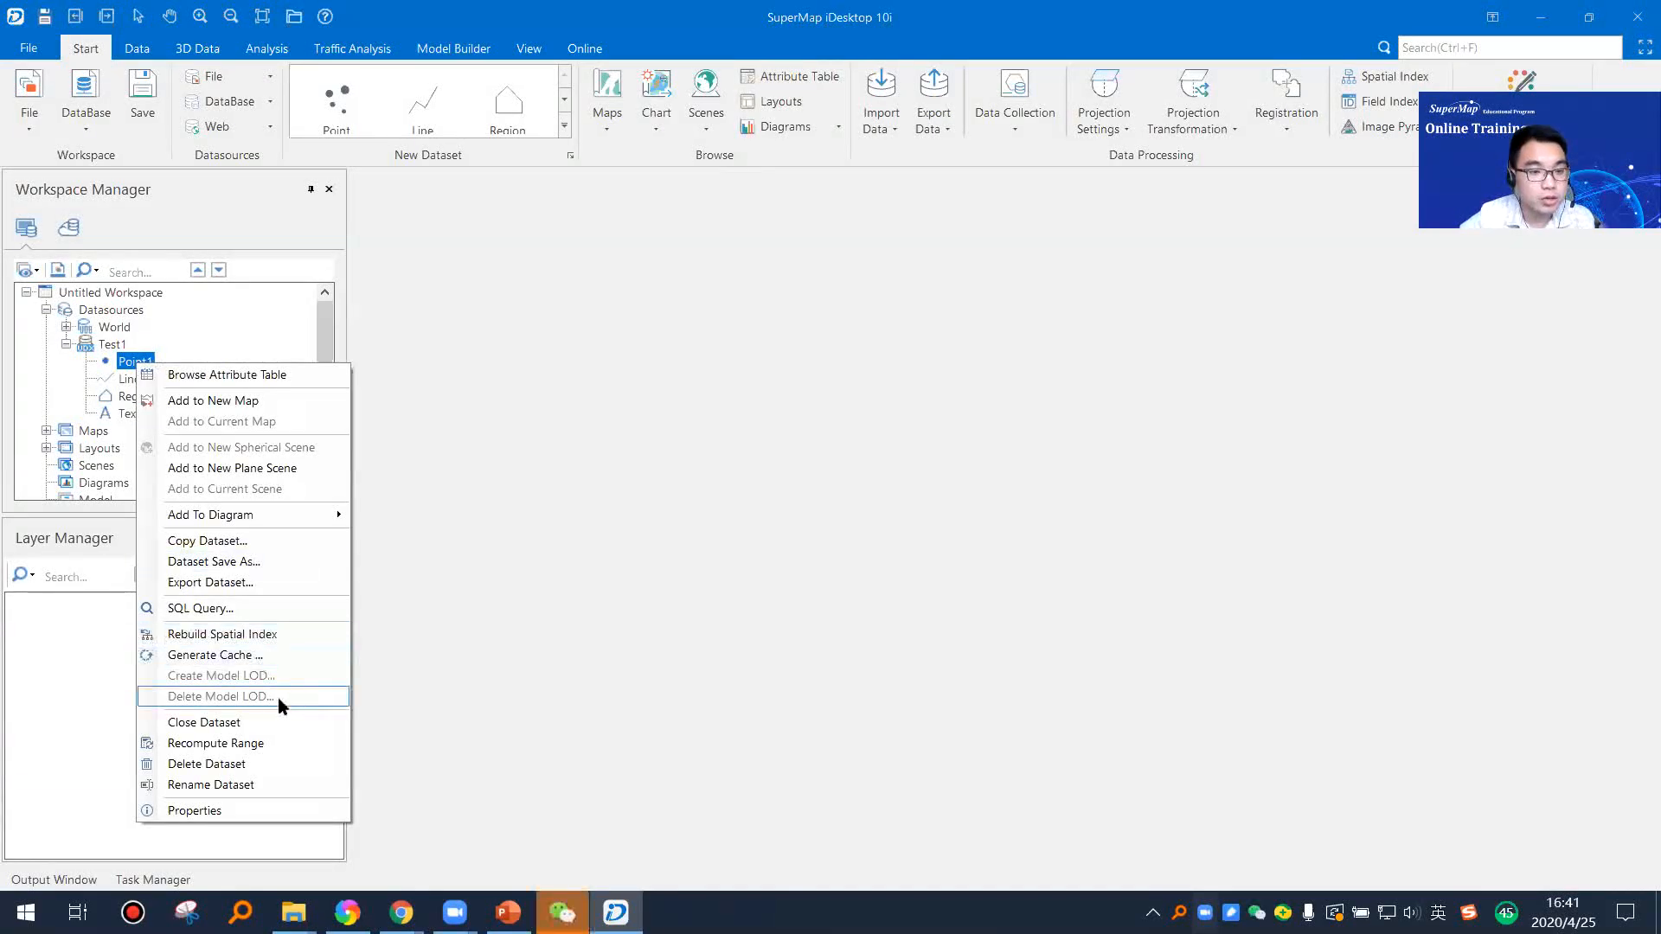
pyautogui.click(258, 811)
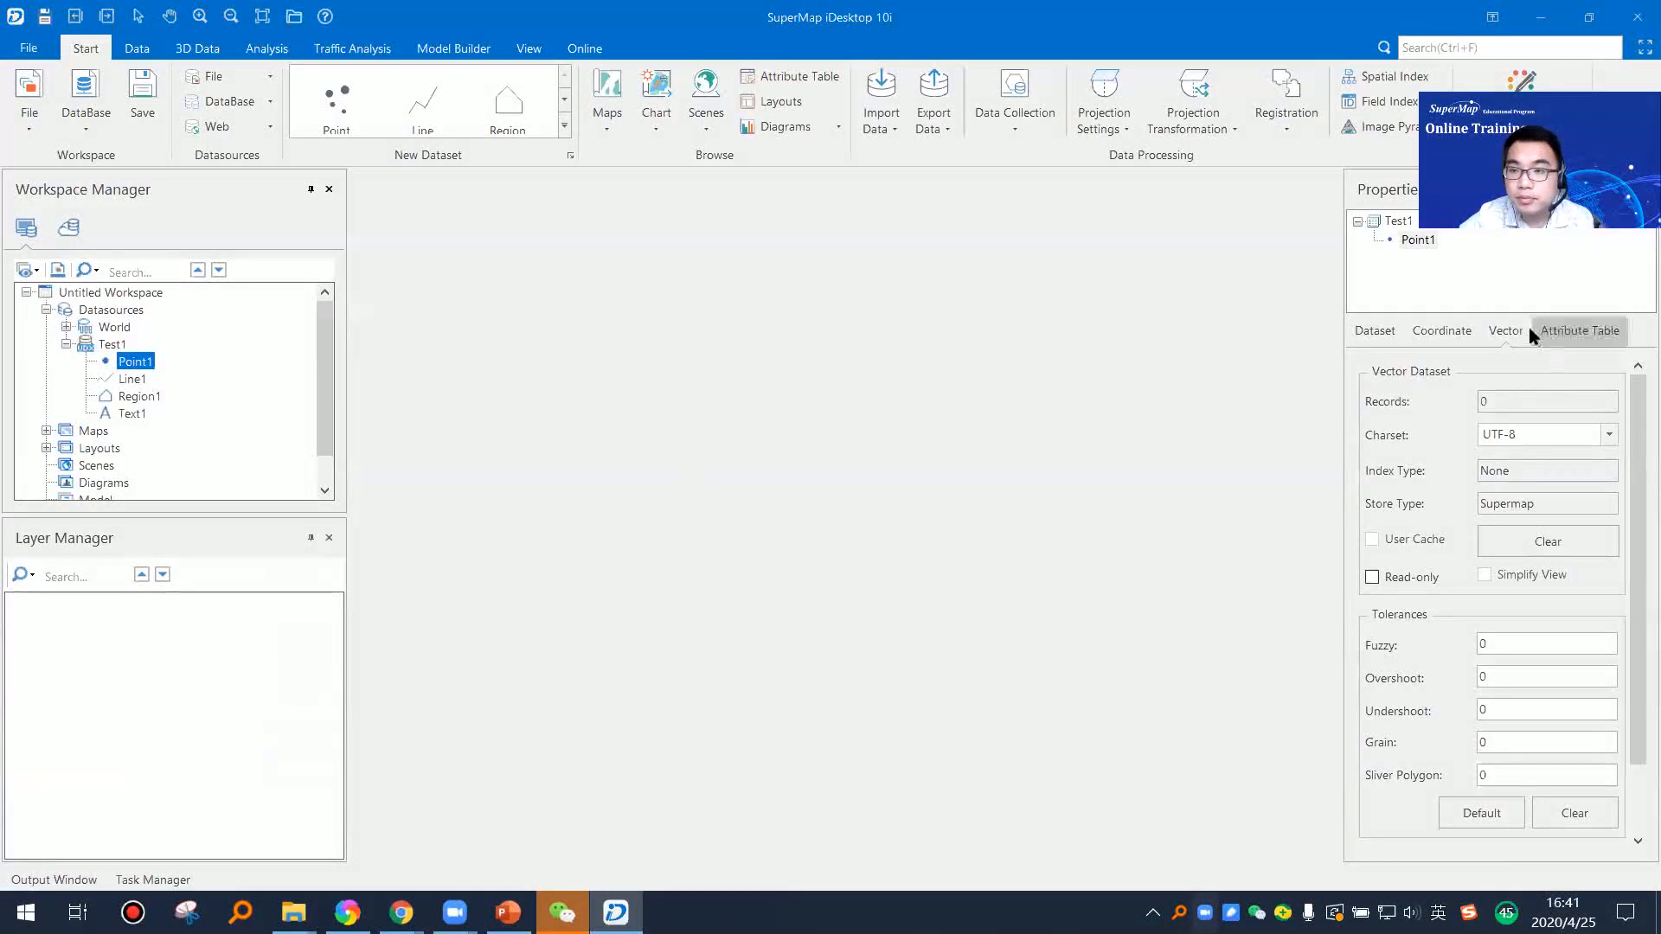
pyautogui.click(1375, 336)
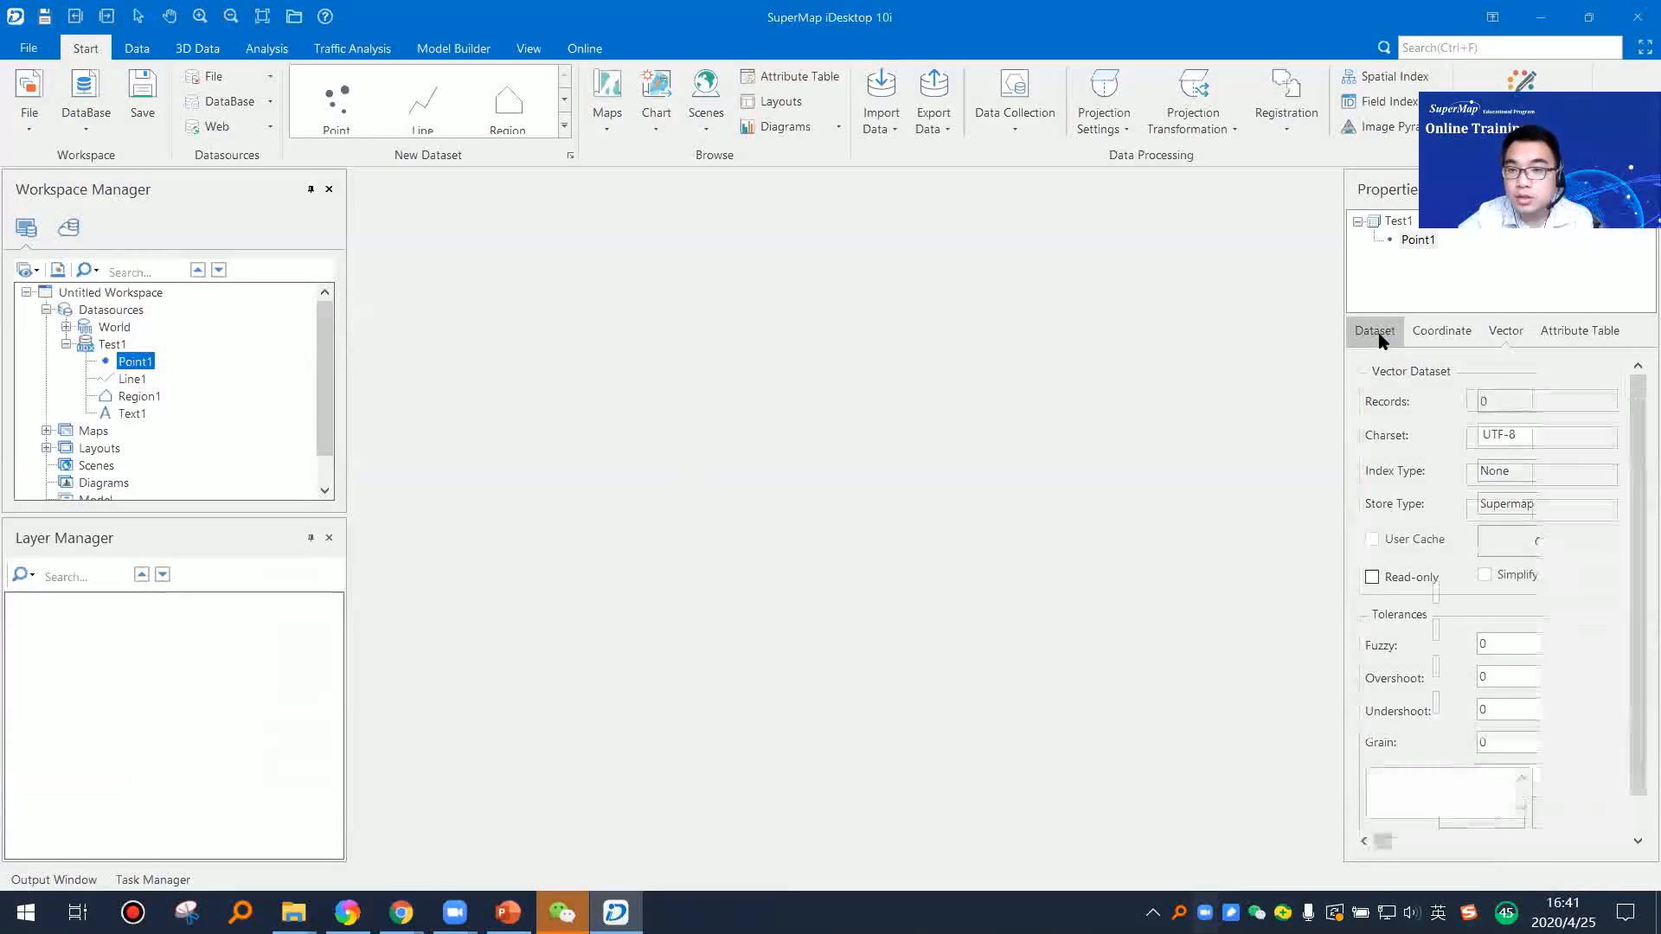
pyautogui.moveTo(1341, 417); pyautogui.dragTo(1302, 416)
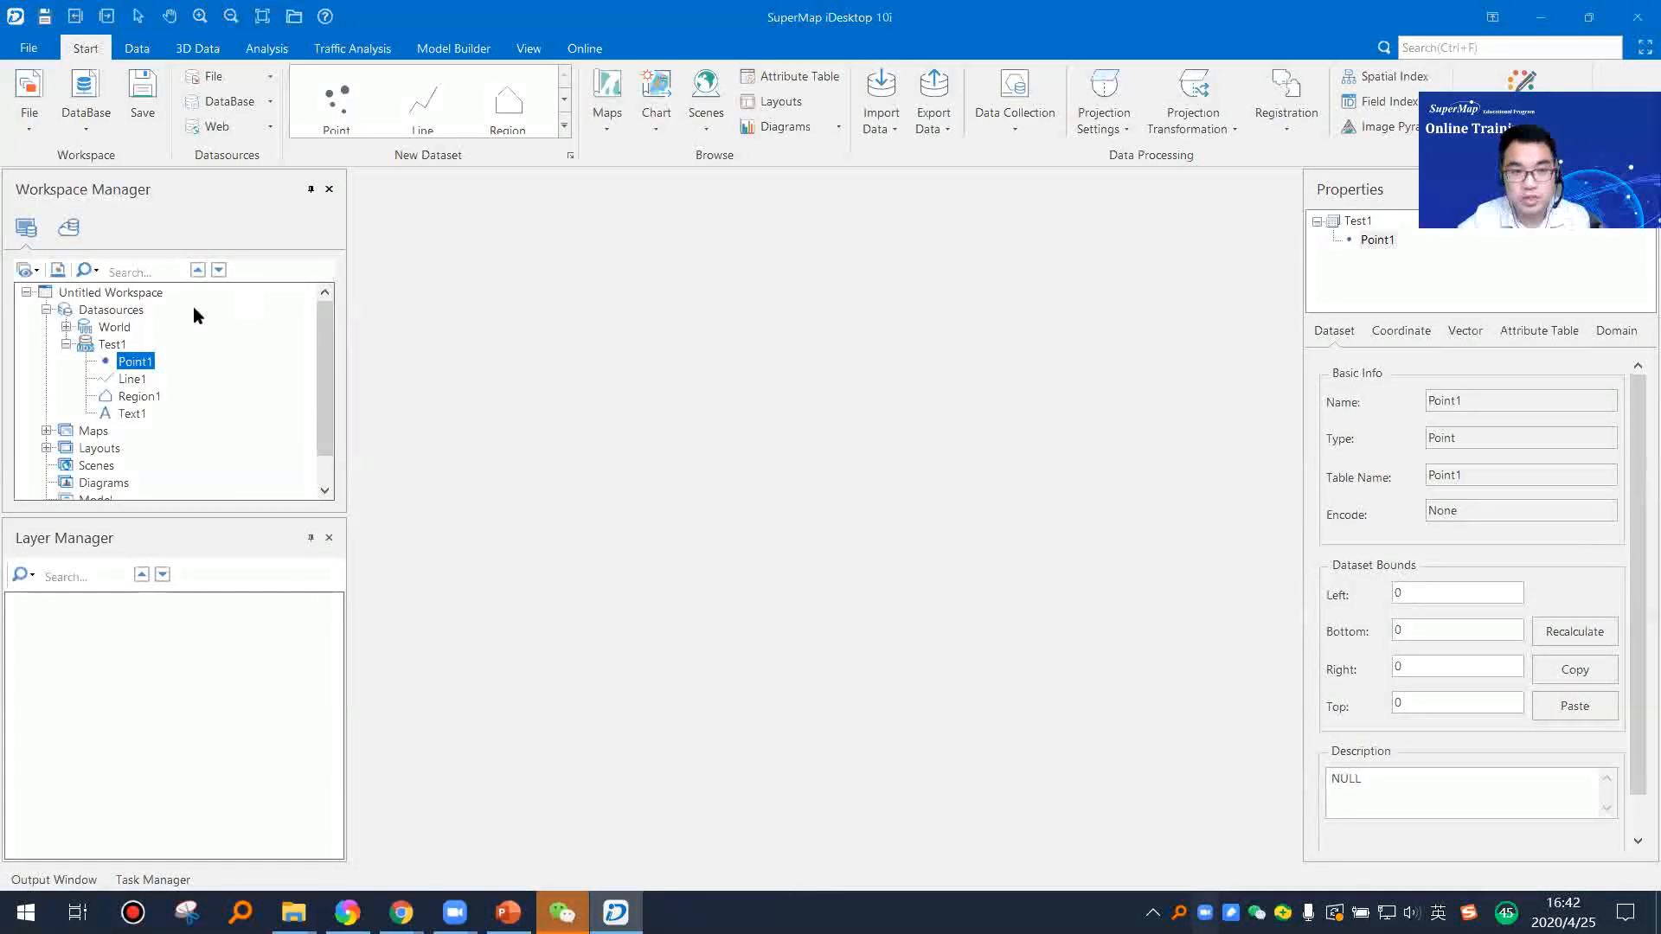
# Step: Review the coordinate, vector, attribute table and domain properties of the Point1 dataset
pyautogui.click(1416, 337)
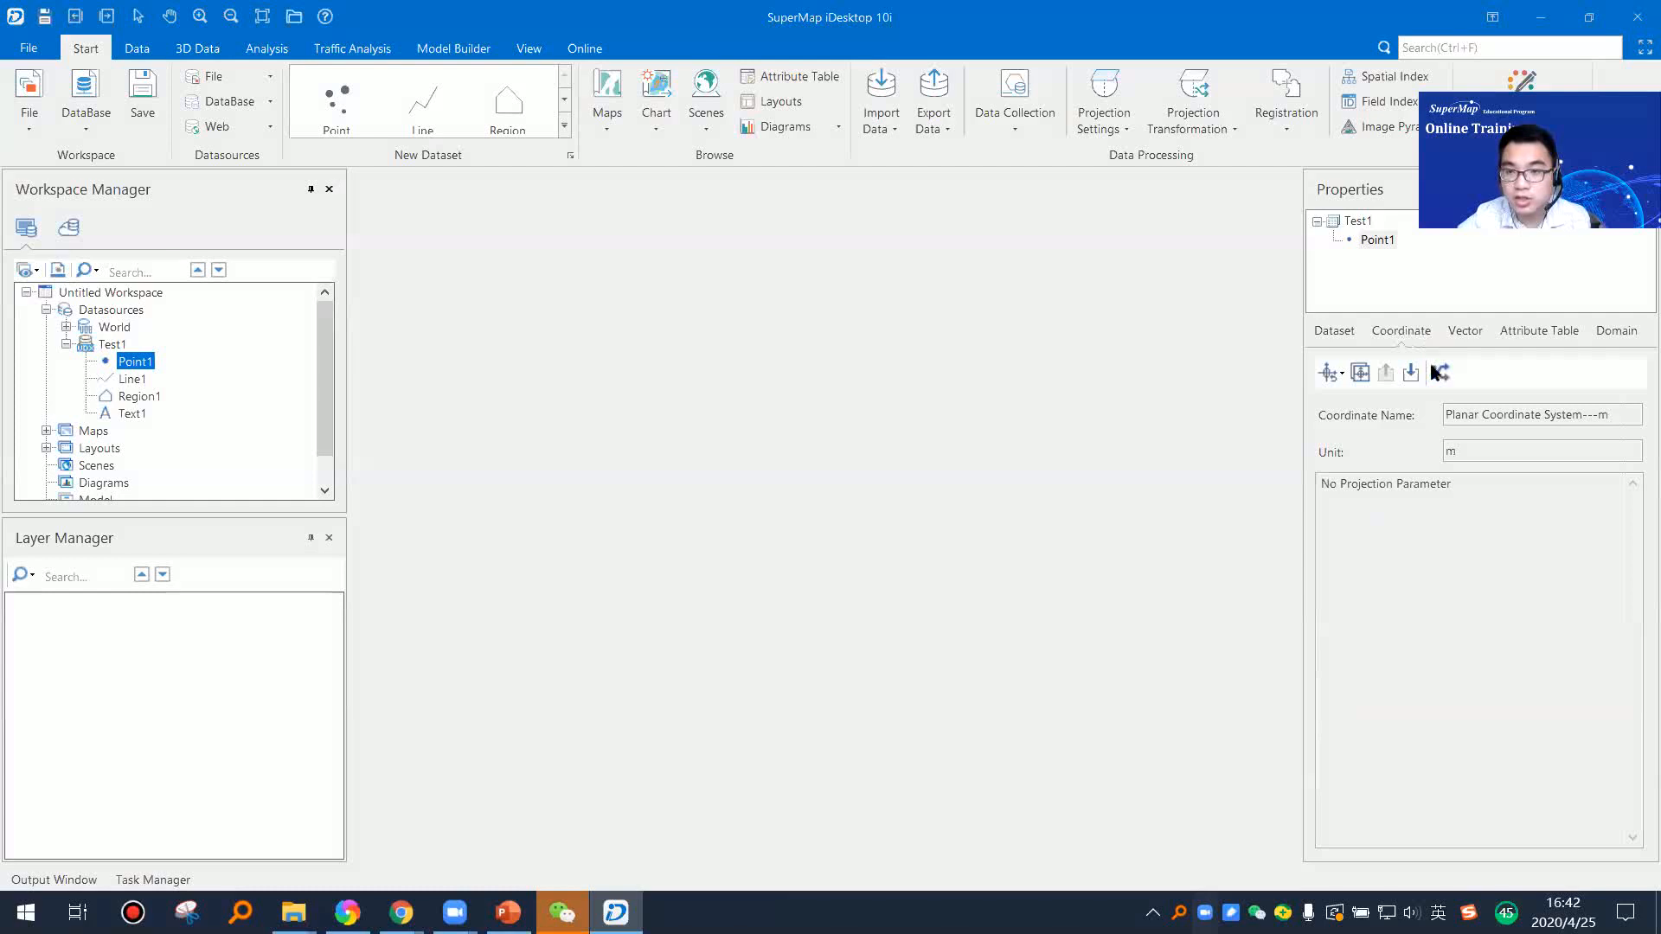
pyautogui.click(1471, 334)
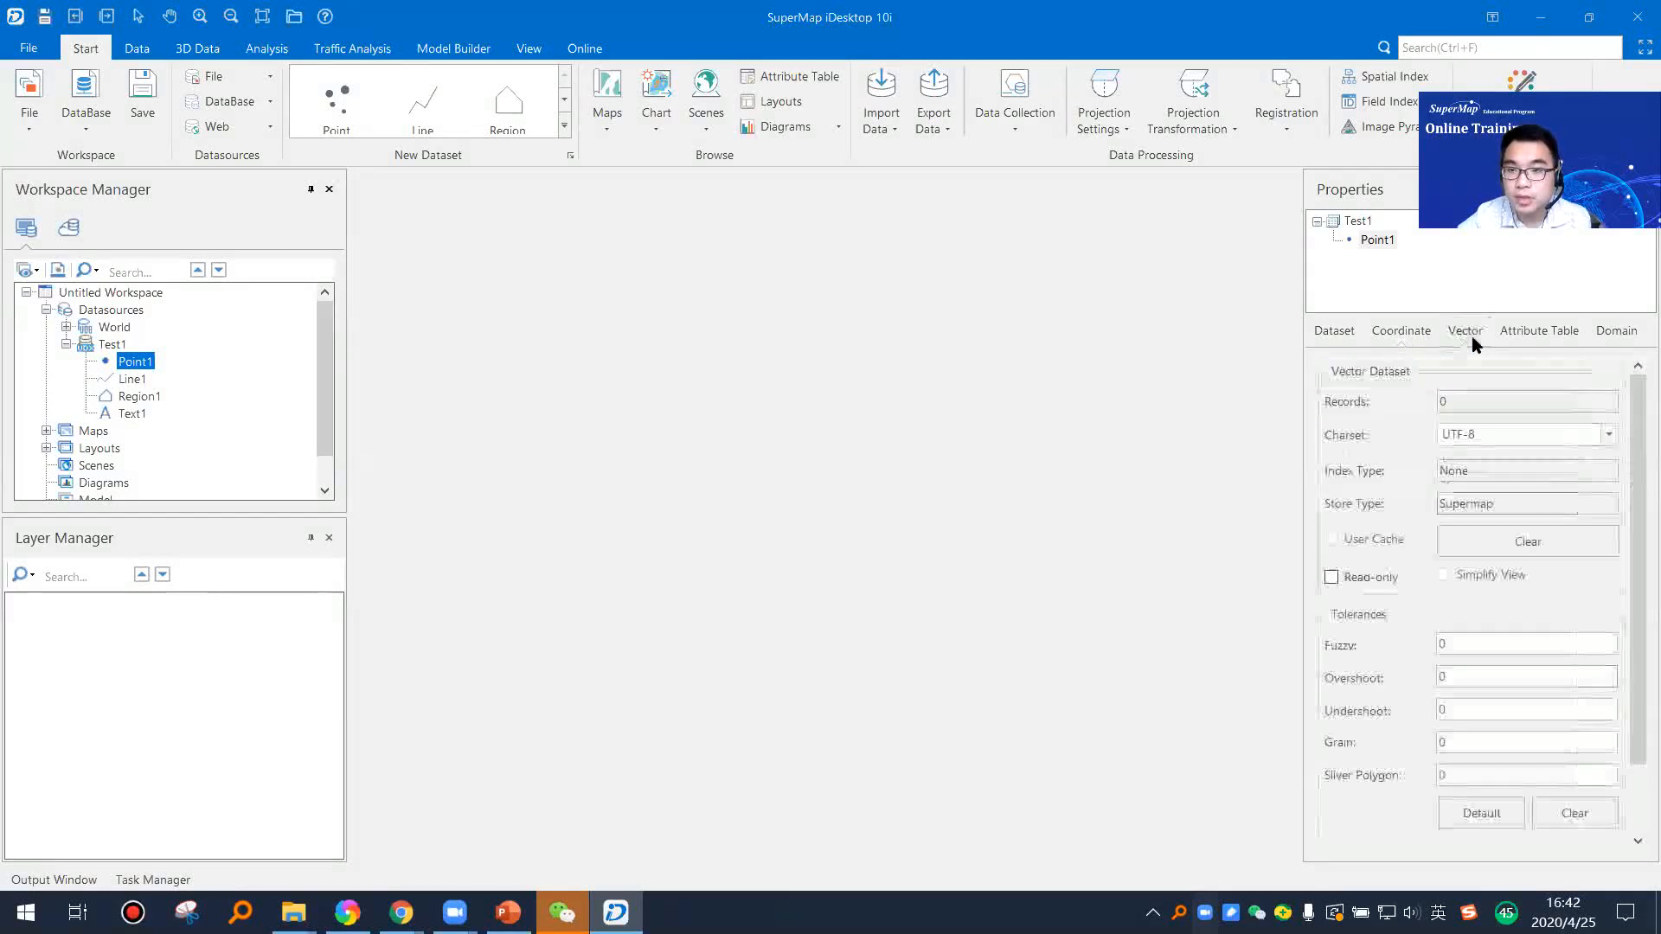
pyautogui.click(1515, 334)
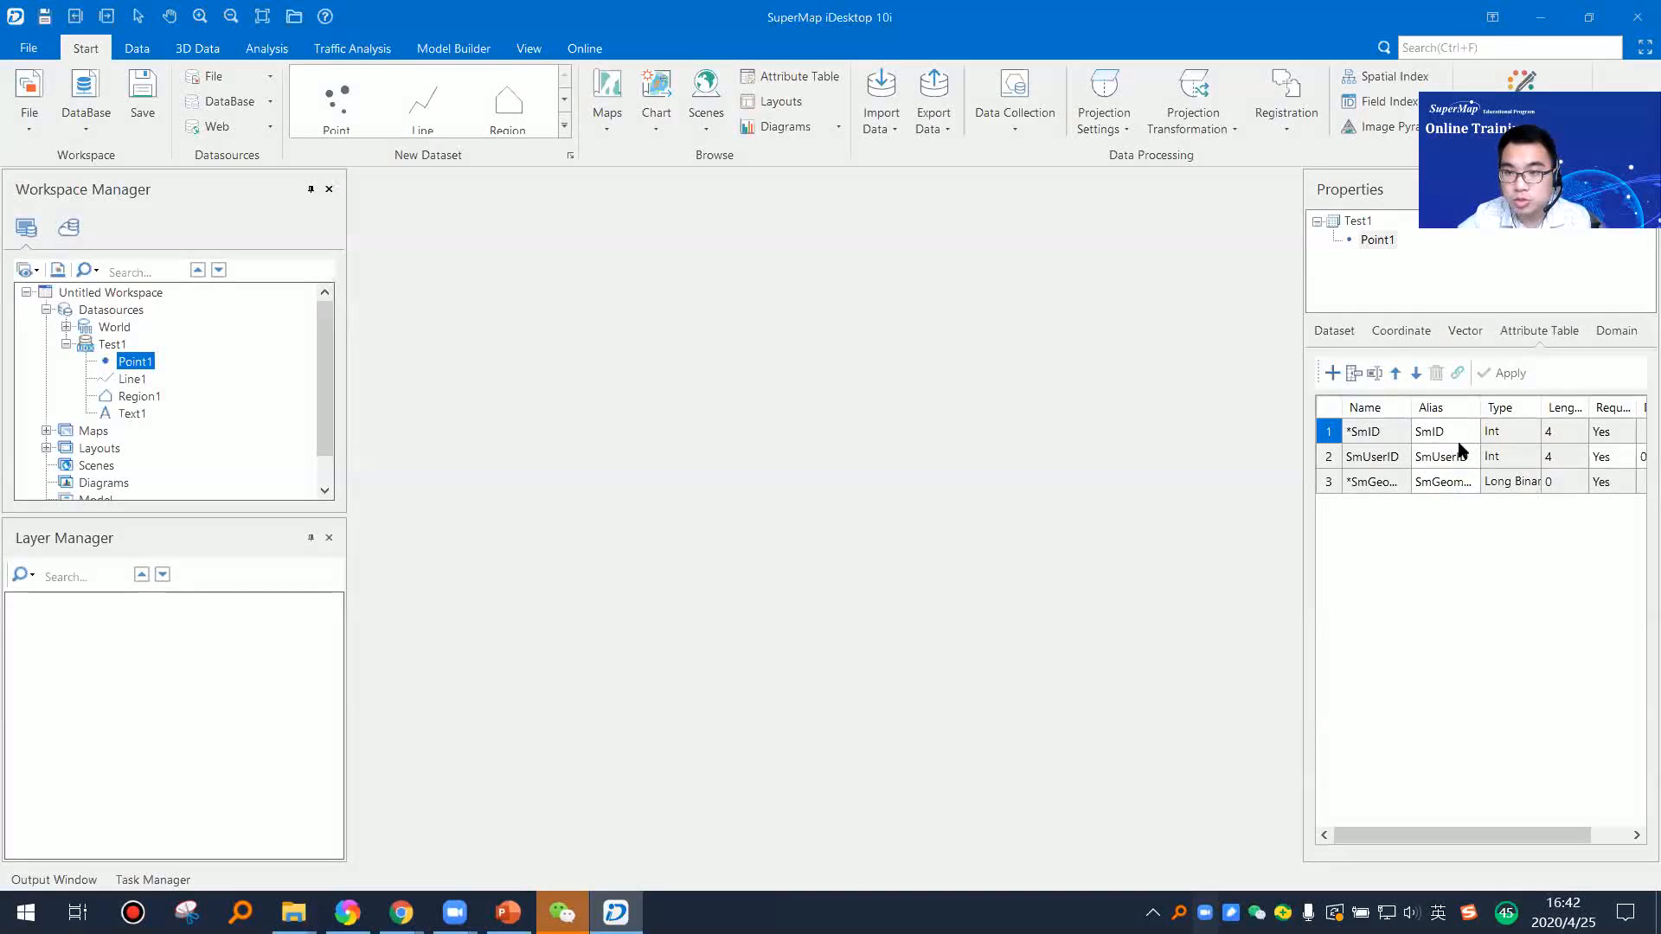
pyautogui.click(1601, 344)
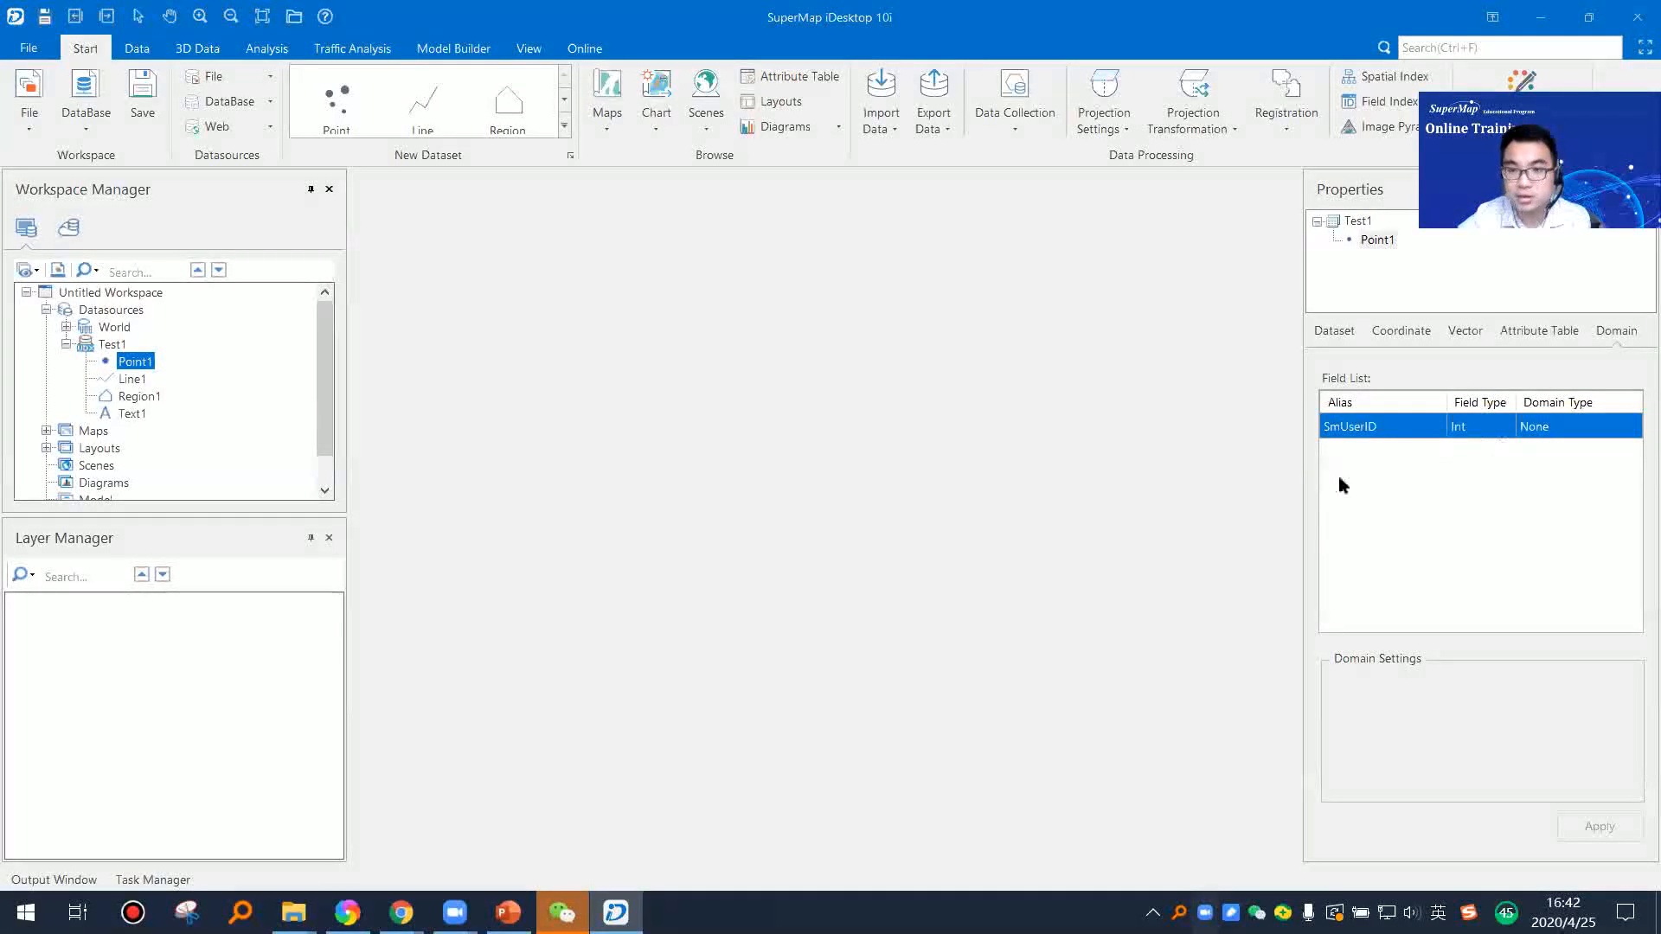
pyautogui.click(1369, 242)
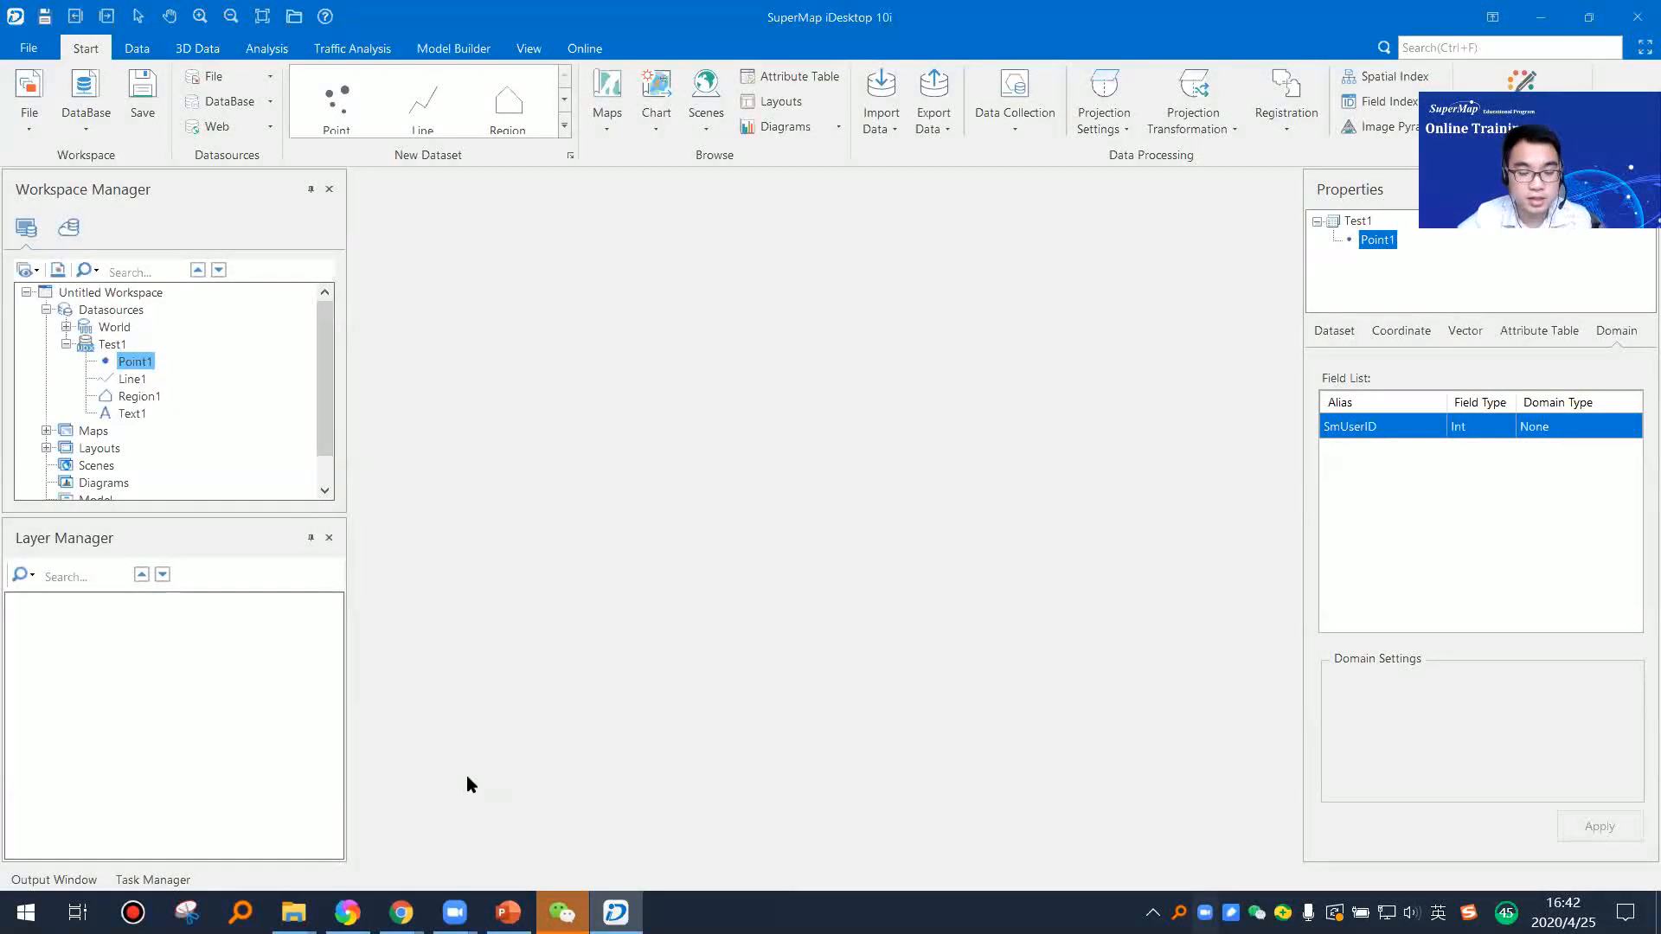
# Step: Switch to PowerPoint to consult the New Dataset slide, and return to SuperMap iDesktop
pyautogui.click(517, 866)
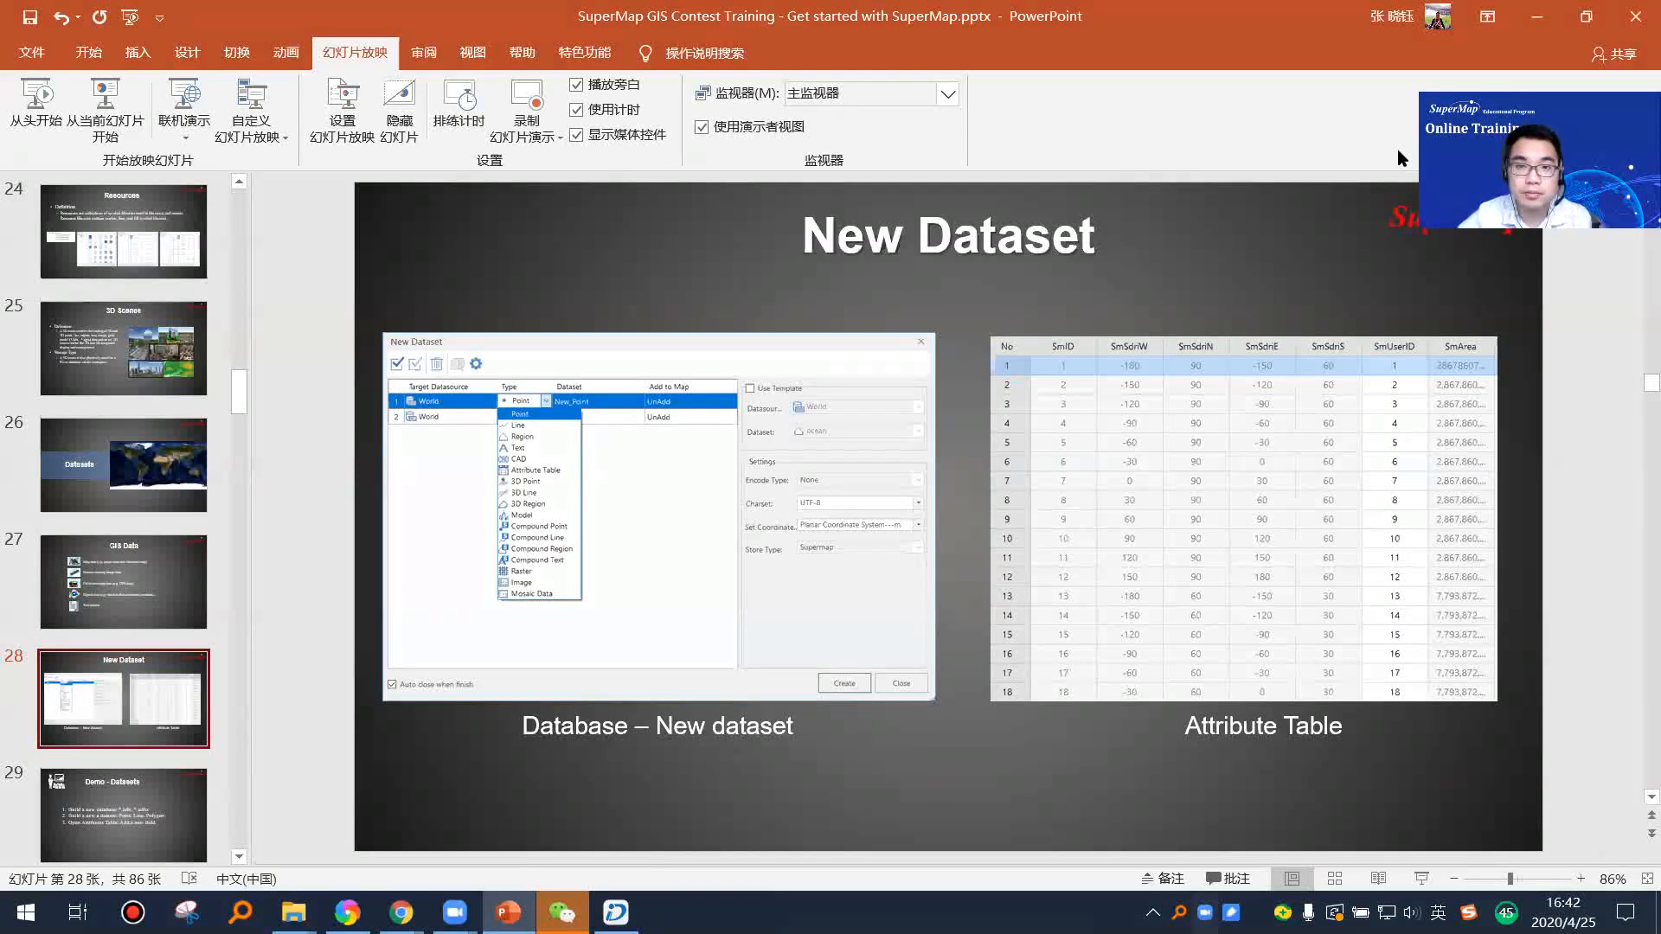
pyautogui.hotkey('alt', 'Tab')
# Step: Browse the attribute table of the Point1 dataset and close it
pyautogui.click(135, 364)
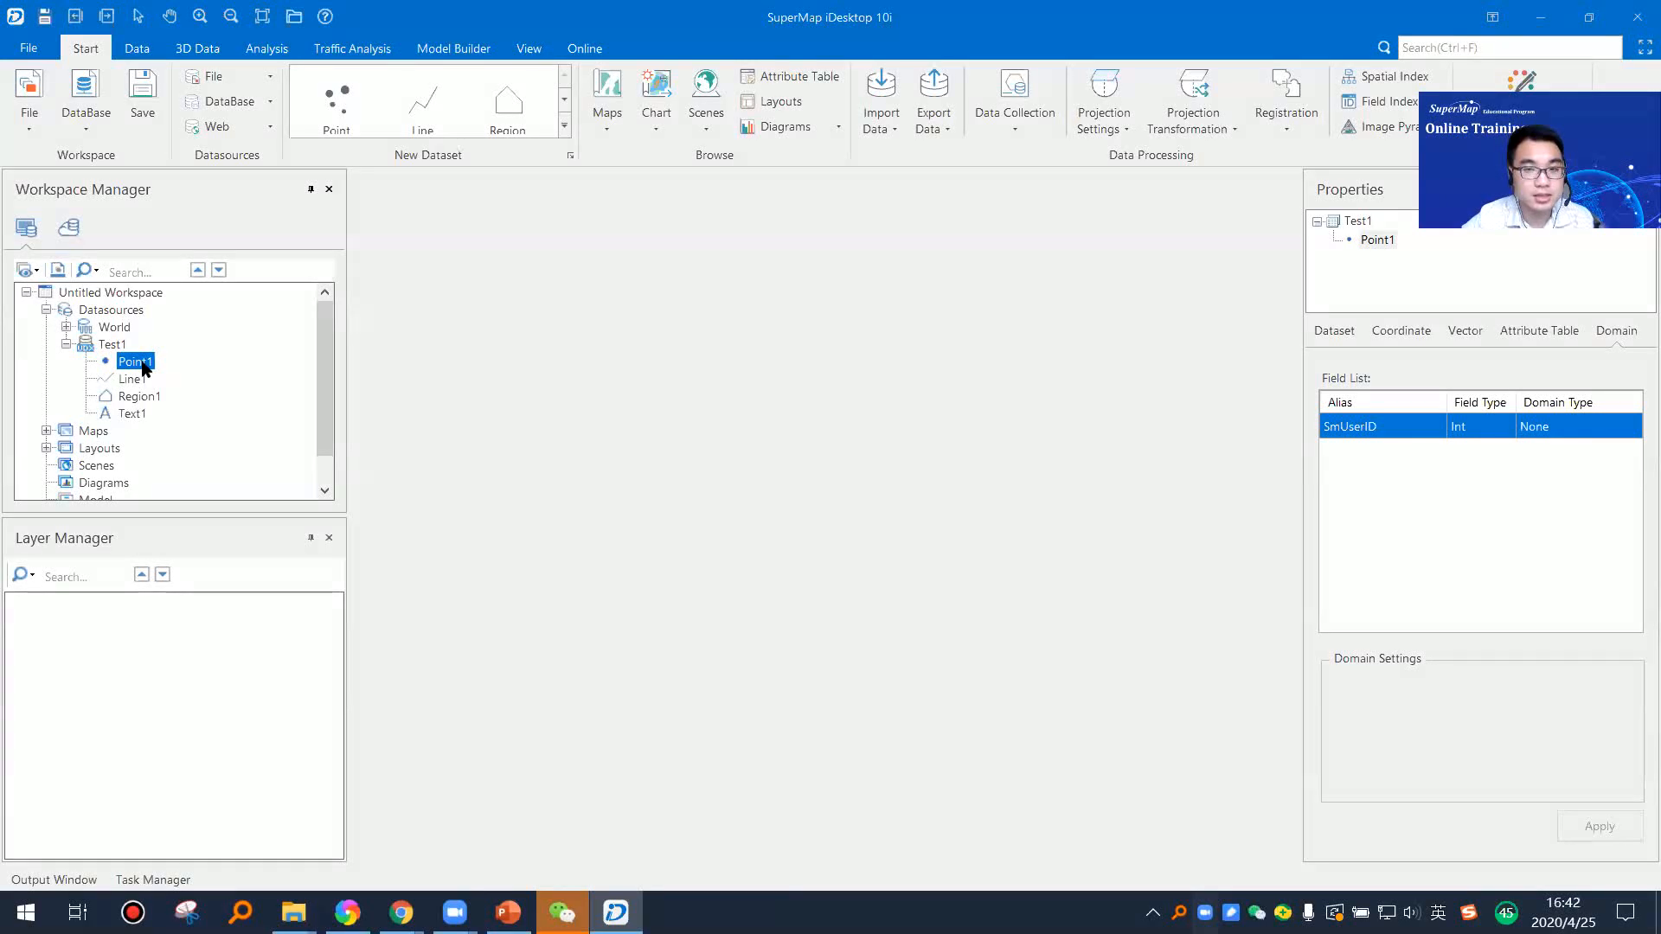
pyautogui.rightClick(144, 369)
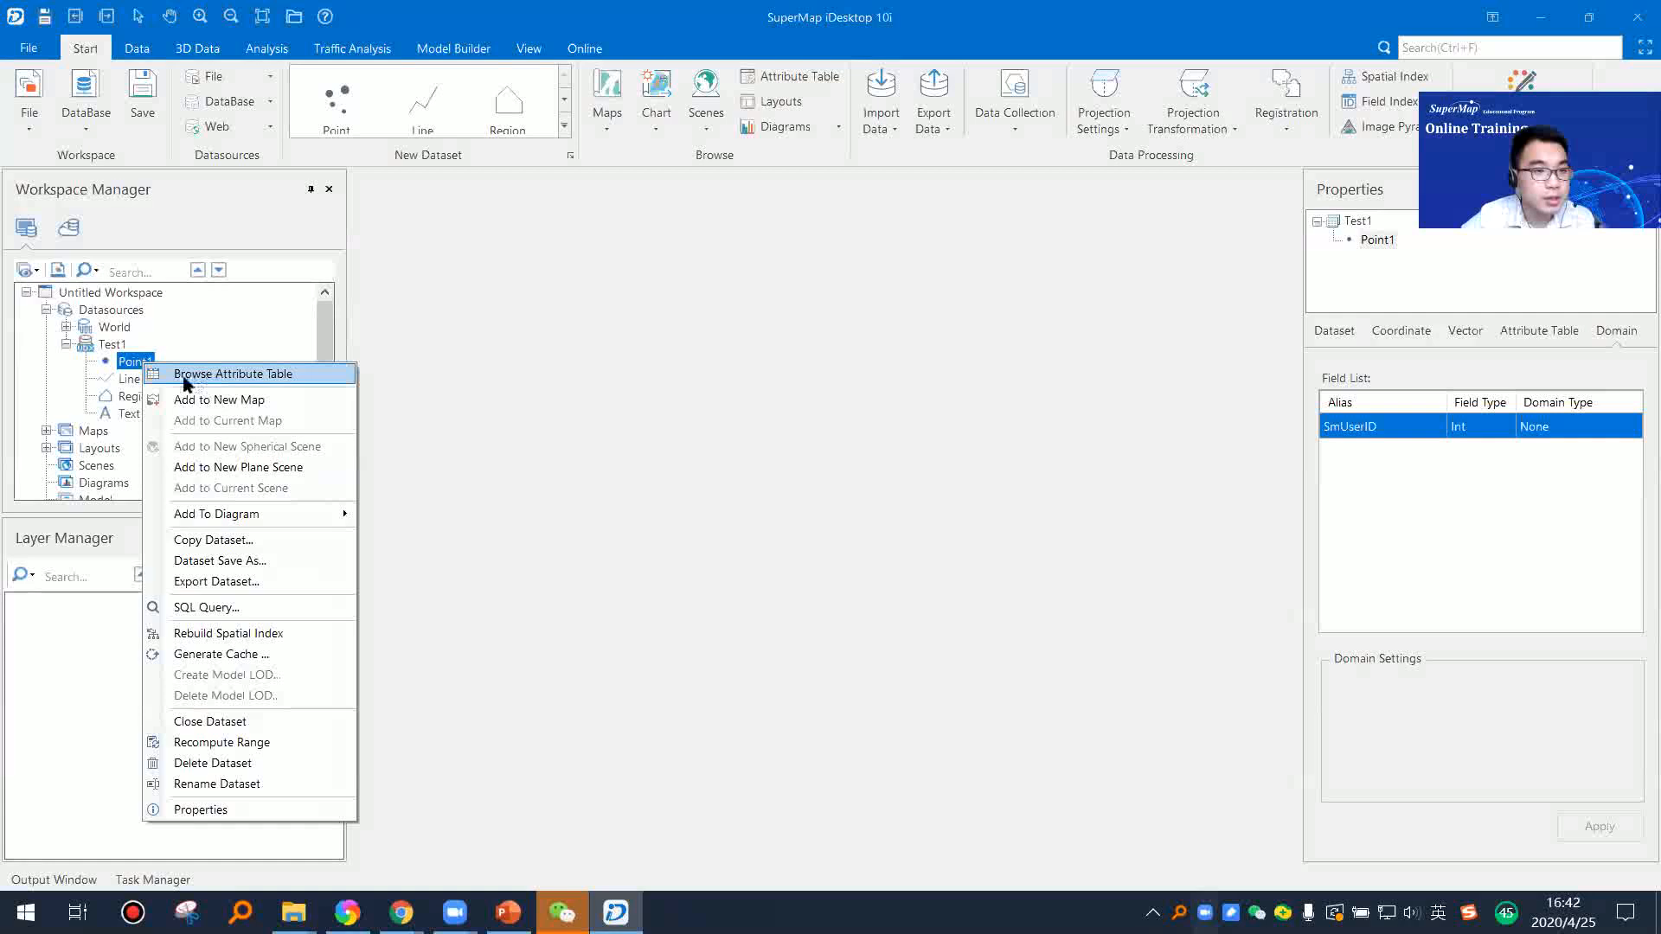
pyautogui.click(266, 382)
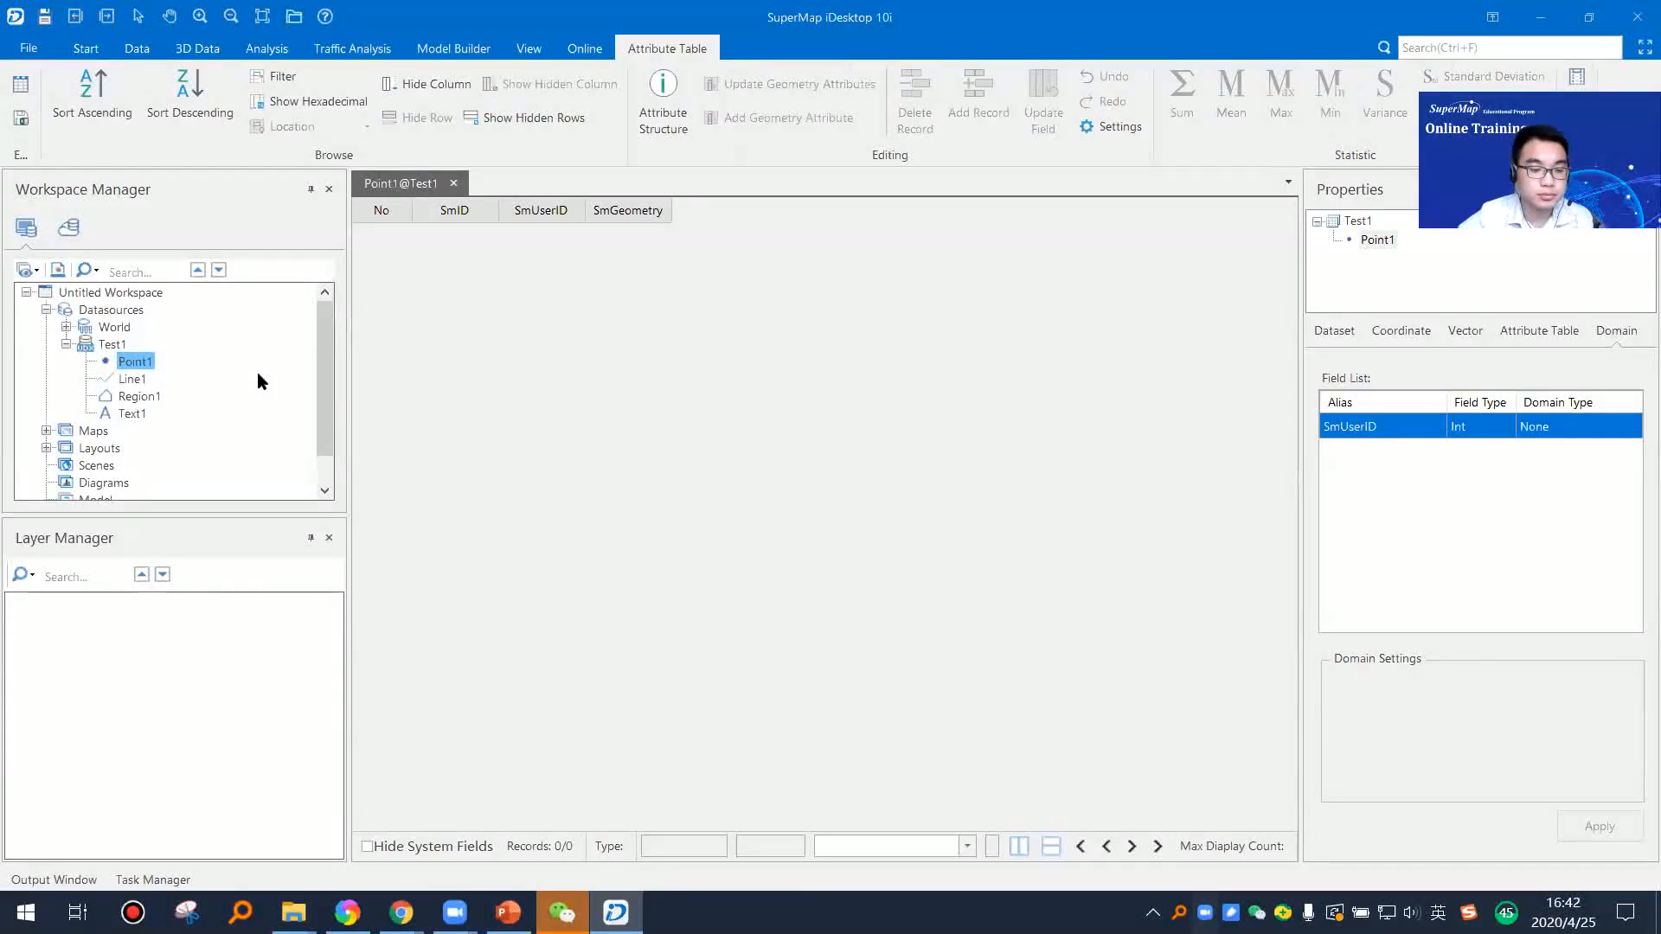
pyautogui.click(140, 365)
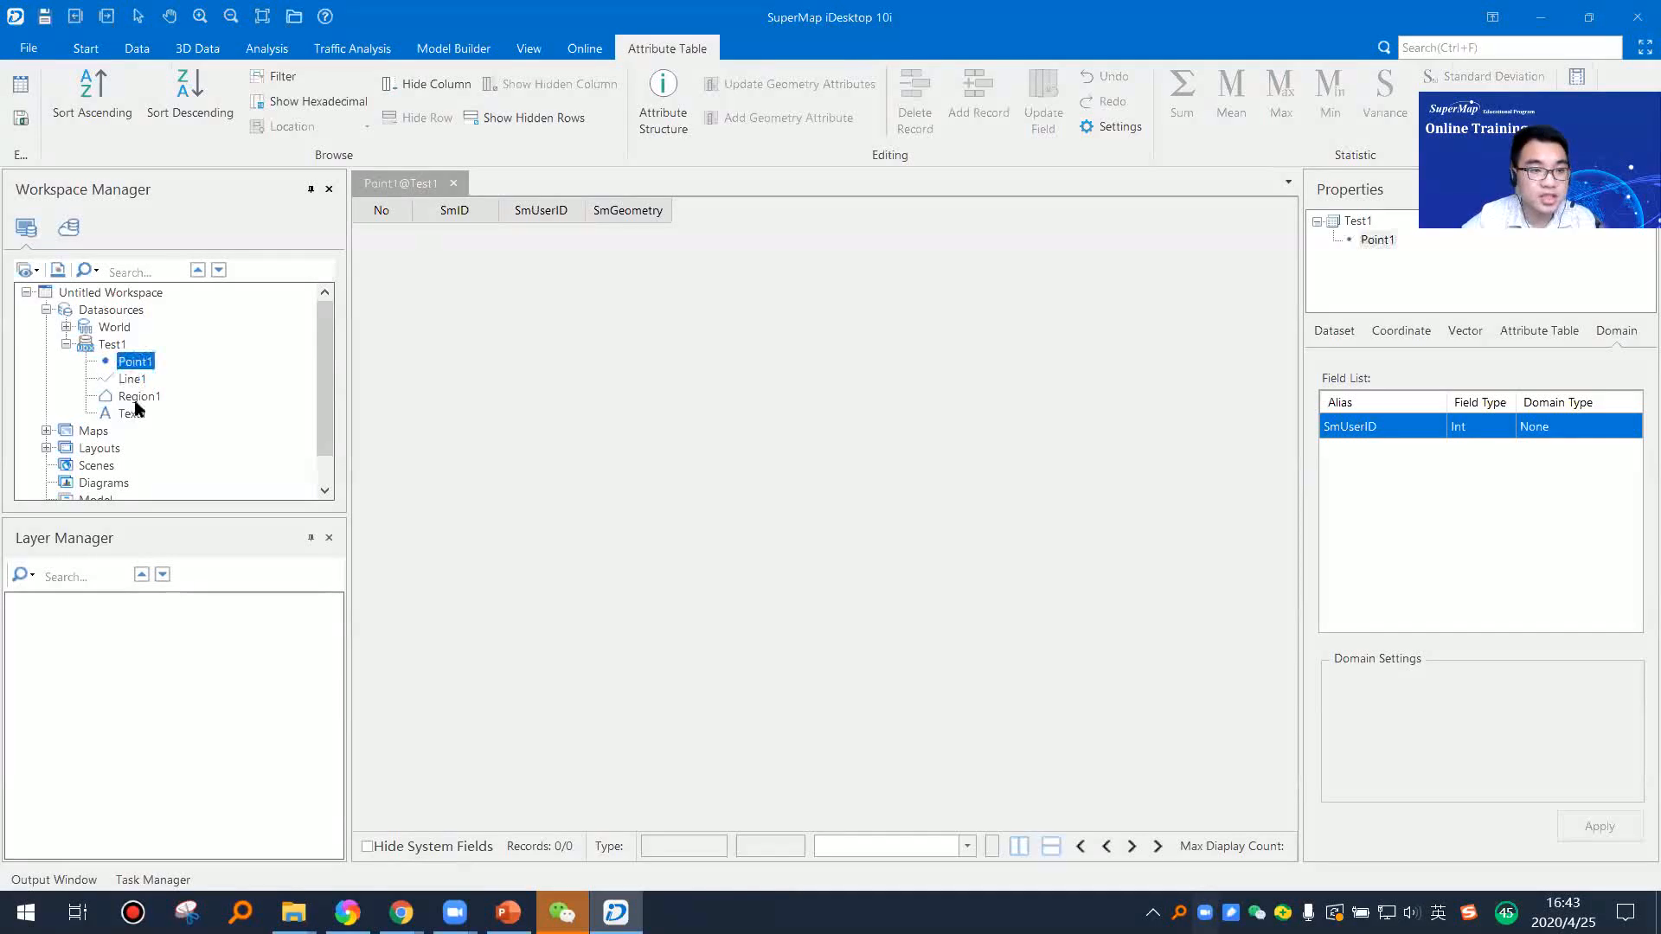
pyautogui.click(454, 184)
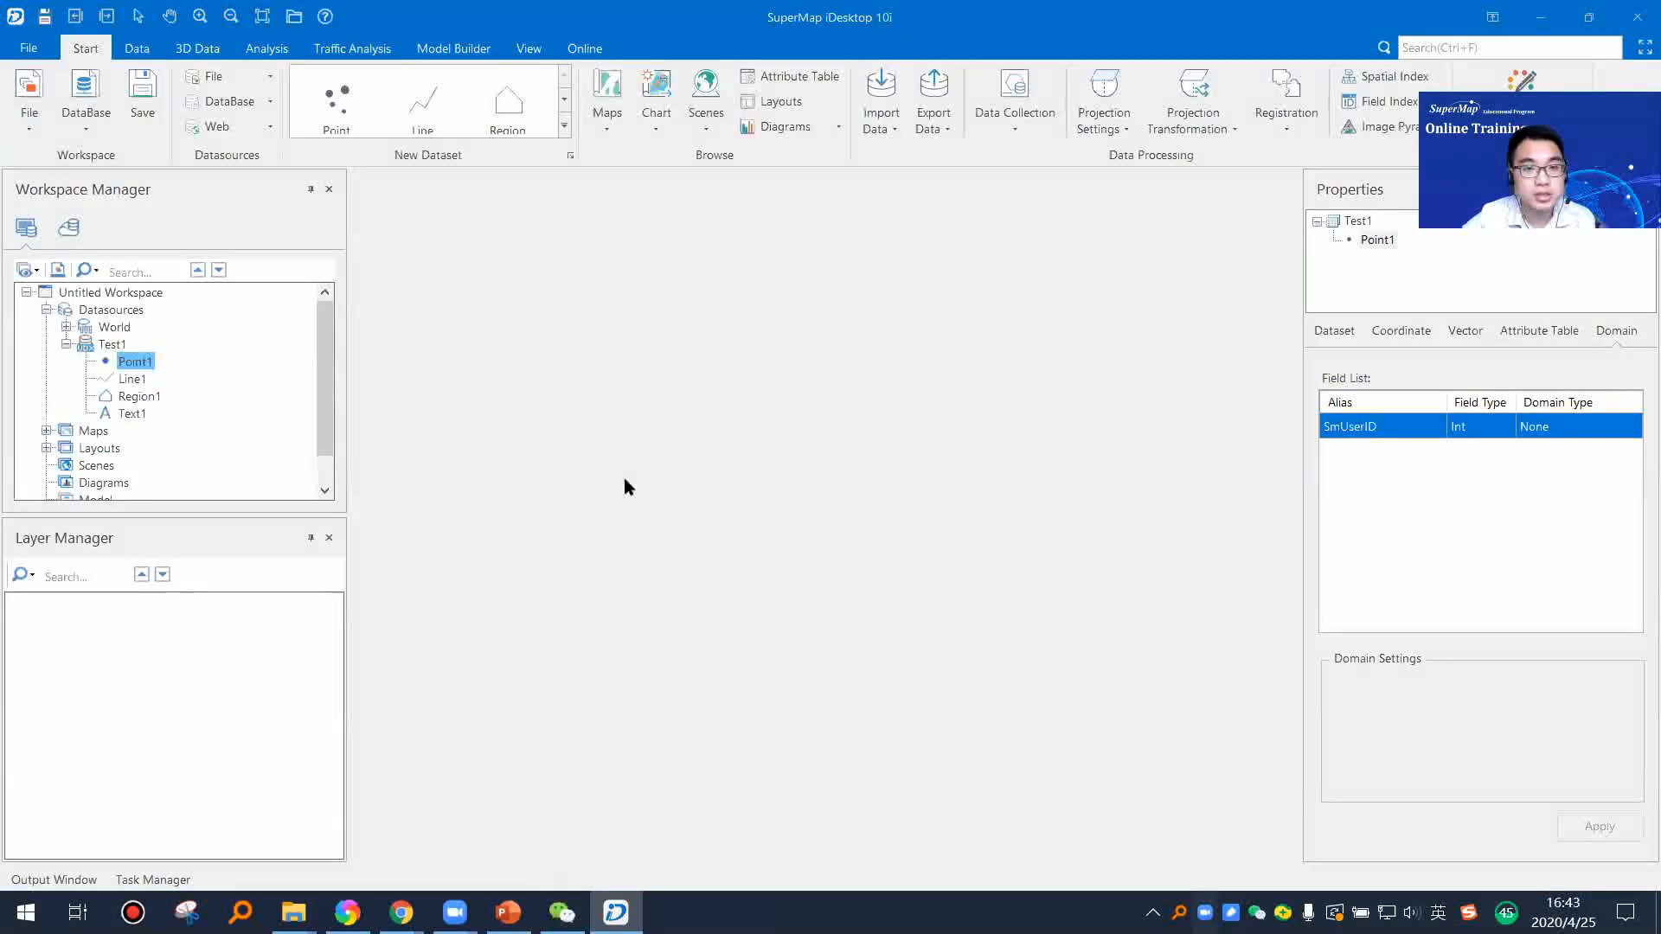
# Step: Add the world dataset from the World datasource to a new map and close the properties area
pyautogui.click(66, 345)
pyautogui.click(66, 327)
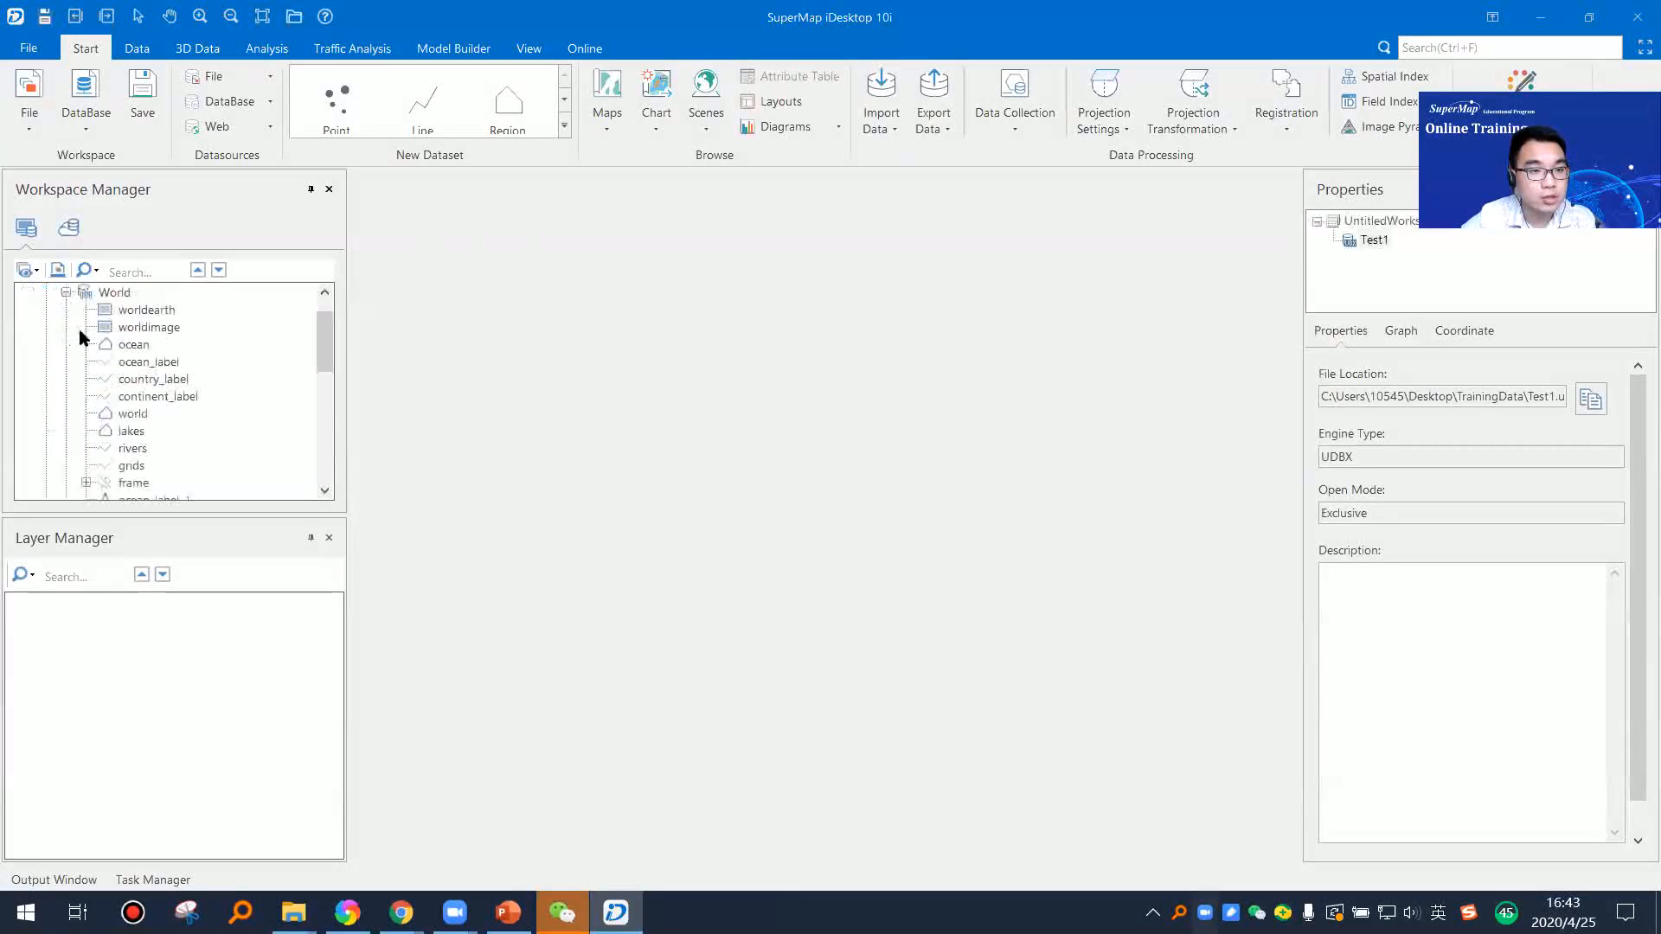
pyautogui.click(135, 415)
pyautogui.rightClick(135, 415)
pyautogui.click(209, 449)
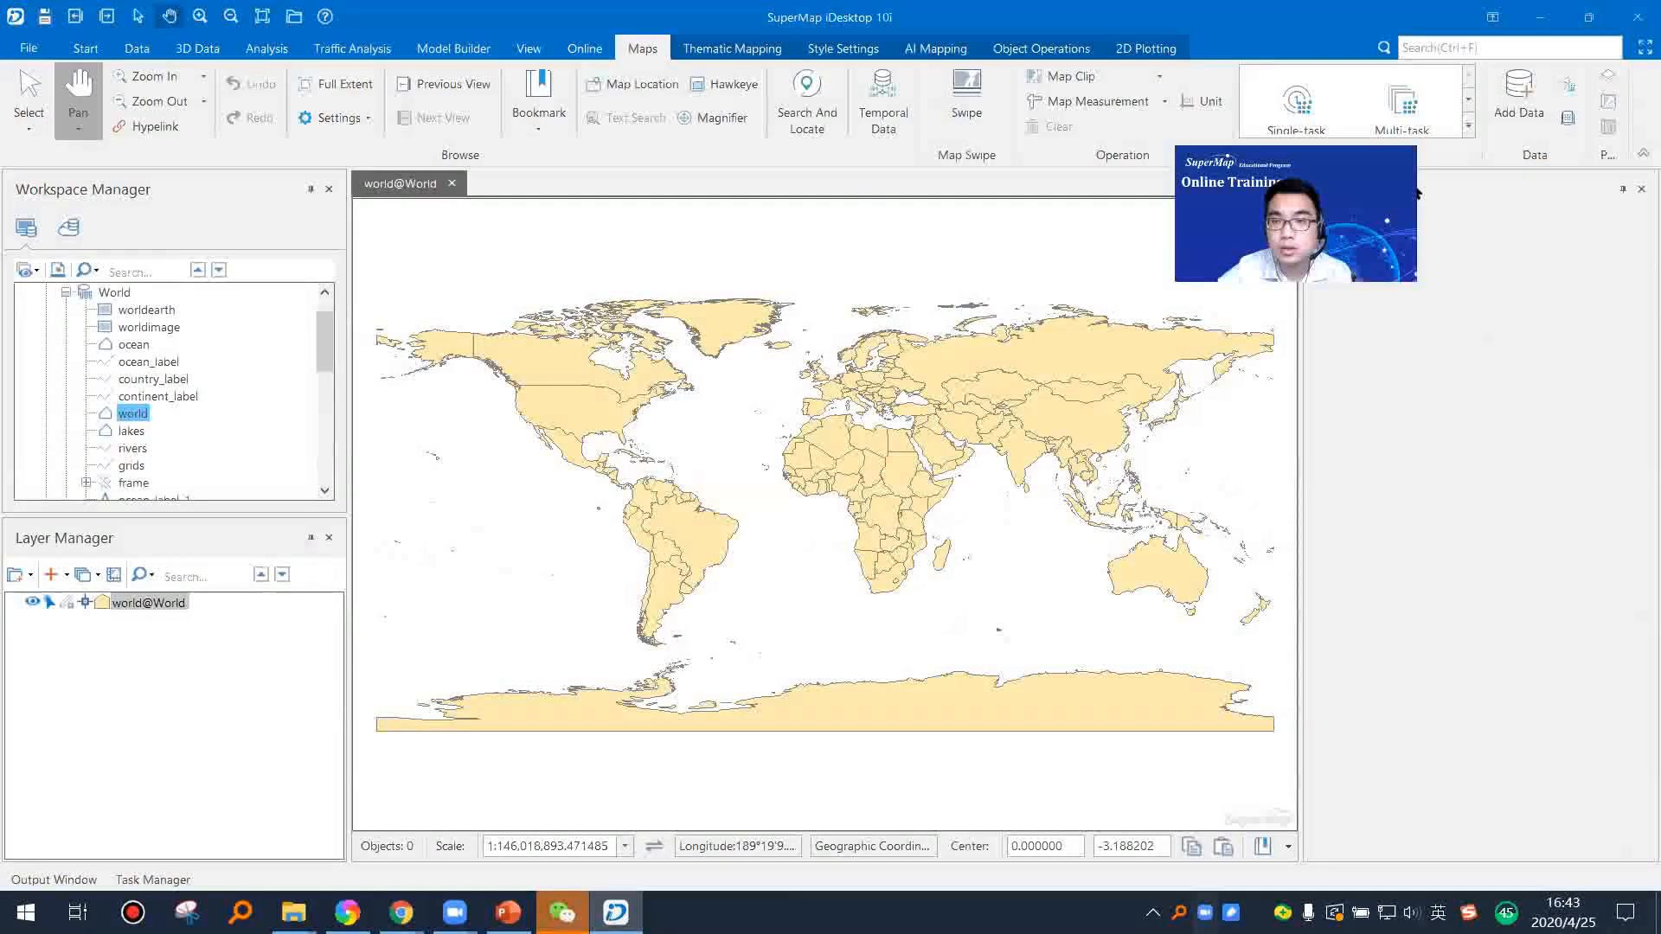
pyautogui.click(1641, 189)
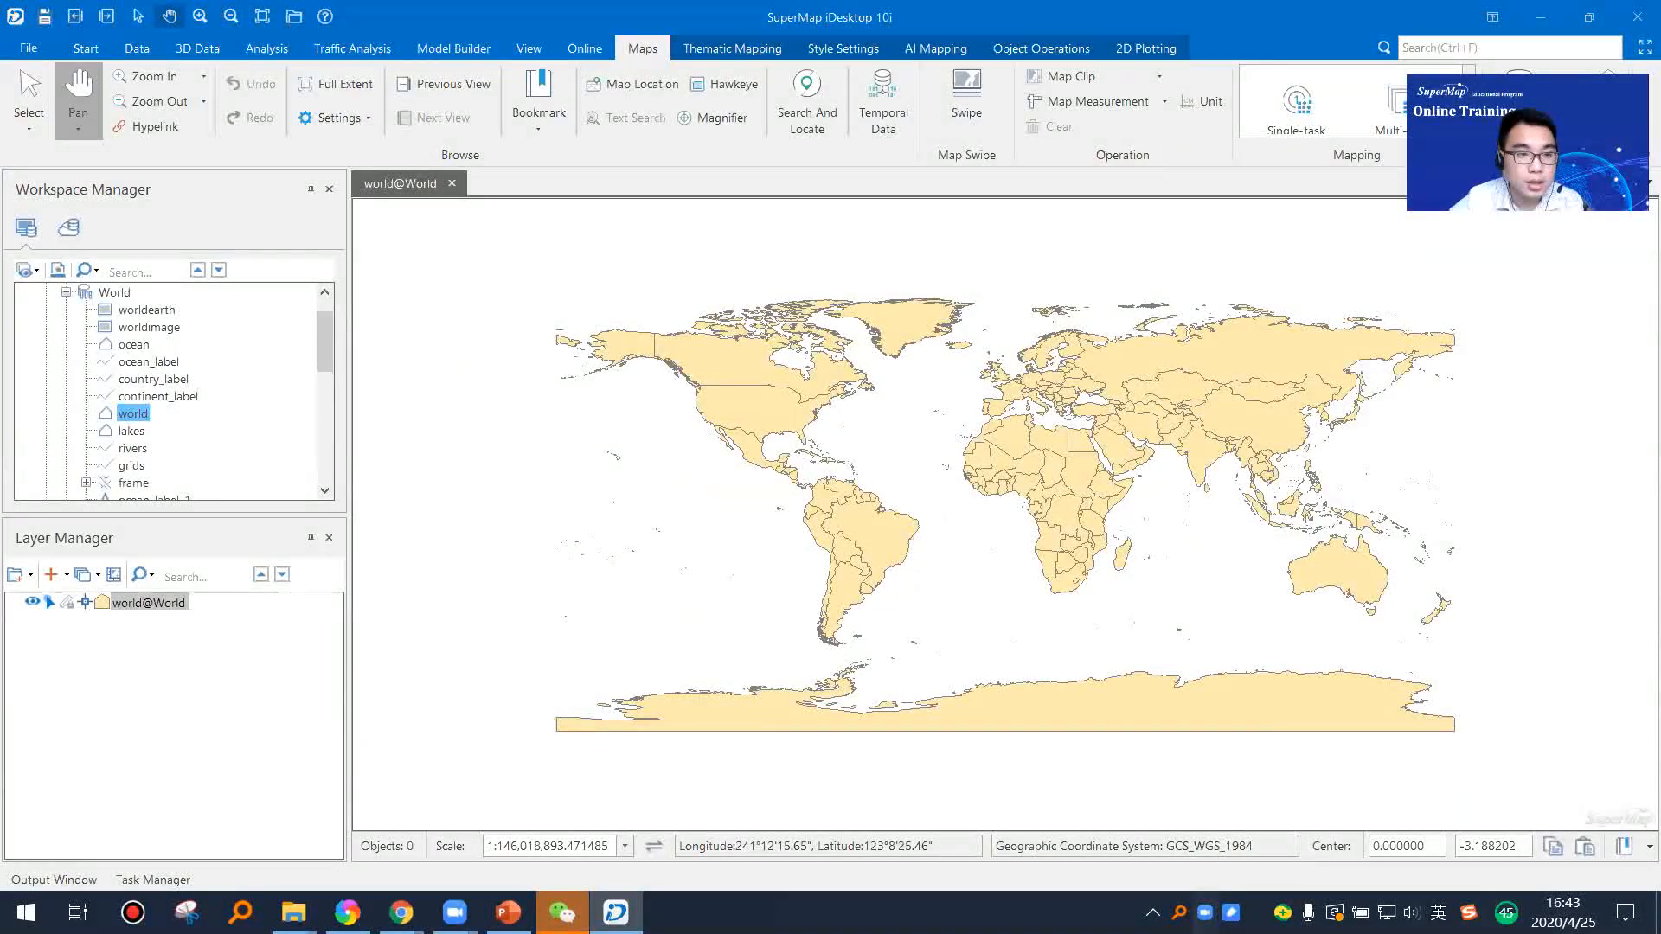
# Step: Browse the attribute table of the world dataset in the World datasource
pyautogui.rightClick(138, 414)
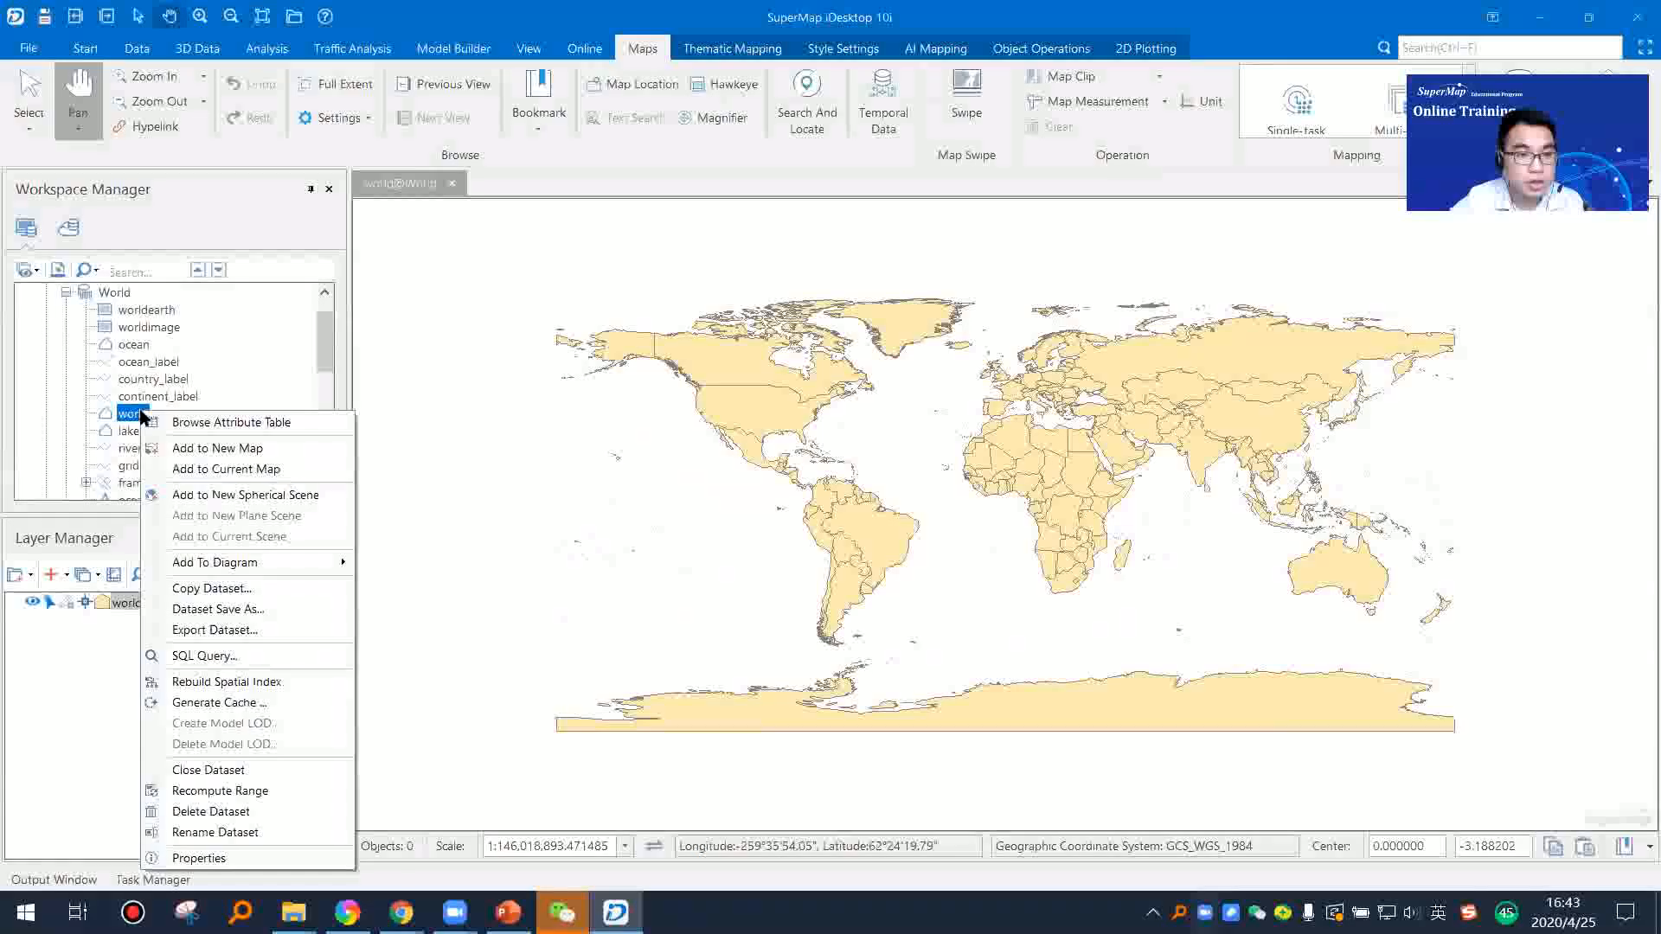
pyautogui.click(239, 424)
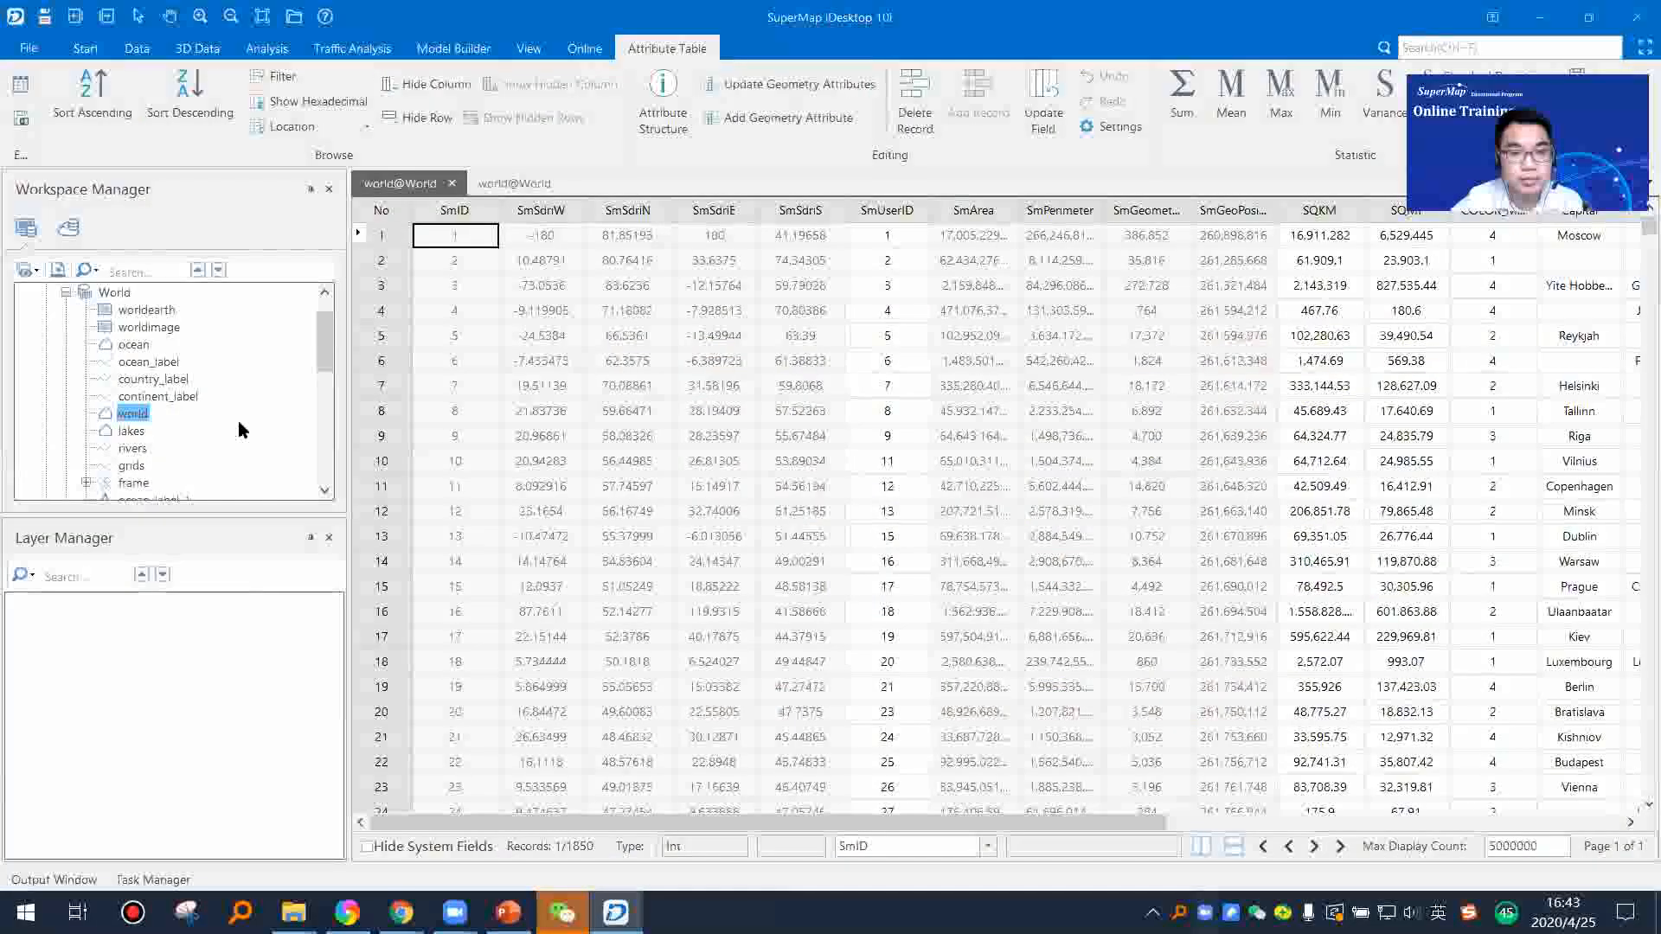
# Step: Examine the world attribute table's system and custom fields, selecting the Country column and widening the Pop_1994 column
pyautogui.moveTo(1018, 819); pyautogui.dragTo(1473, 820)
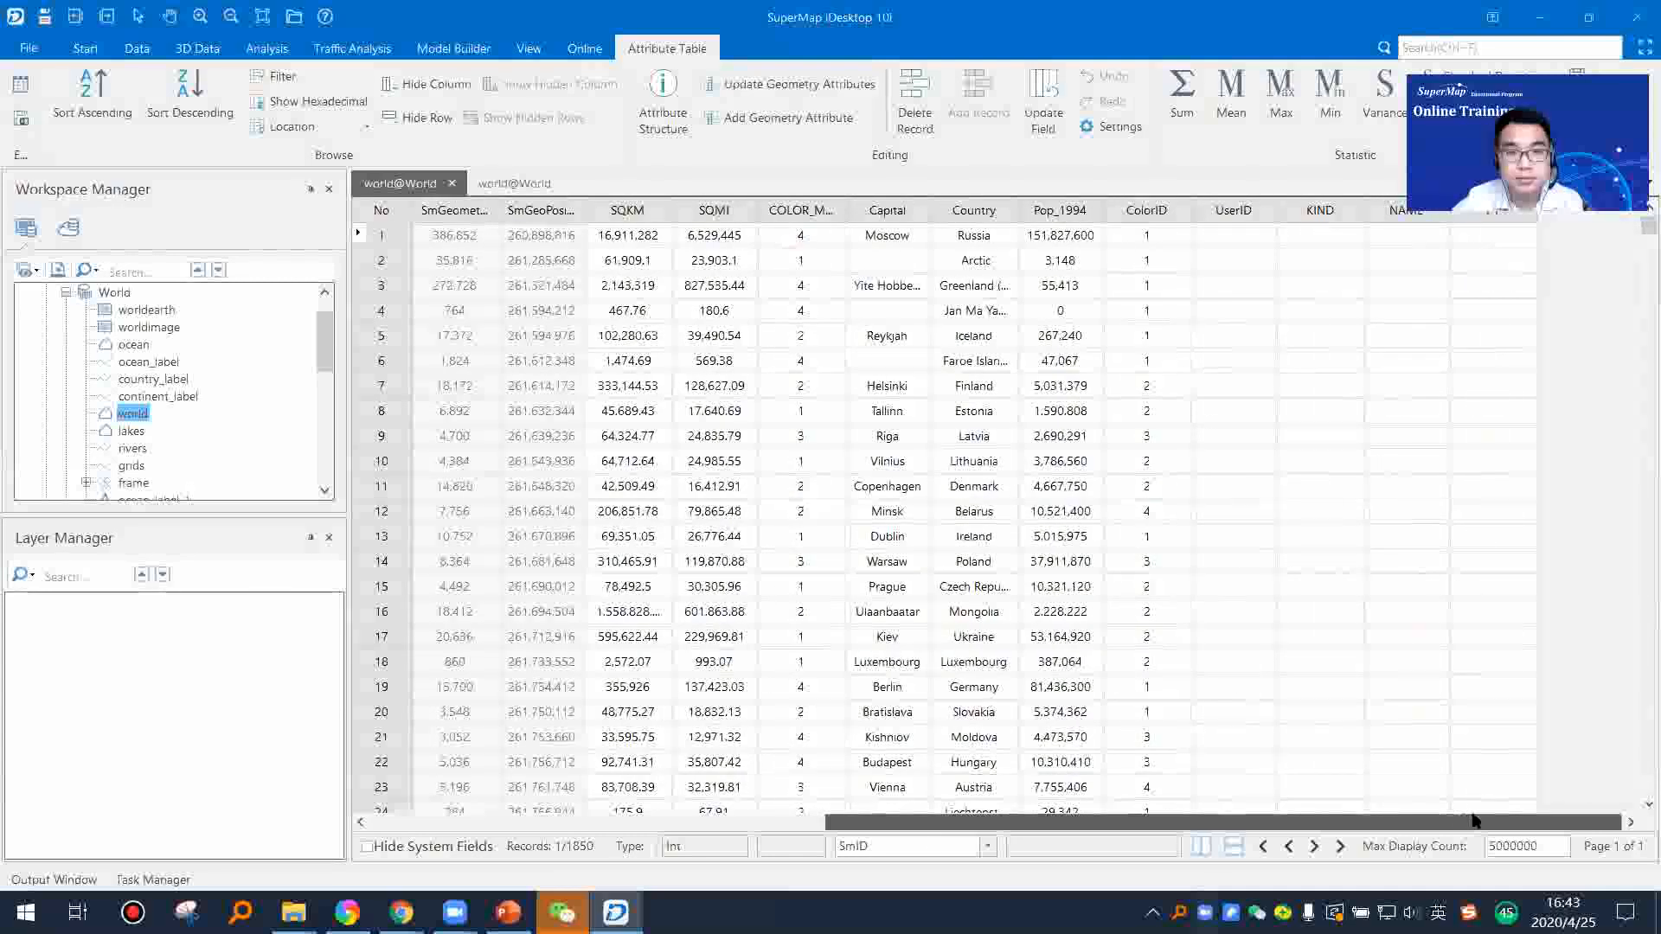
pyautogui.click(975, 210)
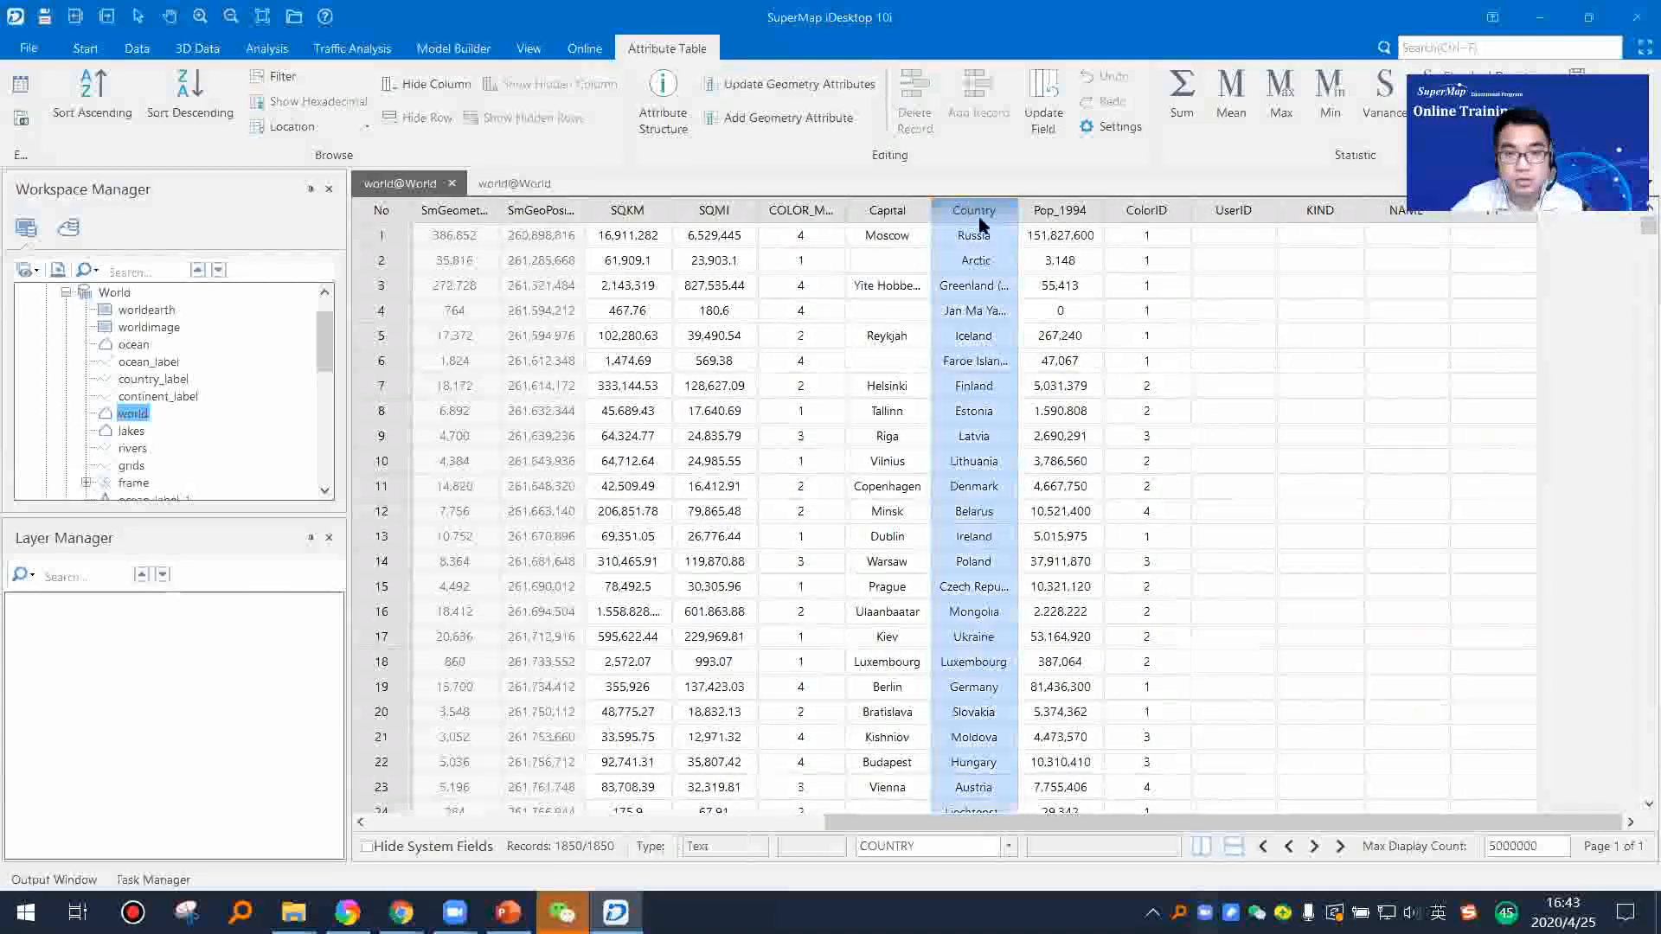
pyautogui.moveTo(1105, 210); pyautogui.dragTo(1196, 210)
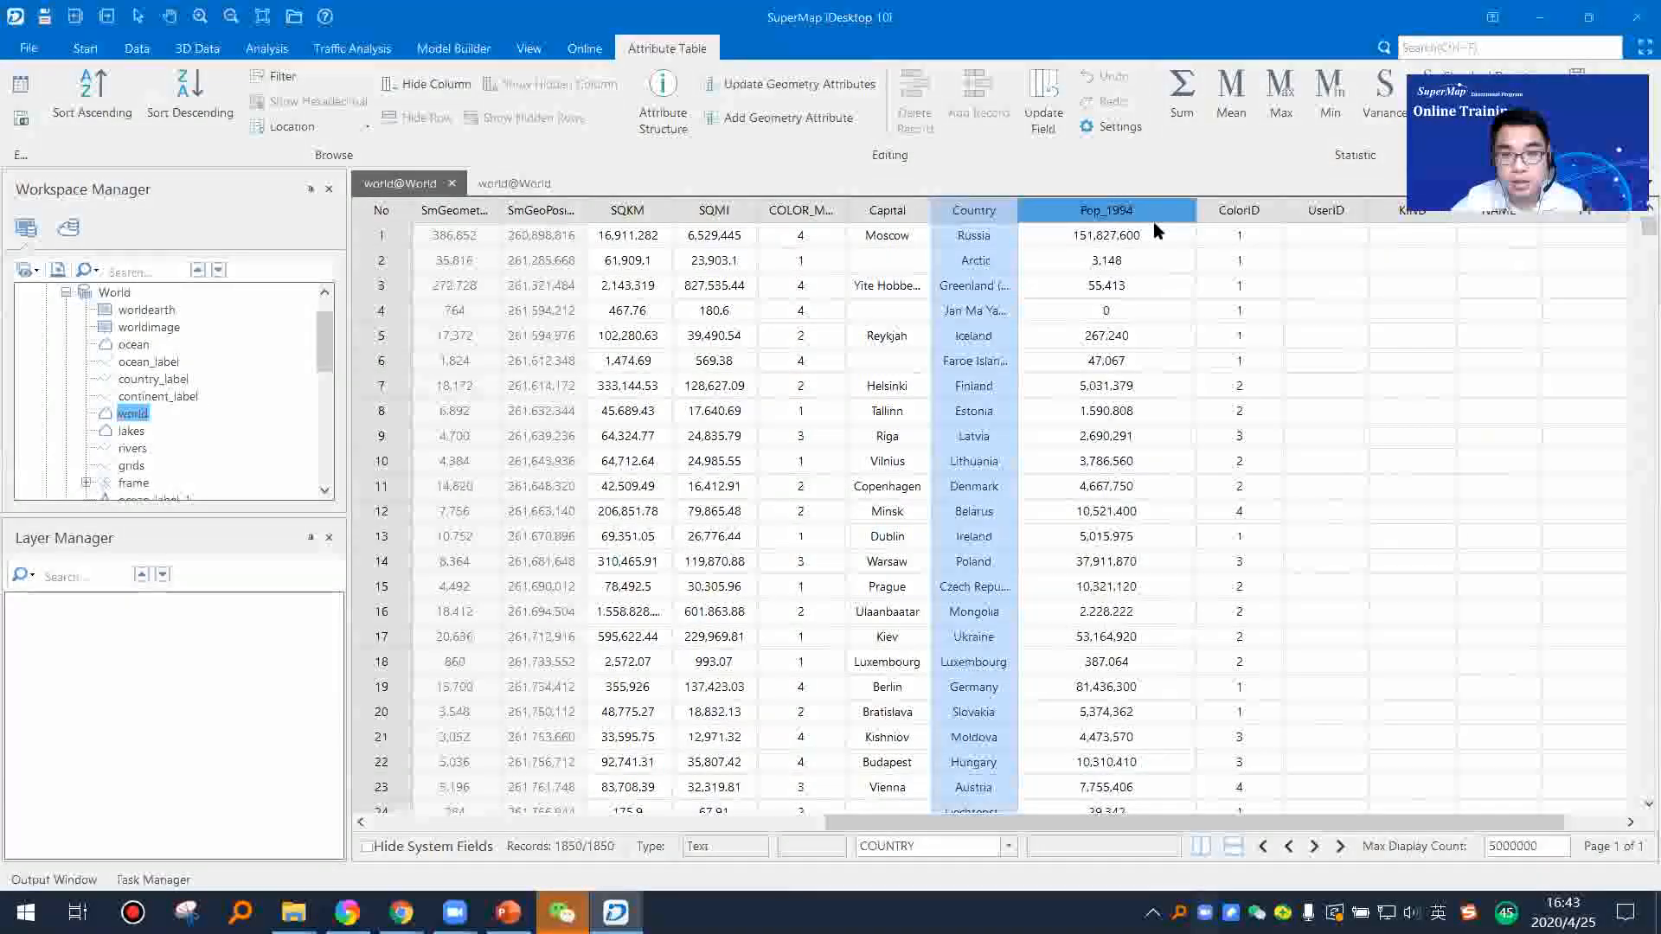
pyautogui.moveTo(1468, 822); pyautogui.dragTo(1524, 822)
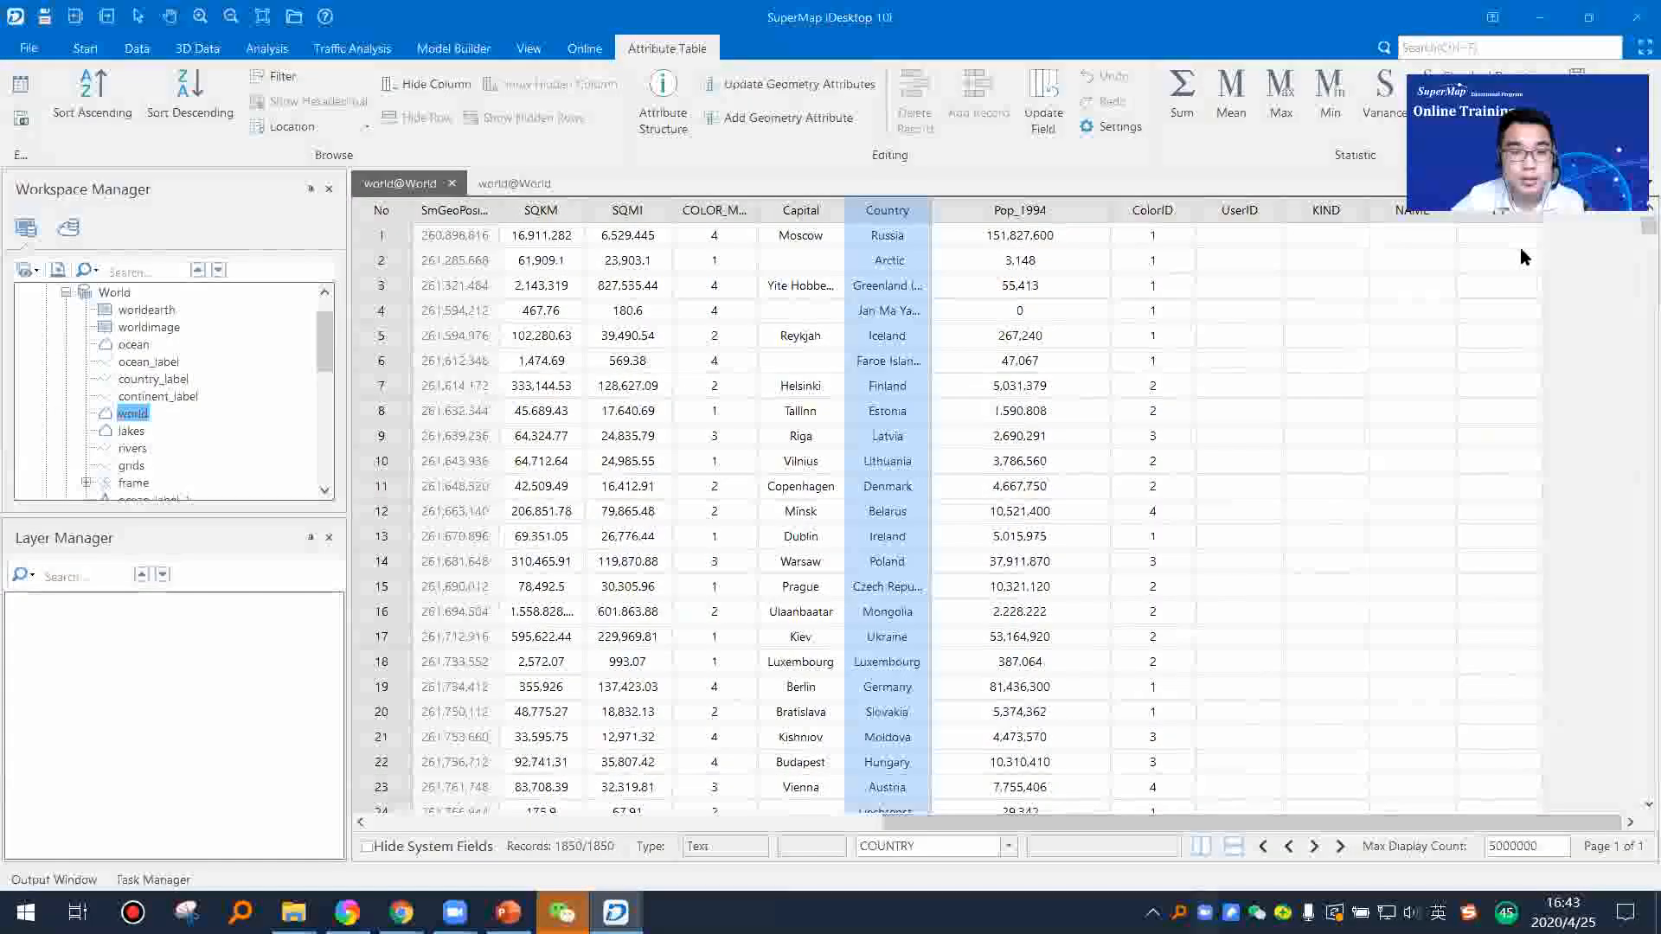
pyautogui.moveTo(975, 817); pyautogui.dragTo(414, 822)
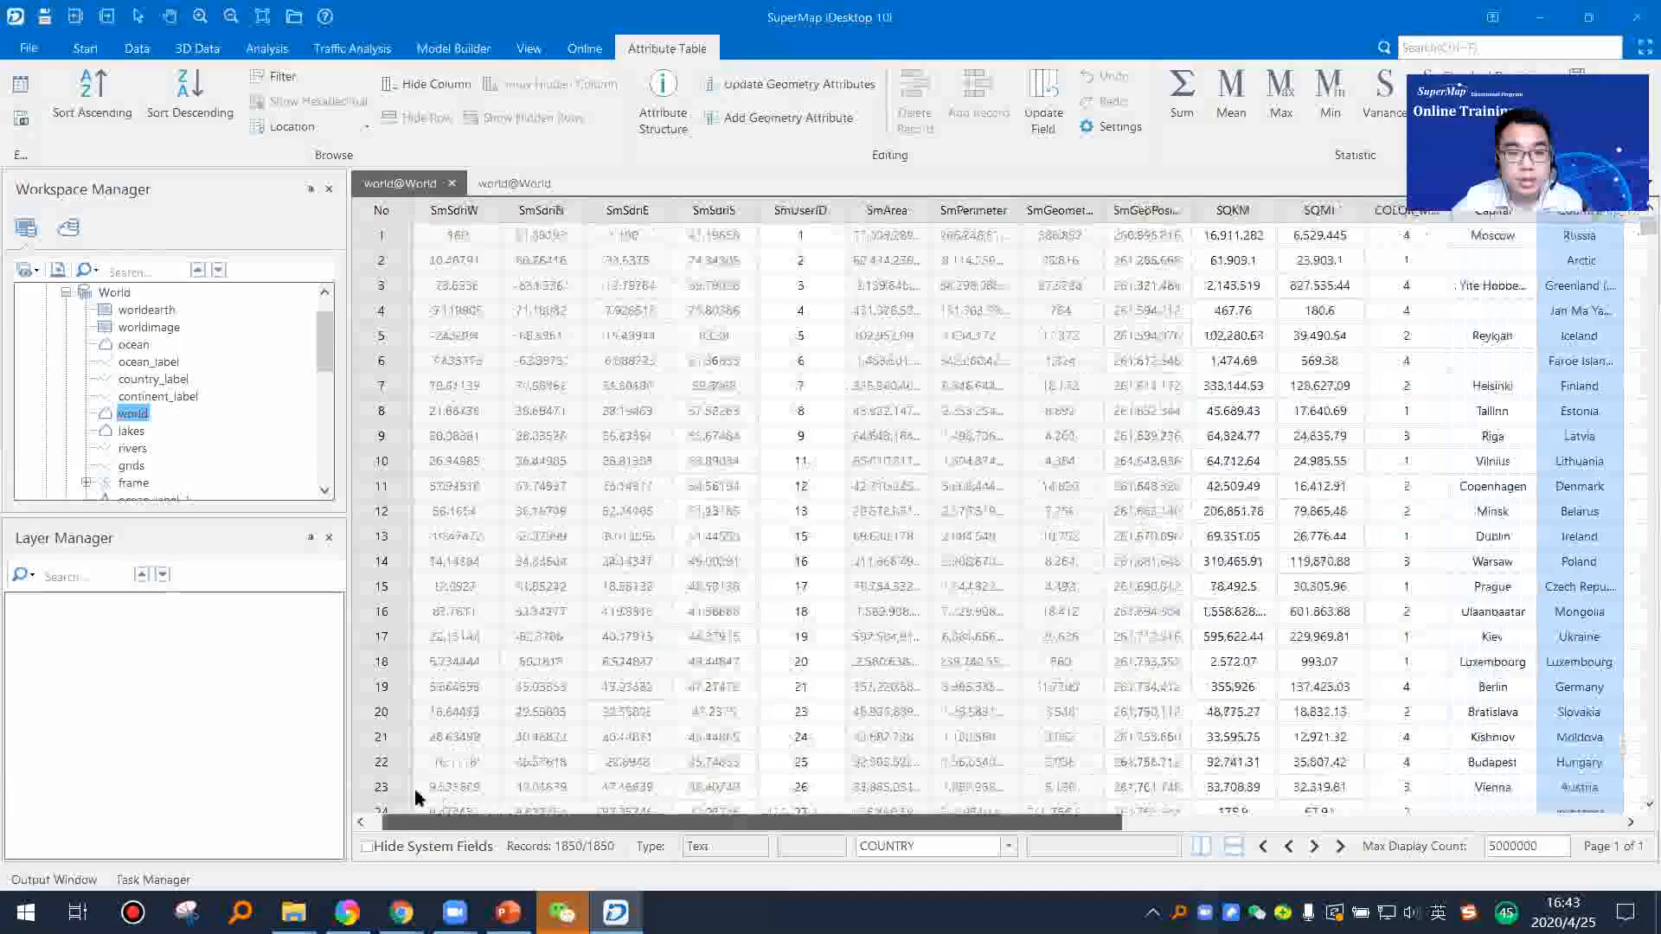
pyautogui.moveTo(896, 779); pyautogui.dragTo(1385, 769)
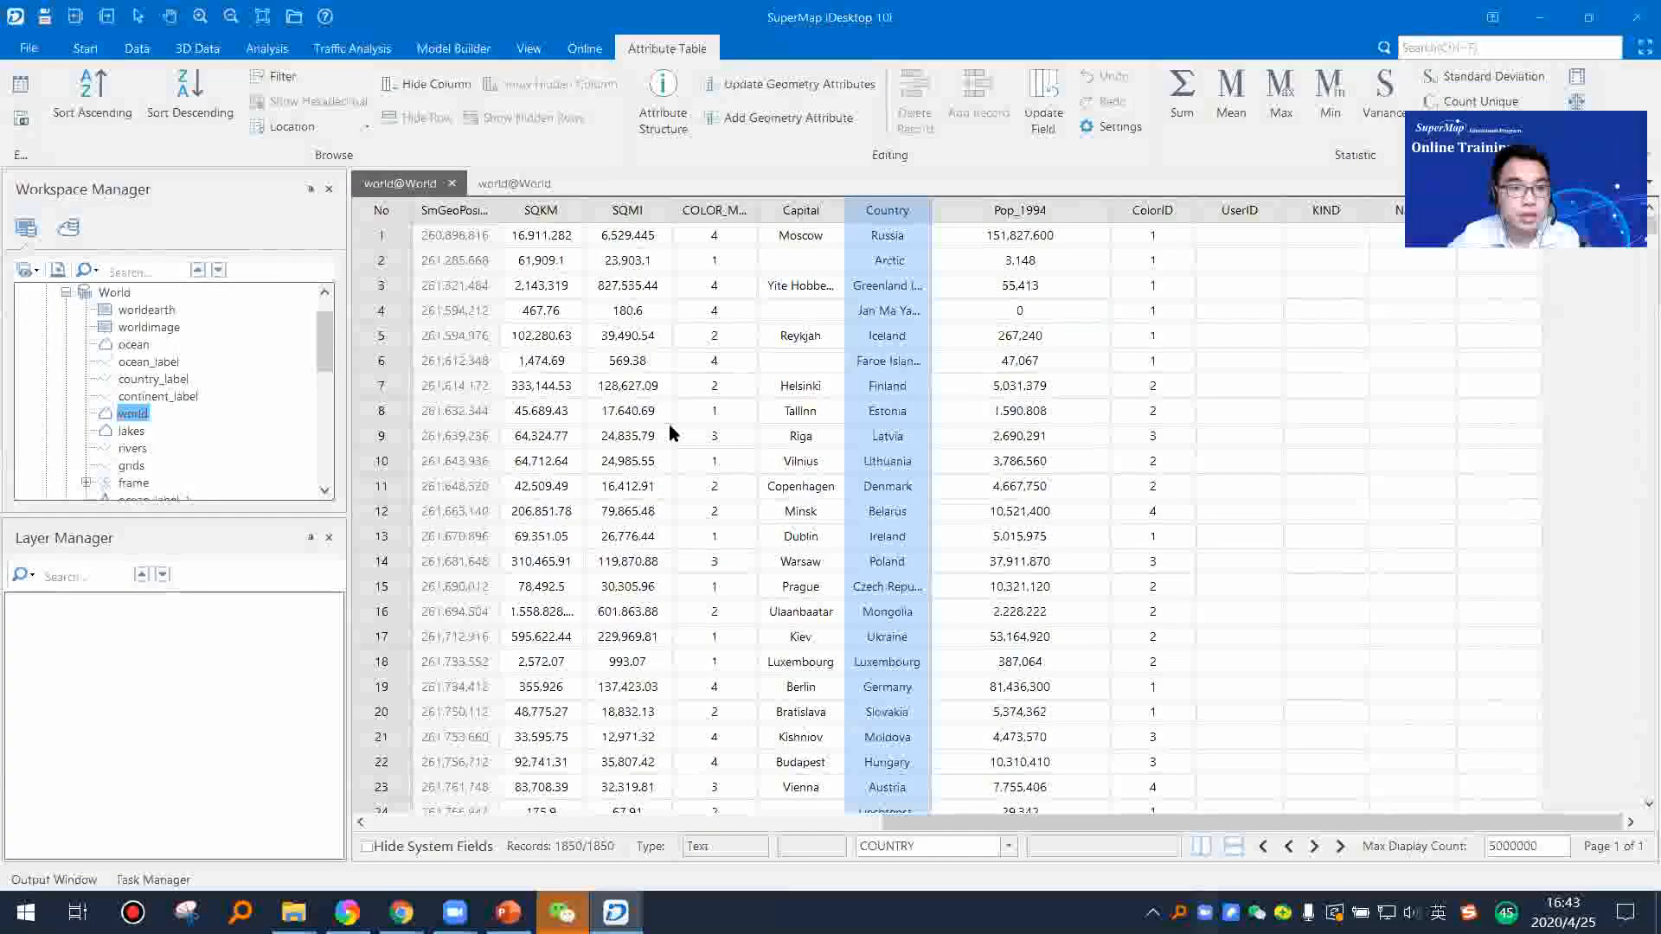
# Step: Open the world dataset's properties and view its coordinate information and attribute field structure
pyautogui.rightClick(136, 421)
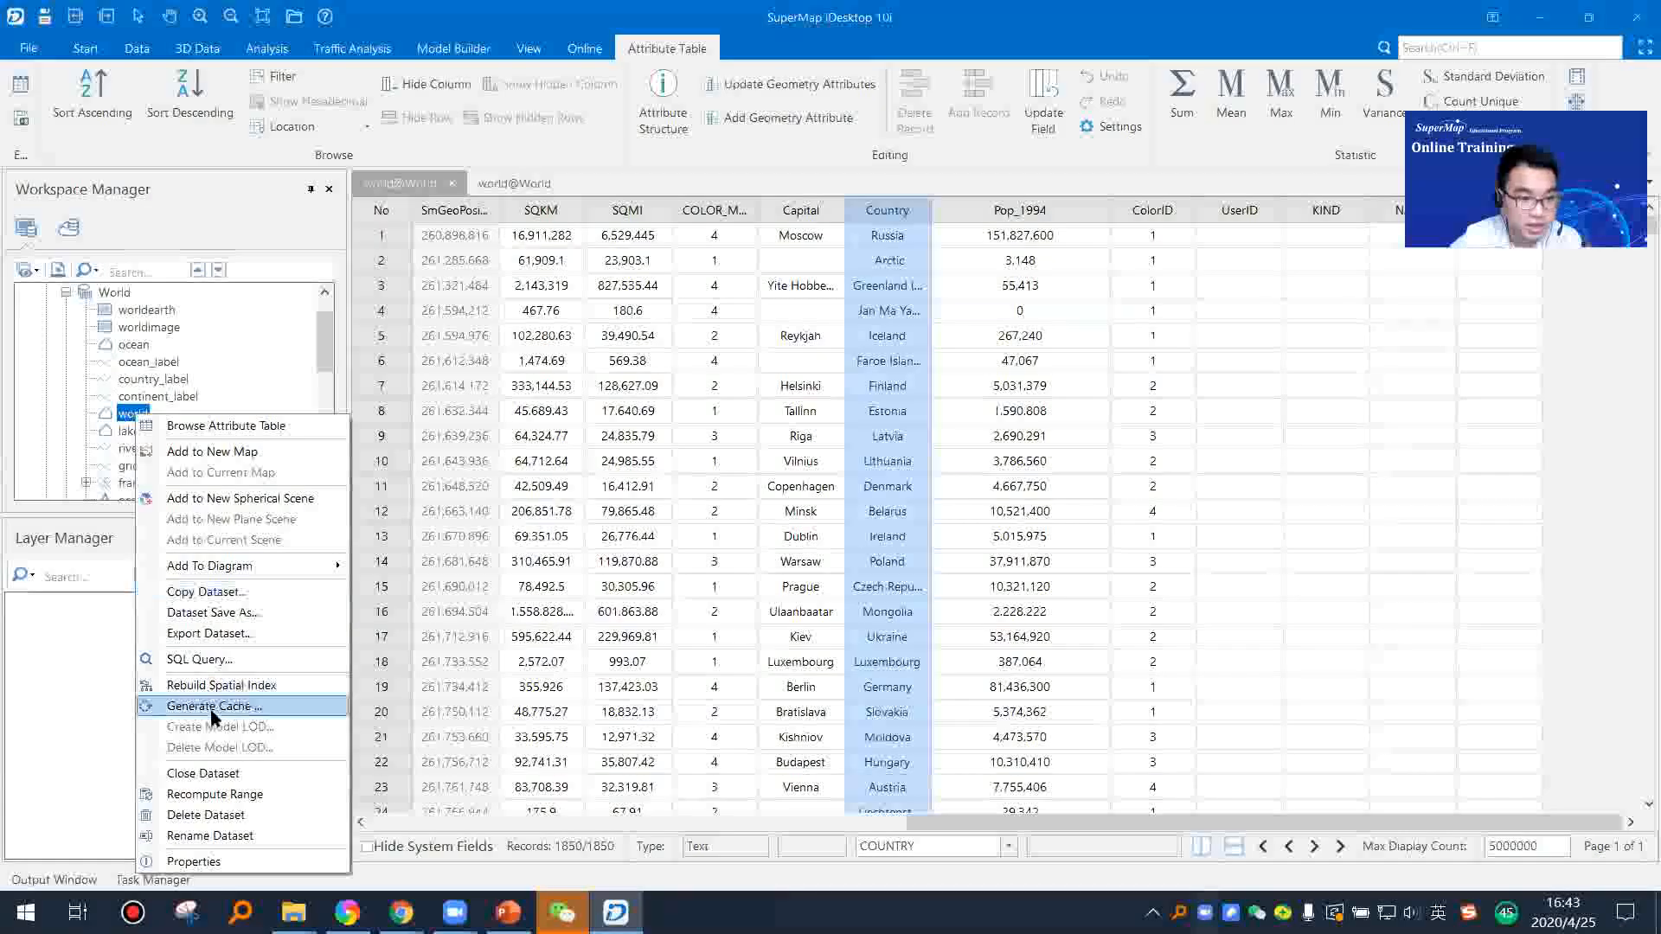
pyautogui.click(230, 863)
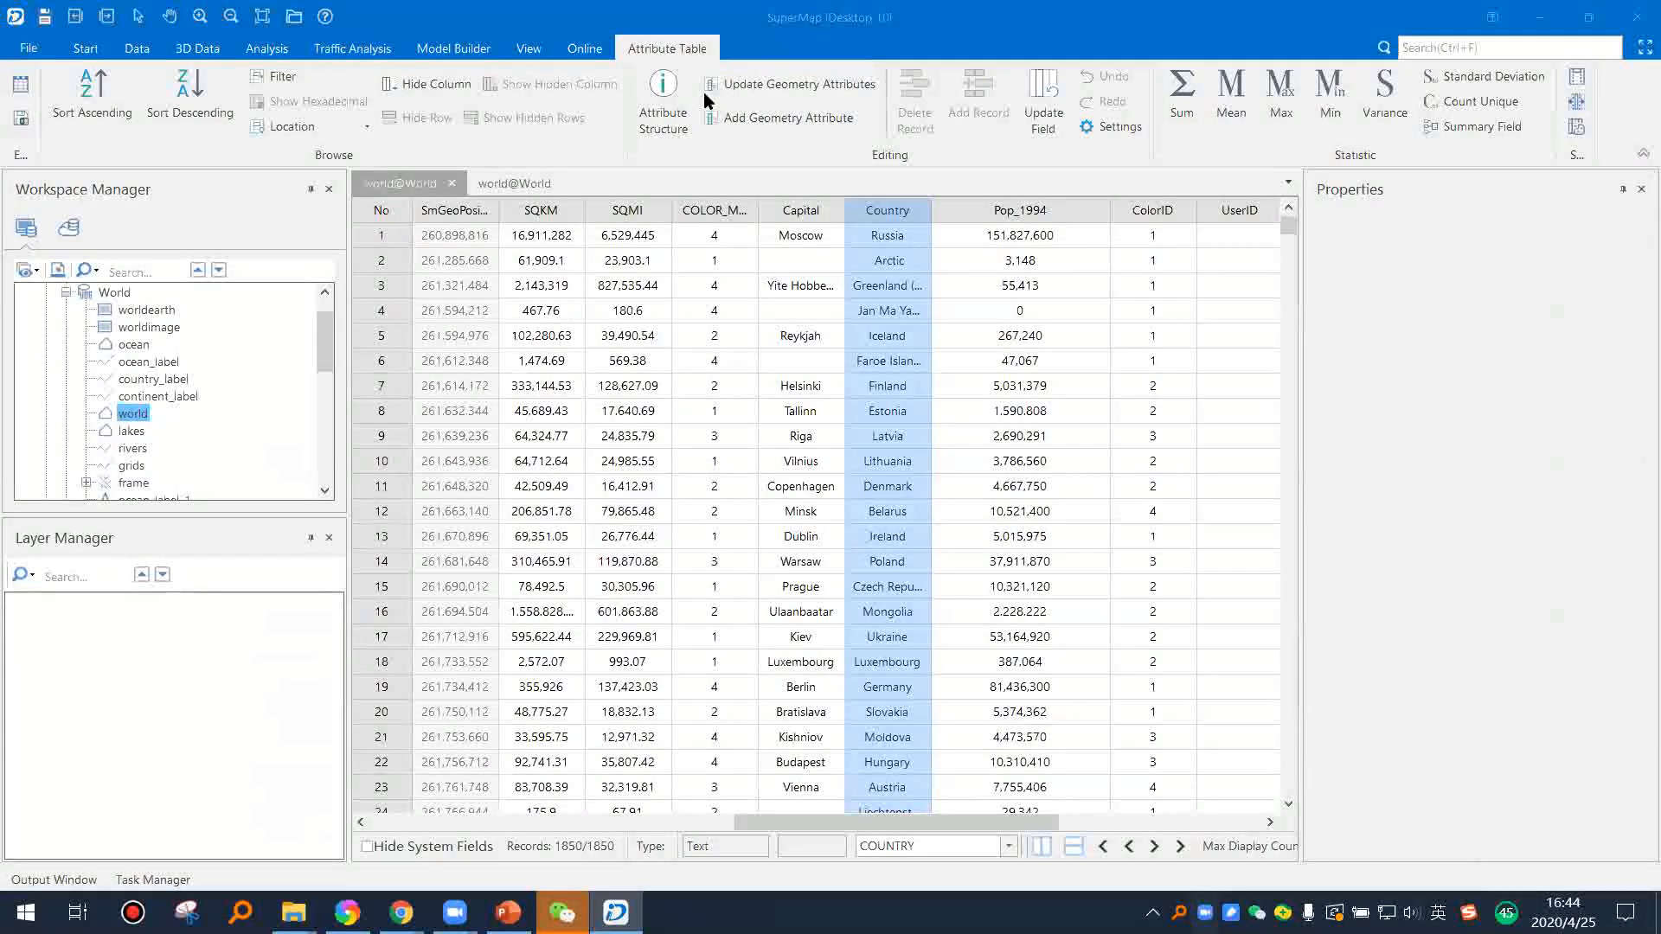
pyautogui.click(138, 416)
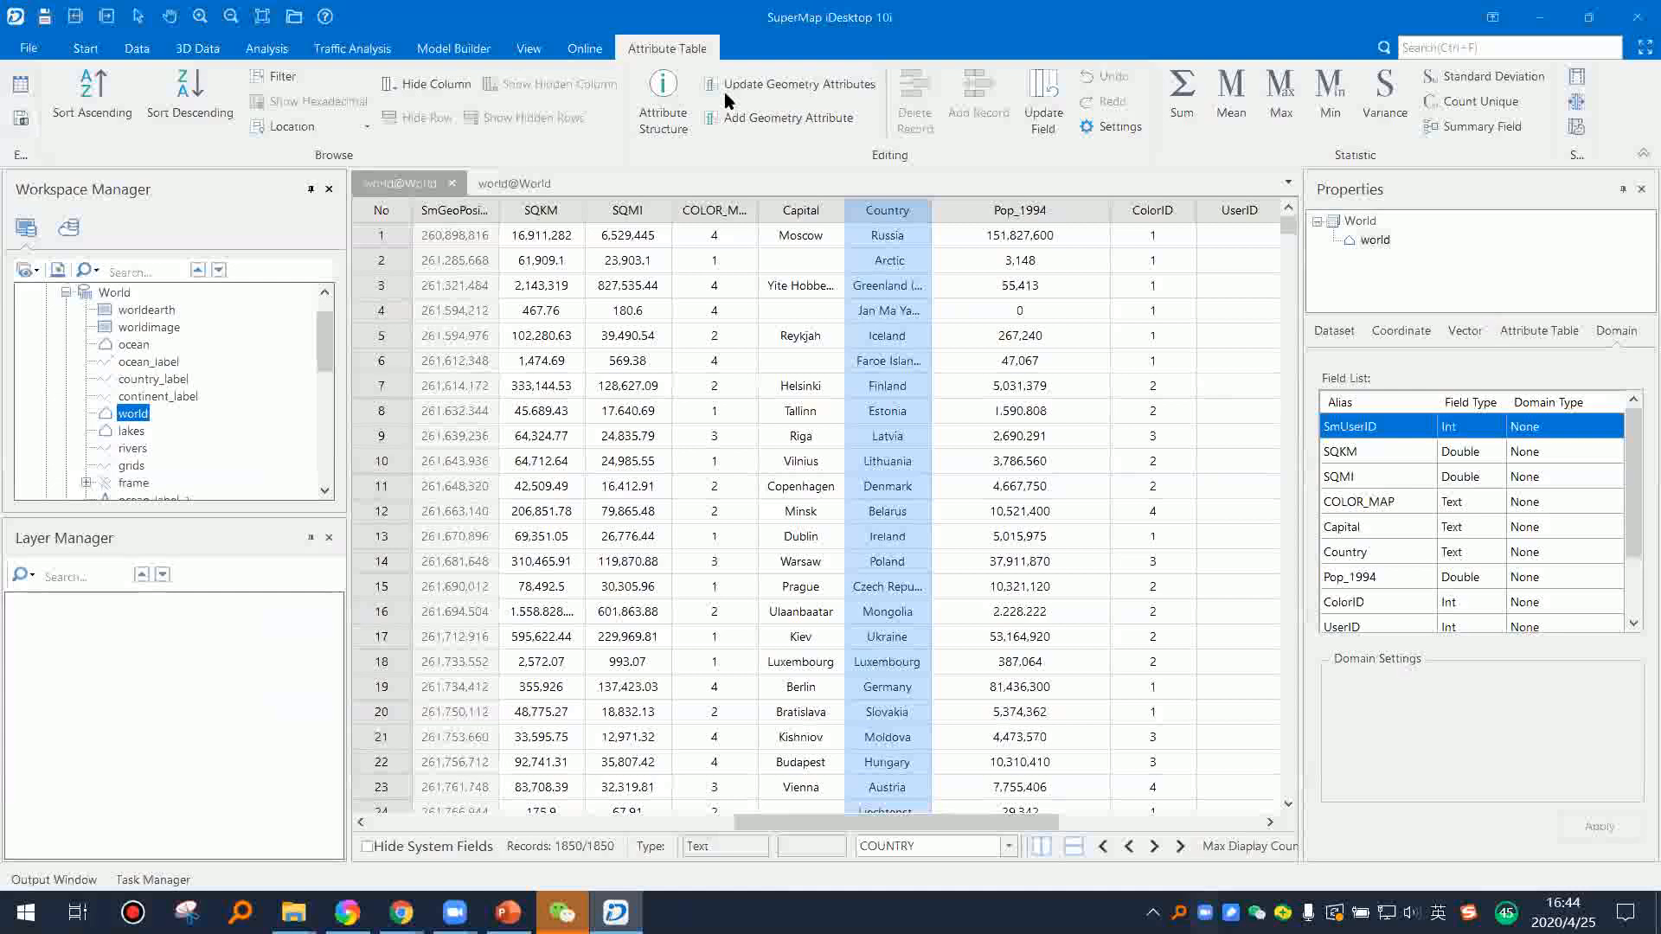
pyautogui.click(1384, 331)
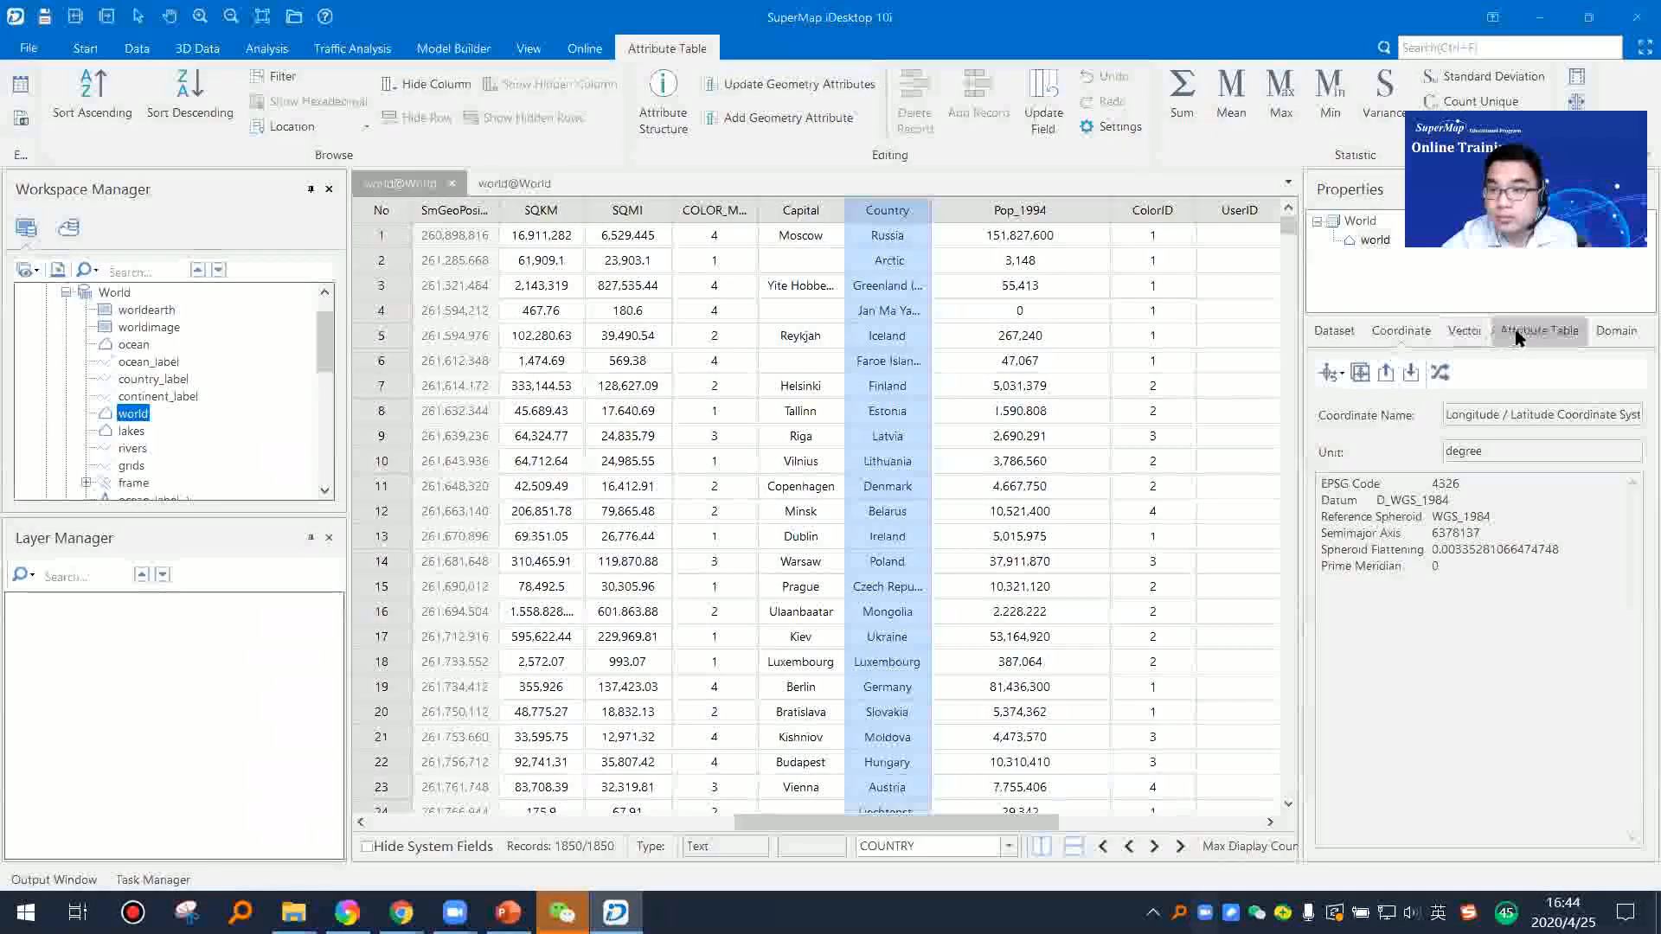
pyautogui.click(1523, 330)
# Step: Widen the properties area and compare the world dataset's field list with the columns of its attribute table
pyautogui.moveTo(1304, 463); pyautogui.dragTo(1232, 464)
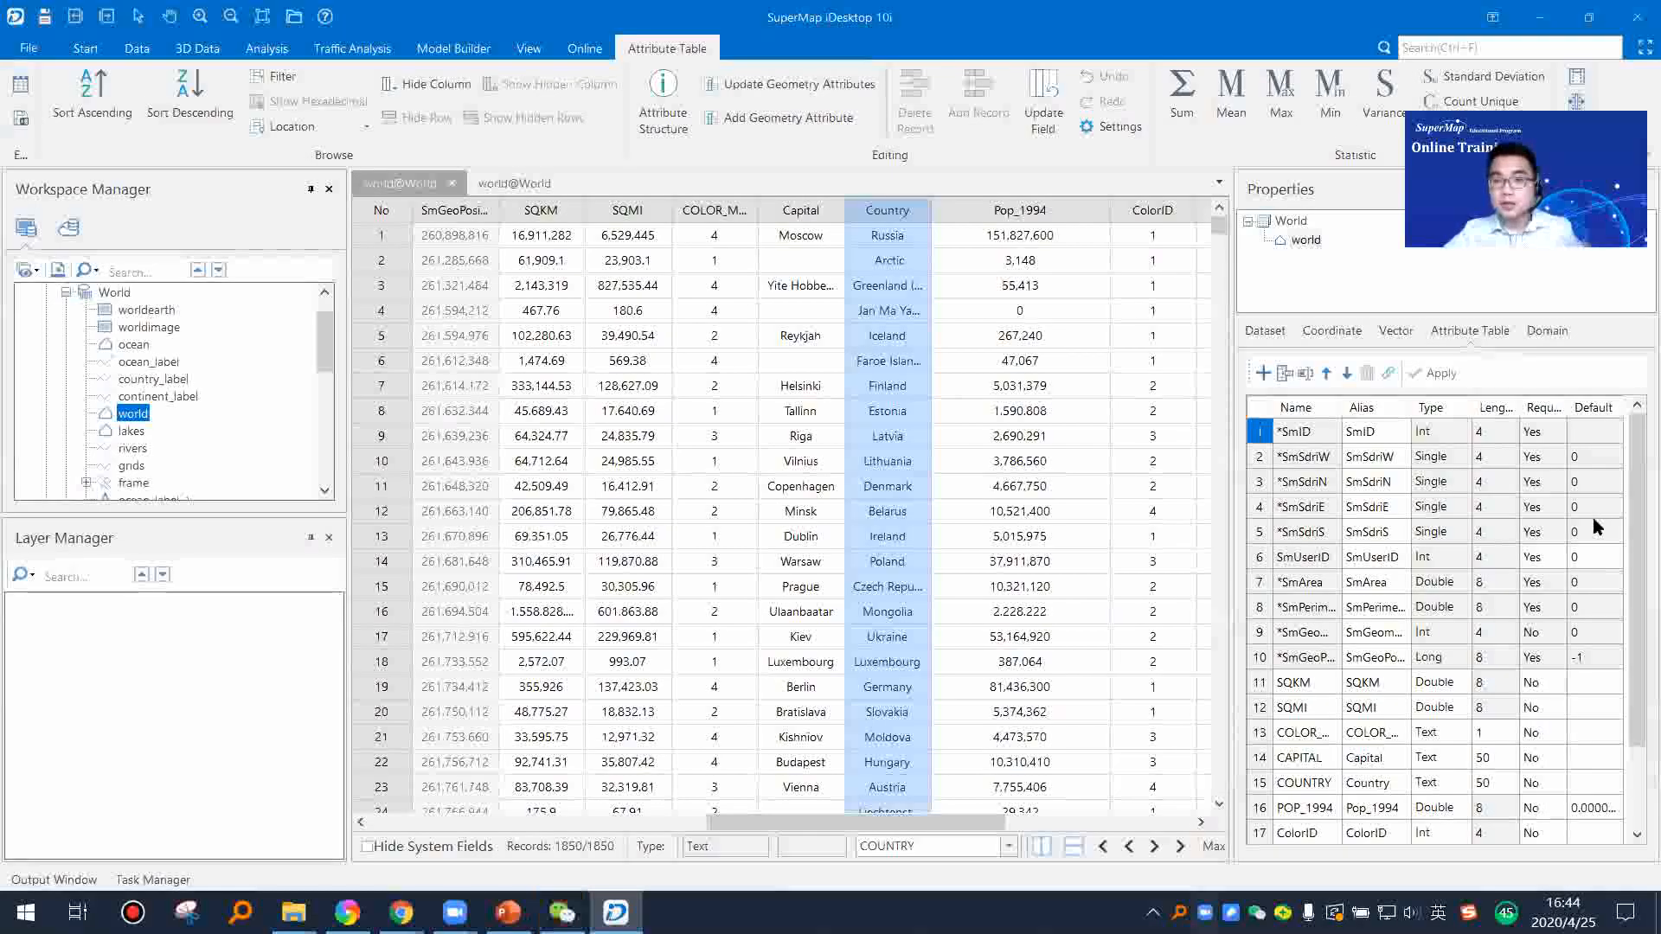
pyautogui.scroll(-2, 1627, 523)
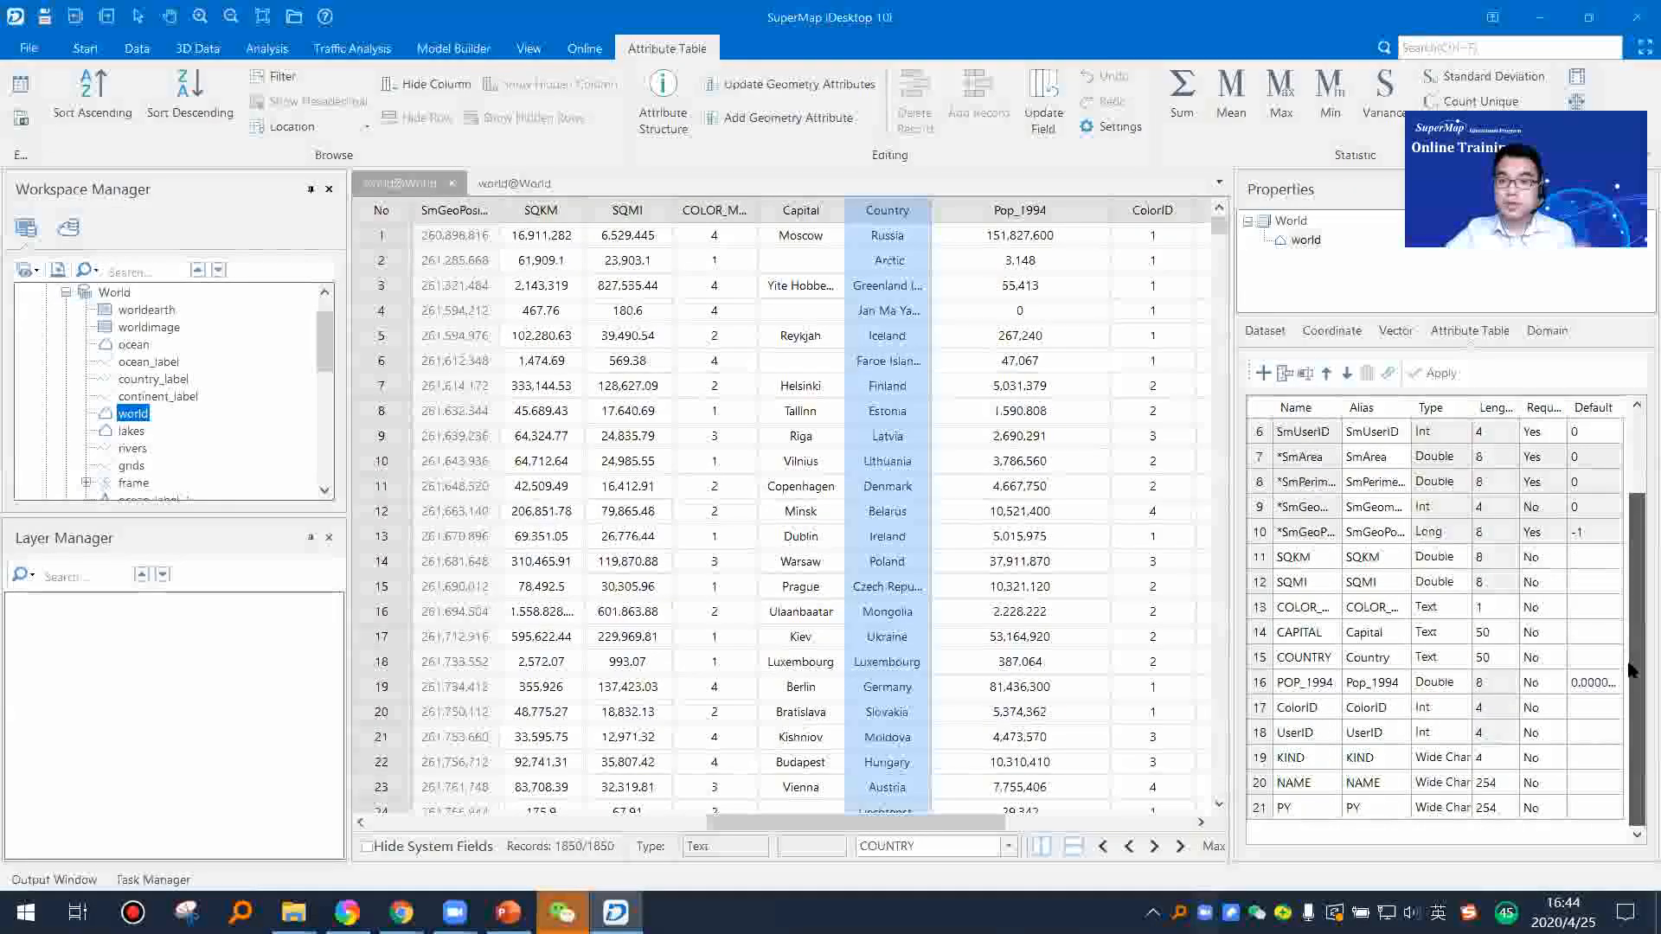
pyautogui.moveTo(1232, 427); pyautogui.dragTo(1187, 430)
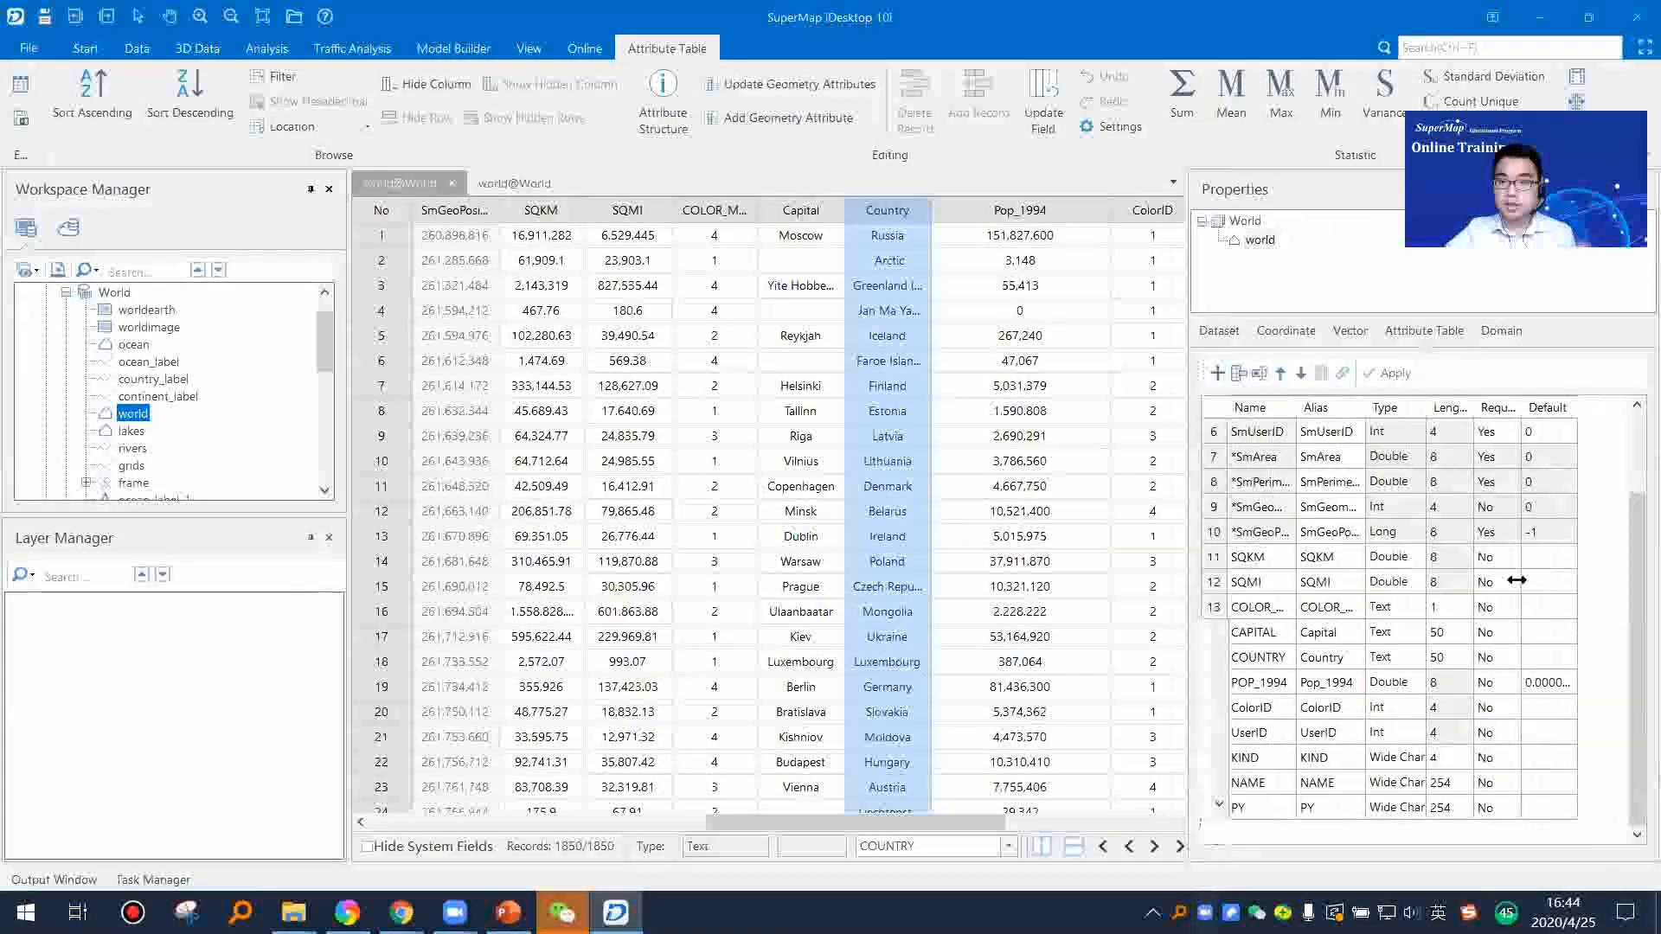
pyautogui.moveTo(1626, 547); pyautogui.dragTo(1634, 432)
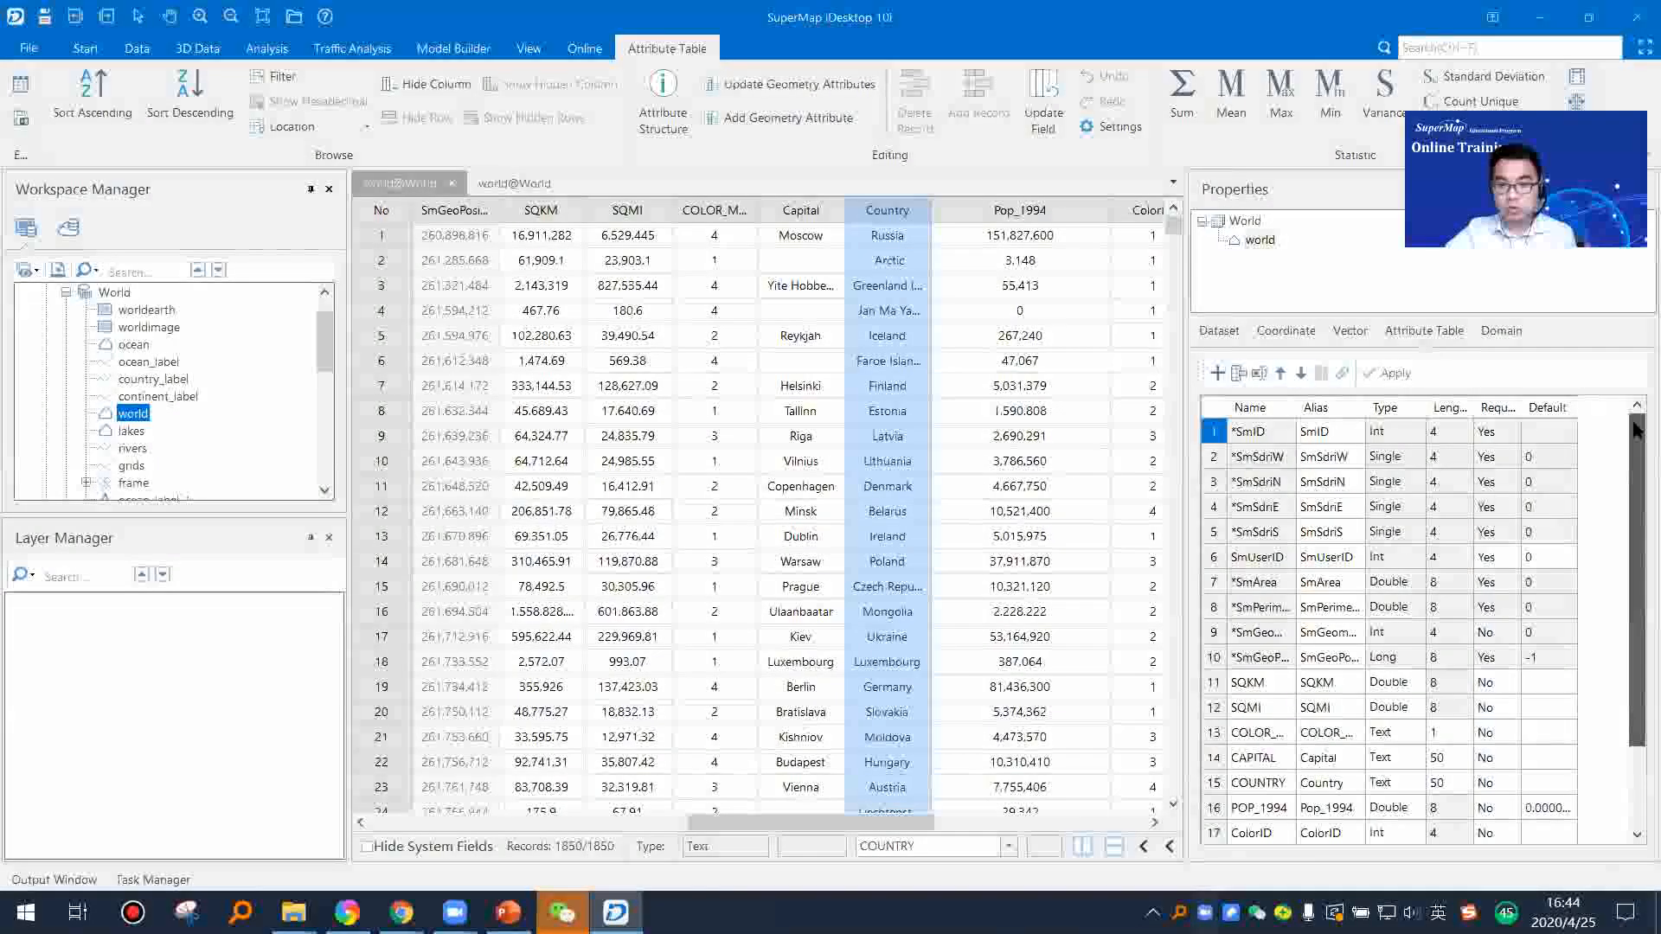
pyautogui.moveTo(852, 822); pyautogui.dragTo(1160, 825)
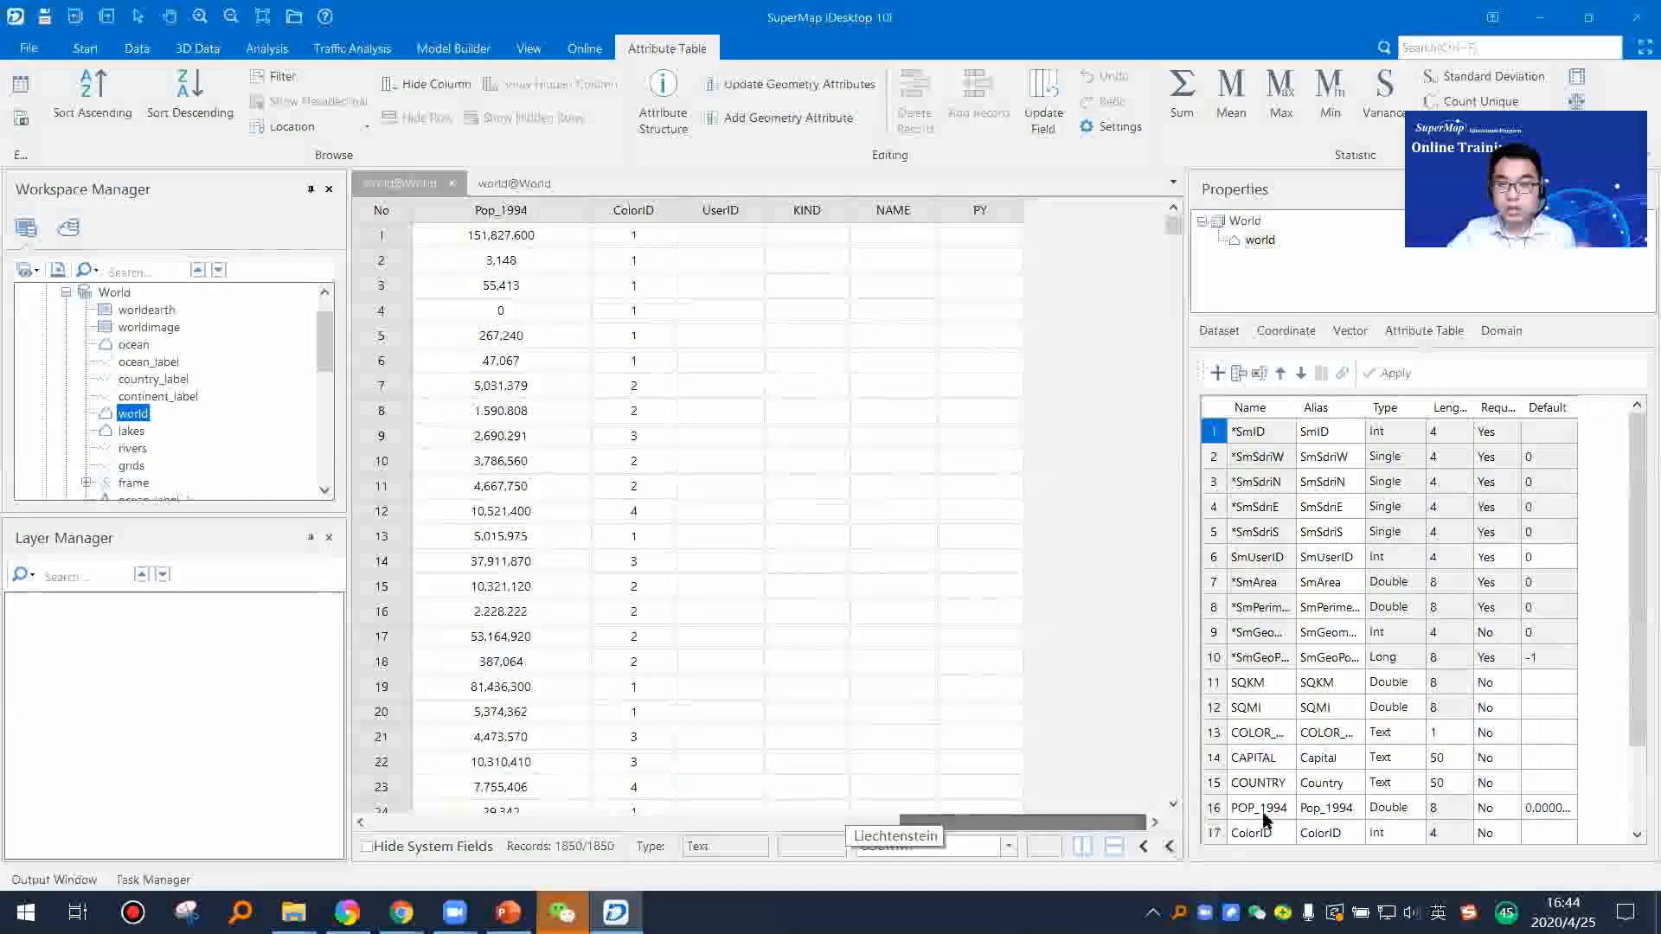
# Step: Add a new field to the world dataset's attribute structure and name it Test
pyautogui.scroll(-2, 1620, 665)
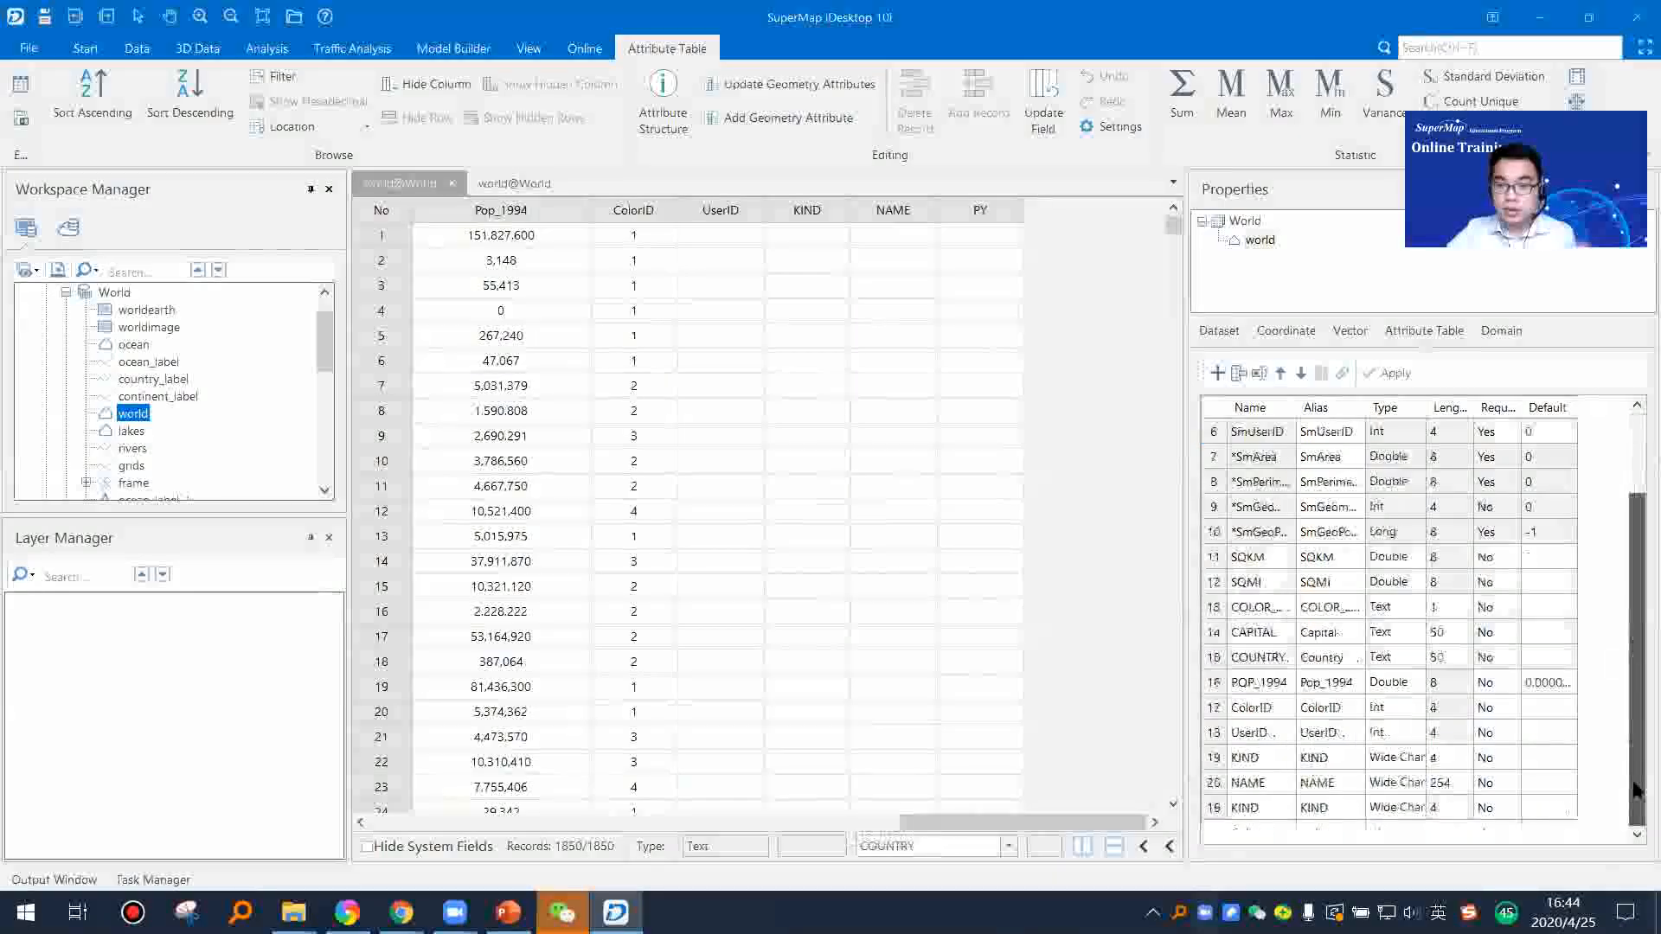
pyautogui.click(1217, 375)
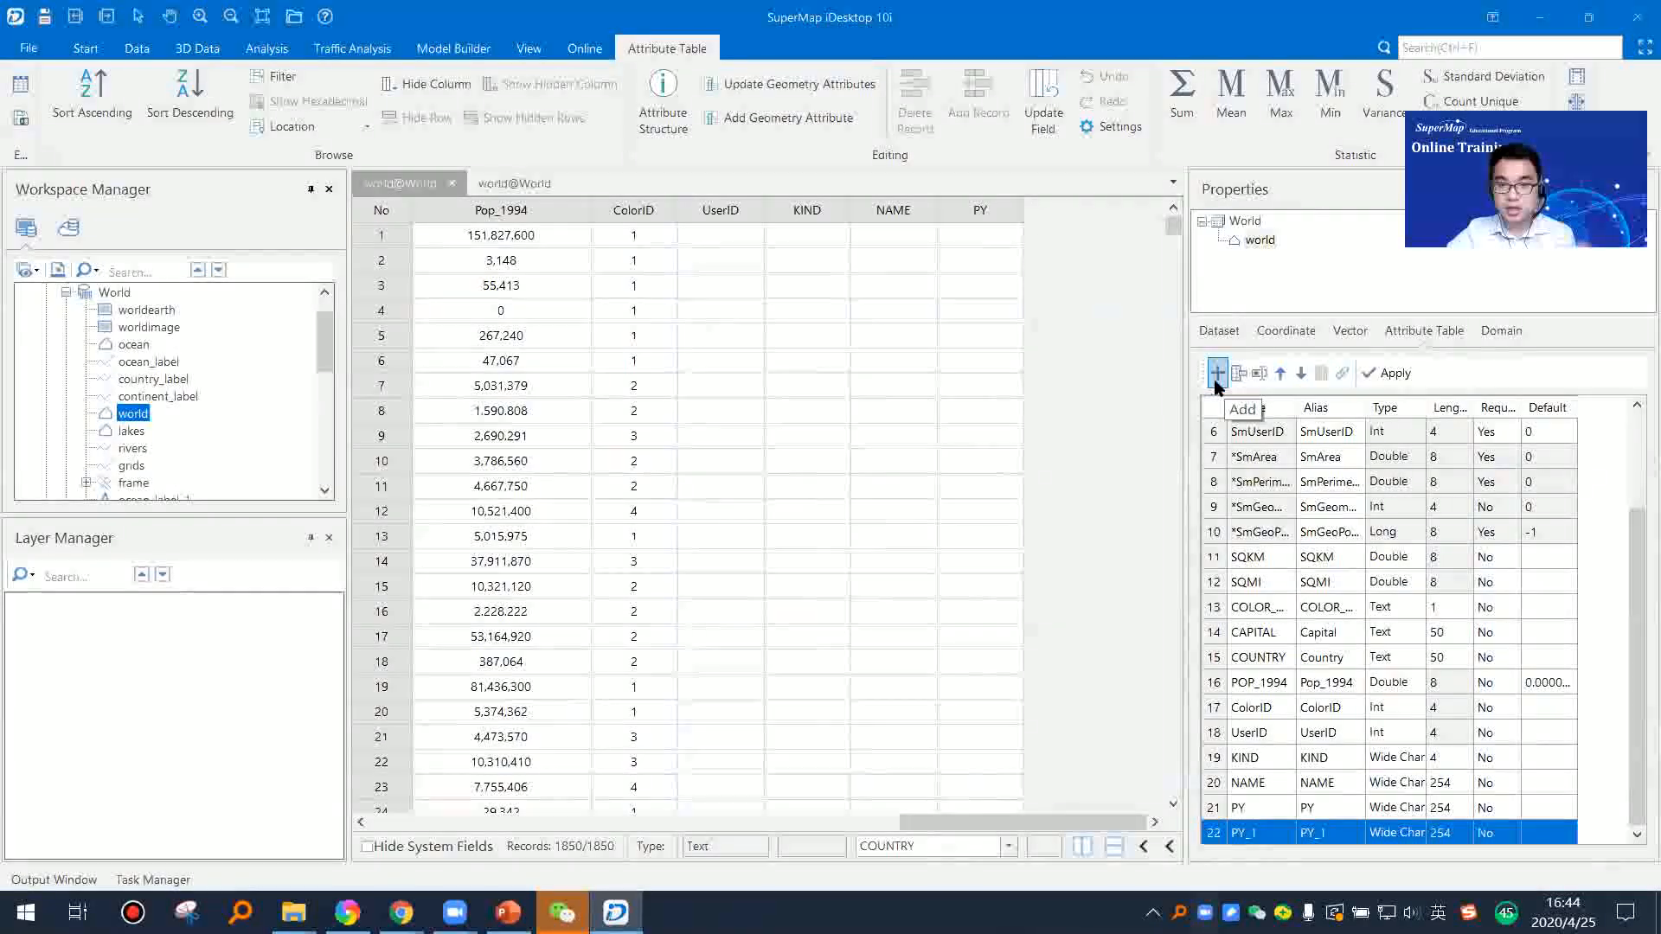
pyautogui.click(1269, 832)
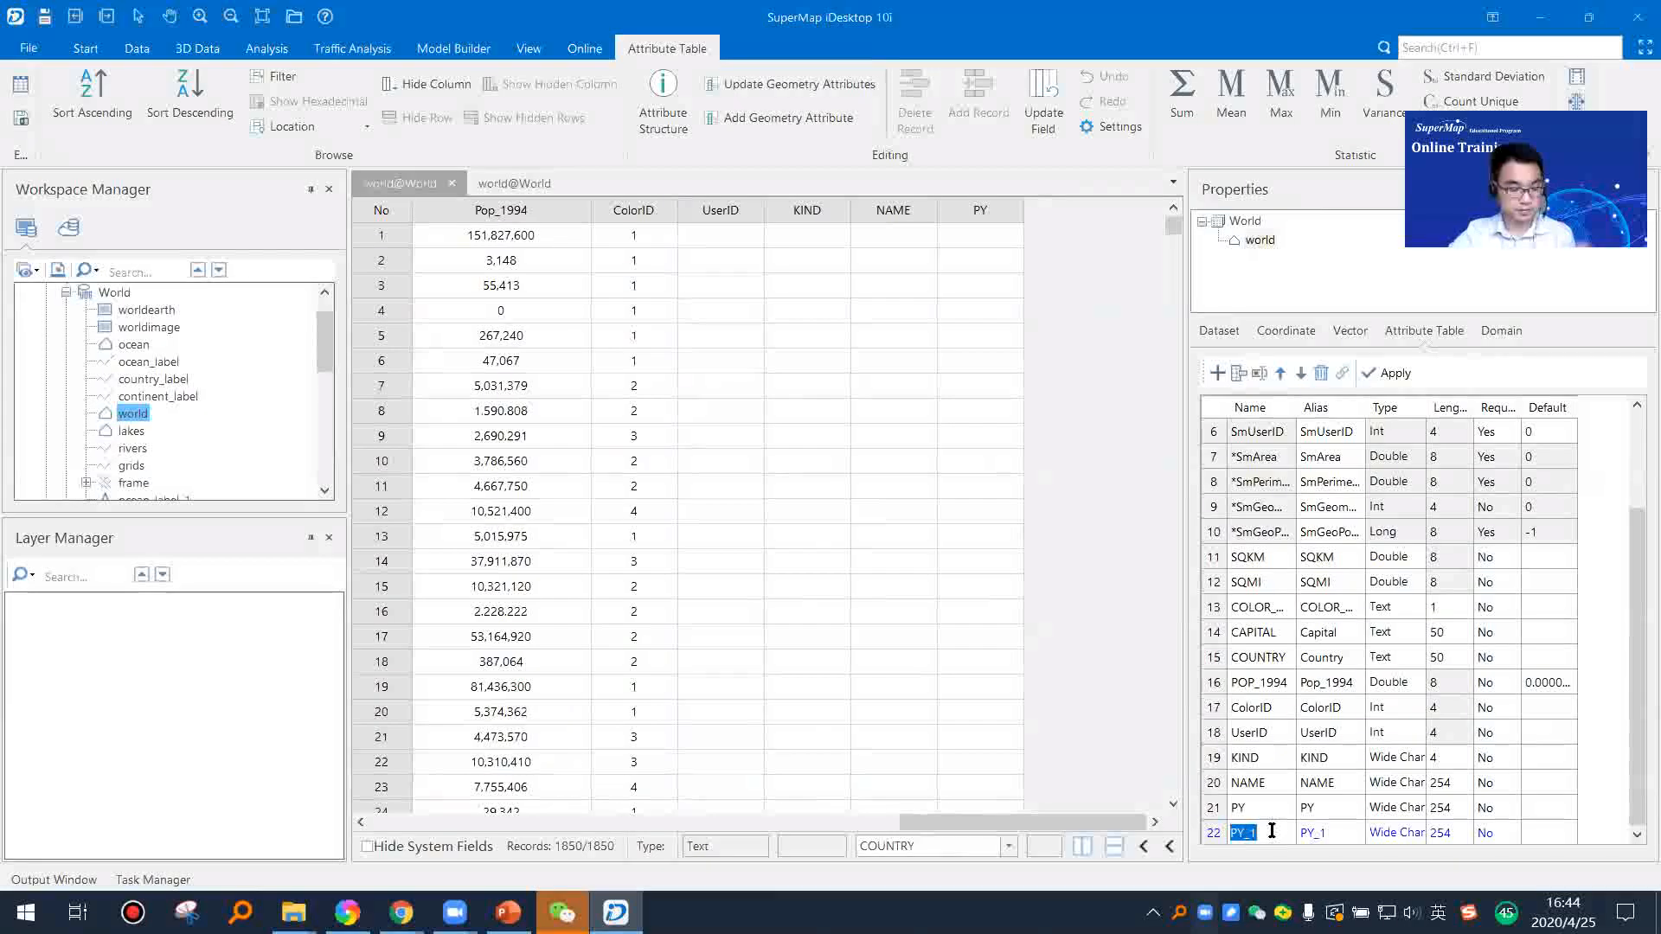
pyautogui.write('Test')
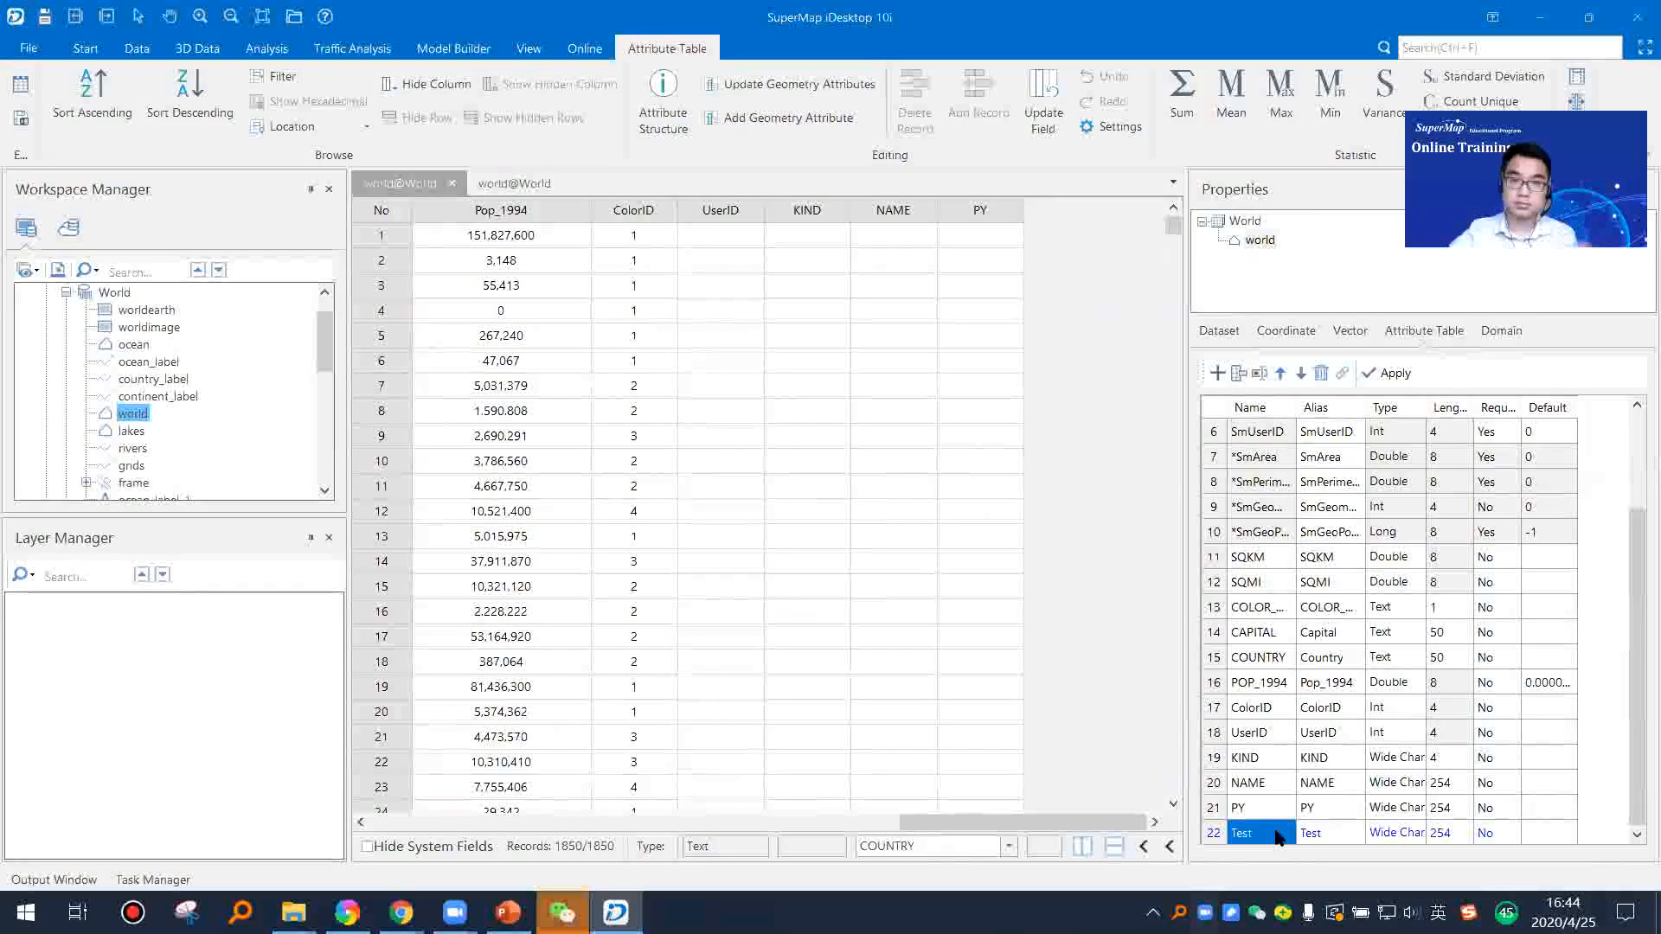
# Step: Set the Test field's type to Int and apply the change to the world dataset's attribute structure
pyautogui.click(1412, 834)
pyautogui.click(1413, 833)
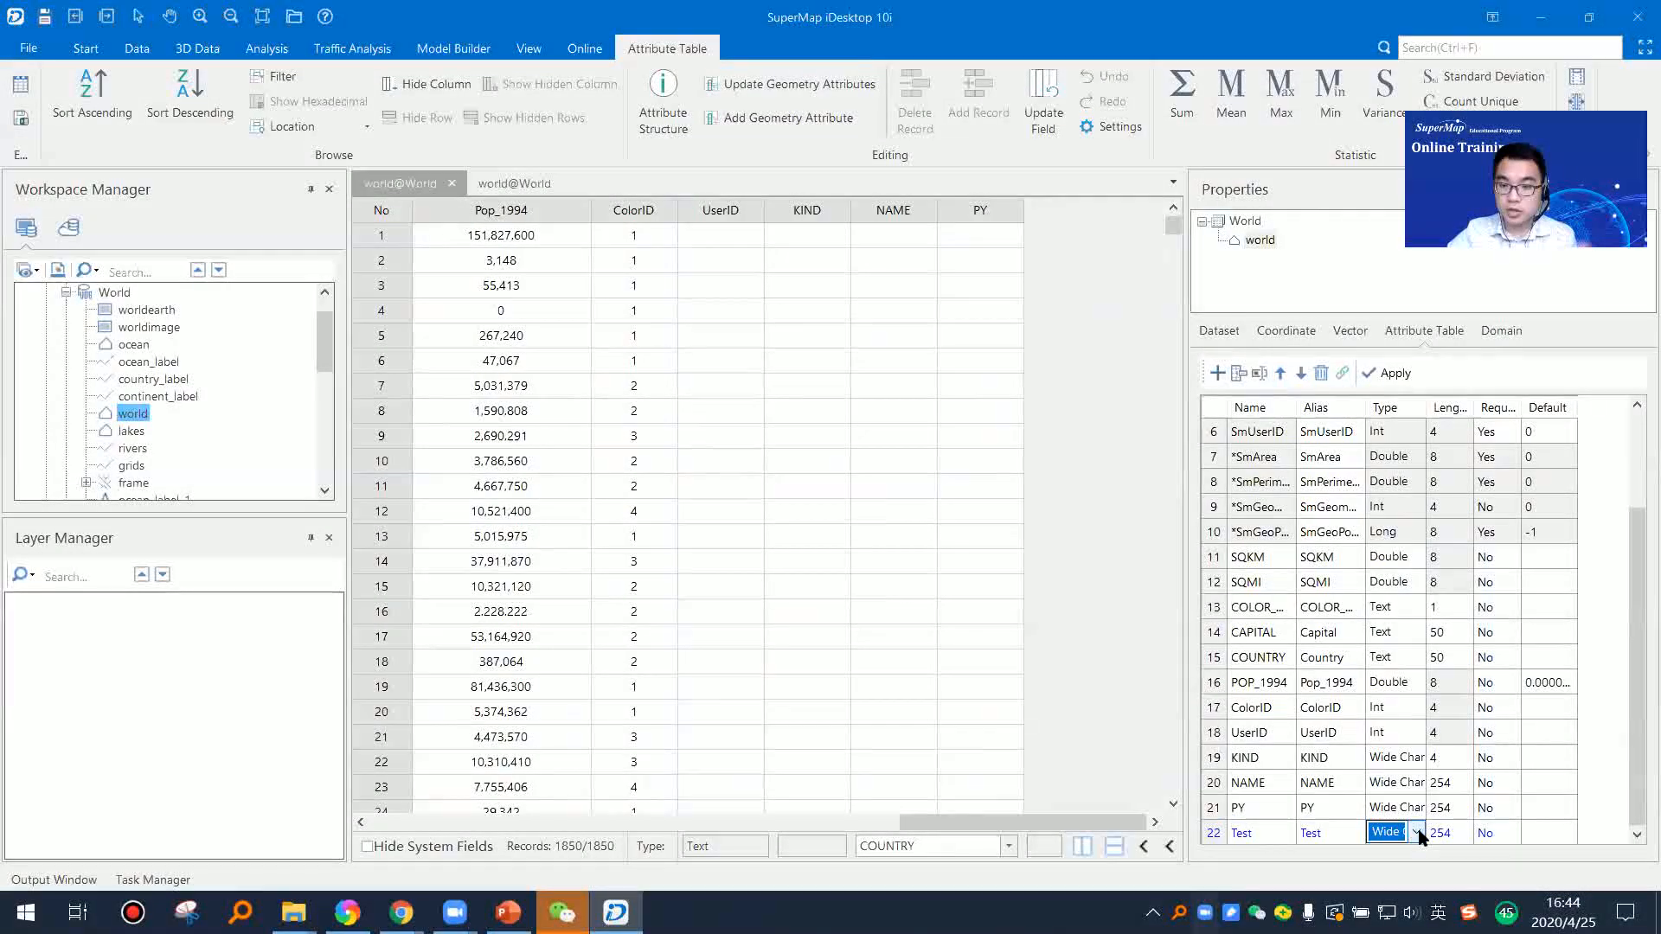
pyautogui.click(1416, 832)
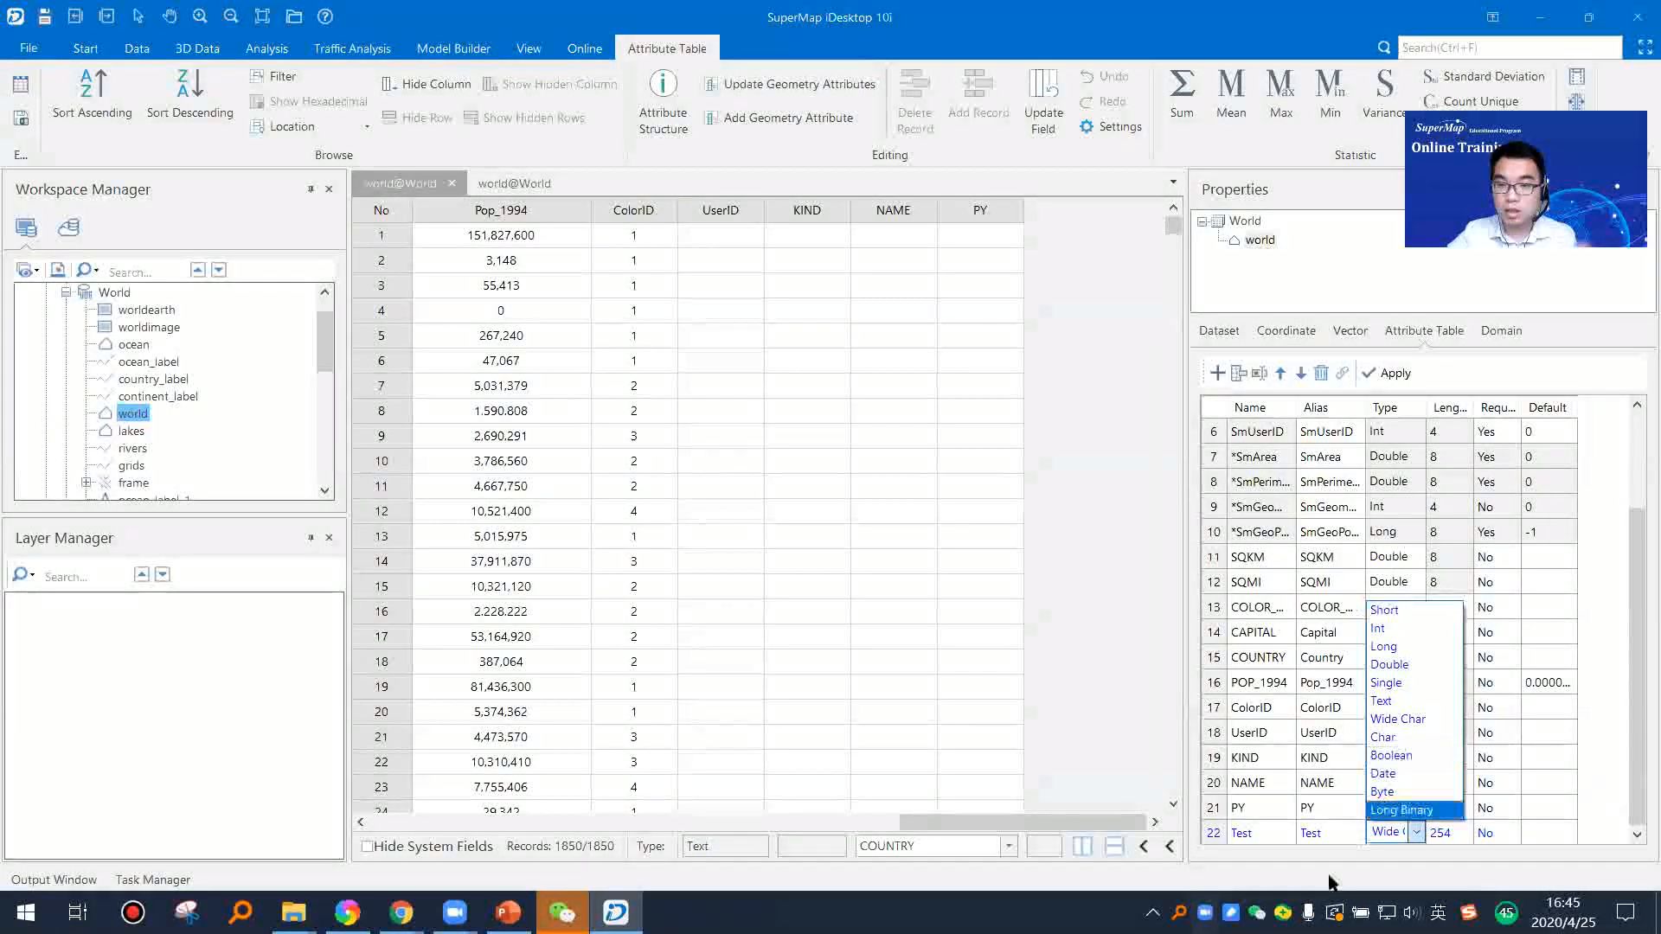
pyautogui.click(1334, 834)
pyautogui.click(1416, 833)
pyautogui.click(1425, 630)
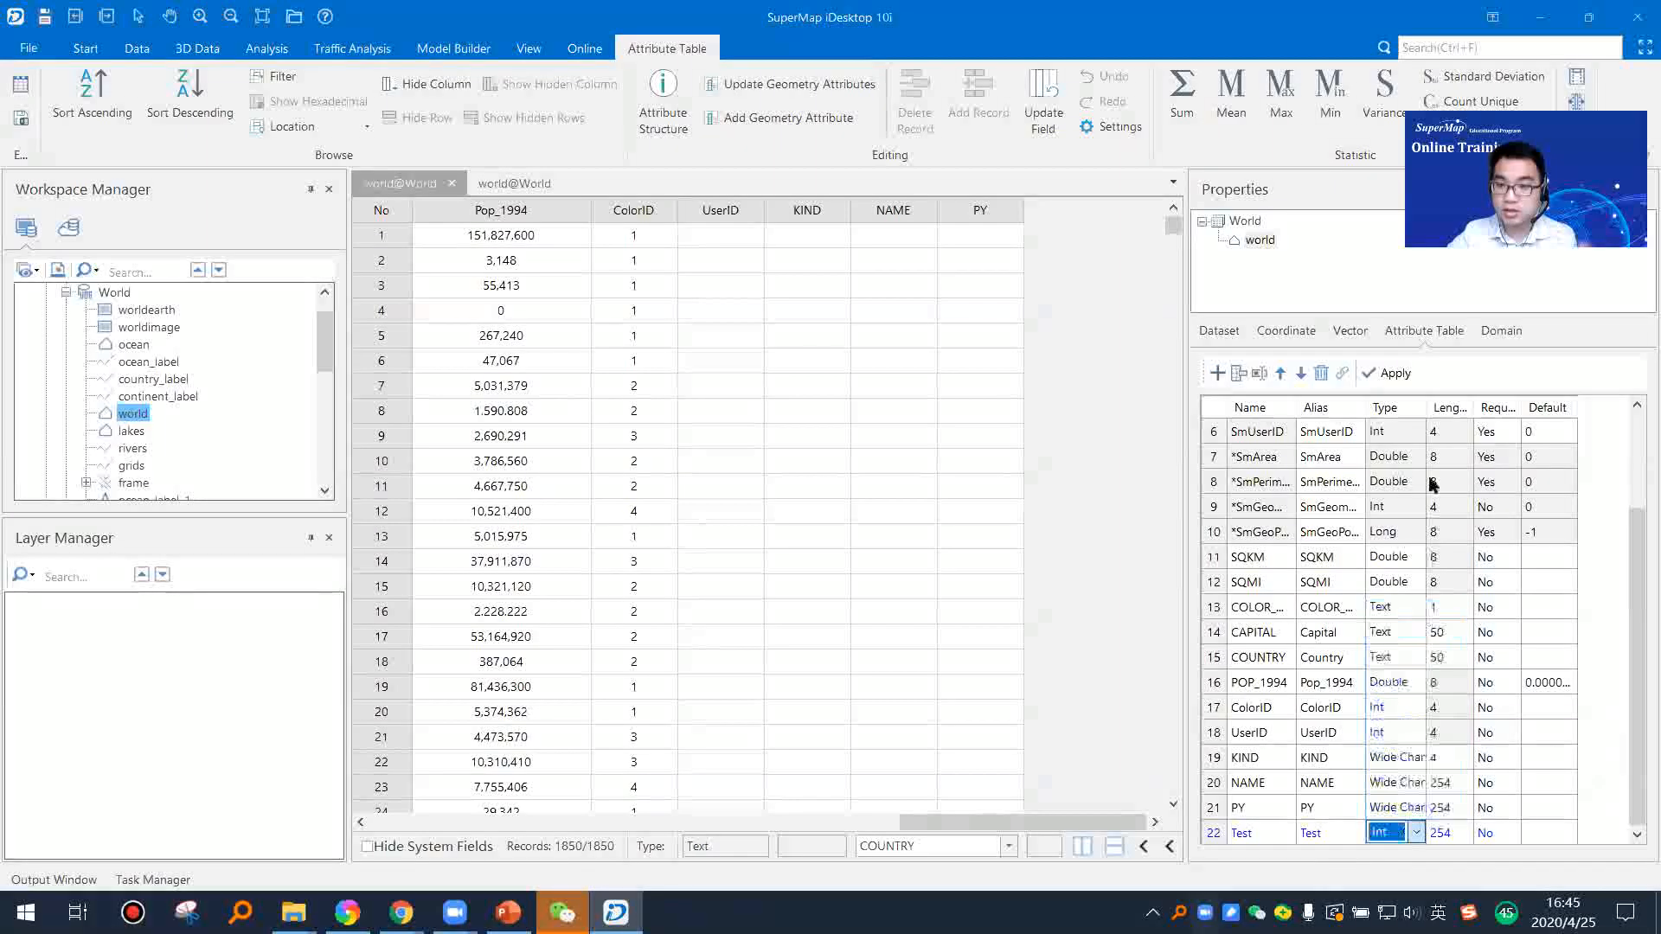
pyautogui.click(1389, 373)
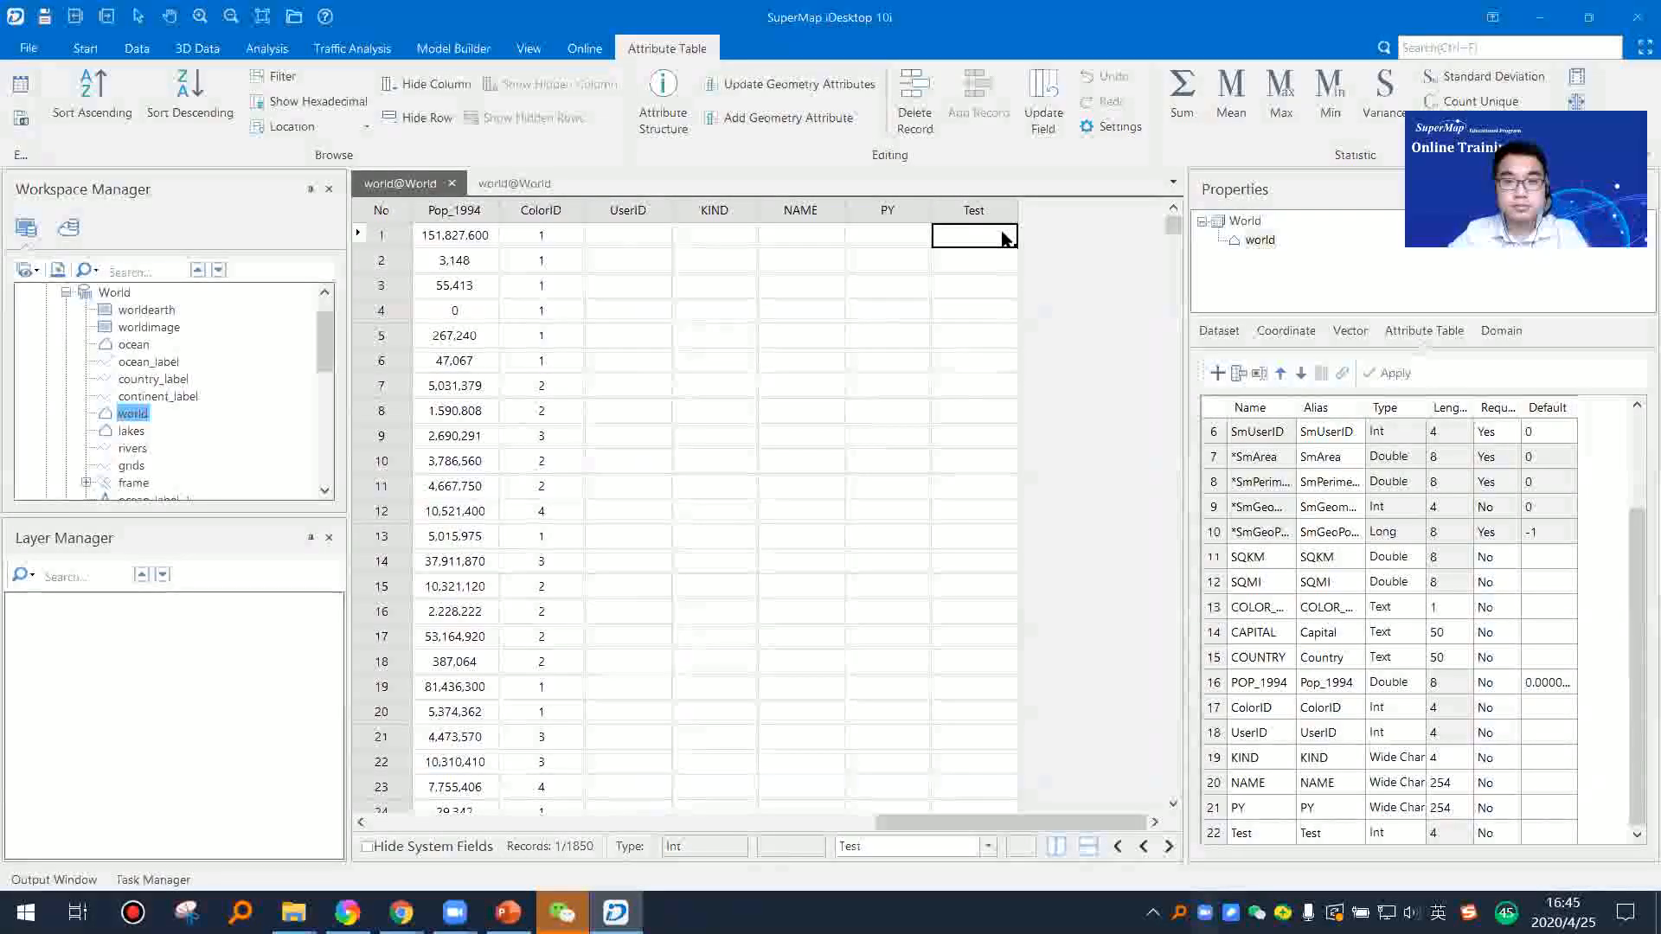
# Step: Enter the values 1, 2 and 3 in the Test field of records 1 to 3
pyautogui.click(1000, 242)
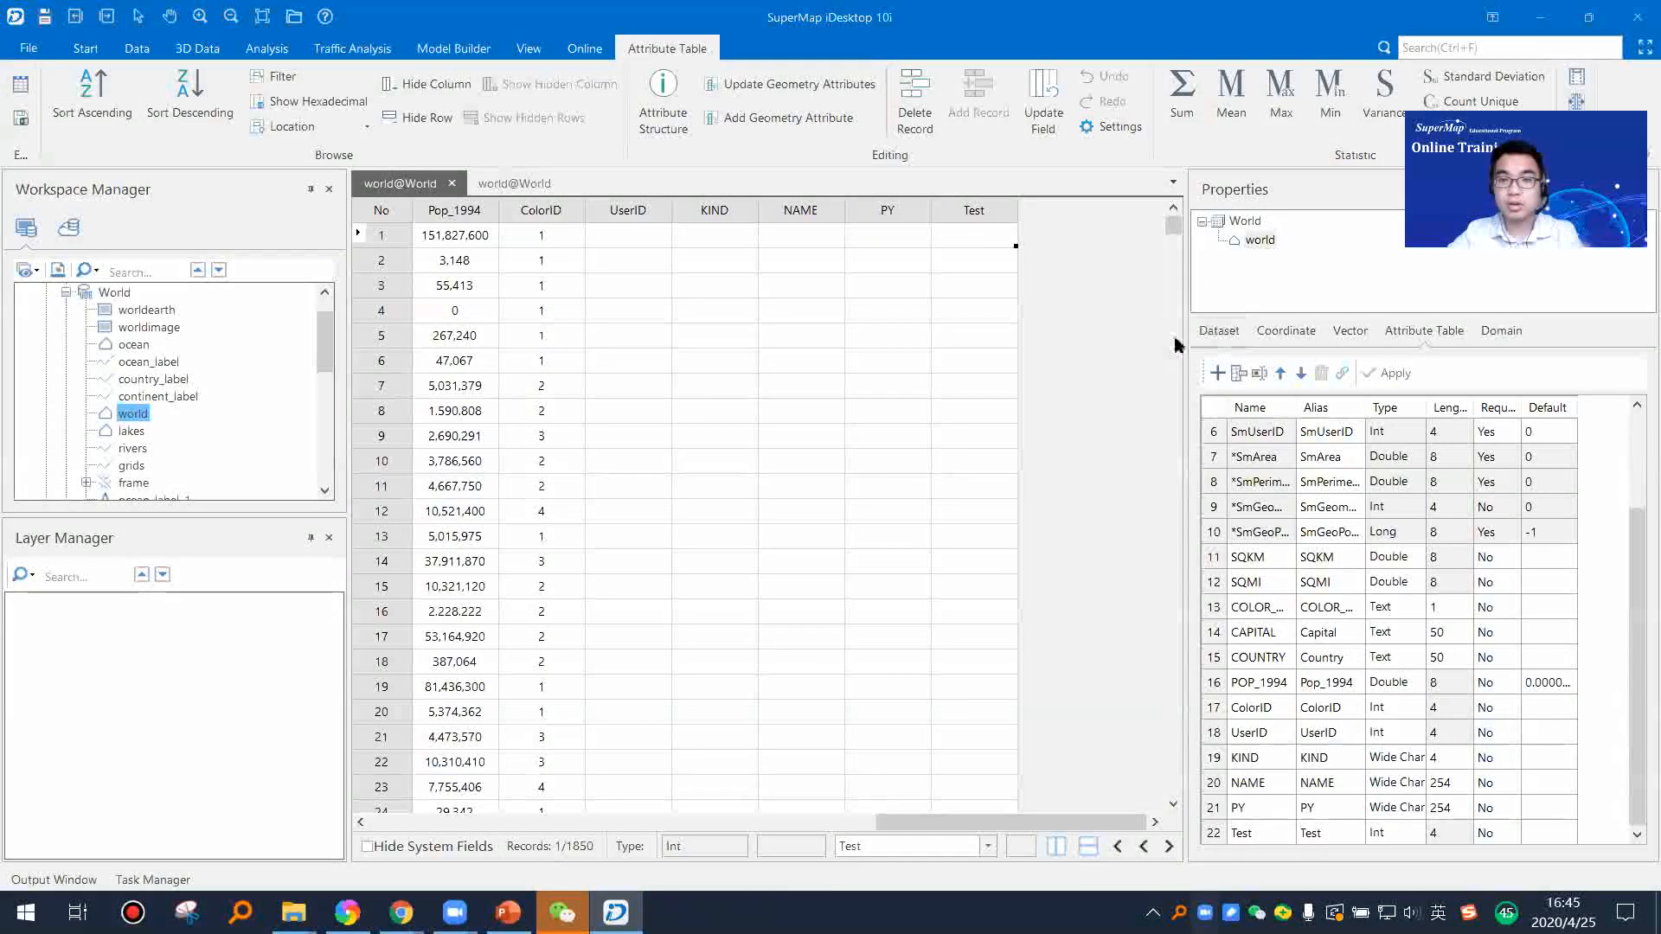
pyautogui.write('1')
pyautogui.click(1003, 261)
pyautogui.click(1003, 260)
pyautogui.write('2')
pyautogui.click(995, 286)
pyautogui.click(995, 288)
pyautogui.write('3')
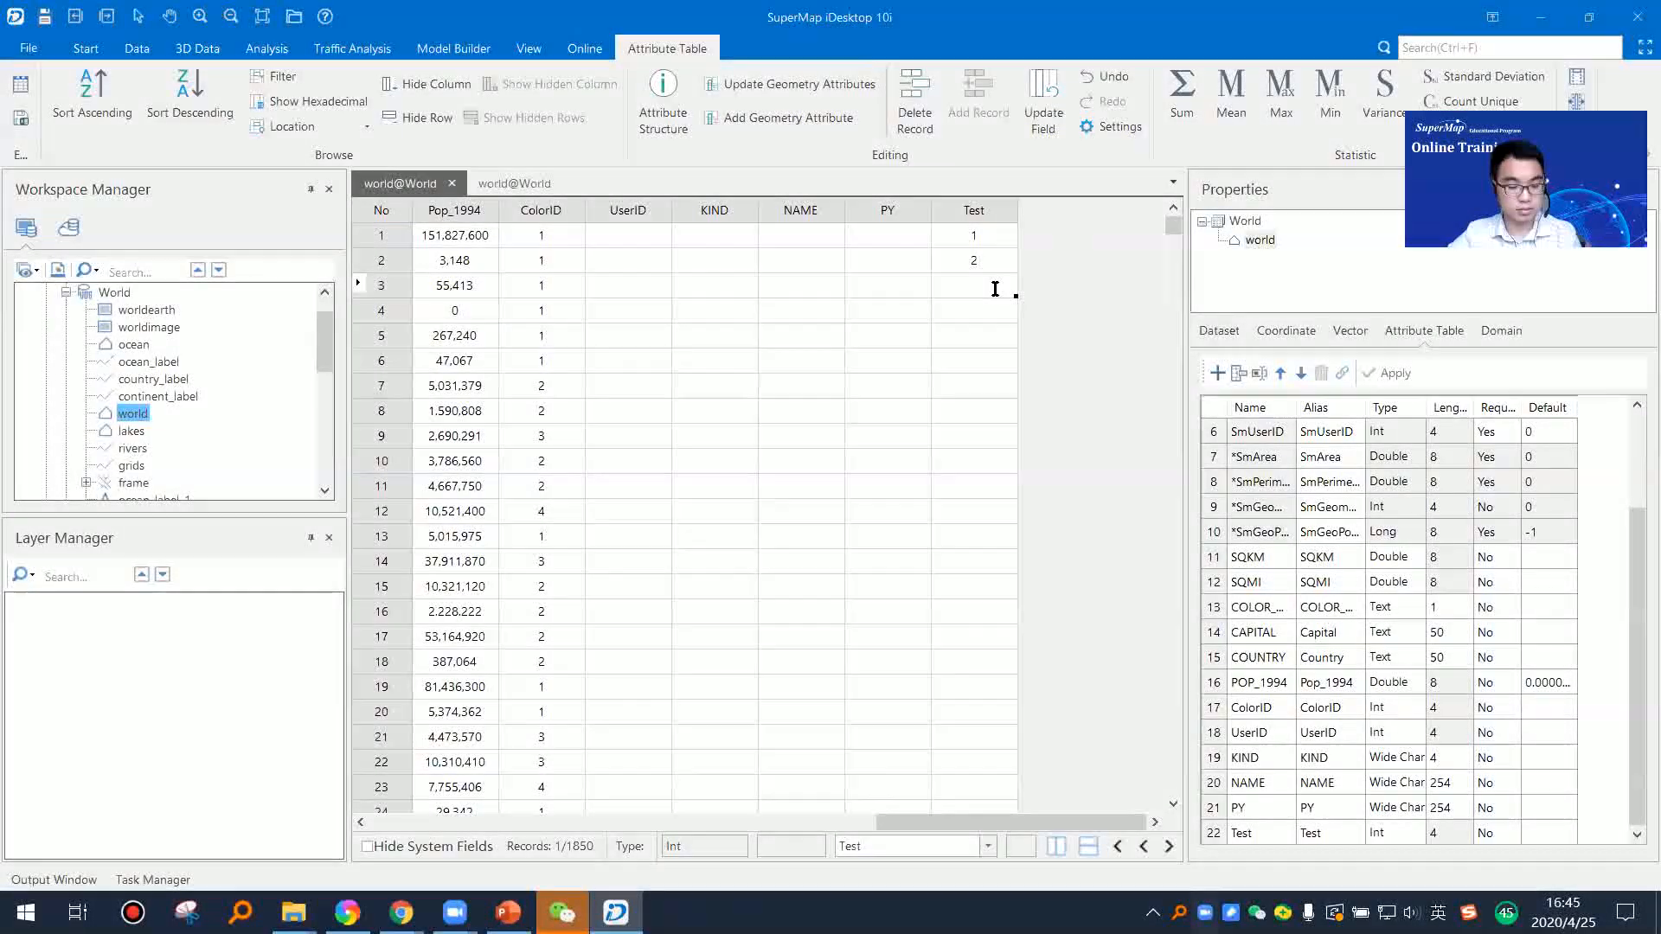
# Step: Enter the values 4, 5 and 6 in the Test field of records 5 to 7
pyautogui.click(988, 312)
pyautogui.click(981, 339)
pyautogui.click(981, 337)
pyautogui.write('4')
pyautogui.click(991, 358)
pyautogui.click(990, 357)
pyautogui.click(991, 389)
pyautogui.click(978, 391)
pyautogui.write('6')
pyautogui.click(983, 412)
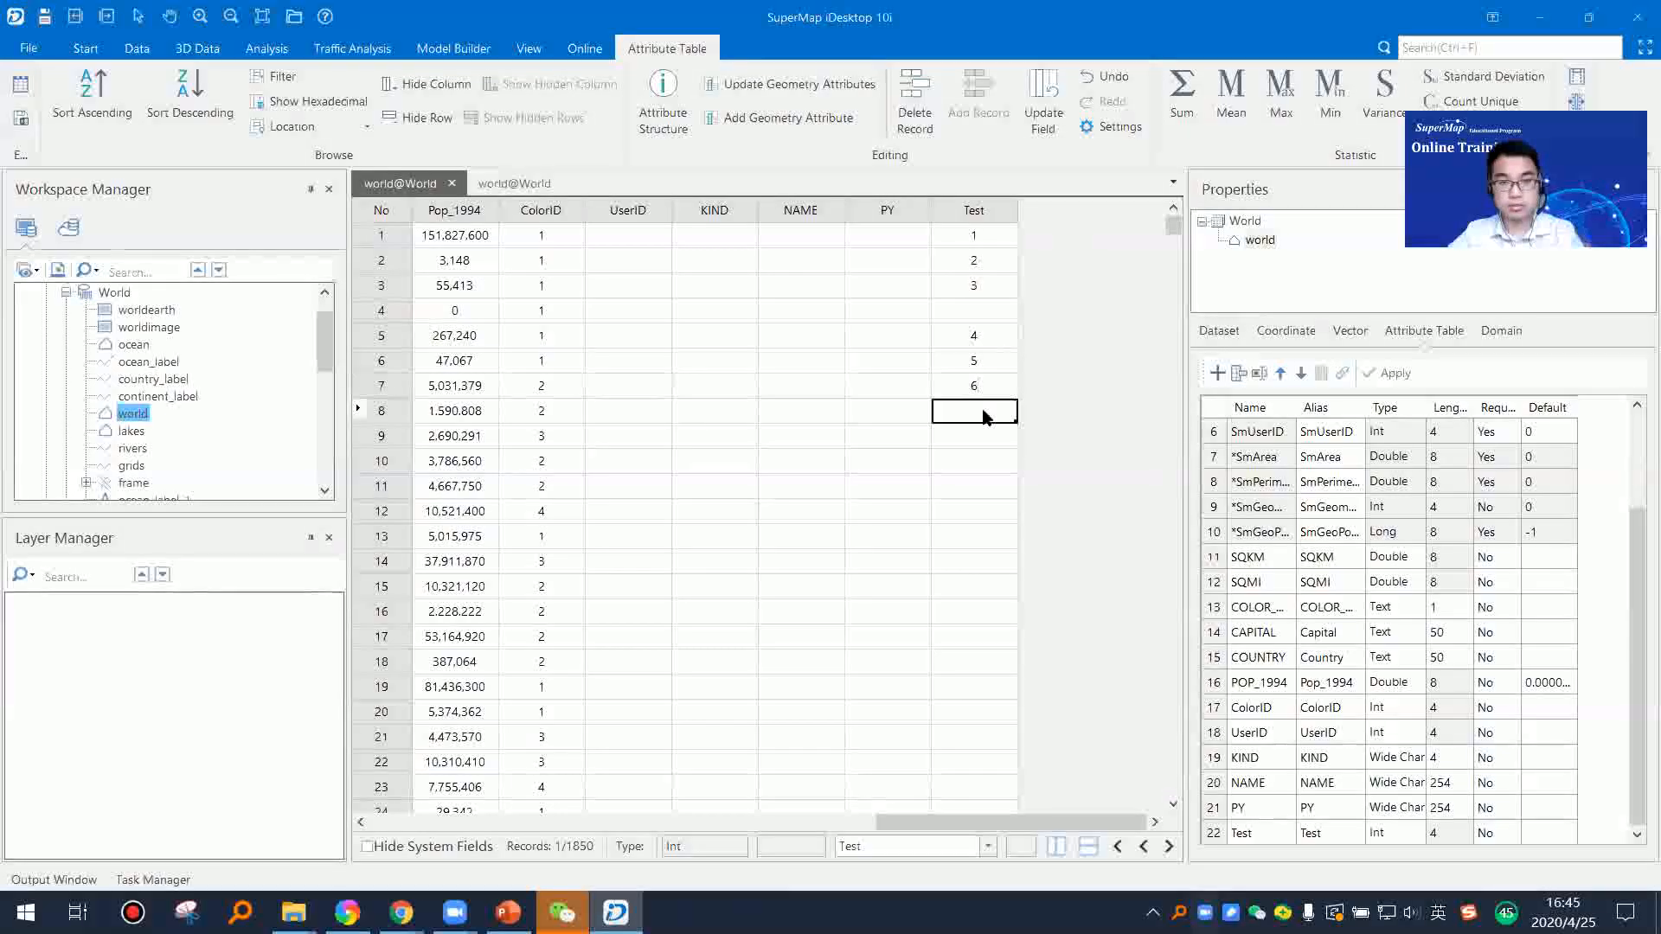
# Step: Enter 51 in the empty Test cell of record 4
pyautogui.click(982, 434)
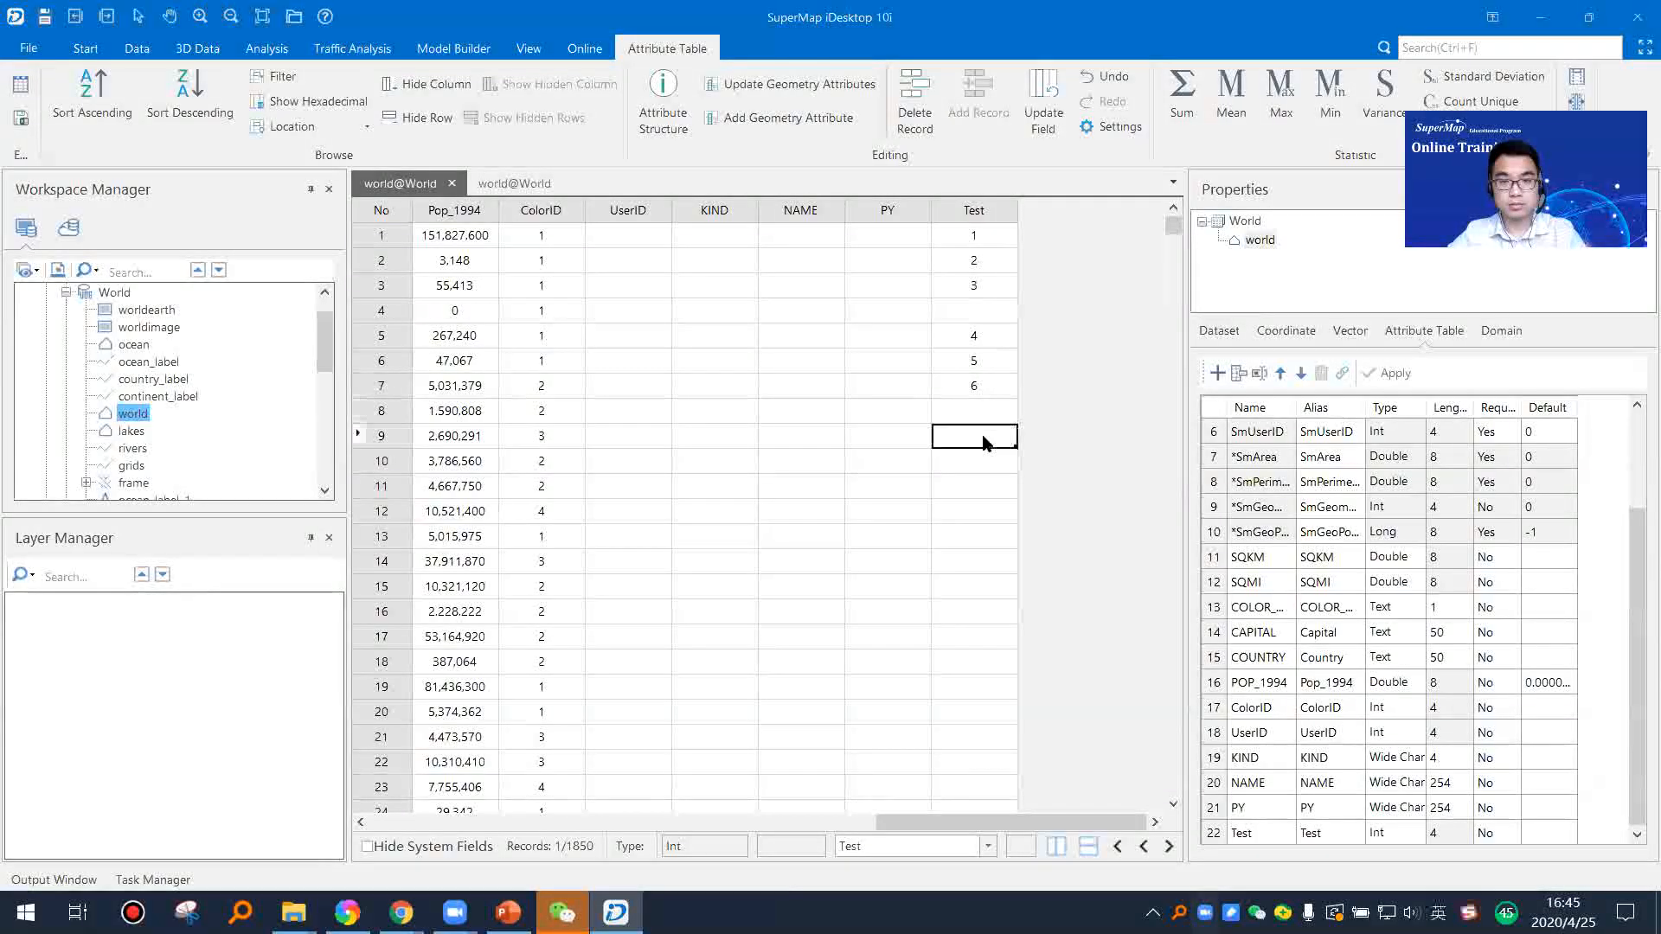
pyautogui.click(992, 313)
pyautogui.write('51')
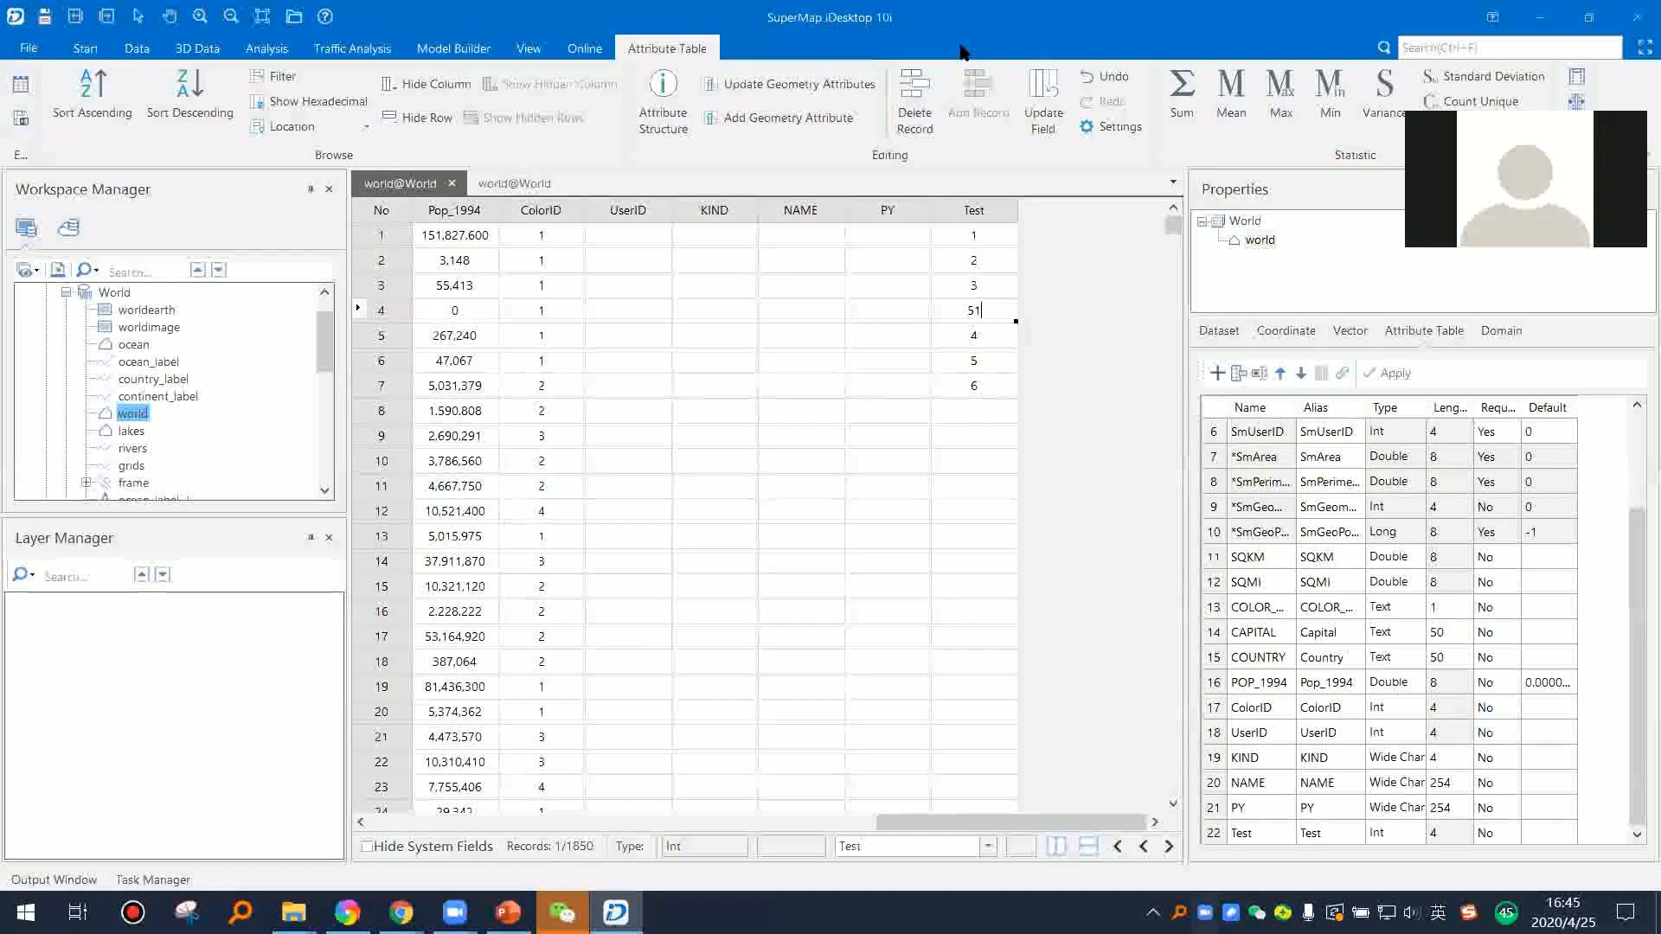
# Step: Enter 10 in the Test field of record 8
pyautogui.click(988, 417)
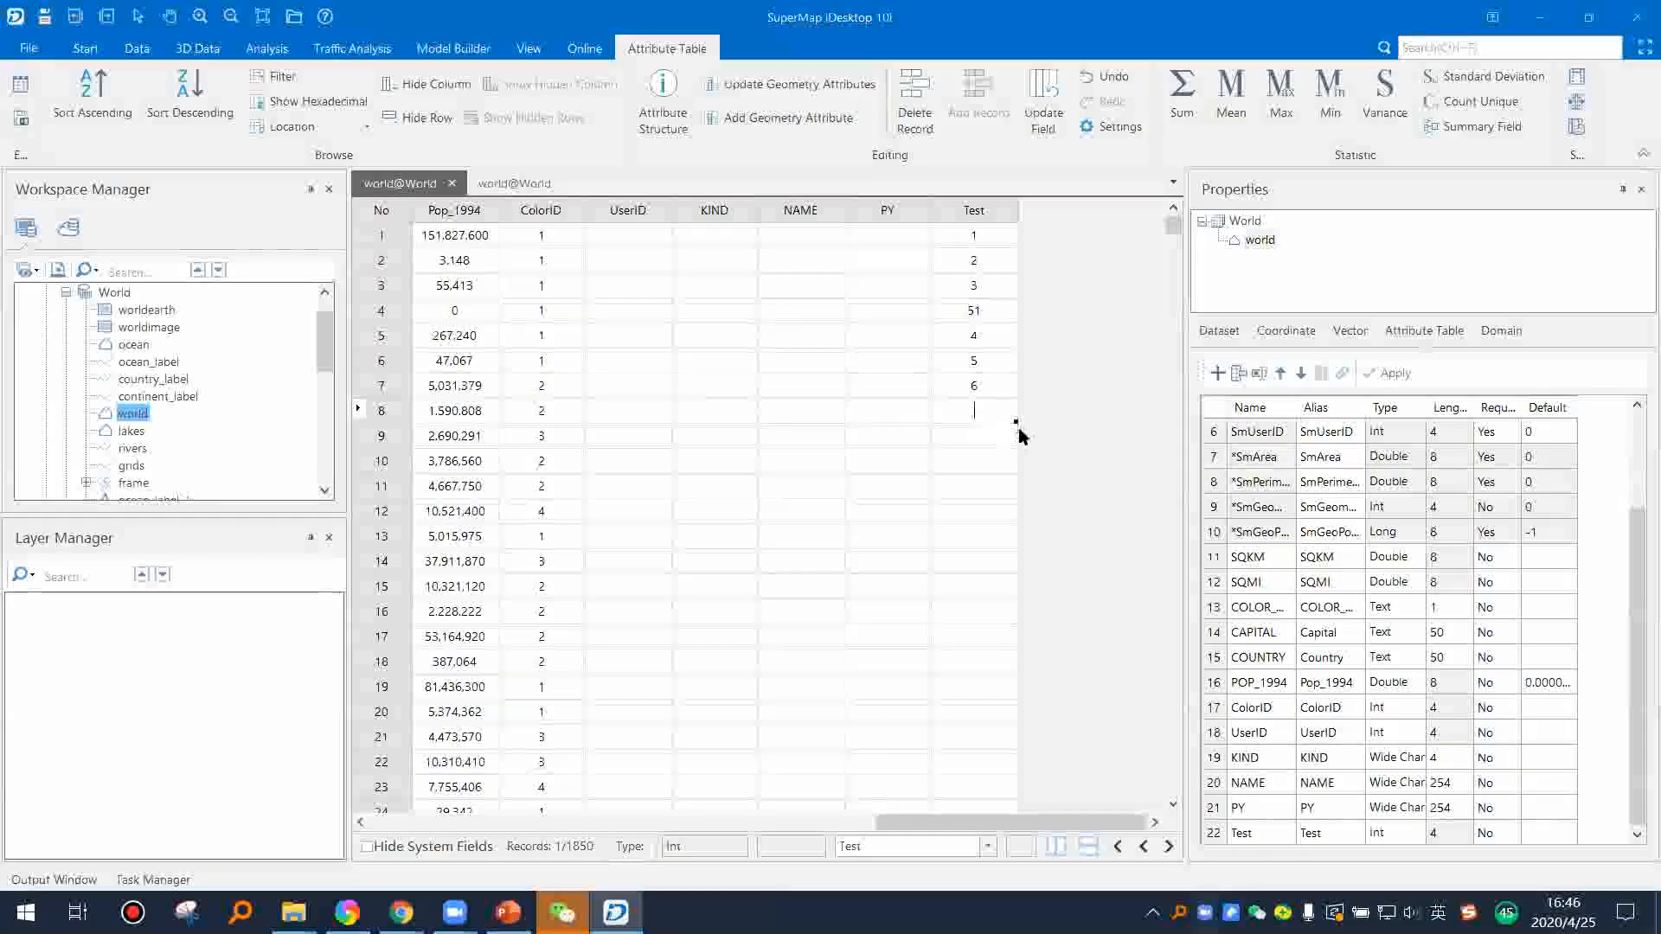
pyautogui.click(979, 430)
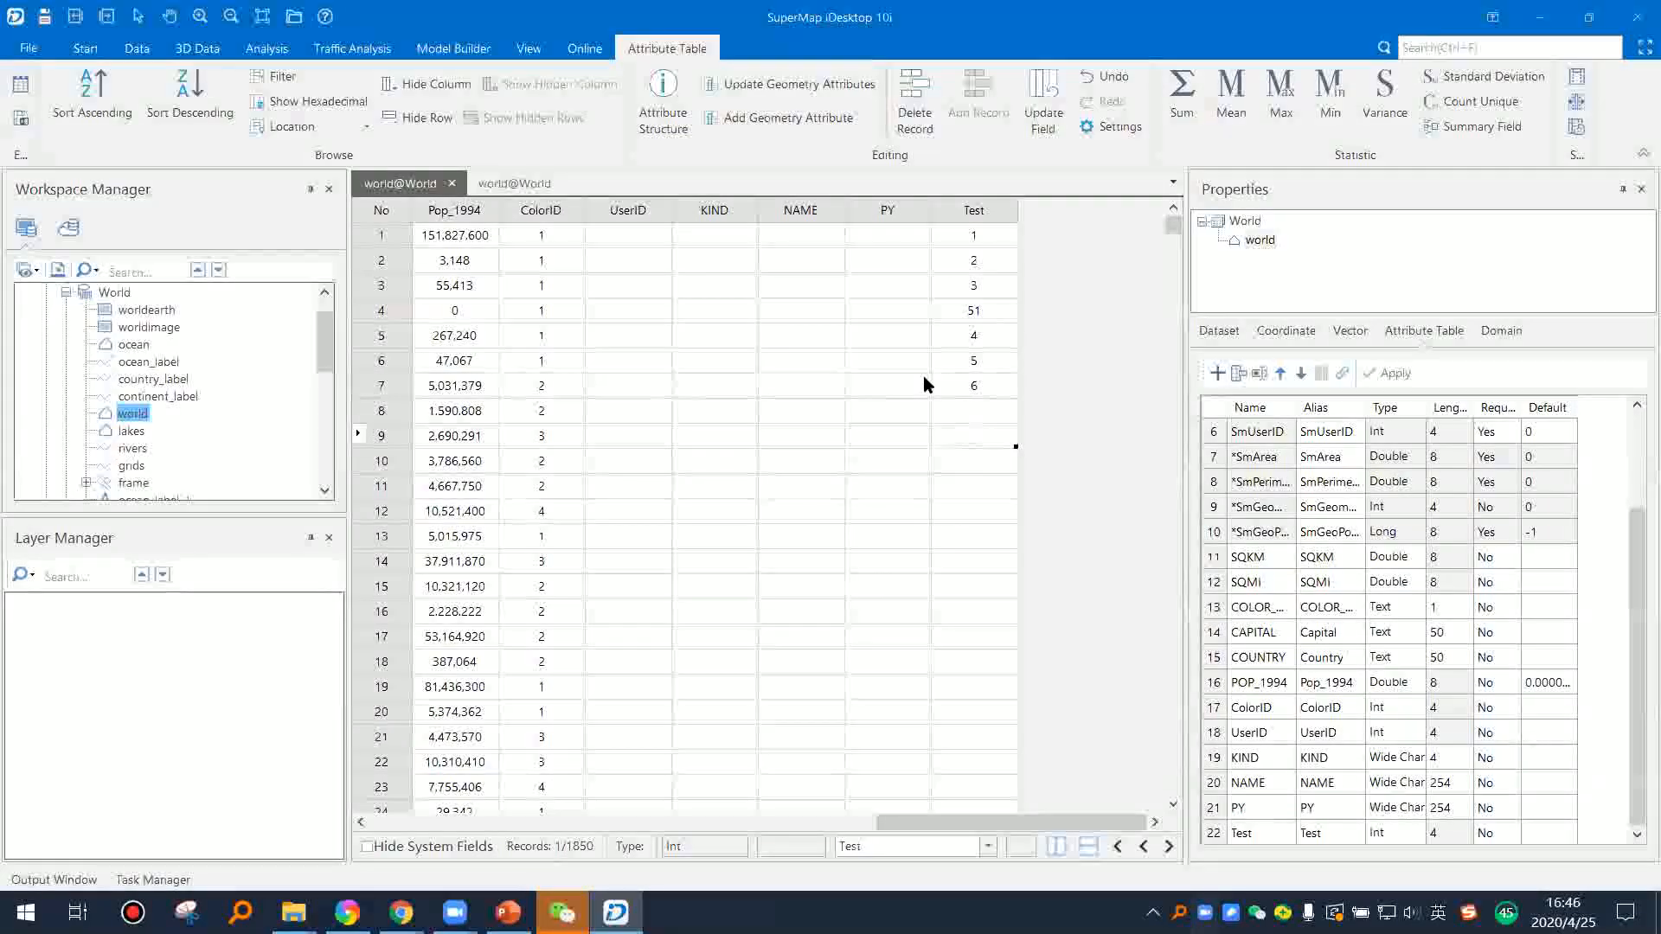
pyautogui.click(978, 410)
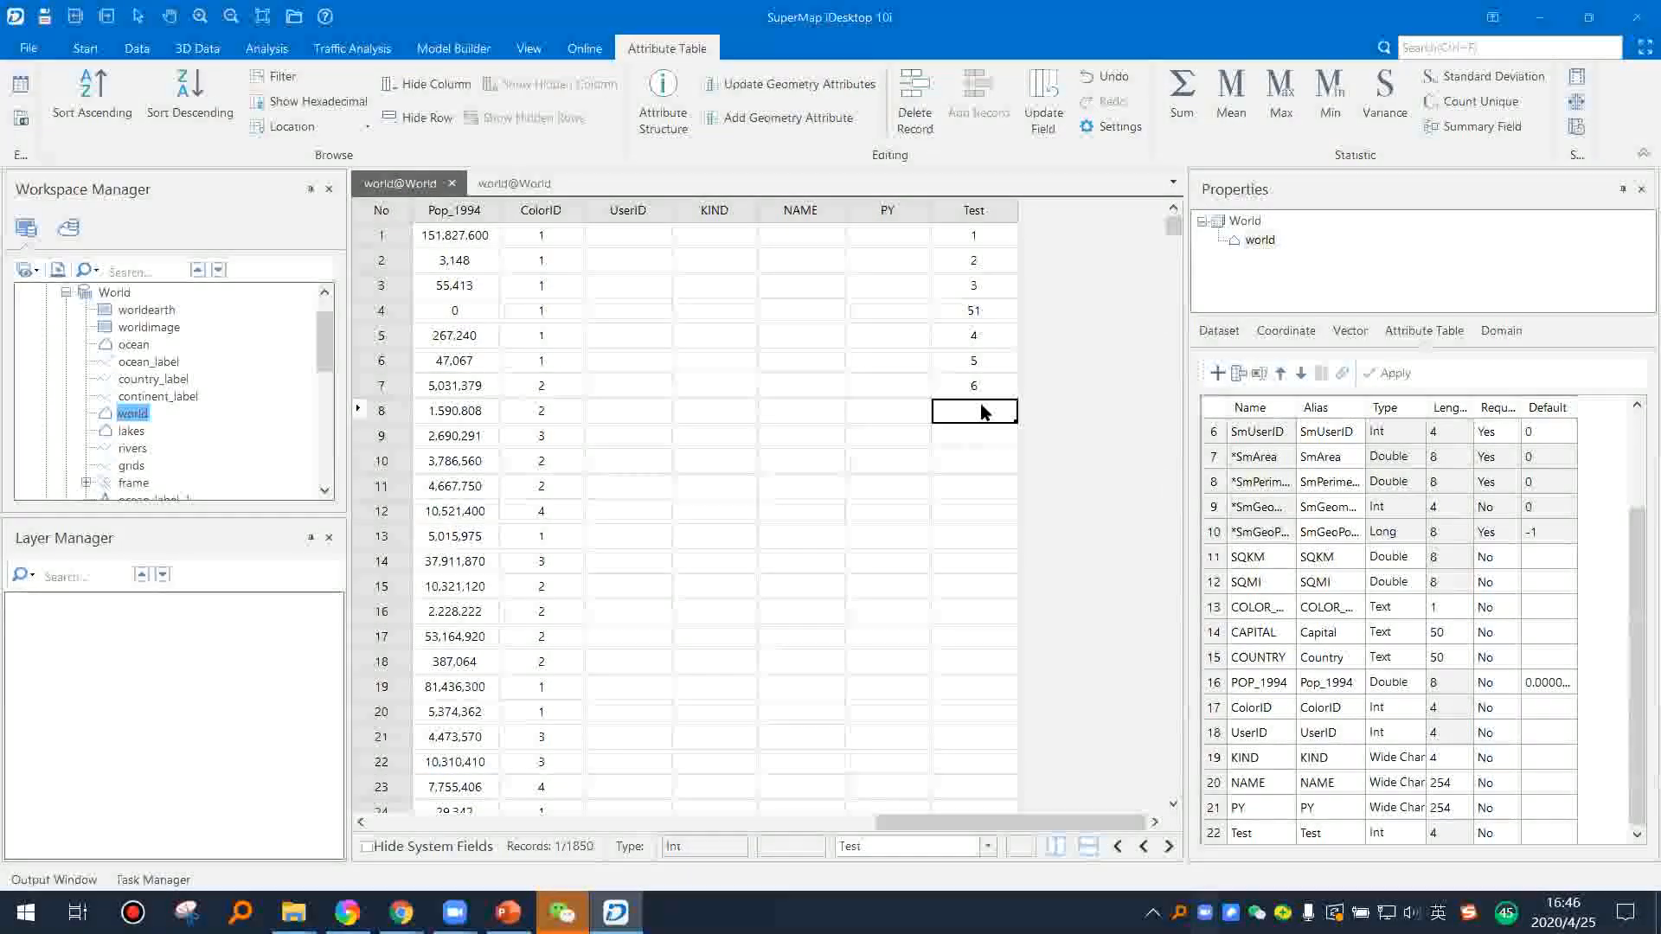
pyautogui.write('10')
pyautogui.click(1005, 360)
pyautogui.click(990, 261)
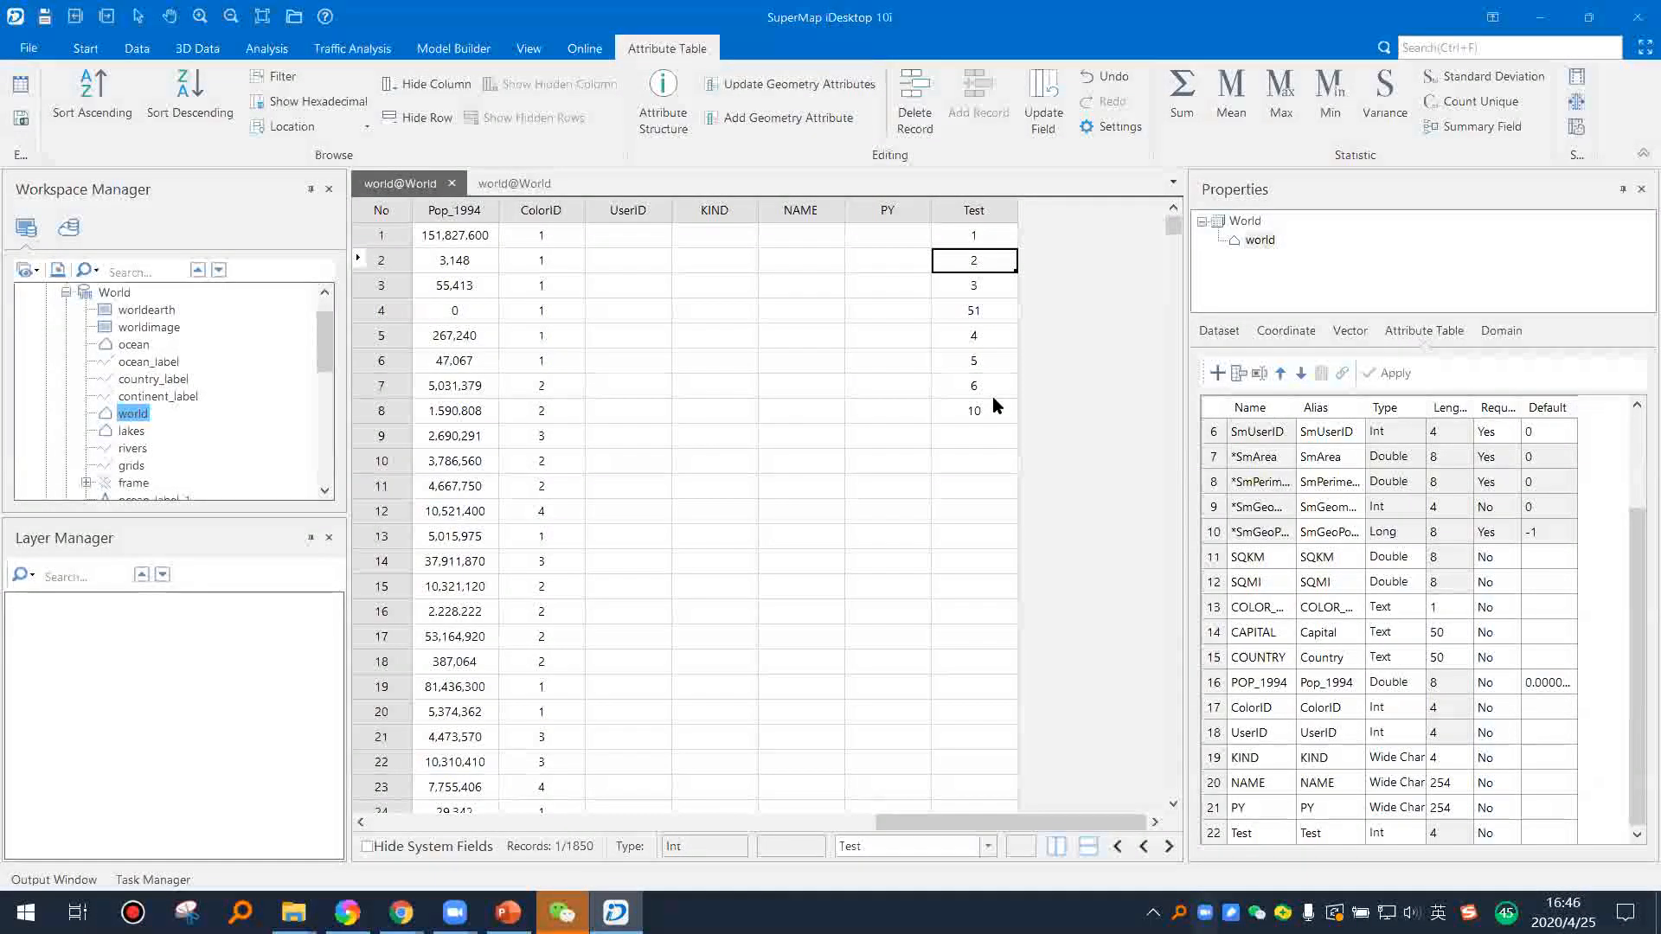
# Step: Select the Test values of records 6 to 8 and fill them down the column through record 30
pyautogui.moveTo(994, 367); pyautogui.dragTo(1015, 421)
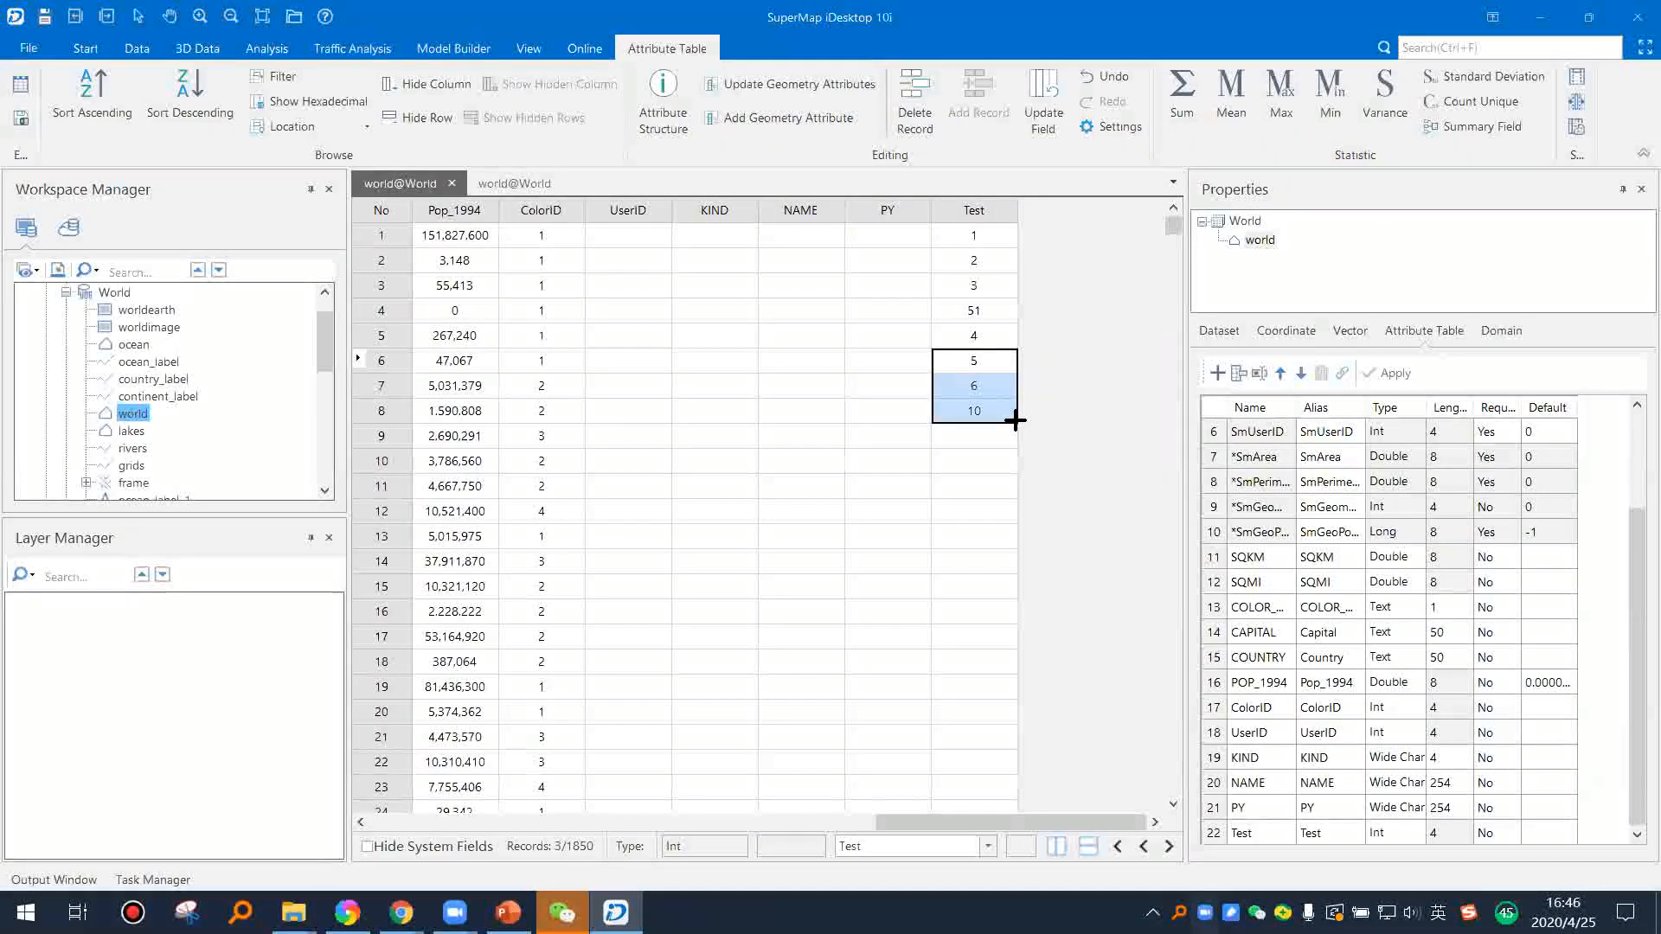
pyautogui.moveTo(1015, 421); pyautogui.dragTo(1014, 720)
pyautogui.scroll(-4, 1003, 670)
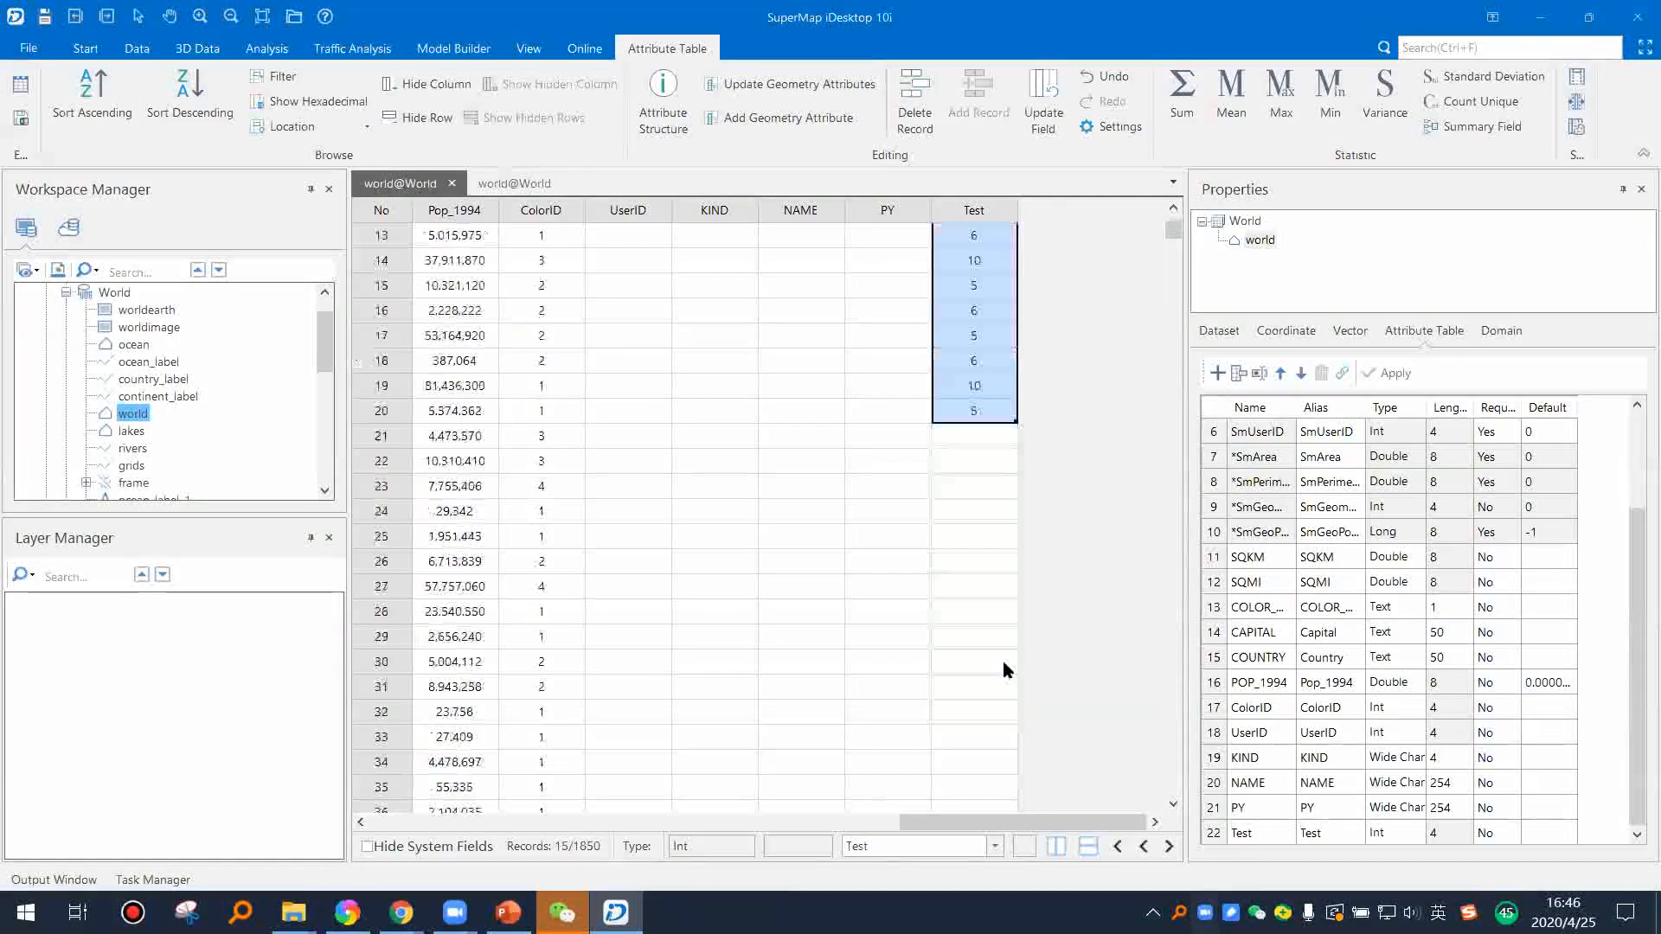
pyautogui.scroll(-2, 1004, 669)
pyautogui.moveTo(1015, 272); pyautogui.dragTo(993, 518)
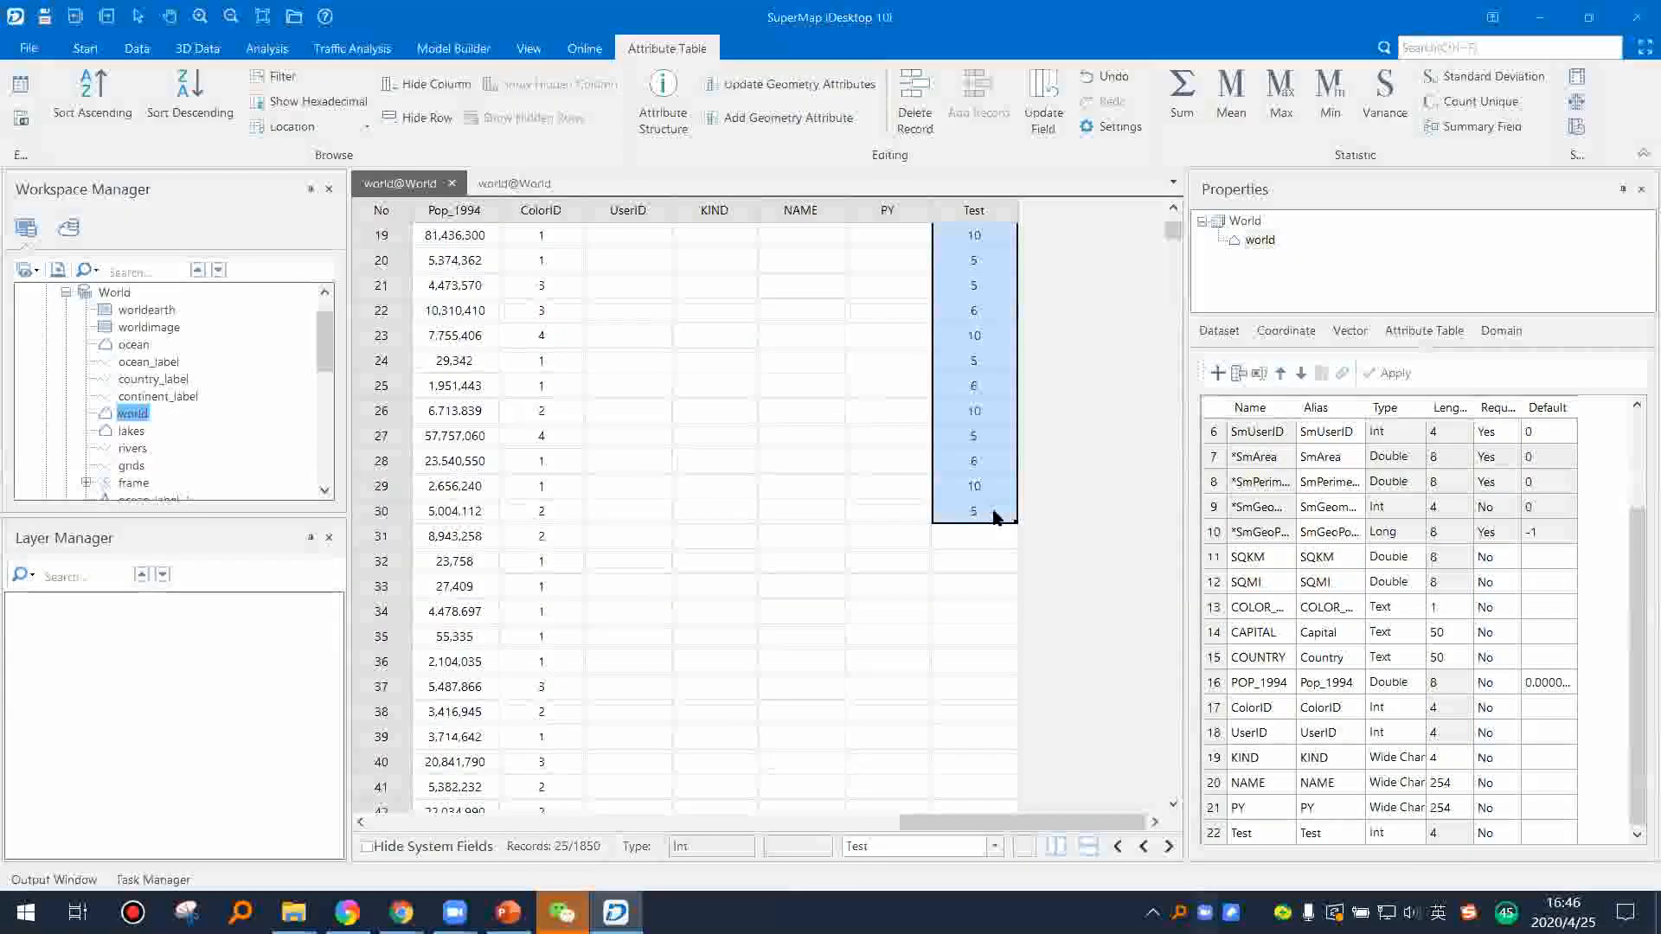
# Step: Delete the UserID, KIND, NAME and PY fields from the world dataset's attribute structure
pyautogui.scroll(6, 974, 411)
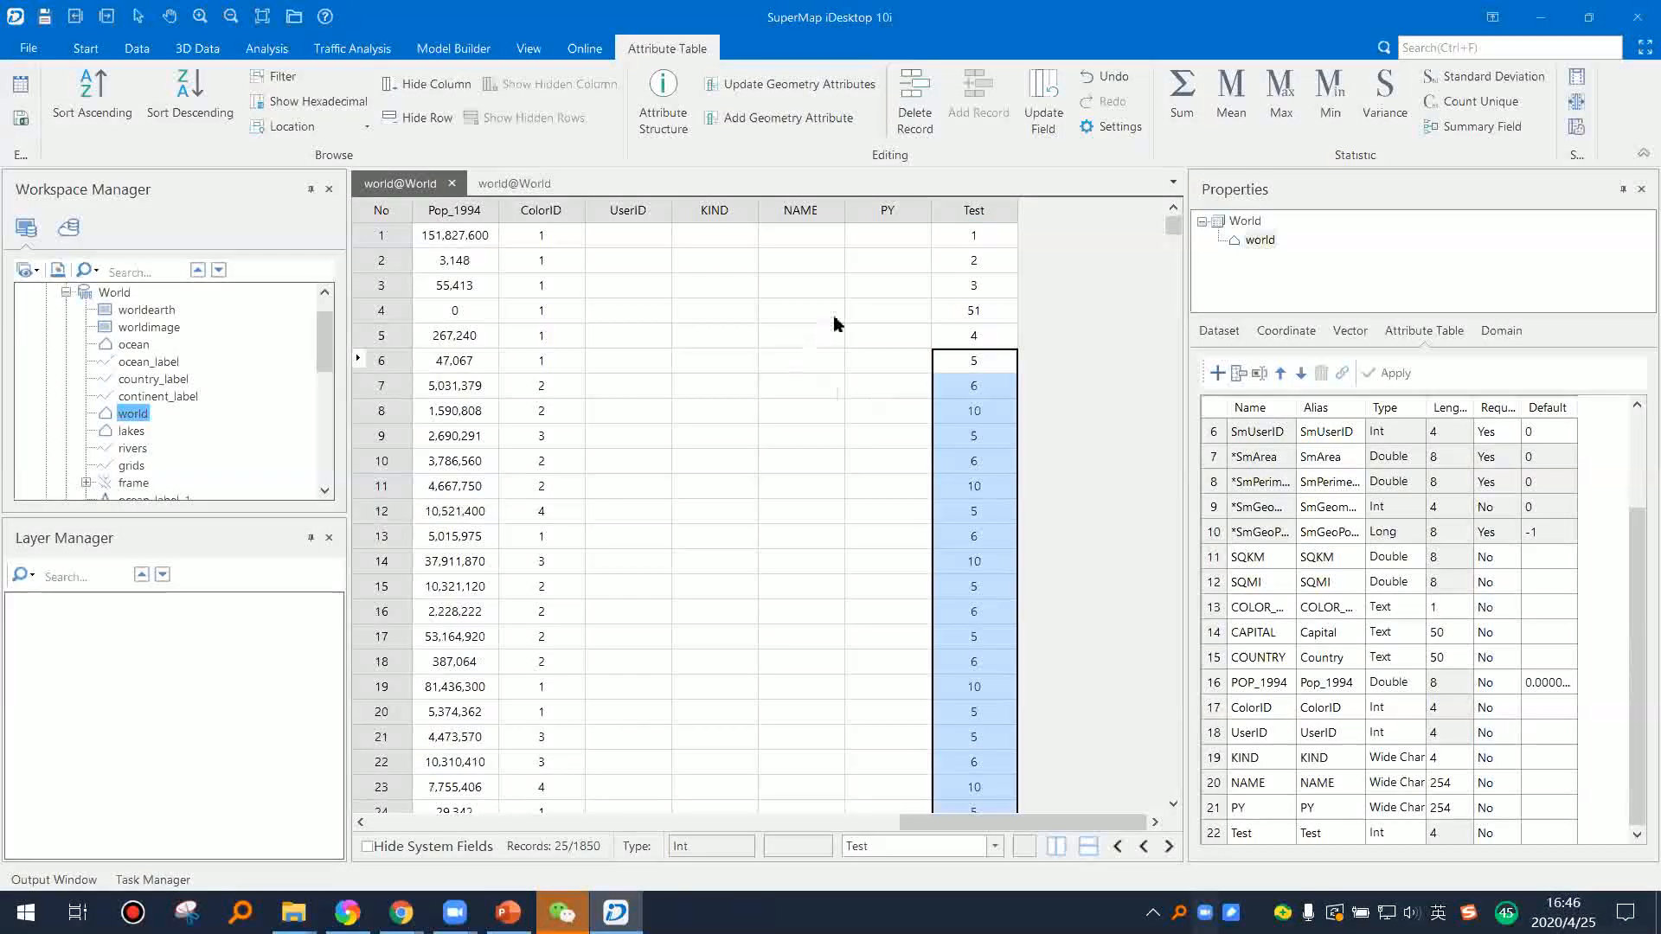
pyautogui.click(888, 210)
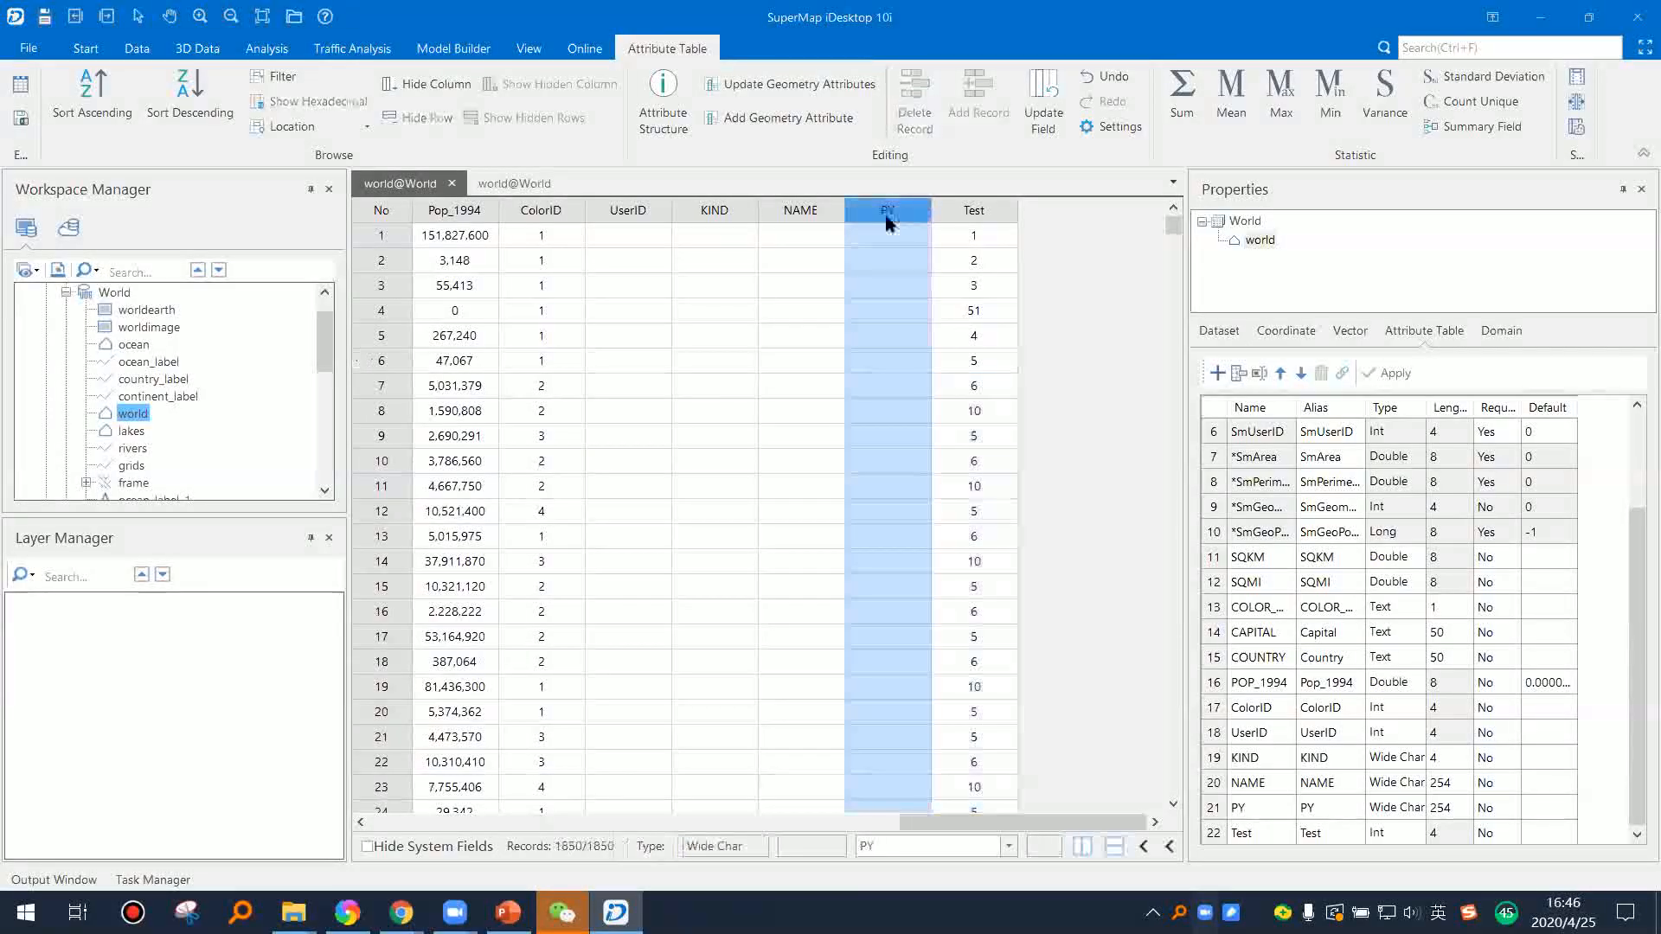
pyautogui.click(629, 215)
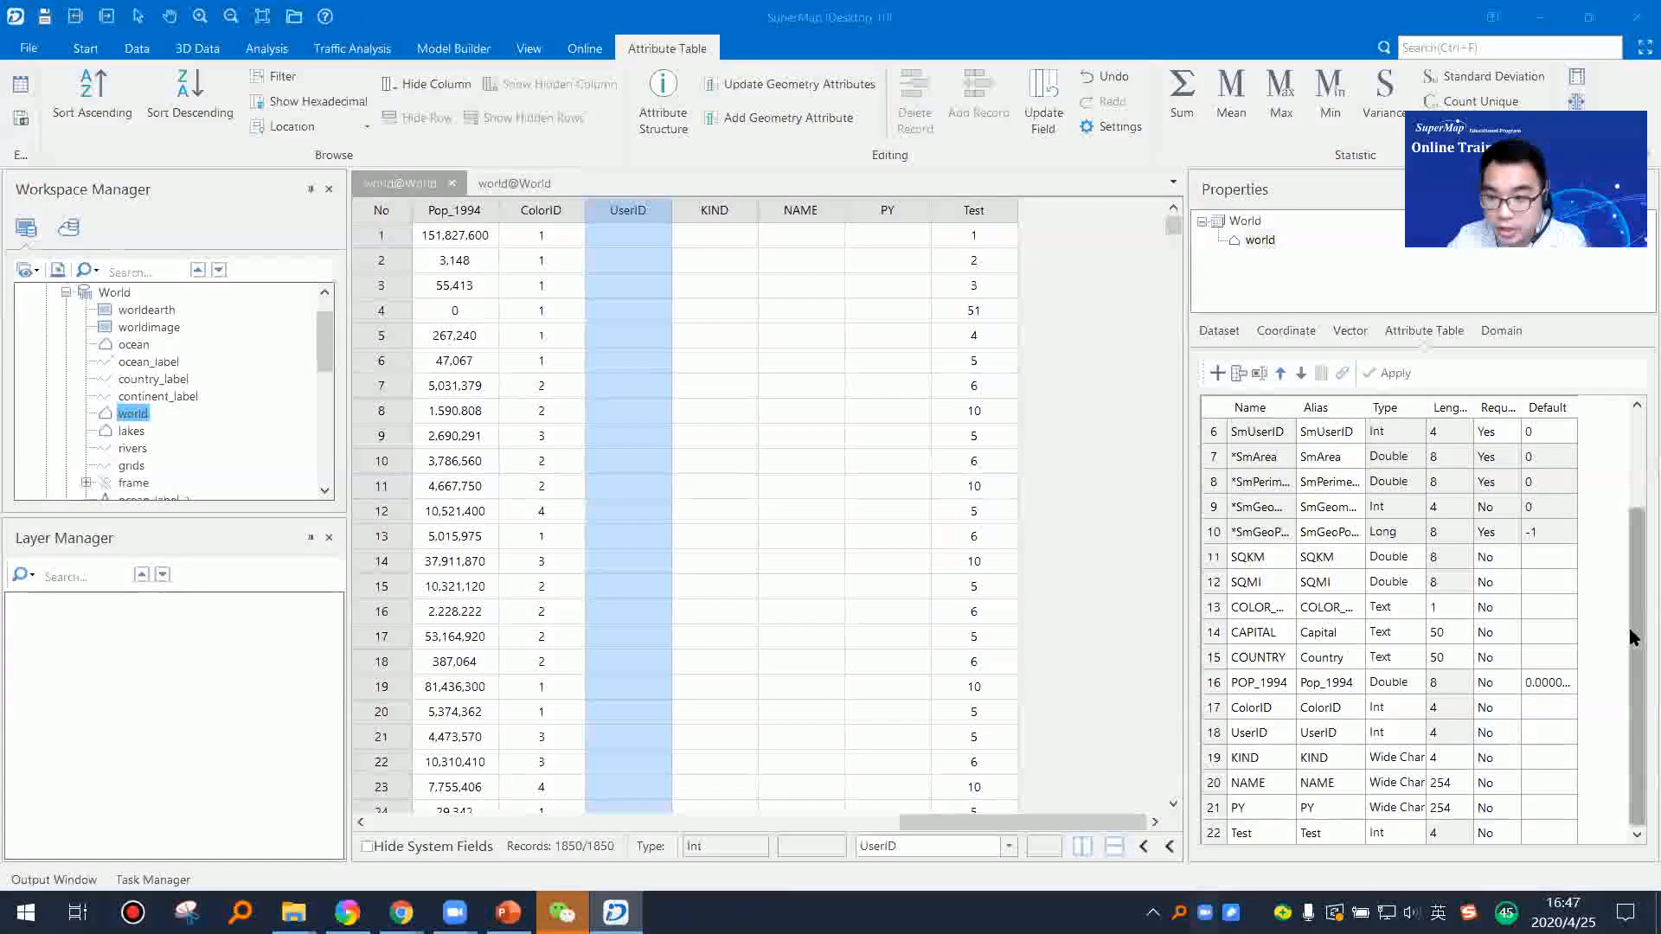
pyautogui.moveTo(1628, 625); pyautogui.dragTo(1634, 710)
pyautogui.click(1215, 783)
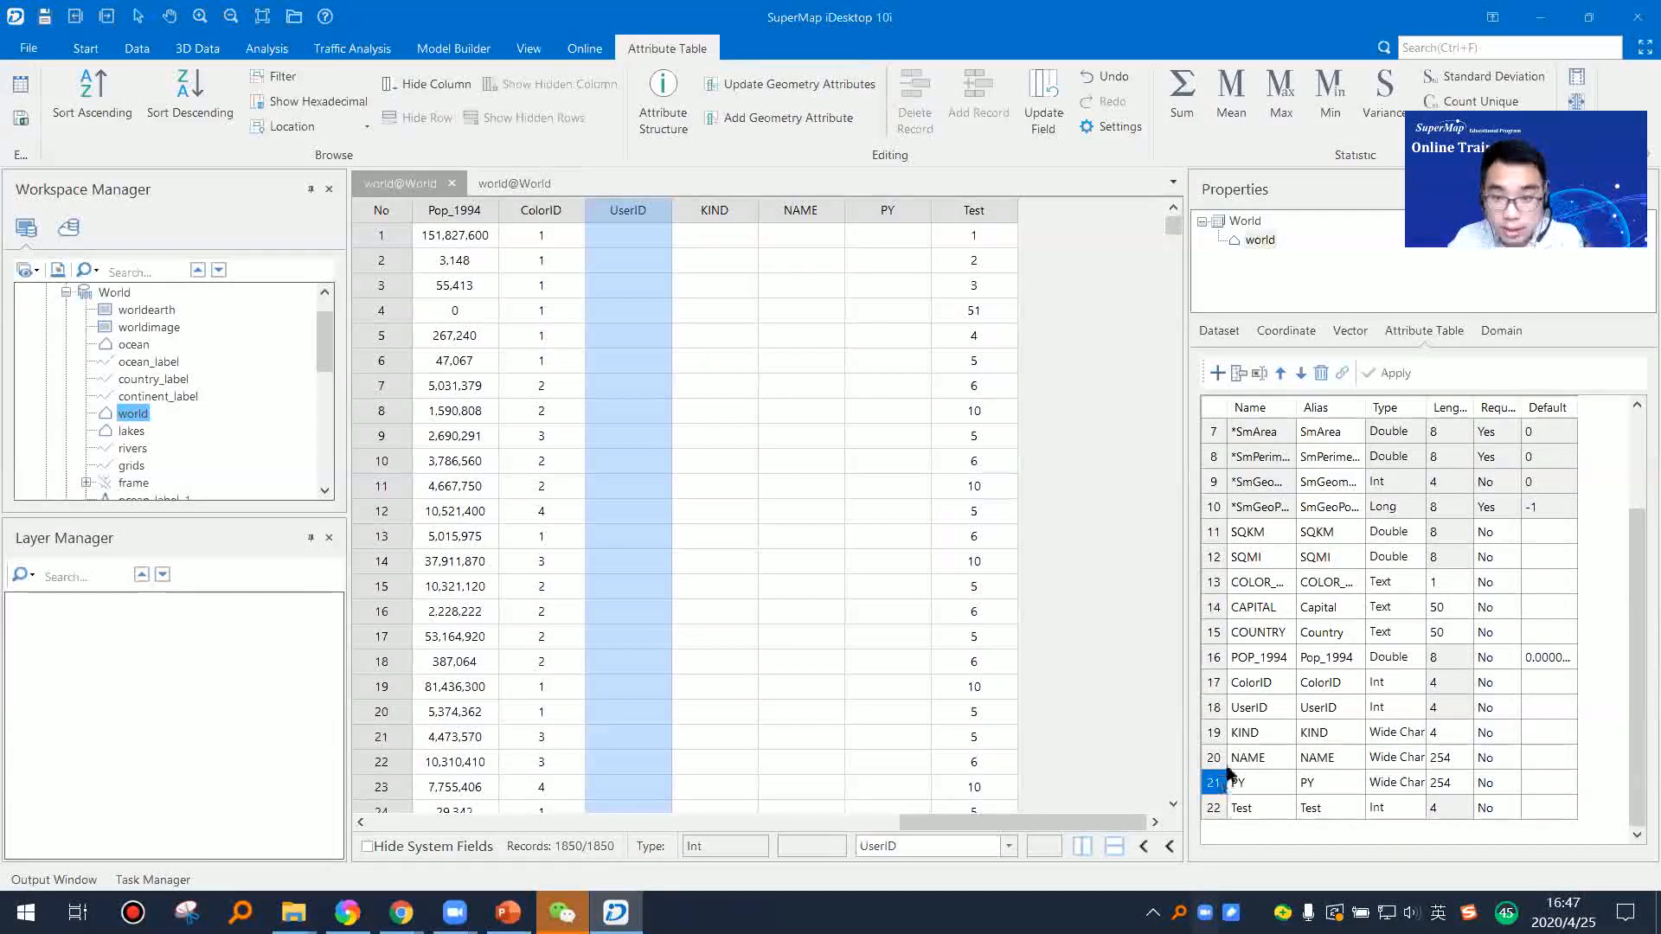
pyautogui.click(1215, 712)
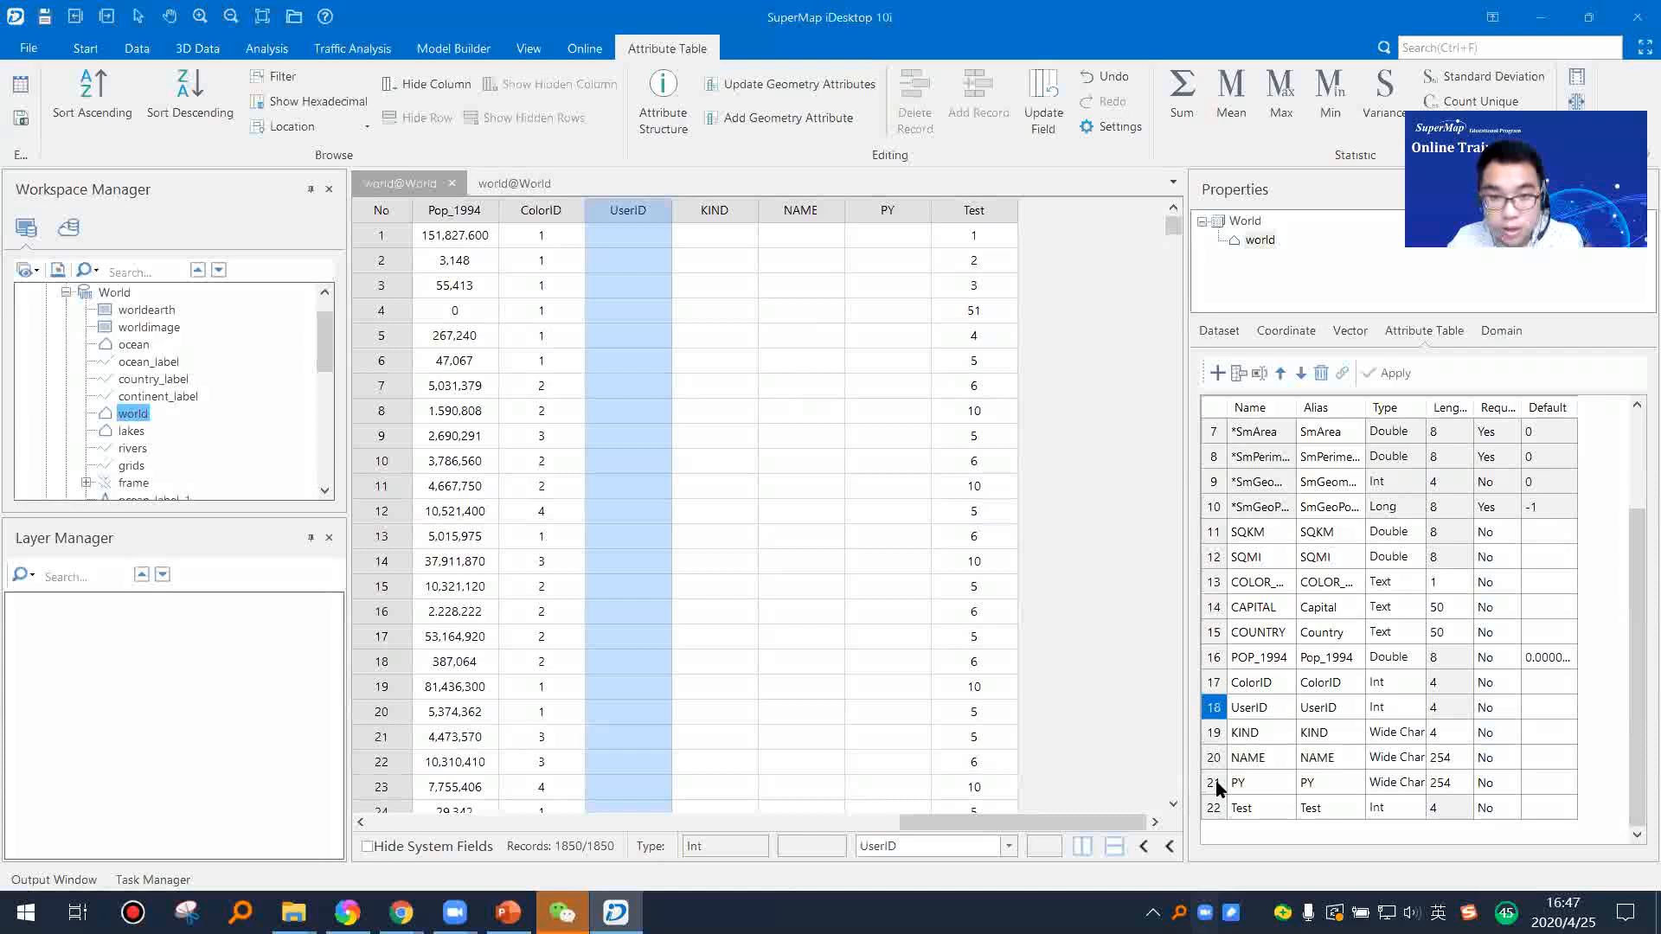
pyautogui.keyDown('shift'); pyautogui.click(1215, 783); pyautogui.keyUp('shift')
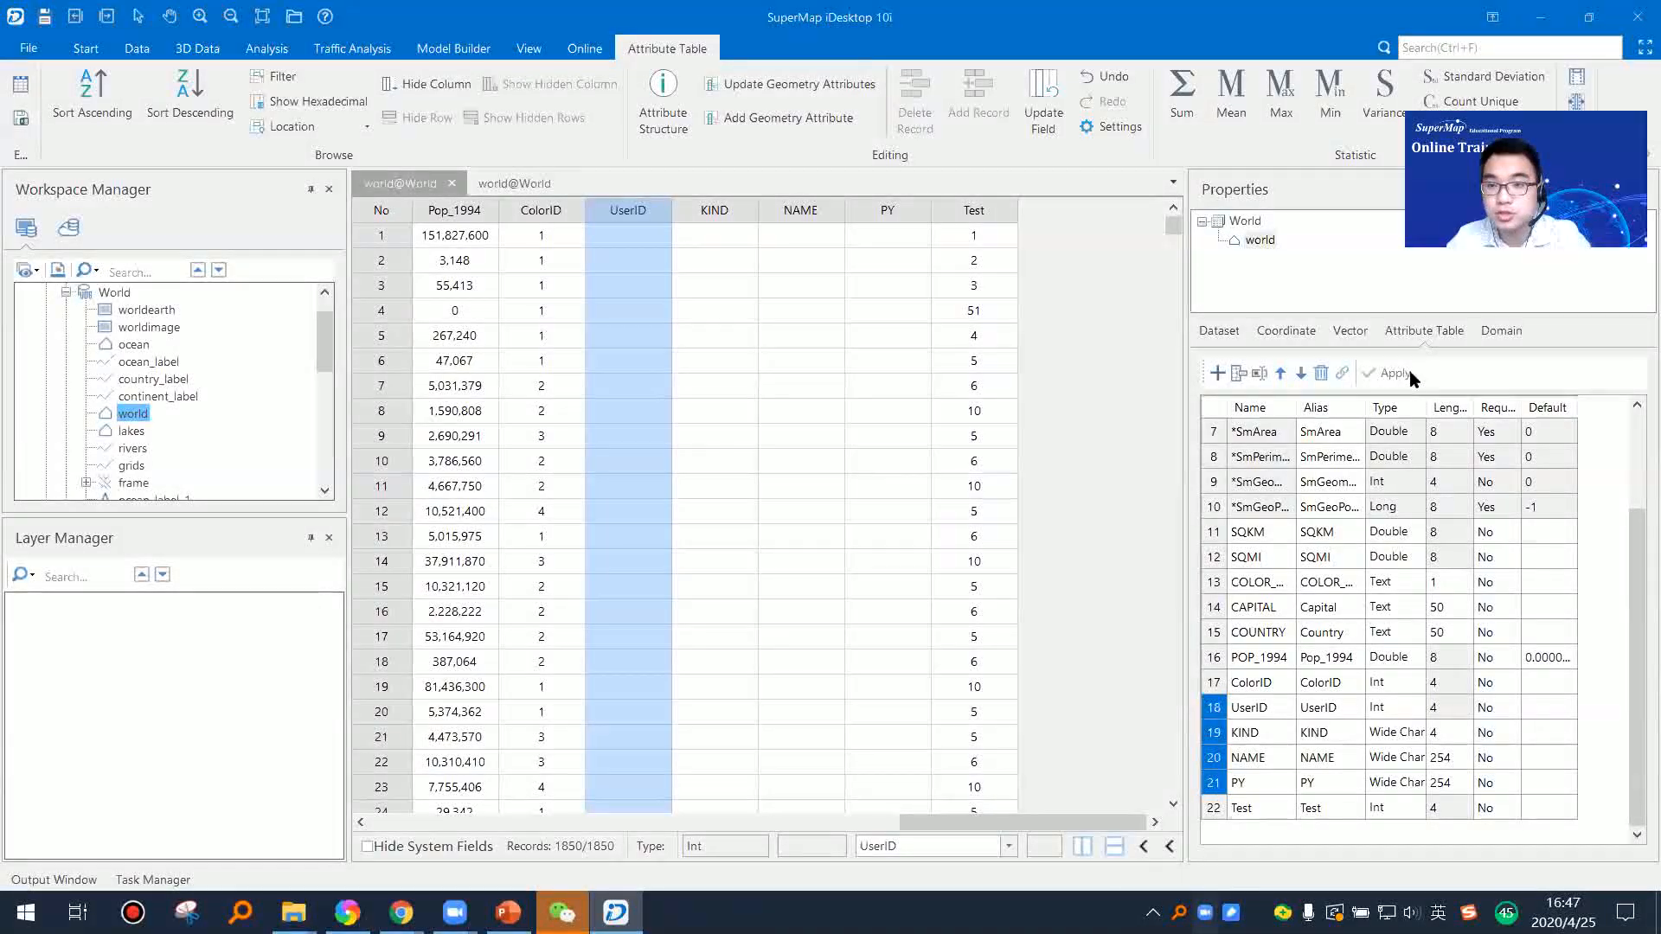
pyautogui.click(1322, 377)
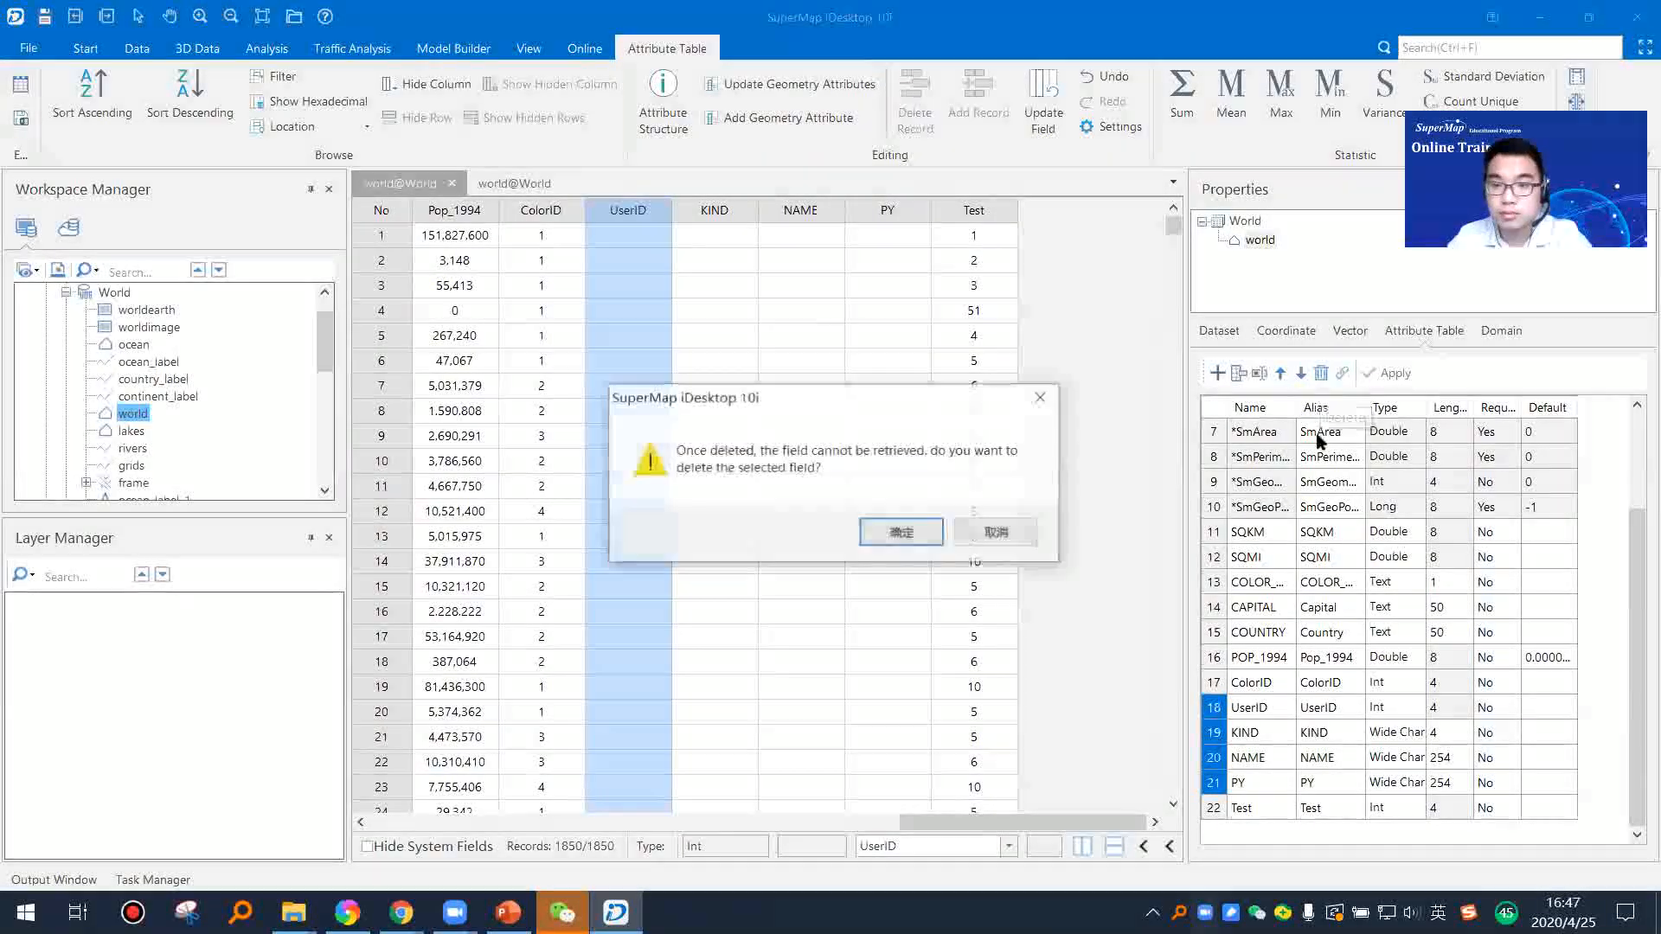
pyautogui.click(904, 530)
# Step: Close the world dataset's attribute table and its map
pyautogui.moveTo(830, 823); pyautogui.dragTo(1134, 826)
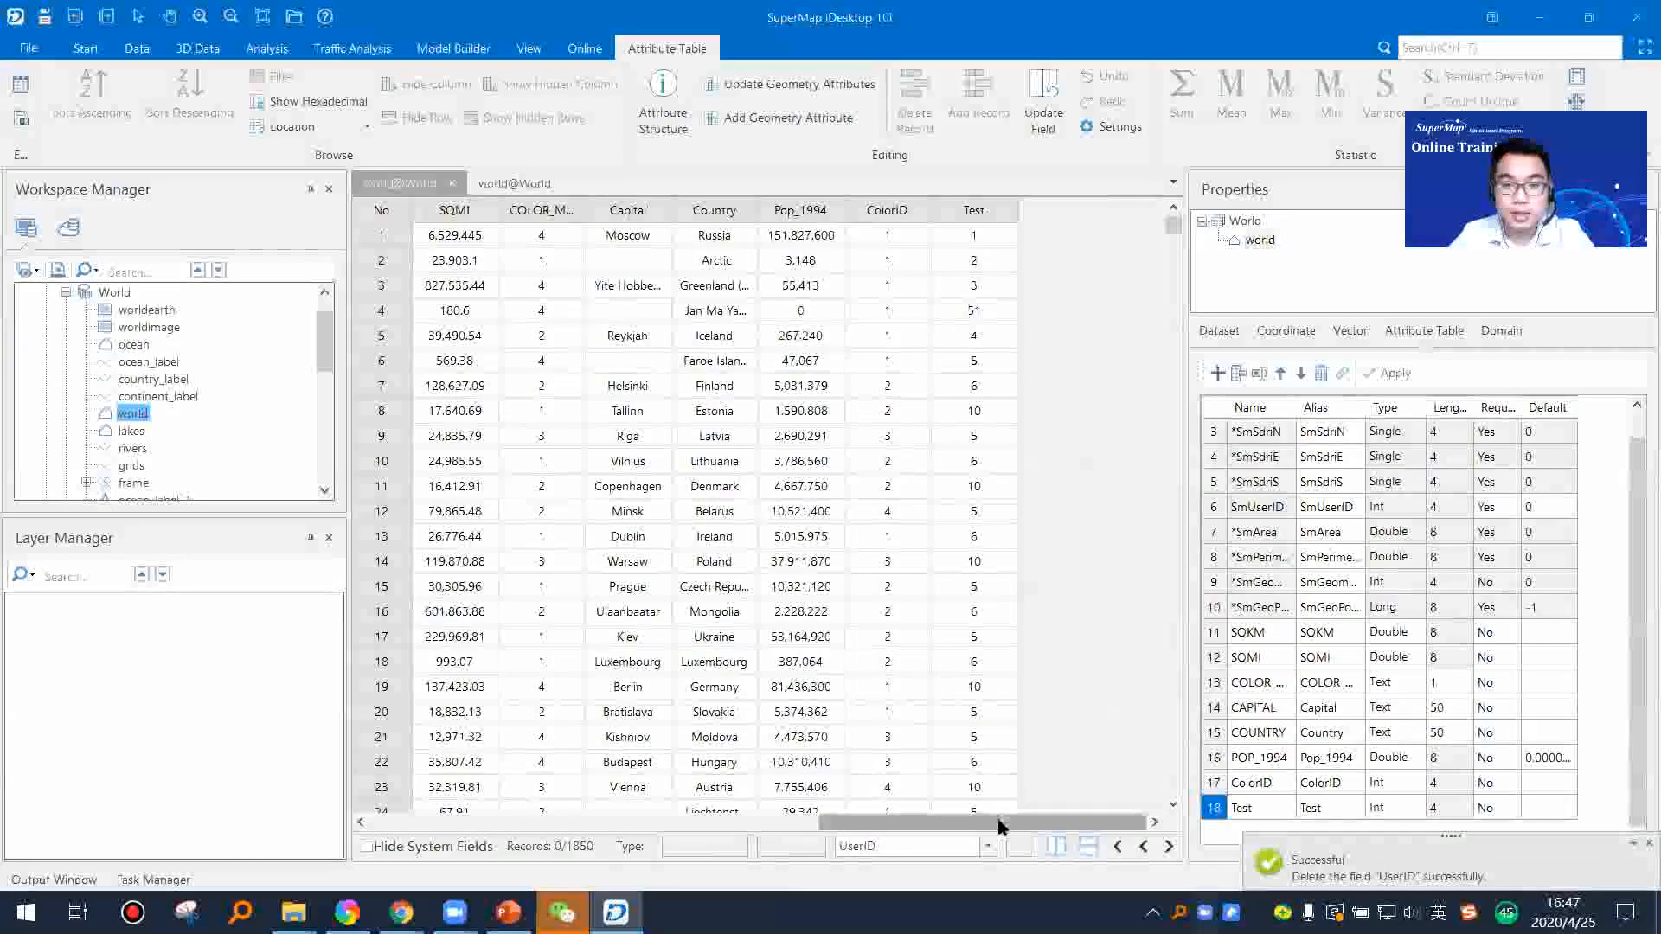
pyautogui.click(451, 184)
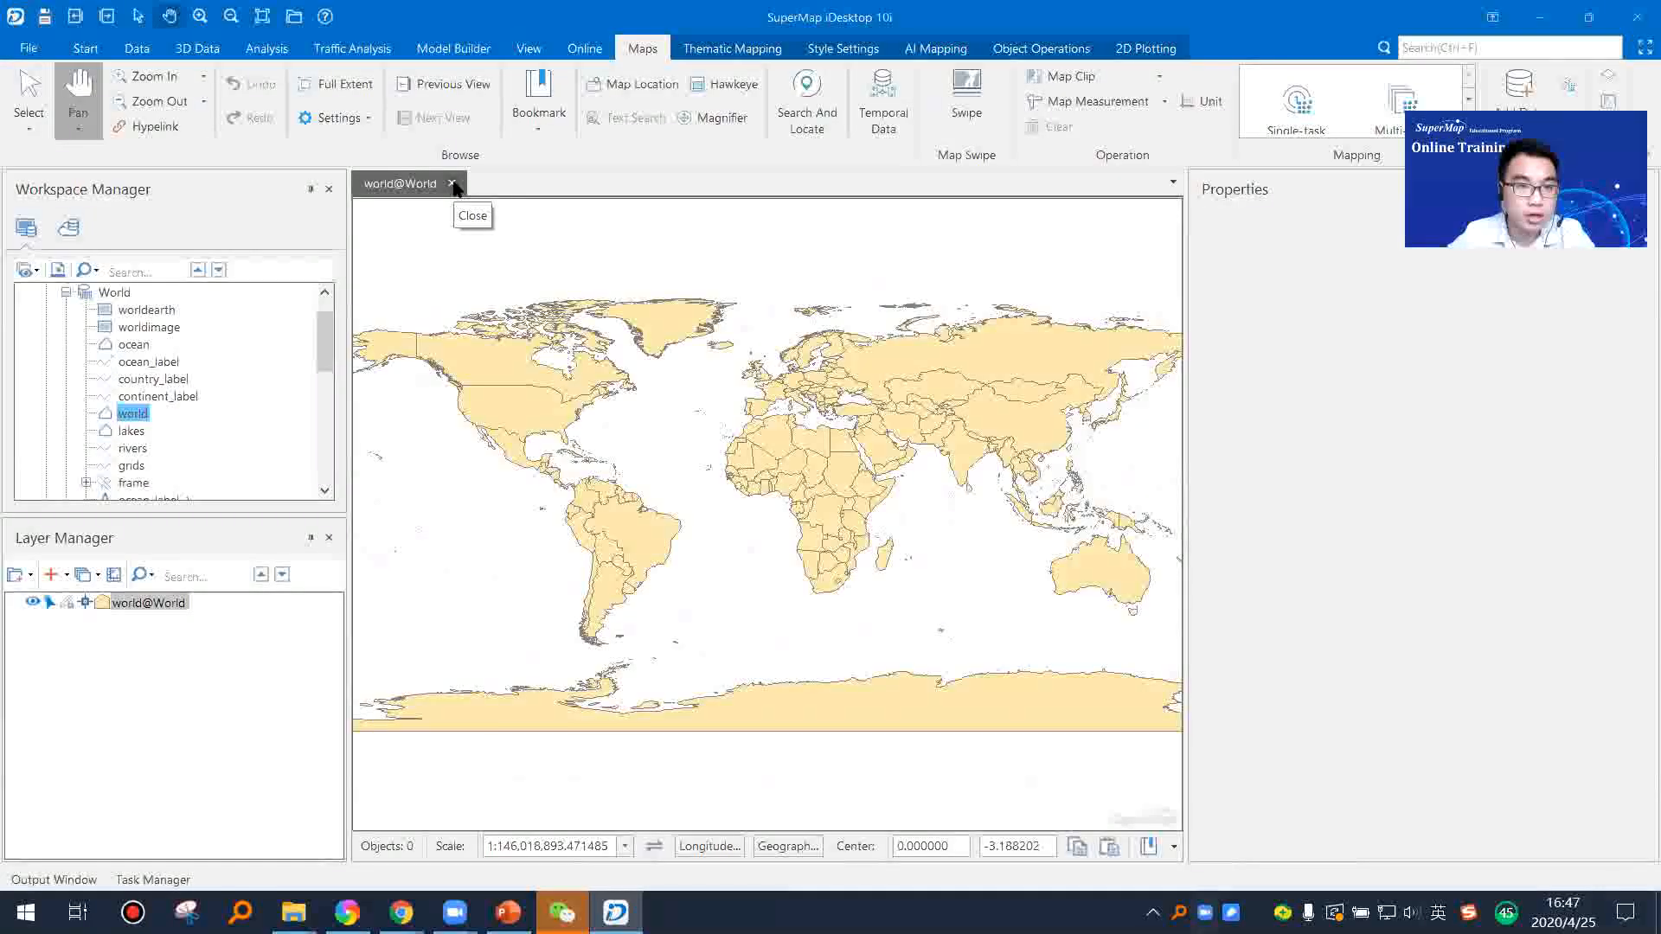
pyautogui.click(451, 184)
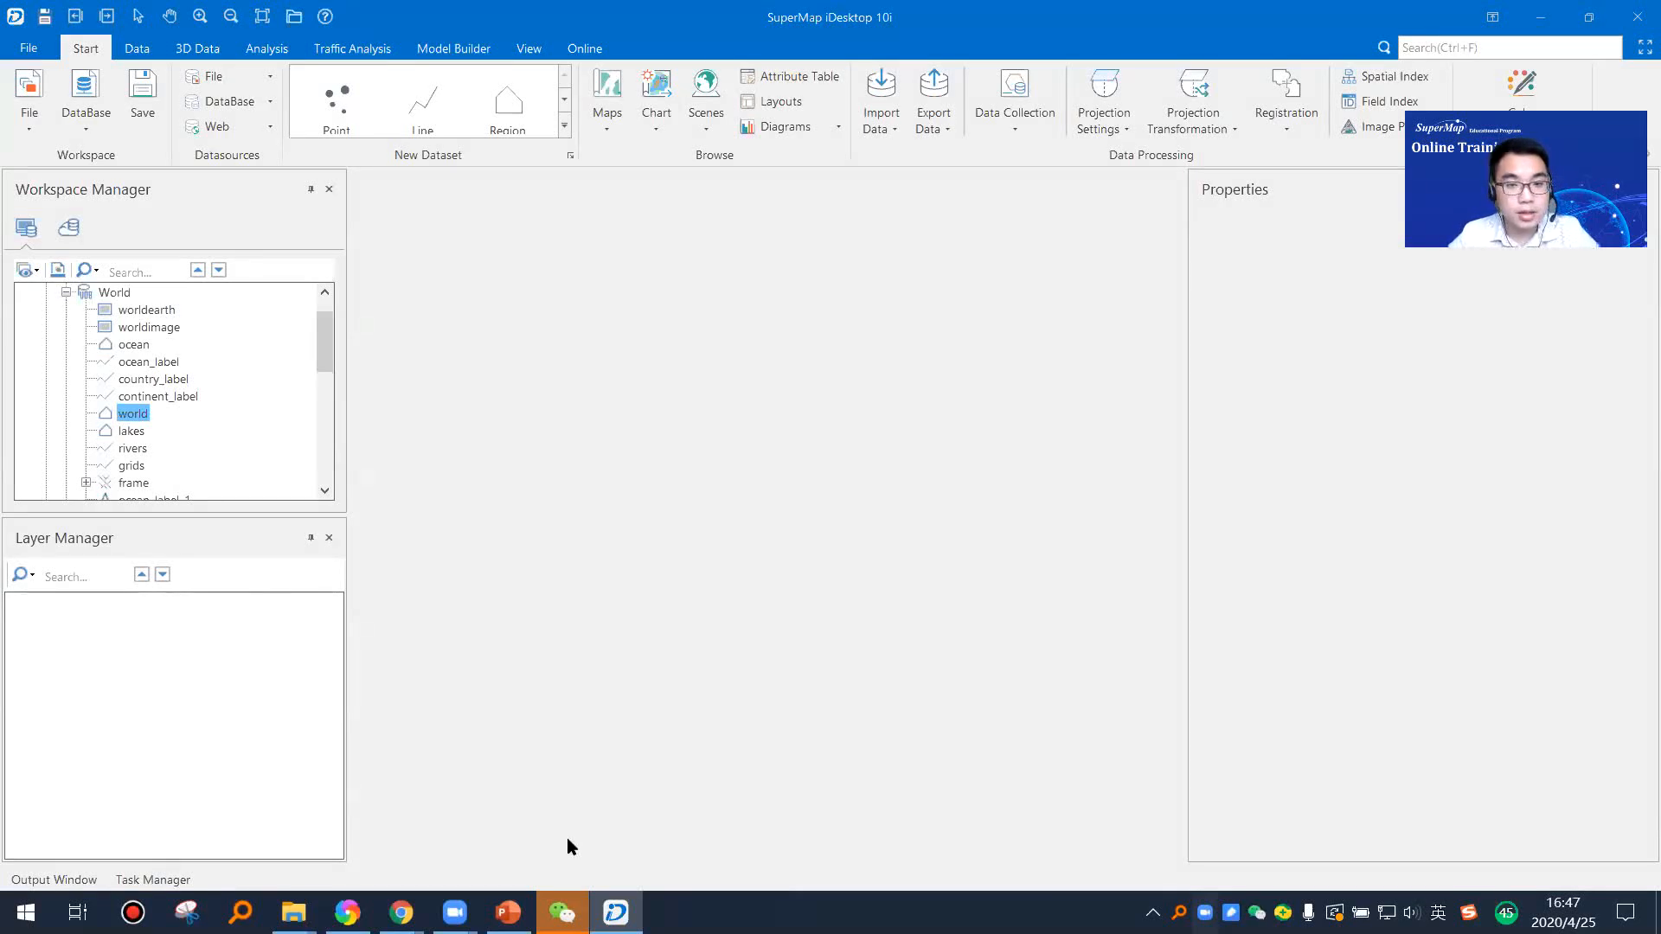
# Step: Switch to PowerPoint, present from the New Dataset slide and advance to the Demo - Datasets slide
pyautogui.hotkey('alt', 'Tab')
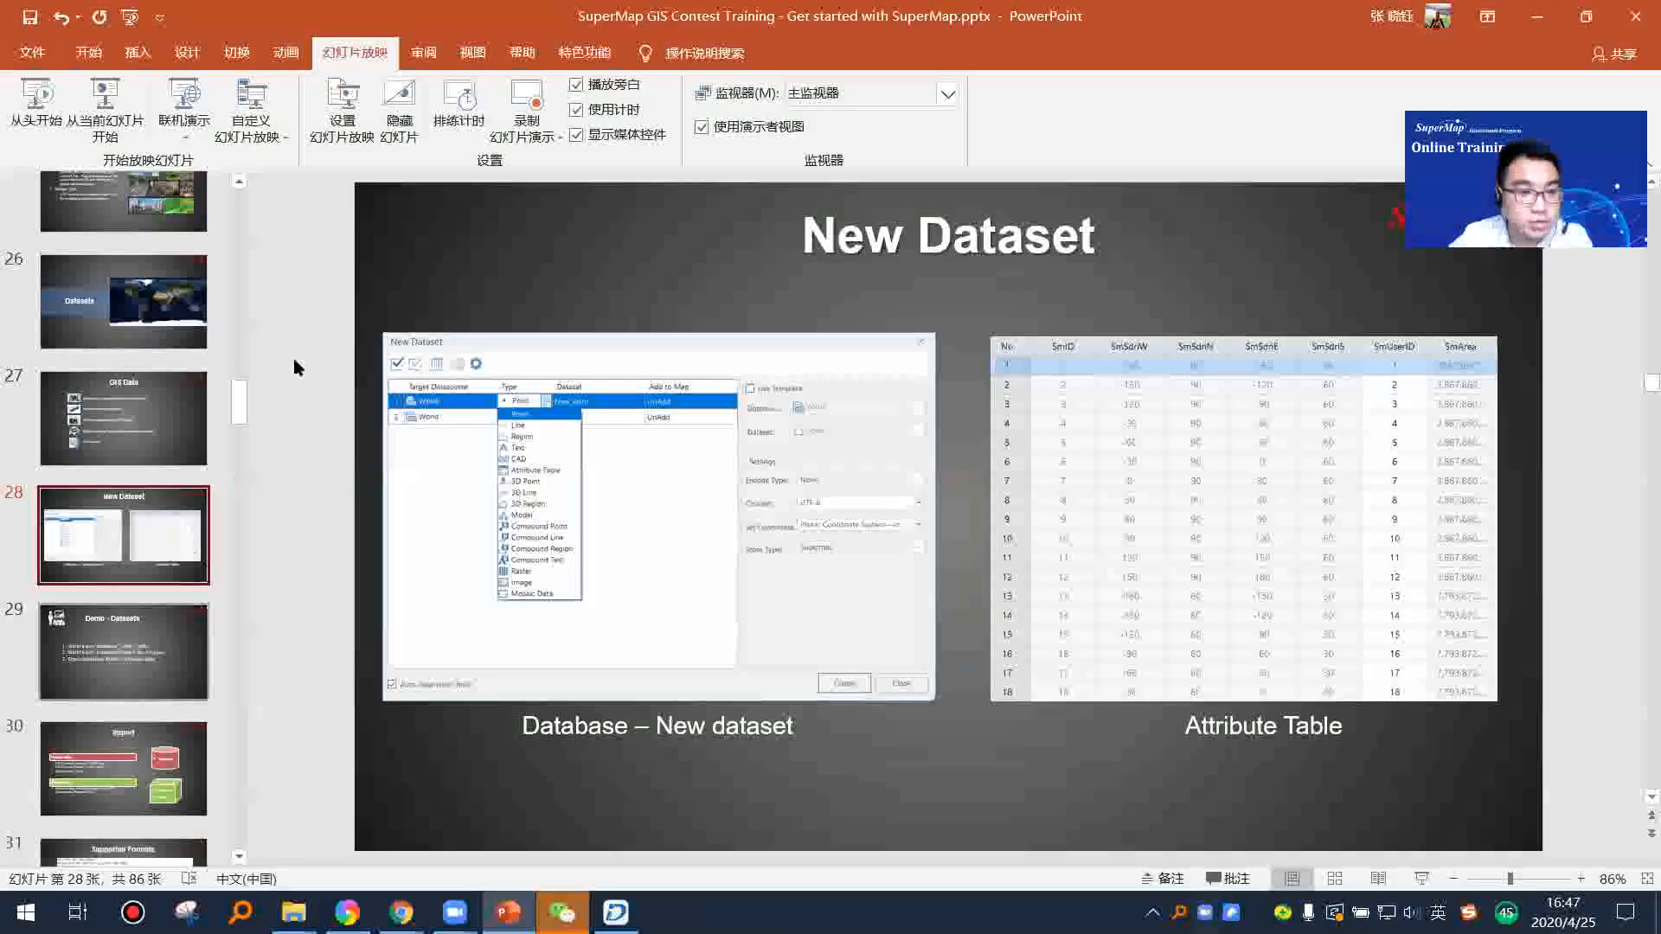
pyautogui.click(105, 130)
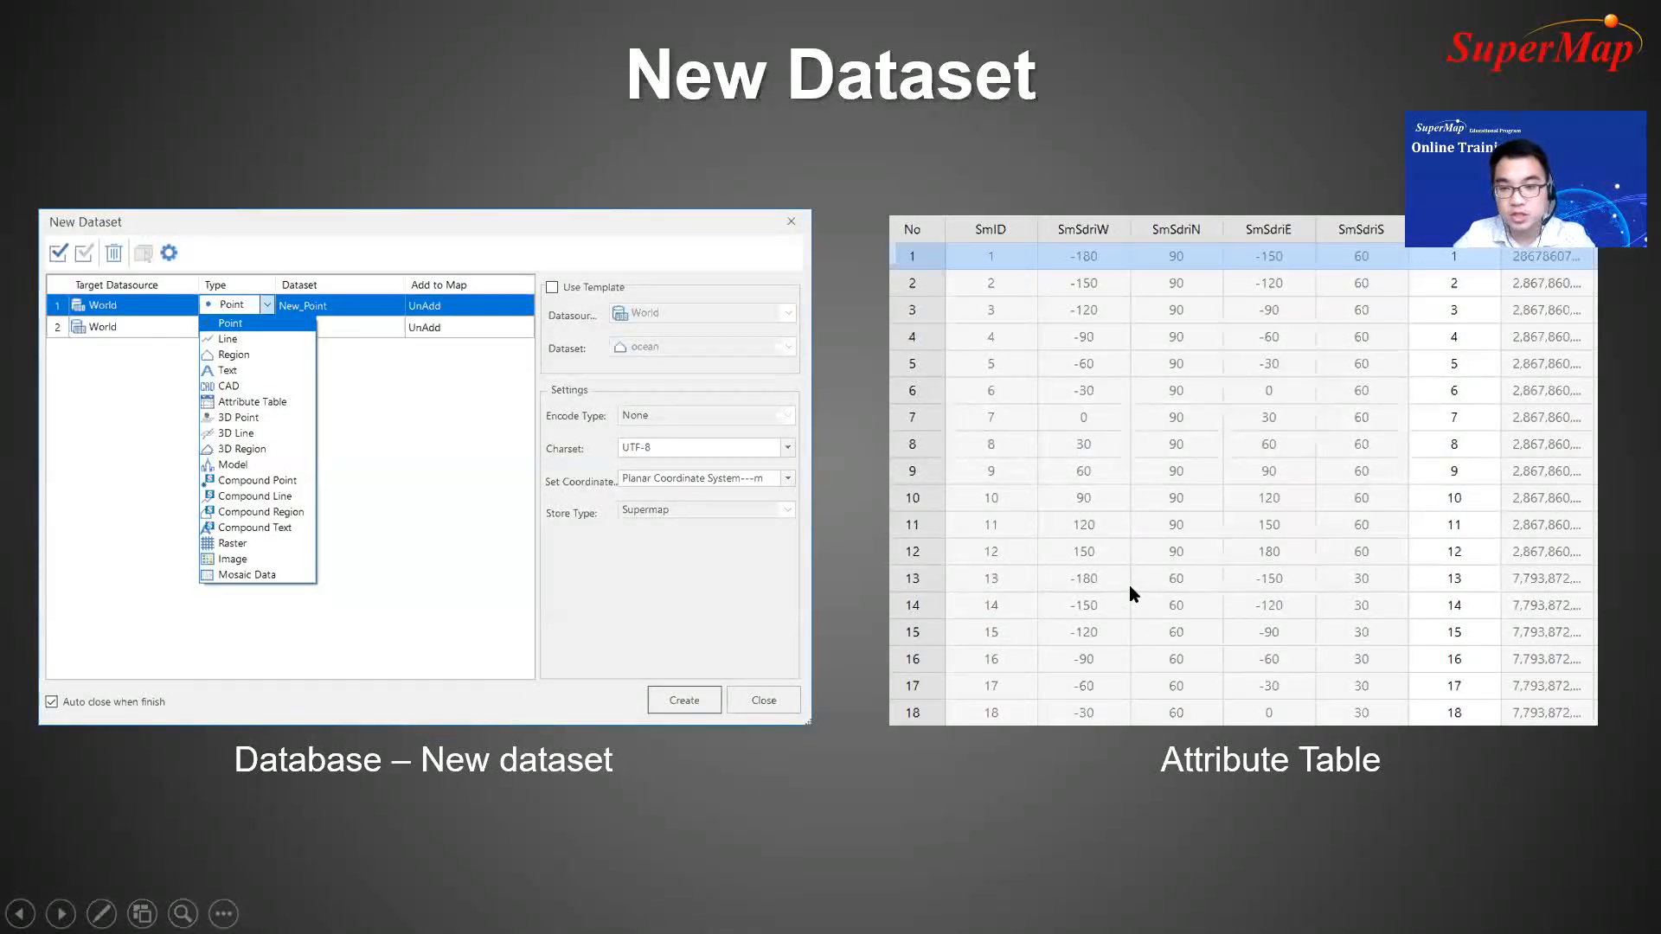
pyautogui.press('Right')
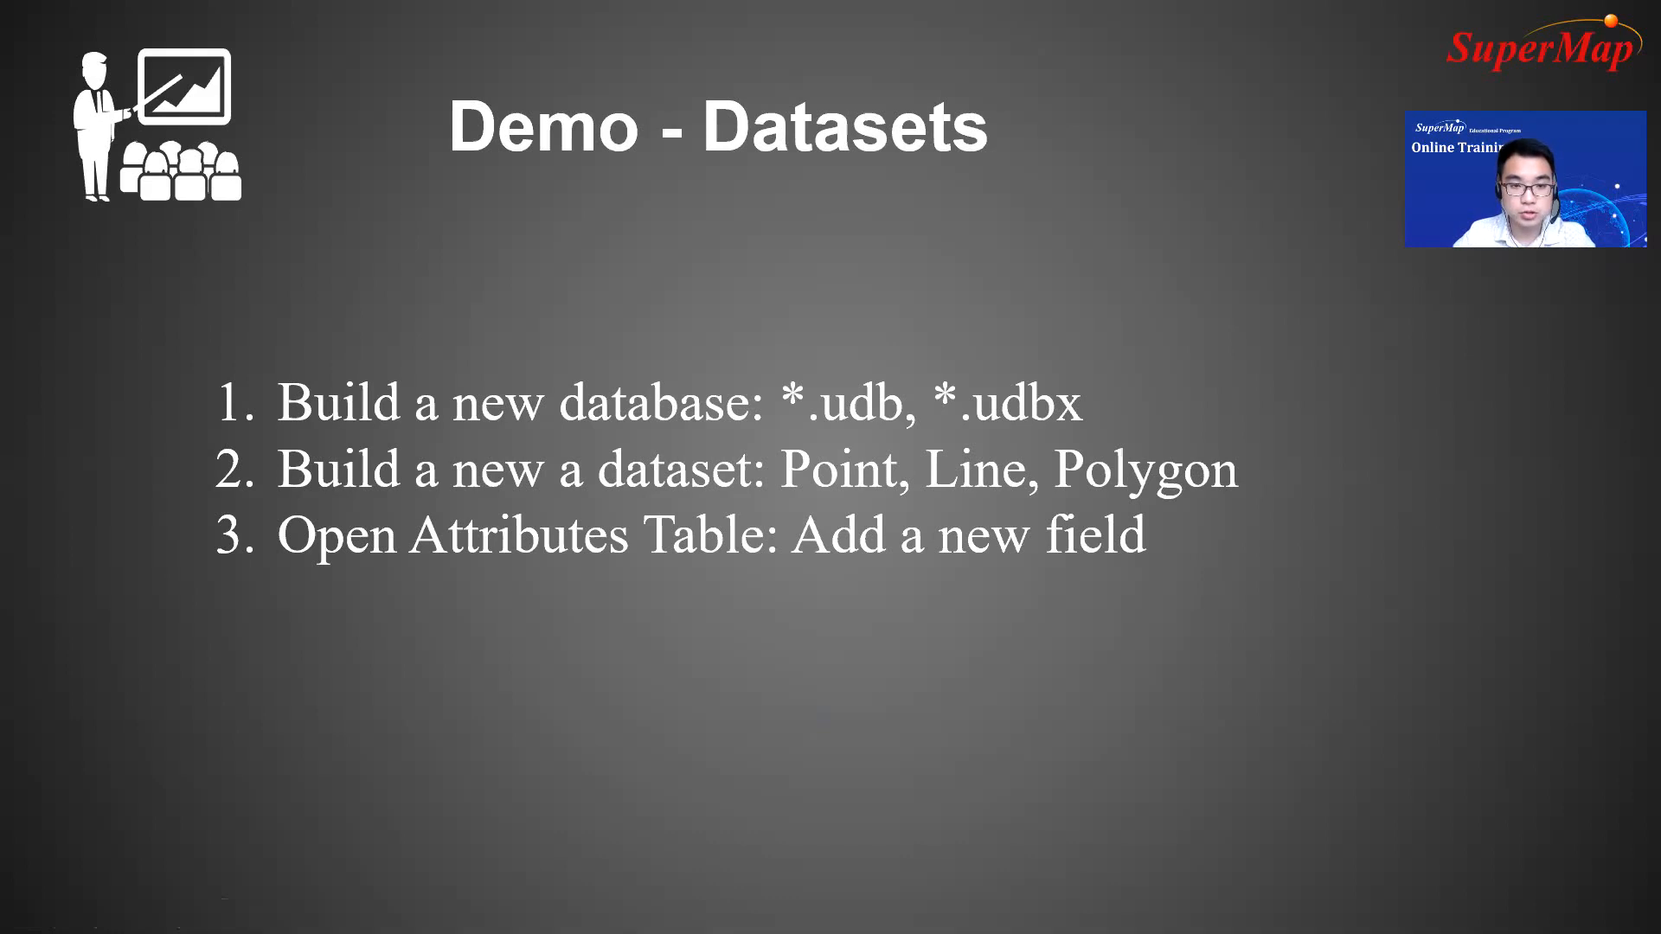
# Step: End the slide show, switch back to SuperMap iDesktop and collapse the World datasource
pyautogui.press('Escape')
pyautogui.click(616, 912)
pyautogui.scroll(1, 138, 372)
pyautogui.doubleClick(86, 332)
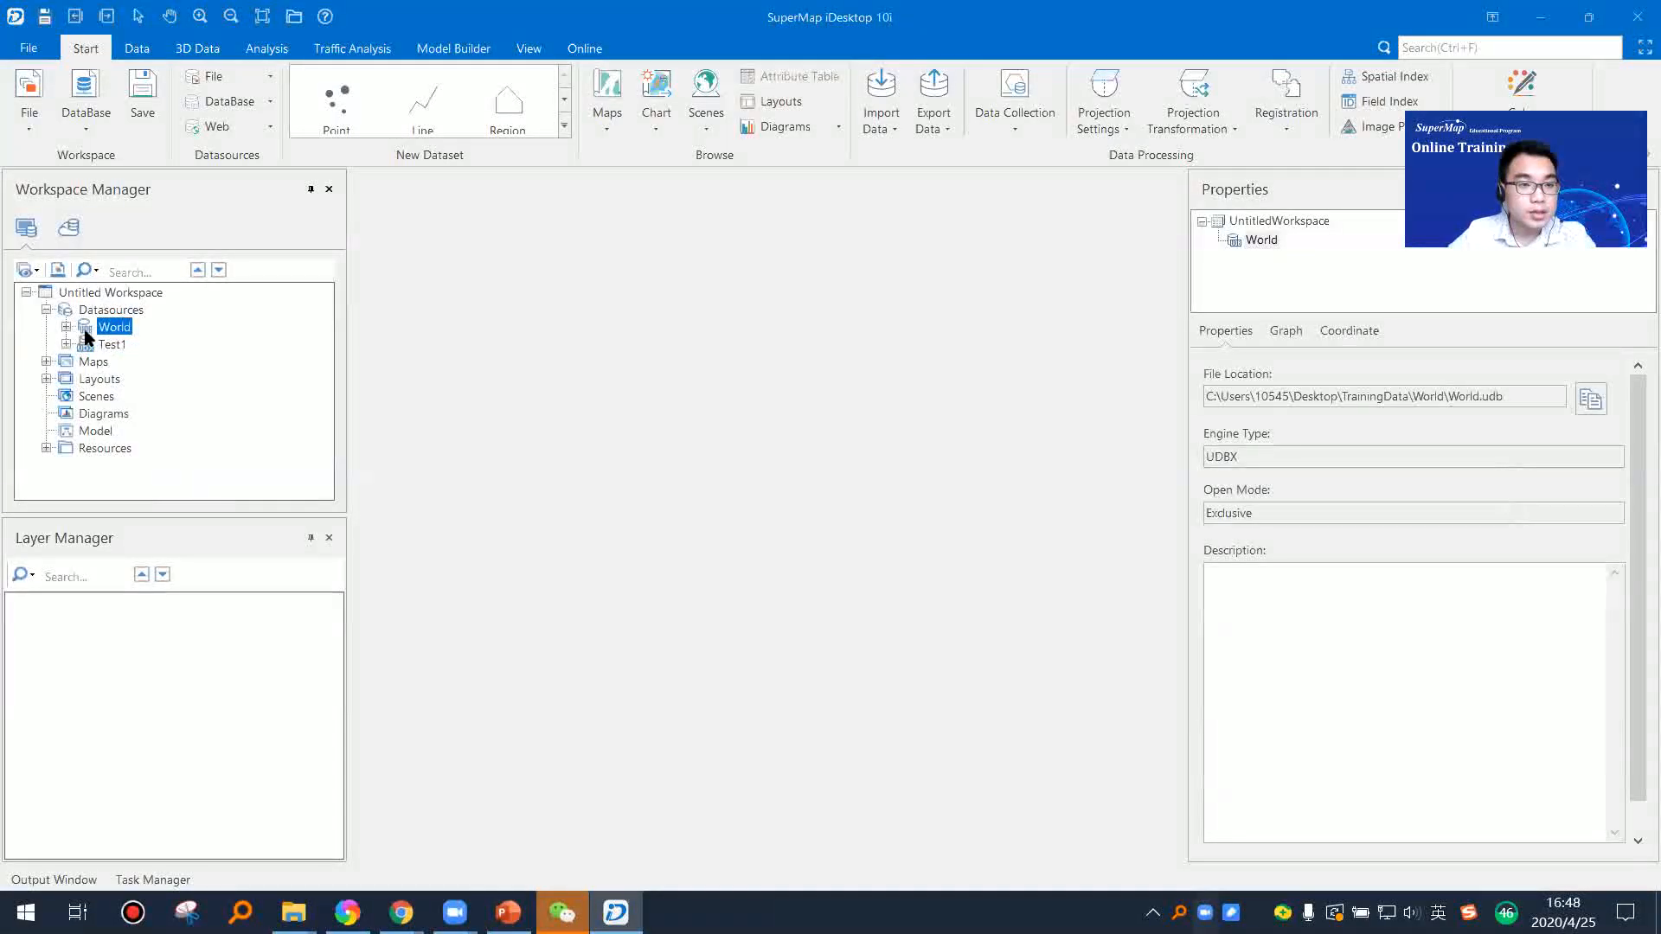
# Step: Create a new UDBX file datasource named Test3 in the TrainingData folder
pyautogui.click(137, 311)
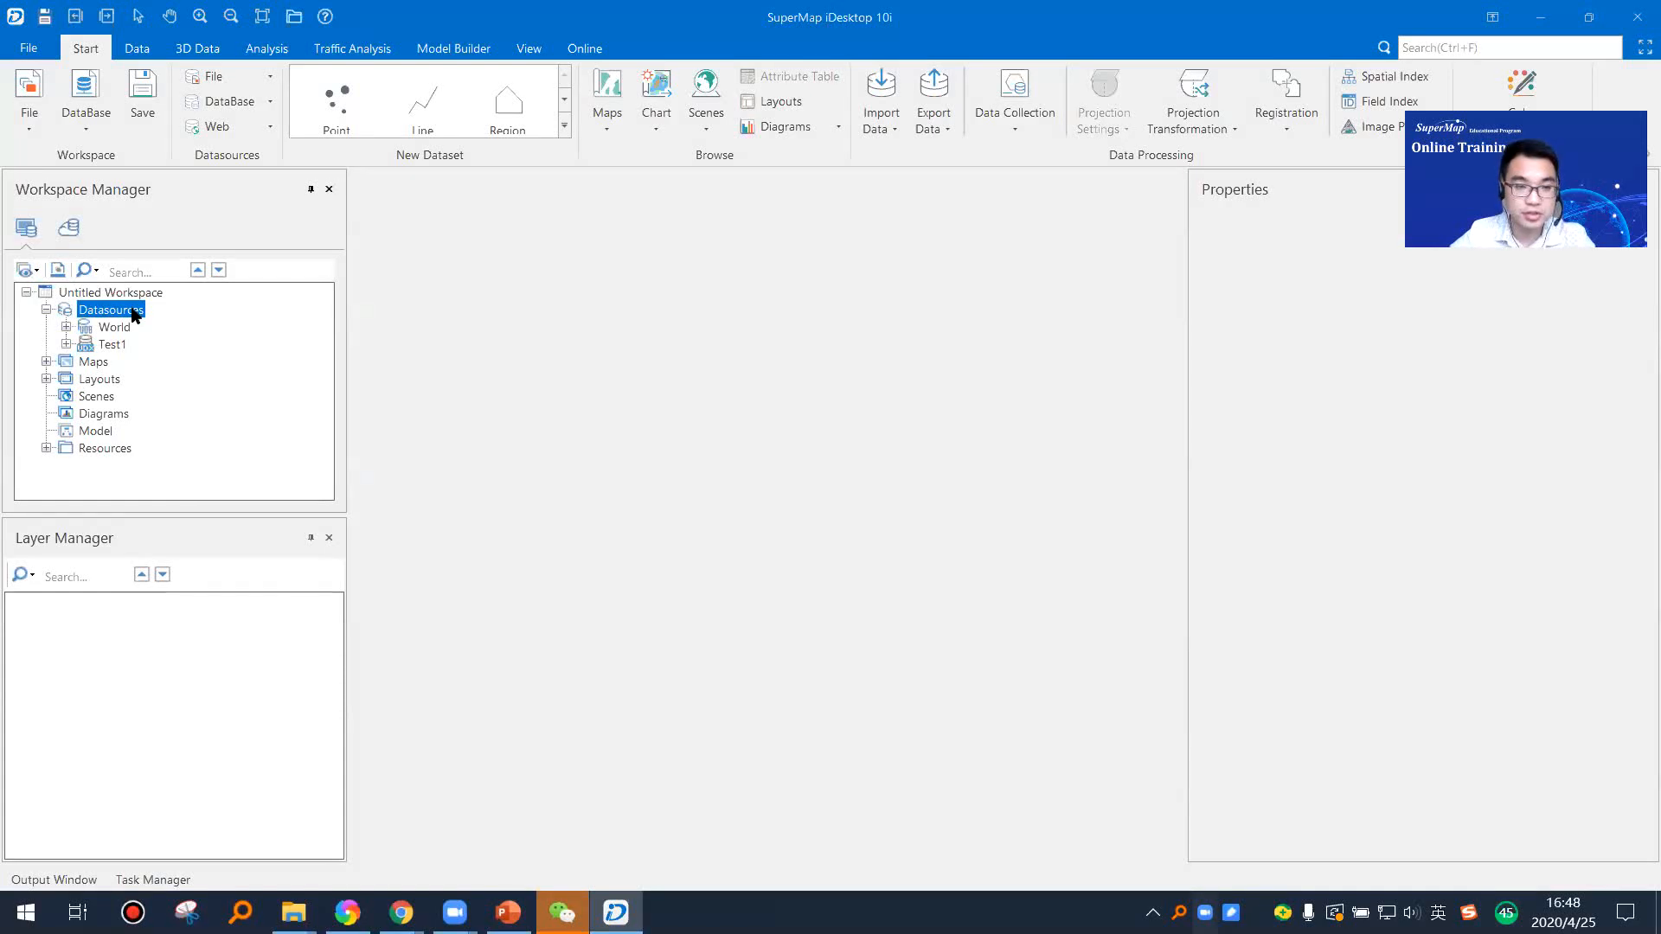
pyautogui.rightClick(133, 312)
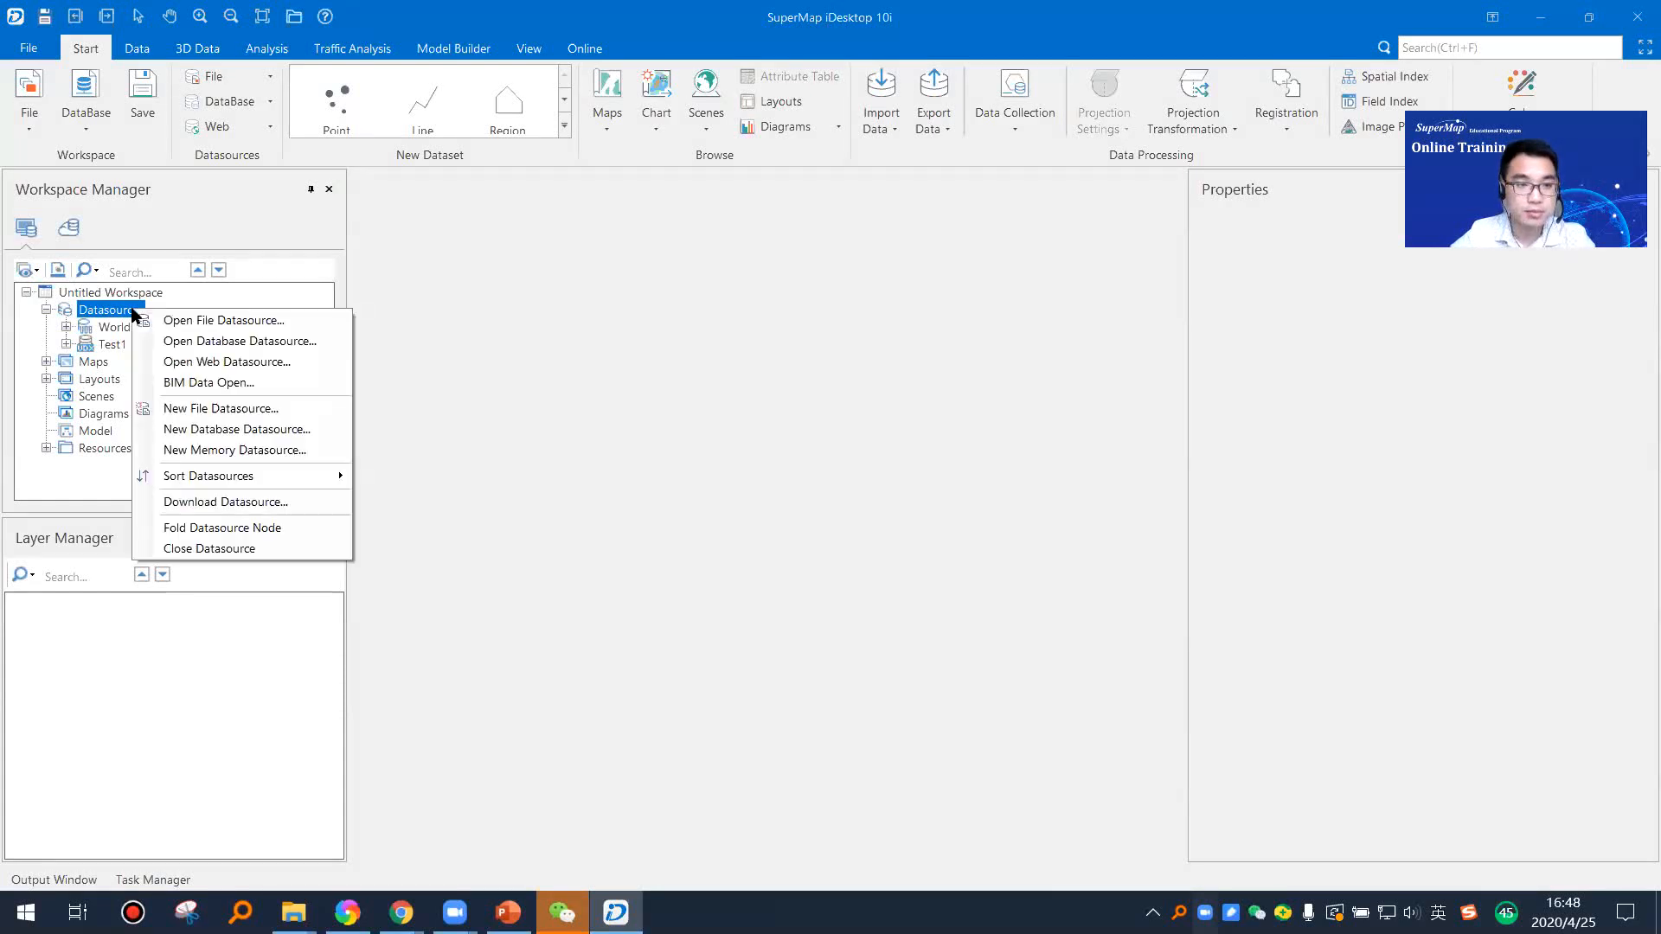
pyautogui.click(269, 416)
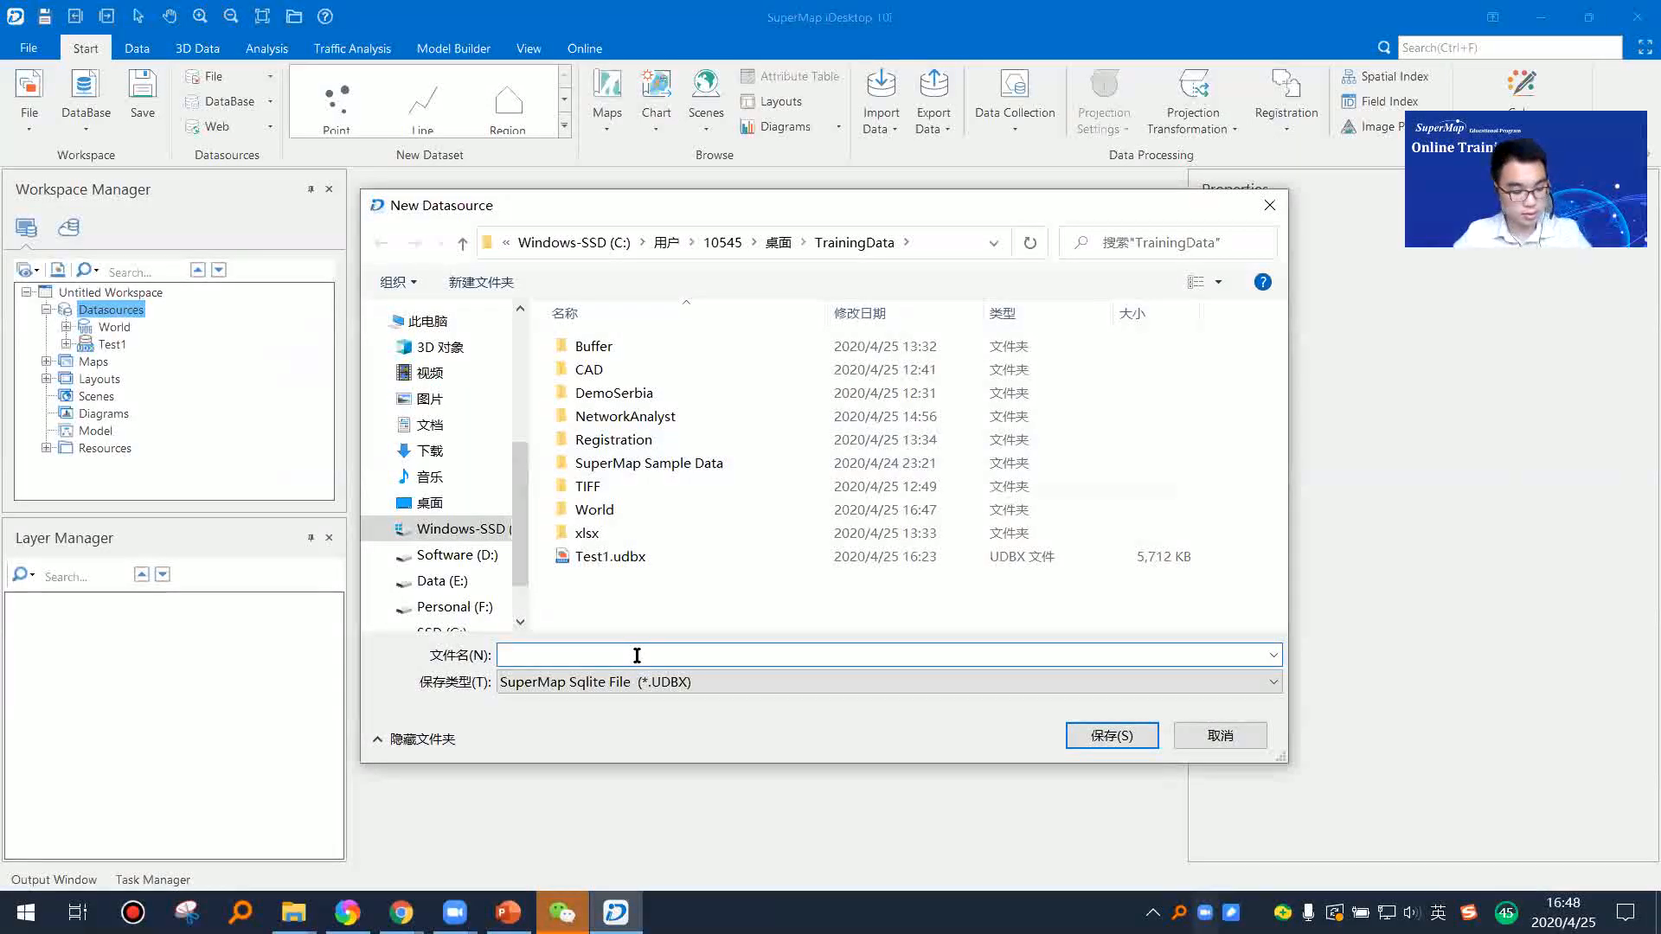
pyautogui.write('Test')
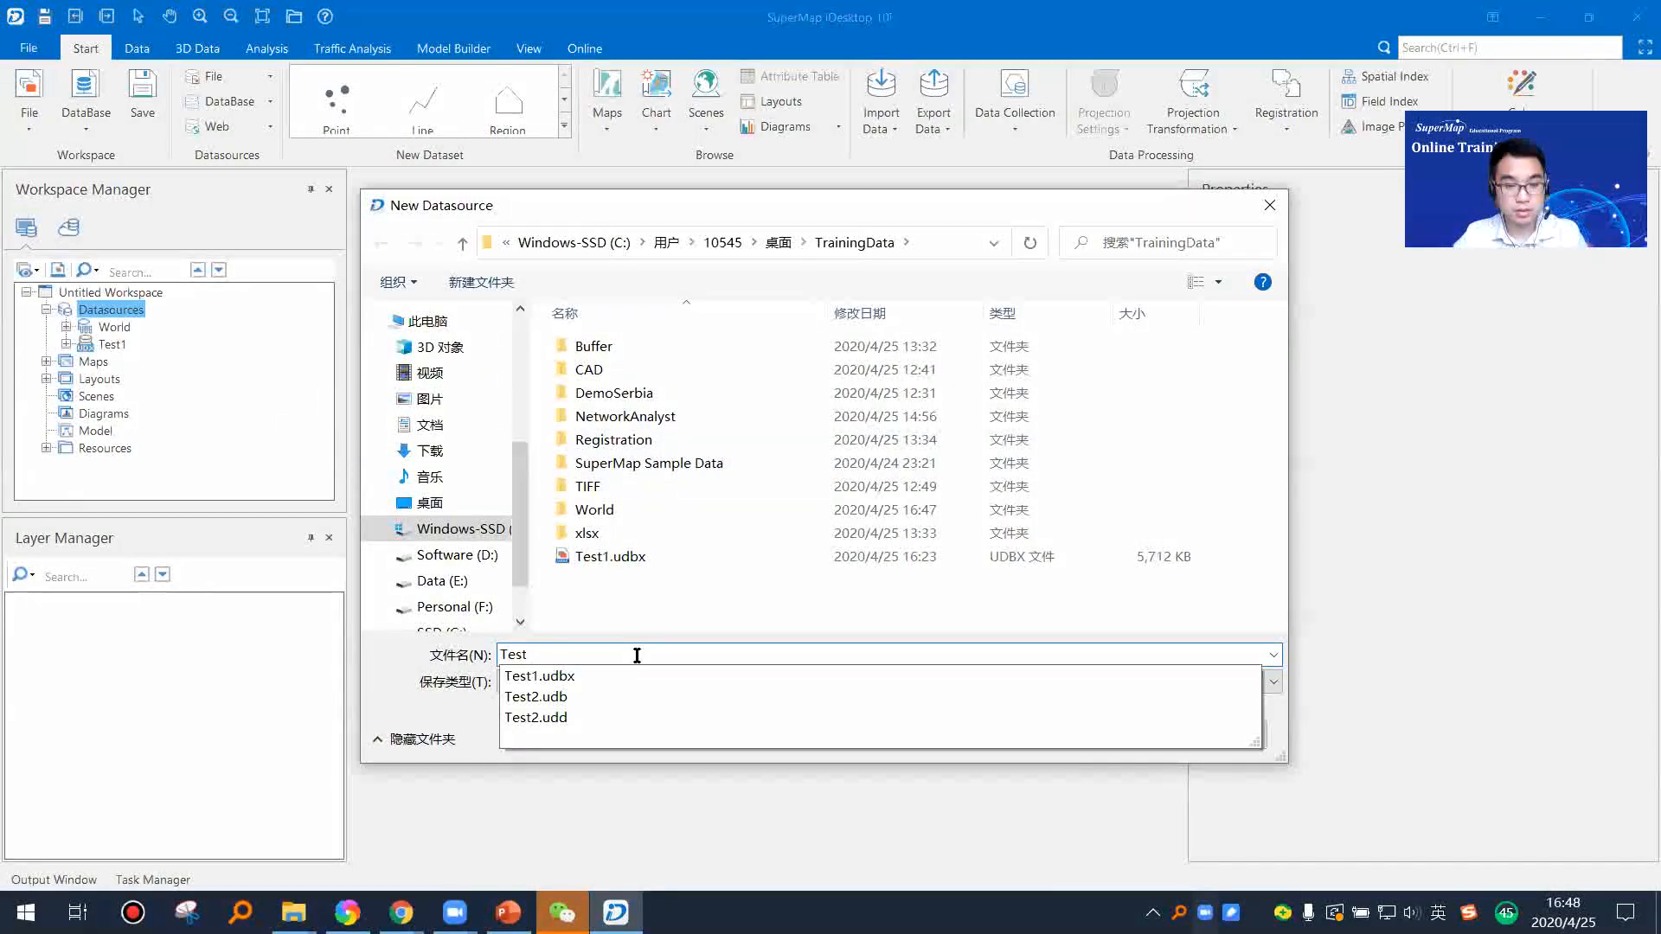
pyautogui.write('3')
pyautogui.click(1116, 734)
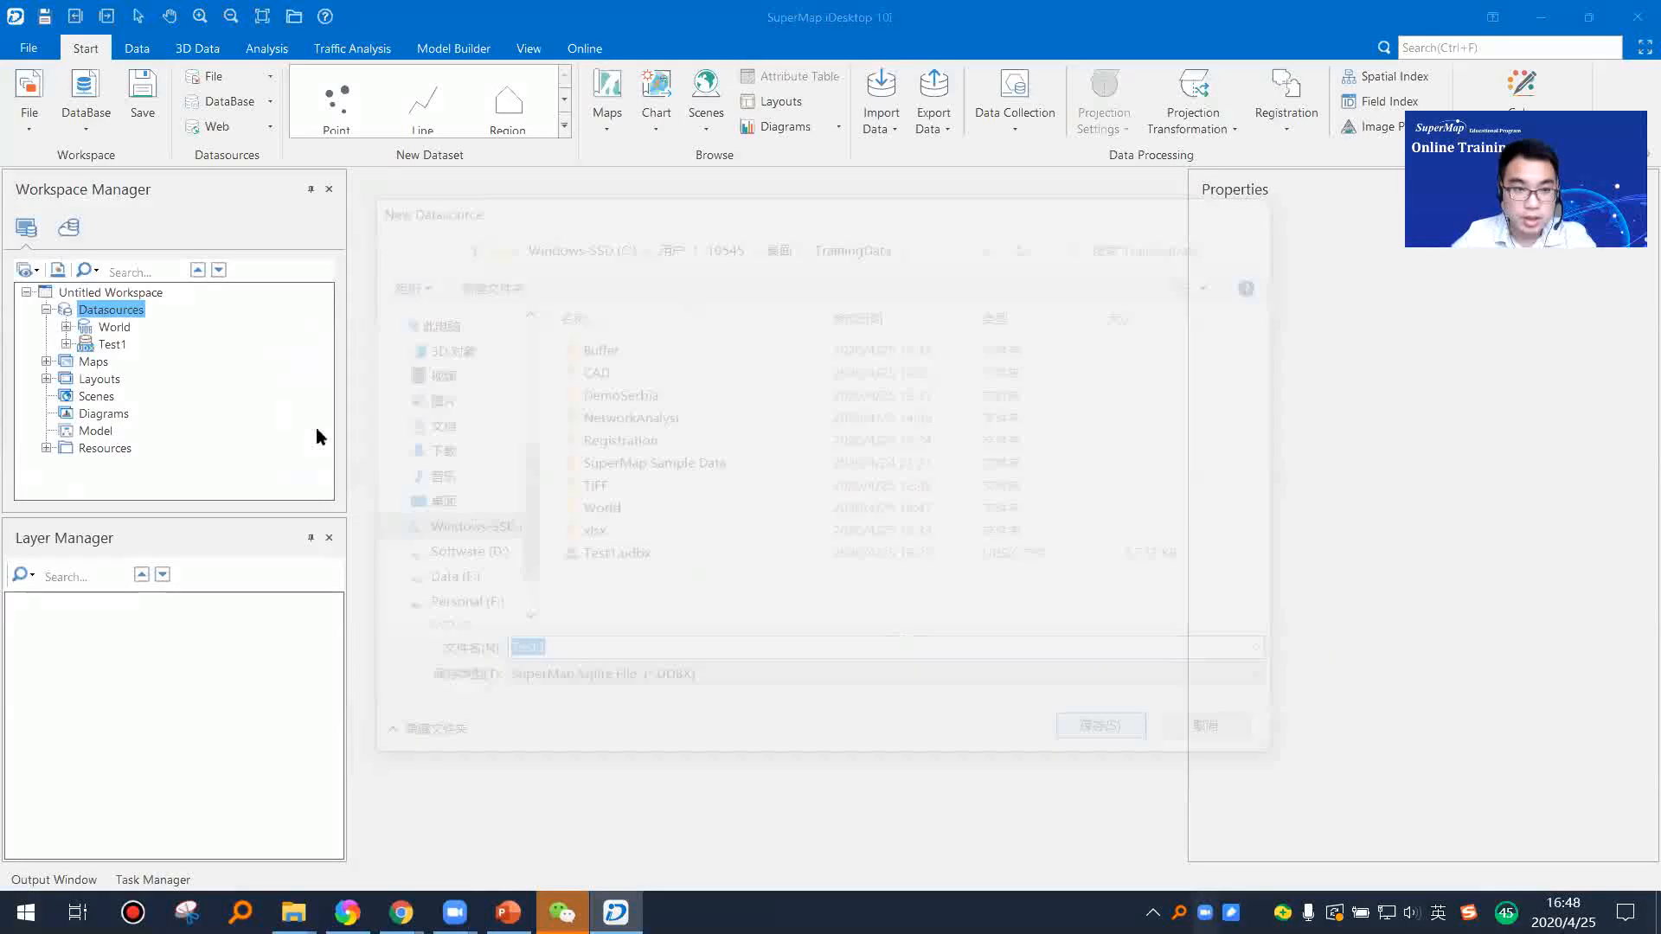
# Step: Create a point dataset and a line dataset with default names in the Test3 datasource
pyautogui.rightClick(109, 364)
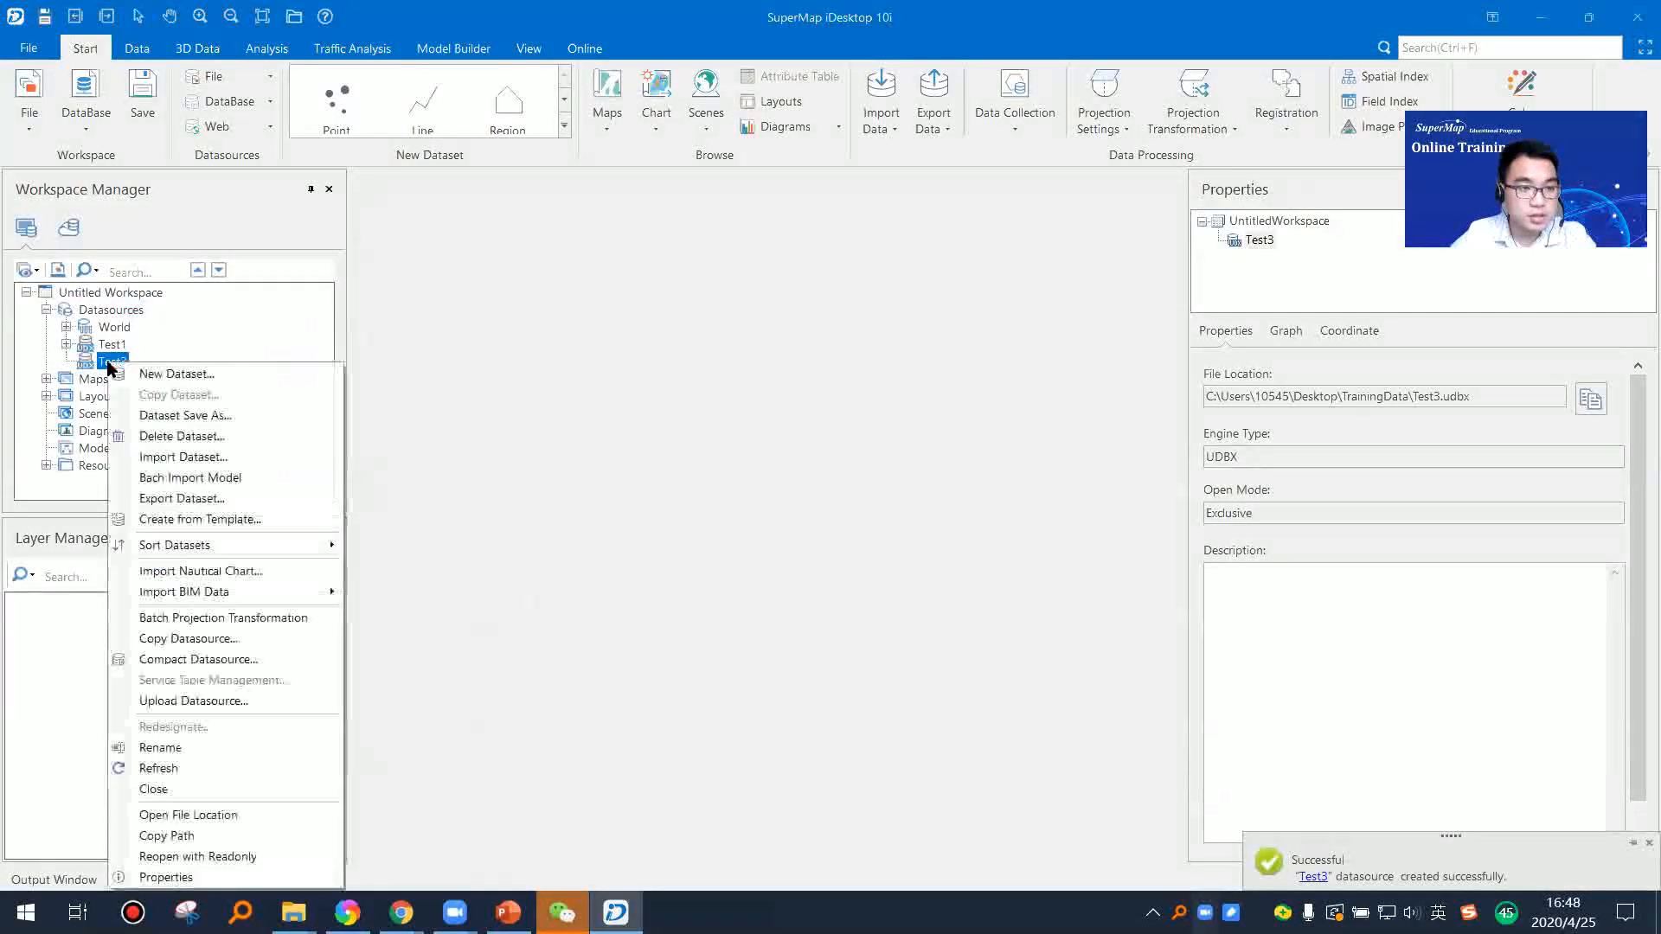
pyautogui.click(249, 385)
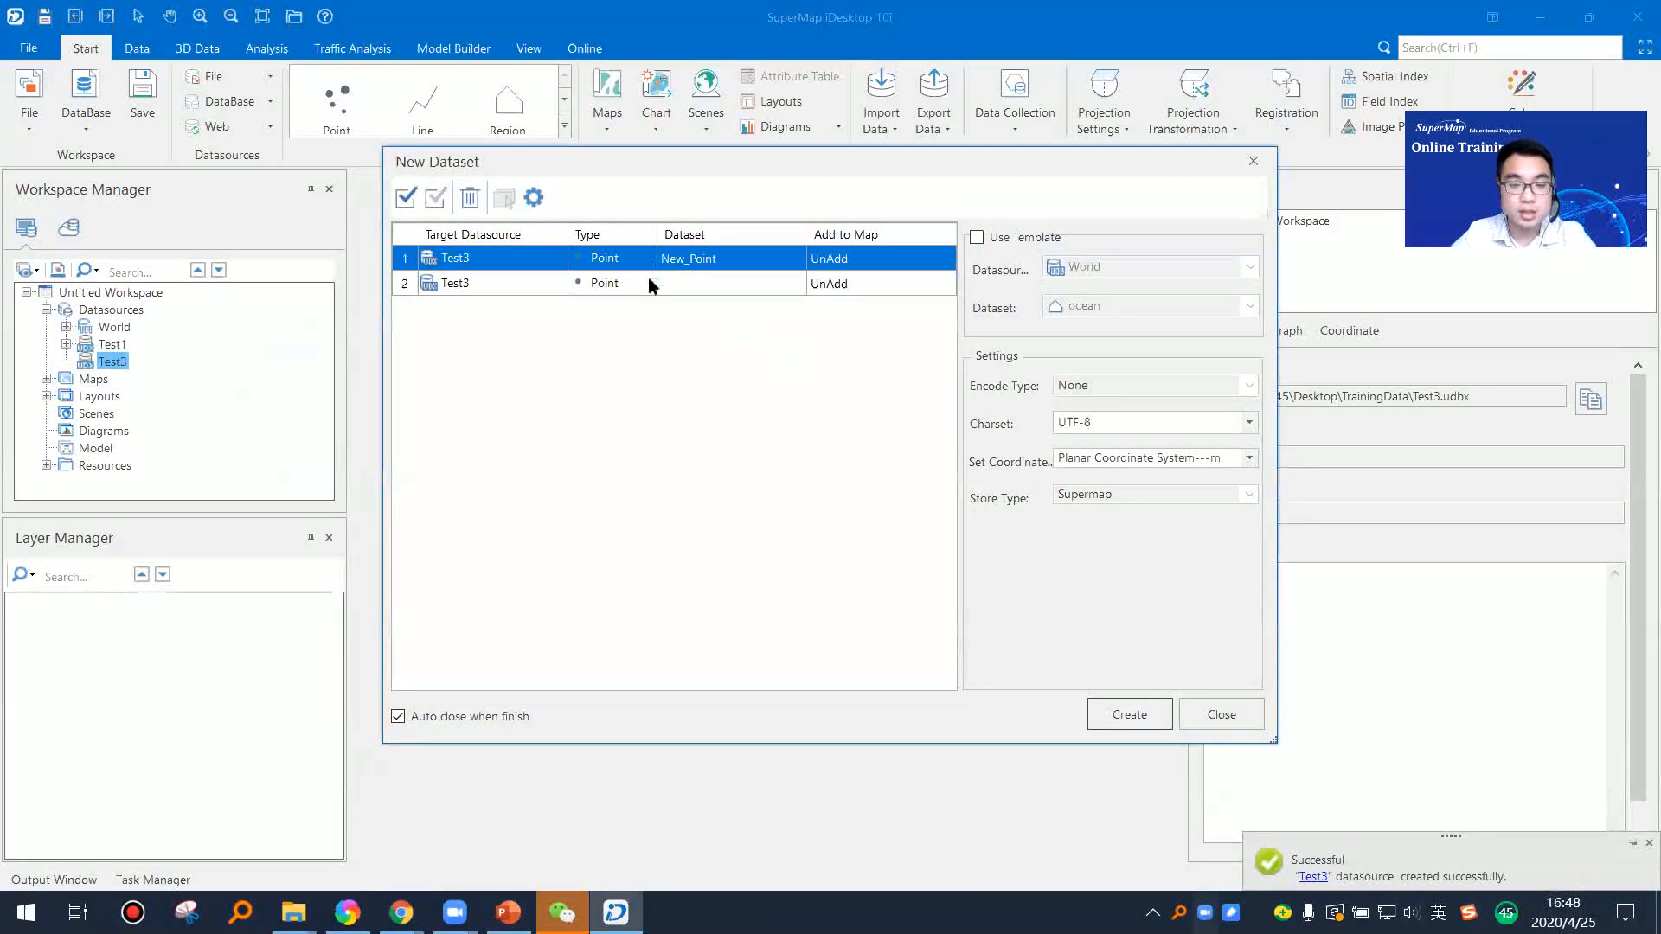
pyautogui.click(647, 284)
pyautogui.click(649, 282)
pyautogui.click(611, 323)
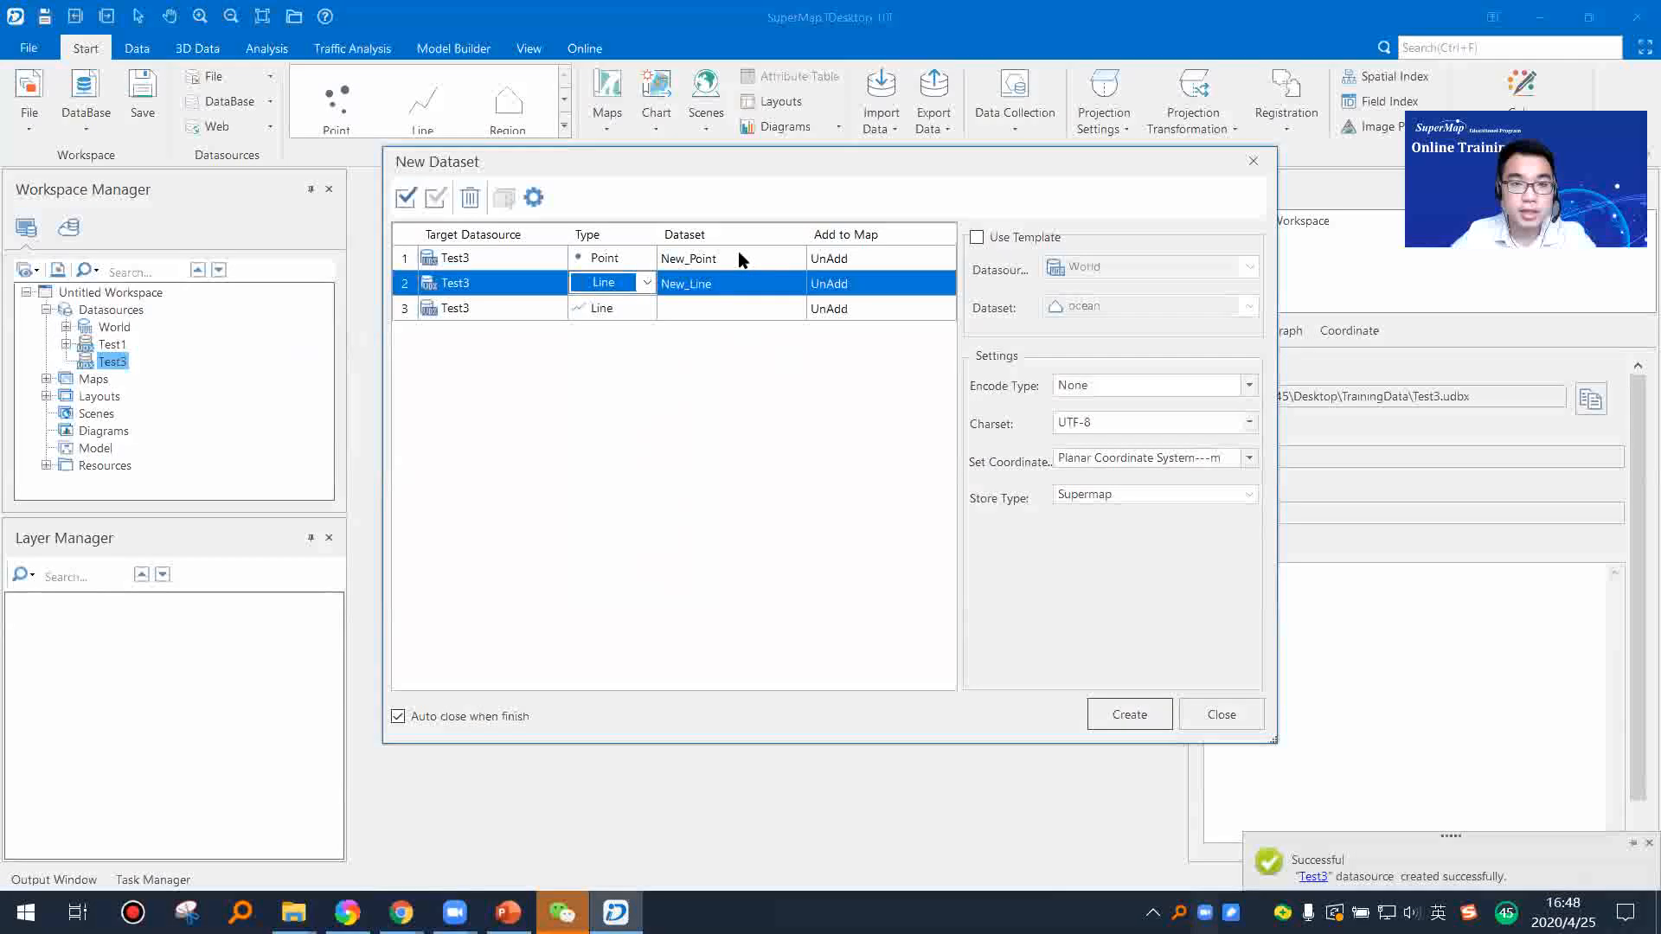
pyautogui.click(730, 259)
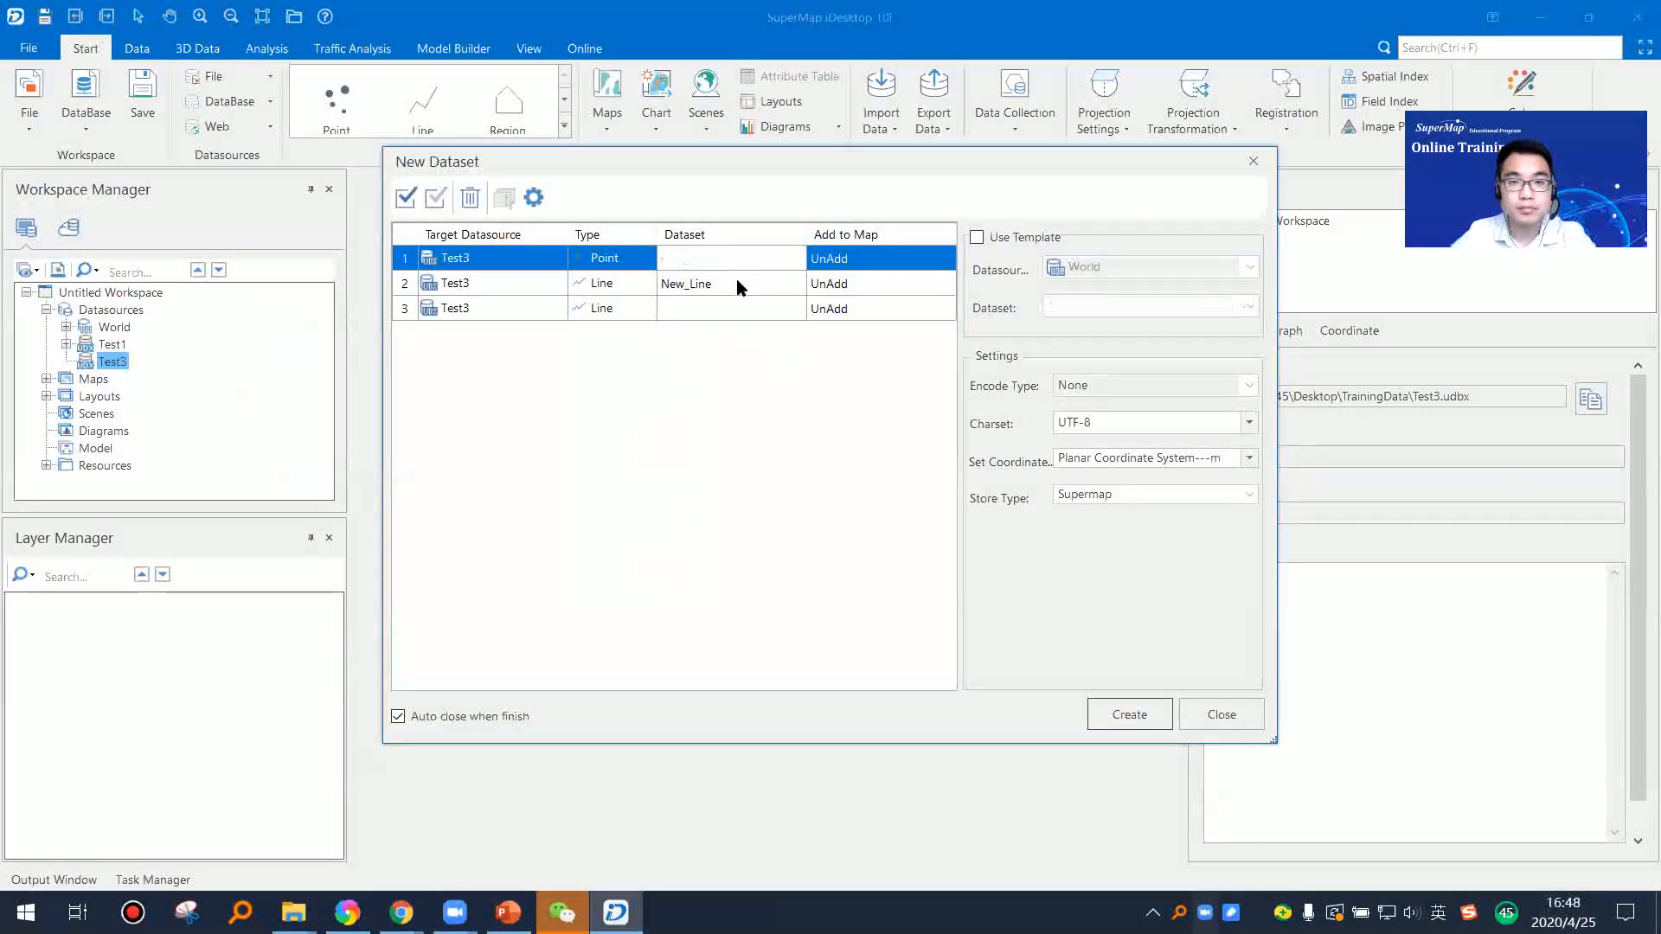
pyautogui.click(735, 280)
pyautogui.click(1126, 704)
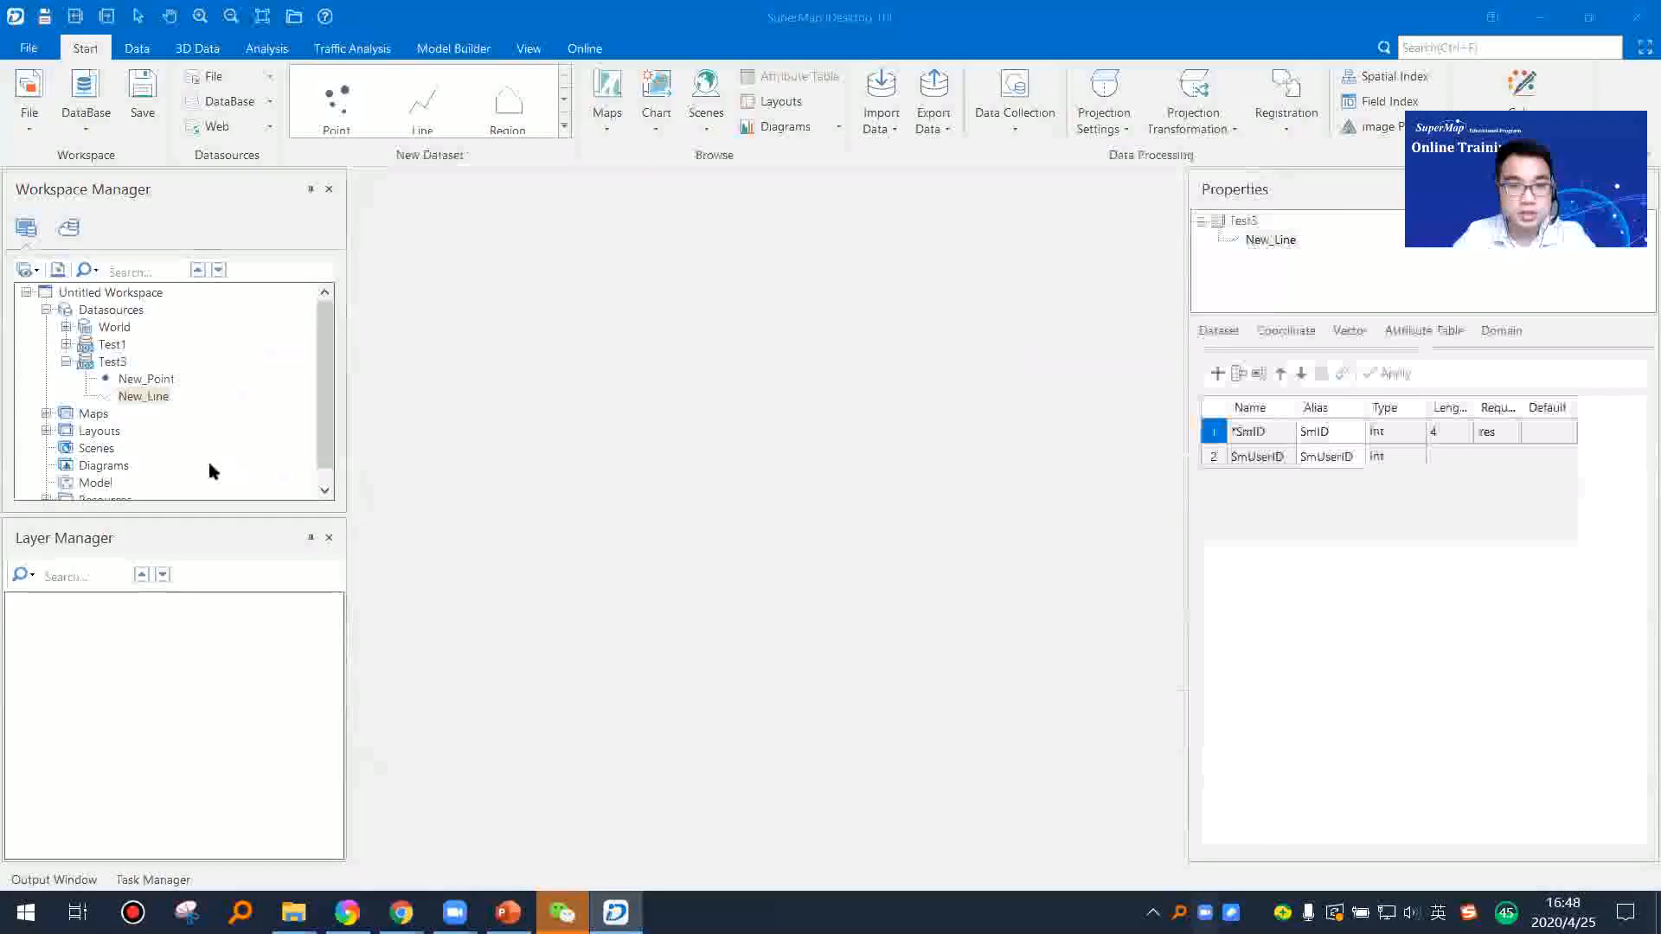
# Step: Open the new point dataset and the new line dataset of Test3, each in its own new map
pyautogui.click(163, 380)
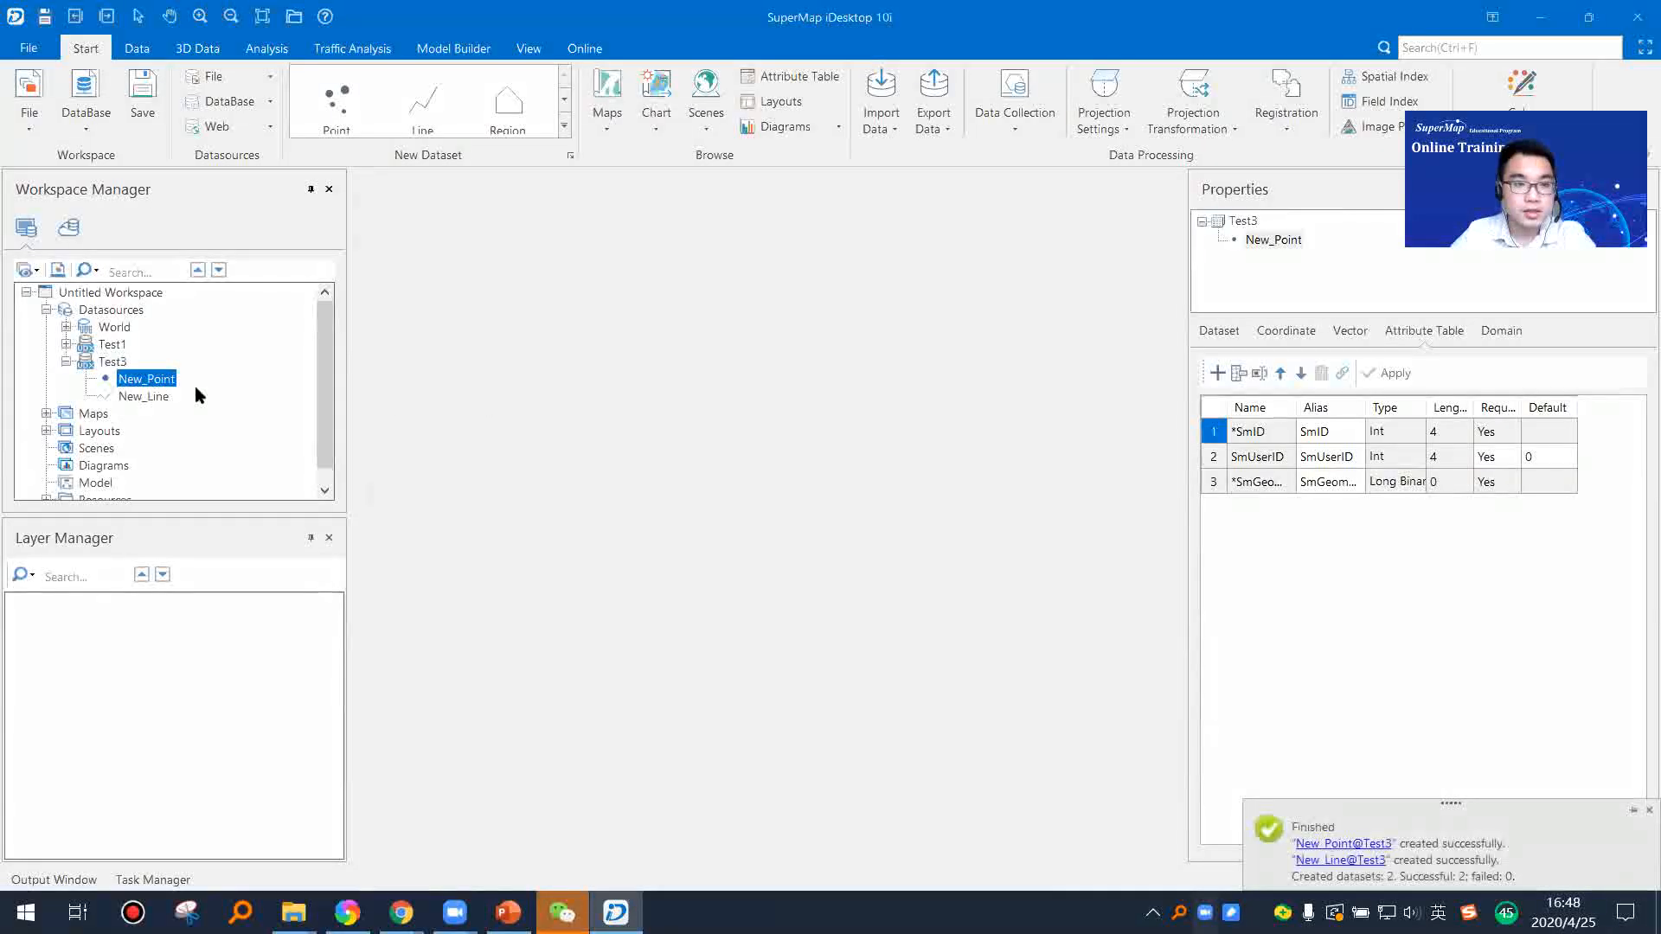
pyautogui.rightClick(152, 383)
pyautogui.click(257, 411)
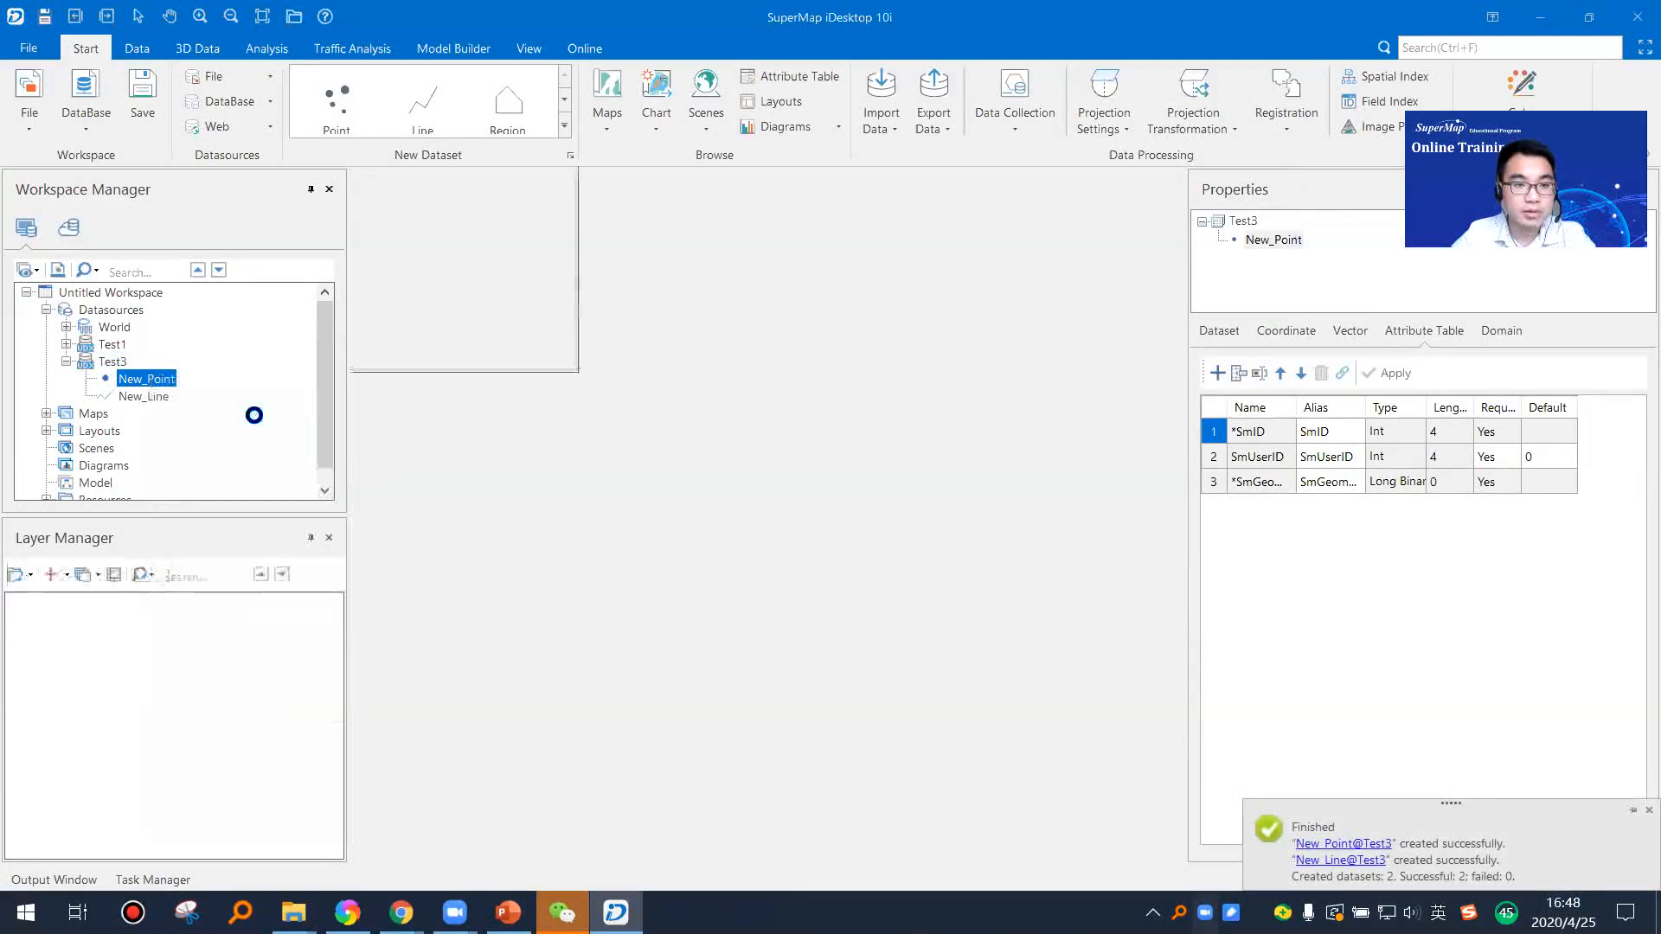
pyautogui.rightClick(149, 398)
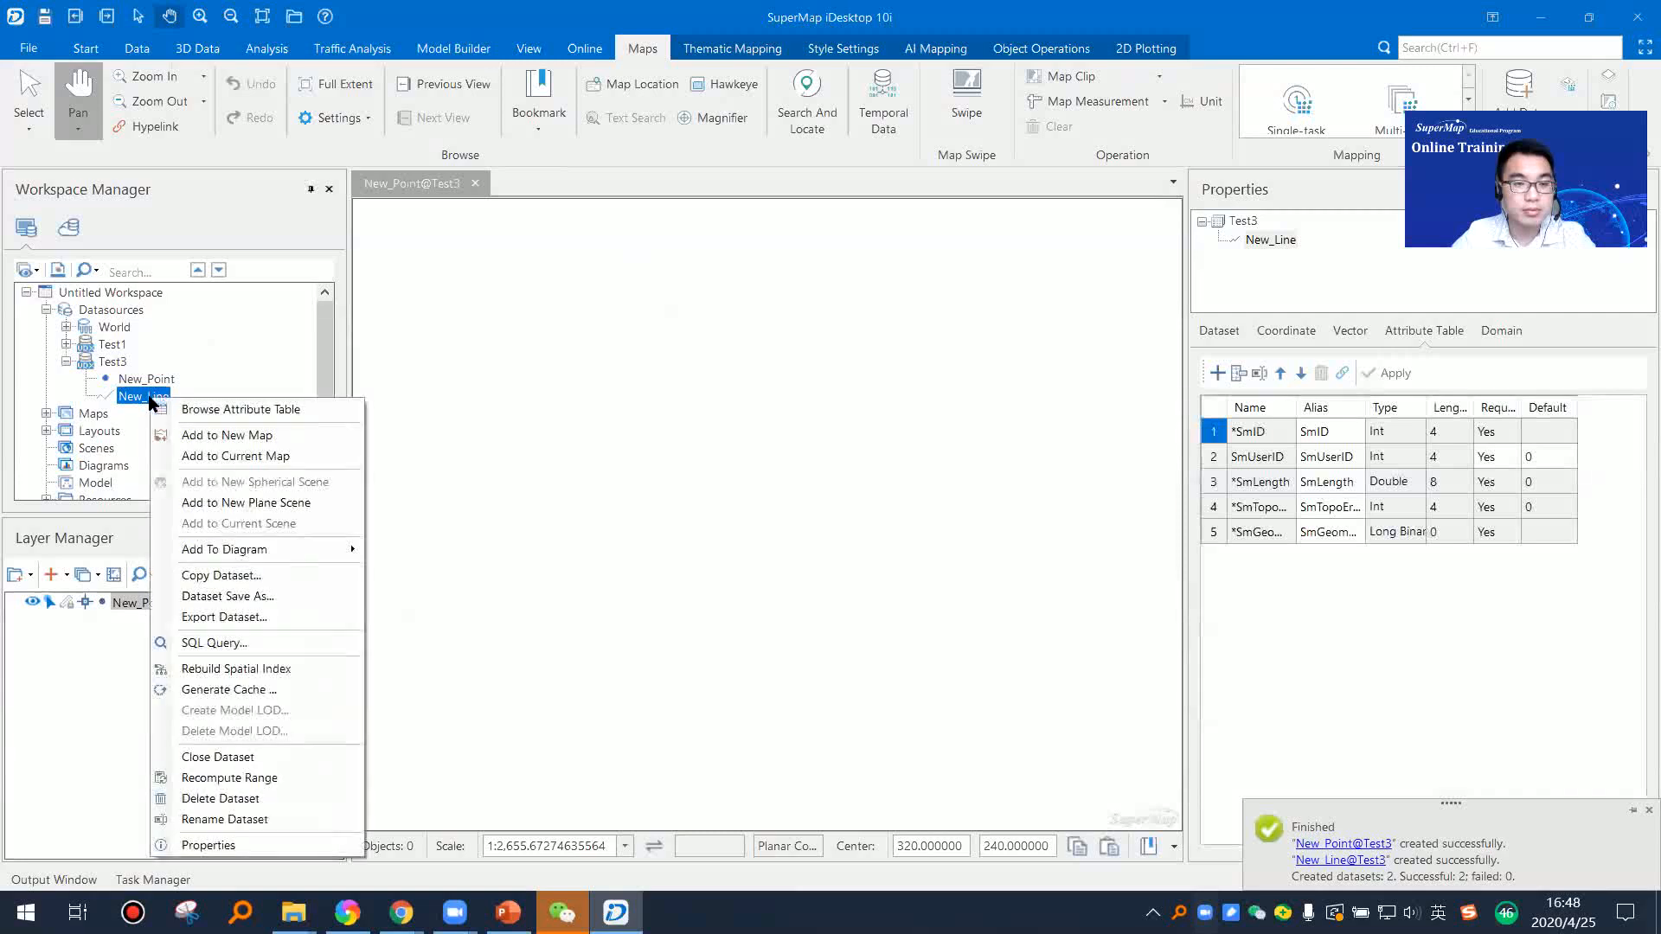
pyautogui.click(254, 442)
pyautogui.scroll(-2, 652, 411)
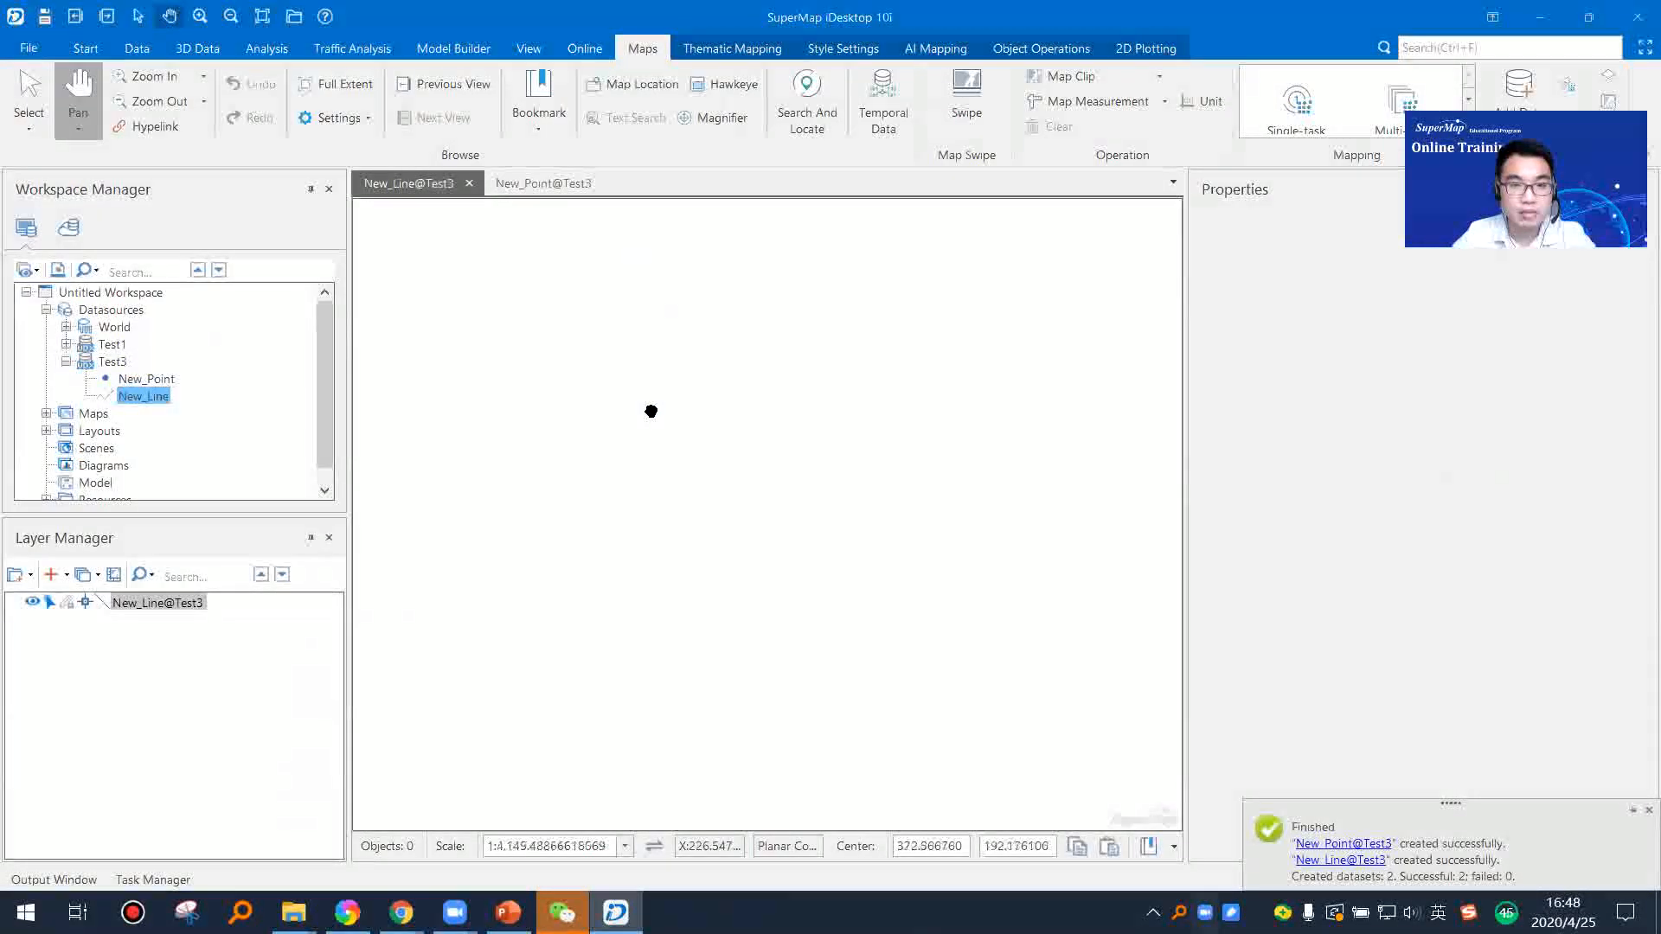
# Step: Close the New_Line and New_Point maps without saving their changes
pyautogui.click(139, 380)
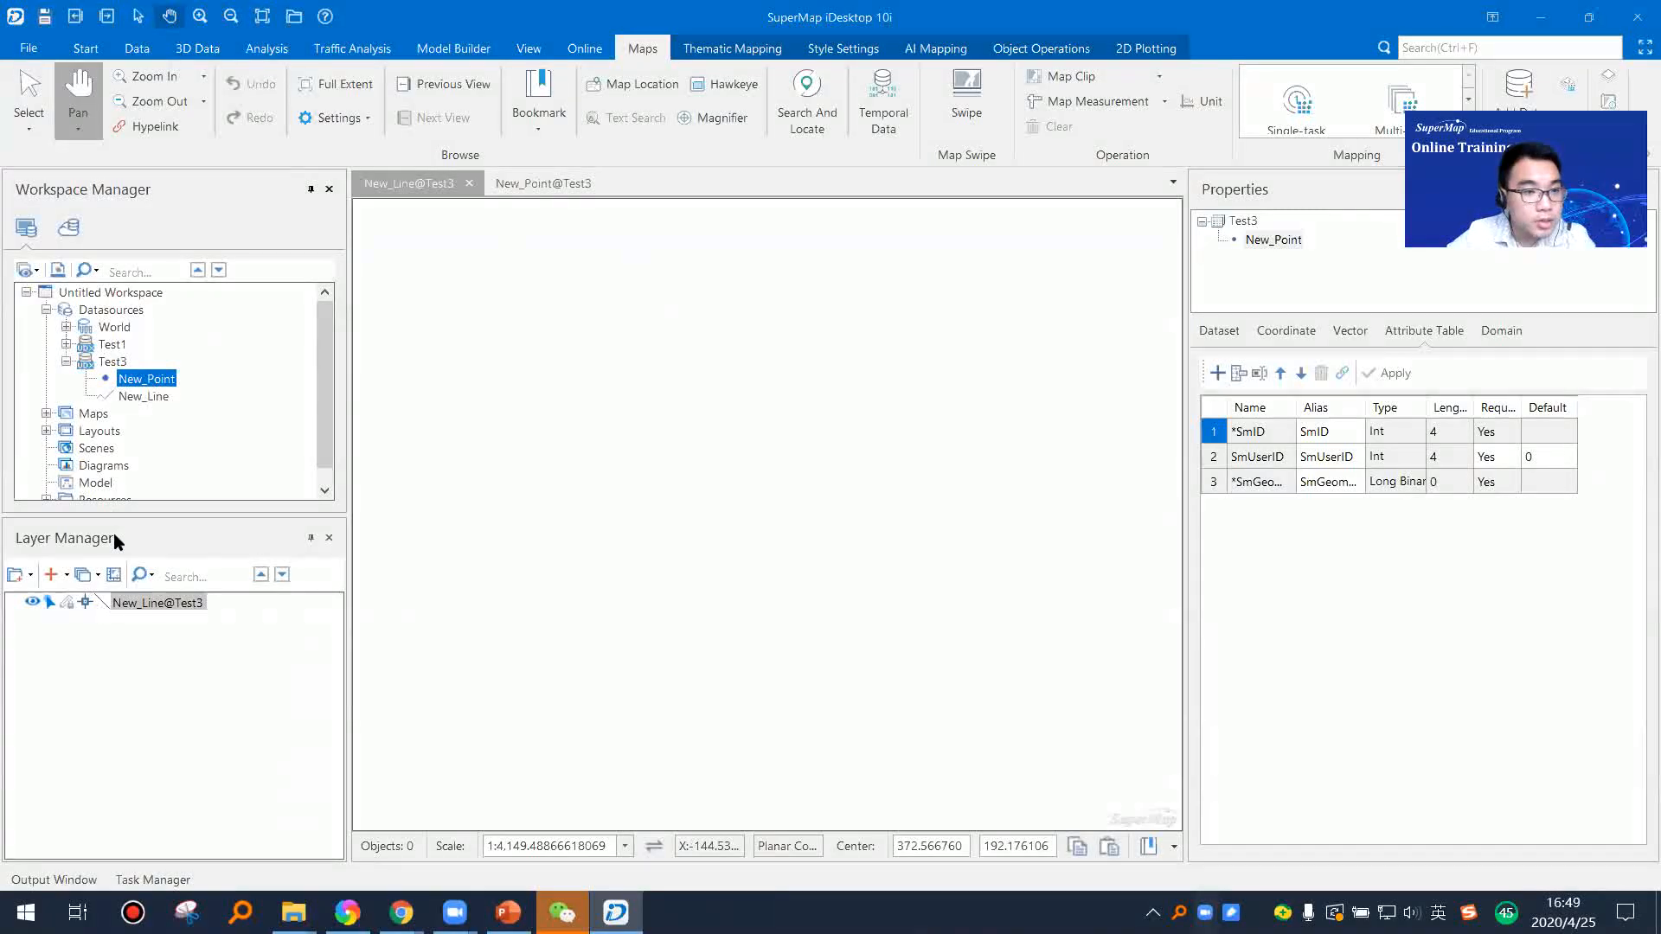
pyautogui.click(470, 184)
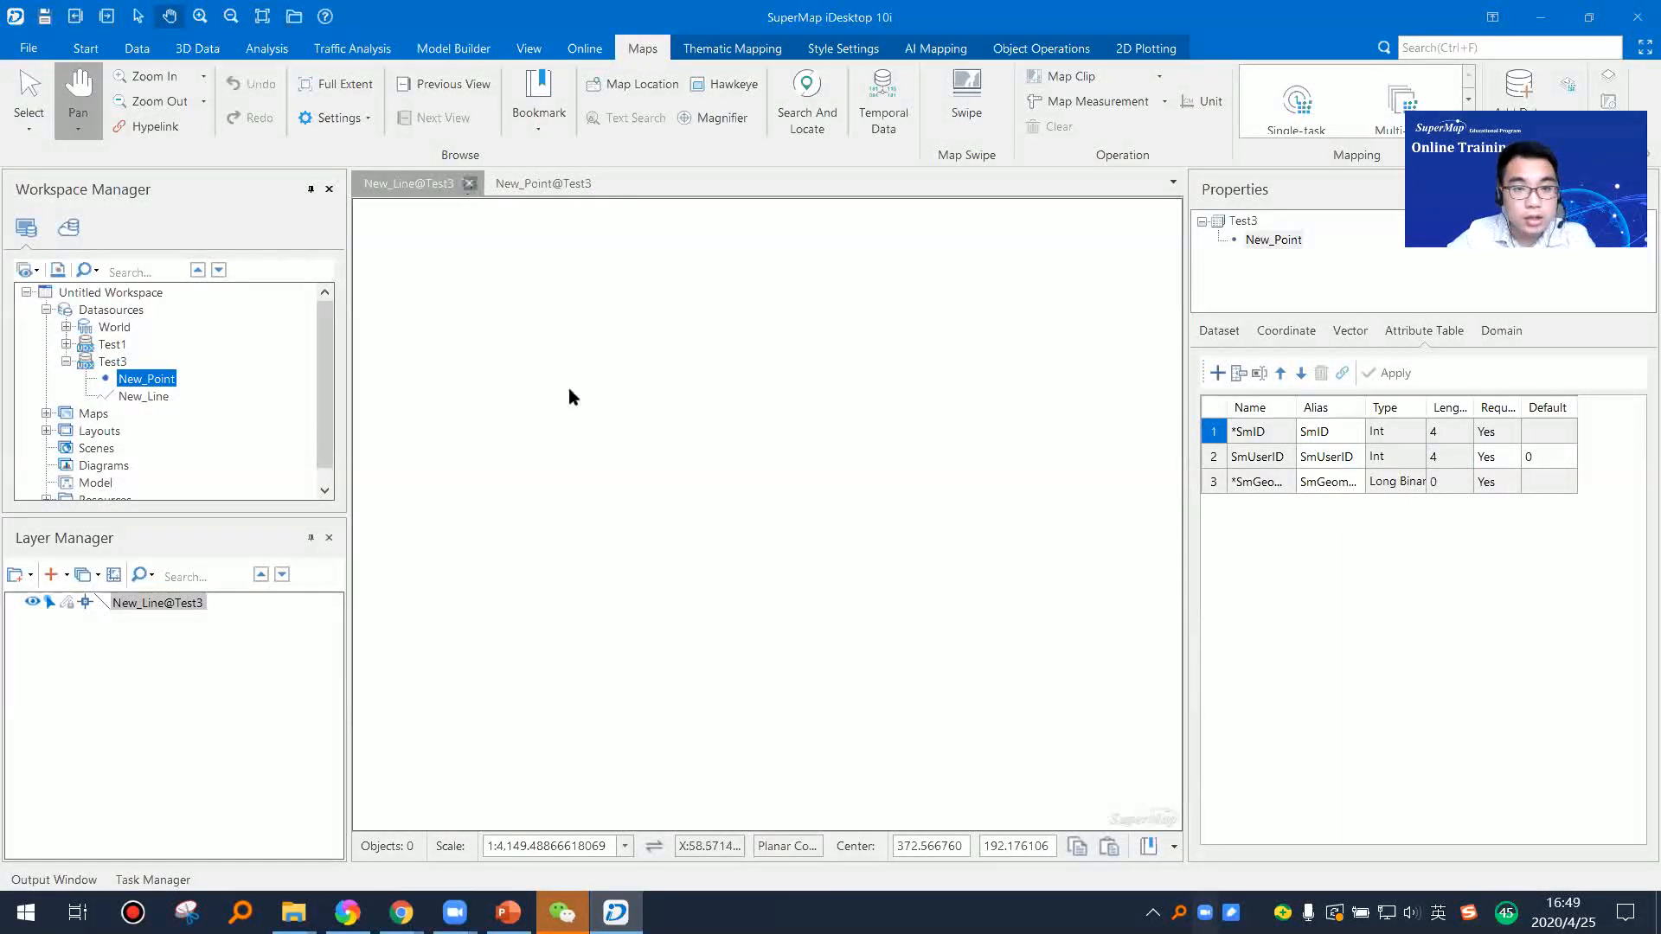
pyautogui.click(863, 523)
pyautogui.click(470, 183)
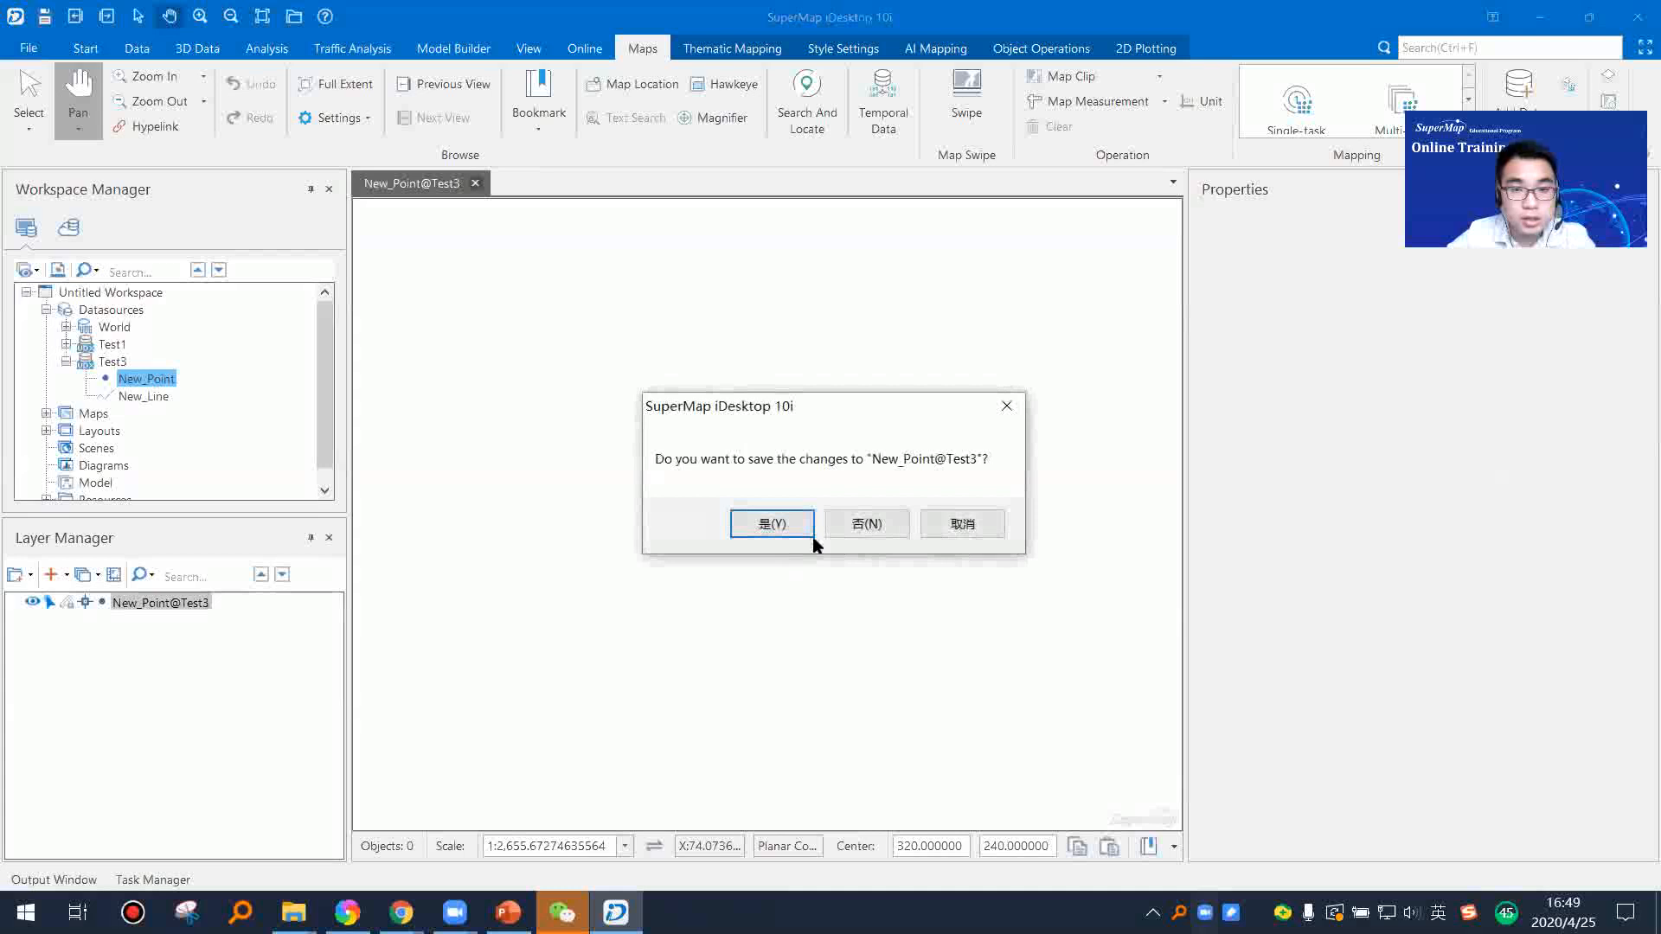
pyautogui.click(863, 524)
# Step: Collapse Test3, expand the World datasource and add its rivers dataset to a new map
pyautogui.click(67, 362)
pyautogui.click(67, 327)
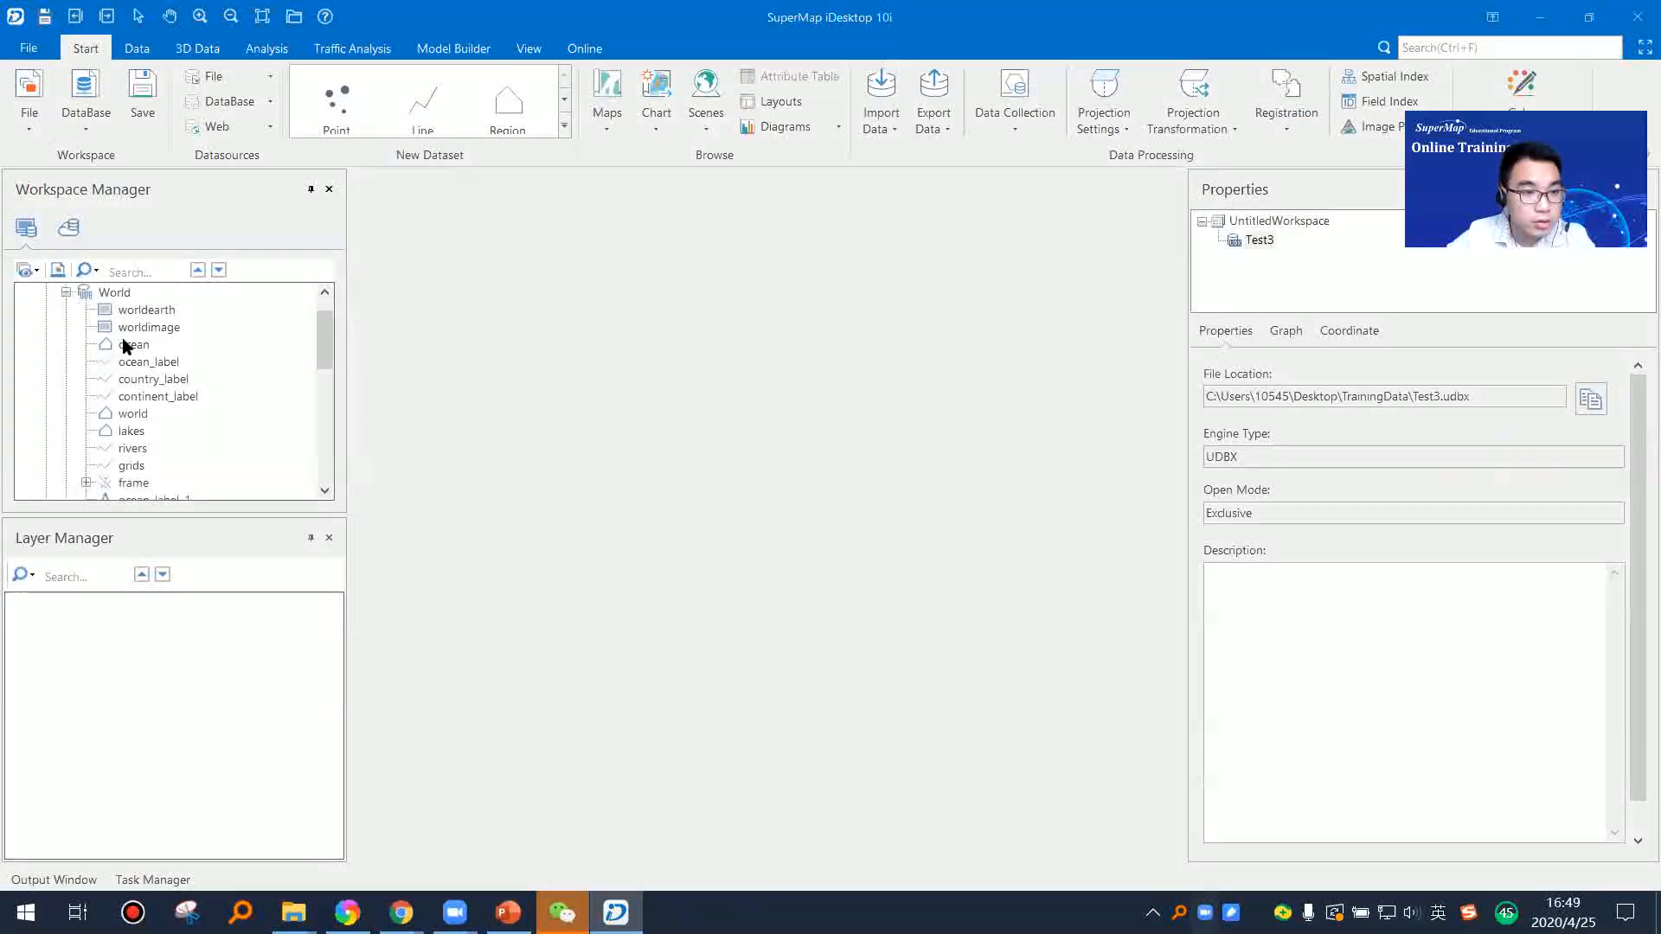
pyautogui.click(127, 345)
pyautogui.click(133, 414)
pyautogui.rightClick(138, 415)
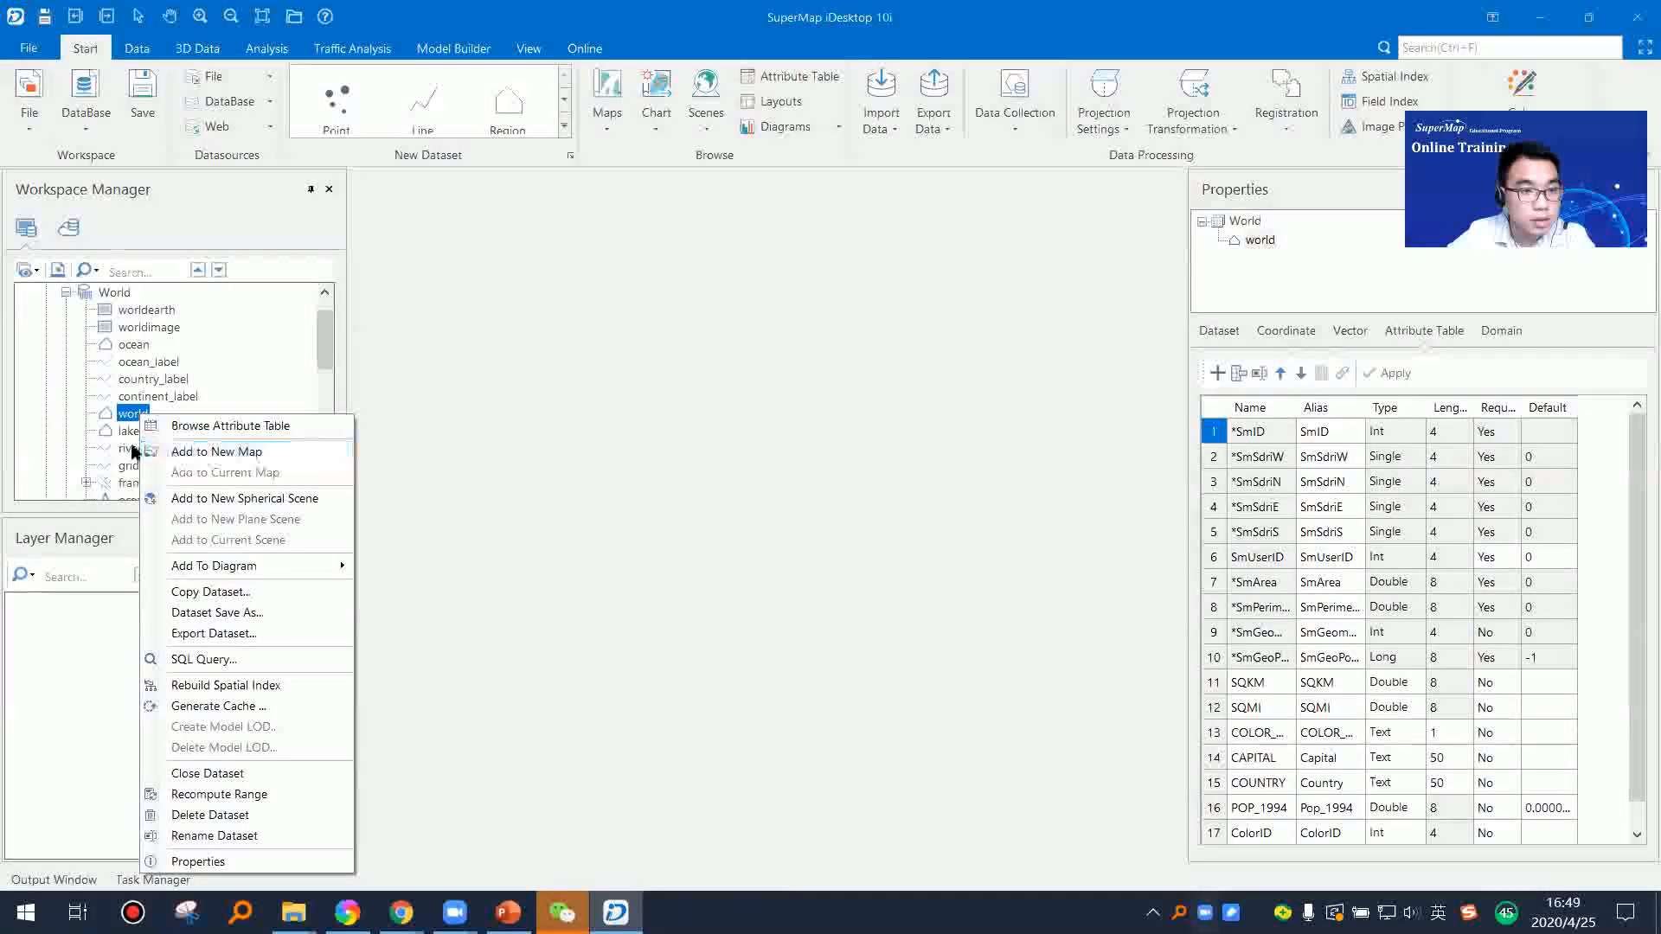
pyautogui.click(130, 449)
pyautogui.rightClick(142, 448)
pyautogui.click(185, 471)
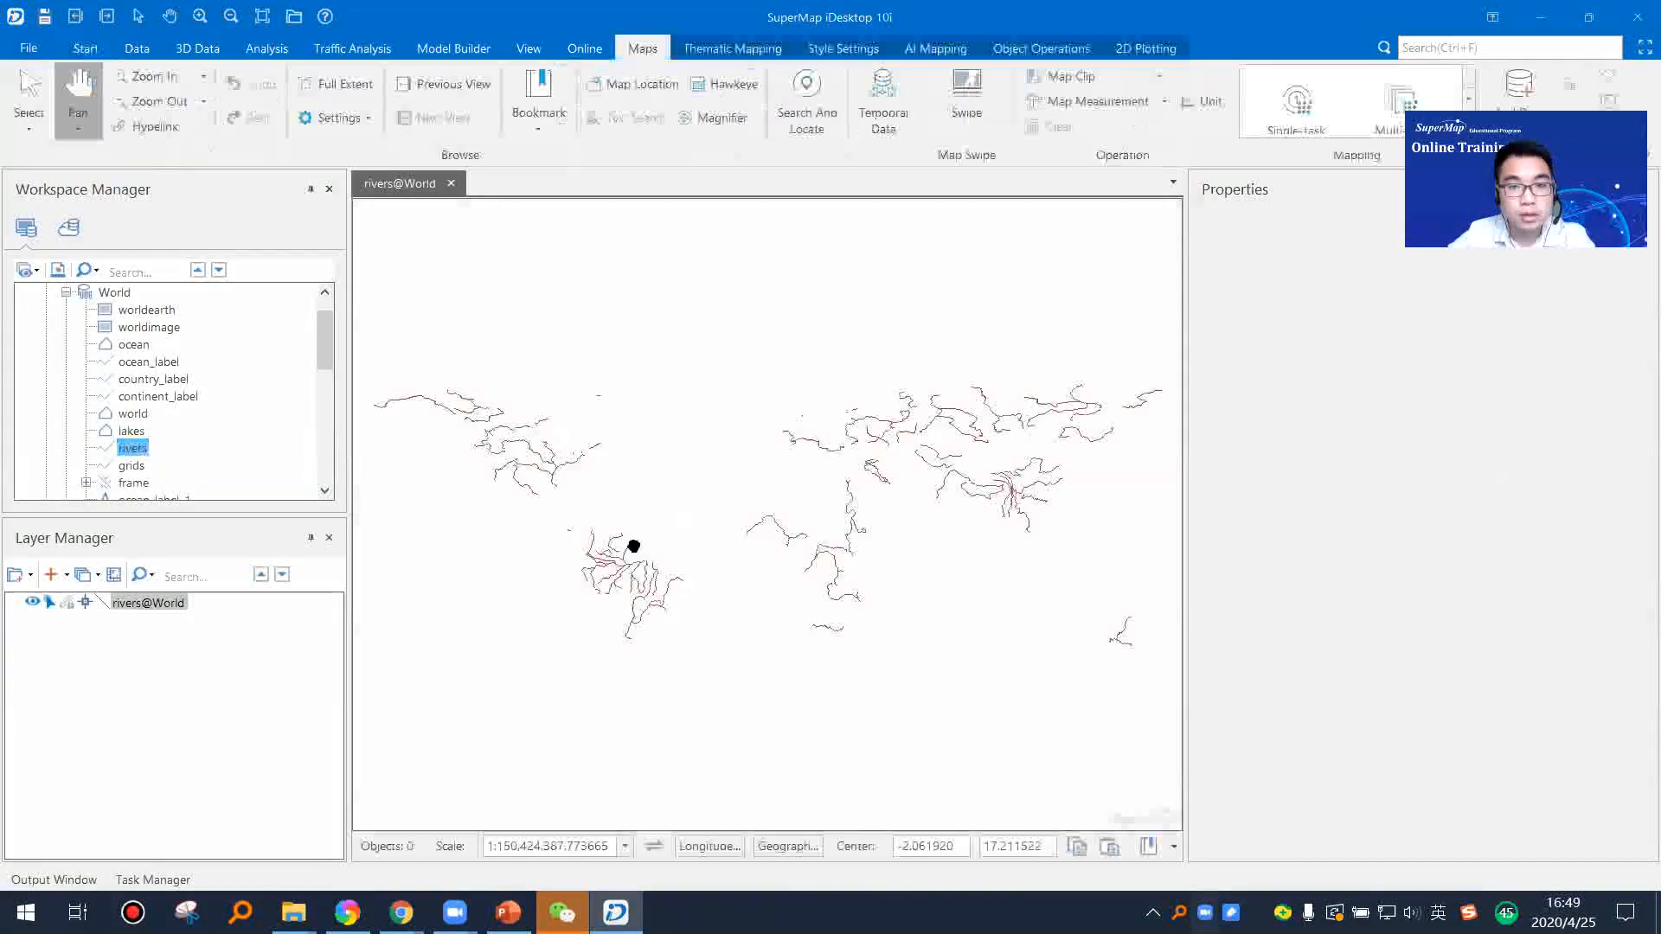
pyautogui.scroll(2, 842, 519)
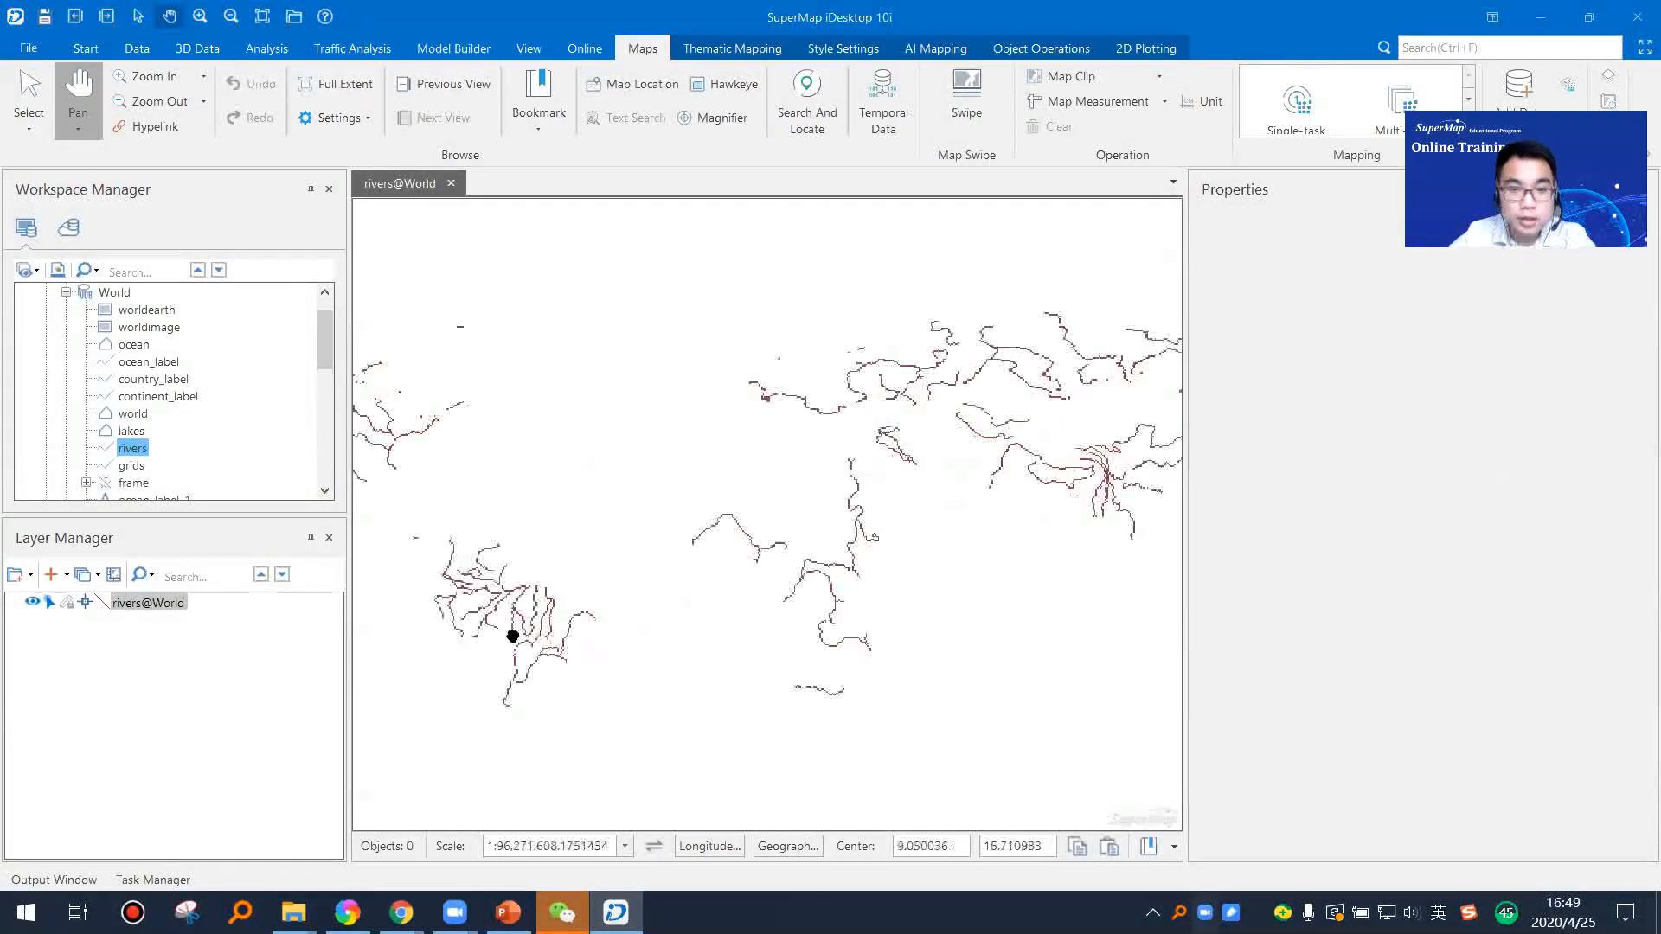
# Step: Hide and show the rivers layer several times, leaving it visible
pyautogui.moveTo(525, 643); pyautogui.dragTo(646, 567)
pyautogui.scroll(2, 644, 612)
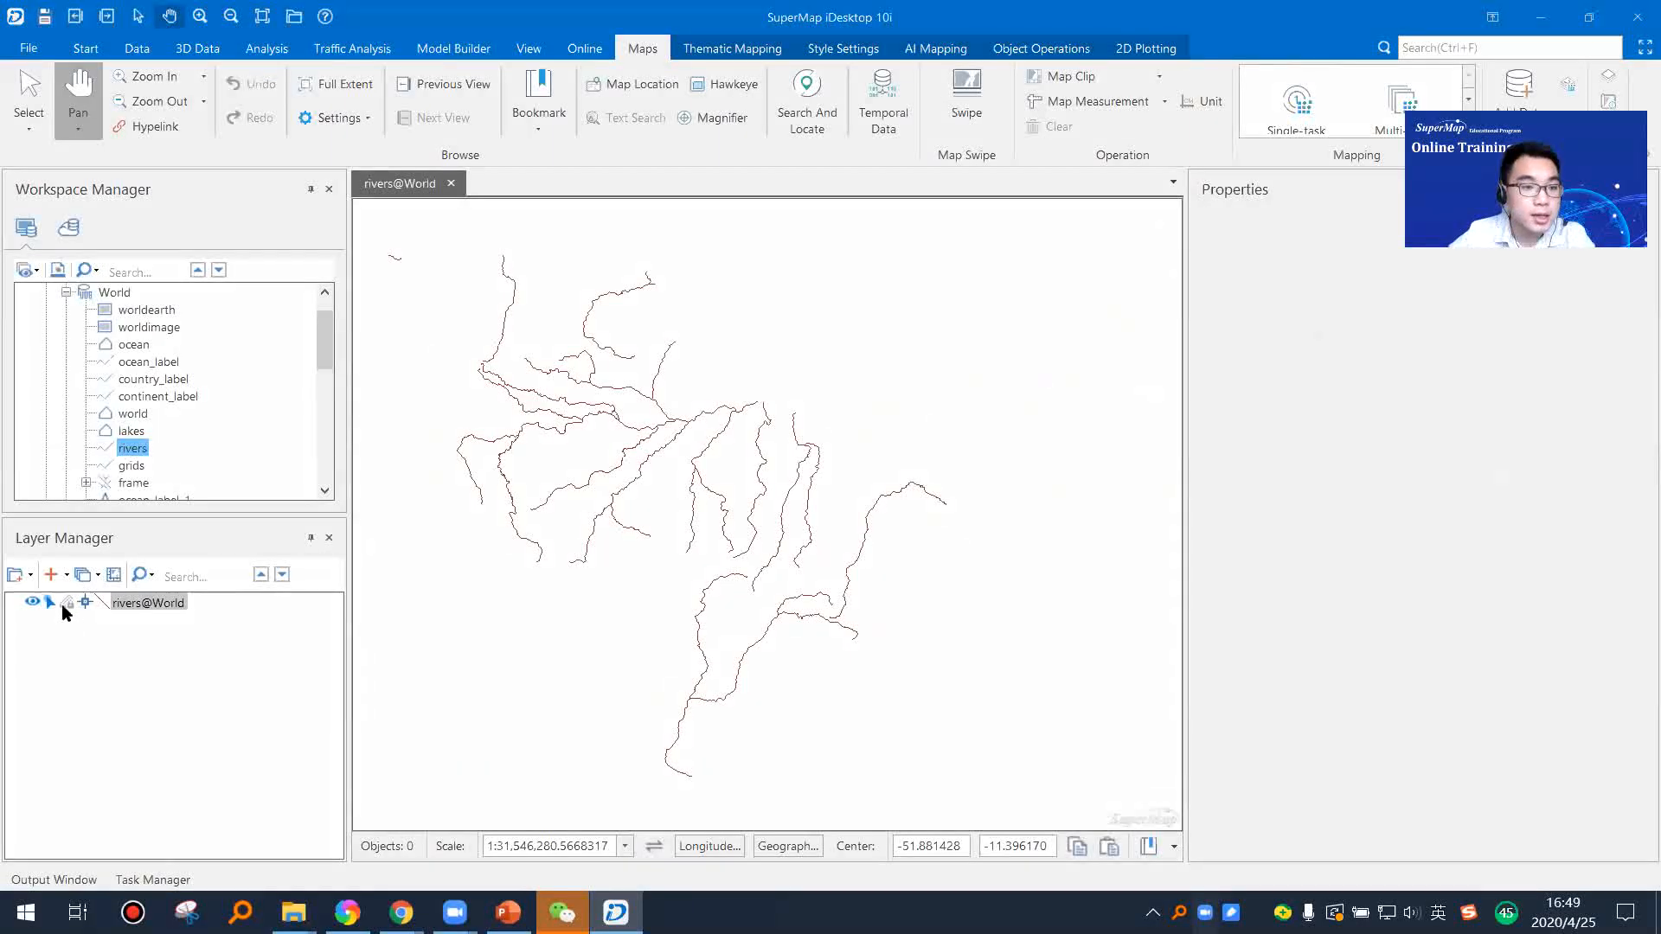
pyautogui.click(32, 603)
pyautogui.click(31, 603)
pyautogui.click(31, 603)
pyautogui.click(31, 603)
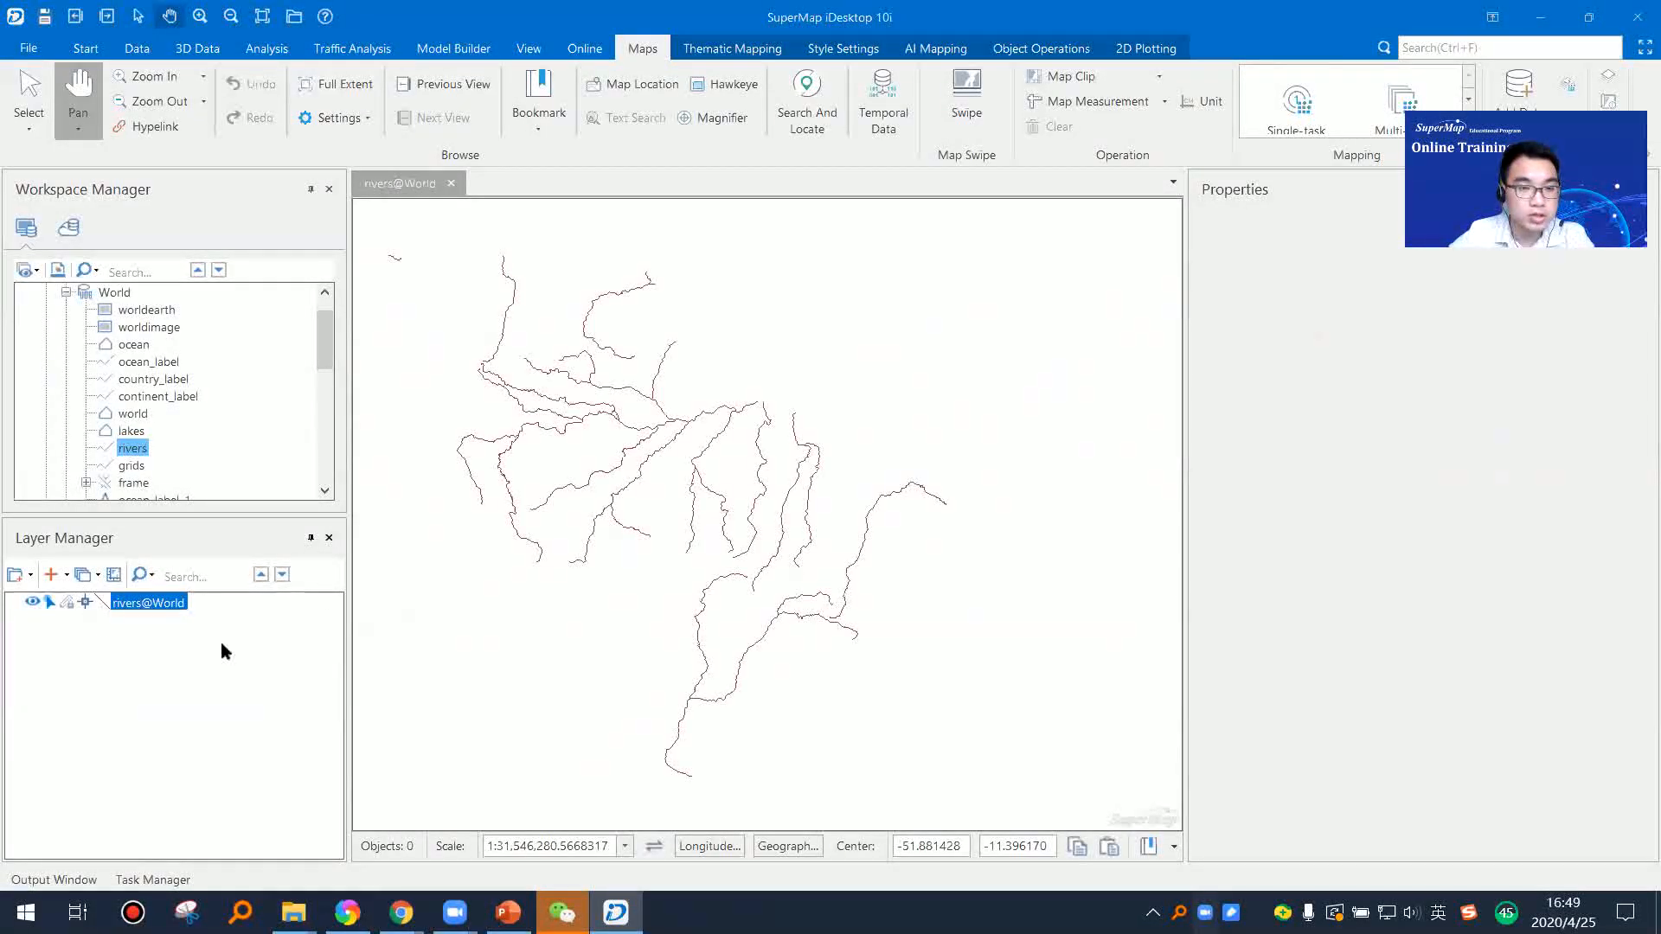
pyautogui.click(31, 603)
pyautogui.click(32, 603)
# Step: Add the lakes dataset of the World datasource as a layer to the current rivers map
pyautogui.moveTo(495, 573); pyautogui.dragTo(575, 582)
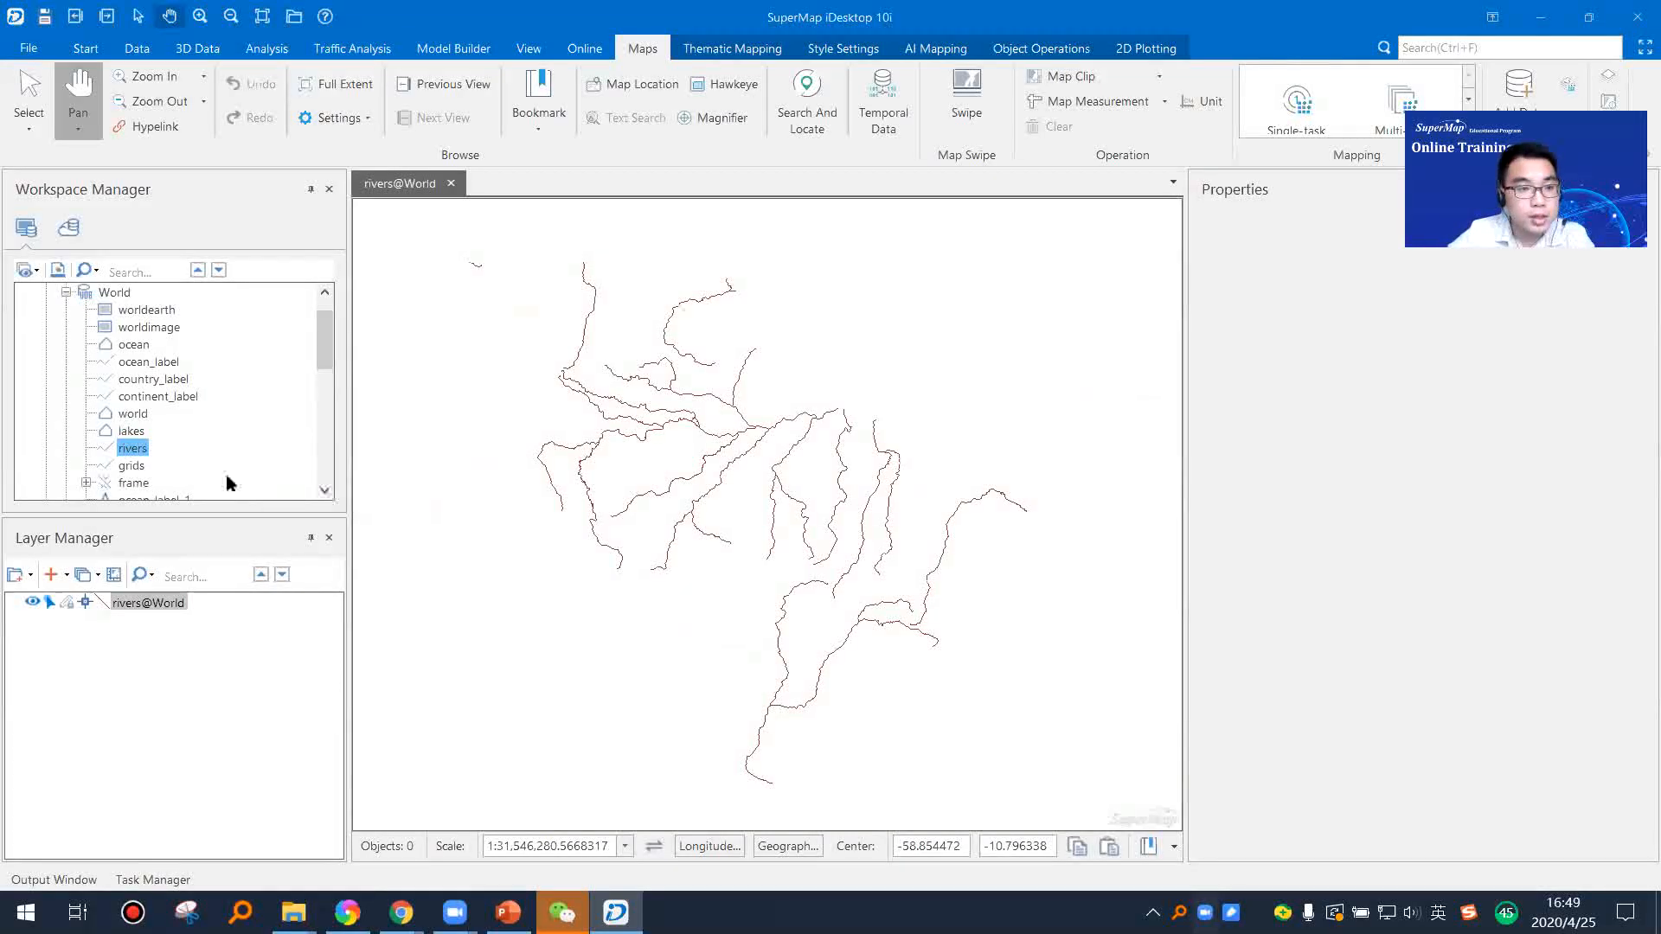
pyautogui.click(131, 431)
pyautogui.moveTo(132, 430); pyautogui.dragTo(696, 497)
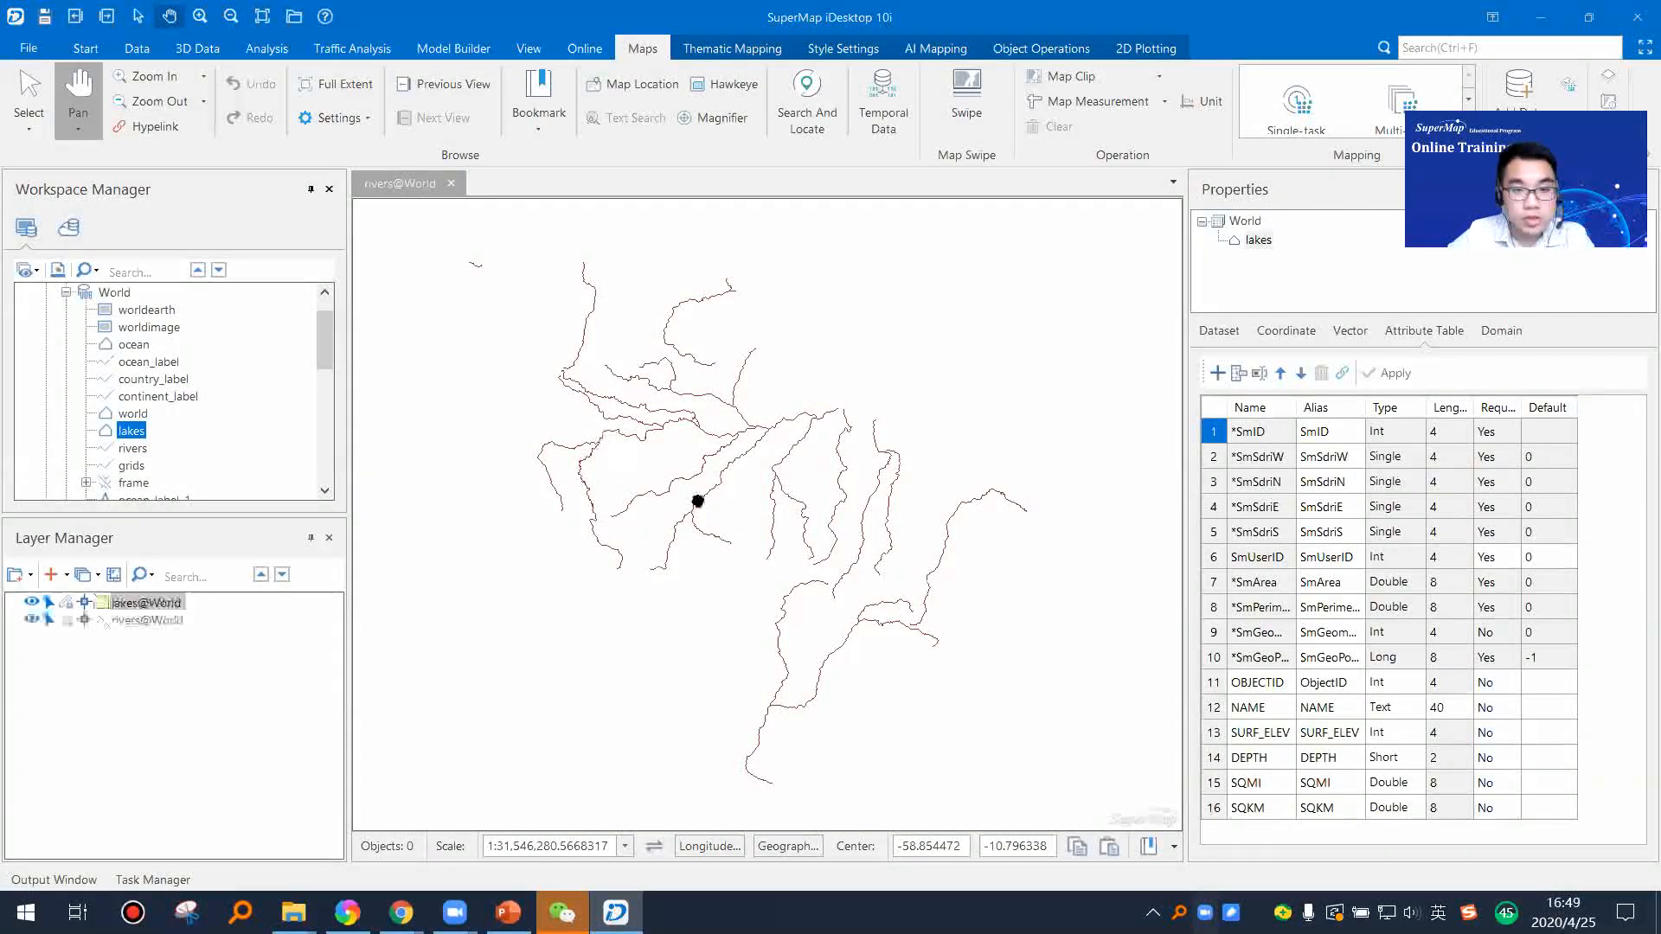
pyautogui.scroll(2, 644, 571)
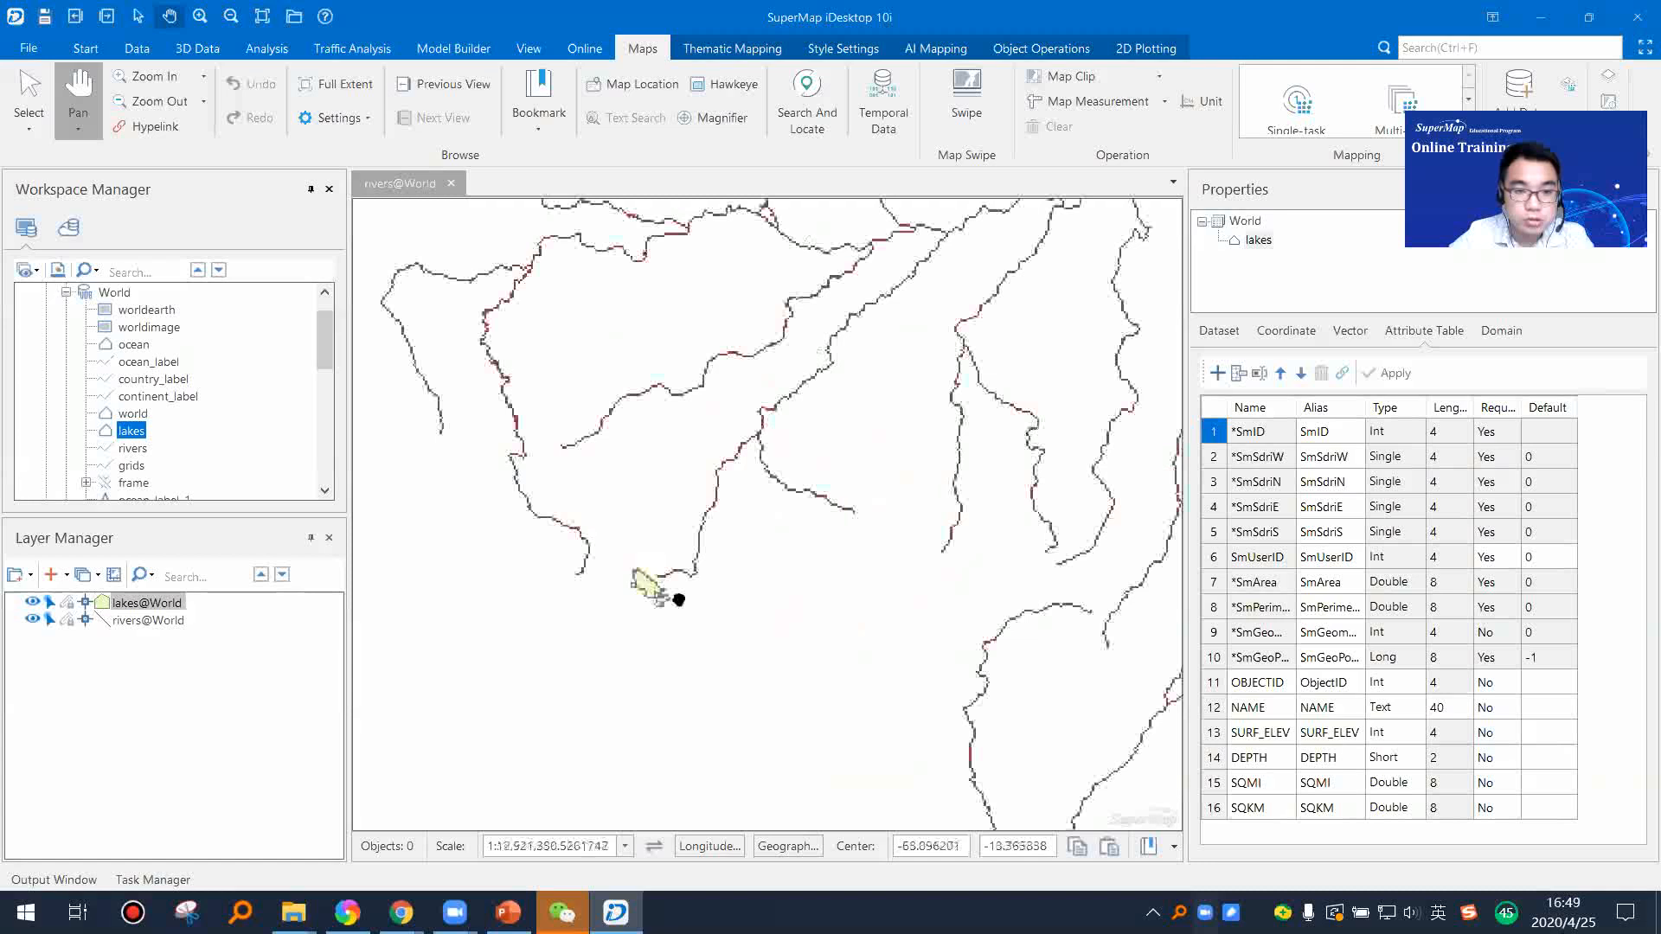
pyautogui.scroll(2, 664, 599)
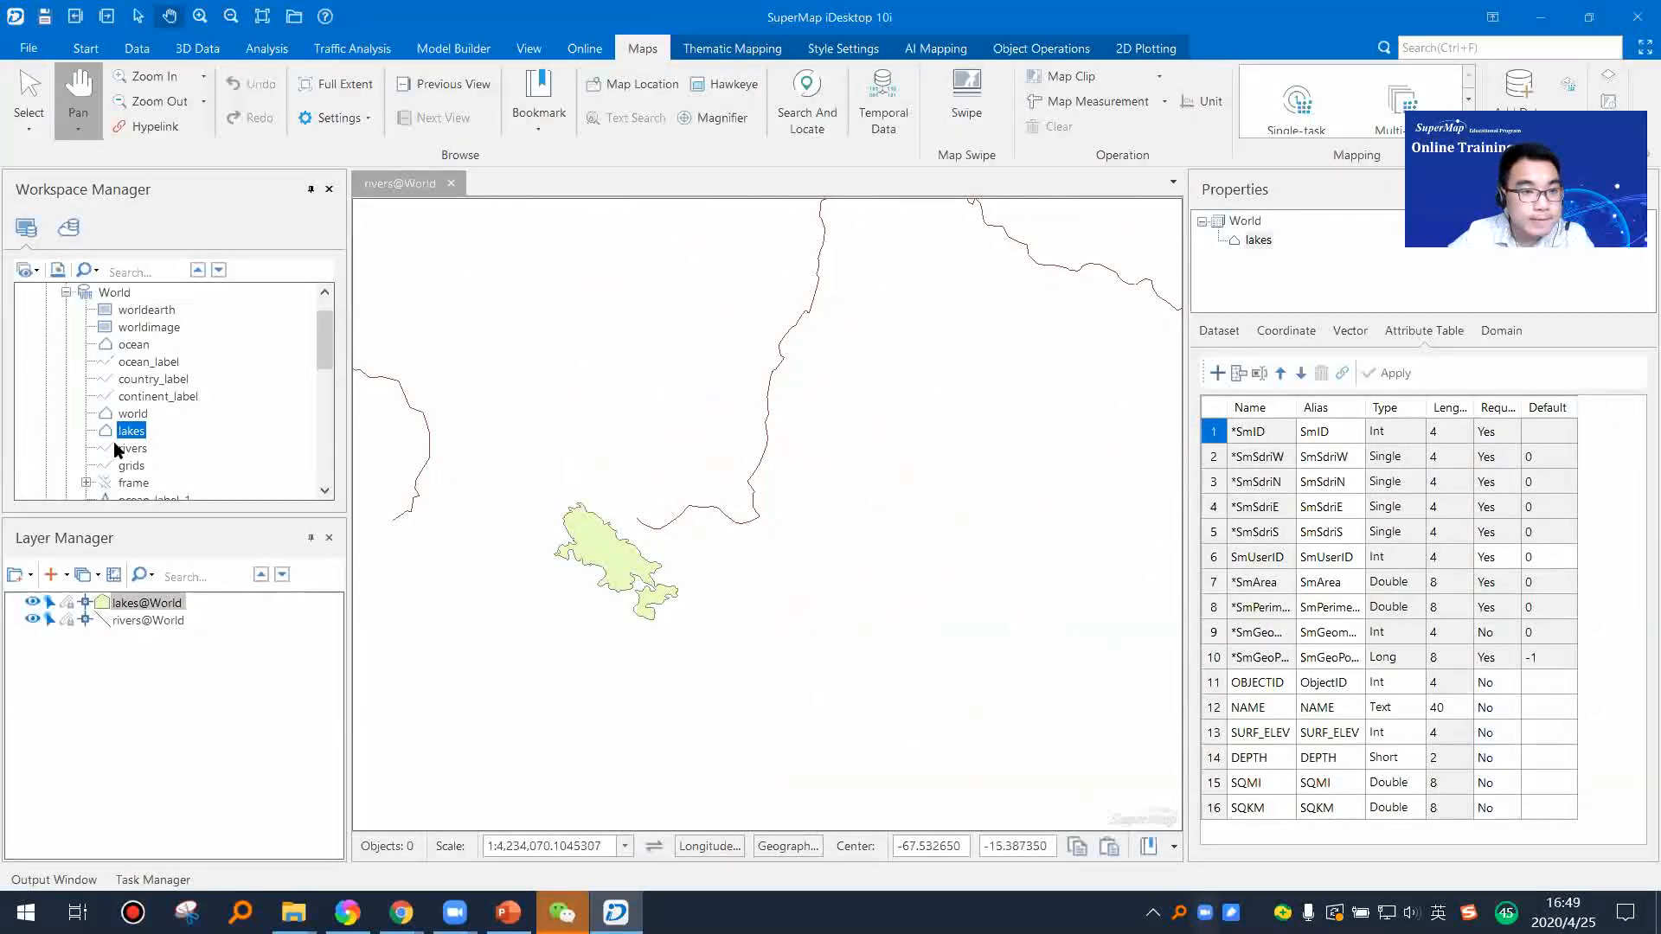
# Step: Add the world dataset to the same map and order the layers as rivers, lakes and world from top to bottom
pyautogui.click(133, 414)
pyautogui.moveTo(132, 413); pyautogui.dragTo(775, 553)
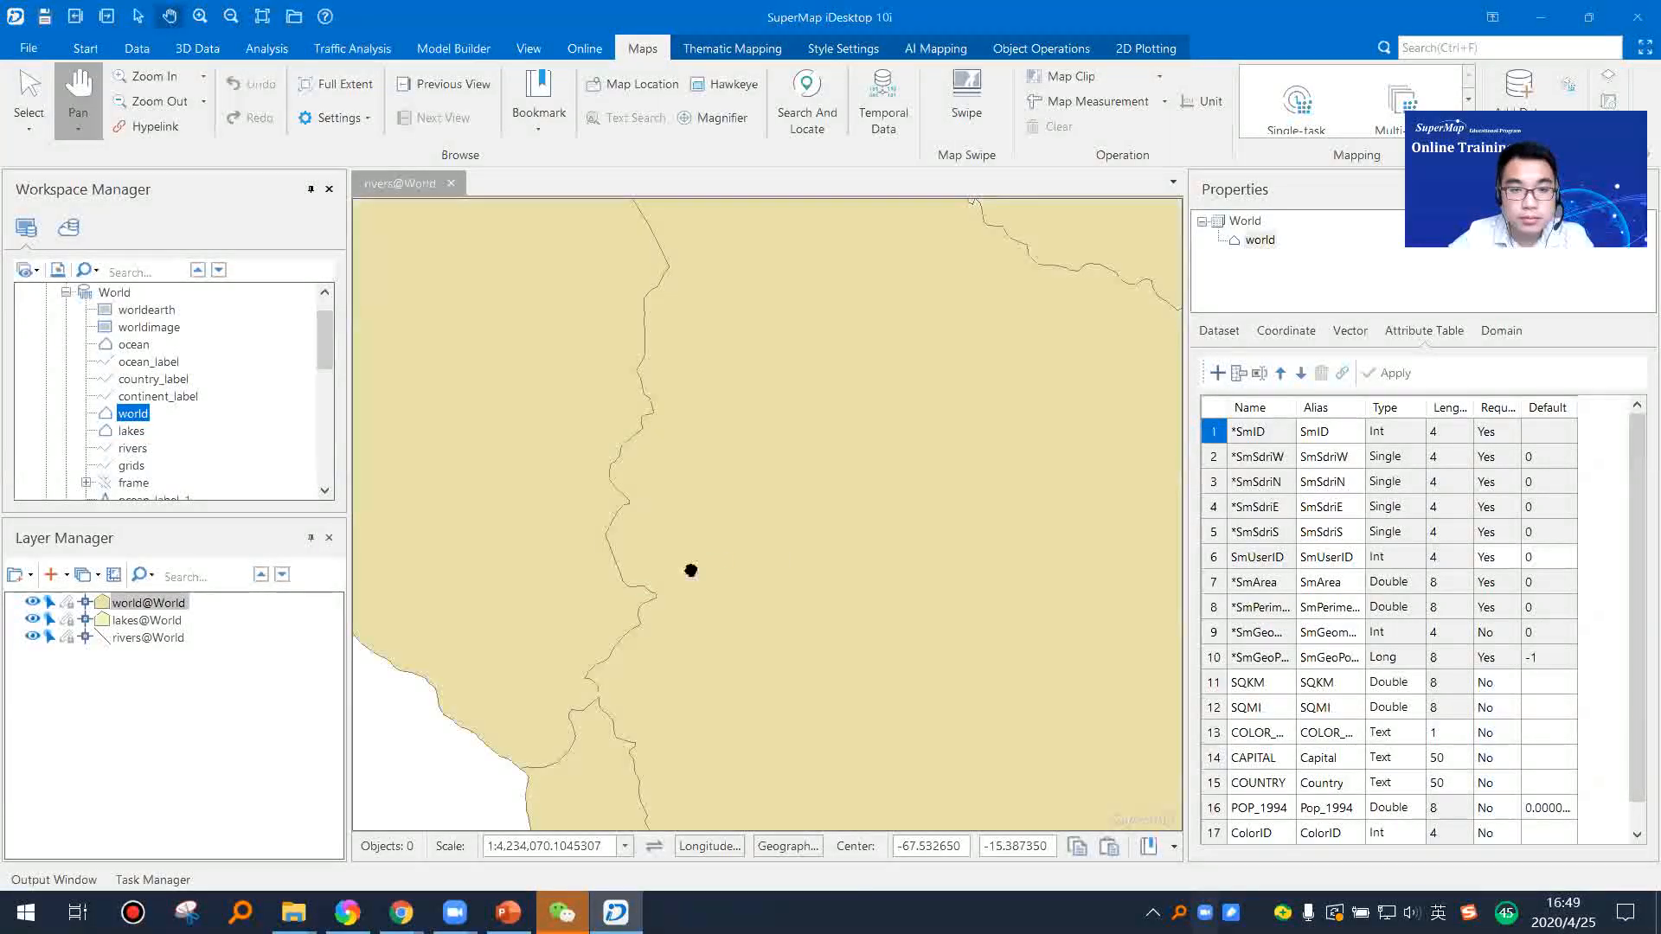
pyautogui.click(130, 637)
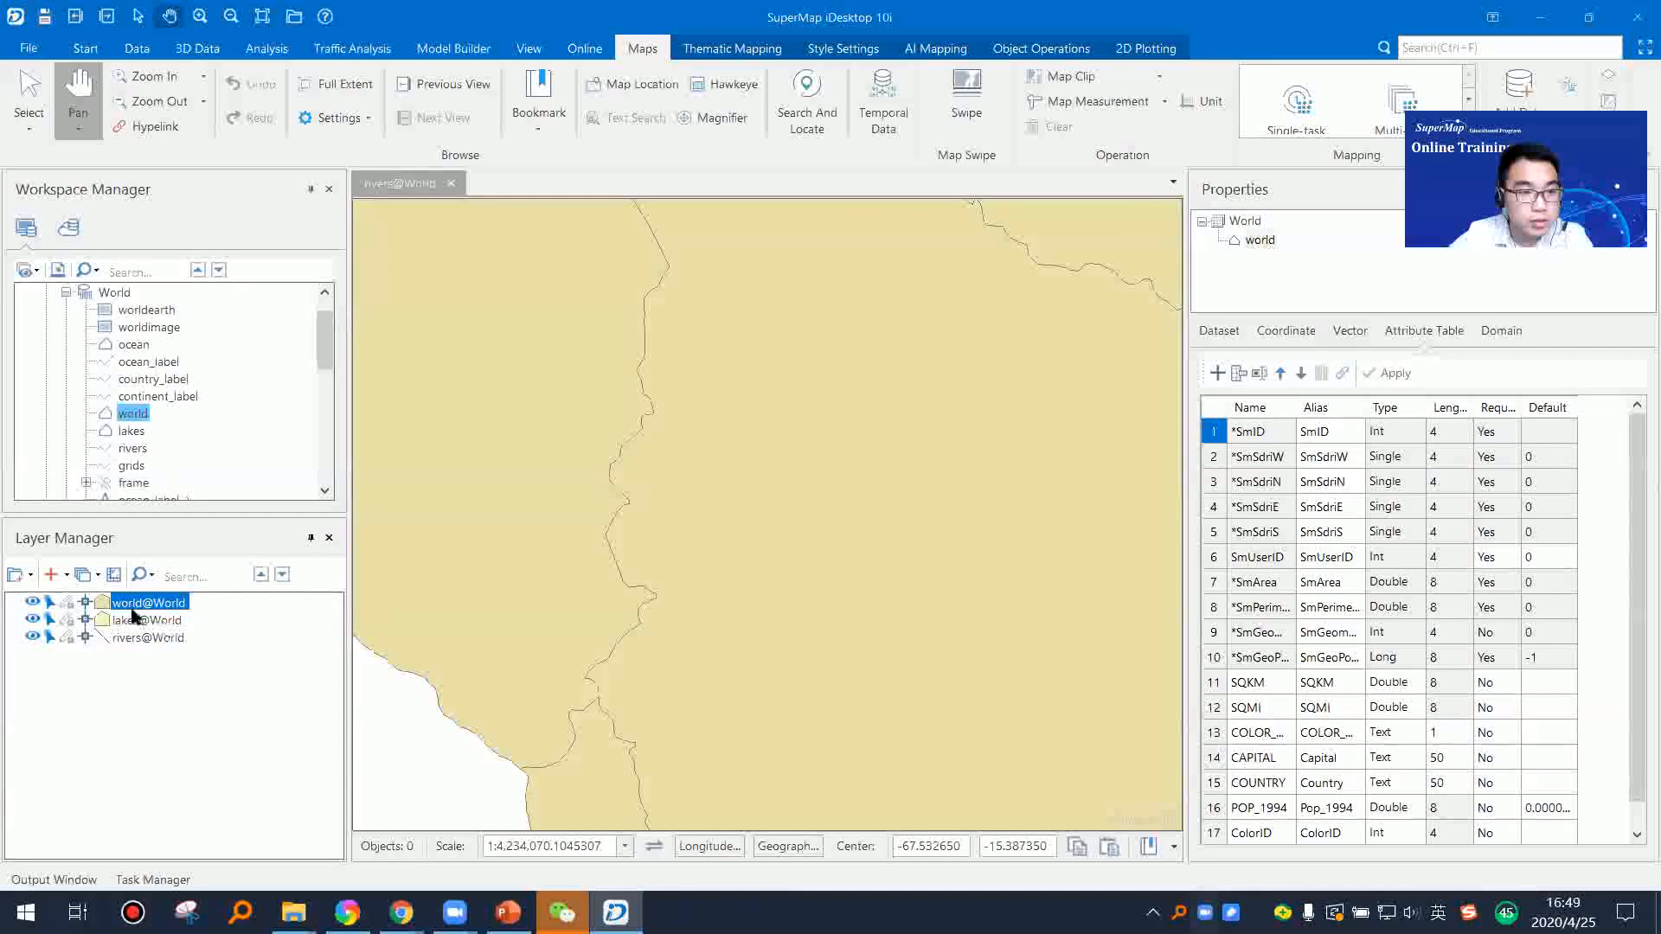
pyautogui.moveTo(134, 603)
pyautogui.mouseDown()
pyautogui.moveTo(130, 645)
pyautogui.moveTo(130, 602)
pyautogui.mouseUp()
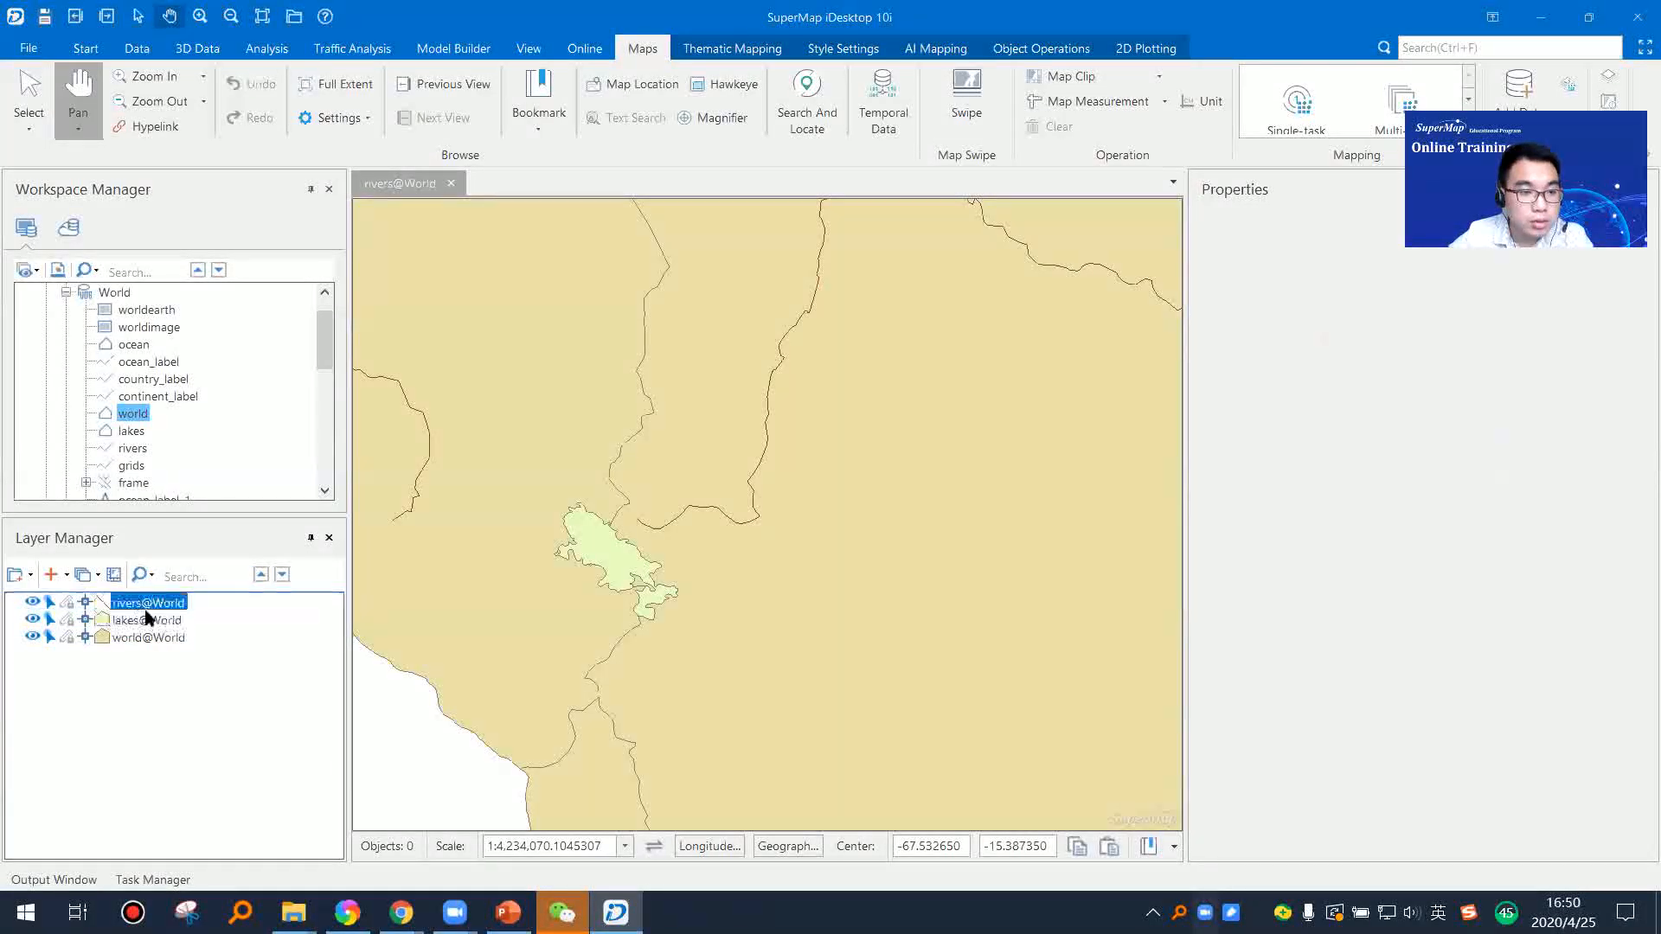
# Step: Select the Bolivia polygon and the river beside the lake to view their attributes, clearing the selection after each
pyautogui.scroll(-2, 711, 586)
pyautogui.rightClick(641, 575)
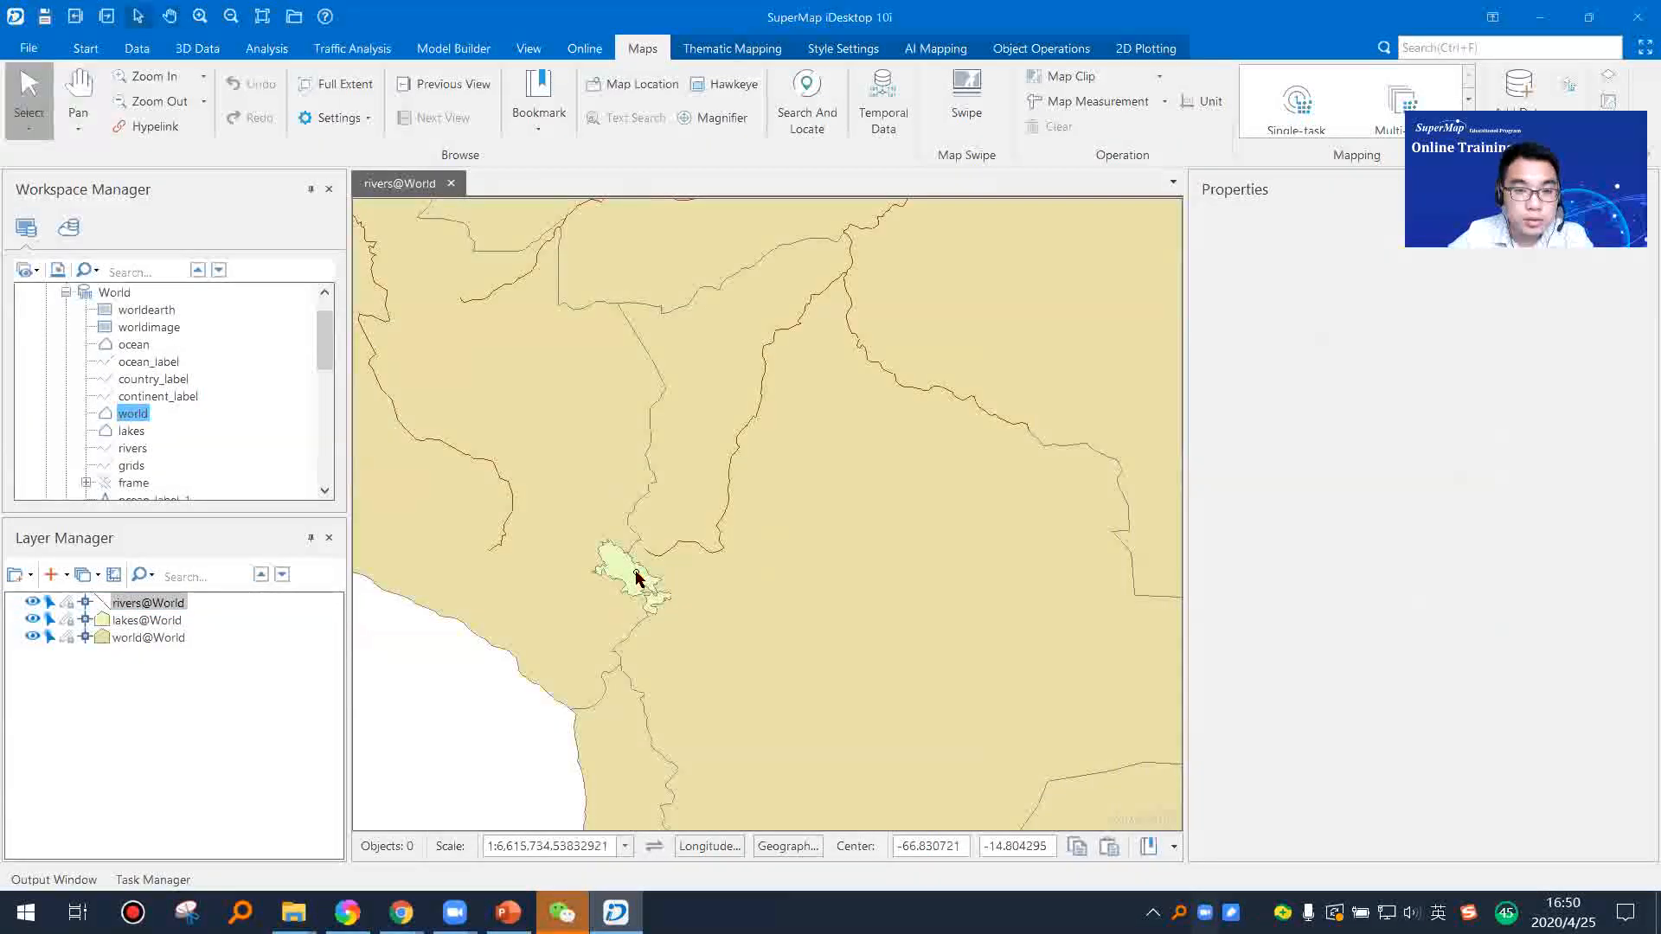
pyautogui.click(647, 578)
pyautogui.click(686, 567)
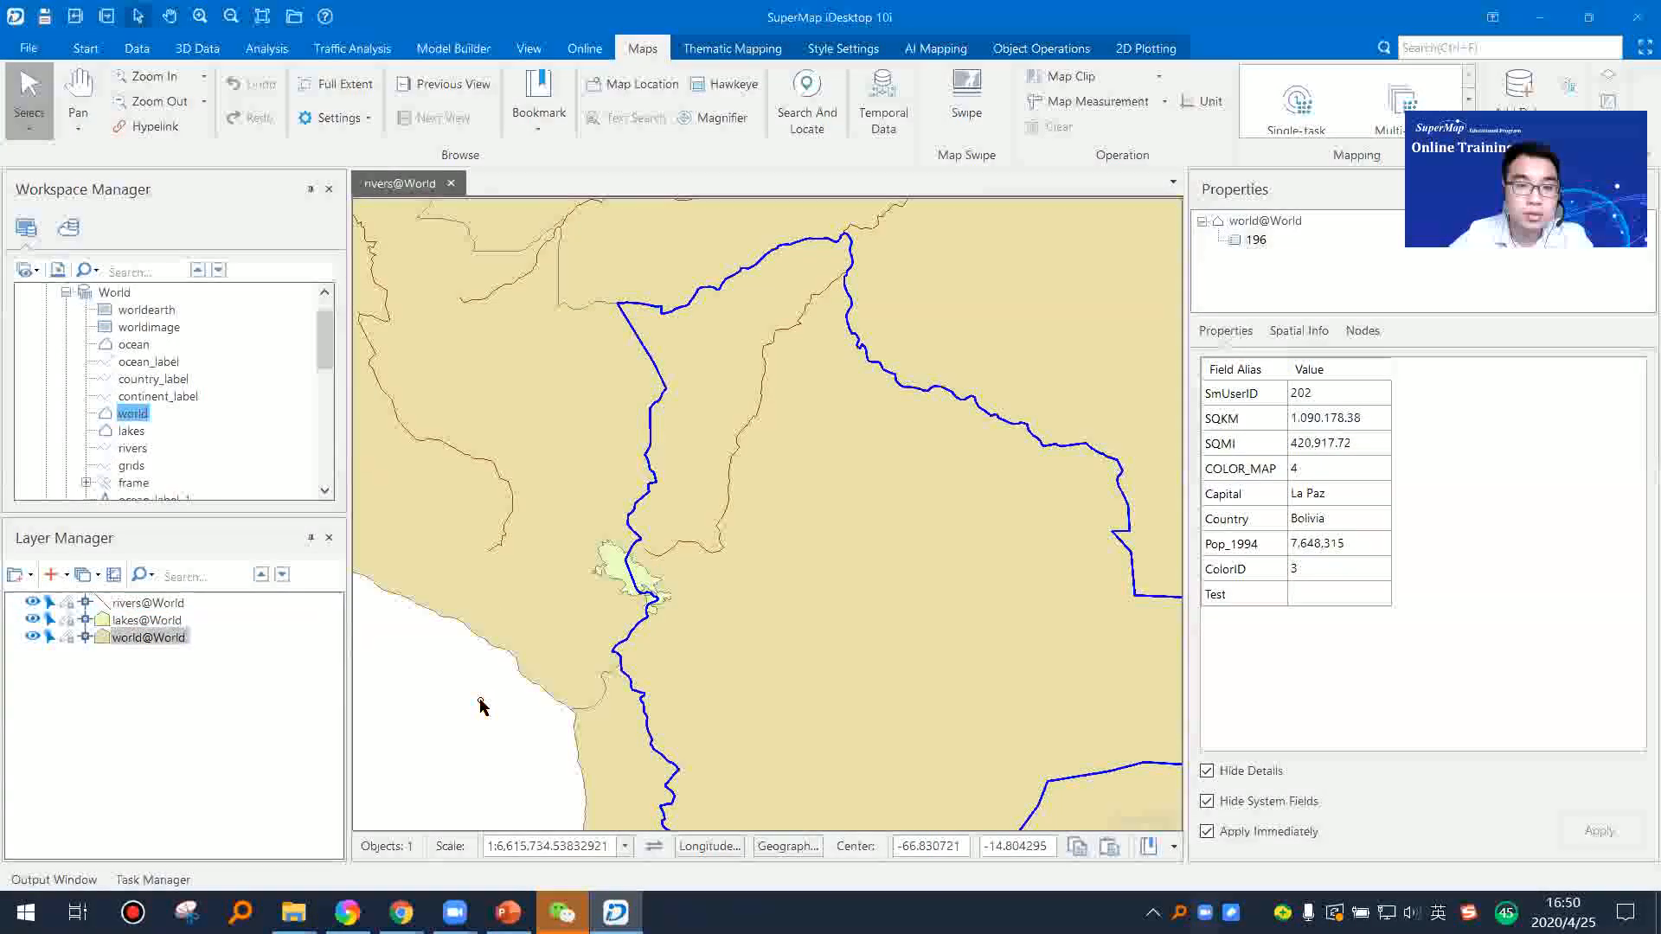
pyautogui.click(479, 699)
pyautogui.click(718, 561)
pyautogui.click(452, 696)
pyautogui.scroll(5, 692, 549)
pyautogui.moveTo(556, 624); pyautogui.dragTo(739, 517)
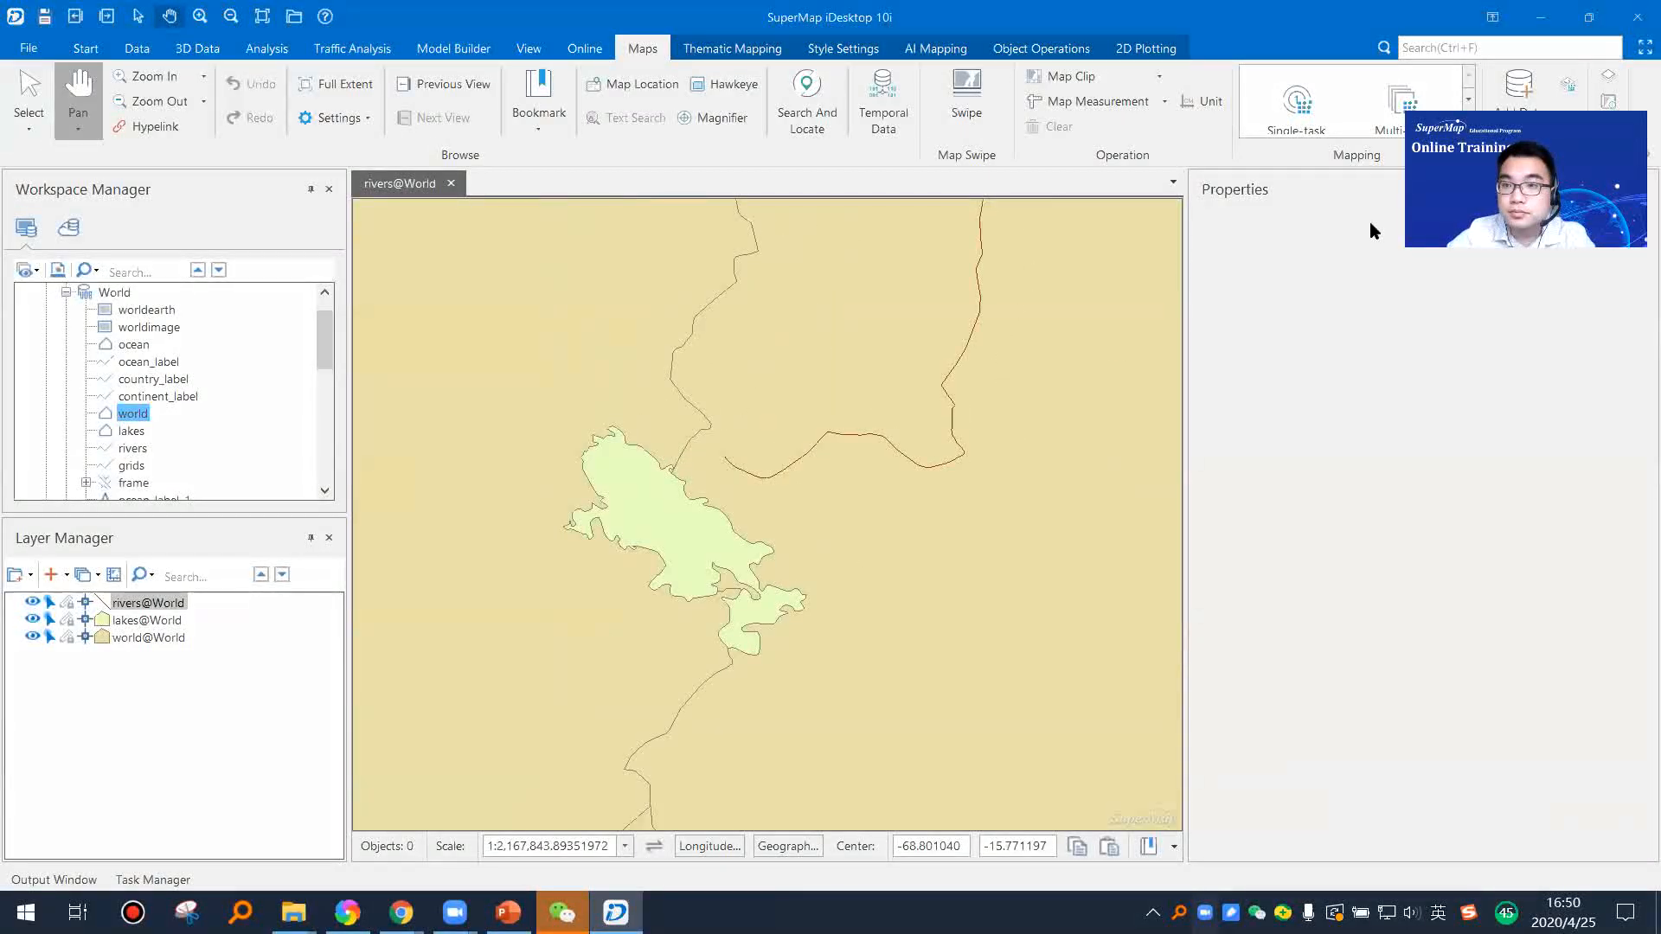
# Step: Close the Properties panel and select the lake, its bordering countries and the nearby rivers in turn on the map
pyautogui.click(1641, 190)
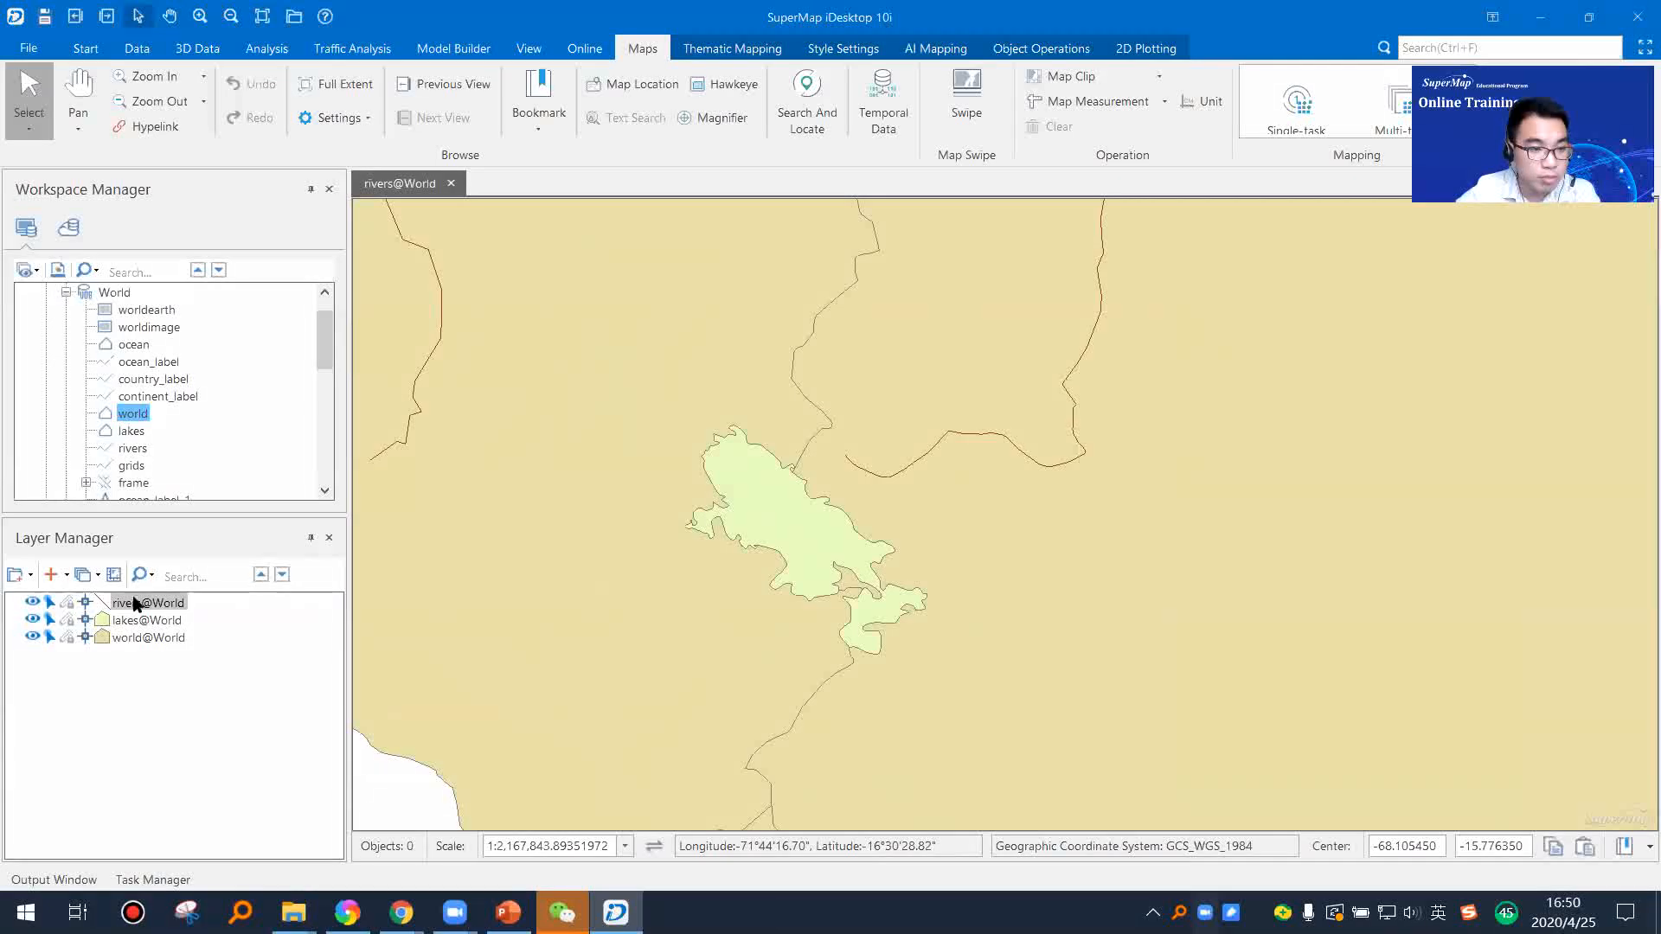
pyautogui.scroll(1, 719, 575)
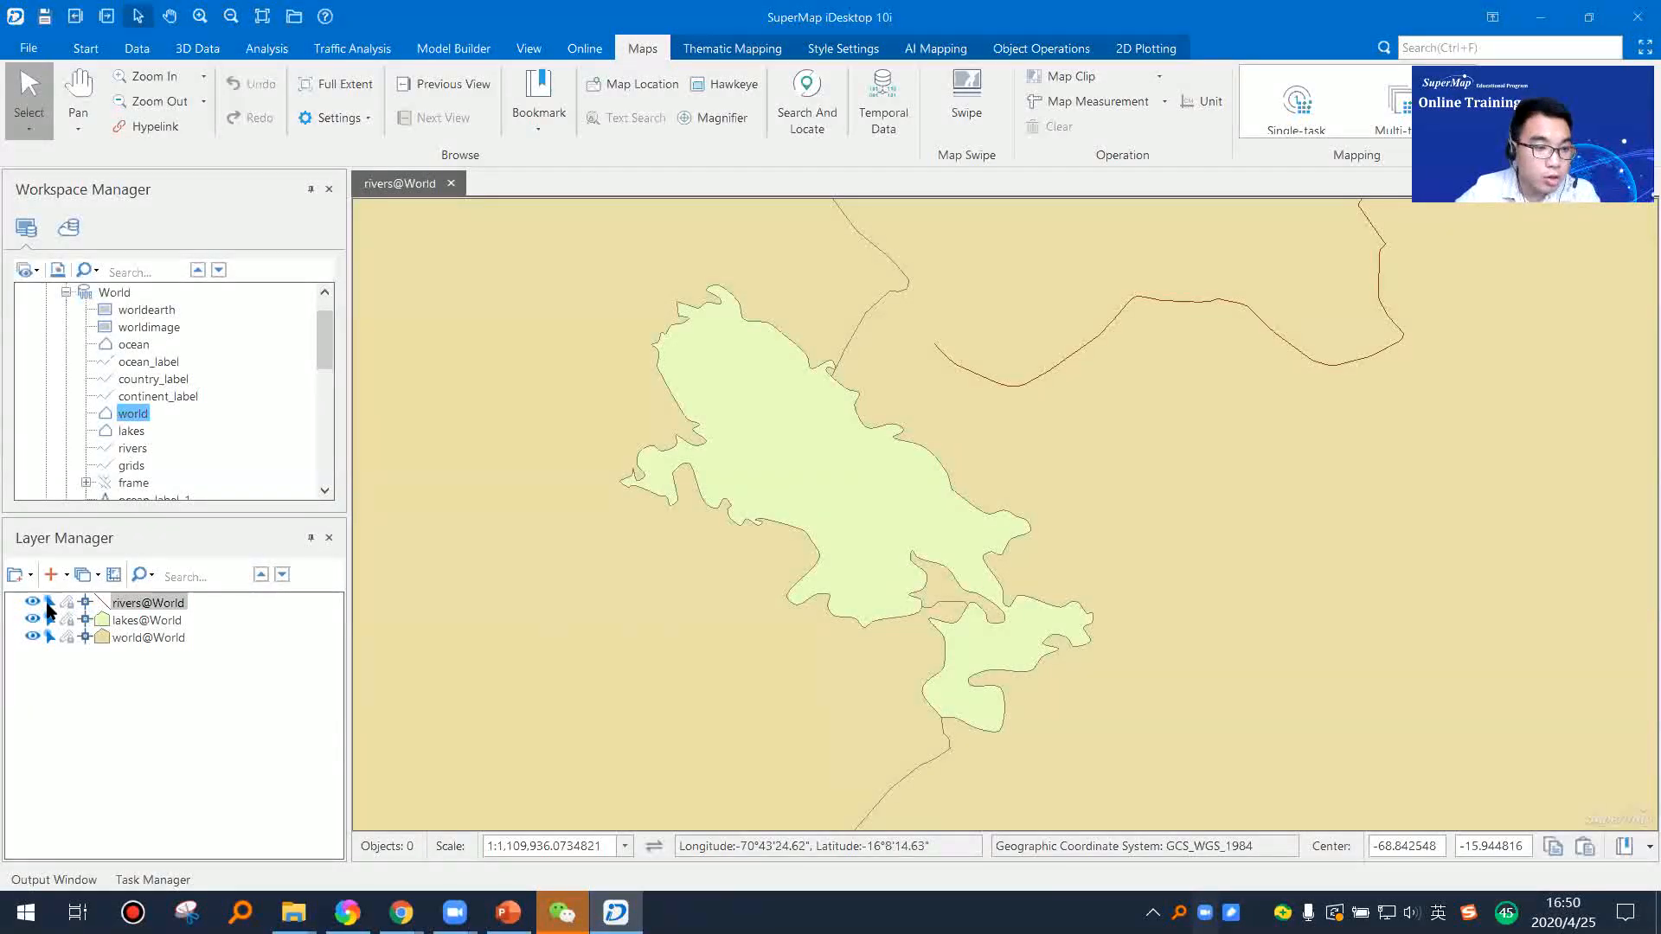
pyautogui.click(834, 511)
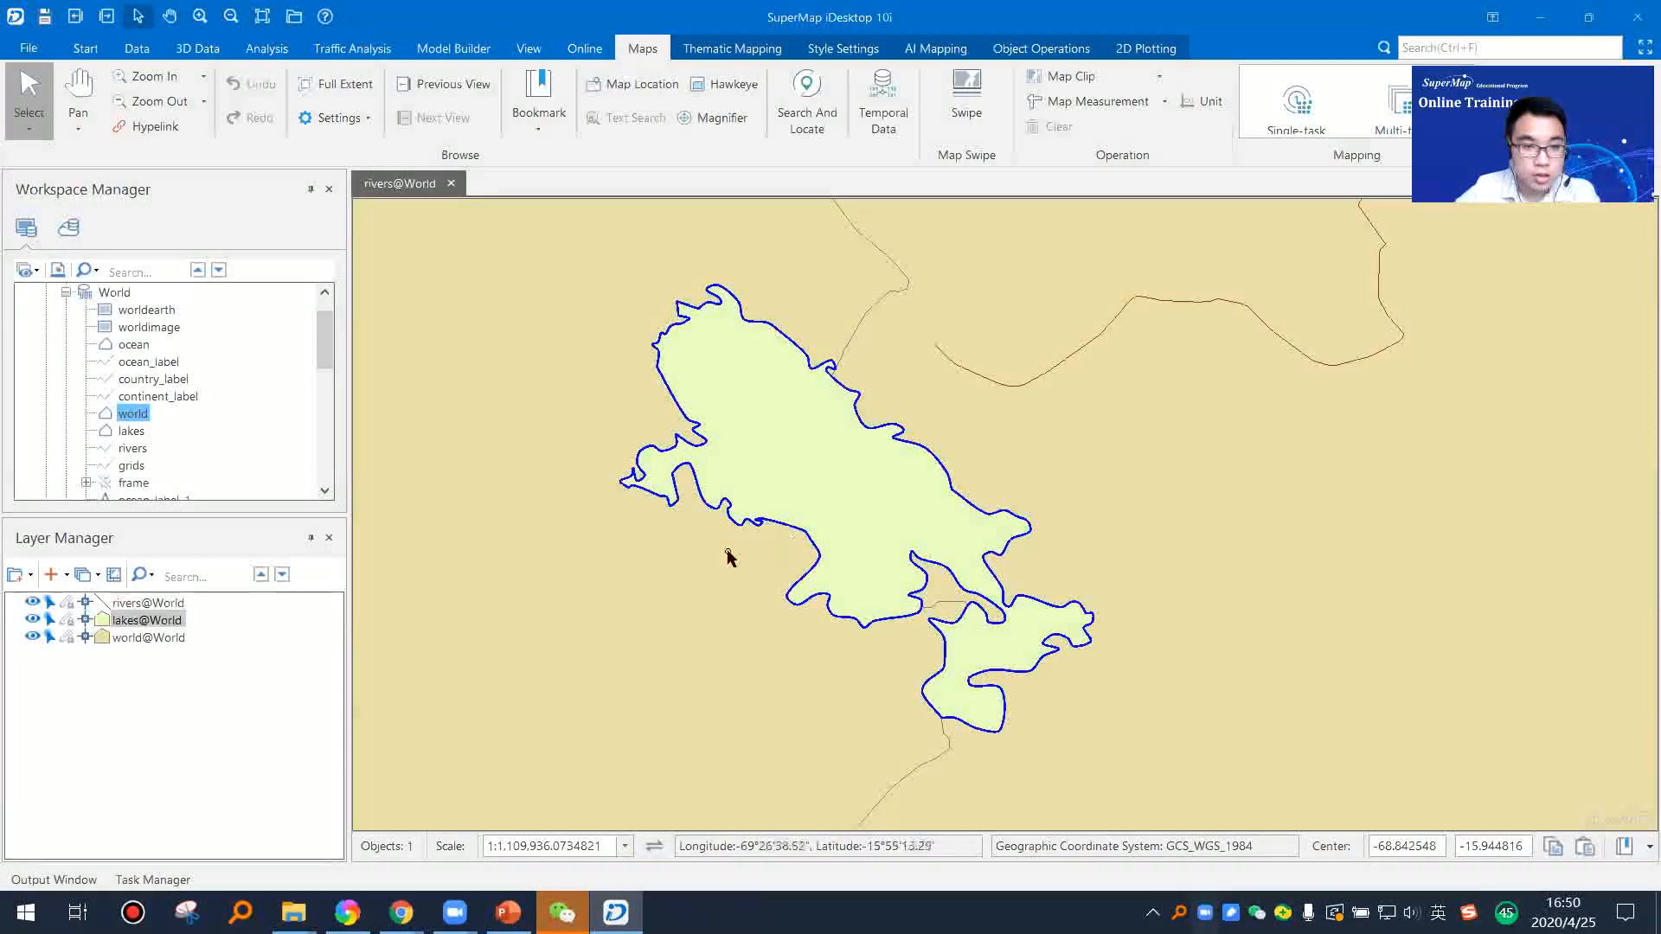
pyautogui.click(1060, 463)
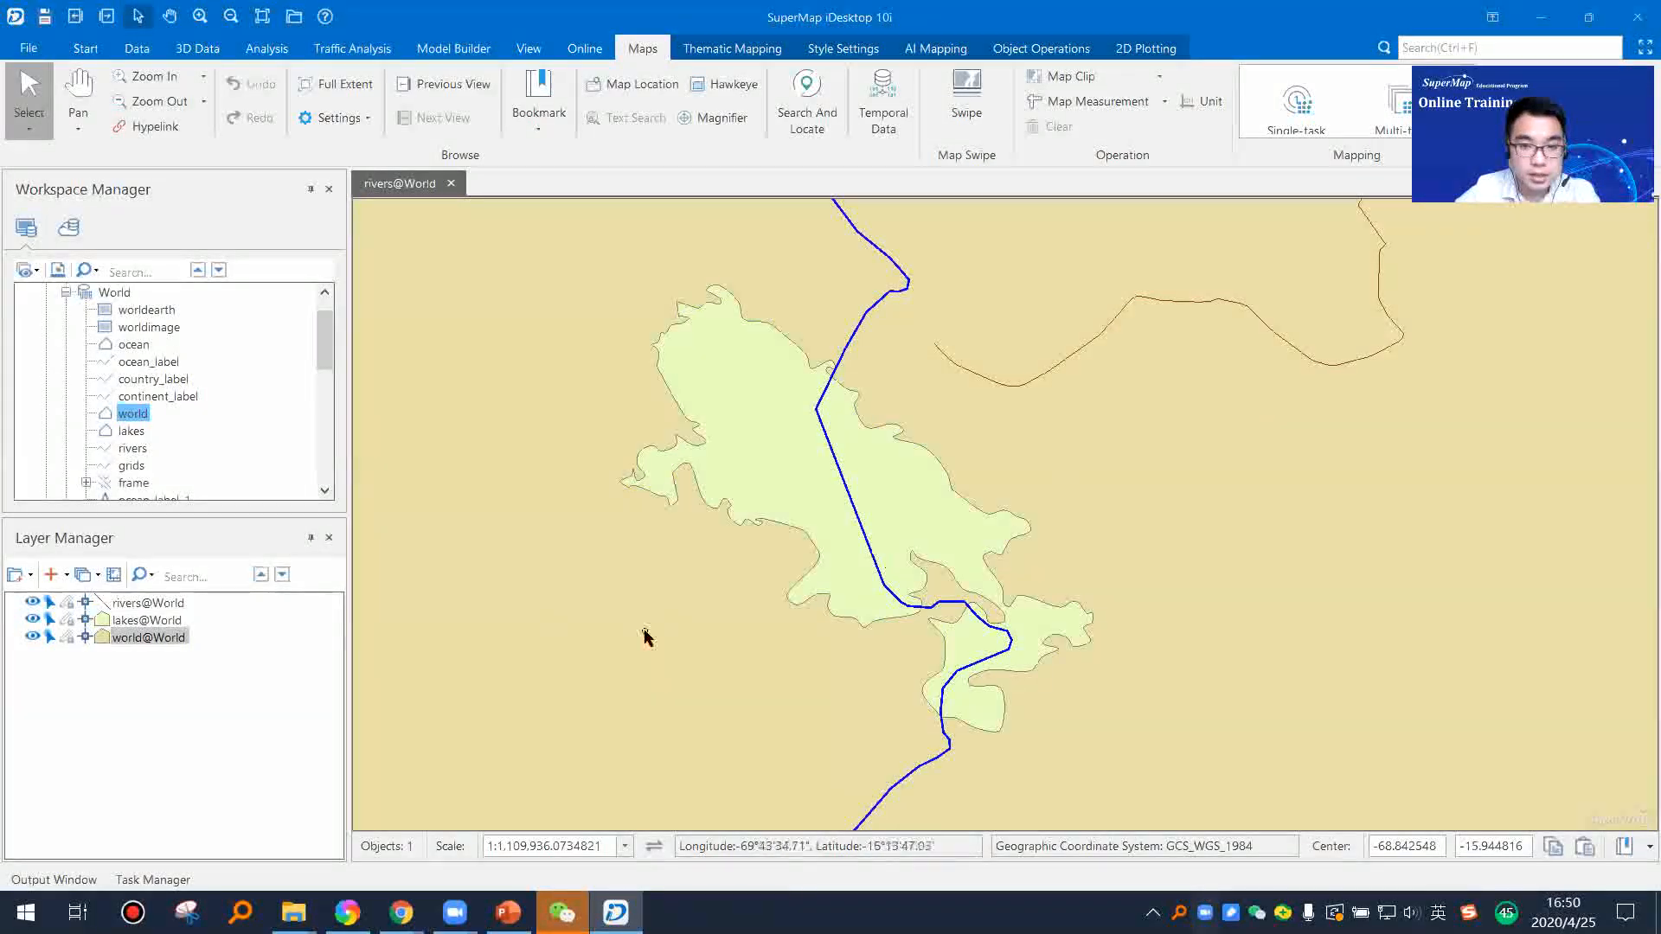
pyautogui.click(1071, 365)
pyautogui.scroll(-2, 1020, 501)
pyautogui.click(972, 519)
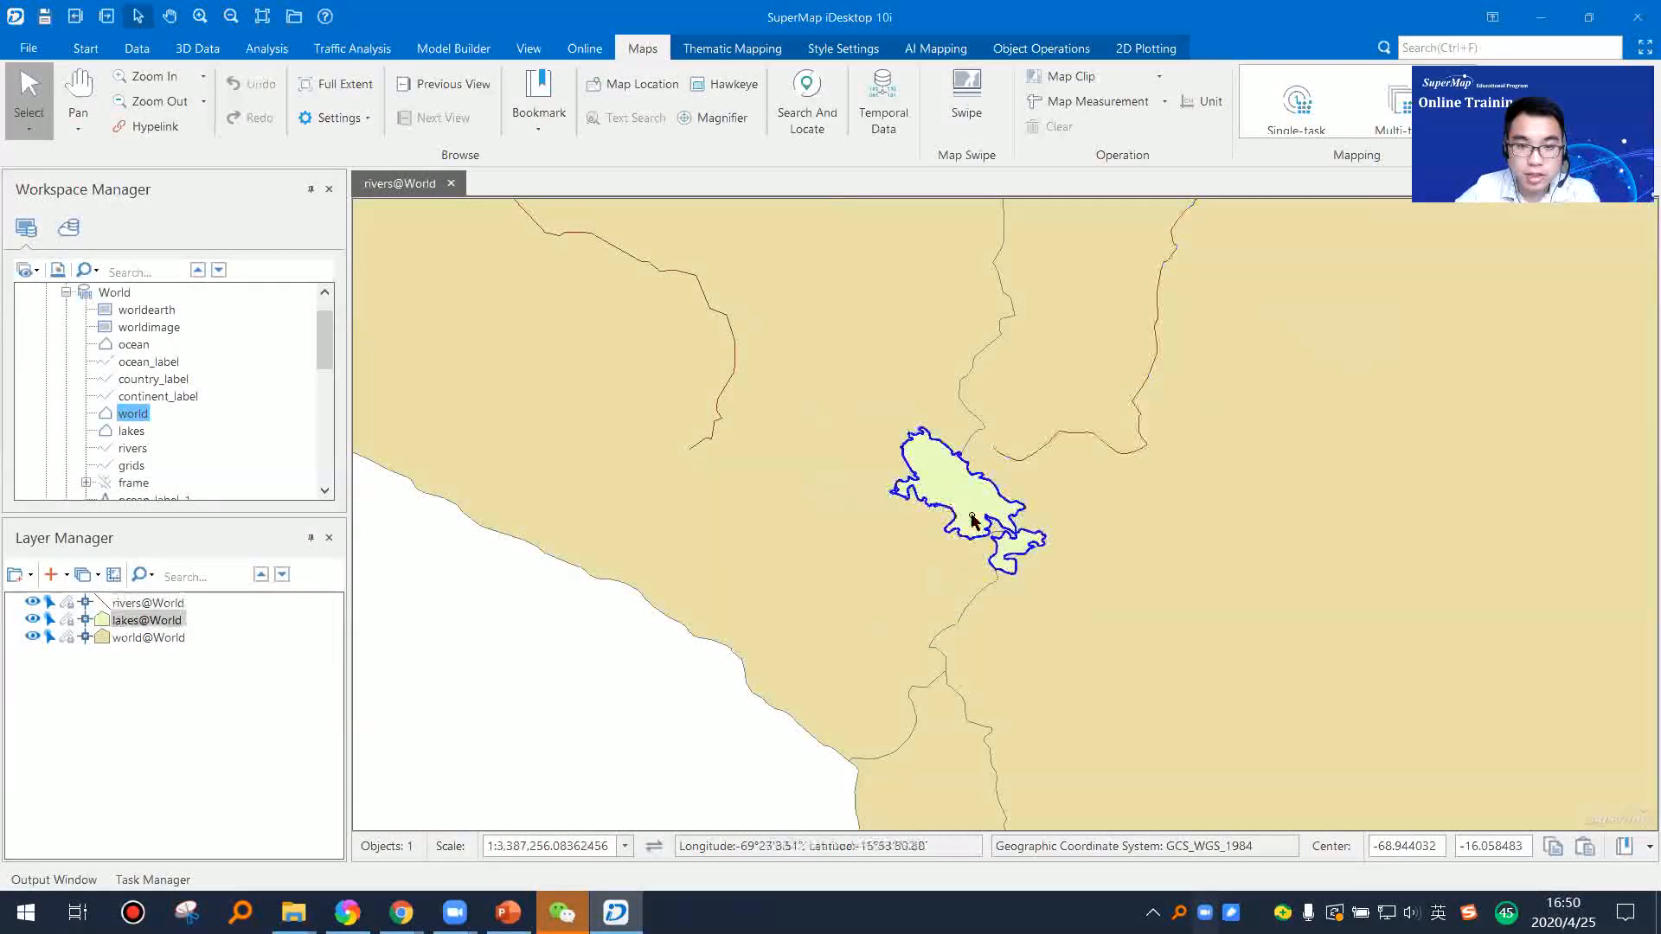
pyautogui.scroll(-1, 891, 563)
pyautogui.click(925, 496)
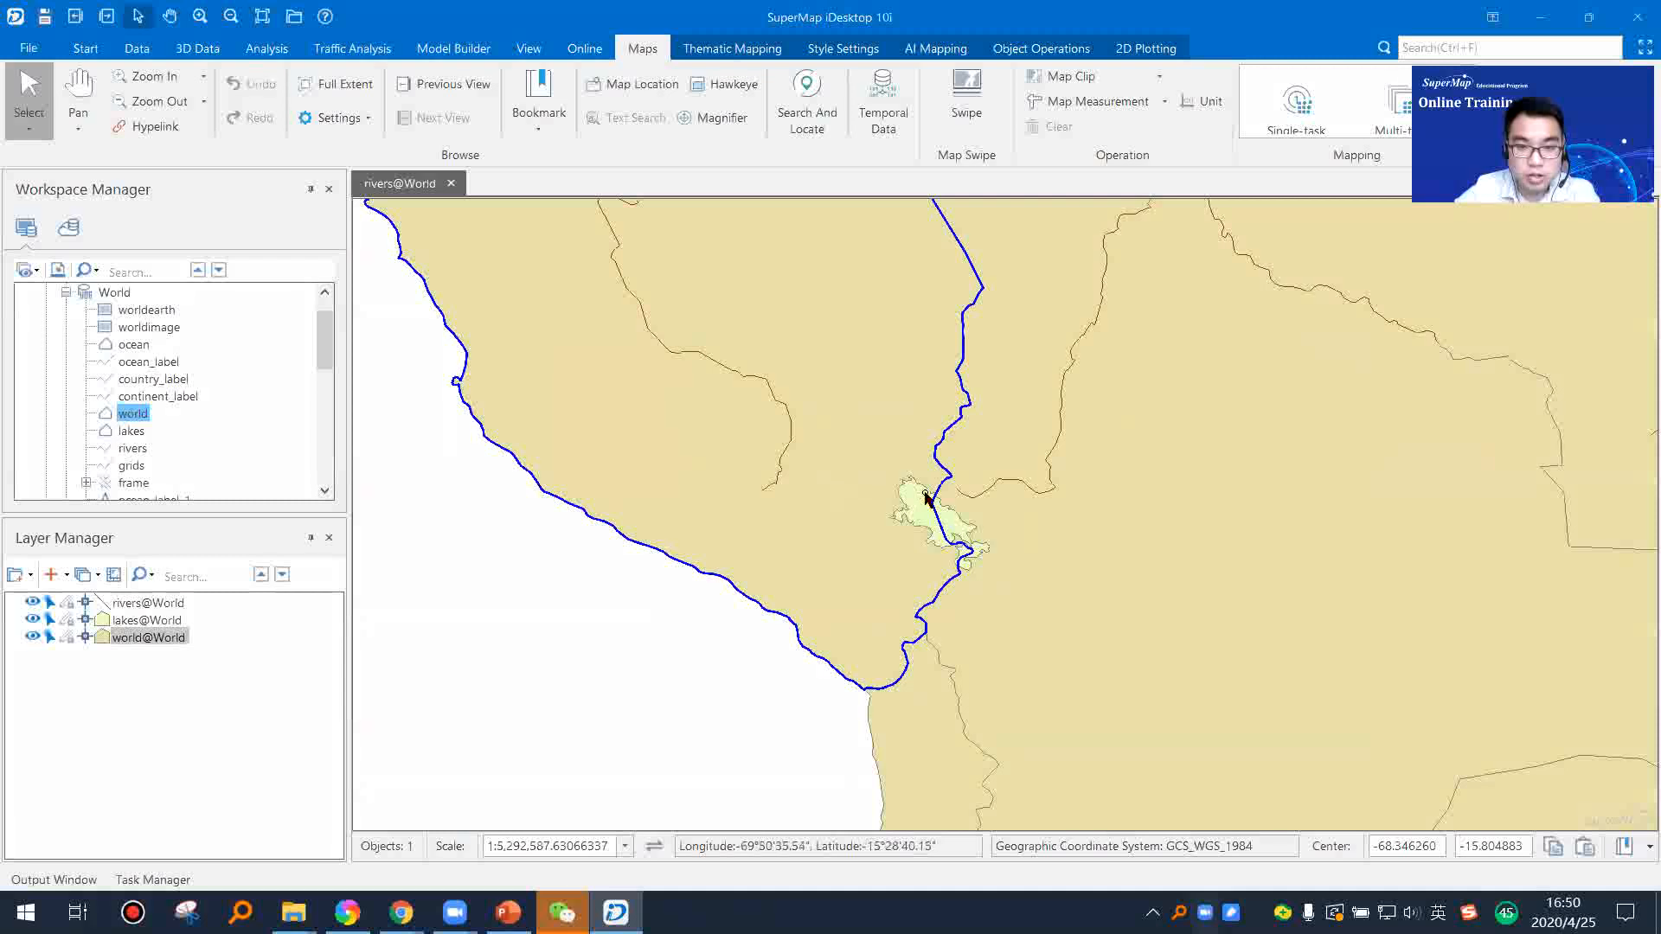
pyautogui.click(786, 446)
pyautogui.moveTo(805, 546); pyautogui.dragTo(682, 597)
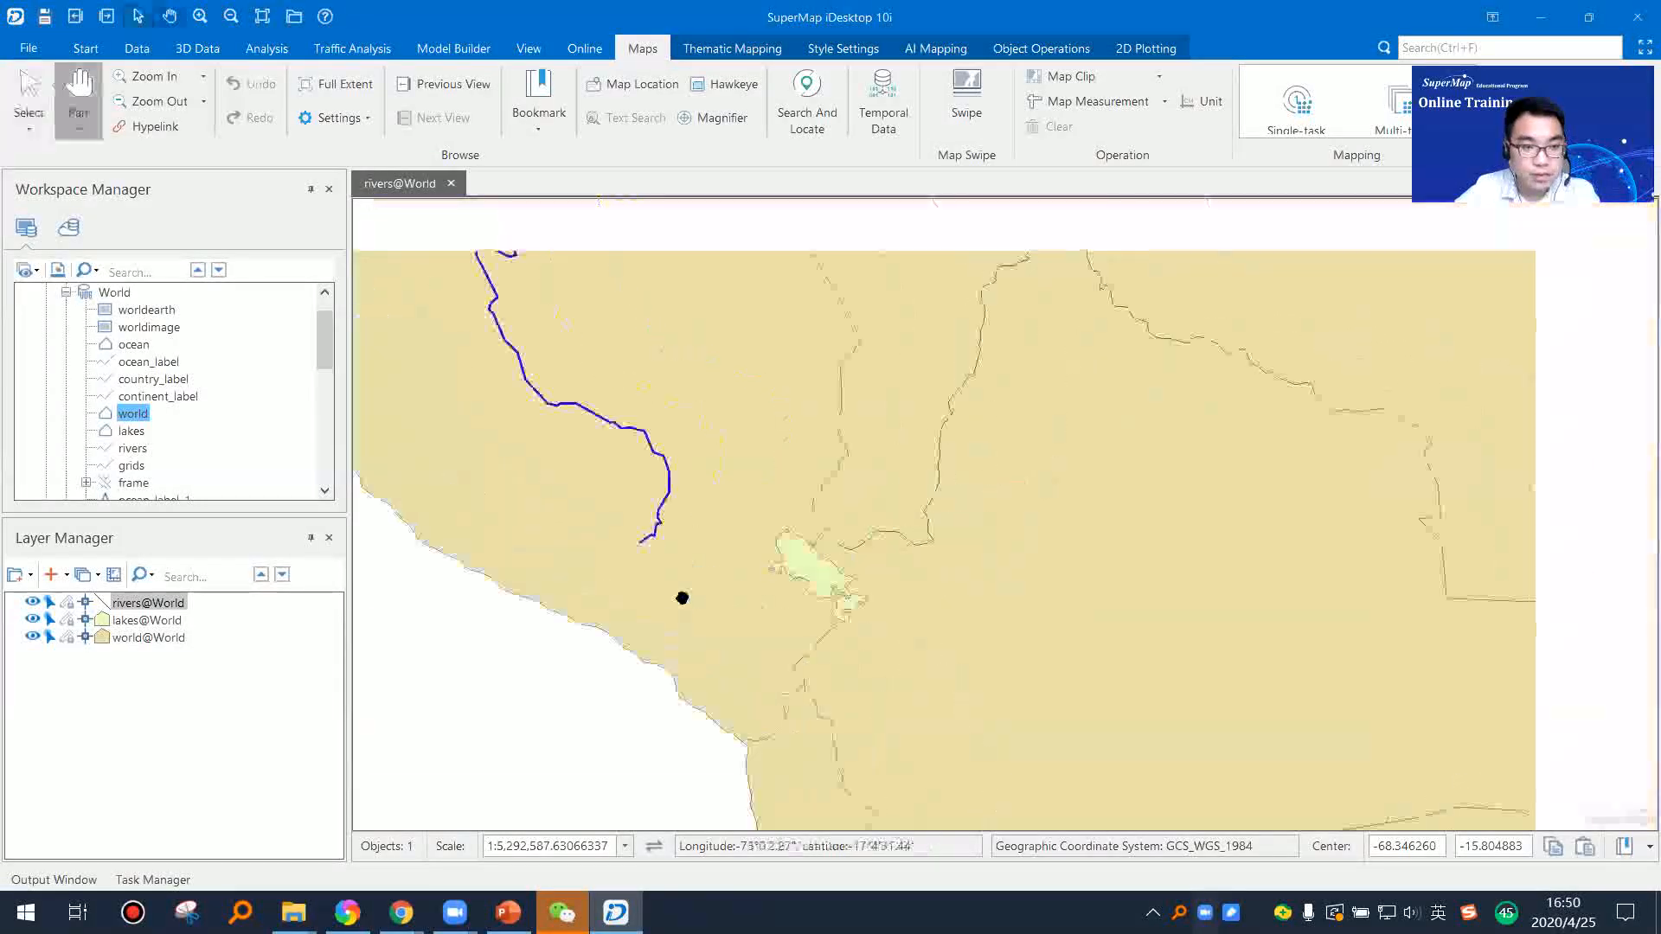
# Step: Make the rivers layer unselectable and try to select the river west of the lake
pyautogui.scroll(1, 682, 598)
pyautogui.click(50, 602)
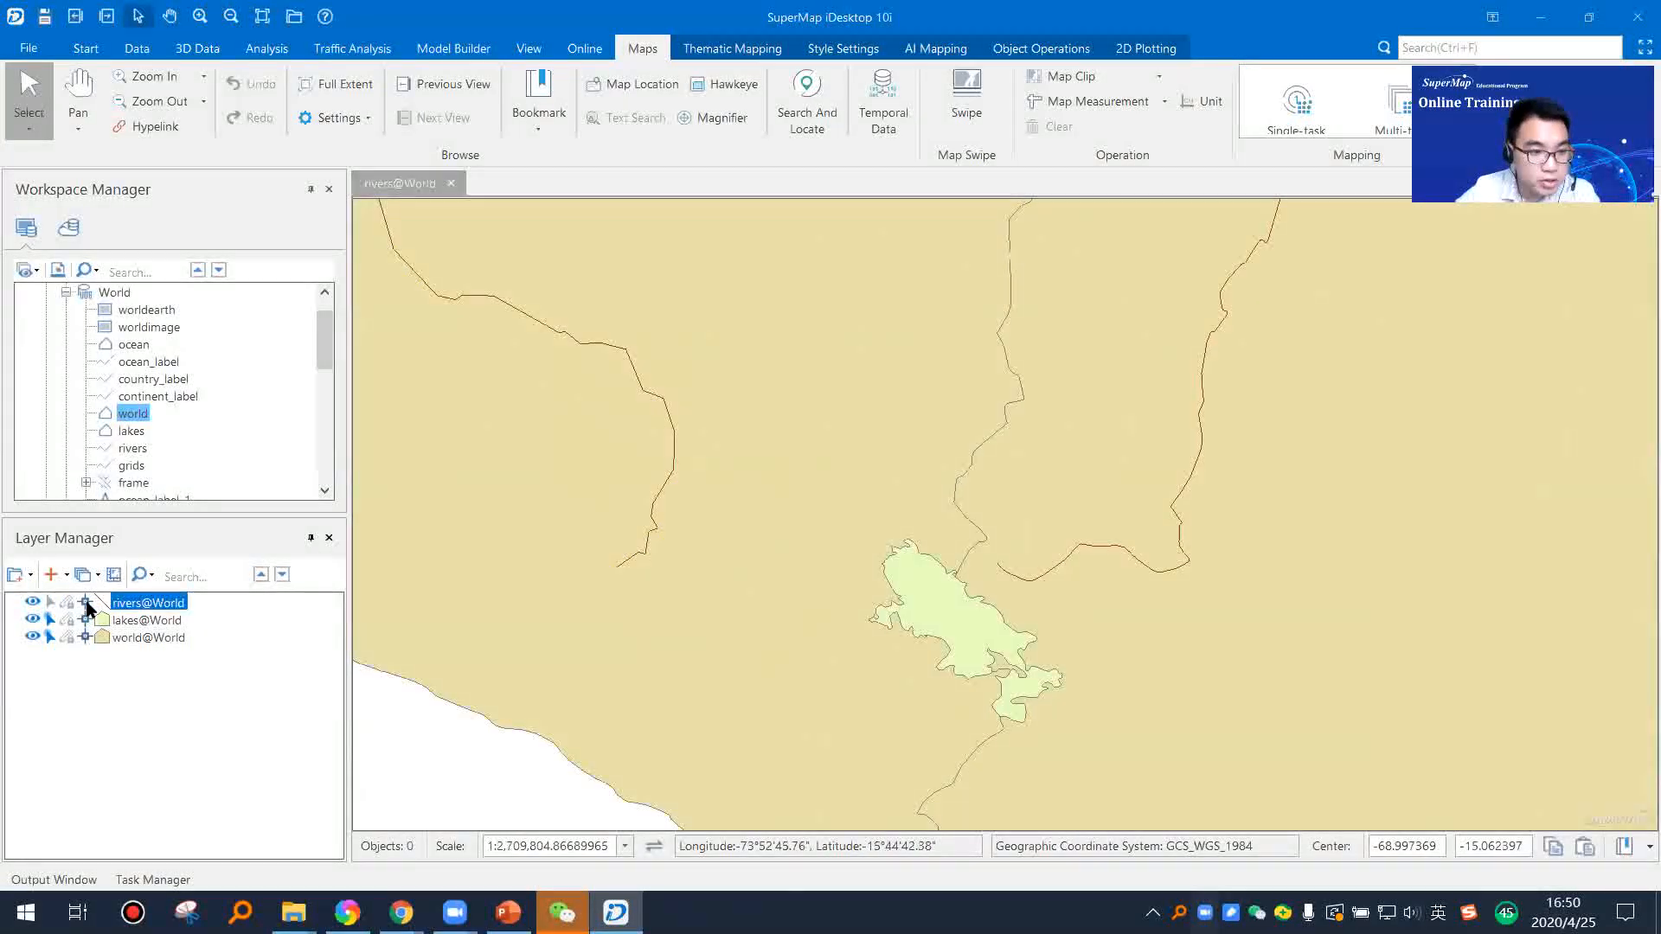
pyautogui.doubleClick(655, 525)
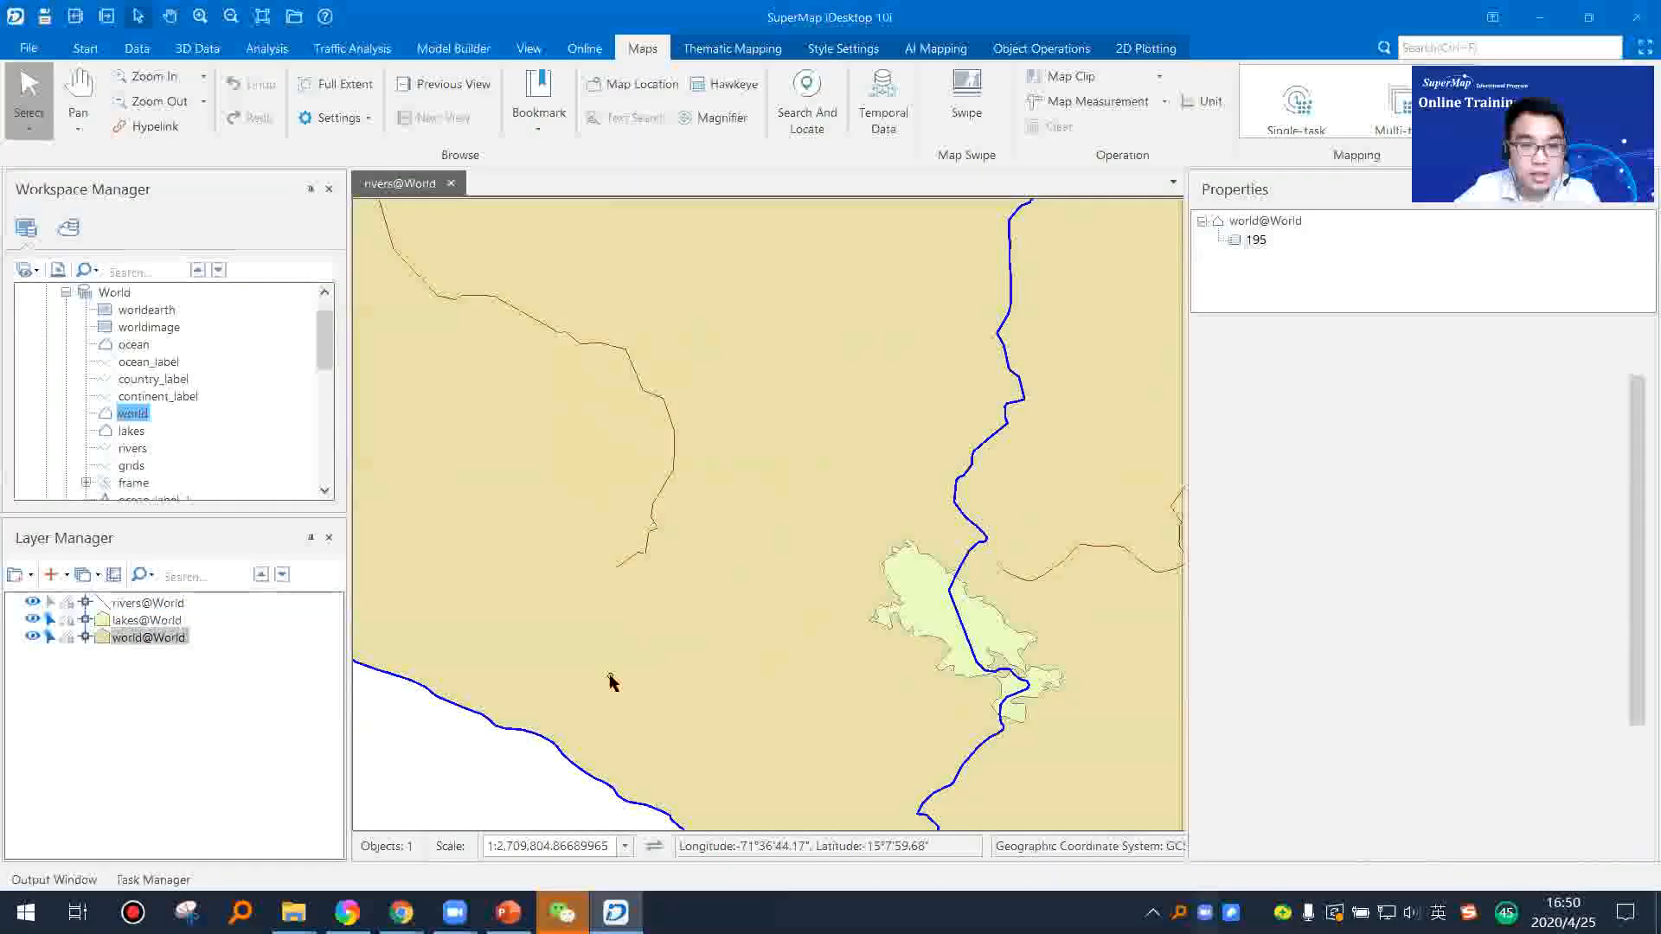
pyautogui.moveTo(642, 602); pyautogui.dragTo(805, 517)
pyautogui.scroll(-4, 754, 587)
pyautogui.click(607, 662)
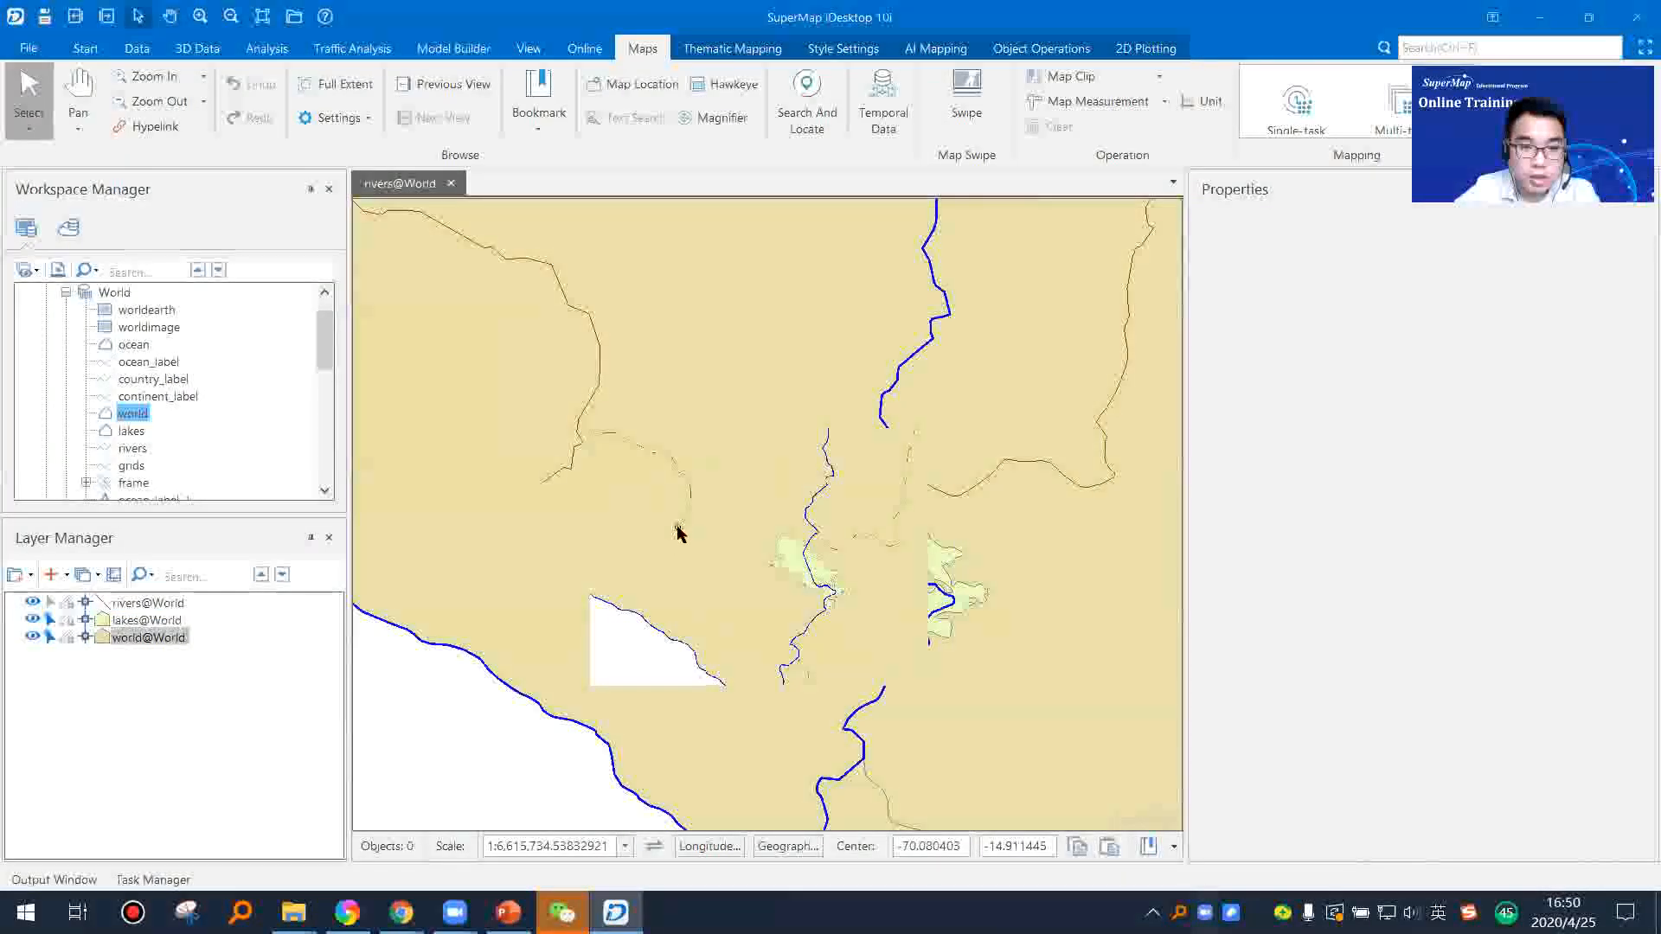
pyautogui.click(682, 521)
pyautogui.click(564, 673)
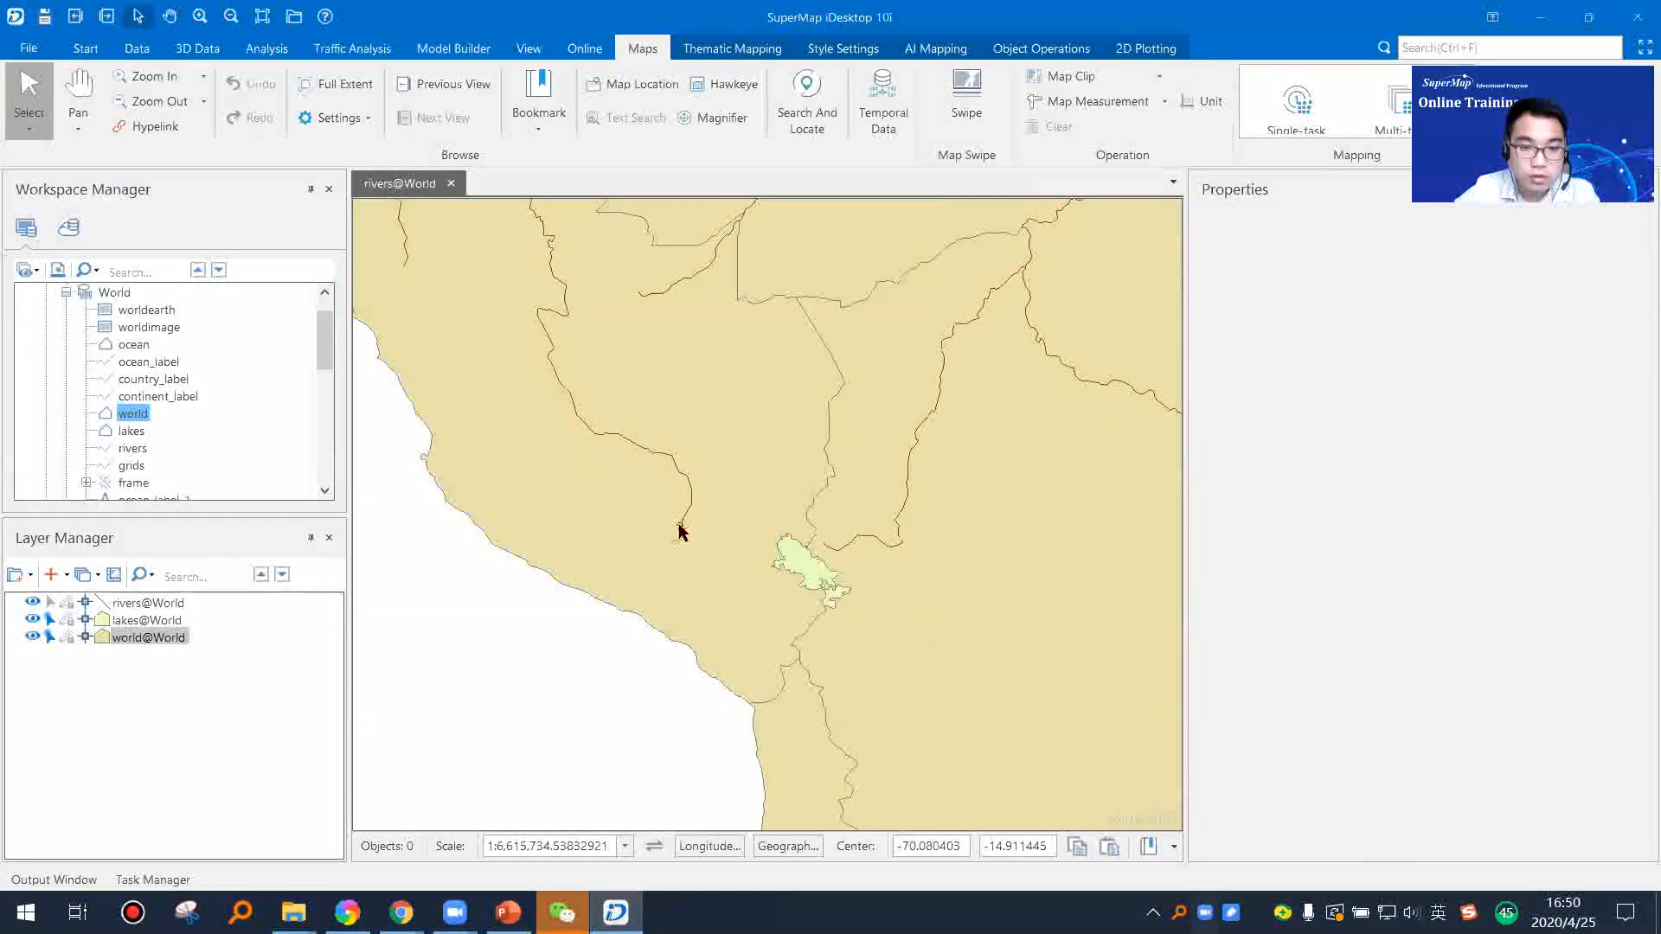
pyautogui.scroll(5, 682, 524)
pyautogui.click(685, 534)
pyautogui.scroll(-5, 571, 679)
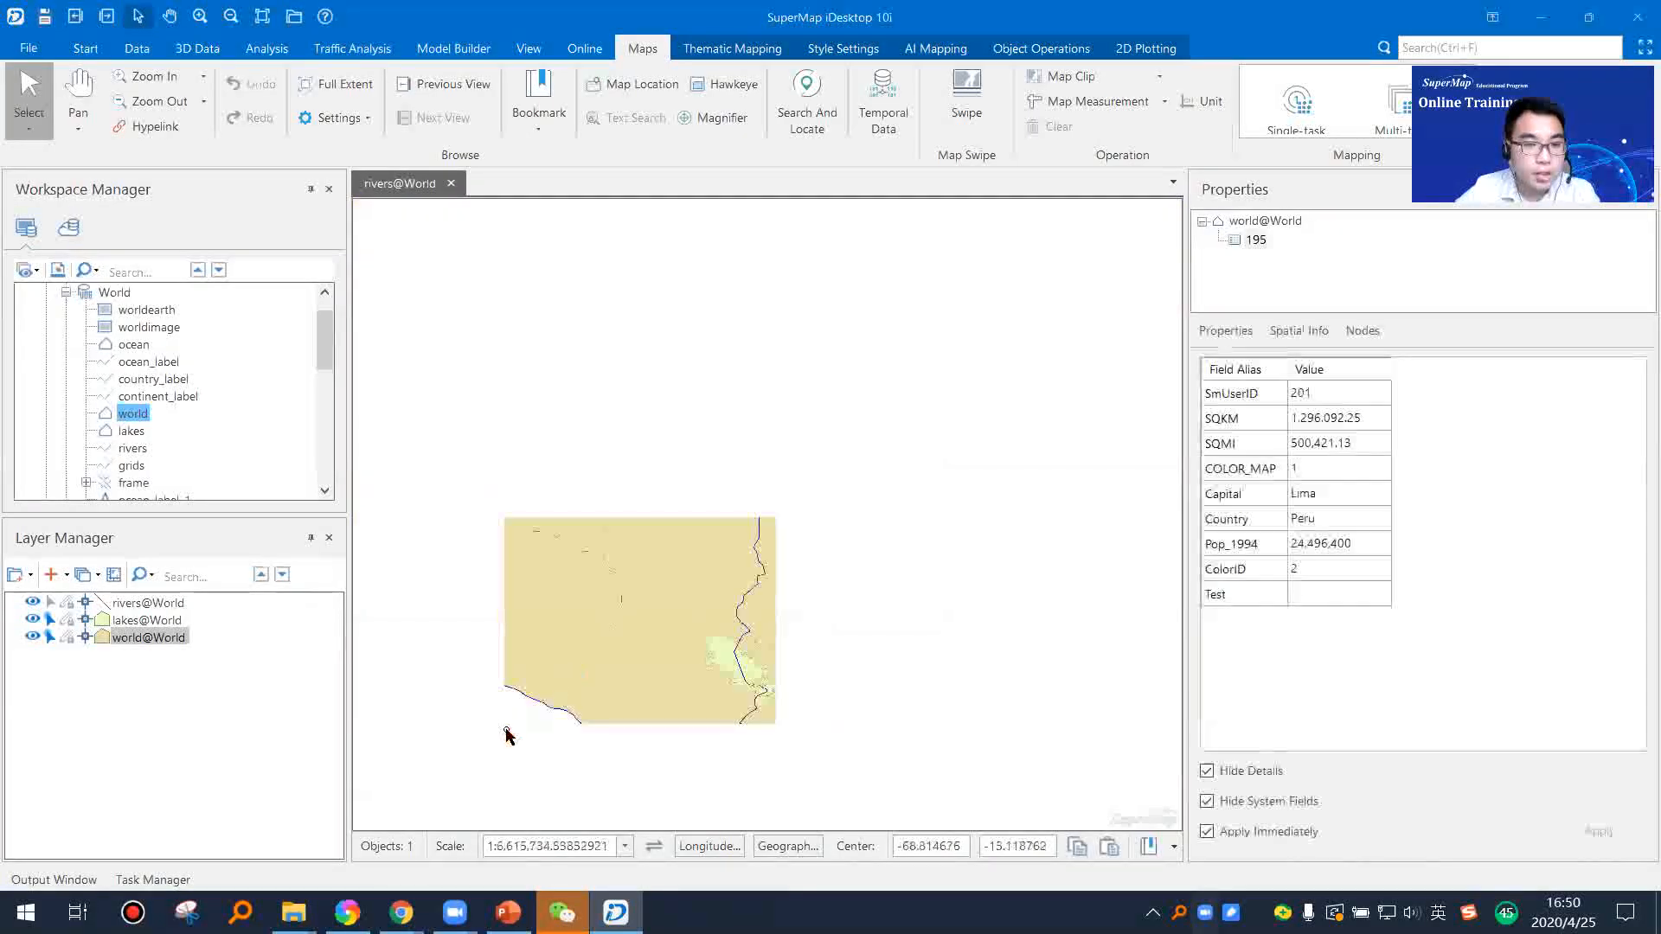
pyautogui.click(408, 672)
# Step: Make the rivers layer selectable again, turn off selectability for the world layer and try to select a country polygon
pyautogui.click(50, 603)
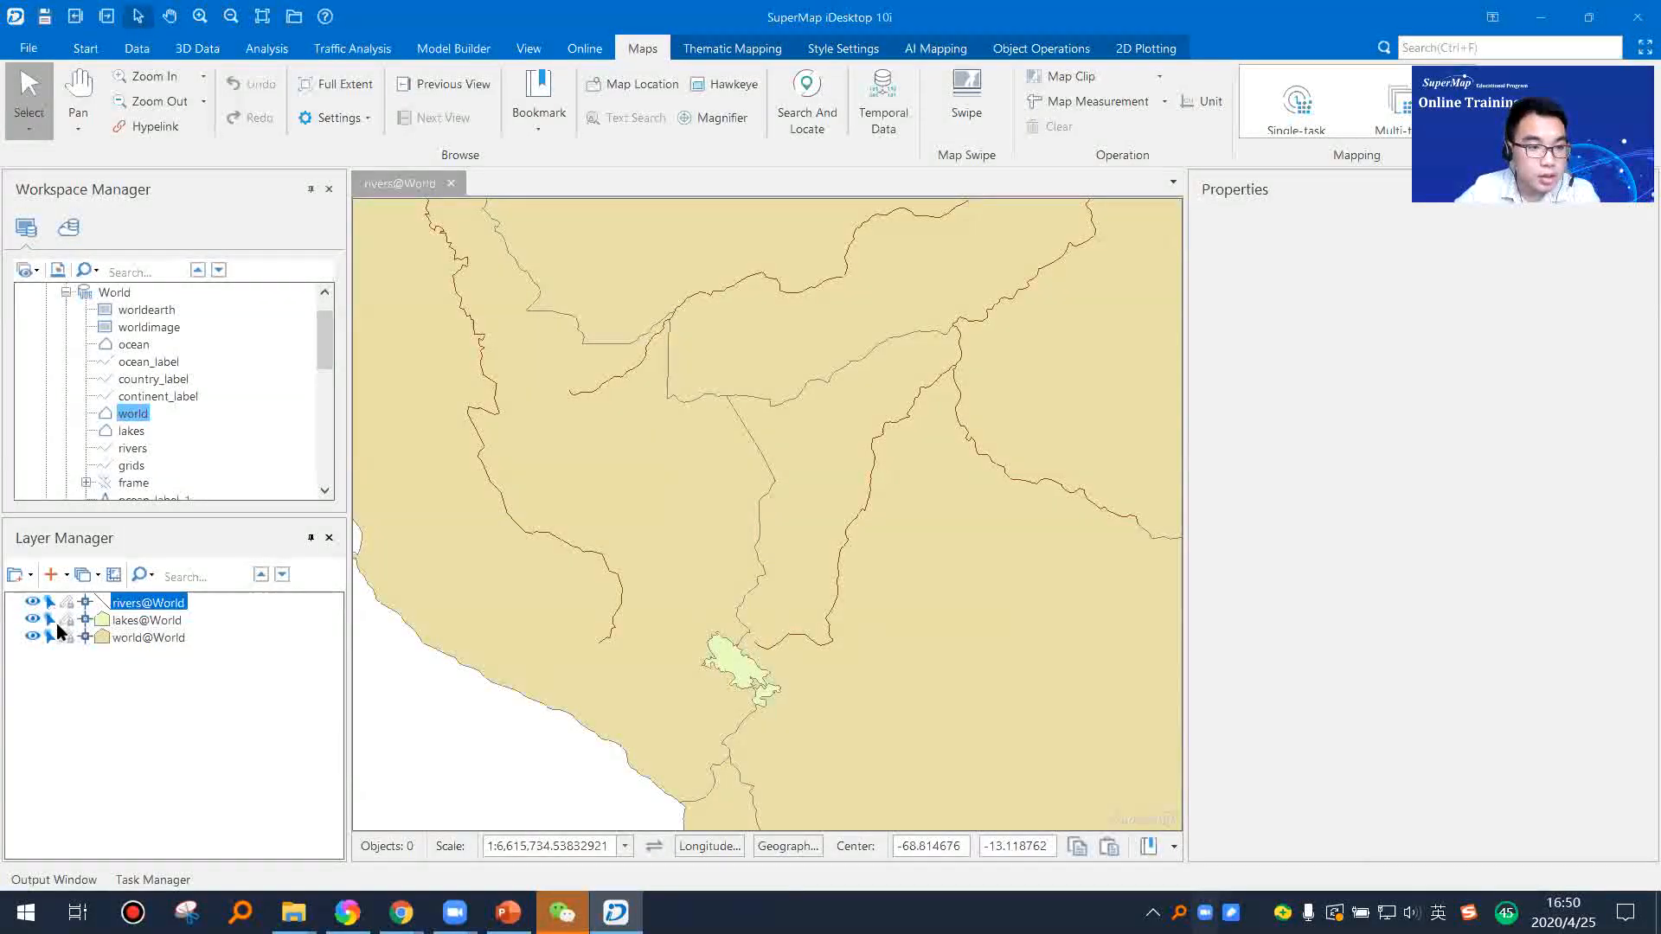
pyautogui.click(49, 637)
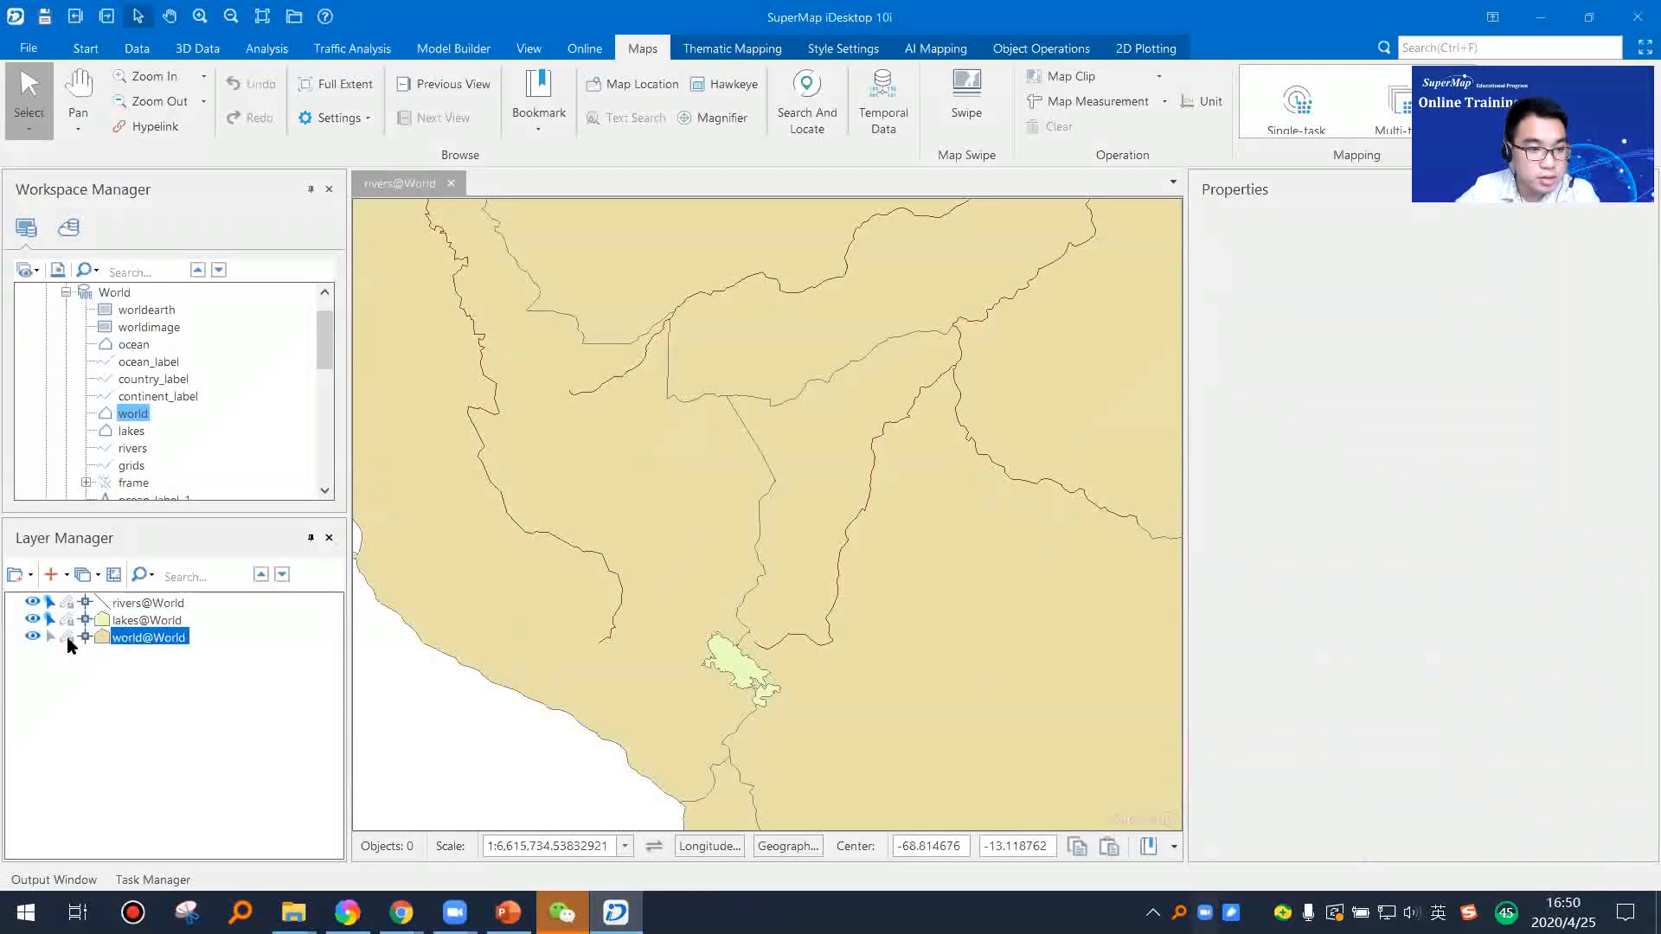
pyautogui.scroll(4, 597, 607)
pyautogui.scroll(-3, 690, 627)
pyautogui.click(738, 573)
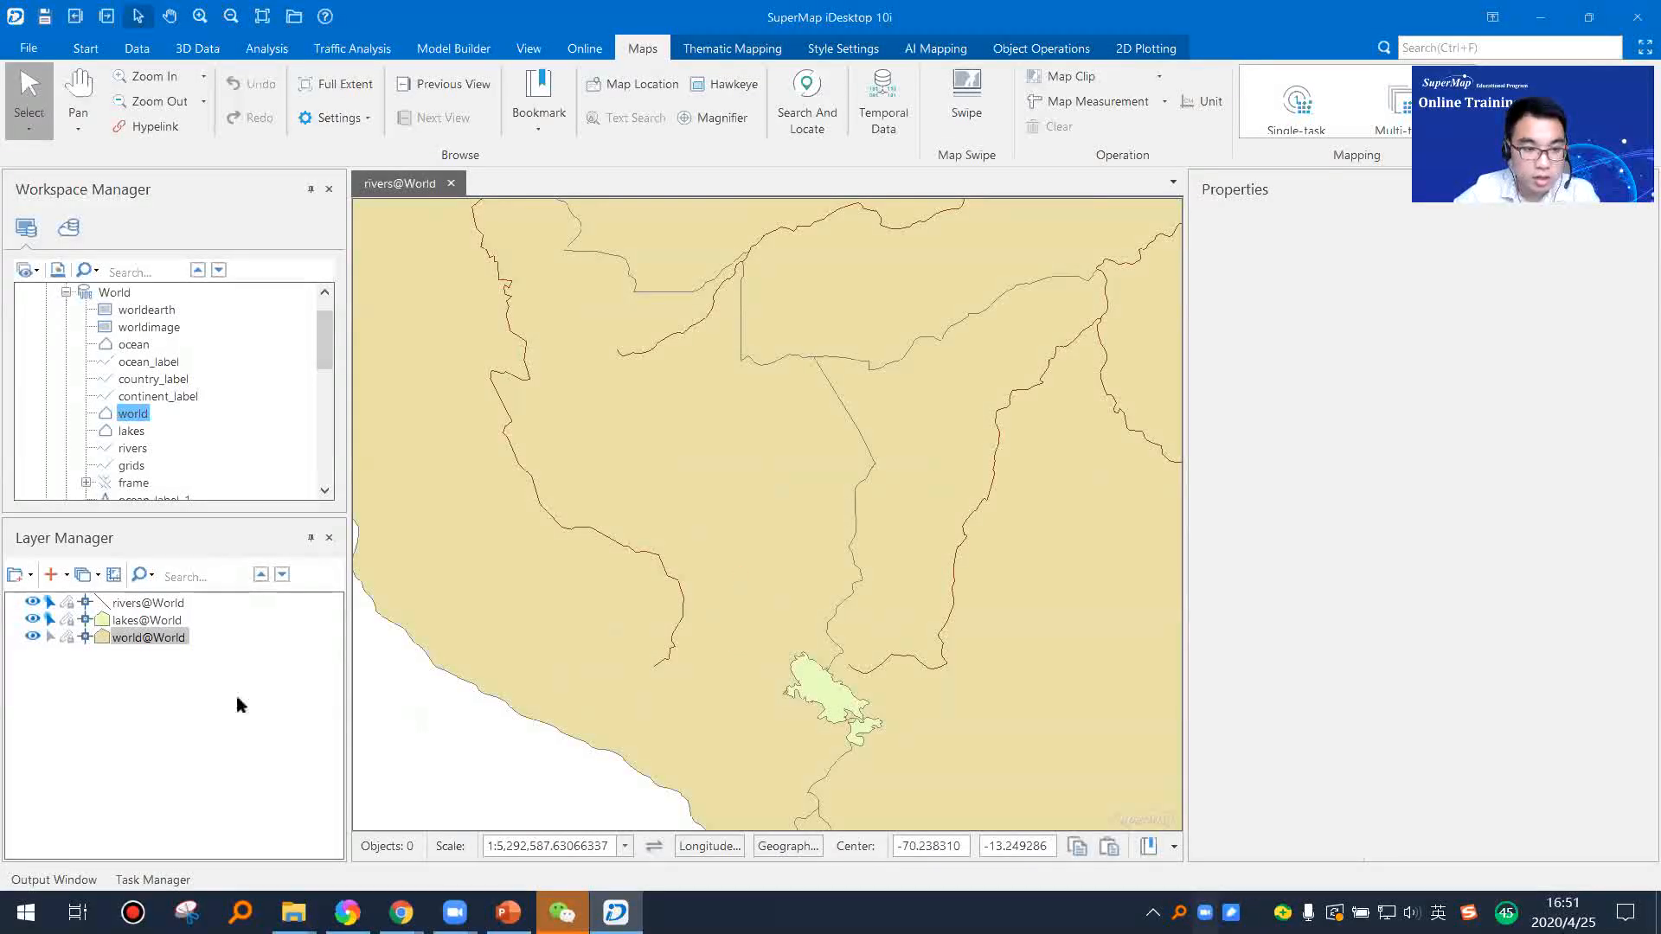
# Step: Make the world layer selectable, select the Peru polygon, and switch the layer's selectability off and on again
pyautogui.click(50, 637)
pyautogui.click(755, 559)
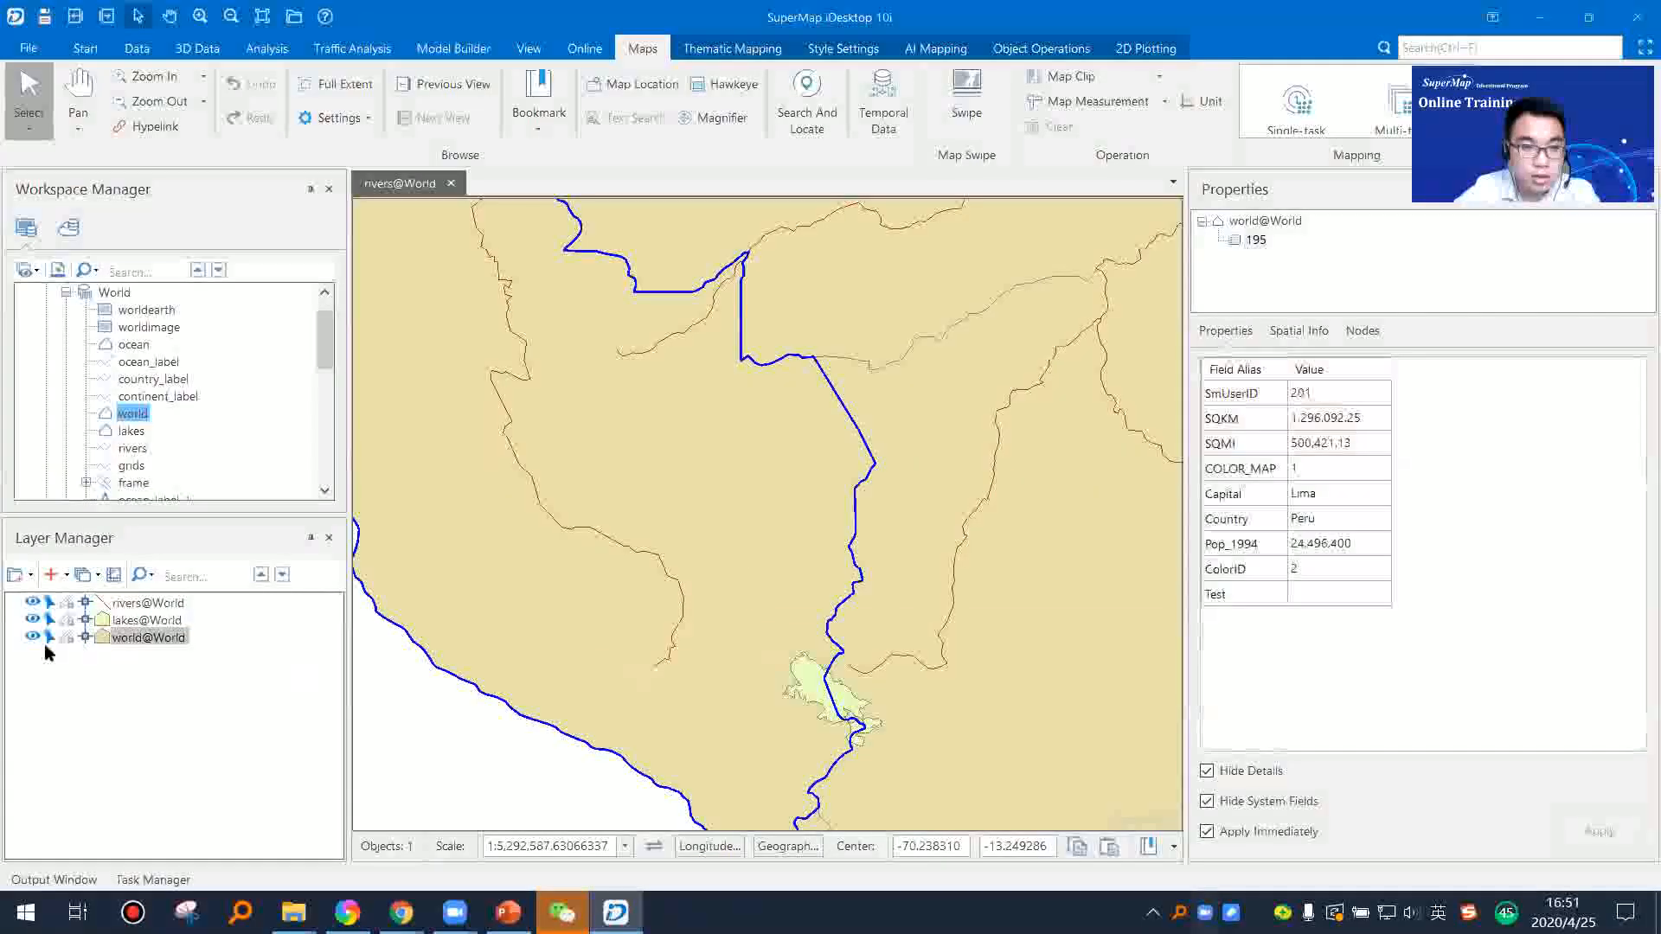
pyautogui.click(49, 637)
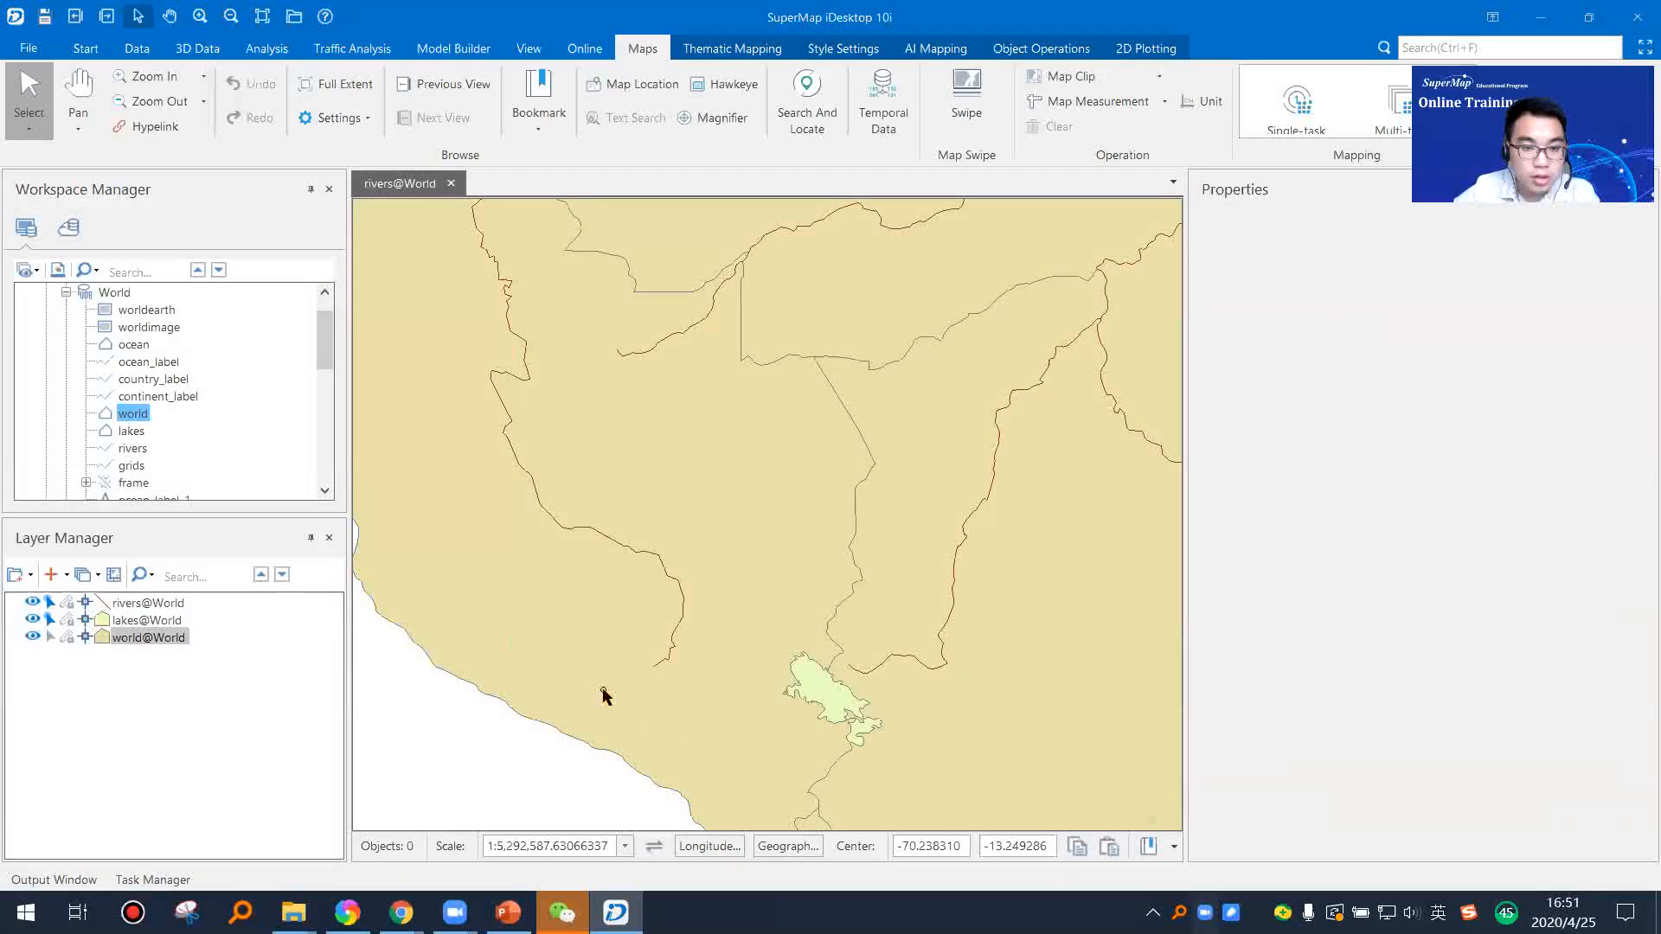
pyautogui.scroll(1, 566, 629)
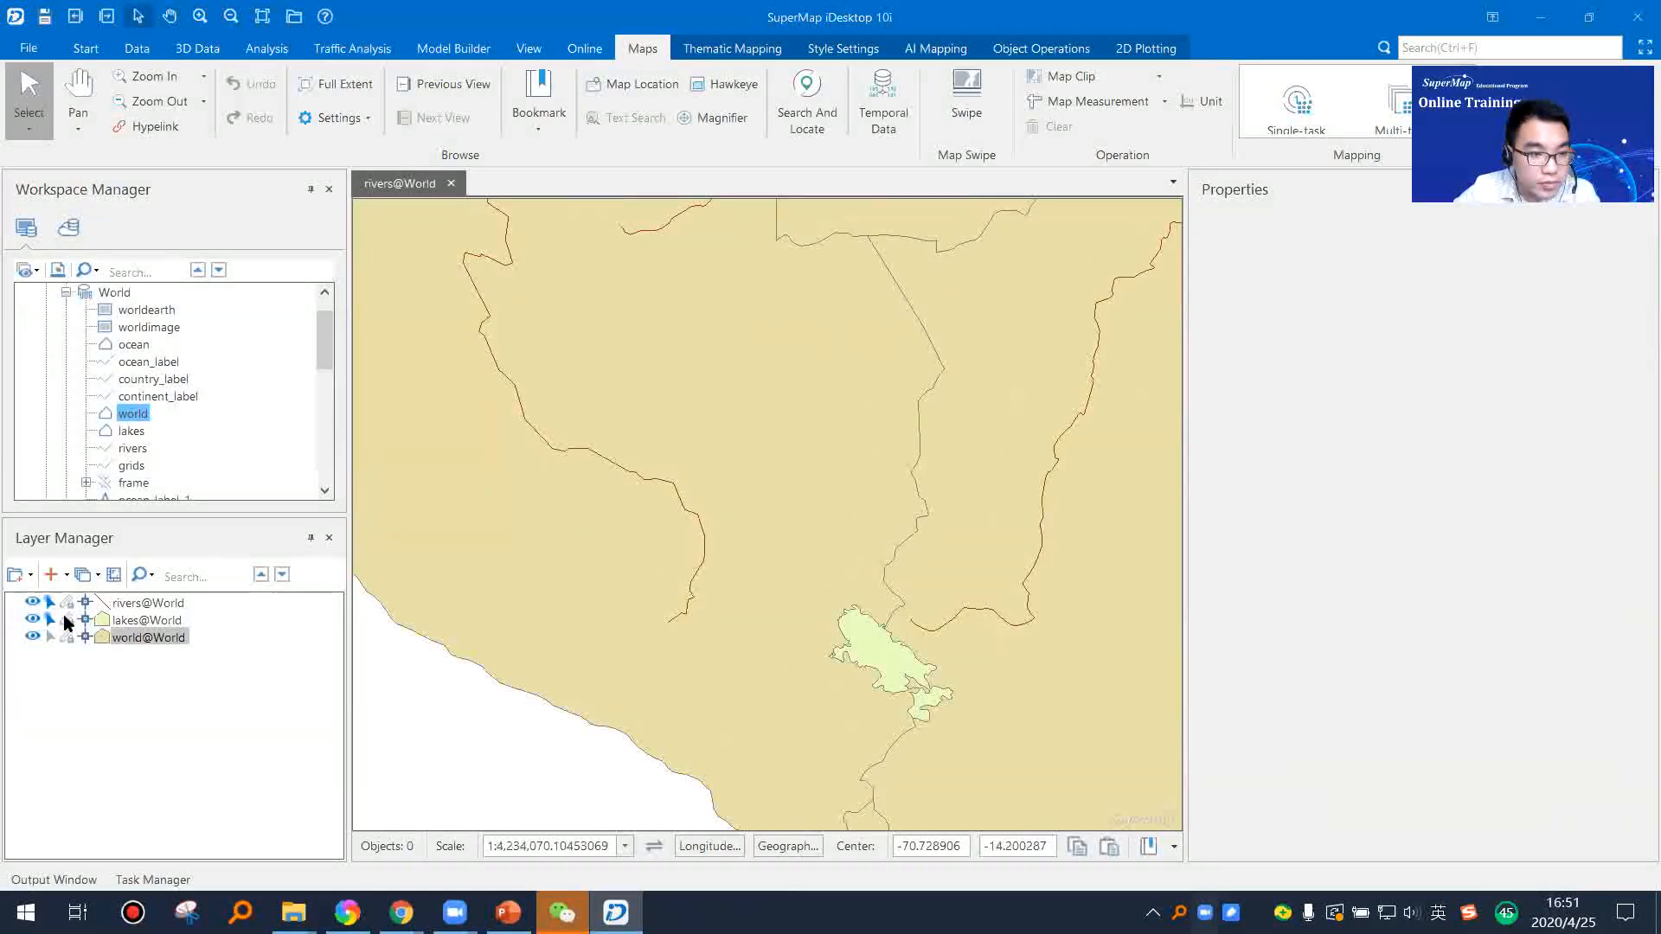
pyautogui.click(49, 639)
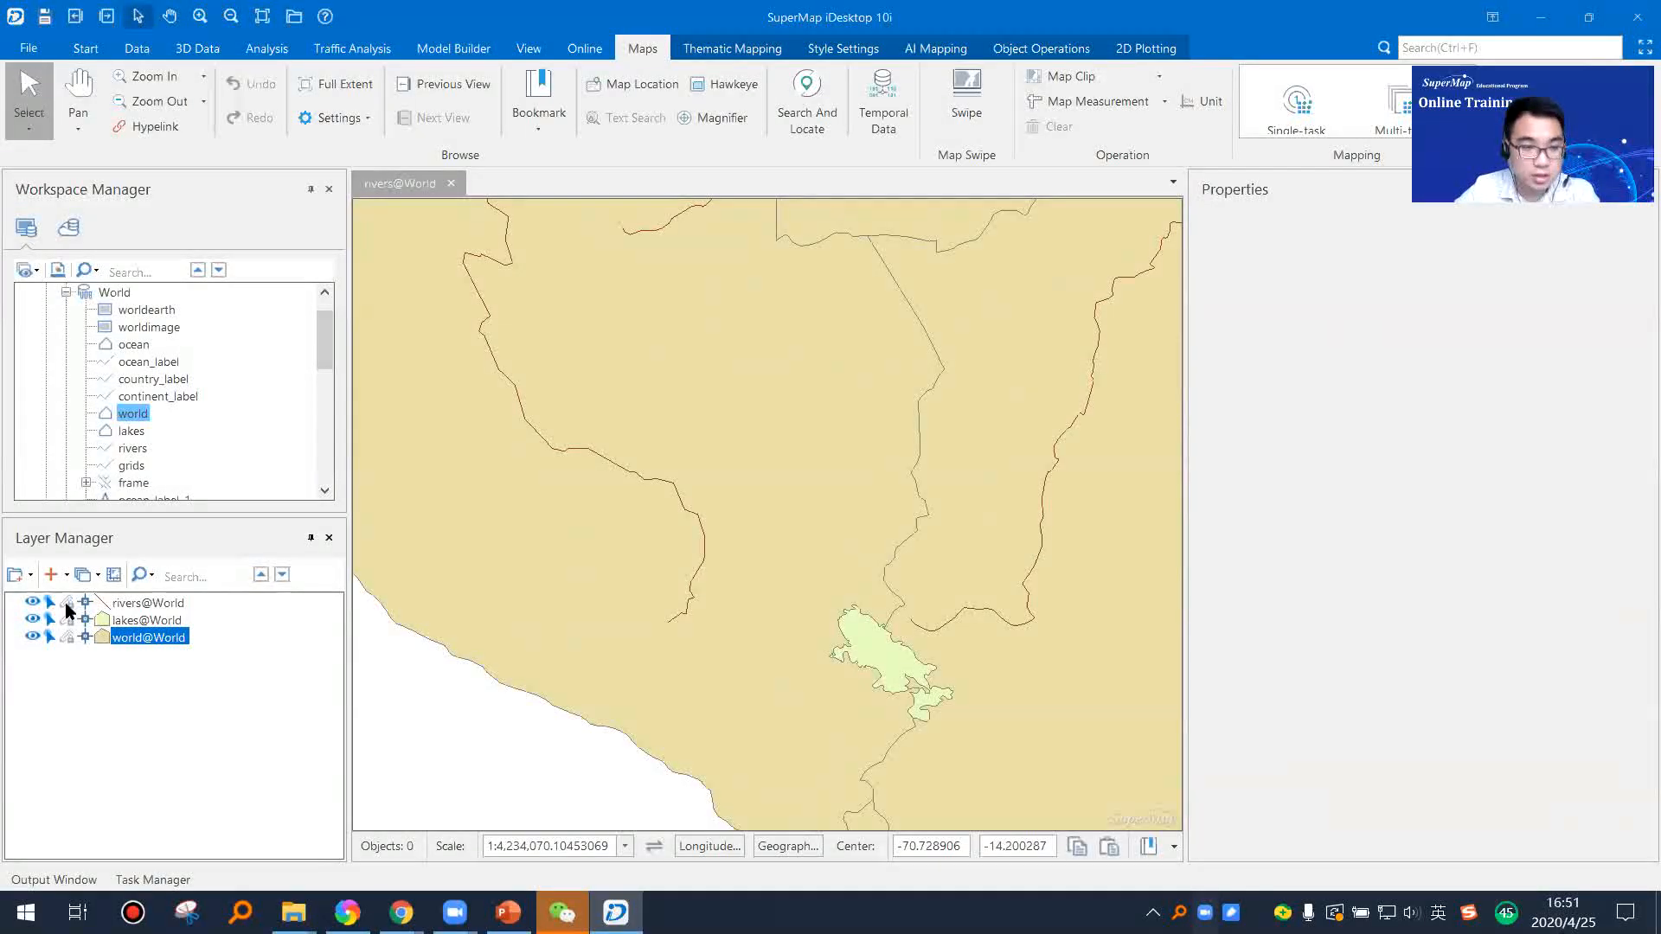
# Step: Close the Properties panel and zoom the map out to show South America and Africa
pyautogui.scroll(2, 667, 564)
pyautogui.scroll(-4, 671, 564)
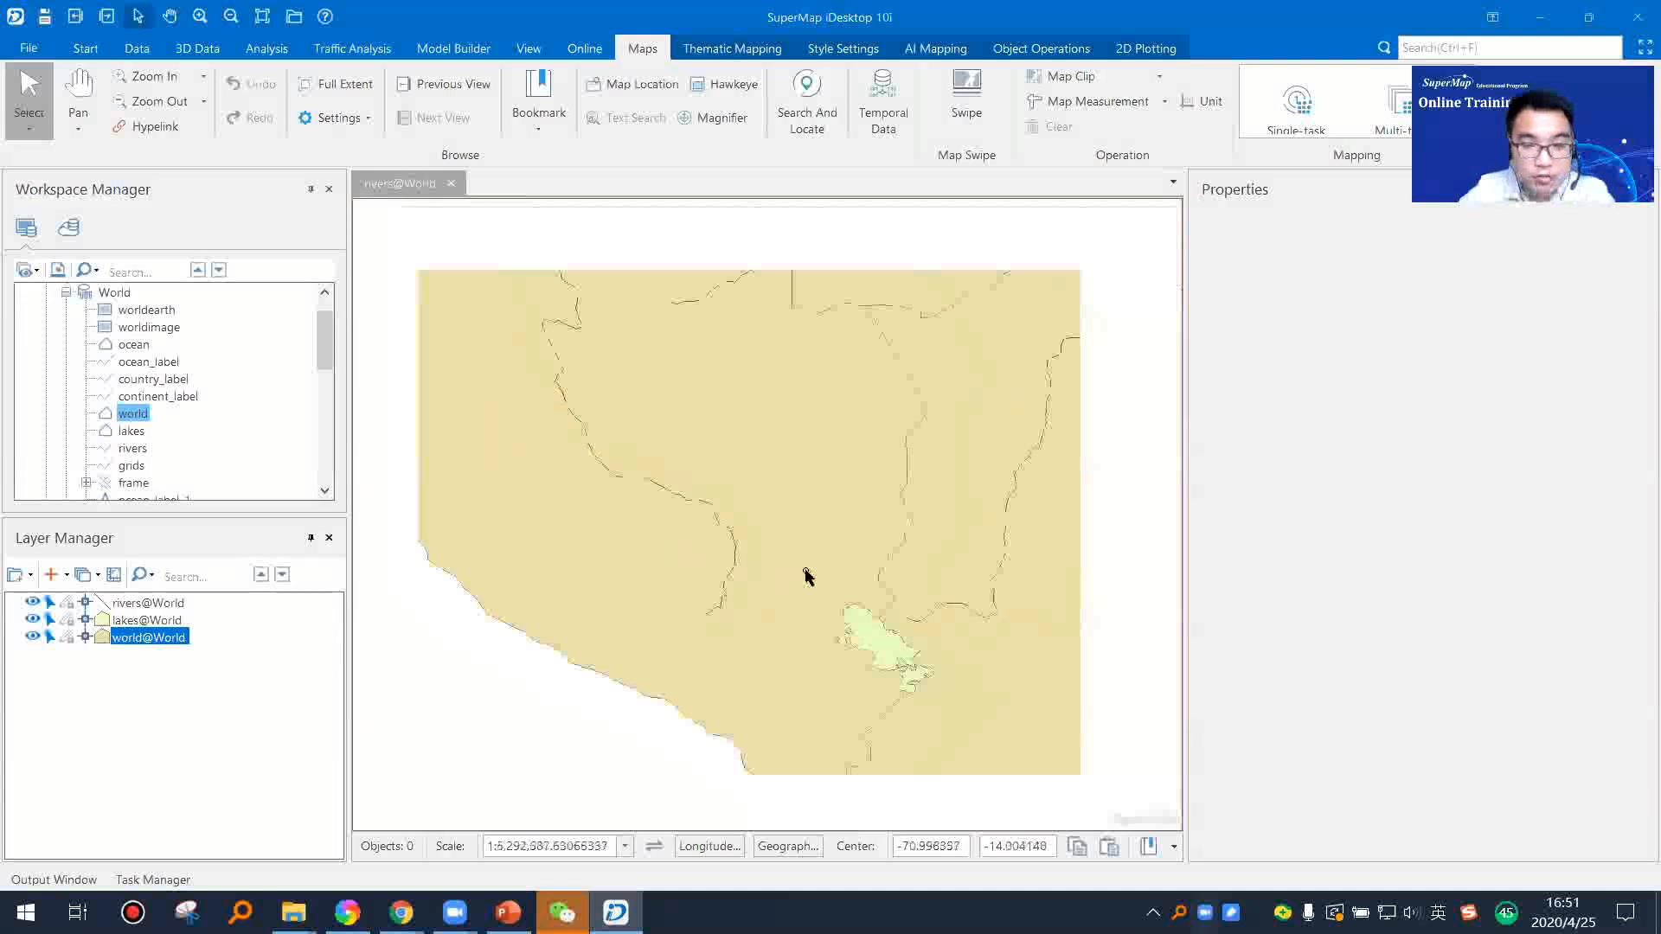
pyautogui.scroll(1, 799, 594)
pyautogui.moveTo(897, 675); pyautogui.dragTo(793, 597)
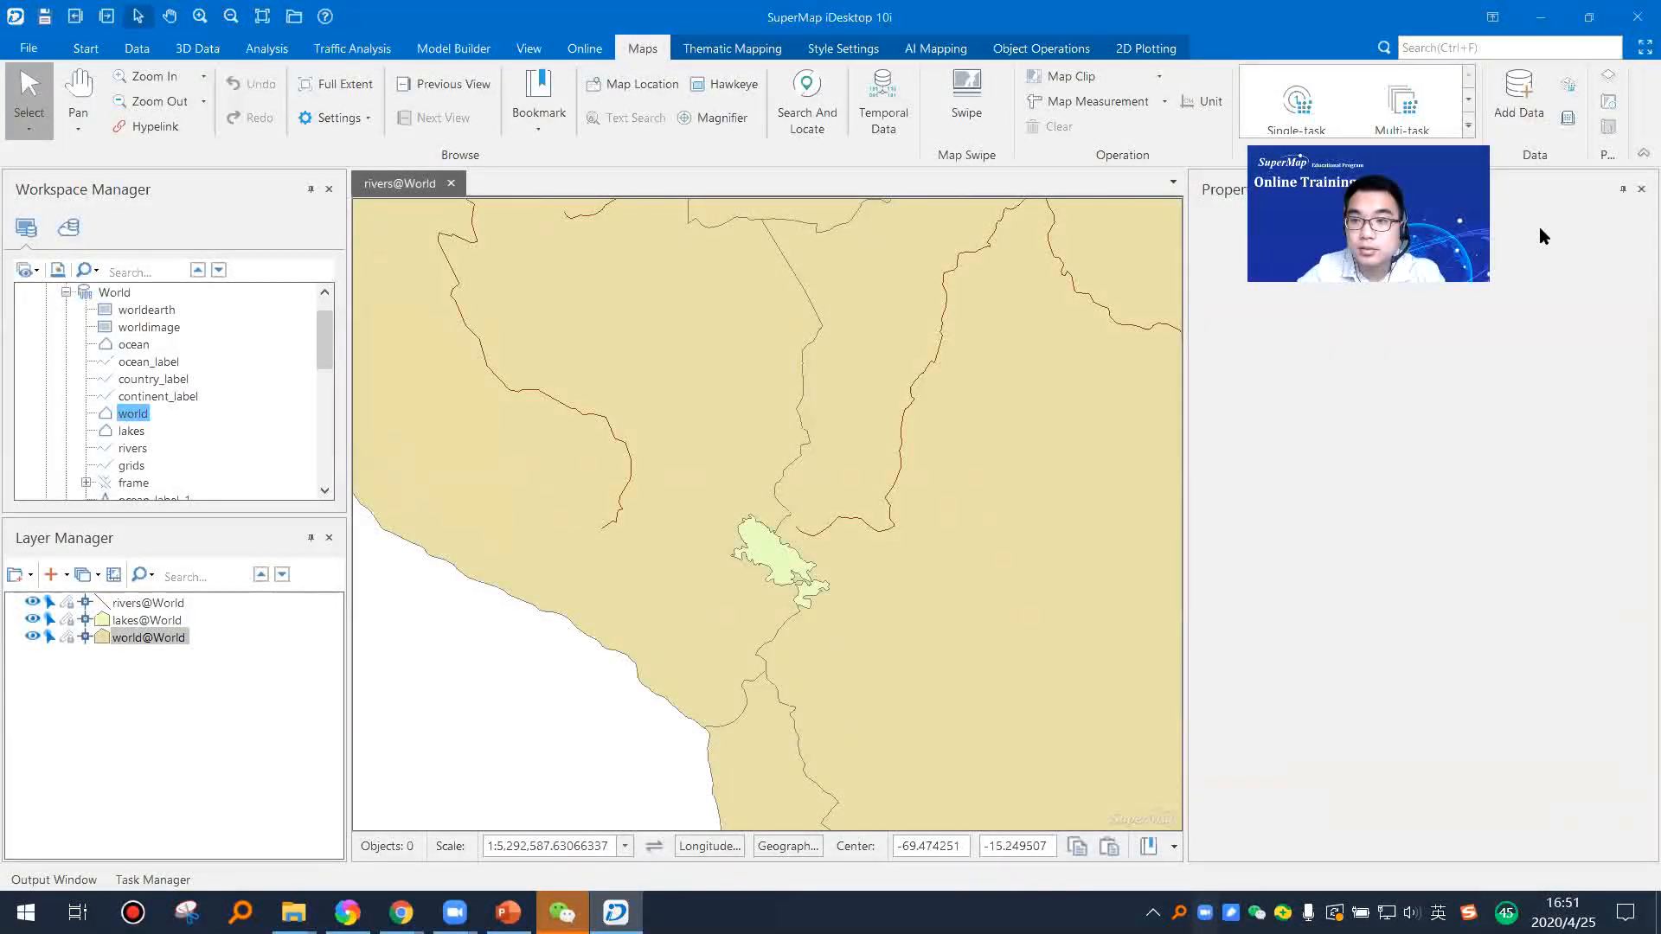
pyautogui.click(1641, 189)
pyautogui.scroll(-3, 1051, 547)
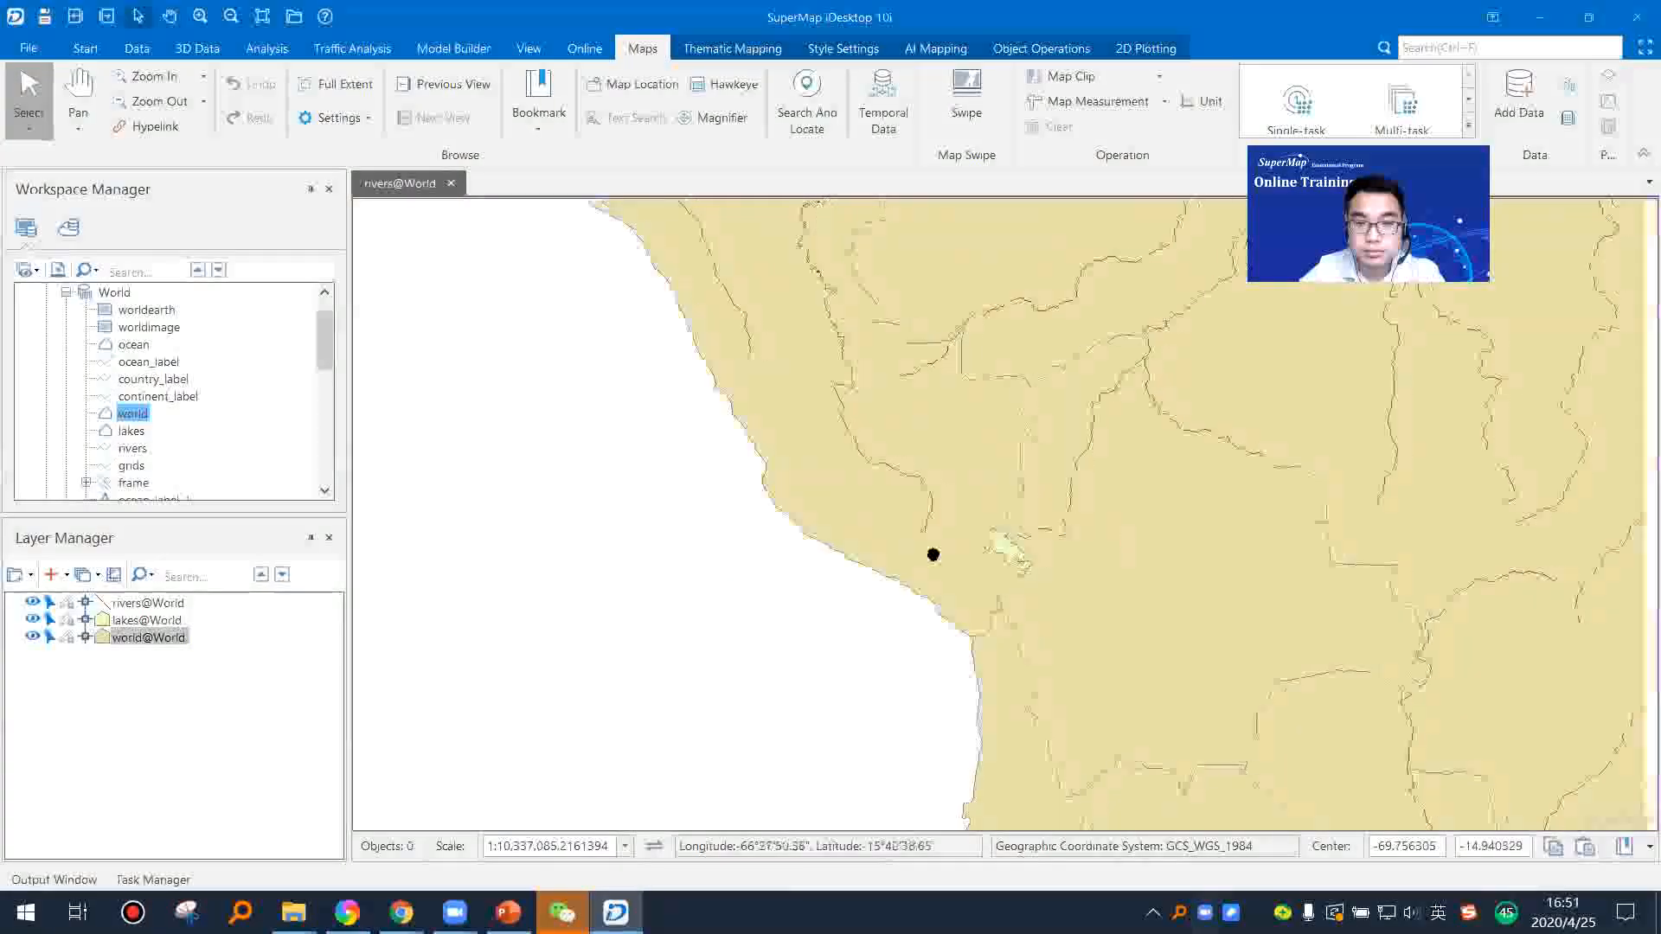
pyautogui.scroll(-4, 932, 555)
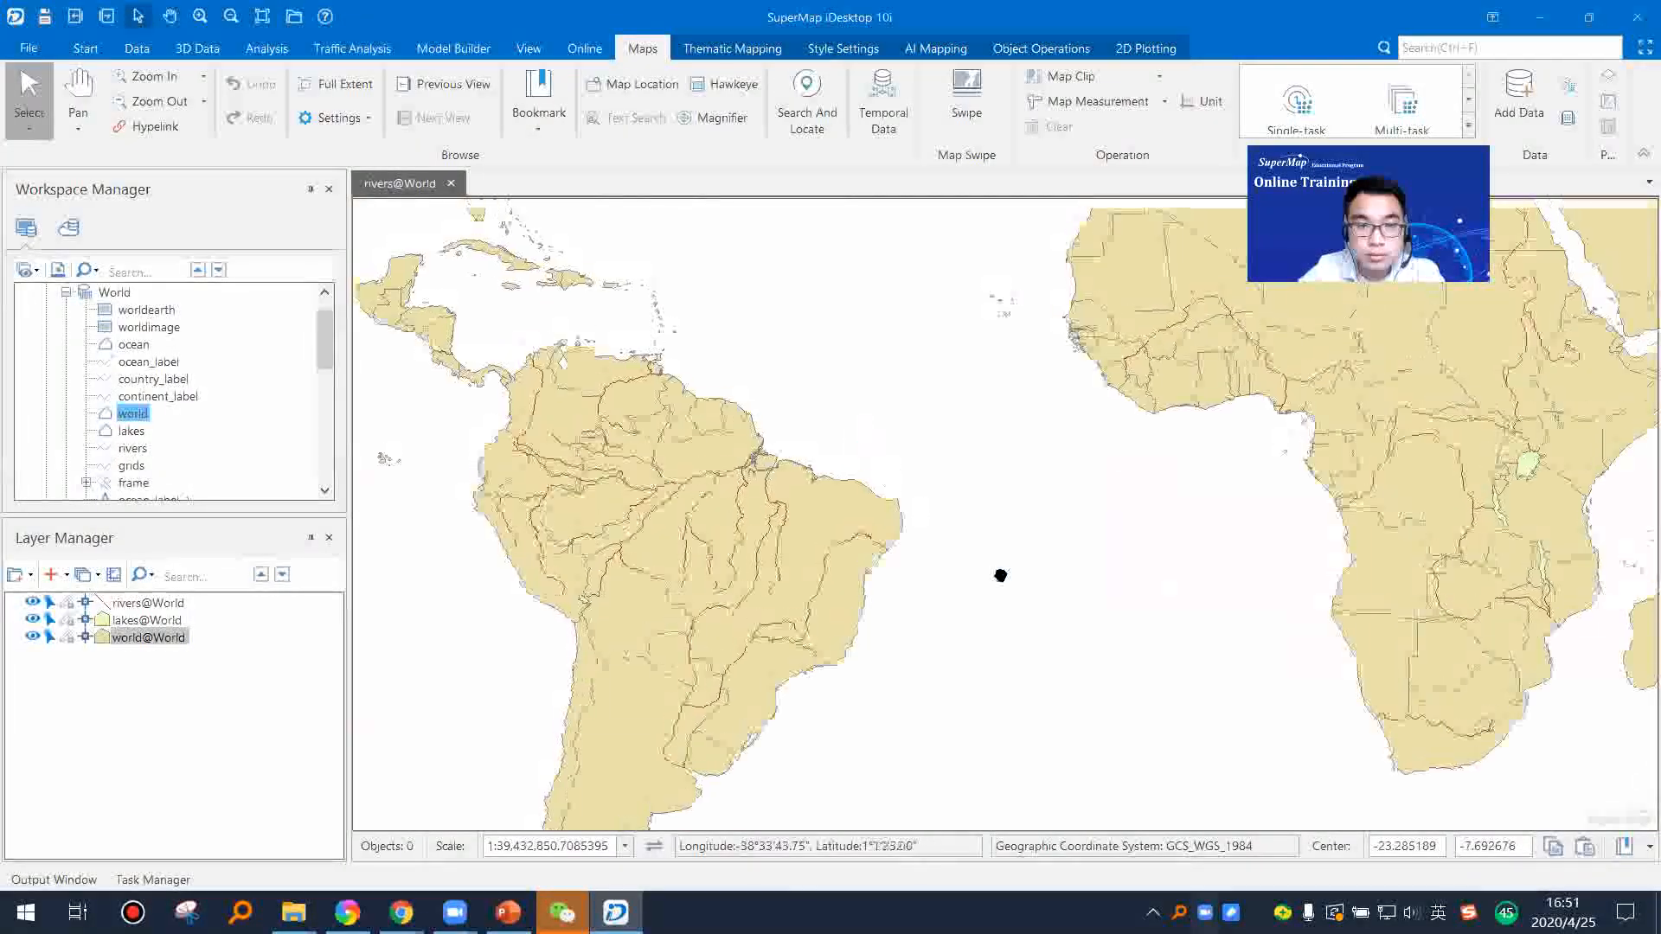
# Step: Select the Dominican Republic polygon of the world layer among the Caribbean islands
pyautogui.moveTo(1000, 575); pyautogui.dragTo(1020, 577)
pyautogui.scroll(7, 718, 430)
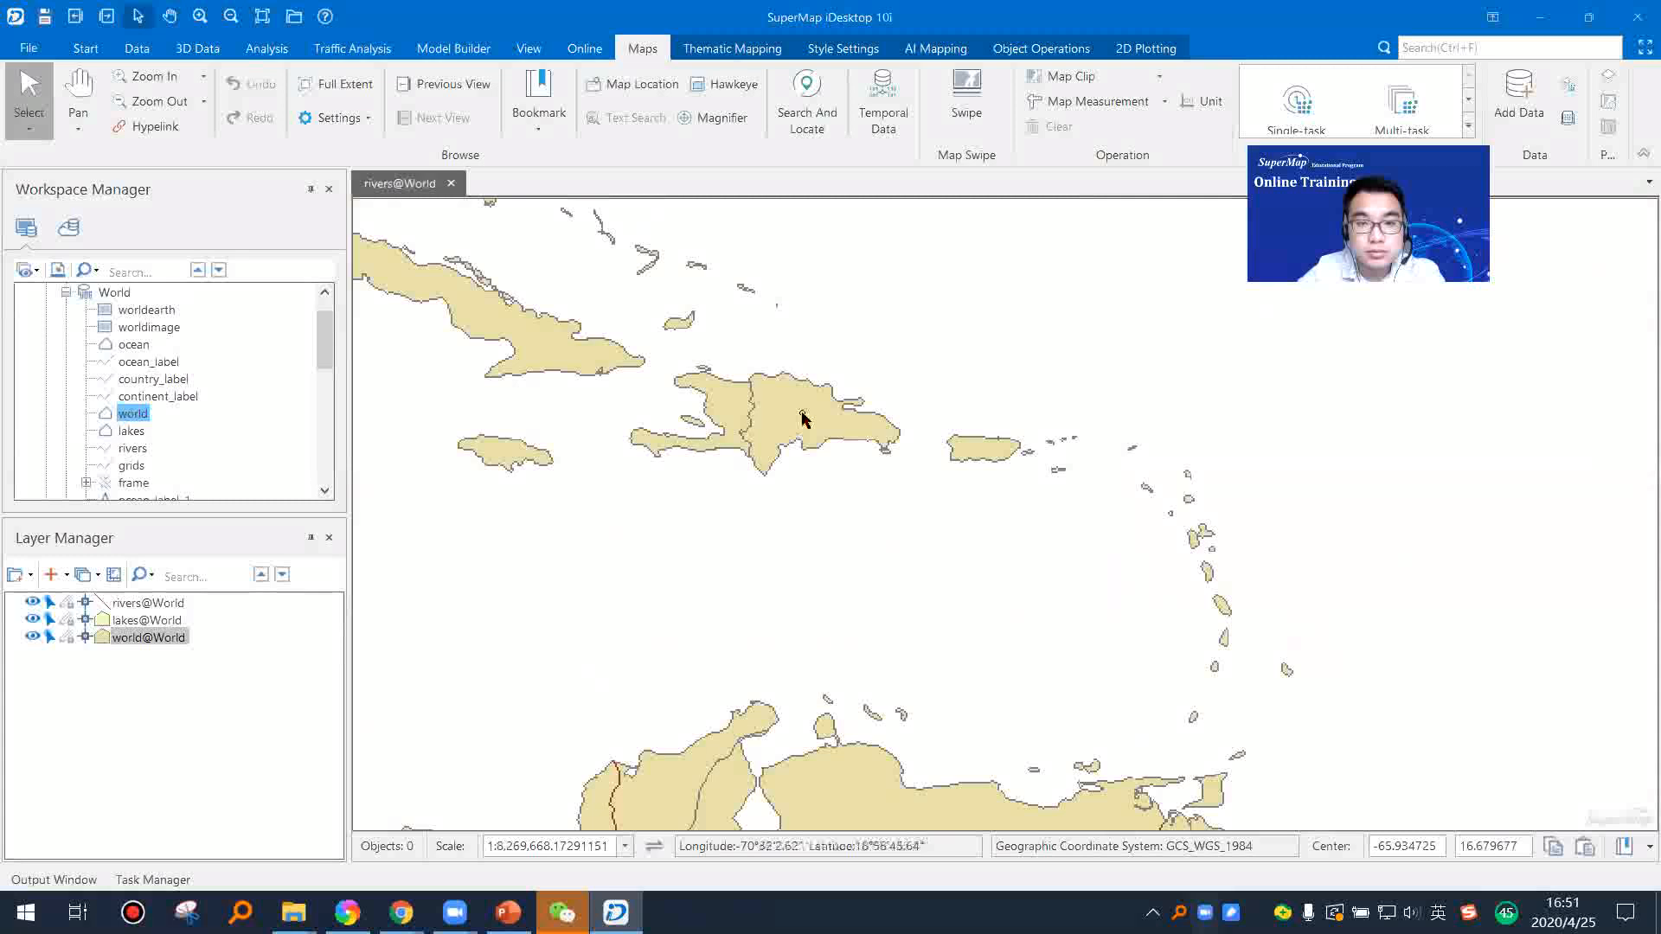
pyautogui.scroll(-1, 802, 419)
pyautogui.click(787, 422)
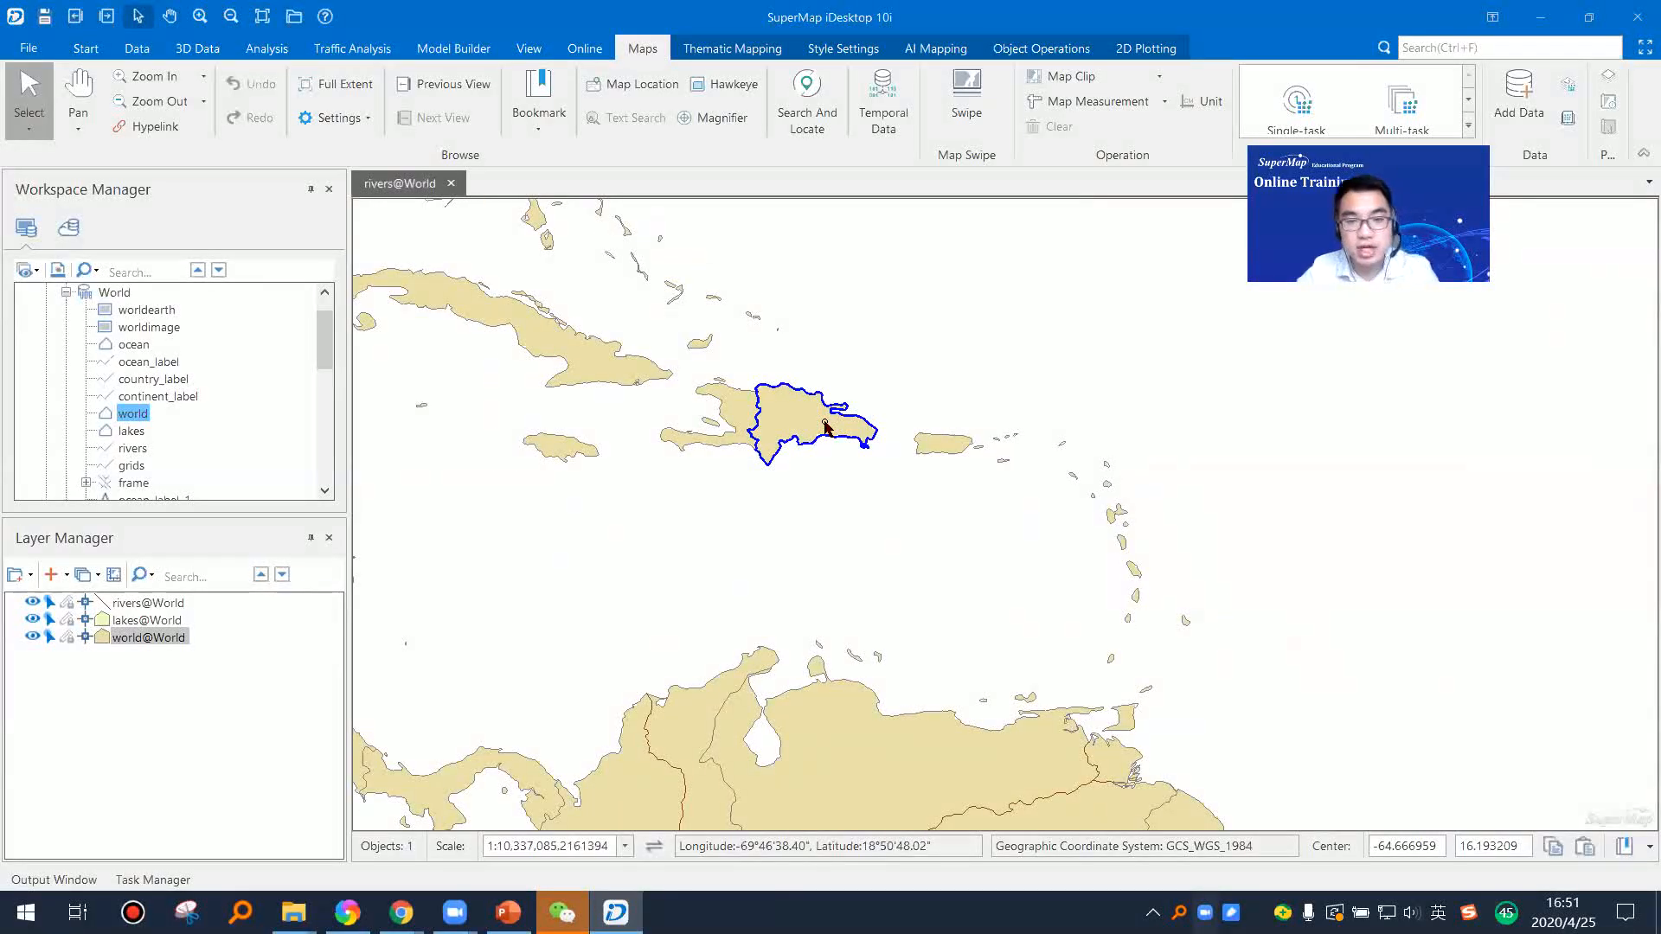
pyautogui.moveTo(797, 471); pyautogui.dragTo(1024, 478)
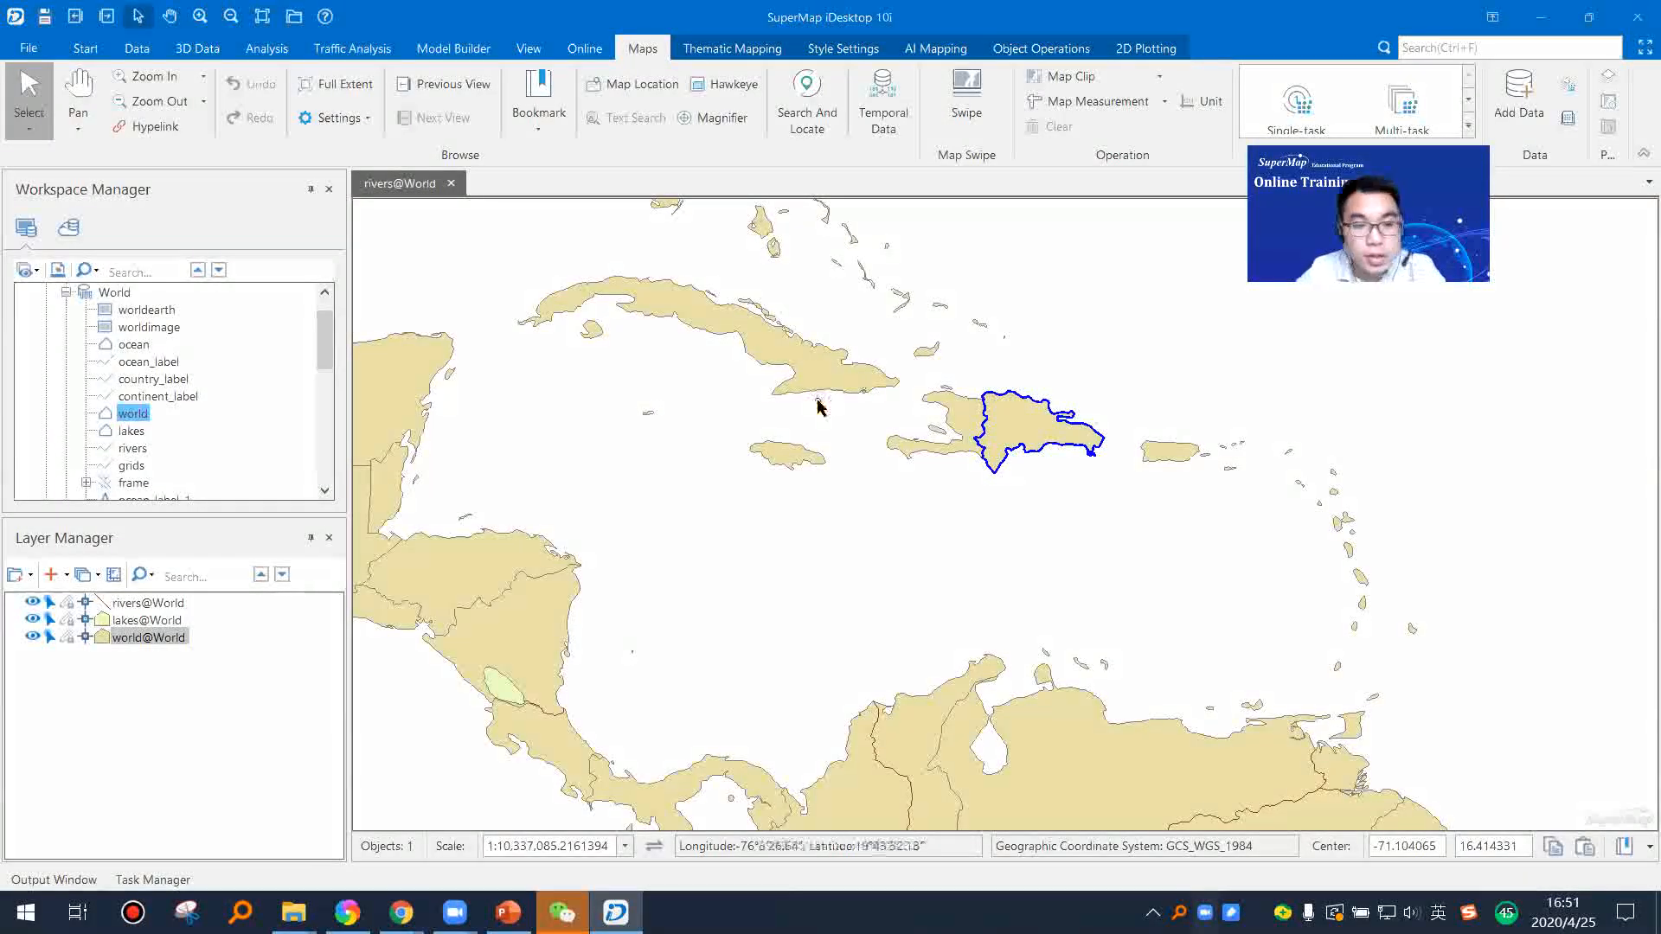
pyautogui.moveTo(1047, 446); pyautogui.dragTo(958, 525)
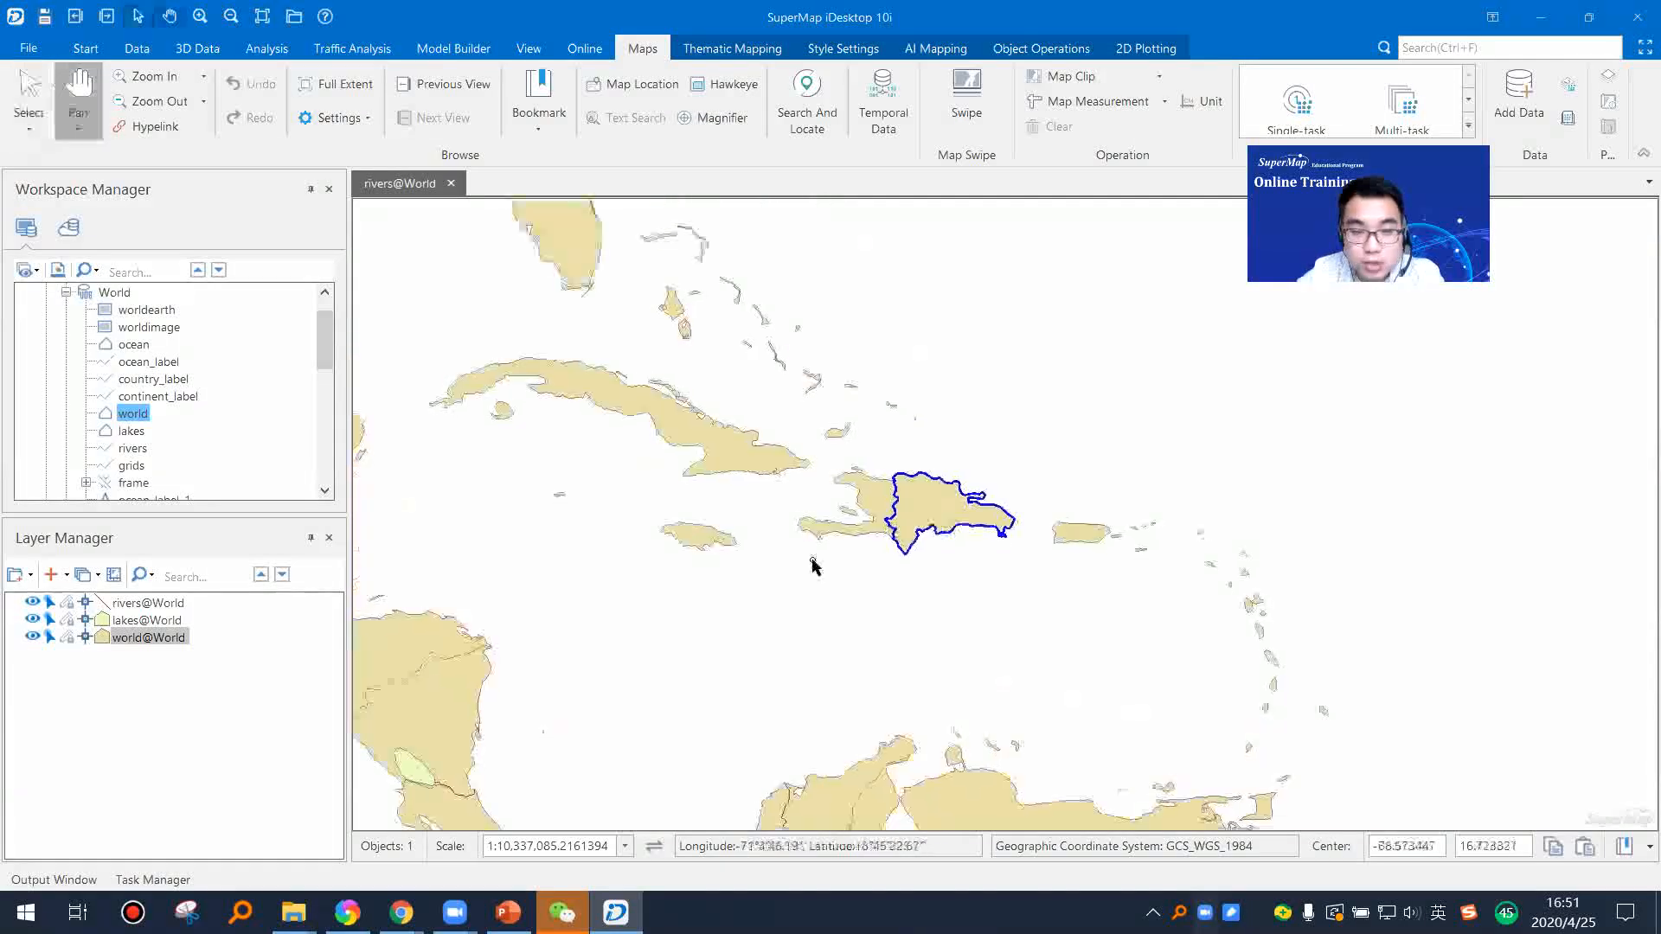
# Step: Make the world layer editable and move the Dominican Republic polygon away from Haiti, first east and then southwest
pyautogui.click(67, 637)
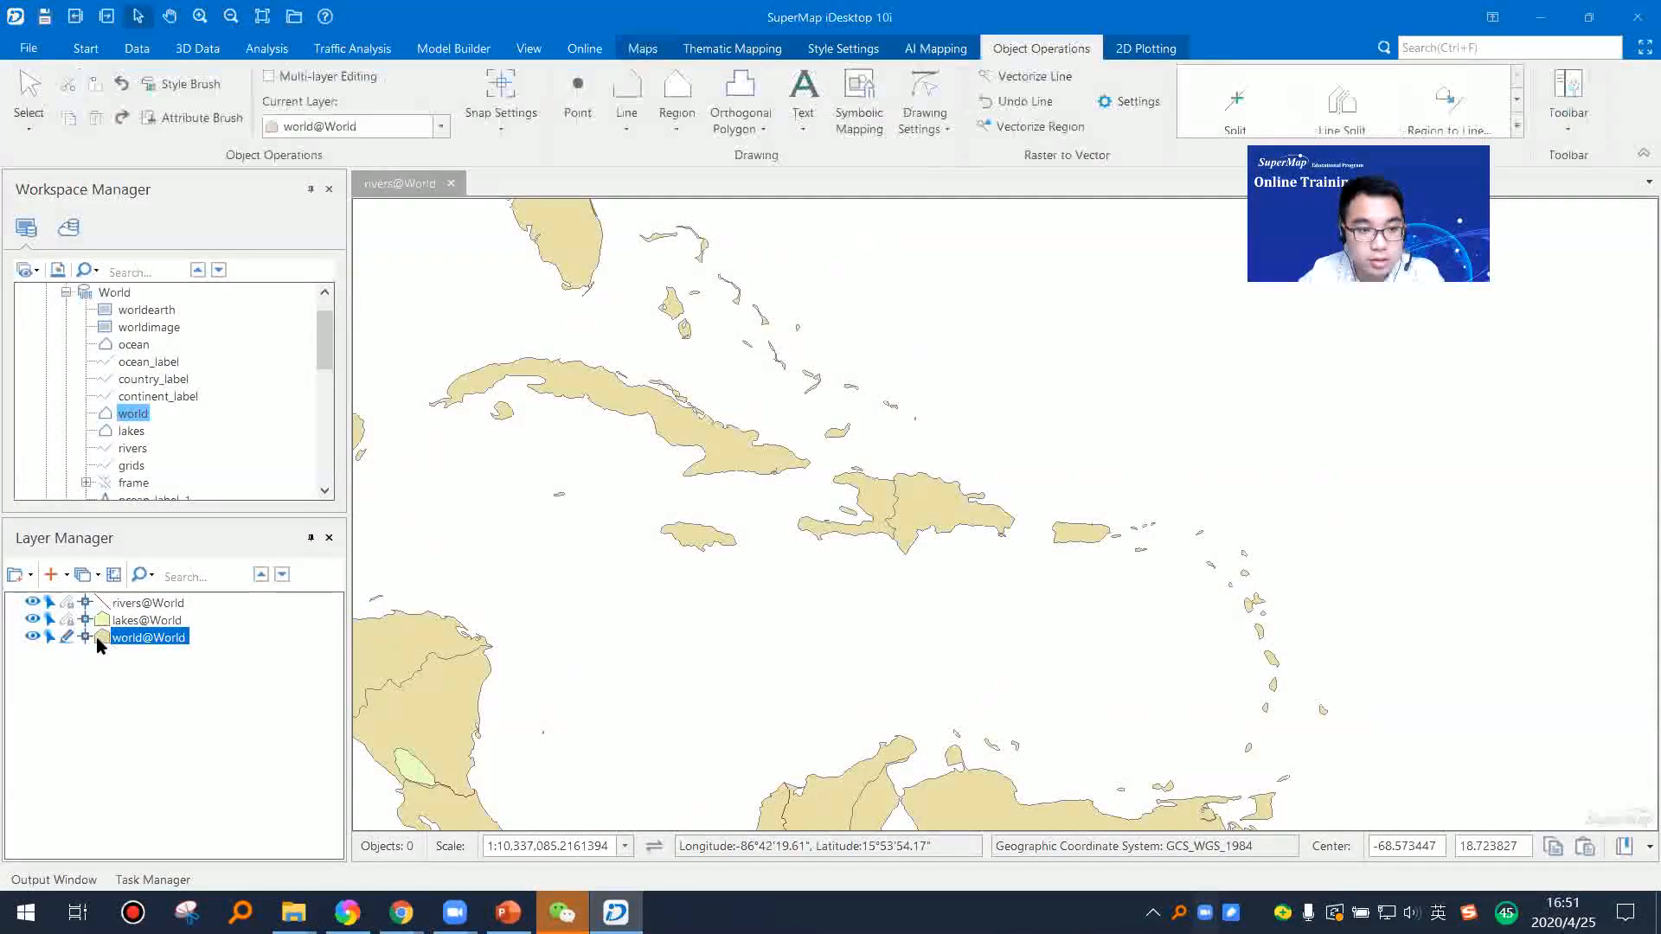
pyautogui.scroll(2, 952, 532)
pyautogui.click(946, 497)
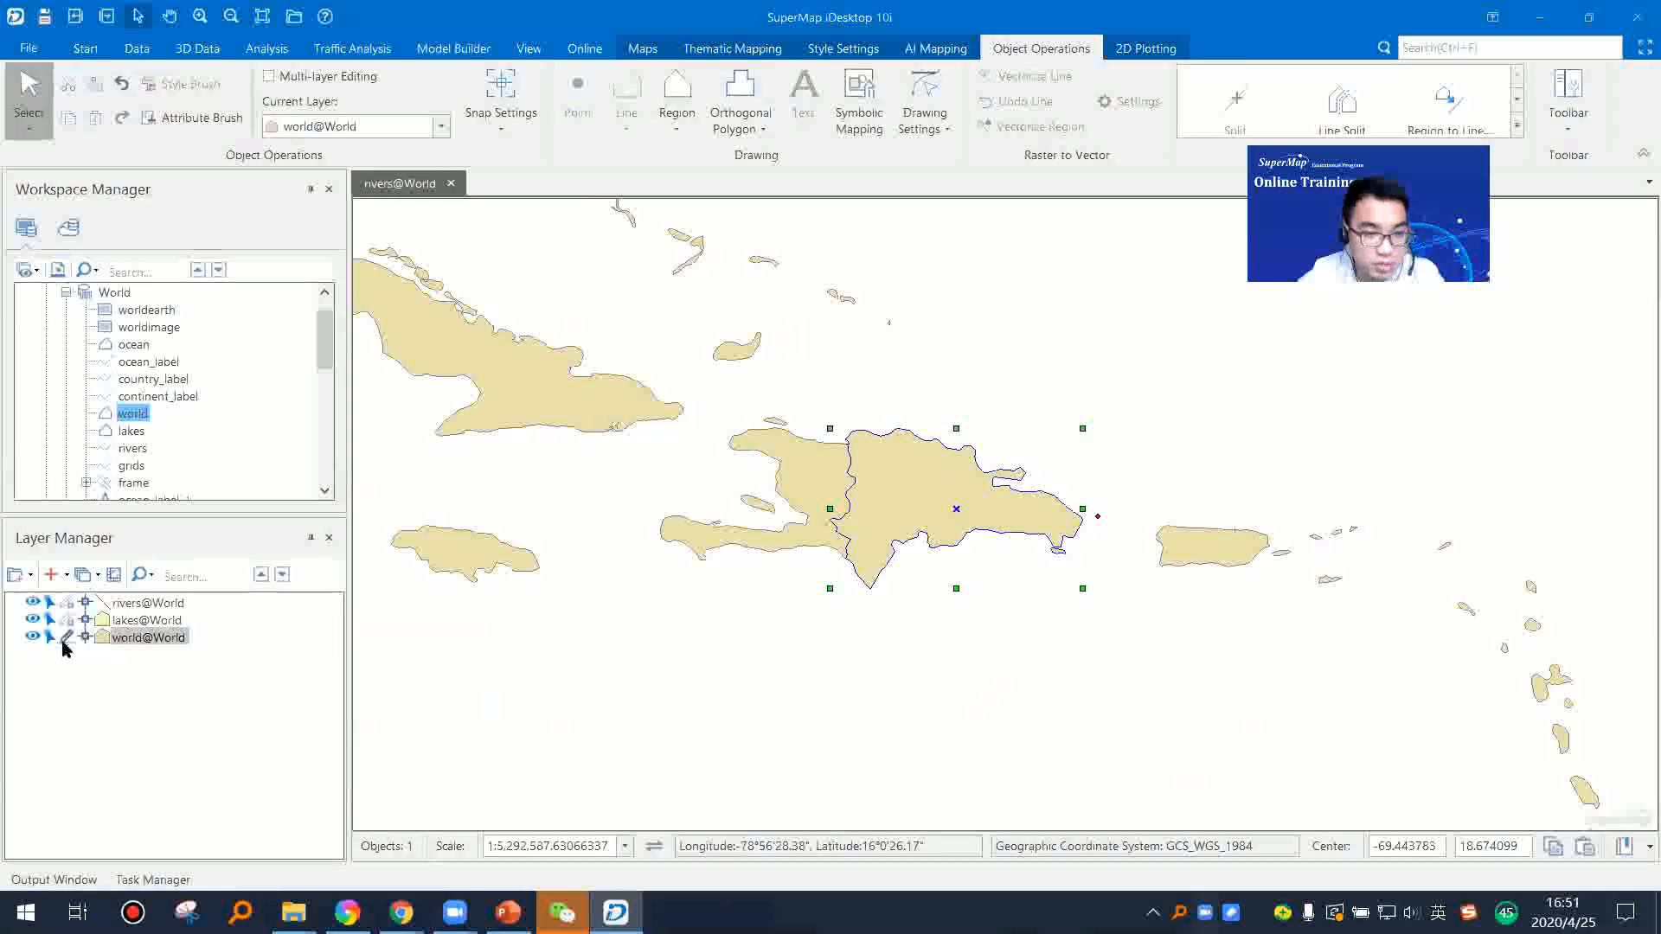
pyautogui.click(1099, 381)
pyautogui.click(949, 494)
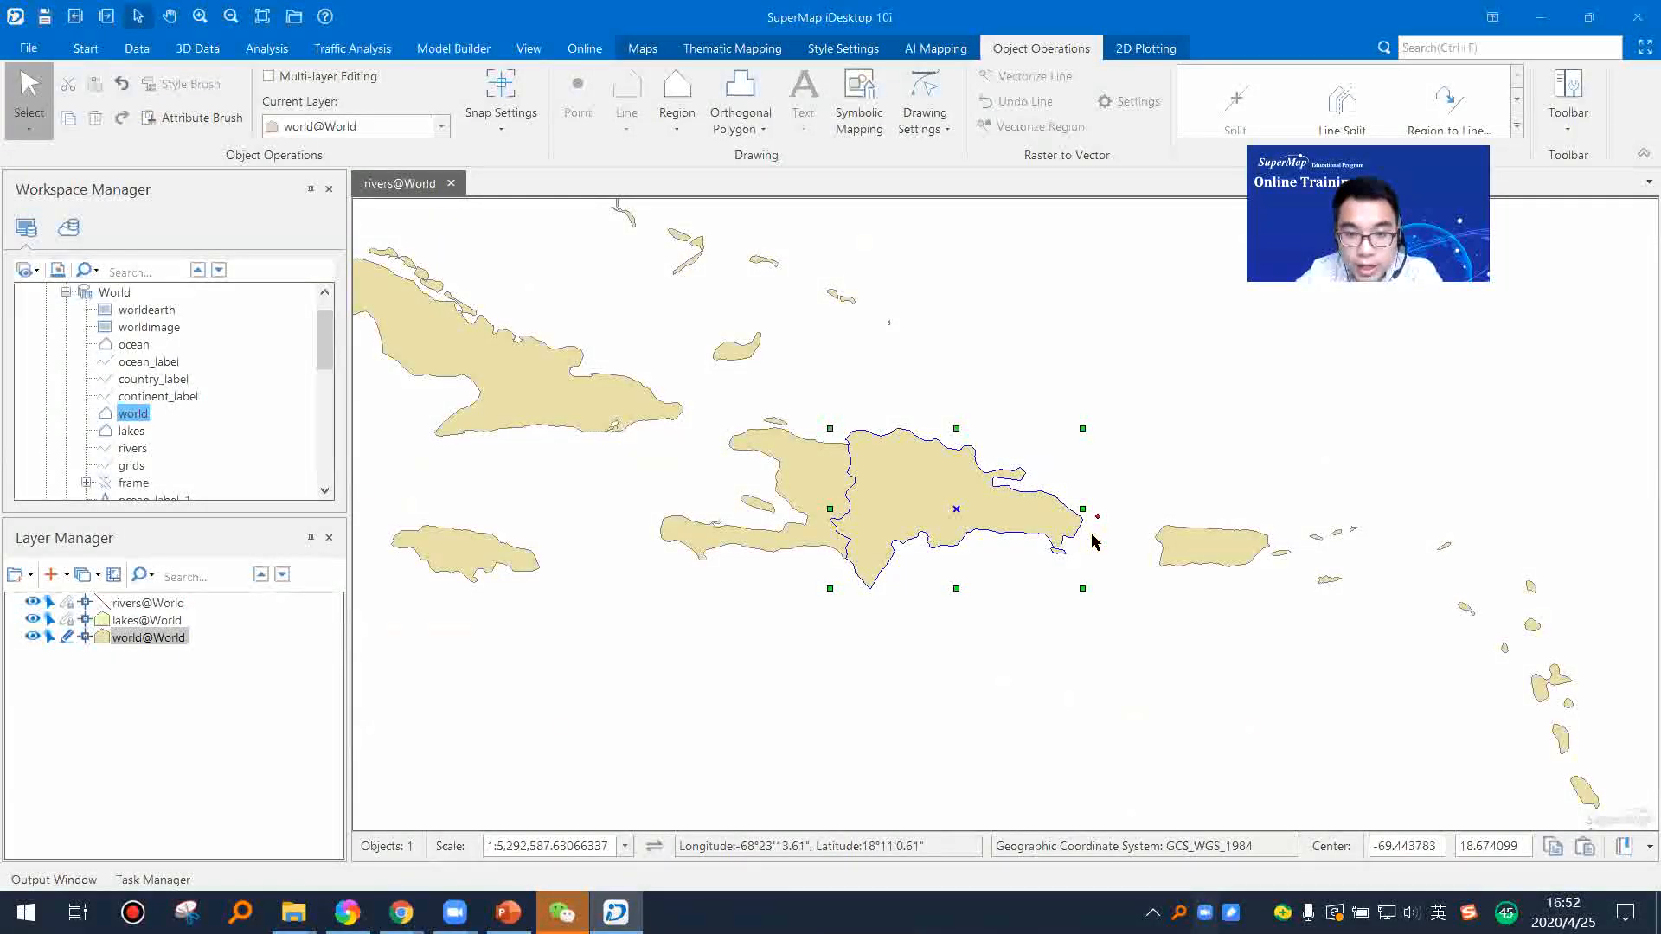
pyautogui.moveTo(972, 491); pyautogui.dragTo(1092, 535)
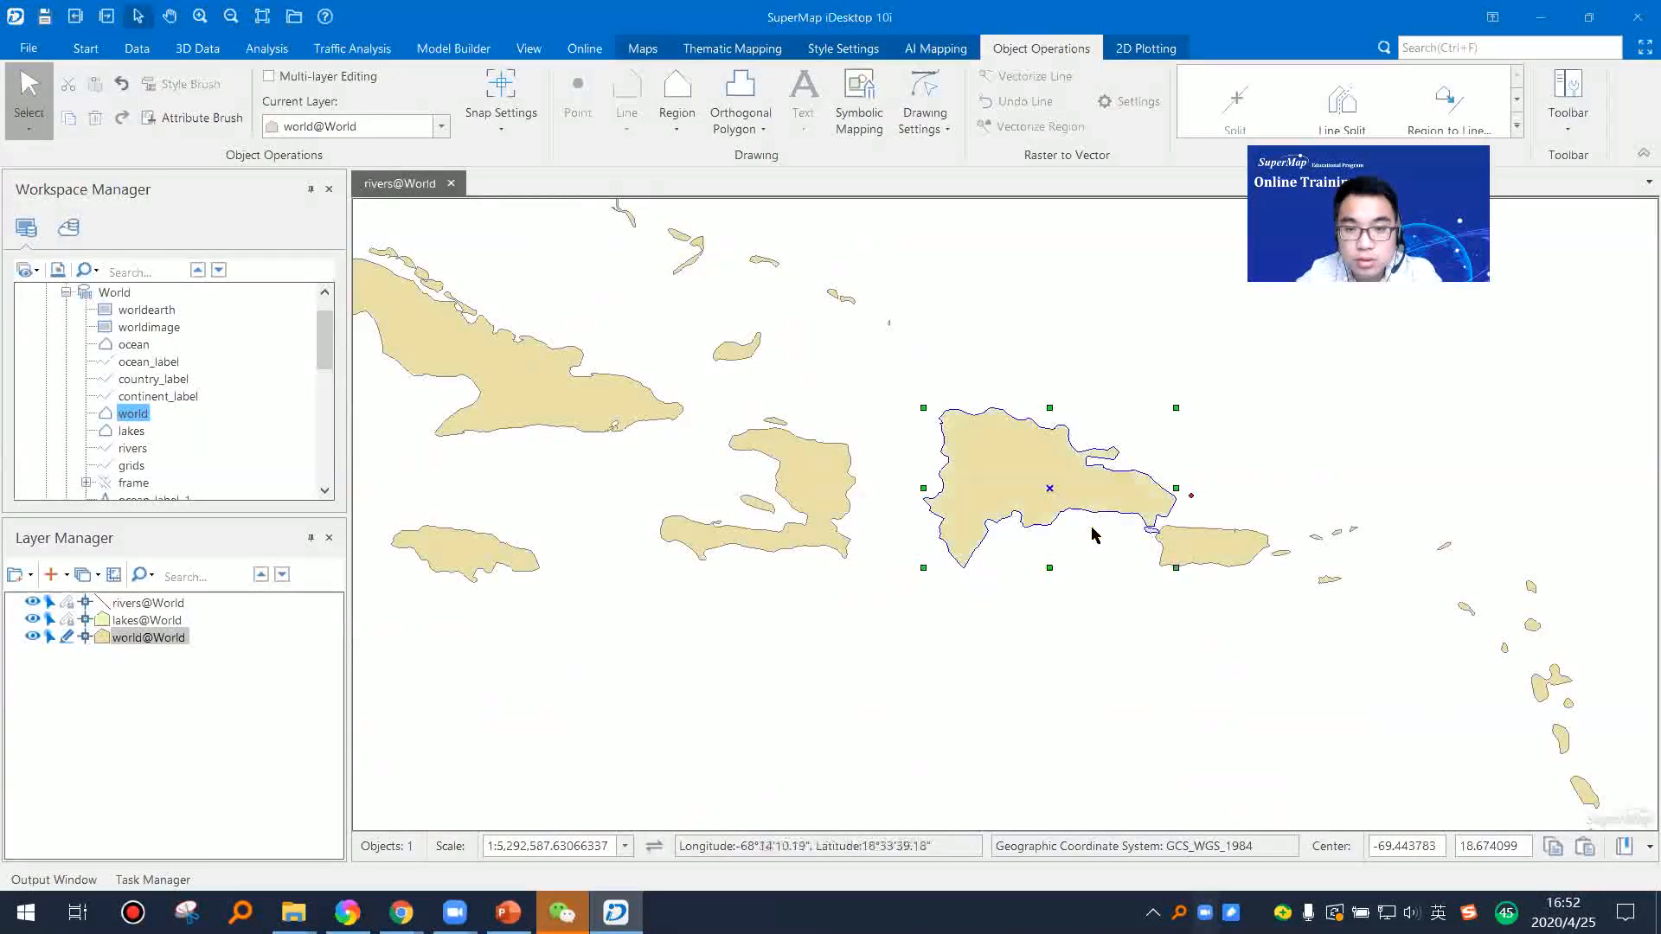
pyautogui.moveTo(1063, 467); pyautogui.dragTo(1009, 591)
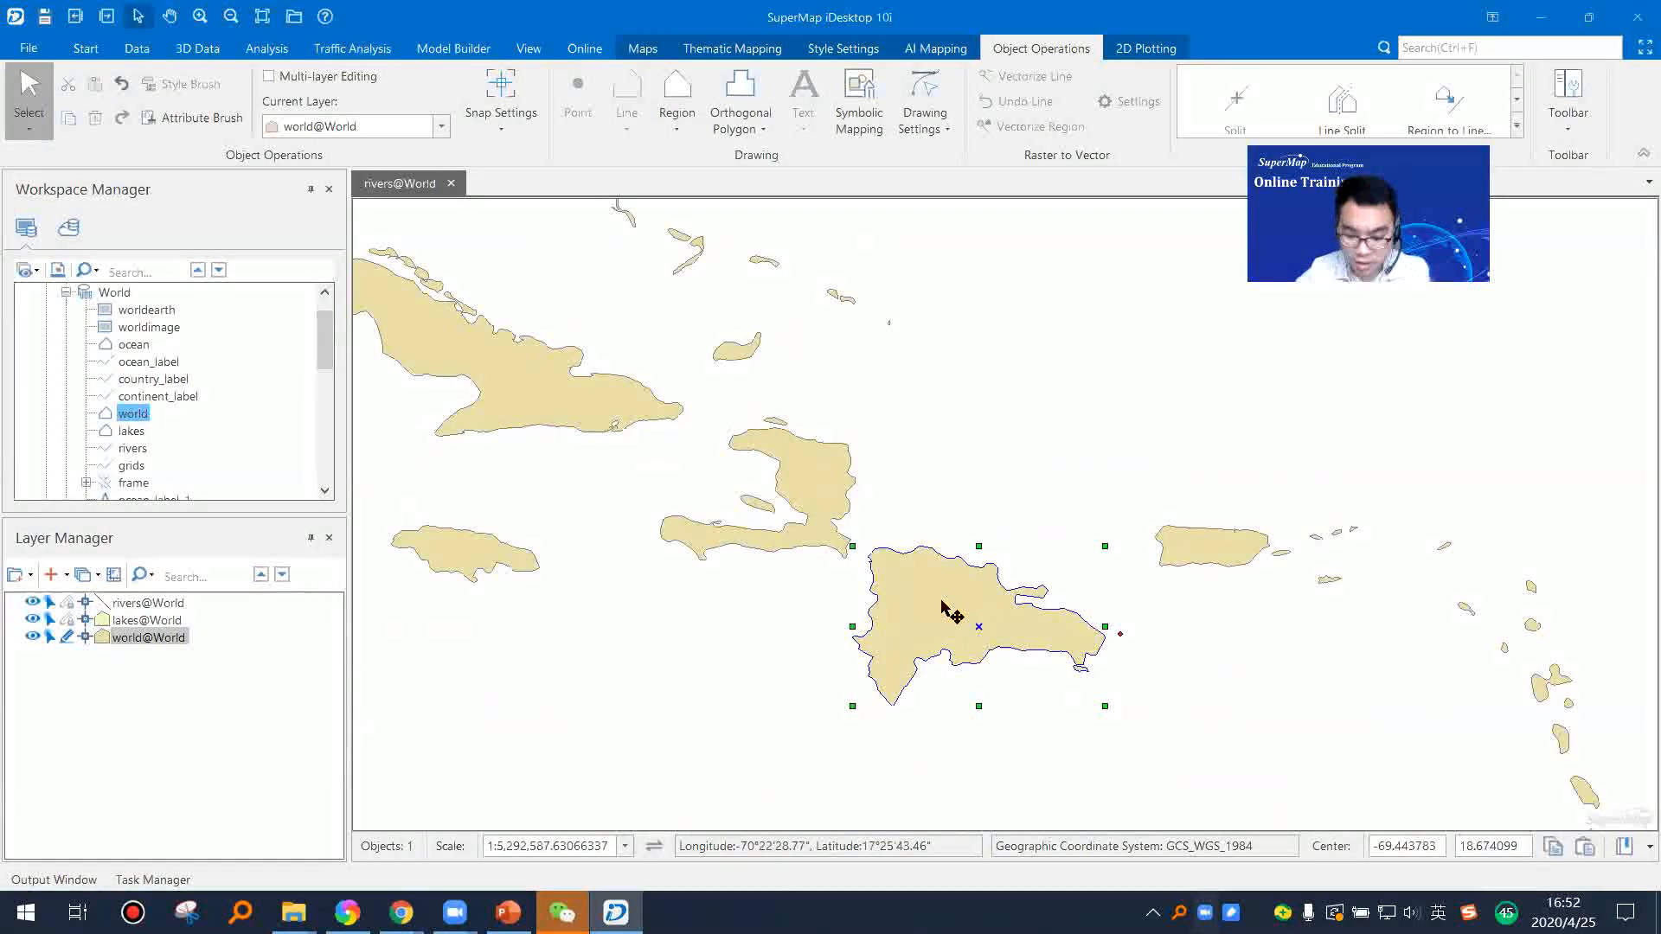
# Step: Delete the Dominican Republic and Puerto Rico polygons and the chain of small islands between Puerto Rico and the Venezuelan coast
pyautogui.press('Delete')
pyautogui.click(1217, 550)
pyautogui.press('Delete')
pyautogui.moveTo(1237, 551); pyautogui.dragTo(1058, 546)
pyautogui.moveTo(1271, 608); pyautogui.dragTo(849, 476)
pyautogui.moveTo(562, 301); pyautogui.dragTo(1052, 334)
pyautogui.press('Delete')
pyautogui.moveTo(698, 293); pyautogui.dragTo(1187, 625)
pyautogui.press('Delete')
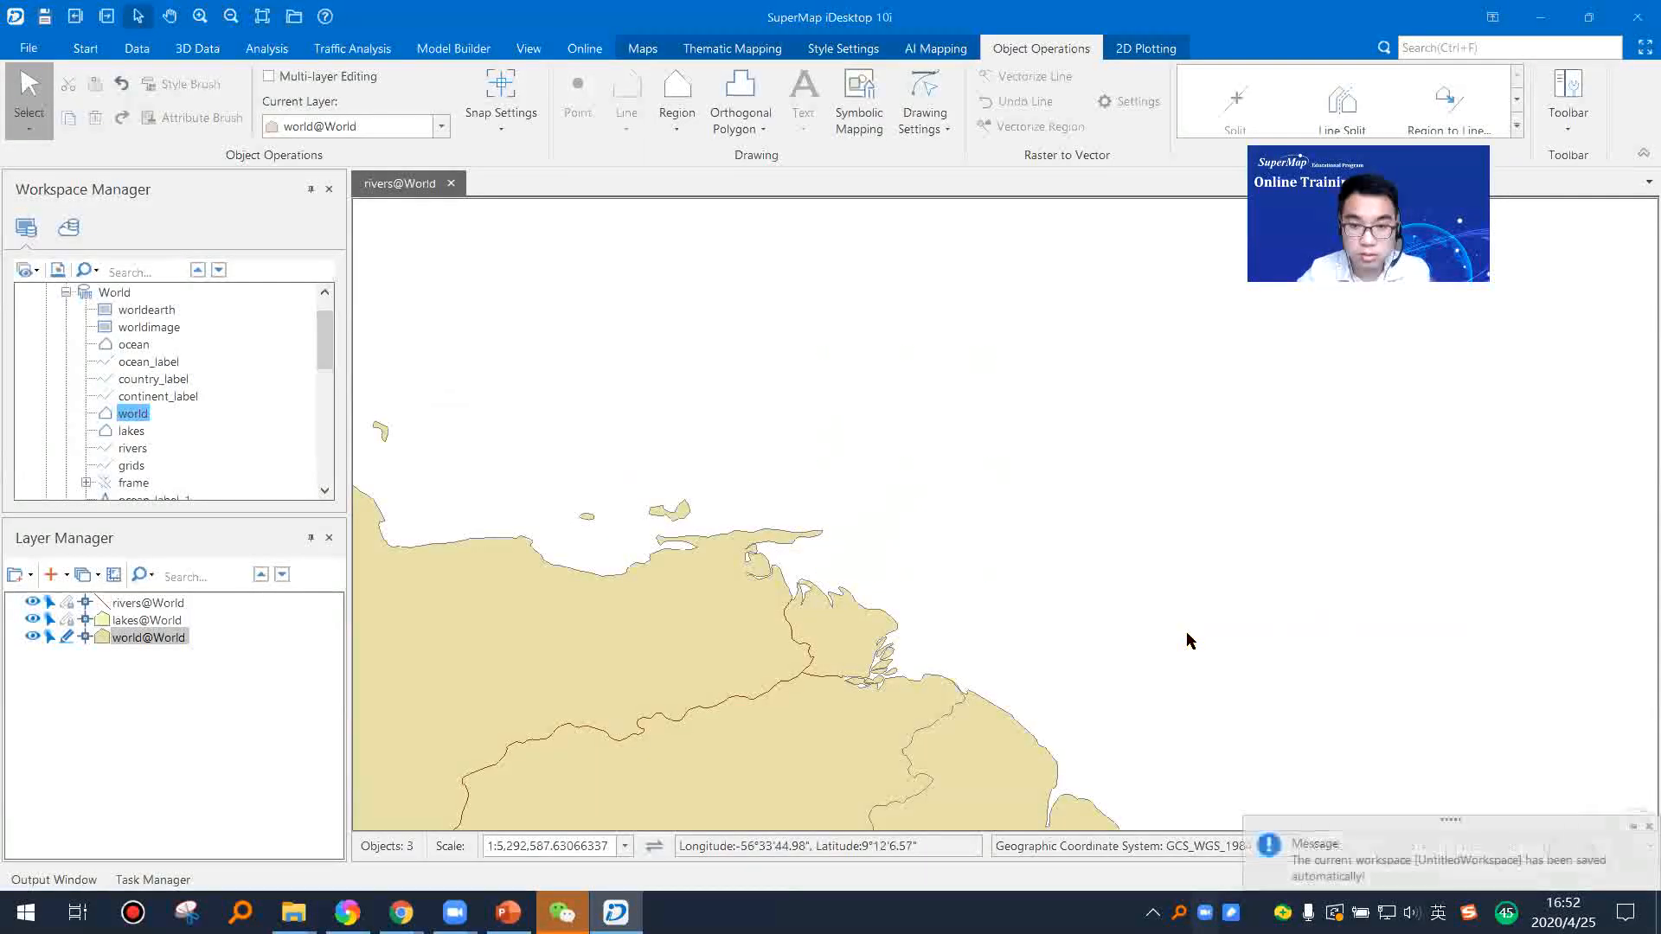
# Step: Turn off editing for the world layer
pyautogui.scroll(-2, 895, 541)
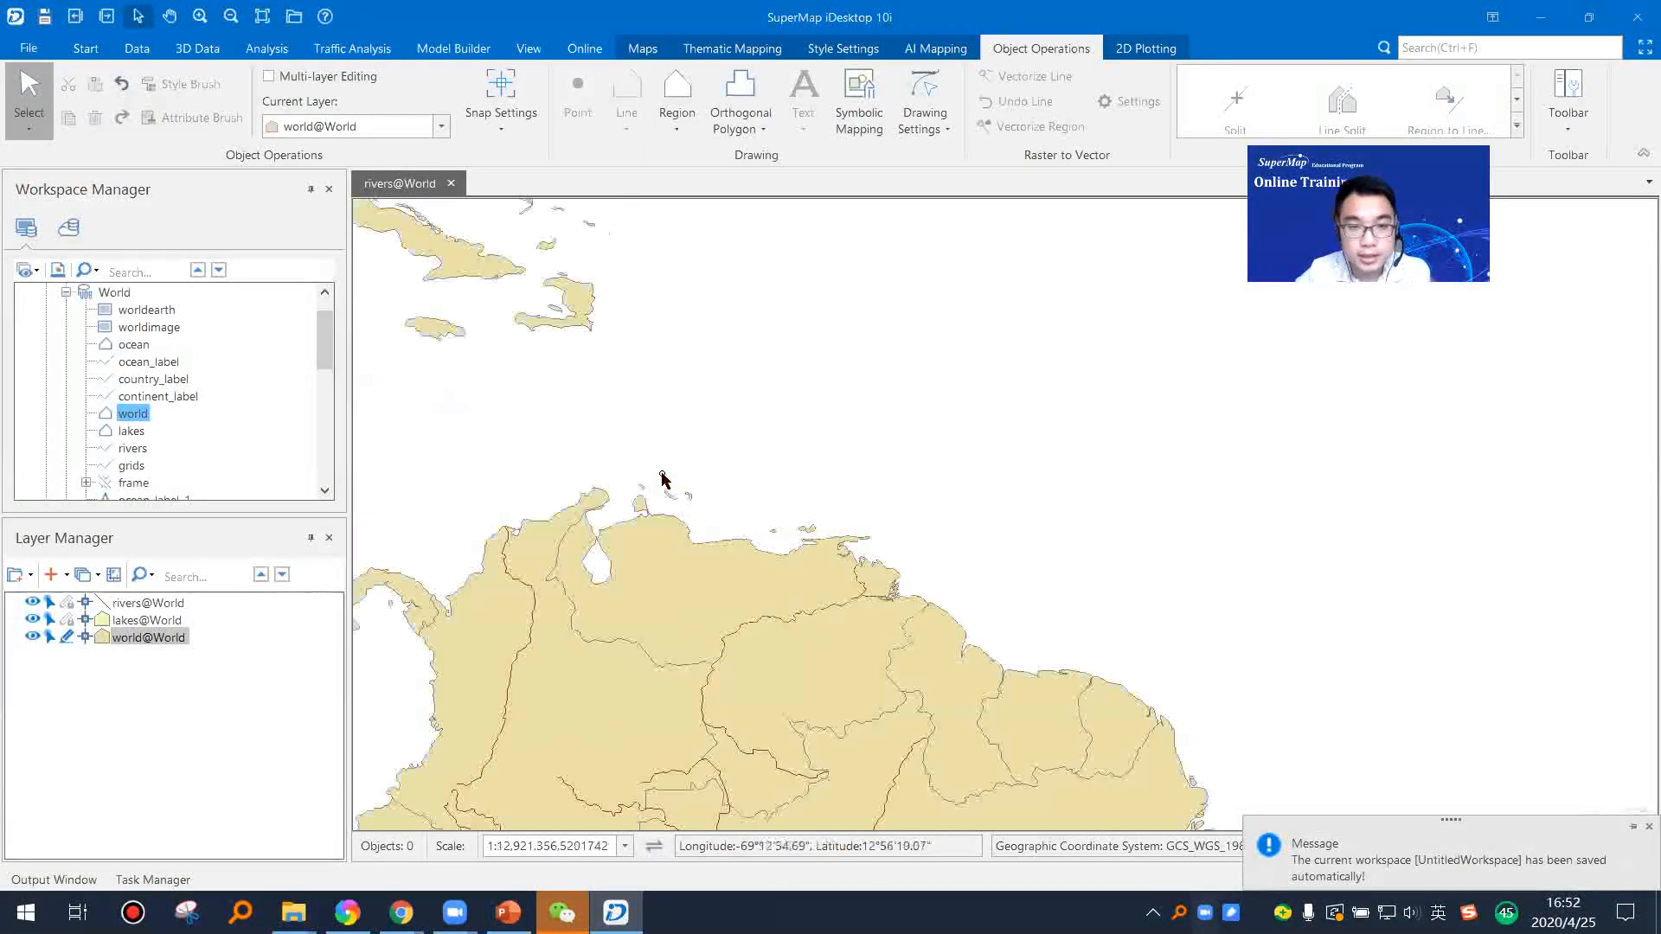
pyautogui.moveTo(619, 441); pyautogui.dragTo(944, 529)
pyautogui.moveTo(1049, 519); pyautogui.dragTo(981, 573)
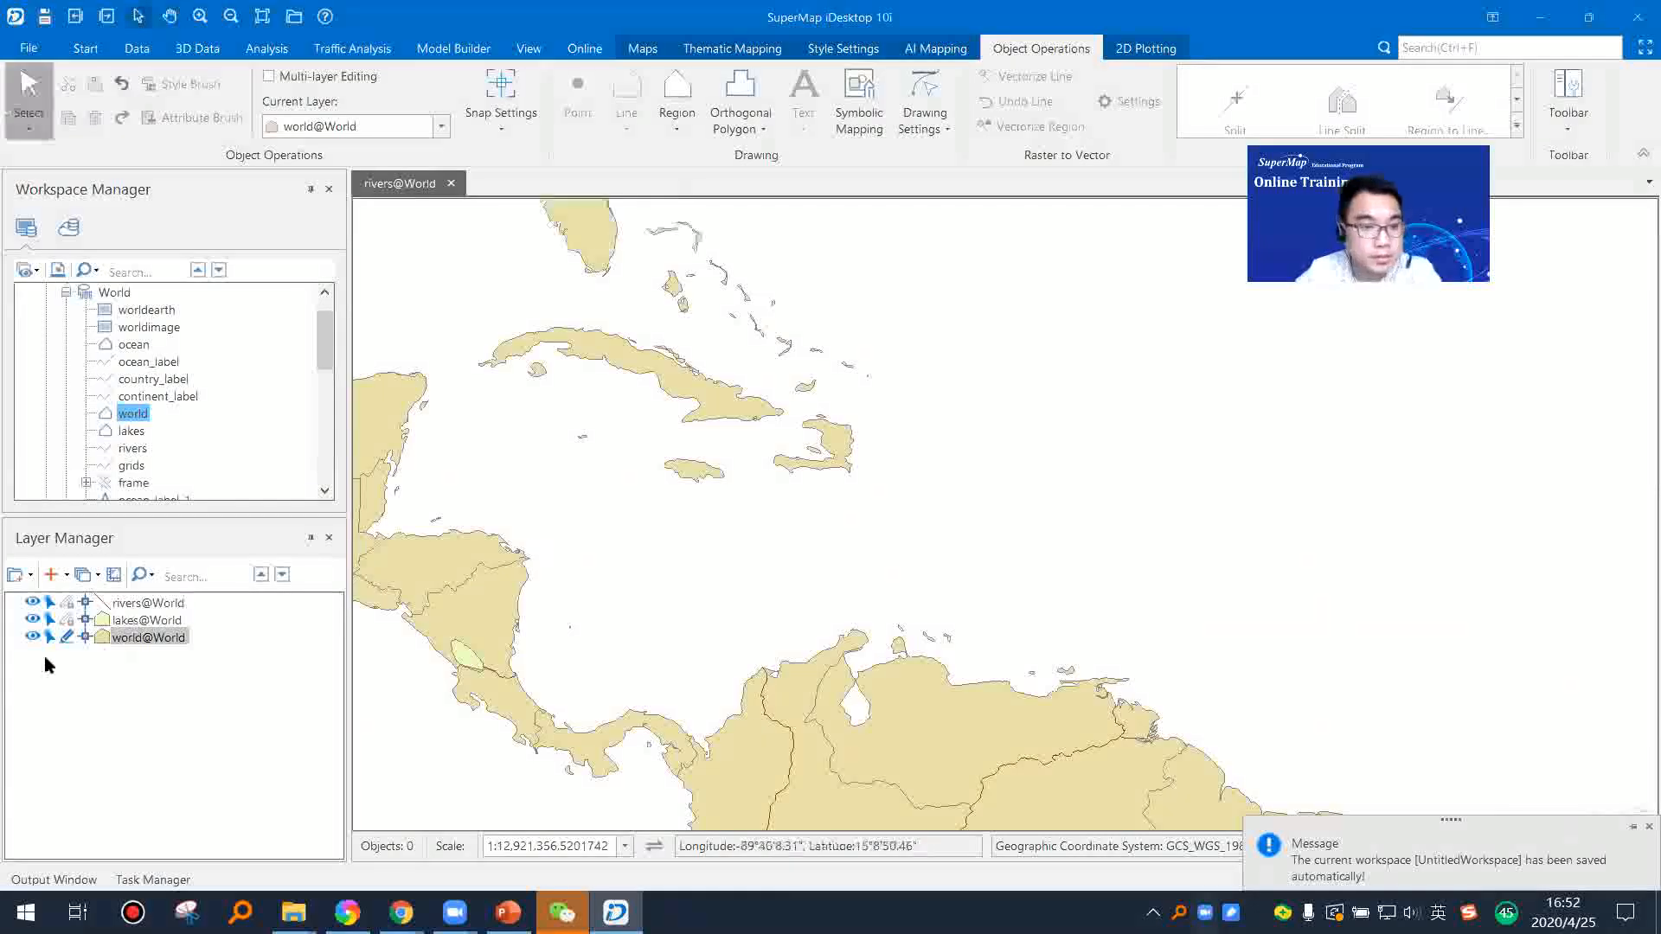
pyautogui.moveTo(789, 462); pyautogui.dragTo(797, 593)
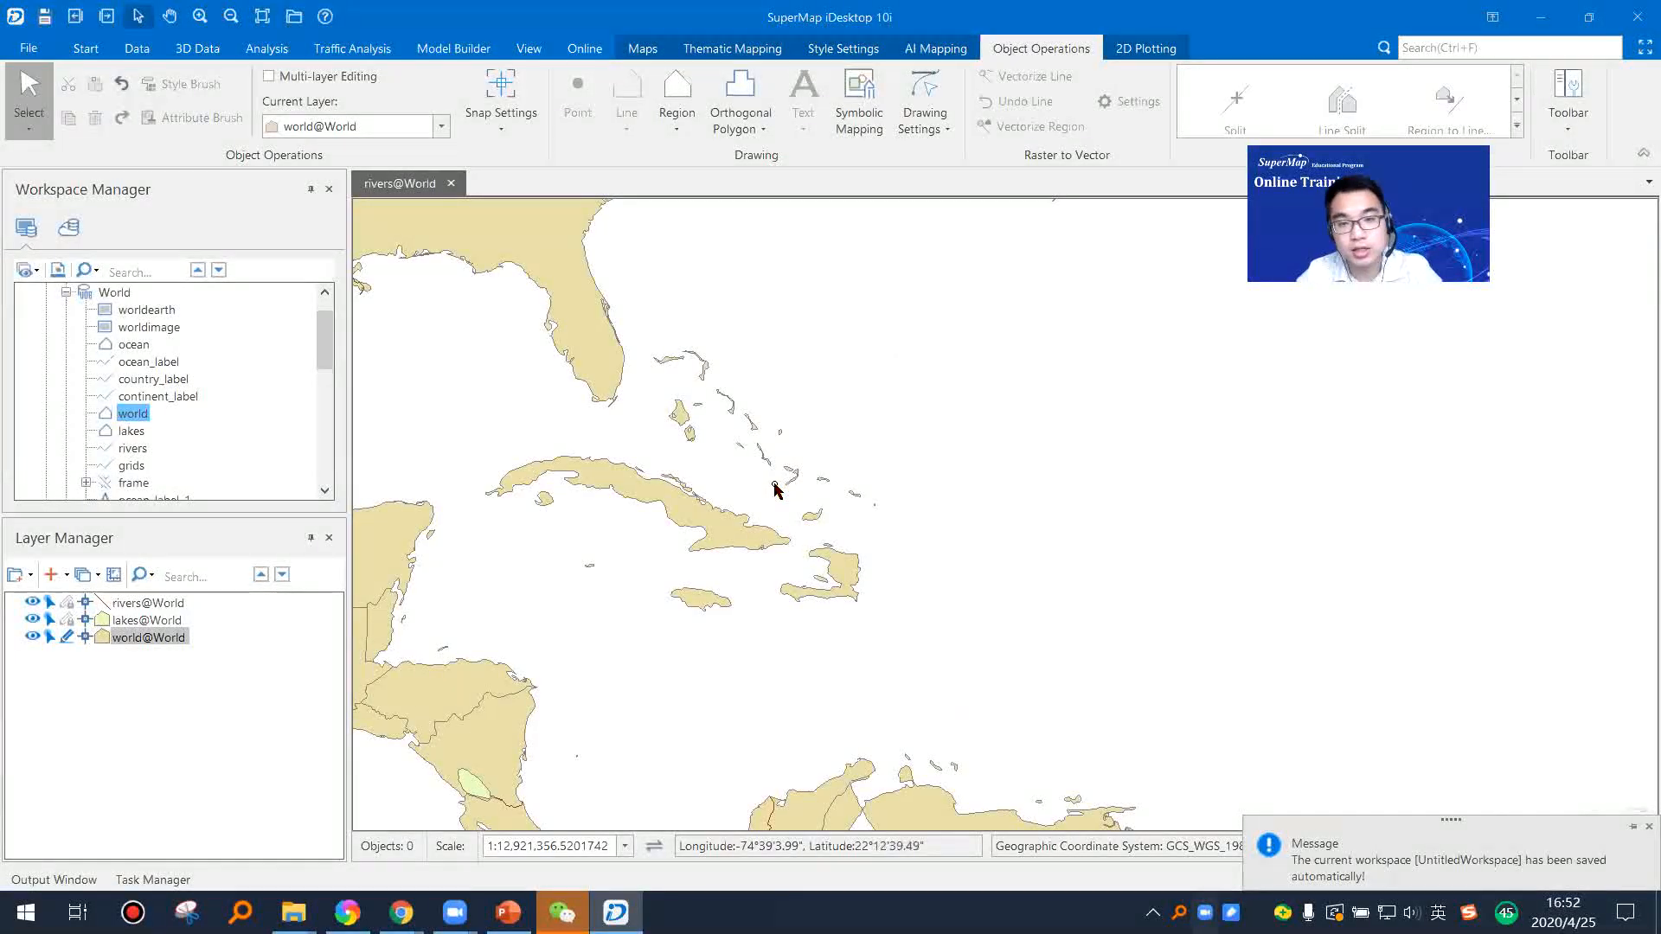
pyautogui.click(66, 637)
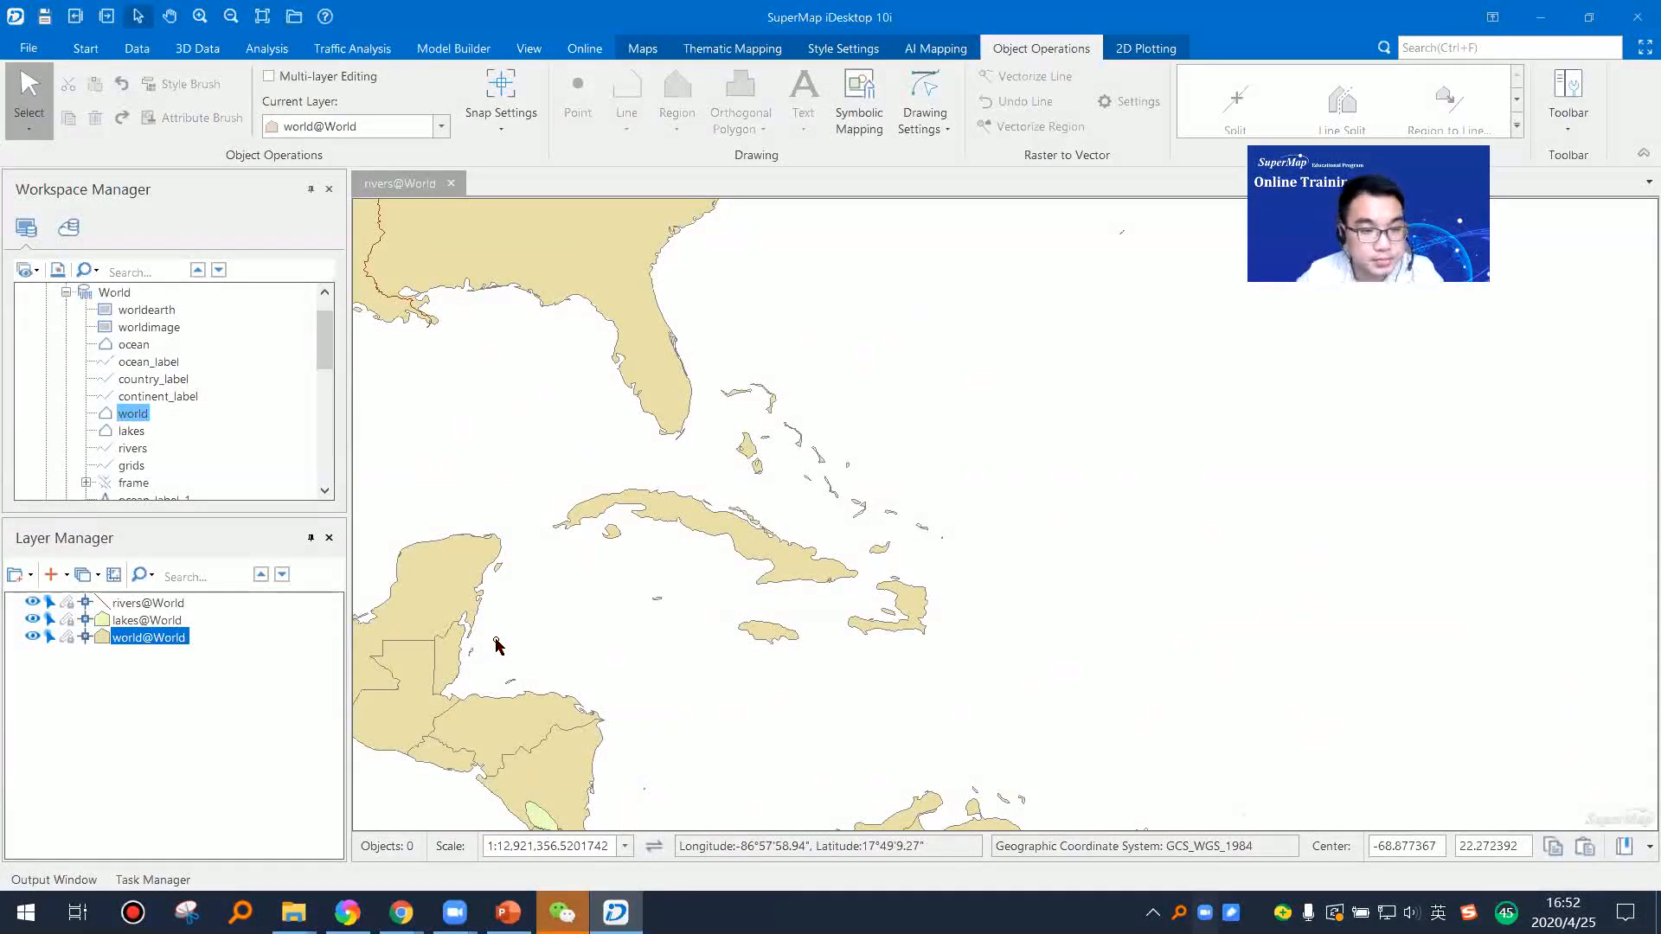
# Step: Make the rivers layer editable and hide the world and lakes layers
pyautogui.moveTo(727, 623); pyautogui.dragTo(960, 598)
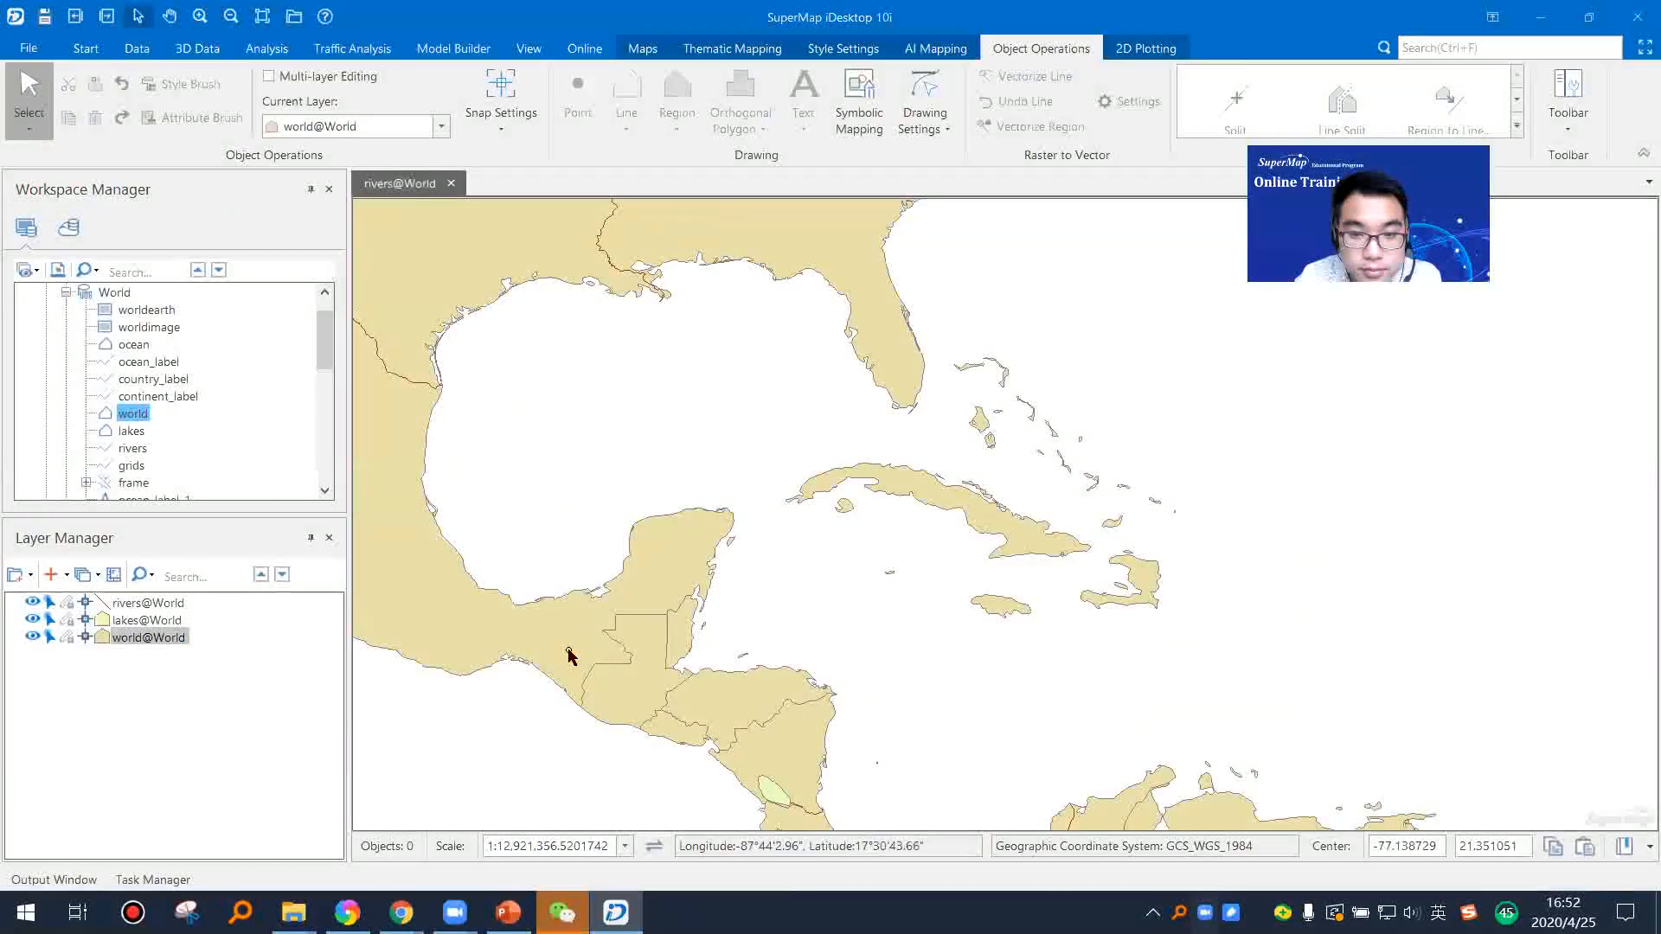
pyautogui.scroll(-3, 726, 610)
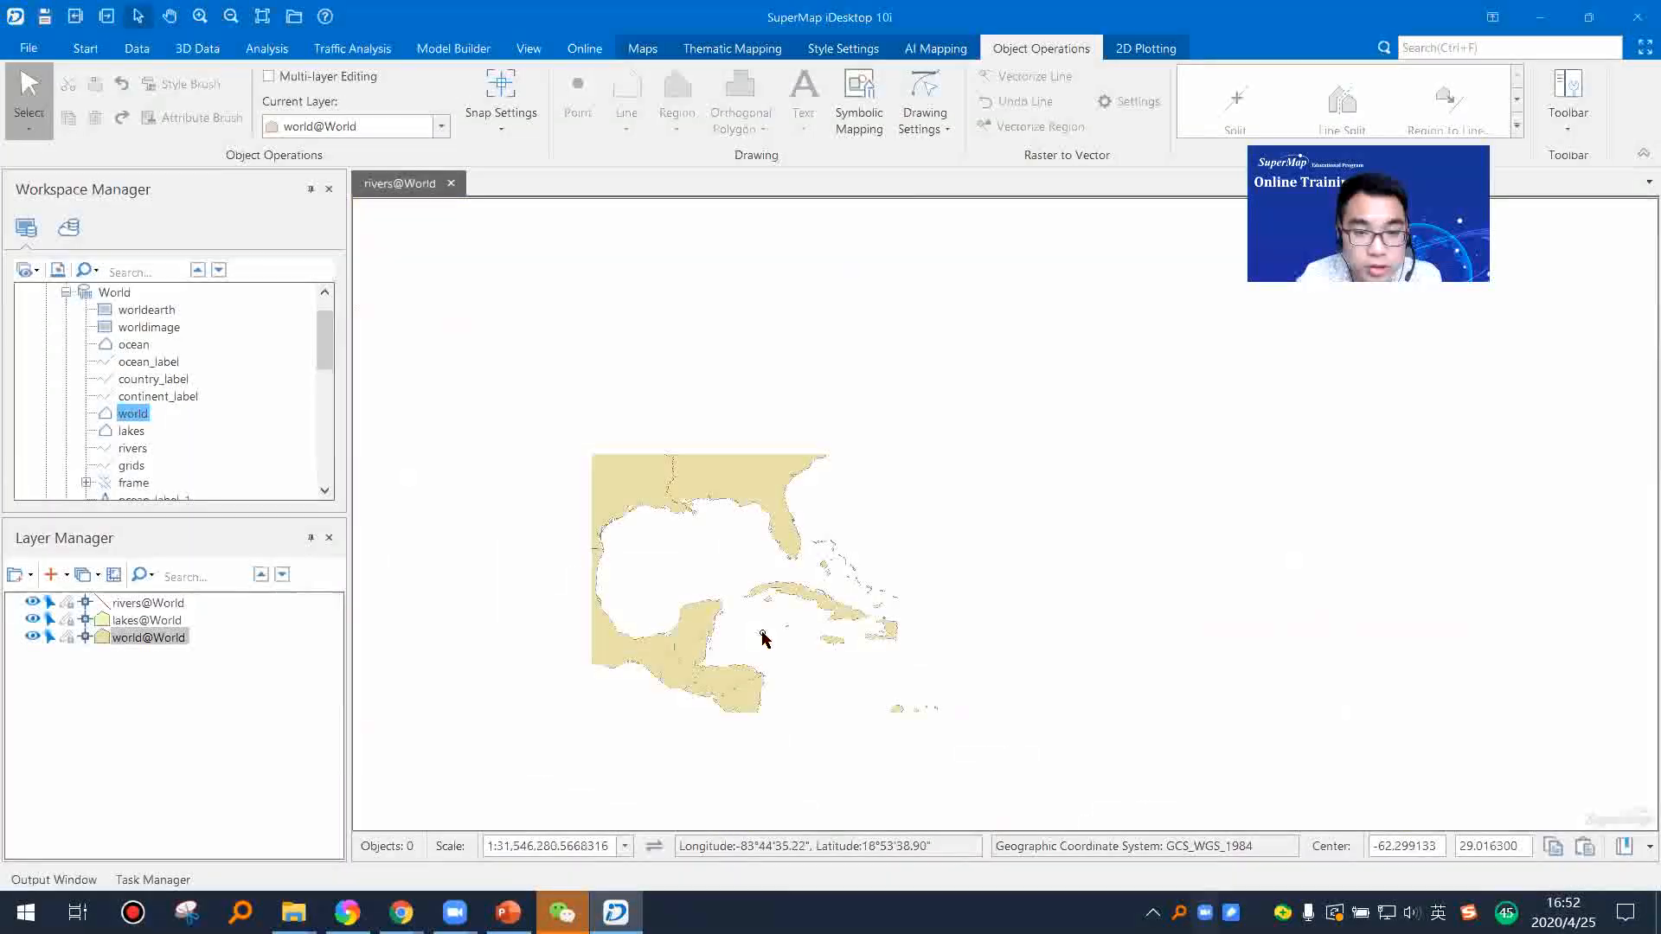
pyautogui.click(66, 602)
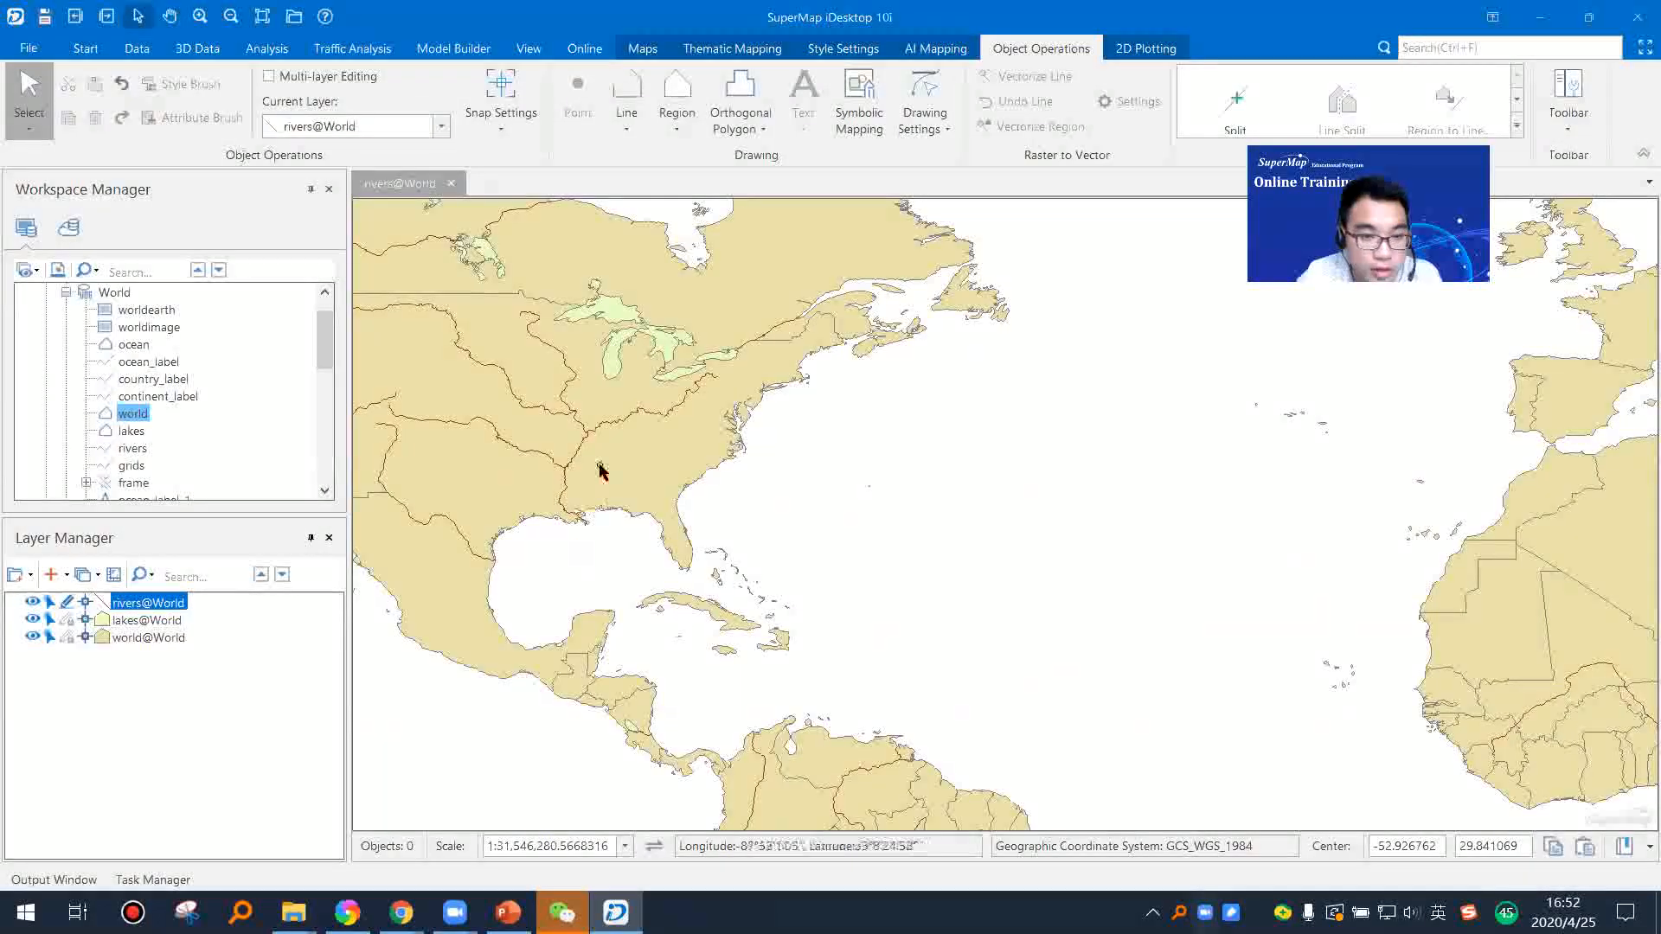
pyautogui.click(32, 636)
pyautogui.click(32, 619)
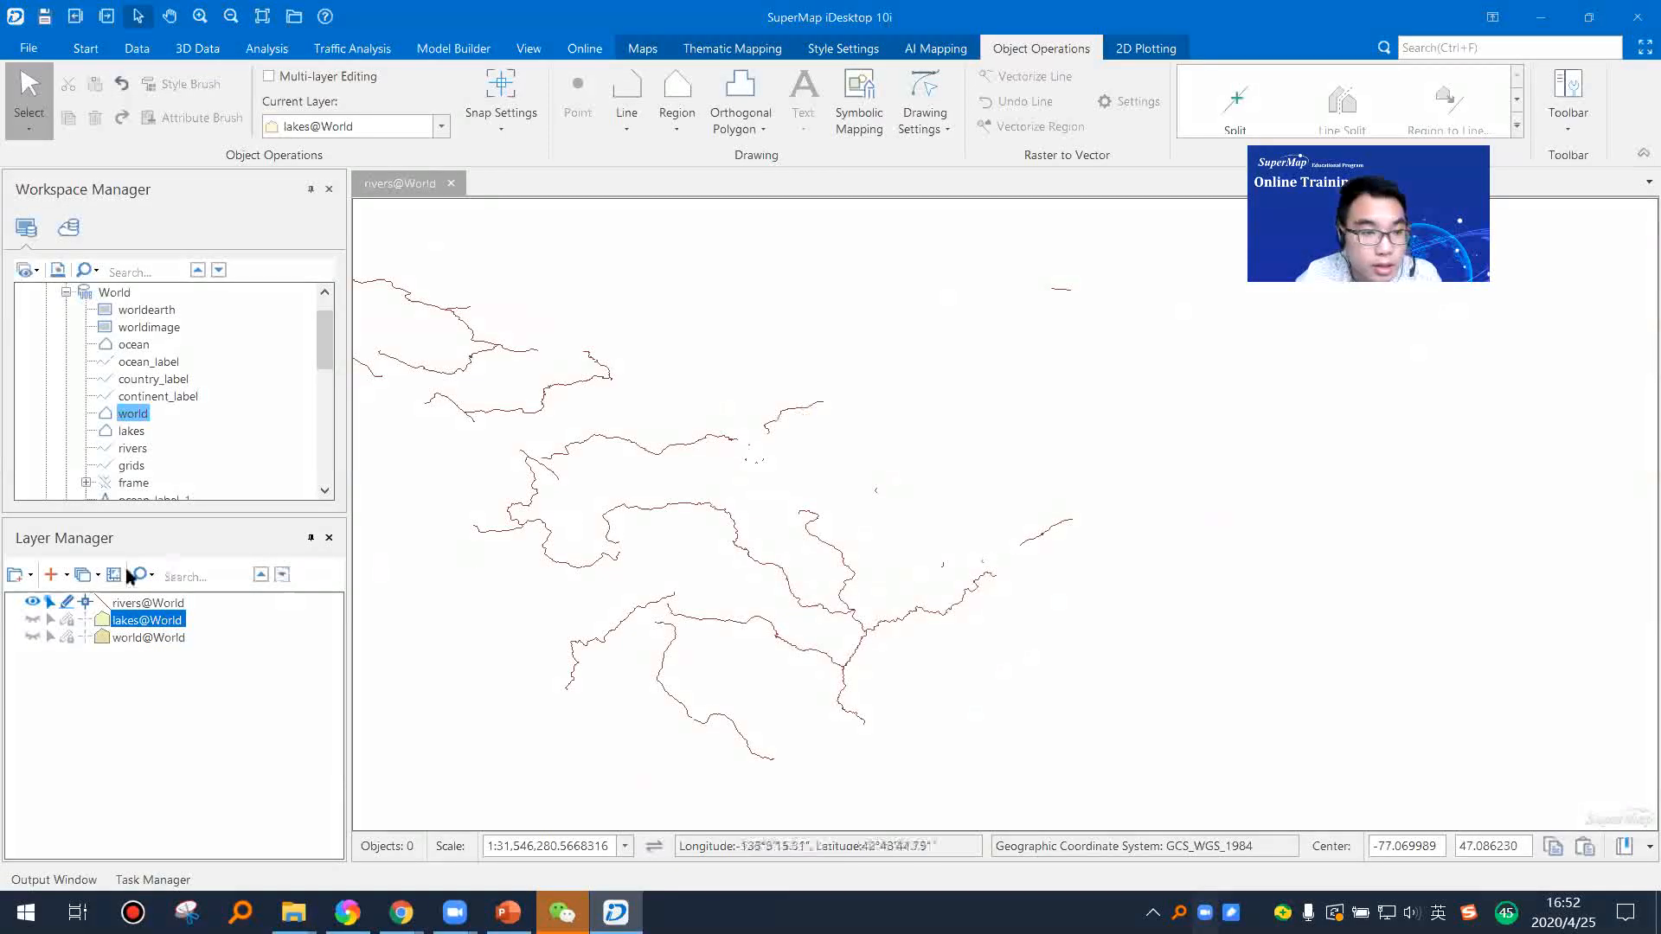
pyautogui.click(808, 411)
pyautogui.click(906, 434)
# Step: Draw a polyline of eleven vertices running southeast through the empty area of the rivers layer
pyautogui.scroll(3, 853, 481)
pyautogui.moveTo(706, 499); pyautogui.dragTo(693, 575)
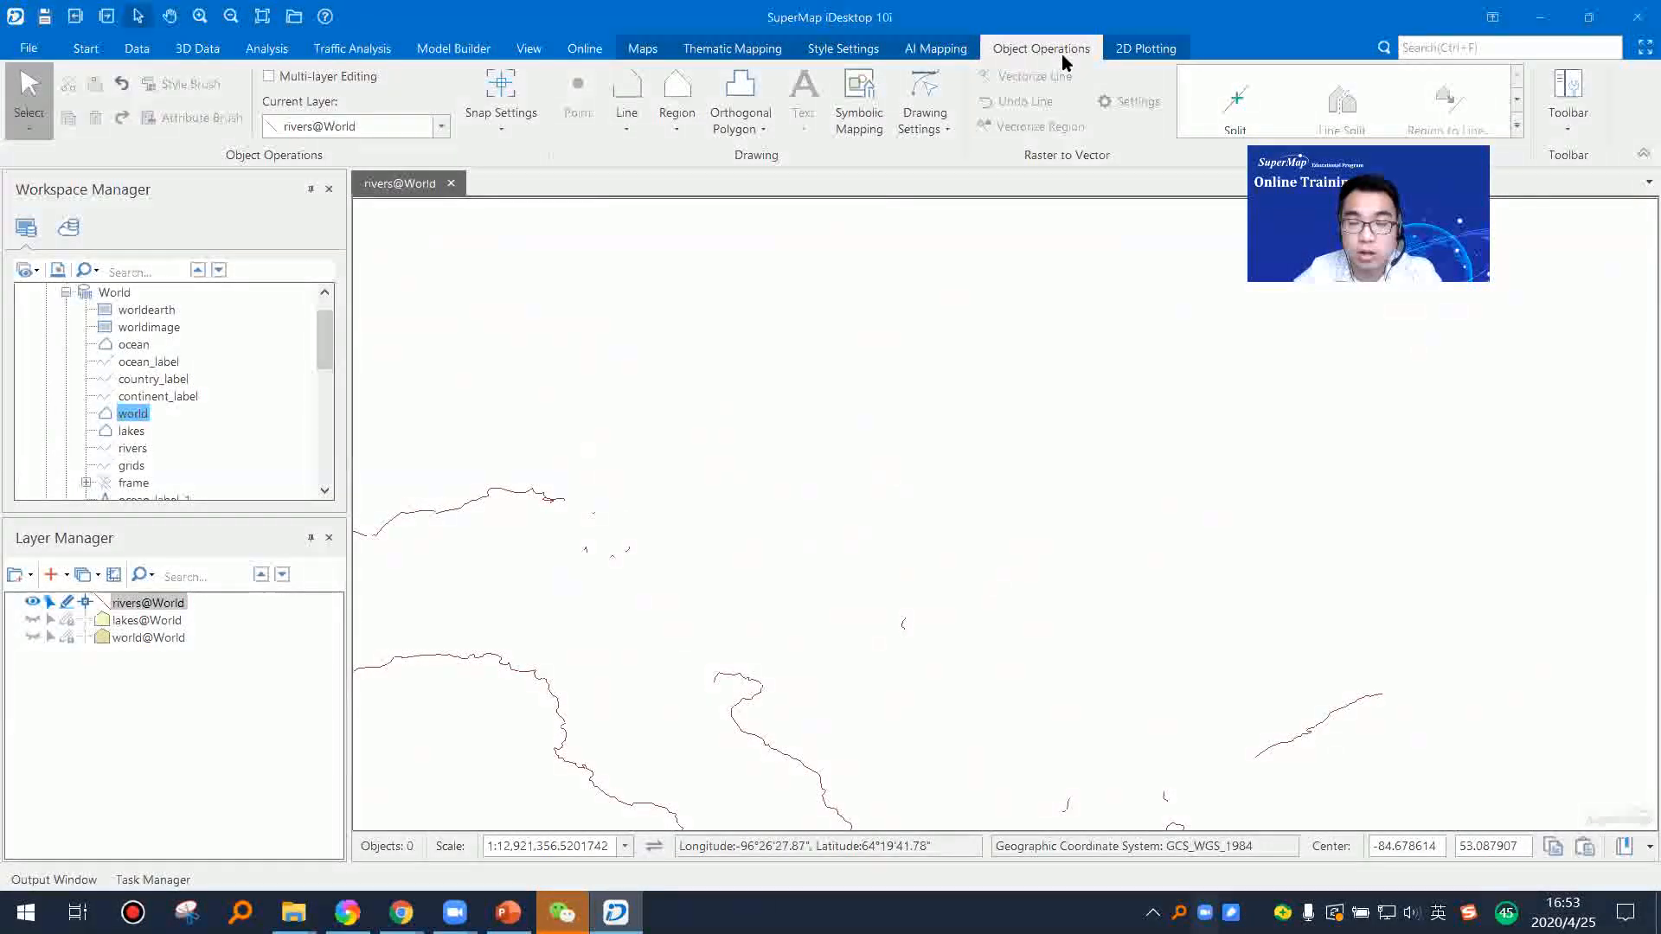
pyautogui.click(638, 128)
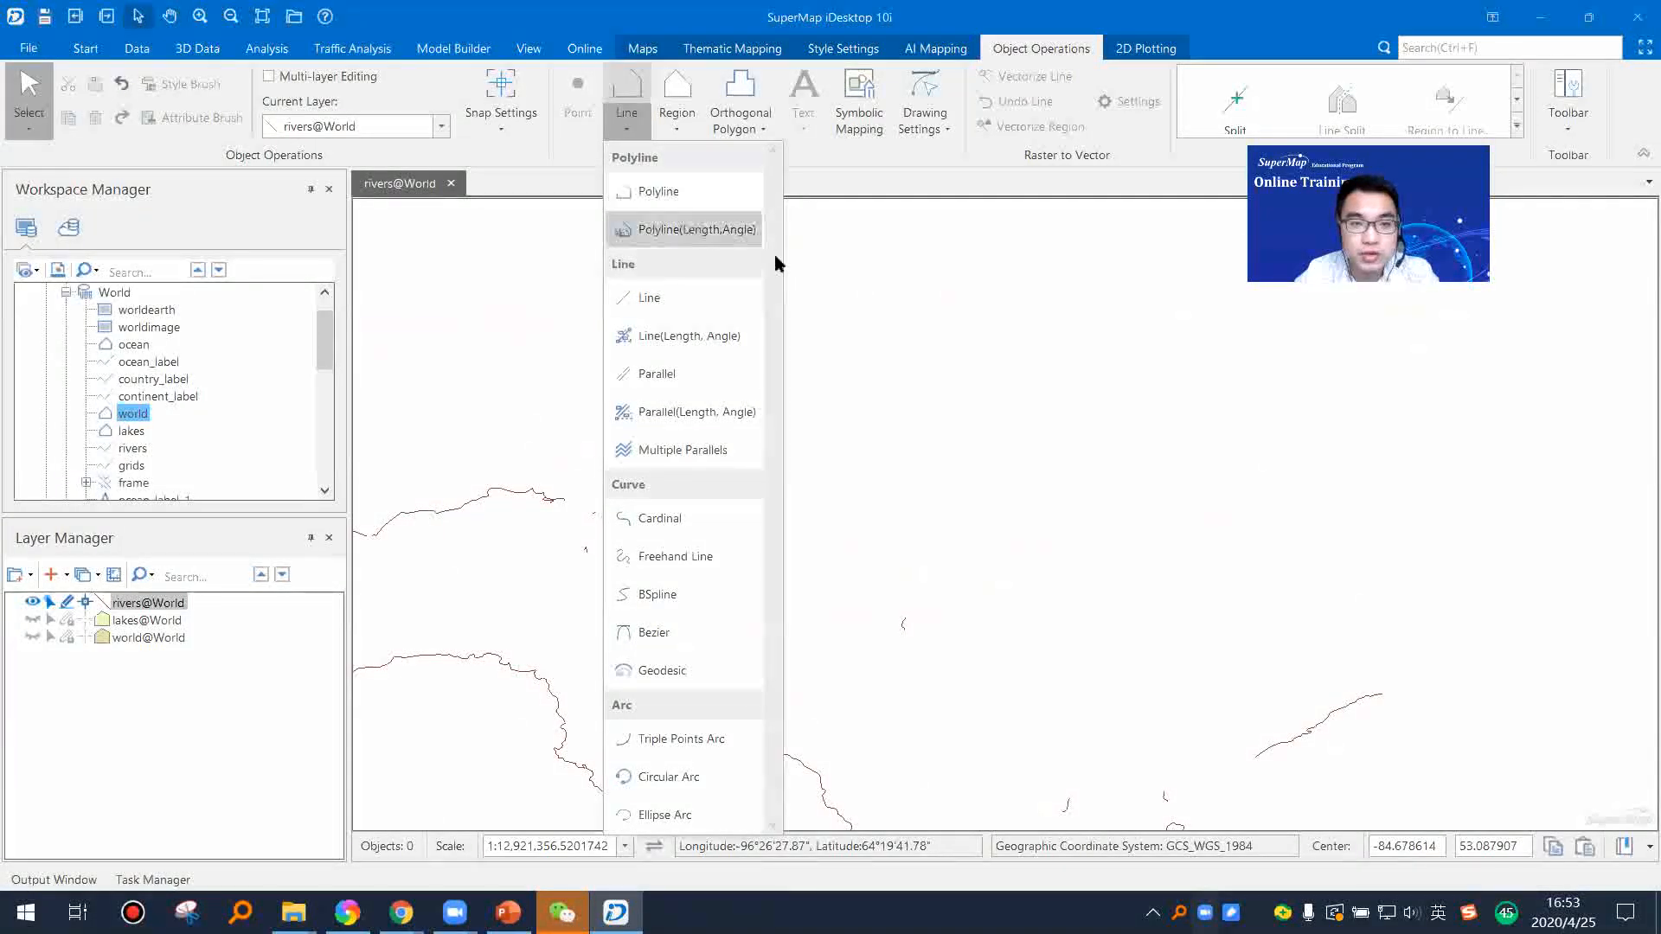
pyautogui.click(650, 203)
pyautogui.click(654, 498)
pyautogui.click(703, 559)
pyautogui.click(715, 593)
pyautogui.click(751, 611)
pyautogui.click(787, 618)
pyautogui.click(828, 629)
pyautogui.click(859, 674)
pyautogui.click(883, 690)
pyautogui.click(915, 697)
pyautogui.click(932, 725)
pyautogui.click(952, 736)
pyautogui.rightClick(990, 711)
# Step: Draw a second polyline of eight vertices running southeast, just northeast of the first one
pyautogui.click(738, 479)
pyautogui.click(831, 553)
pyautogui.click(890, 577)
pyautogui.click(944, 577)
pyautogui.click(990, 603)
pyautogui.click(1007, 634)
pyautogui.click(1052, 665)
pyautogui.click(1094, 665)
pyautogui.rightClick(1104, 655)
# Step: Draw a third polyline of eight vertices running west to east above the other two, and end the drawing command
pyautogui.click(521, 424)
pyautogui.click(573, 424)
pyautogui.click(693, 439)
pyautogui.click(836, 438)
pyautogui.click(921, 468)
pyautogui.click(999, 451)
pyautogui.click(1043, 434)
pyautogui.click(1071, 441)
pyautogui.rightClick(1069, 442)
pyautogui.moveTo(955, 532); pyautogui.dragTo(915, 432)
pyautogui.moveTo(1051, 459); pyautogui.dragTo(931, 445)
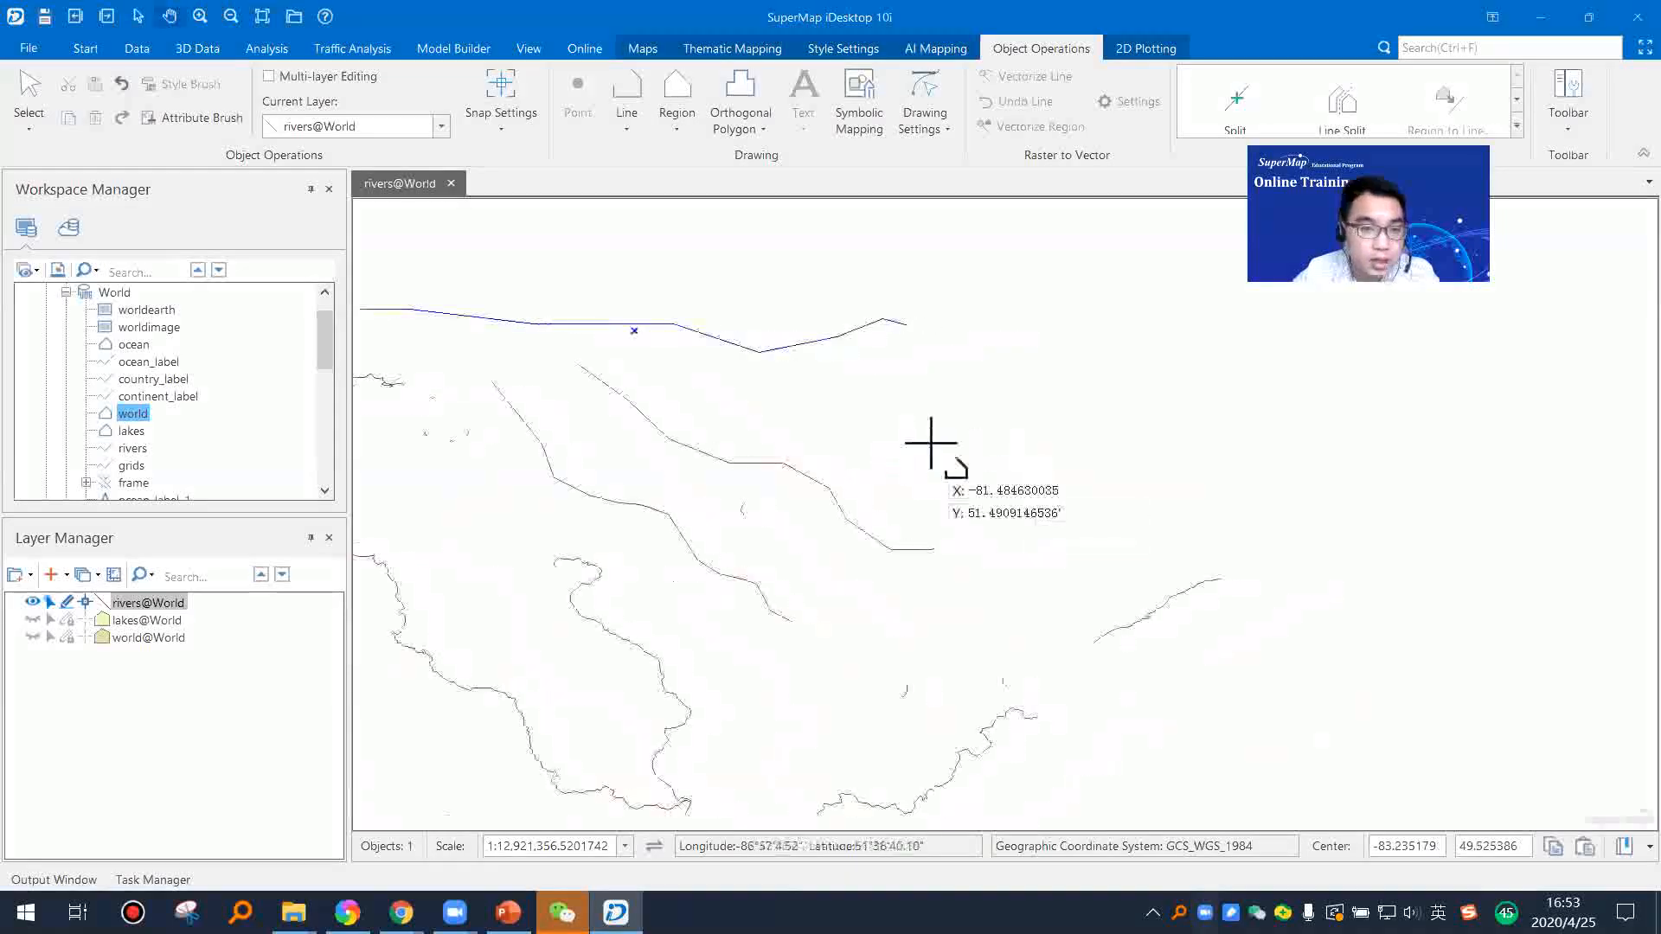
pyautogui.rightClick(855, 386)
pyautogui.click(783, 417)
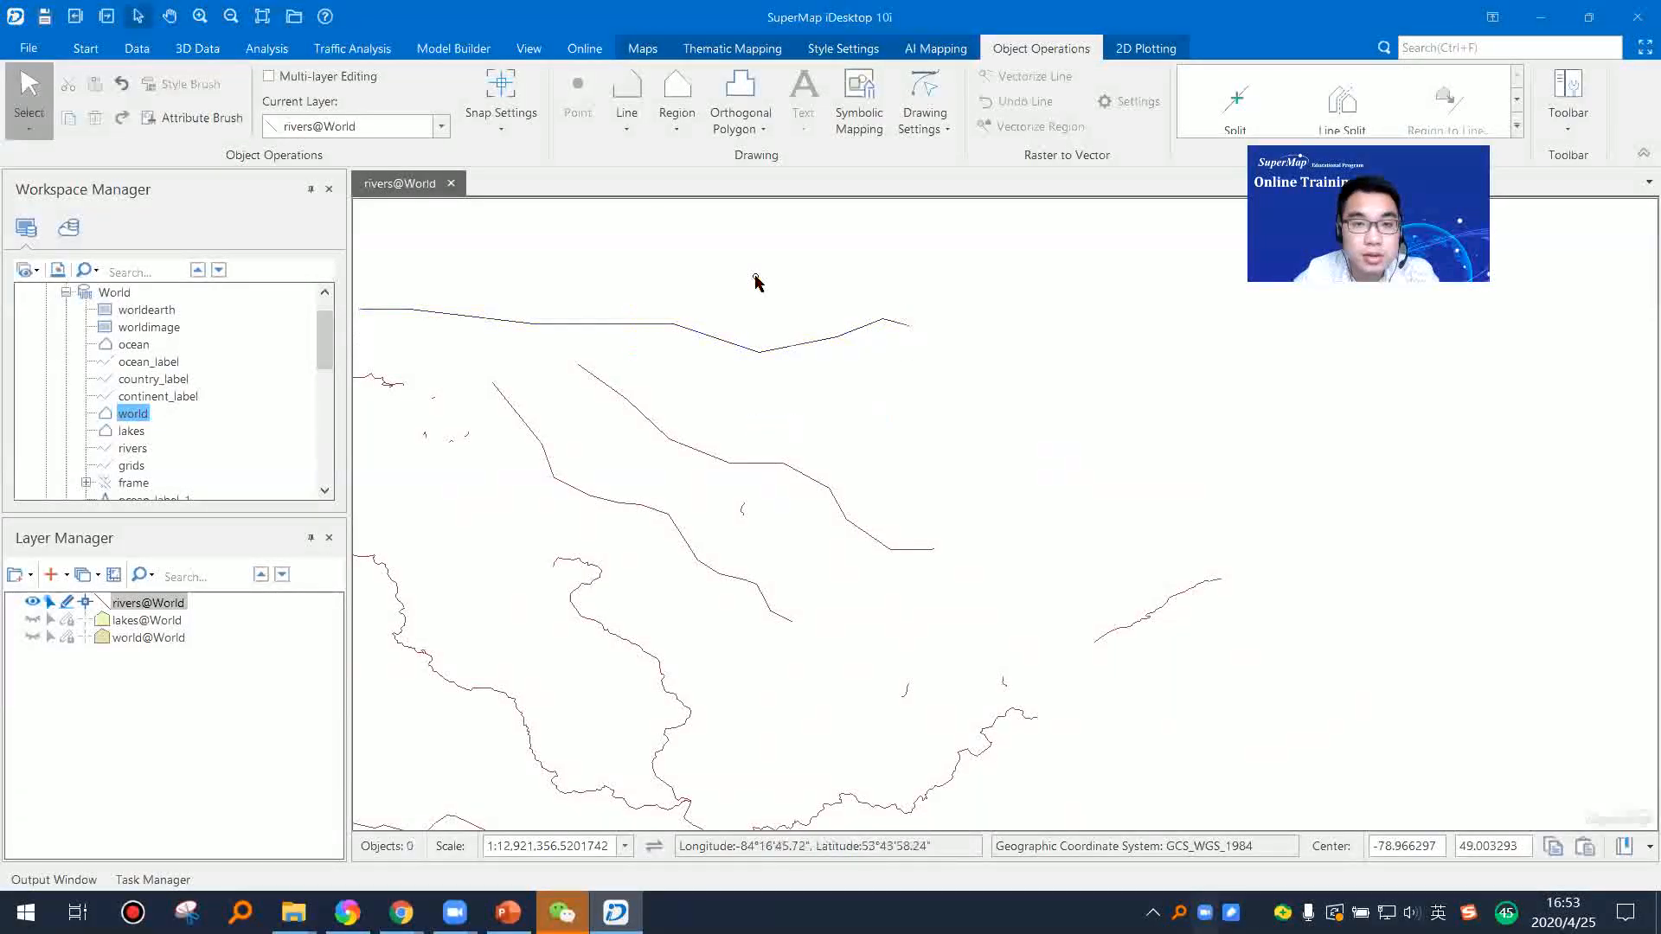
# Step: Draw a winding Cardinal curve that starts above the northernmost polyline and runs southeast past its eastern end
pyautogui.click(630, 130)
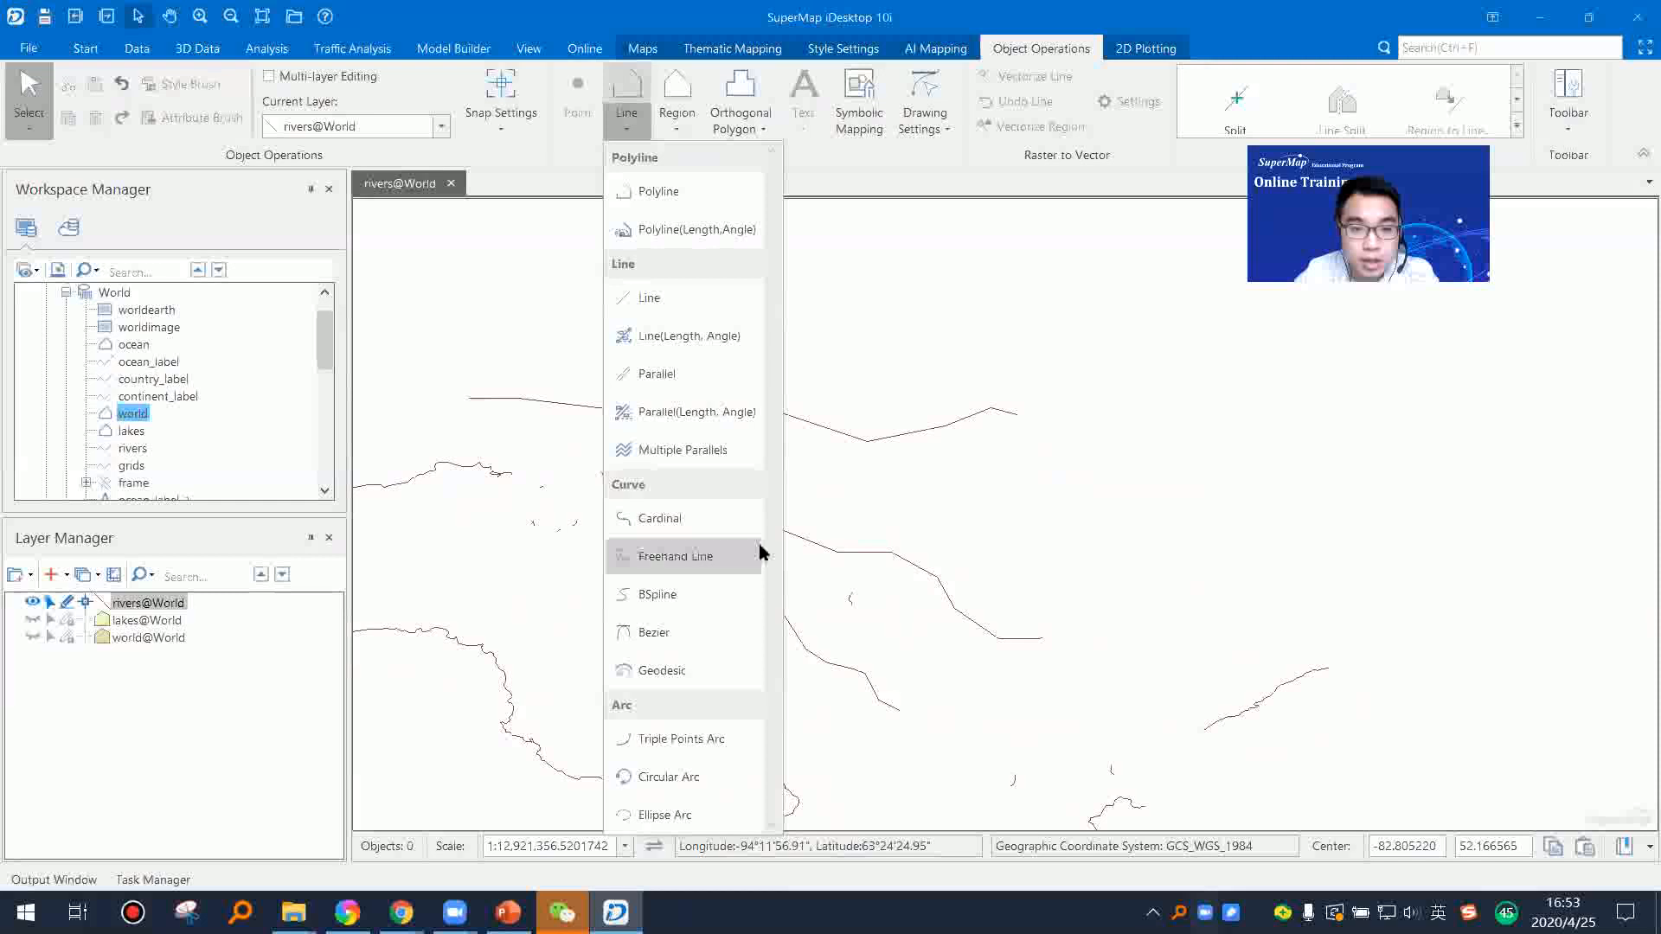
pyautogui.click(671, 519)
pyautogui.click(665, 354)
pyautogui.click(755, 371)
pyautogui.click(783, 392)
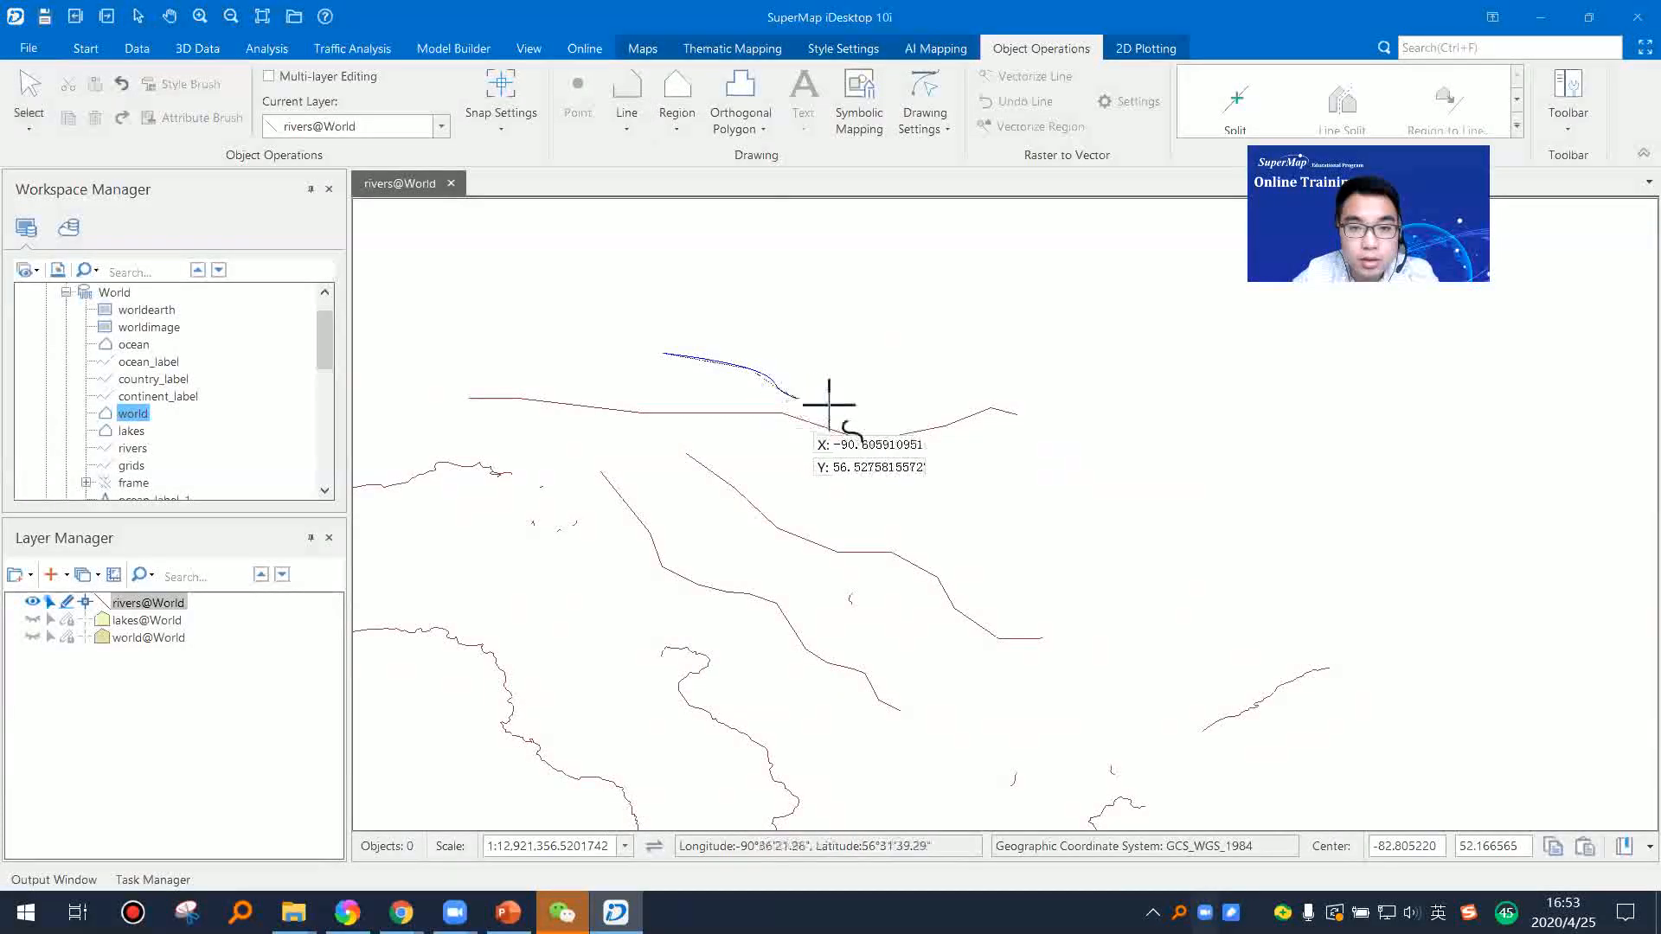
pyautogui.click(949, 368)
pyautogui.click(944, 425)
pyautogui.click(1012, 389)
pyautogui.click(1053, 390)
pyautogui.click(1048, 494)
pyautogui.click(1089, 520)
pyautogui.click(1126, 521)
pyautogui.click(1153, 567)
pyautogui.click(1152, 605)
pyautogui.click(1200, 621)
pyautogui.click(1235, 595)
pyautogui.click(1260, 601)
pyautogui.rightClick(1273, 615)
pyautogui.rightClick(1274, 501)
pyautogui.click(1167, 466)
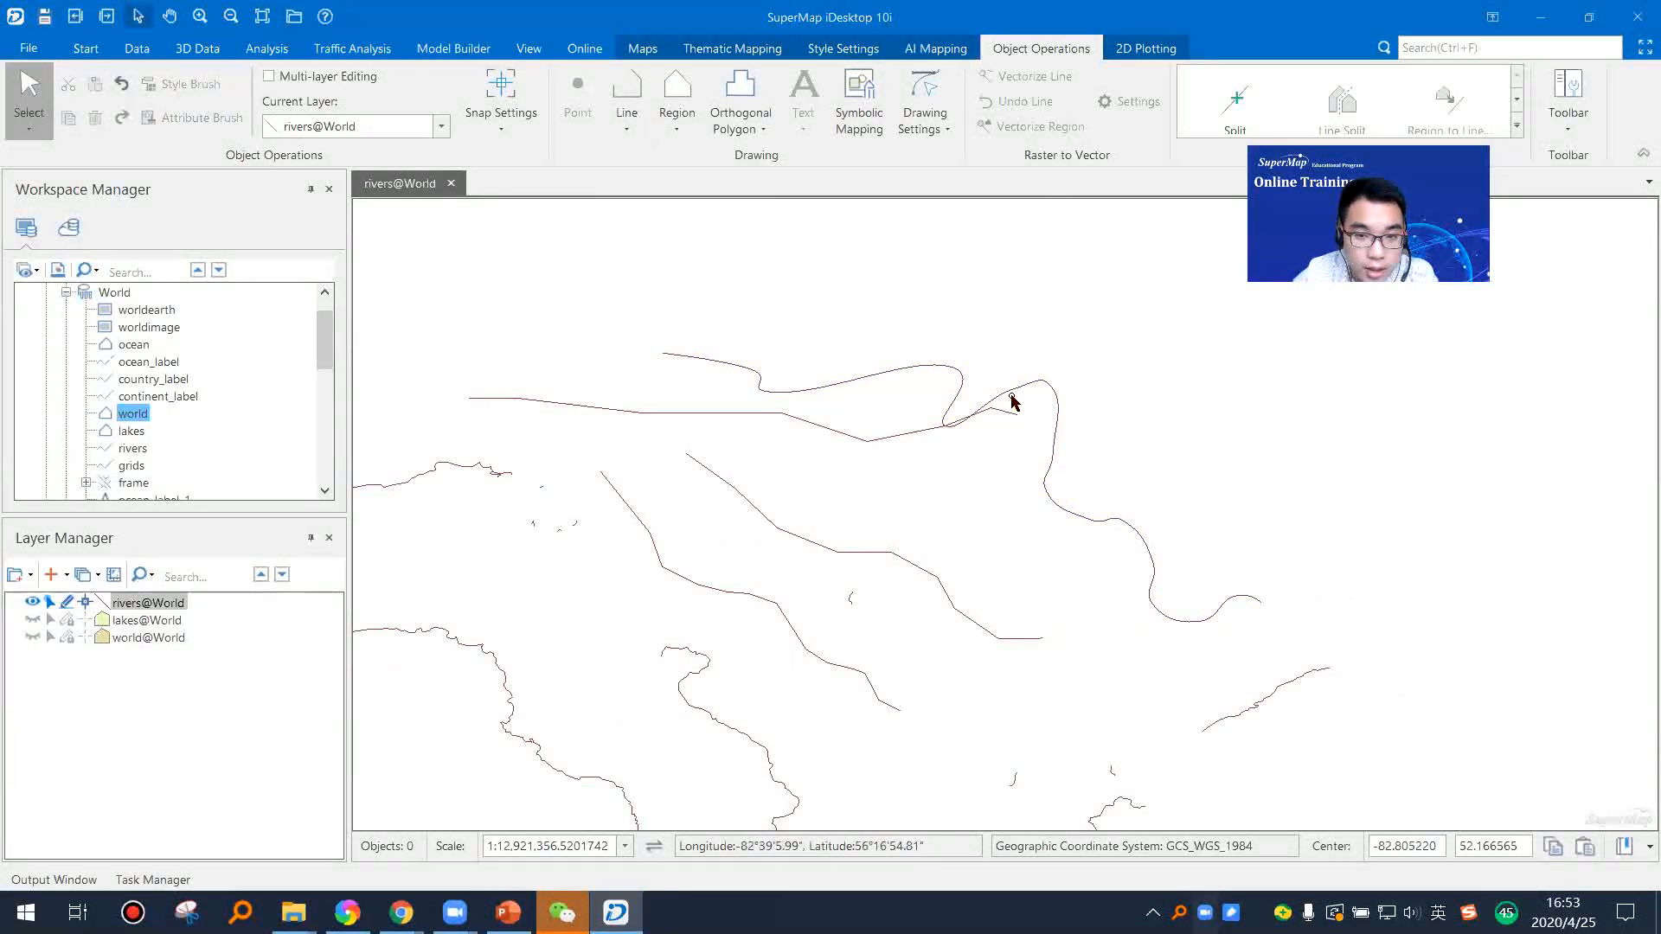
# Step: Move the Cardinal curve northeast, clear of the polylines, and delete it
pyautogui.click(1062, 402)
pyautogui.moveTo(1062, 402); pyautogui.dragTo(932, 295)
pyautogui.moveTo(938, 405); pyautogui.dragTo(1203, 487)
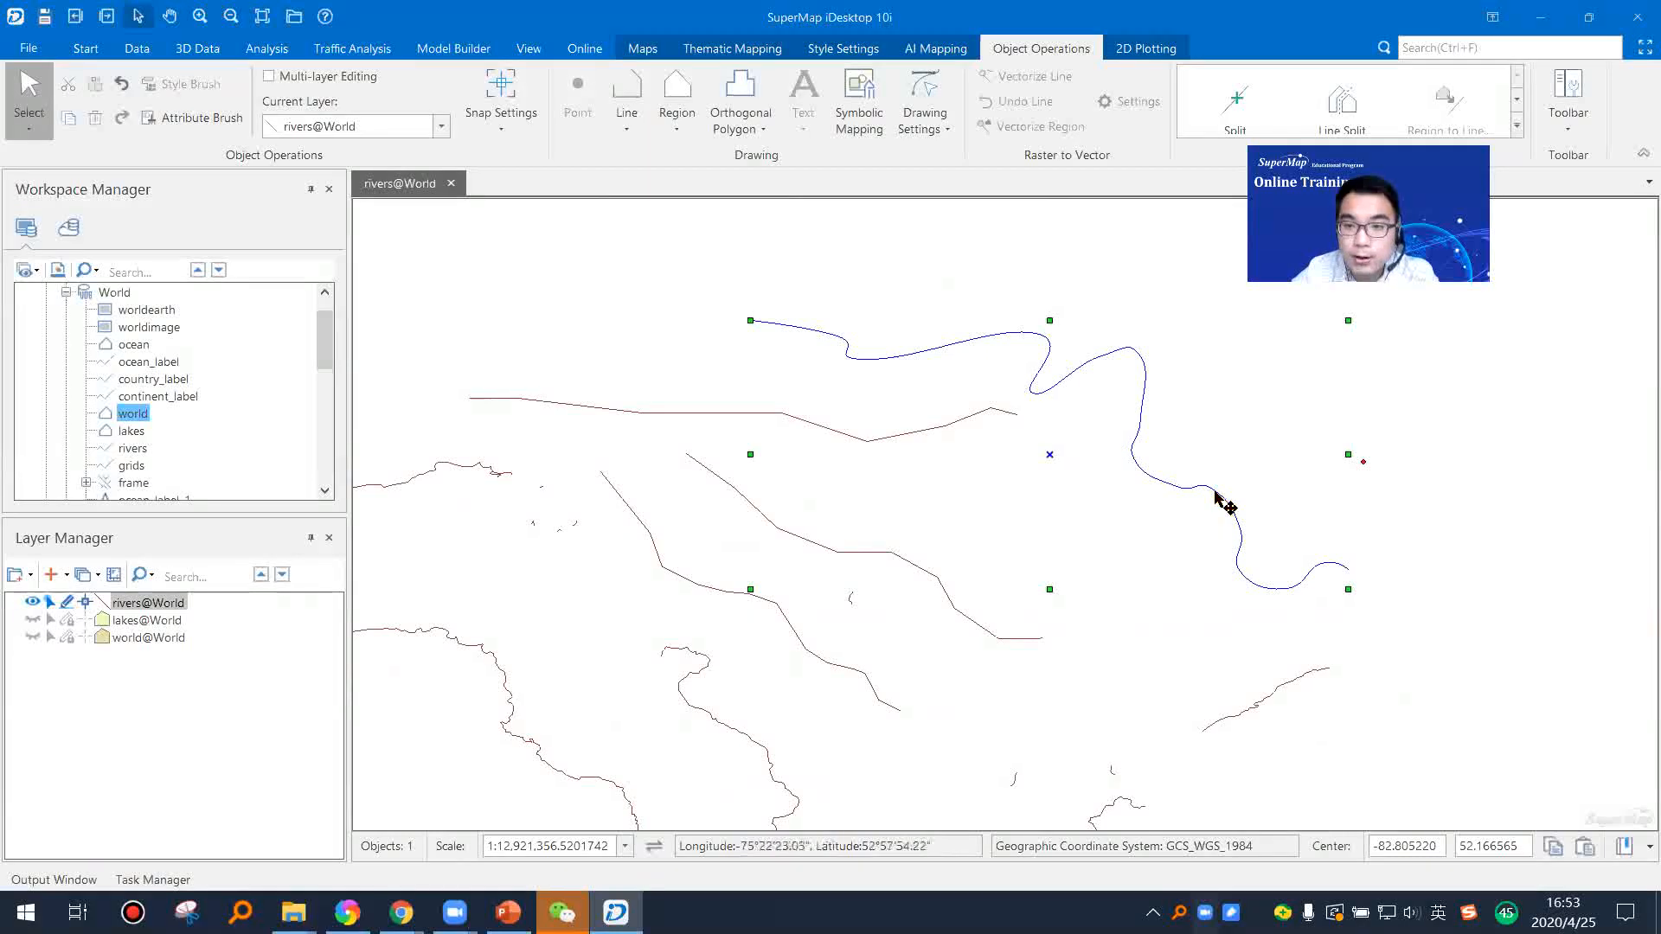
pyautogui.press('Delete')
# Step: Delete the three drawn polylines together with the short river segments around them
pyautogui.moveTo(821, 529); pyautogui.dragTo(995, 469)
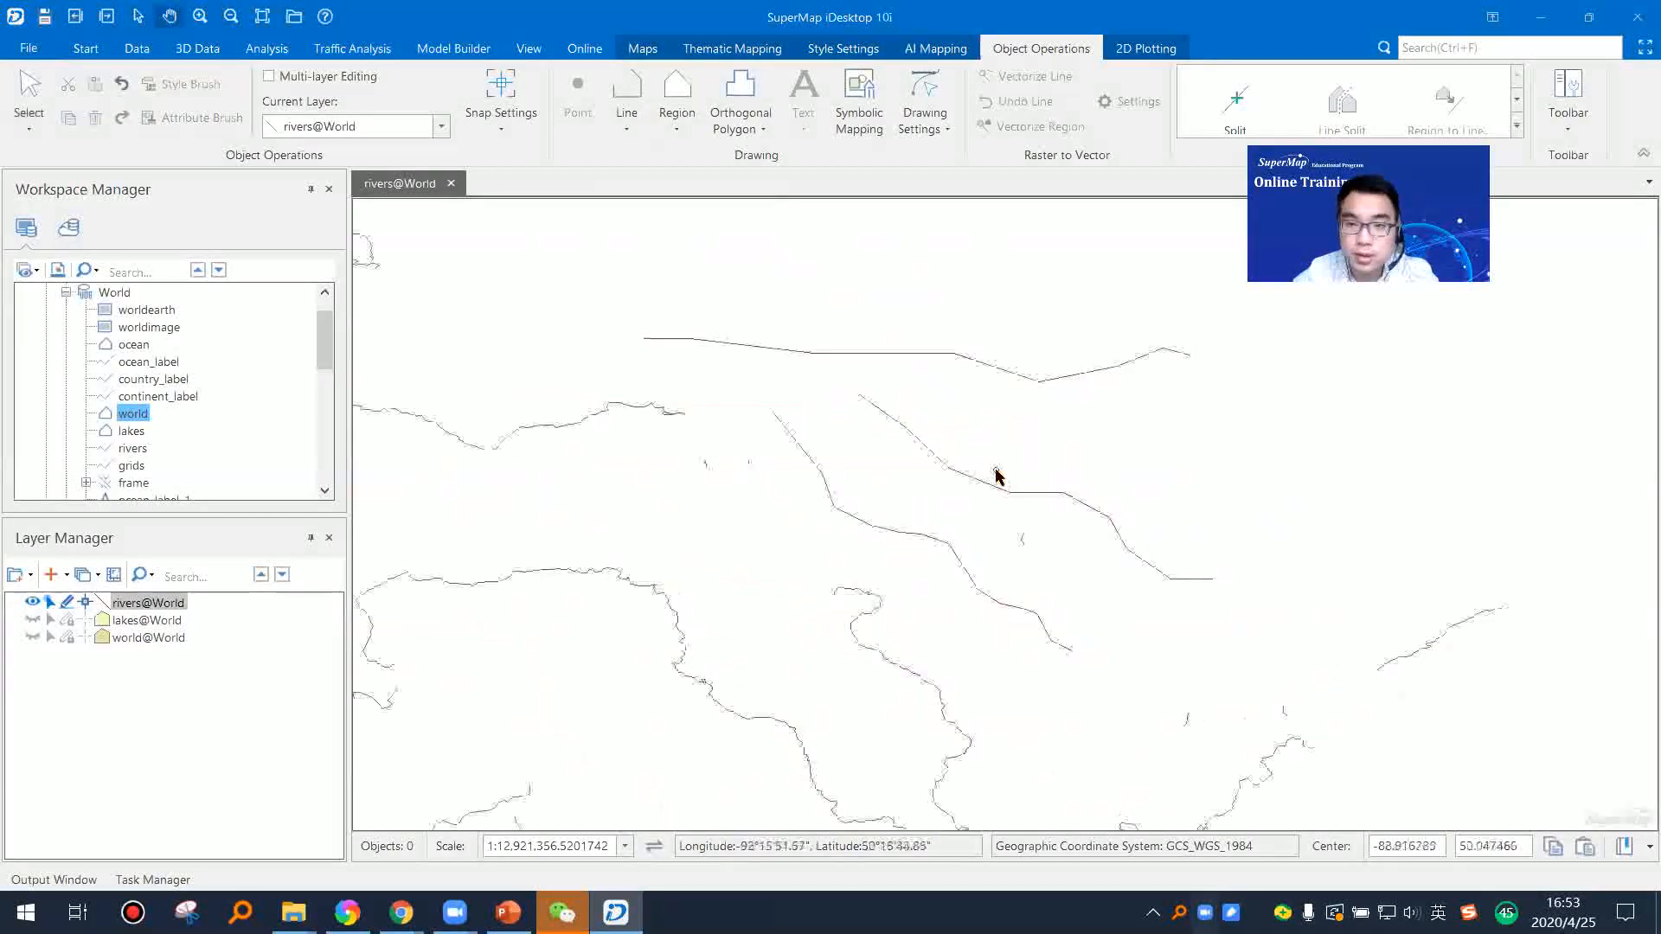
pyautogui.click(1036, 499)
pyautogui.click(649, 267)
pyautogui.moveTo(562, 235); pyautogui.dragTo(1433, 714)
pyautogui.press('Delete')
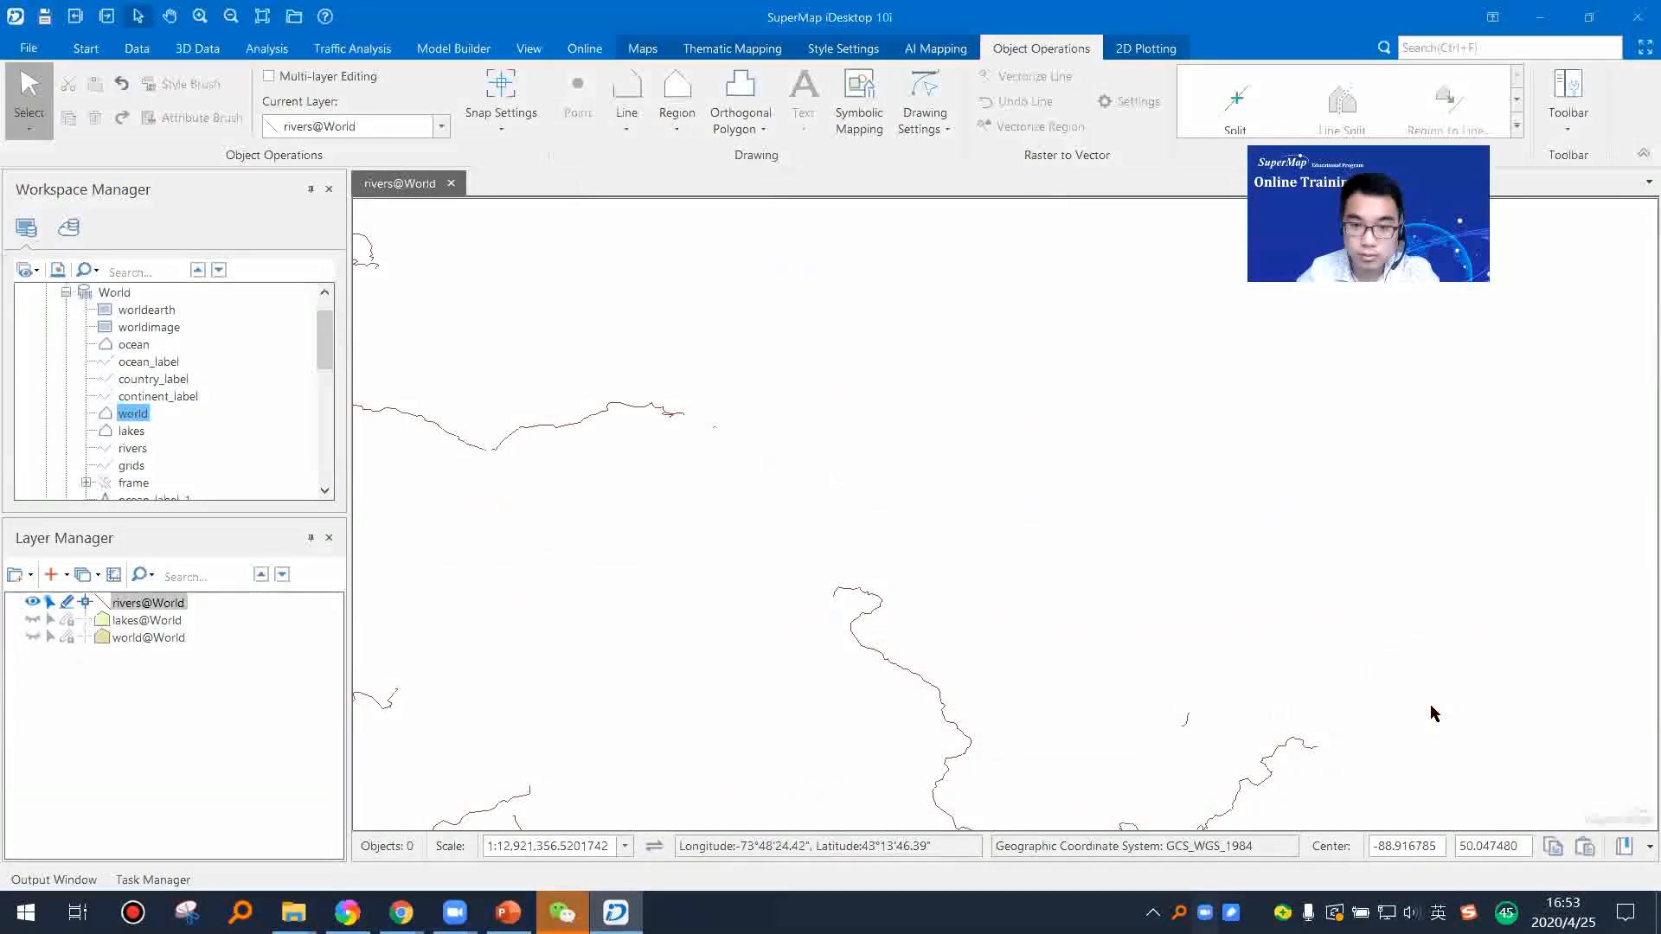
# Step: Delete the long west-east river and the short segment beside its eastern end
pyautogui.moveTo(848, 470); pyautogui.dragTo(1233, 505)
pyautogui.moveTo(709, 386); pyautogui.dragTo(1221, 568)
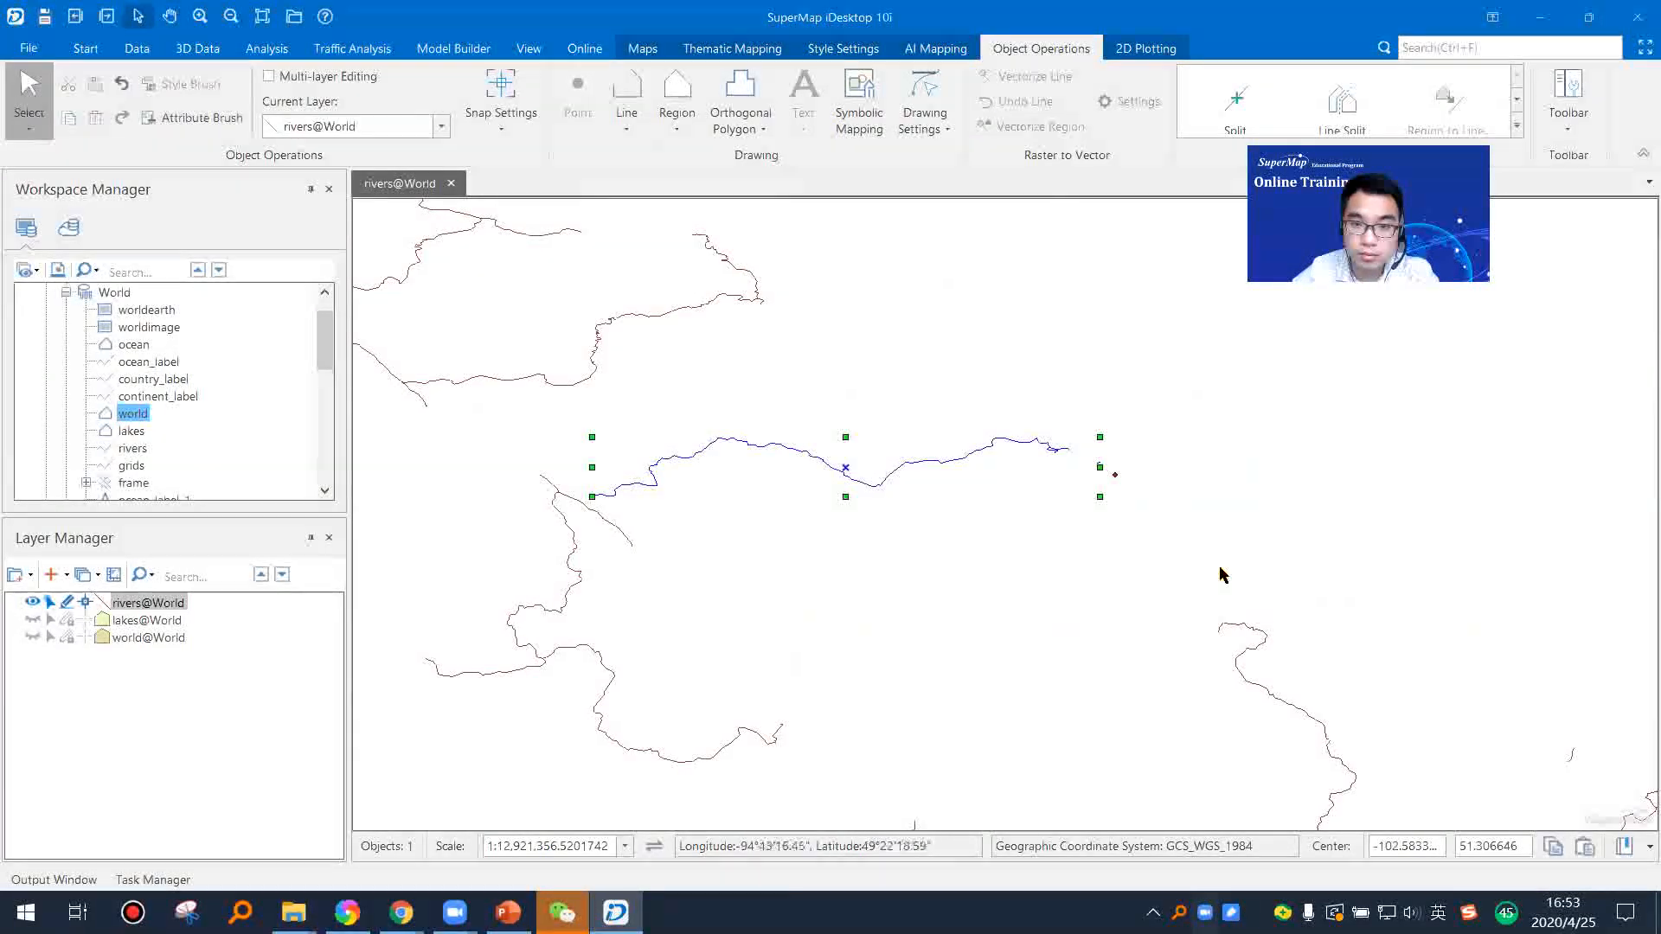
pyautogui.press('Delete')
# Step: Turn off editing for the rivers layer
pyautogui.scroll(-3, 1107, 554)
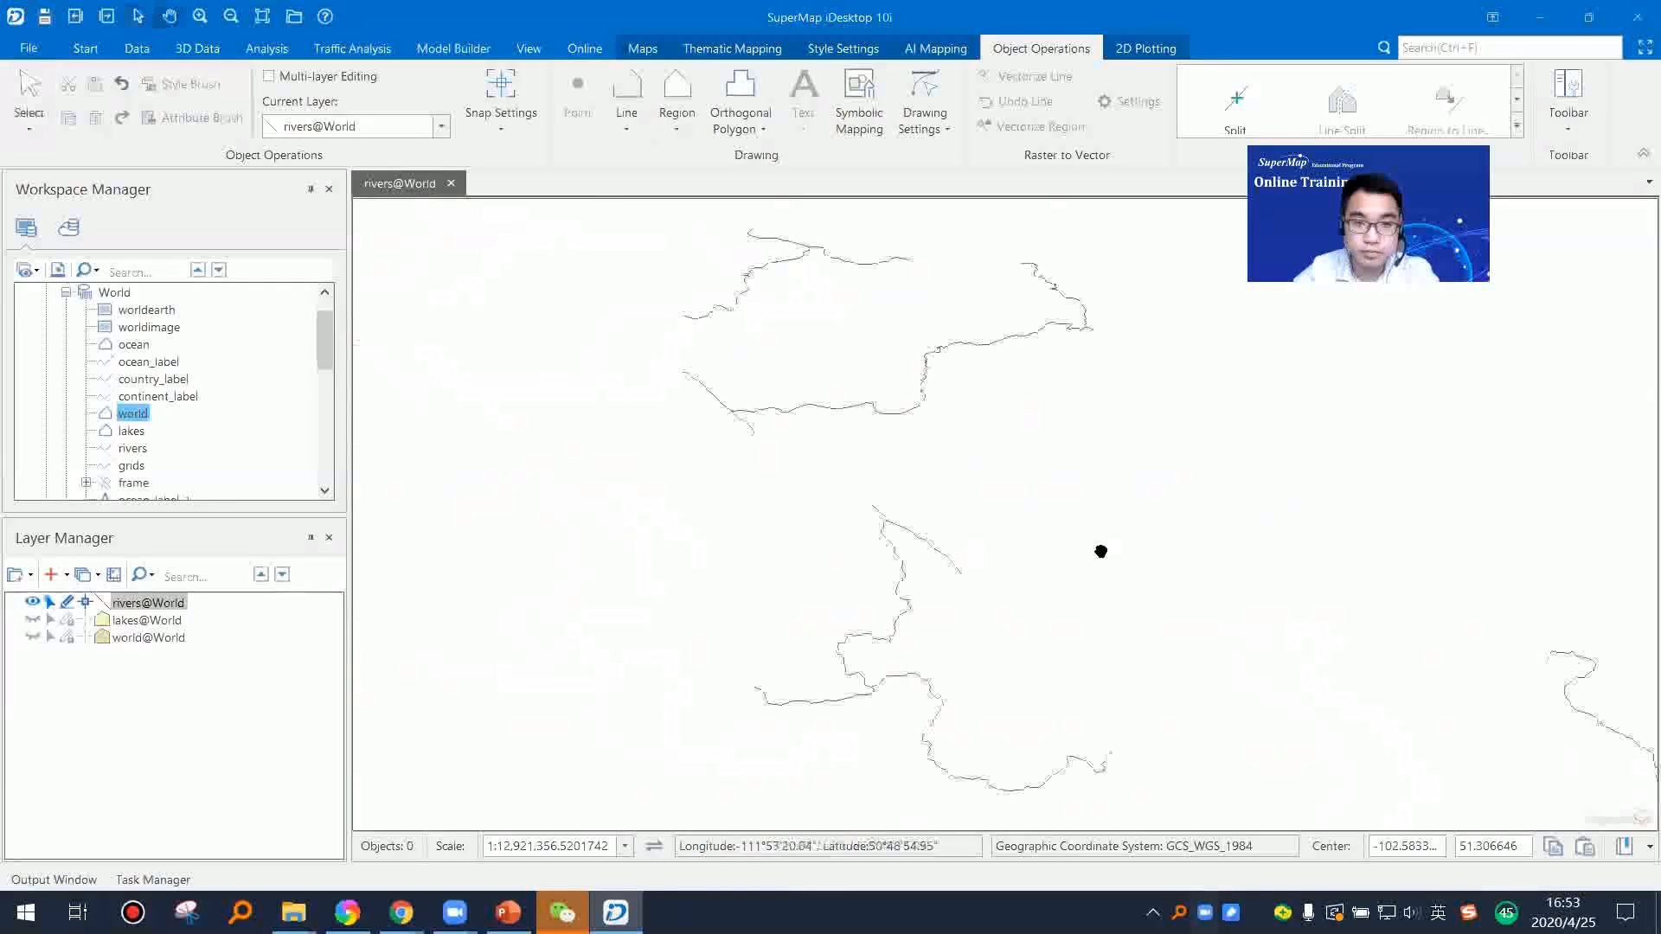
pyautogui.scroll(-2, 1077, 552)
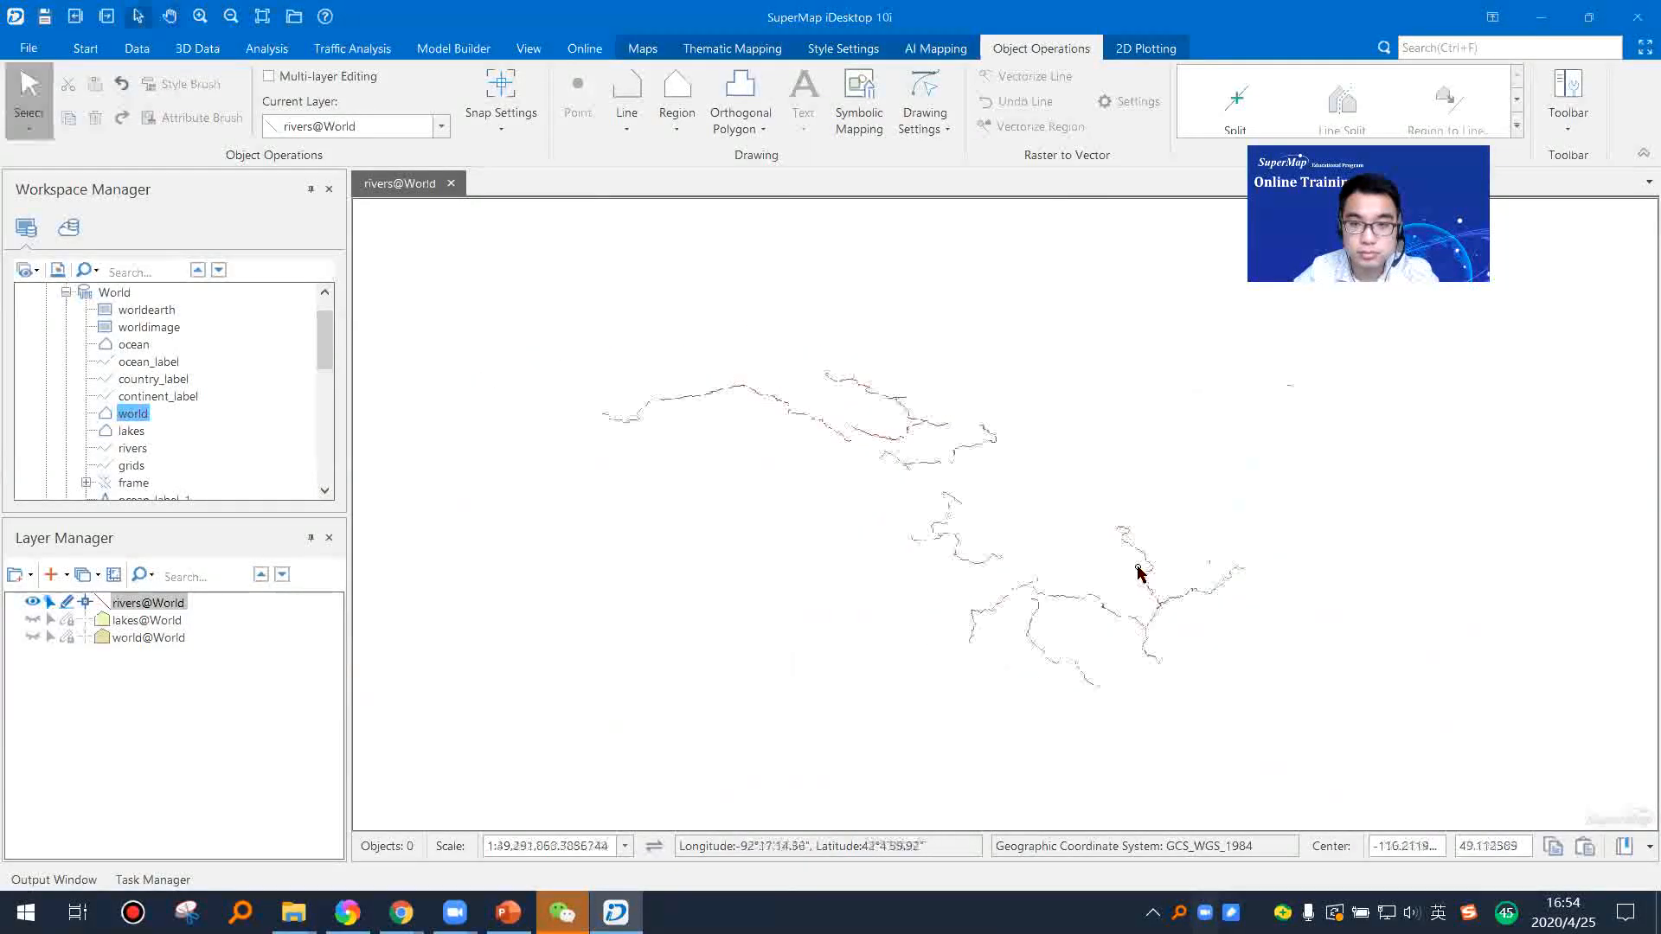
pyautogui.scroll(-4, 1090, 493)
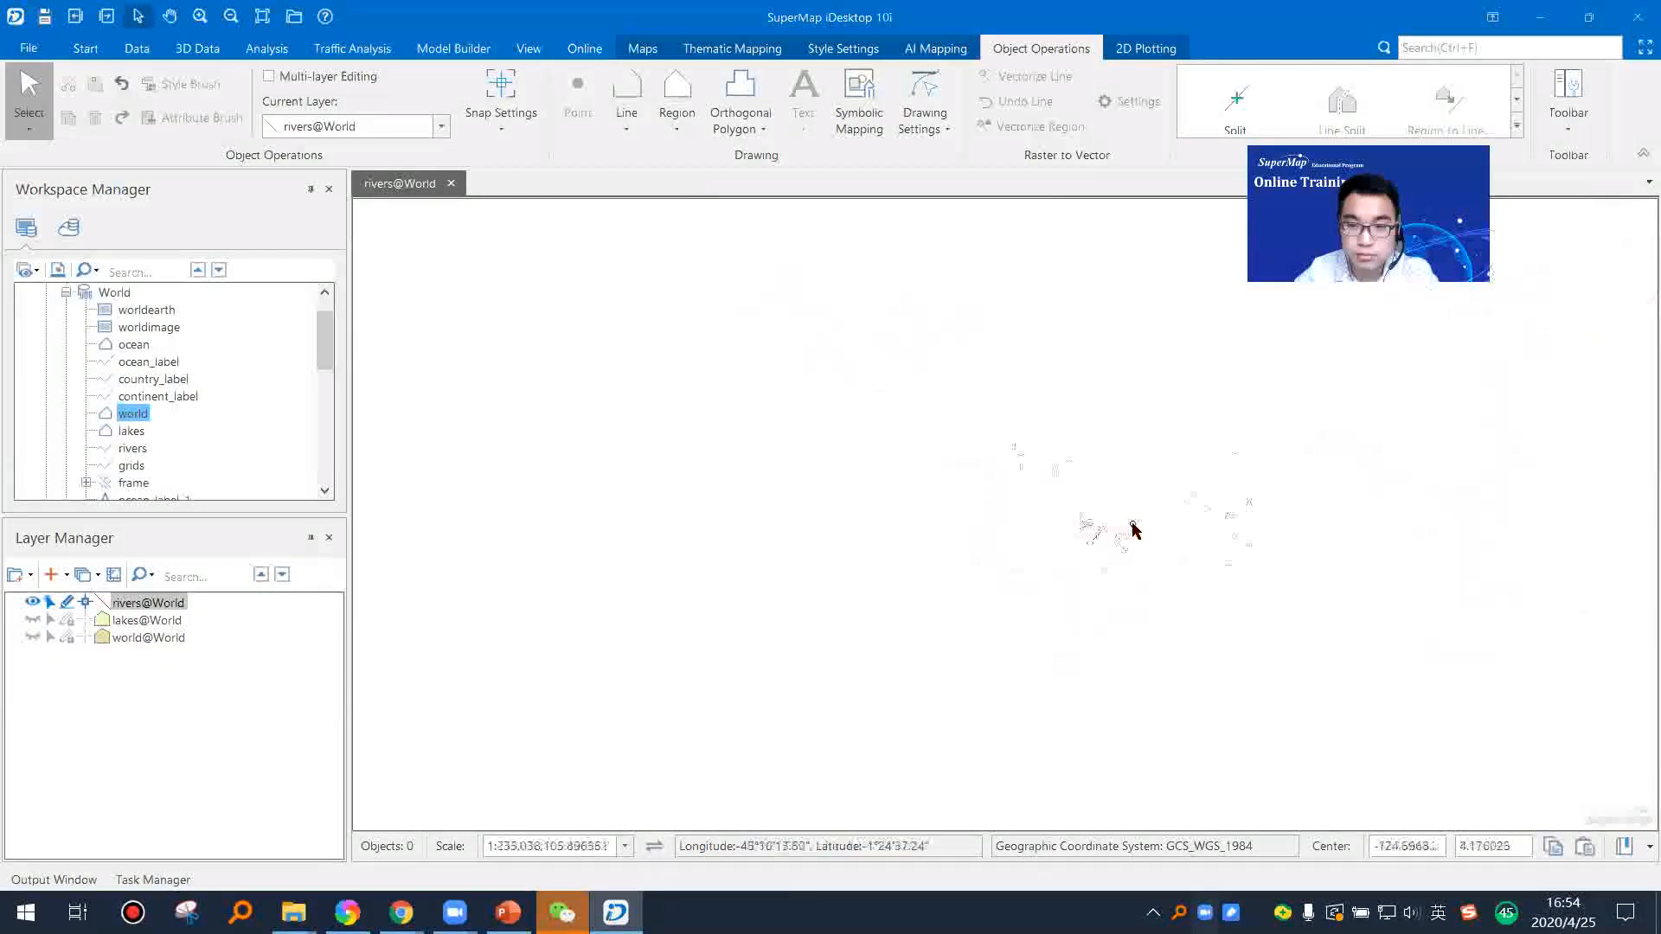
pyautogui.scroll(6, 1042, 481)
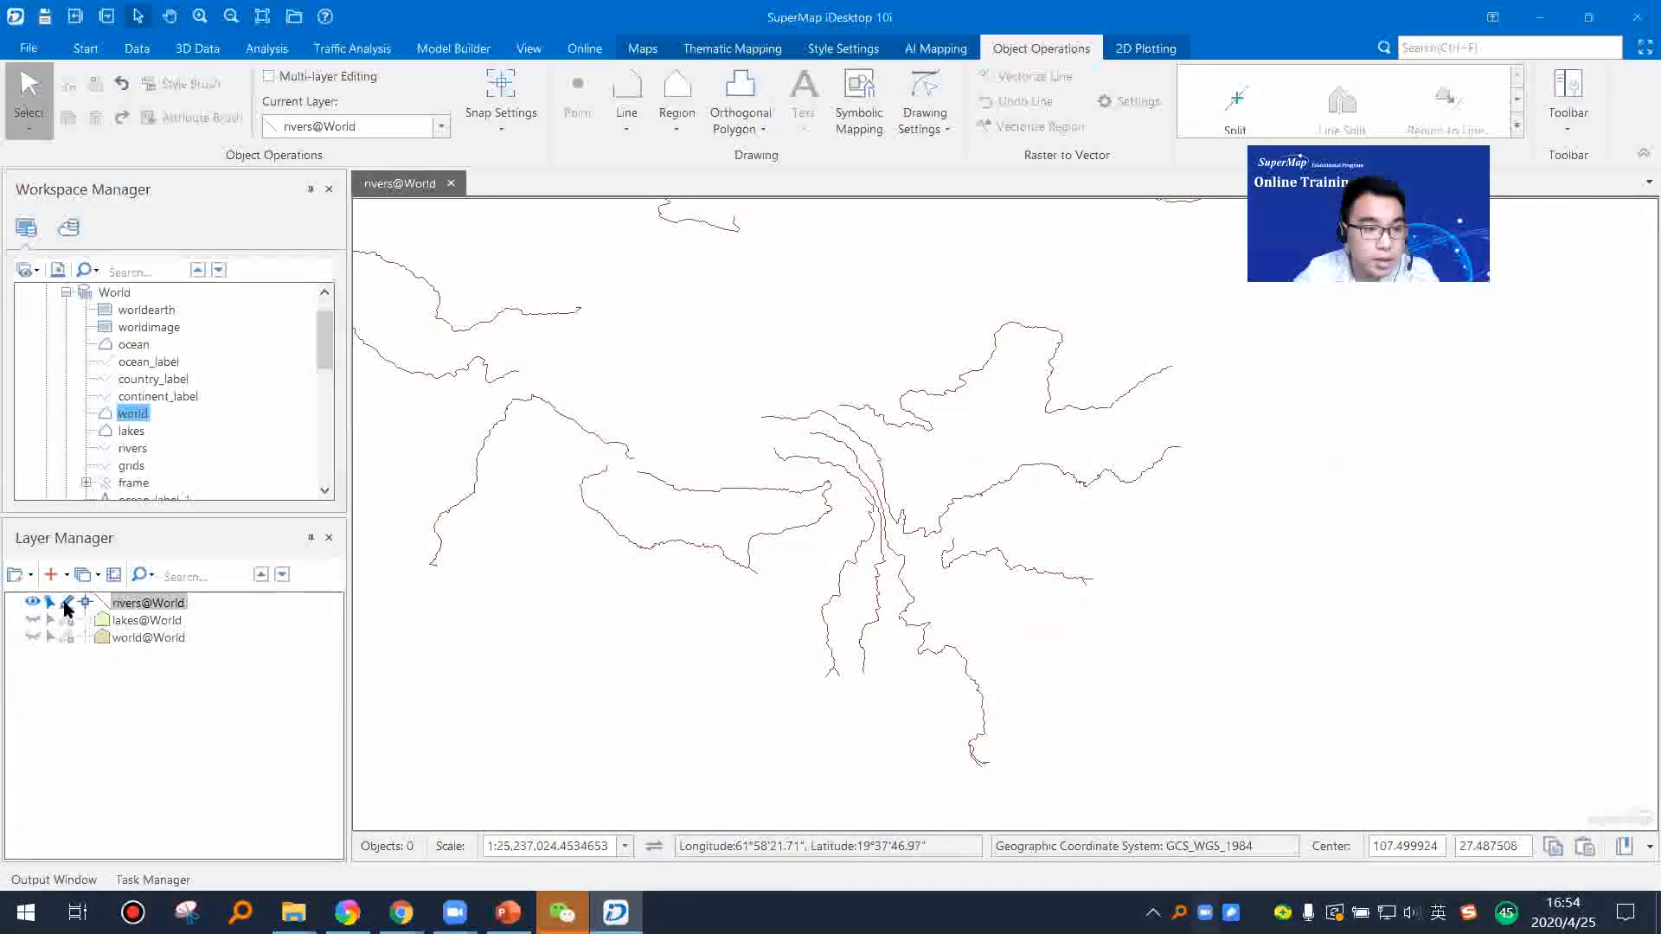
pyautogui.click(67, 603)
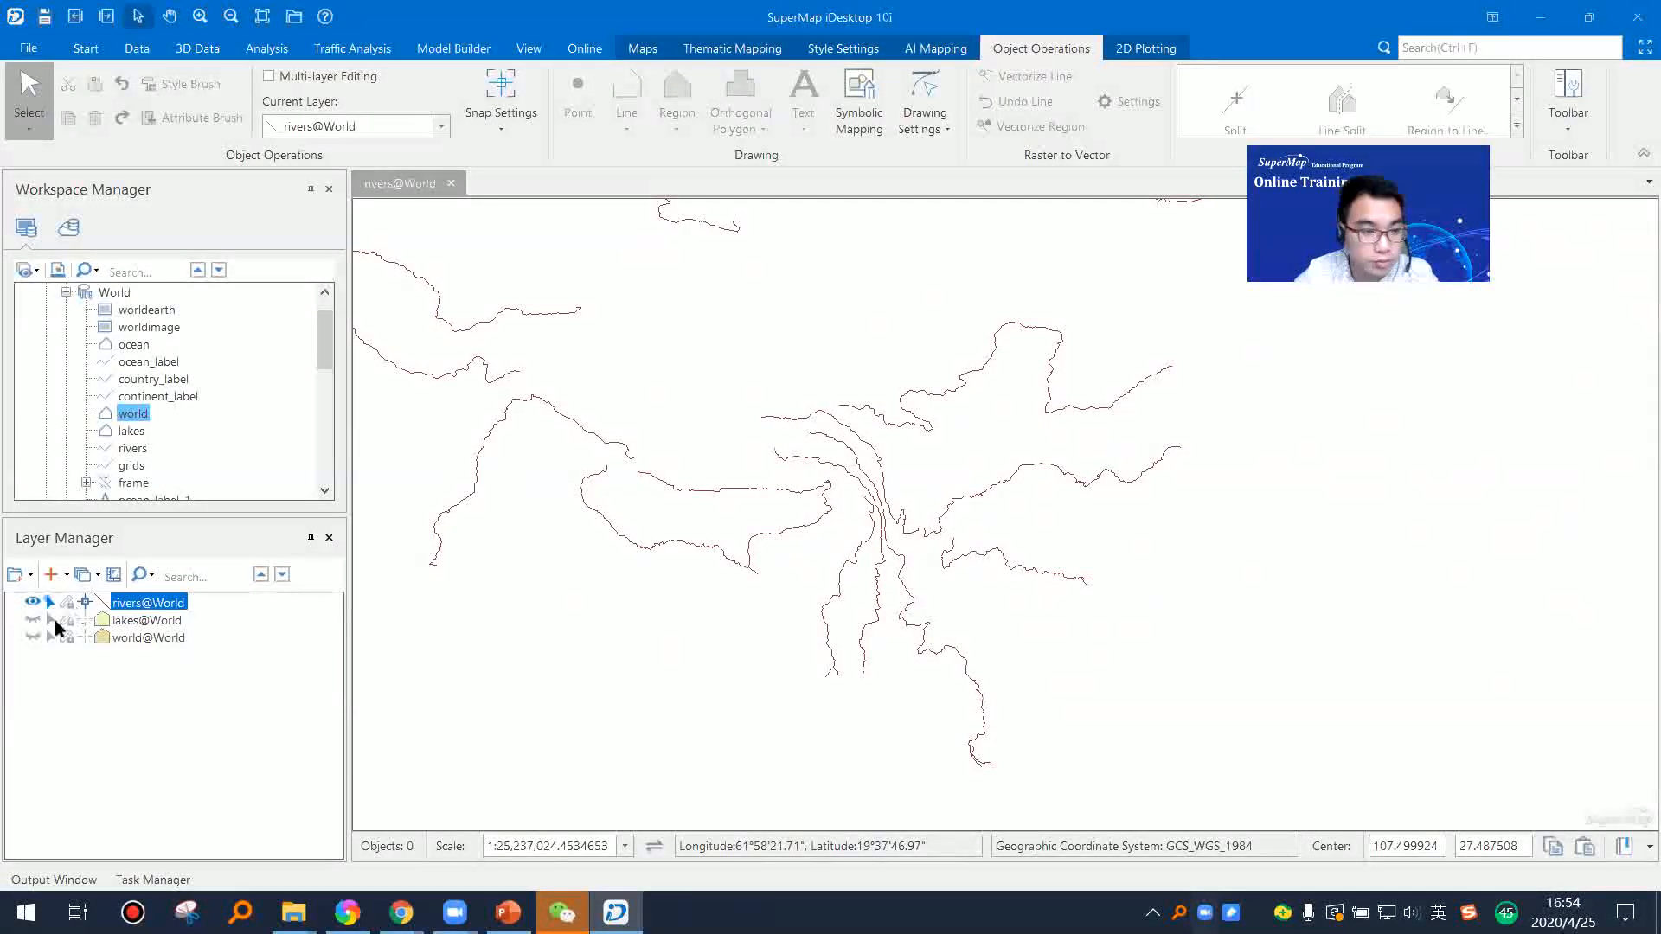
pyautogui.moveTo(899, 578); pyautogui.dragTo(973, 565)
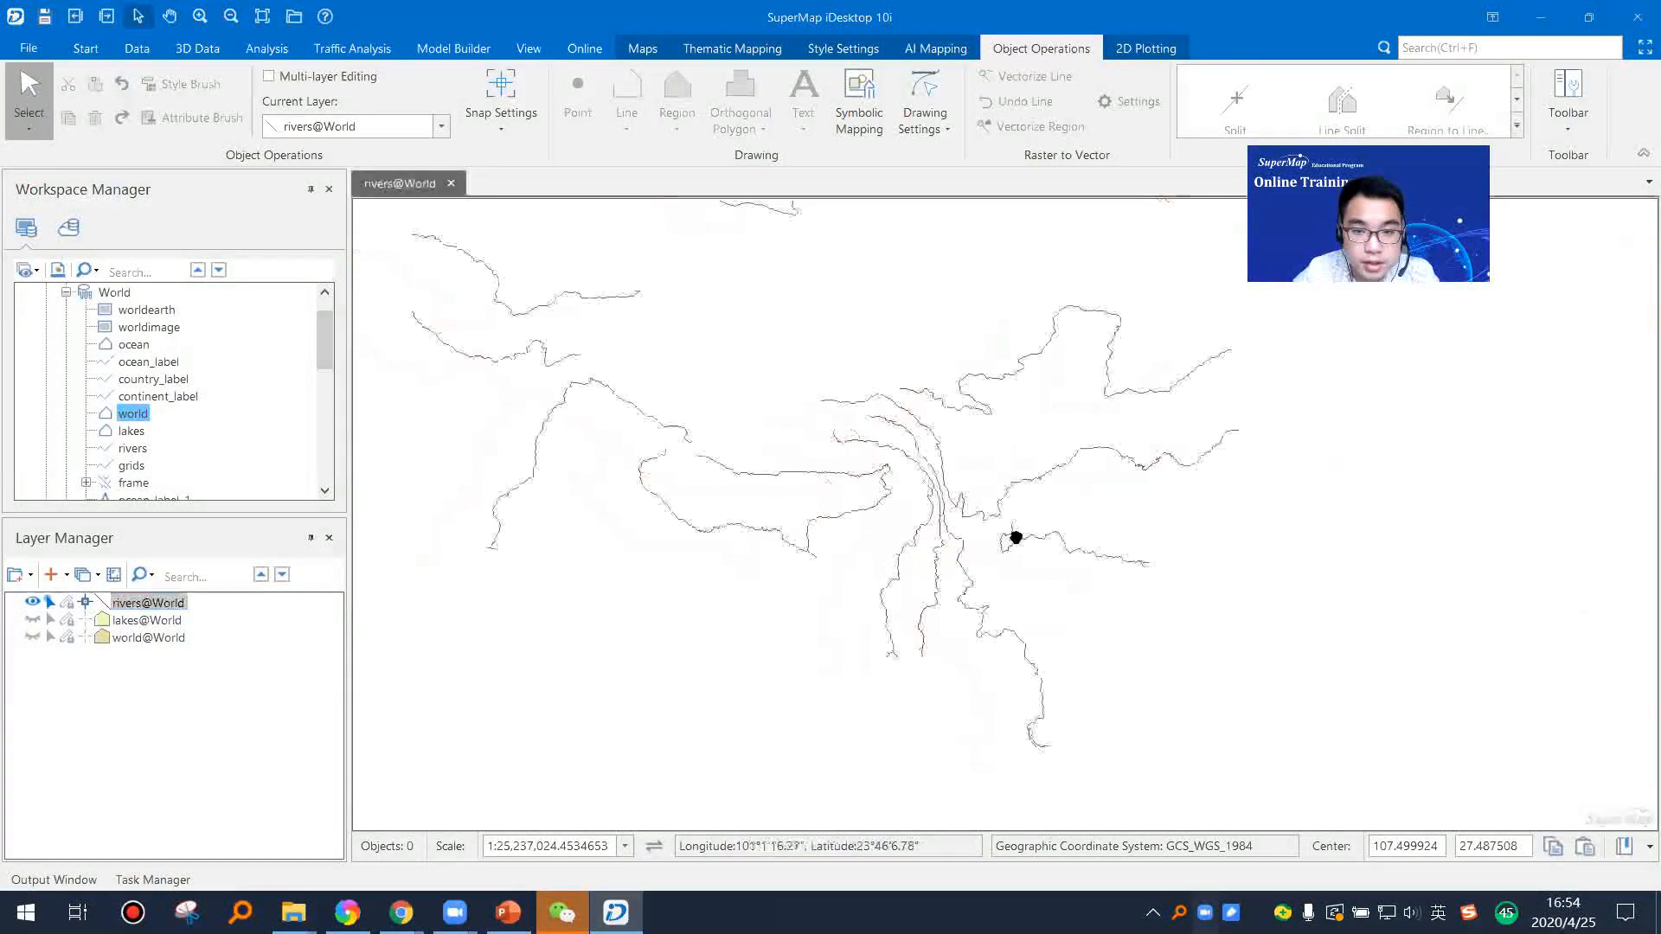
# Step: Make the rivers layer editable again, with the lakes layer left hidden
pyautogui.scroll(2, 688, 496)
pyautogui.click(33, 619)
pyautogui.click(33, 619)
pyautogui.scroll(3, 960, 537)
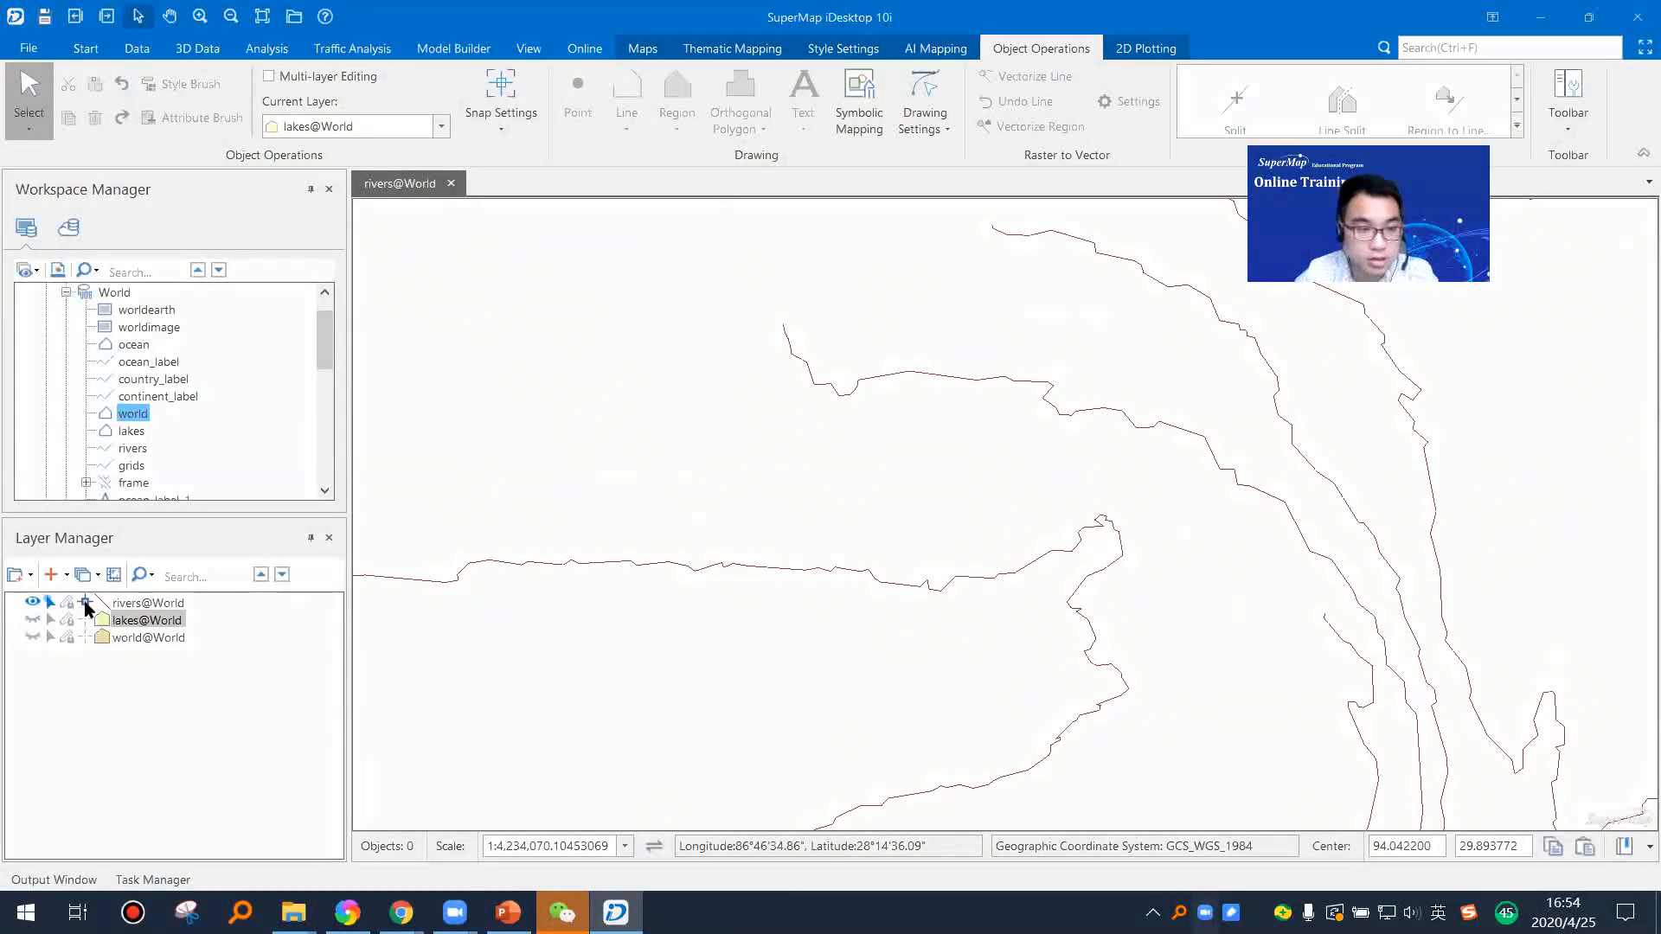
pyautogui.moveTo(834, 558); pyautogui.dragTo(610, 554)
pyautogui.click(67, 603)
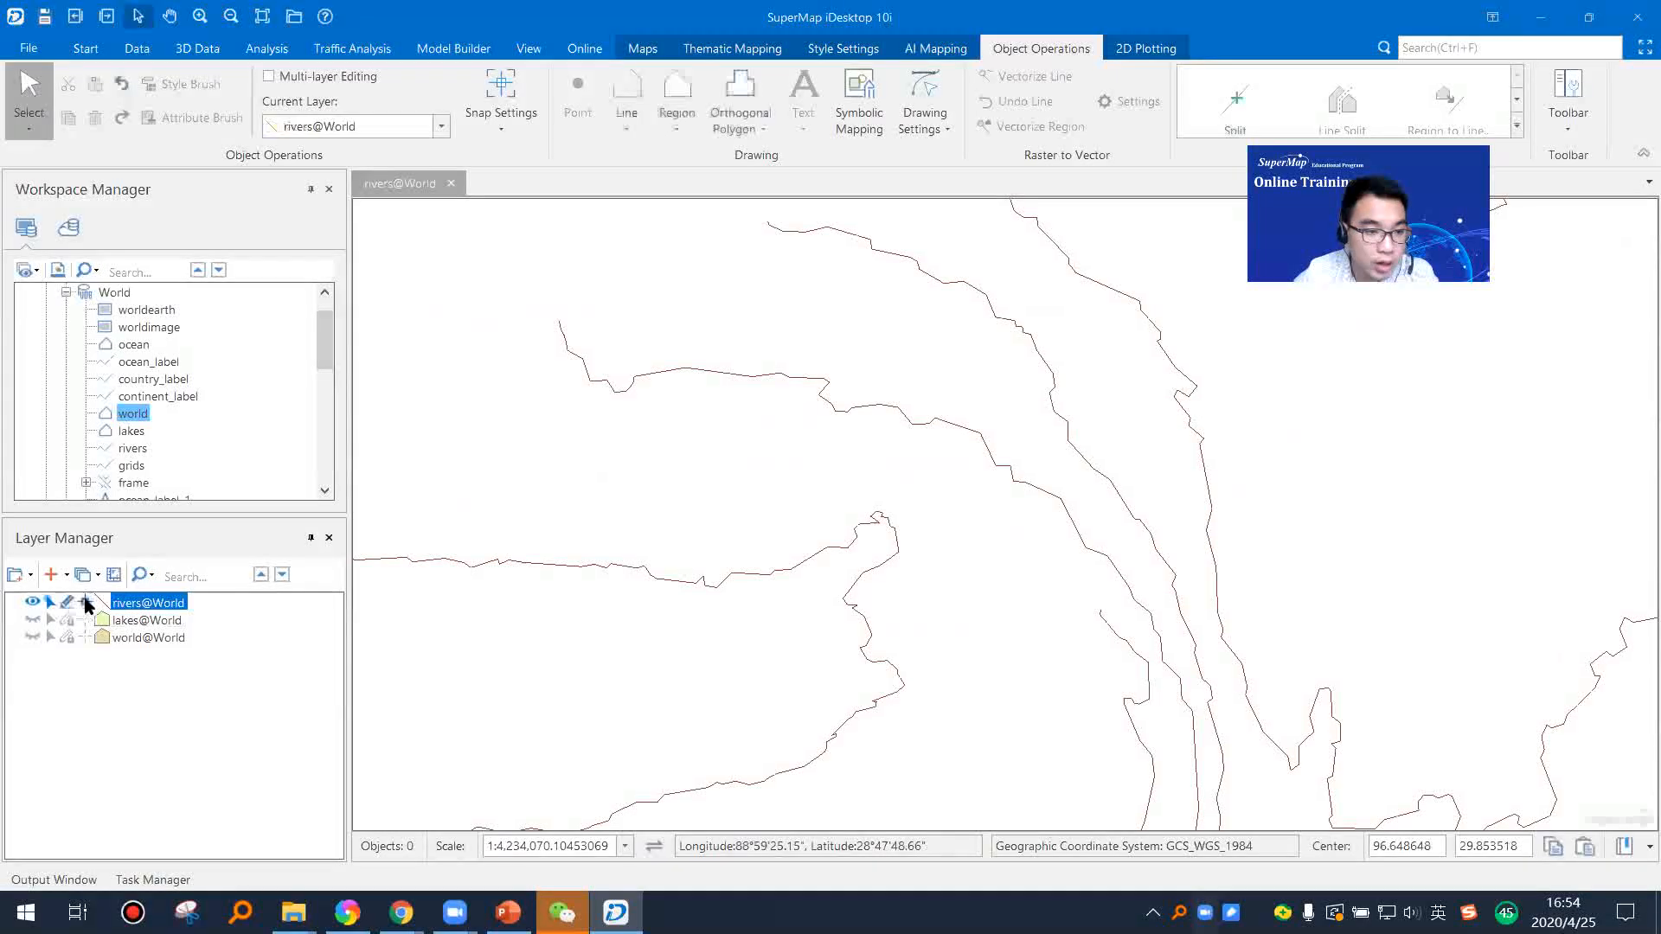
# Step: Start a polyline beside the long west-east river, snapping its points to the river's vertices and line
pyautogui.click(645, 128)
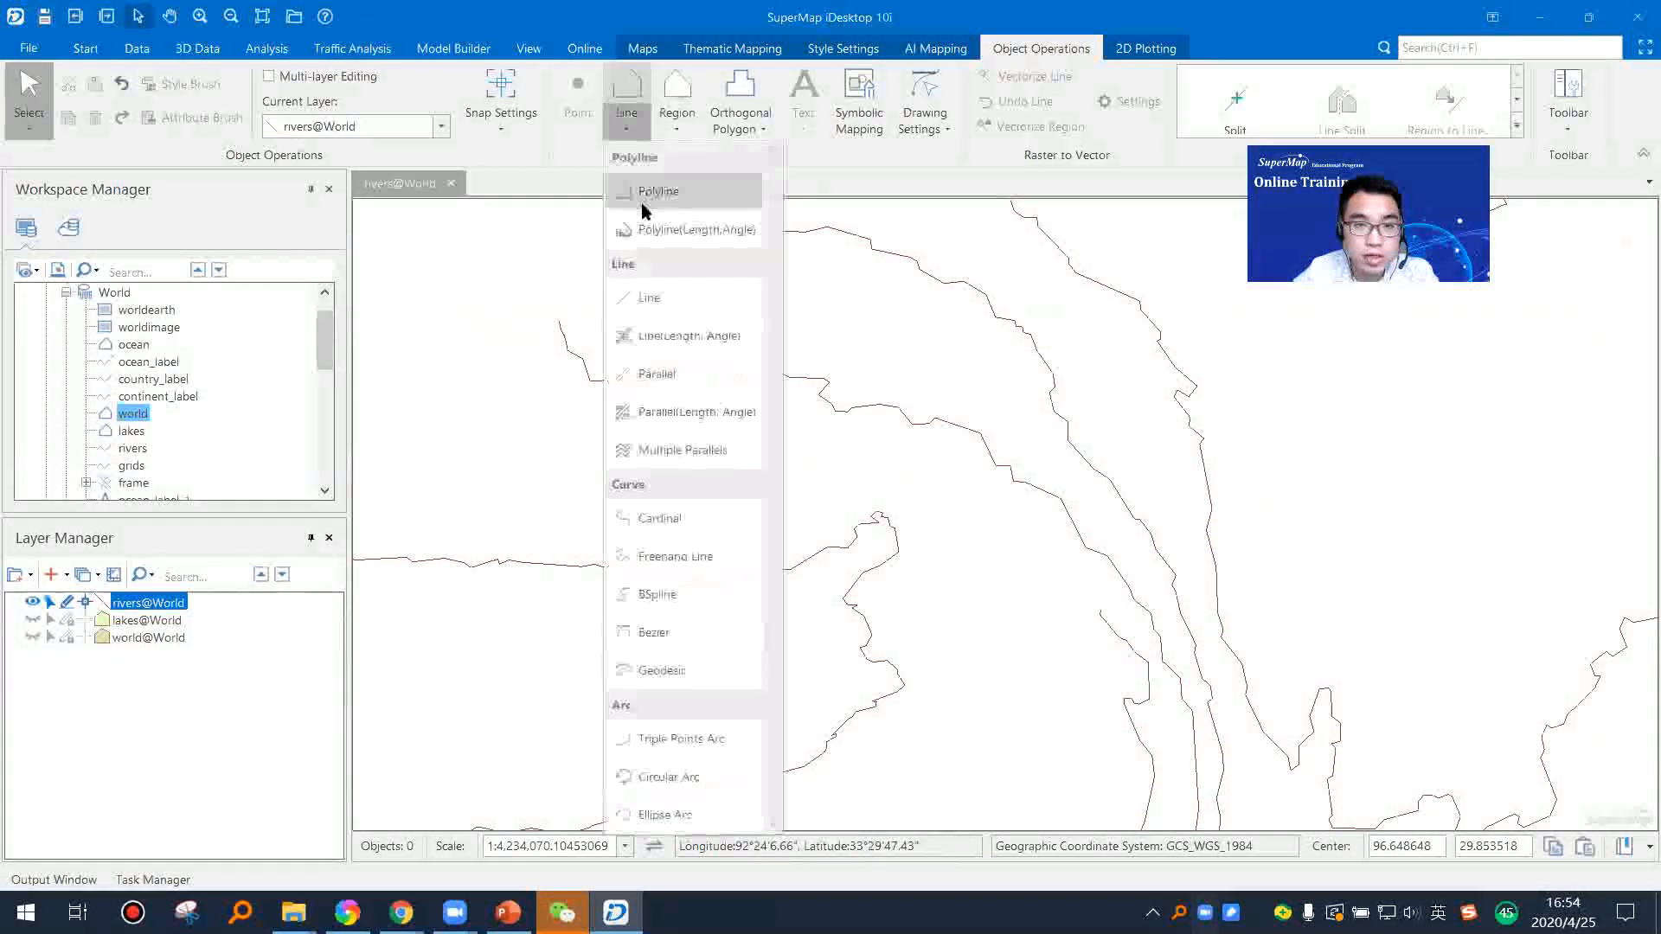
pyautogui.click(641, 198)
pyautogui.scroll(2, 757, 576)
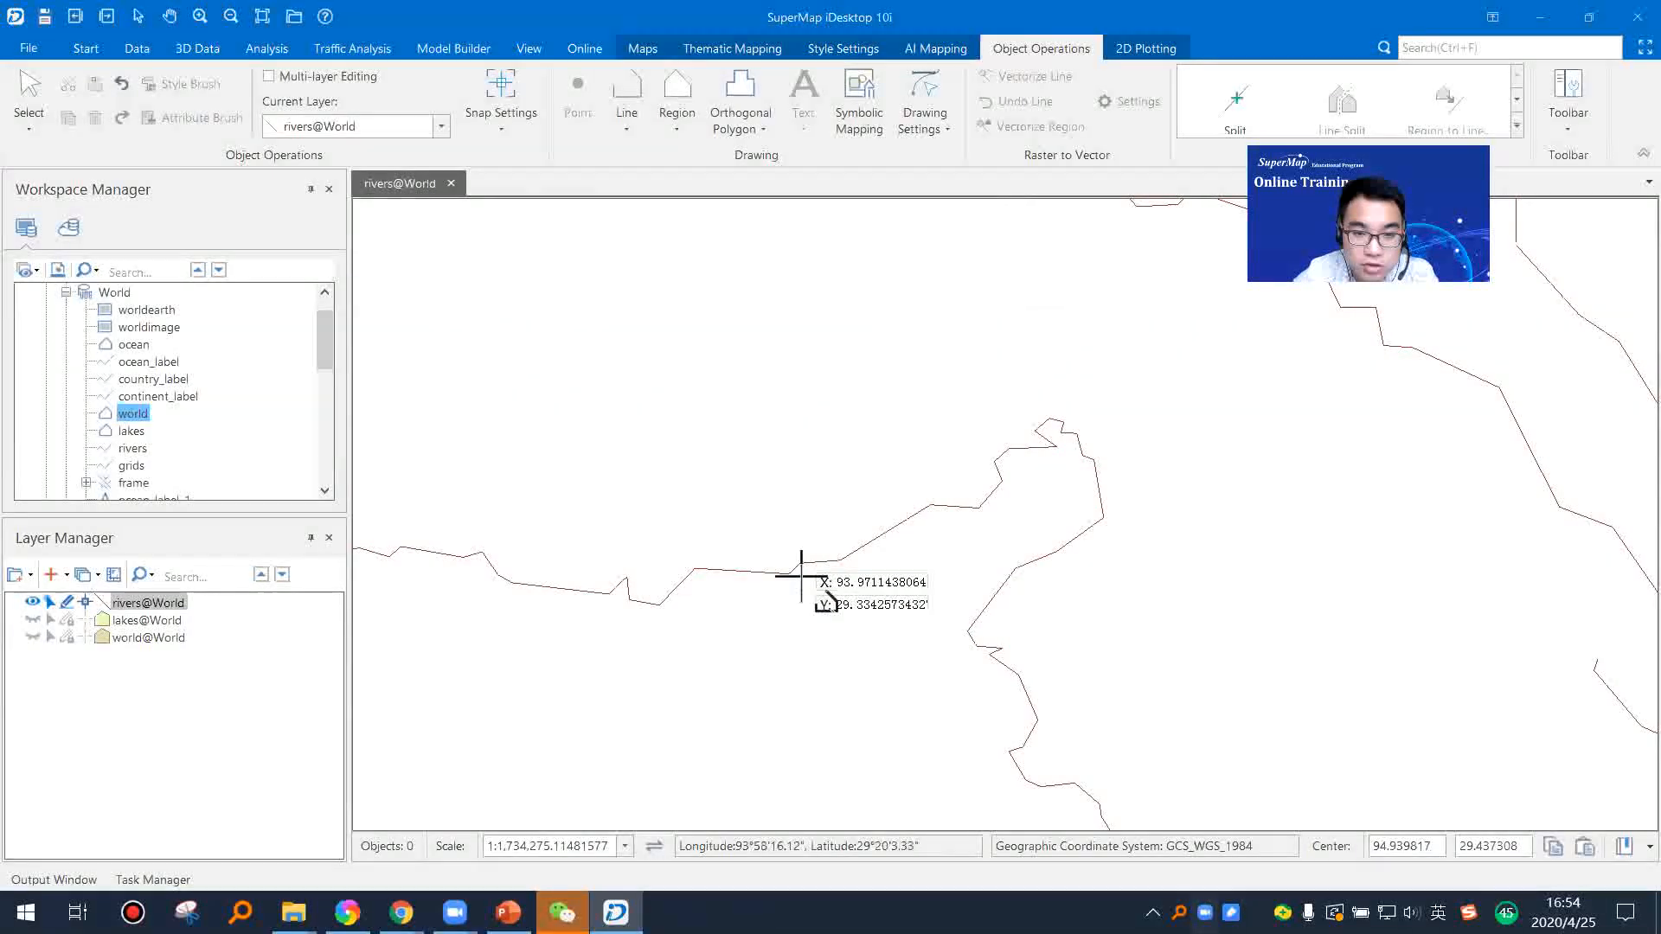
pyautogui.click(840, 559)
pyautogui.click(878, 491)
pyautogui.click(978, 508)
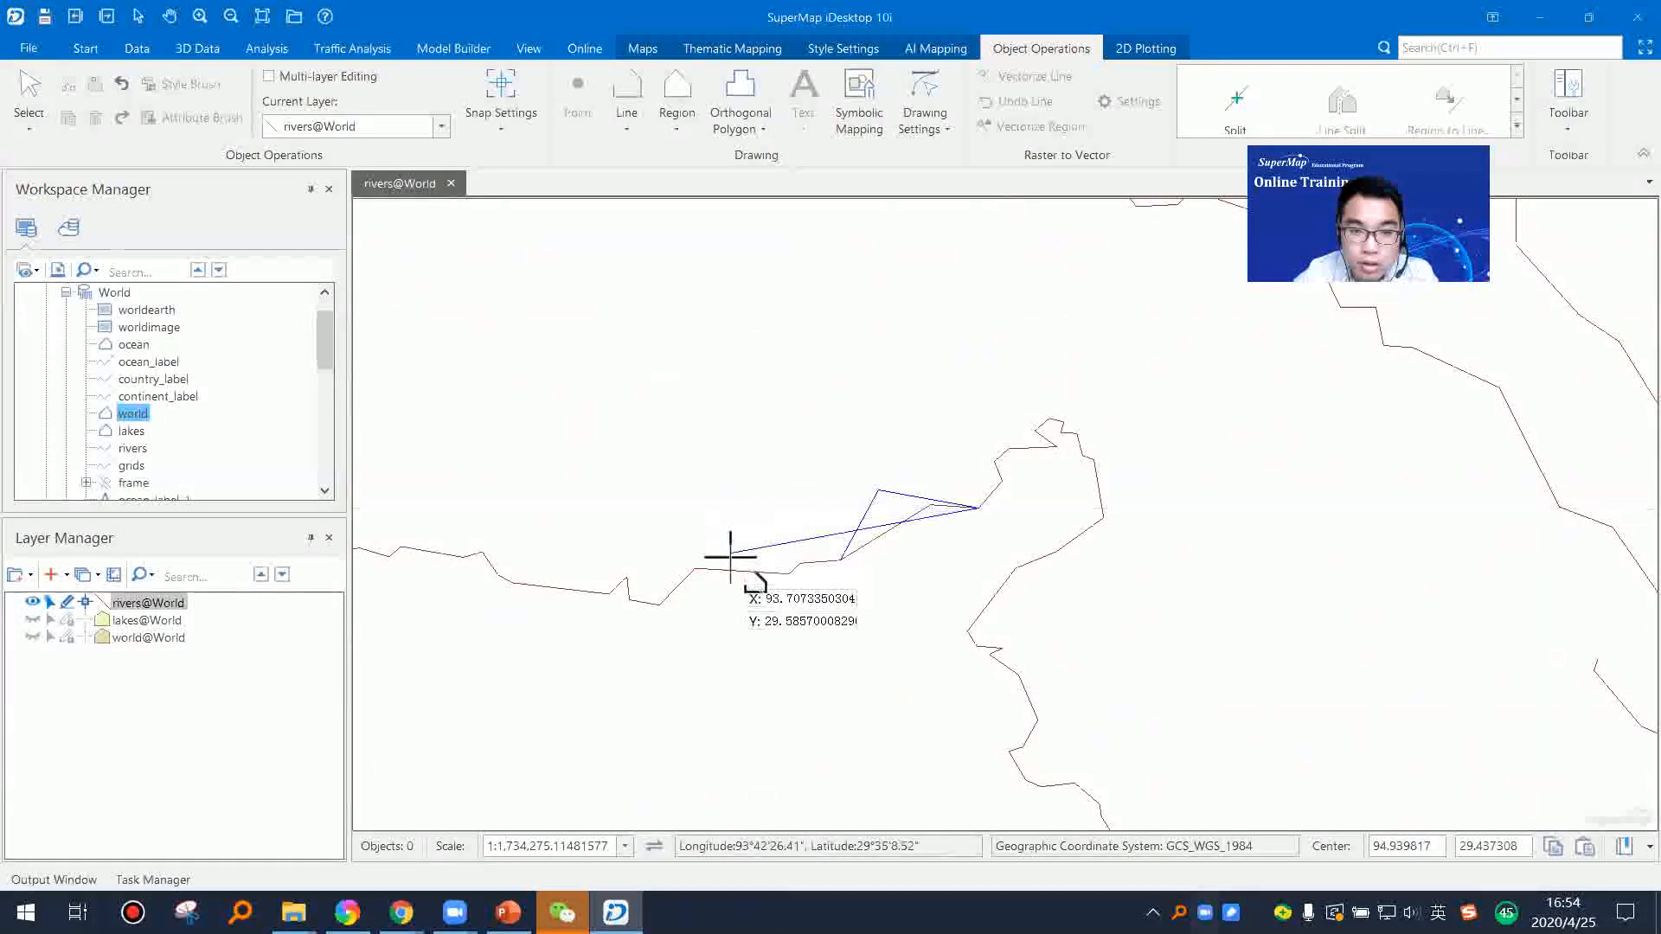
pyautogui.click(761, 514)
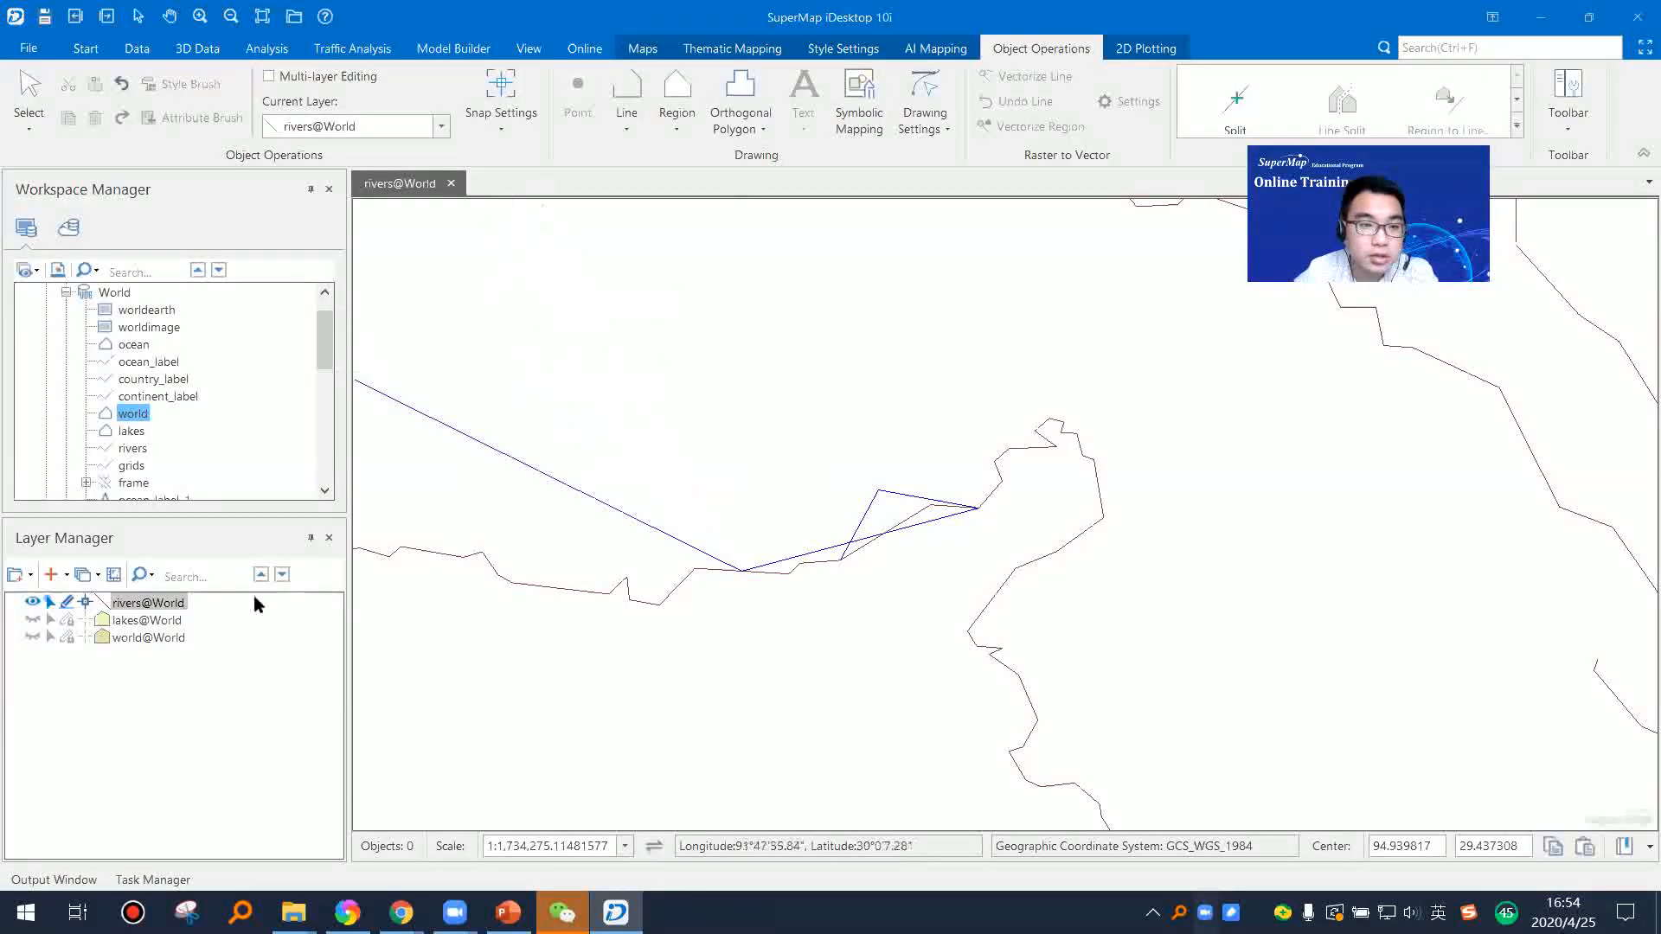
# Step: Turn off snapping for the rivers layer and finish the polyline with freely placed points zigzagging westward across the river
pyautogui.click(86, 606)
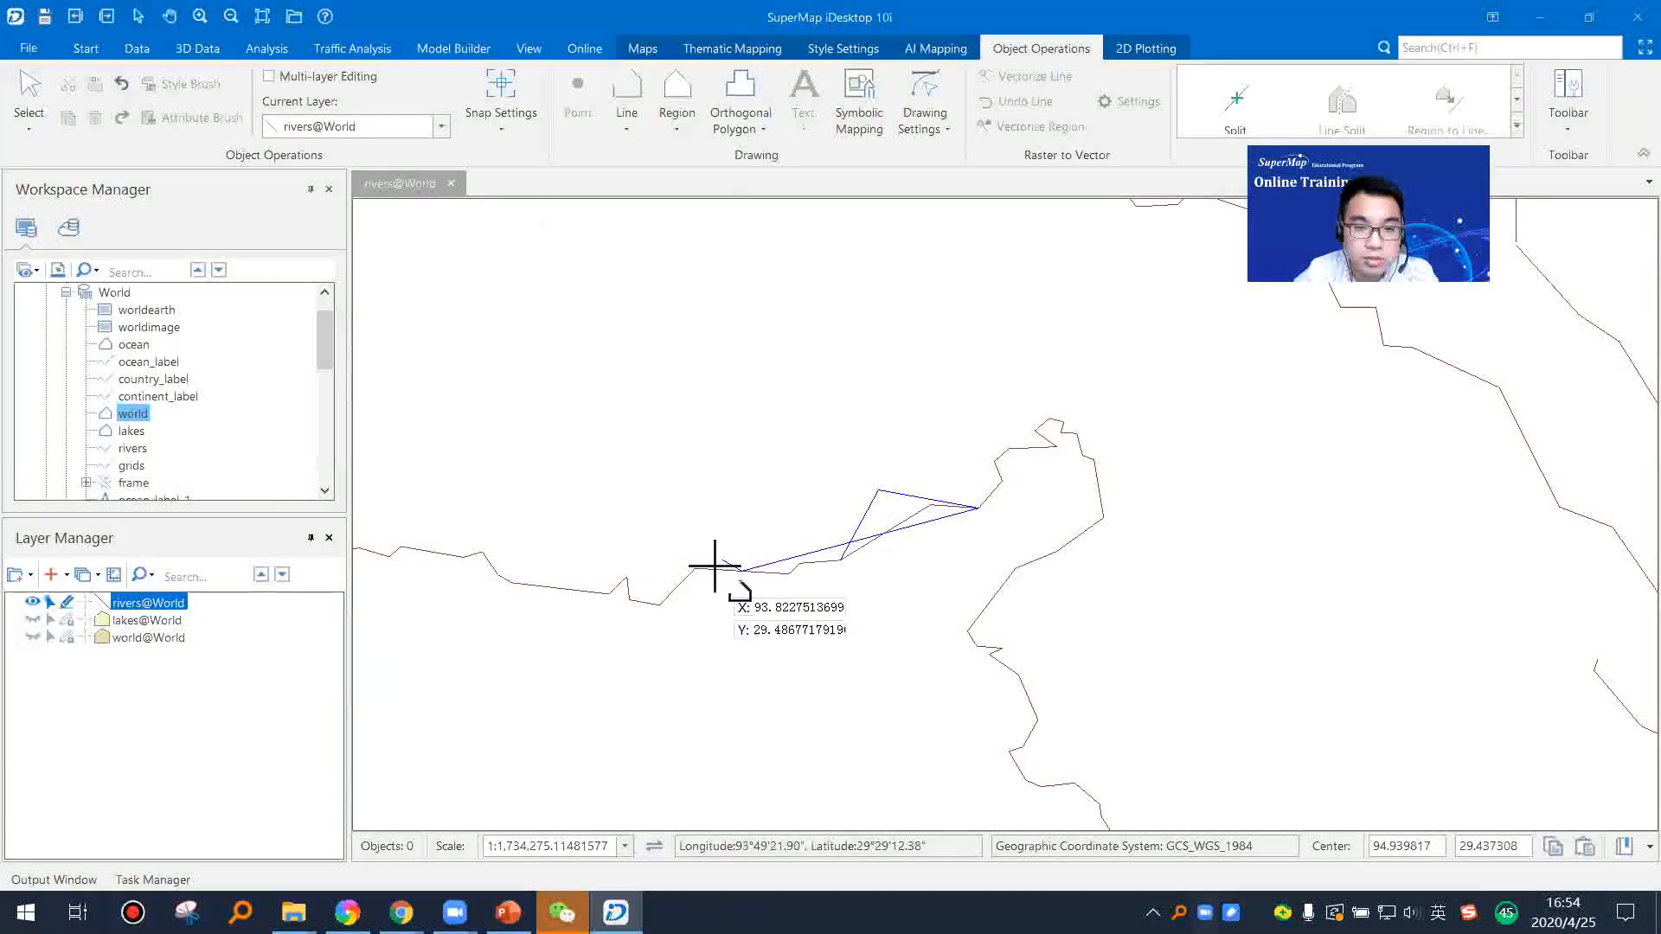
pyautogui.scroll(2, 724, 578)
pyautogui.scroll(3, 725, 578)
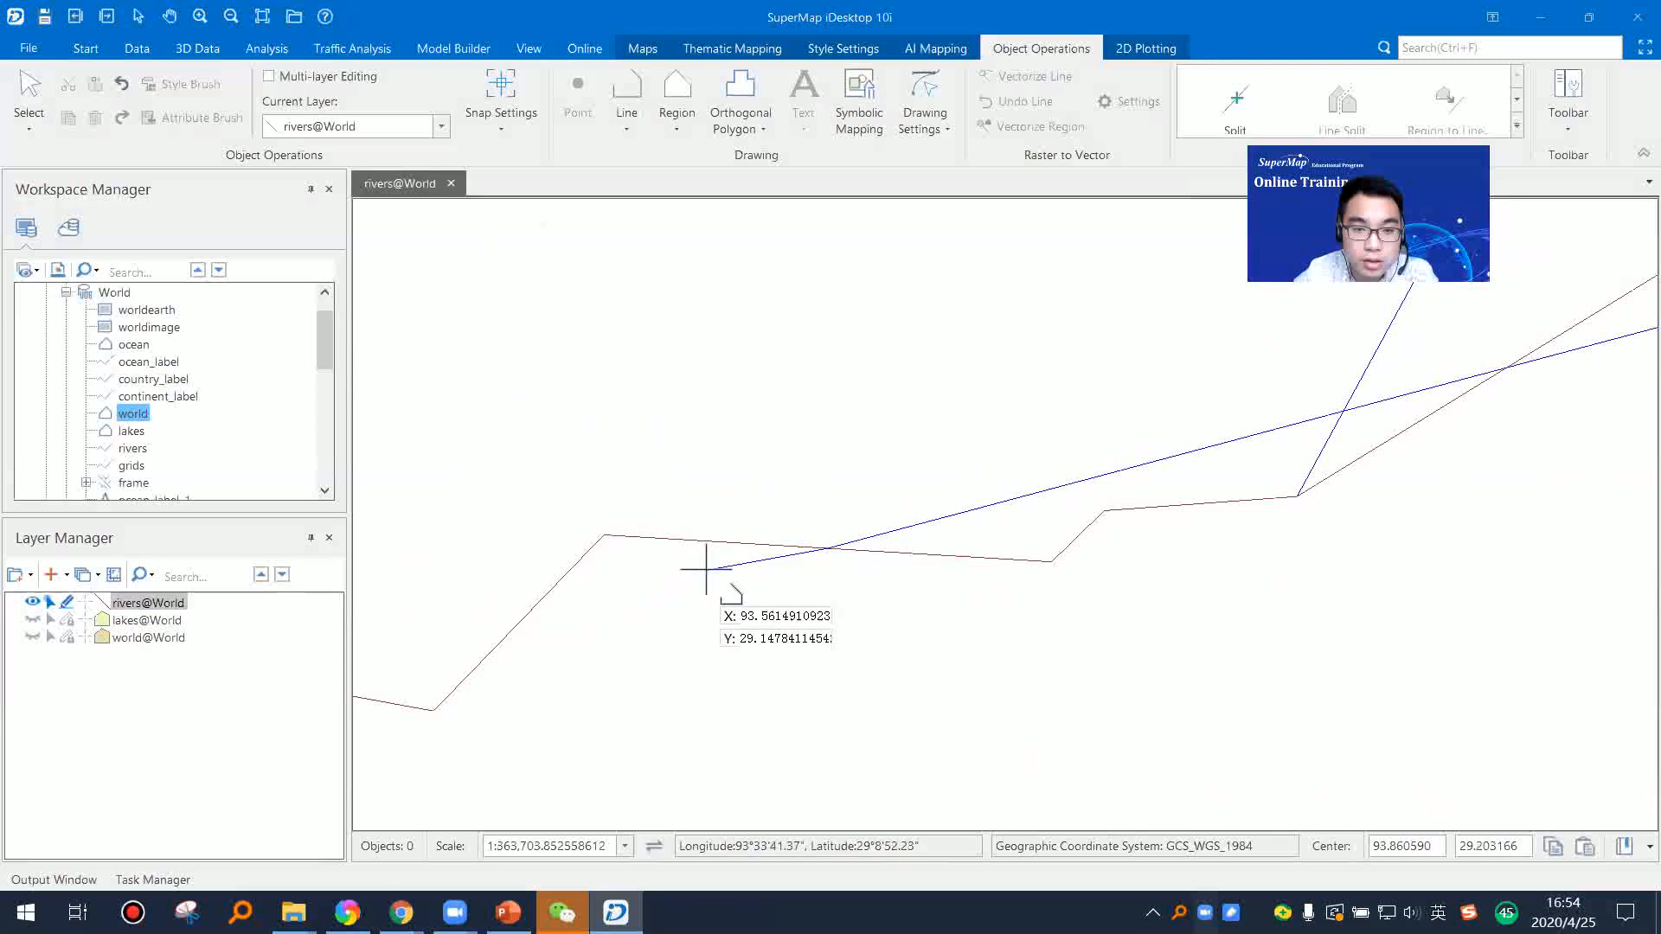
pyautogui.moveTo(651, 552)
pyautogui.mouseDown()
pyautogui.moveTo(601, 541)
pyautogui.moveTo(556, 571)
pyautogui.moveTo(475, 690)
pyautogui.moveTo(437, 704)
pyautogui.moveTo(449, 725)
pyautogui.mouseUp()
pyautogui.scroll(-3, 848, 683)
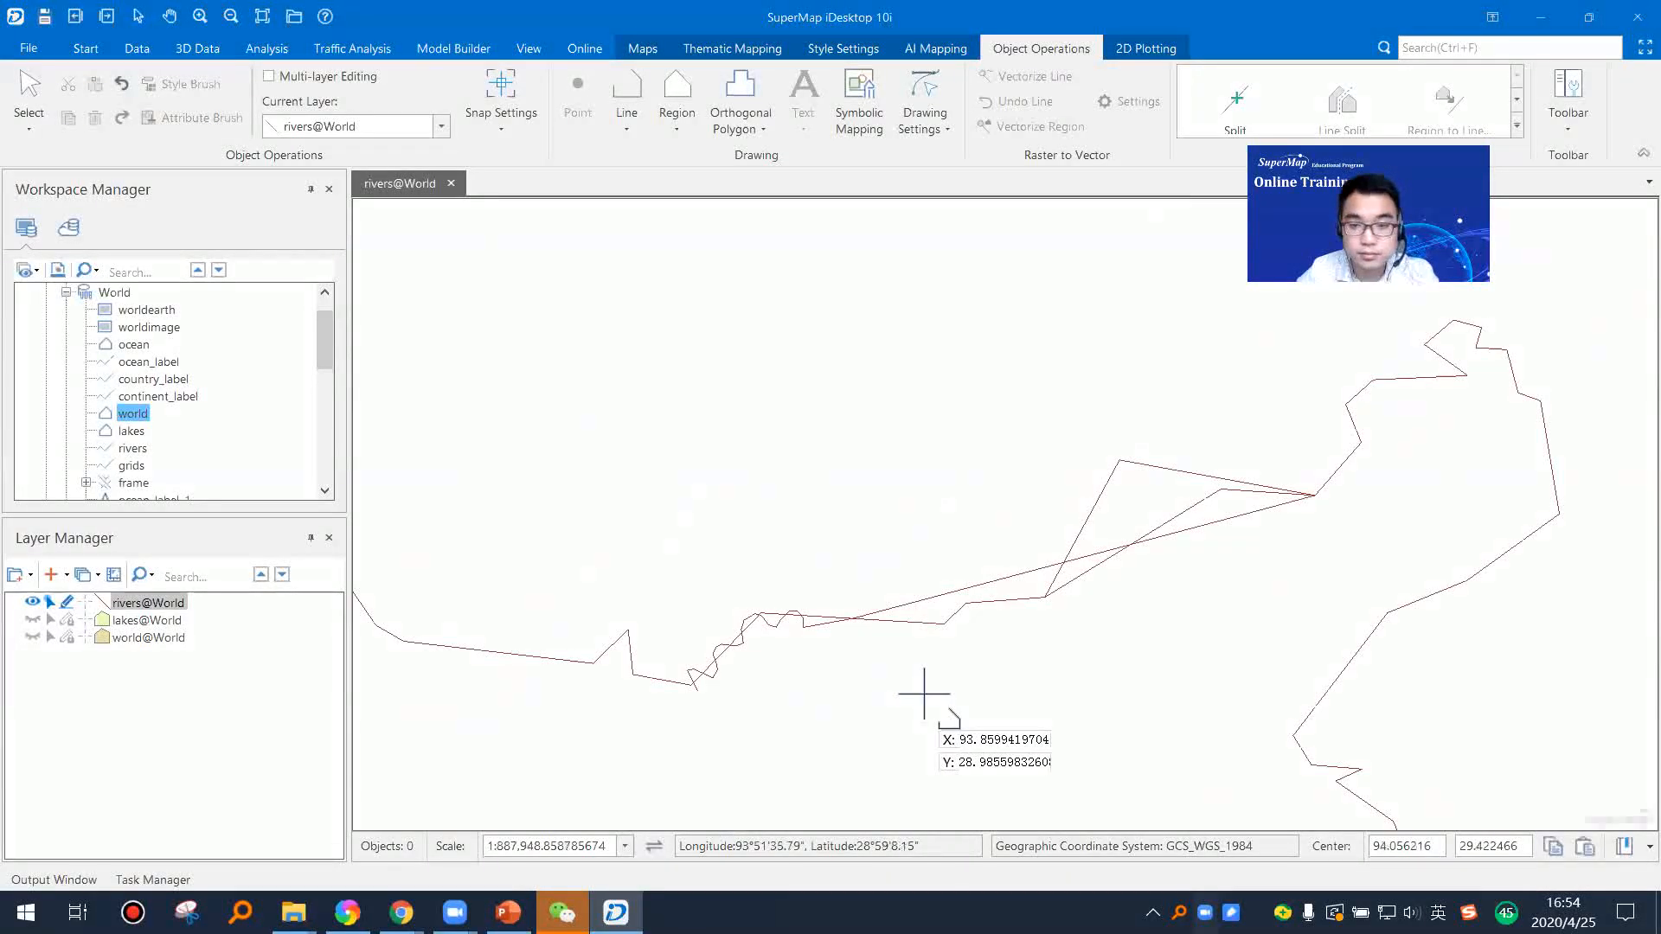
pyautogui.rightClick(583, 360)
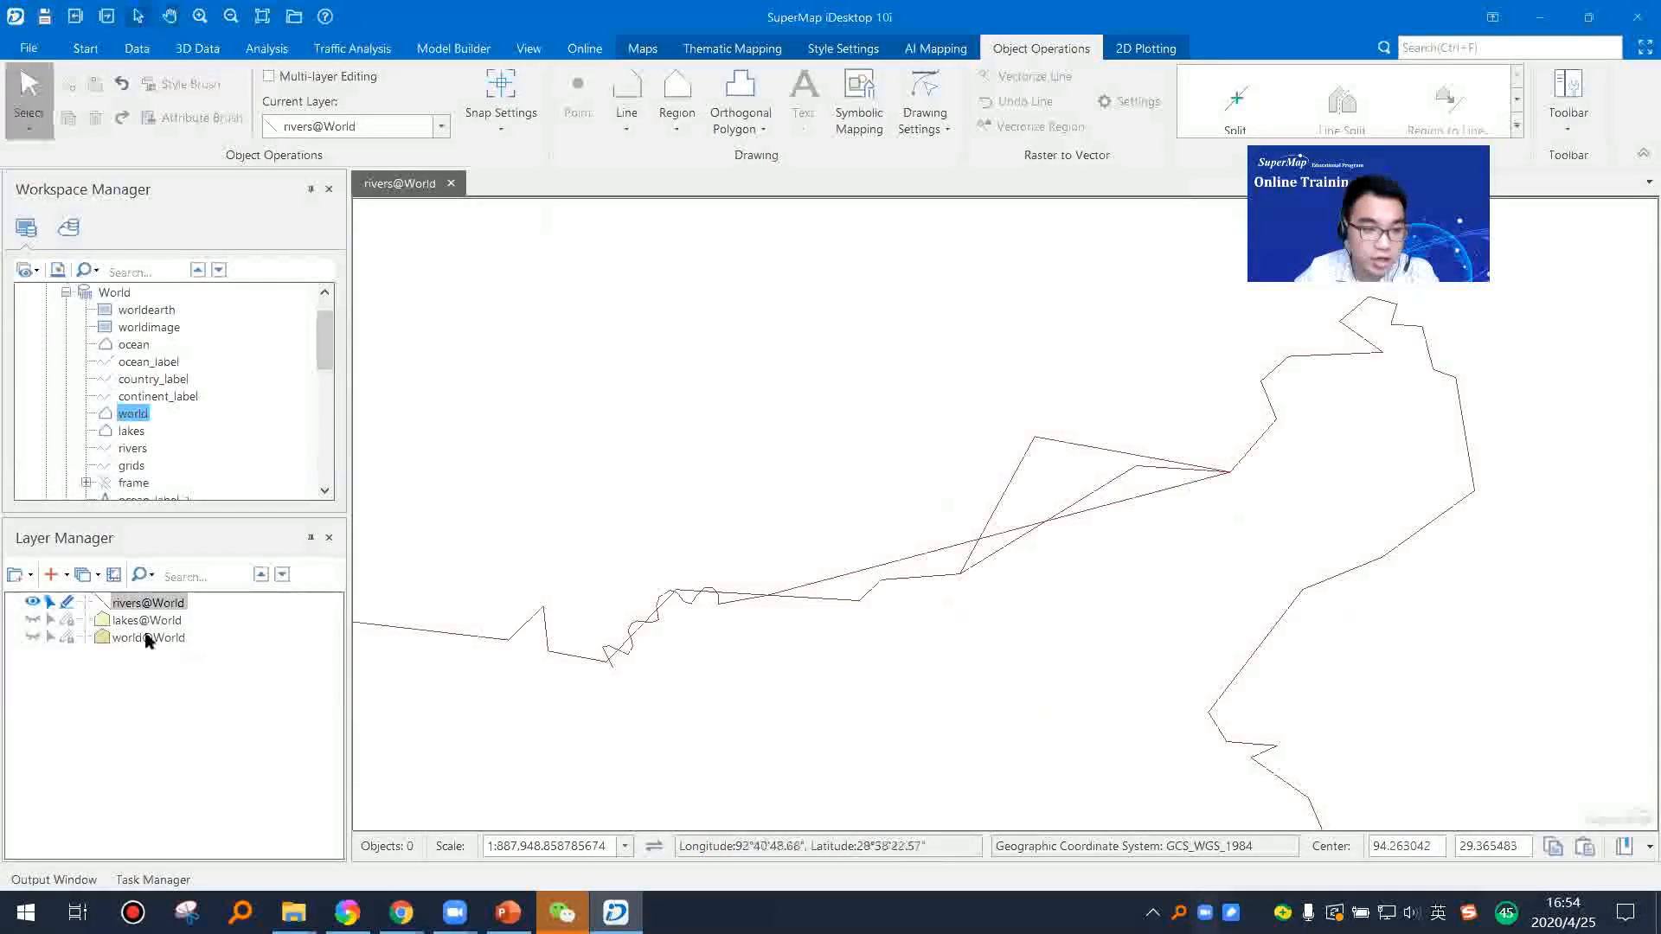
# Step: Turn snapping back on for the rivers layer and turn off its editing
pyautogui.click(148, 603)
pyautogui.scroll(-3, 803, 558)
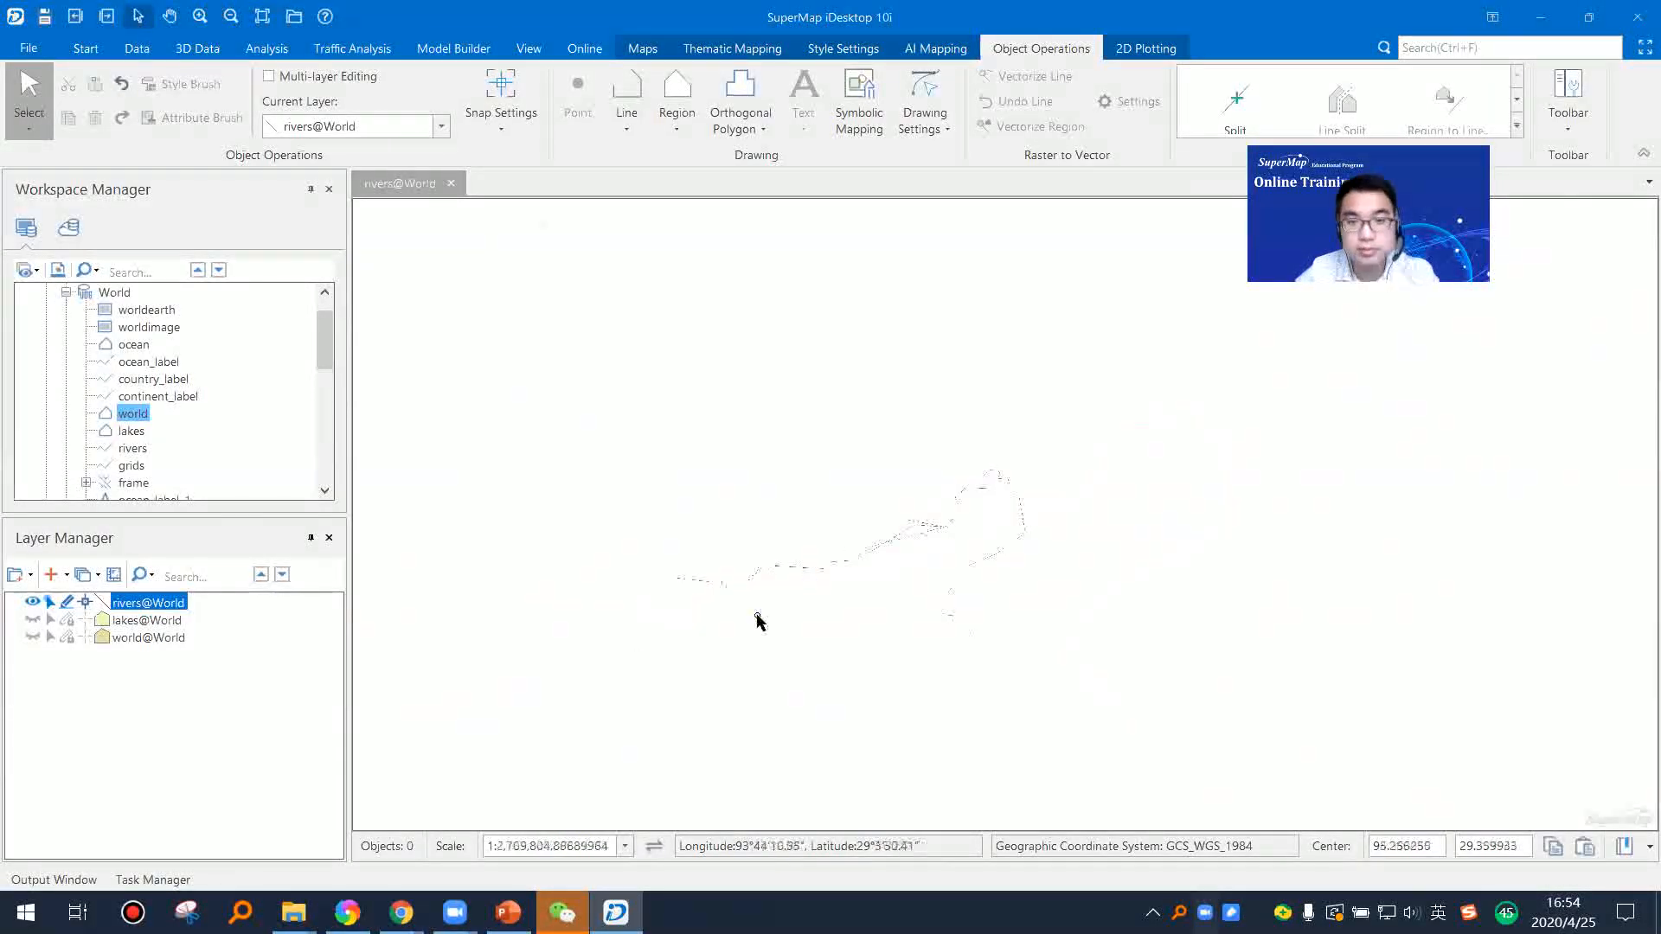
pyautogui.click(66, 602)
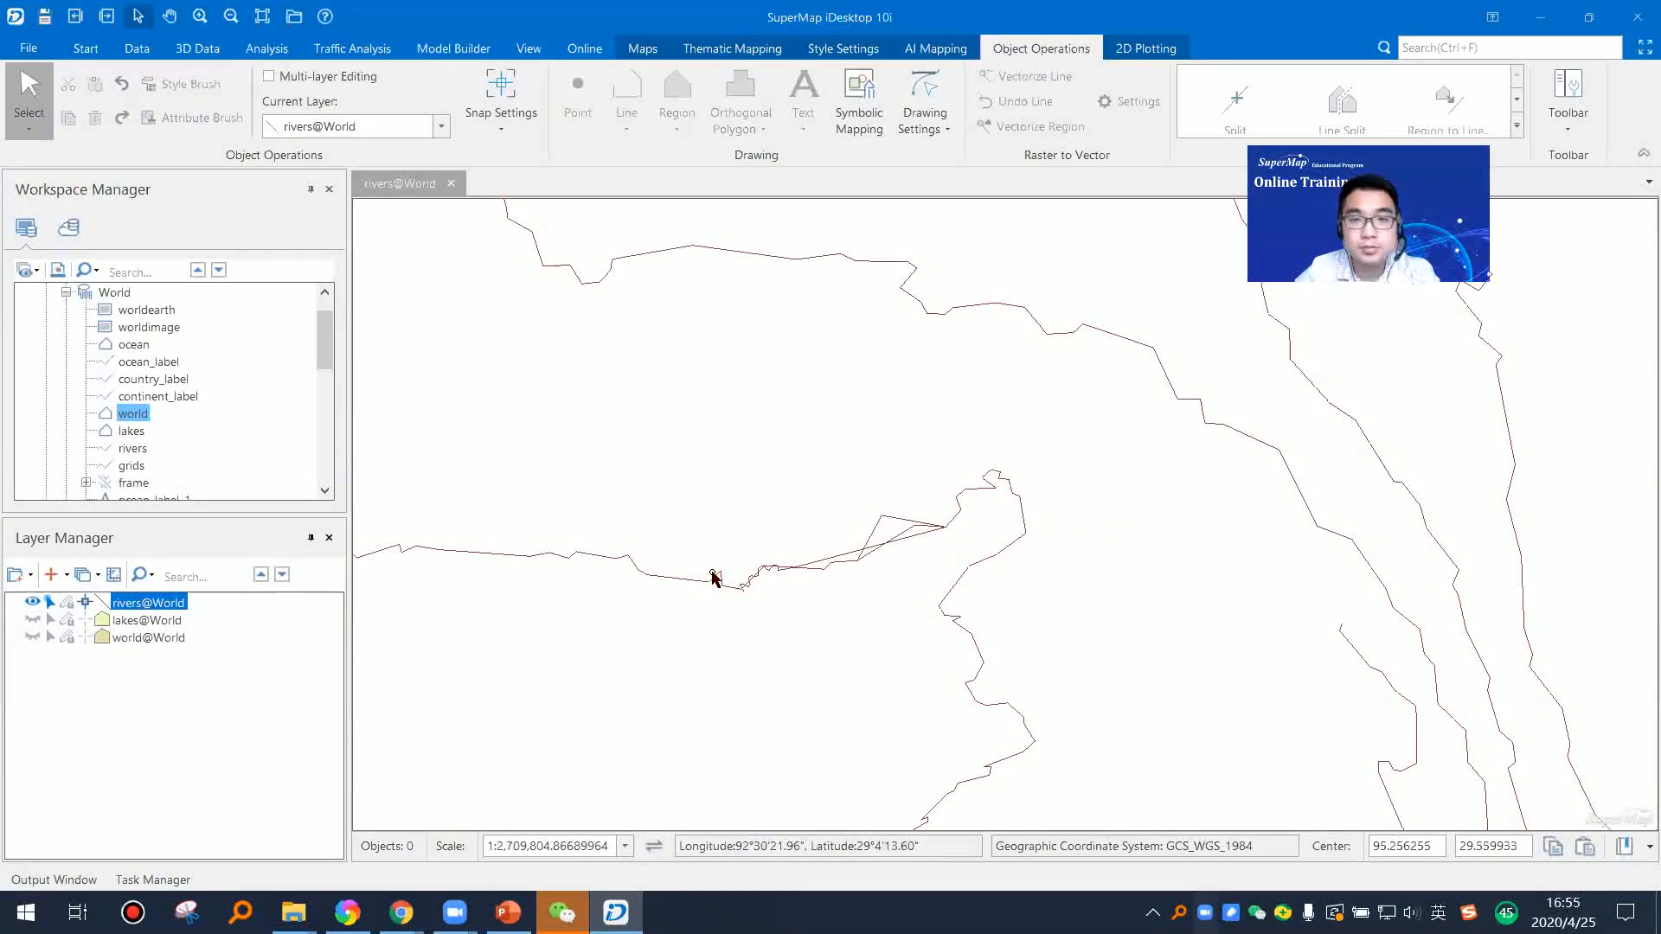
pyautogui.scroll(-3, 976, 600)
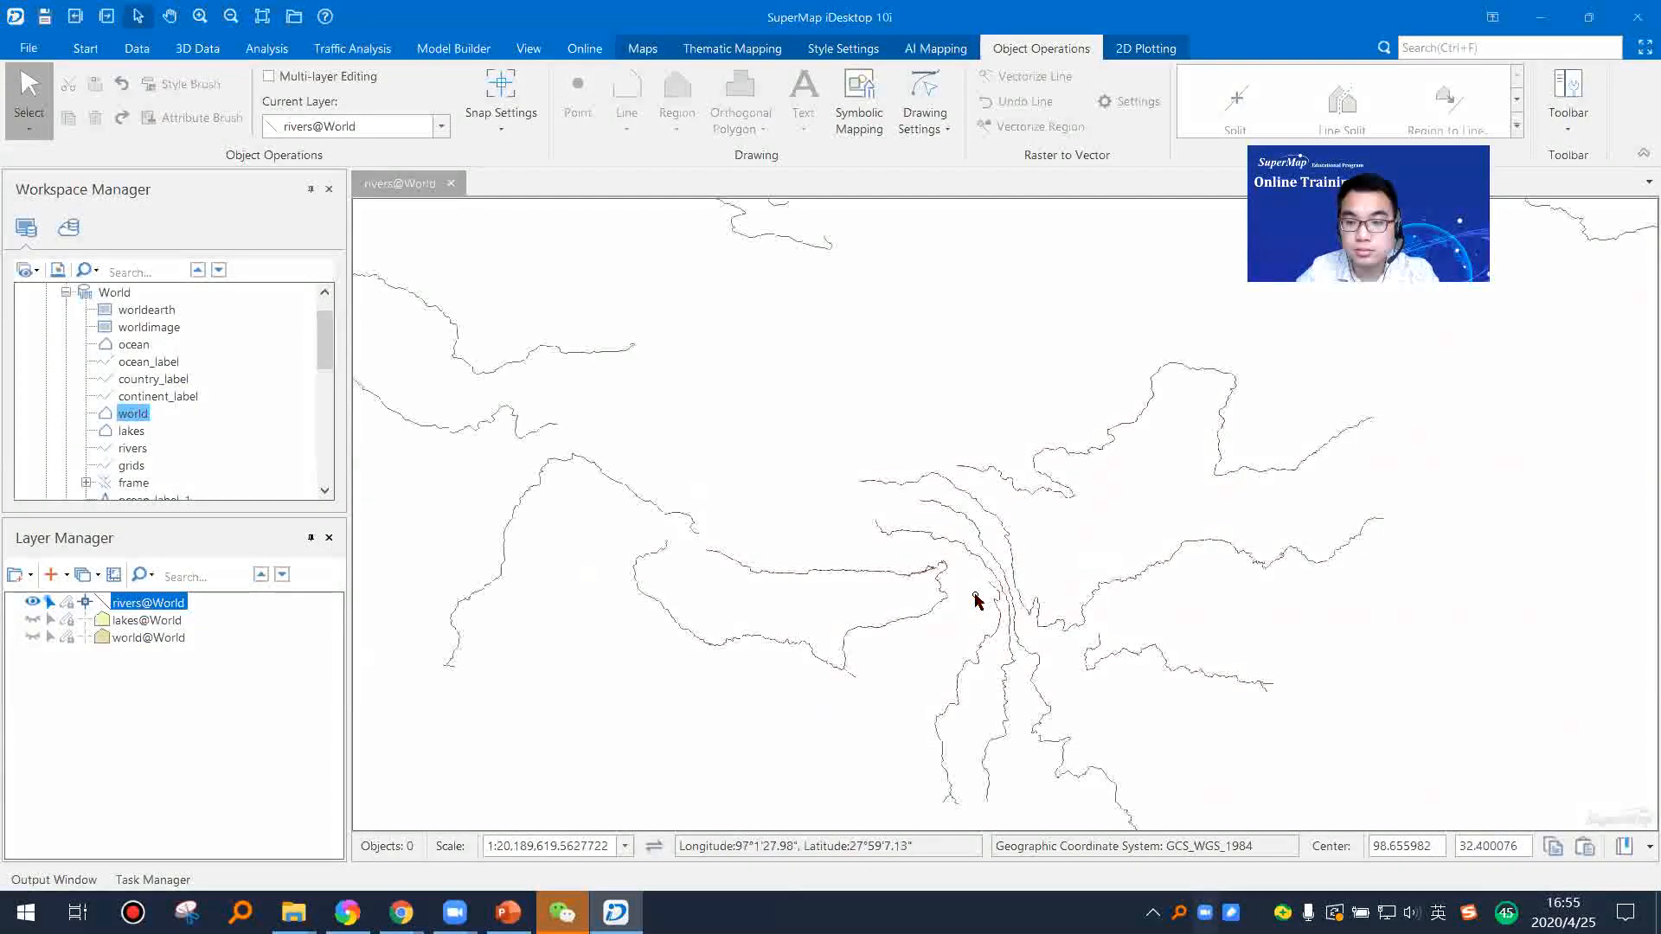
pyautogui.moveTo(976, 598); pyautogui.dragTo(909, 580)
pyautogui.scroll(-4, 691, 571)
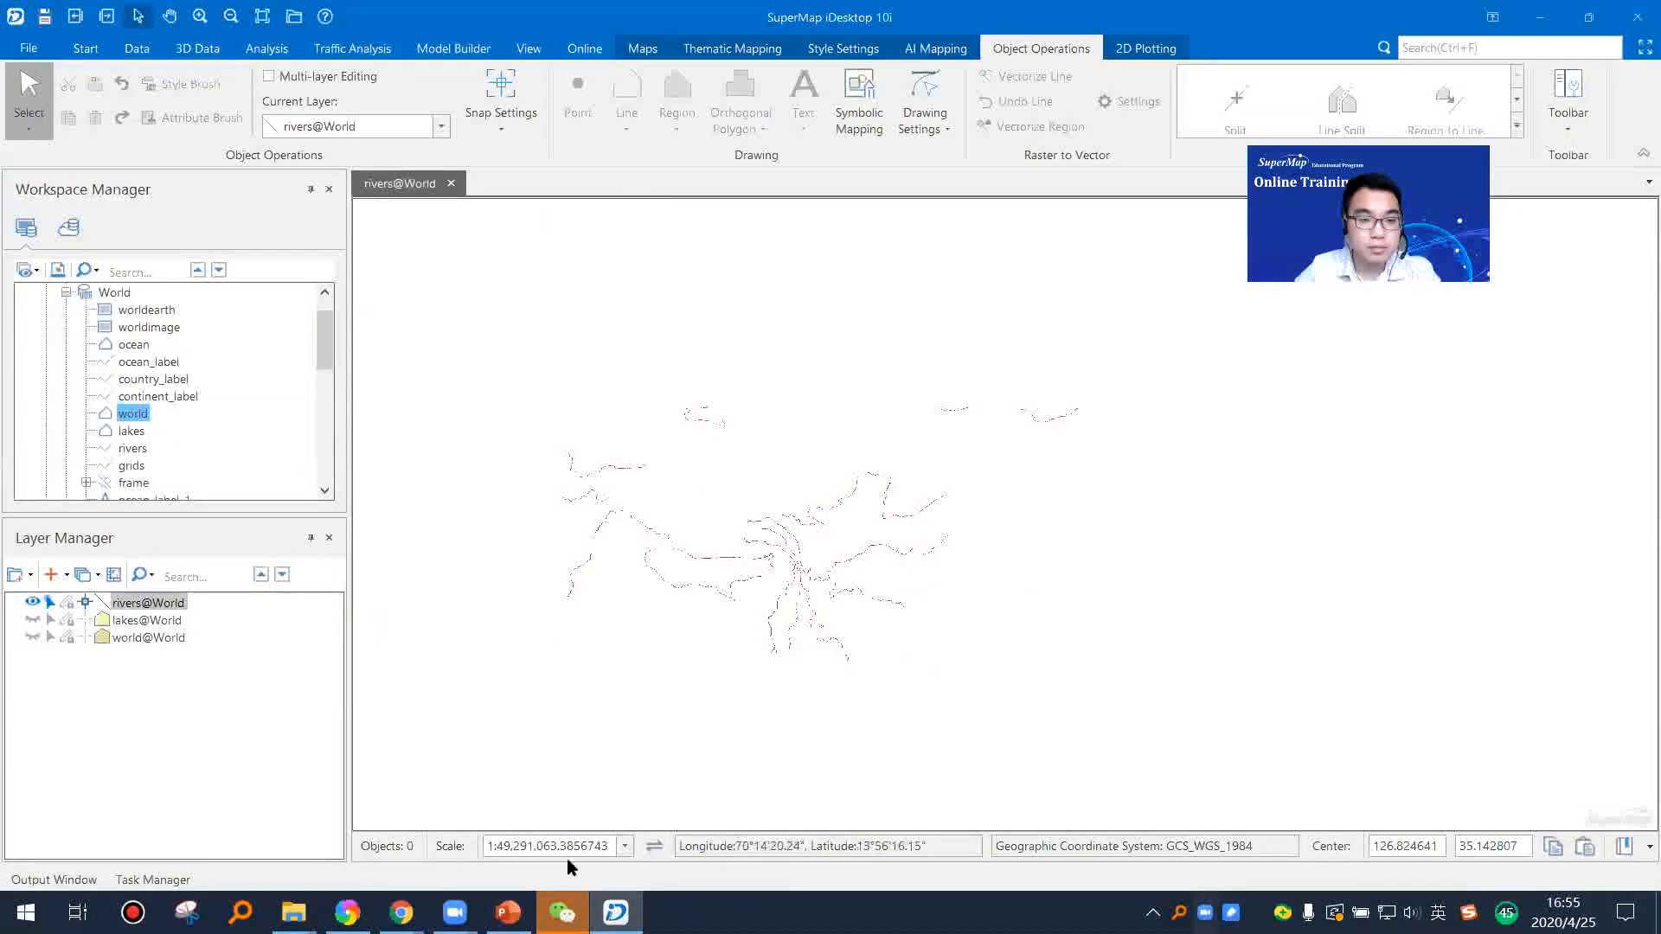
# Step: Switch to the PowerPoint presentation and start the slide show from the current "Demo - Datasets" slide
pyautogui.click(508, 912)
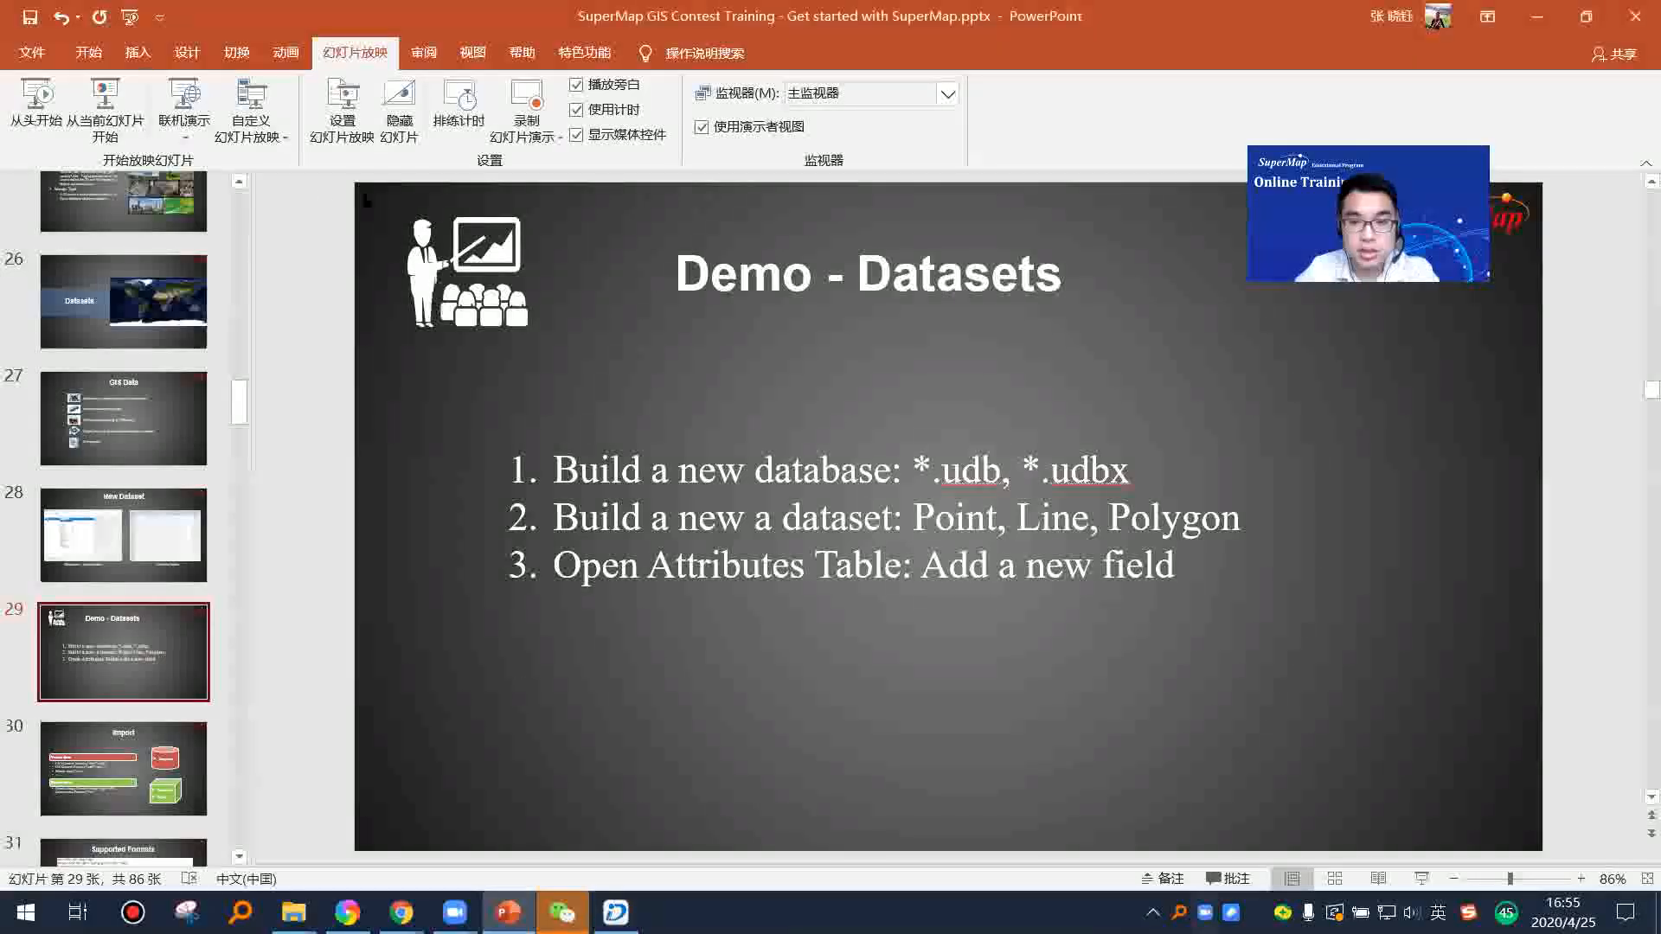
pyautogui.click(105, 108)
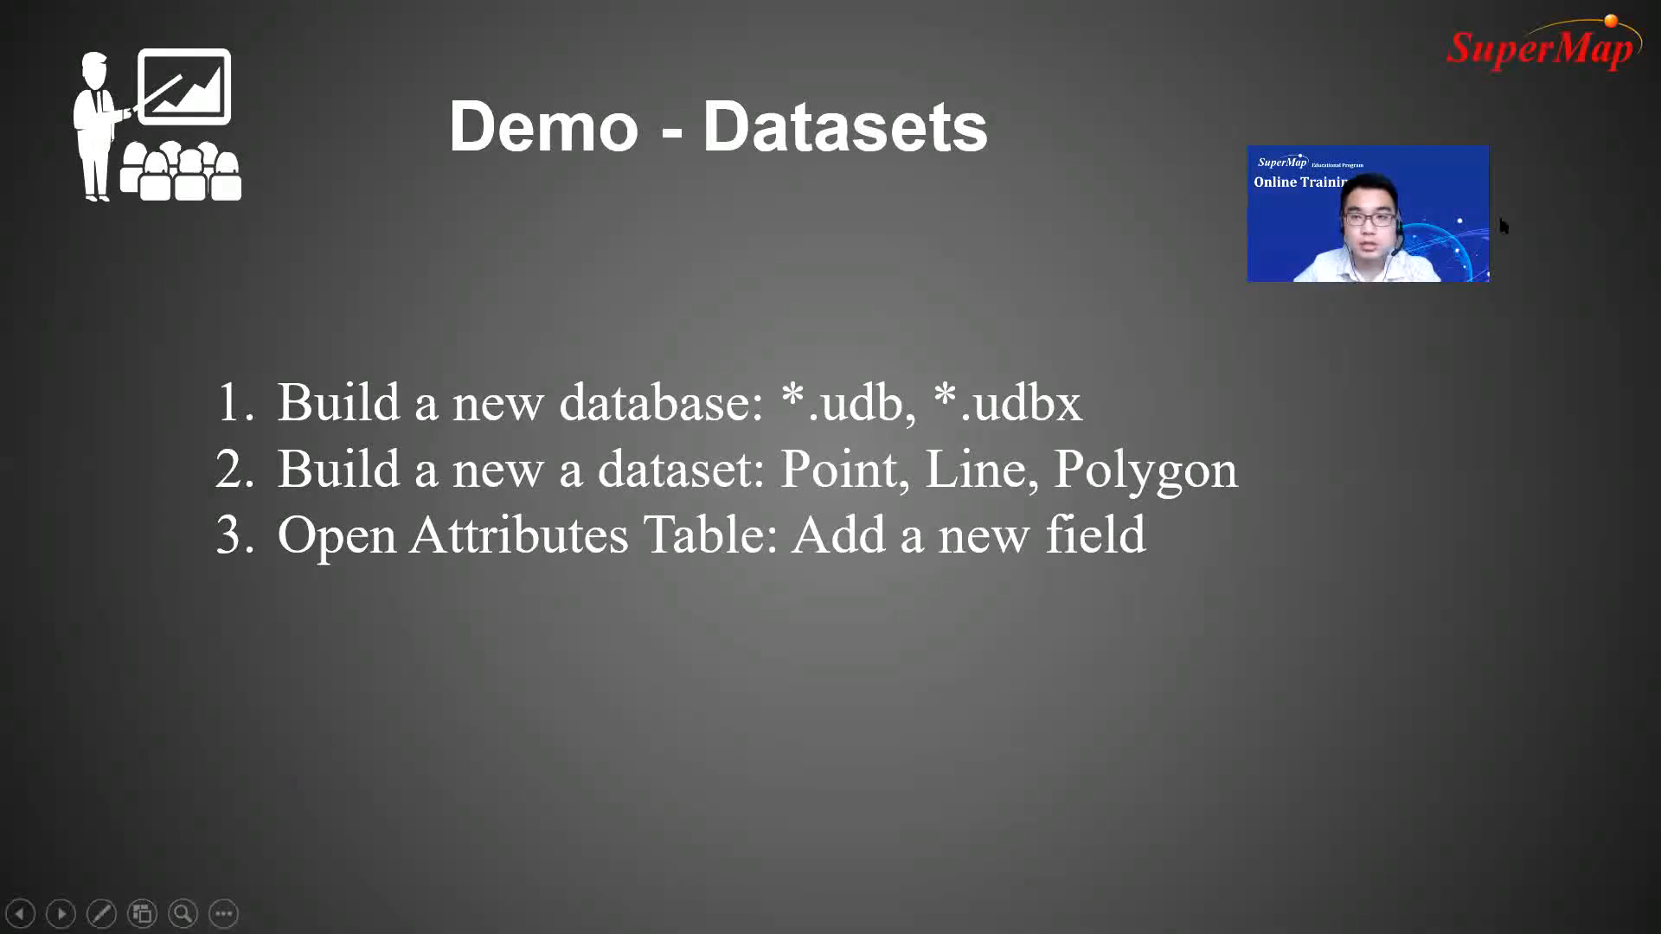
pyautogui.moveTo(1484, 213); pyautogui.dragTo(1621, 201)
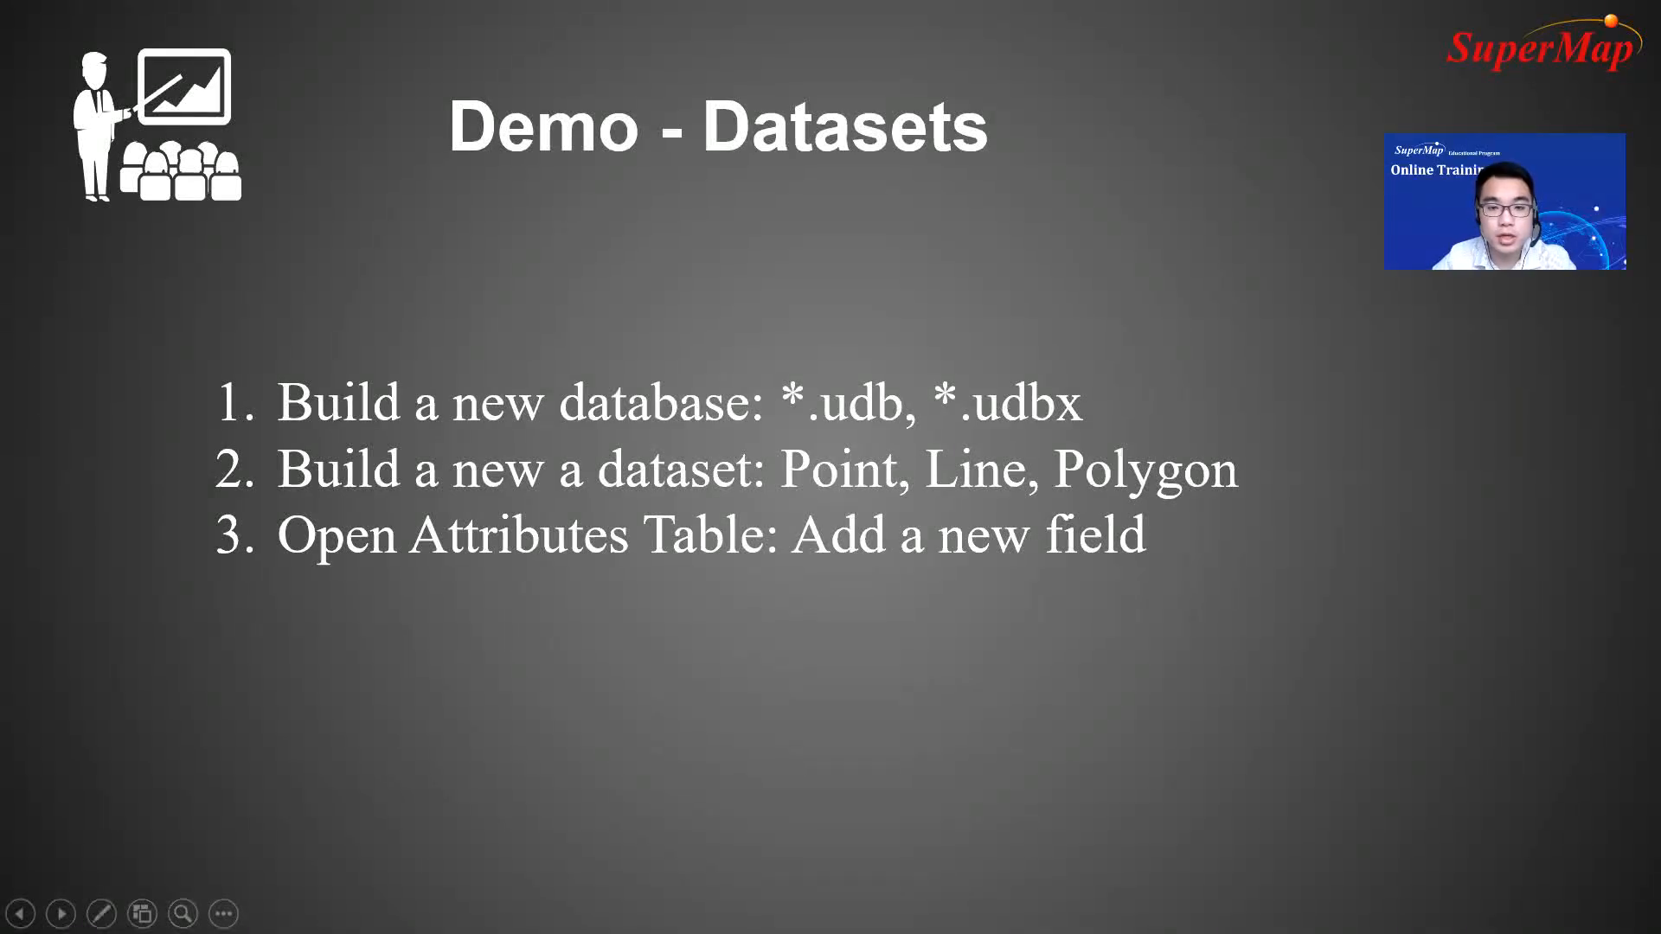
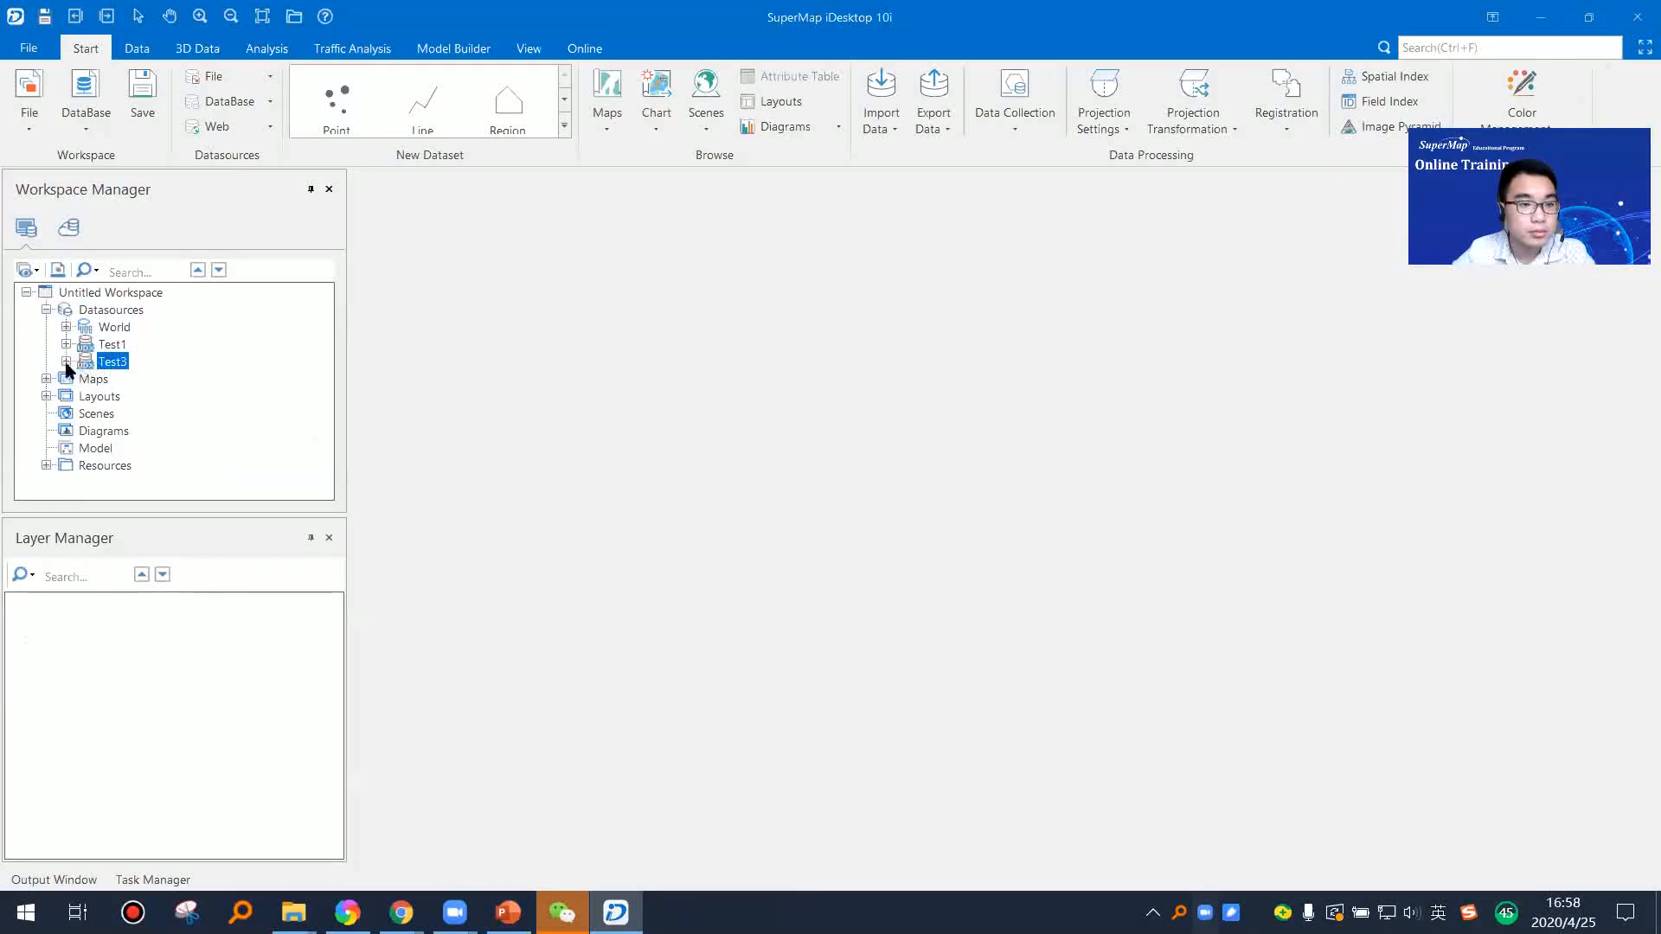
# Step: Delete the New_Point and New_Line datasets from the Test3 datasource, and remove Test3 from the workspace
pyautogui.click(122, 381)
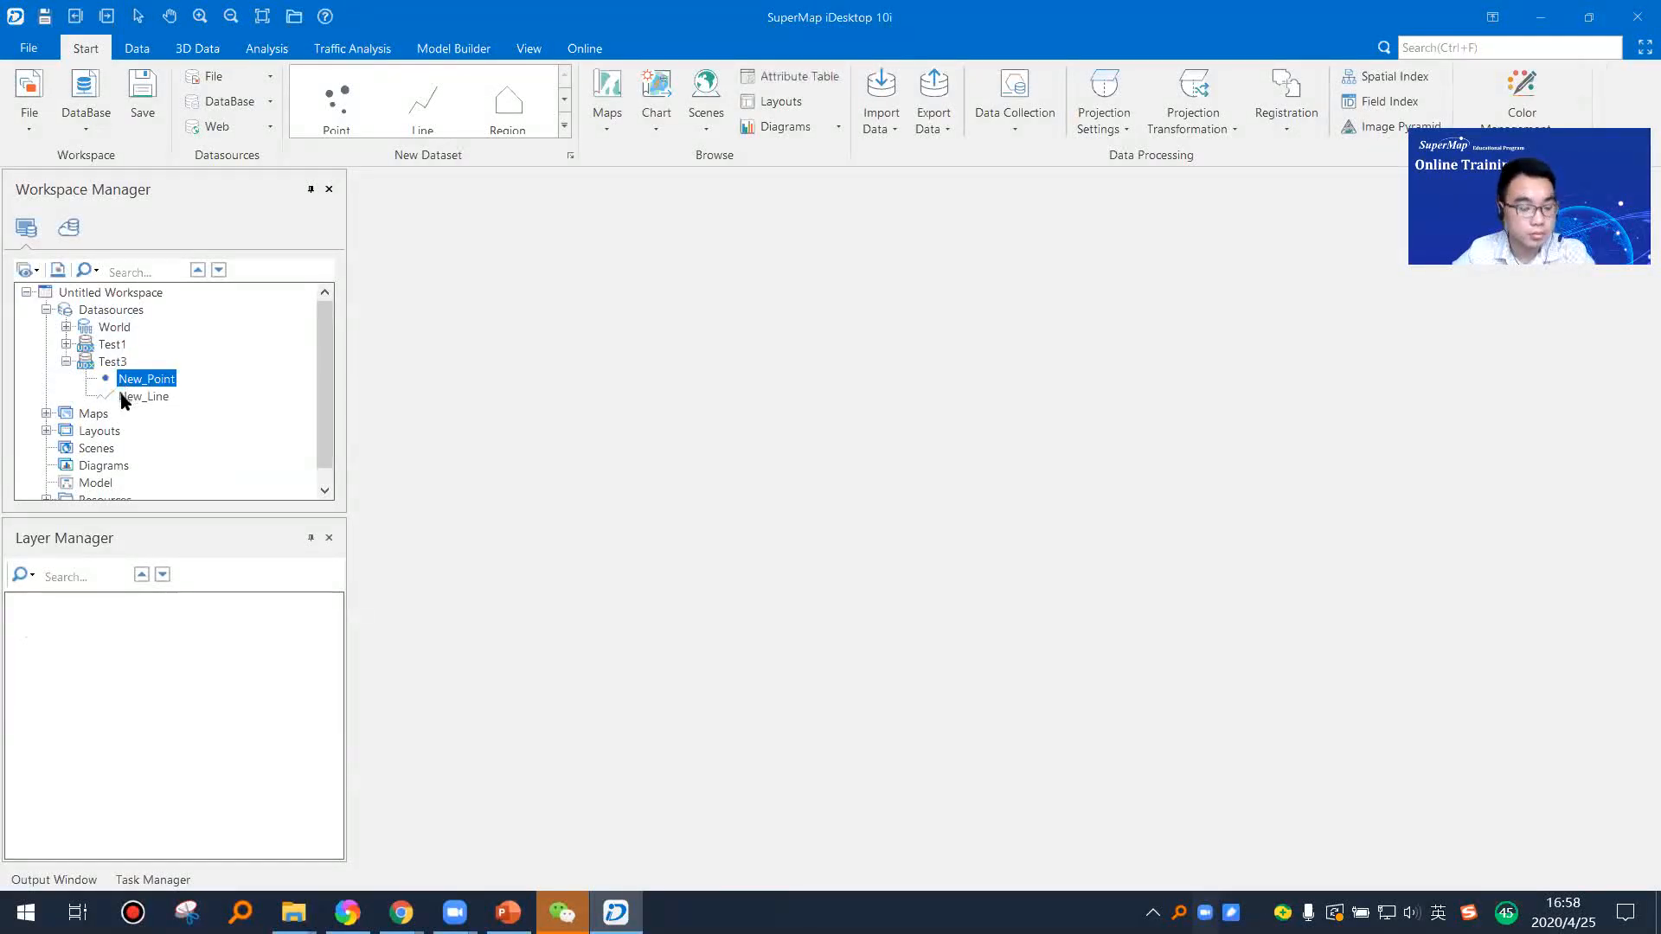
pyautogui.press('Delete')
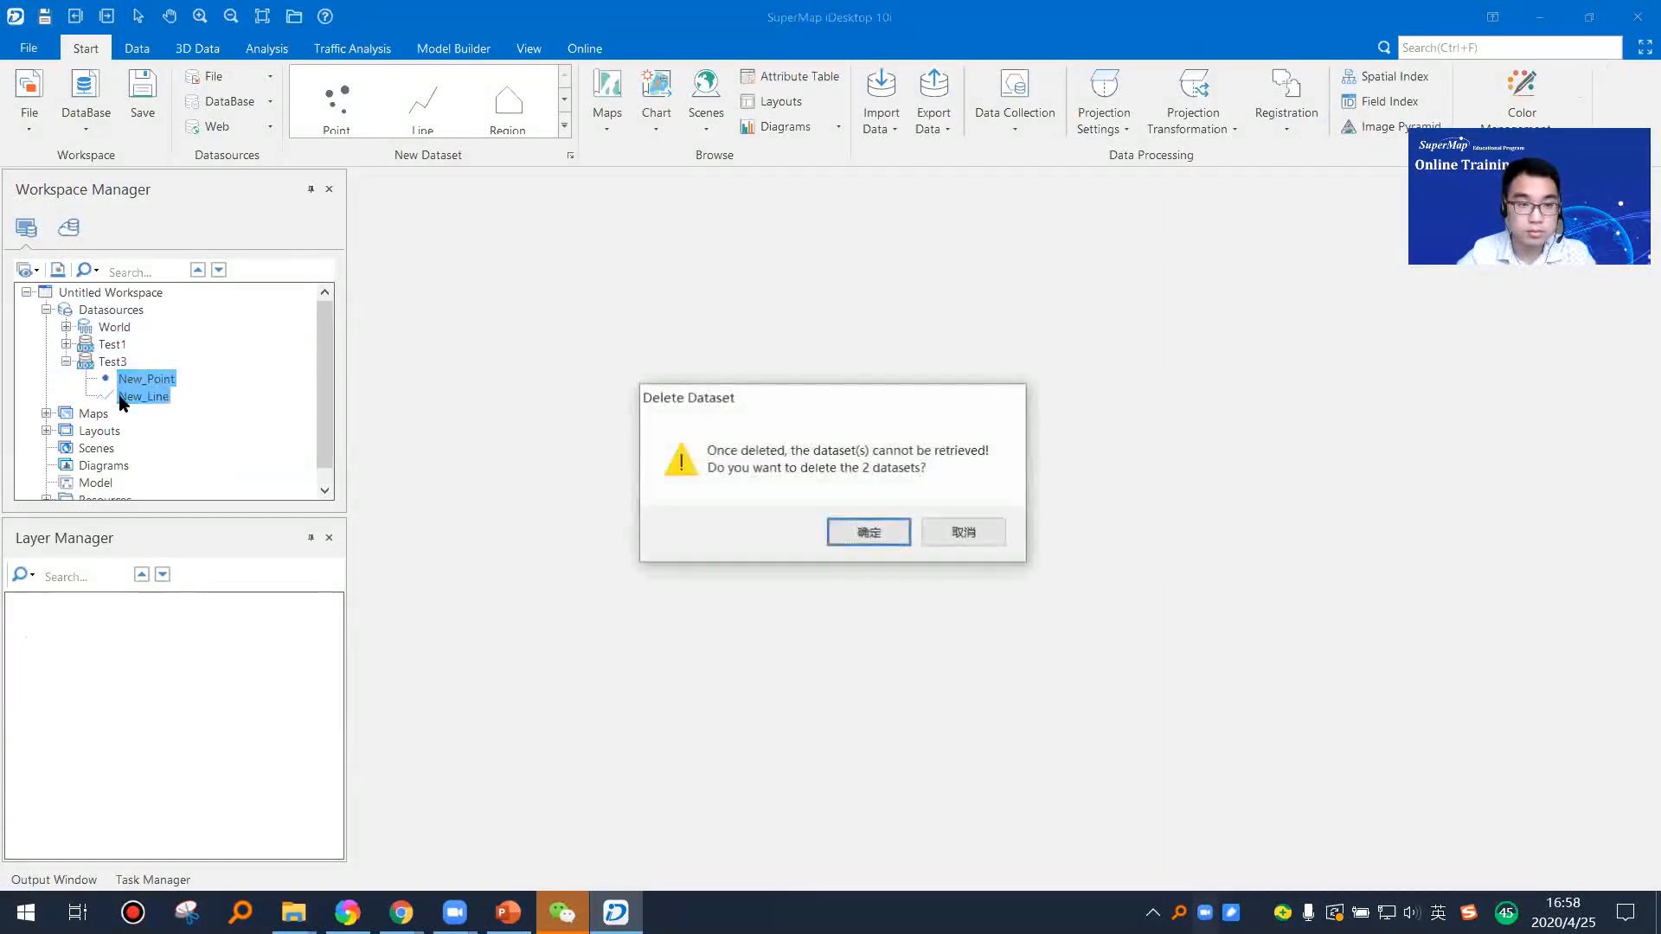
pyautogui.press('Return')
pyautogui.press('Delete')
pyautogui.press('Return')
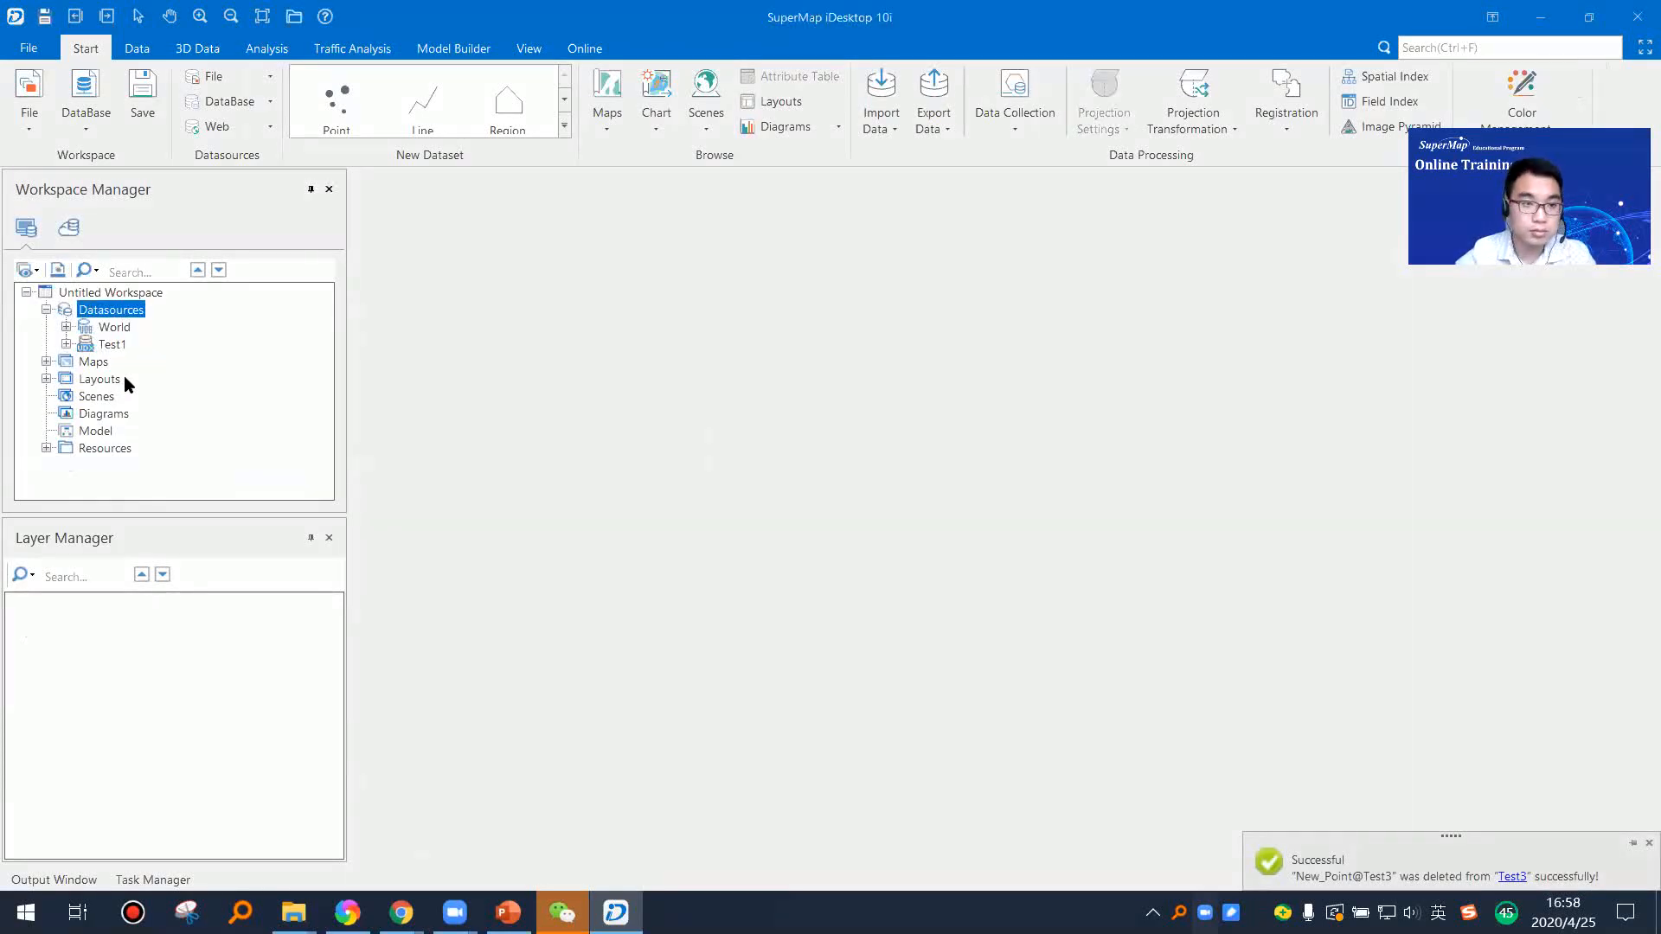
# Step: Delete the Point1, Line1, Region1 and Text1 datasets from the Test1 datasource
pyautogui.click(65, 344)
pyautogui.click(116, 362)
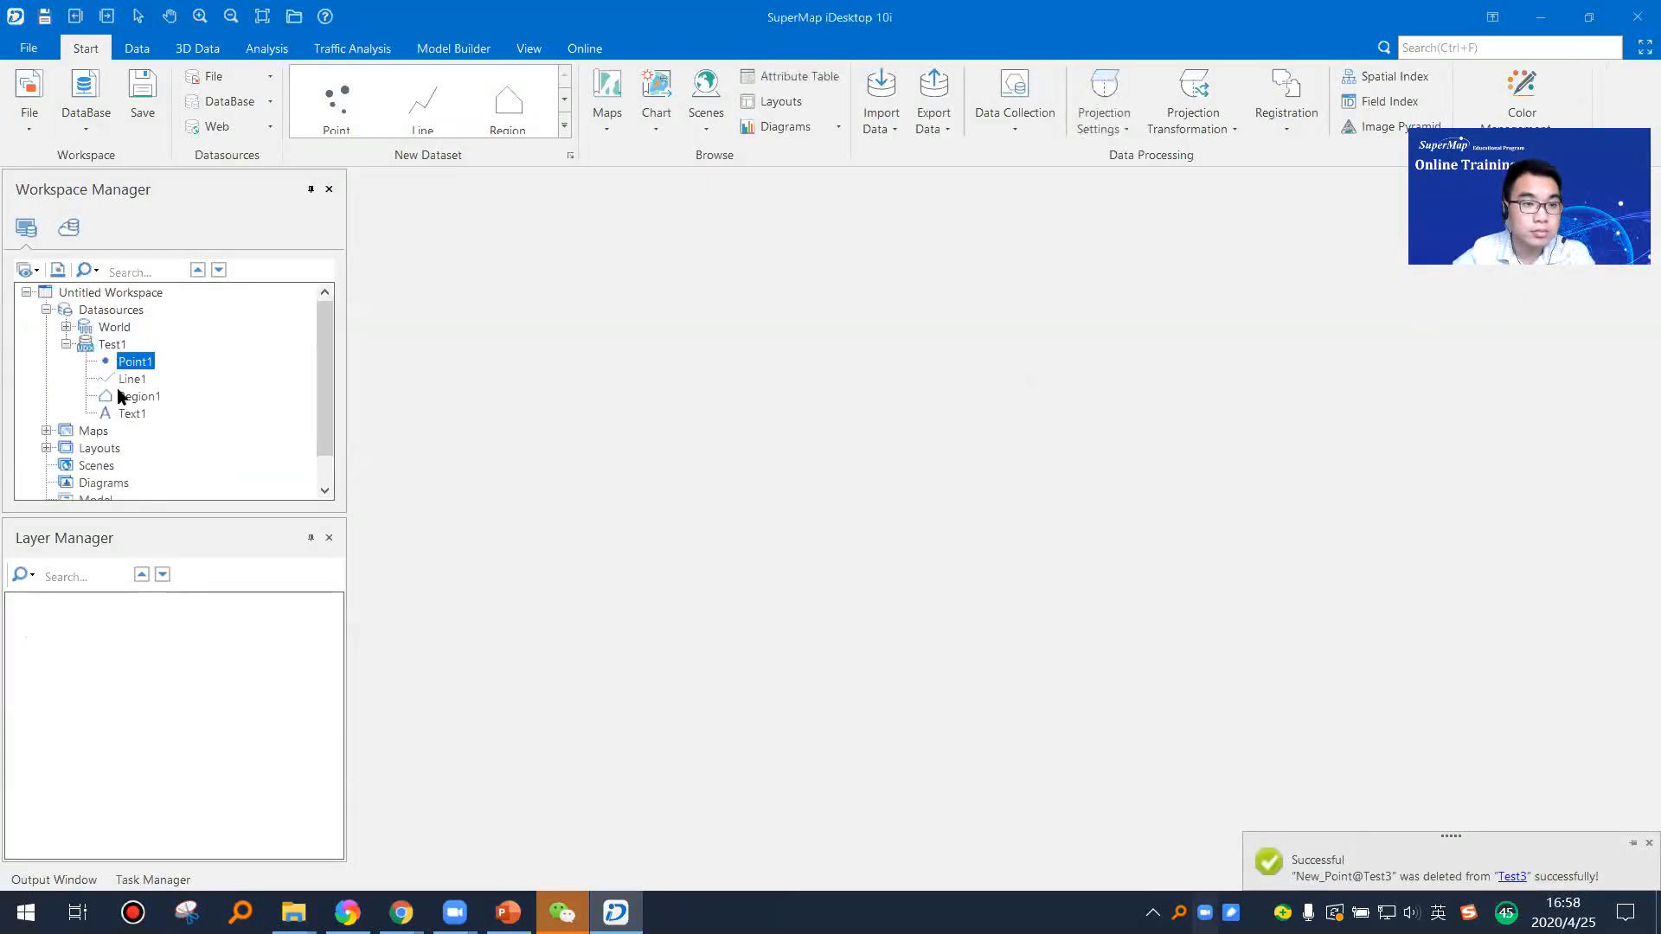
pyautogui.keyDown('shift'); pyautogui.click(127, 414); pyautogui.keyUp('shift')
pyautogui.press('Delete')
pyautogui.press('Return')
# Step: Open the dataset import dialog for the Test1 datasource
pyautogui.rightClick(128, 349)
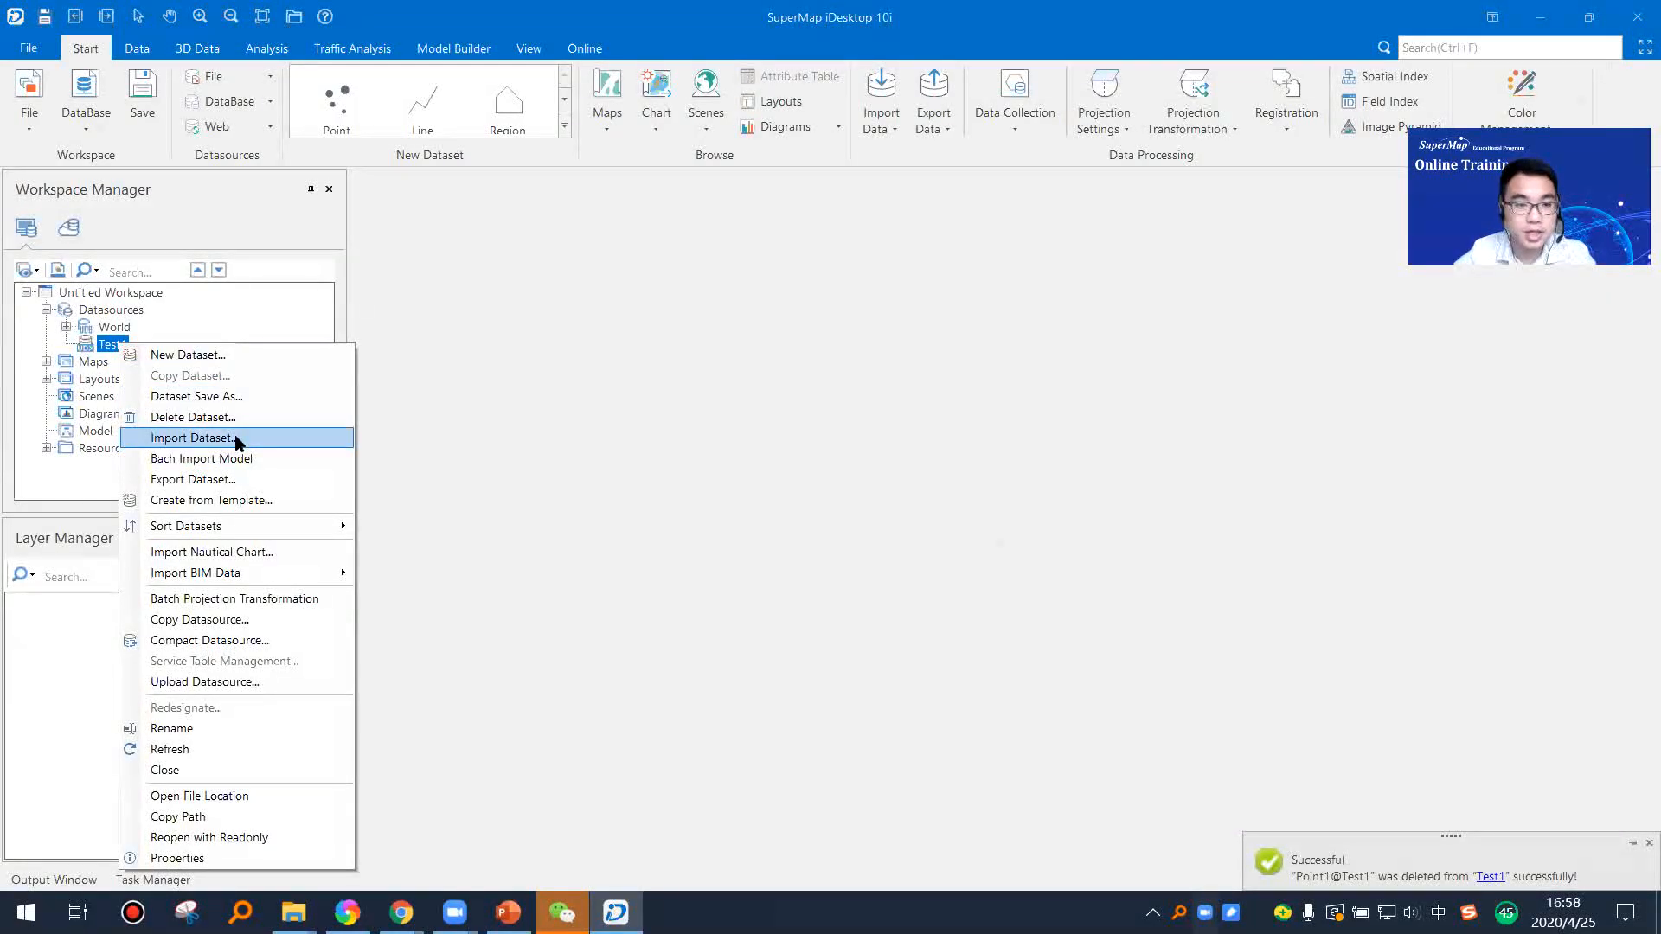
pyautogui.click(192, 438)
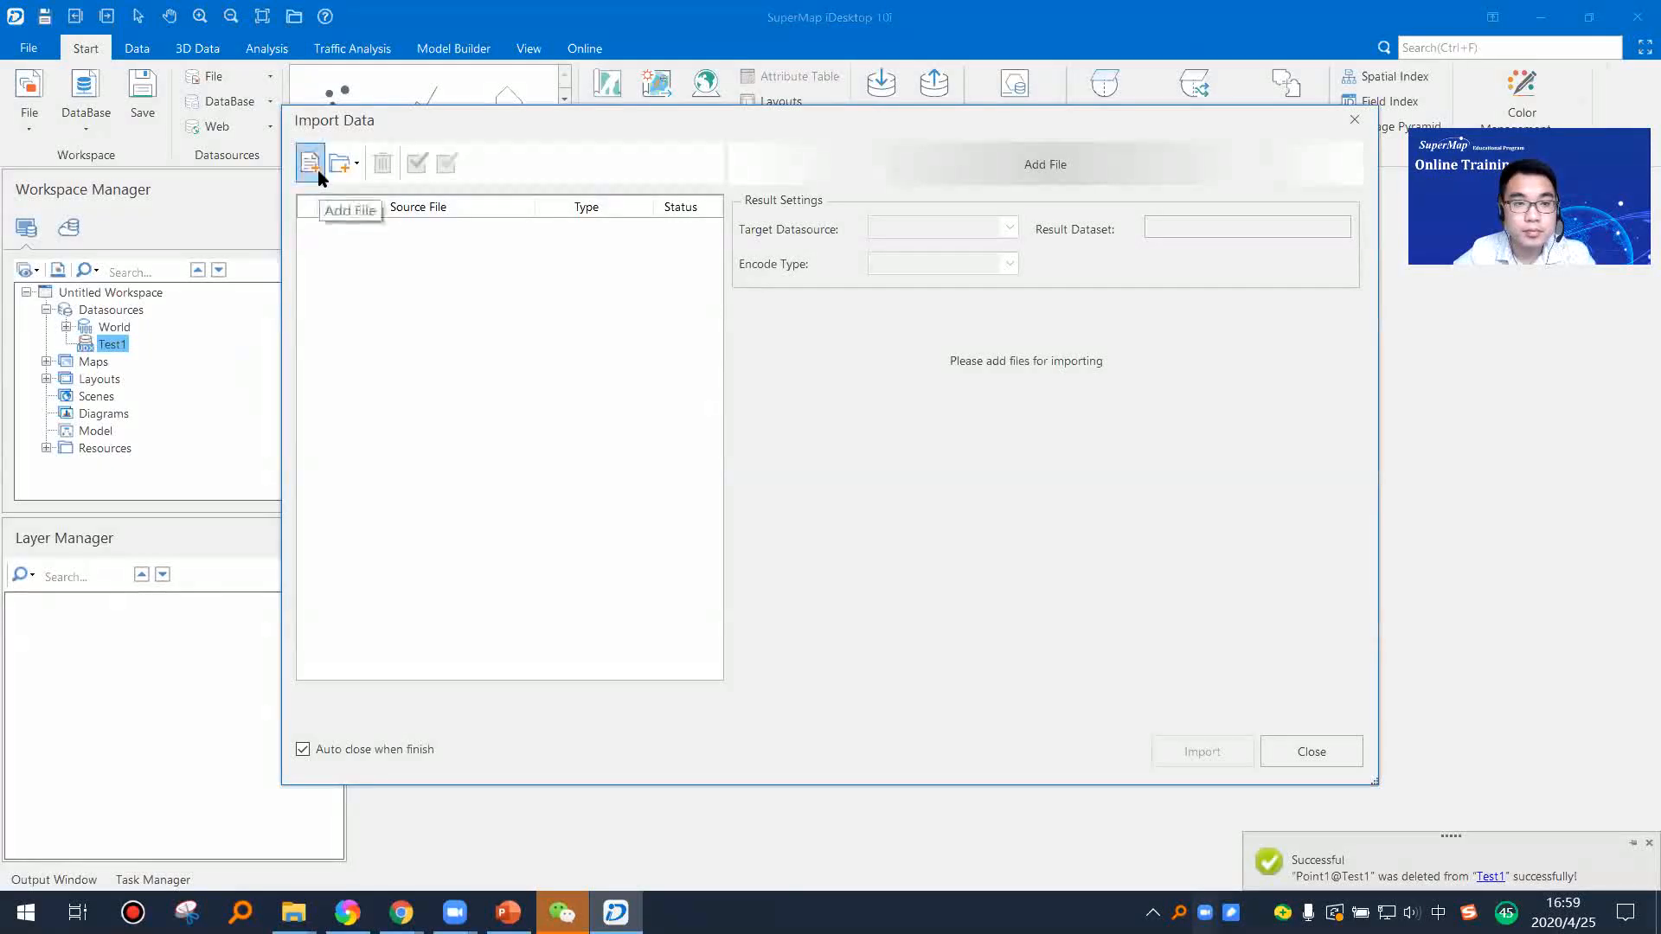
# Step: Switch to the desktop and open the Shapefile folder inside TrainingData > SuperMap Sample Data
pyautogui.click(1659, 916)
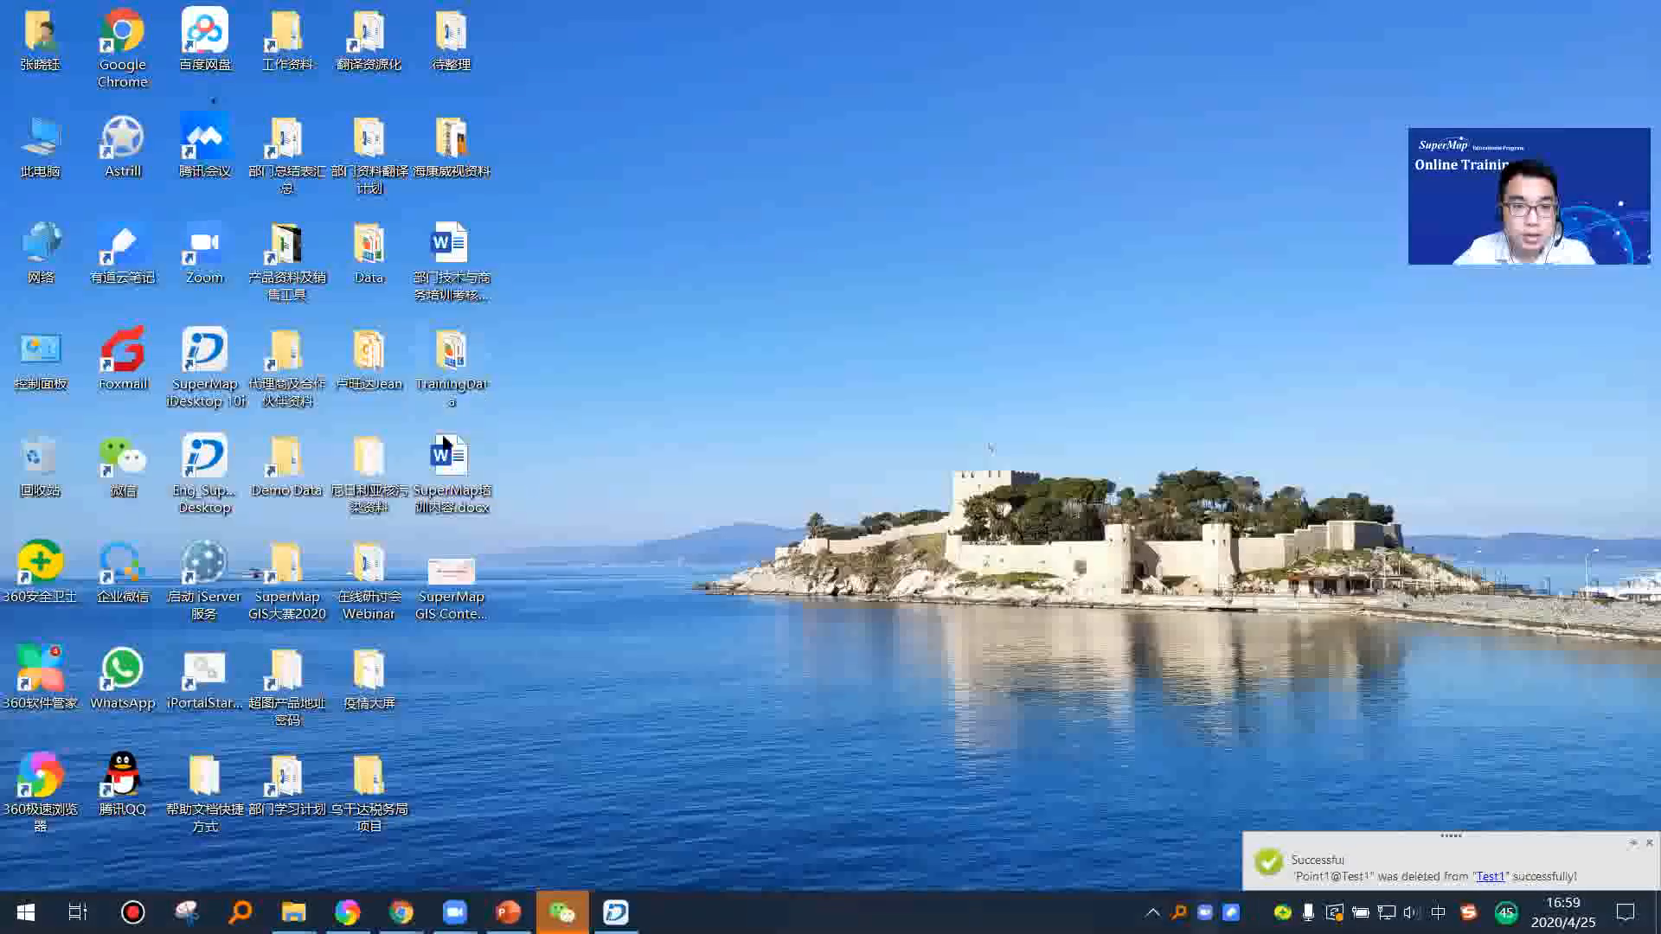
pyautogui.doubleClick(446, 370)
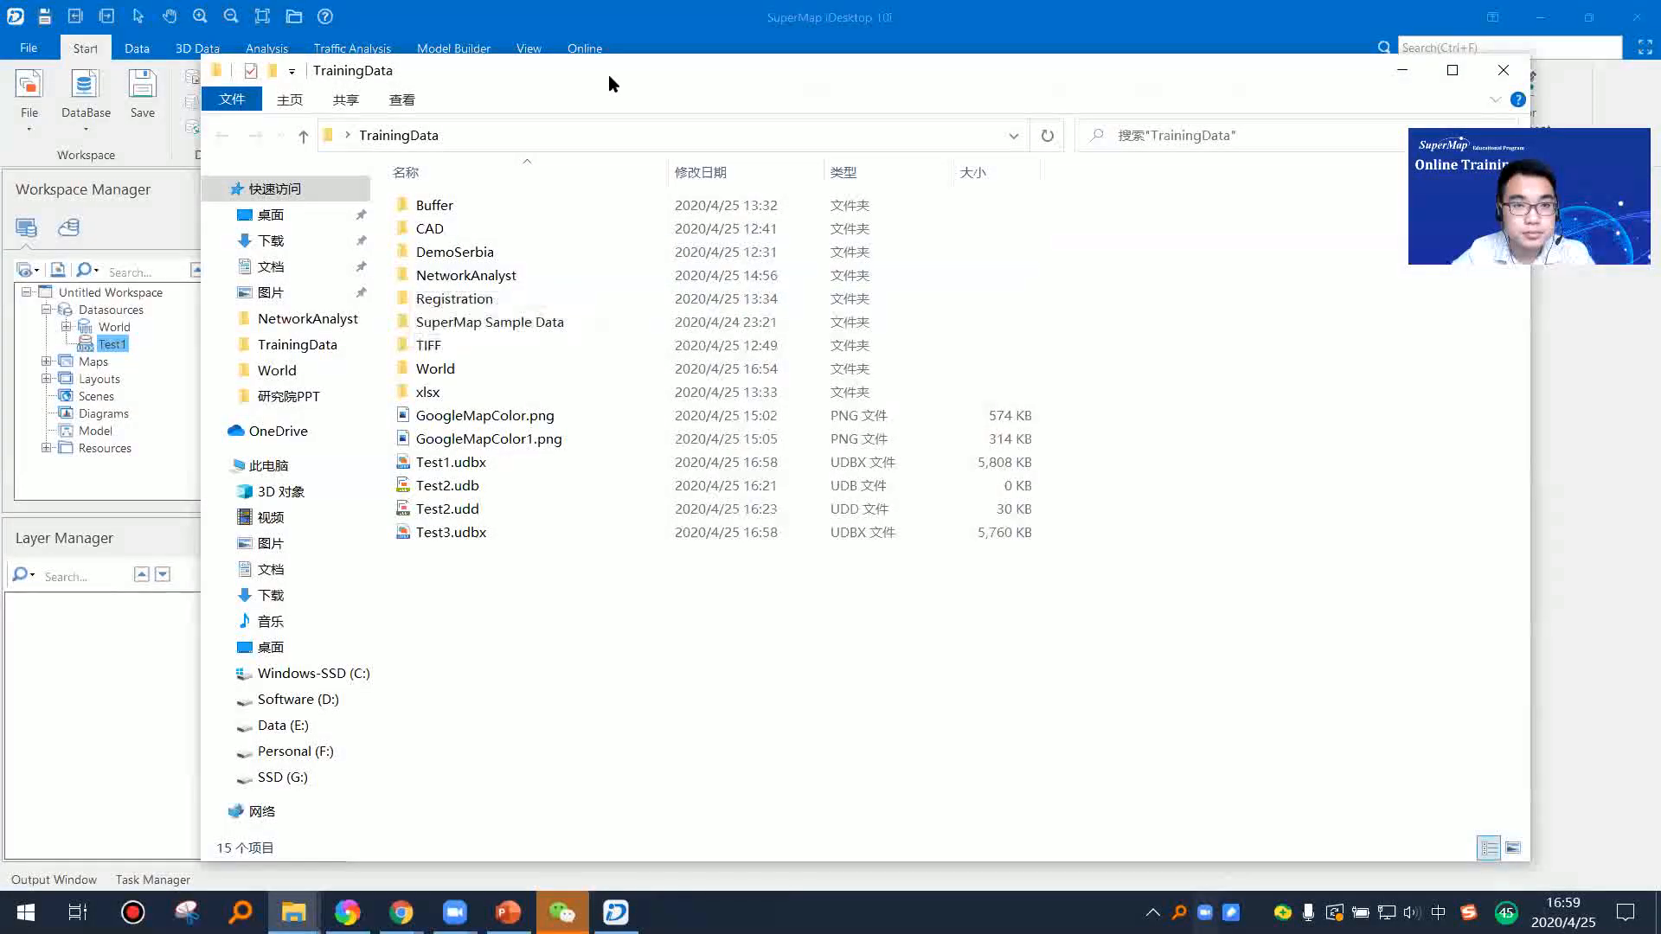
pyautogui.moveTo(609, 74); pyautogui.dragTo(578, 69)
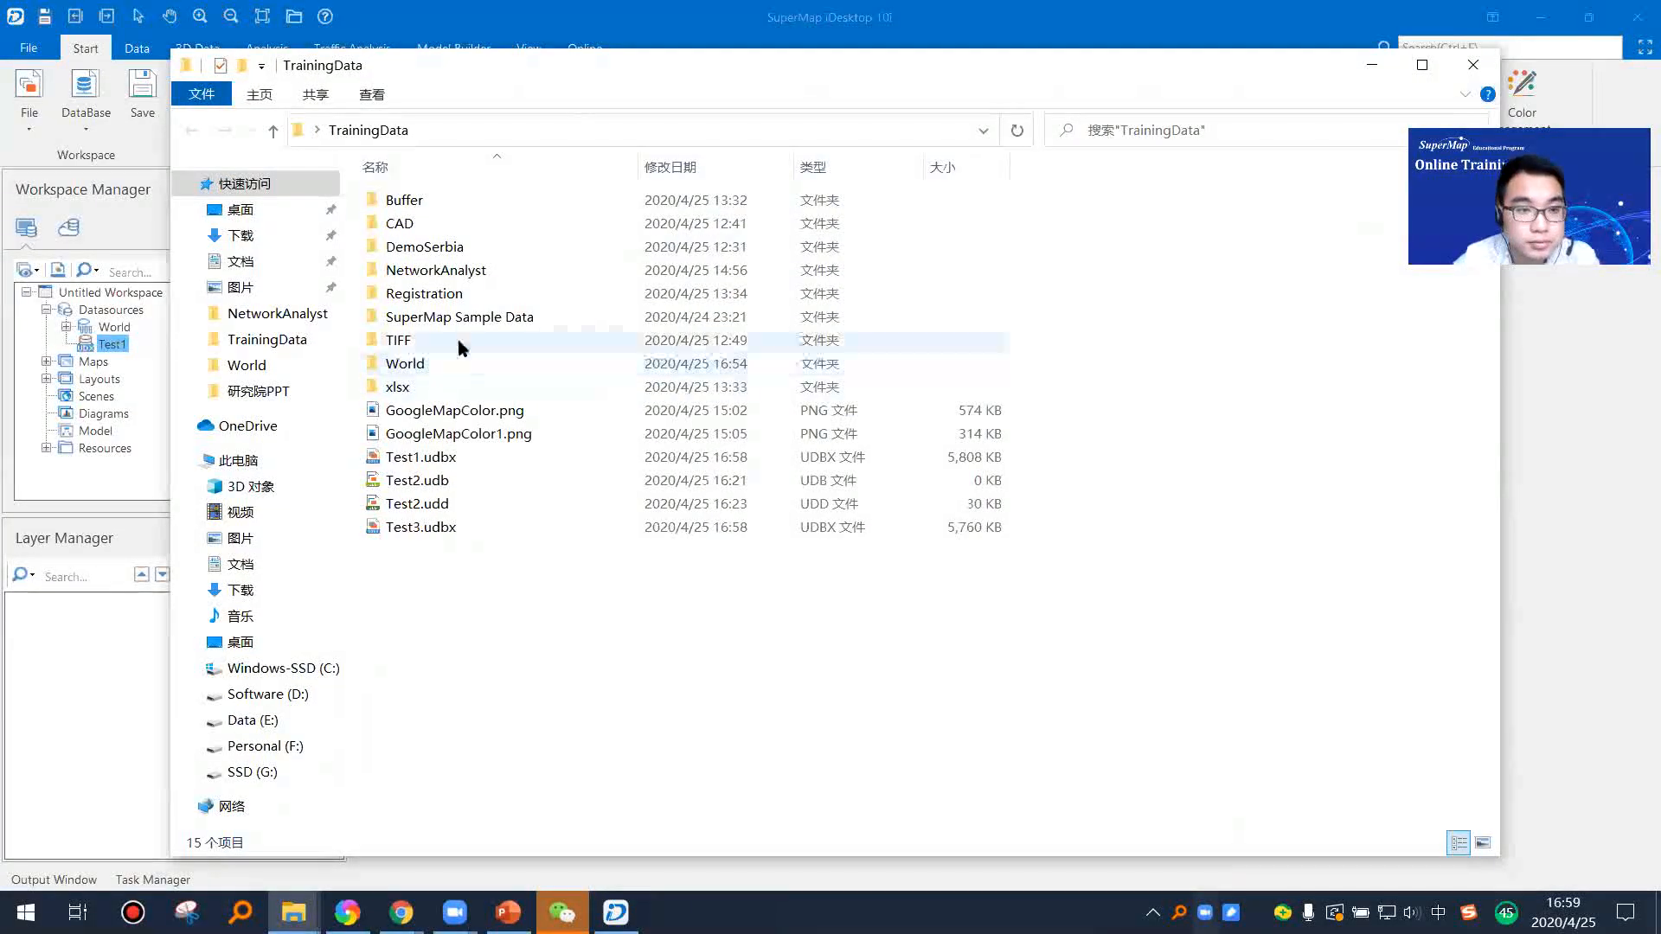
pyautogui.doubleClick(477, 320)
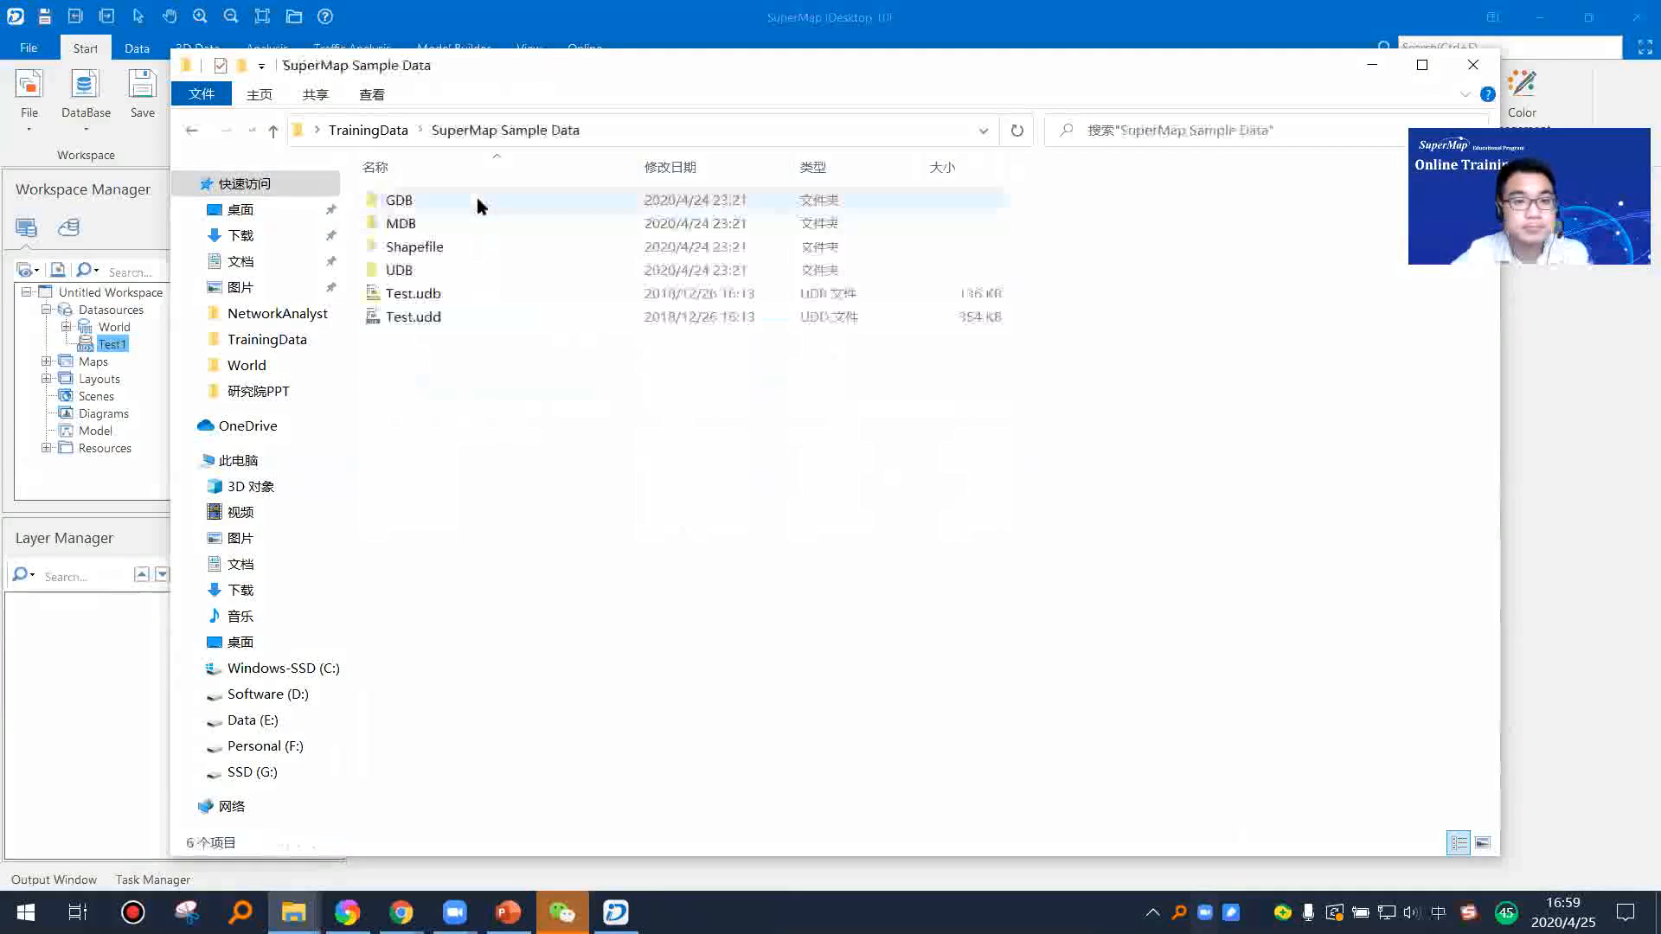
pyautogui.doubleClick(459, 247)
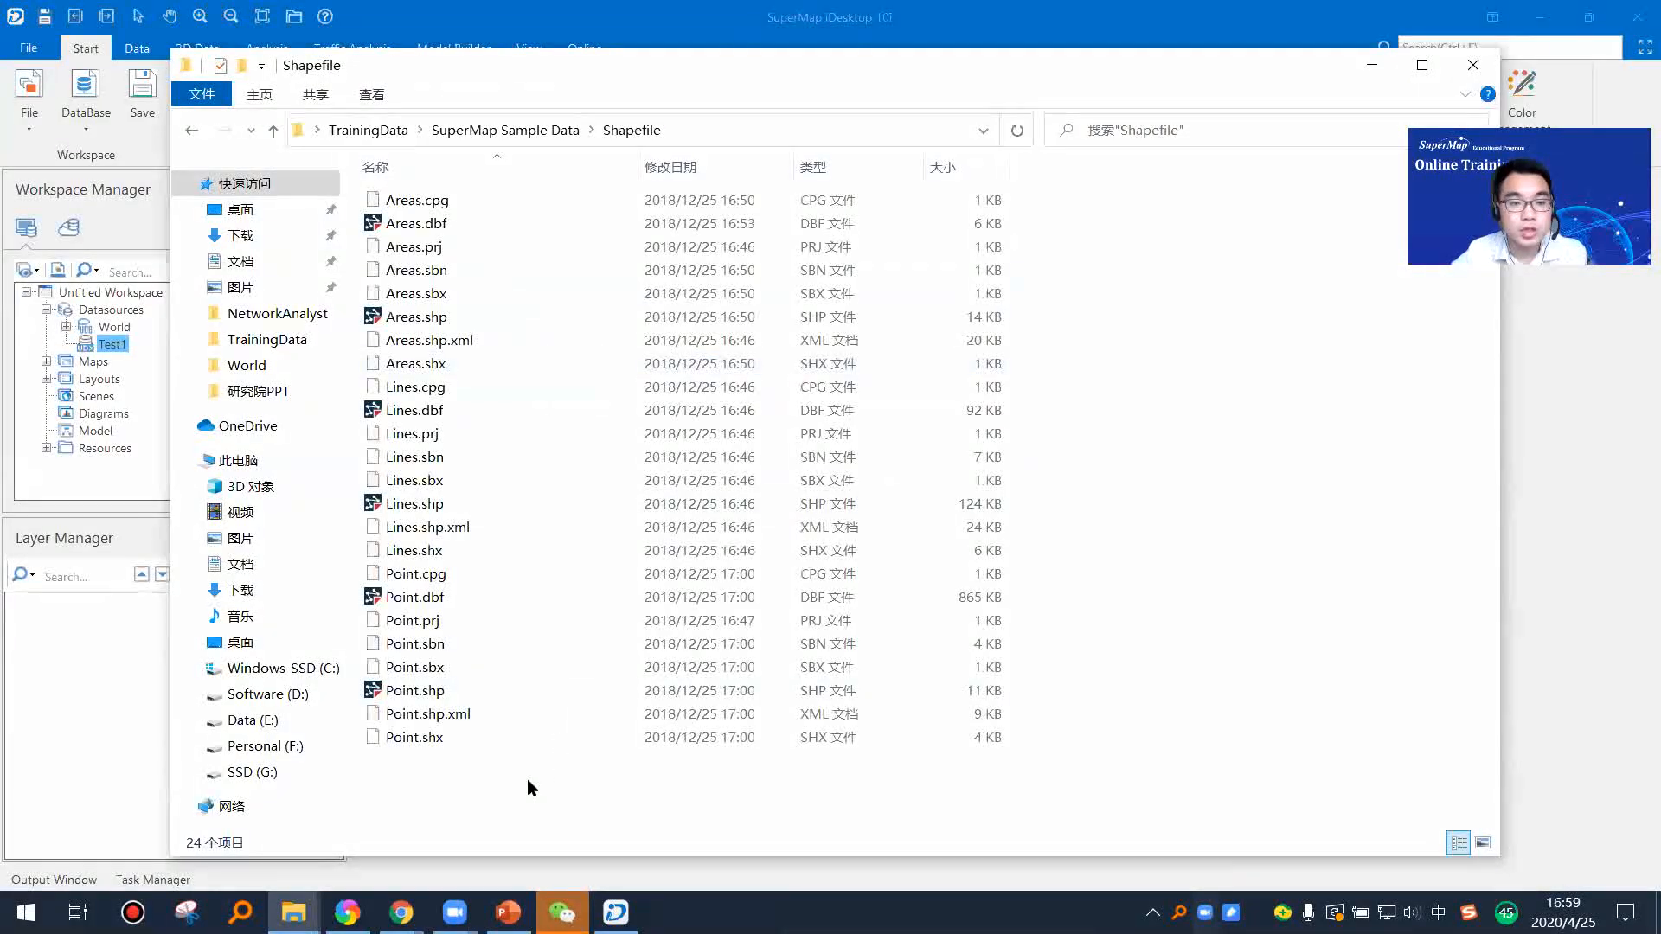
# Step: Point out the .shp and .dbf files of Areas, Lines and Point in the folder, and return to SuperMap iDesktop
pyautogui.moveTo(477, 778); pyautogui.dragTo(475, 190)
pyautogui.click(461, 777)
pyautogui.click(441, 691)
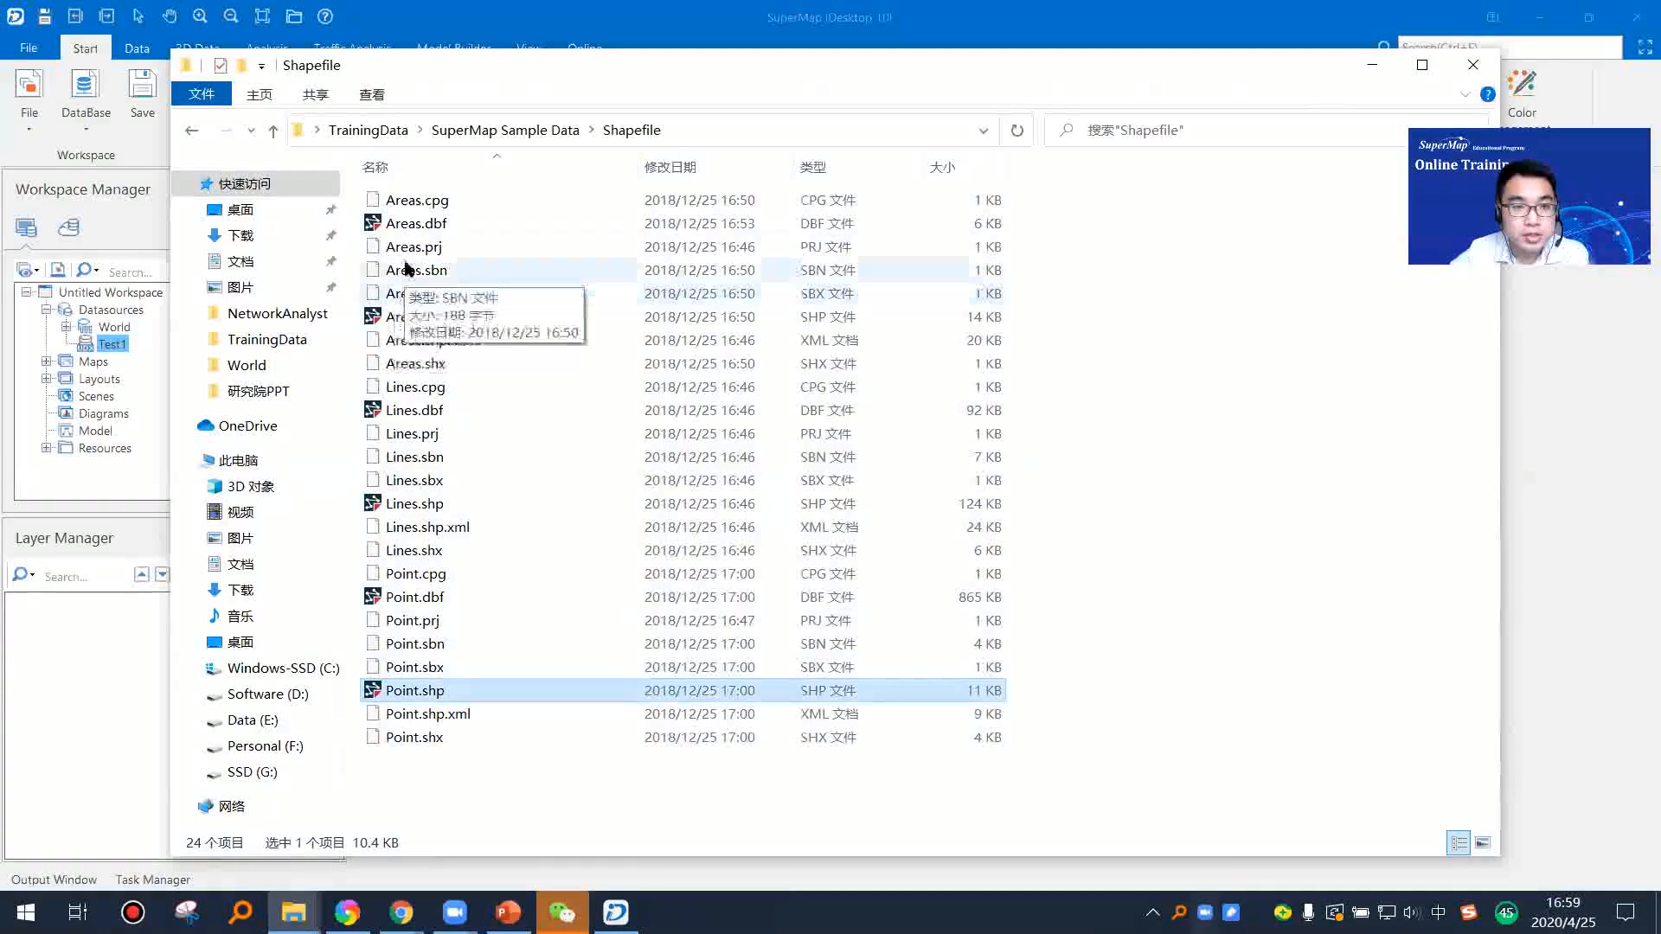
pyautogui.click(403, 223)
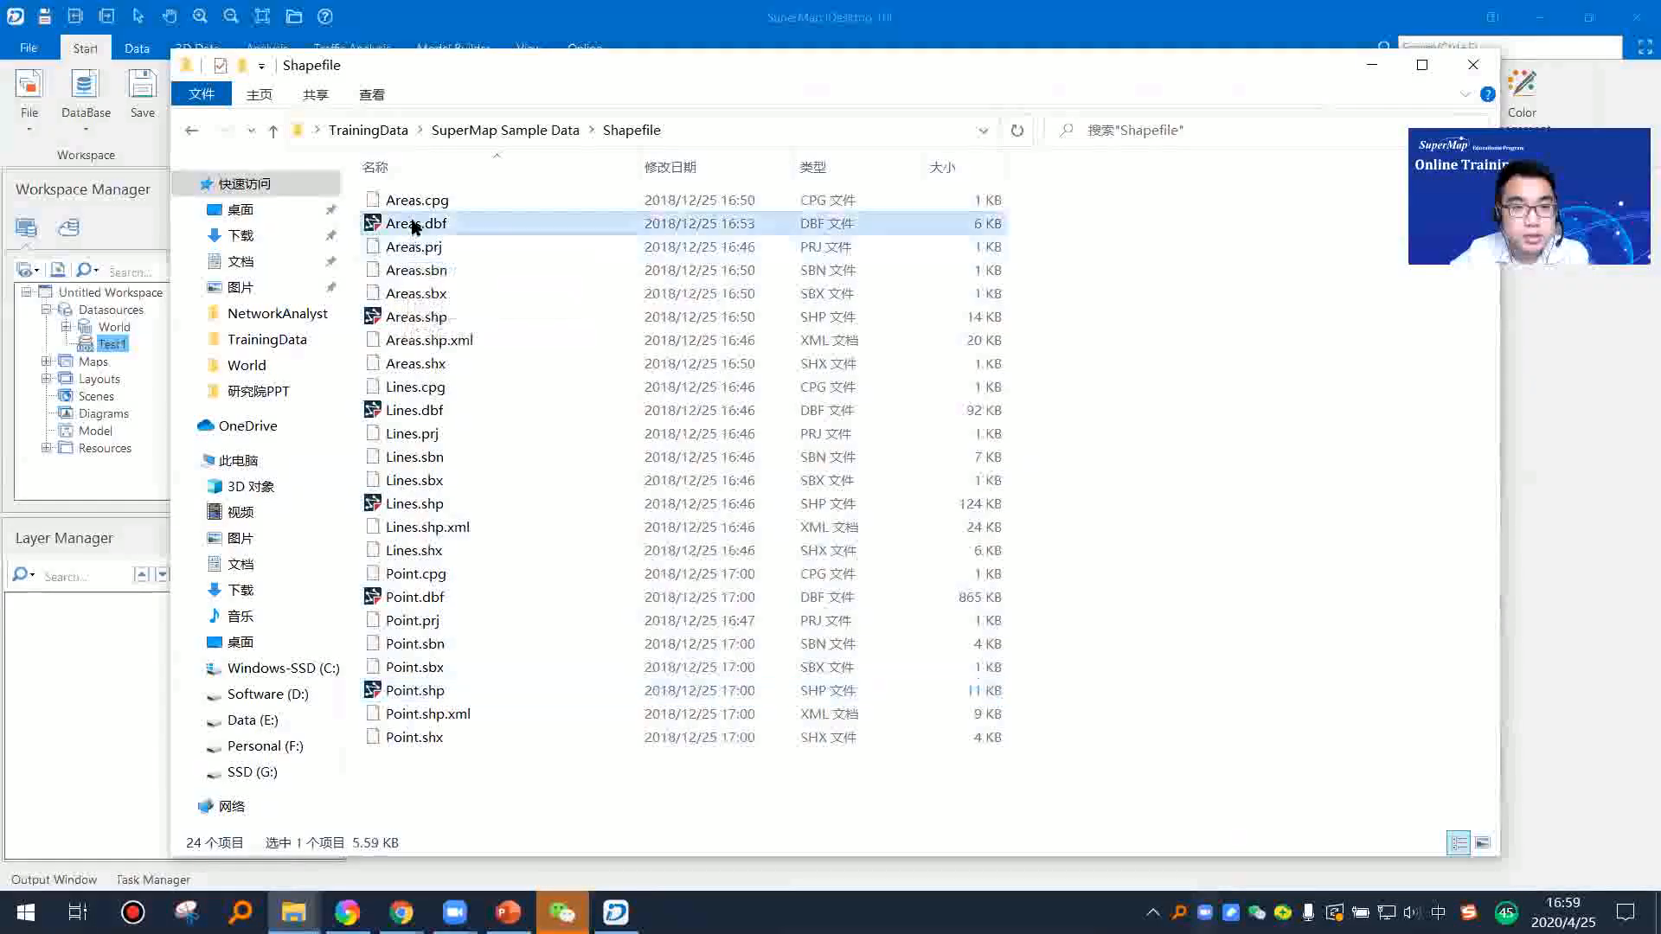
pyautogui.click(424, 411)
pyautogui.click(417, 597)
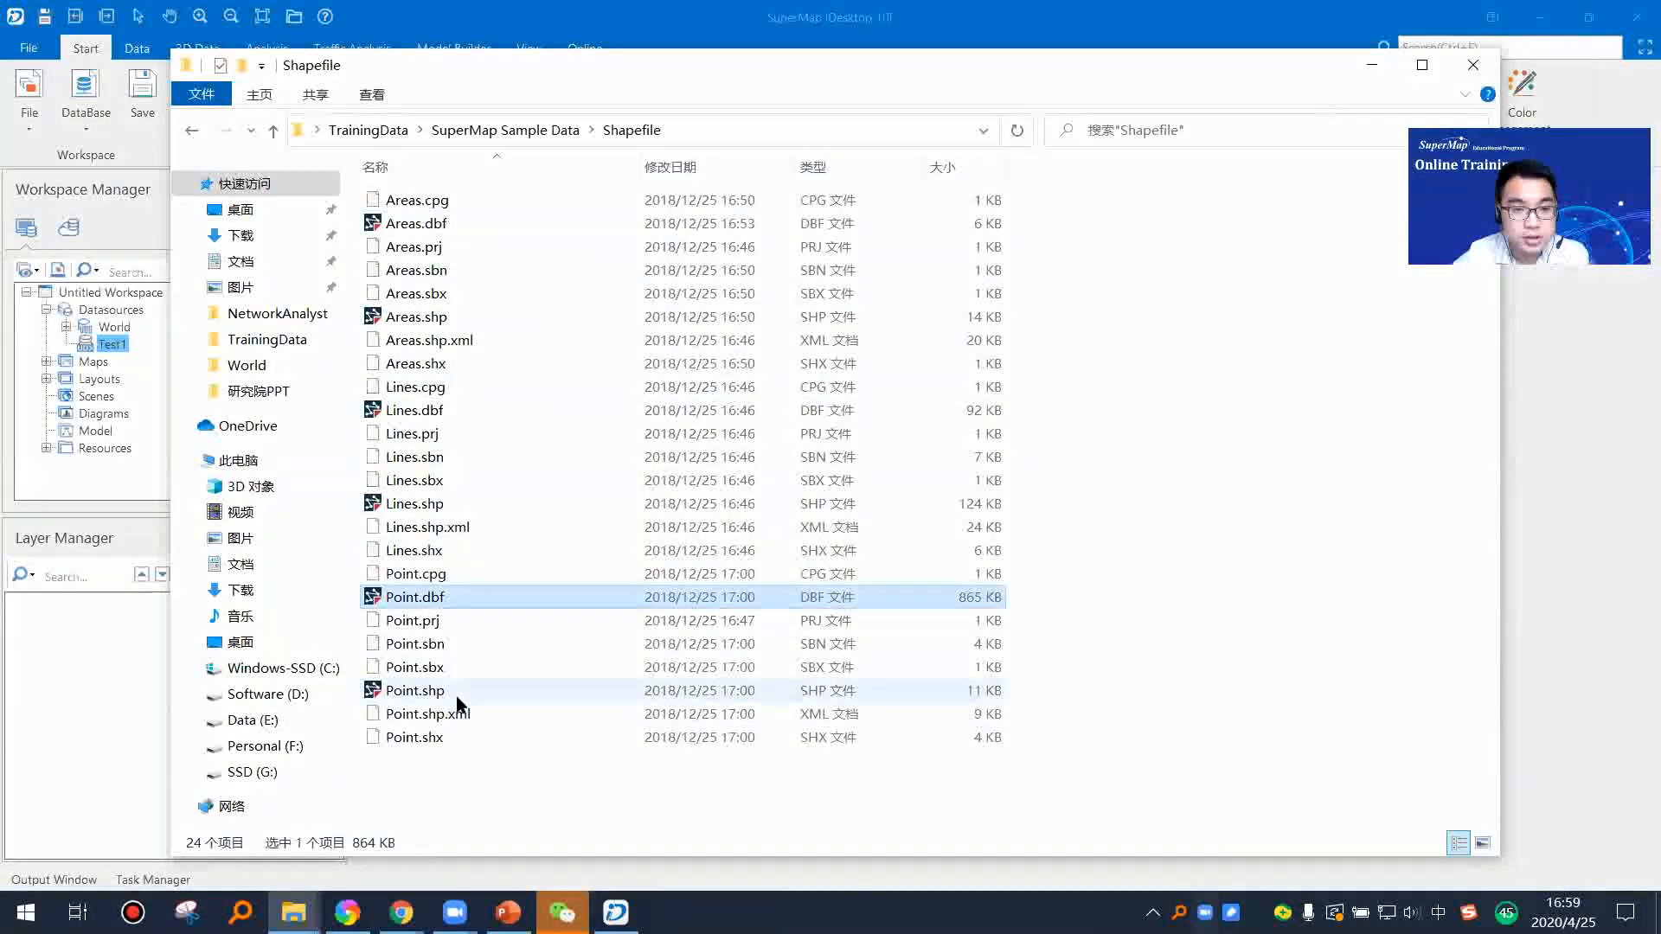
pyautogui.click(148, 334)
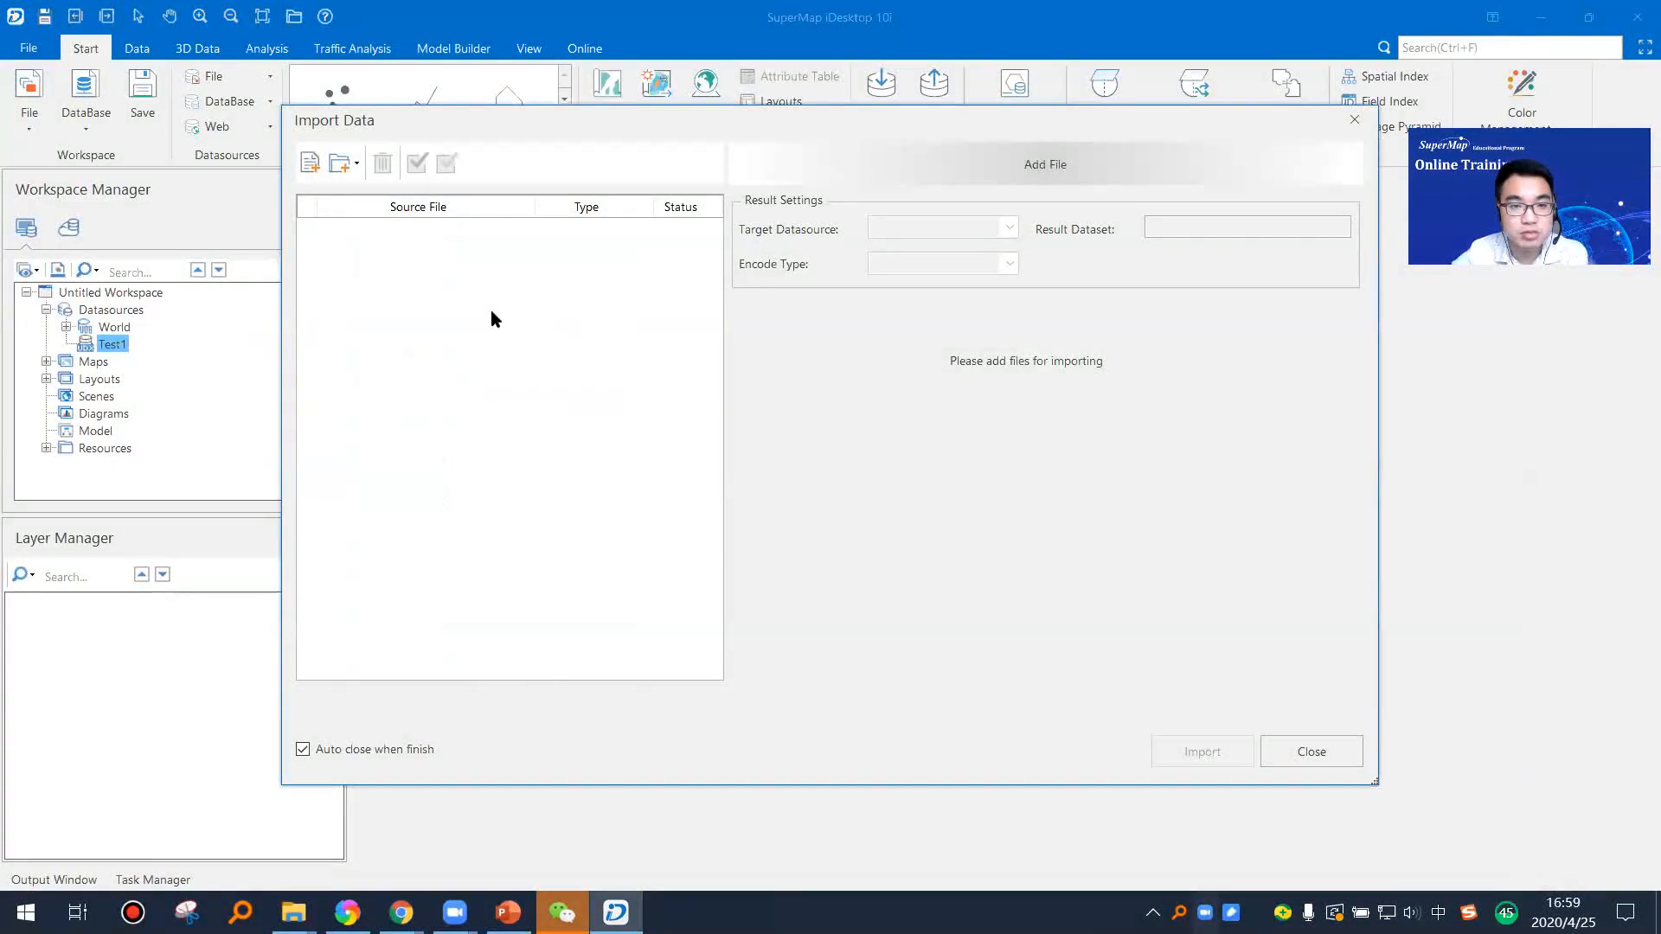
# Step: Add Areas.shp, Lines.shp and Point.shp from the SuperMap Sample Data Shapefile folder to the import list
pyautogui.click(310, 163)
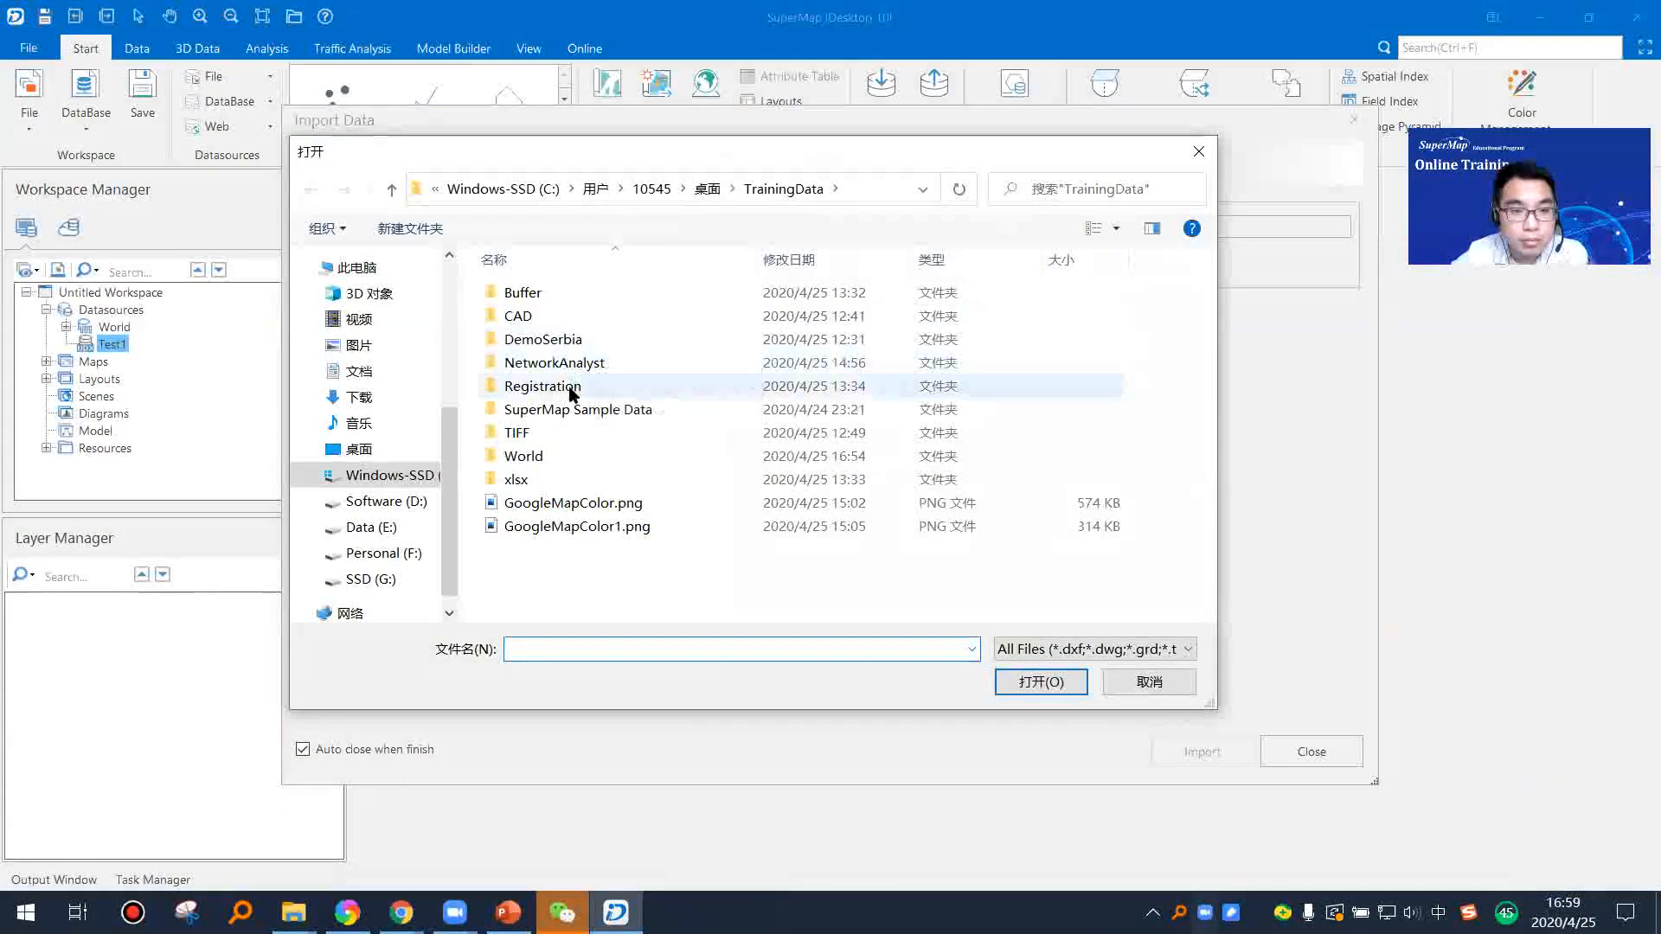
pyautogui.doubleClick(575, 410)
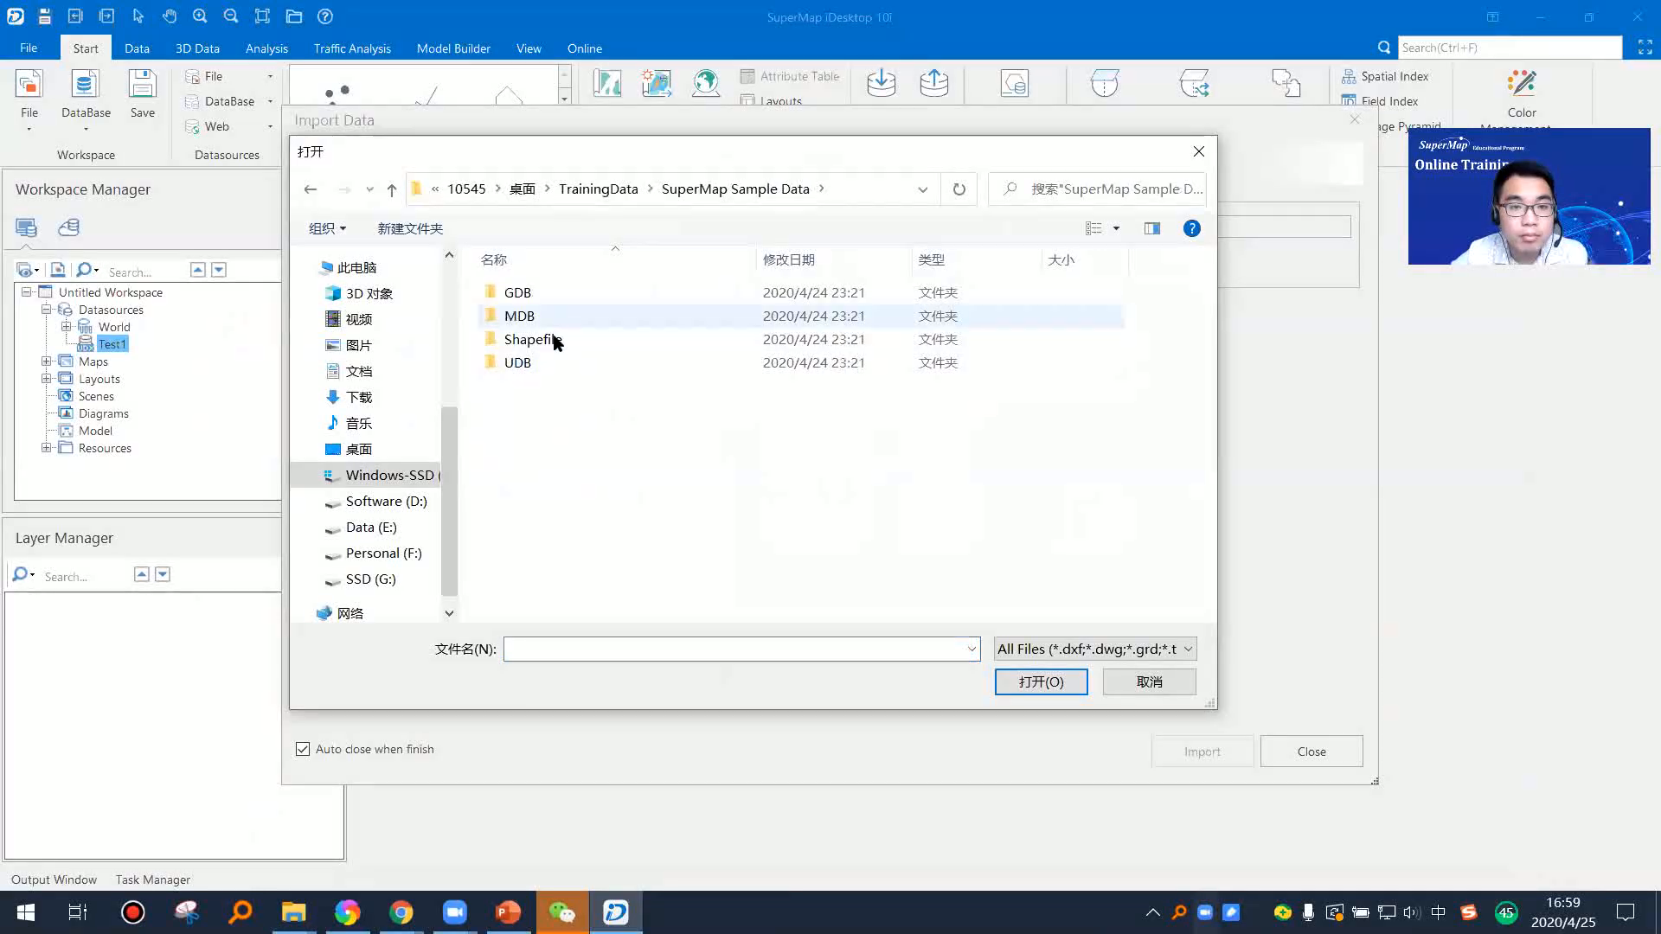
pyautogui.doubleClick(584, 340)
pyautogui.click(553, 316)
pyautogui.keyDown('ctrl'); pyautogui.click(576, 386); pyautogui.keyUp('ctrl')
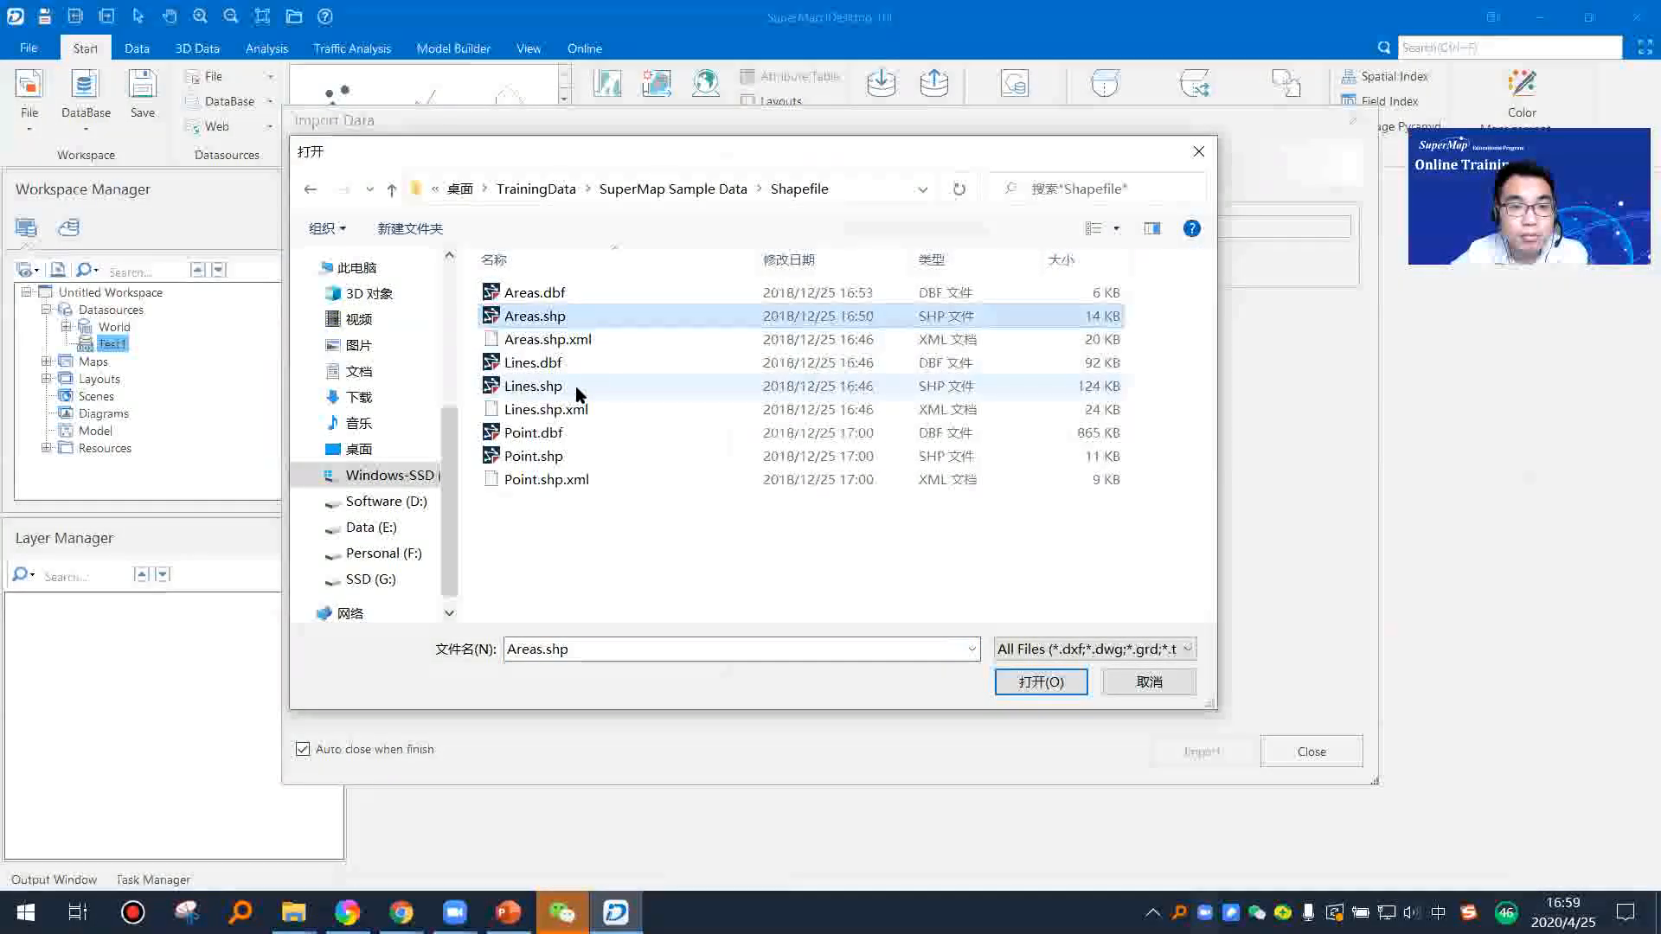
pyautogui.keyDown('ctrl'); pyautogui.click(574, 454); pyautogui.keyUp('ctrl')
pyautogui.click(1039, 680)
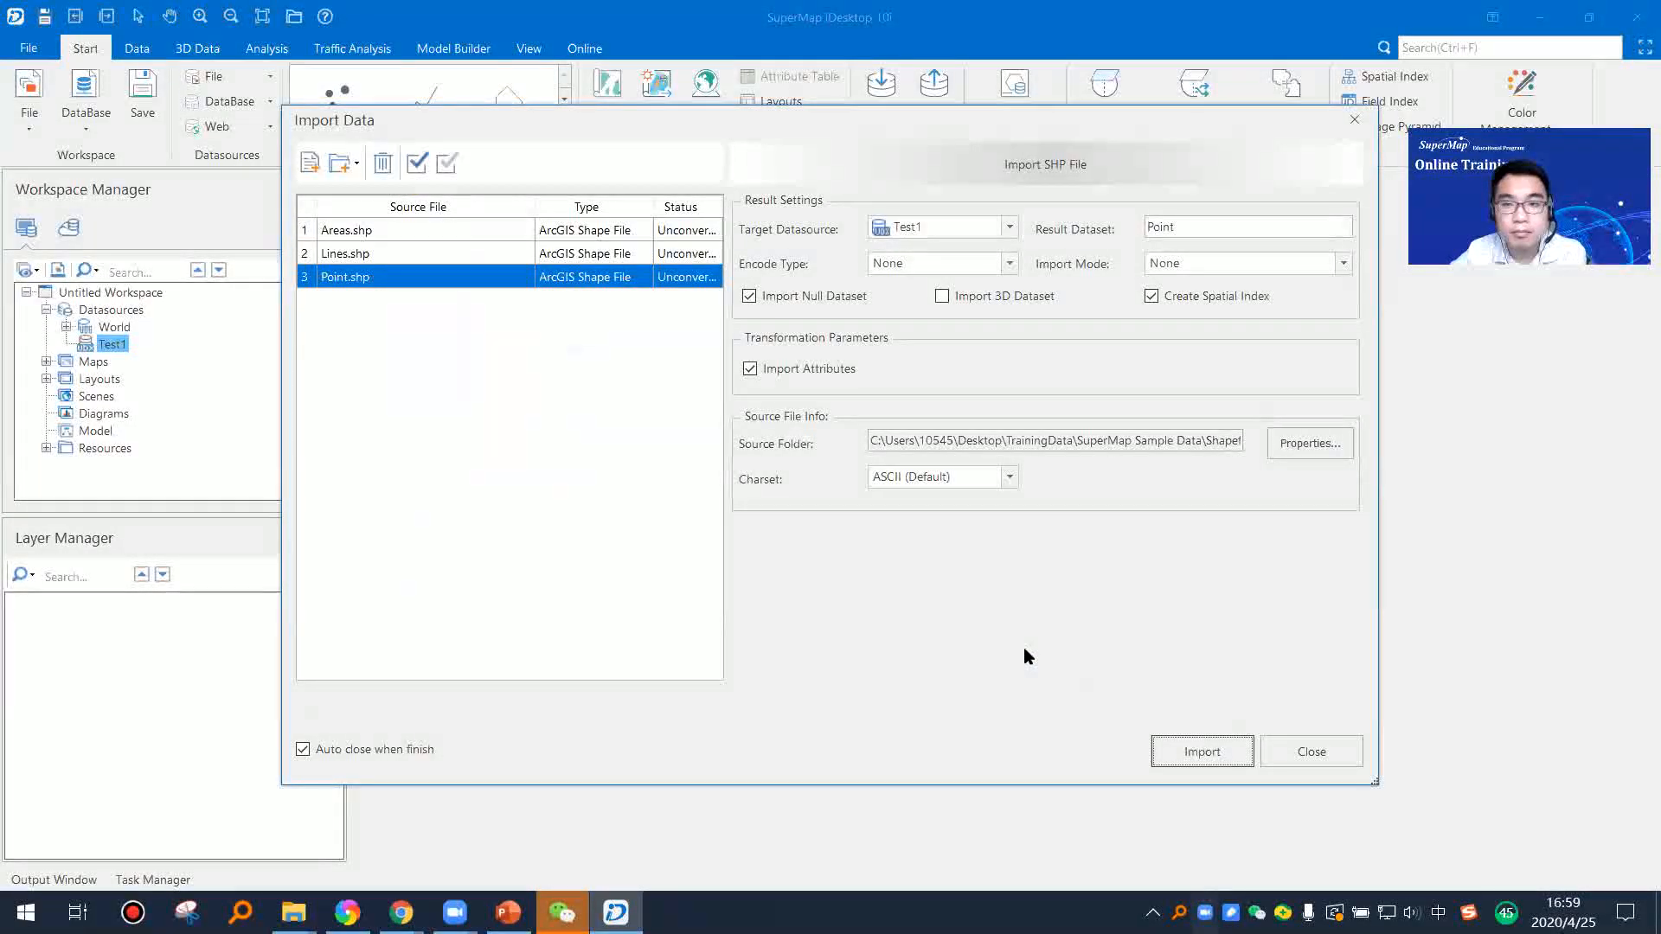
# Step: Import all three shapefiles into the Test1 datasource with the default settings, and dismiss the completion notification
pyautogui.hotkey('ctrl', 'a')
pyautogui.click(1173, 749)
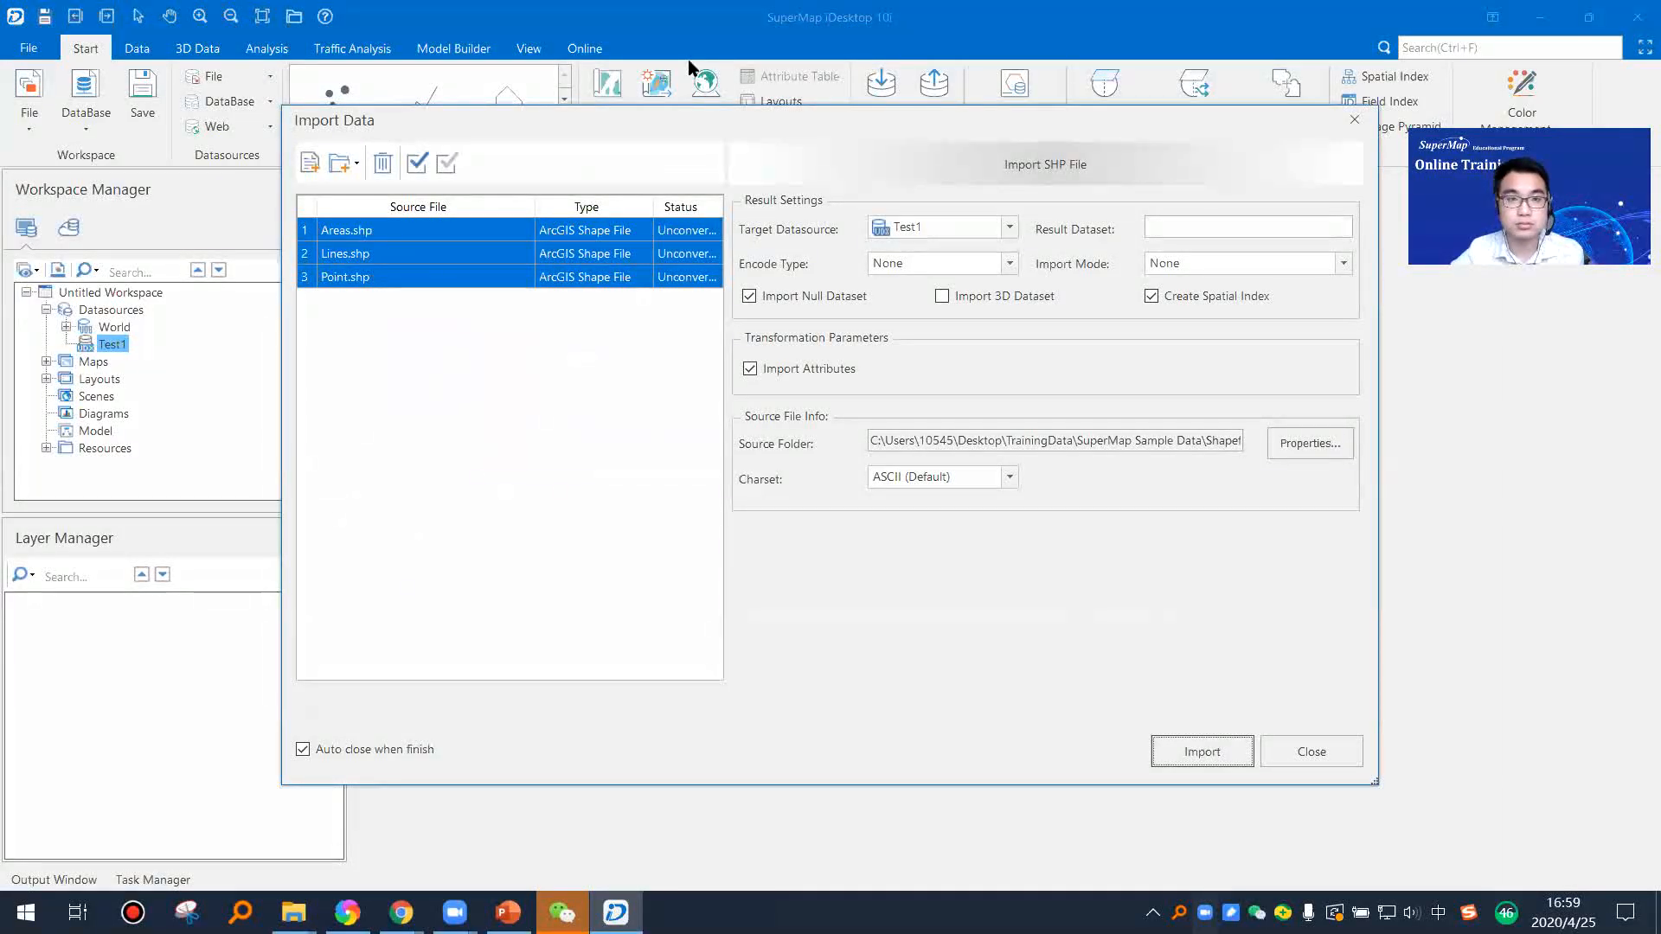
pyautogui.click(1205, 759)
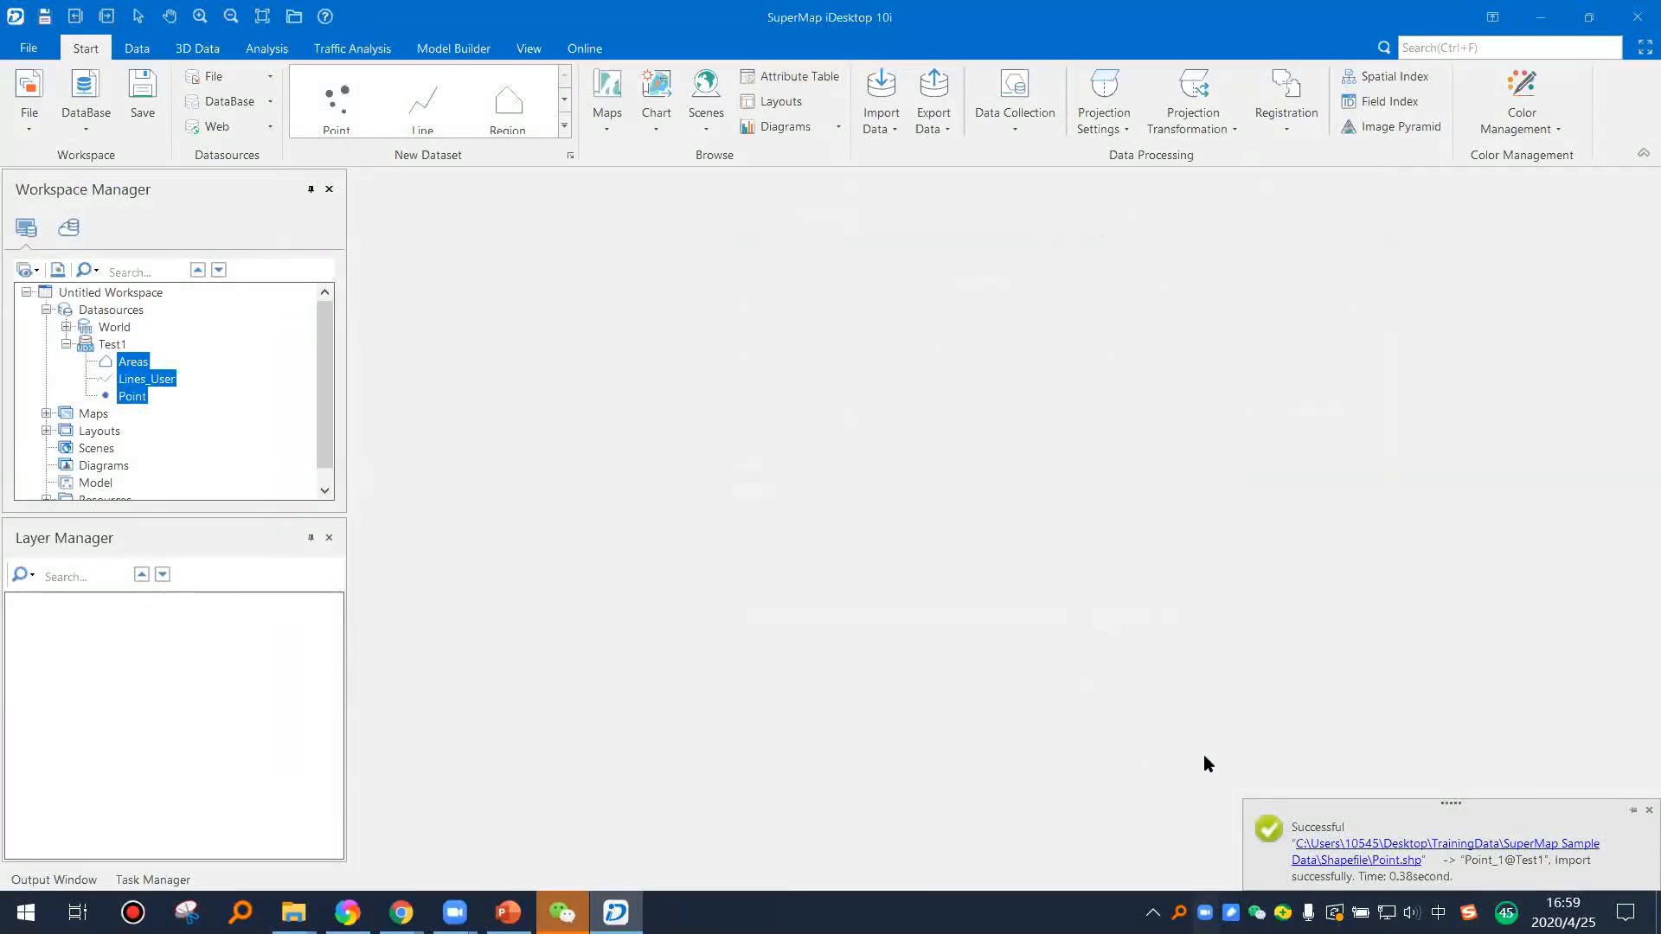
pyautogui.click(1647, 812)
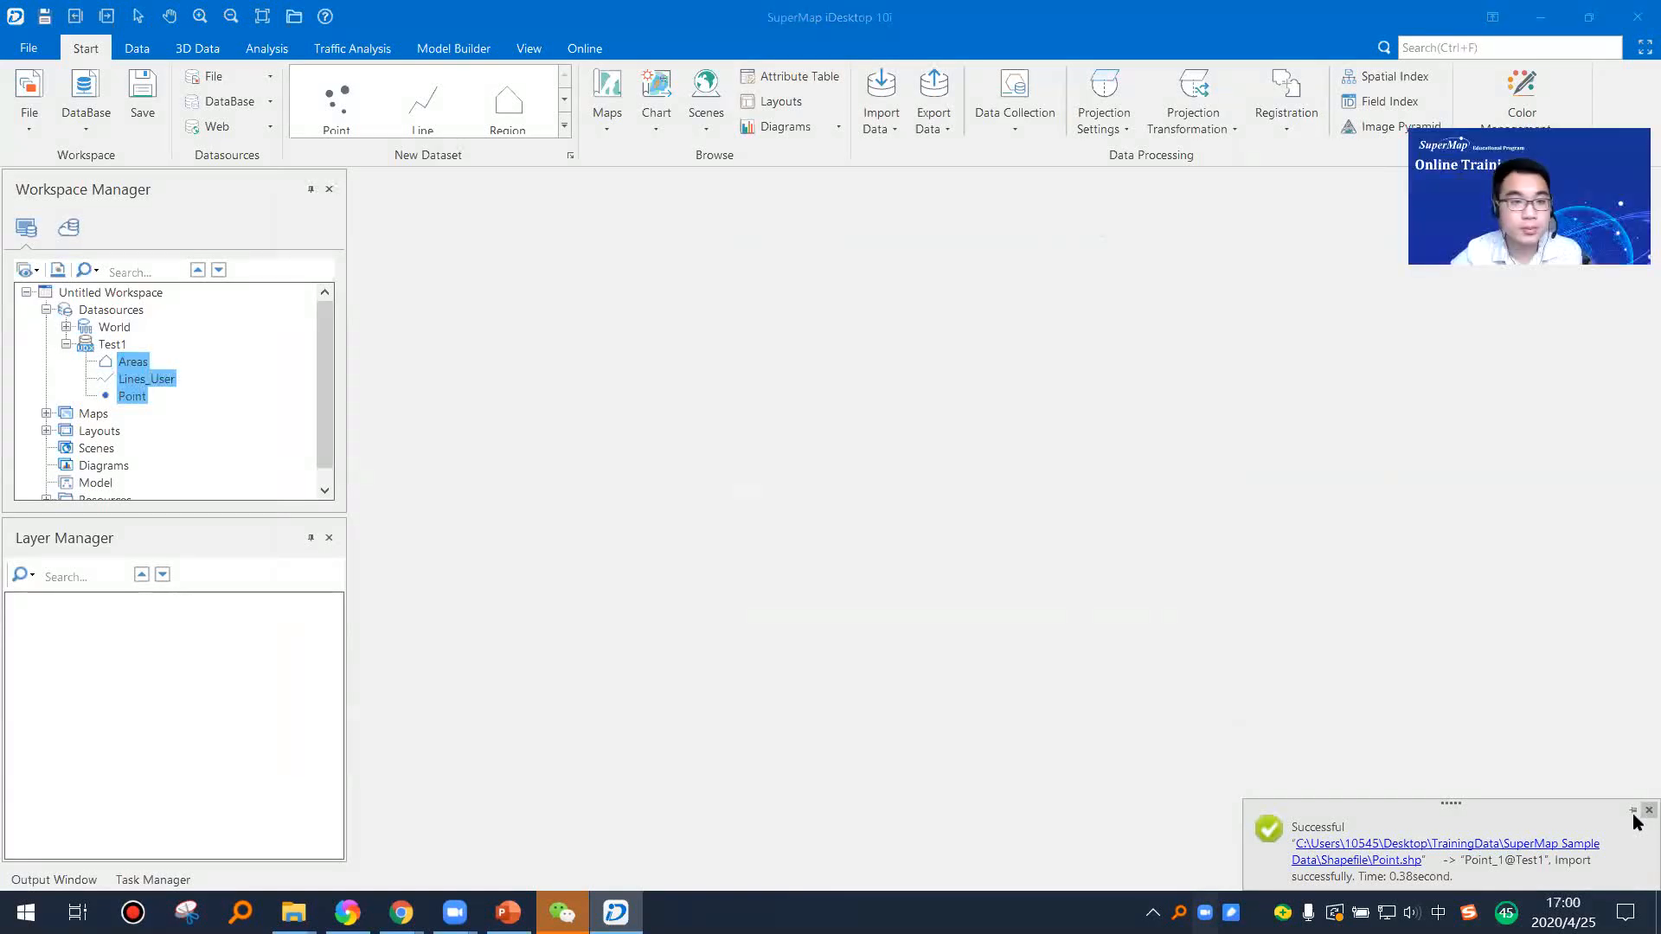
# Step: Display the Areas, Lines_User and Point datasets of Test1 together in a new map
pyautogui.rightClick(139, 362)
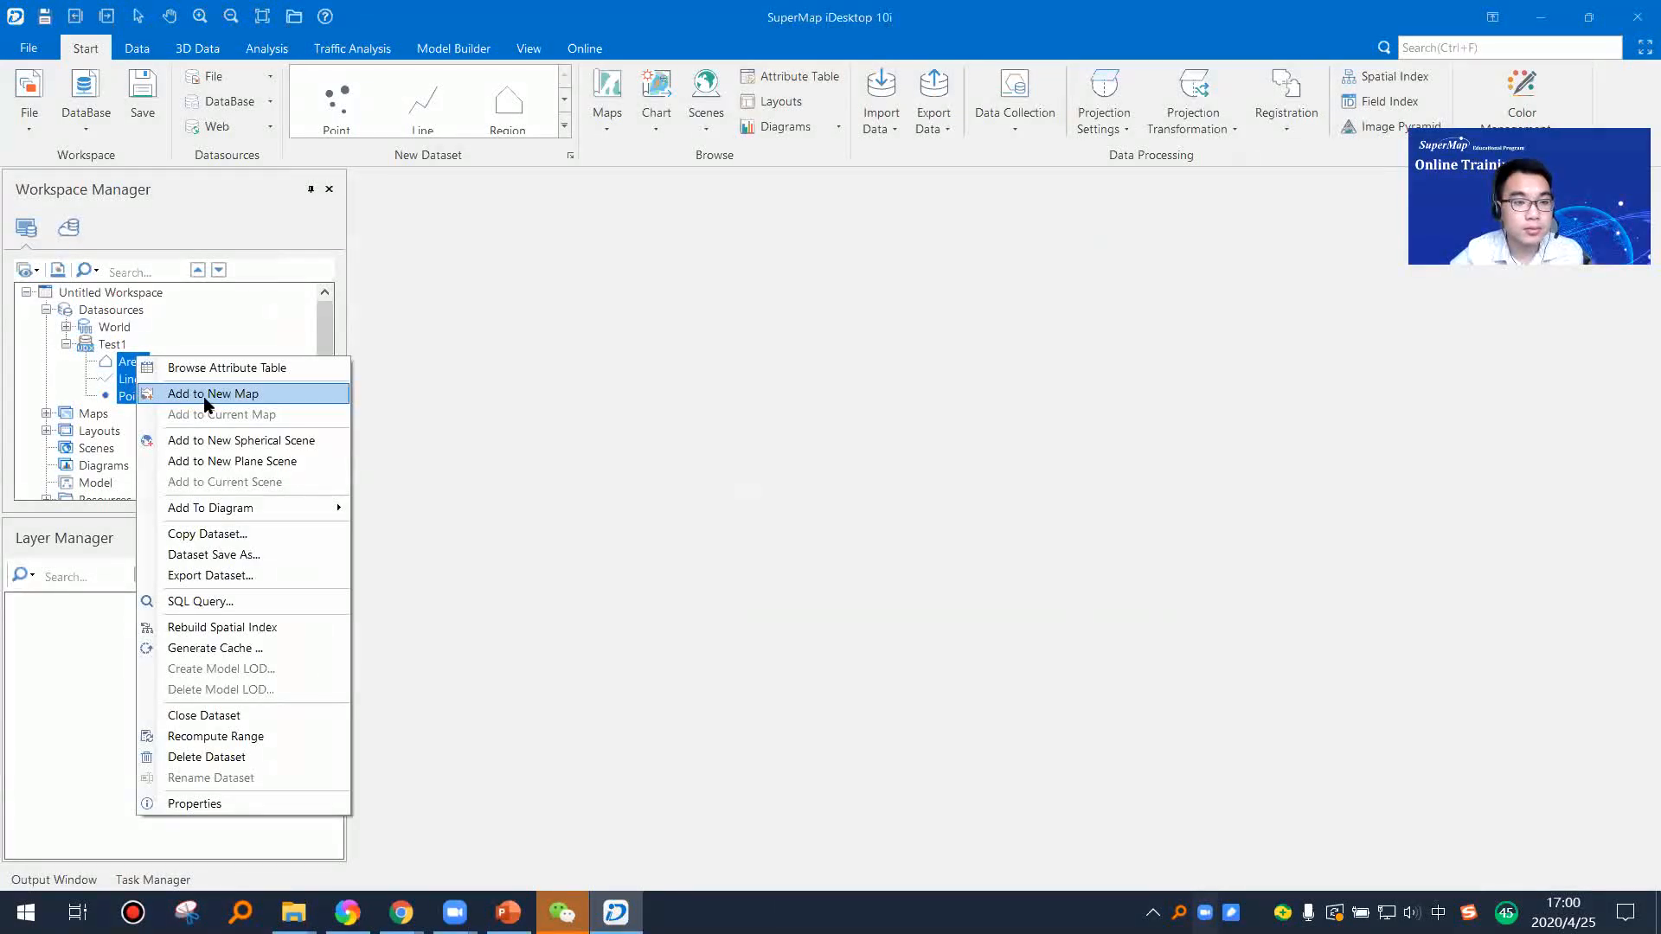
pyautogui.click(517, 433)
pyautogui.click(137, 362)
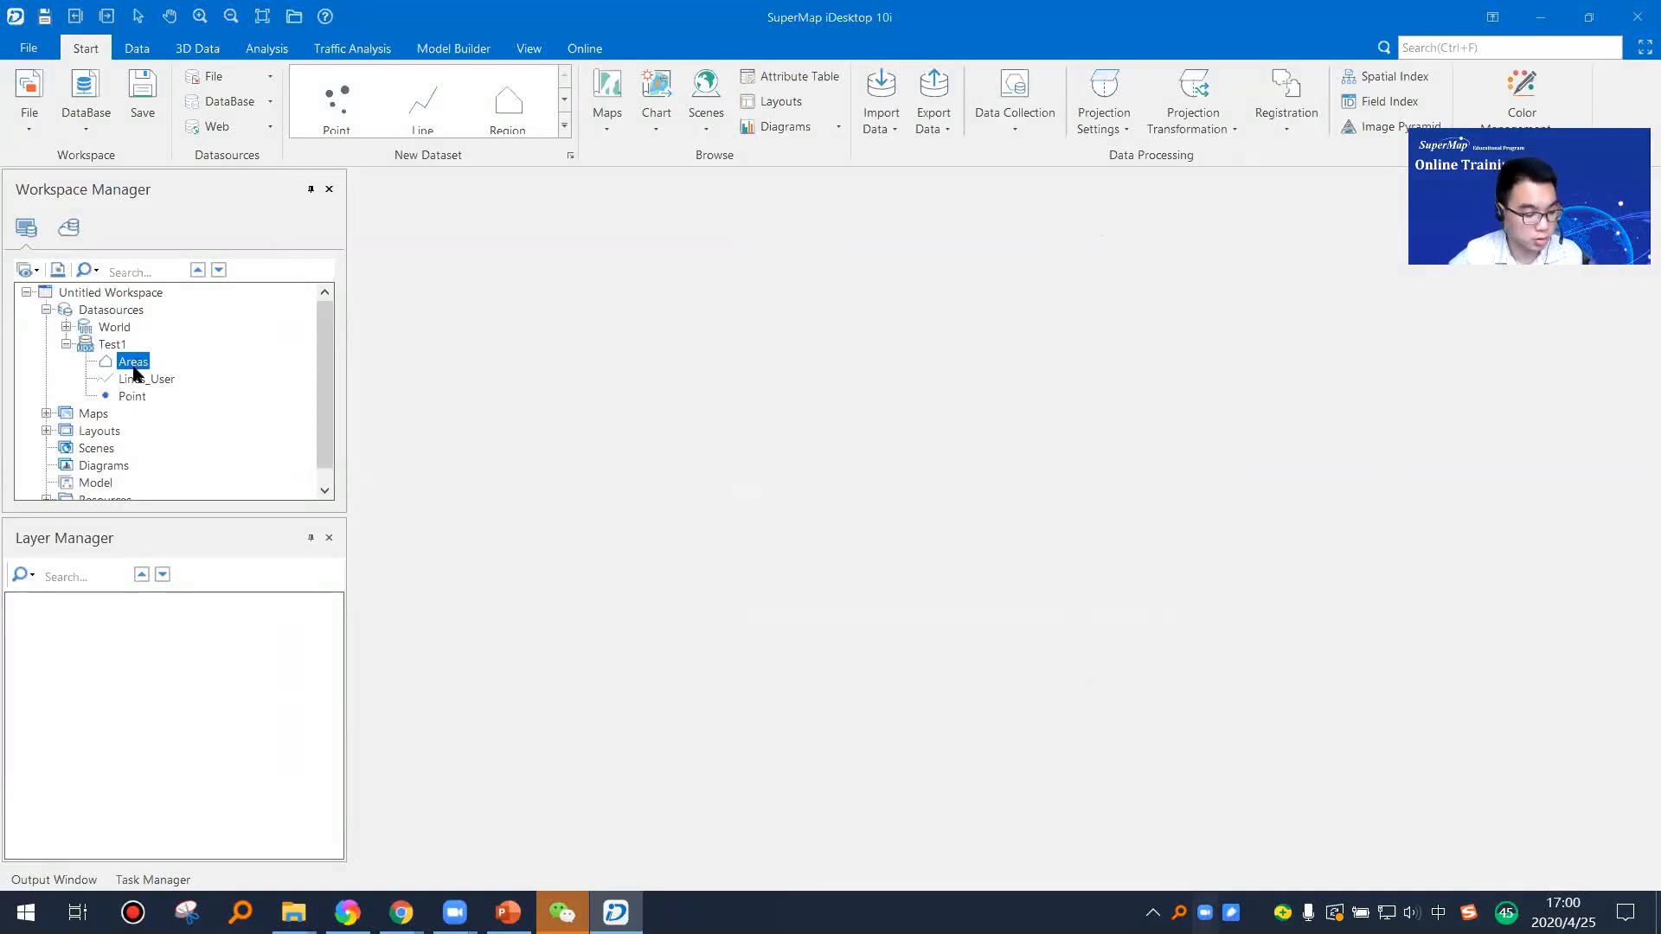
pyautogui.keyDown('shift'); pyautogui.click(132, 395); pyautogui.keyUp('shift')
pyautogui.moveTo(133, 396); pyautogui.dragTo(712, 471)
pyautogui.scroll(6, 1000, 553)
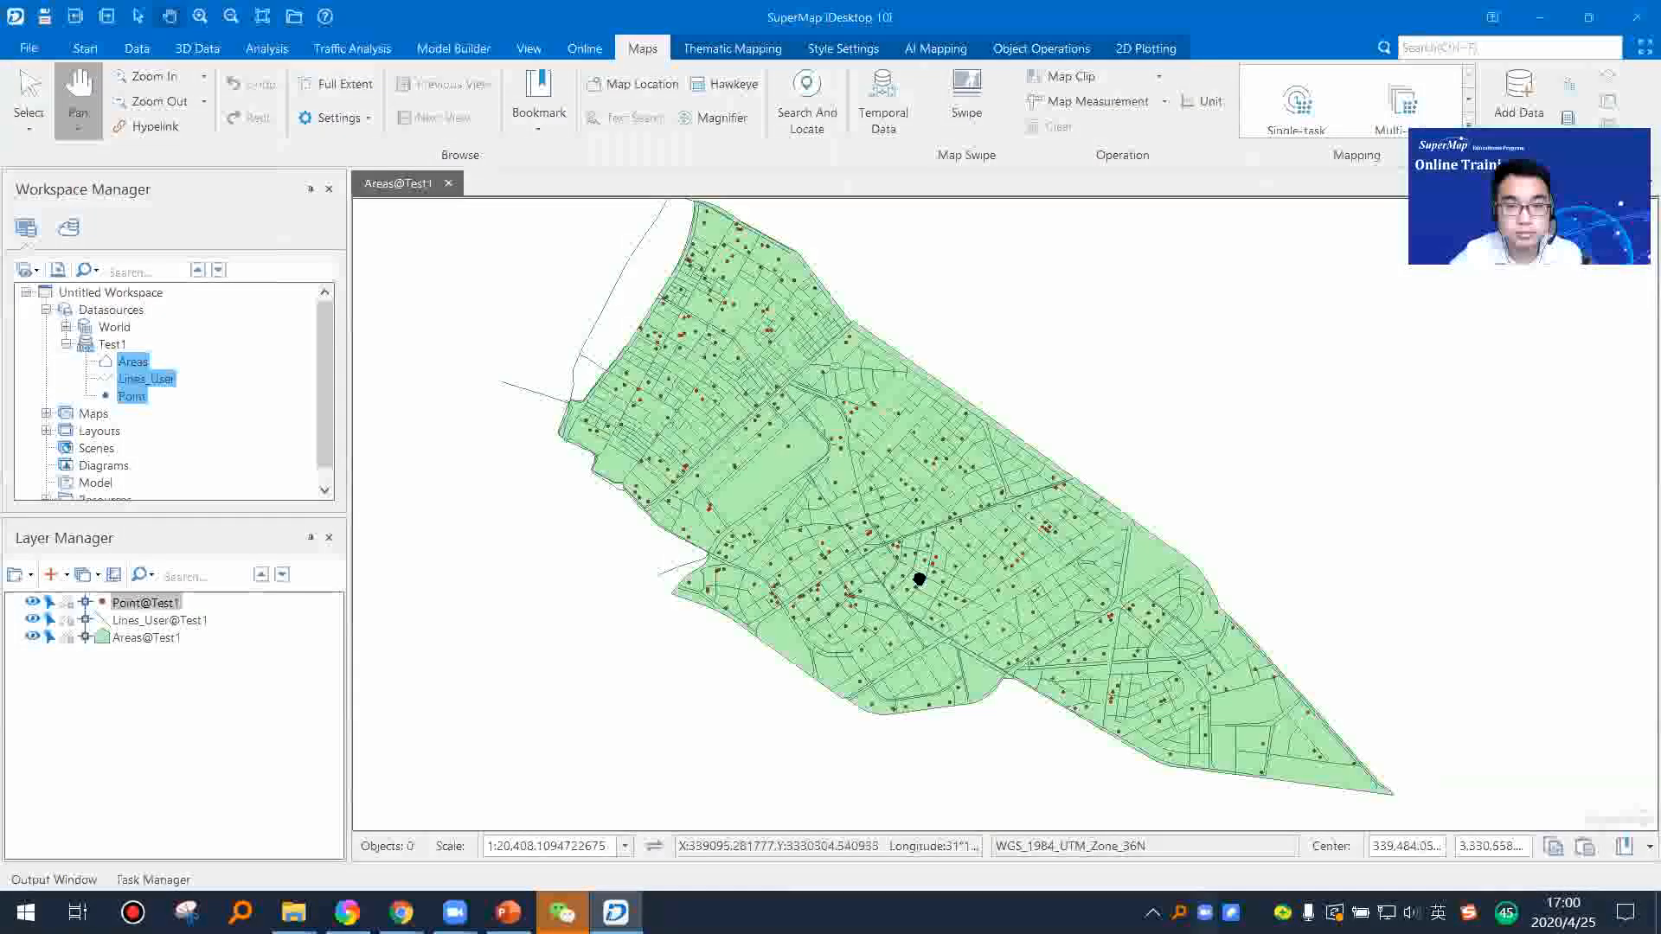
pyautogui.scroll(-3, 834, 577)
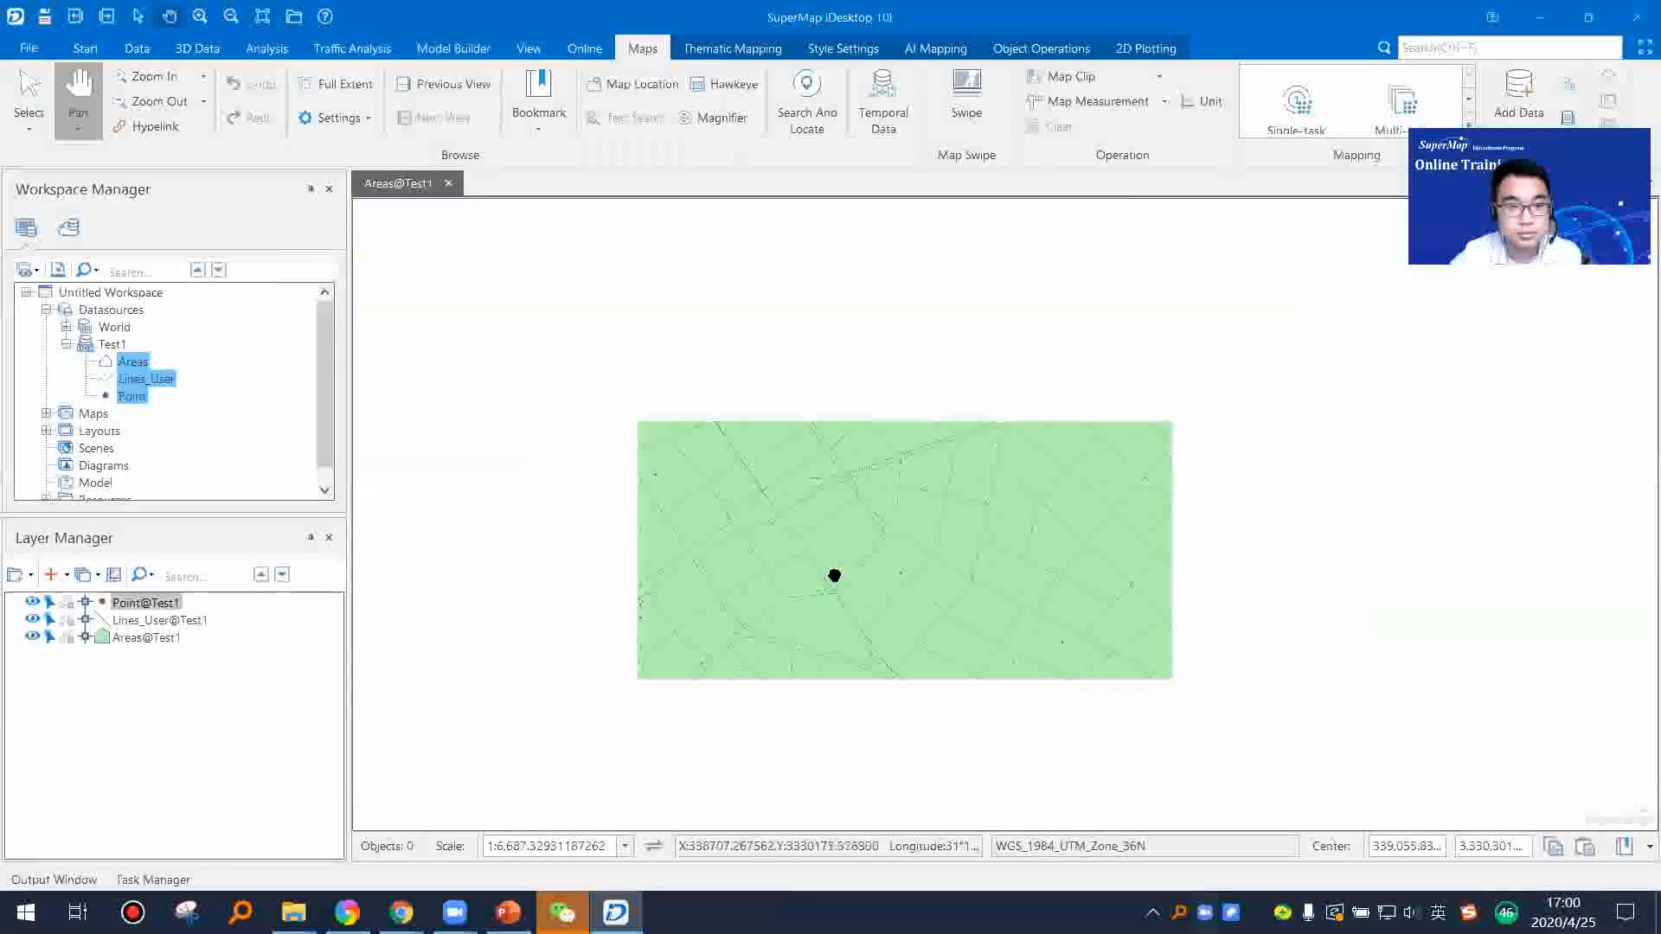
pyautogui.scroll(-4, 833, 577)
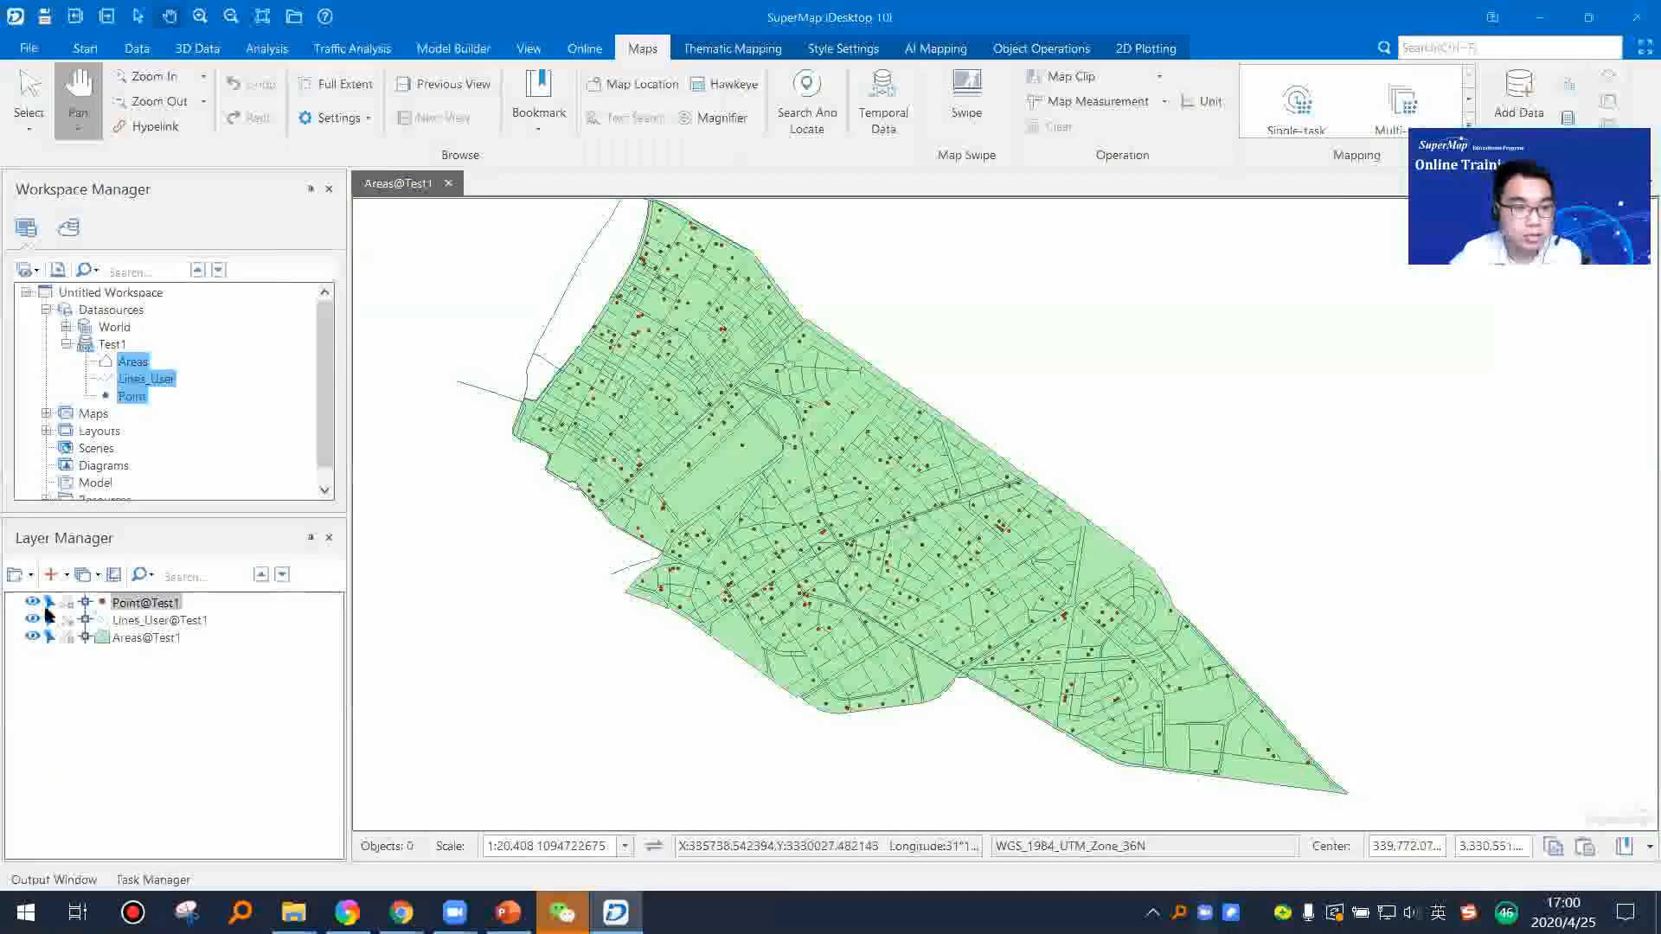
# Step: Hide and show the Point, Lines_User and Areas layers in turn to demonstrate each imported layer's content
pyautogui.click(32, 620)
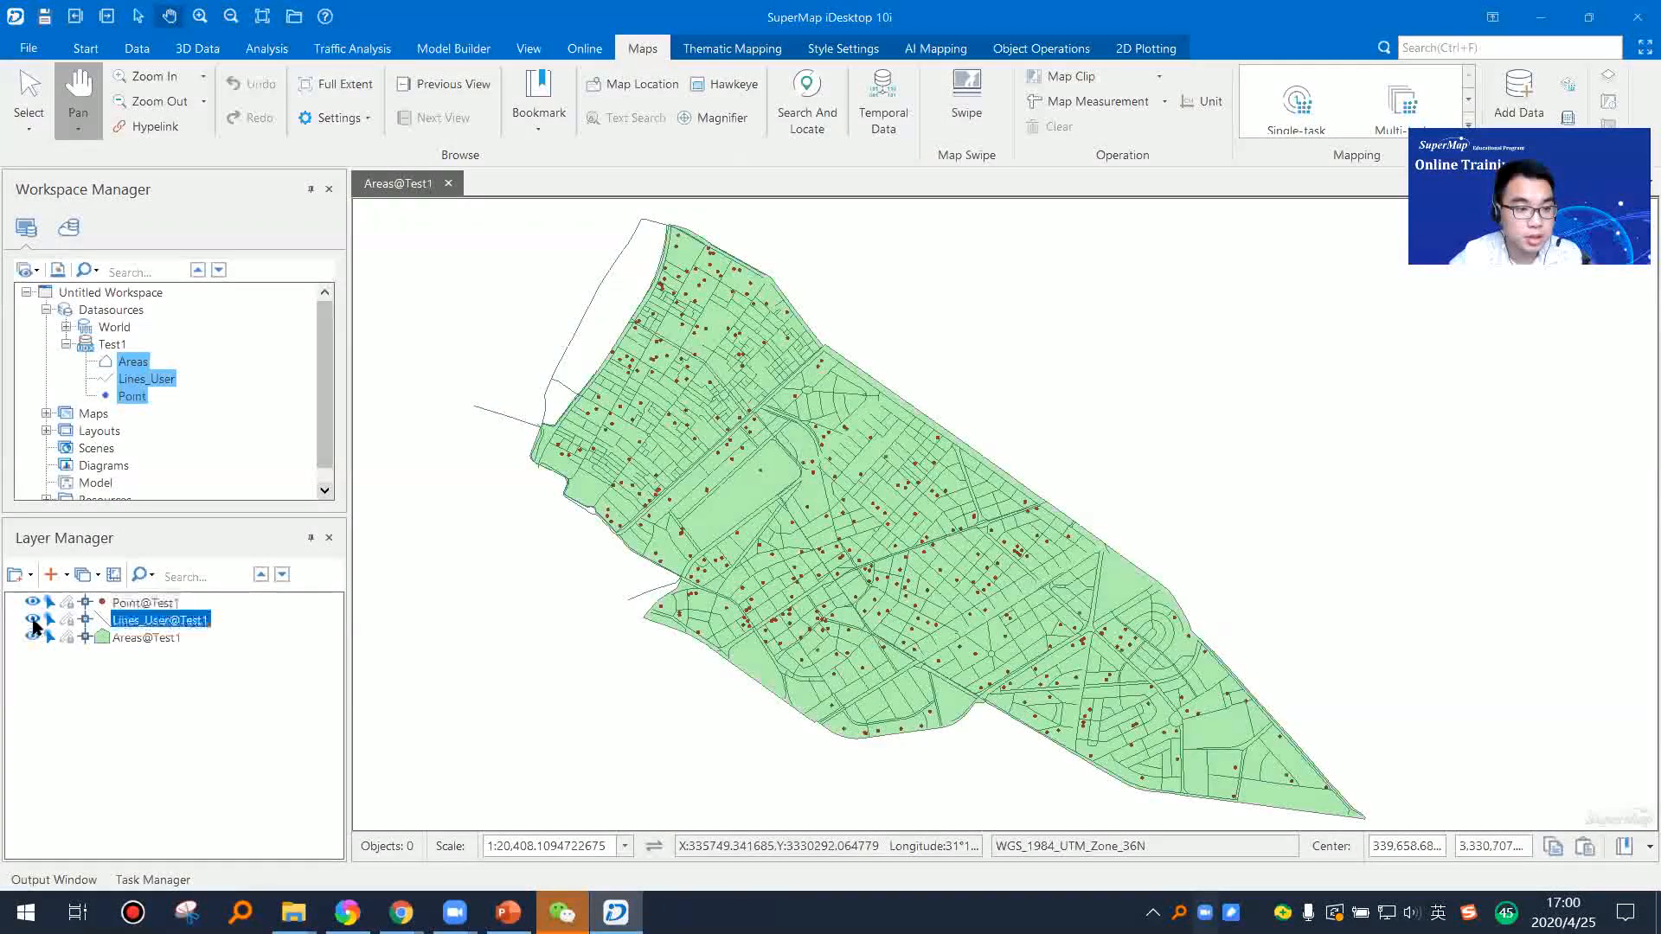
pyautogui.click(32, 636)
pyautogui.click(32, 602)
pyautogui.click(32, 602)
pyautogui.click(32, 620)
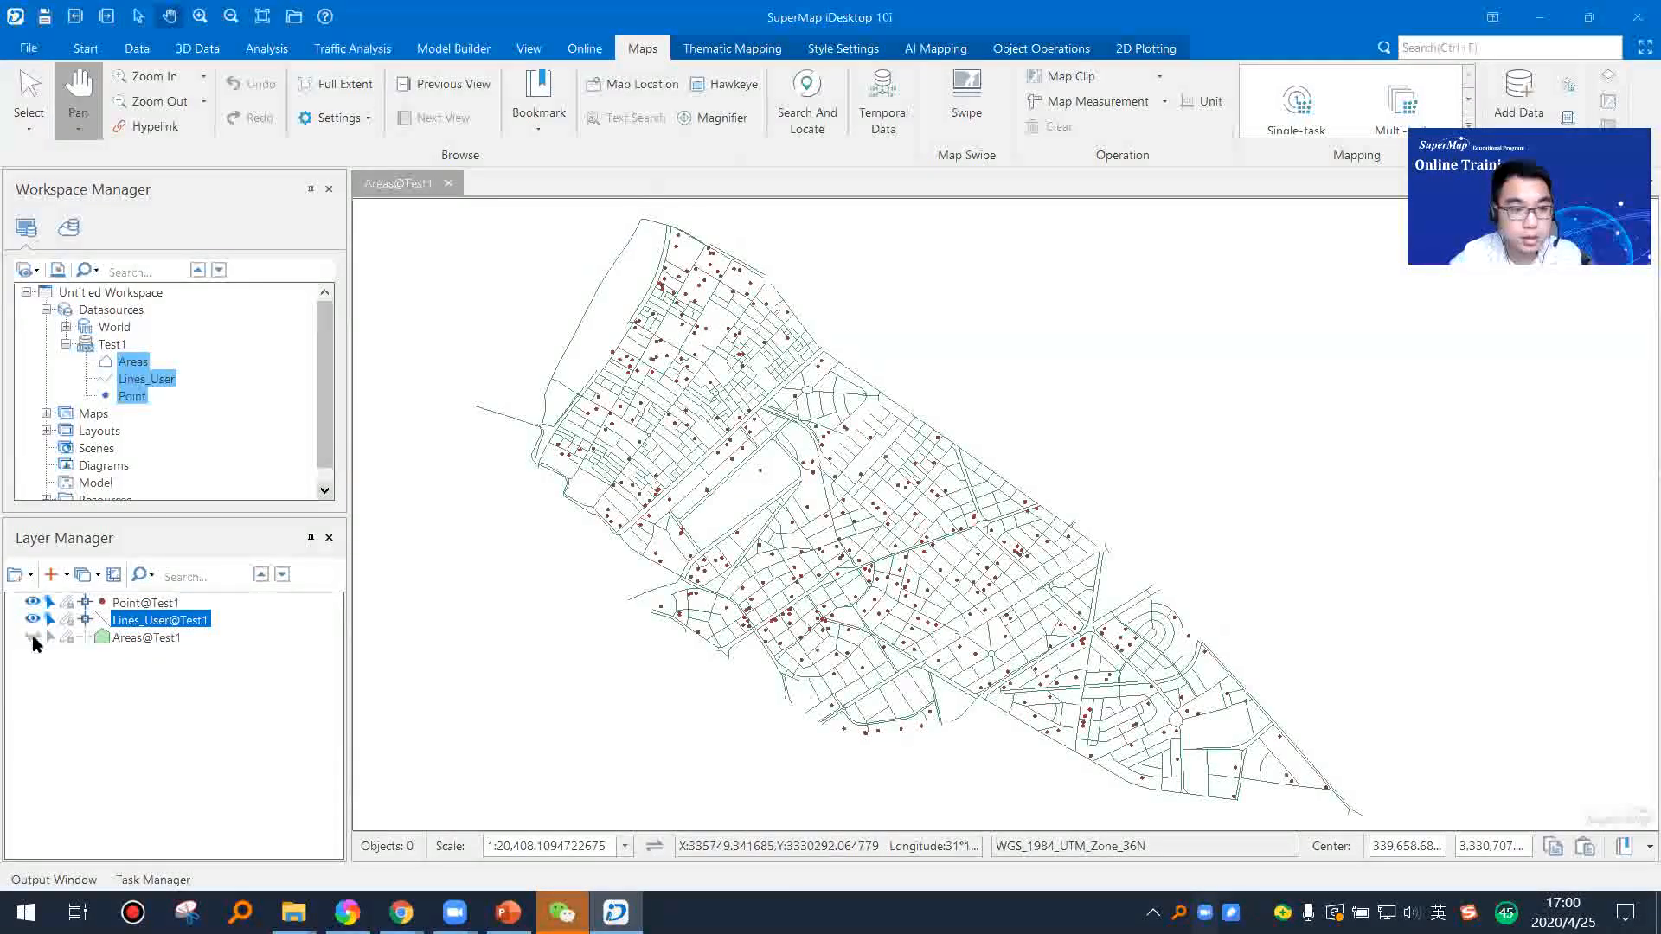
pyautogui.click(32, 636)
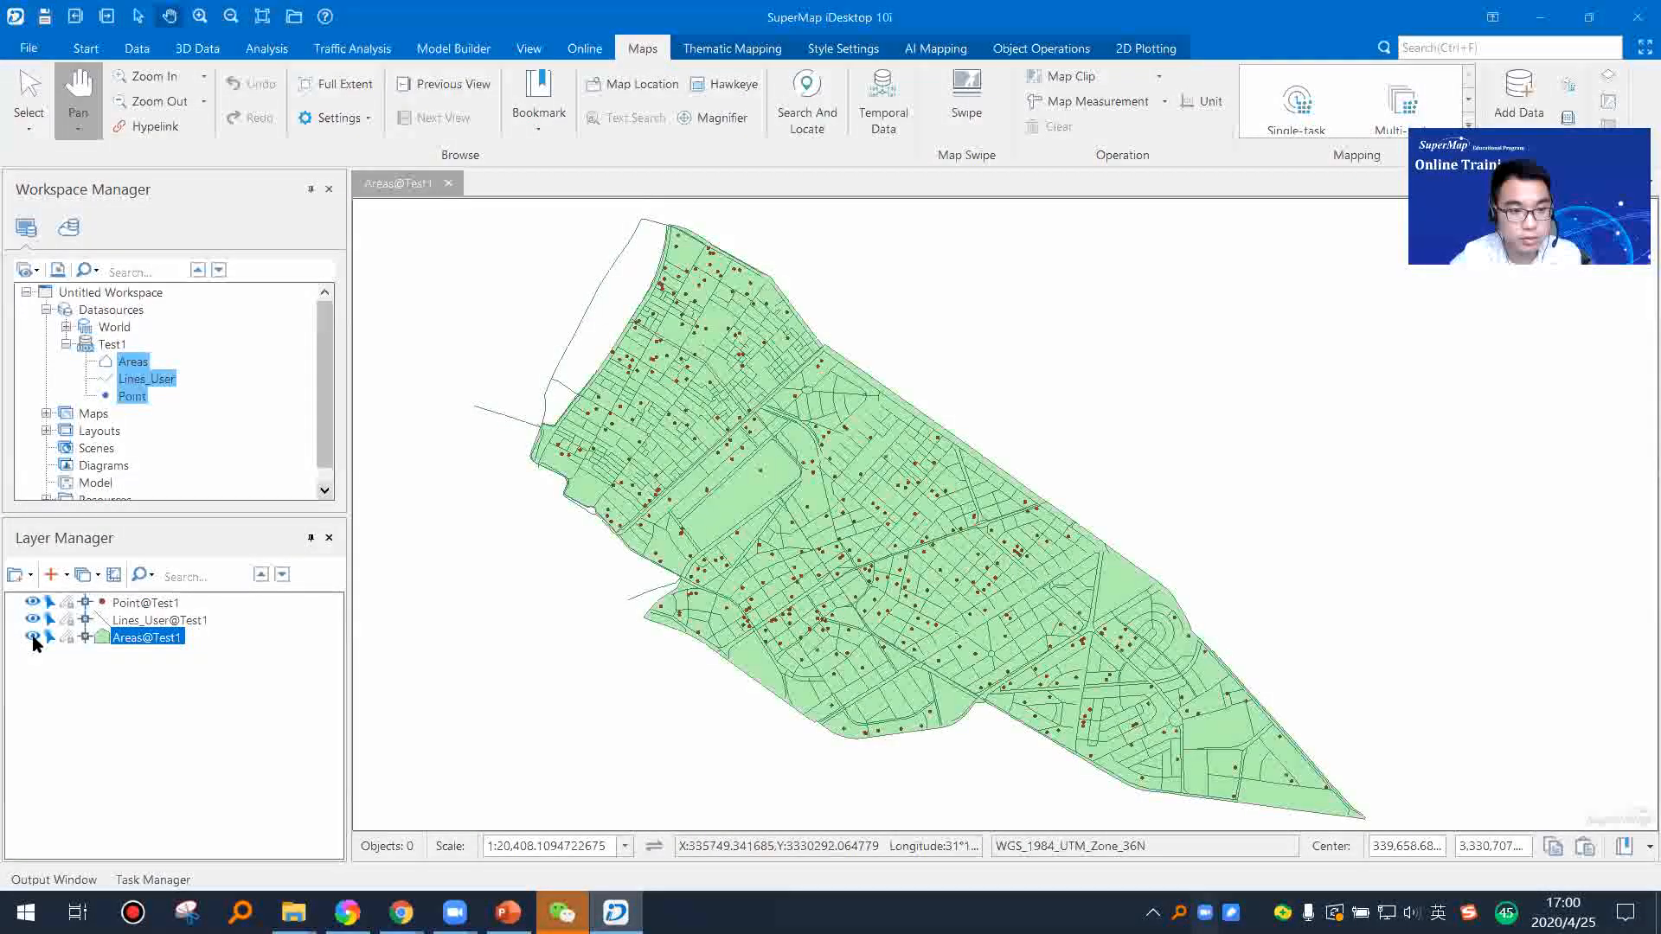
pyautogui.moveTo(762, 646); pyautogui.dragTo(815, 649)
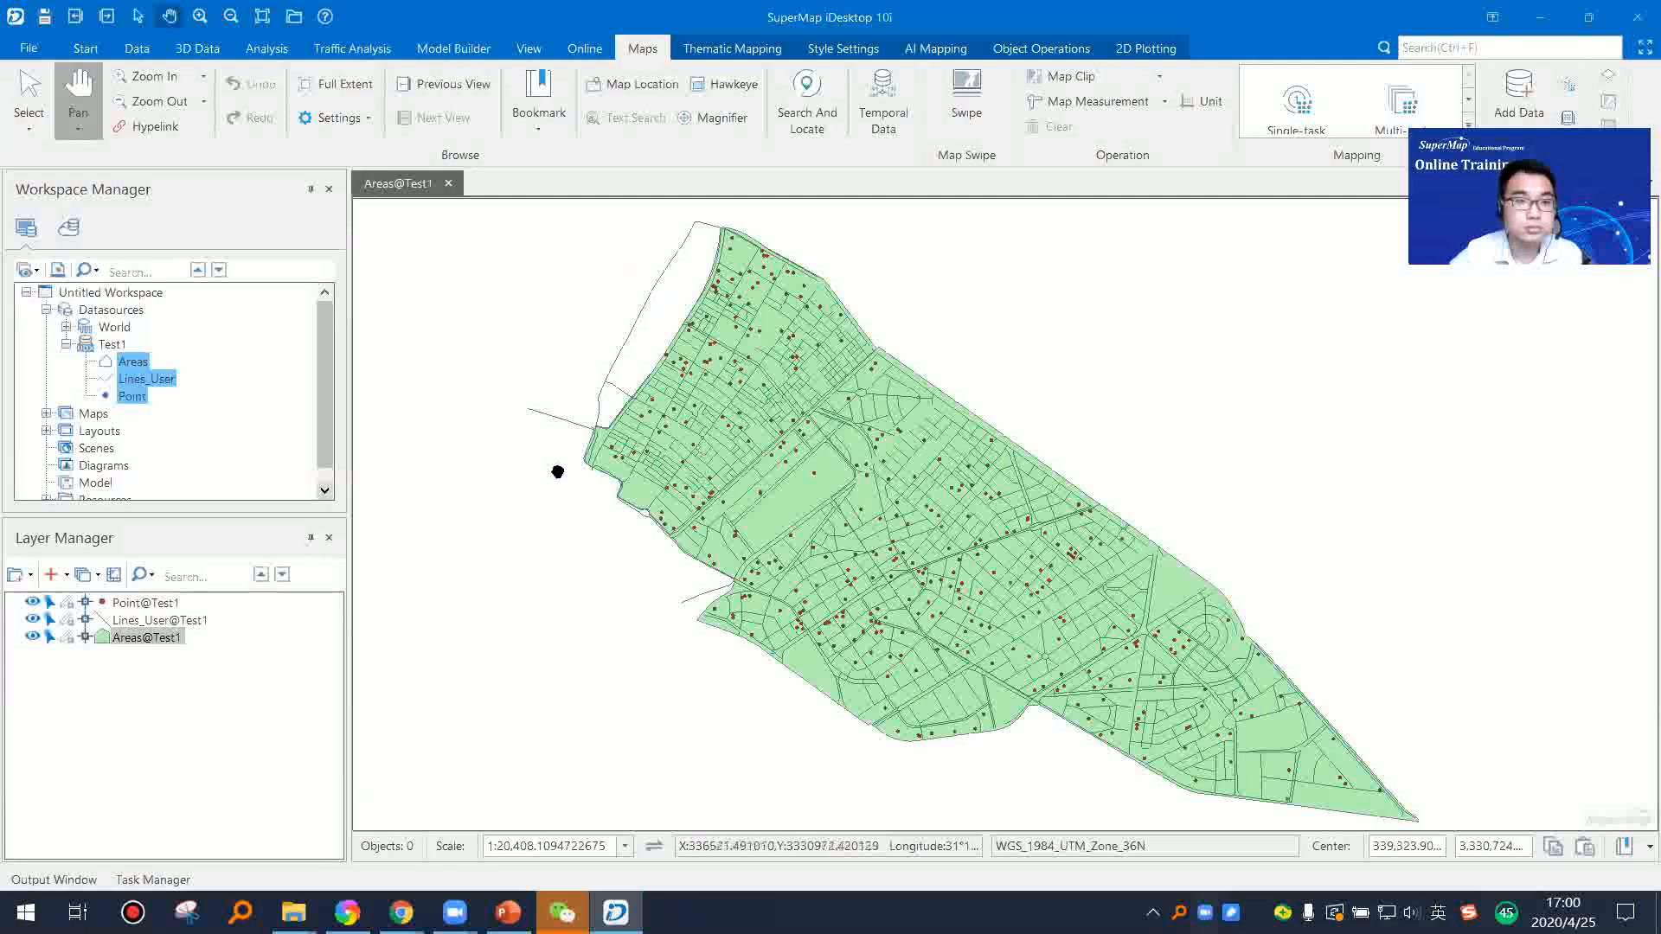
# Step: Close the Areas@Test1 map without saving its changes, and select the Test1 datasource
pyautogui.click(451, 184)
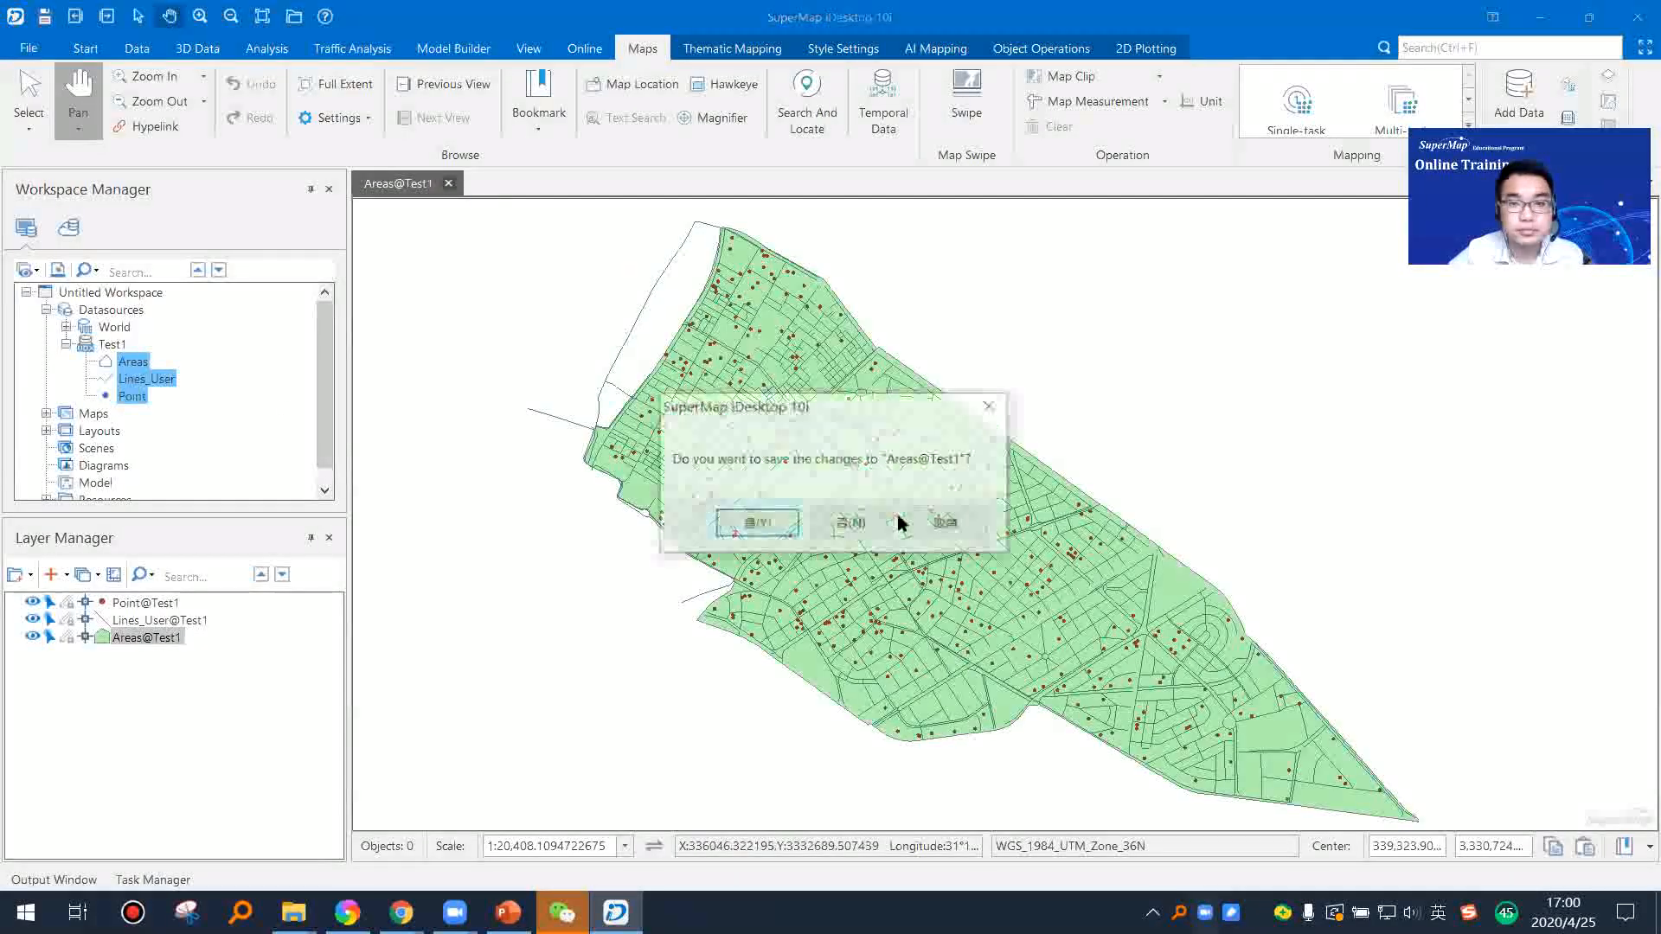
pyautogui.click(851, 523)
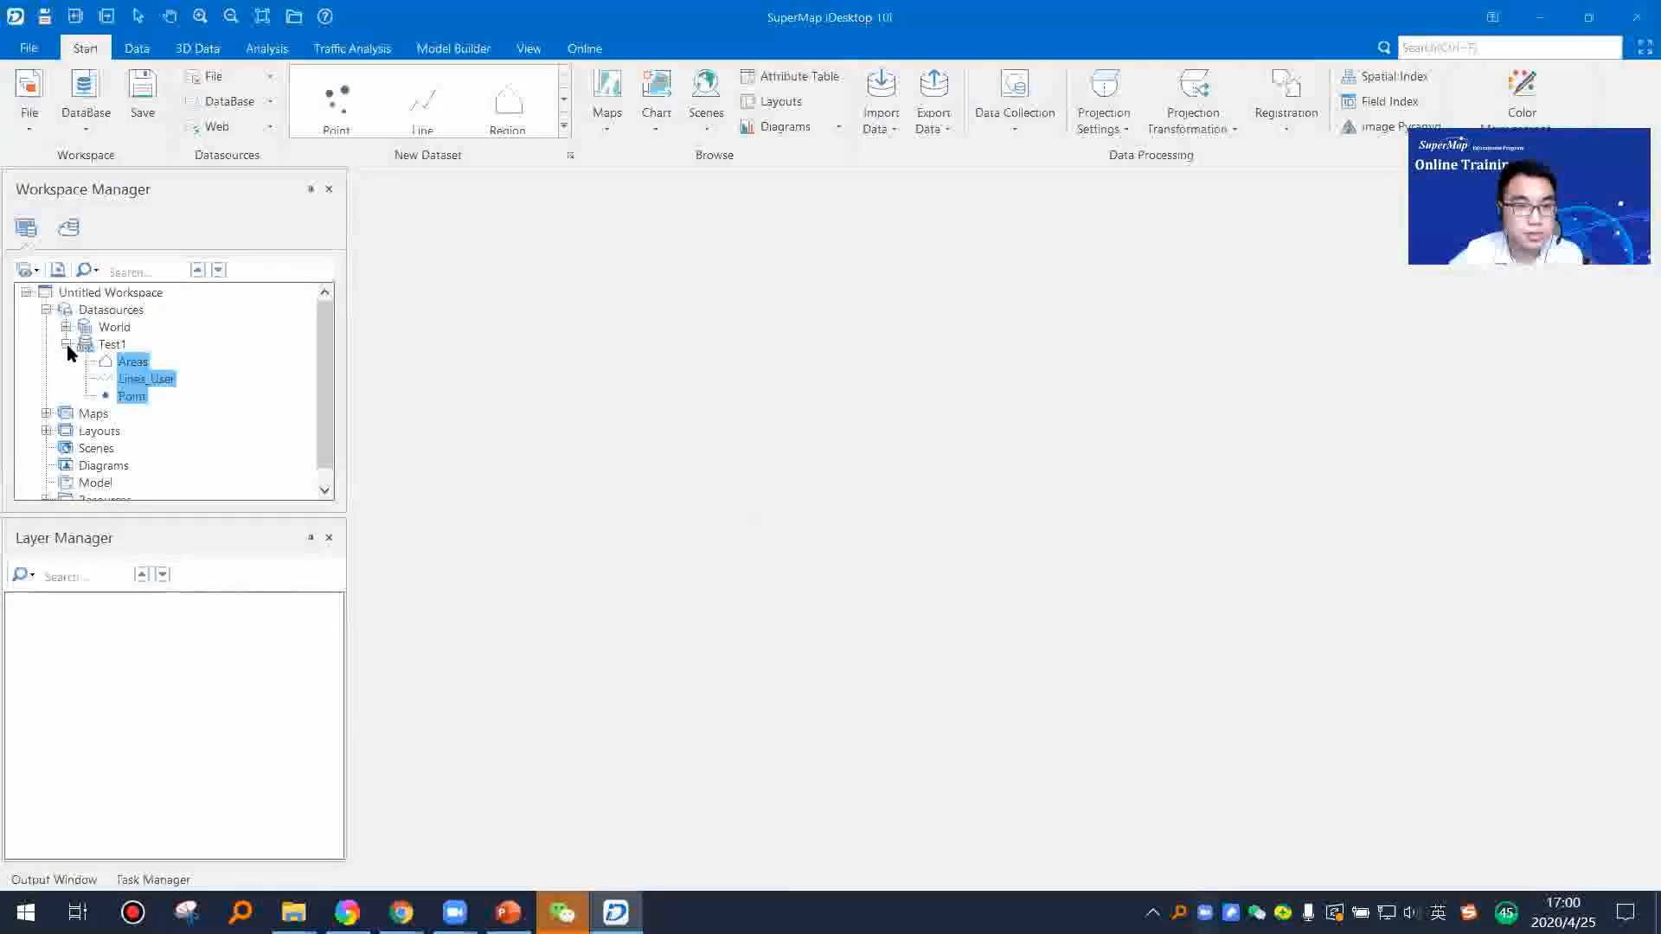
pyautogui.click(111, 344)
# Step: Switch to the PowerPoint presentation at the "Vector Data Import — GIS Format" slide
pyautogui.moveTo(508, 912)
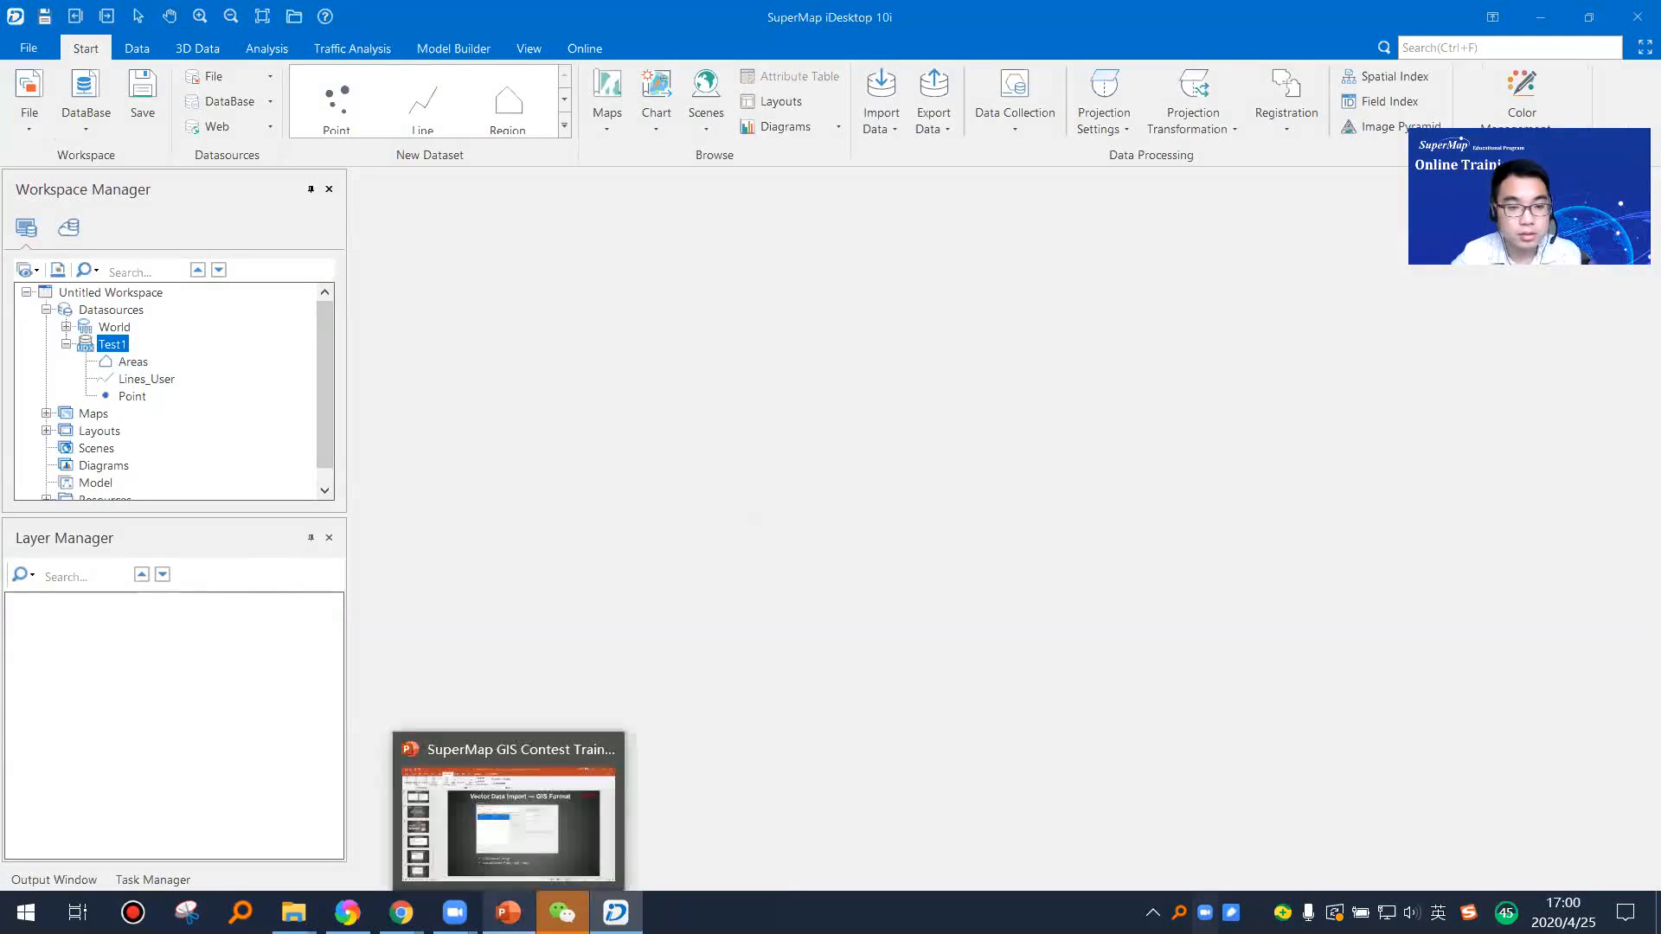
pyautogui.click(523, 809)
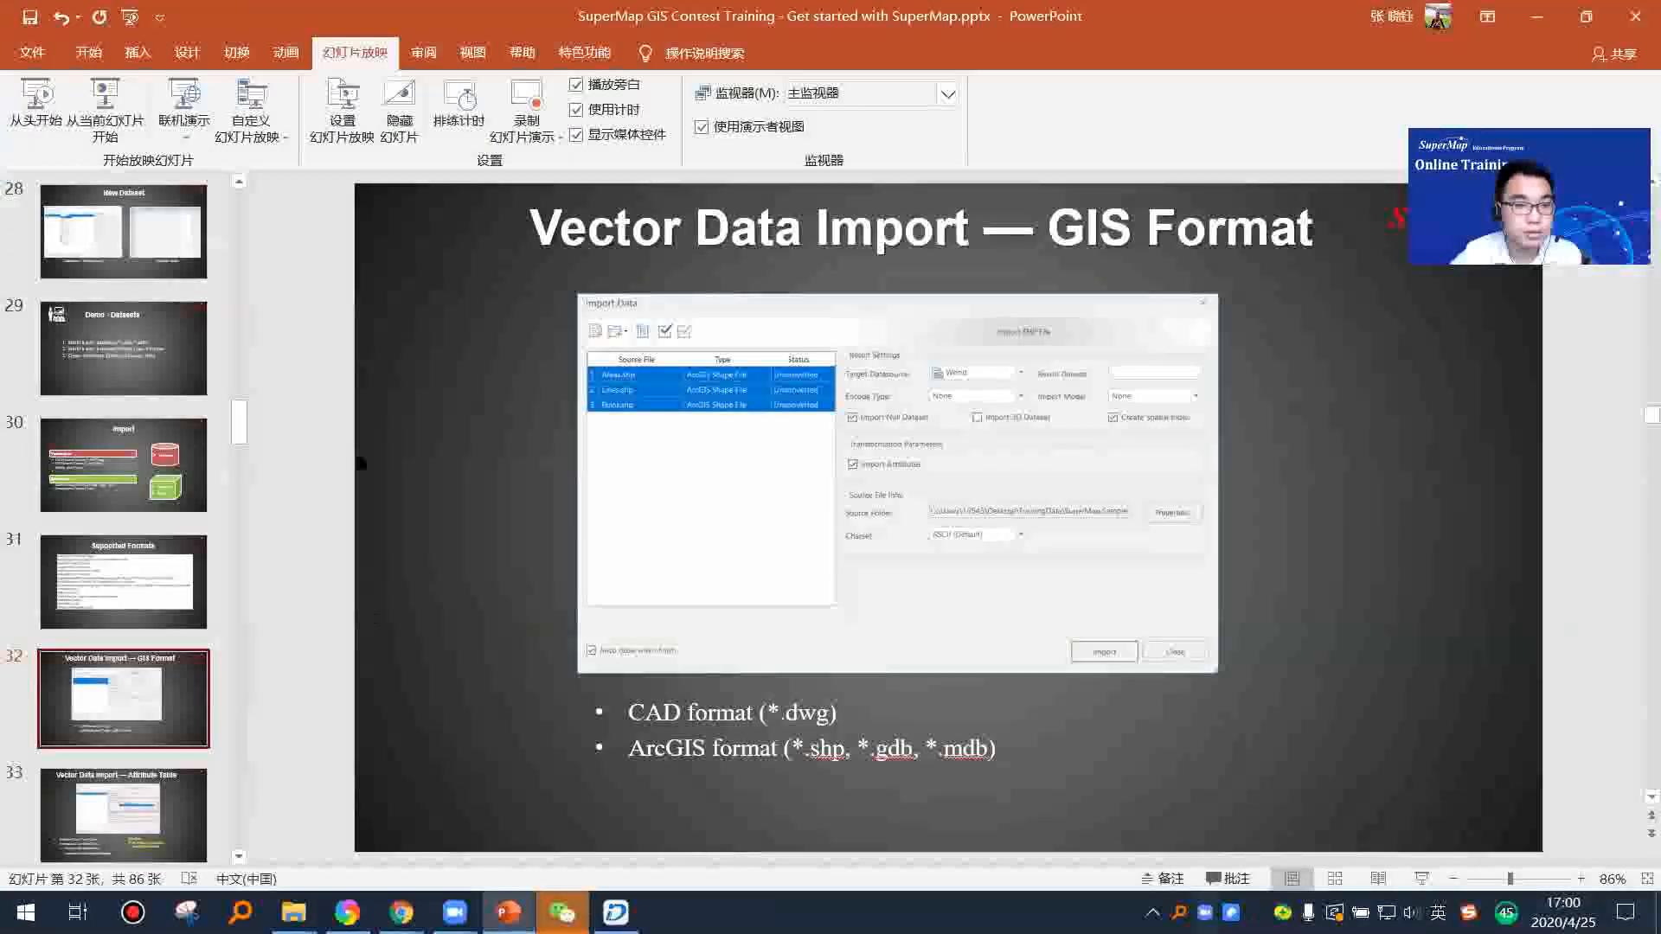
# Step: Show the "Vector Data Import — GIS Format" slide full screen, end the slide show and switch to SuperMap iDesktop
pyautogui.click(105, 106)
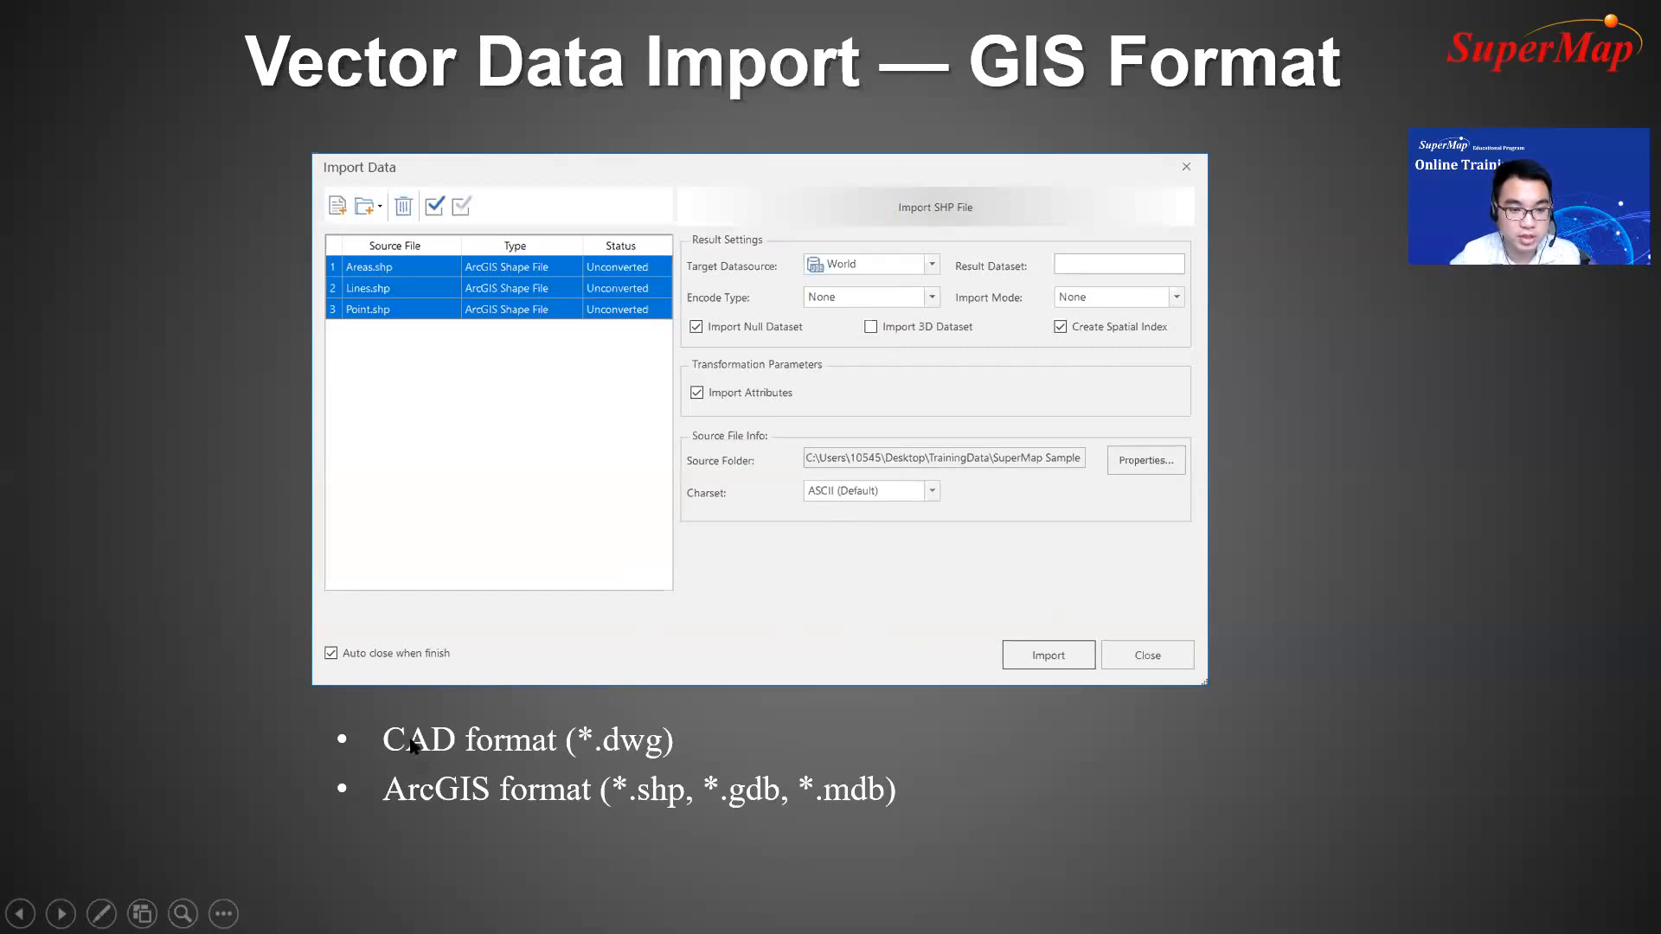
pyautogui.press('Escape')
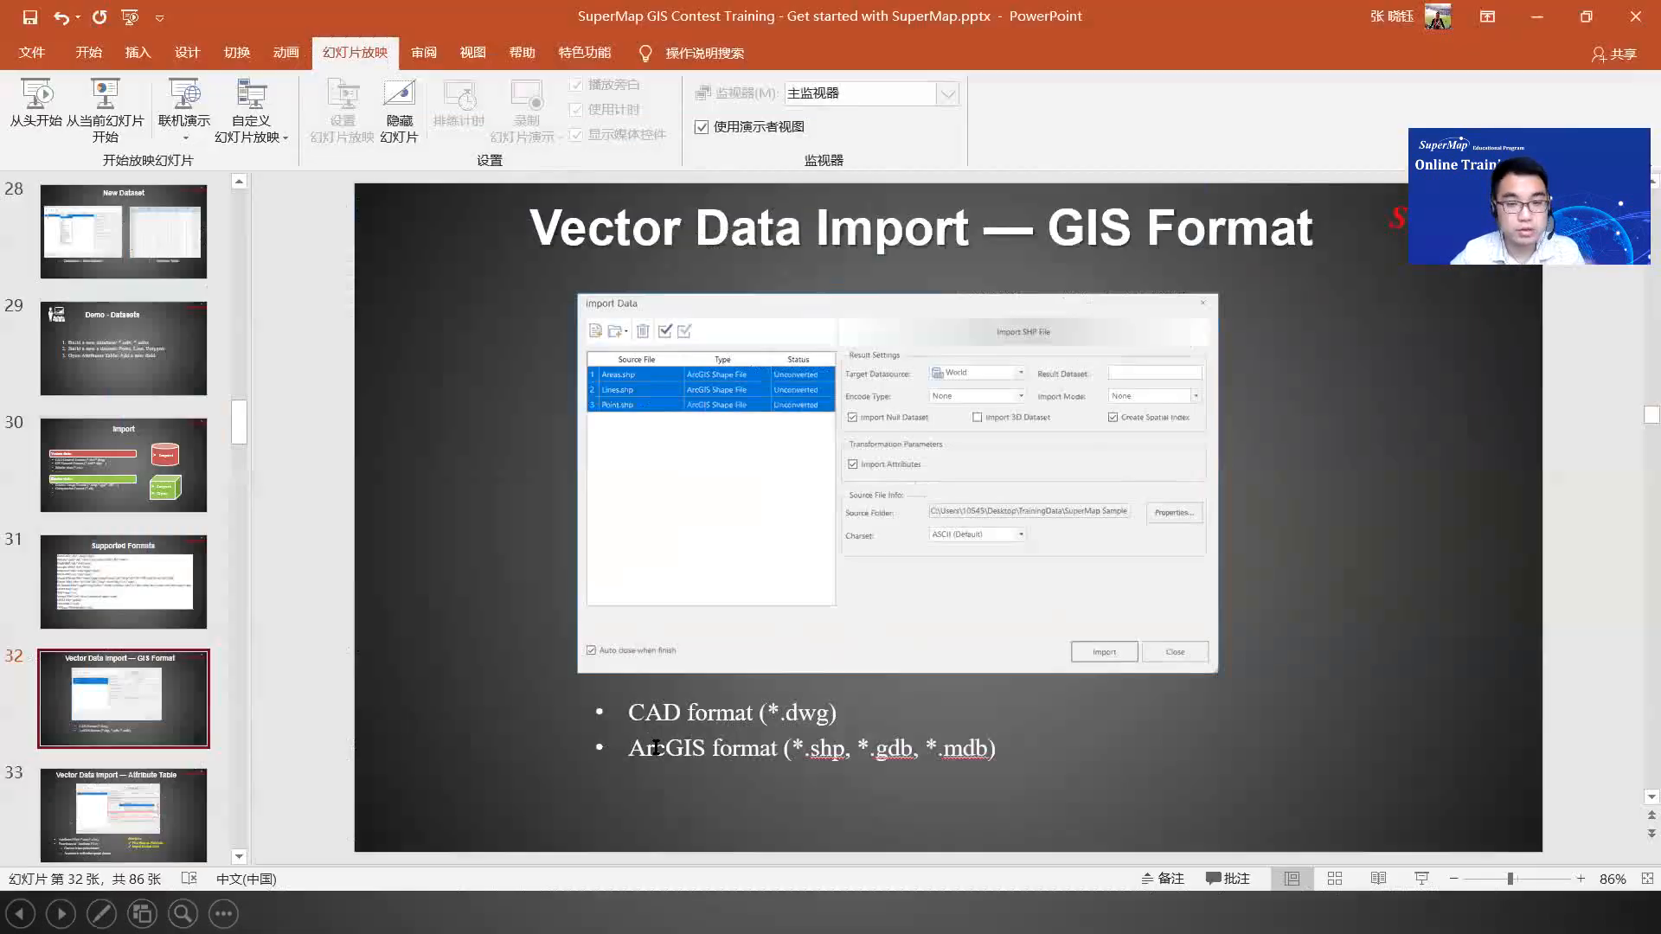
pyautogui.hotkey('alt', 'Tab')
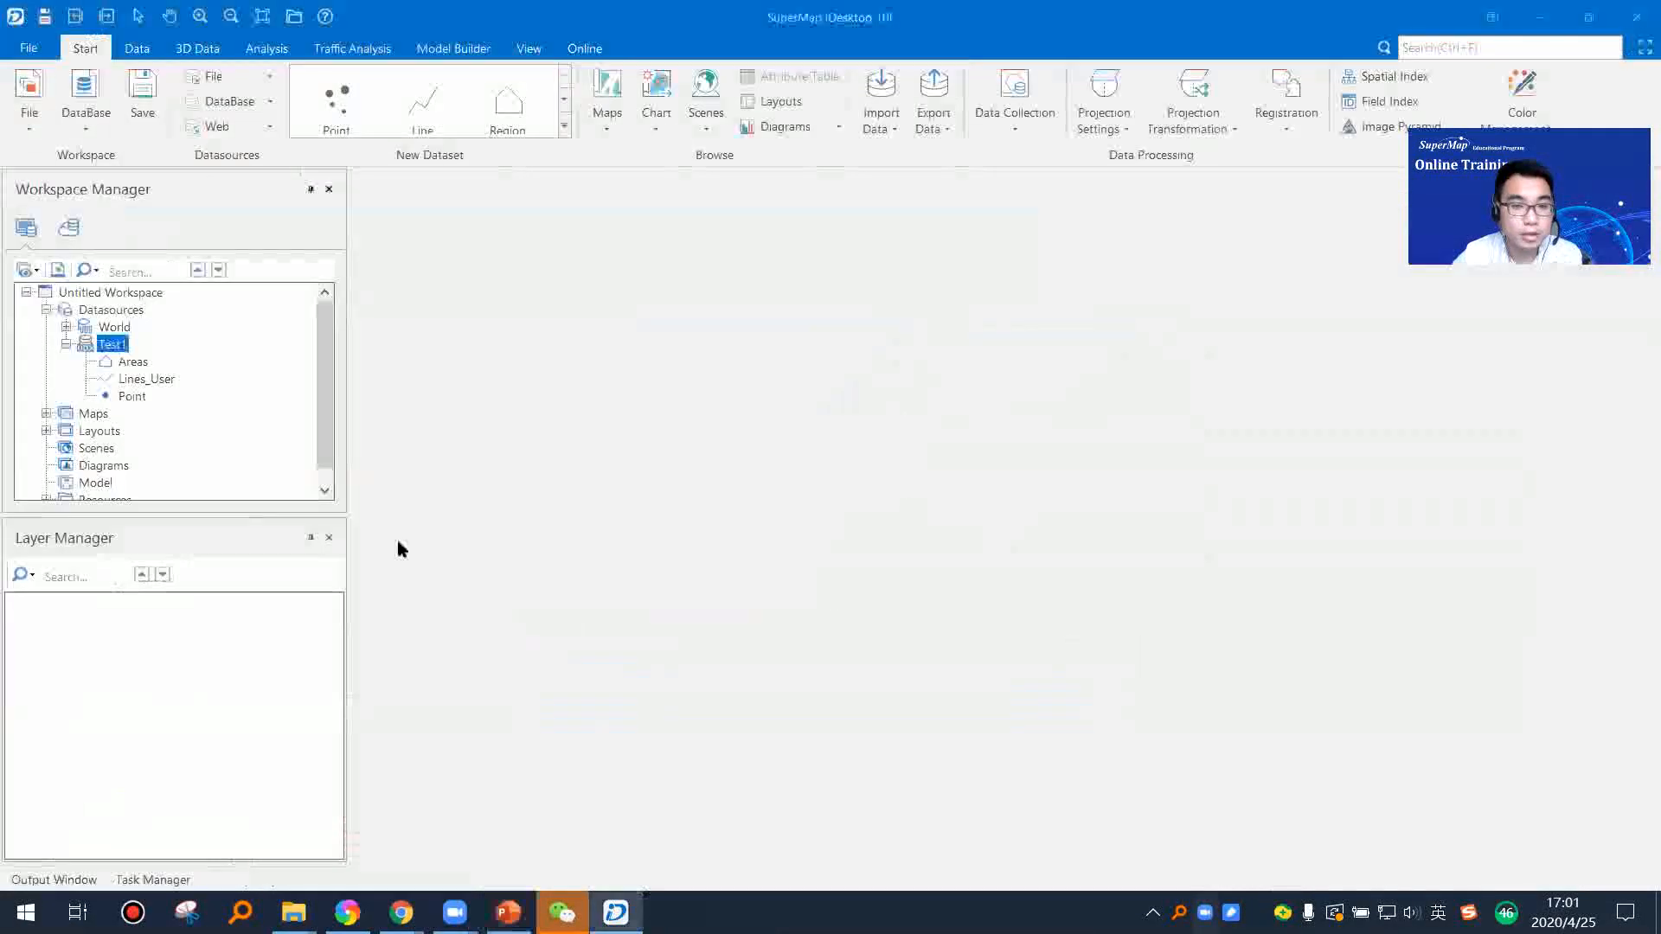
# Step: Import New Personal Geodatabase.mdb from the MDB folder of SuperMap Sample Data into the Test1 datasource with the default settings
pyautogui.rightClick(113, 347)
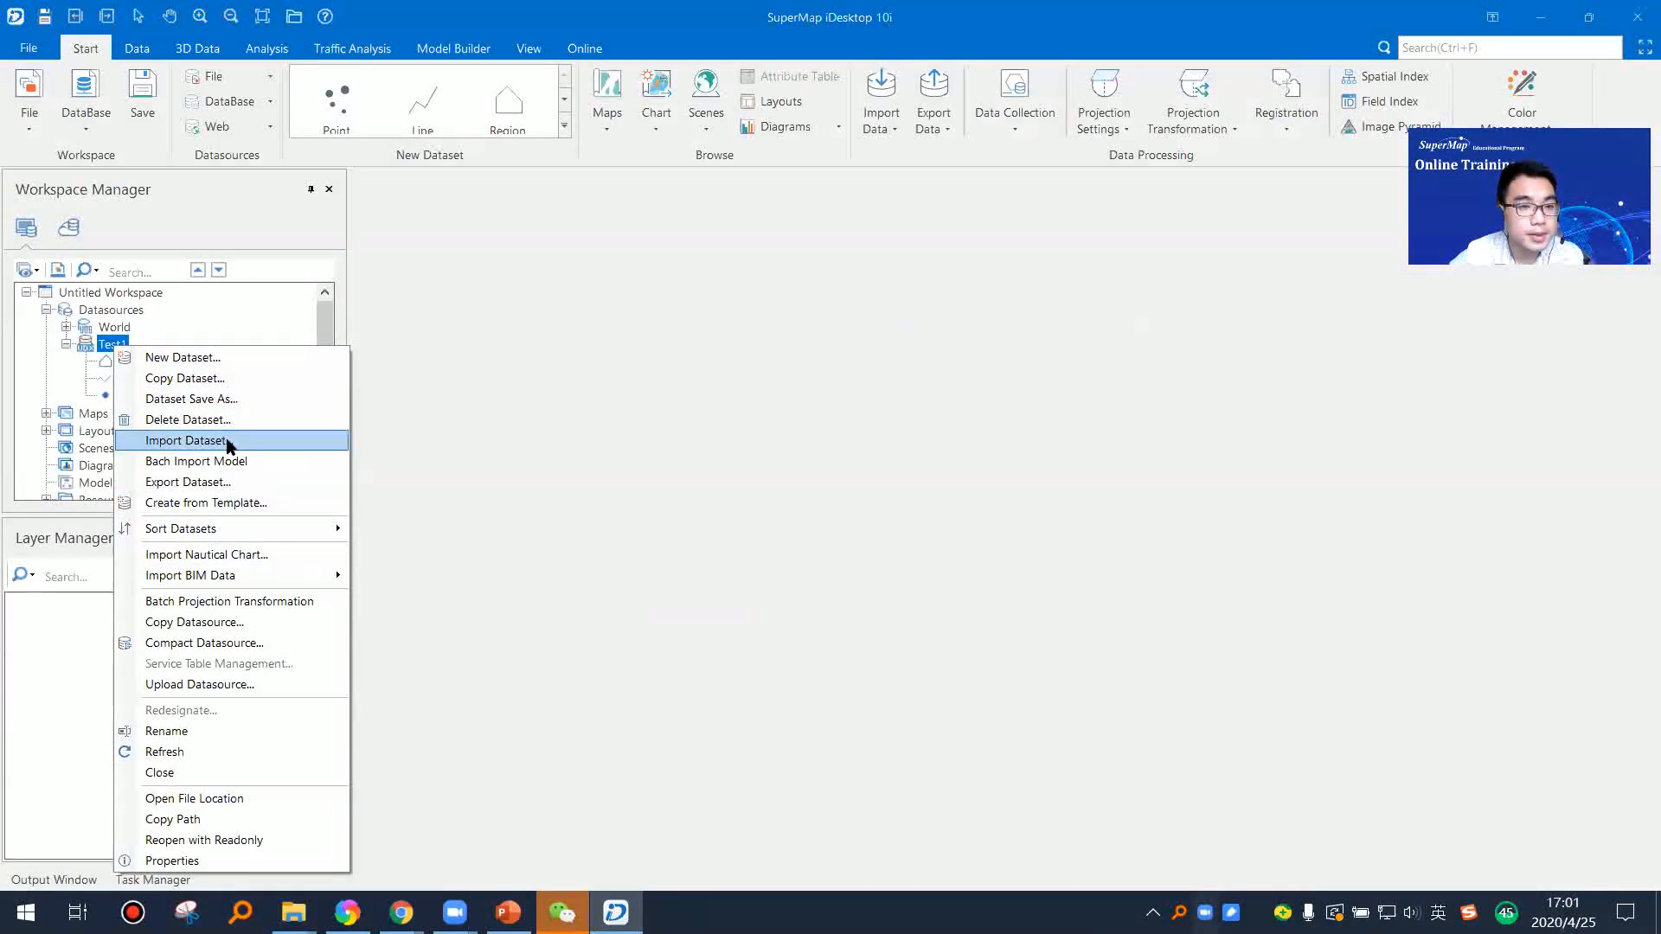
pyautogui.click(197, 440)
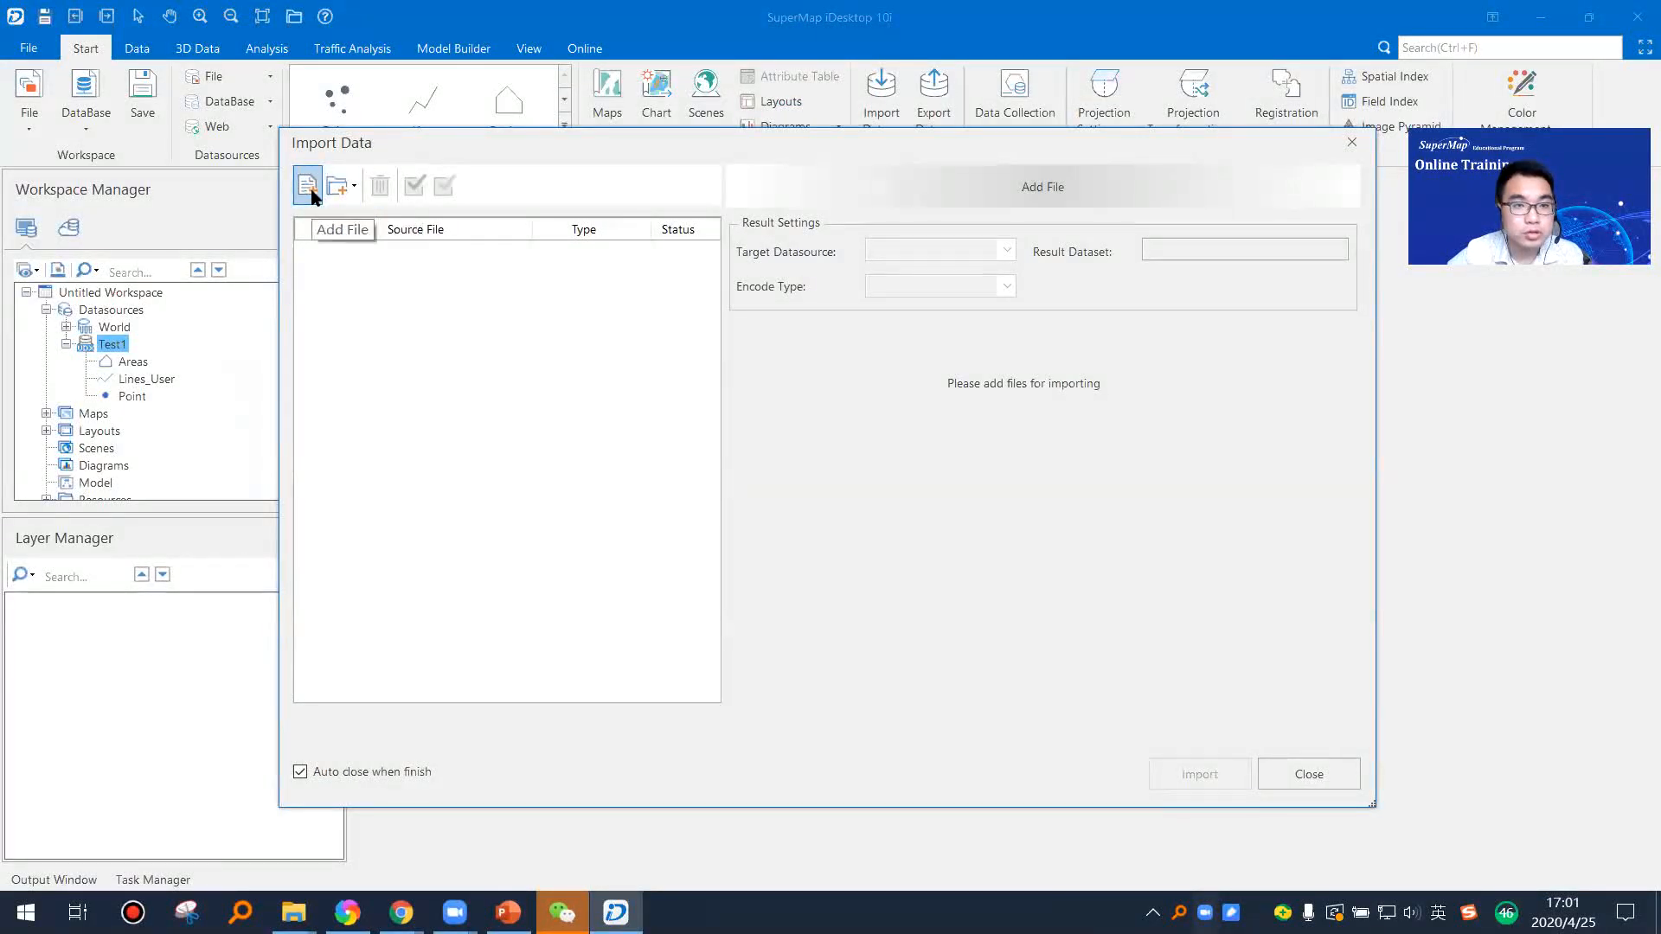
pyautogui.click(310, 190)
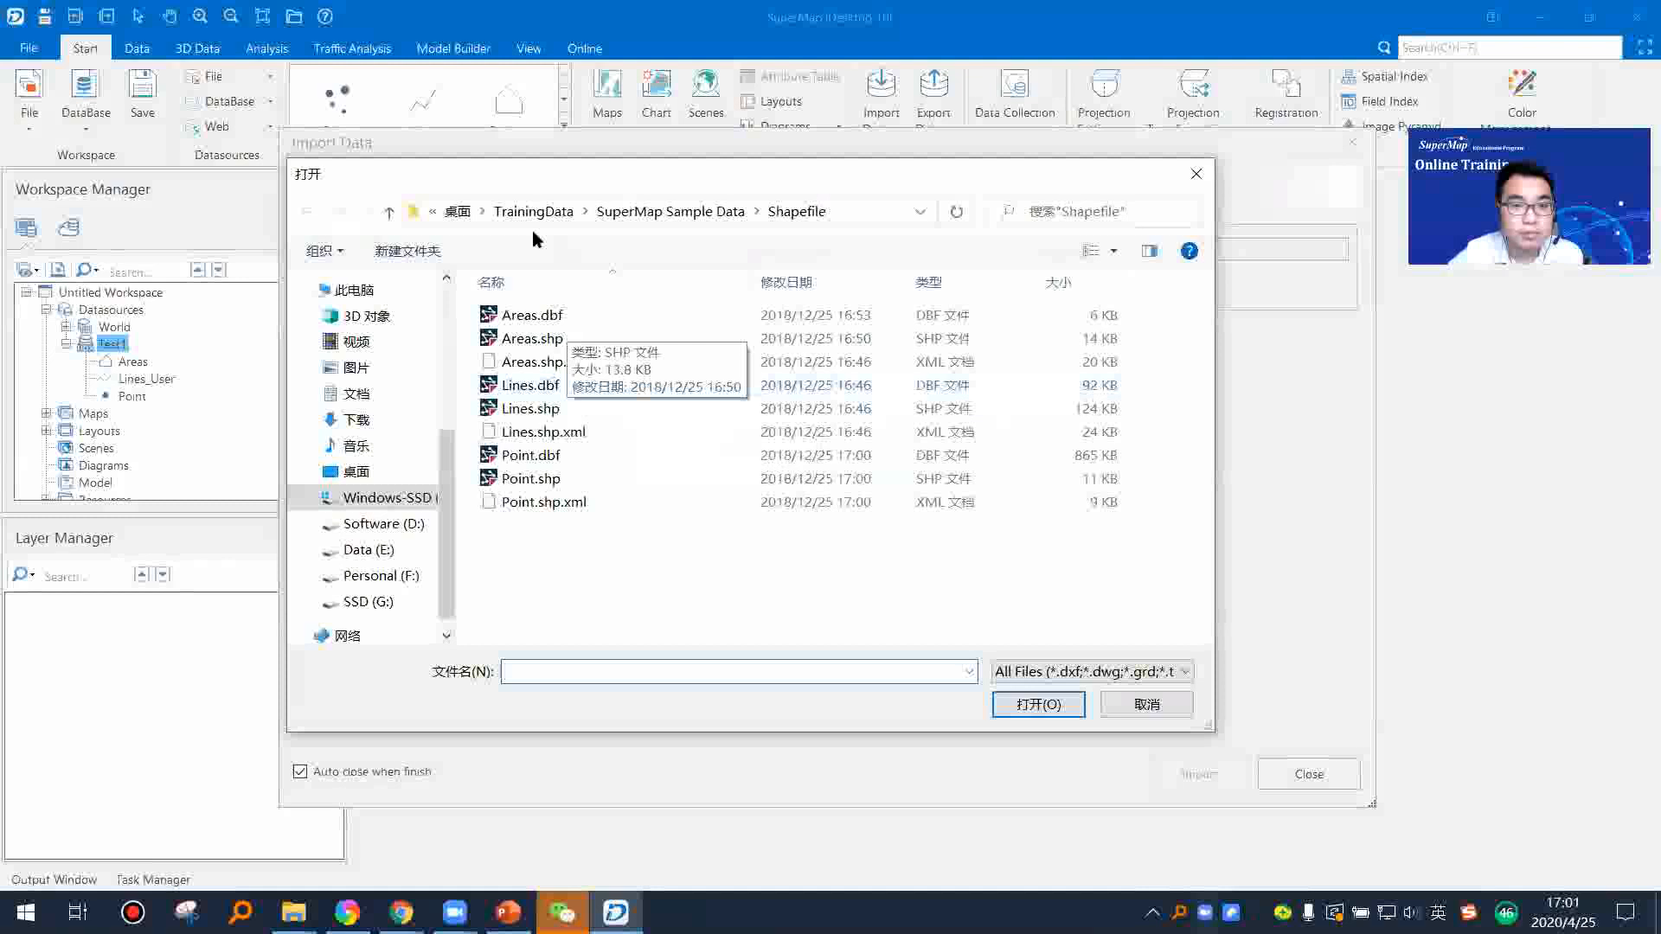
pyautogui.click(705, 216)
pyautogui.click(574, 337)
pyautogui.click(640, 315)
pyautogui.click(1038, 705)
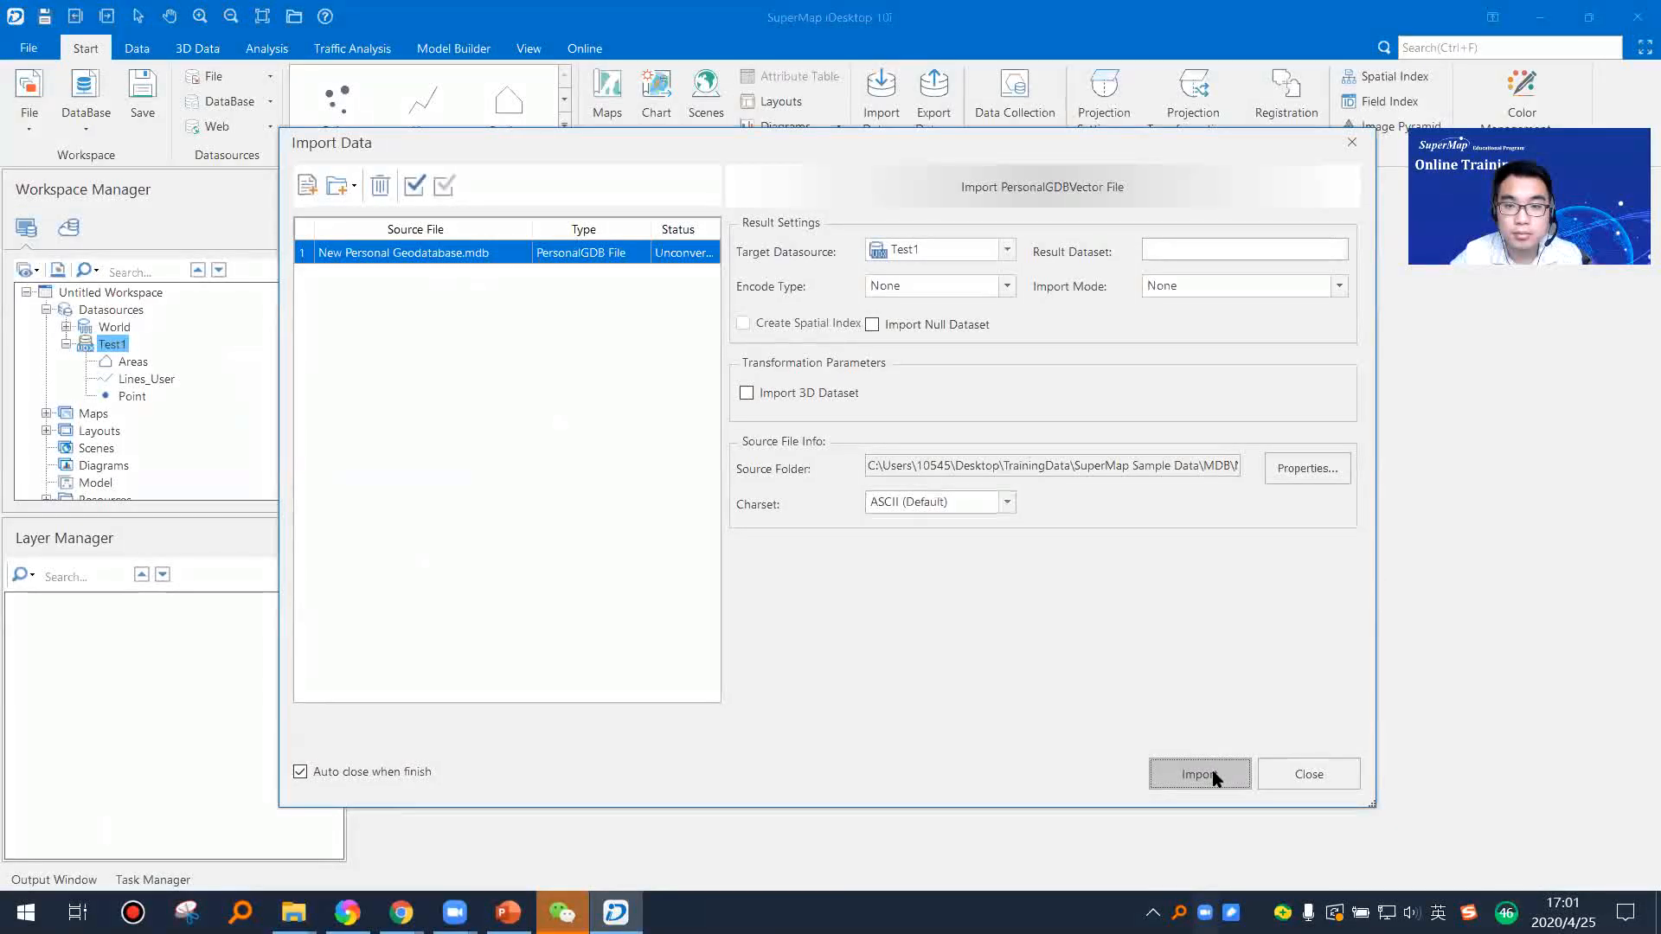
pyautogui.click(1209, 775)
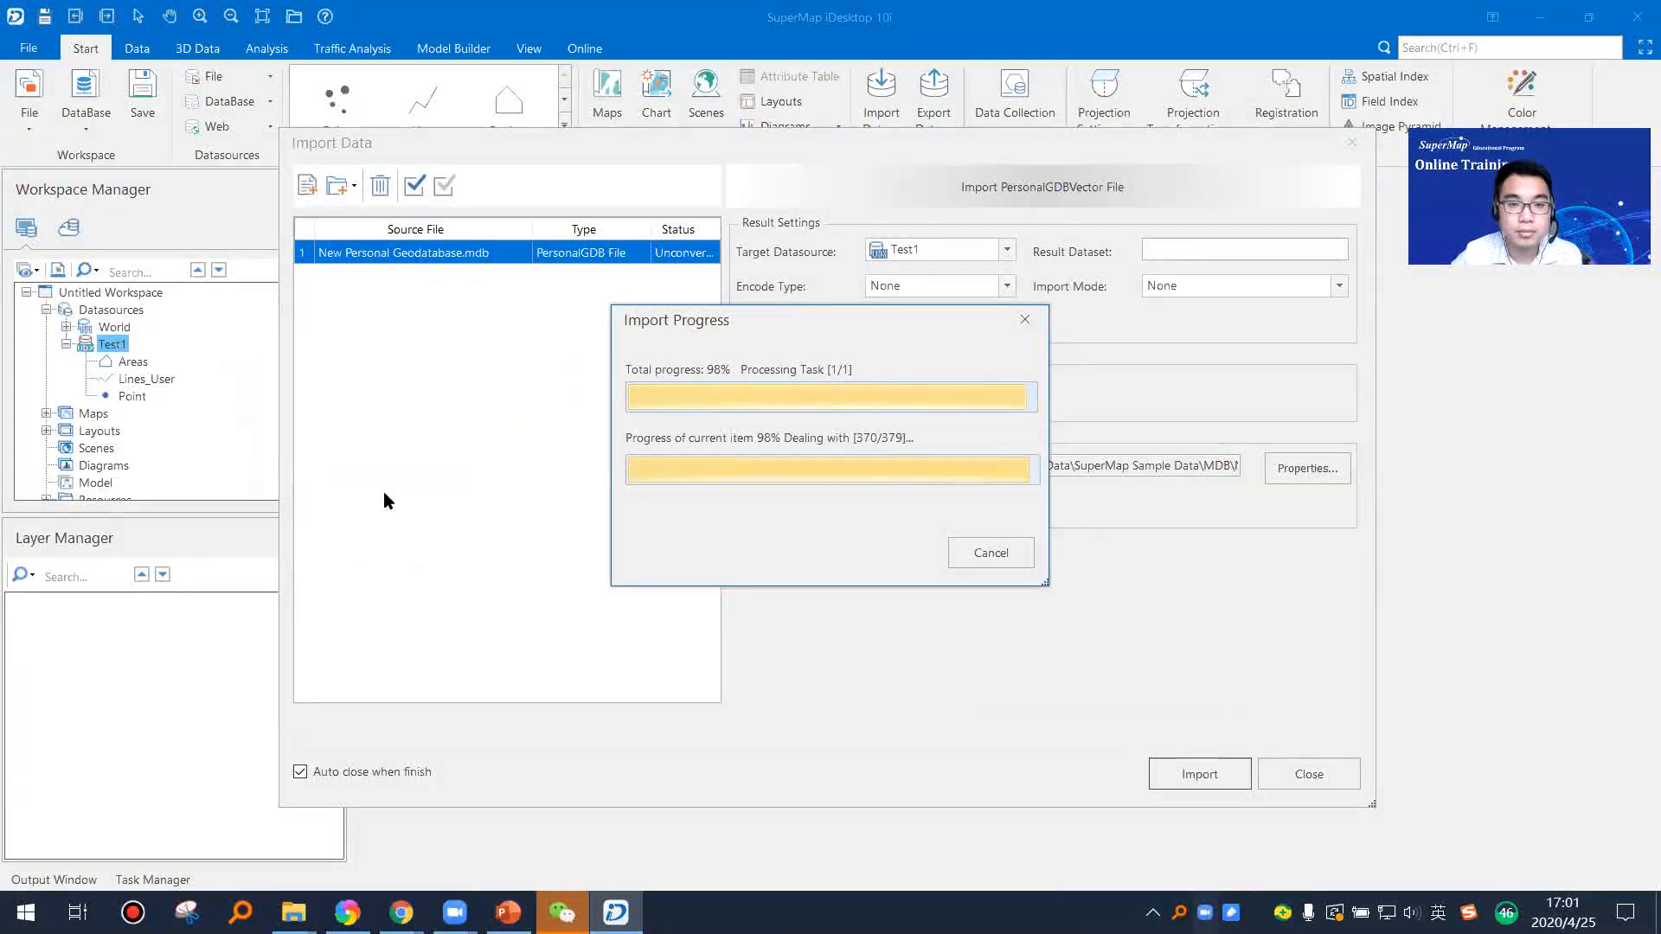
# Step: View the Areas_1, Lines_User_1 and Point_1 datasets together in a new map, and close the map without saving
pyautogui.rightClick(135, 417)
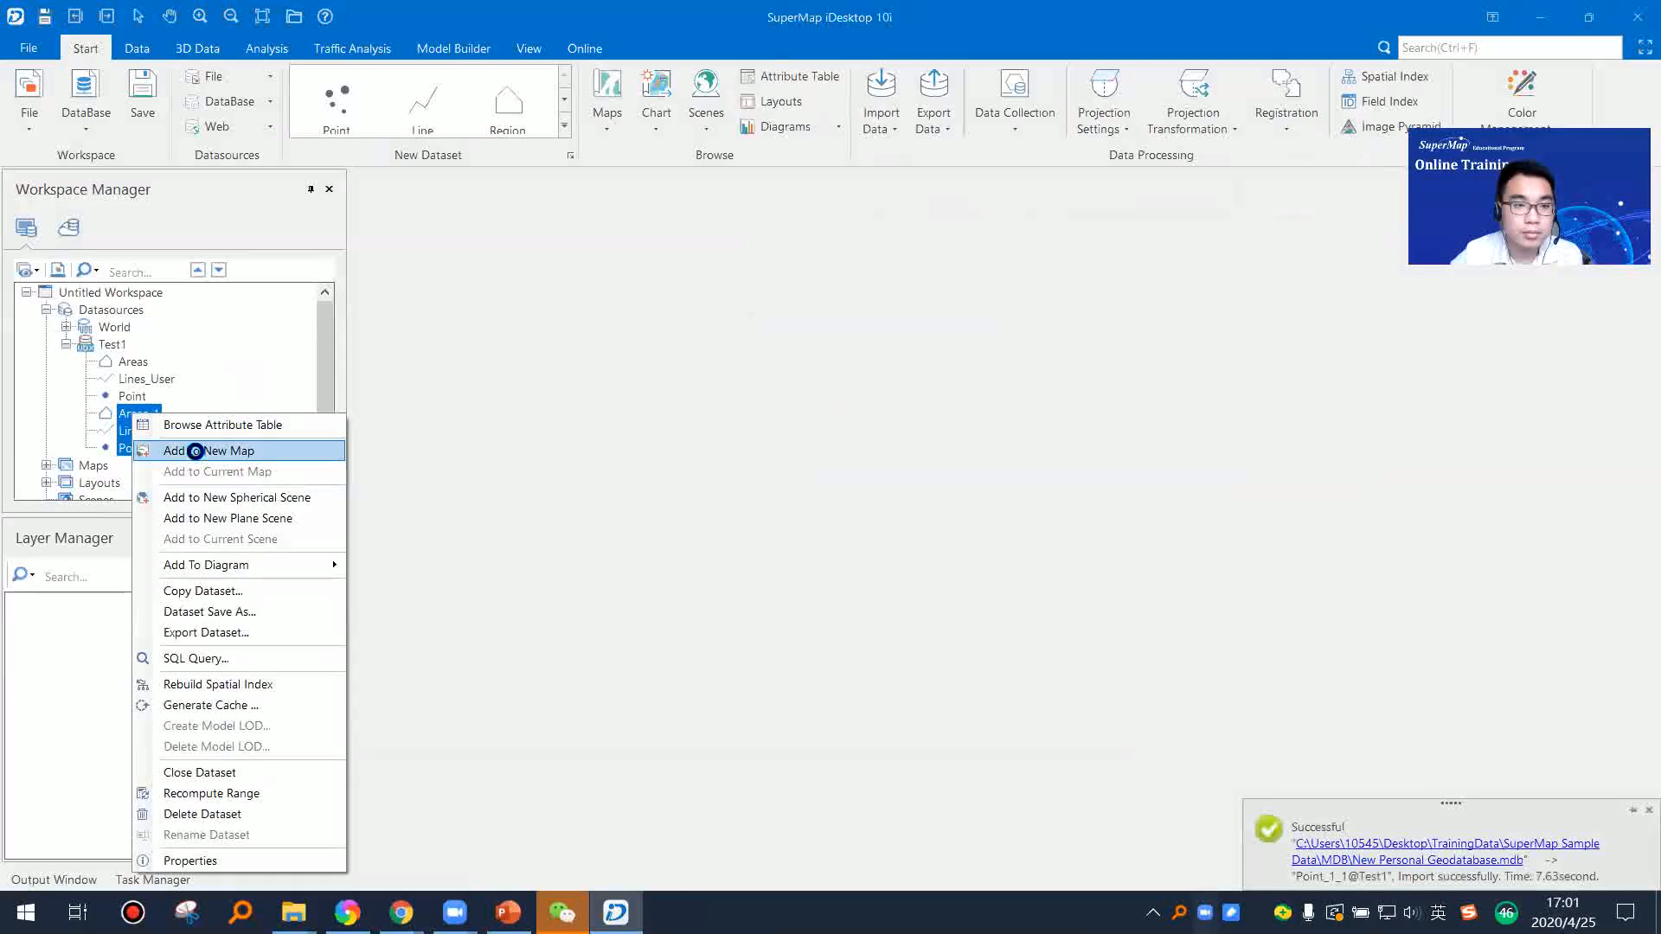
pyautogui.click(186, 451)
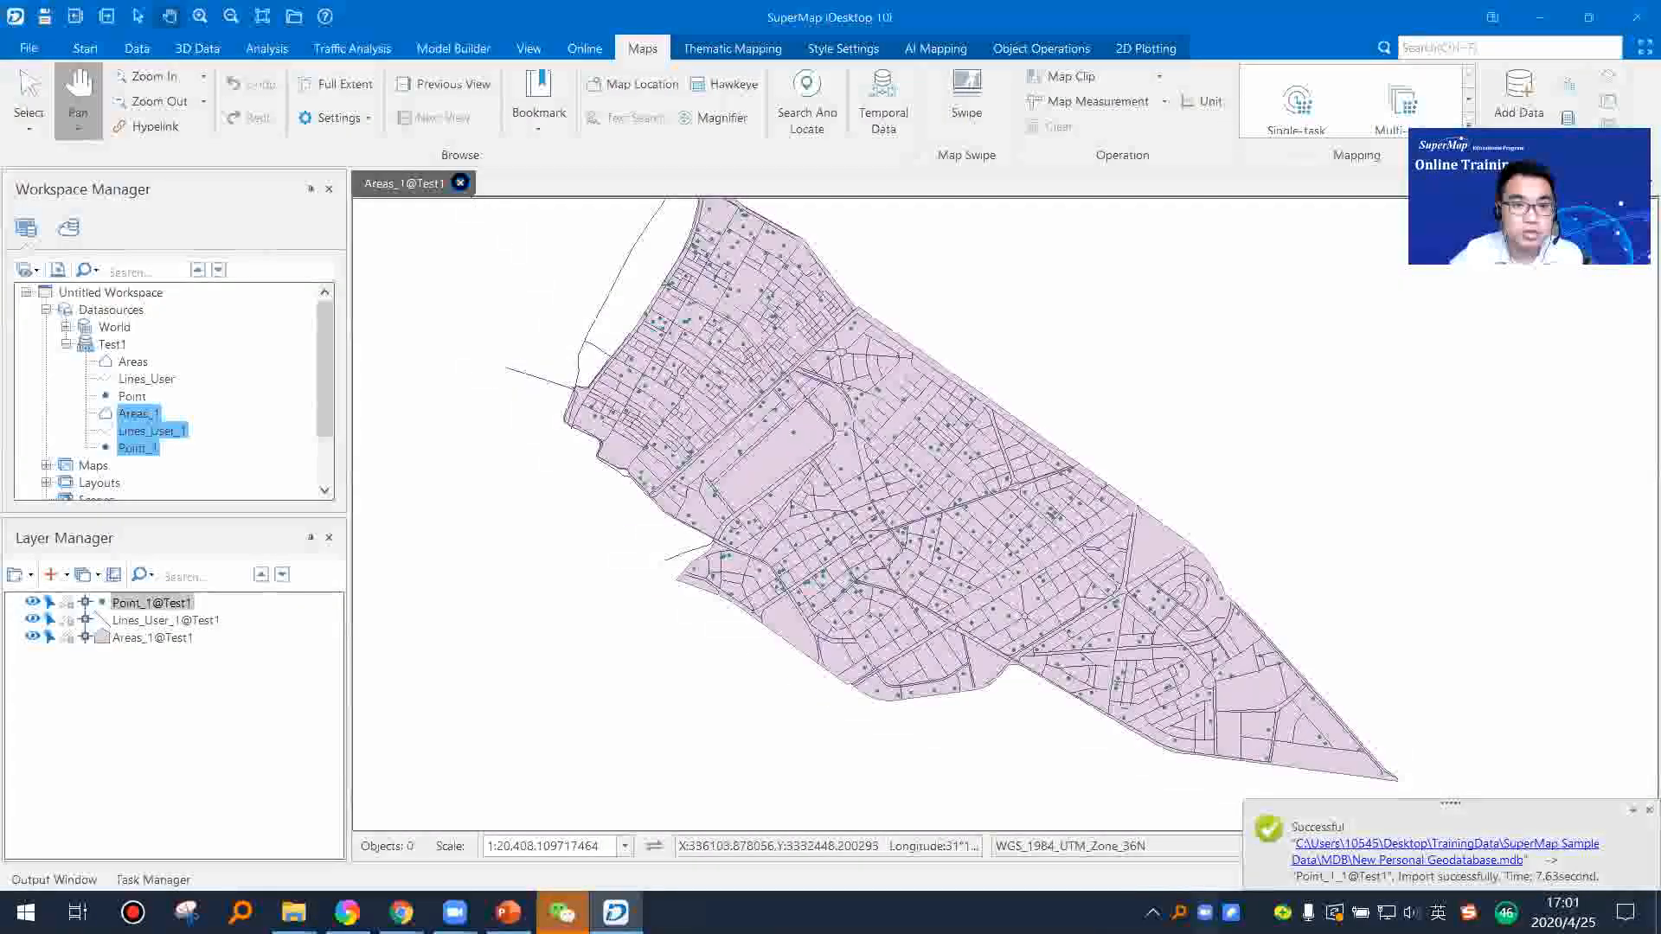
pyautogui.click(461, 183)
pyautogui.click(855, 522)
# Step: Start a dataset import into the Test1 datasource with a File GeoDatabase vector folder as the source type
pyautogui.rightClick(114, 346)
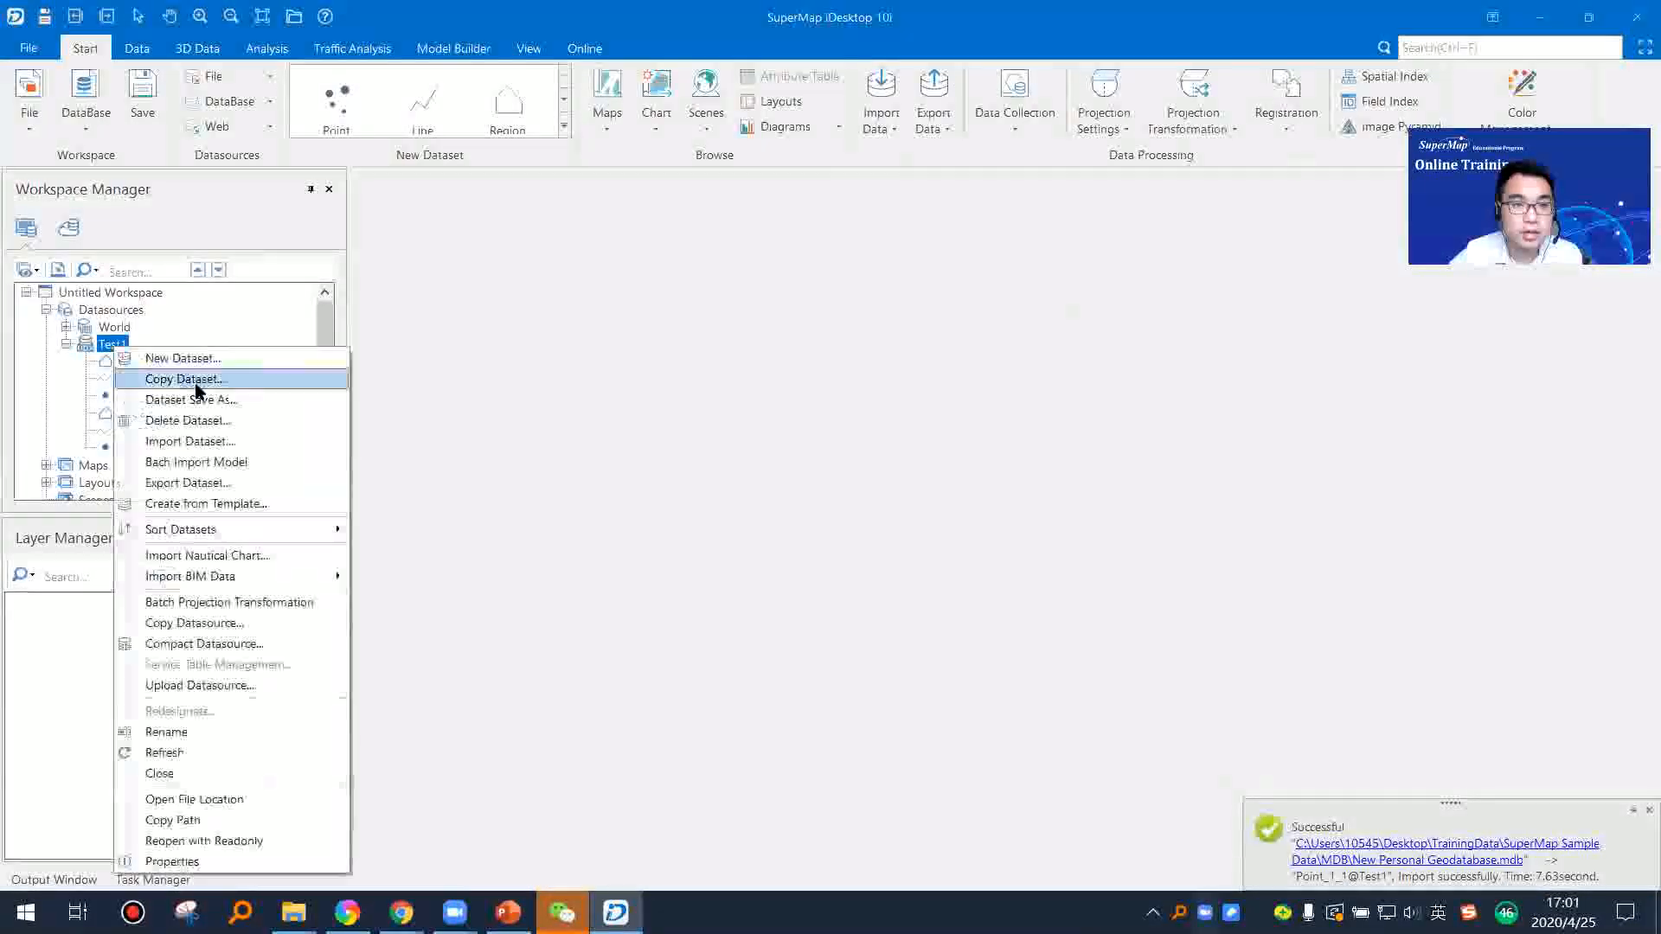
pyautogui.click(220, 443)
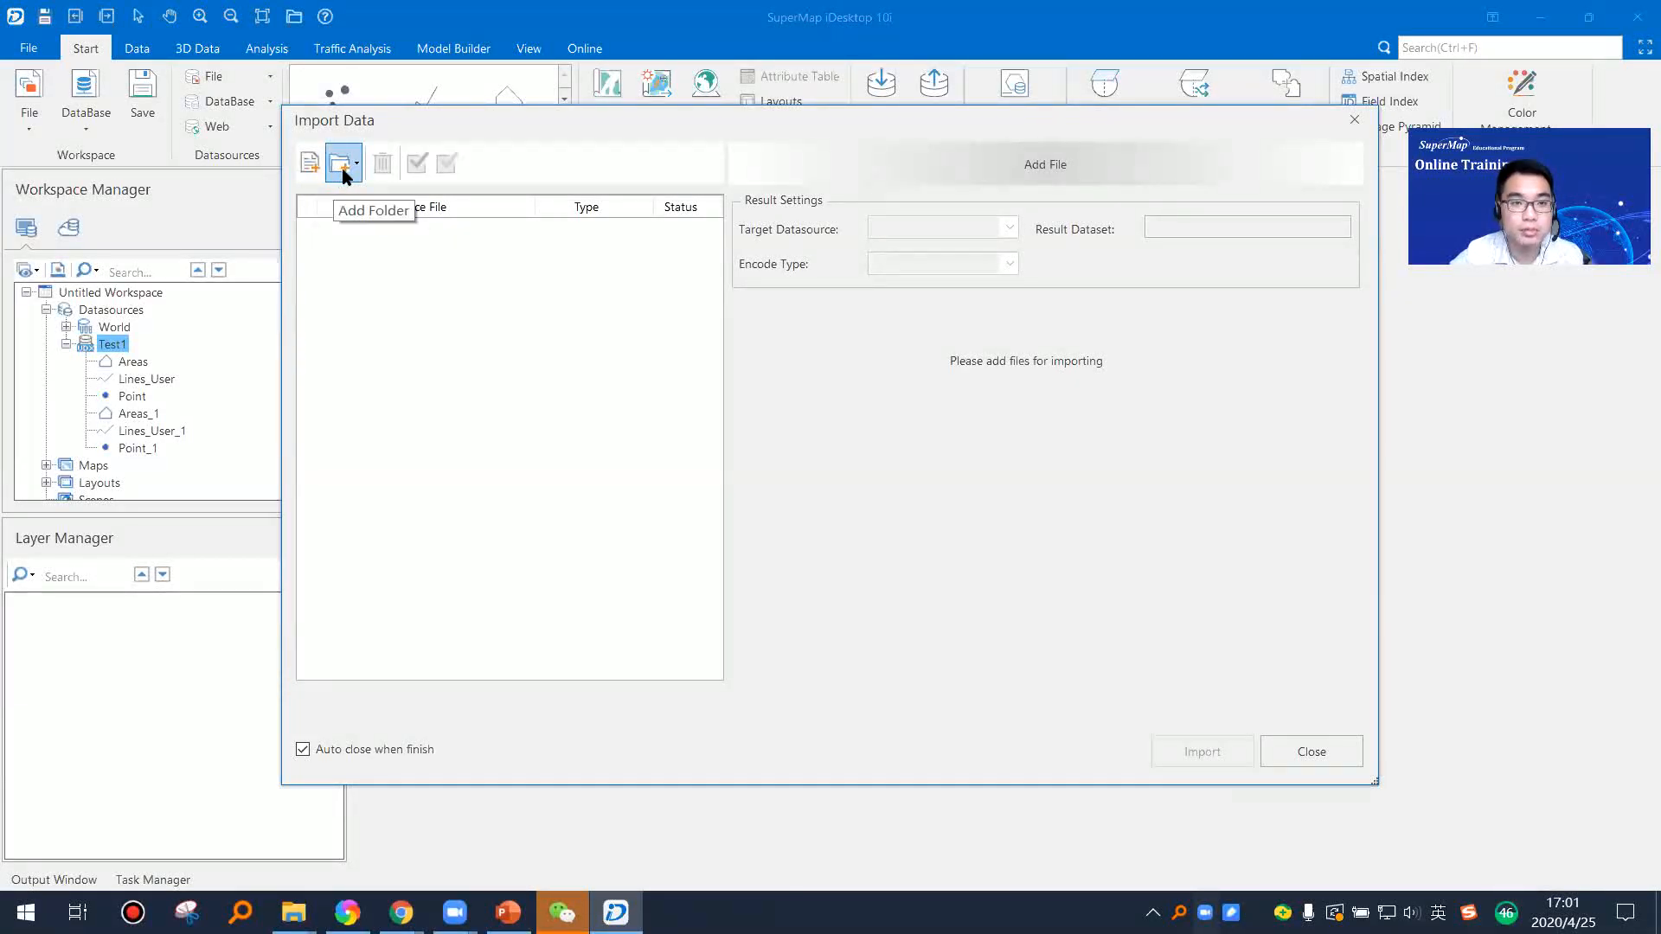
pyautogui.click(342, 171)
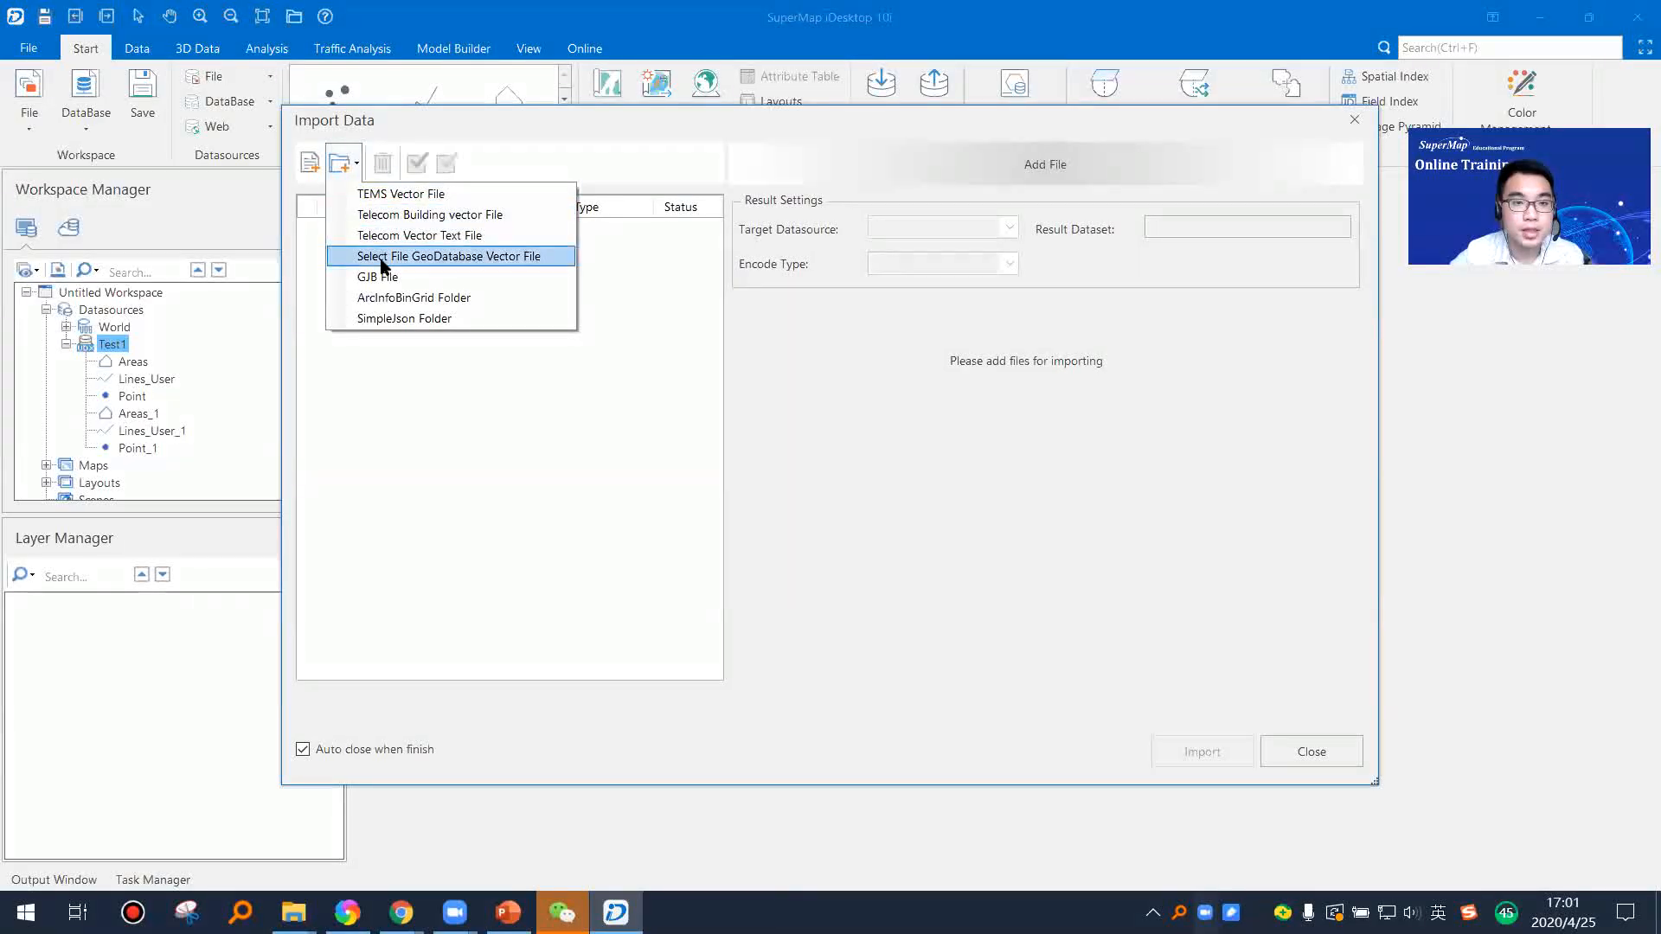
pyautogui.click(475, 256)
# Step: Choose New File Geodatabase.gdb in the GDB folder of TrainingData's SuperMap Sample Data and import it into Test1
pyautogui.click(993, 441)
pyautogui.scroll(-4, 892, 521)
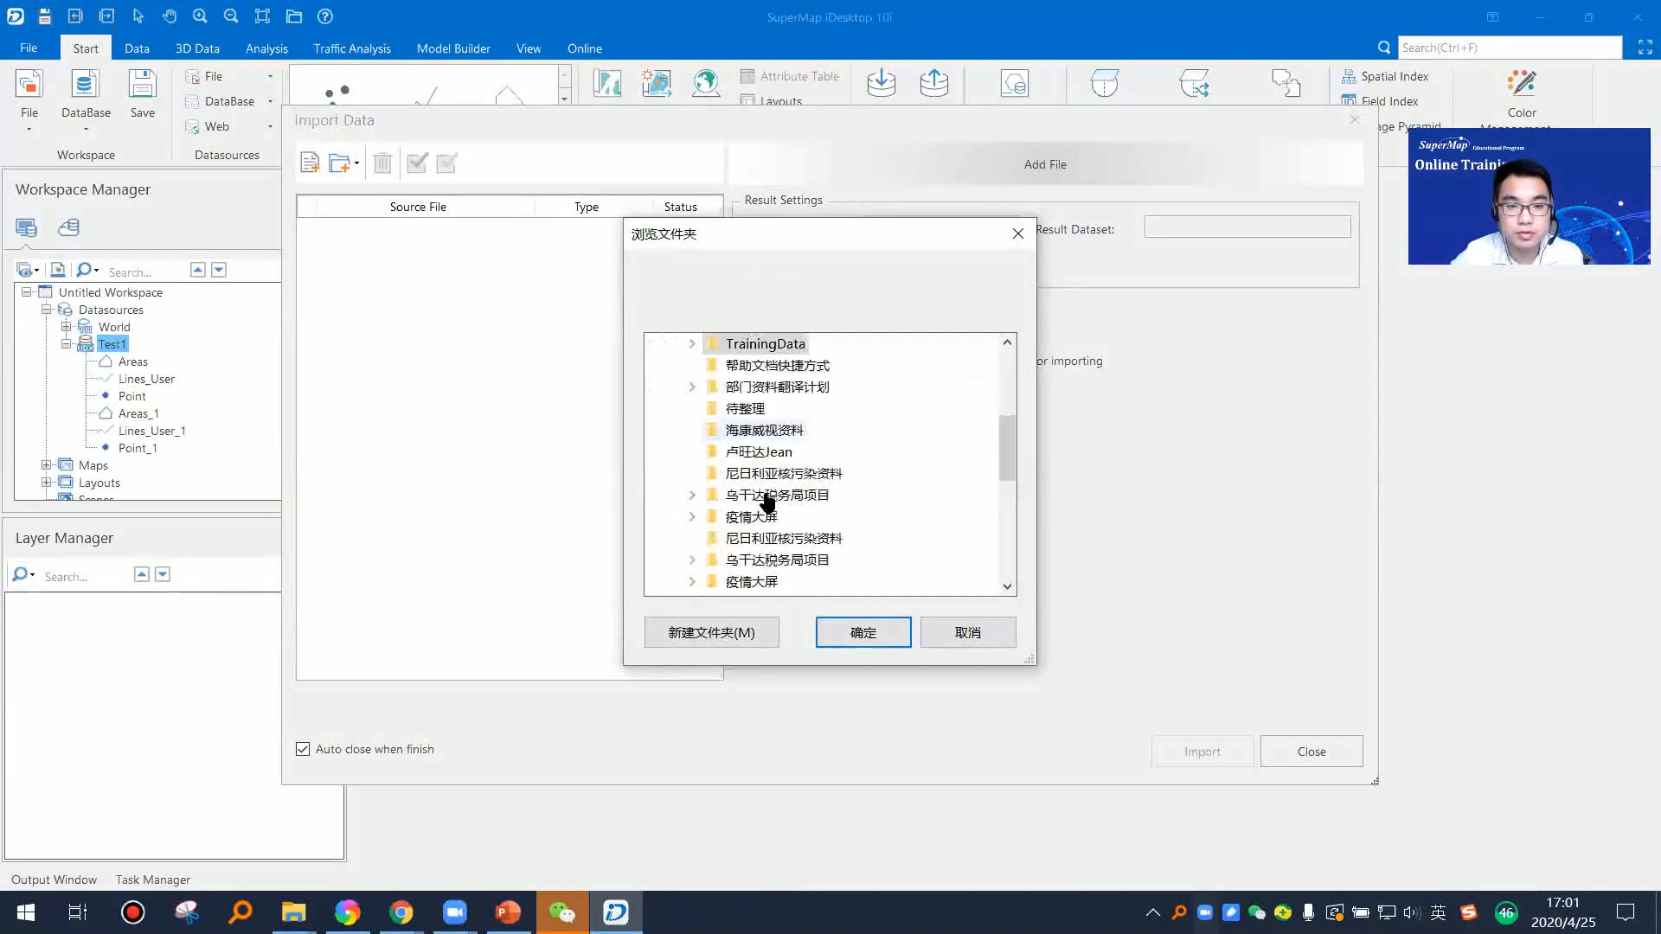
pyautogui.click(694, 346)
pyautogui.scroll(1, 820, 476)
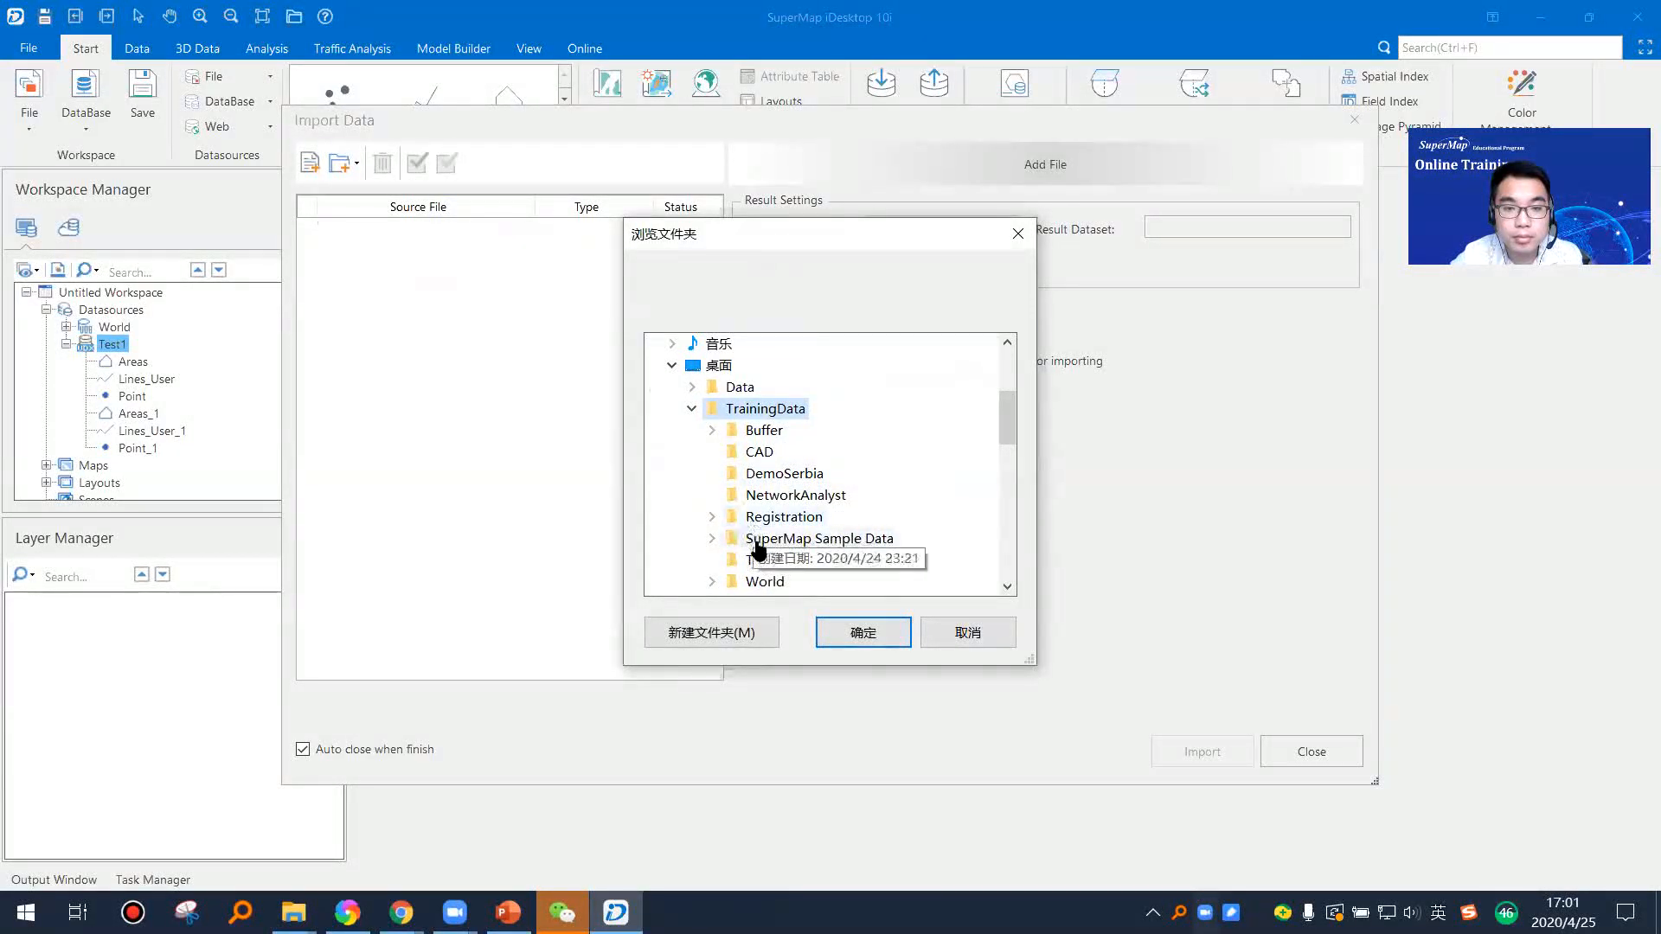
pyautogui.click(712, 538)
pyautogui.click(731, 517)
pyautogui.click(813, 542)
pyautogui.click(891, 627)
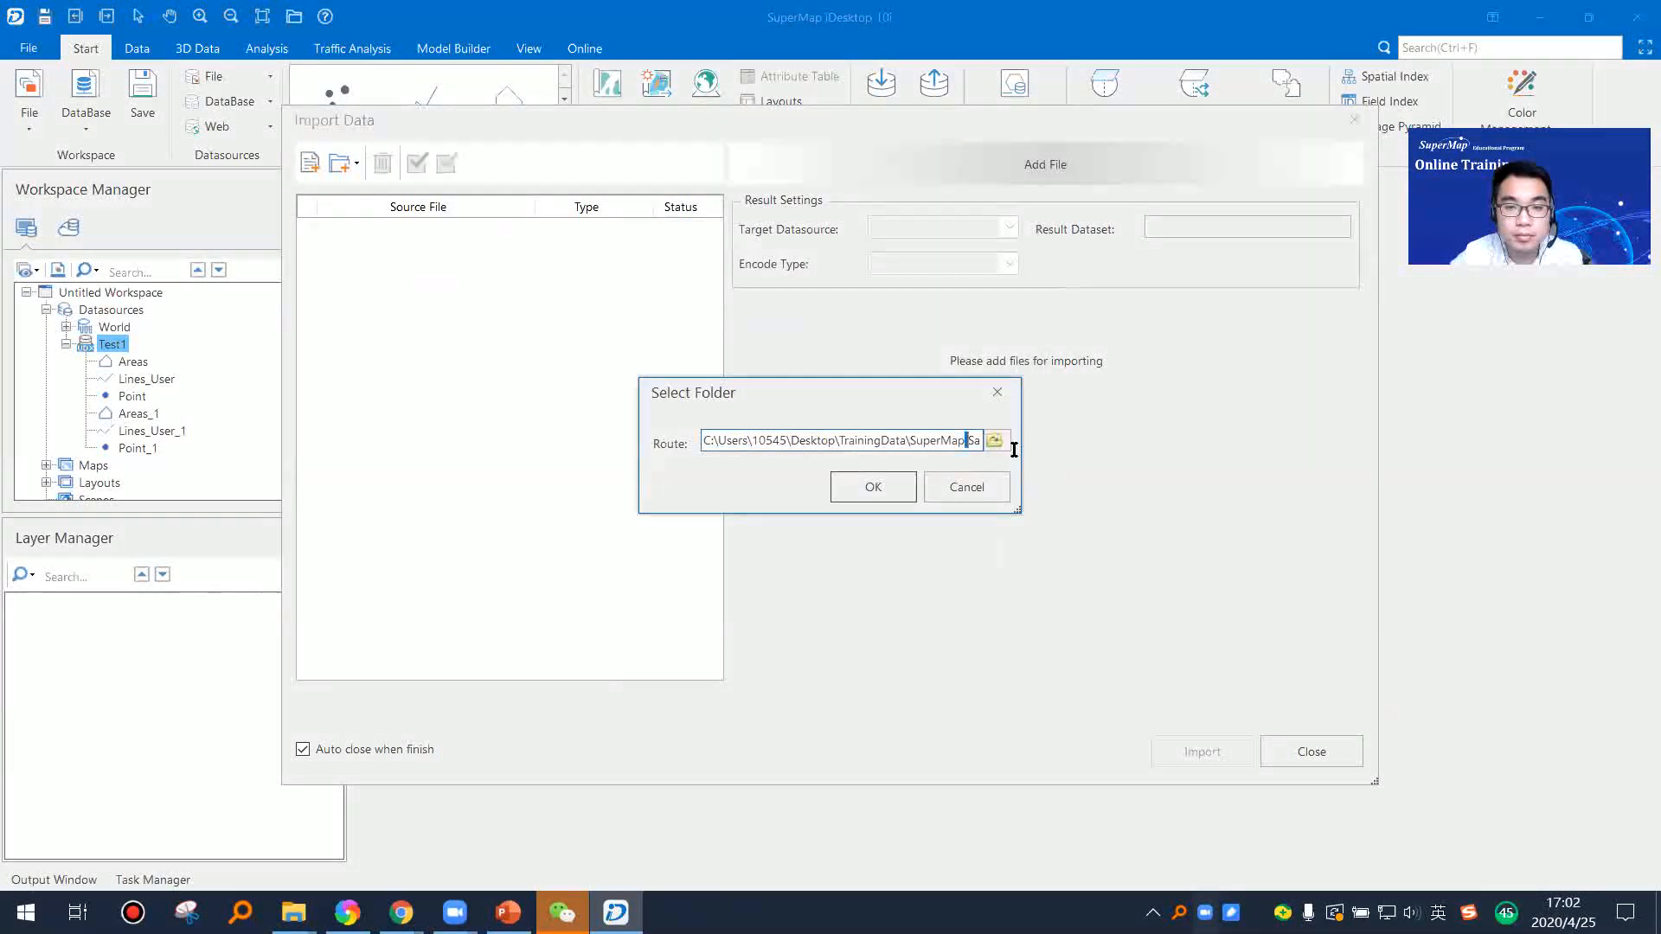
pyautogui.moveTo(1014, 449); pyautogui.dragTo(963, 446)
pyautogui.click(865, 486)
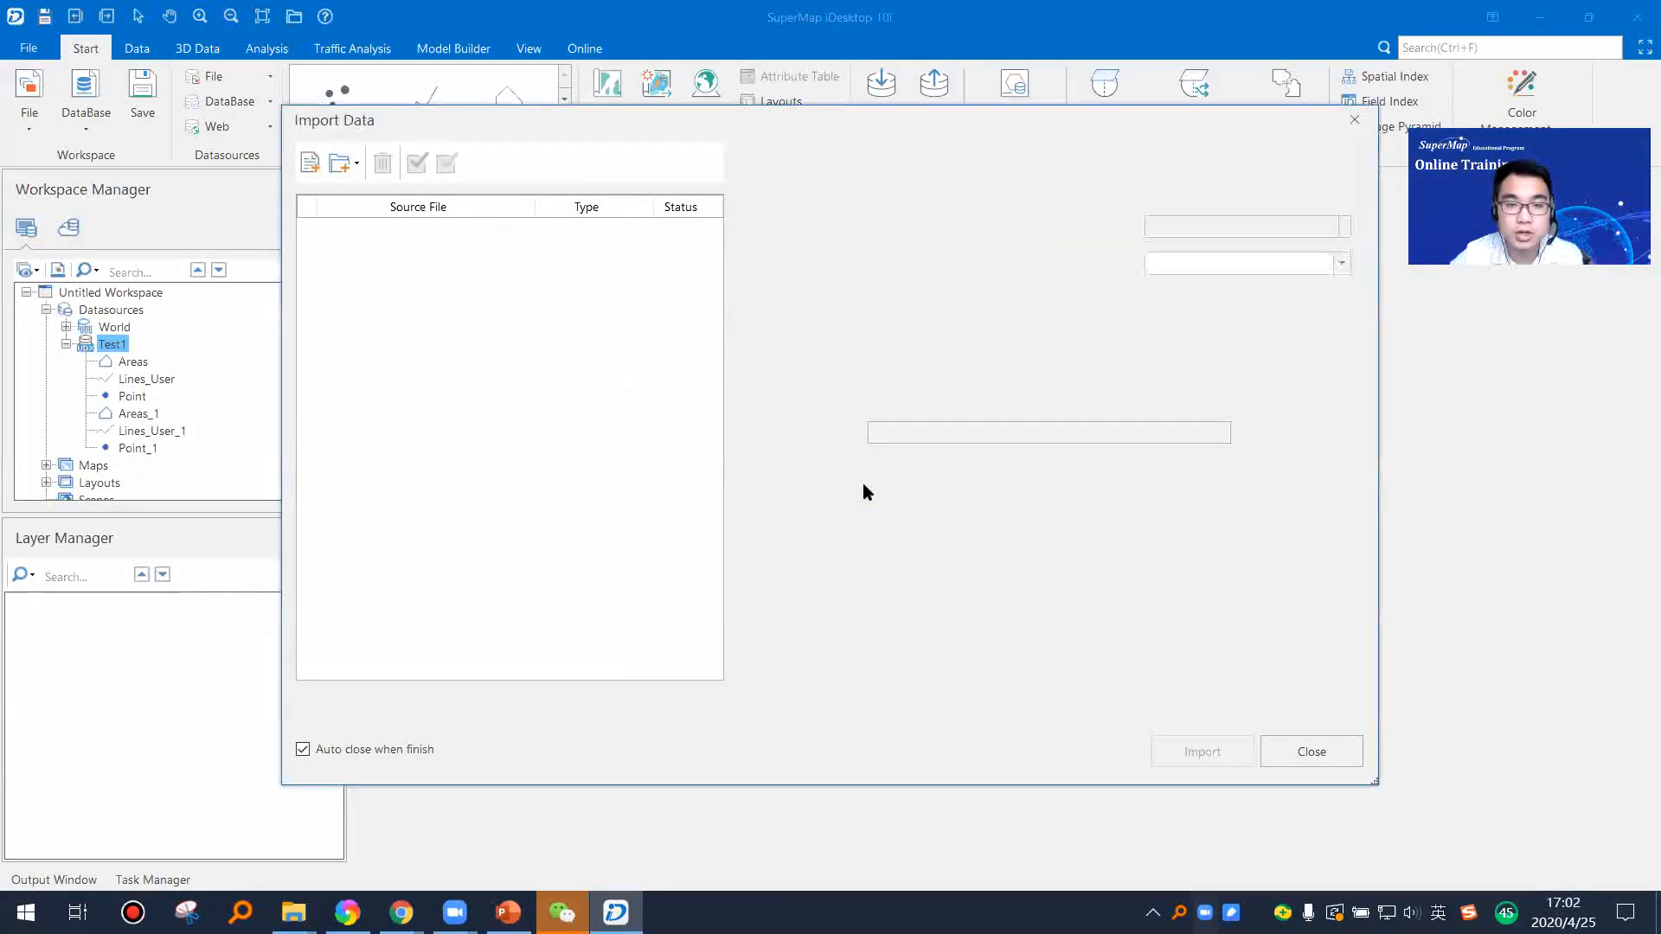
pyautogui.click(1177, 755)
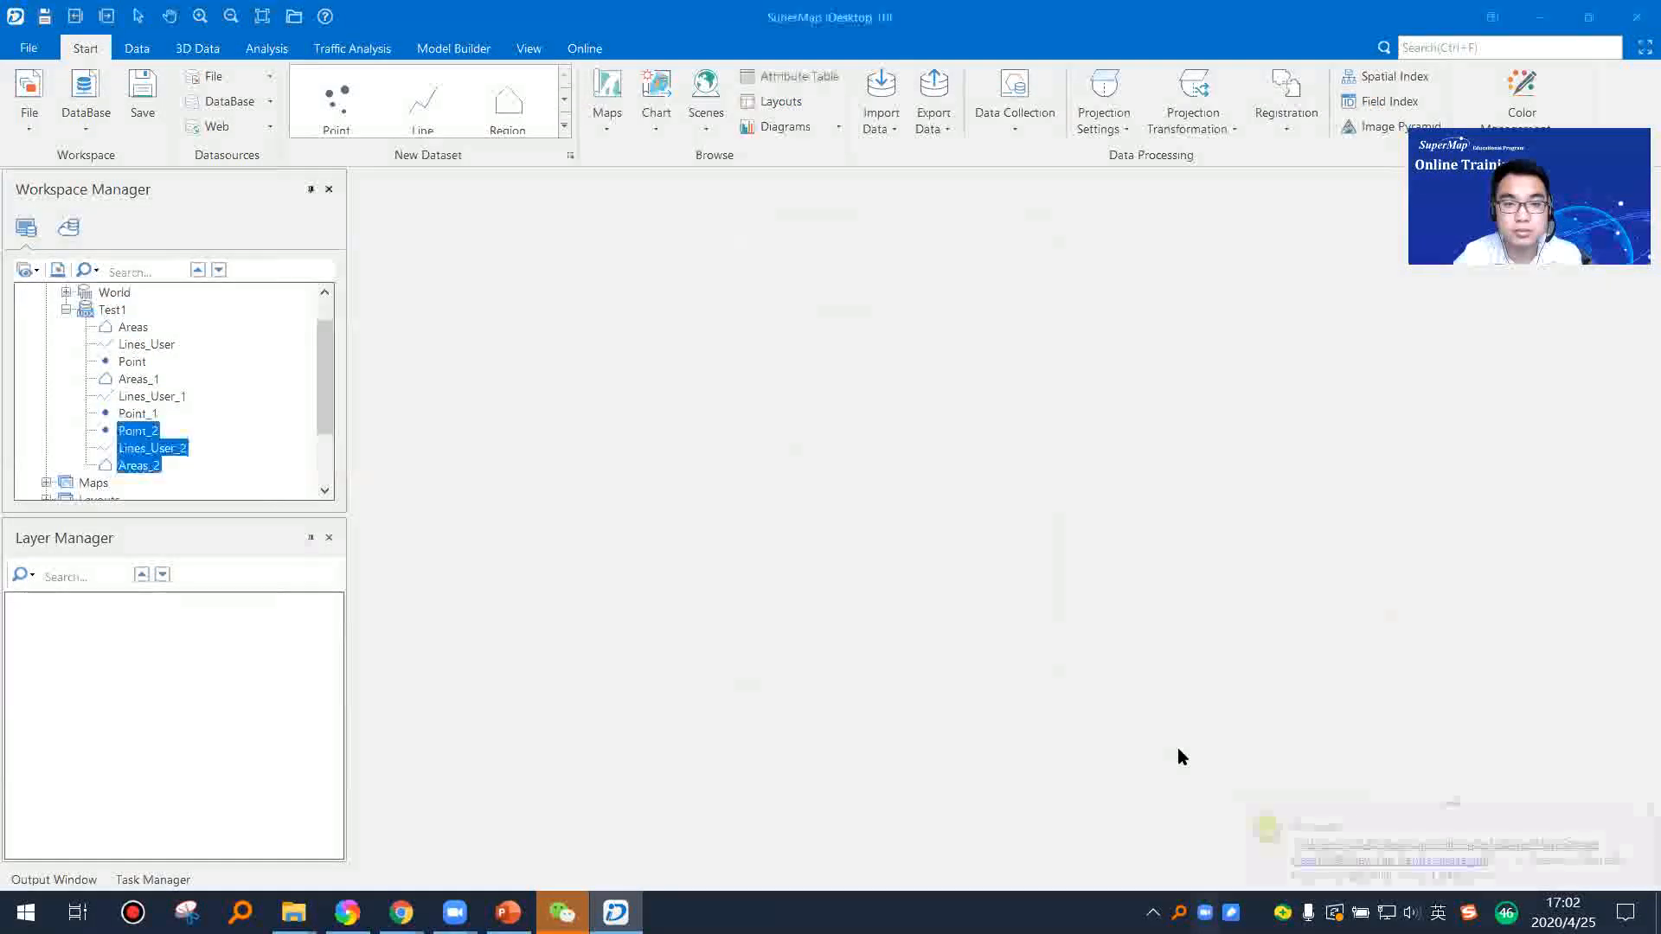
# Step: Inspect the Point_2, Lines_User_2 and Areas_2 datasets together in a new map, and close the map without saving
pyautogui.rightClick(136, 437)
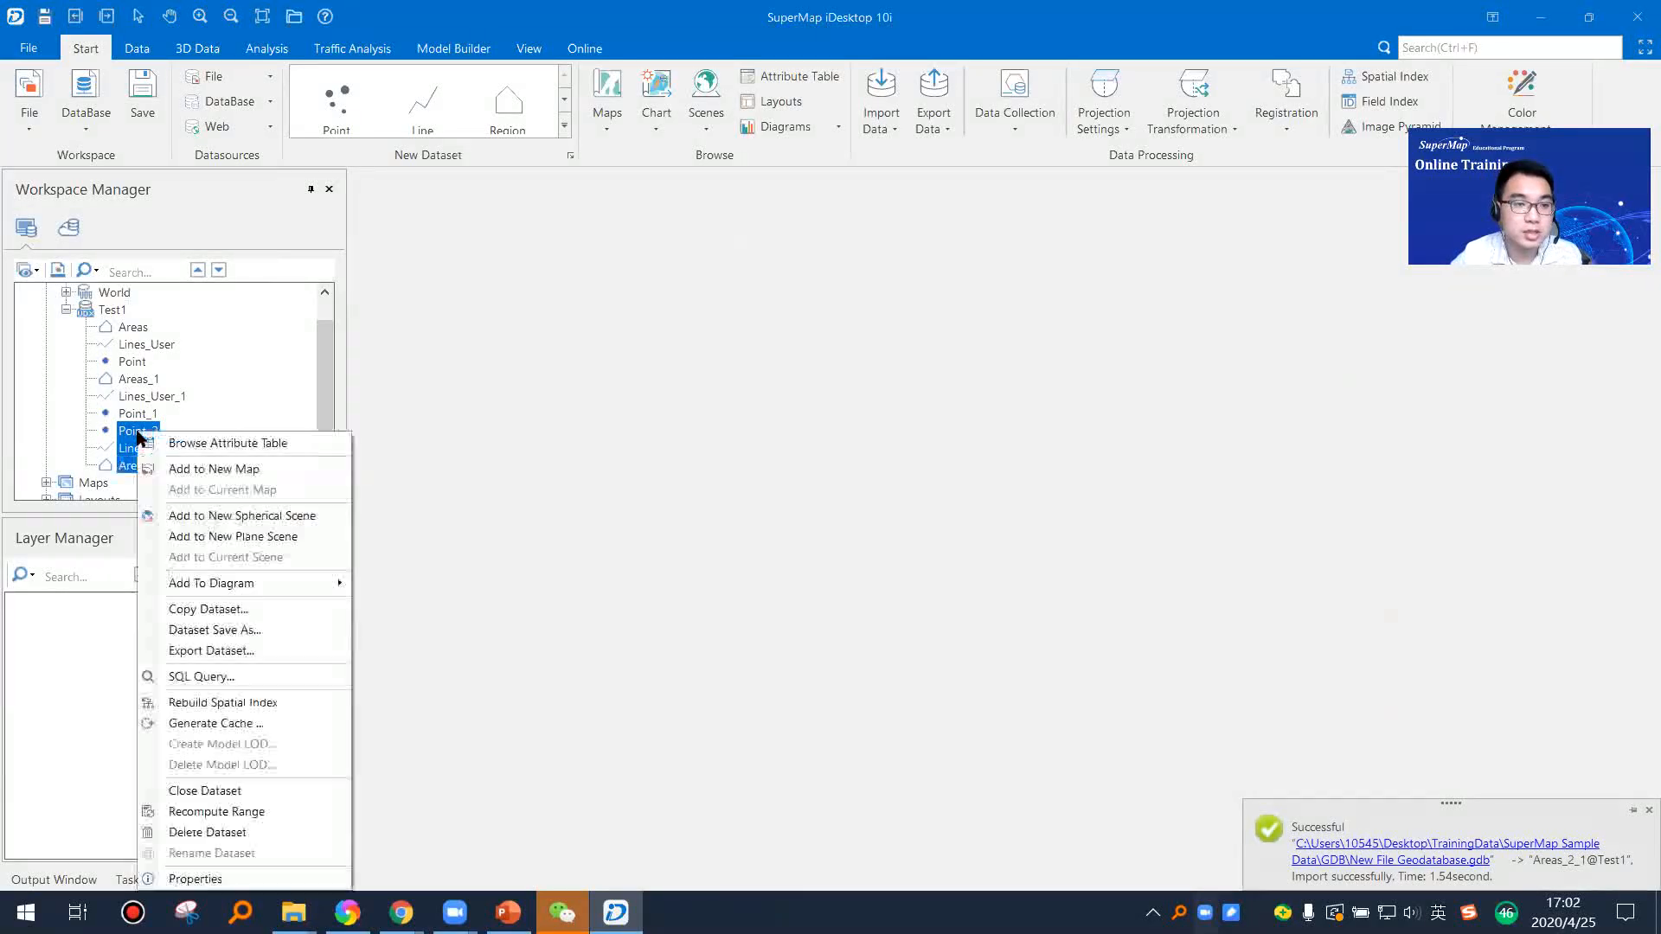
pyautogui.click(176, 470)
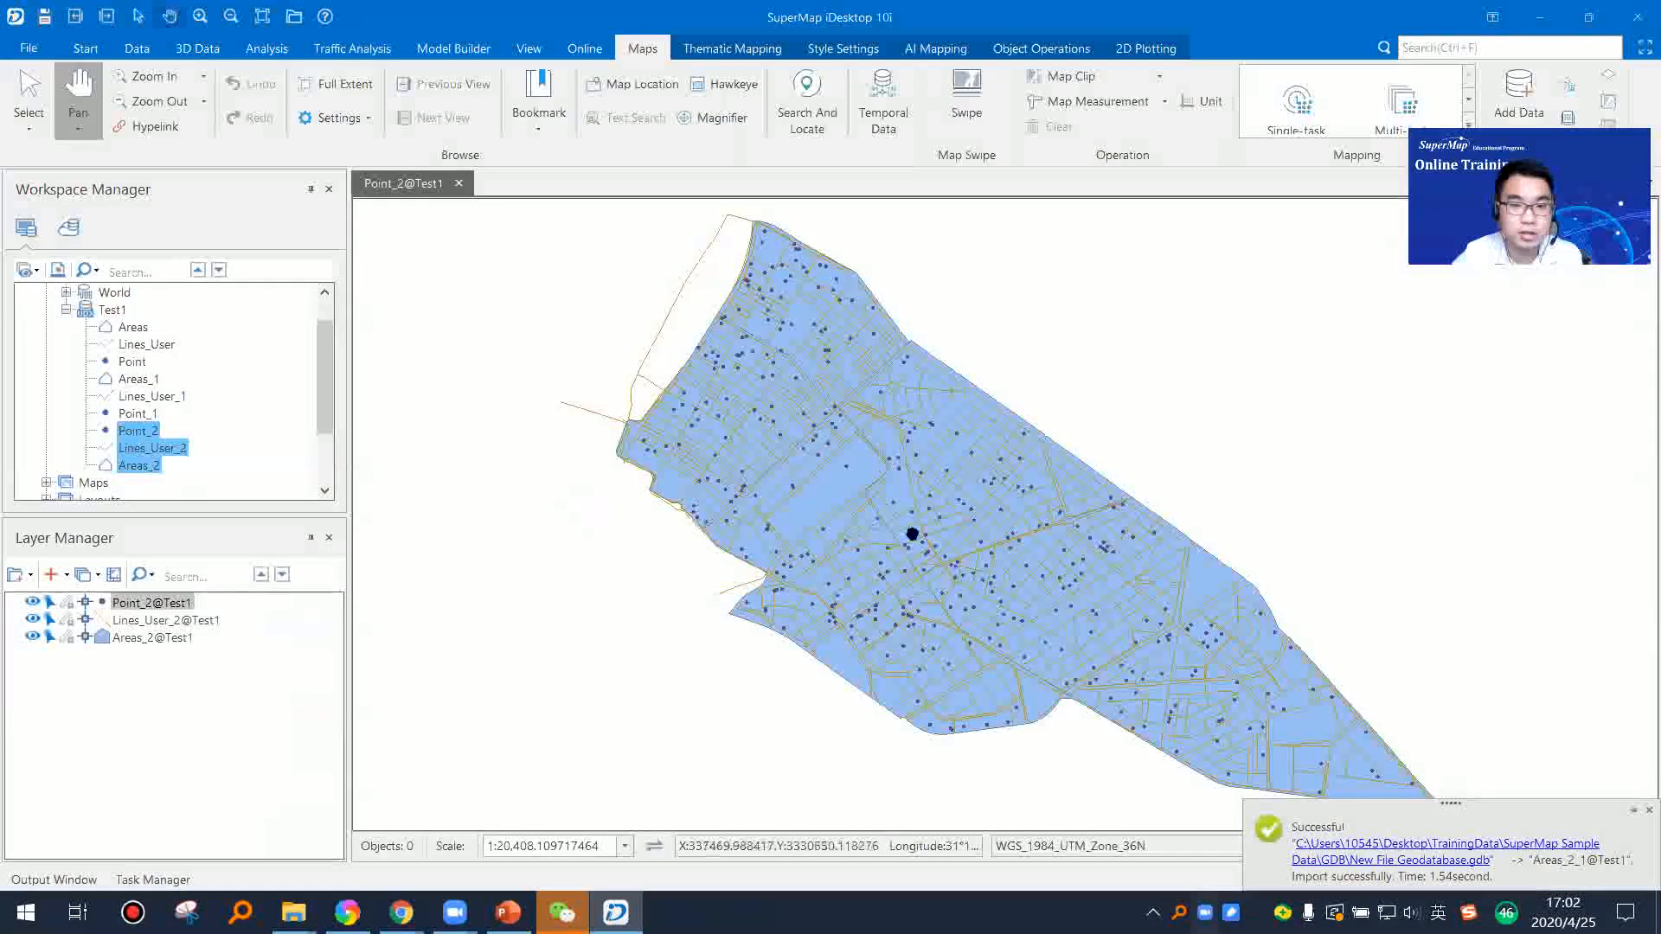
pyautogui.moveTo(908, 537); pyautogui.dragTo(890, 519)
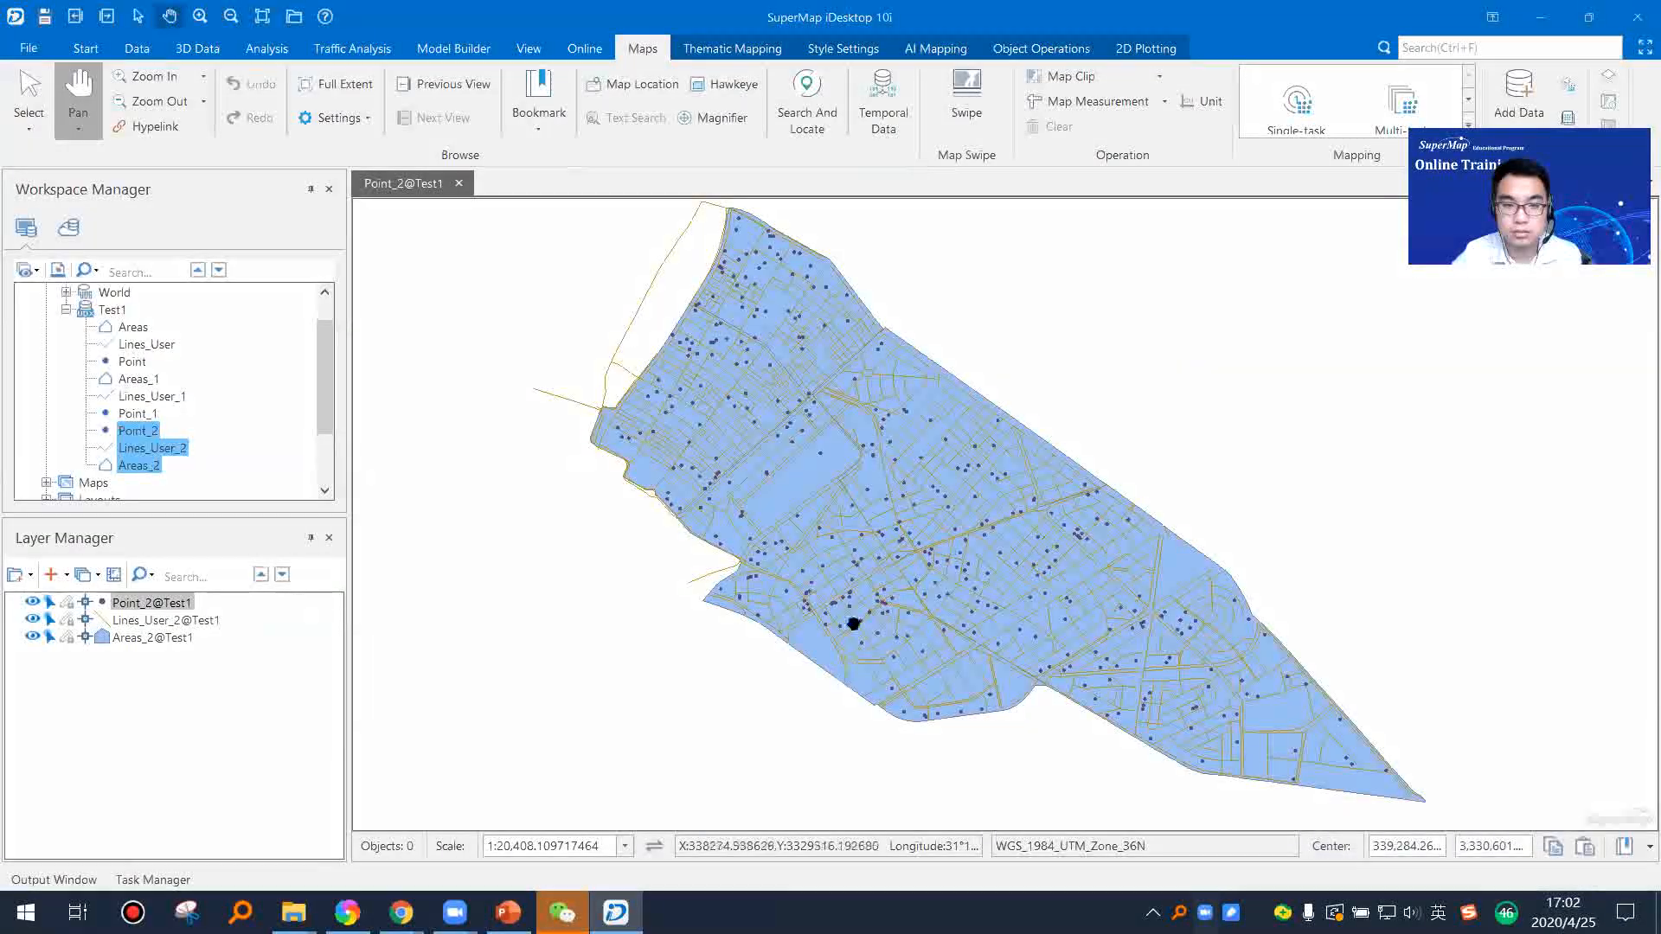
pyautogui.moveTo(932, 572); pyautogui.dragTo(906, 575)
pyautogui.scroll(3, 861, 583)
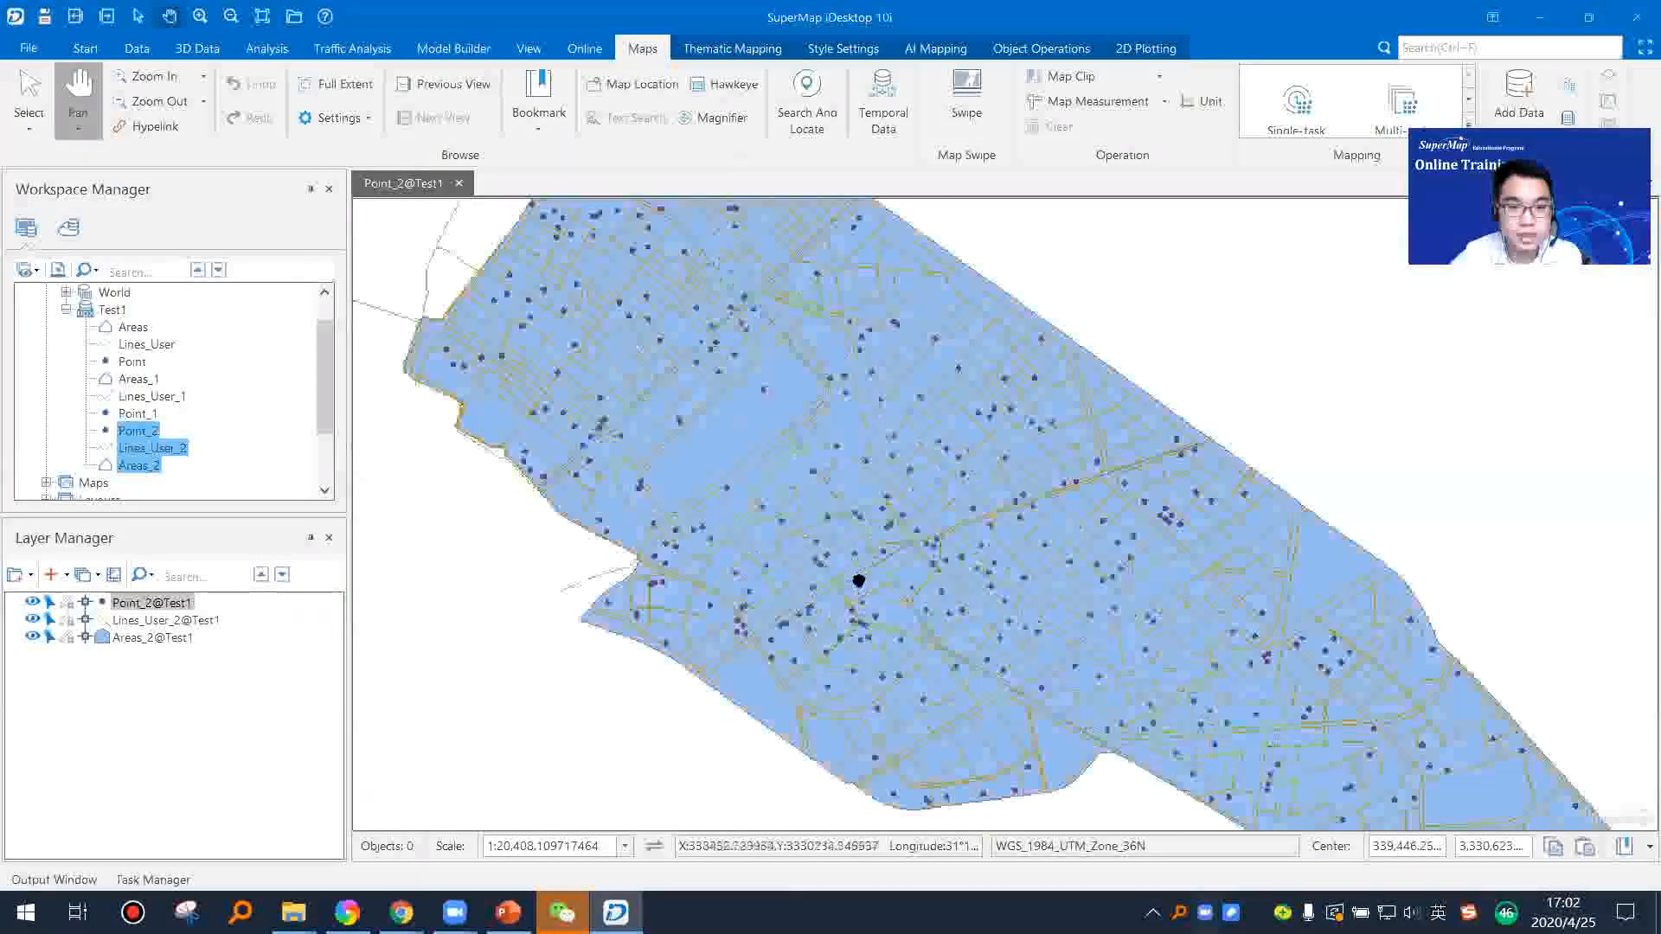
pyautogui.scroll(-3, 861, 582)
pyautogui.scroll(-1, 863, 580)
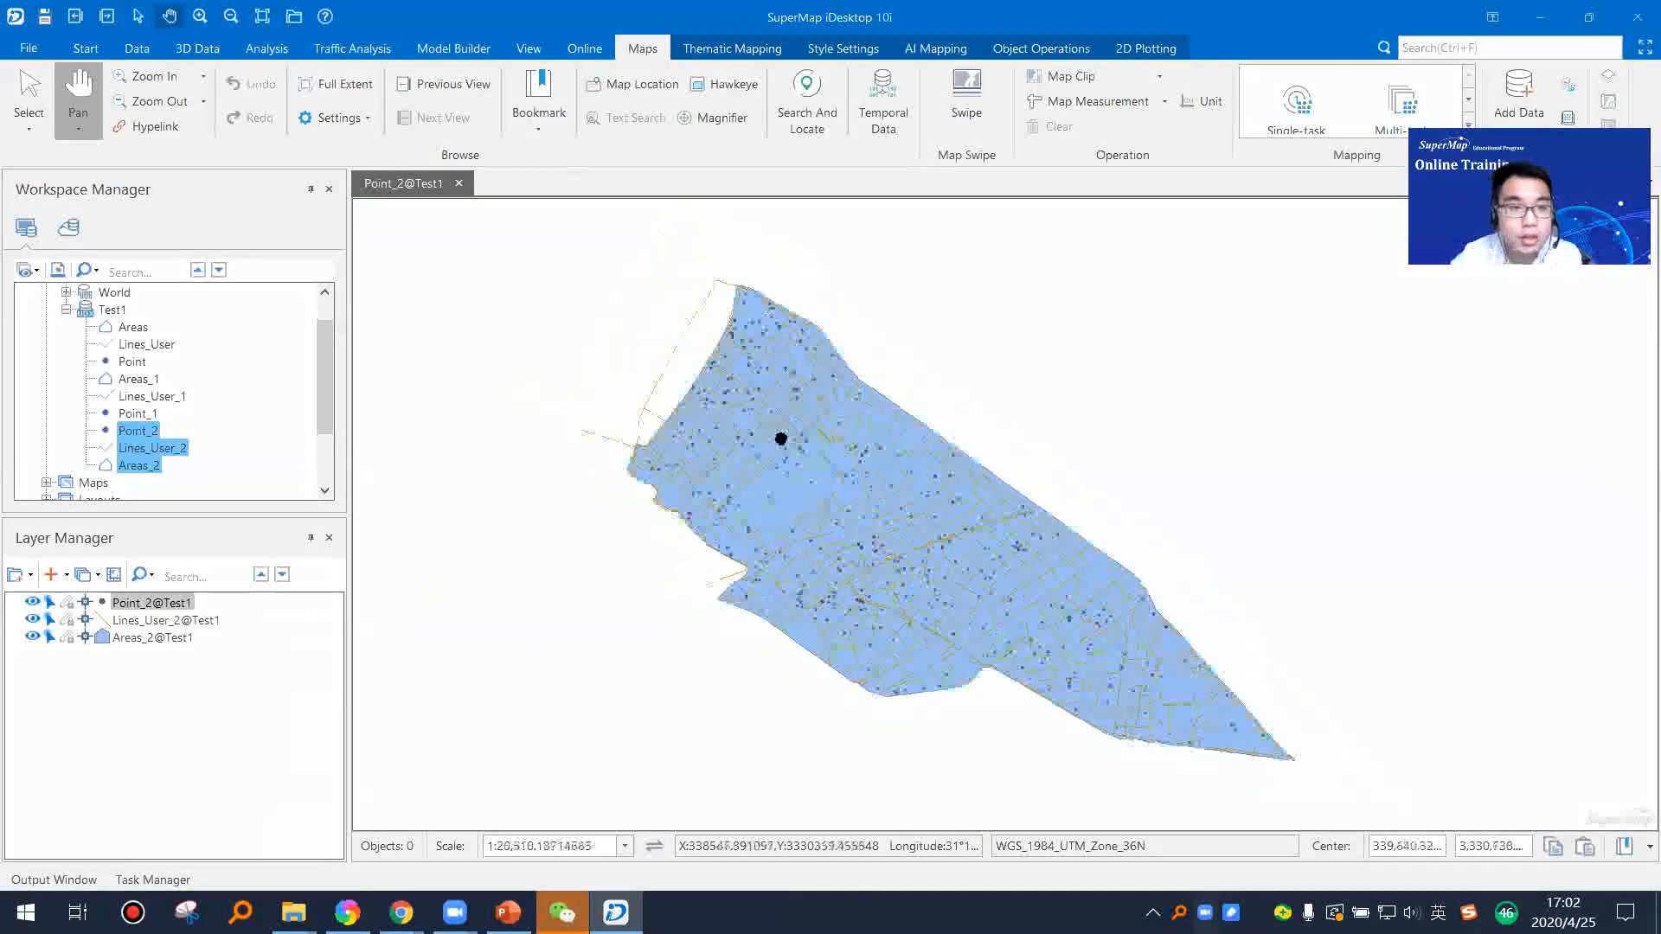
pyautogui.click(459, 183)
pyautogui.click(852, 524)
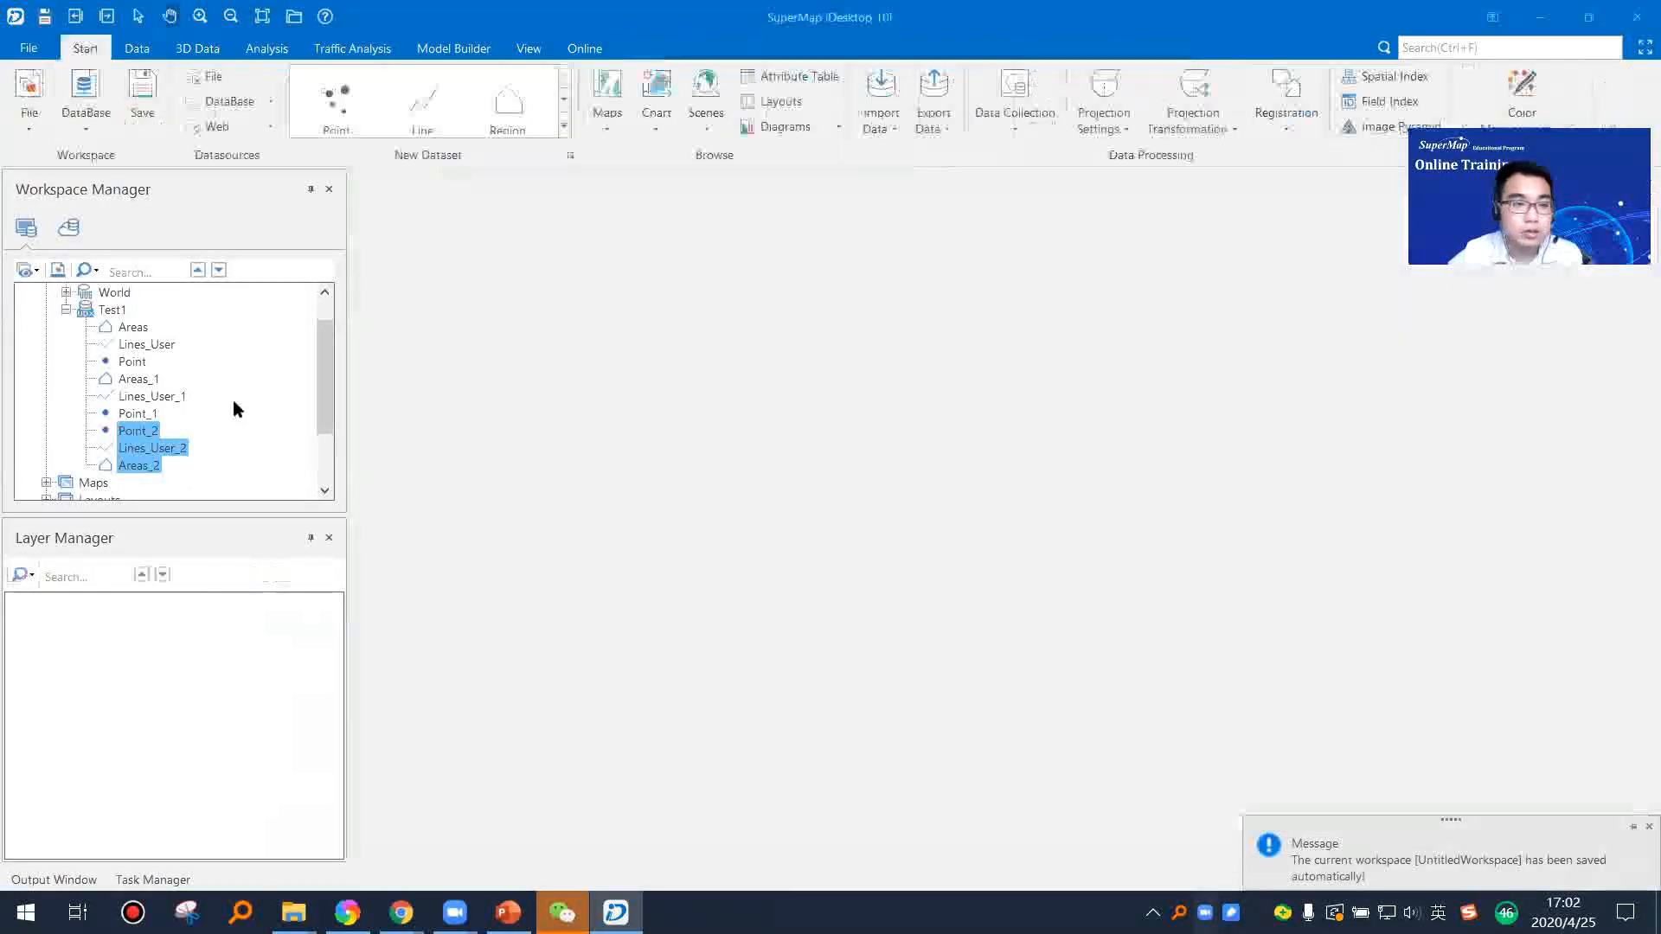
# Step: Import building.dwg from the TrainingData CAD folder into the Test1 datasource as a CAD dataset named building
pyautogui.rightClick(115, 316)
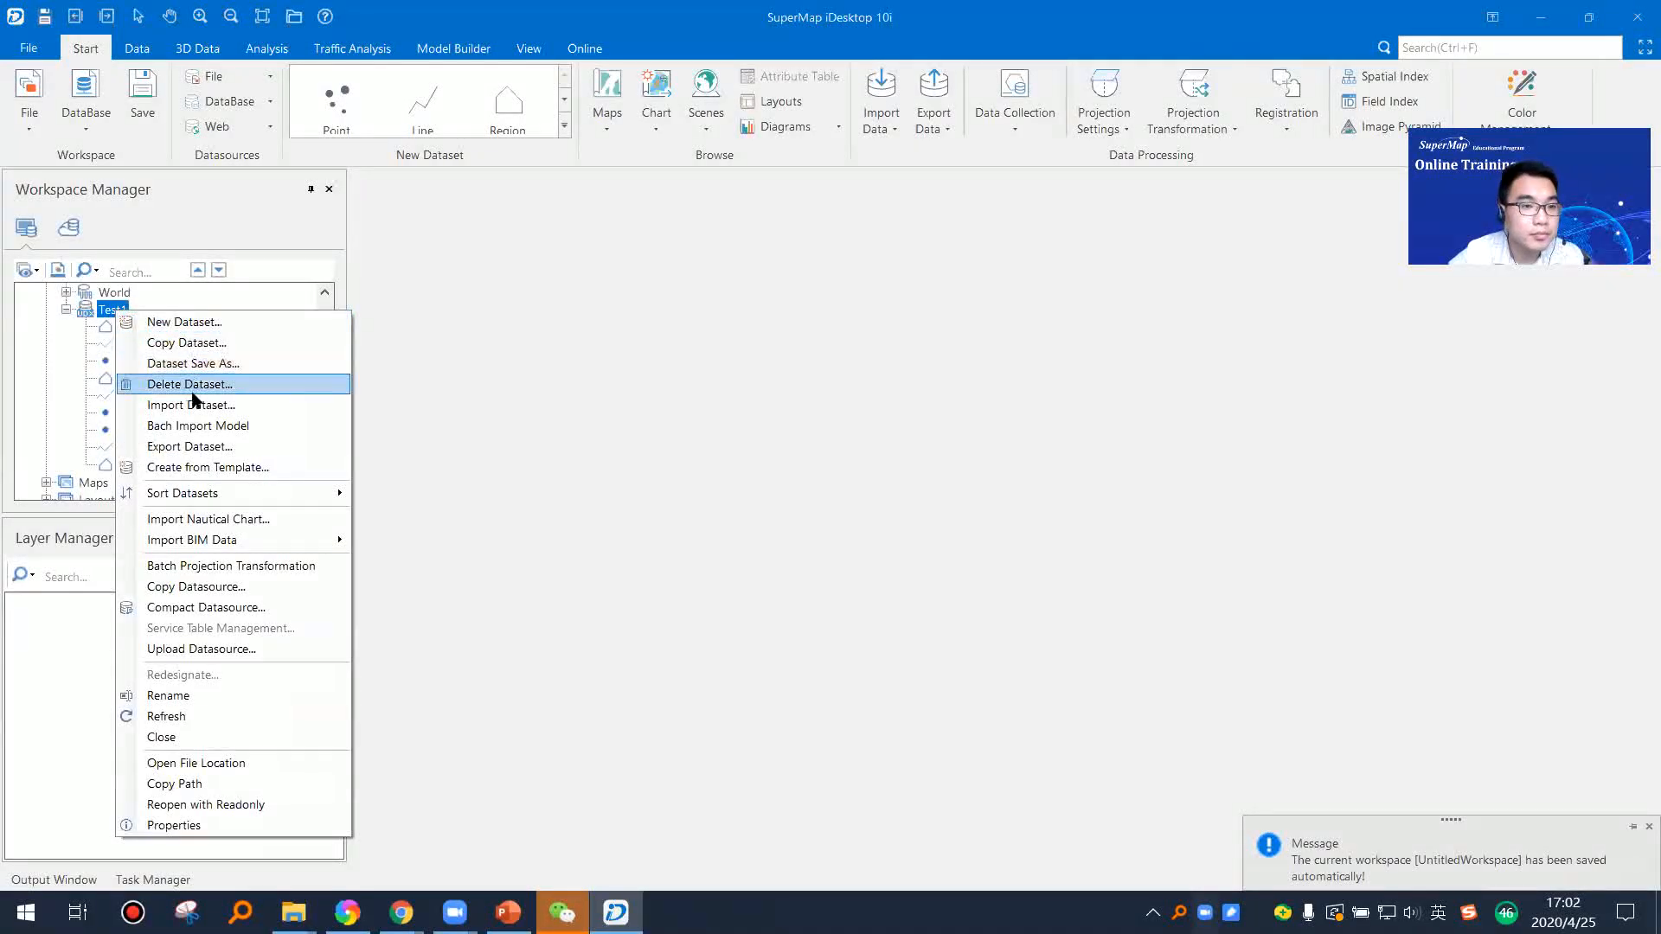
pyautogui.click(192, 387)
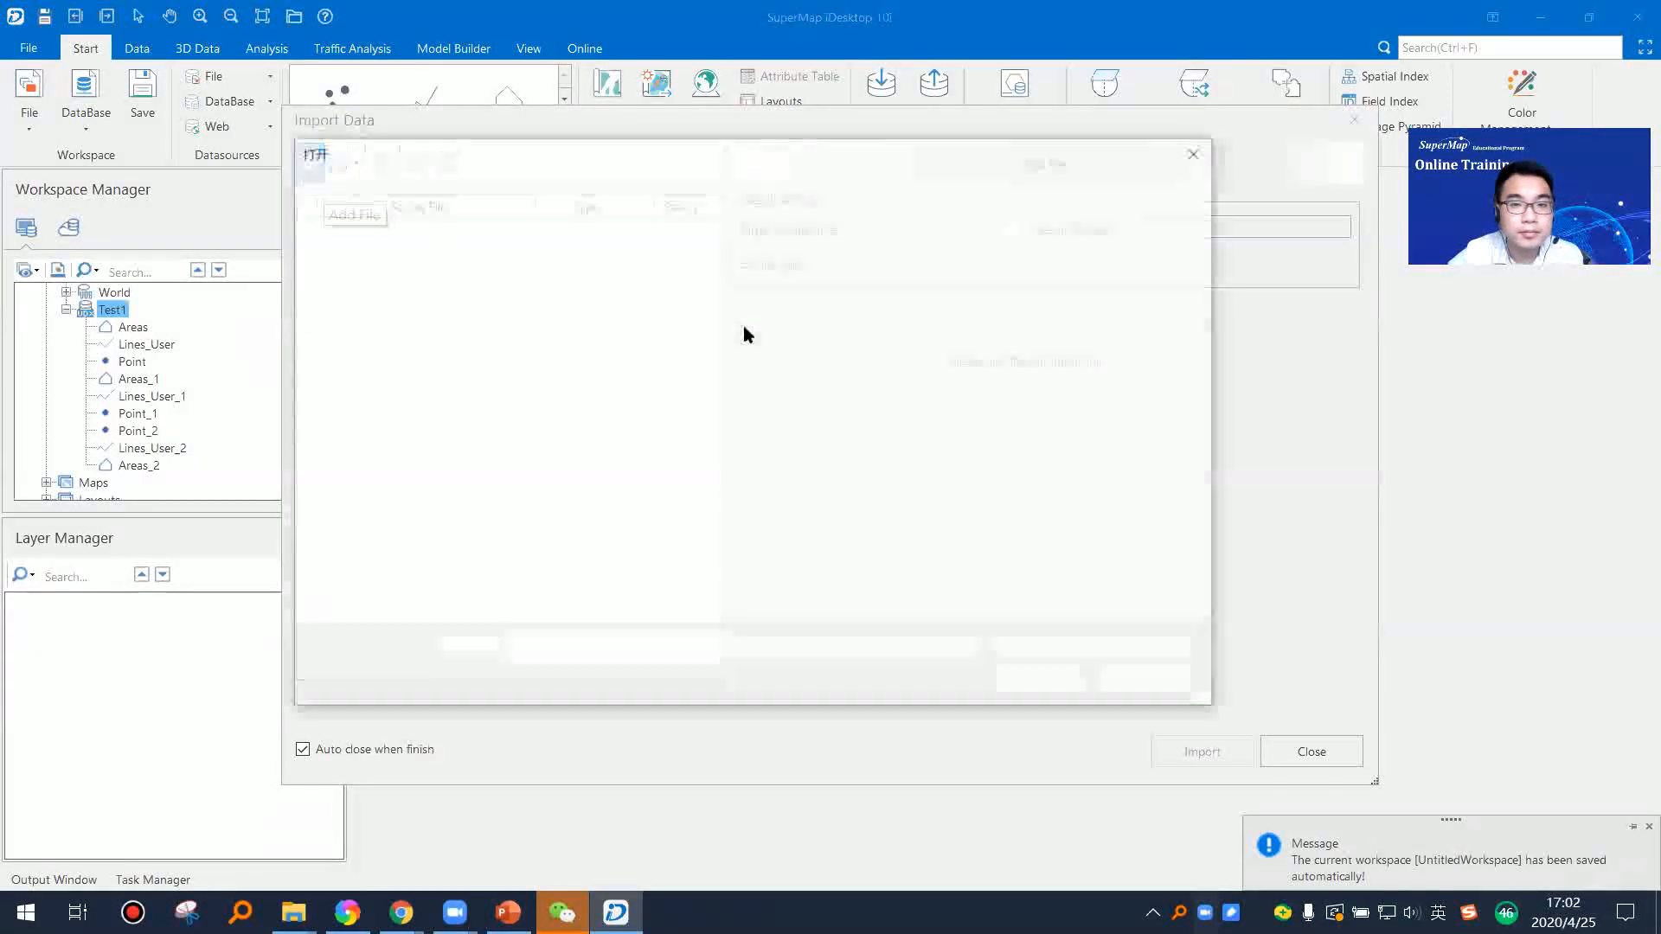
pyautogui.click(391, 190)
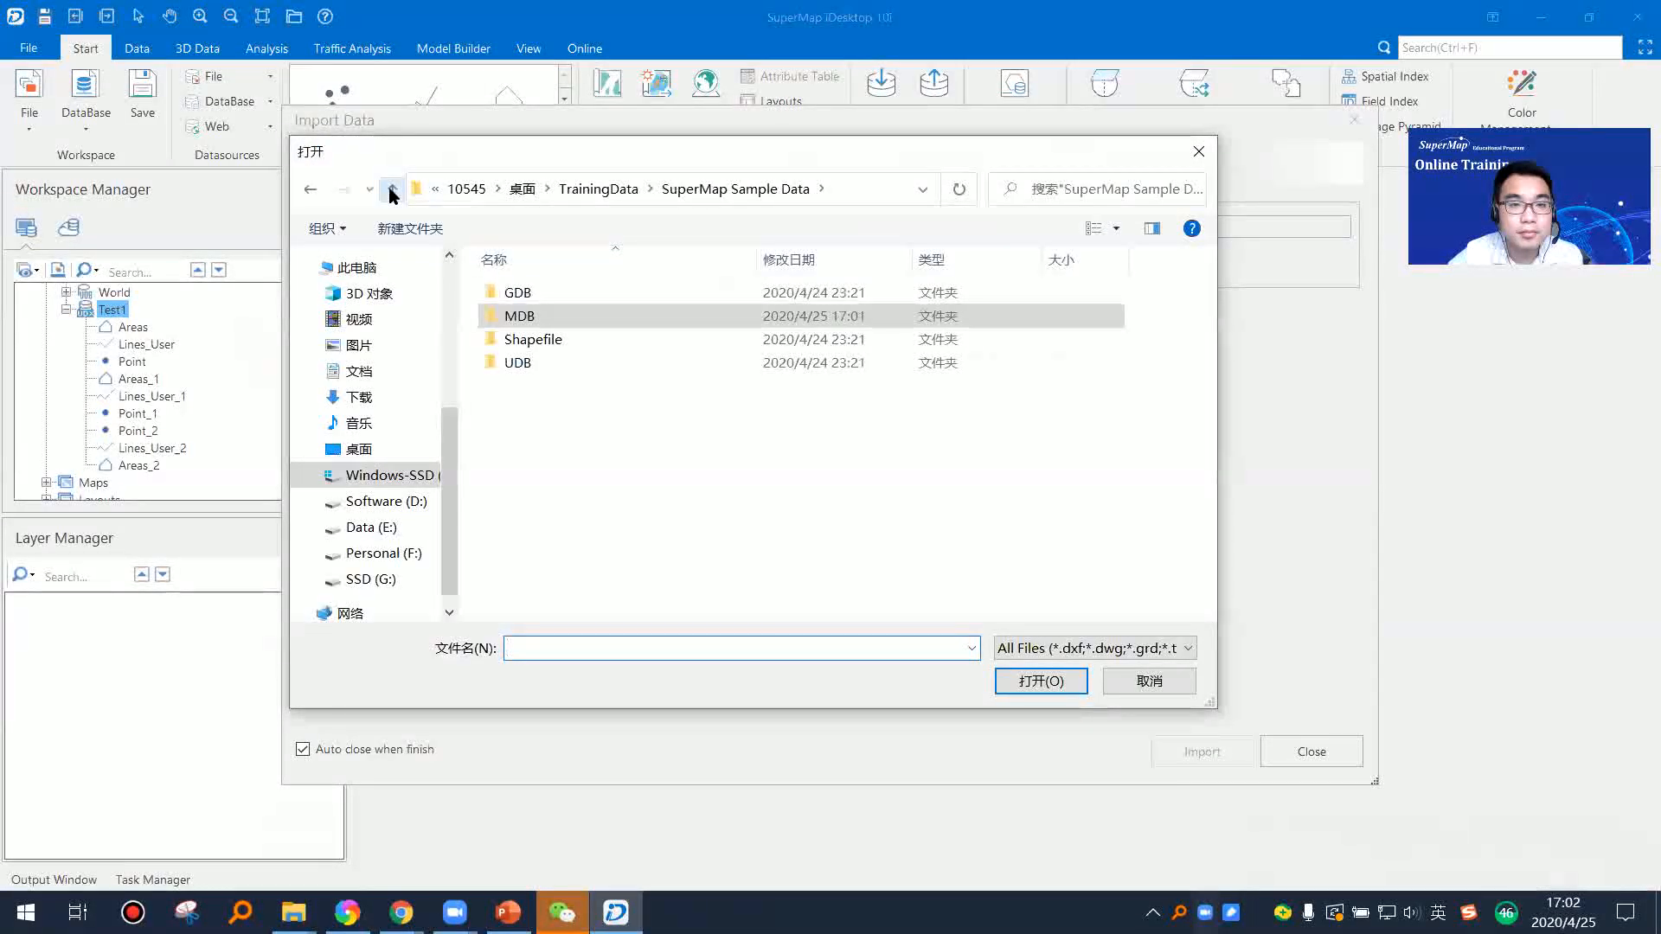
pyautogui.click(391, 190)
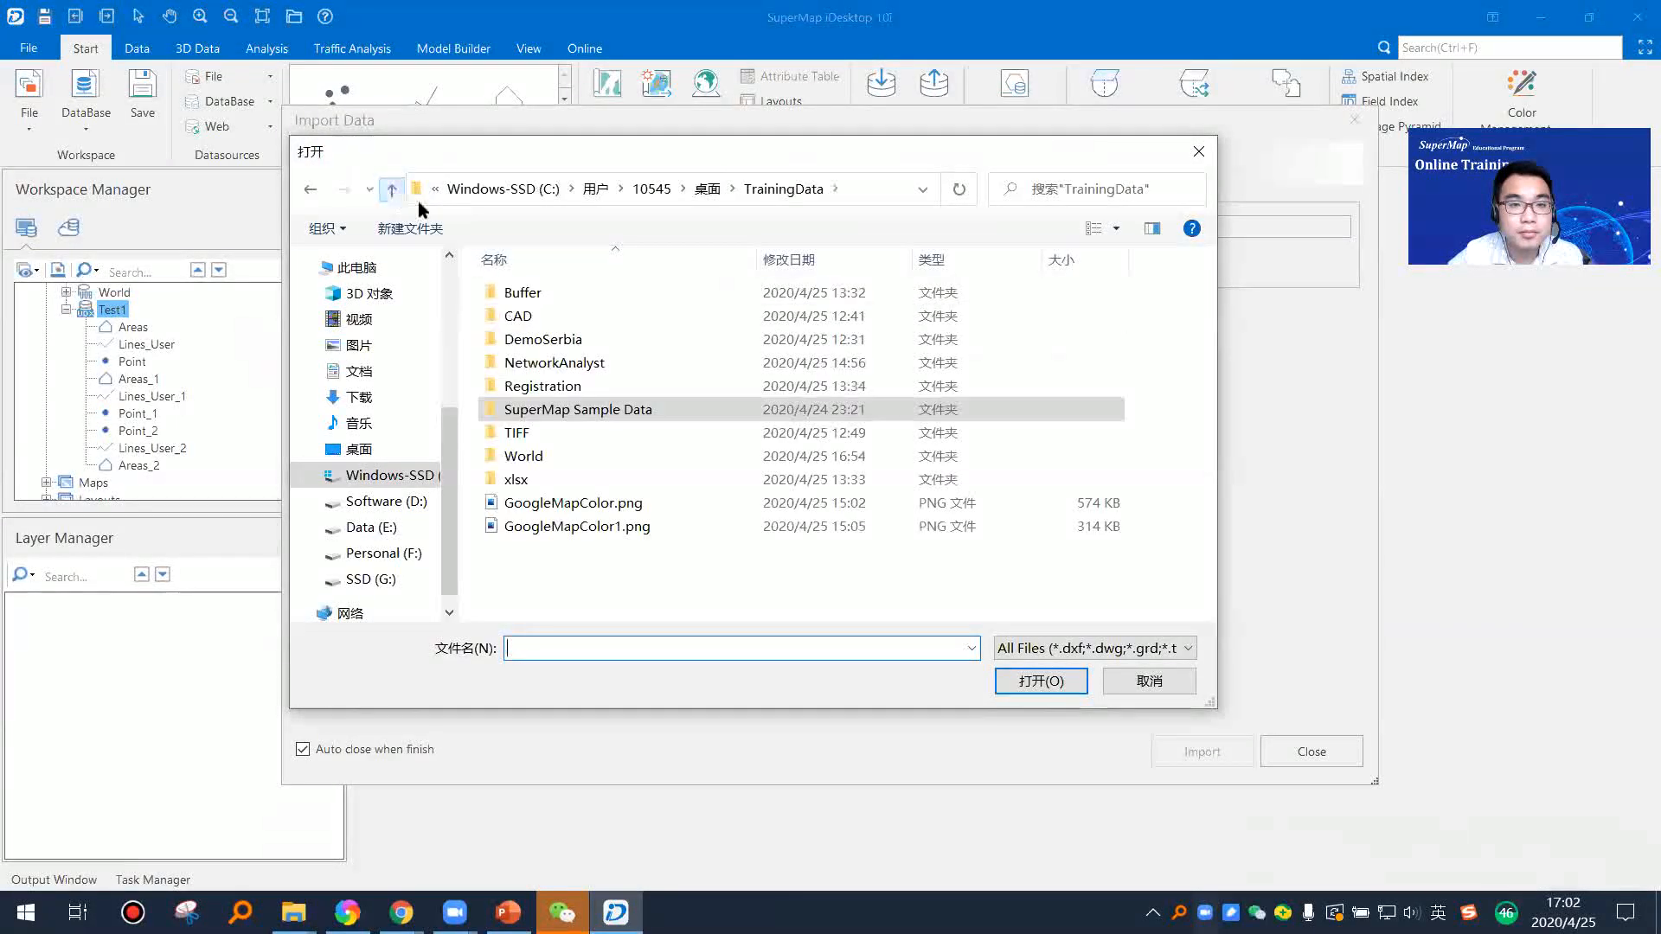
pyautogui.doubleClick(558, 314)
pyautogui.click(558, 292)
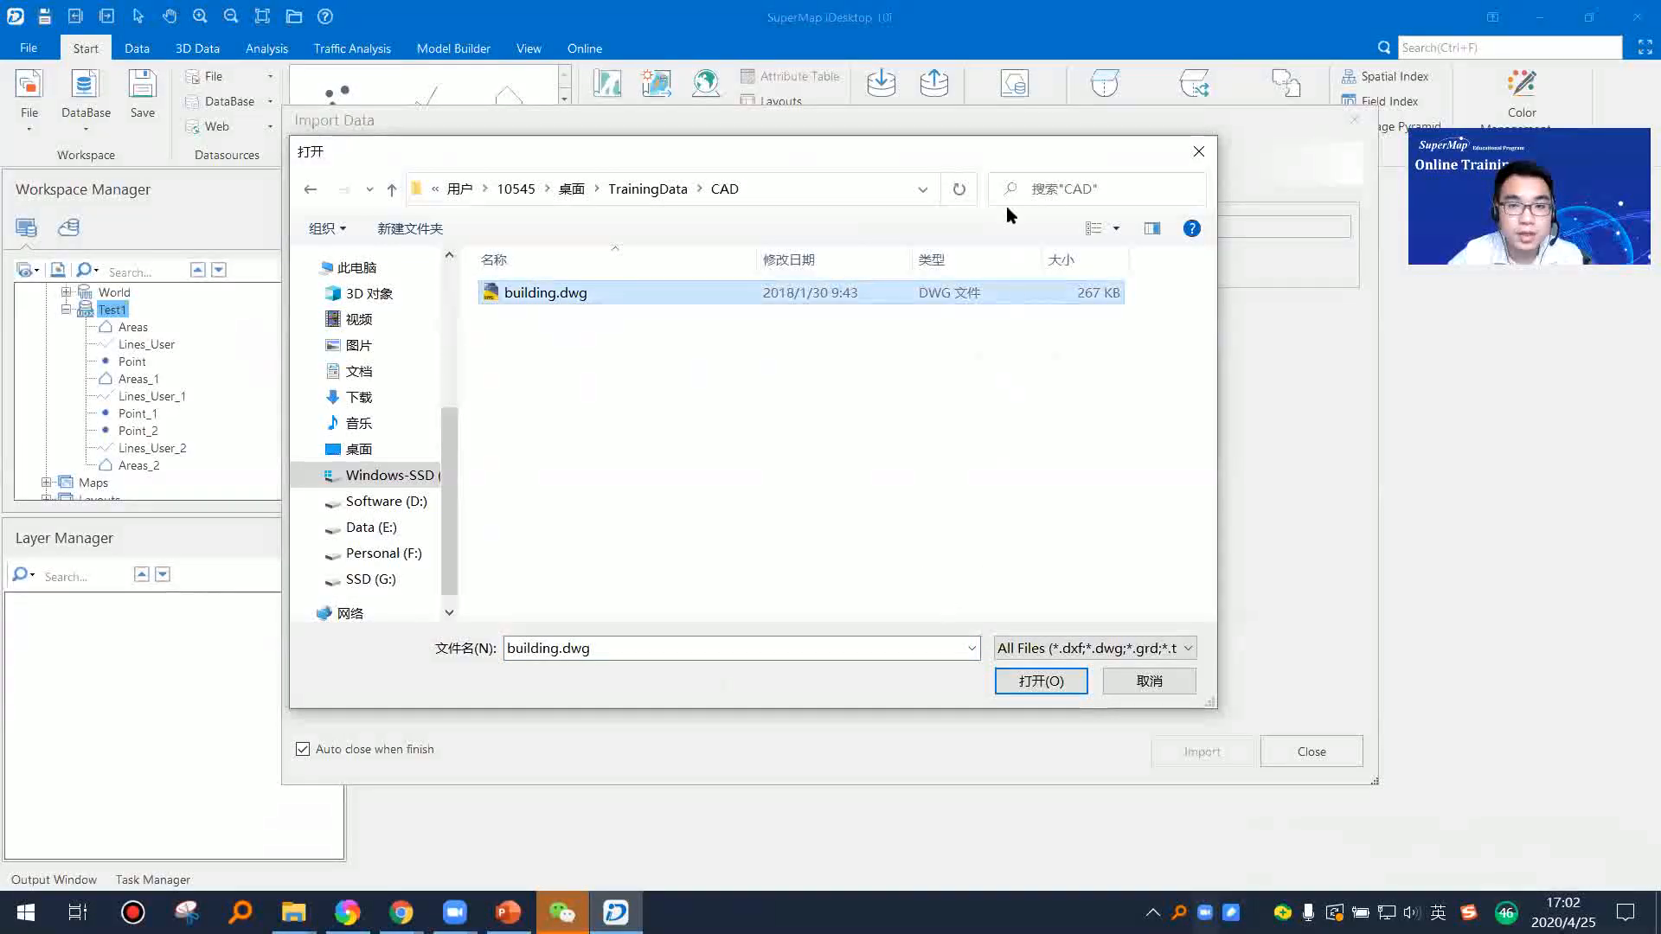
pyautogui.click(1183, 731)
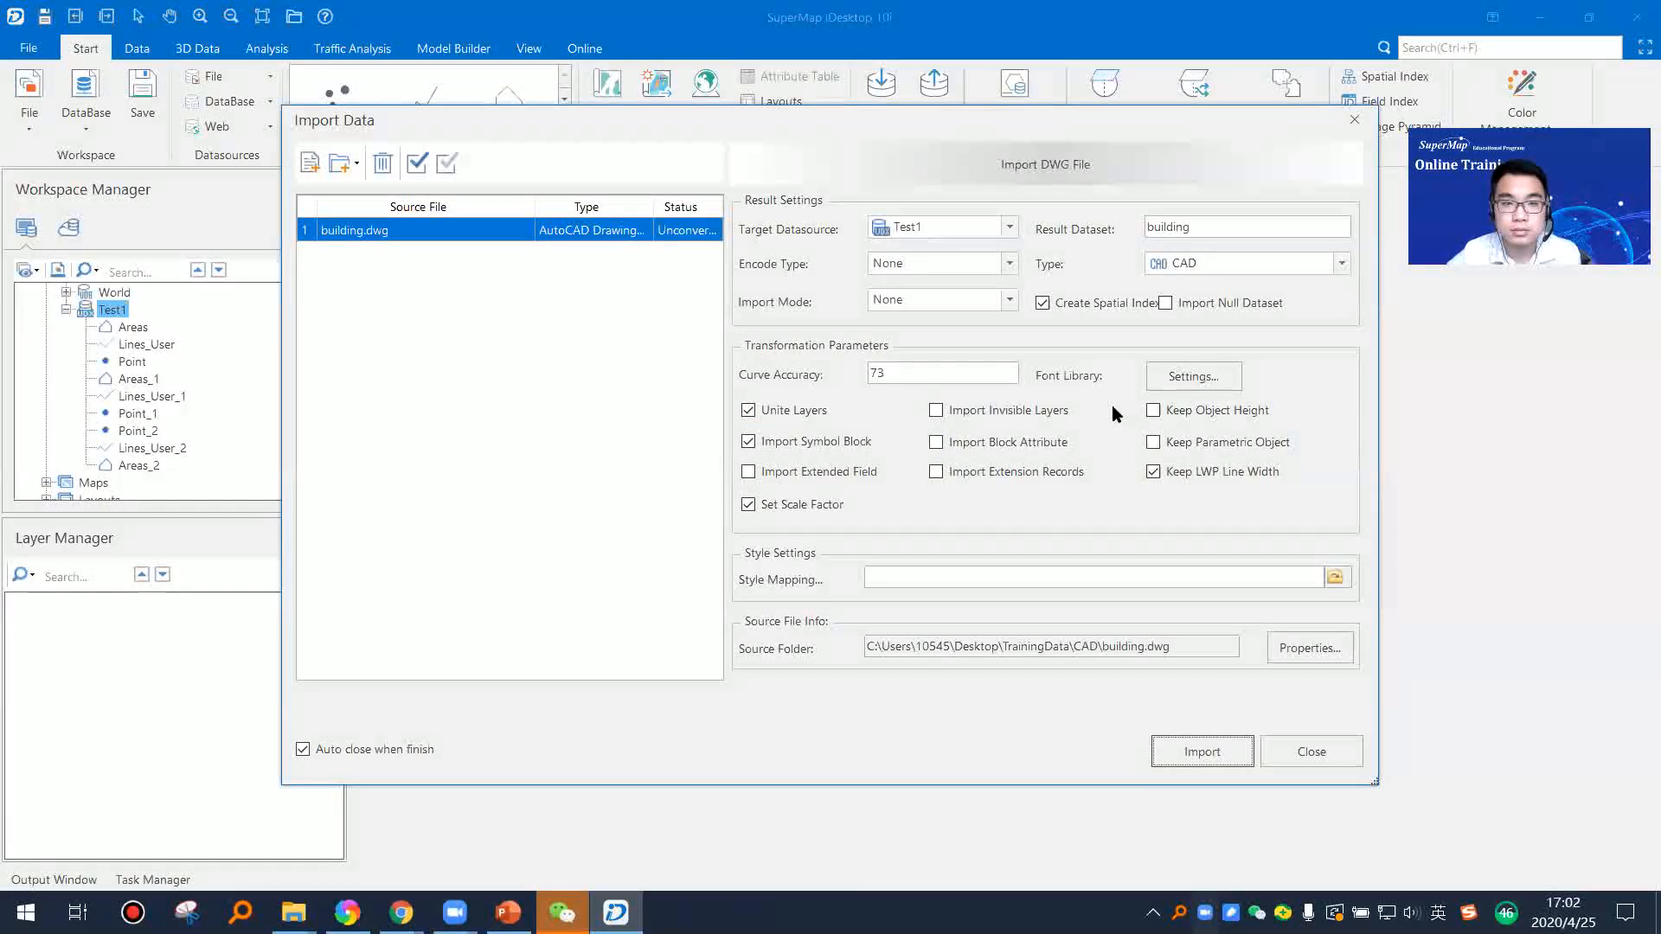
pyautogui.click(1199, 746)
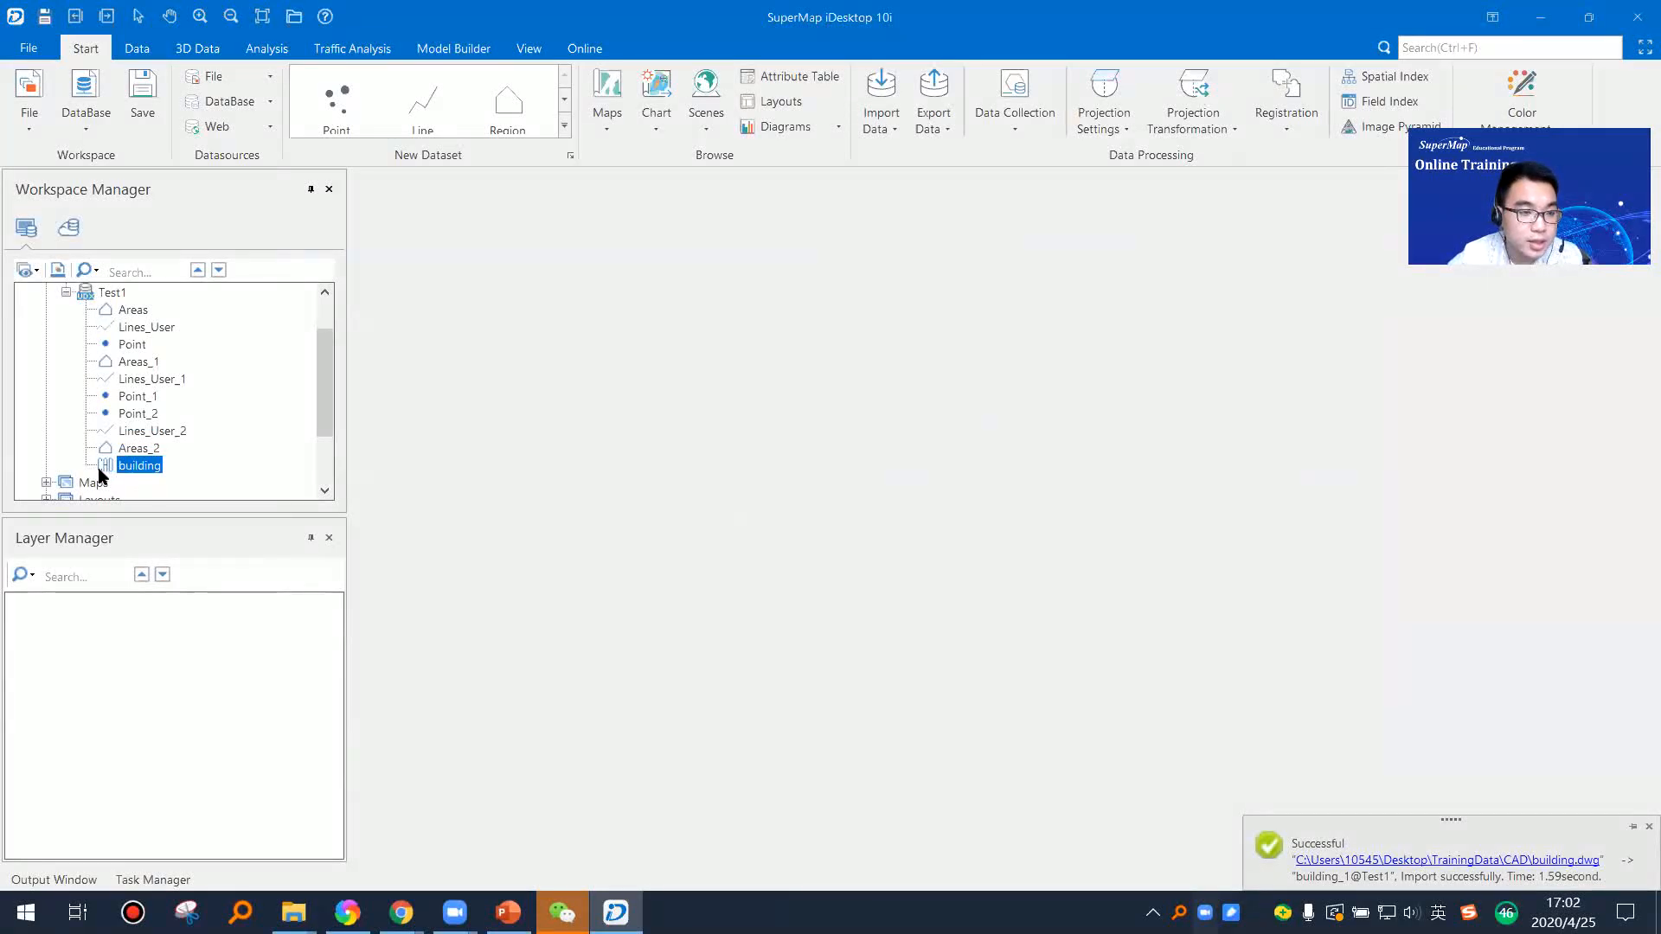
# Step: Display the building CAD dataset in a new map and examine the details of its garden area
pyautogui.rightClick(150, 468)
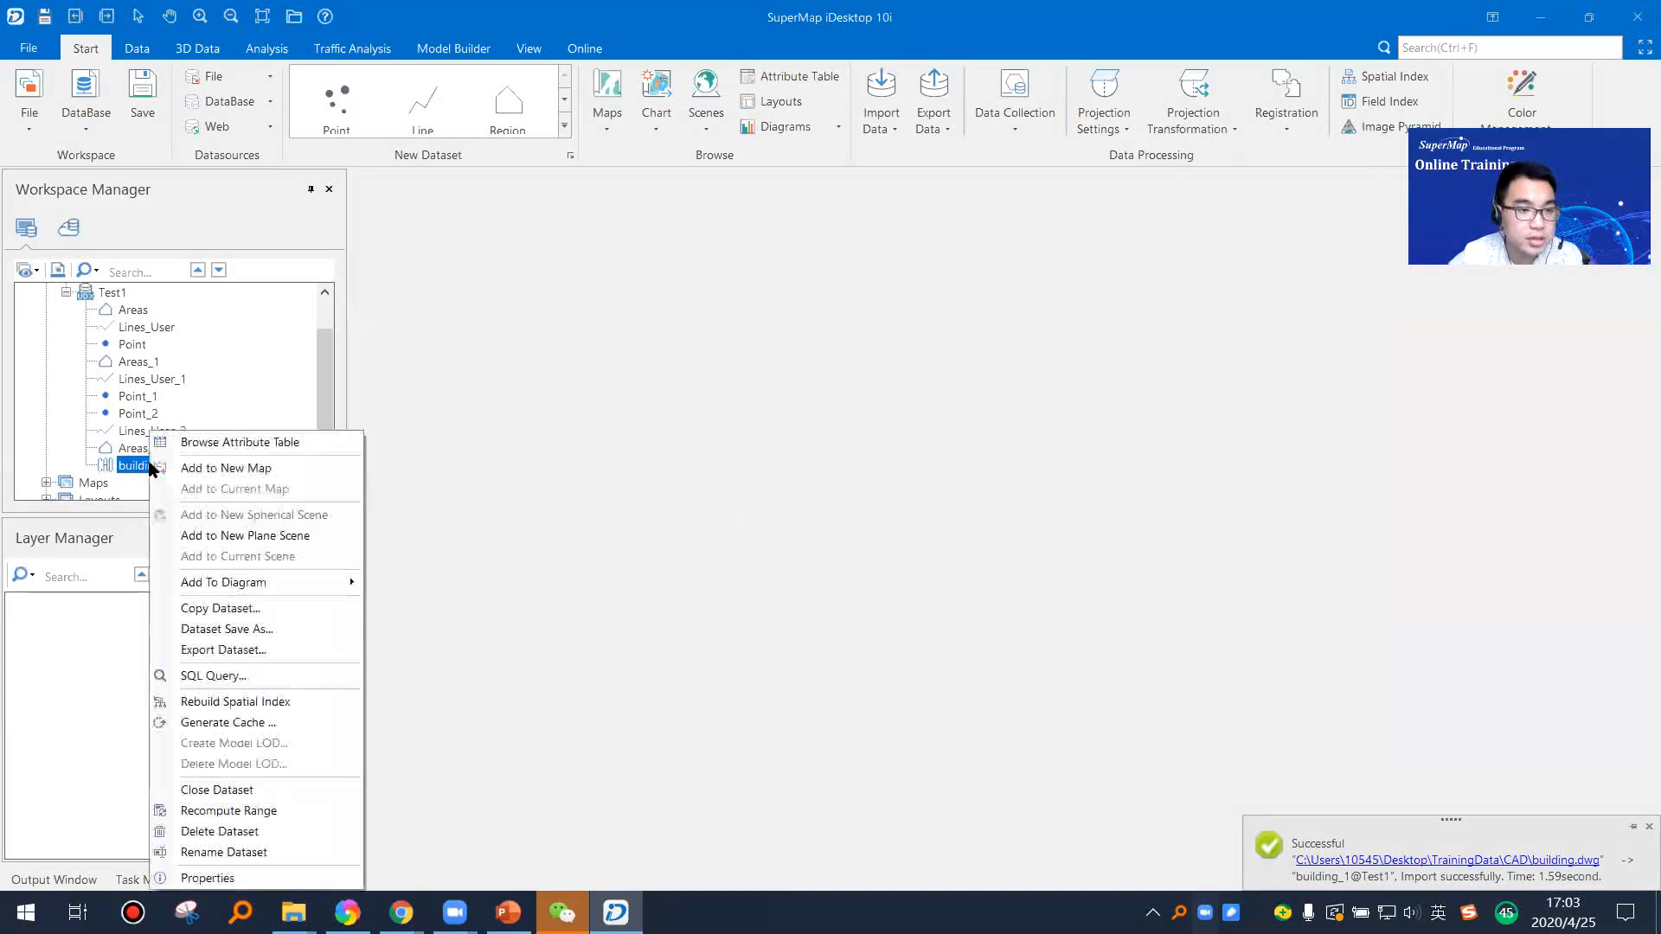
pyautogui.click(260, 472)
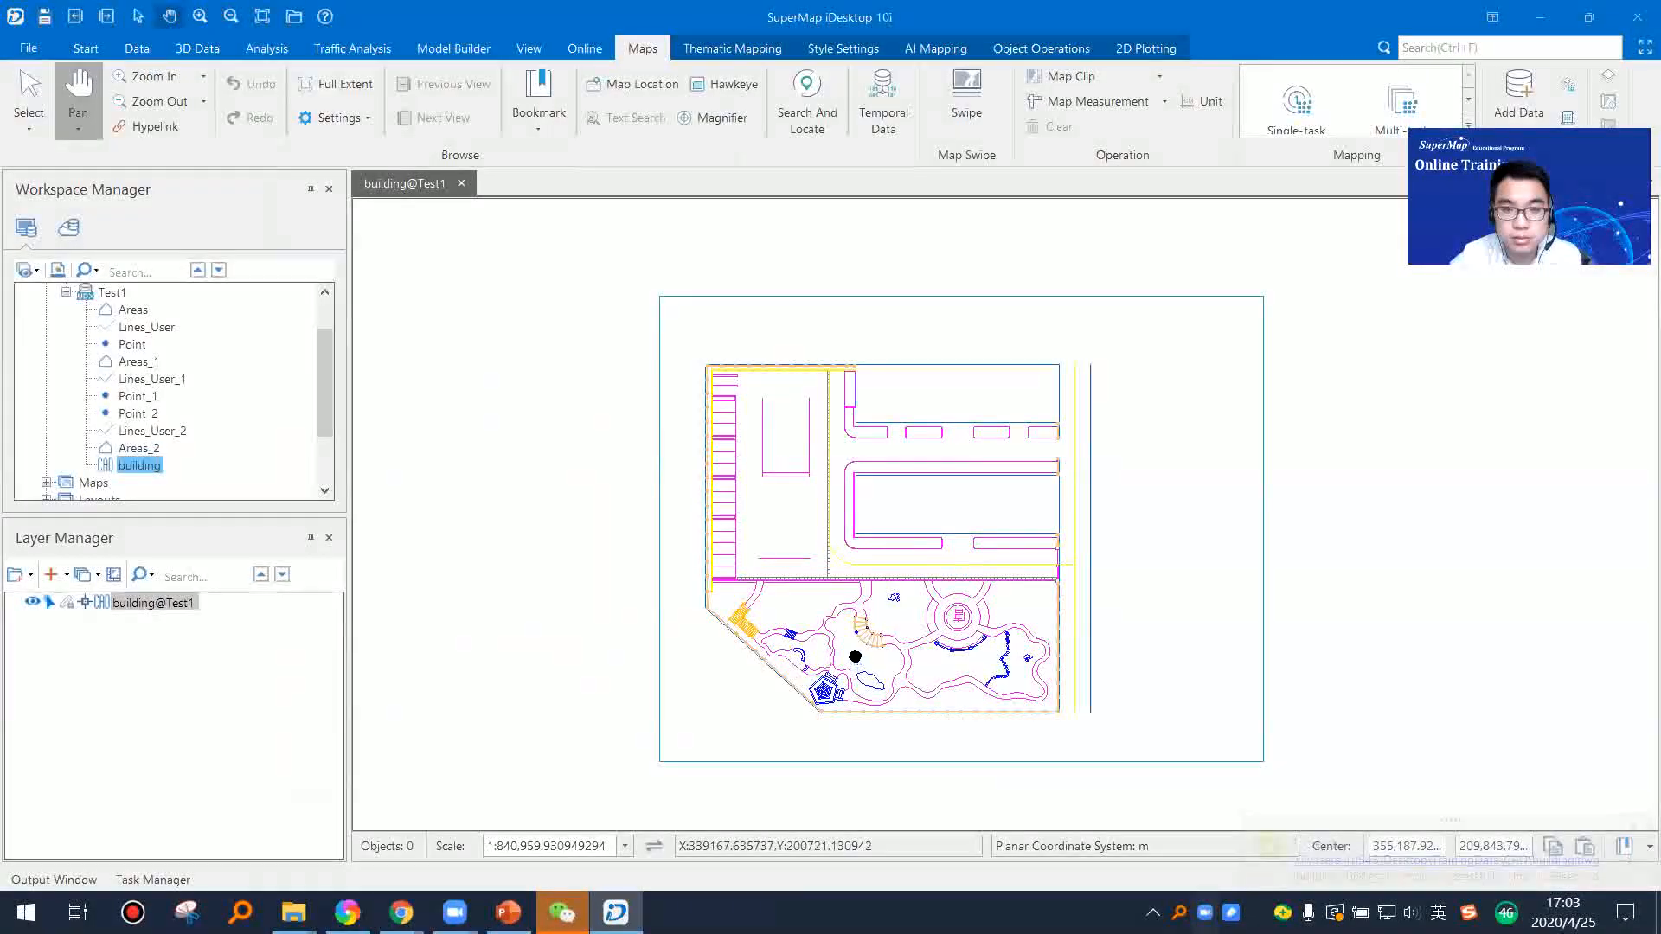
pyautogui.scroll(3, 893, 684)
pyautogui.scroll(2, 910, 597)
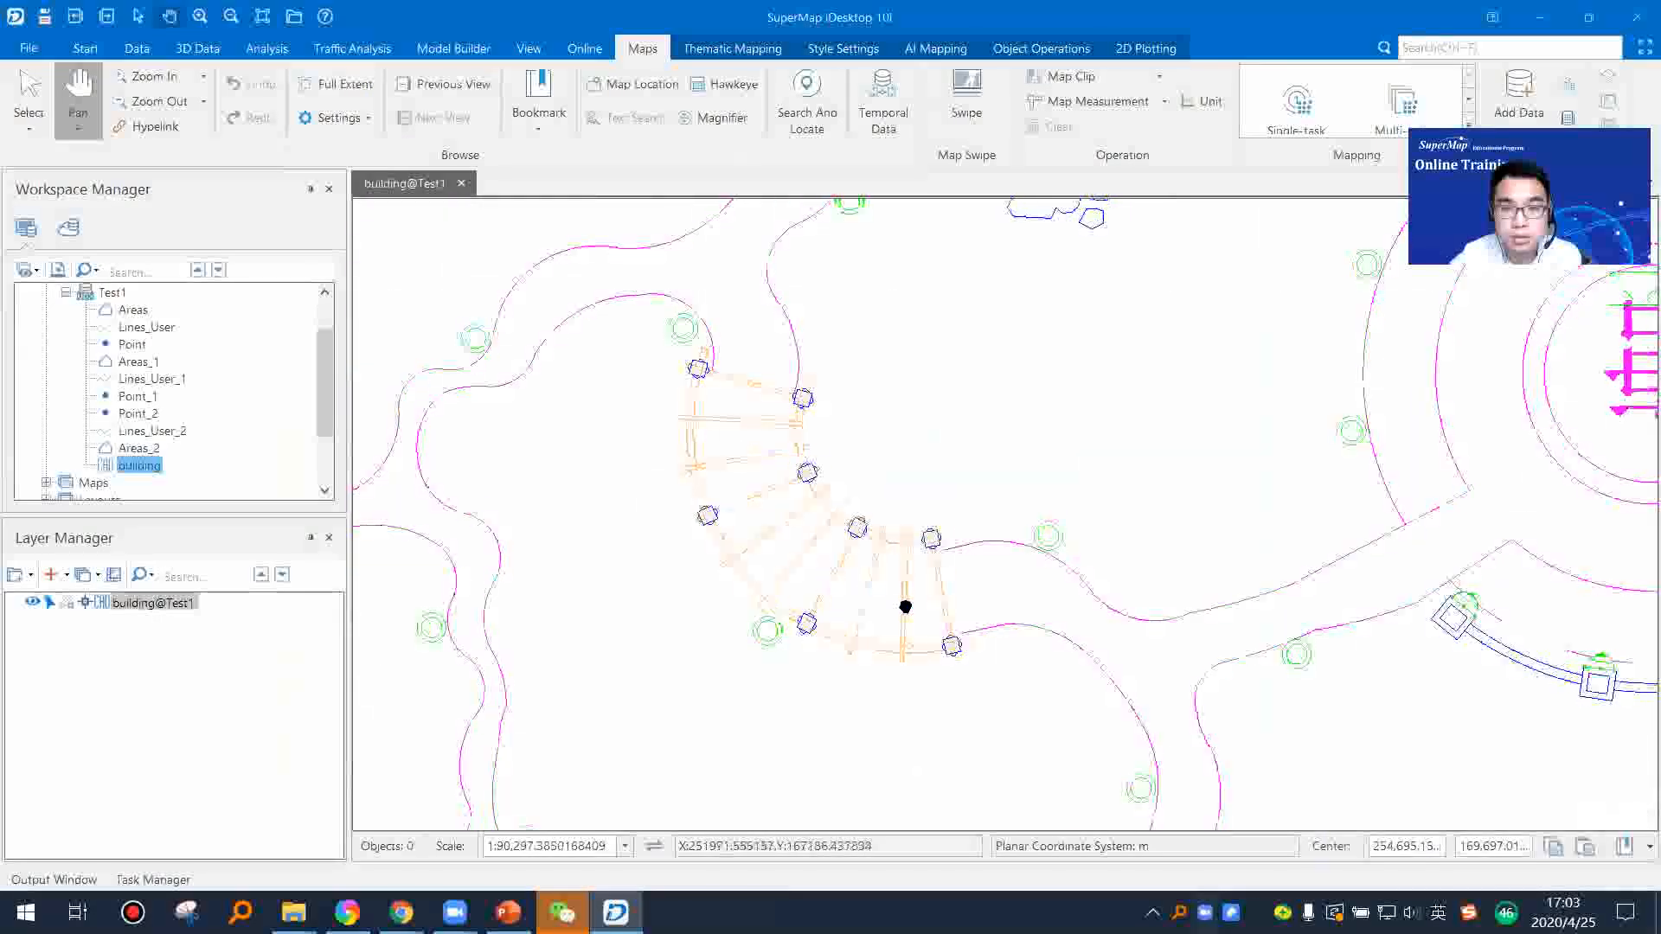
pyautogui.scroll(-4, 907, 603)
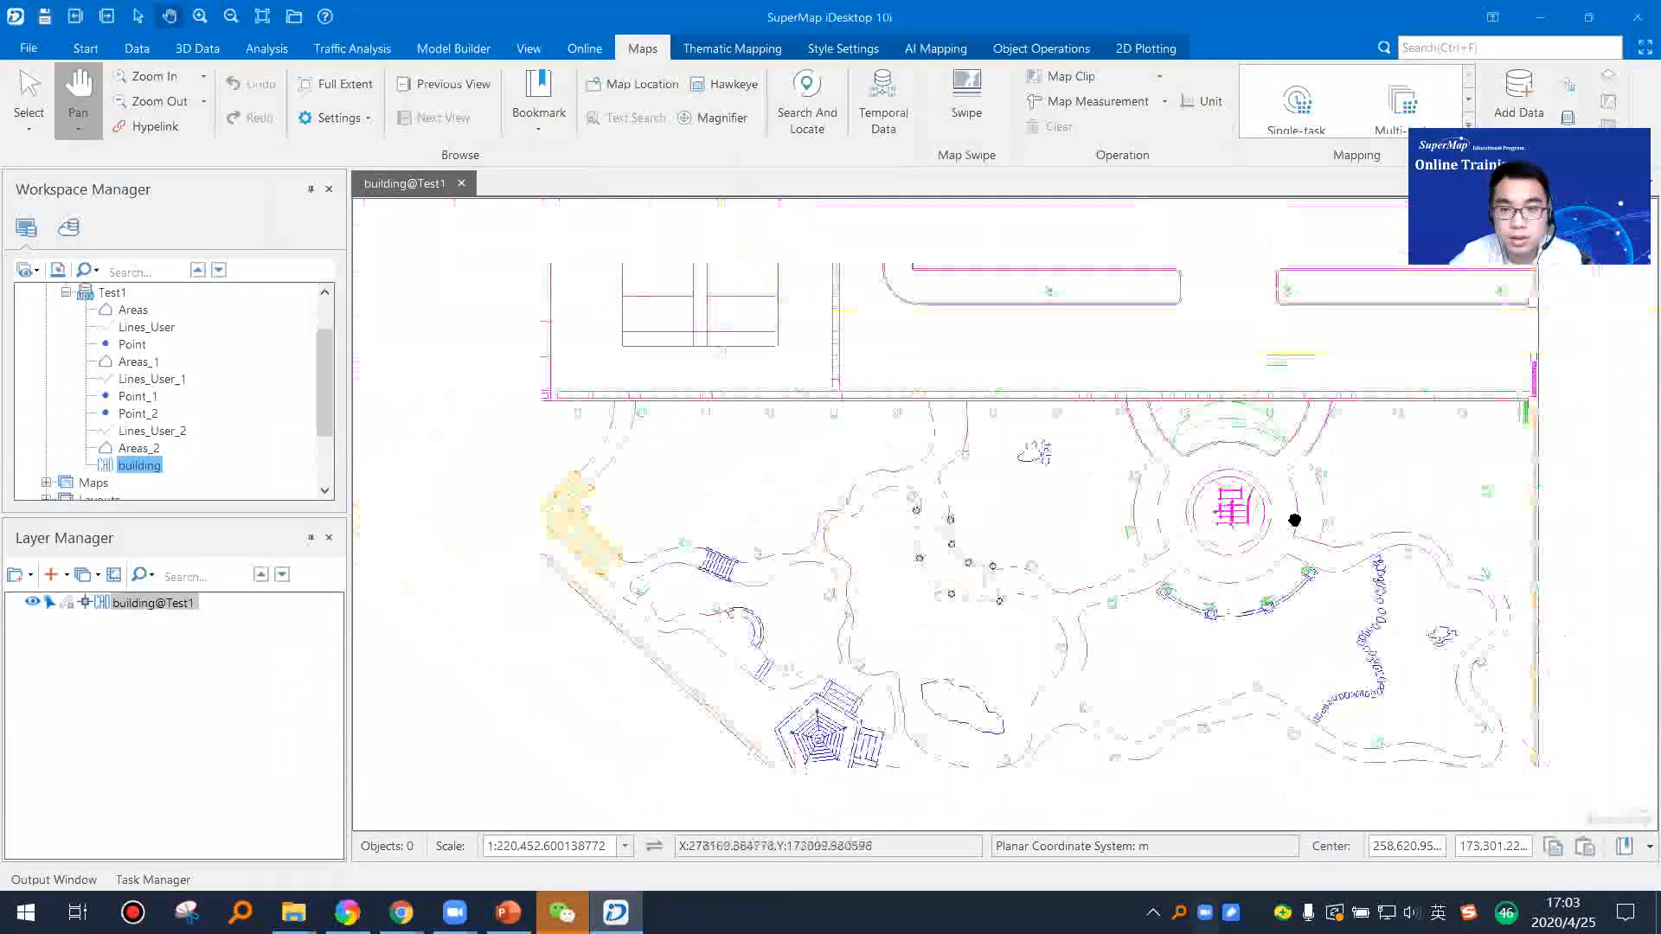
# Step: Examine the overall layout of the building CAD drawing, and close its map without saving
pyautogui.scroll(-3, 1295, 519)
pyautogui.scroll(4, 1116, 626)
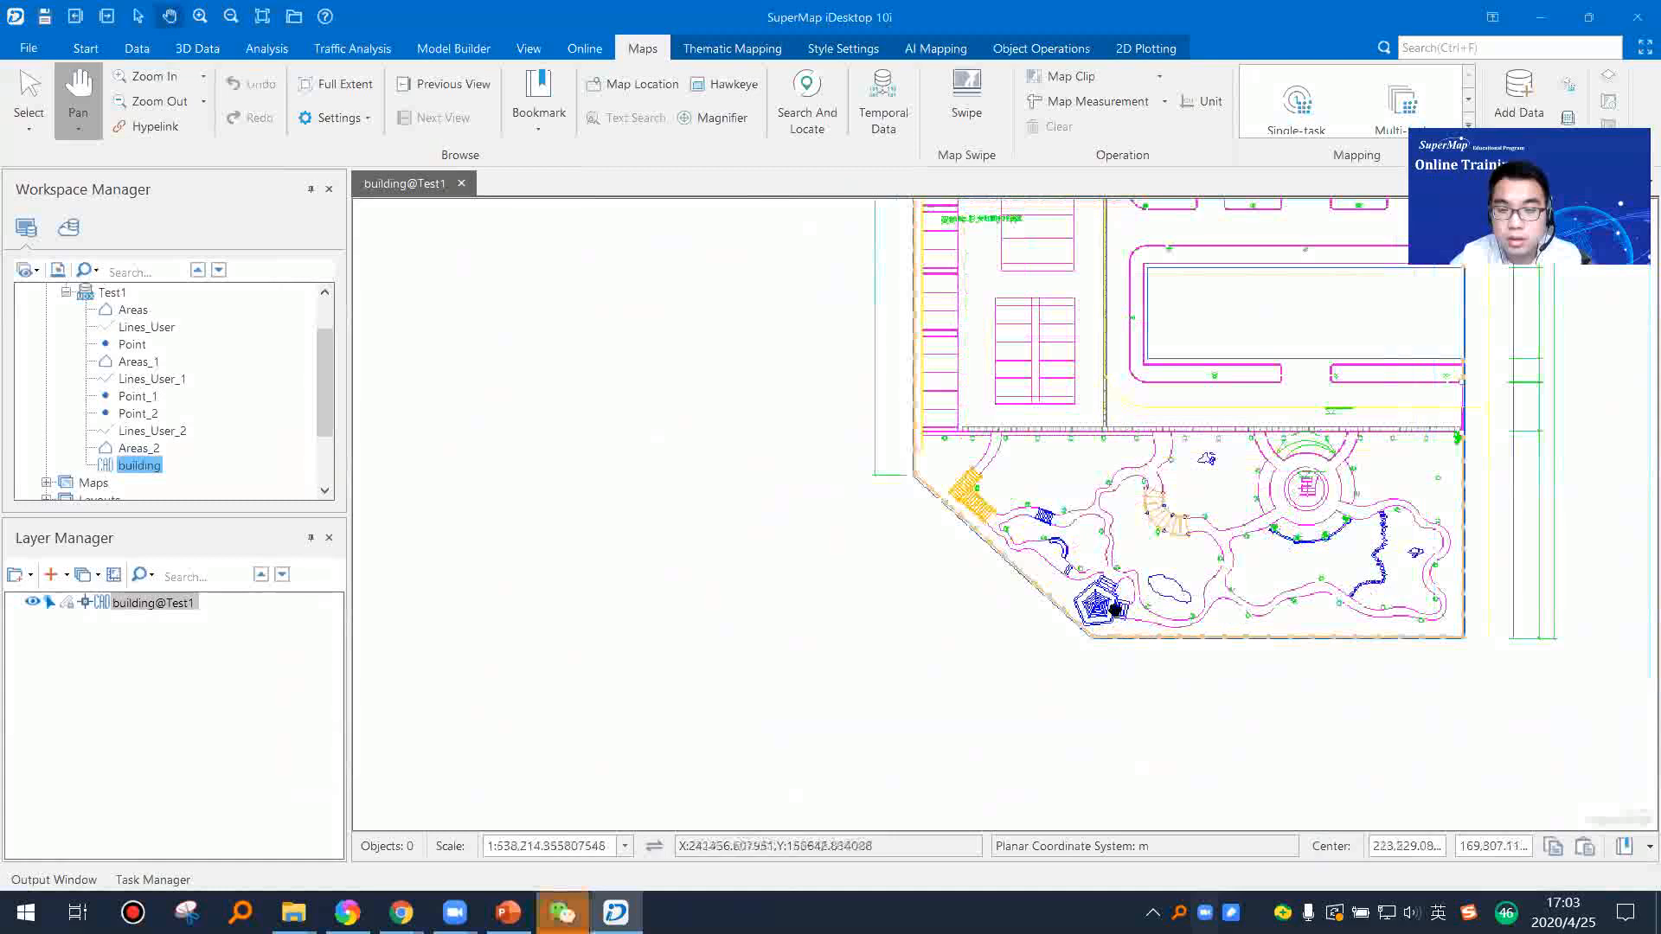
pyautogui.scroll(-5, 1115, 614)
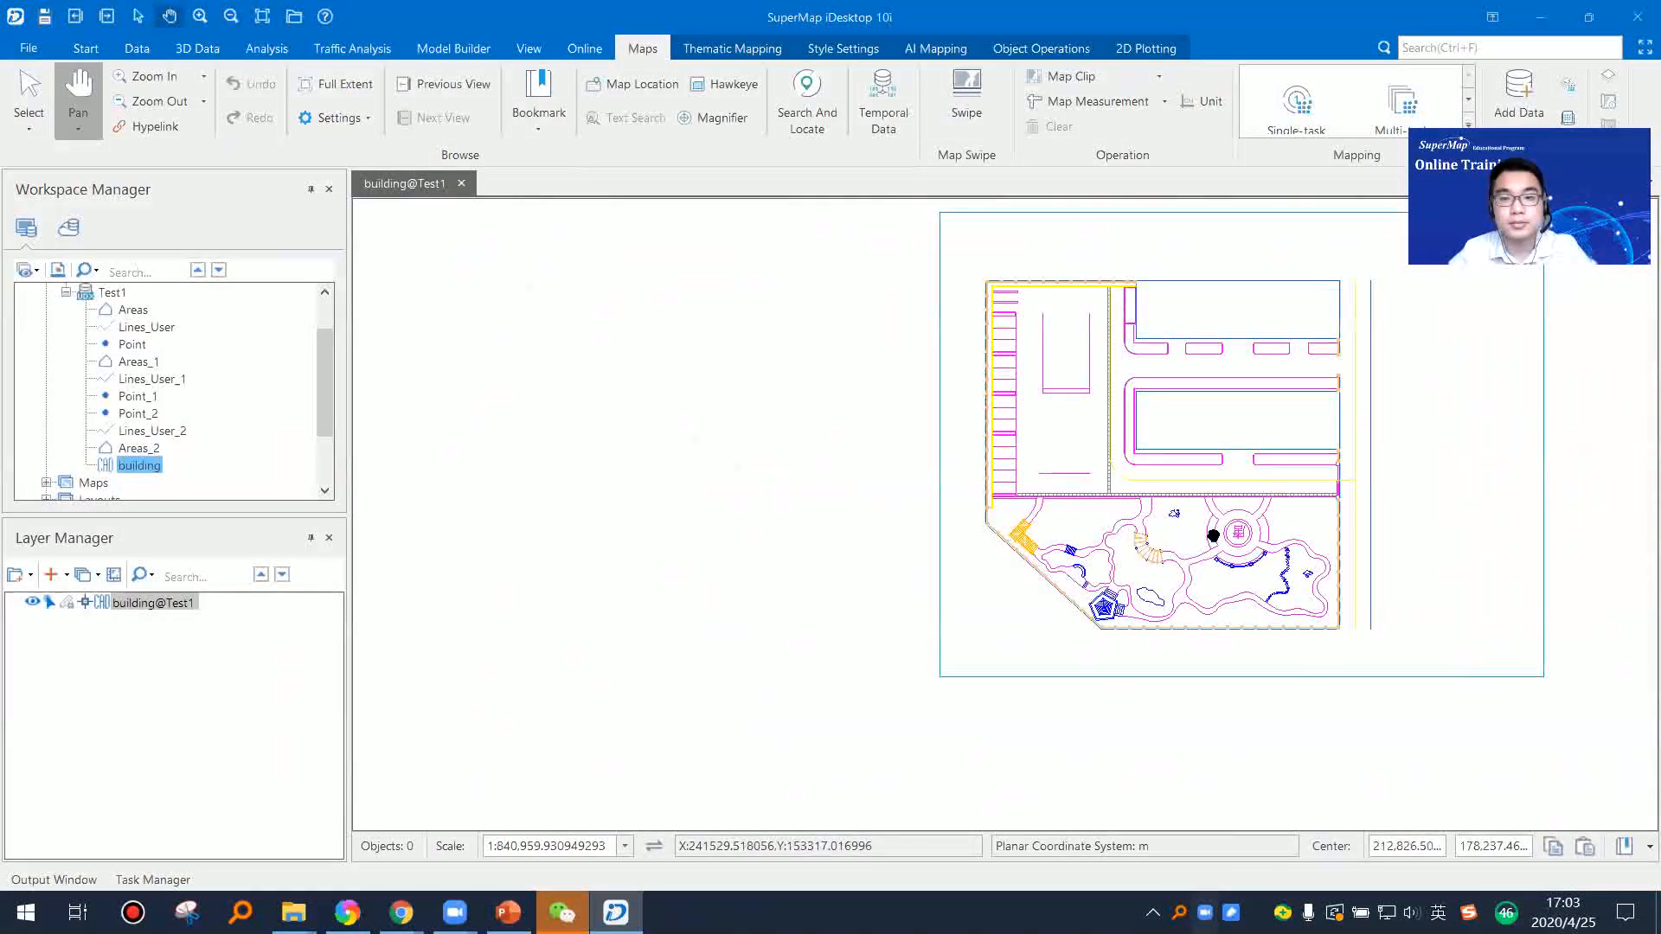
pyautogui.moveTo(1233, 530); pyautogui.dragTo(1005, 583)
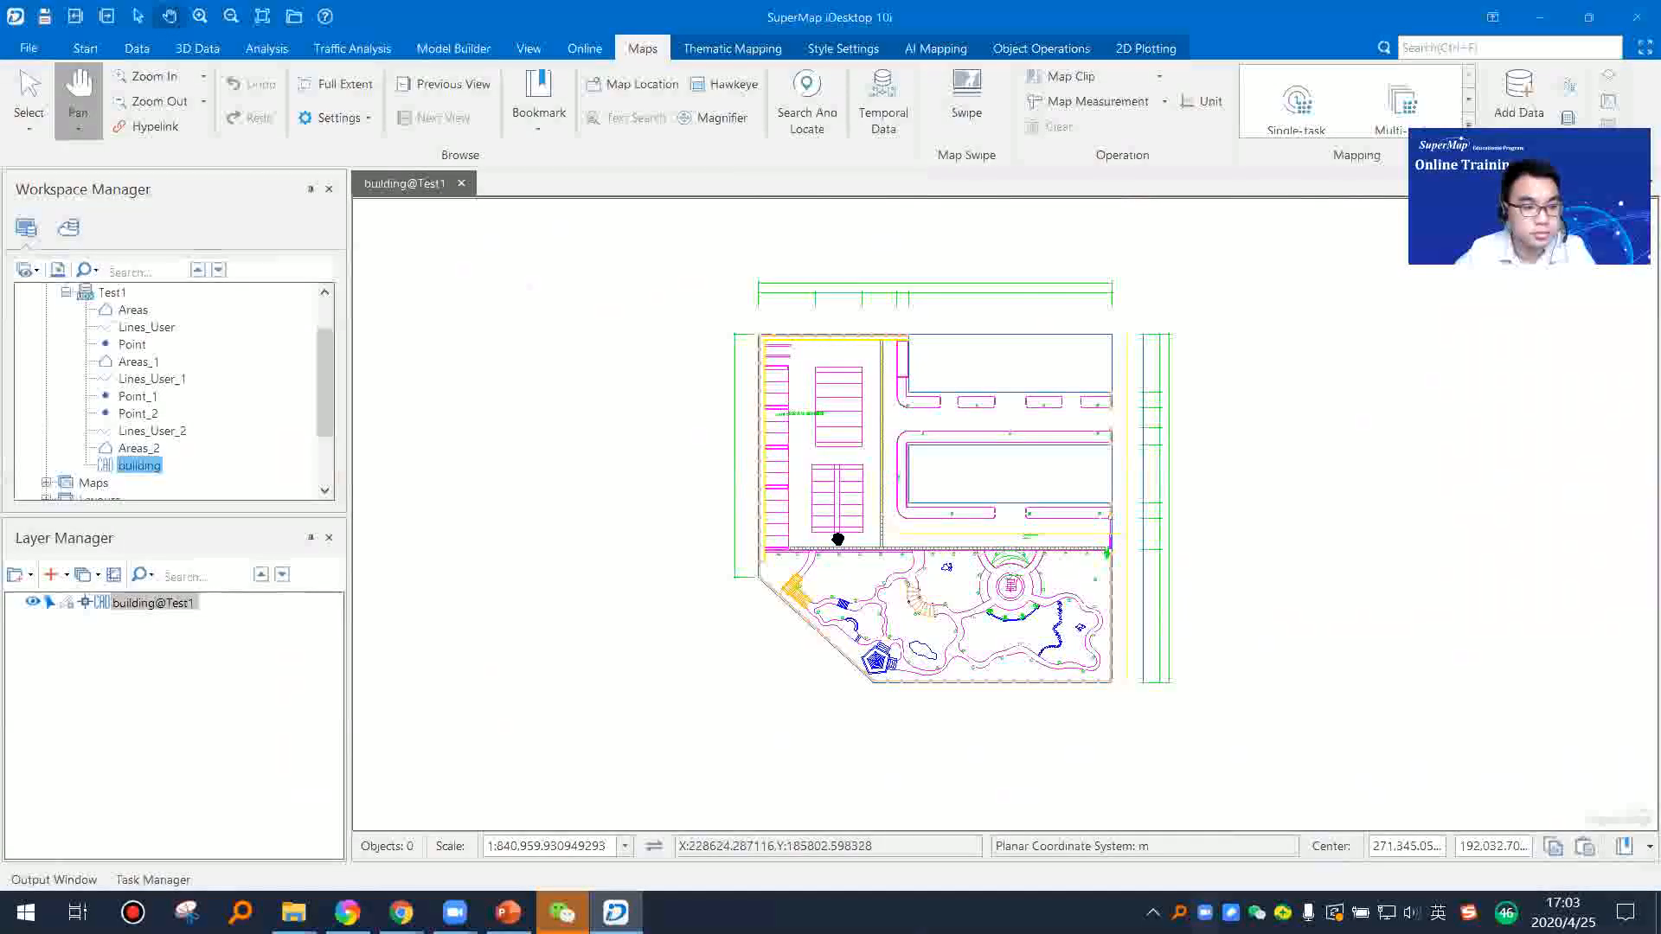
pyautogui.click(462, 183)
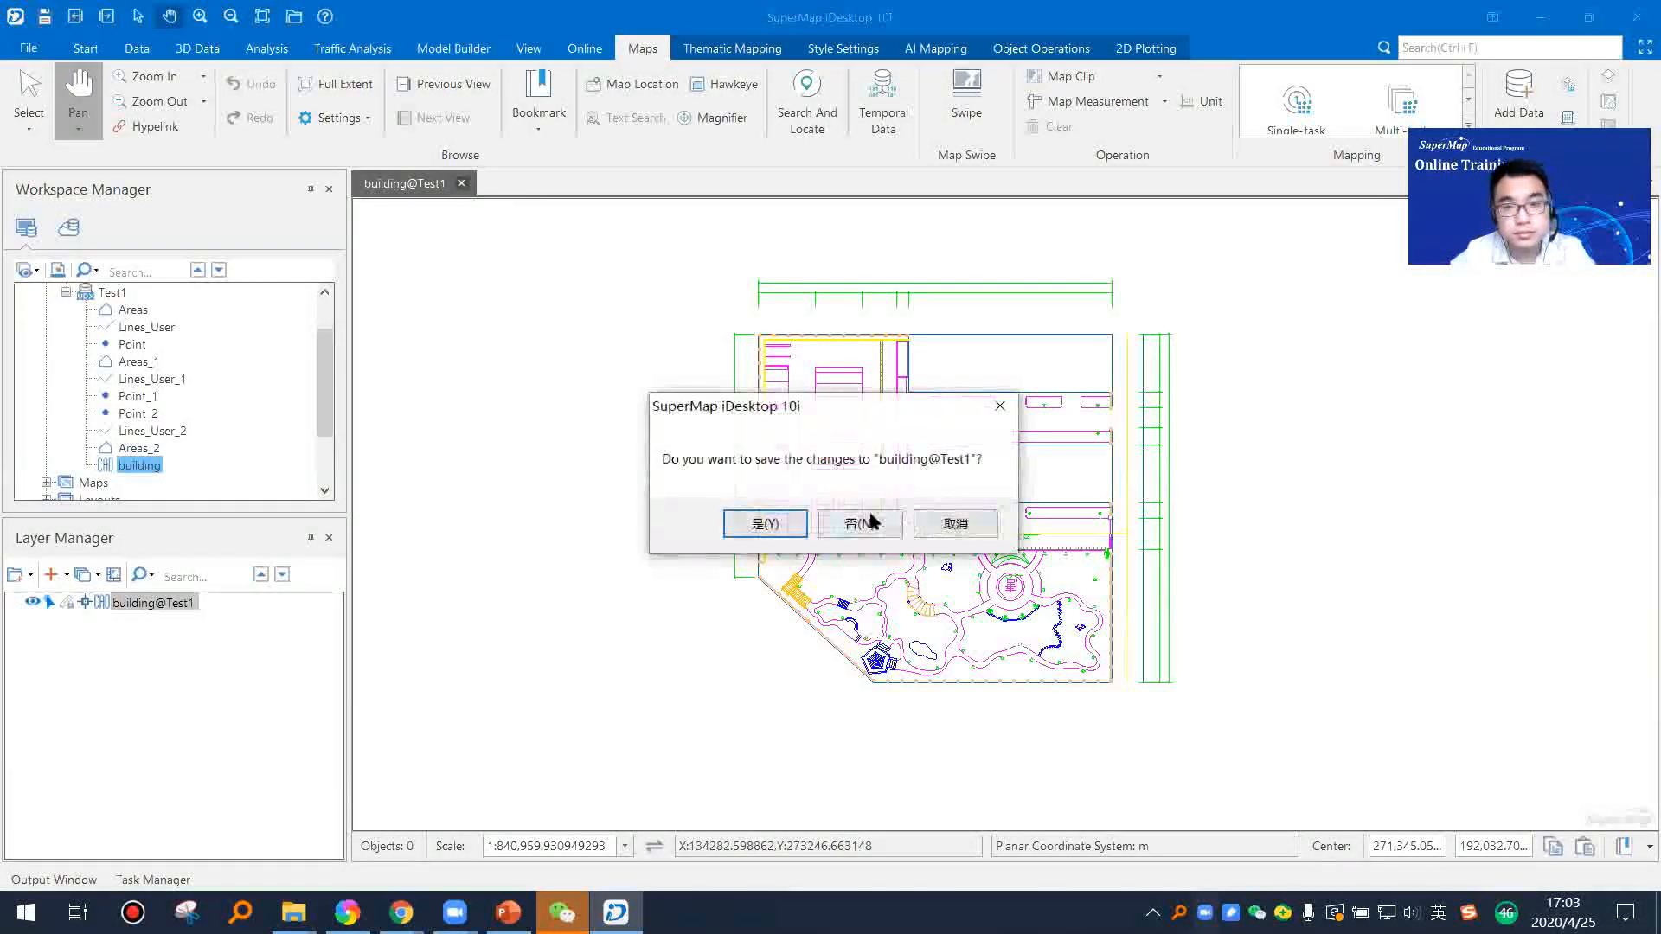
pyautogui.click(868, 517)
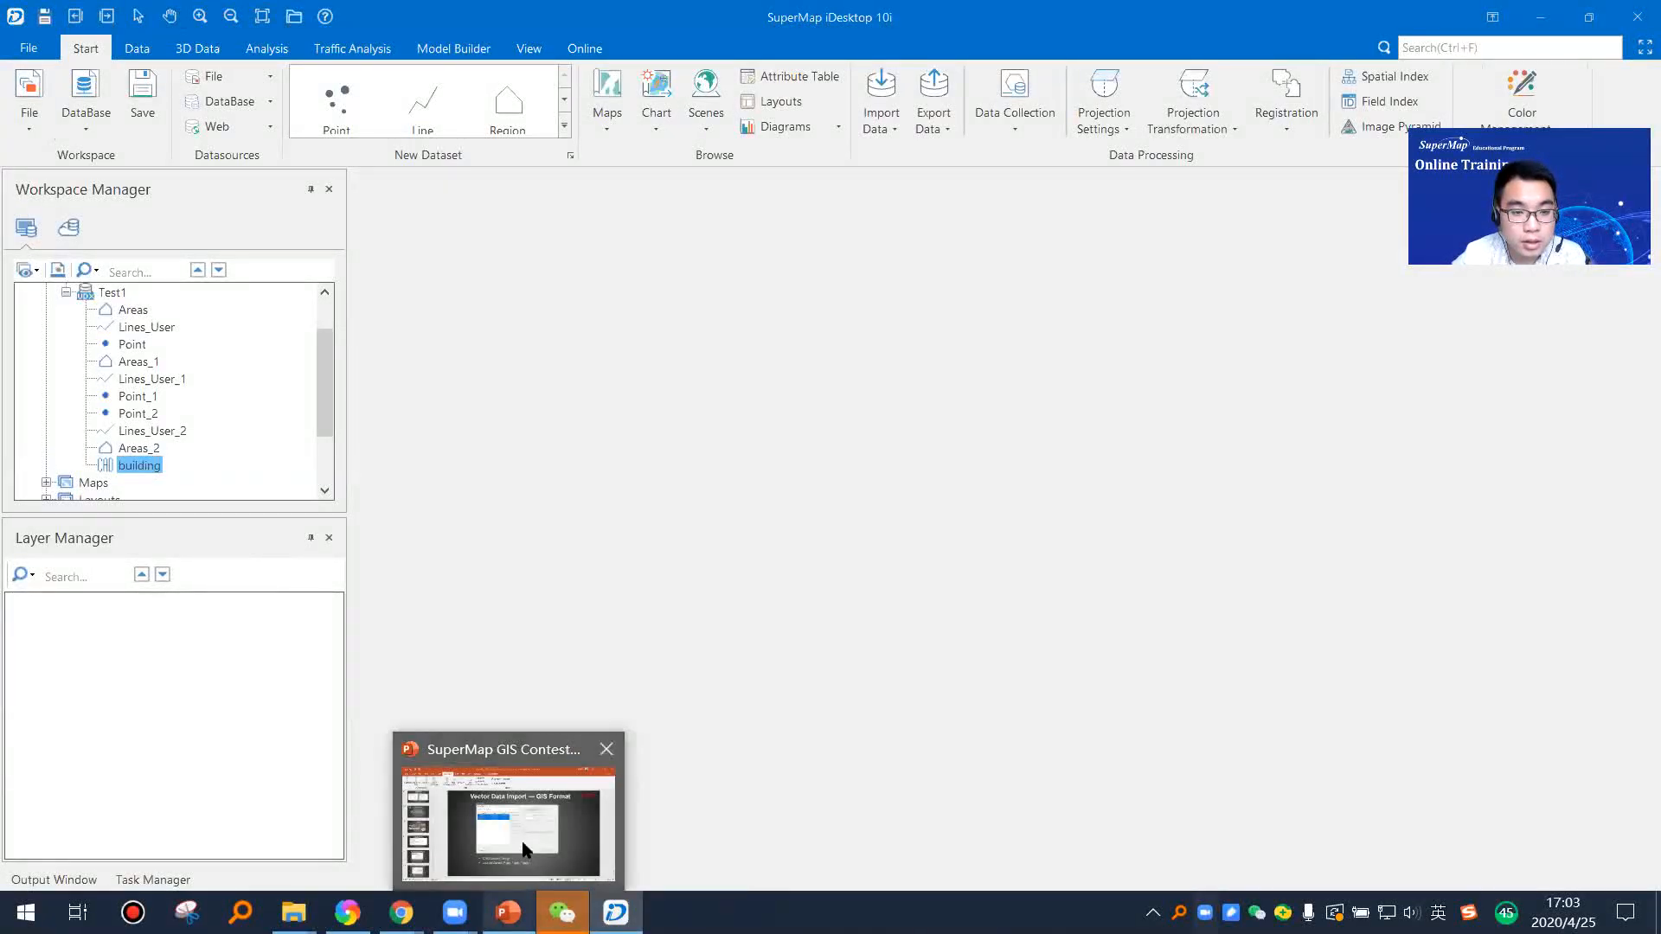
# Step: Switch to the PowerPoint training deck, start the slide show from the current slide, and advance to the Vector Data Import — Attribute Table slide
pyautogui.click(525, 844)
pyautogui.click(113, 121)
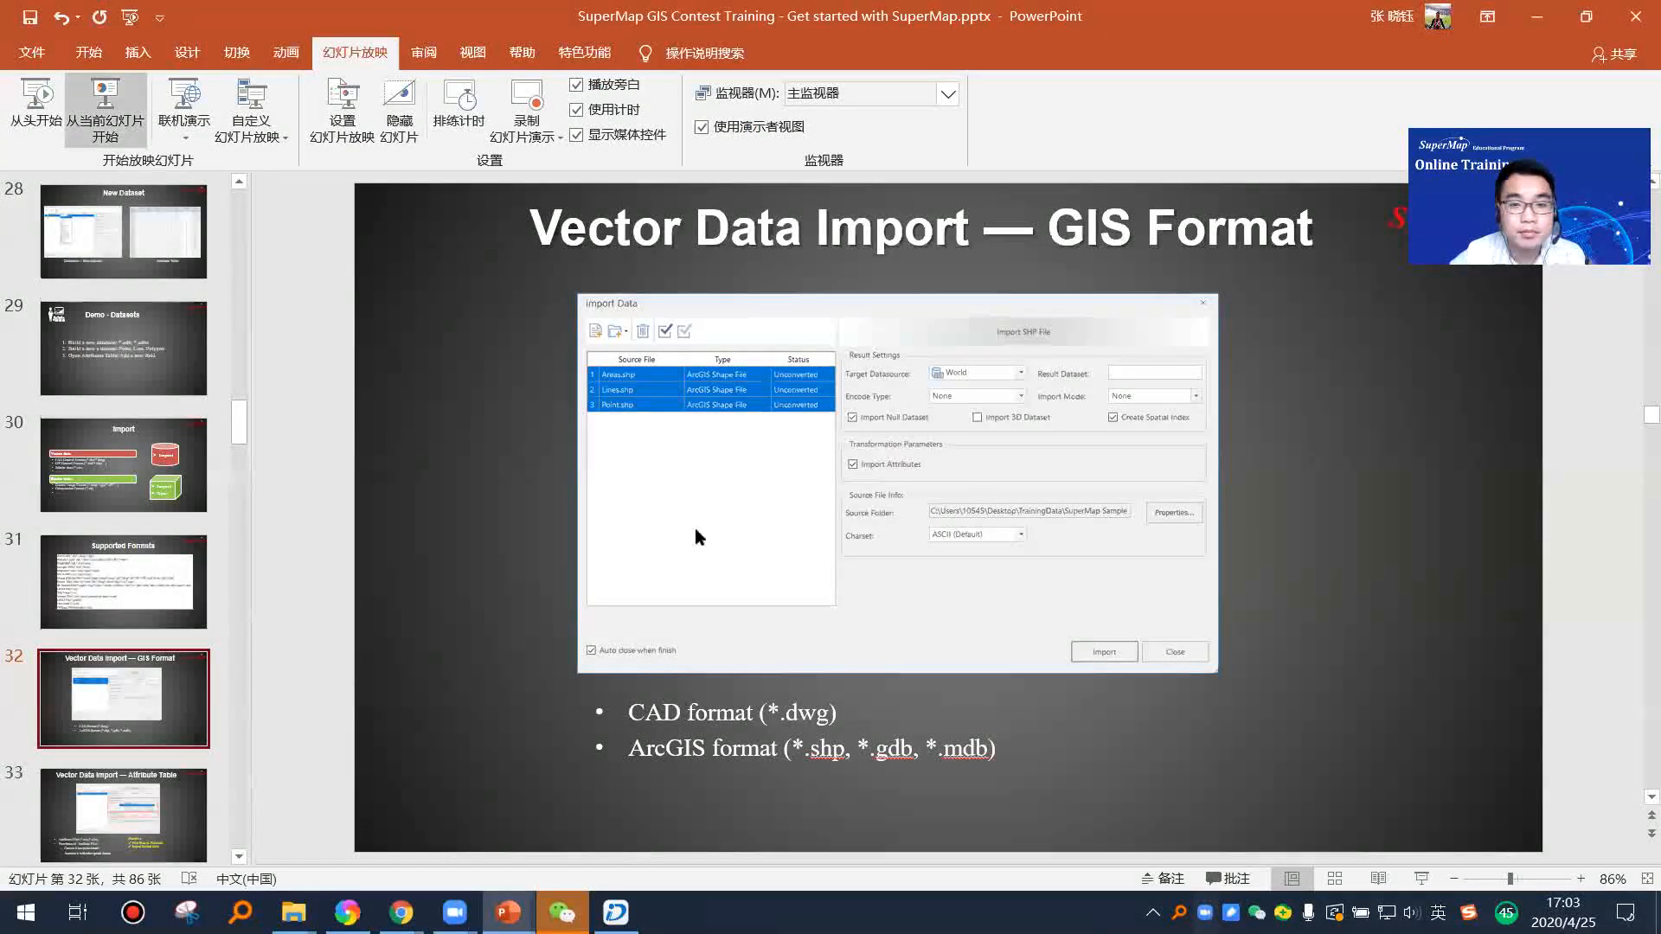
pyautogui.click(991, 706)
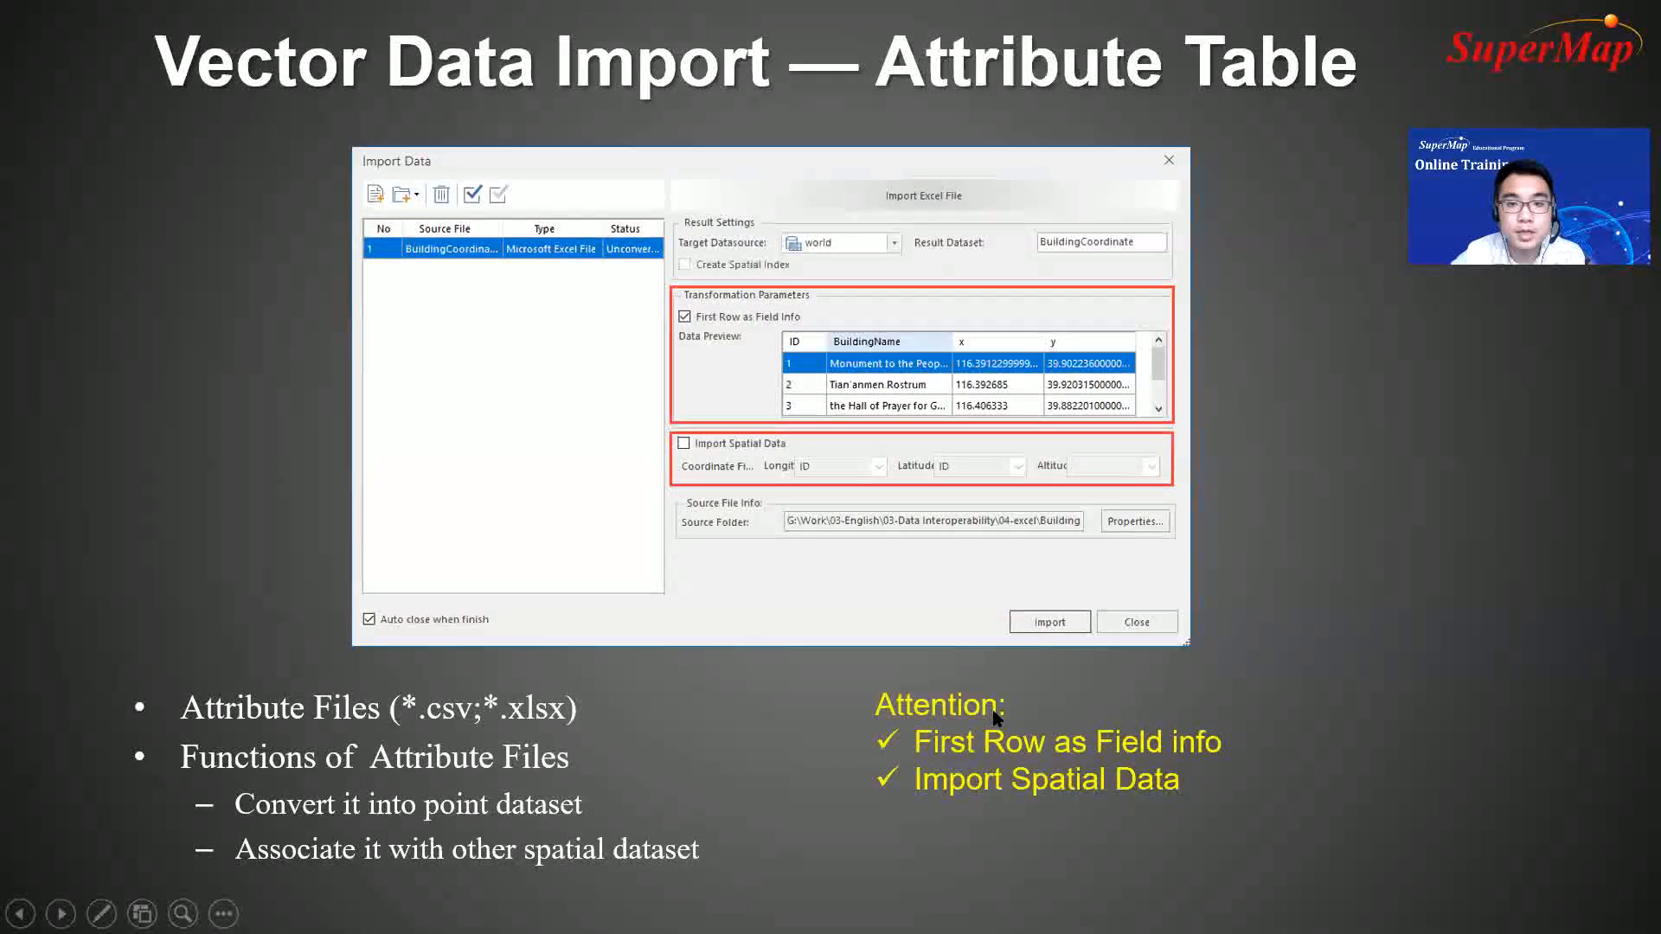
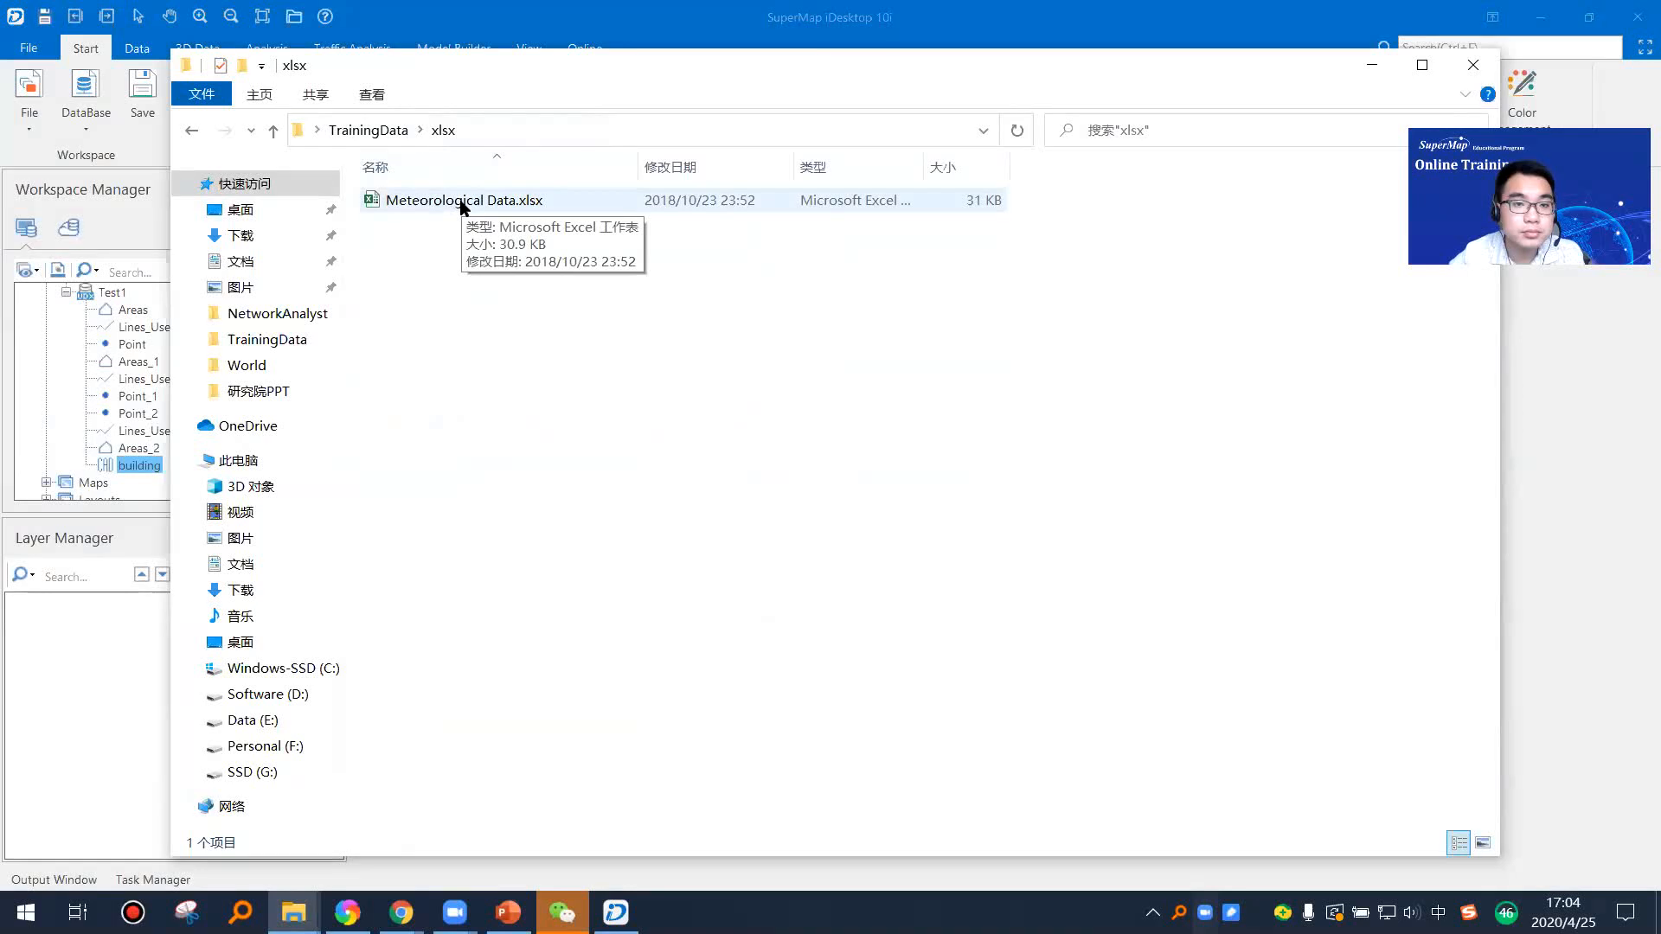
# Step: Open Meteorological Data.xlsx from the TrainingData xlsx folder and look through its weather station records
pyautogui.click(462, 201)
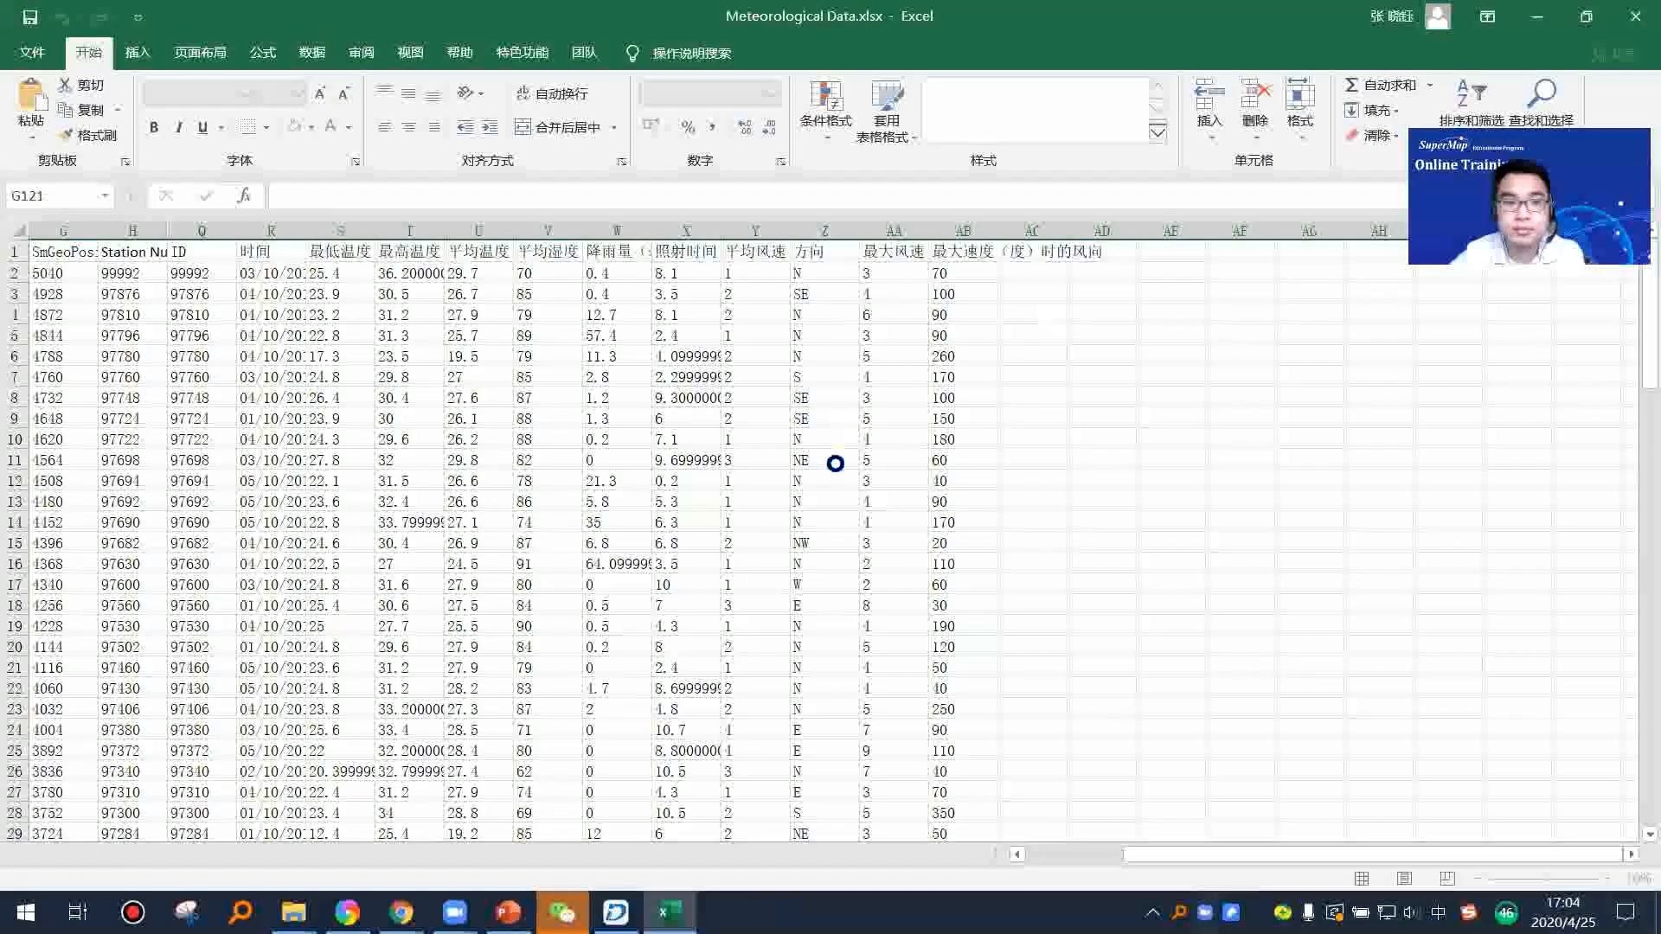
pyautogui.scroll(-1, 712, 486)
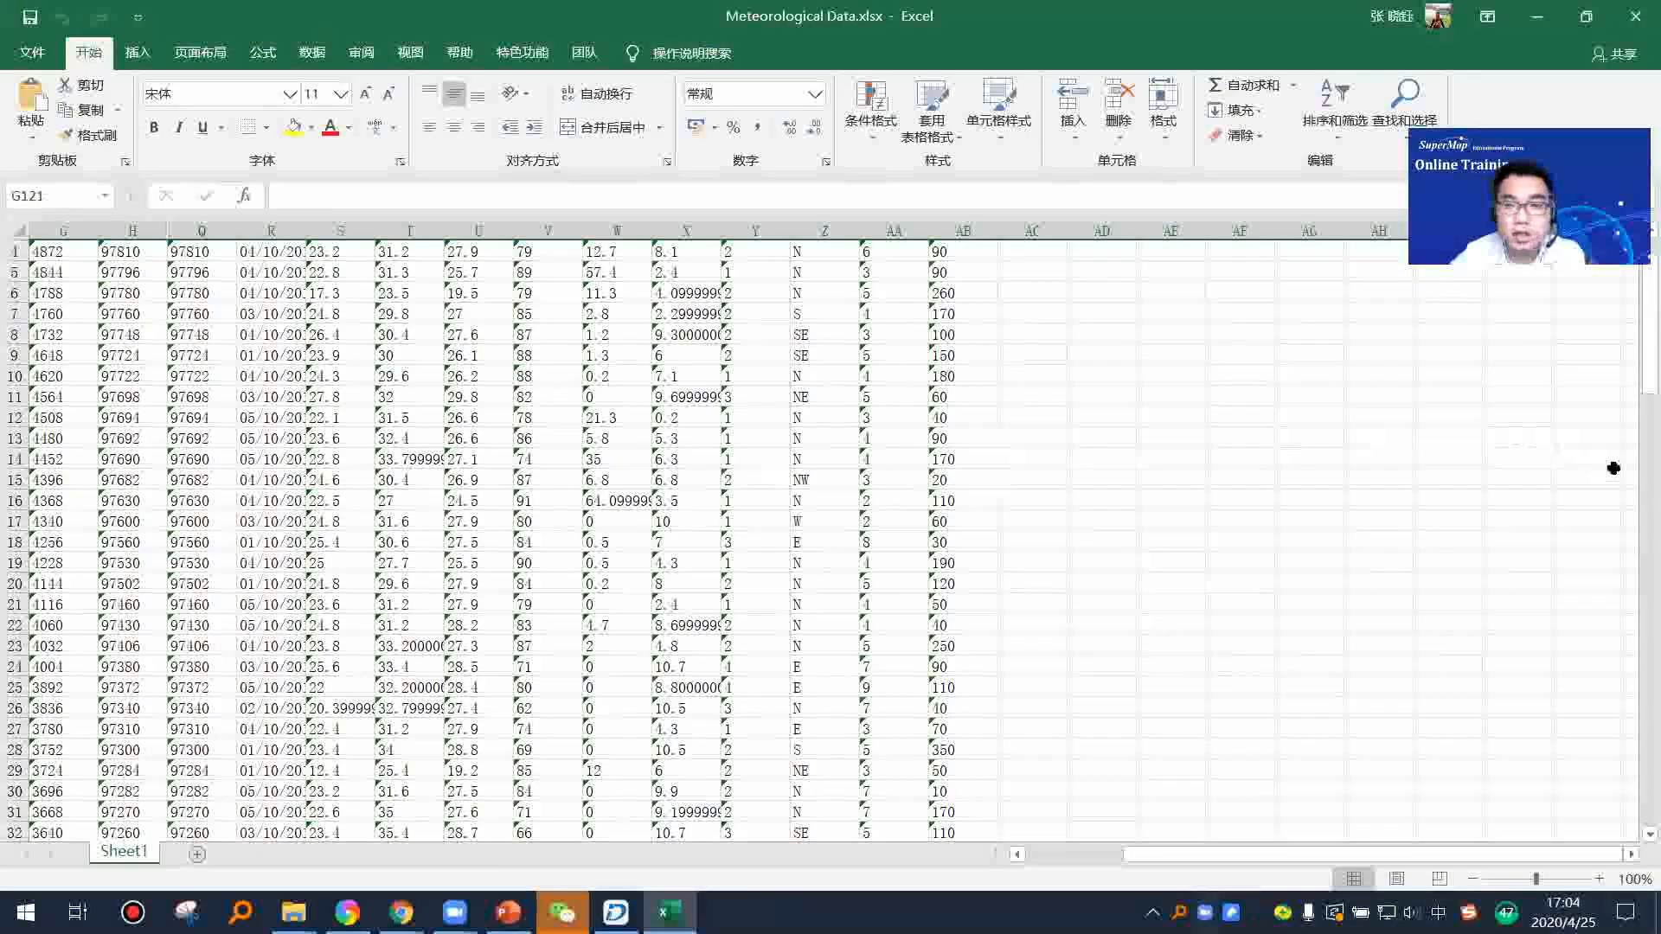
pyautogui.moveTo(1635, 380); pyautogui.dragTo(1635, 363)
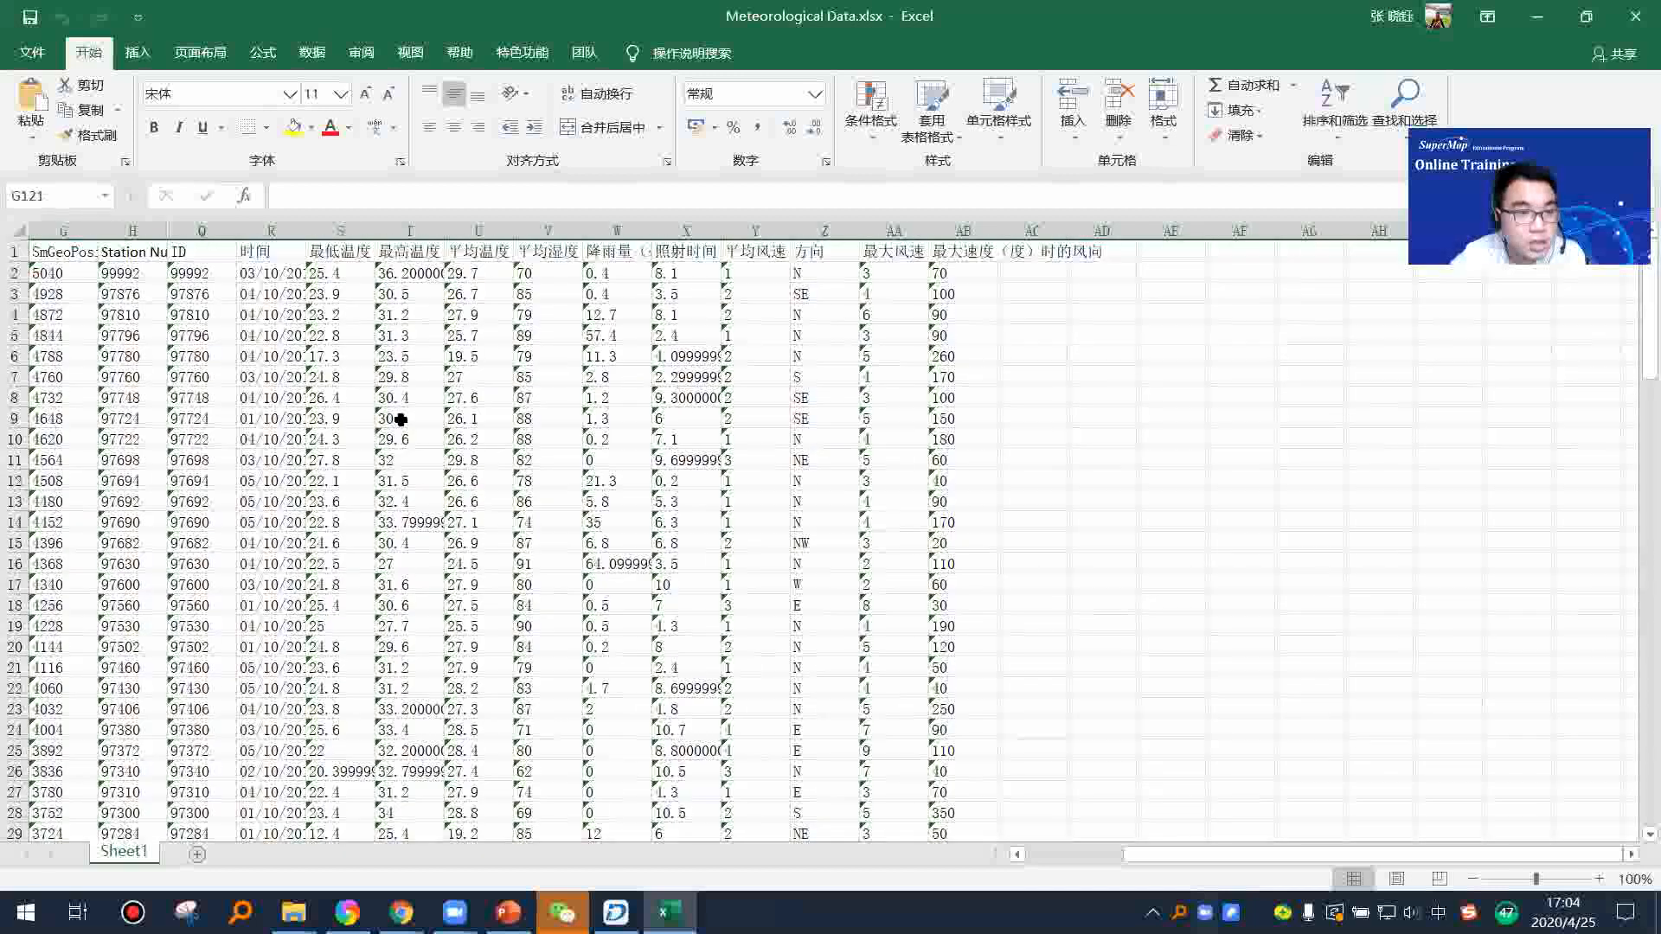
pyautogui.scroll(-1, 400, 420)
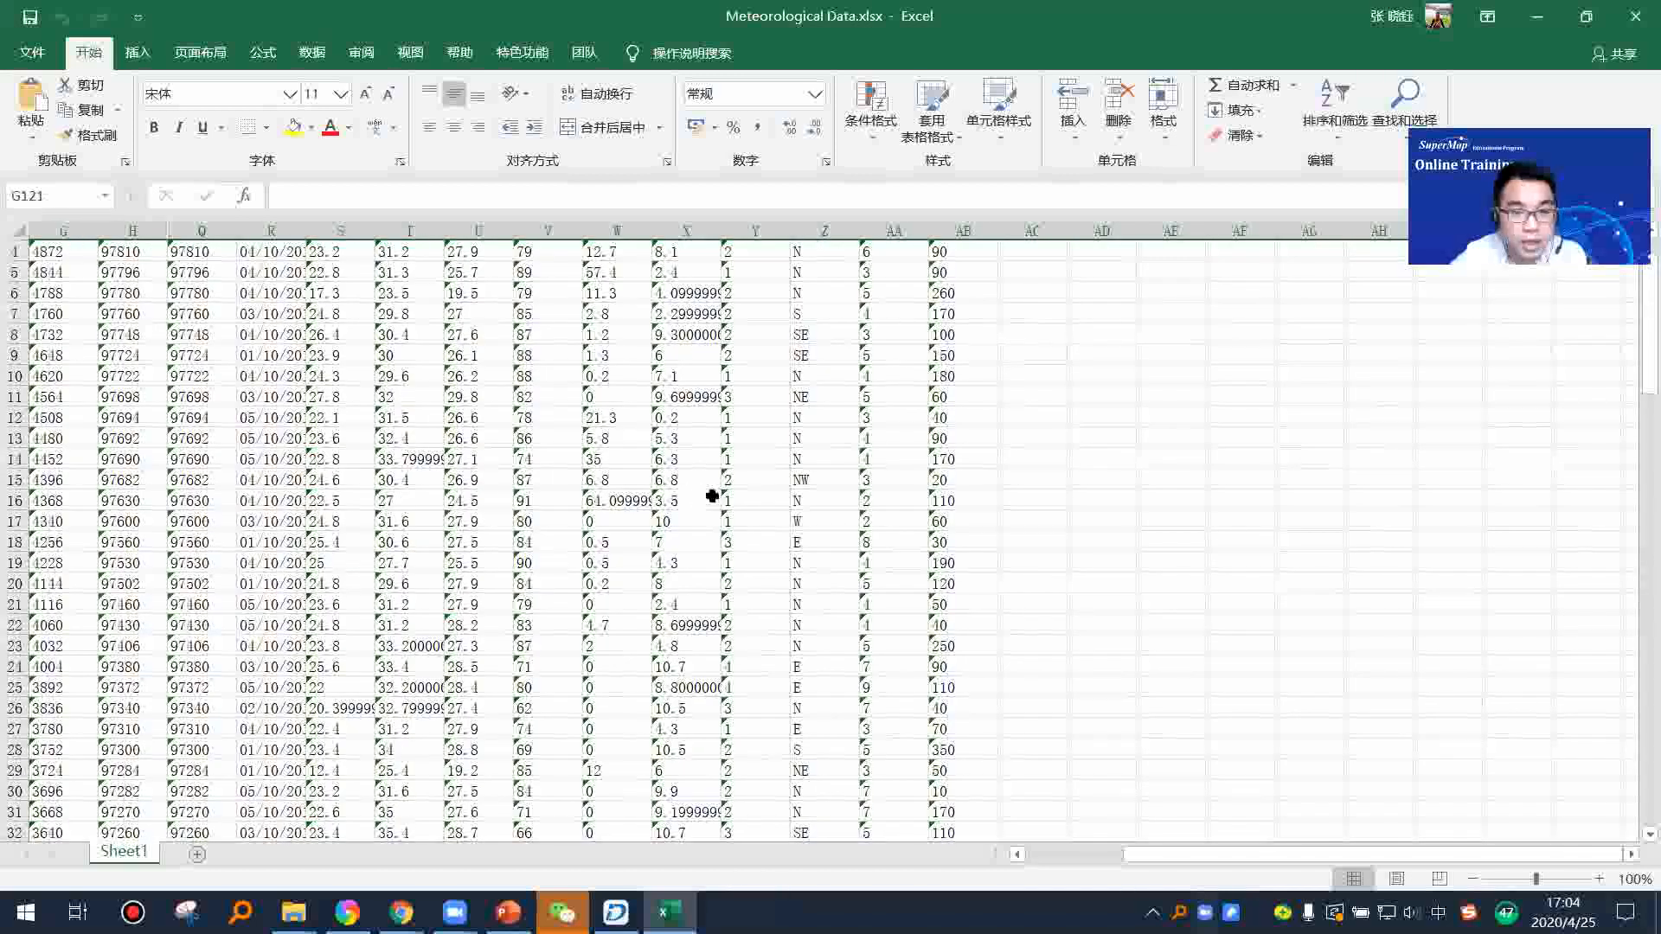
pyautogui.scroll(1, 713, 550)
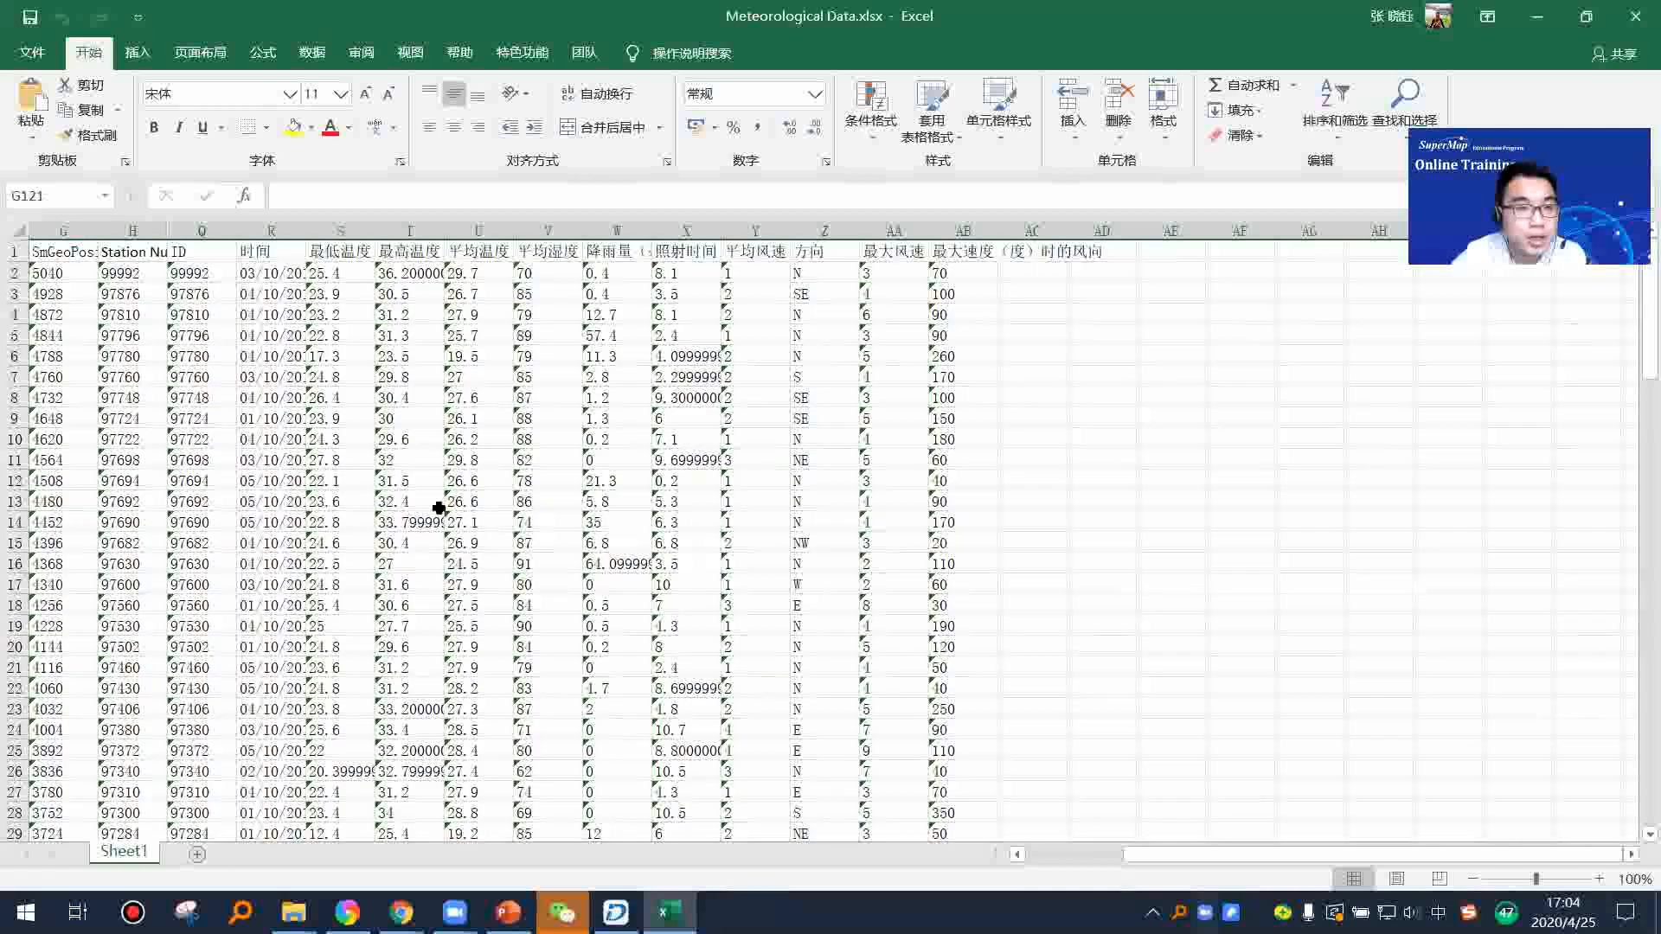
pyautogui.moveTo(1119, 862); pyautogui.dragTo(983, 871)
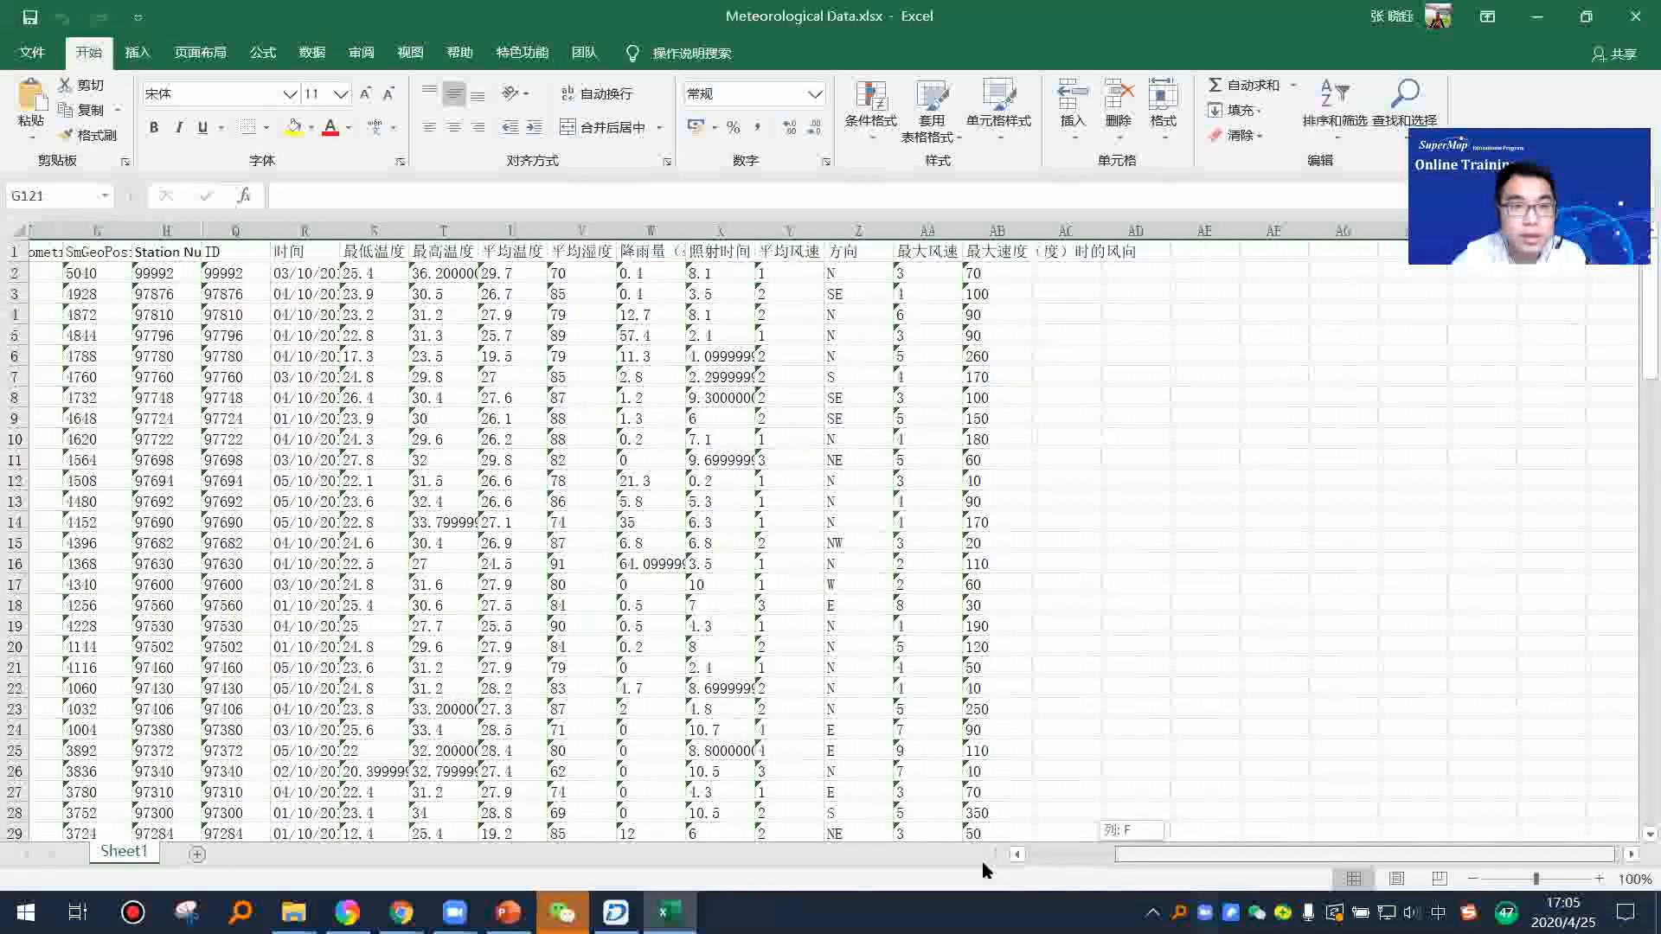
# Step: Widen the narrow columns of the sheet and examine the coordinate fields SmX, SmY and SmZ
pyautogui.moveTo(586, 229); pyautogui.dragTo(701, 229)
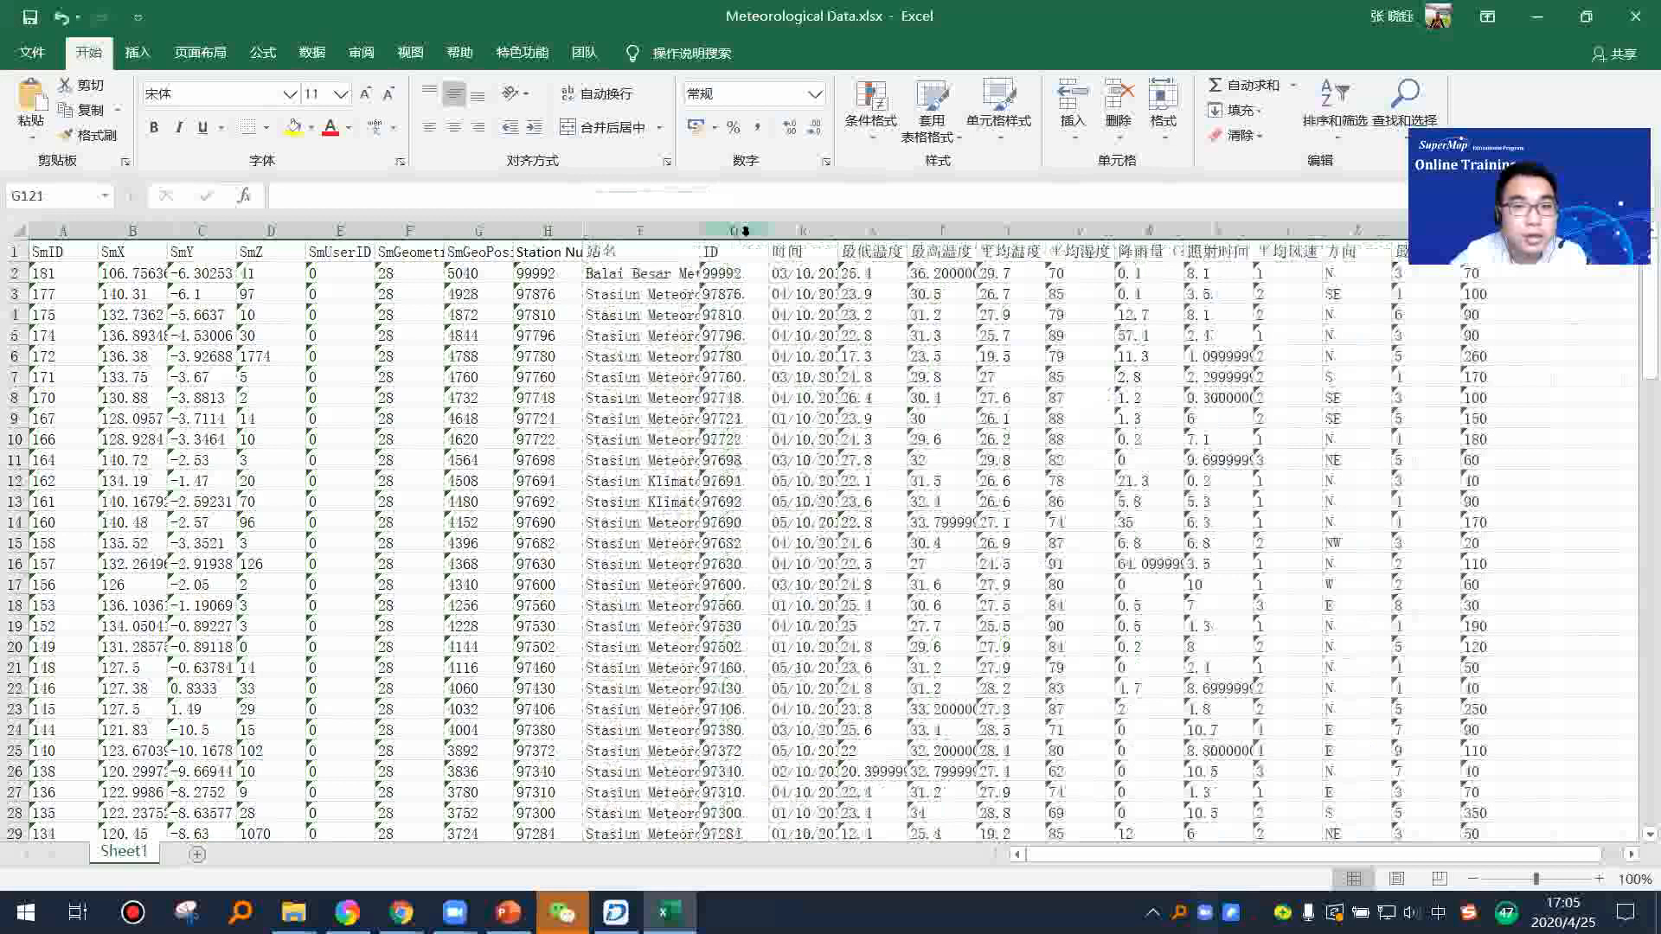
pyautogui.moveTo(511, 227); pyautogui.dragTo(580, 228)
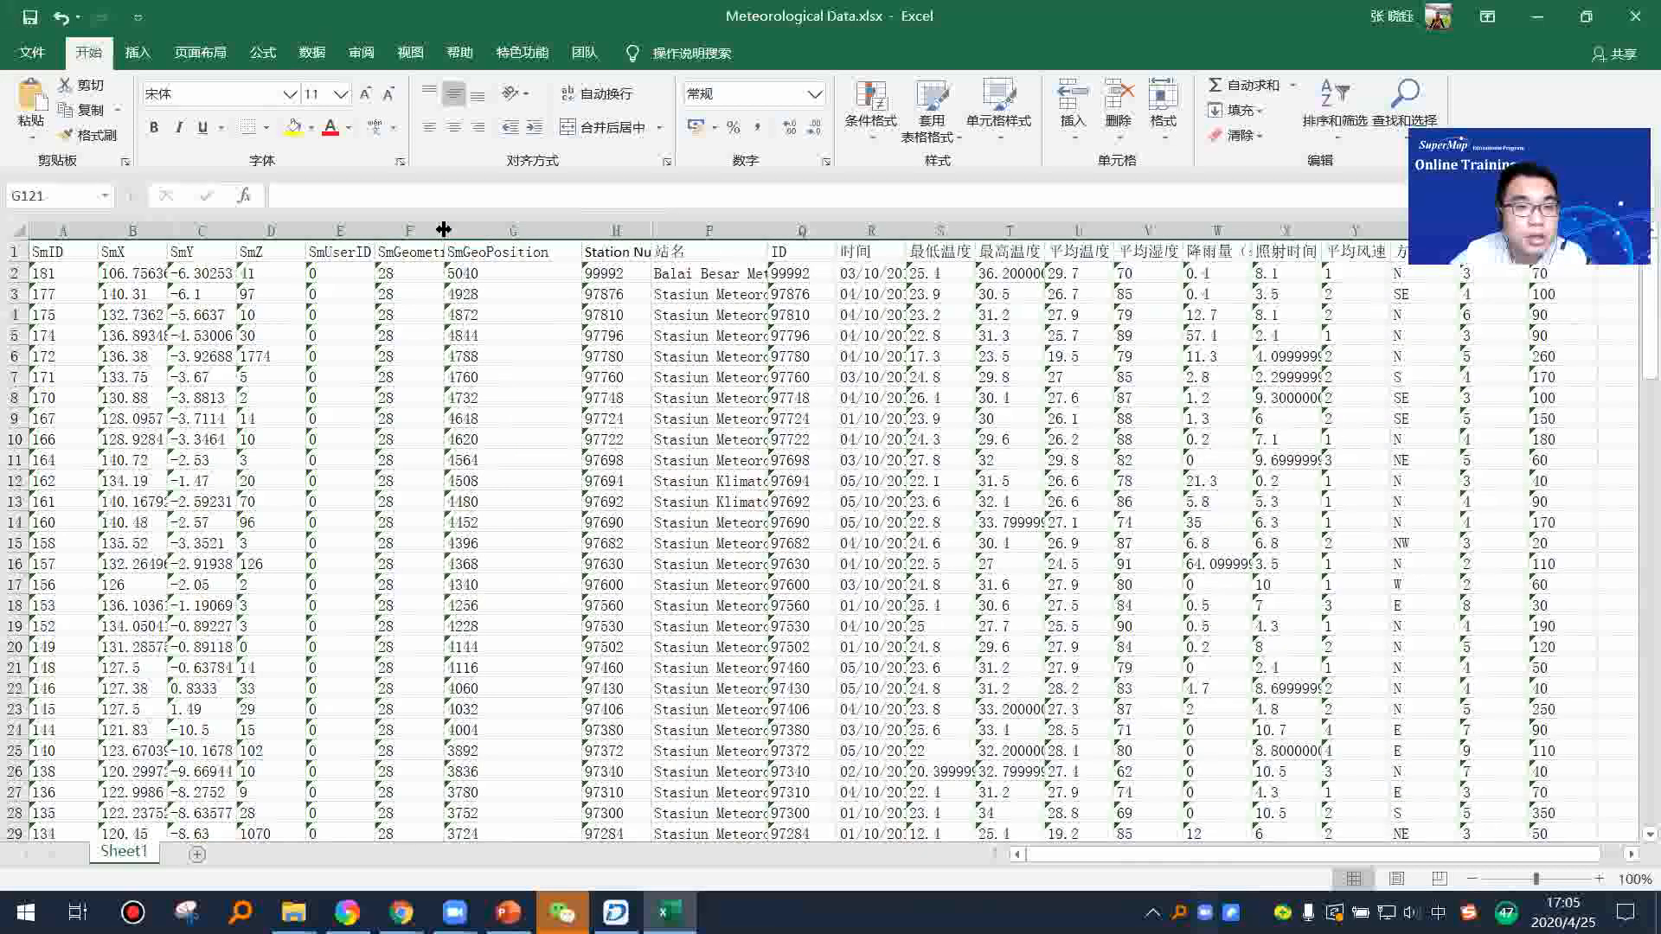
pyautogui.doubleClick(445, 227)
pyautogui.moveTo(307, 226); pyautogui.dragTo(357, 227)
pyautogui.moveTo(238, 225); pyautogui.dragTo(252, 224)
pyautogui.moveTo(133, 231); pyautogui.dragTo(295, 230)
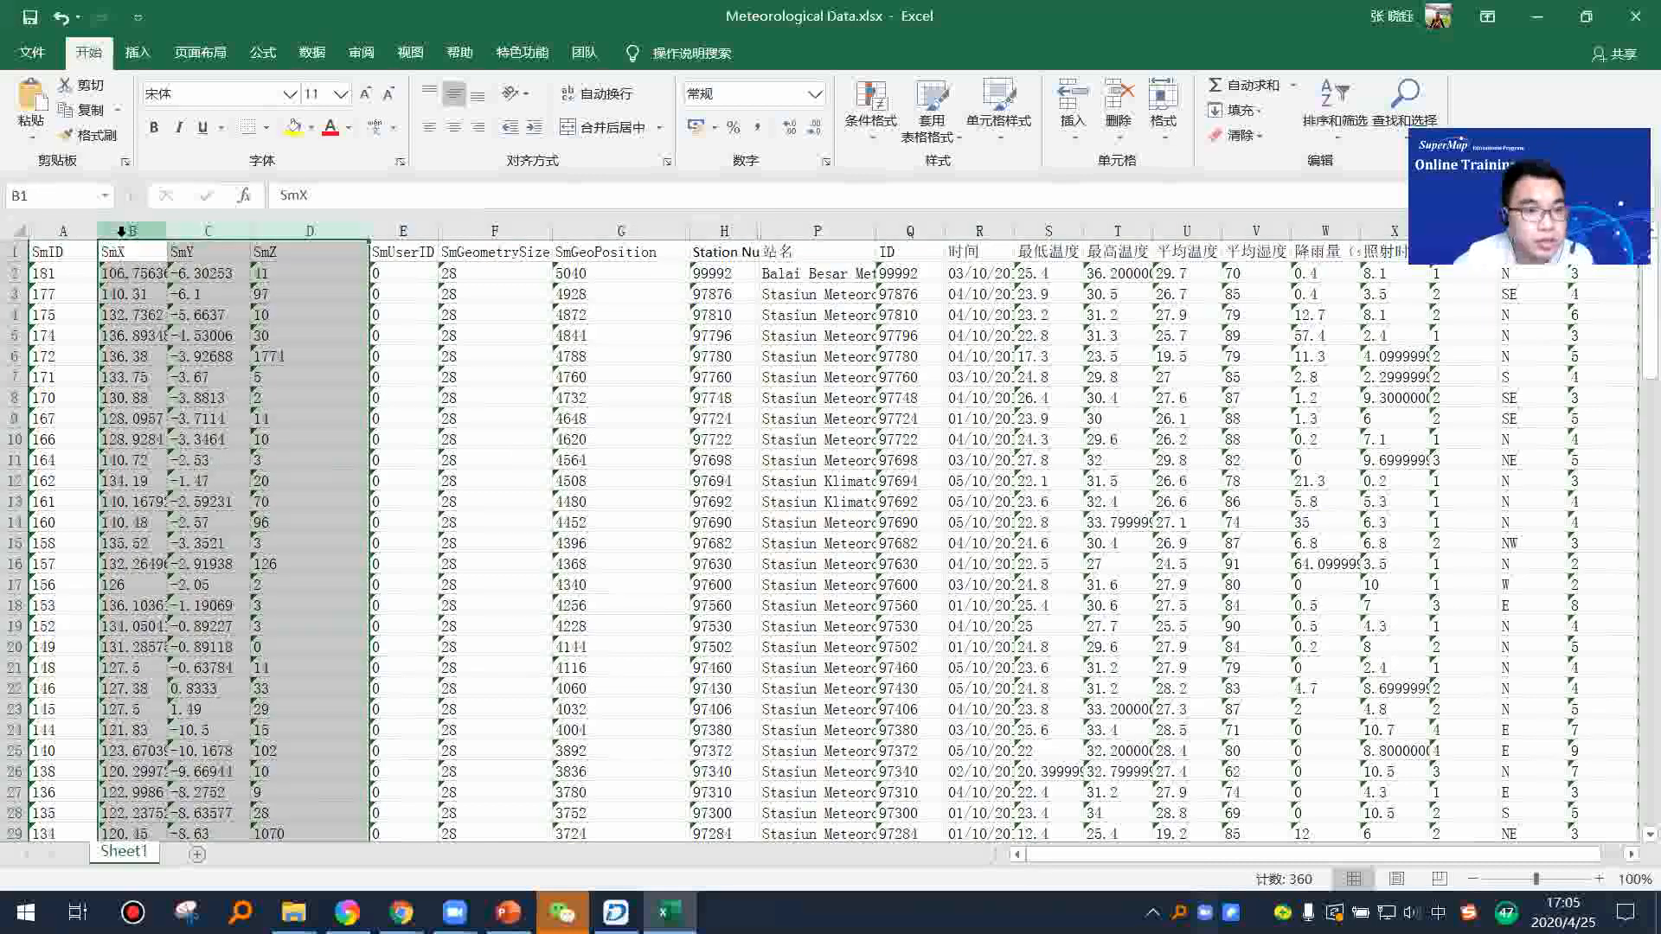
pyautogui.click(310, 231)
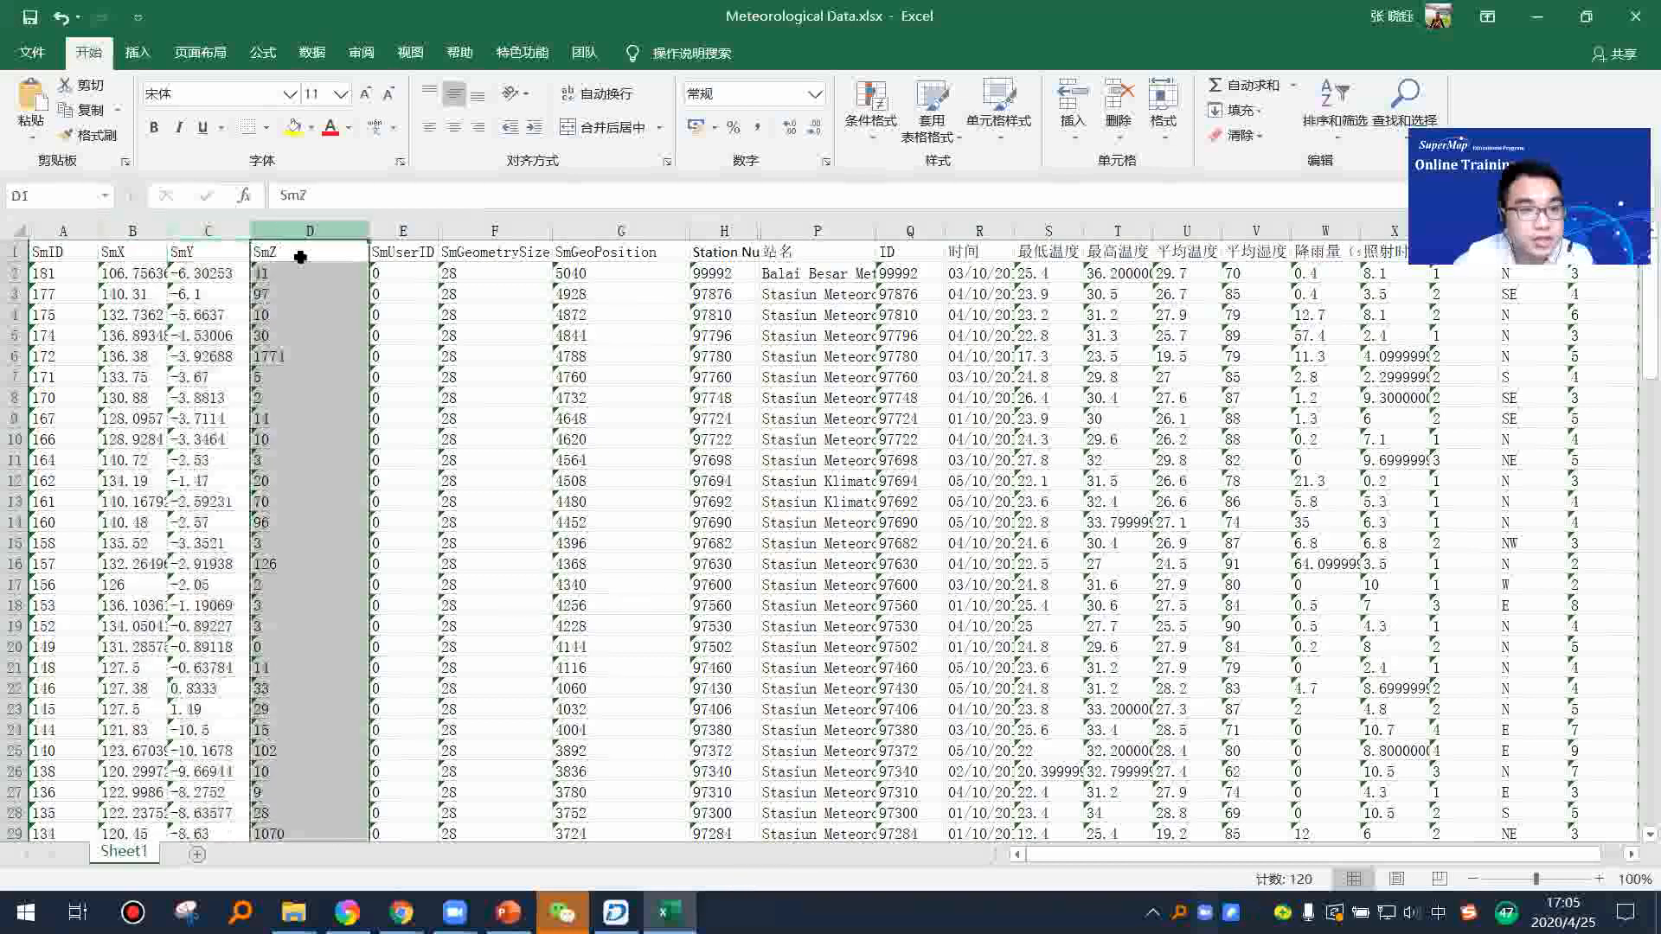
pyautogui.moveTo(168, 229); pyautogui.dragTo(310, 224)
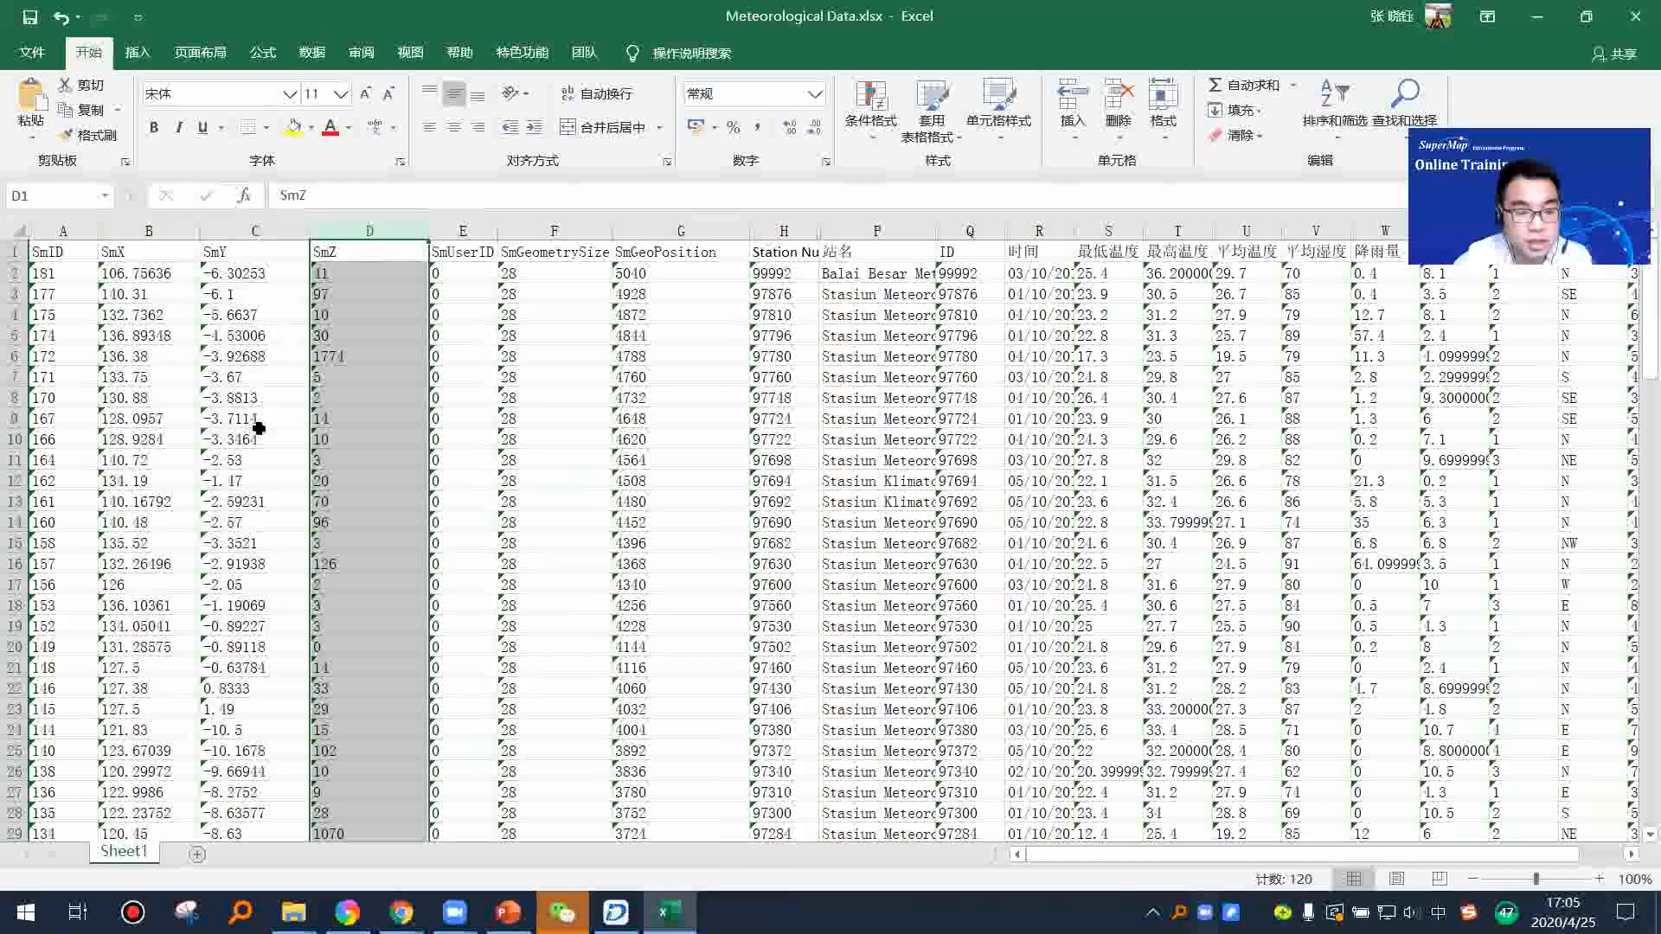
# Step: Close the Meteorological Data workbook without saving and minimize the file browser to return to SuperMap iDesktop
pyautogui.click(1635, 19)
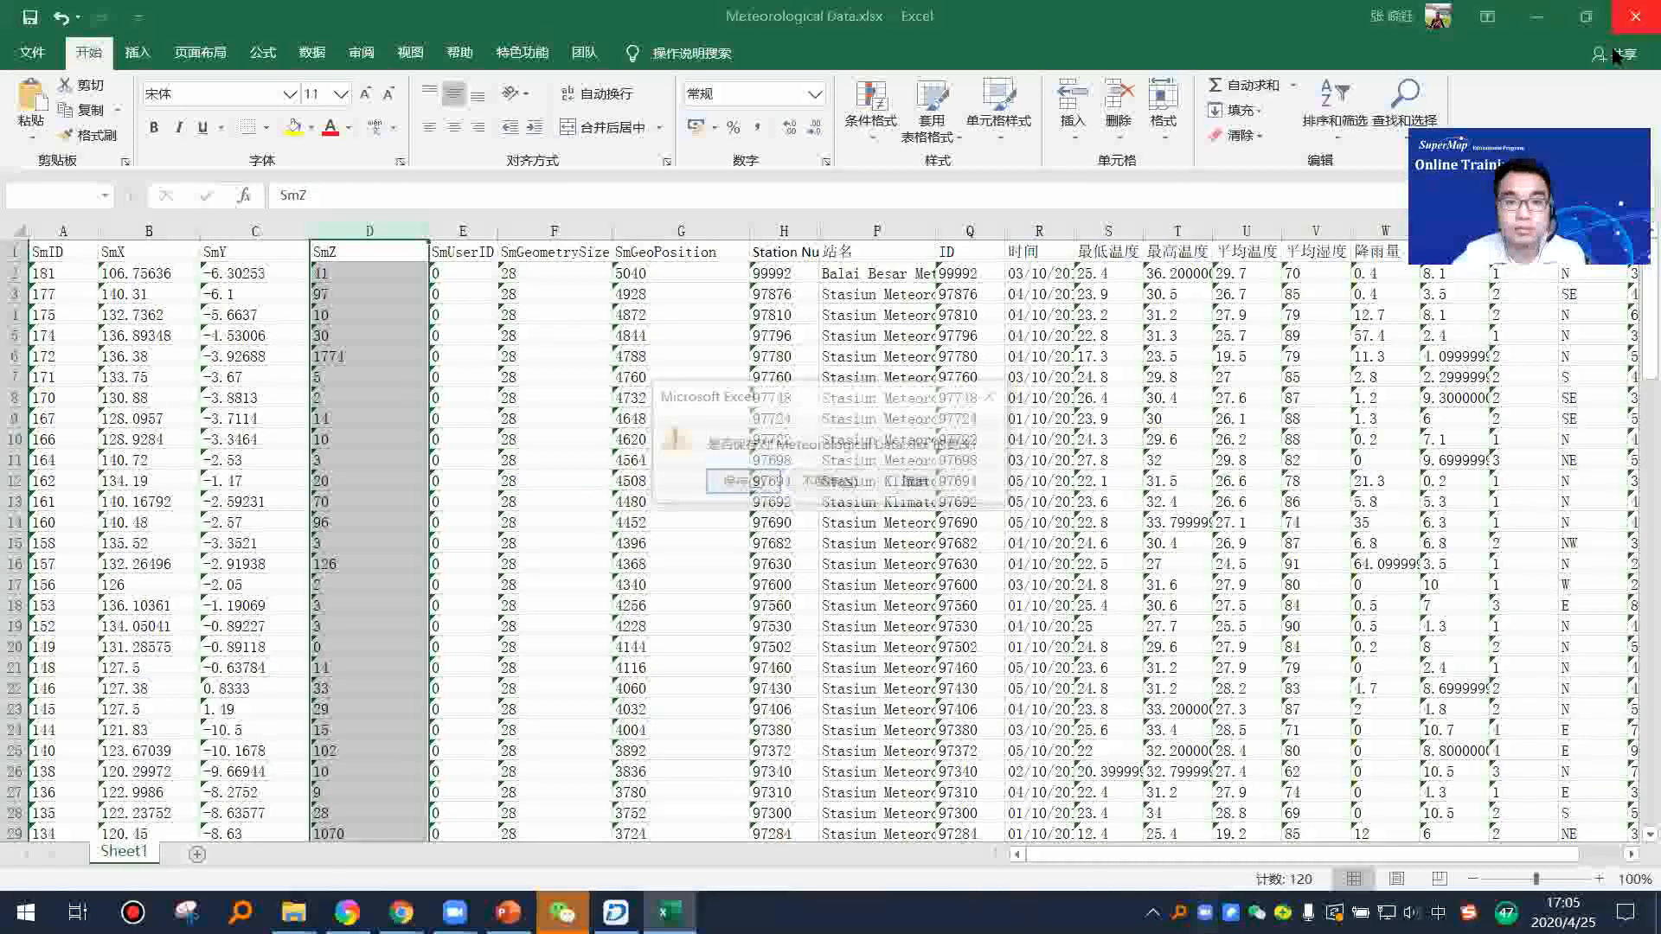
pyautogui.click(808, 481)
pyautogui.click(1367, 65)
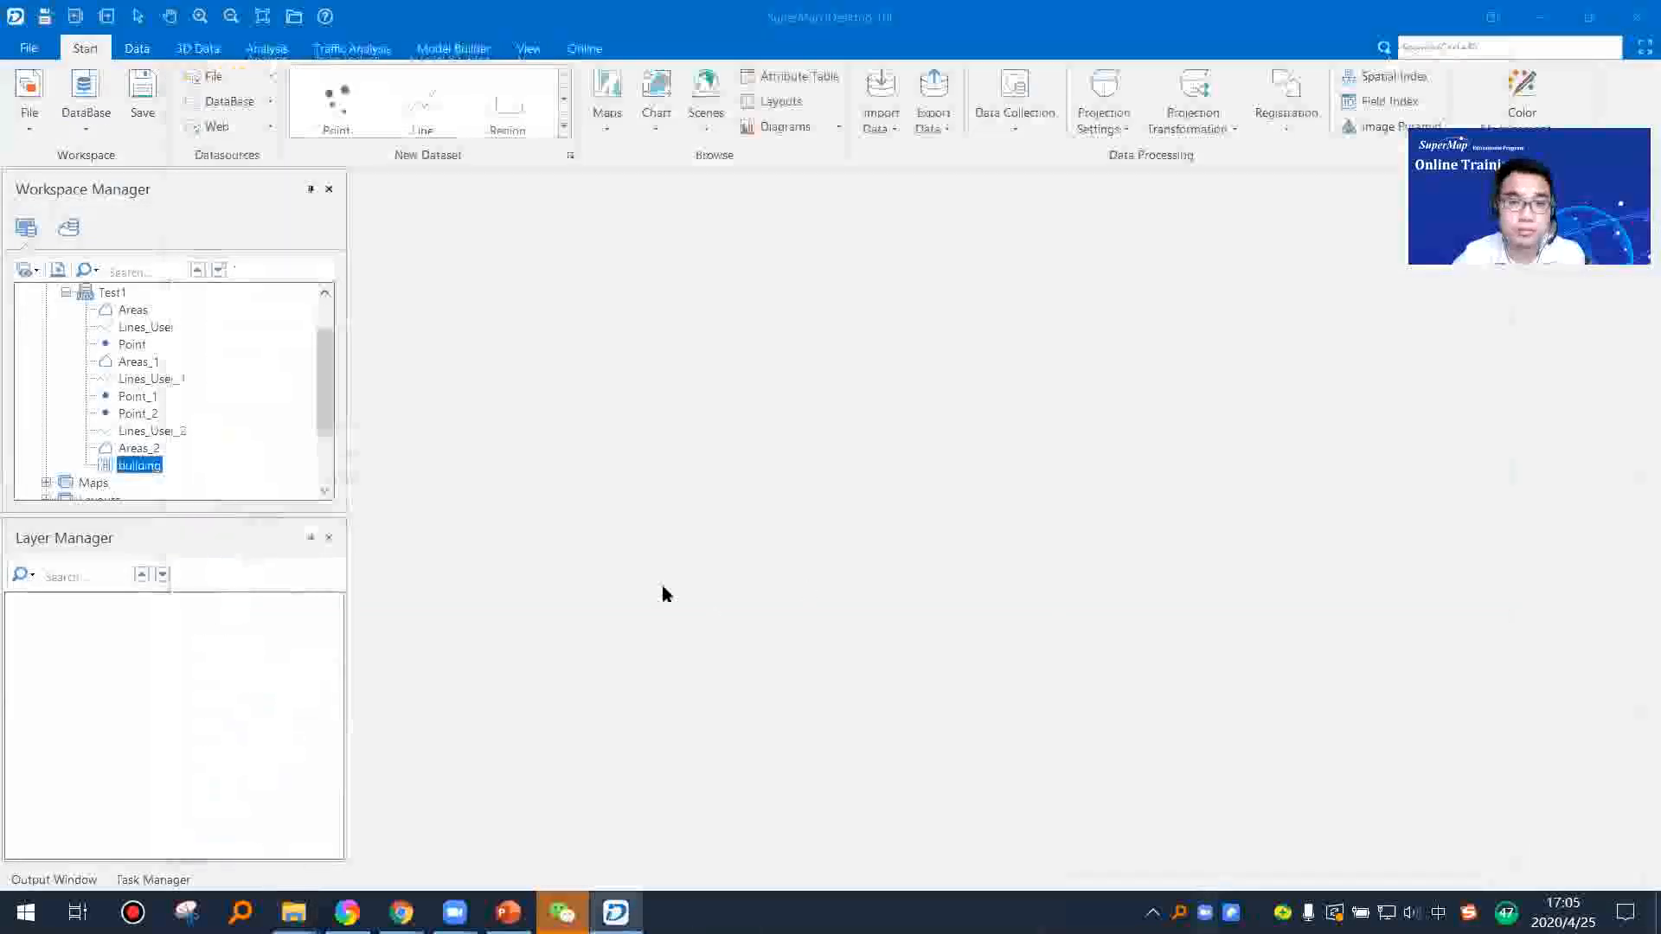
# Step: Start a dataset import into the Test1 datasource and add Meteorological Data.xlsx from the TrainingData xlsx folder
pyautogui.rightClick(111, 293)
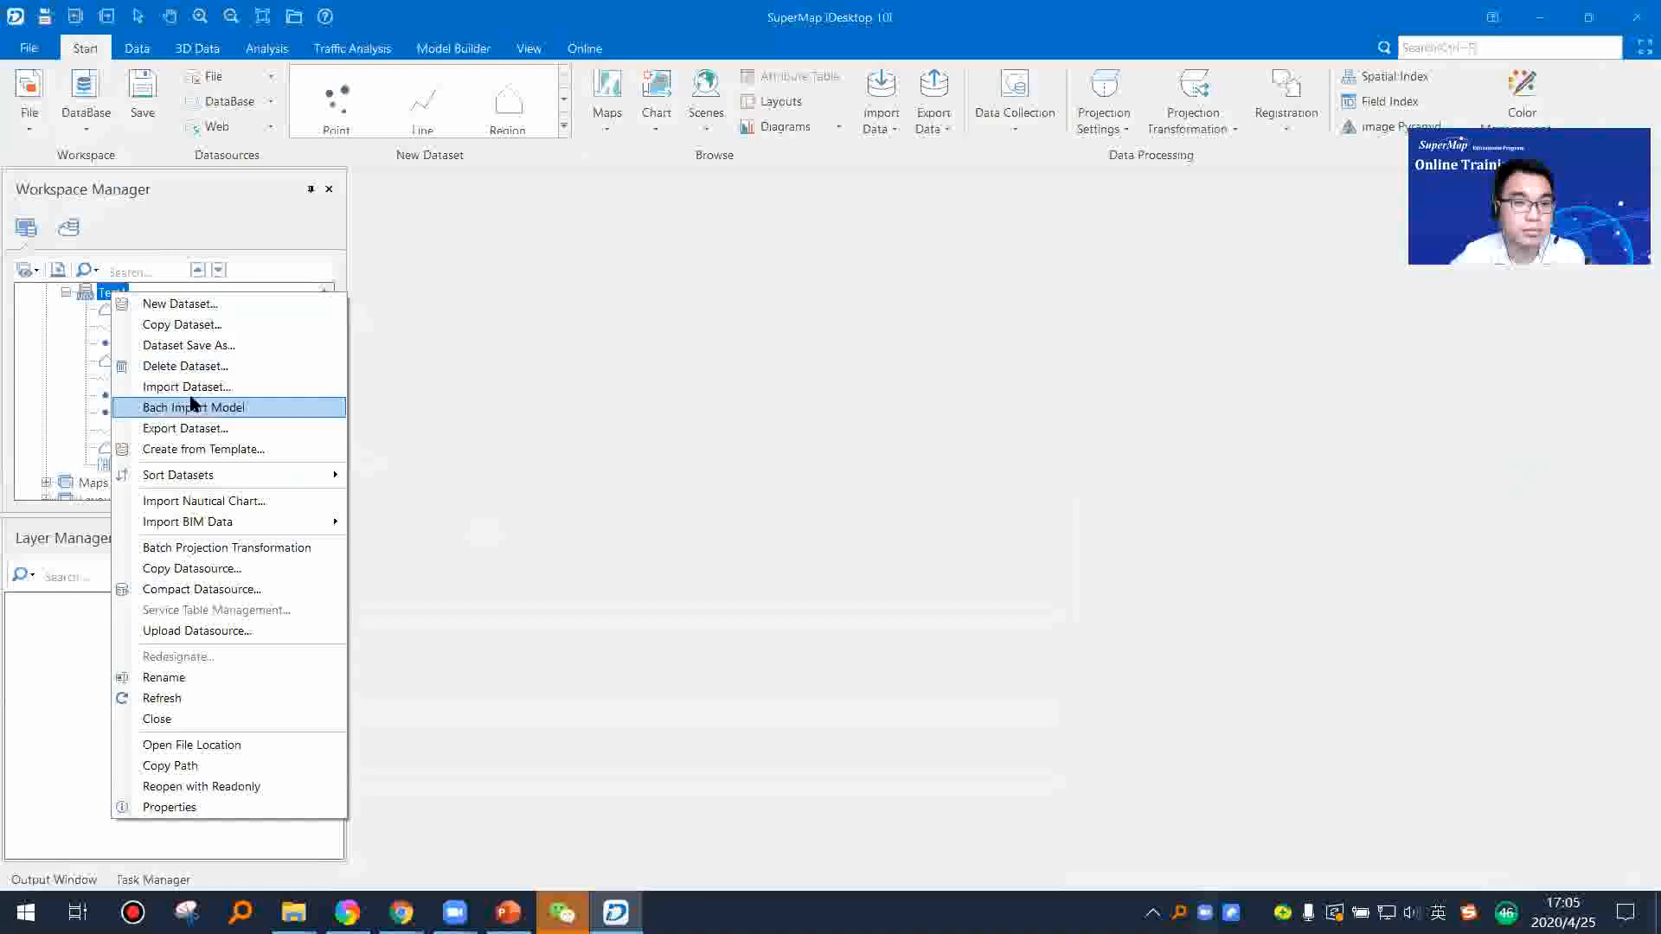
pyautogui.click(195, 387)
pyautogui.click(309, 163)
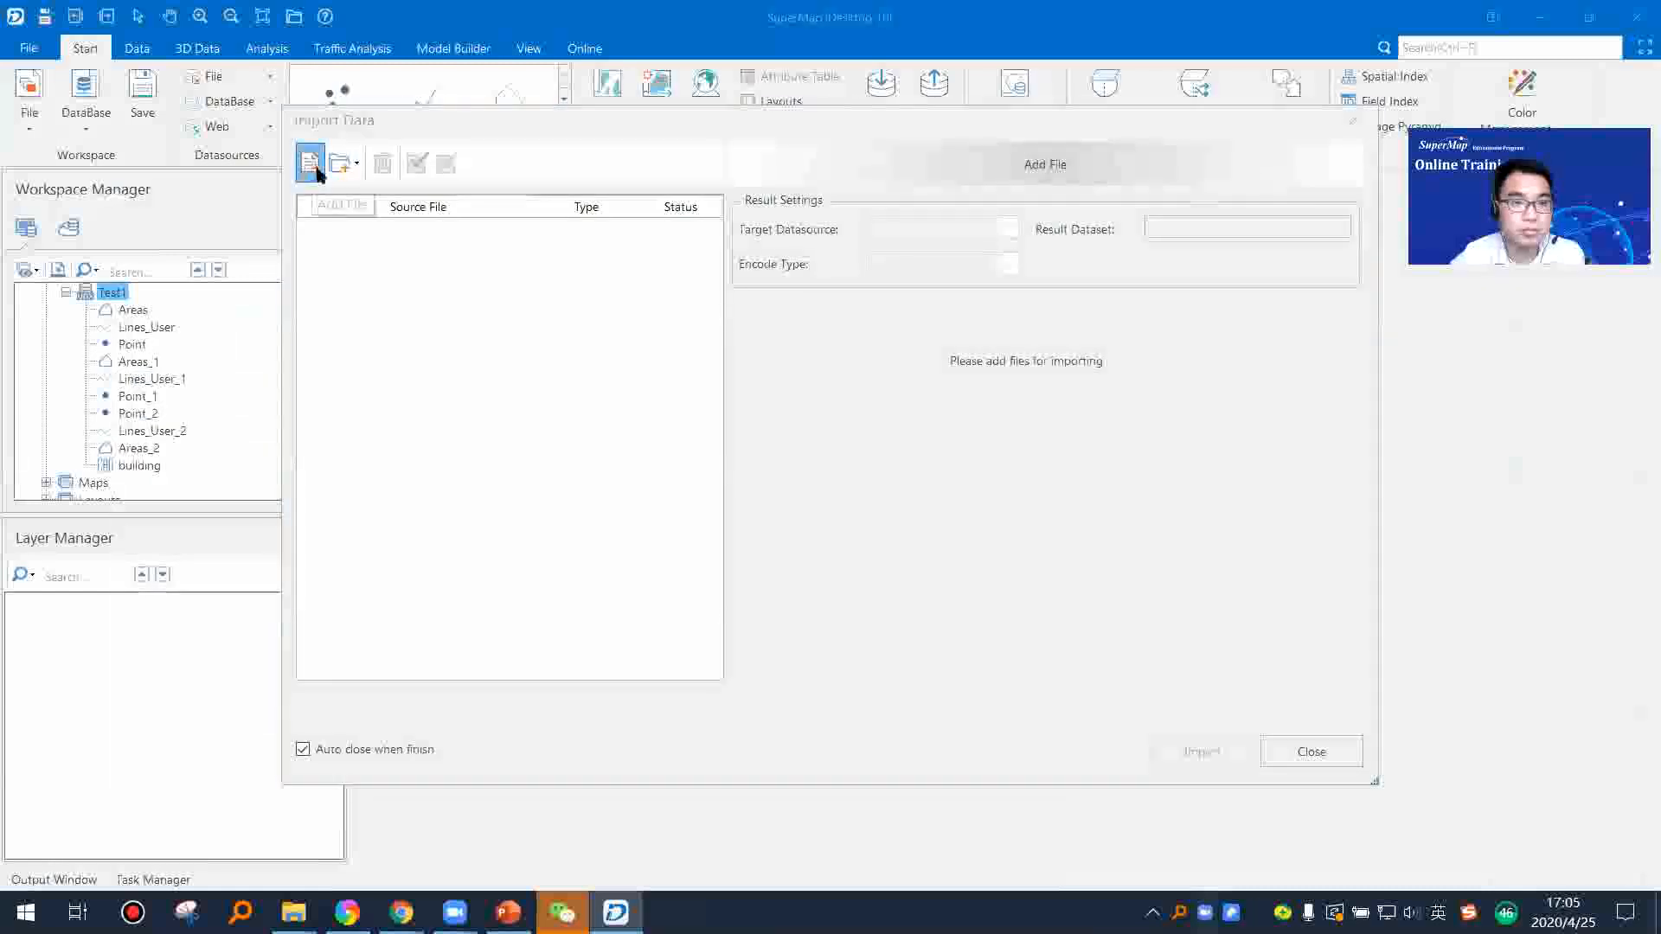
pyautogui.click(545, 241)
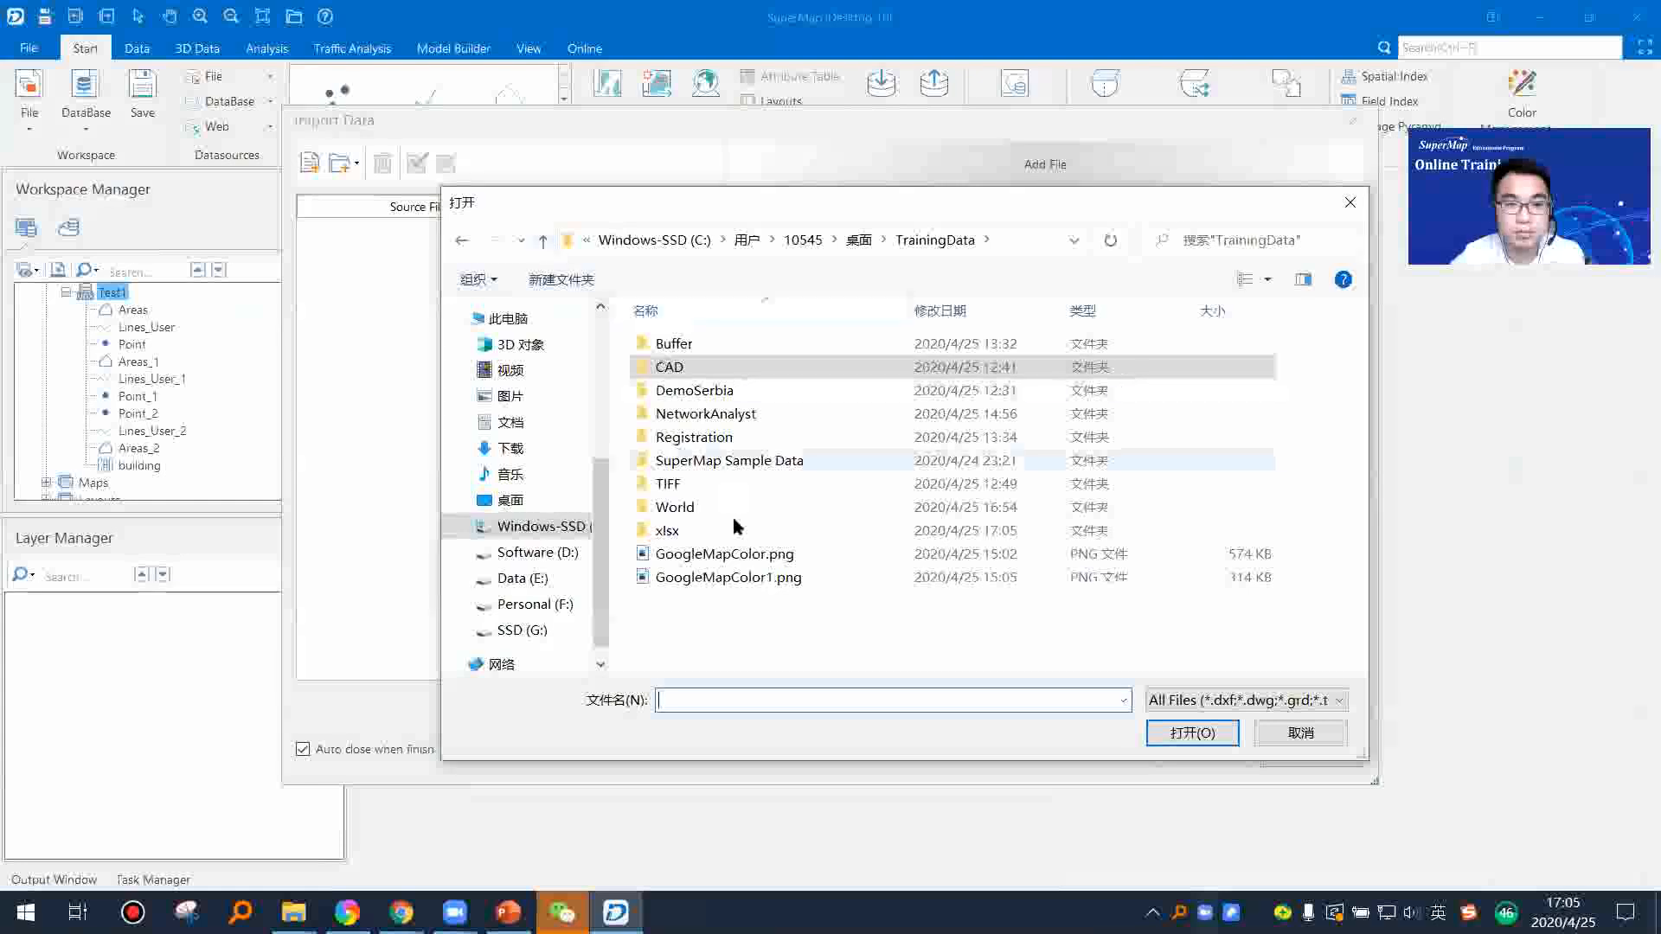
pyautogui.doubleClick(667, 530)
pyautogui.click(697, 348)
pyautogui.doubleClick(698, 347)
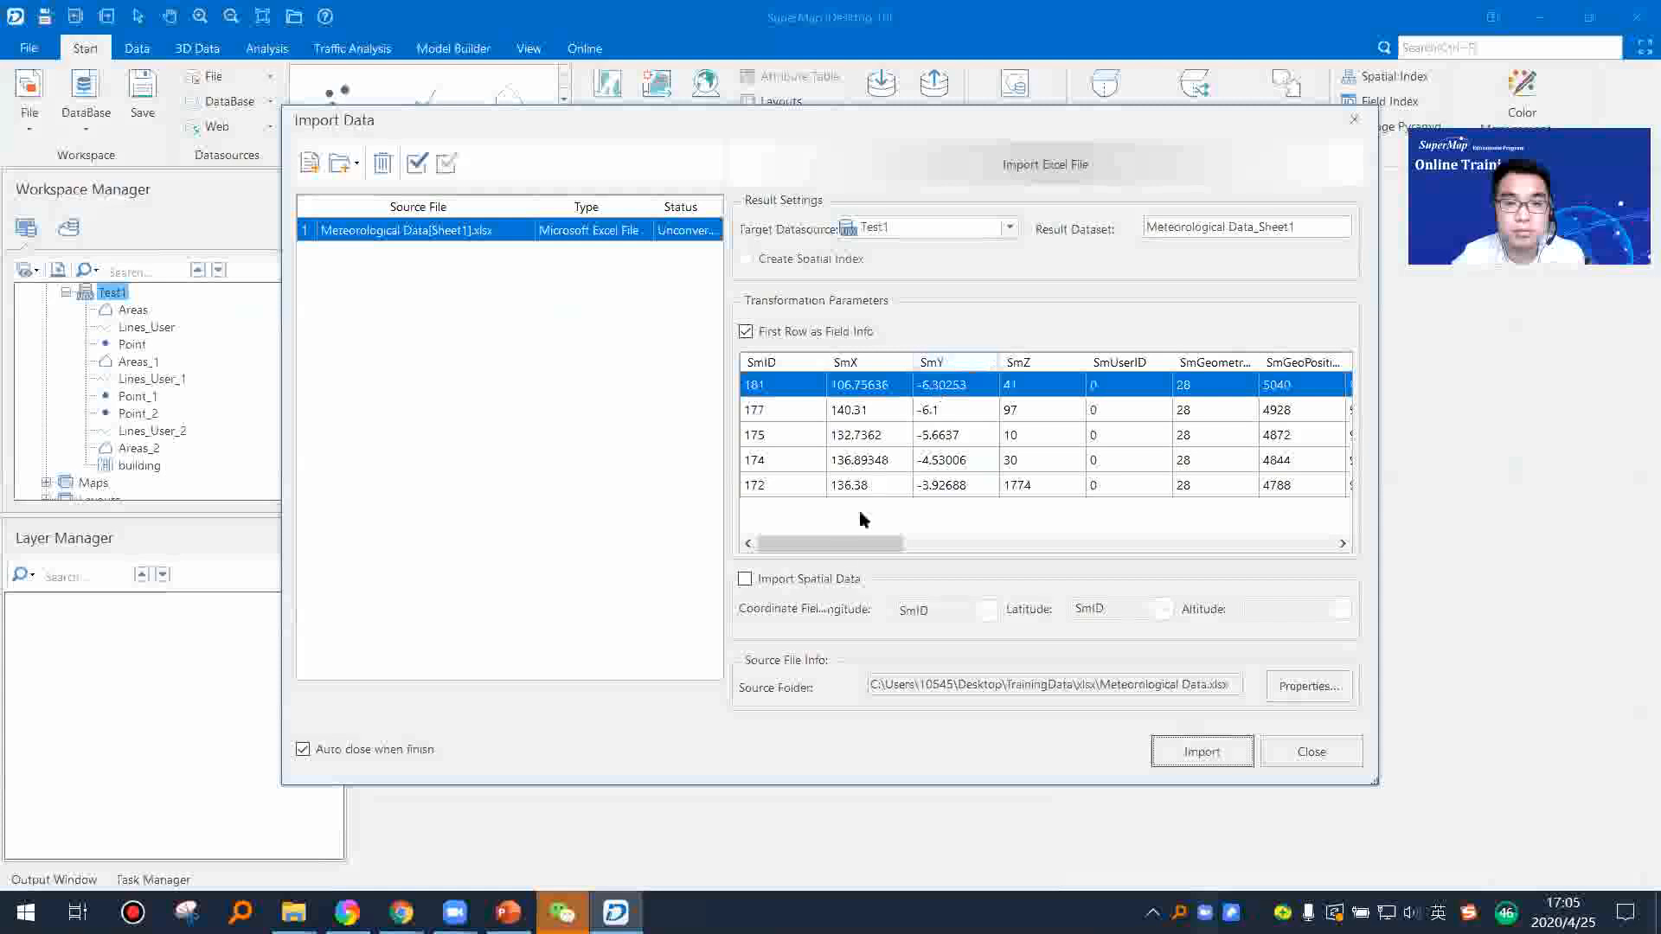
pyautogui.moveTo(865, 130); pyautogui.dragTo(773, 140)
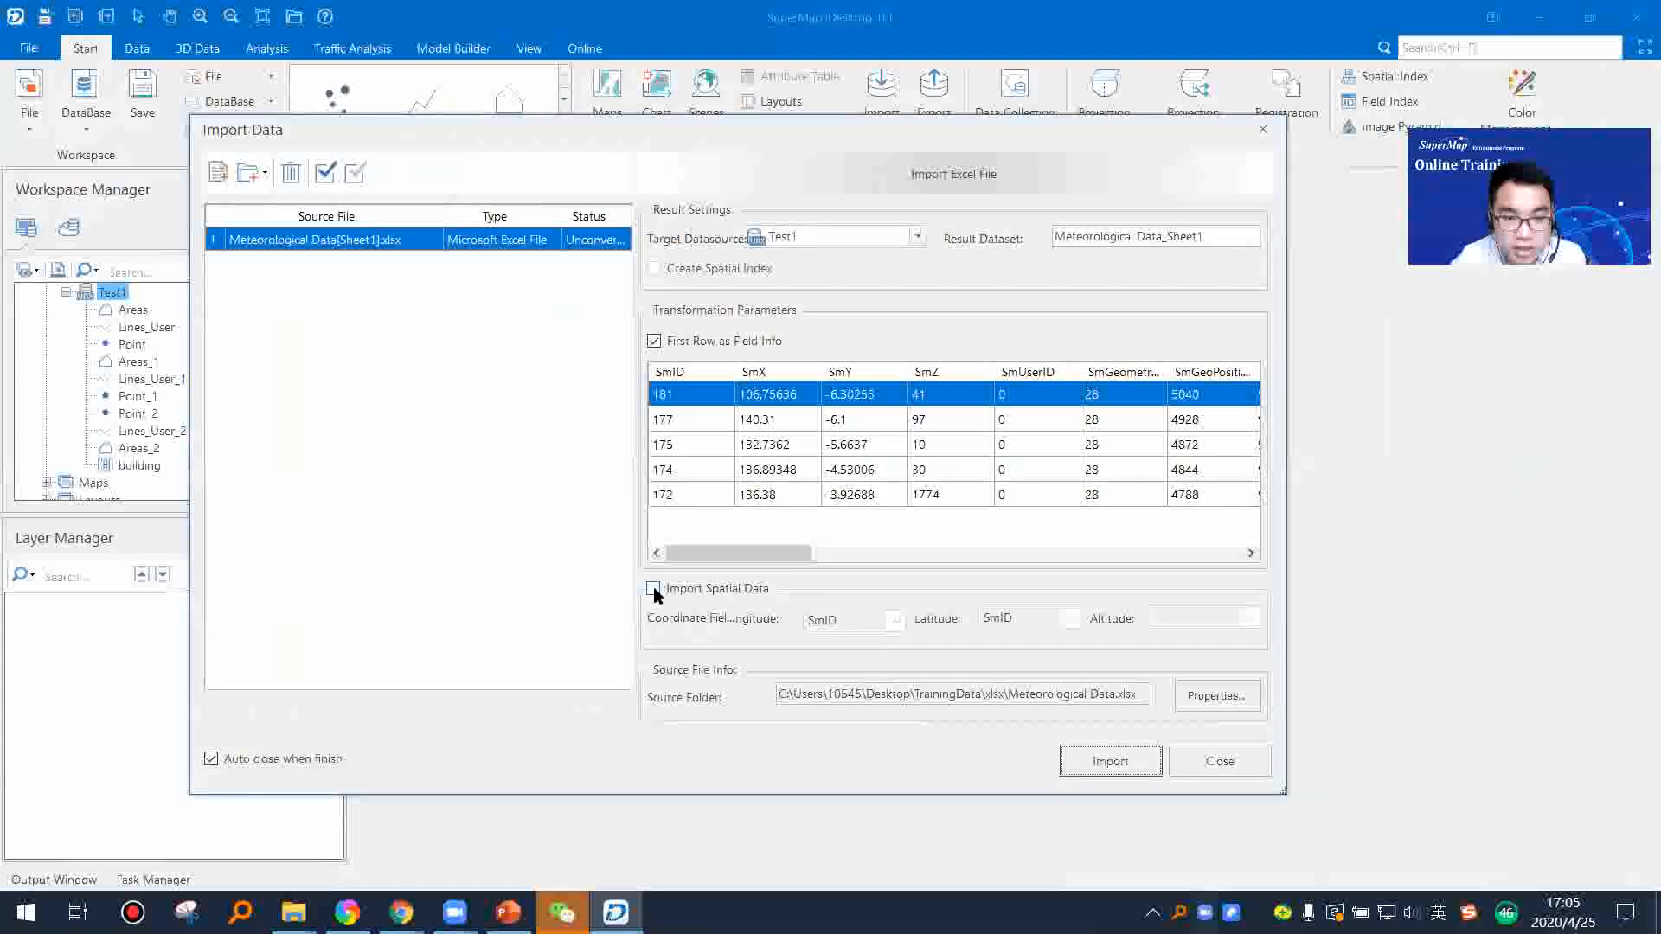
# Step: Import the Excel sheet as spatial data, using SmX as longitude, SmY as latitude and SmZ as altitude
pyautogui.click(653, 589)
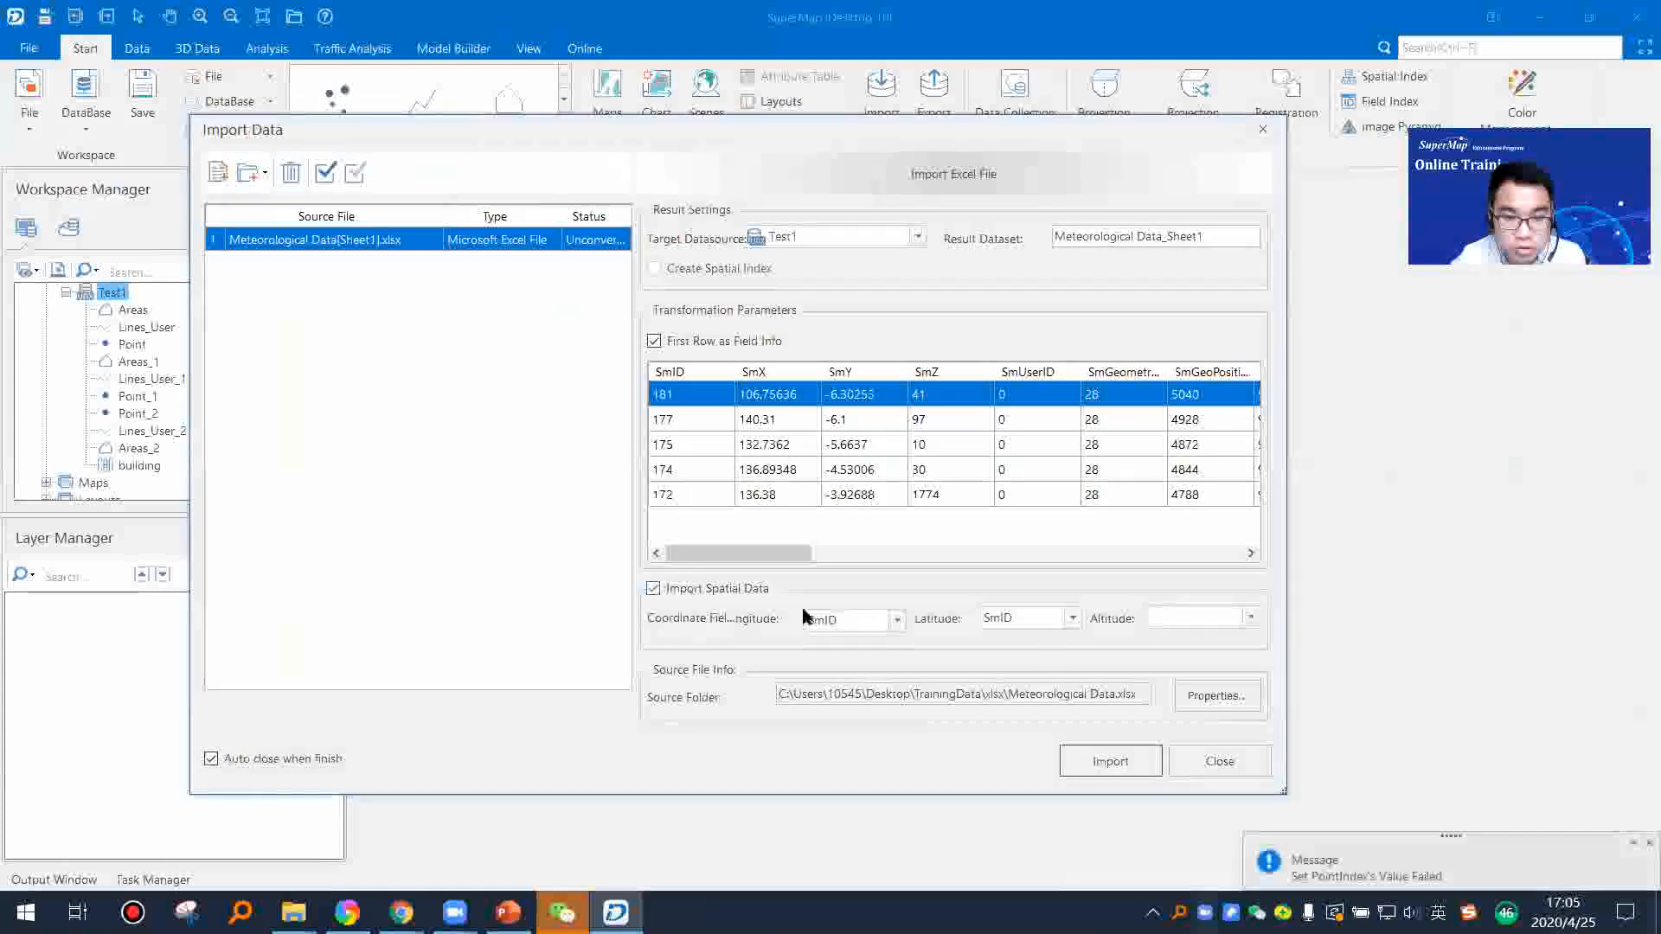
pyautogui.click(897, 619)
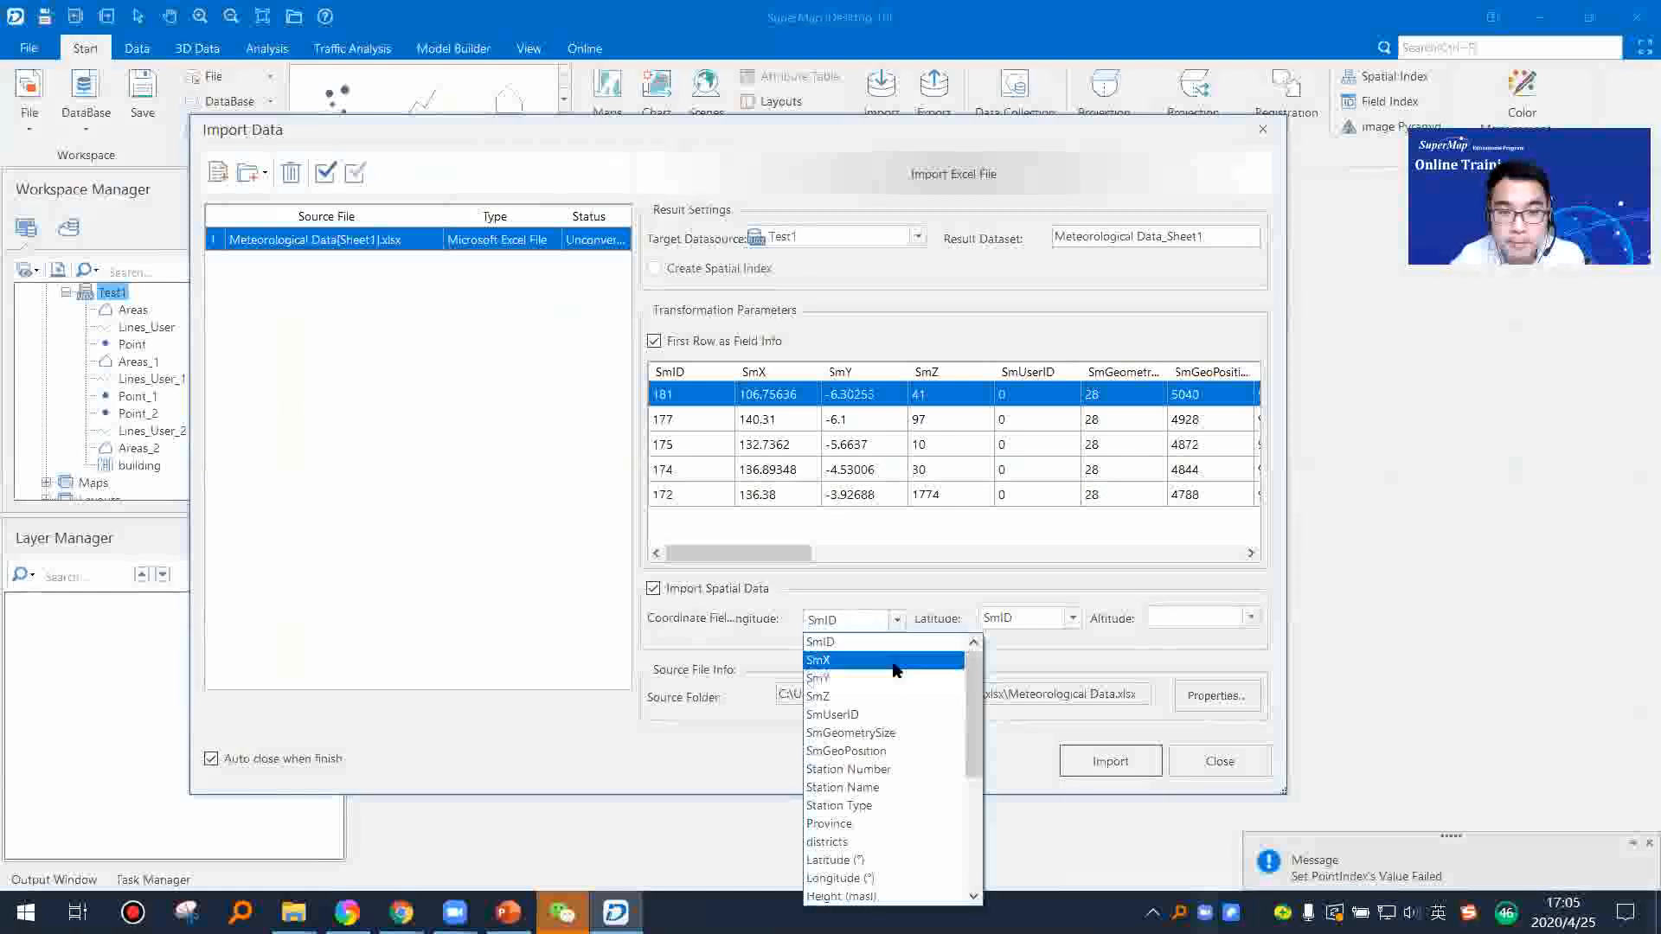
pyautogui.click(901, 660)
pyautogui.click(1072, 620)
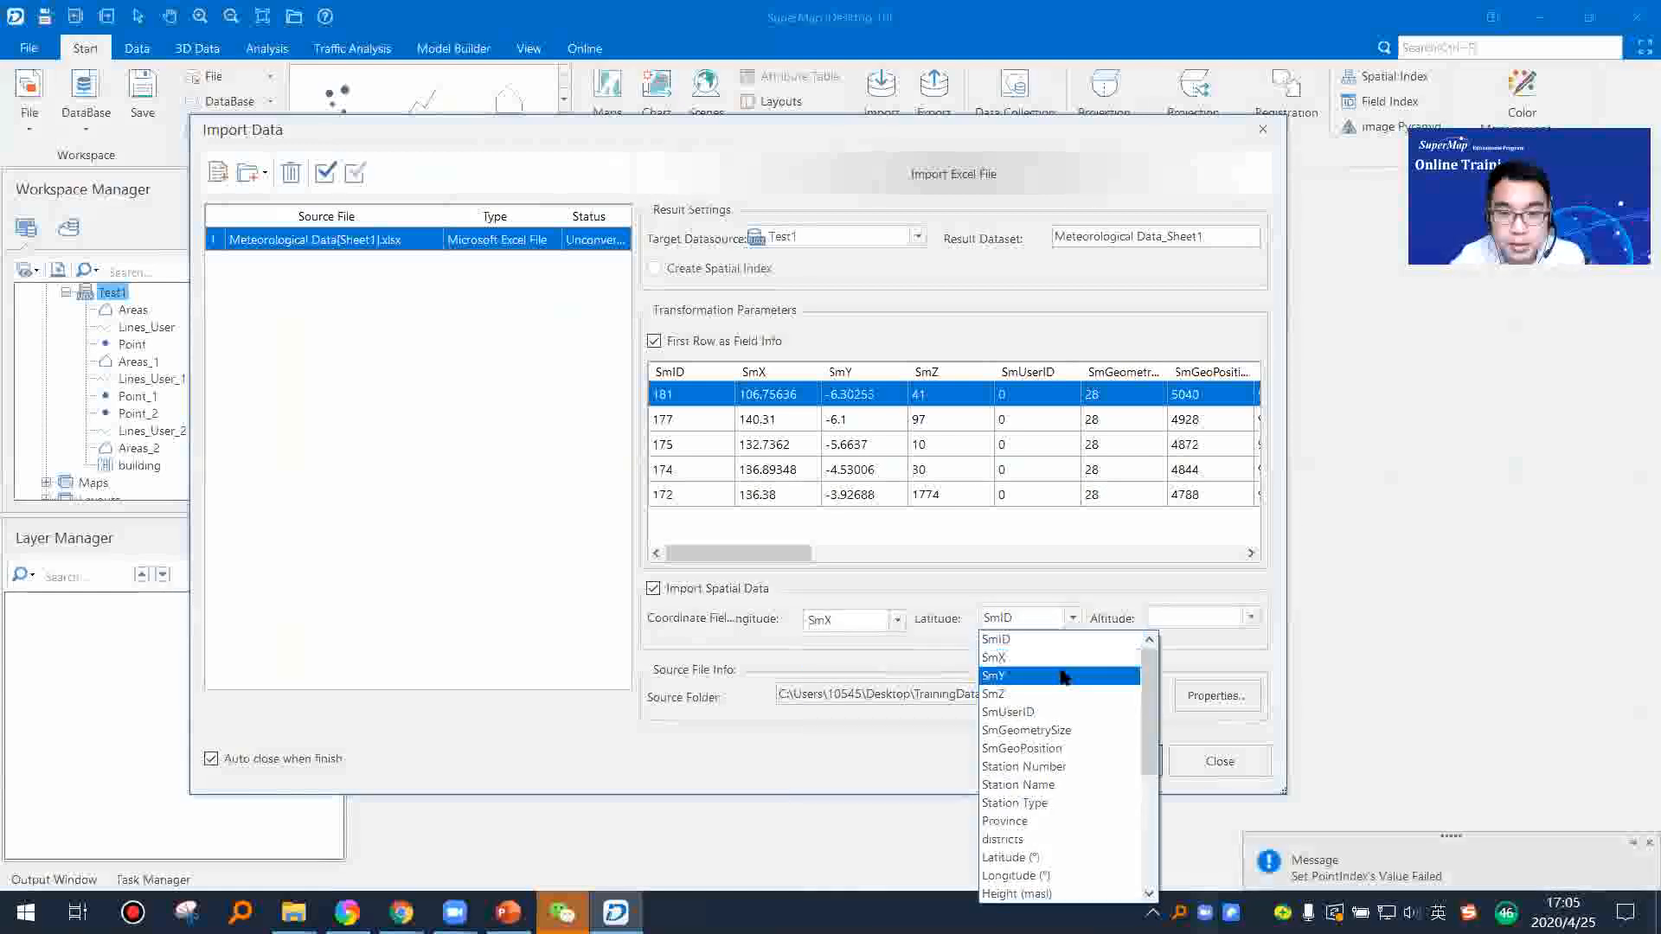
pyautogui.click(1062, 680)
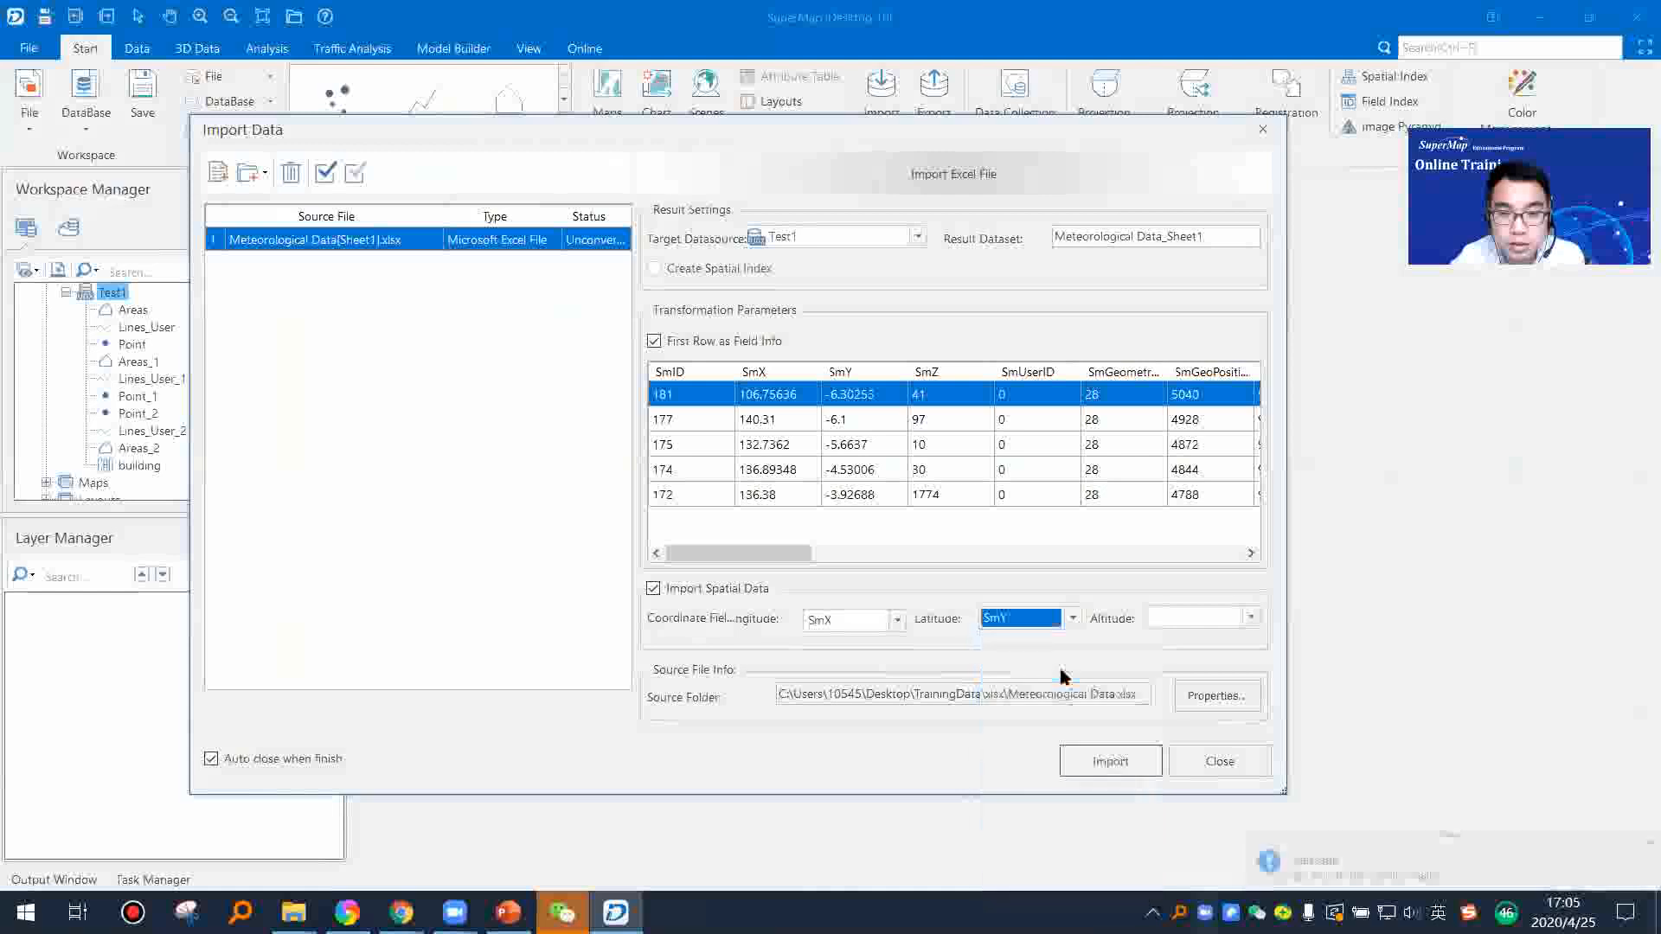
pyautogui.click(1249, 617)
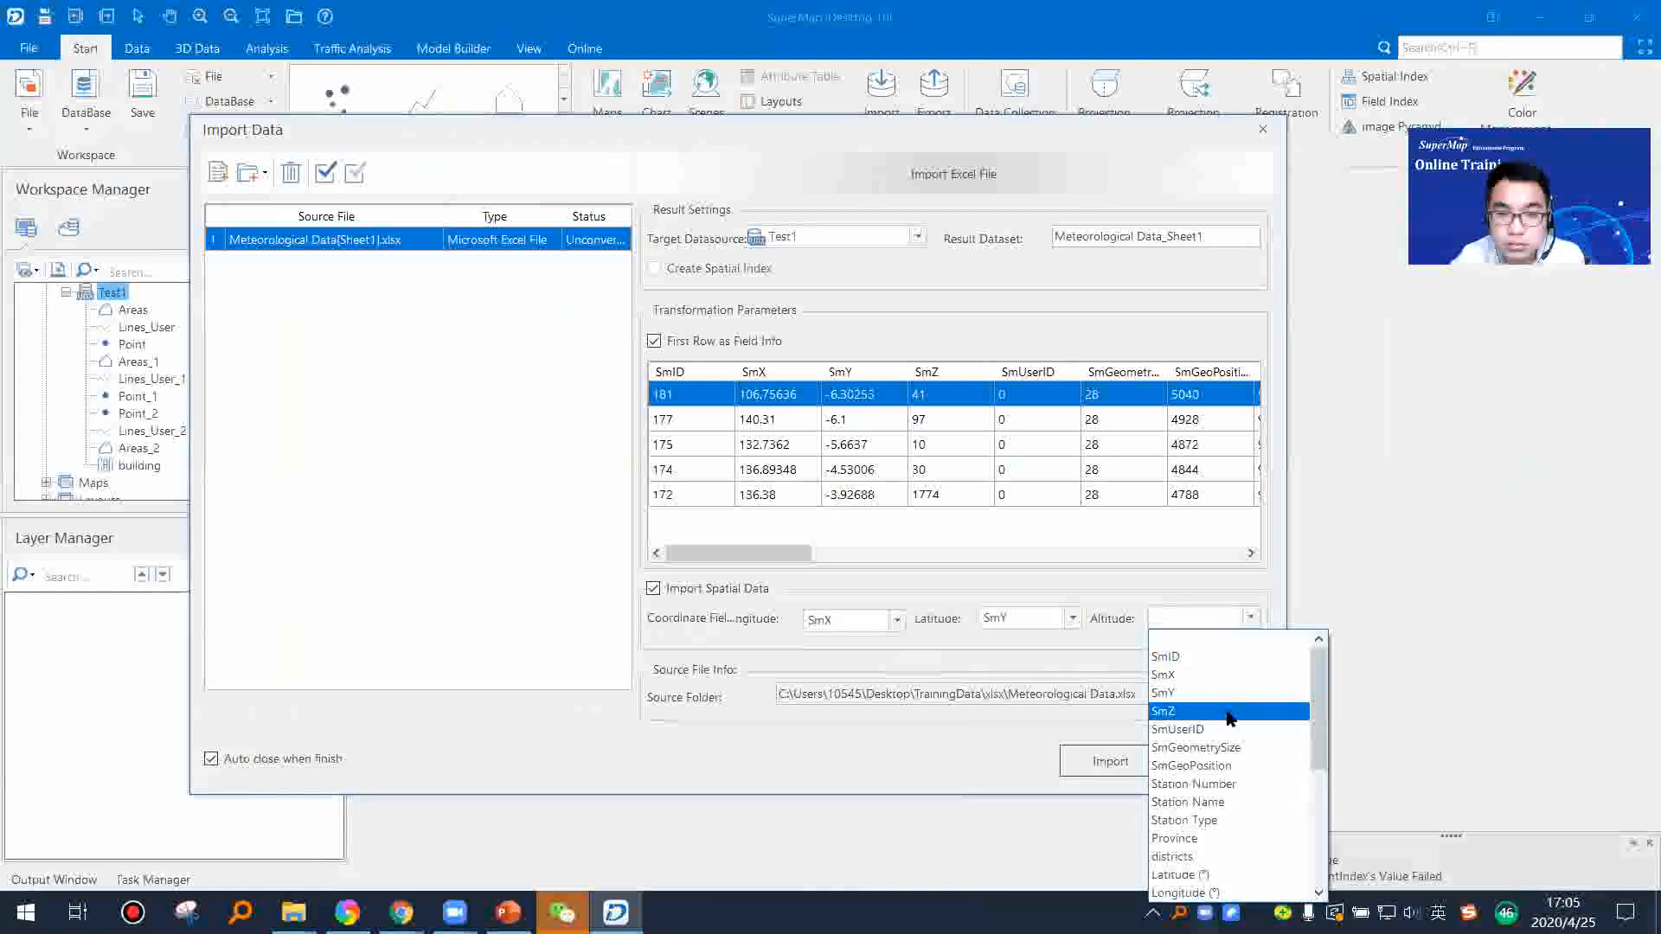
pyautogui.click(1230, 712)
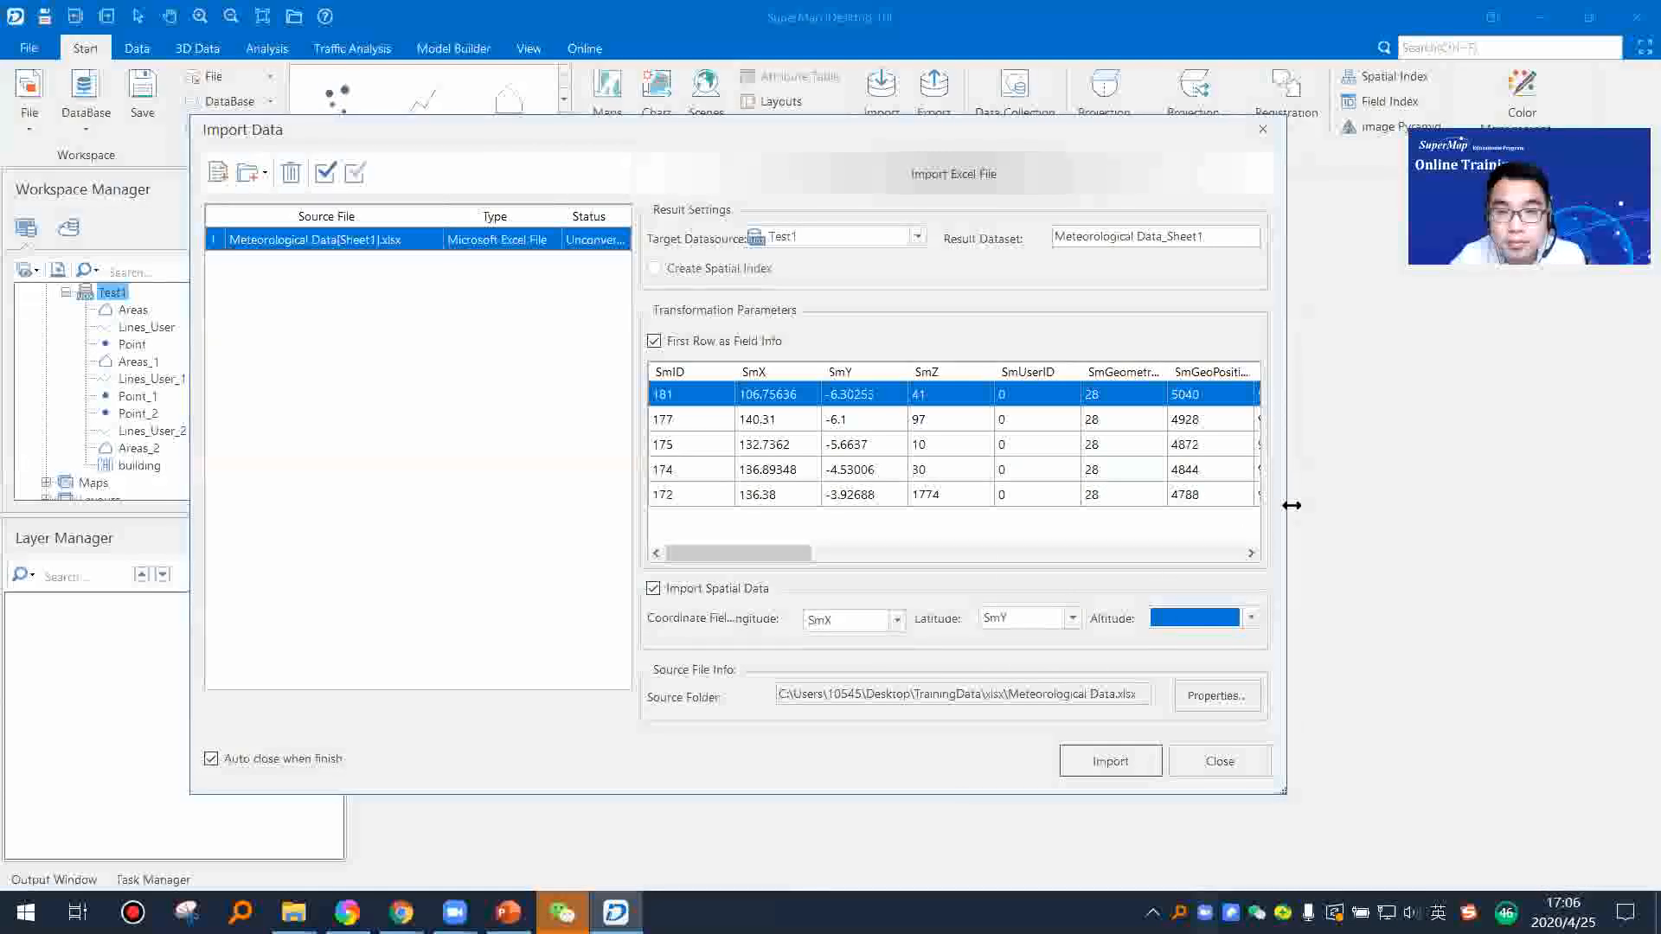
pyautogui.moveTo(1289, 504); pyautogui.dragTo(1469, 509)
pyautogui.moveTo(1137, 136); pyautogui.dragTo(991, 146)
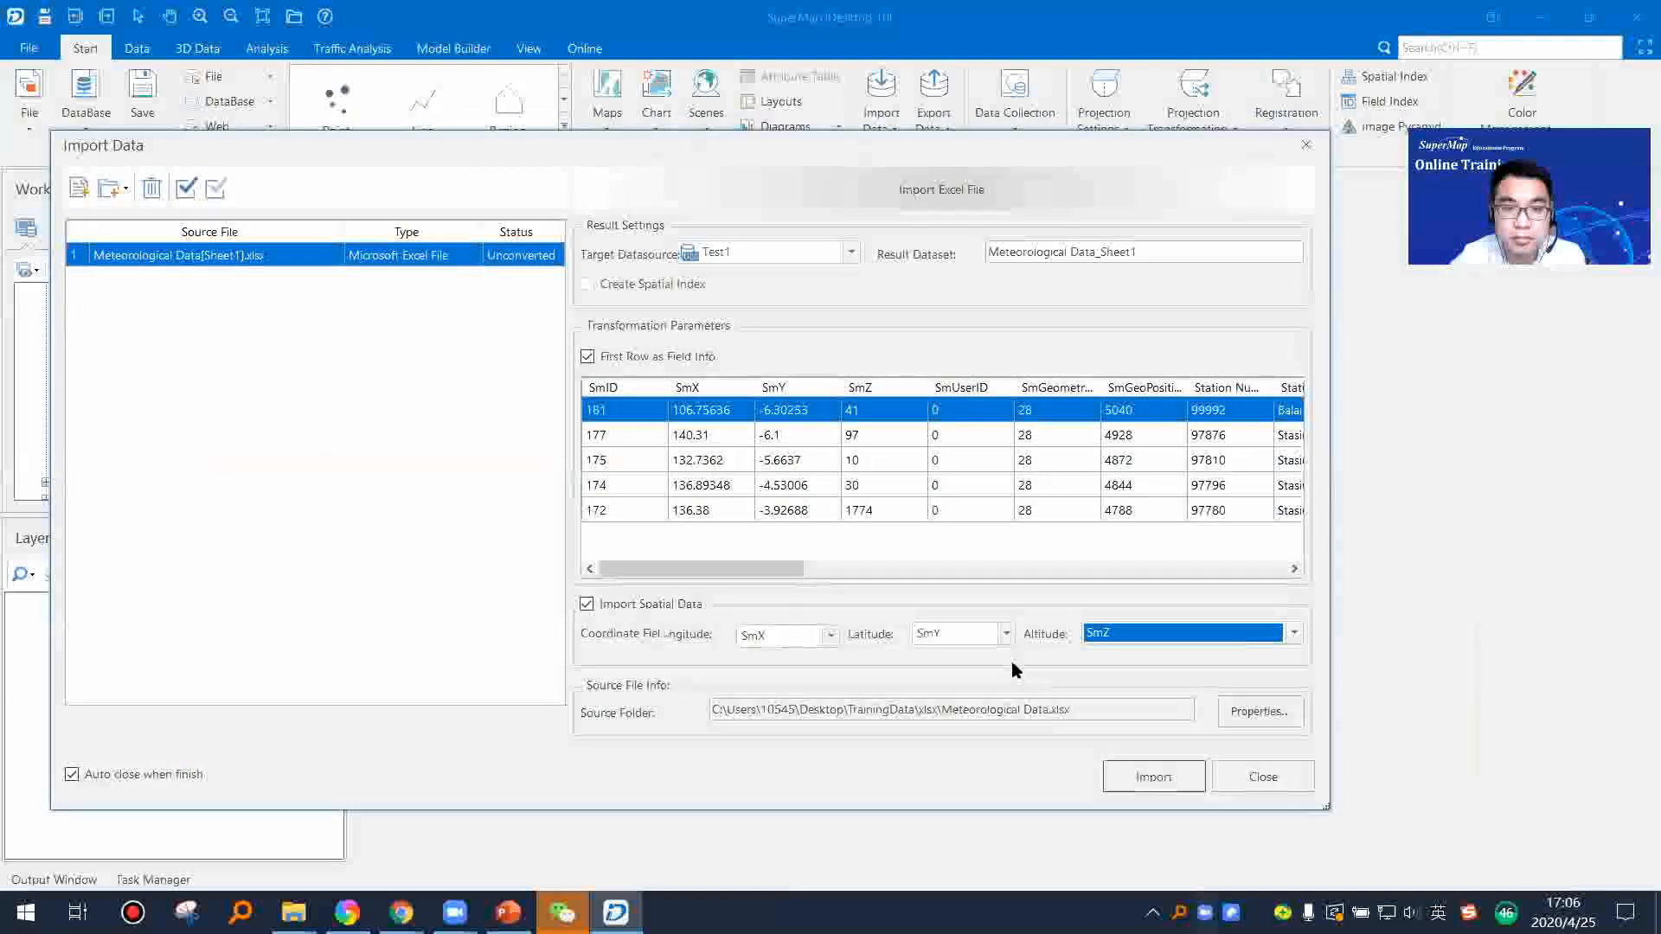
pyautogui.click(1168, 781)
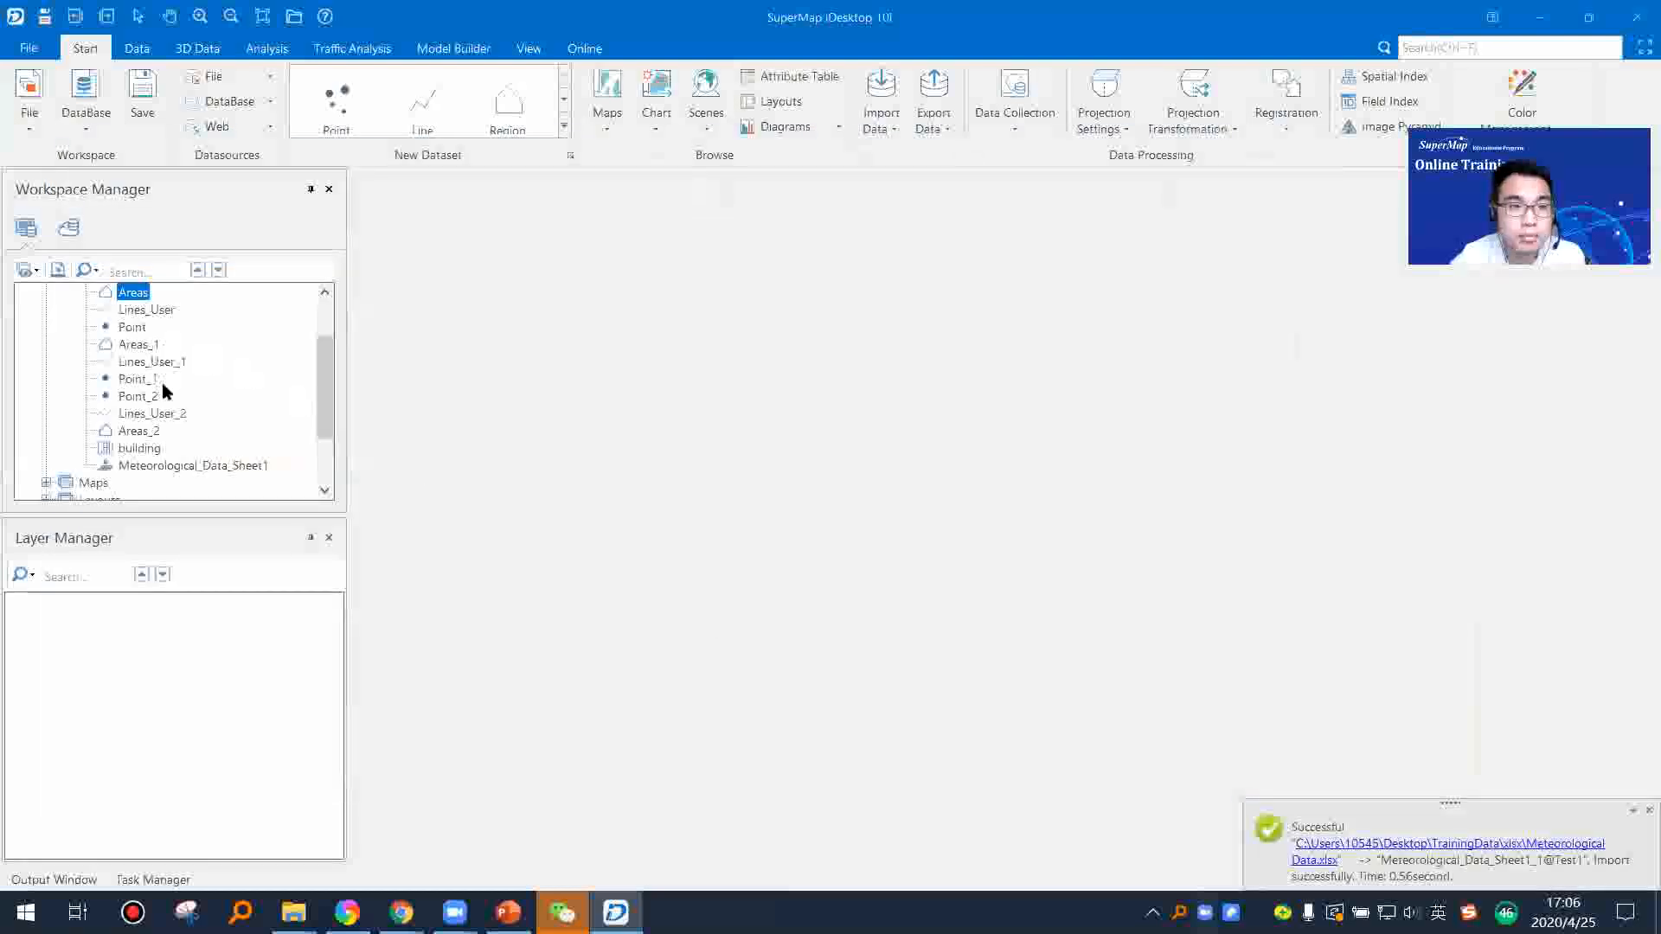
# Step: Display the Meteorological_Data_Sheet1 dataset in a new map and examine the distribution of its points
pyautogui.rightClick(164, 468)
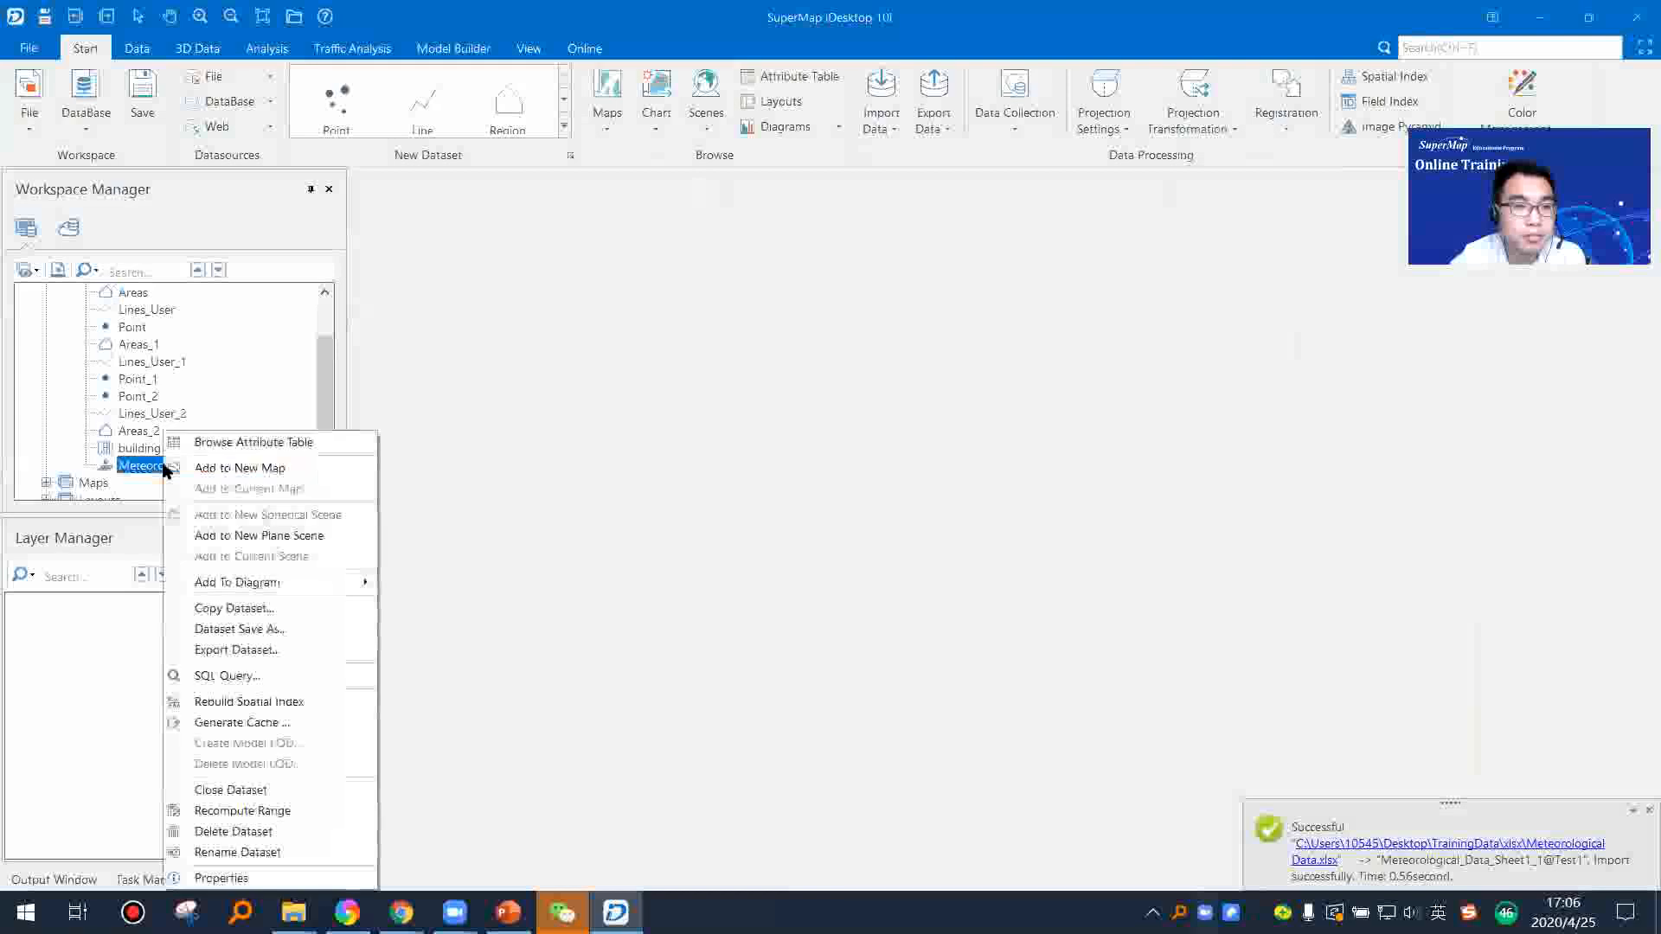
pyautogui.click(227, 469)
pyautogui.scroll(-1, 953, 563)
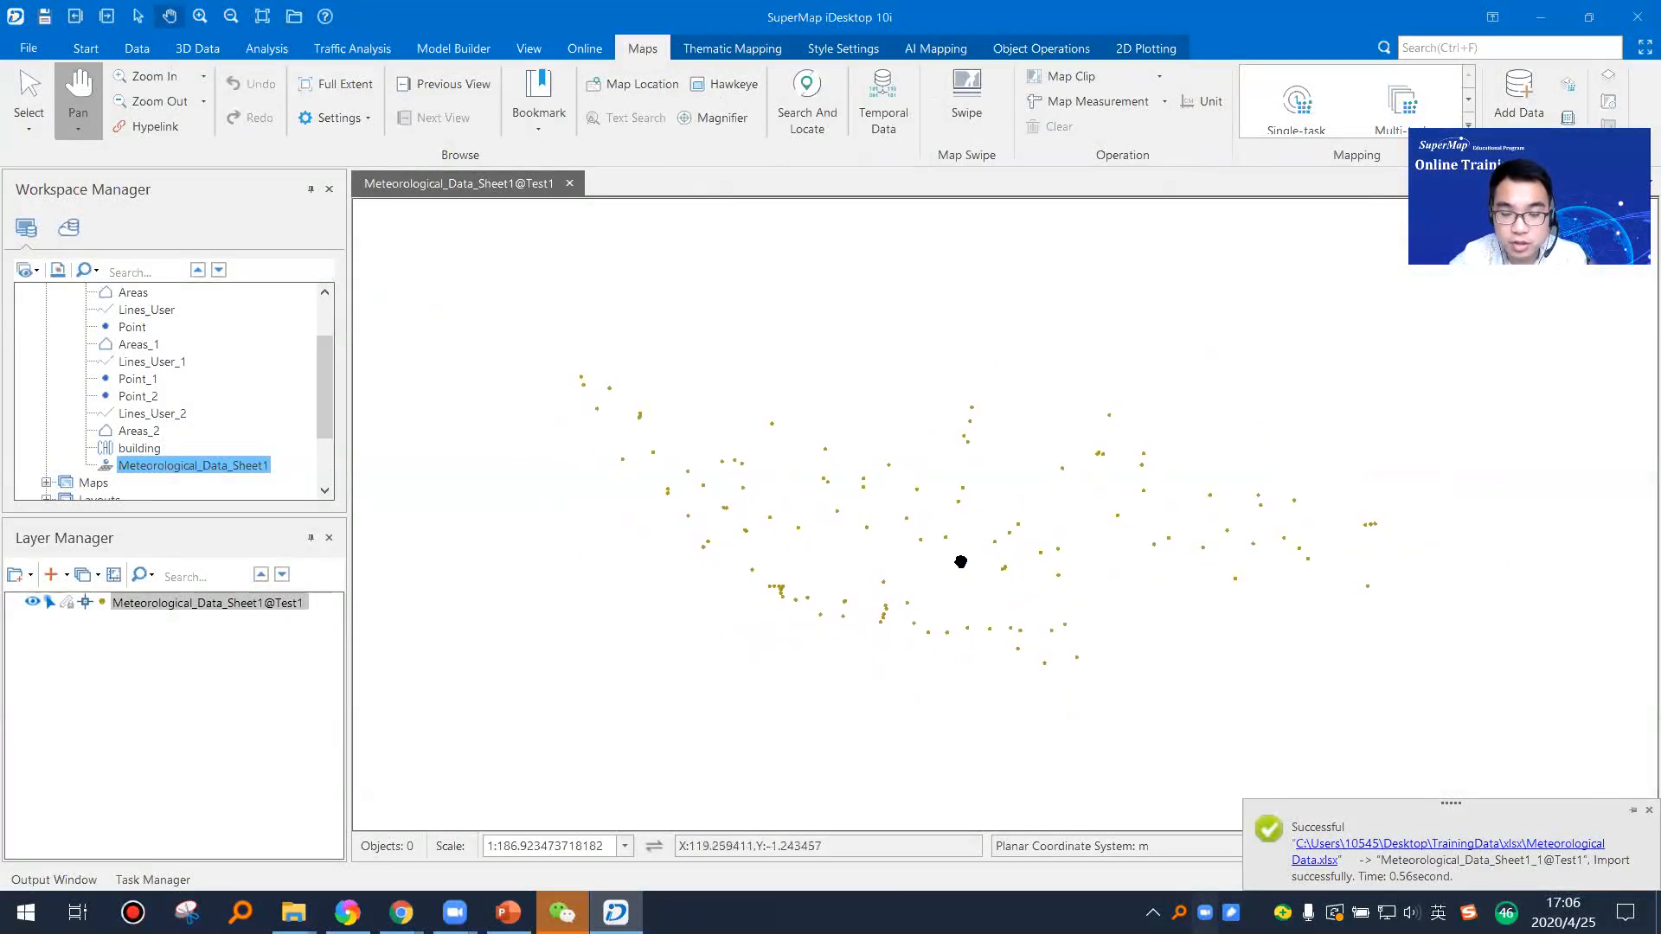
pyautogui.scroll(1, 1002, 587)
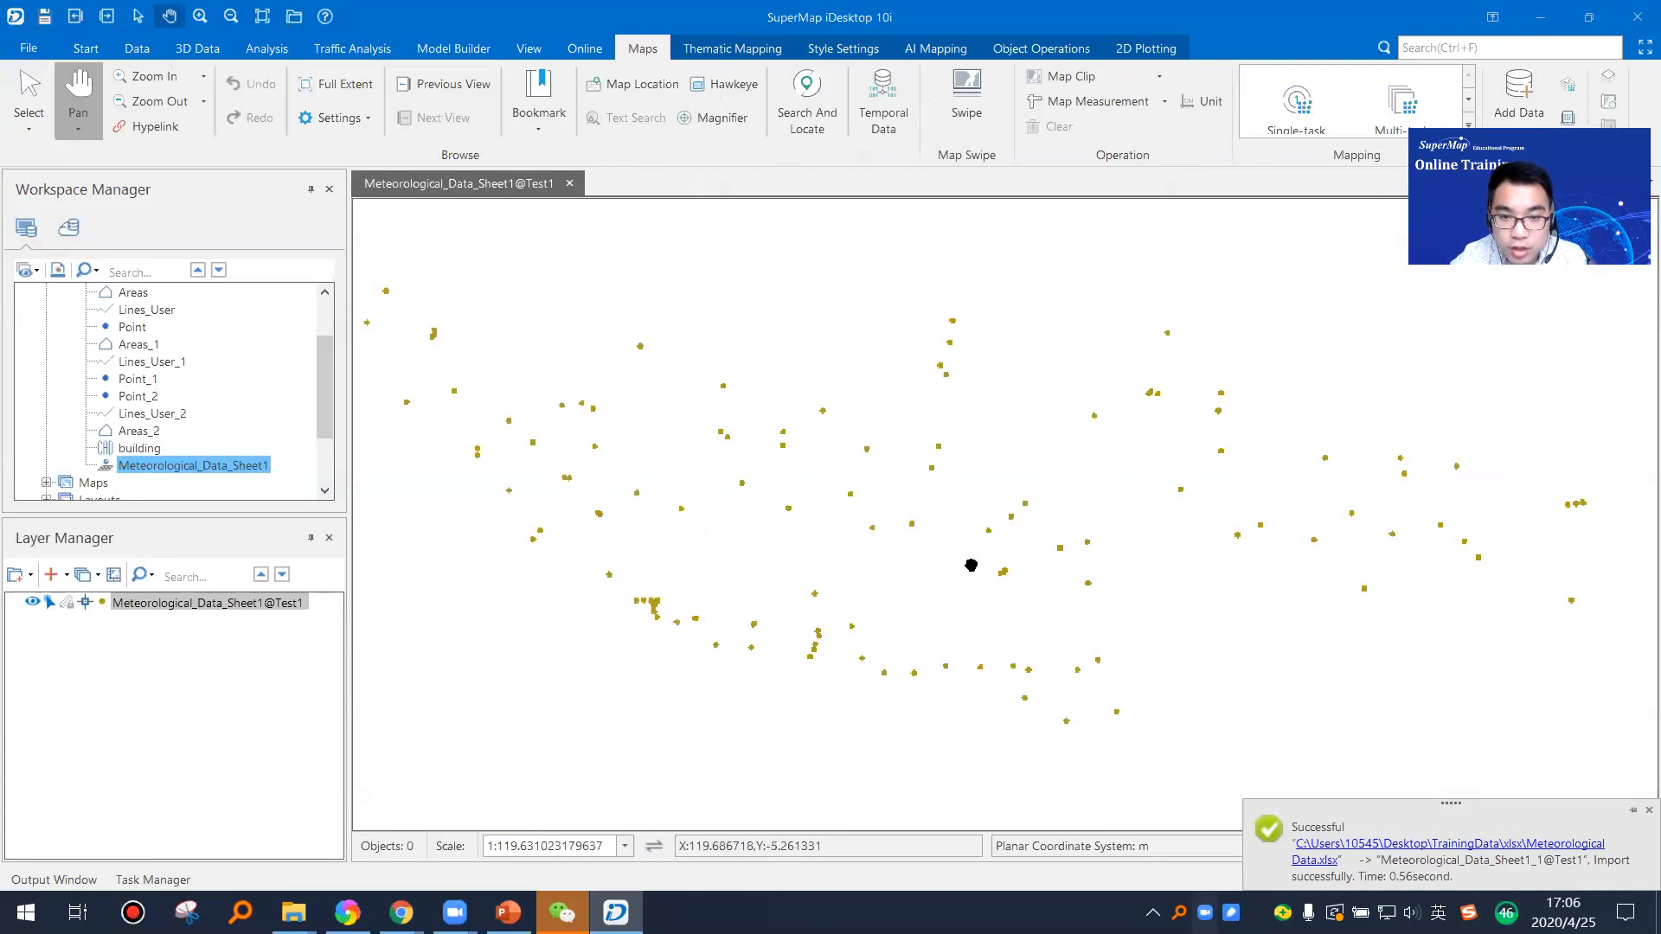
pyautogui.moveTo(666, 551); pyautogui.dragTo(756, 501)
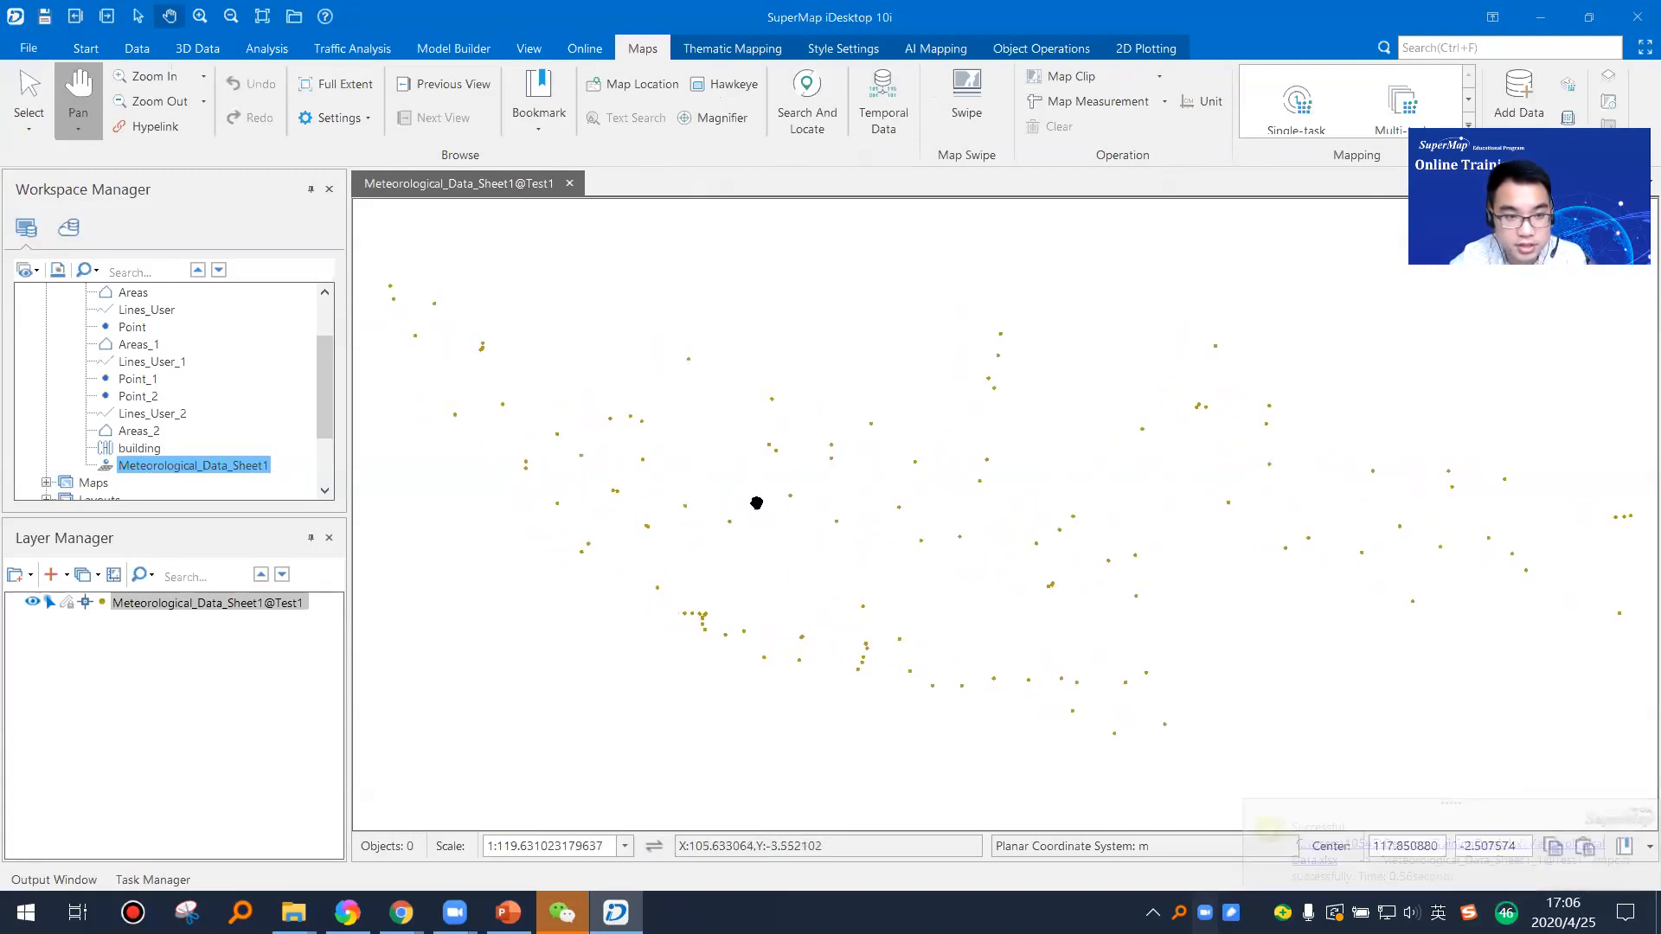
pyautogui.rightClick(139, 468)
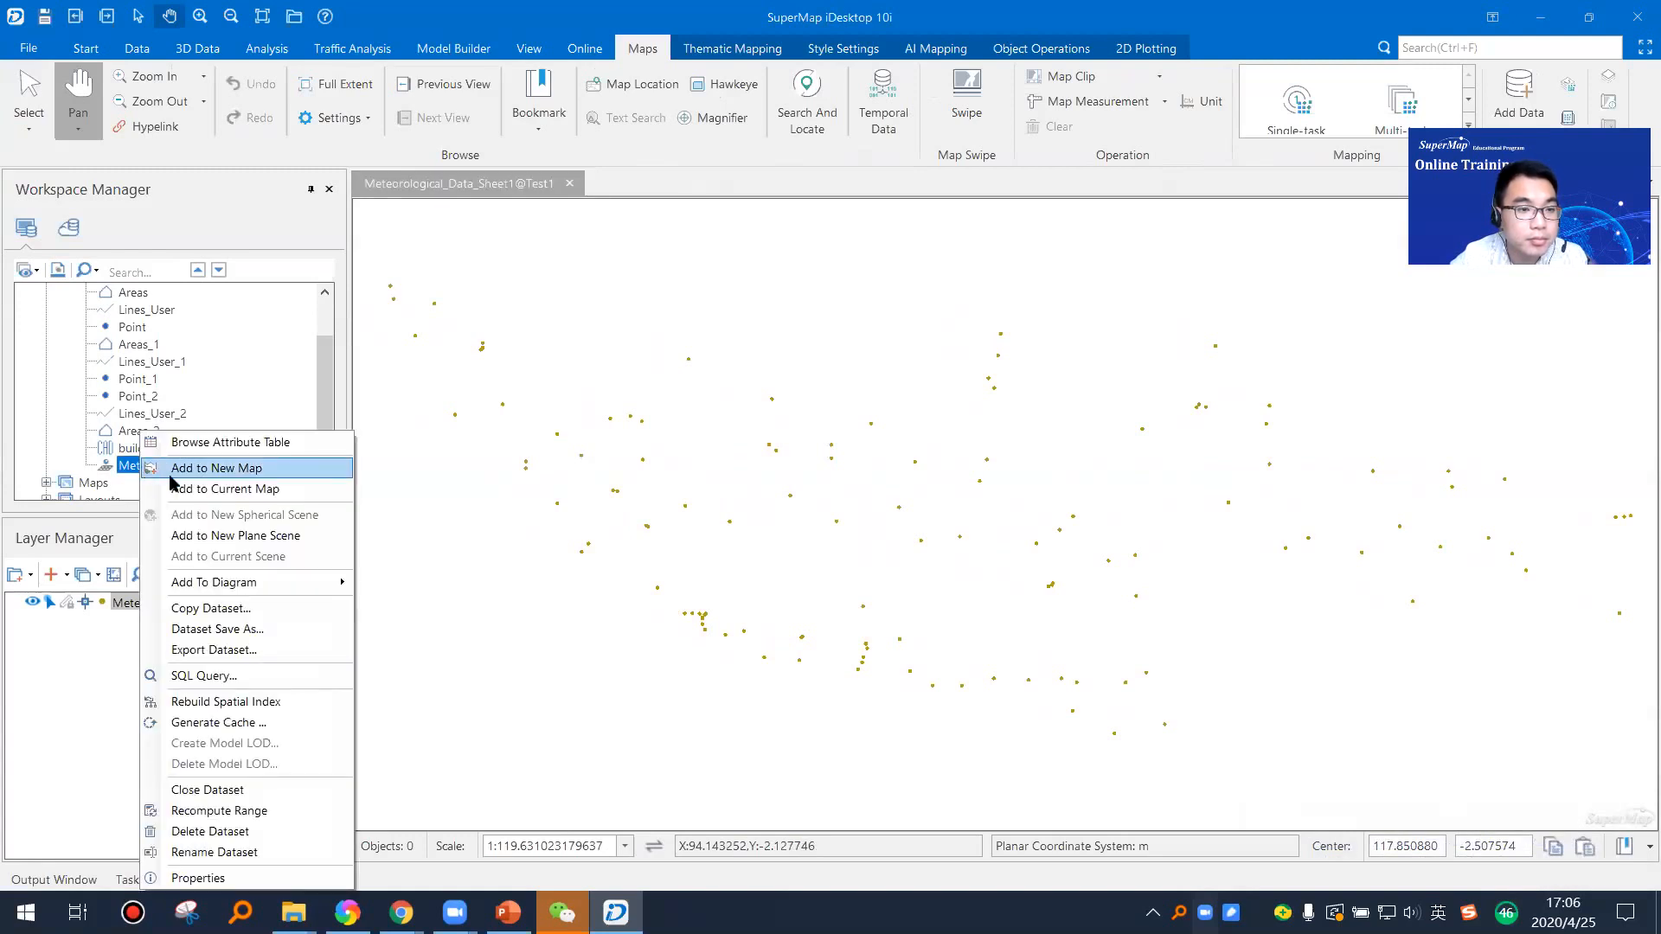
pyautogui.moveTo(325, 385); pyautogui.dragTo(325, 388)
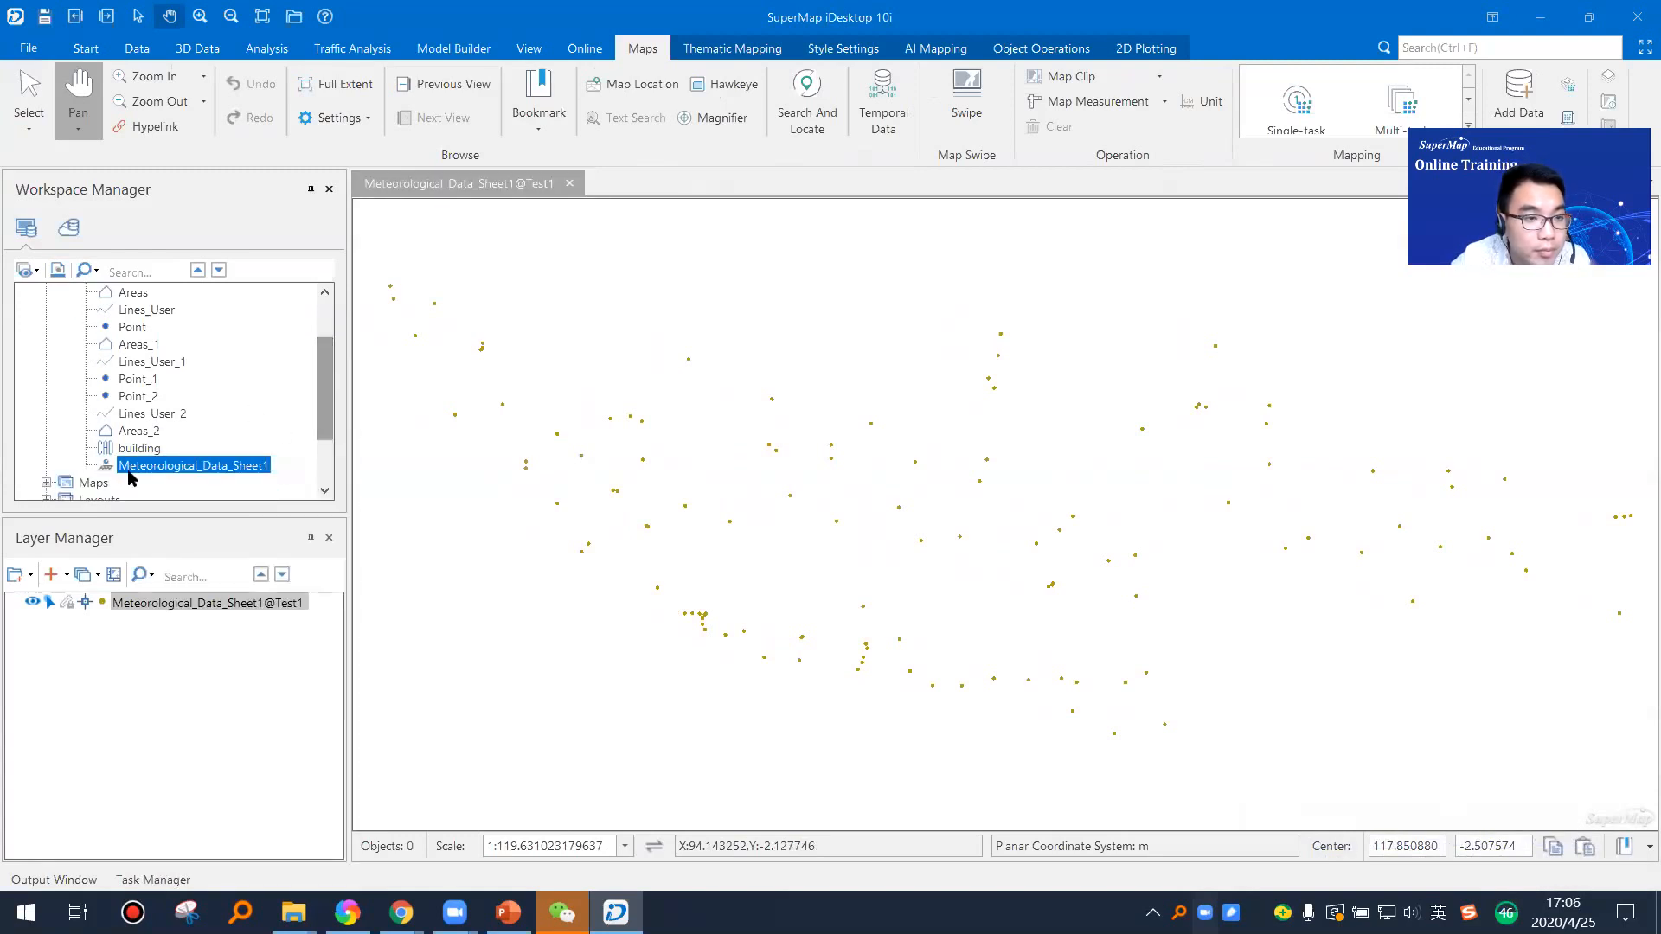
pyautogui.scroll(-1, 653, 535)
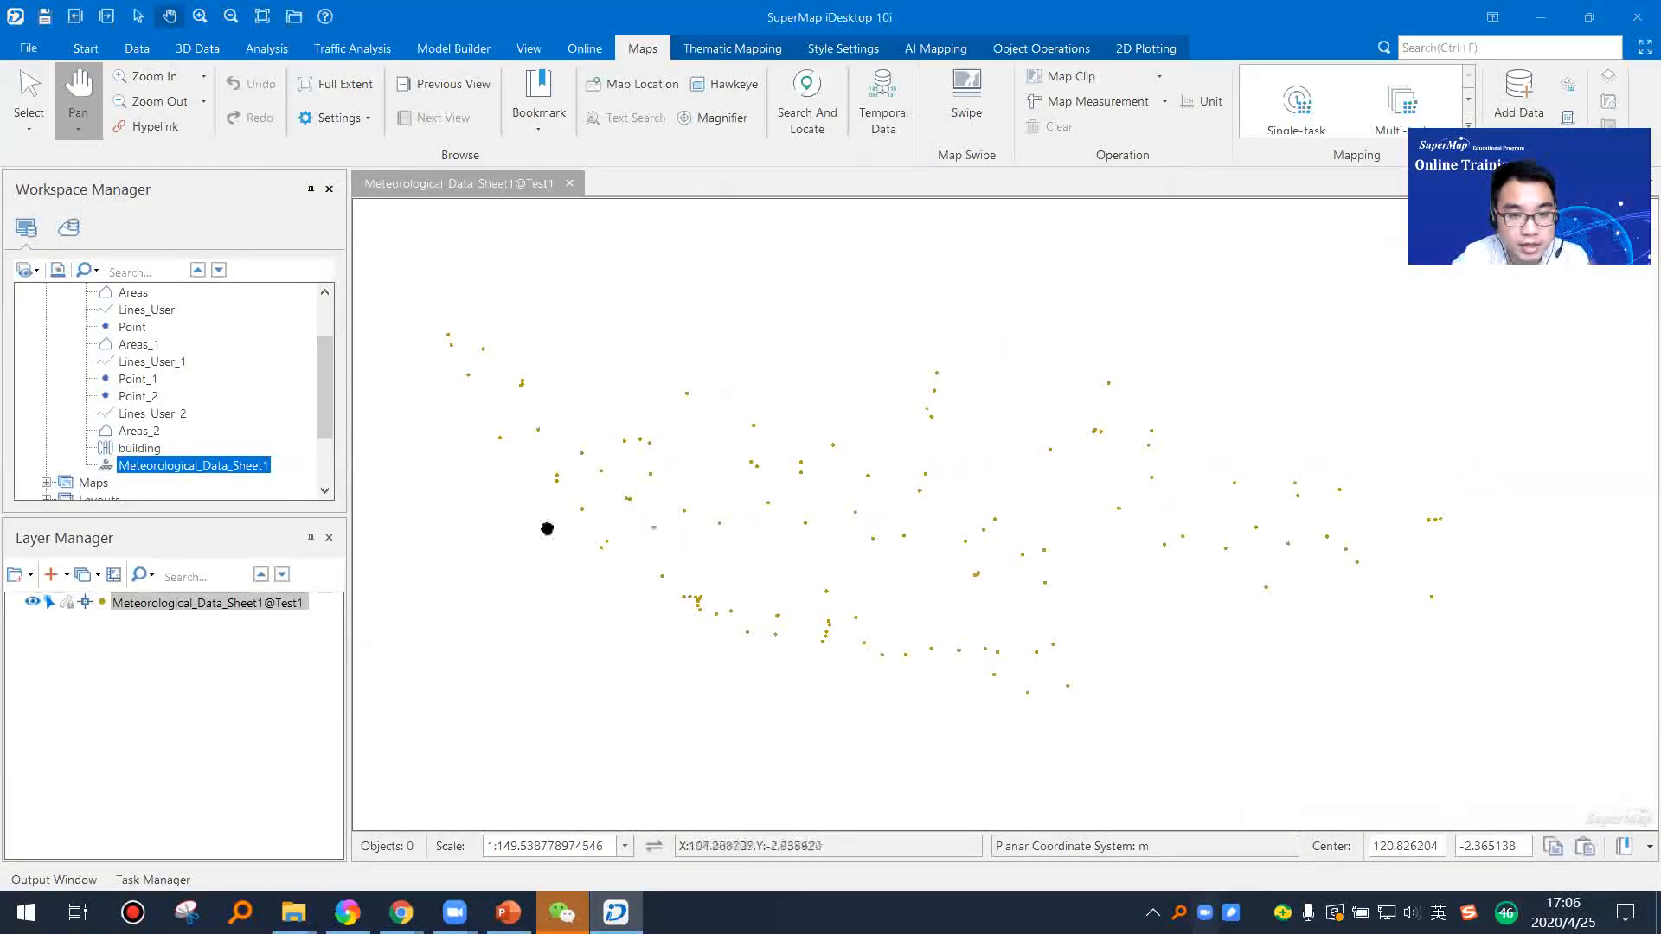
pyautogui.scroll(1, 216, 472)
pyautogui.scroll(-1, 216, 473)
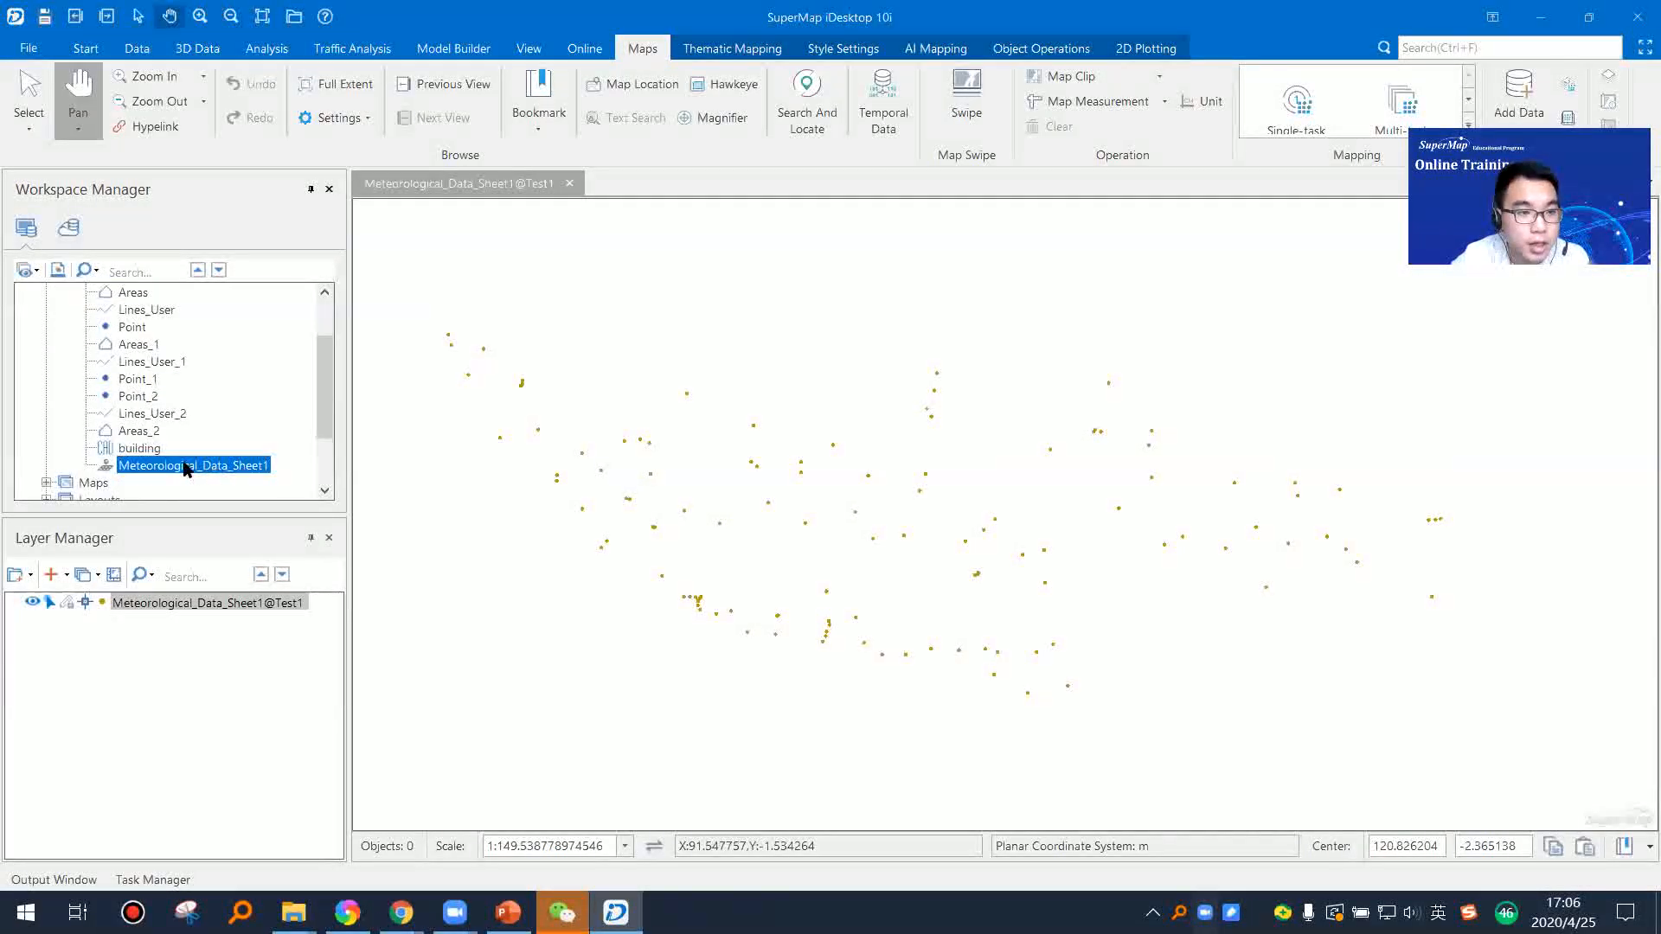
# Step: Start another dataset import into the Test1 datasource and add Meteorological Data.xlsx from the TrainingData xlsx folder
pyautogui.scroll(1, 167, 437)
pyautogui.rightClick(113, 345)
pyautogui.click(284, 442)
pyautogui.click(312, 172)
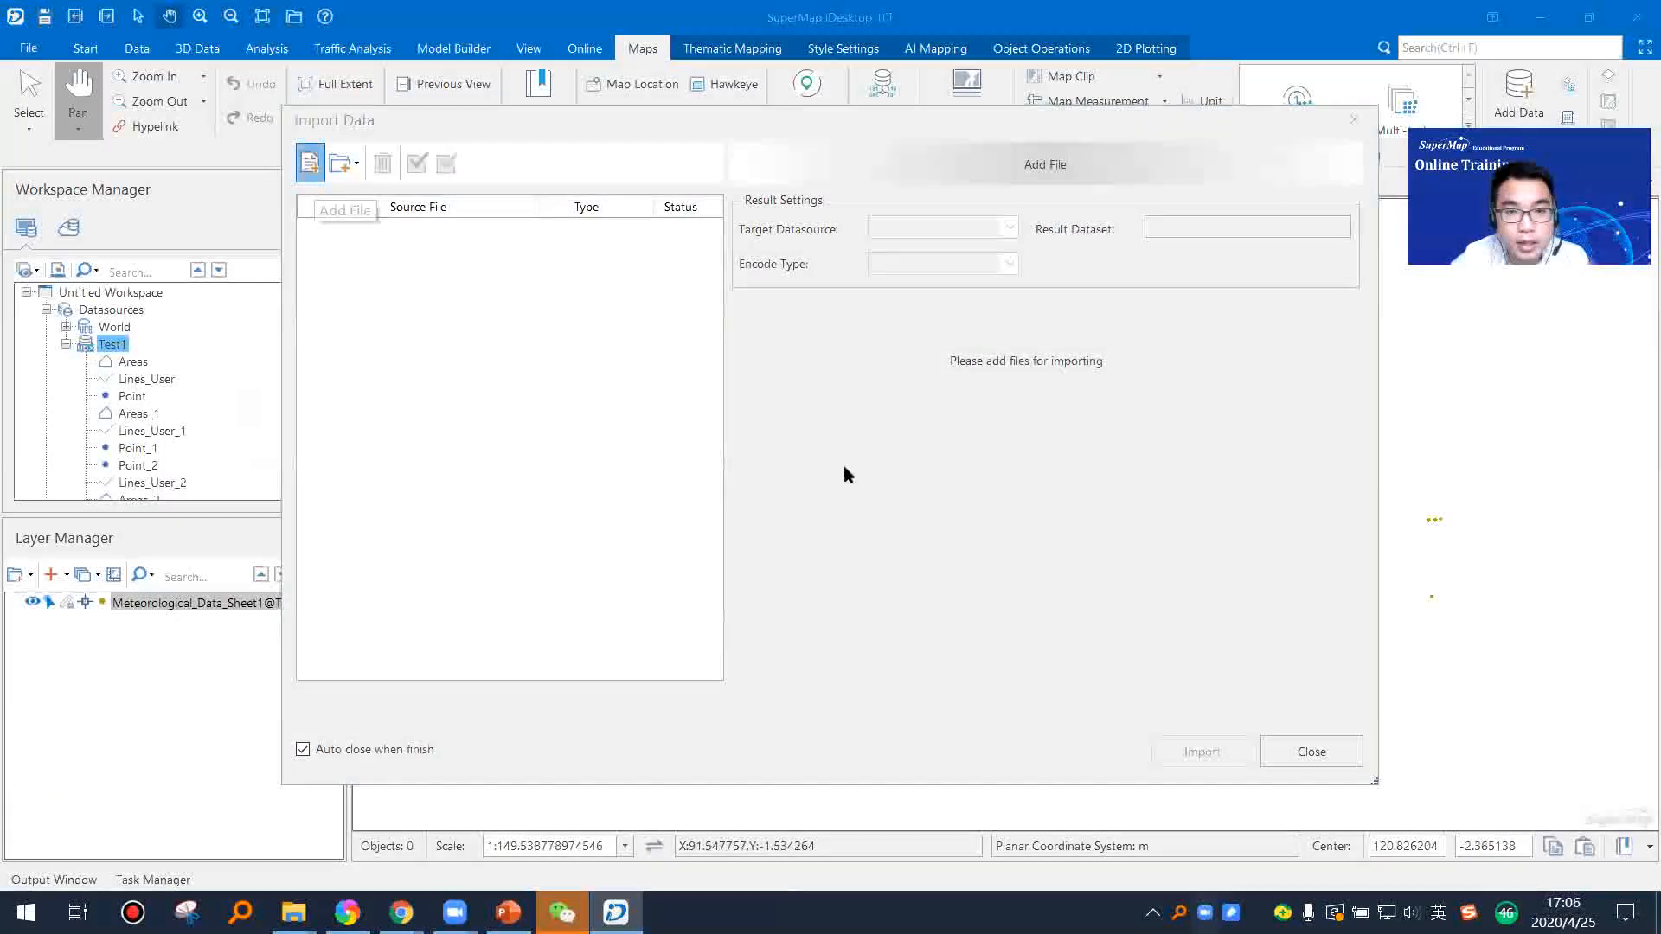
pyautogui.click(734, 343)
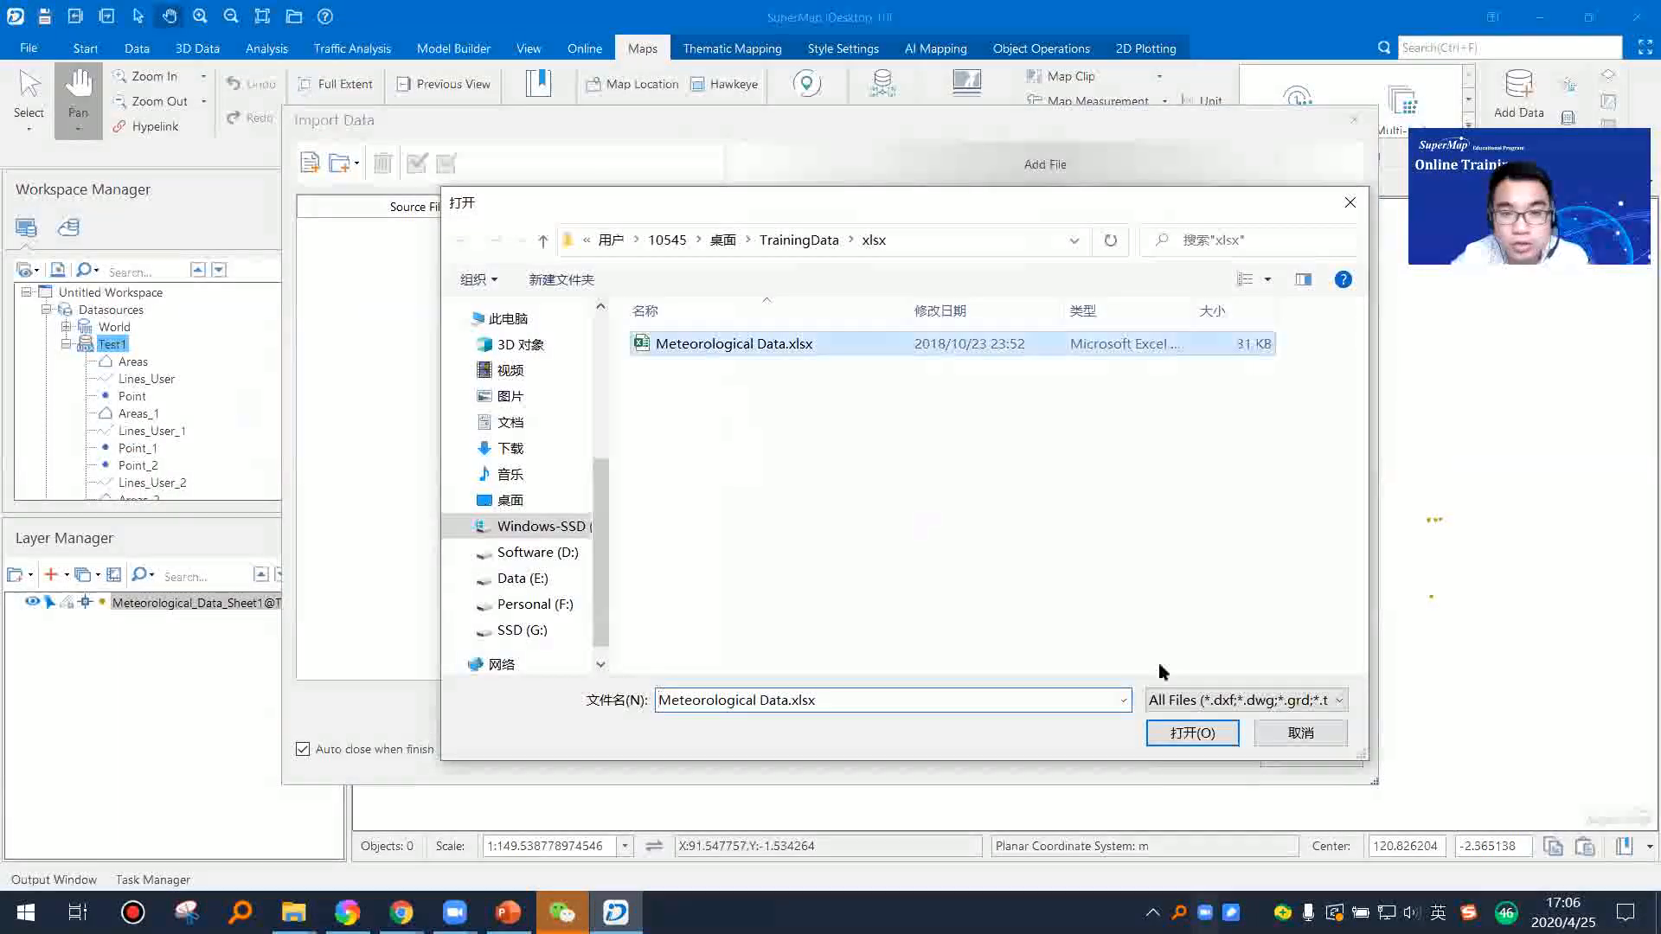
pyautogui.click(1195, 734)
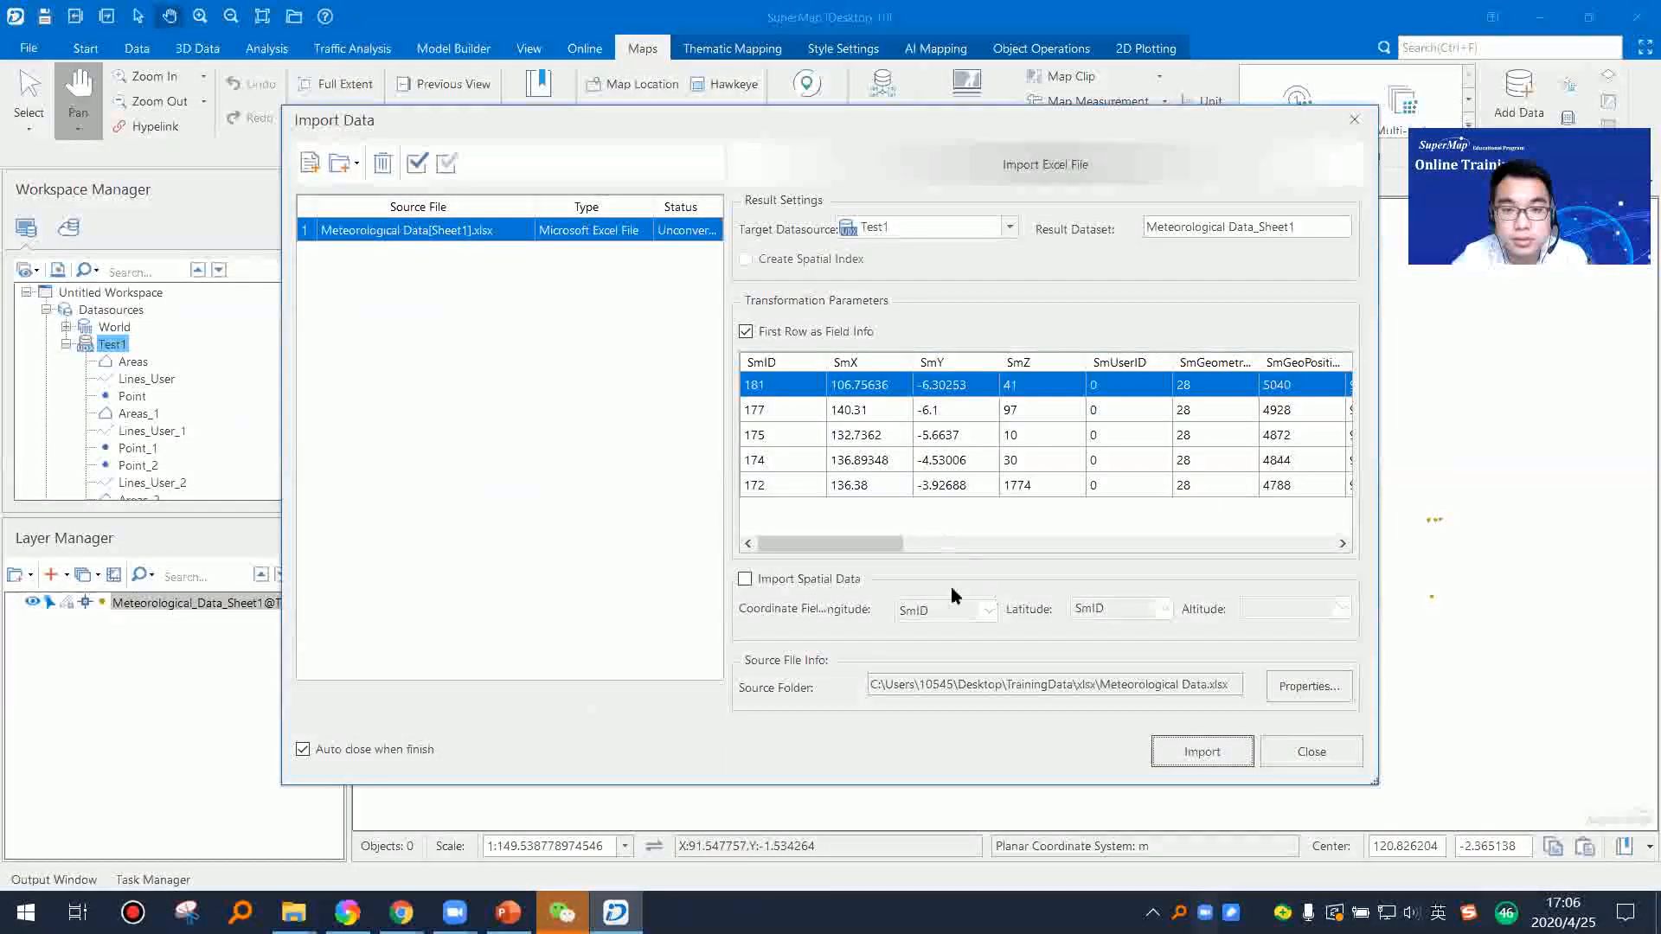
# Step: Import the Excel sheet as spatial data with SmX as longitude and SmY as latitude, leaving the altitude empty
pyautogui.click(988, 610)
pyautogui.click(975, 653)
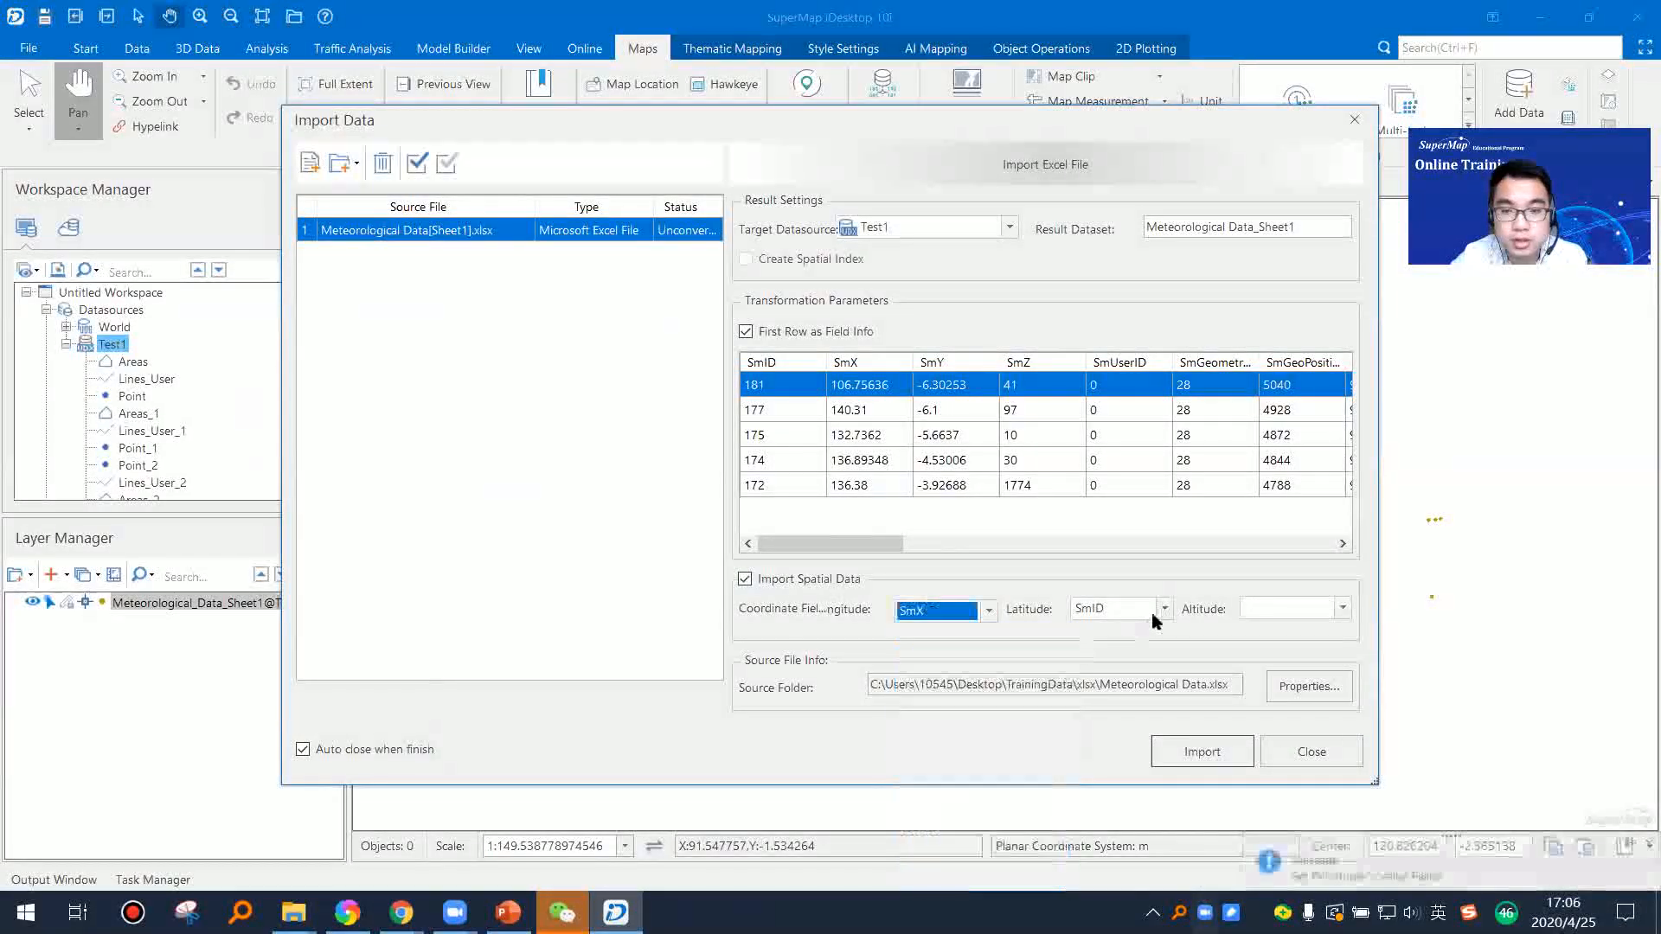
pyautogui.click(1163, 609)
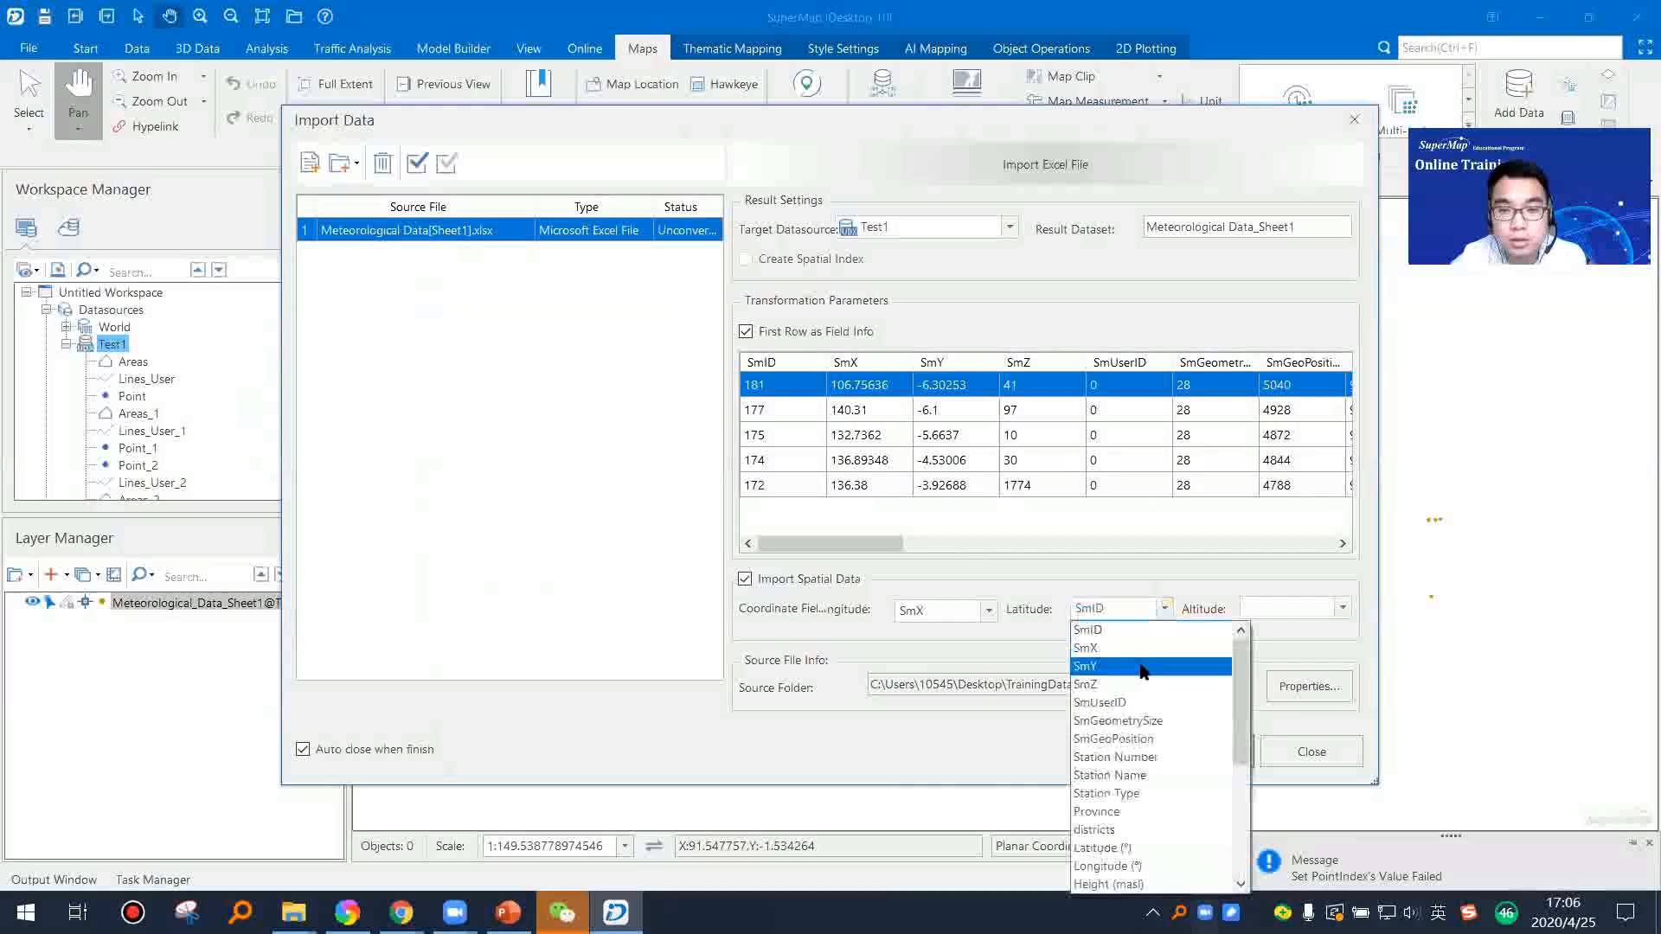
pyautogui.click(1148, 668)
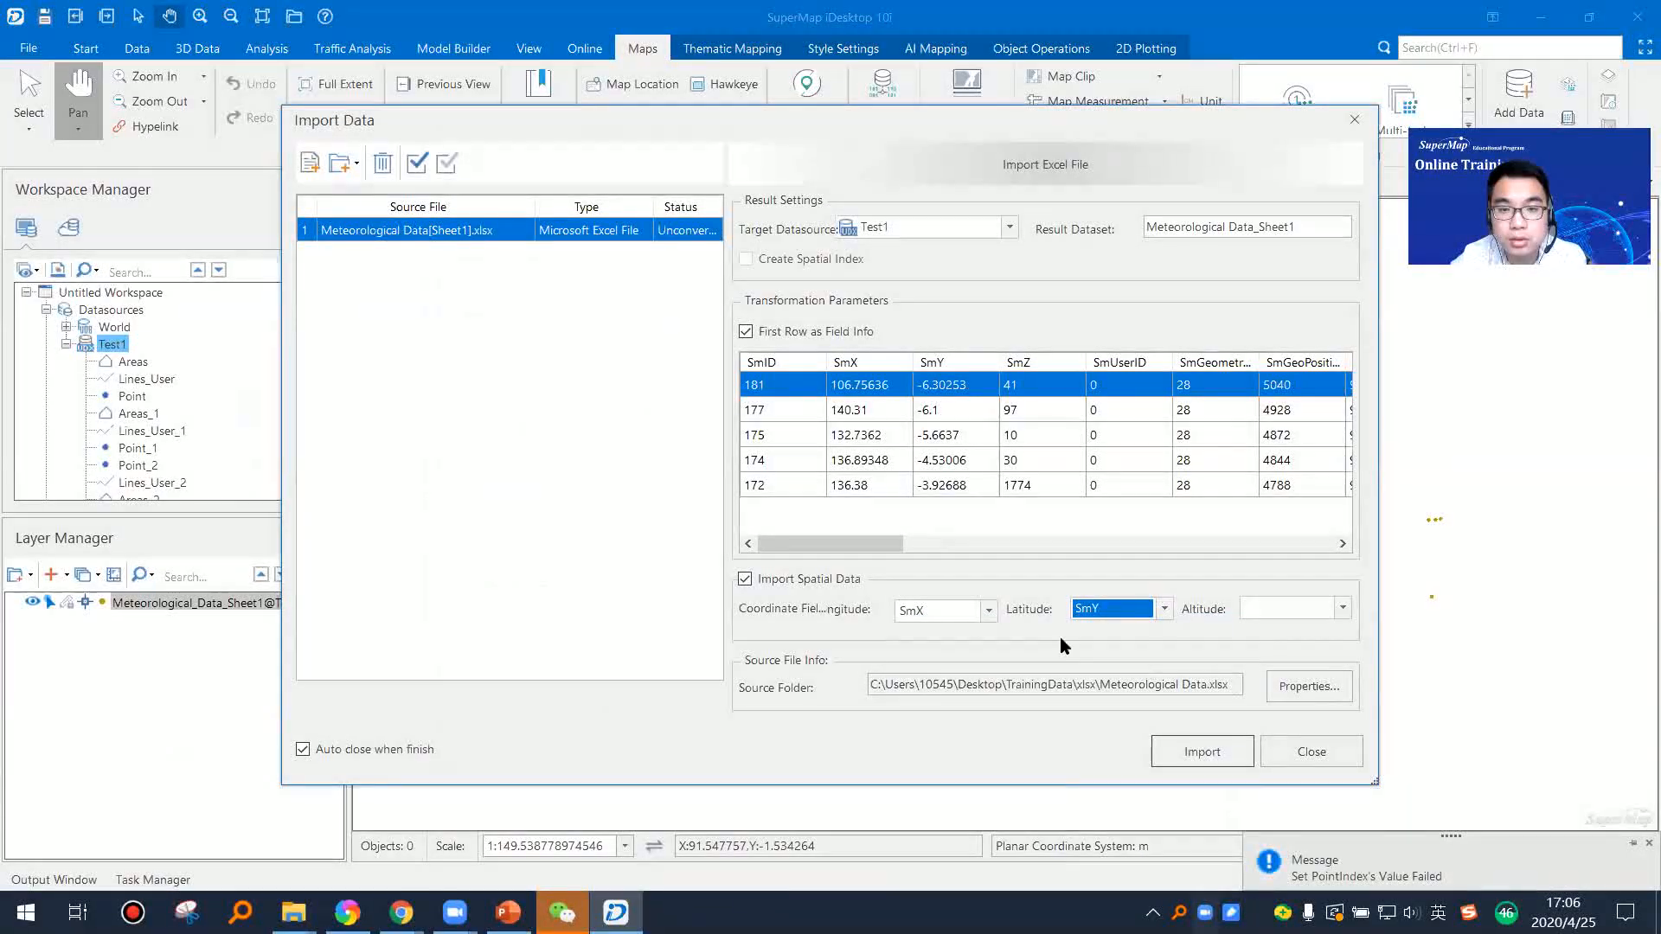
pyautogui.click(1194, 751)
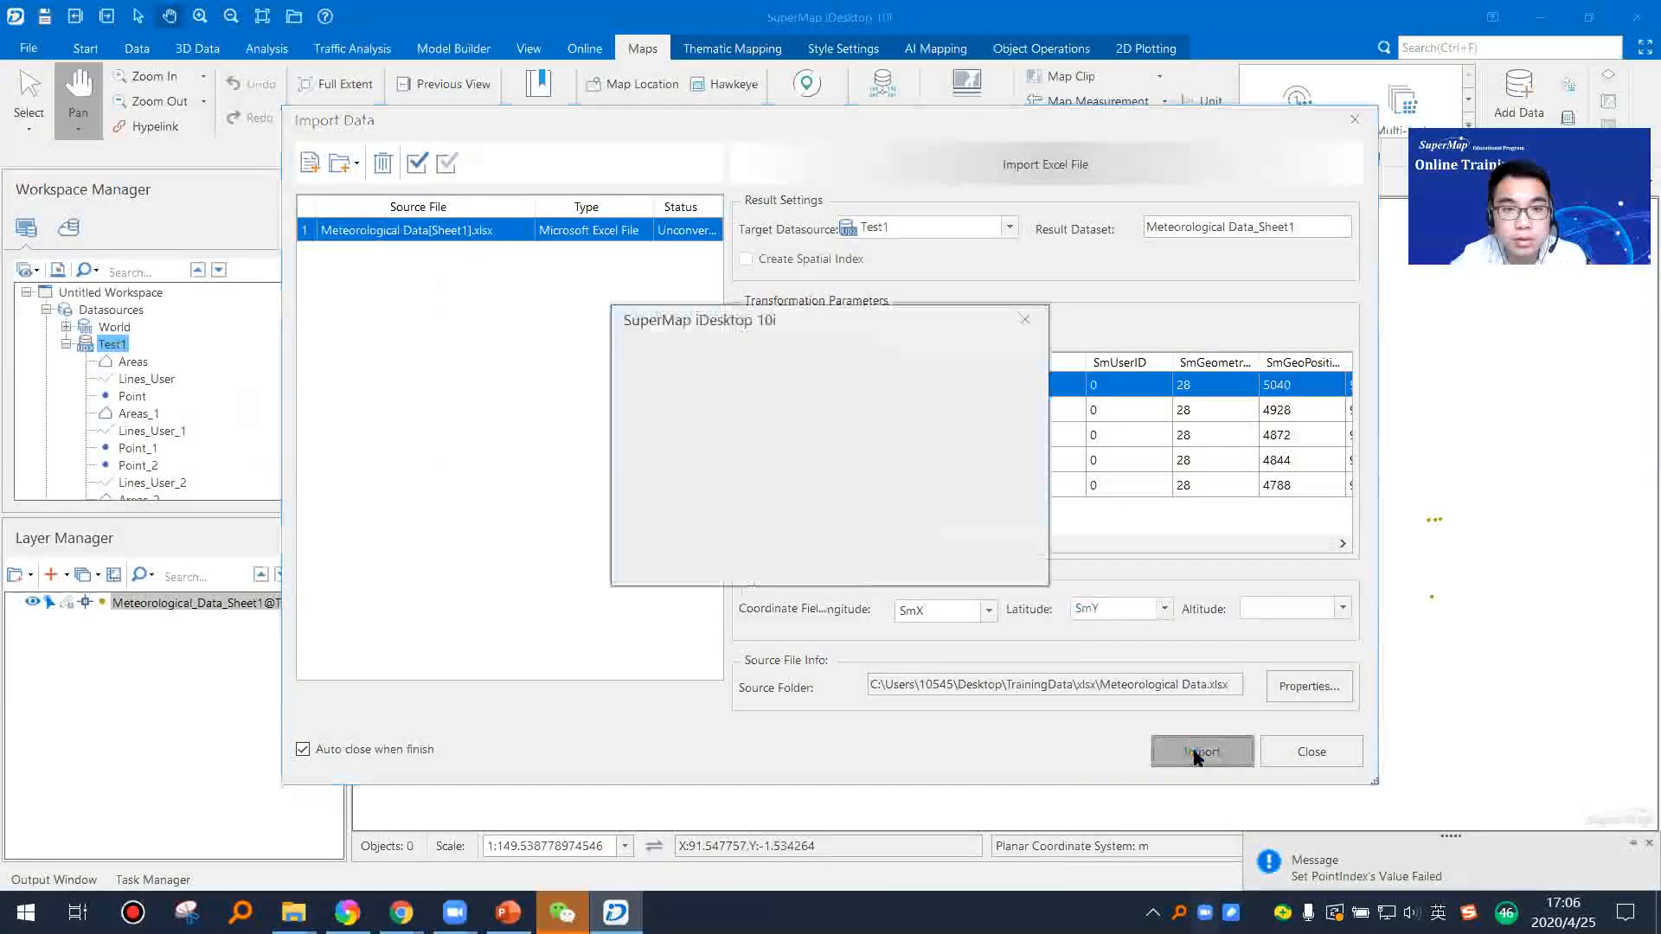
# Step: Display the Meteorological_Data_Sheet1_1 point dataset in a new map and examine its points
pyautogui.click(204, 467)
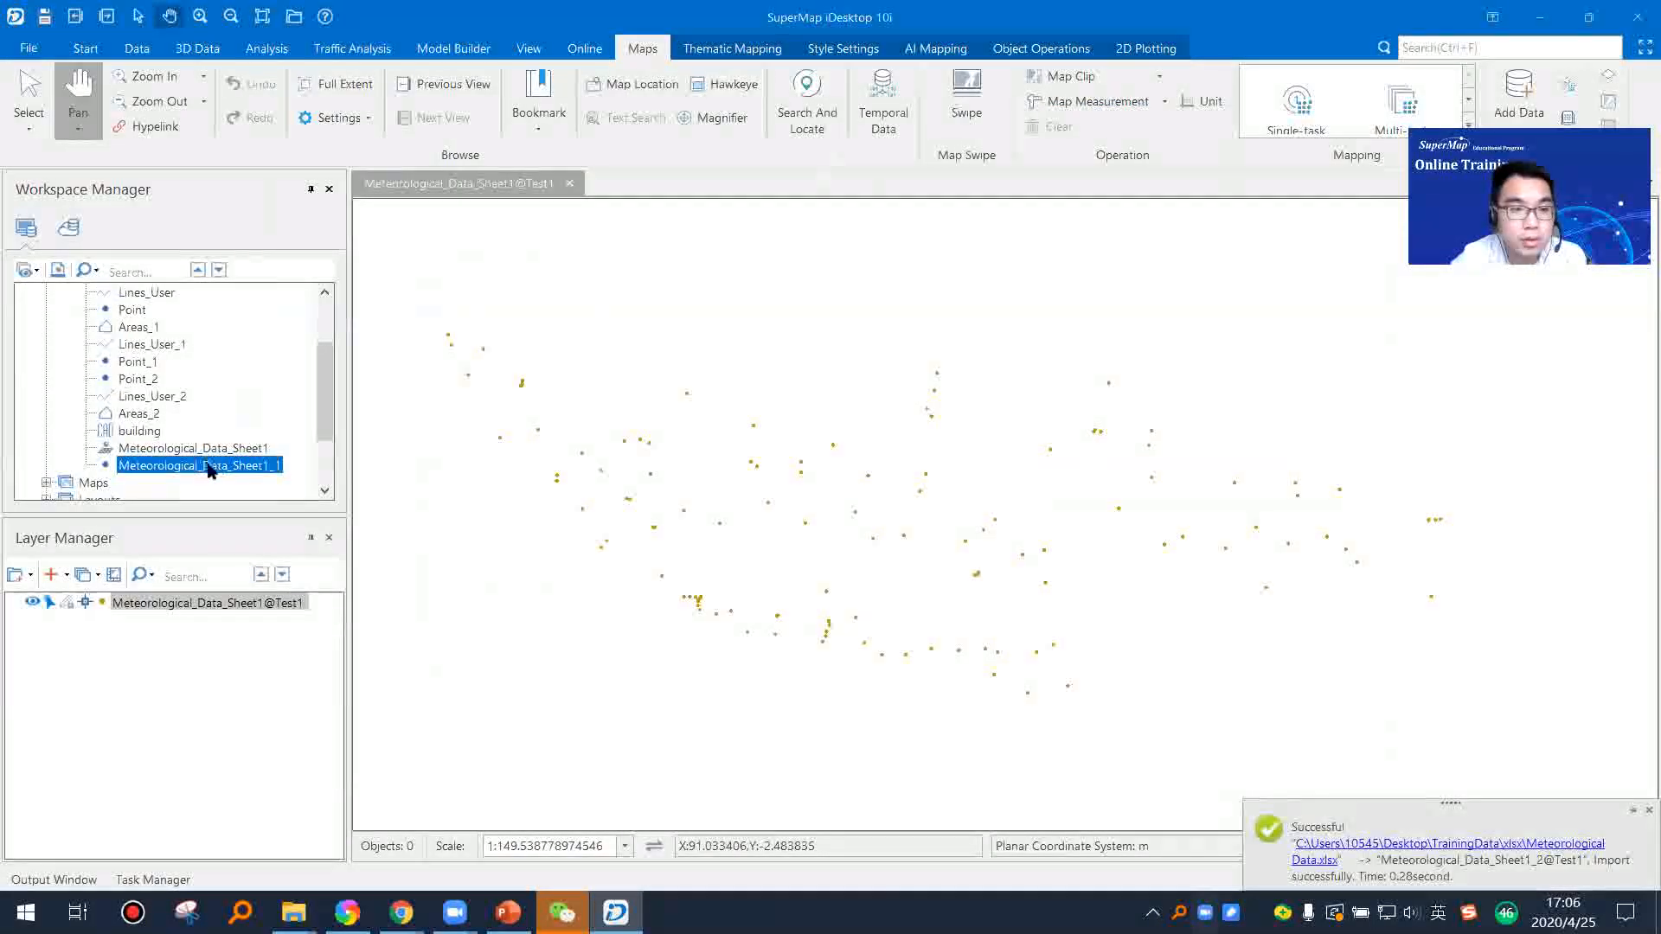
pyautogui.rightClick(208, 467)
pyautogui.click(275, 468)
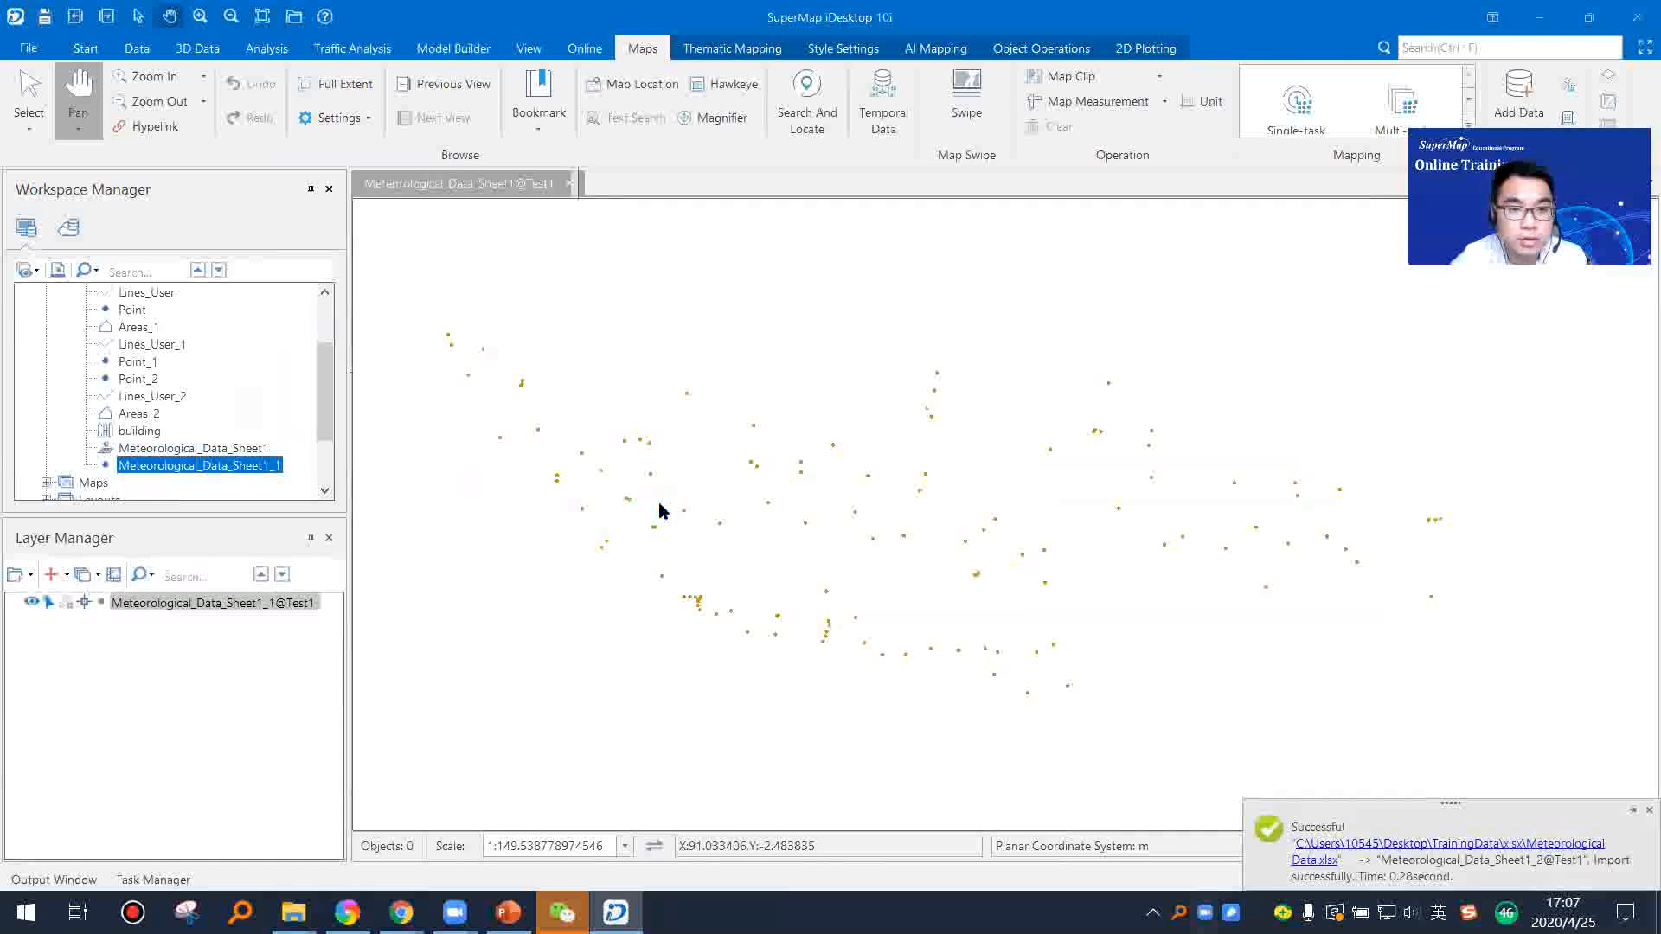
pyautogui.moveTo(698, 497); pyautogui.dragTo(678, 500)
pyautogui.scroll(-1, 783, 506)
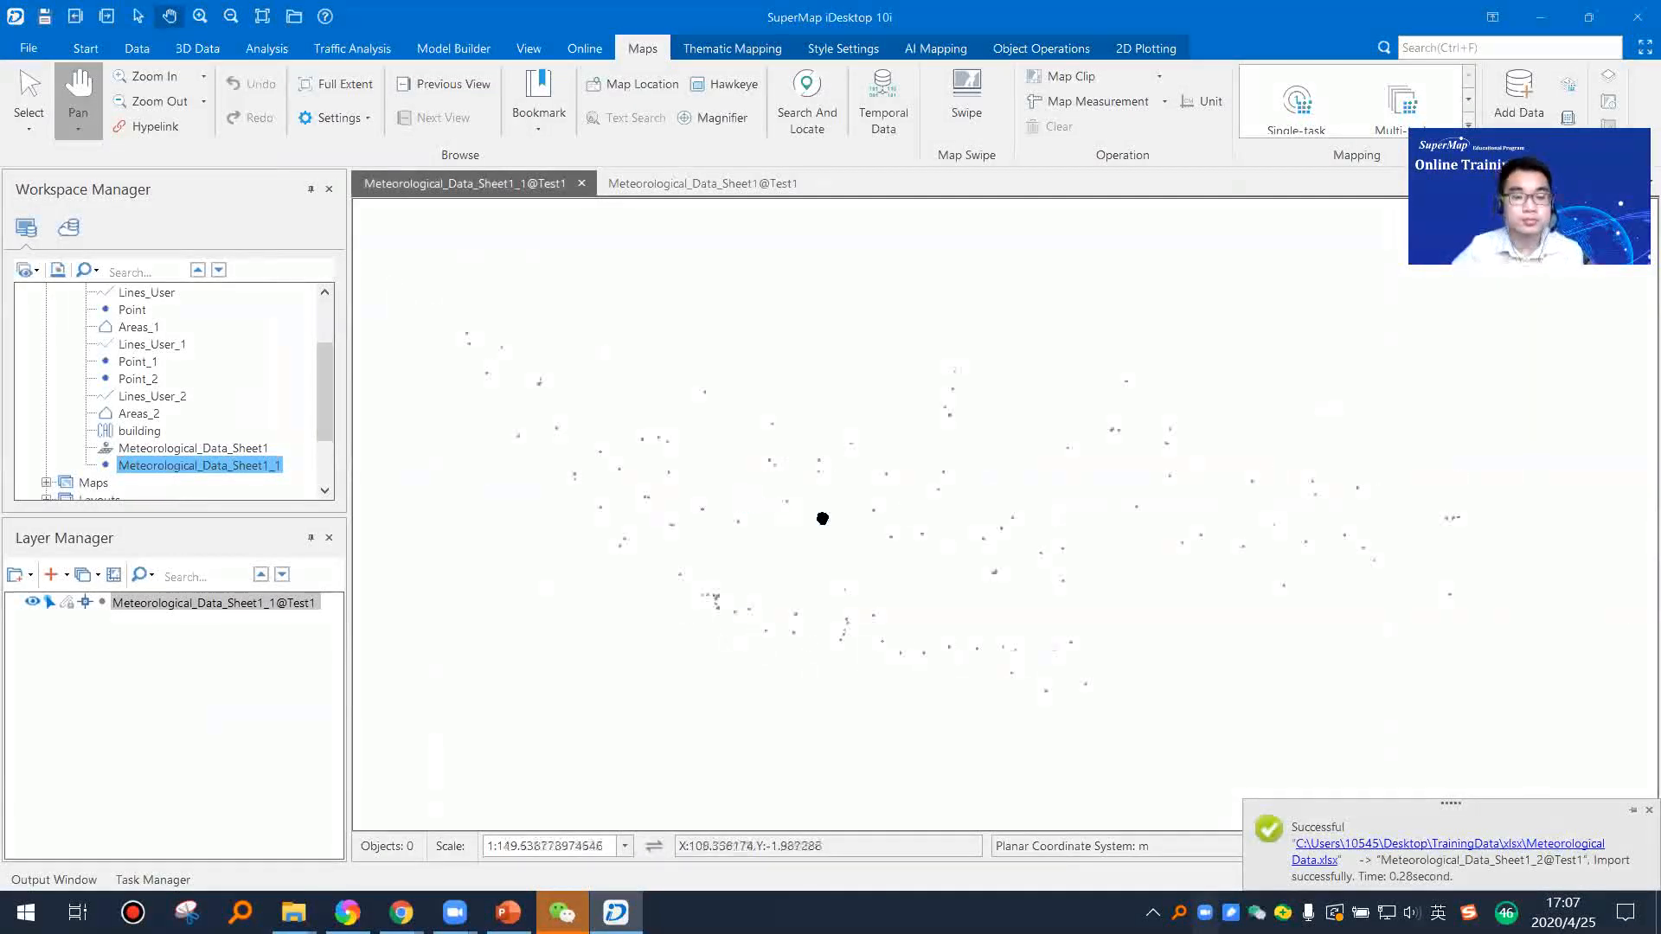
# Step: Switch to PowerPoint, present from the attribute table slide, advance to the Raster Data Import slide and end the slide show
pyautogui.click(508, 913)
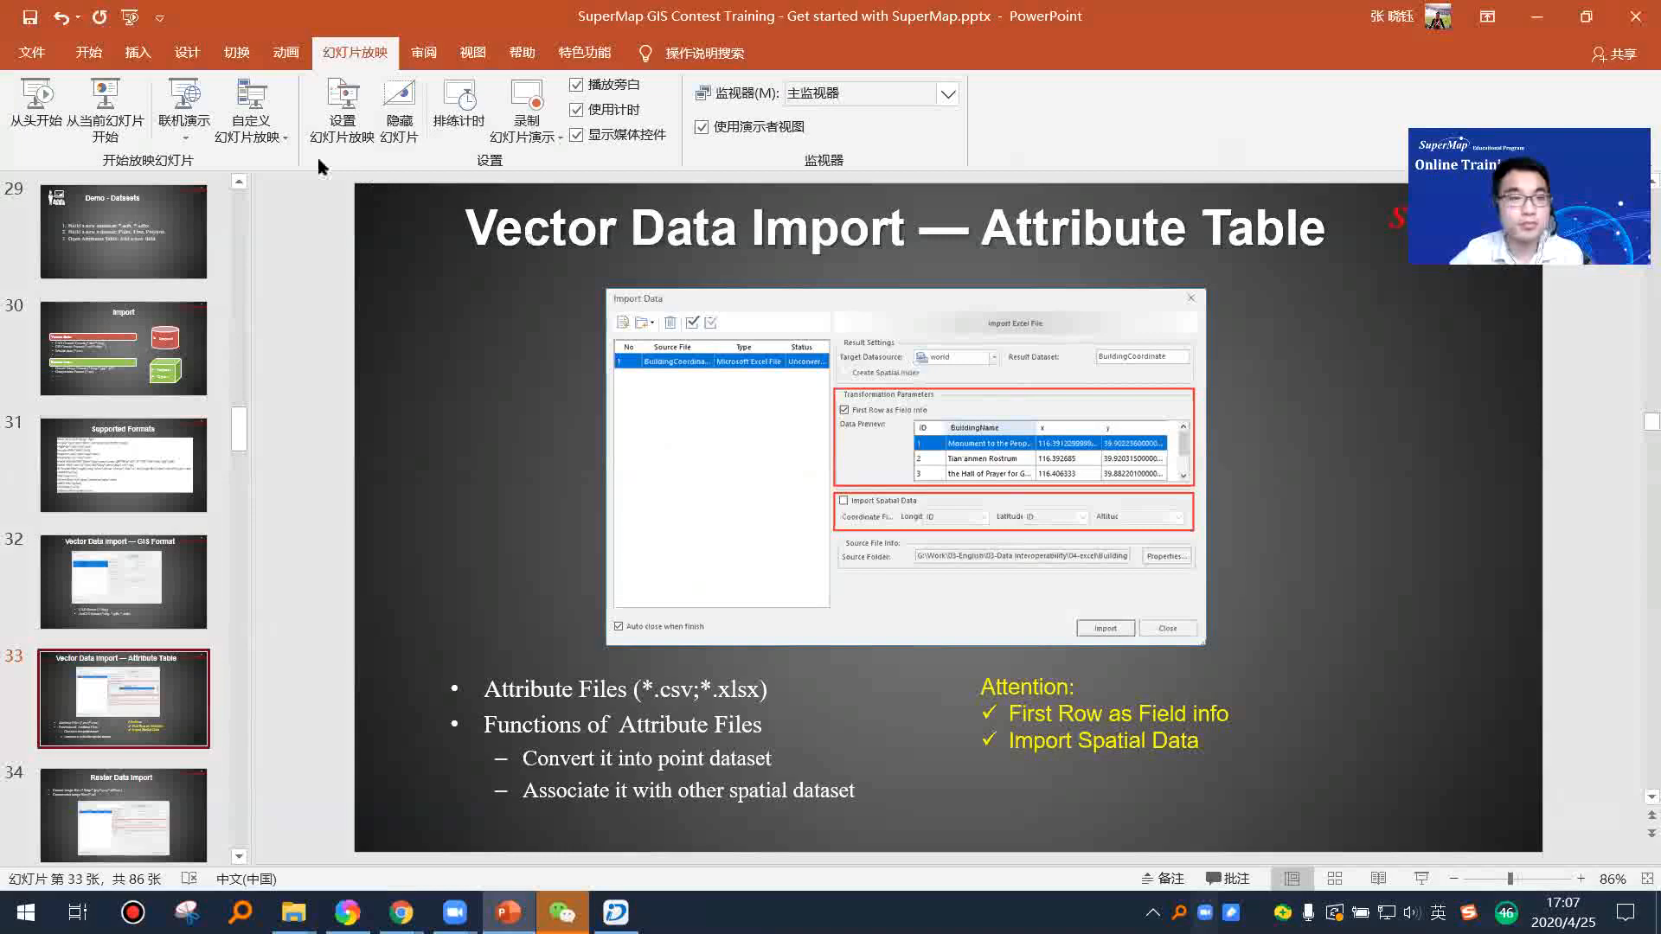
pyautogui.click(105, 105)
pyautogui.click(1144, 647)
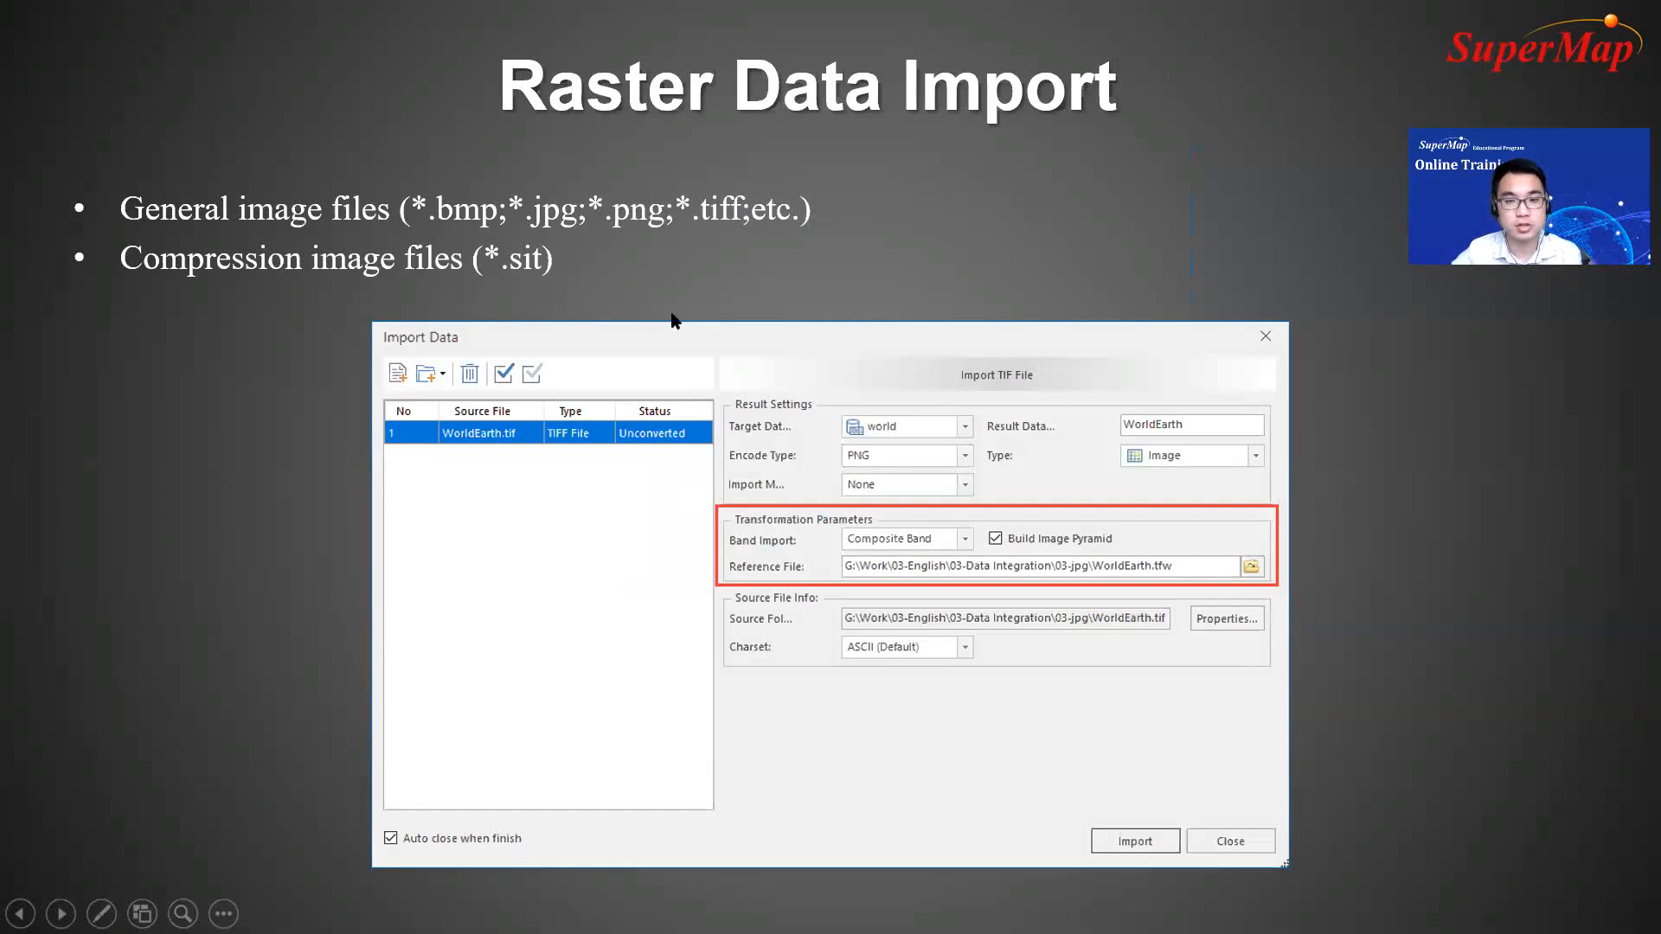
pyautogui.press('Escape')
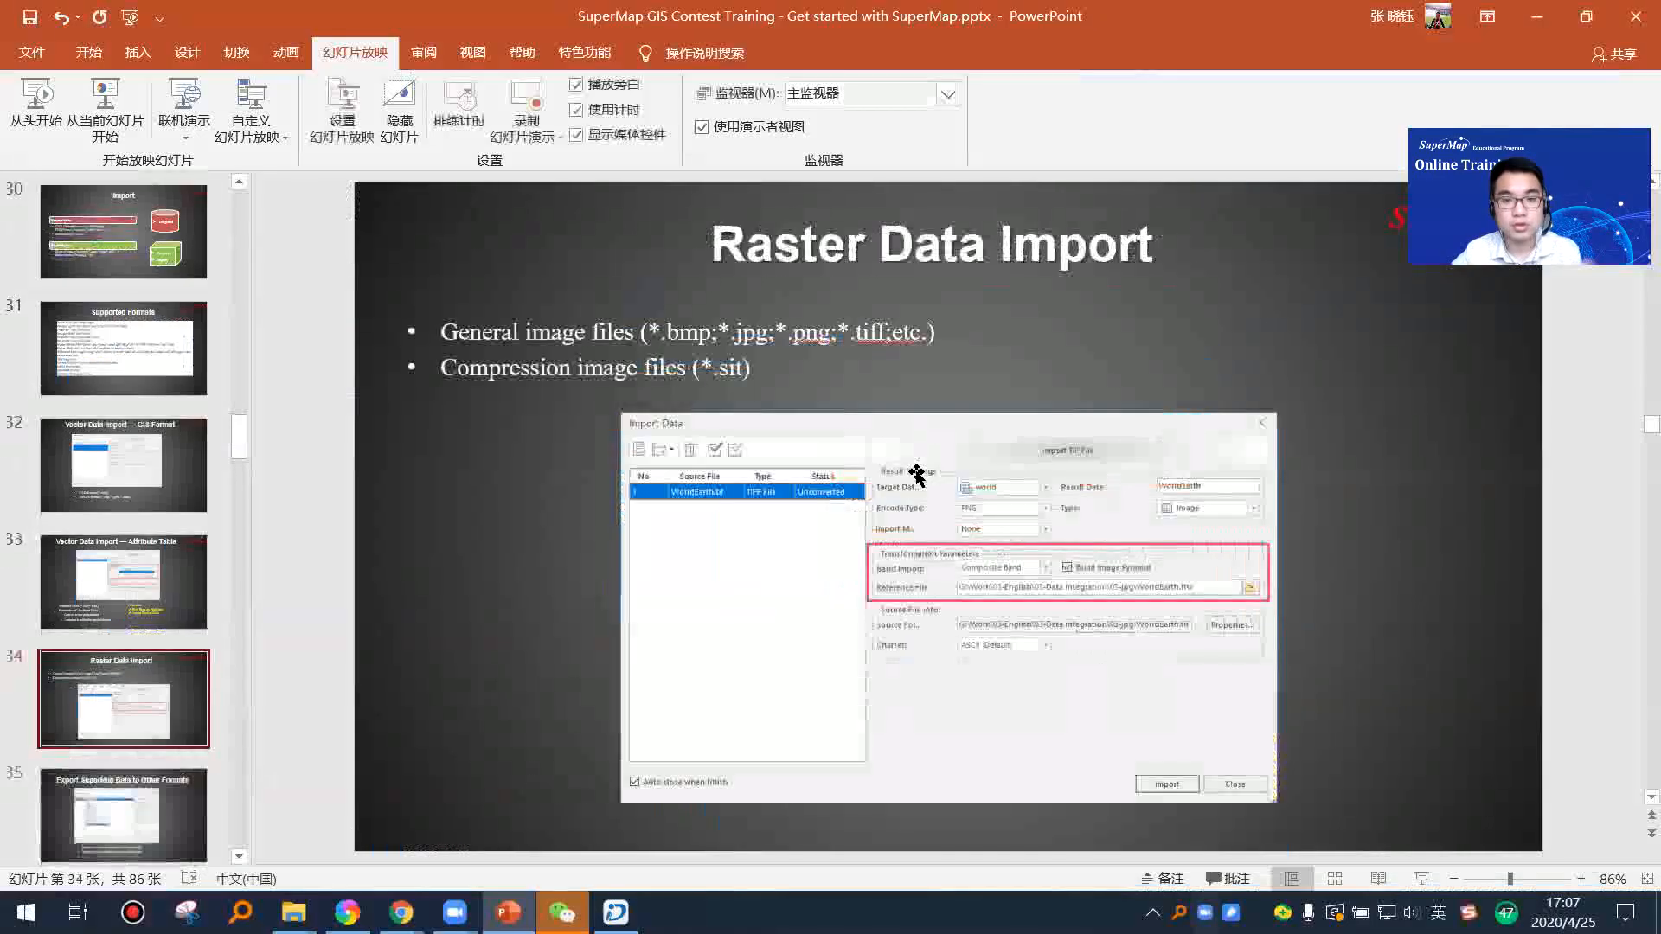
# Step: Return to SuperMap iDesktop and close all open maps, discarding them, with the Test1 datasource selected
pyautogui.click(616, 913)
pyautogui.scroll(3, 225, 404)
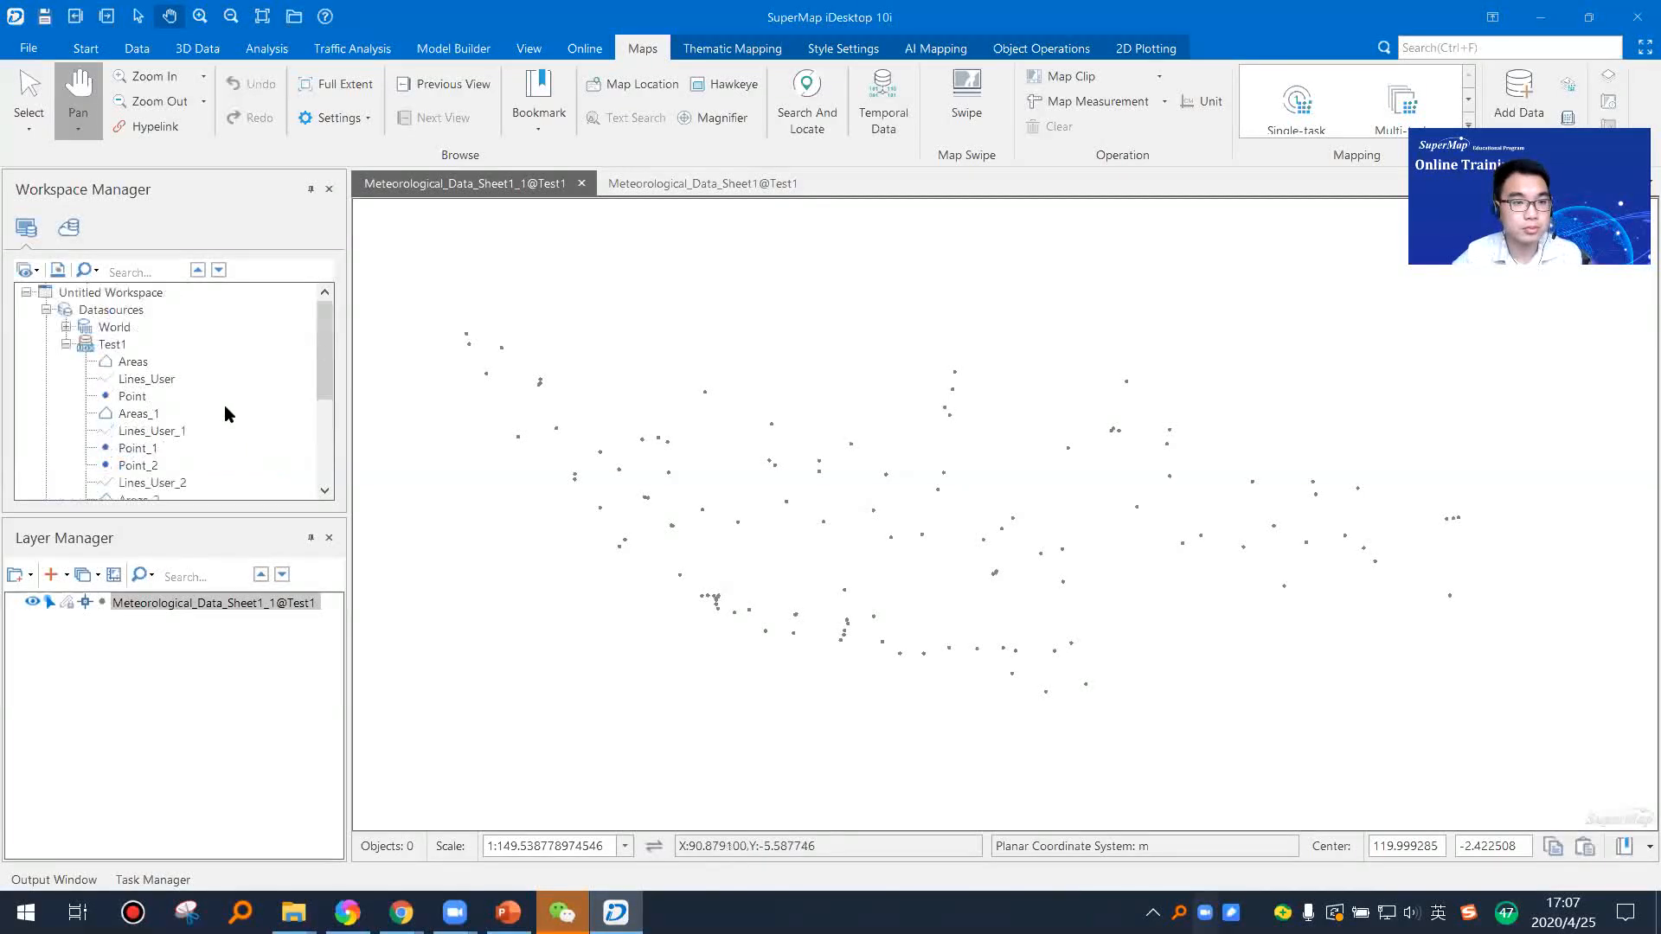
pyautogui.rightClick(534, 184)
pyautogui.click(624, 248)
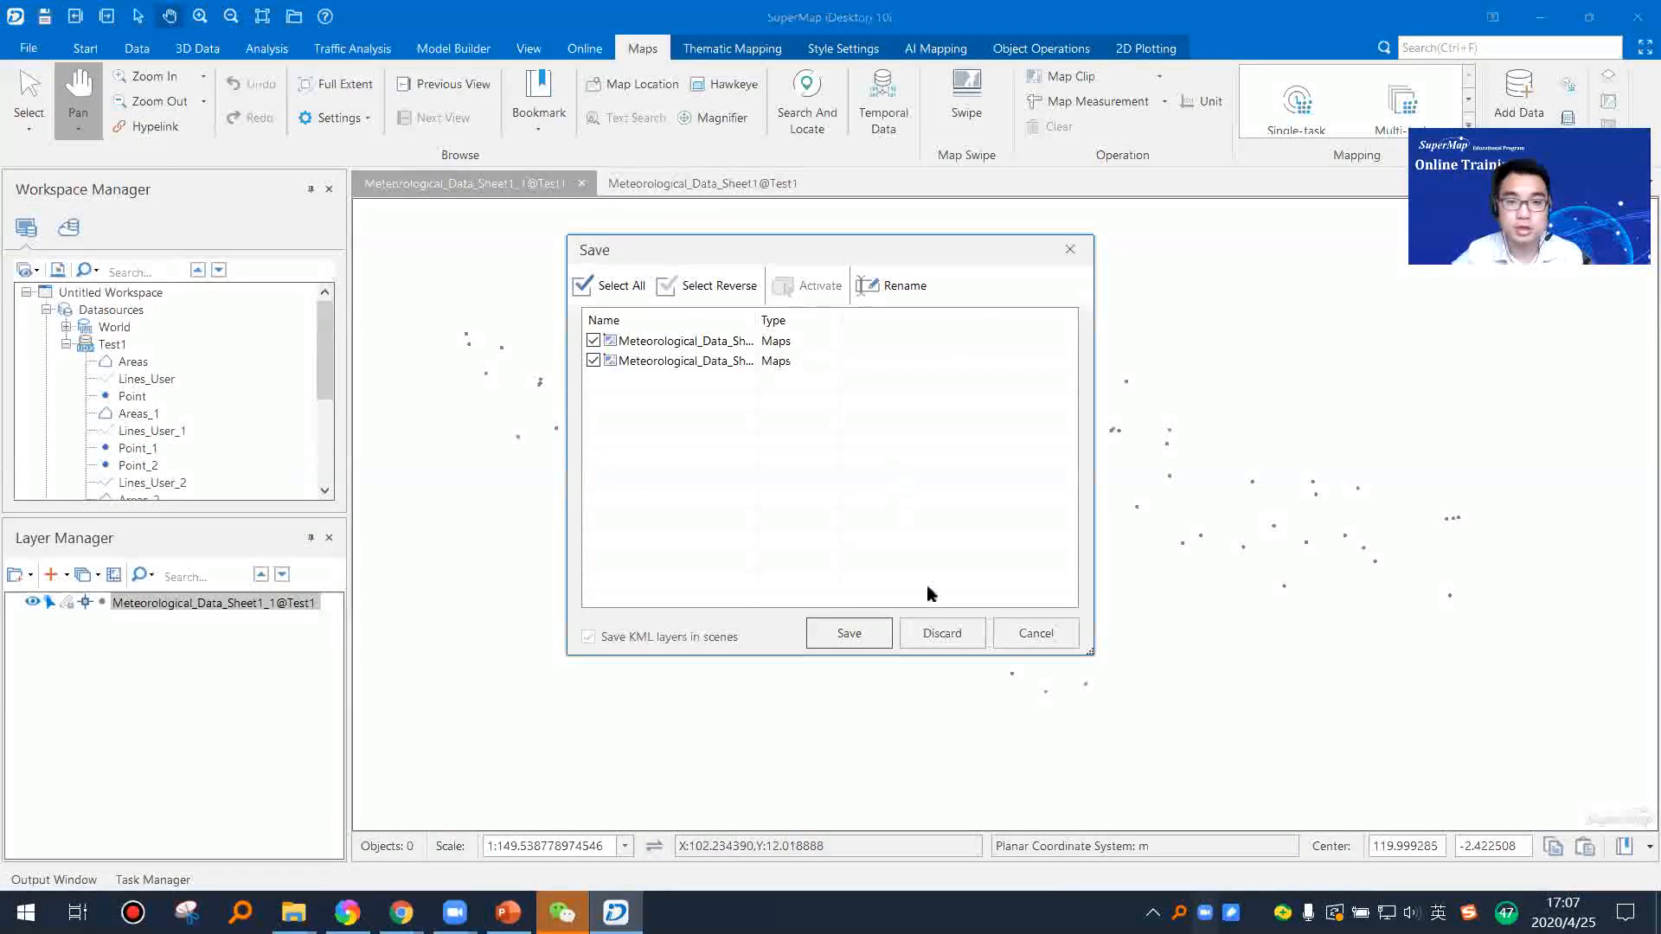
pyautogui.click(952, 629)
pyautogui.click(114, 345)
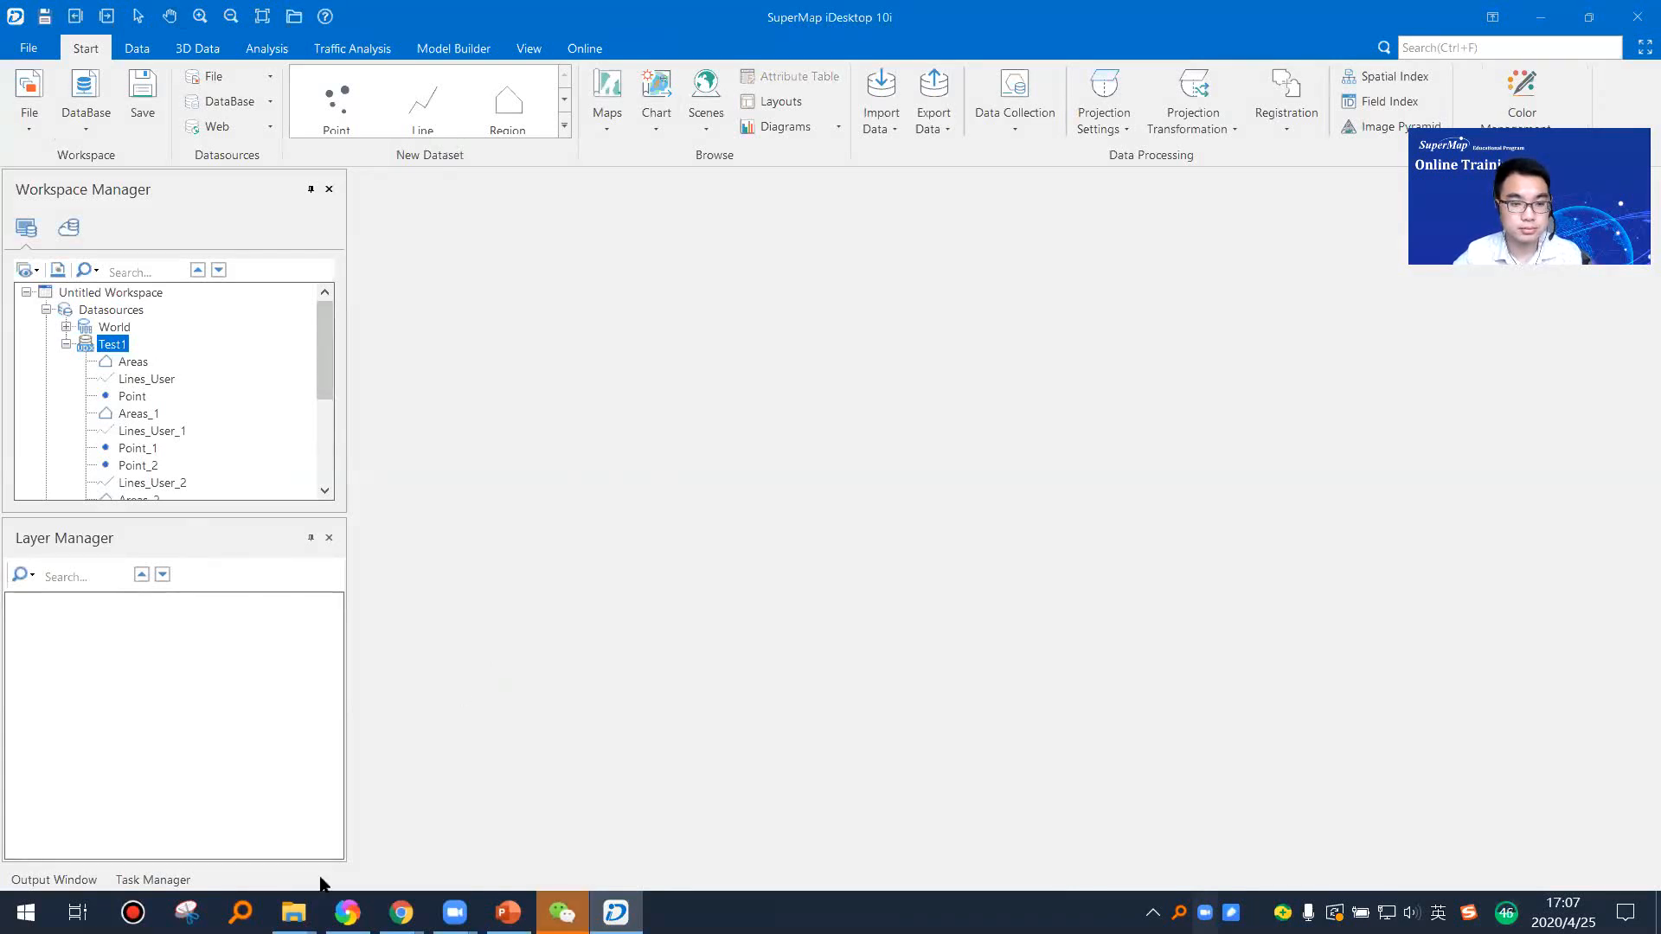
# Step: Look at worldearth.tif and its worldearth.tfw file in the TrainingData TIFF folder, then minimize the file browser
pyautogui.moveTo(294, 913)
pyautogui.click(363, 865)
pyautogui.click(273, 132)
pyautogui.click(454, 339)
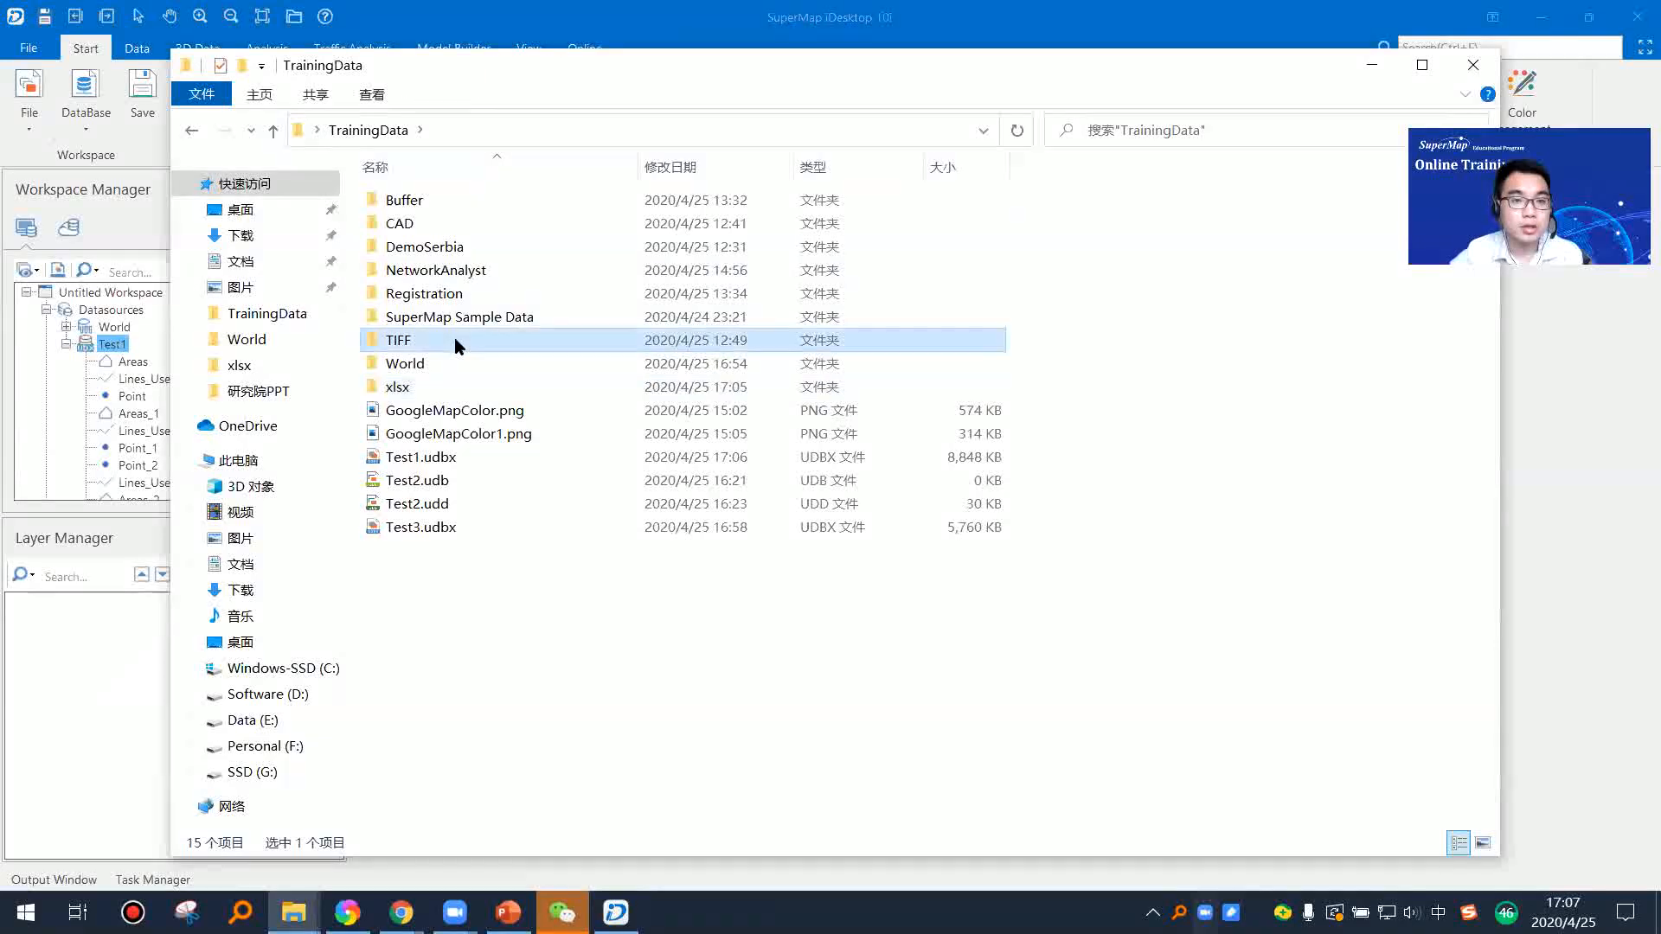
pyautogui.doubleClick(454, 340)
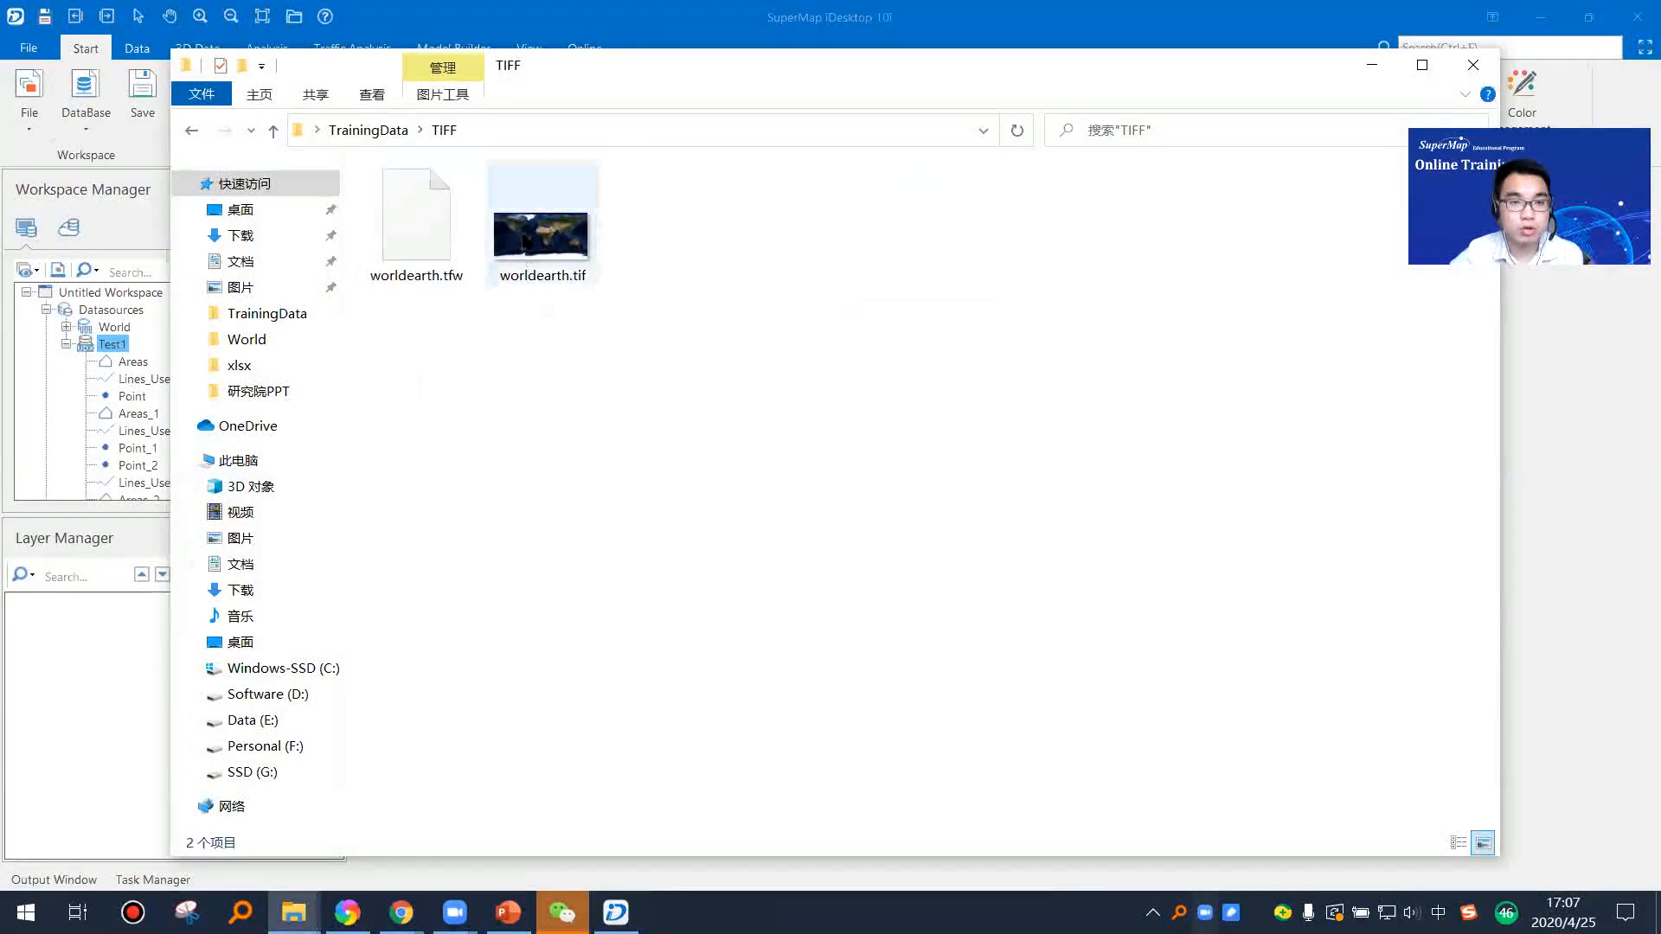
pyautogui.keyDown('ctrl'); pyautogui.scroll(3, 647, 324); pyautogui.keyUp('ctrl')
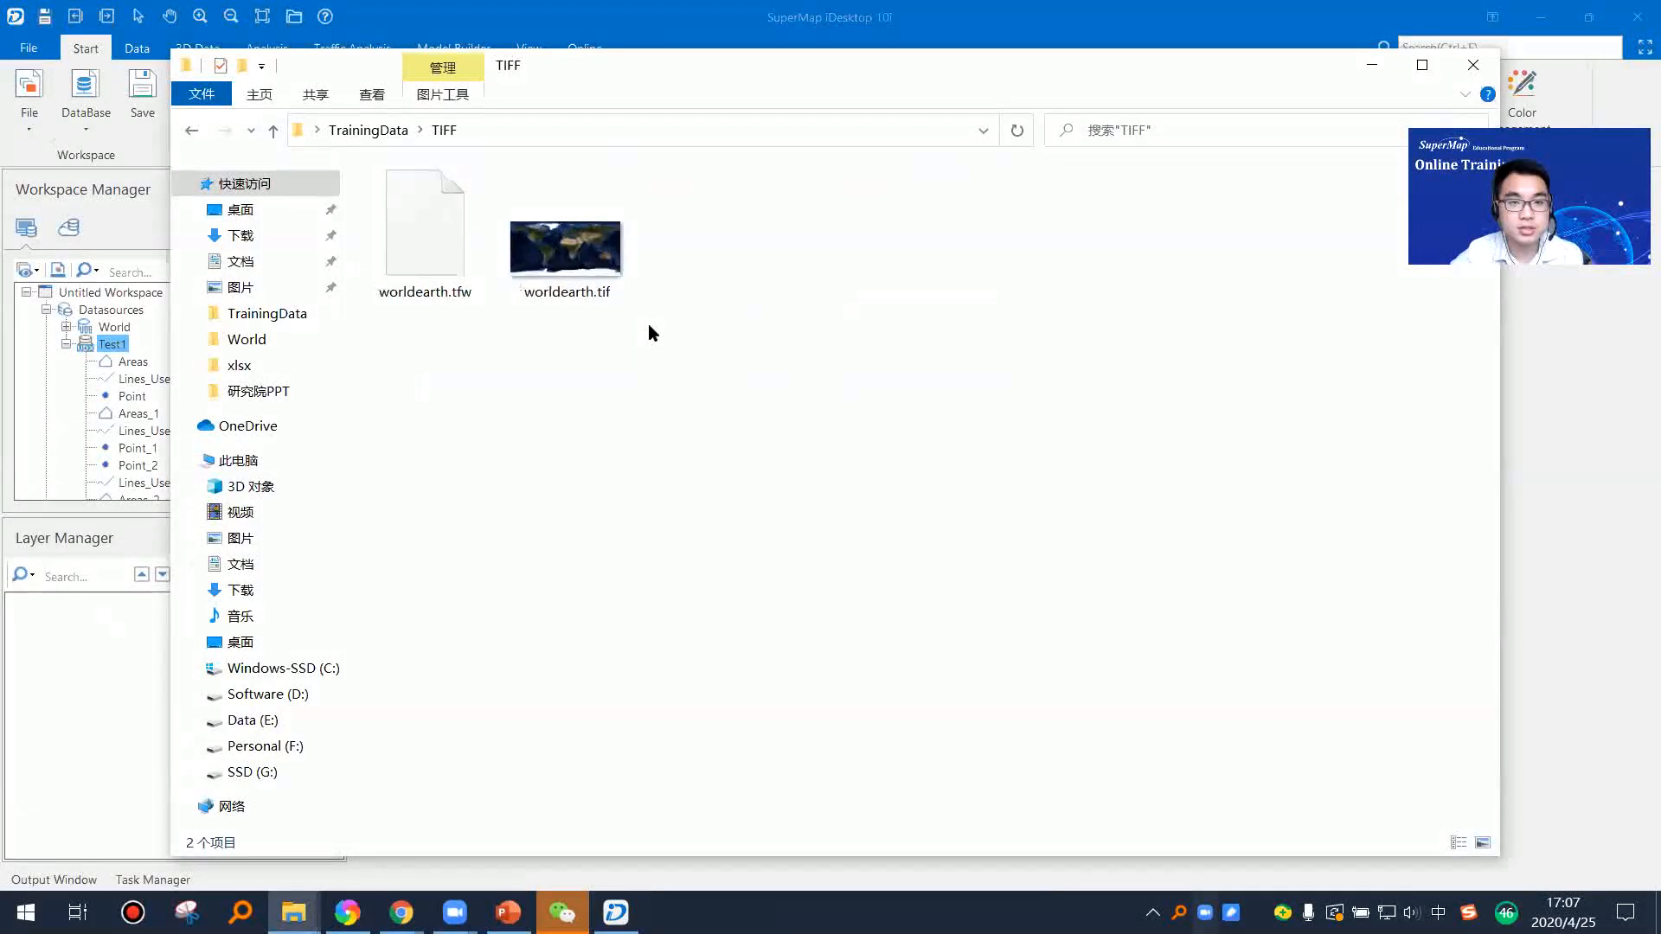
pyautogui.click(605, 294)
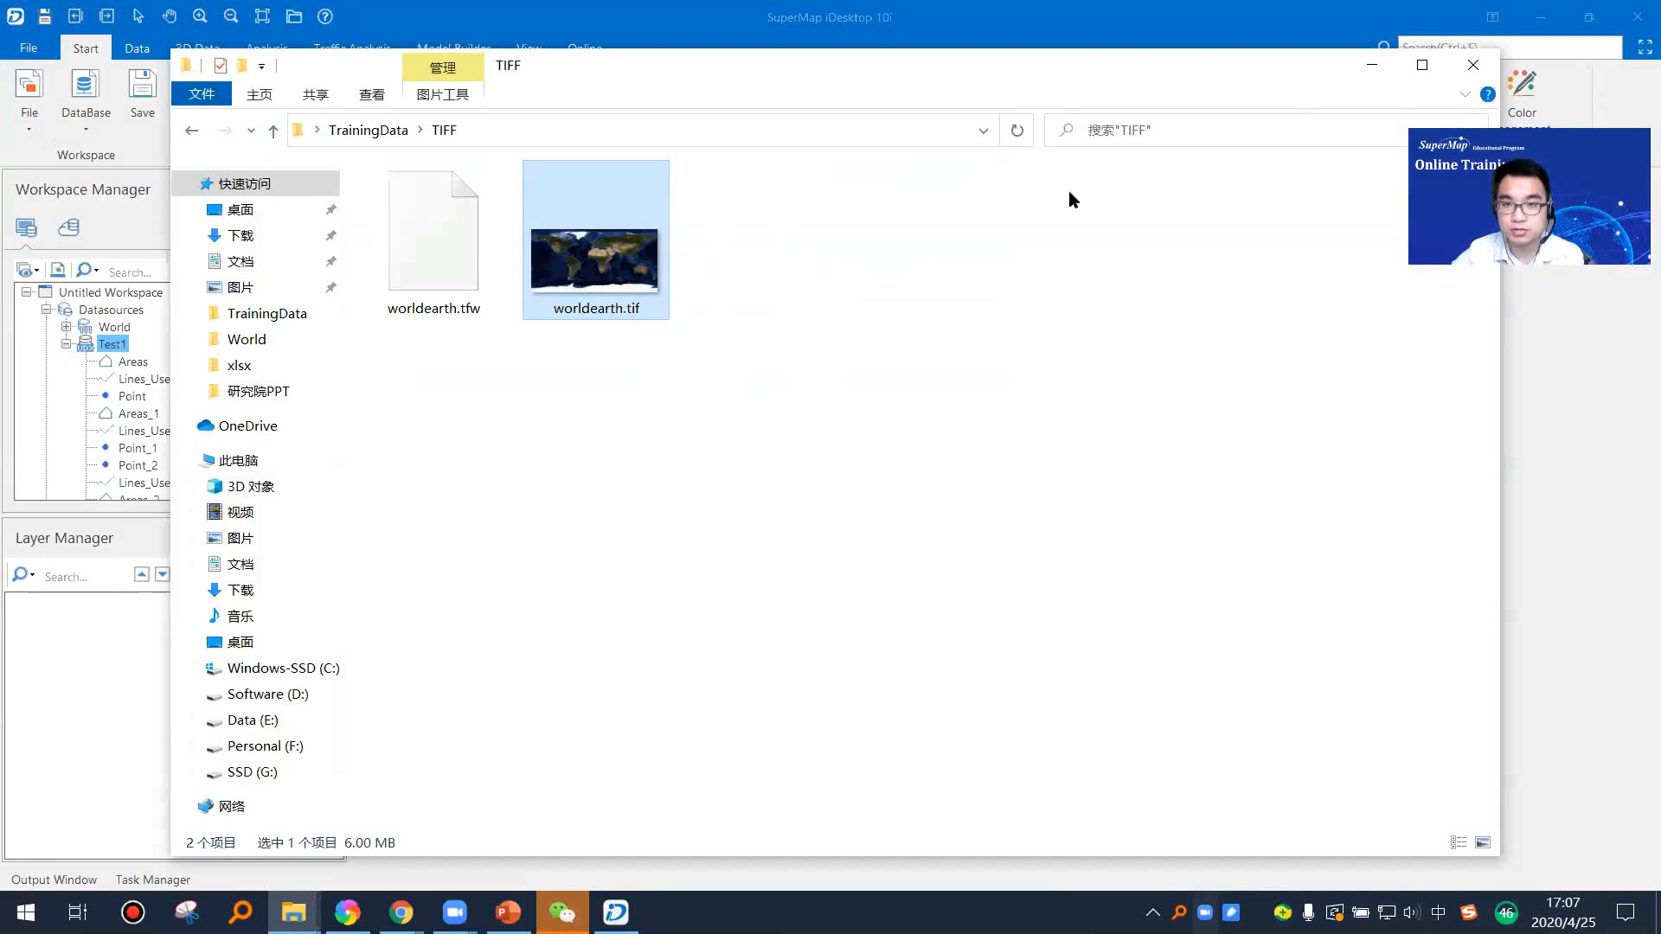
pyautogui.click(1373, 66)
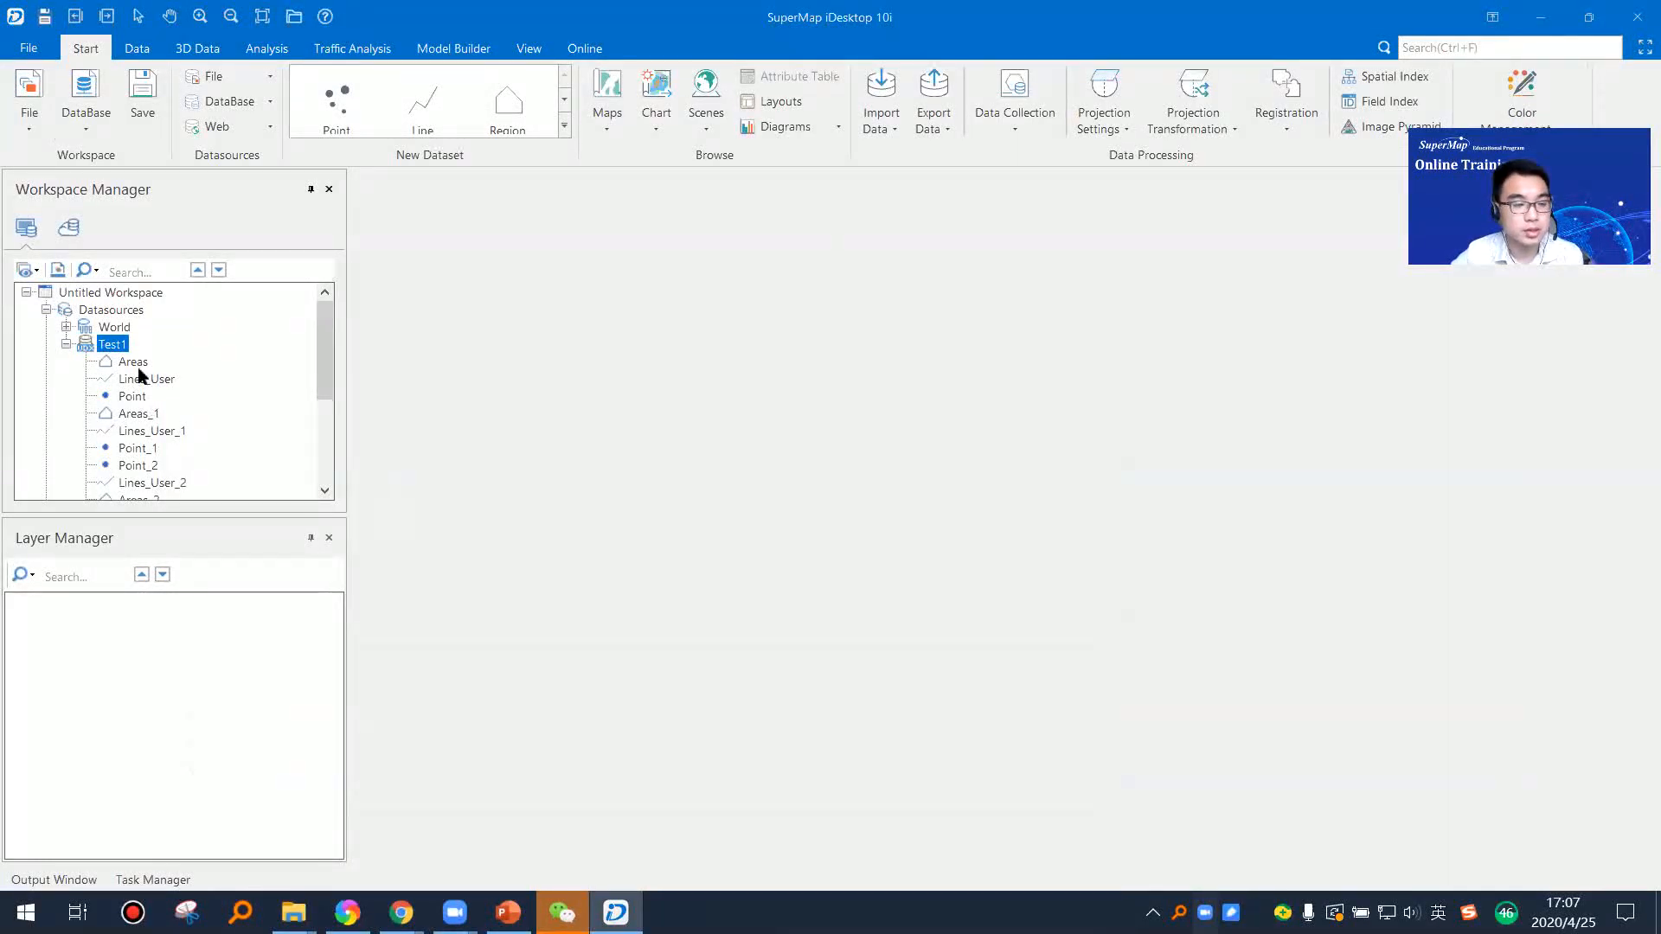
# Step: Start a dataset import into the Test1 datasource and add worldearth.tif from the TrainingData TIFF folder
pyautogui.rightClick(121, 350)
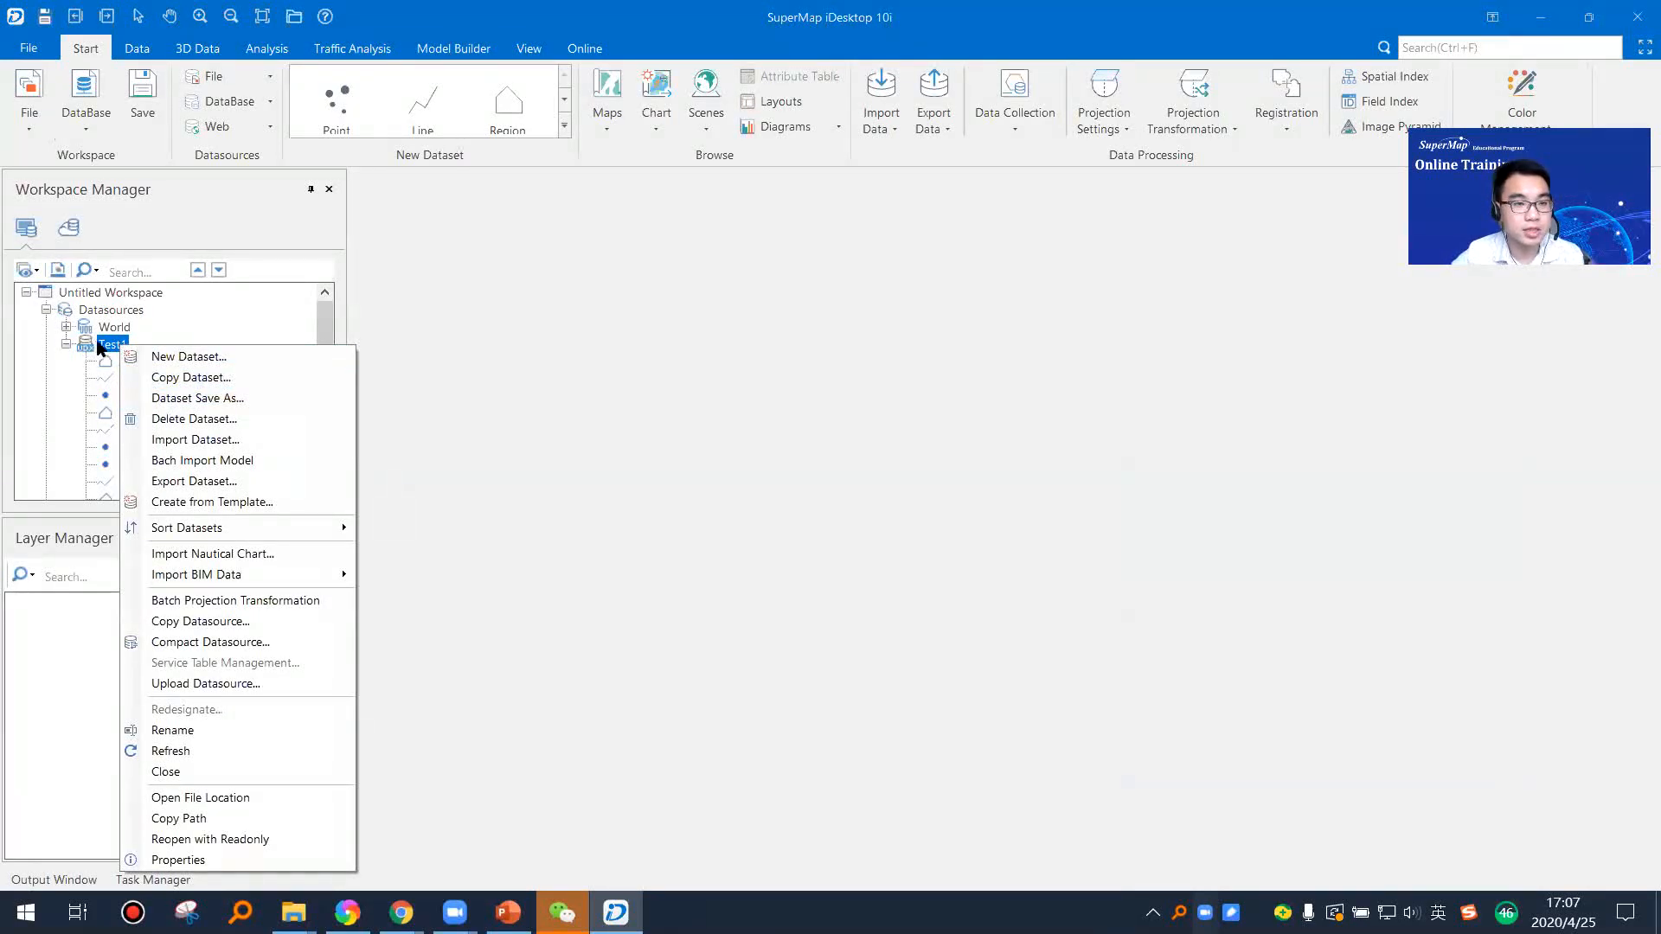
pyautogui.click(249, 445)
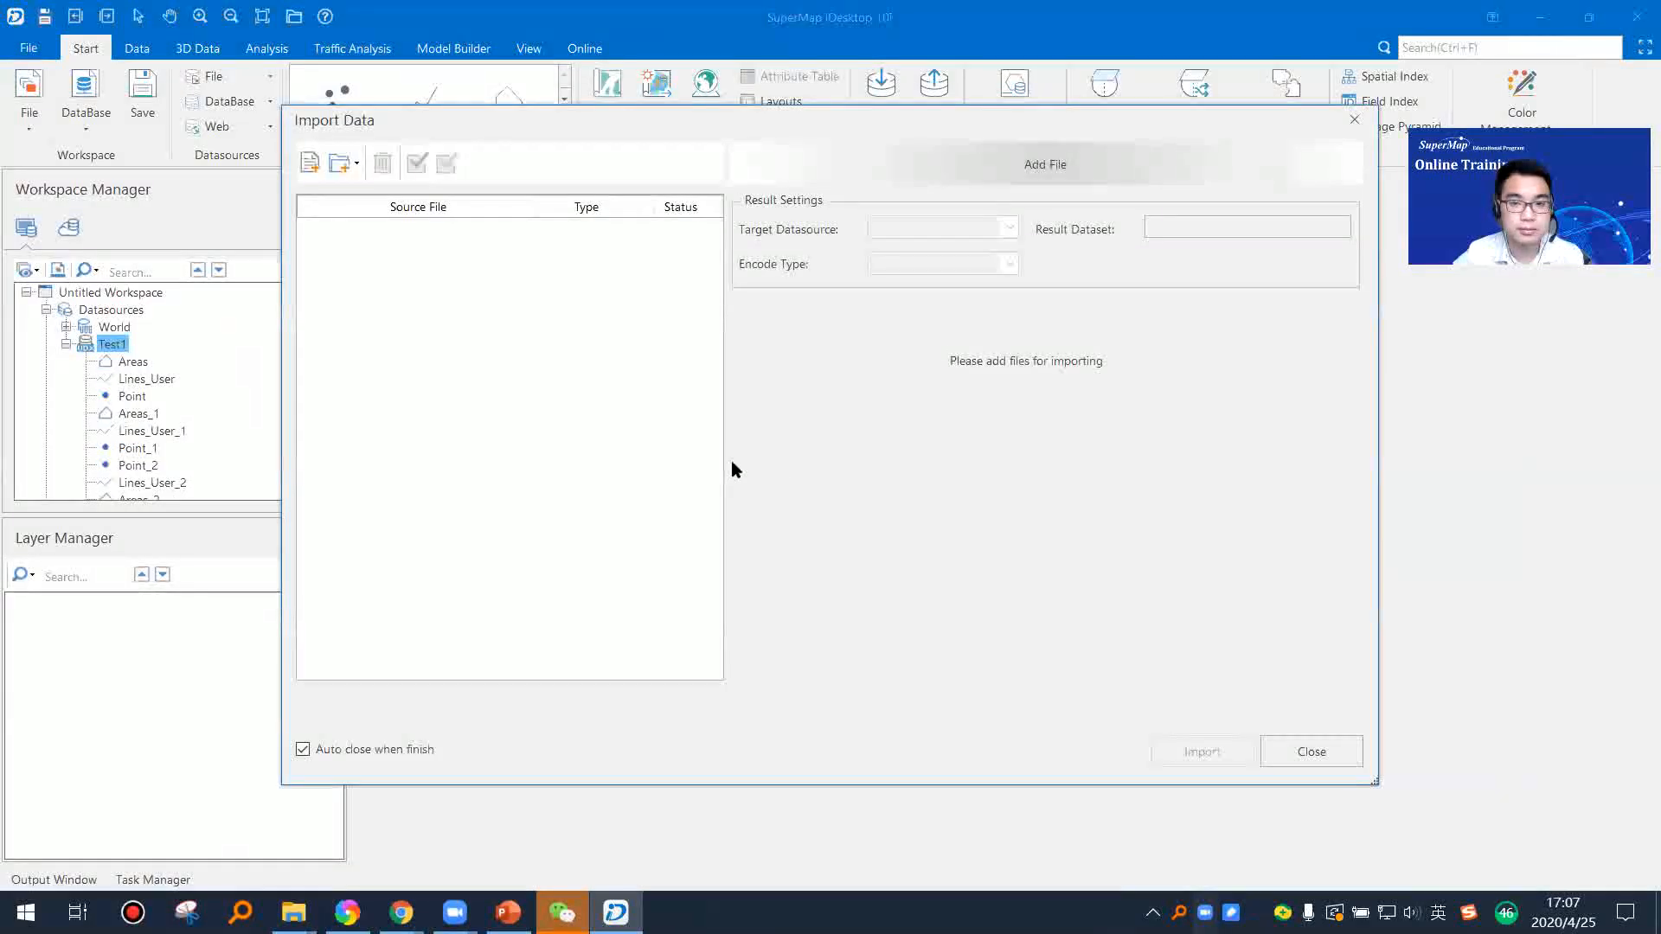
pyautogui.click(310, 163)
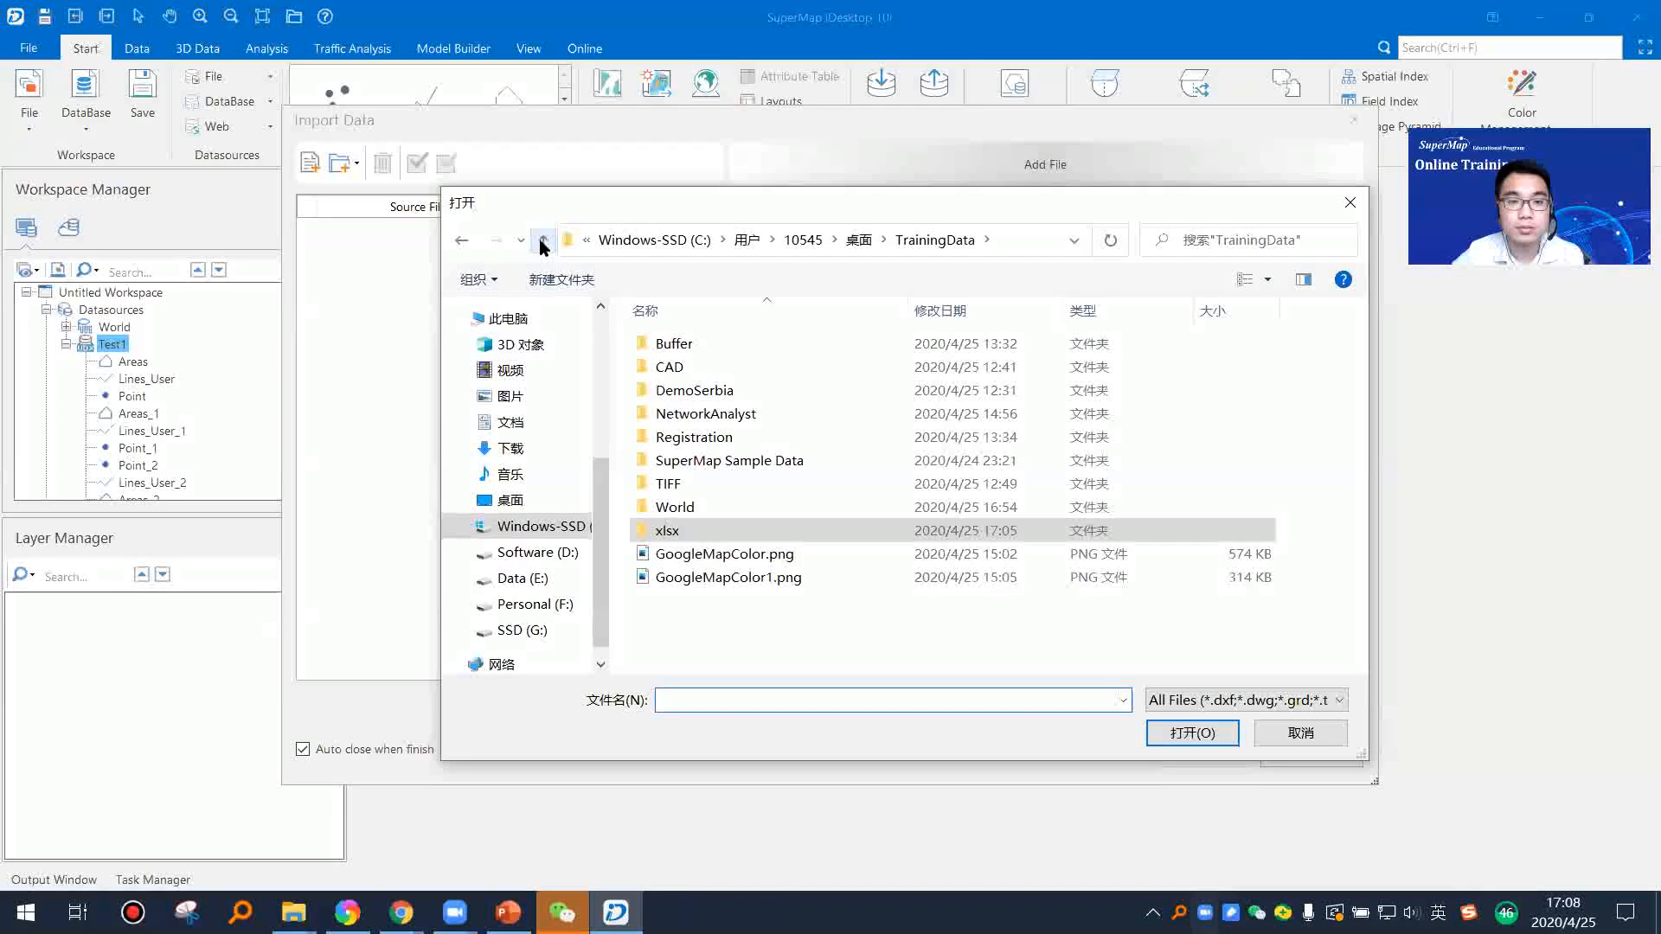
pyautogui.doubleClick(727, 483)
pyautogui.click(745, 363)
pyautogui.click(1198, 737)
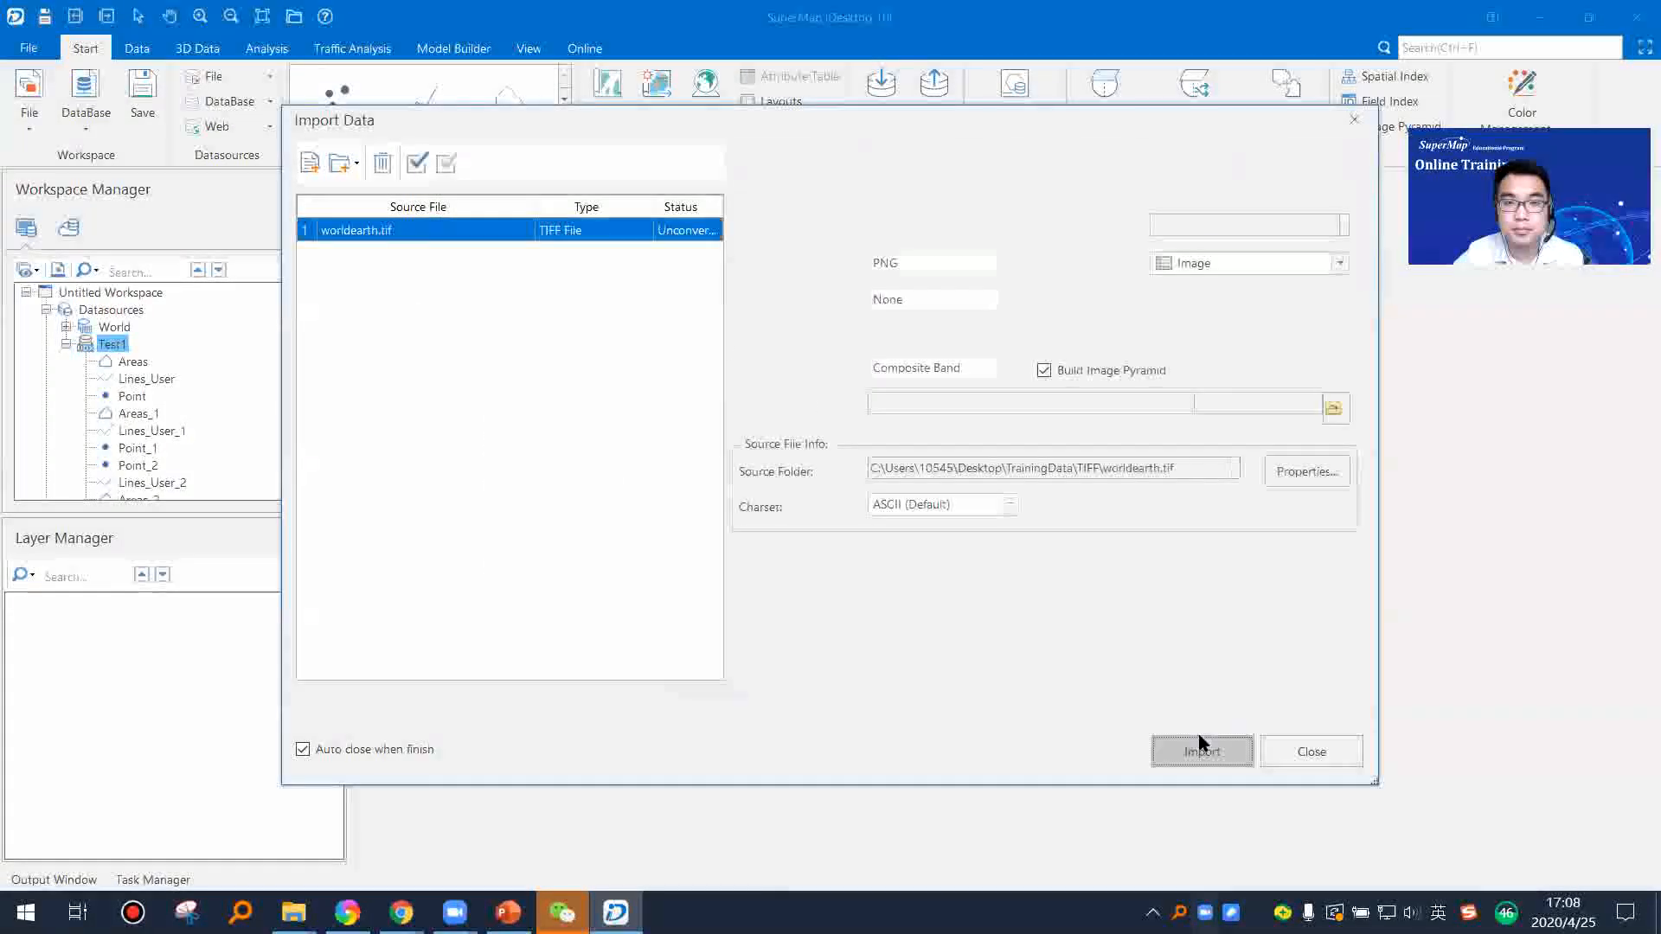
# Step: Review the dataset and encode type options, and import worldearth.tif as an Image dataset with PNG encoding
pyautogui.click(1340, 266)
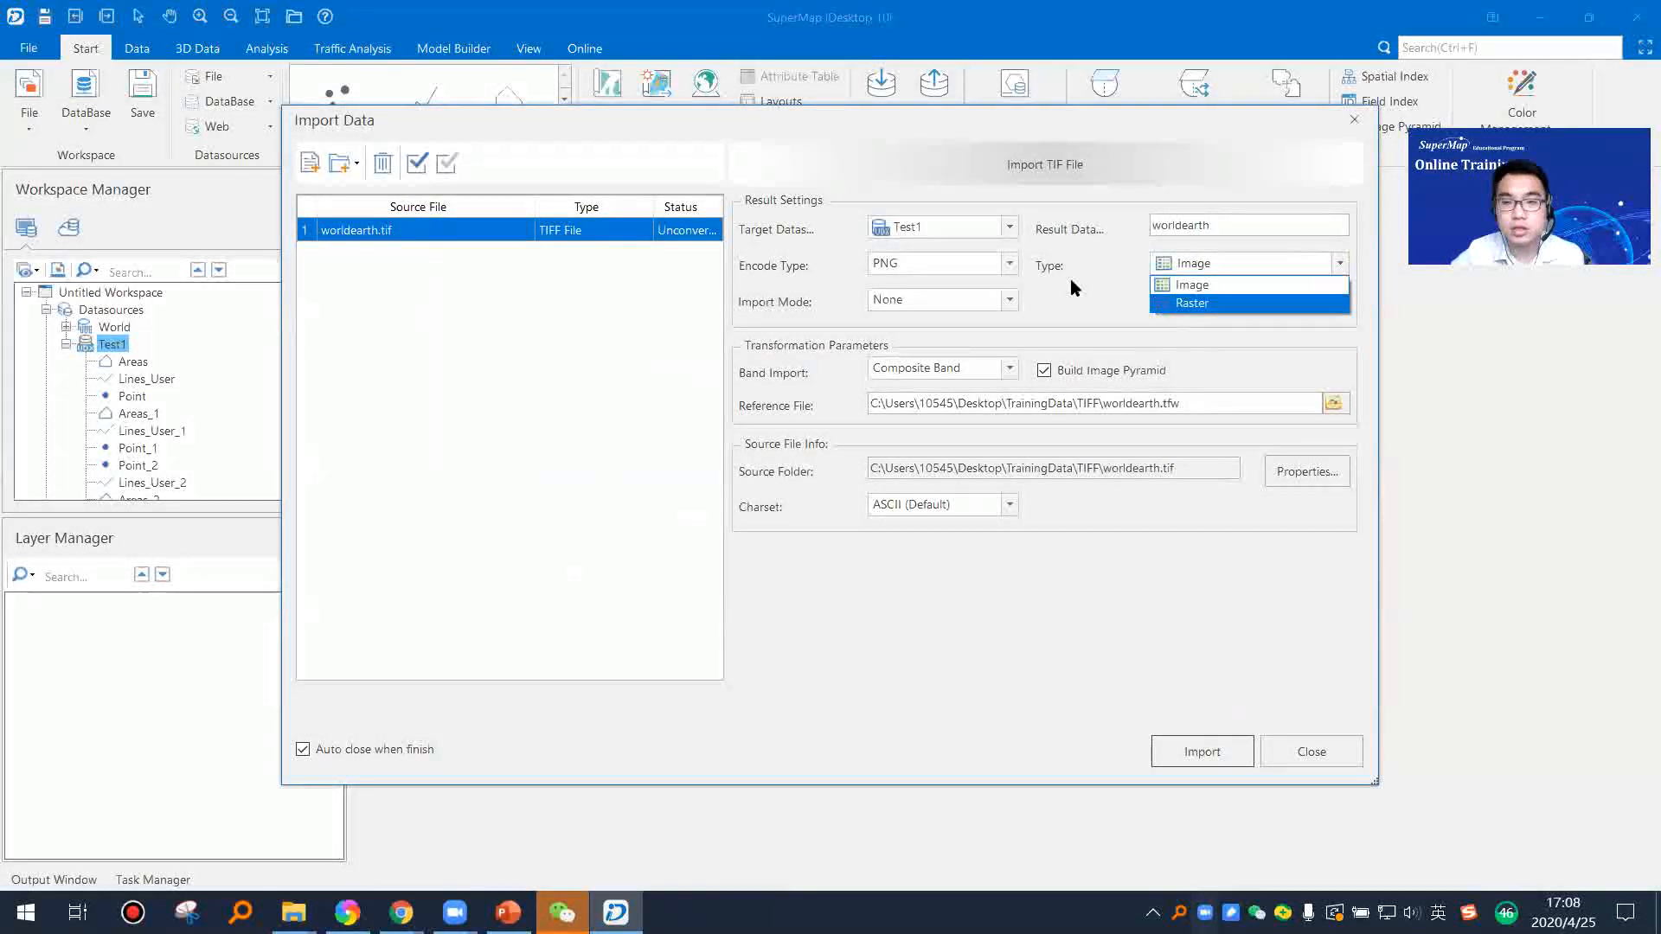
pyautogui.click(1204, 284)
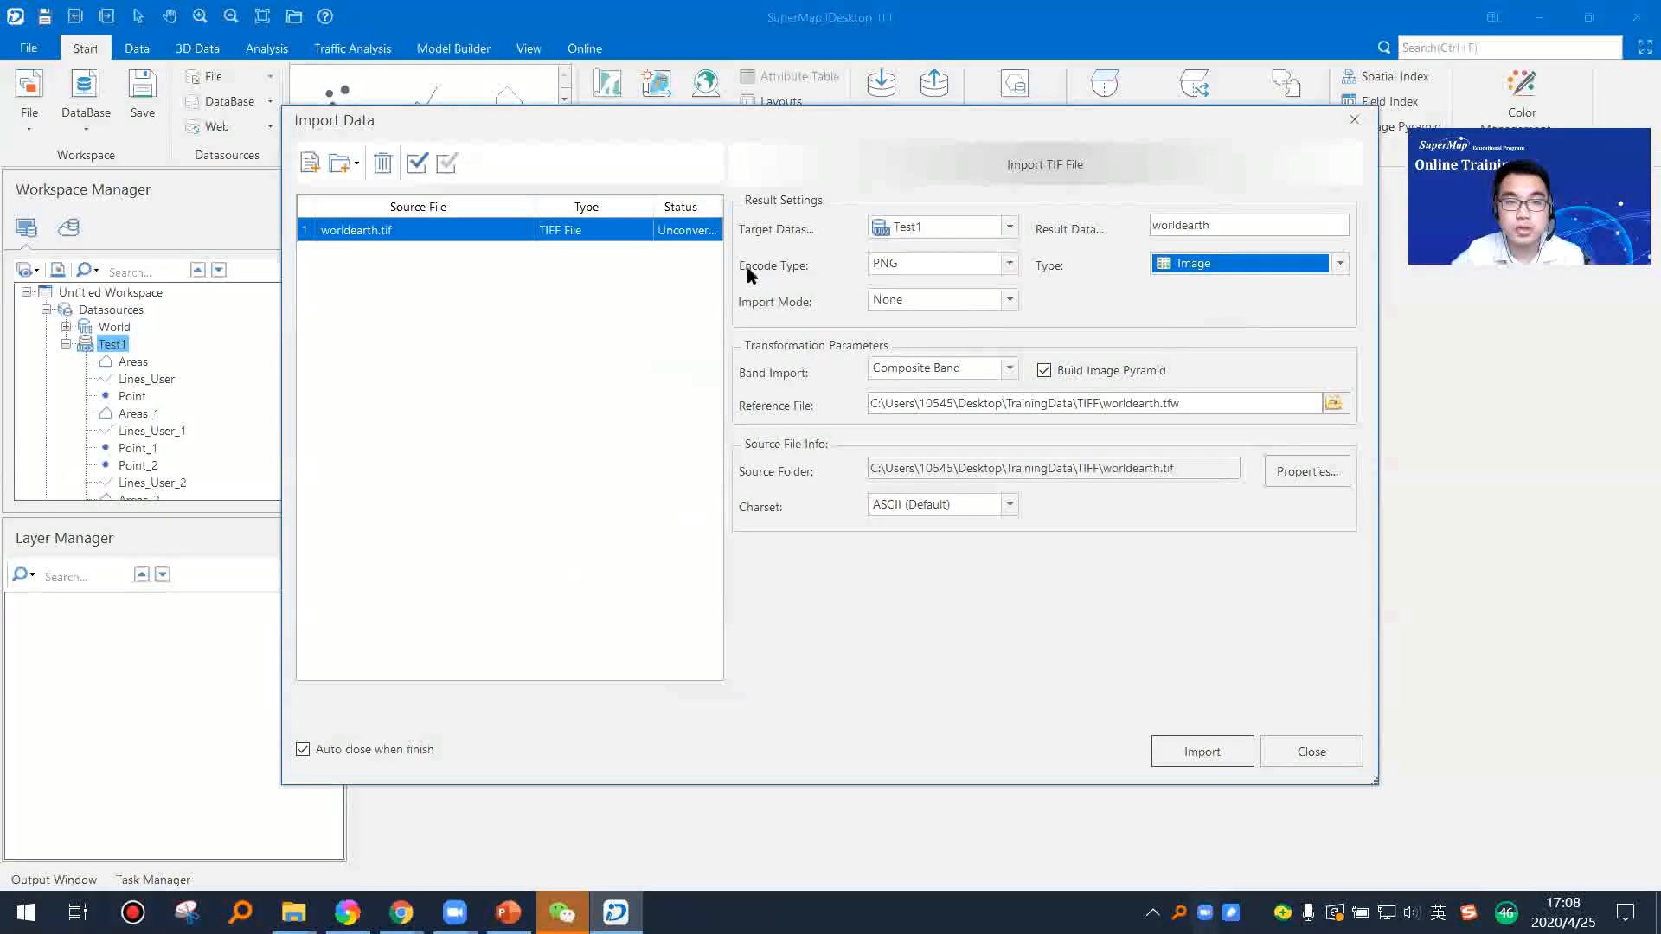
pyautogui.click(1010, 263)
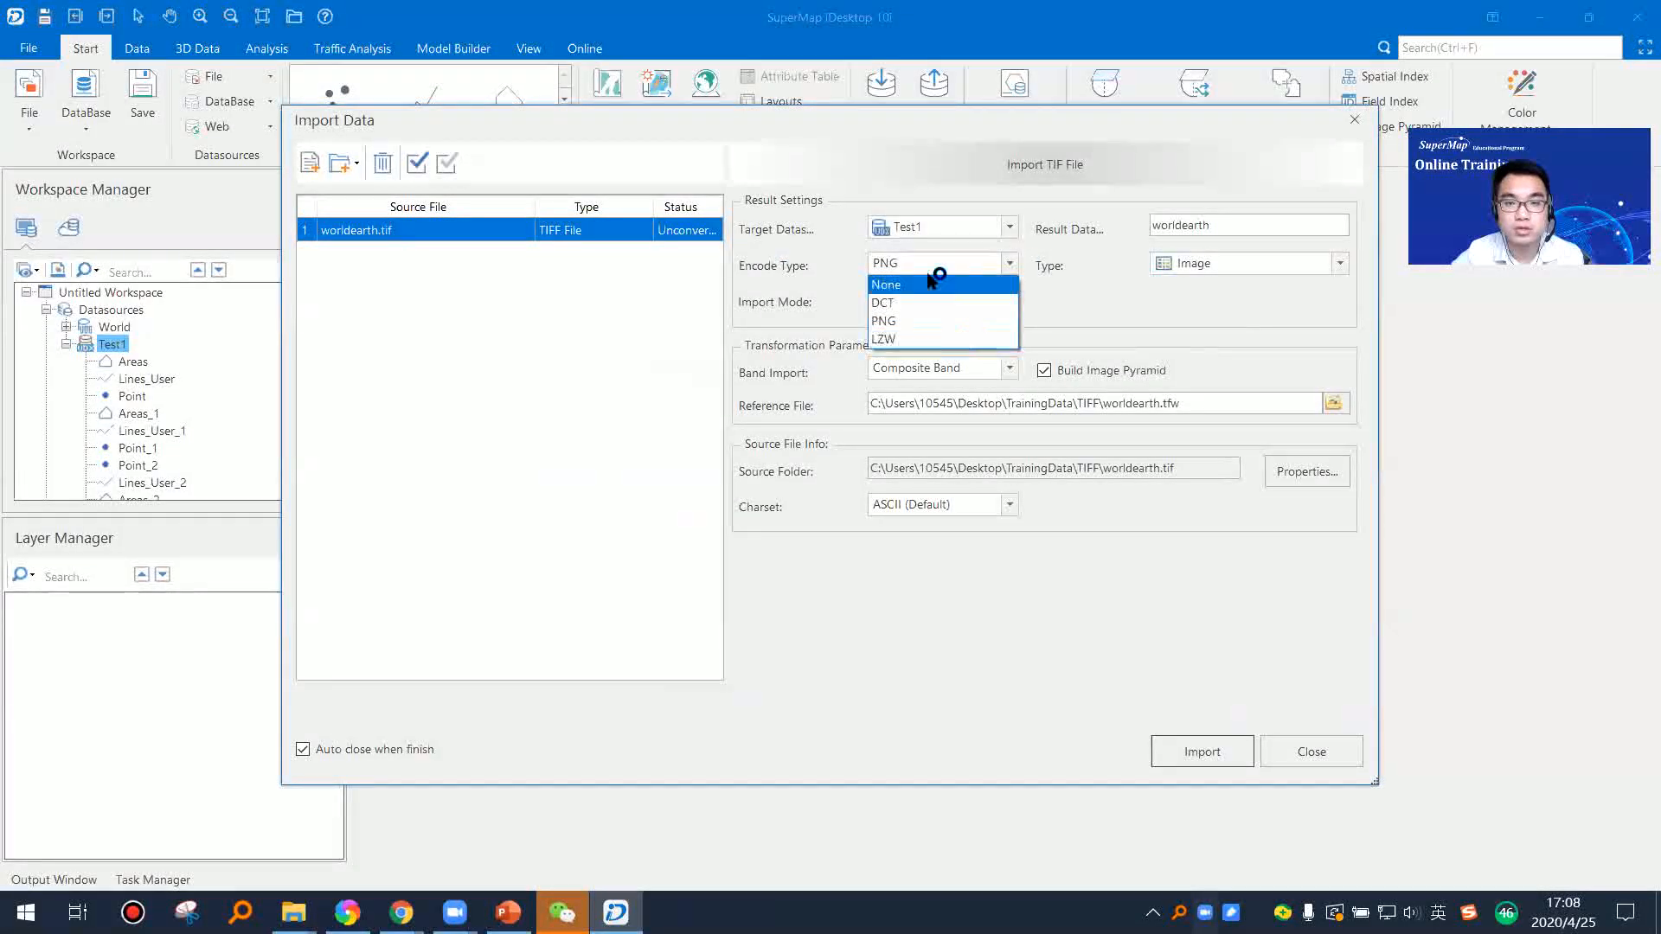
pyautogui.click(1065, 311)
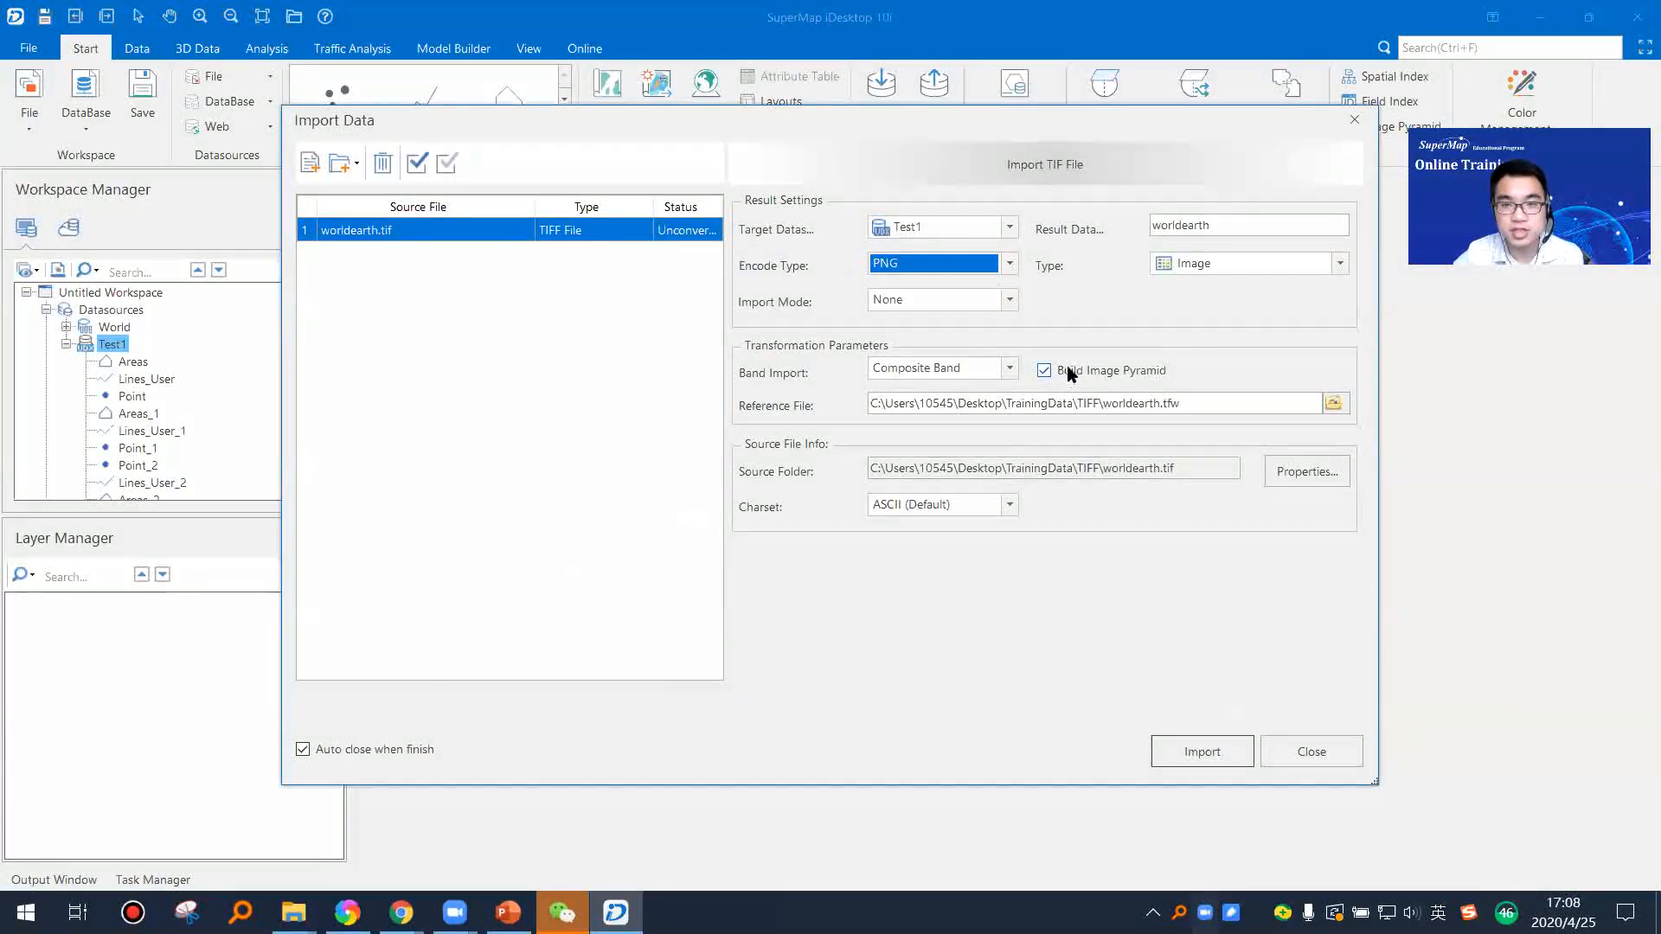
pyautogui.click(1206, 745)
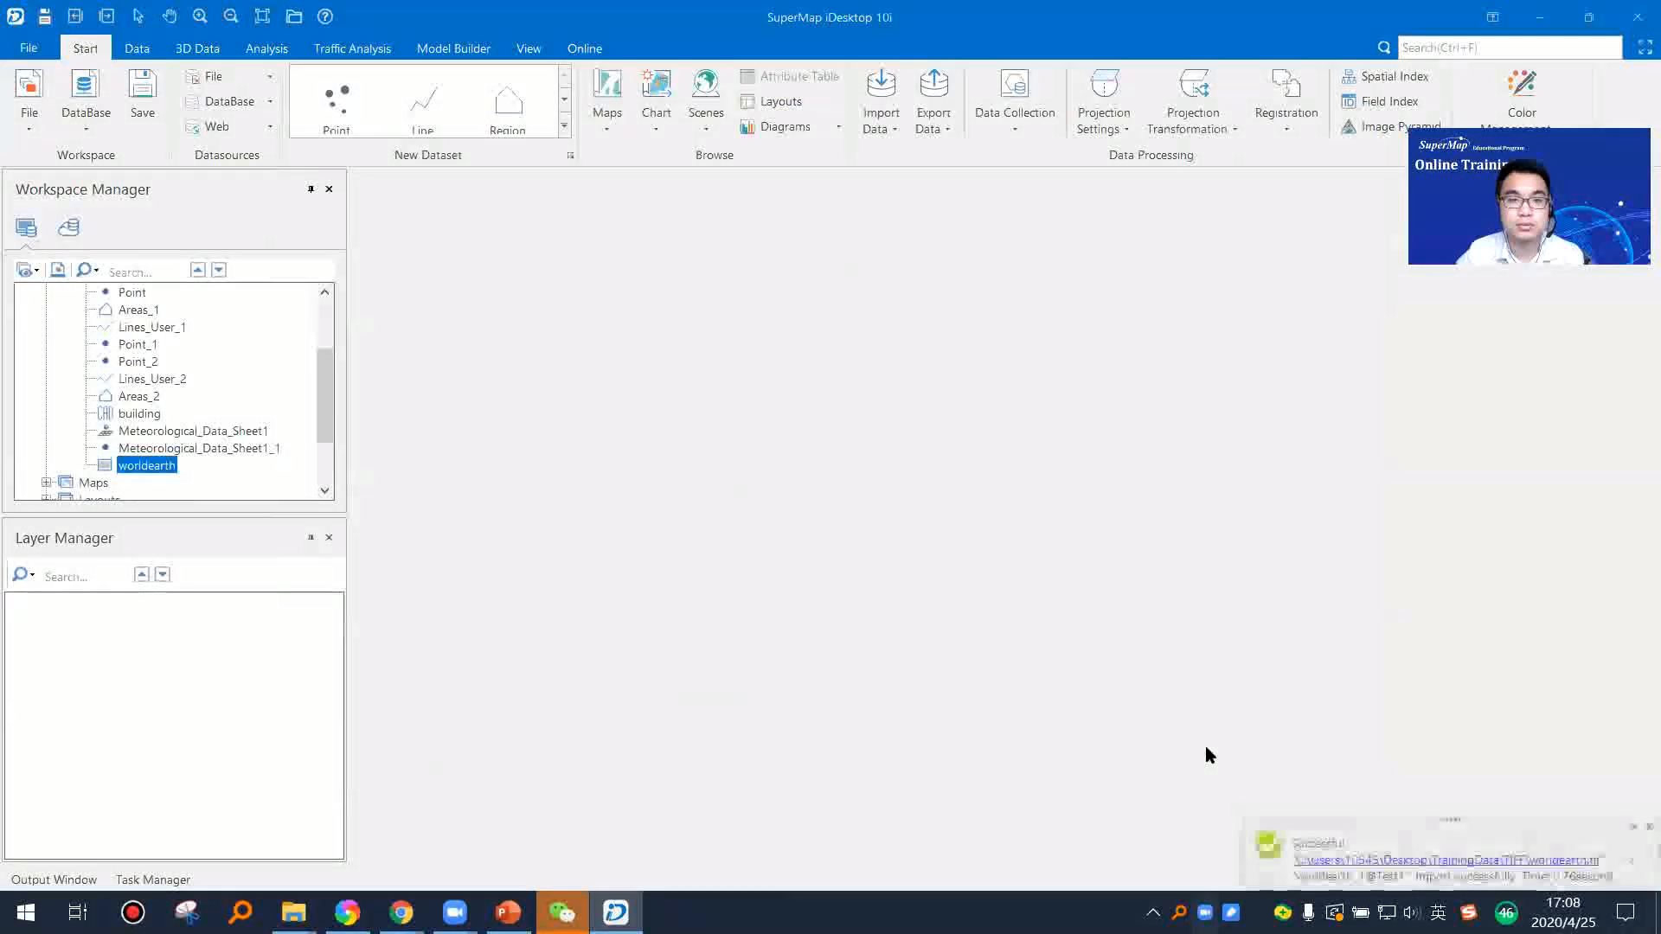
# Step: Display the worldearth image dataset in a new map and examine the imagery around Africa and Asia
pyautogui.rightClick(160, 471)
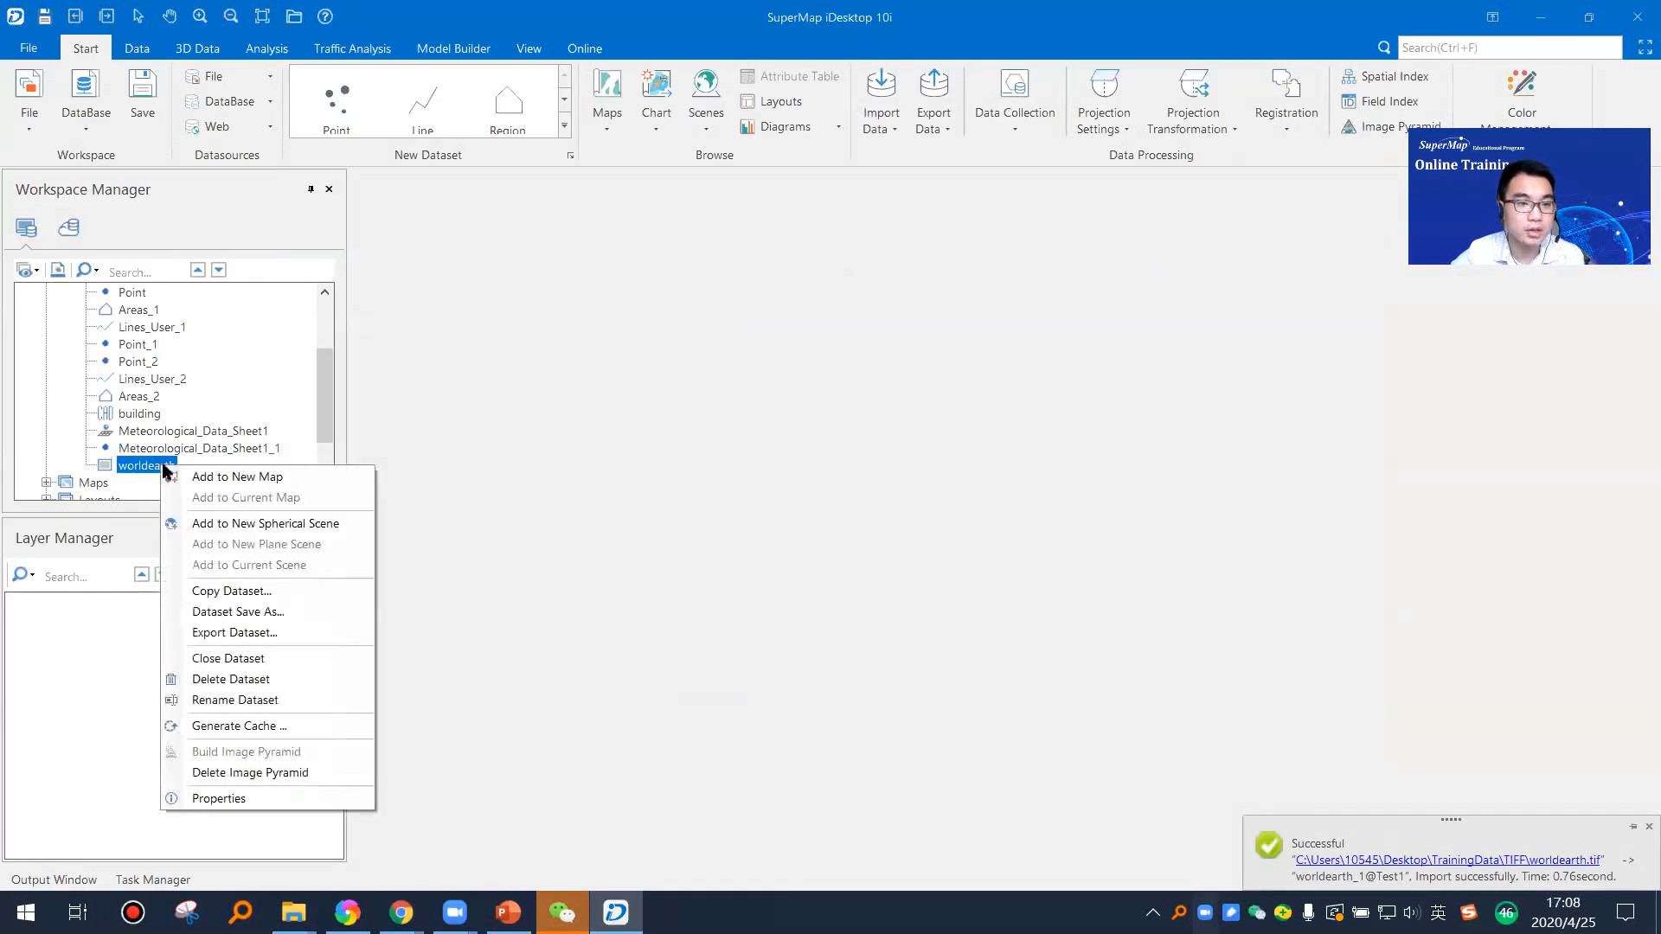
pyautogui.click(206, 477)
pyautogui.scroll(2, 1116, 475)
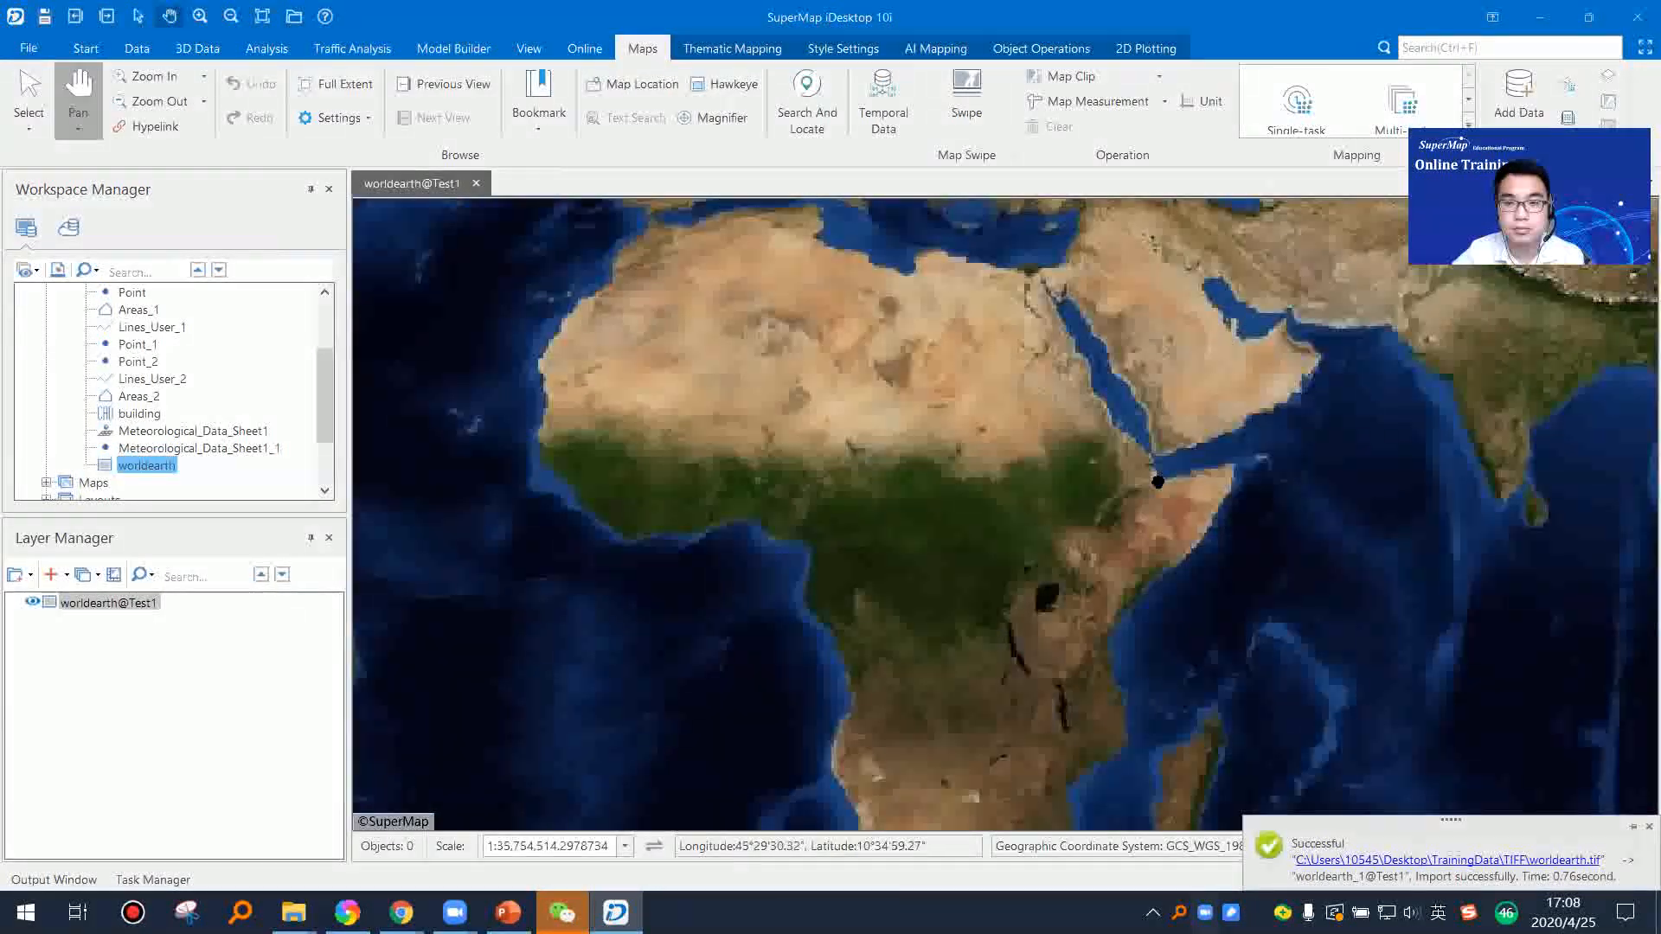
pyautogui.scroll(2, 1092, 484)
pyautogui.scroll(-3, 1091, 484)
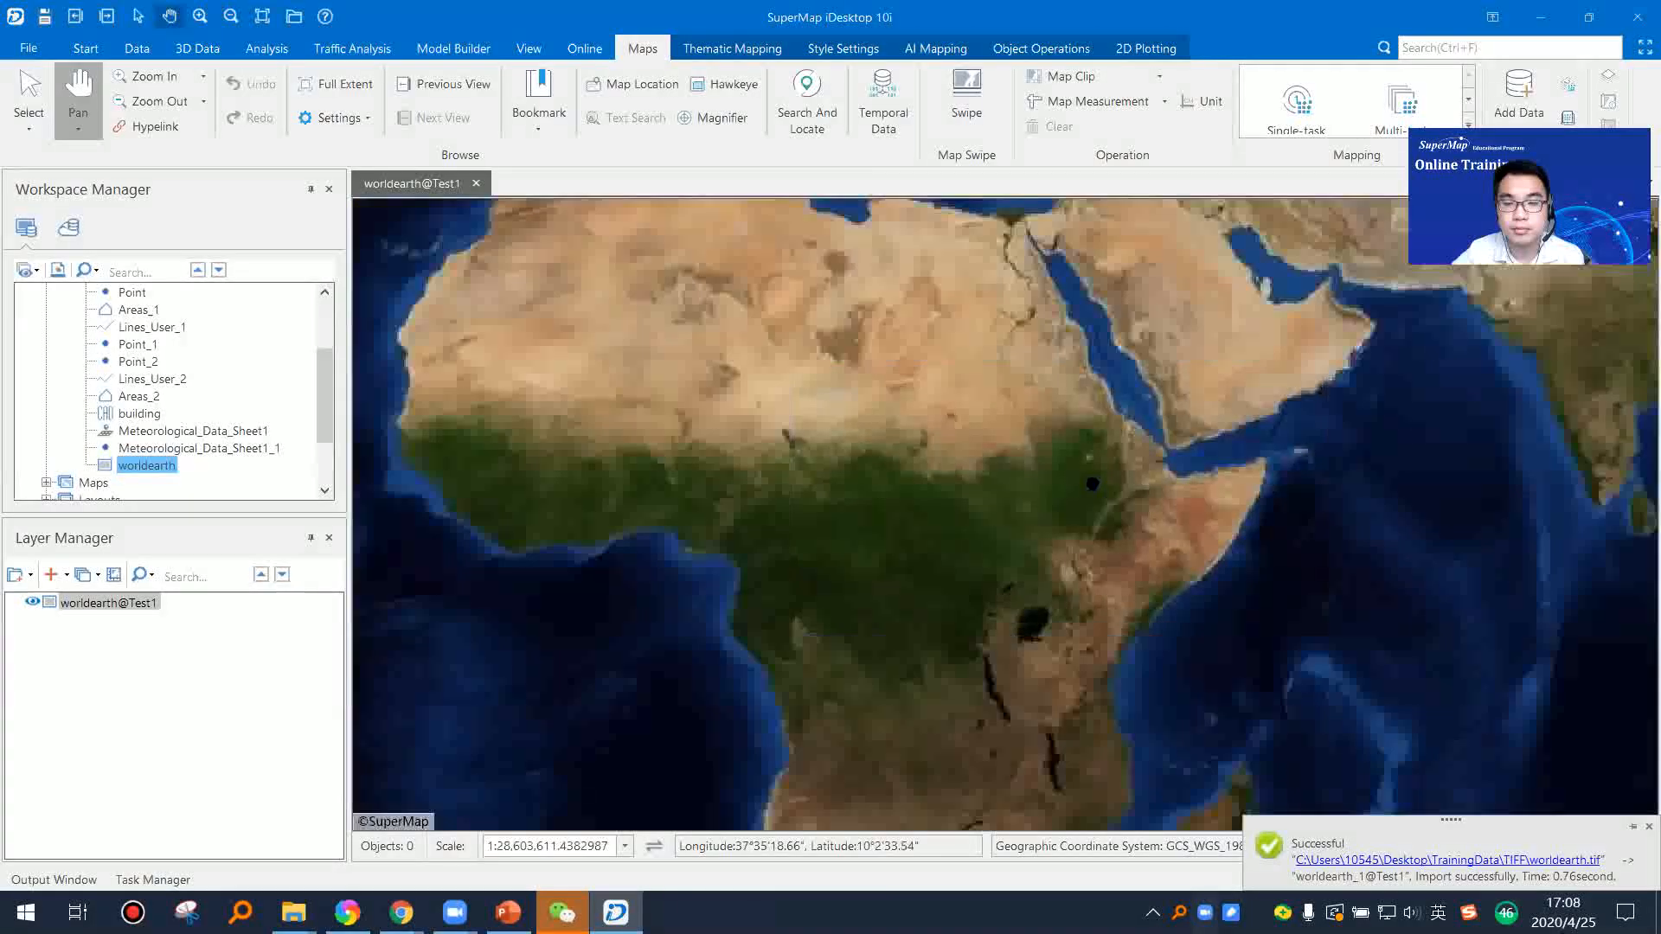
pyautogui.scroll(-4, 1092, 484)
pyautogui.scroll(4, 1092, 483)
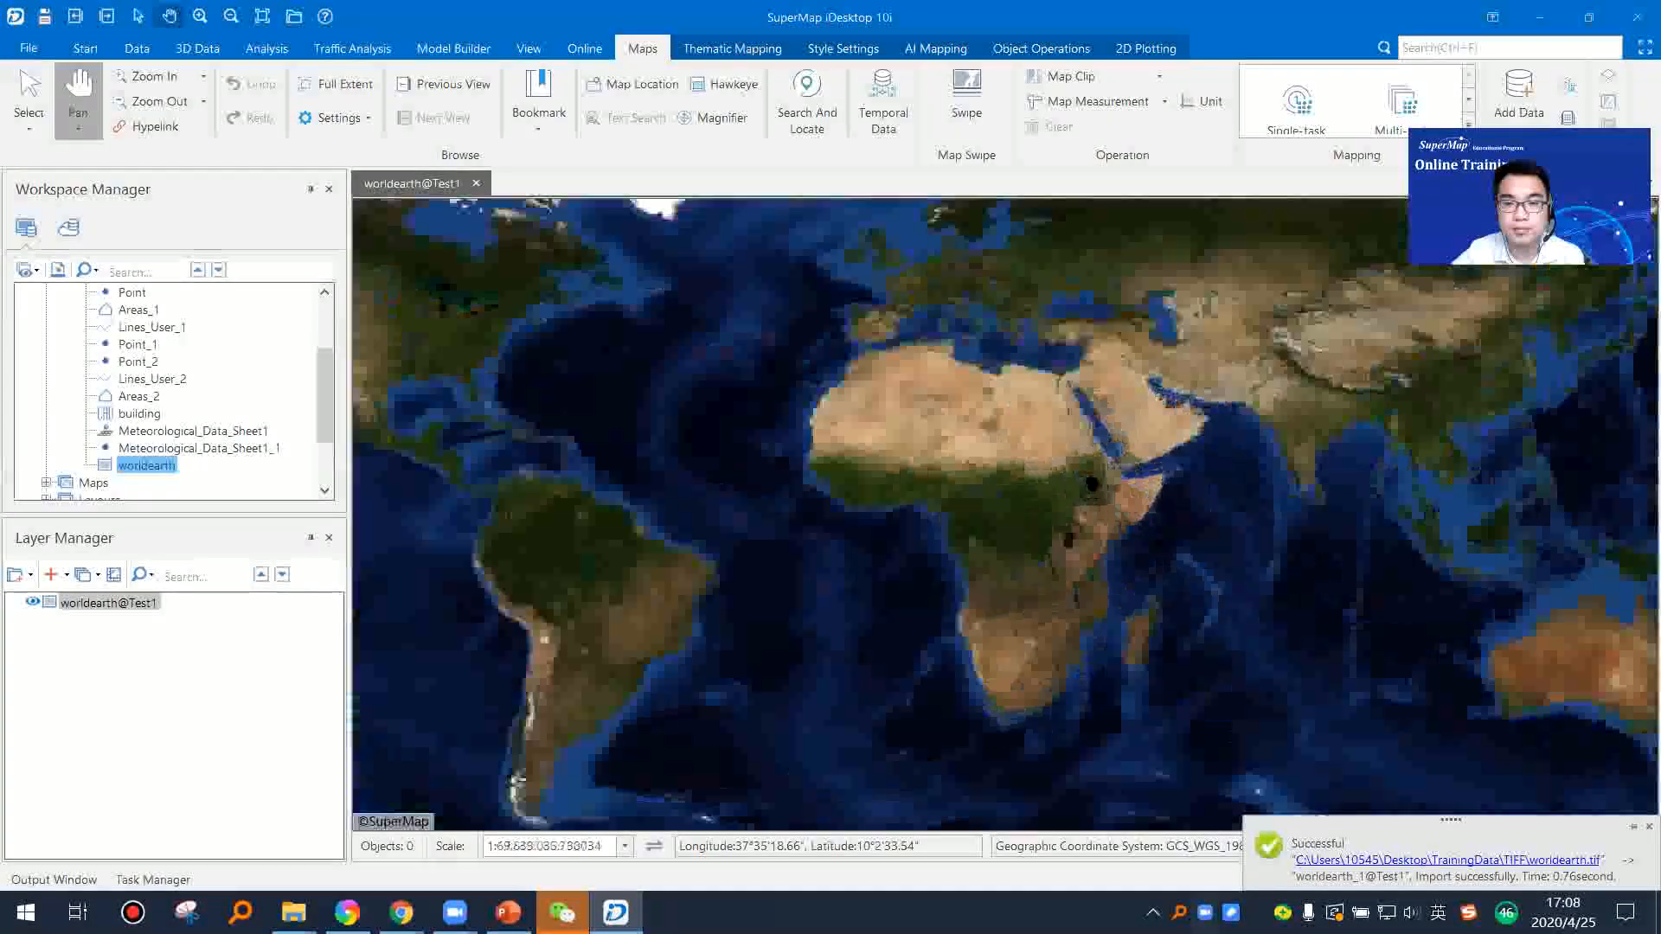
pyautogui.moveTo(1128, 473); pyautogui.dragTo(851, 529)
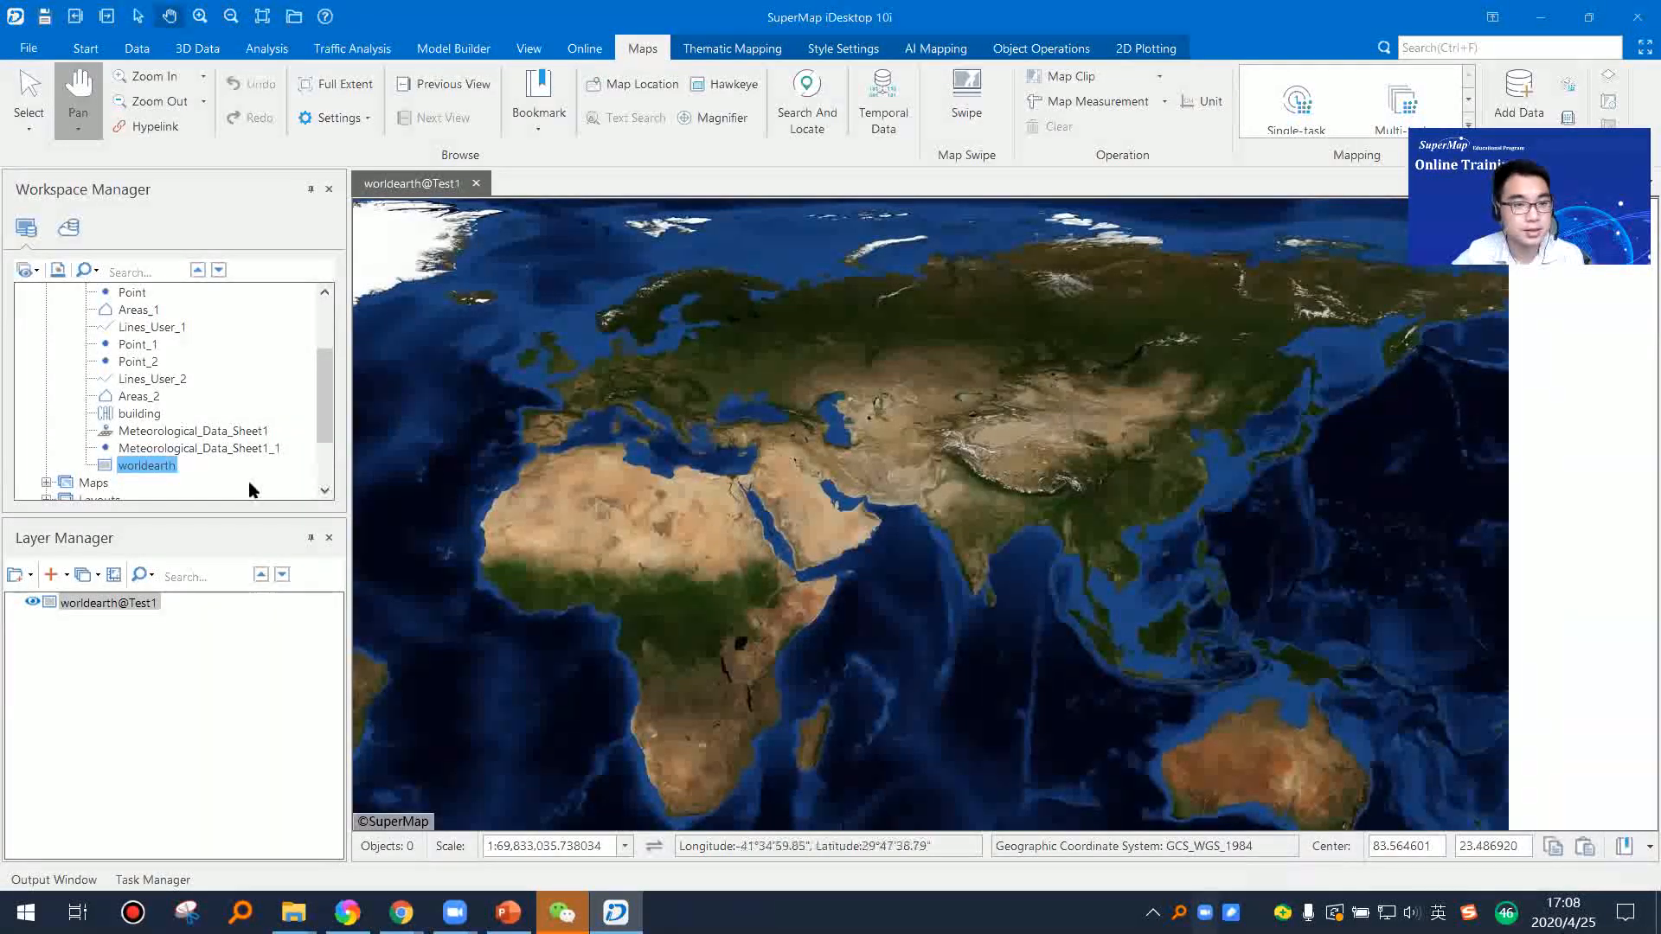
# Step: Review the worldearth dataset's properties, covering its image, coordinate system and basic dataset information
pyautogui.rightClick(159, 469)
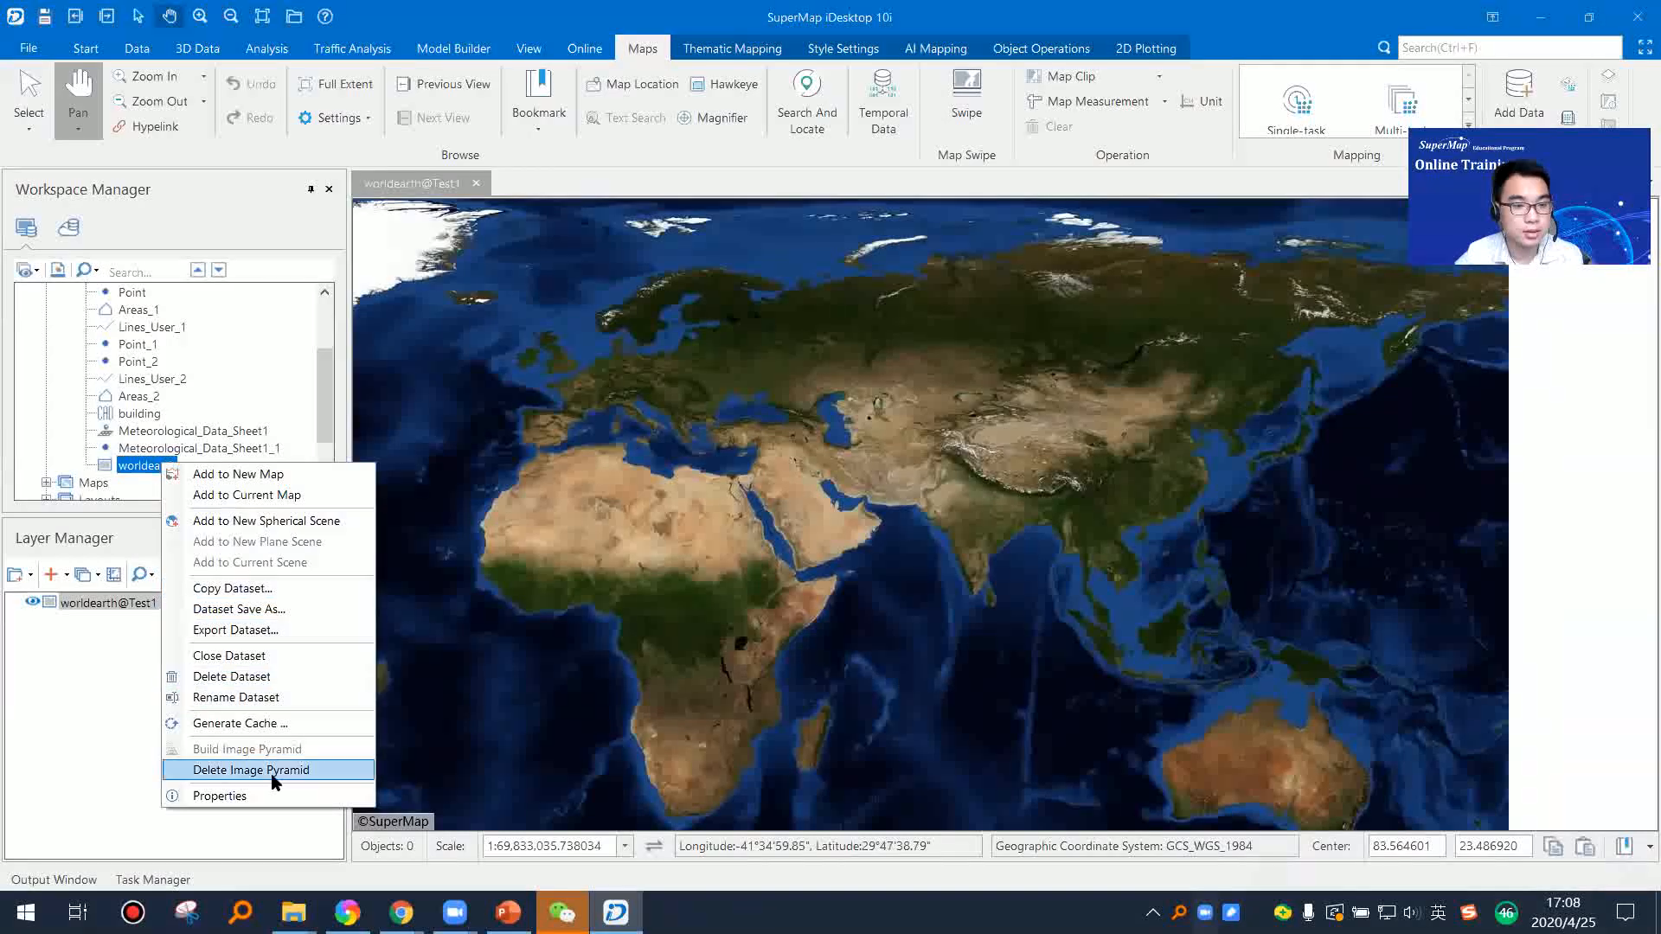
pyautogui.click(278, 798)
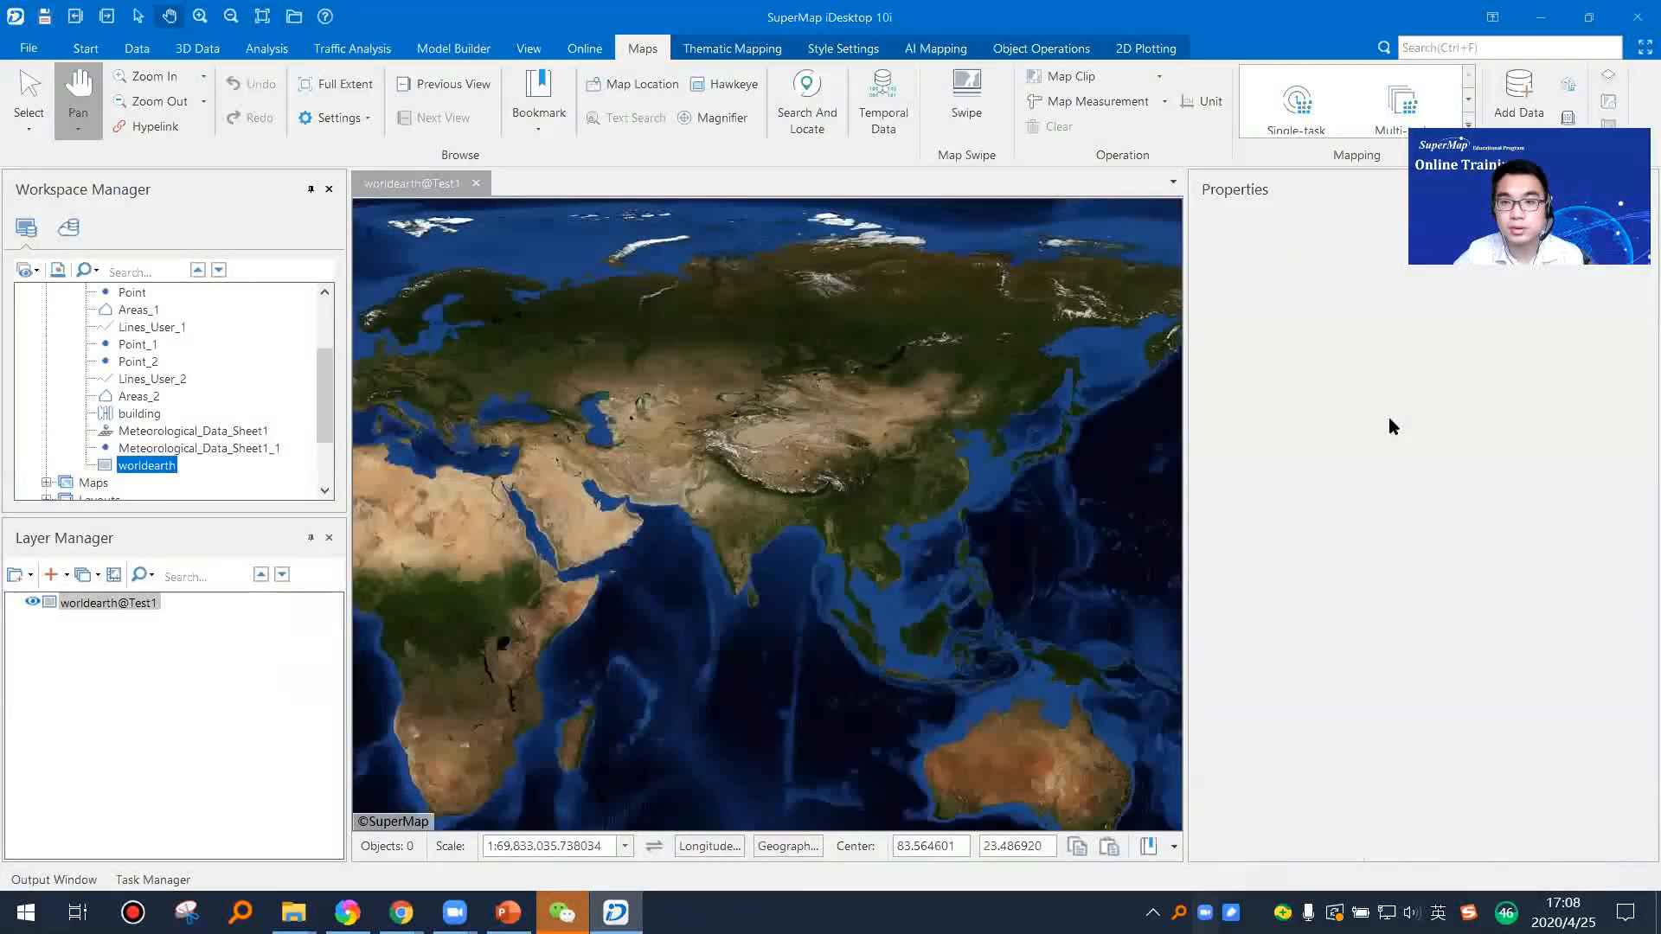
pyautogui.click(142, 451)
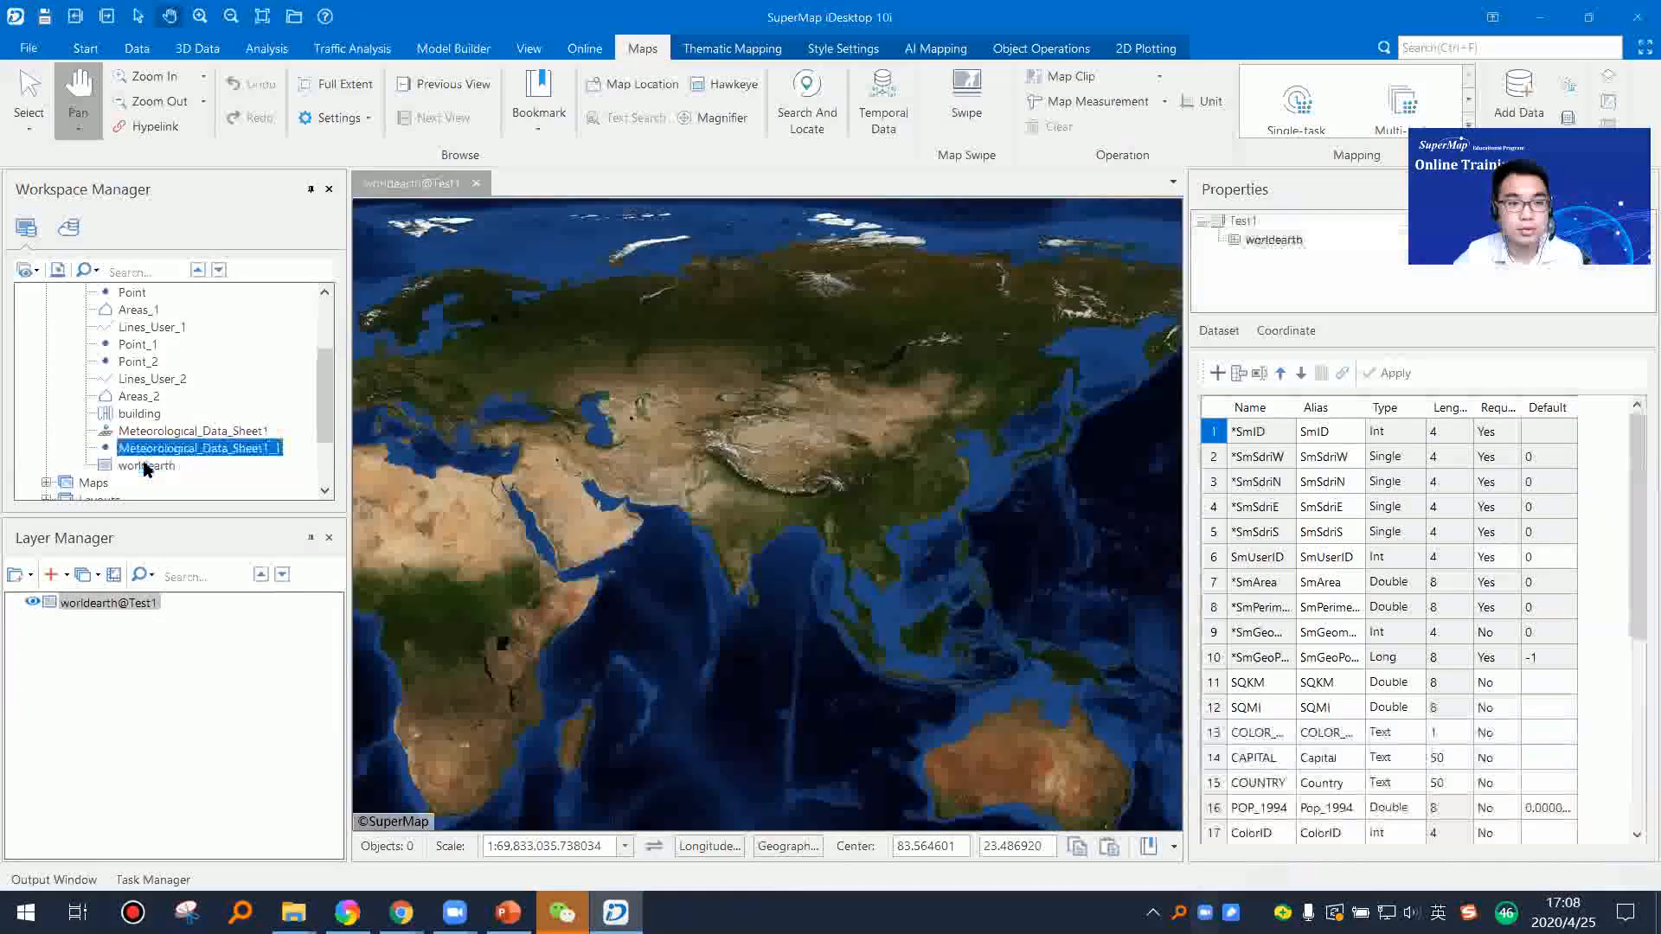
pyautogui.click(154, 467)
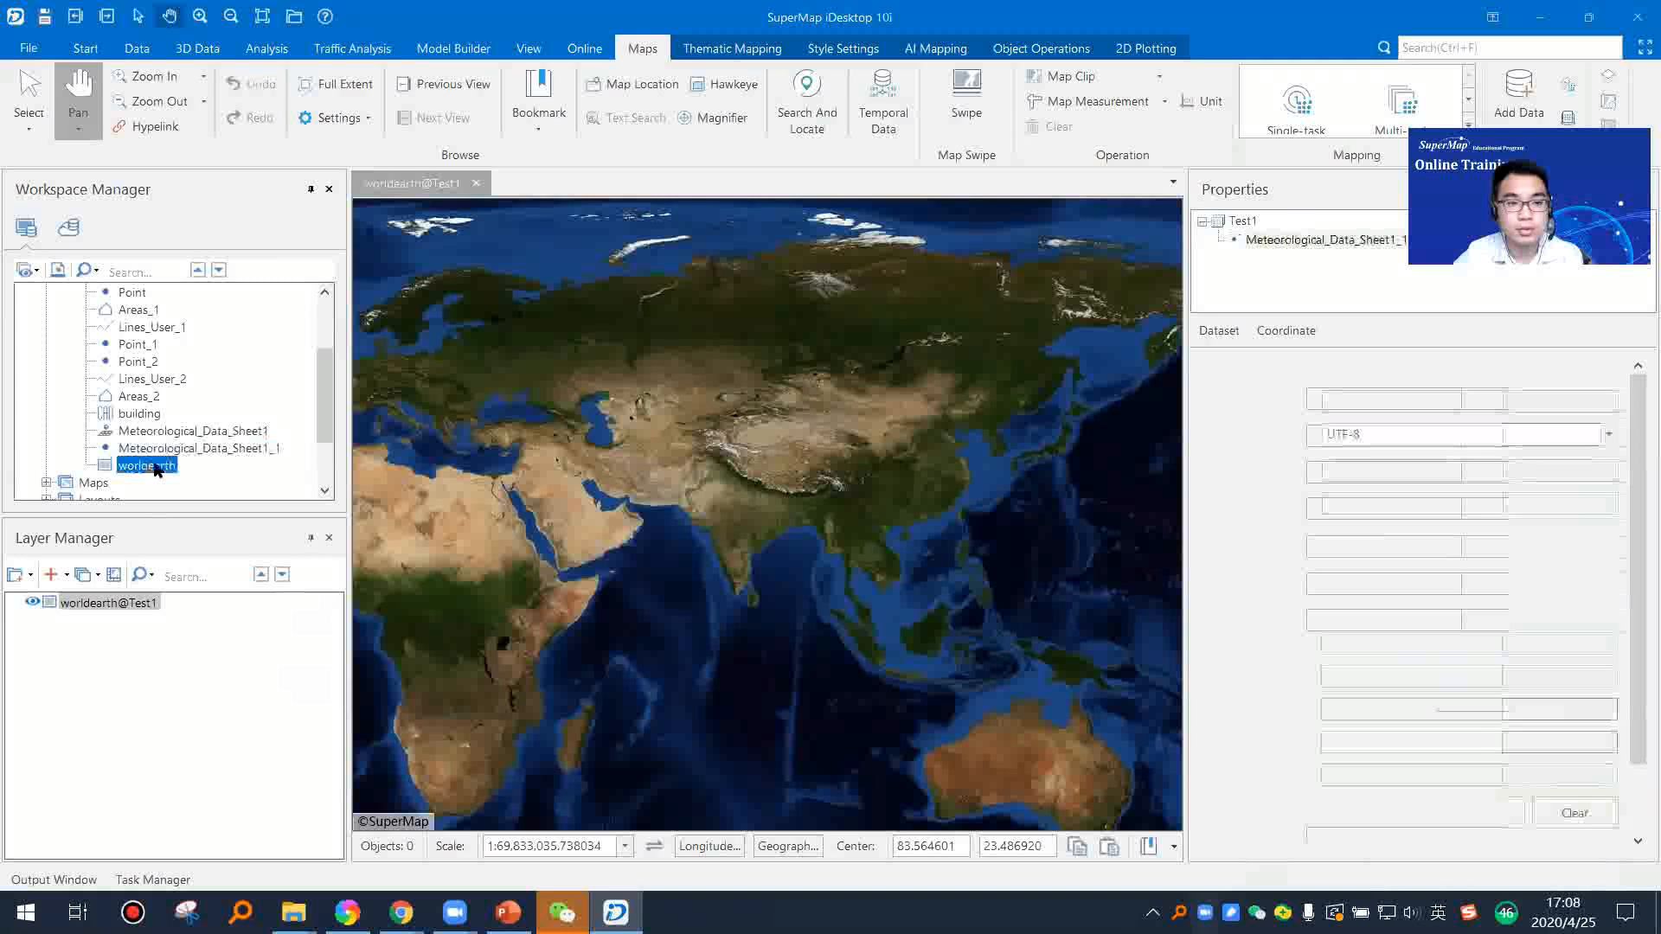
pyautogui.click(1289, 331)
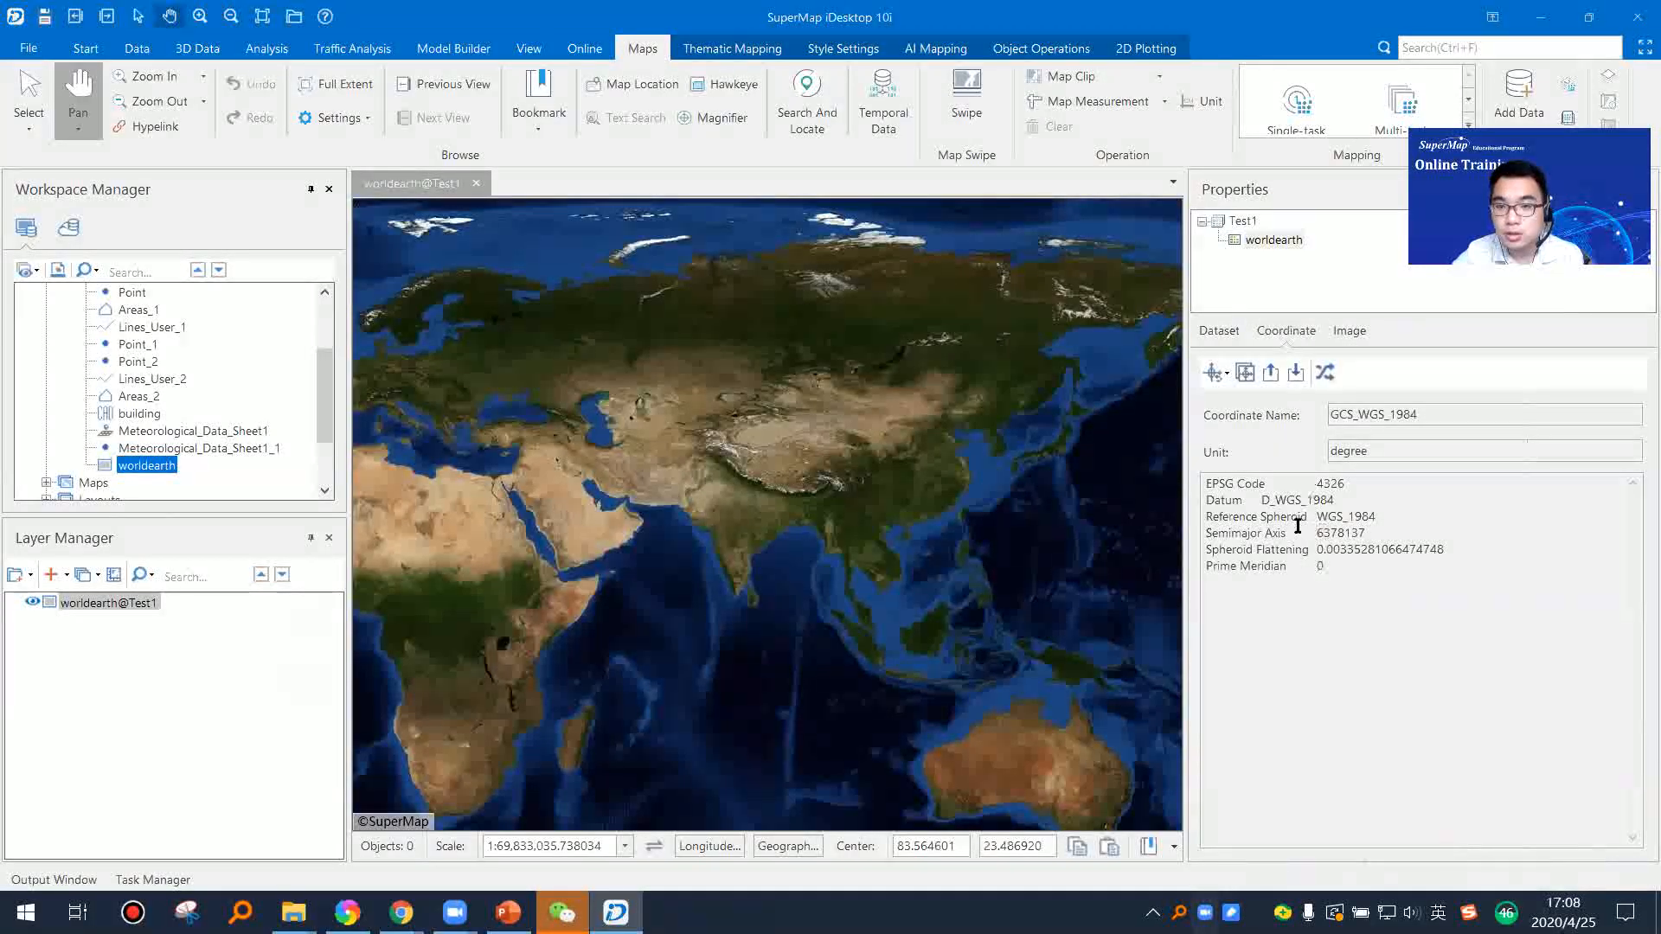
pyautogui.click(1394, 584)
pyautogui.click(1394, 584)
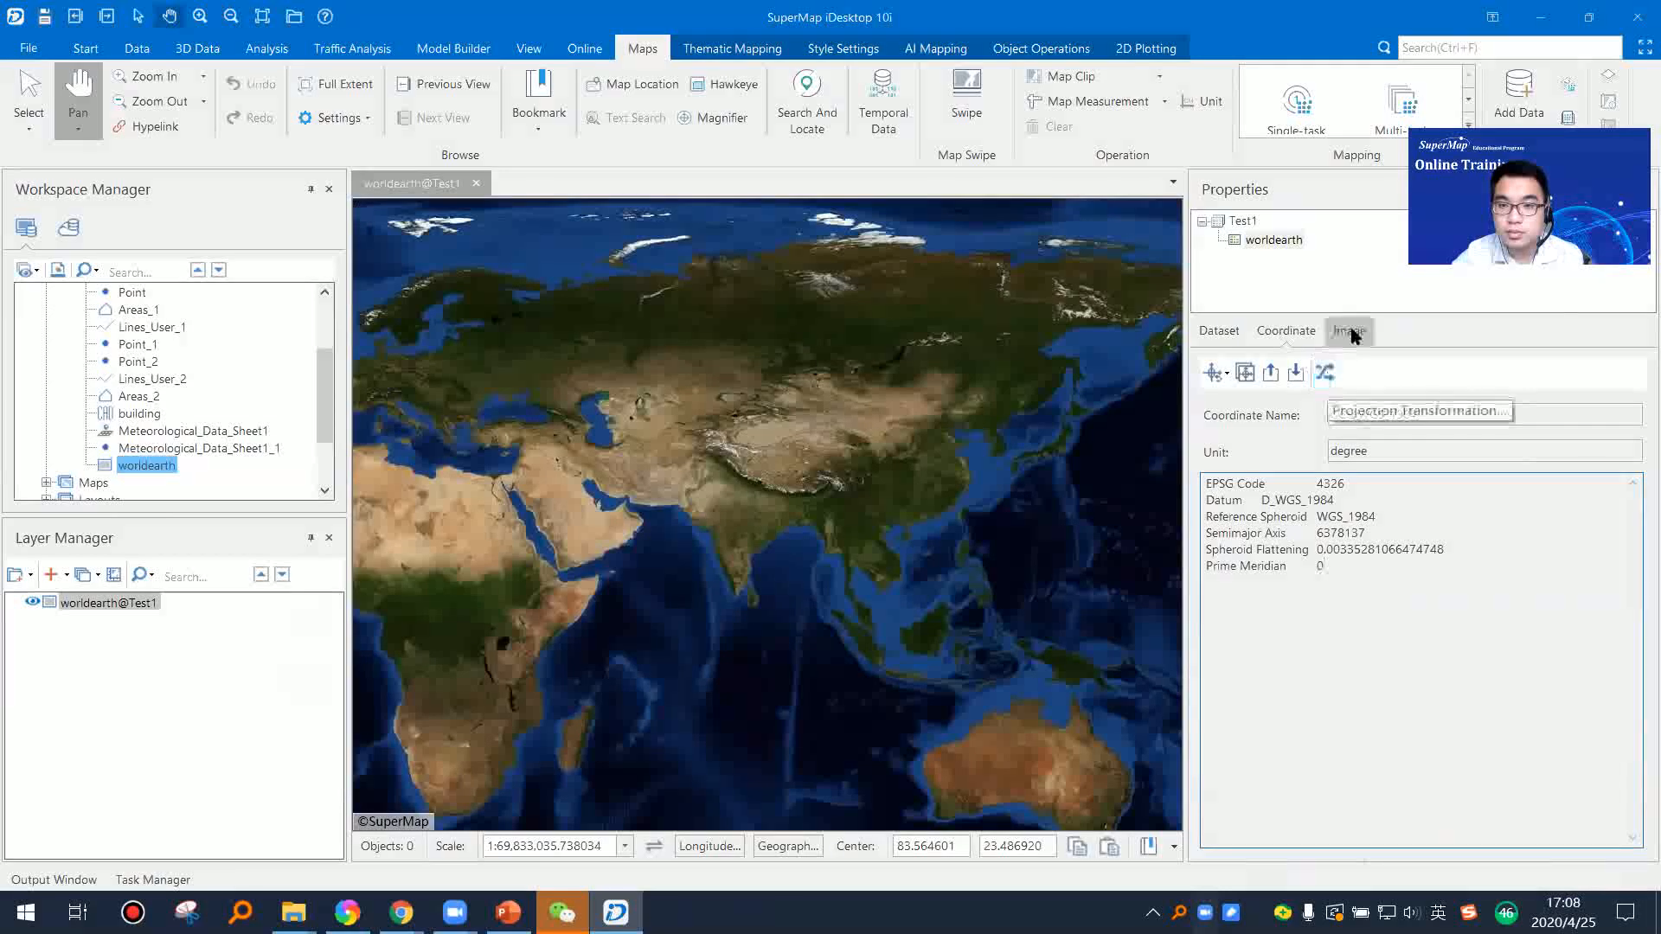
pyautogui.click(1353, 334)
pyautogui.moveTo(1637, 616); pyautogui.dragTo(1637, 557)
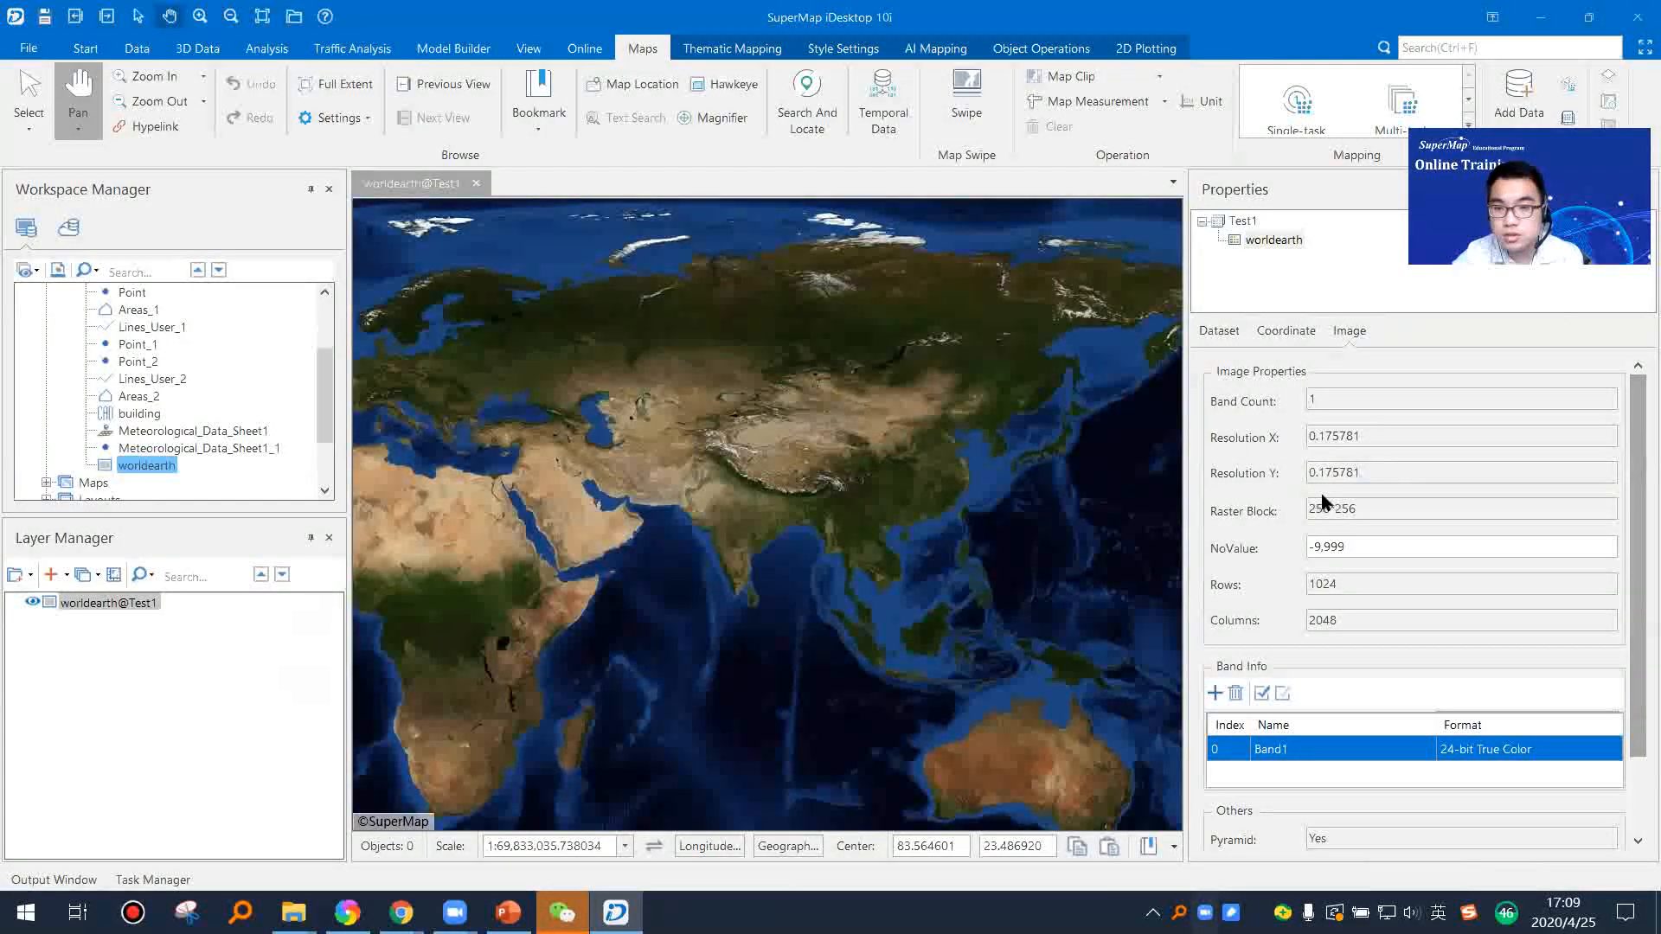
pyautogui.click(1234, 332)
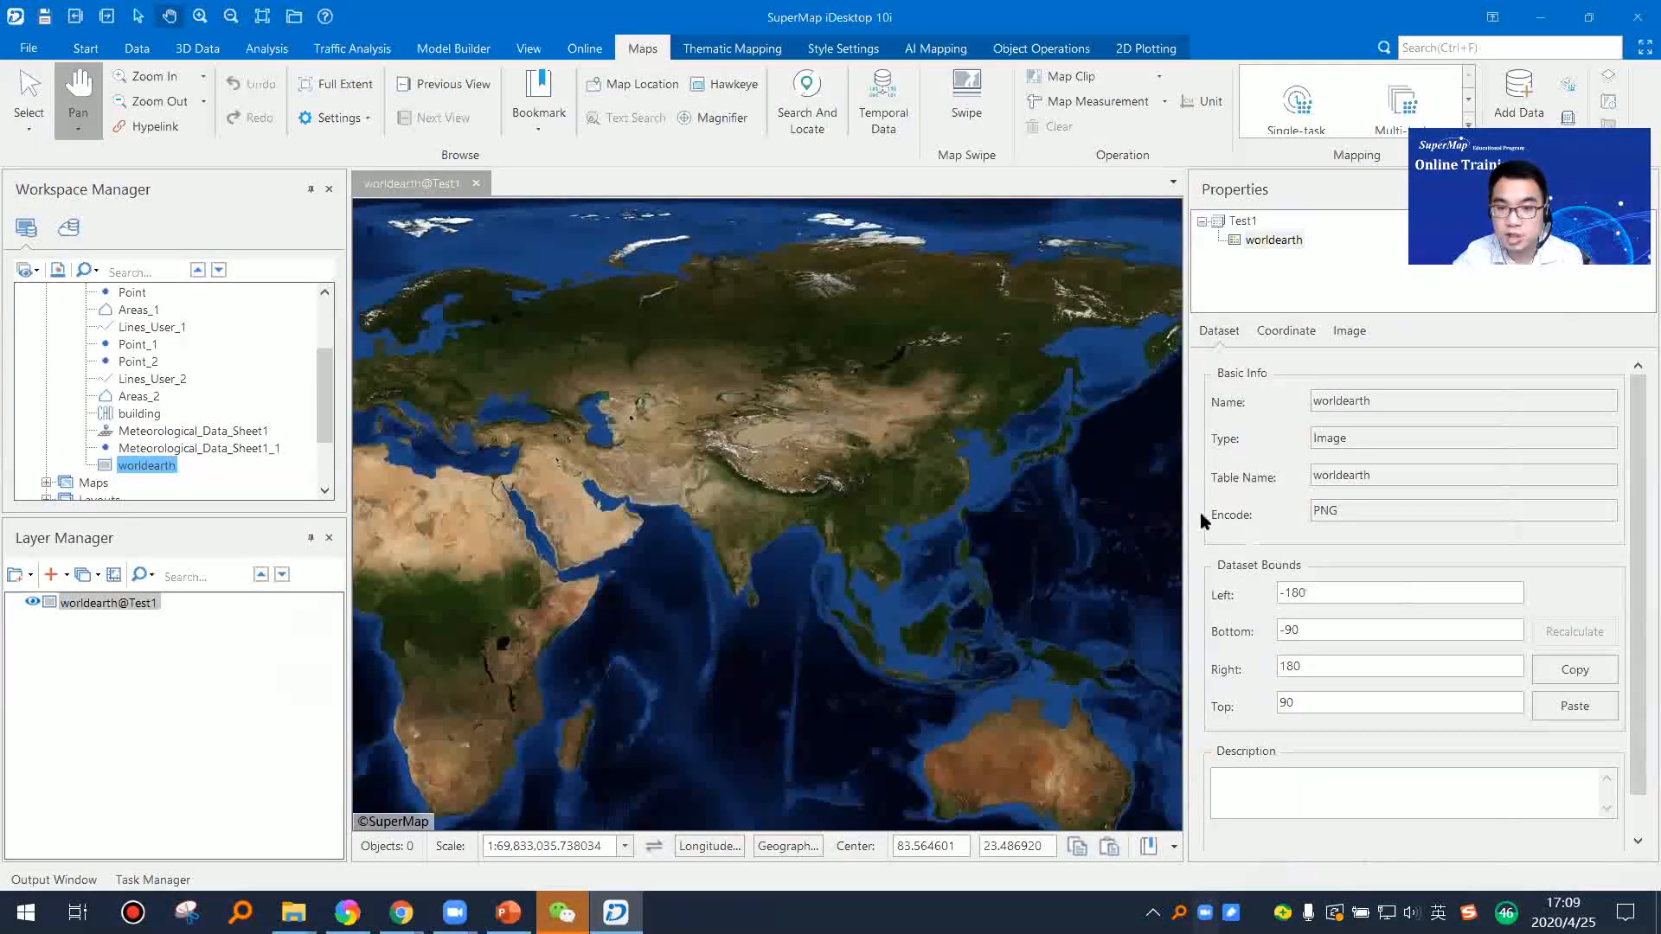
# Step: Narrow the properties pane and zoom the map out to view the whole worldearth image
pyautogui.moveTo(1190, 485); pyautogui.dragTo(1376, 493)
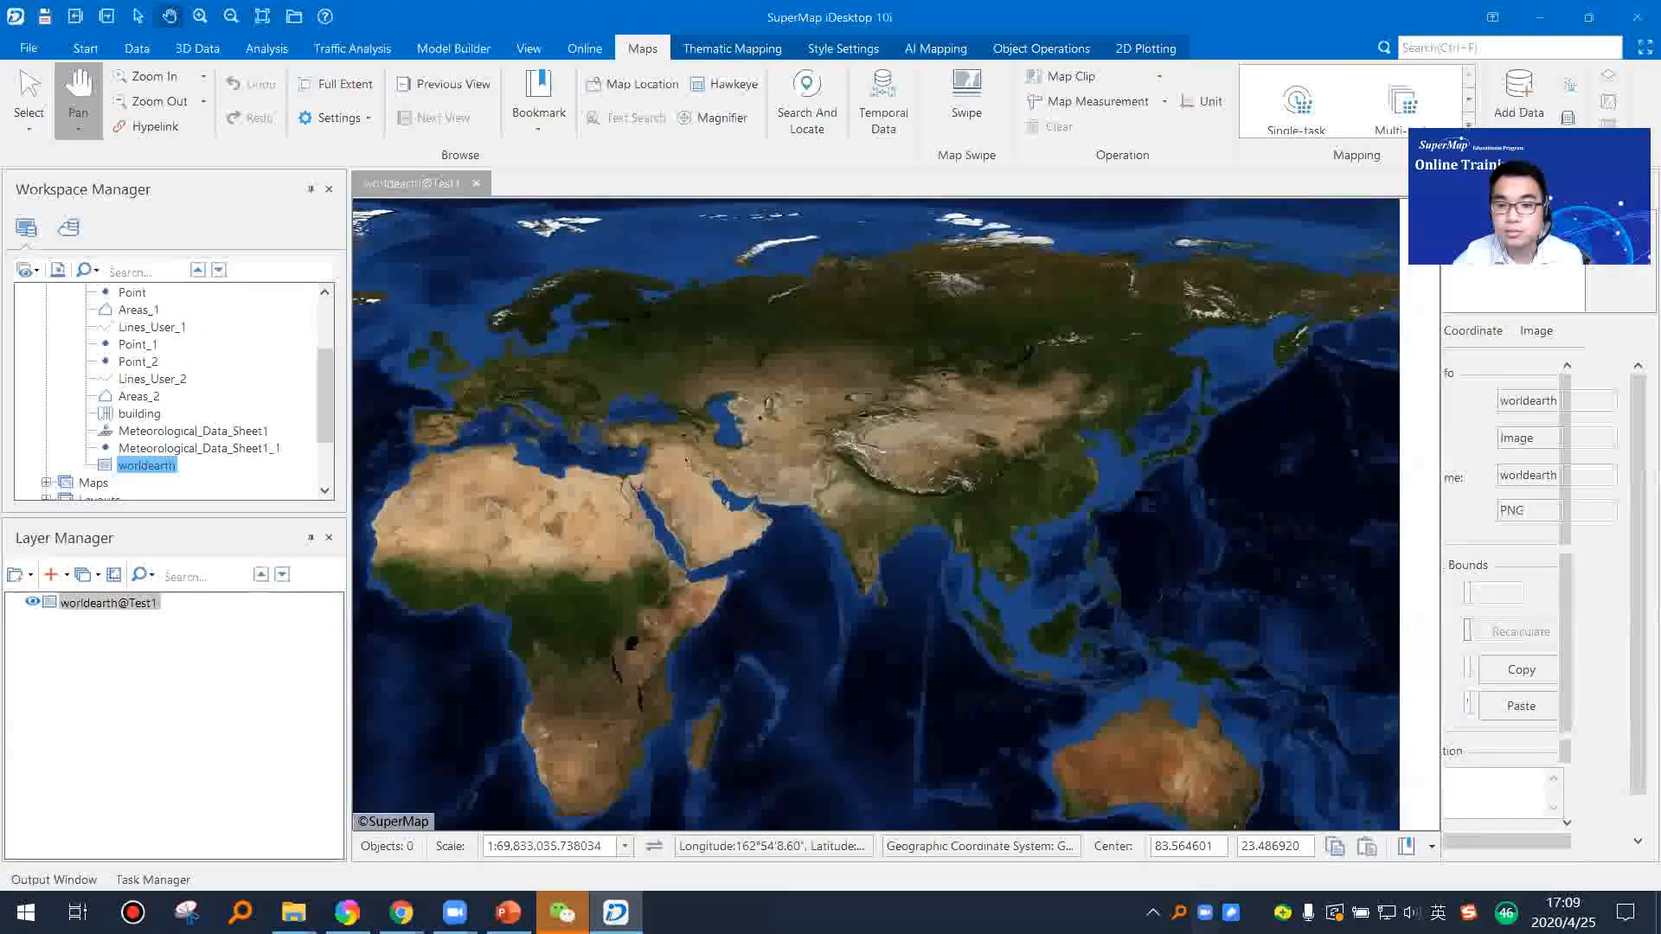
pyautogui.moveTo(1383, 383); pyautogui.dragTo(1305, 389)
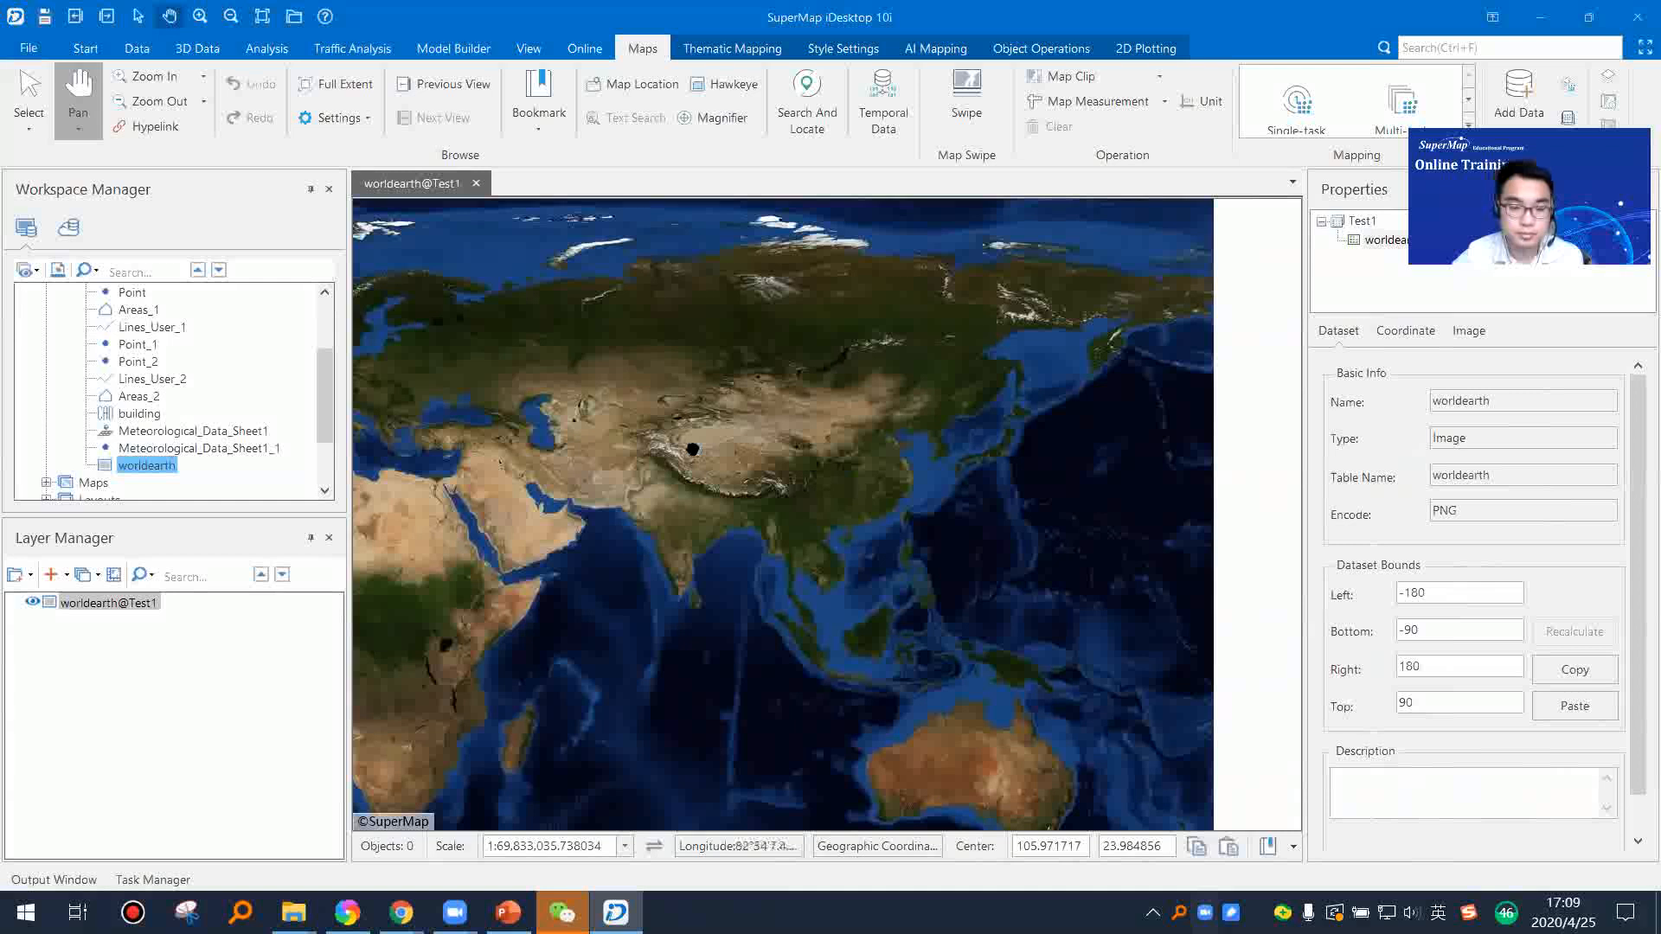
pyautogui.scroll(-2, 689, 446)
pyautogui.moveTo(773, 444); pyautogui.dragTo(930, 512)
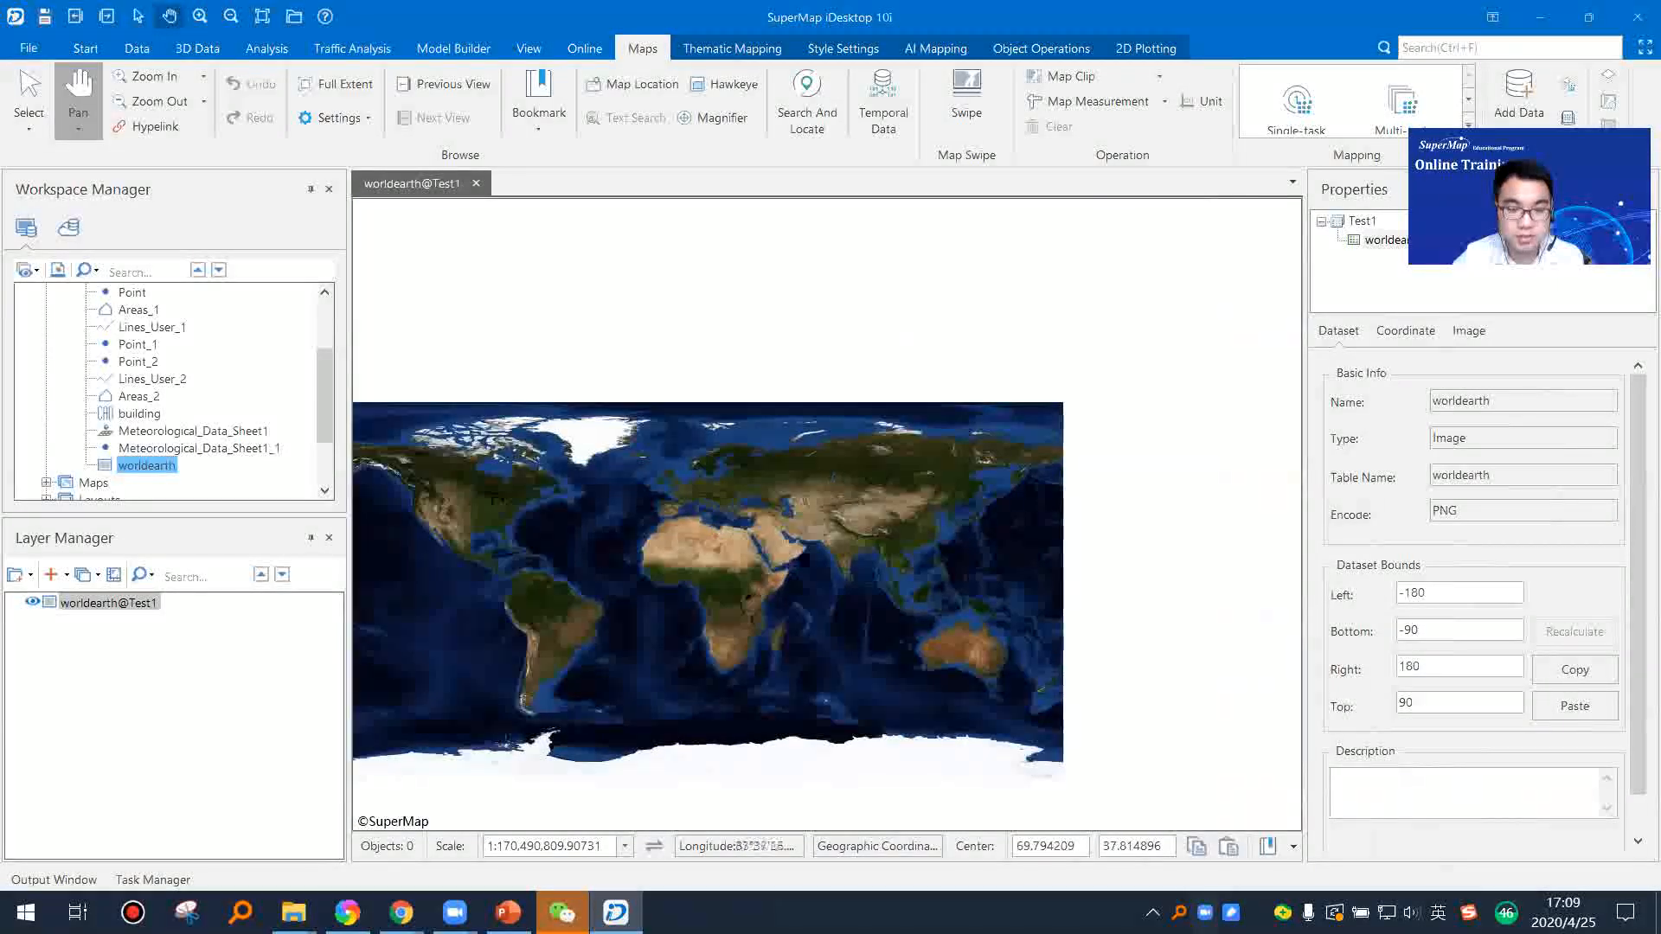
pyautogui.moveTo(806, 553); pyautogui.dragTo(869, 493)
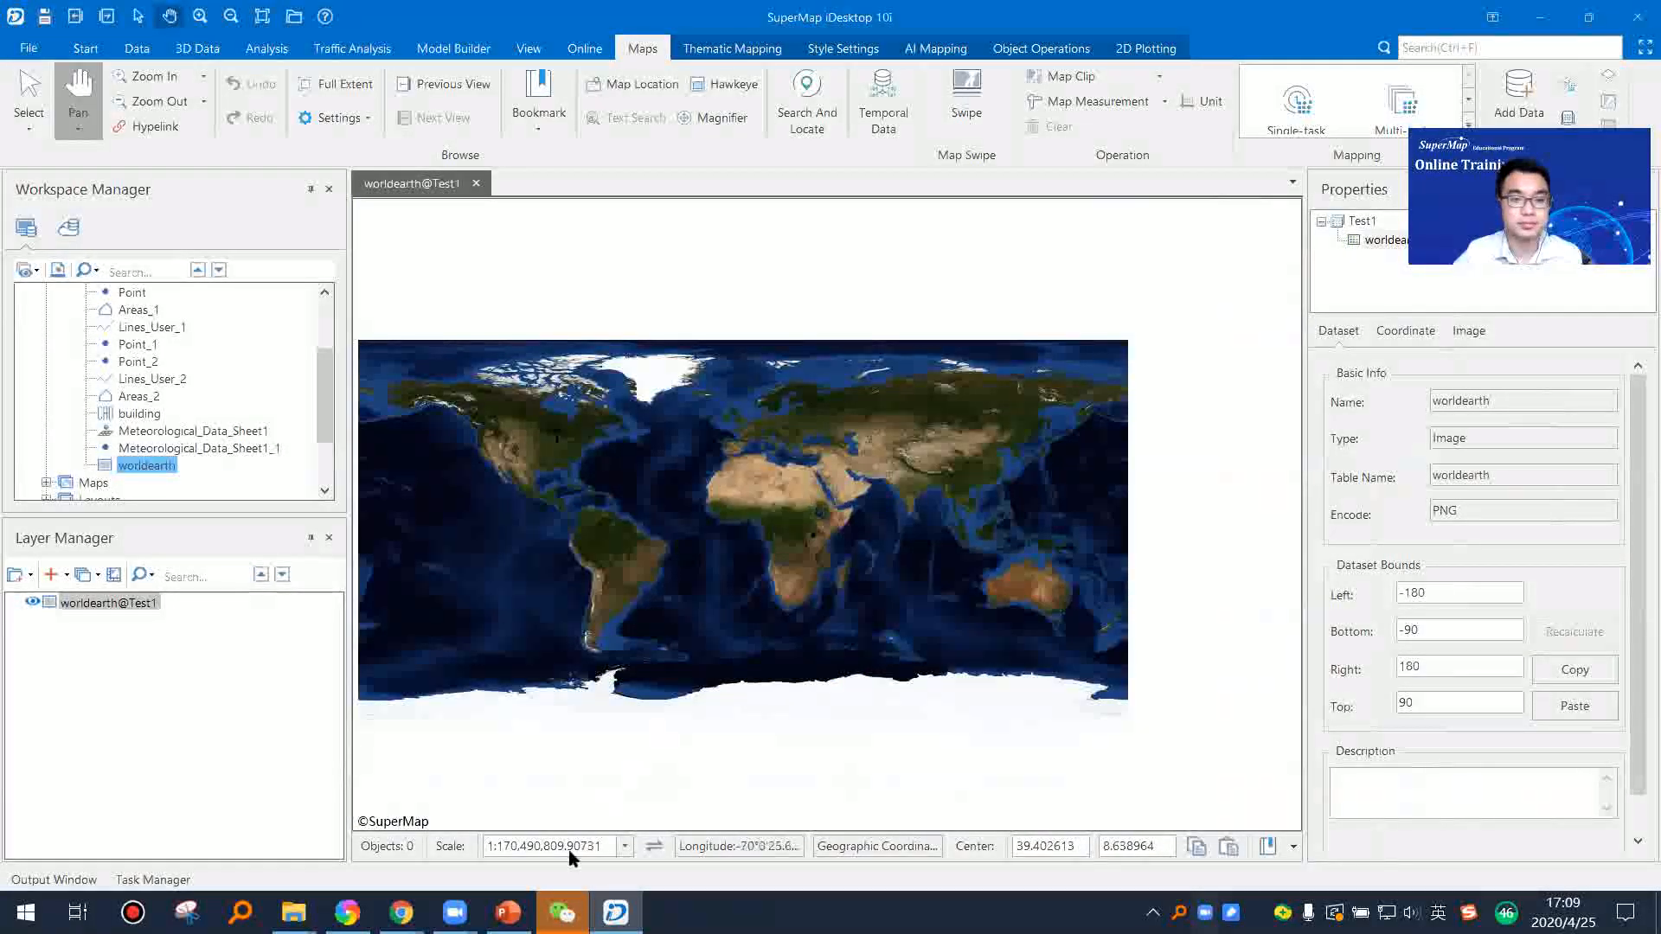
# Step: Switch to PowerPoint, present the slides from Raster Data Import to Export SuperMap Data to Other Formats, and end the slideshow
pyautogui.click(475, 824)
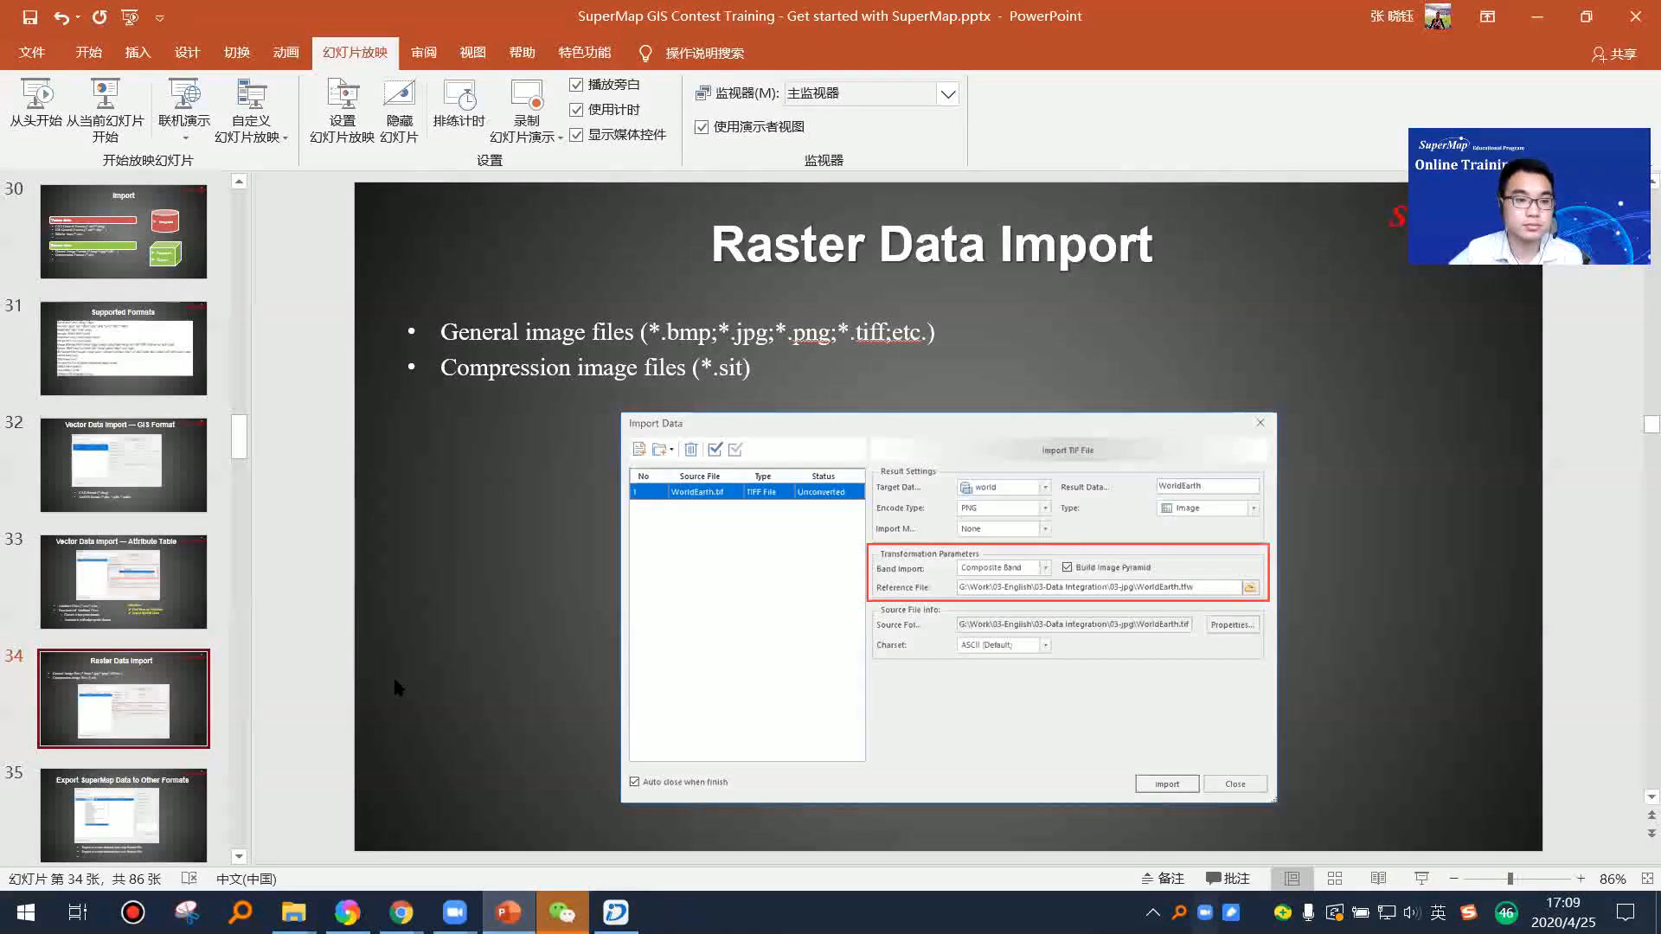
pyautogui.click(108, 129)
pyautogui.click(1417, 733)
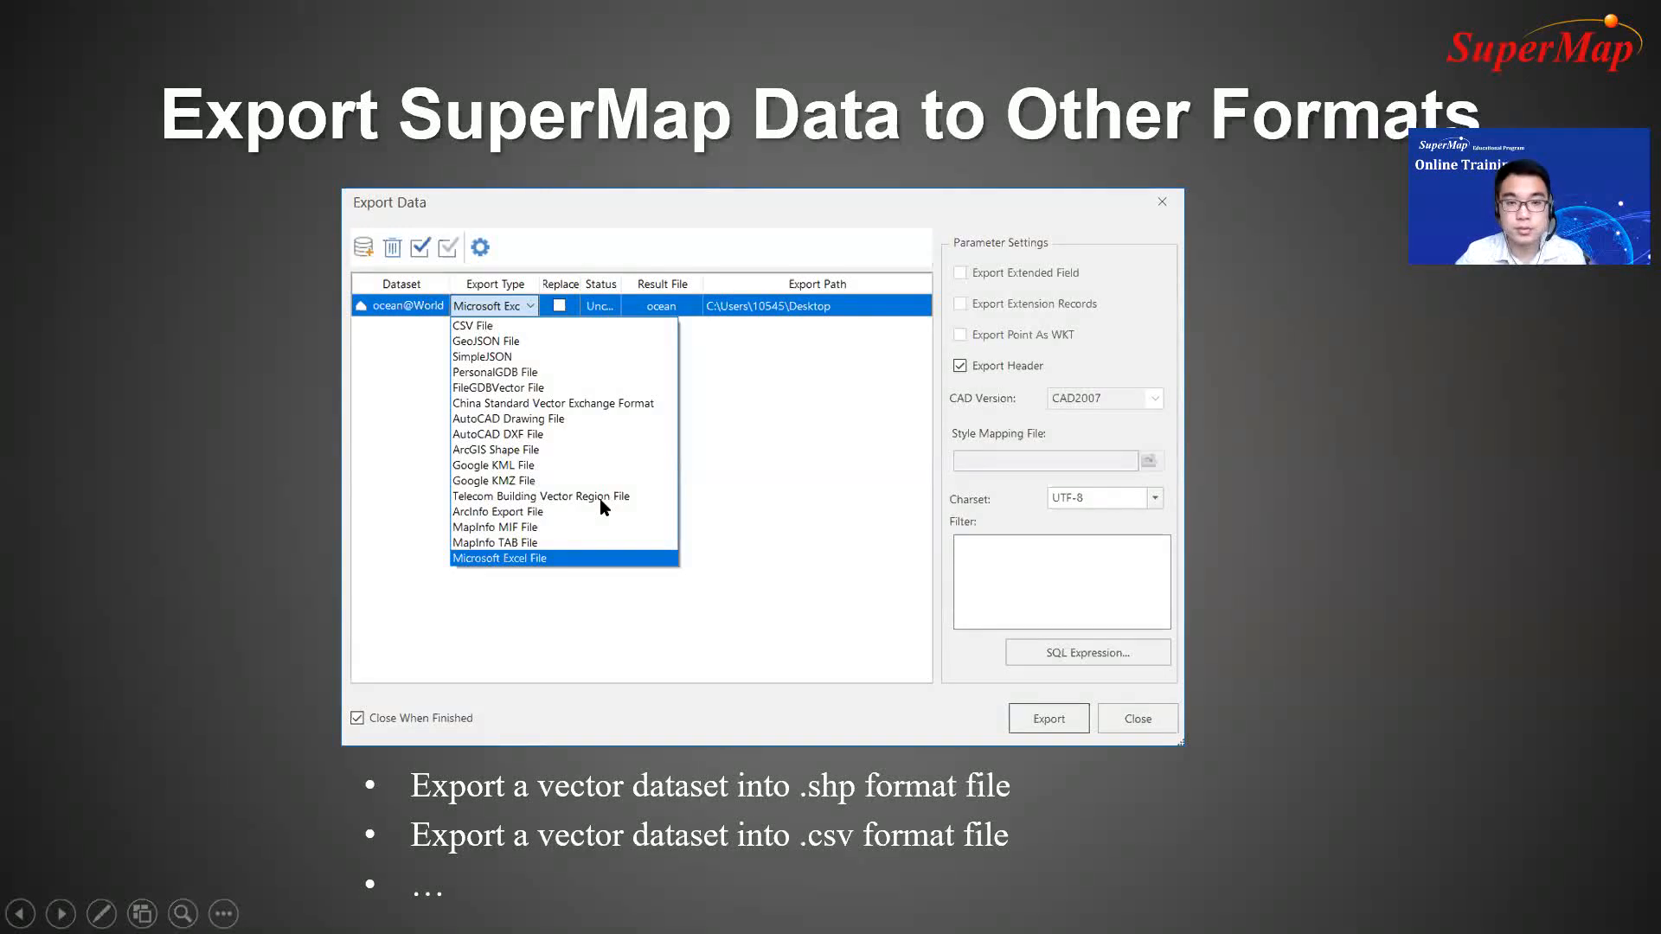
pyautogui.press('Escape')
# Step: Switch back to SuperMap iDesktop, start exporting the Areas dataset of Test1, and set its export type to Microsoft Excel File
pyautogui.click(618, 912)
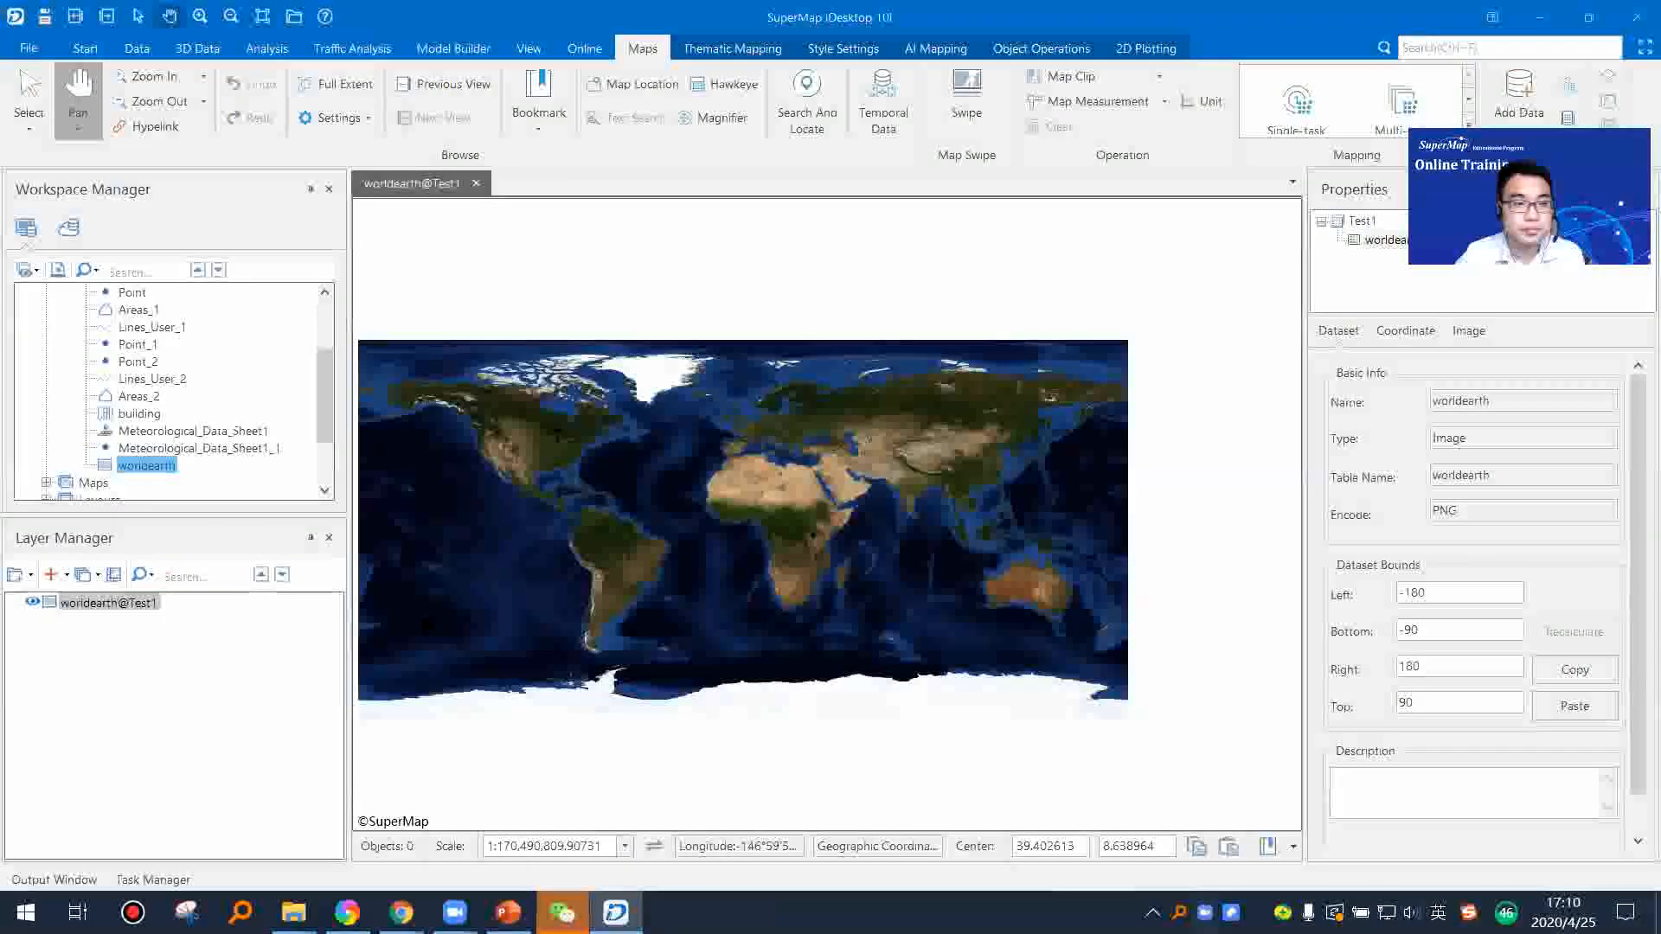
pyautogui.scroll(1, 177, 460)
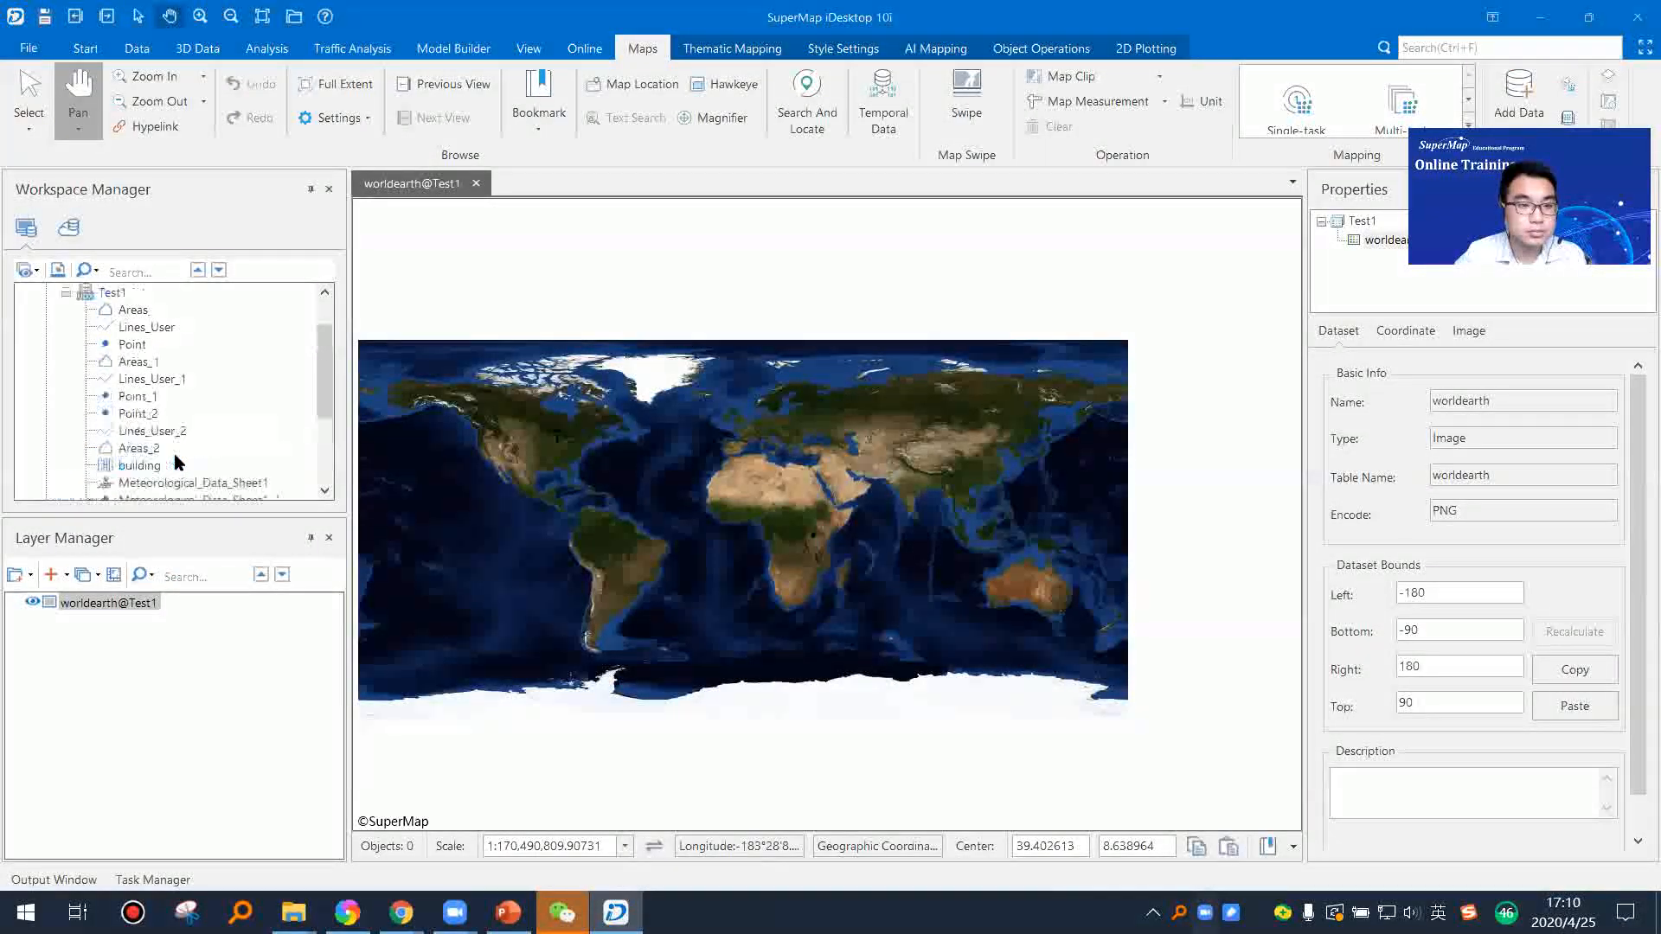
pyautogui.scroll(-2, 178, 460)
pyautogui.scroll(3, 160, 416)
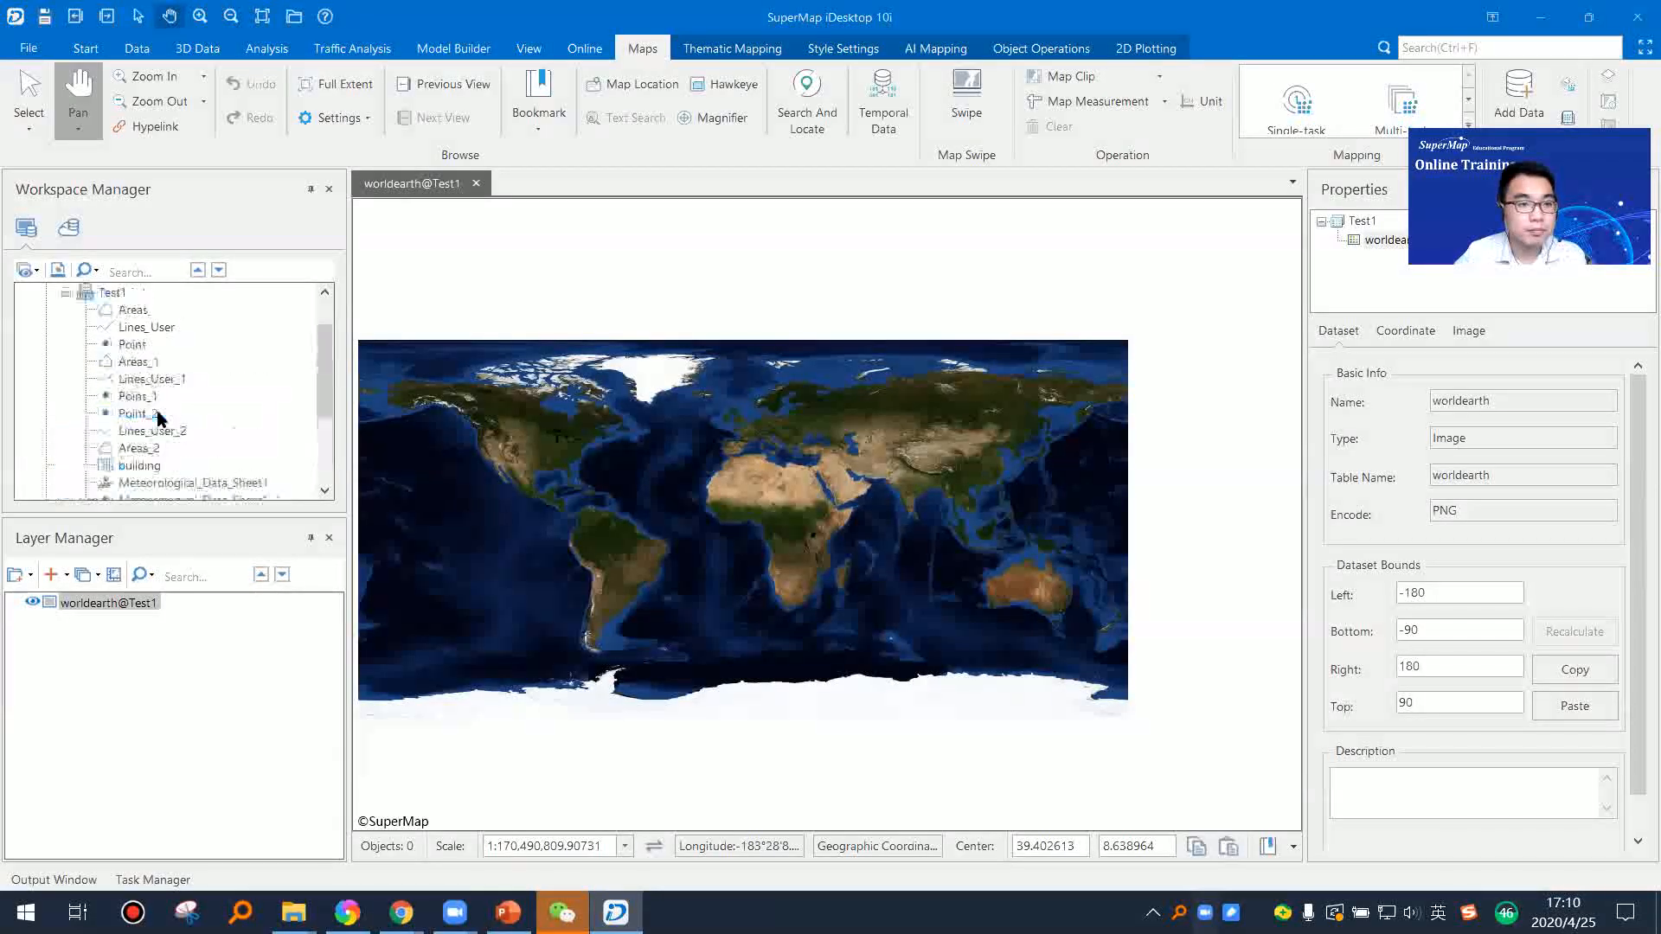
pyautogui.click(132, 363)
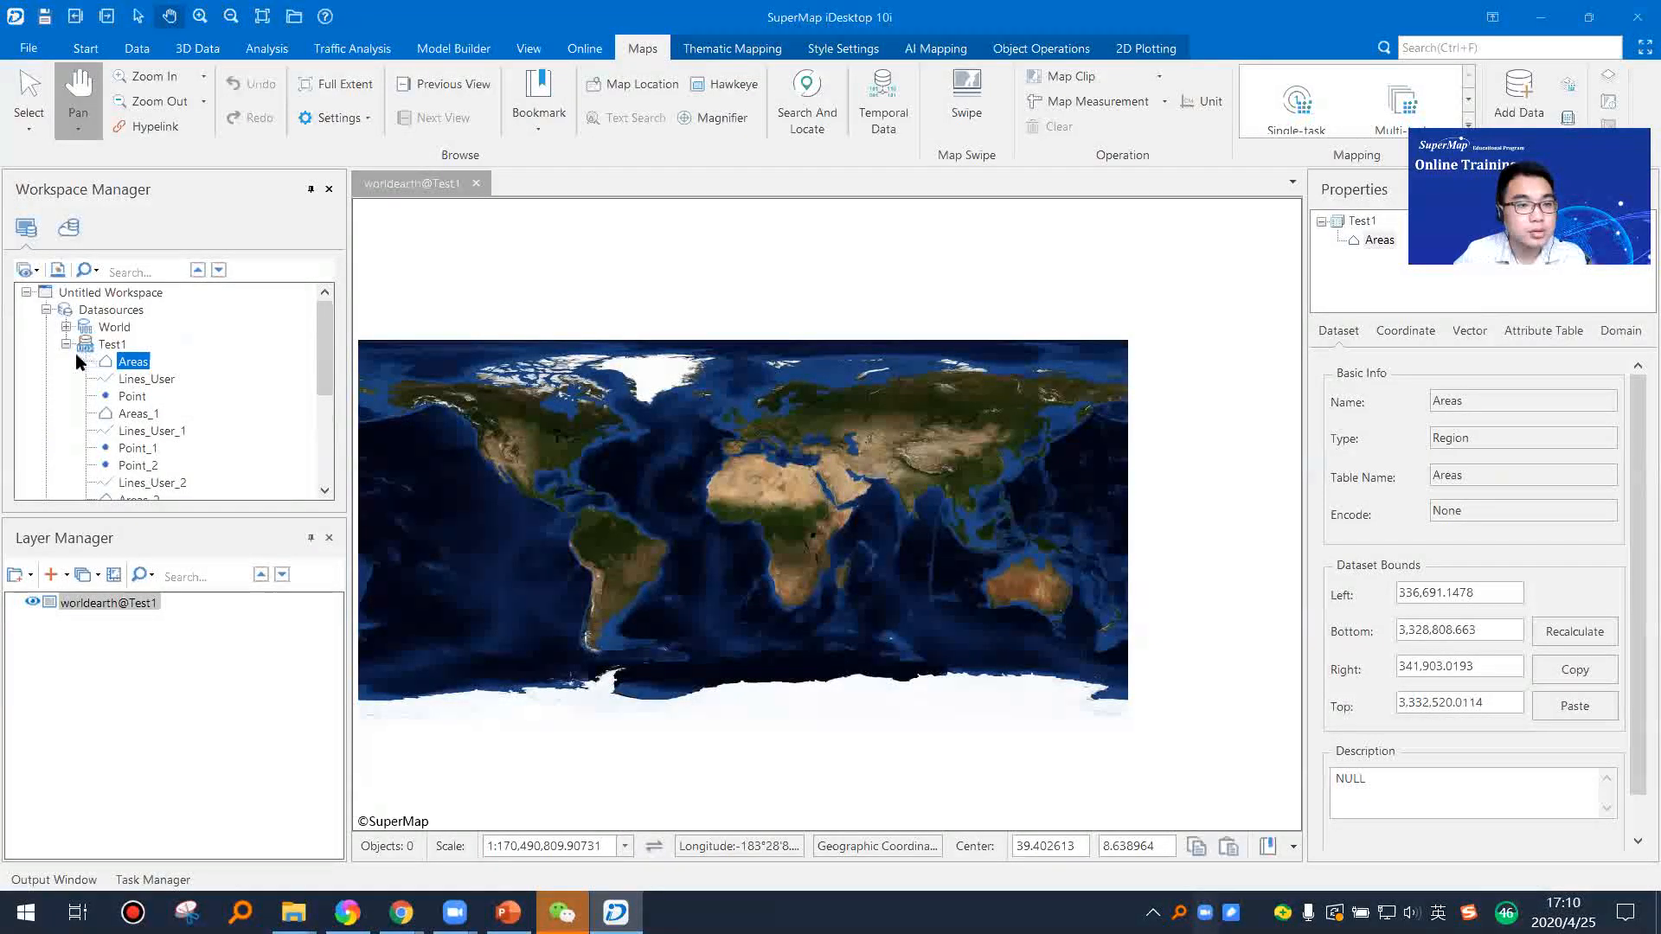
pyautogui.rightClick(141, 368)
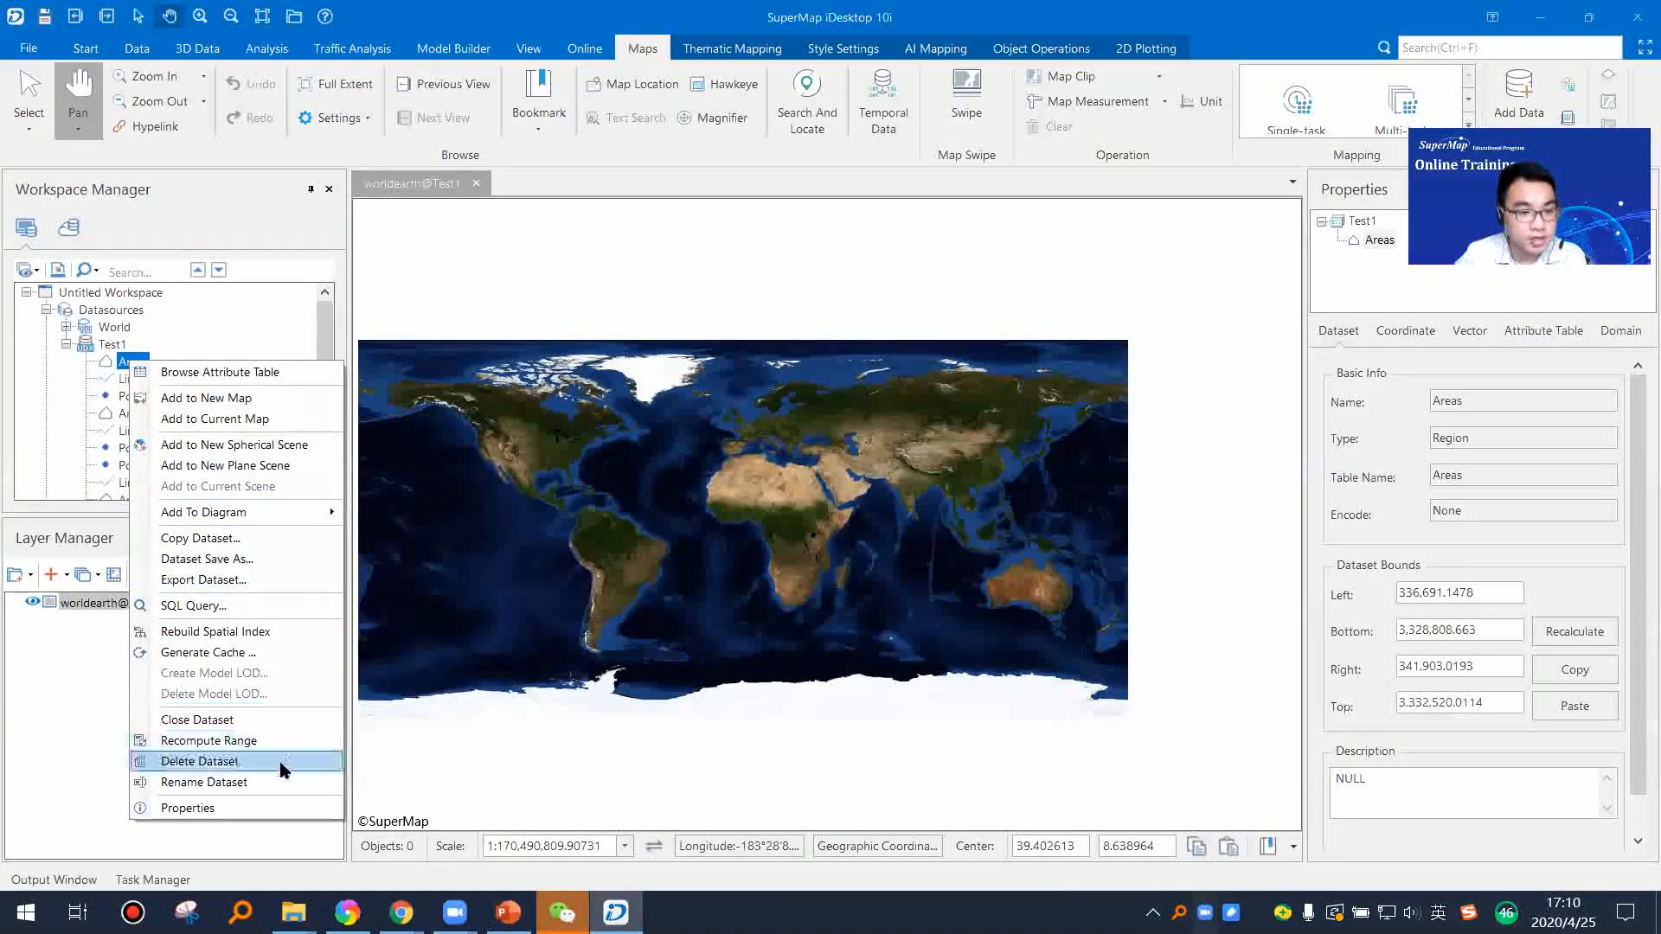
pyautogui.click(257, 581)
pyautogui.click(583, 273)
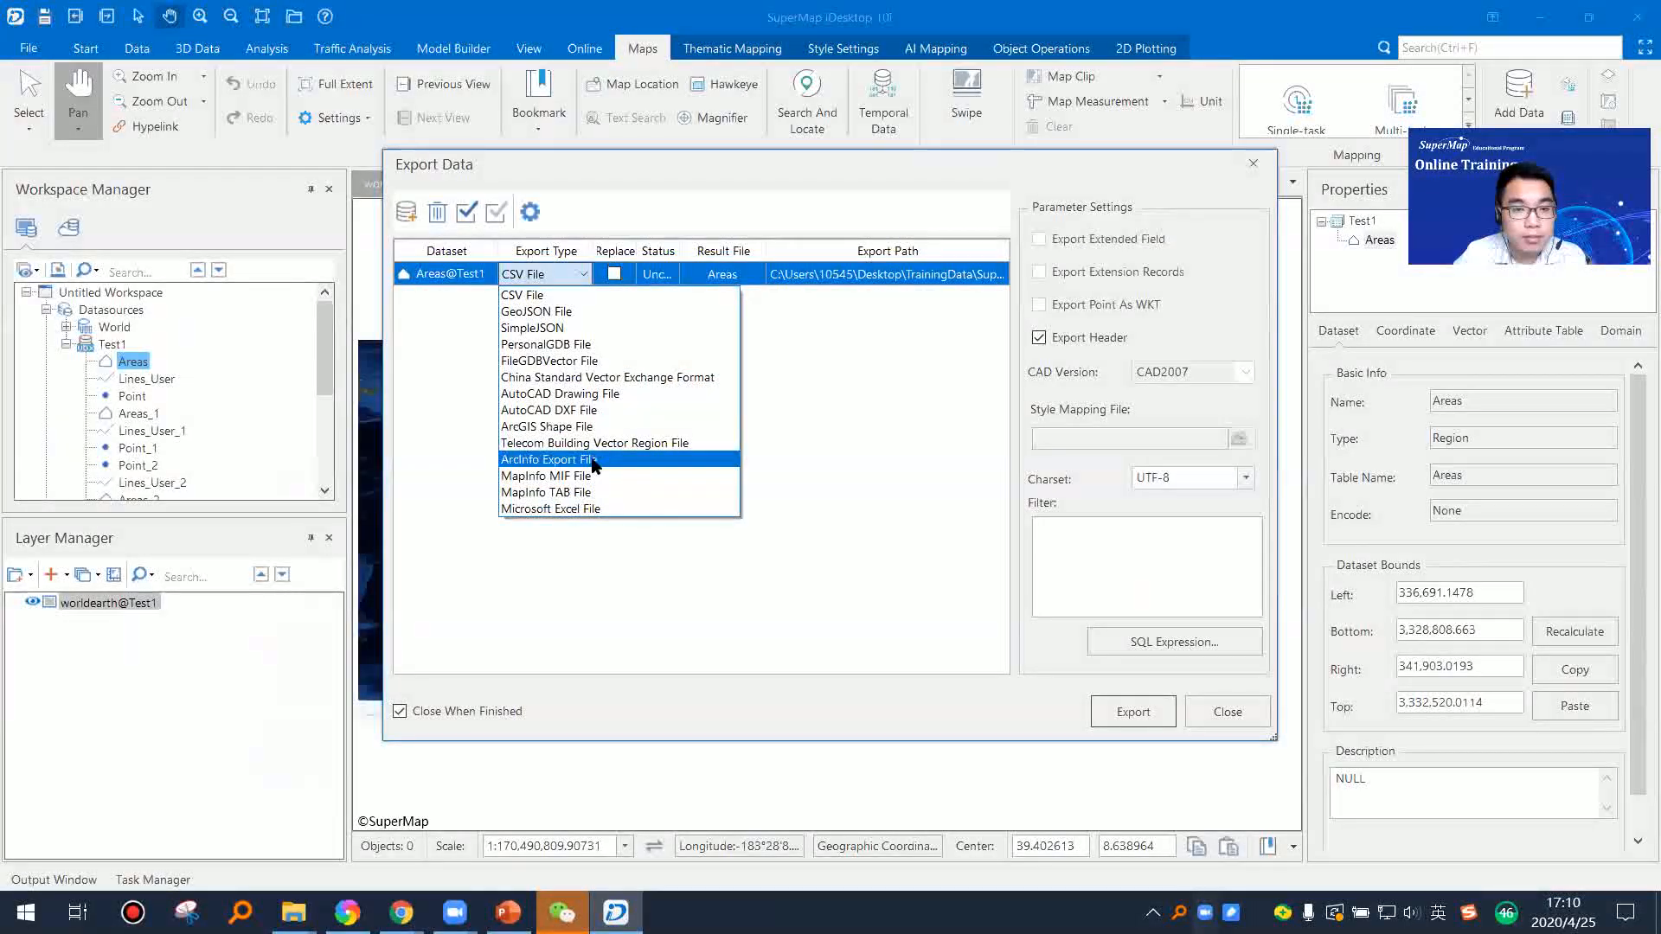
pyautogui.click(611, 509)
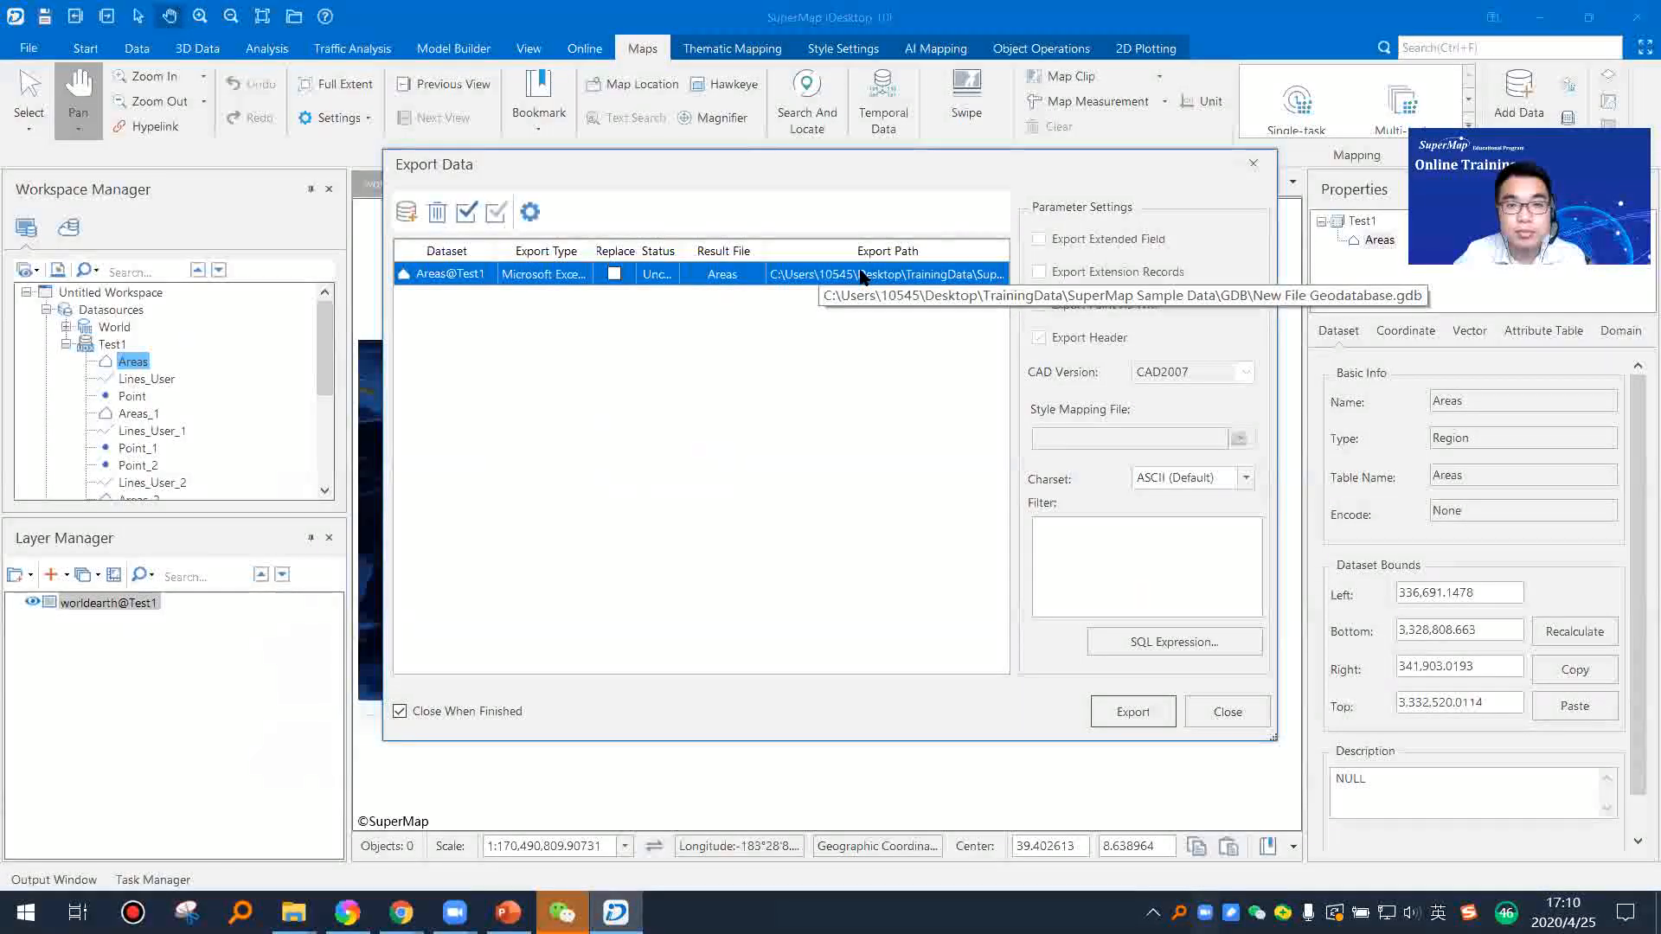
# Step: Set the export path to the Data (E:) drive and export the Areas dataset
pyautogui.click(1125, 715)
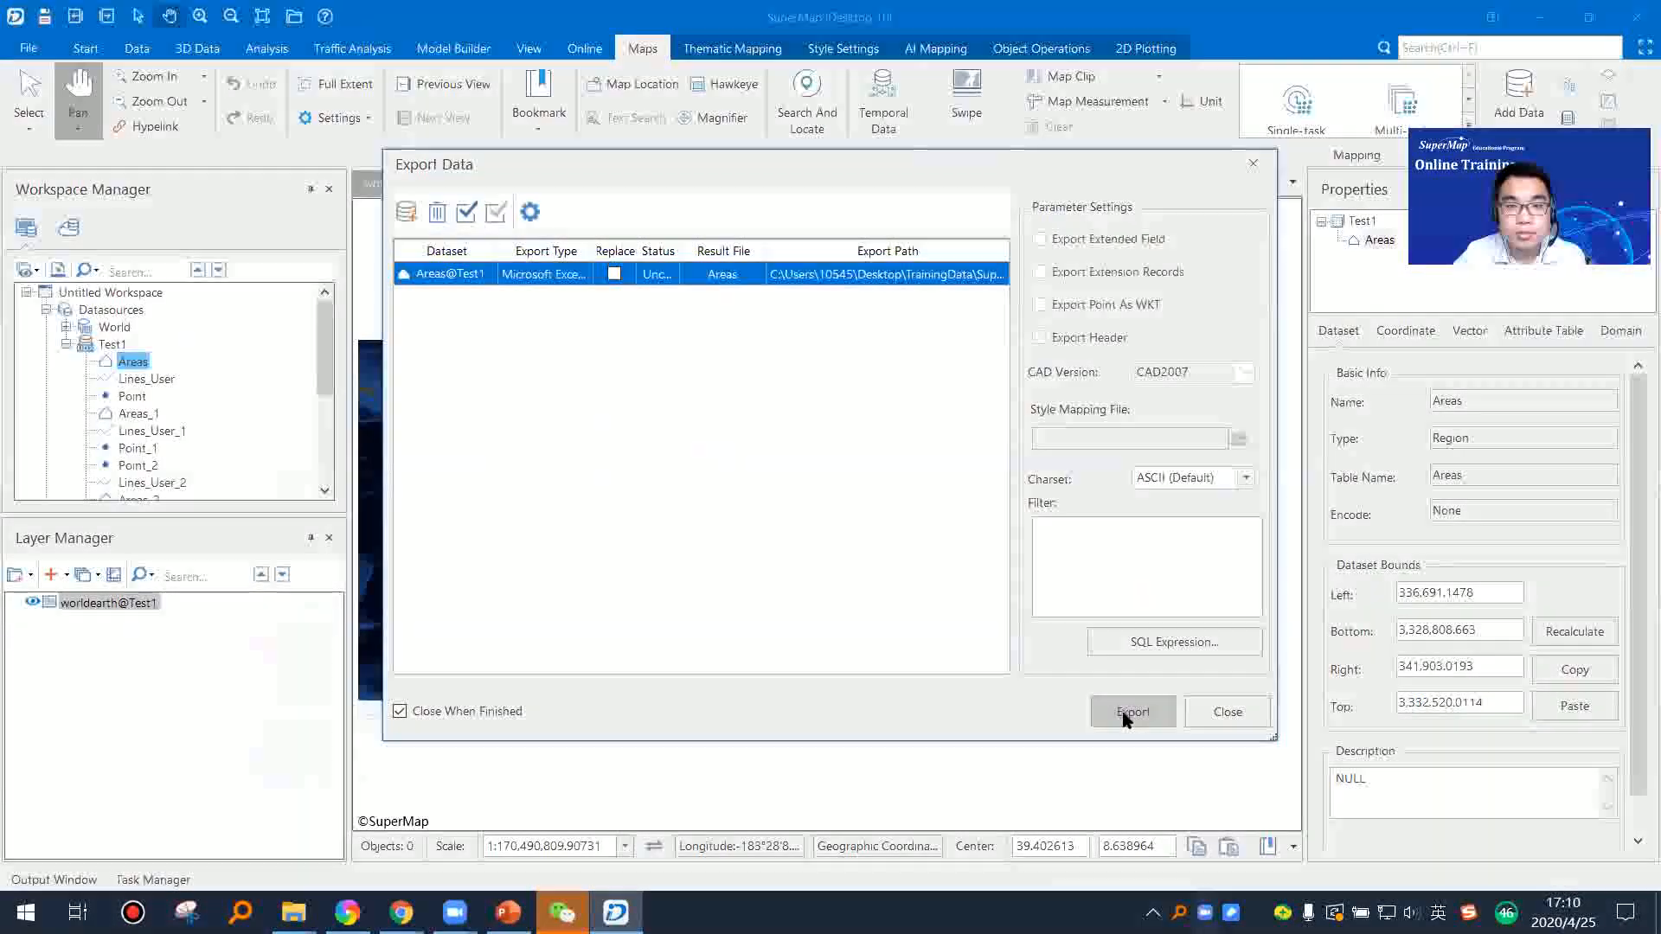
pyautogui.click(970, 273)
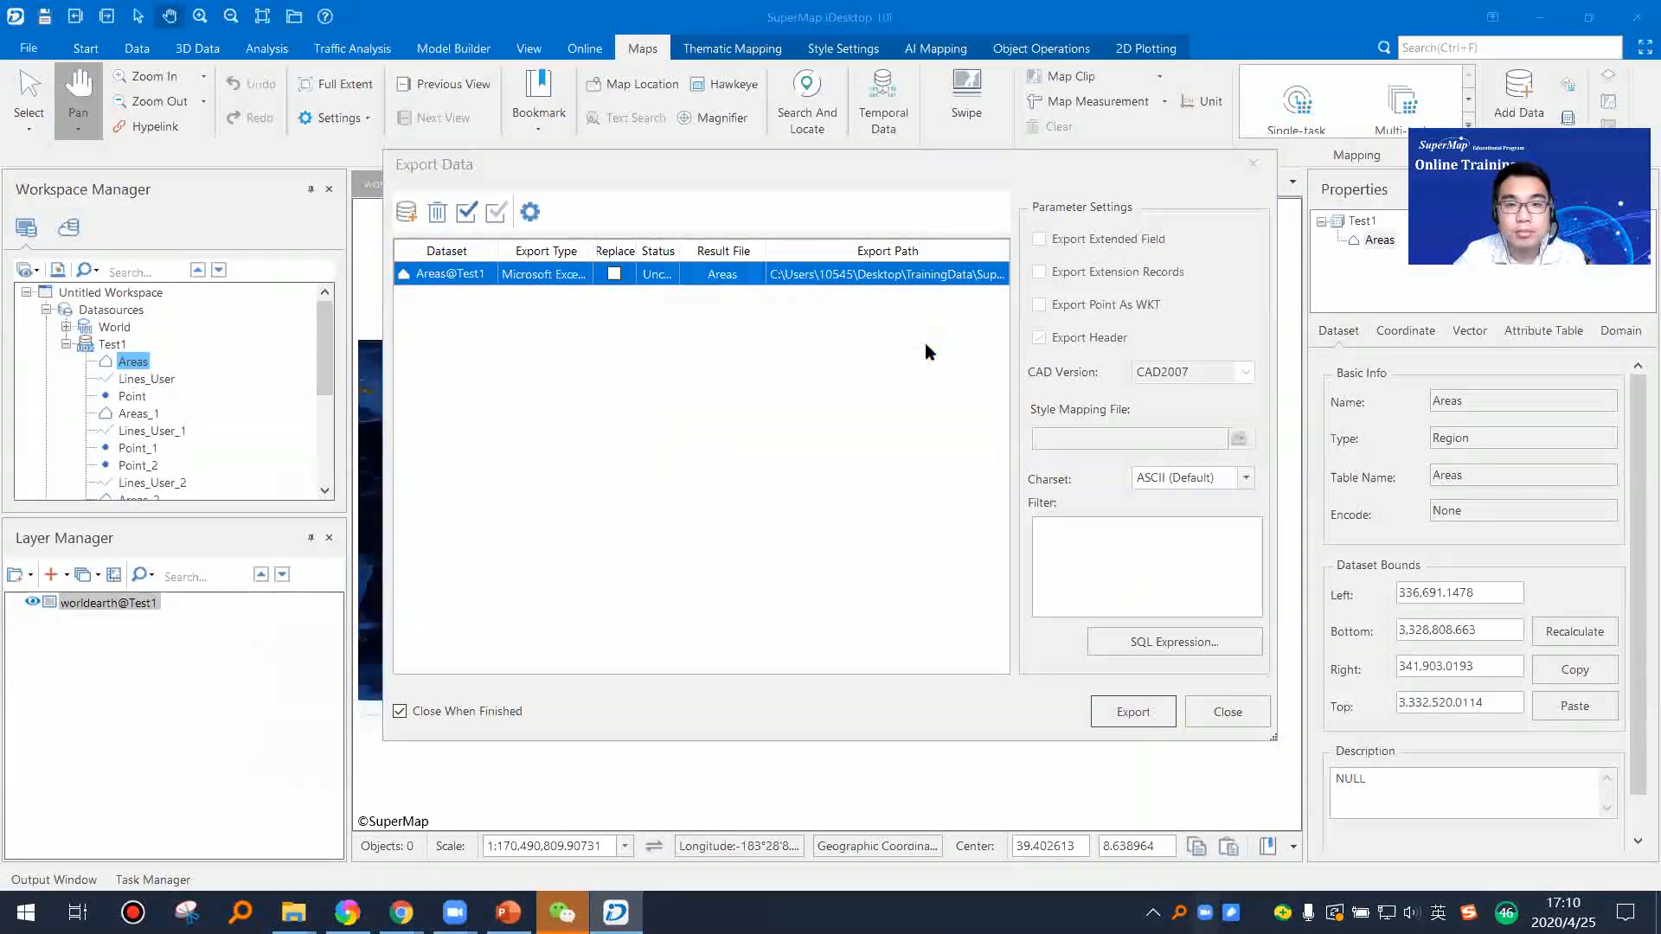
pyautogui.scroll(-2, 776, 508)
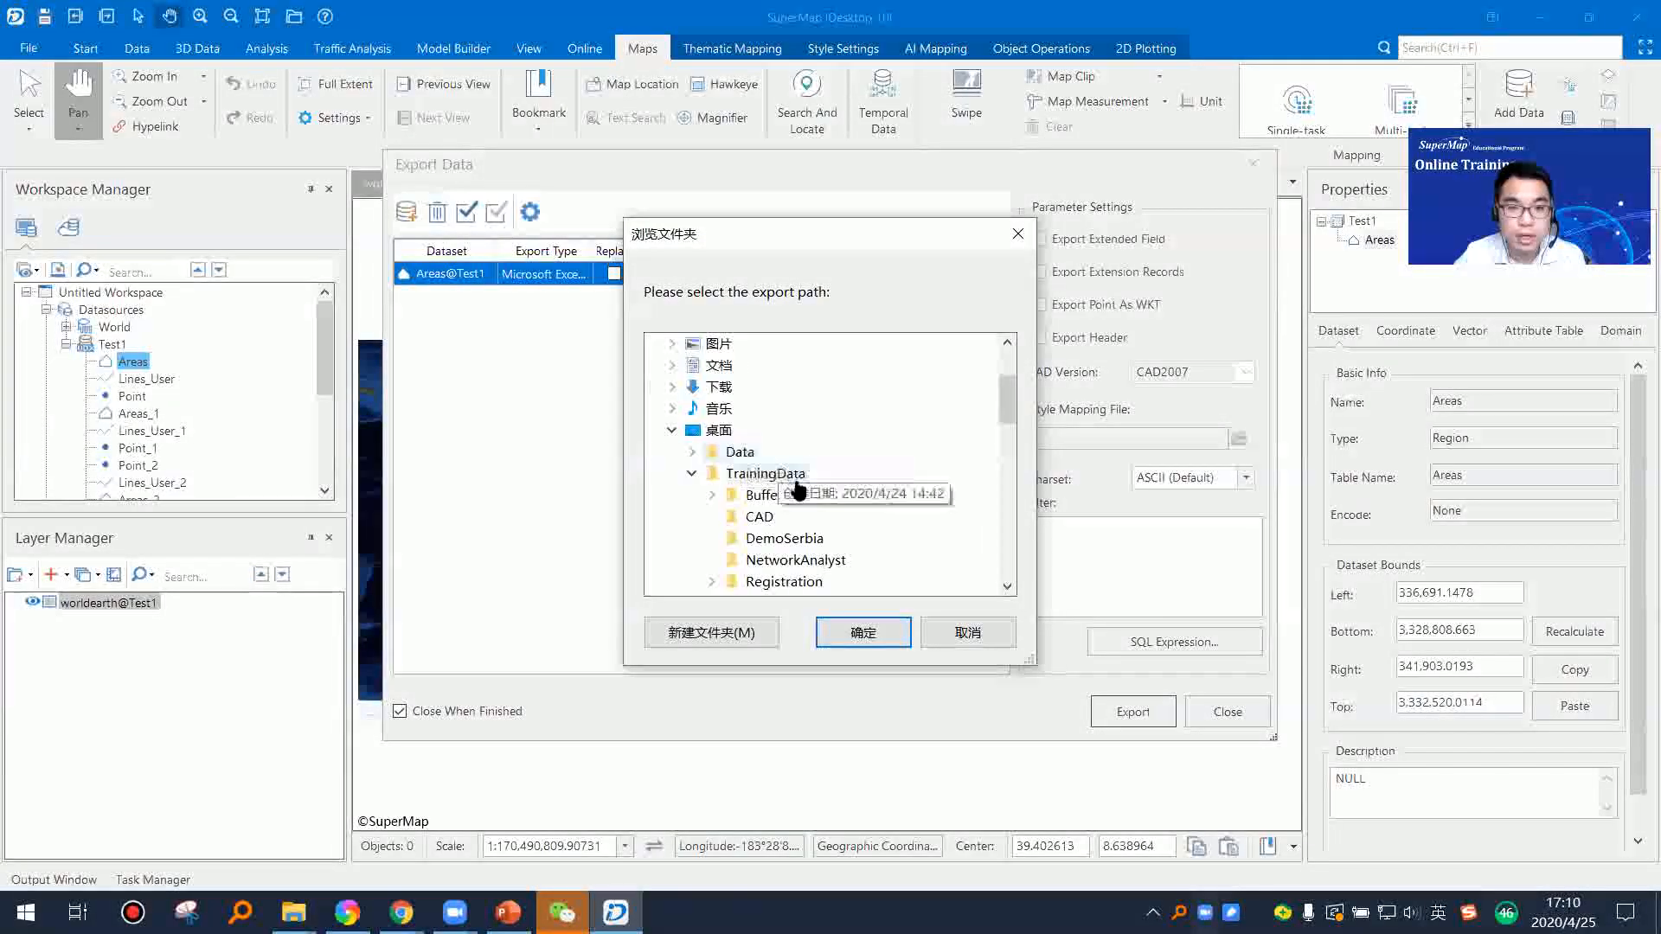
pyautogui.click(678, 431)
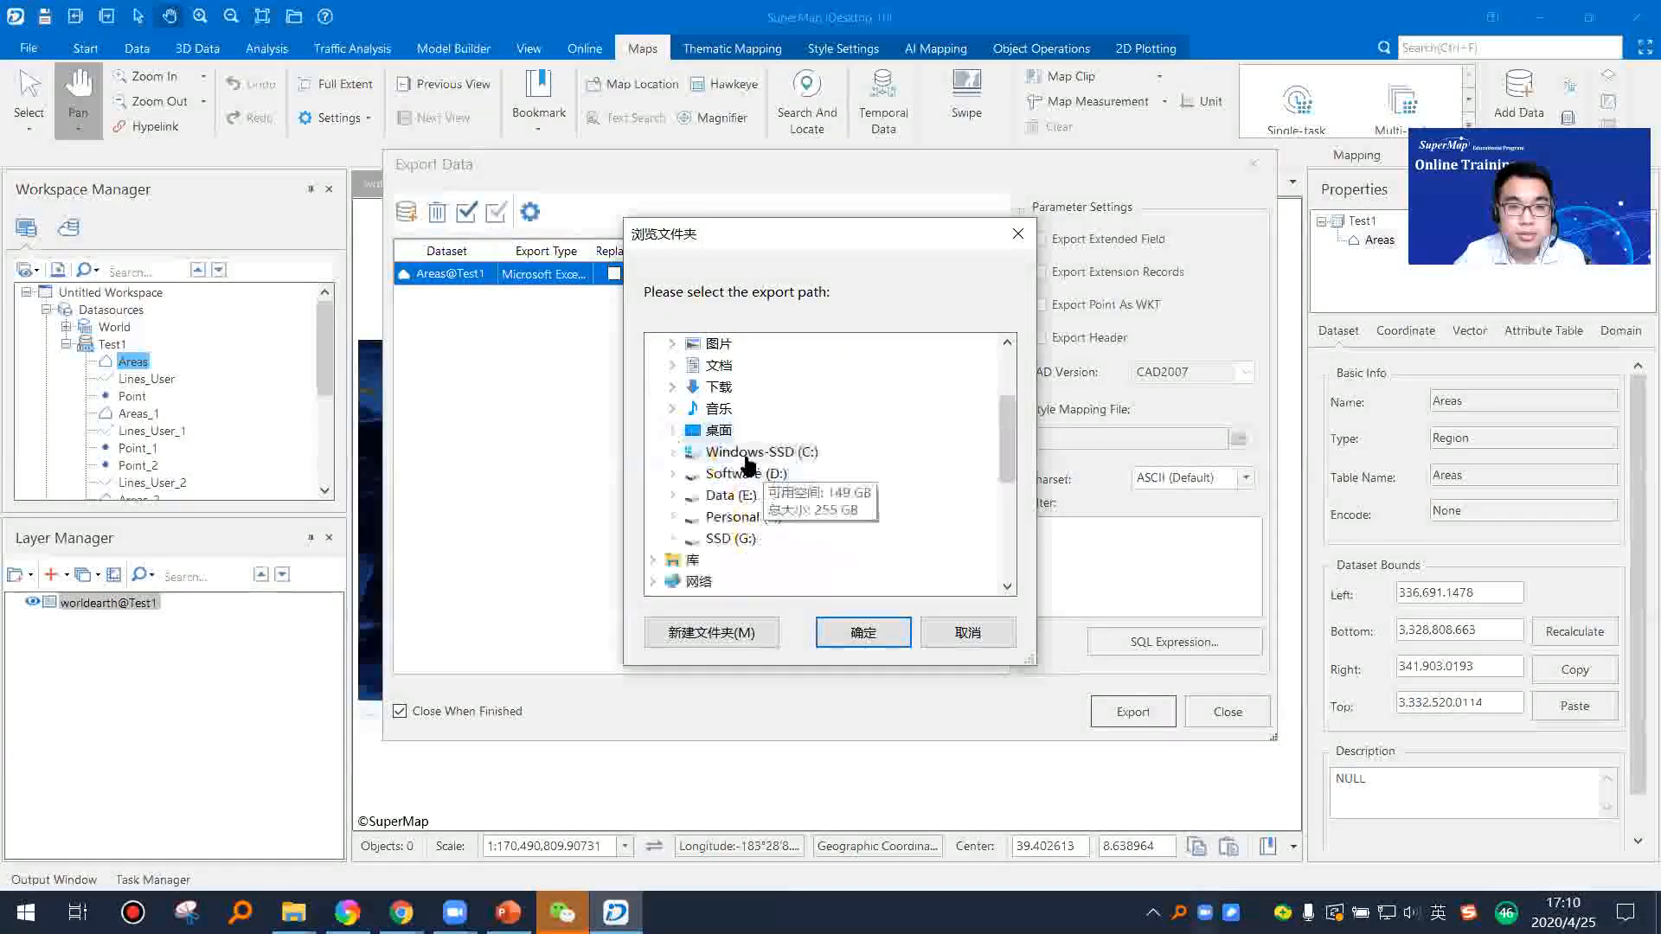
pyautogui.click(672, 496)
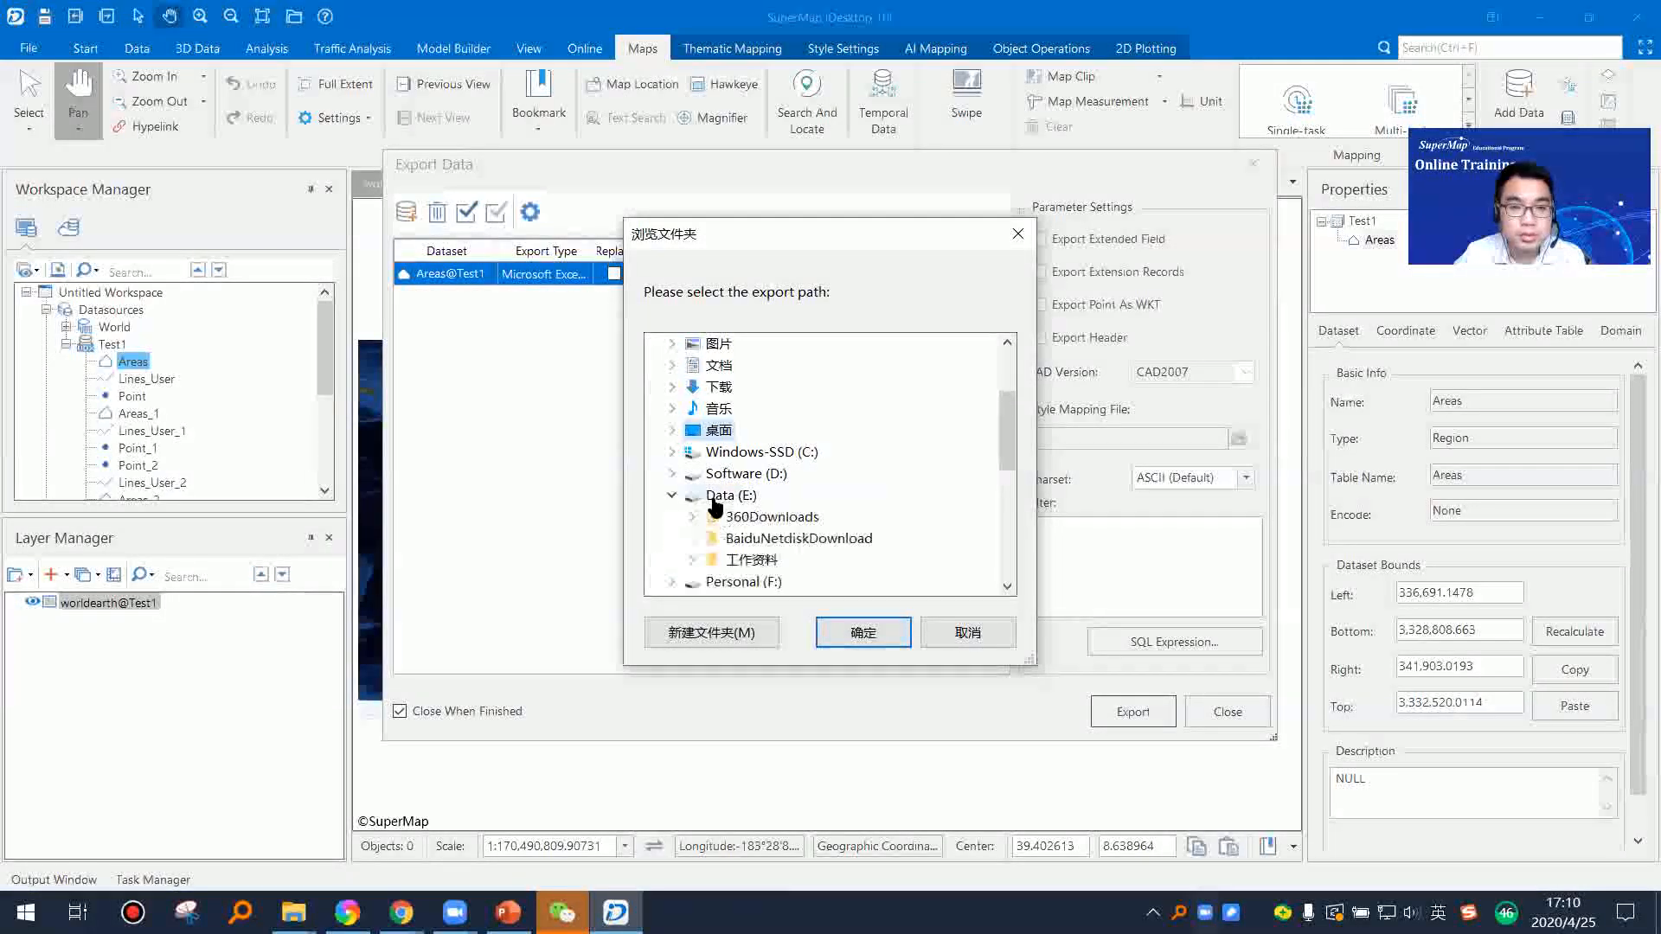
pyautogui.click(719, 497)
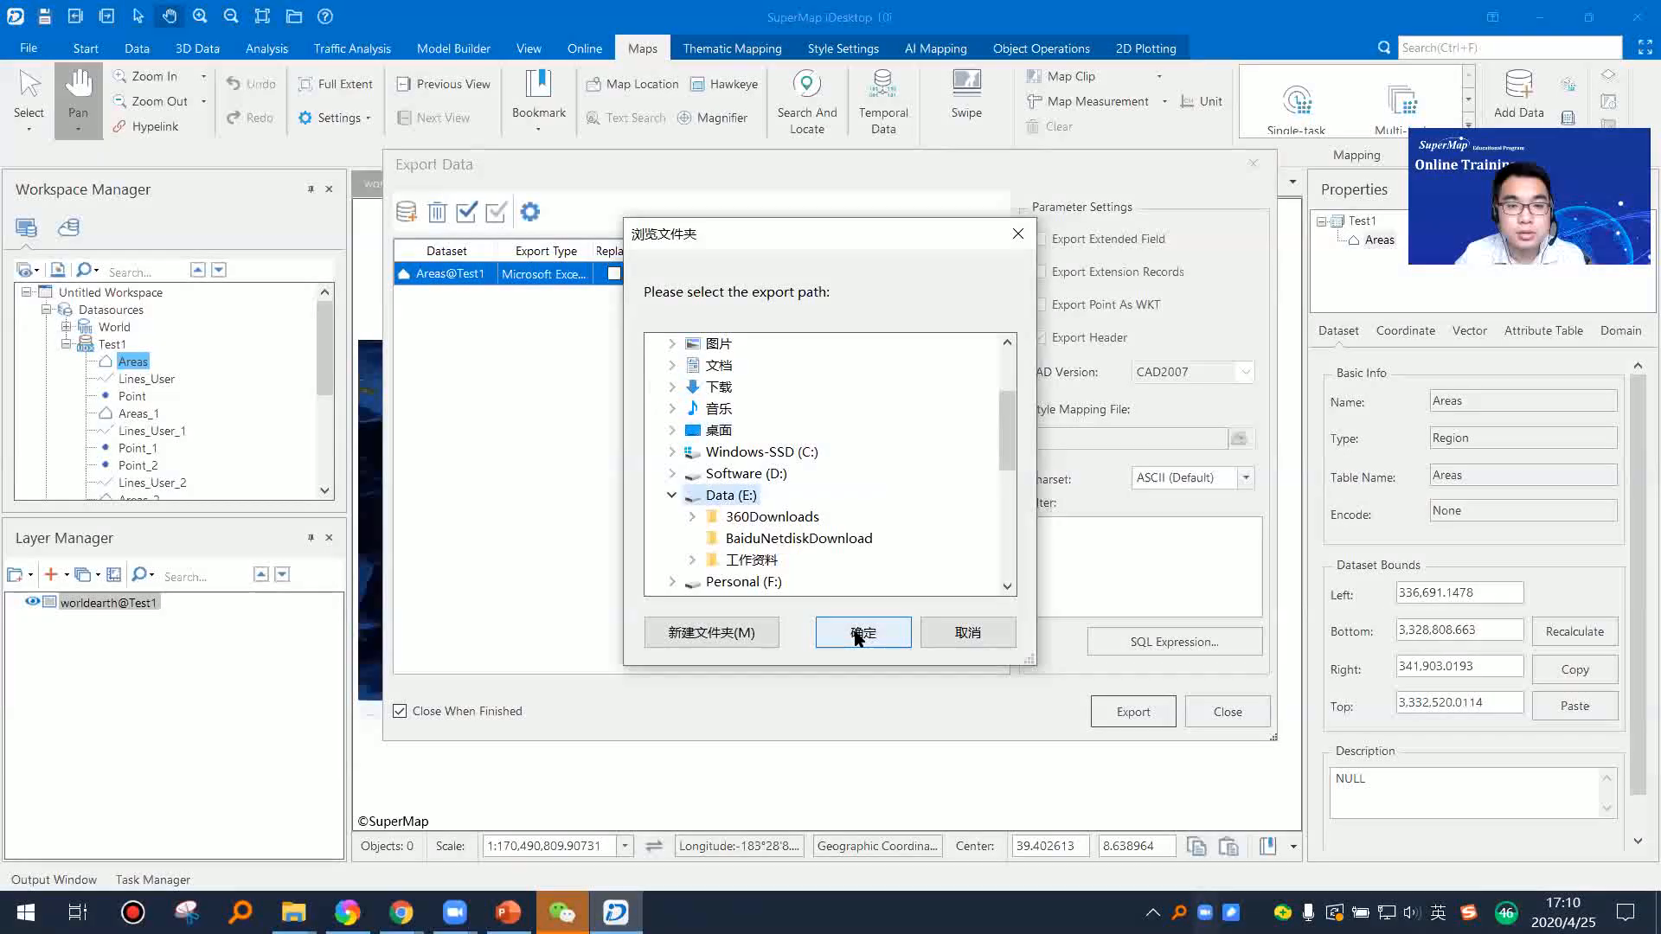
pyautogui.click(858, 631)
pyautogui.click(1132, 712)
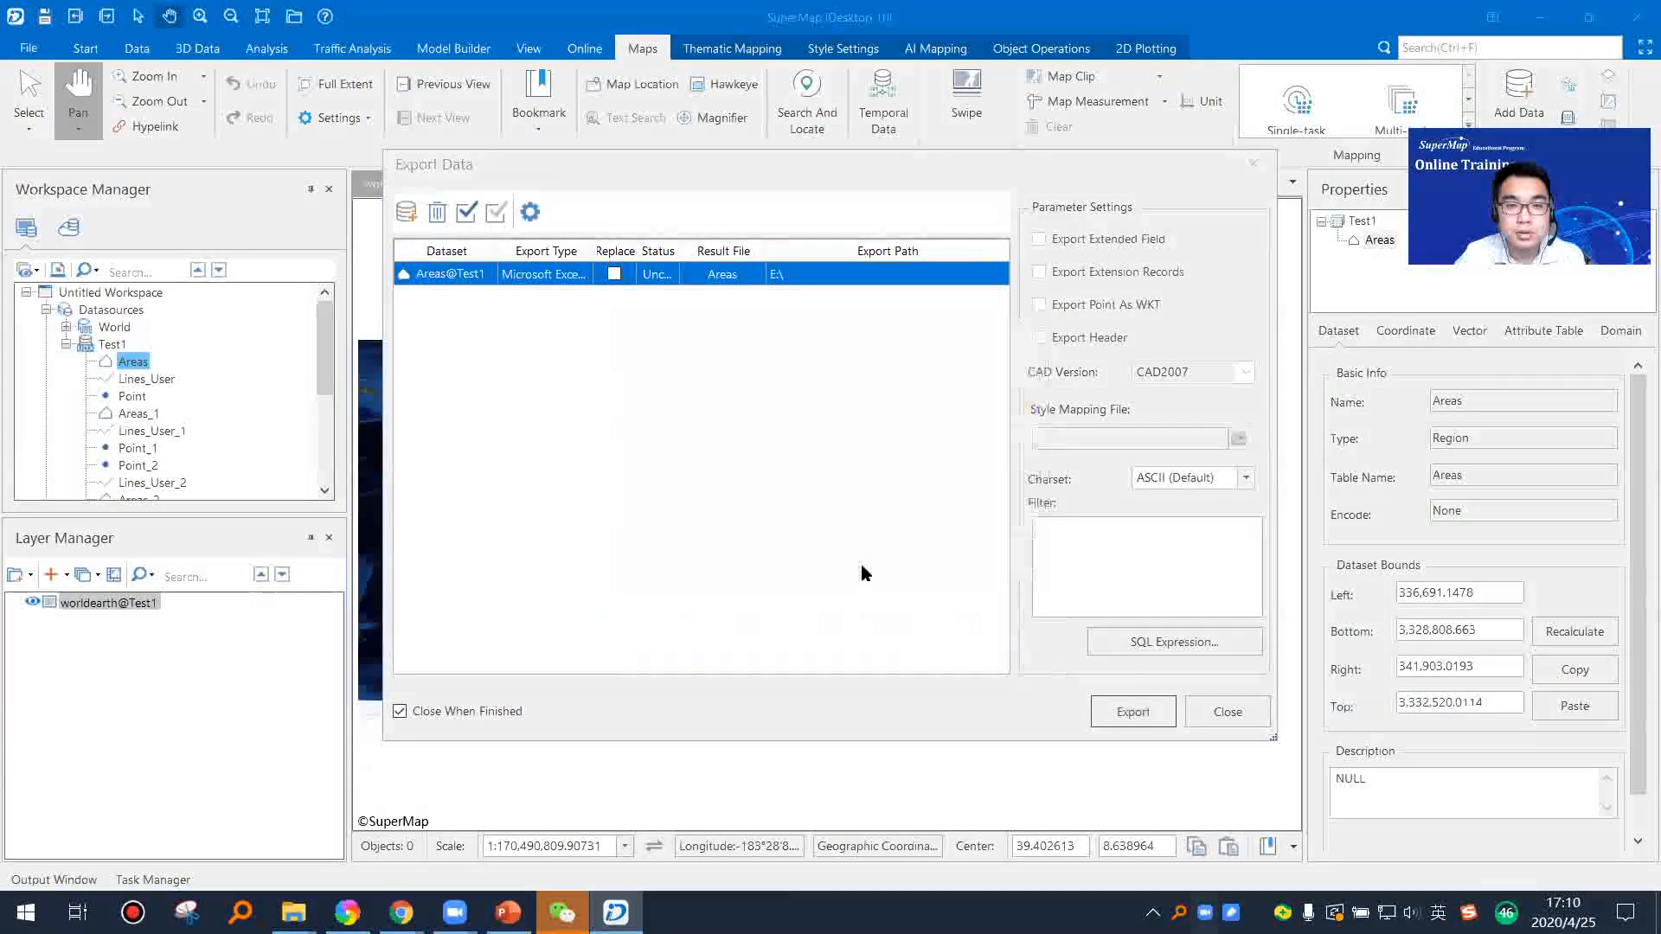
# Step: Browse to the Data (E:) drive in File Explorer and open the exported Areas.xlsx in Excel
pyautogui.press('super+d')
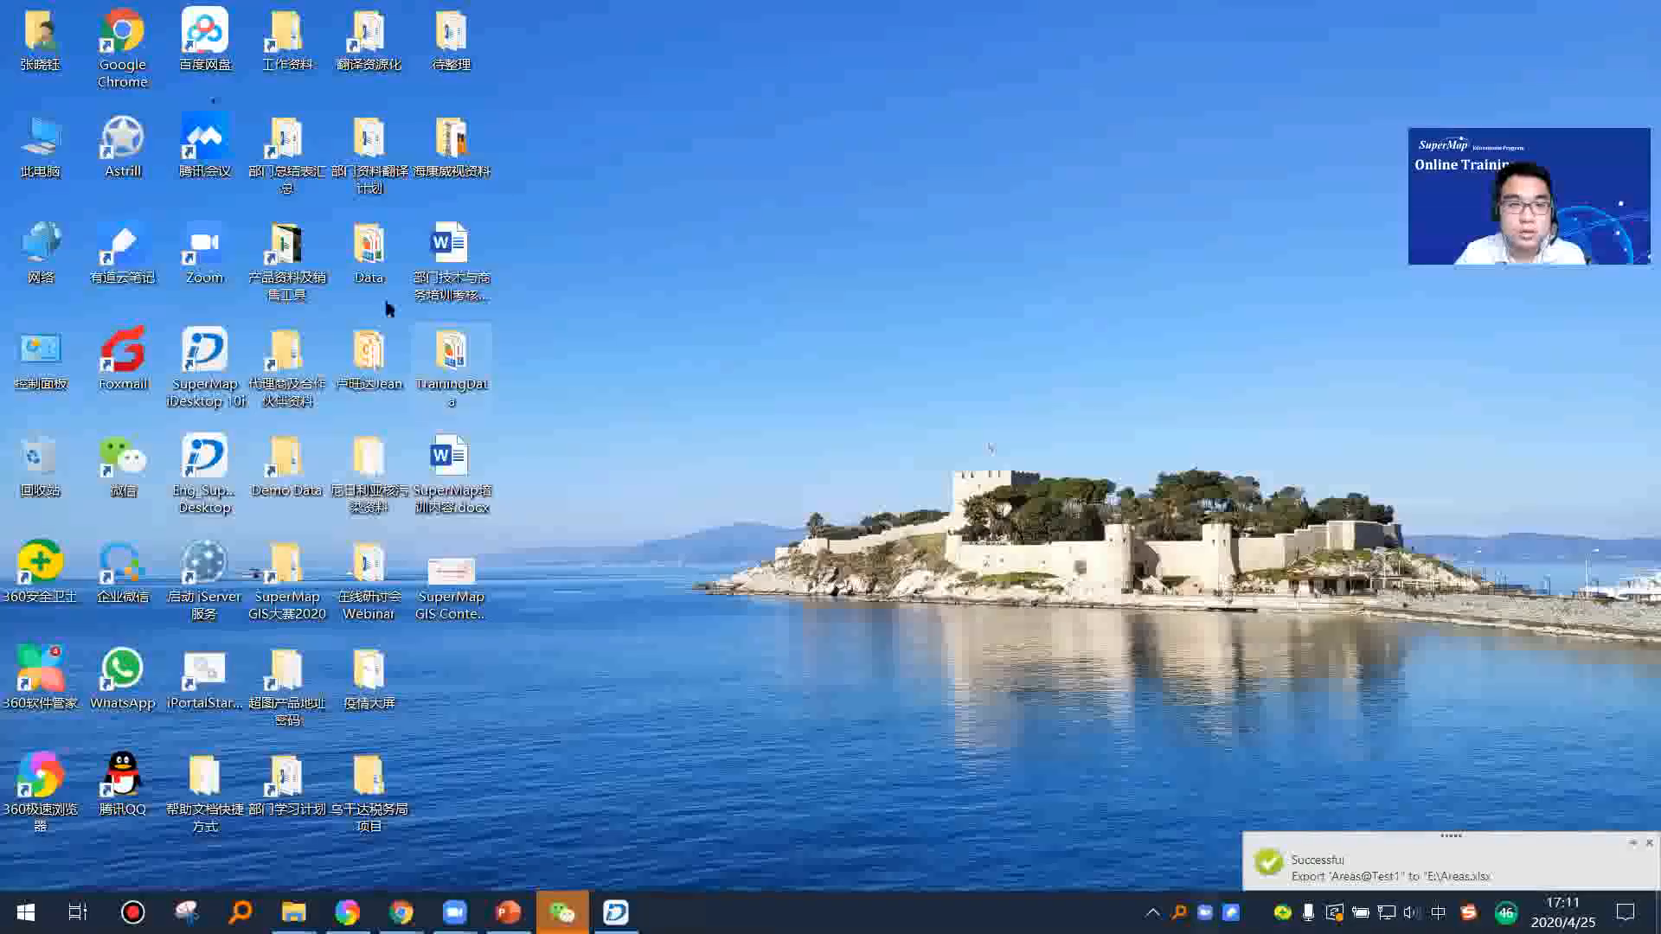
pyautogui.press('super+e')
pyautogui.doubleClick(1057, 407)
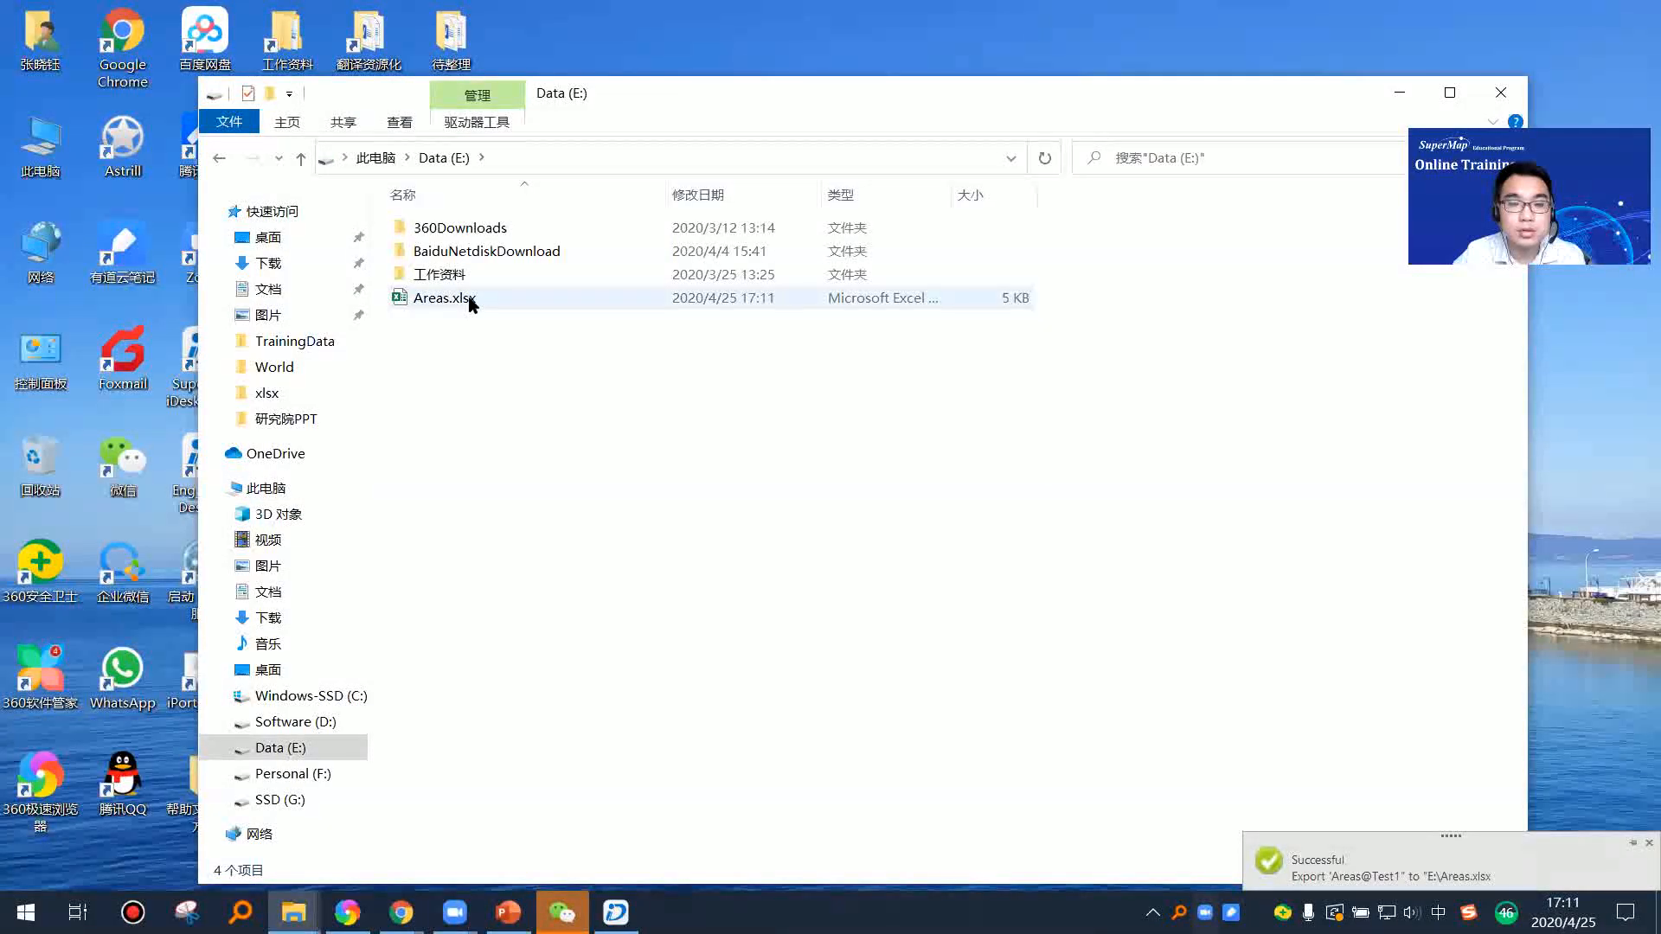
pyautogui.doubleClick(472, 300)
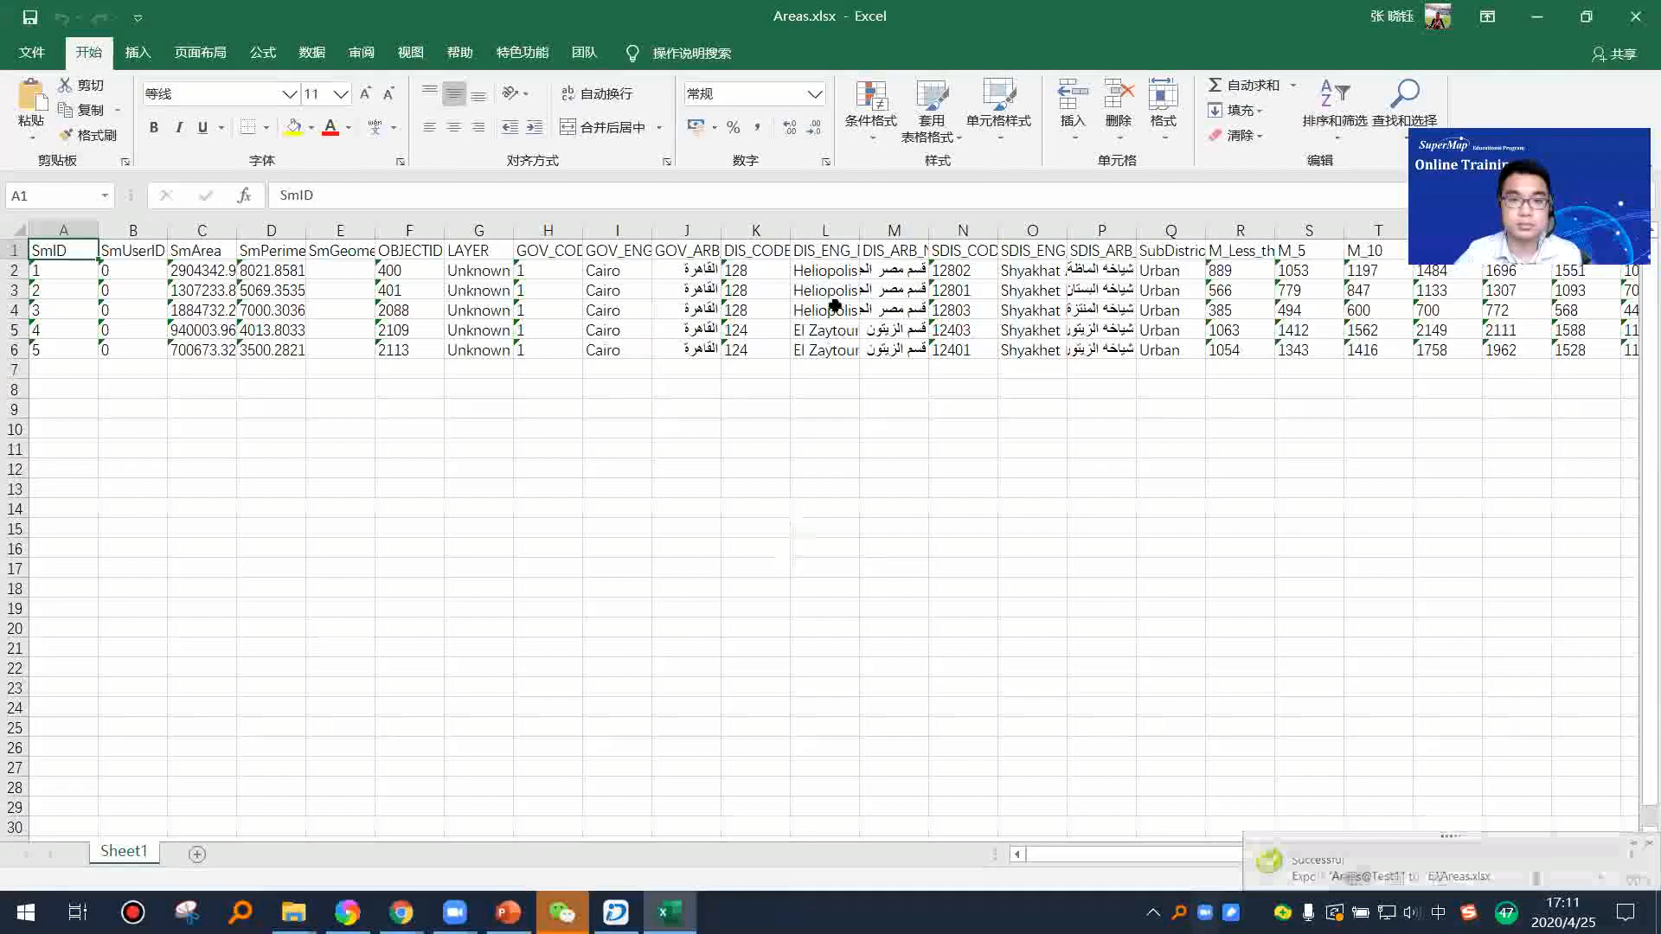
# Step: Examine the exported attribute records and field columns in Areas.xlsx, and close the workbook
pyautogui.moveTo(1100, 854); pyautogui.dragTo(989, 870)
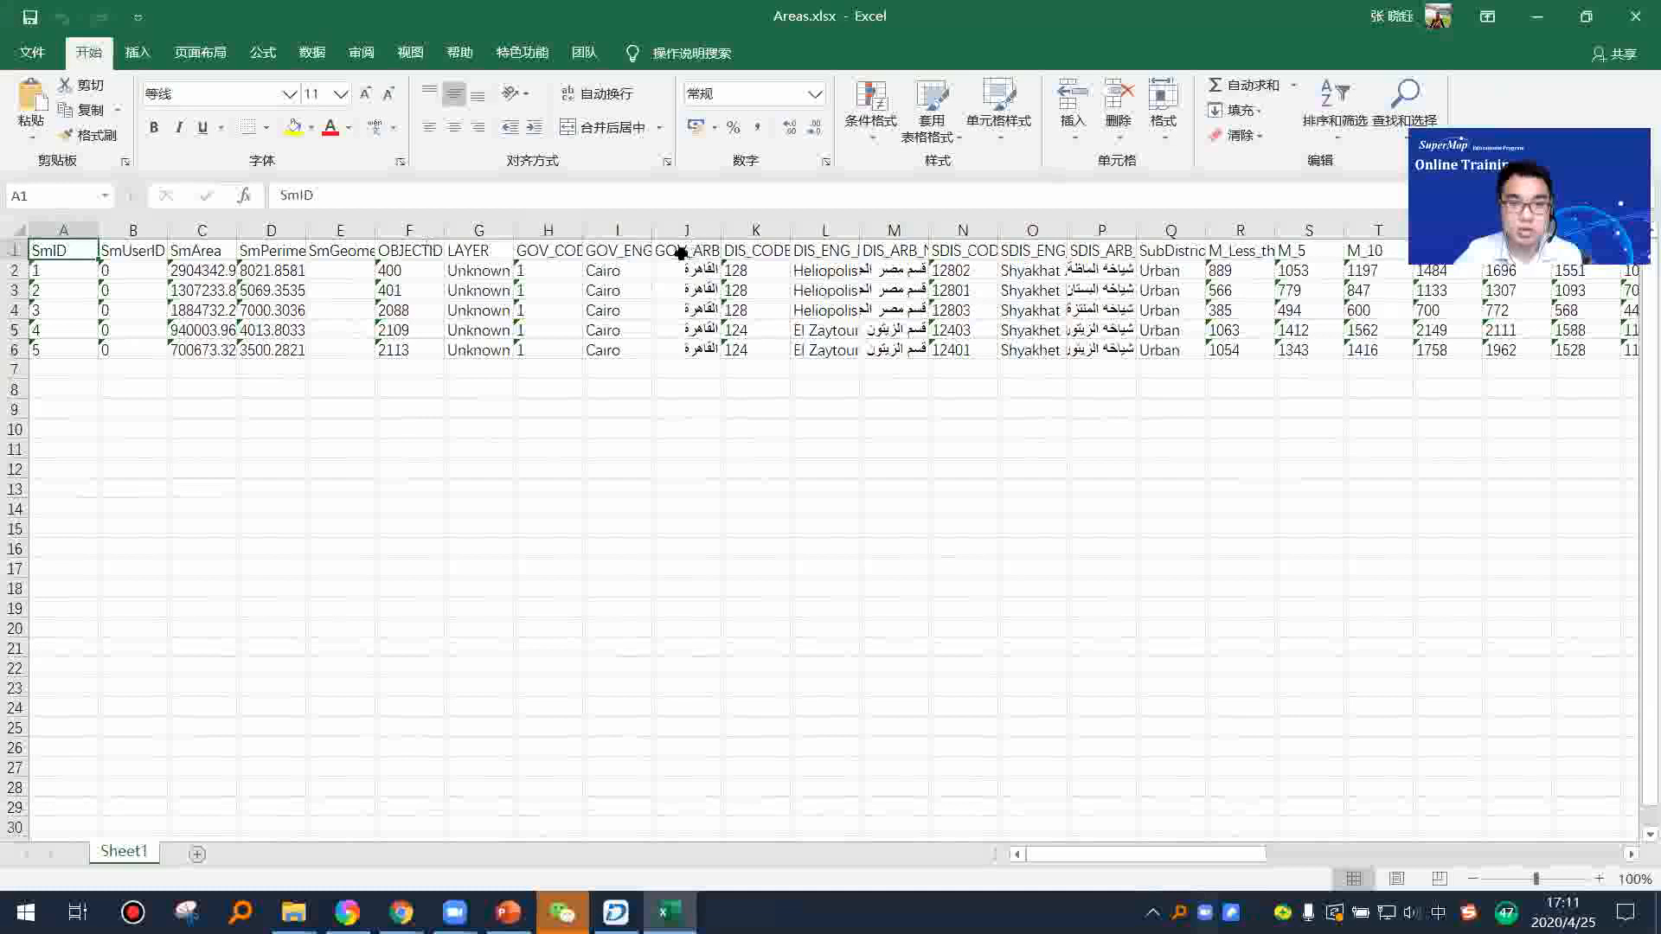
pyautogui.click(58, 278)
pyautogui.hotkey('ctrl', 'shift', 'Right')
pyautogui.hotkey('ctrl', 'shift', 'Down')
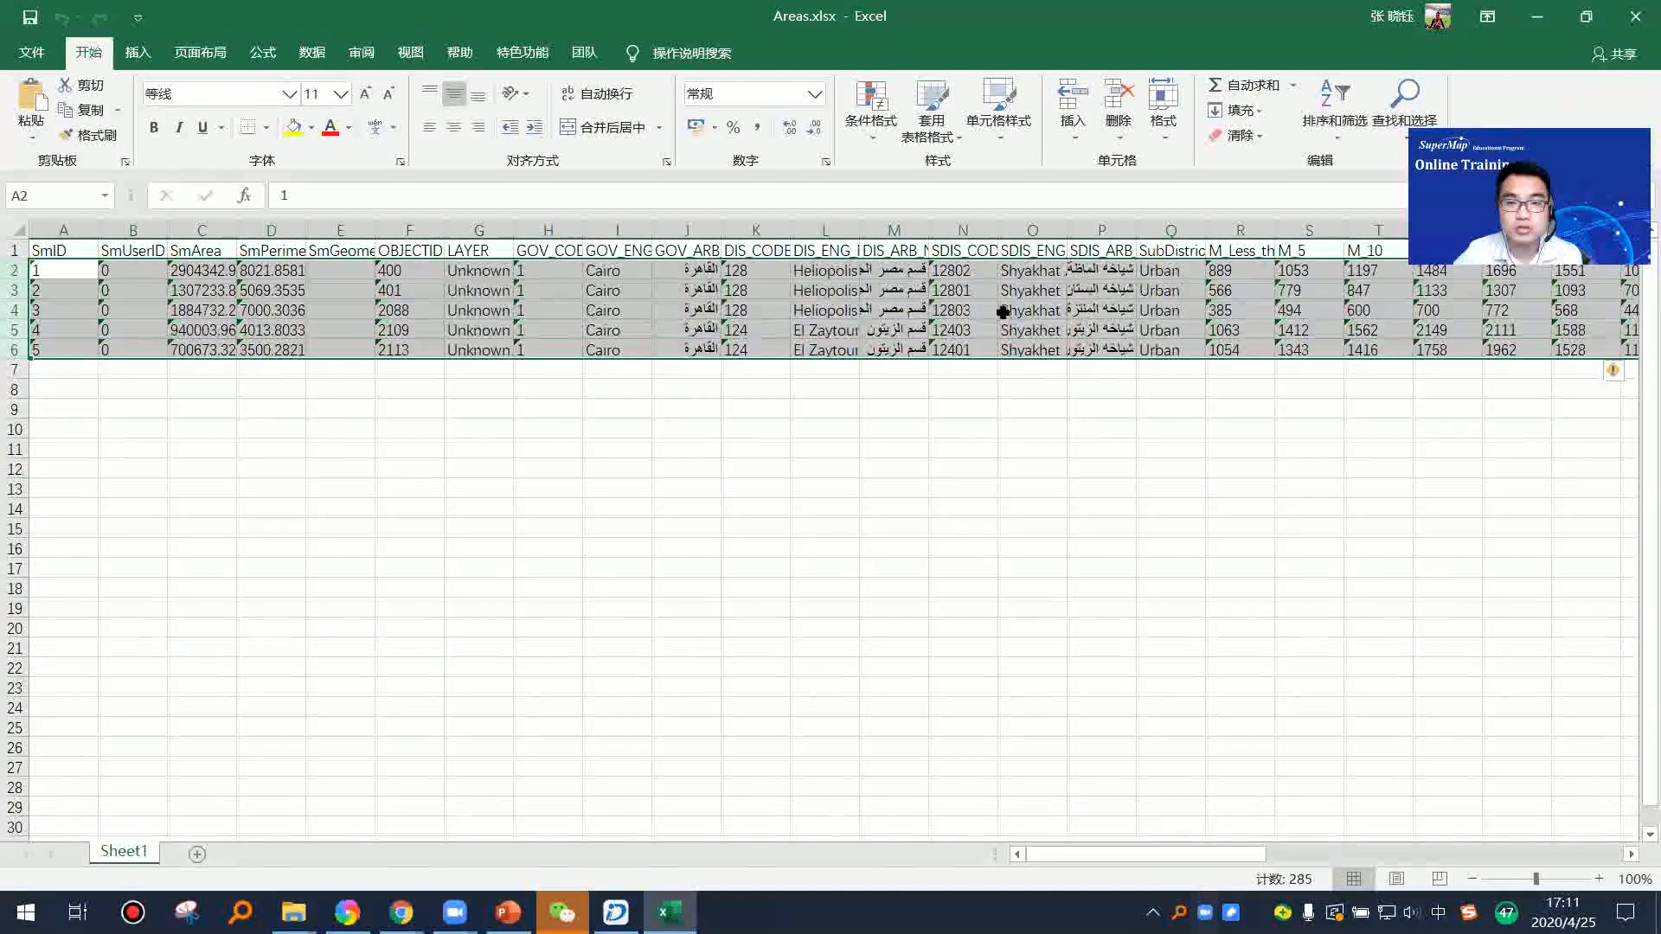
pyautogui.click(1003, 311)
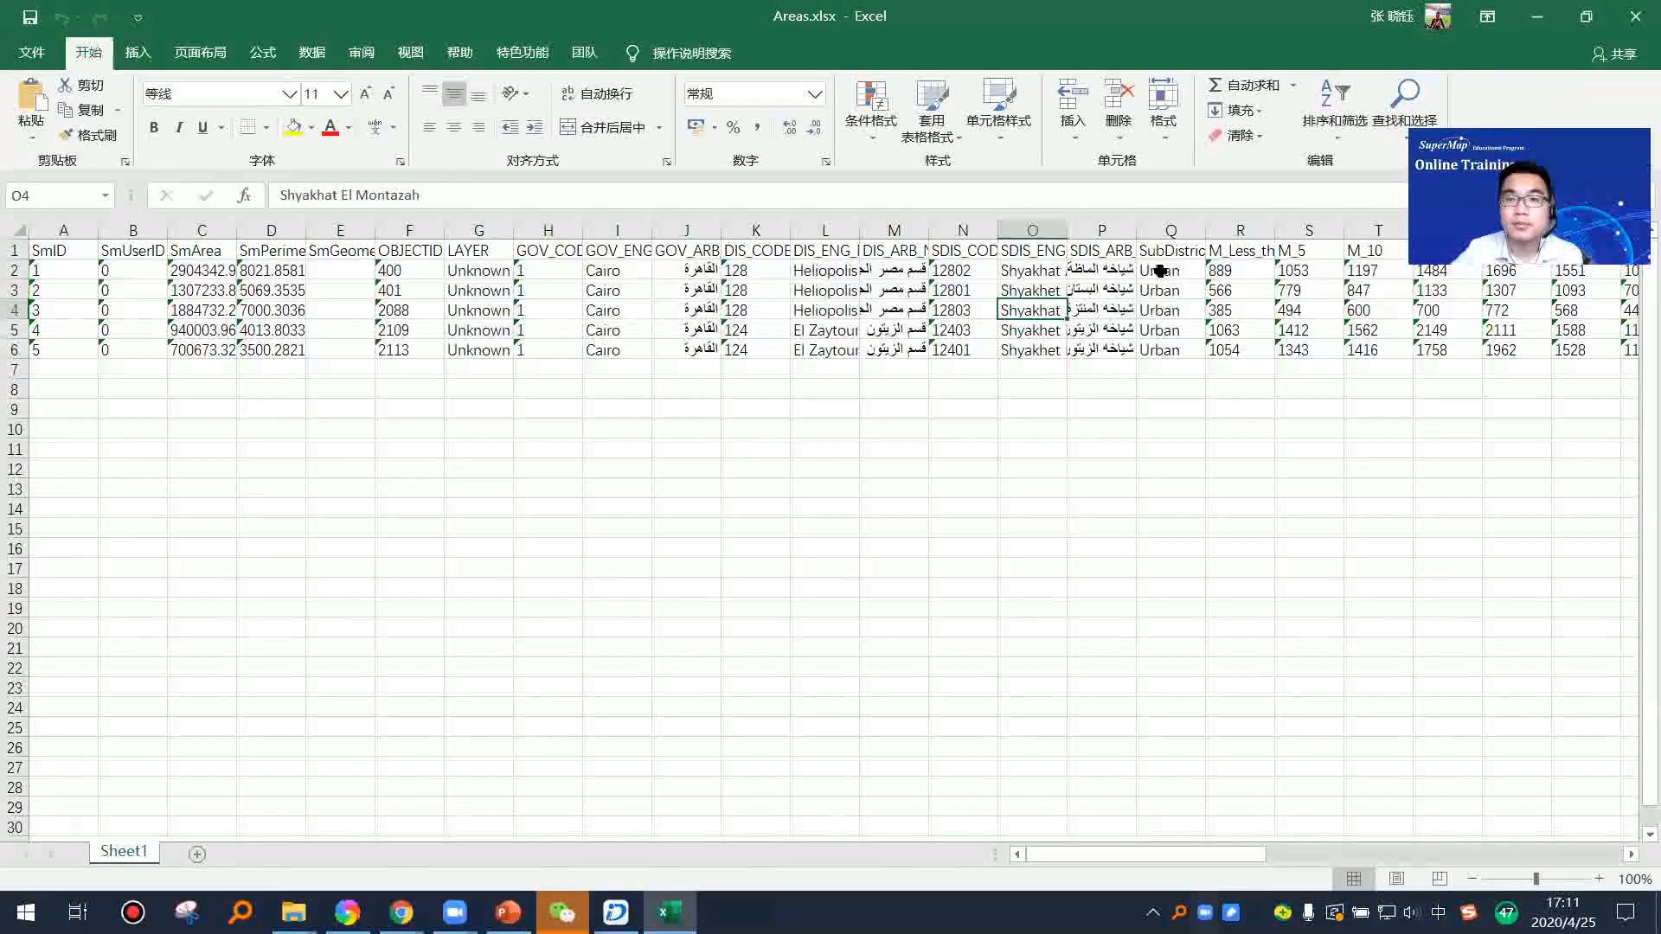
pyautogui.click(1635, 17)
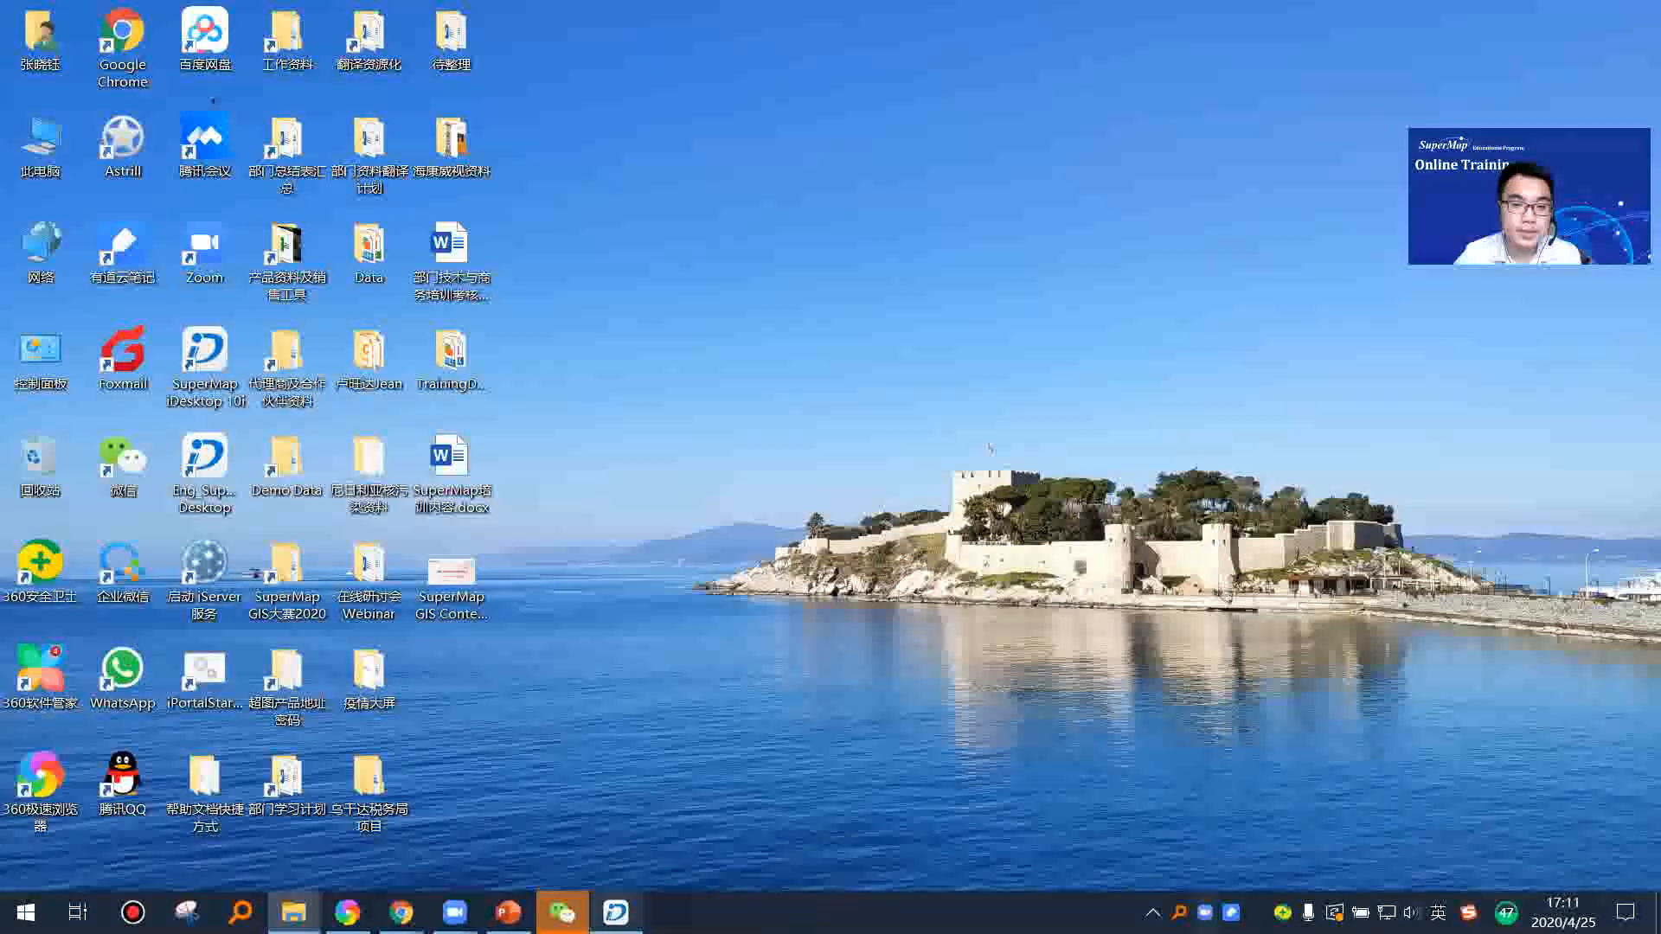
# Step: Switch back to SuperMap iDesktop and start exporting the worldearth image dataset of the Test1 datasource
pyautogui.click(615, 912)
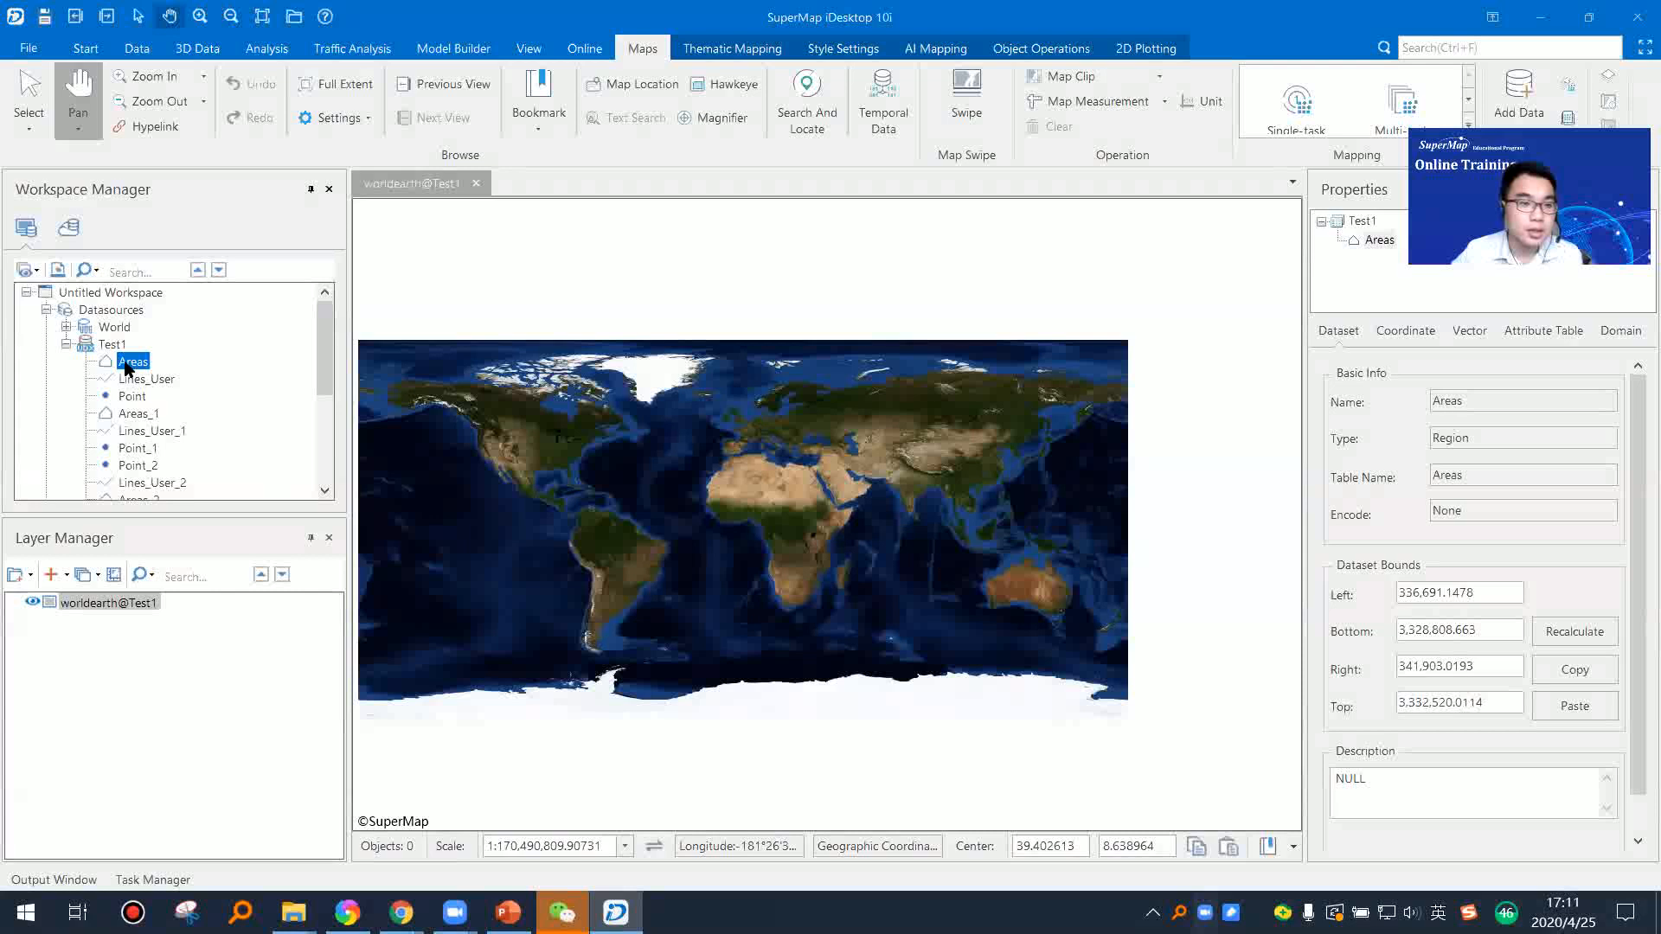
pyautogui.click(86, 346)
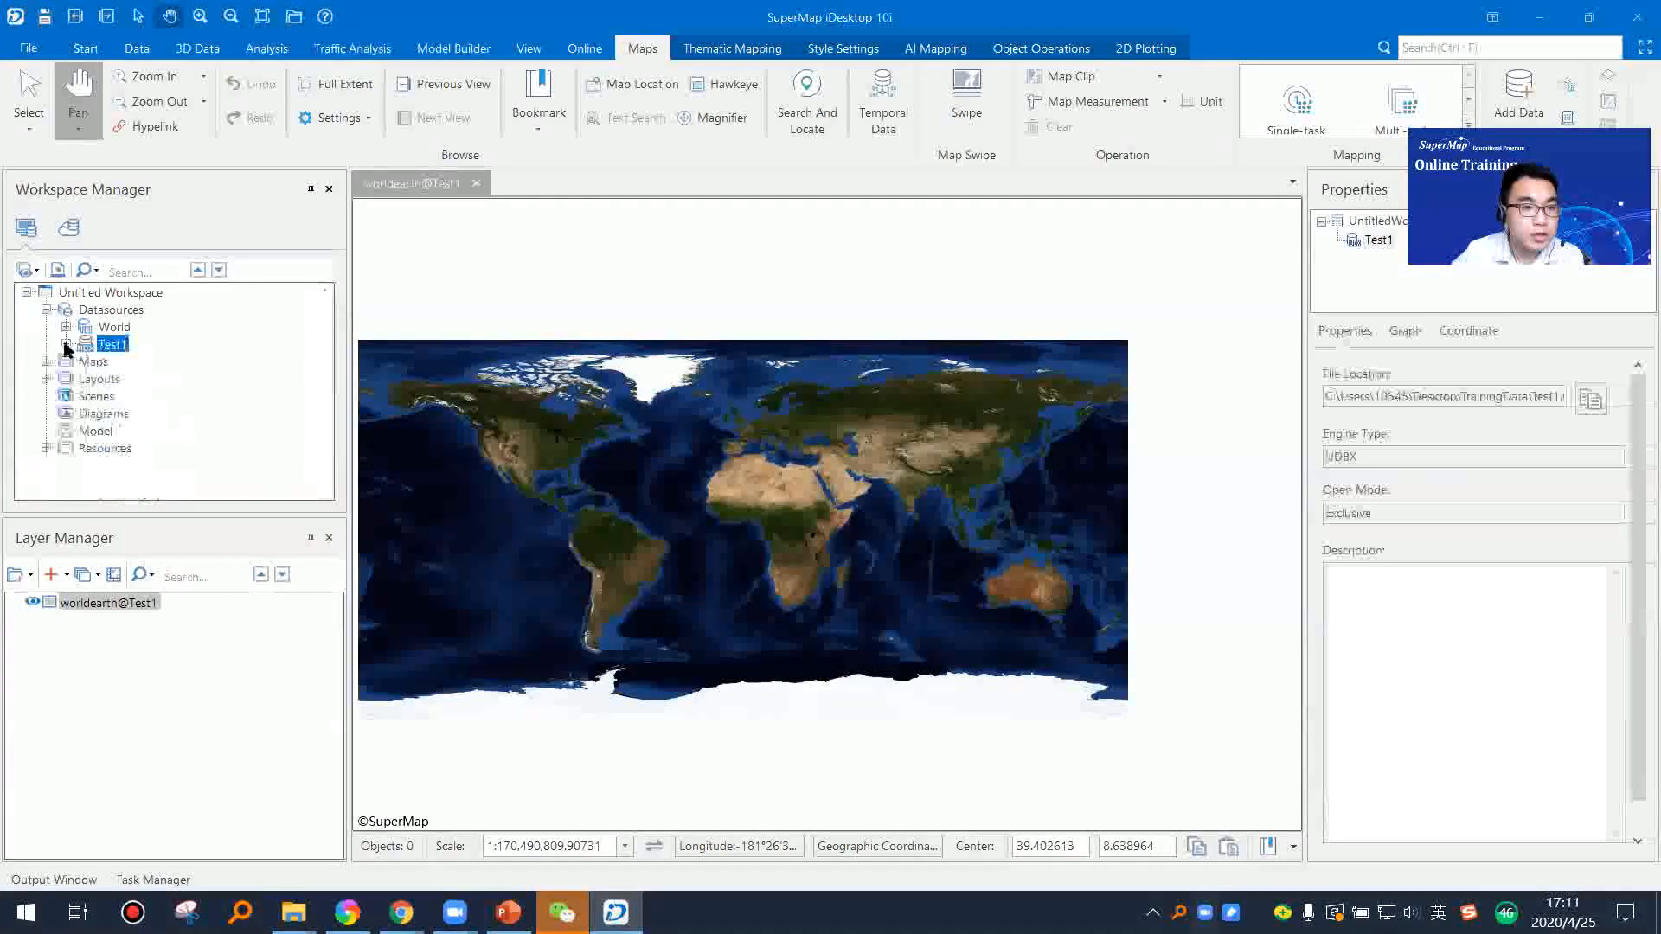
pyautogui.scroll(-1, 126, 393)
pyautogui.scroll(-2, 125, 394)
pyautogui.click(142, 411)
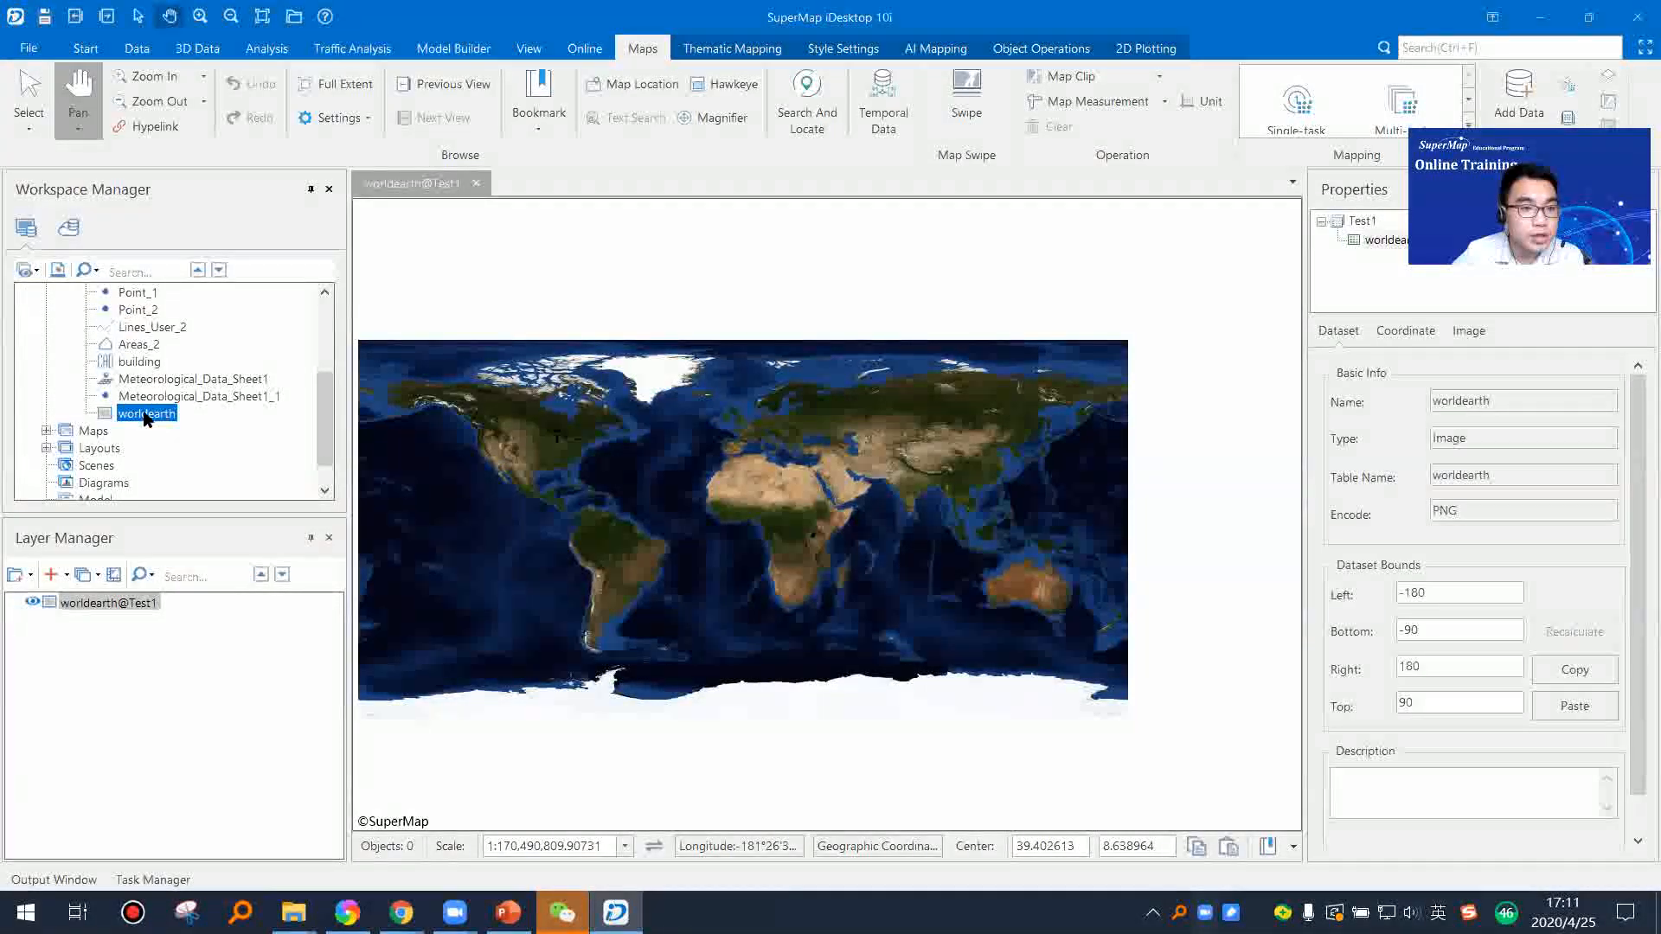
pyautogui.rightClick(143, 412)
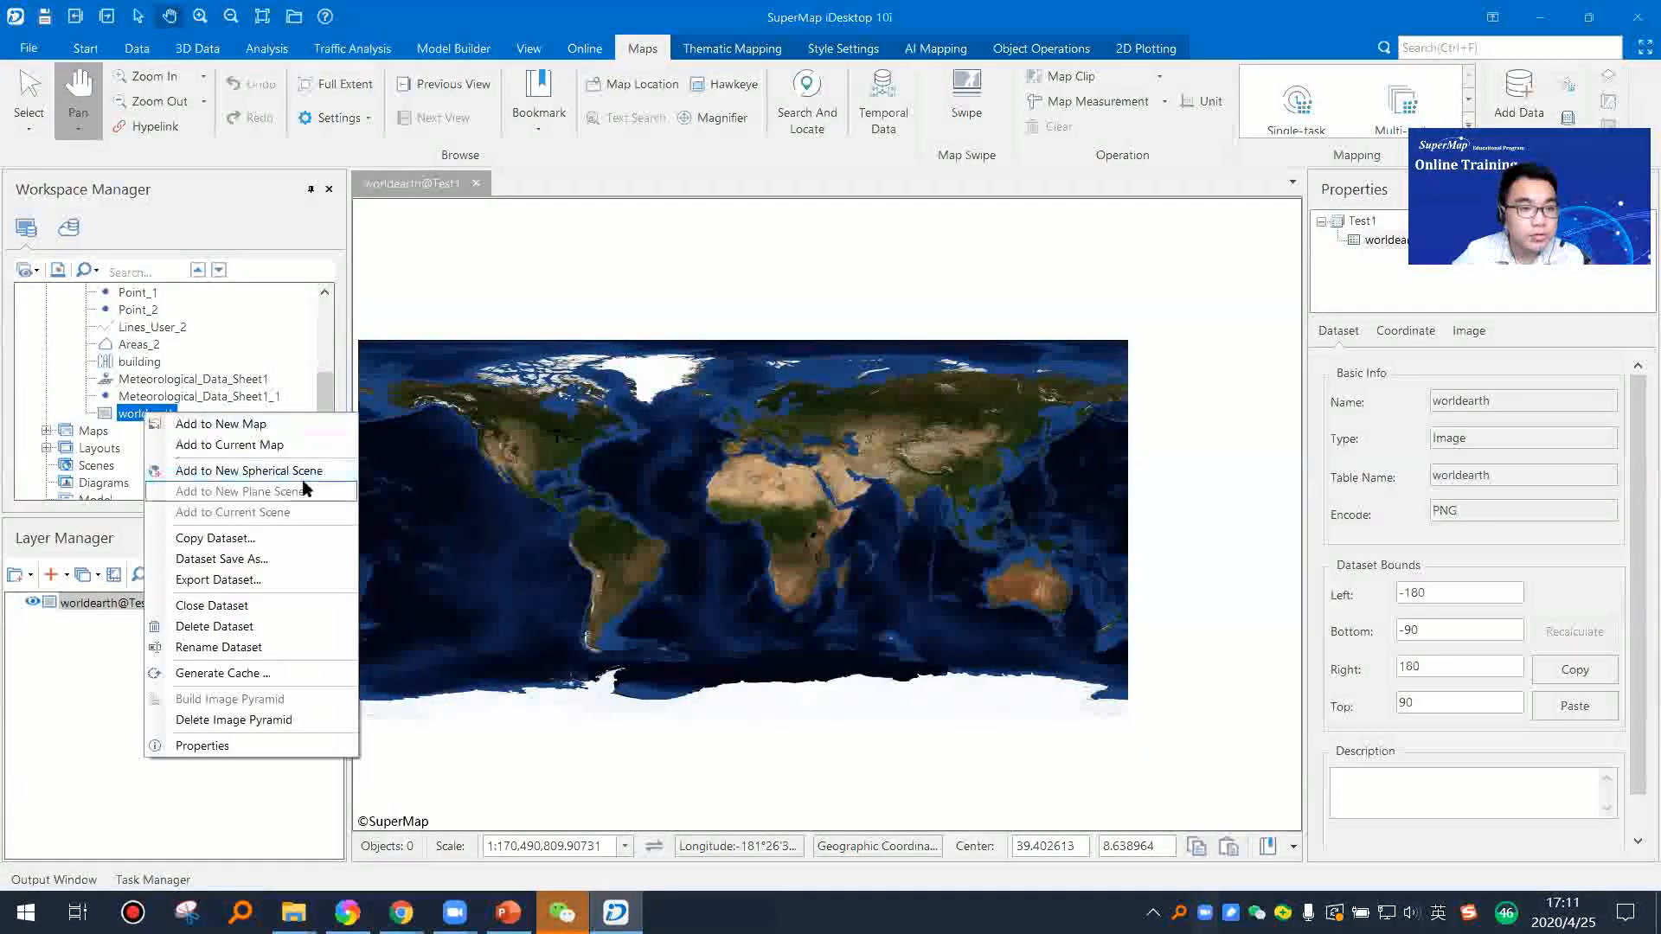
pyautogui.click(239, 581)
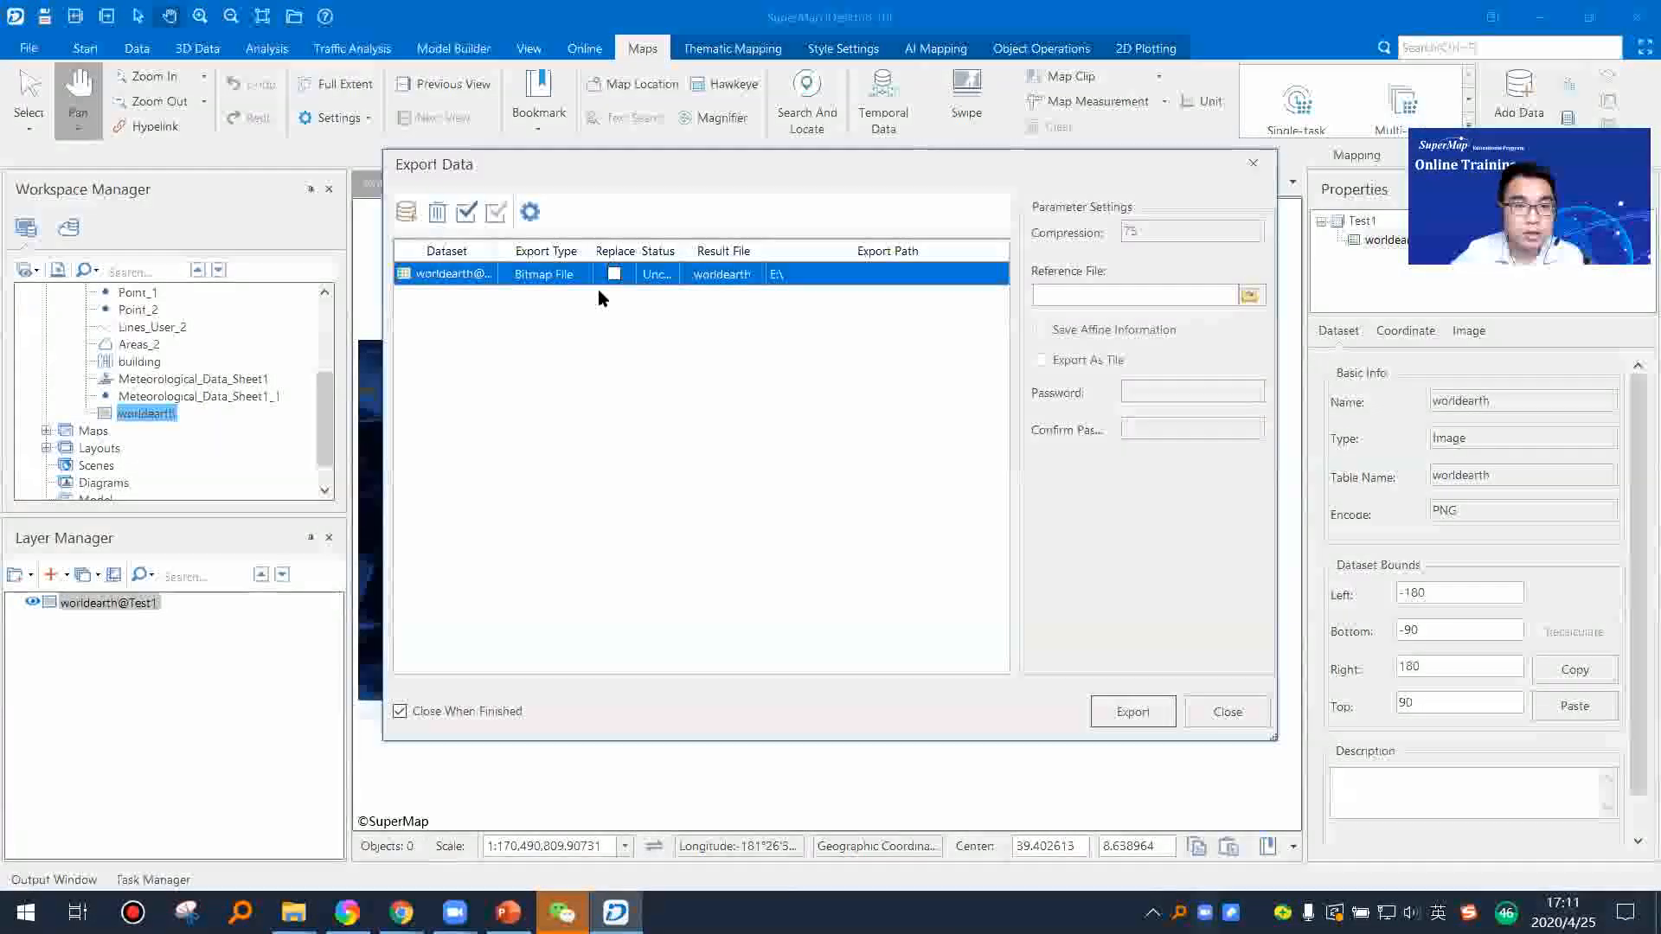
# Step: Look through the available raster export types, keep Bitmap File, and export the worldearth dataset to E:\
pyautogui.click(585, 275)
pyautogui.click(584, 274)
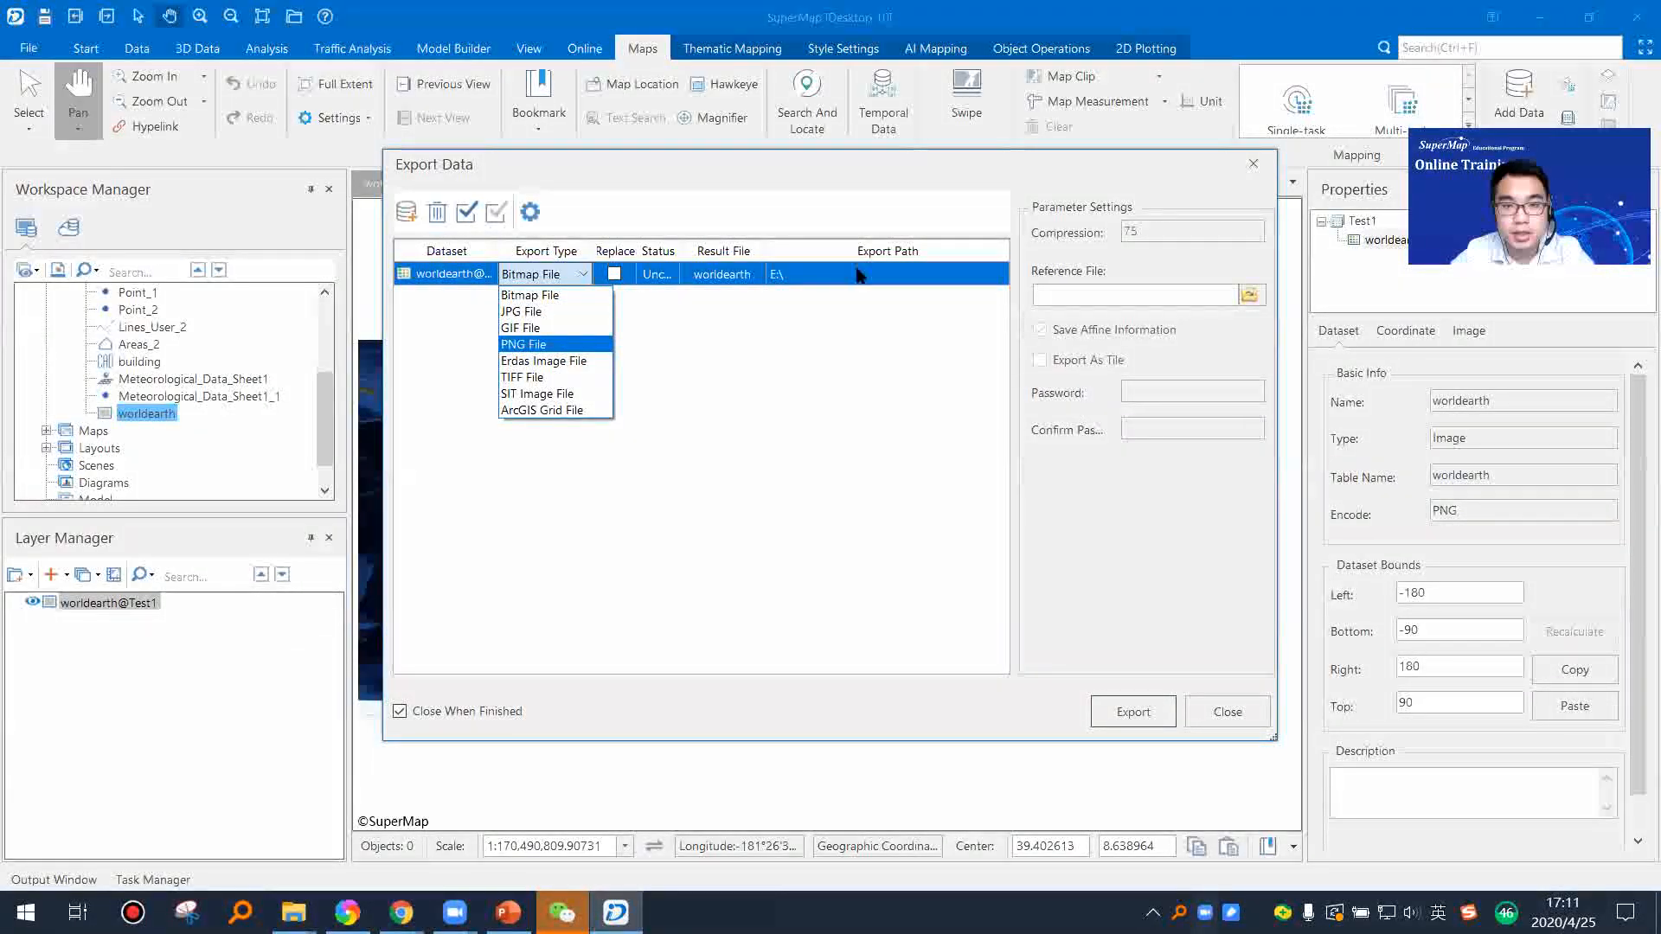
pyautogui.click(878, 282)
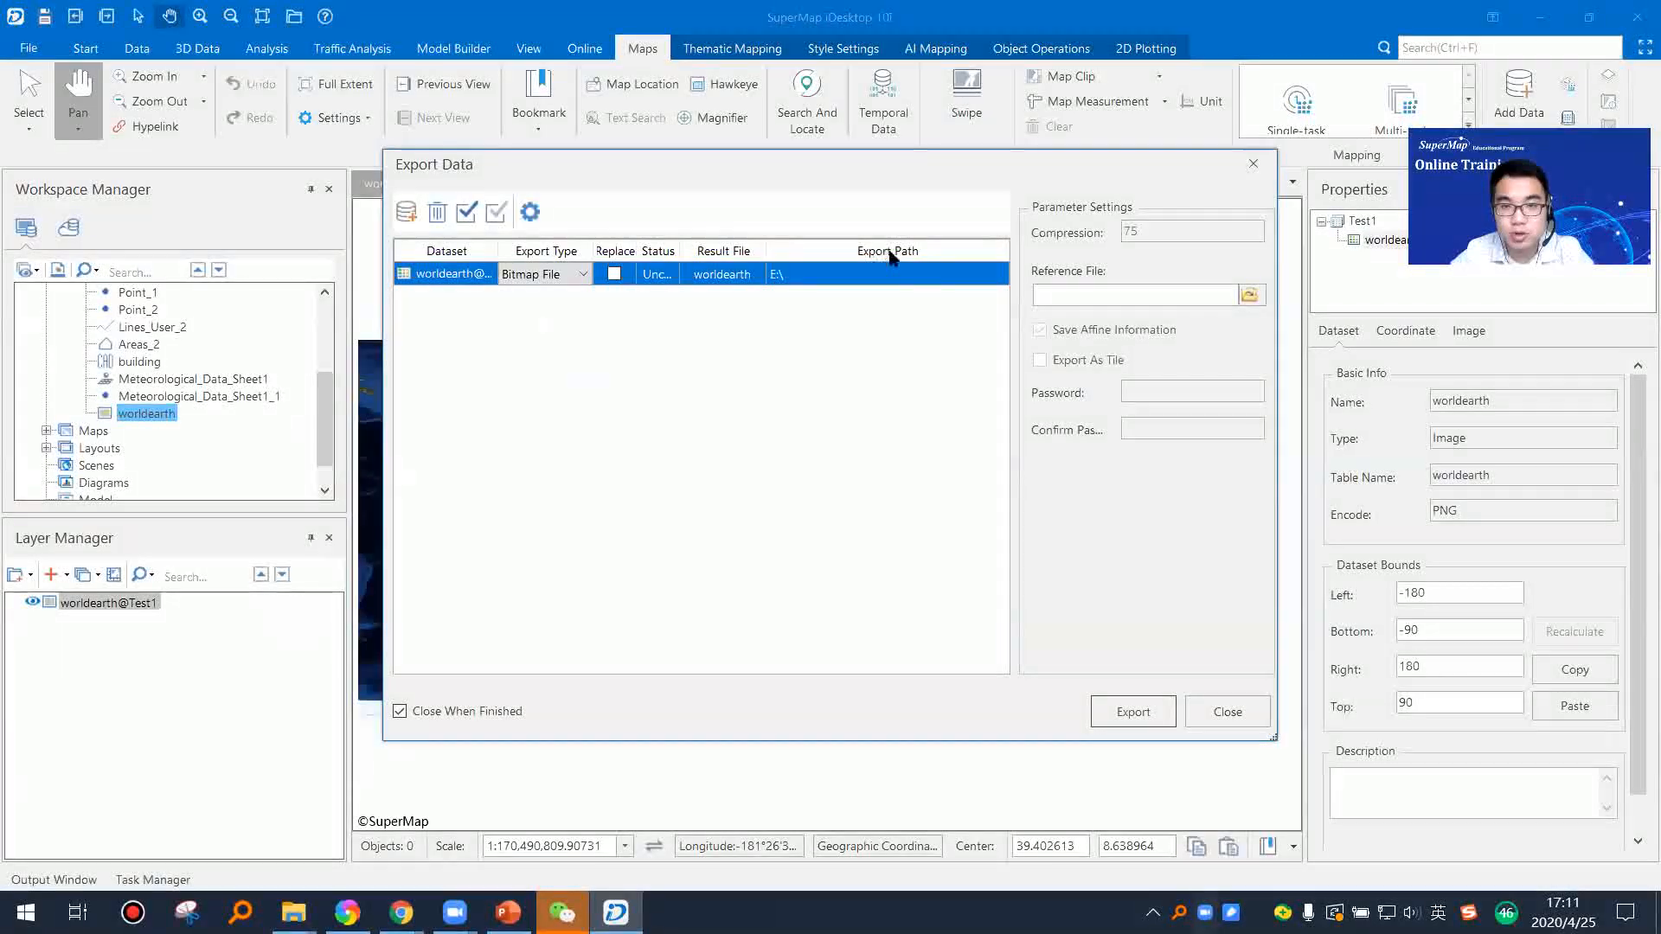
pyautogui.click(1129, 713)
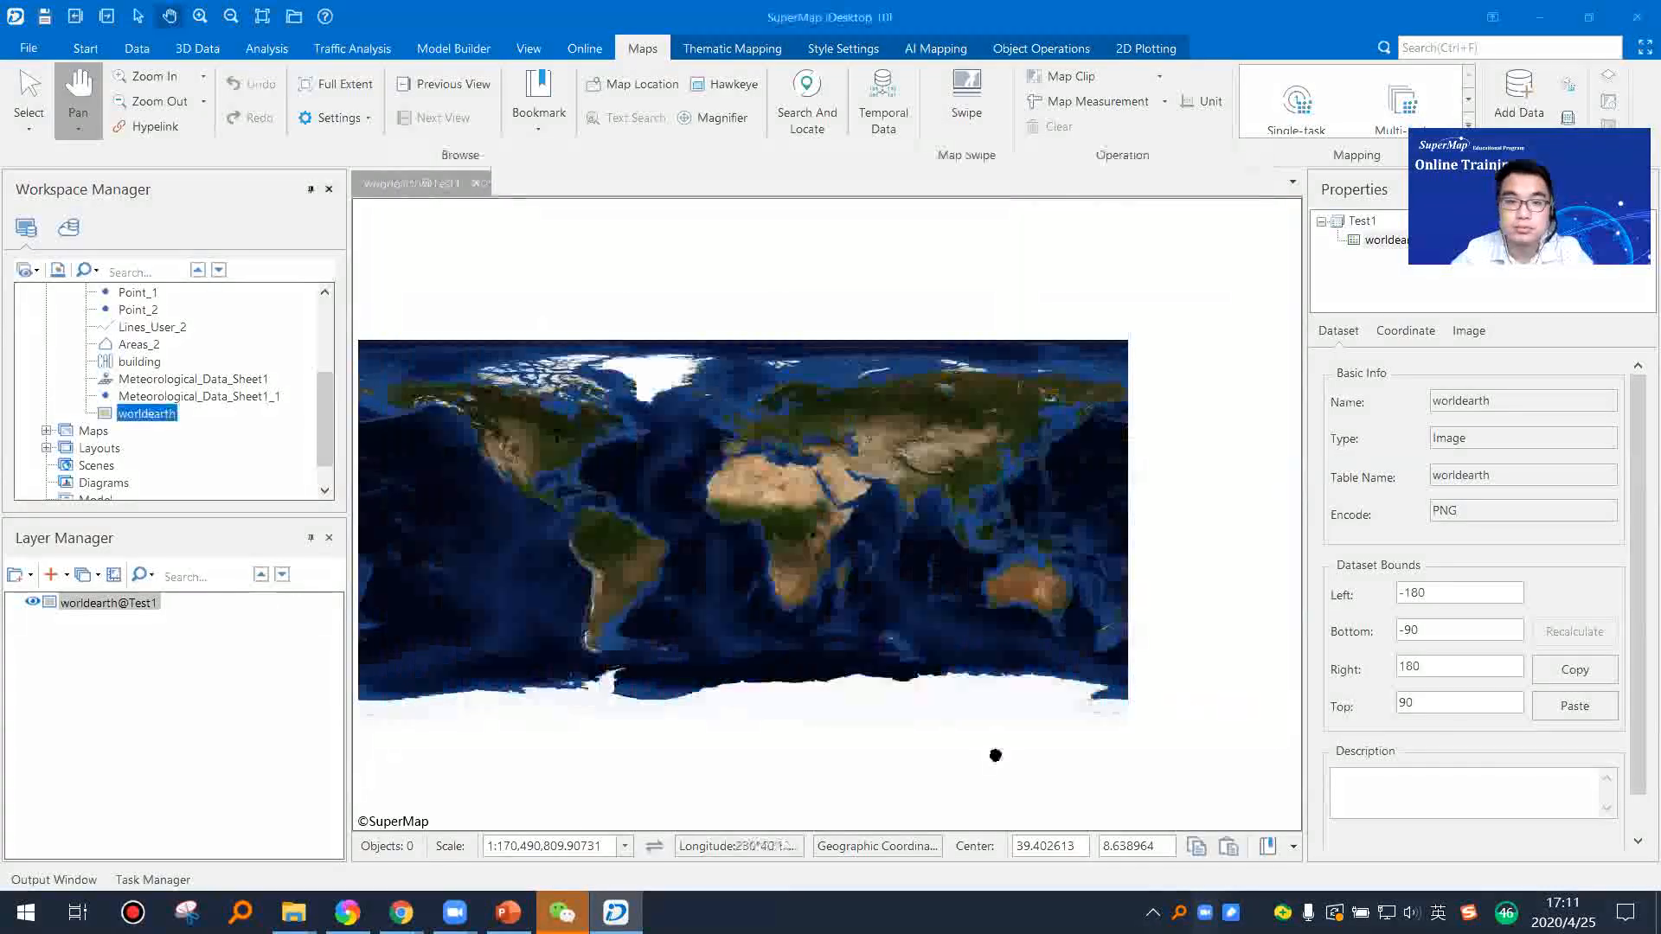
# Step: Switch to PowerPoint, resume the slide show from the current export slide, and advance to the Demo - Data Importing slide
pyautogui.click(507, 913)
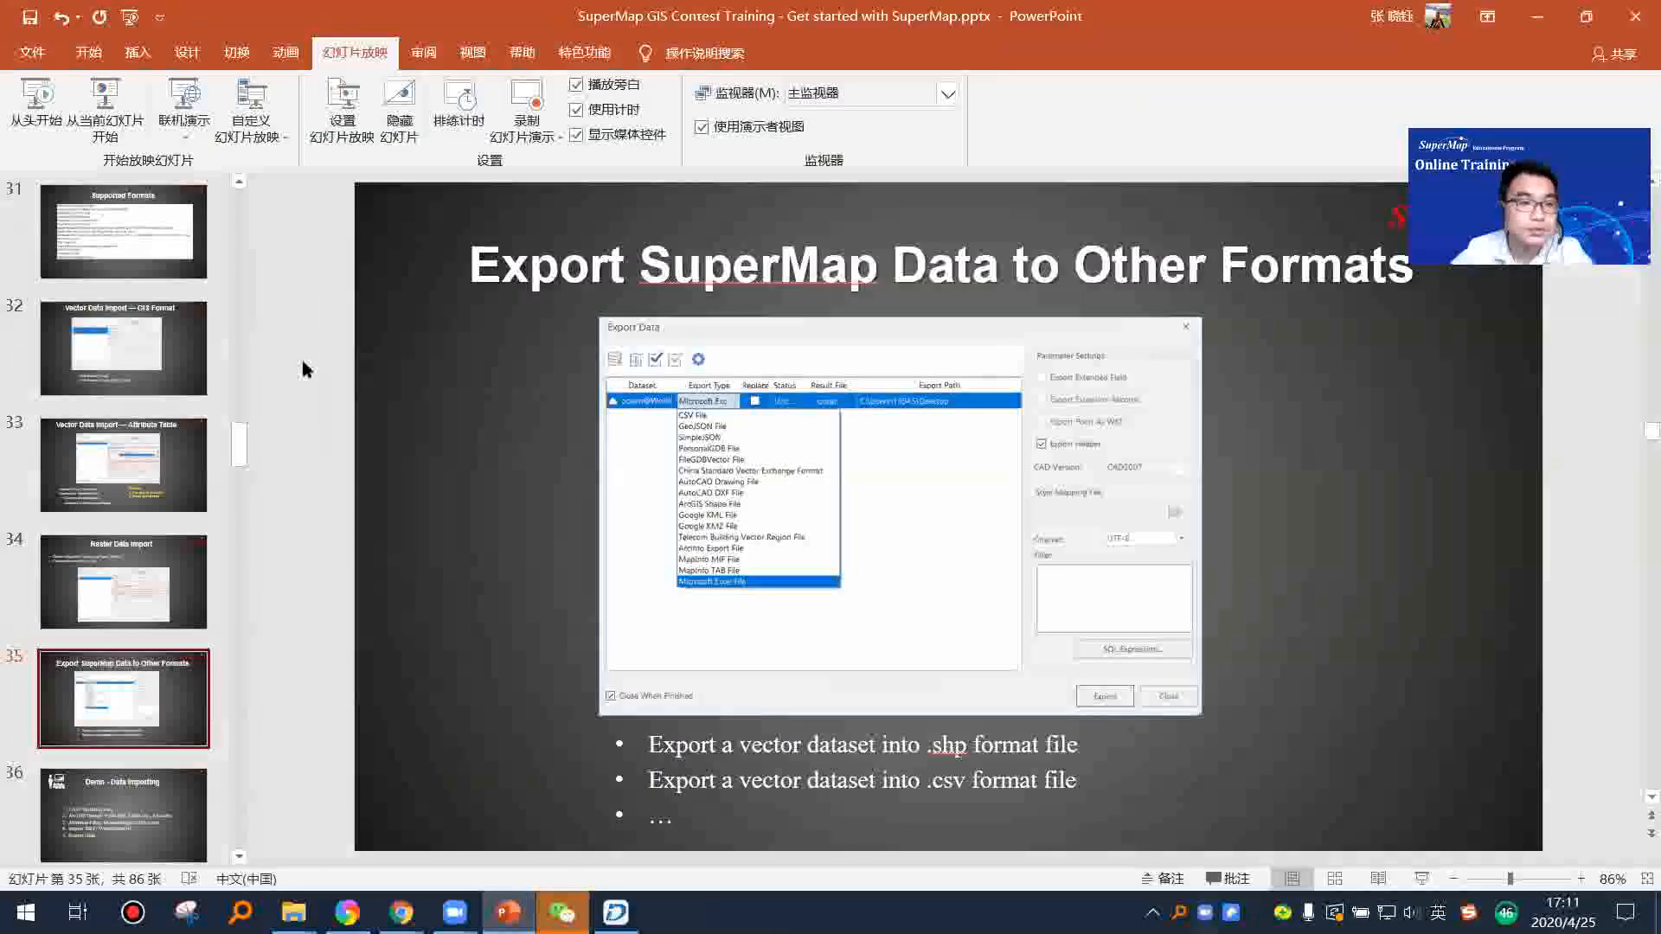
pyautogui.click(106, 102)
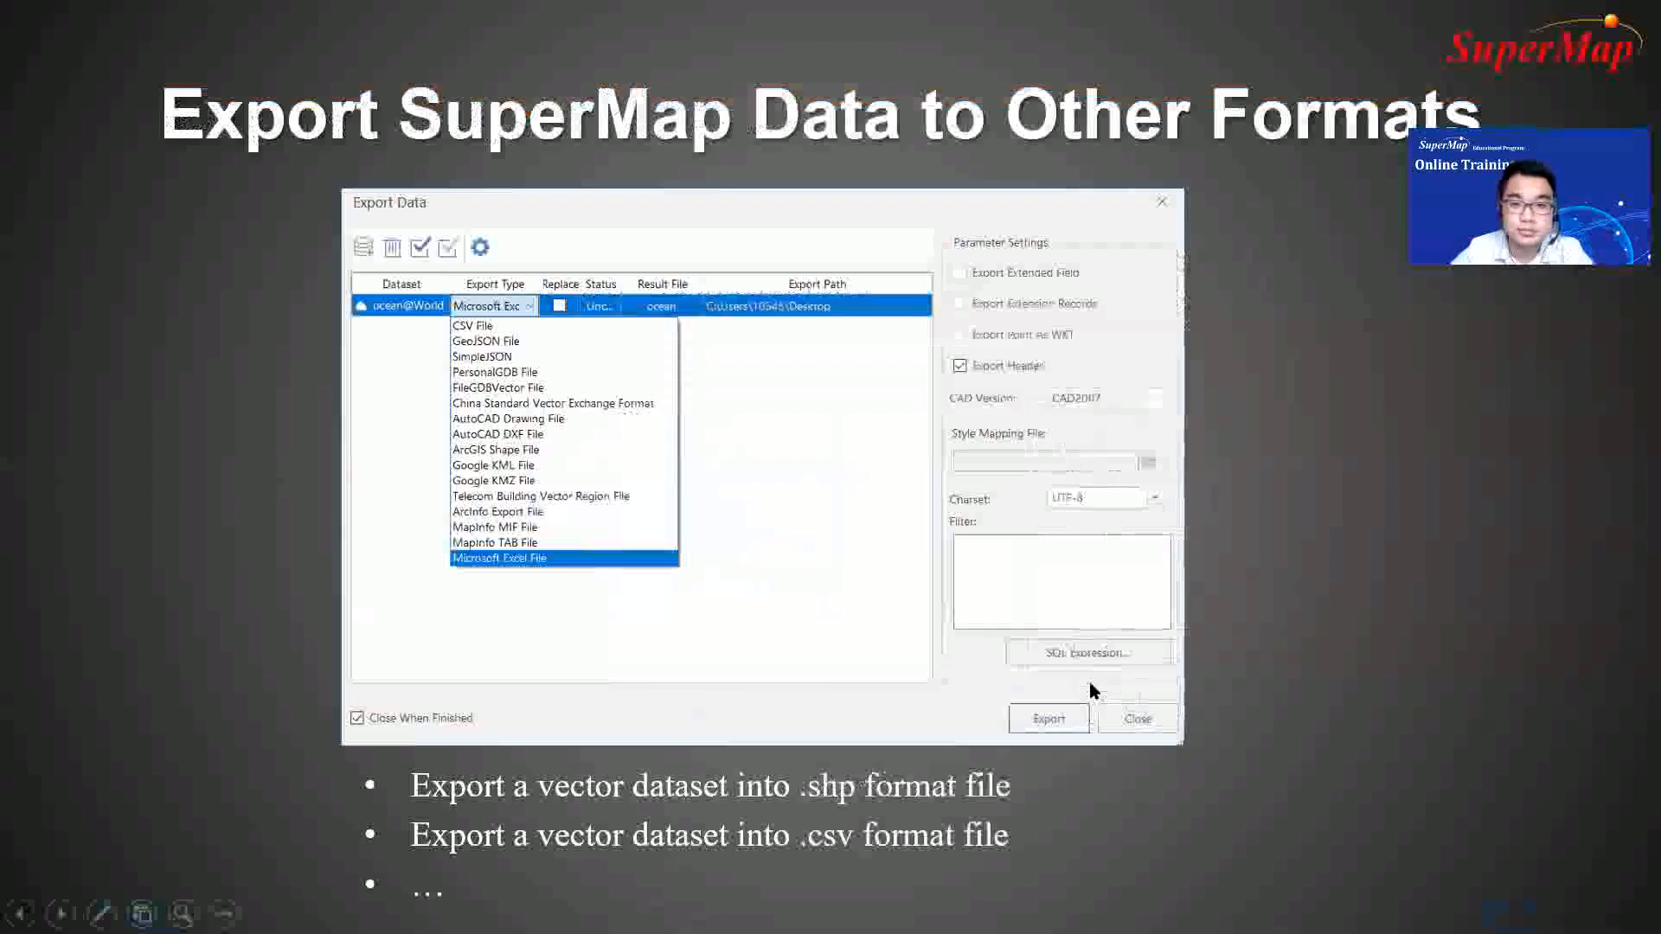
pyautogui.click(1305, 731)
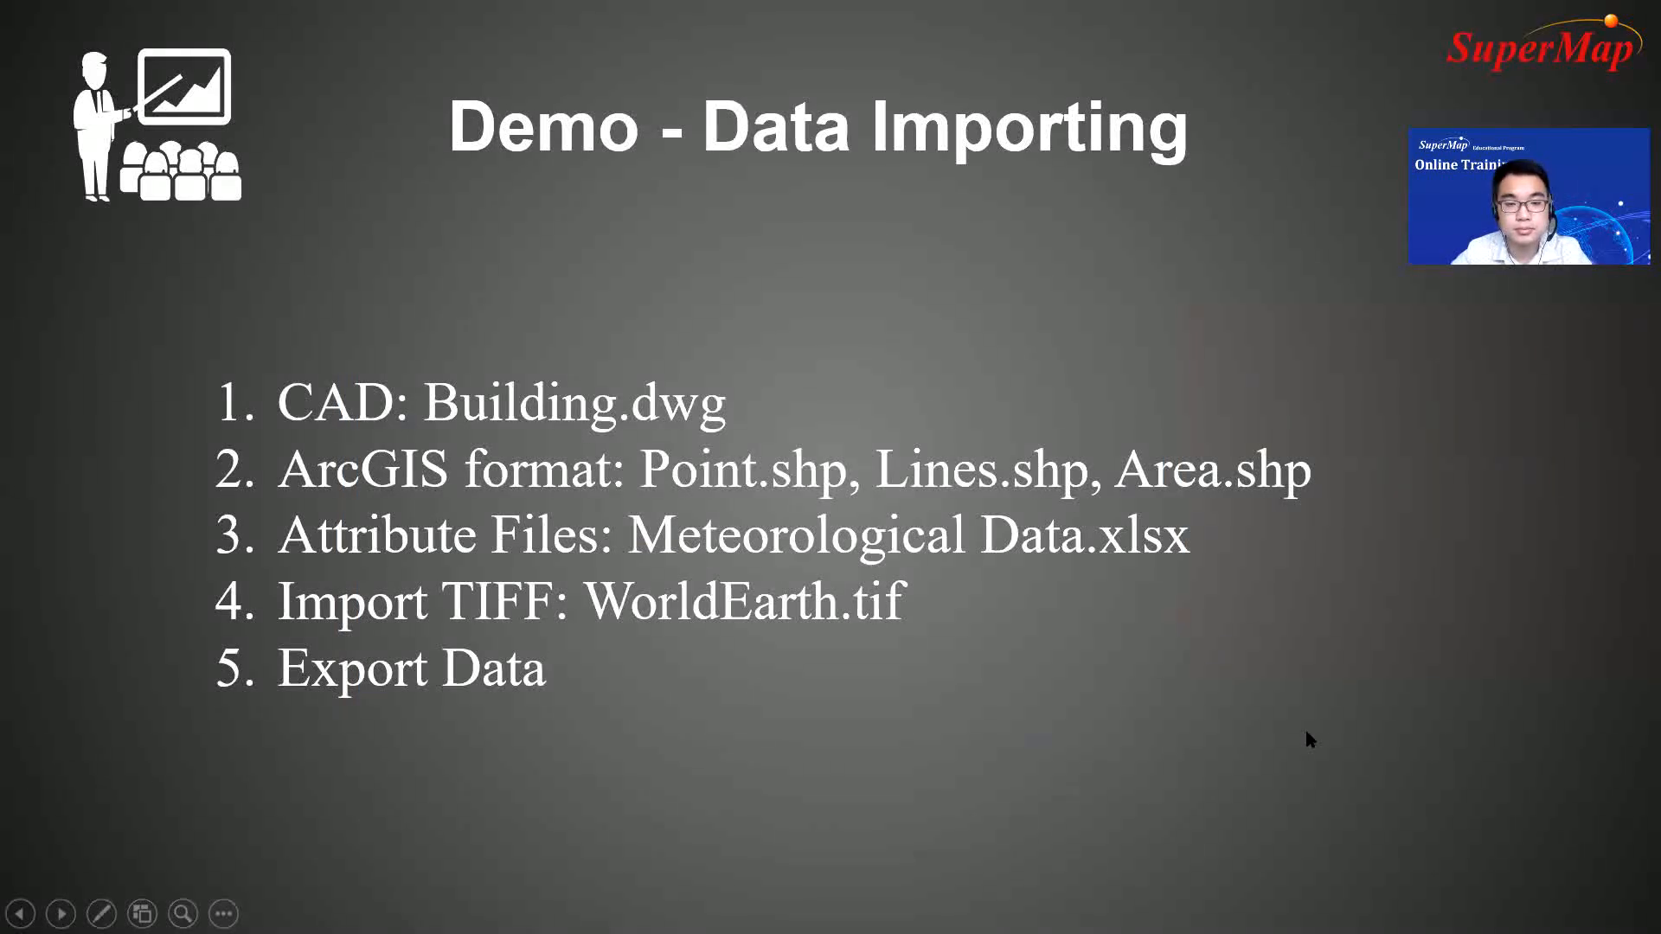
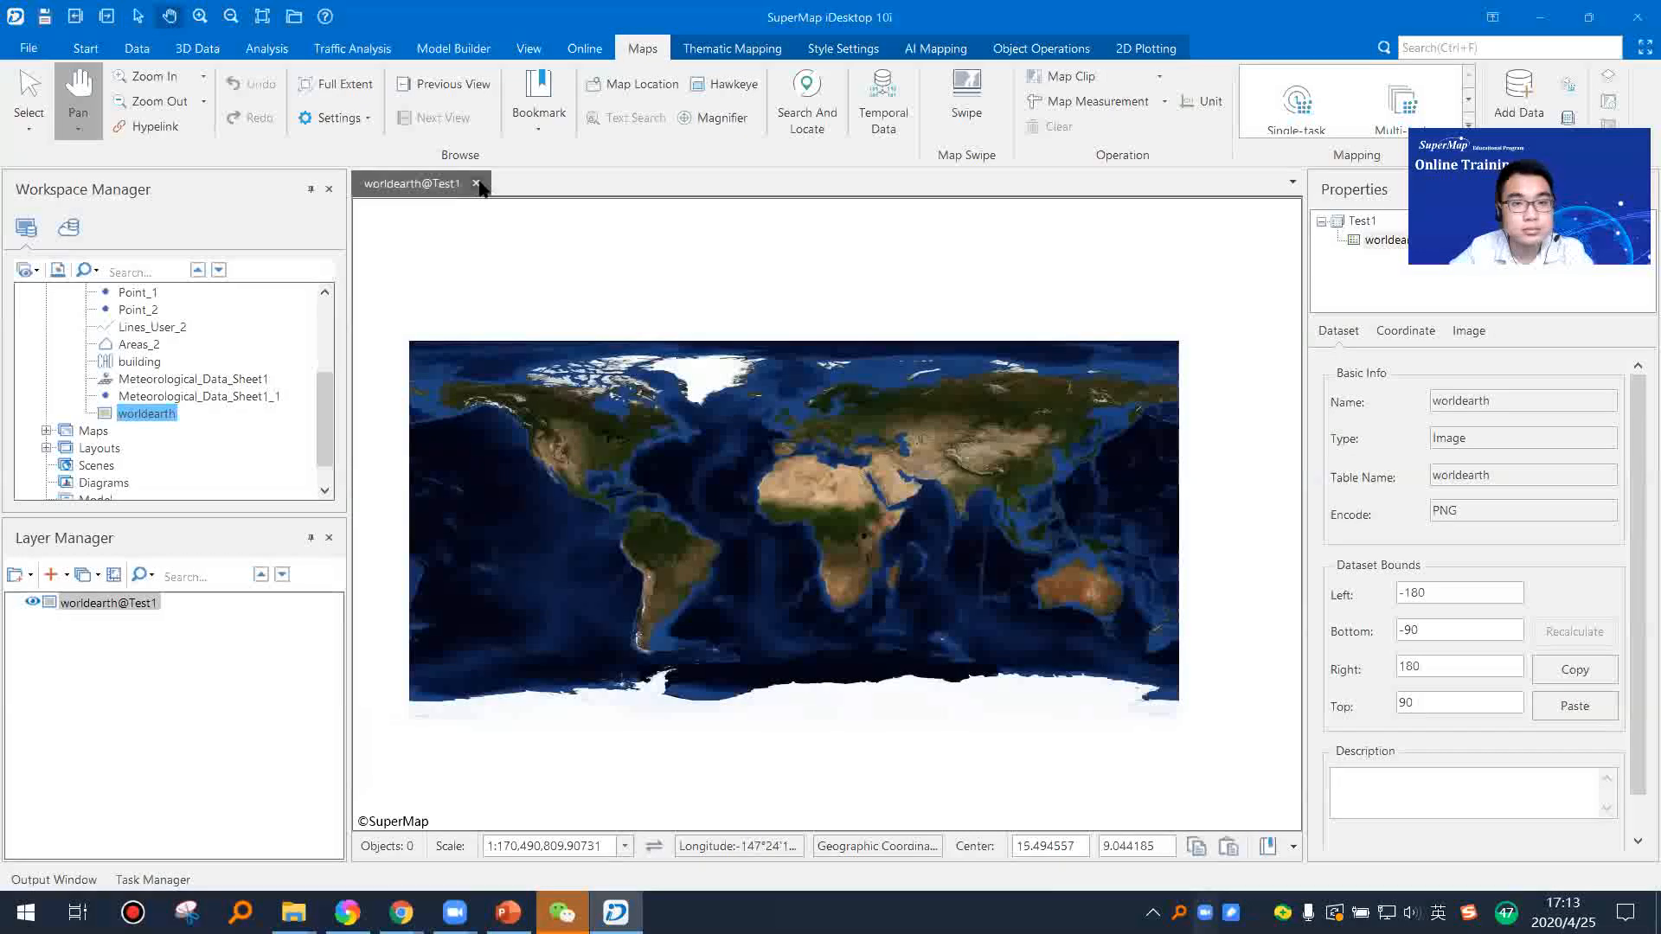
# Step: Close the worldearth map and display the Areas dataset of the Test1 datasource in a new map
pyautogui.click(859, 526)
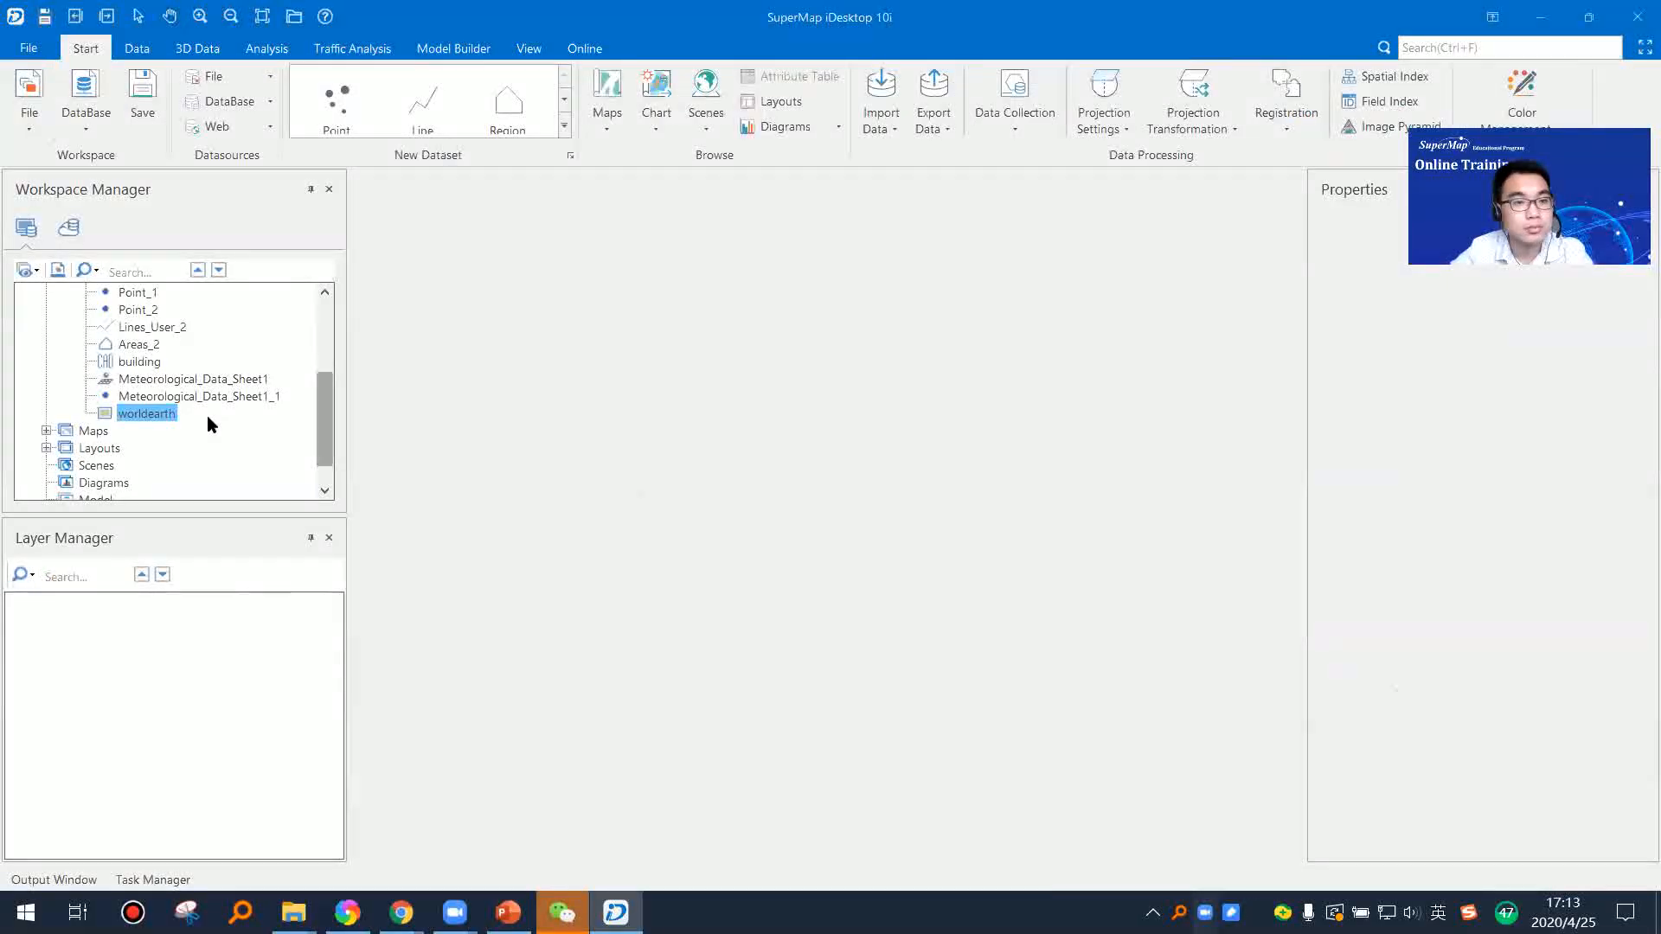
pyautogui.scroll(3, 207, 424)
pyautogui.click(132, 362)
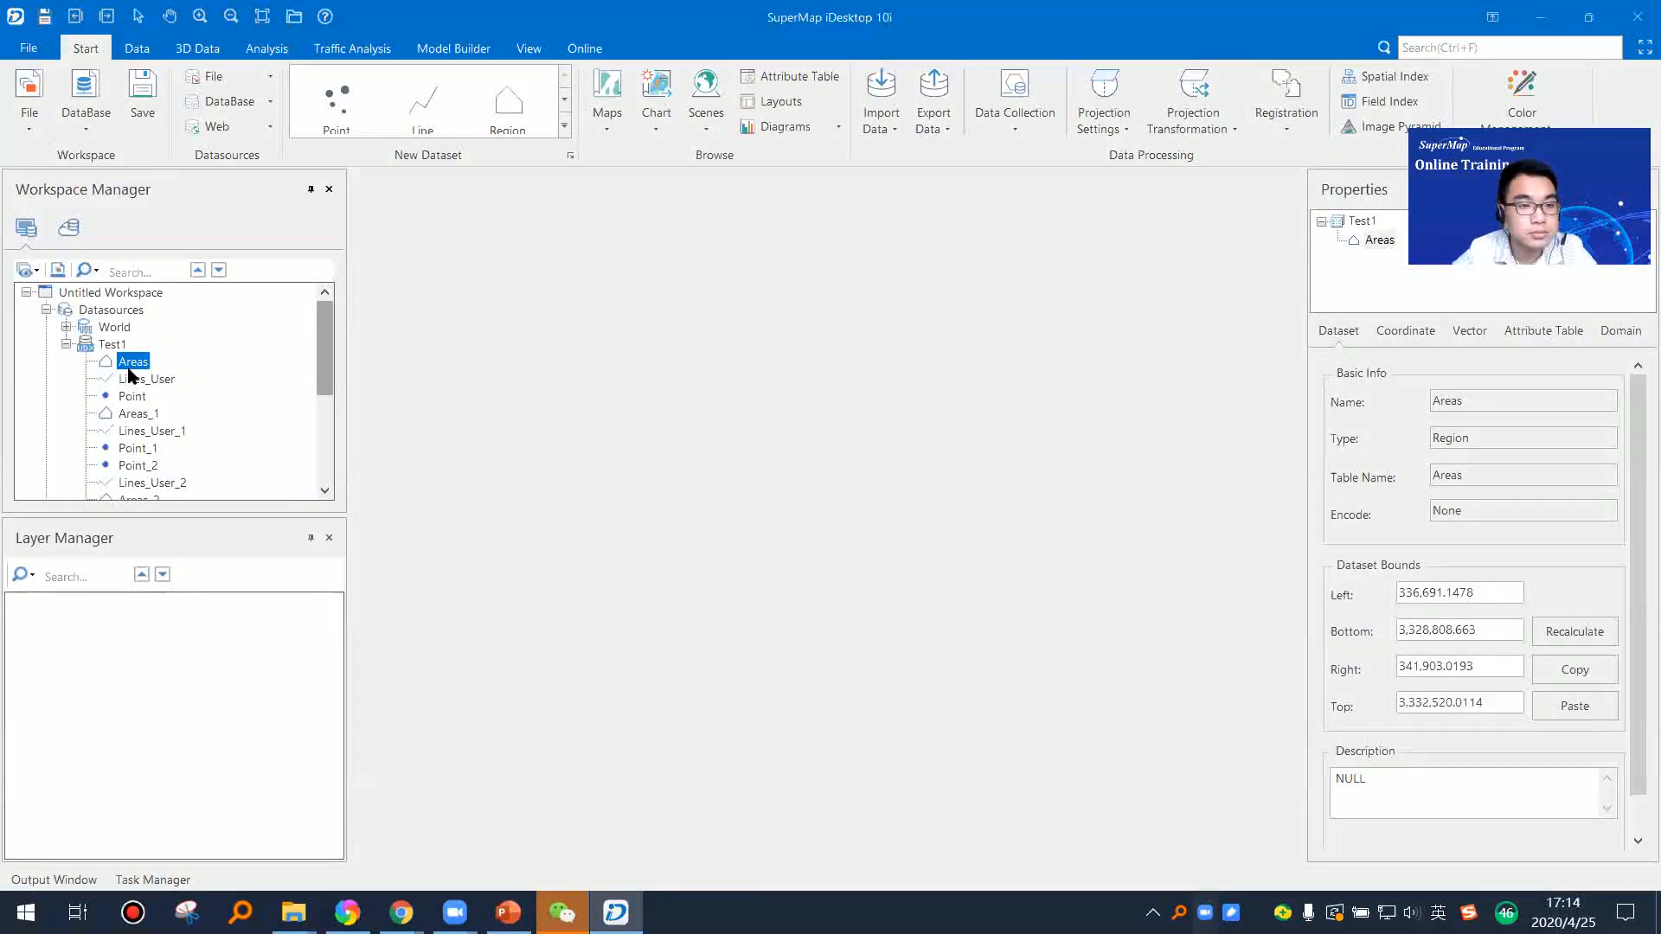
pyautogui.rightClick(134, 363)
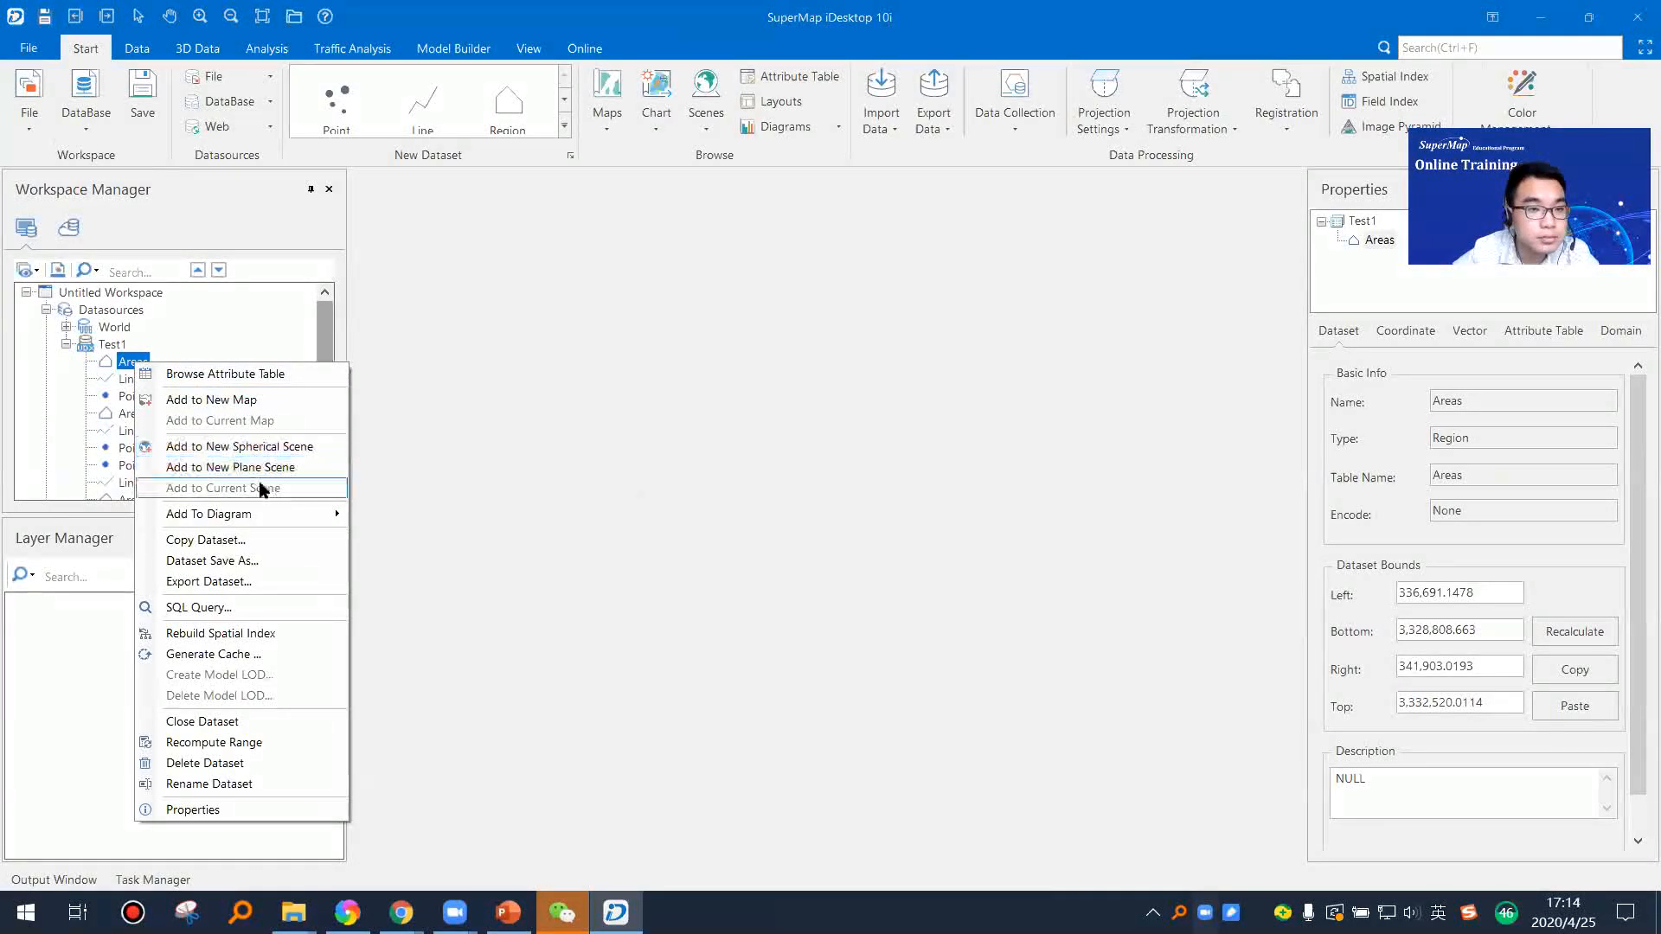
pyautogui.click(208, 403)
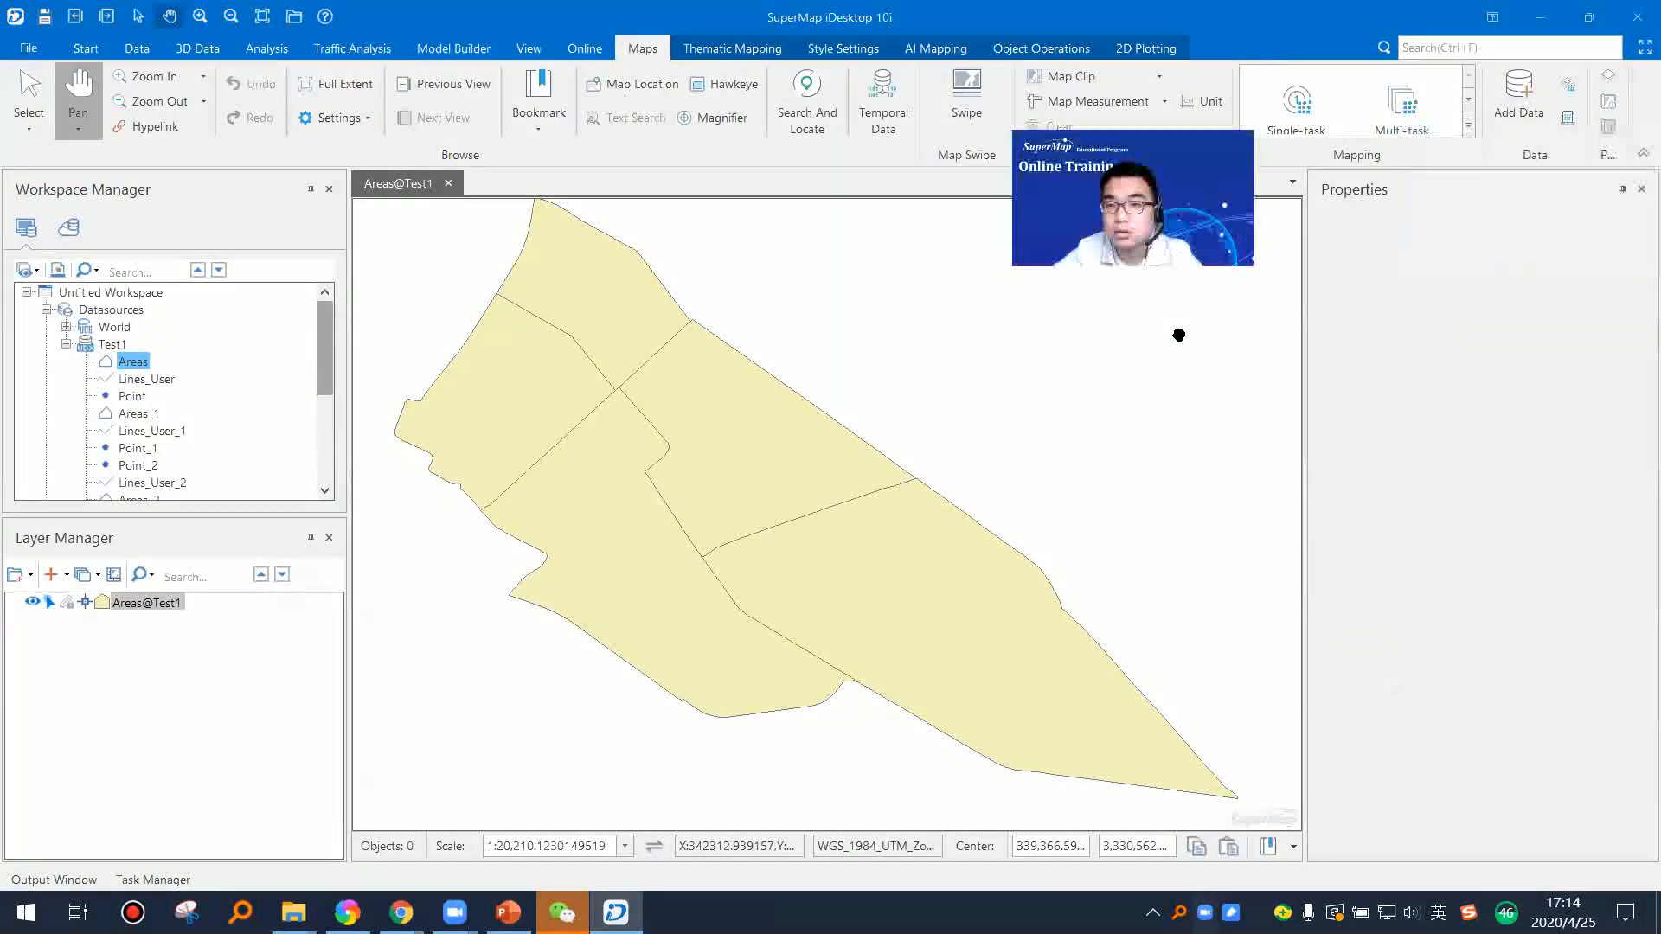
pyautogui.click(1641, 189)
pyautogui.moveTo(1013, 537); pyautogui.dragTo(980, 552)
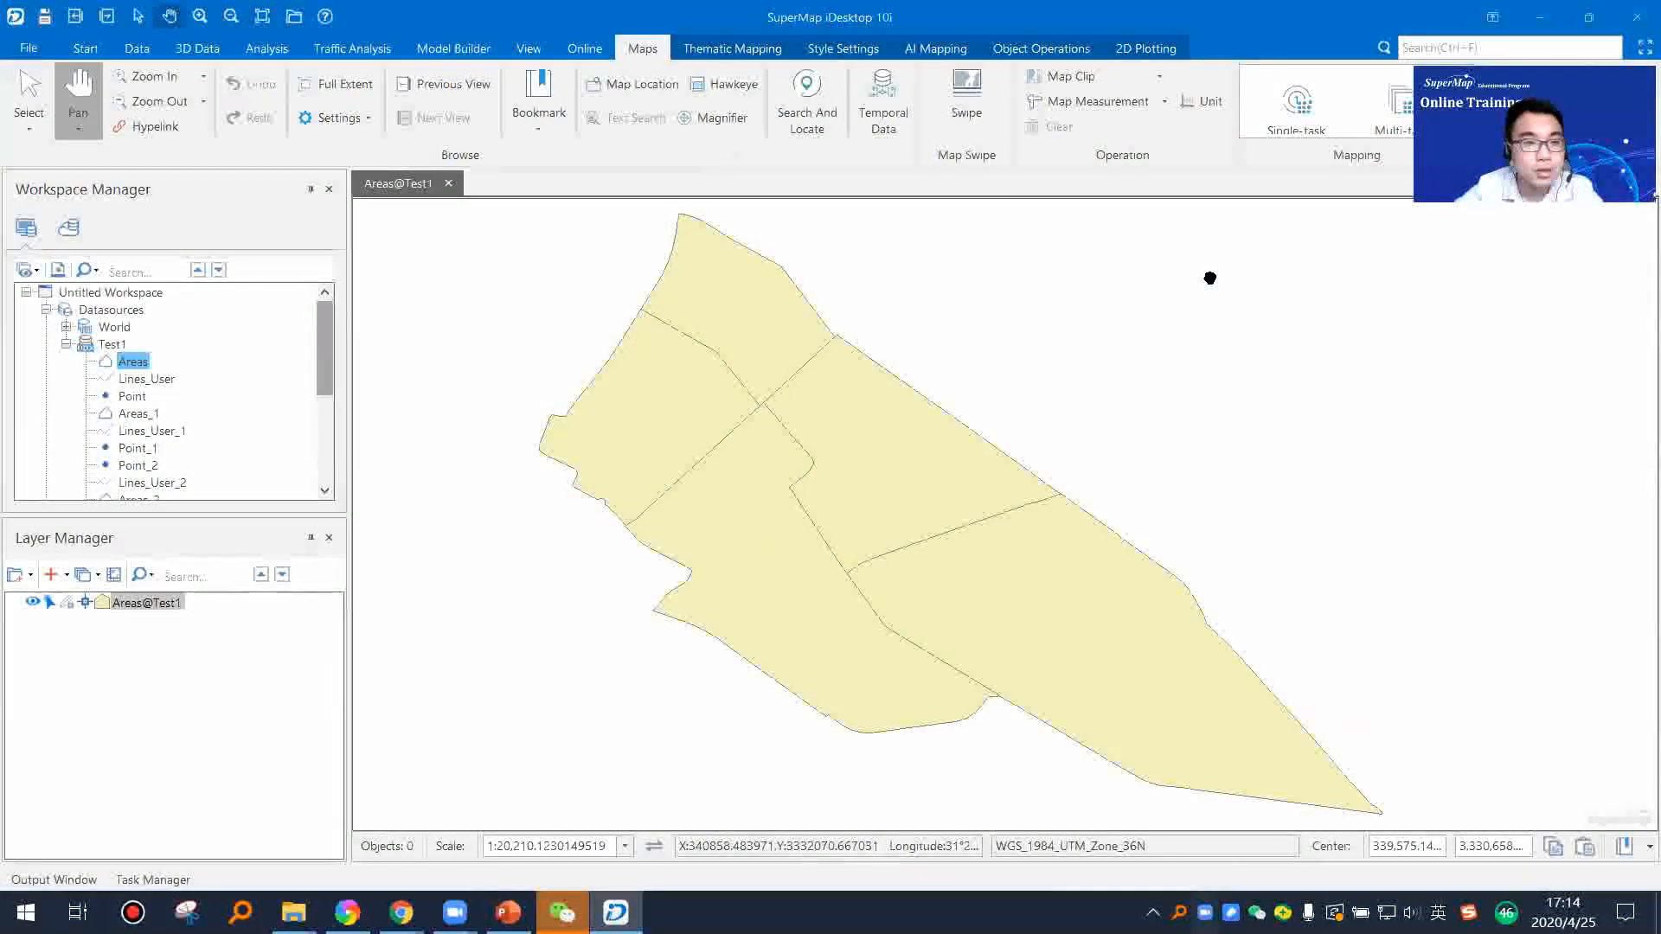
# Step: Open the properties of the Areas dataset and examine its coordinate system information
pyautogui.rightClick(133, 362)
pyautogui.click(247, 818)
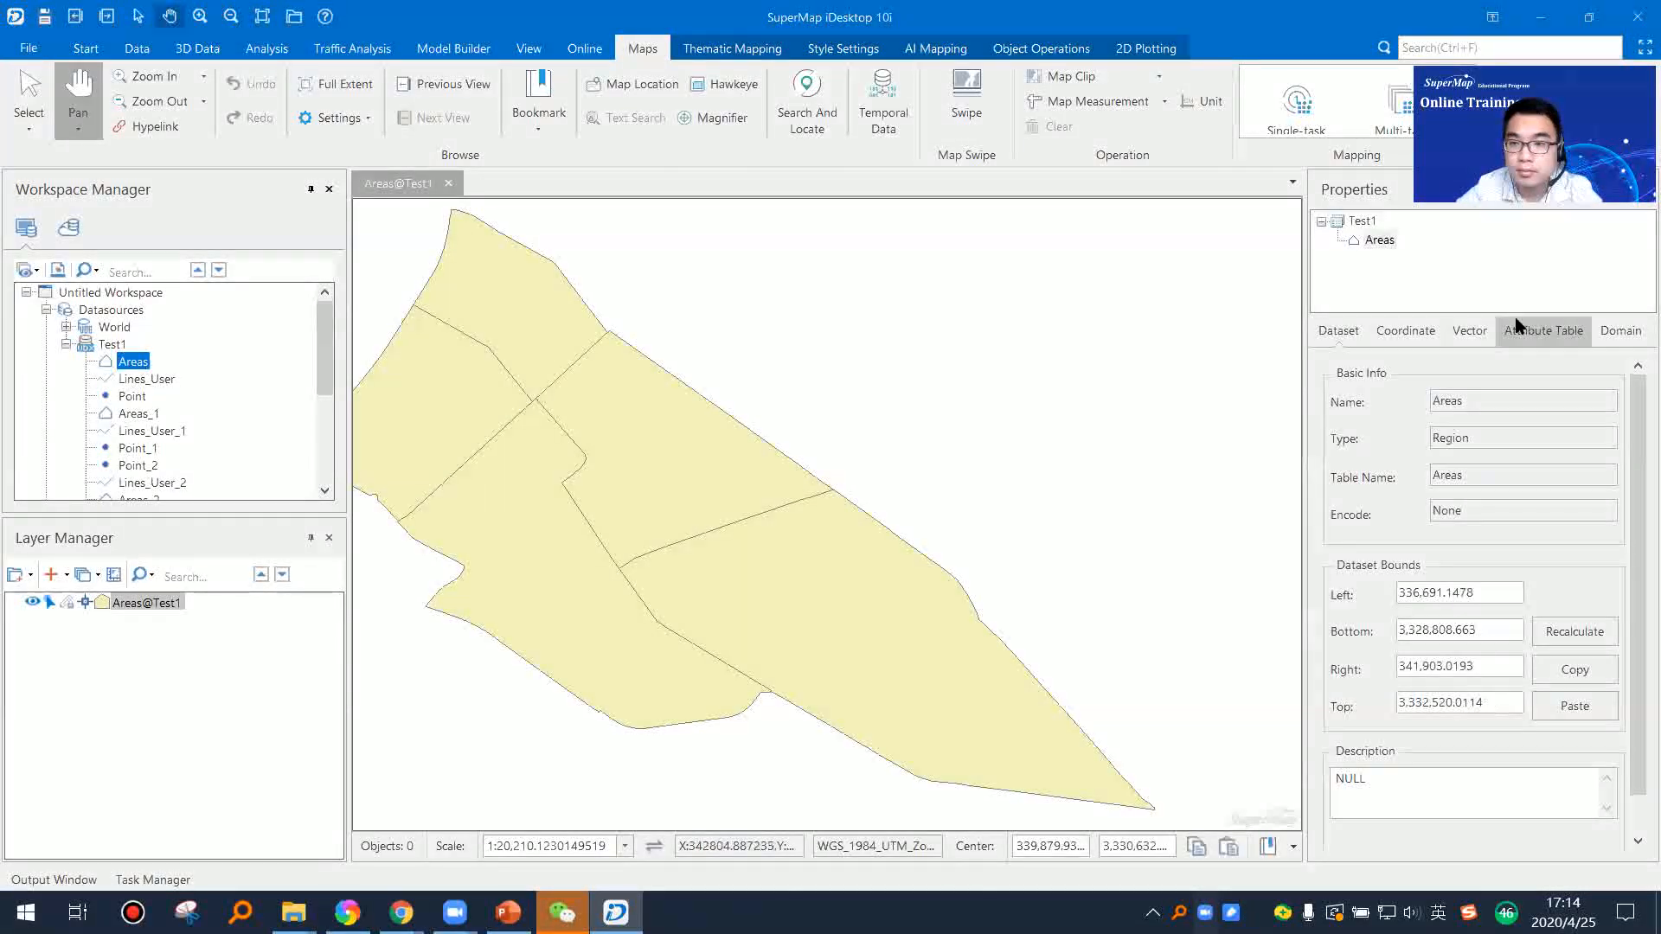
pyautogui.click(1555, 331)
pyautogui.click(1406, 330)
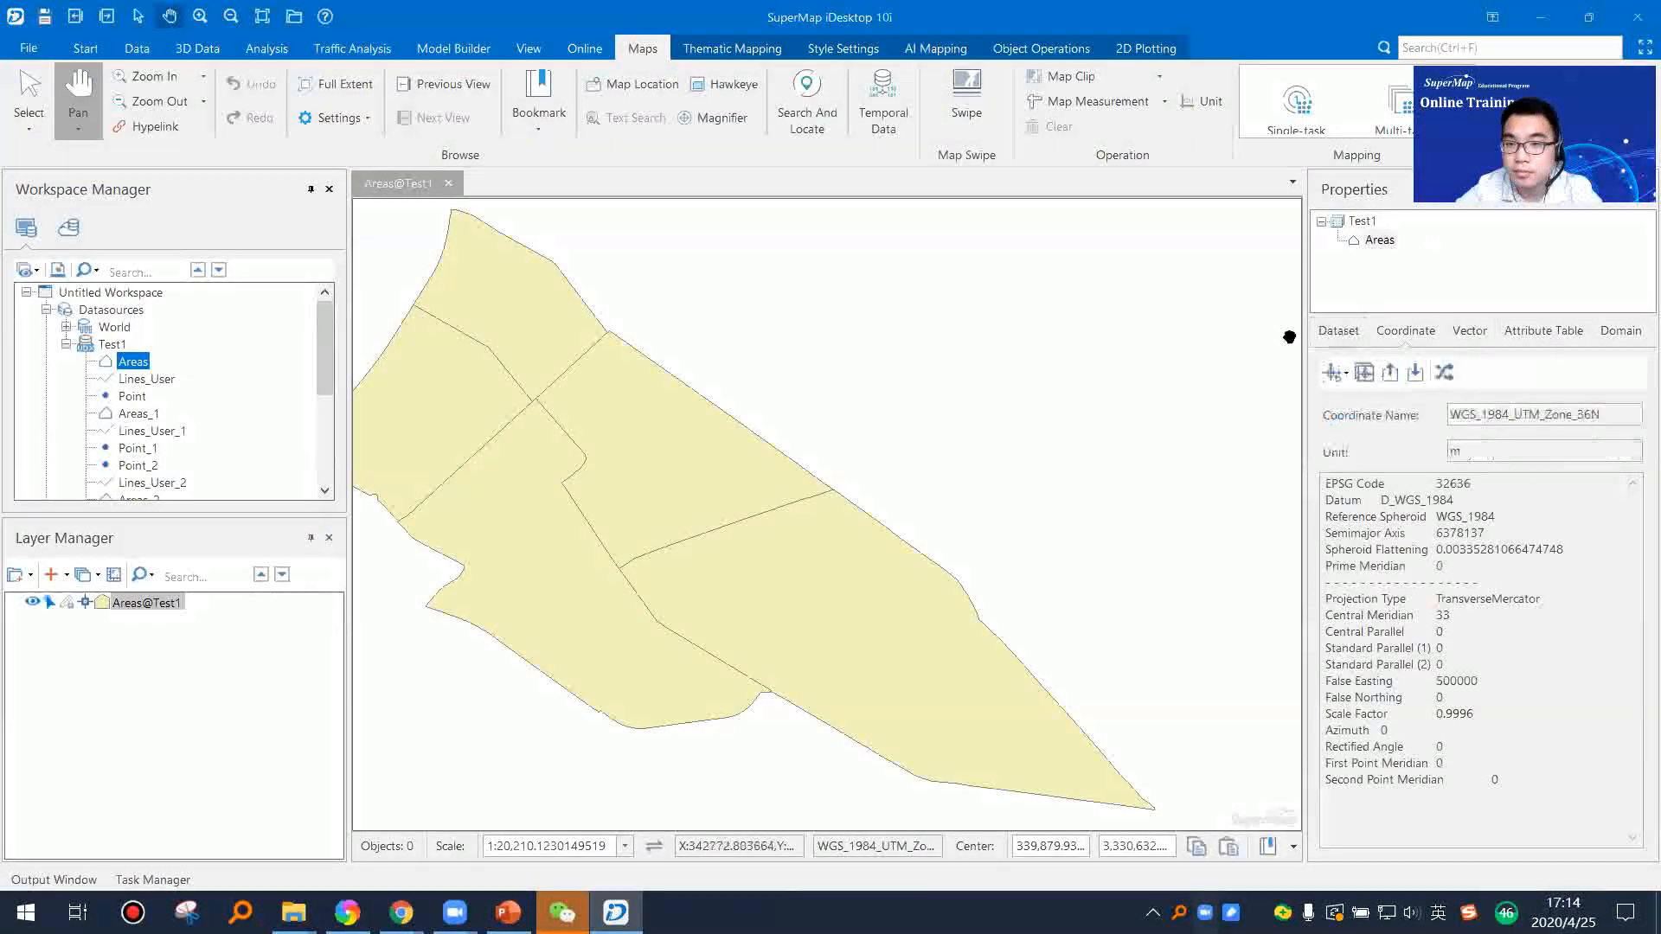
pyautogui.moveTo(1306, 327); pyautogui.dragTo(1261, 331)
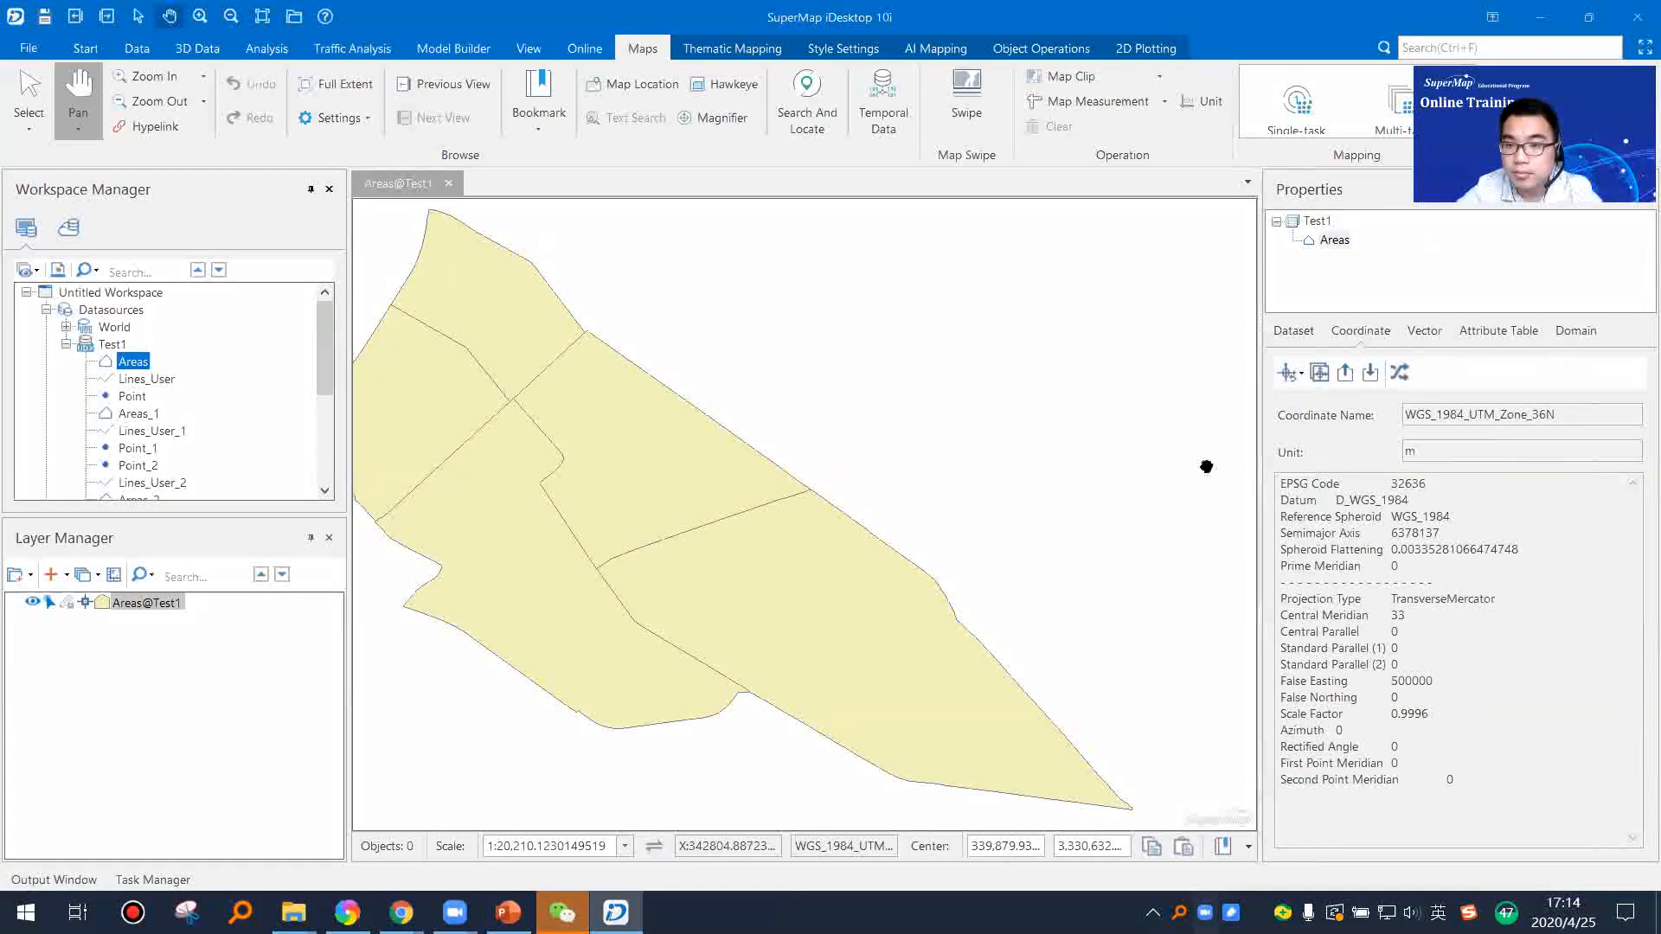
pyautogui.moveTo(776, 498); pyautogui.dragTo(814, 500)
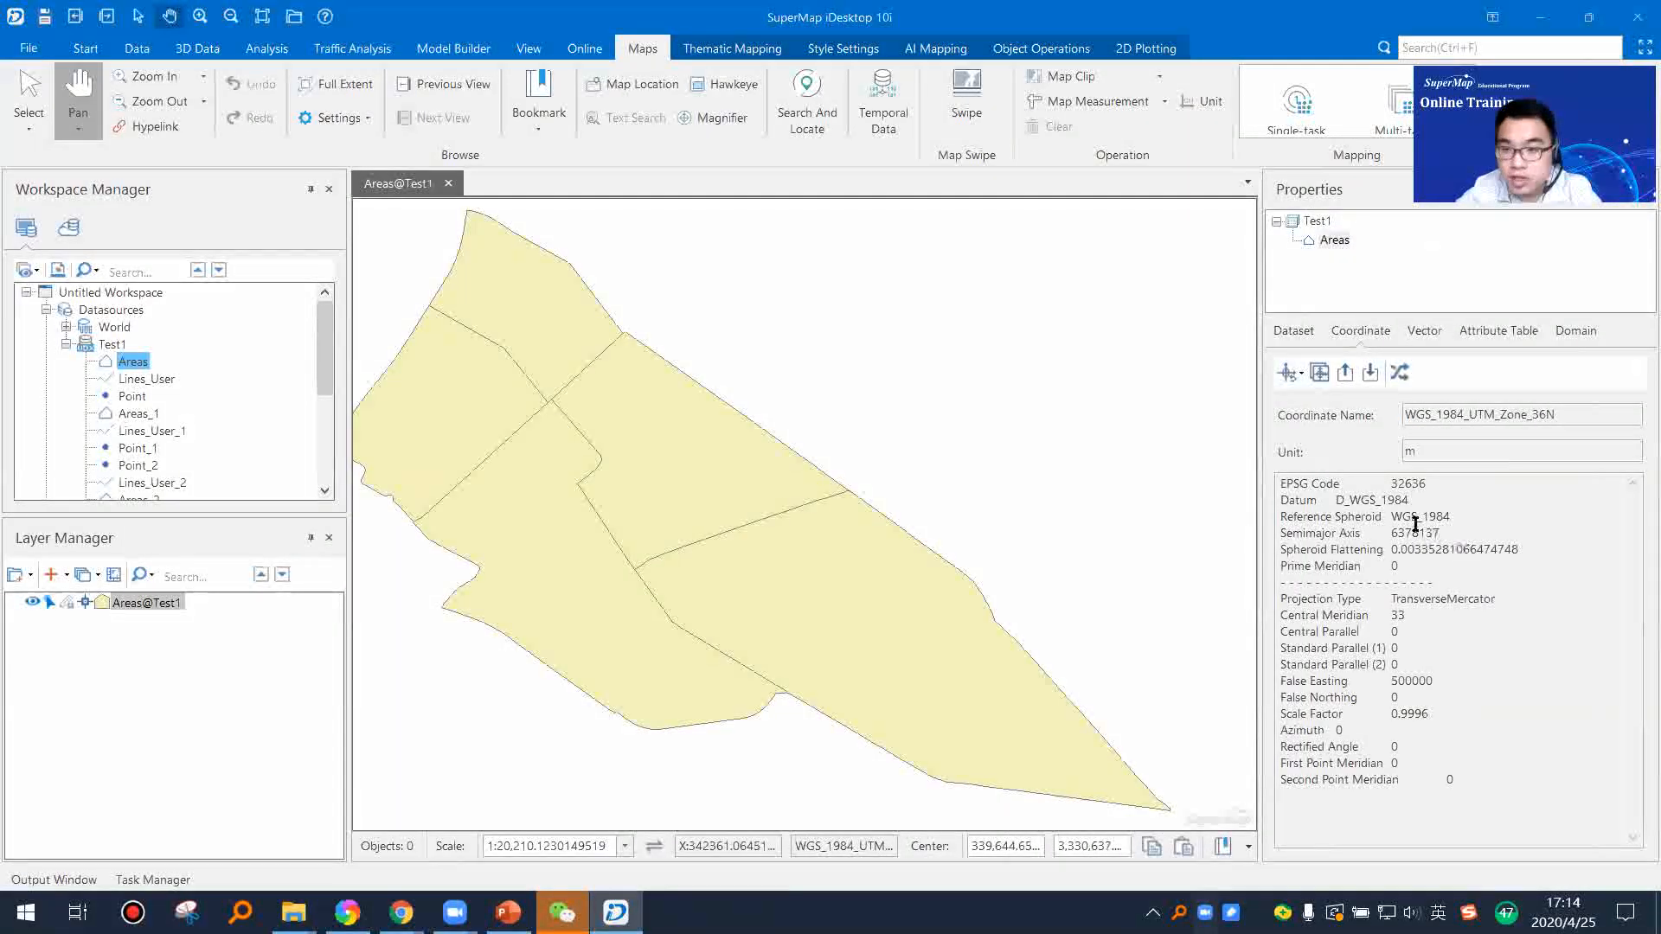
pyautogui.moveTo(894, 531); pyautogui.dragTo(931, 522)
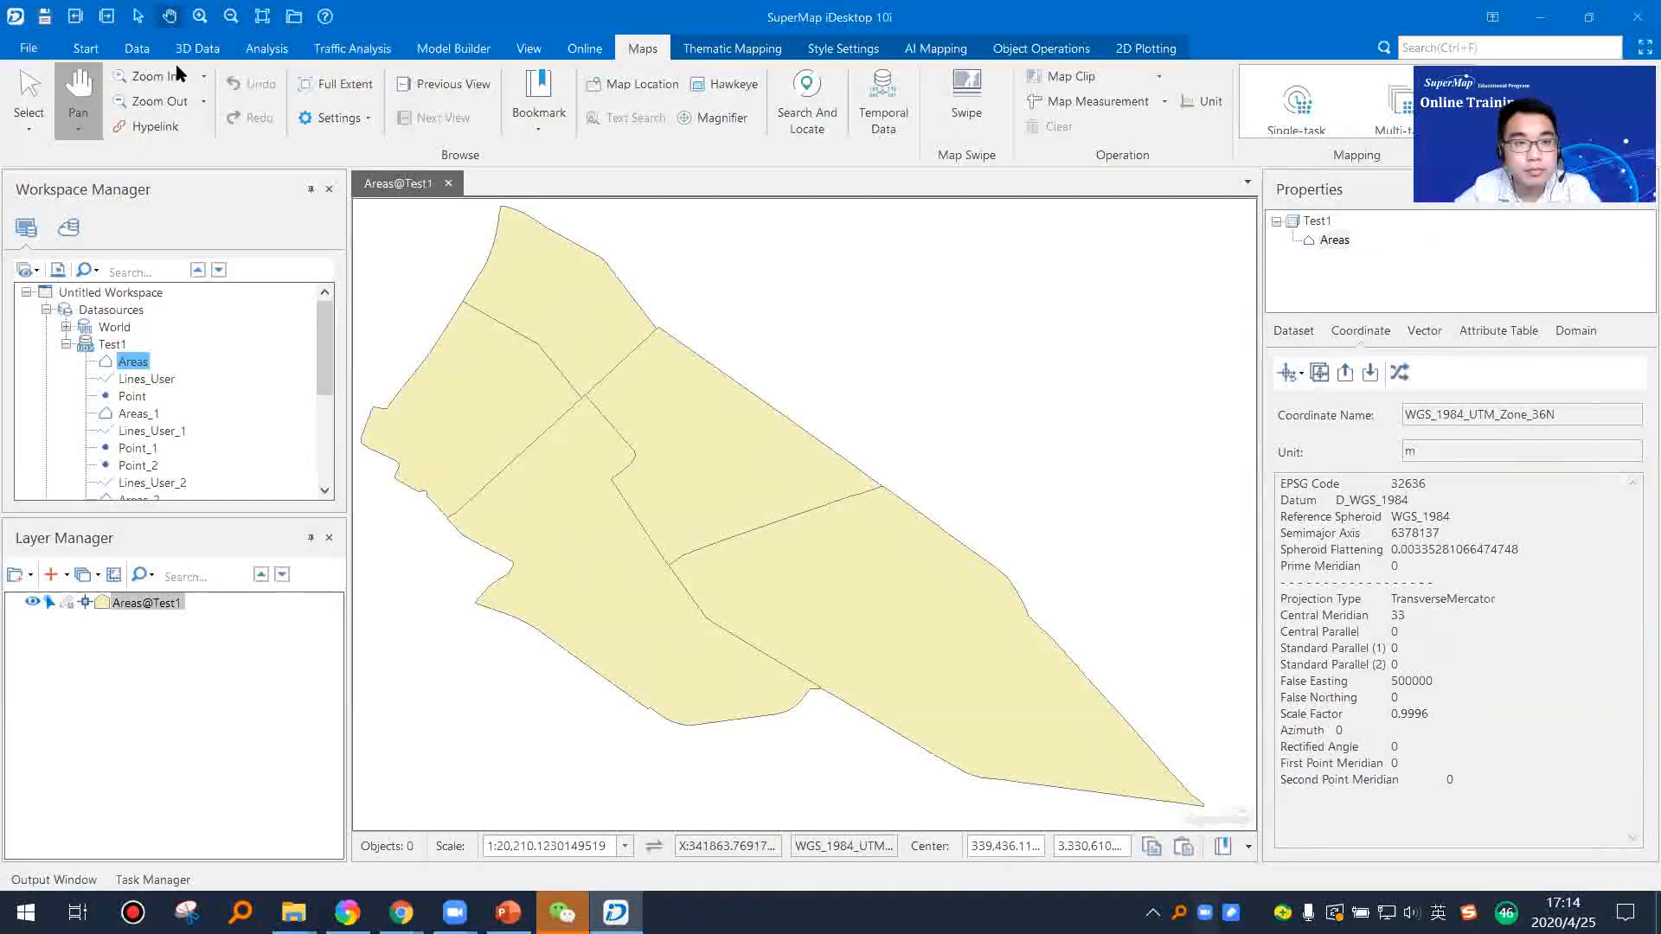
# Step: Open the projection settings for the Areas dataset, look over the available coordinate systems, and close them without applying a change
pyautogui.click(86, 49)
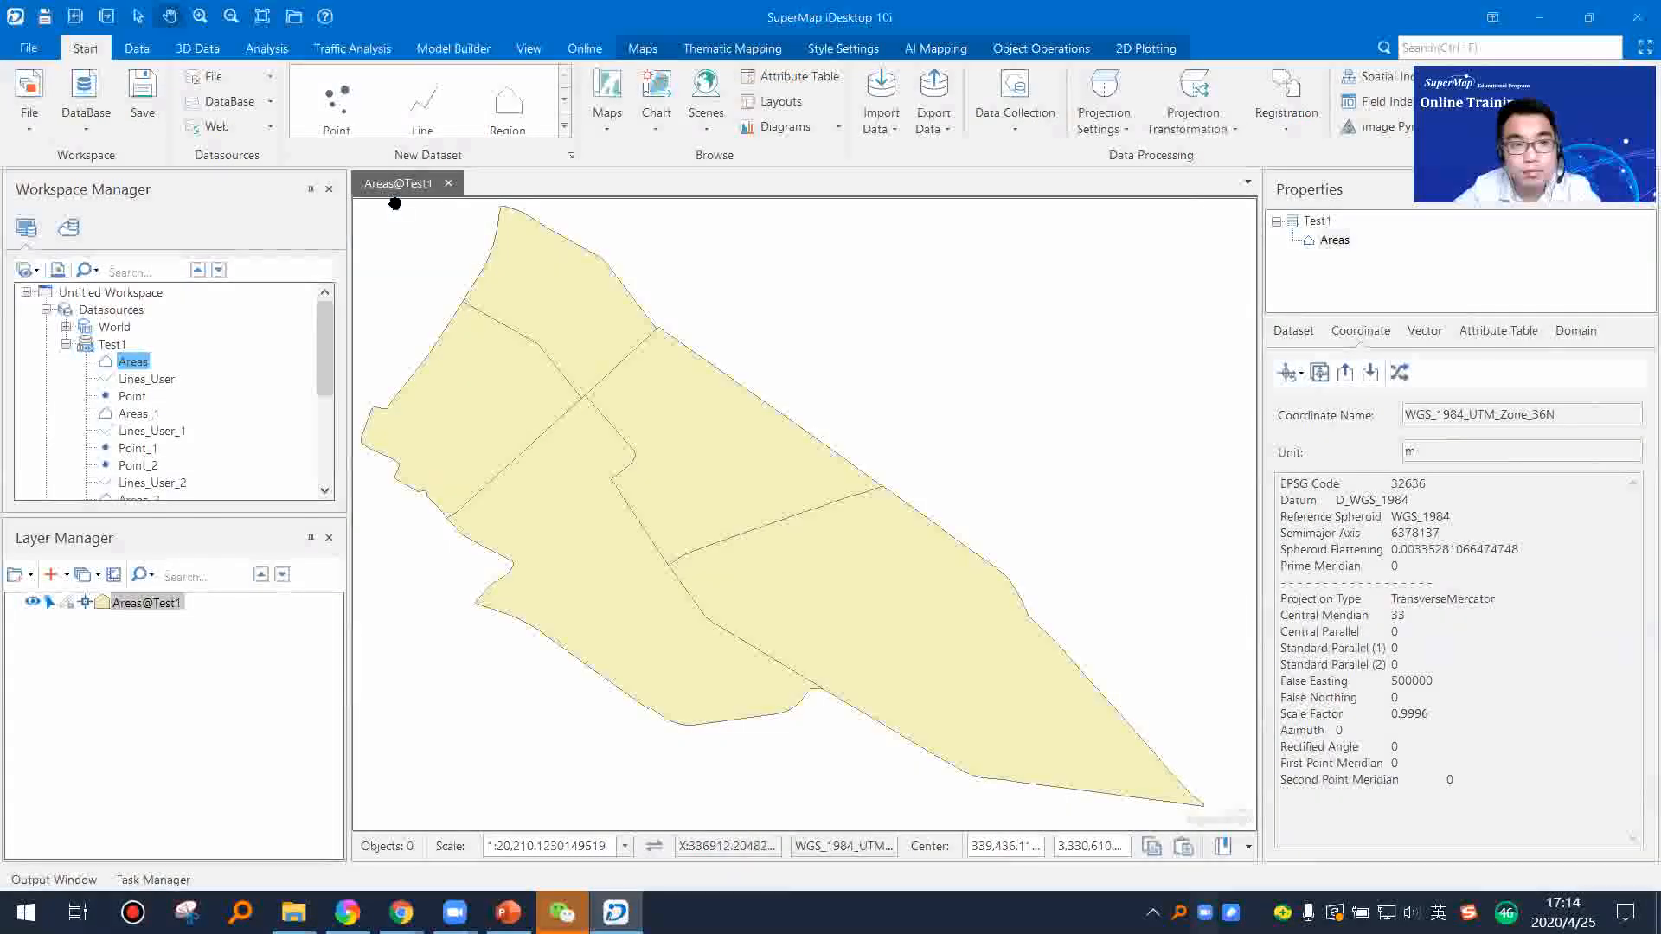
pyautogui.click(1091, 130)
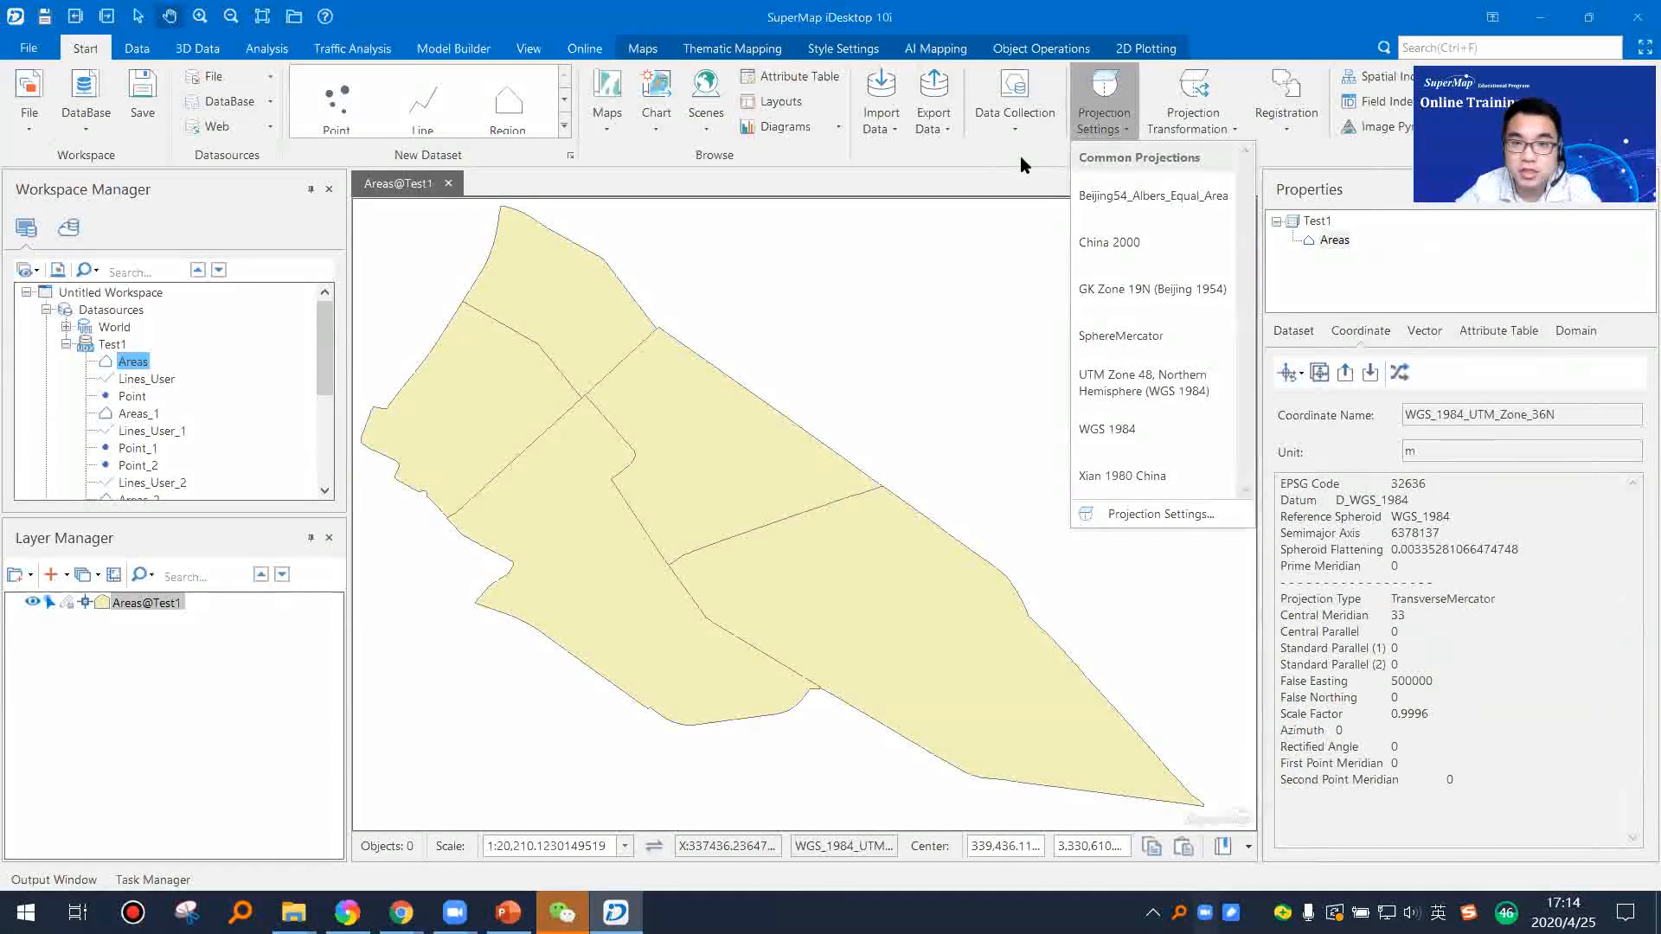
pyautogui.click(1207, 515)
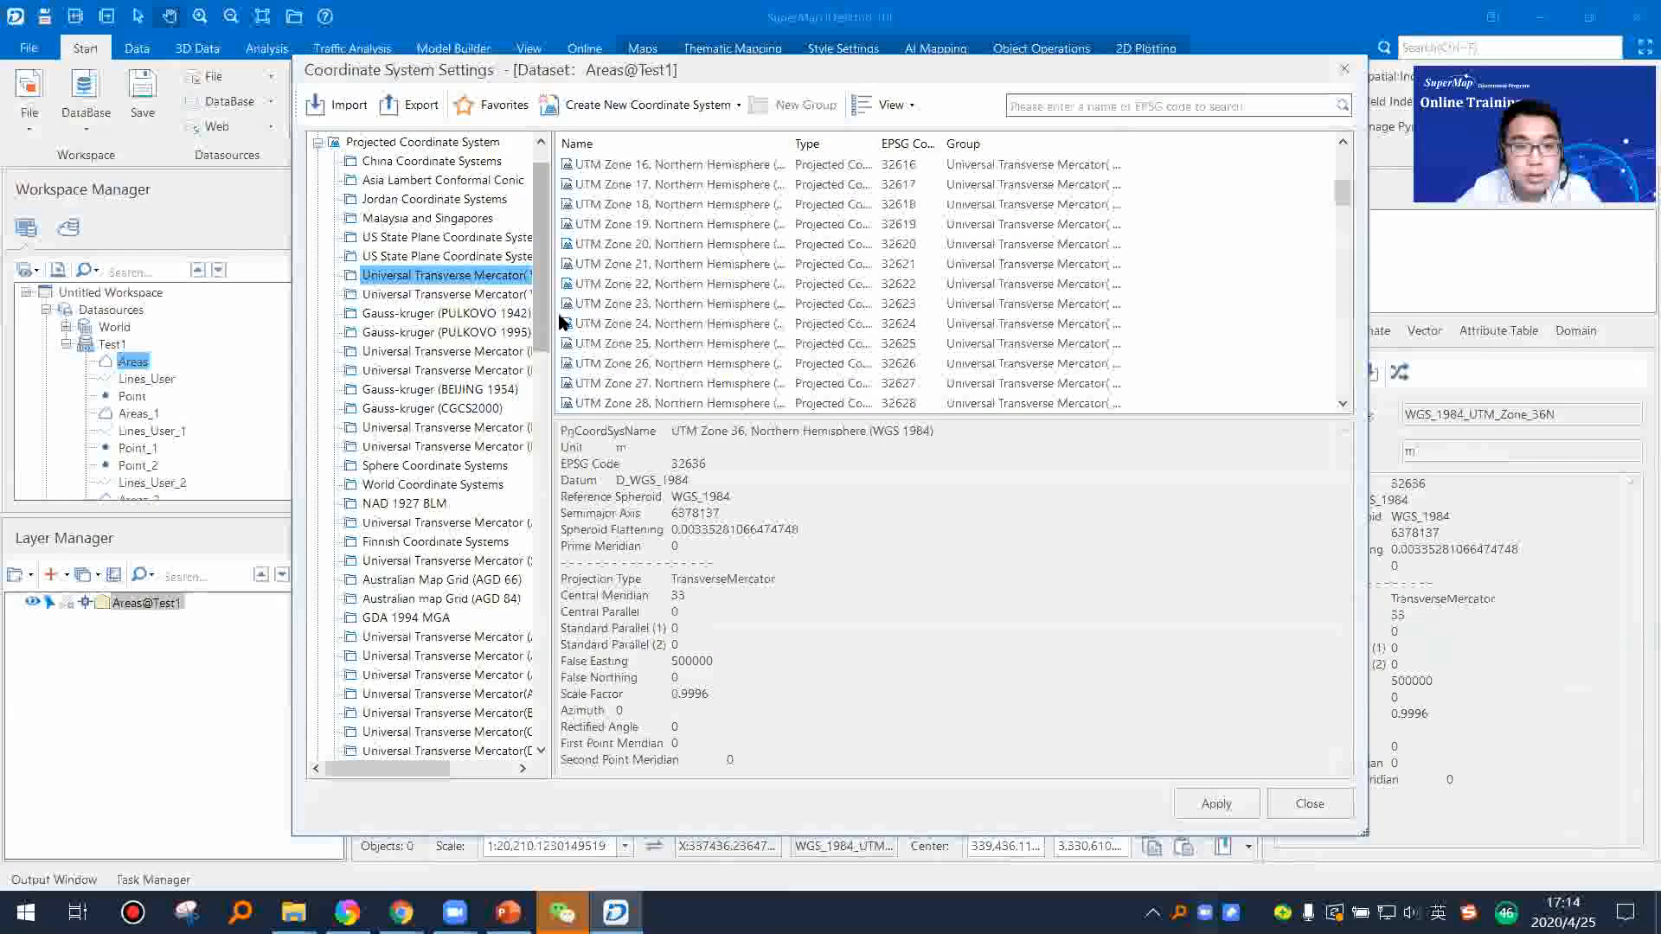
pyautogui.moveTo(551, 316); pyautogui.dragTo(658, 322)
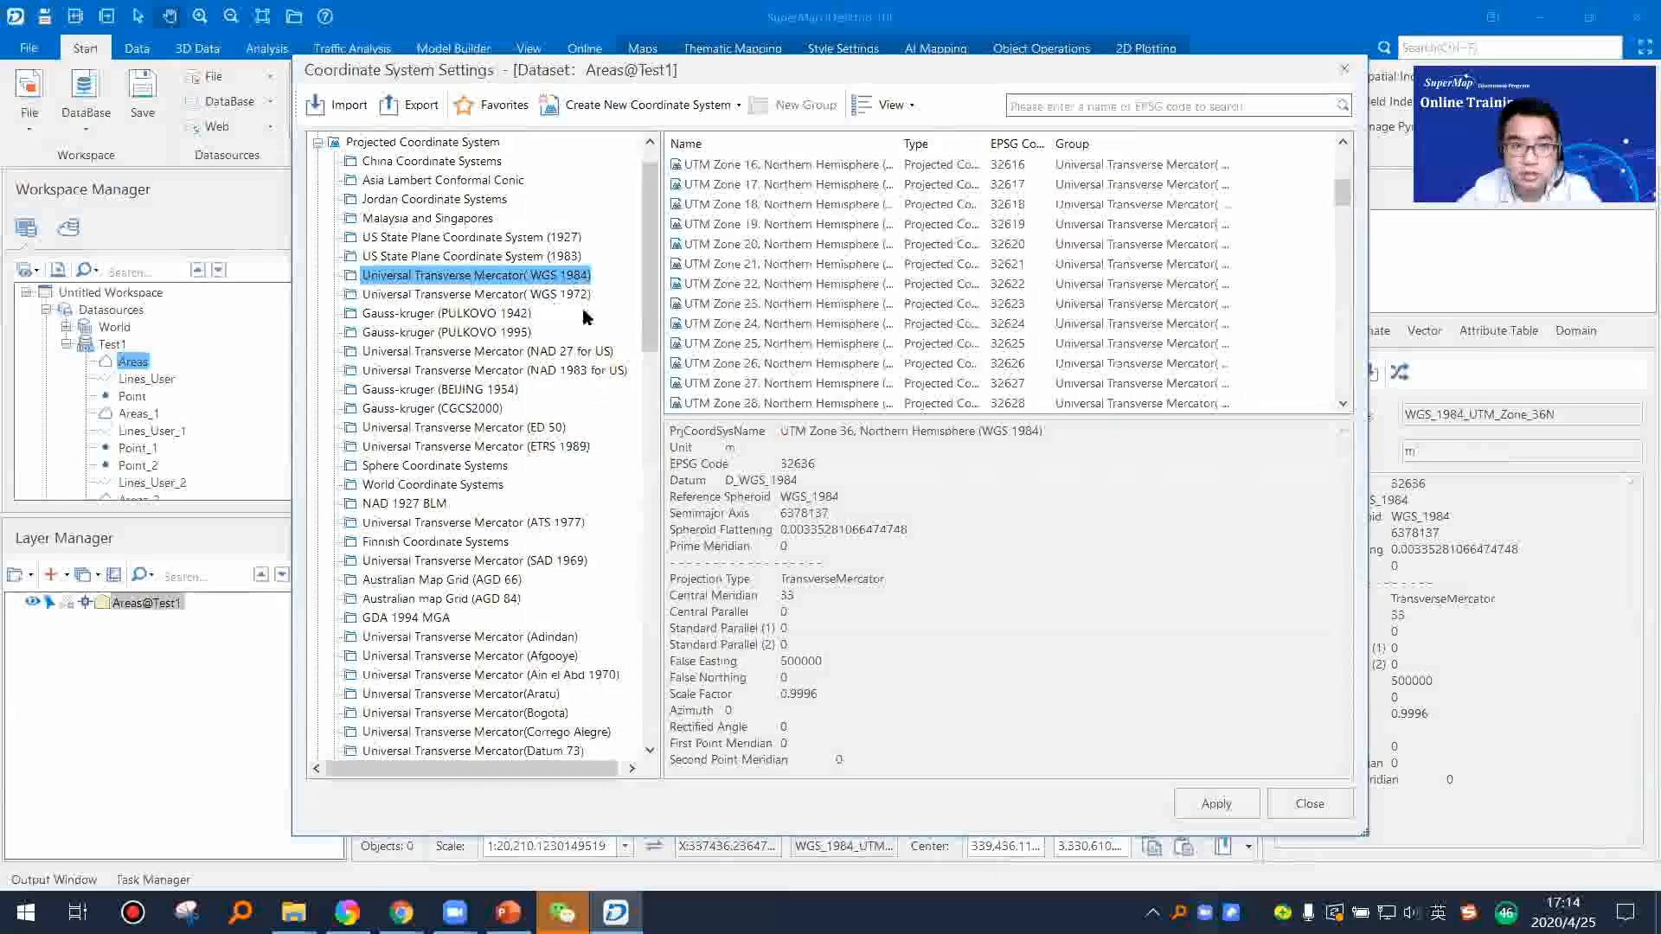
pyautogui.scroll(1, 586, 318)
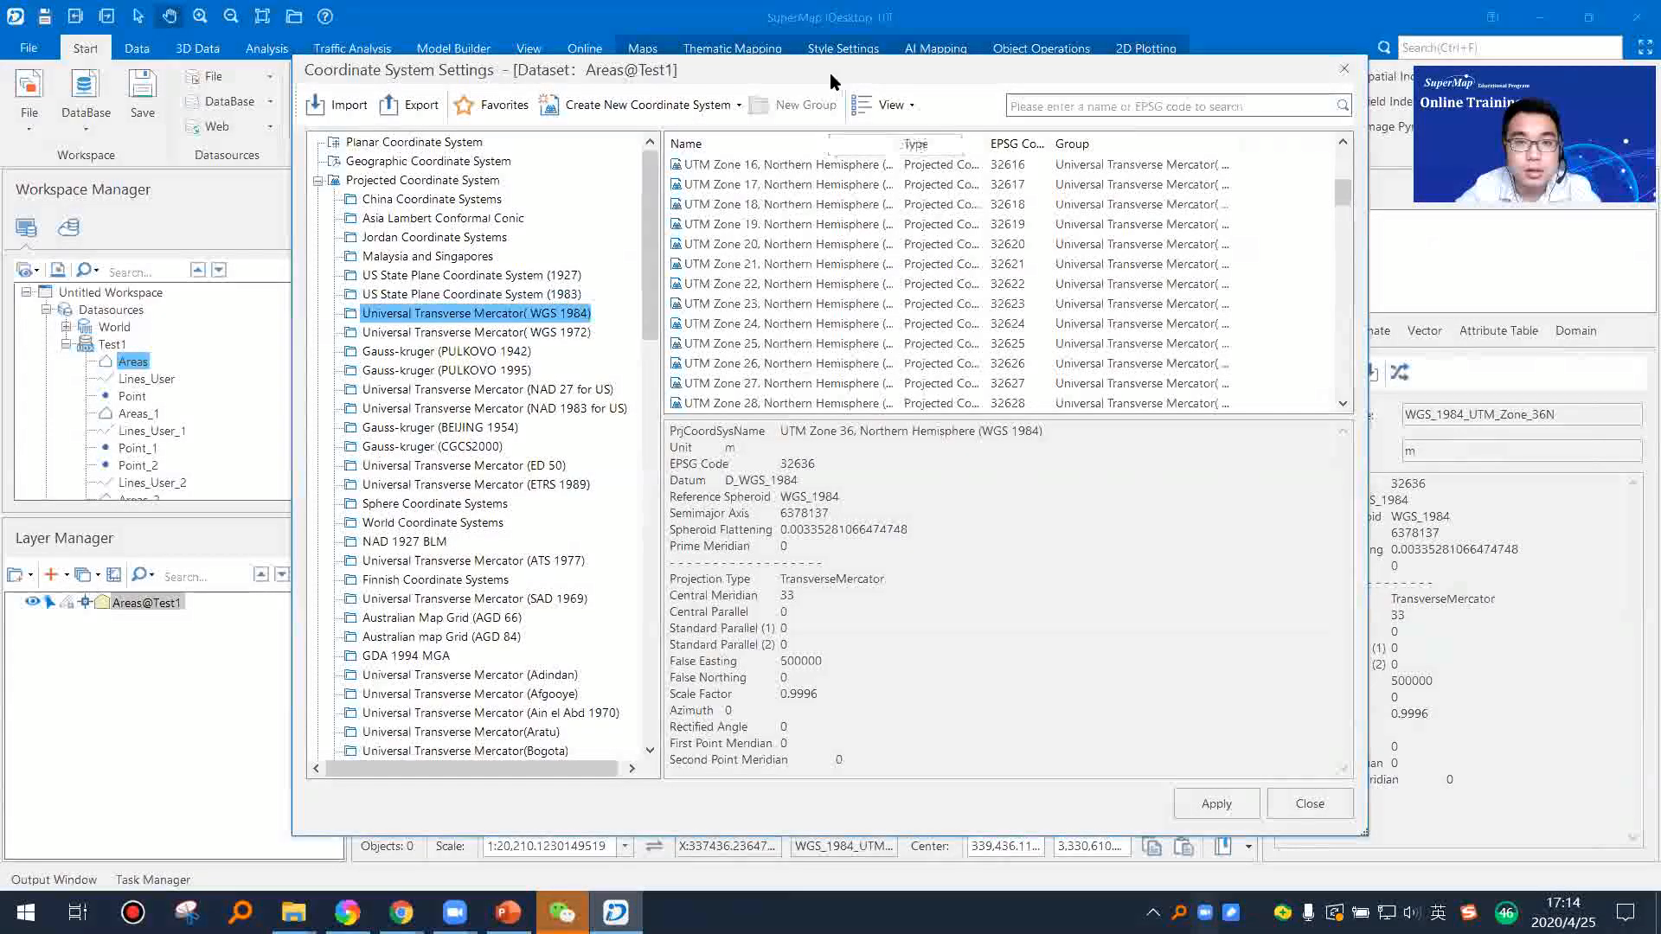
pyautogui.moveTo(831, 80); pyautogui.dragTo(717, 78)
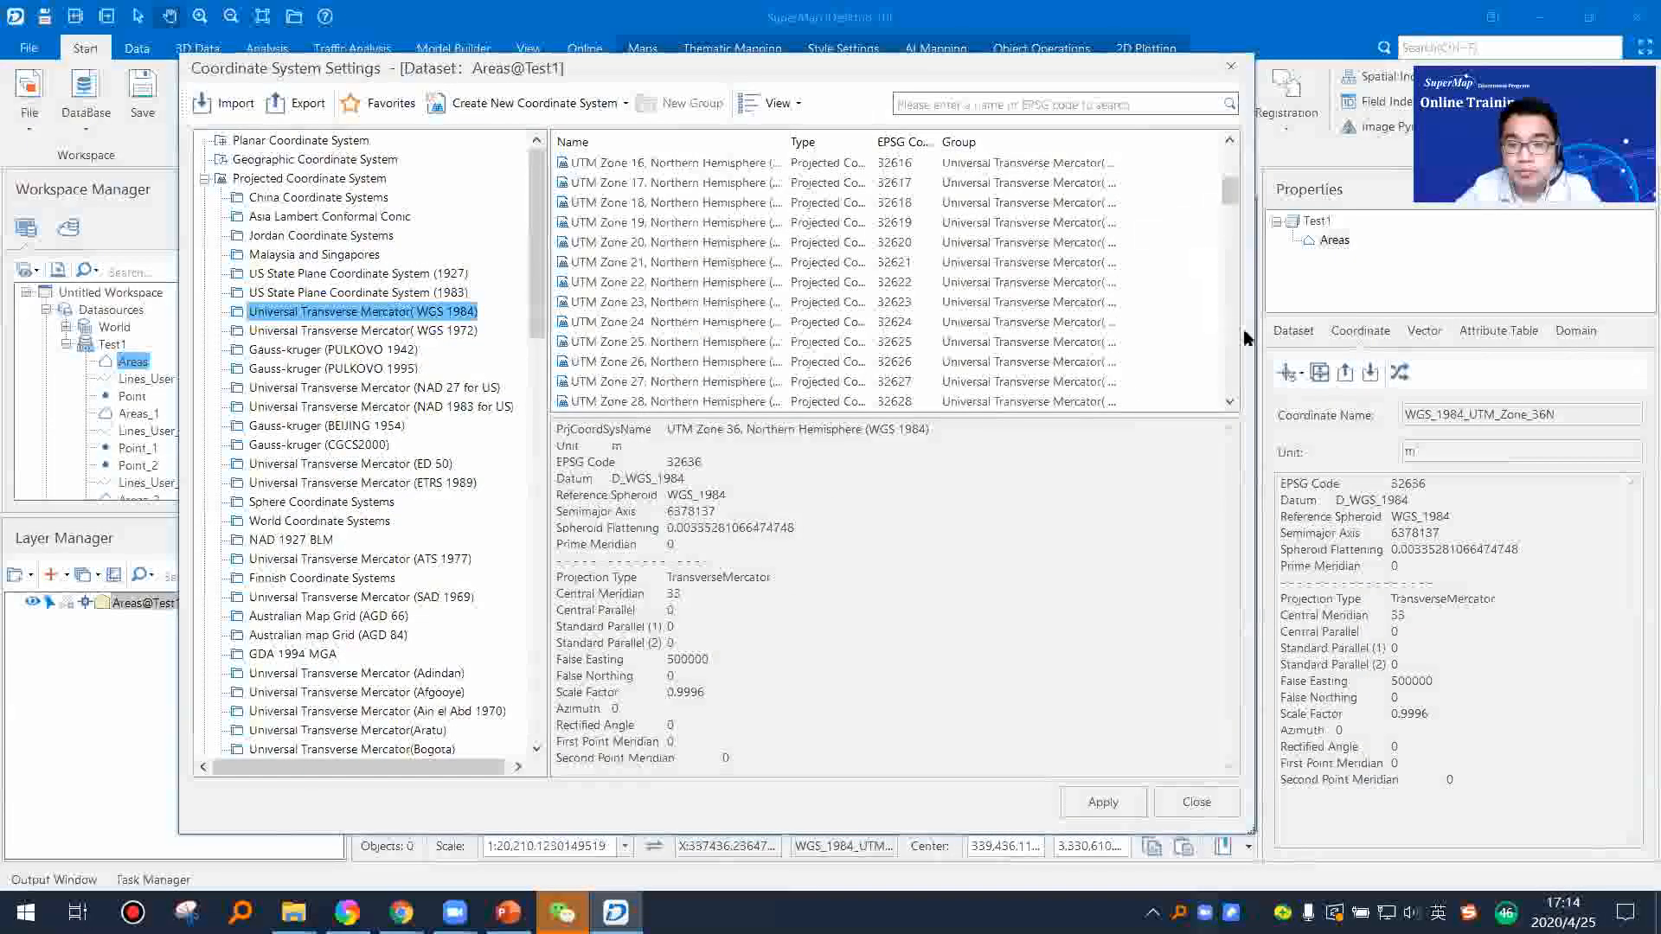
pyautogui.click(1231, 66)
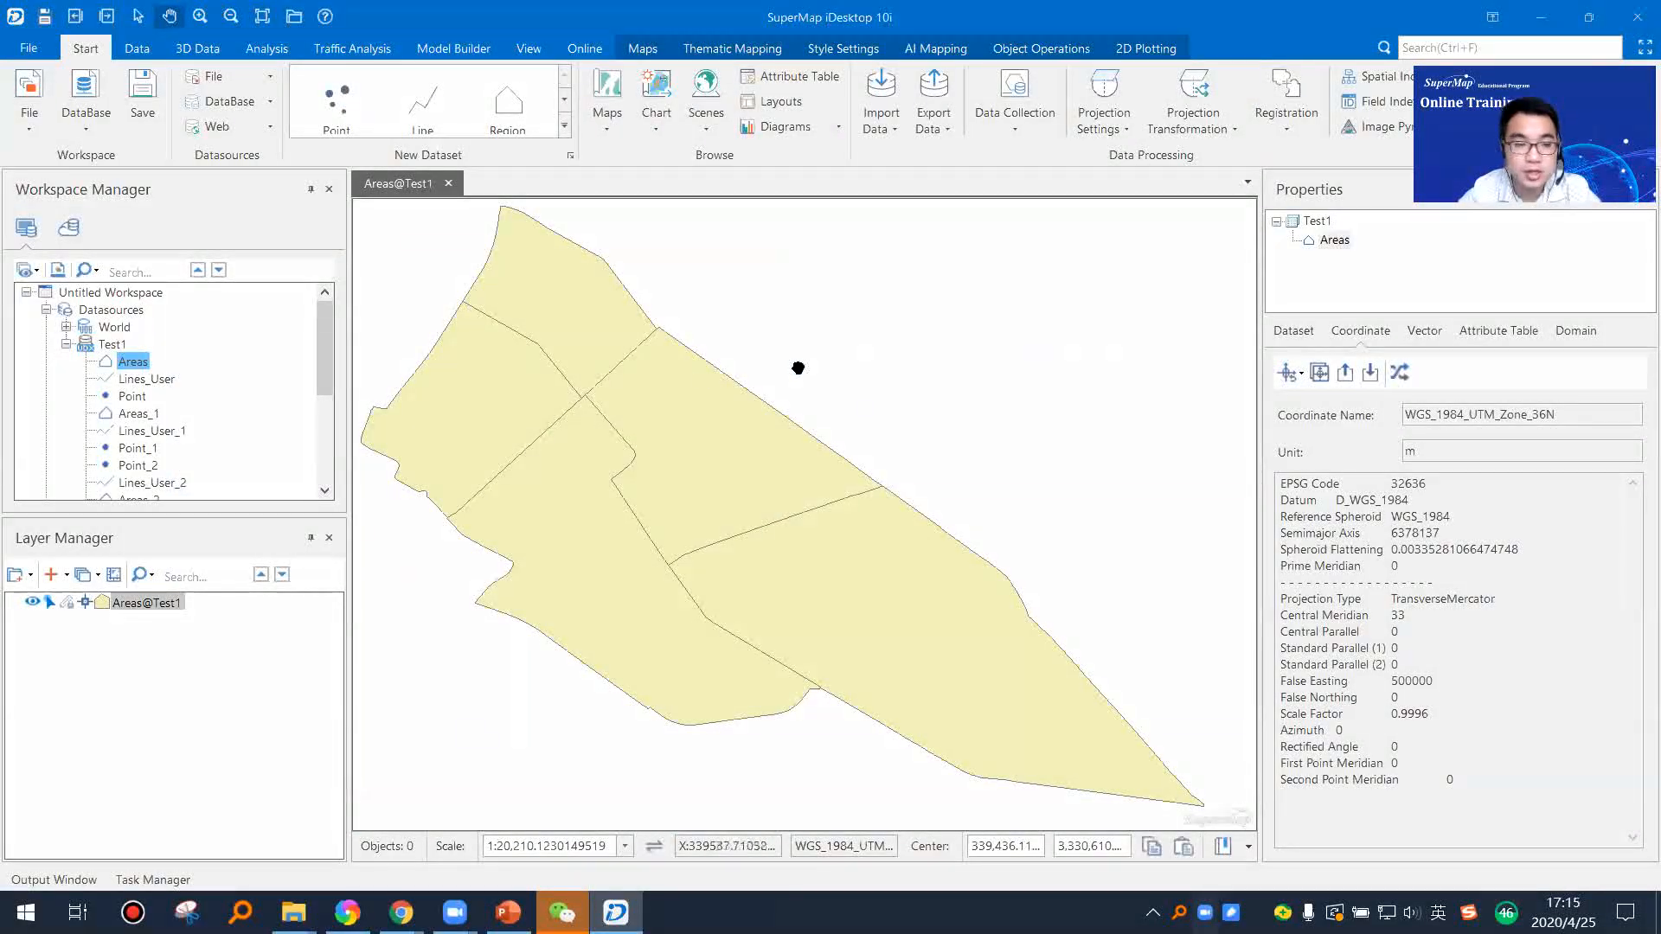
# Step: Create a new Region dataset in the Test1 datasource, keeping the default name and planar coordinate system
pyautogui.scroll(-4, 138, 372)
pyautogui.scroll(4, 138, 379)
pyautogui.click(112, 345)
pyautogui.rightClick(113, 344)
pyautogui.press('Escape')
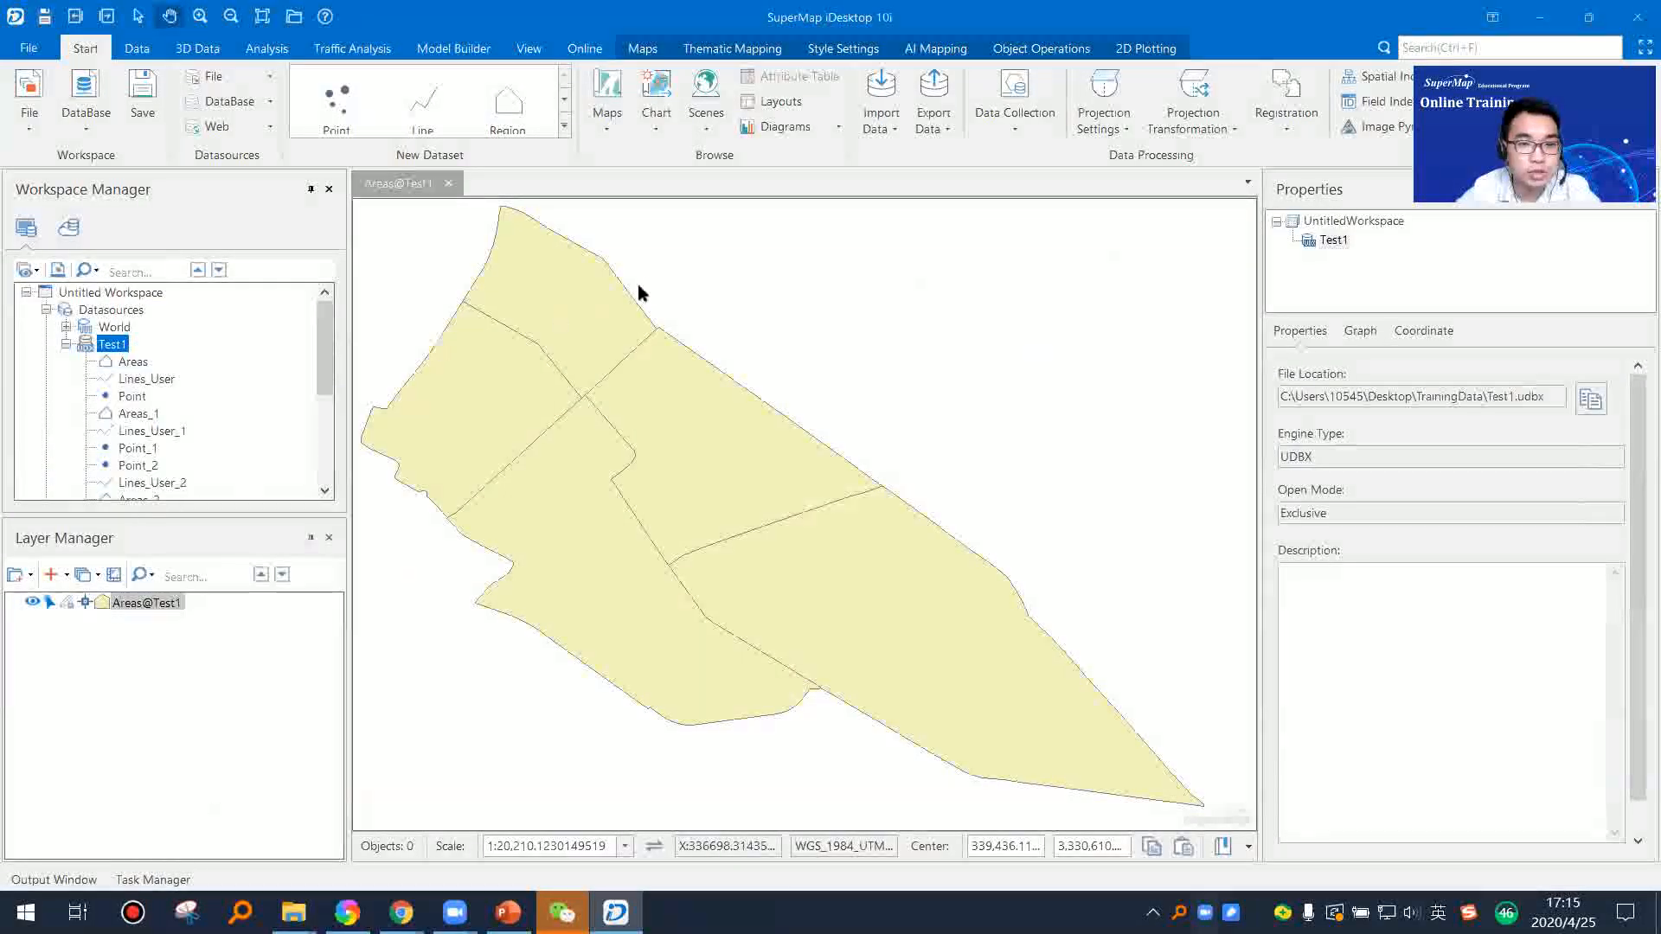
pyautogui.click(644, 258)
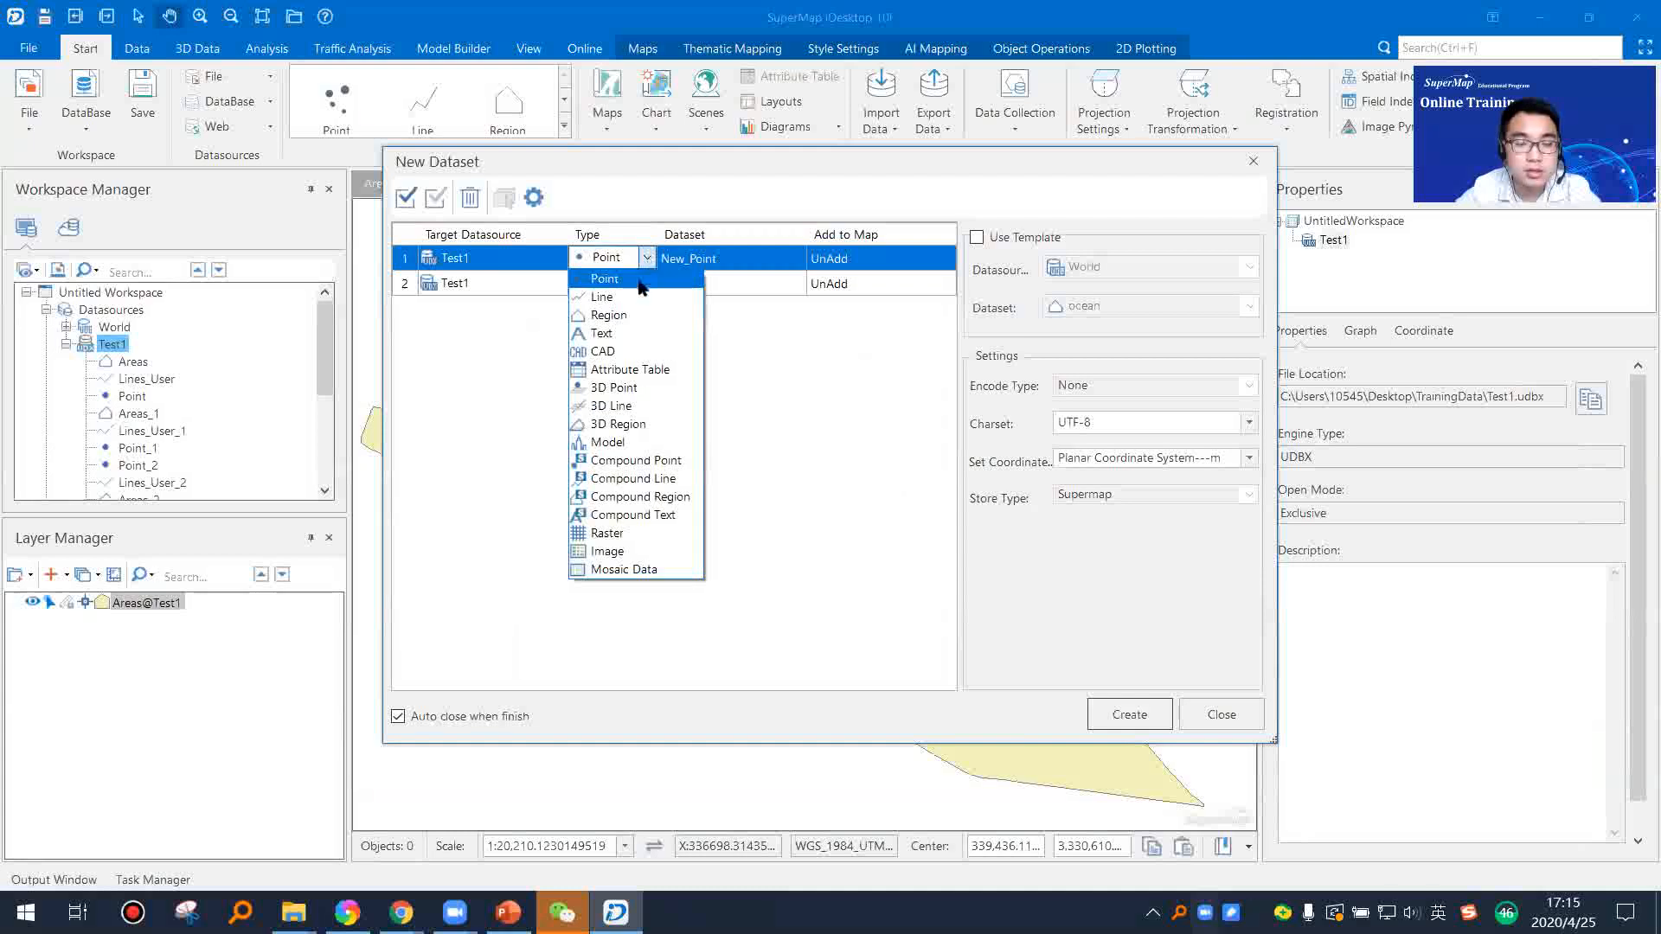
pyautogui.click(632, 315)
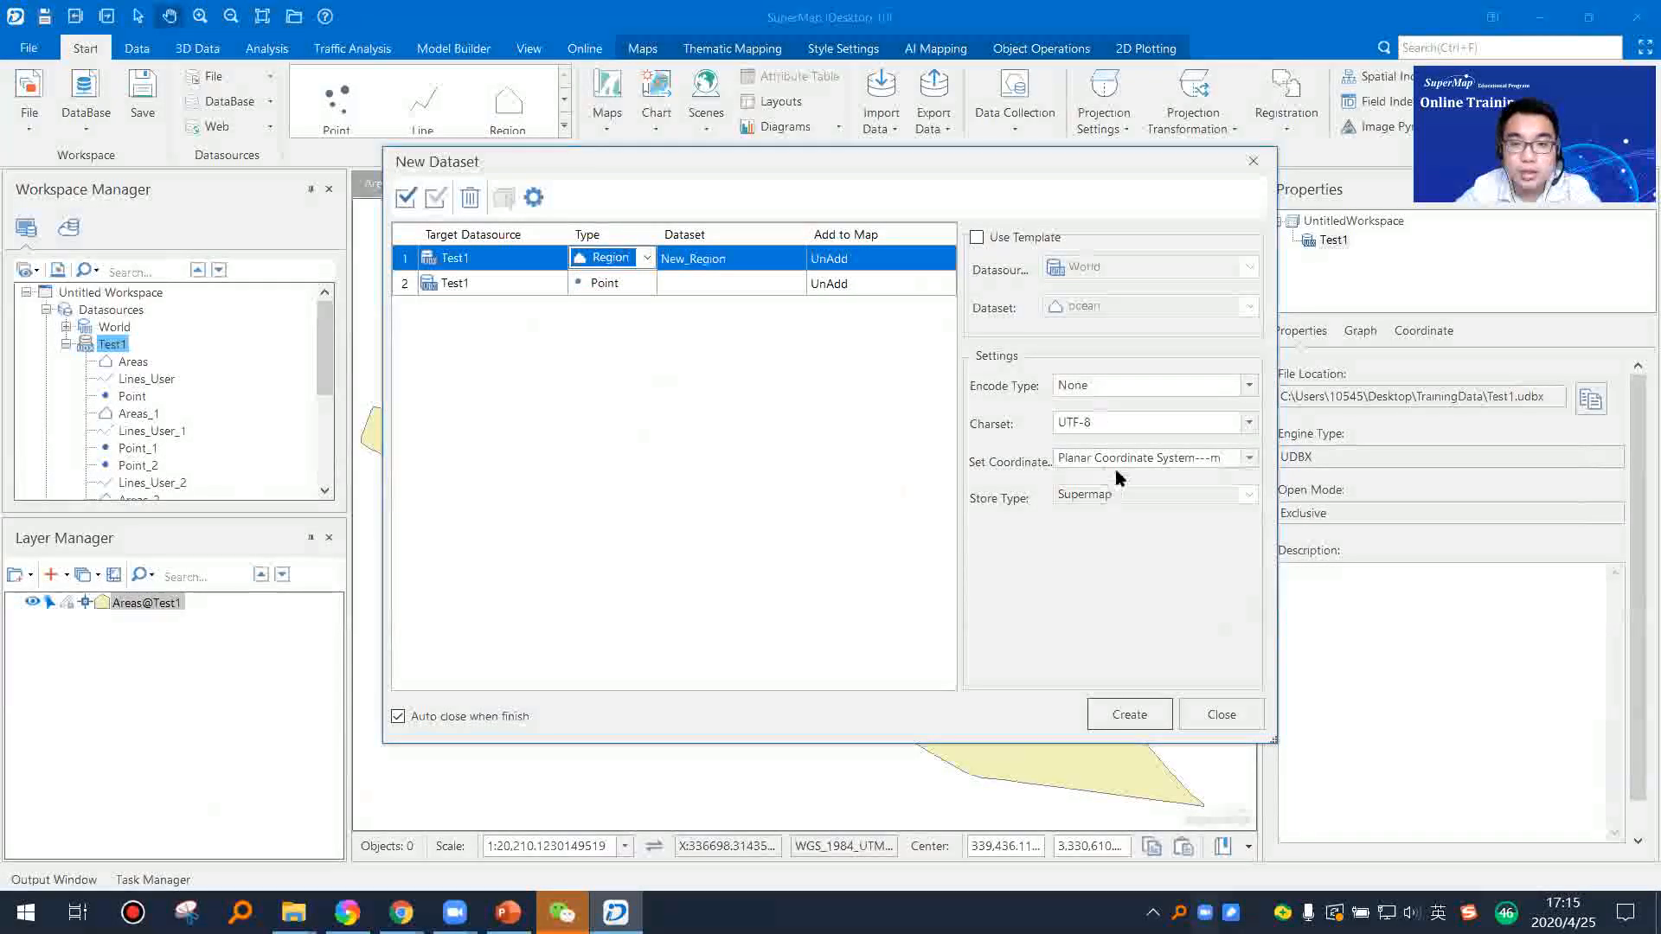
pyautogui.click(1129, 714)
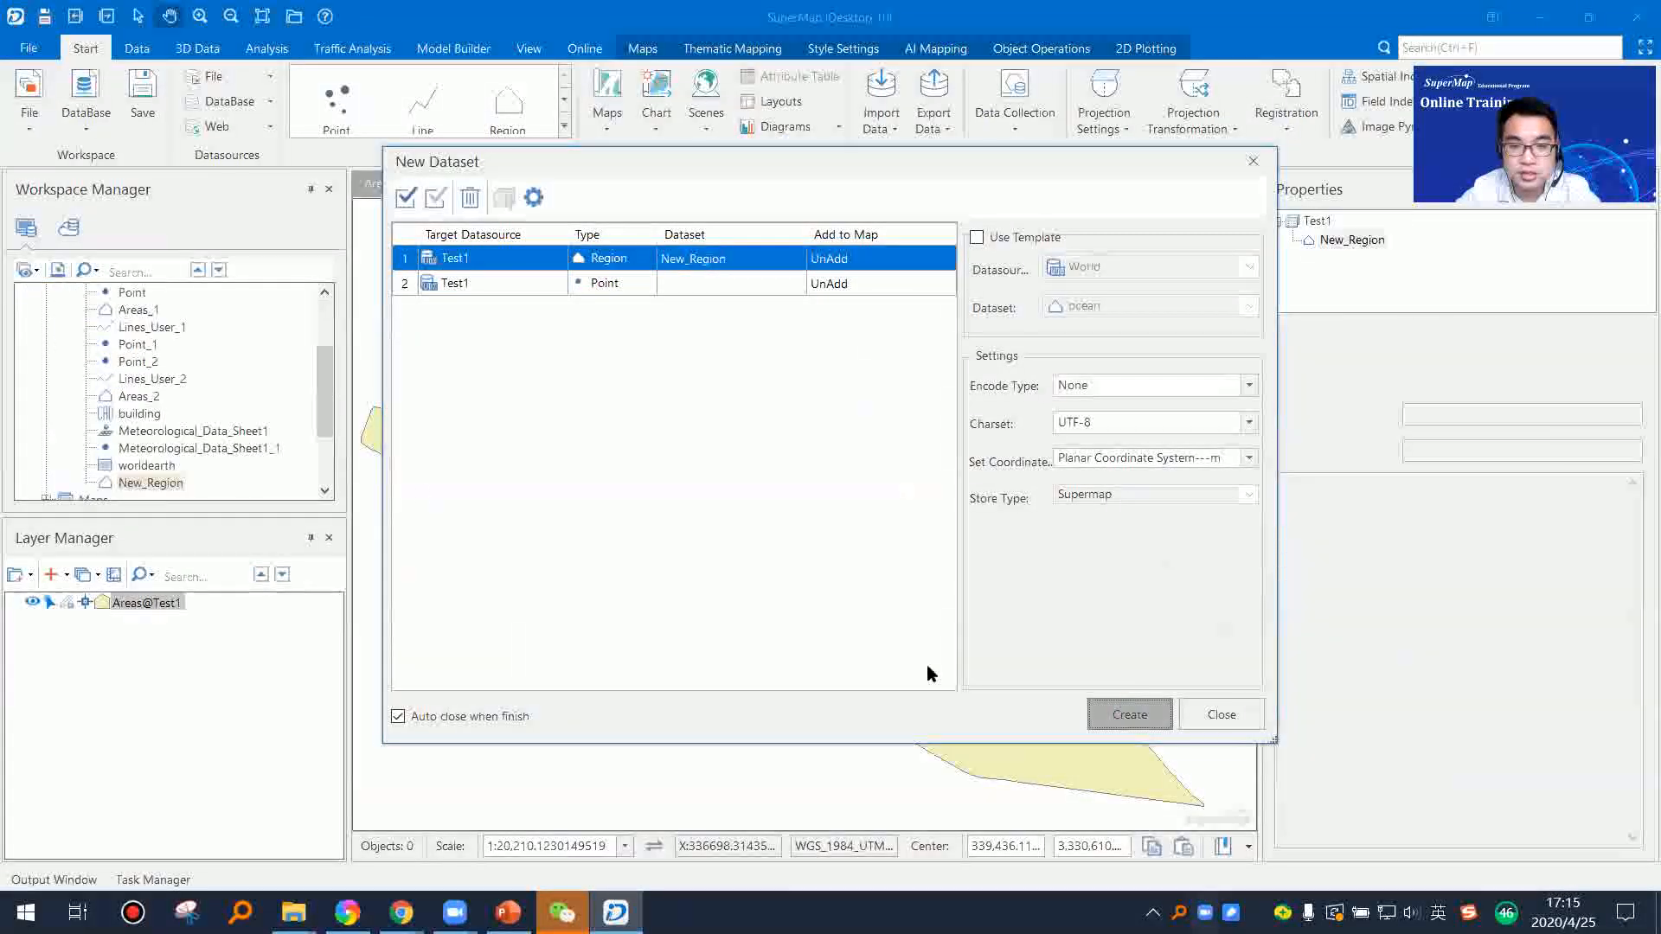
# Step: Add the New_Region dataset to a new map and check its coordinate system properties
pyautogui.rightClick(172, 486)
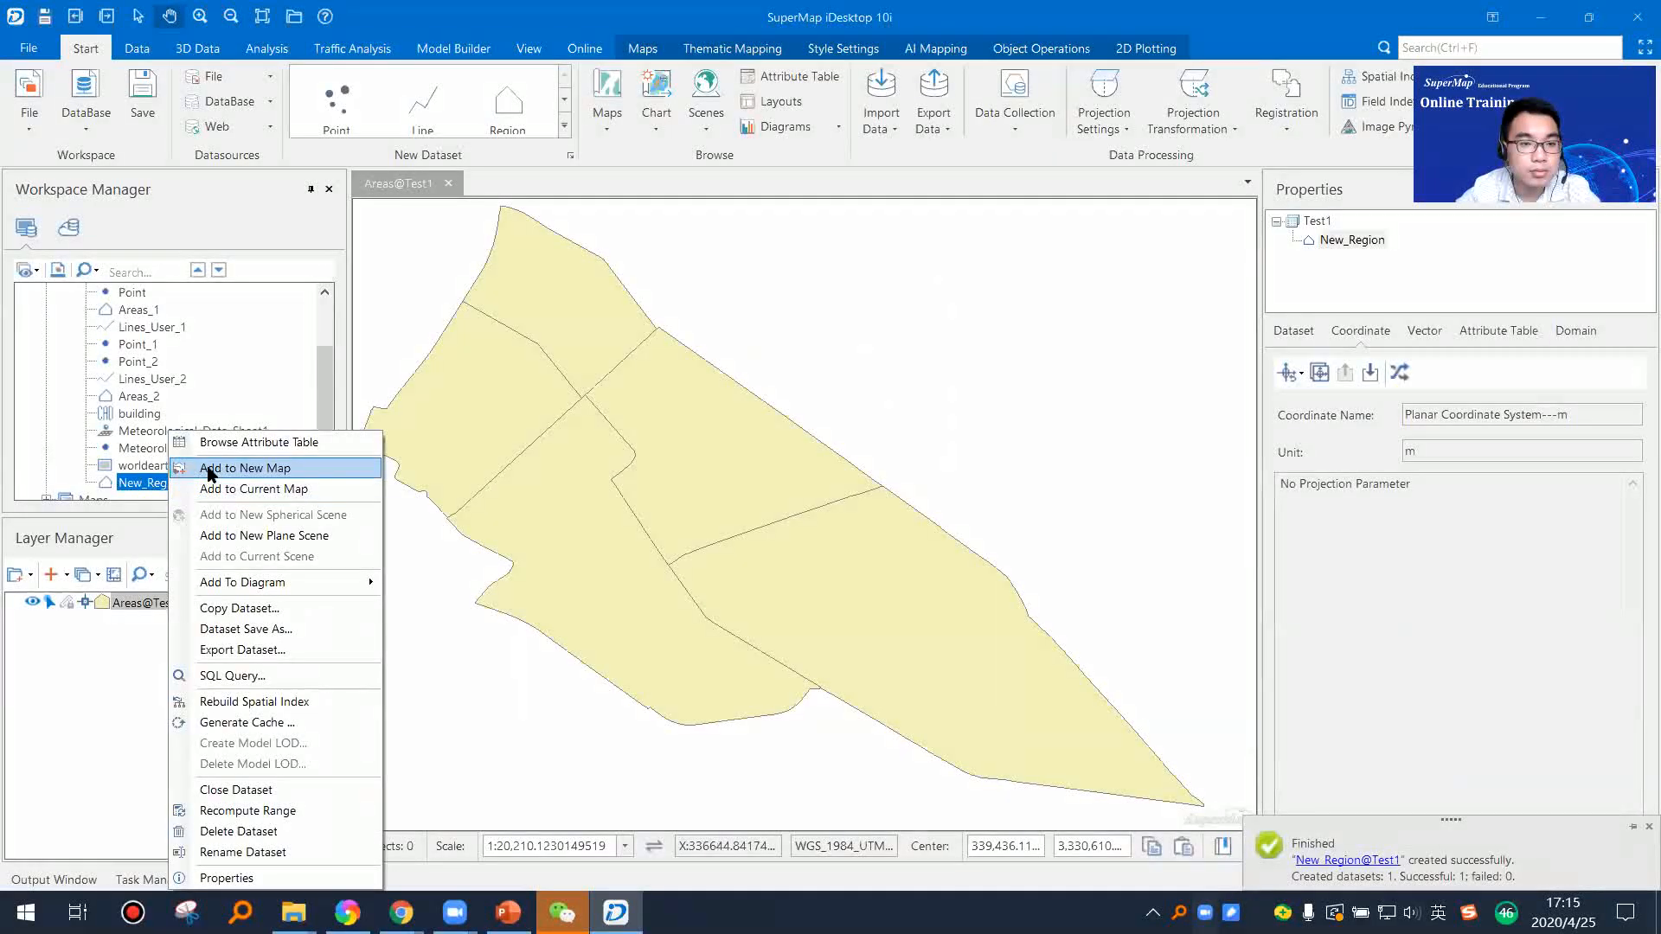
pyautogui.click(245, 468)
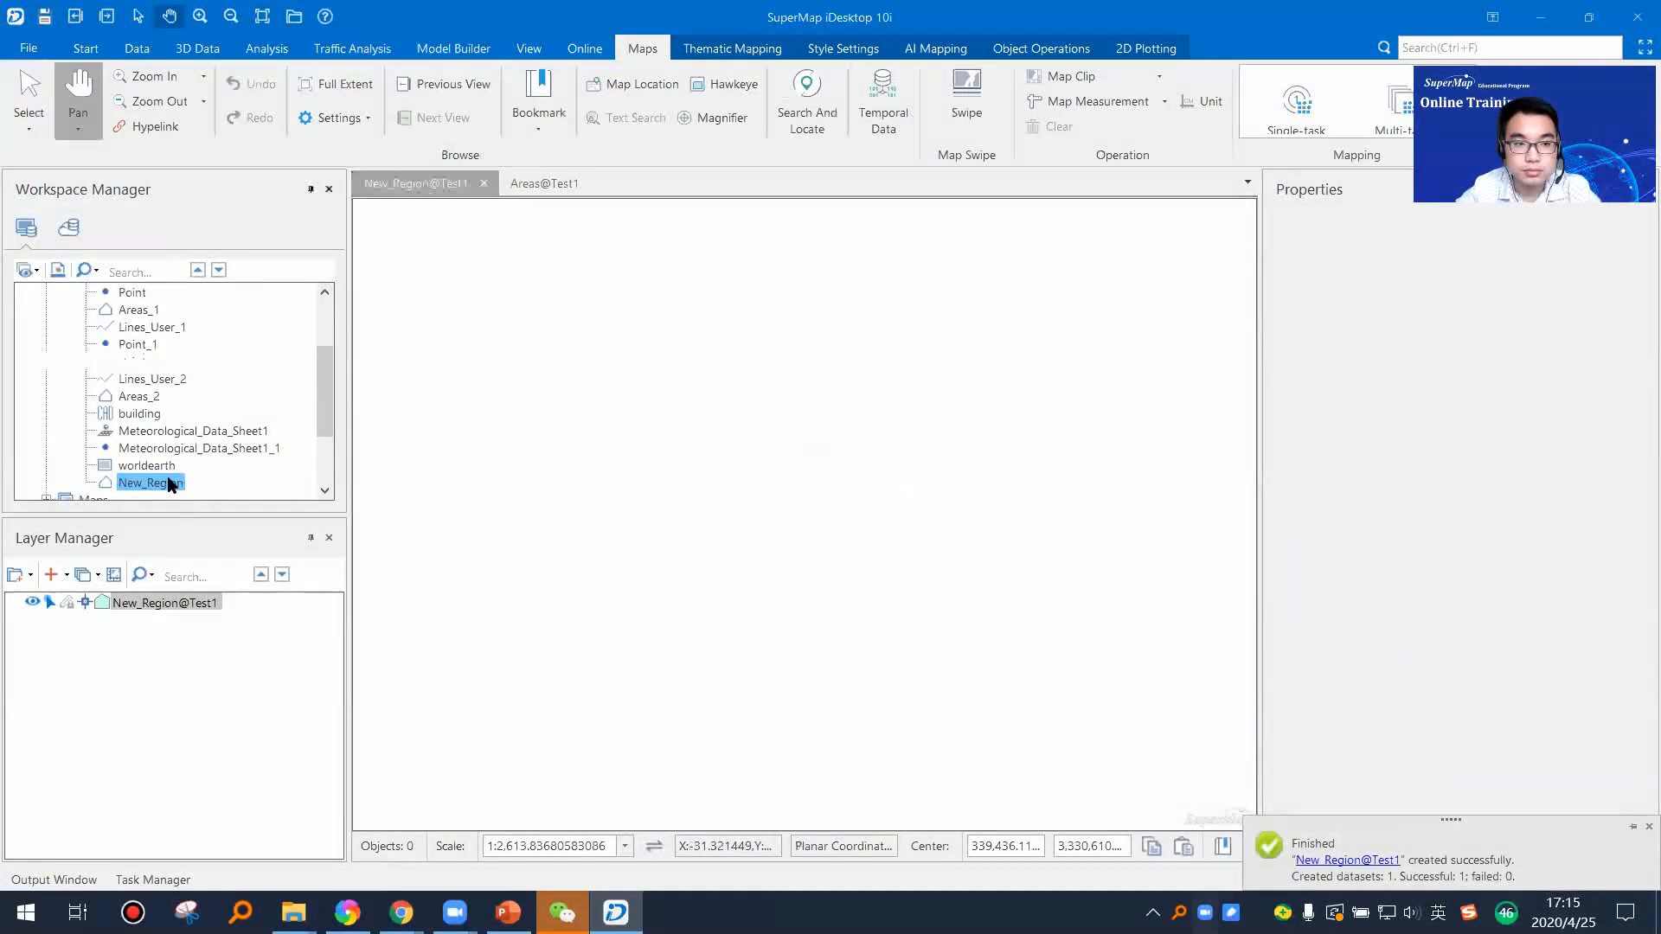
pyautogui.rightClick(171, 485)
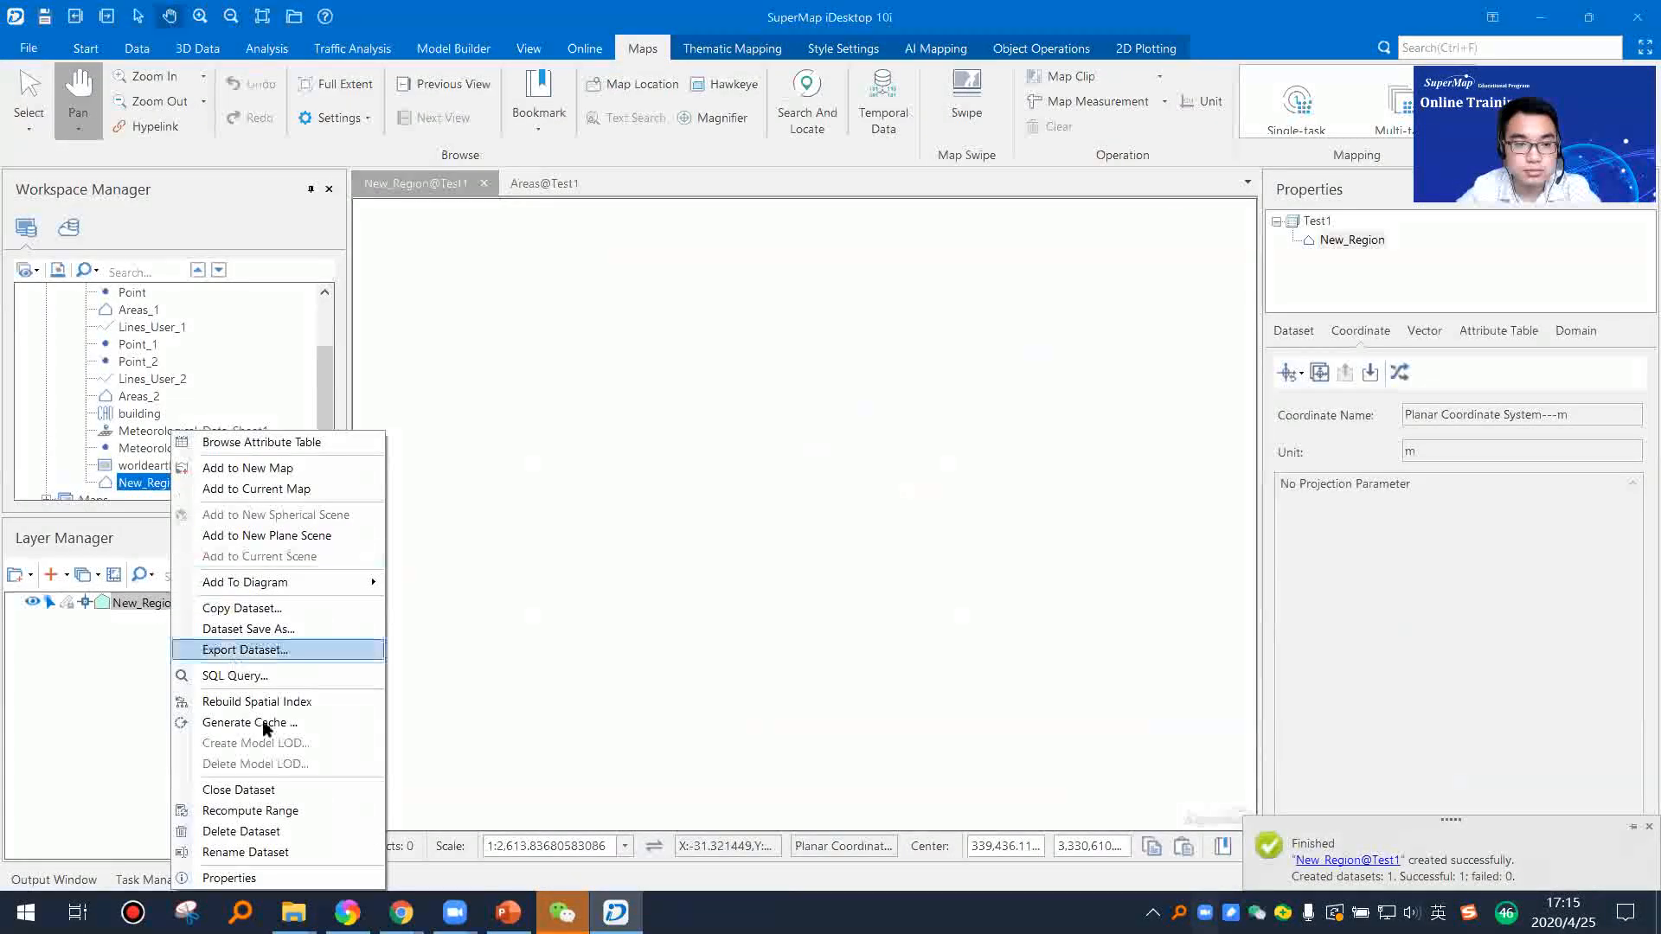
pyautogui.click(261, 878)
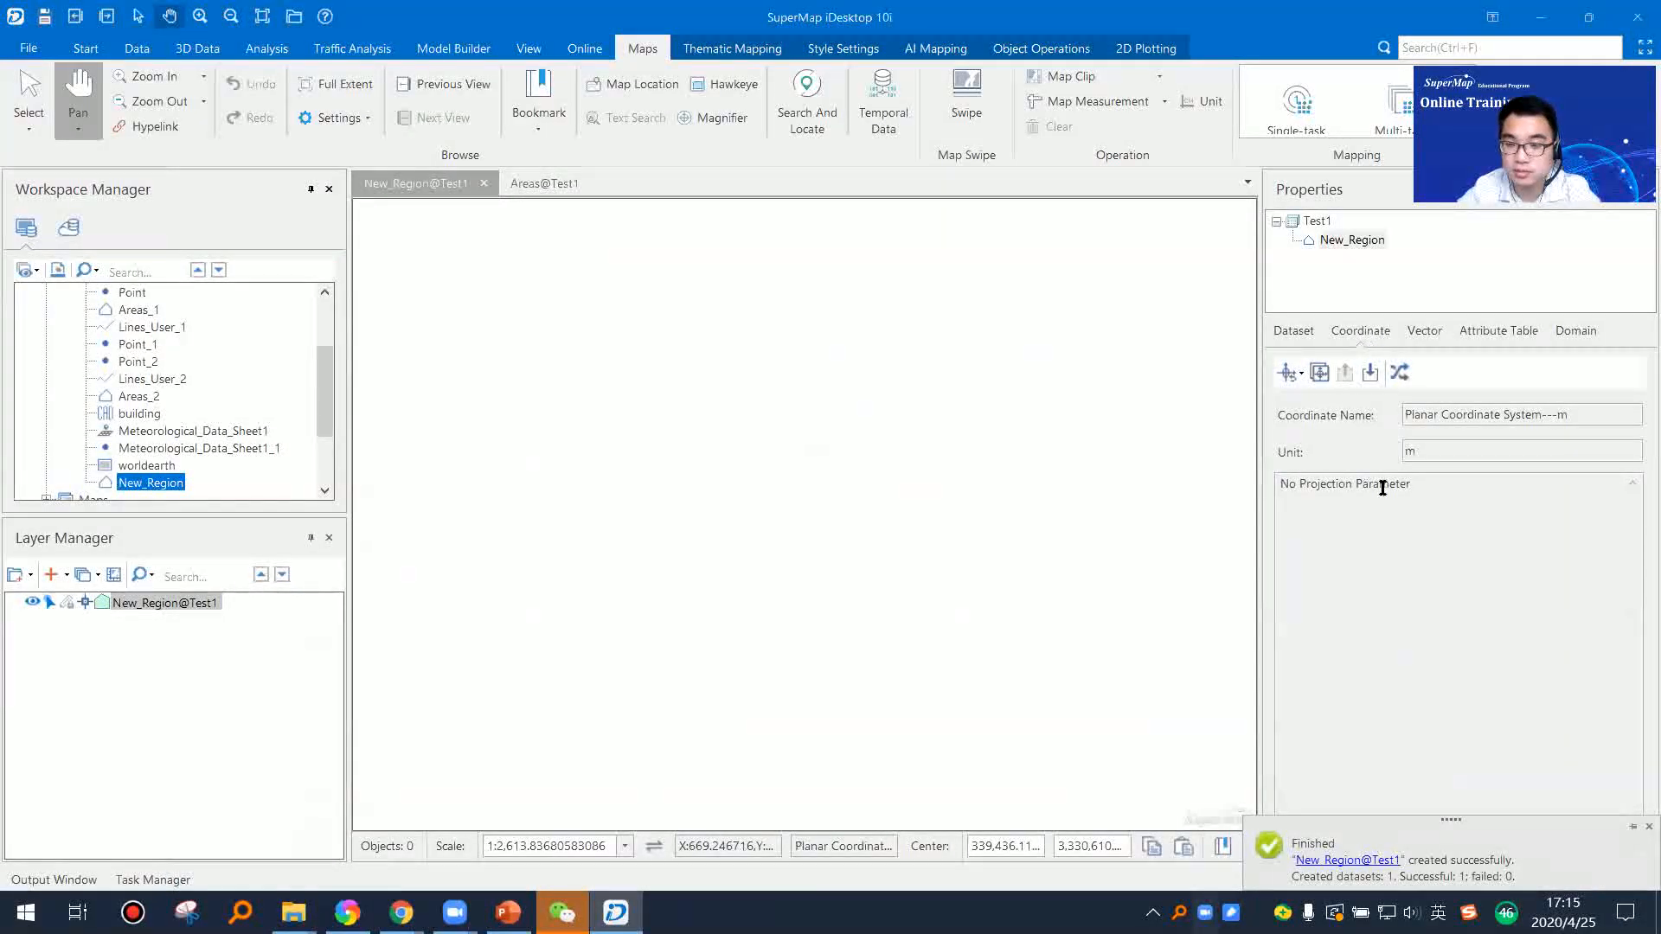
pyautogui.moveTo(1288, 484); pyautogui.dragTo(1403, 483)
pyautogui.click(1333, 491)
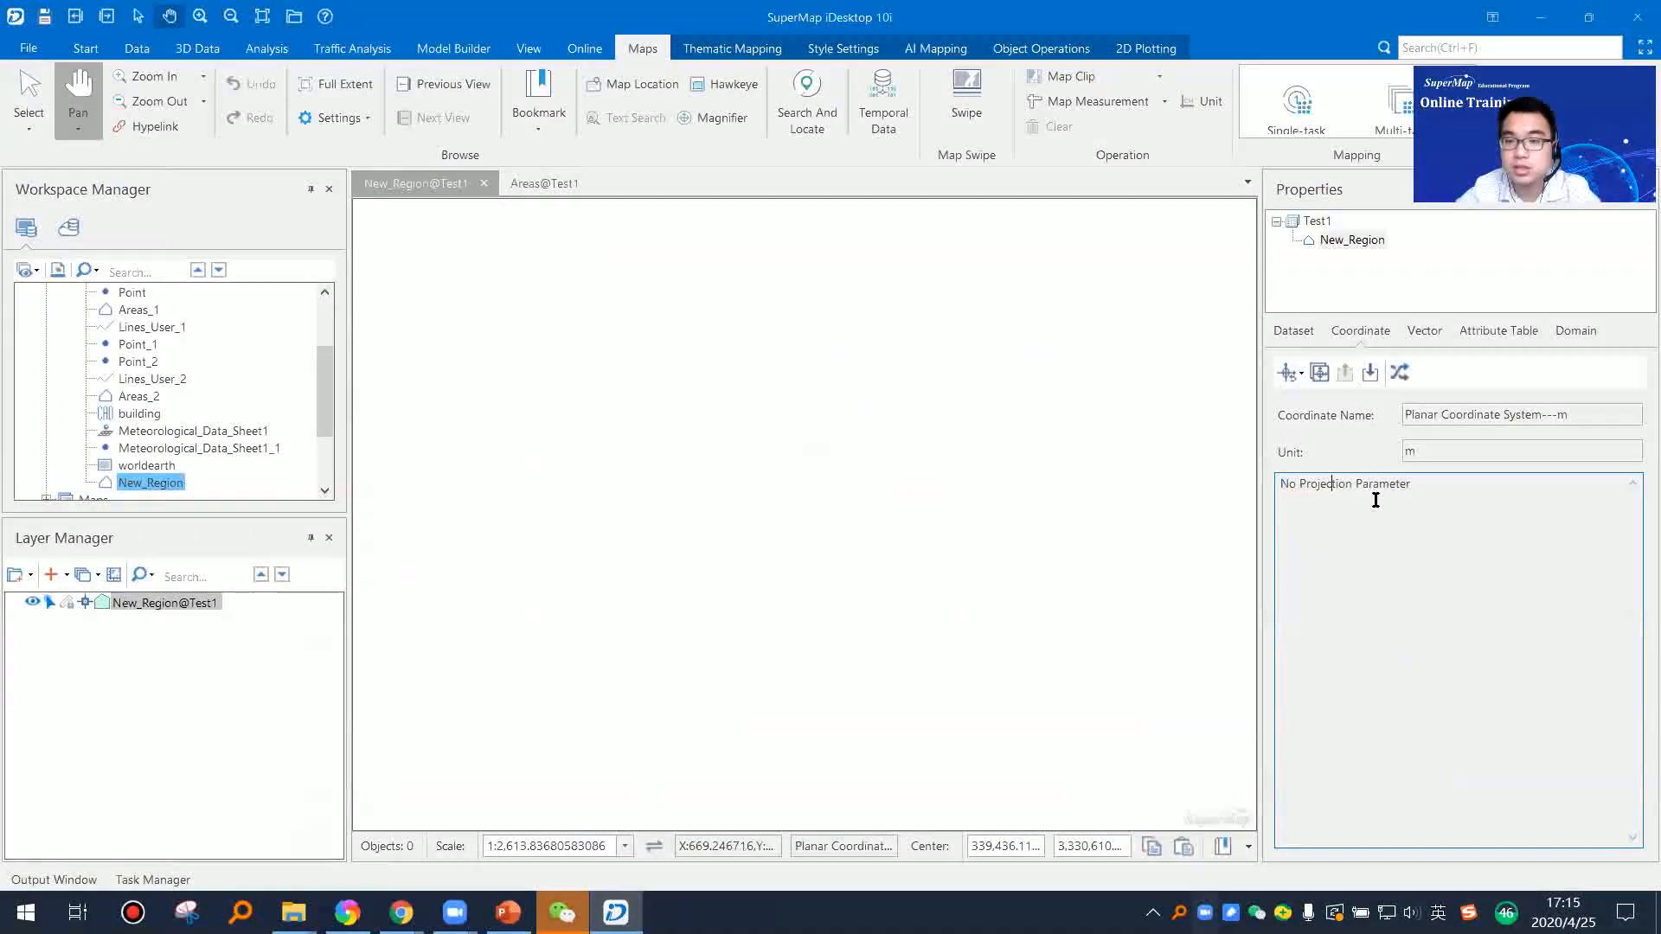
pyautogui.click(1373, 594)
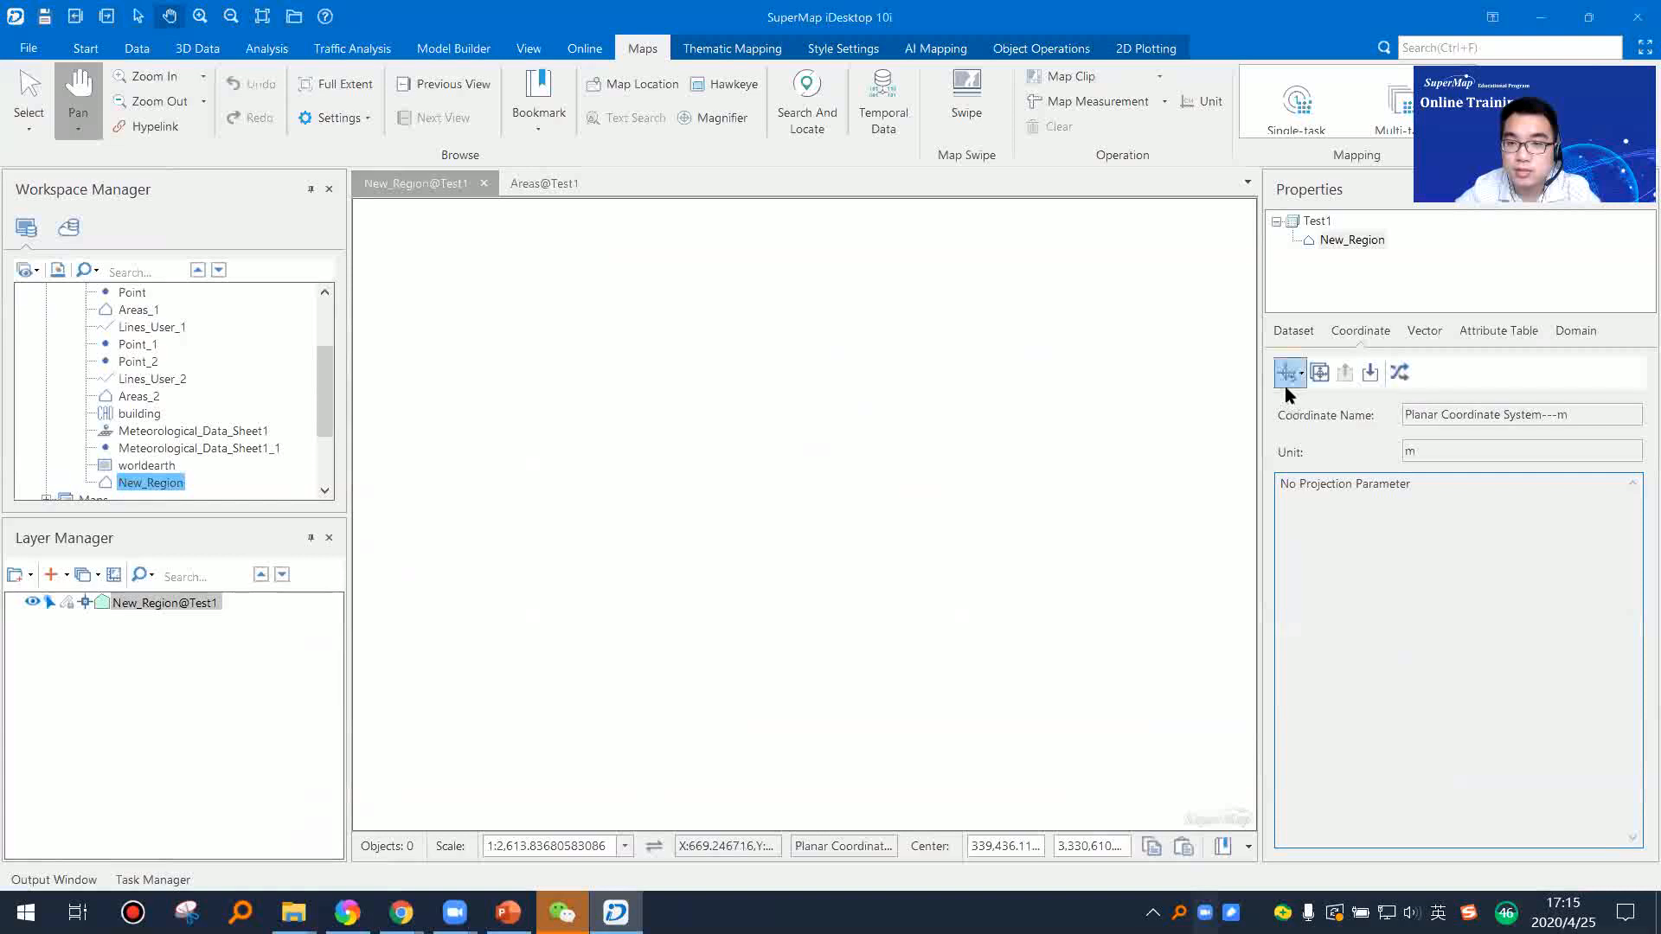
# Step: Open the projection settings for the New_Region dataset and show the Geographic Coordinate System group
pyautogui.click(86, 48)
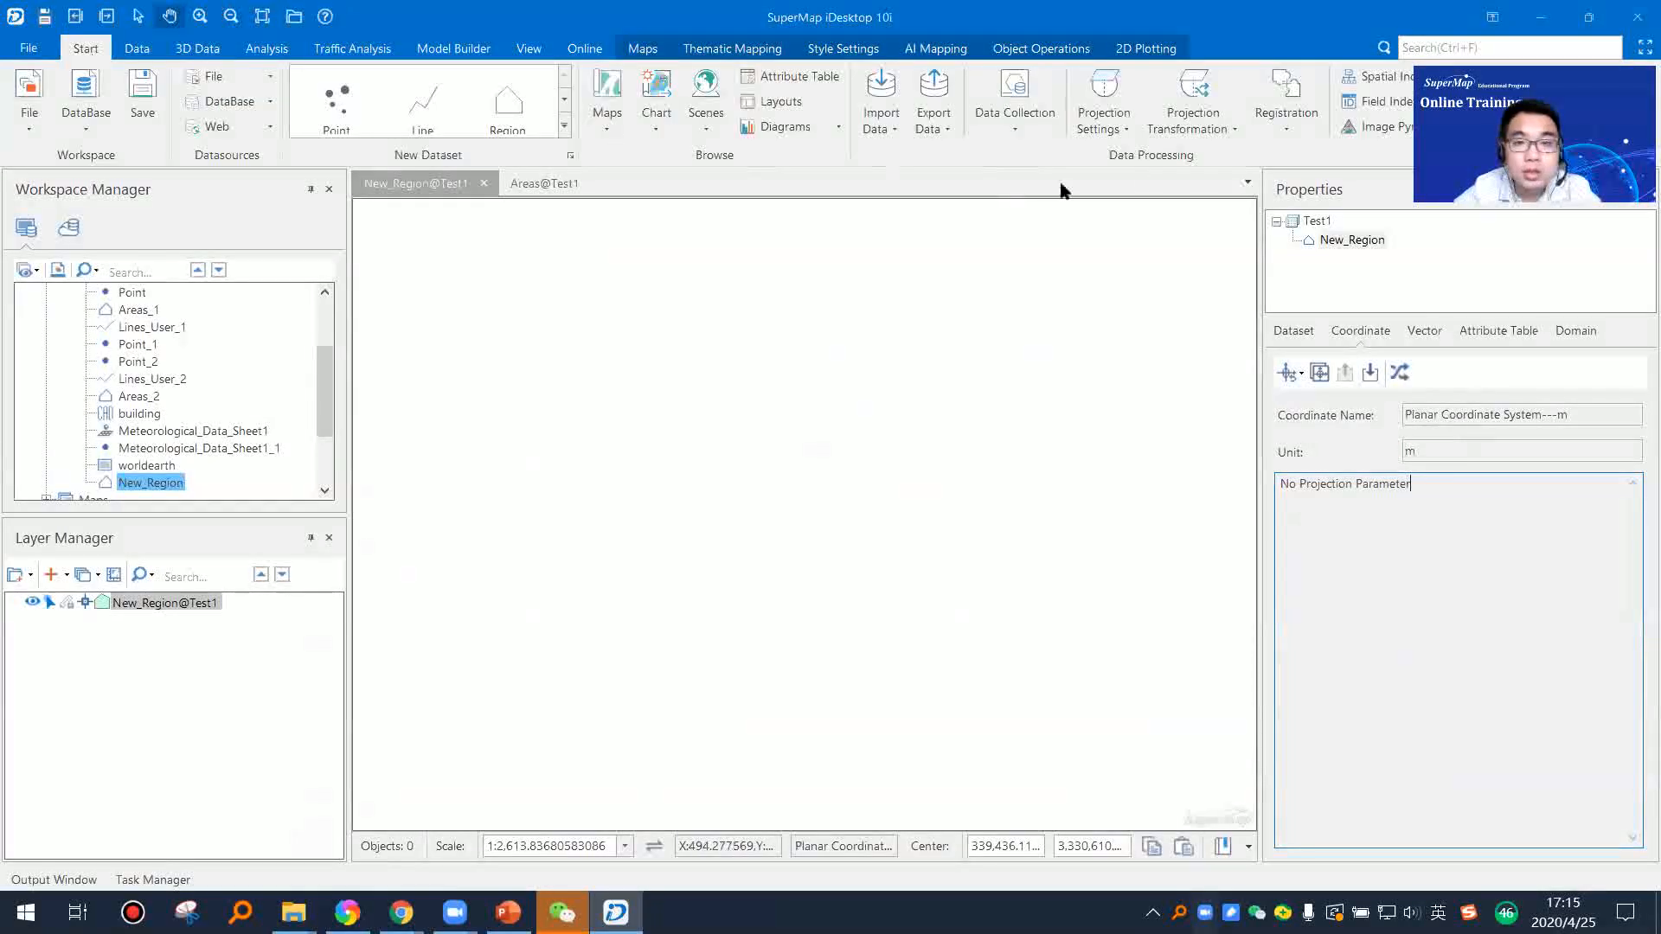
pyautogui.click(1103, 112)
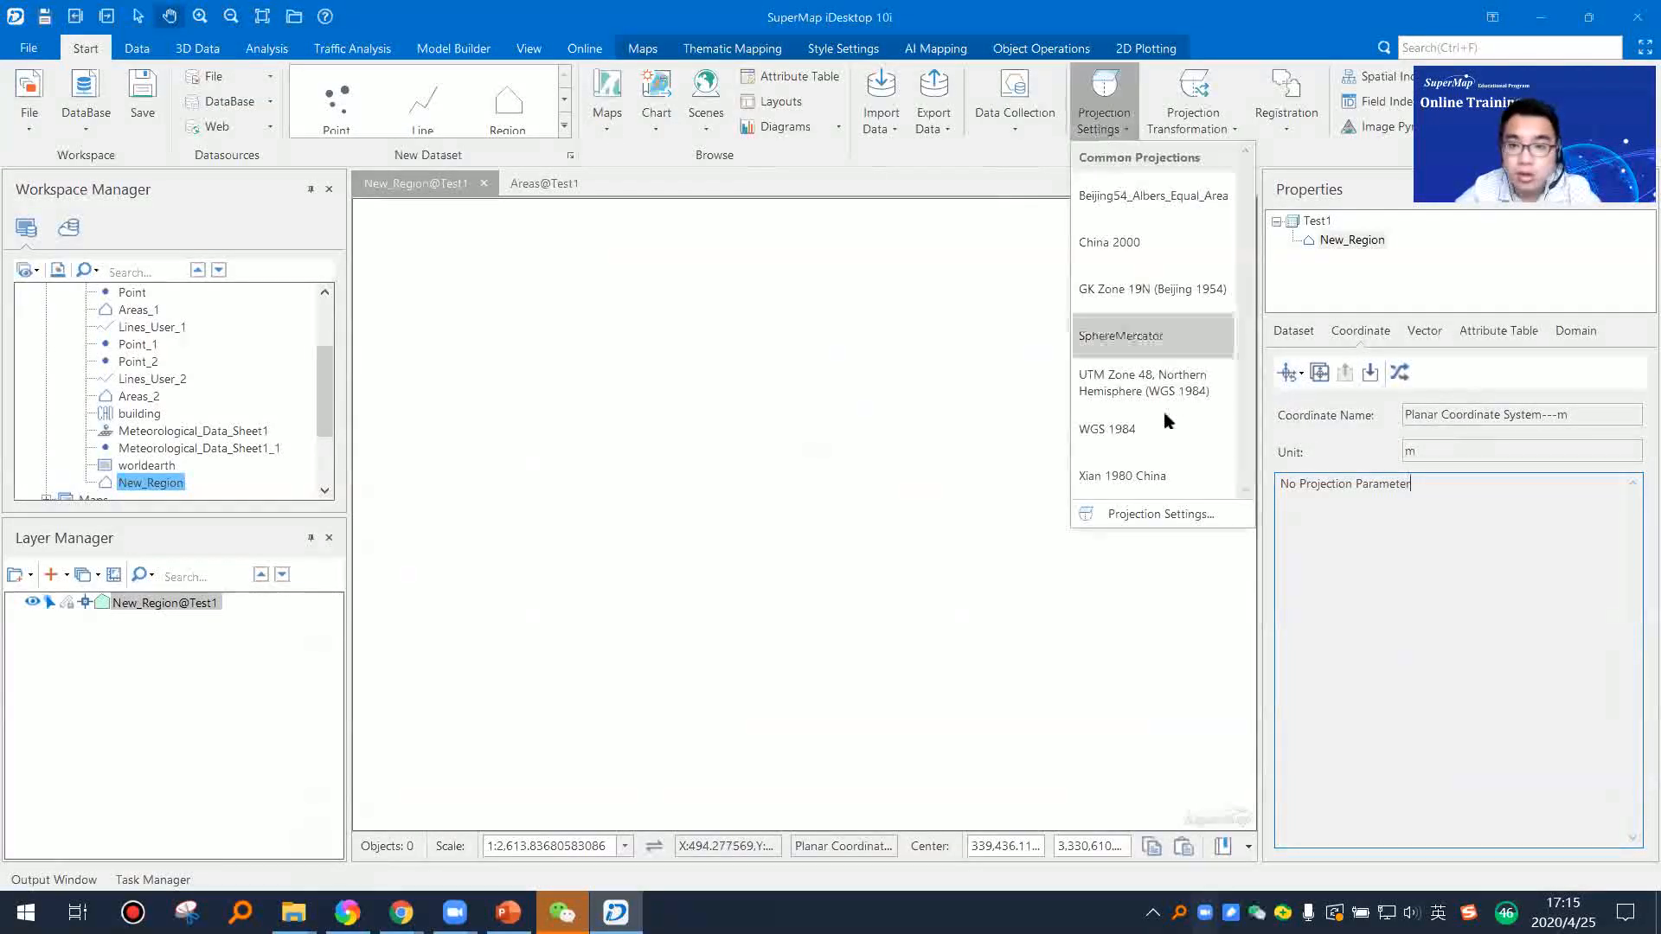
pyautogui.click(1179, 512)
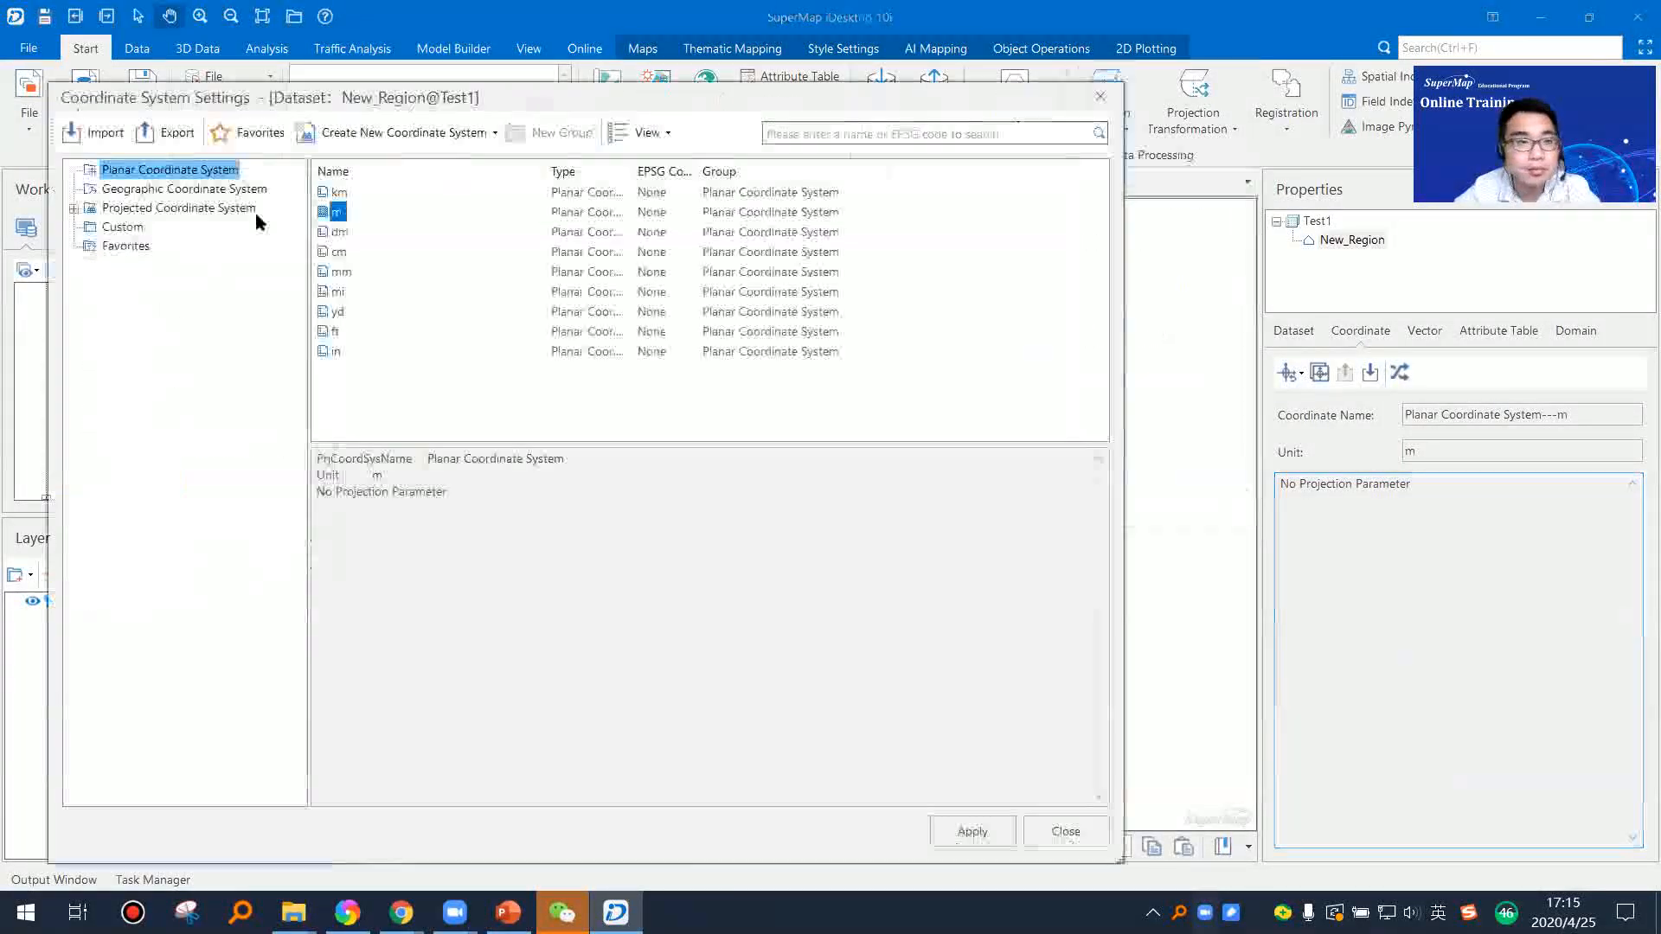
pyautogui.click(134, 189)
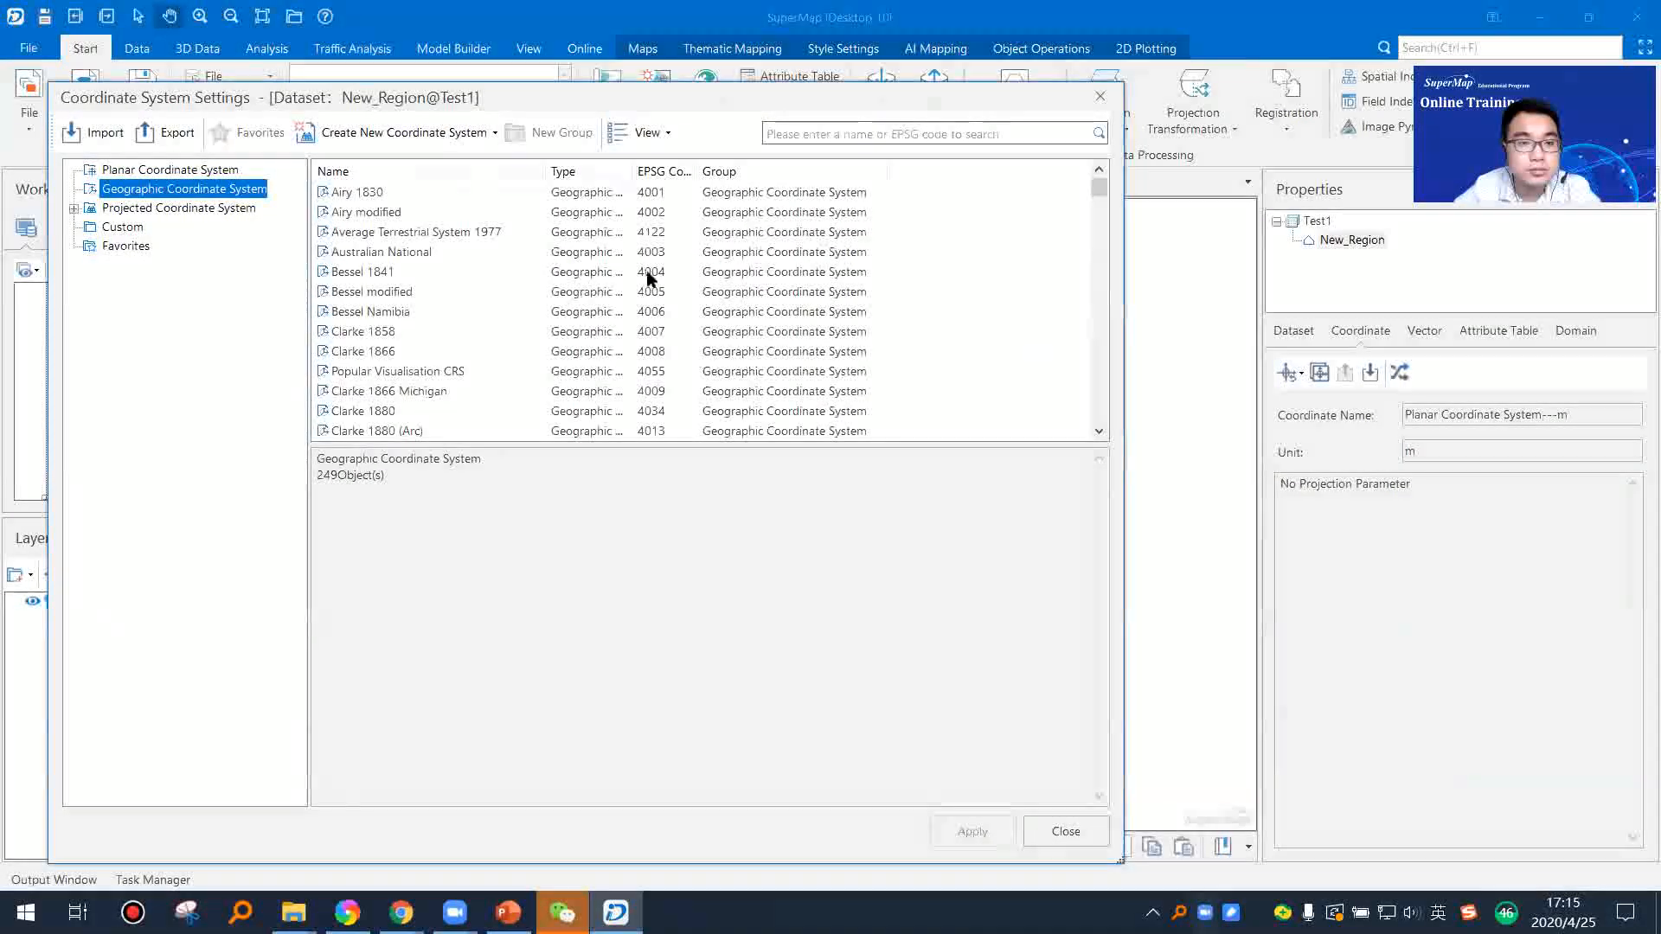
pyautogui.click(115, 229)
pyautogui.click(143, 190)
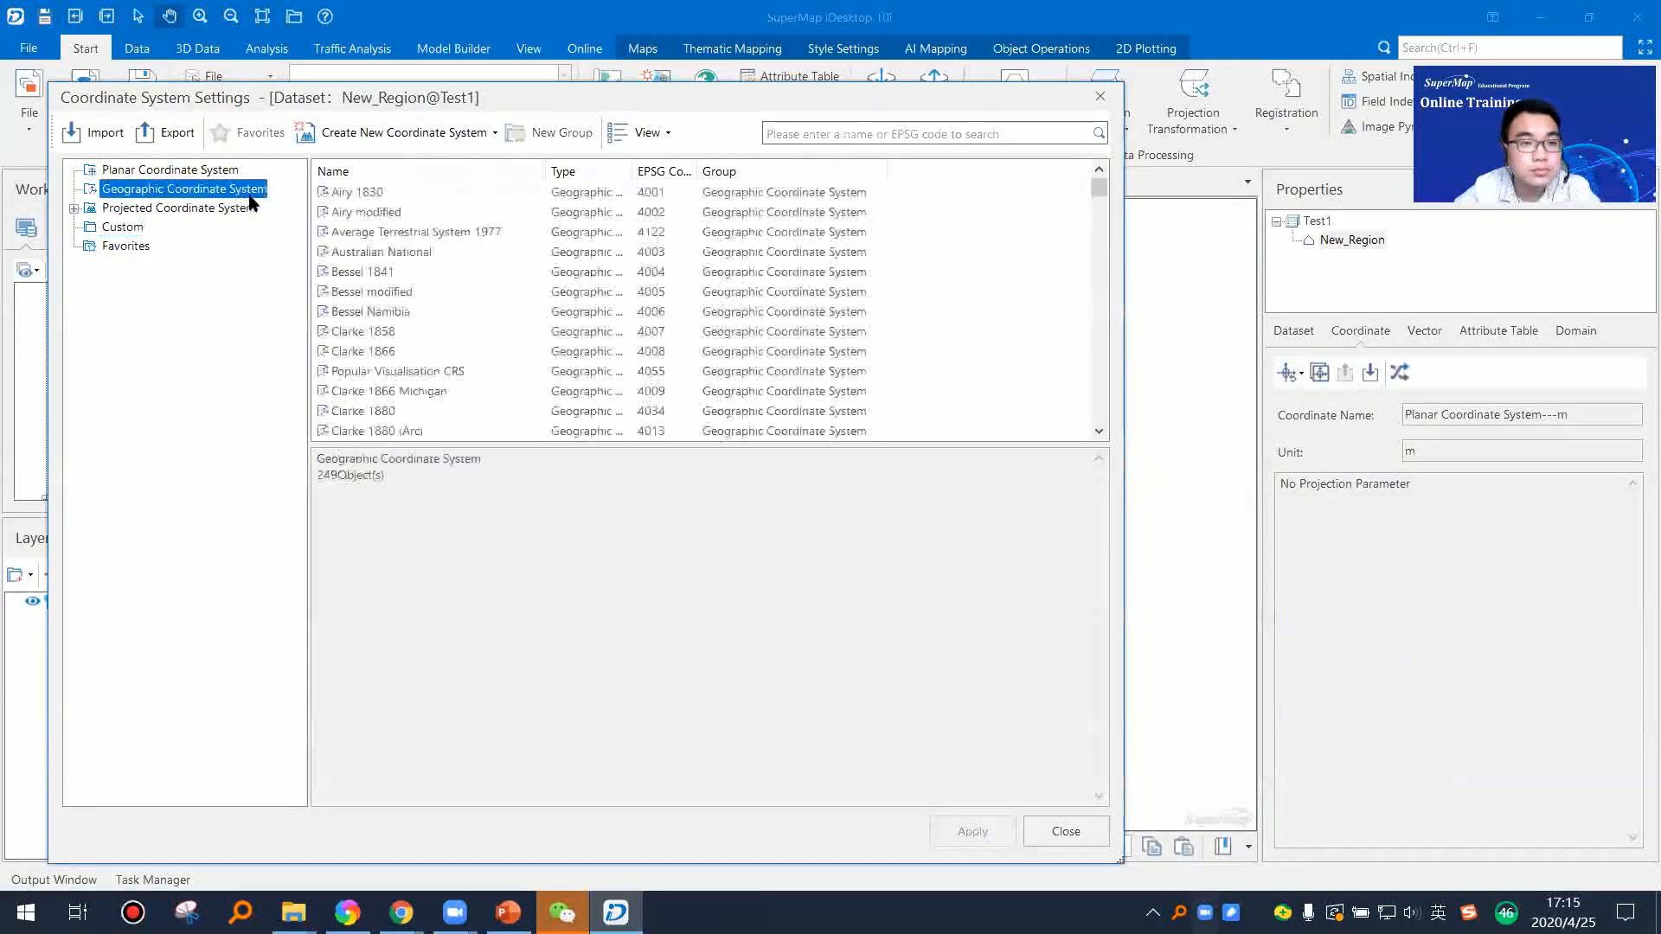
# Step: Search the coordinate systems for EPSG code 4326 and select WGS 1984 to view its parameters
pyautogui.click(872, 132)
pyautogui.write('4326')
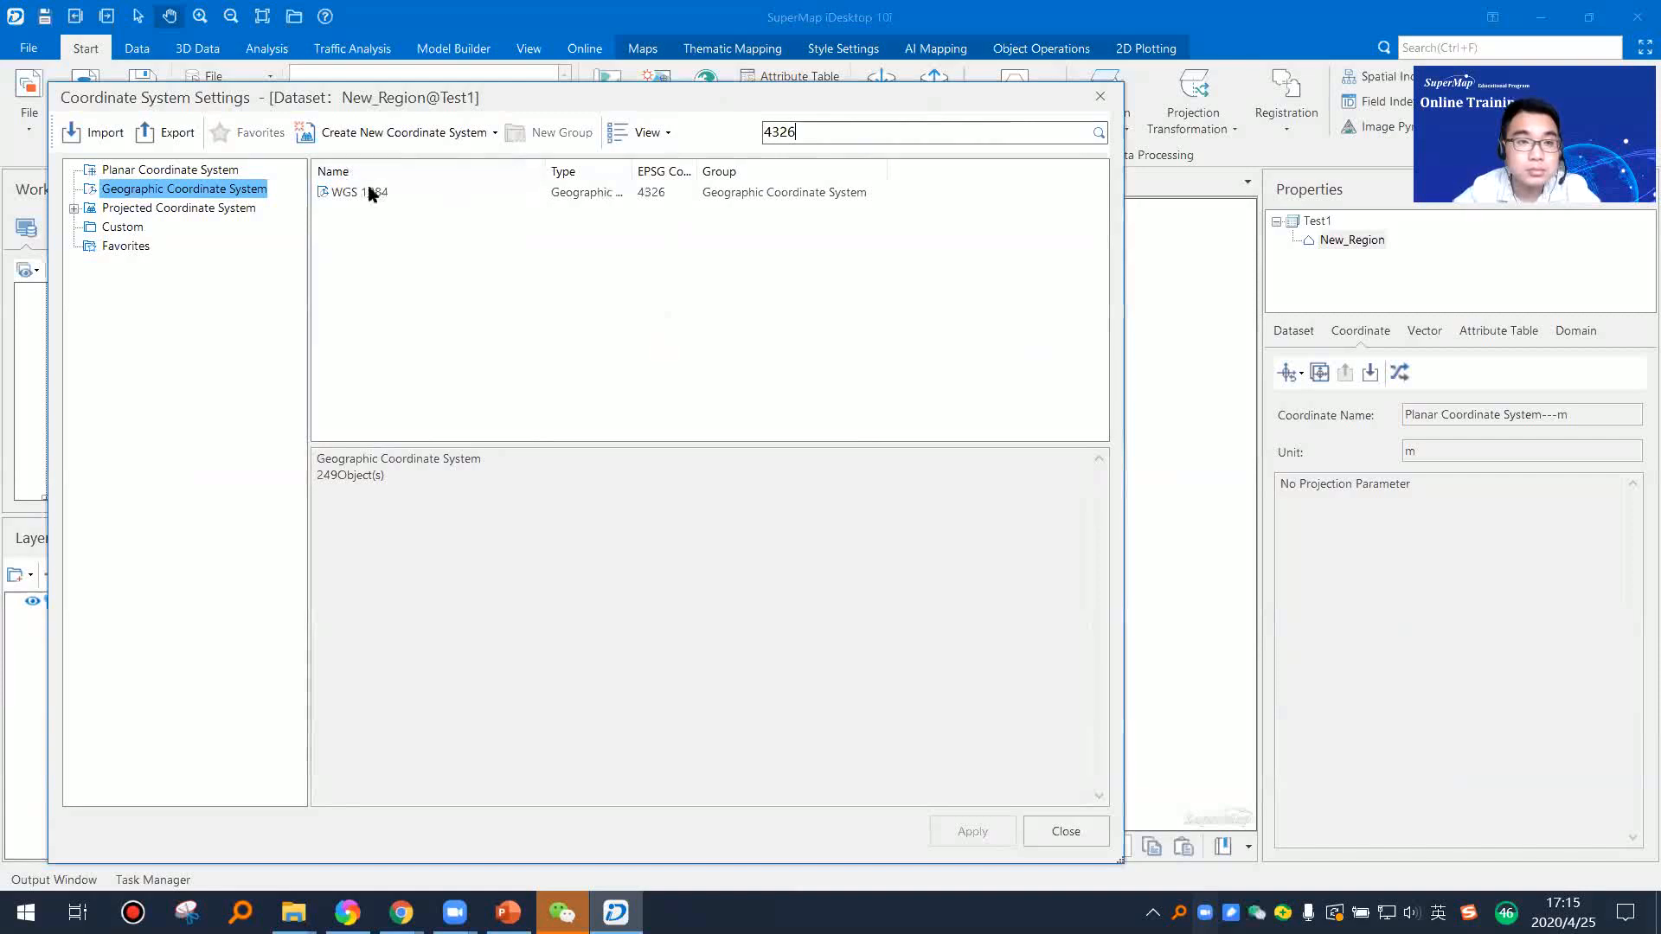
pyautogui.click(371, 192)
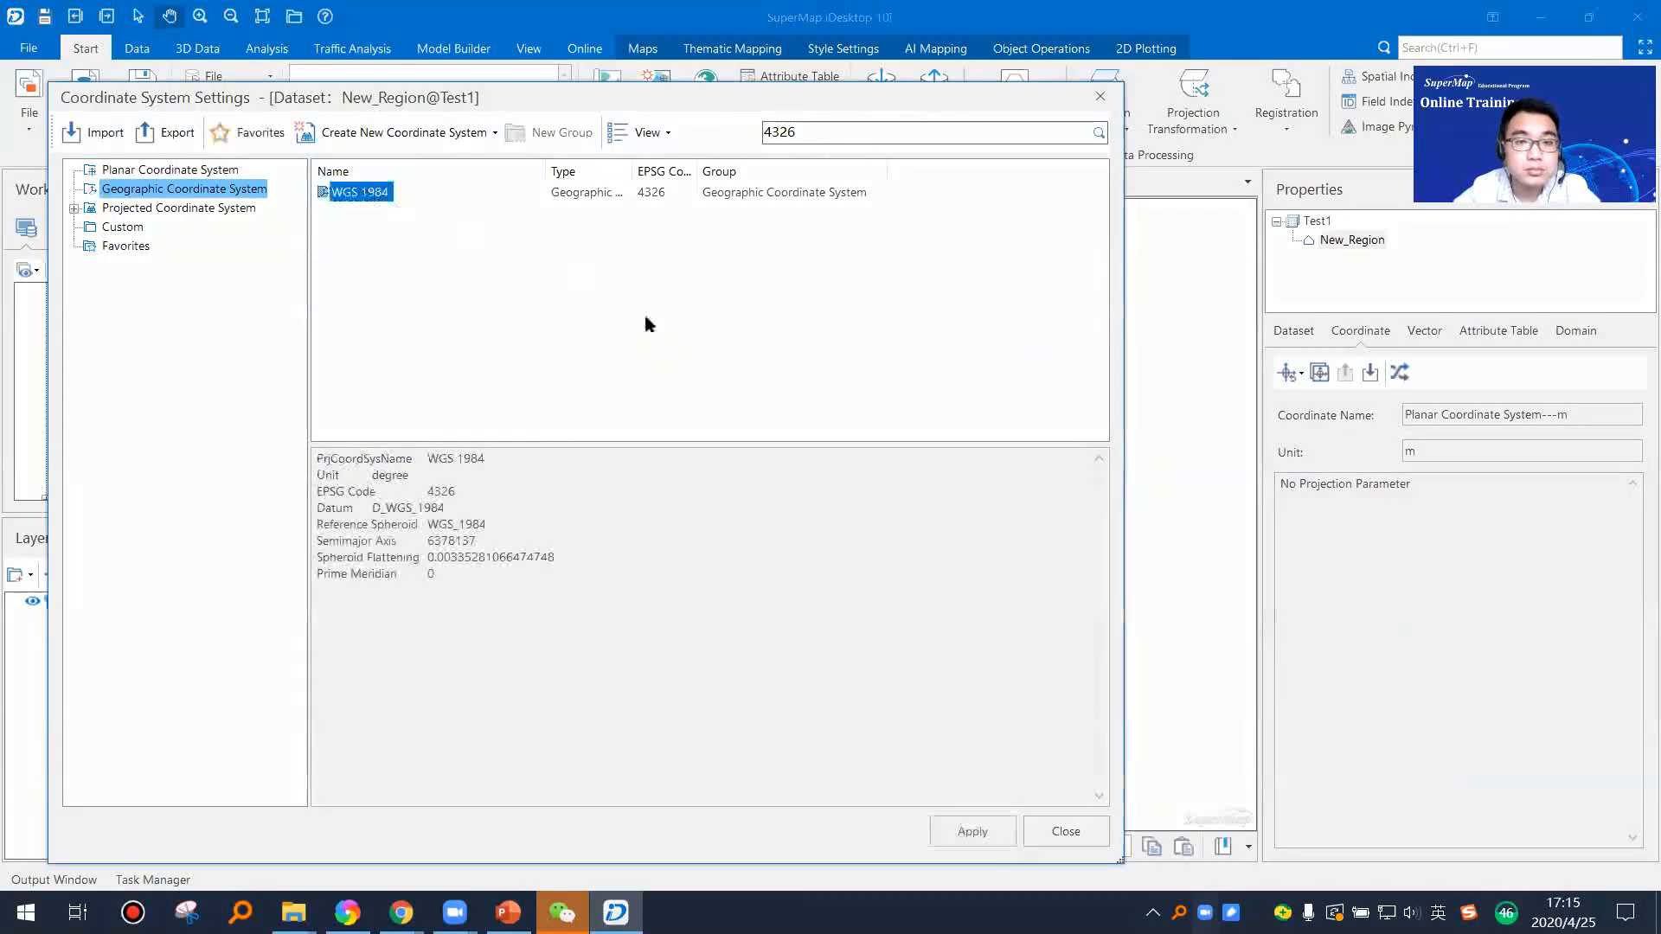
pyautogui.moveTo(986, 105); pyautogui.dragTo(1114, 96)
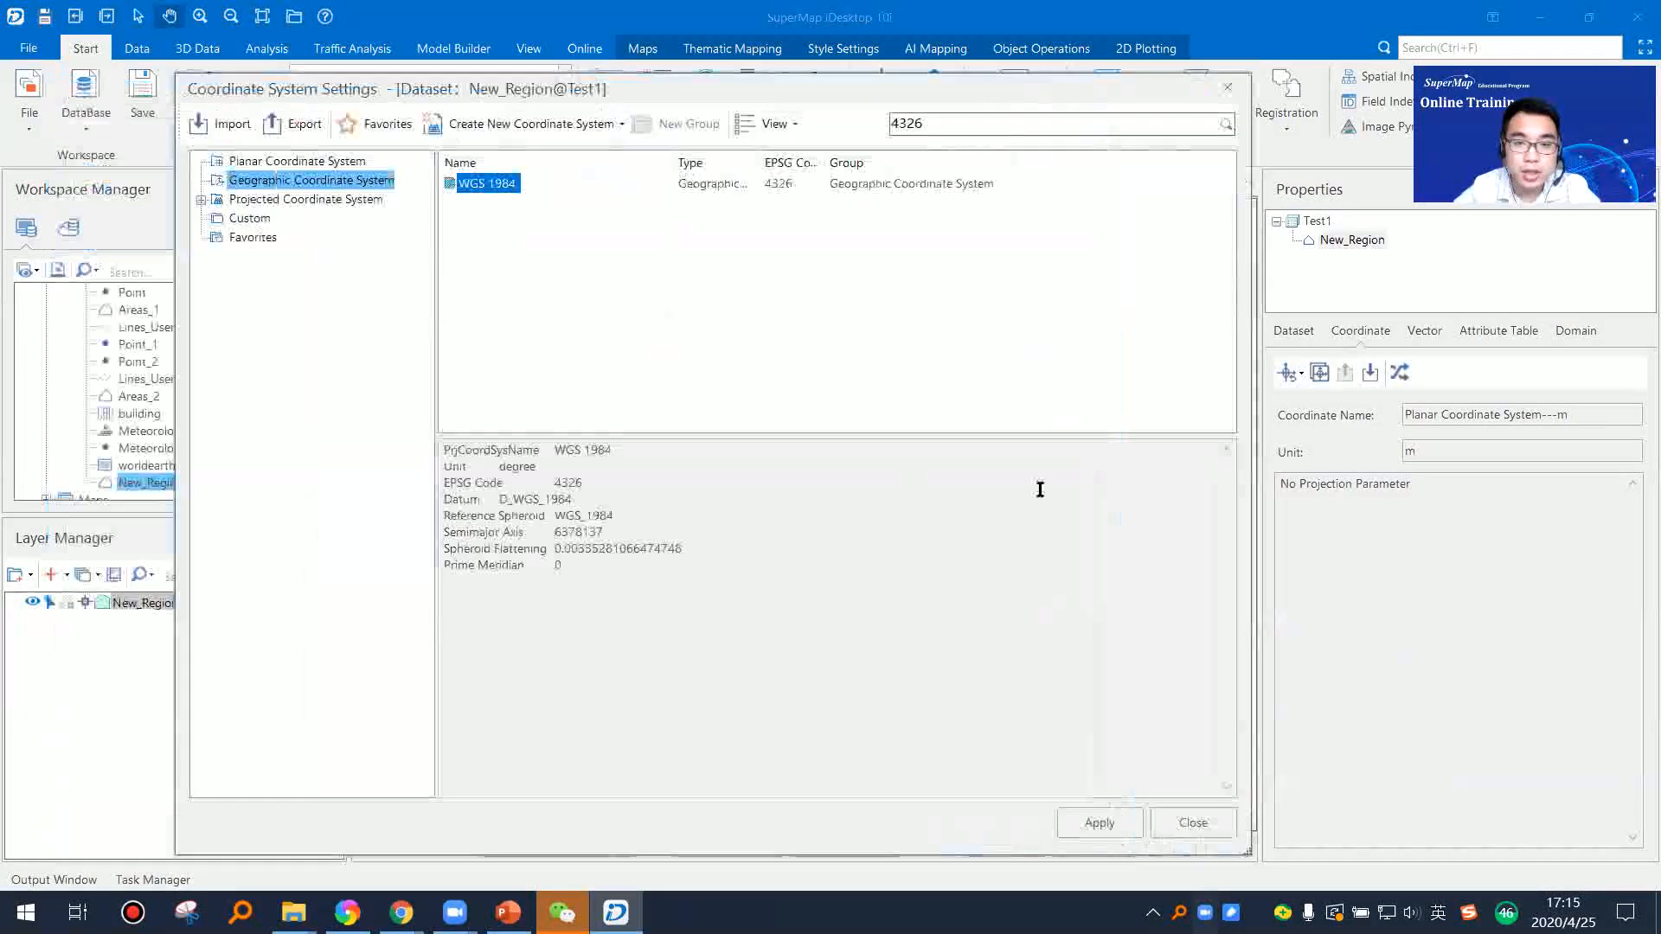
# Step: Search for EPSG code 3857 and try to apply WGS_1984/Web_Mercator to the New_Region dataset
pyautogui.doubleClick(927, 122)
pyautogui.moveTo(890, 117); pyautogui.dragTo(742, 126)
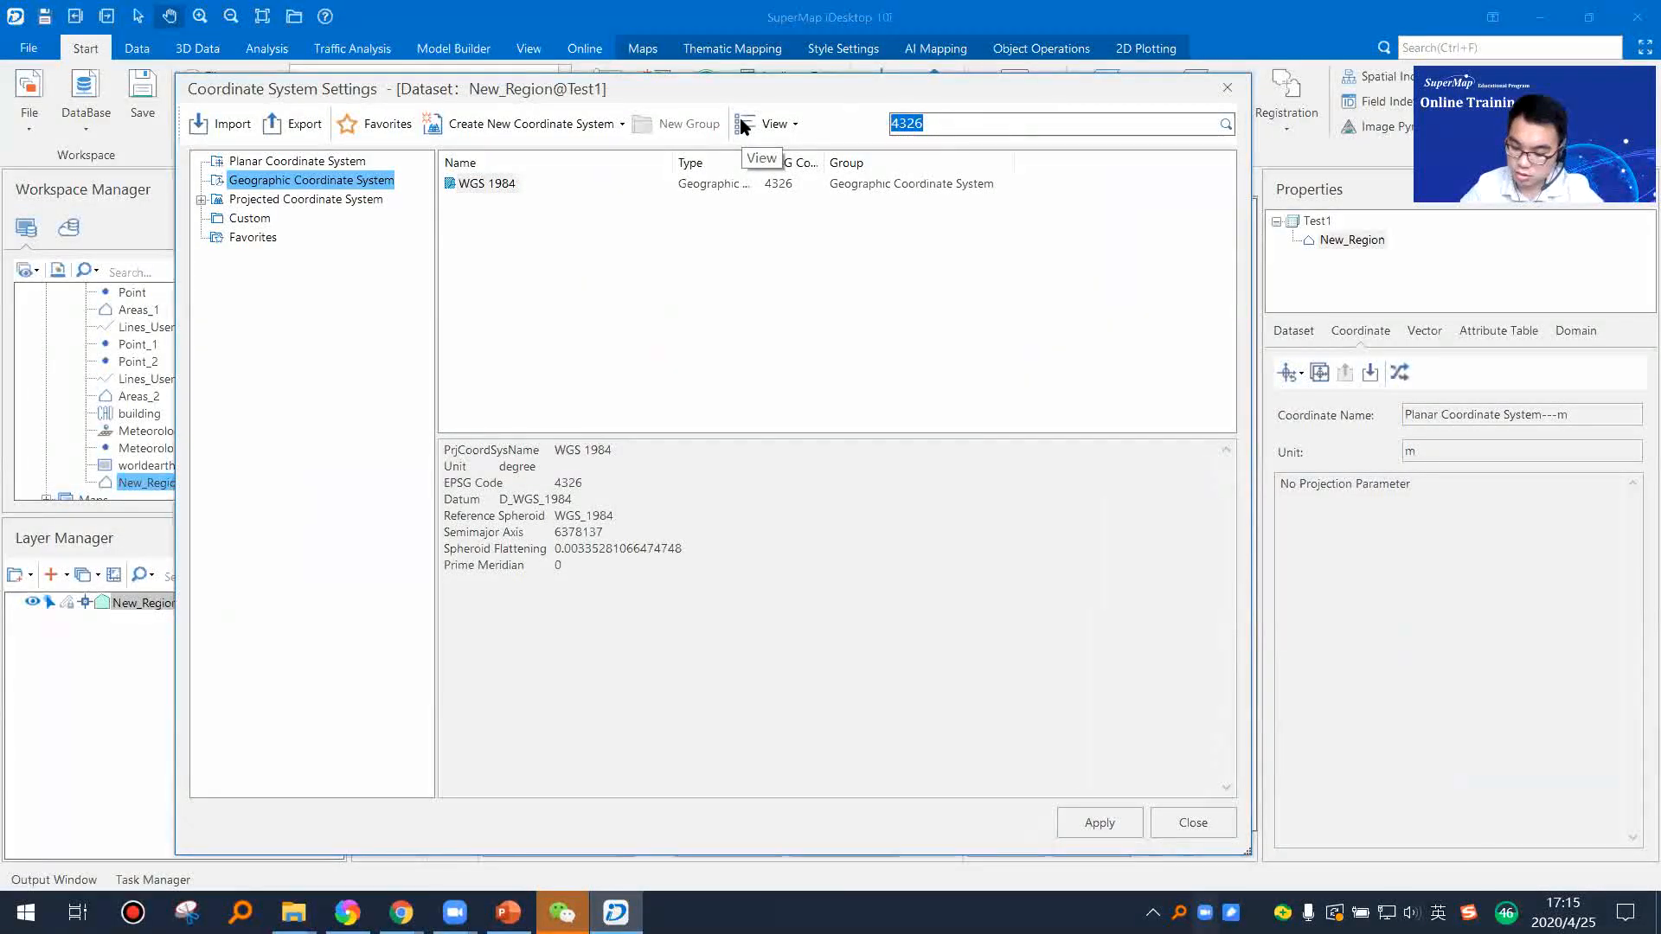
pyautogui.press('BackSpace')
pyautogui.write('3857')
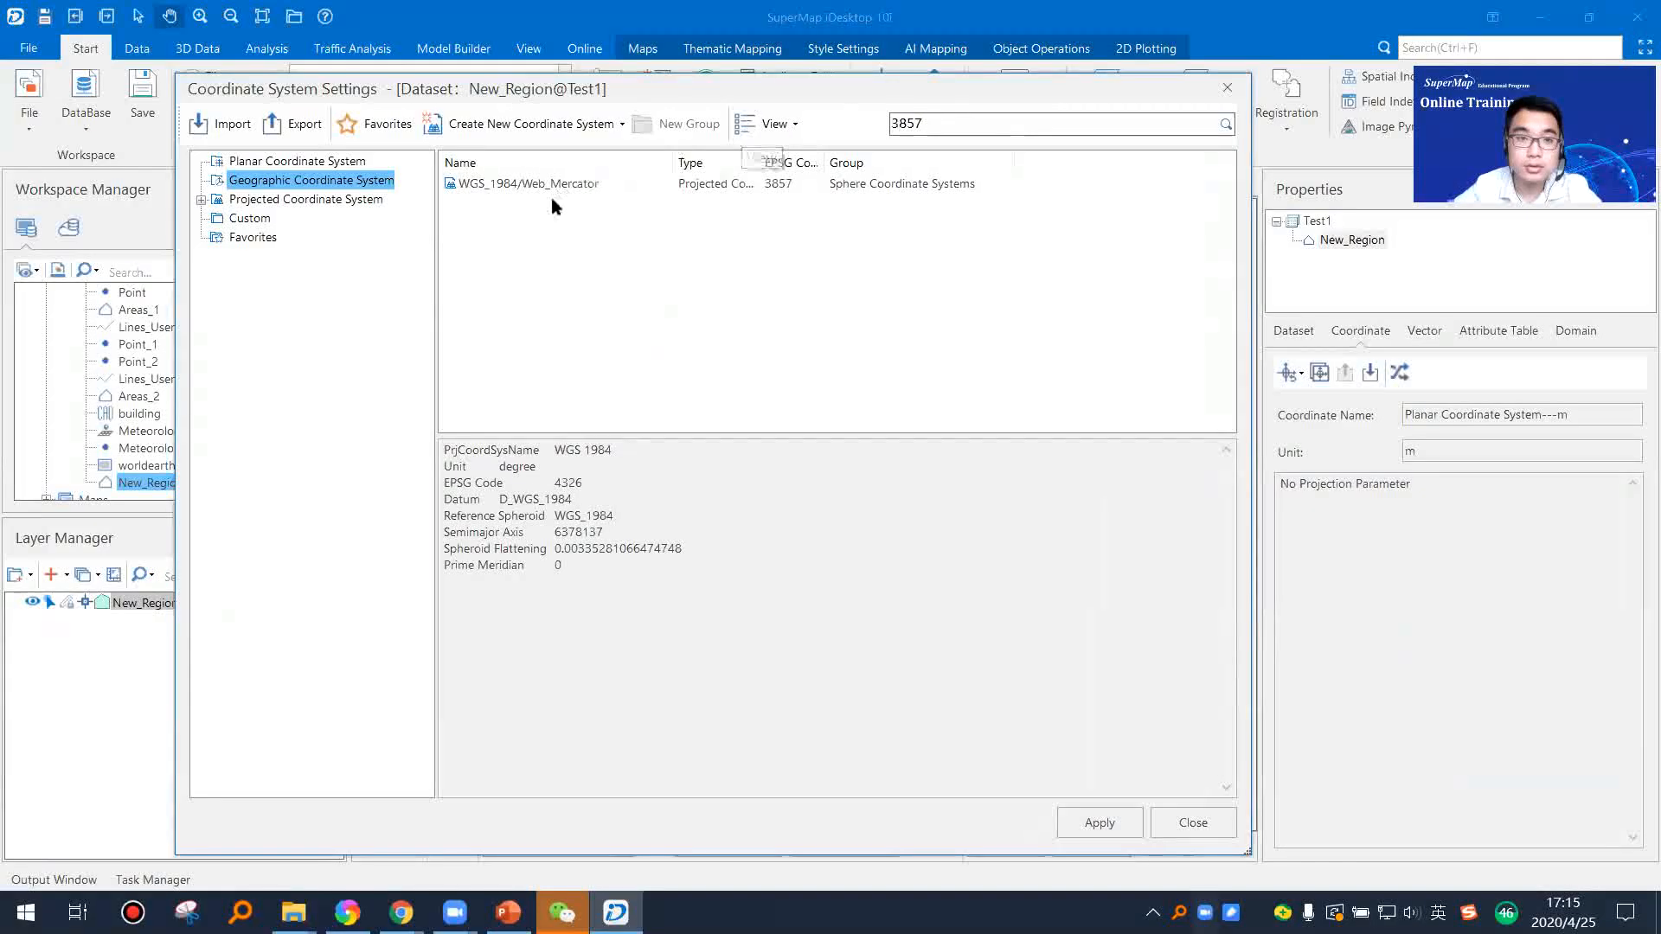
pyautogui.click(536, 184)
pyautogui.click(1095, 823)
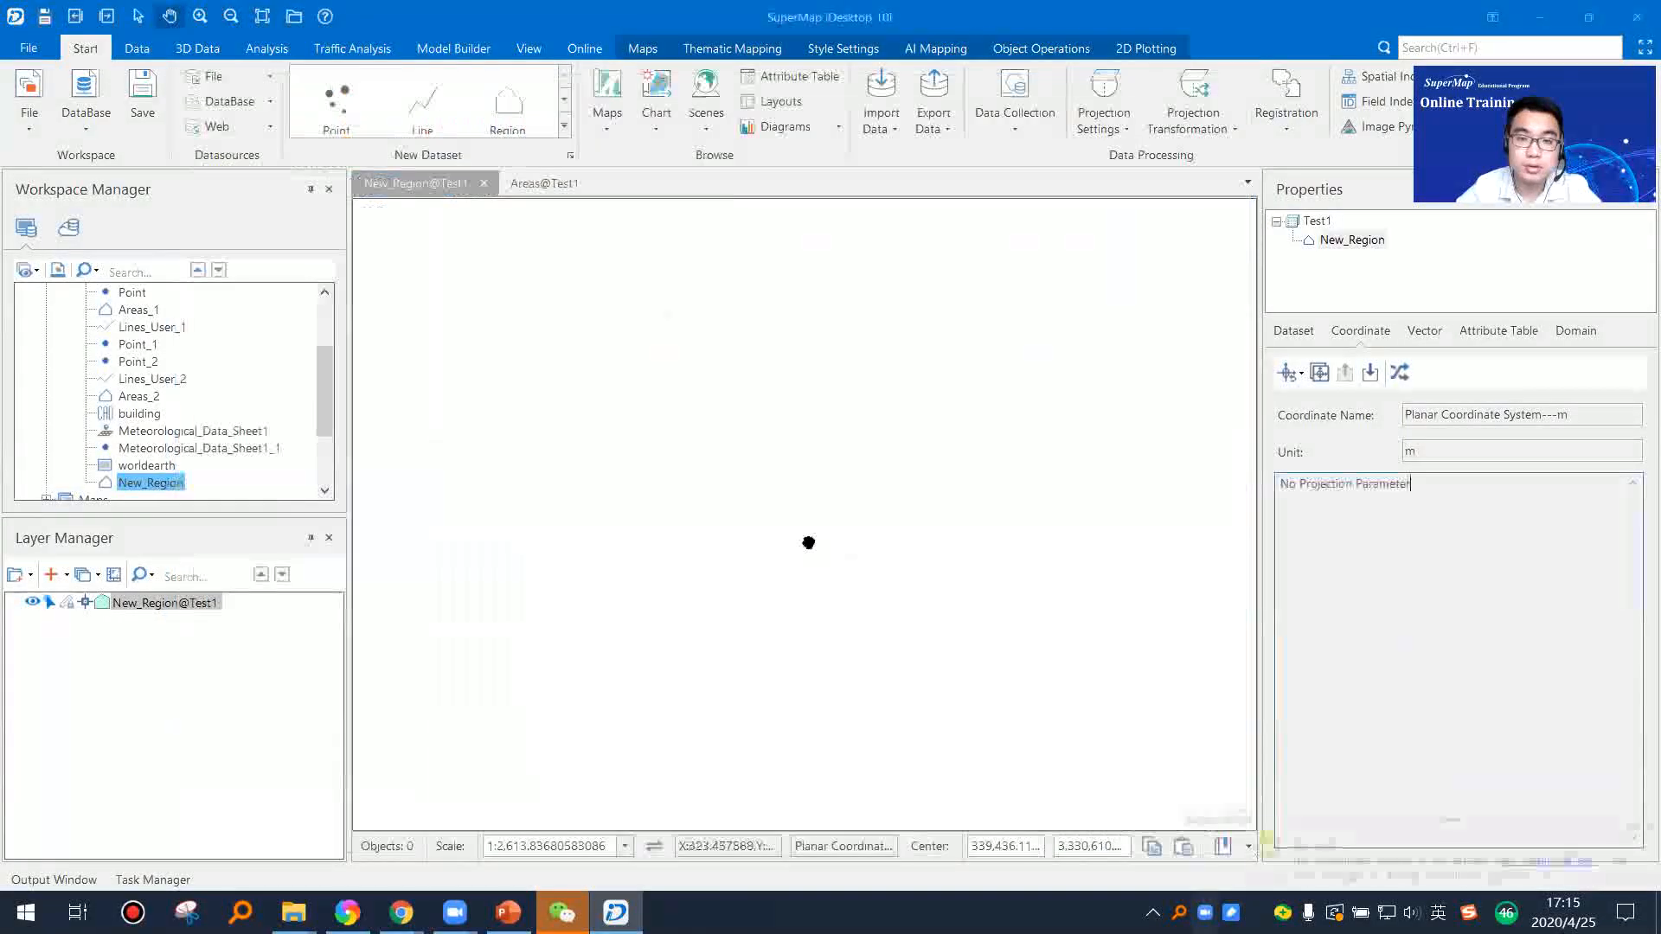
# Step: Add the New_Region dataset to another new map and show its coordinate system properties again
pyautogui.rightClick(156, 480)
pyautogui.click(200, 469)
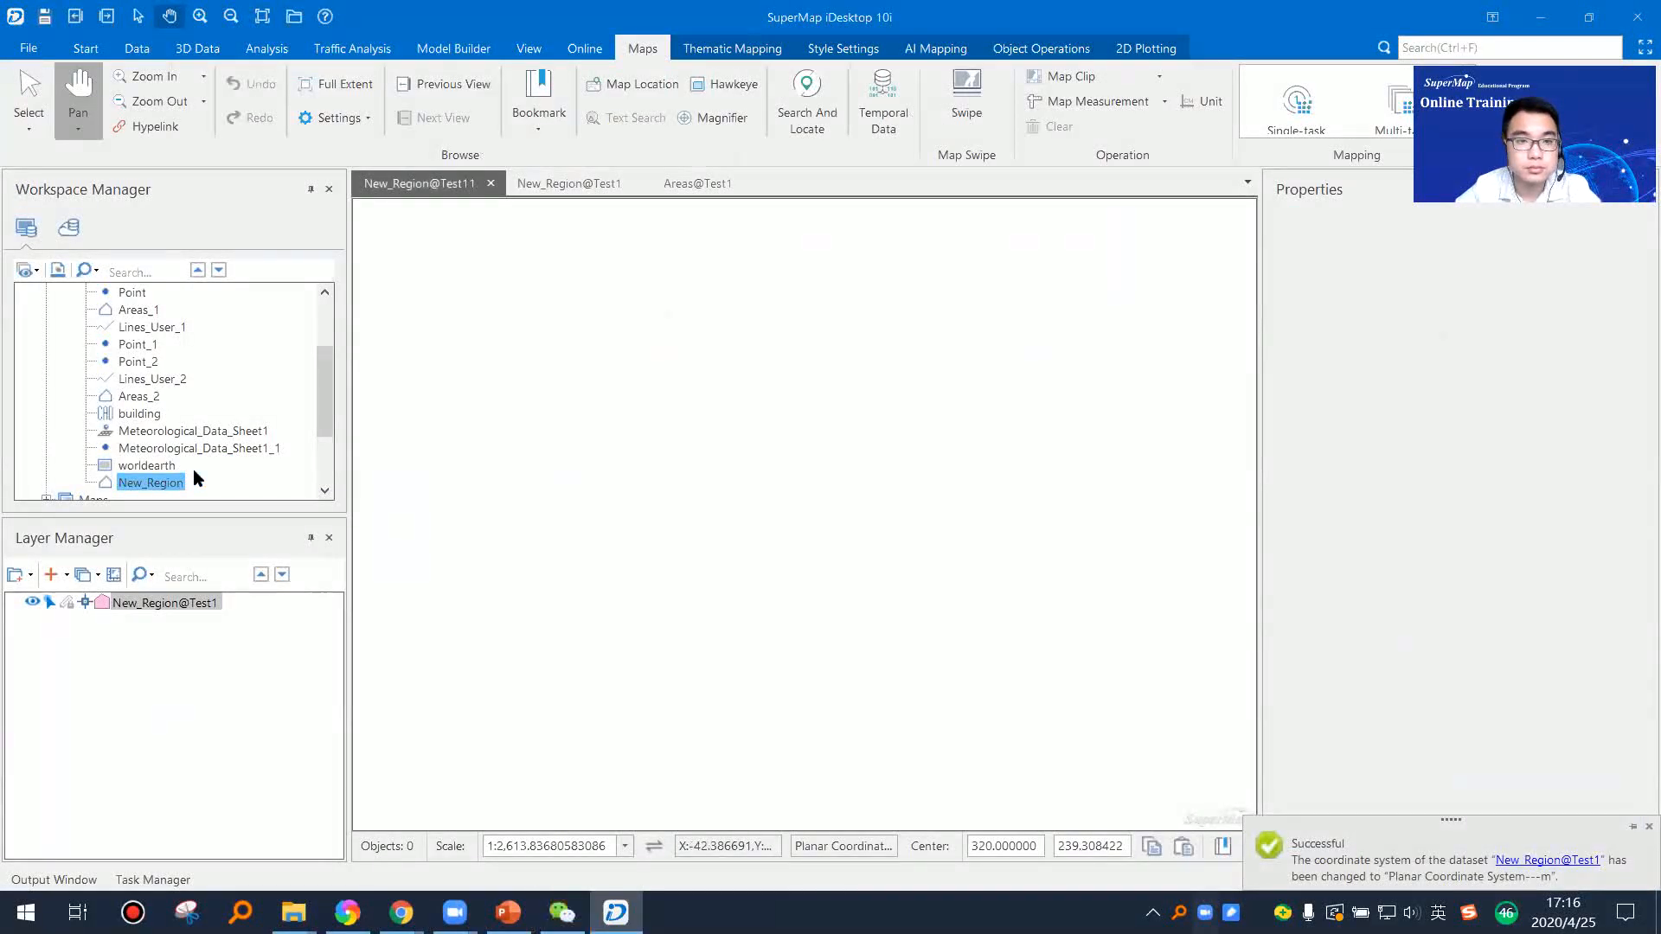
pyautogui.click(162, 483)
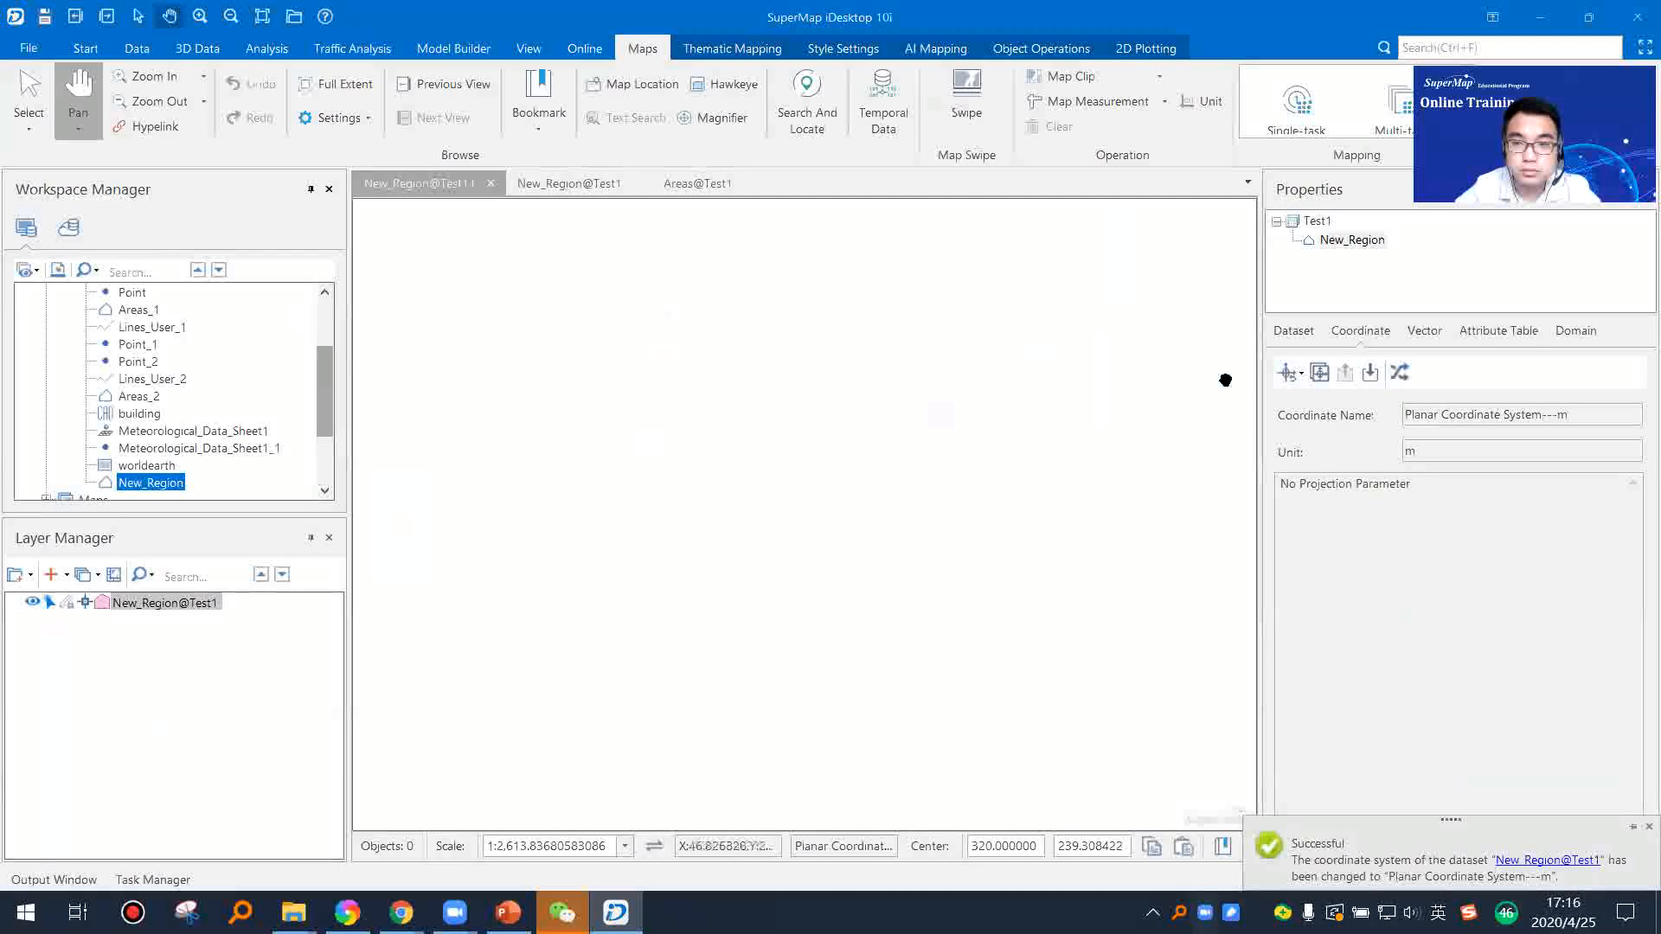
# Step: Apply the WGS 1984 coordinate system, EPSG 4326, to the New_Region dataset and check its coordinate parameters
pyautogui.click(1295, 373)
pyautogui.click(1289, 373)
pyautogui.click(1290, 373)
pyautogui.click(1323, 550)
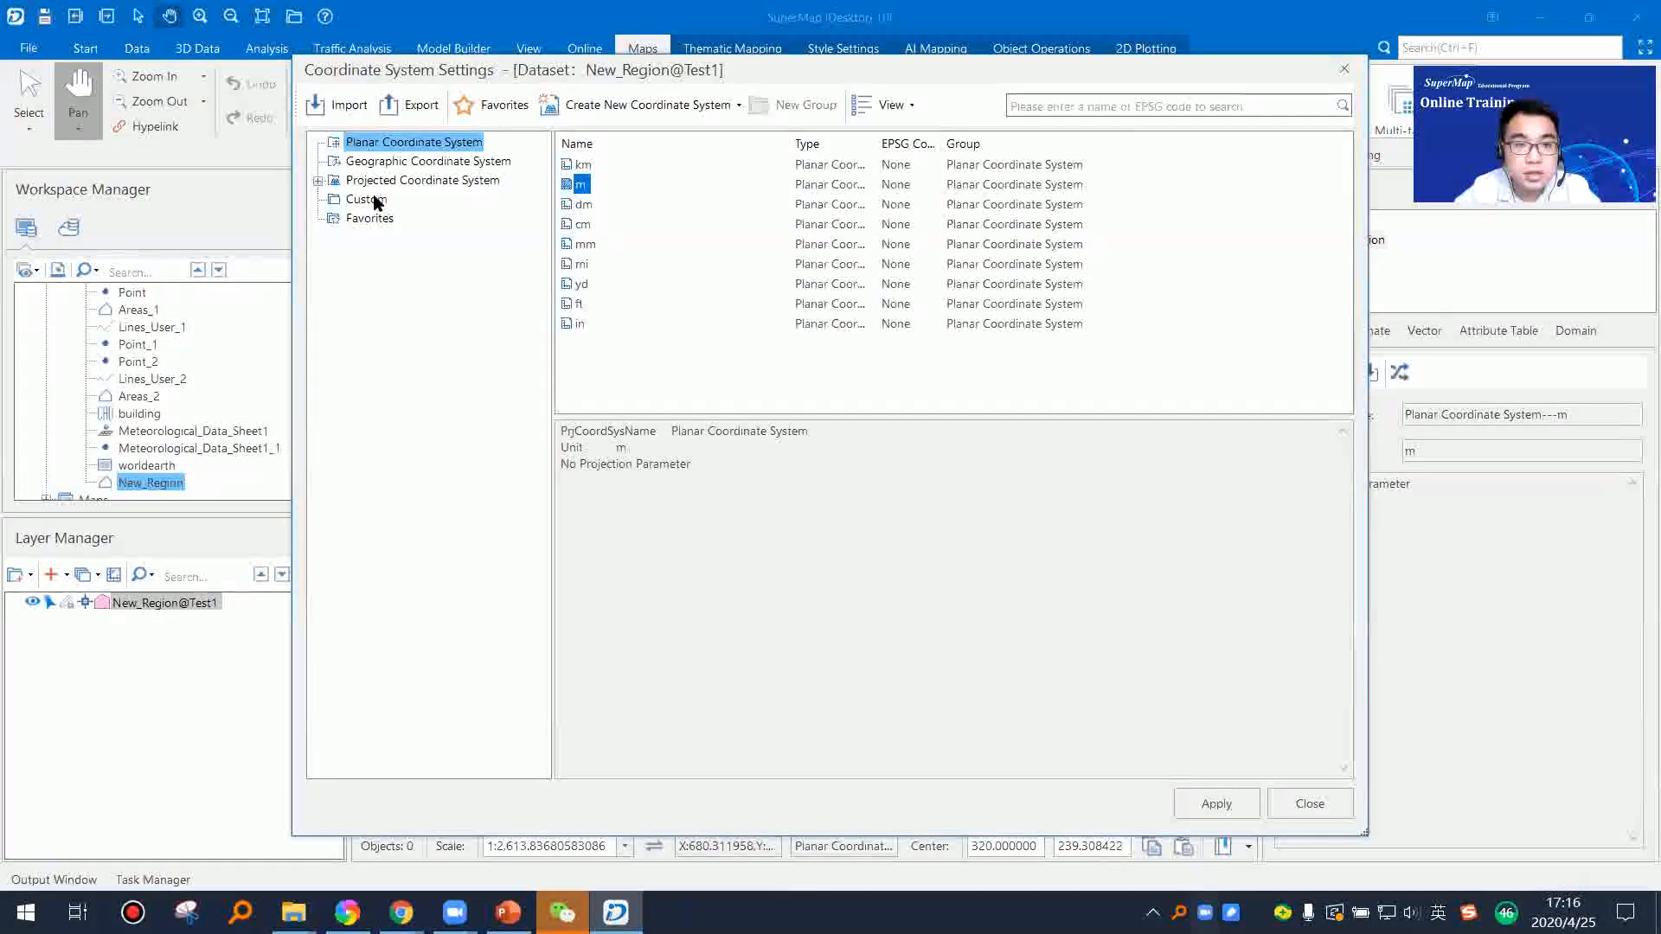
pyautogui.click(377, 201)
pyautogui.click(1116, 106)
pyautogui.write('4326')
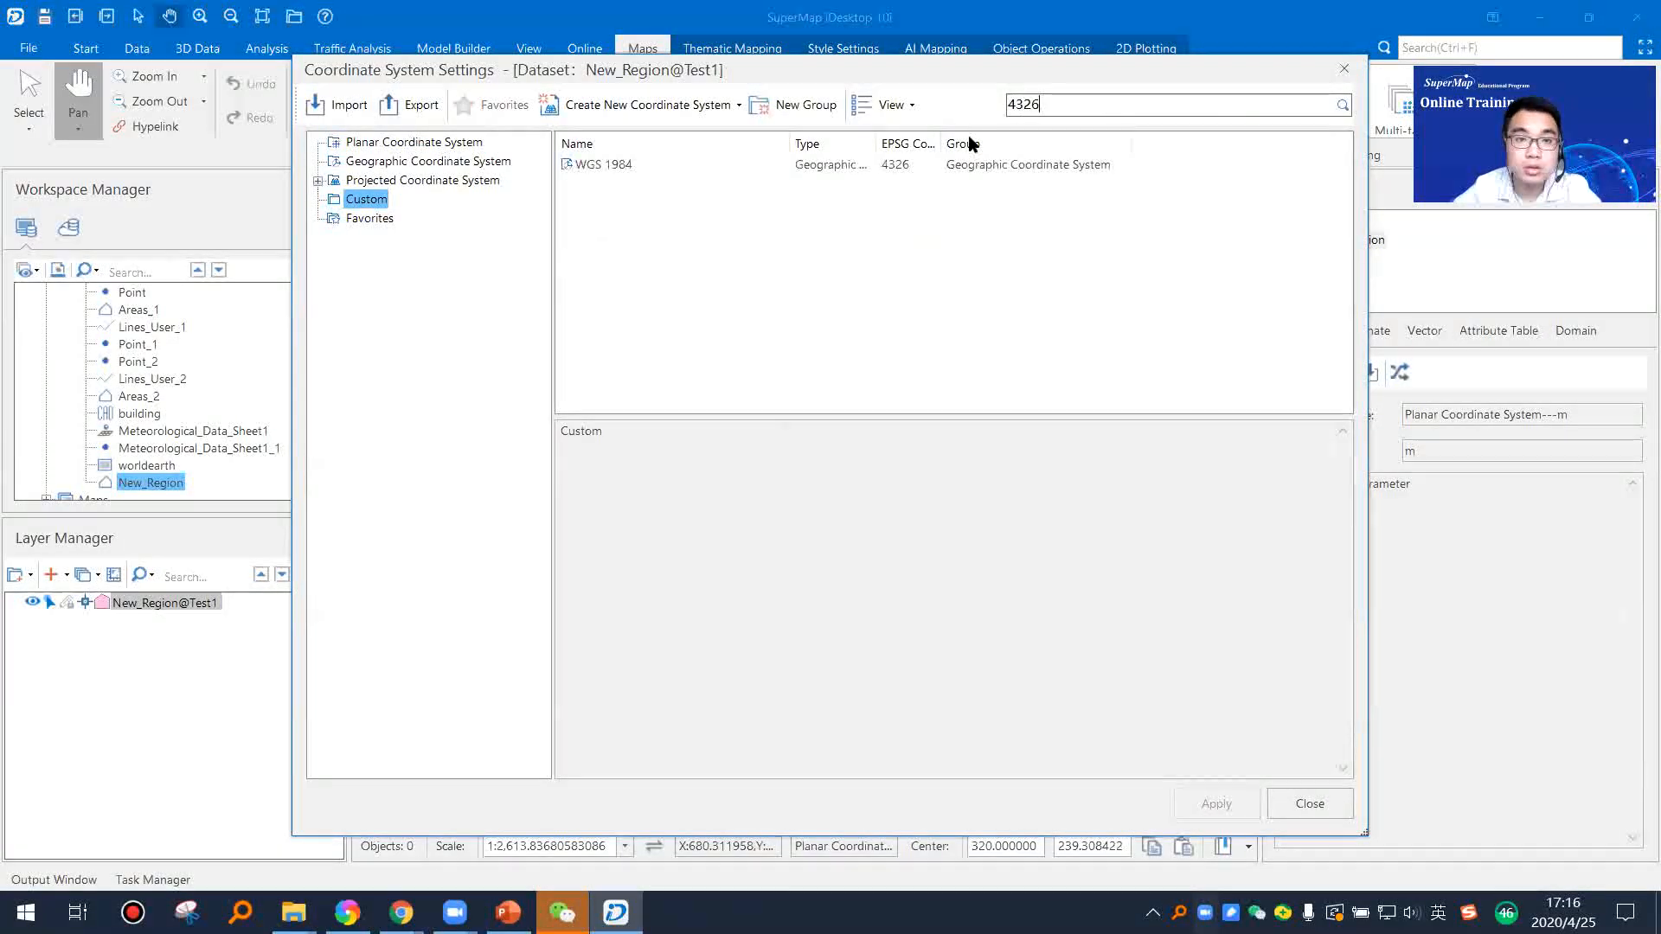
pyautogui.click(595, 164)
pyautogui.click(1214, 799)
pyautogui.click(1468, 585)
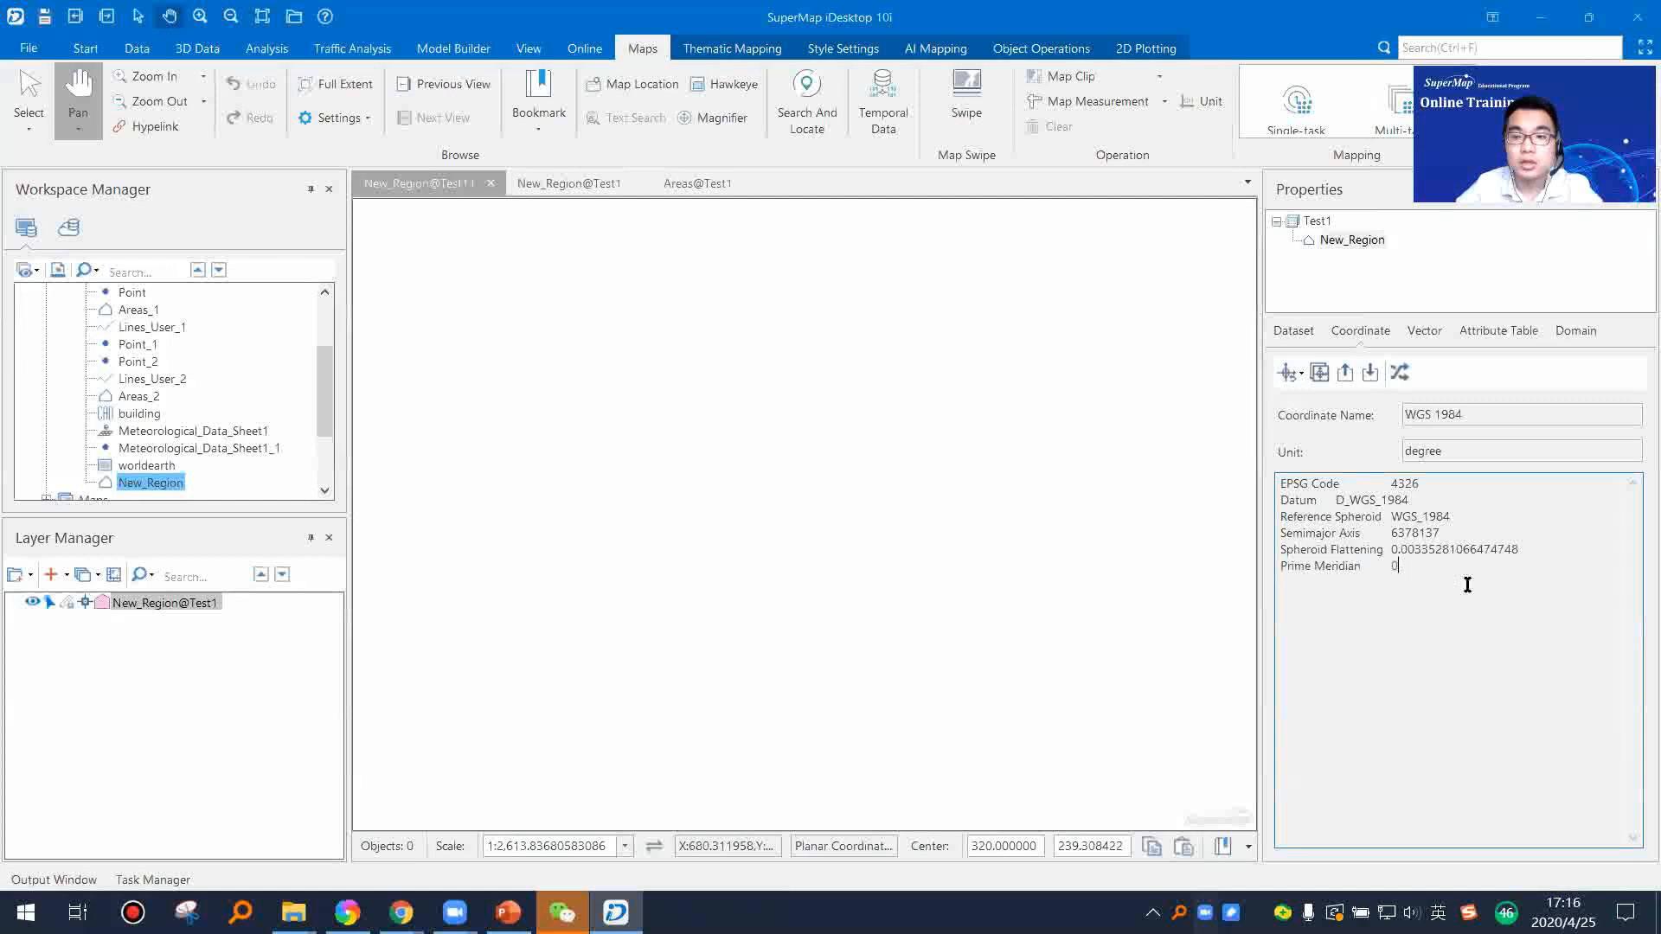
pyautogui.moveTo(1443, 574); pyautogui.dragTo(1262, 490)
pyautogui.click(1450, 589)
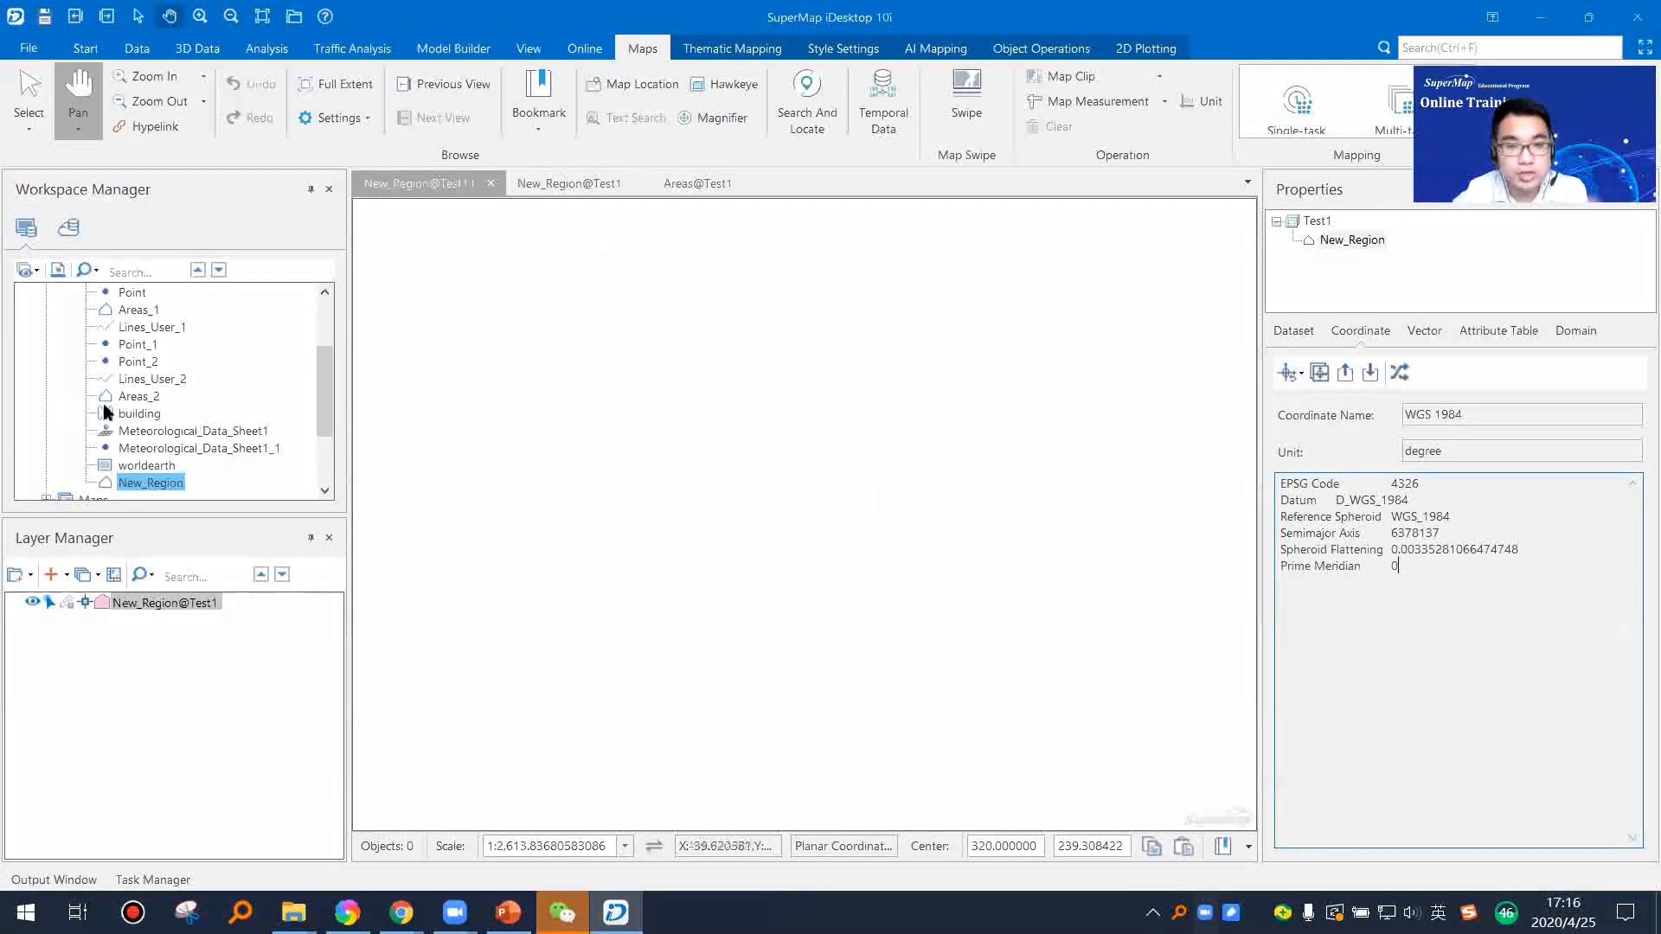
# Step: Switch to the Areas map and show the coordinate system properties of the Areas dataset
pyautogui.scroll(2, 209, 357)
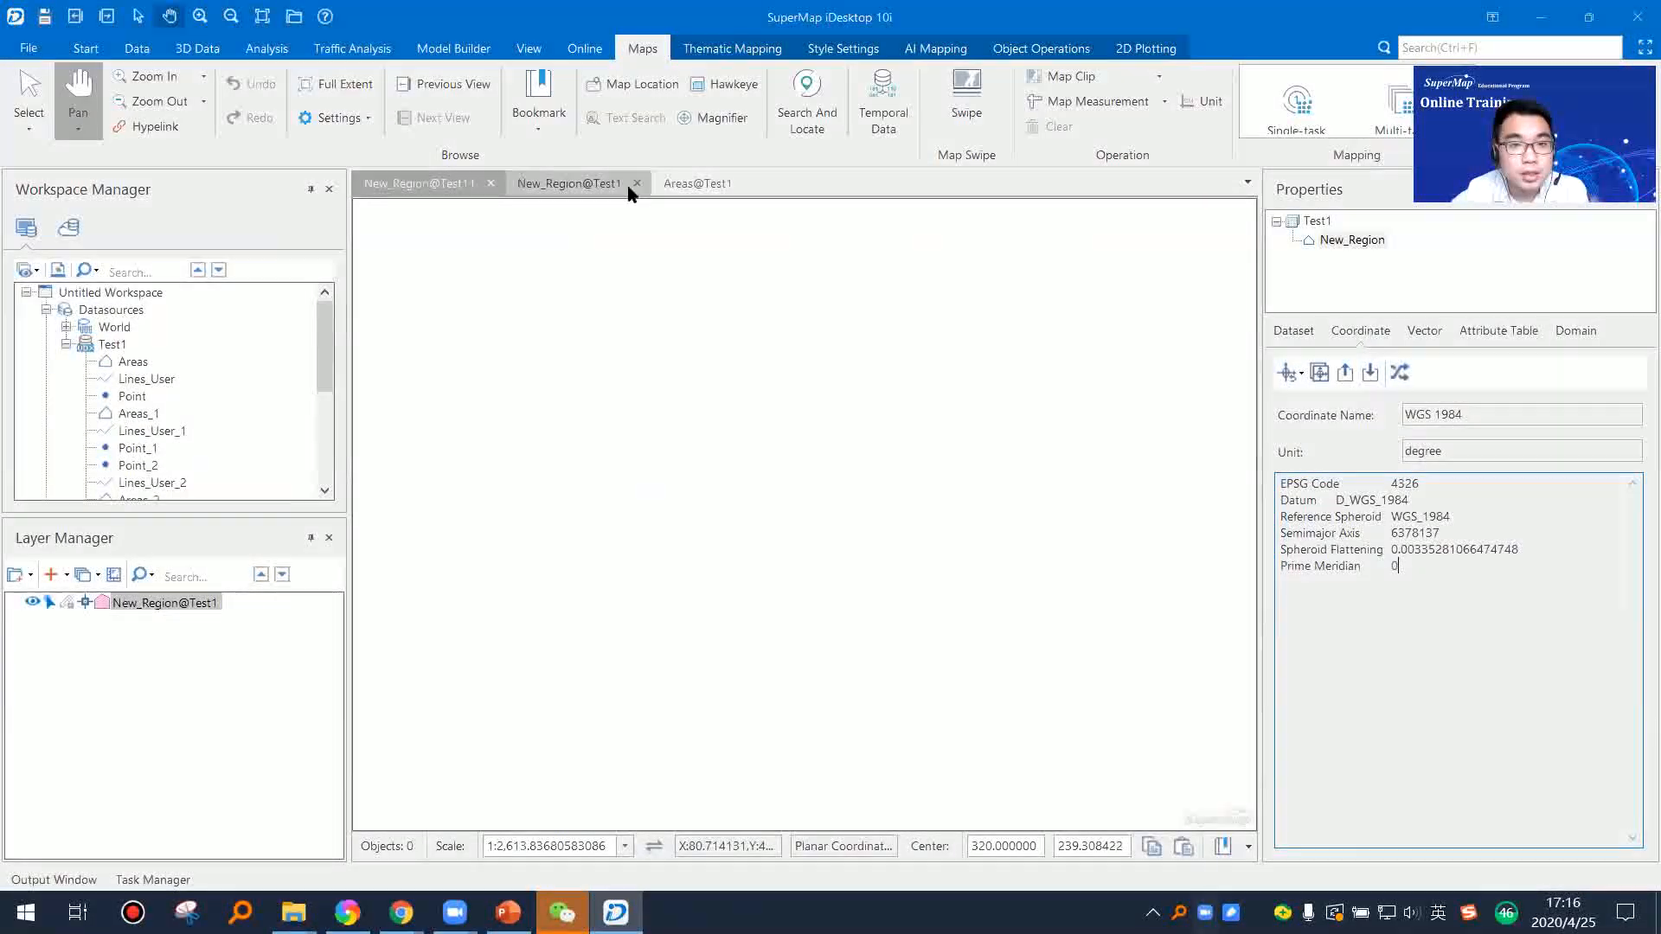
pyautogui.click(697, 184)
pyautogui.scroll(-4, 197, 467)
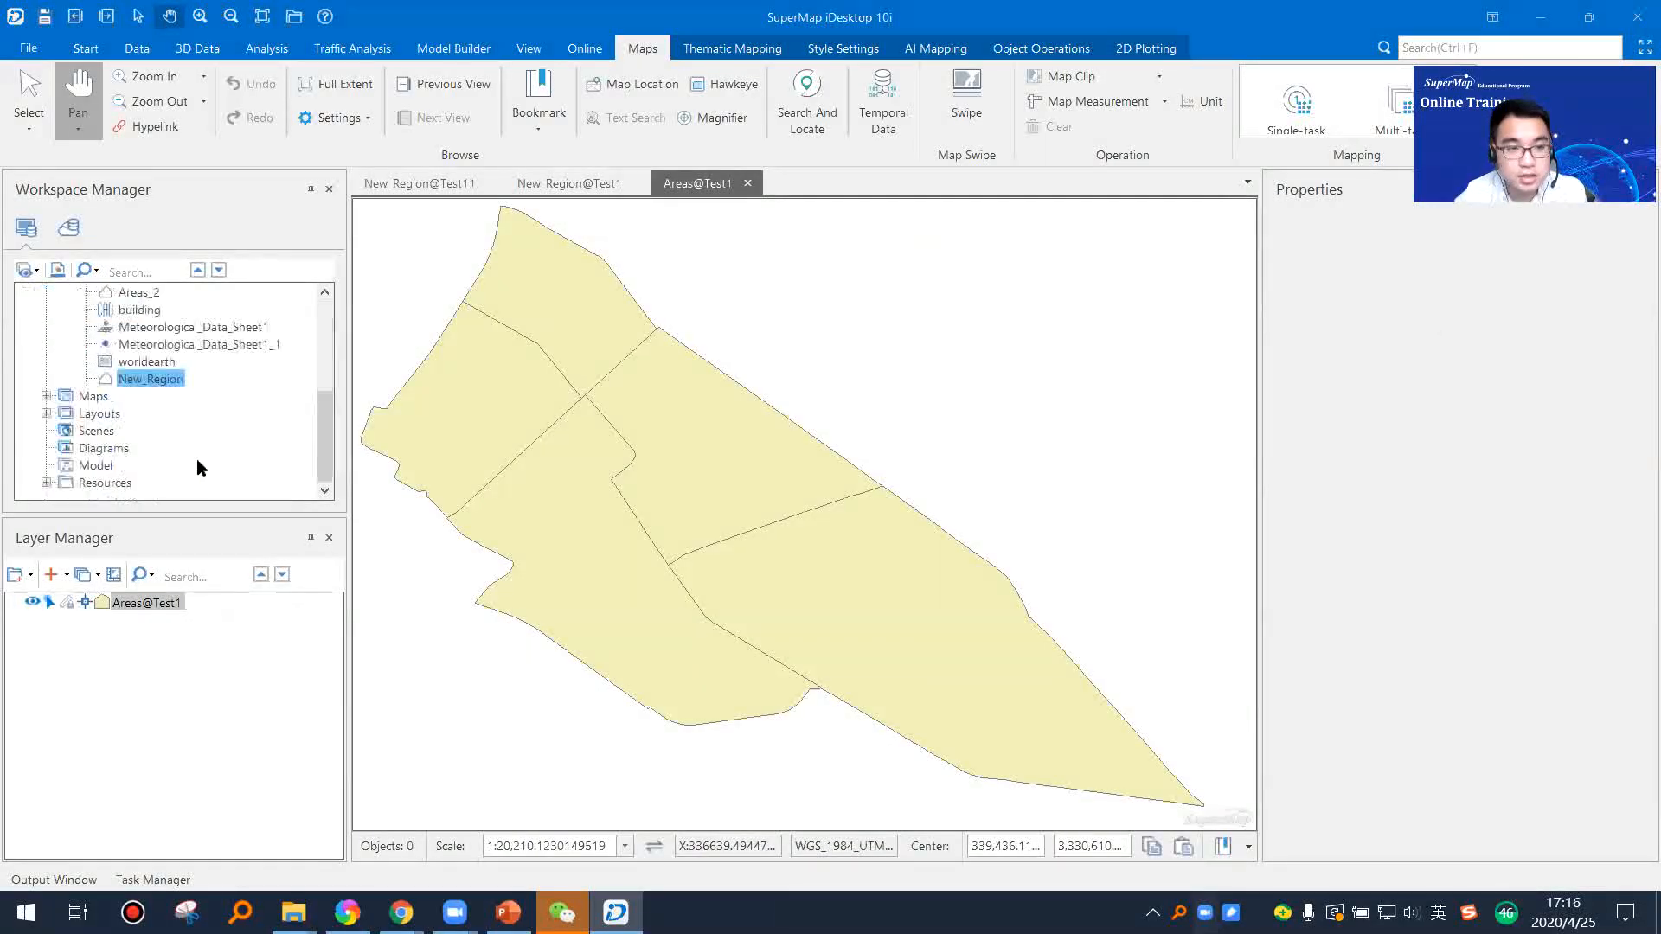
pyautogui.scroll(4, 148, 383)
pyautogui.click(130, 364)
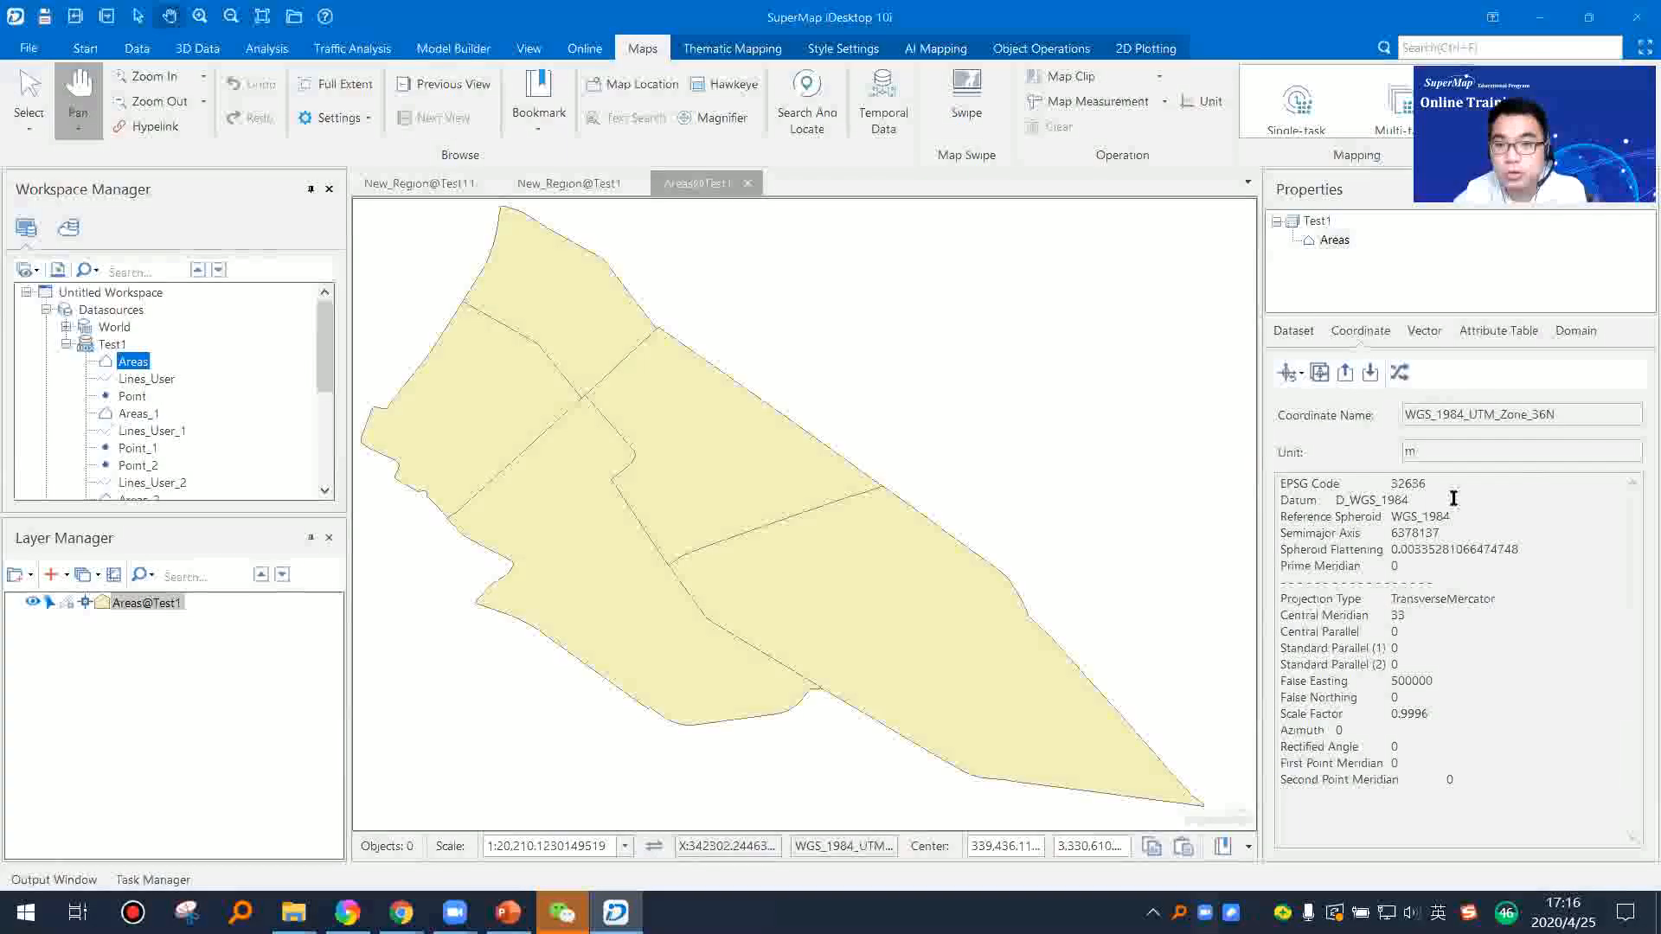
# Step: Open the projection transformation for the Areas dataset and look over the available transformation methods
pyautogui.click(1400, 373)
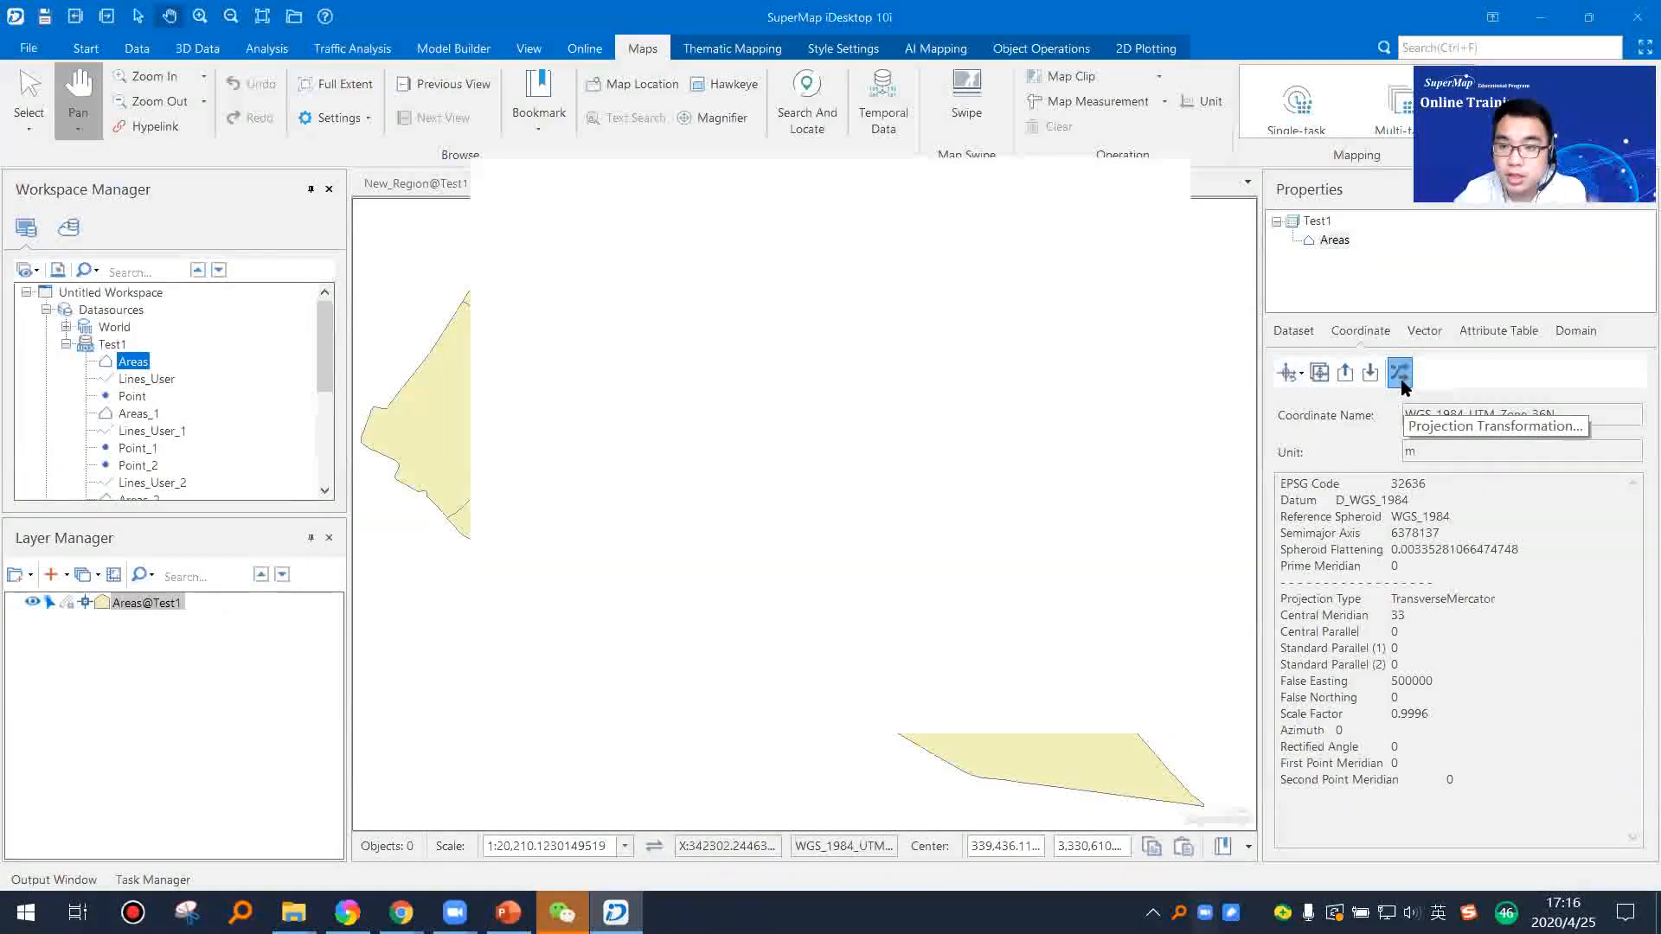
pyautogui.moveTo(775, 178); pyautogui.dragTo(610, 187)
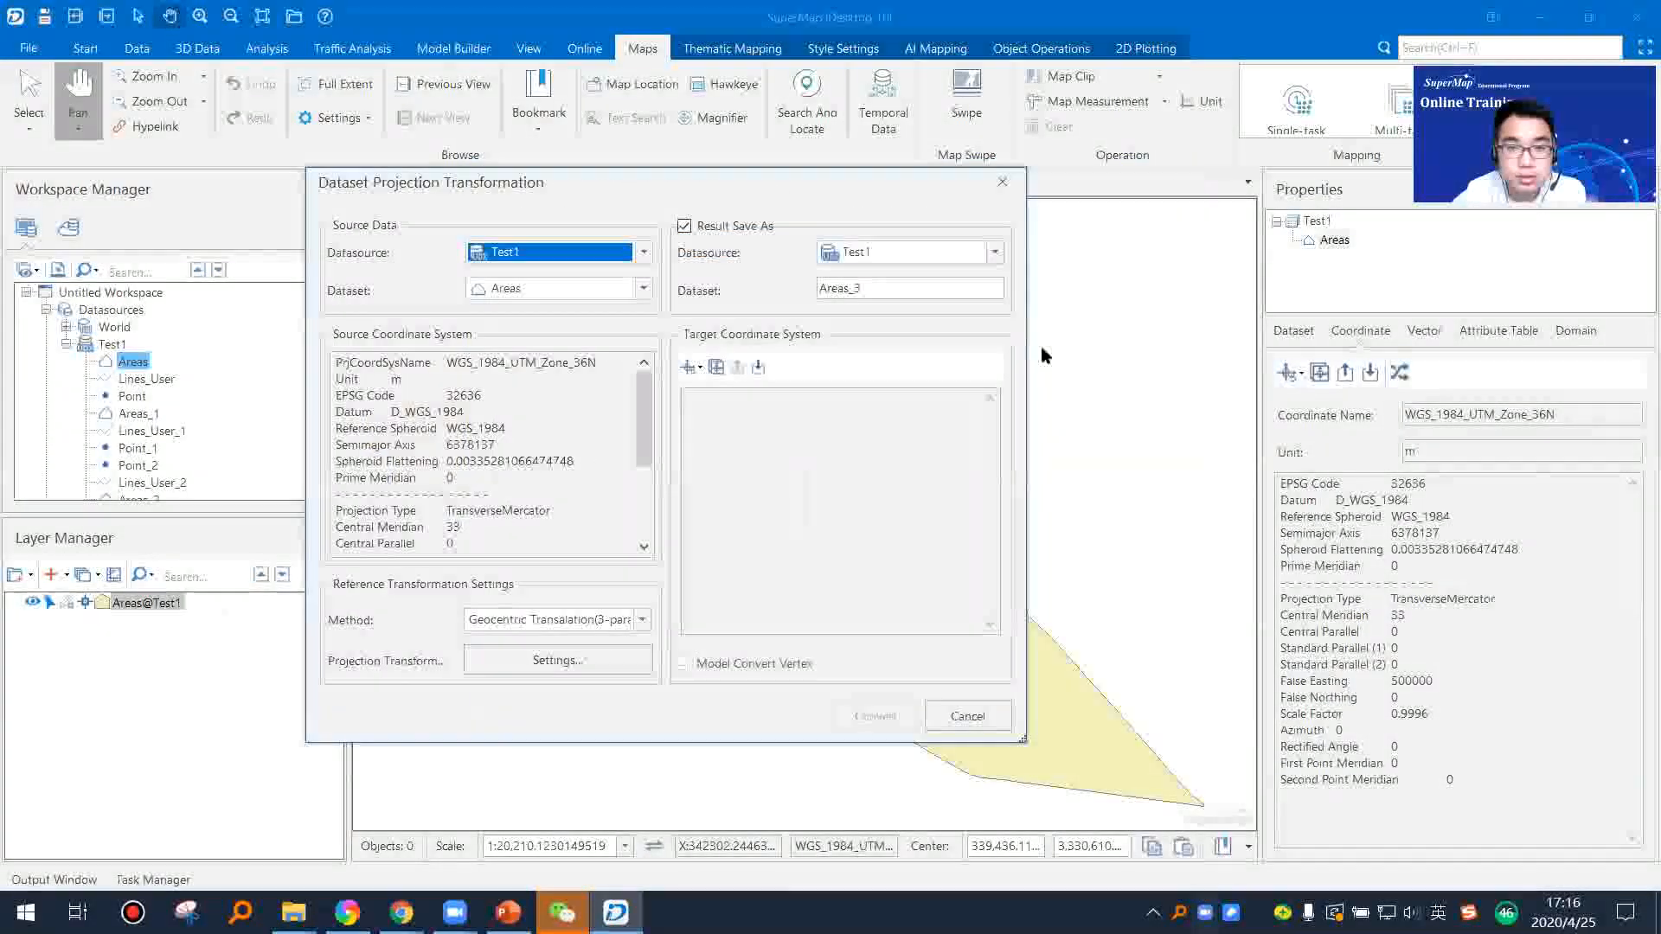
pyautogui.moveTo(1027, 342); pyautogui.dragTo(1133, 343)
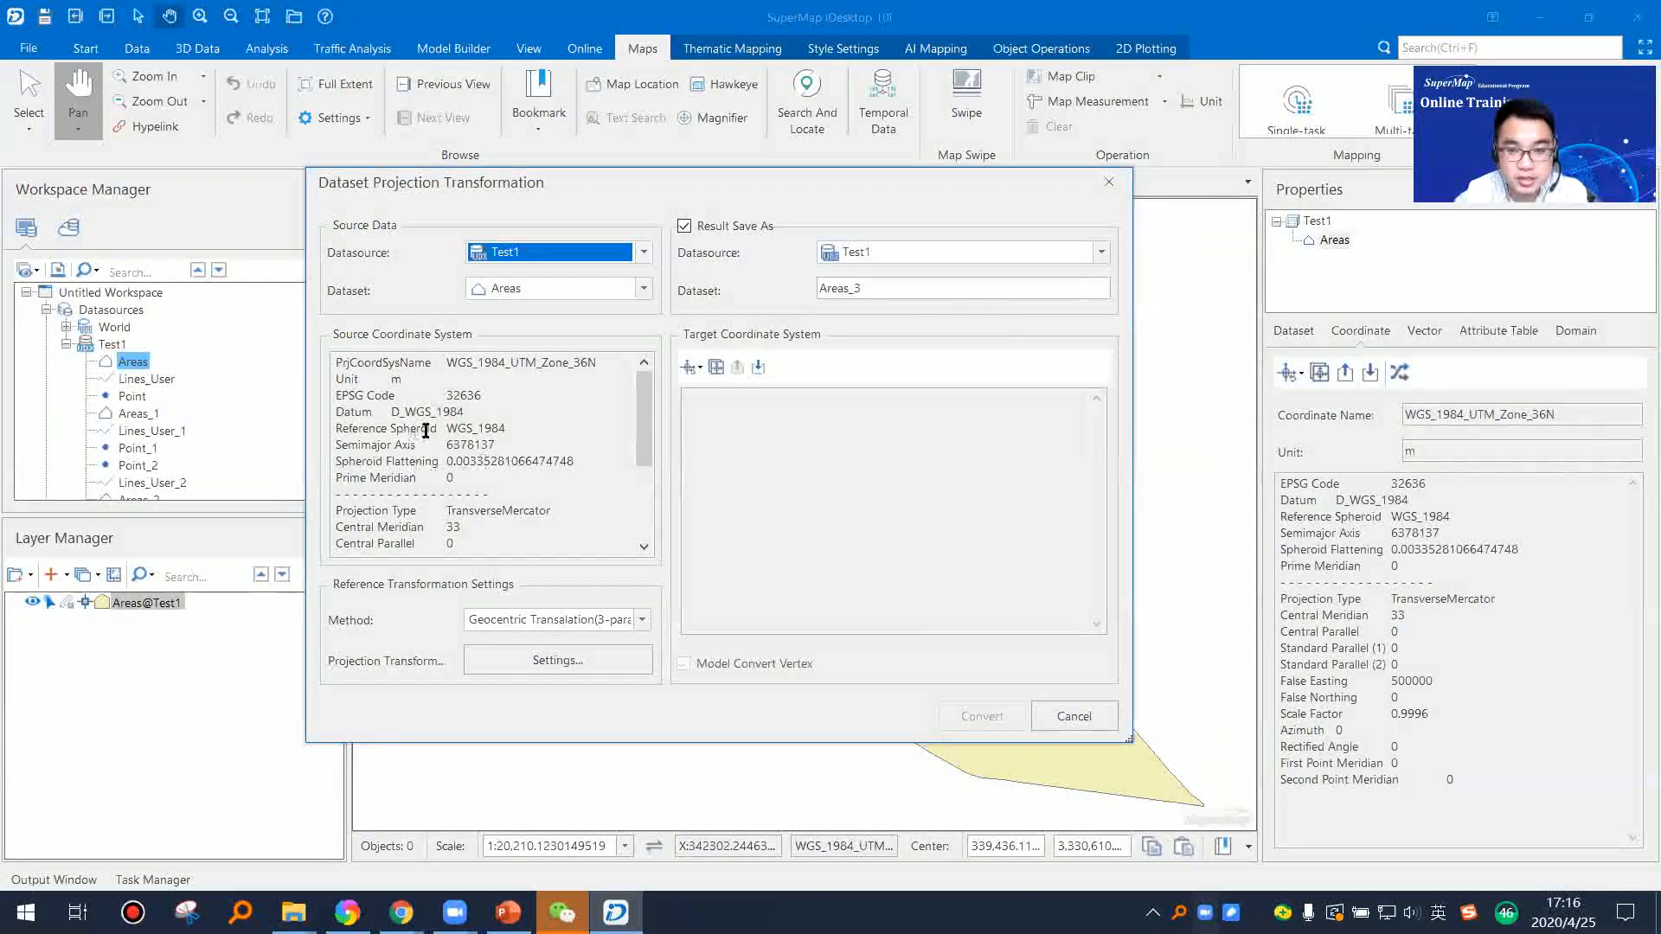
pyautogui.click(642, 620)
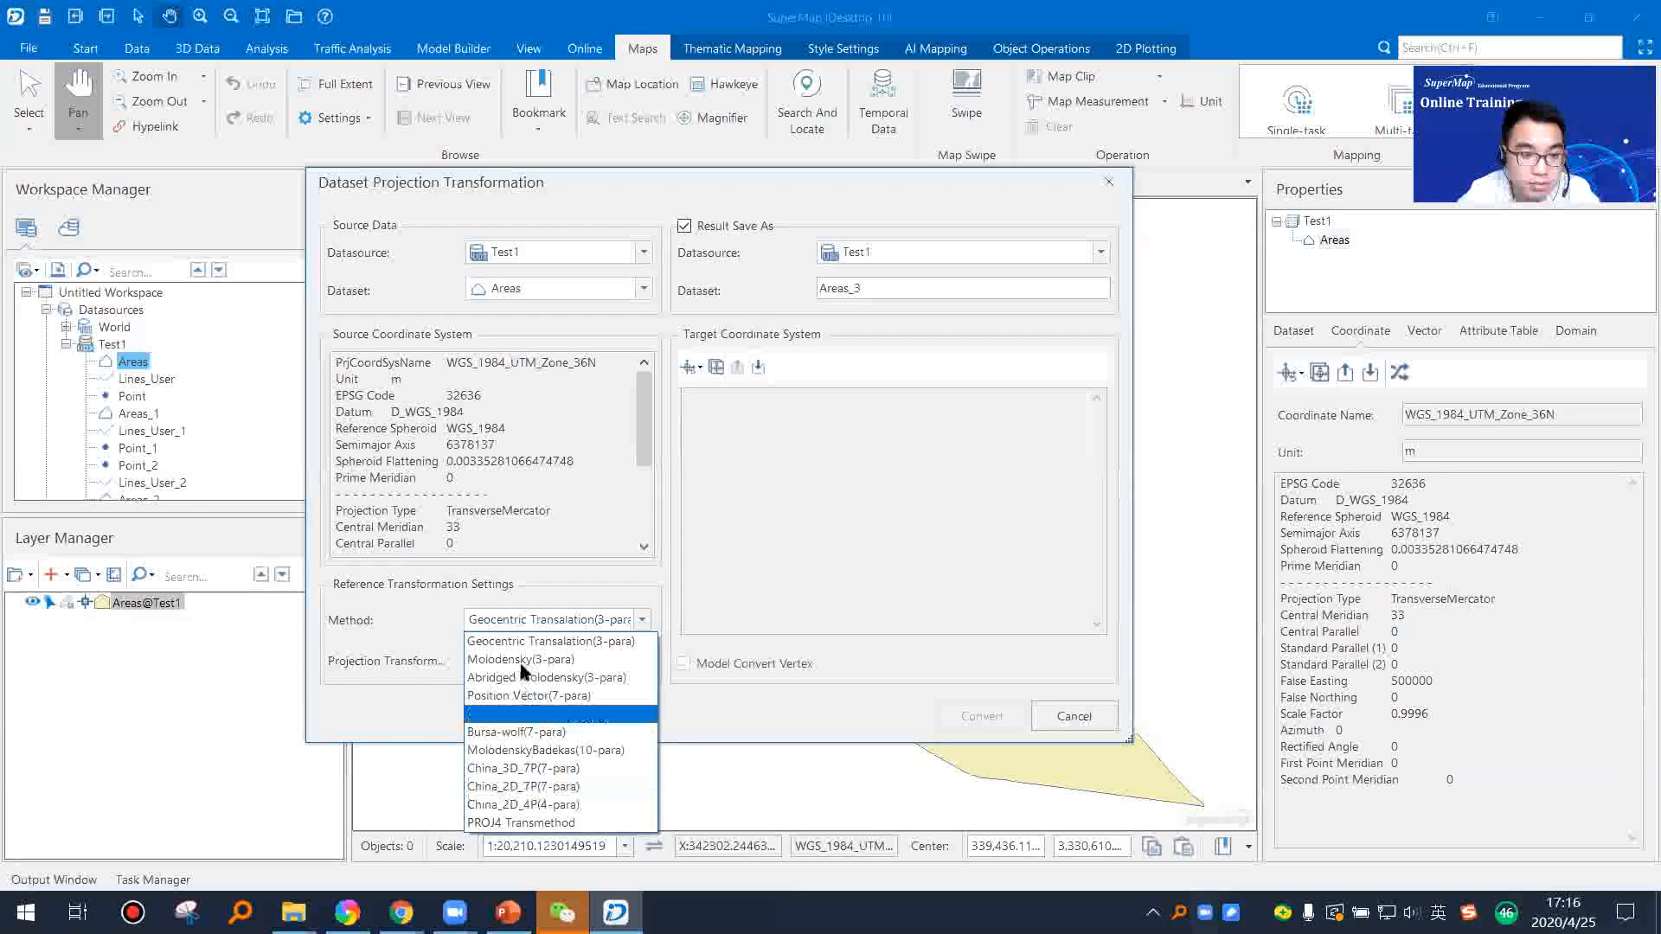
pyautogui.click(386, 718)
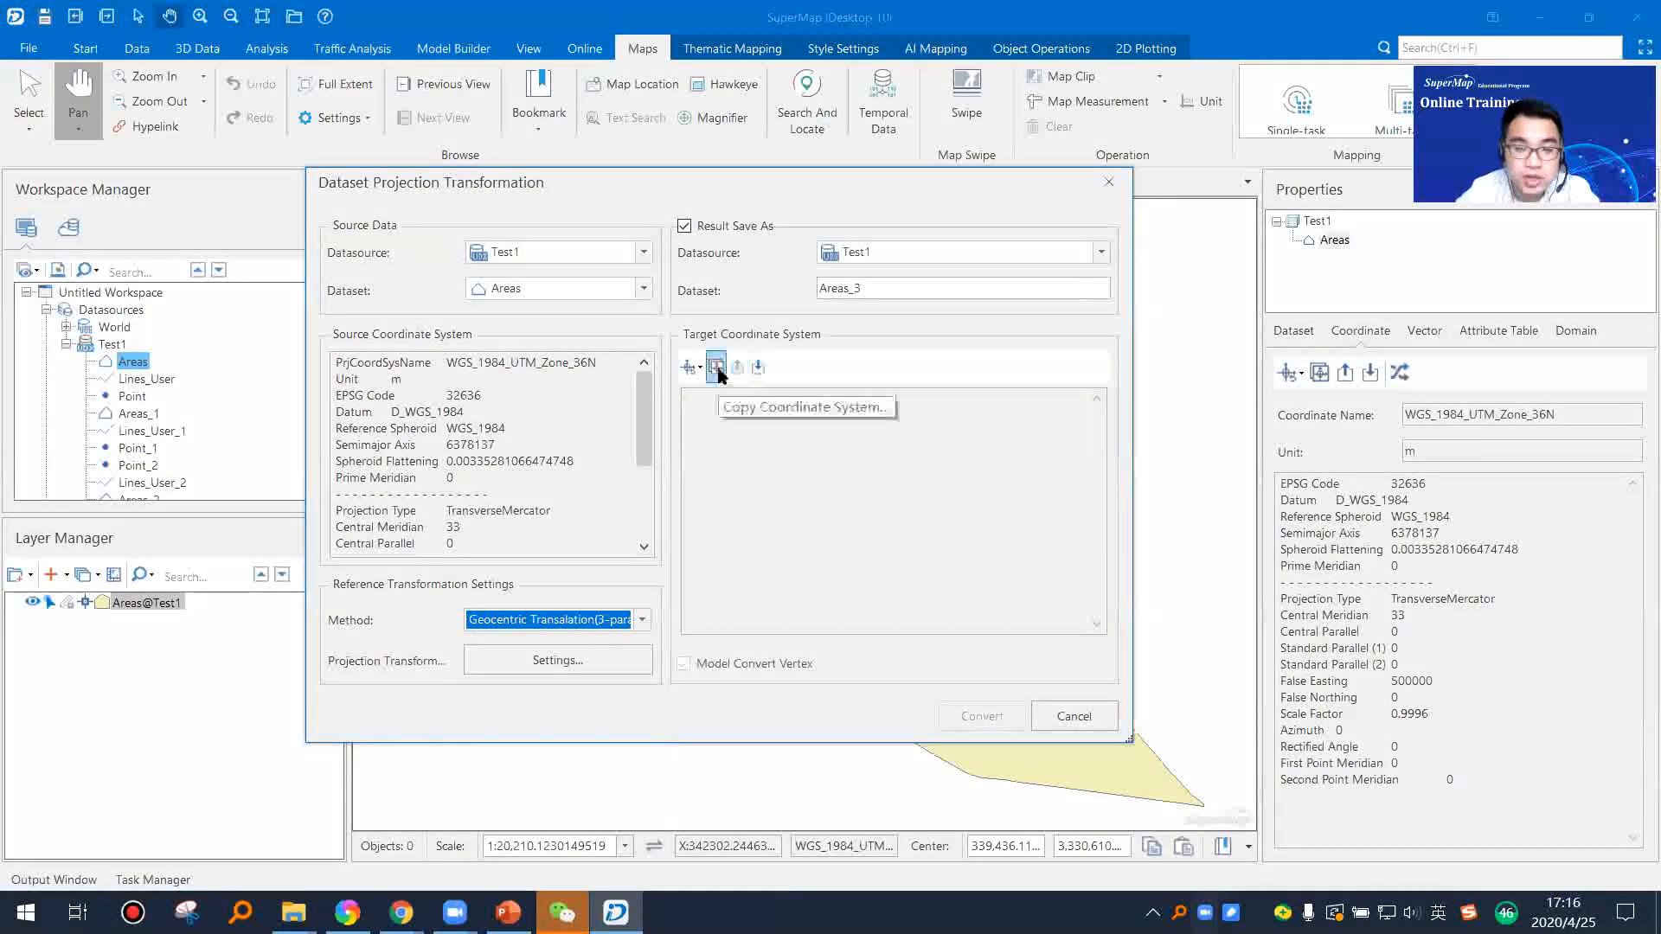
# Step: Set the target coordinate system of the Areas transformation to WGS 1984
pyautogui.click(700, 368)
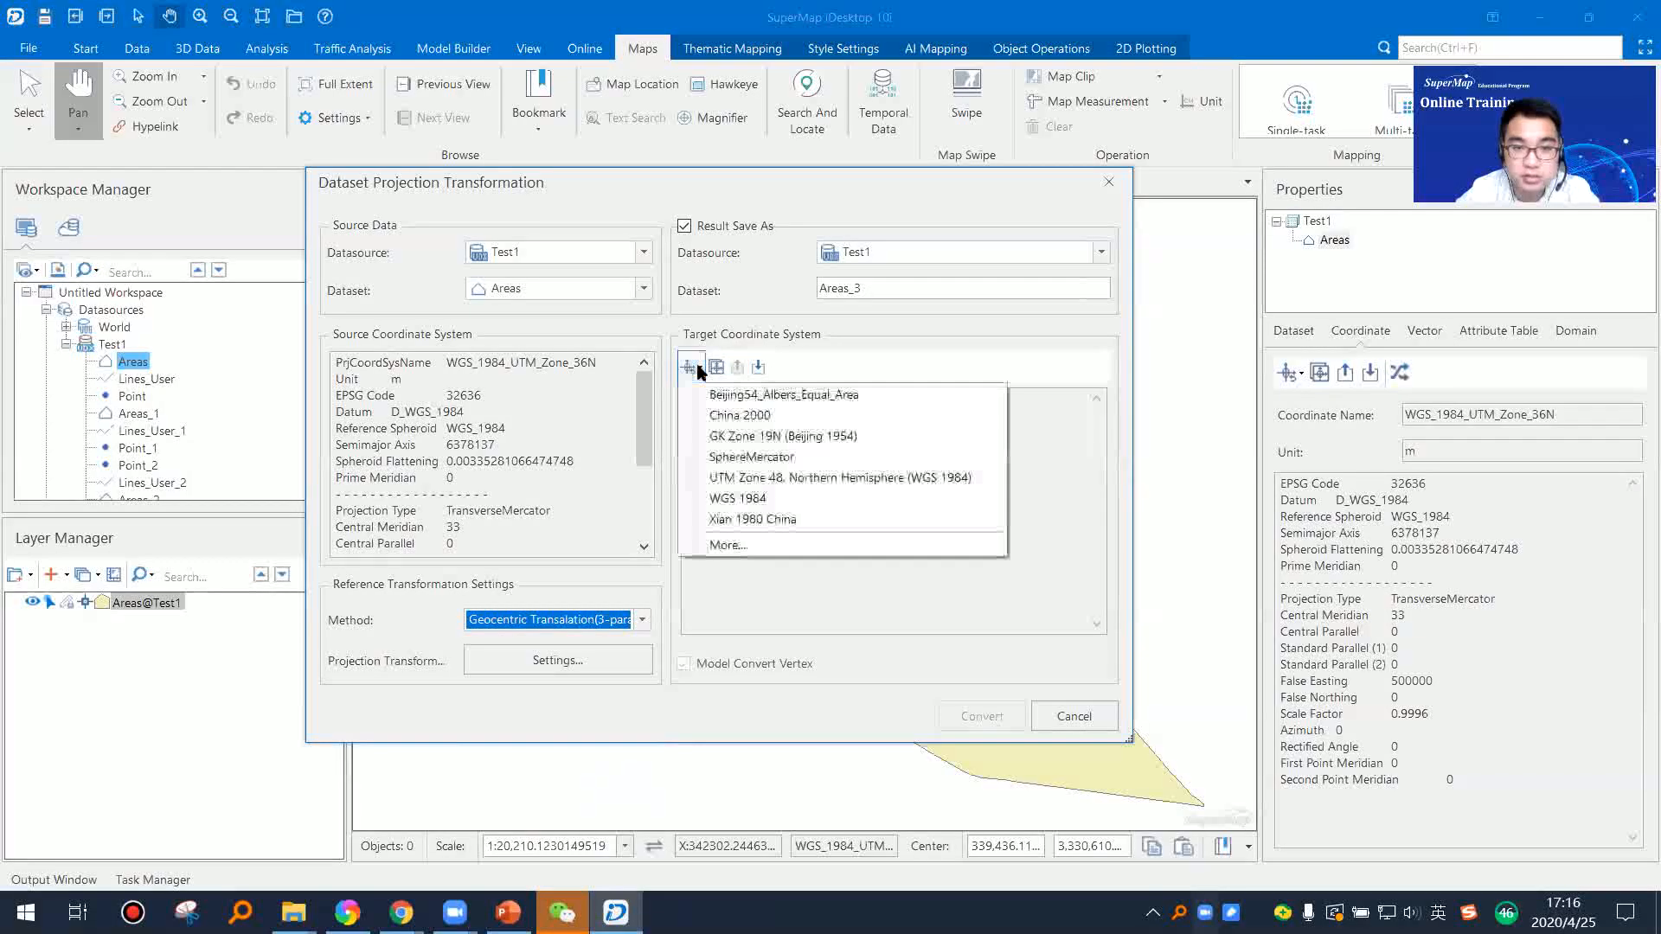
pyautogui.click(699, 369)
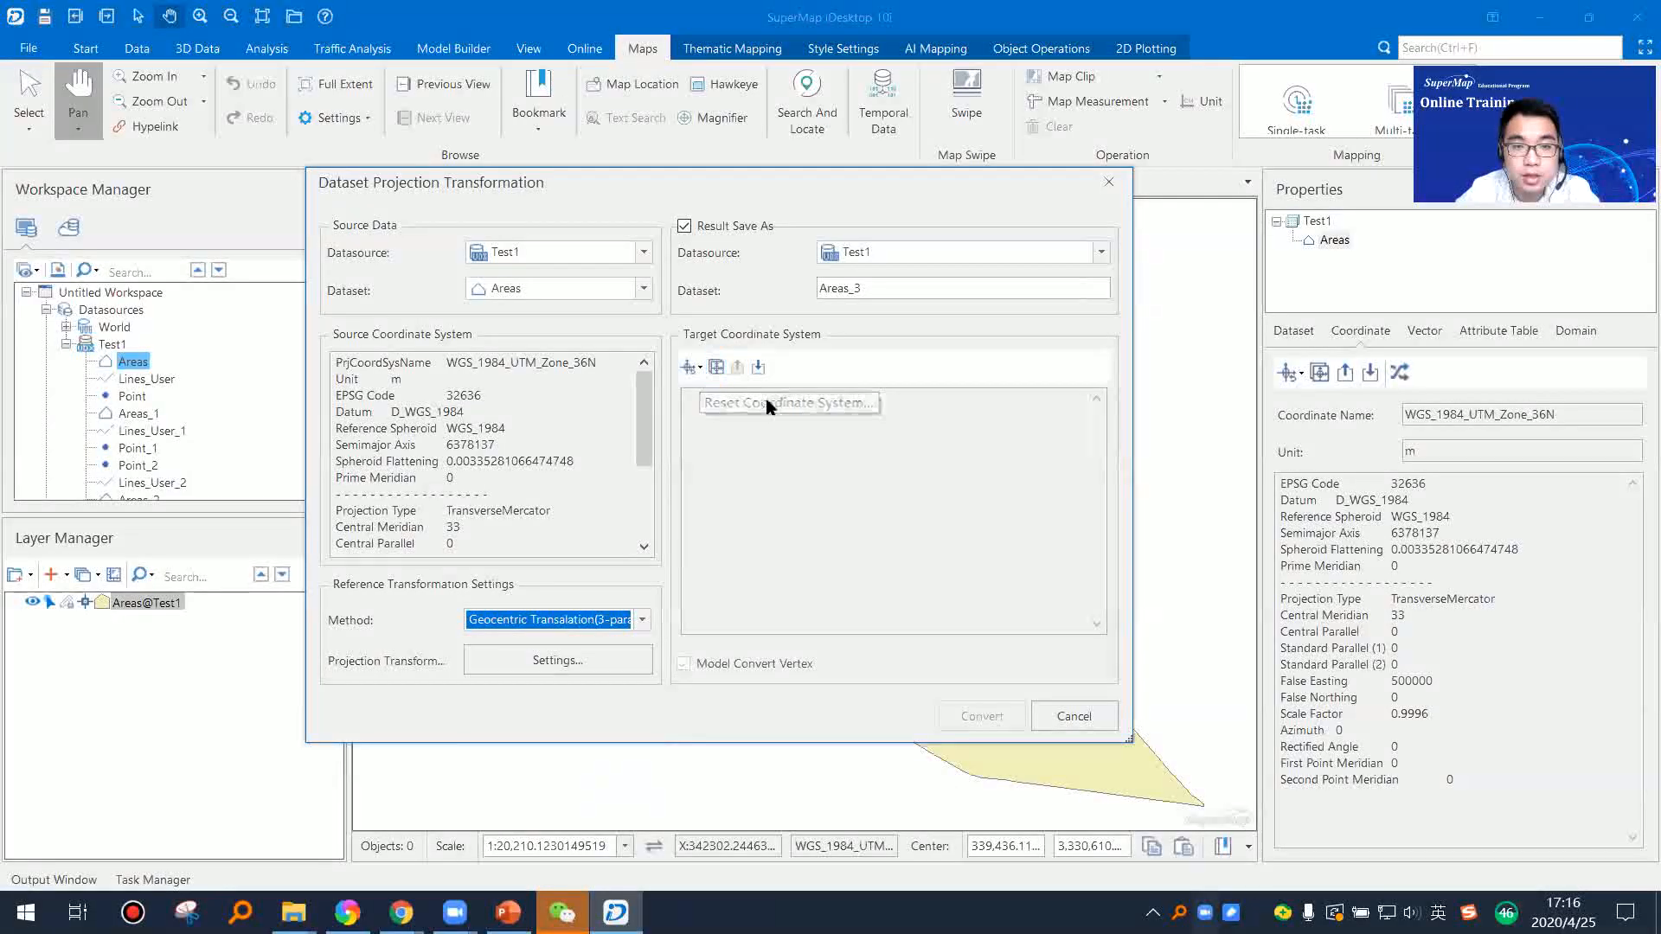
pyautogui.click(693, 372)
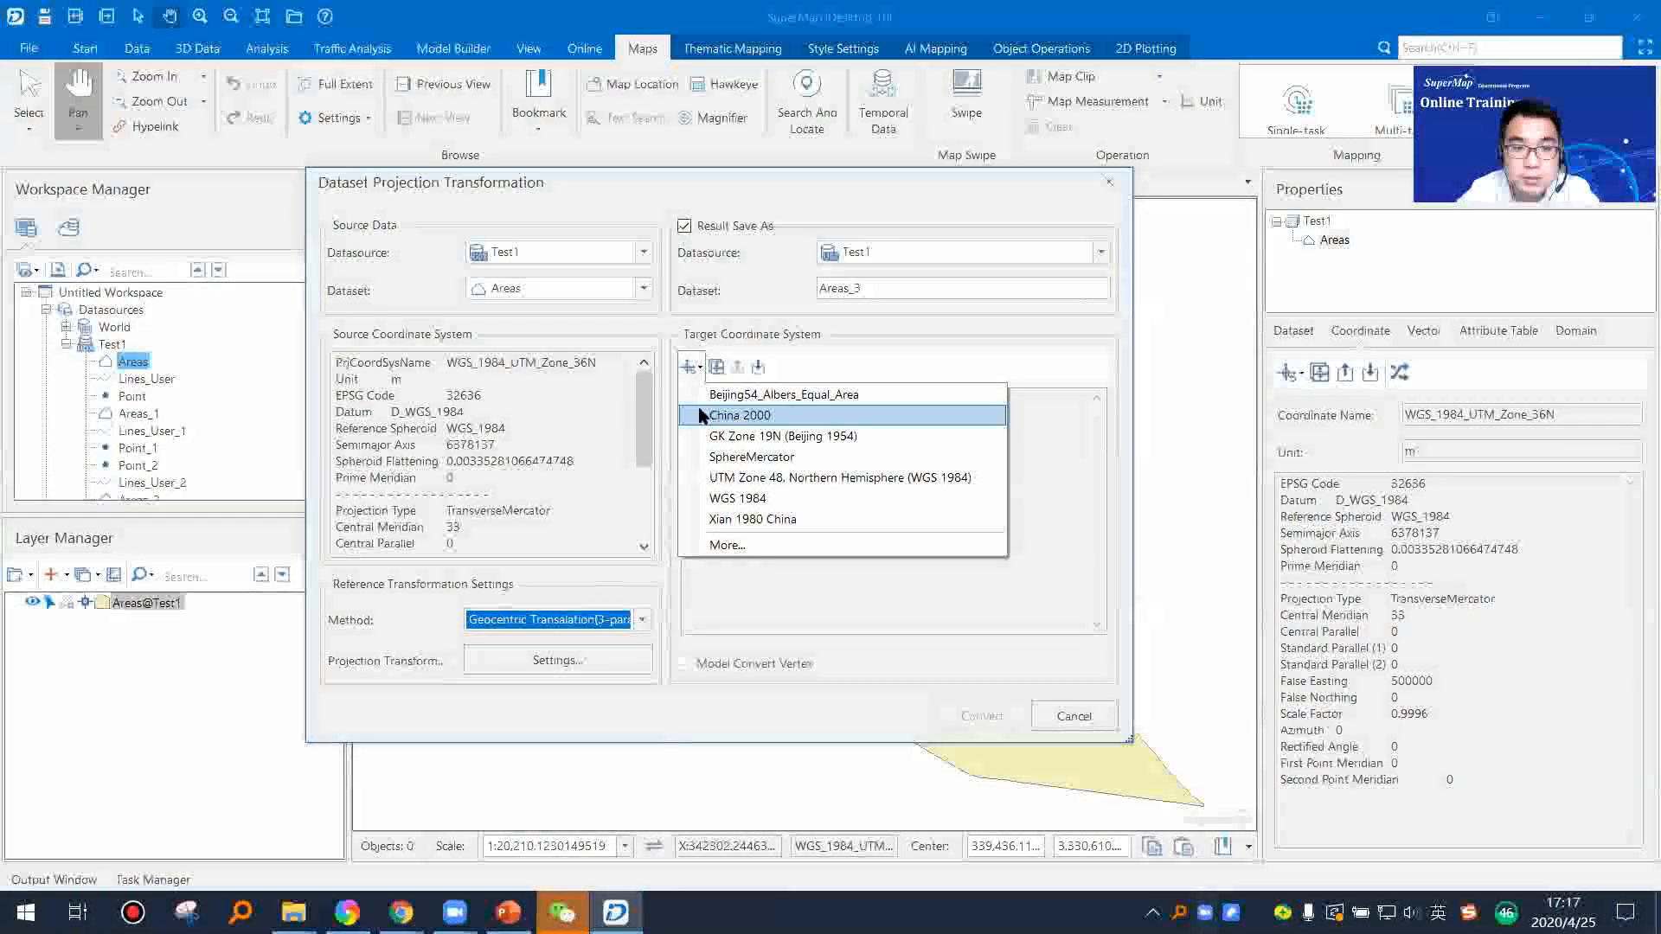
pyautogui.click(782, 497)
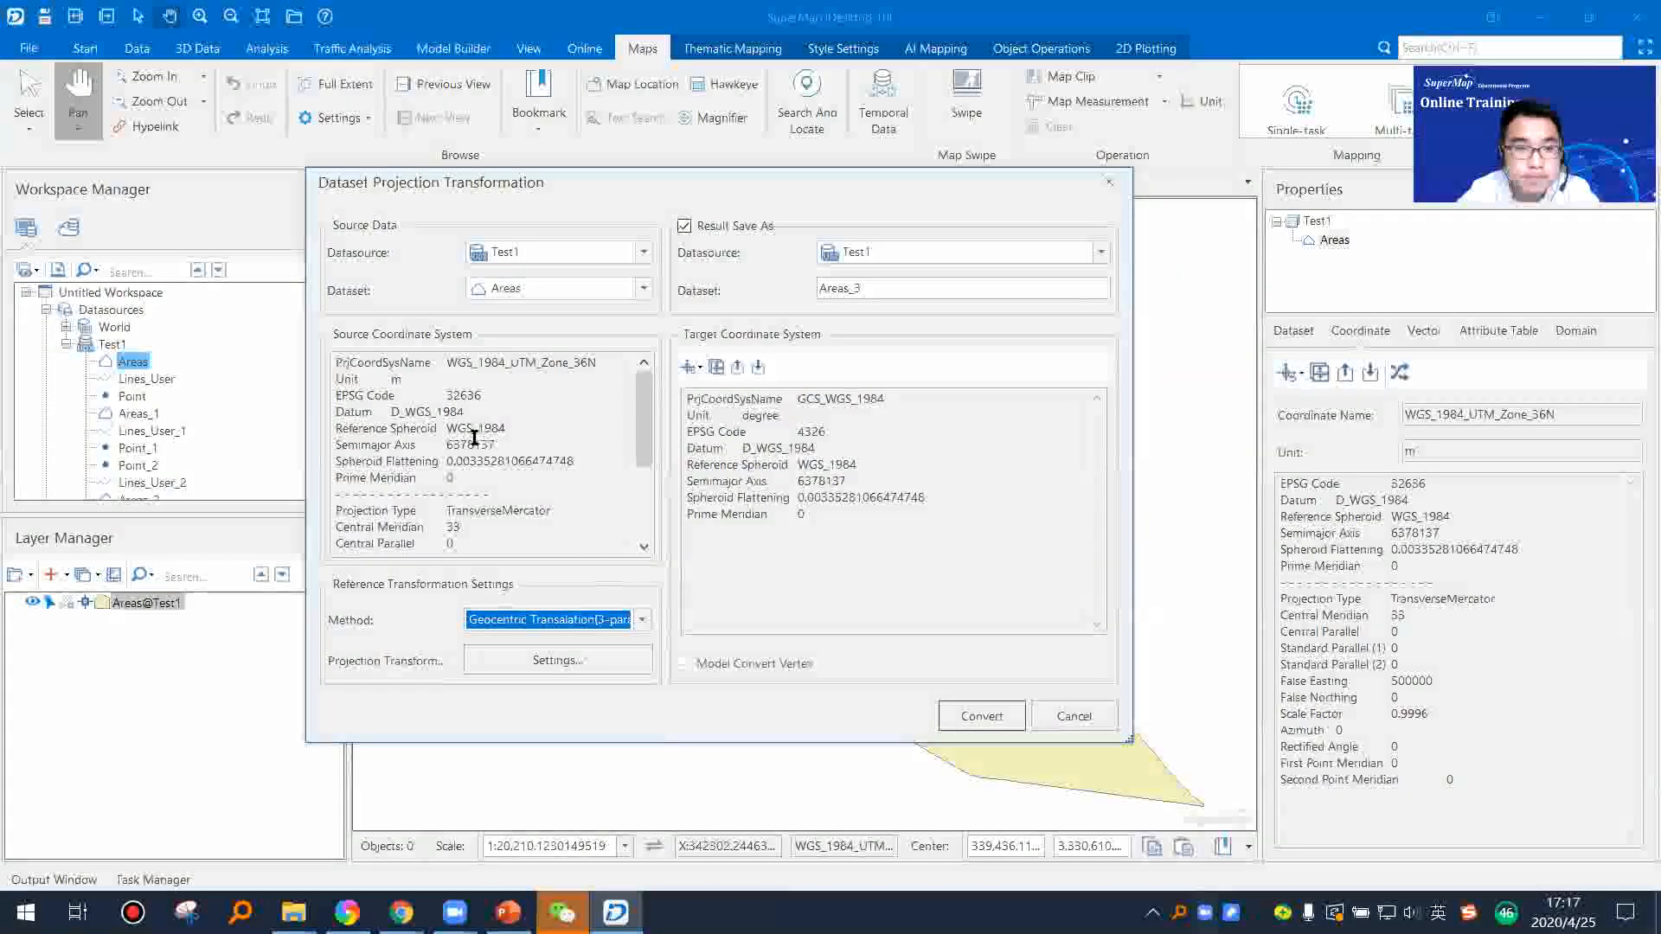
# Step: Name the result dataset Areas_4326 in the Test1 datasource and convert the Areas dataset
pyautogui.click(994, 717)
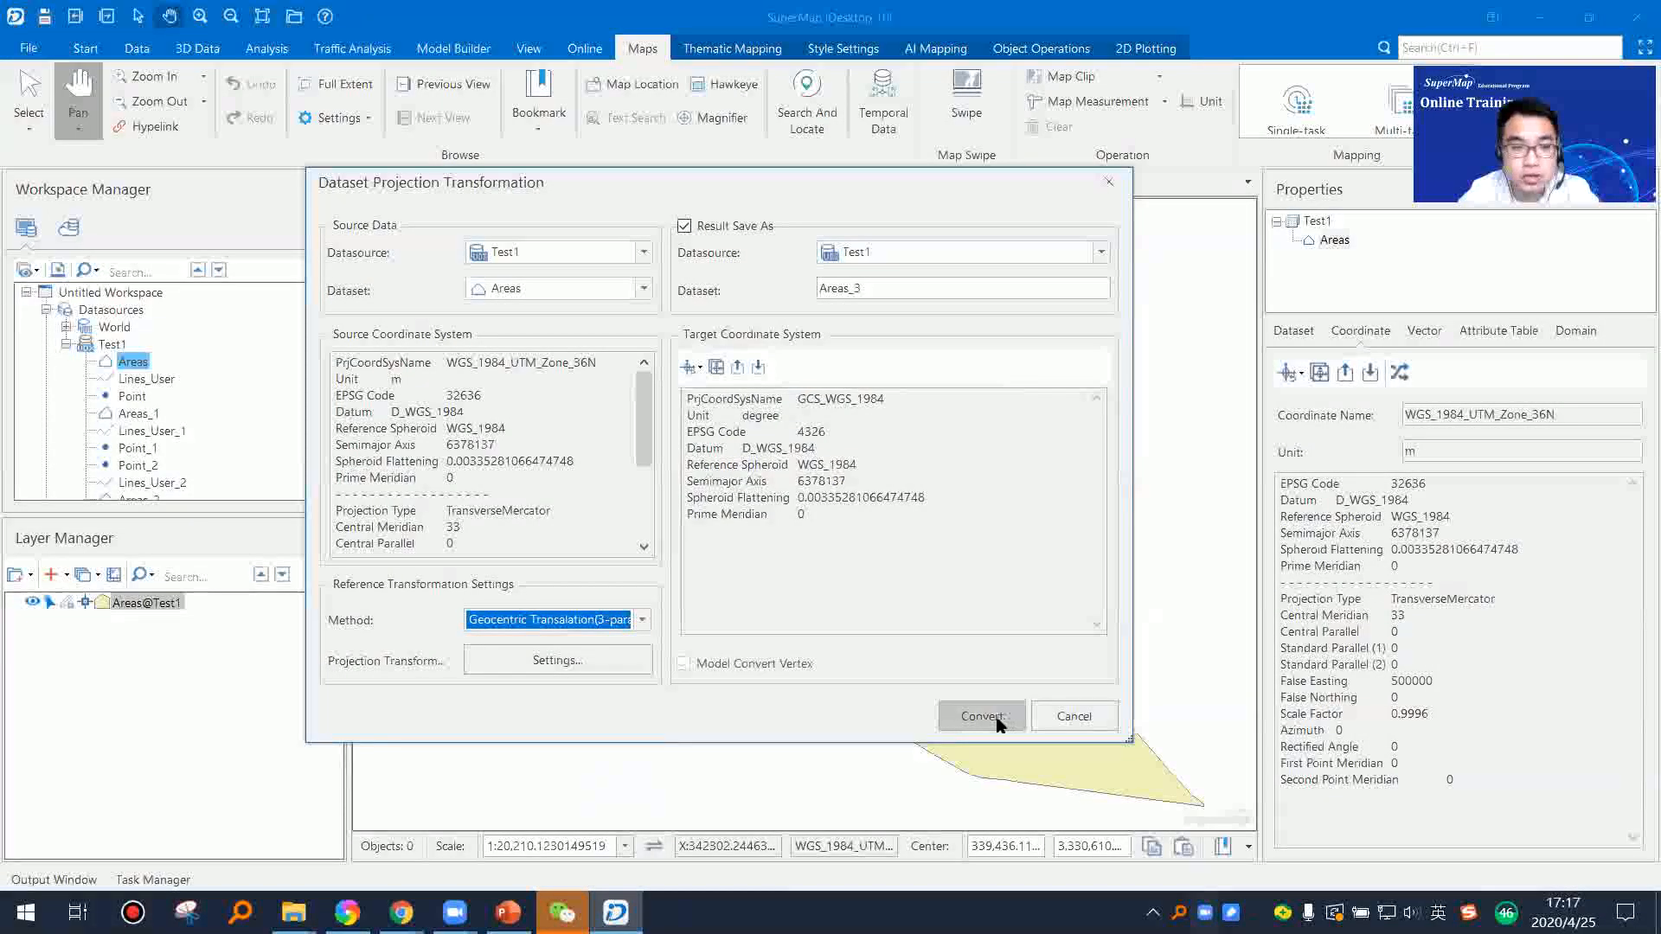
pyautogui.click(866, 288)
pyautogui.write('4326')
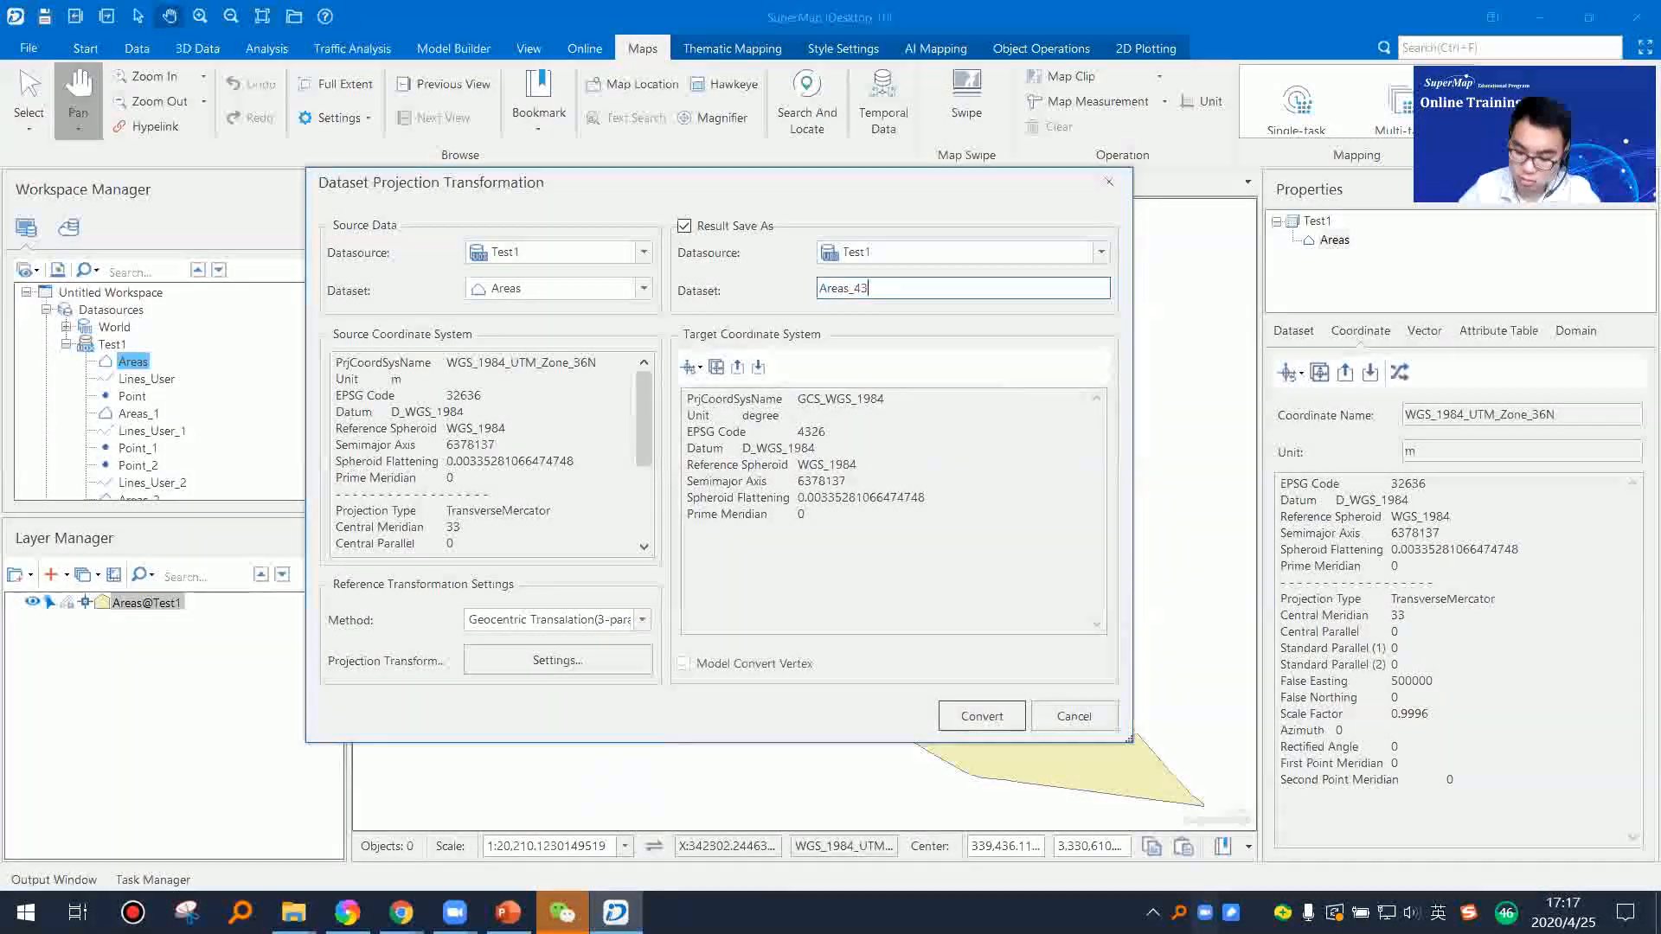
pyautogui.click(986, 711)
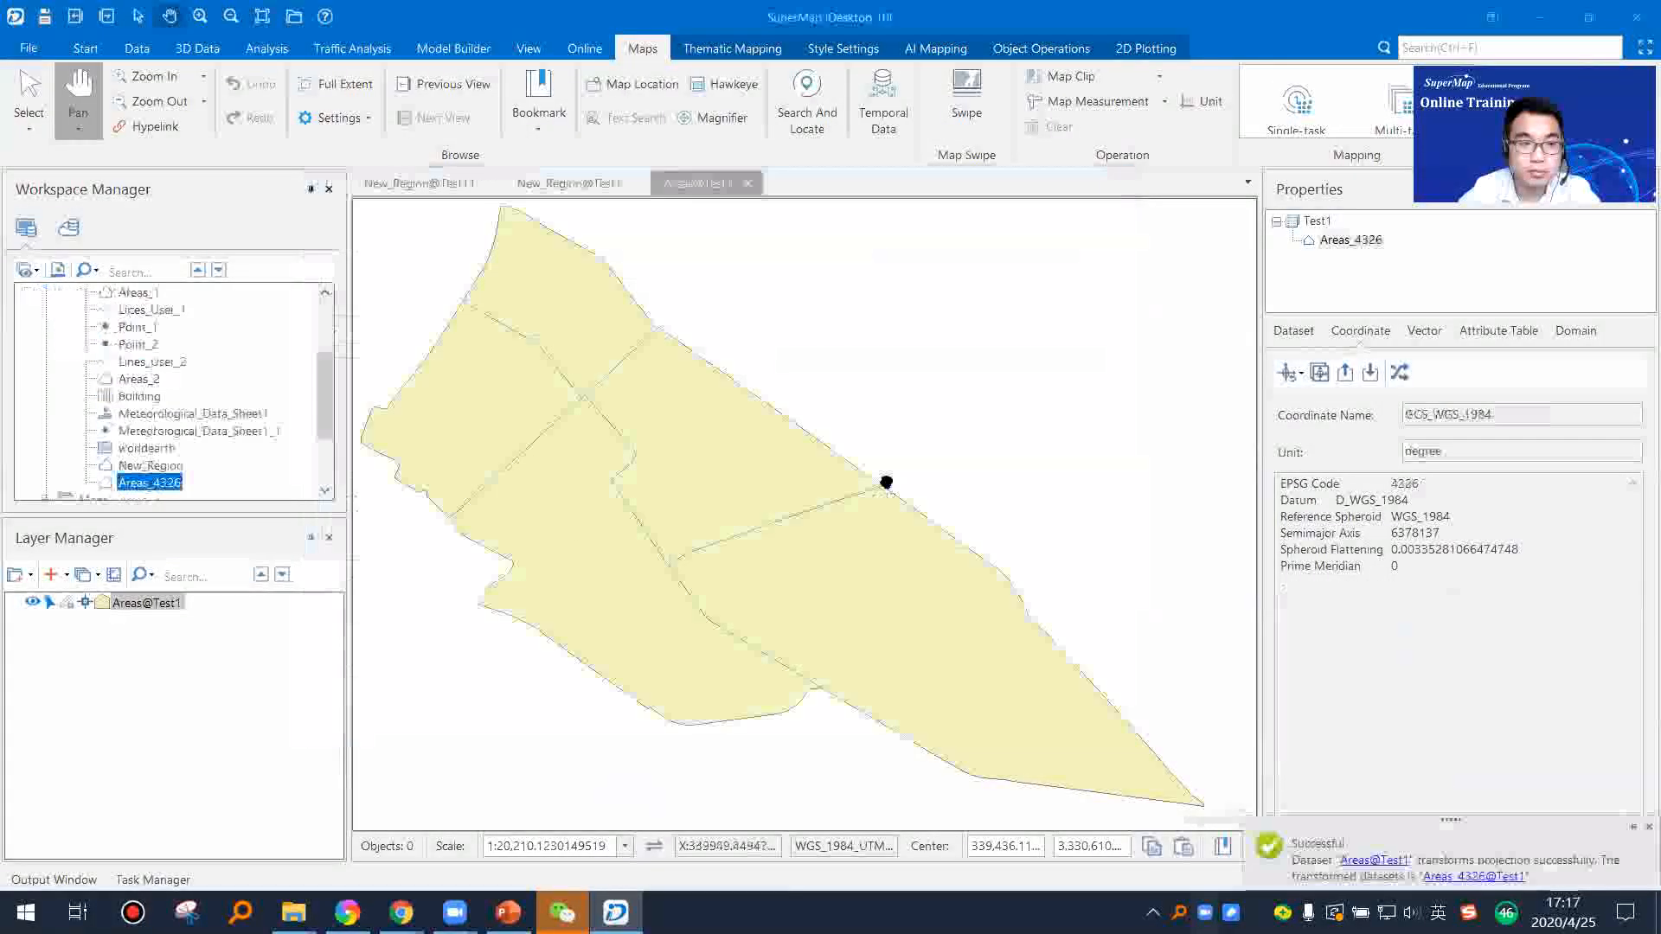
# Step: Add the Areas_4326 dataset to a new map and review its coordinate parameters and the preset projections
pyautogui.rightClick(173, 482)
pyautogui.click(246, 468)
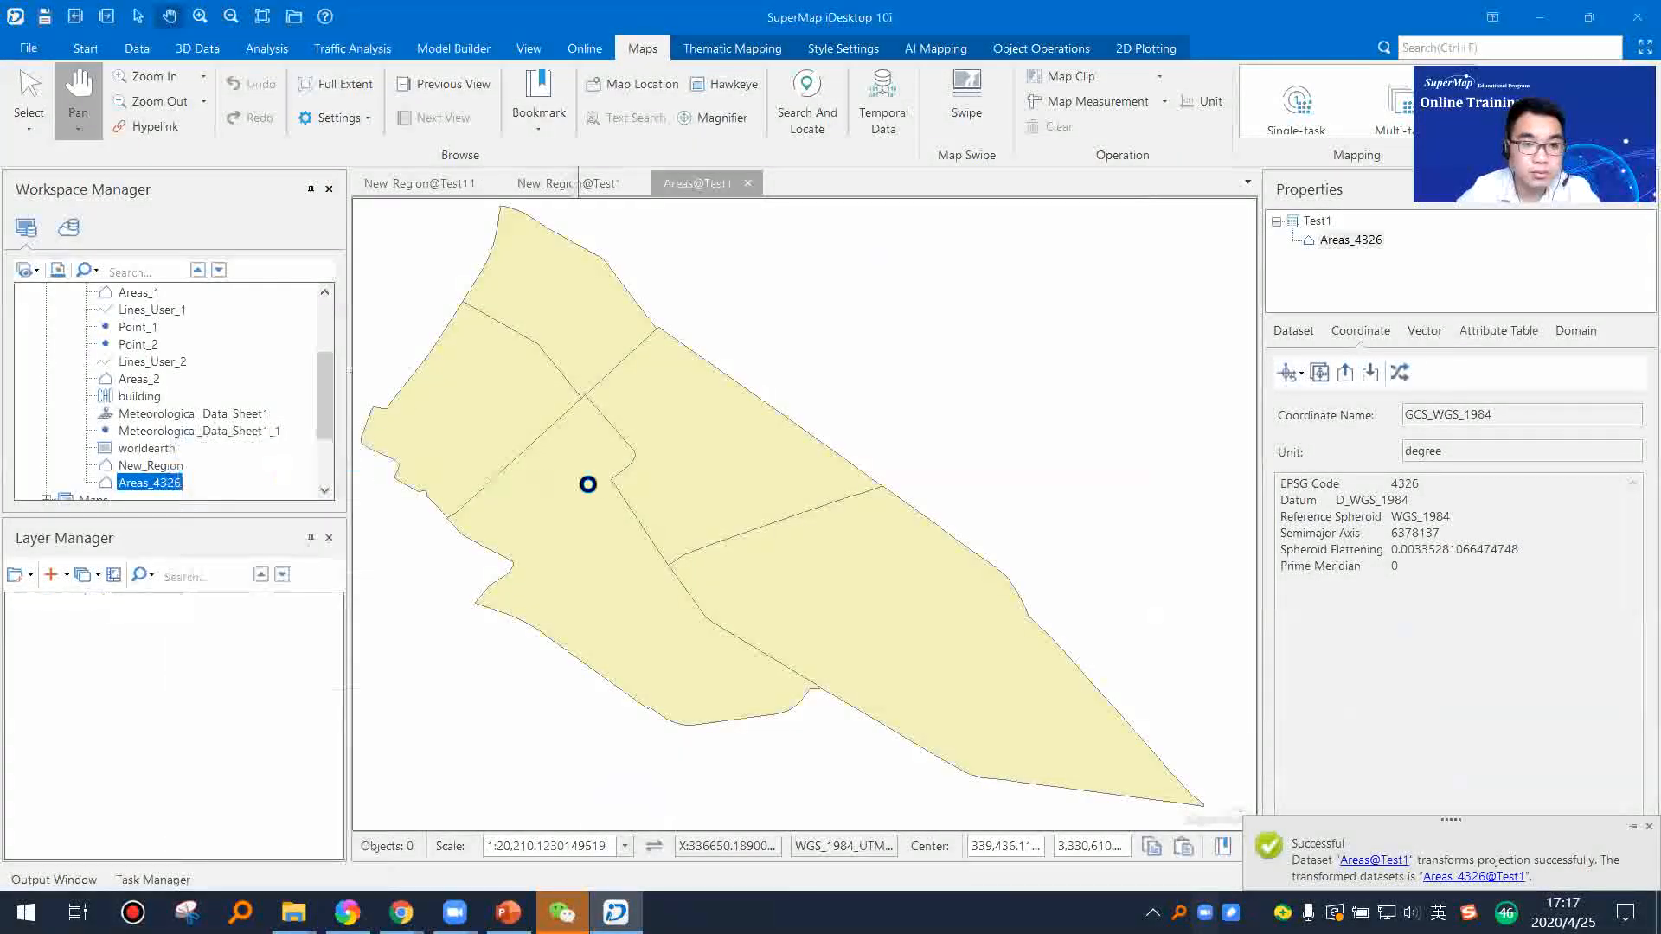
pyautogui.rightClick(164, 484)
pyautogui.click(1046, 556)
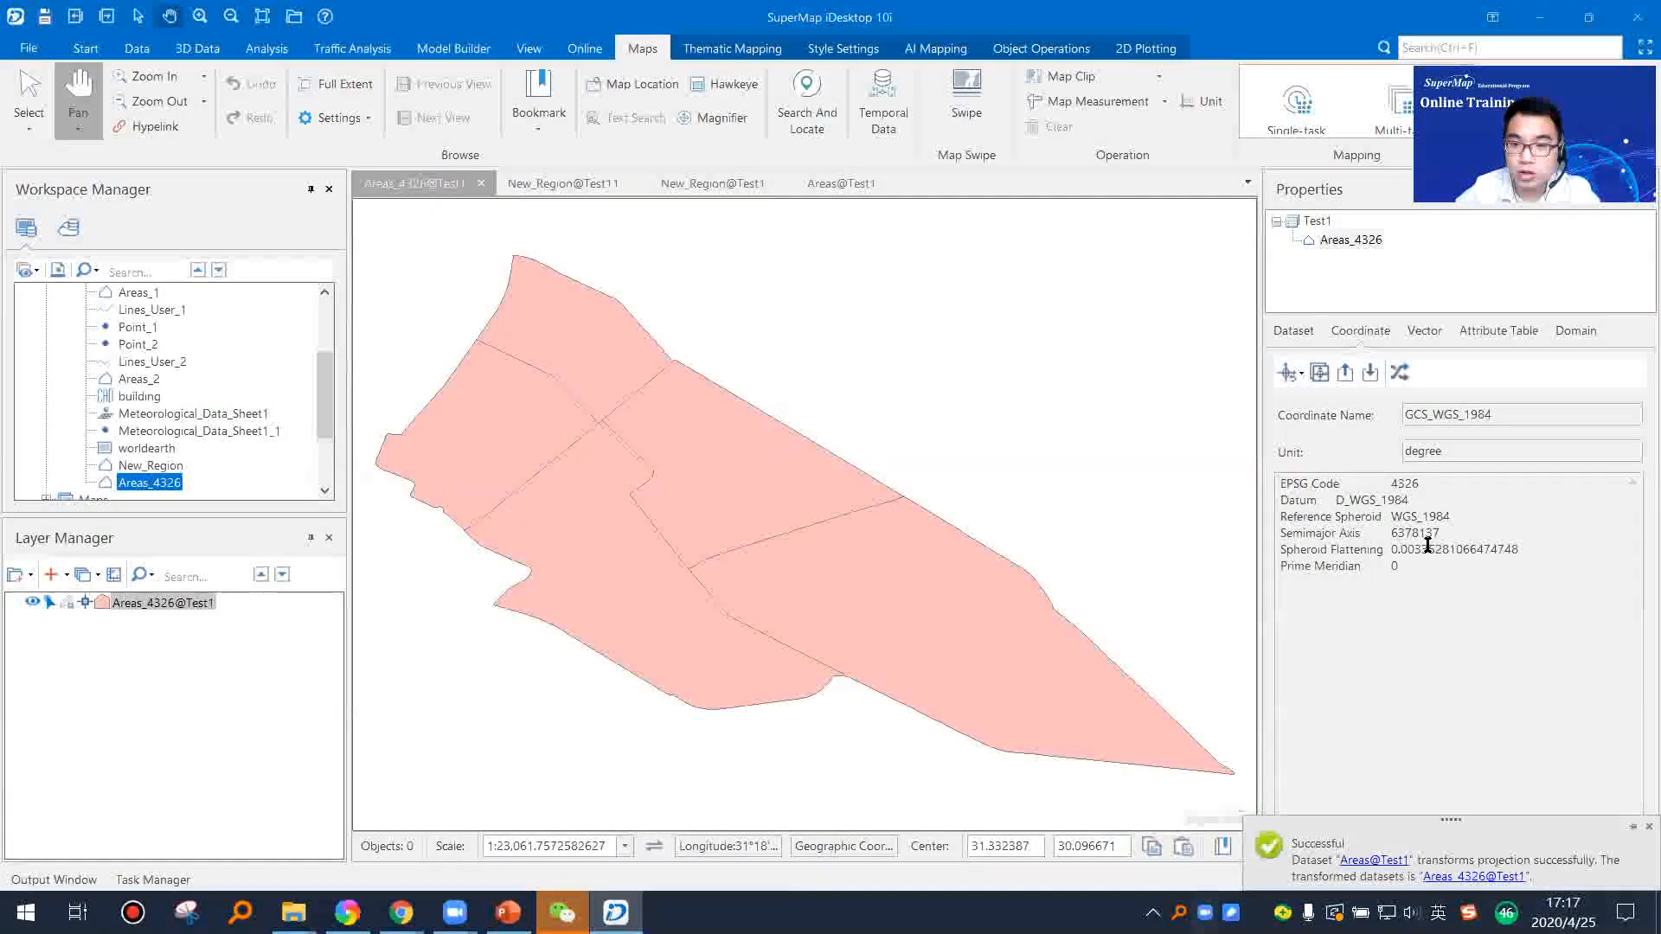
pyautogui.click(1459, 579)
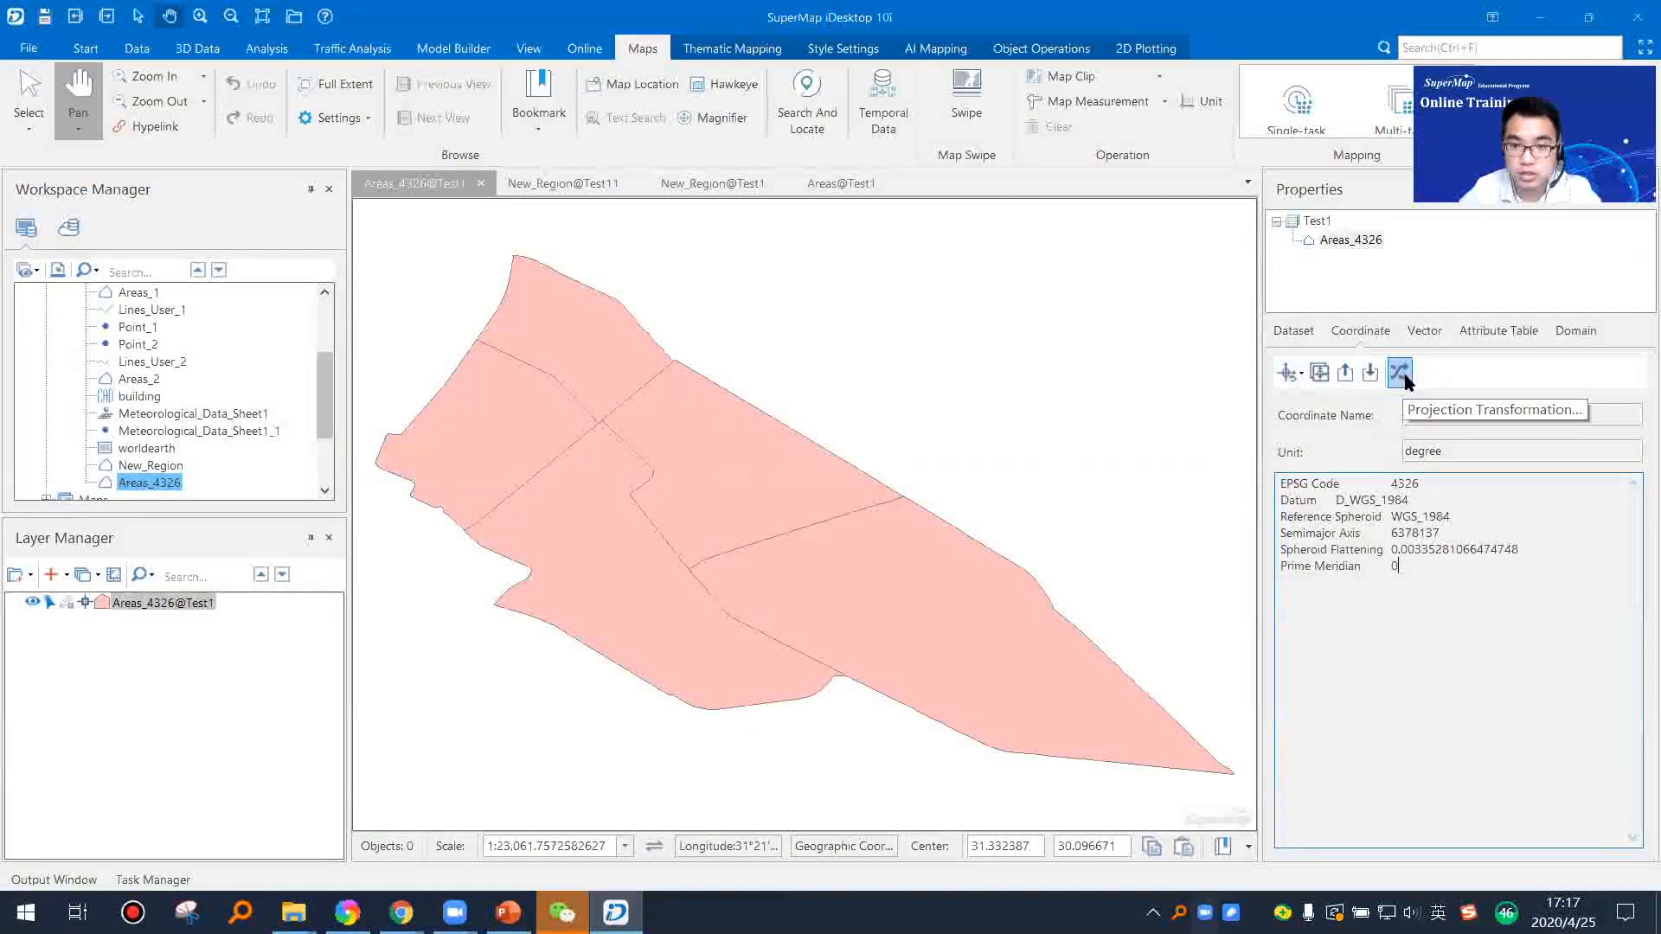
pyautogui.click(1292, 374)
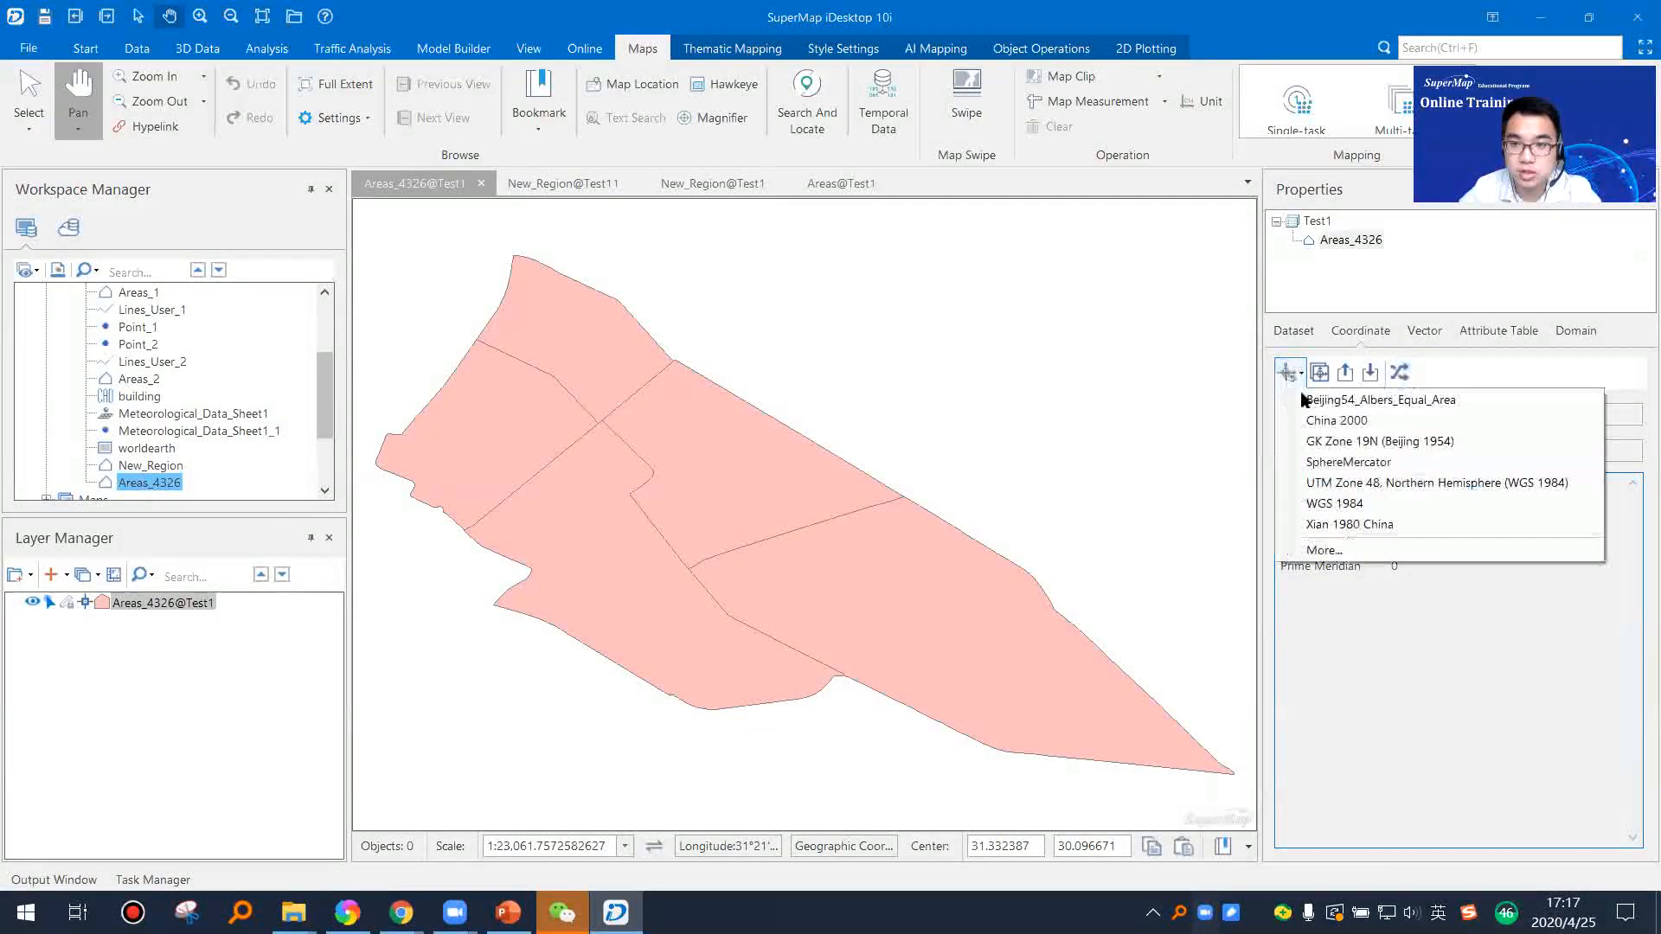
pyautogui.click(1427, 632)
# Step: Close all open map windows
pyautogui.rightClick(445, 184)
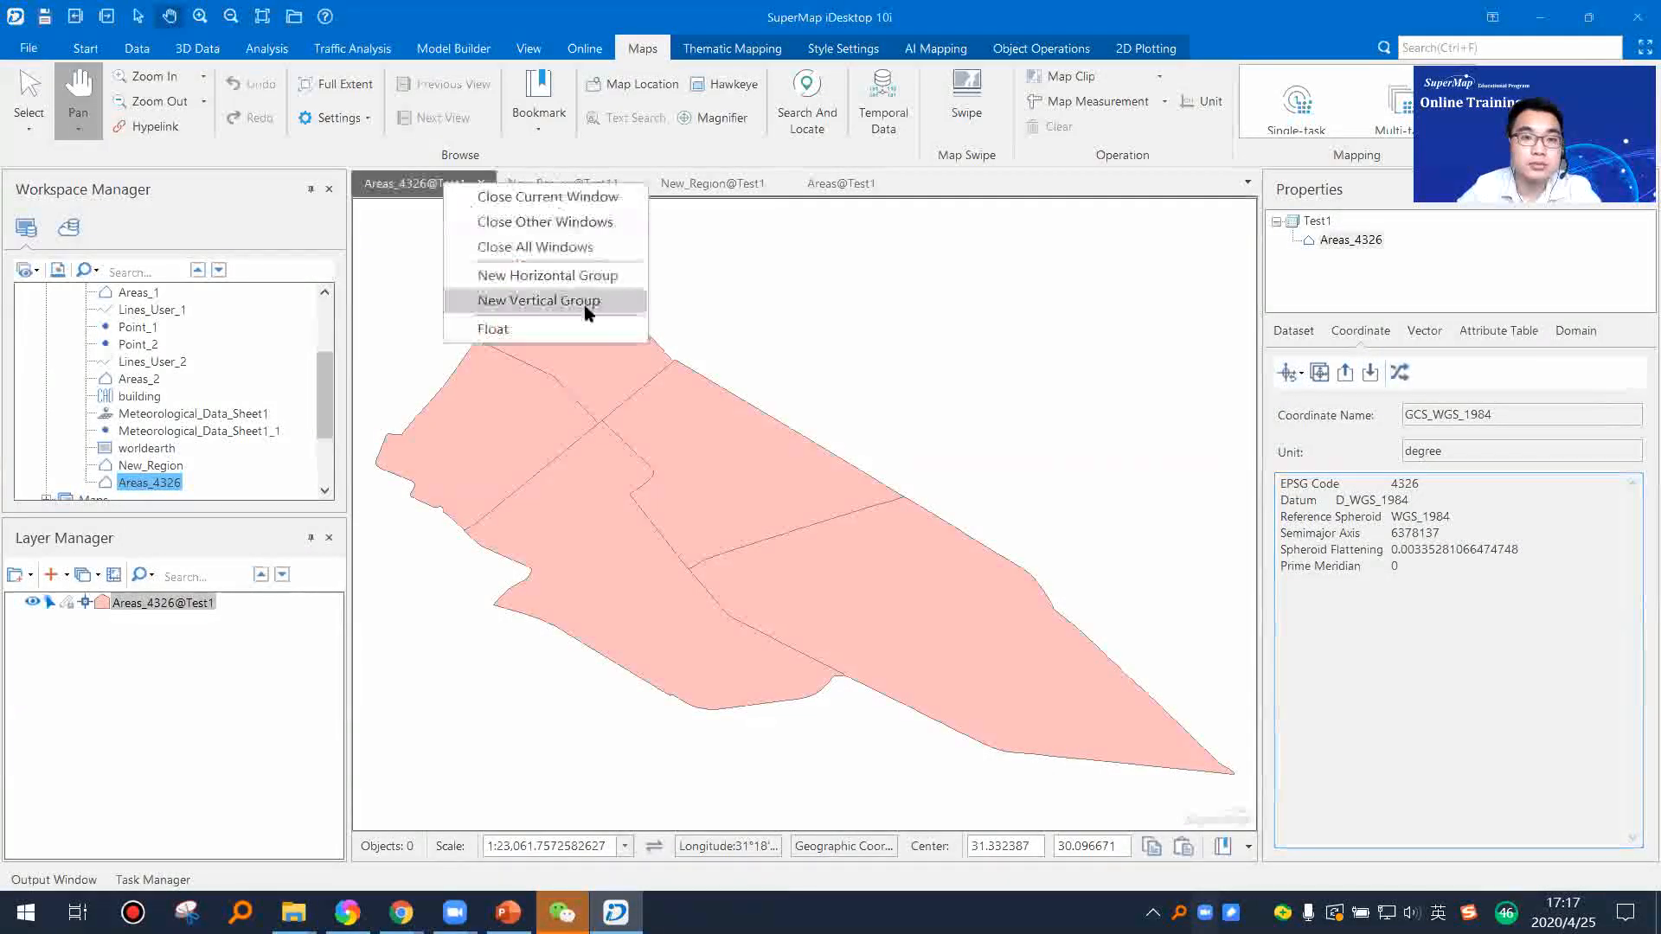
pyautogui.click(553, 250)
pyautogui.click(938, 634)
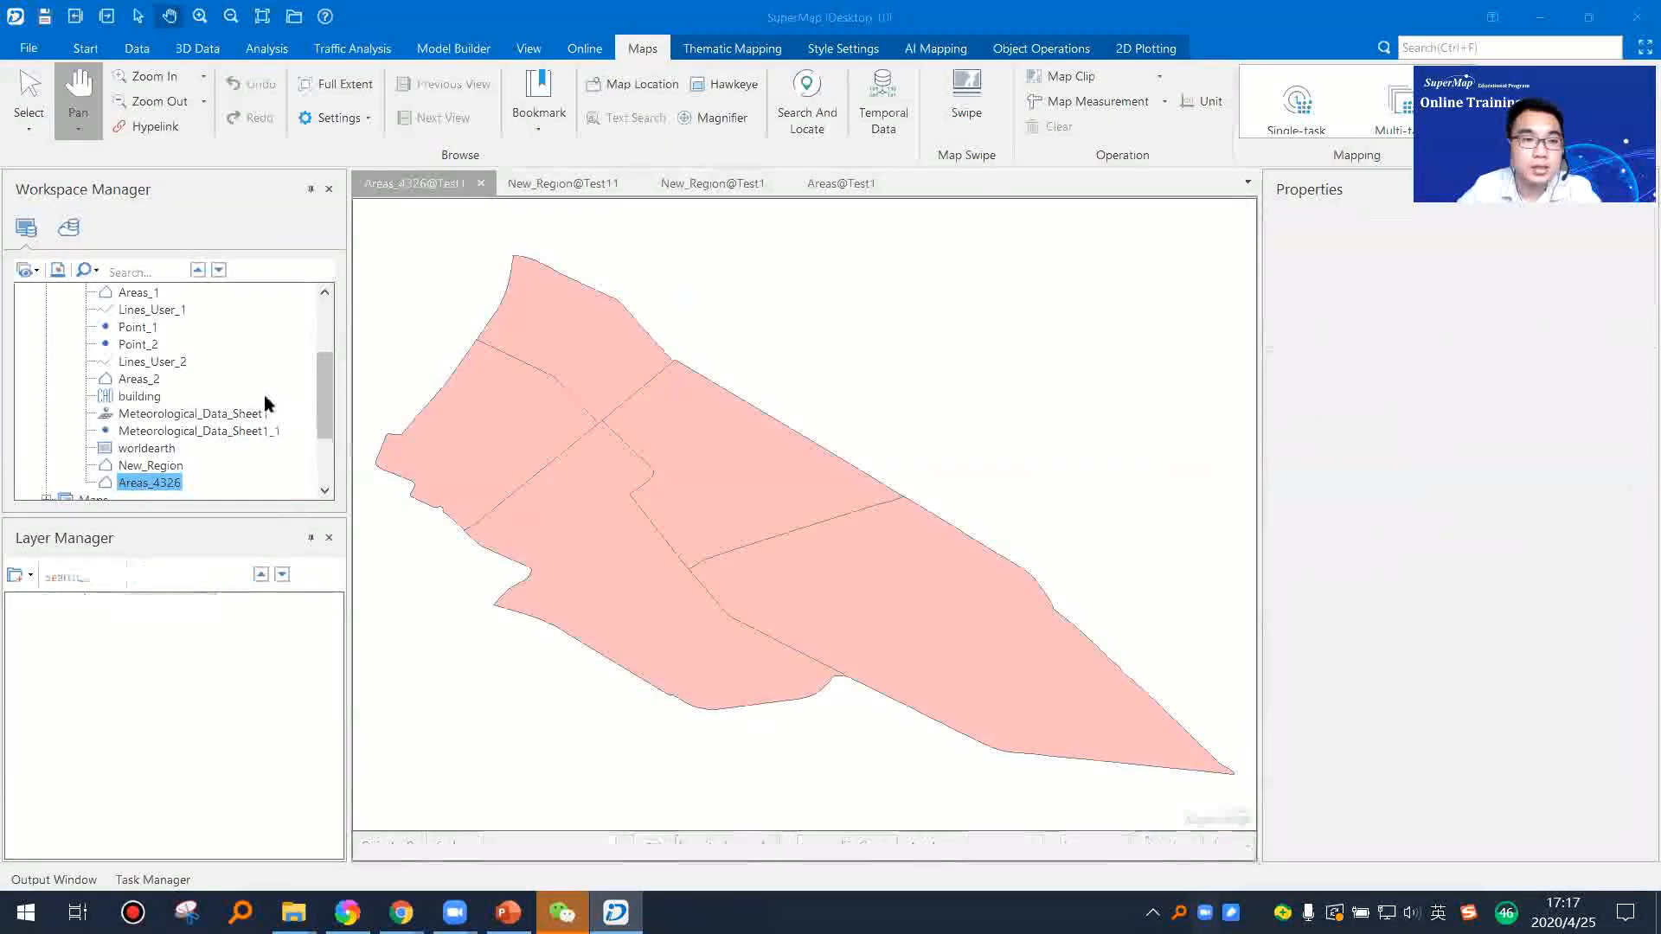
# Step: Switch to the PowerPoint training presentation and start the slide show from the Coordinate System Conversion slide
pyautogui.moveTo(508, 912)
pyautogui.click(485, 835)
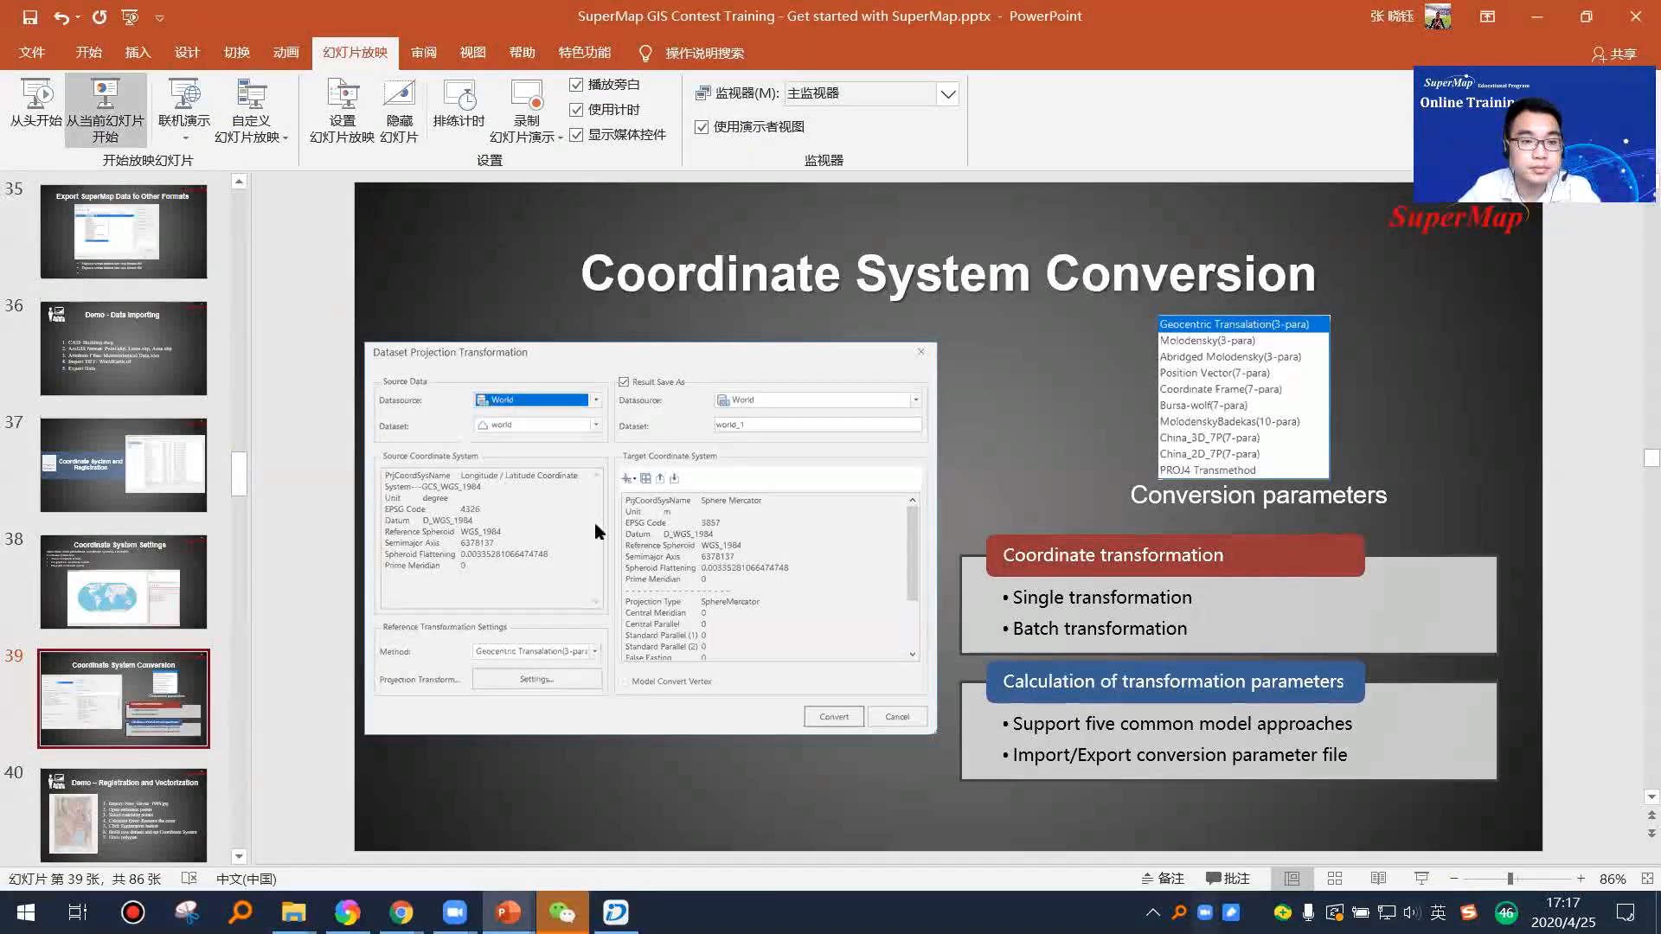
pyautogui.click(105, 104)
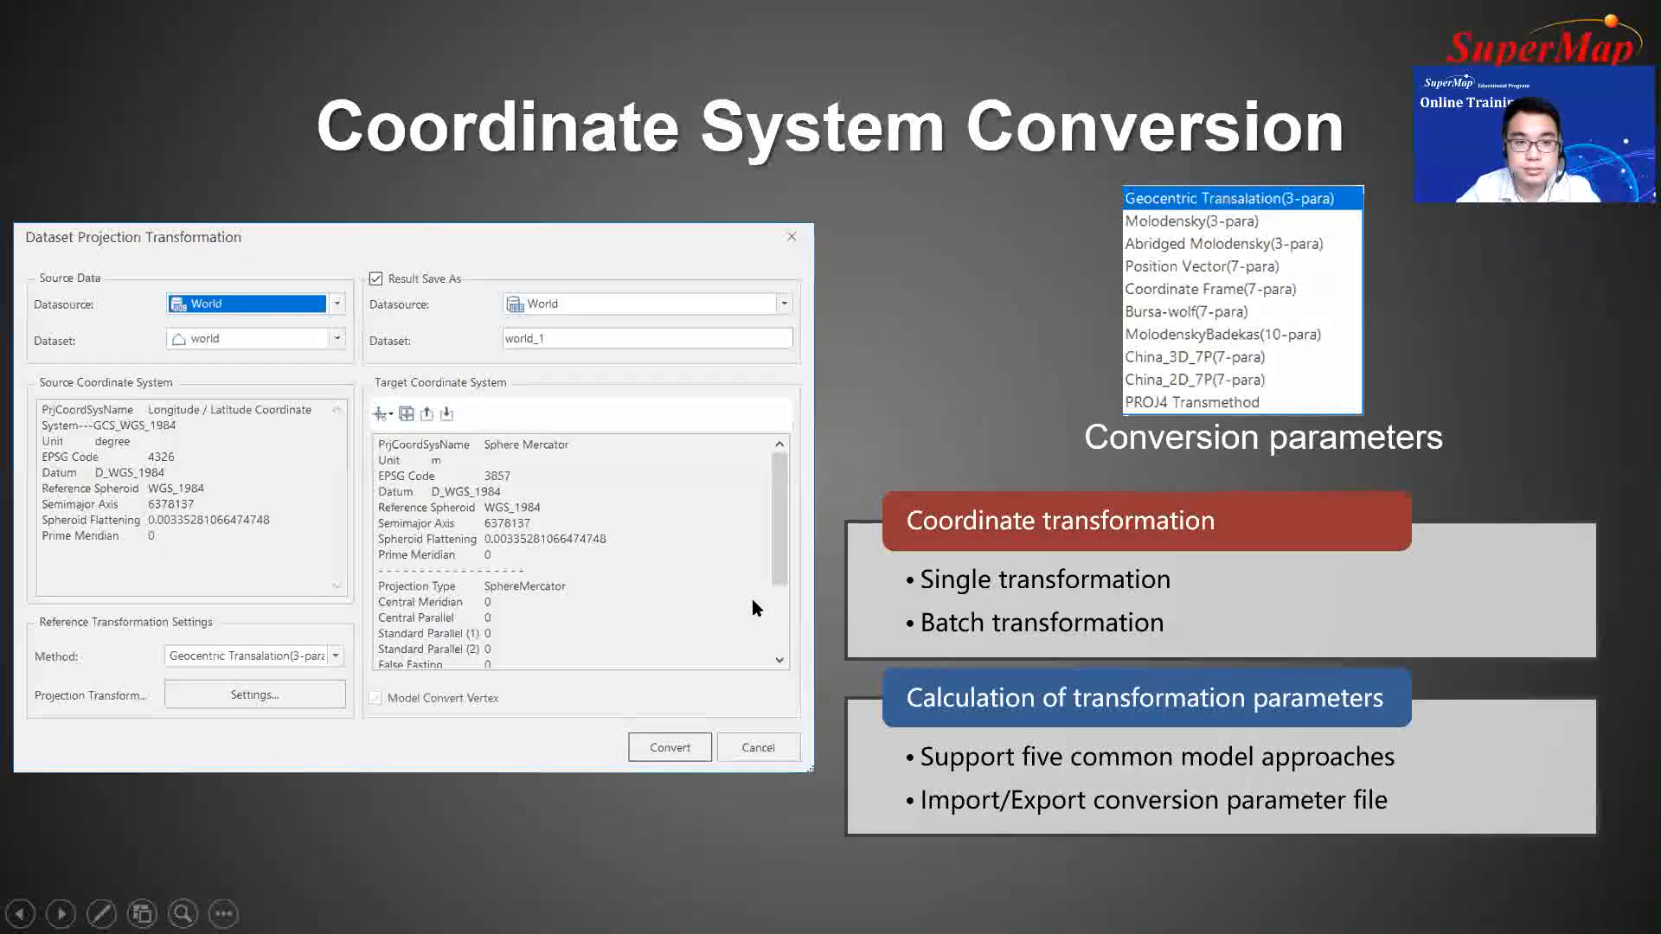
# Step: Advance the slide show to the Demo – Registration and Vectorization slide, then end it and switch to SuperMap iDesktop
pyautogui.click(753, 604)
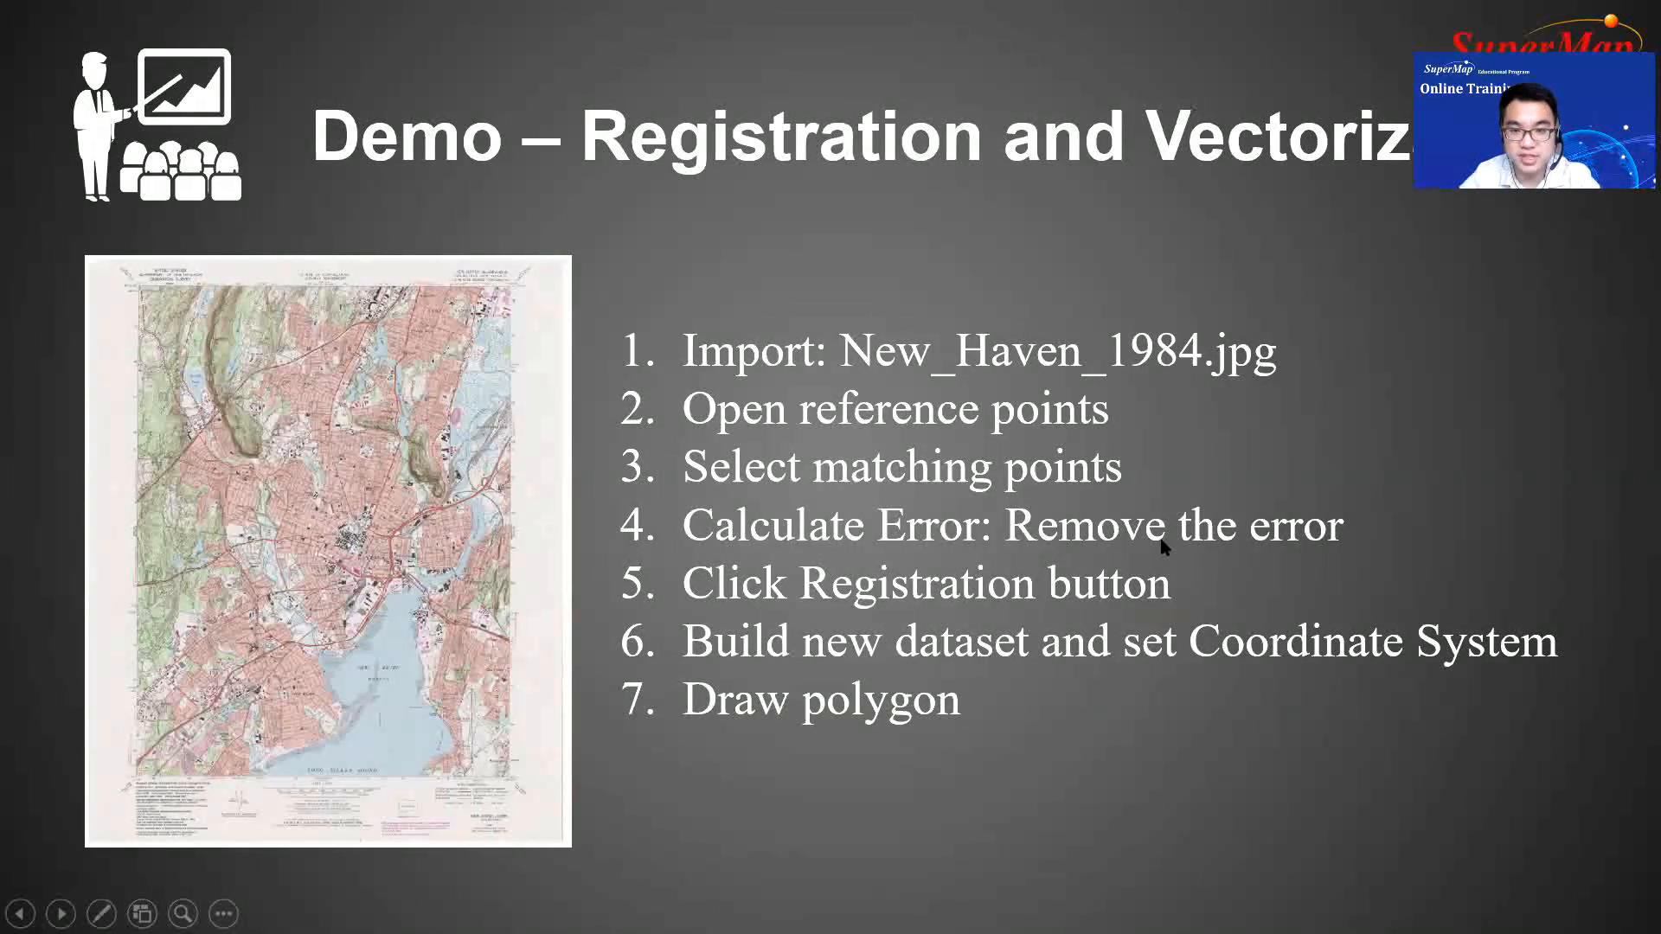
pyautogui.press('Escape')
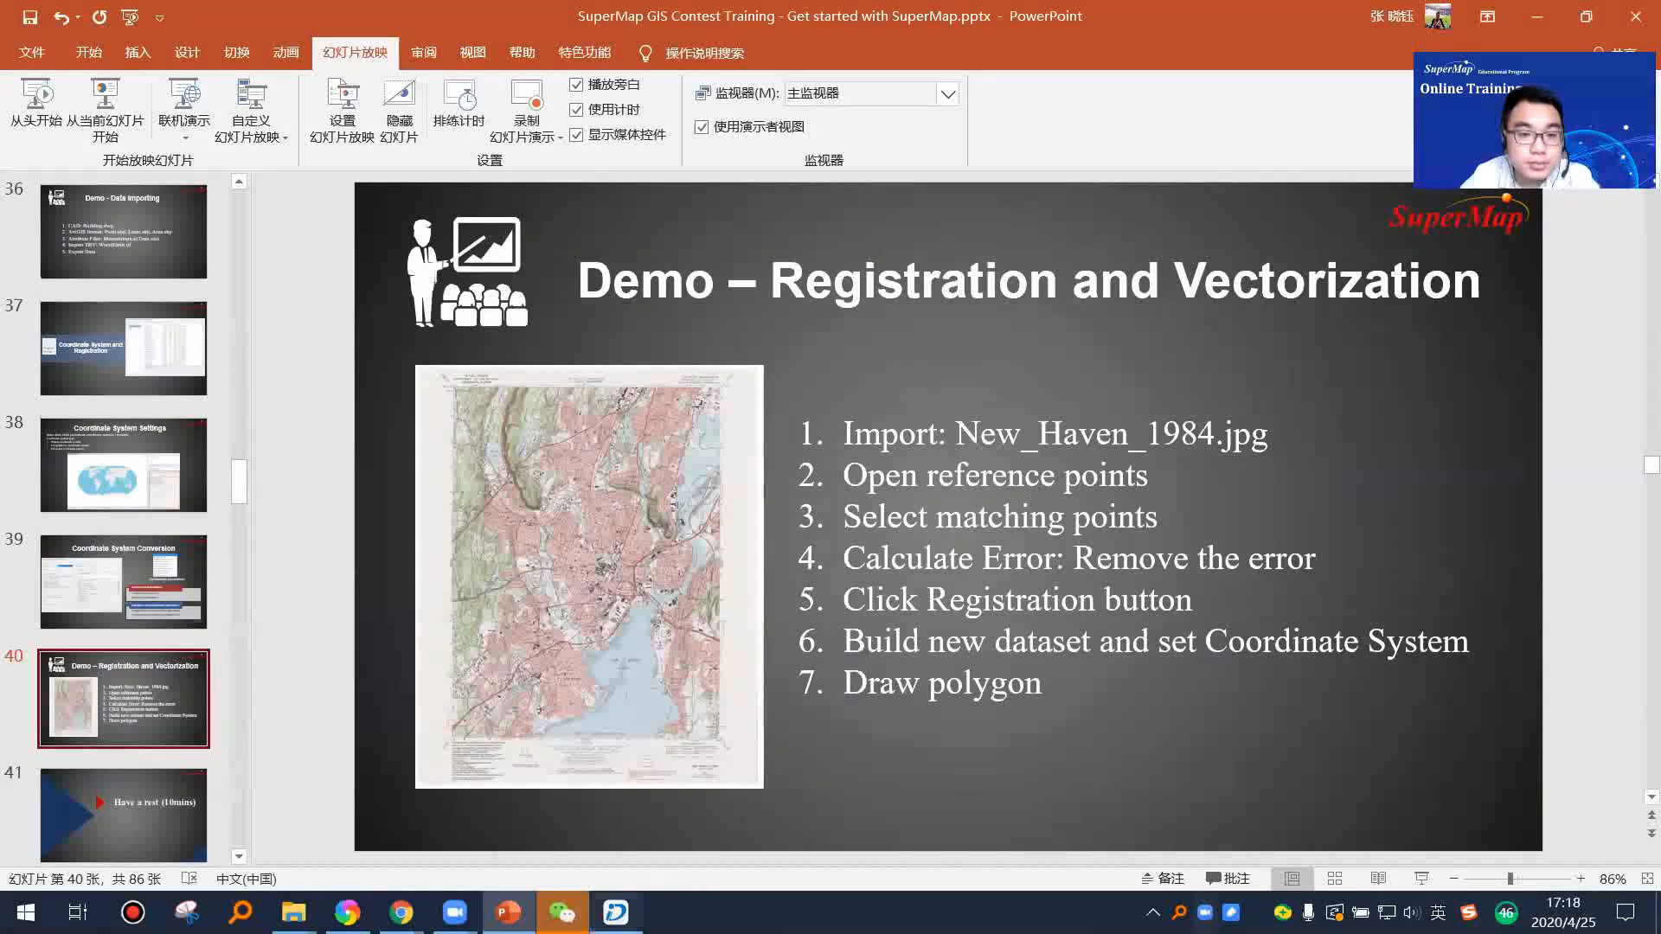
pyautogui.click(616, 913)
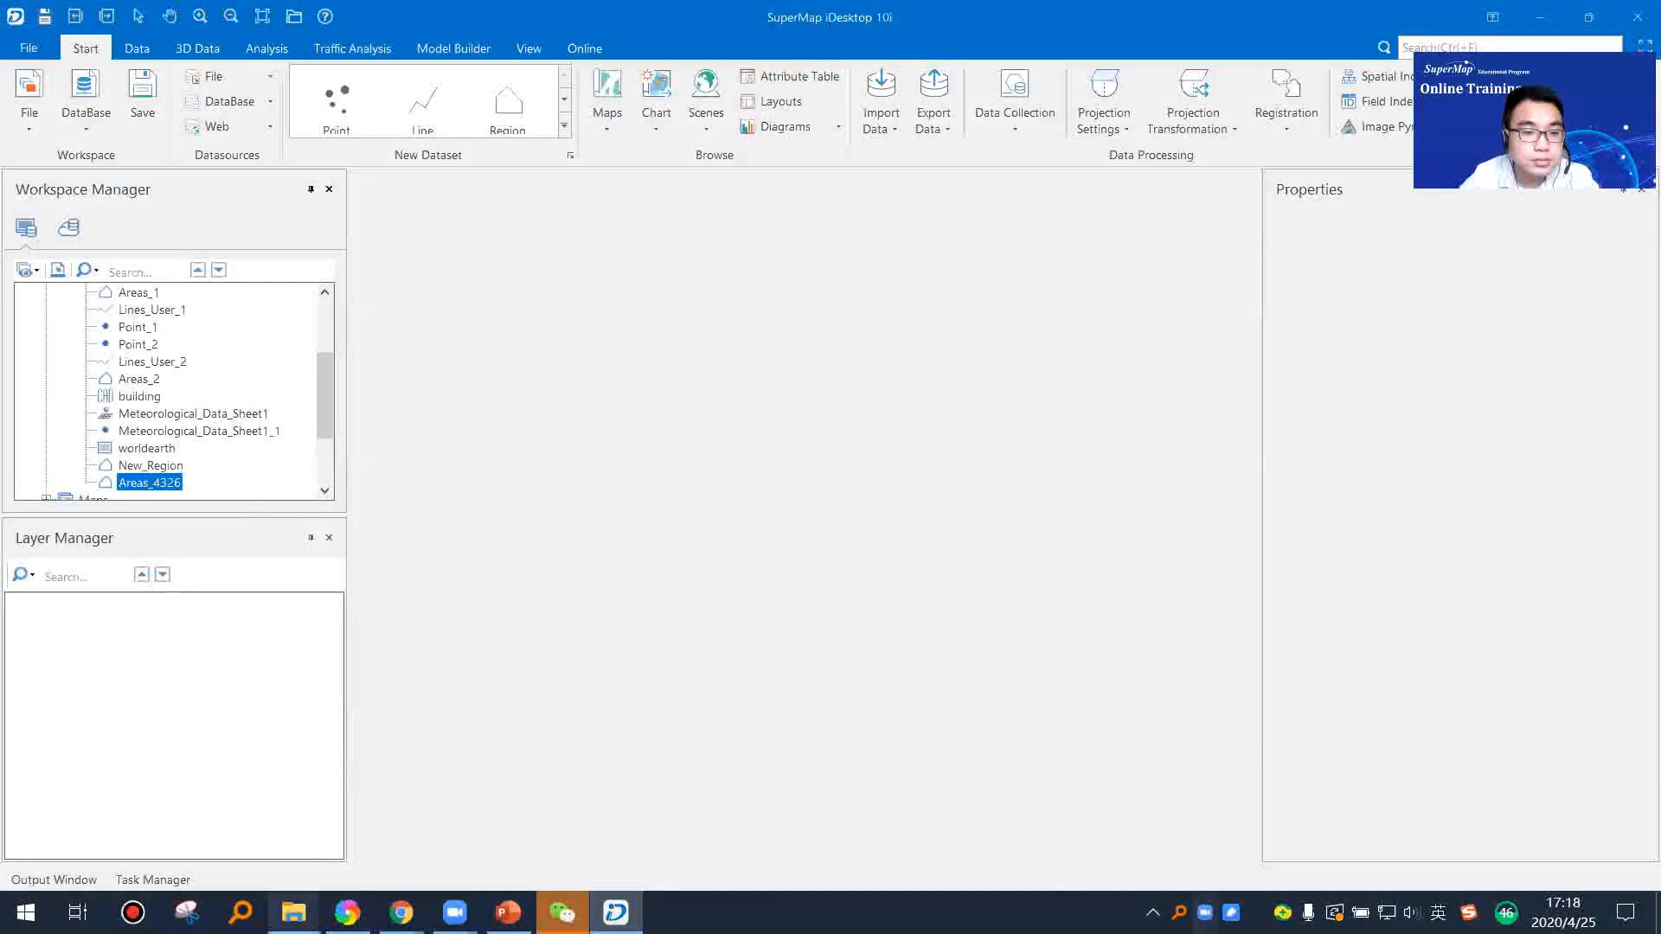
# Step: Switch to File Explorer and locate New_Haven_1984.jpg in the Registration folder of TrainingData, then return to SuperMap iDesktop
pyautogui.moveTo(293, 913)
pyautogui.click(388, 814)
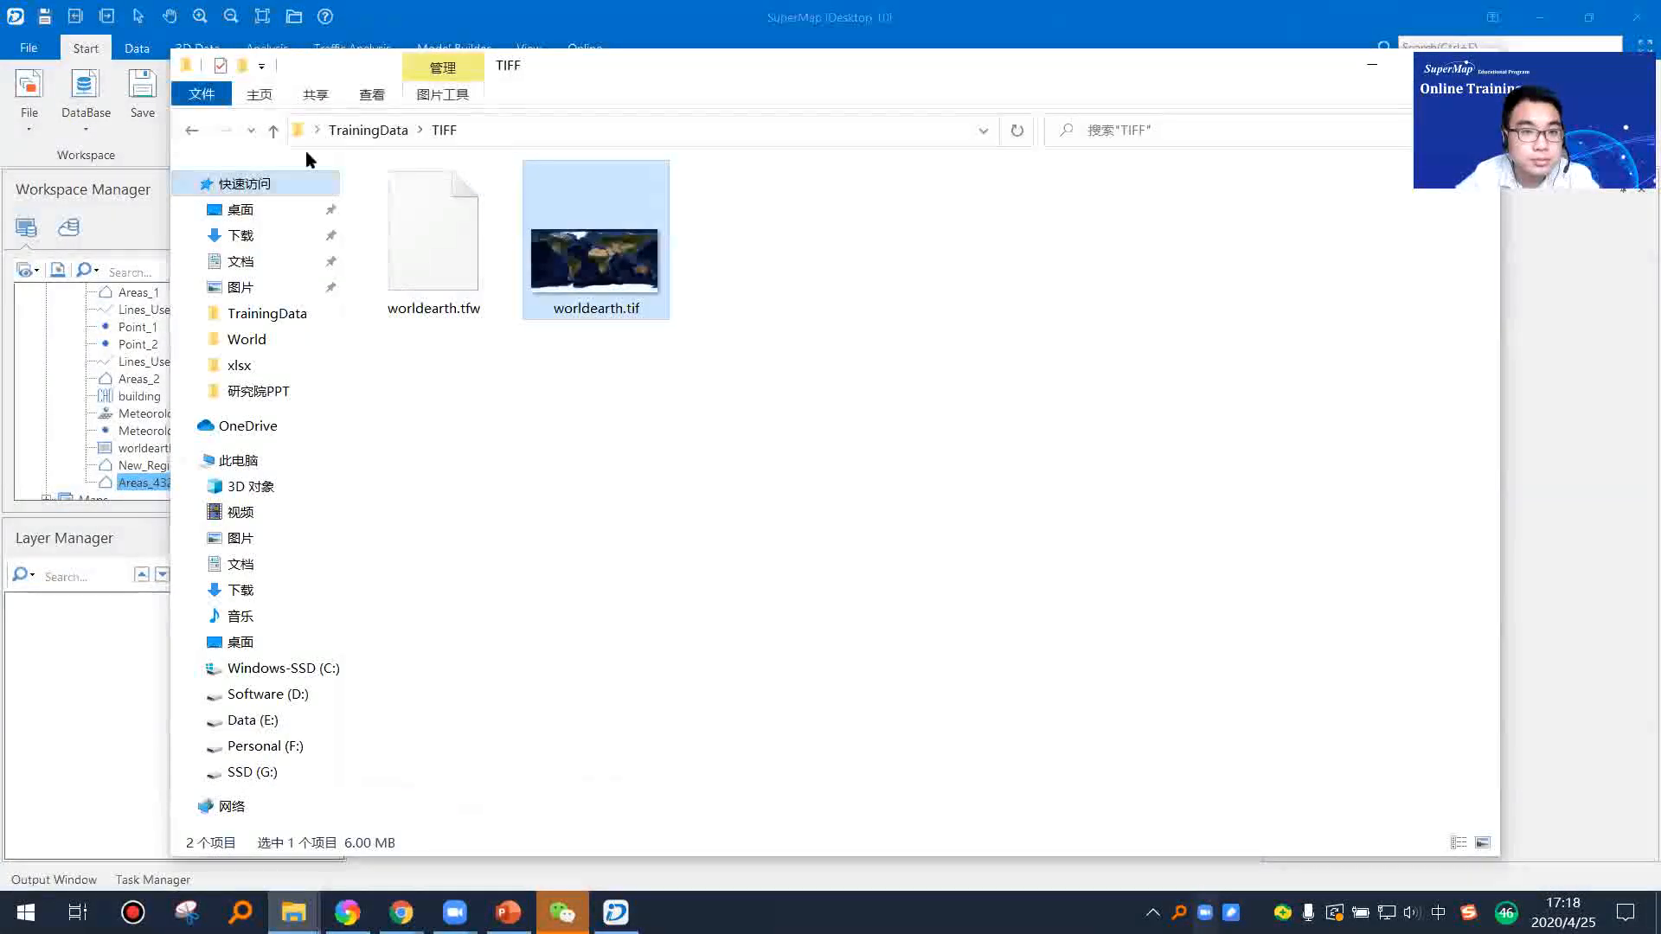
pyautogui.click(273, 132)
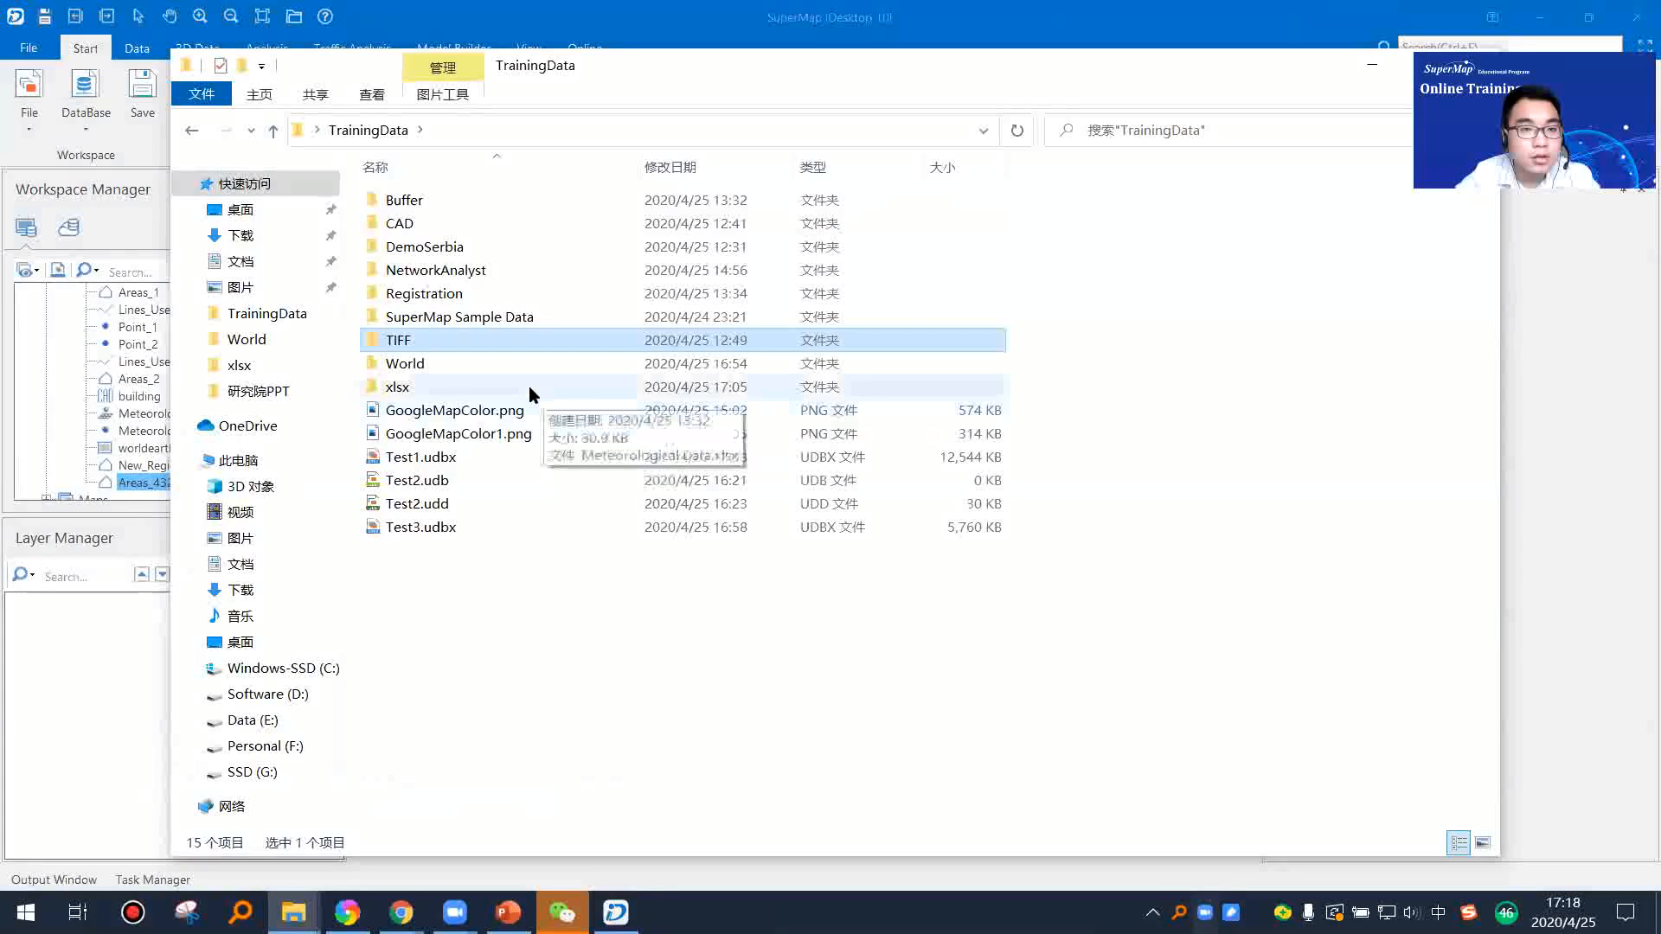
pyautogui.doubleClick(443, 298)
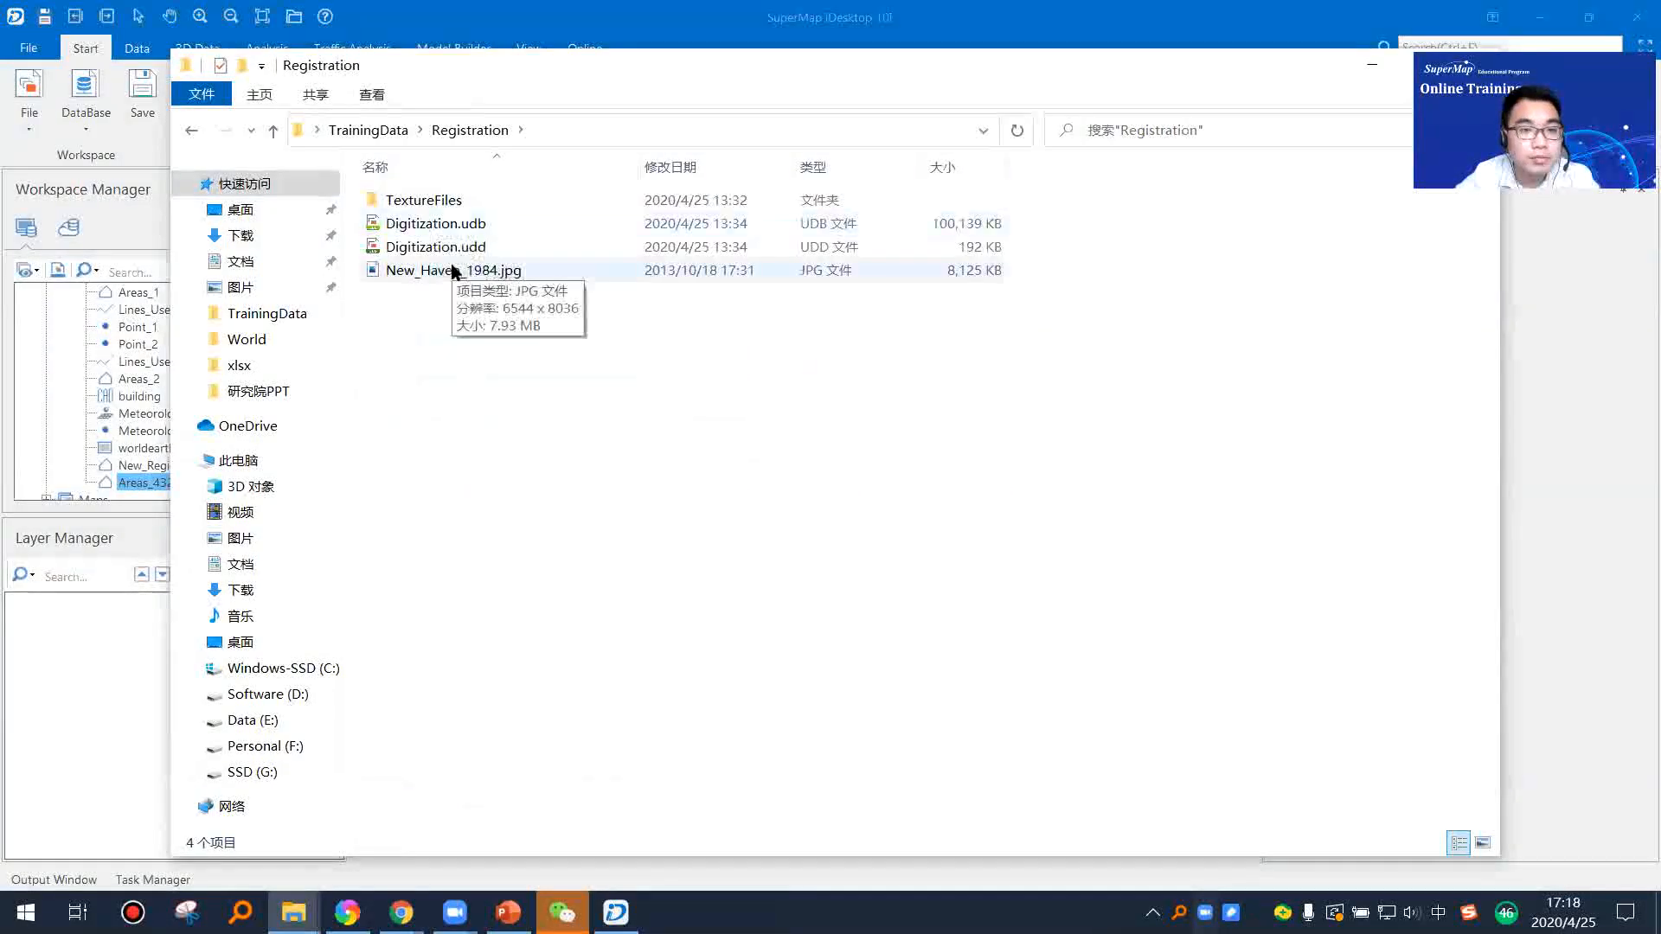
pyautogui.click(500, 275)
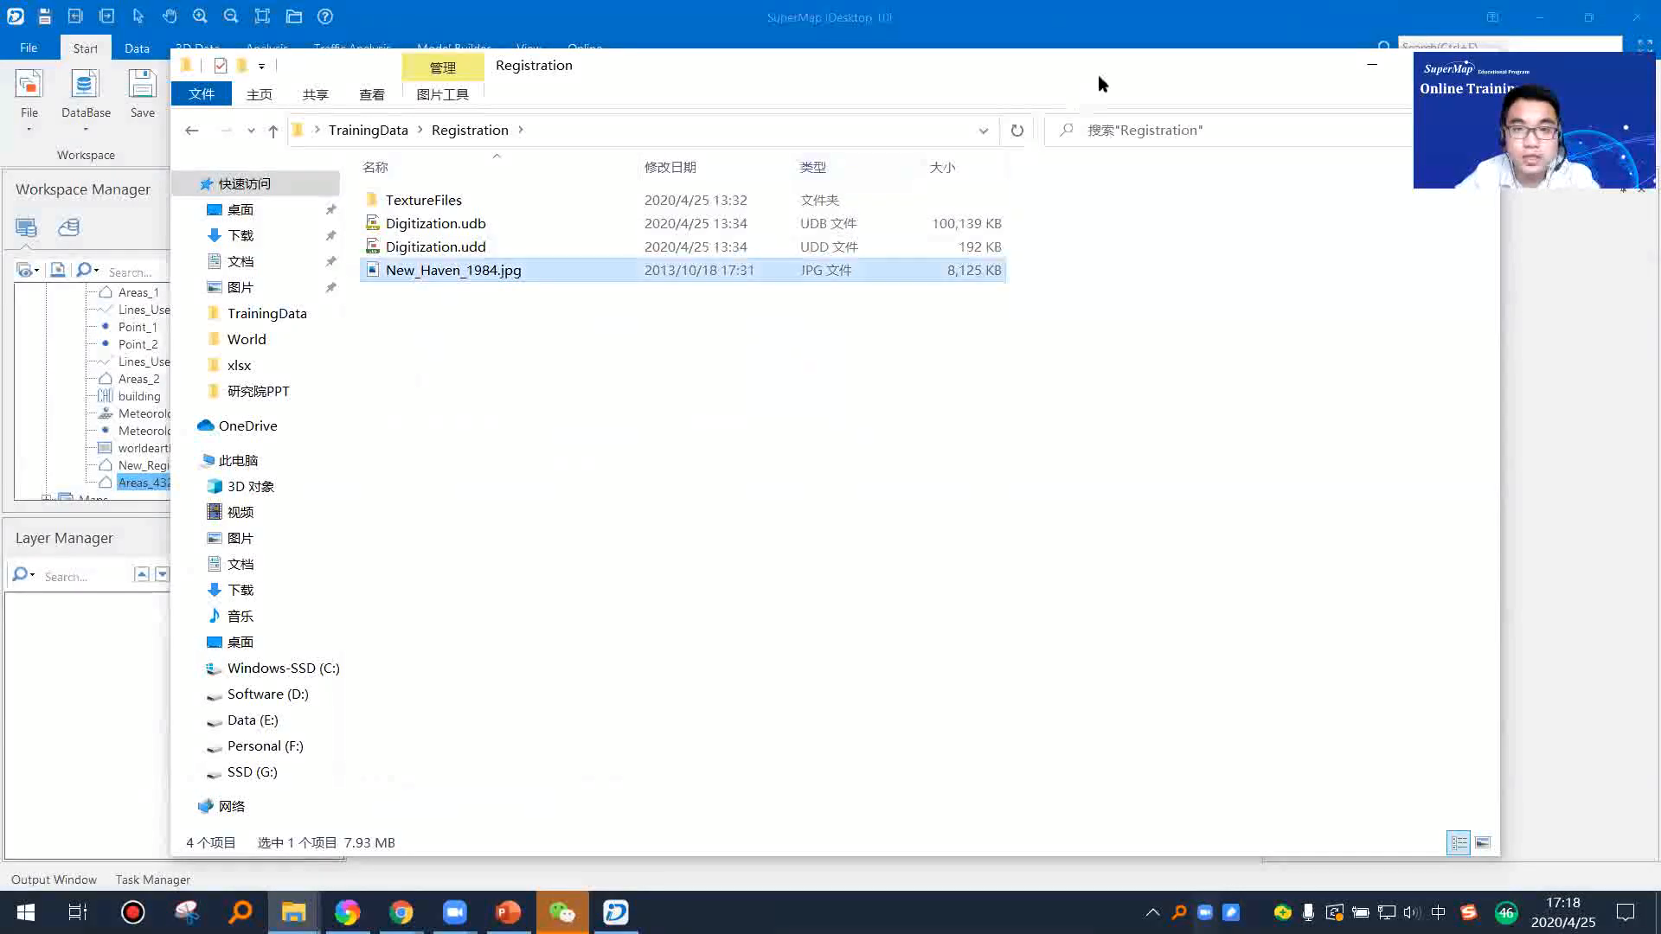
pyautogui.moveTo(1097, 75); pyautogui.dragTo(752, 333)
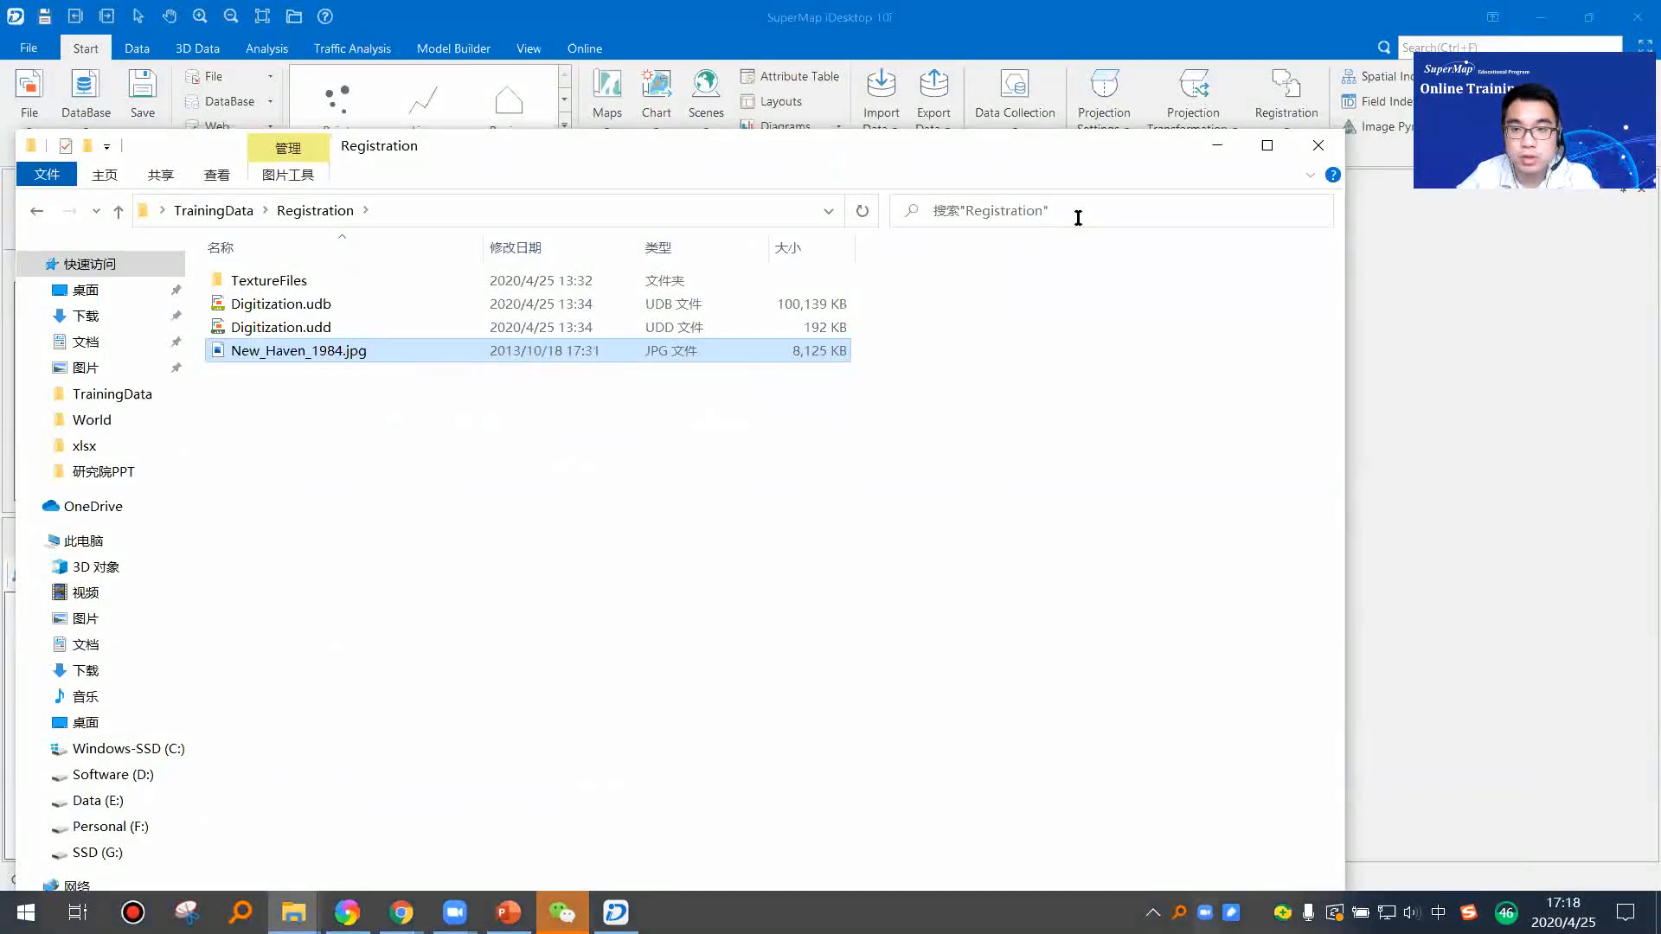
pyautogui.click(1218, 143)
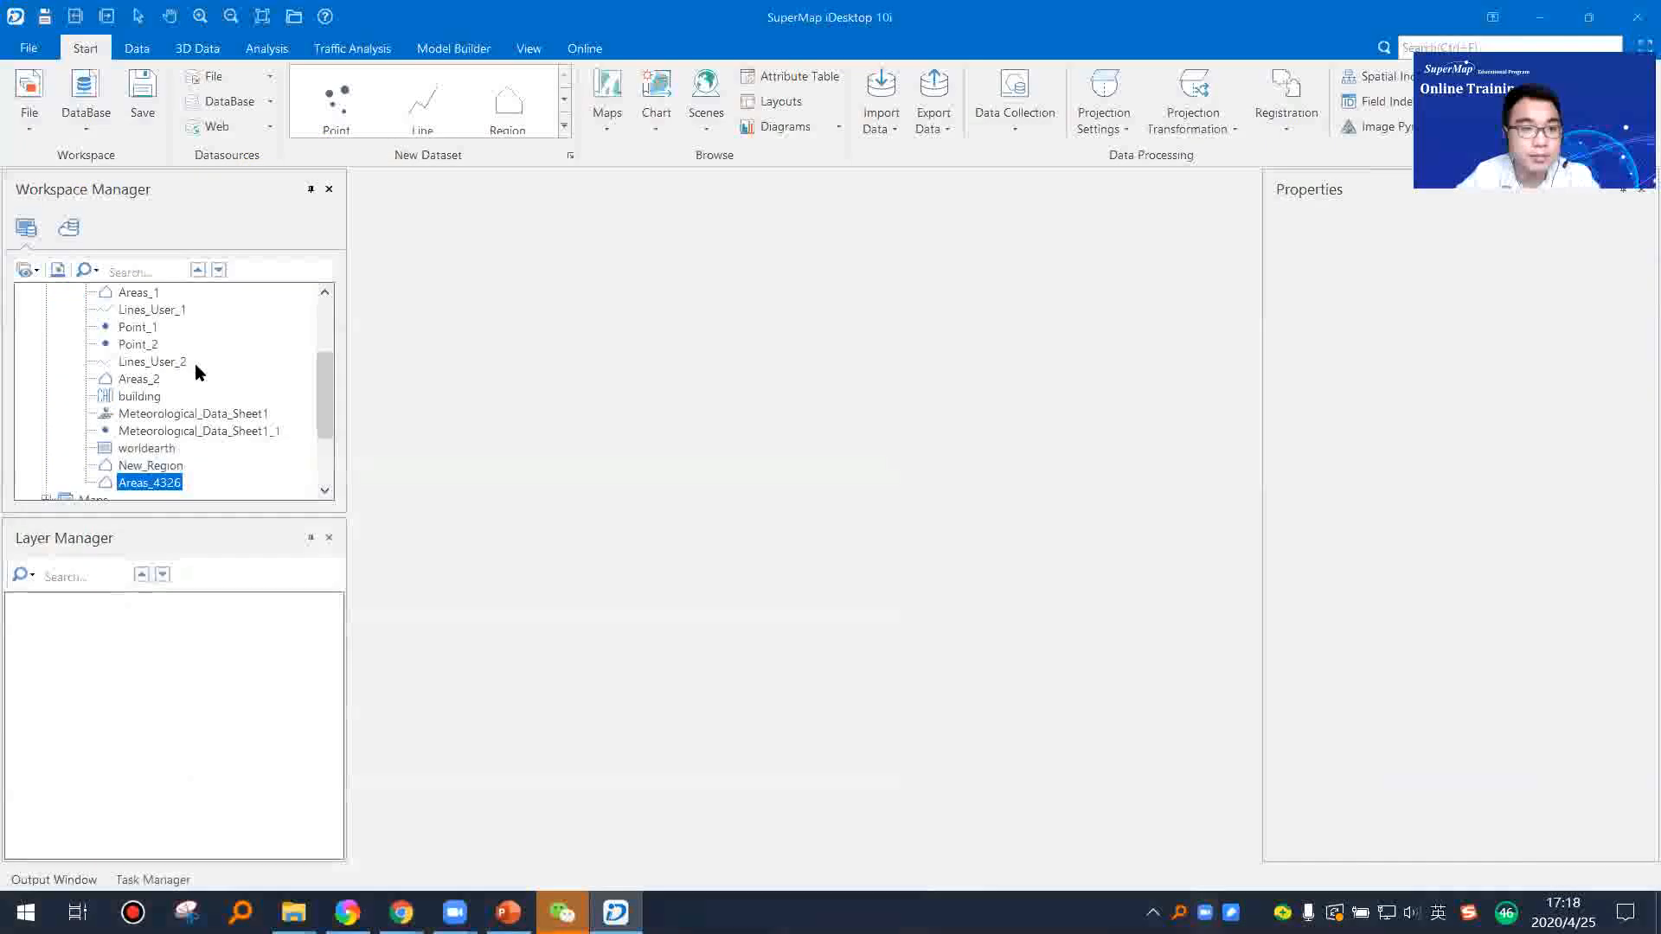
# Step: Import New_Haven_1984.jpg from the Registration folder into the Test1 datasource as an image dataset with PNG encoding and an image pyramid
pyautogui.scroll(3, 196, 400)
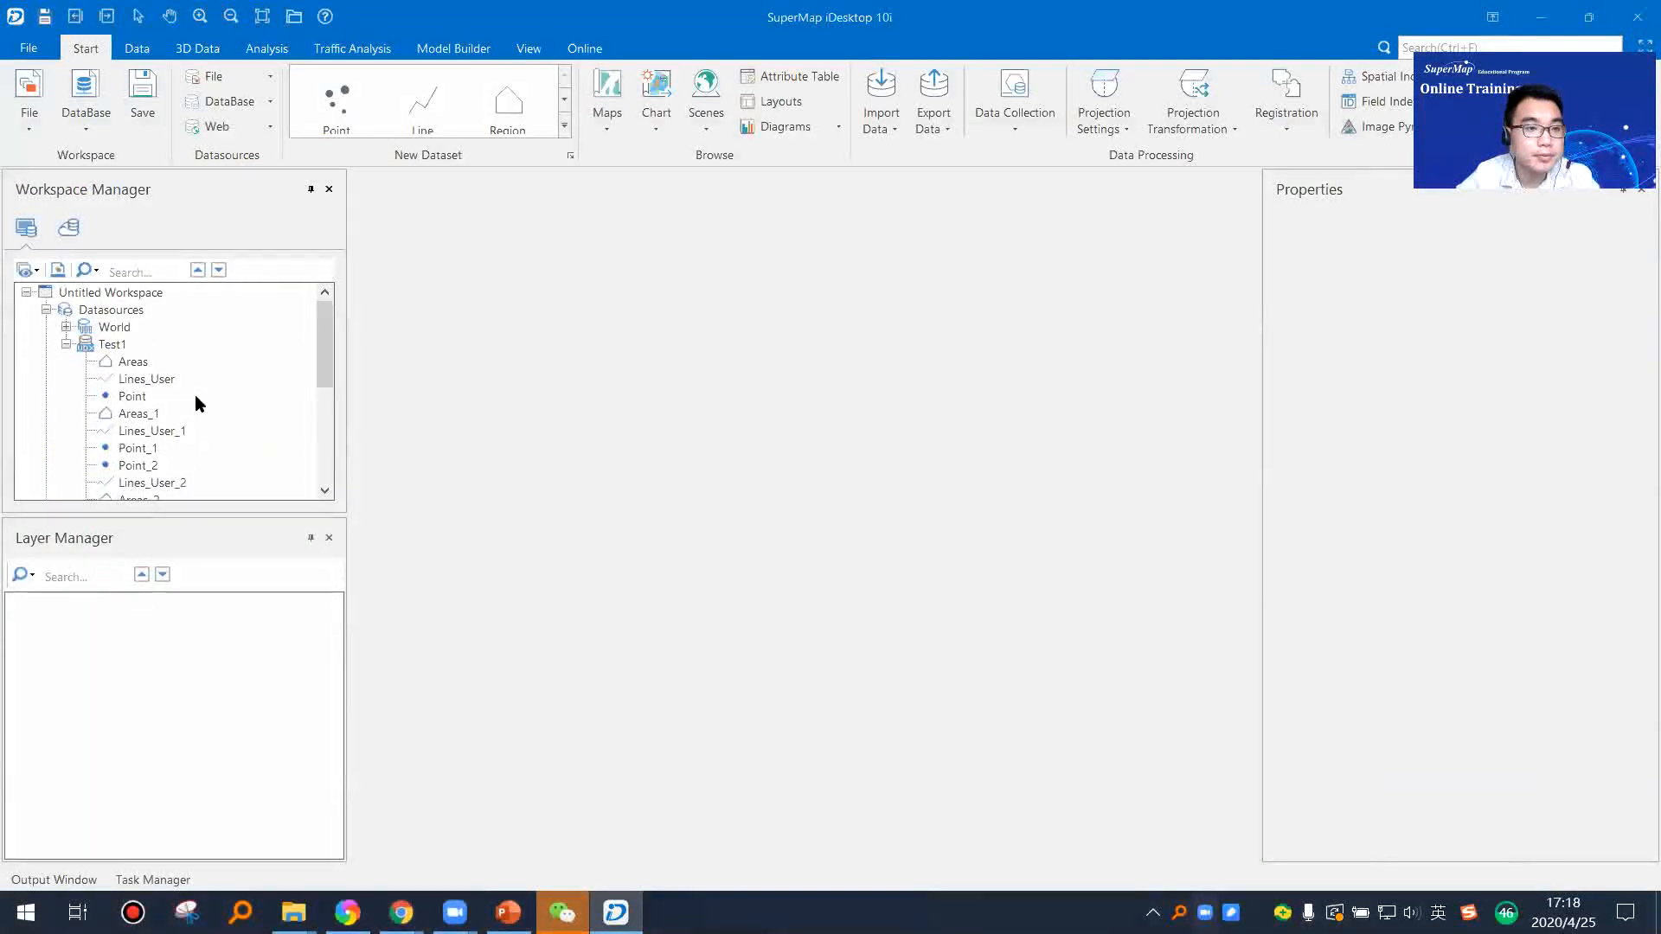
pyautogui.click(108, 345)
pyautogui.rightClick(111, 350)
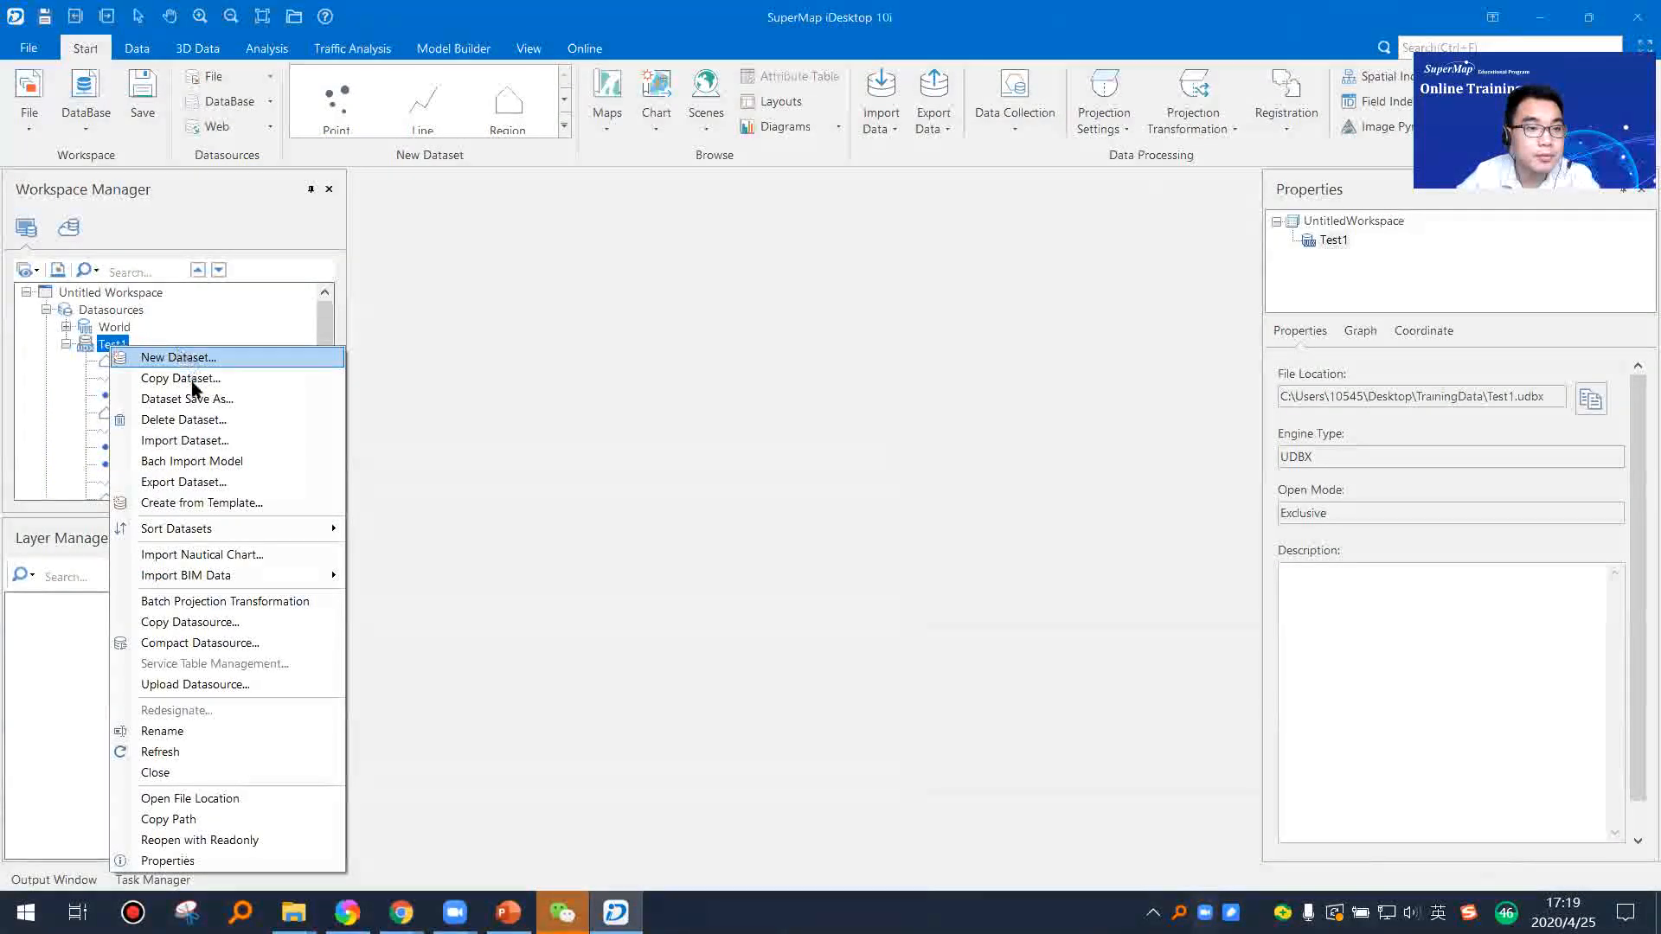
pyautogui.click(199, 442)
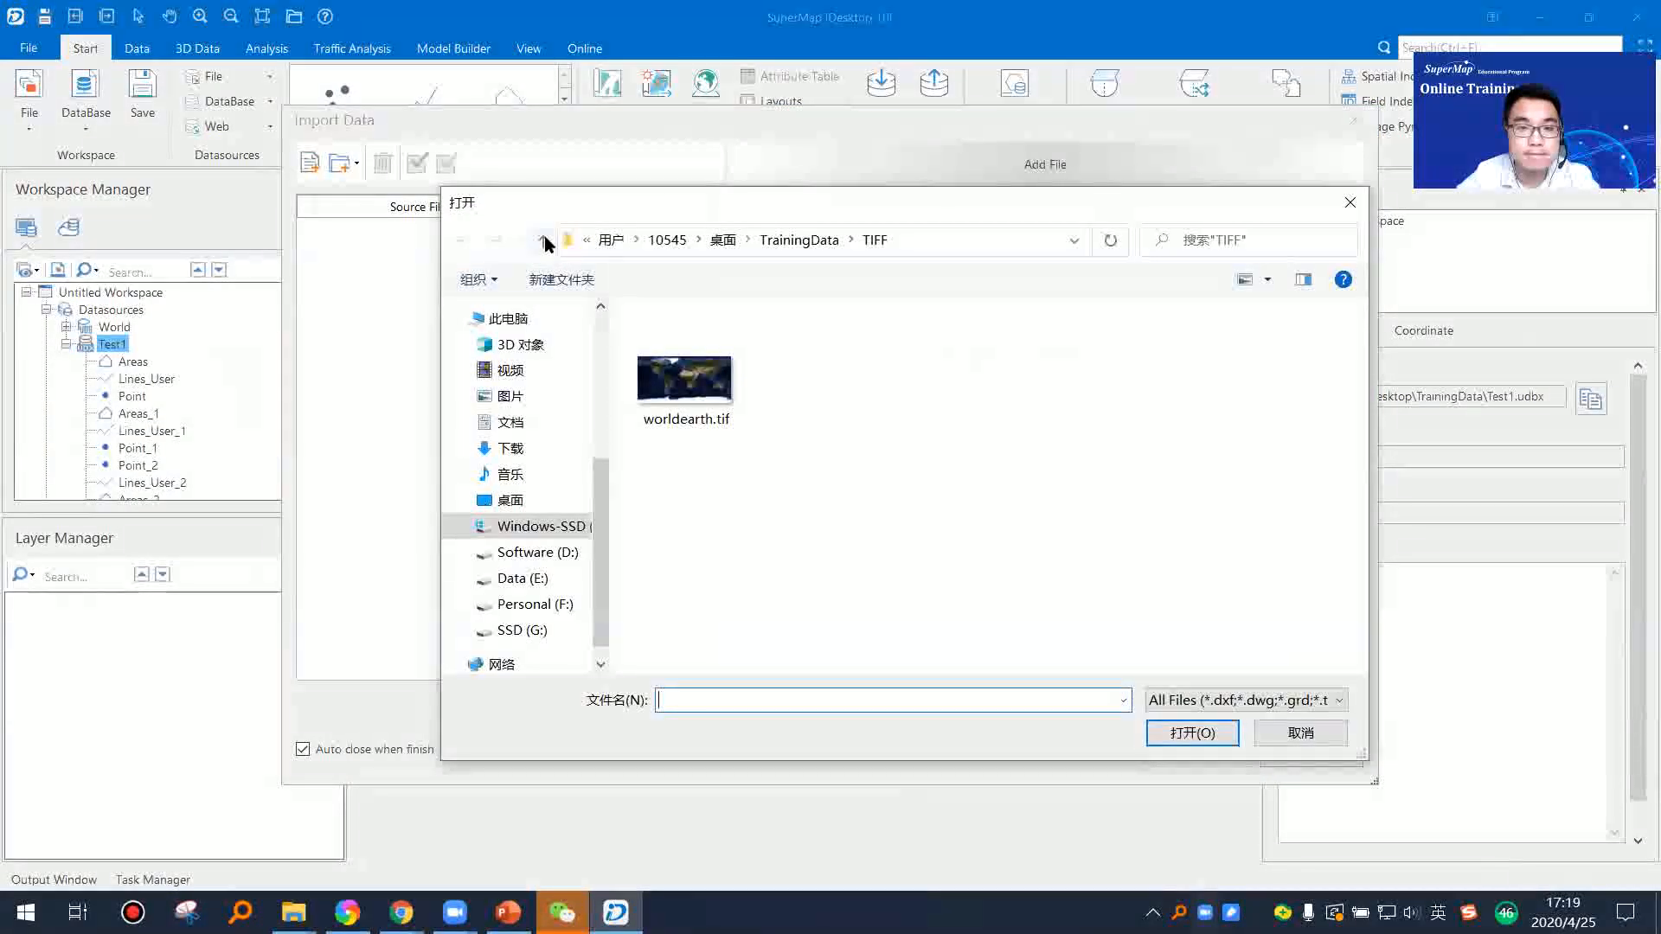
pyautogui.click(543, 241)
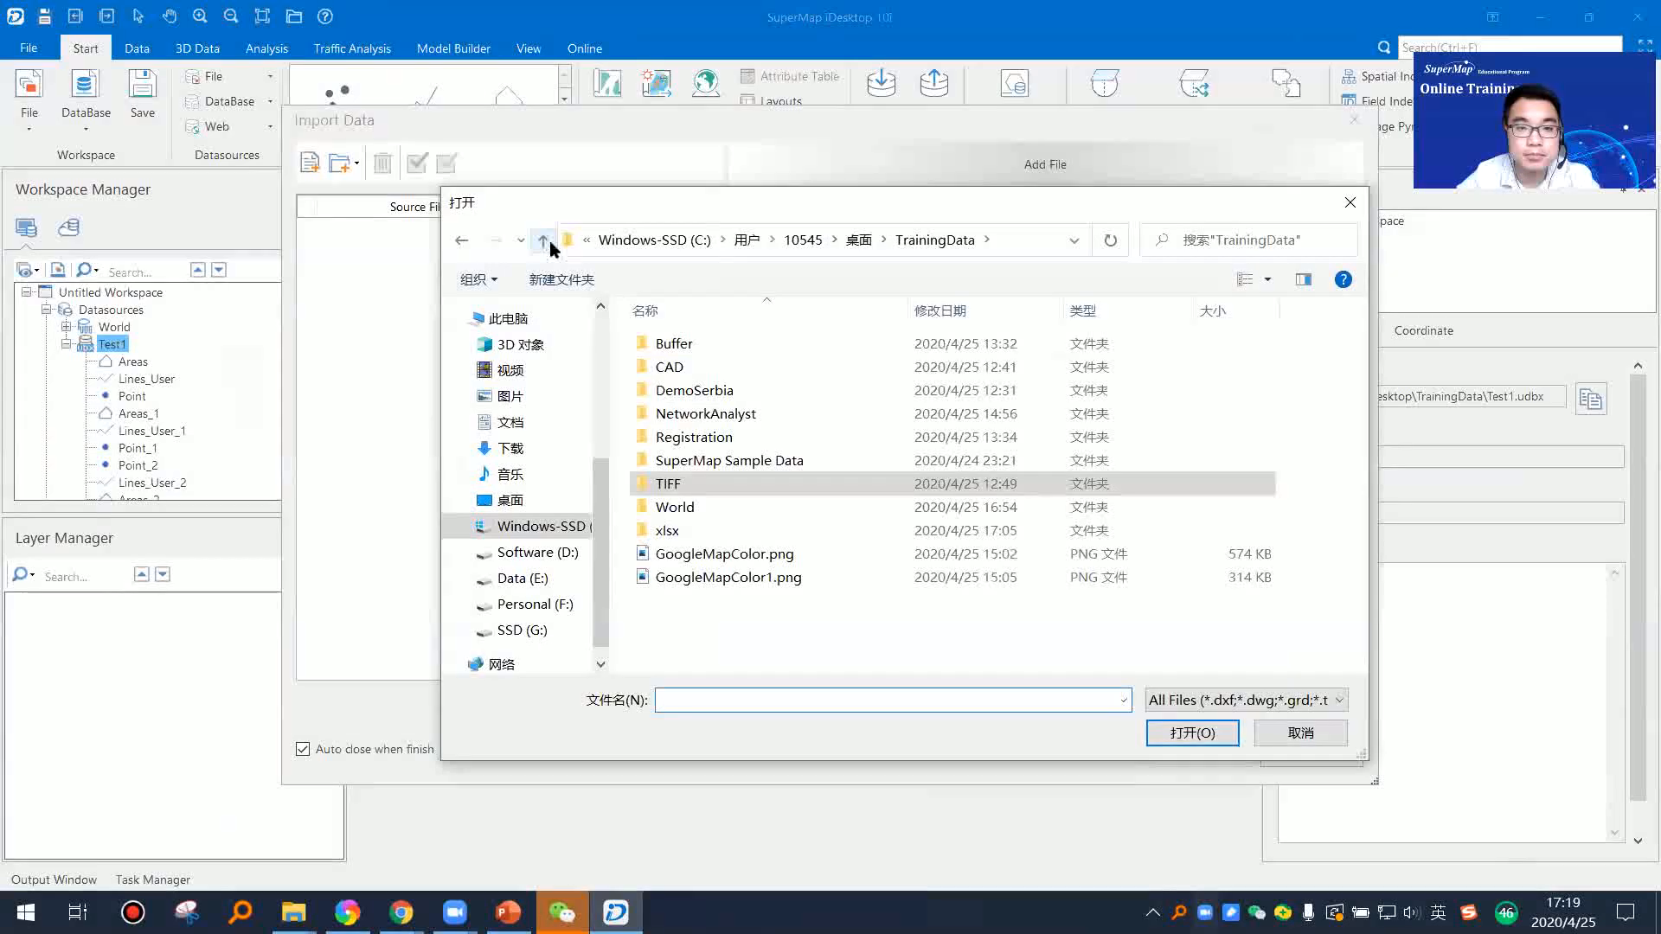
pyautogui.doubleClick(733, 436)
pyautogui.click(809, 368)
pyautogui.click(1192, 732)
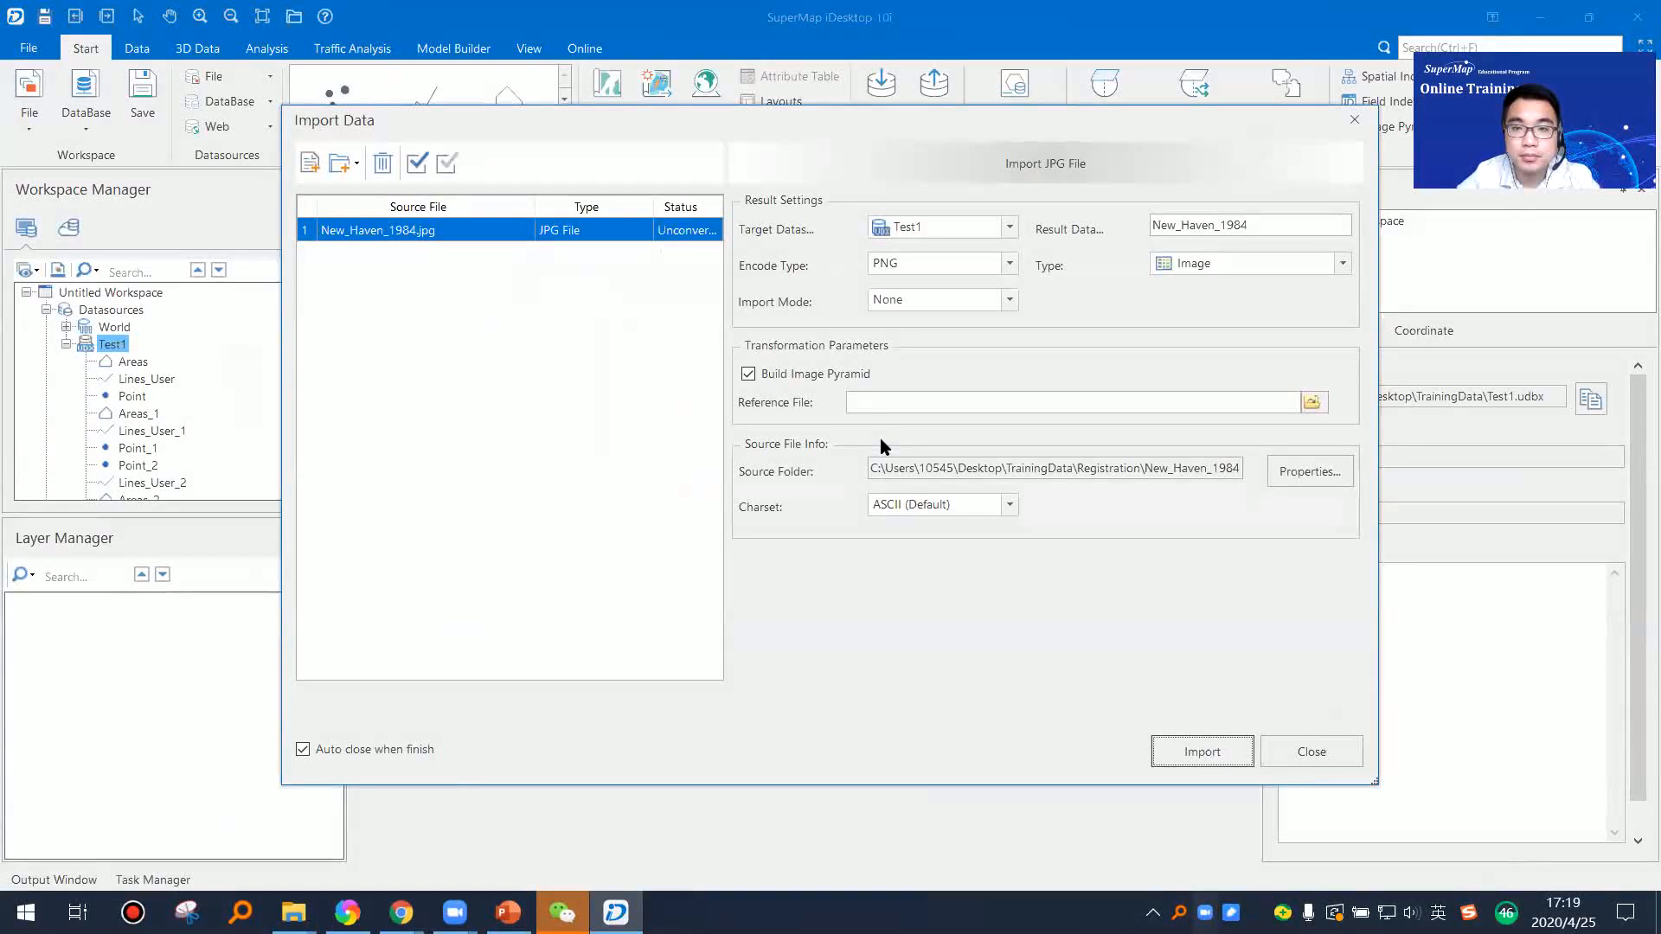
pyautogui.click(1224, 751)
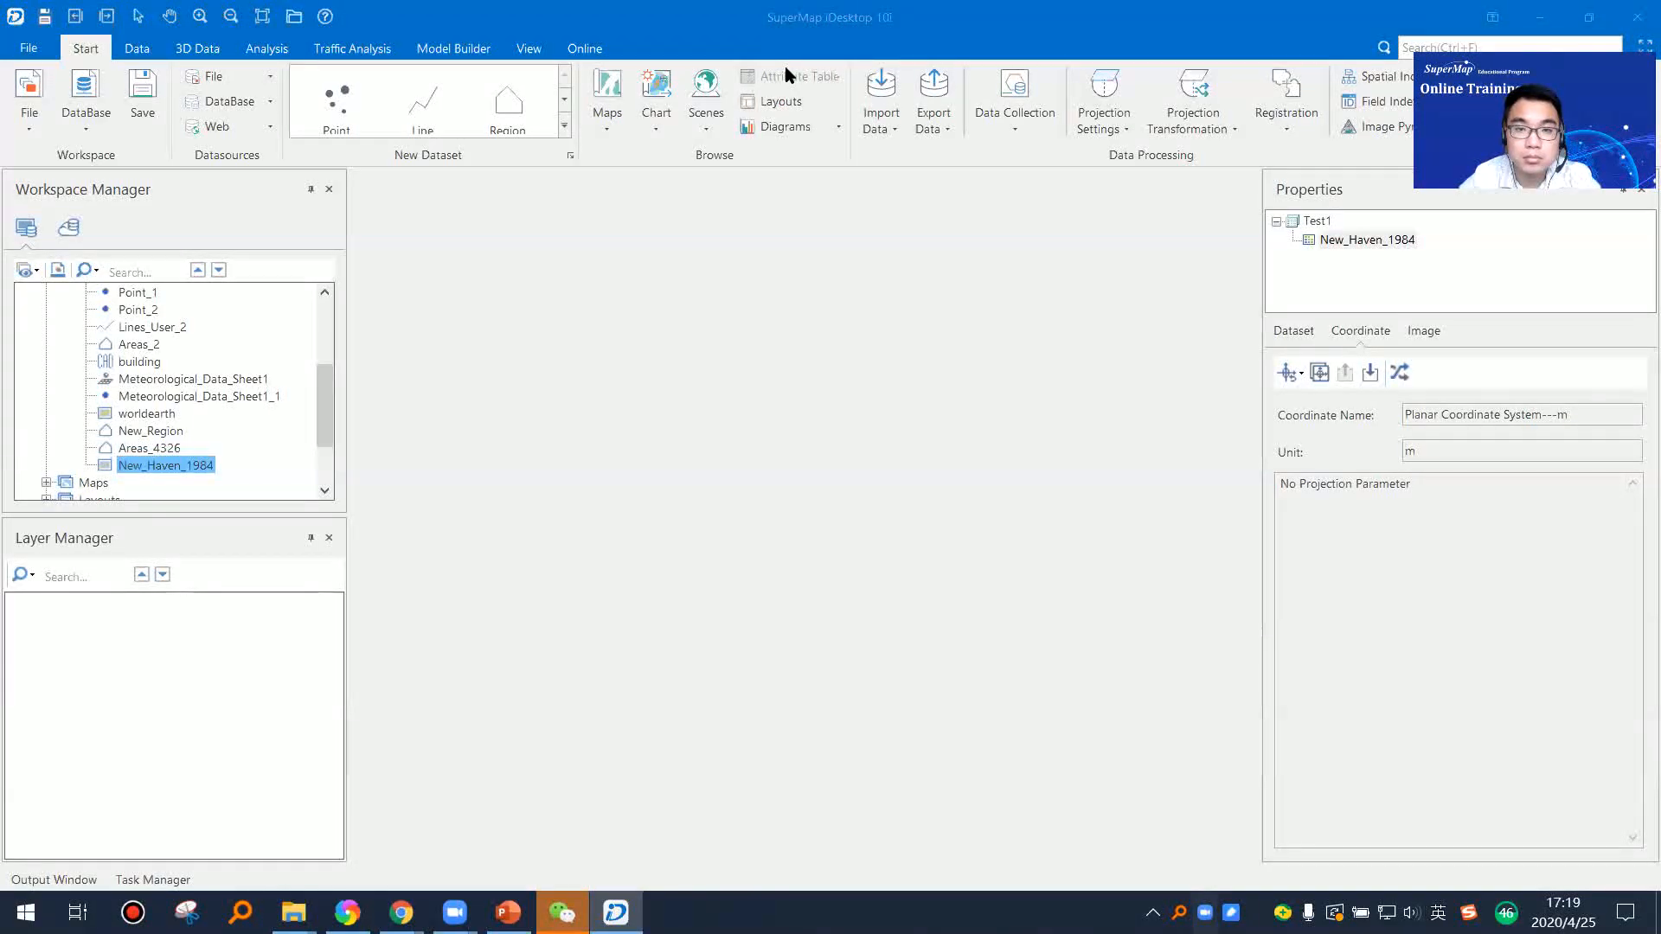
# Step: Add the New_Haven_1984 image dataset to a new map and inspect the city centre up close
pyautogui.rightClick(194, 465)
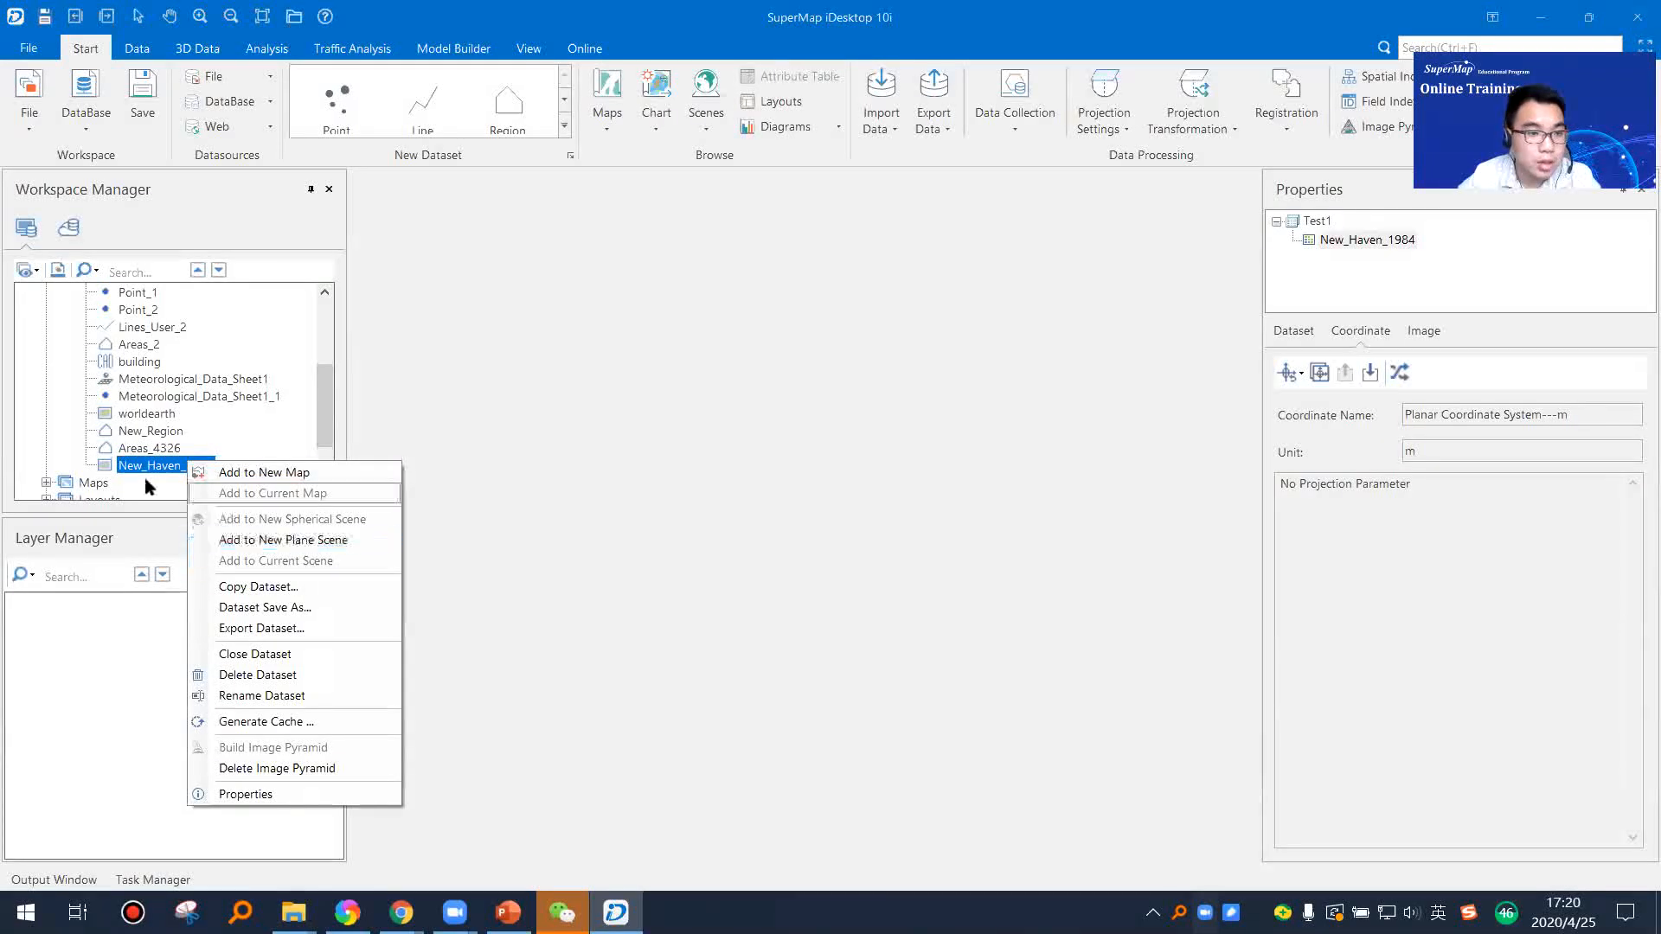
pyautogui.click(194, 468)
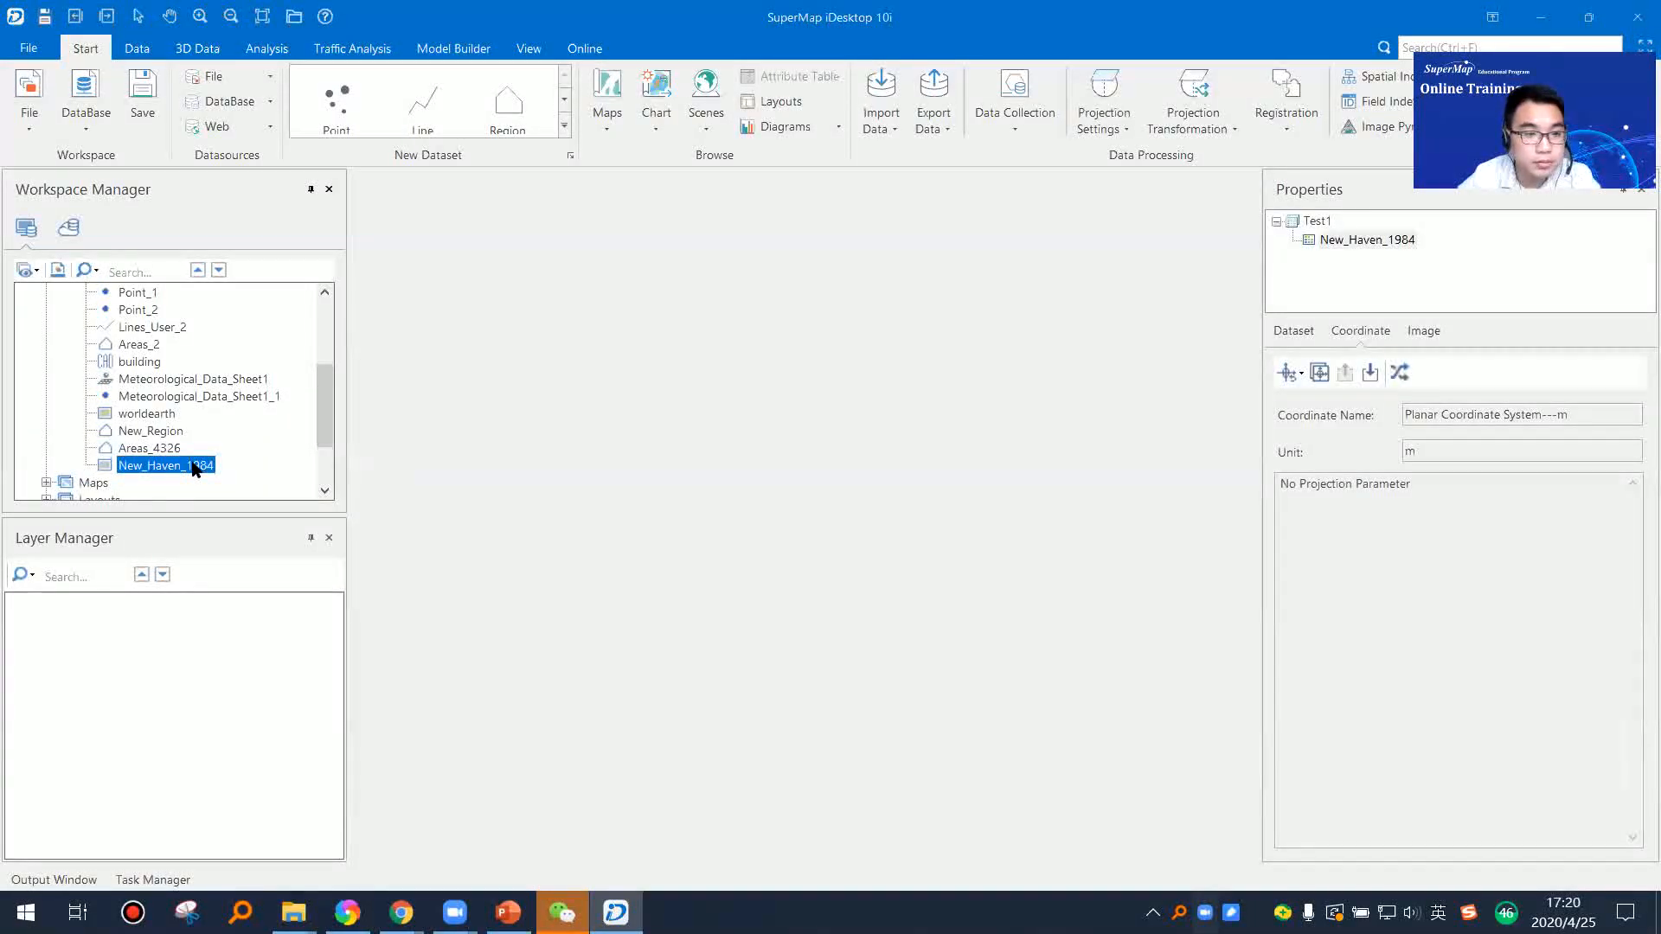
pyautogui.rightClick(194, 467)
pyautogui.click(270, 474)
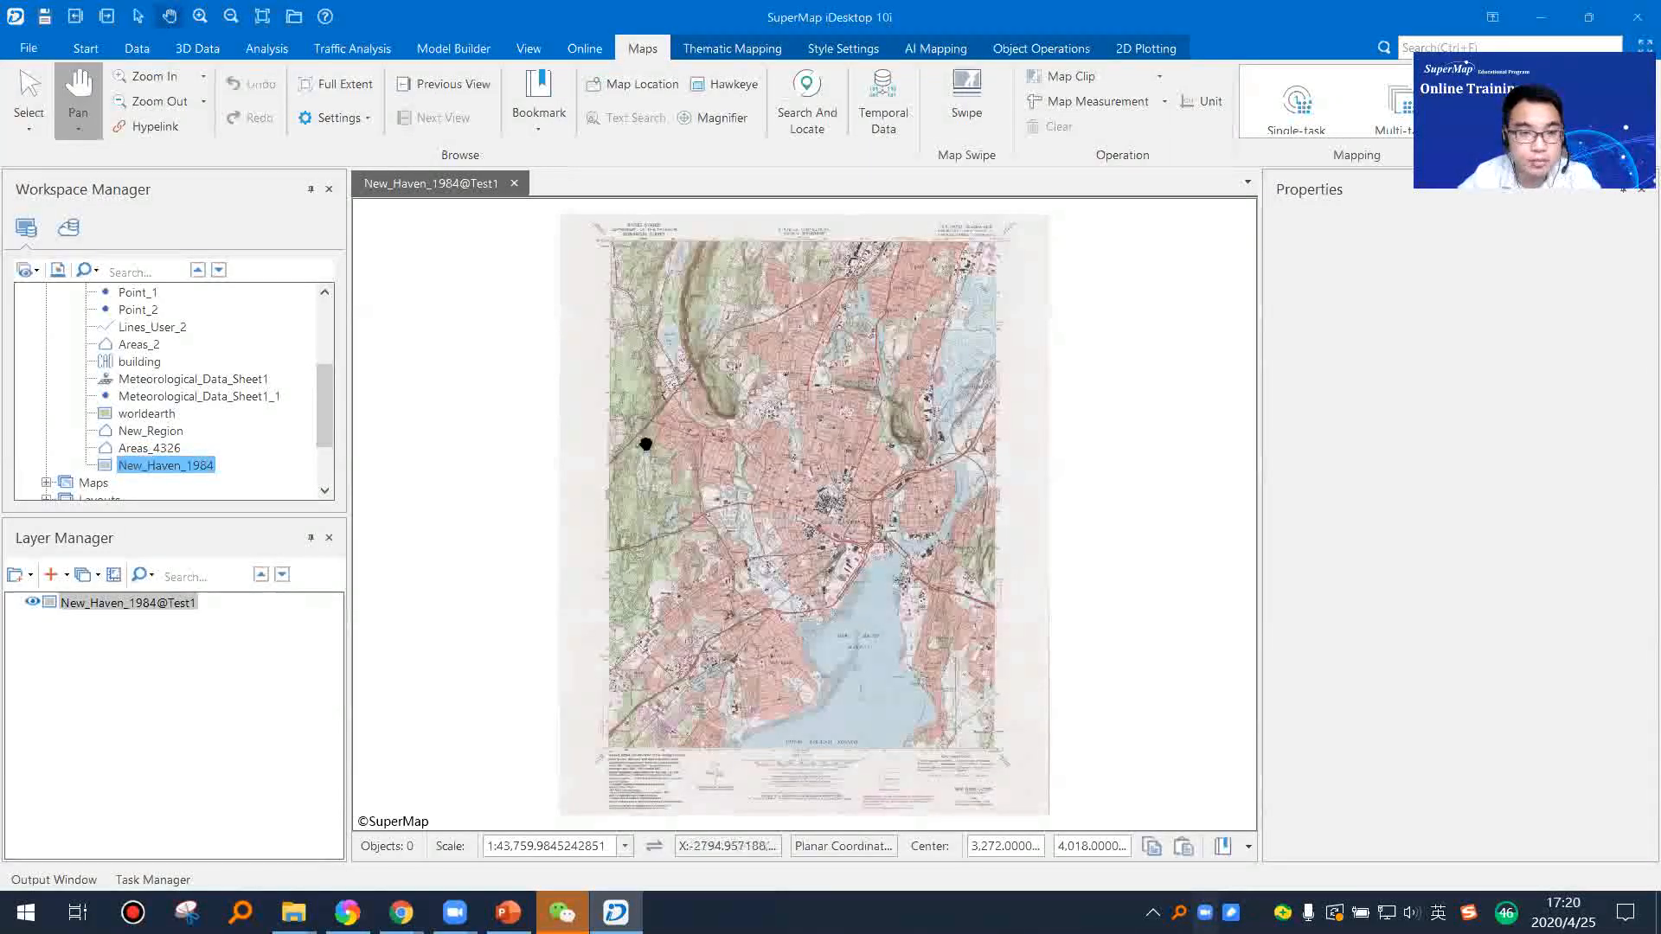
pyautogui.scroll(3, 809, 474)
pyautogui.scroll(4, 926, 596)
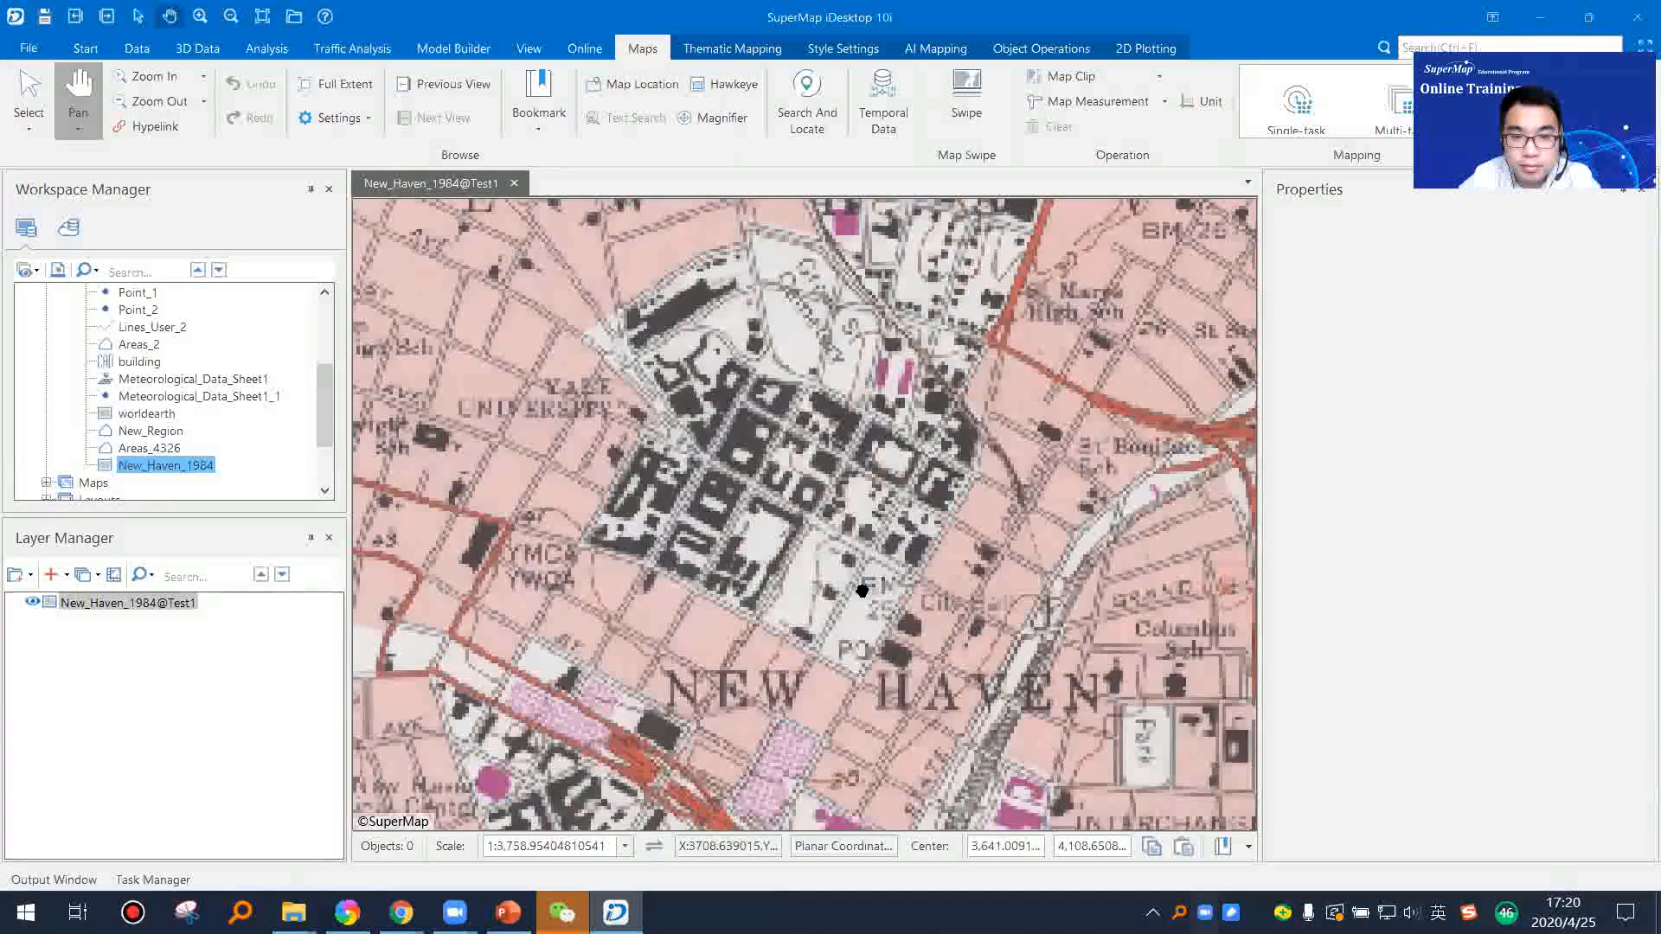
pyautogui.scroll(3, 844, 579)
pyautogui.scroll(-2, 853, 575)
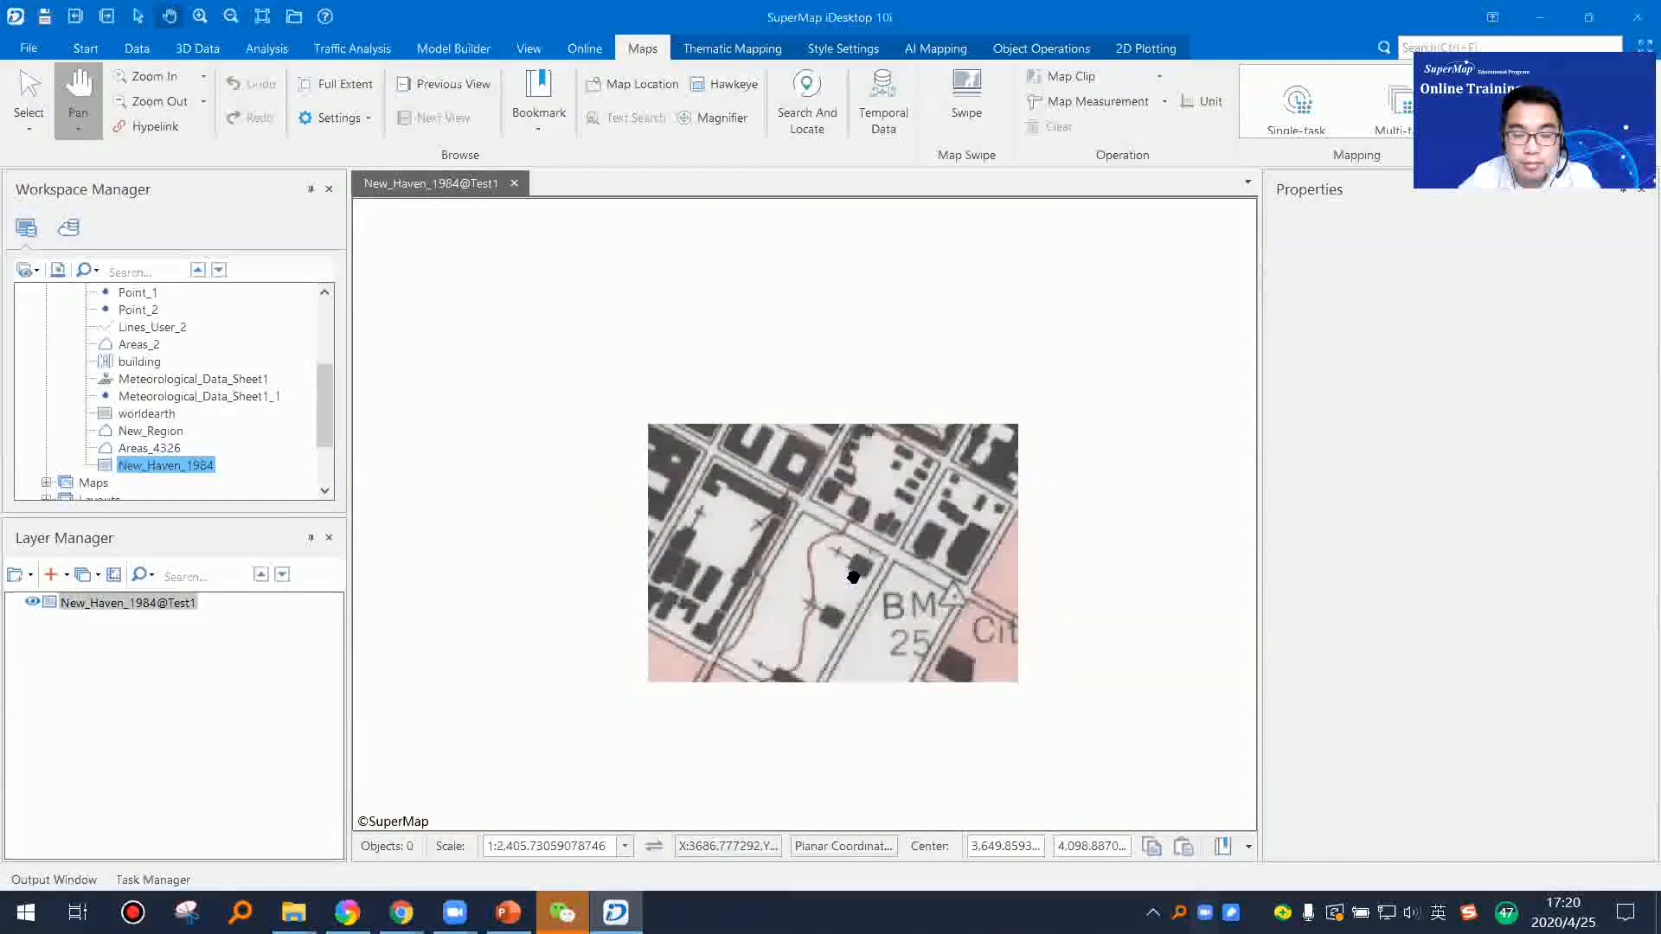
pyautogui.scroll(-3, 854, 577)
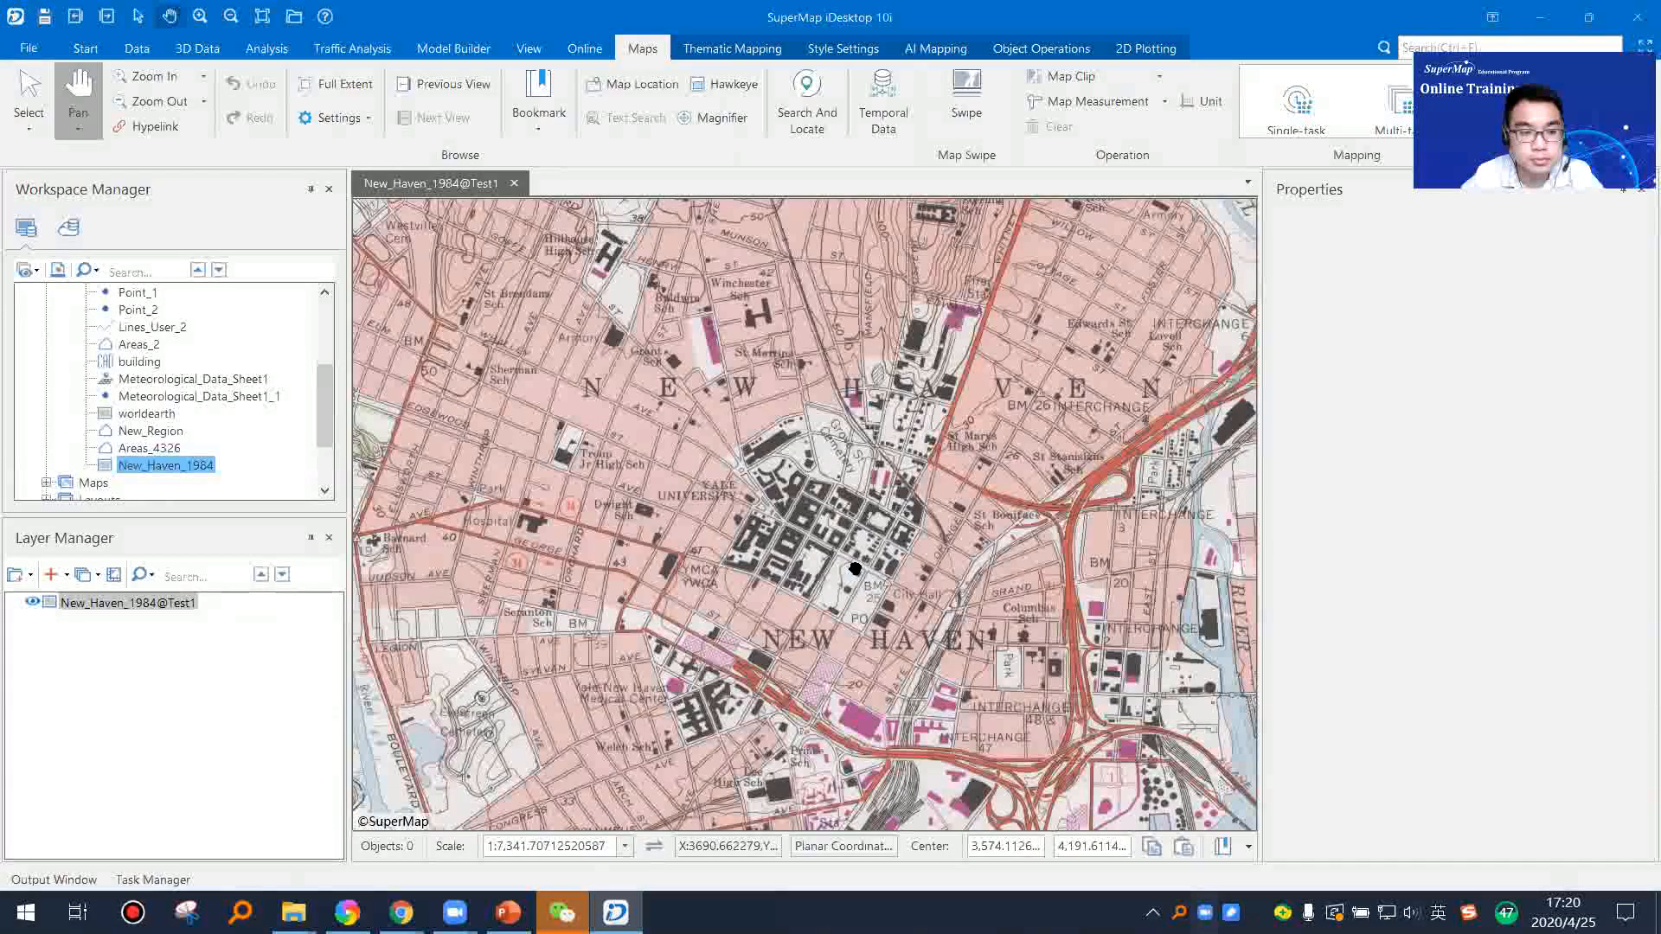
pyautogui.scroll(-5, 854, 569)
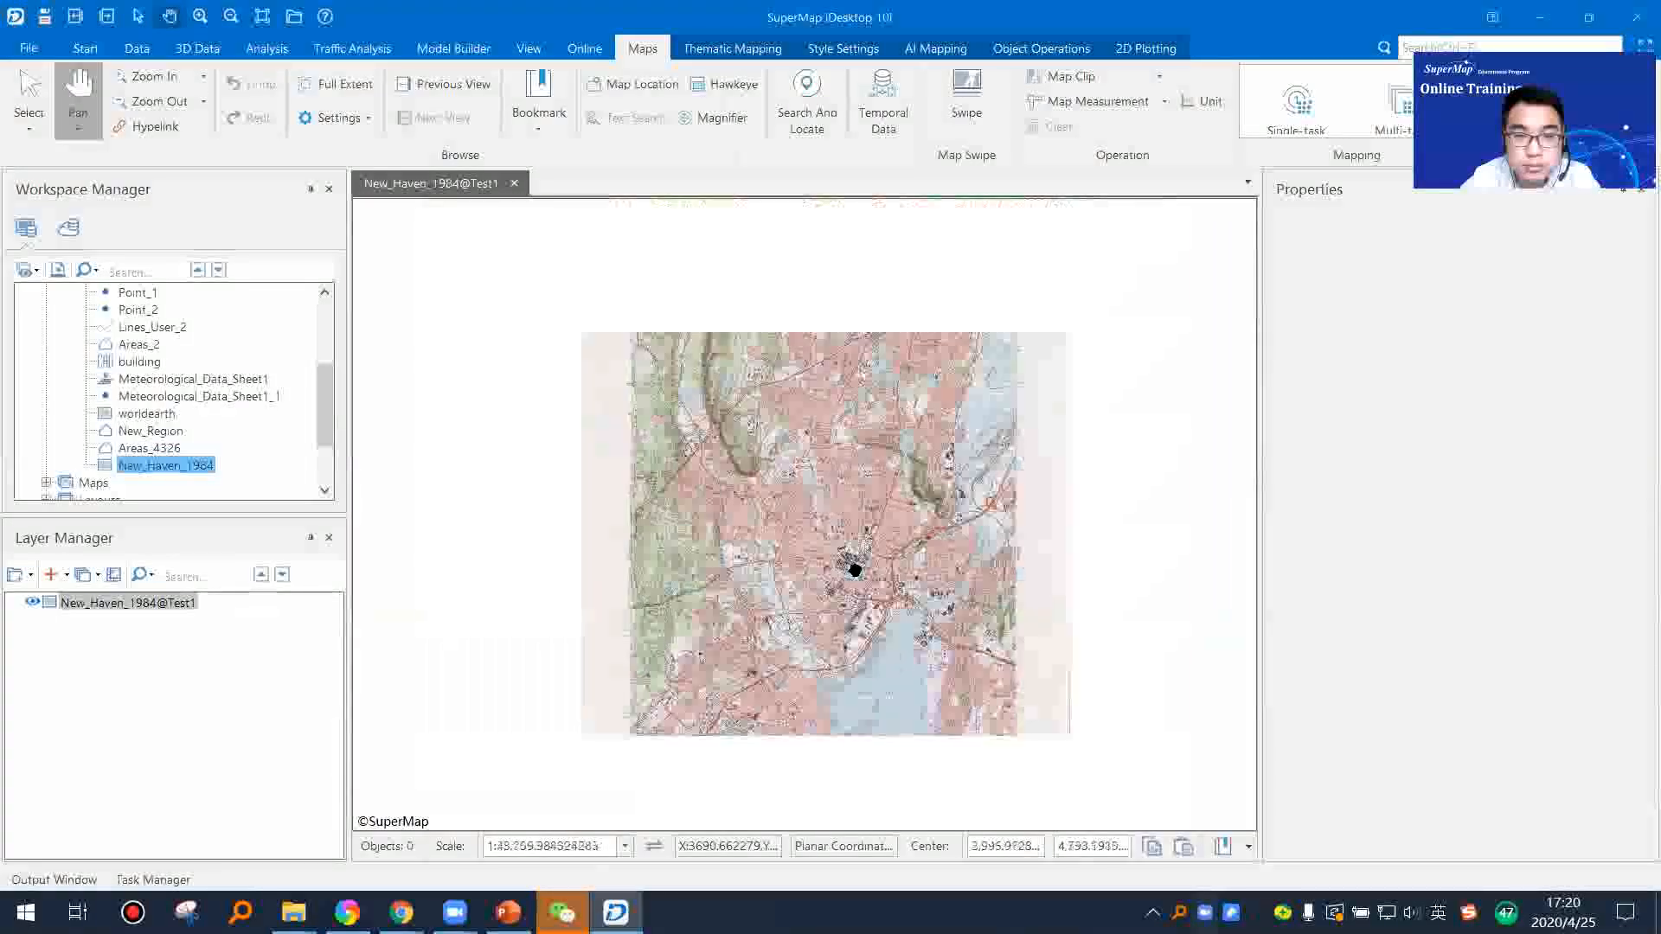
# Step: Review the coordinate system and projection parameters of the New_Haven_1984 dataset in Test1
pyautogui.click(190, 465)
pyautogui.rightClick(190, 465)
pyautogui.click(1303, 486)
pyautogui.moveTo(1281, 484); pyautogui.dragTo(1412, 501)
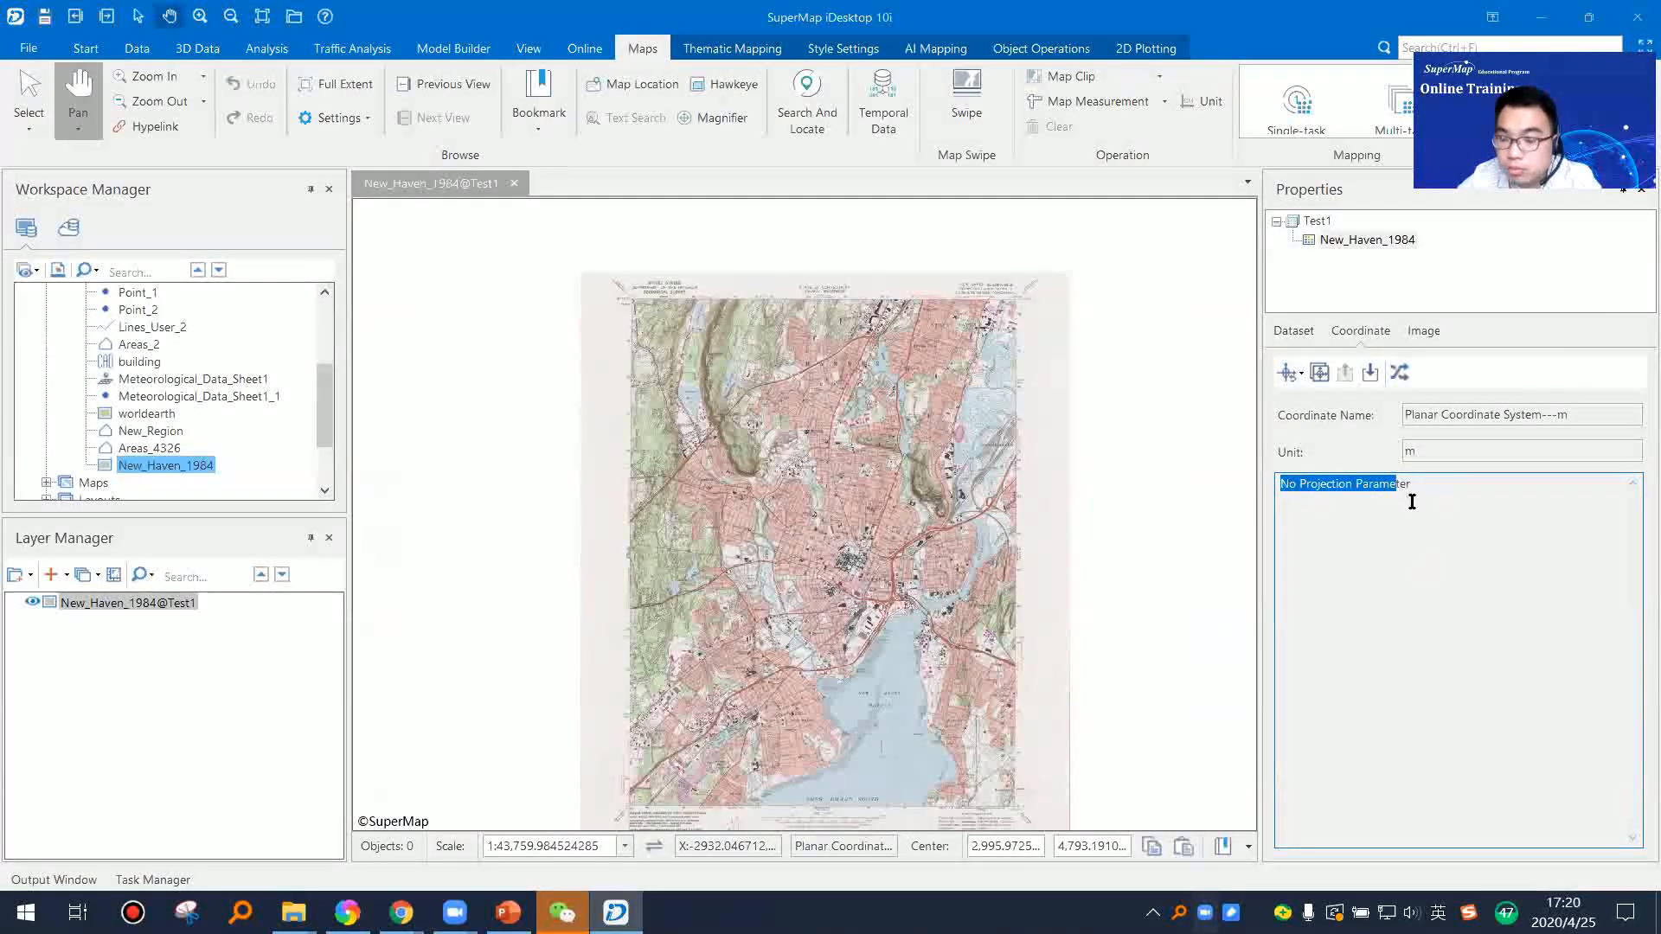
pyautogui.click(1423, 494)
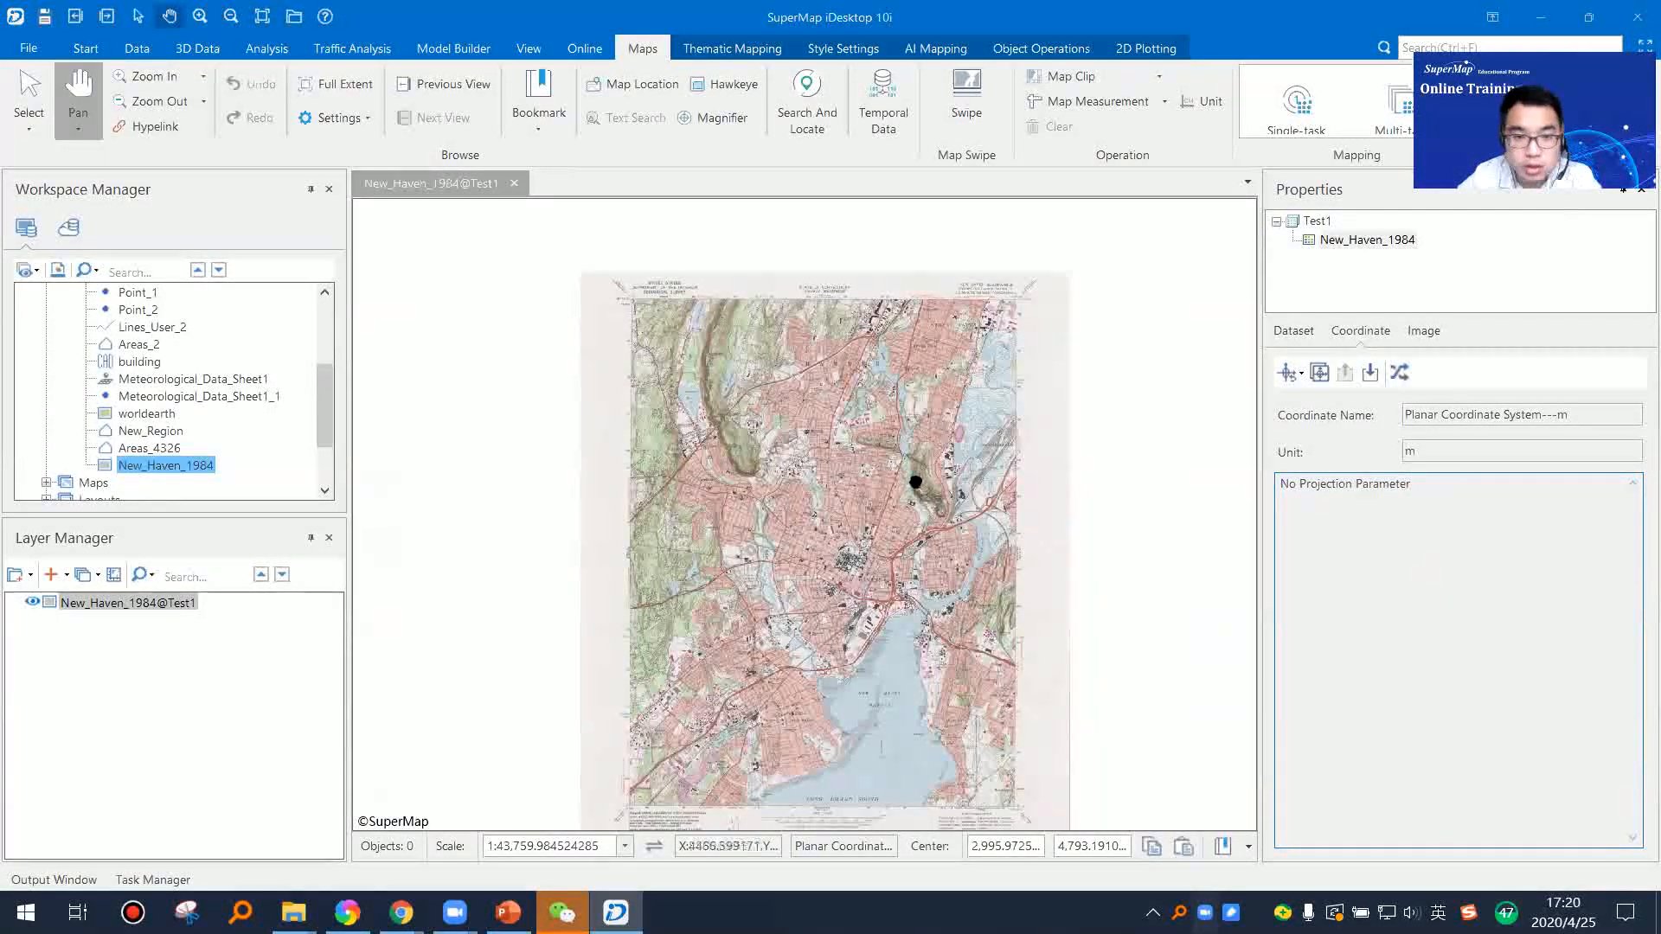
pyautogui.moveTo(919, 471); pyautogui.dragTo(937, 415)
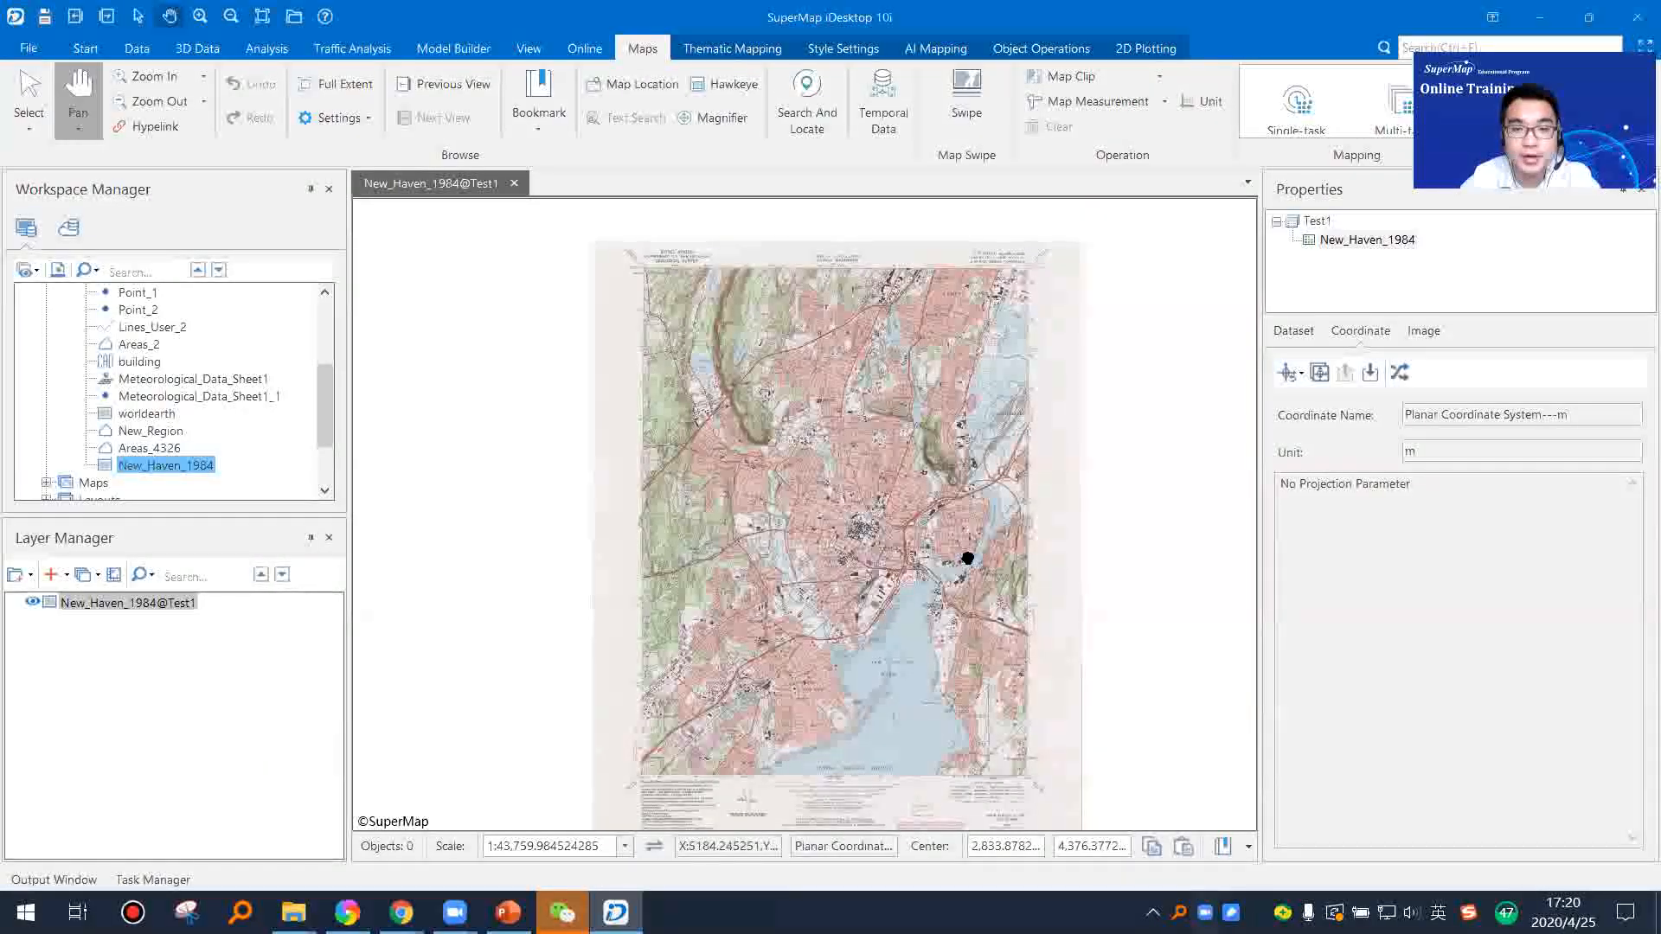
# Step: Open the ModelingAndAnalyst.udb file datasource from the Buffer folder and check its RoadLine dataset
pyautogui.scroll(3, 186, 443)
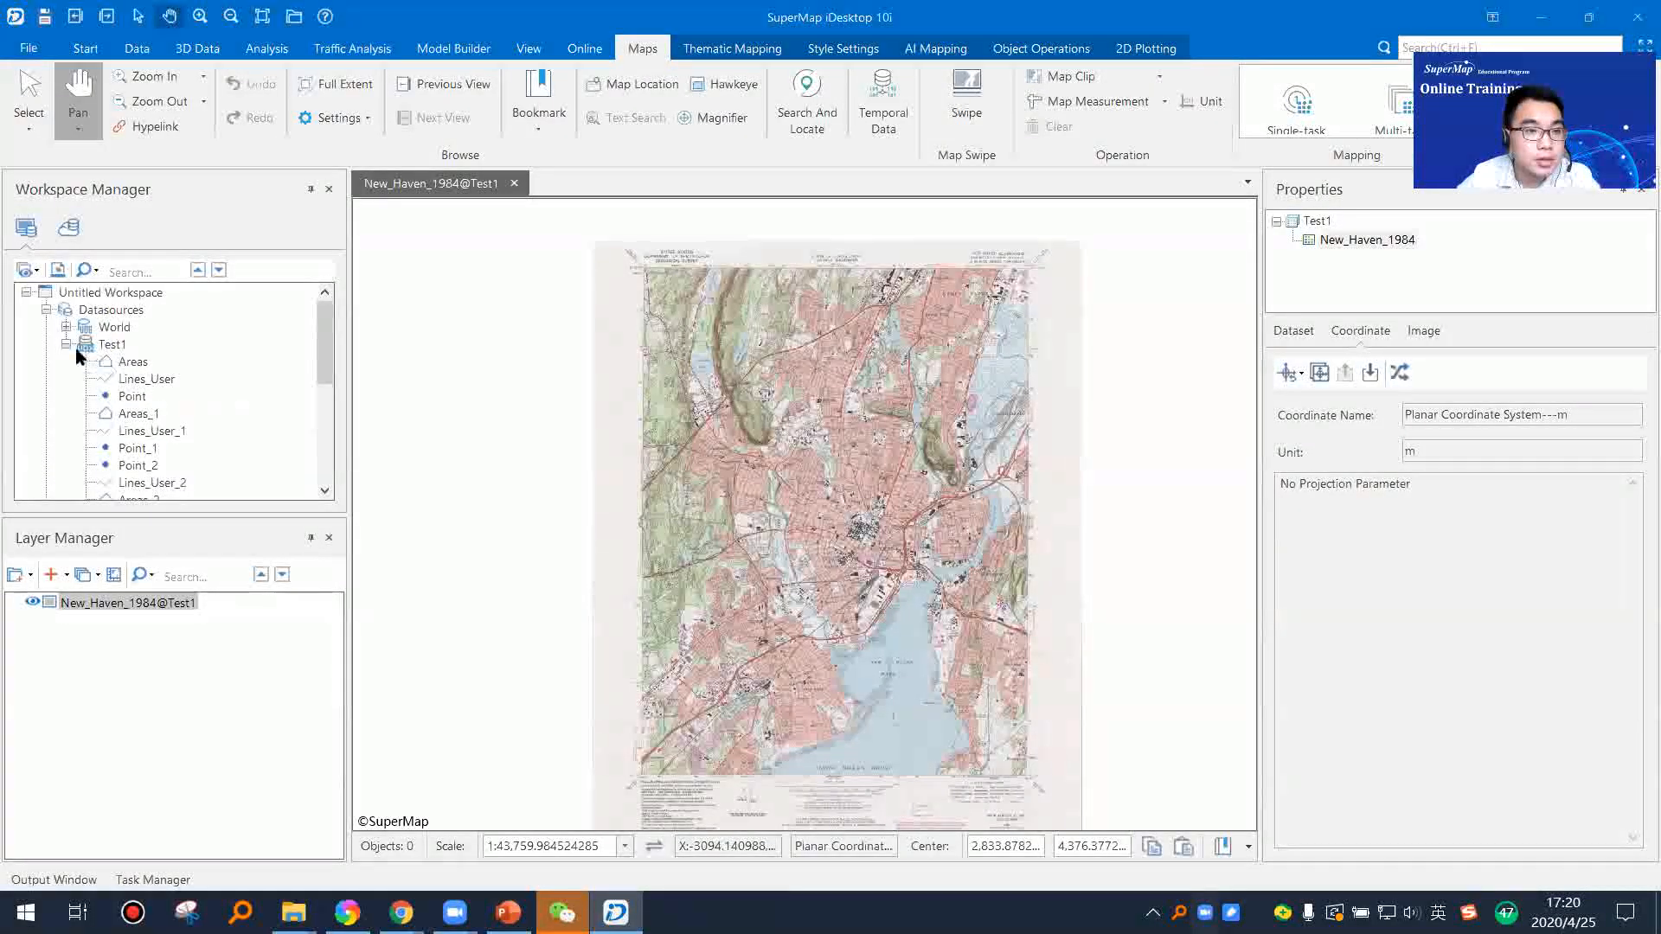
pyautogui.doubleClick(107, 344)
pyautogui.rightClick(117, 310)
pyautogui.click(144, 320)
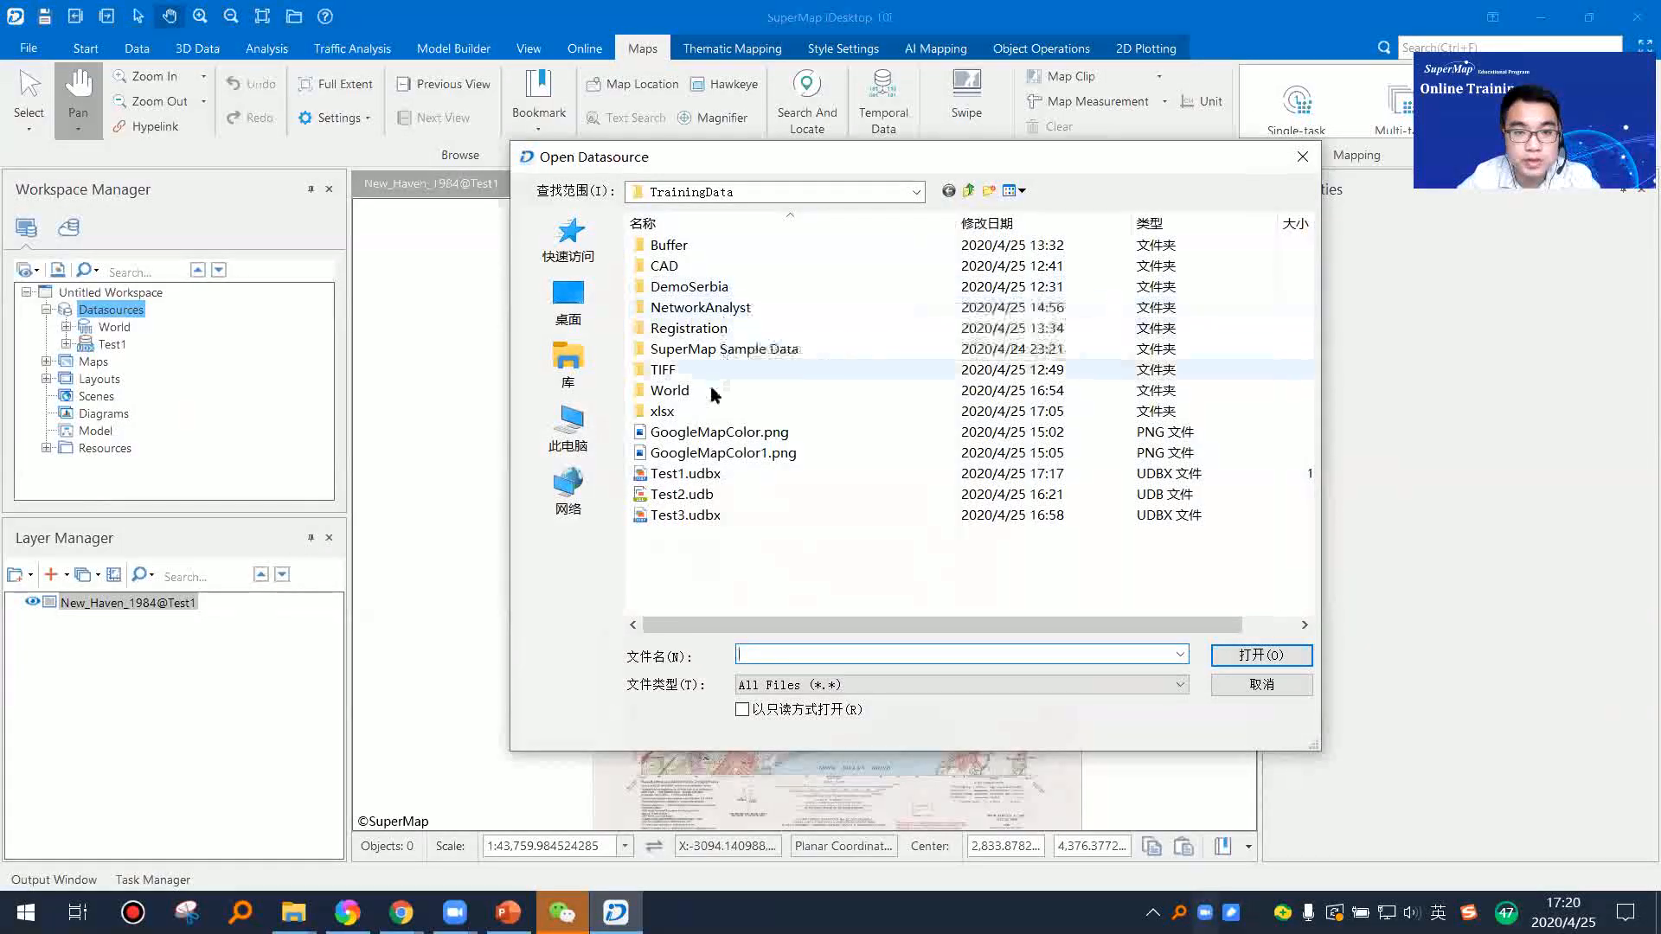
pyautogui.doubleClick(730, 248)
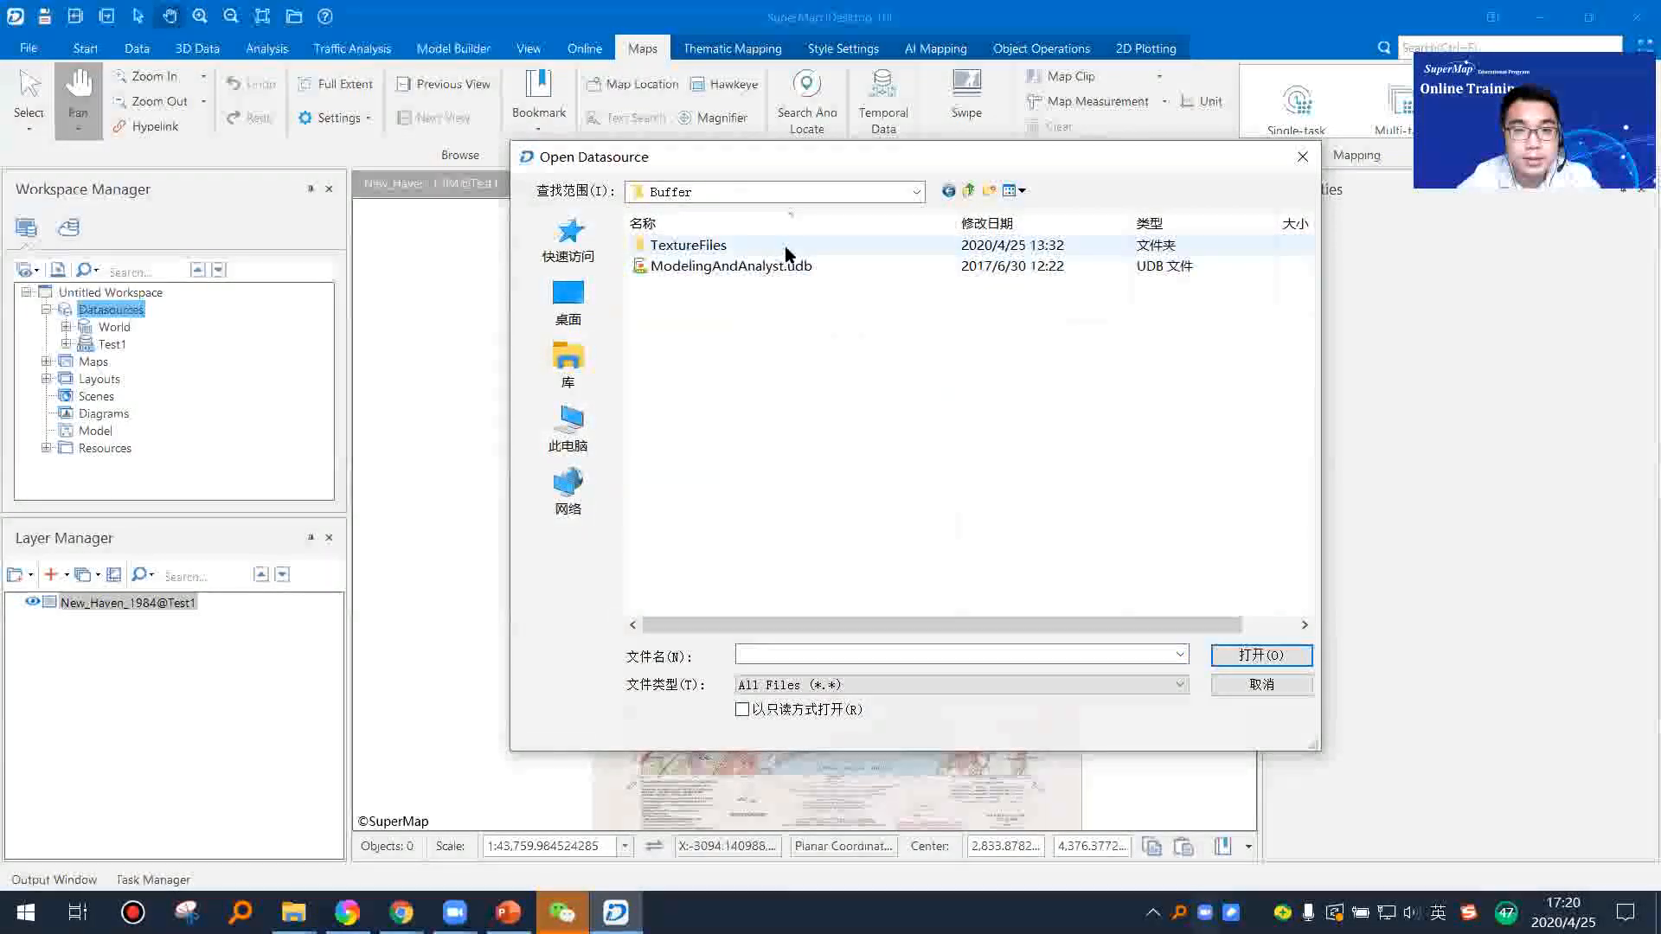
pyautogui.click(828, 265)
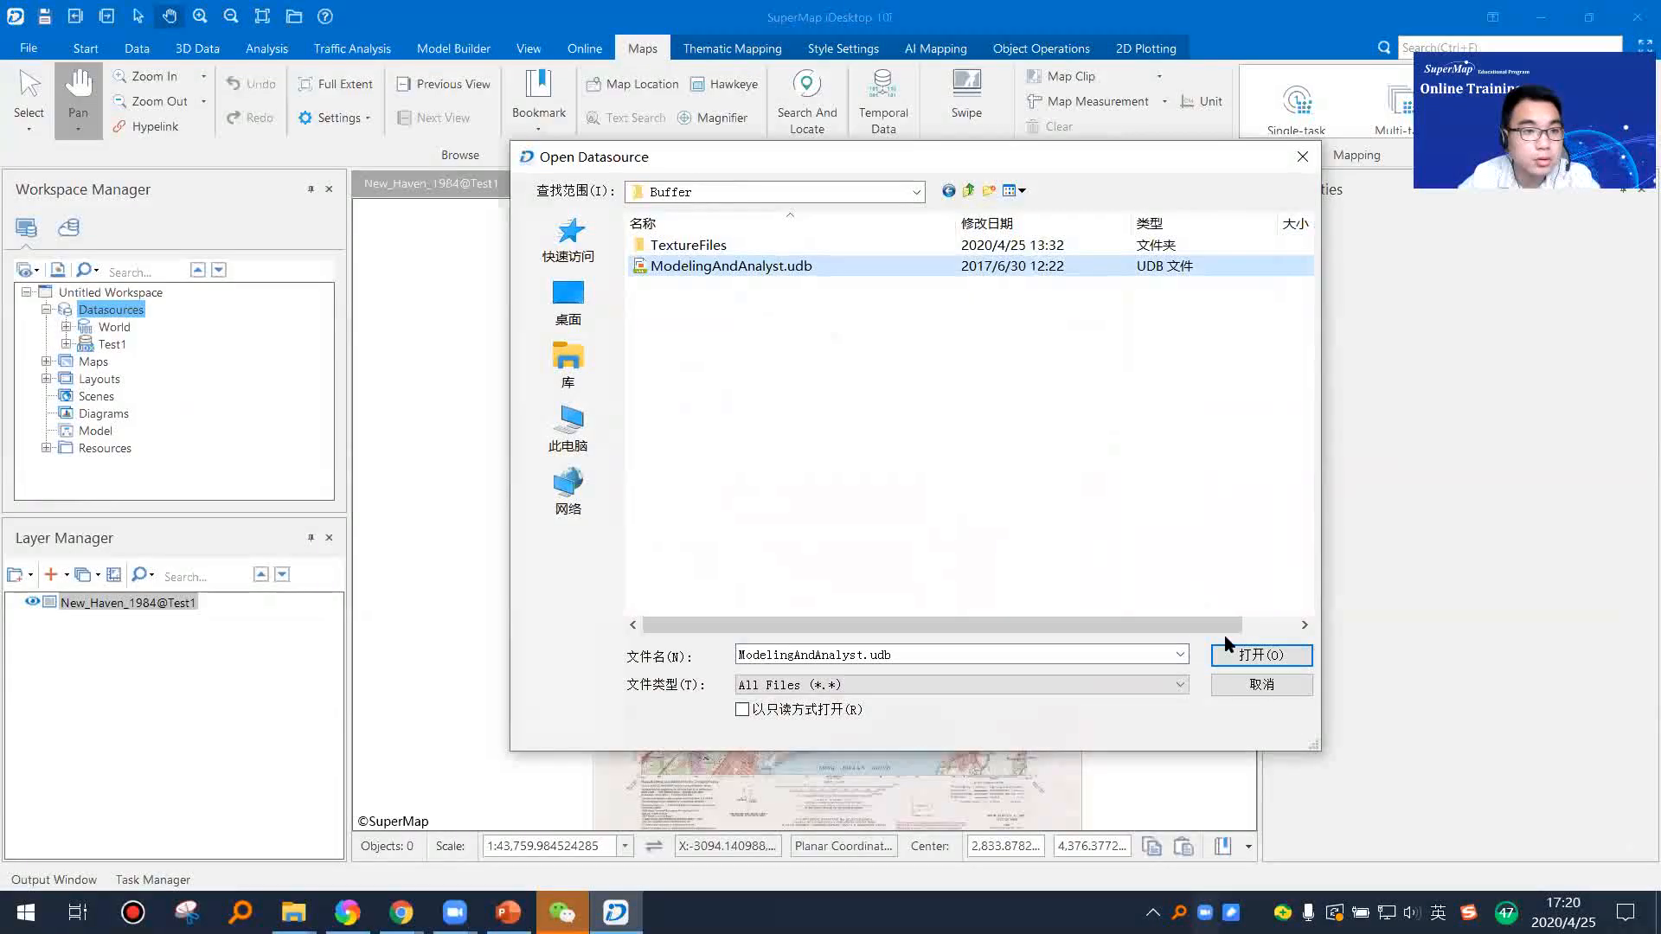
pyautogui.click(1237, 655)
pyautogui.click(145, 379)
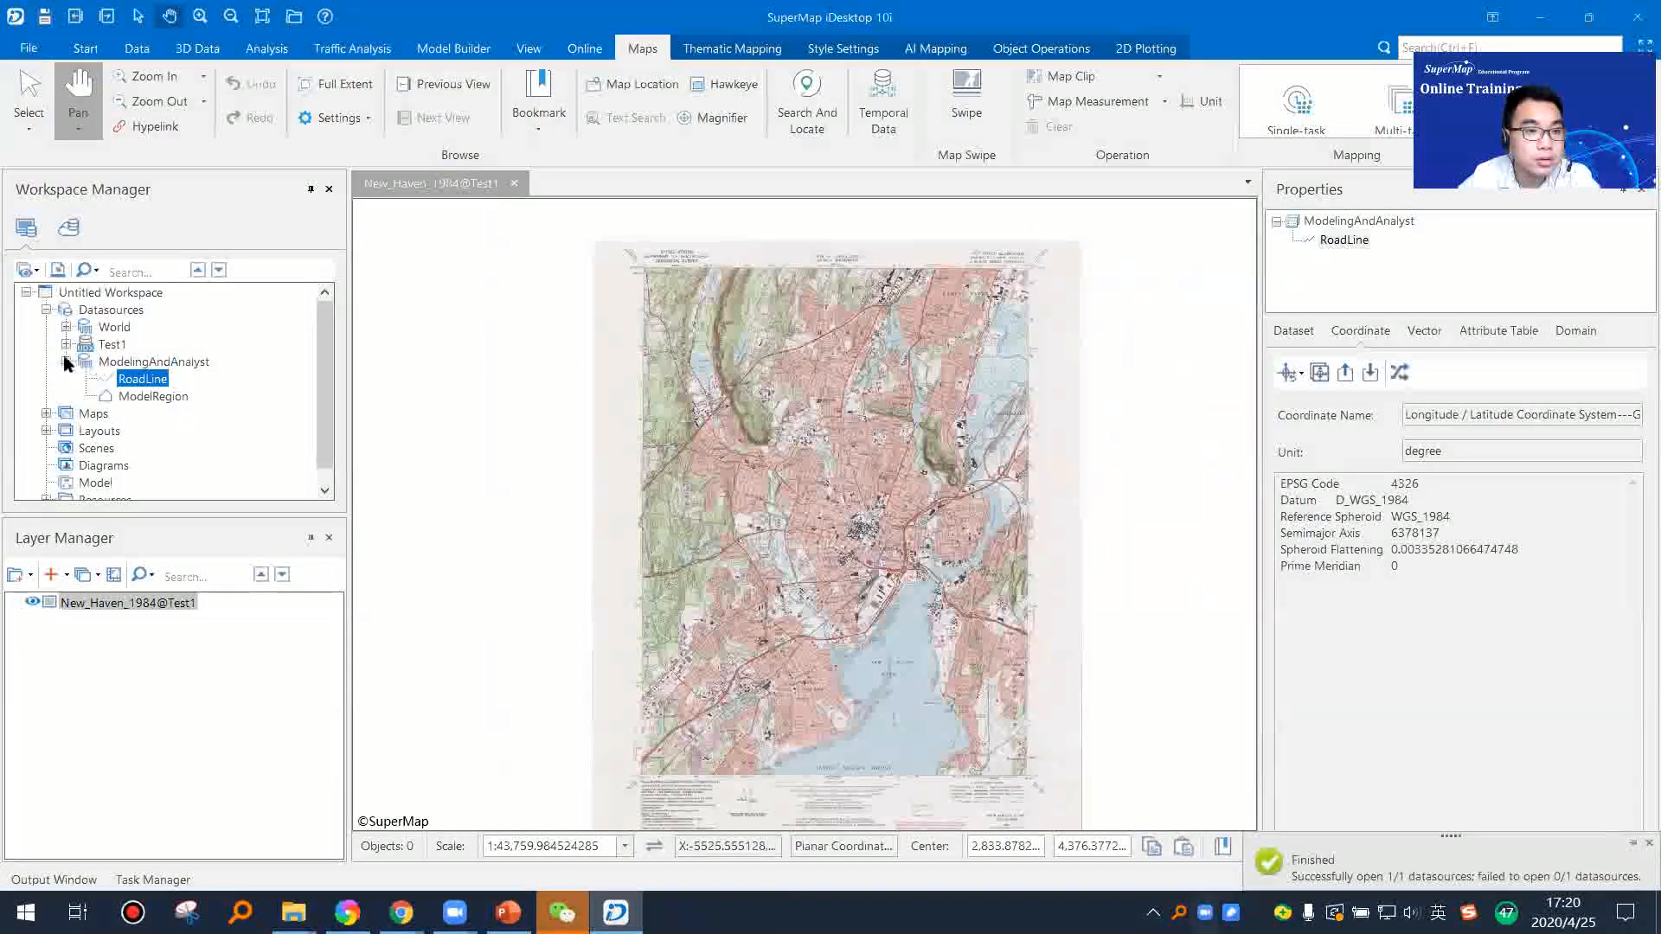
pyautogui.click(67, 363)
# Step: Open the Digitization.udb file datasource from the Registration folder
pyautogui.click(113, 311)
pyautogui.rightClick(117, 313)
pyautogui.click(571, 335)
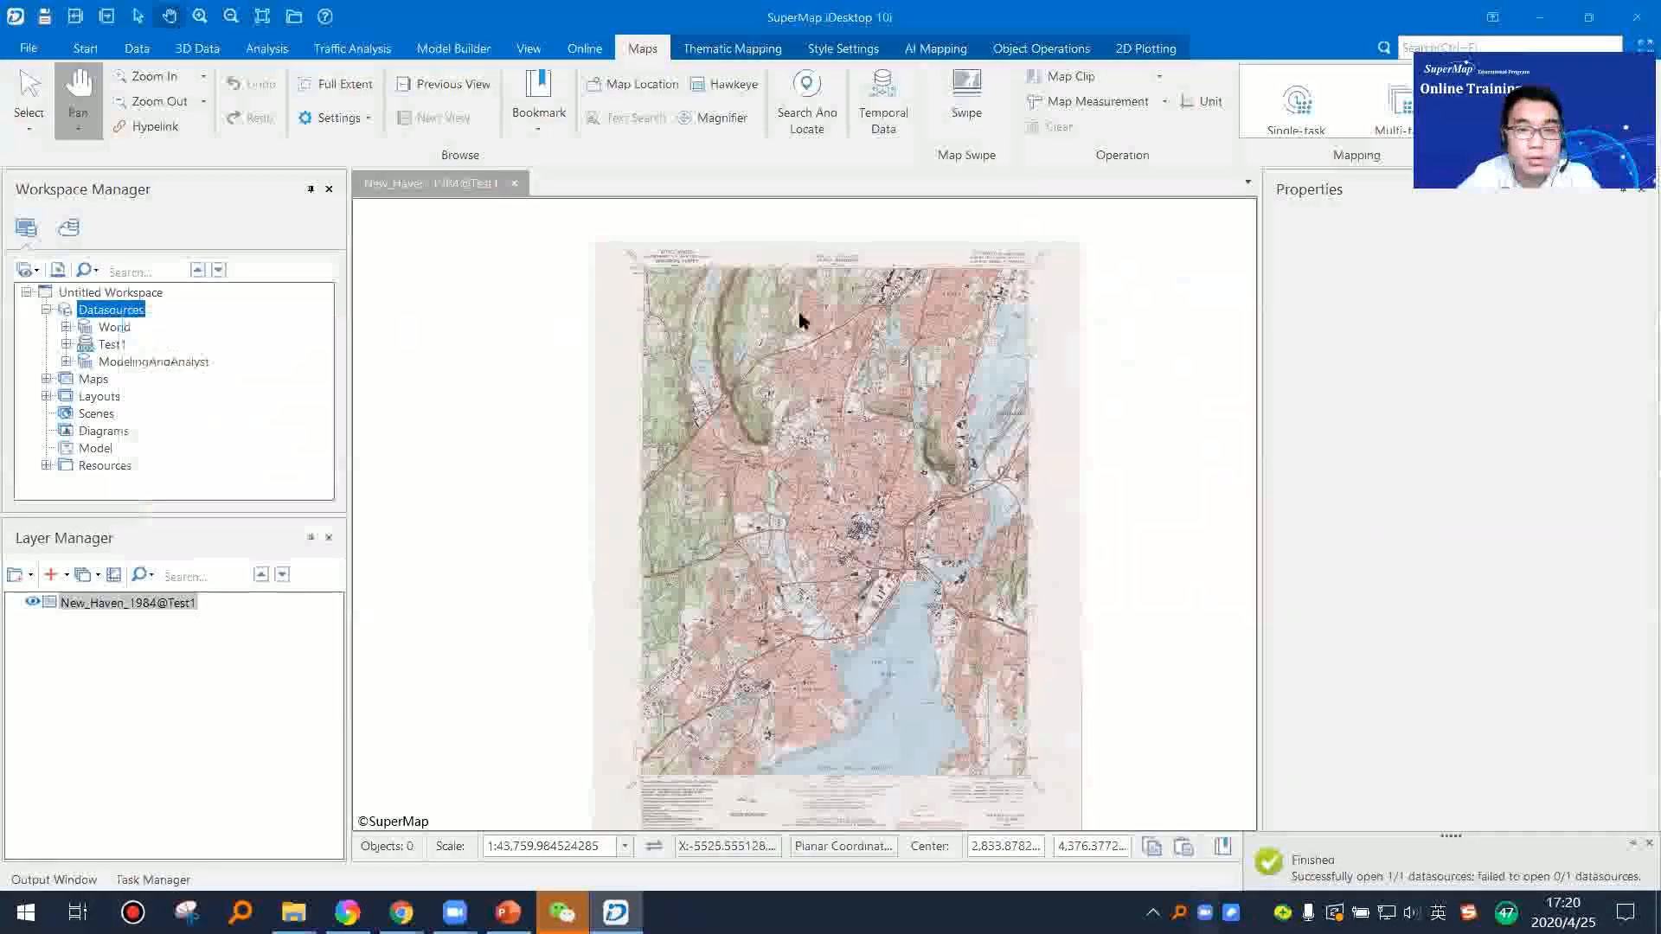
pyautogui.doubleClick(782, 248)
pyautogui.doubleClick(779, 331)
pyautogui.click(779, 267)
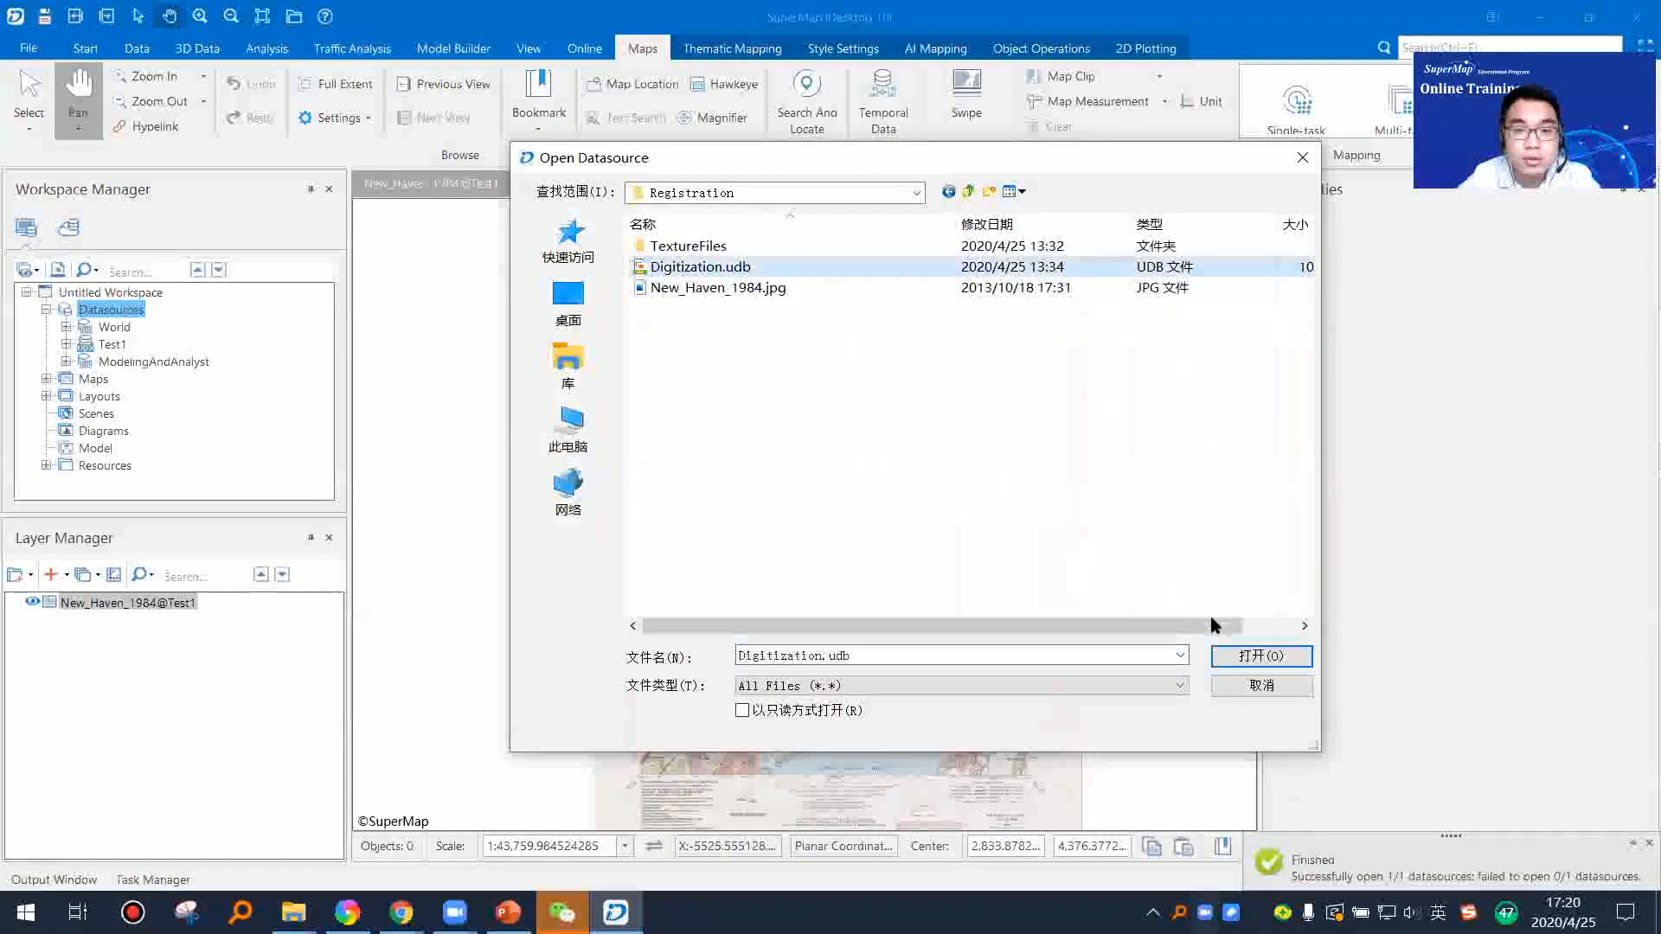
pyautogui.click(1252, 662)
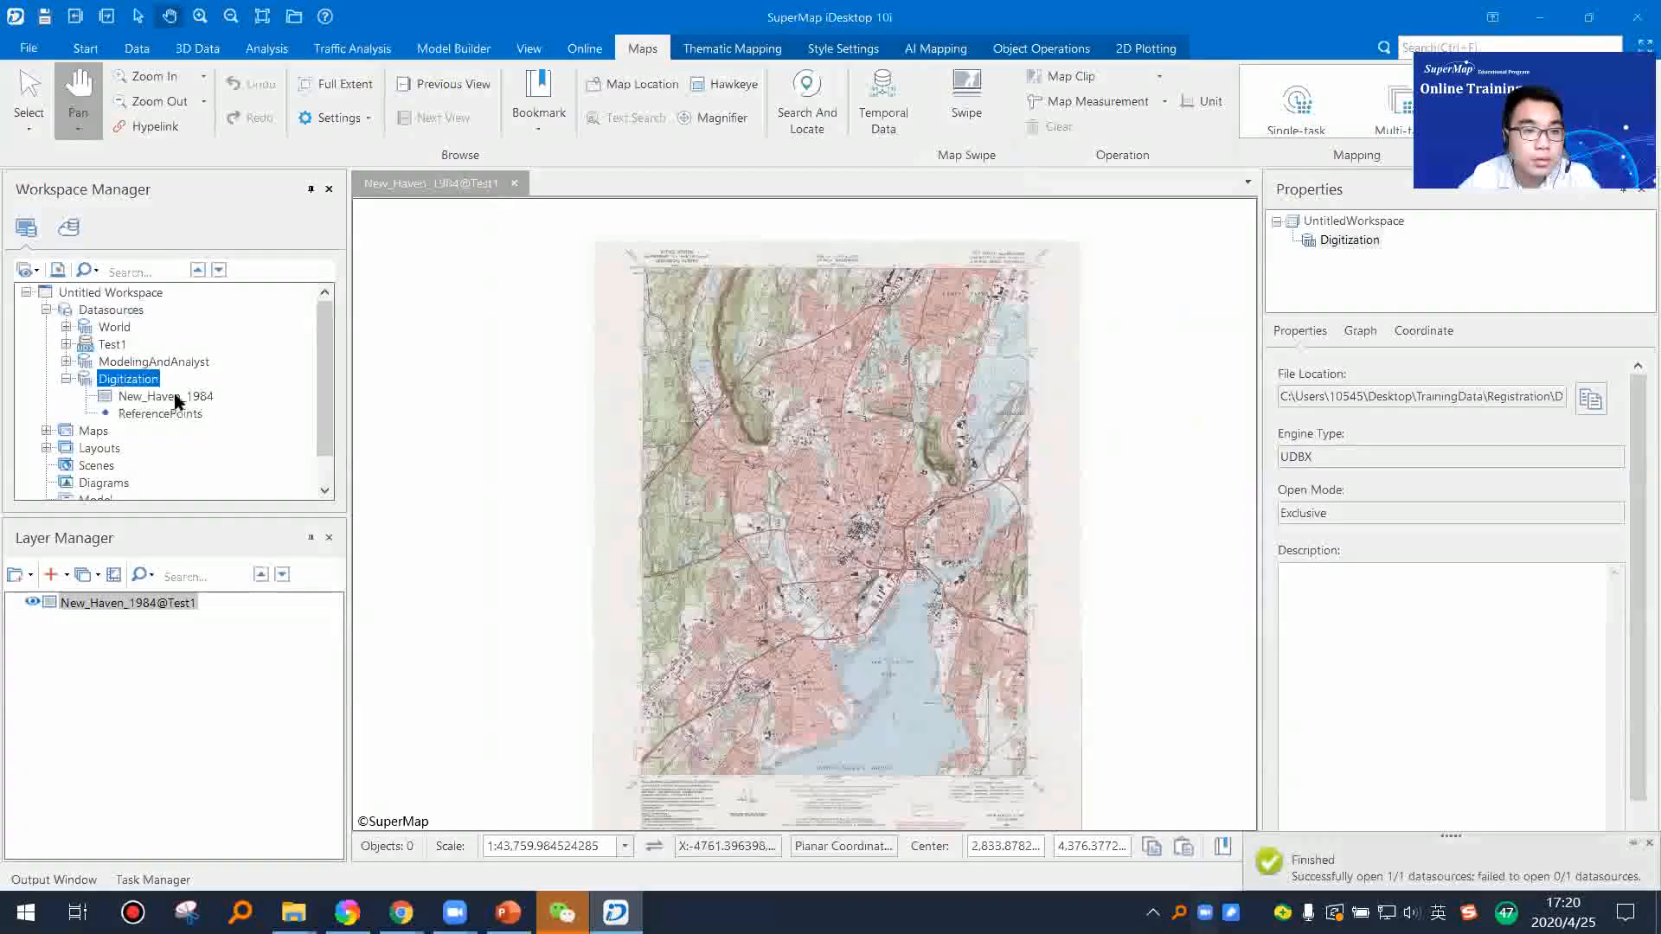
# Step: Review the coordinate parameters of the ReferencePoints dataset in Digitization and add it to a new map
pyautogui.click(173, 397)
pyautogui.click(167, 414)
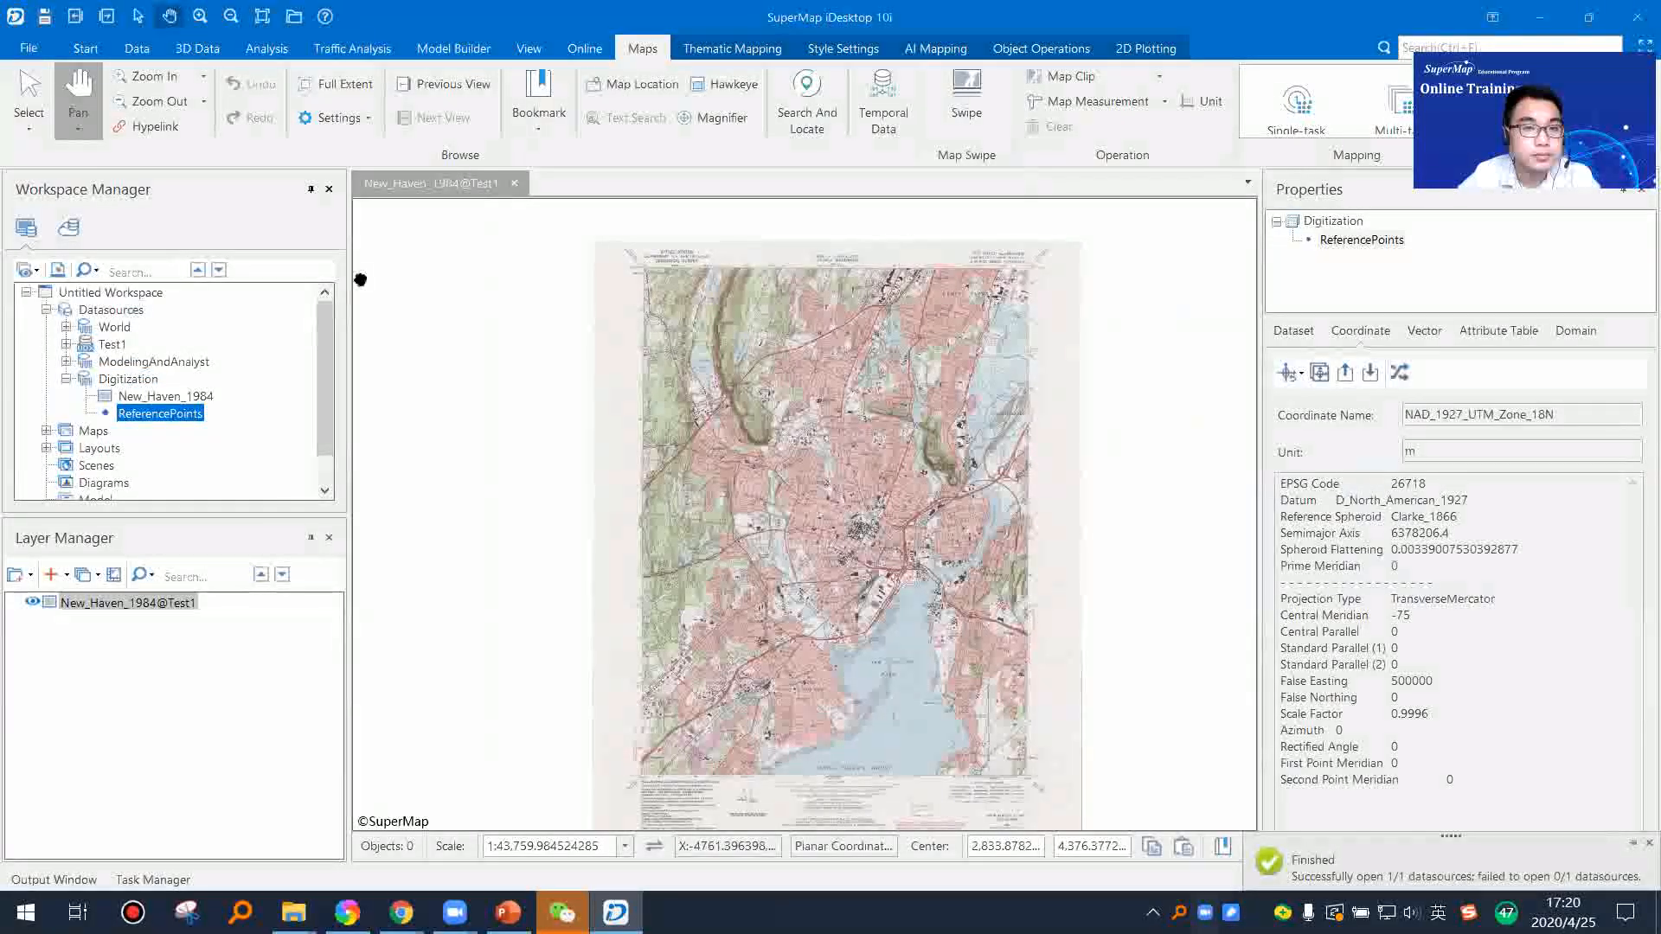
pyautogui.rightClick(171, 420)
pyautogui.click(260, 449)
pyautogui.scroll(-1, 594, 482)
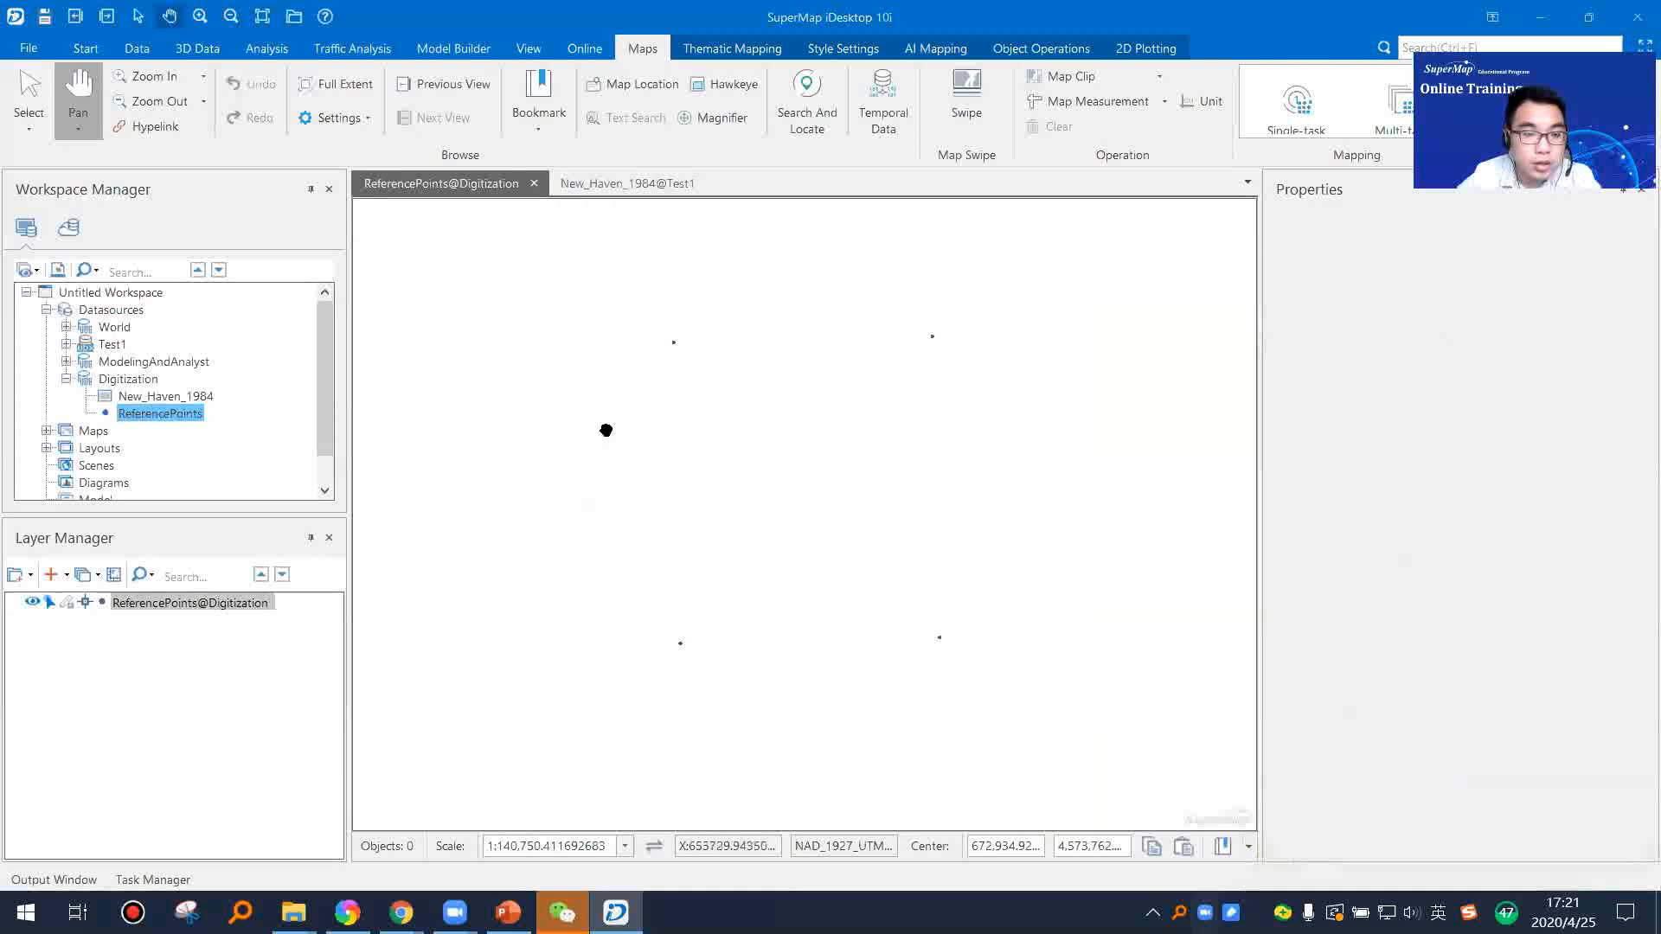
# Step: Examine the four corner points of the ReferencePoints dataset by selecting them together on the map
pyautogui.press('Escape')
pyautogui.moveTo(582, 292); pyautogui.dragTo(1095, 658)
pyautogui.scroll(1, 777, 512)
pyautogui.click(816, 495)
pyautogui.moveTo(490, 249); pyautogui.dragTo(1107, 763)
pyautogui.moveTo(923, 574); pyautogui.dragTo(912, 594)
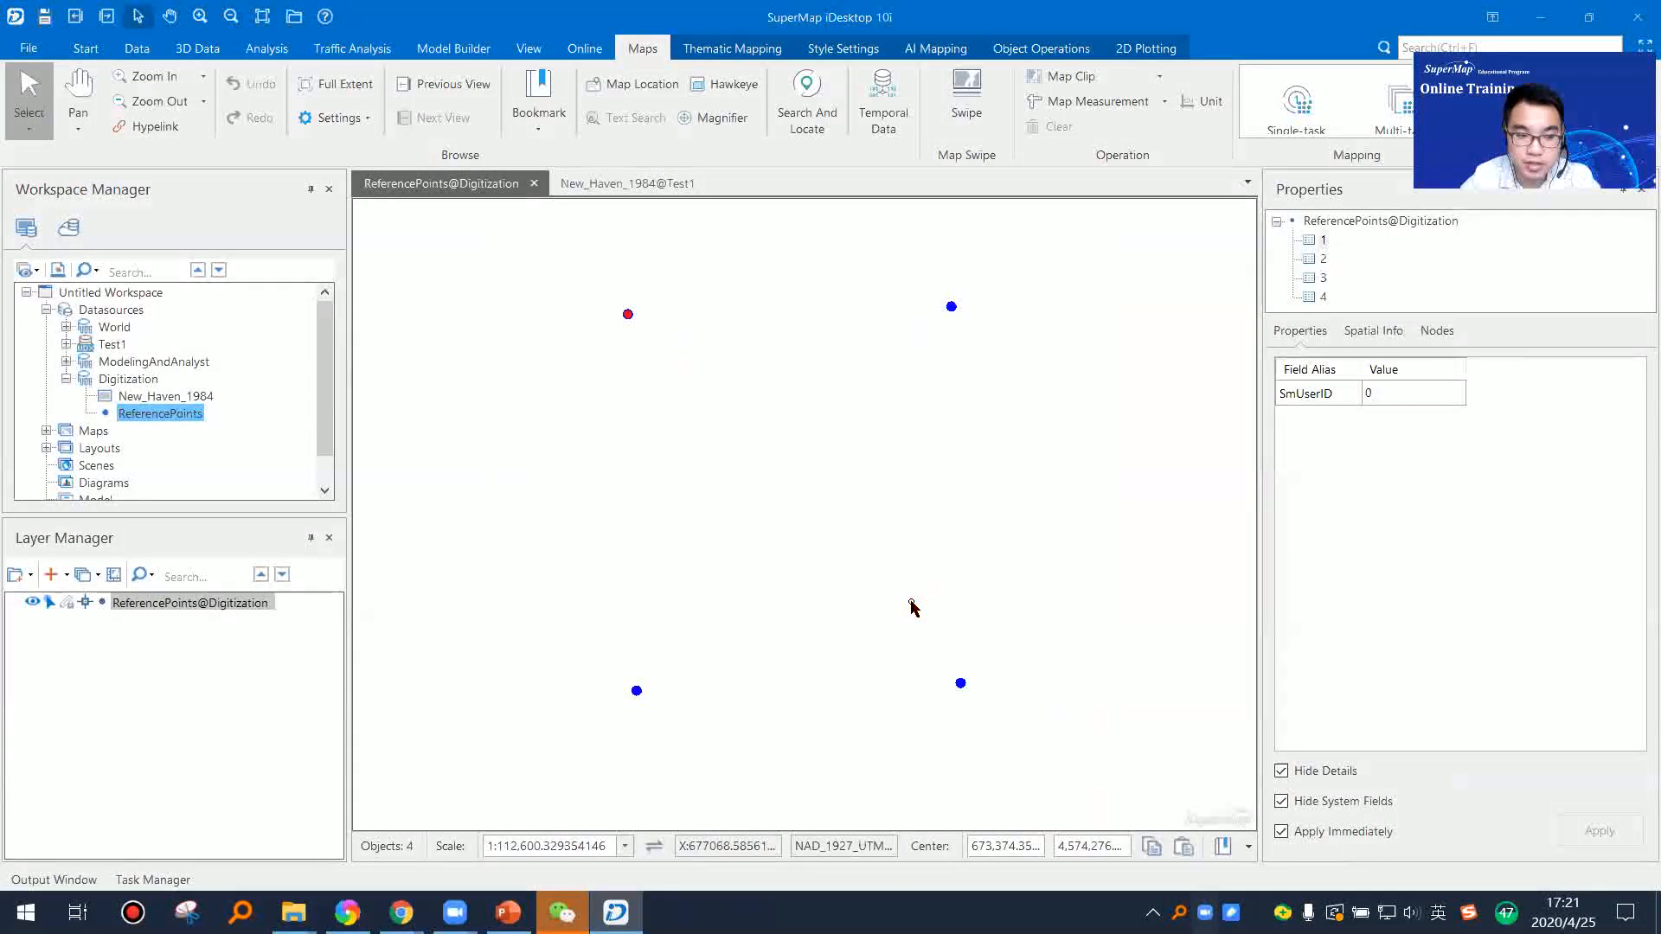
pyautogui.click(644, 359)
pyautogui.moveTo(586, 279); pyautogui.dragTo(1058, 751)
pyautogui.moveTo(523, 249); pyautogui.dragTo(1082, 764)
pyautogui.click(662, 443)
pyautogui.moveTo(530, 266); pyautogui.dragTo(1116, 832)
pyautogui.click(1045, 679)
pyautogui.moveTo(524, 262); pyautogui.dragTo(1064, 727)
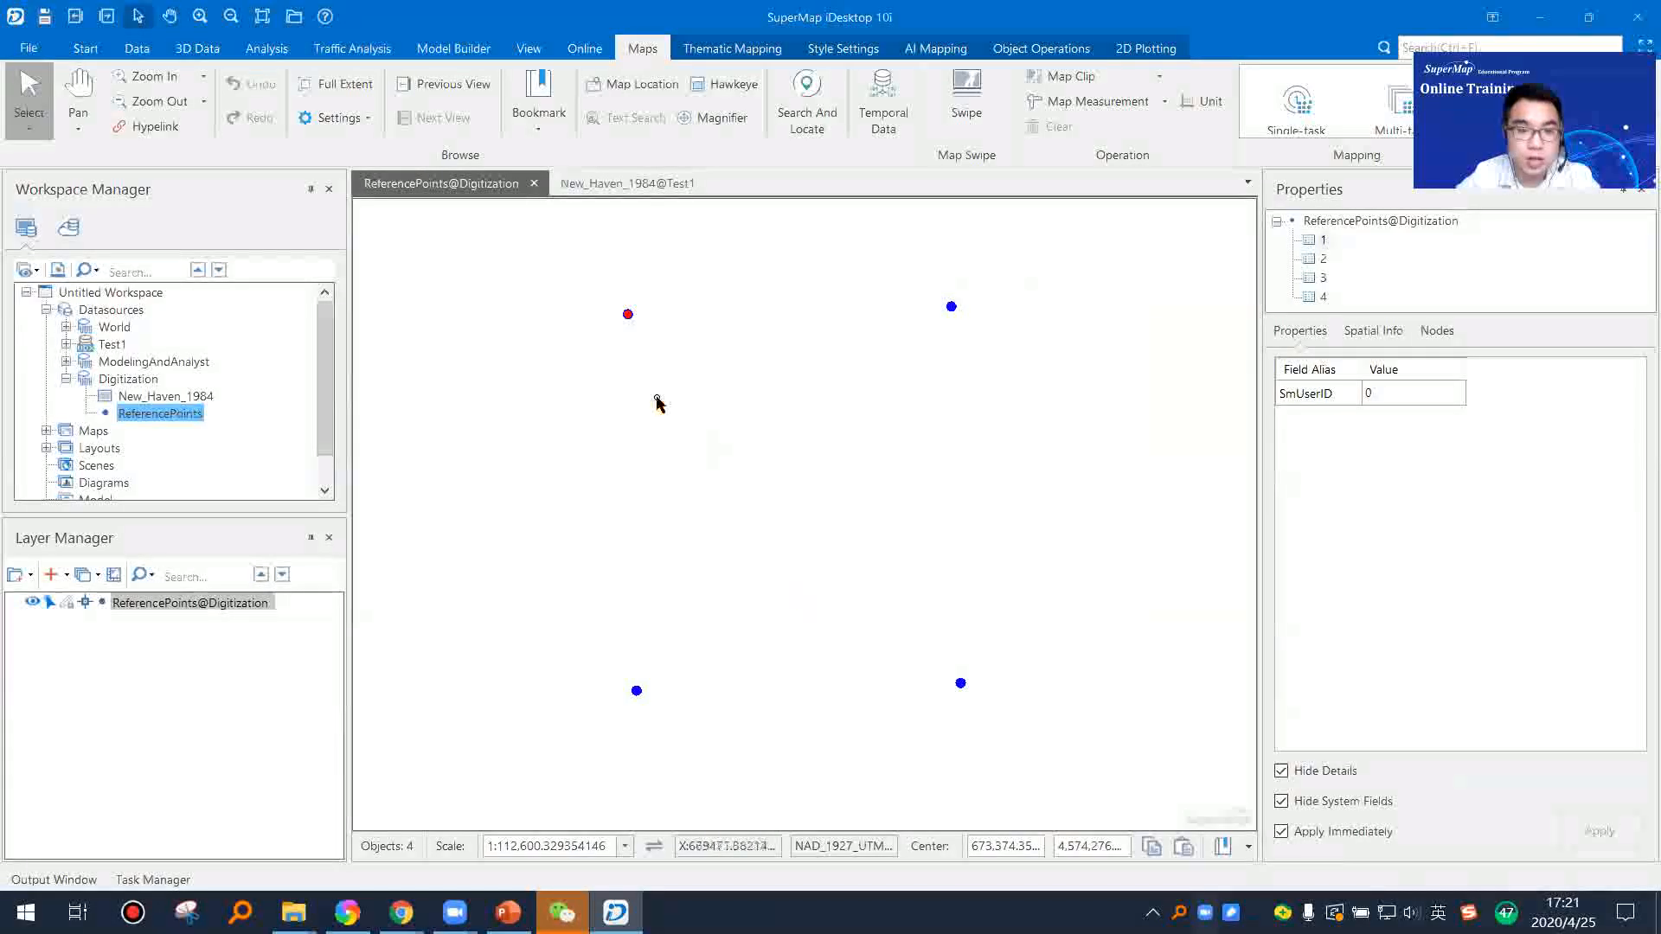
pyautogui.click(645, 354)
pyautogui.moveTo(568, 268); pyautogui.dragTo(1023, 757)
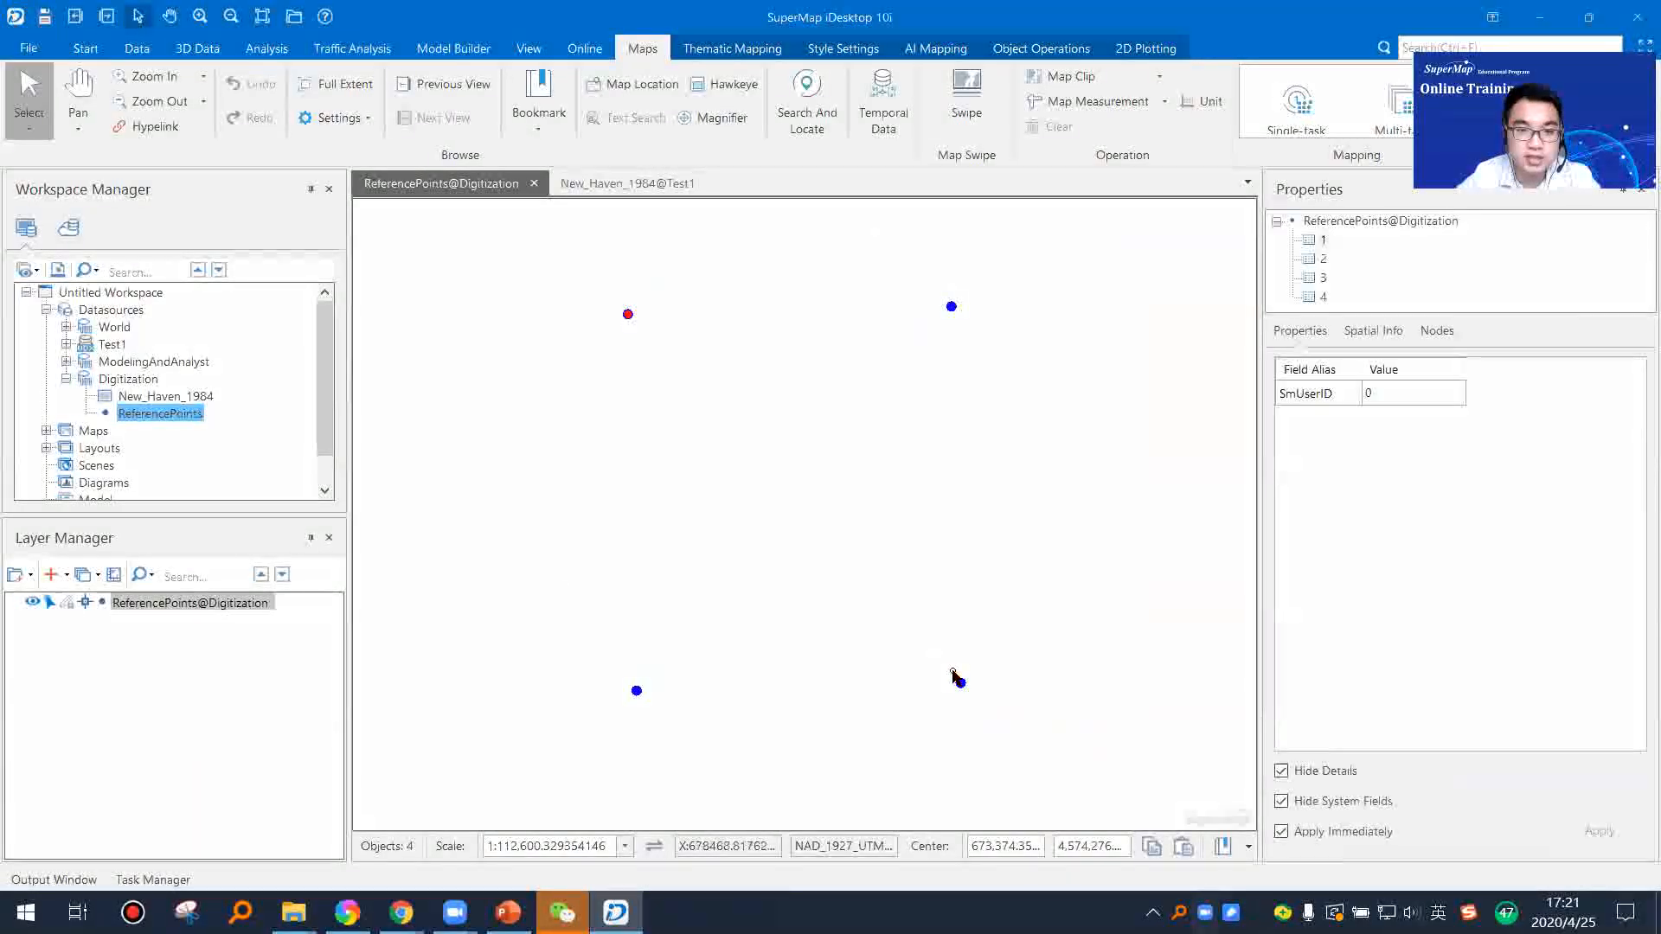
pyautogui.click(595, 394)
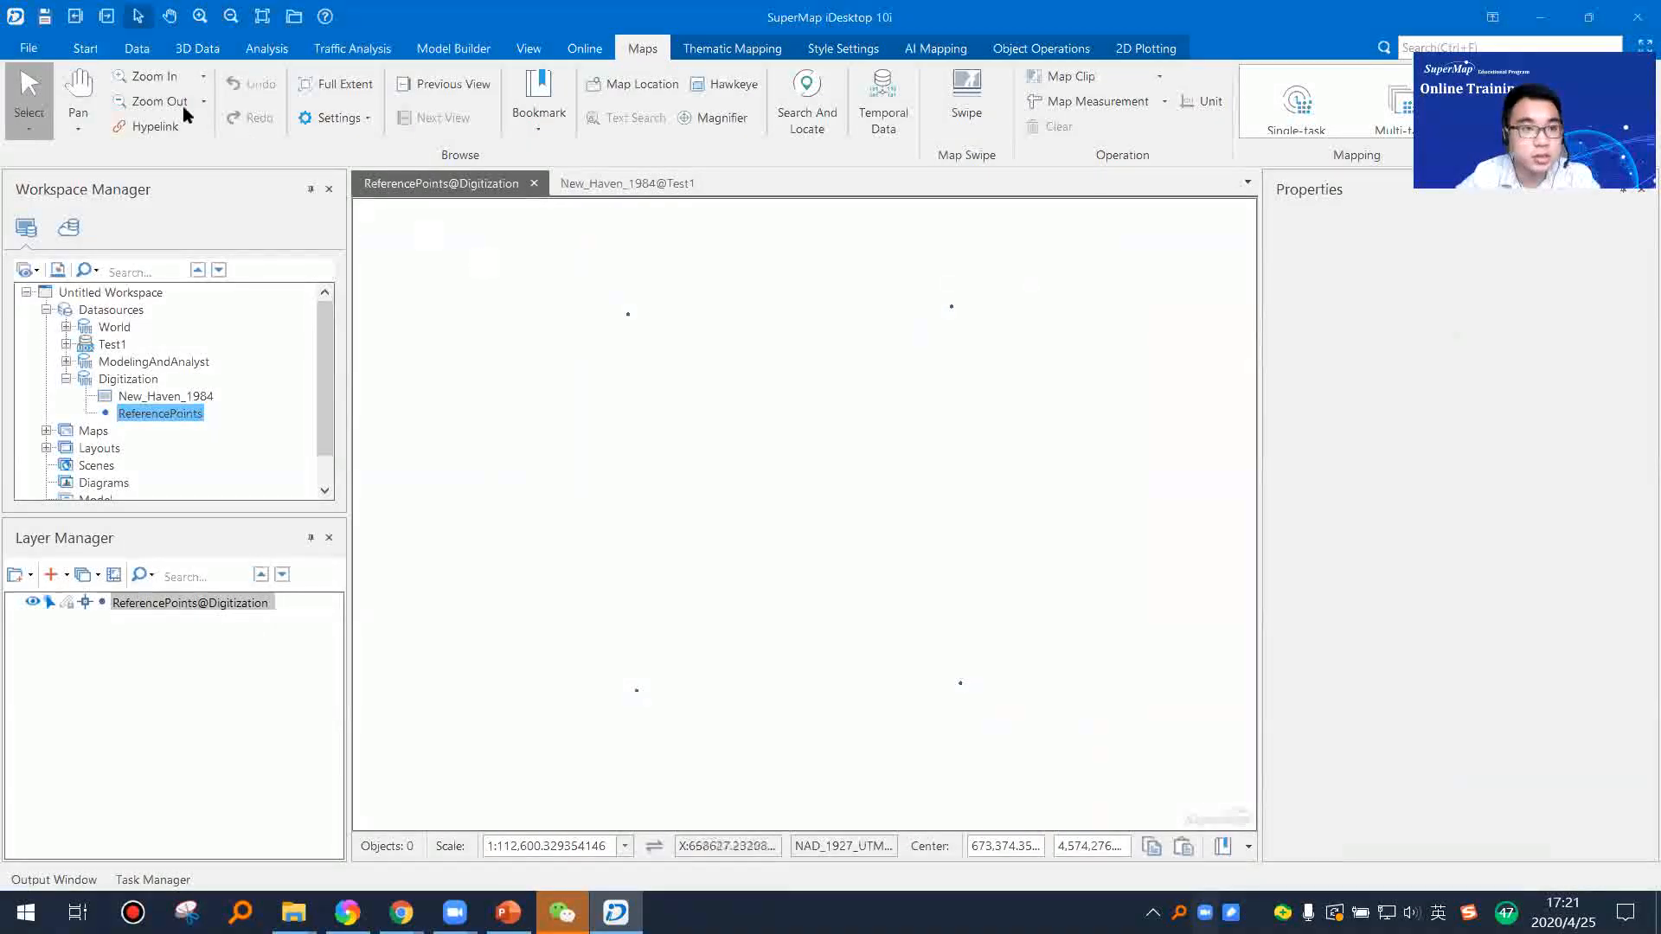
# Step: Start a new registration and remove the ReferencePoints dataset from the registration data list
pyautogui.click(86, 48)
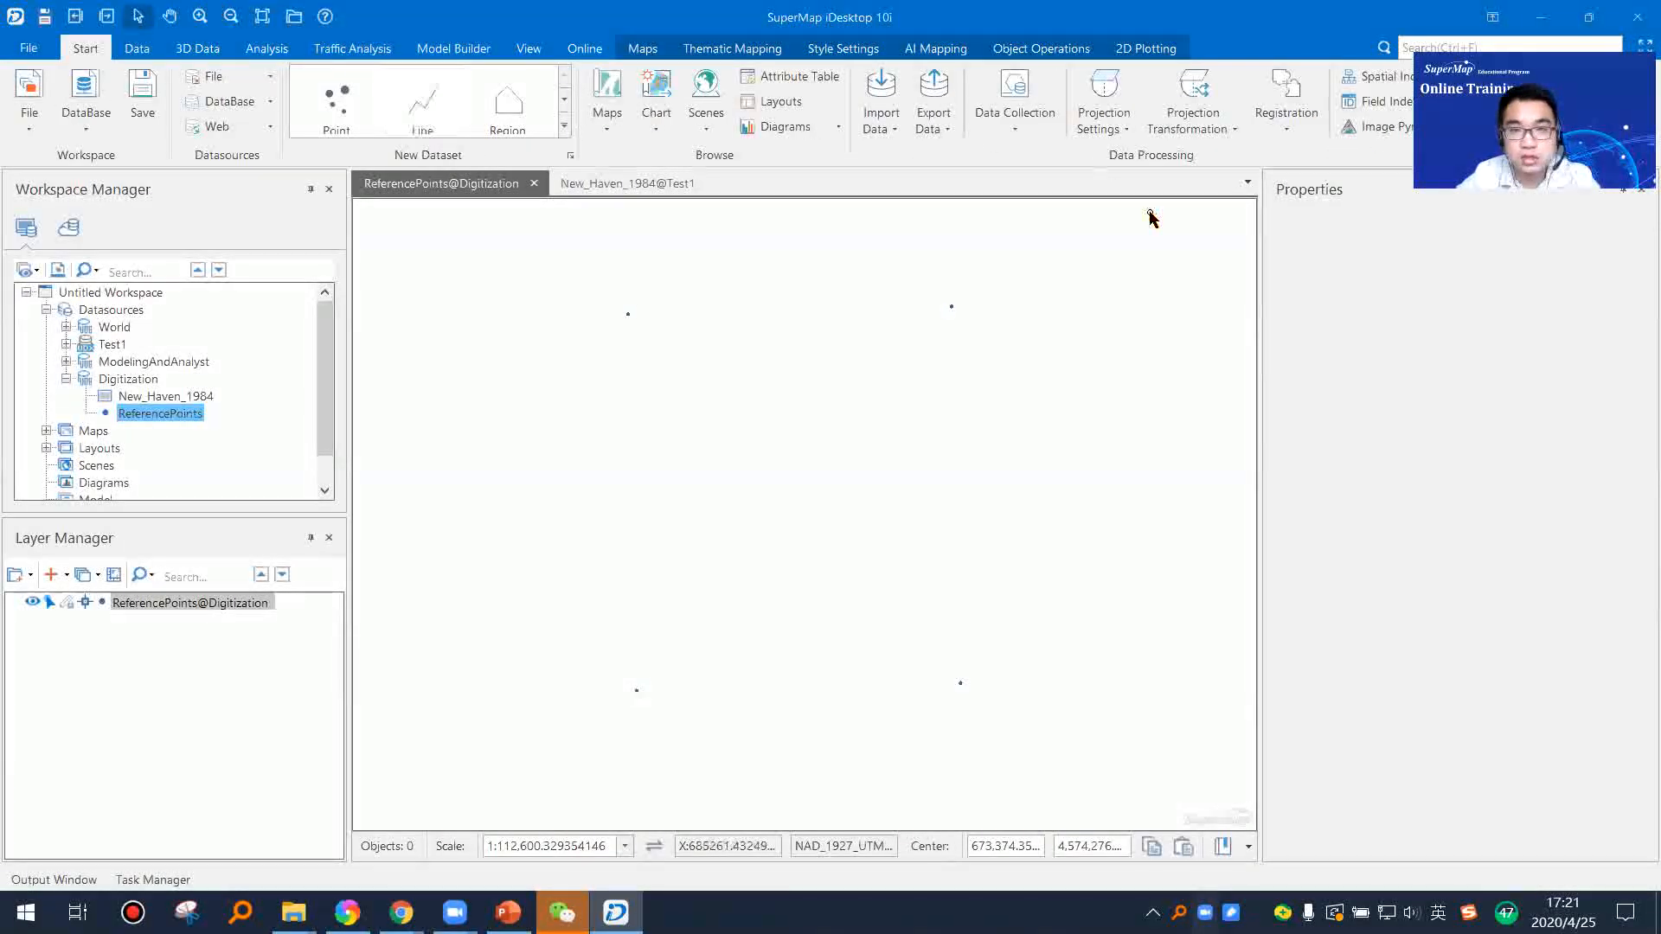
pyautogui.click(1282, 141)
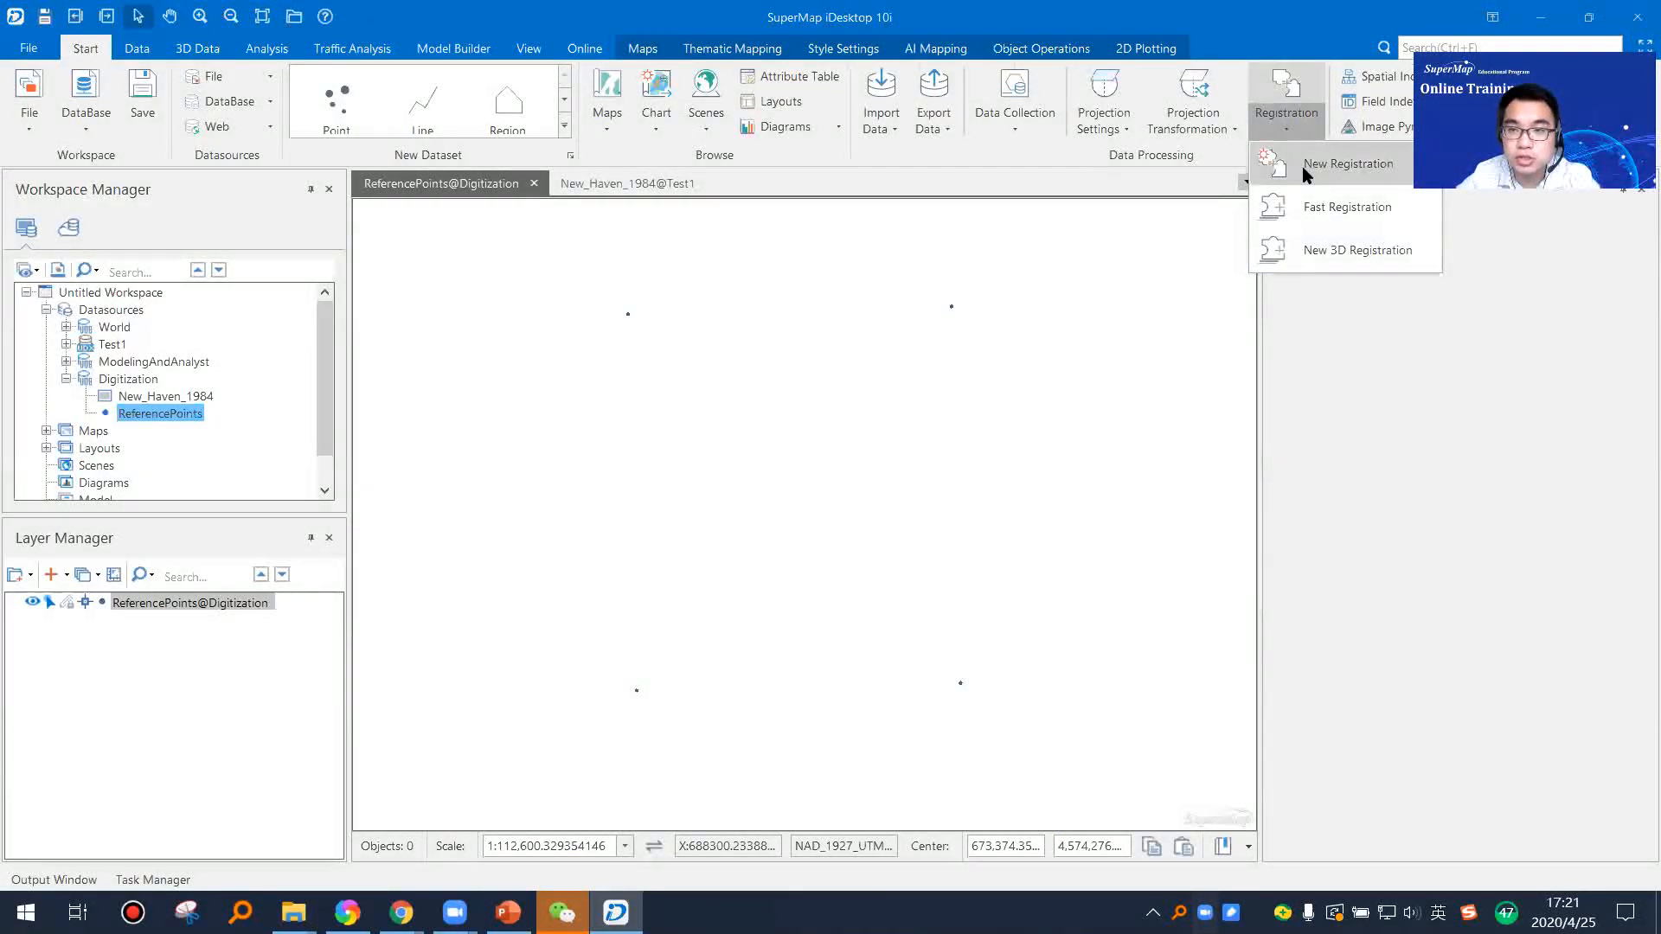
pyautogui.click(1305, 169)
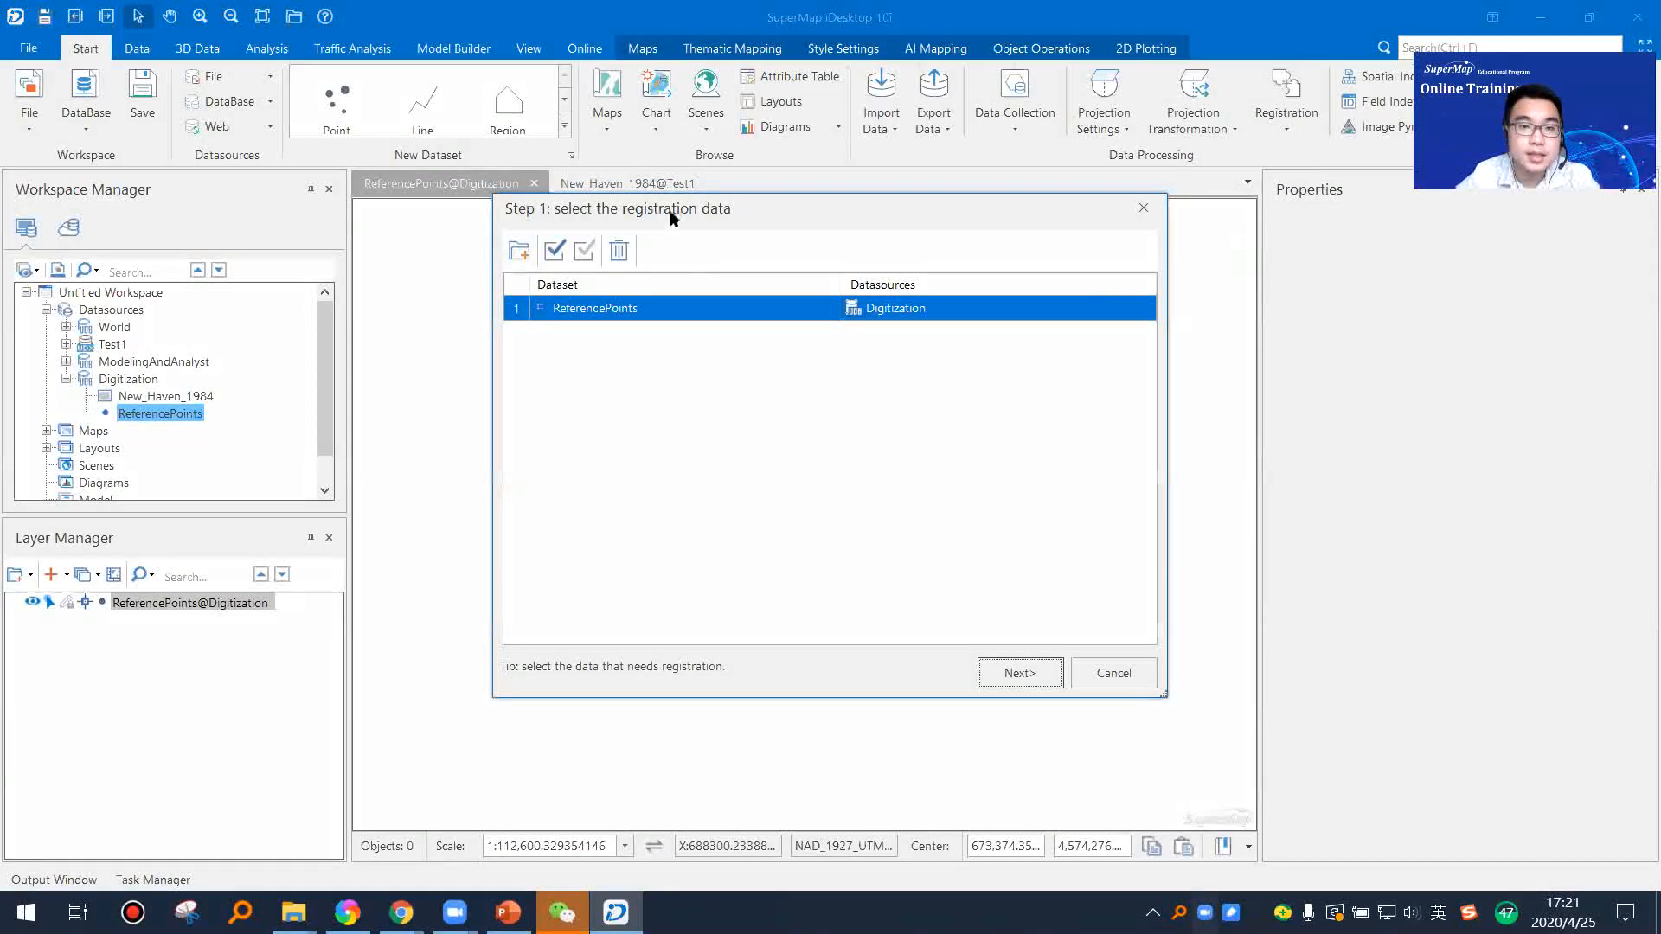
pyautogui.moveTo(591, 212); pyautogui.dragTo(545, 249)
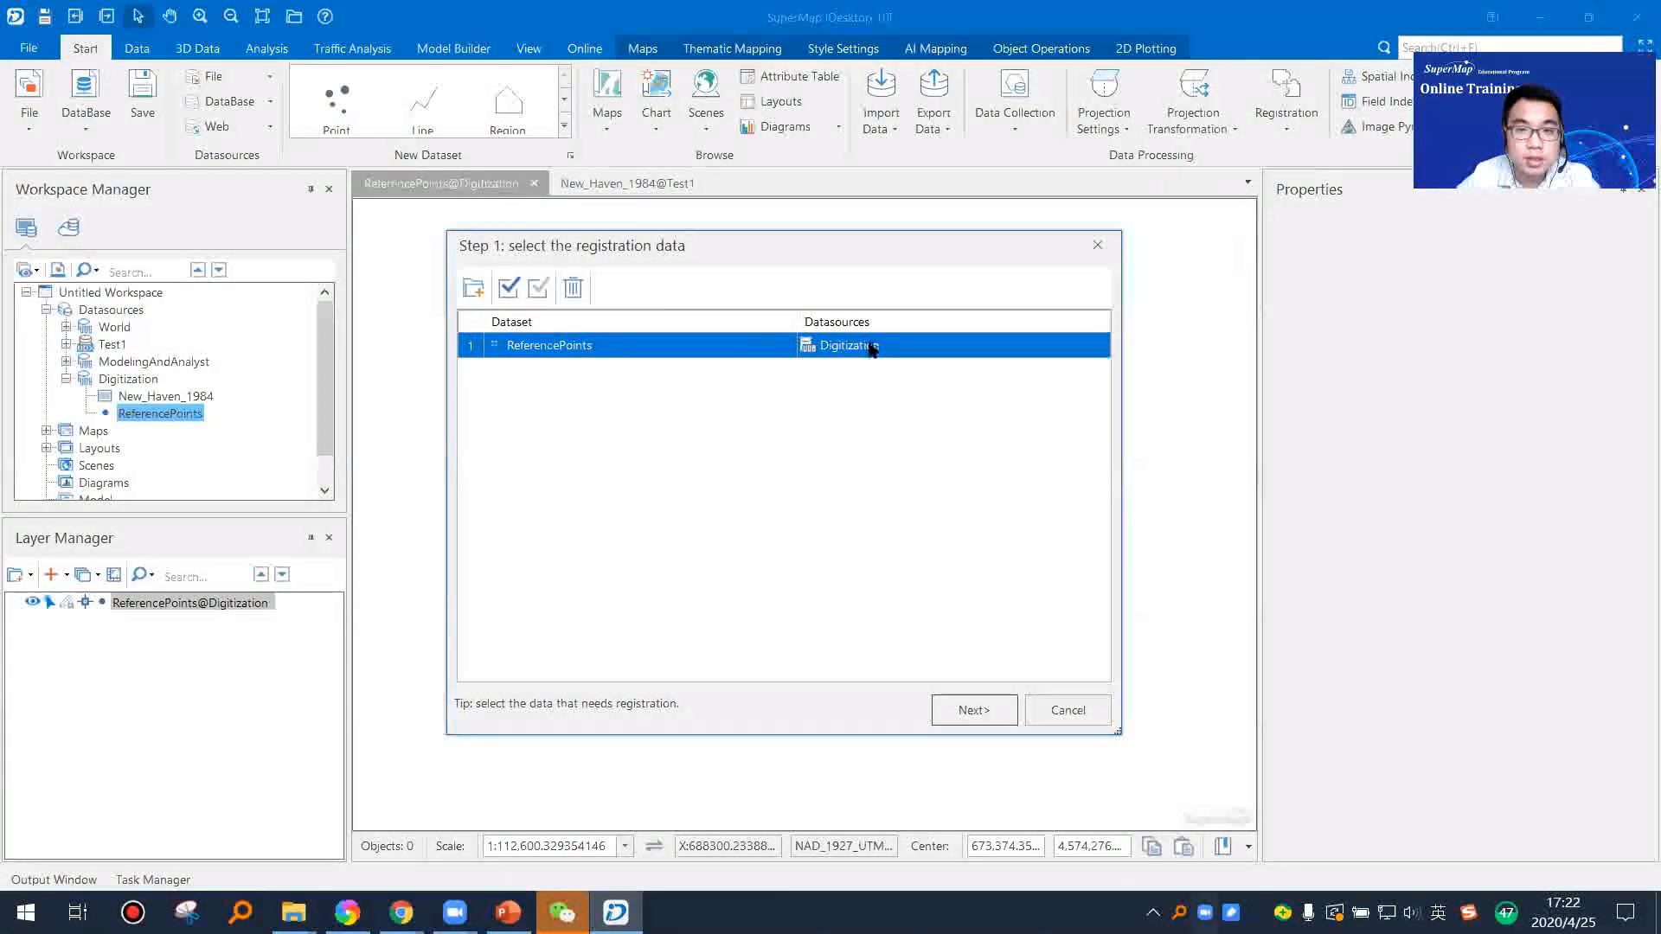
pyautogui.click(572, 289)
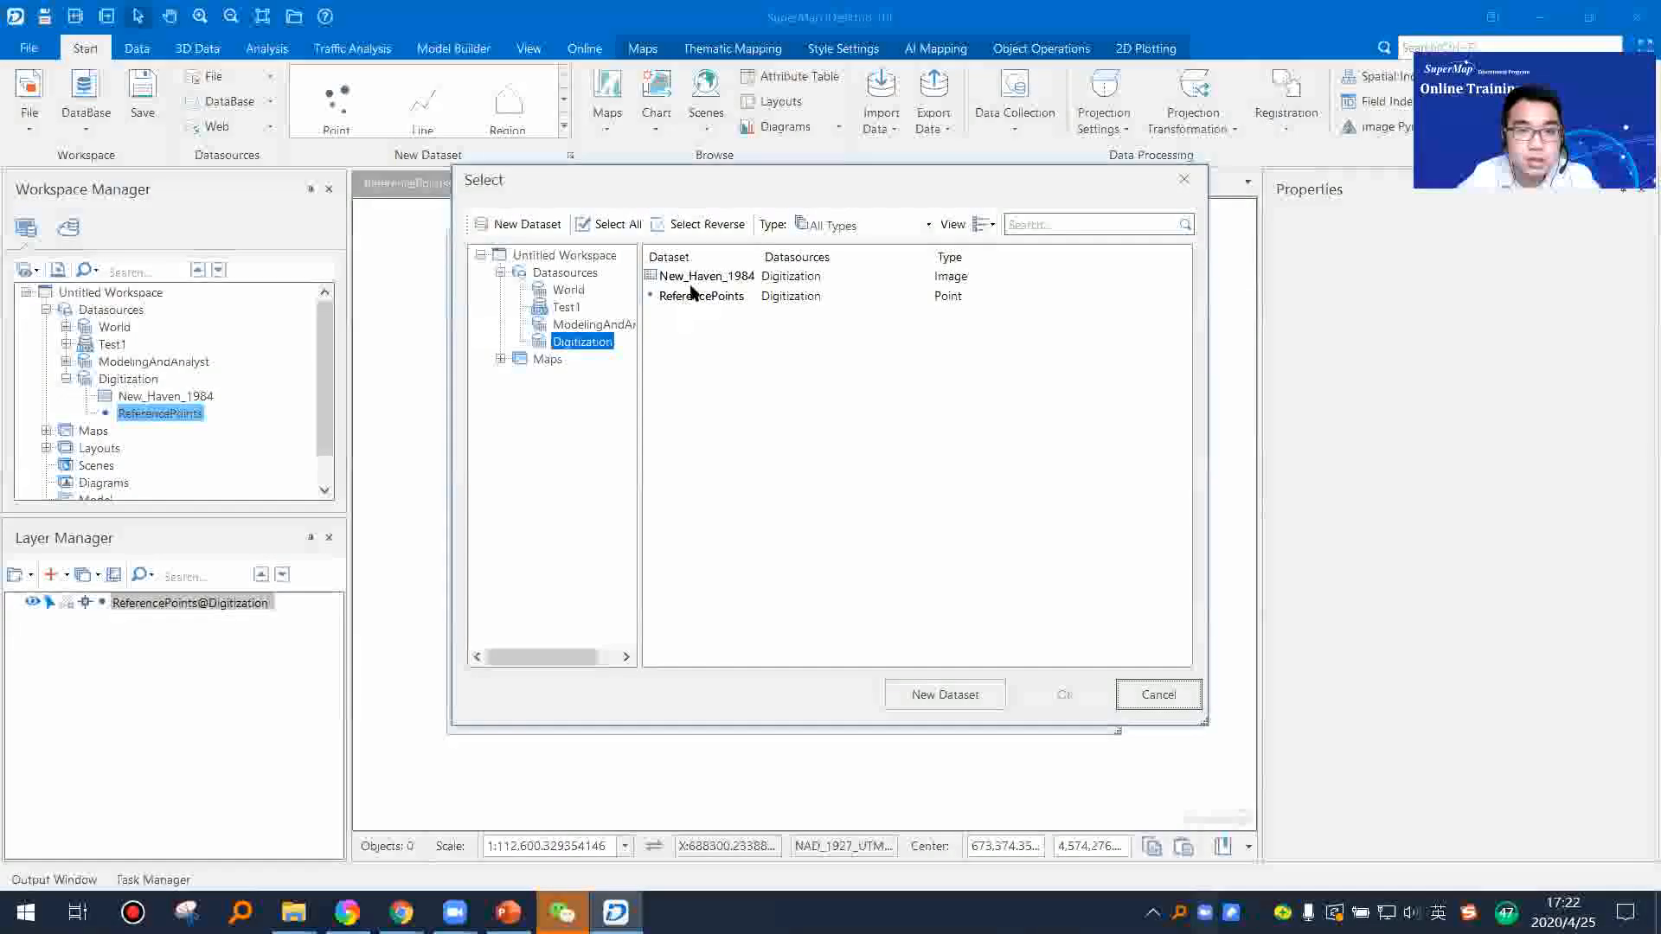
# Step: Add the New_Haven_1984 image from the Test1 datasource as registration data and proceed to the reference data selection
pyautogui.click(702, 276)
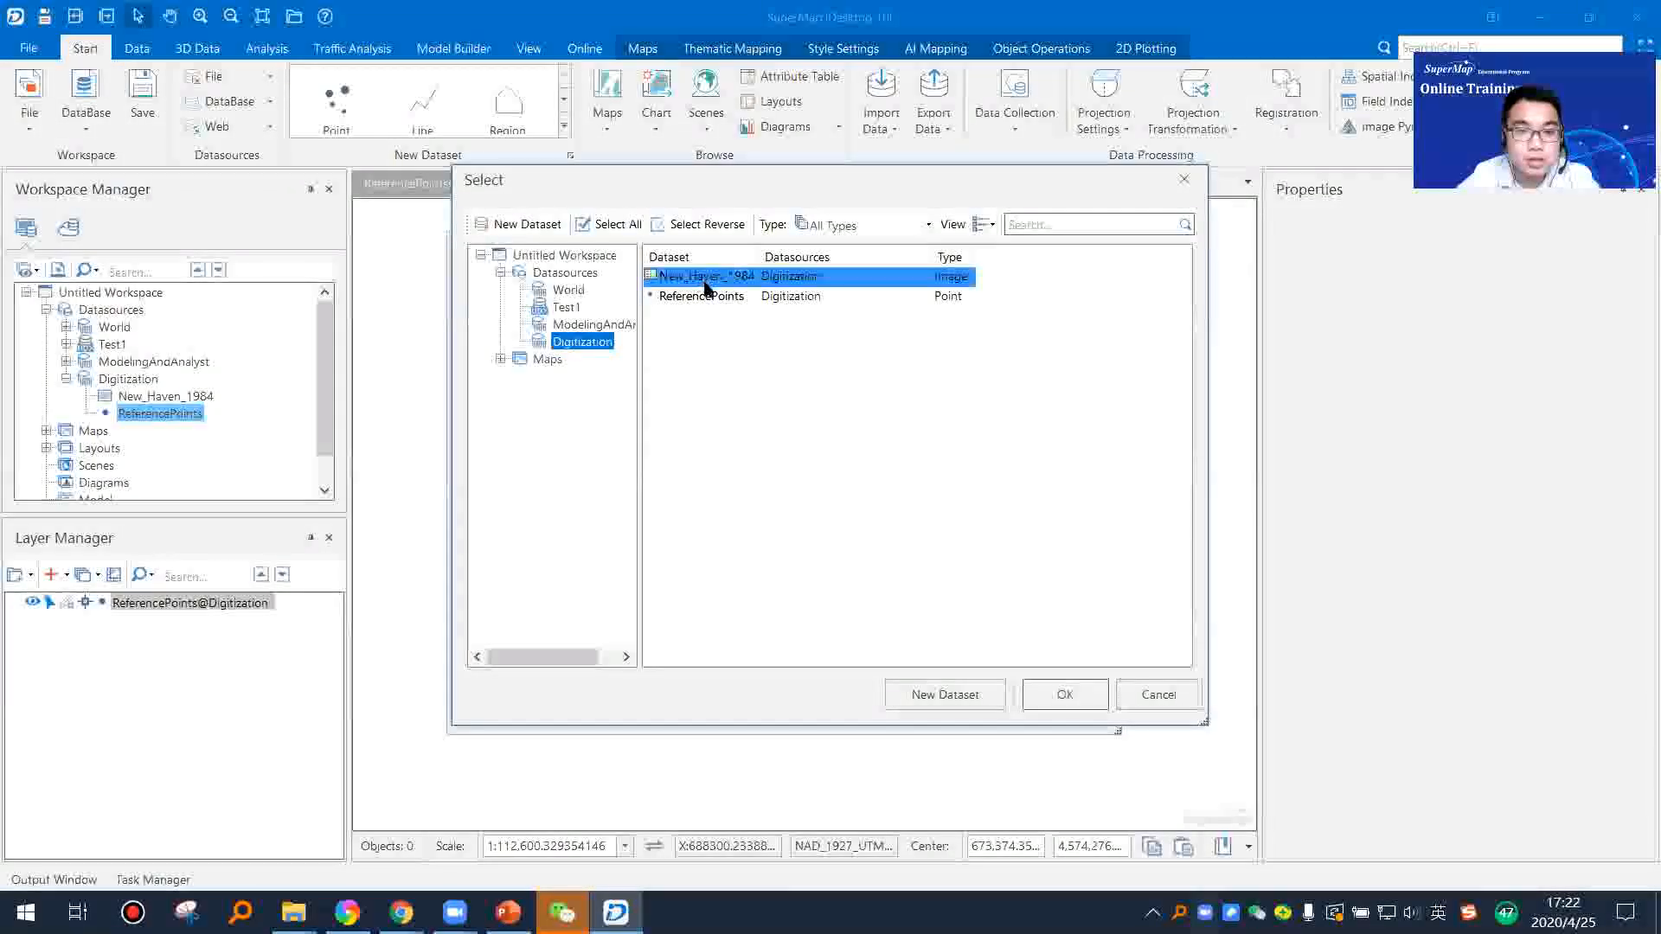
pyautogui.click(571, 325)
pyautogui.click(567, 308)
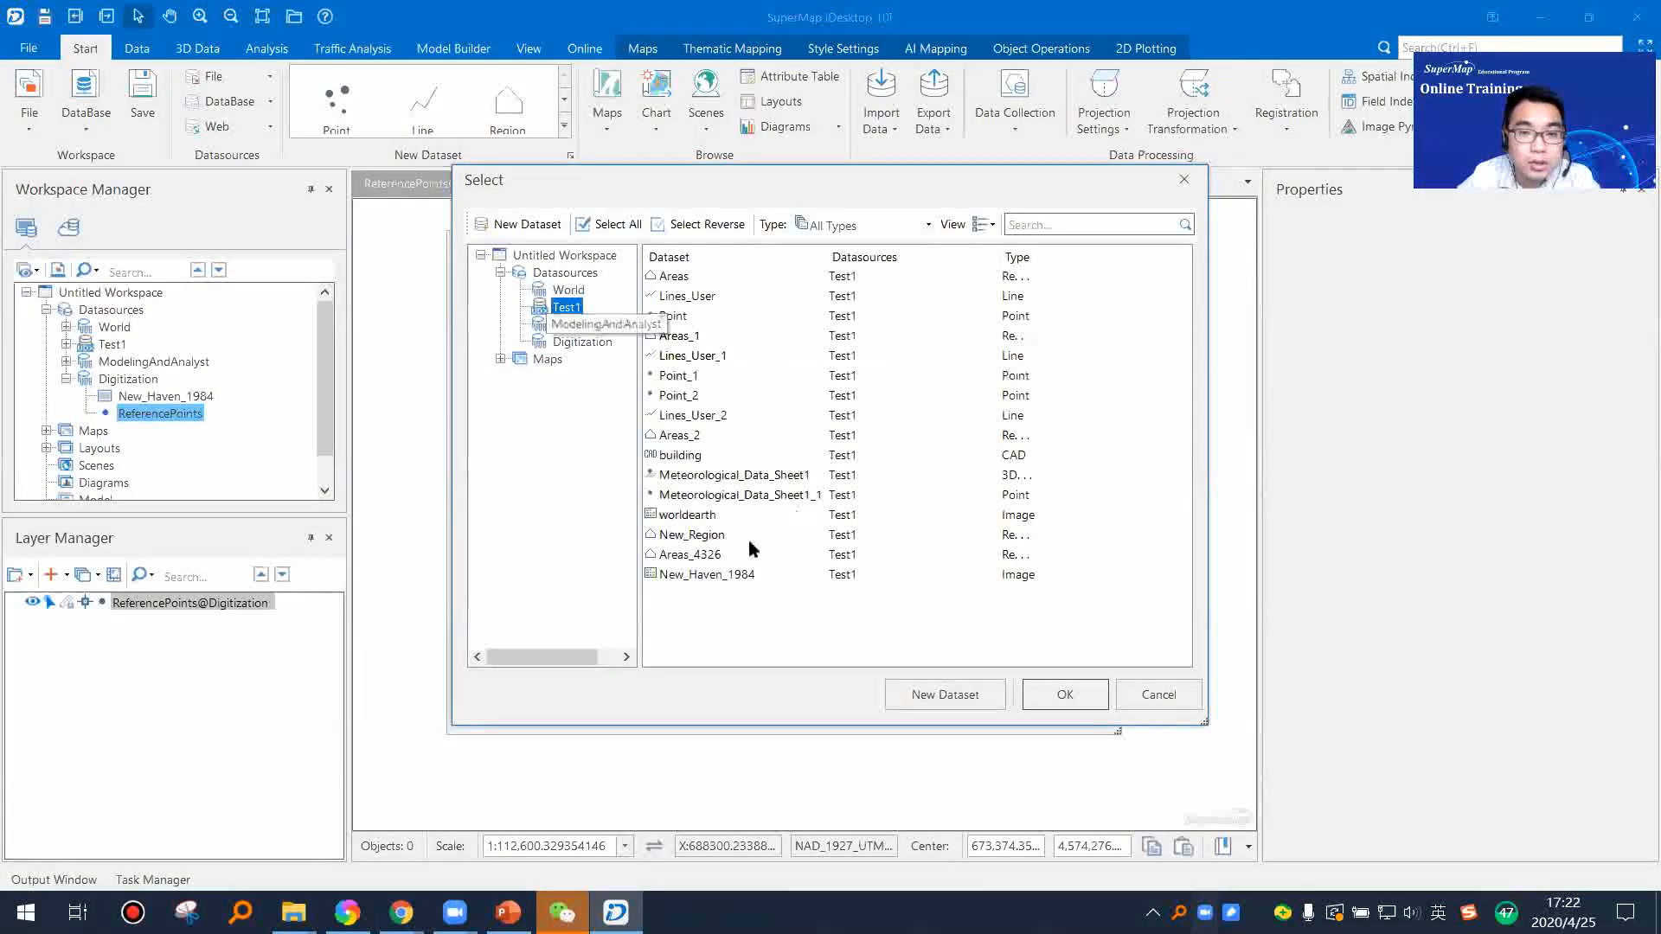
pyautogui.click(735, 577)
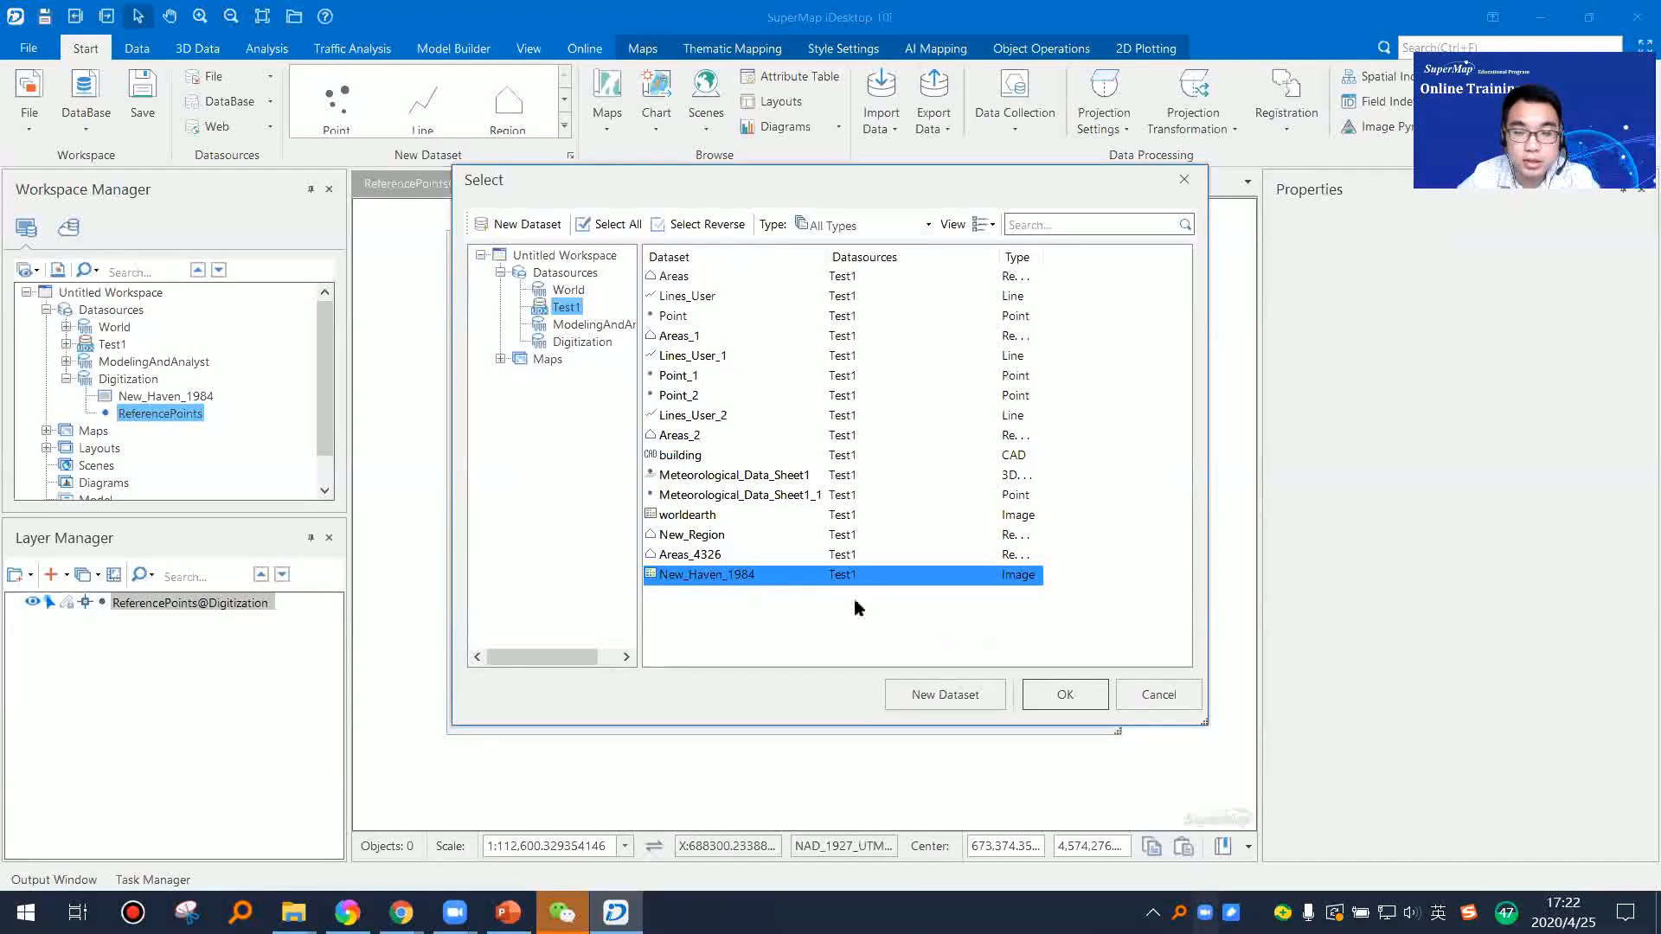
pyautogui.click(1088, 699)
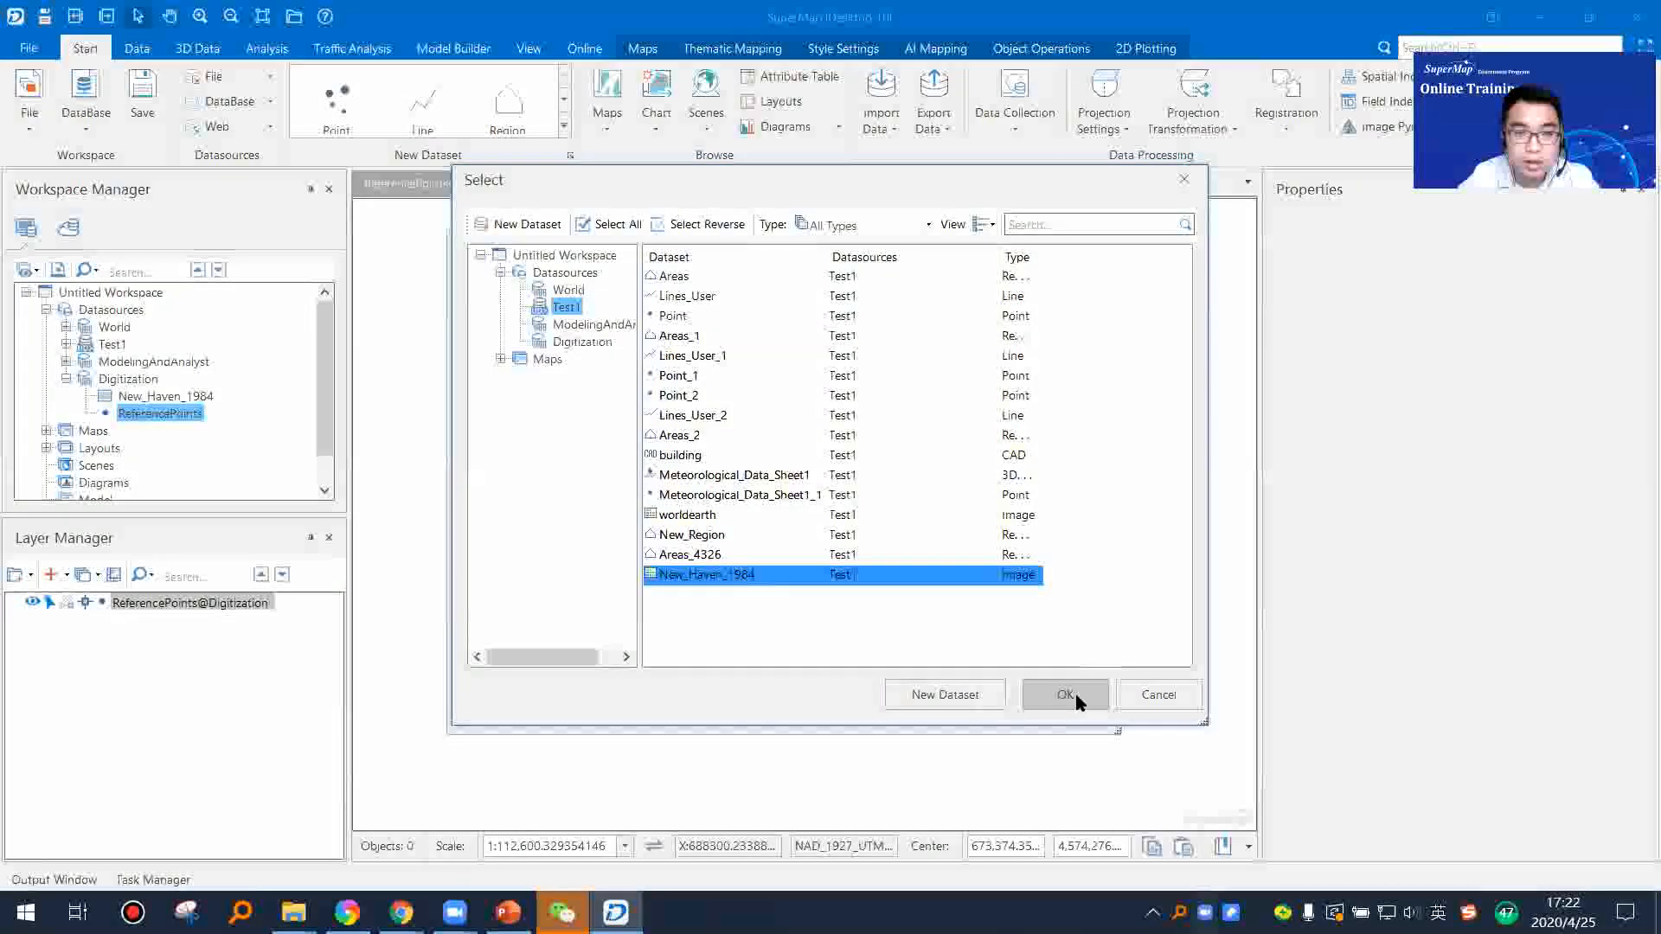
pyautogui.click(958, 713)
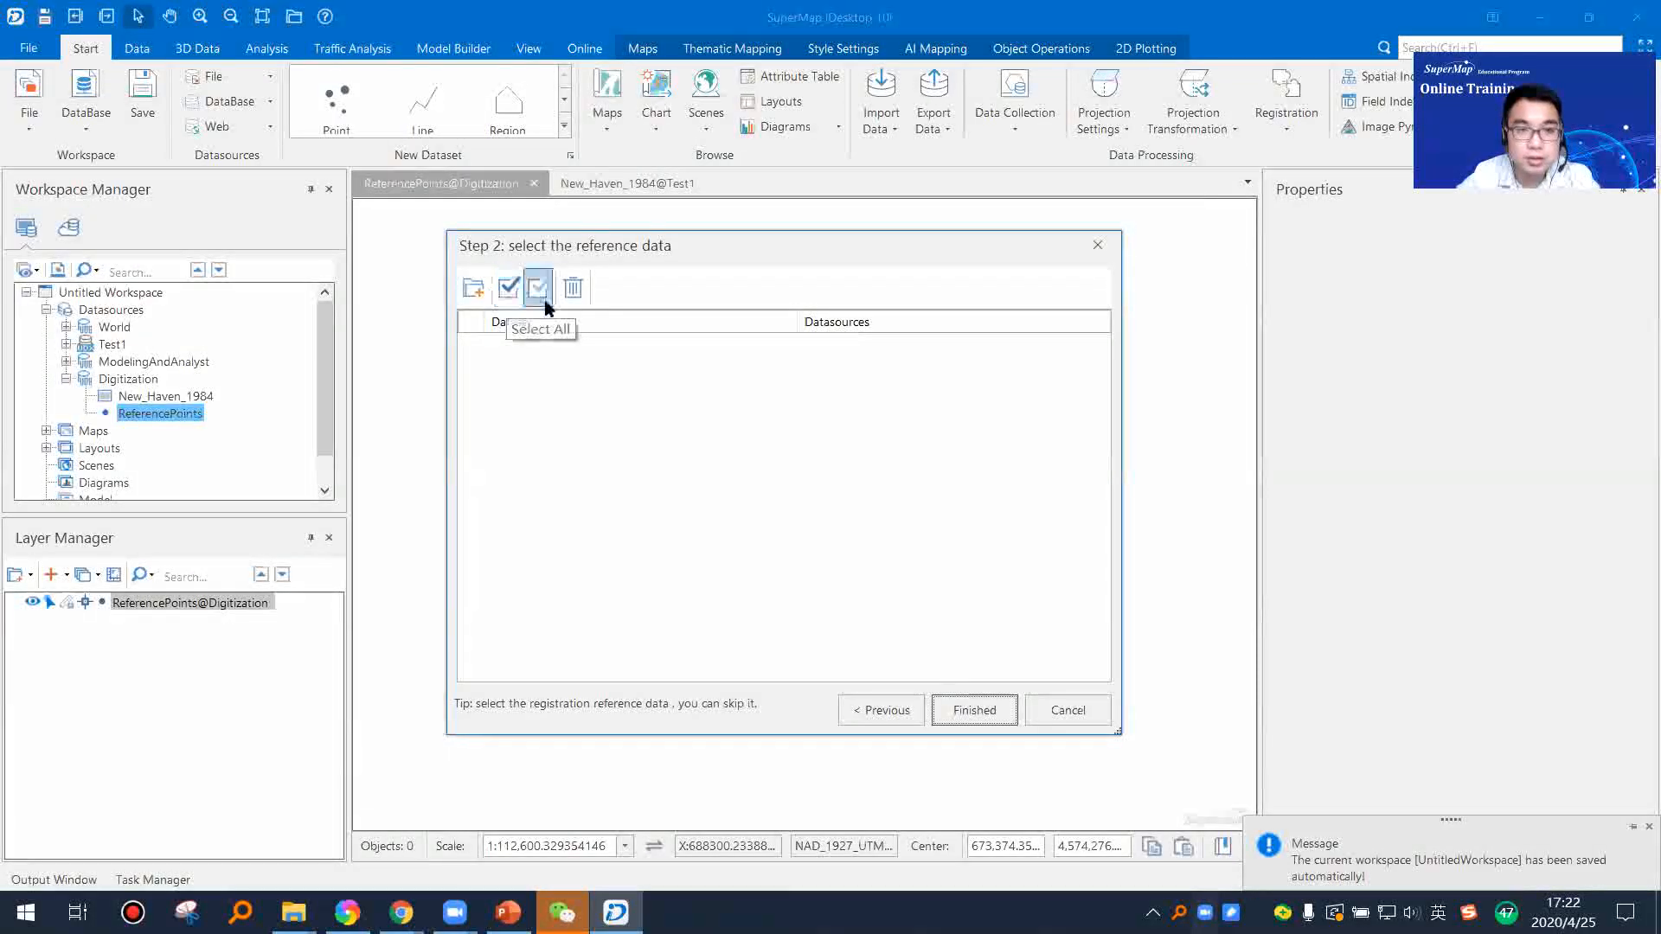
# Step: Add ReferencePoints from the Digitization datasource as the reference data and finish the registration setup
pyautogui.click(473, 288)
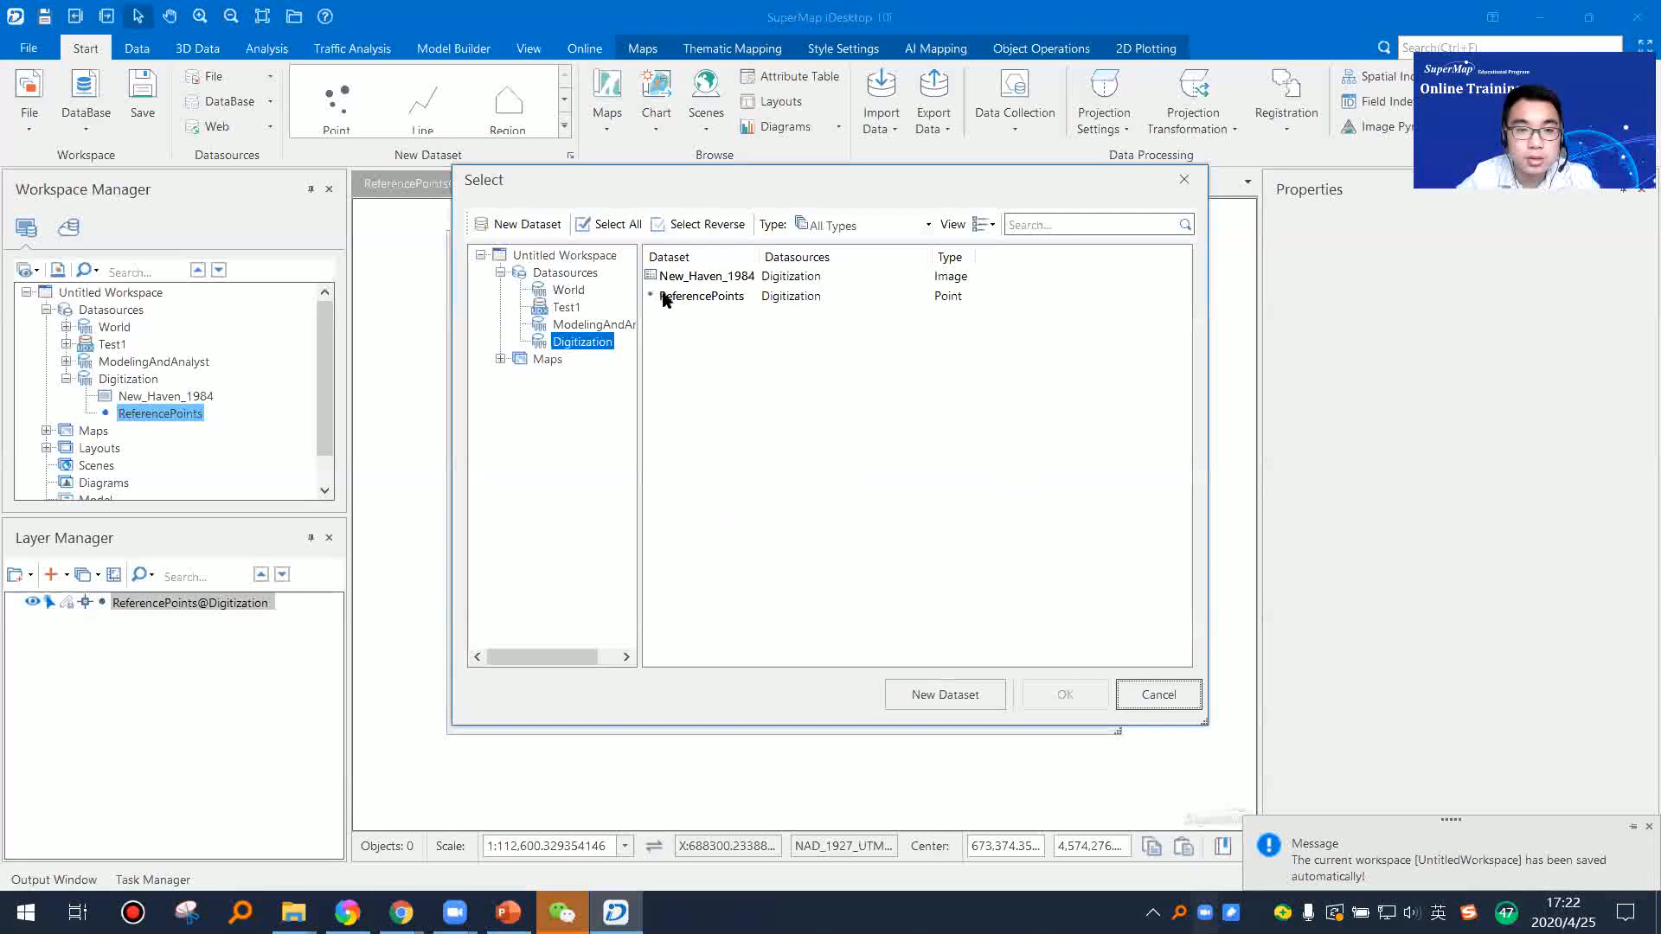
pyautogui.click(668, 297)
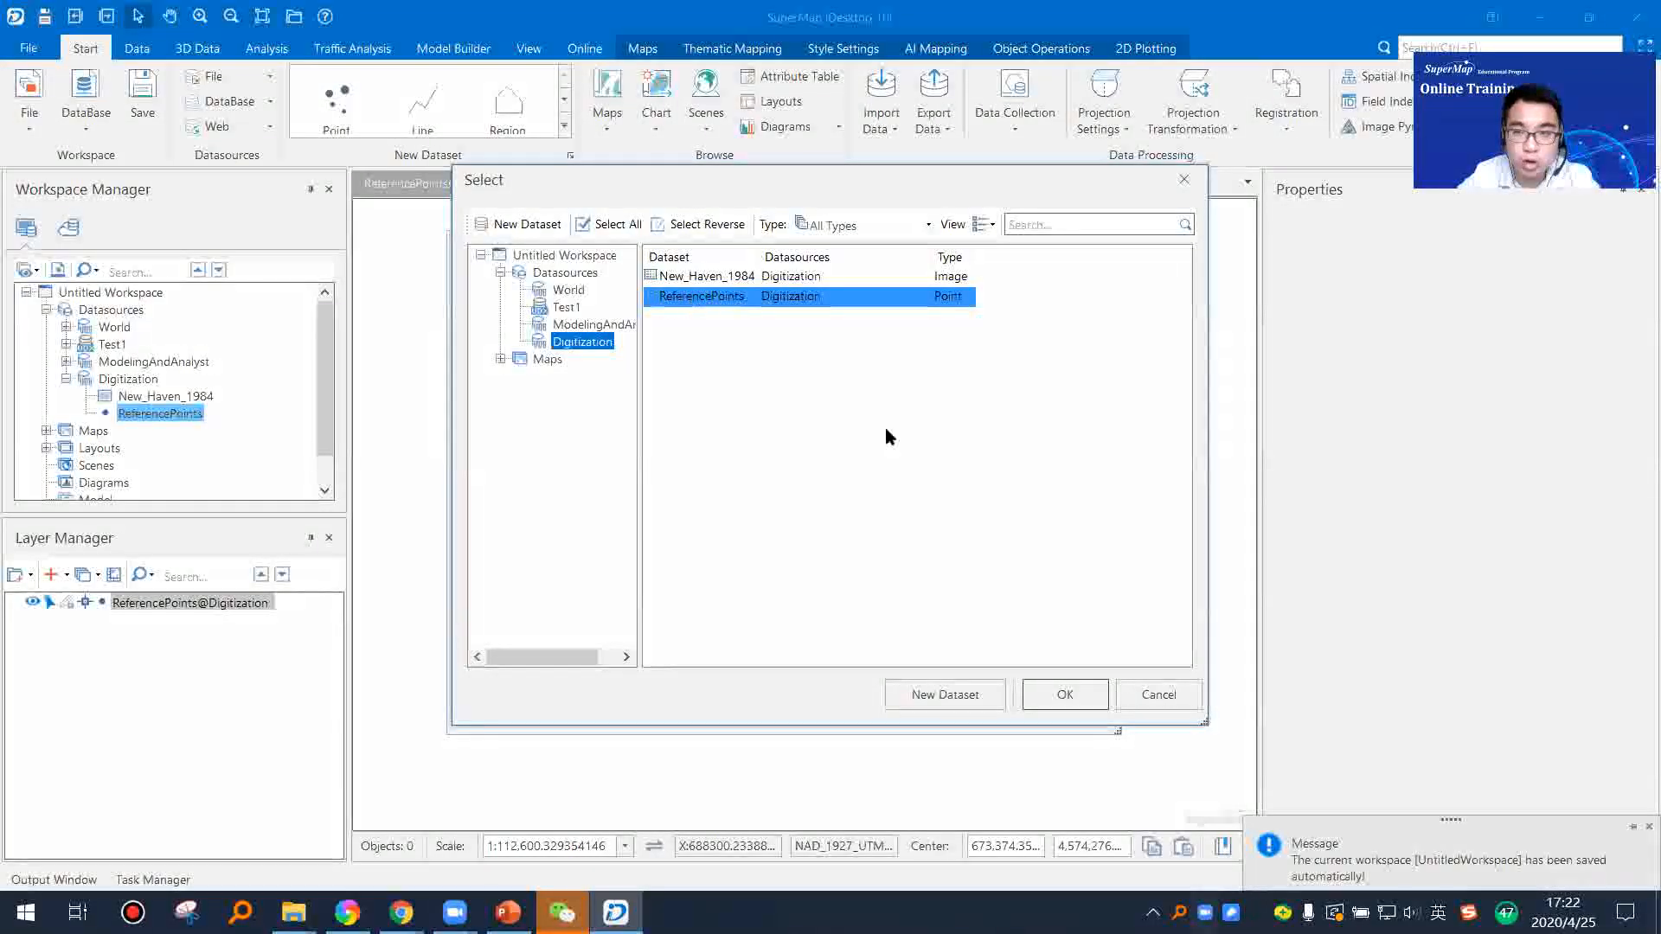
pyautogui.click(1065, 694)
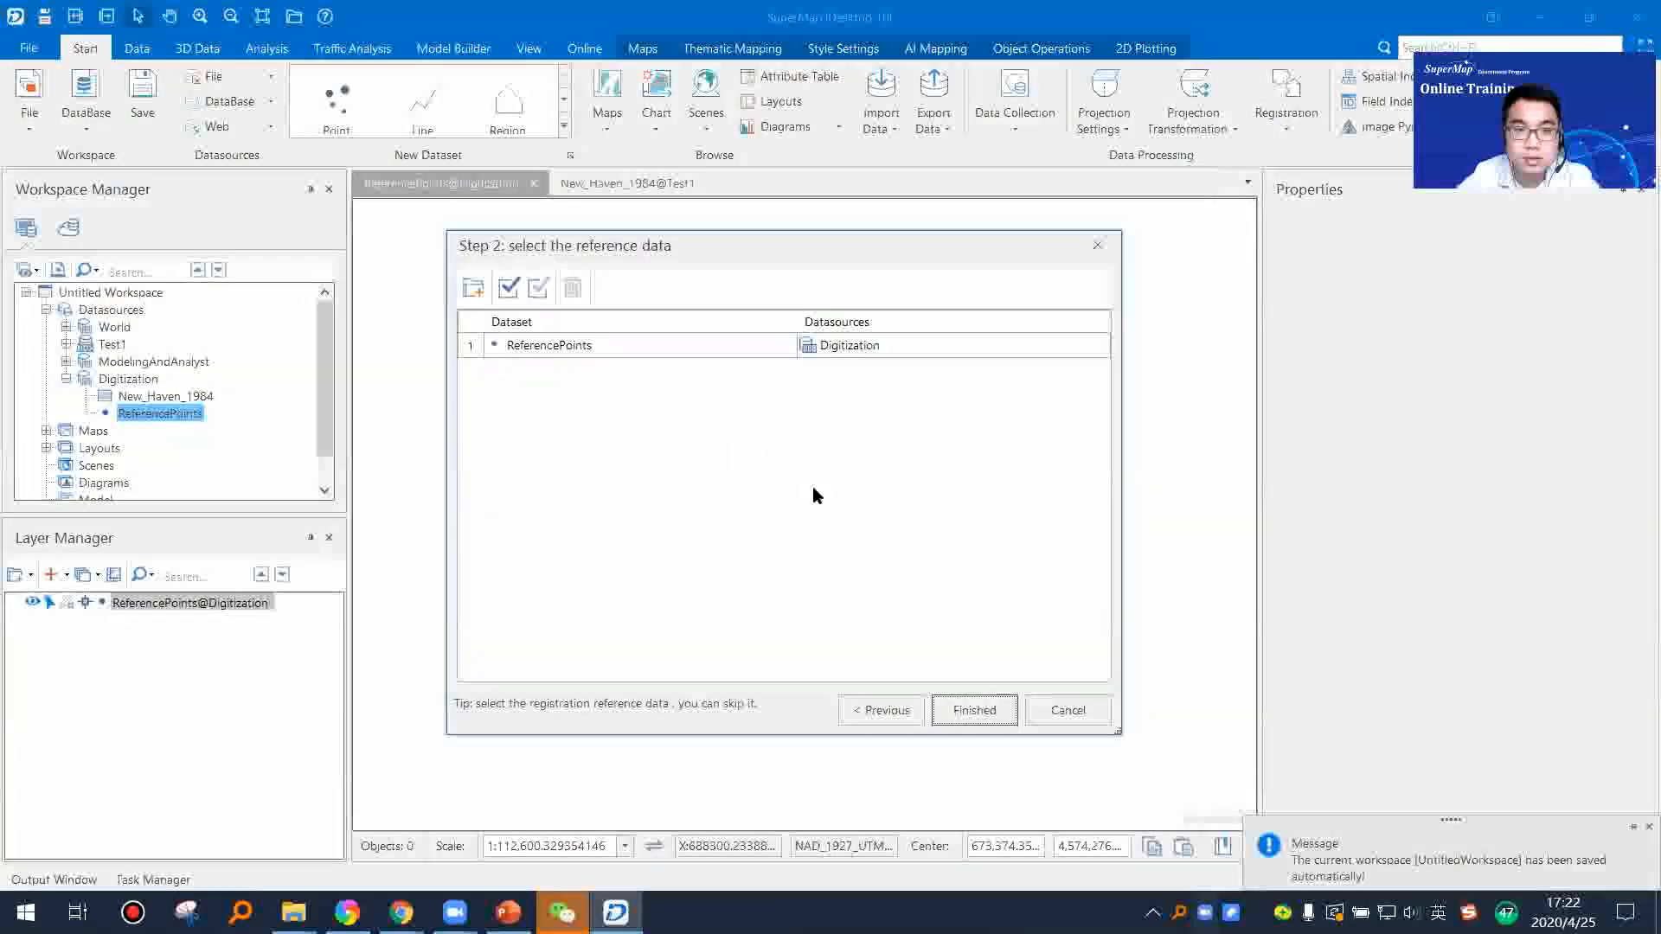
pyautogui.click(975, 710)
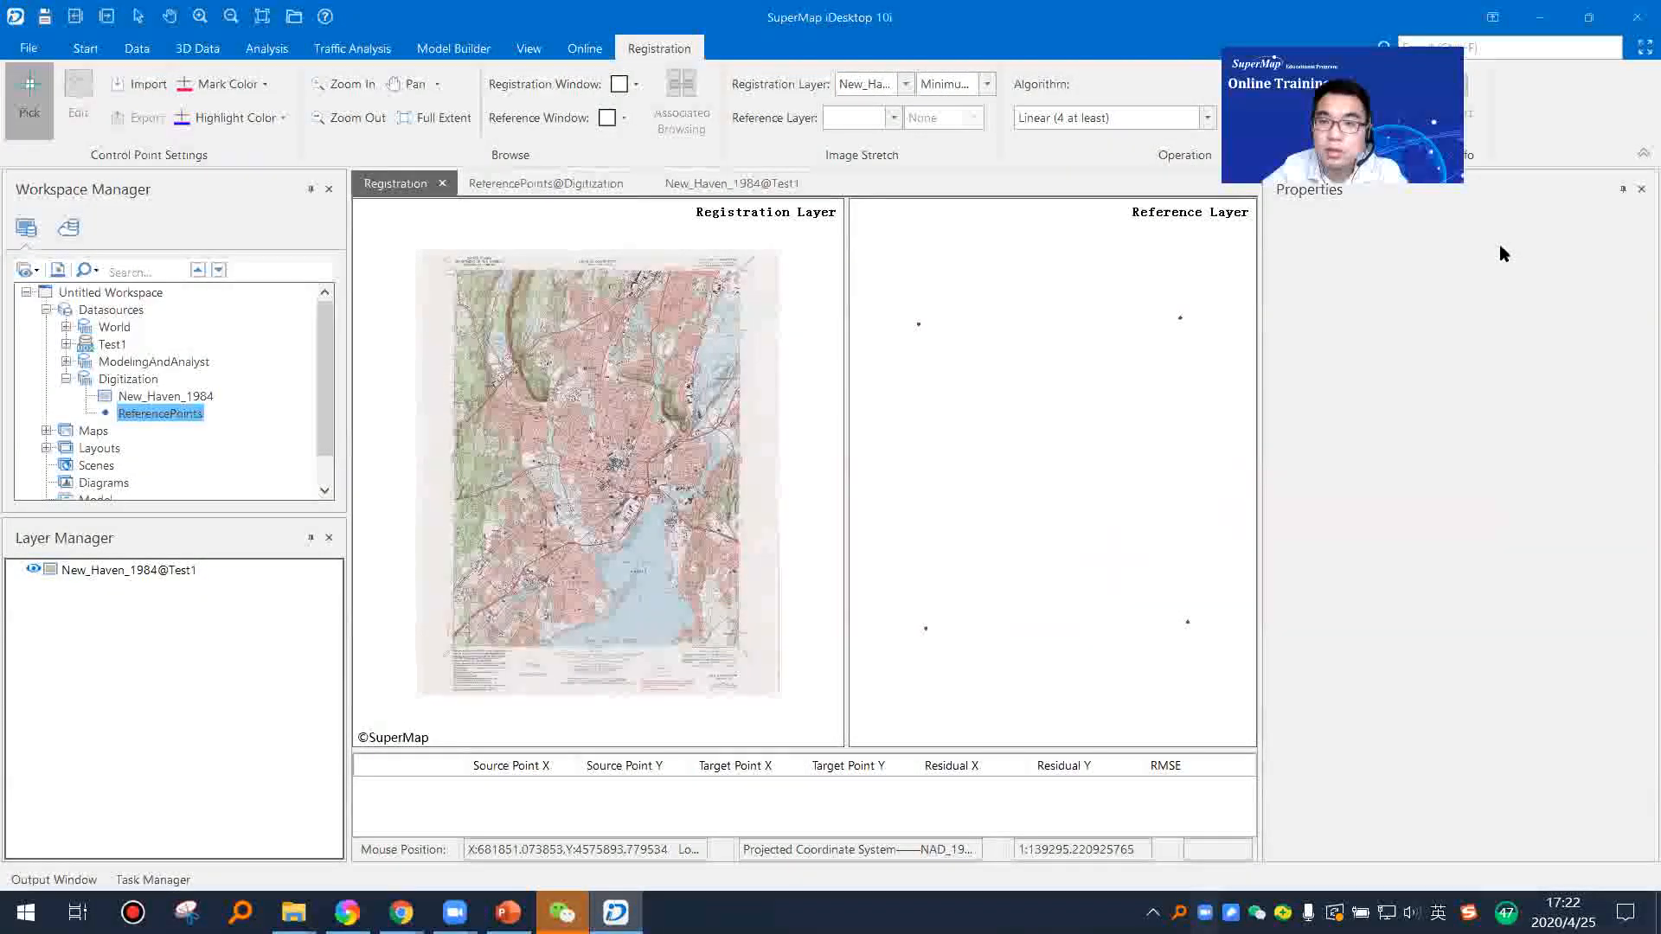
# Step: Close the Properties pane and pair the image's northwest corner cross at 73°00', 41°22'30" with the northwest reference point
pyautogui.click(1641, 189)
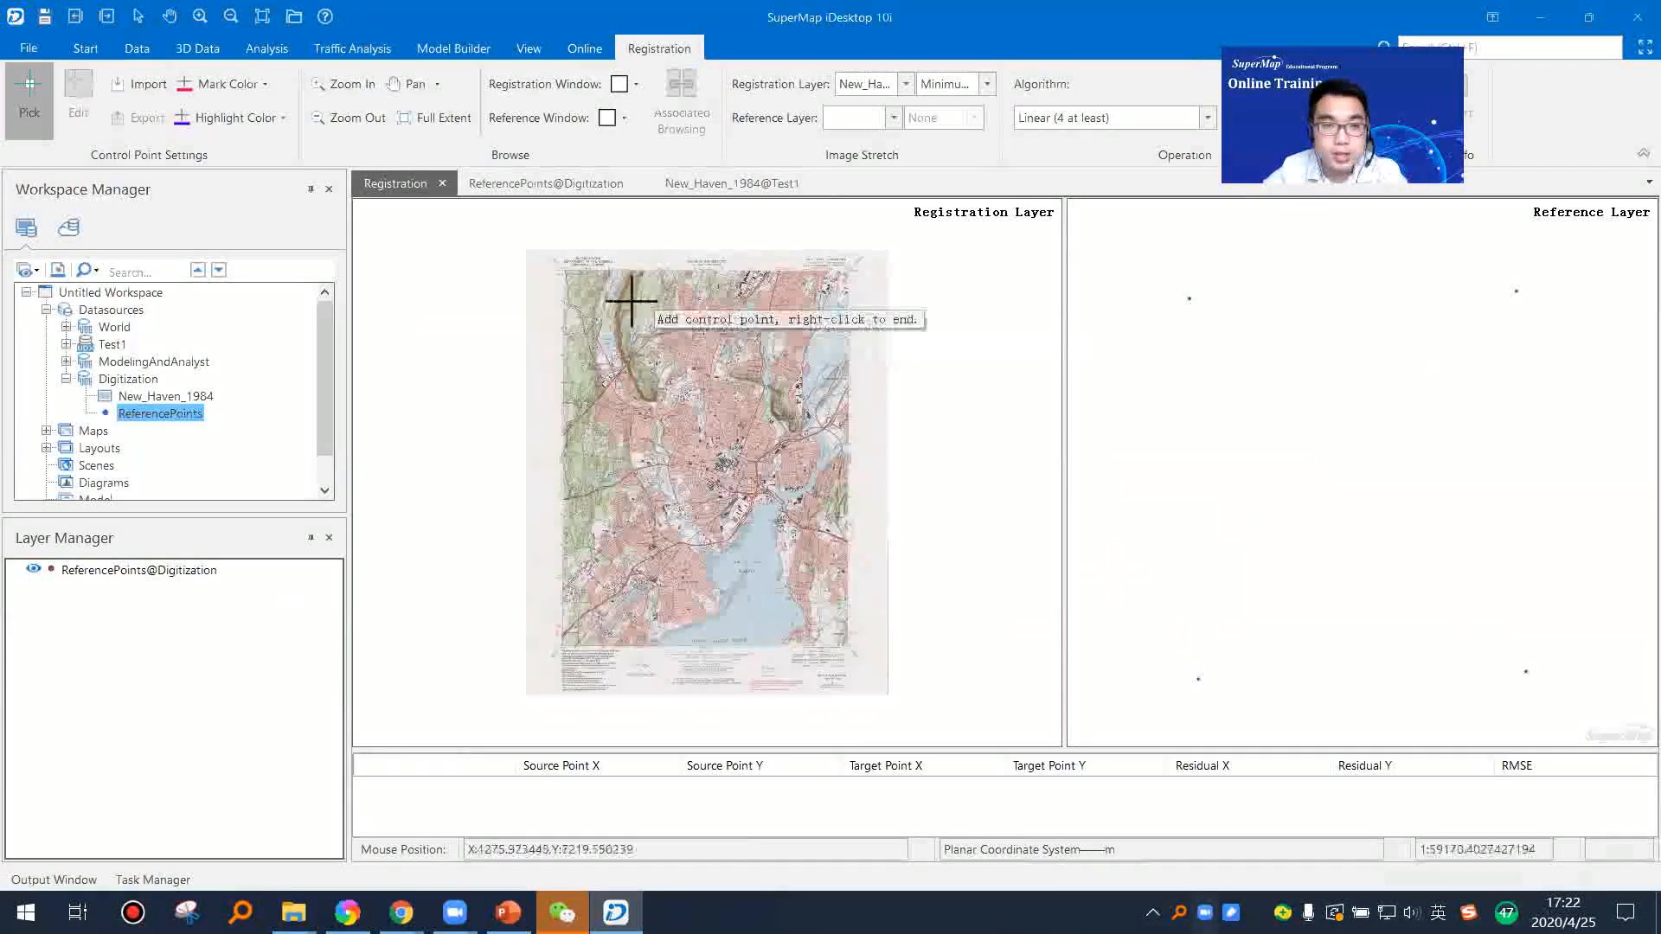
pyautogui.scroll(4, 600, 271)
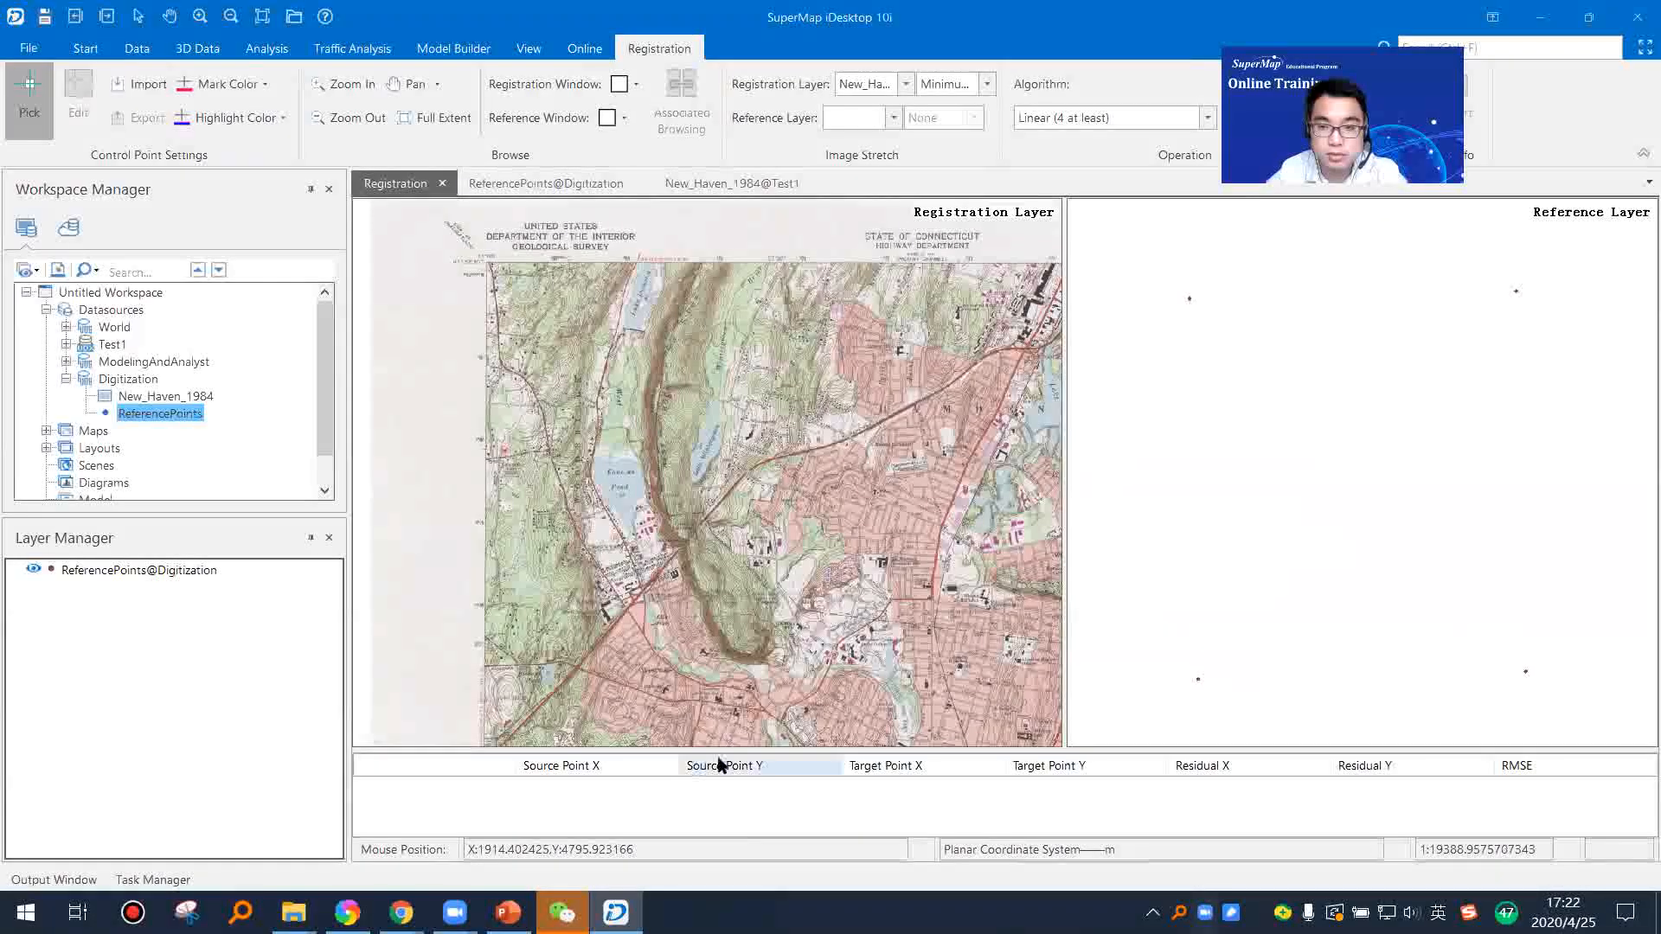
pyautogui.scroll(3, 580, 402)
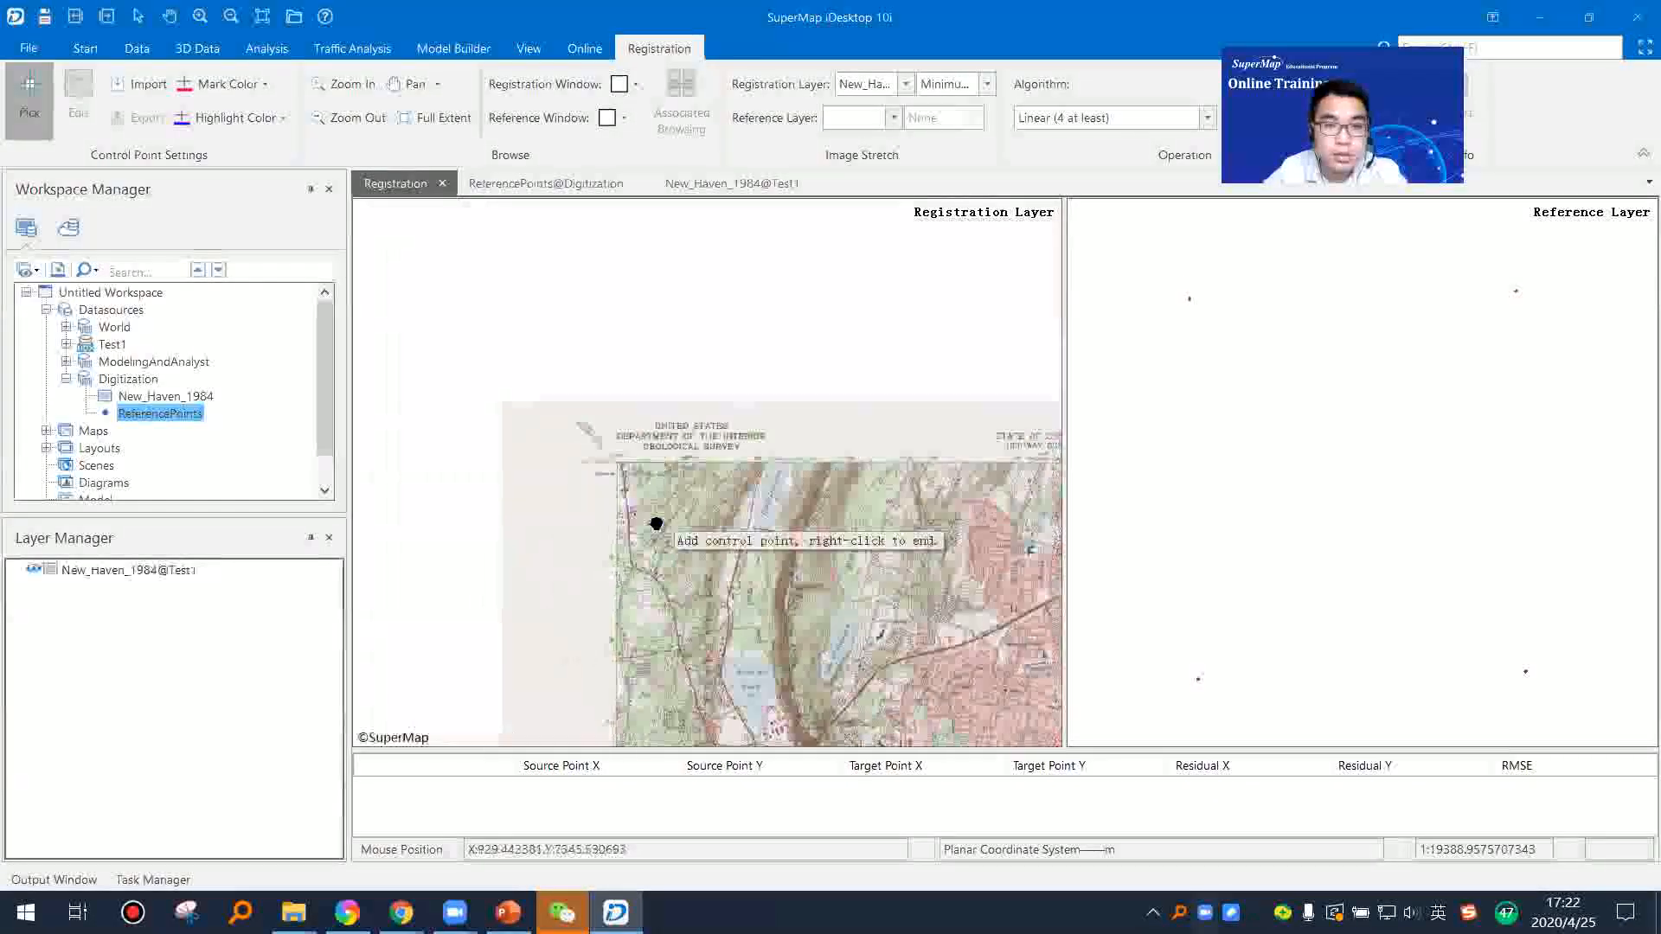
pyautogui.scroll(2, 573, 489)
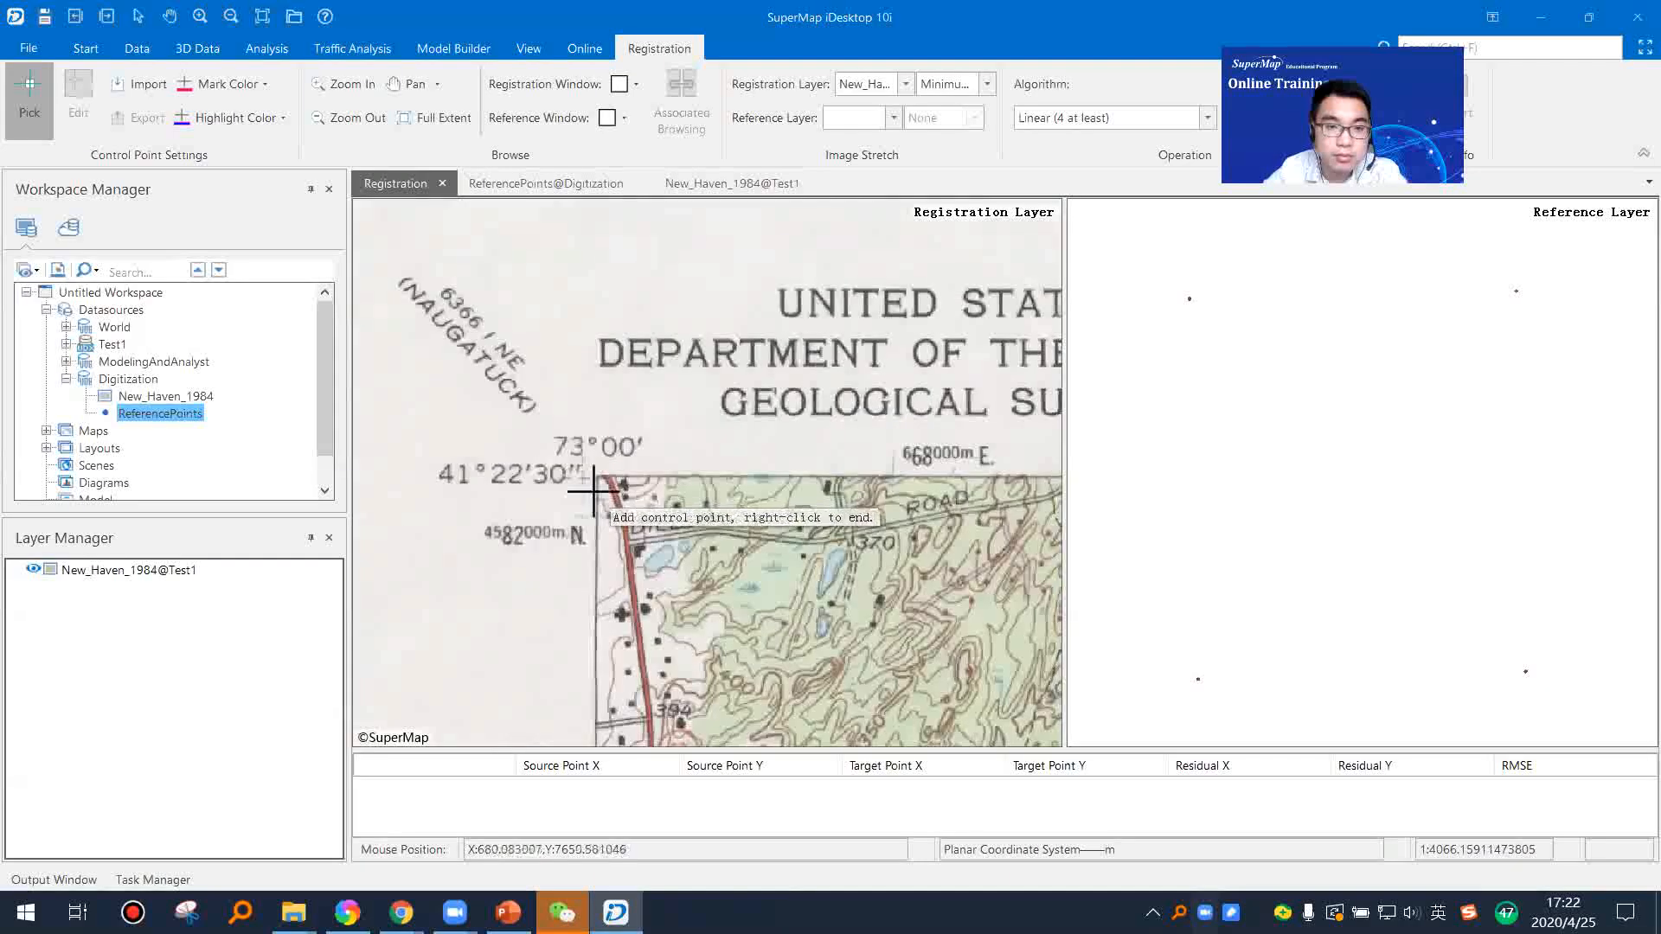
pyautogui.scroll(3, 581, 479)
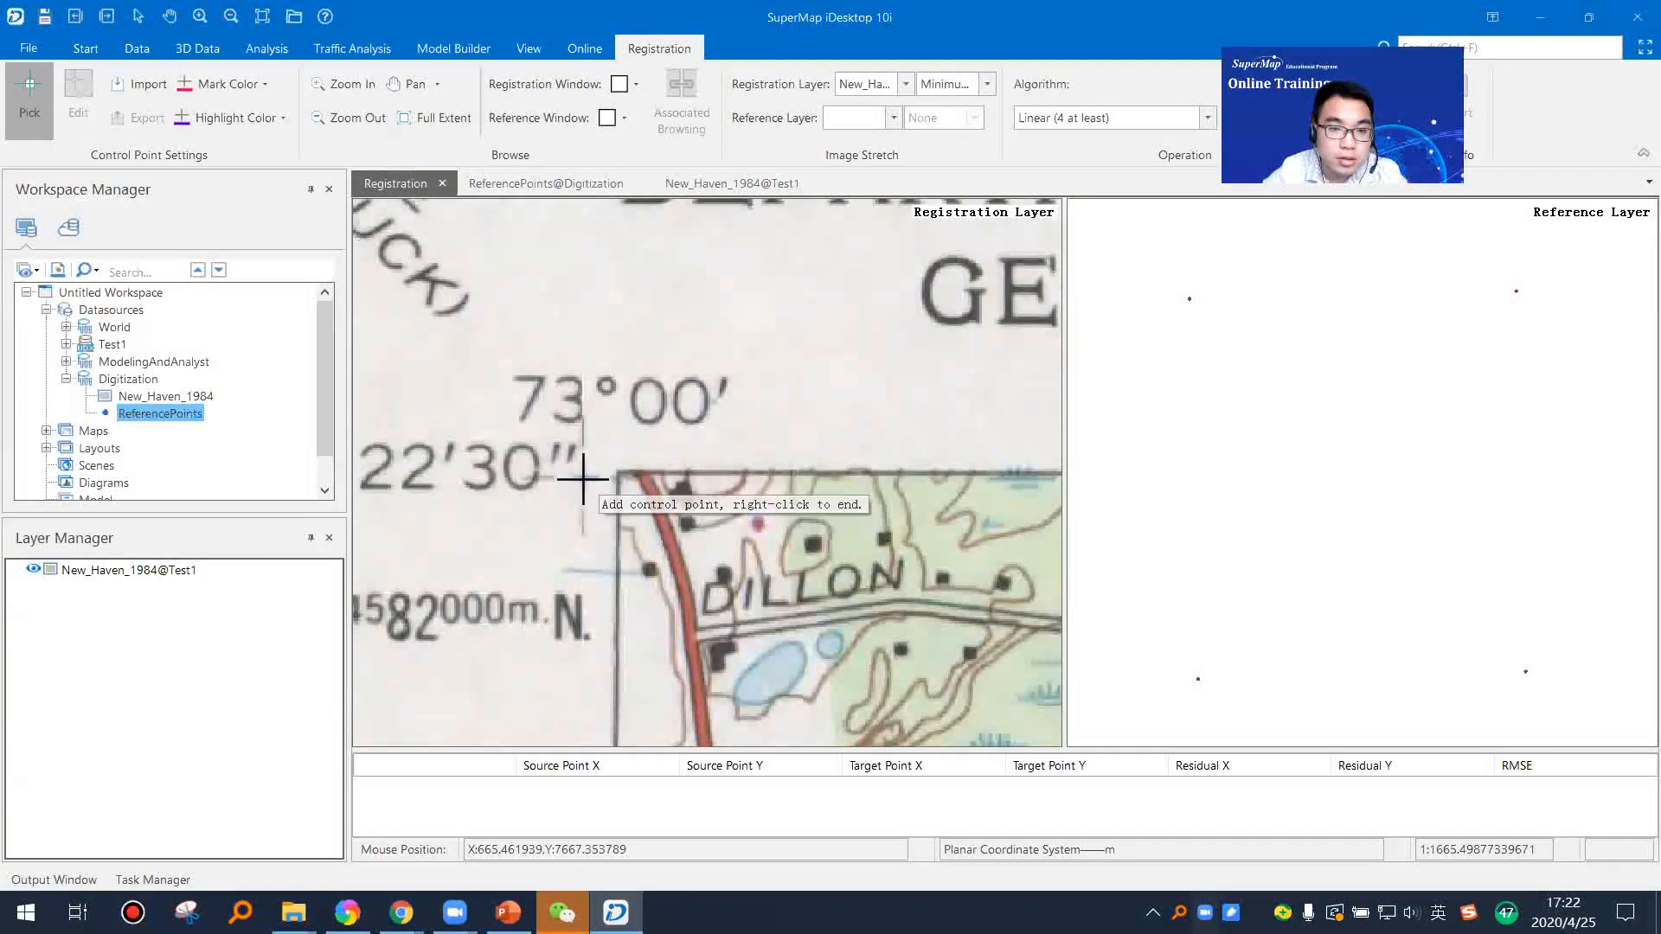
pyautogui.click(756, 520)
pyautogui.scroll(-3, 756, 520)
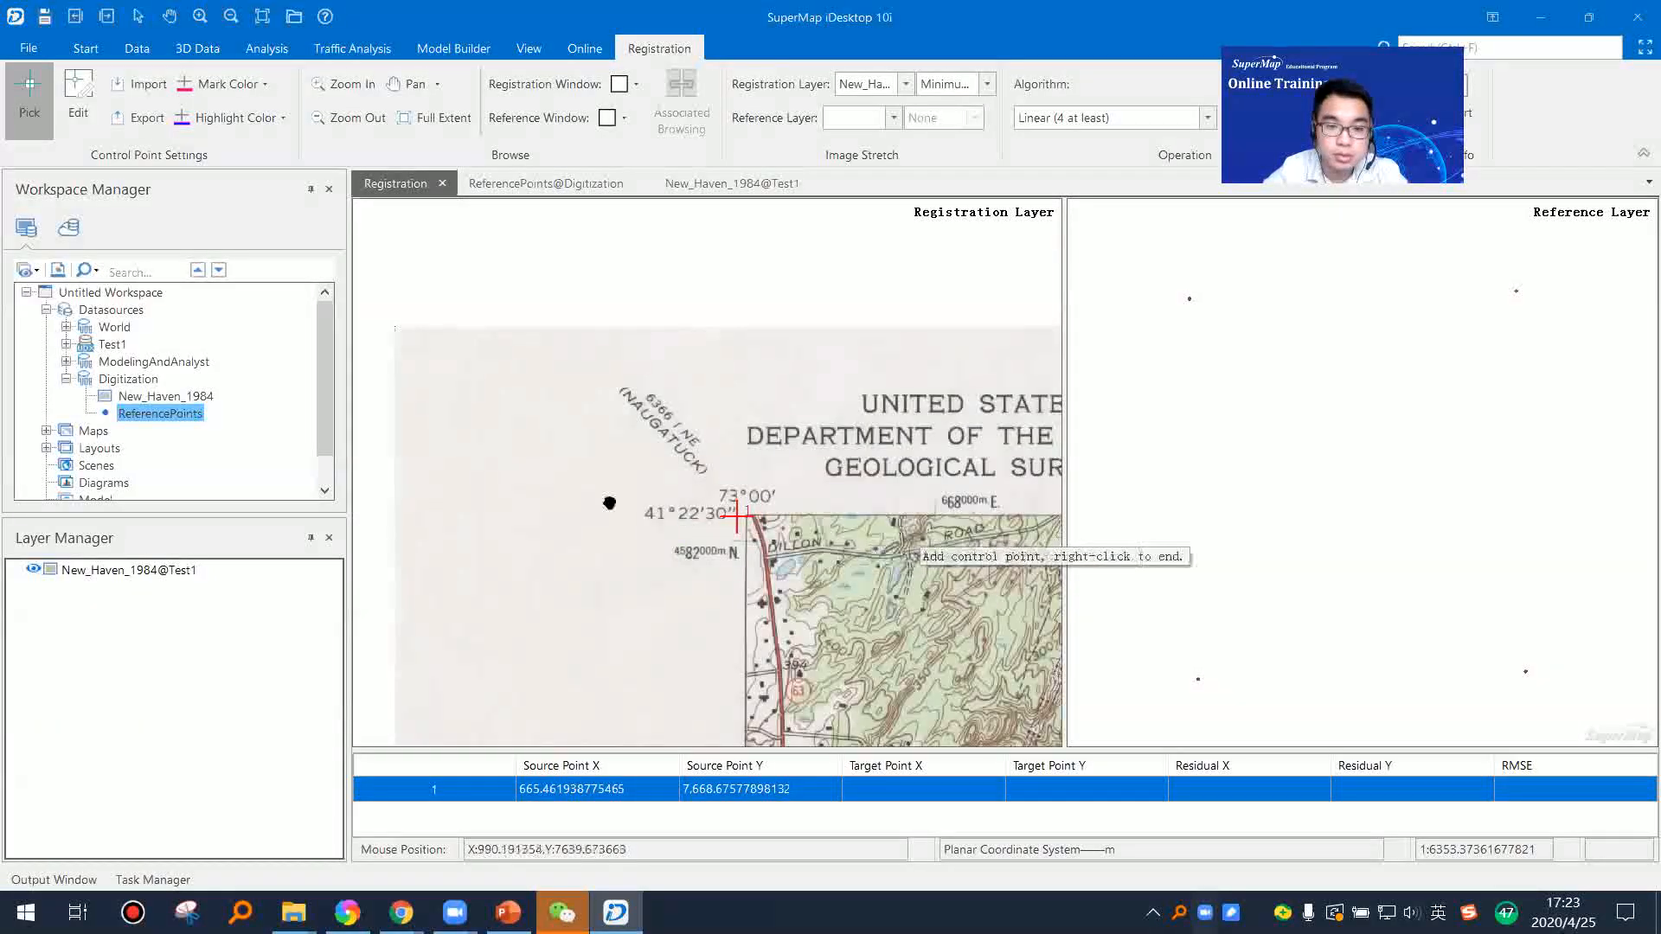
pyautogui.click(1189, 298)
# Step: Pair the image's northeast corner cross at 72°52'30", 41°22'30" with the northeast reference point as the second control point
pyautogui.moveTo(978, 481); pyautogui.dragTo(756, 456)
pyautogui.scroll(-3, 756, 456)
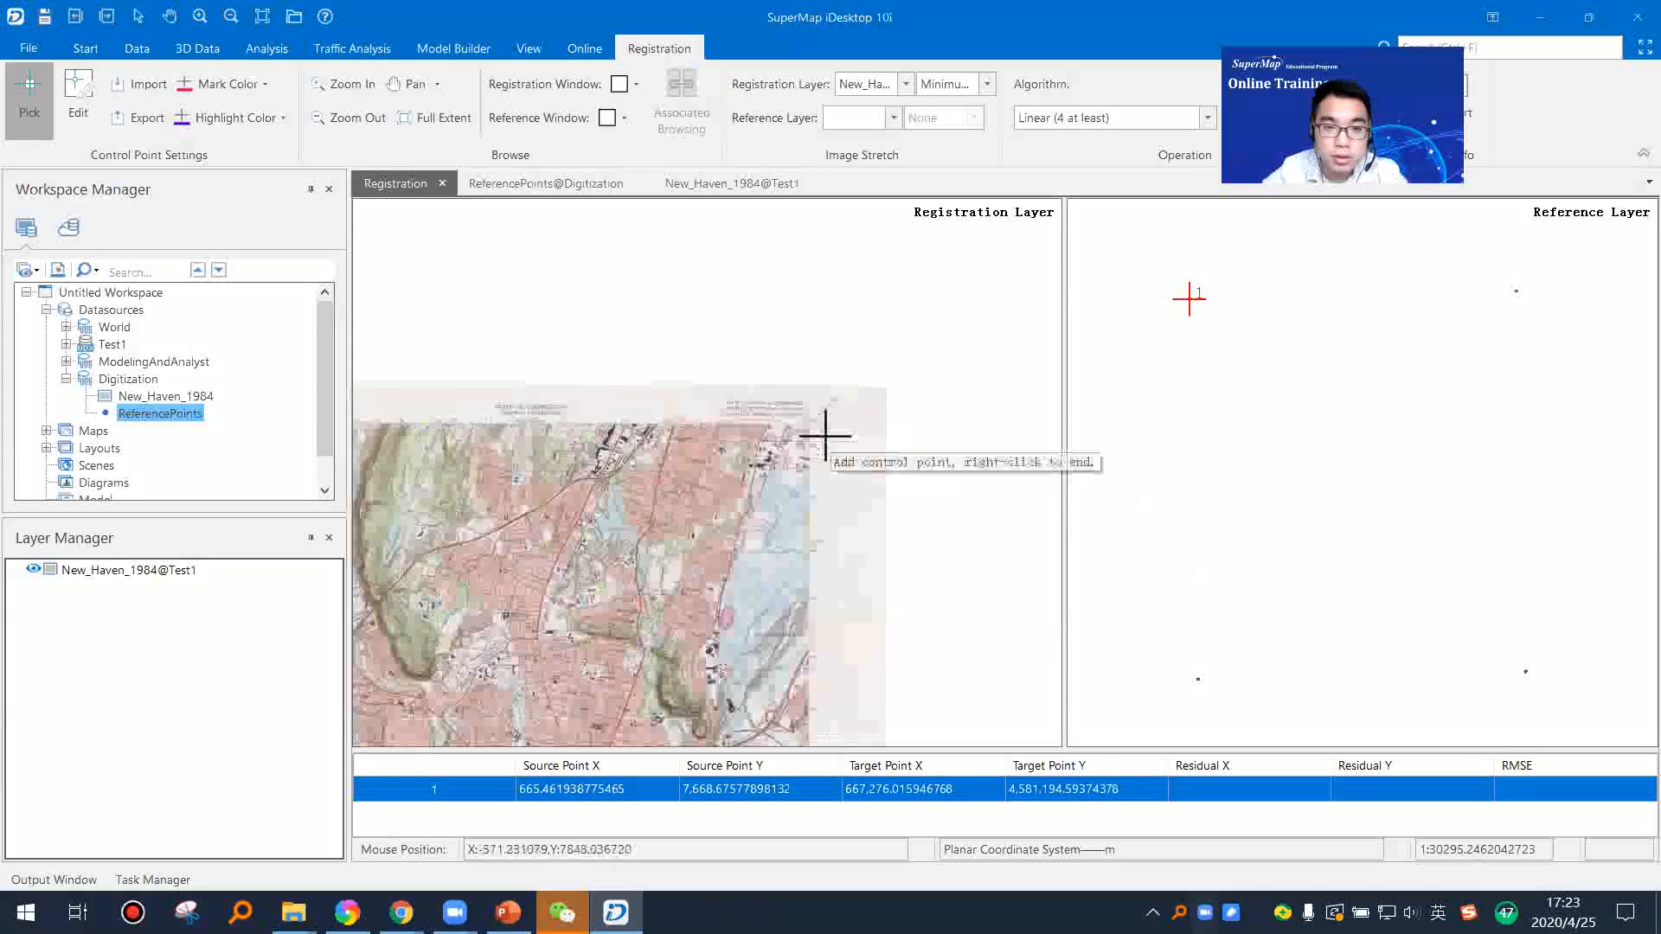
pyautogui.scroll(5, 720, 412)
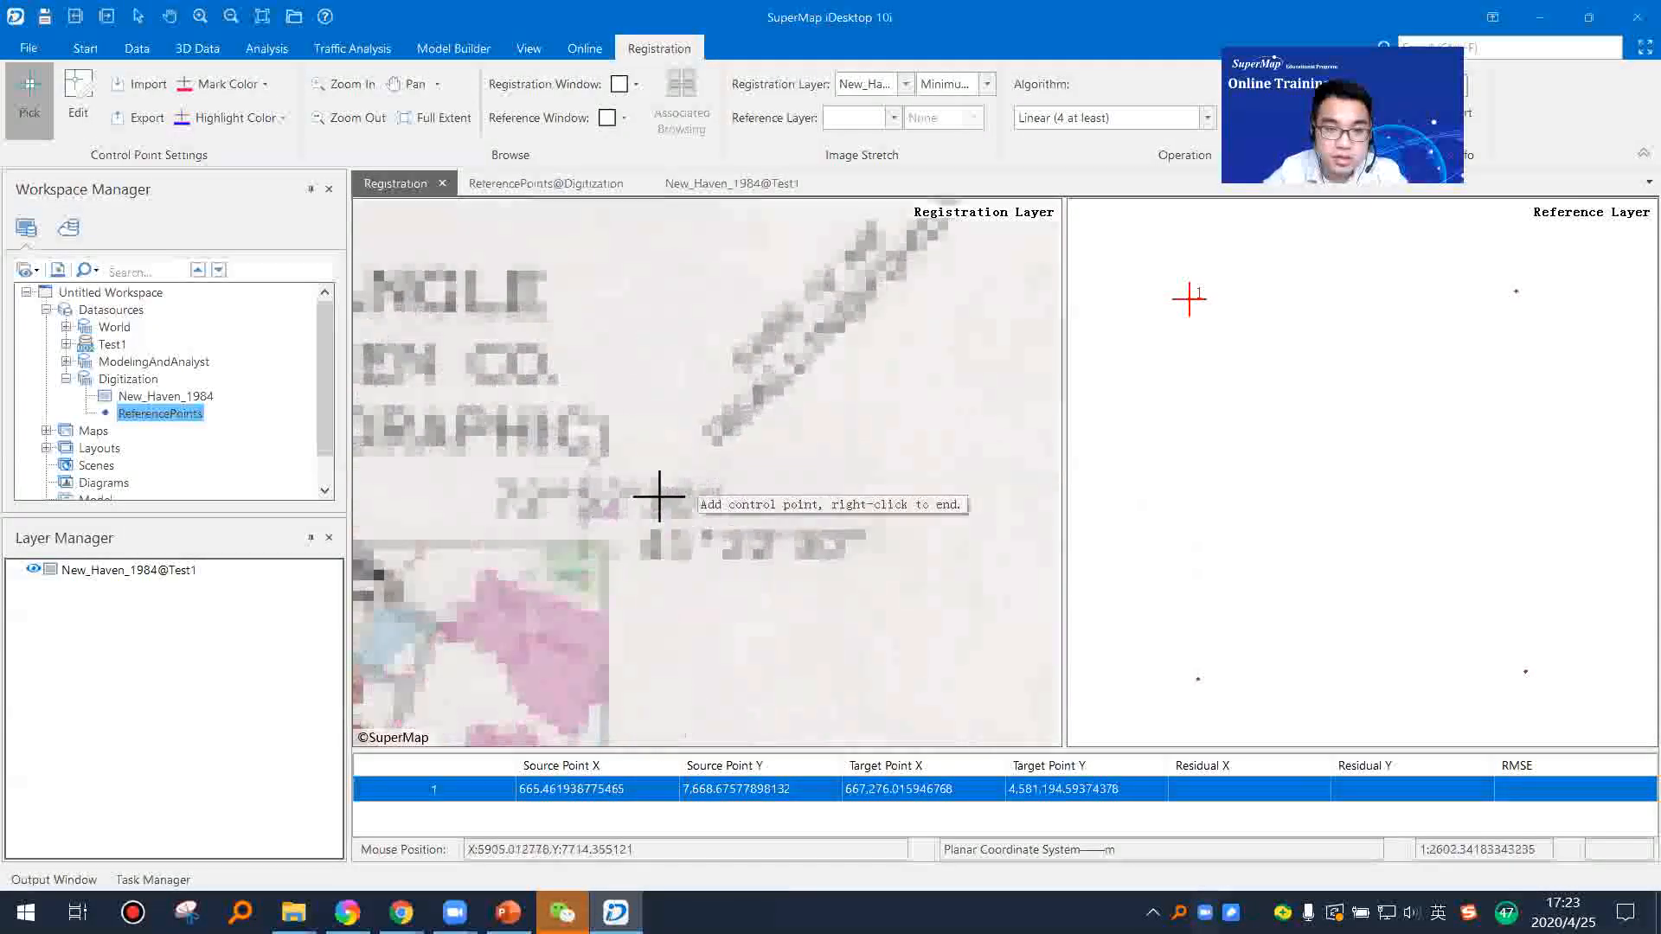
pyautogui.click(566, 545)
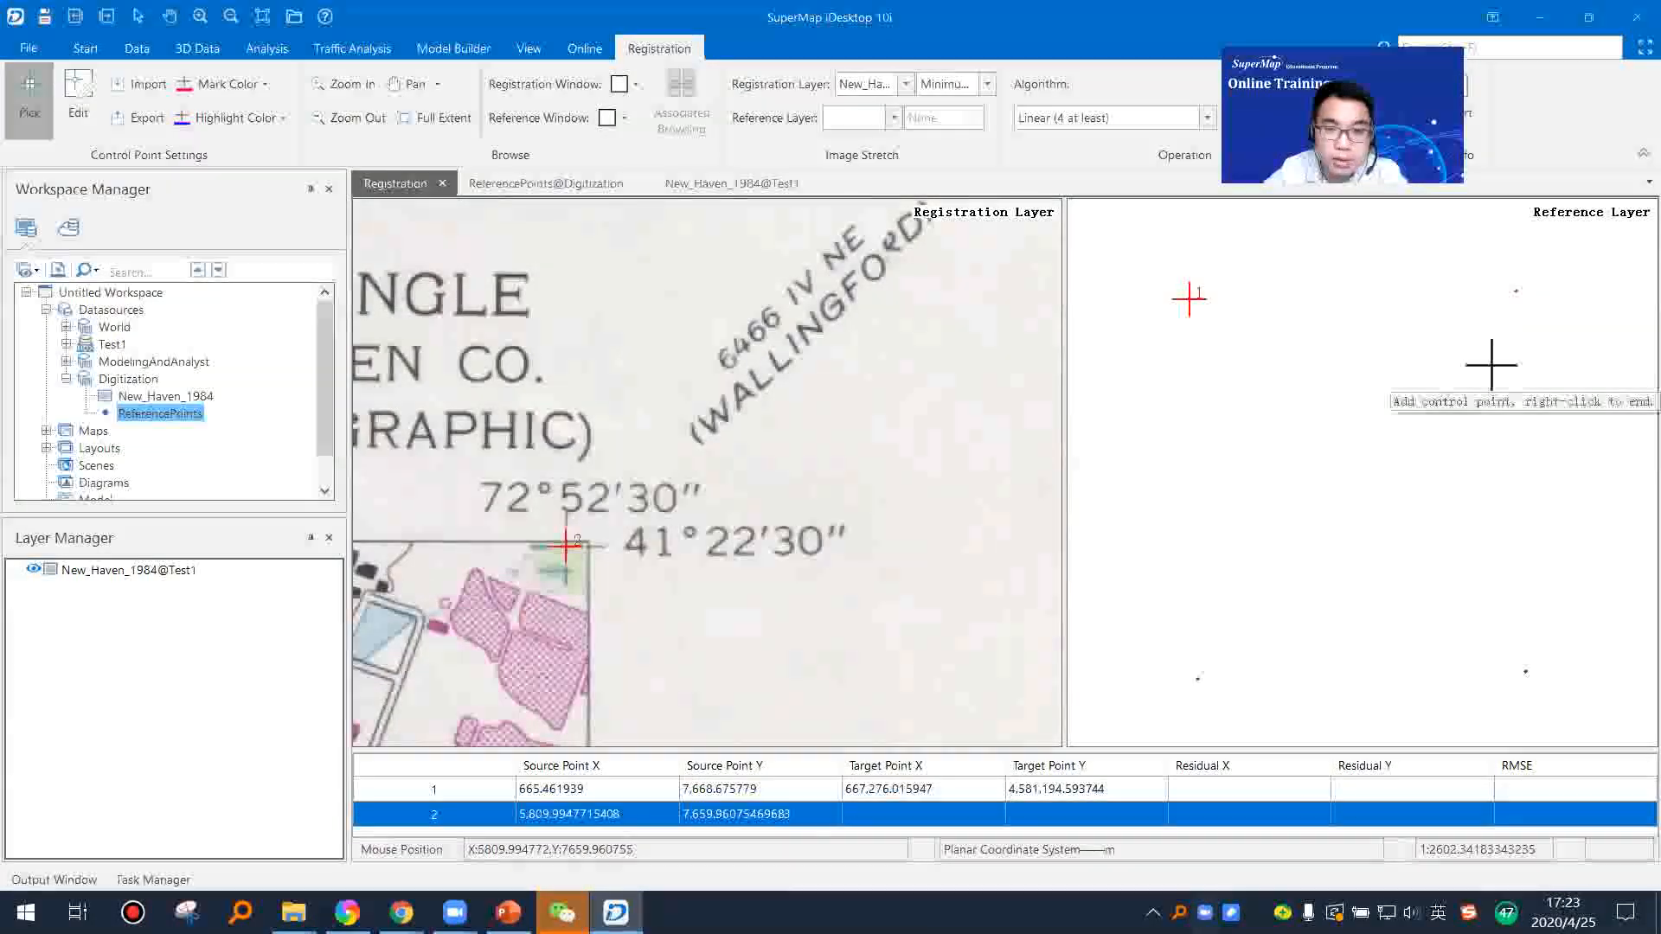
pyautogui.click(1515, 292)
# Step: Pair the image's southeast corner cross at 72°52'30", 41°15' with the southeast reference point as the third control point
pyautogui.scroll(-5, 729, 495)
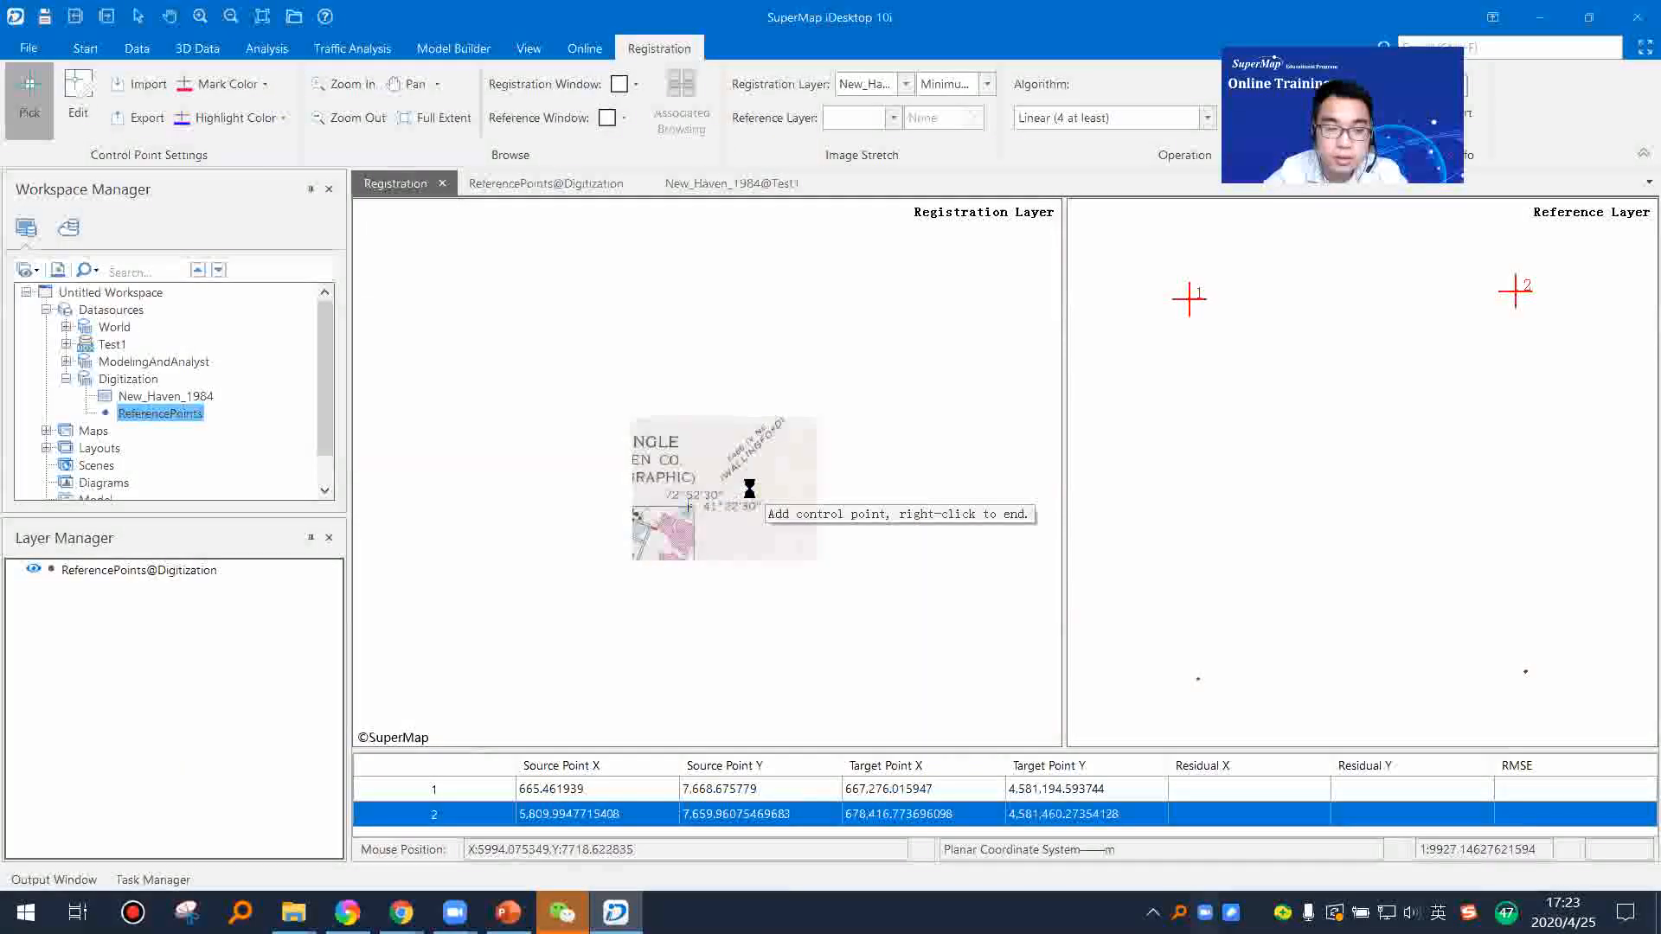
pyautogui.scroll(3, 730, 493)
pyautogui.scroll(7, 822, 554)
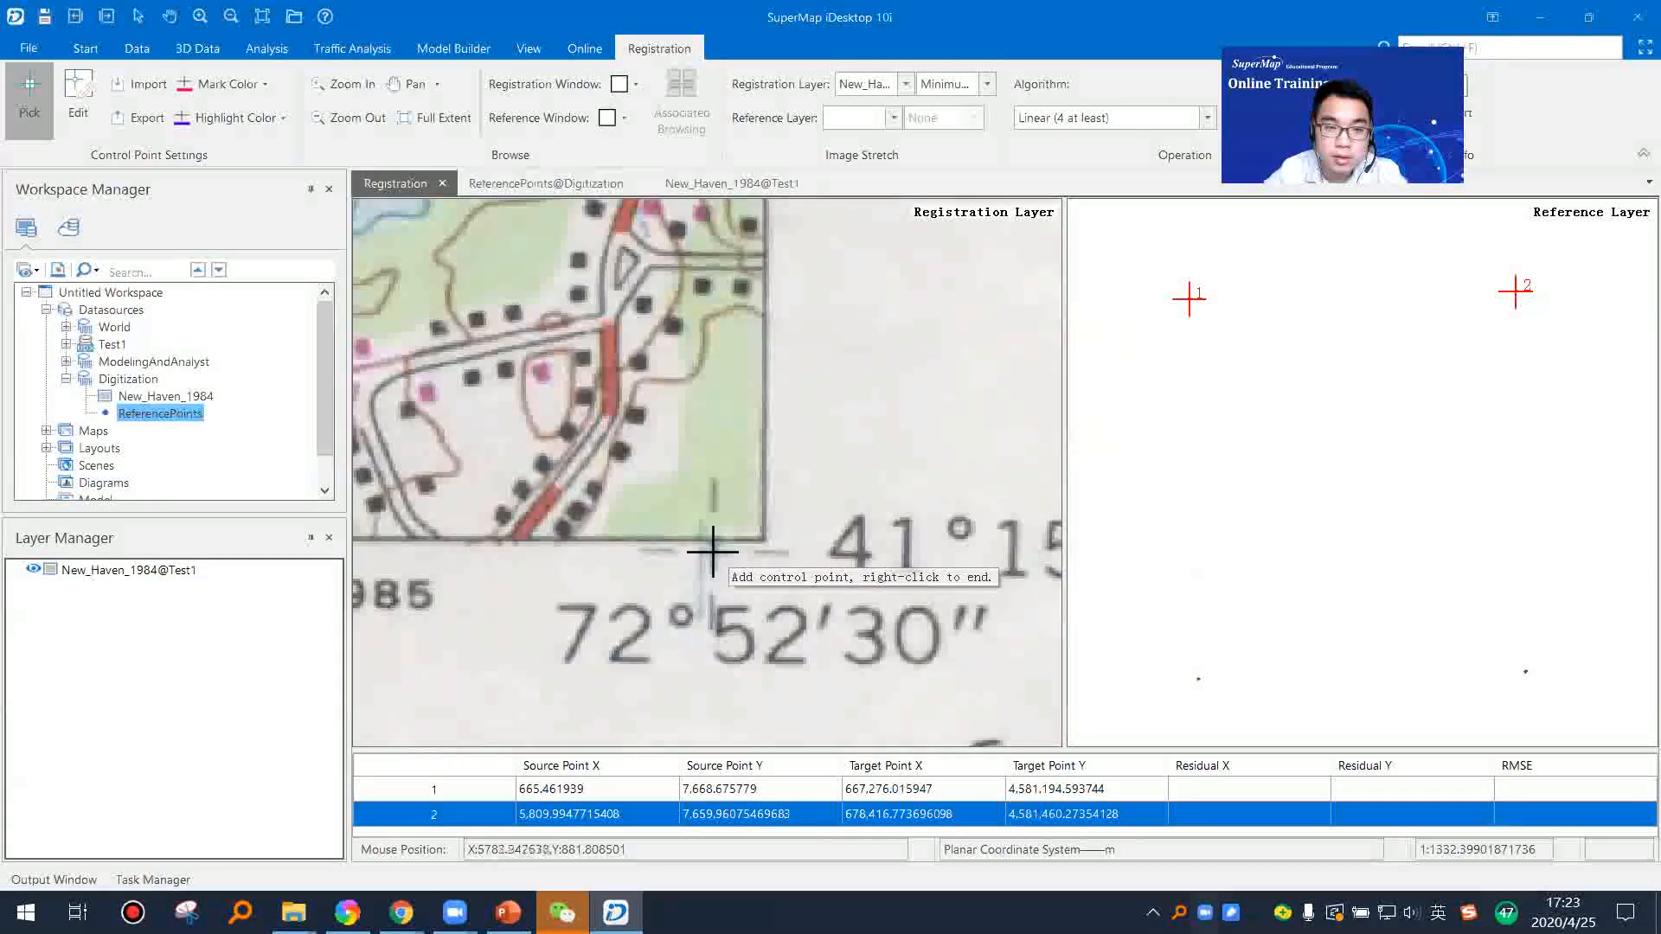
pyautogui.click(711, 551)
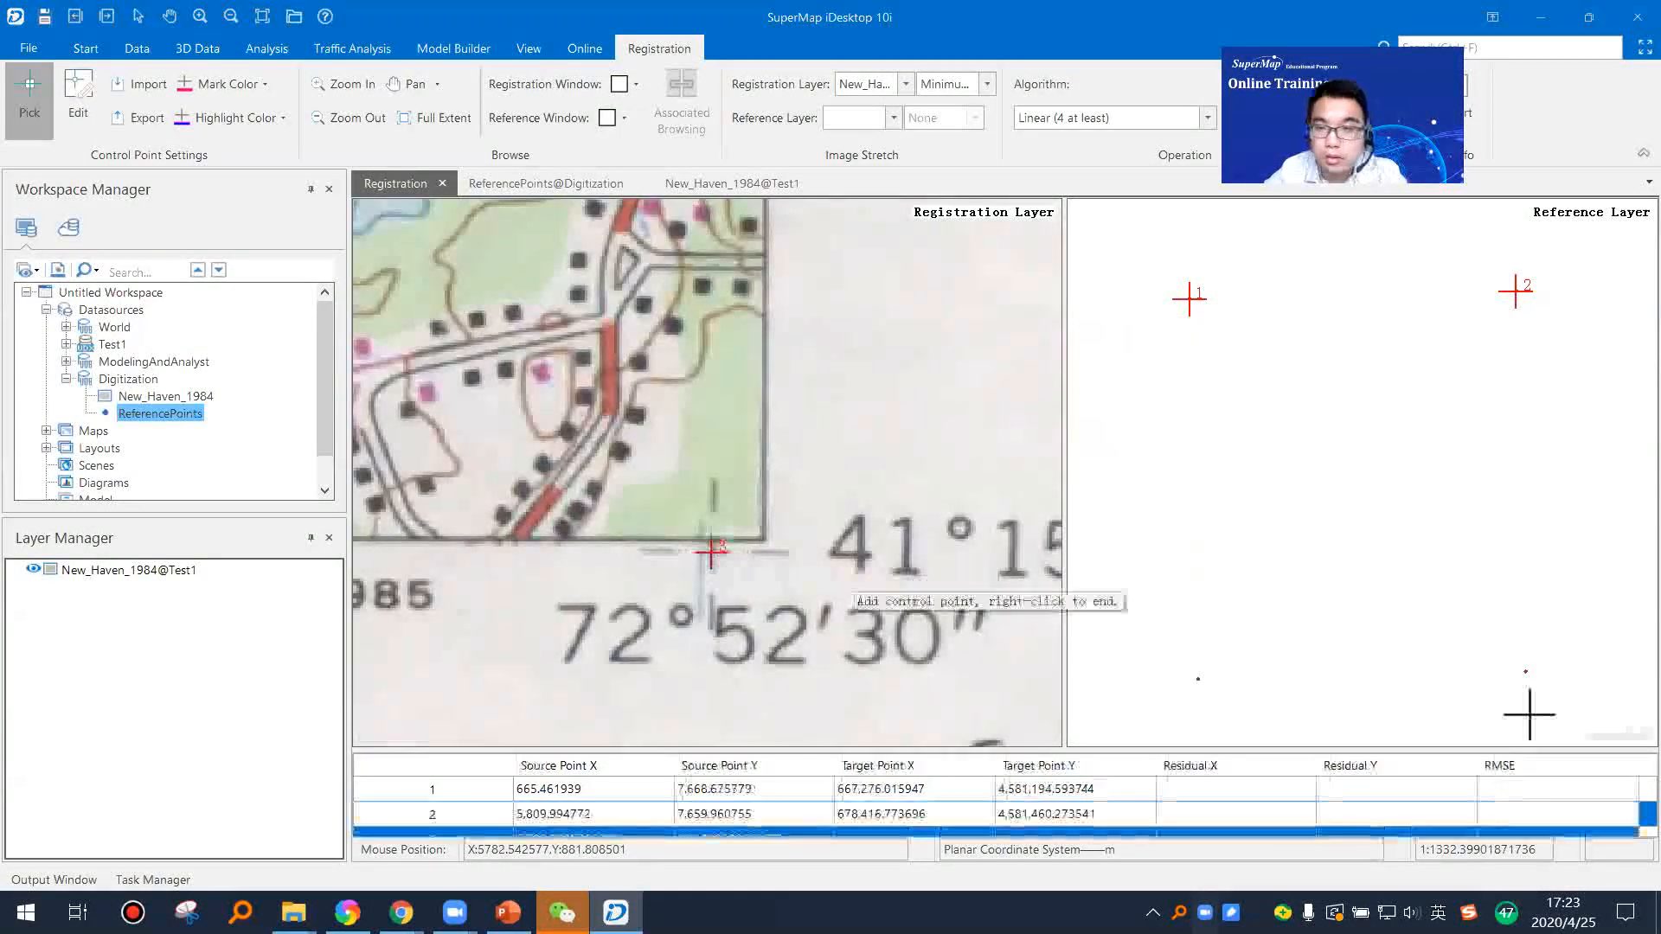
pyautogui.click(1525, 671)
# Step: Pair the image's southwest corner cross at 73°00', 41°15' with the southwest reference point as the fourth control point
pyautogui.scroll(-5, 843, 557)
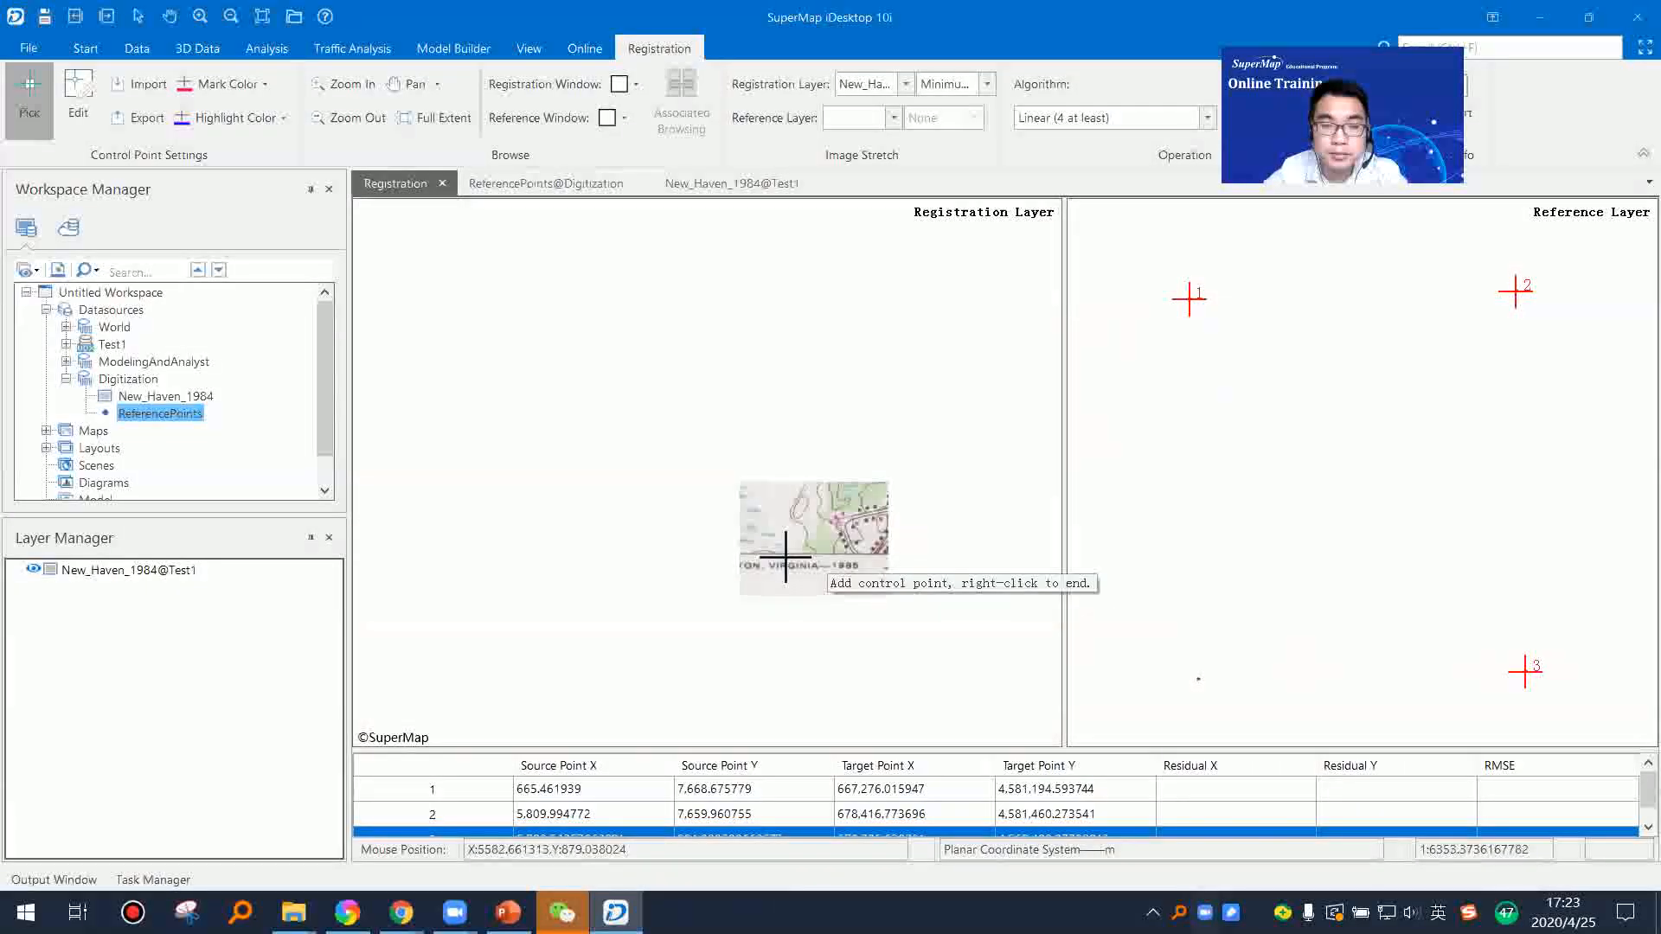
pyautogui.scroll(3, 790, 556)
pyautogui.scroll(1, 742, 529)
pyautogui.scroll(-3, 740, 530)
pyautogui.scroll(3, 731, 541)
pyautogui.scroll(-3, 776, 558)
pyautogui.scroll(4, 776, 558)
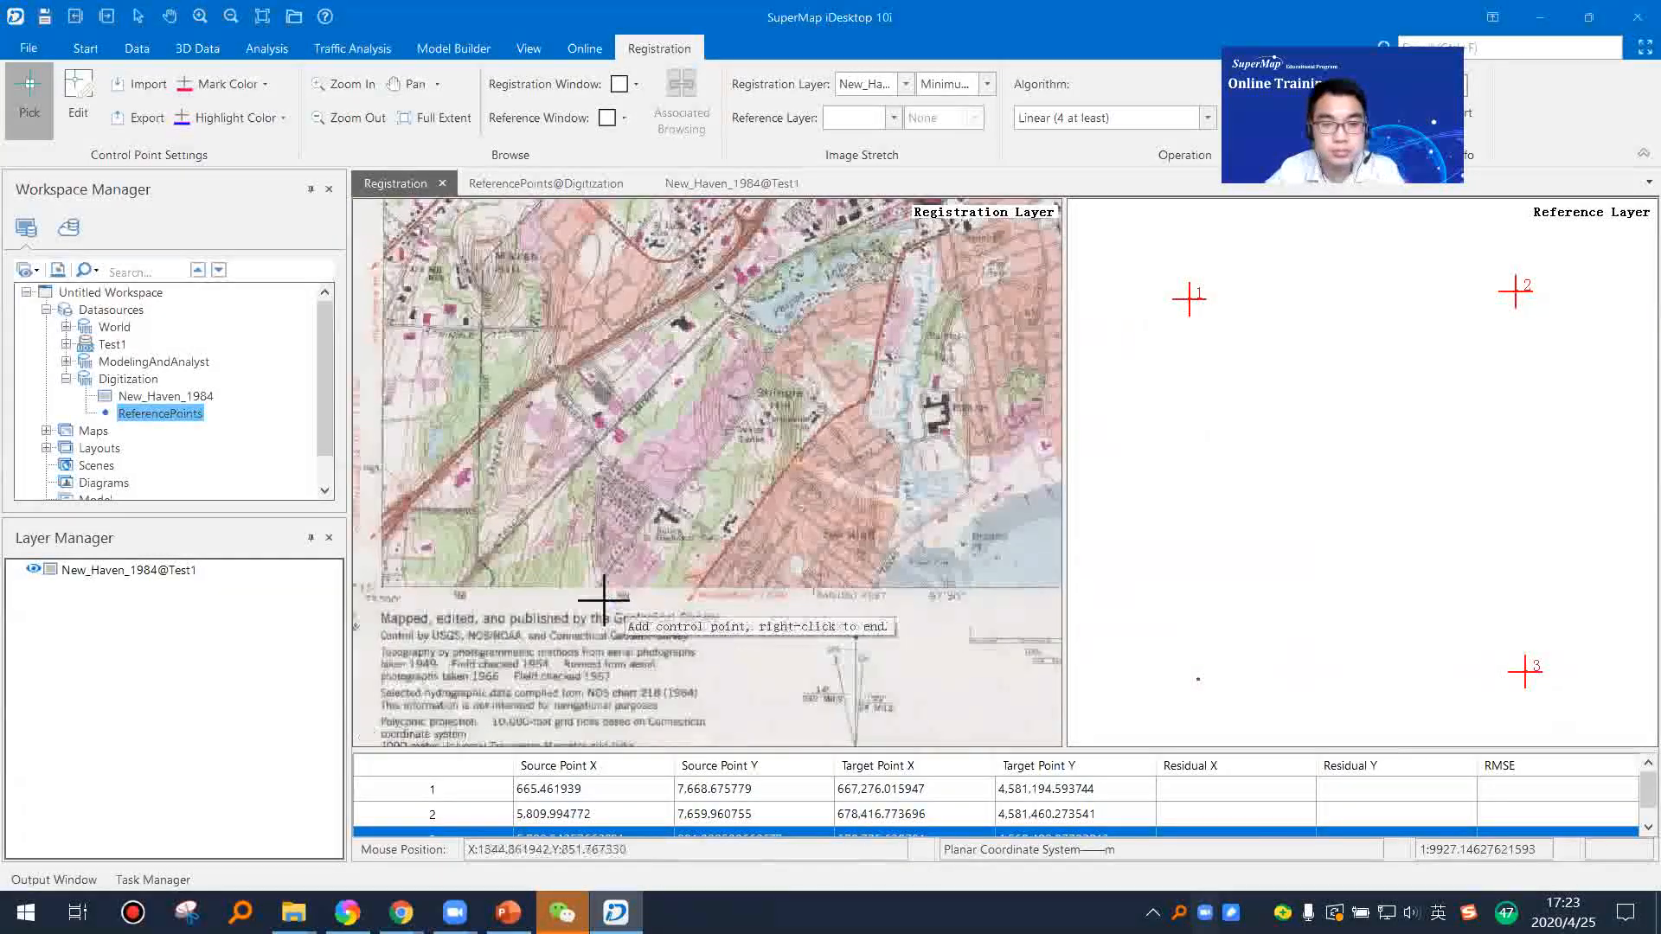
pyautogui.scroll(6, 581, 614)
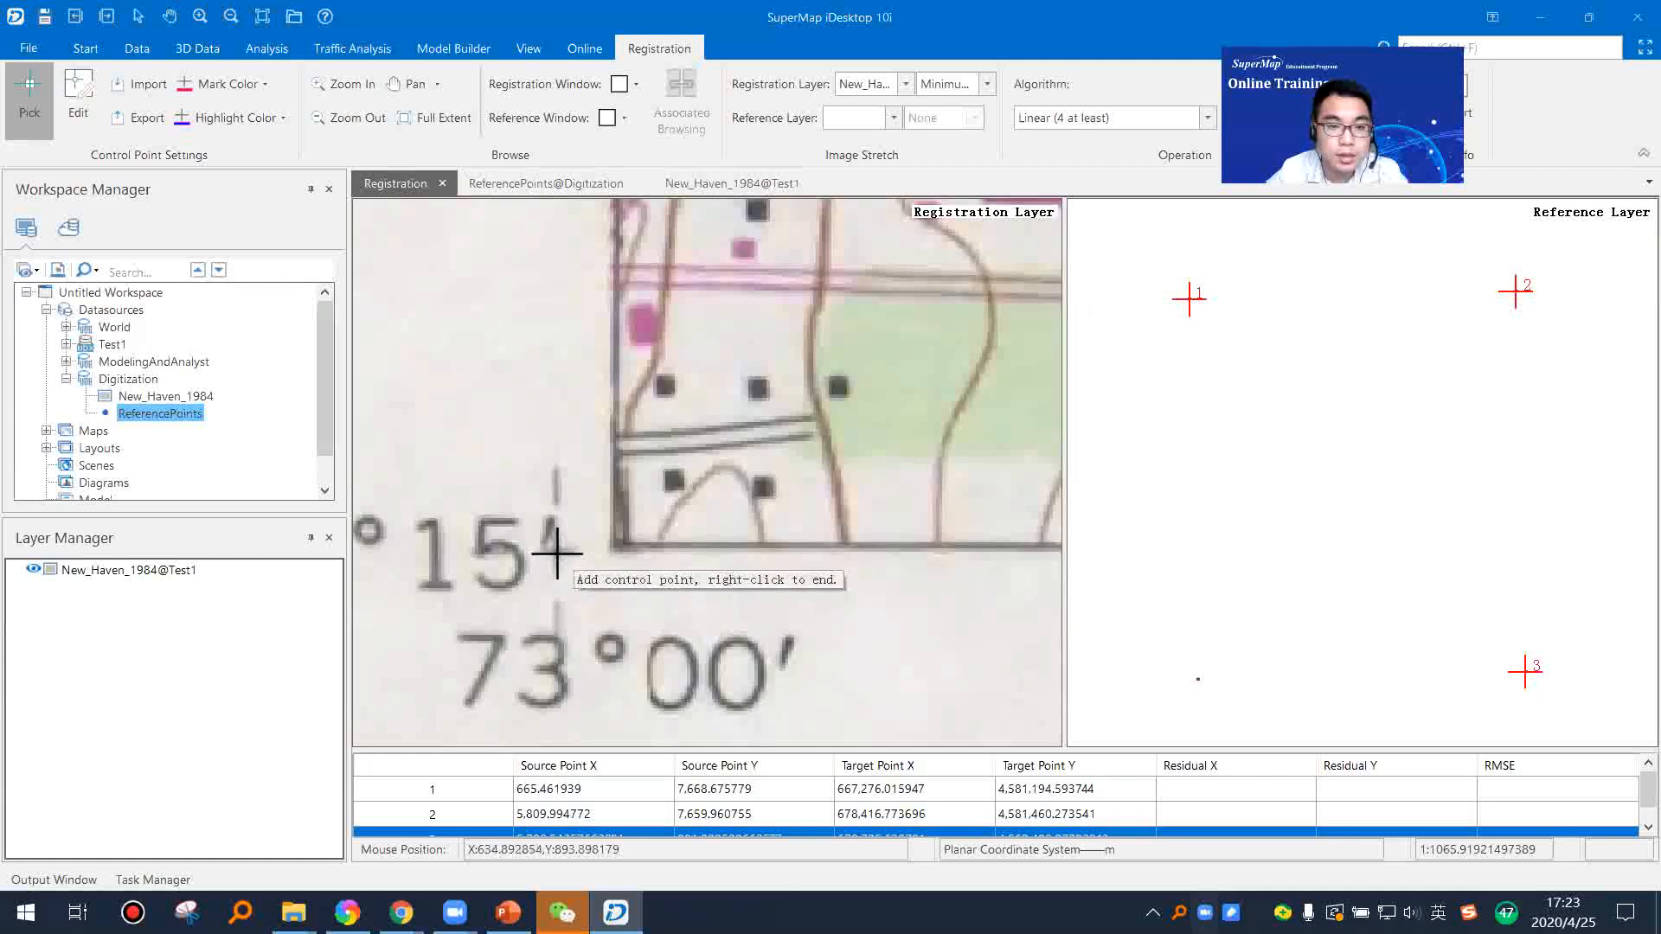
pyautogui.click(555, 551)
pyautogui.click(1198, 679)
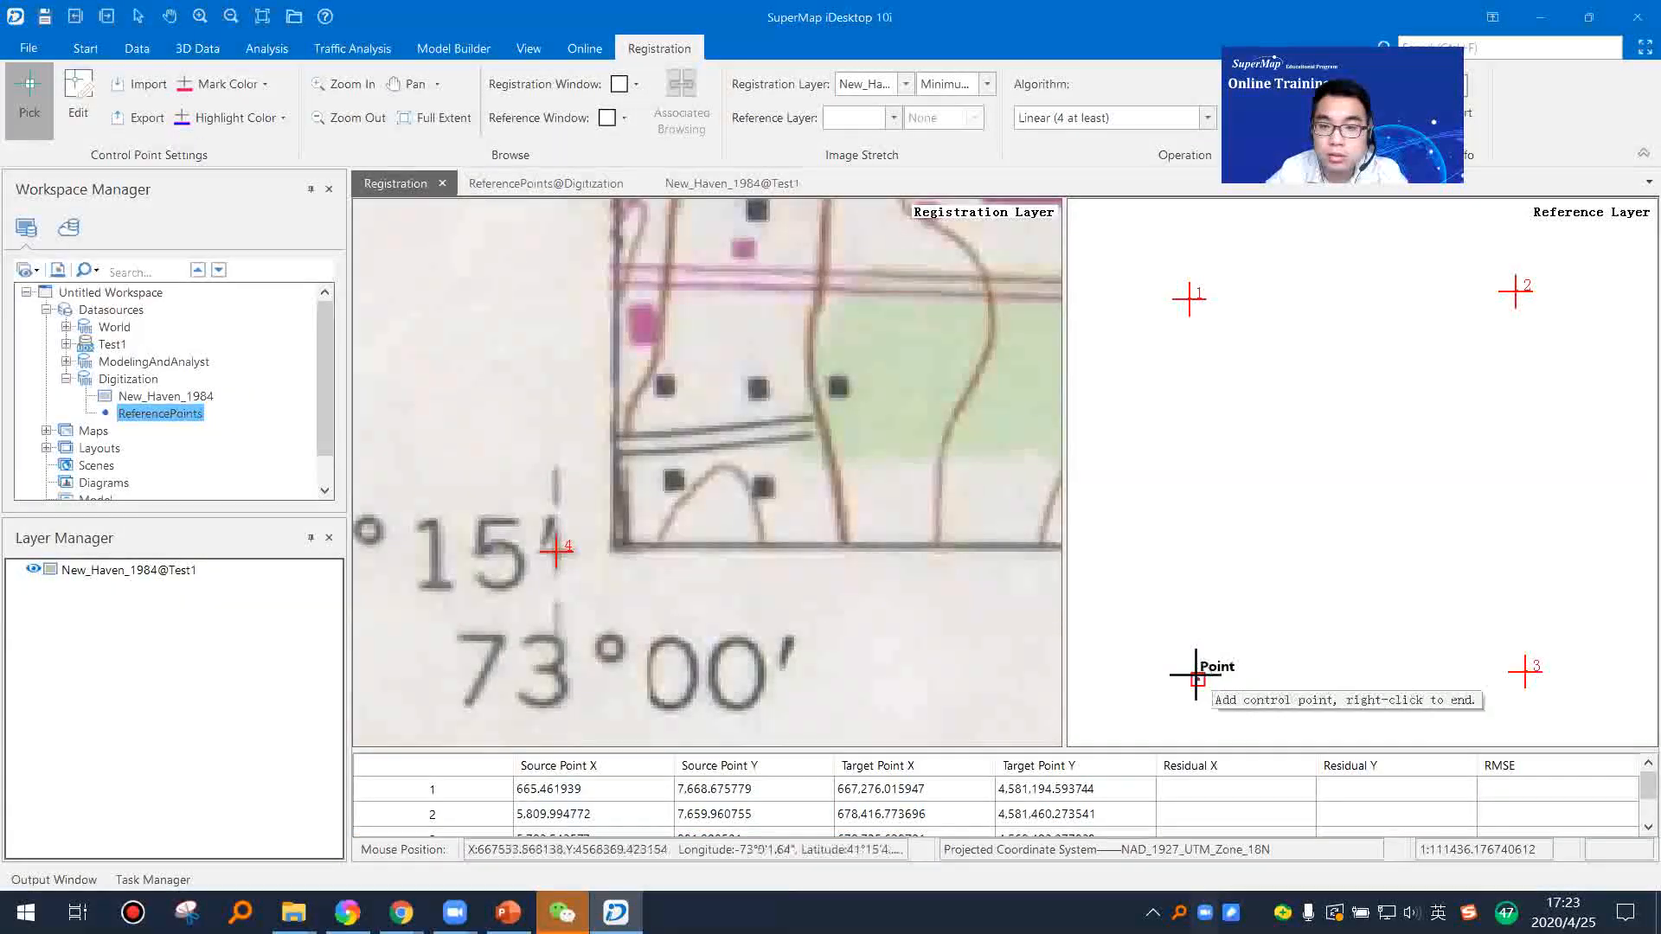
pyautogui.scroll(-10, 867, 604)
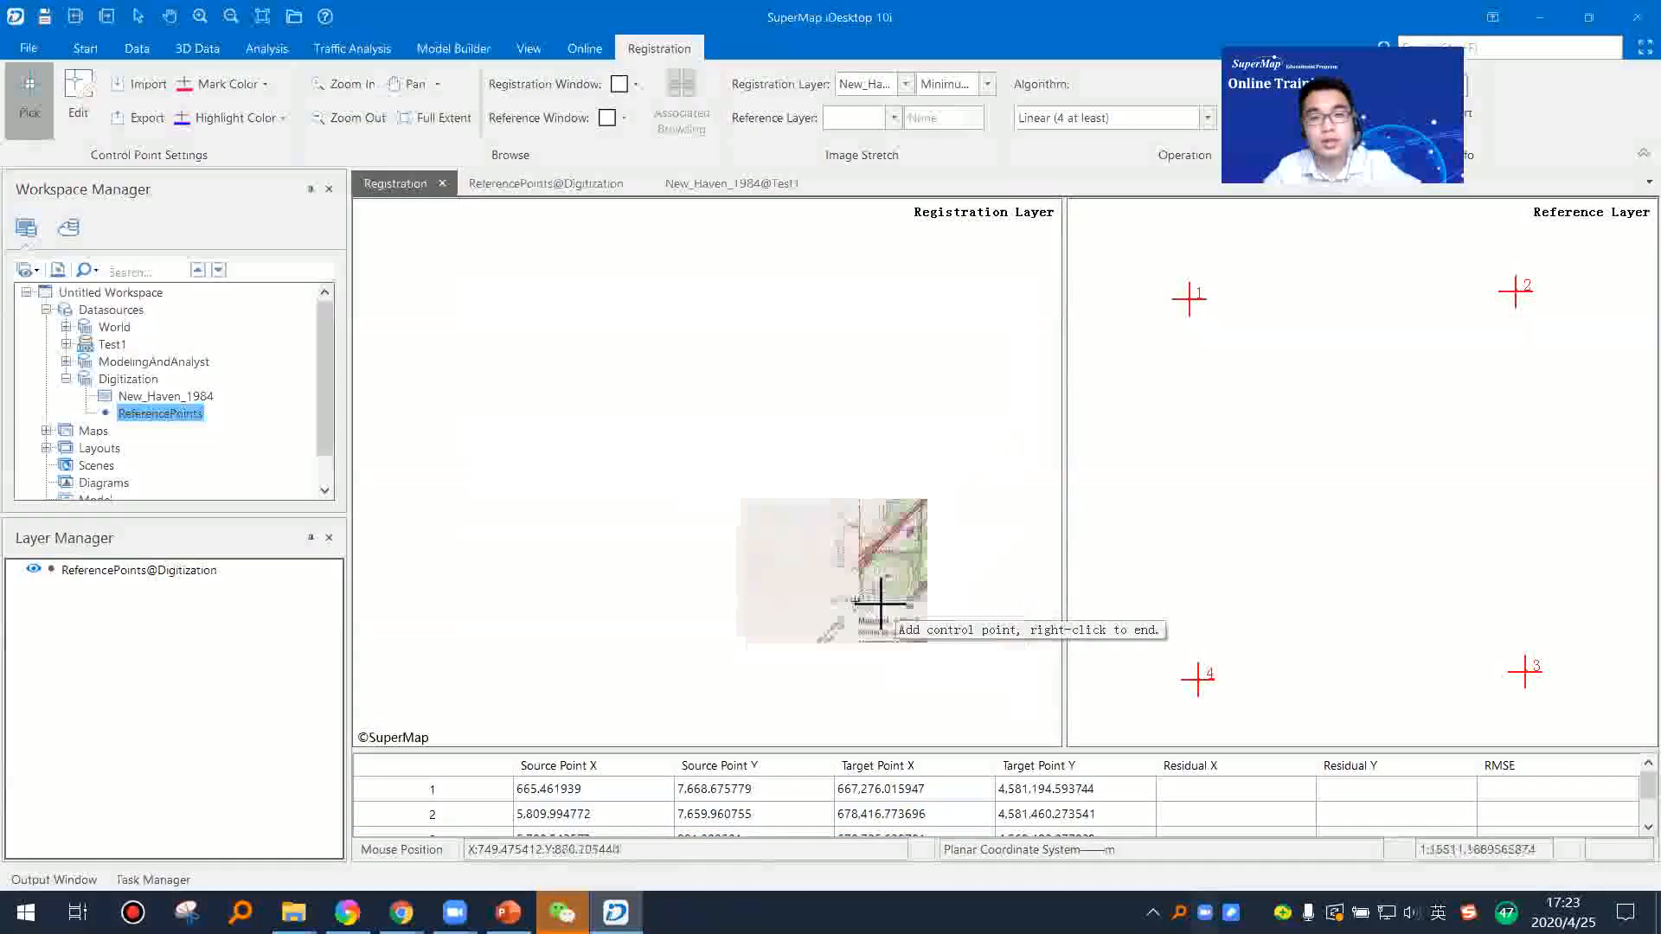
# Step: Calculate the error of the four control points with the Linear (4 at least) algorithm and enlarge the control point table
pyautogui.moveTo(891, 477); pyautogui.dragTo(560, 552)
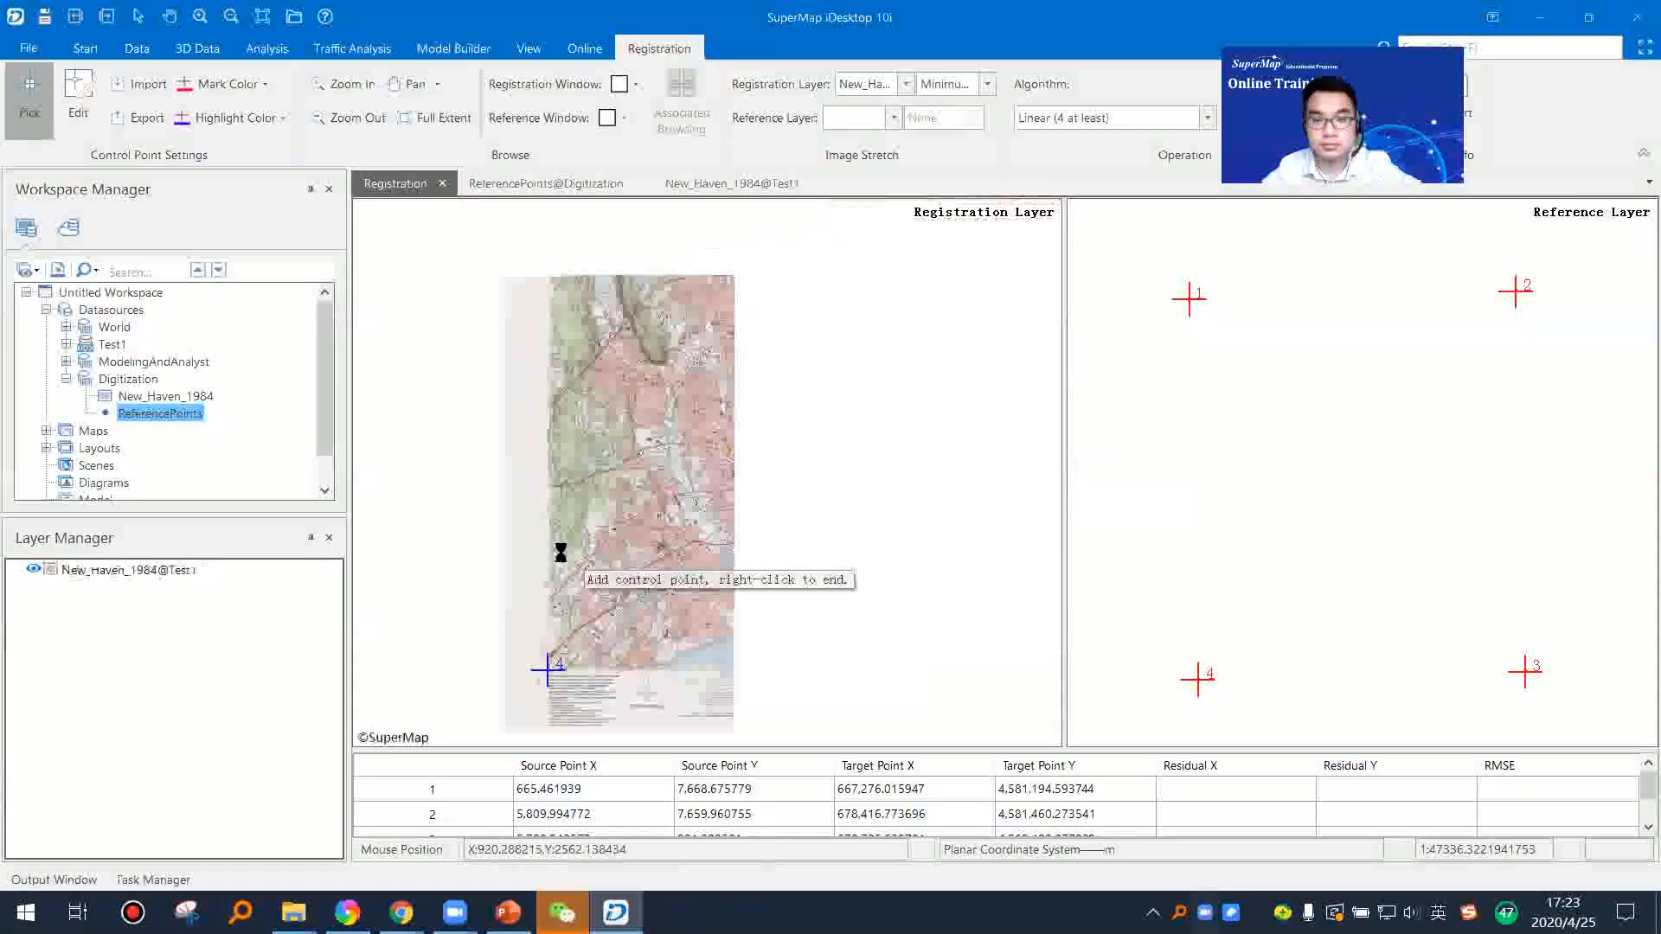
pyautogui.scroll(-2, 751, 519)
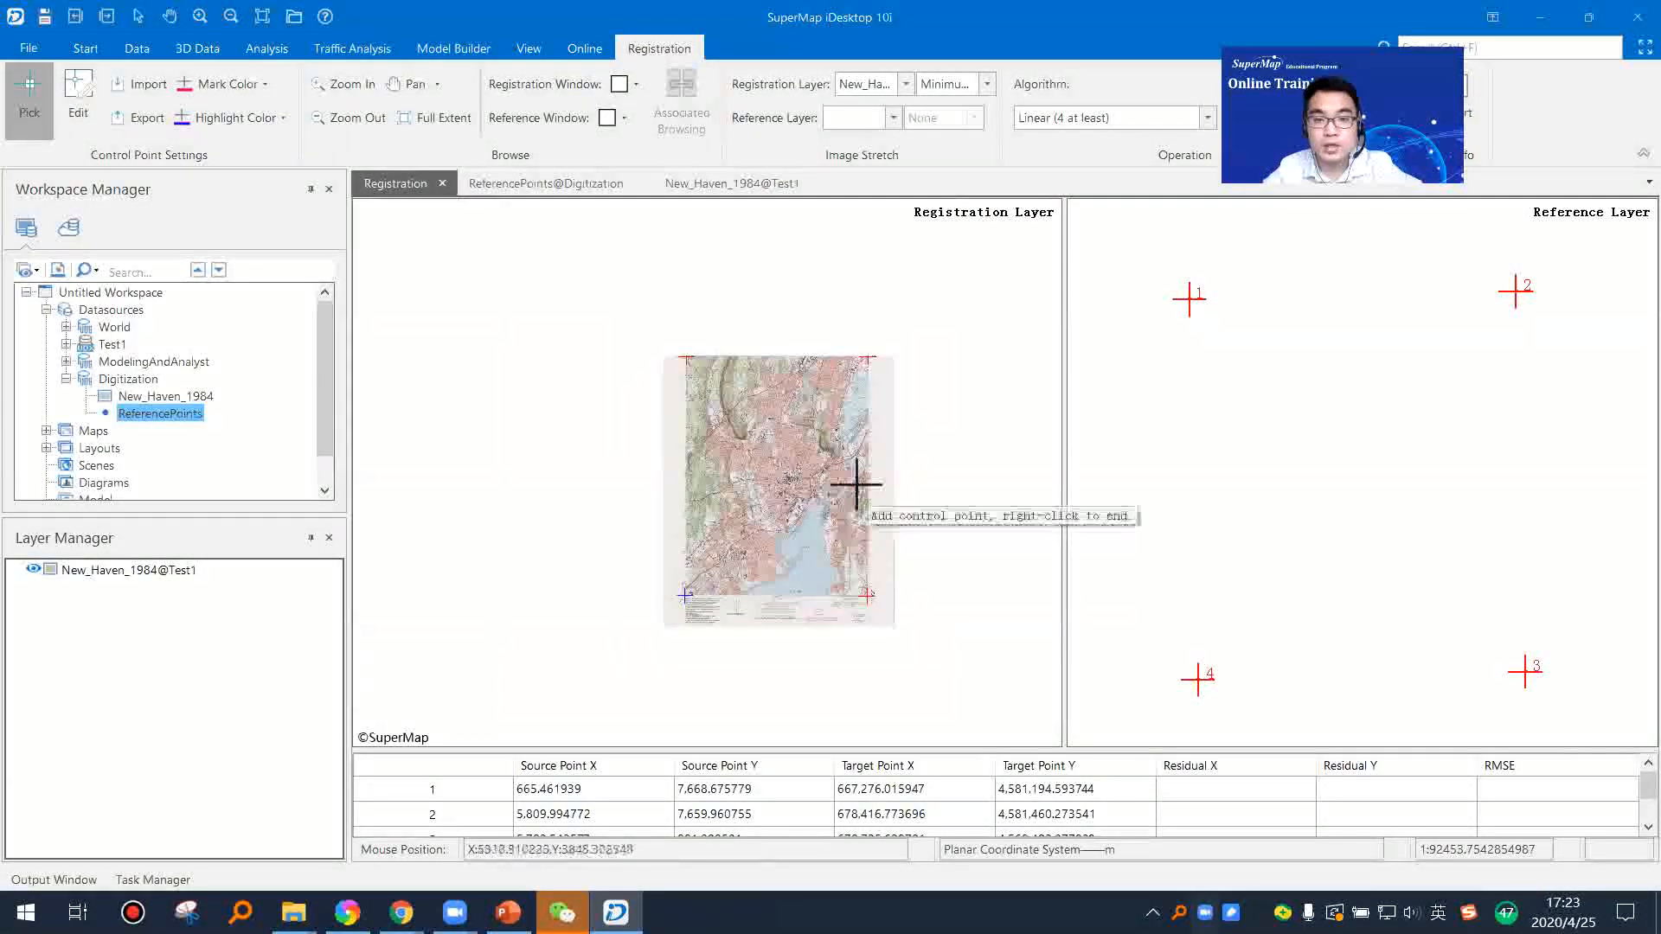
pyautogui.scroll(1, 834, 447)
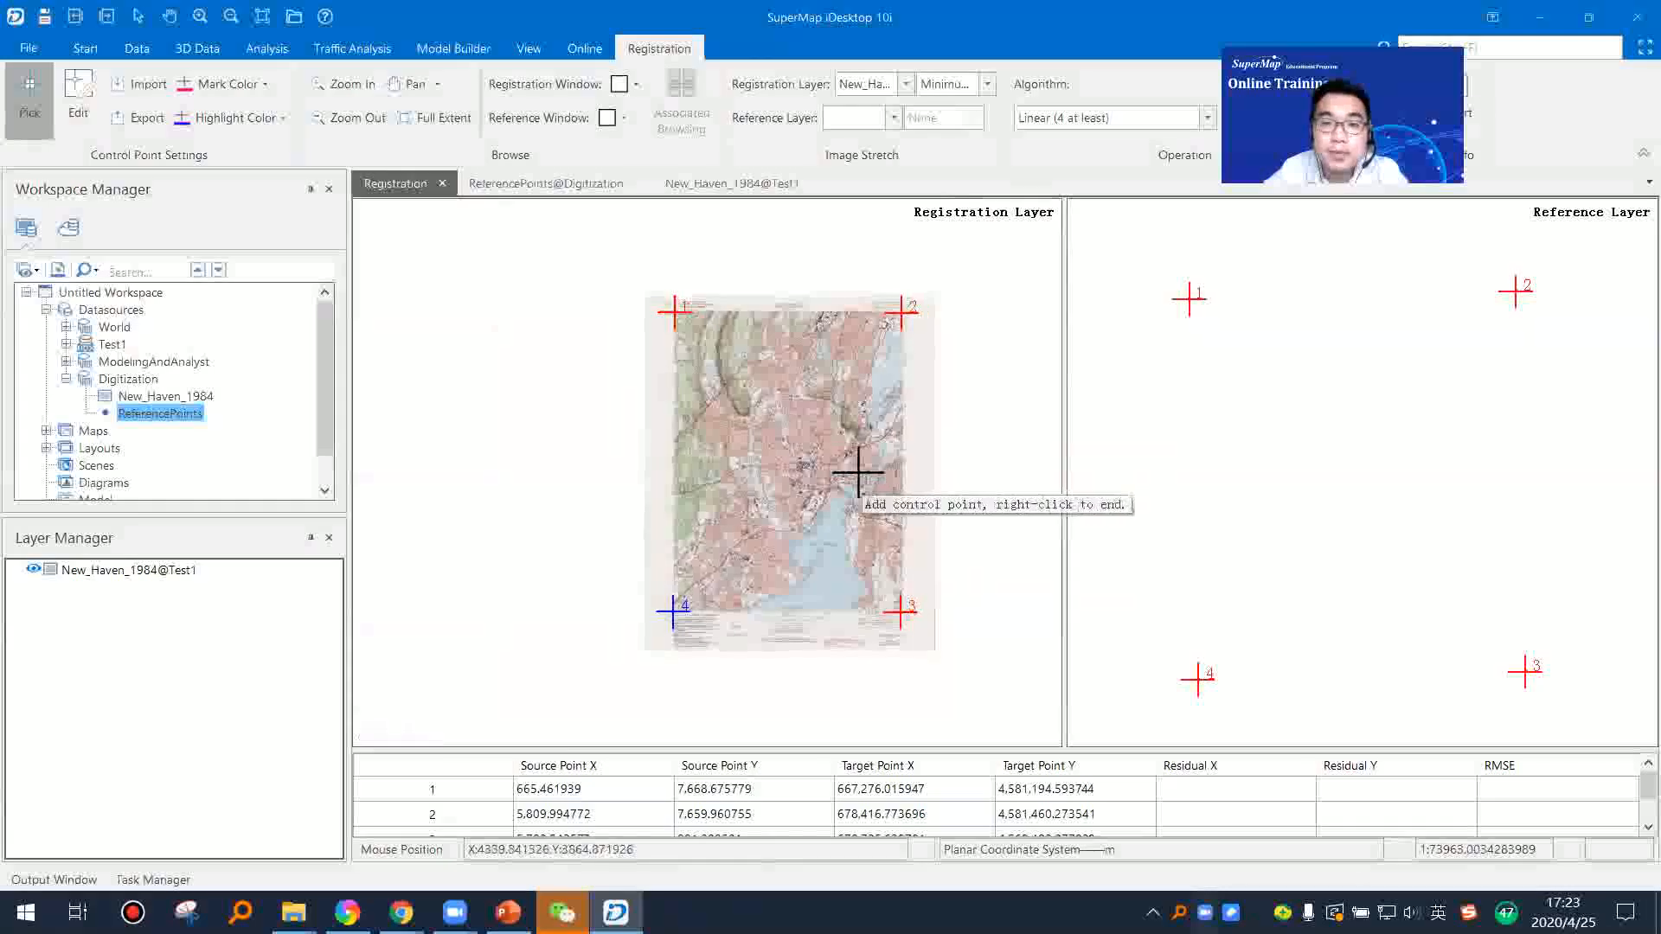
pyautogui.moveTo(1161, 749); pyautogui.dragTo(1159, 636)
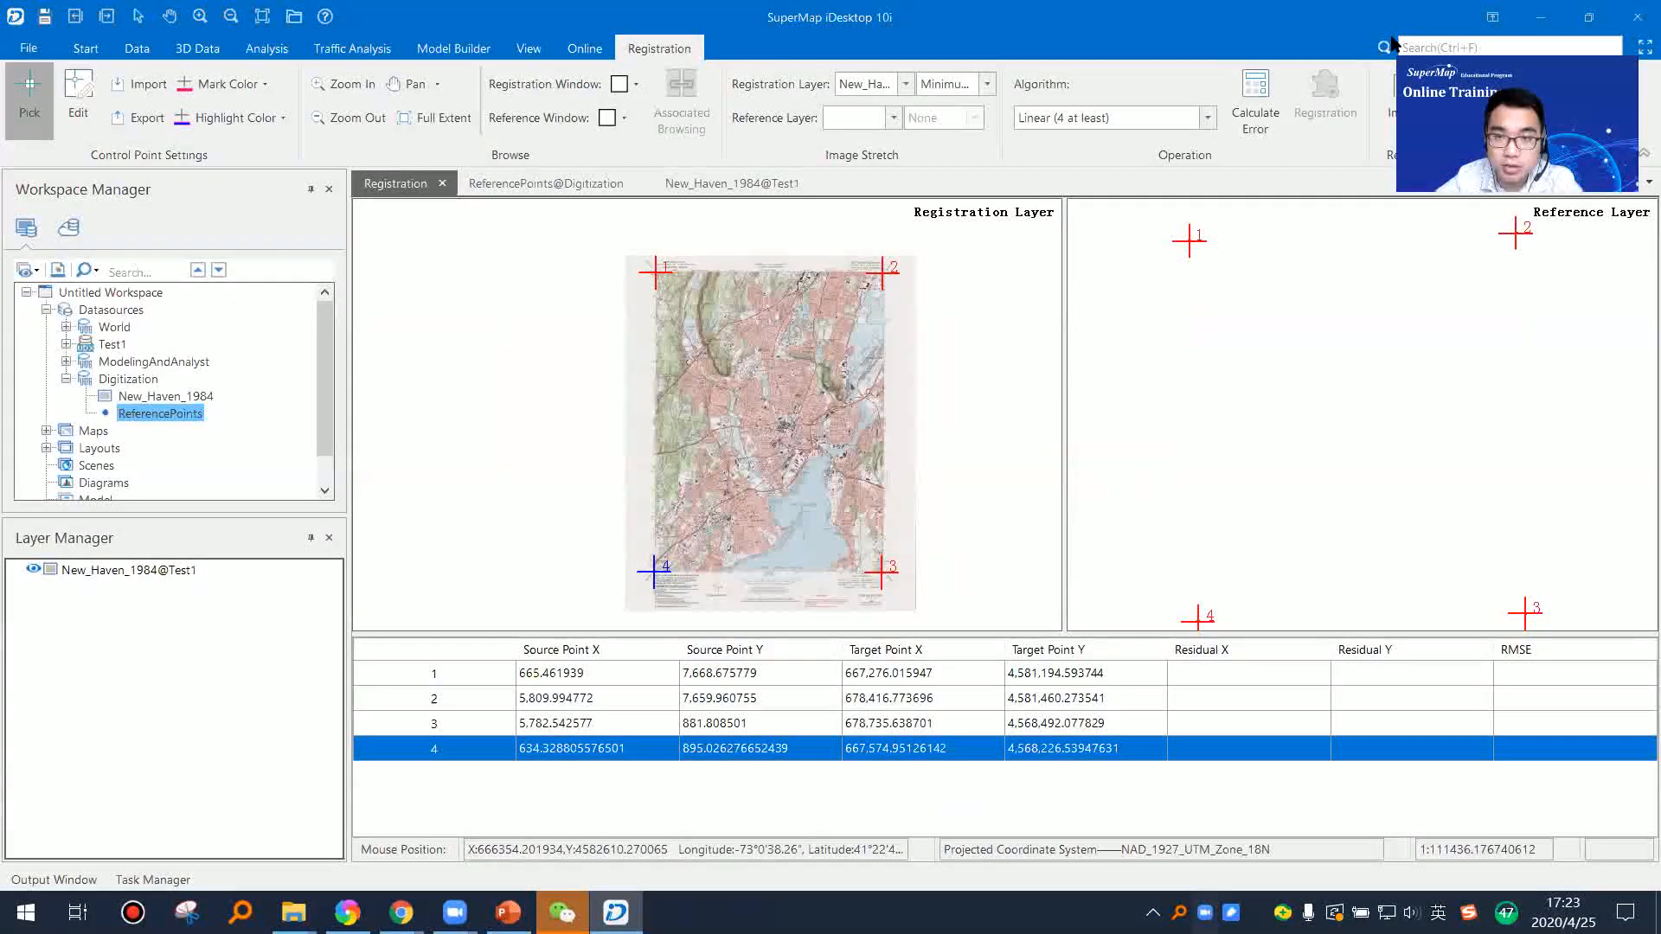
pyautogui.click(1255, 96)
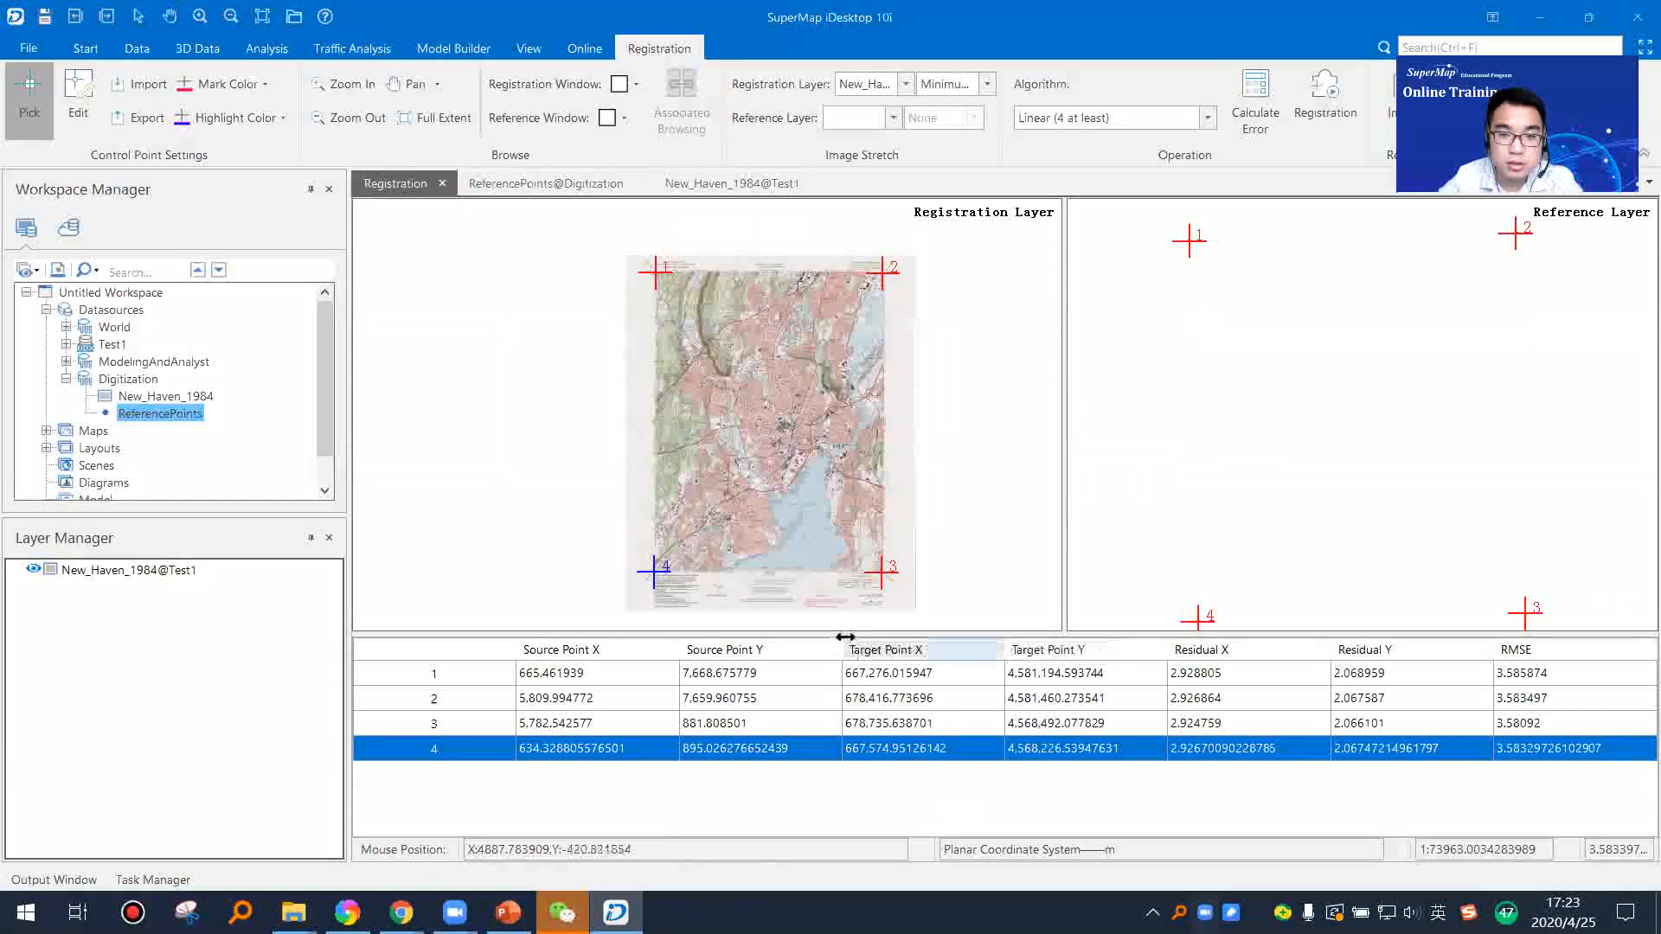
pyautogui.moveTo(847, 633); pyautogui.dragTo(847, 663)
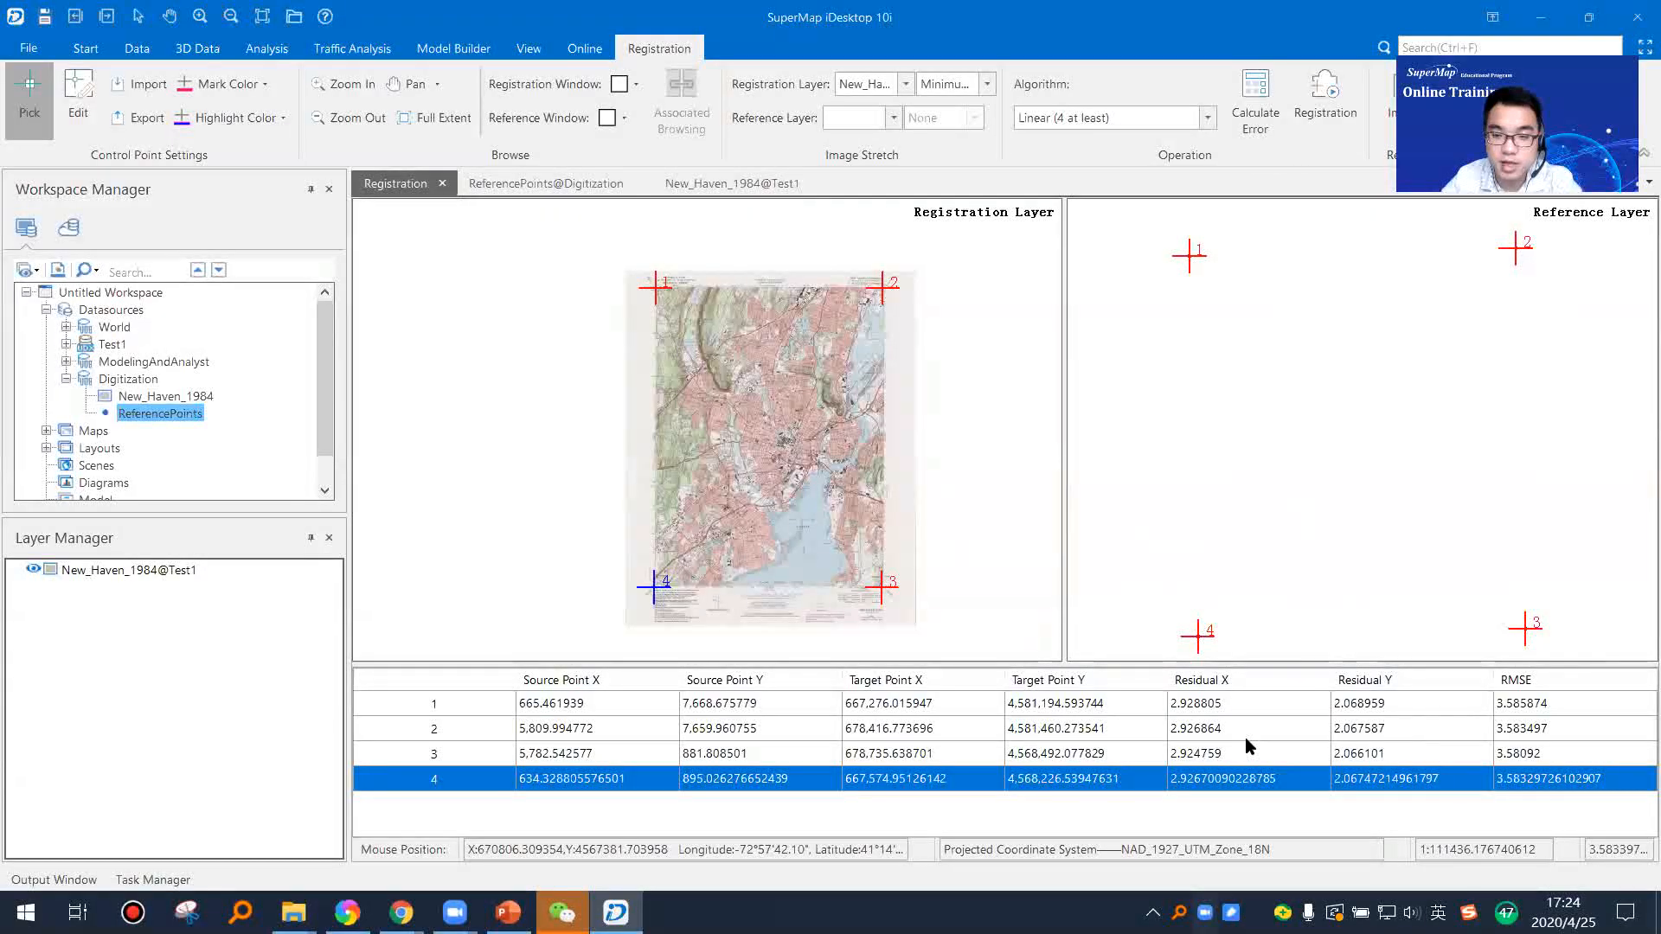
# Step: Perform the registration of New_Haven_1984, saving the result in the Test1 datasource as New_Haven_1984_new
pyautogui.click(1332, 115)
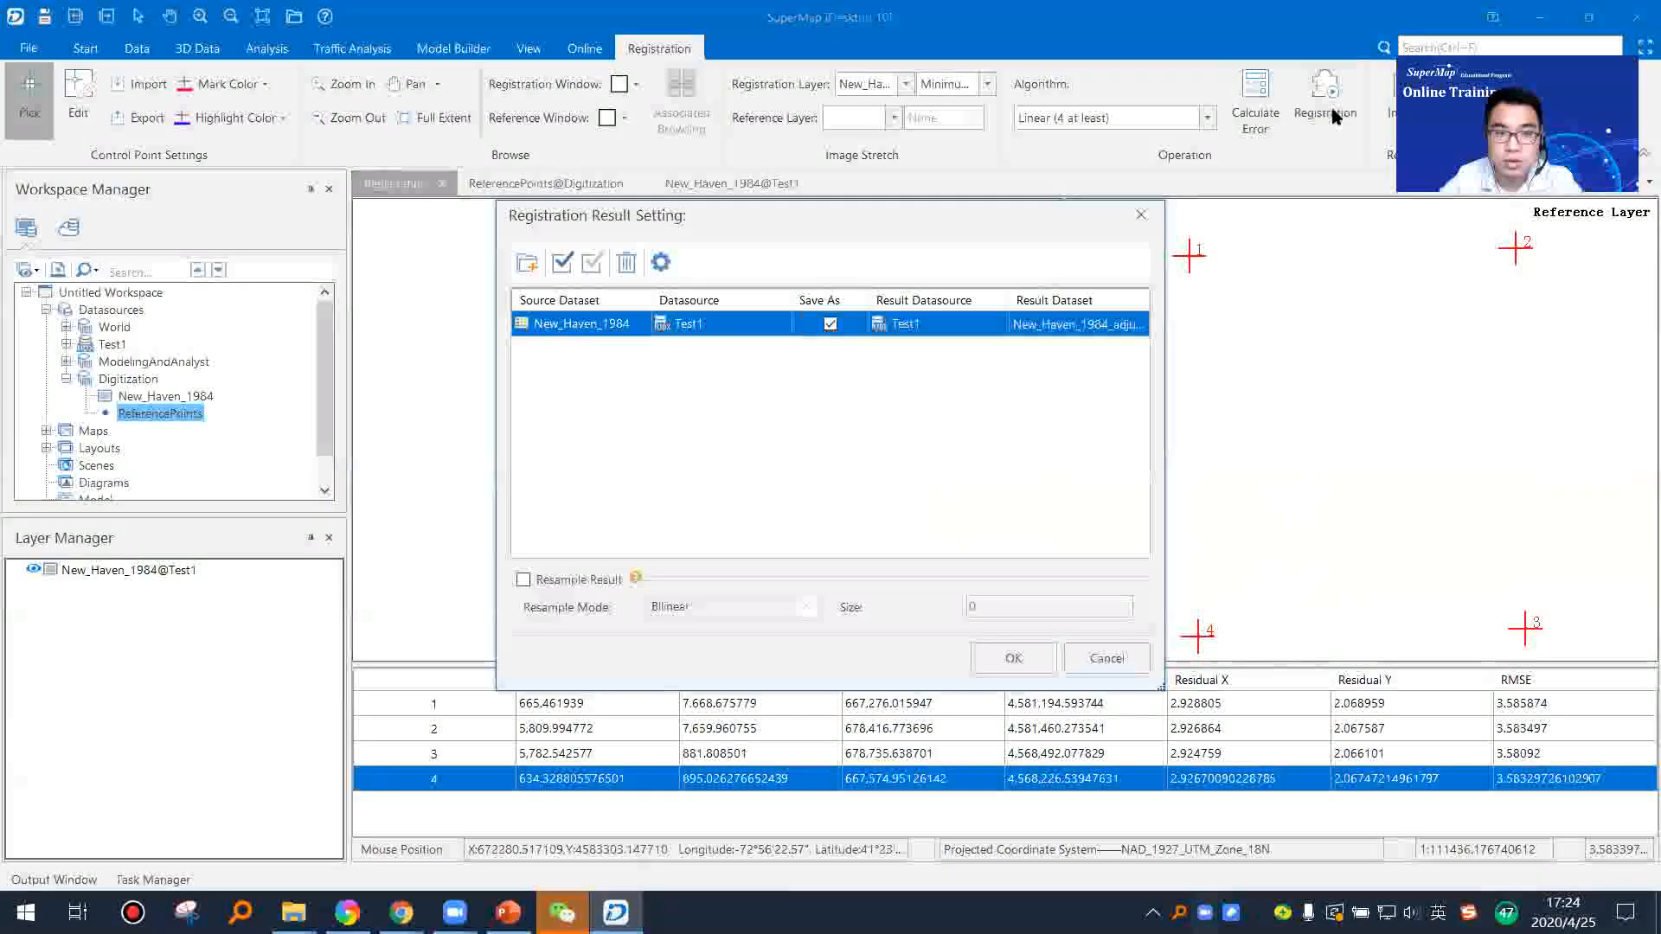
pyautogui.click(1114, 325)
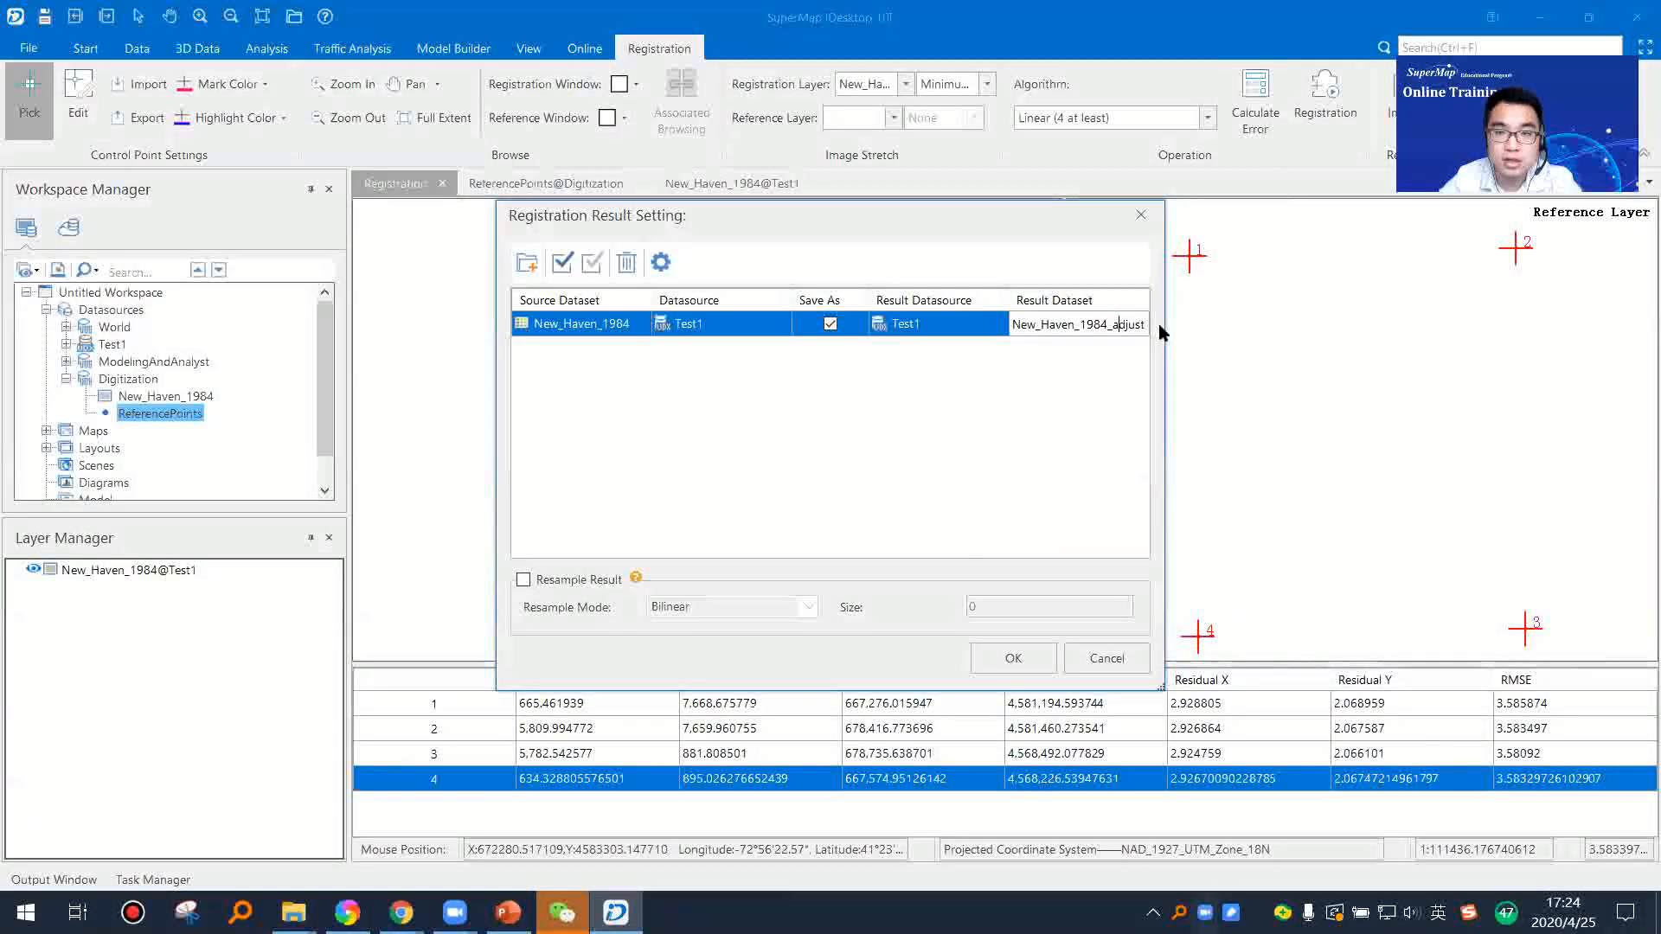
pyautogui.moveTo(1166, 325)
pyautogui.mouseDown()
pyautogui.moveTo(1267, 326)
pyautogui.moveTo(1198, 323)
pyautogui.mouseUp()
pyautogui.write('new')
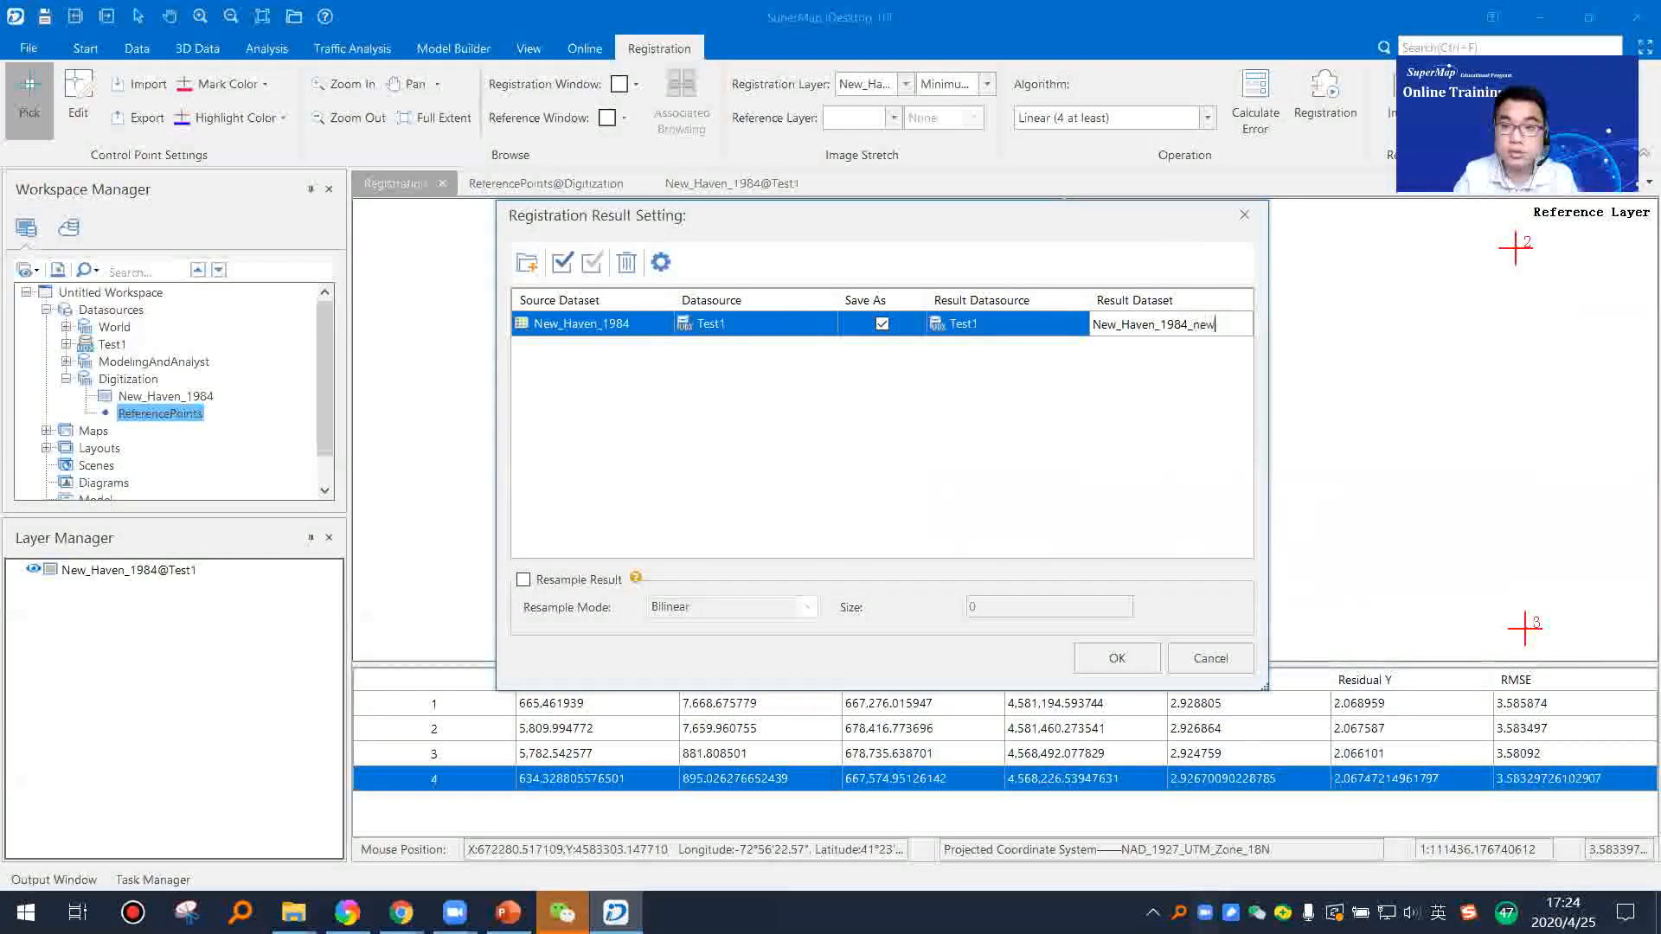
pyautogui.click(1115, 655)
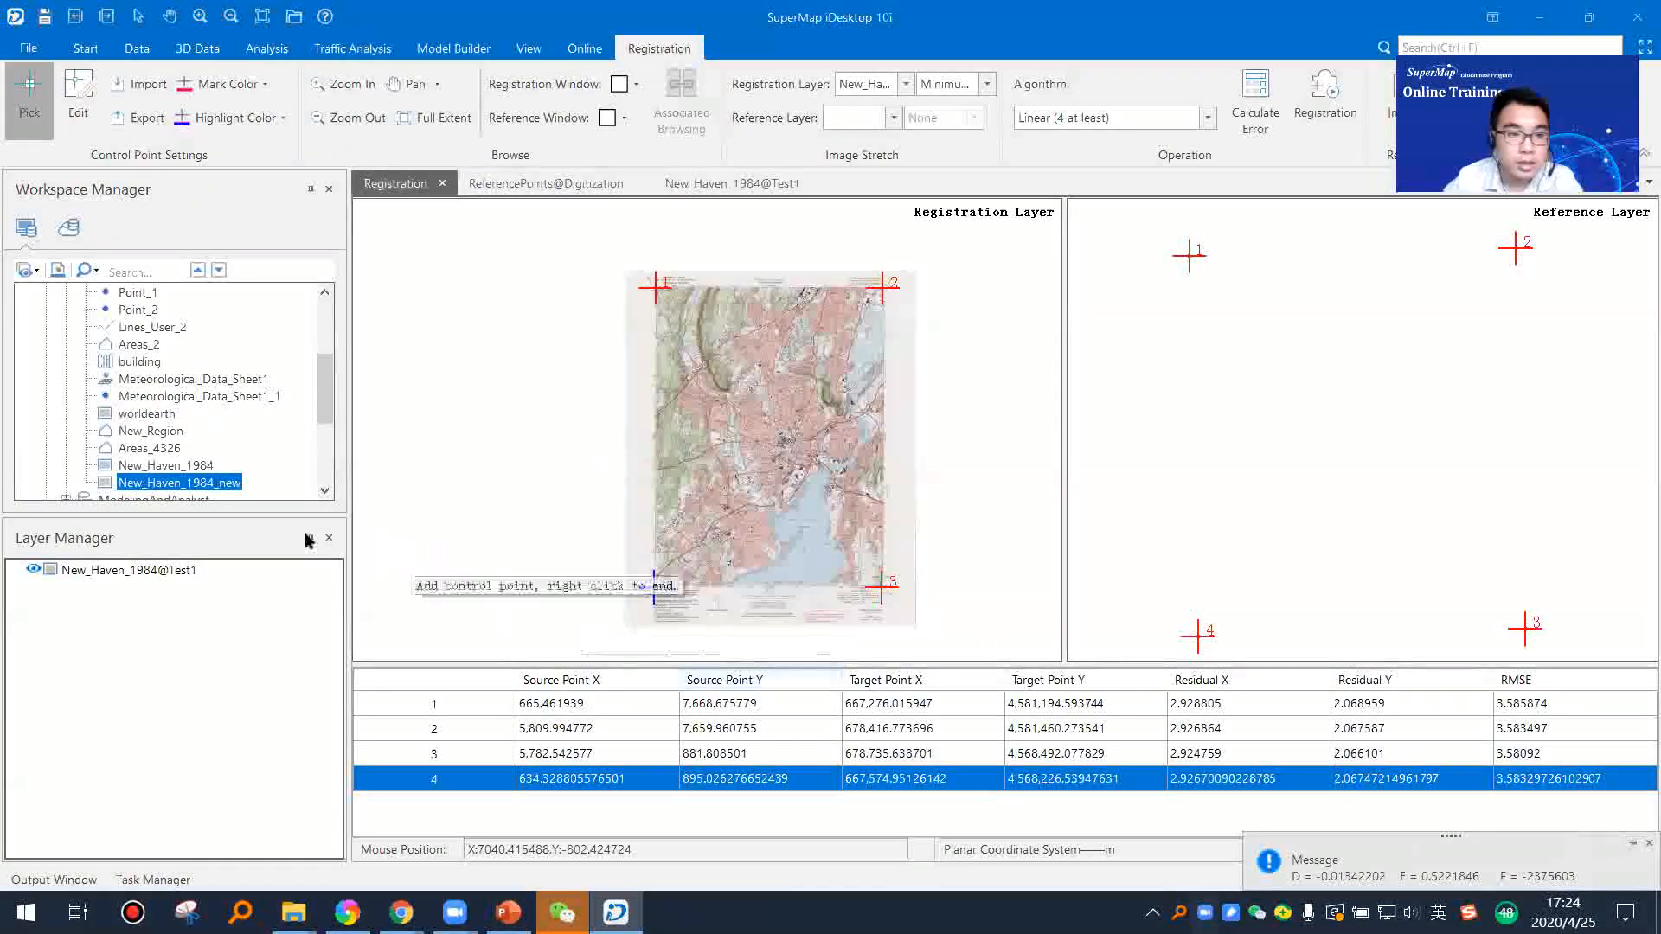
# Step: Add the New_Haven_1984_new dataset to a new map and build its image pyramids
pyautogui.rightClick(218, 487)
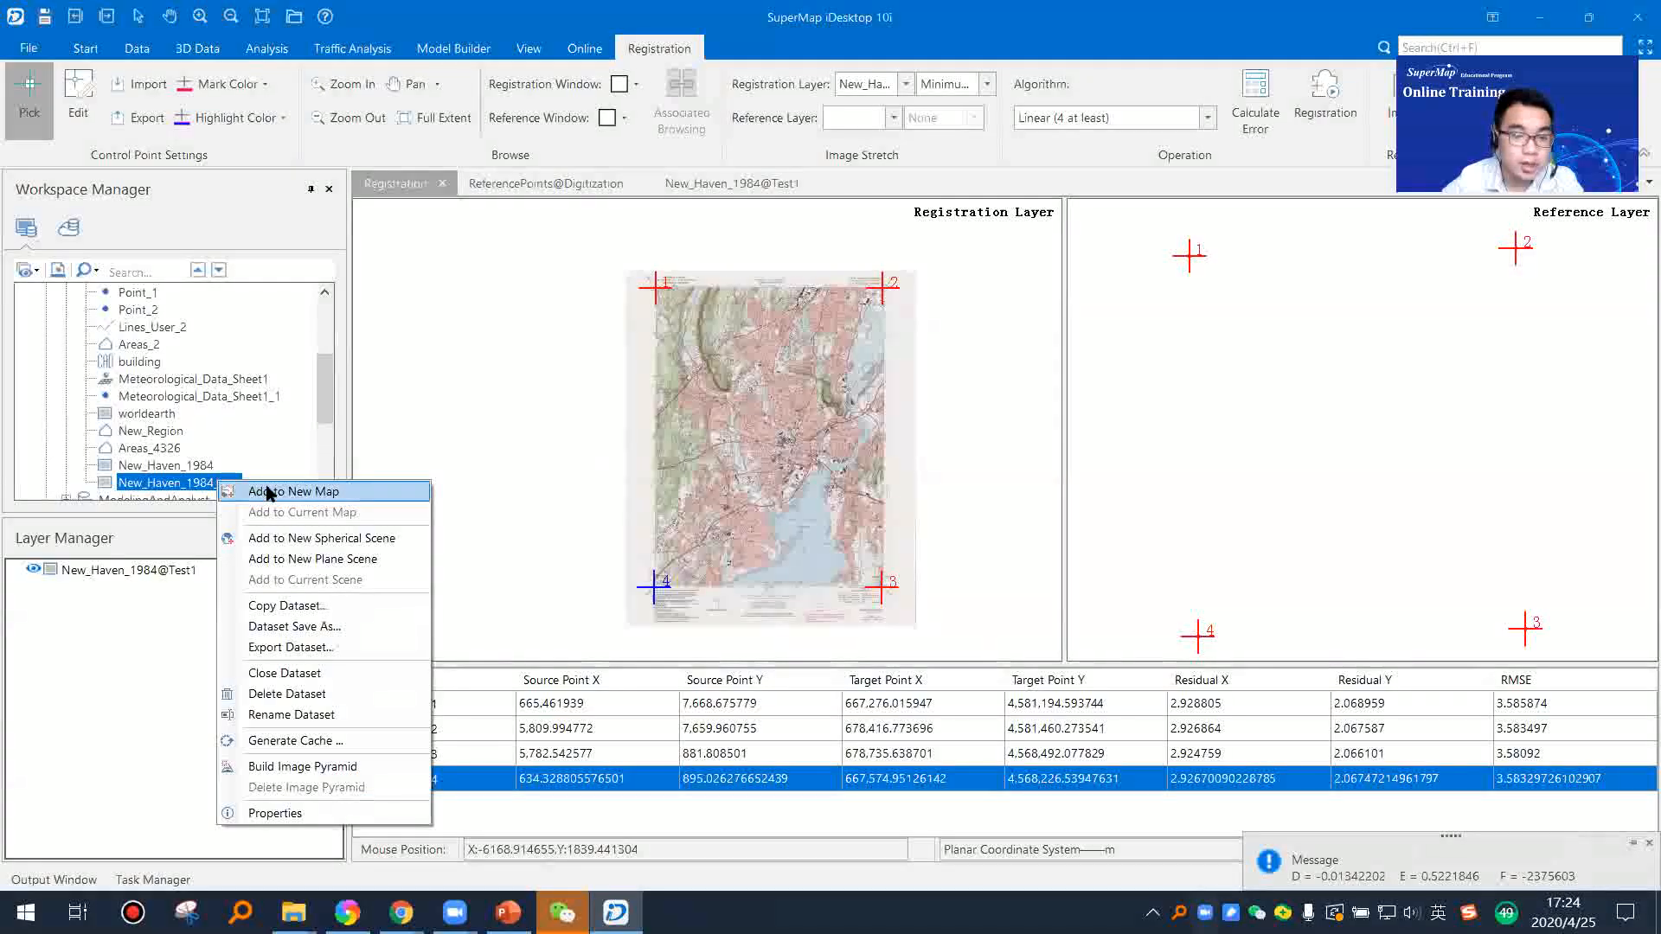
pyautogui.click(262, 486)
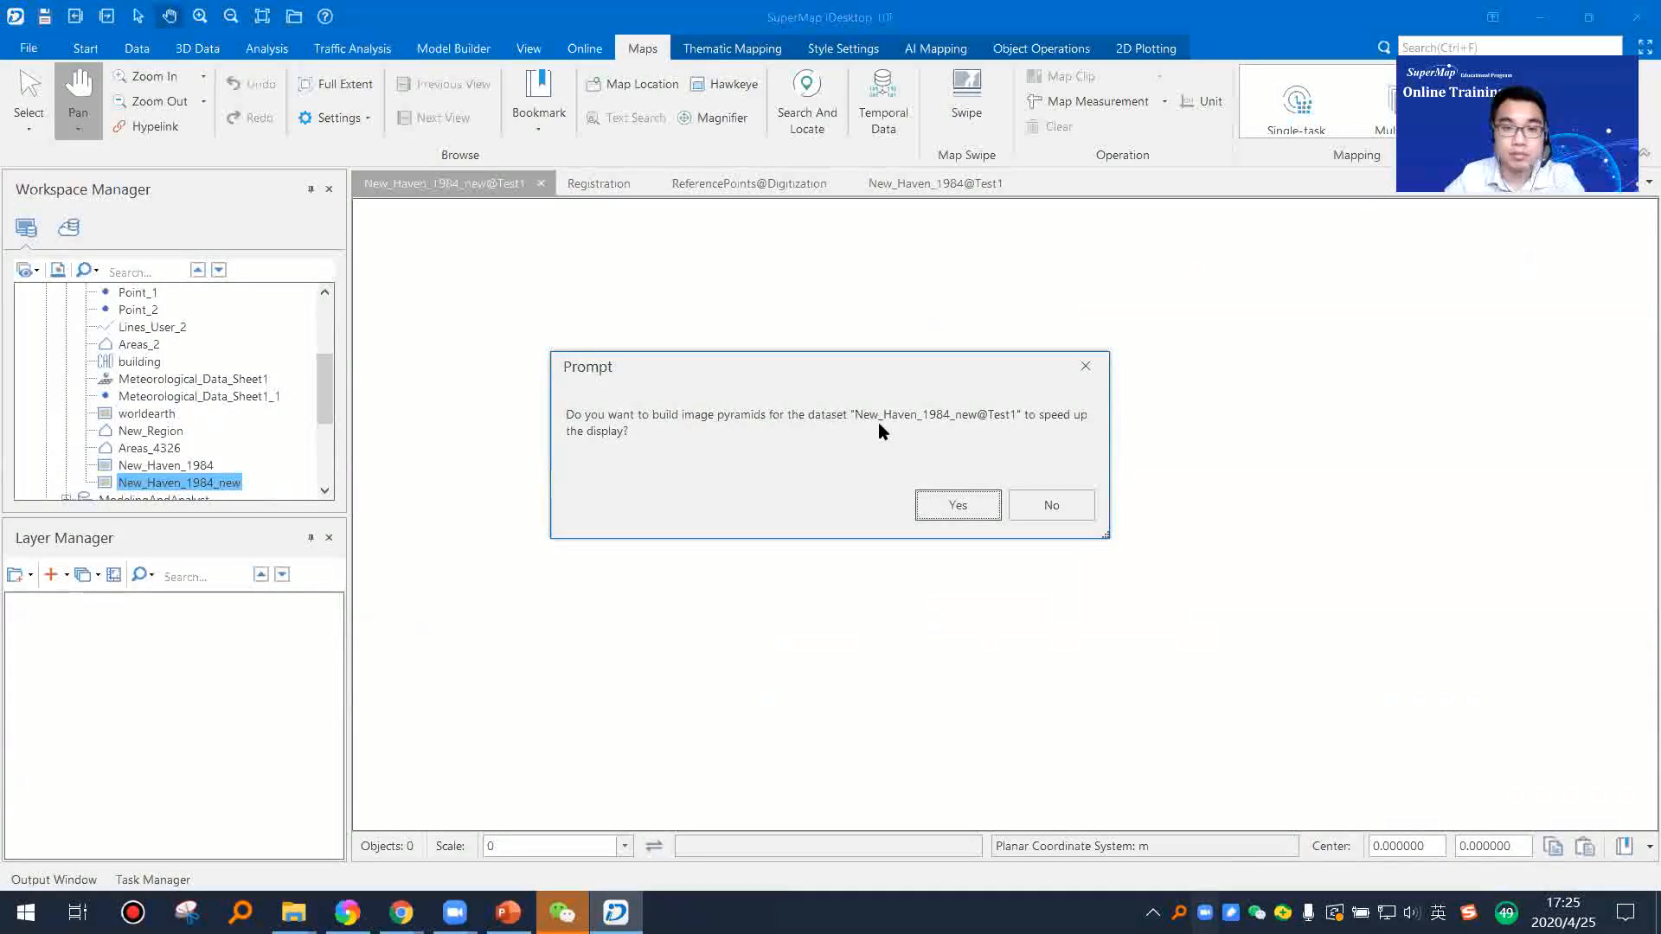
pyautogui.click(942, 511)
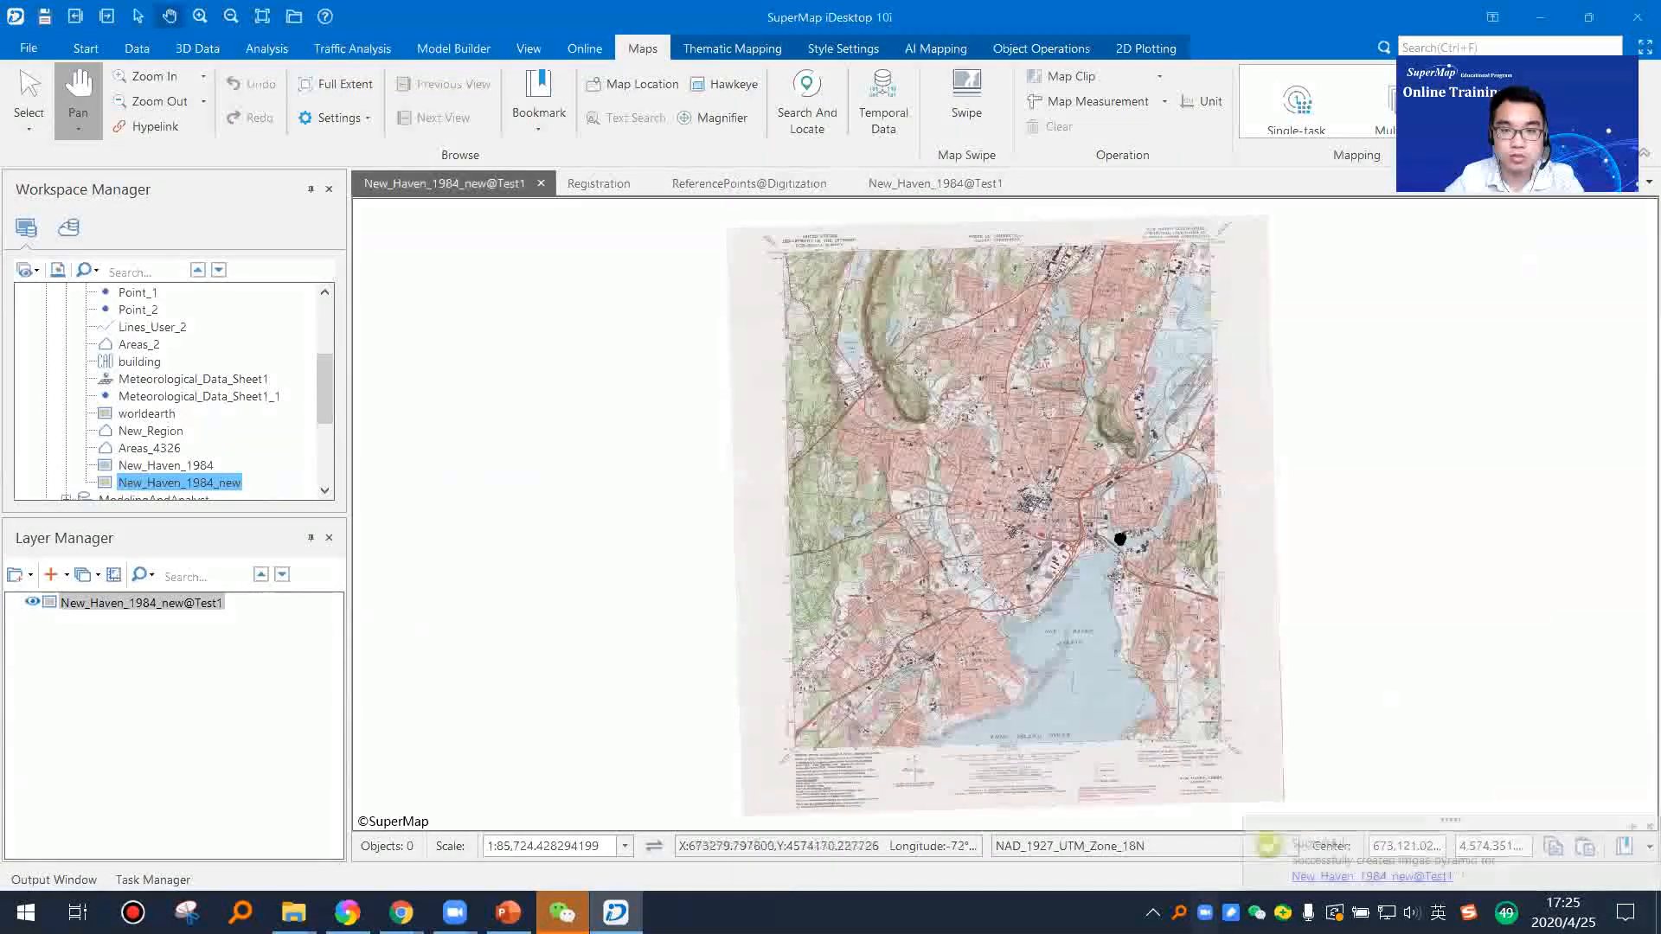
# Step: Examine the registered New_Haven_1984_new image in detail around central New Haven and across its full extent
pyautogui.scroll(2, 1051, 524)
pyautogui.scroll(5, 999, 508)
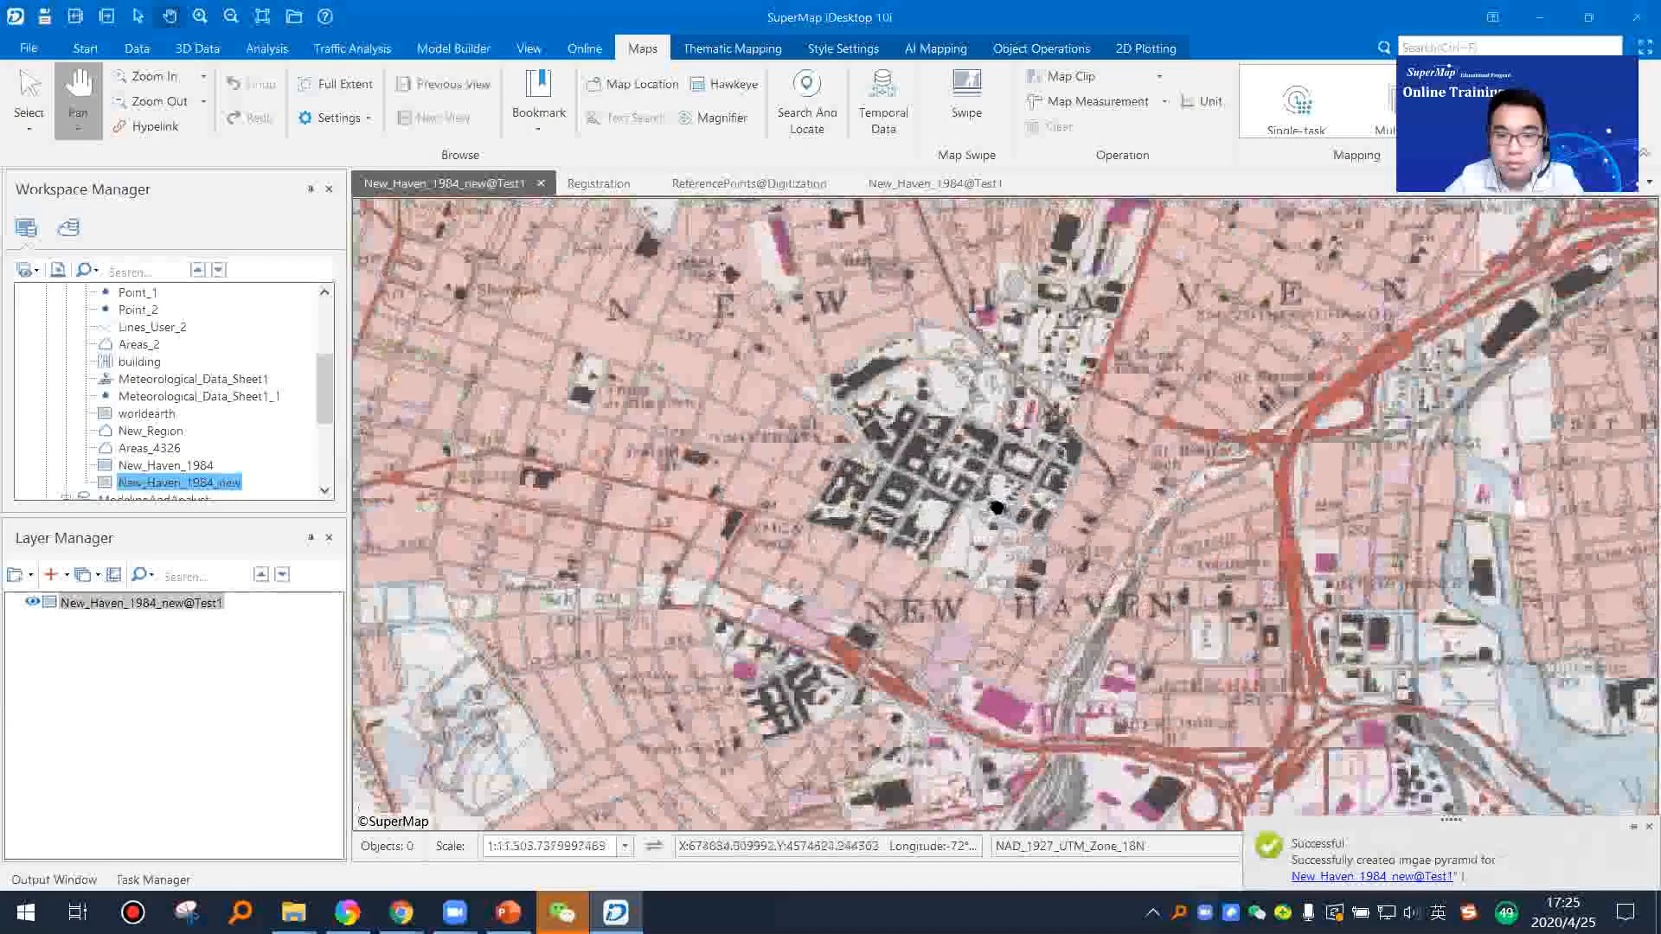
pyautogui.scroll(-4, 999, 507)
pyautogui.scroll(-4, 999, 508)
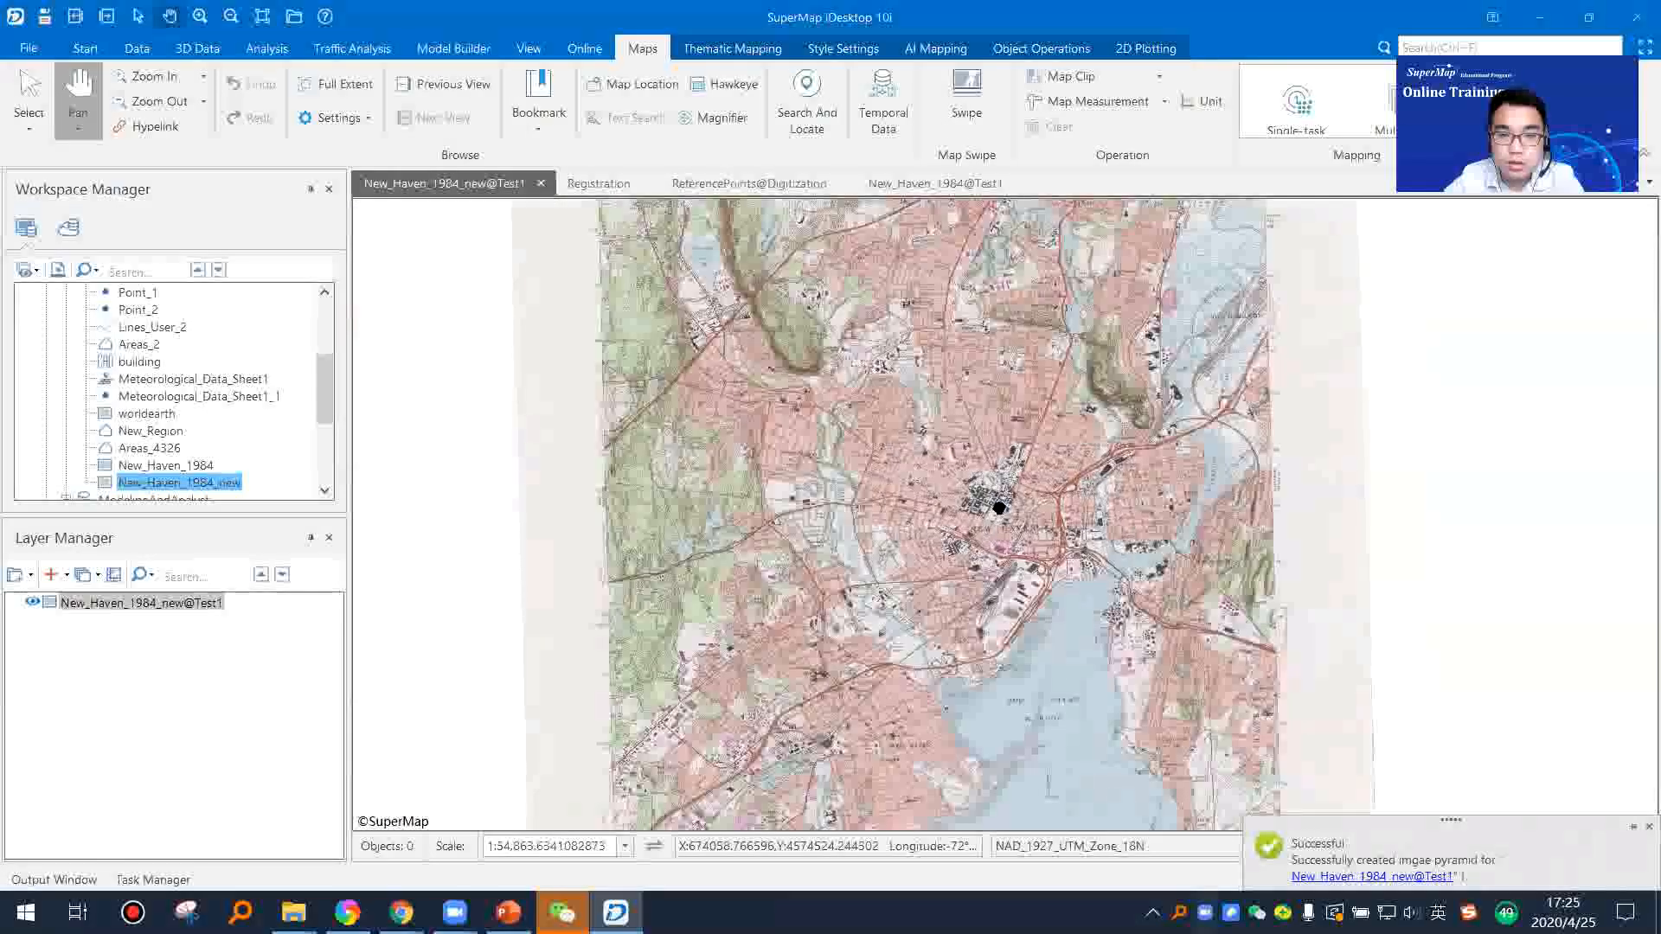
pyautogui.moveTo(1001, 508); pyautogui.dragTo(835, 494)
pyautogui.scroll(4, 835, 494)
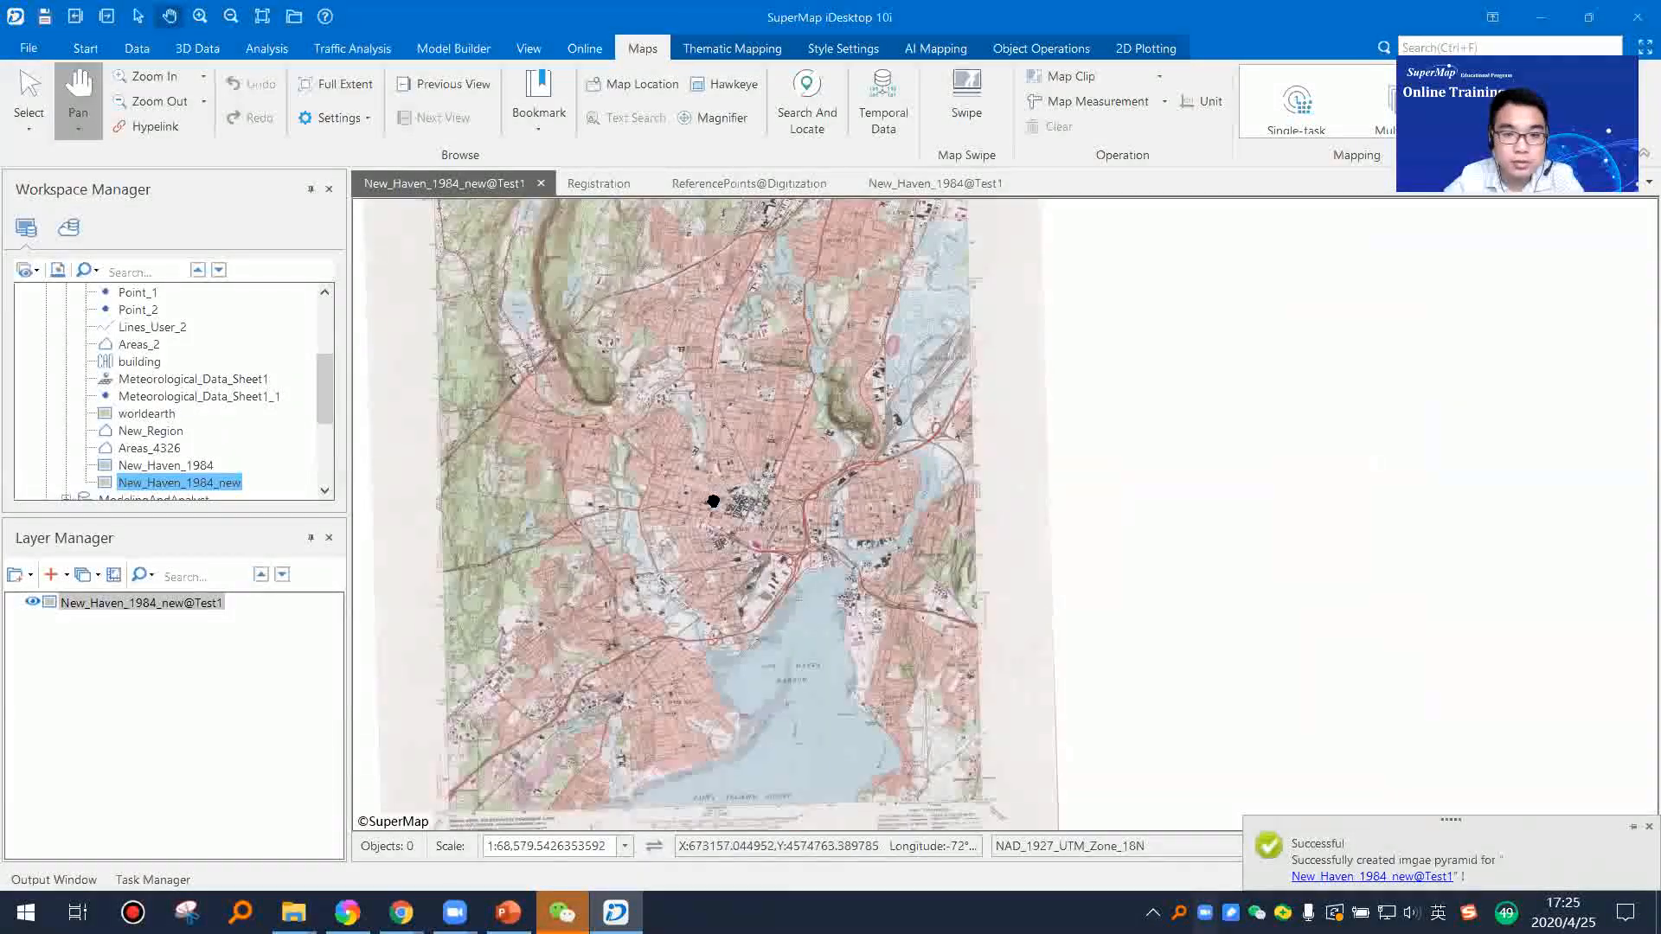
pyautogui.scroll(3, 861, 565)
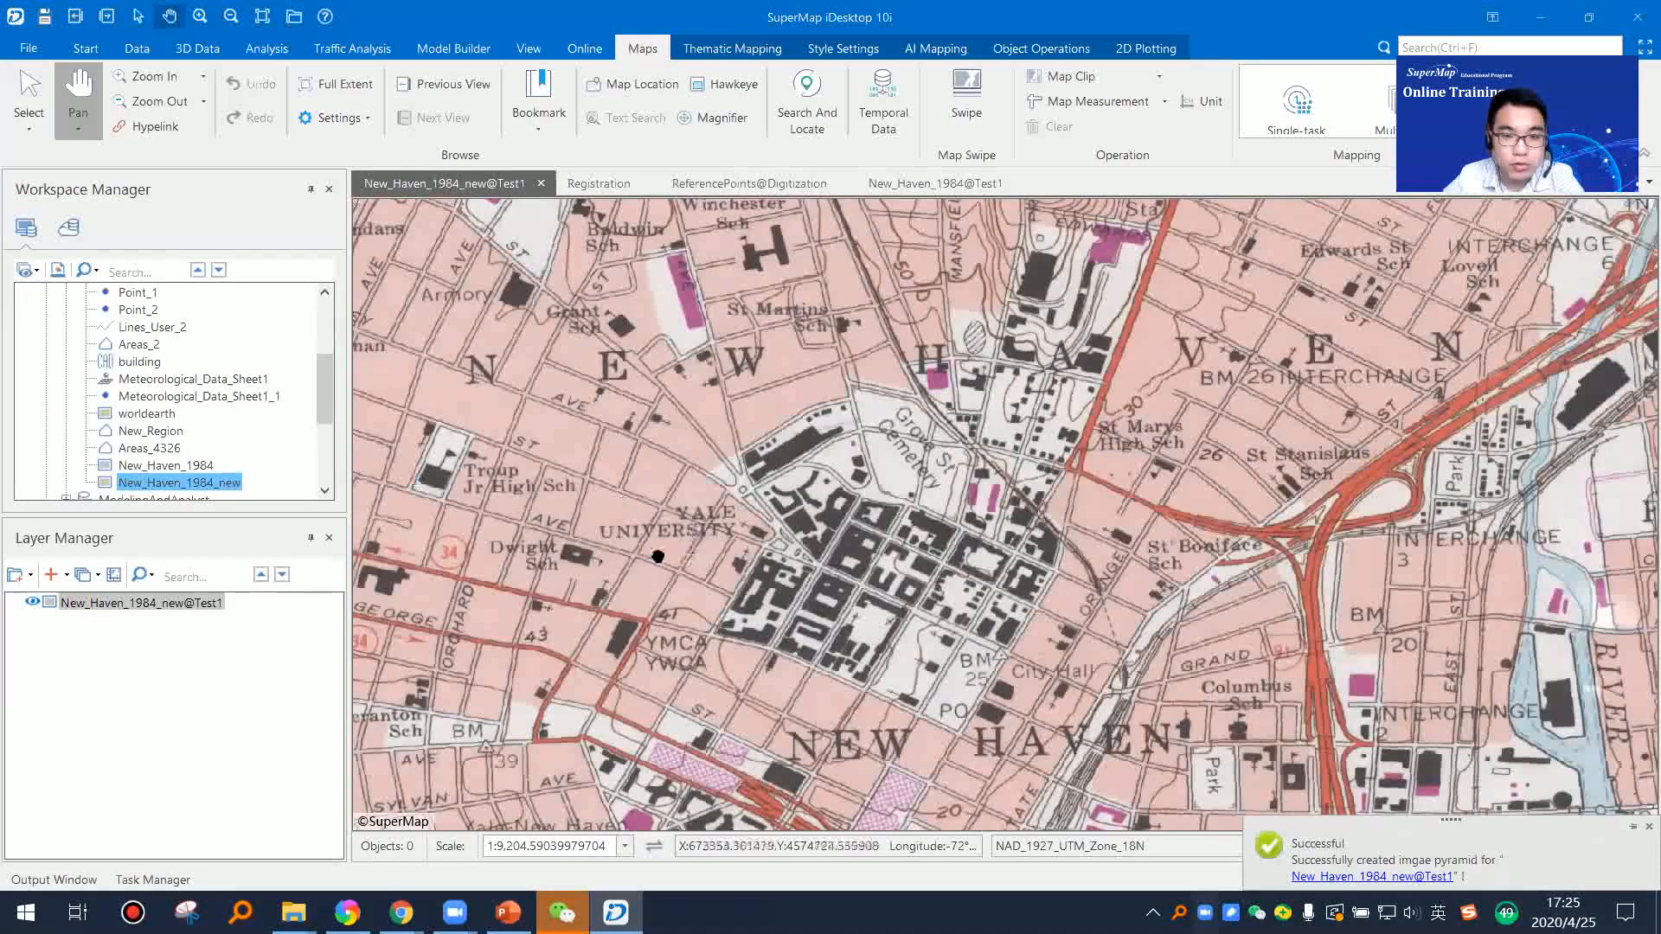
pyautogui.scroll(-2, 816, 519)
pyautogui.scroll(-5, 816, 519)
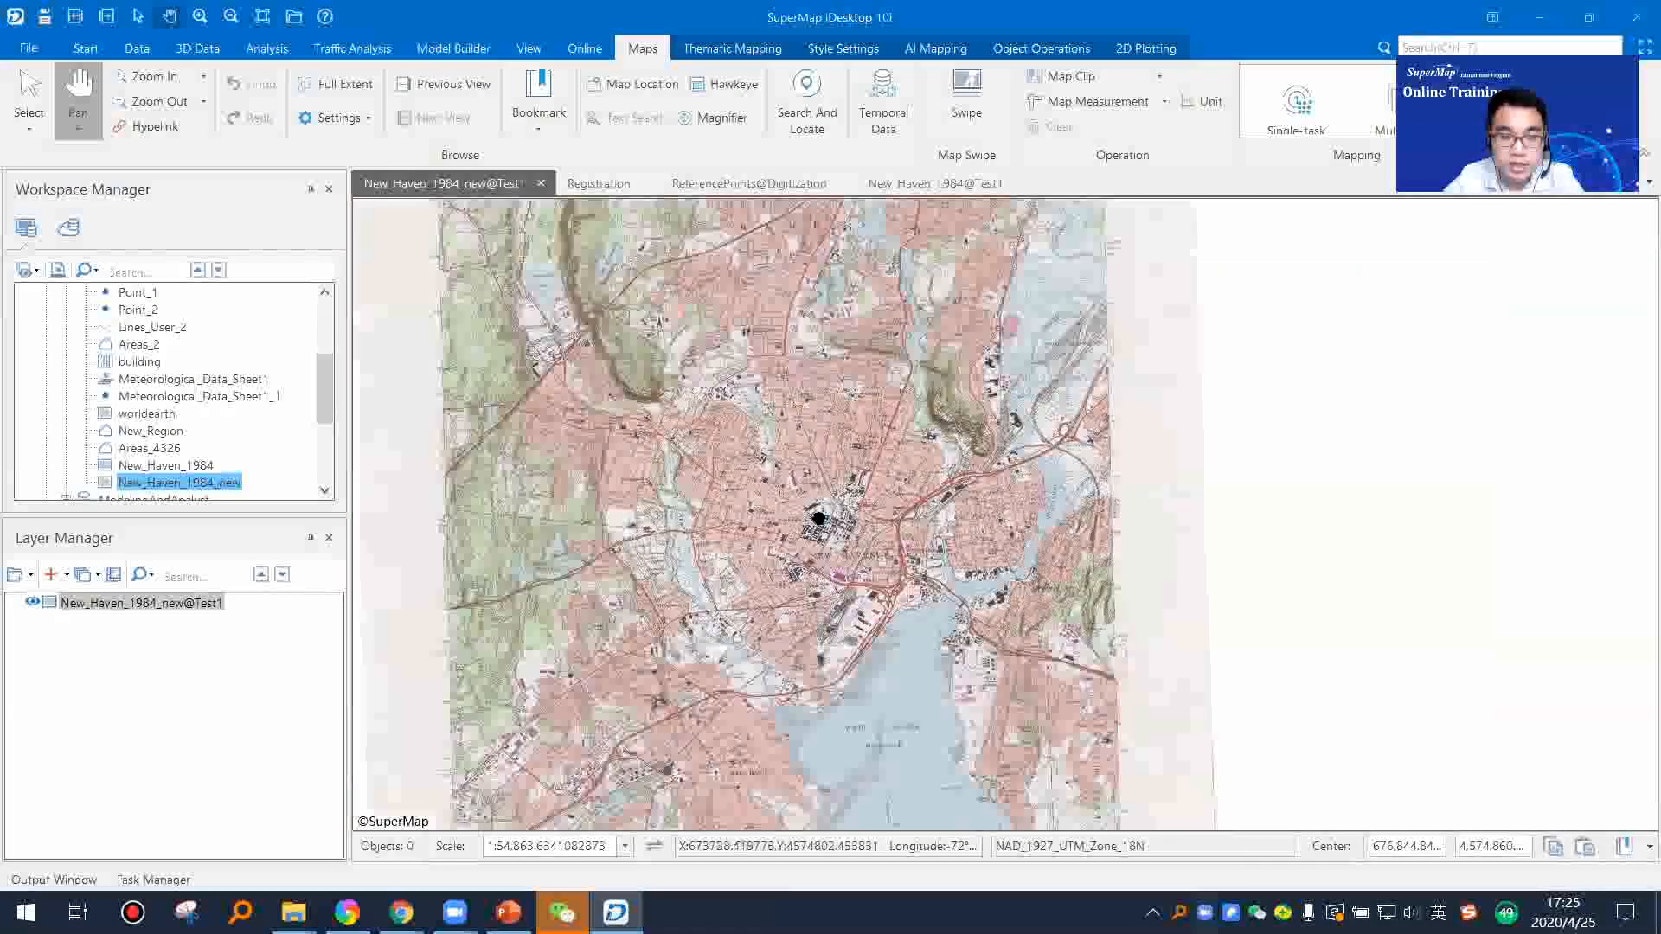
pyautogui.scroll(1, 838, 534)
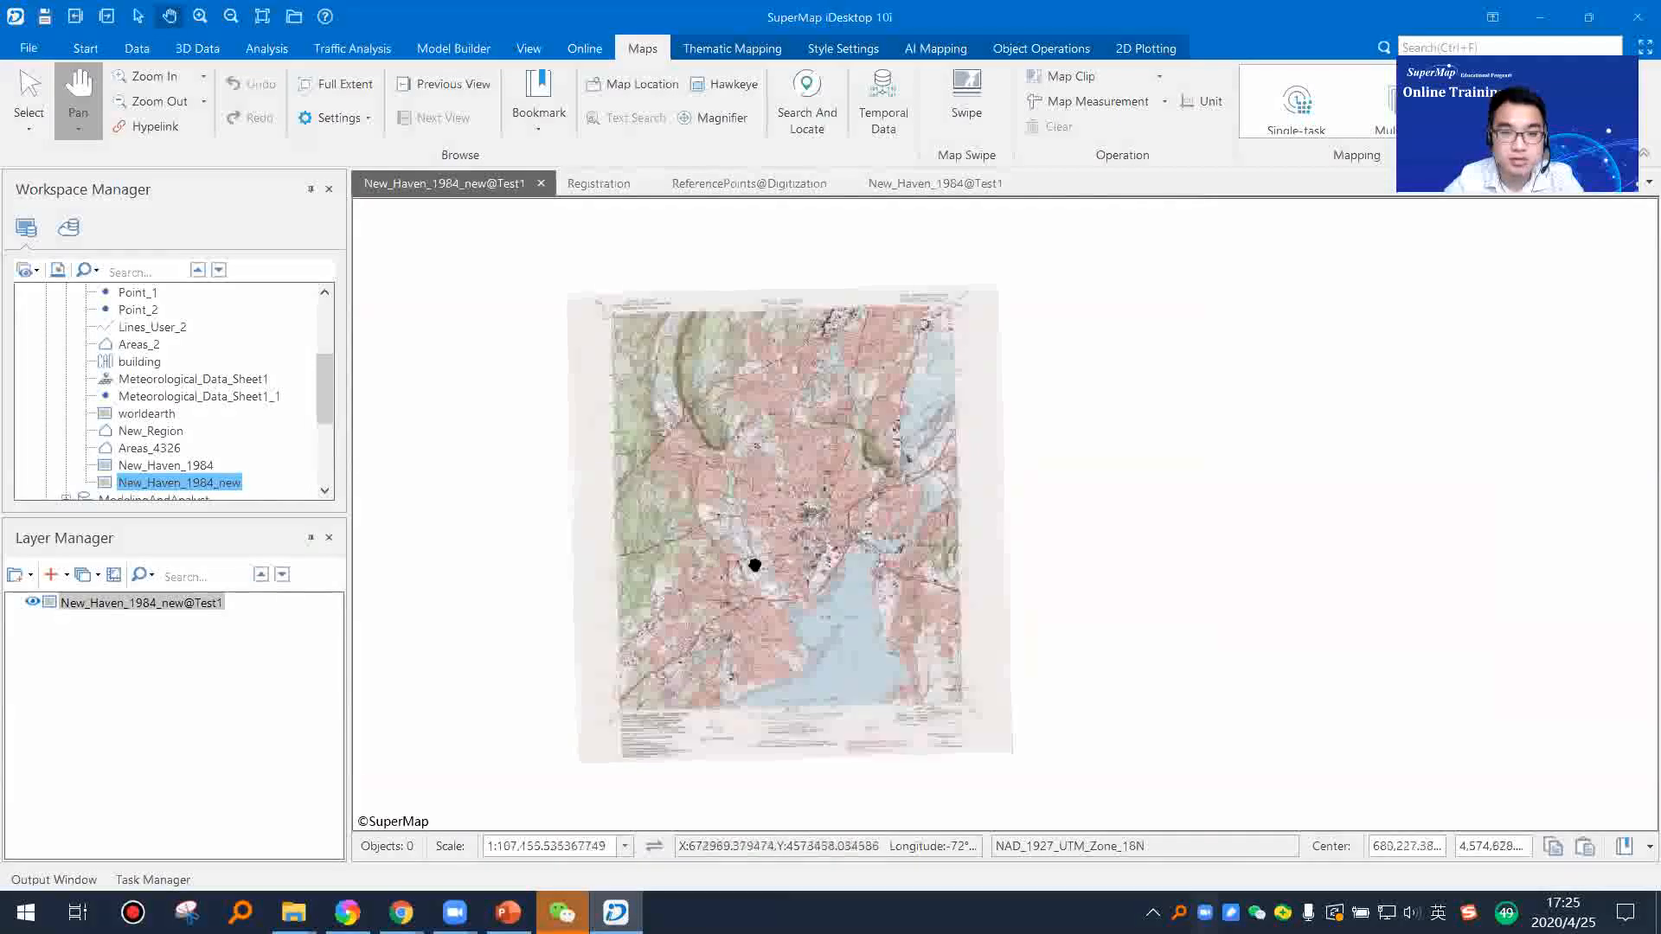
# Step: Display the properties of New_Haven_1984_new and compare its coordinate system with that of the ReferencePoints dataset
pyautogui.rightClick(227, 484)
pyautogui.click(406, 814)
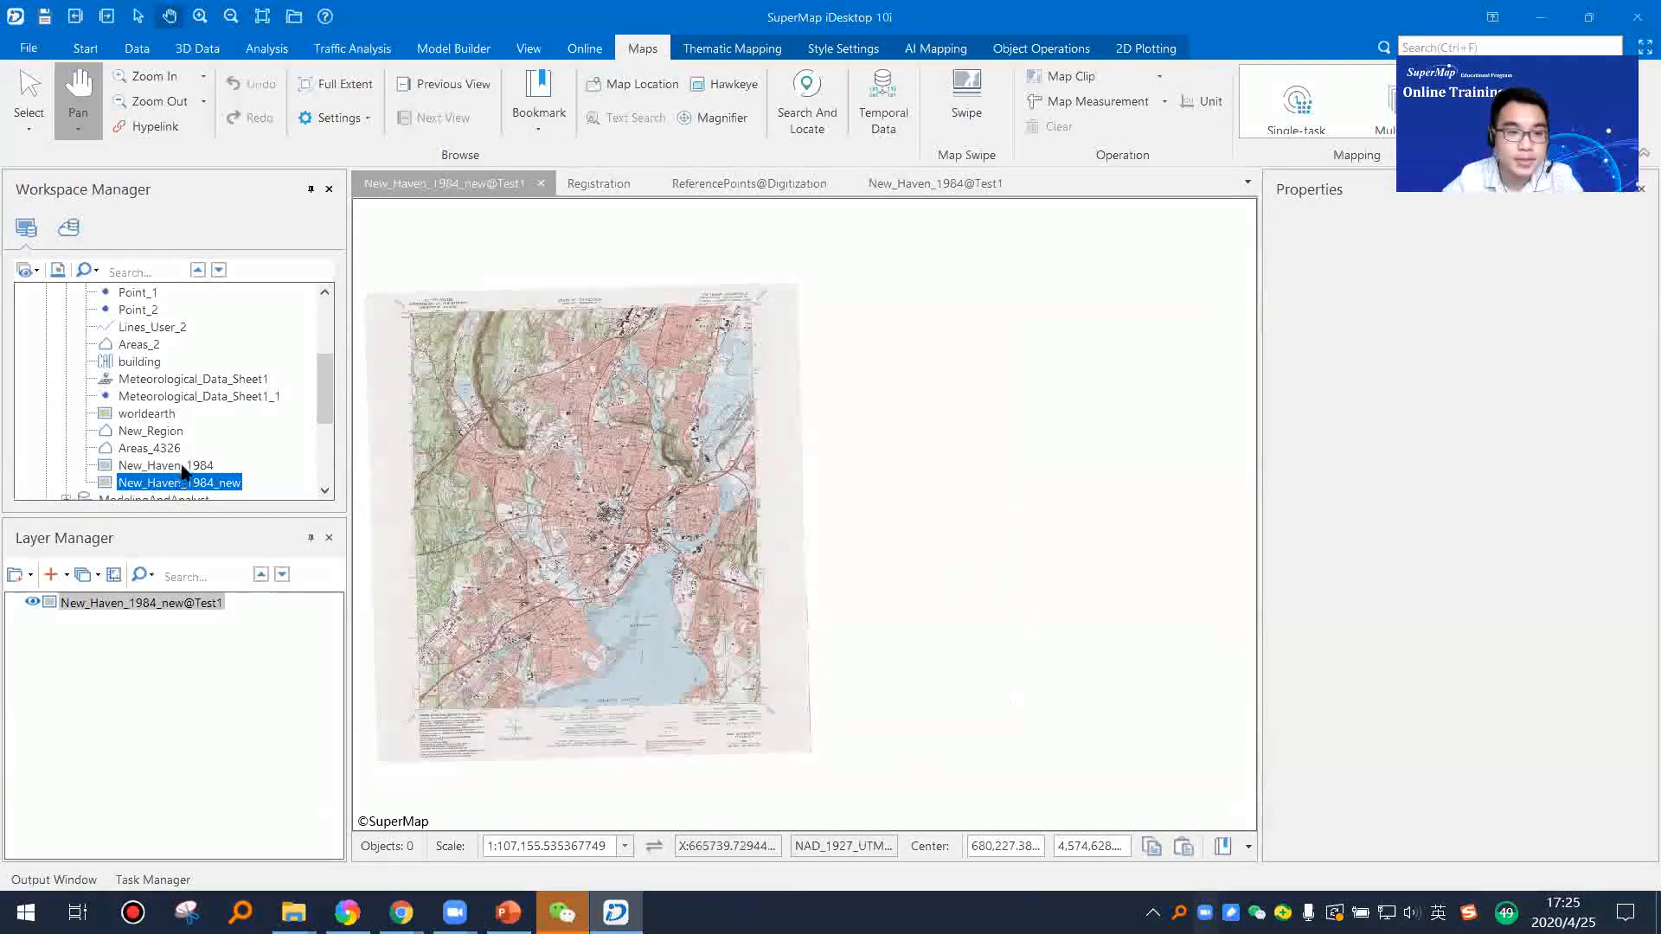
pyautogui.moveTo(605, 507); pyautogui.dragTo(828, 504)
pyautogui.scroll(2, 801, 504)
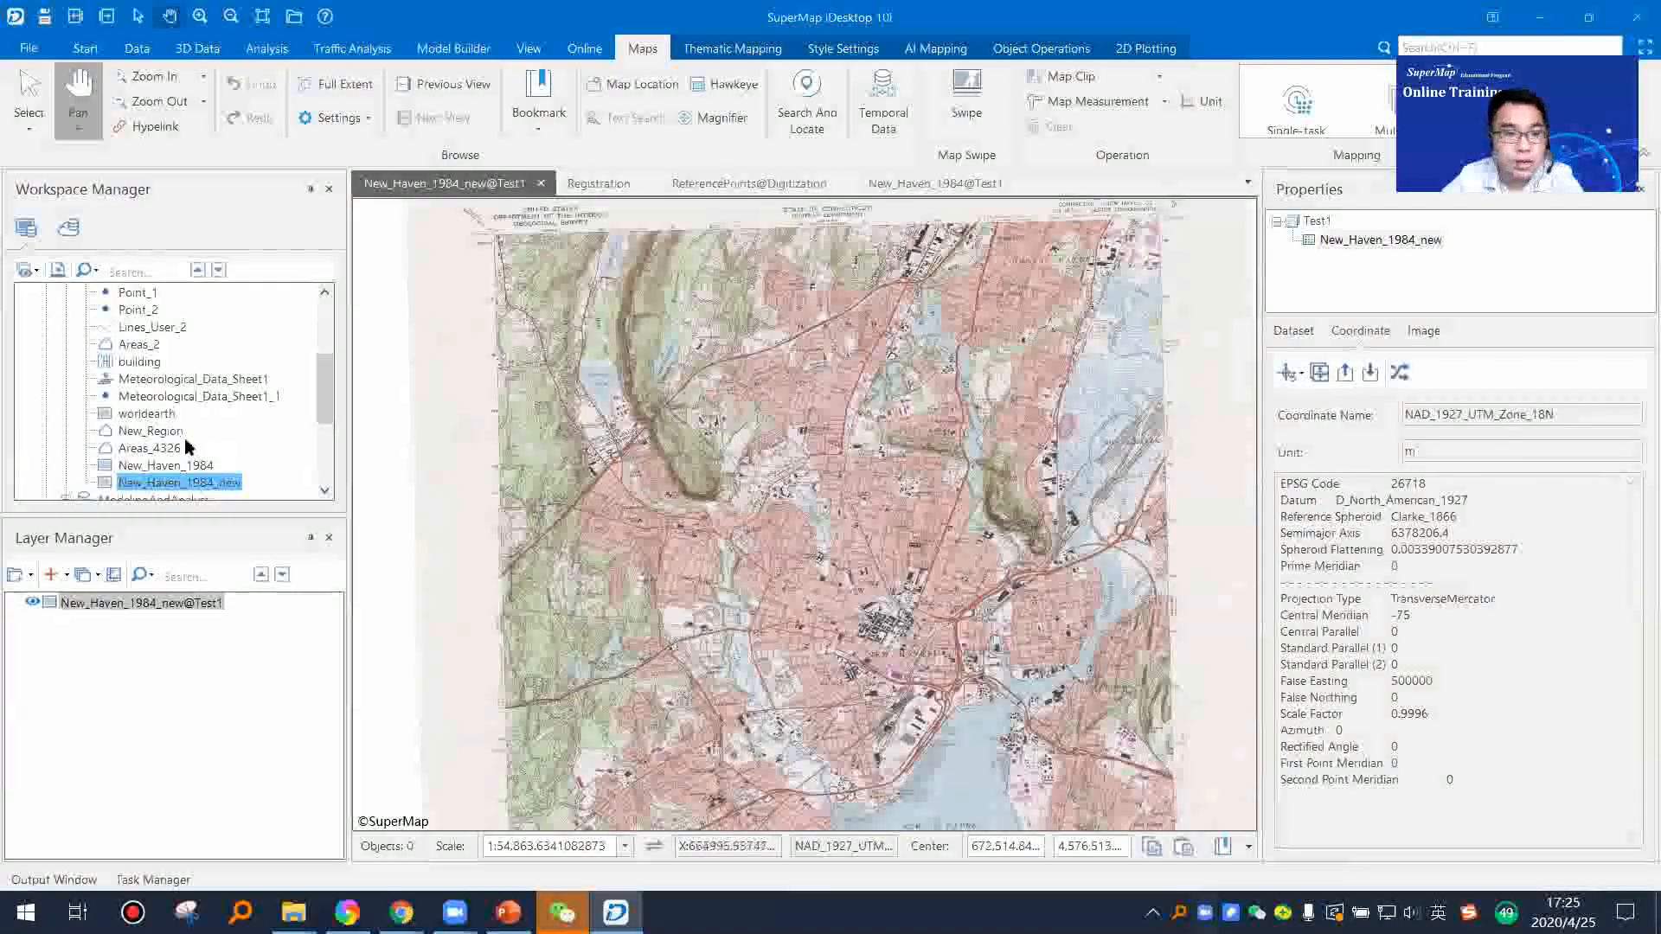
pyautogui.scroll(-2, 160, 415)
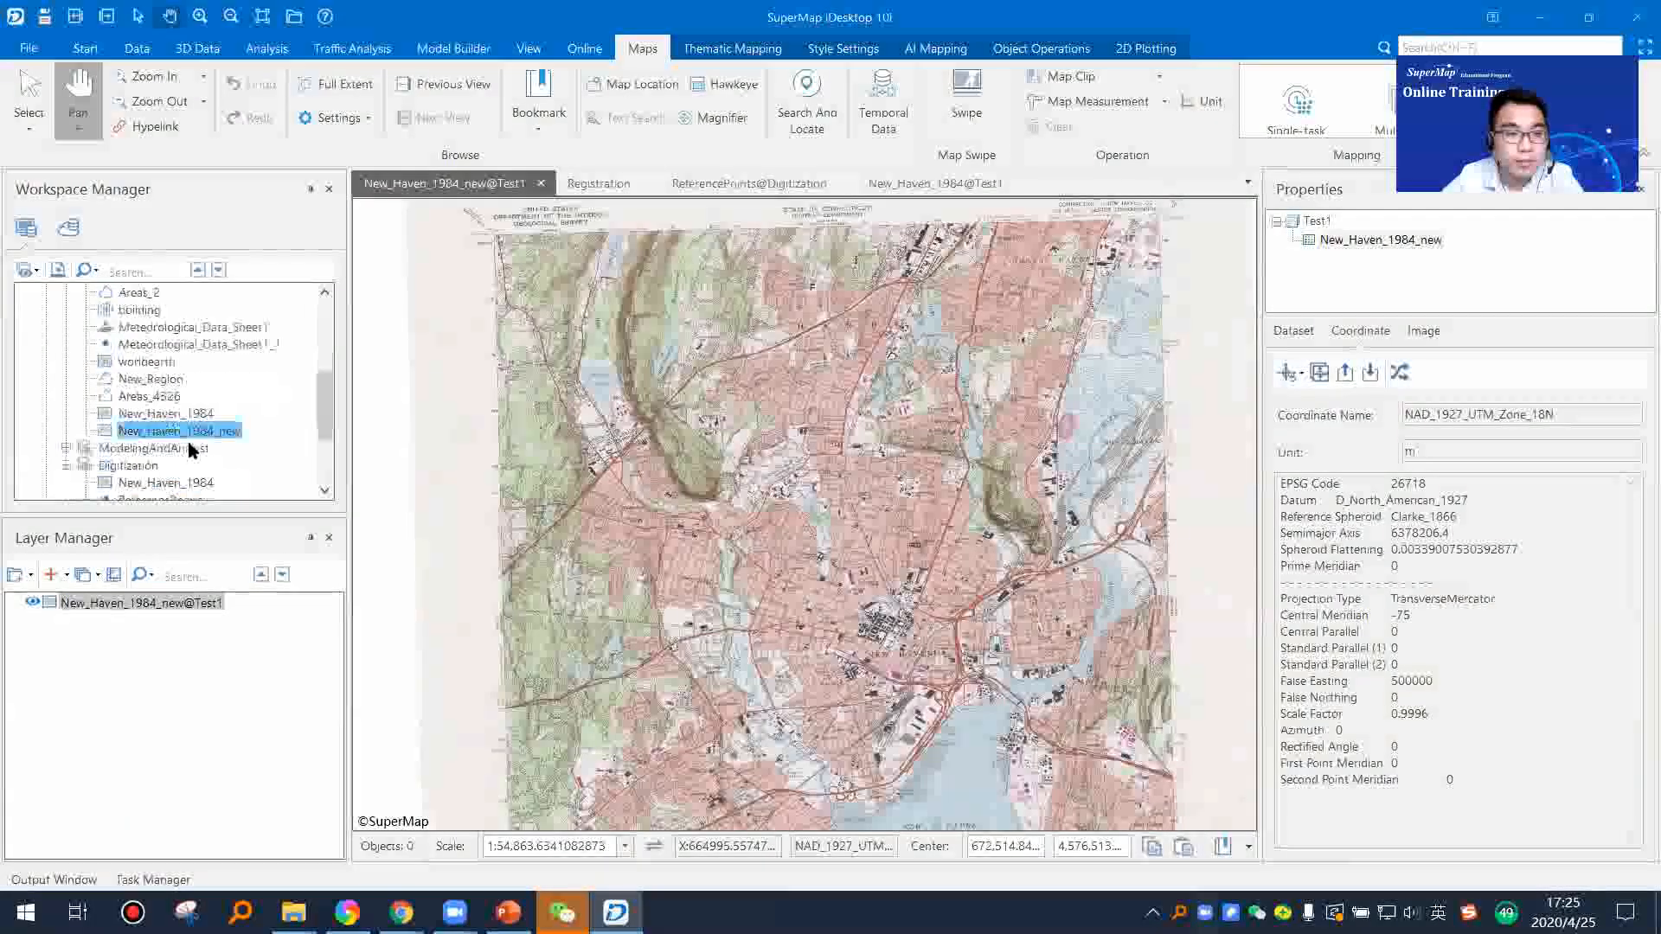
pyautogui.click(173, 449)
pyautogui.moveTo(837, 495); pyautogui.dragTo(727, 615)
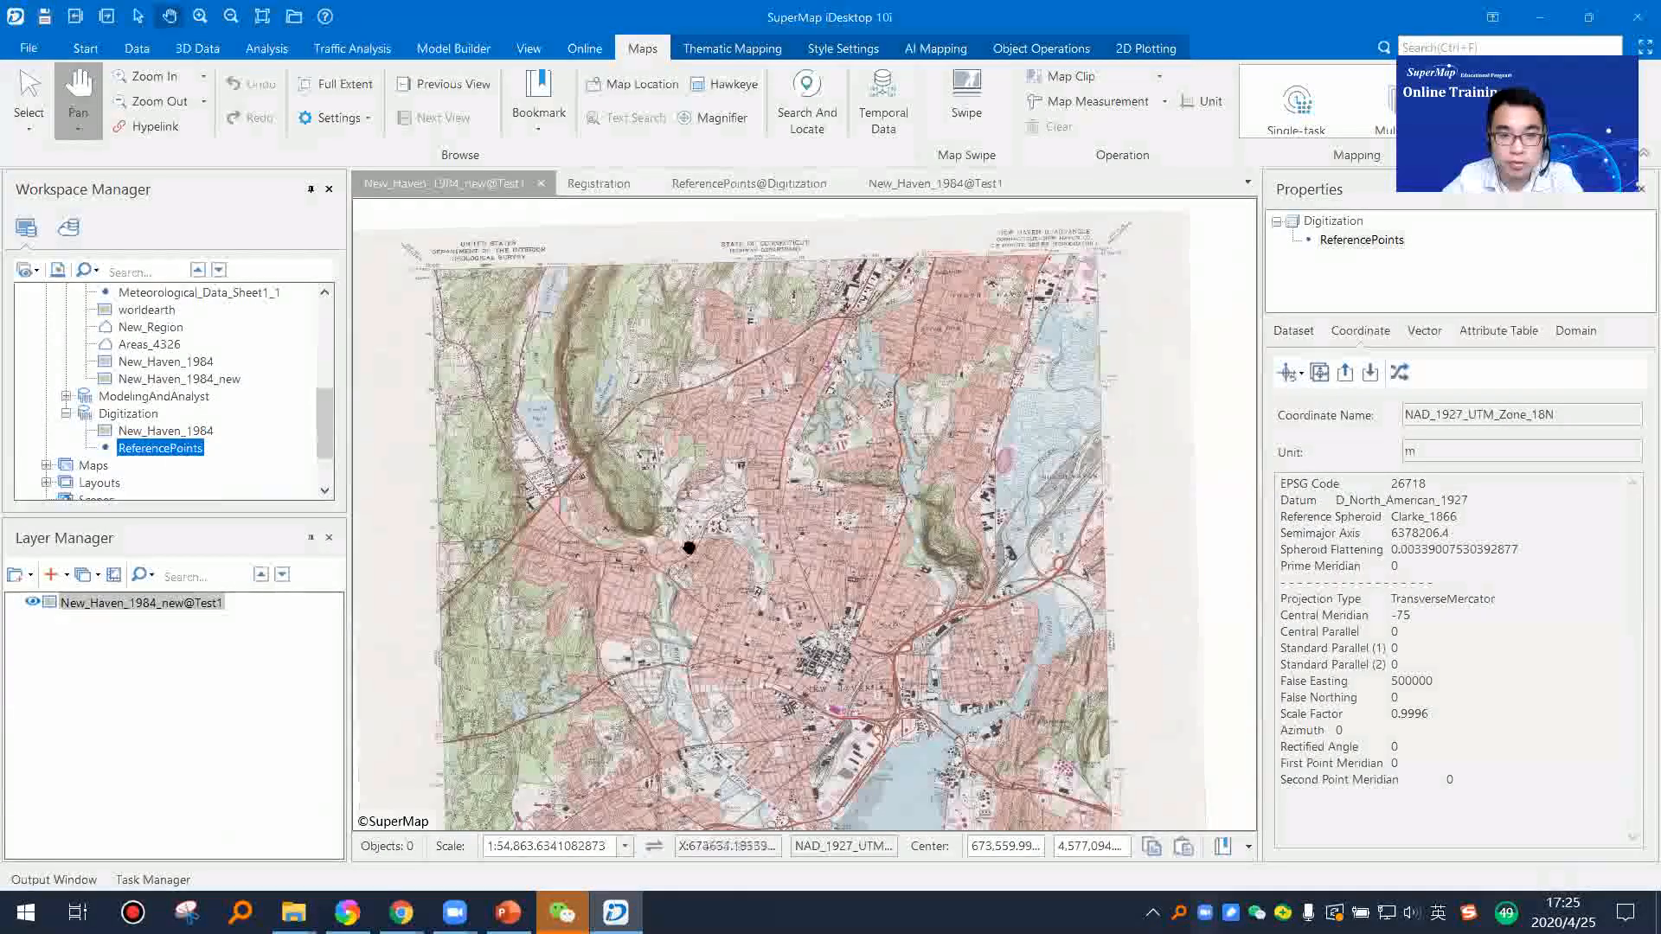
pyautogui.moveTo(1280, 483); pyautogui.dragTo(1428, 805)
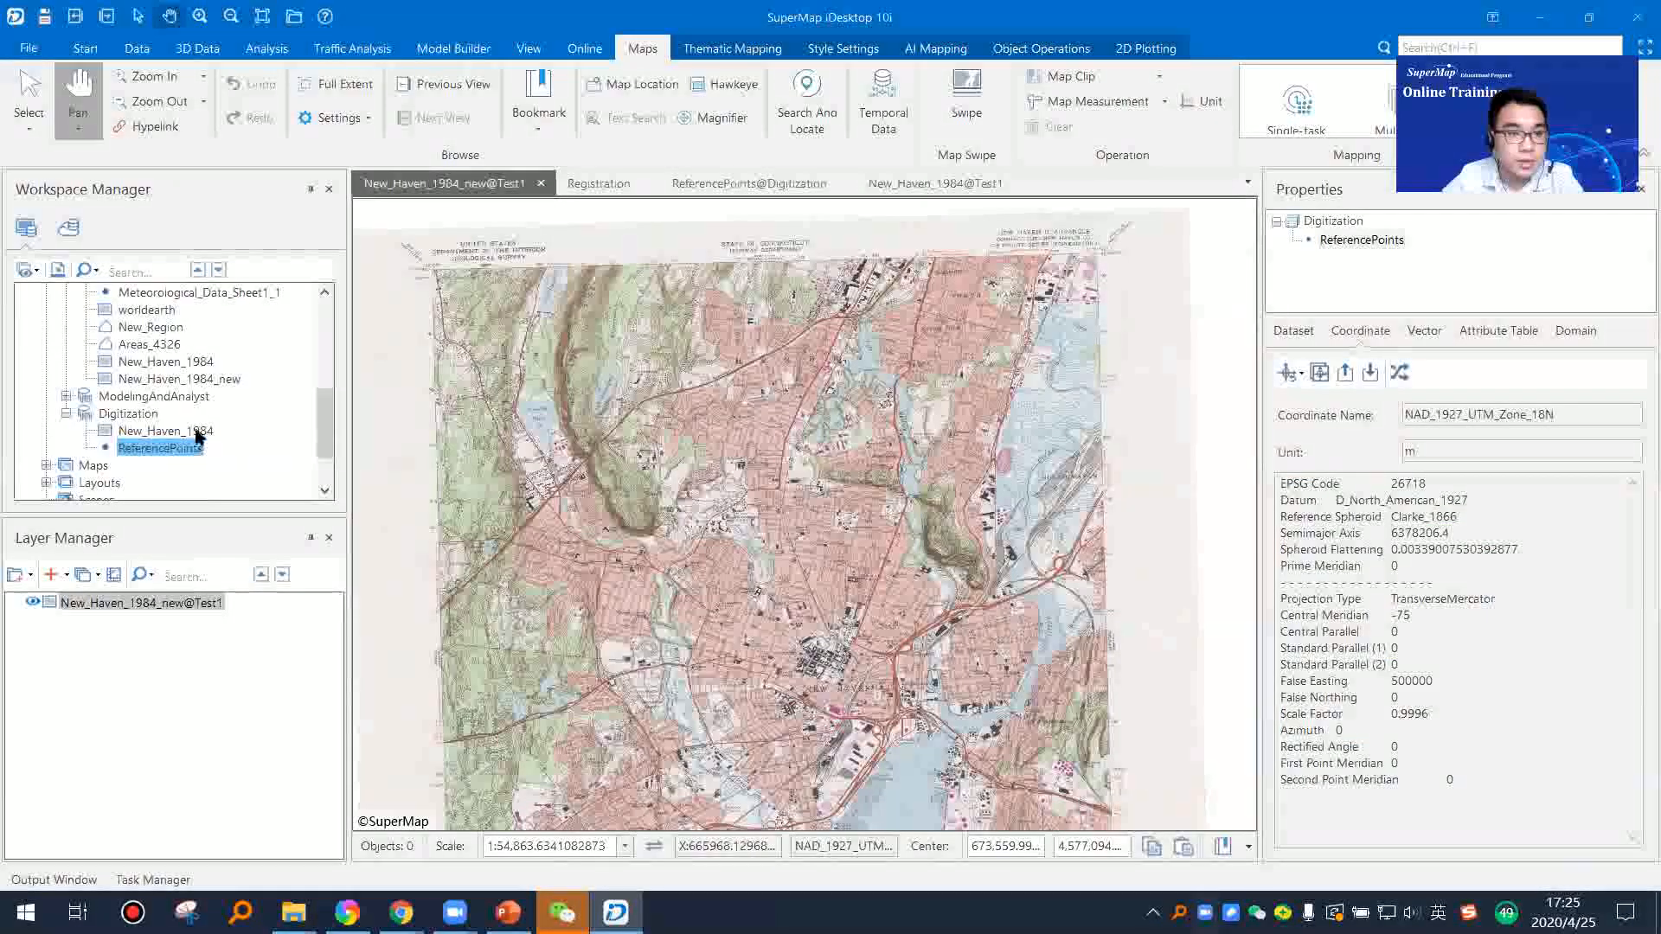
# Step: Review the coordinate system parameters of New_Haven_1984_new and inspect the registered map around Yale University
pyautogui.click(204, 382)
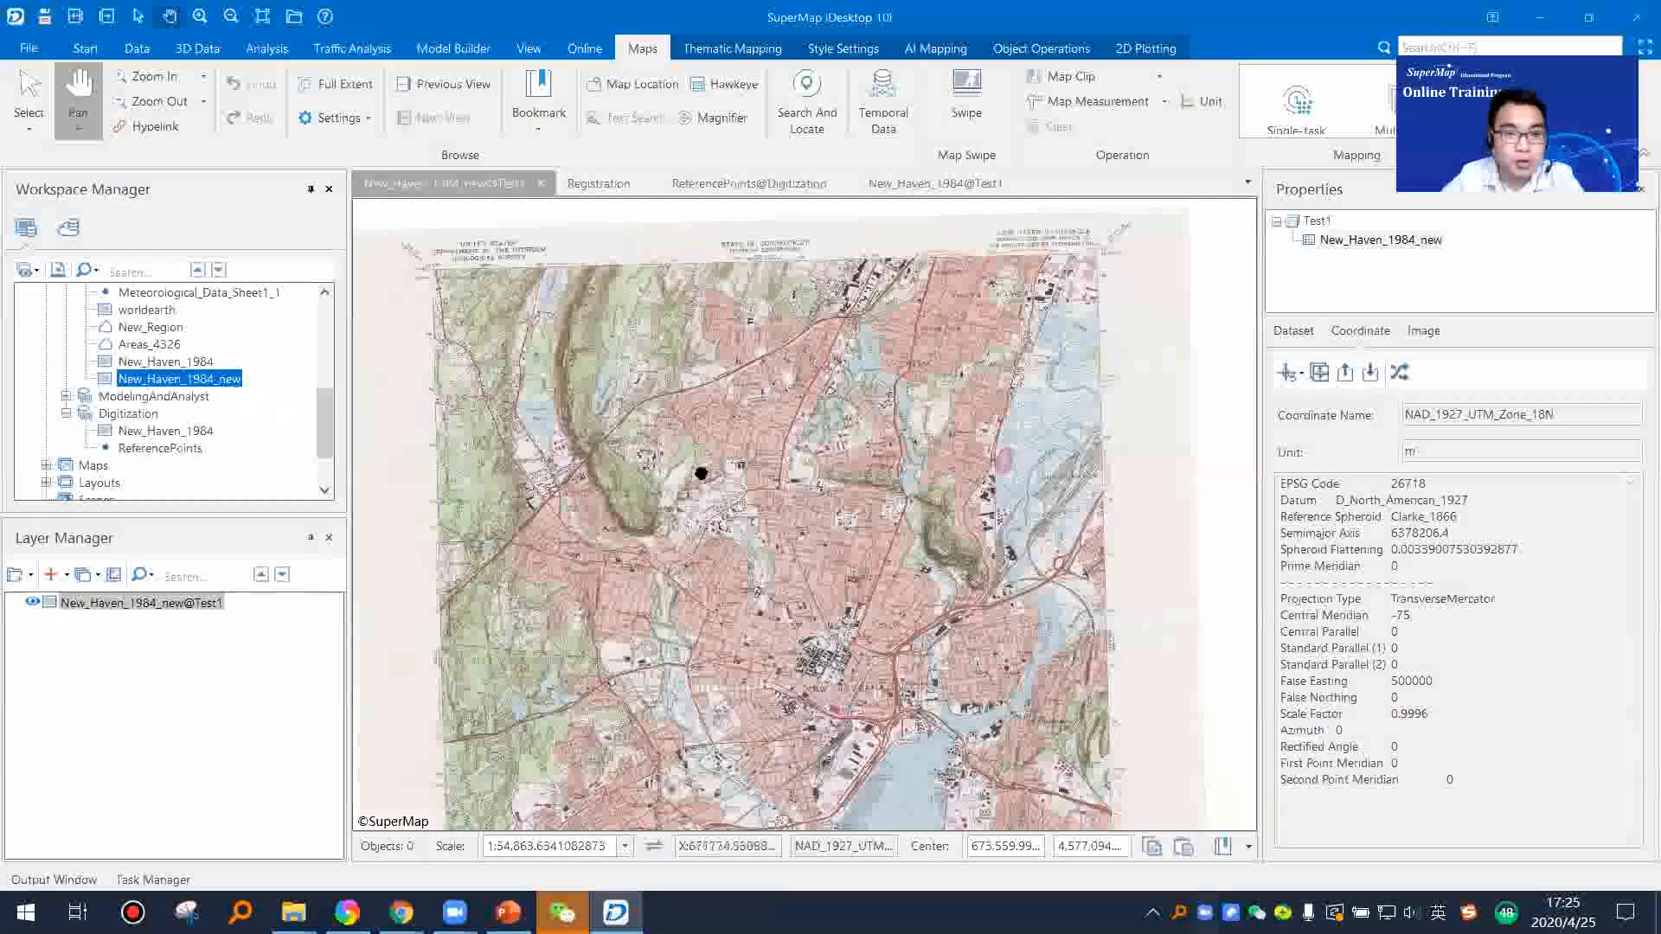
pyautogui.rightClick(207, 379)
pyautogui.click(294, 711)
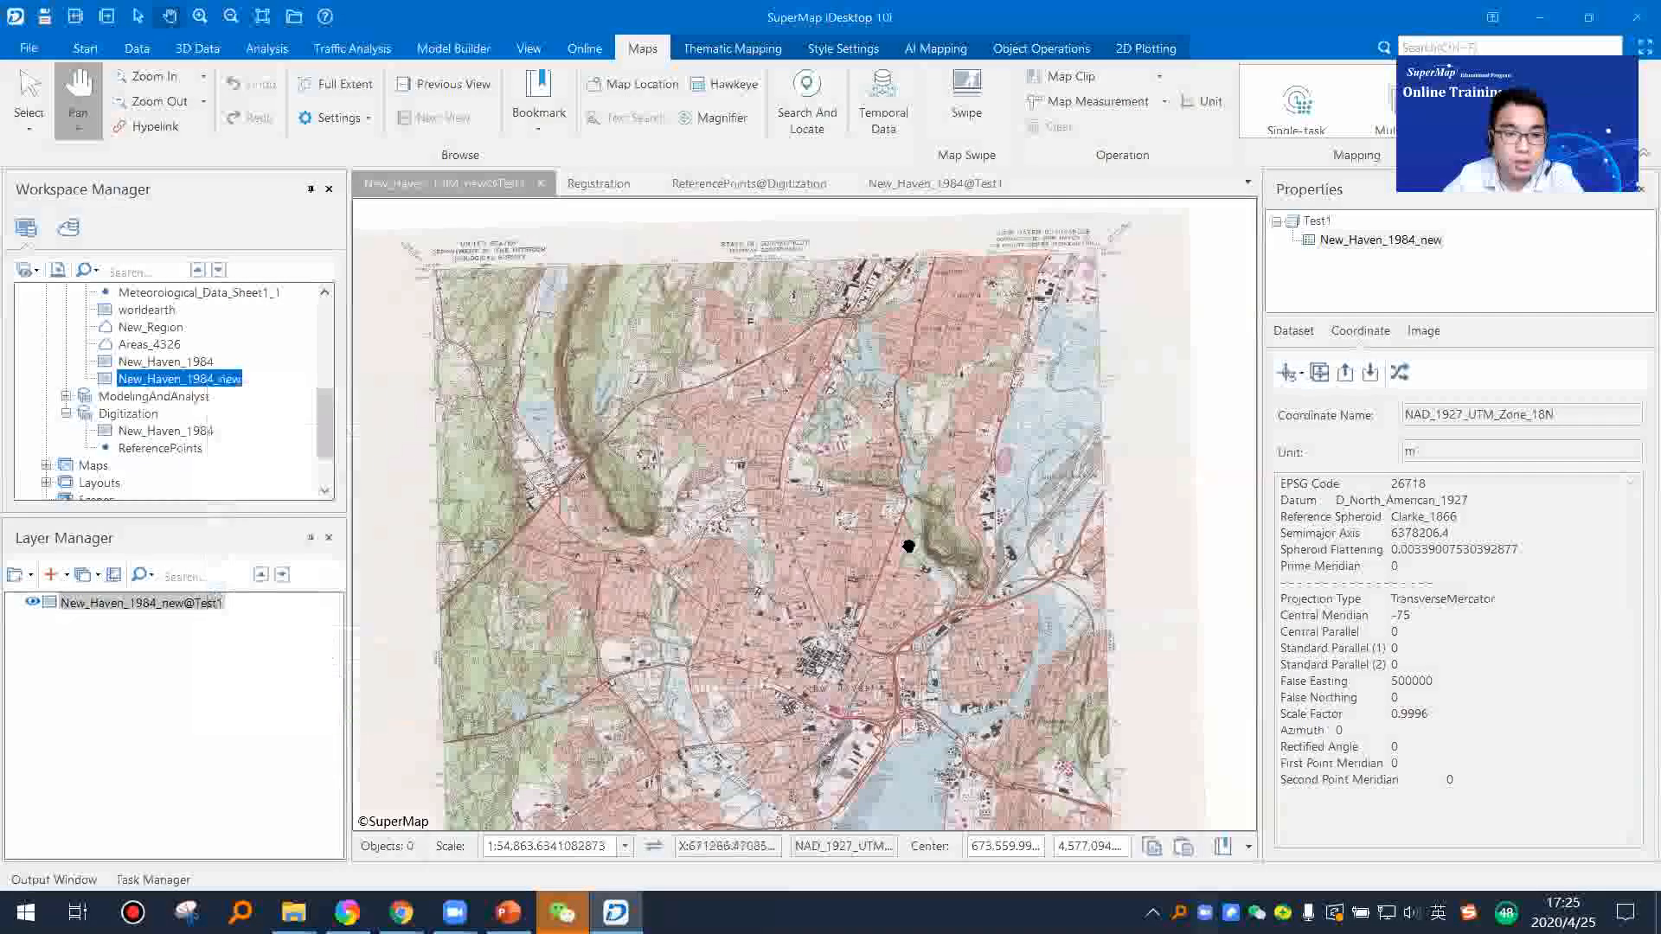
pyautogui.moveTo(1278, 486); pyautogui.dragTo(1471, 782)
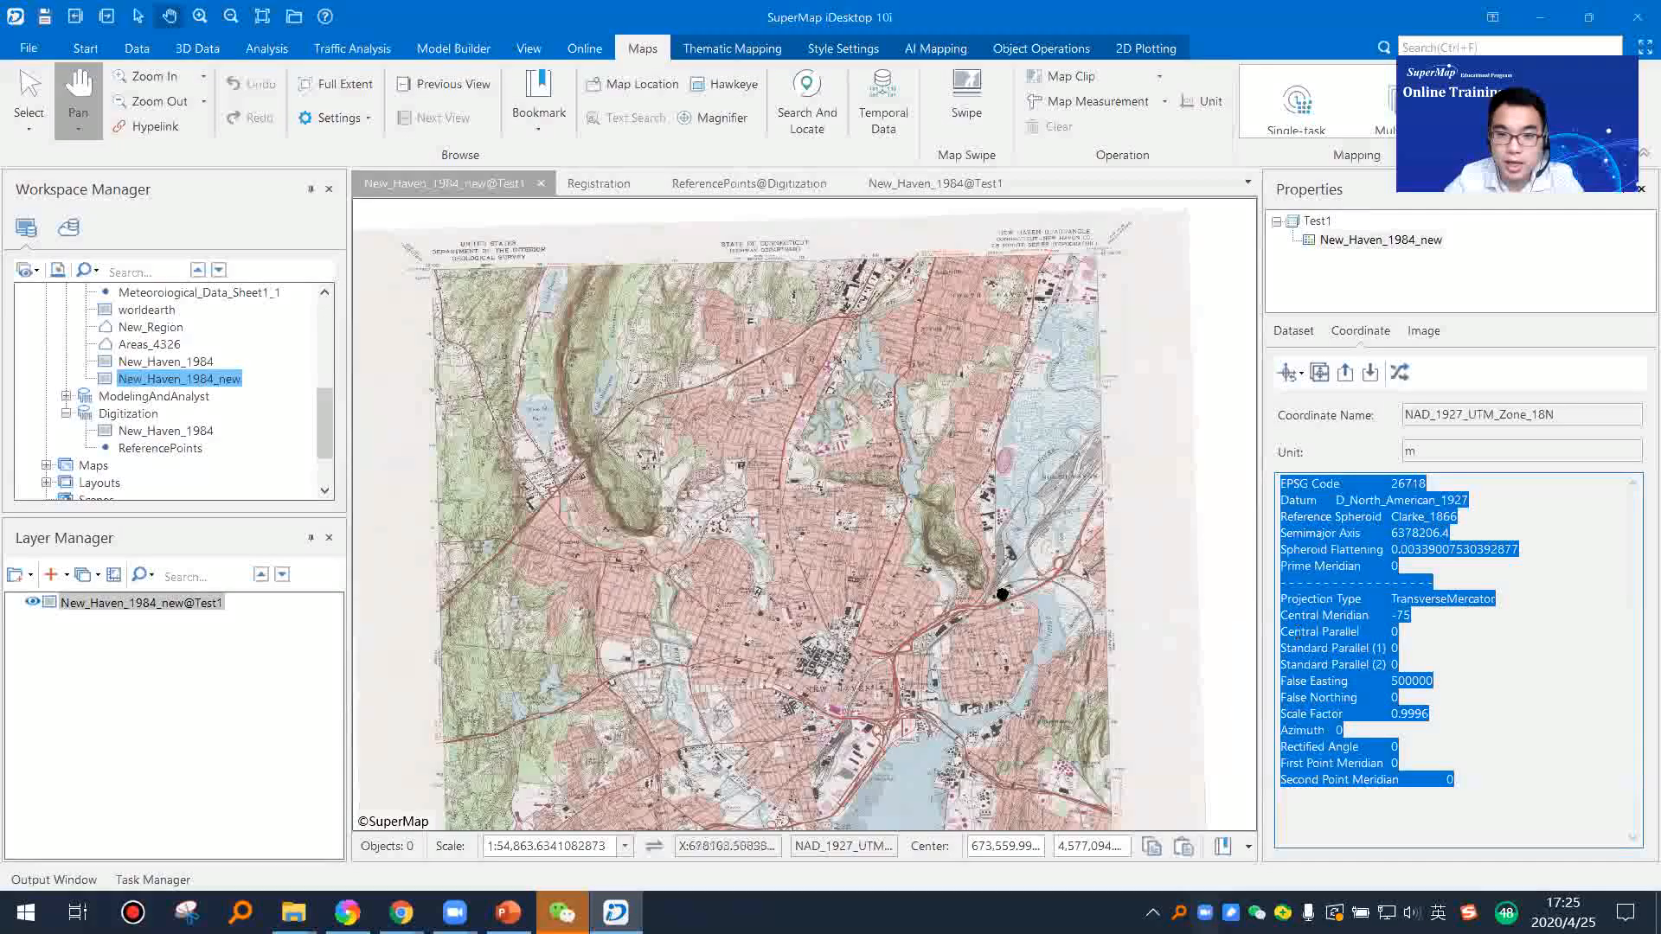
pyautogui.moveTo(969, 472)
pyautogui.mouseDown()
pyautogui.moveTo(917, 475)
pyautogui.moveTo(973, 464)
pyautogui.mouseUp()
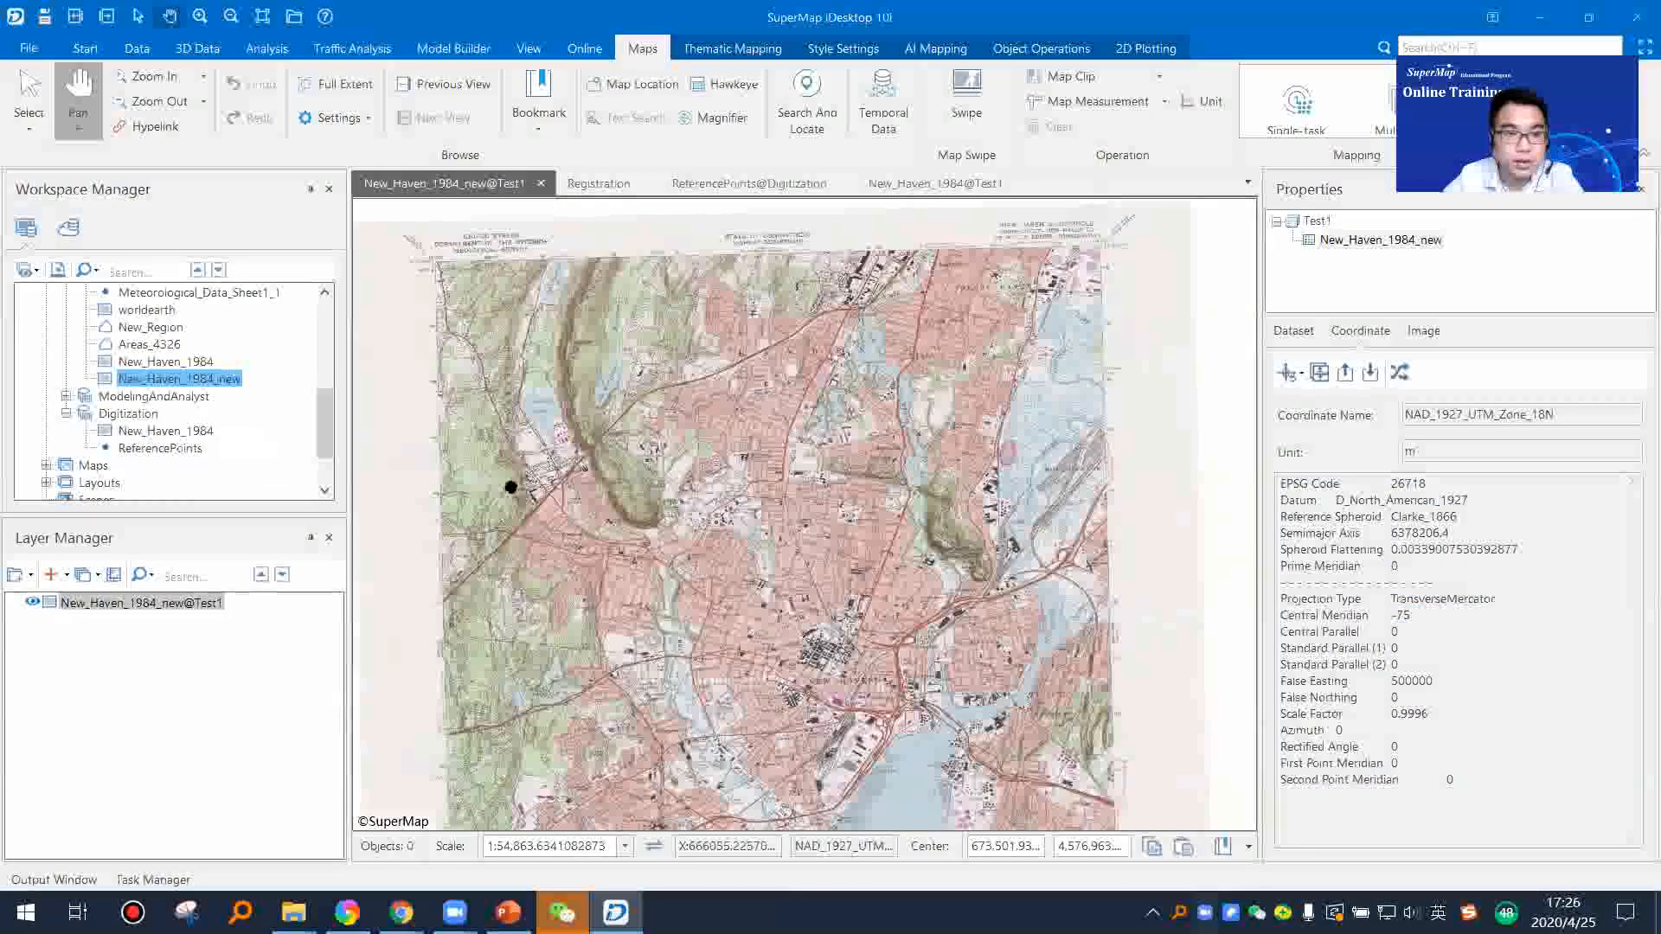
pyautogui.scroll(3, 790, 605)
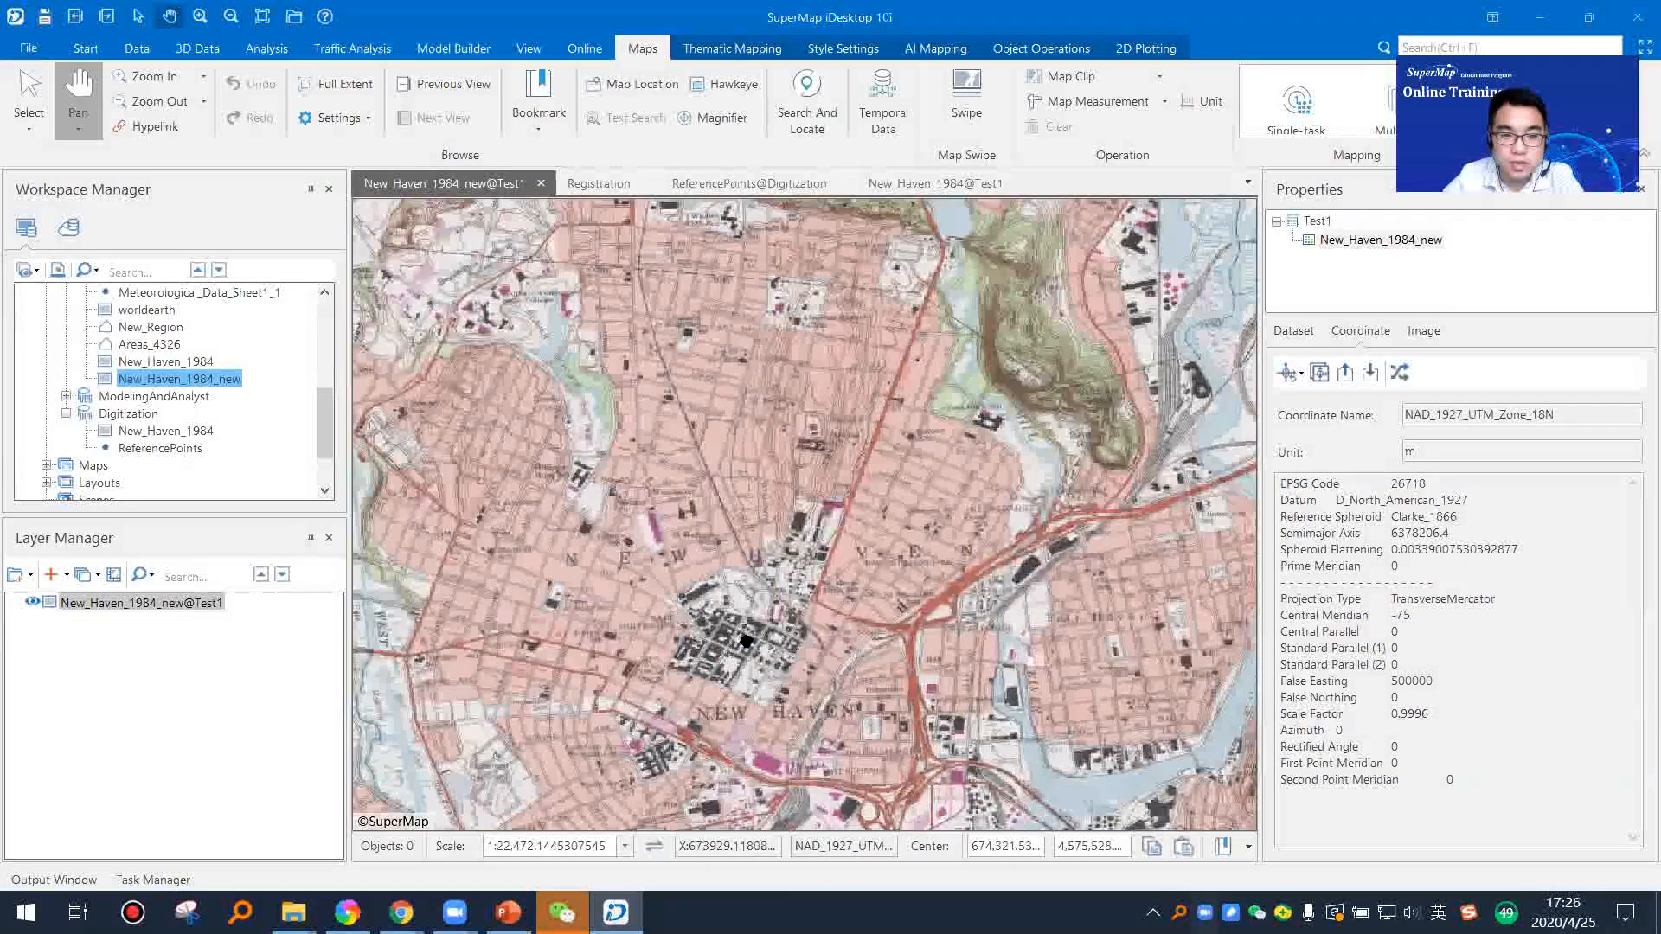
pyautogui.scroll(3, 745, 641)
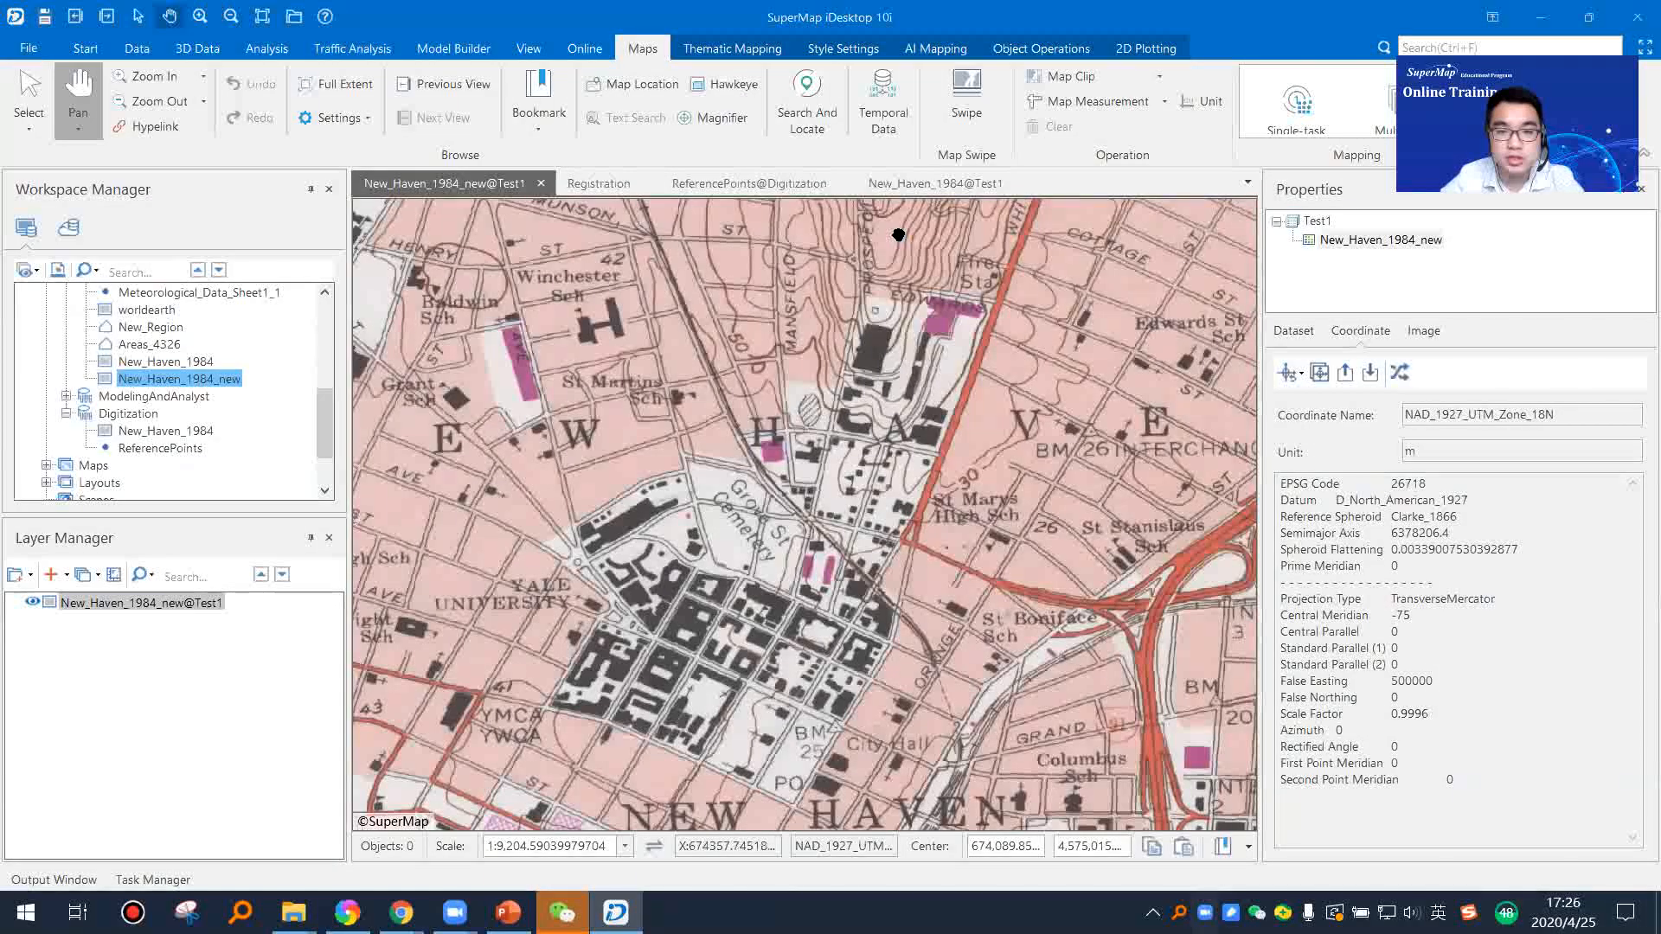
# Step: Show the available registration types, including New Registration and Fast Registration, and return to the New_Haven_1984_new dataset
pyautogui.click(86, 48)
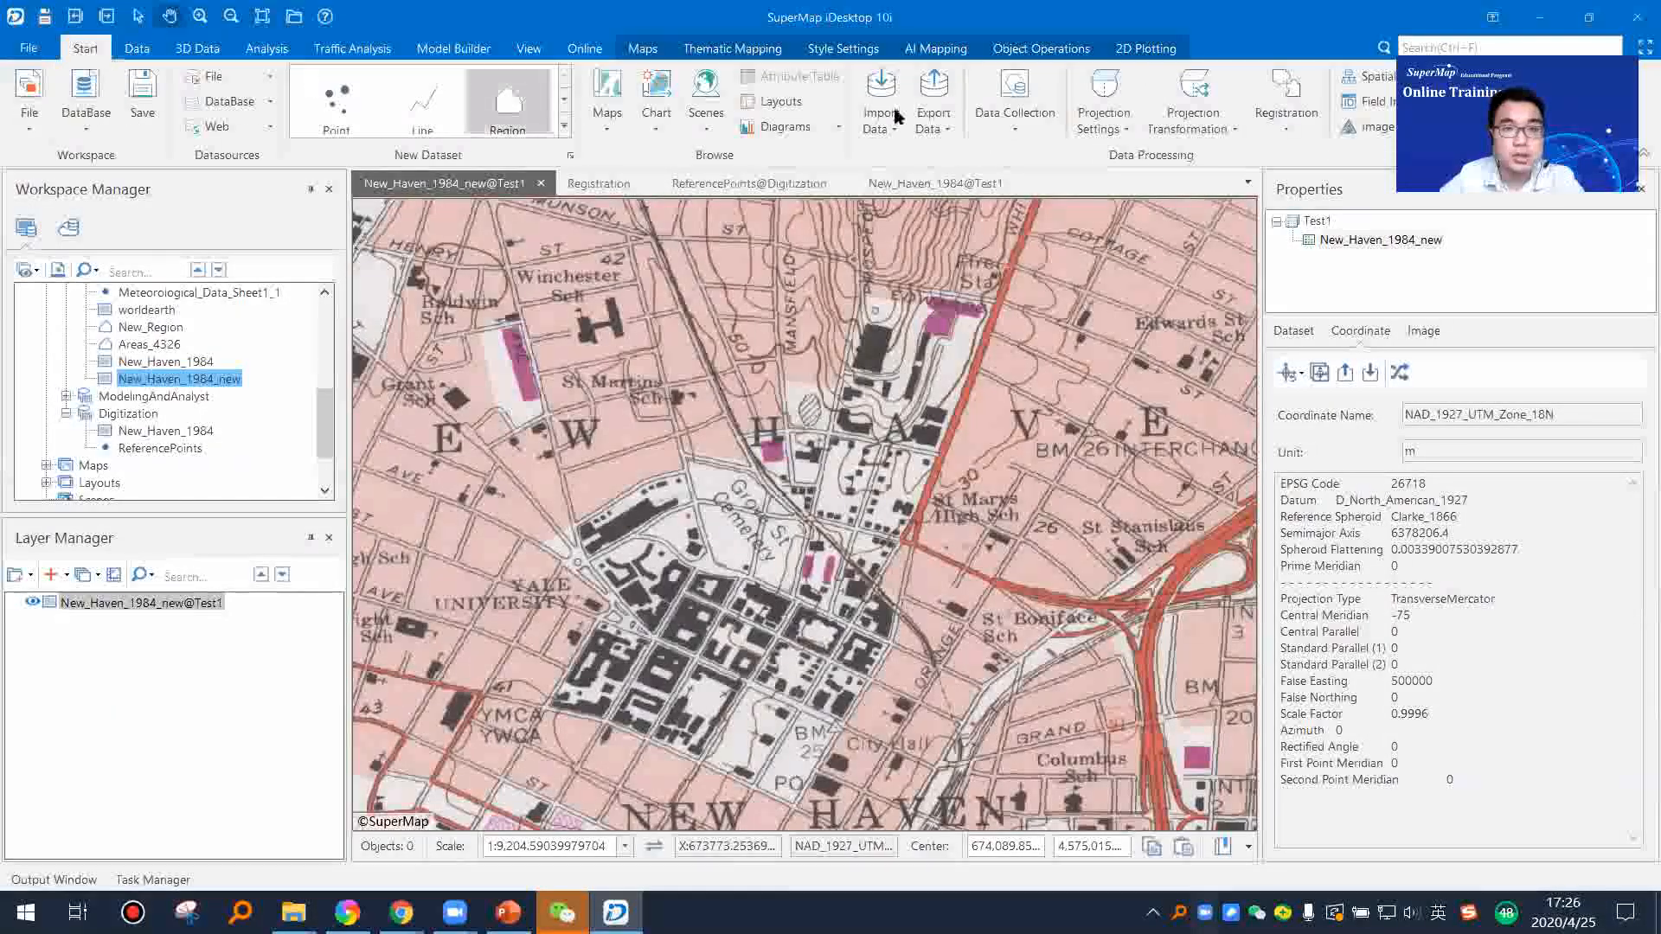
pyautogui.click(1292, 131)
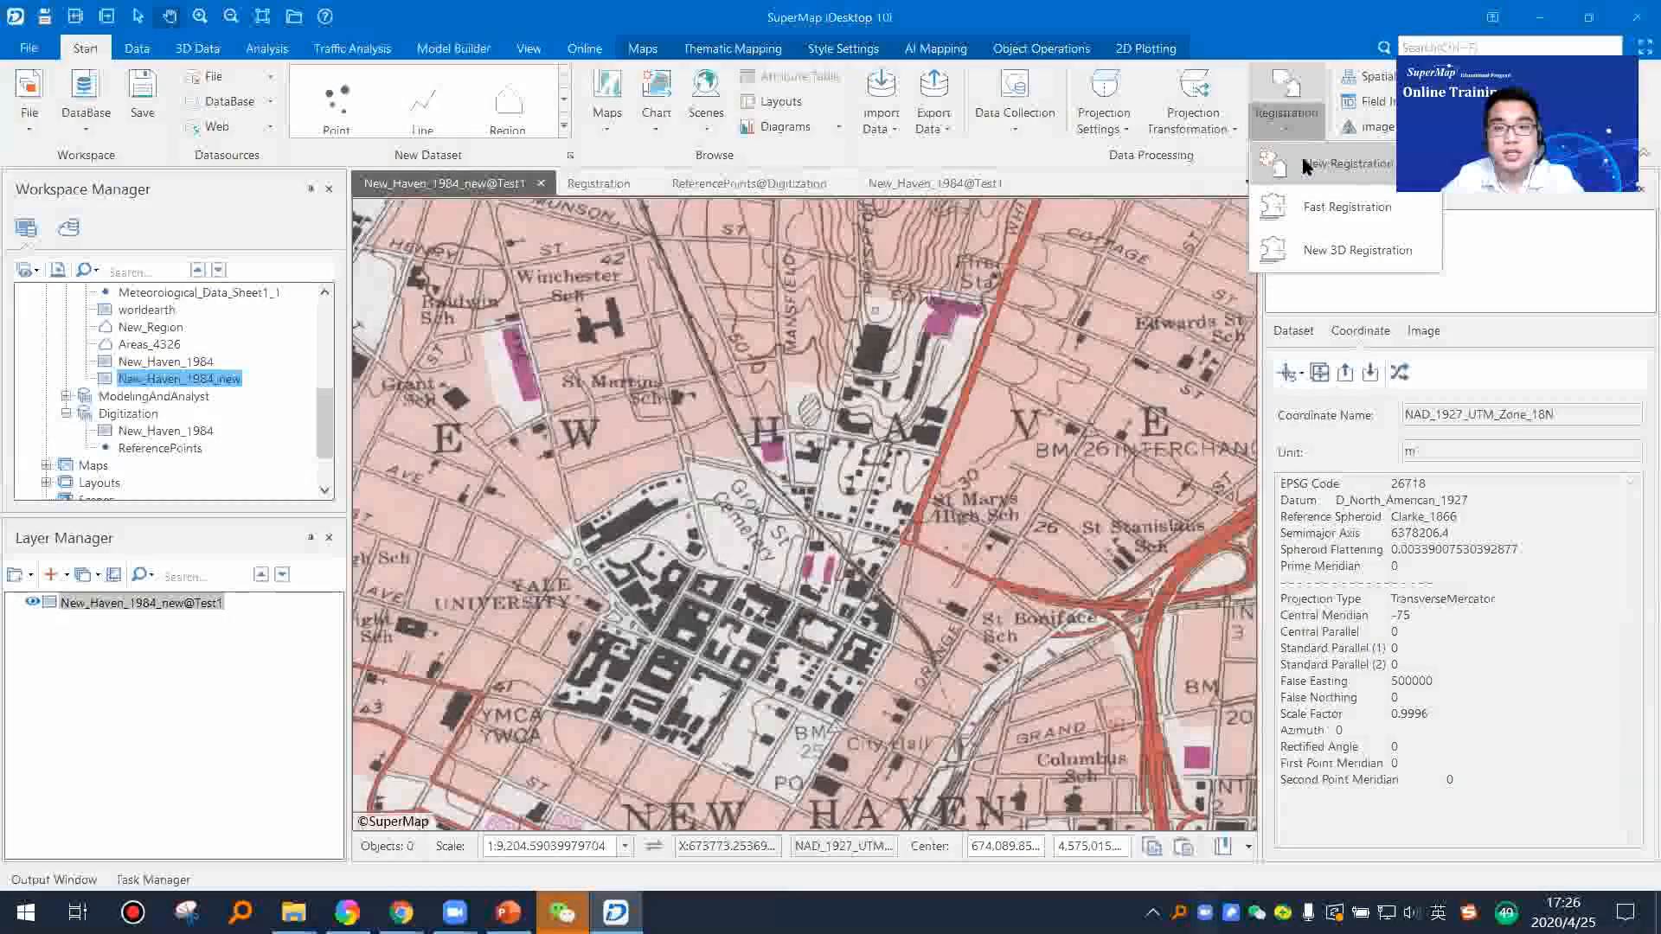
pyautogui.click(196, 382)
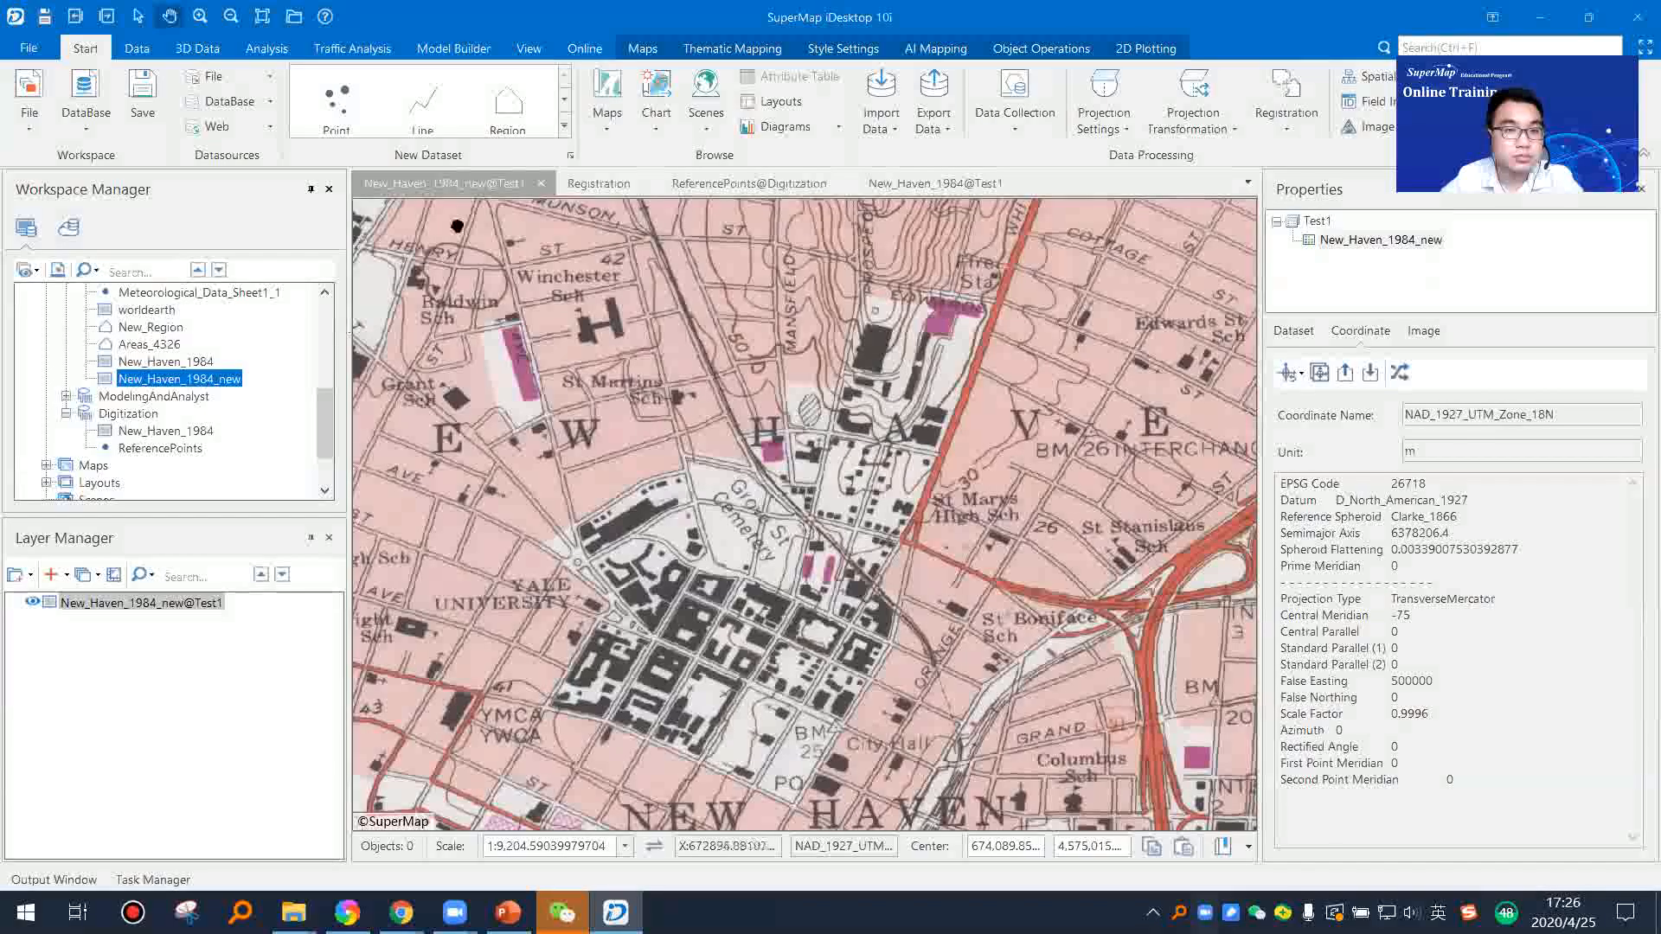
# Step: Close all open map and registration windows and select the New_Haven_1984 dataset in the Digitization datasource
pyautogui.rightClick(482, 186)
pyautogui.click(562, 252)
pyautogui.click(949, 627)
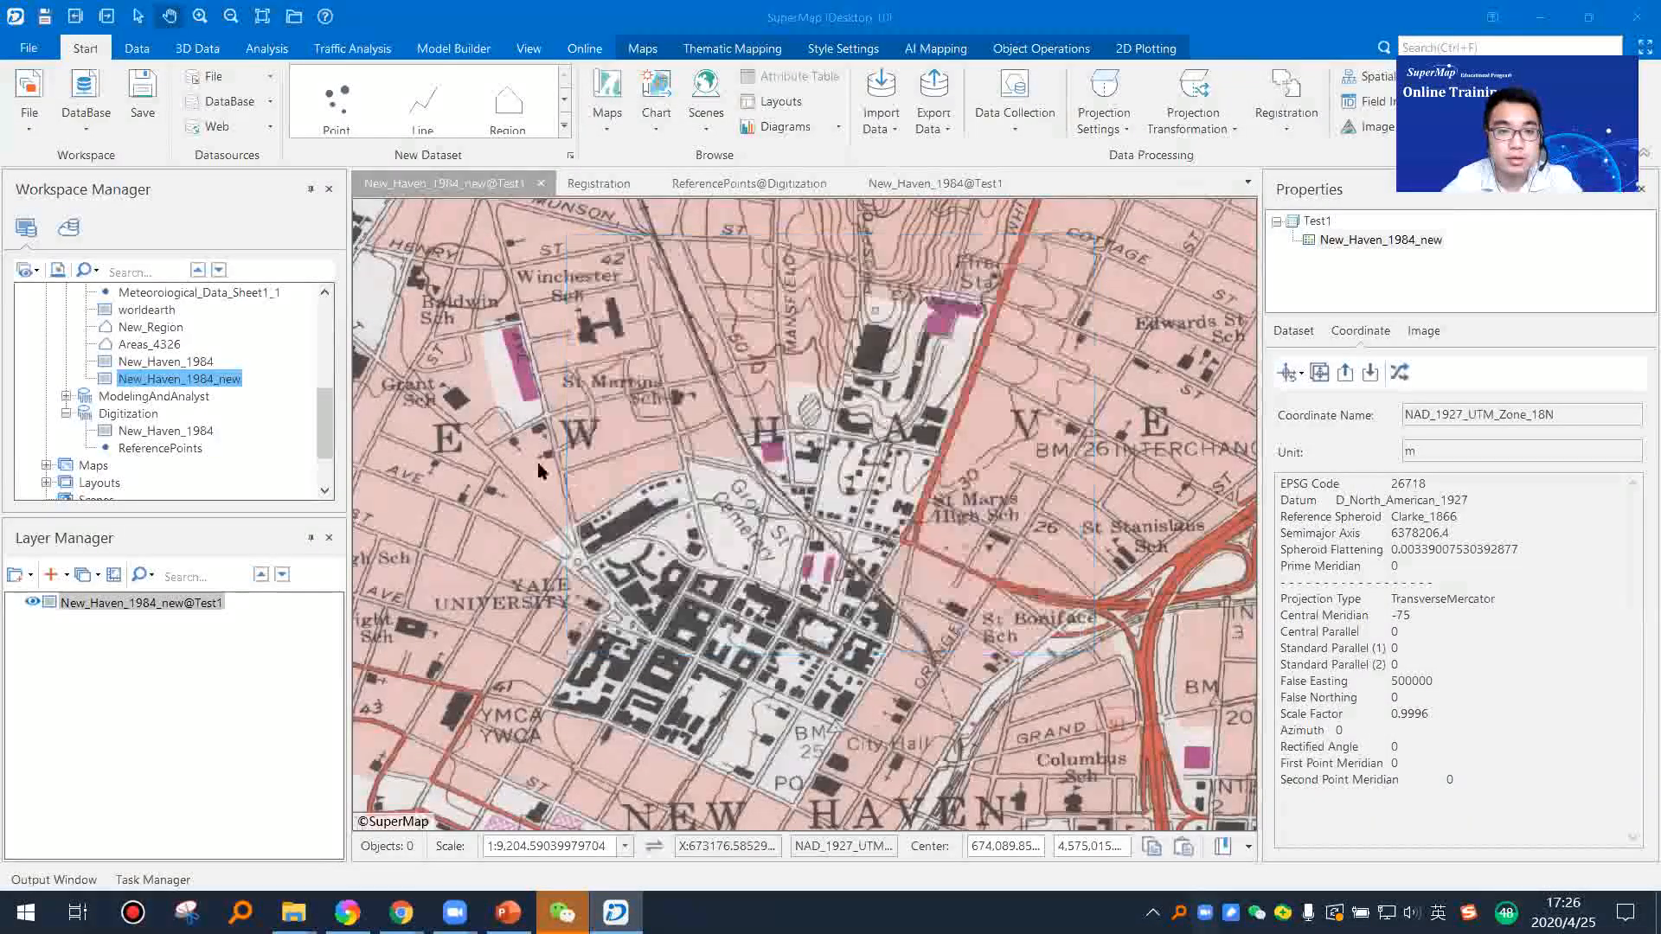
pyautogui.click(180, 433)
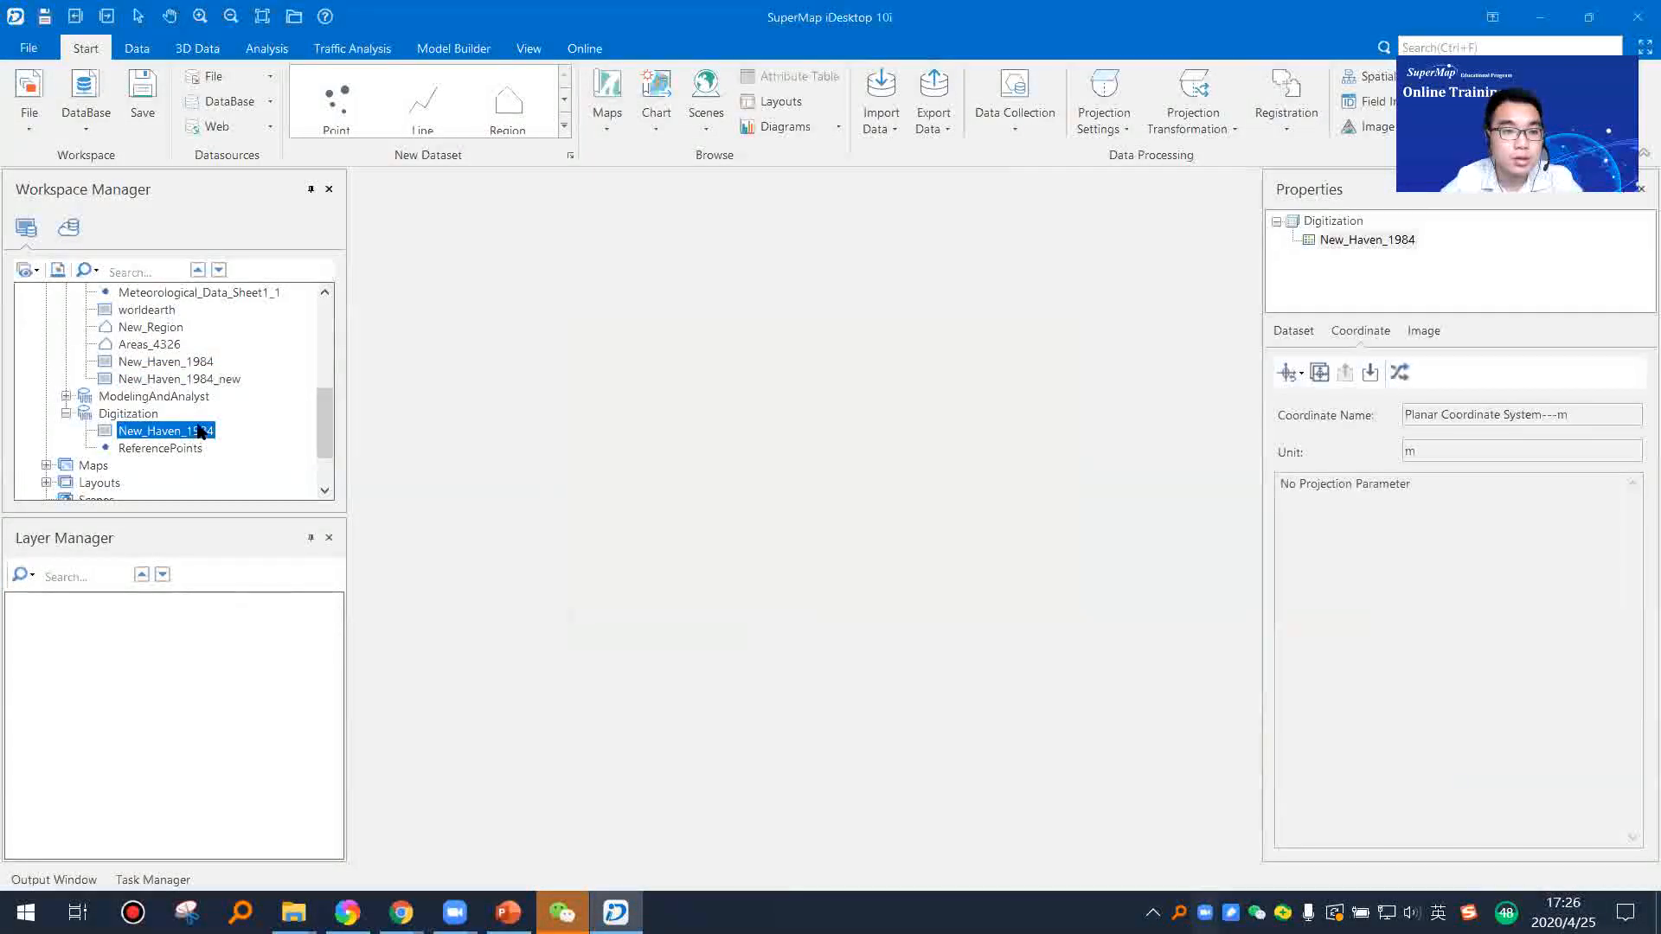
# Step: Open the New_Haven_1984 dataset of the Test1 datasource in a map and inspect the area around New Haven
pyautogui.rightClick(194, 426)
pyautogui.click(160, 449)
pyautogui.rightClick(182, 365)
pyautogui.click(259, 372)
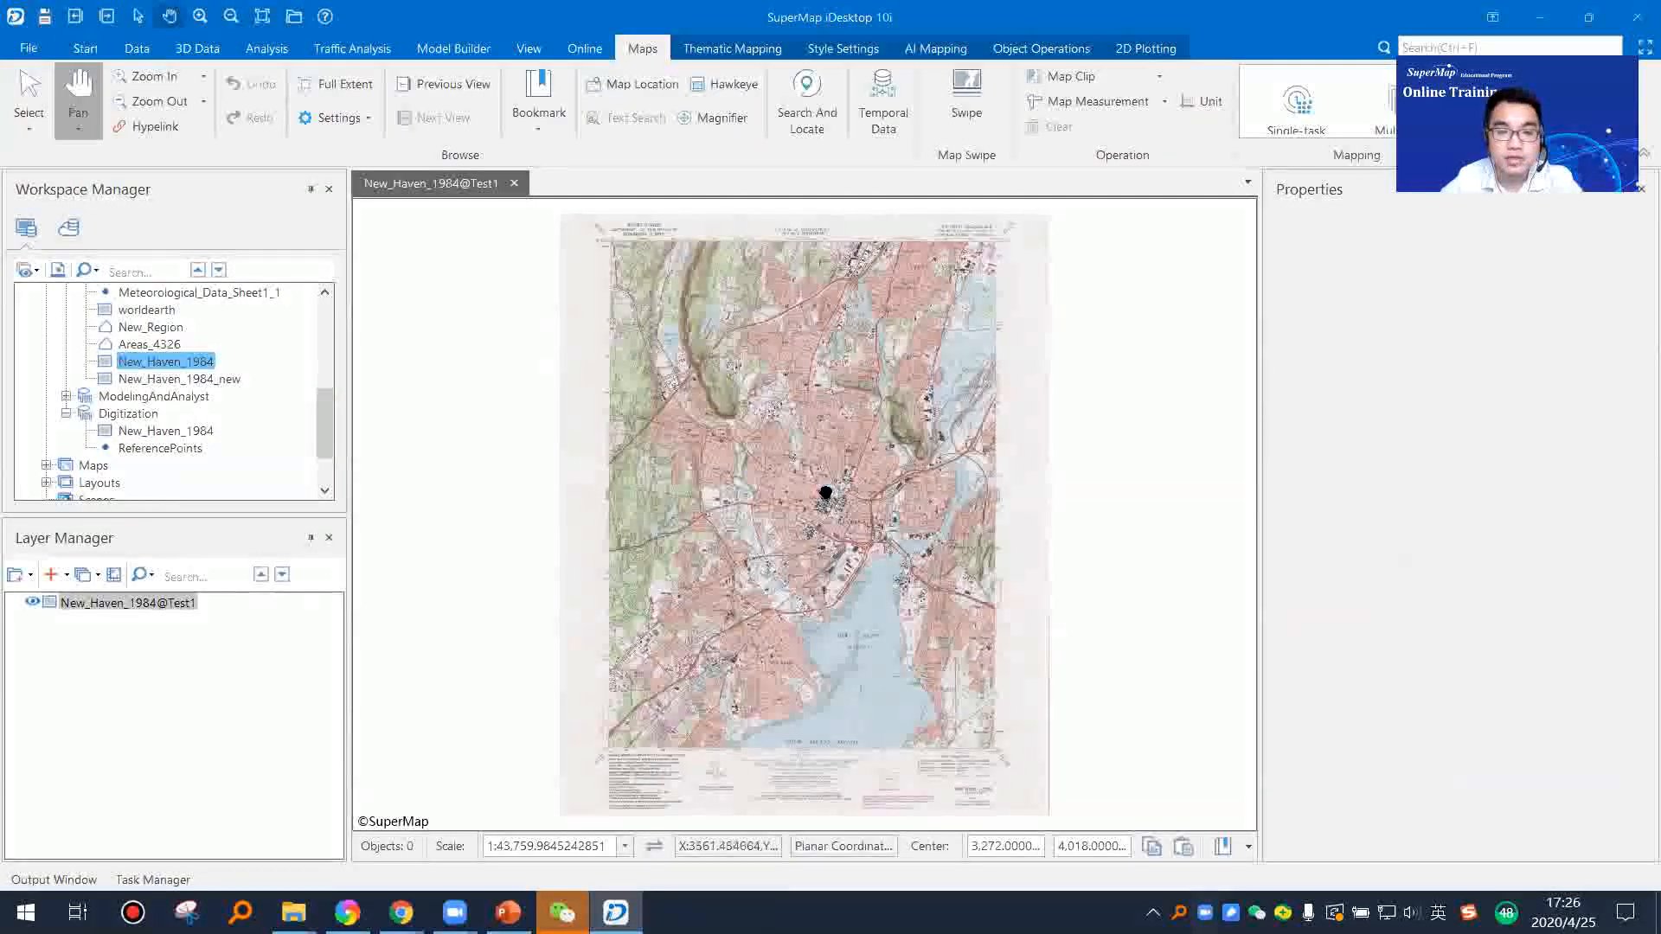
pyautogui.scroll(1, 825, 493)
pyautogui.scroll(-1, 872, 493)
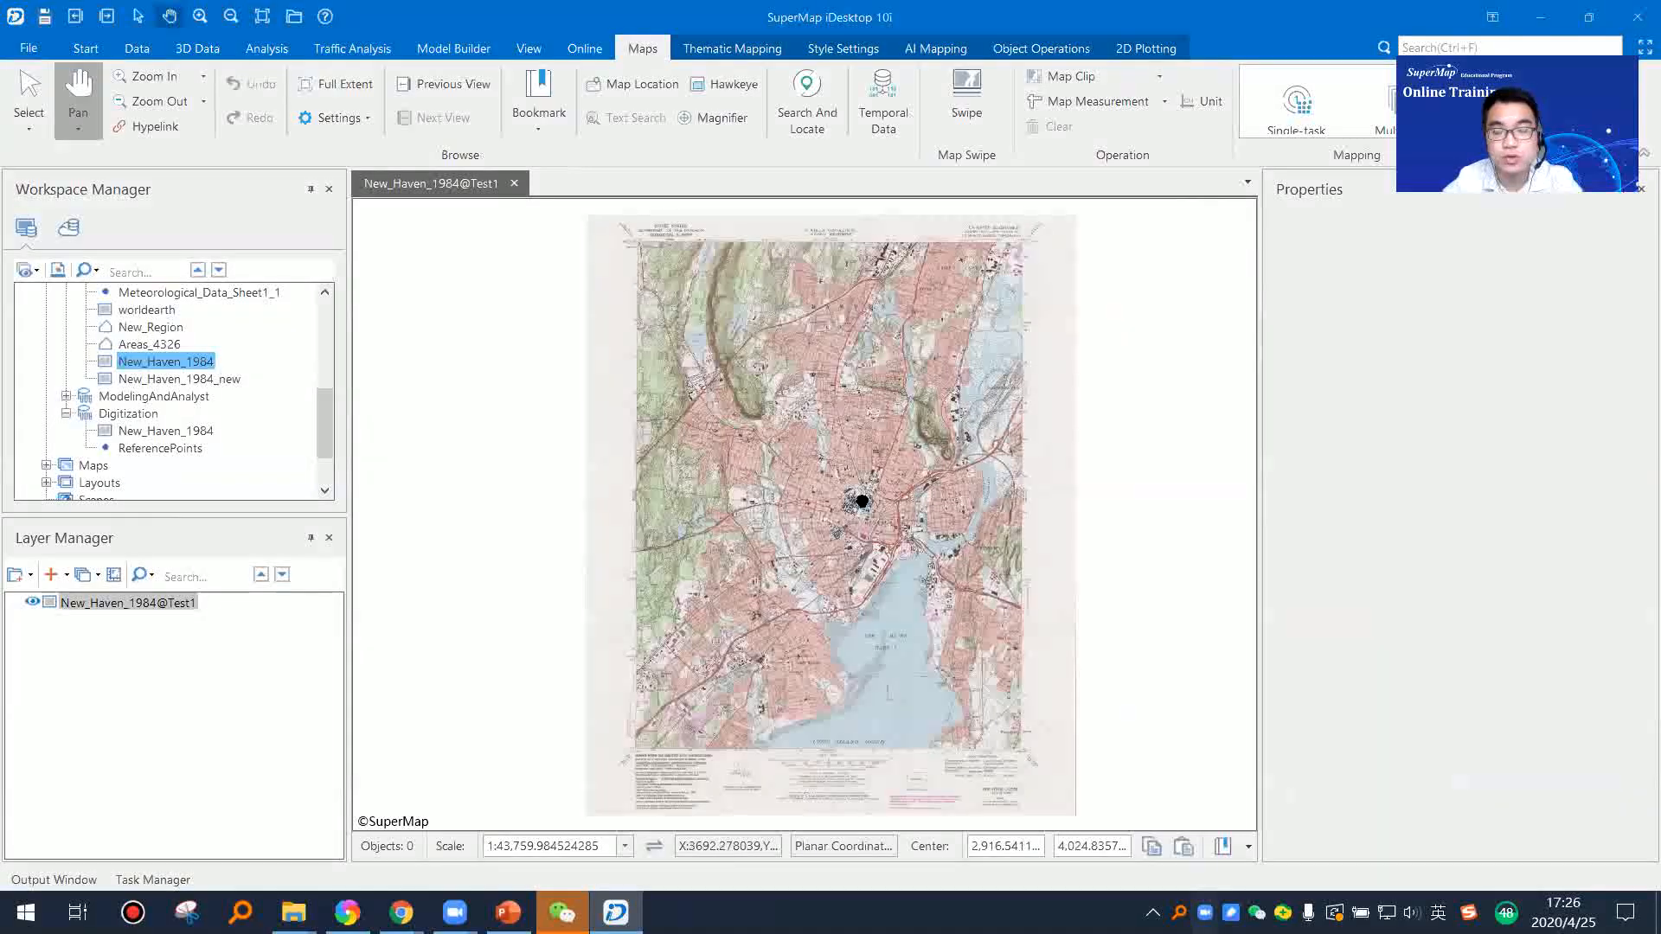
pyautogui.scroll(3, 870, 543)
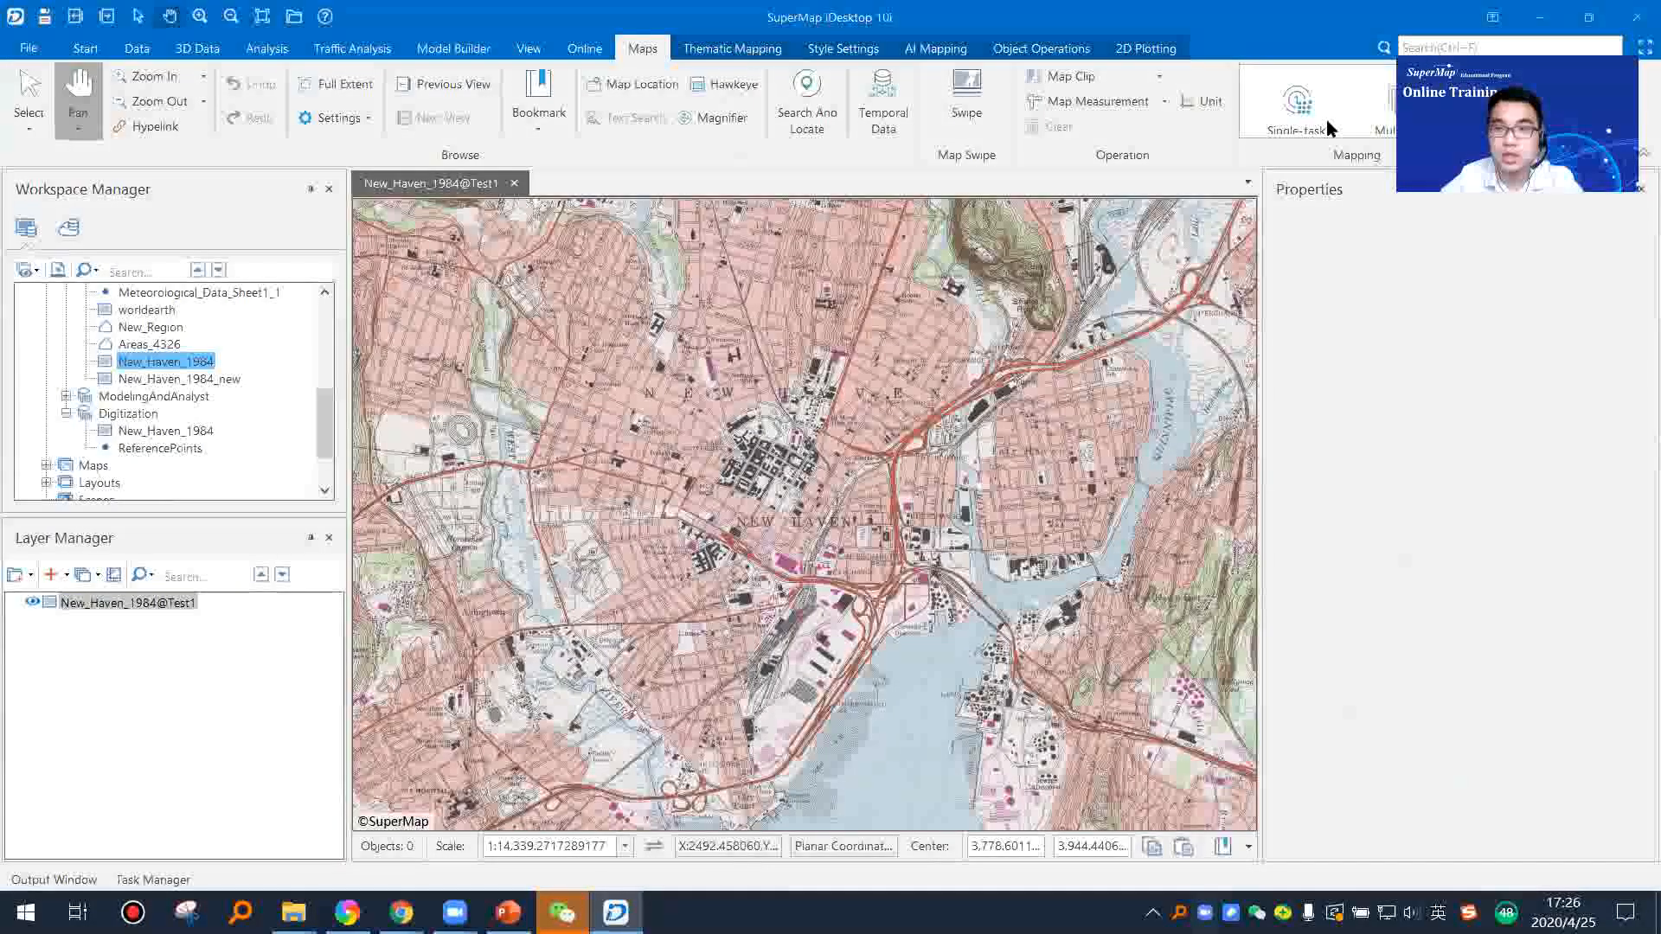
# Step: Start a new registration of New_Haven_1984 from Test1 without reference data, and enlarge the control point table's space
pyautogui.click(86, 47)
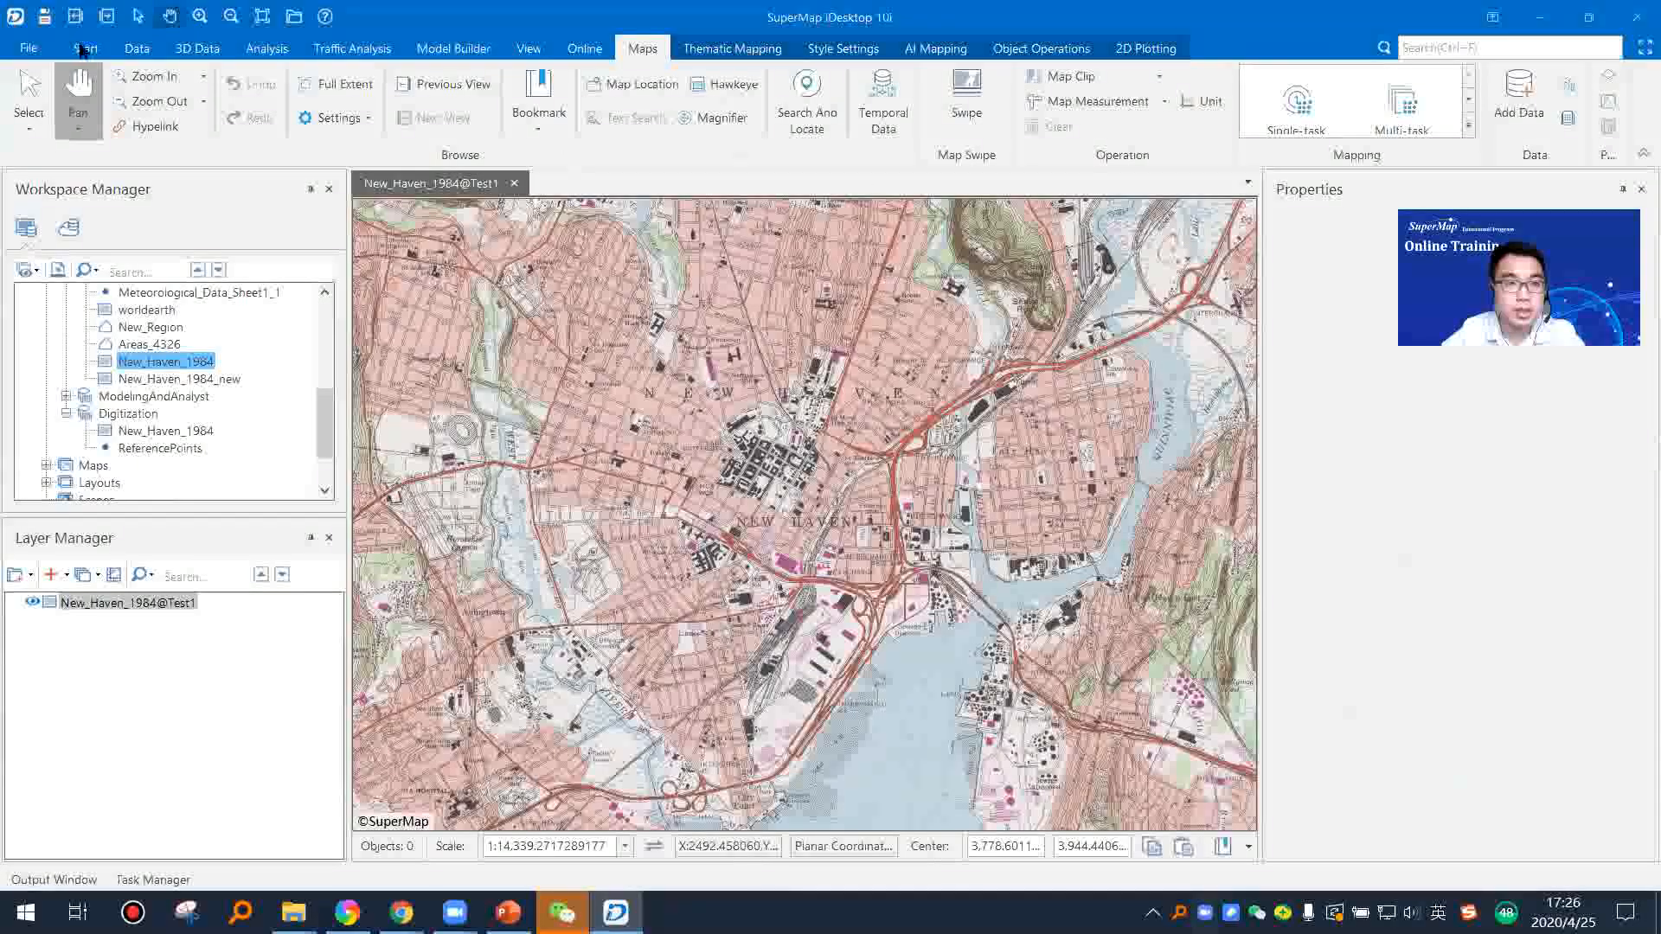
pyautogui.click(1300, 125)
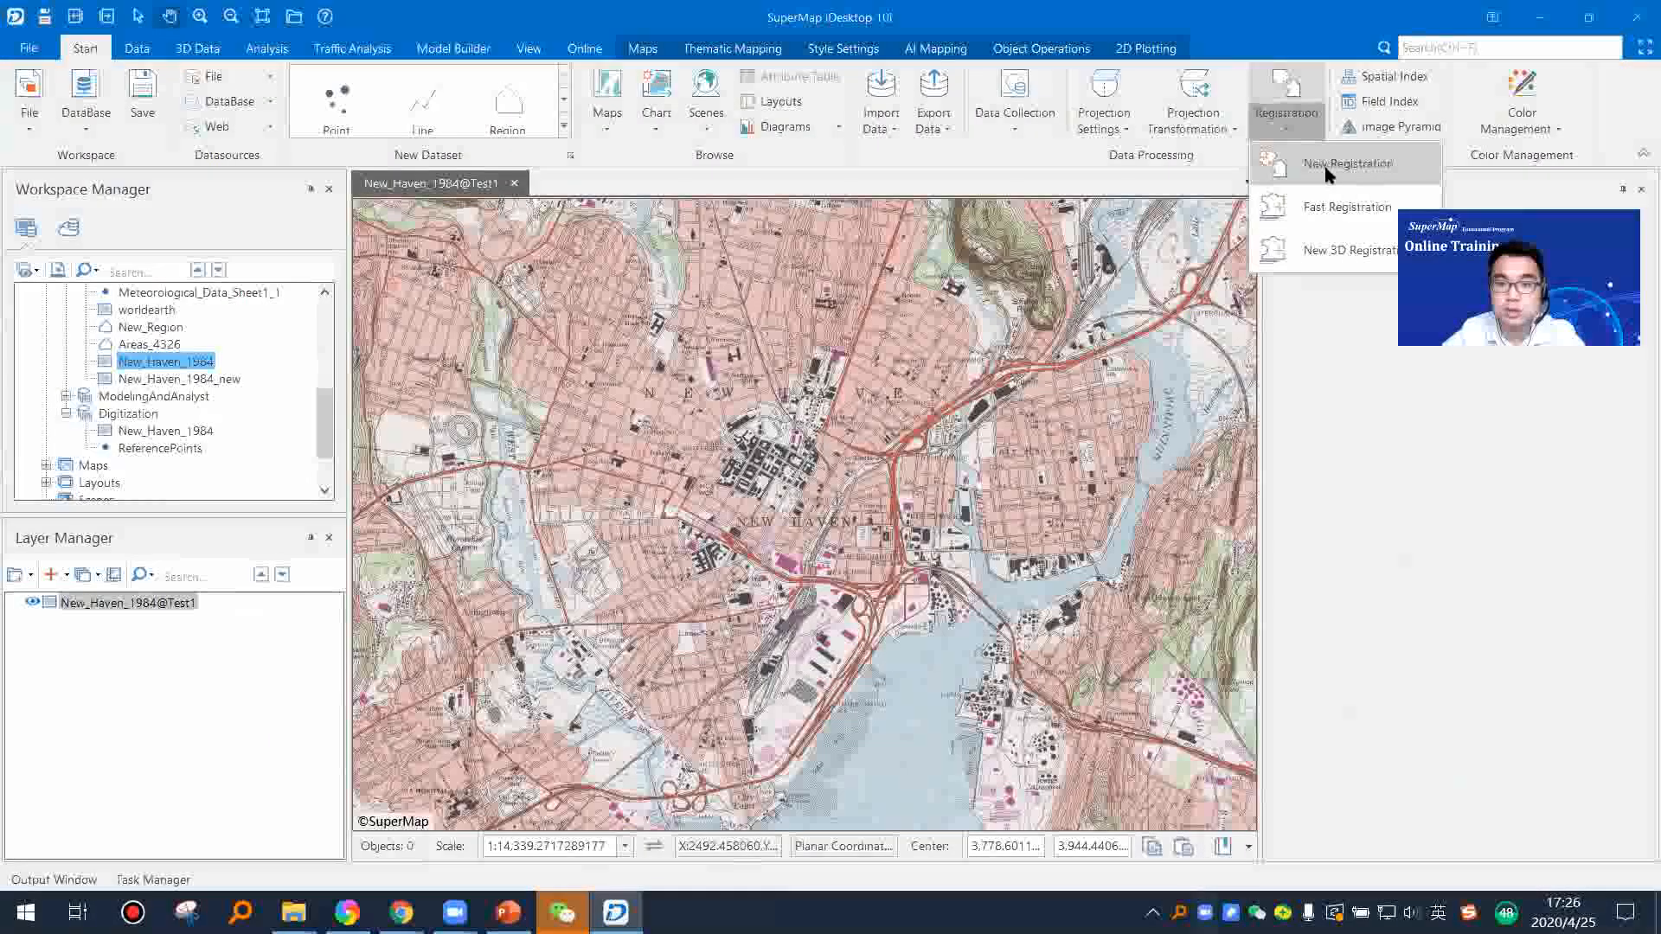
pyautogui.click(1302, 169)
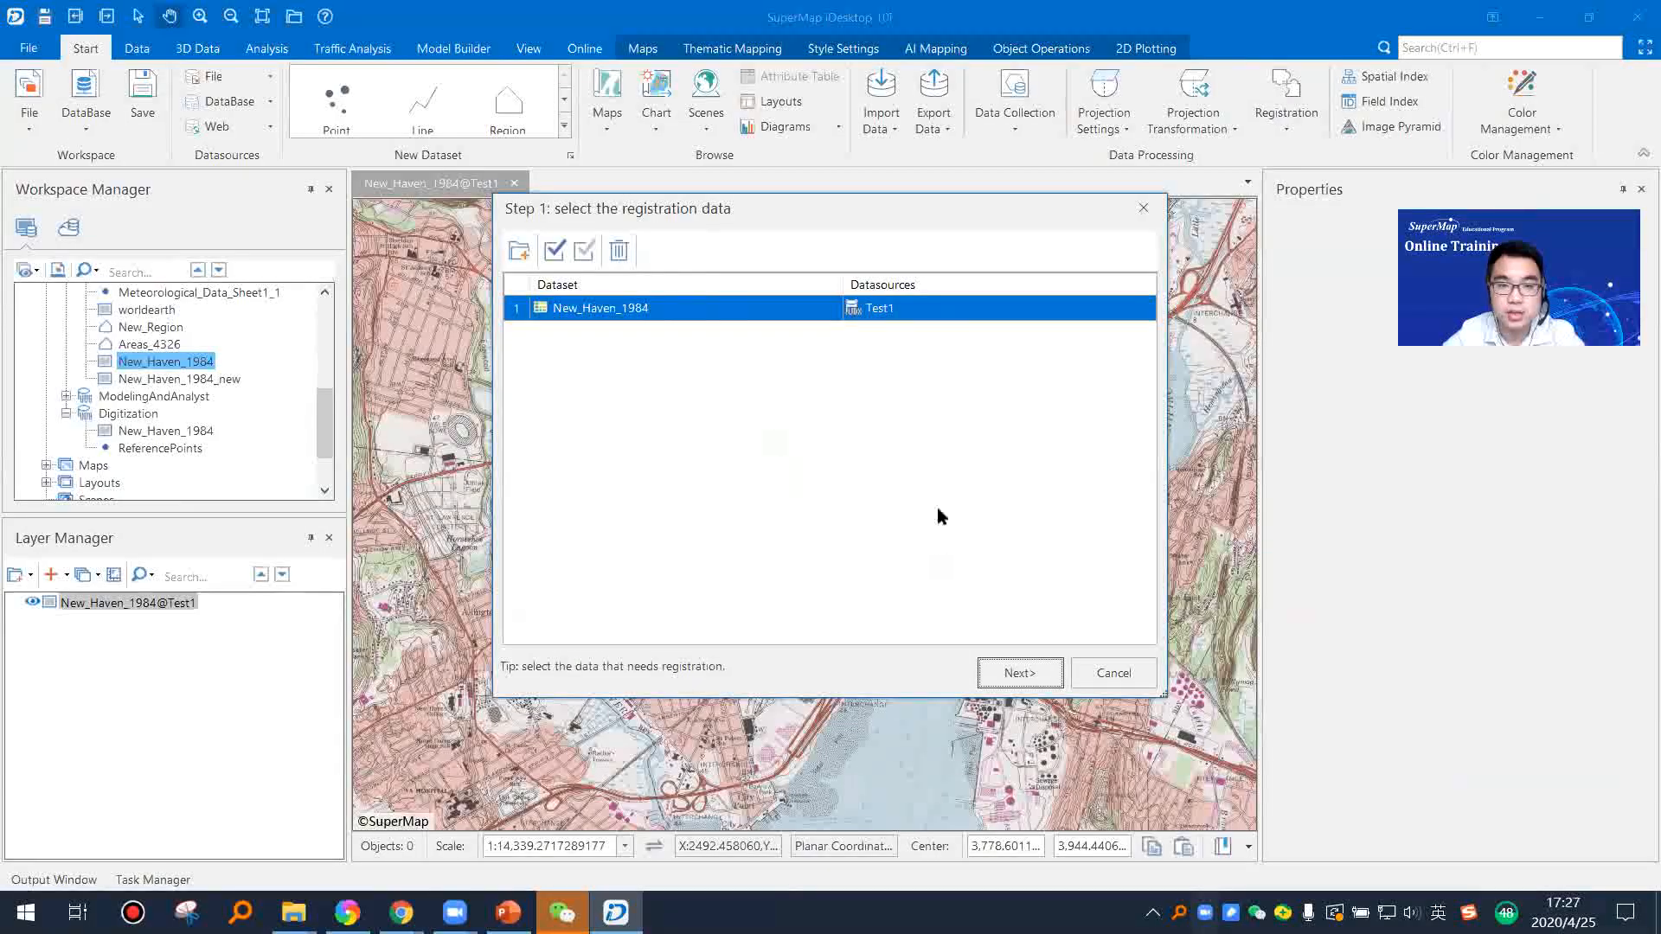
pyautogui.click(1006, 673)
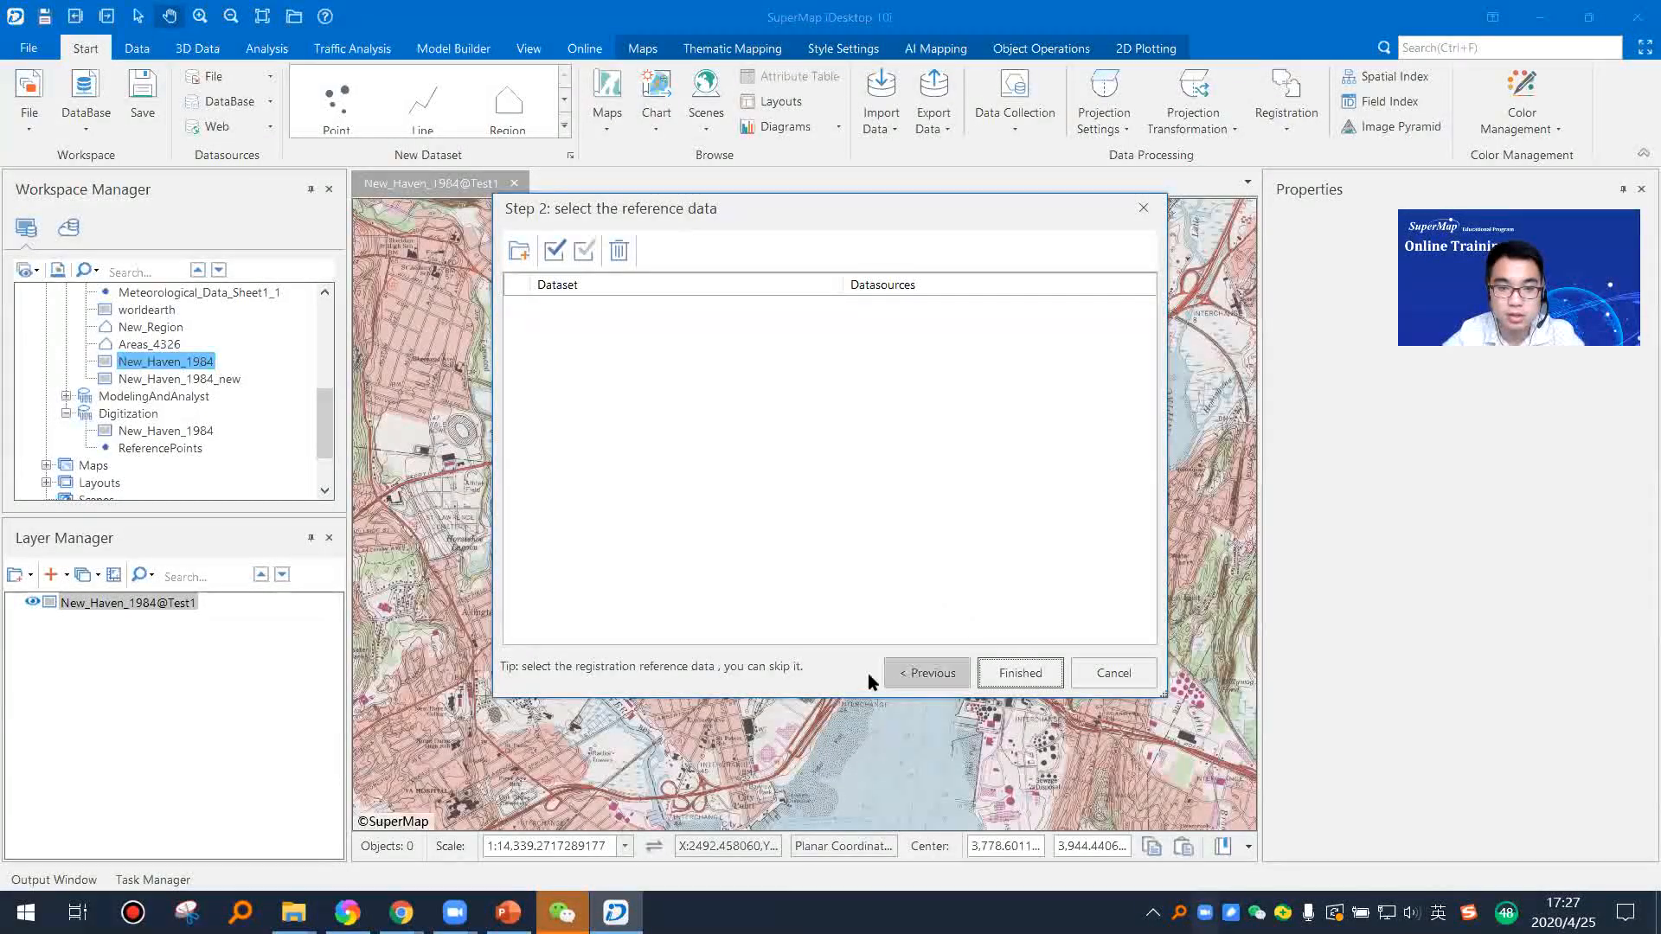
pyautogui.click(1012, 673)
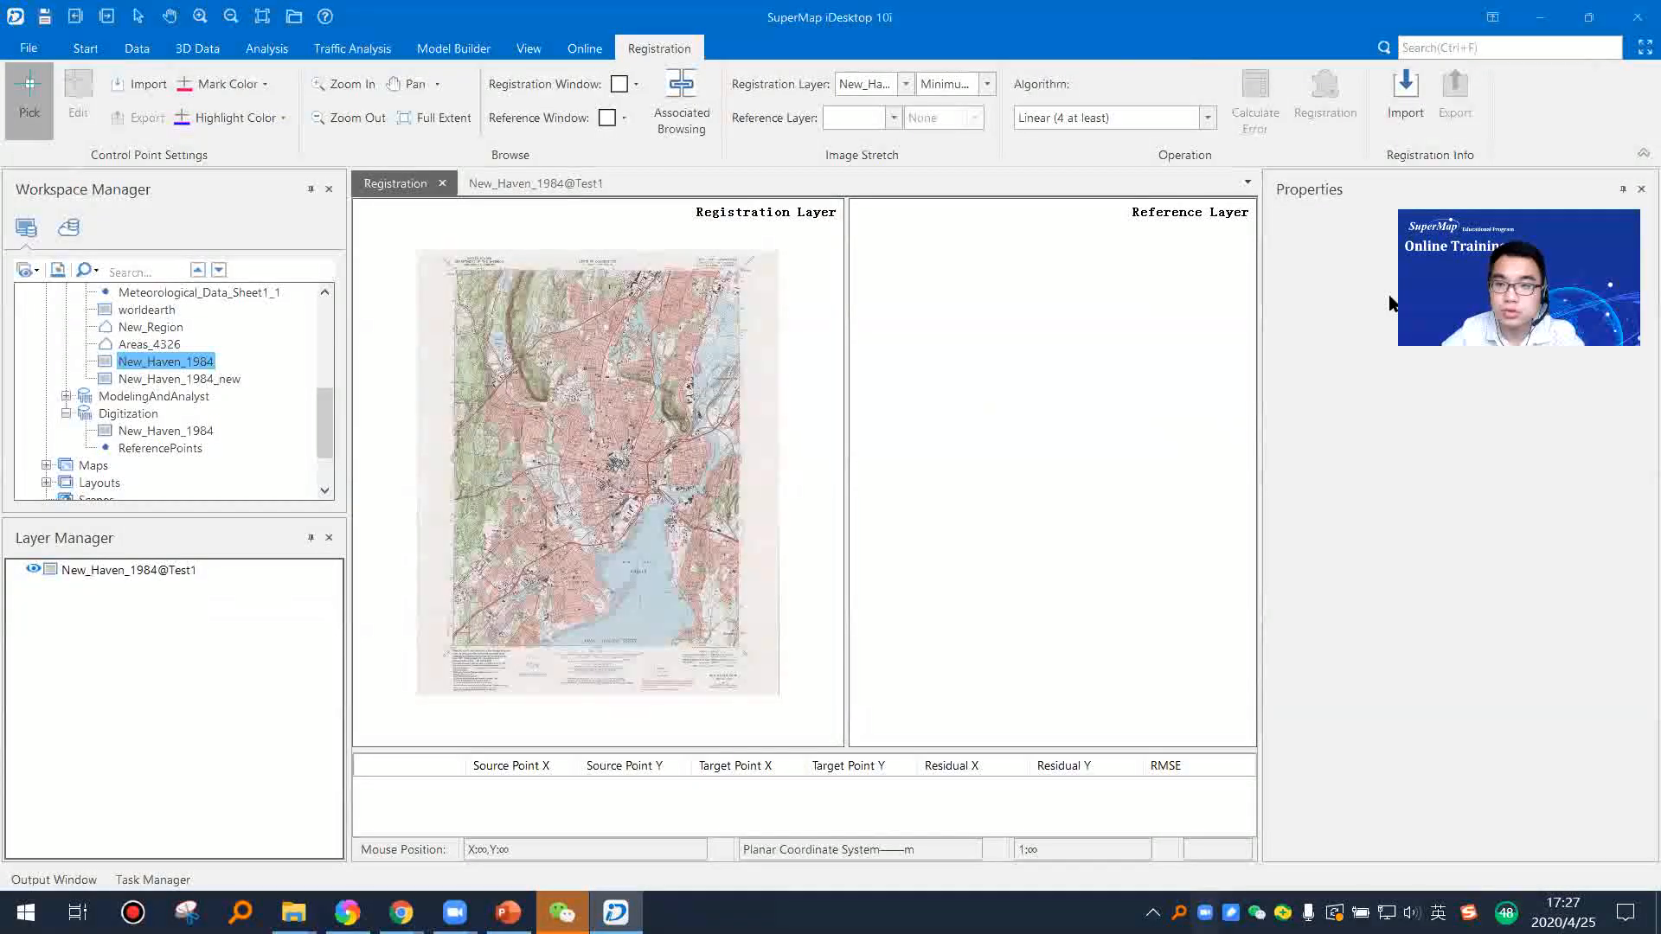
pyautogui.click(1641, 189)
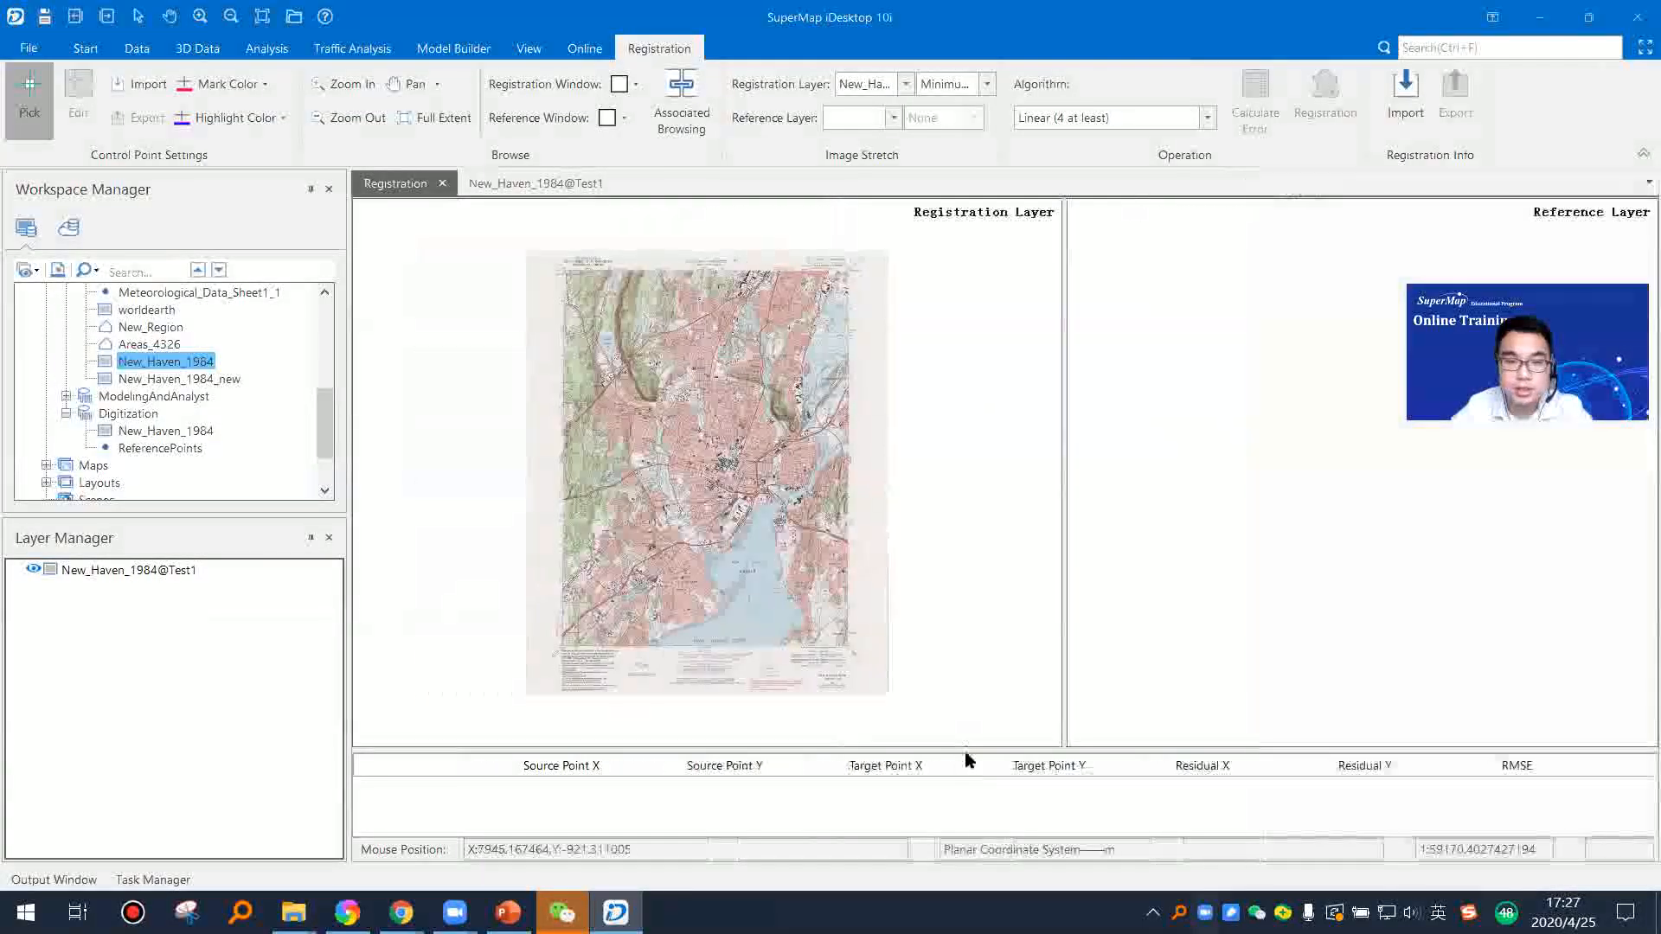
pyautogui.moveTo(969, 749); pyautogui.dragTo(967, 682)
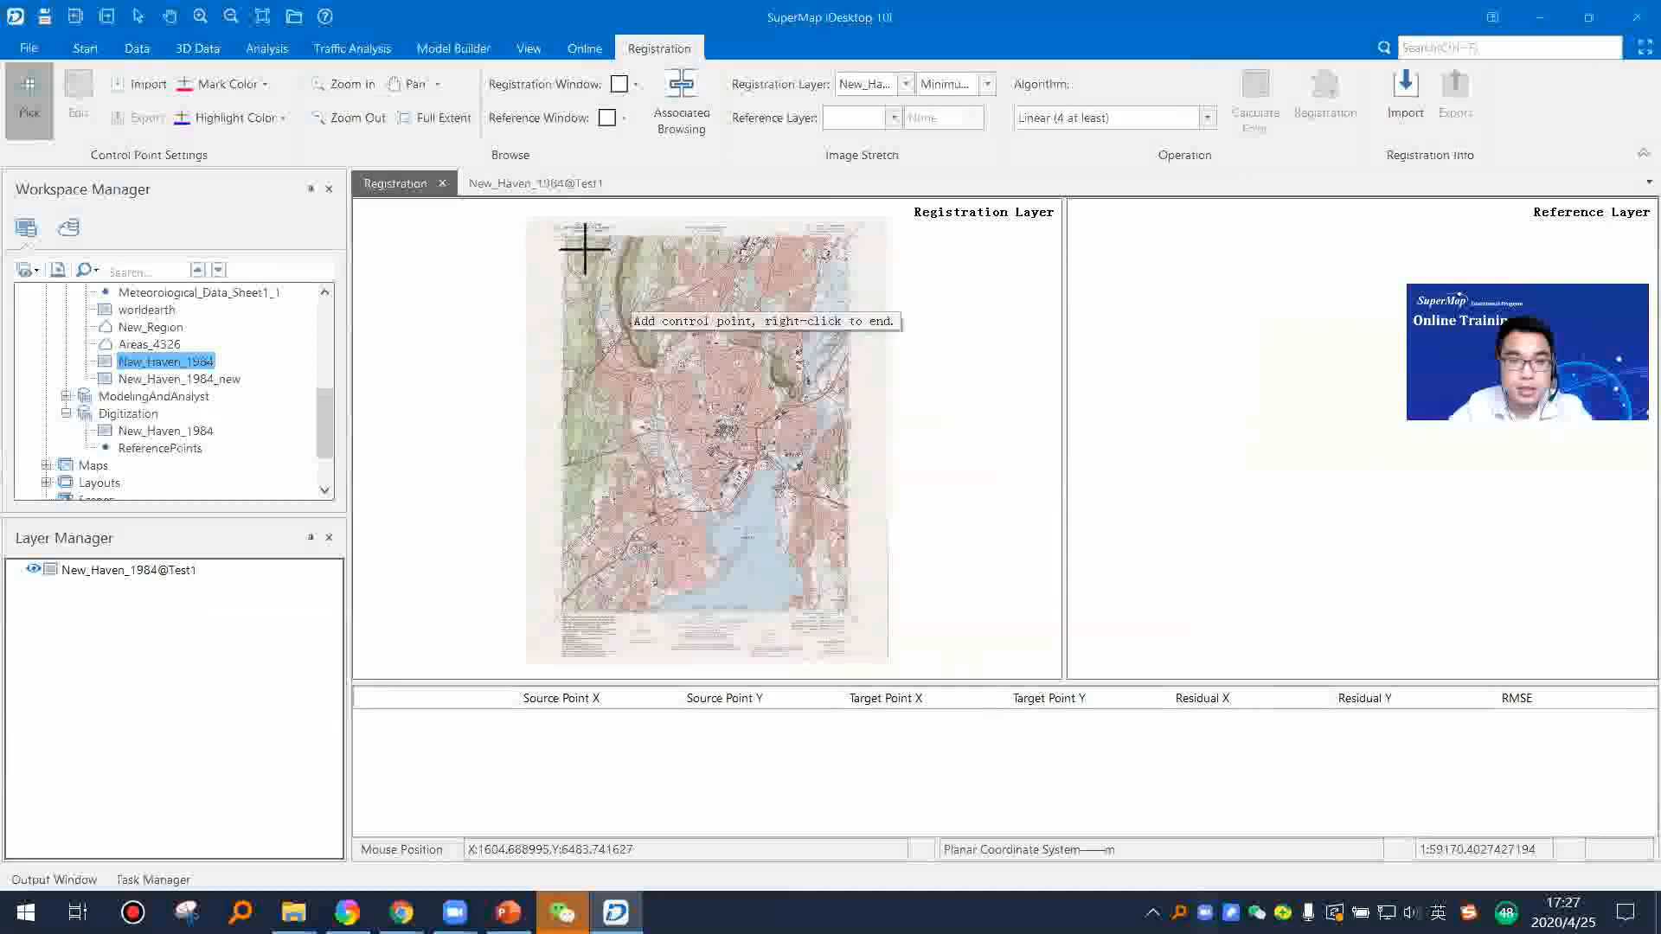
# Step: Pick control points at the map sheet's upper-left 73°00', 41°22'30" corner and at its upper-right corner
pyautogui.scroll(5, 612, 374)
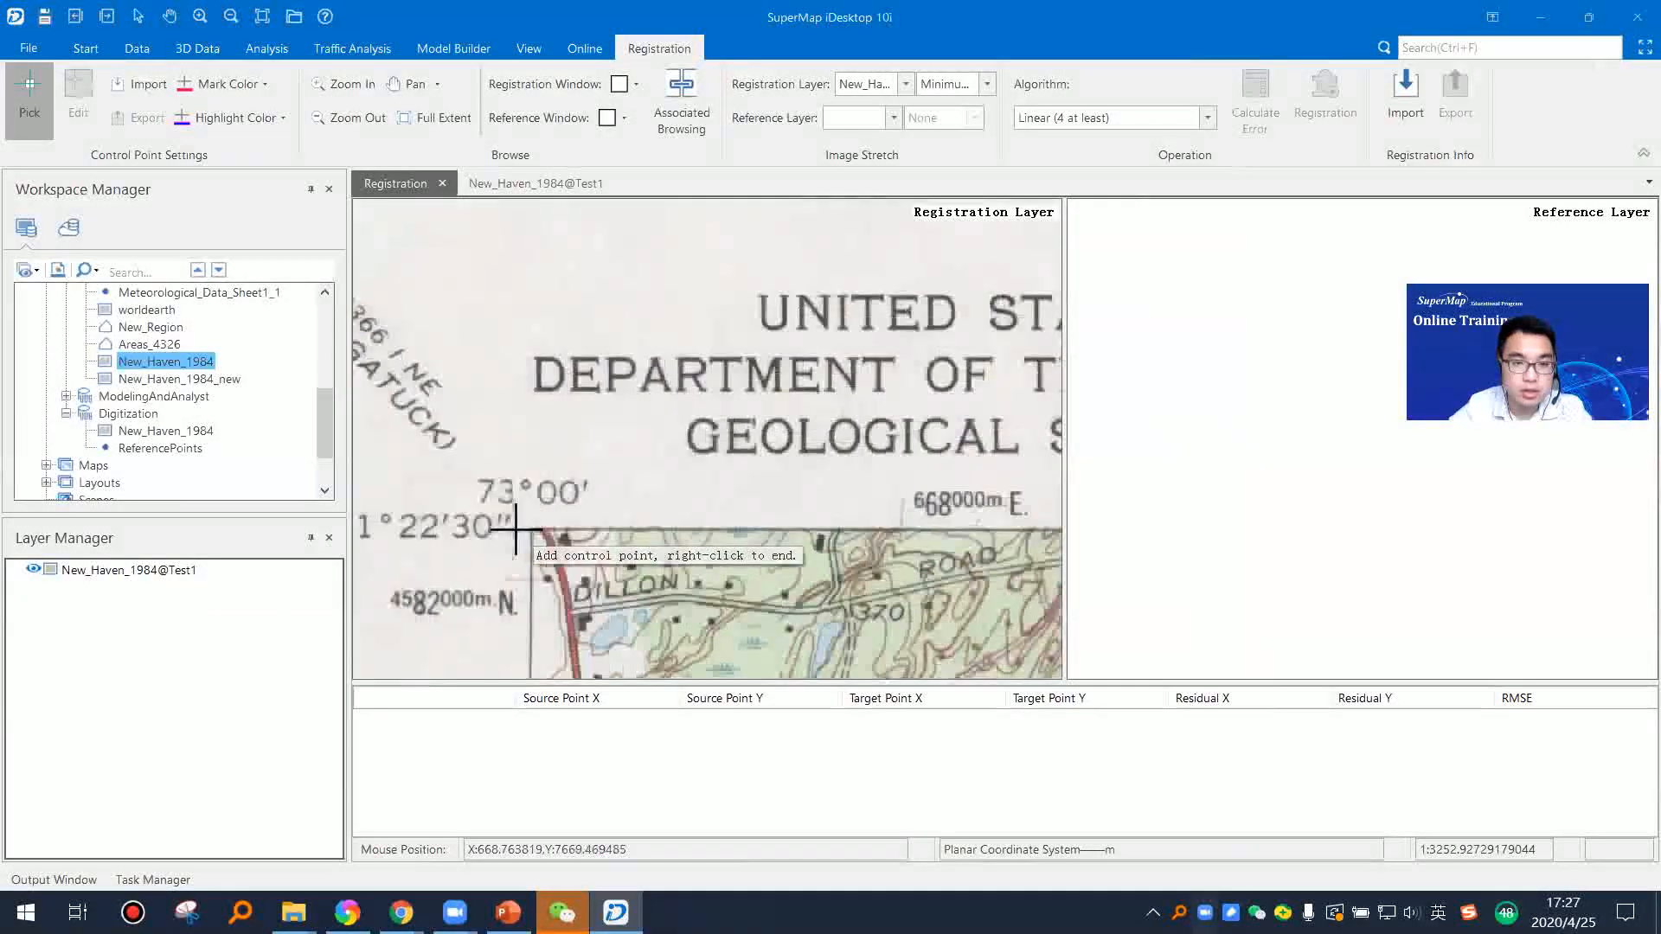
pyautogui.click(559, 542)
pyautogui.scroll(-2, 684, 536)
pyautogui.moveTo(789, 533); pyautogui.dragTo(490, 395)
pyautogui.scroll(-5, 854, 442)
pyautogui.moveTo(902, 453); pyautogui.dragTo(551, 422)
pyautogui.scroll(1, 795, 419)
pyautogui.scroll(4, 752, 381)
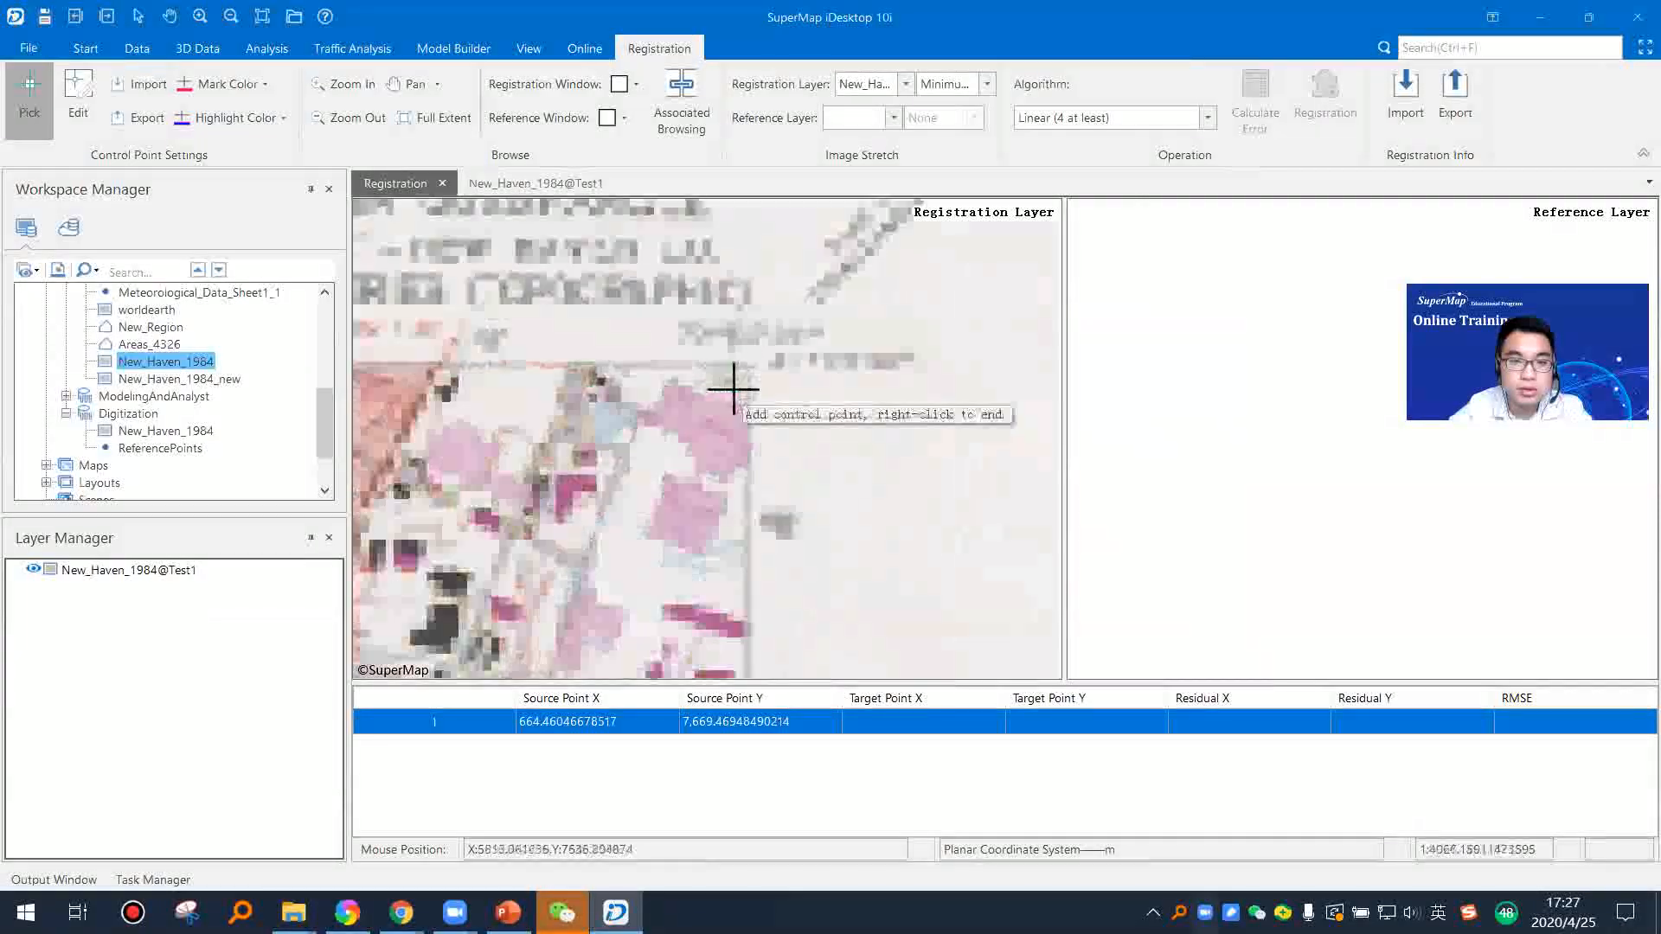
pyautogui.click(722, 371)
# Step: Pick a third control point at the map sheet's lower-right corner, beside the 41°15' label
pyautogui.scroll(-5, 753, 501)
pyautogui.scroll(3, 783, 493)
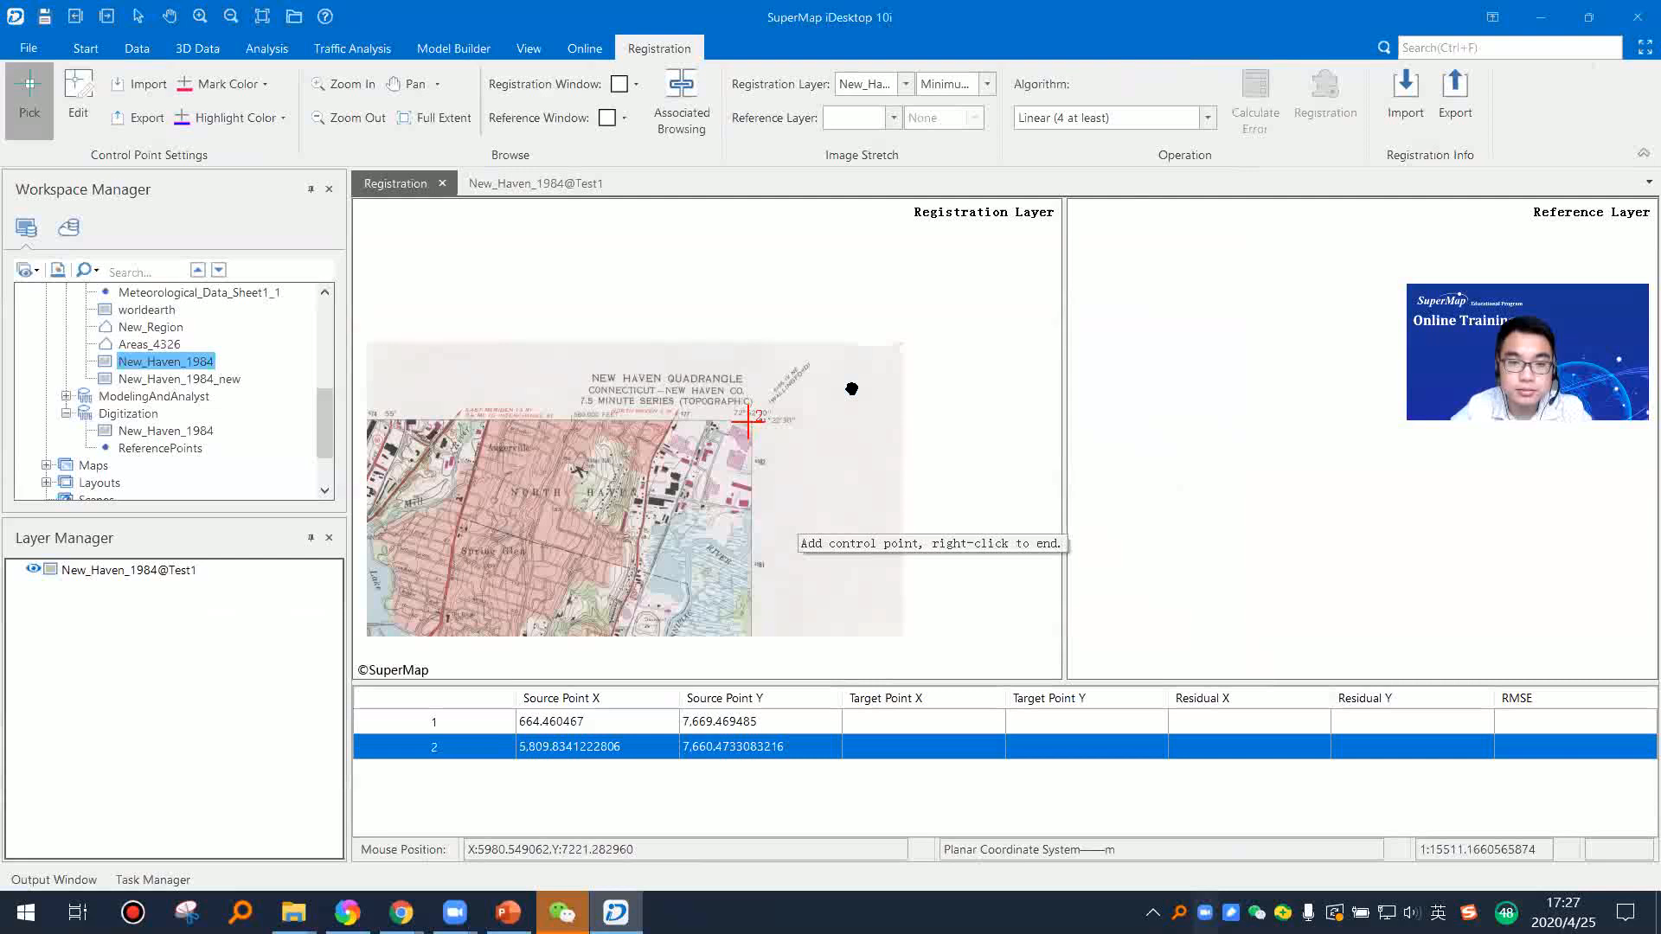
pyautogui.scroll(3, 852, 388)
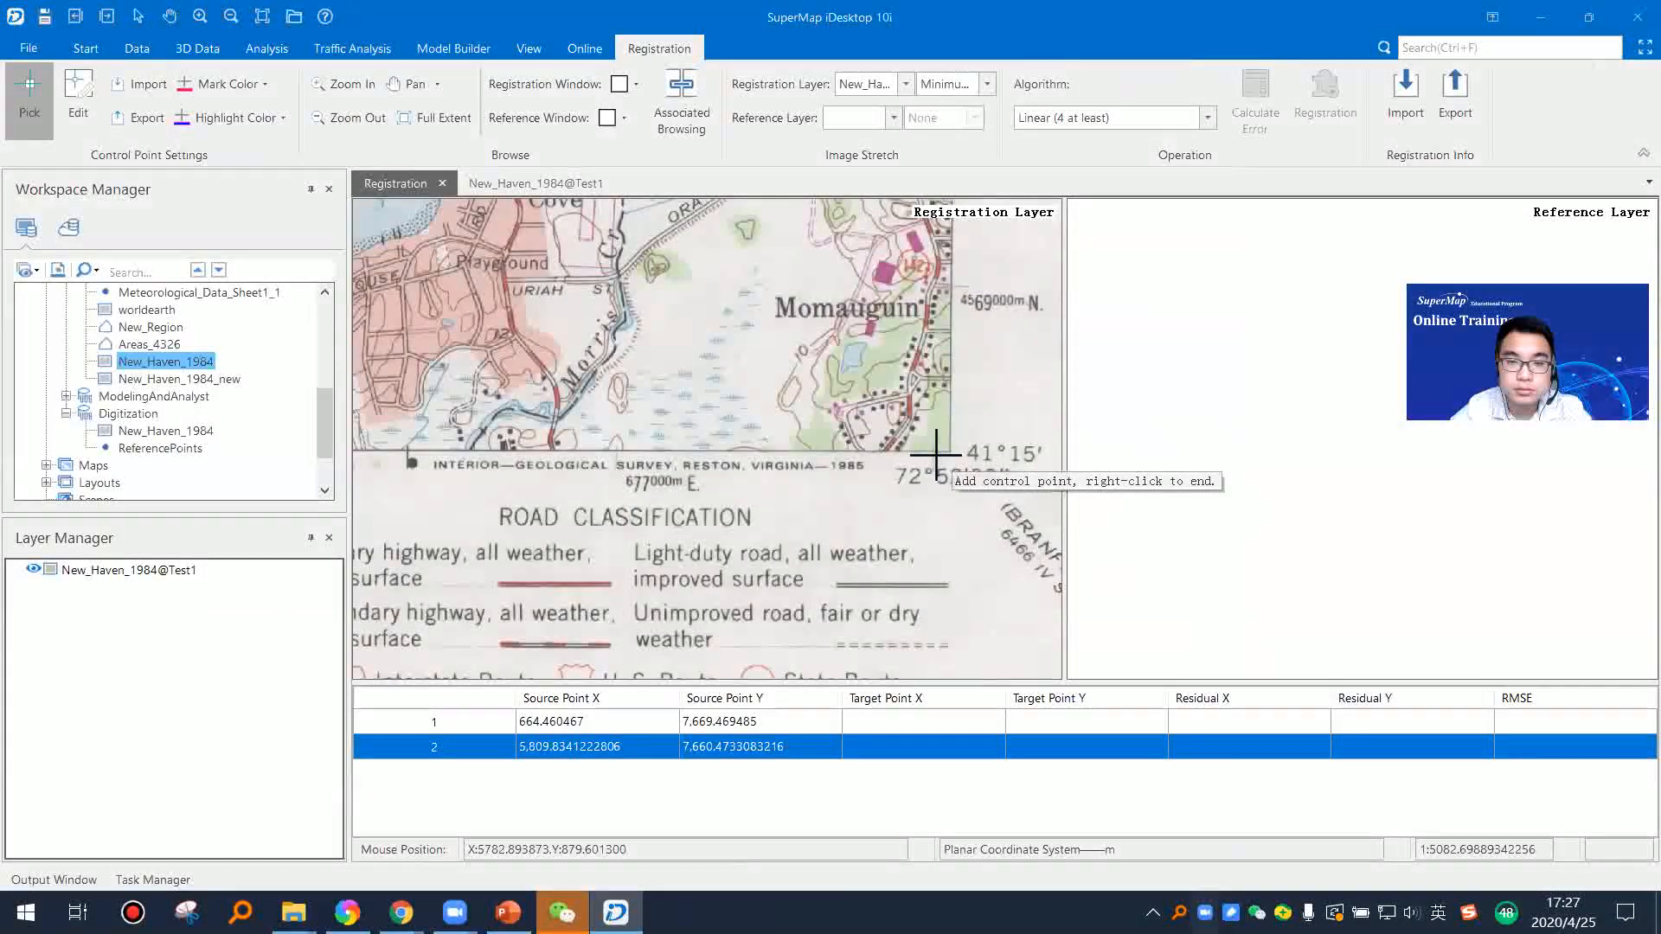
pyautogui.scroll(3, 932, 450)
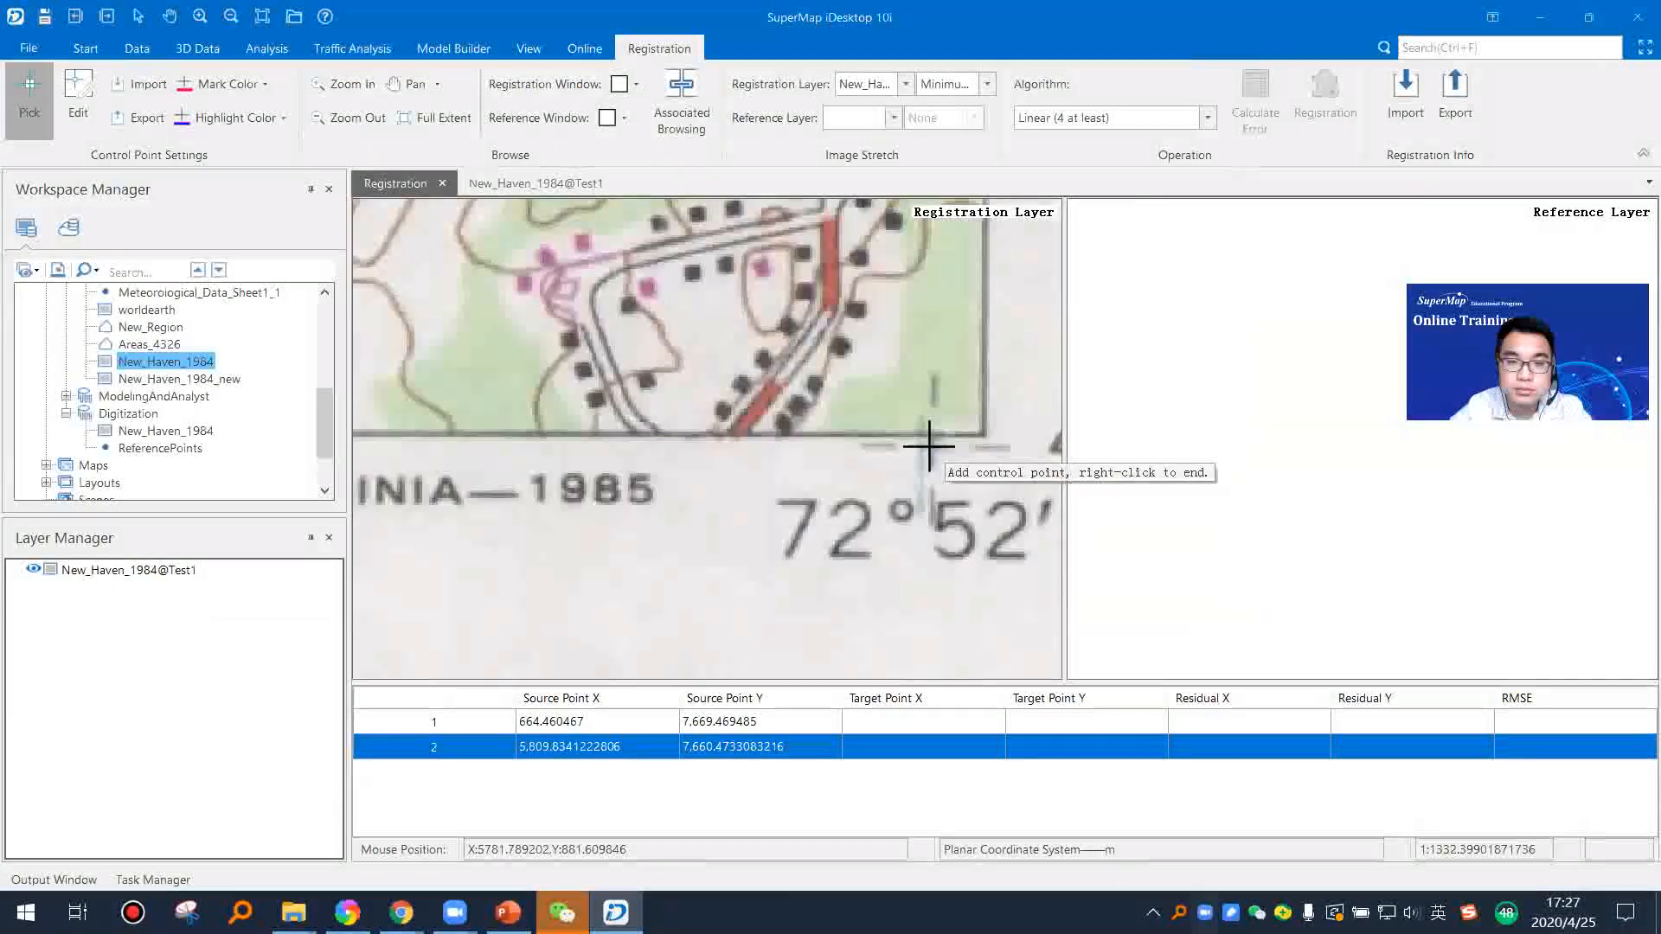
pyautogui.click(929, 446)
pyautogui.scroll(-9, 735, 475)
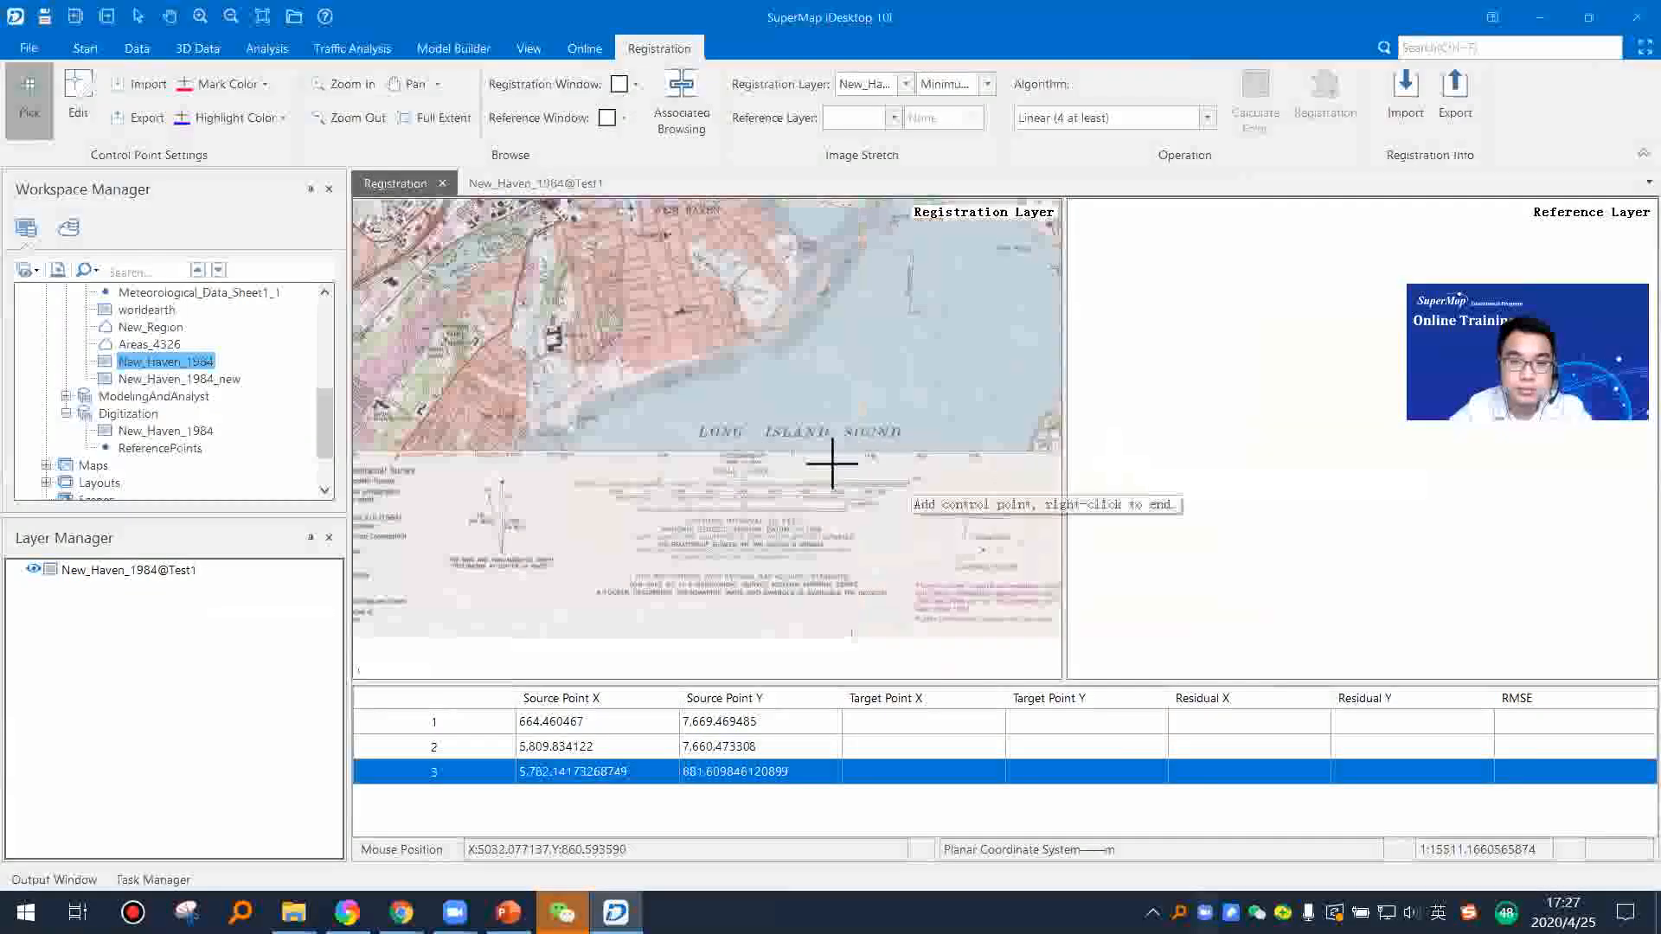
# Step: Pick a fourth control point at the map sheet's lower-left corner, labelled 41°15' and 73°00'
pyautogui.scroll(2, 845, 517)
pyautogui.scroll(8, 845, 517)
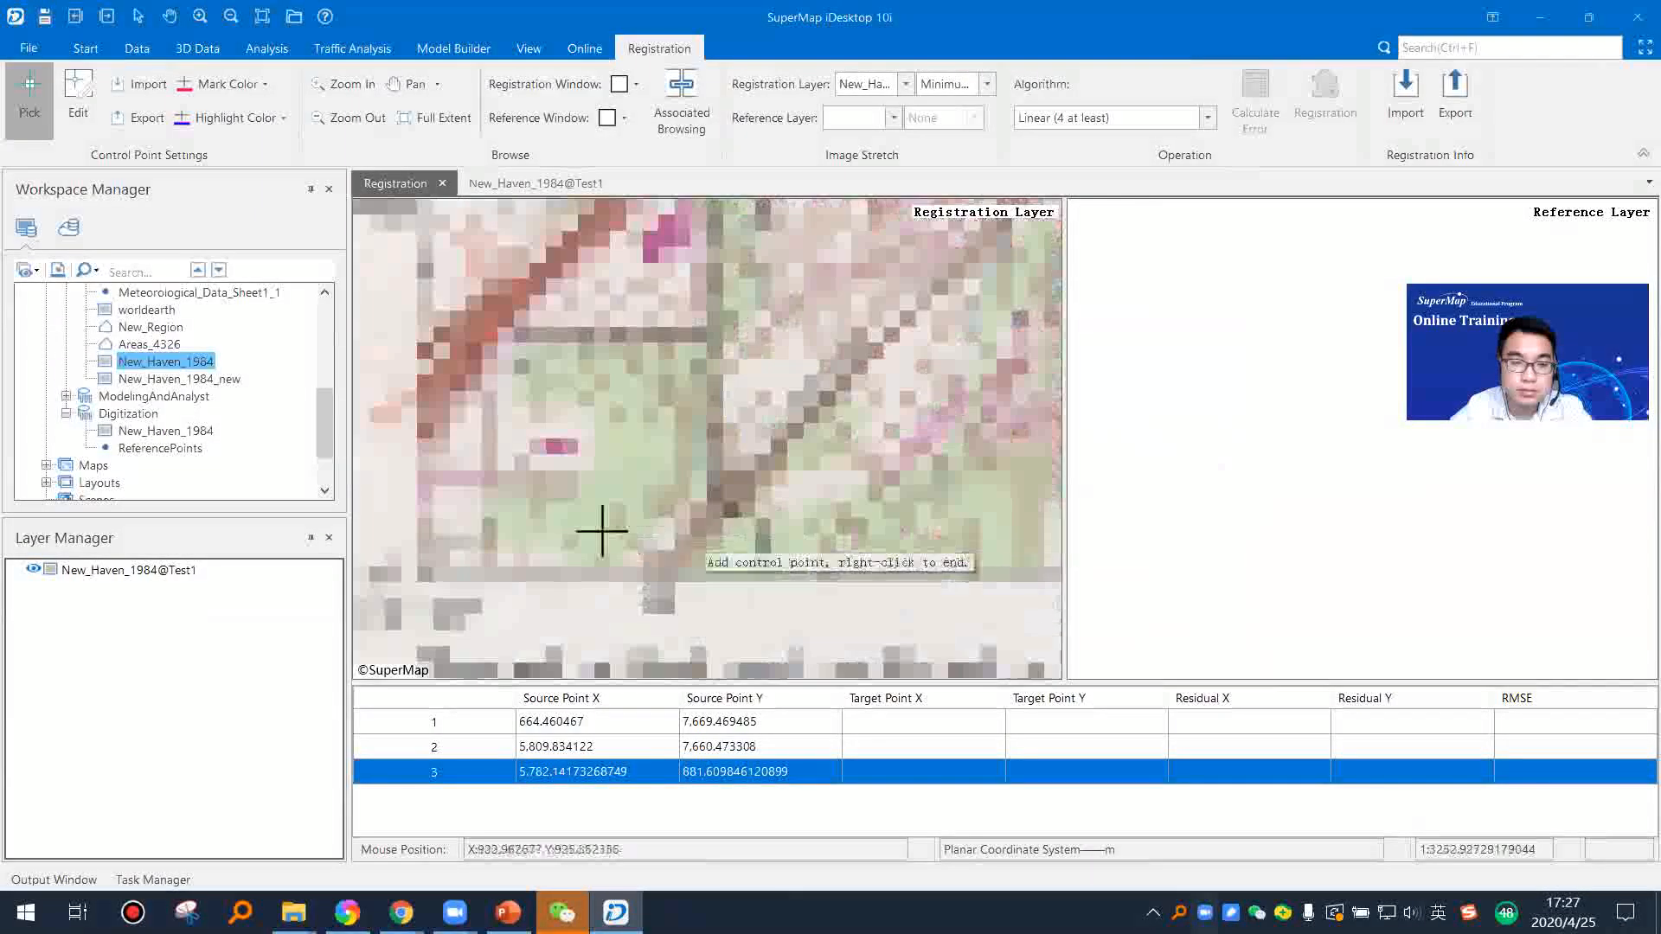
pyautogui.scroll(1, 710, 499)
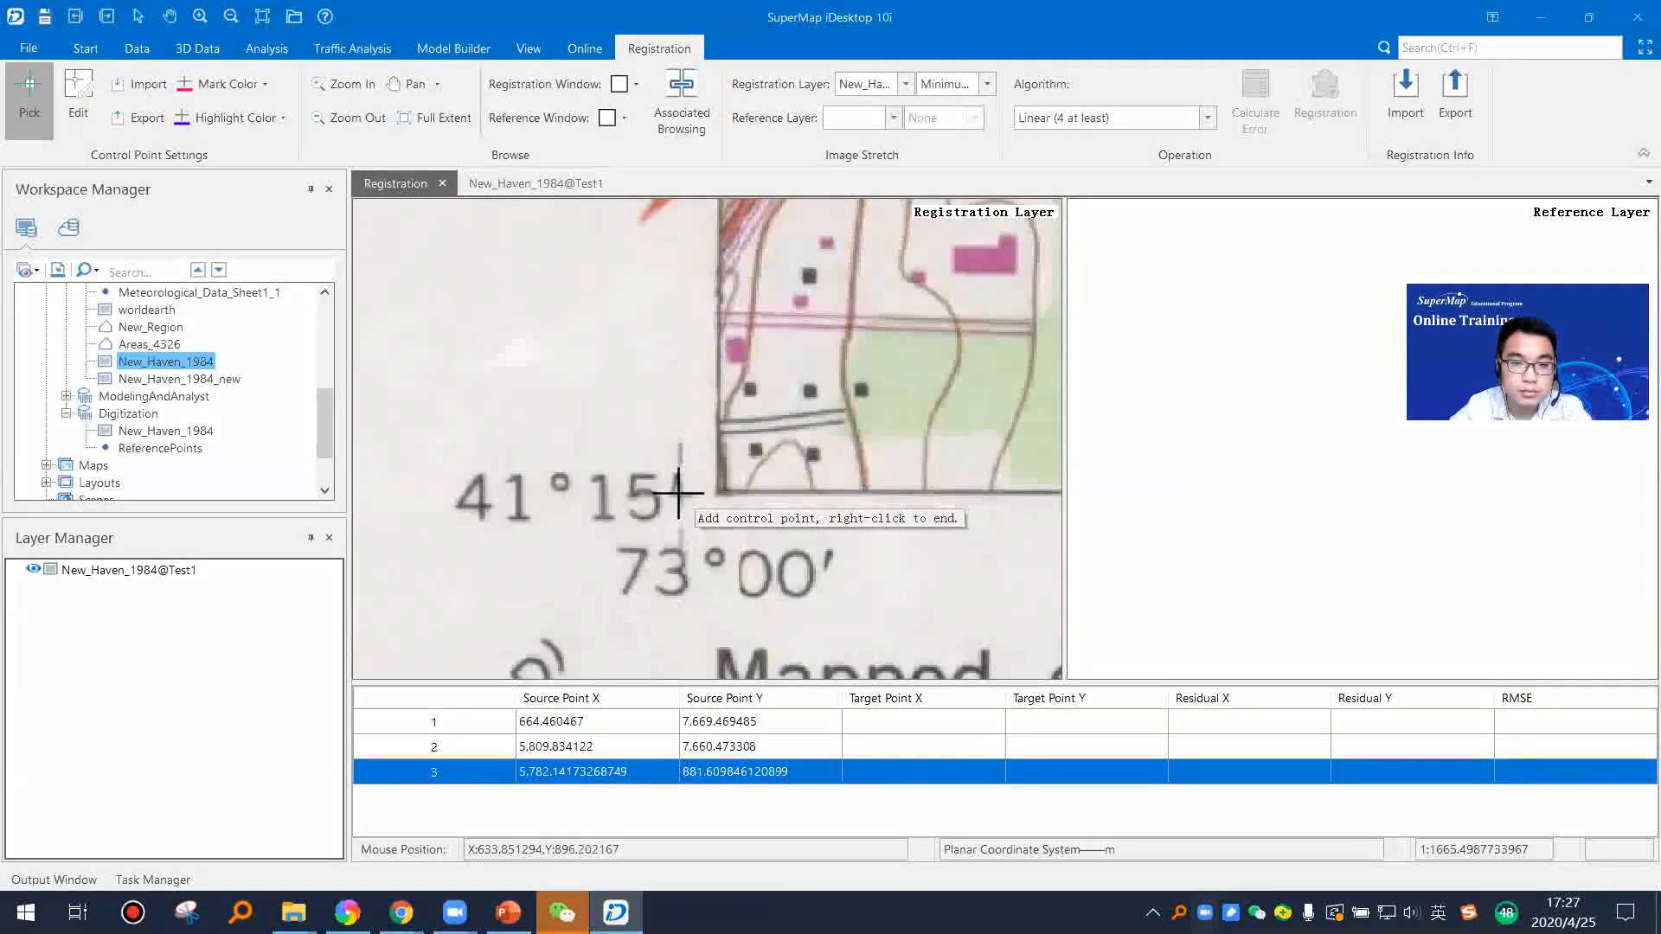
pyautogui.click(680, 489)
pyautogui.scroll(-3, 816, 522)
pyautogui.scroll(-5, 817, 522)
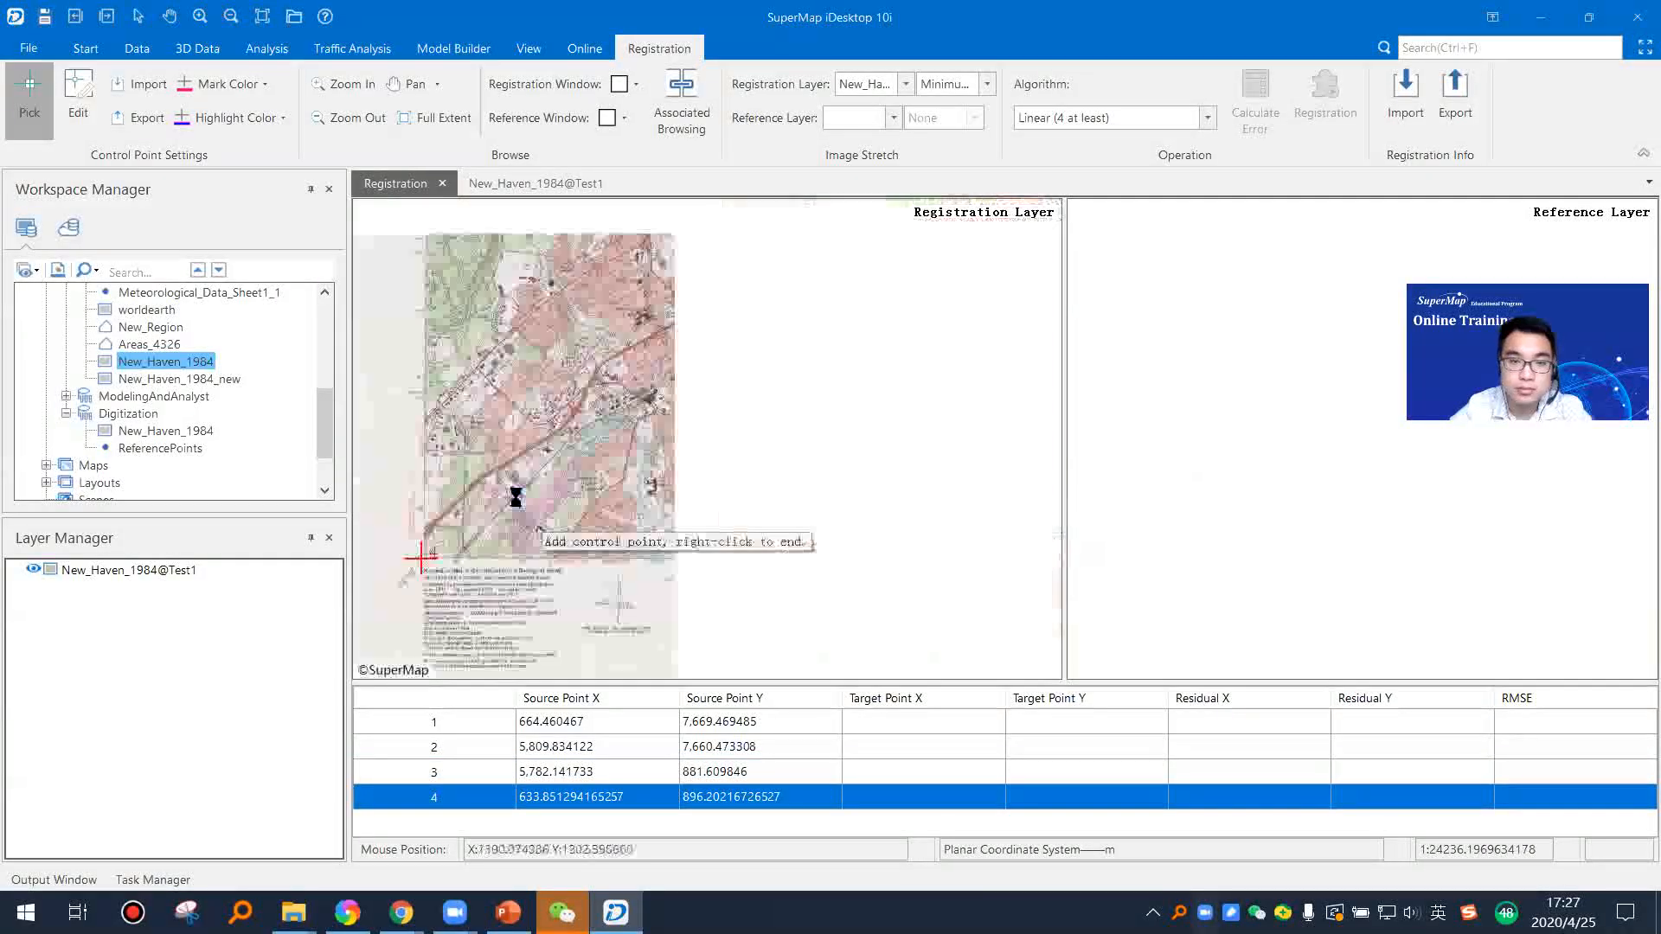
pyautogui.scroll(-2, 729, 452)
pyautogui.moveTo(741, 407); pyautogui.dragTo(799, 451)
pyautogui.scroll(2, 828, 449)
pyautogui.scroll(1, 770, 469)
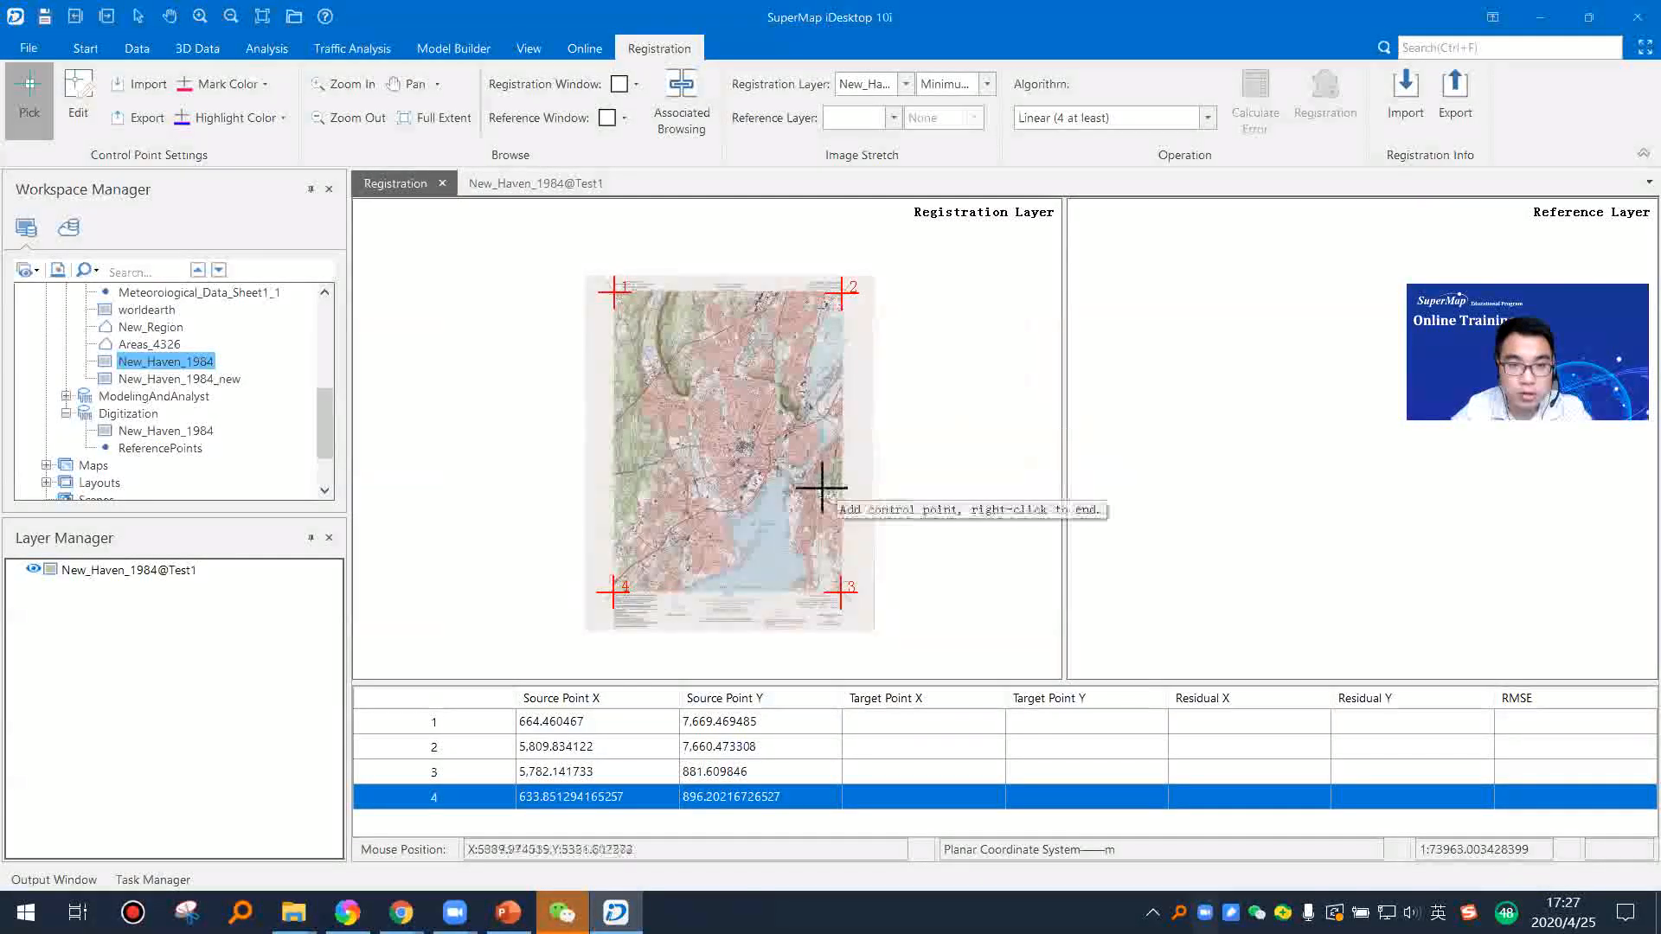
# Step: Enter 1,515,515 as Target Point X and 54745 as Target Point Y for control point 1
pyautogui.click(868, 723)
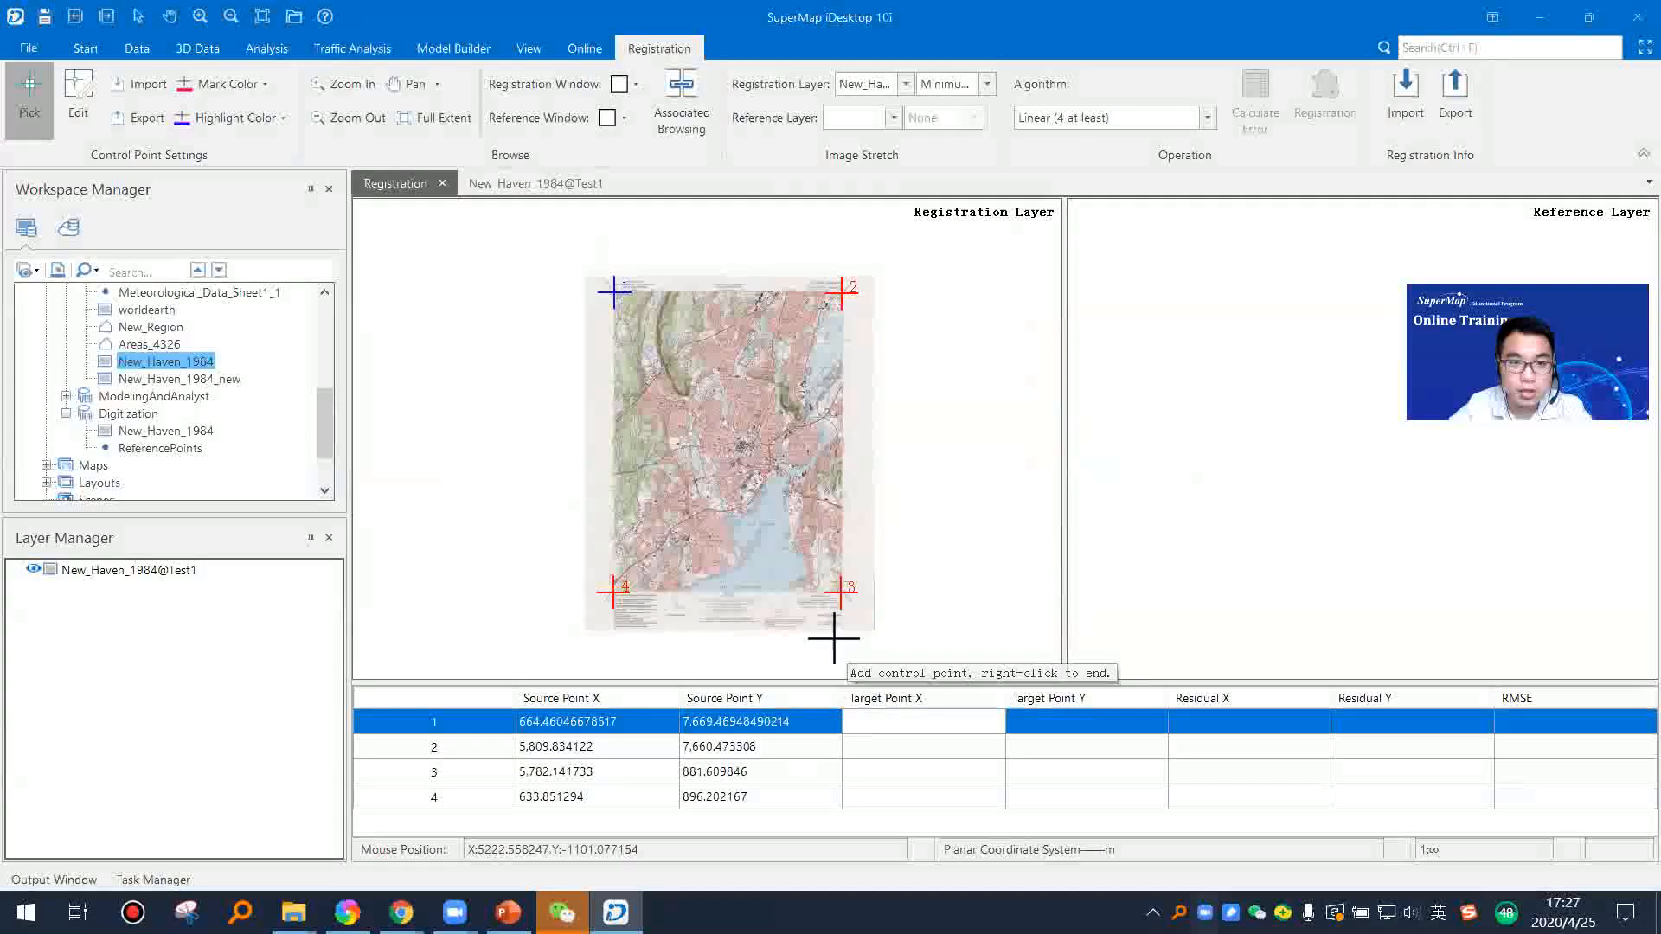
pyautogui.scroll(8, 582, 271)
pyautogui.scroll(5, 674, 472)
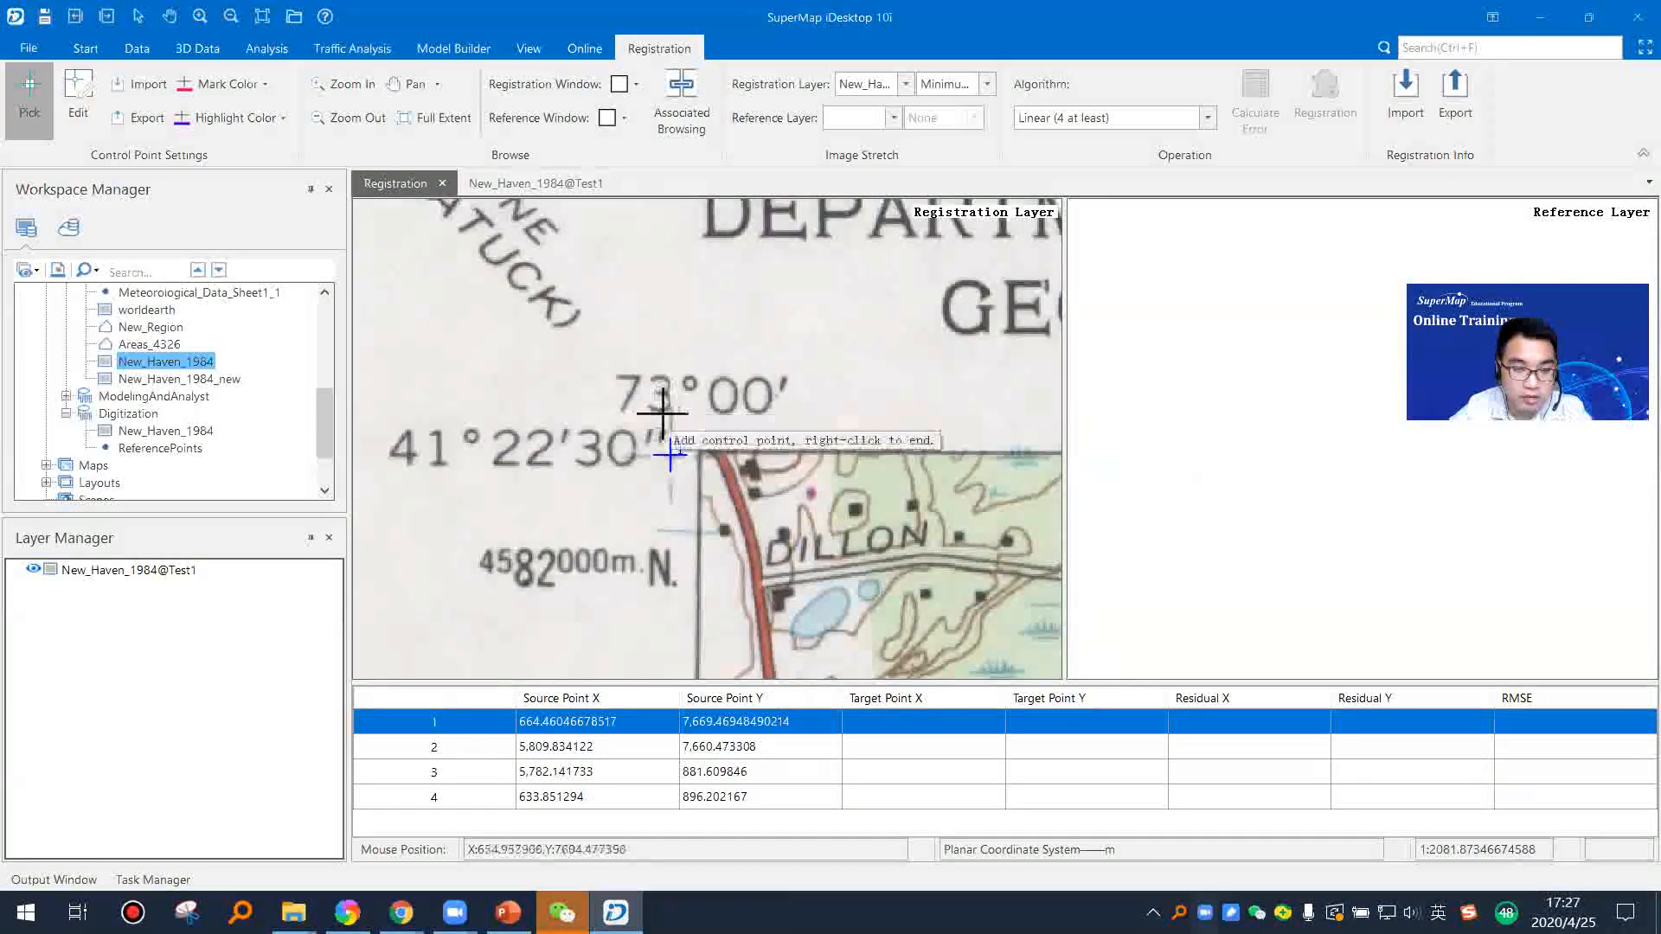
pyautogui.scroll(-2, 672, 448)
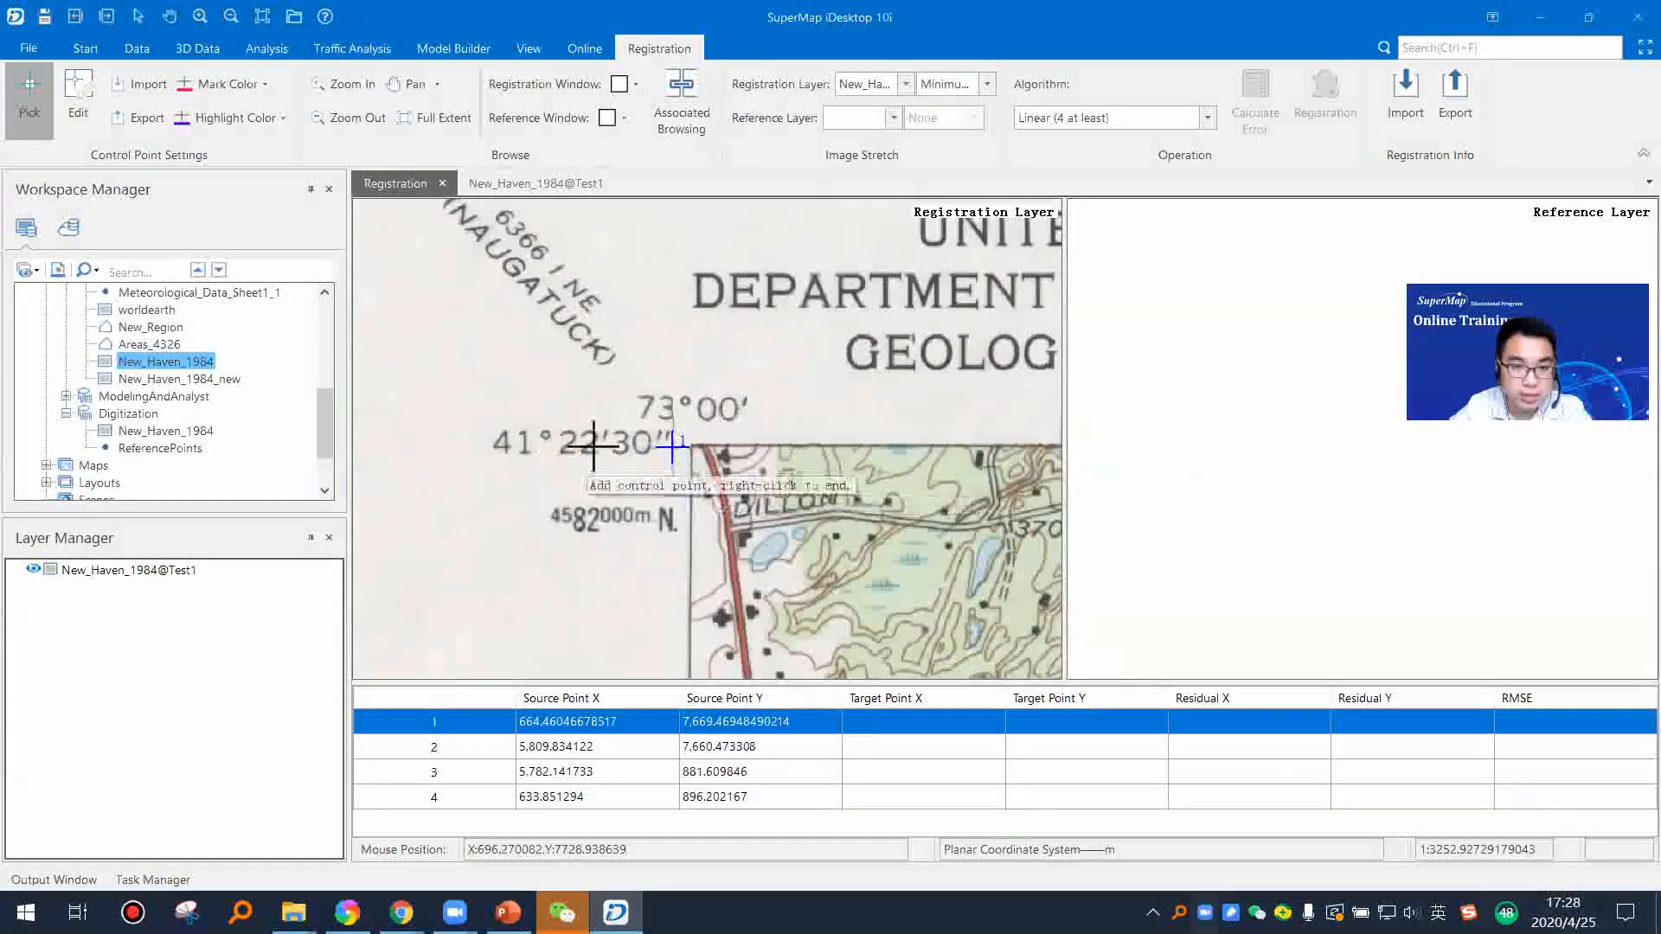
pyautogui.click(881, 720)
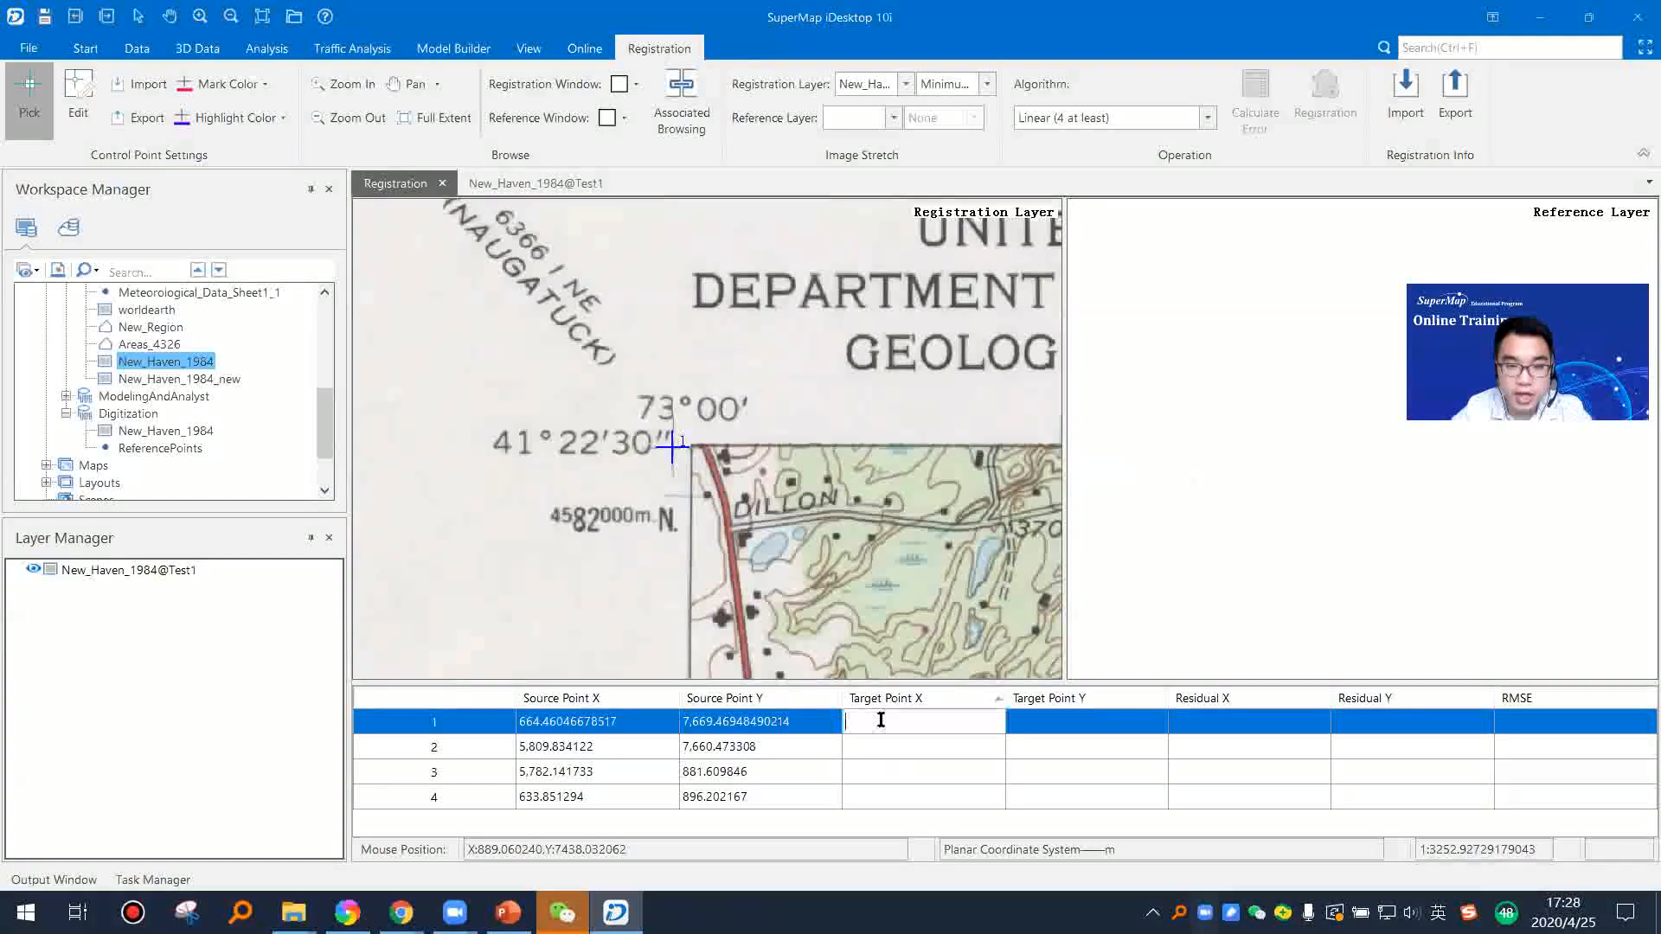
pyautogui.click(1071, 728)
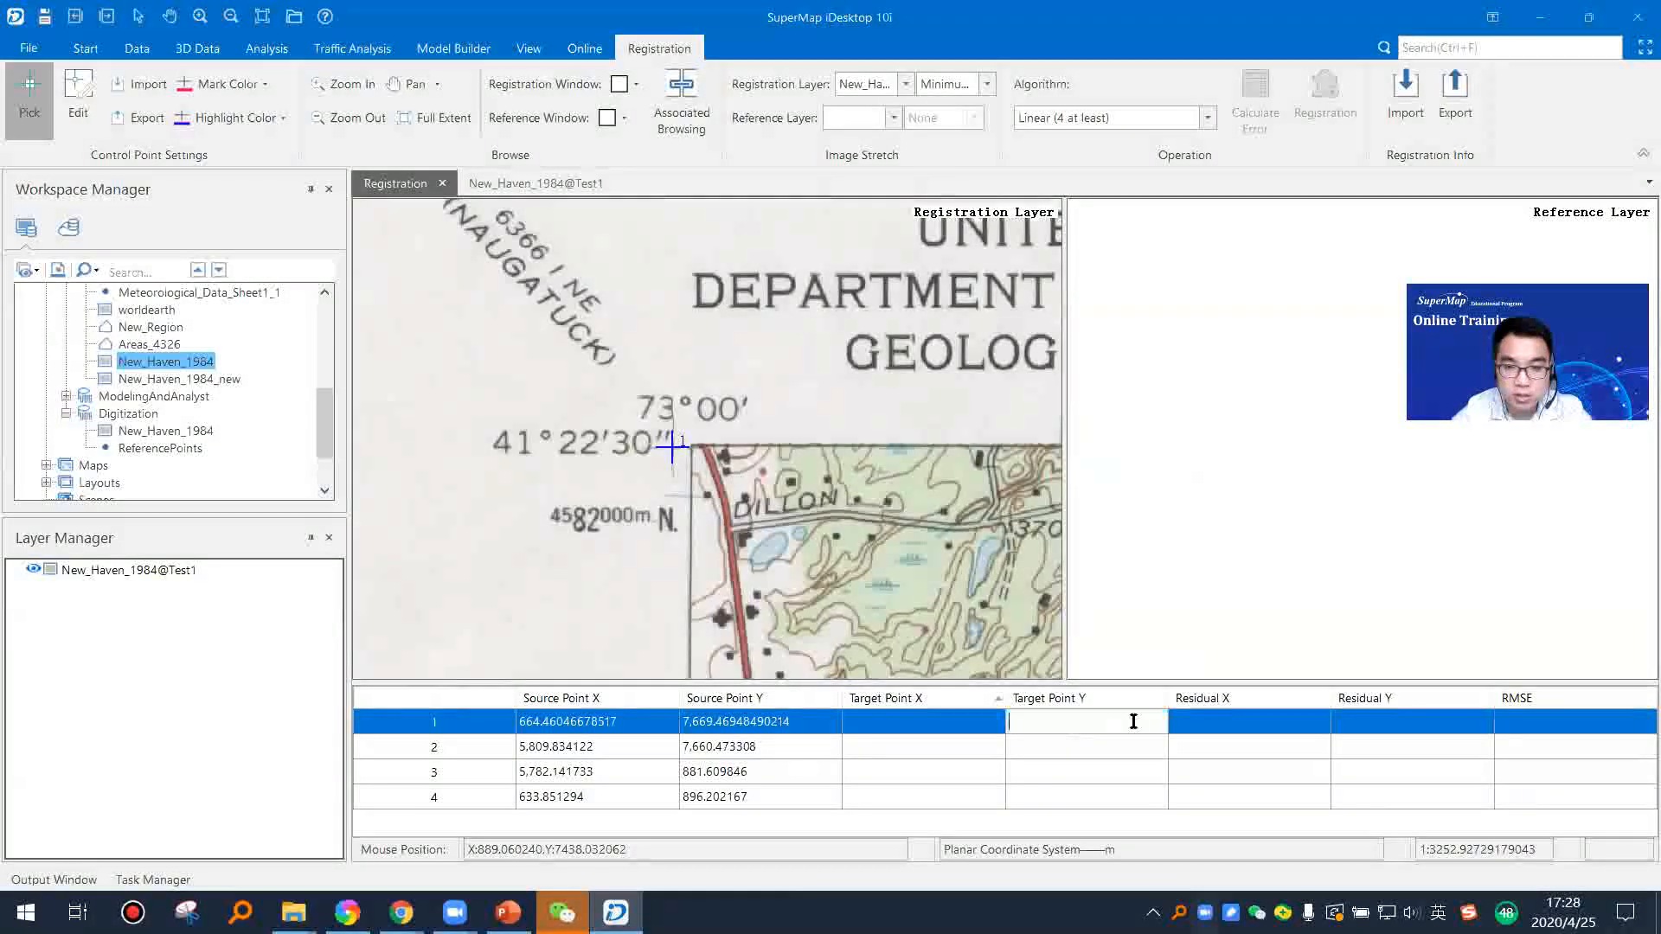
pyautogui.click(950, 723)
pyautogui.write('1,515,515')
pyautogui.click(1114, 716)
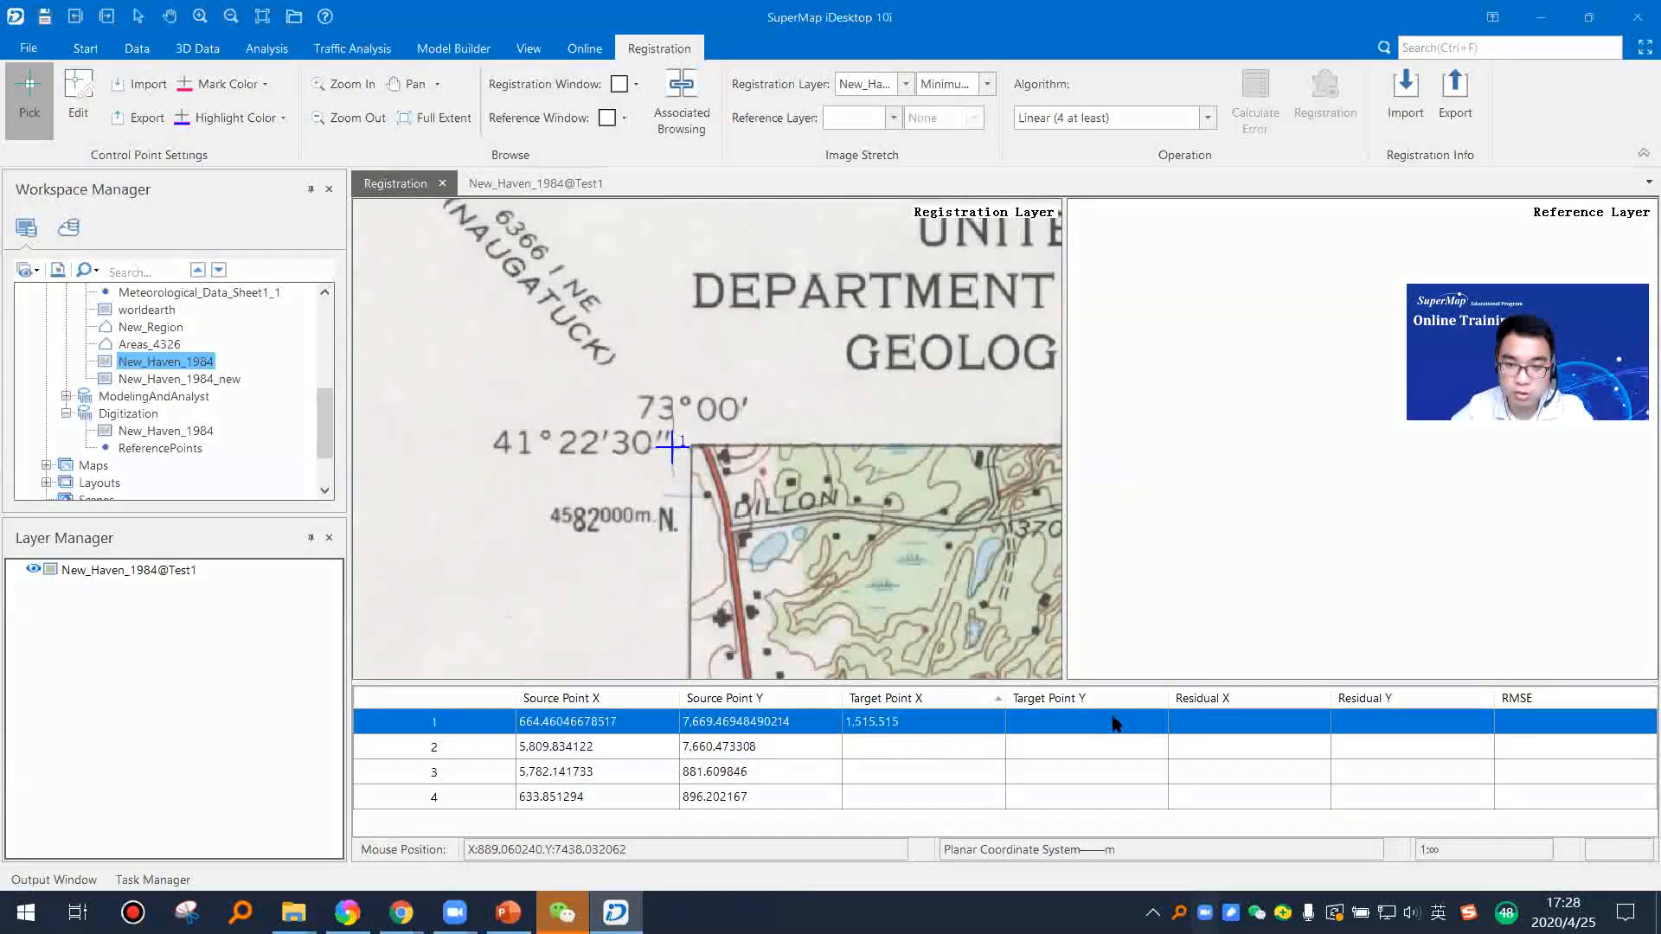
pyautogui.click(931, 756)
# Step: Close the registration window and the New_Haven_1984@Test1 map without saving the changes
pyautogui.scroll(-3, 651, 414)
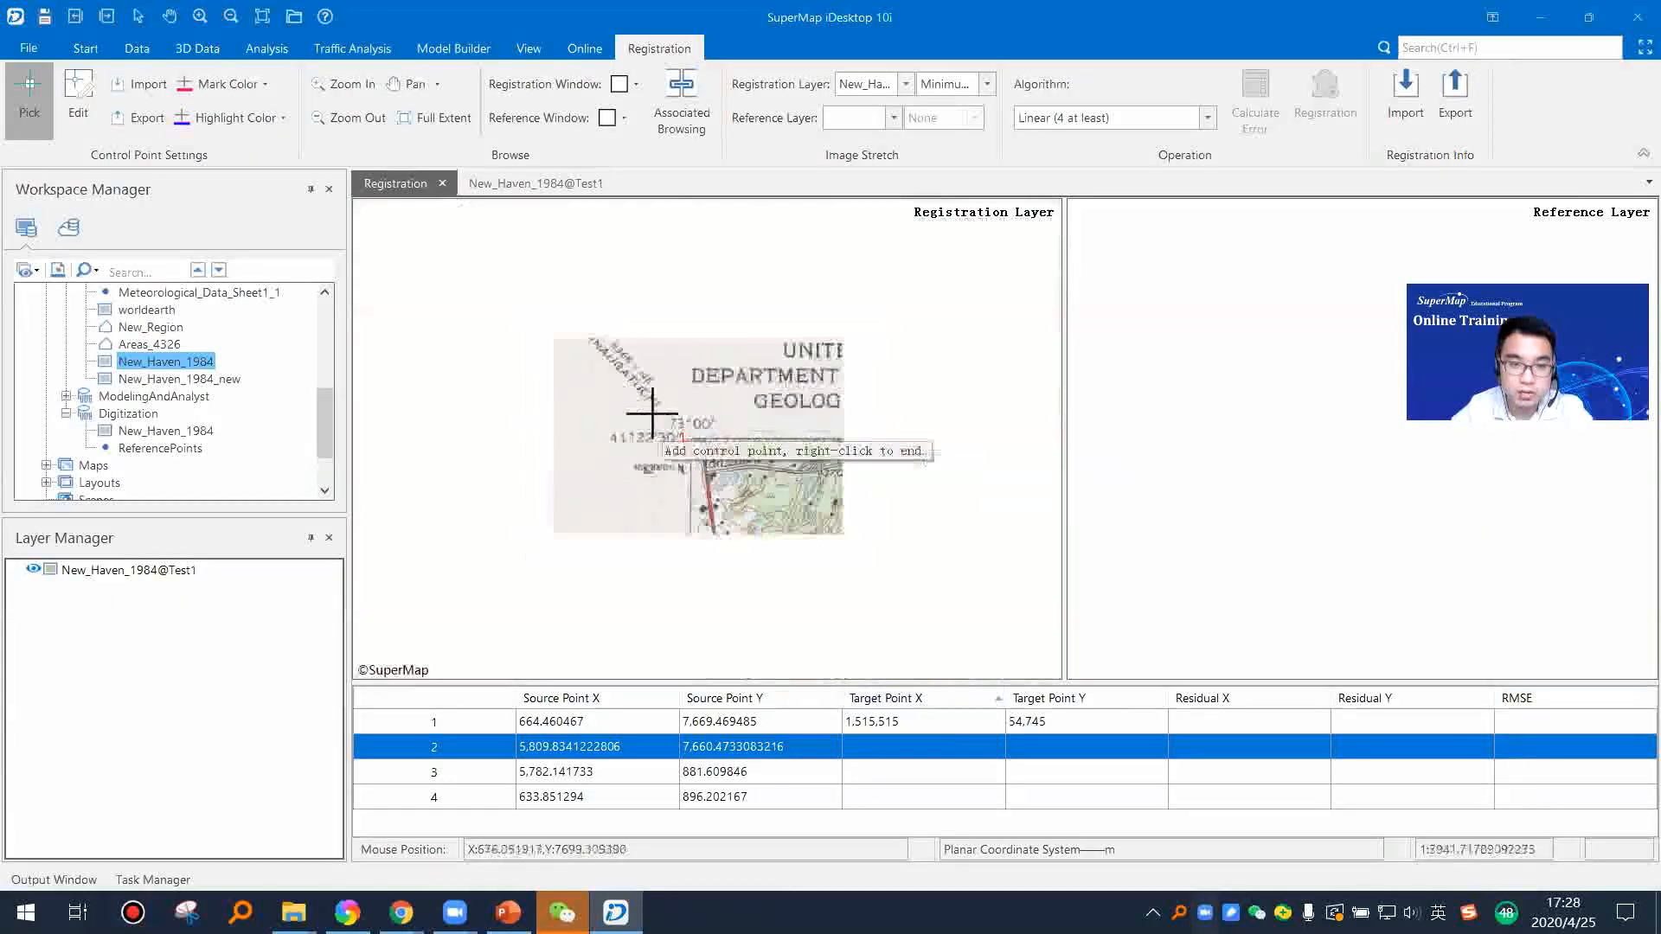
pyautogui.scroll(-3, 760, 460)
pyautogui.scroll(-4, 774, 428)
pyautogui.scroll(3, 774, 427)
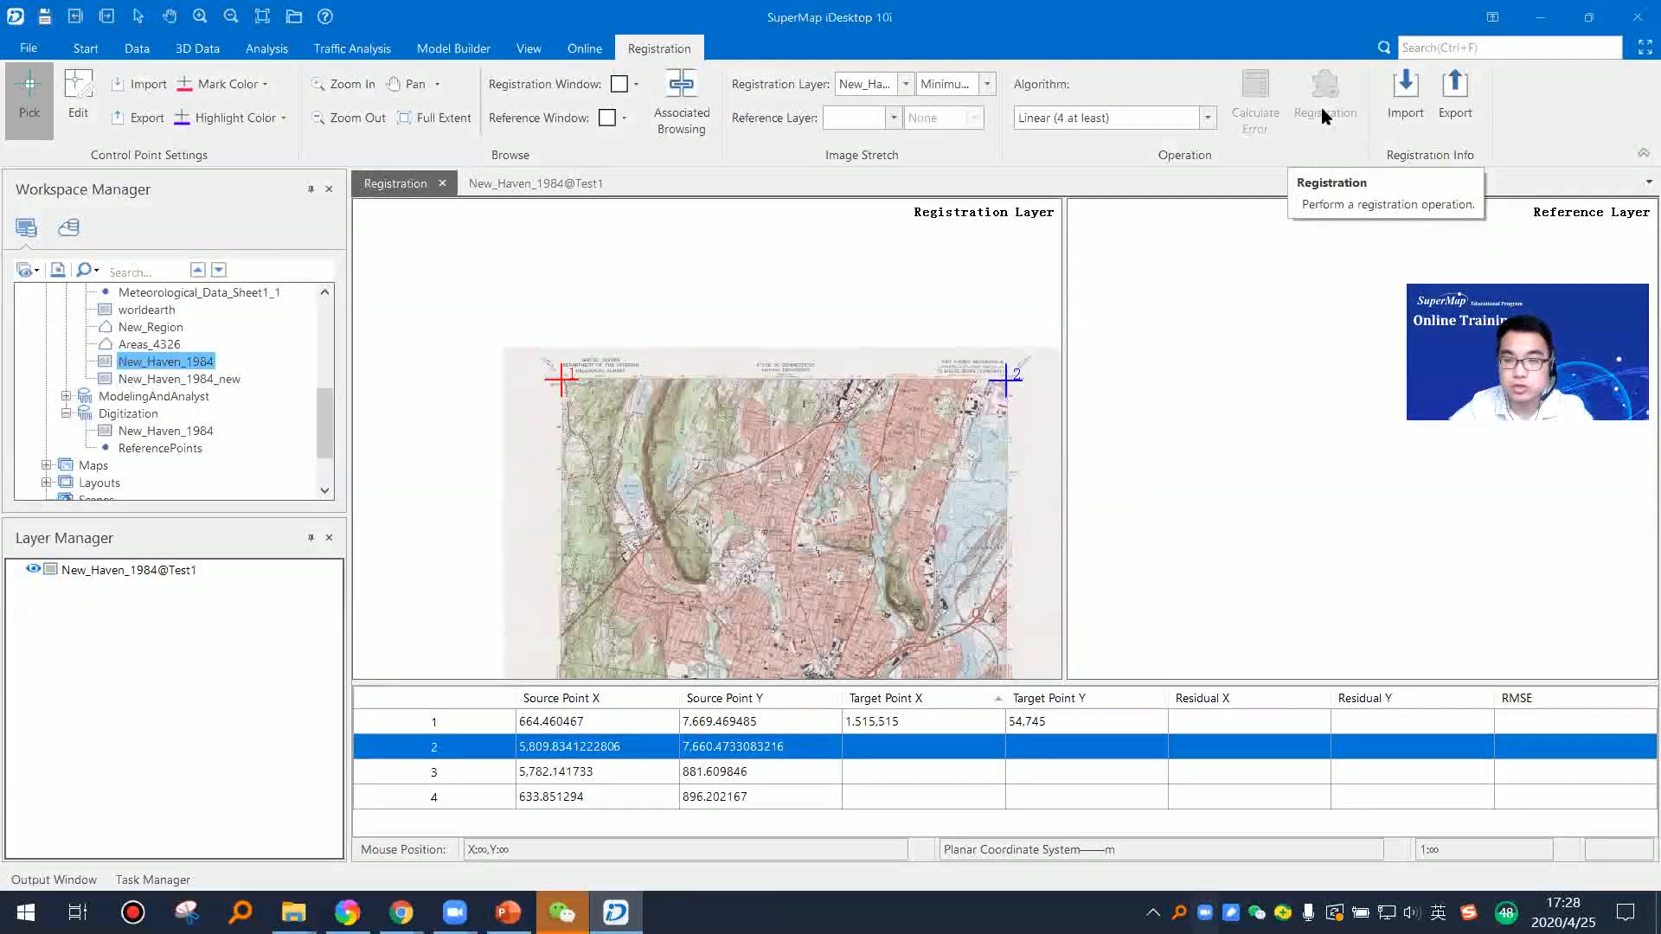
pyautogui.moveTo(912, 512); pyautogui.dragTo(838, 460)
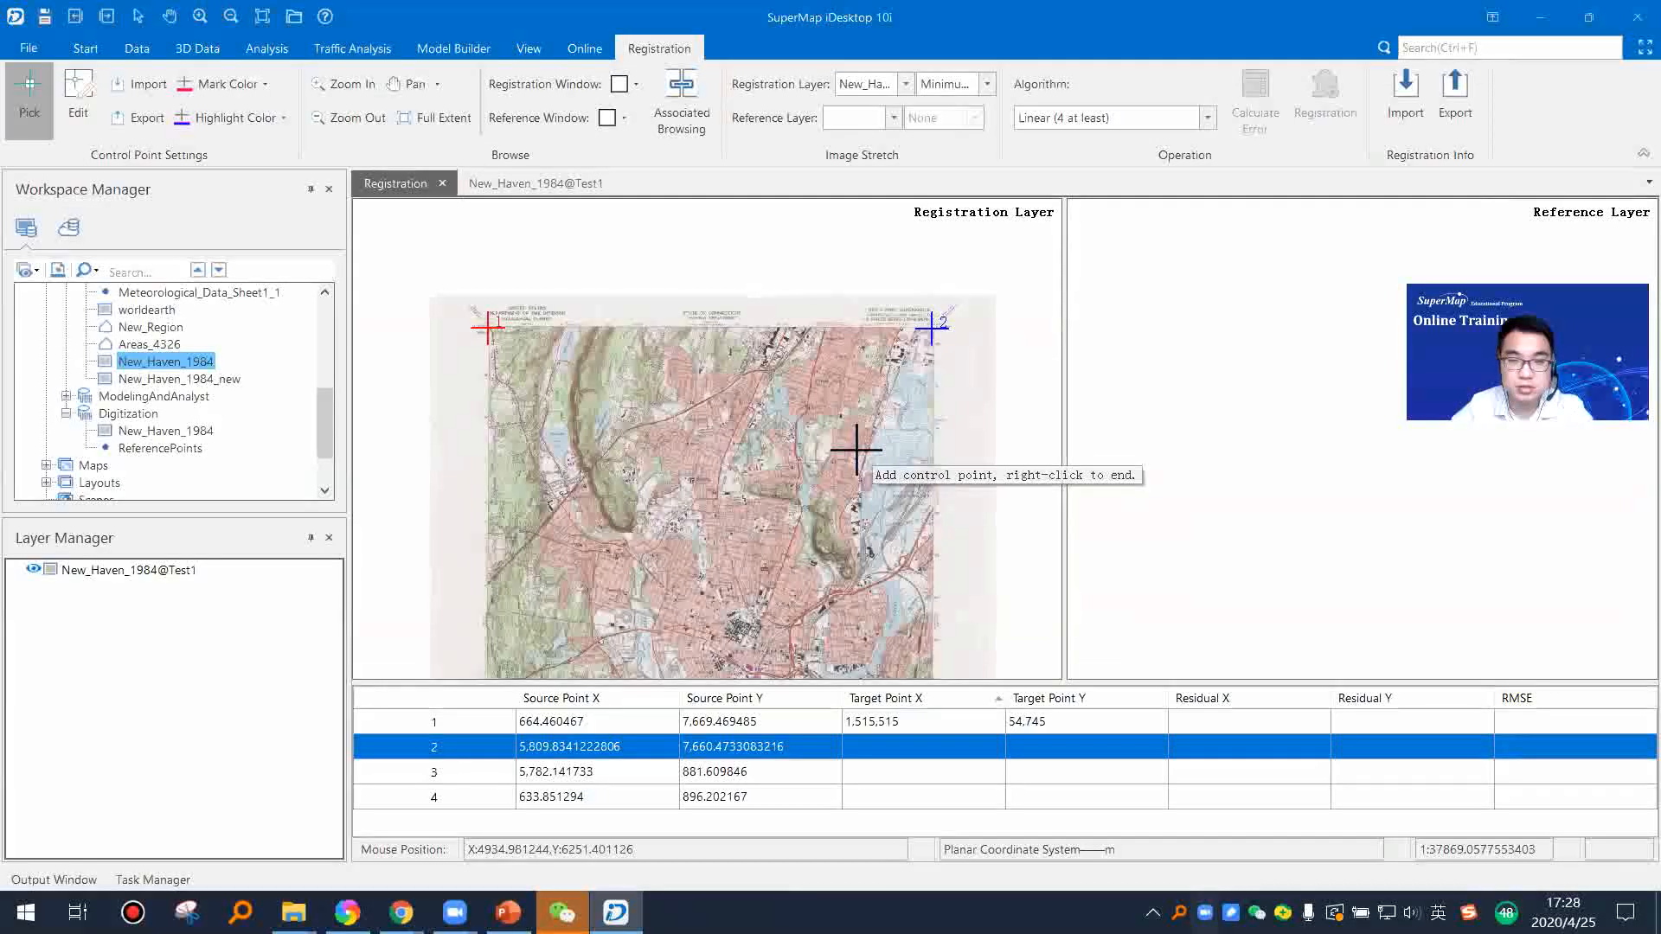
pyautogui.click(443, 184)
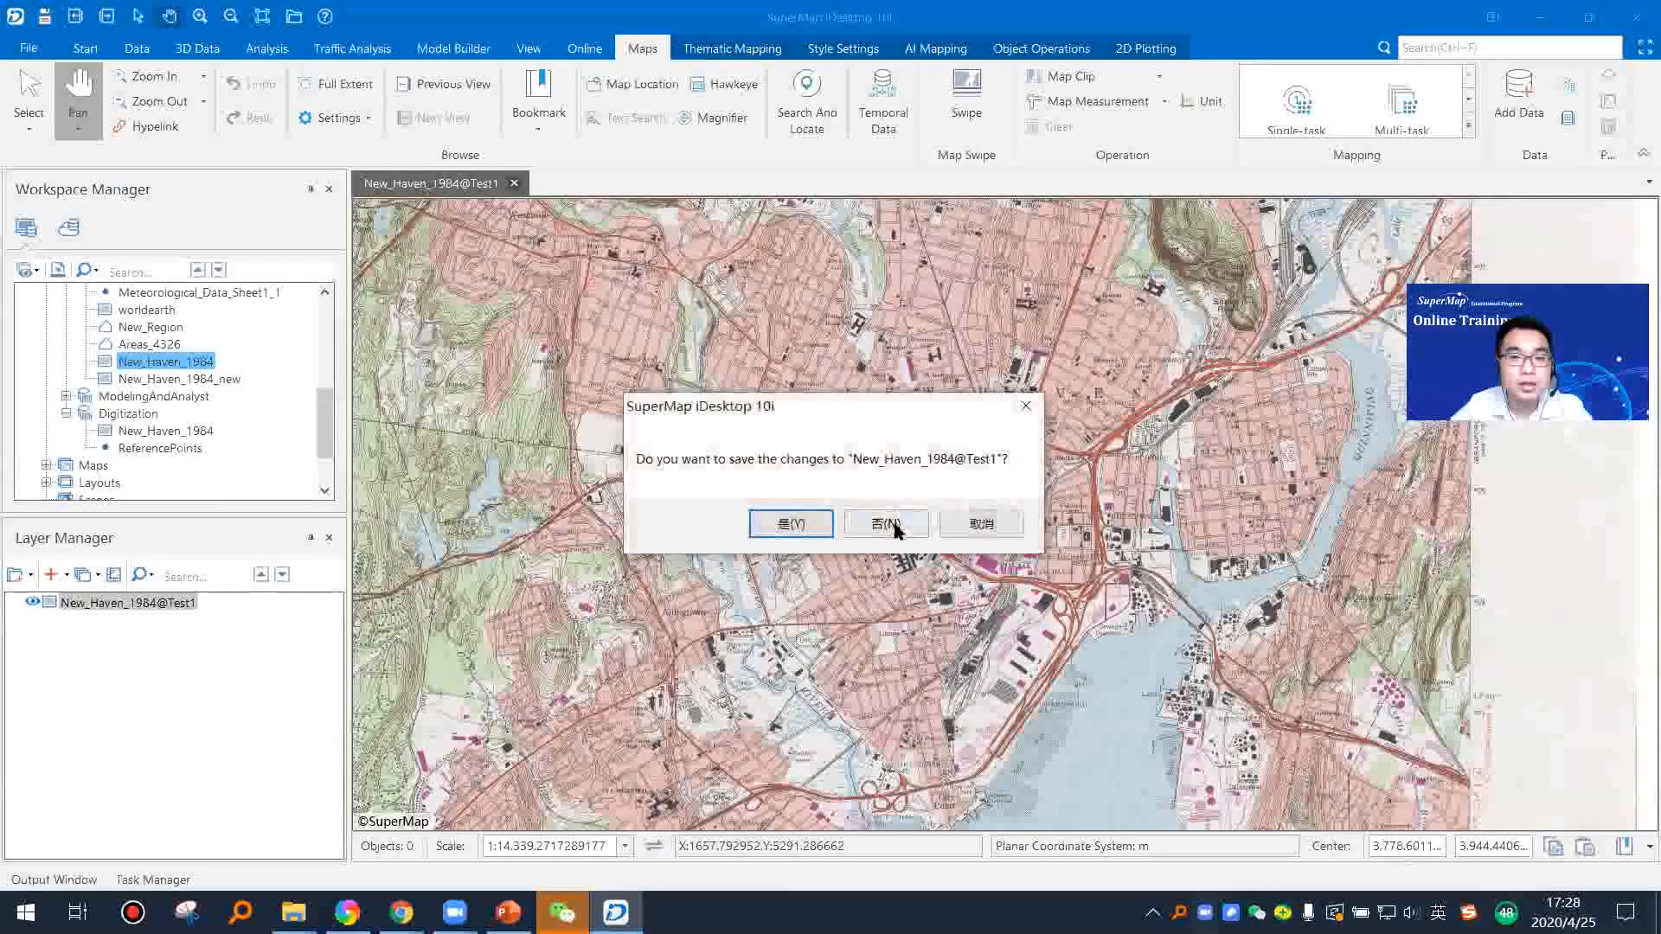
pyautogui.click(884, 522)
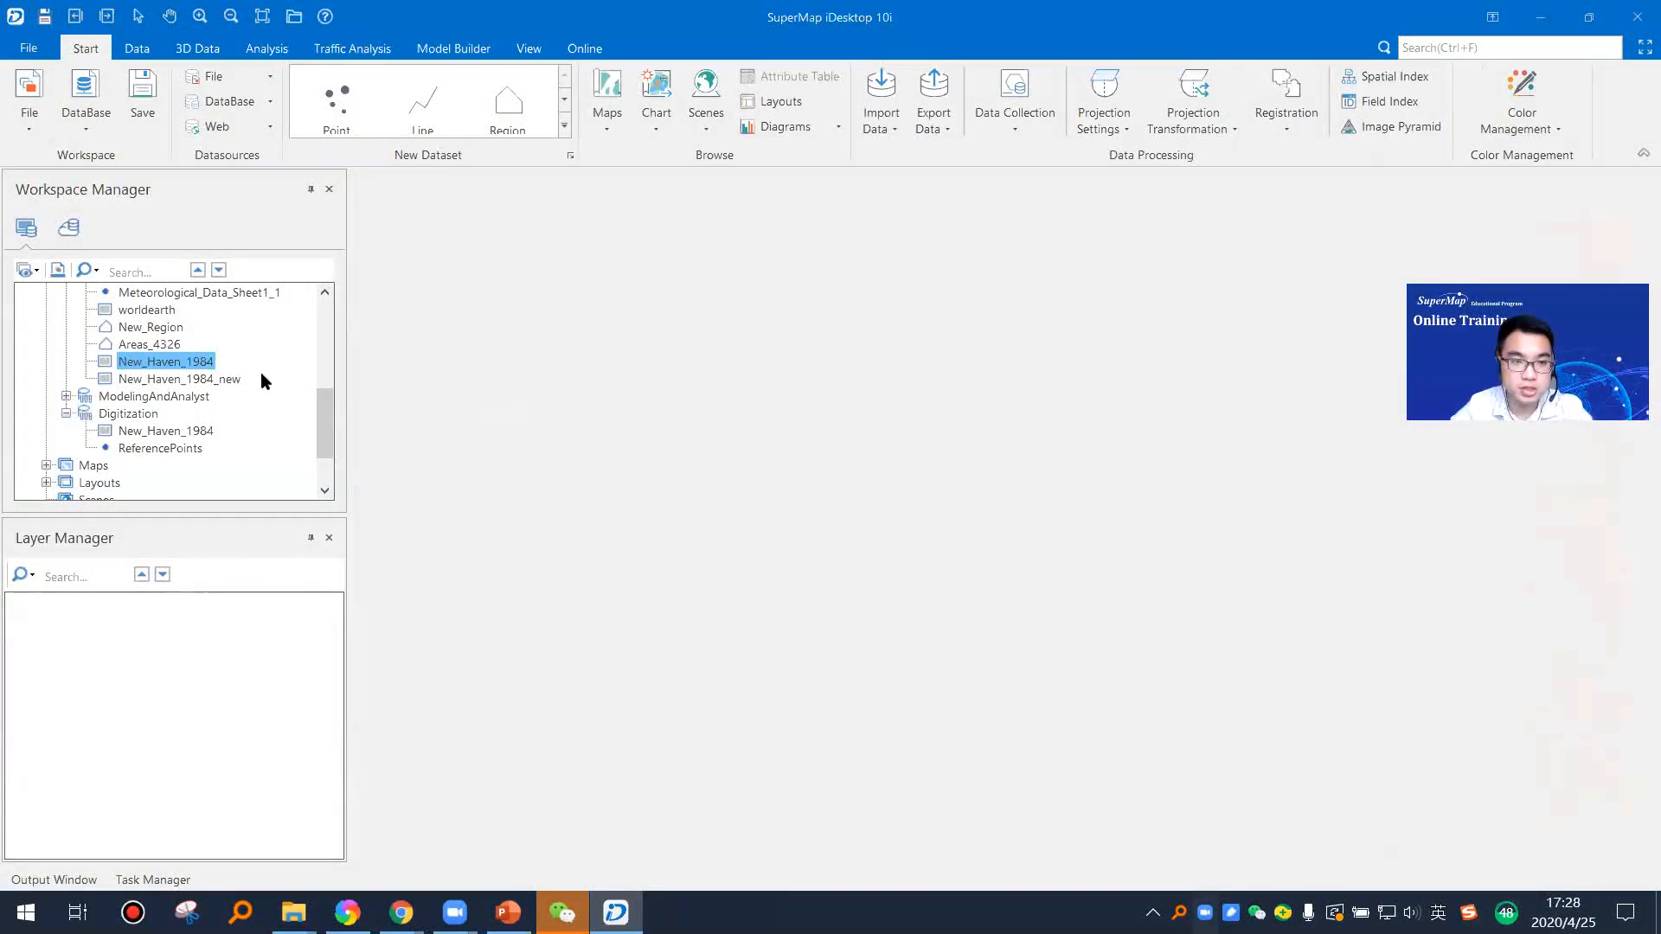
pyautogui.scroll(1, 195, 385)
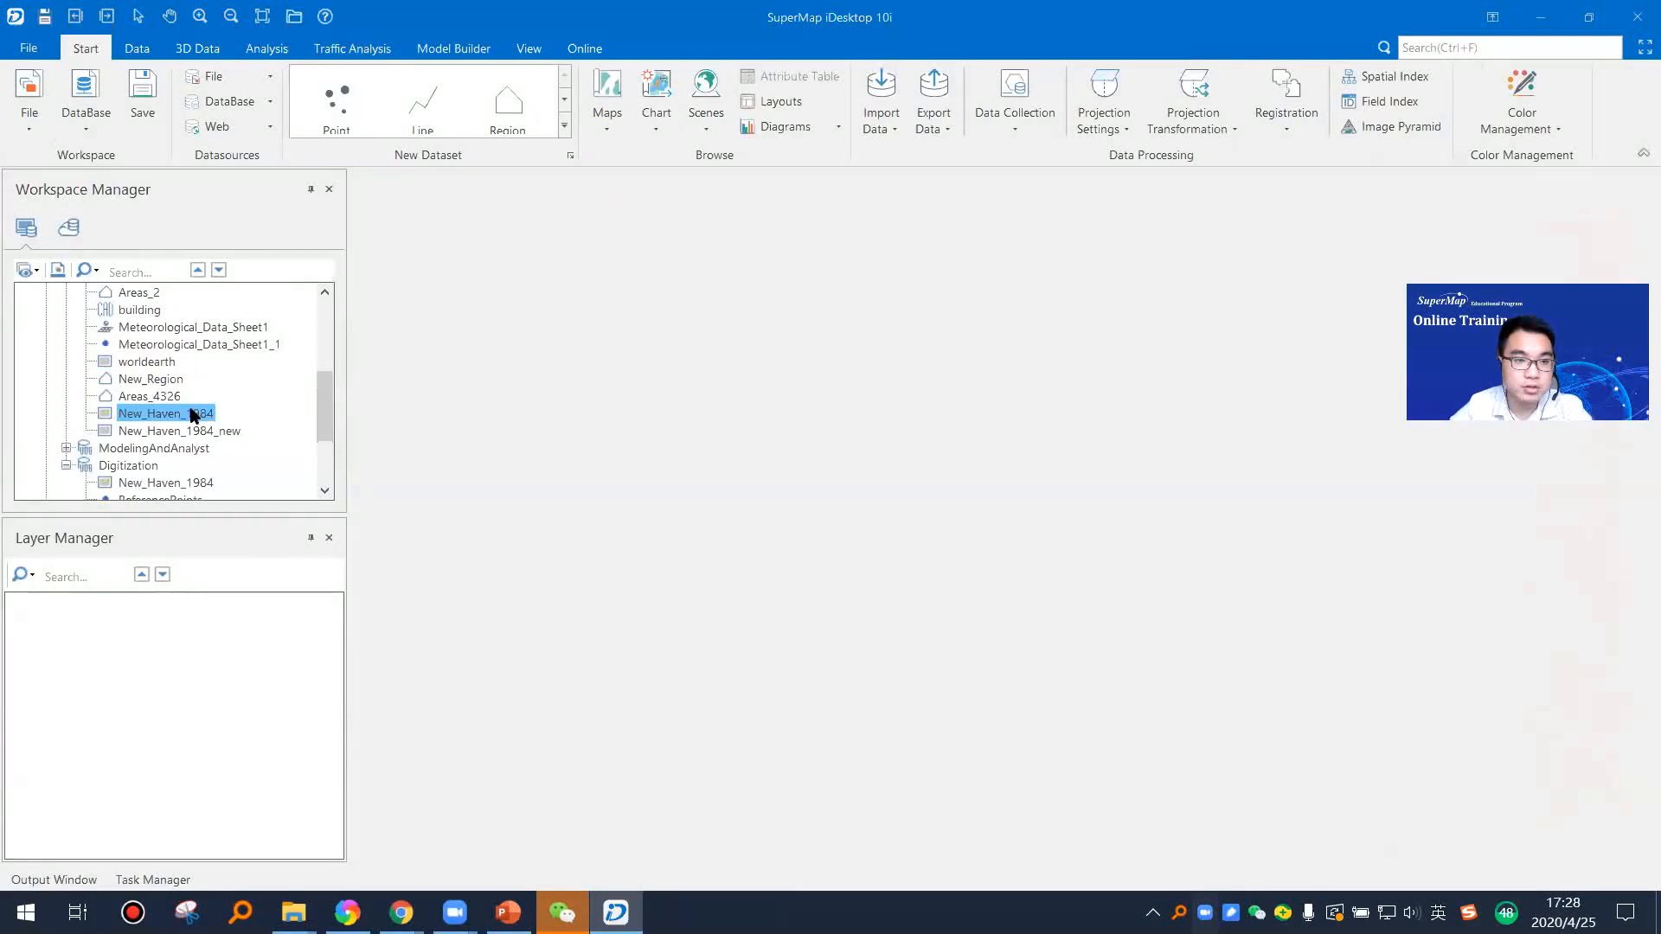
pyautogui.scroll(1, 190, 407)
pyautogui.scroll(3, 193, 400)
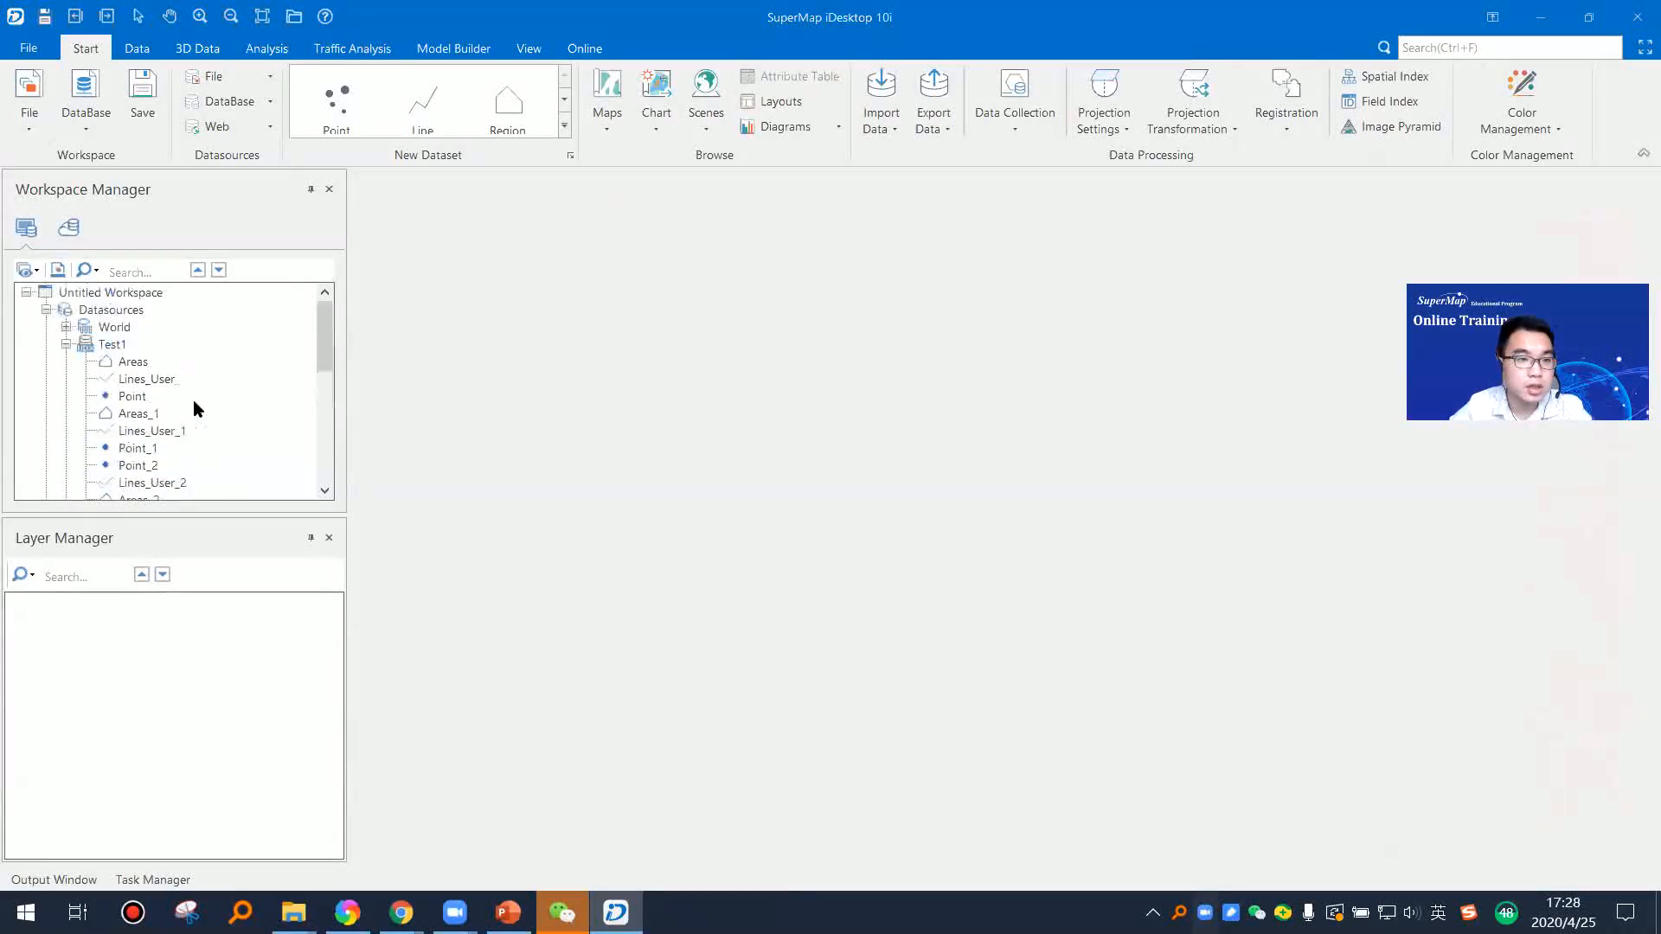
pyautogui.scroll(-3, 193, 400)
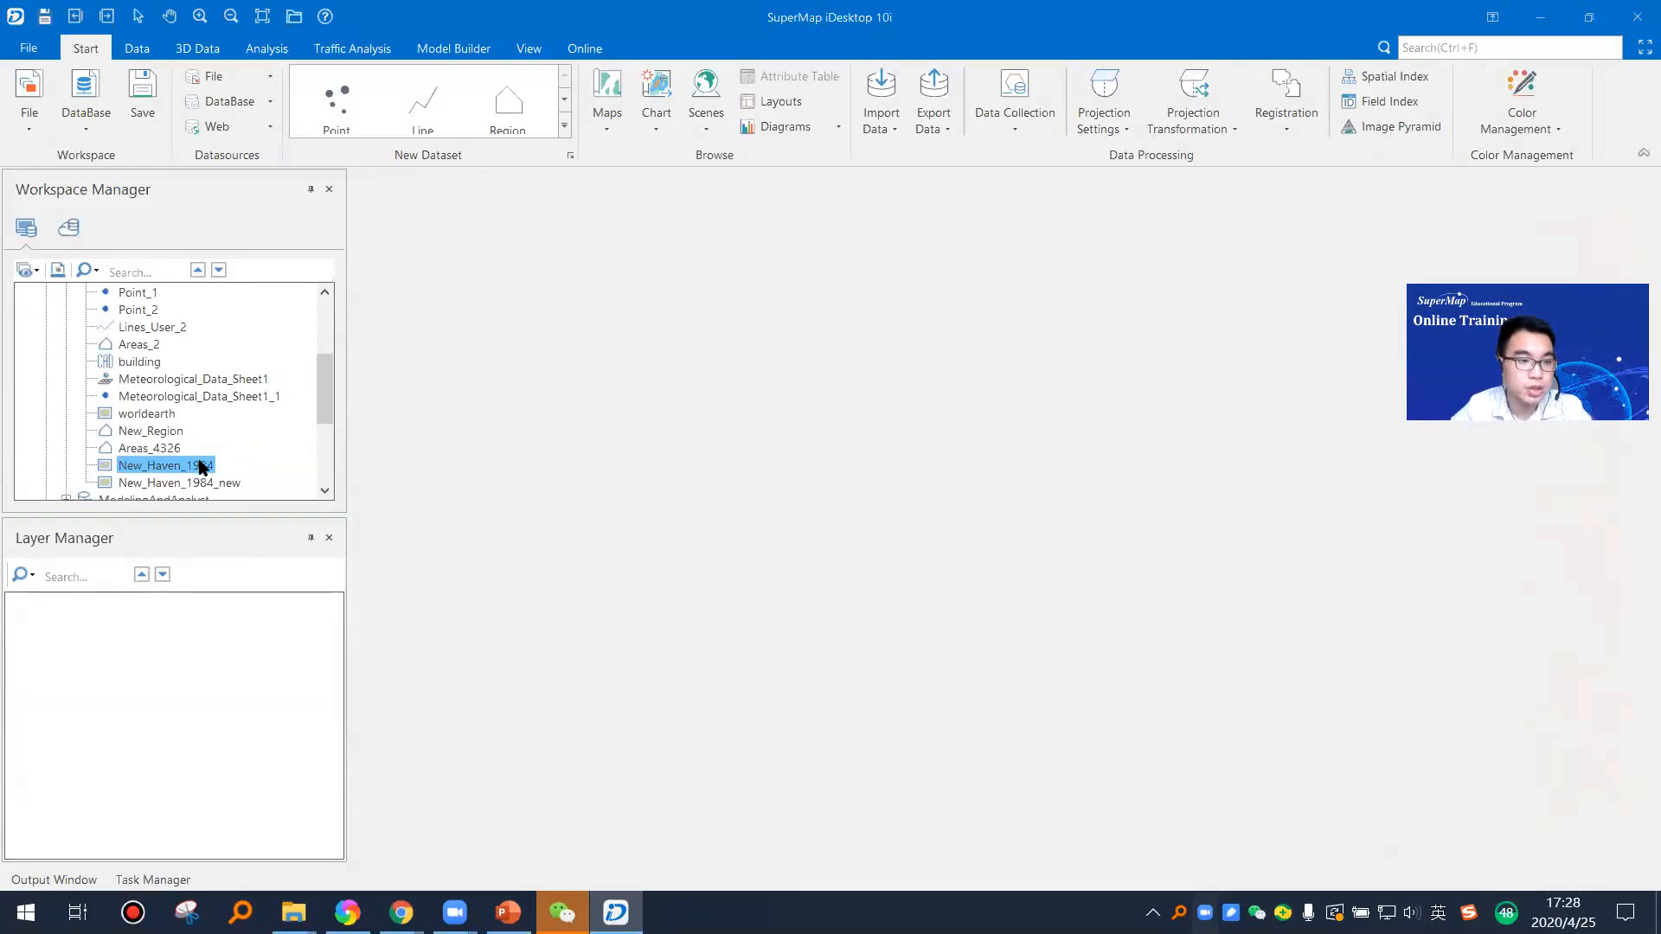
pyautogui.scroll(-2, 190, 441)
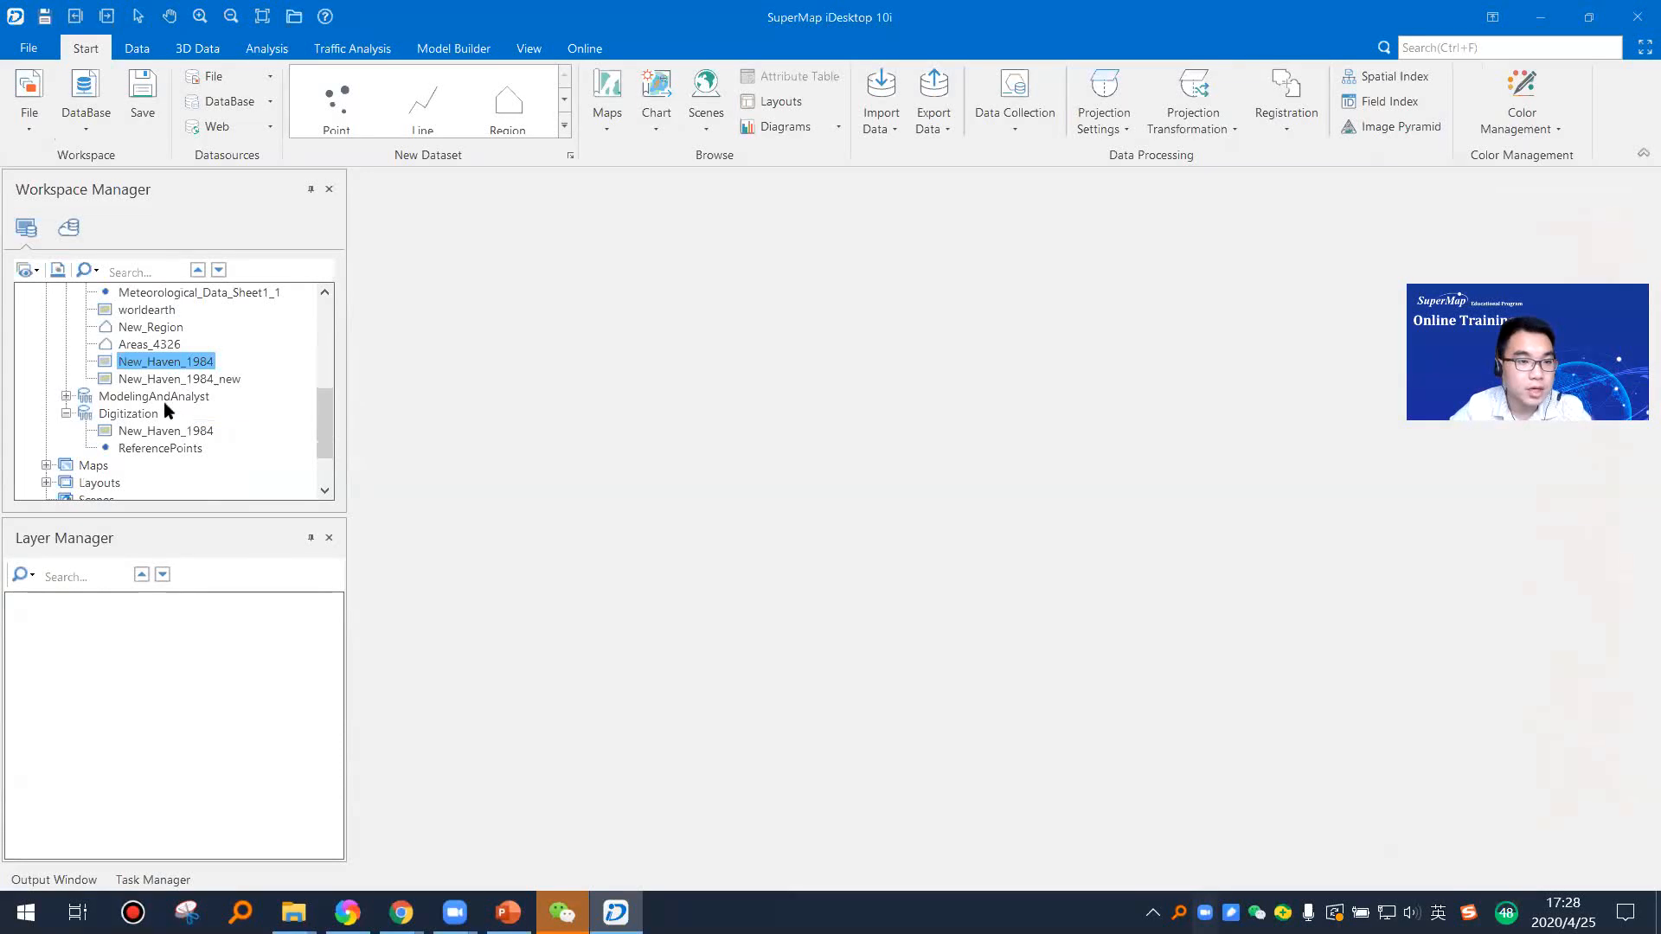
# Step: Open the New_Haven_1984_new dataset from the Test1 datasource in a new map
pyautogui.click(178, 379)
pyautogui.rightClick(202, 380)
pyautogui.click(345, 389)
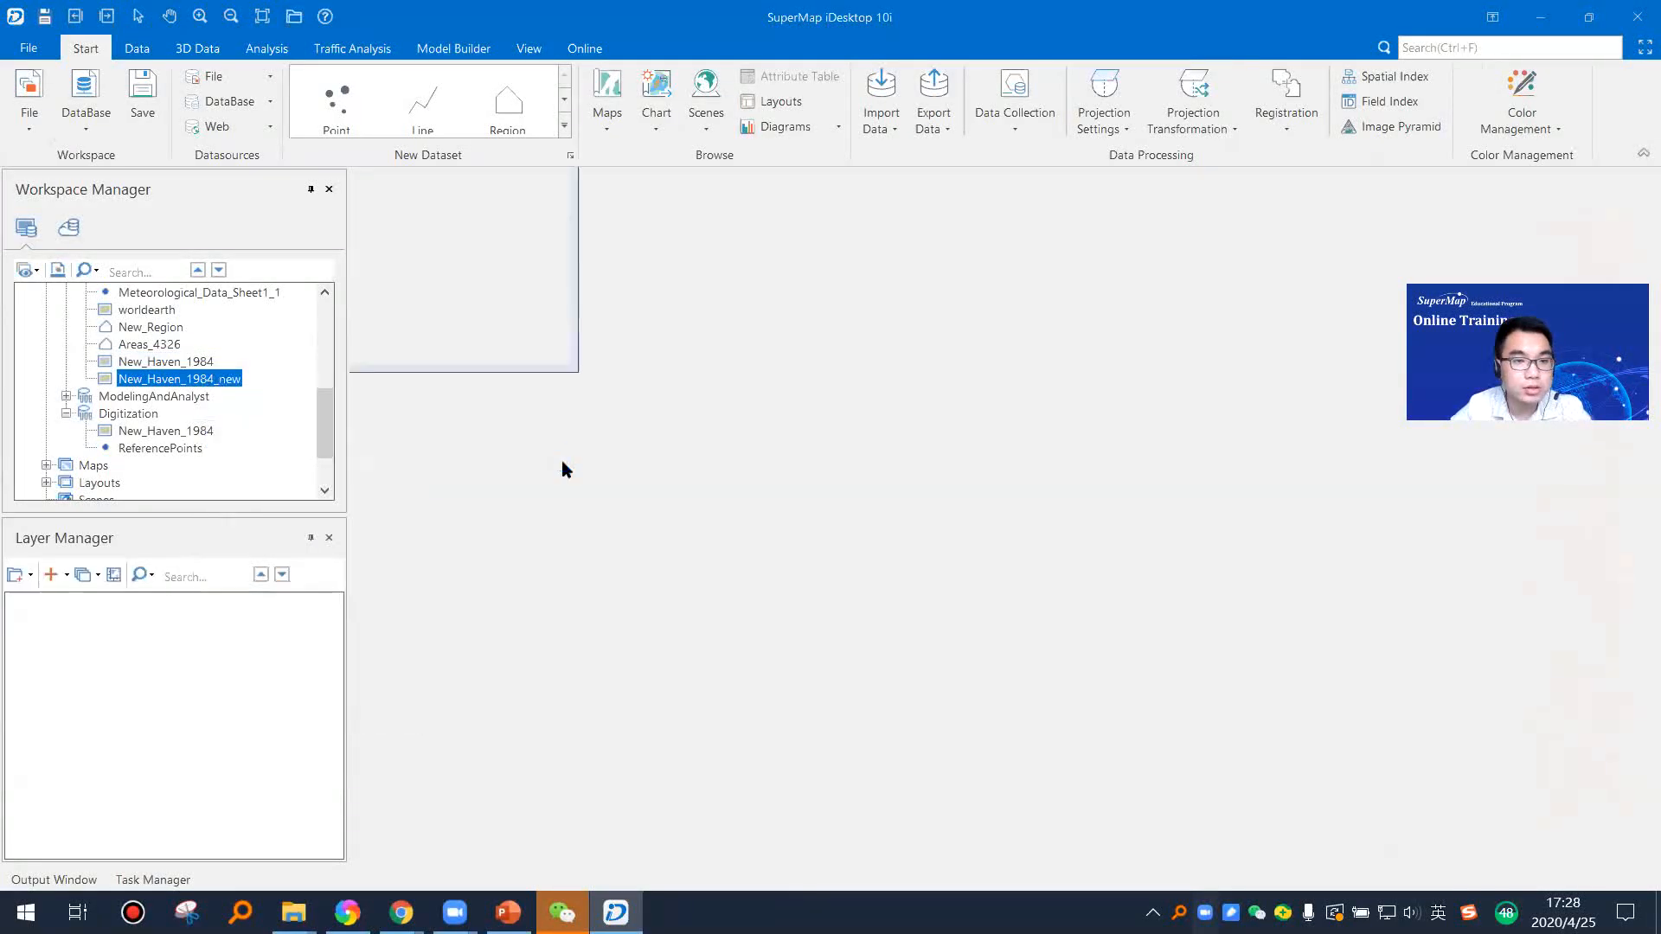
# Step: Start creating new datasets in the Test1 datasource, defining the first as a Region dataset named Bulding
pyautogui.click(143, 414)
pyautogui.rightClick(144, 413)
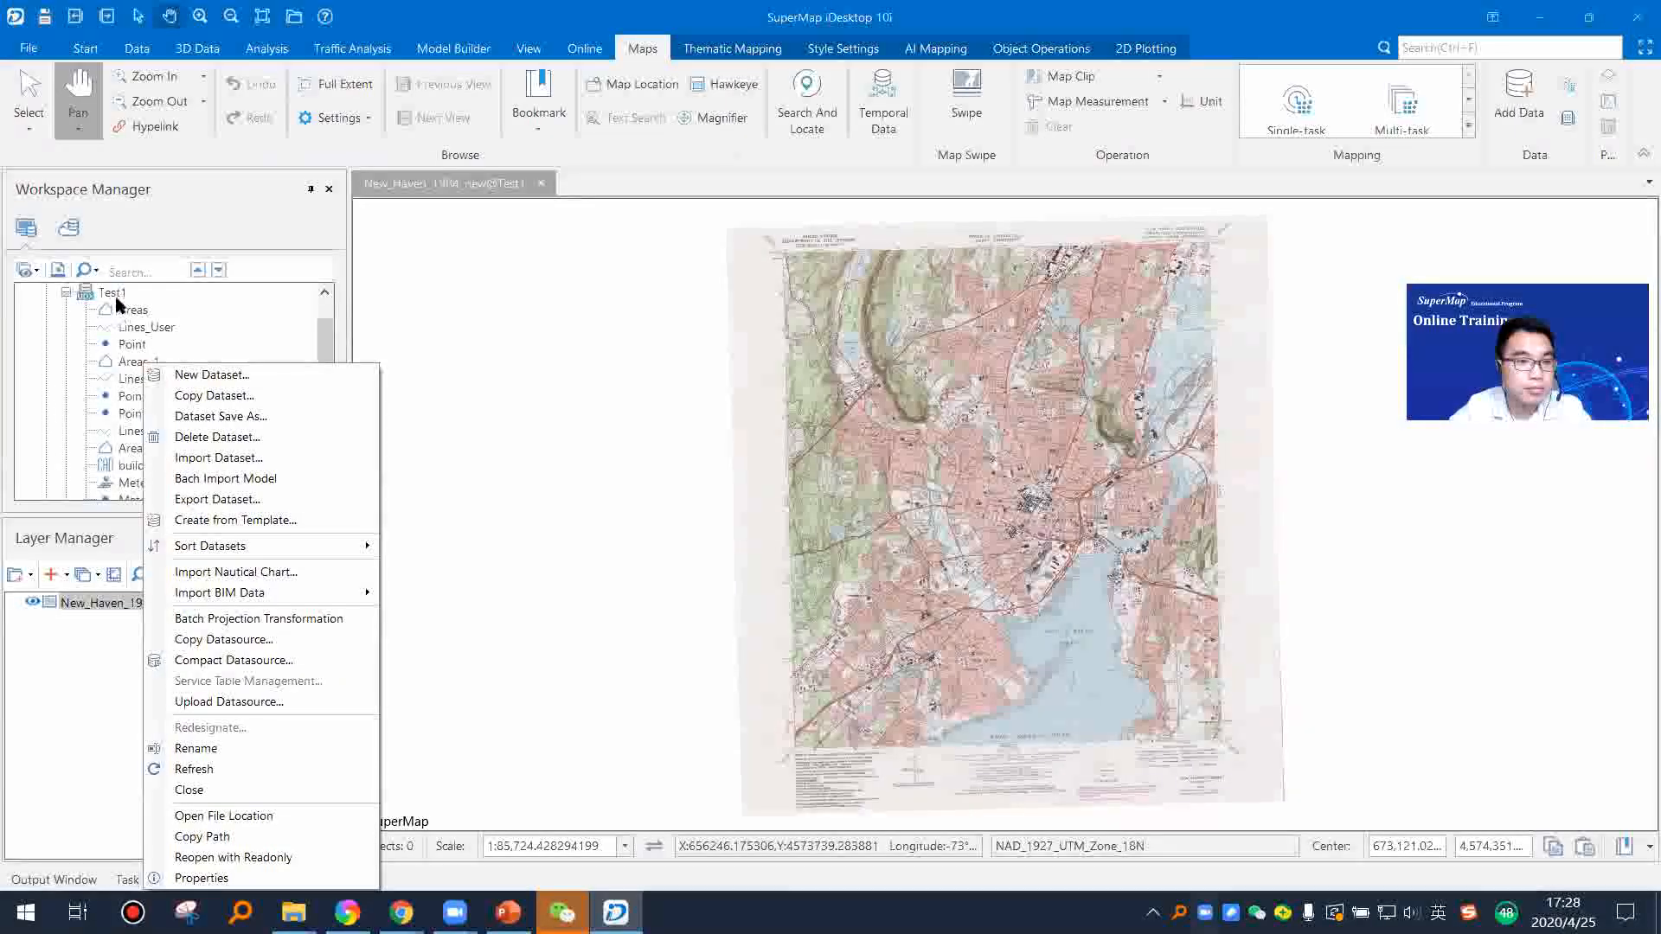
pyautogui.rightClick(116, 299)
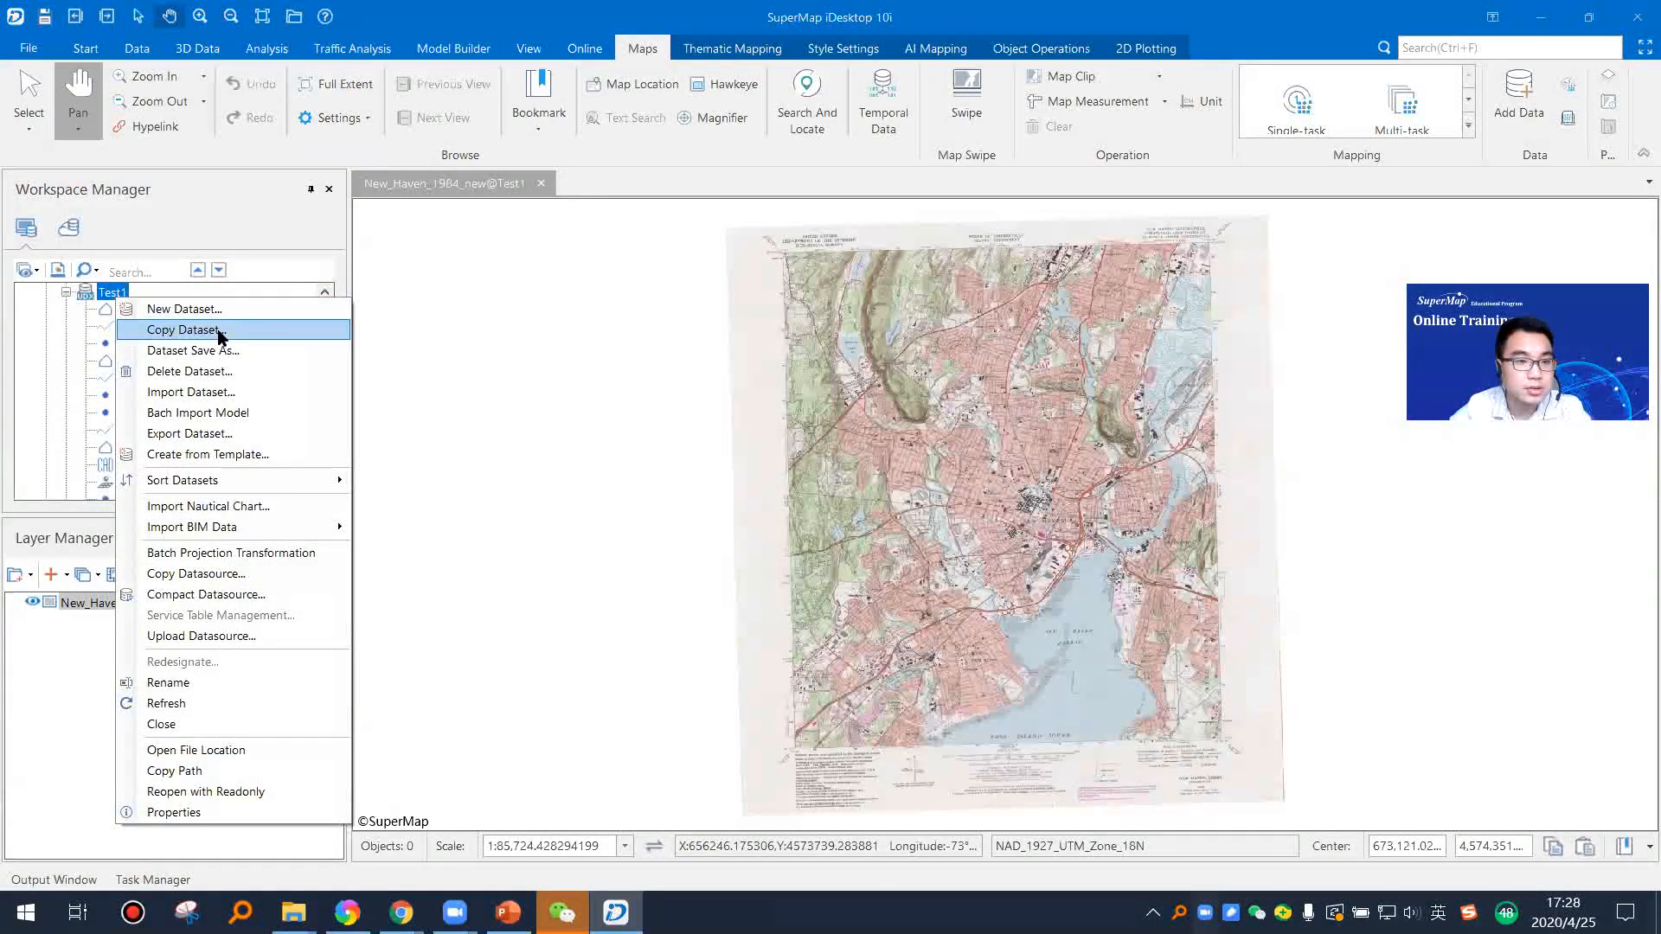
pyautogui.click(184, 309)
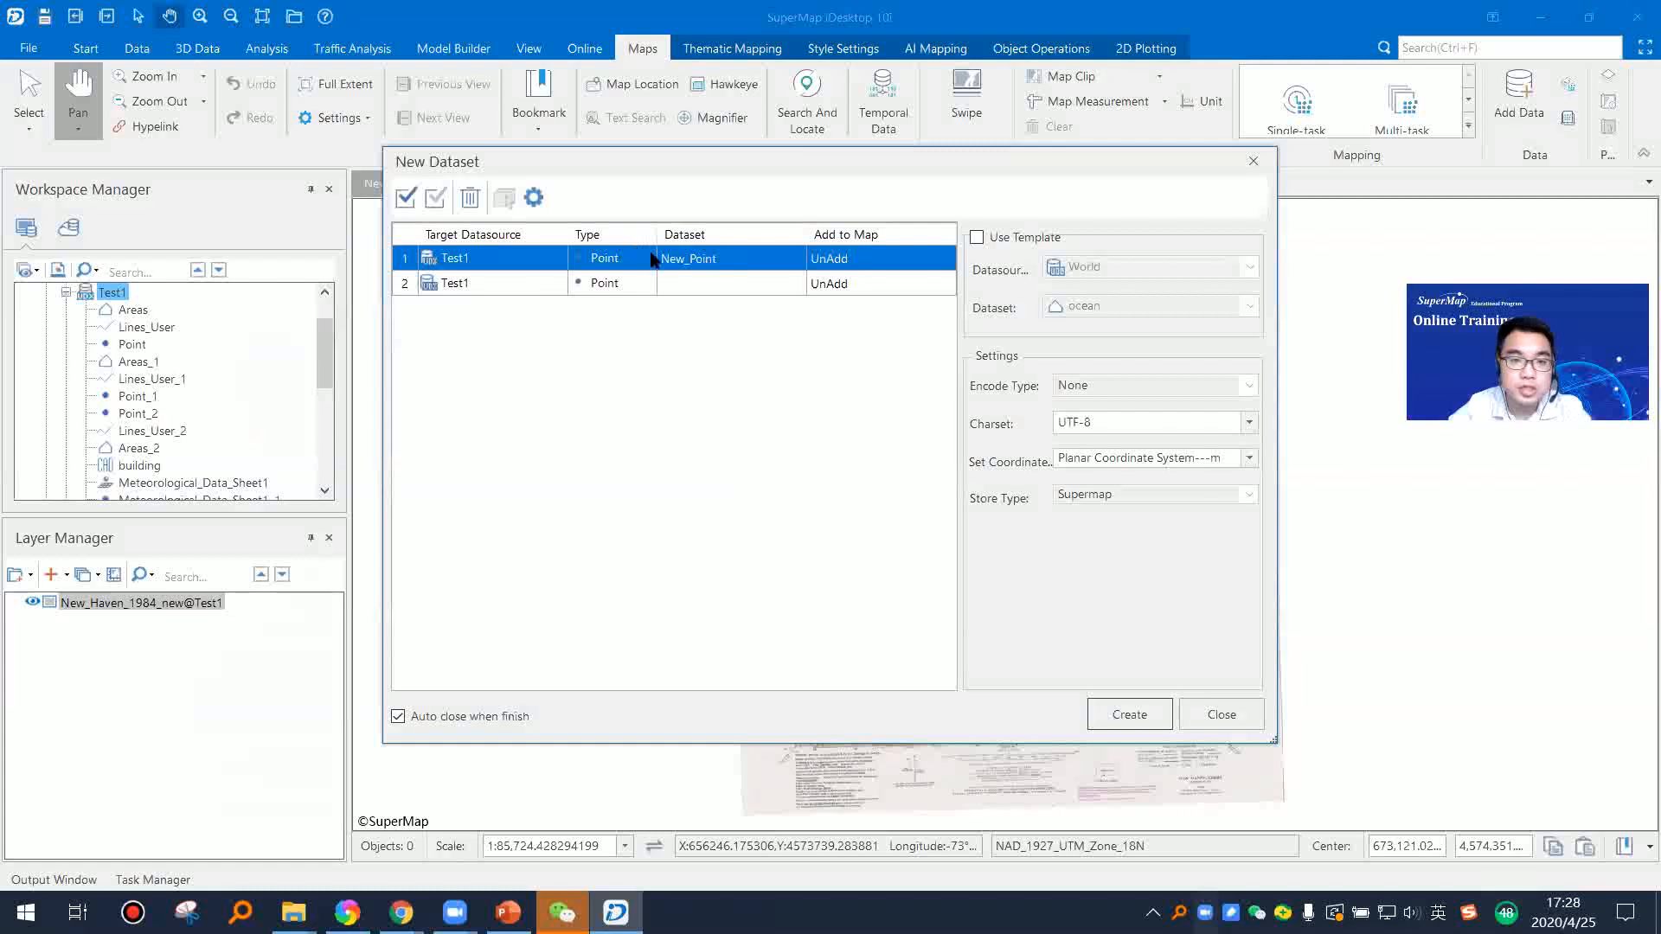
pyautogui.click(650, 259)
pyautogui.click(605, 312)
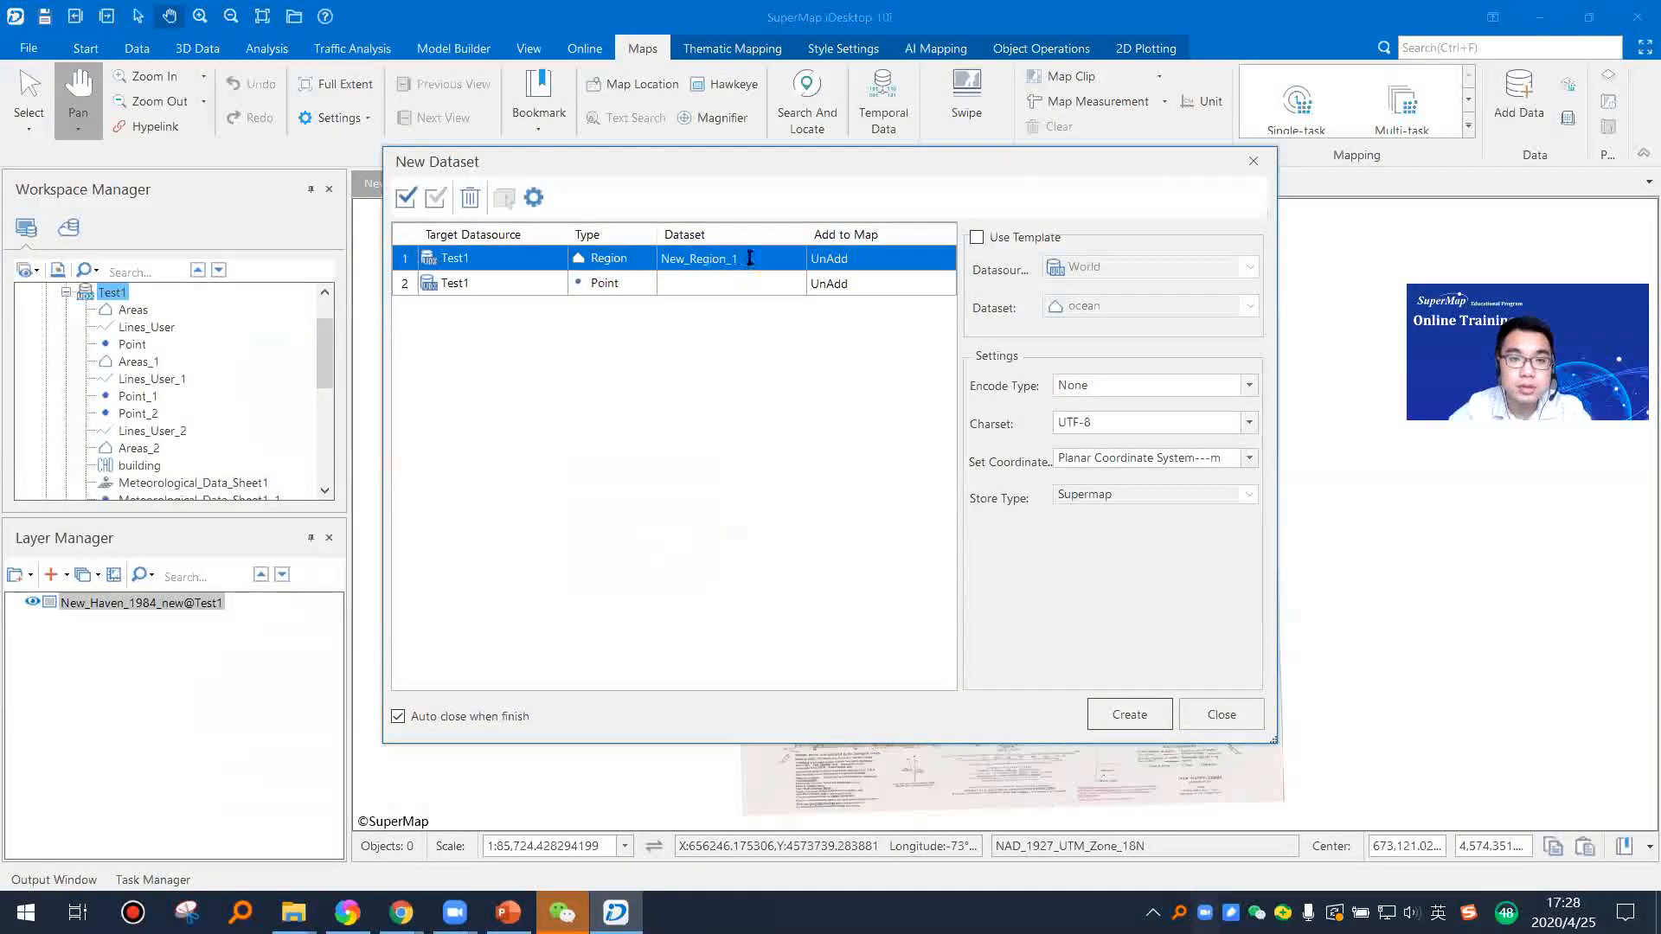
pyautogui.click(750, 257)
pyautogui.write('Bul')
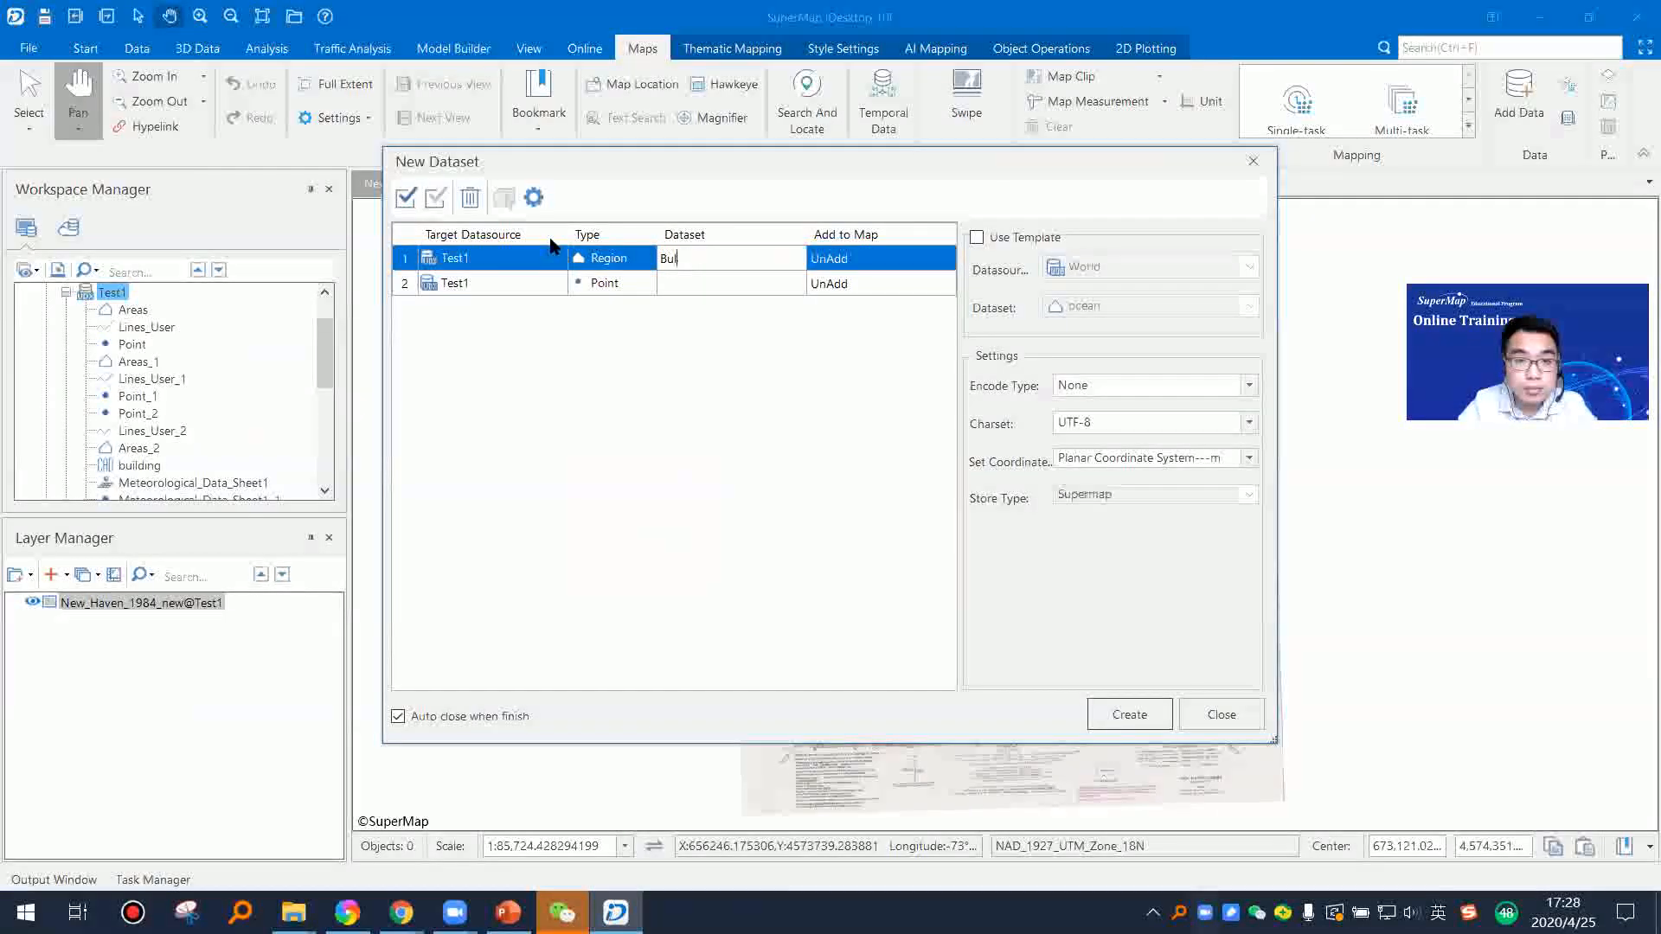
pyautogui.write('ding')
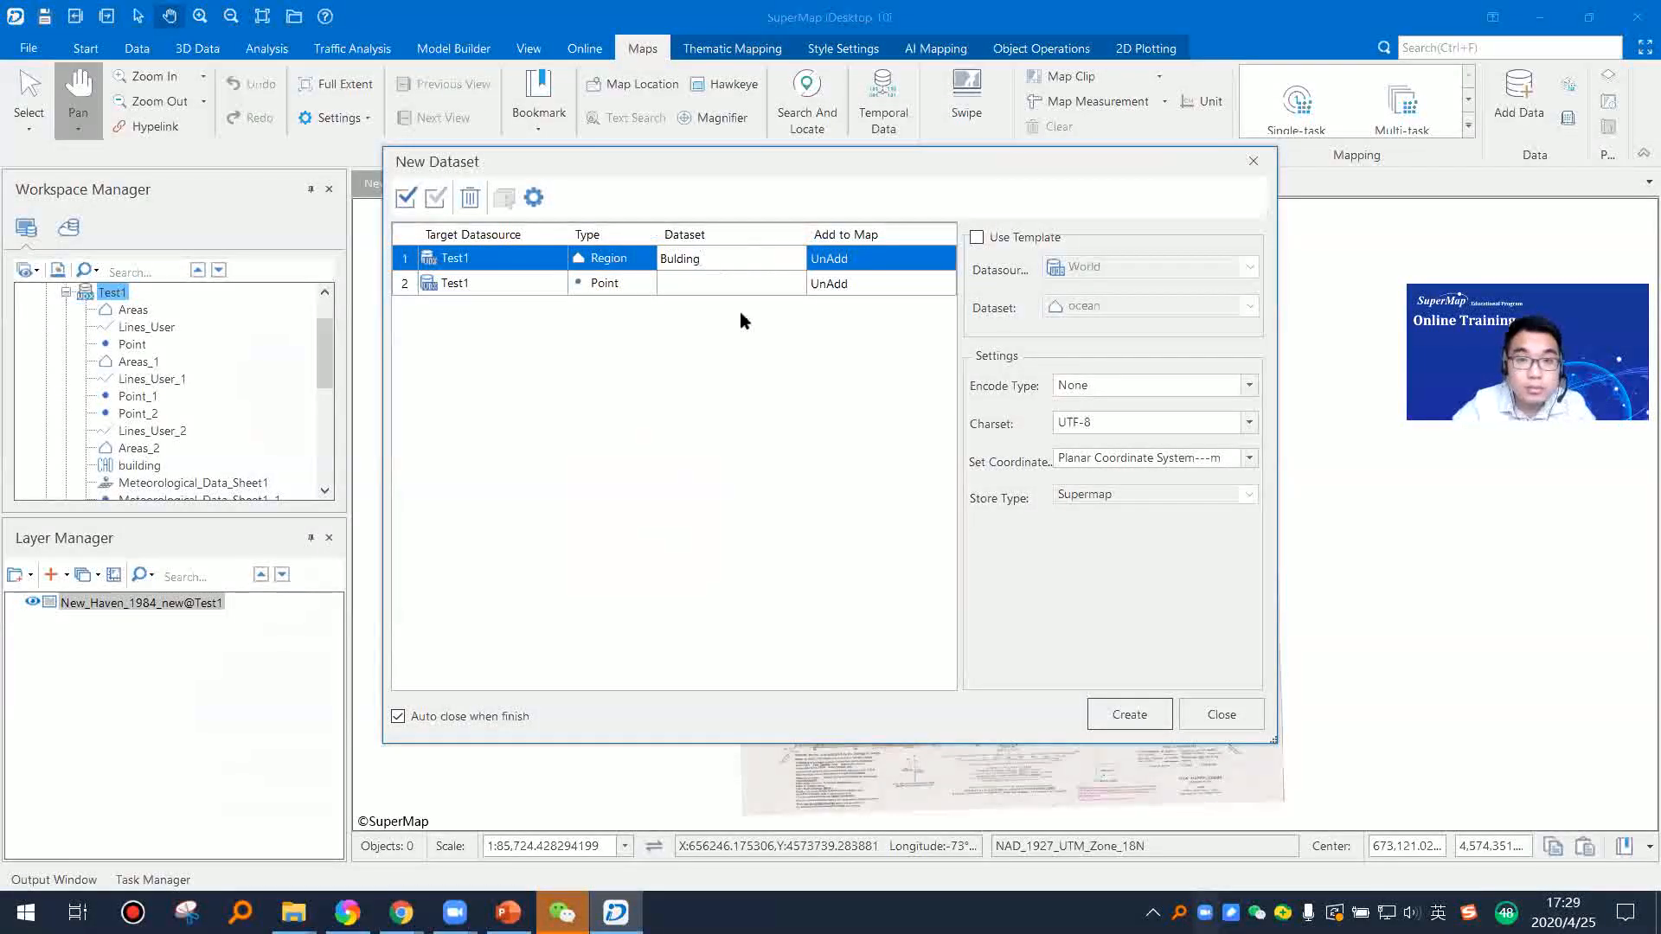
# Step: Define the second new dataset in Test1 as a Line dataset named Road
pyautogui.click(643, 285)
pyautogui.click(644, 285)
pyautogui.click(630, 320)
pyautogui.click(740, 289)
pyautogui.click(742, 285)
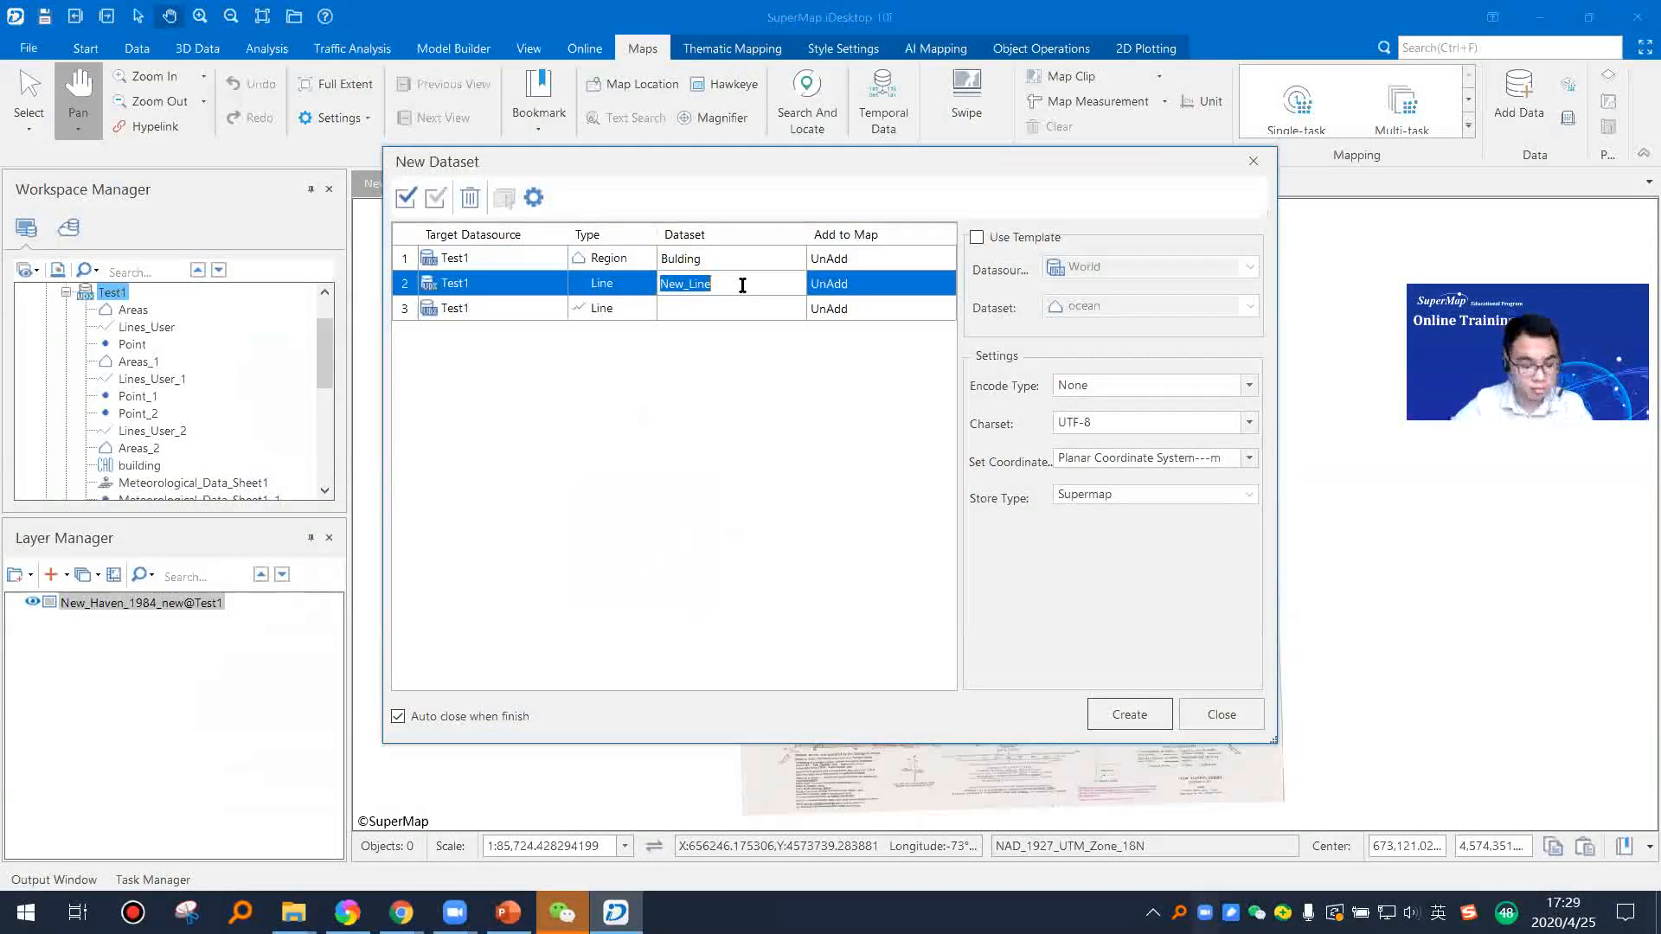
pyautogui.click(630, 308)
pyautogui.click(634, 308)
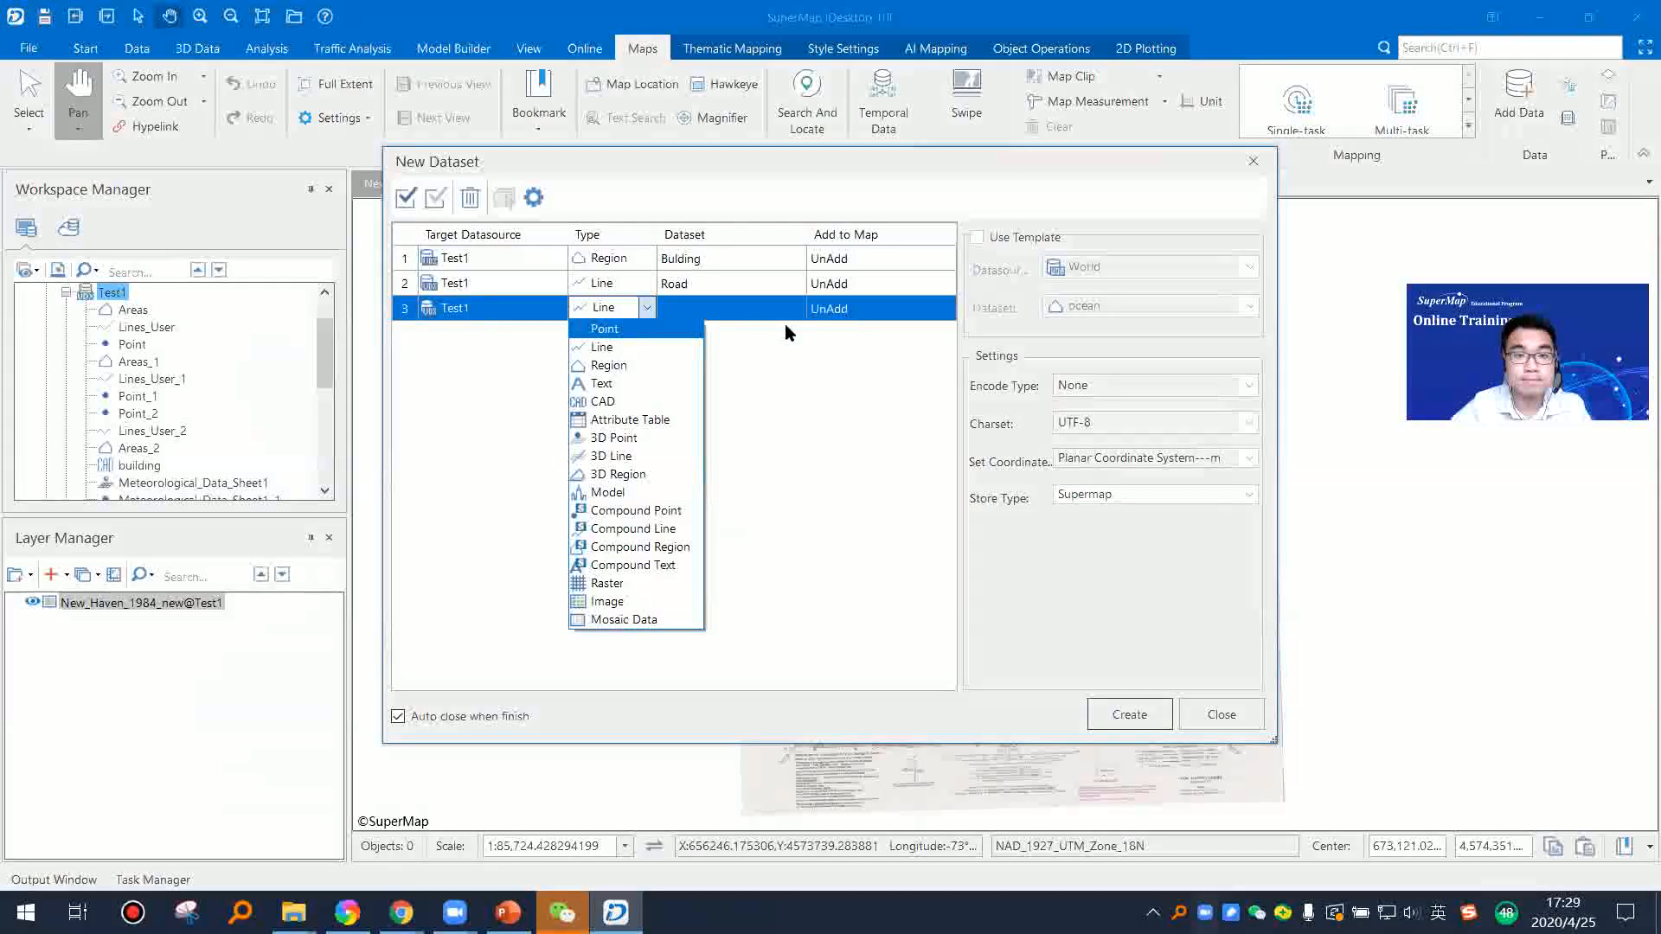
pyautogui.click(832, 377)
pyautogui.click(783, 277)
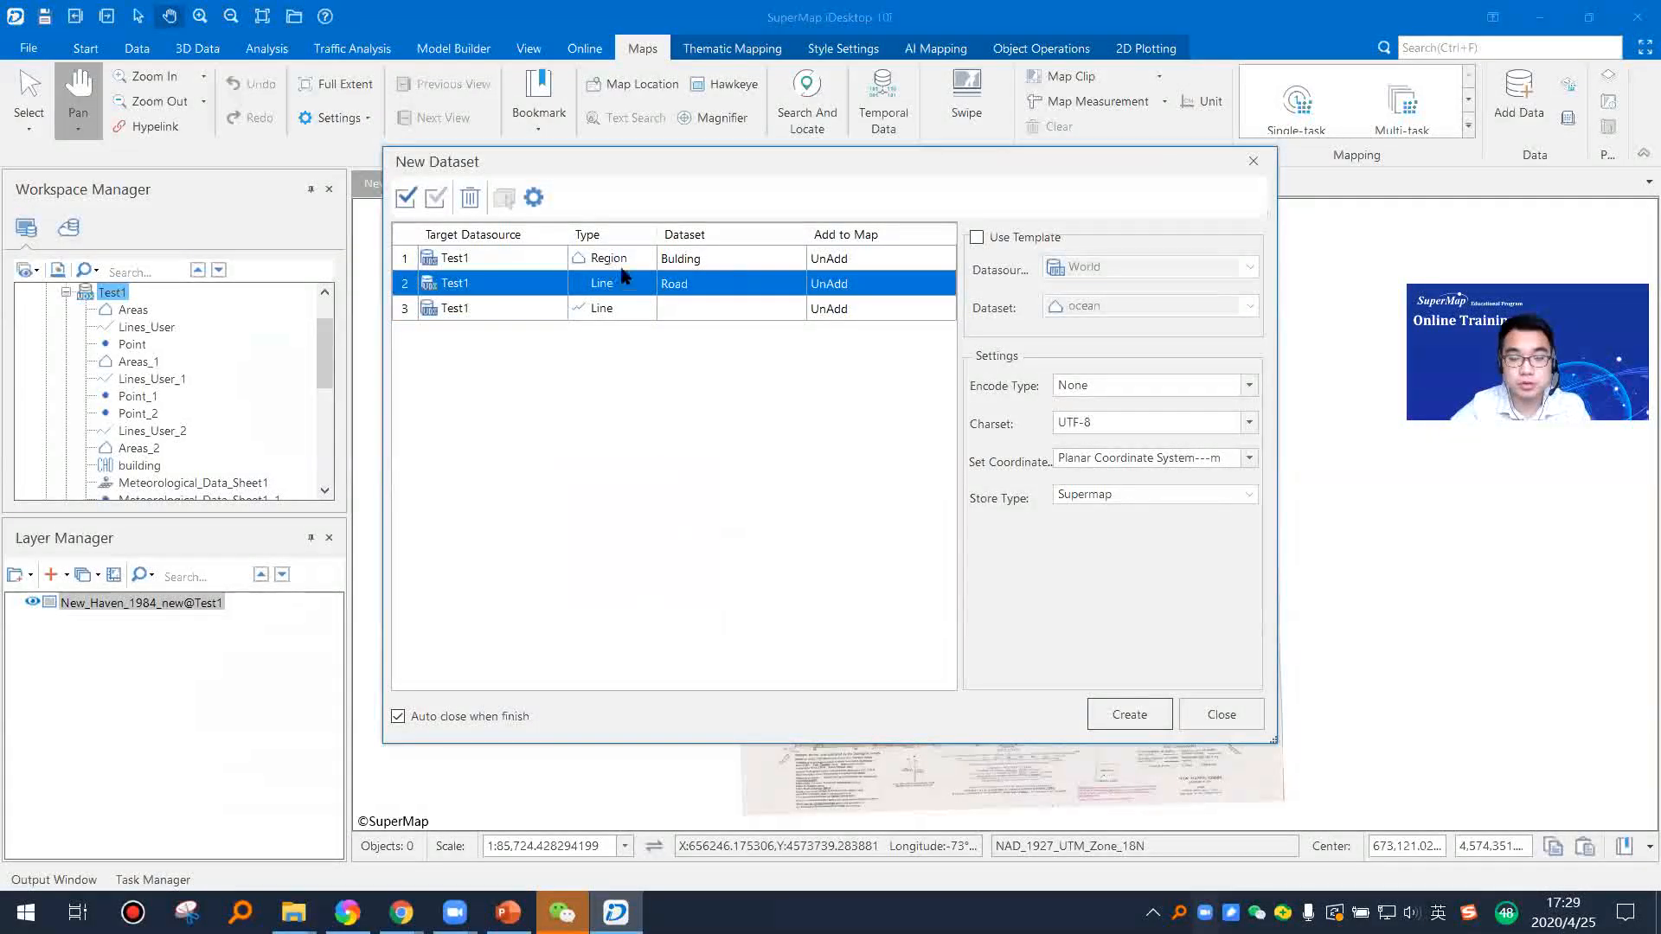
# Step: Keep Planar Coordinate System---m for the Bulding dataset and create both new datasets
pyautogui.click(766, 261)
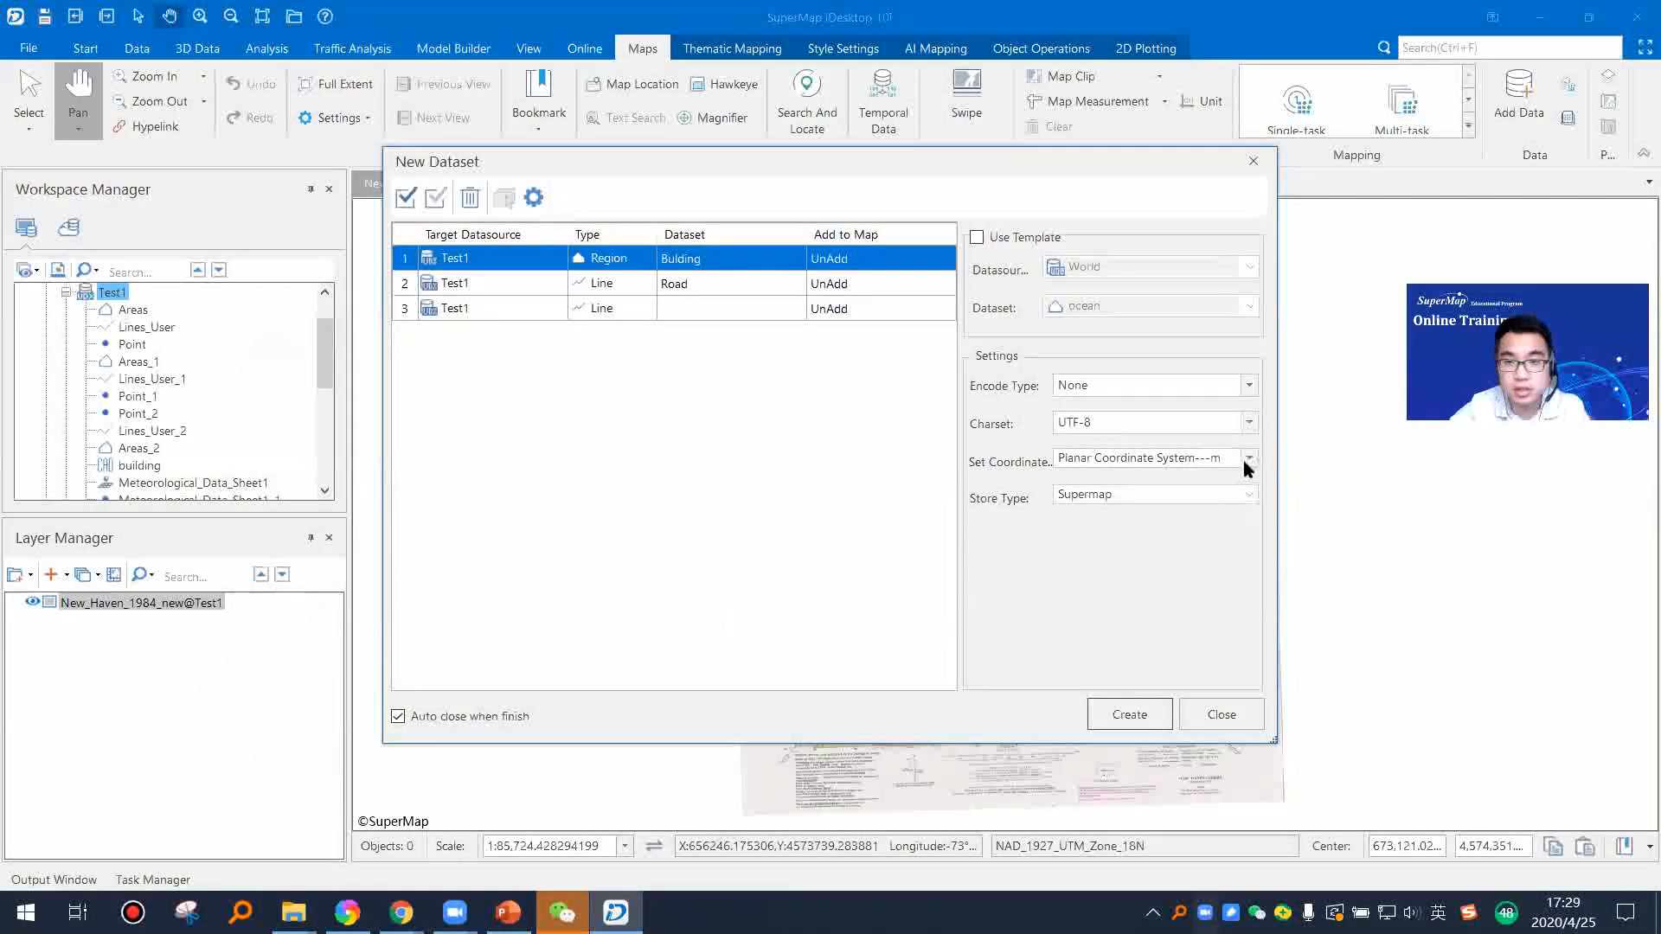
pyautogui.click(1256, 458)
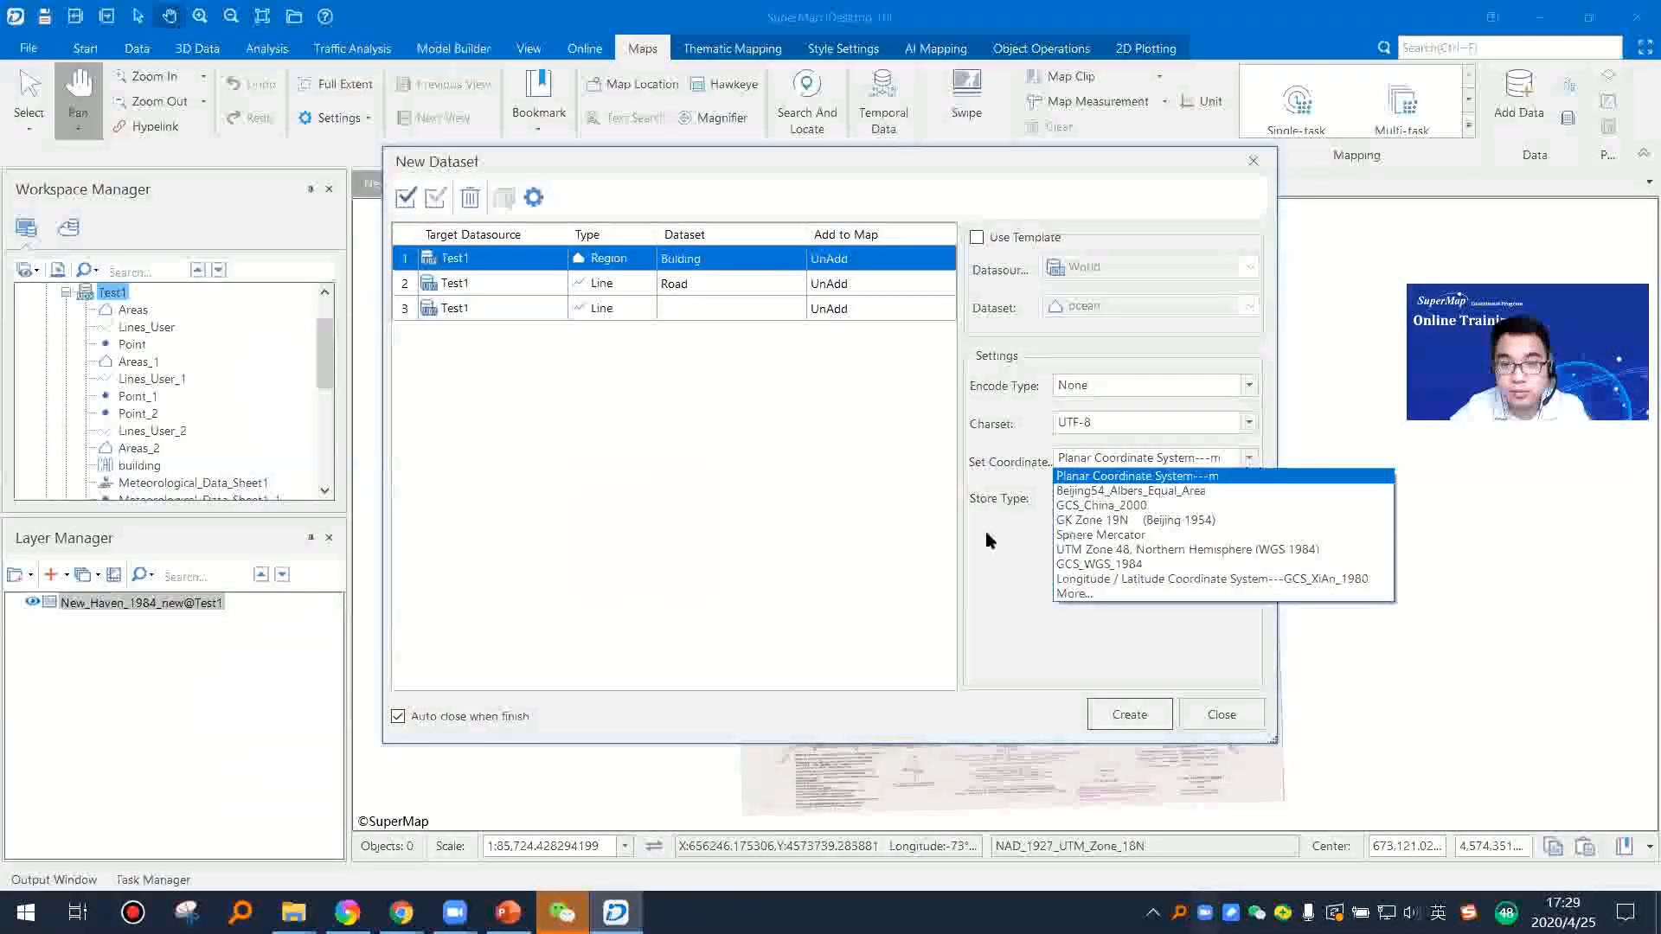
pyautogui.click(1116, 467)
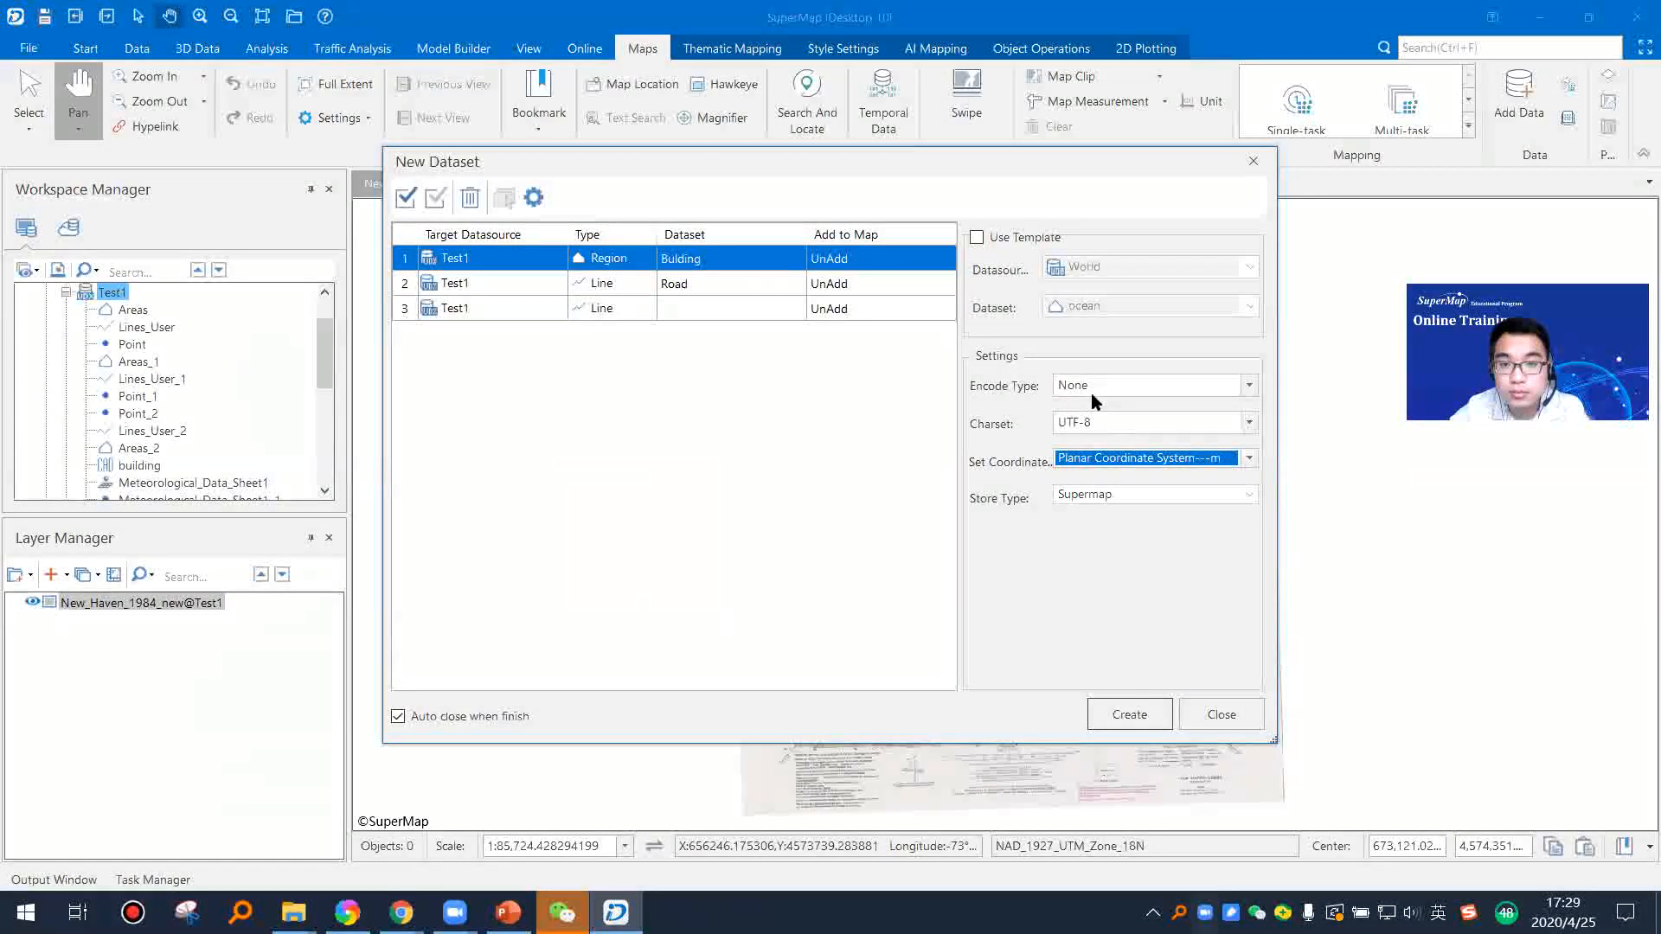
pyautogui.click(1246, 458)
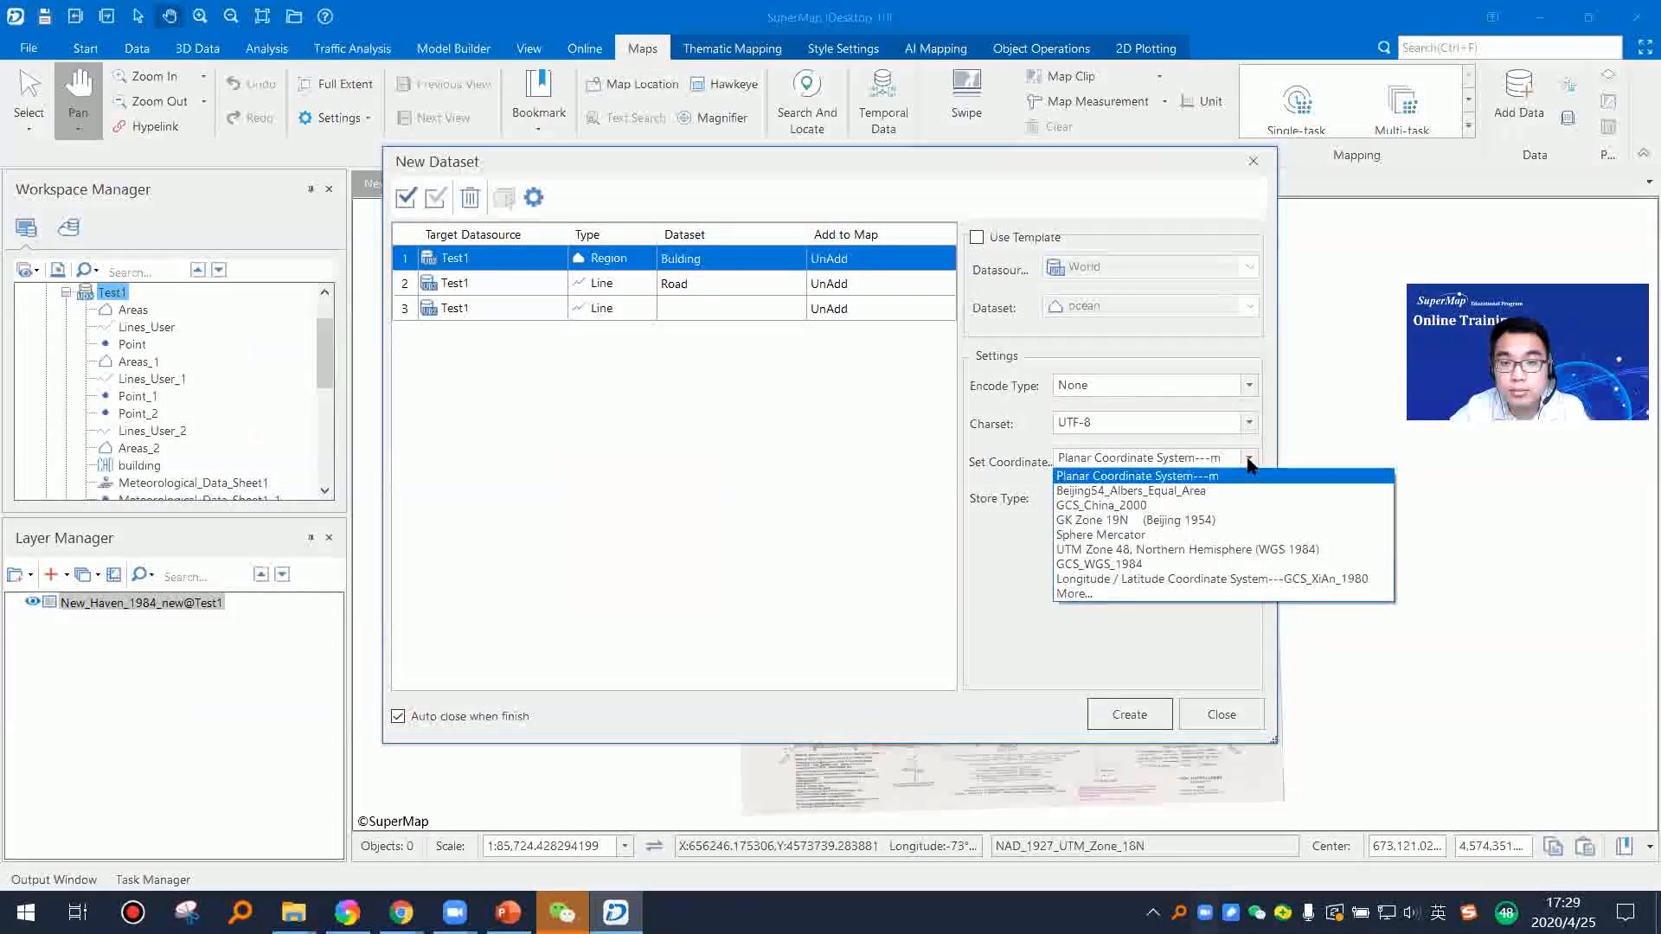
pyautogui.click(1152, 597)
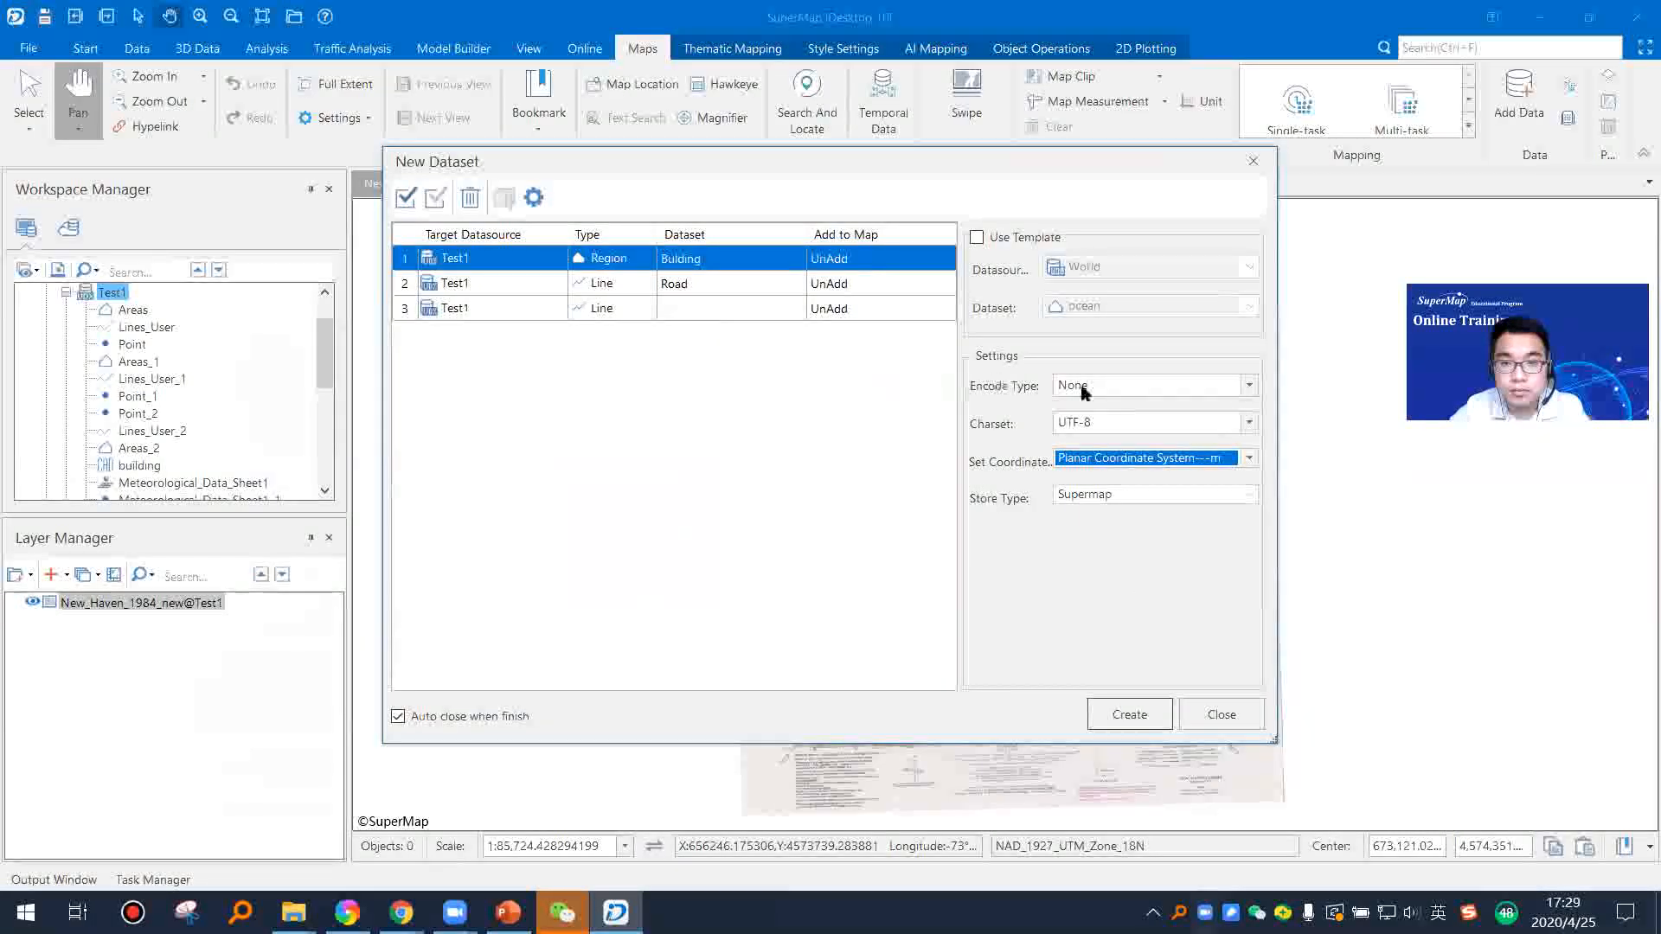
pyautogui.click(1129, 715)
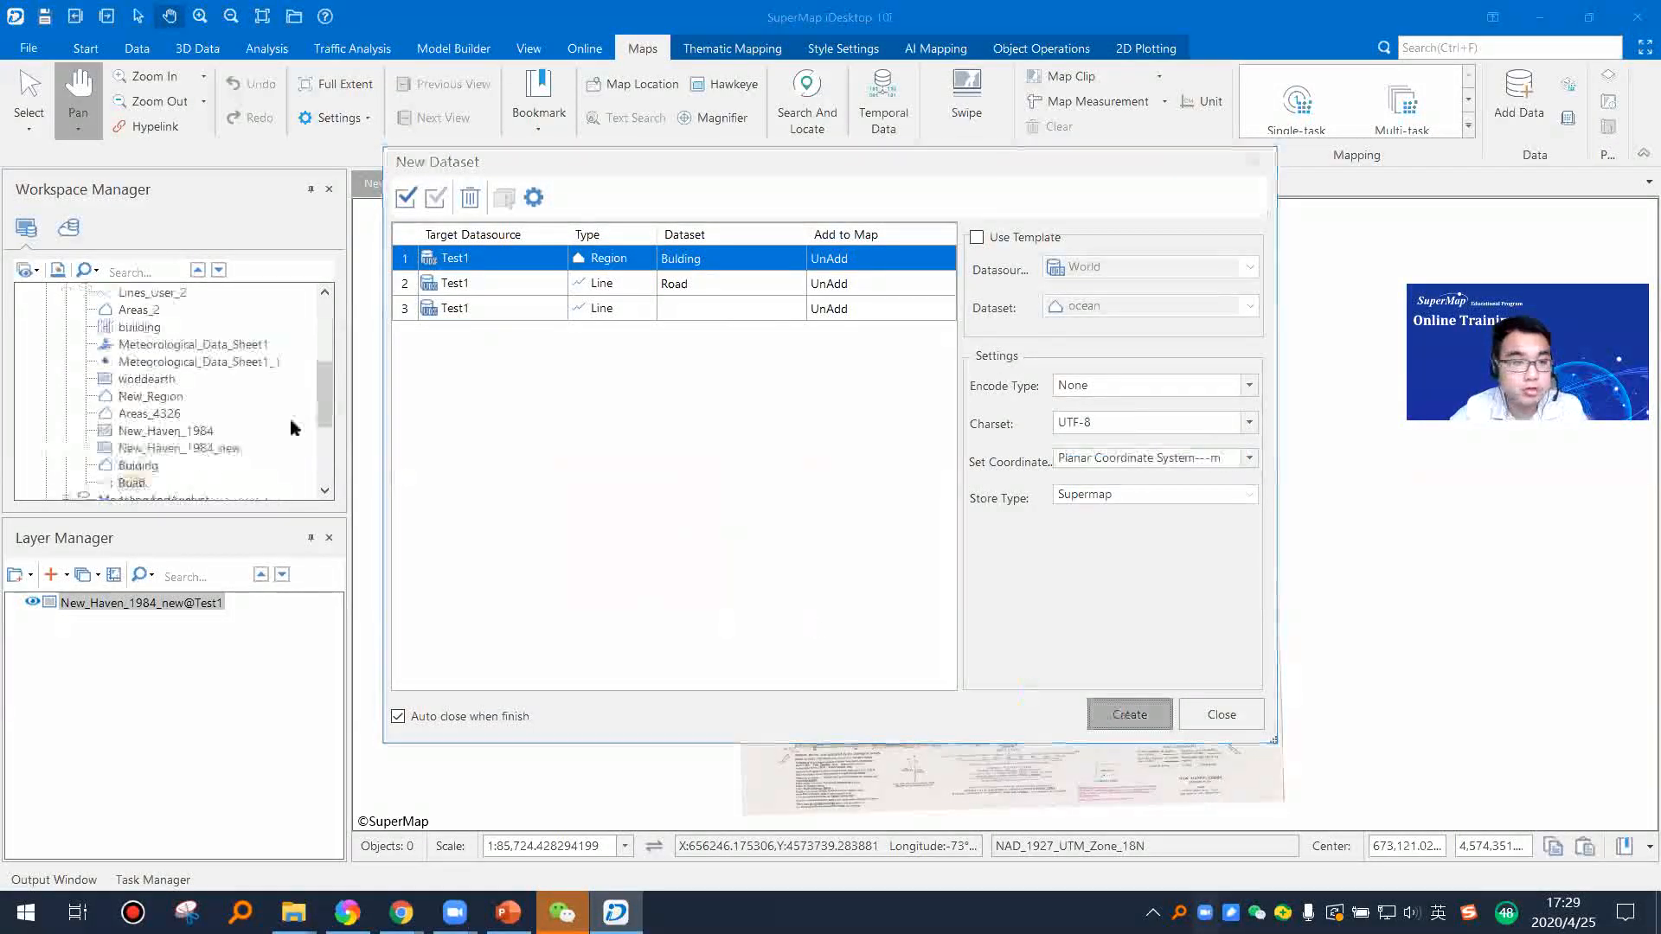
# Step: Show the coordinate system properties of the Bulding dataset
pyautogui.scroll(-1, 160, 467)
pyautogui.click(138, 414)
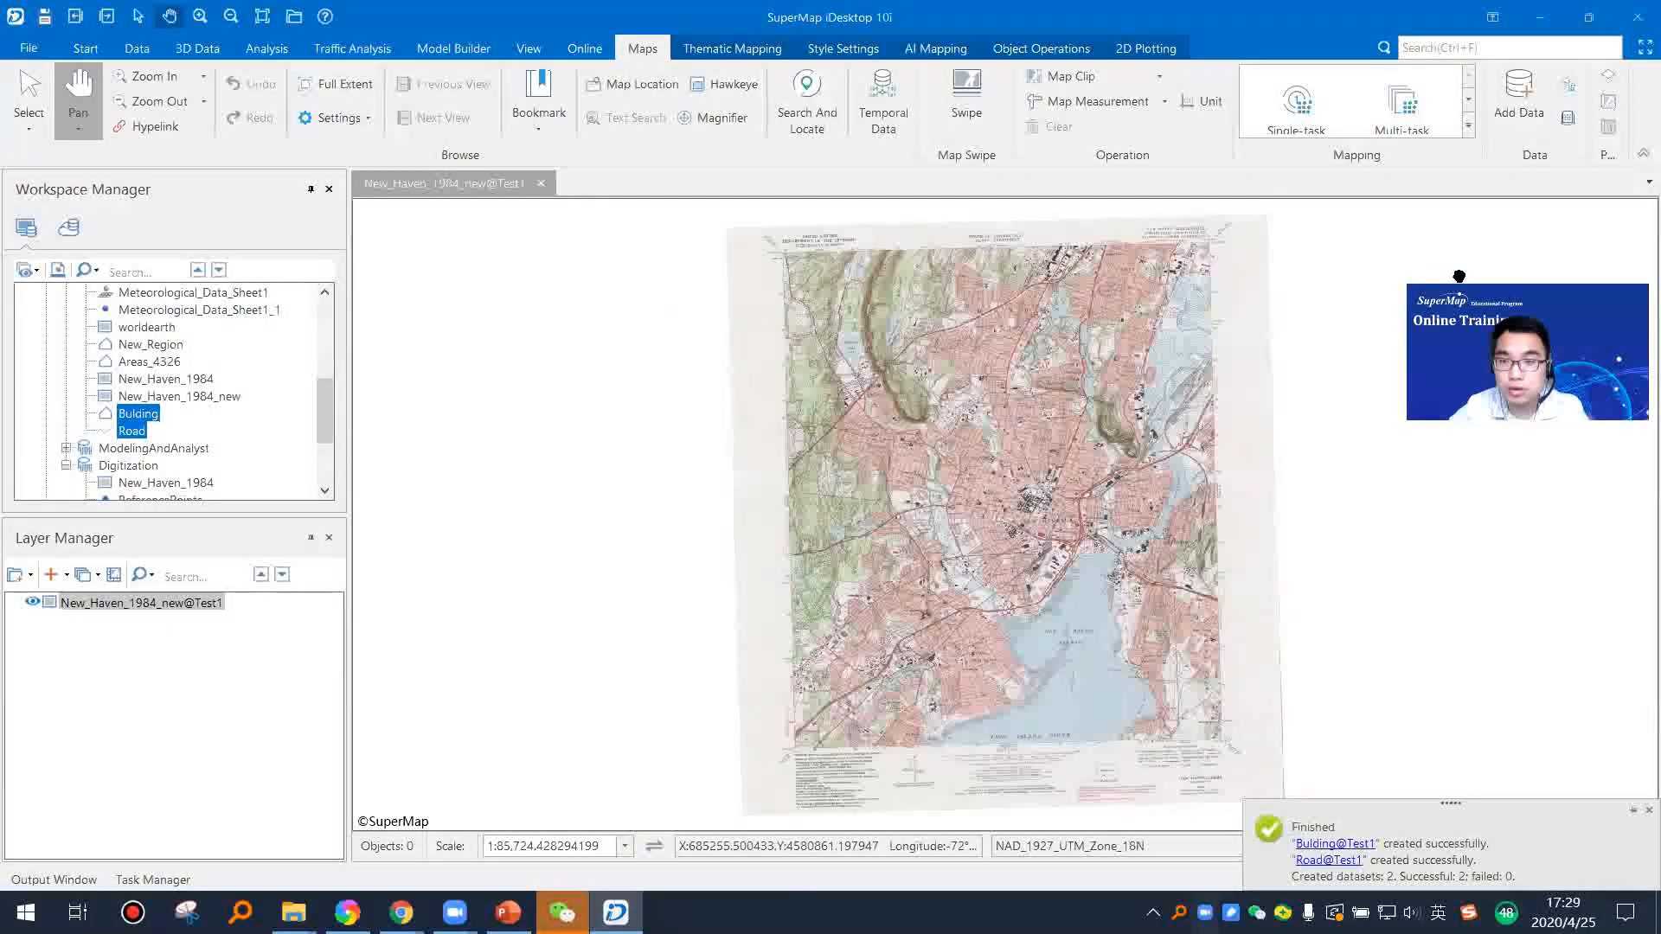
pyautogui.rightClick(146, 416)
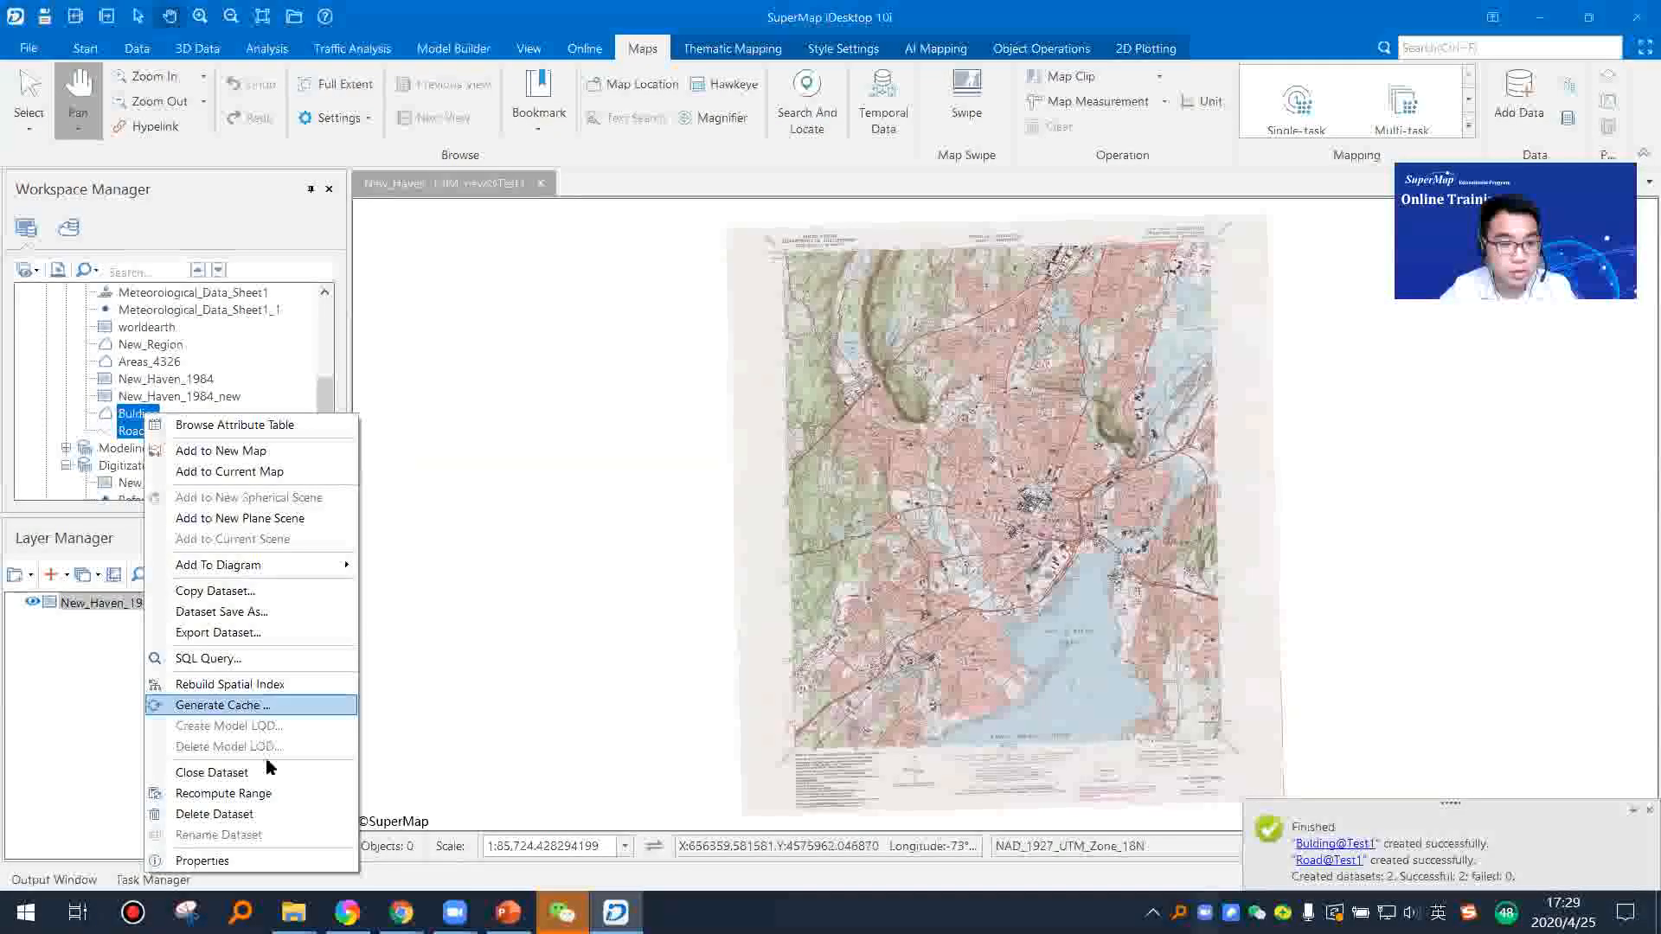
pyautogui.click(247, 861)
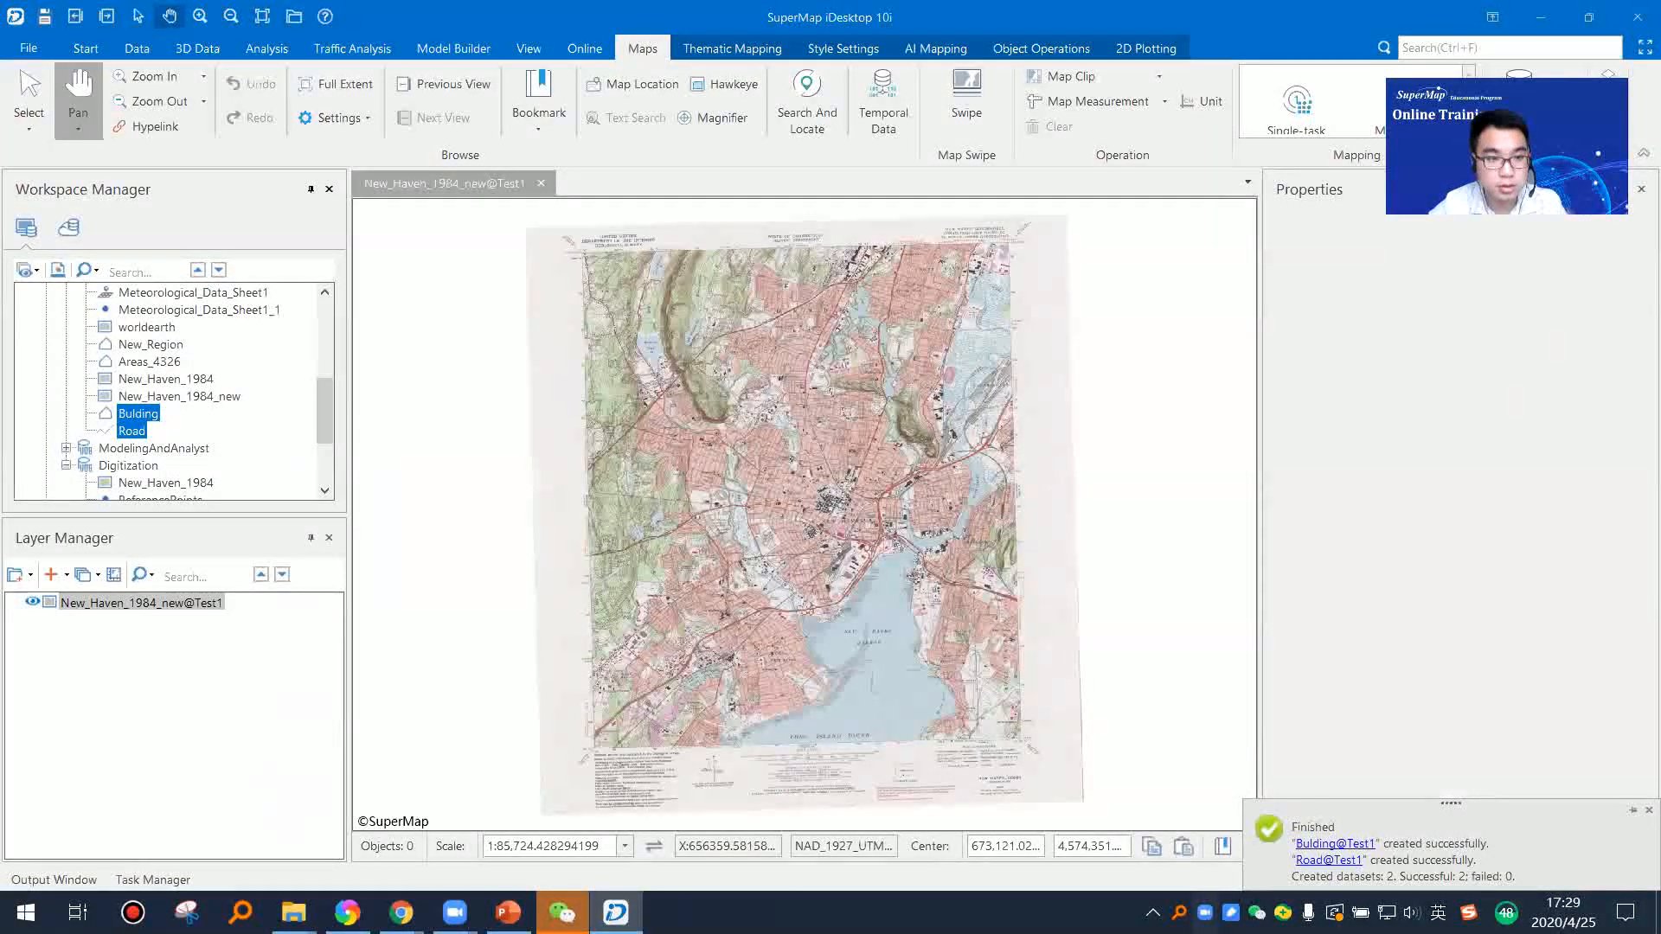
pyautogui.click(138, 413)
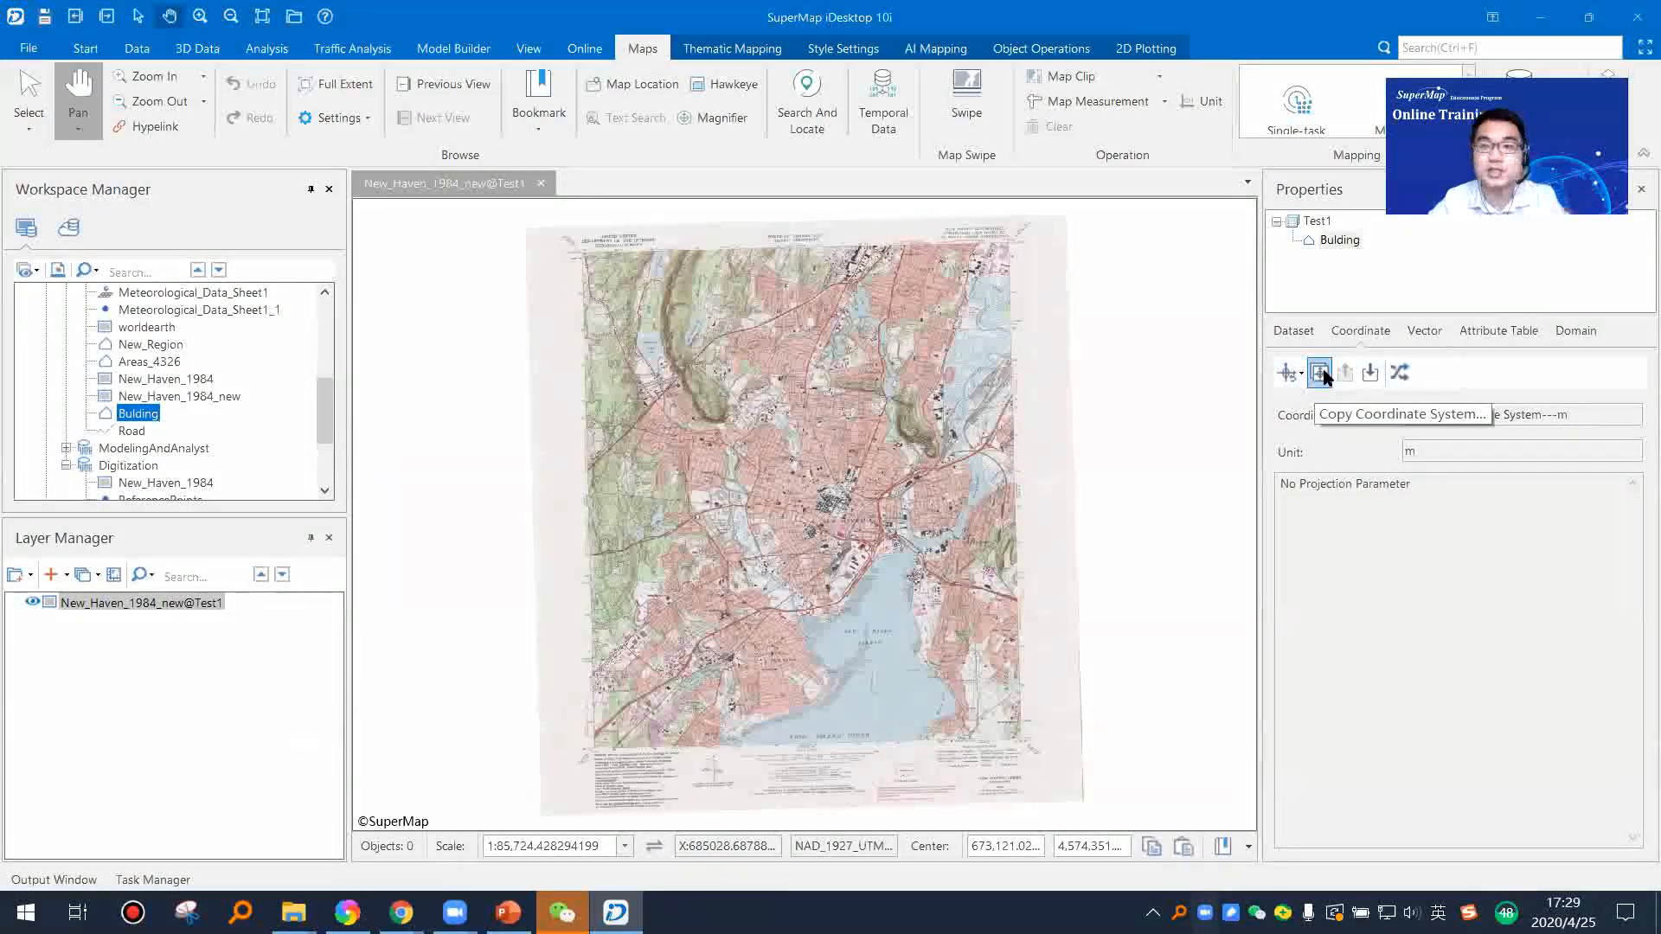
# Step: Copy the coordinate system of the New_Haven_1984_new dataset in Test1 to the Bulding dataset
pyautogui.click(1322, 375)
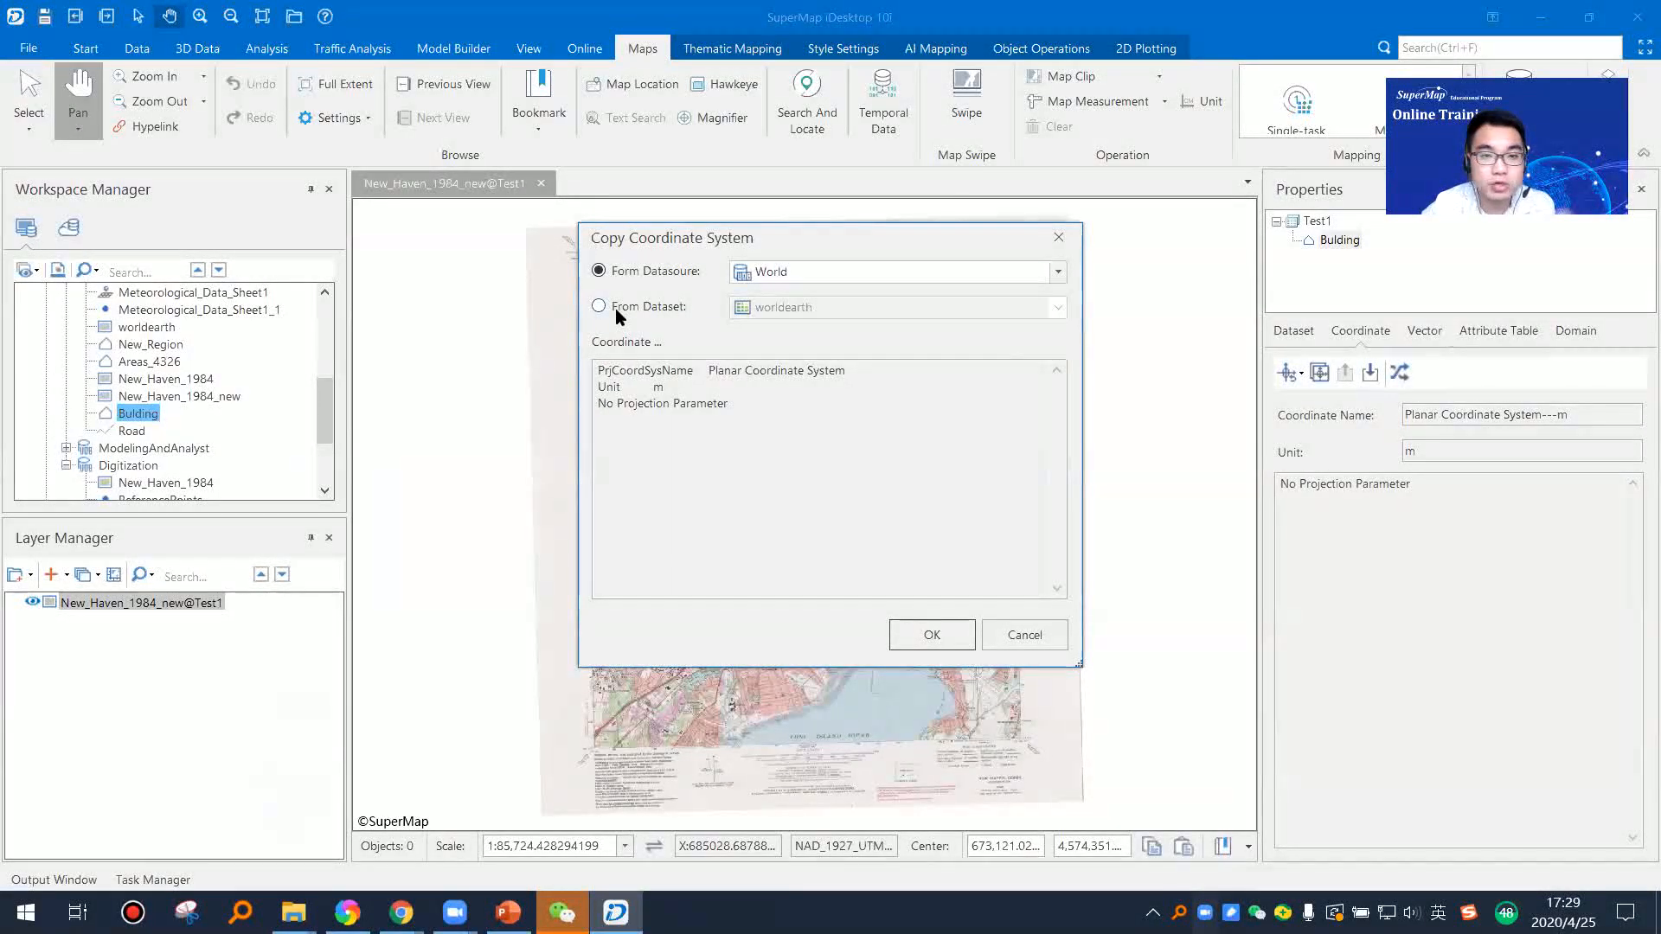
pyautogui.click(666, 308)
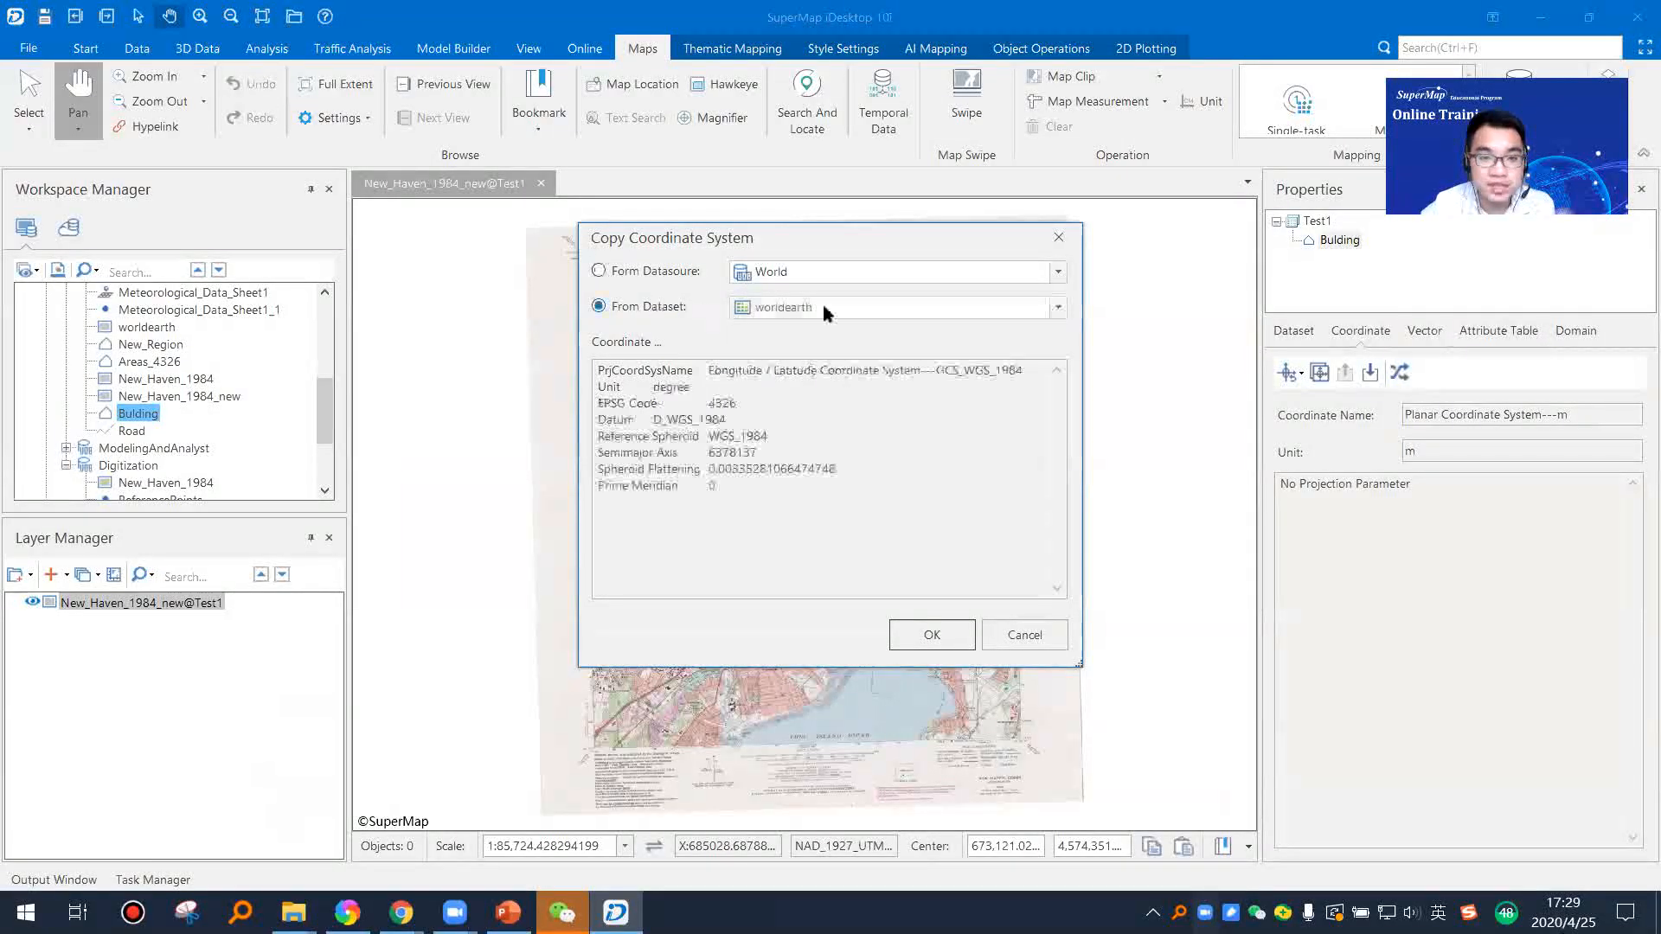
pyautogui.click(789, 273)
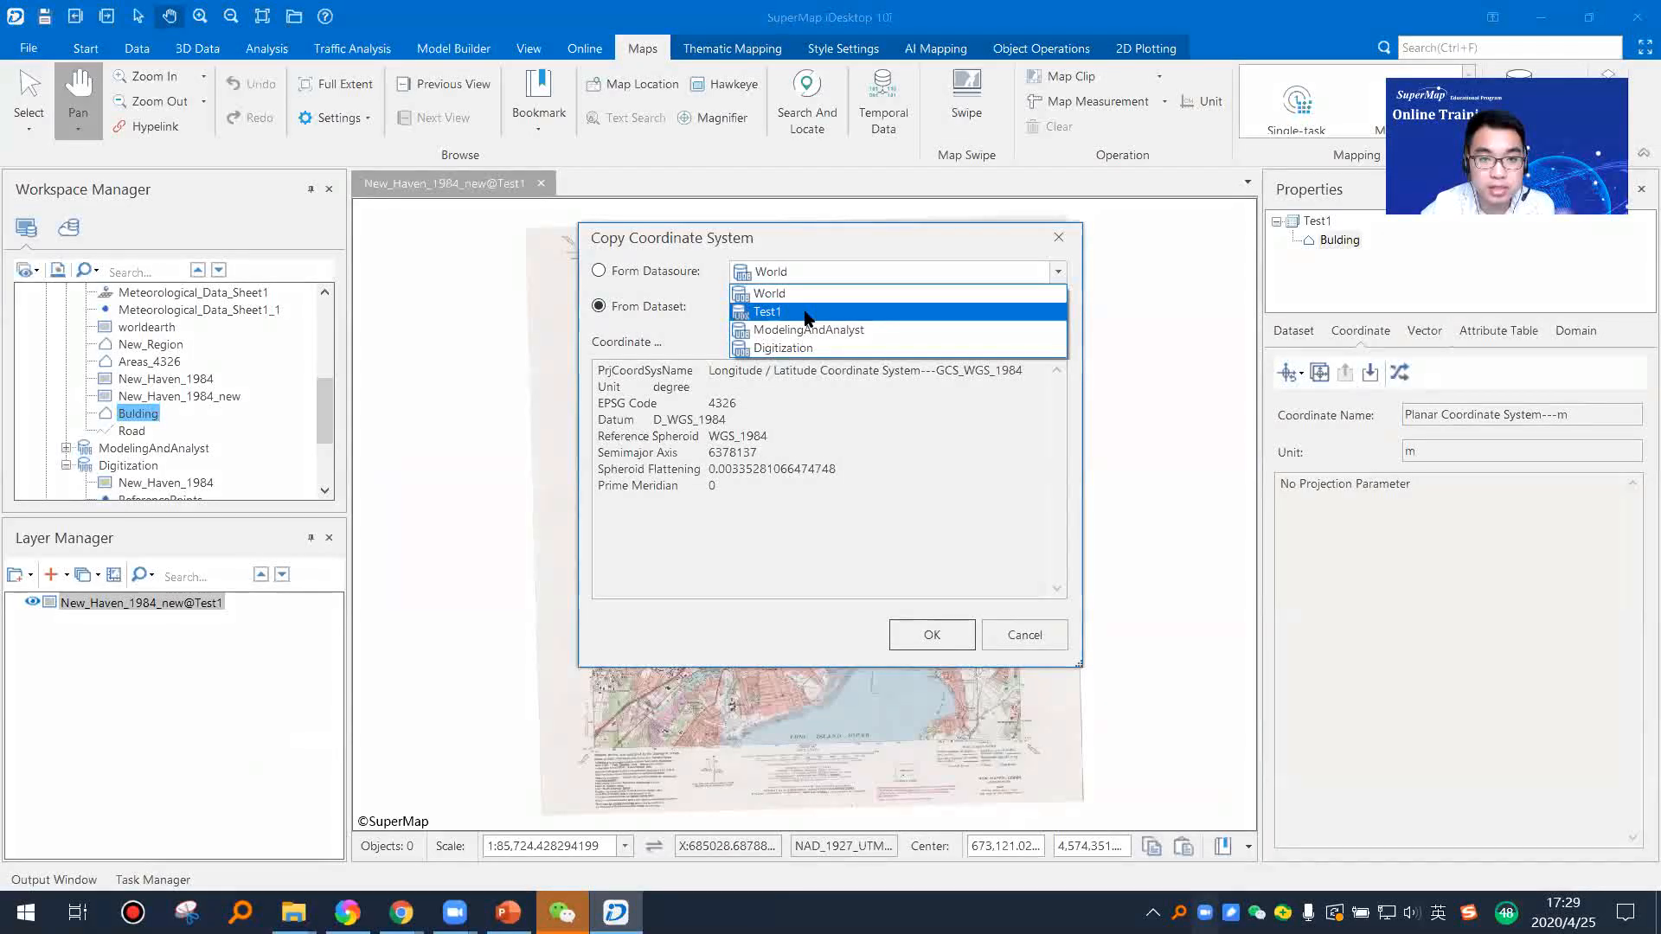
pyautogui.click(806, 314)
pyautogui.click(809, 308)
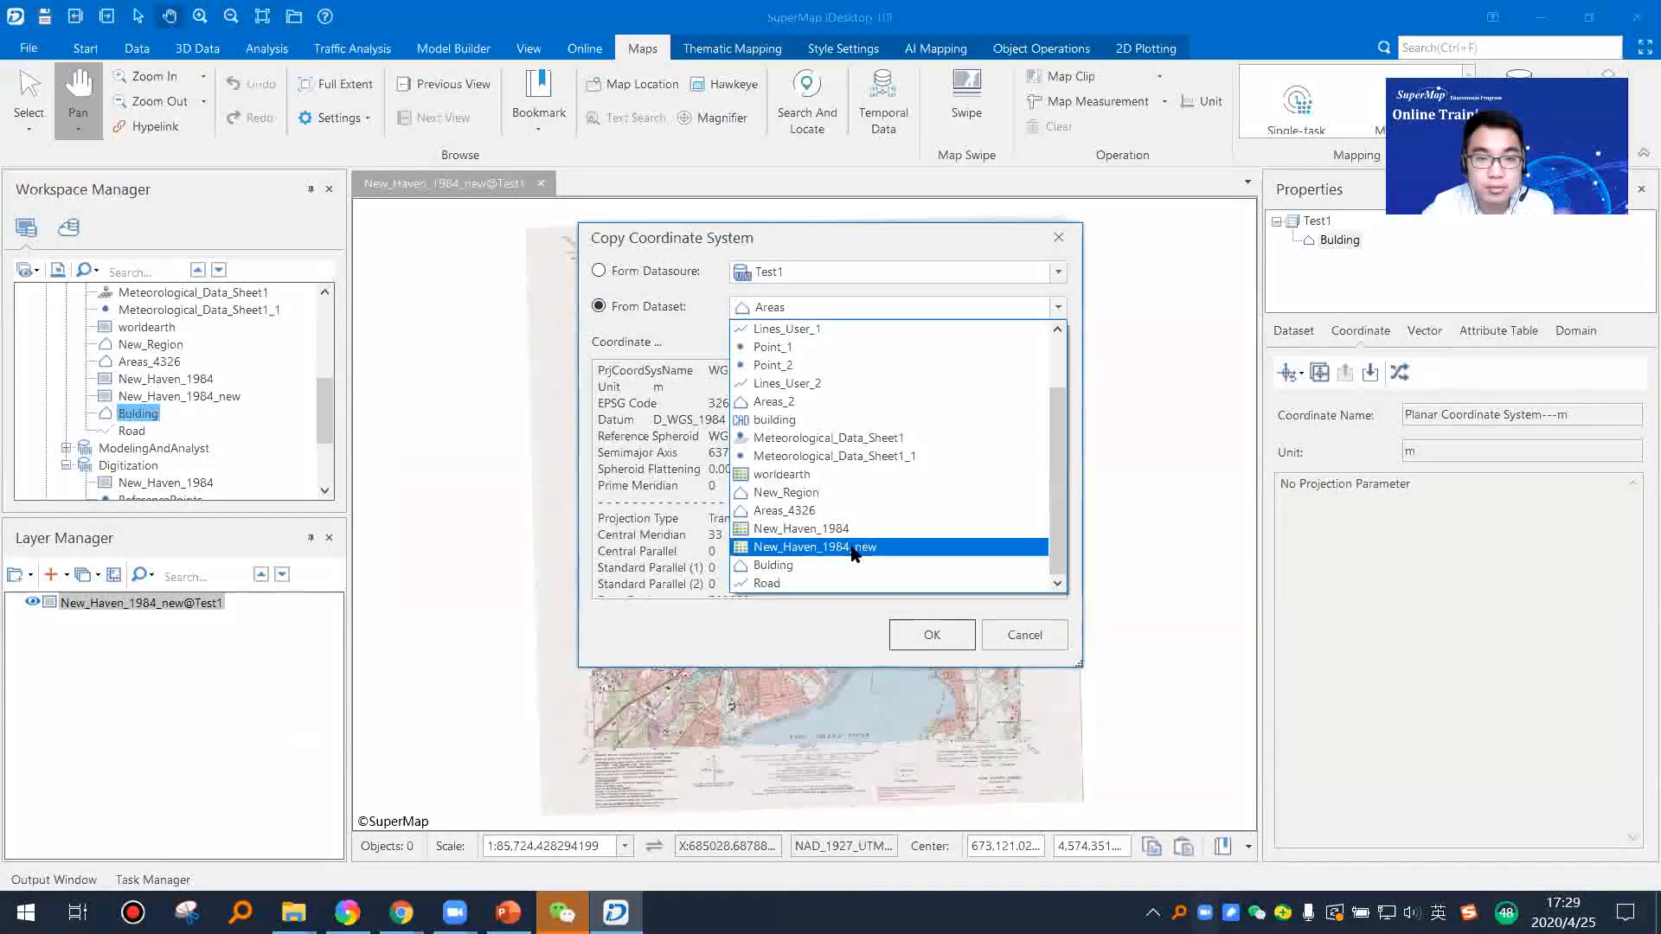
pyautogui.click(908, 549)
pyautogui.click(948, 632)
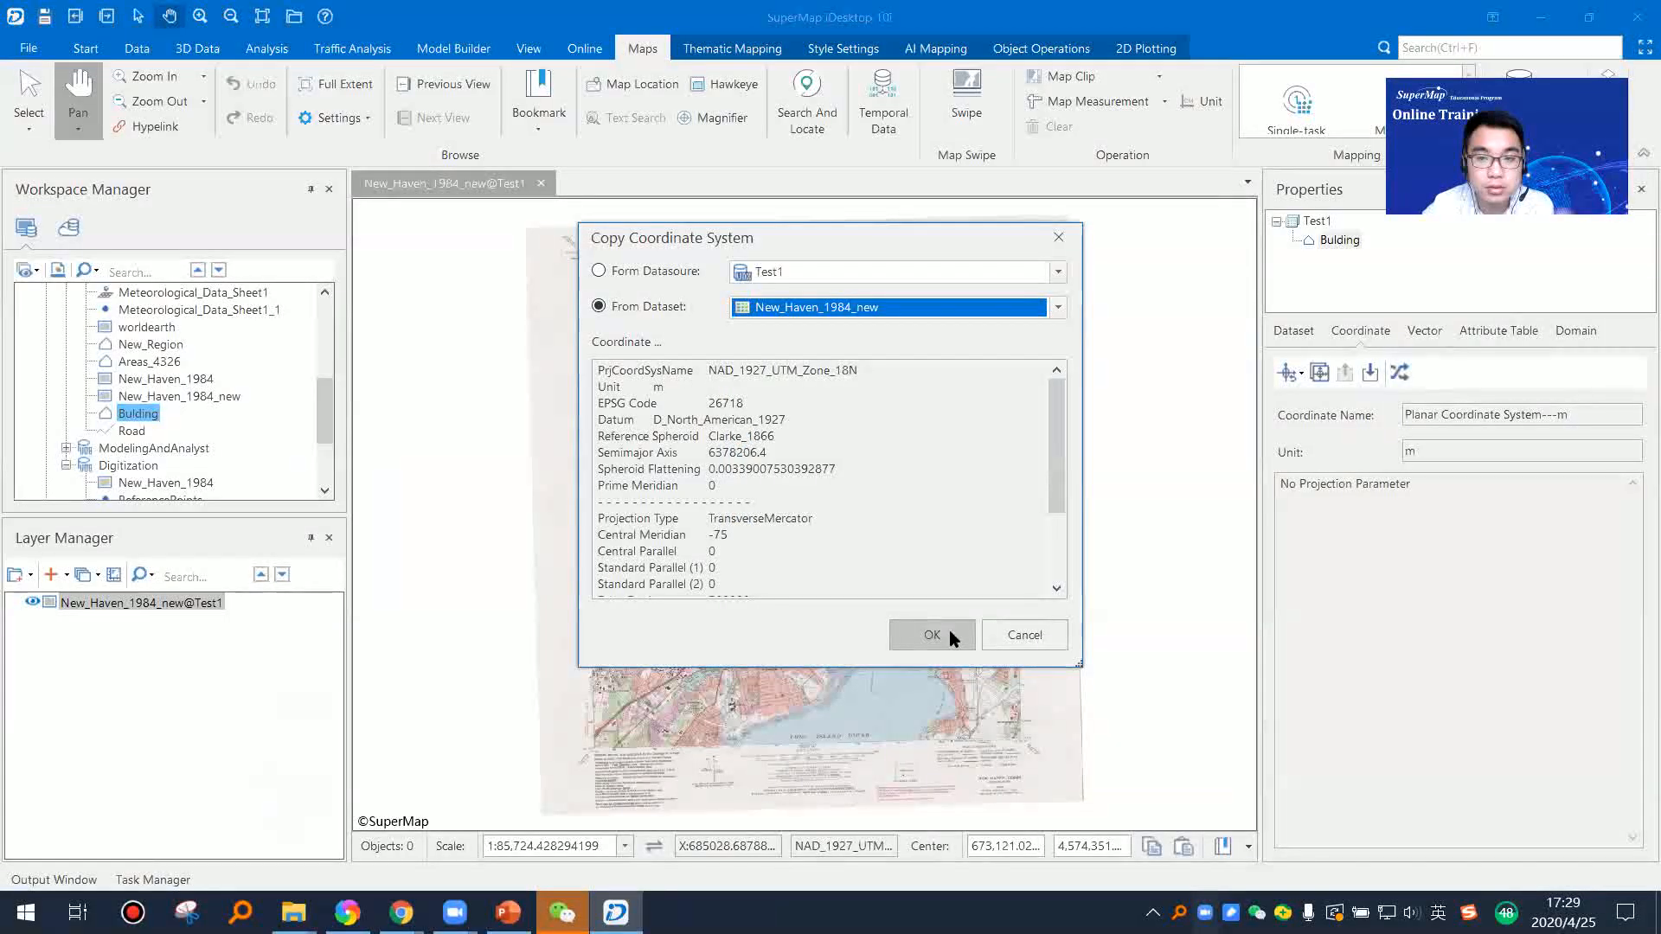
# Step: Copy the coordinate system of New_Haven_1984_new in Test1 to the Road dataset as well
pyautogui.press('Down')
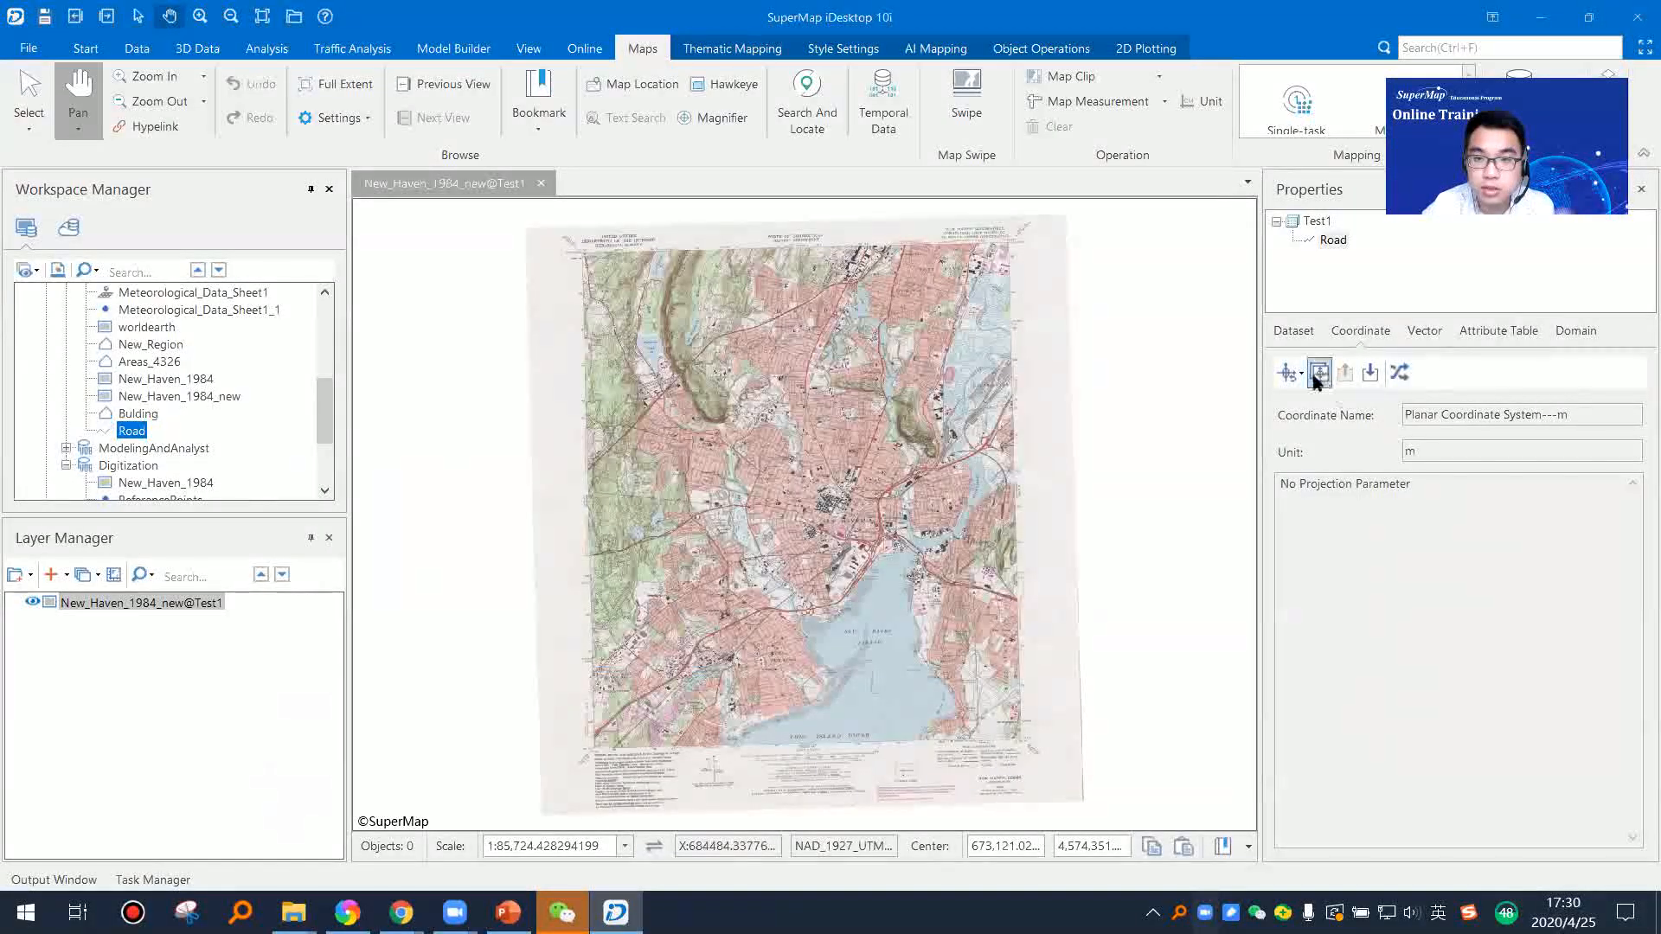
pyautogui.click(1319, 372)
pyautogui.click(631, 308)
pyautogui.click(904, 308)
pyautogui.click(898, 269)
pyautogui.click(861, 317)
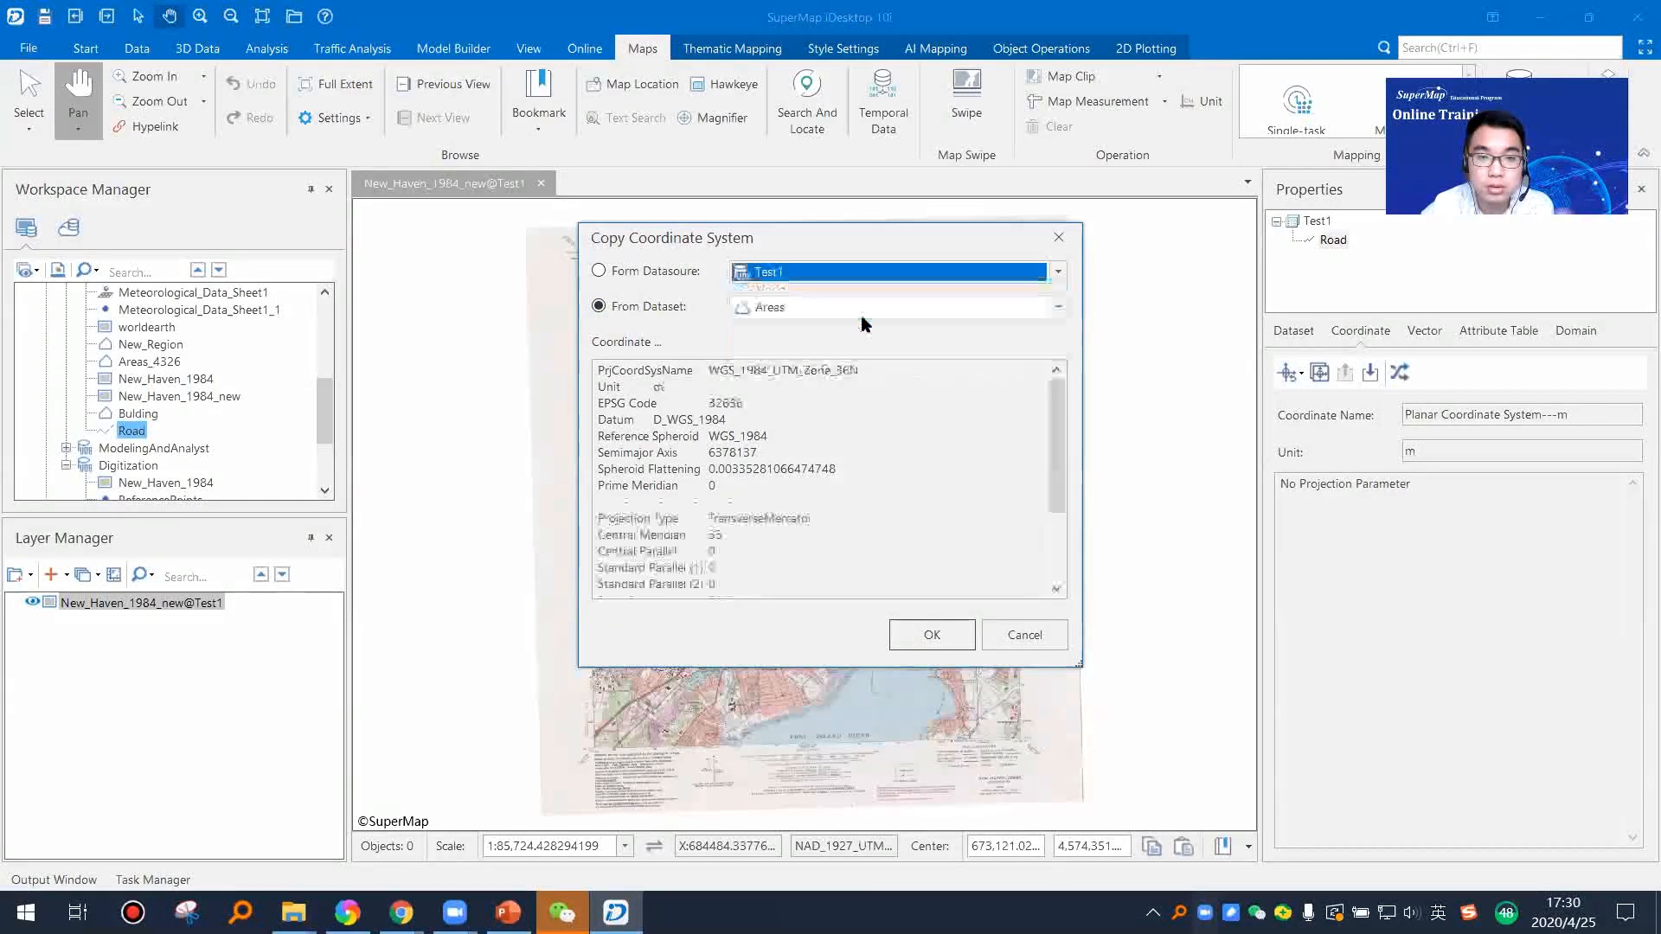
pyautogui.click(861, 313)
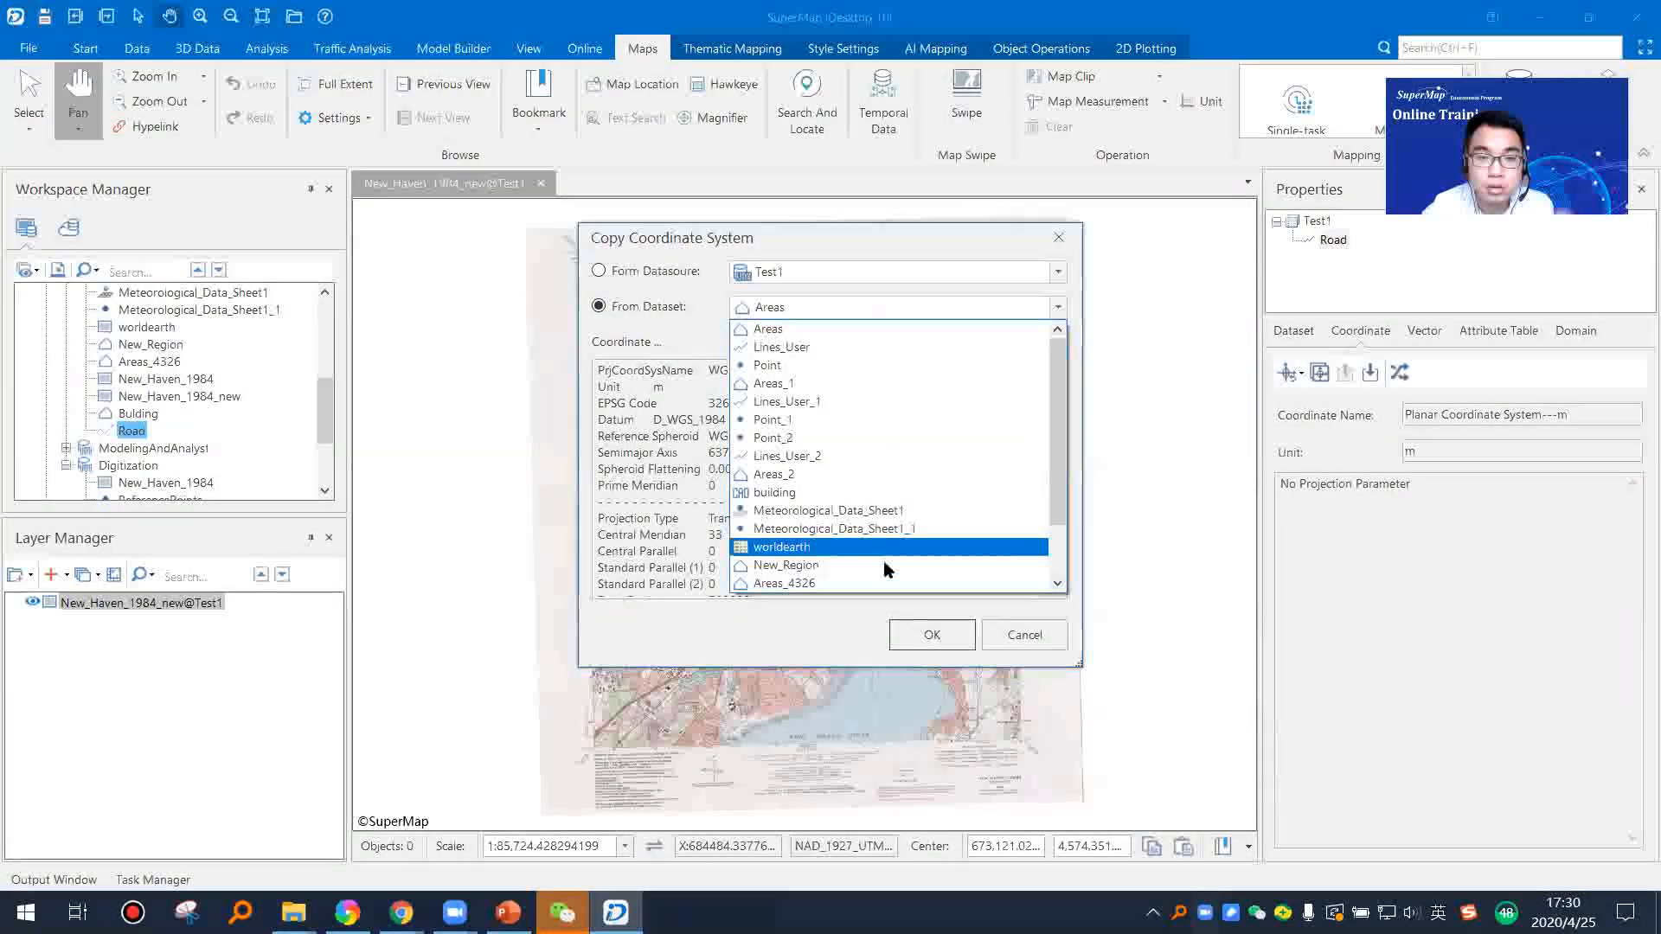
pyautogui.scroll(-2, 884, 569)
pyautogui.click(883, 566)
pyautogui.click(931, 634)
# Step: Check the coordinate systems of Bulding and Road, and add both datasets to the New_Haven_1984_new@Test1 map
pyautogui.click(128, 417)
pyautogui.click(132, 431)
pyautogui.click(134, 415)
pyautogui.click(134, 432)
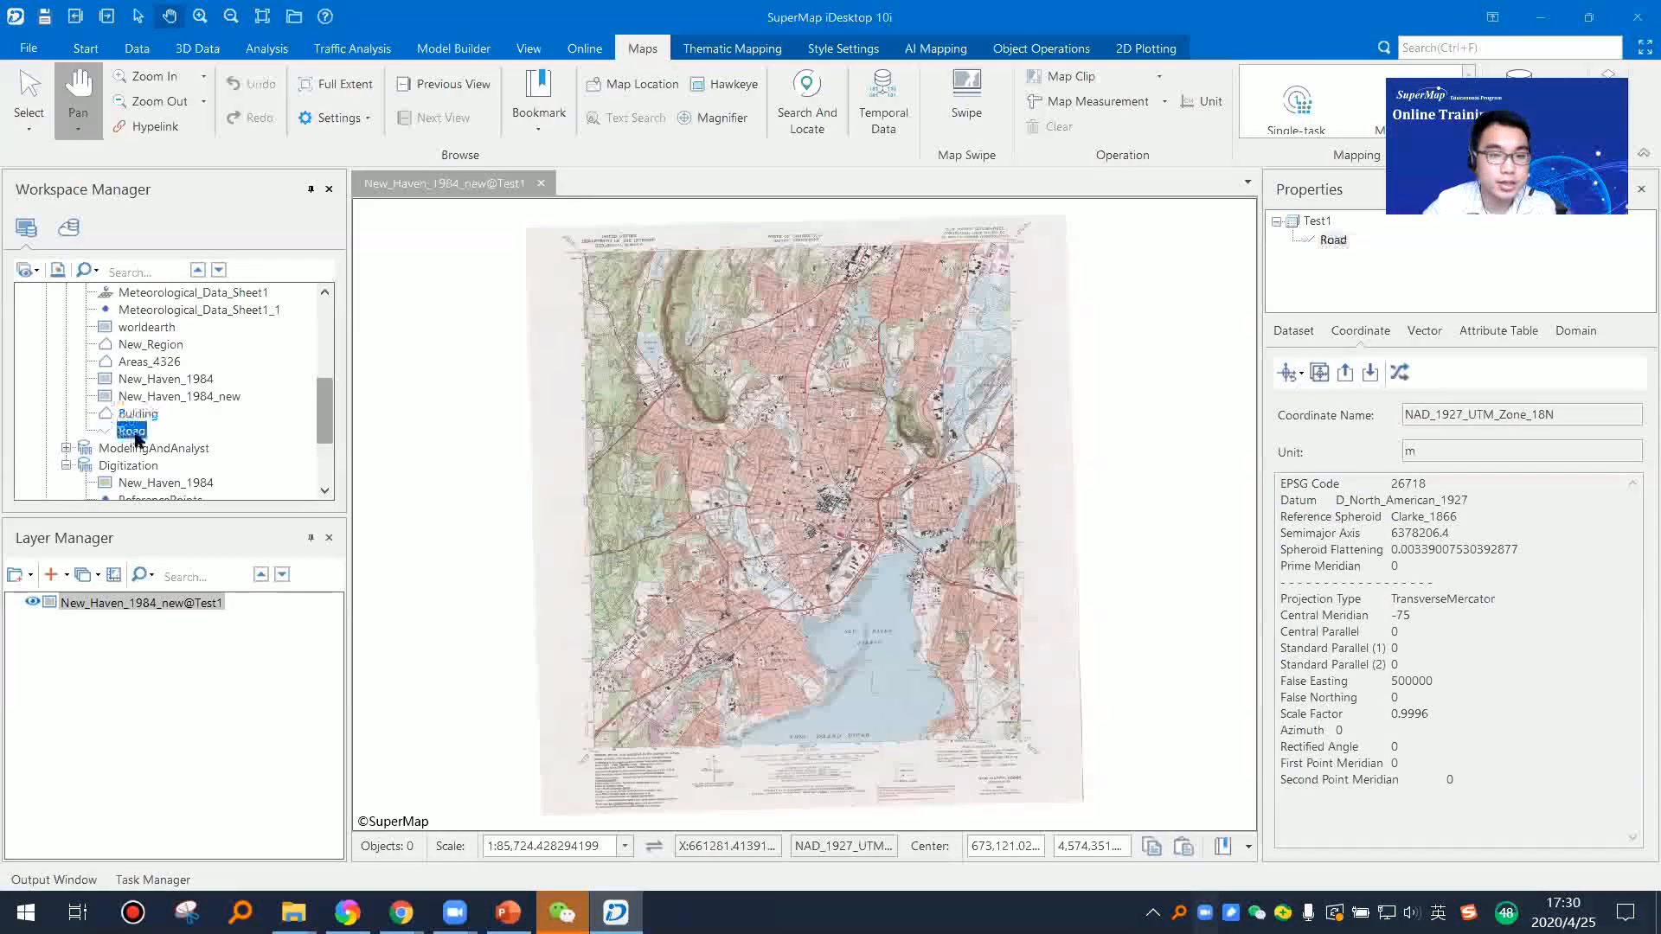
pyautogui.click(138, 417)
pyautogui.keyDown('ctrl'); pyautogui.click(132, 431); pyautogui.keyUp('ctrl')
pyautogui.moveTo(131, 431); pyautogui.dragTo(205, 411)
pyautogui.moveTo(706, 471); pyautogui.dragTo(708, 472)
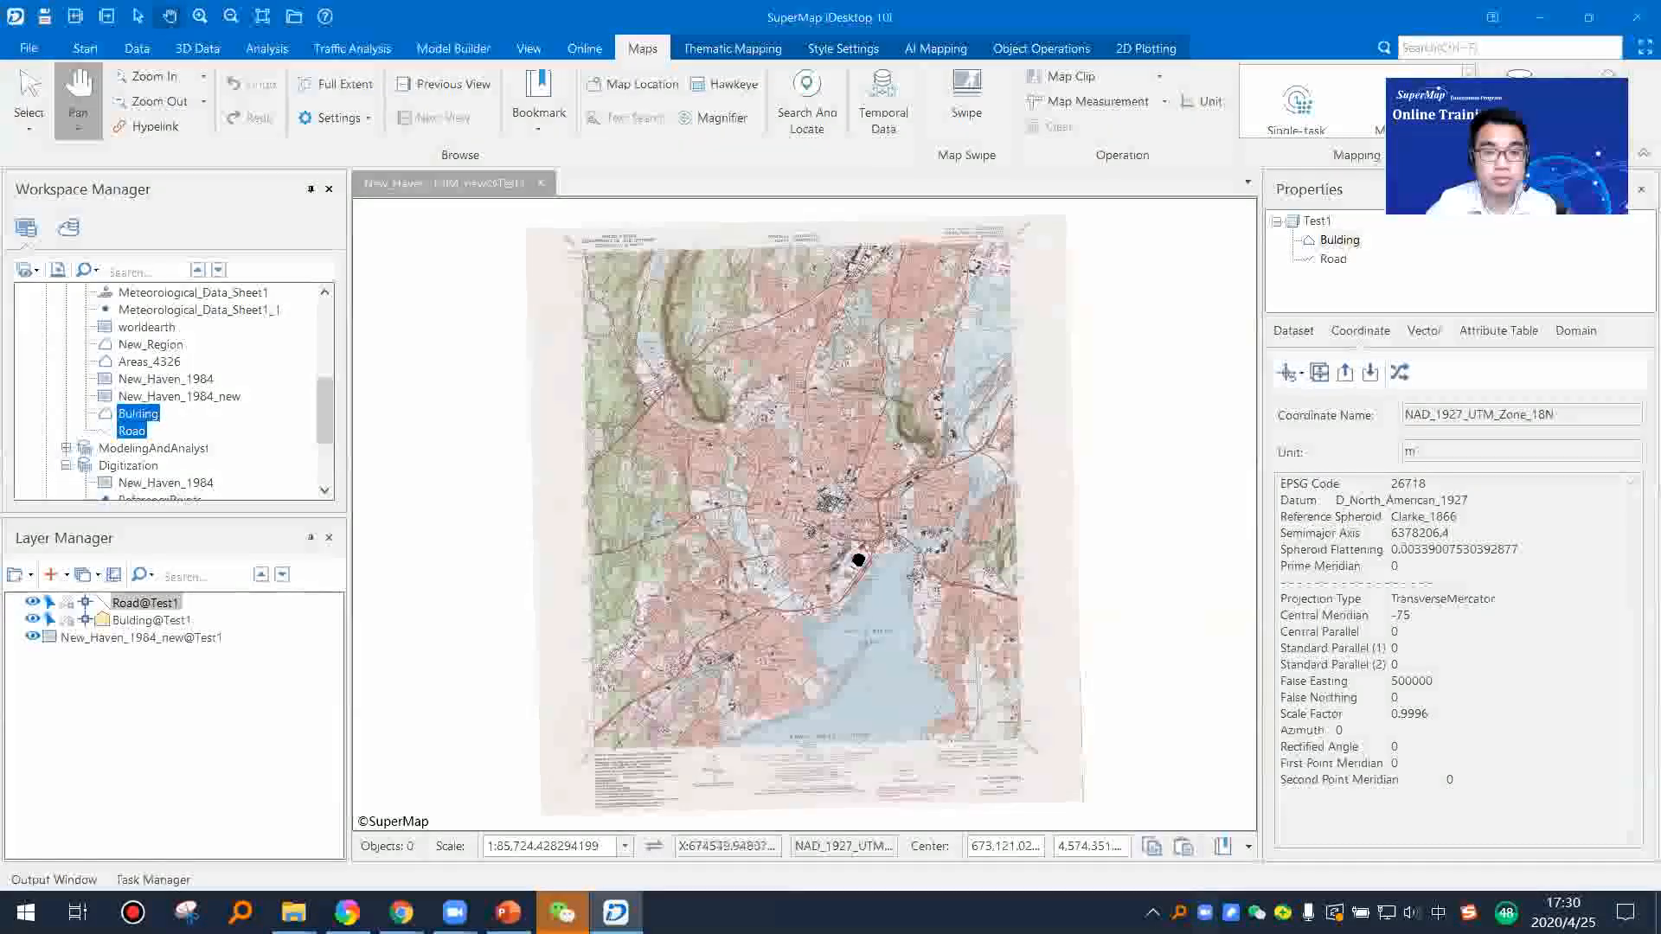
# Step: Make the Bulding@Test1 layer editable for digitizing the dark building blocks beside the Yale University label
pyautogui.click(138, 606)
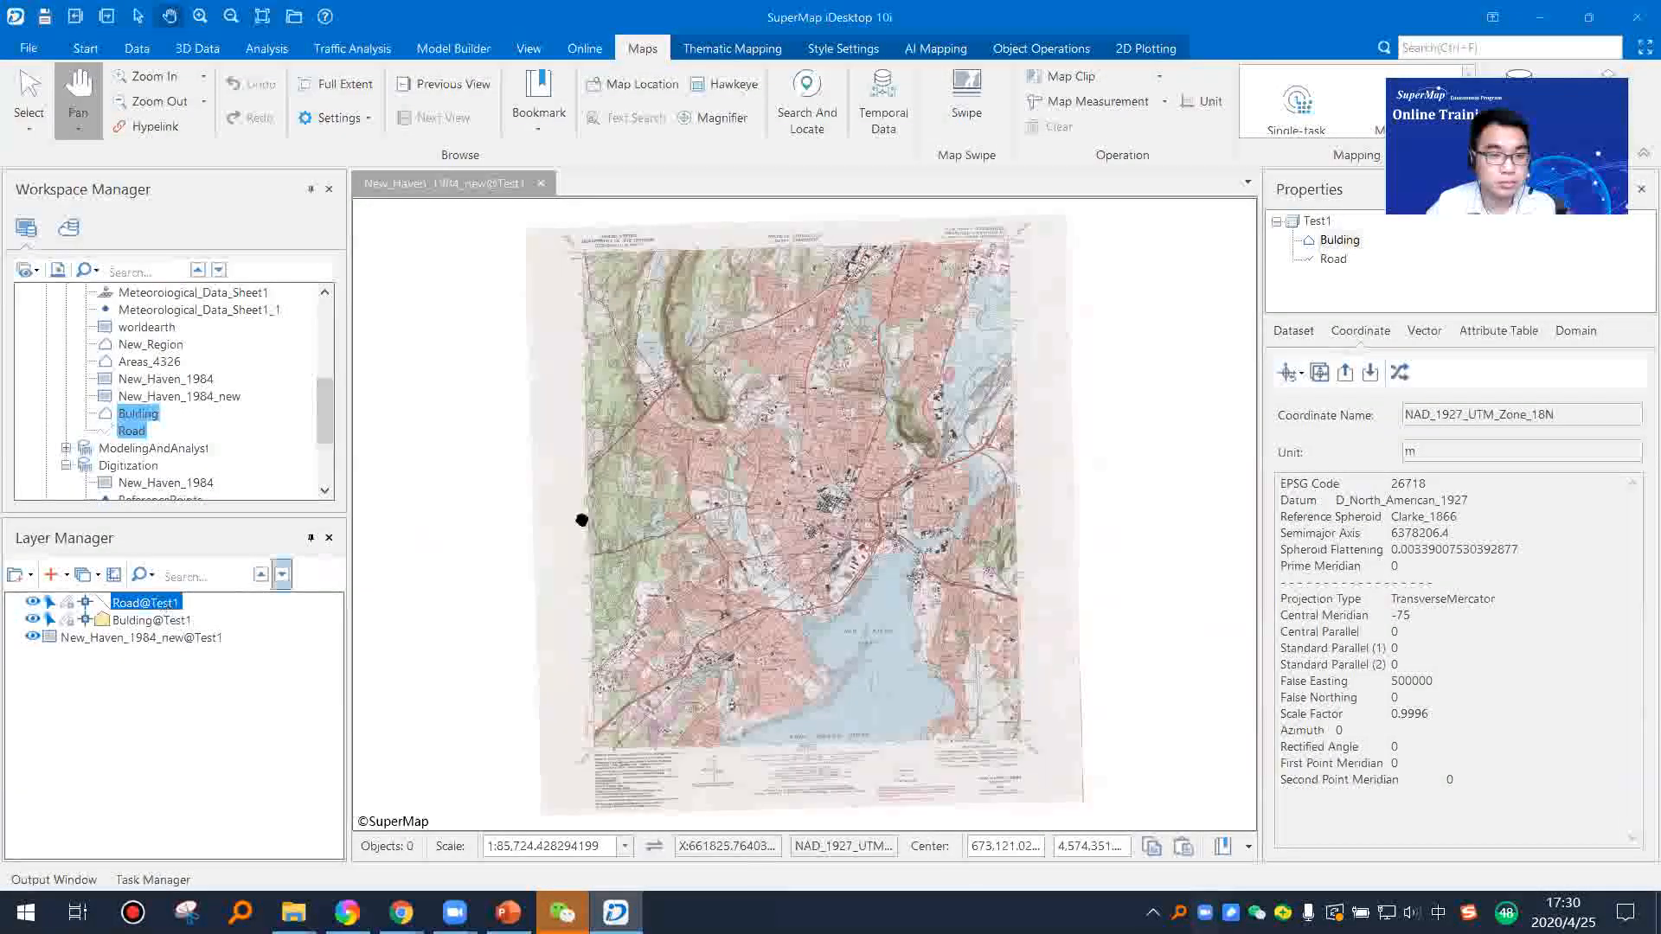
pyautogui.scroll(4, 834, 556)
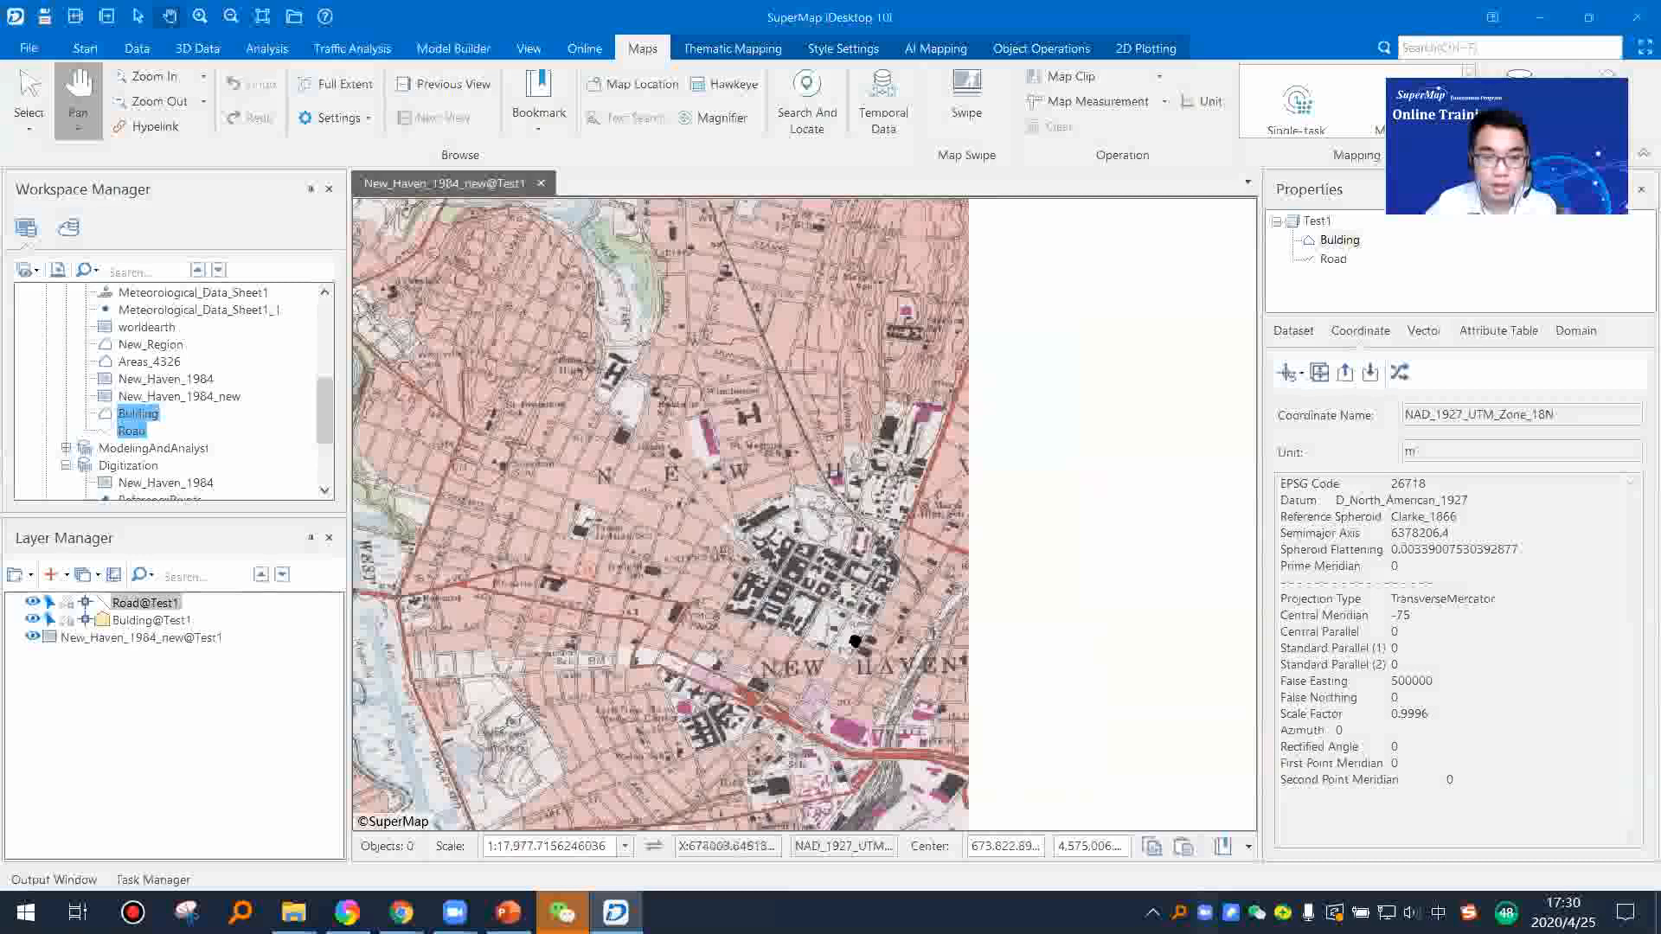
pyautogui.scroll(3, 855, 641)
pyautogui.scroll(2, 586, 619)
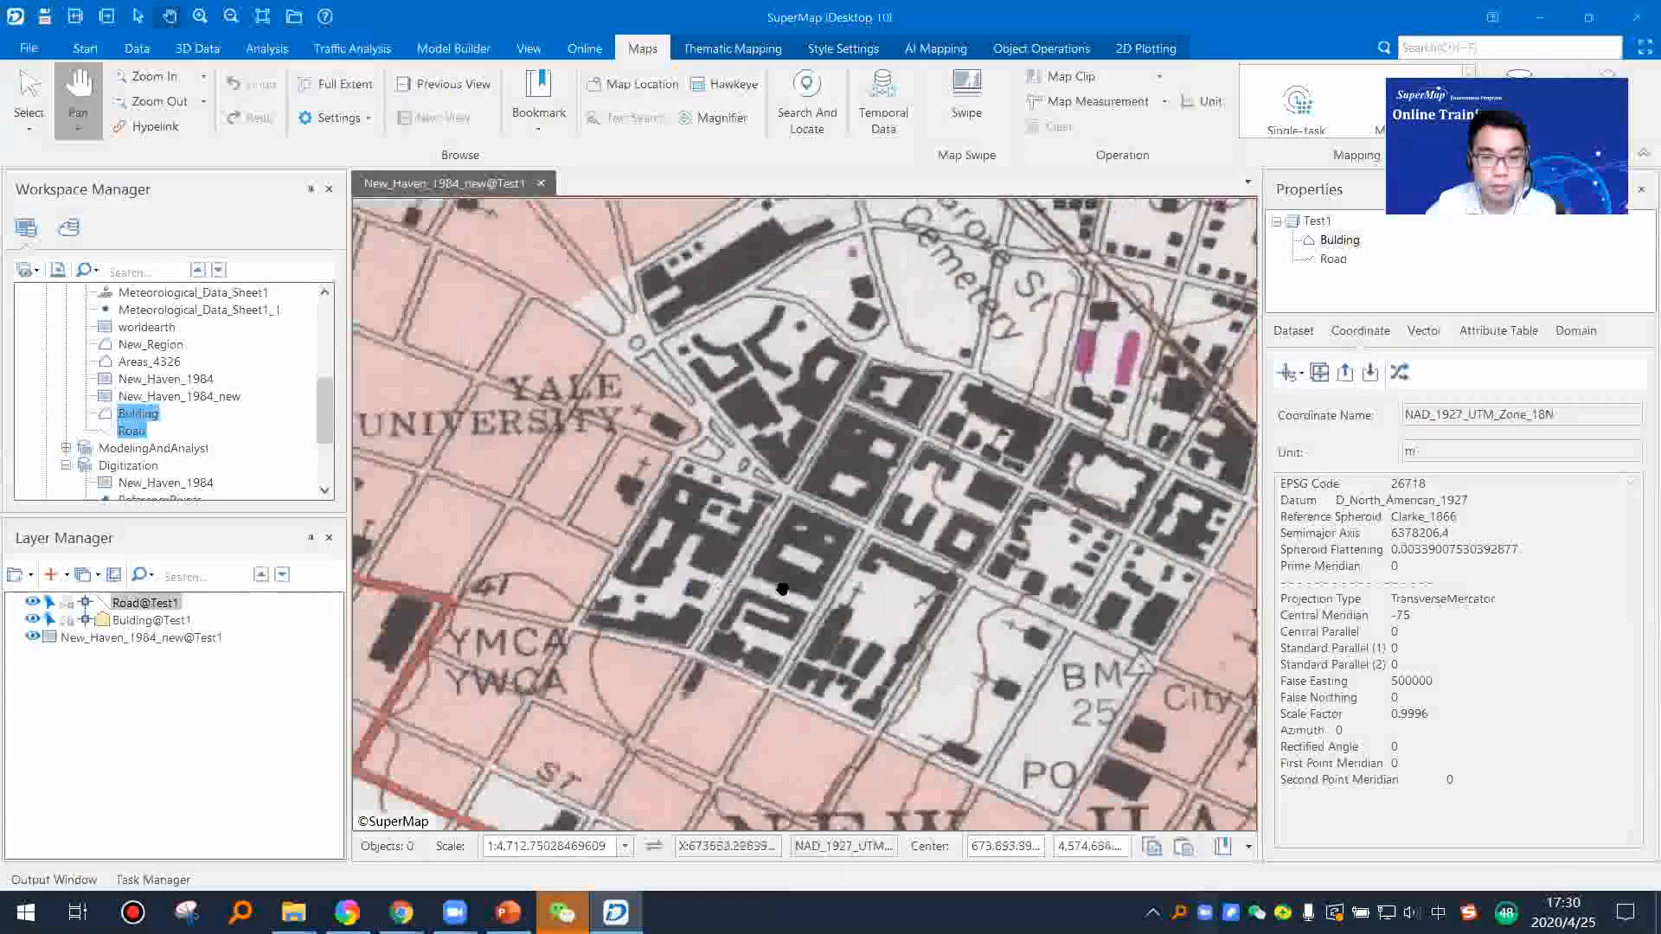
pyautogui.click(89, 620)
pyautogui.click(67, 620)
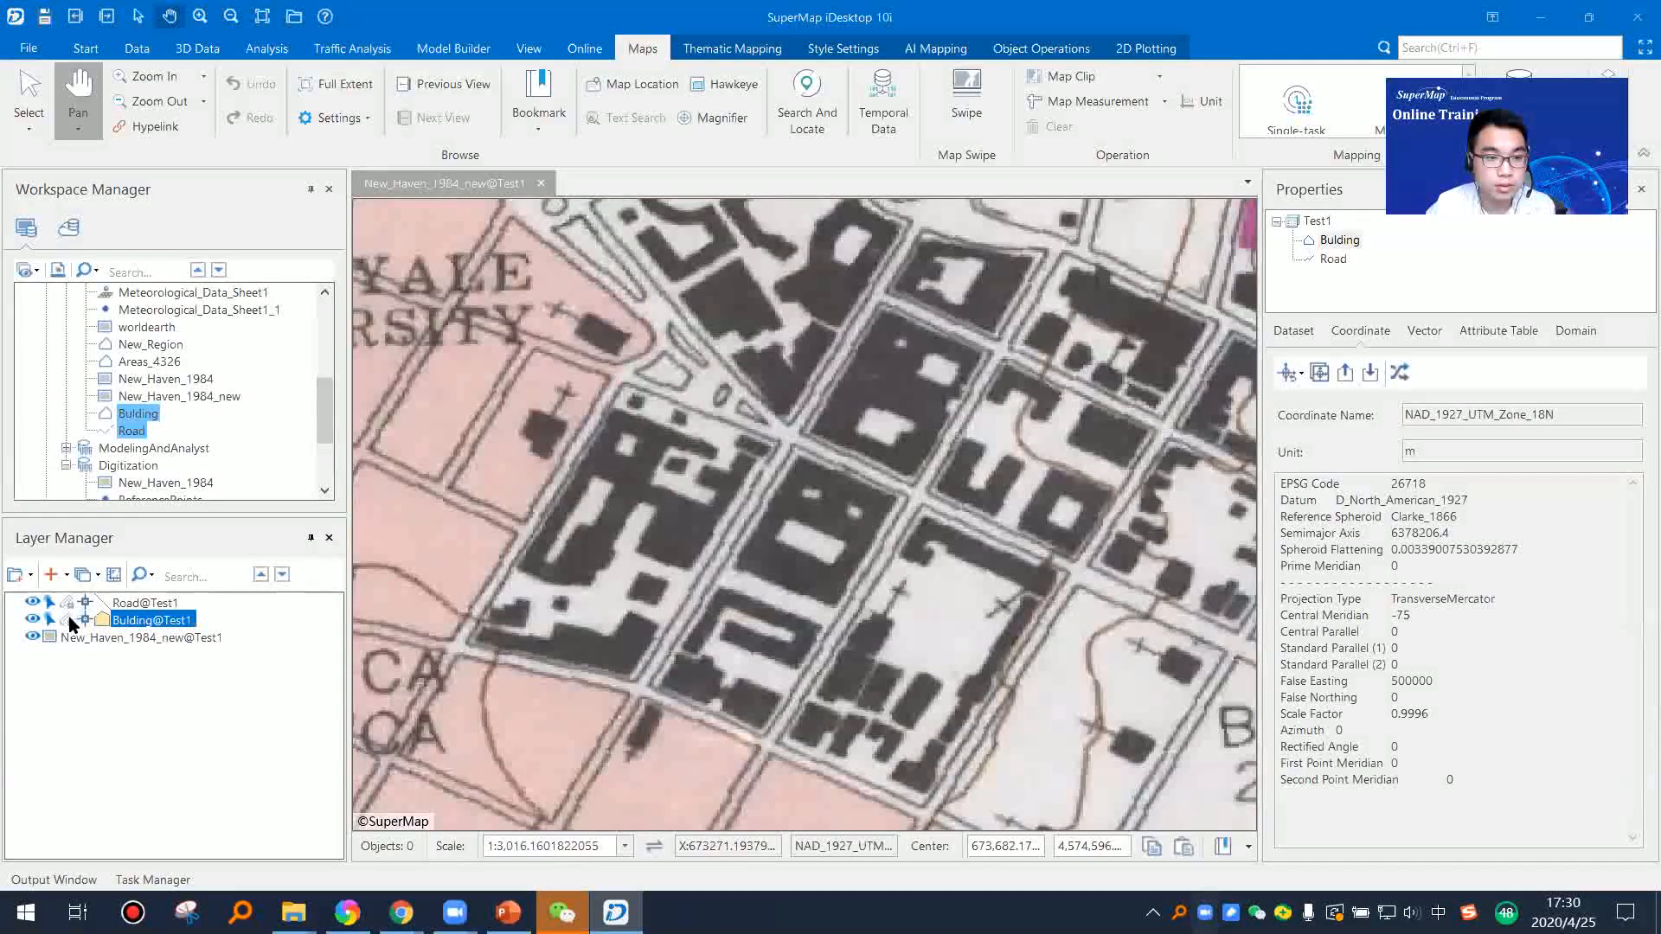
# Step: Digitize the large dark building block southeast of the Yale University label as an arbitrary polygon, following its notched southern edge
pyautogui.click(676, 121)
pyautogui.click(696, 192)
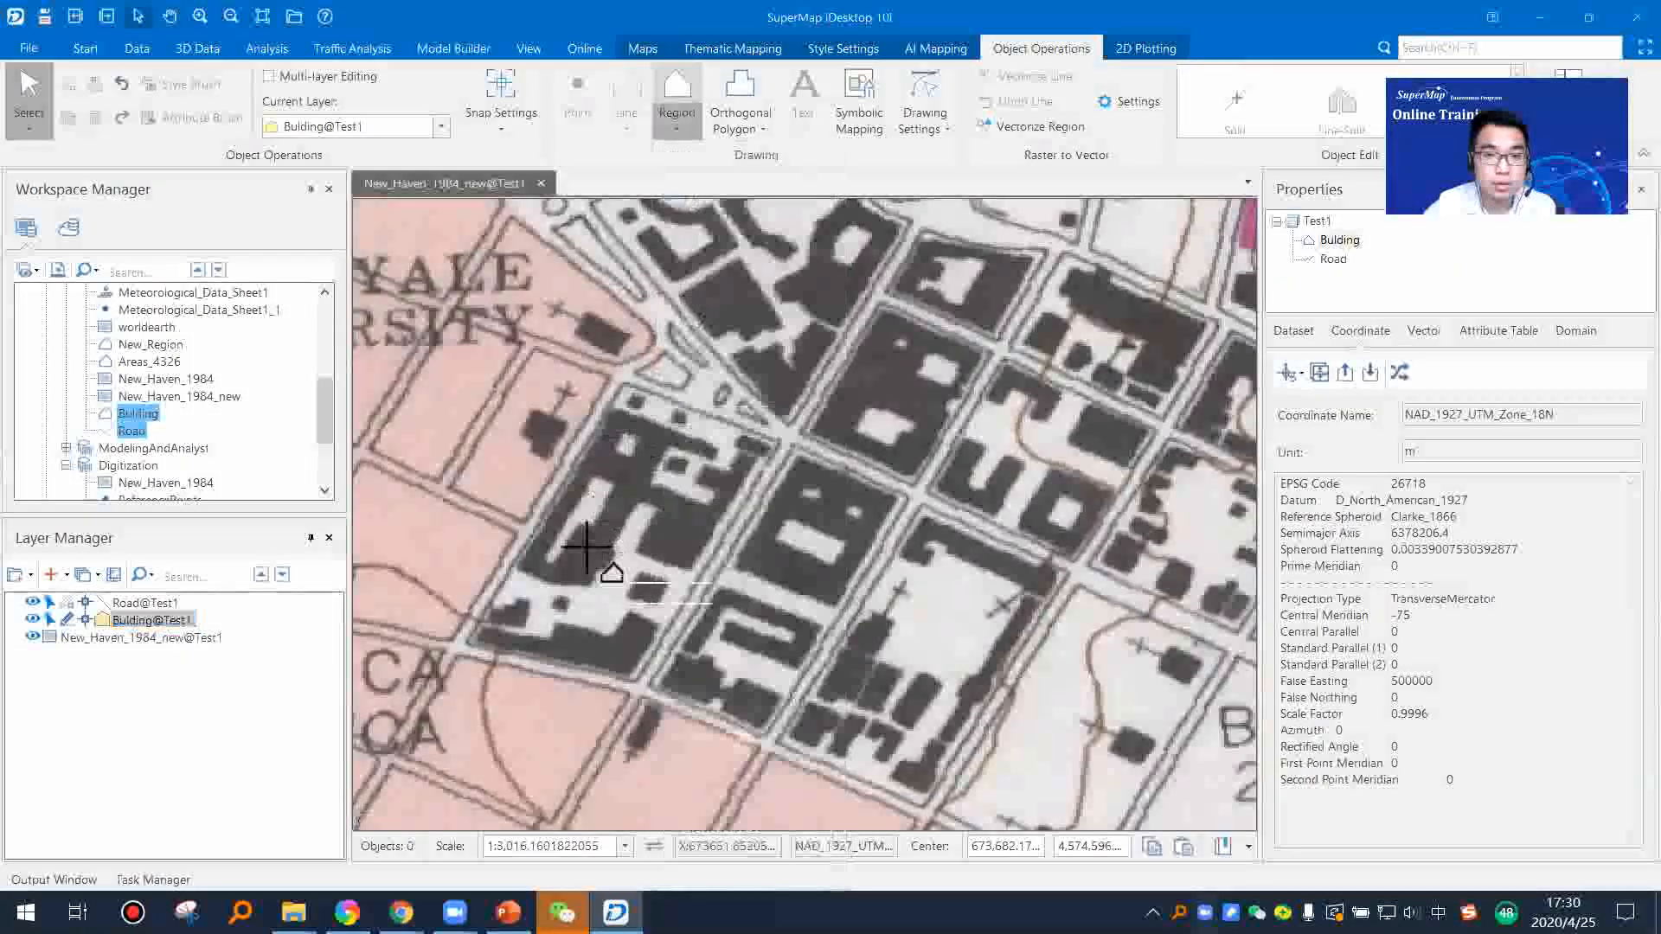
pyautogui.scroll(3, 579, 548)
pyautogui.click(638, 333)
pyautogui.click(495, 578)
pyautogui.click(574, 608)
pyautogui.click(605, 606)
pyautogui.click(615, 584)
pyautogui.click(631, 572)
pyautogui.click(644, 558)
pyautogui.click(633, 546)
pyautogui.click(665, 503)
pyautogui.click(676, 482)
pyautogui.click(697, 479)
pyautogui.click(700, 500)
pyautogui.click(679, 551)
pyautogui.click(694, 568)
pyautogui.click(749, 574)
pyautogui.click(772, 563)
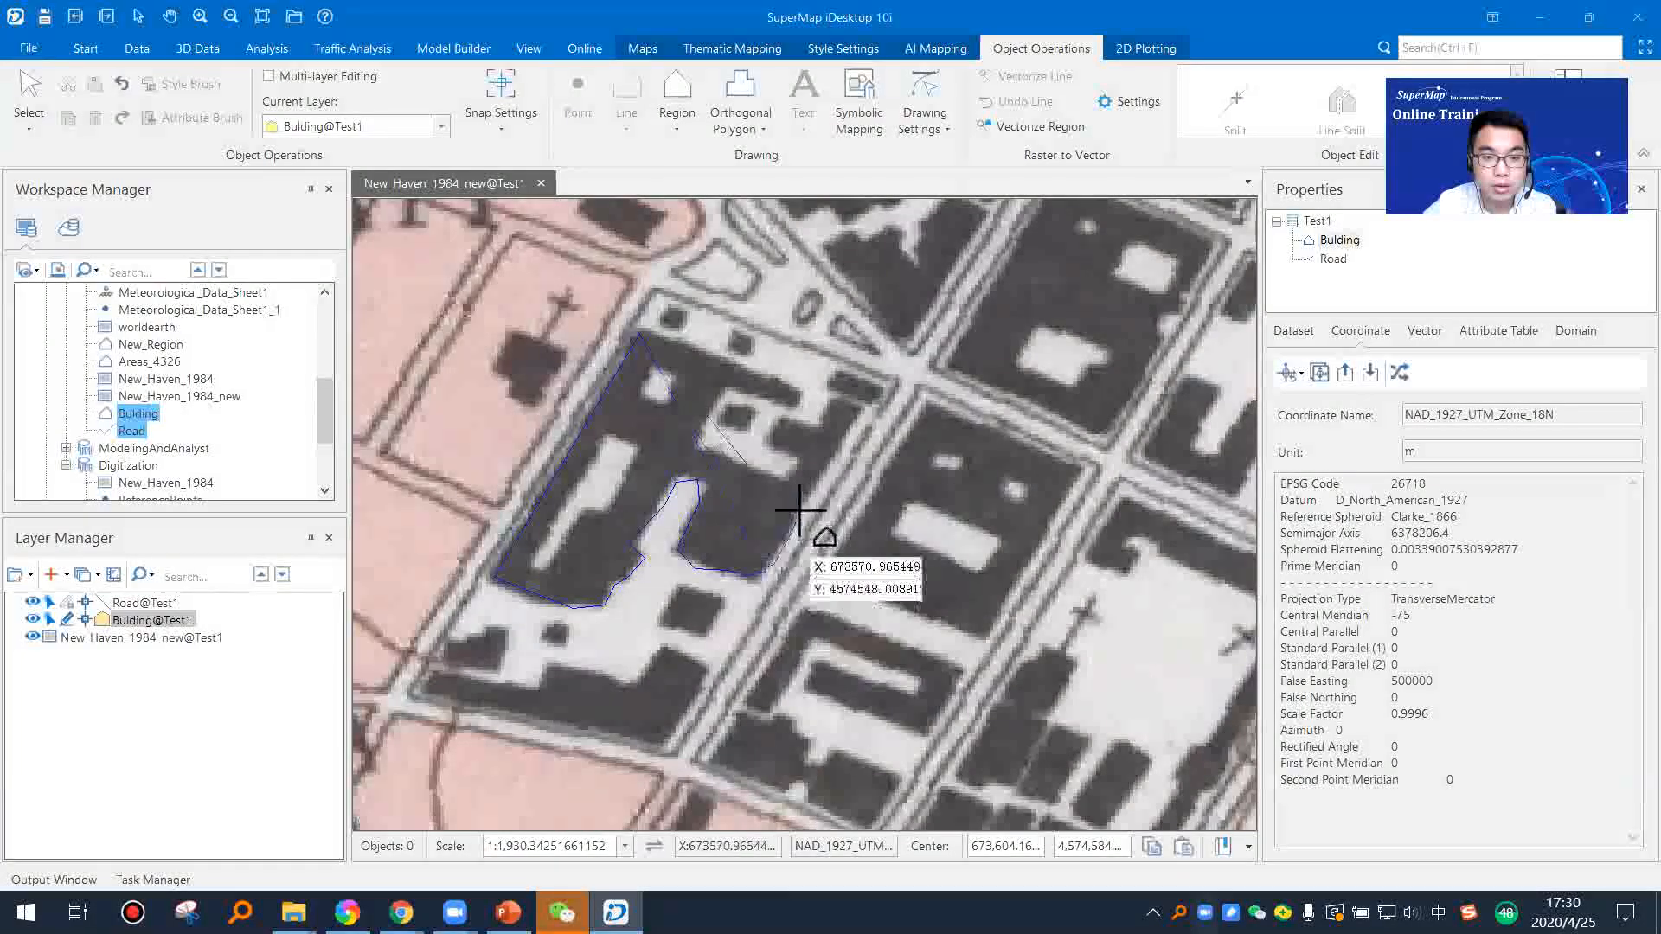
pyautogui.click(853, 406)
pyautogui.rightClick(858, 400)
# Step: Digitize the four-cornered building block across the street, just east of the notched block, as an arbitrary polygon
pyautogui.moveTo(788, 578); pyautogui.dragTo(762, 395)
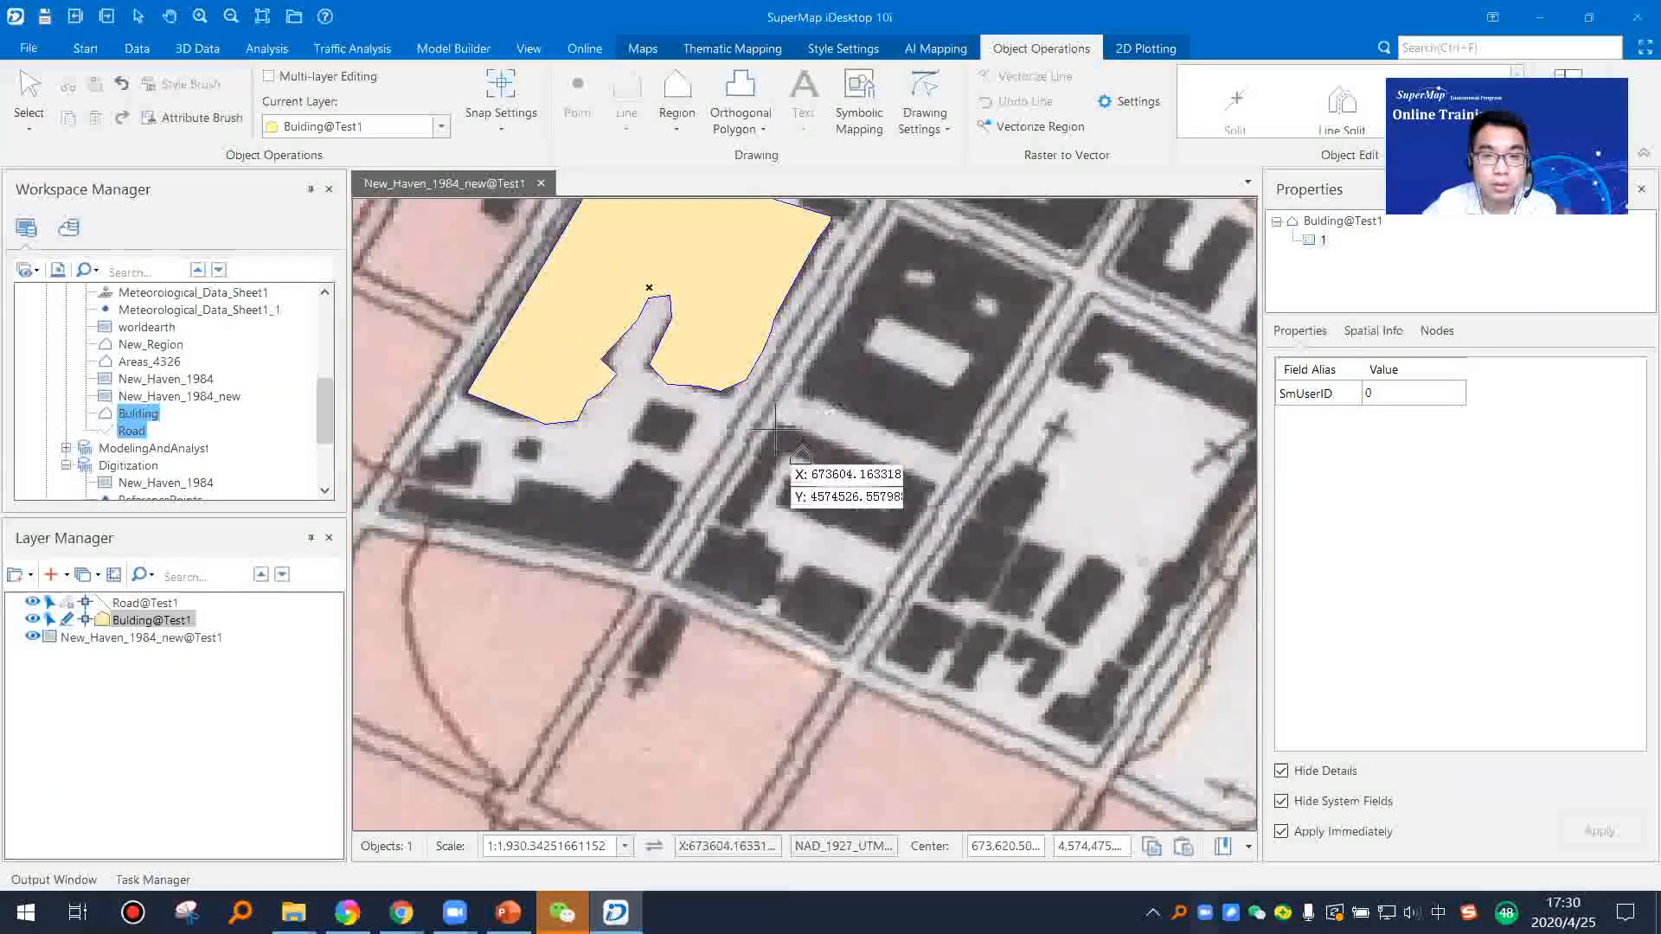
pyautogui.click(898, 218)
pyautogui.click(803, 381)
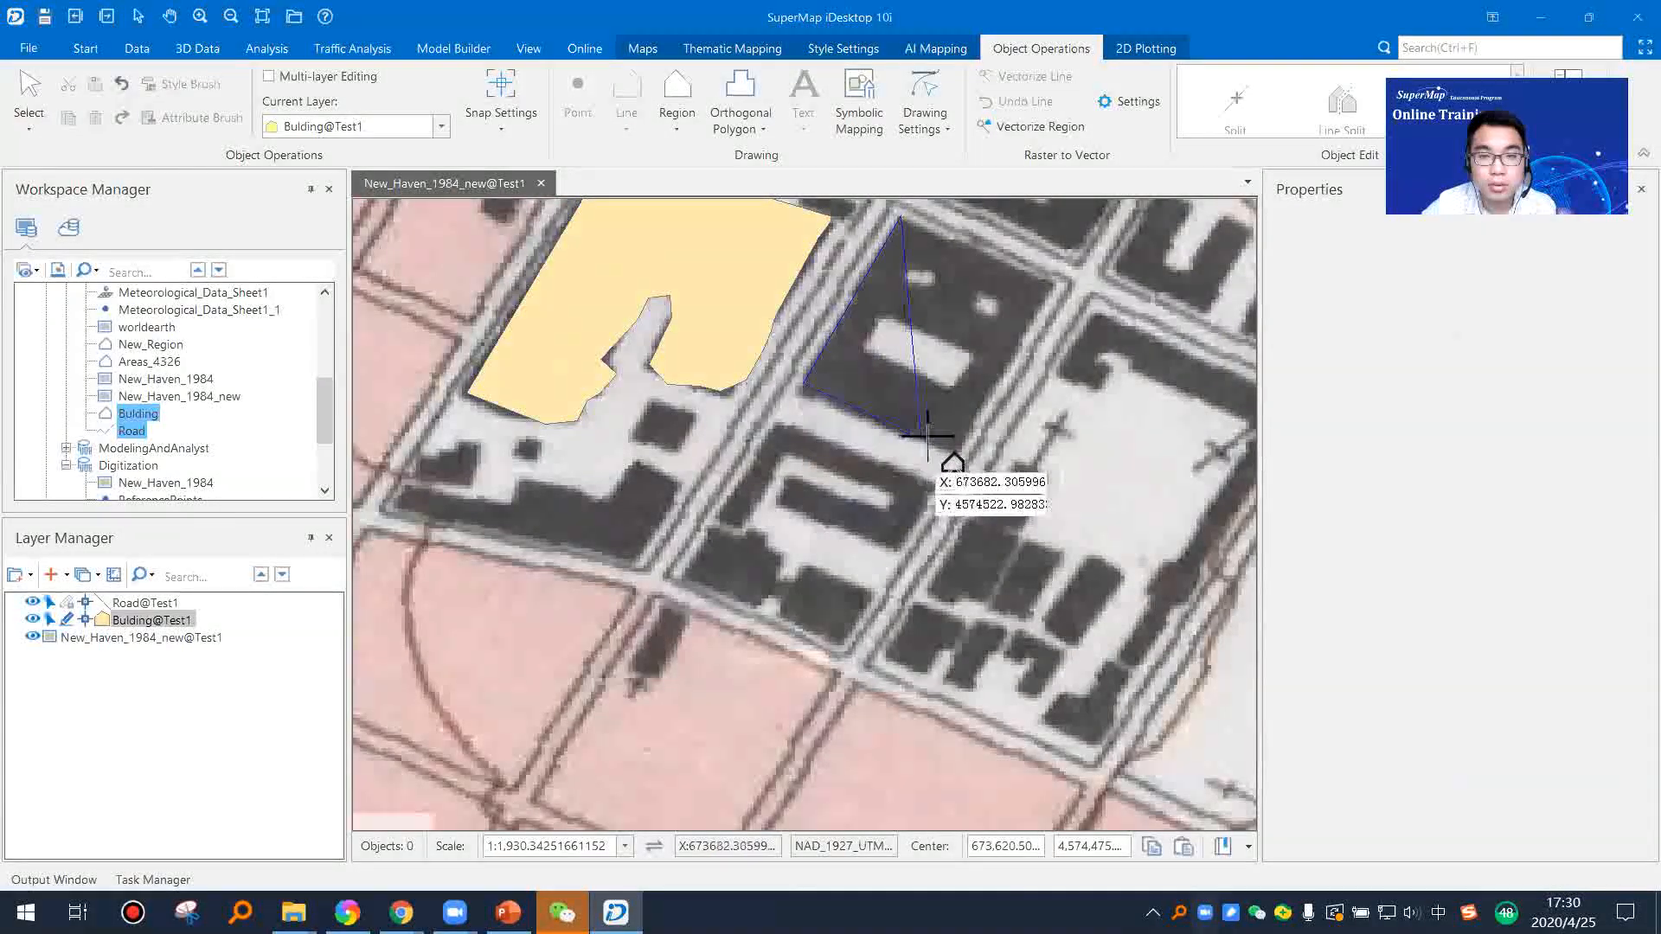
pyautogui.click(960, 452)
pyautogui.click(1055, 276)
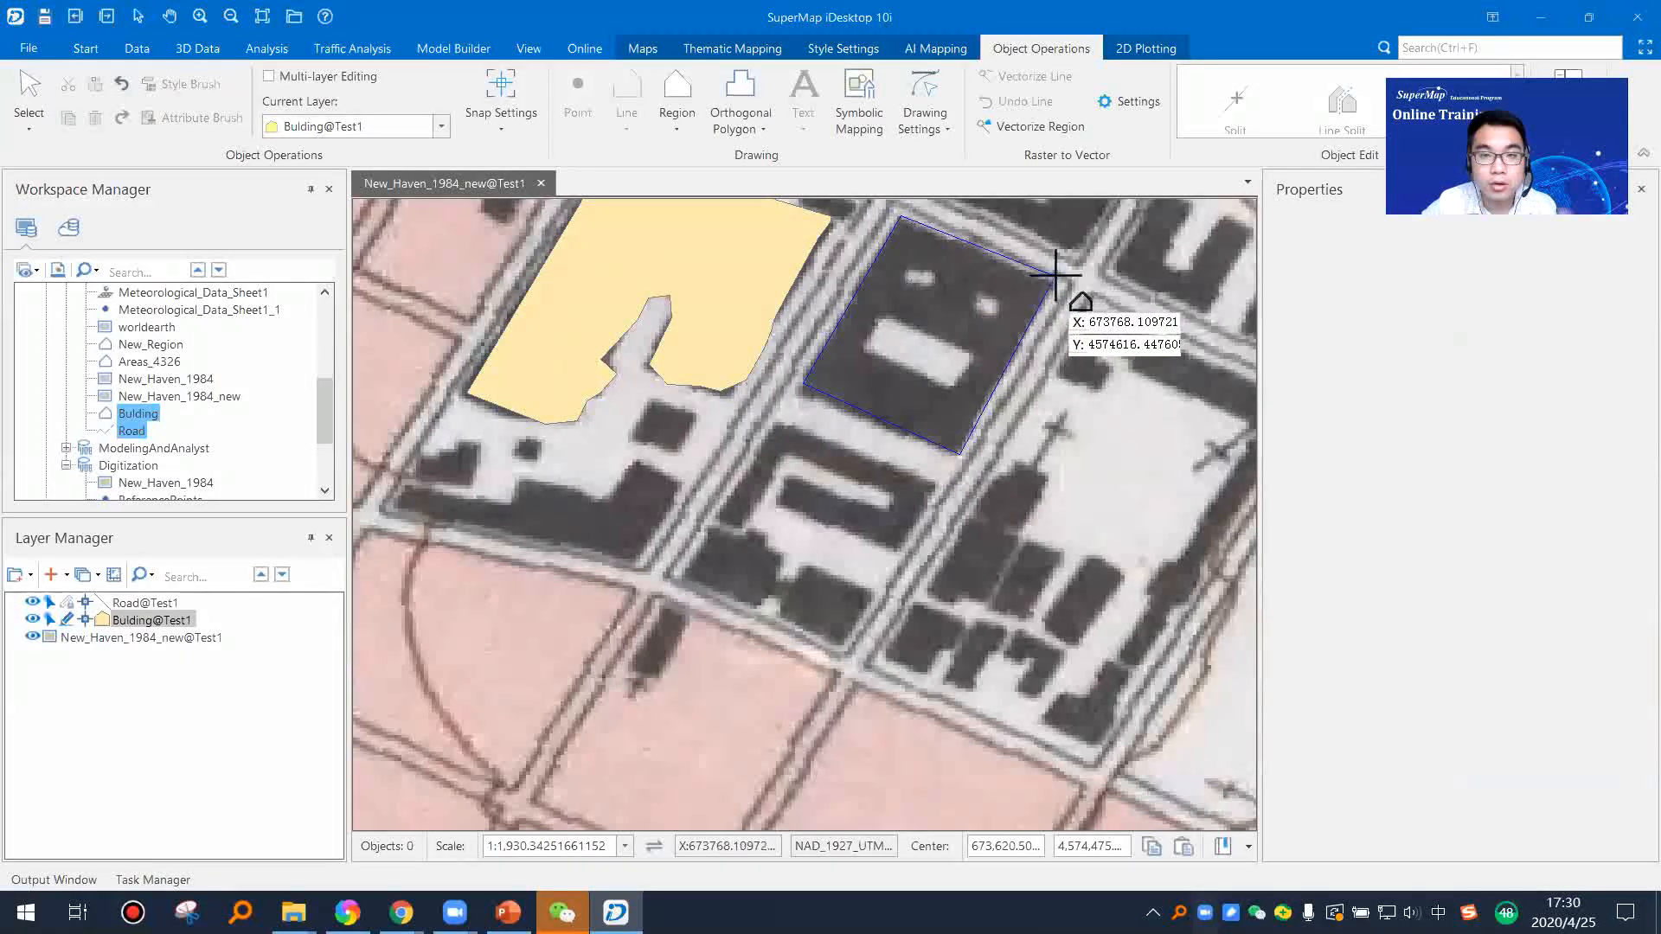
pyautogui.rightClick(1056, 278)
# Step: Digitize the small irregular building north of the notched block, east of the Yale University label, as a polygon
pyautogui.moveTo(952, 423); pyautogui.dragTo(601, 665)
pyautogui.moveTo(607, 358); pyautogui.dragTo(773, 480)
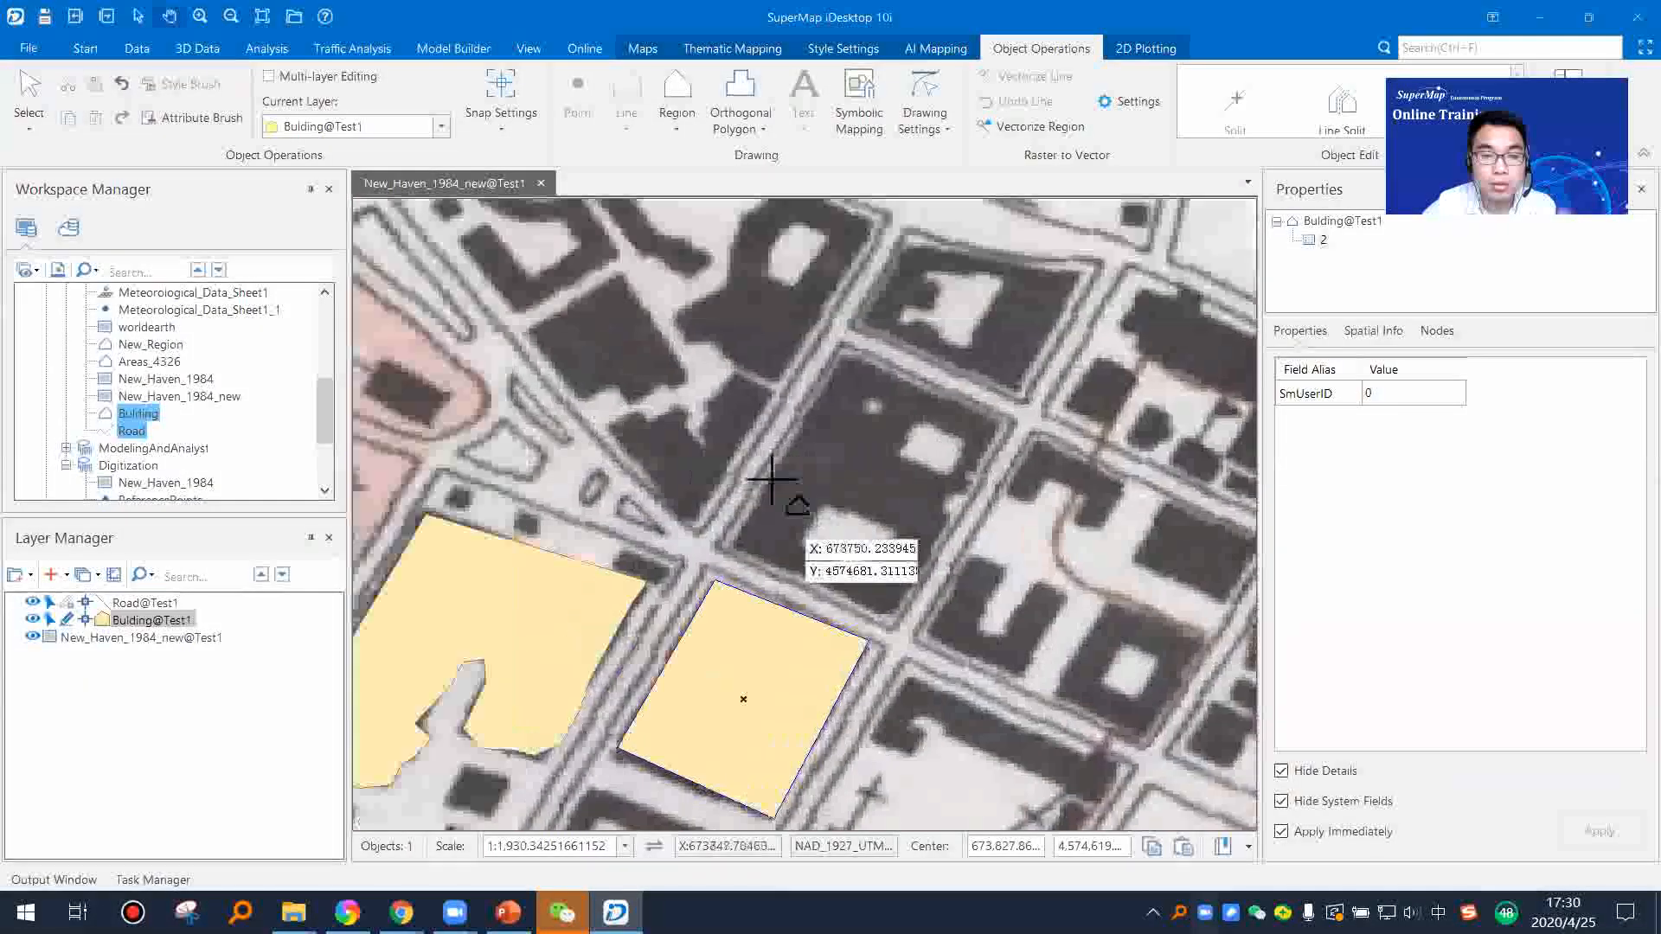
pyautogui.click(619, 273)
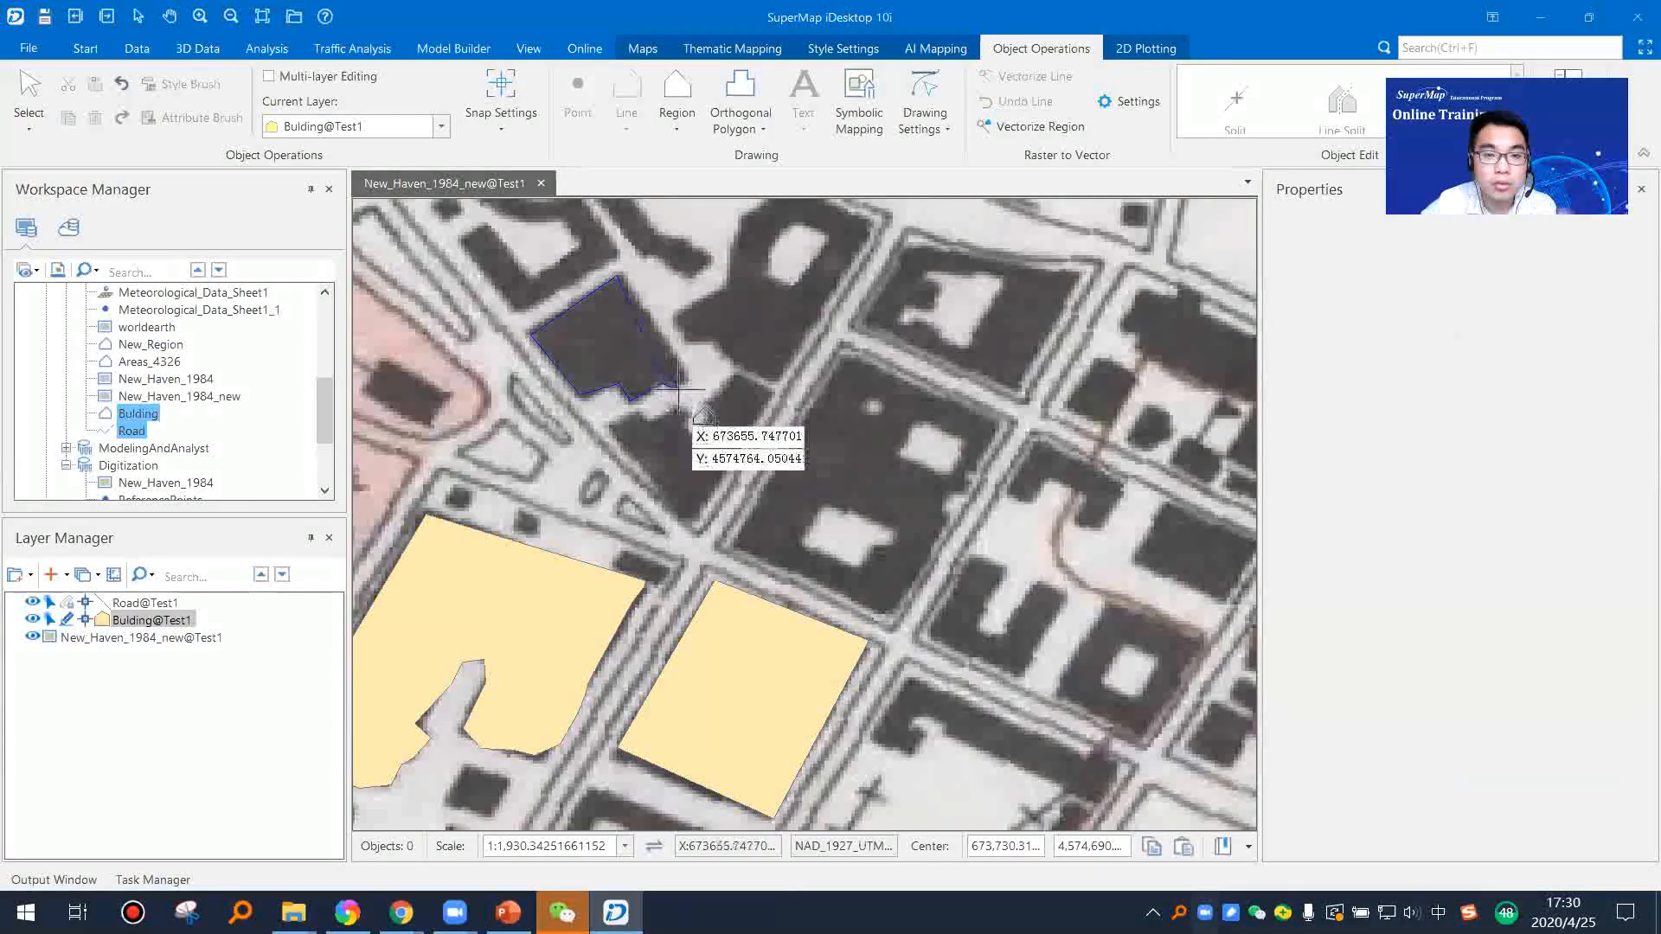
pyautogui.rightClick(685, 367)
# Step: Digitize the block directly north of the four-cornered building with the Parallelogram tool, and leave drawing mode
pyautogui.moveTo(553, 404); pyautogui.dragTo(807, 415)
pyautogui.click(676, 121)
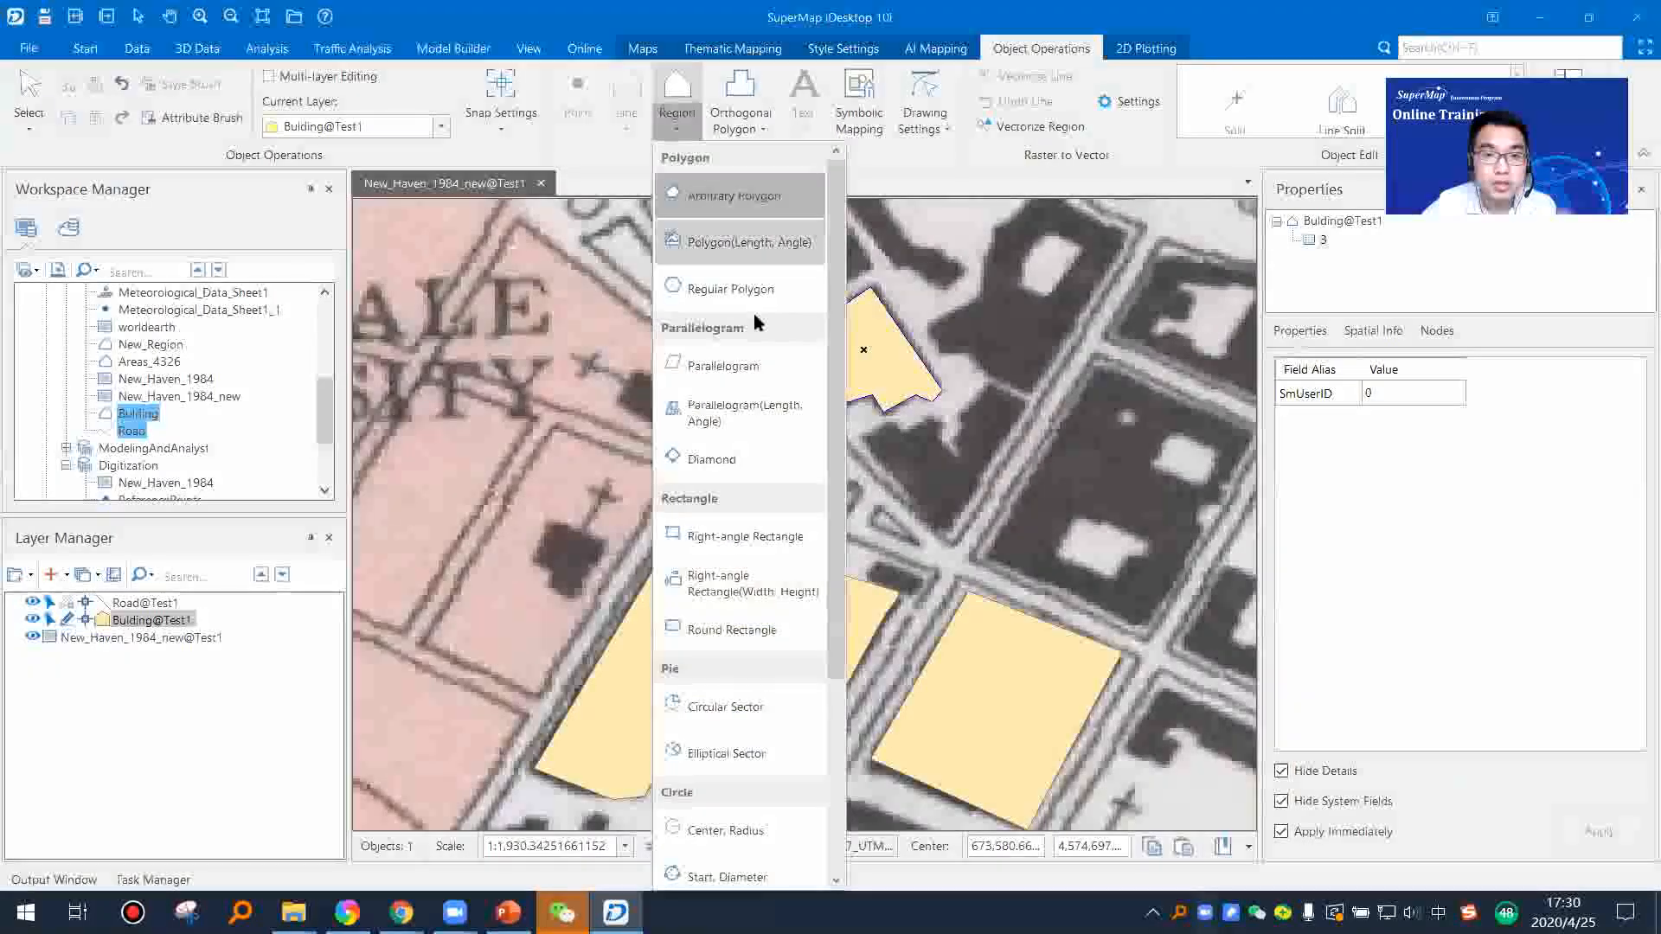
pyautogui.click(722, 367)
pyautogui.scroll(-1, 782, 491)
pyautogui.scroll(1, 905, 493)
pyautogui.press('Escape')
pyautogui.click(986, 645)
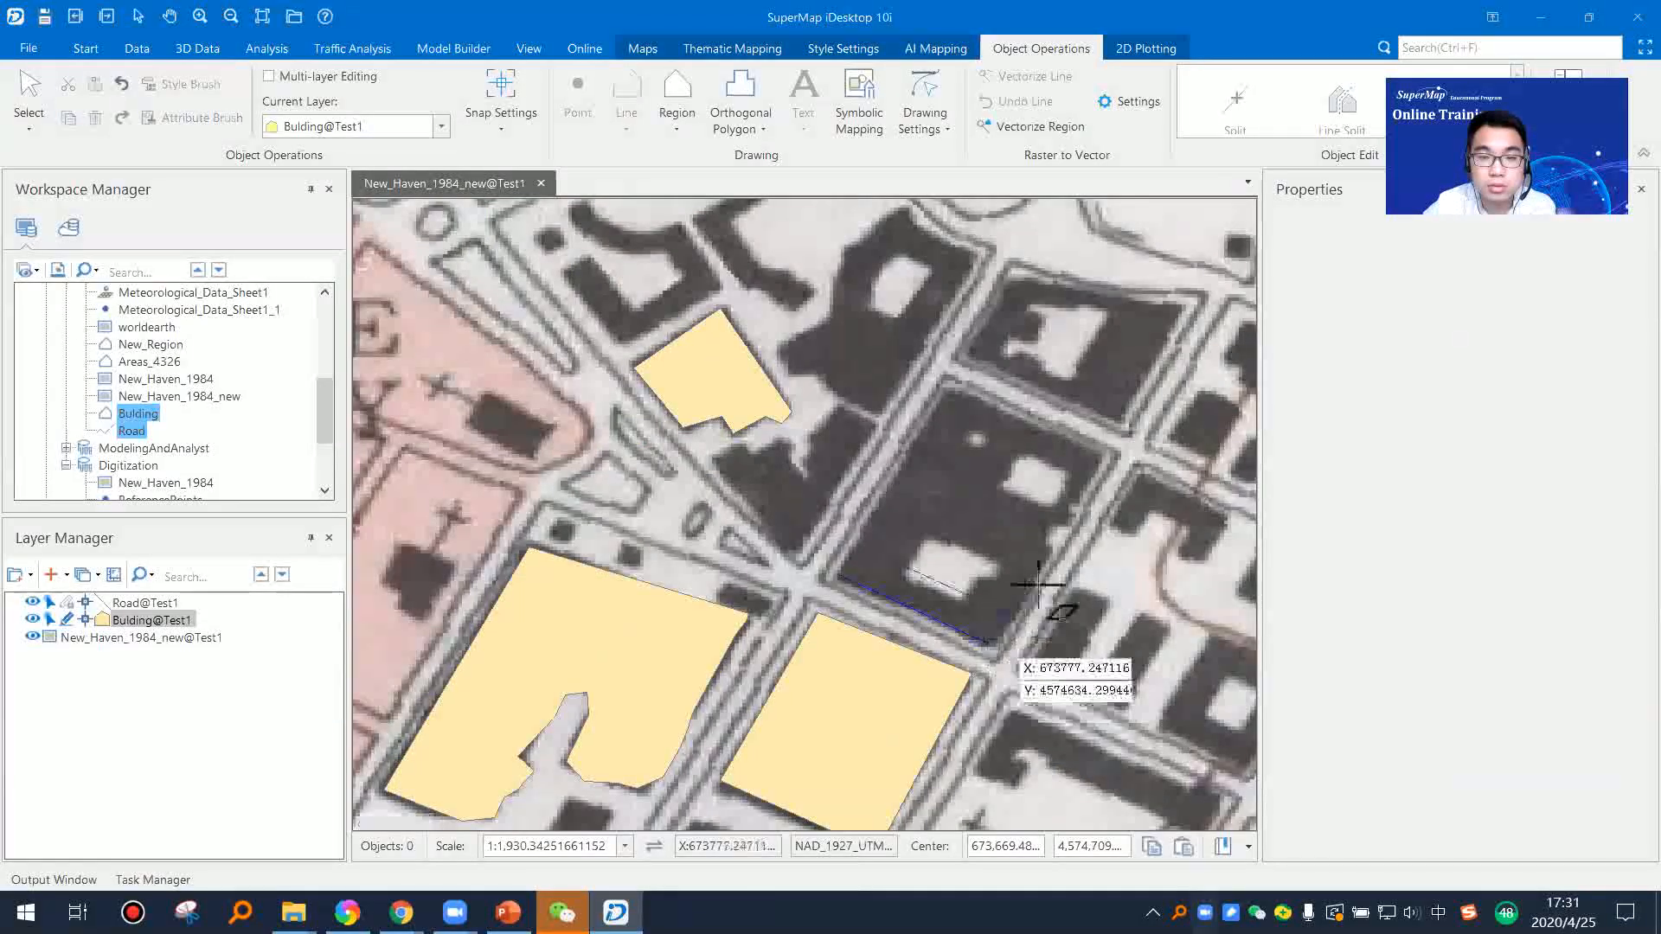
pyautogui.click(1093, 453)
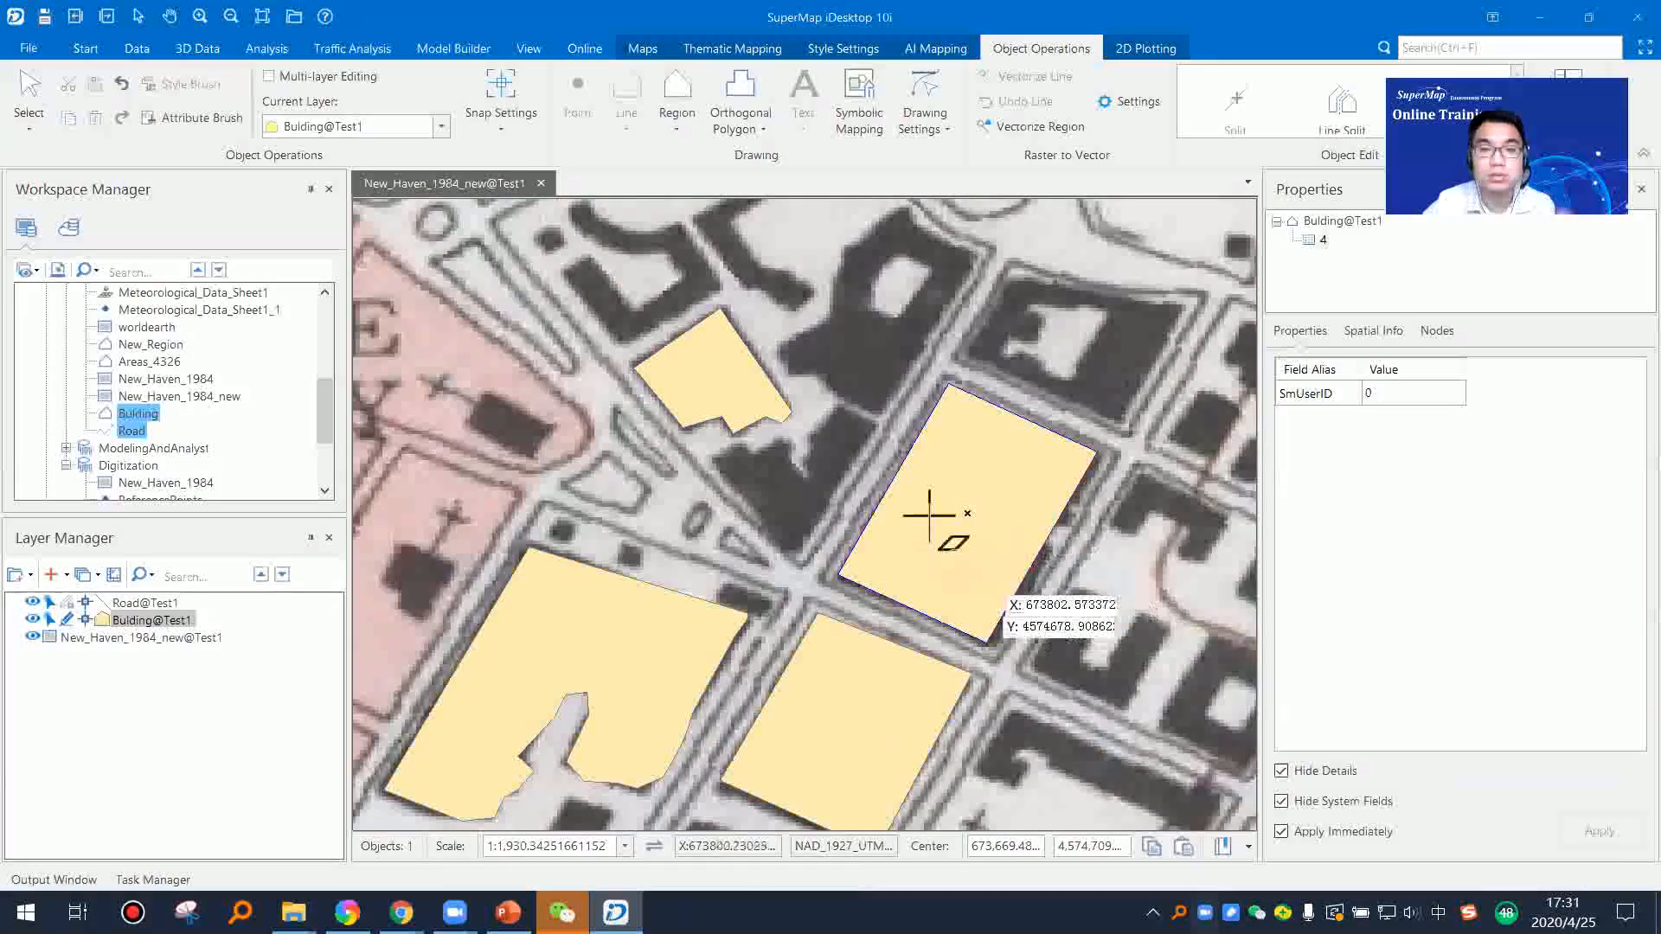
pyautogui.scroll(-2, 916, 511)
pyautogui.rightClick(956, 576)
pyautogui.click(978, 600)
# Step: Switch the editable layer from Bulding@Test1 to Road@Test1 and back
pyautogui.moveTo(992, 607); pyautogui.dragTo(903, 604)
pyautogui.scroll(1, 808, 558)
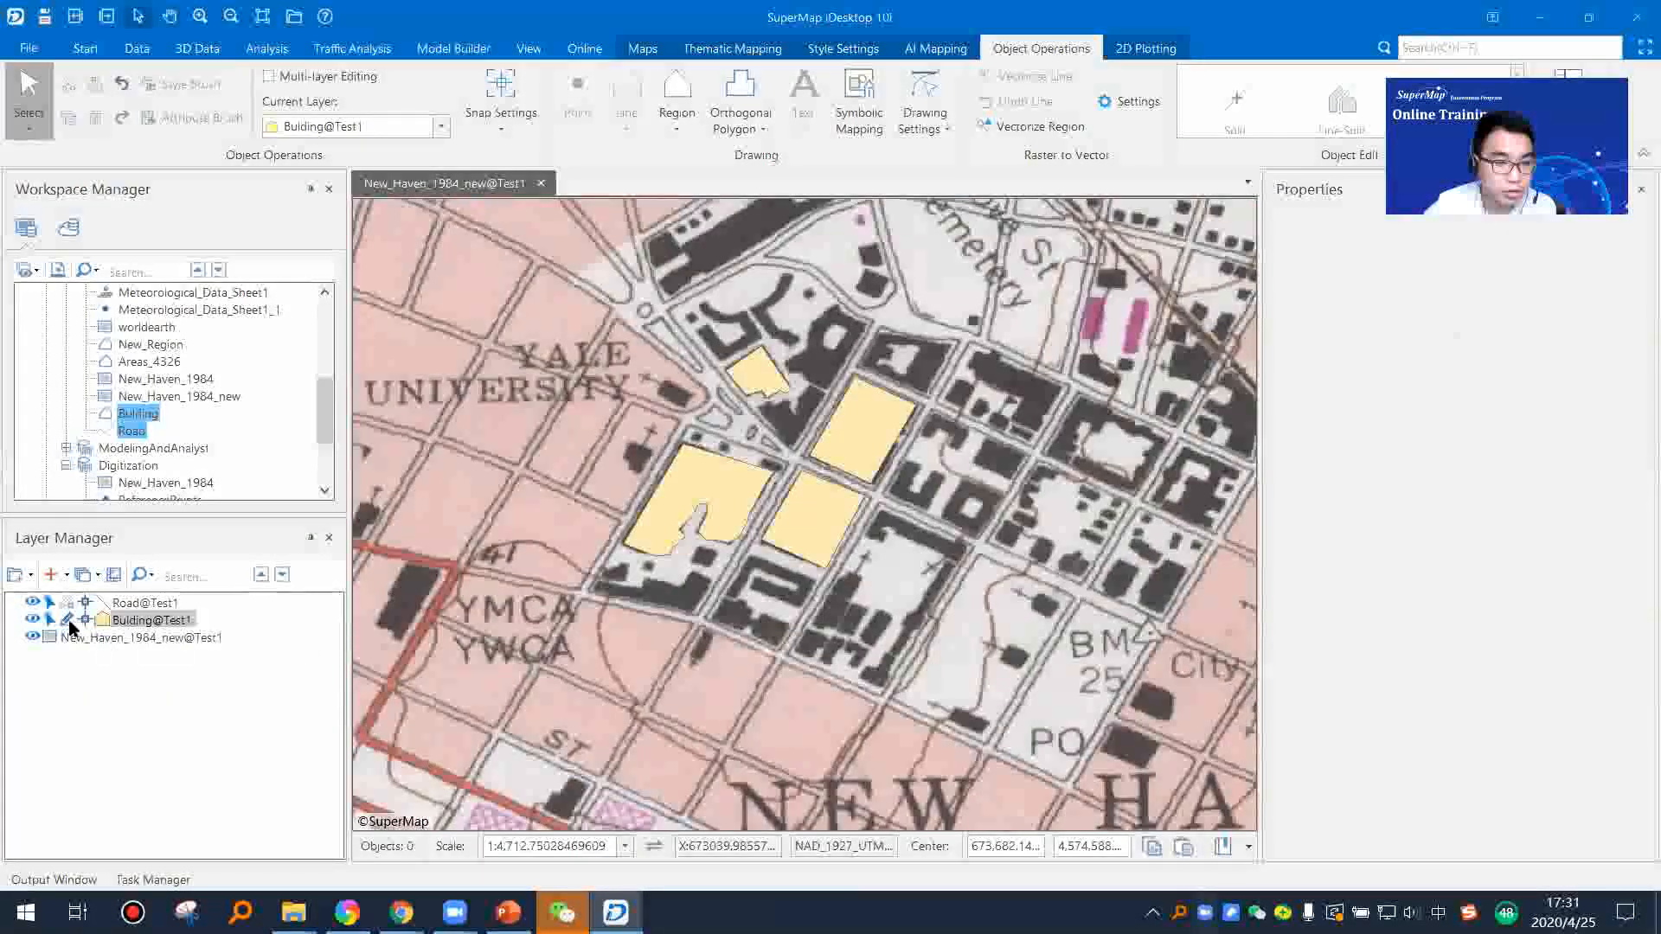
pyautogui.moveTo(610, 595); pyautogui.dragTo(683, 583)
pyautogui.scroll(2, 819, 530)
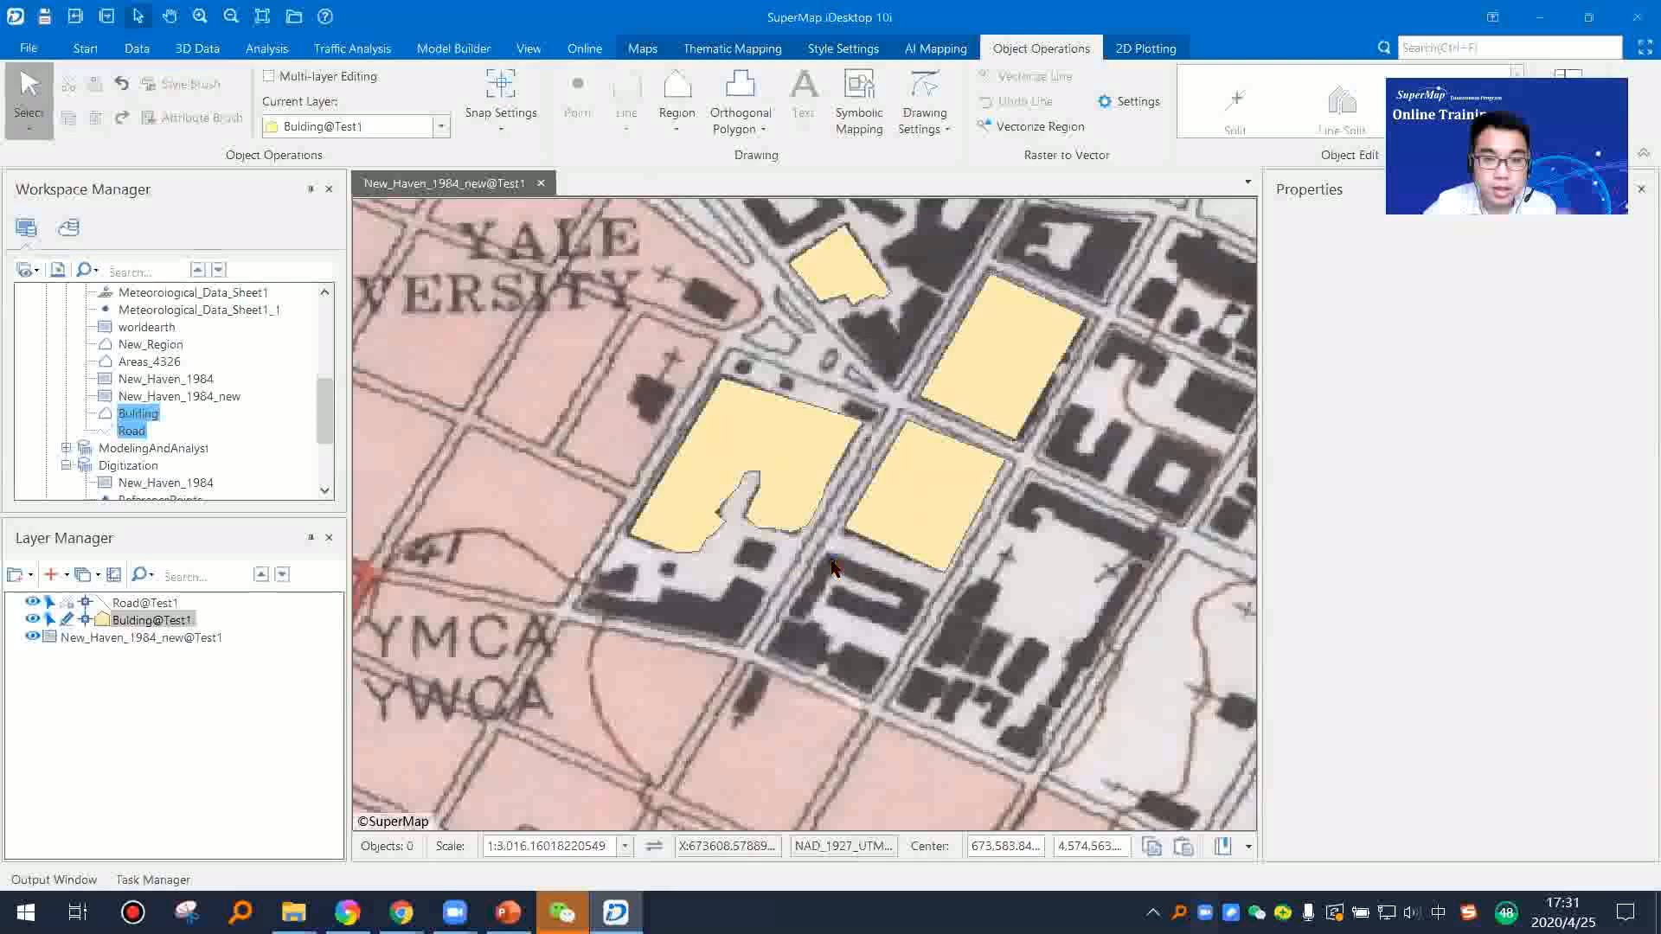
pyautogui.moveTo(915, 422); pyautogui.dragTo(828, 504)
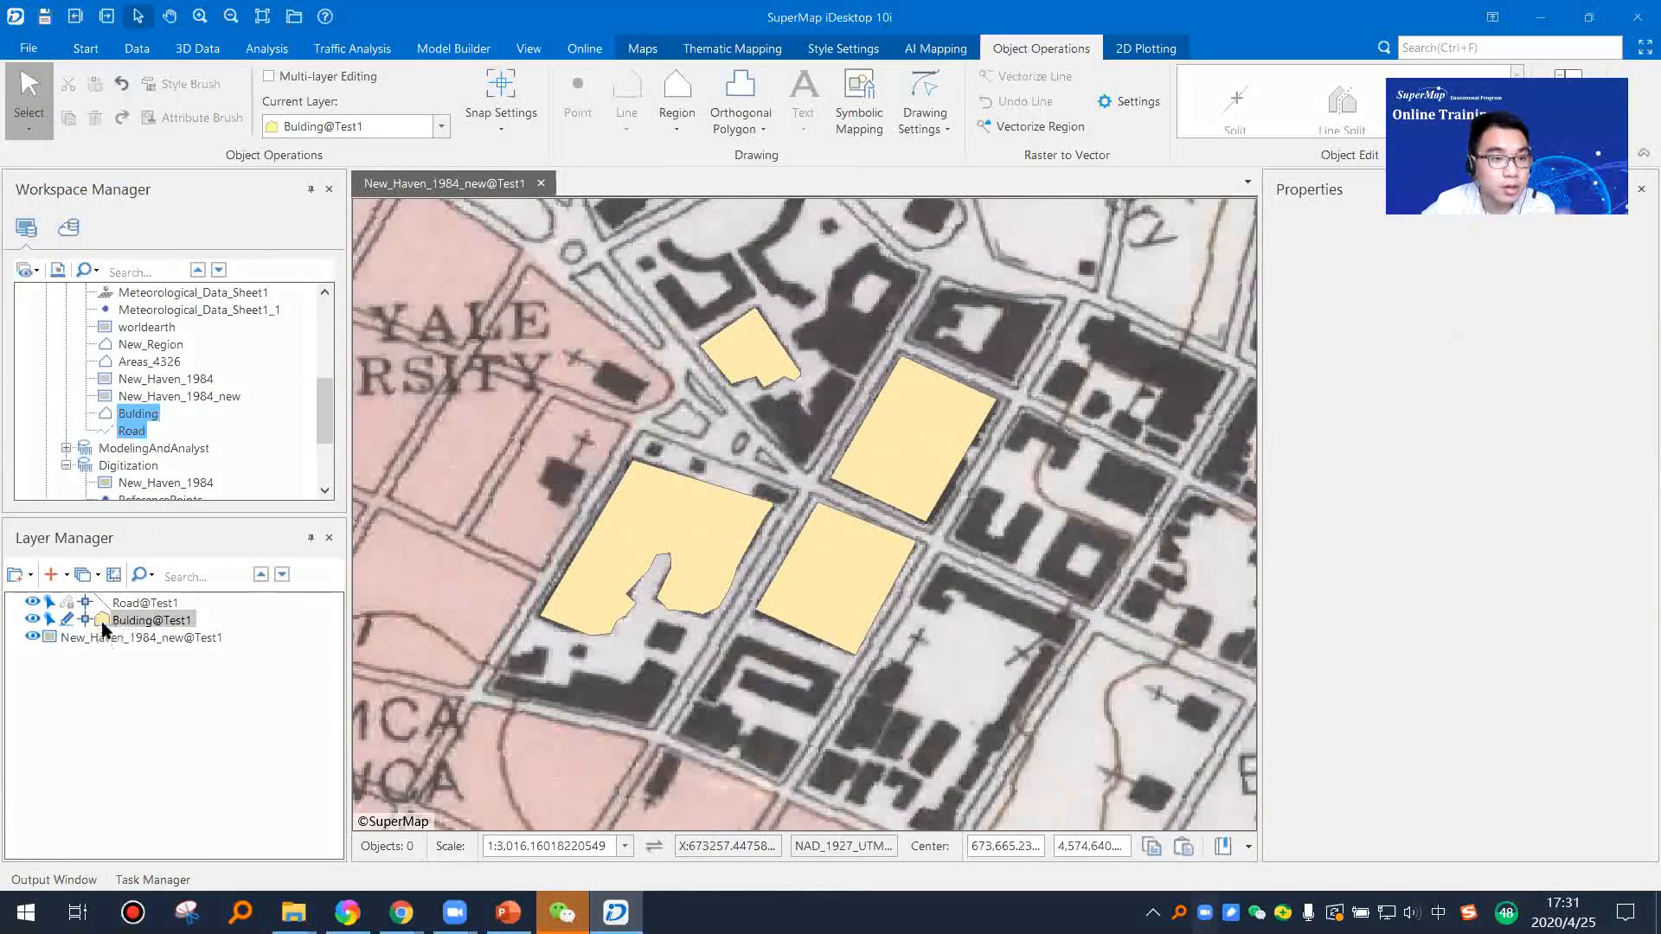
pyautogui.click(67, 603)
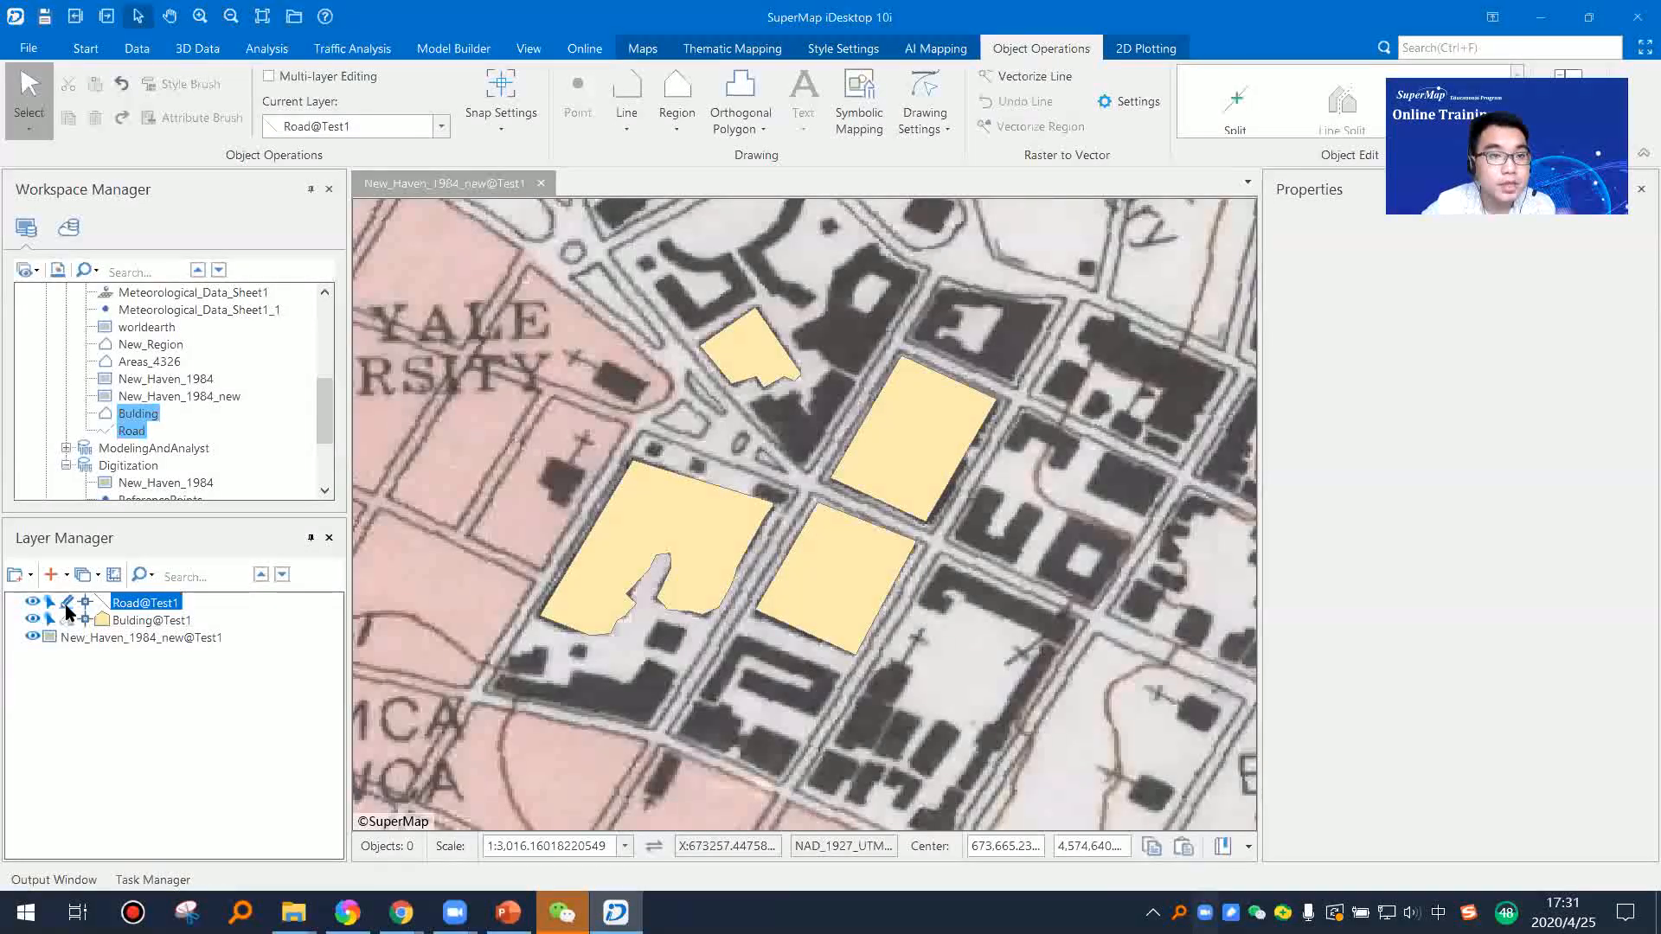
pyautogui.click(68, 621)
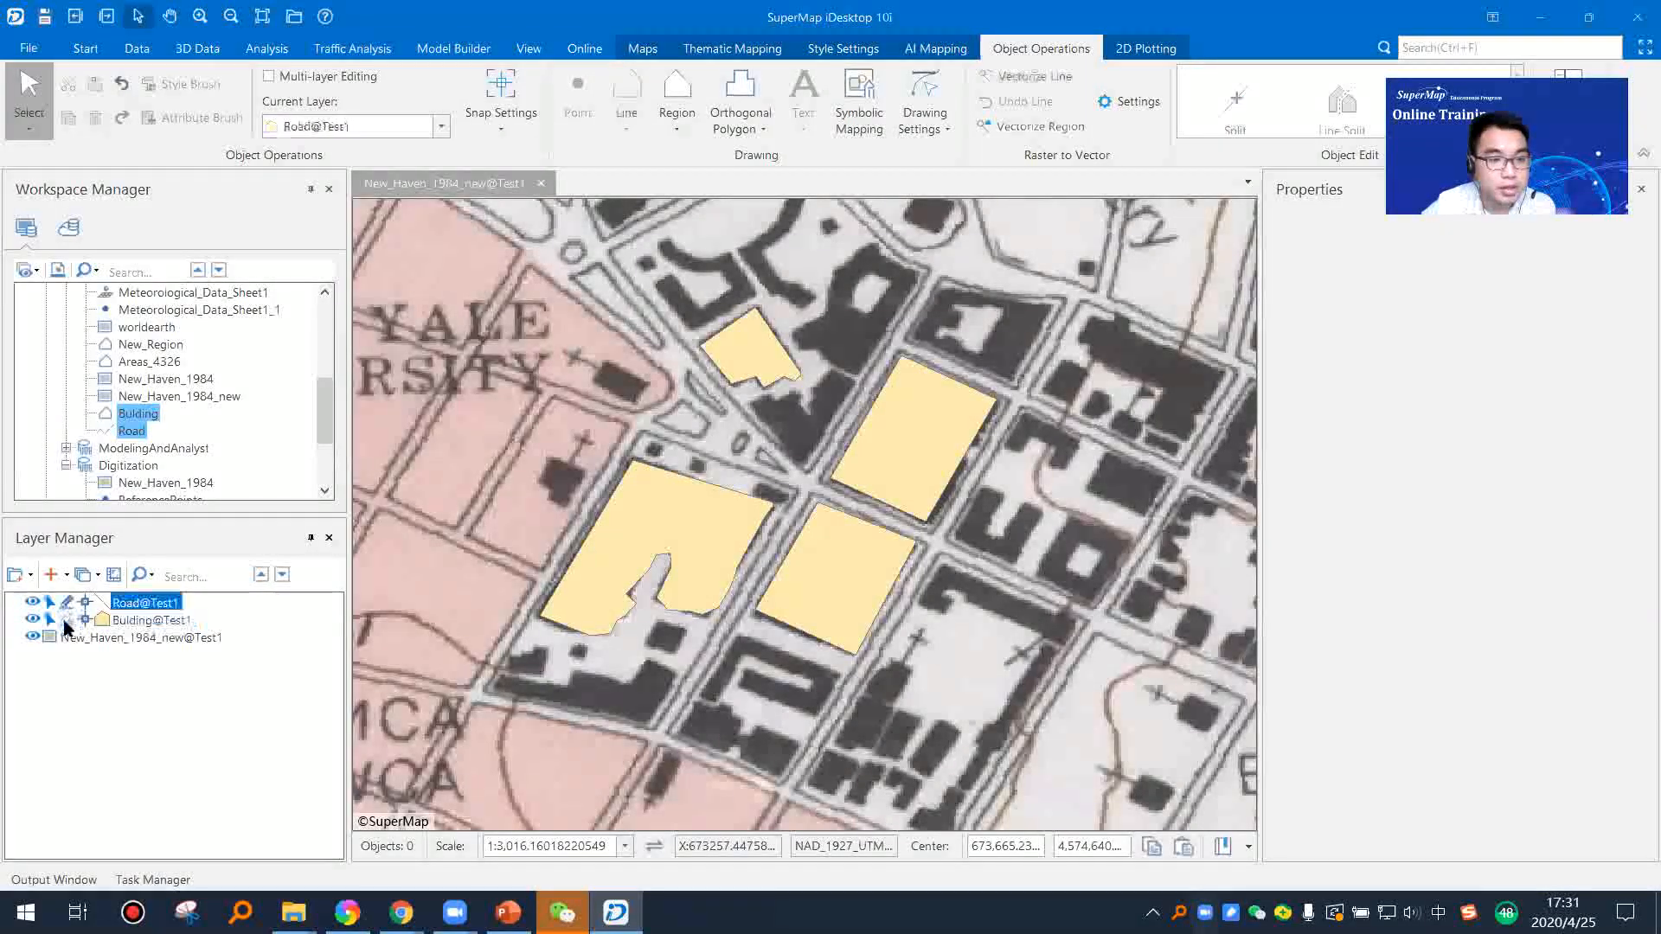
pyautogui.click(69, 619)
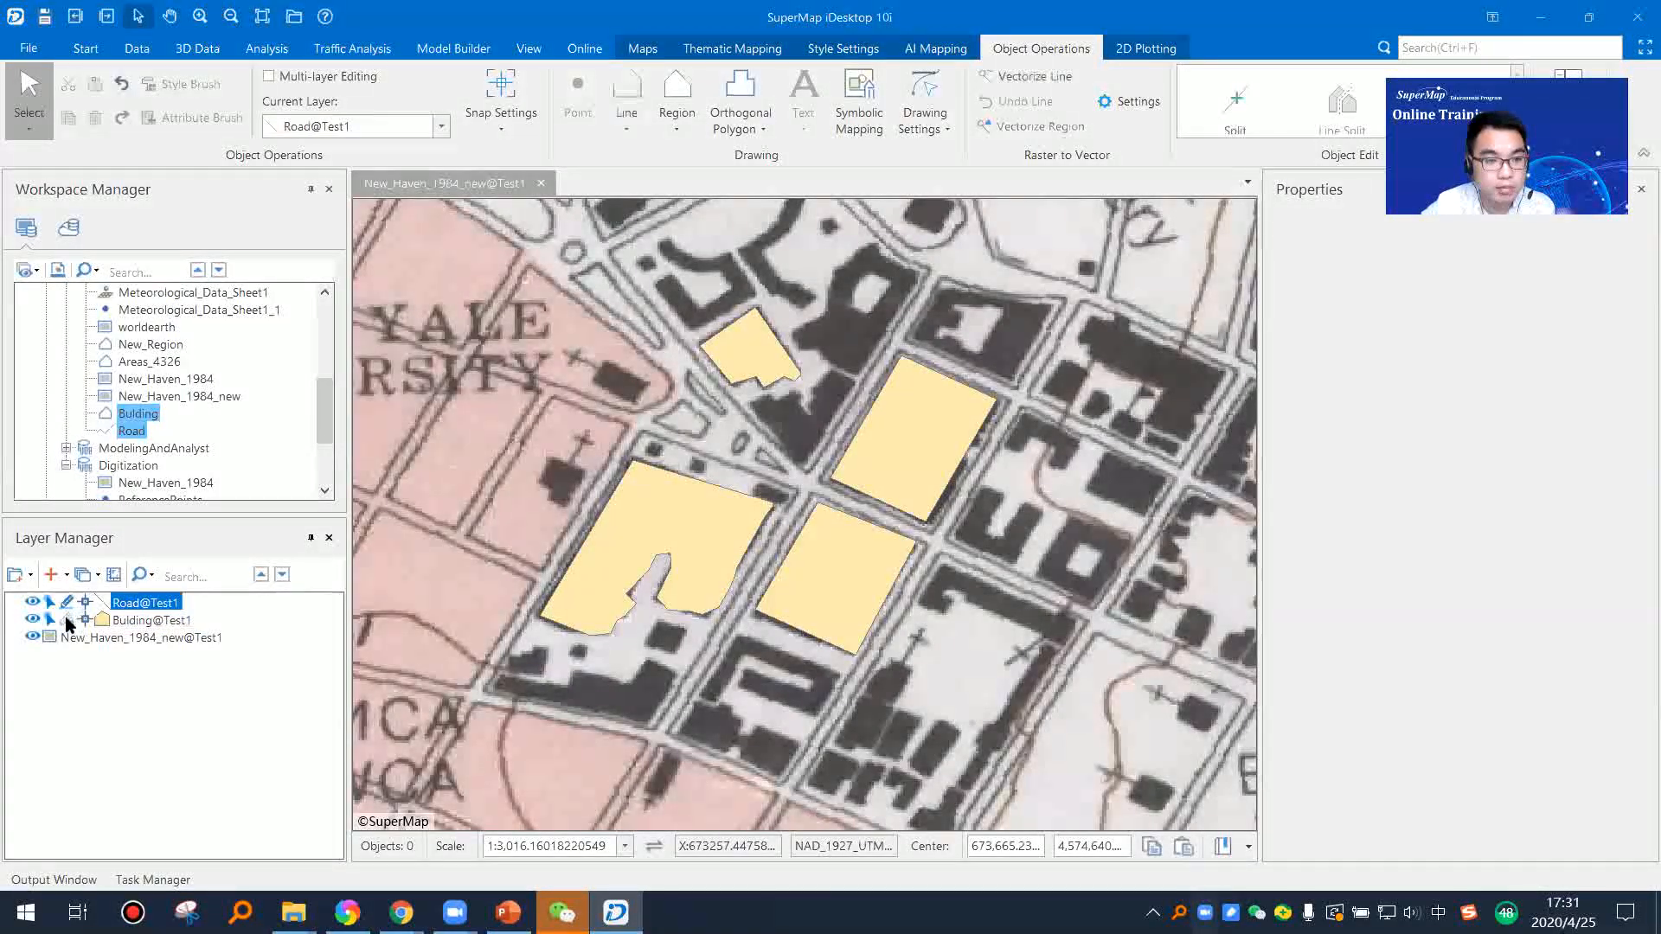
# Step: Enable multi-layer editing and make Road@Test1 editable together with Bulding@Test1
pyautogui.click(273, 80)
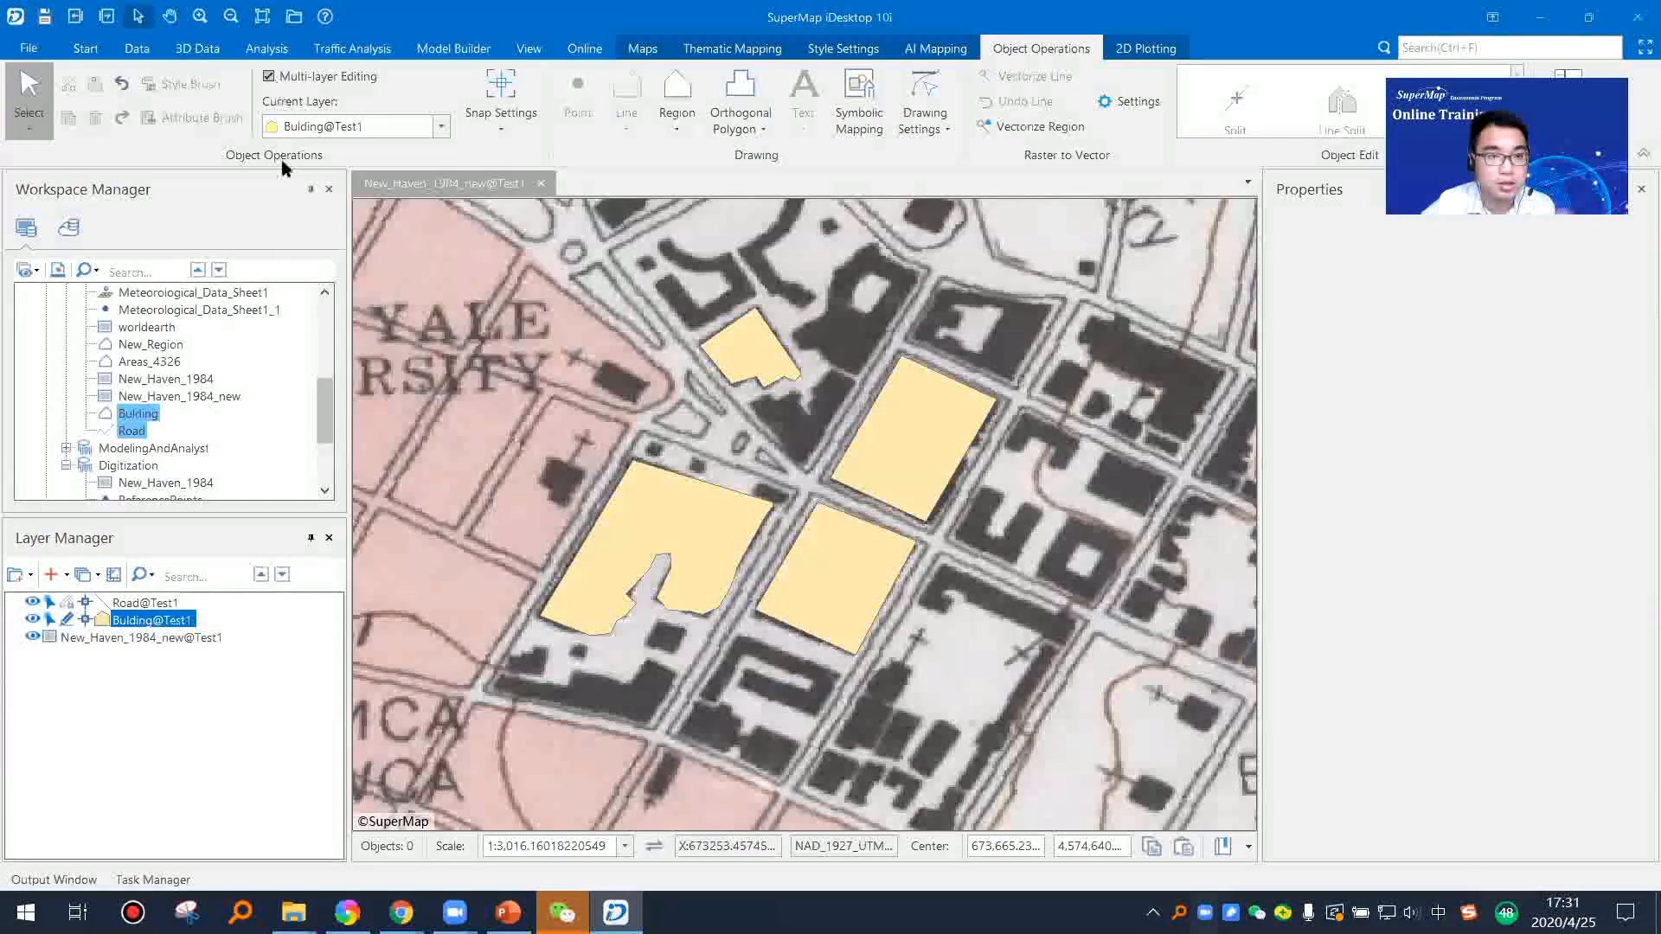
pyautogui.click(72, 603)
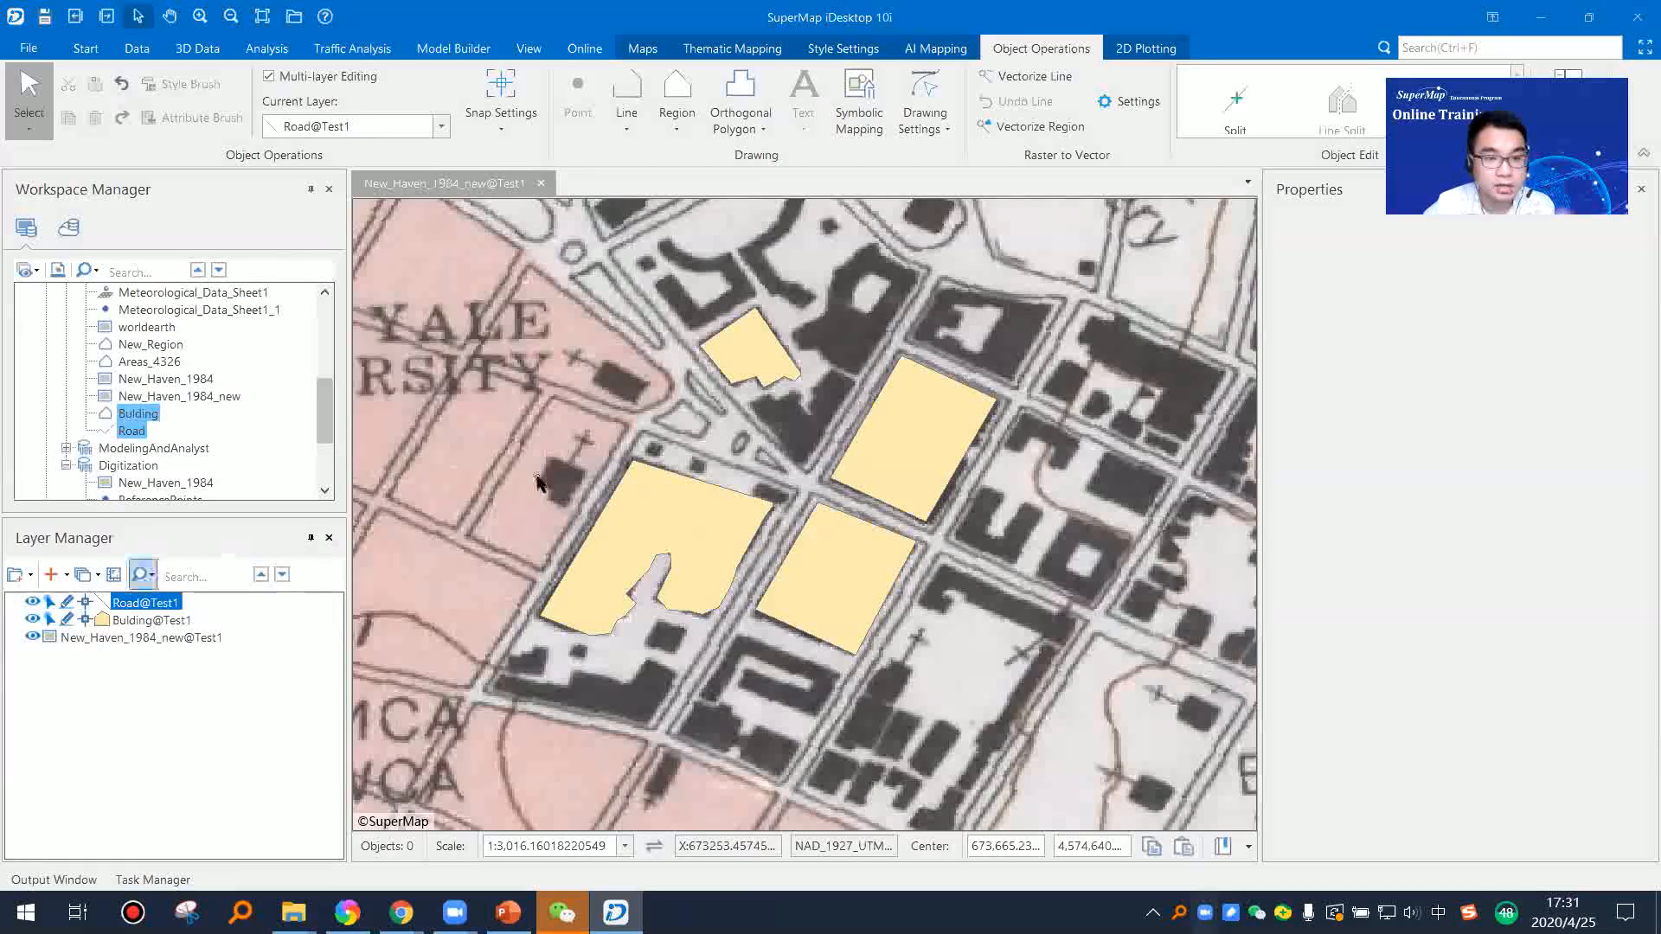
pyautogui.scroll(1, 692, 547)
pyautogui.moveTo(883, 519); pyautogui.dragTo(840, 418)
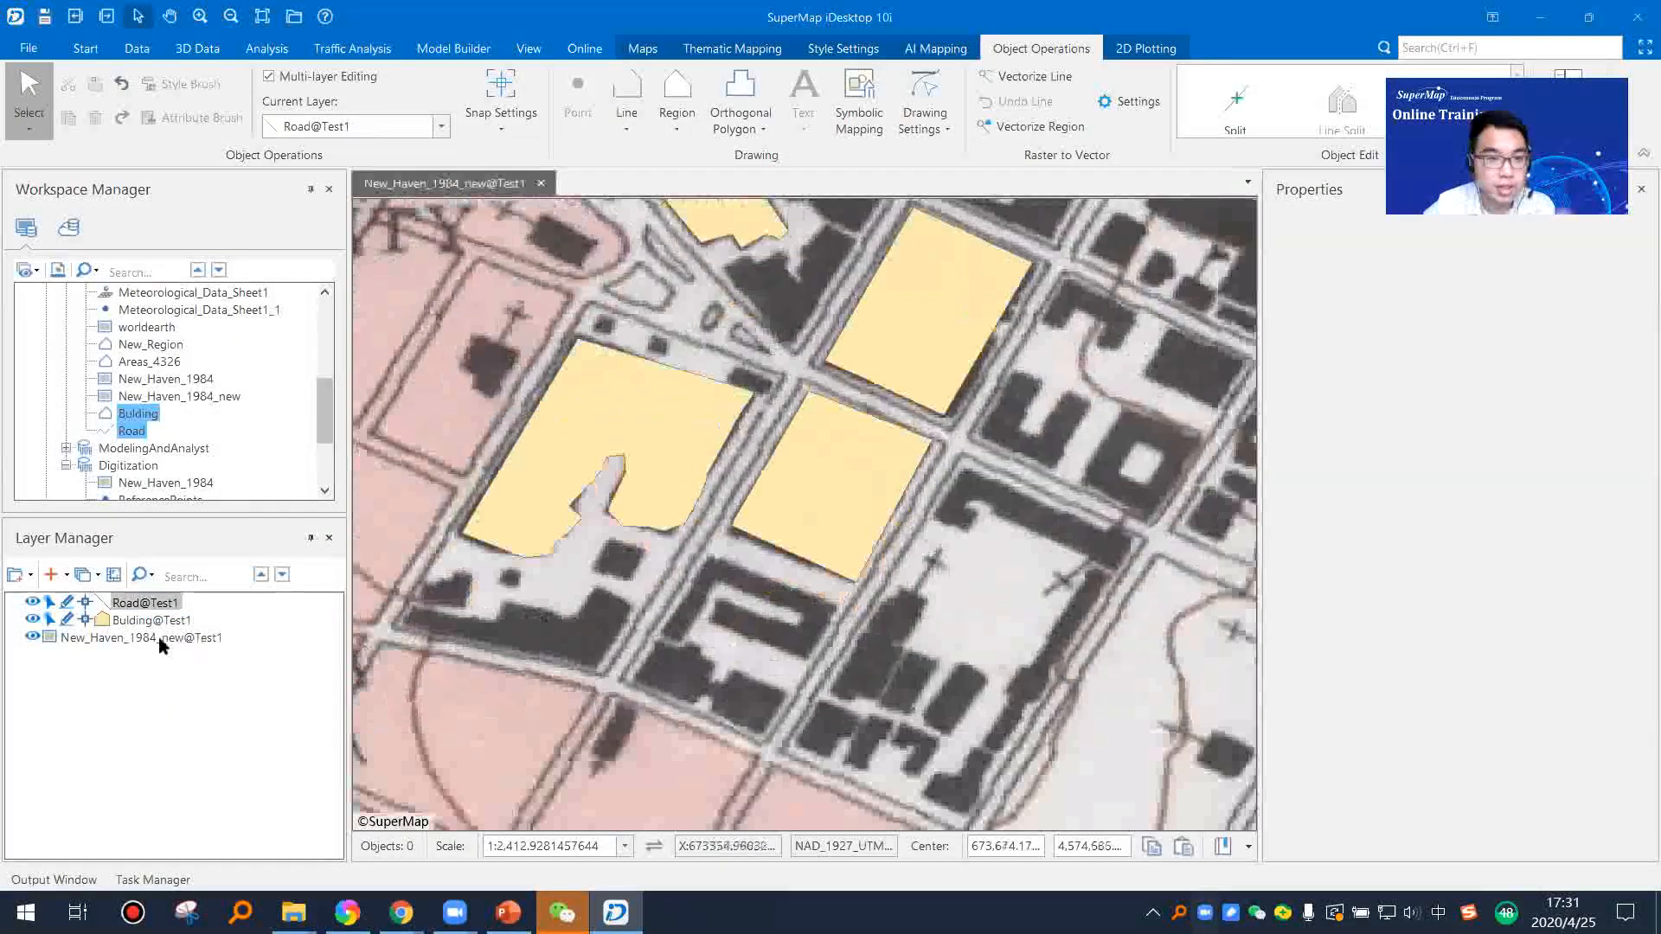
pyautogui.scroll(-2, 710, 593)
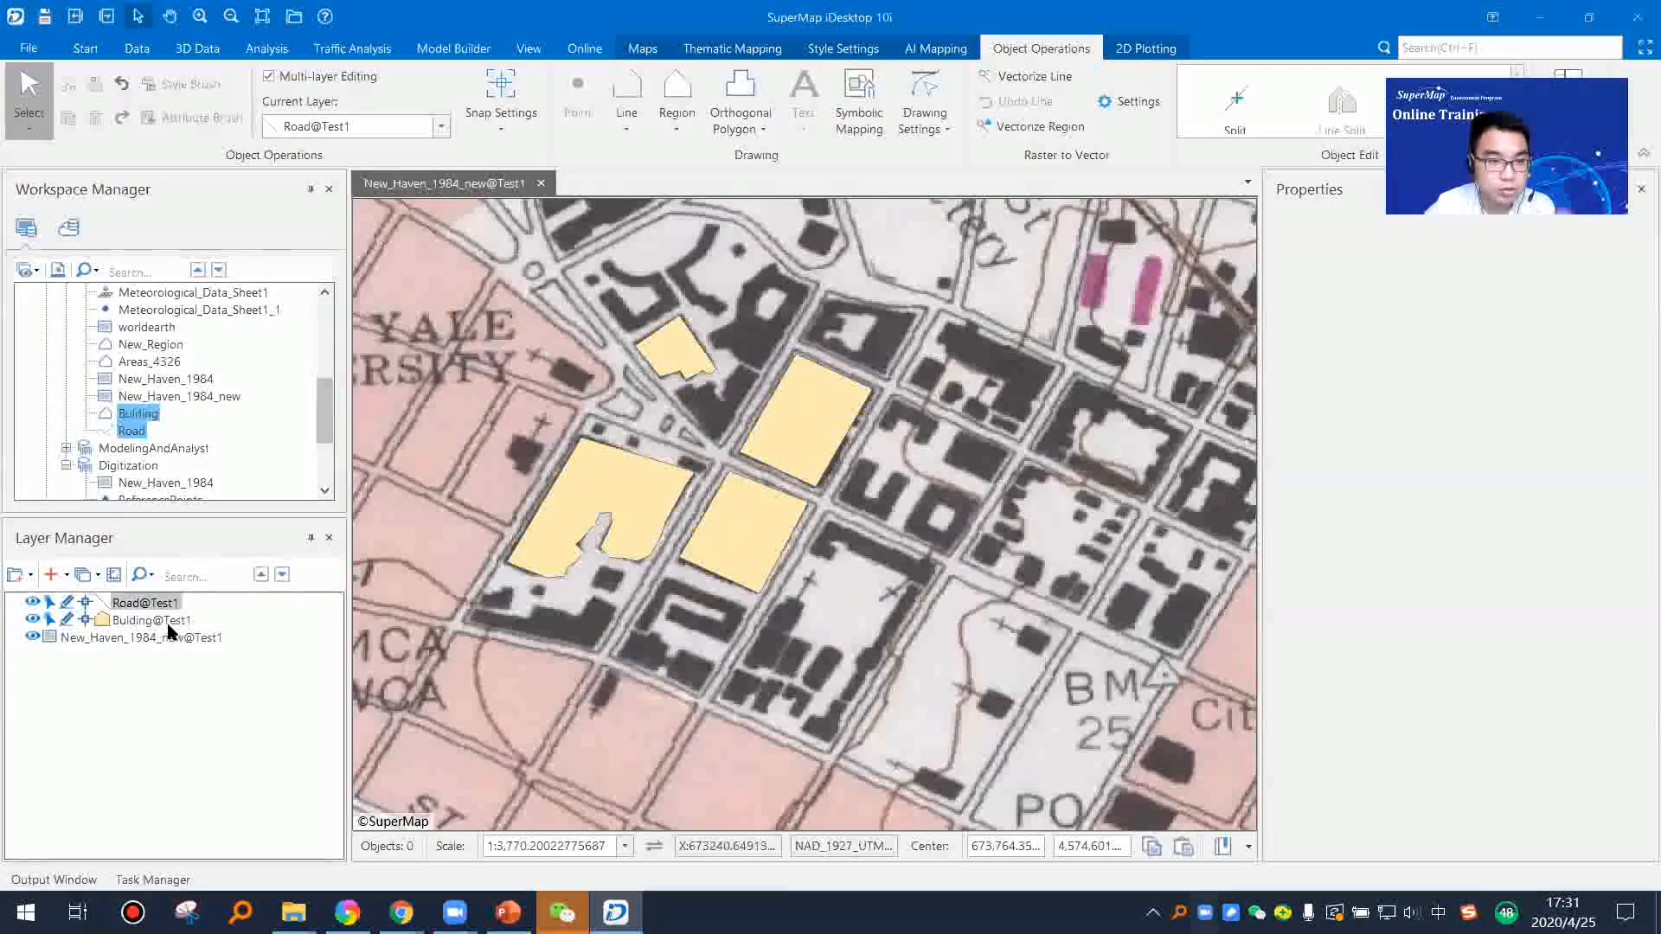
# Step: Digitize the red route 34 road on Road@Test1 as a polyline running past Park and YMCA/YWCA to the interchange southeast of them
pyautogui.click(149, 603)
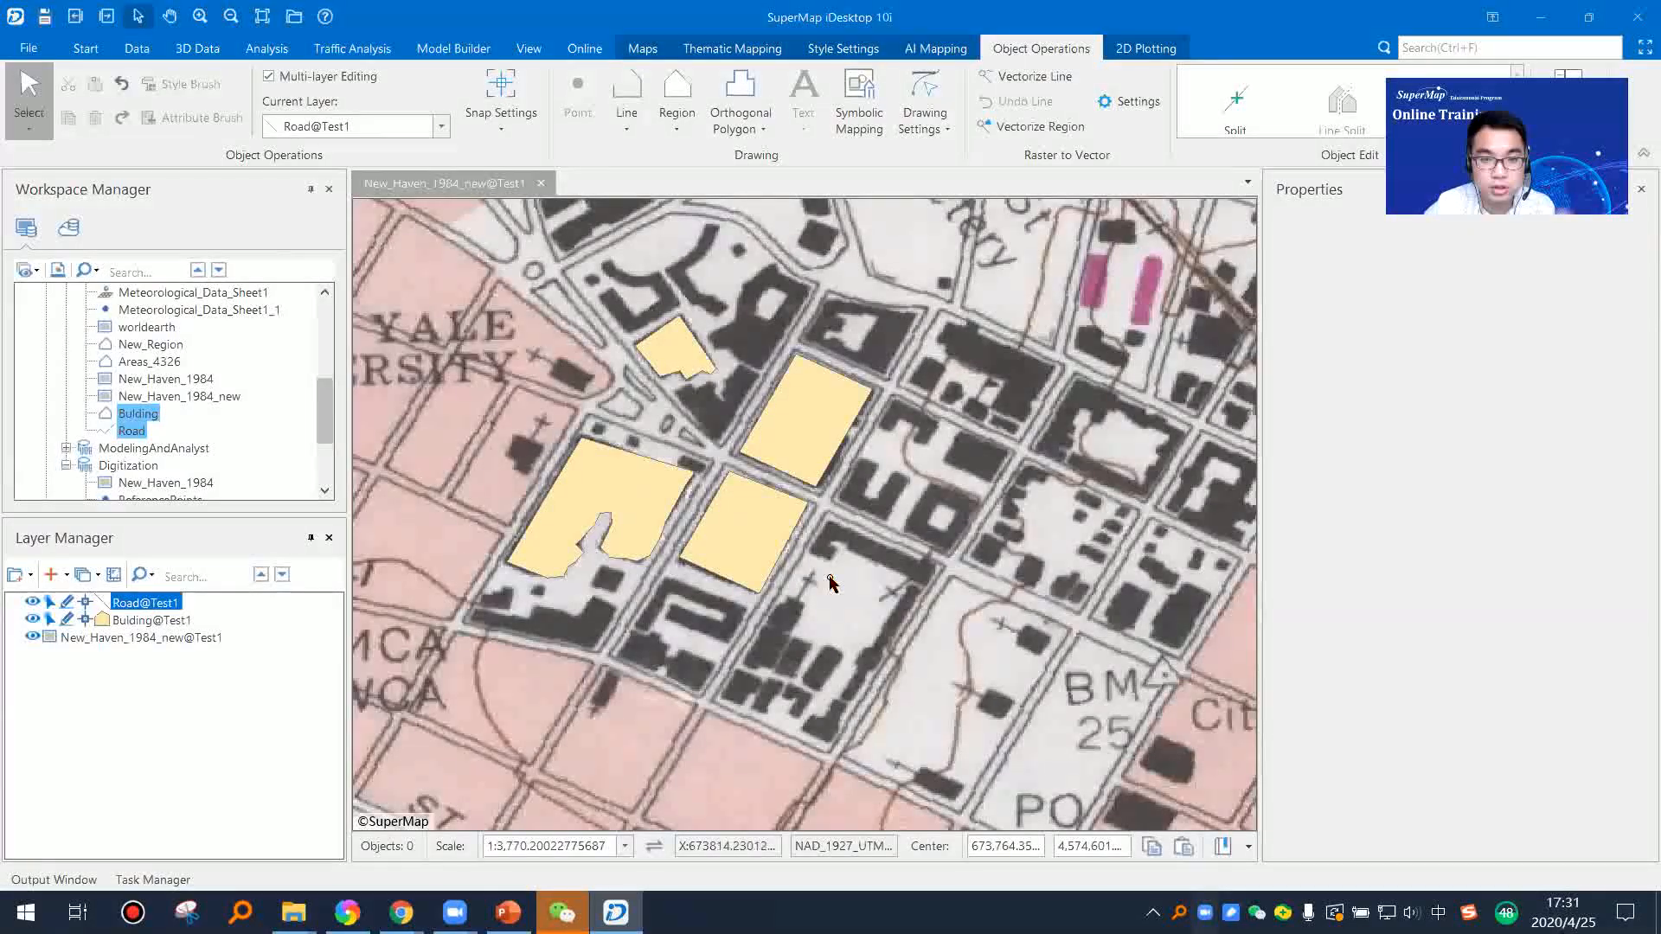
pyautogui.moveTo(796, 577); pyautogui.dragTo(1115, 499)
pyautogui.moveTo(667, 522); pyautogui.dragTo(842, 650)
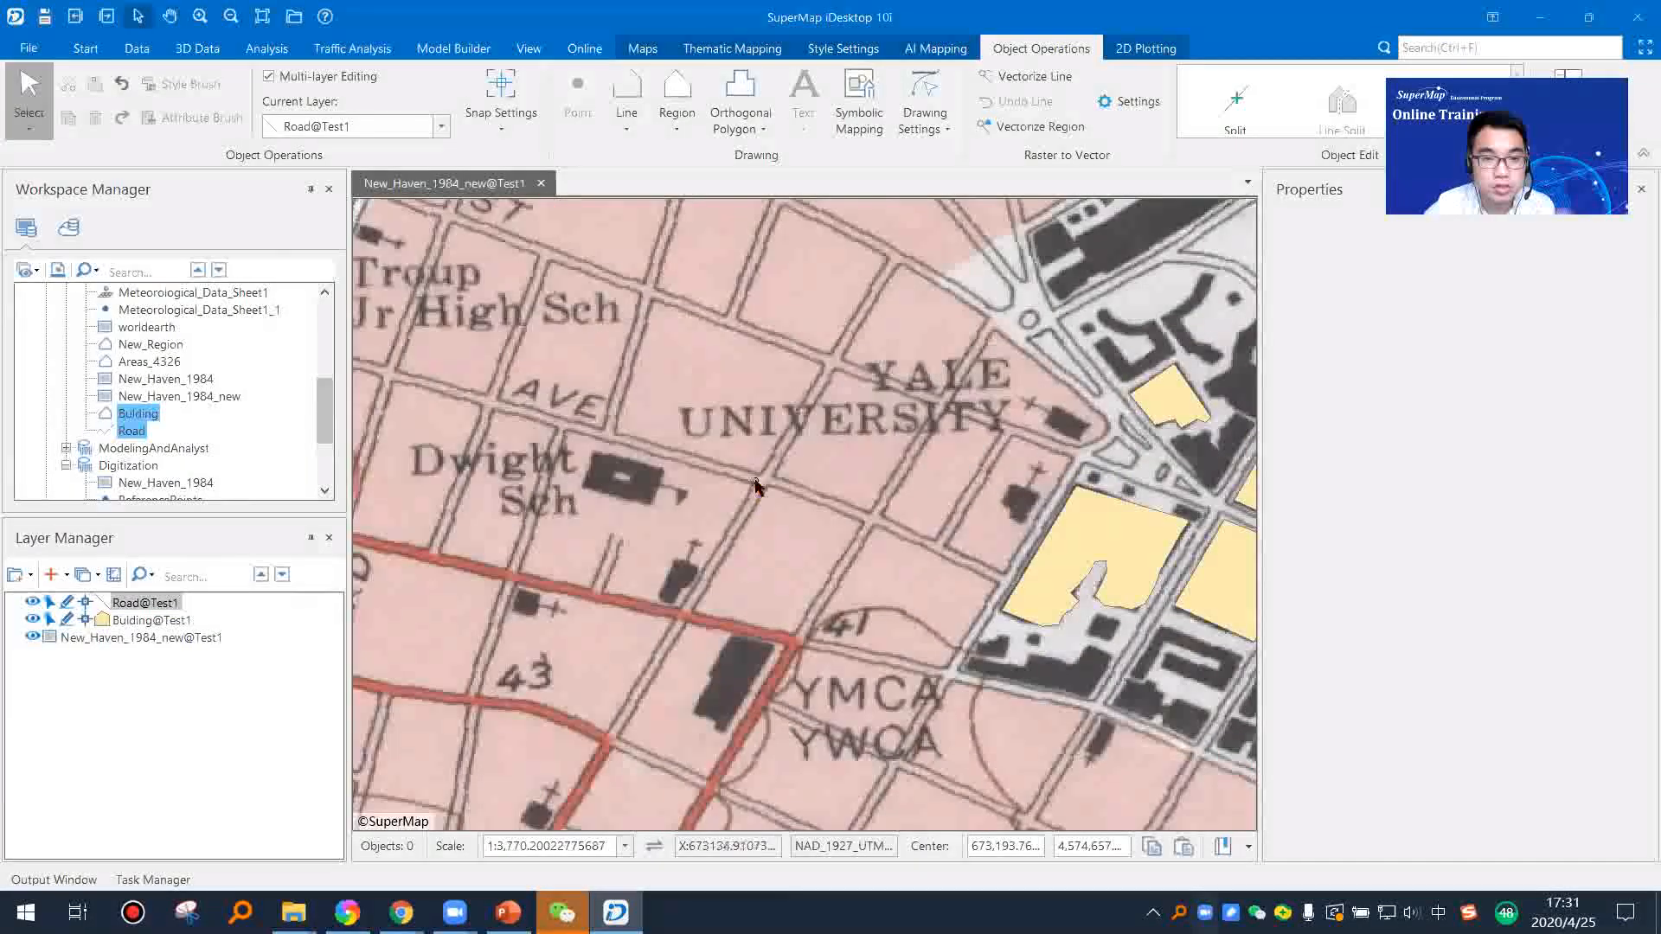
pyautogui.click(627, 103)
pyautogui.click(657, 297)
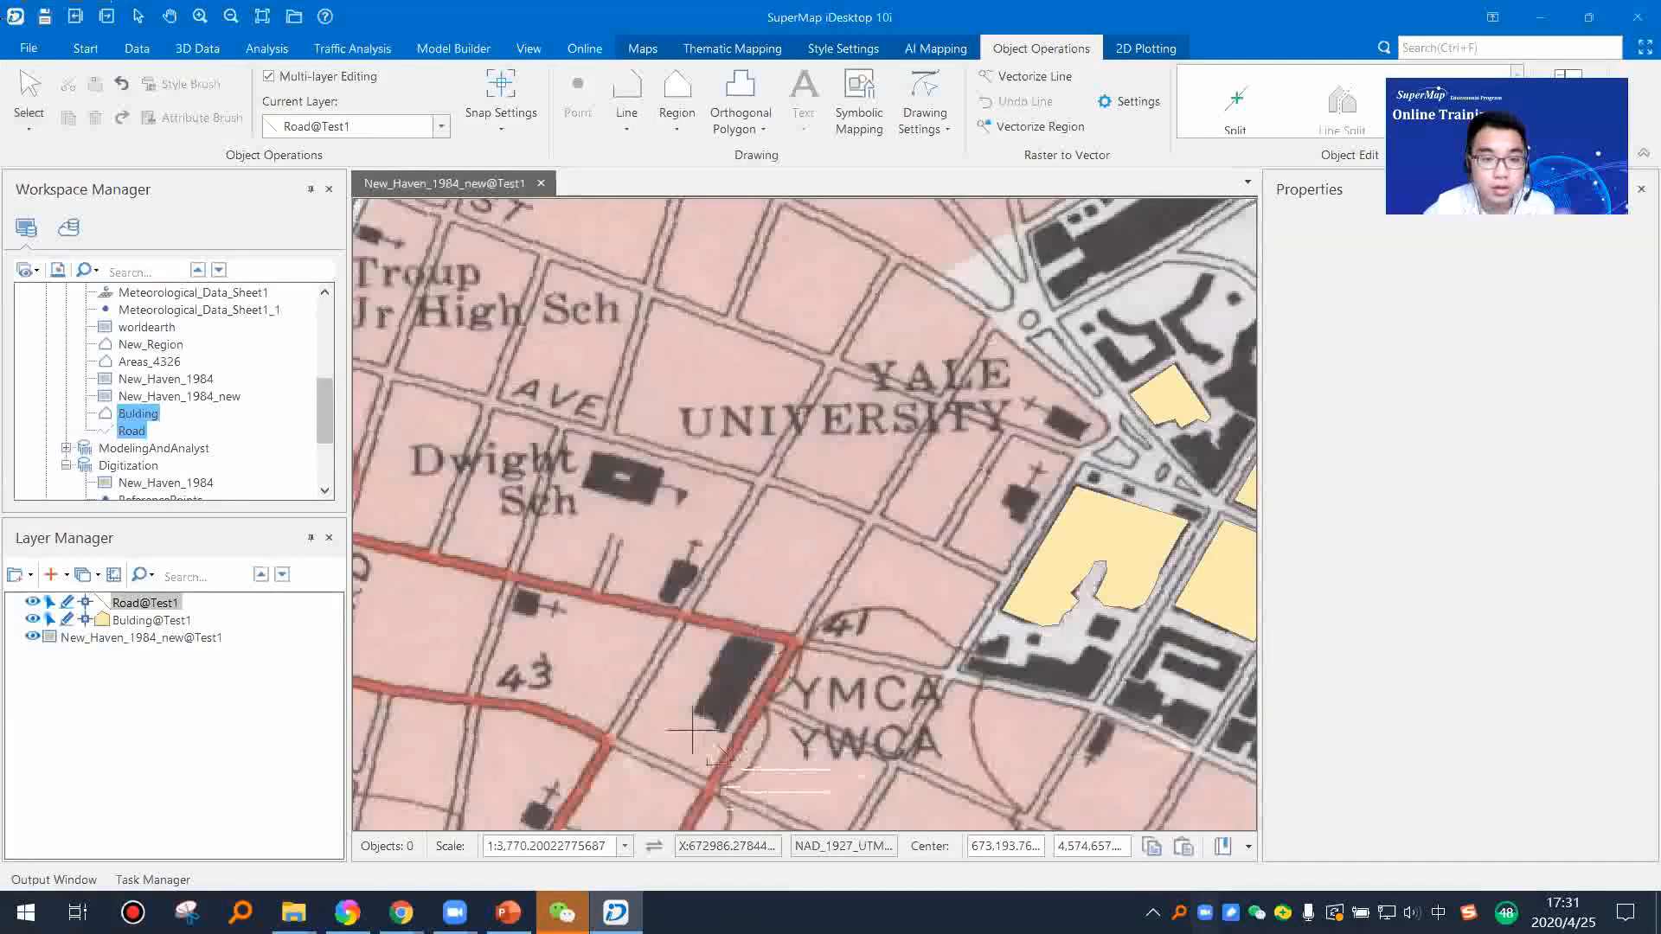
pyautogui.scroll(-2, 746, 604)
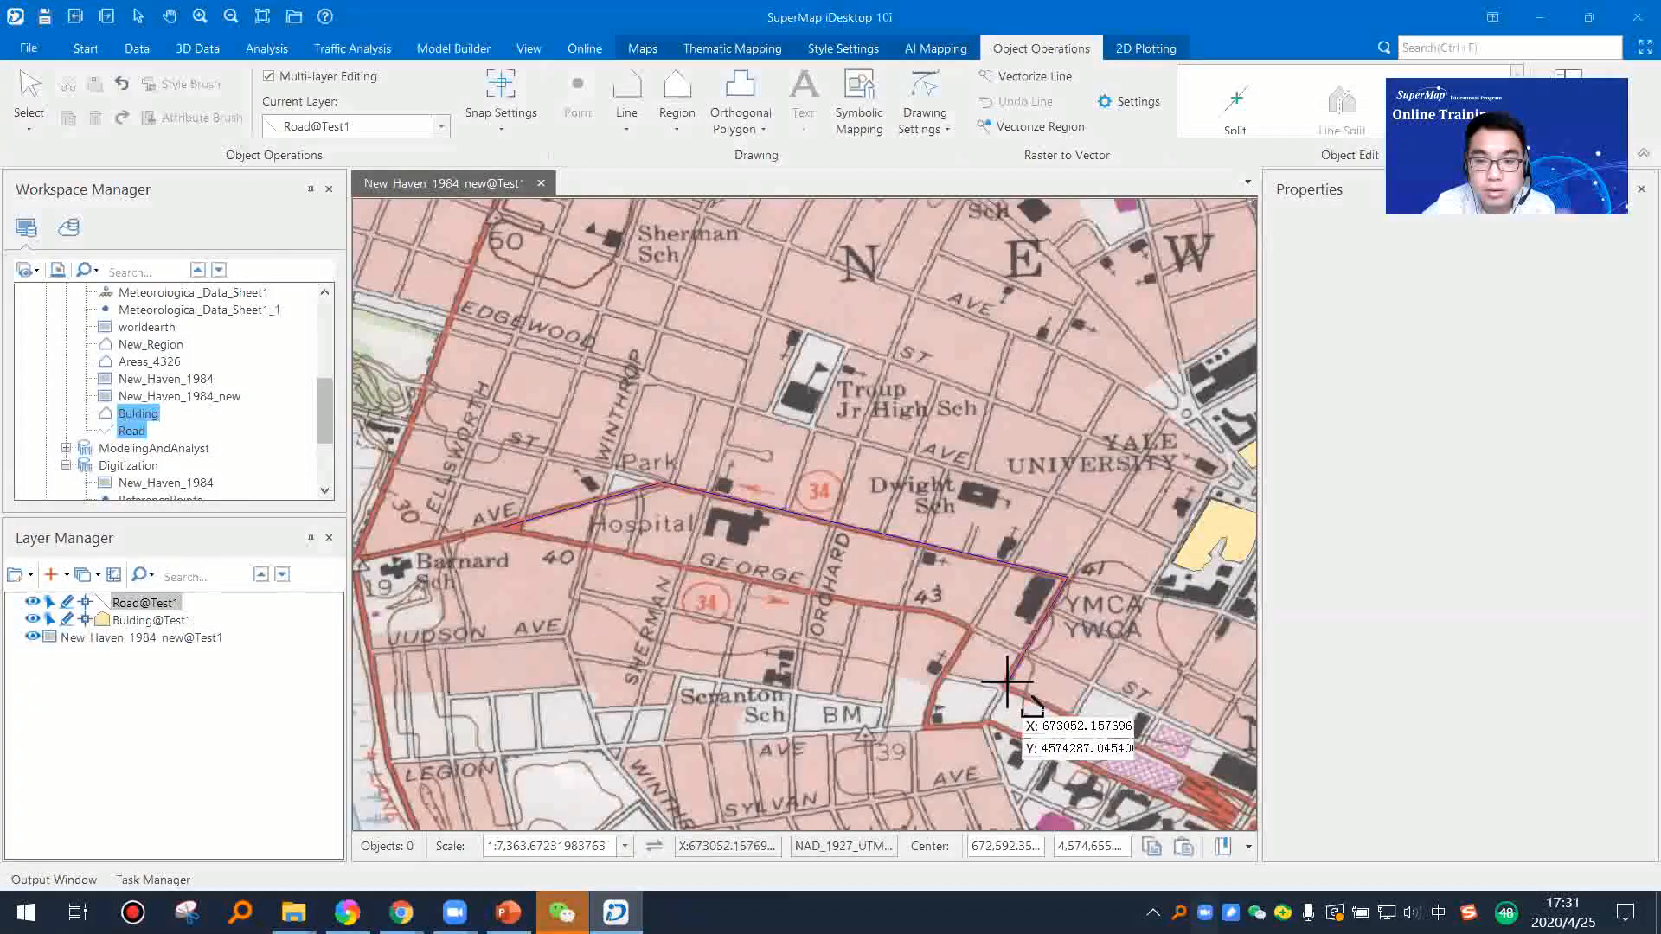
pyautogui.moveTo(1185, 773); pyautogui.dragTo(938, 595)
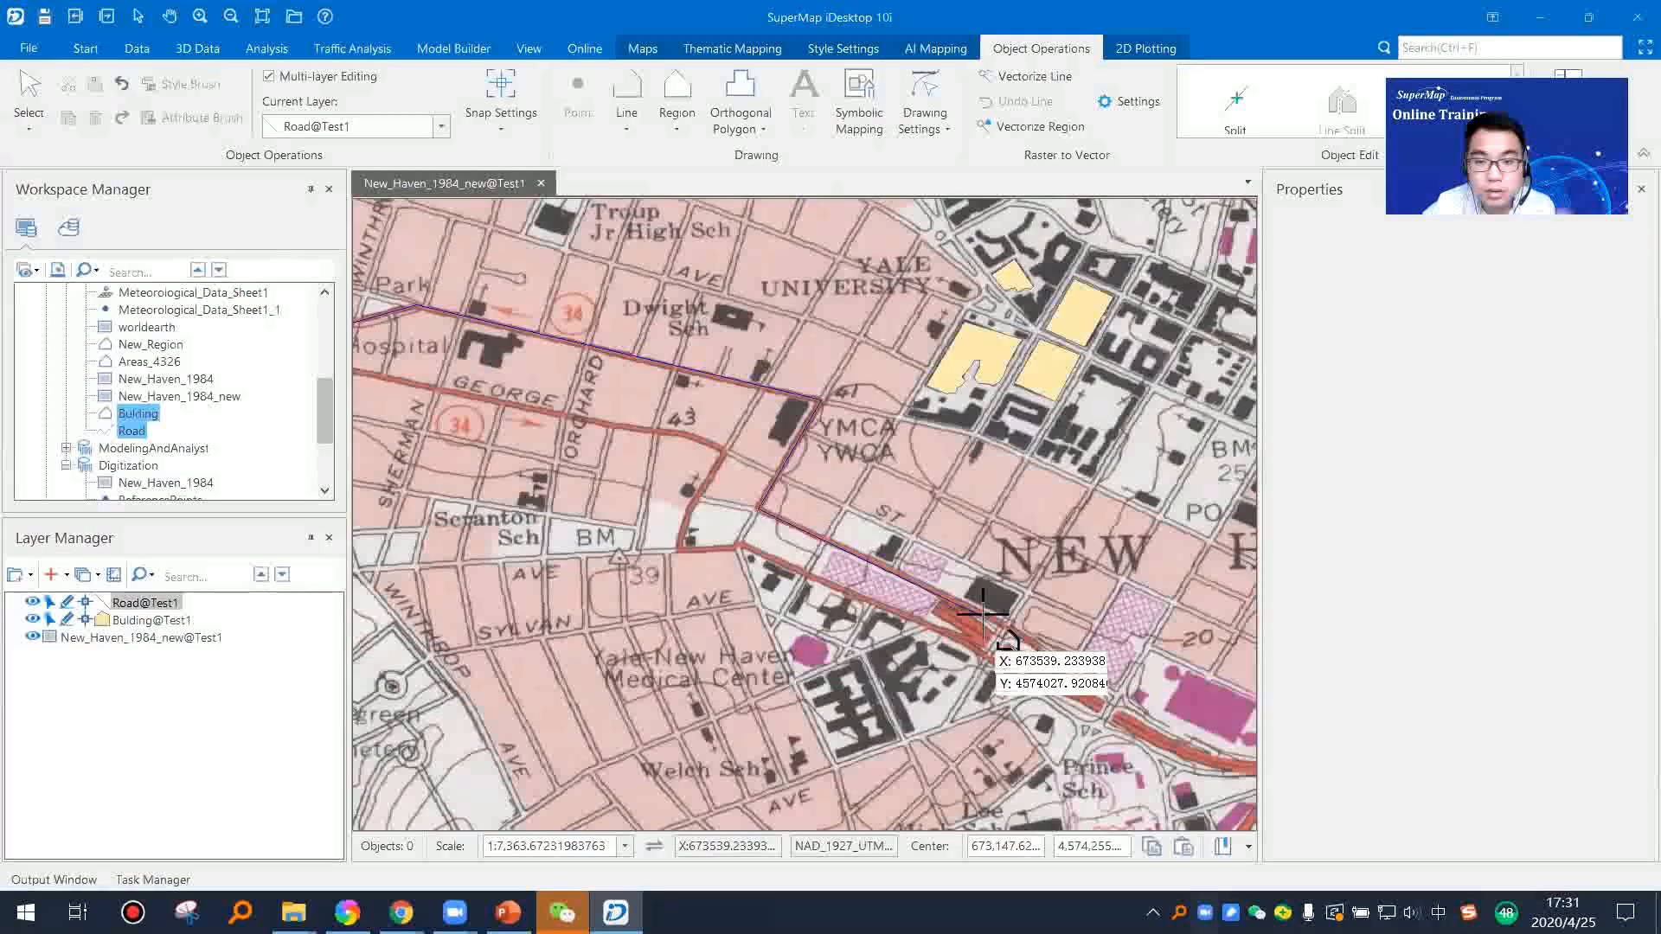
pyautogui.rightClick(835, 627)
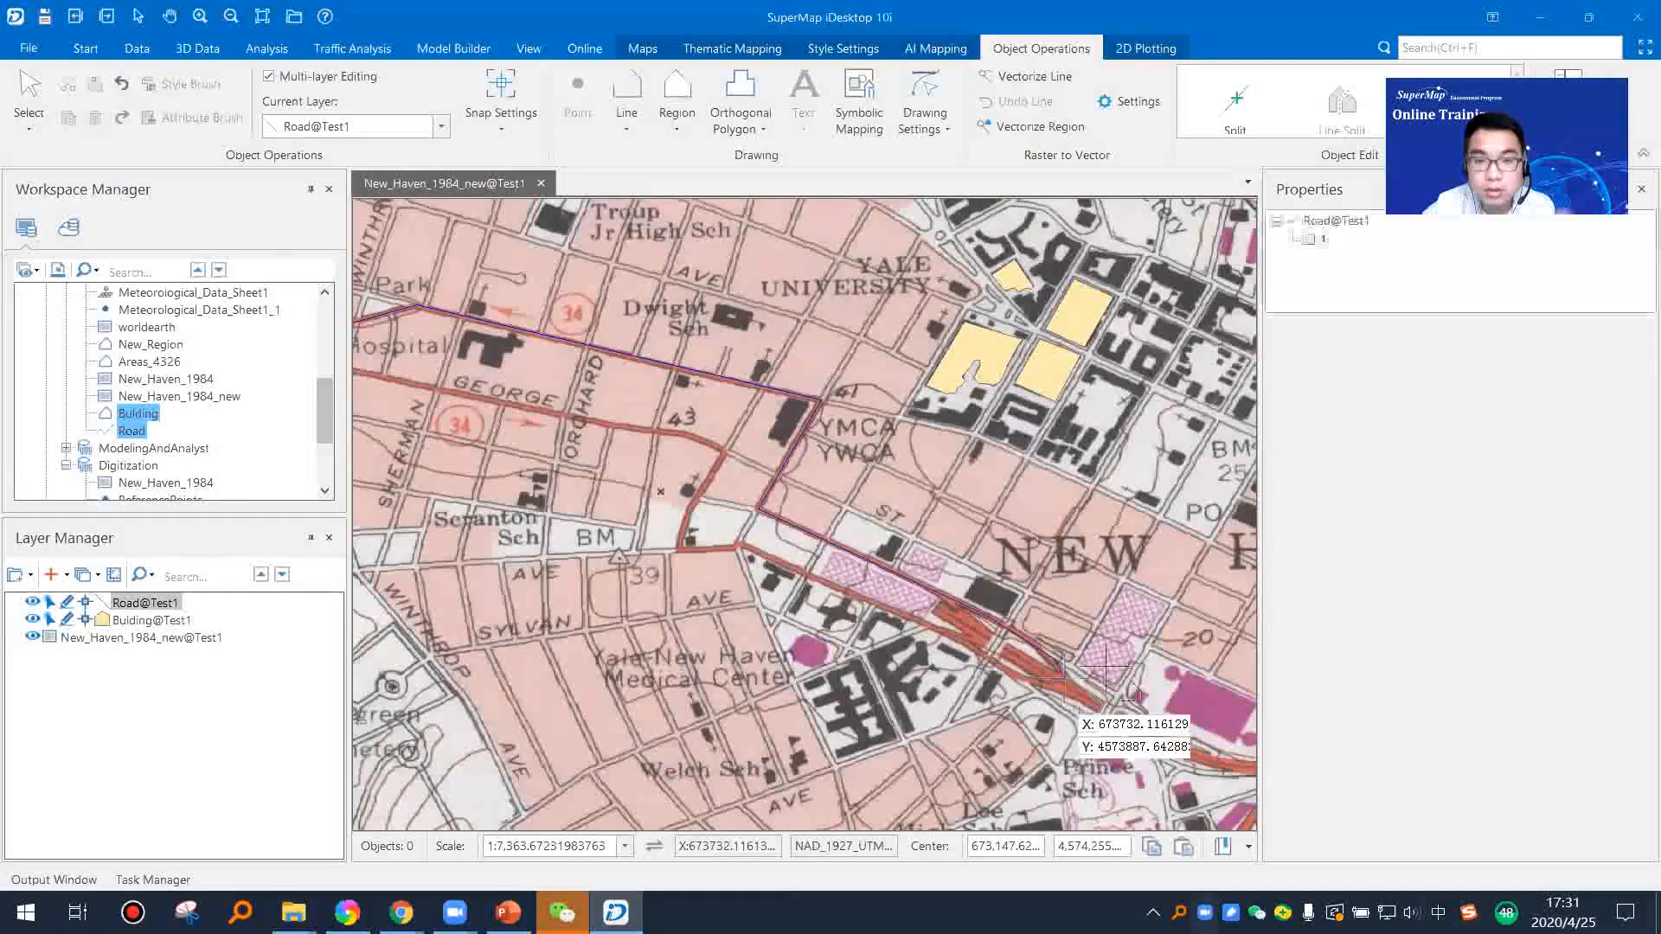
pyautogui.scroll(-3, 928, 516)
pyautogui.scroll(3, 928, 517)
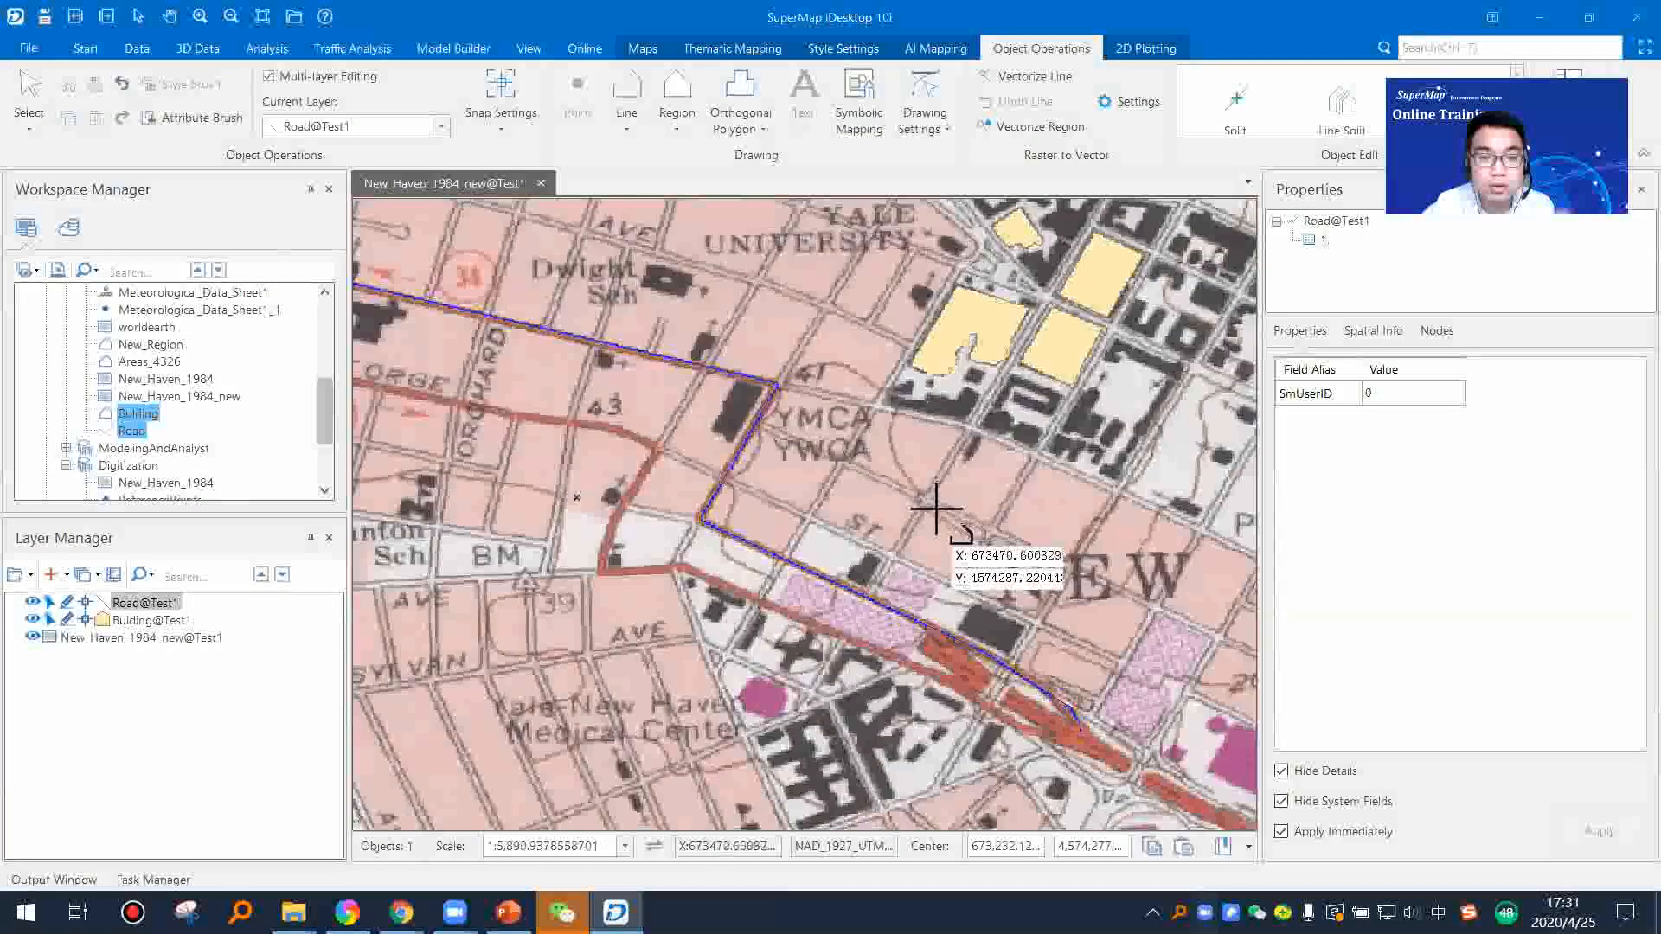
pyautogui.scroll(-1, 787, 532)
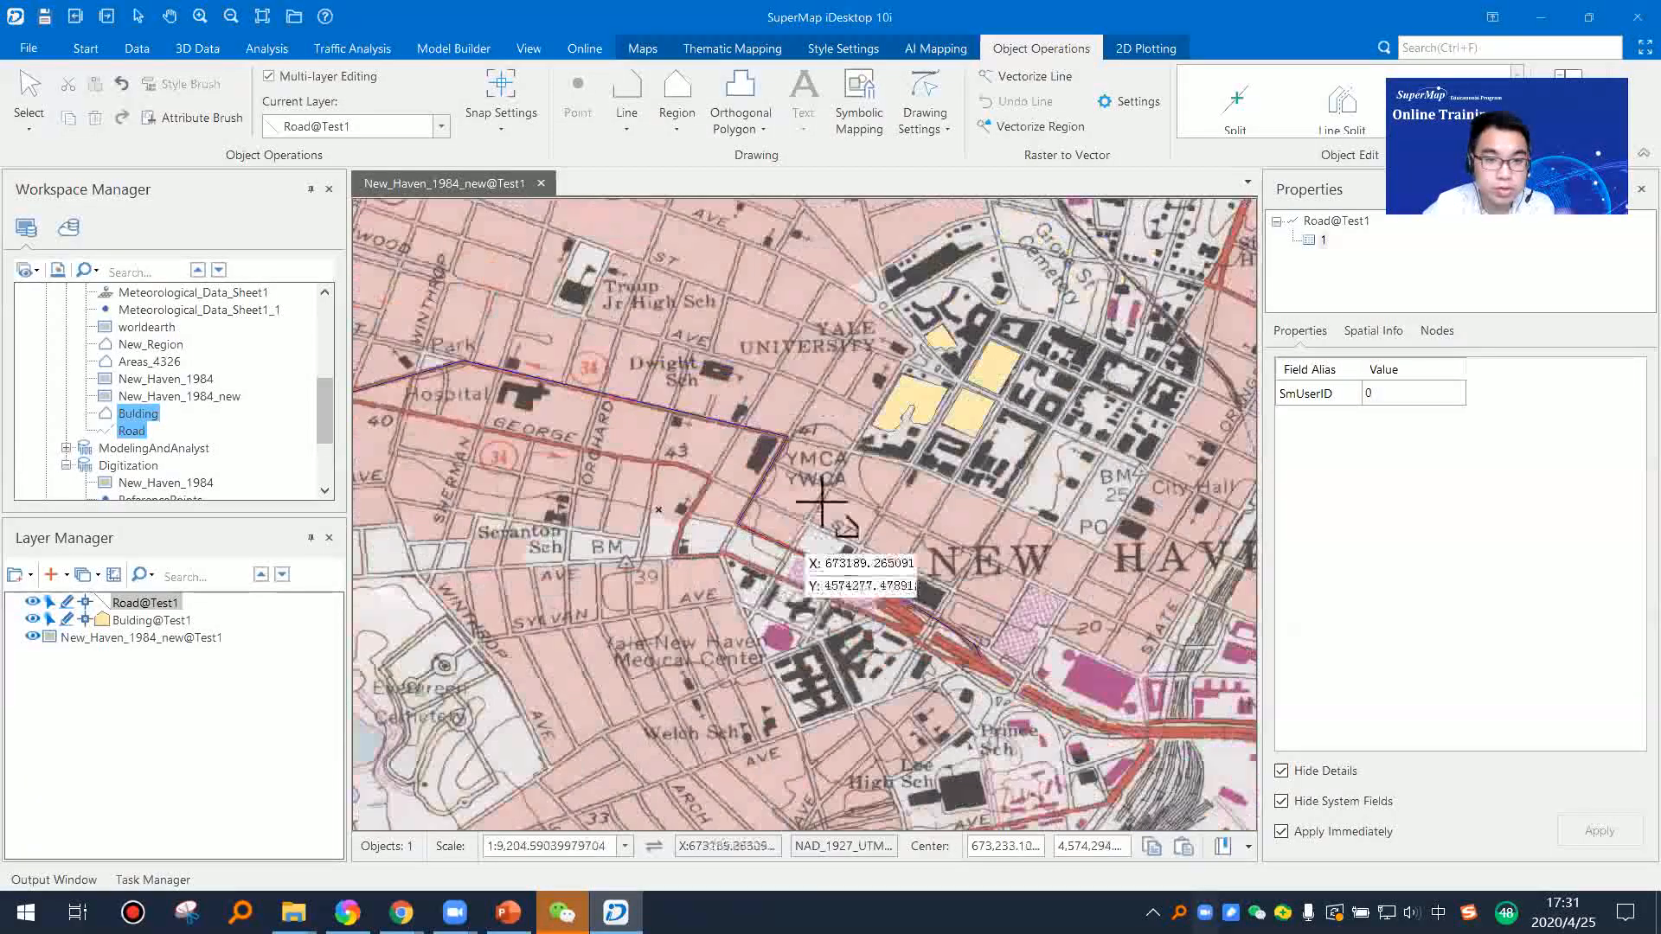
pyautogui.rightClick(781, 530)
# Step: Digitize the small building south of the four-cornered block as a polygon on Bulding@Test1, and leave drawing mode
pyautogui.click(145, 621)
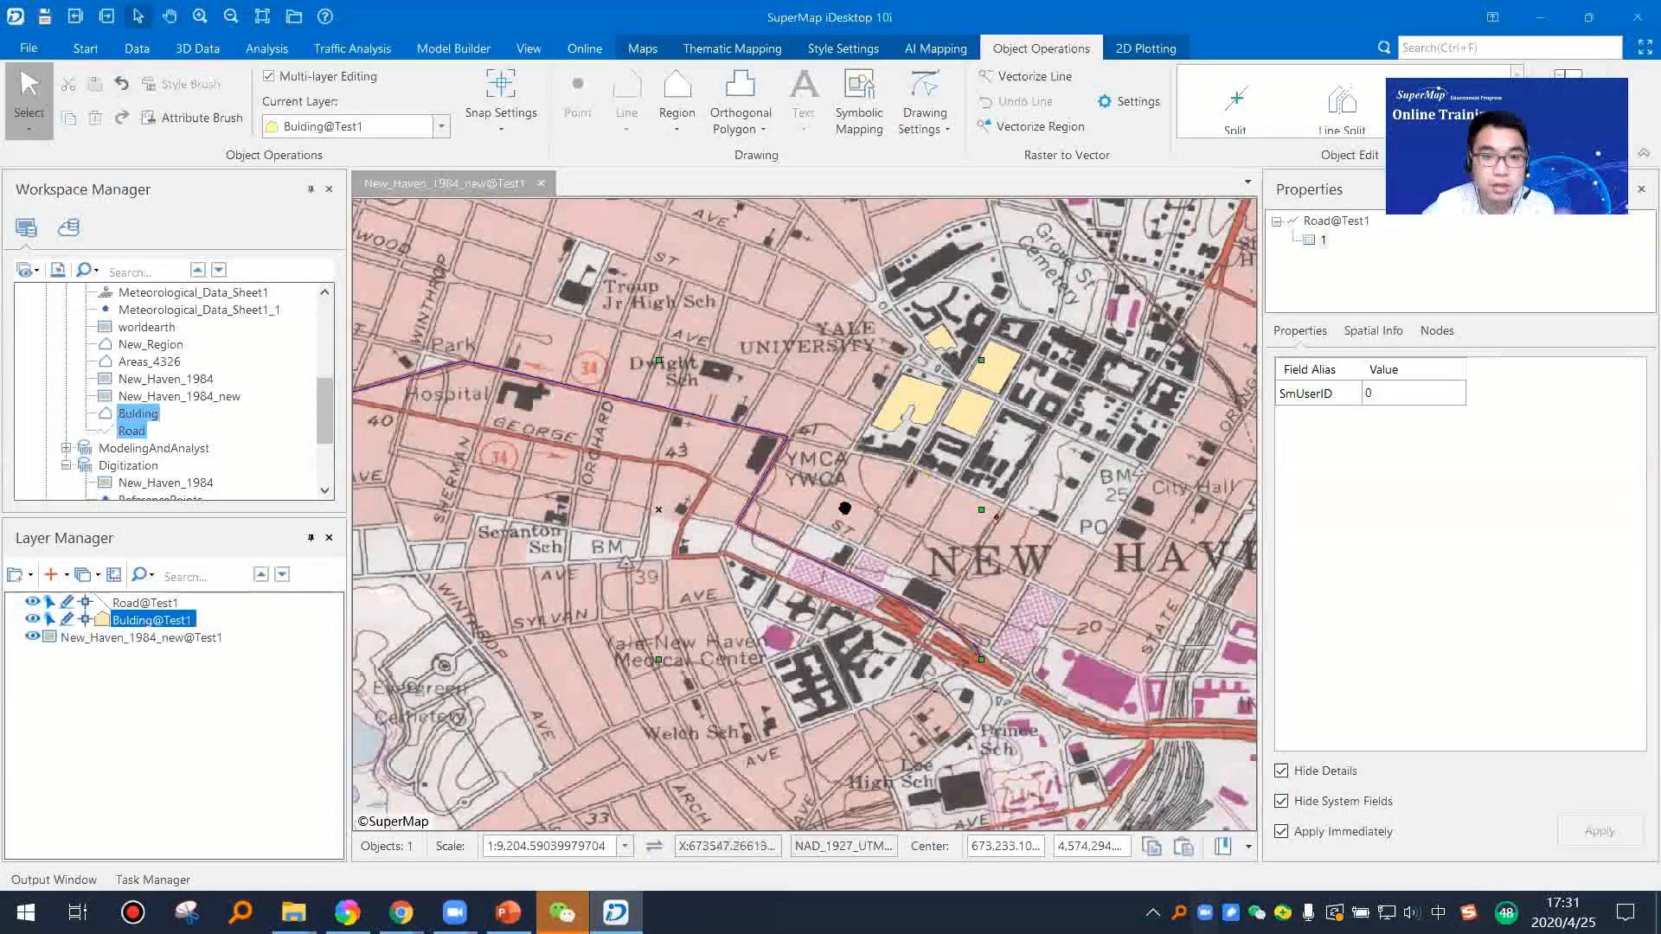
pyautogui.moveTo(843, 509); pyautogui.dragTo(656, 615)
pyautogui.click(678, 128)
pyautogui.click(685, 159)
pyautogui.scroll(4, 786, 558)
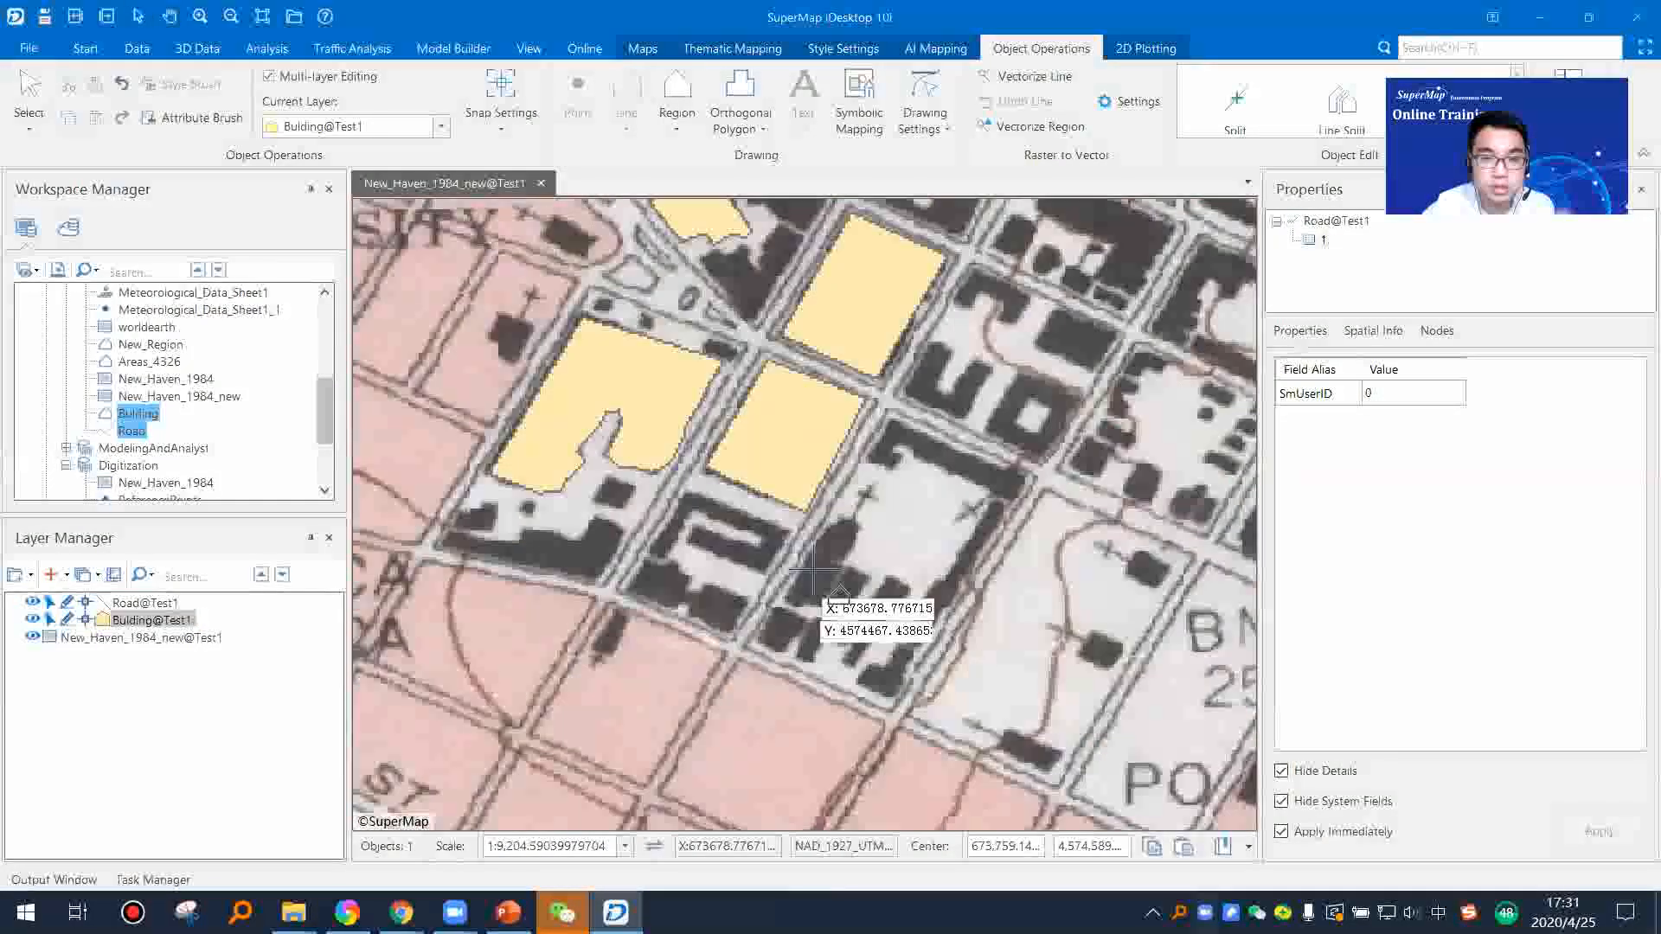
pyautogui.click(642, 559)
pyautogui.click(631, 593)
pyautogui.click(662, 604)
pyautogui.click(677, 605)
pyautogui.click(688, 593)
pyautogui.click(695, 570)
pyautogui.rightClick(687, 566)
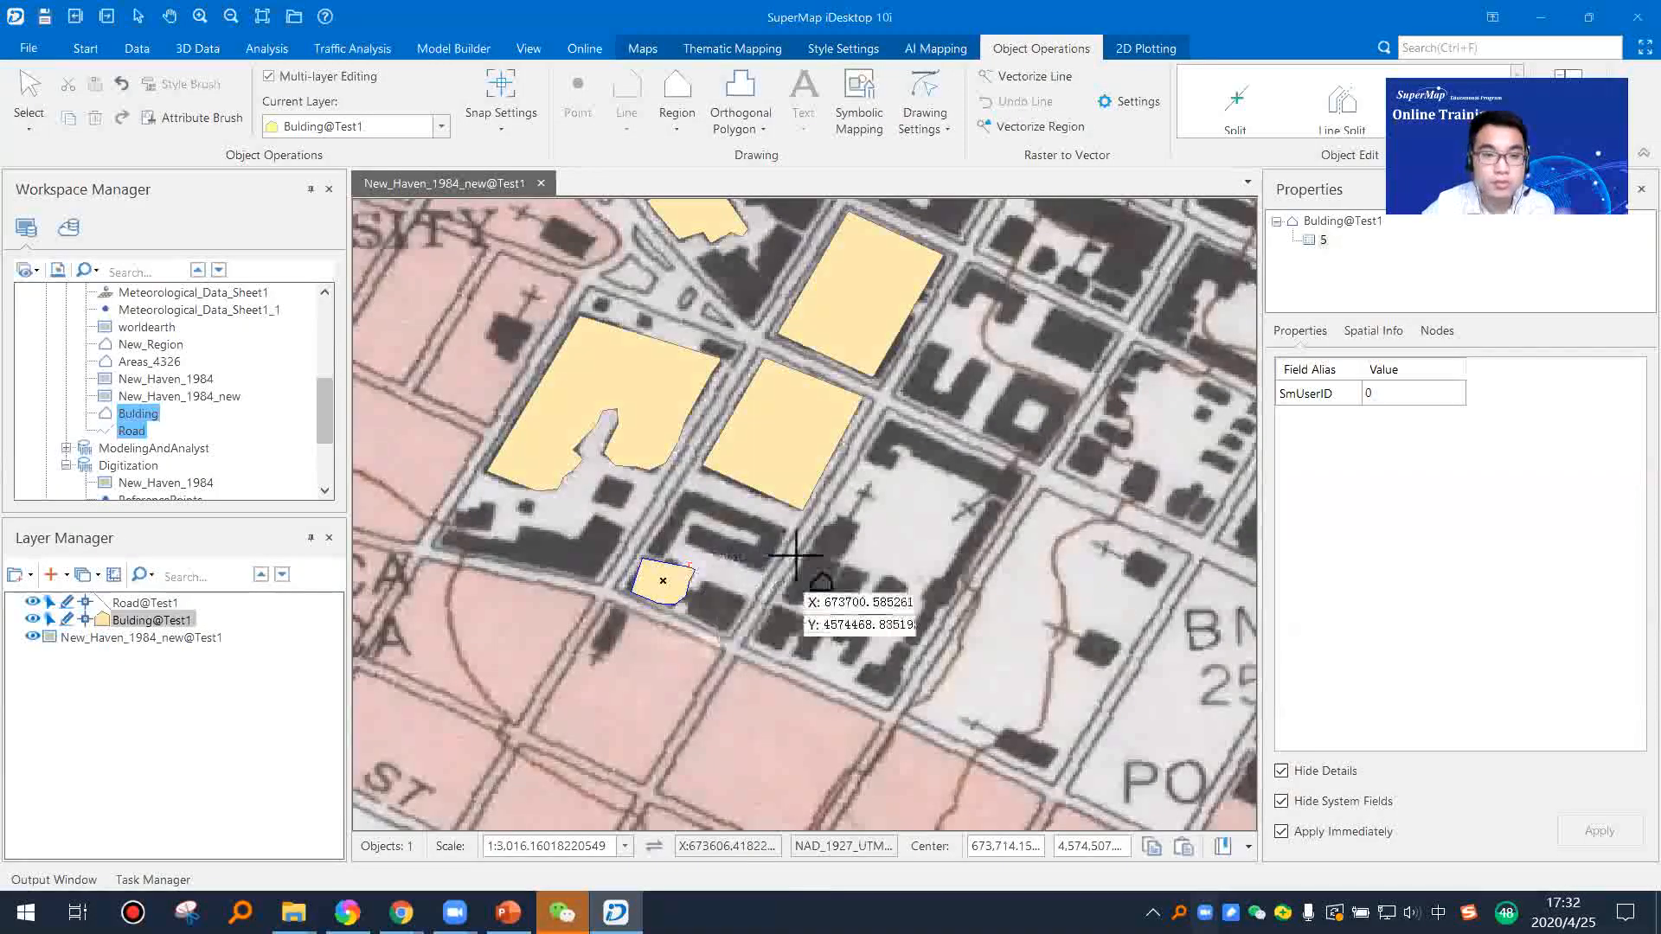
pyautogui.rightClick(888, 570)
pyautogui.click(756, 605)
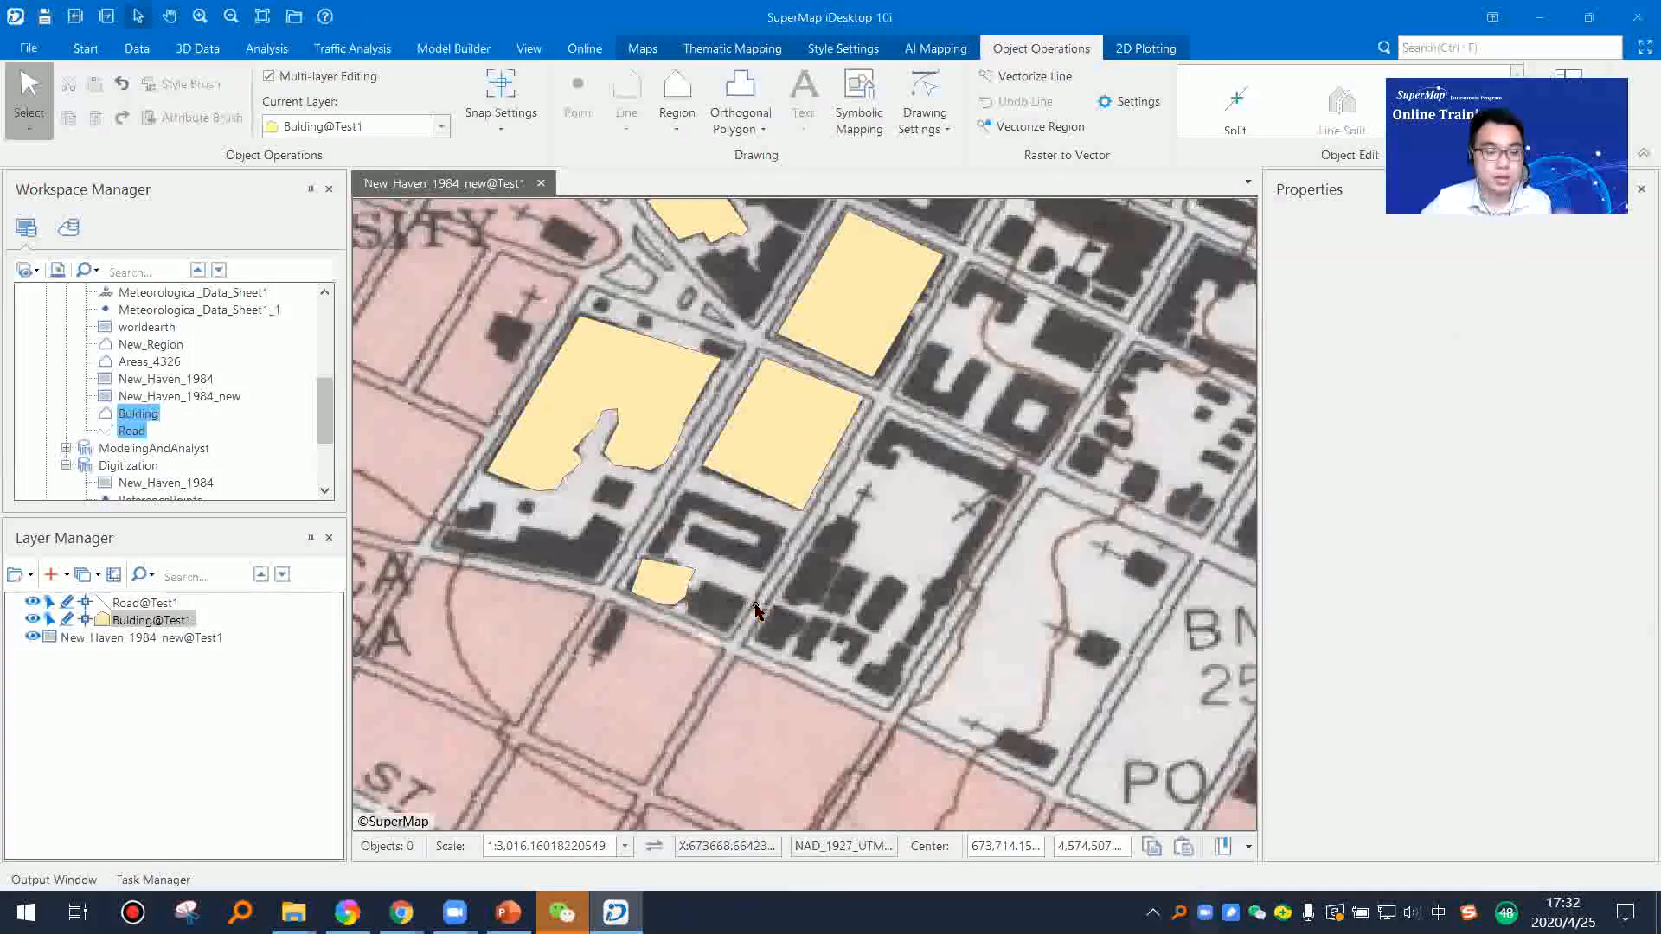
# Step: Turn off editing for the Bulding@Test1 and Road@Test1 layers
pyautogui.scroll(-4, 756, 605)
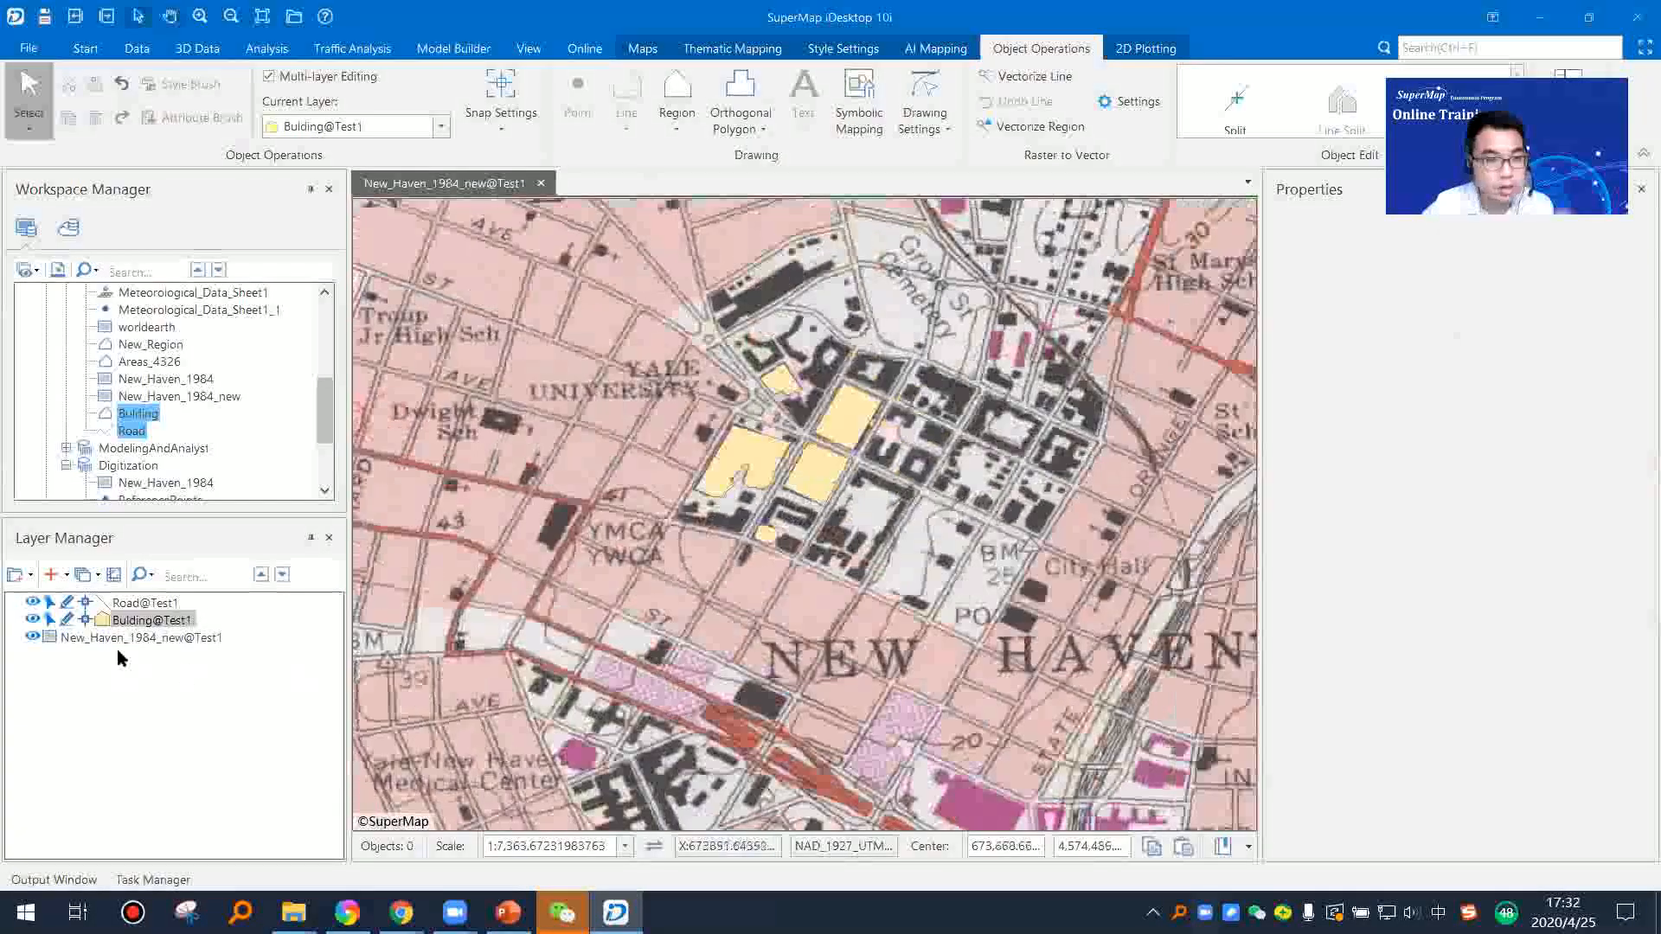
pyautogui.click(66, 620)
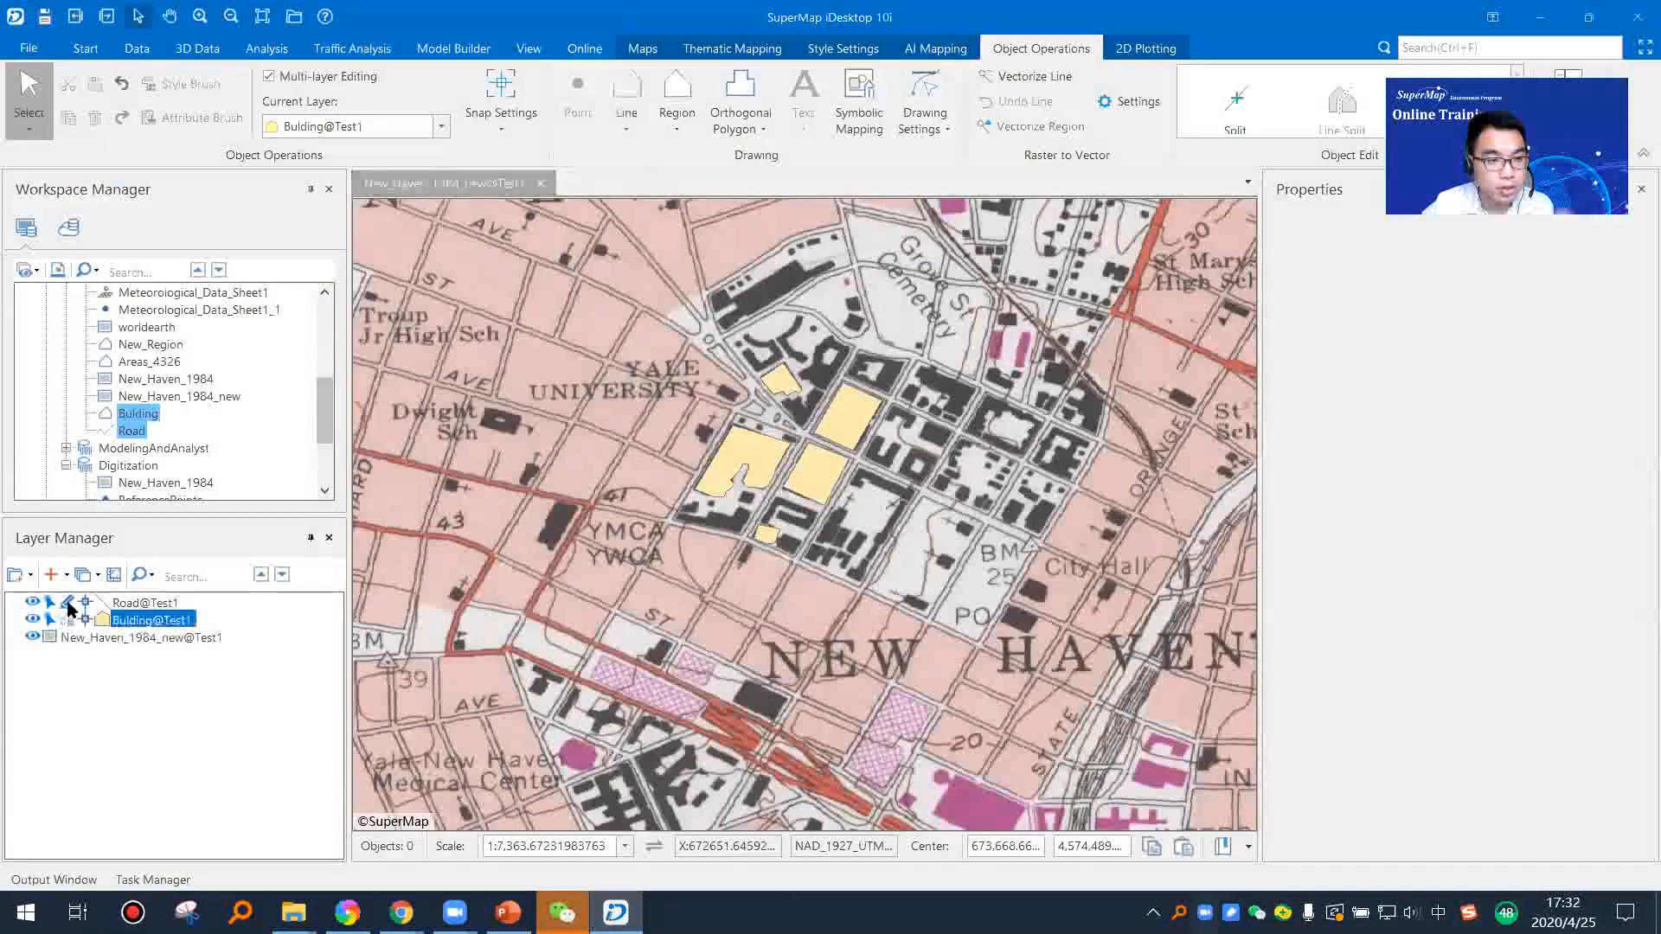
pyautogui.click(67, 603)
pyautogui.scroll(-2, 744, 595)
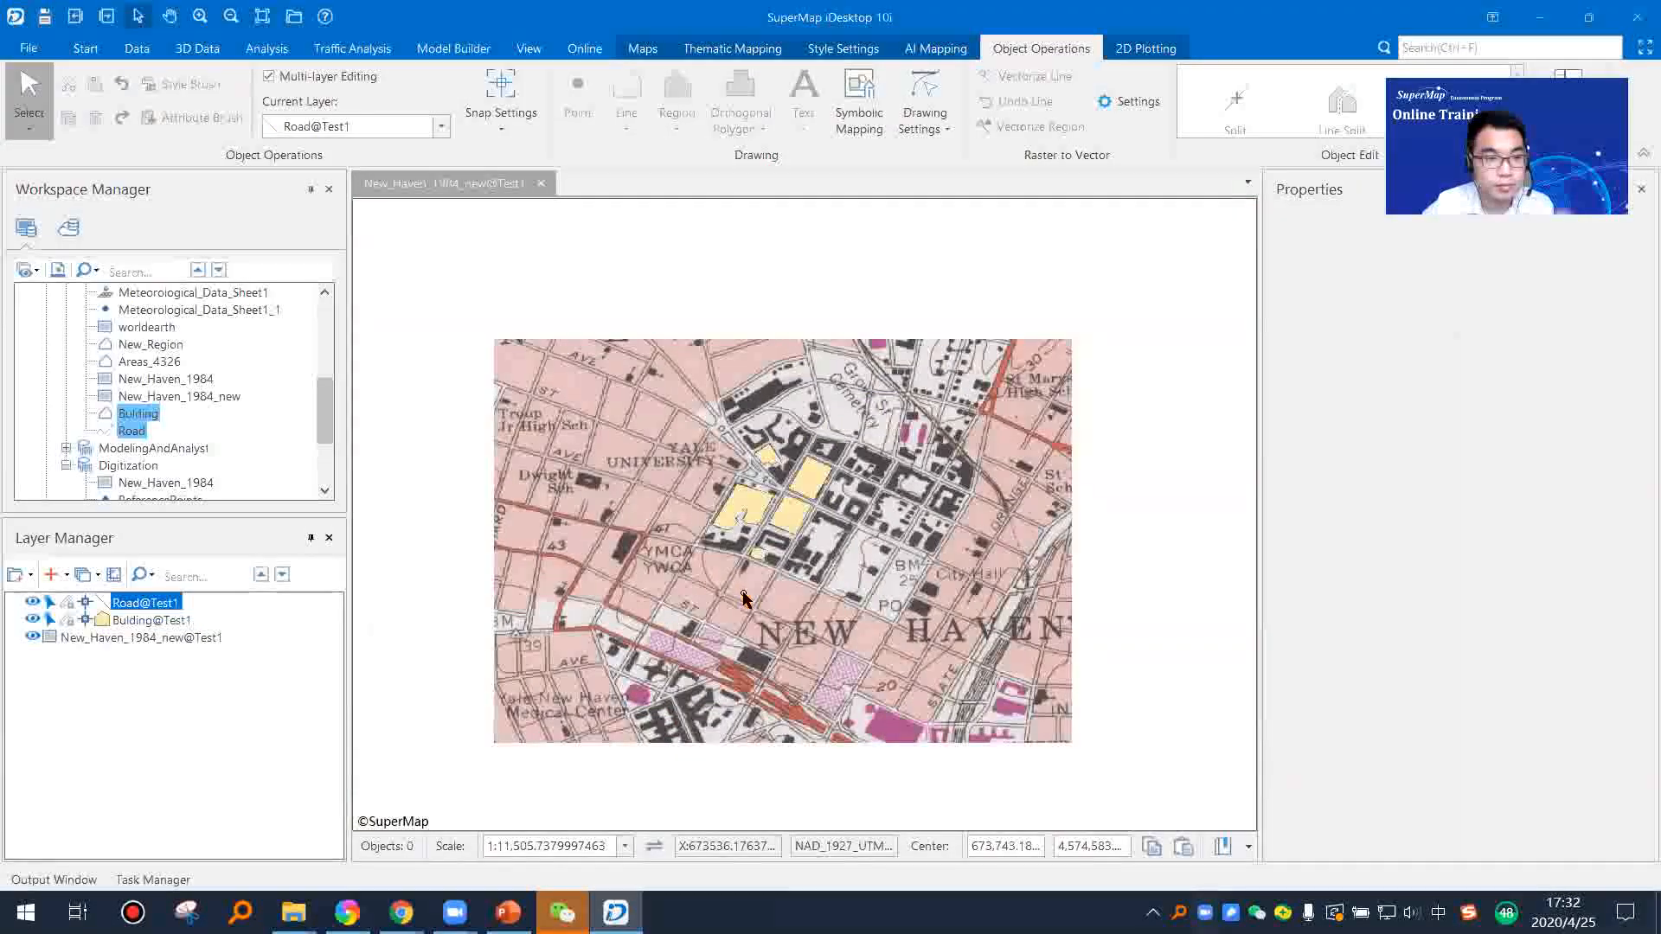
# Step: Hide the New_Haven_1984_new@Test1 image to inspect the digitized road and buildings on their own, and show it again
pyautogui.click(32, 638)
pyautogui.scroll(1, 641, 577)
pyautogui.moveTo(680, 570); pyautogui.dragTo(882, 578)
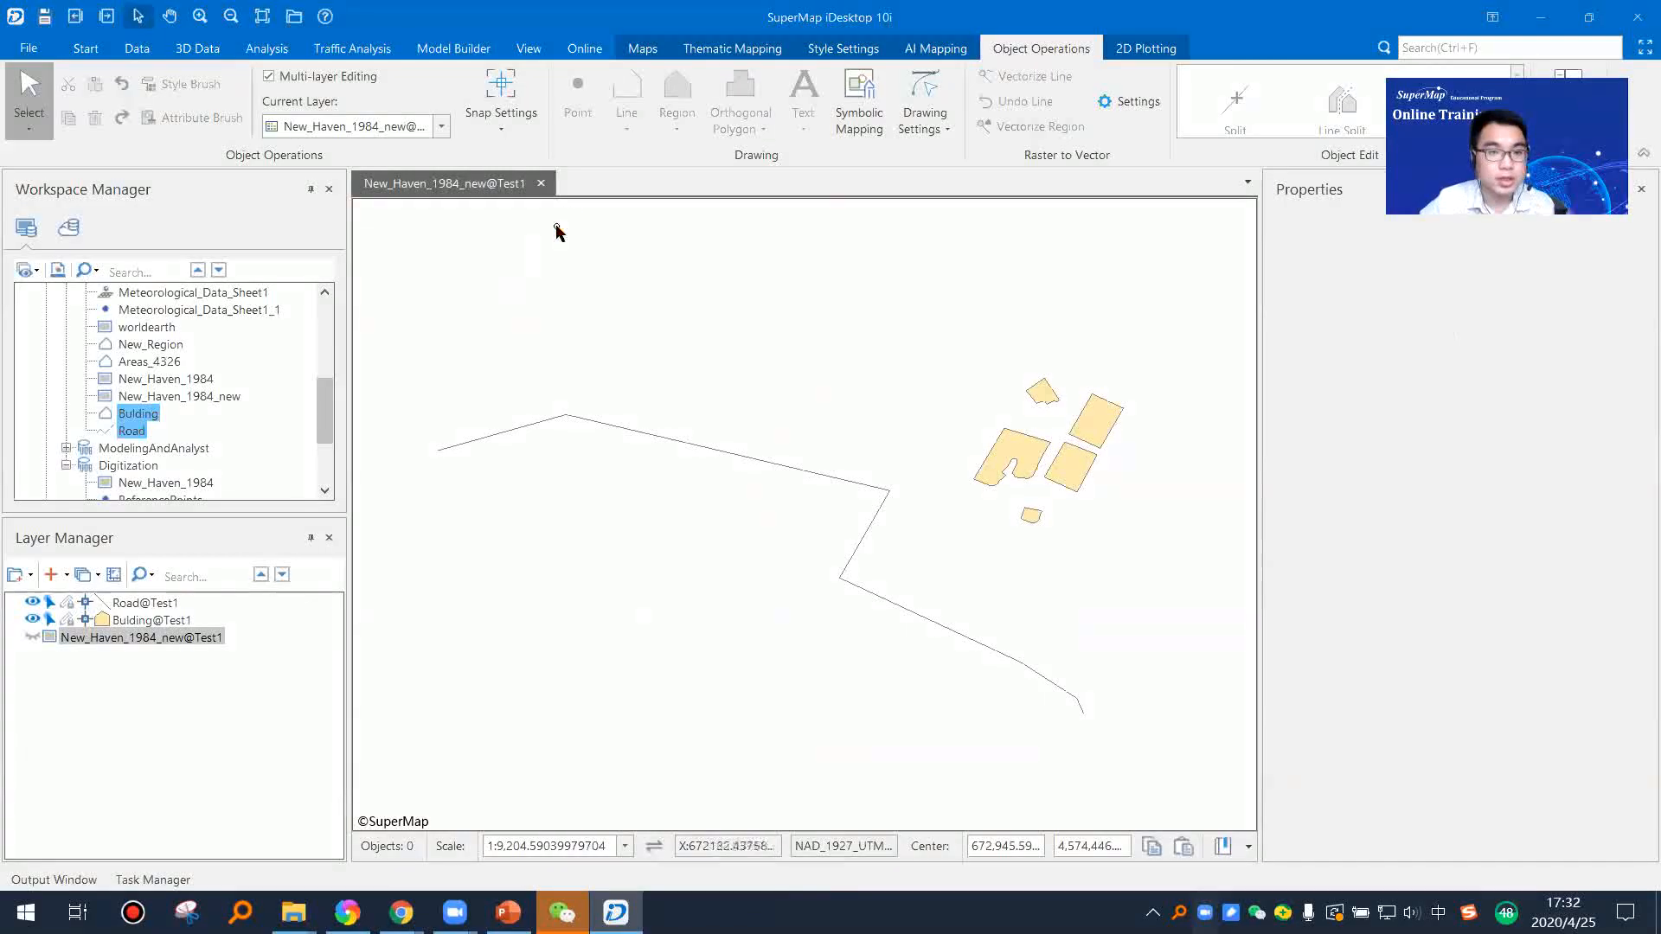
pyautogui.click(32, 637)
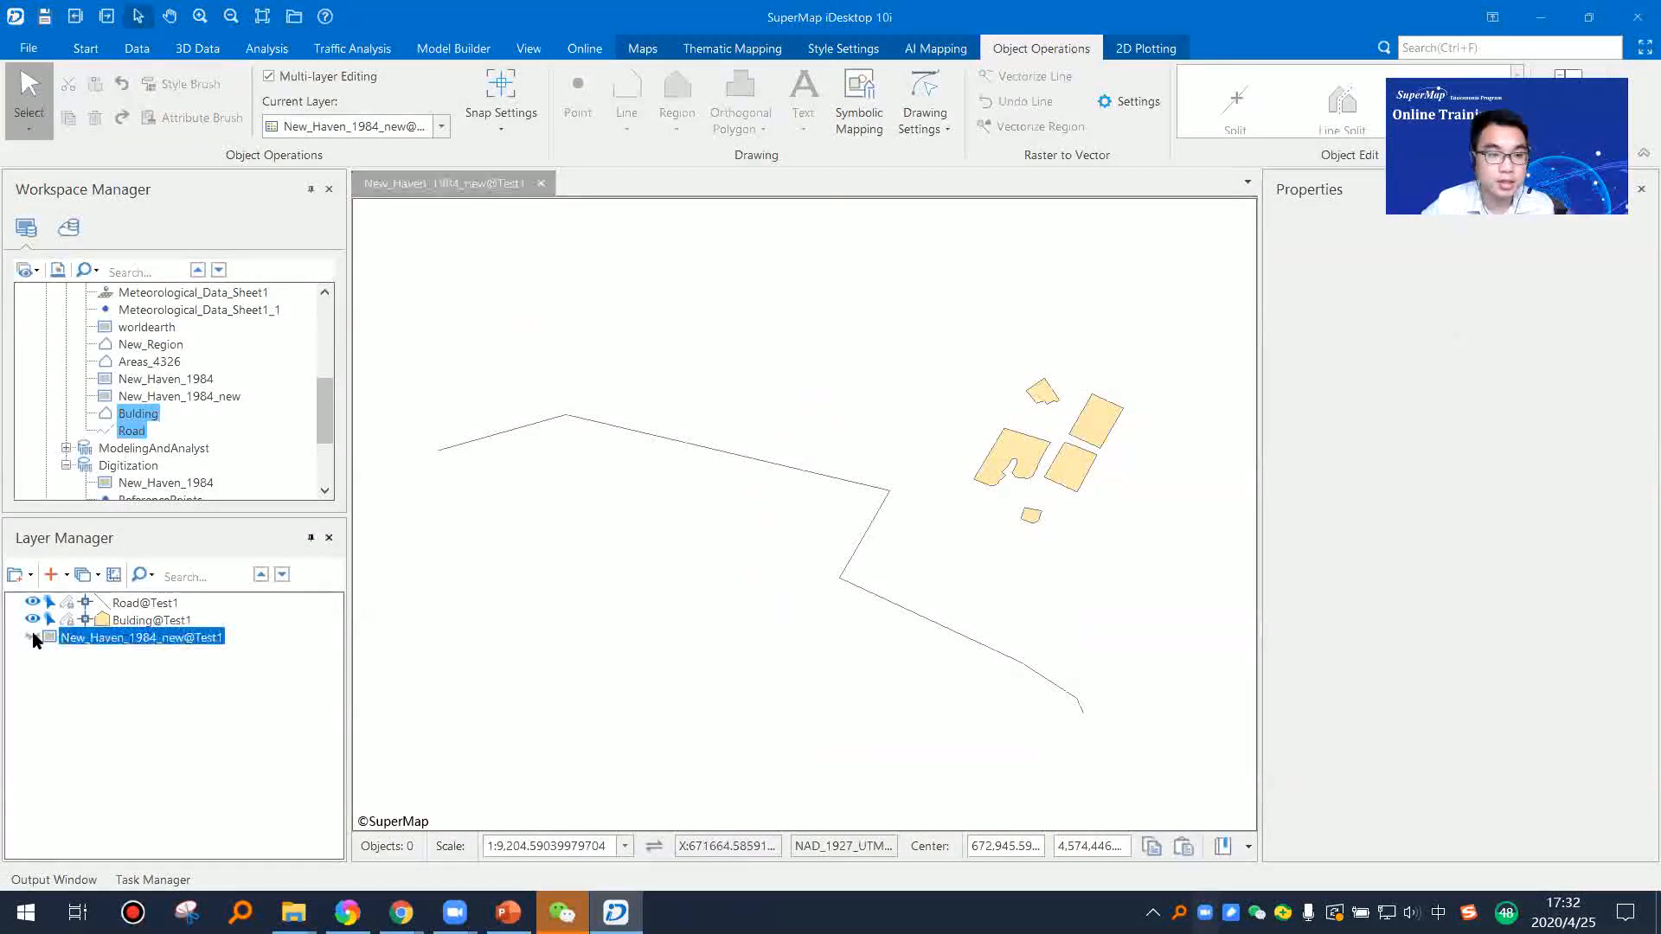
# Step: Apply line symbol 44 as the layer style of Road@Test1 and close the style settings
pyautogui.click(138, 605)
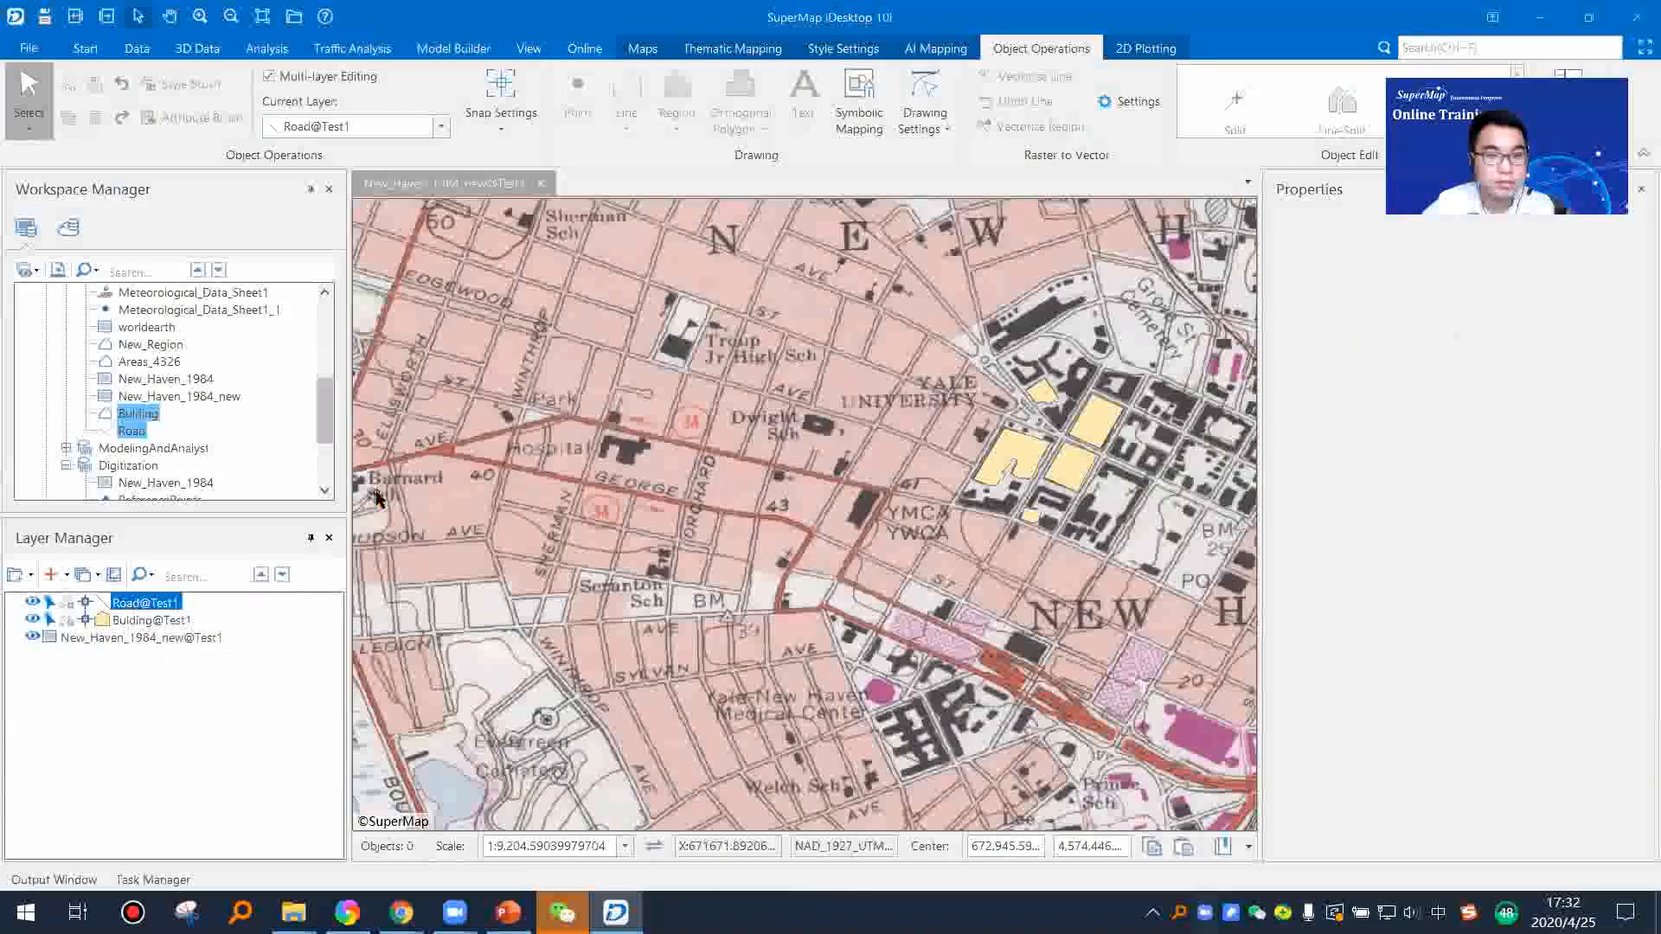
pyautogui.rightClick(153, 612)
pyautogui.rightClick(124, 605)
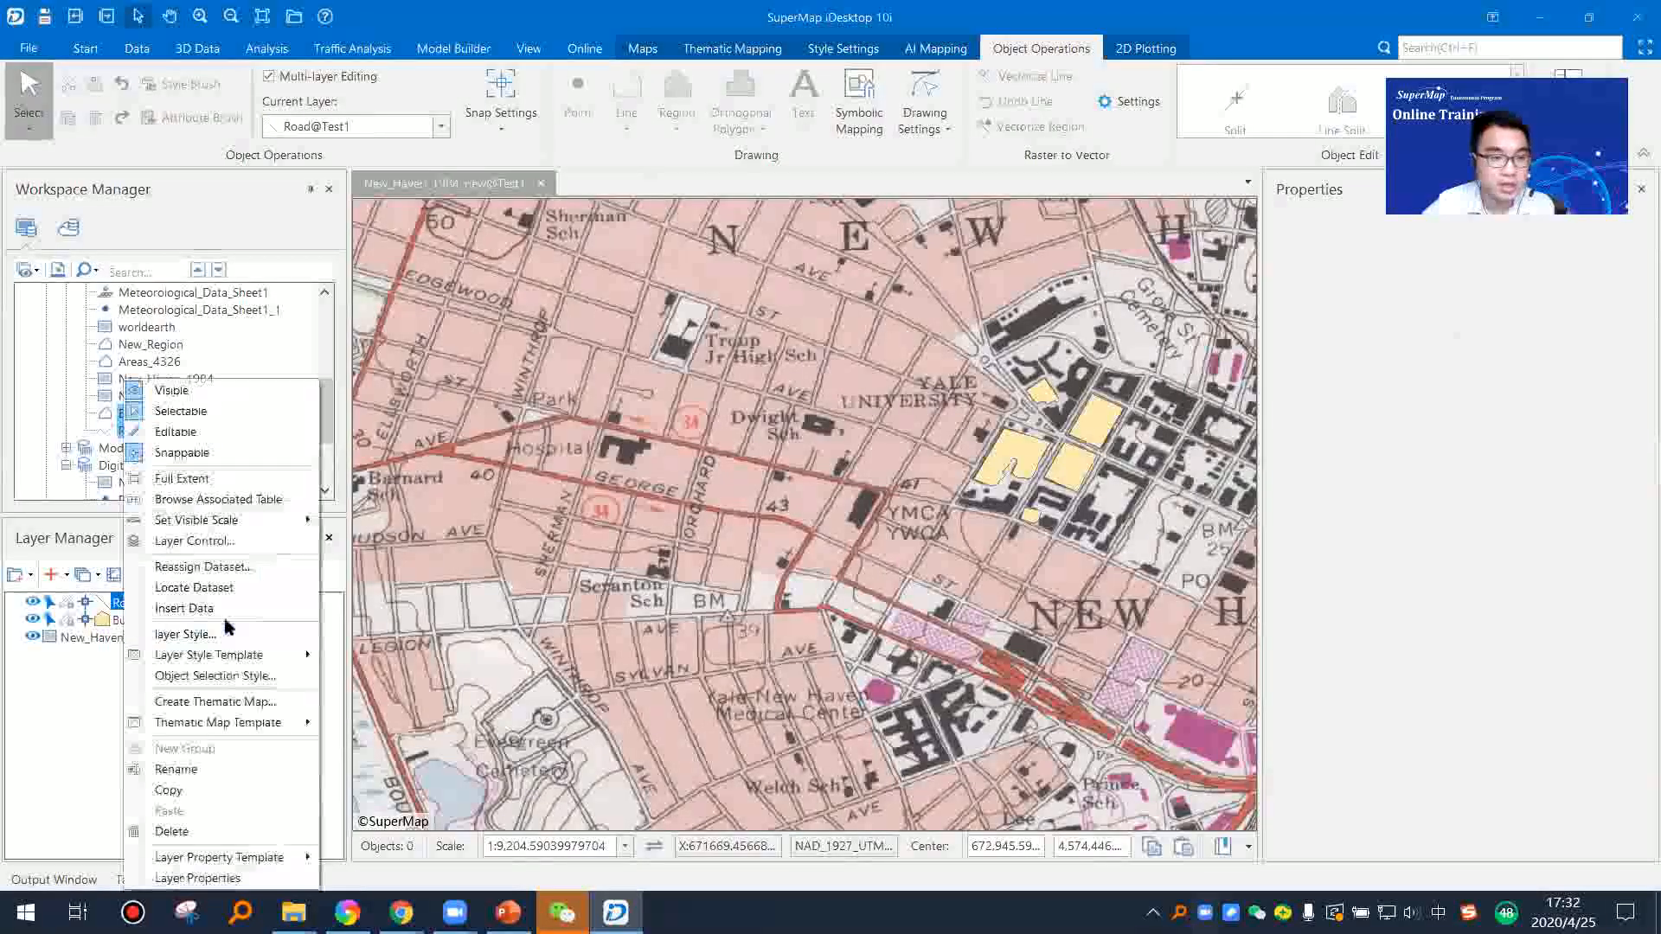
pyautogui.click(227, 644)
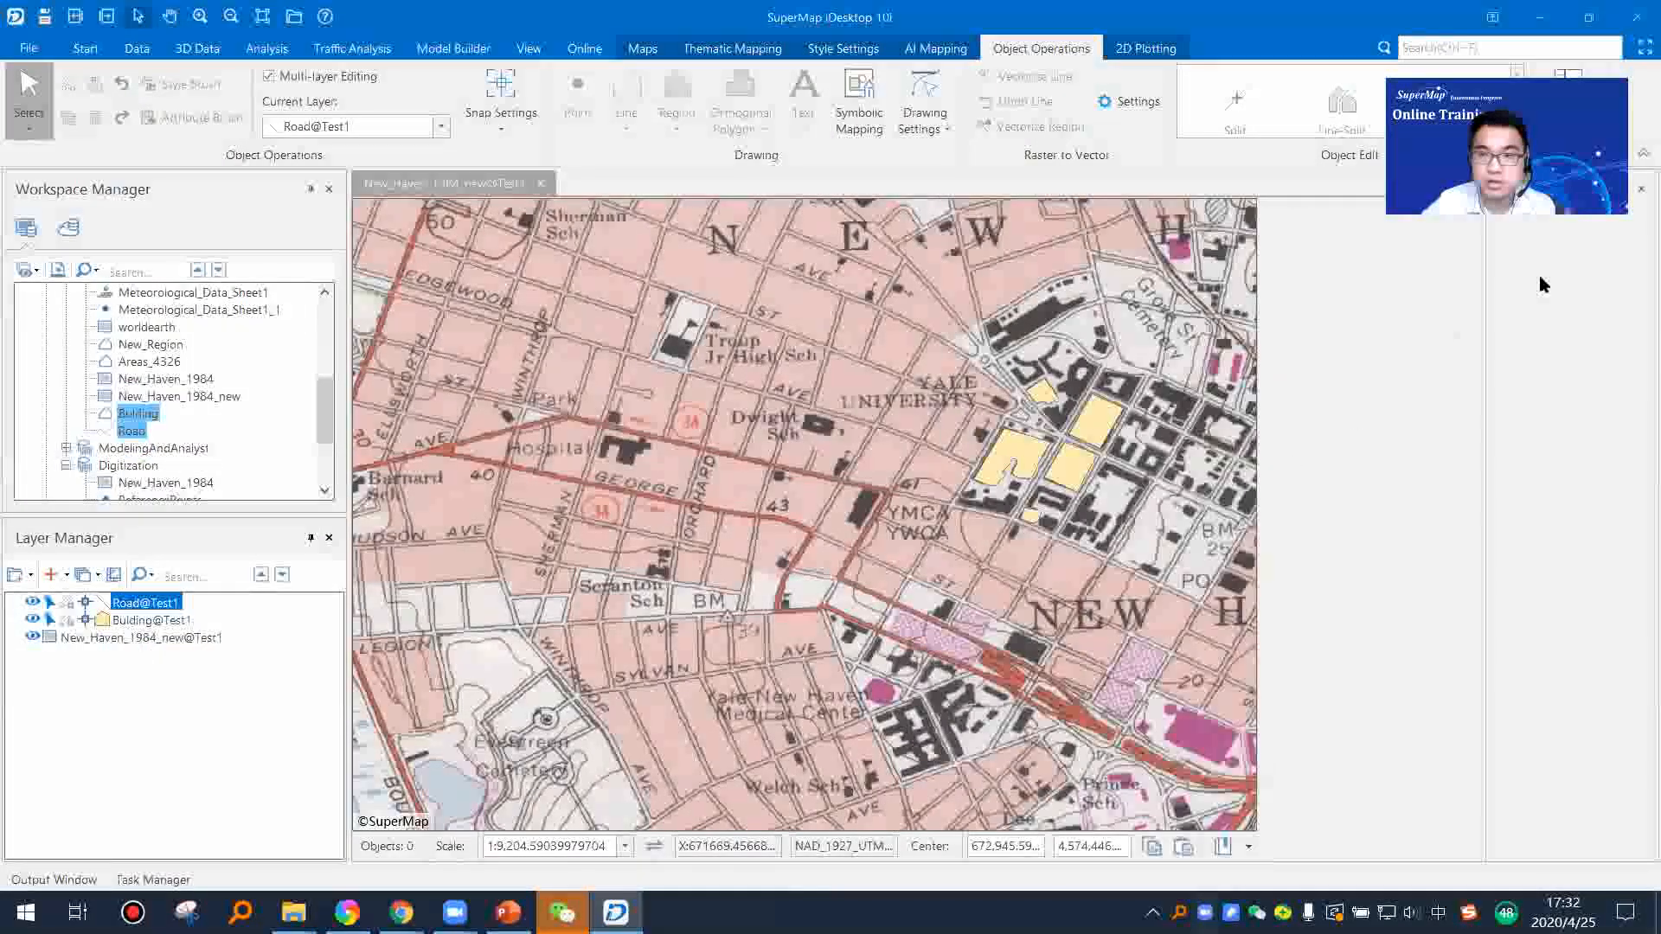
pyautogui.moveTo(1631, 336); pyautogui.dragTo(1628, 472)
pyautogui.click(1323, 424)
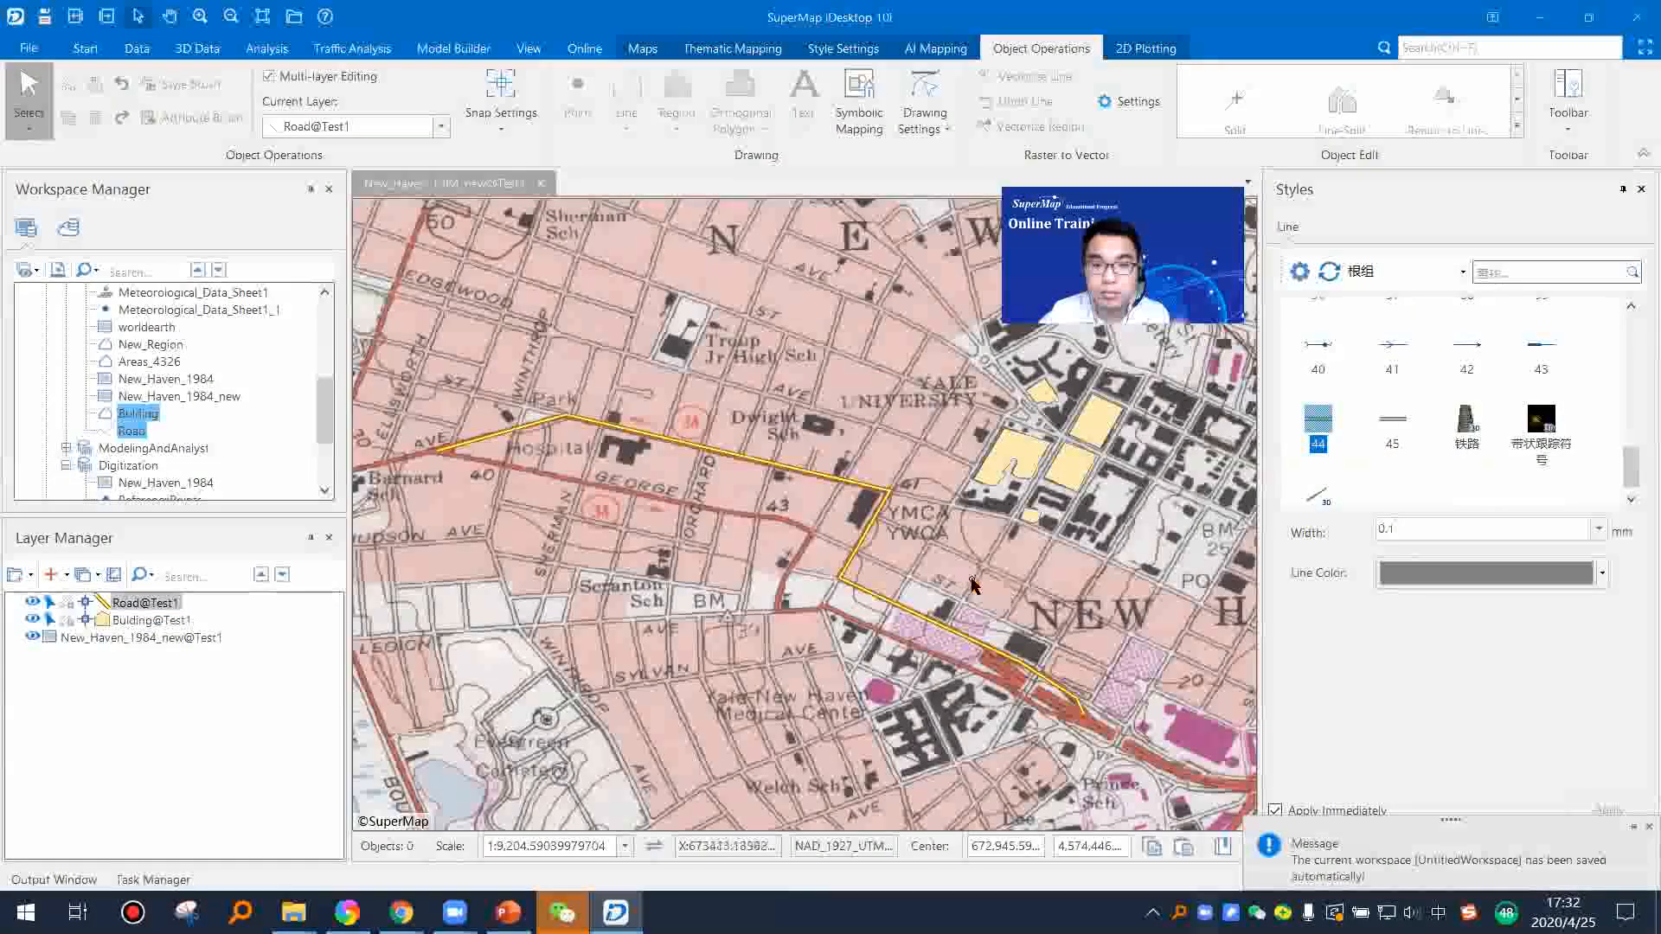
pyautogui.scroll(-2, 970, 578)
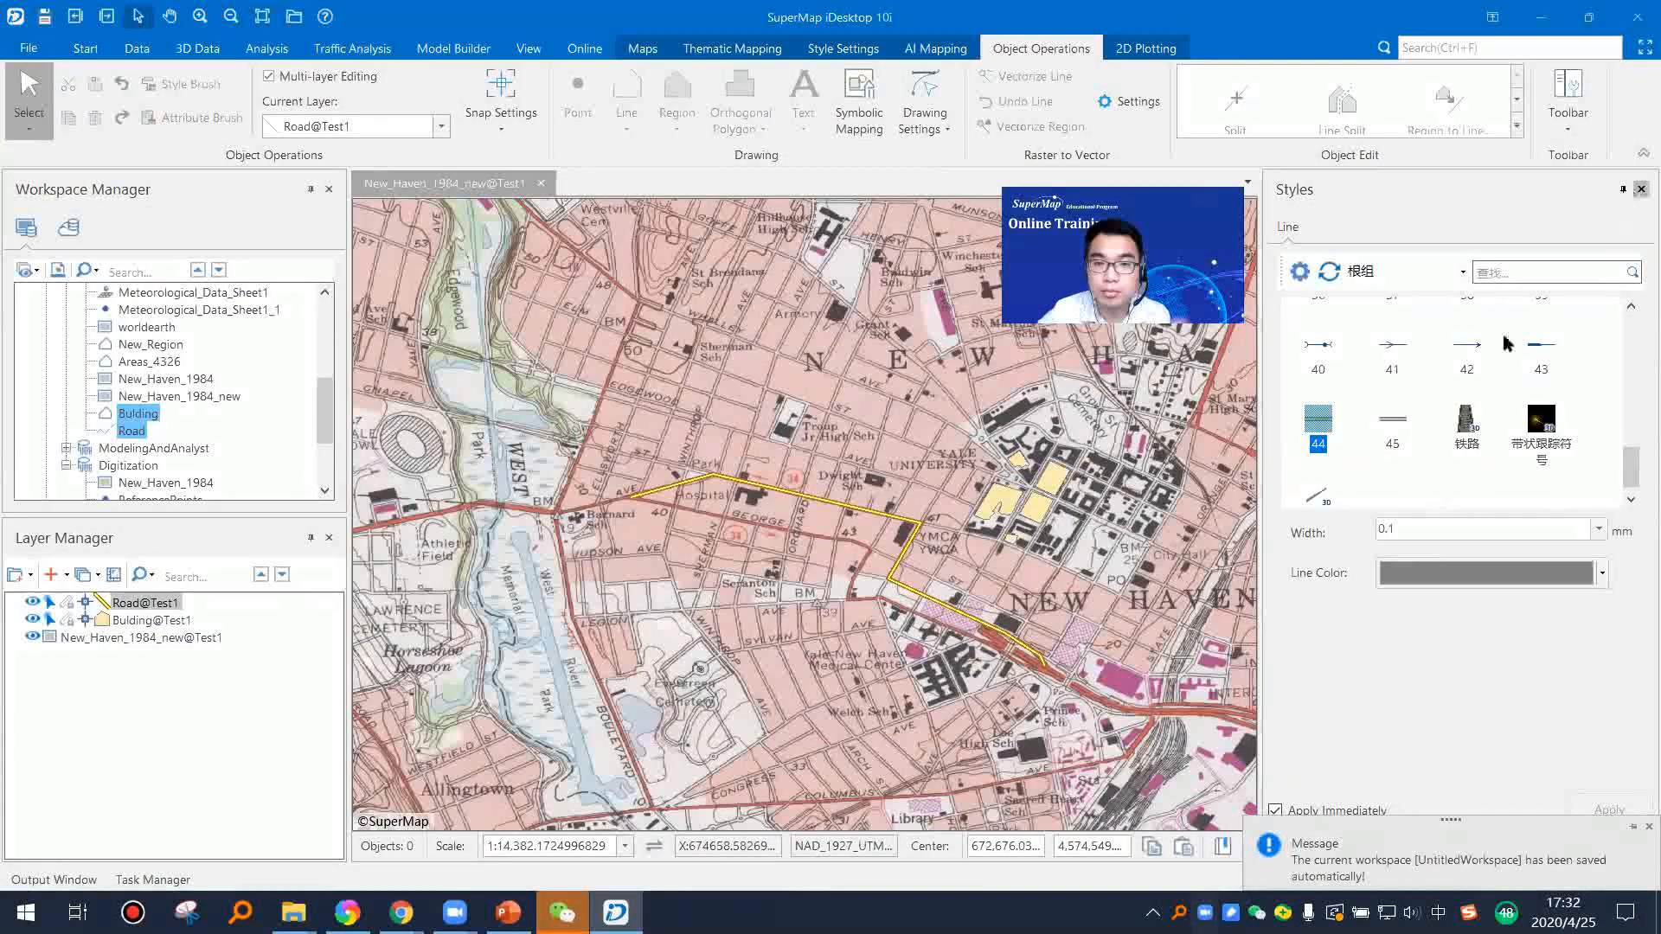
pyautogui.click(1641, 188)
# Step: Set the fill foreground color of the Bulding@Test1 layer style to red and close the style settings
pyautogui.click(151, 620)
pyautogui.rightClick(156, 622)
pyautogui.click(226, 637)
pyautogui.moveTo(1618, 346); pyautogui.dragTo(1618, 512)
pyautogui.click(1613, 566)
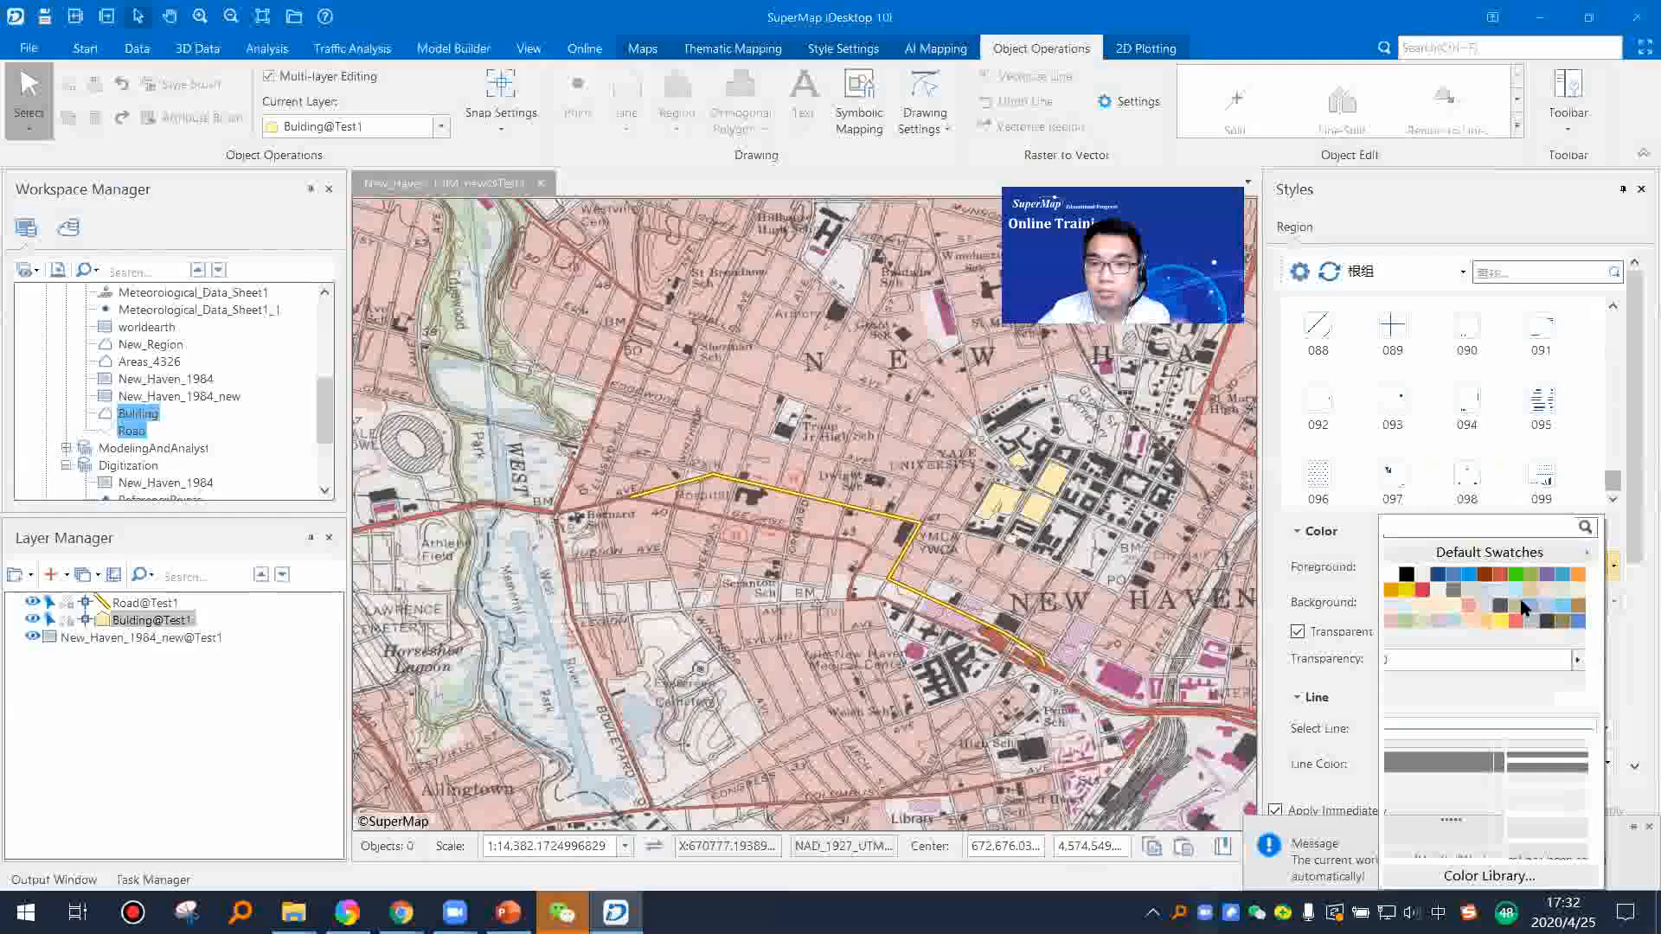
pyautogui.click(1490, 701)
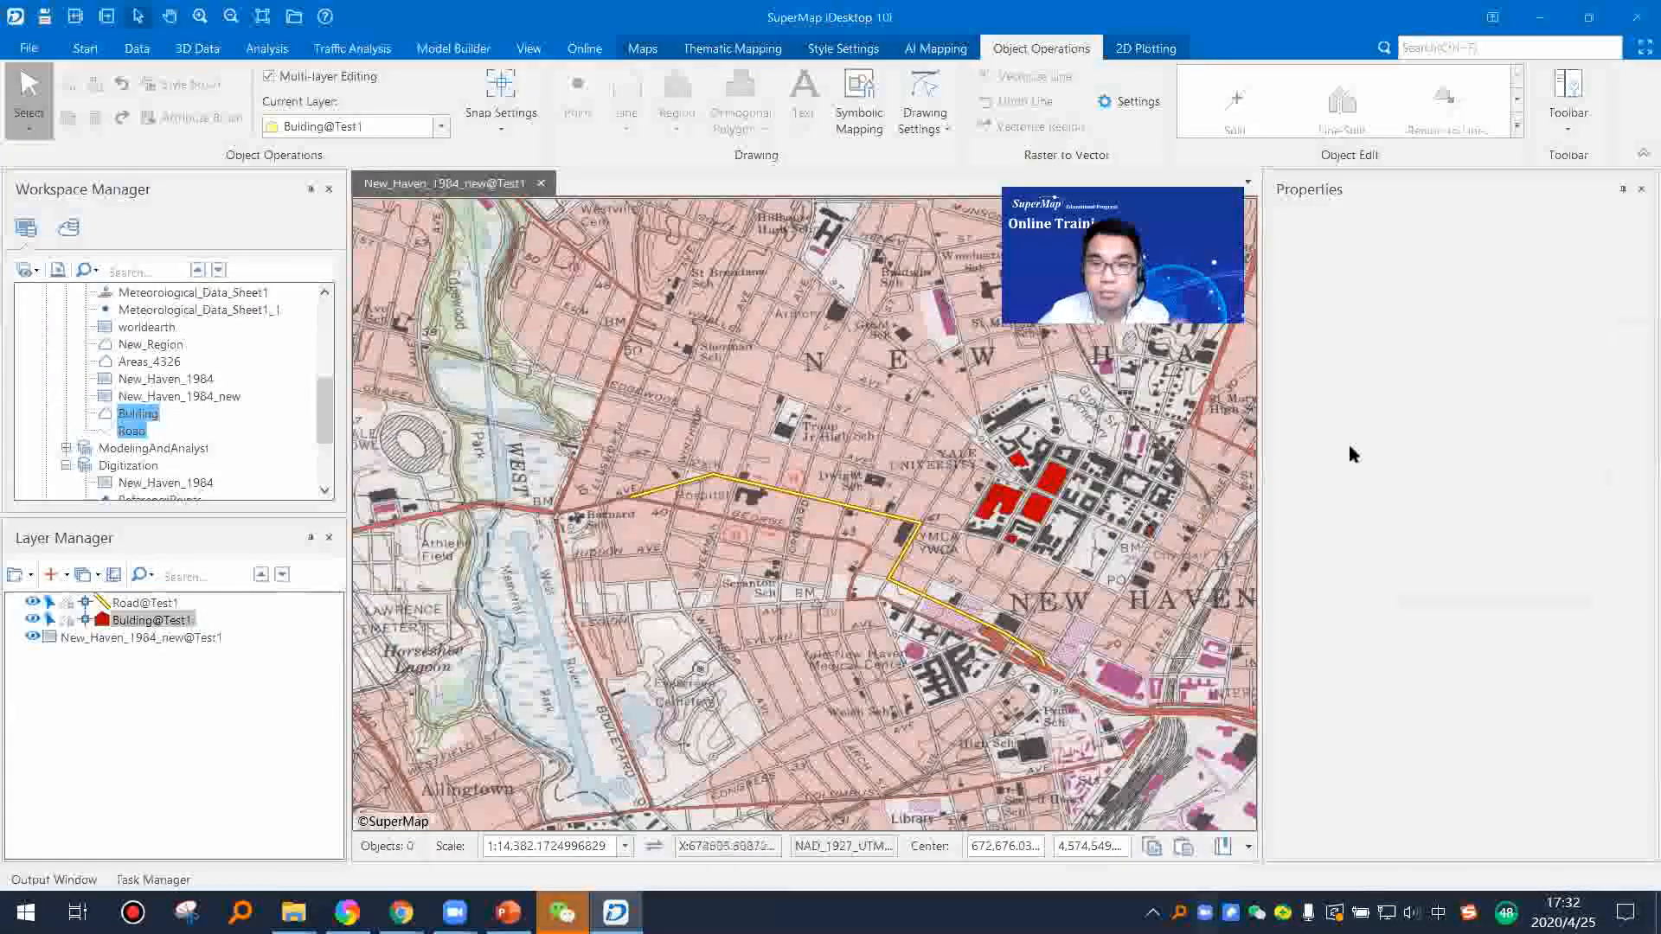
pyautogui.click(1639, 190)
# Step: Hide the New_Haven_1984_new@Test1 image layer, leaving only the styled road and buildings displayed
pyautogui.scroll(3, 1113, 522)
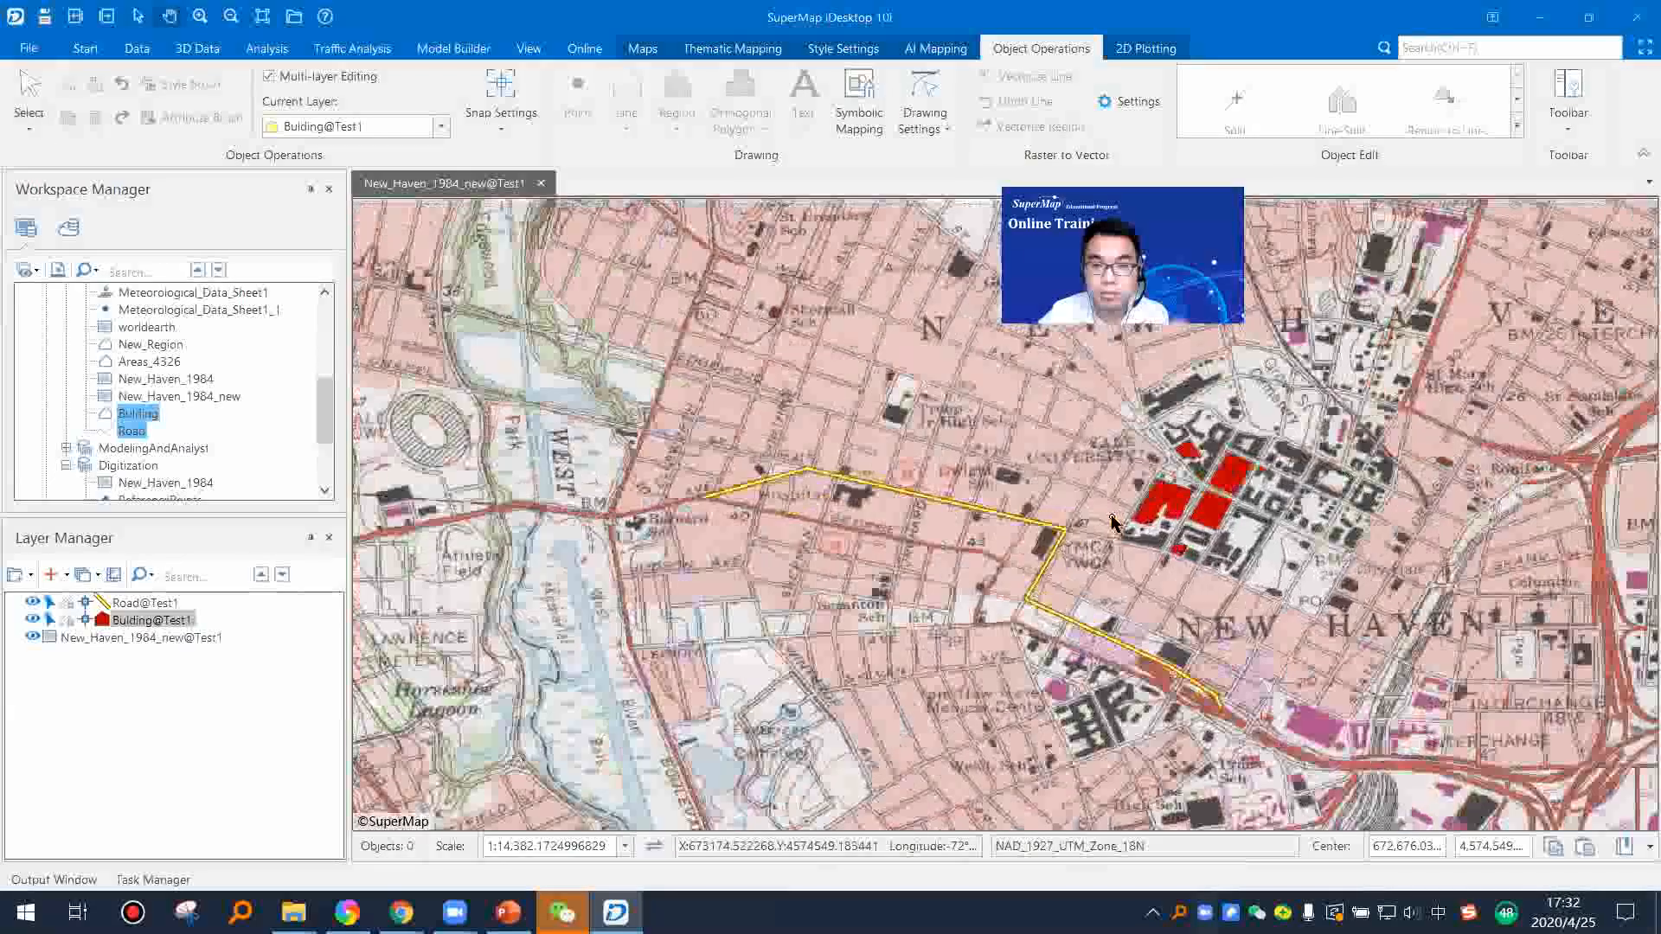
pyautogui.rightClick(1112, 522)
pyautogui.click(33, 637)
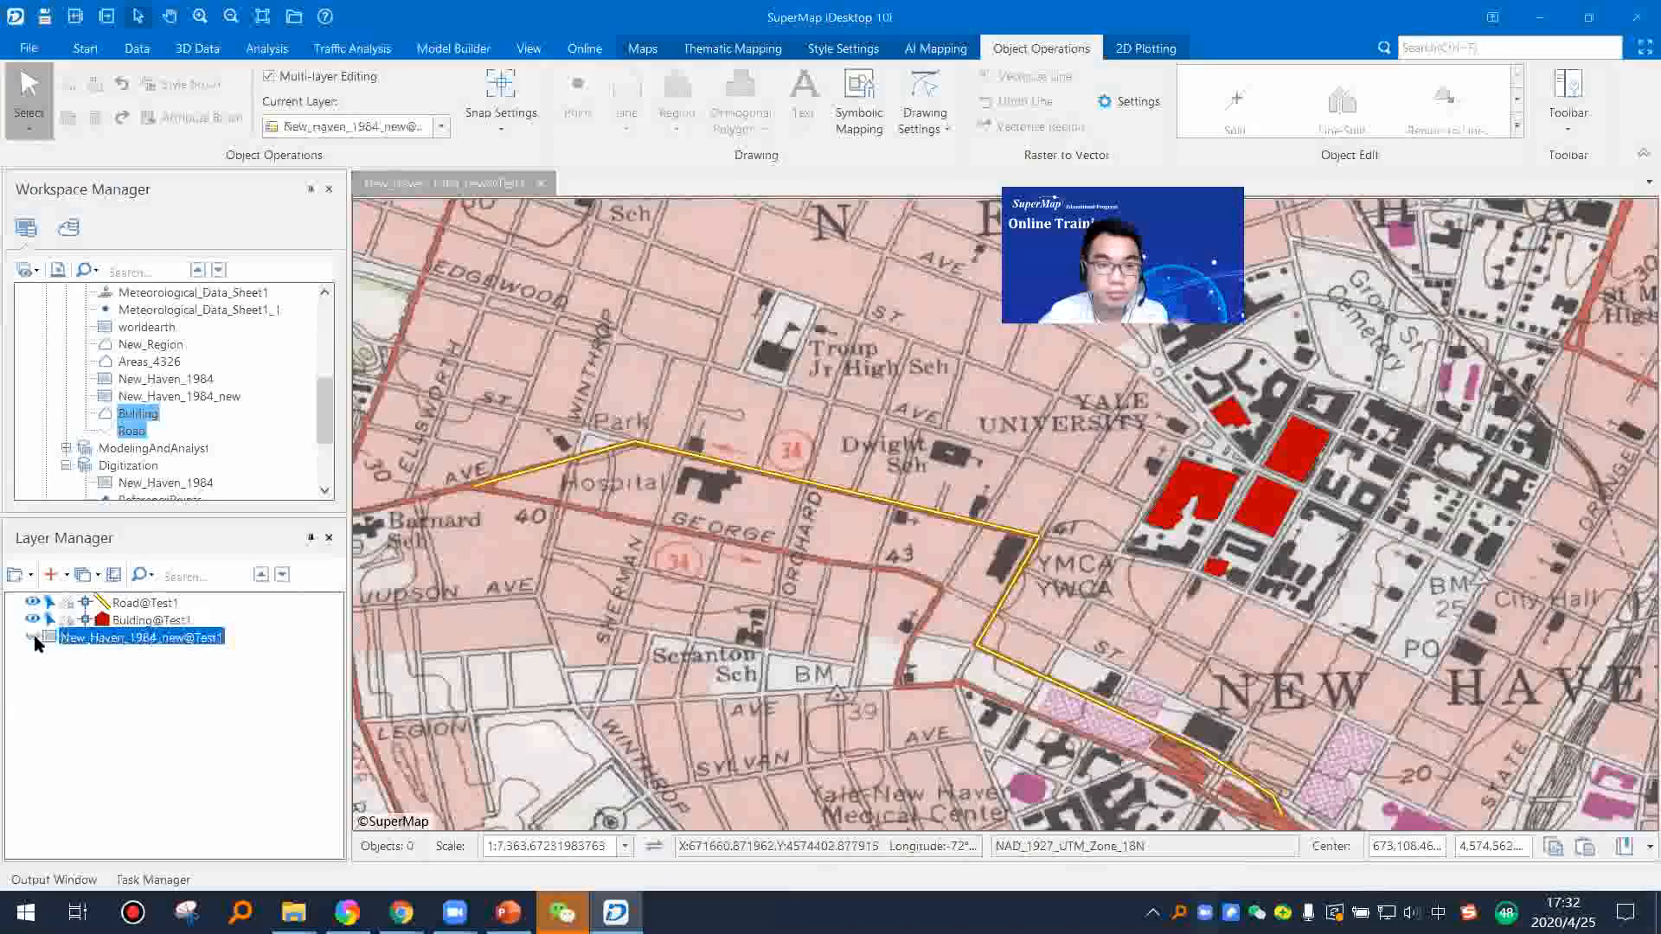
pyautogui.click(33, 636)
pyautogui.click(33, 637)
pyautogui.scroll(-1, 846, 624)
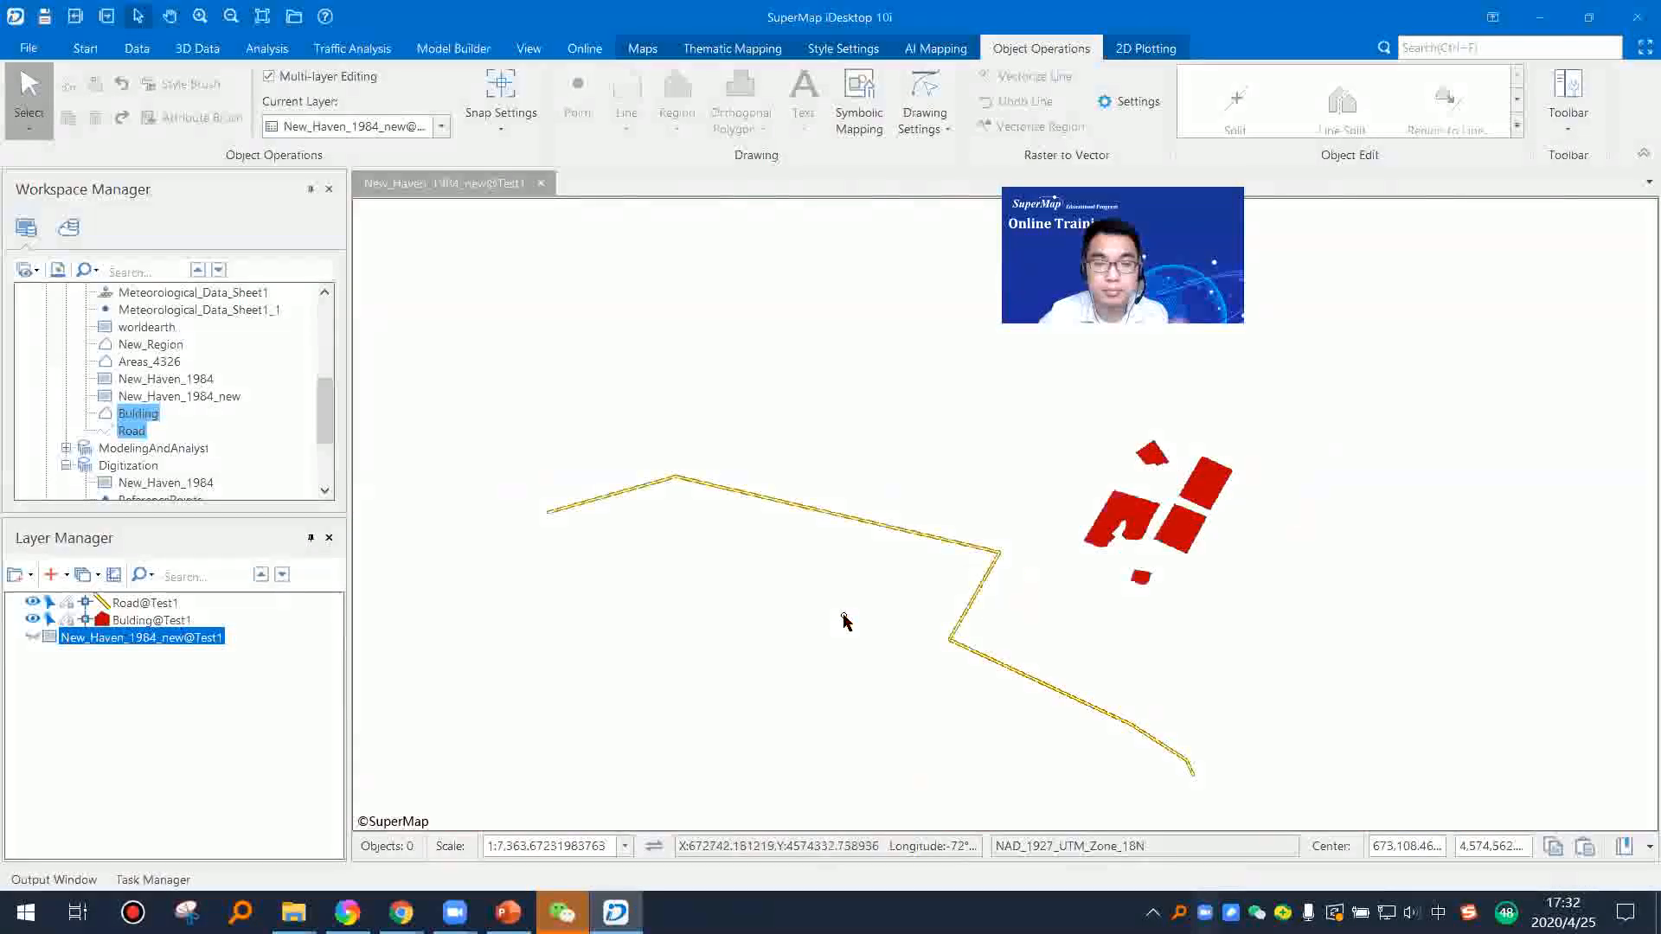
# Step: Close the map, saving it as New_Haven_1984_new@Test1, and reopen the saved map from the workspace
pyautogui.click(541, 184)
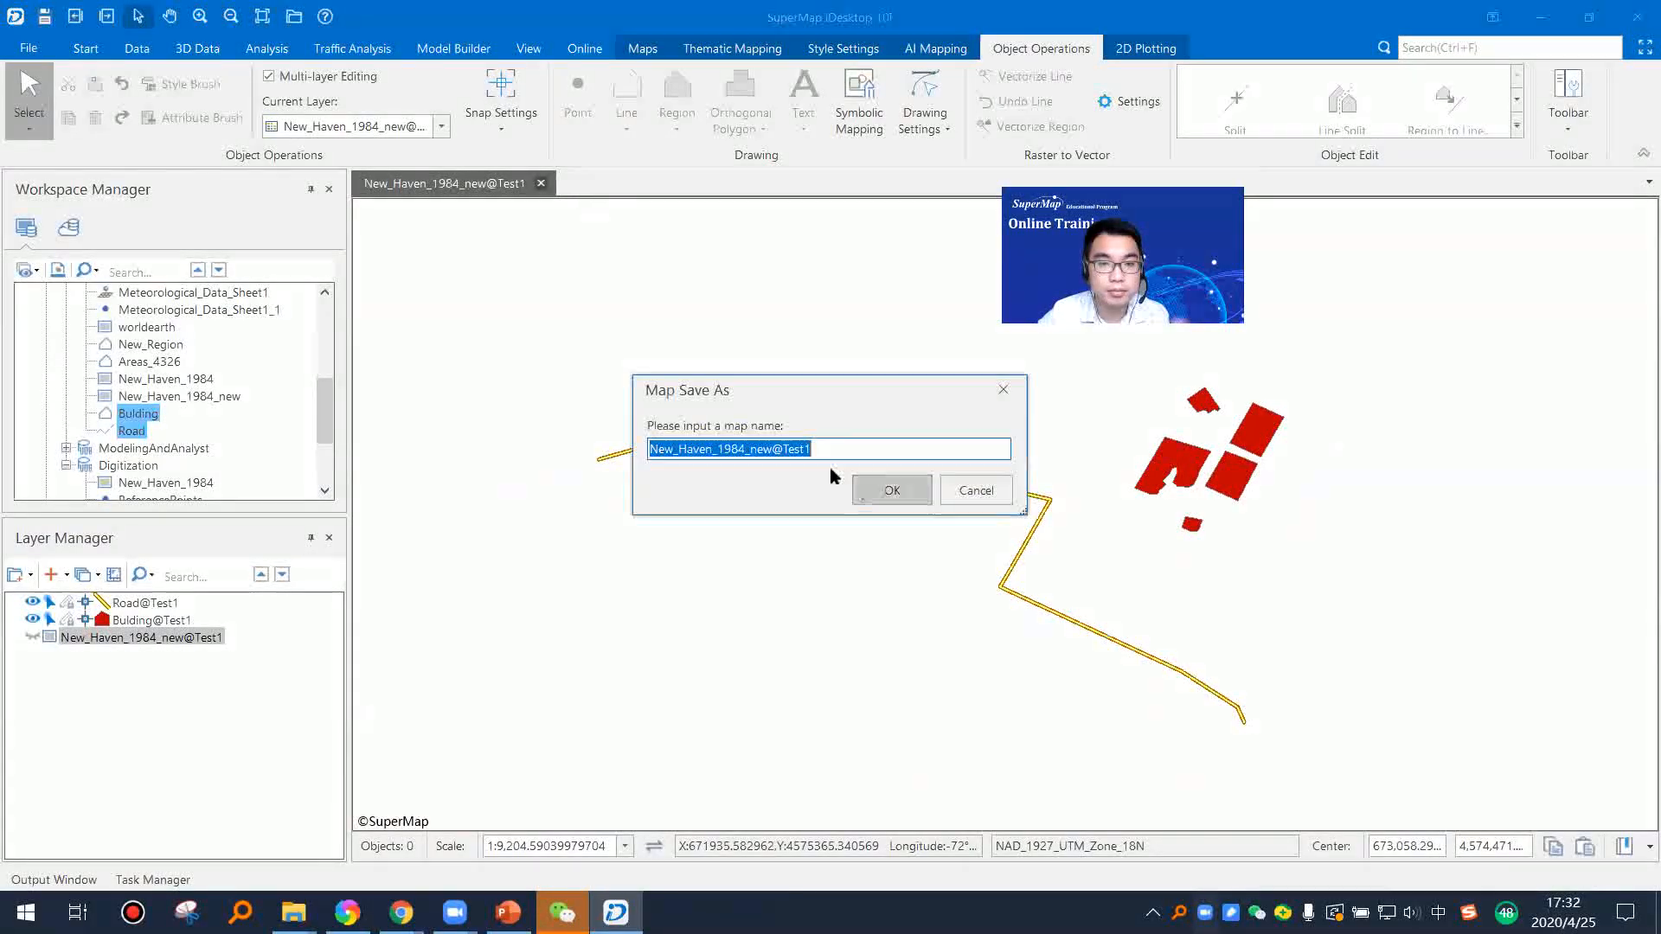
pyautogui.click(876, 497)
pyautogui.rightClick(182, 482)
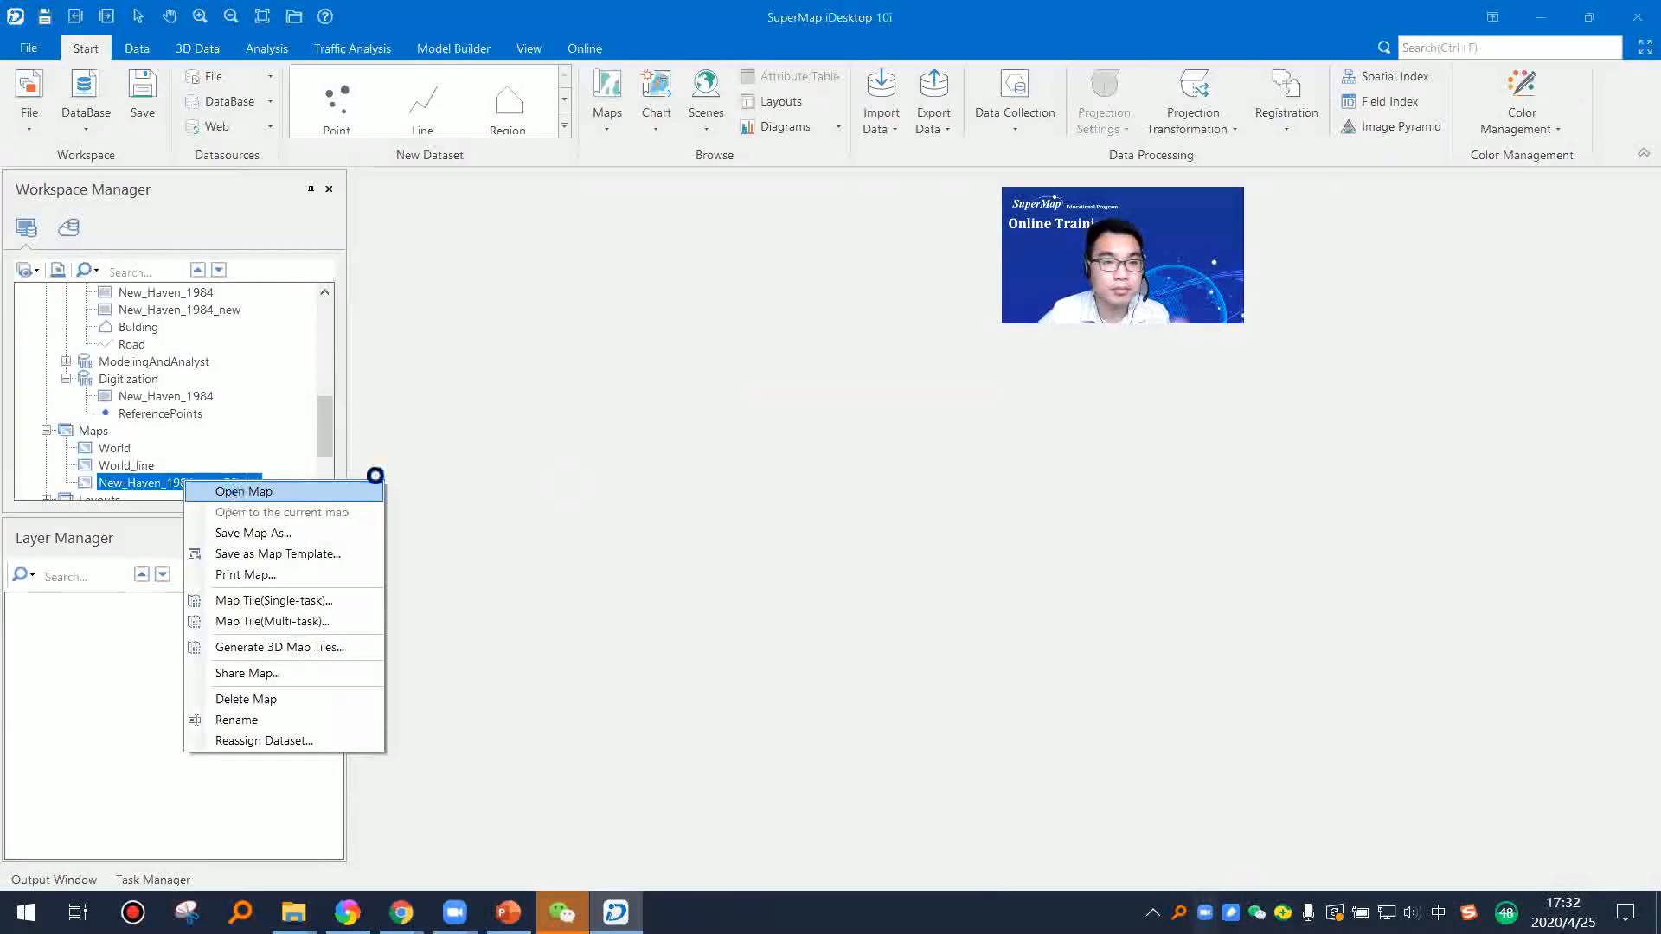
pyautogui.click(243, 491)
pyautogui.moveTo(783, 506); pyautogui.dragTo(847, 494)
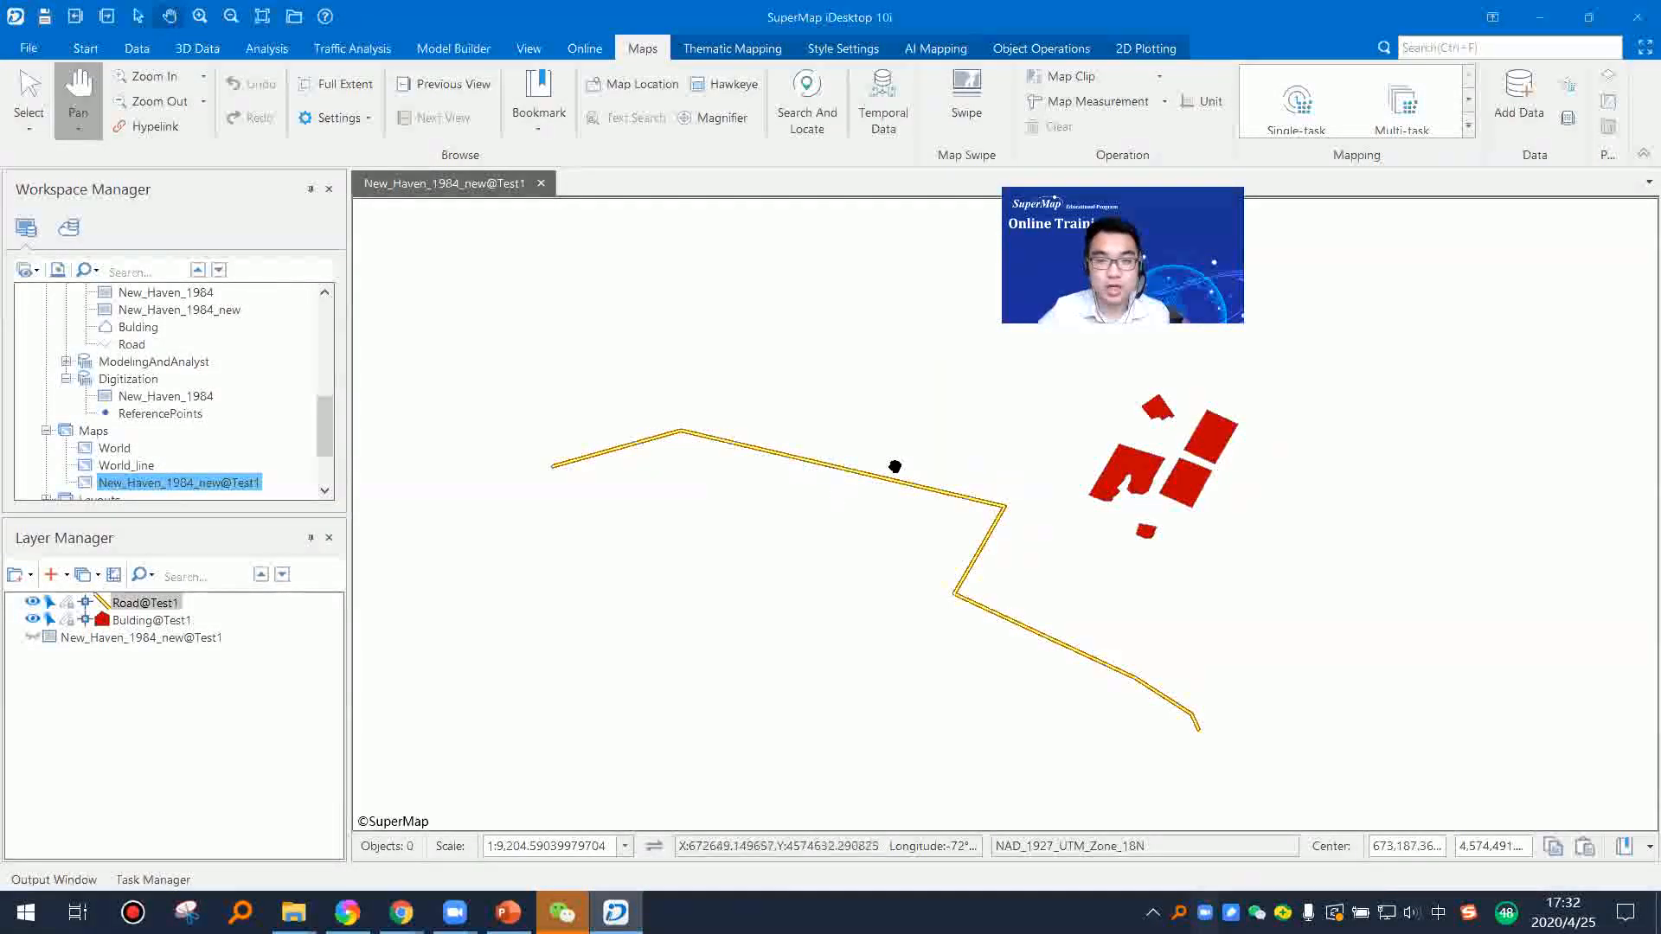
# Step: Switch to the PowerPoint presentation and review the image import and reference points items on the registration and vectorization slide
pyautogui.click(509, 911)
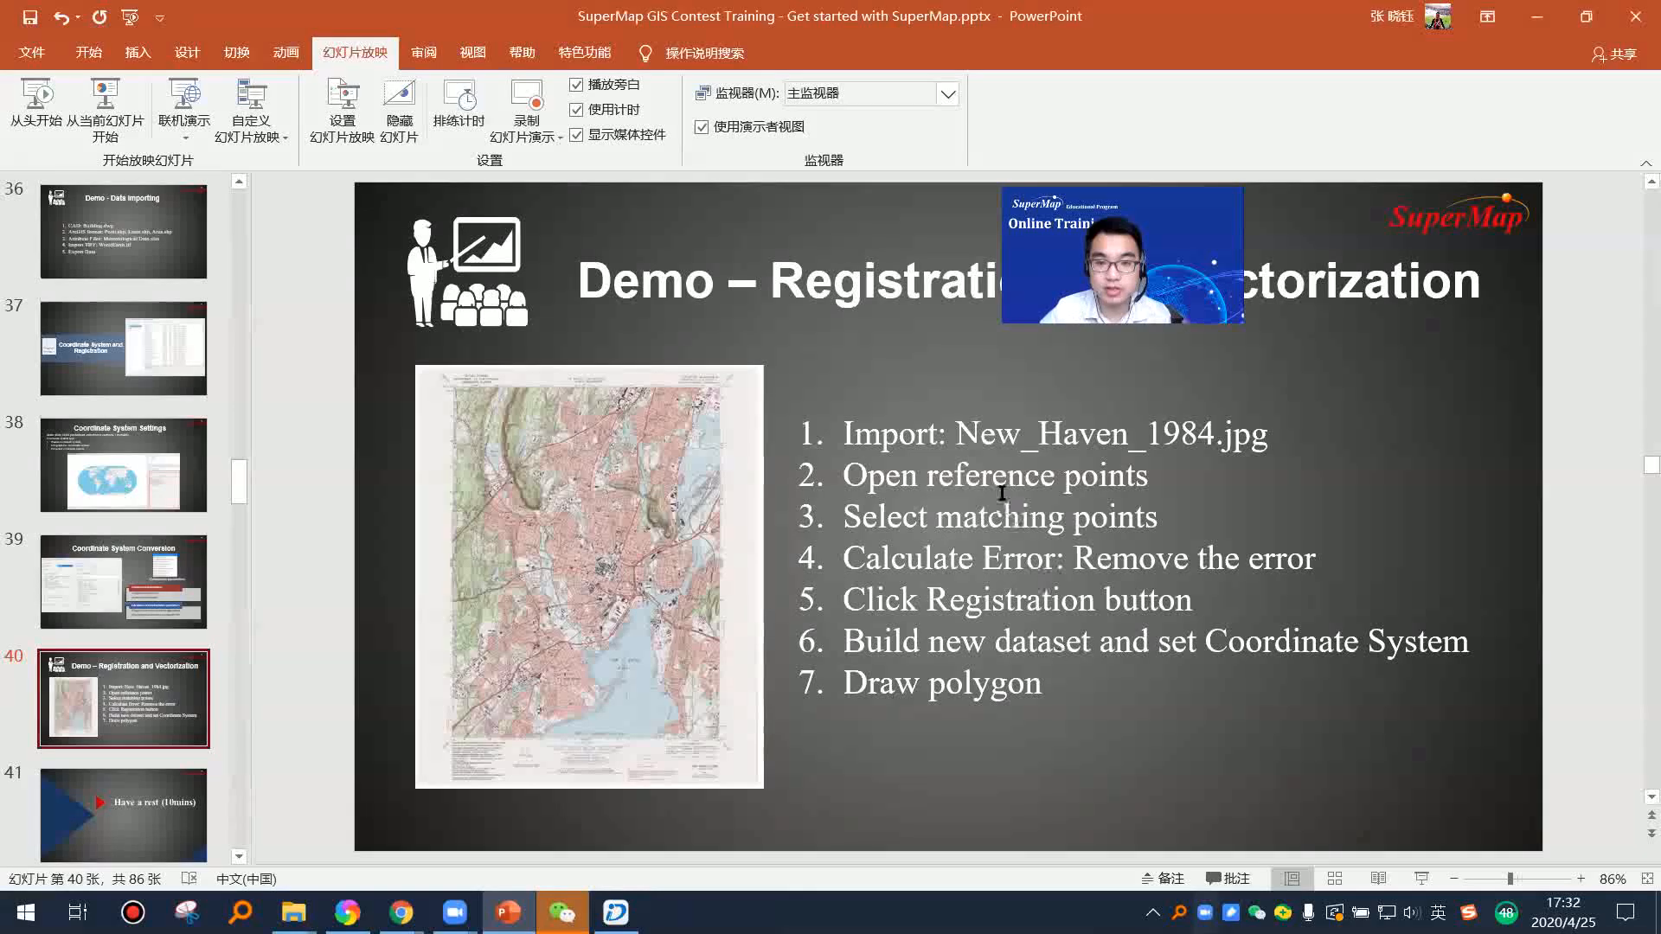
pyautogui.click(1245, 430)
pyautogui.moveTo(1277, 433); pyautogui.dragTo(856, 442)
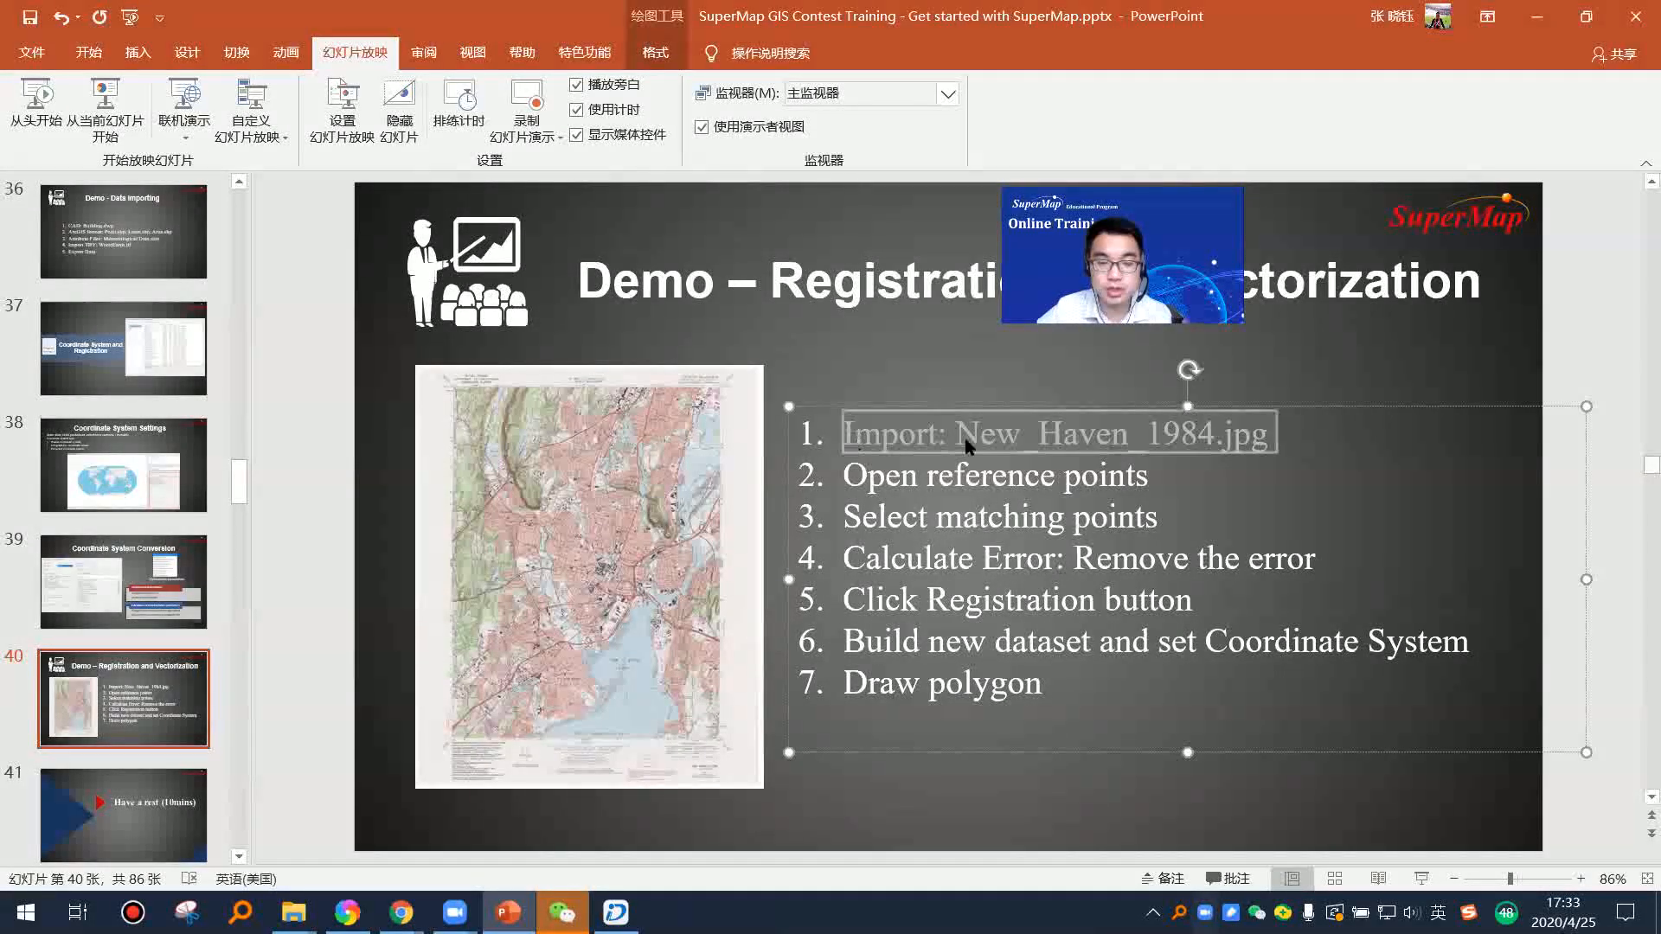
pyautogui.click(1278, 470)
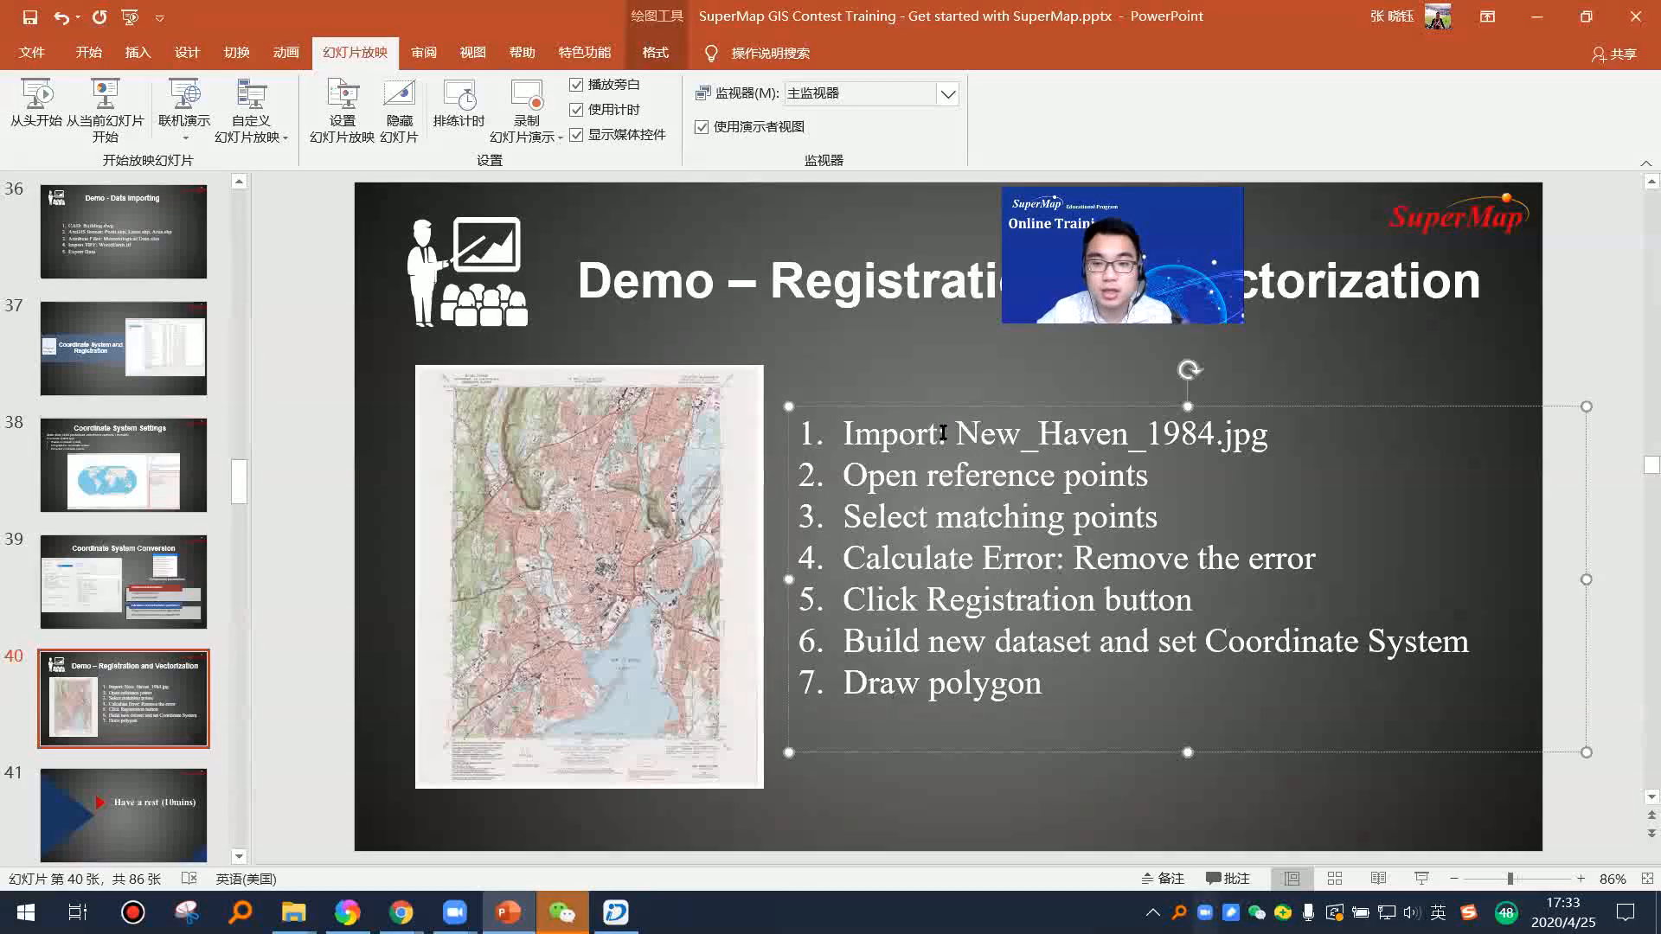
pyautogui.moveTo(1214, 443); pyautogui.dragTo(1268, 440)
pyautogui.moveTo(1149, 478); pyautogui.dragTo(844, 477)
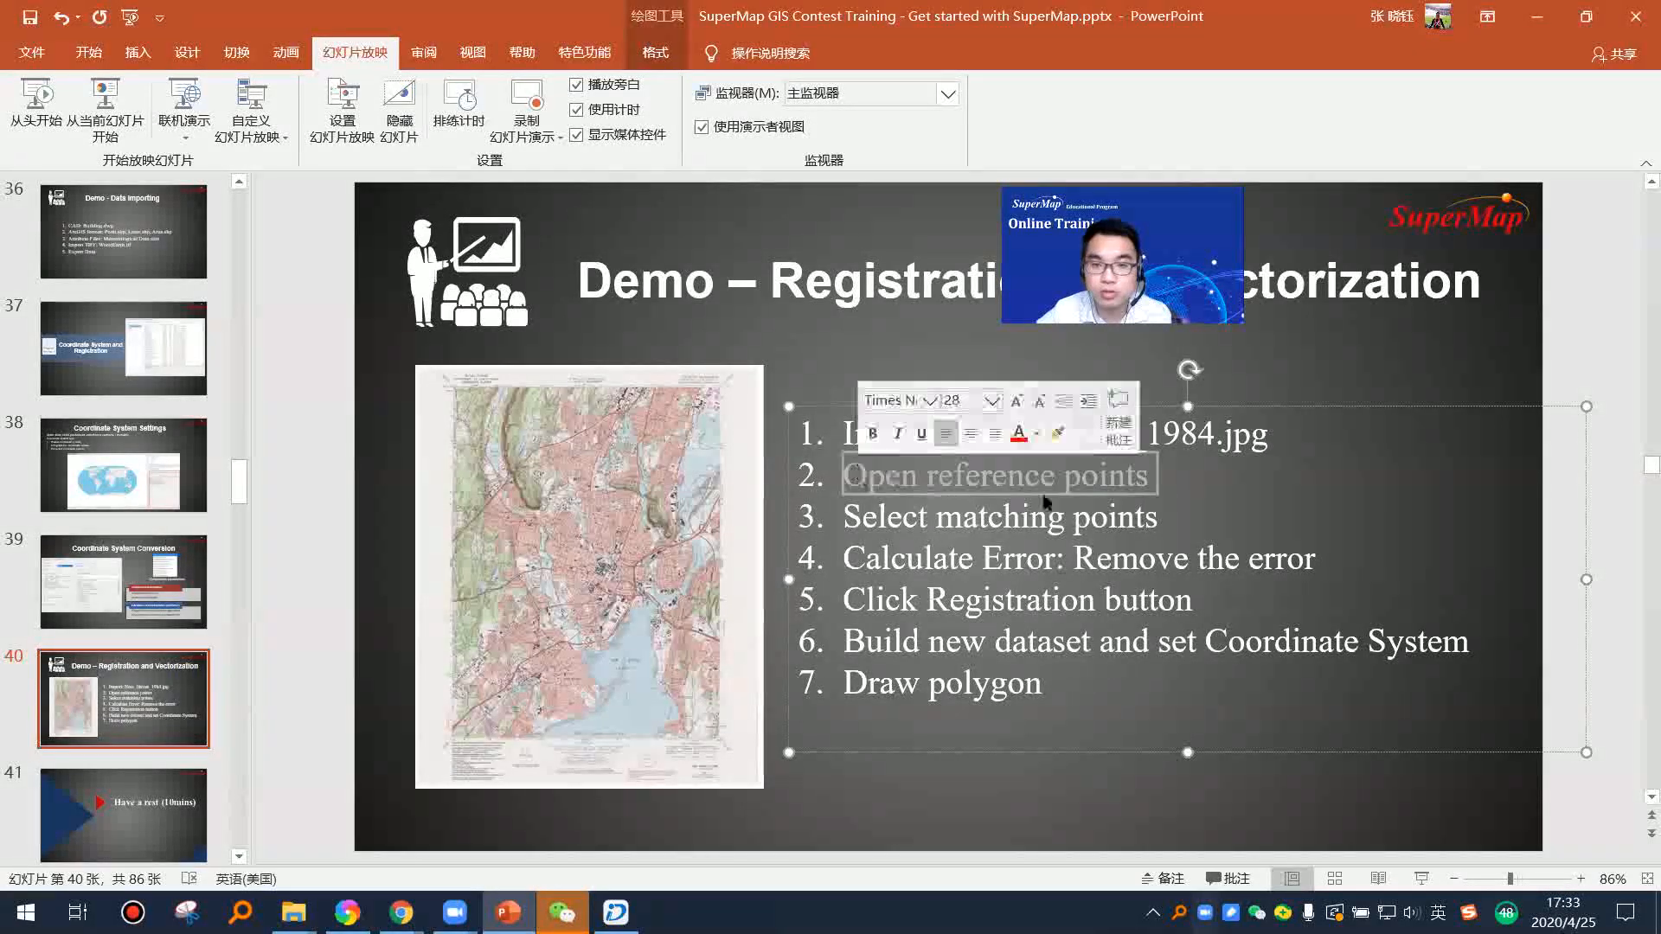
pyautogui.click(1102, 503)
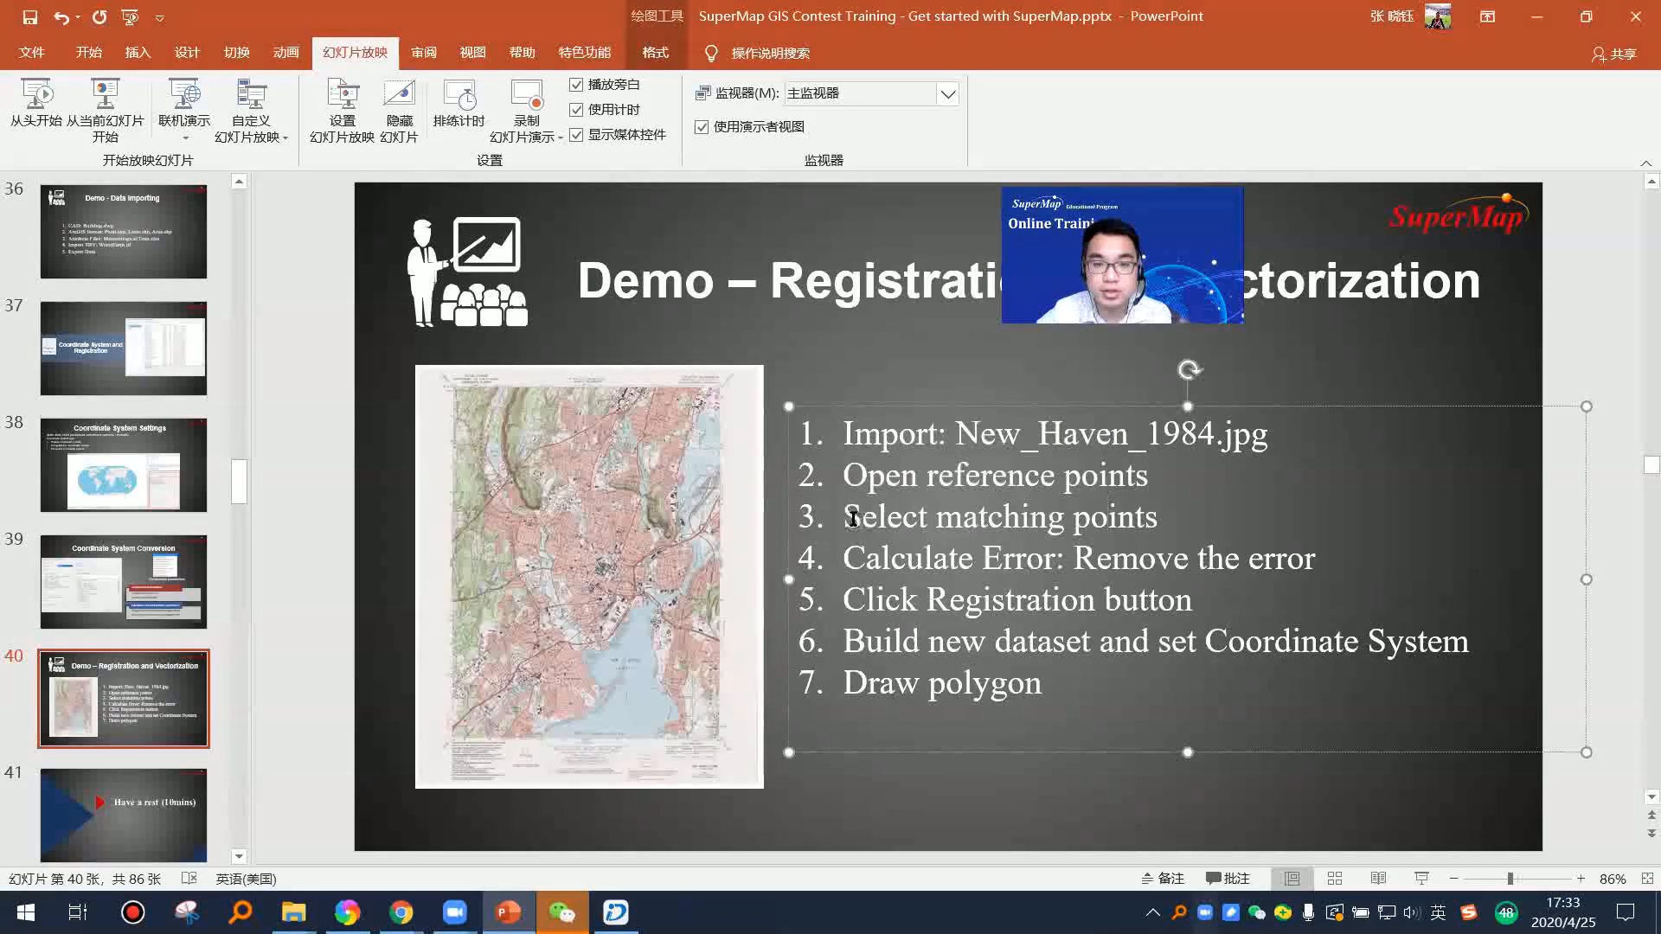
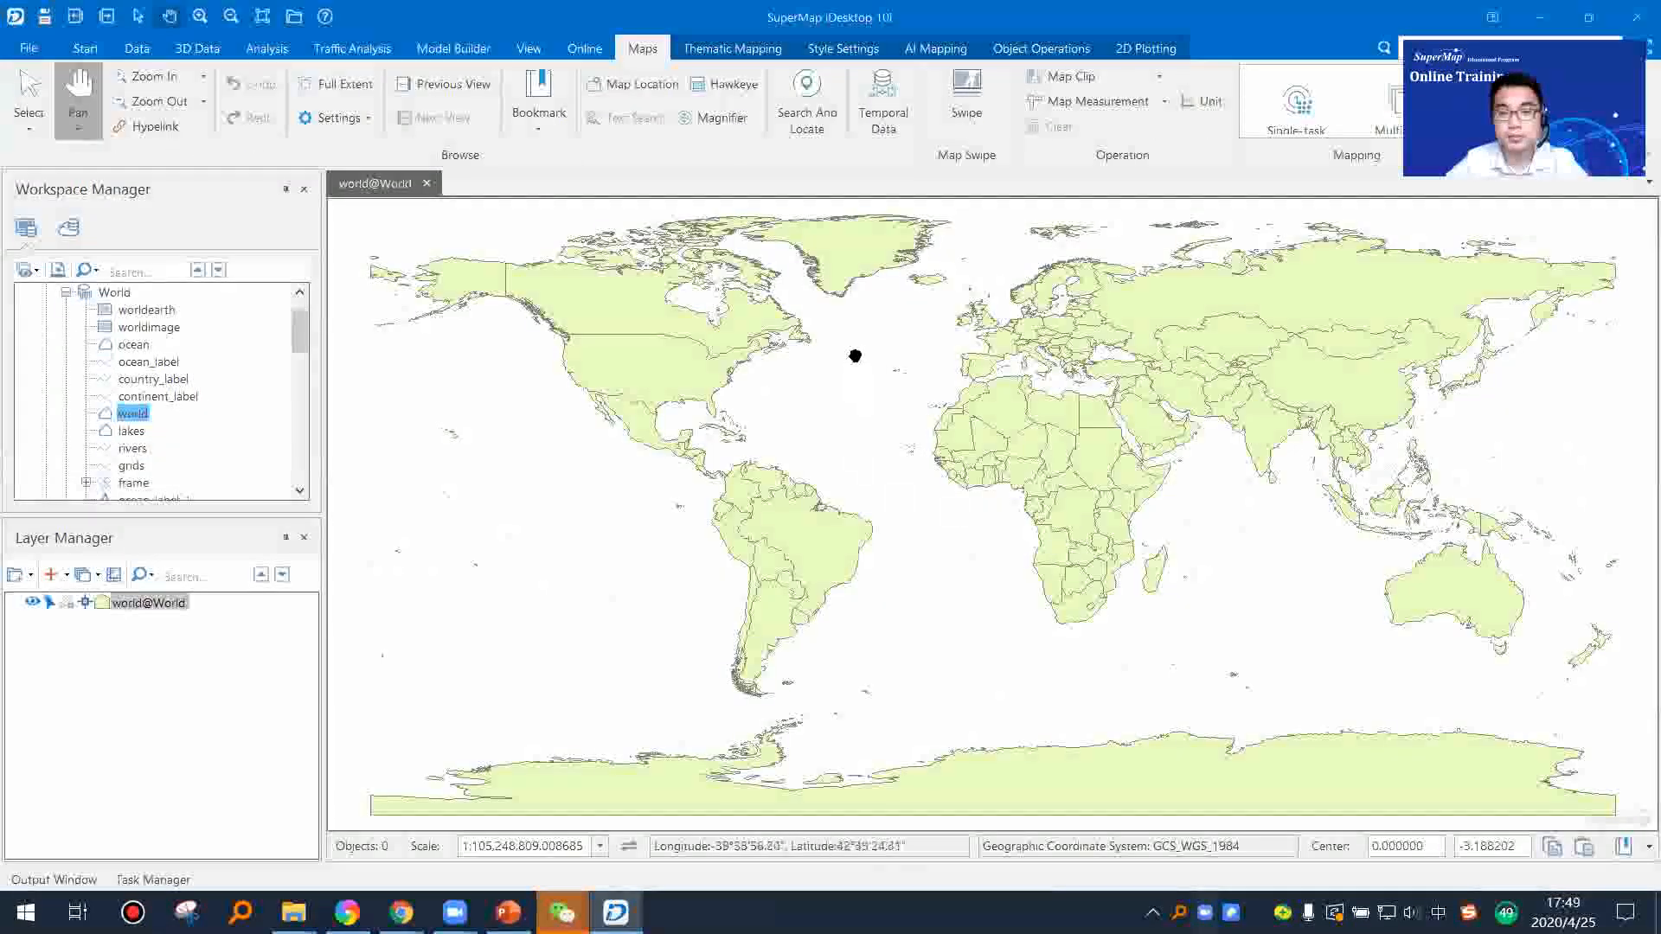
# Step: Make the world layer editable and select the United States region at Alaska
pyautogui.moveTo(856, 352); pyautogui.dragTo(972, 640)
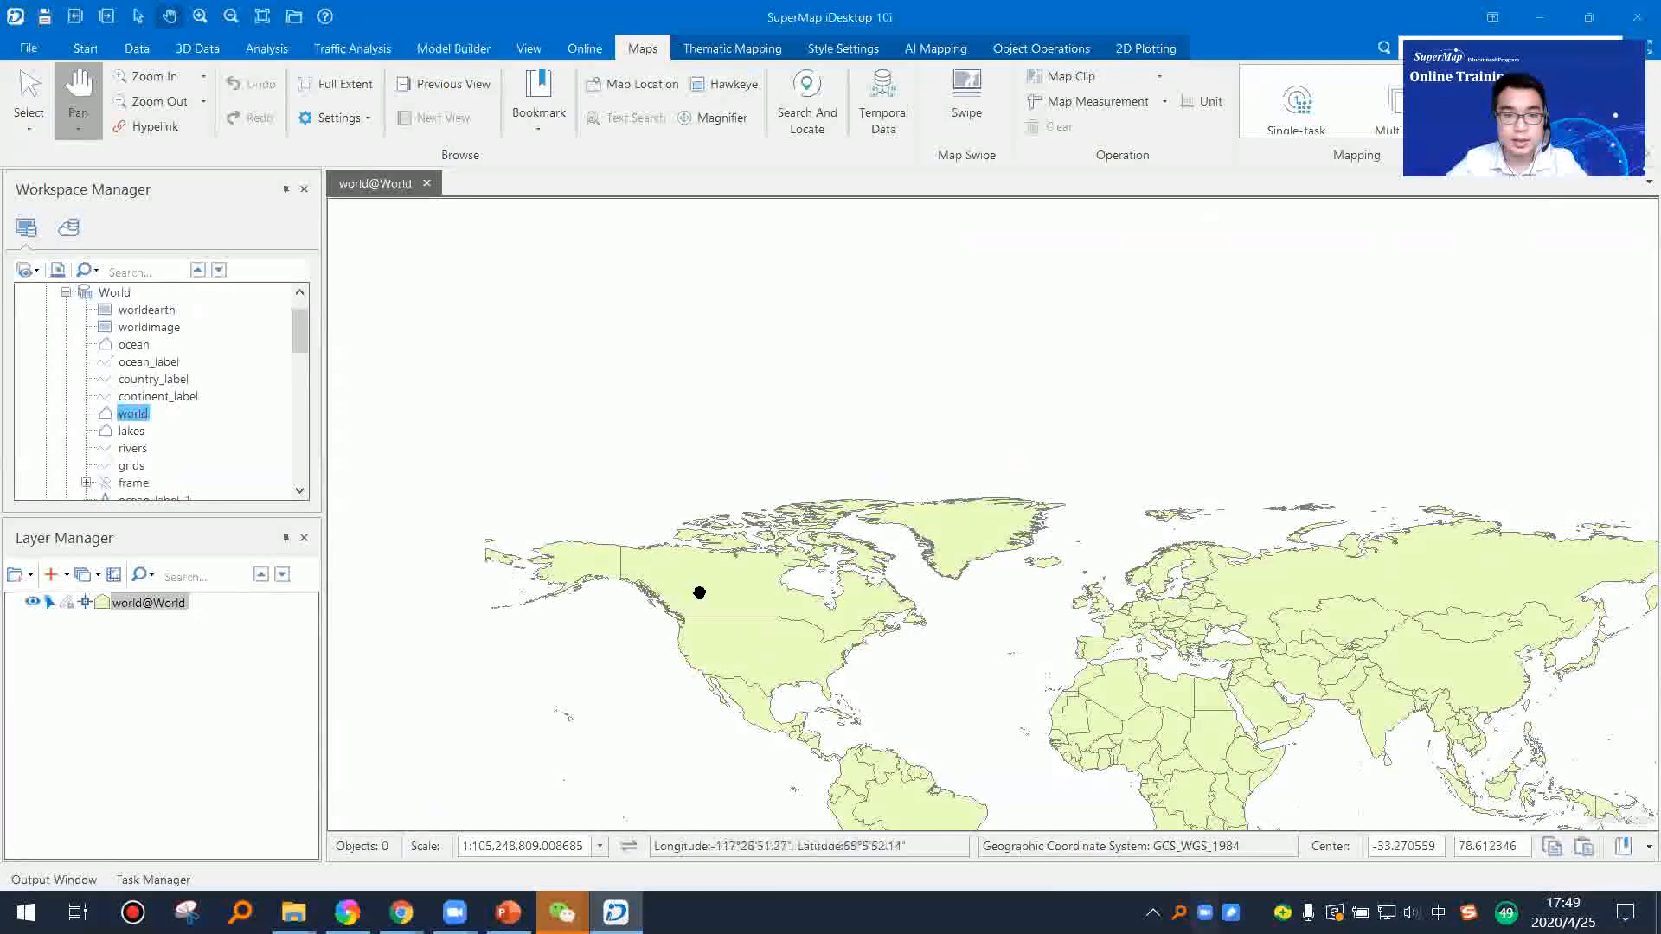
pyautogui.scroll(3, 584, 576)
pyautogui.moveTo(600, 548); pyautogui.dragTo(924, 515)
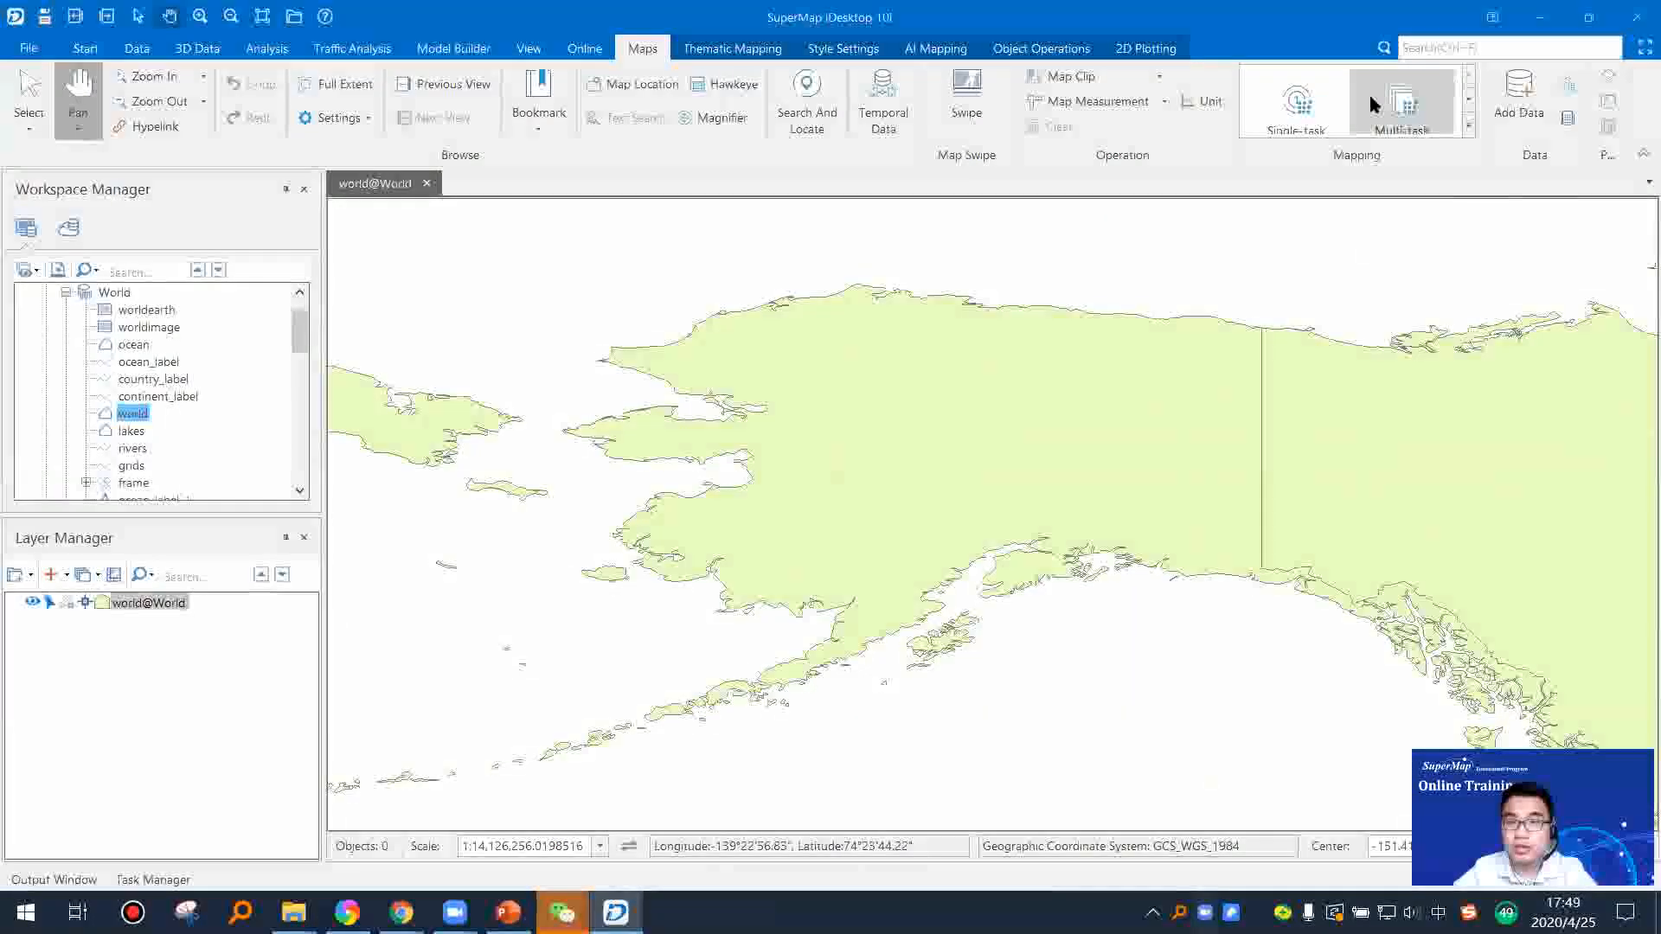
pyautogui.click(1043, 48)
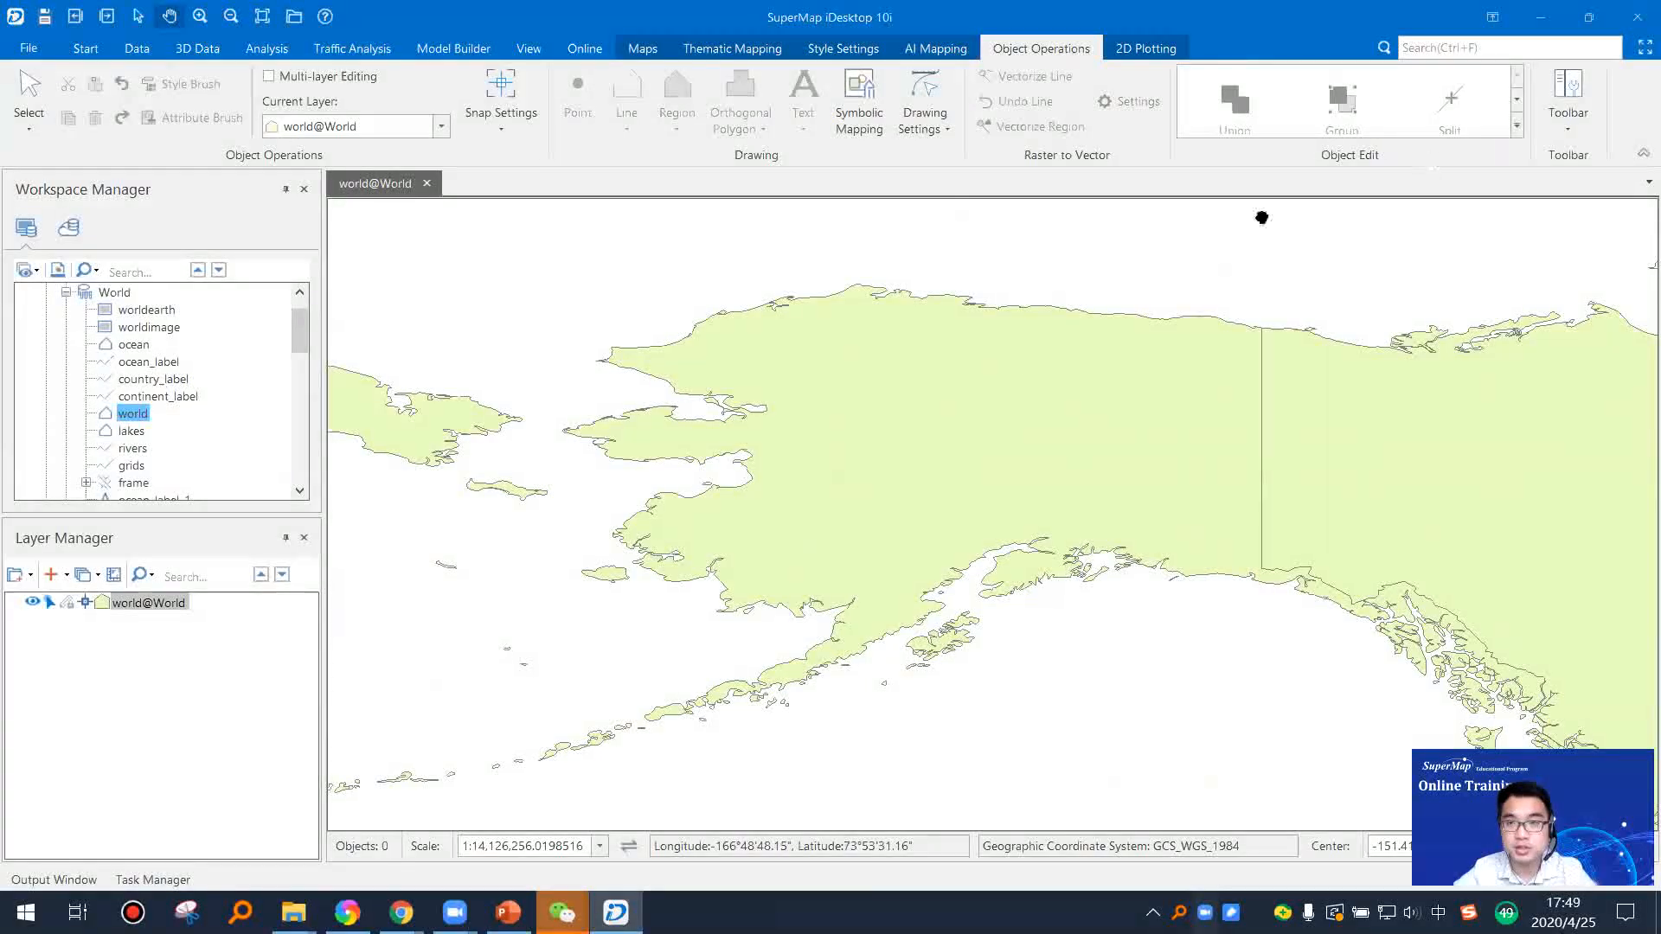
pyautogui.rightClick(1047, 399)
pyautogui.click(1046, 399)
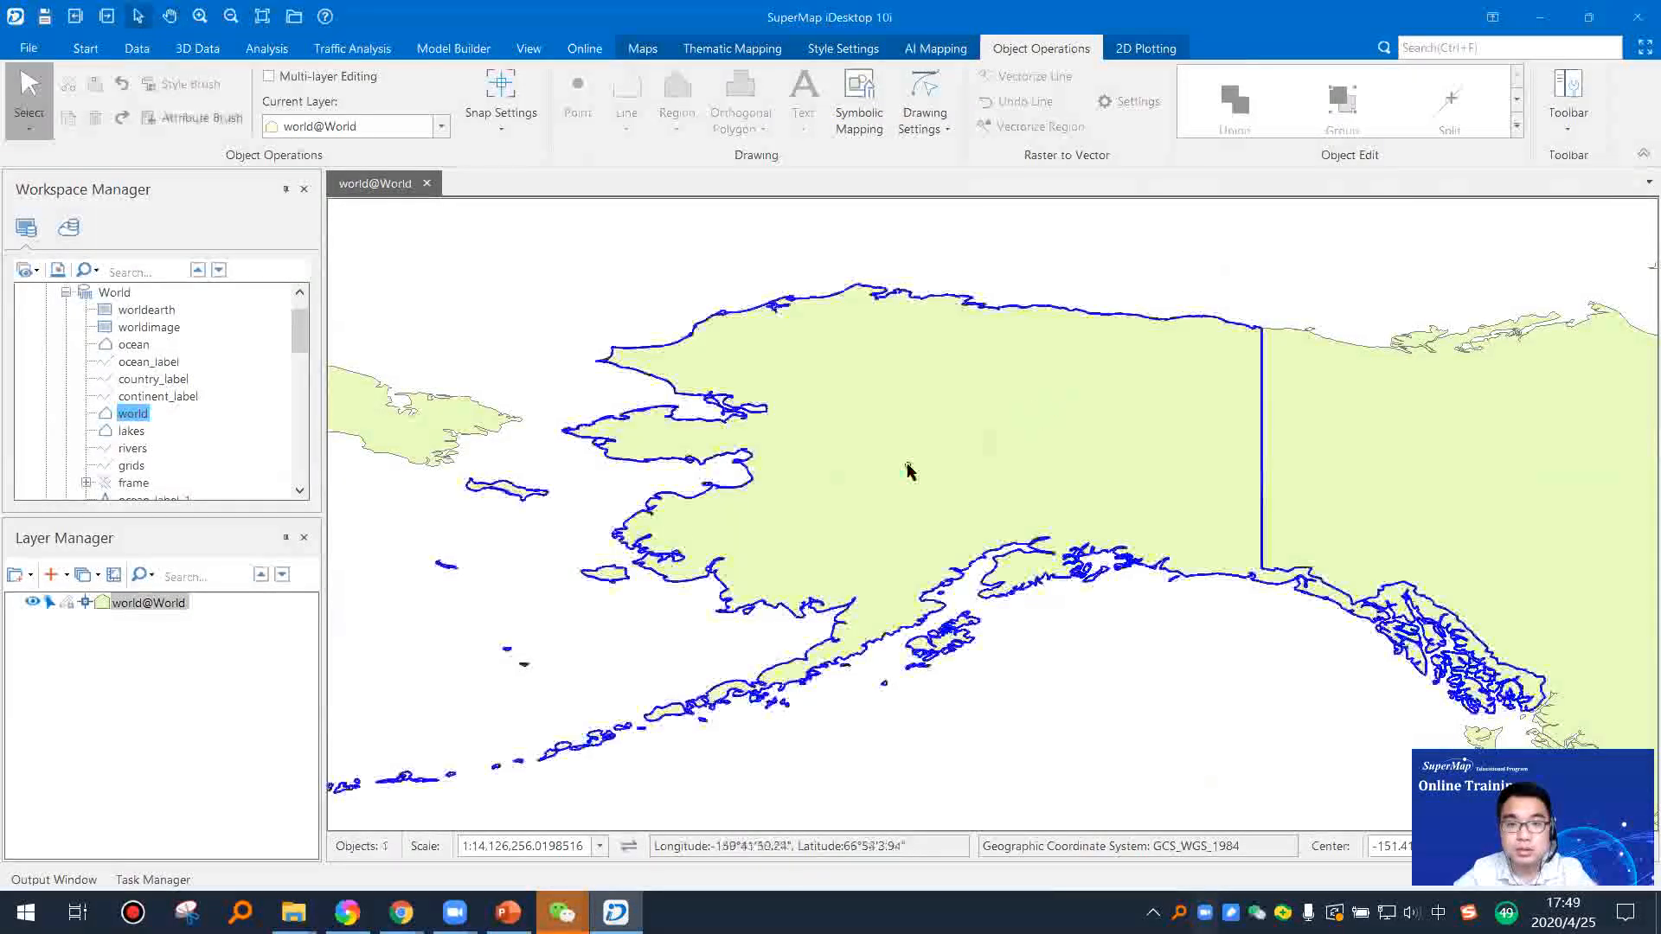
pyautogui.click(68, 602)
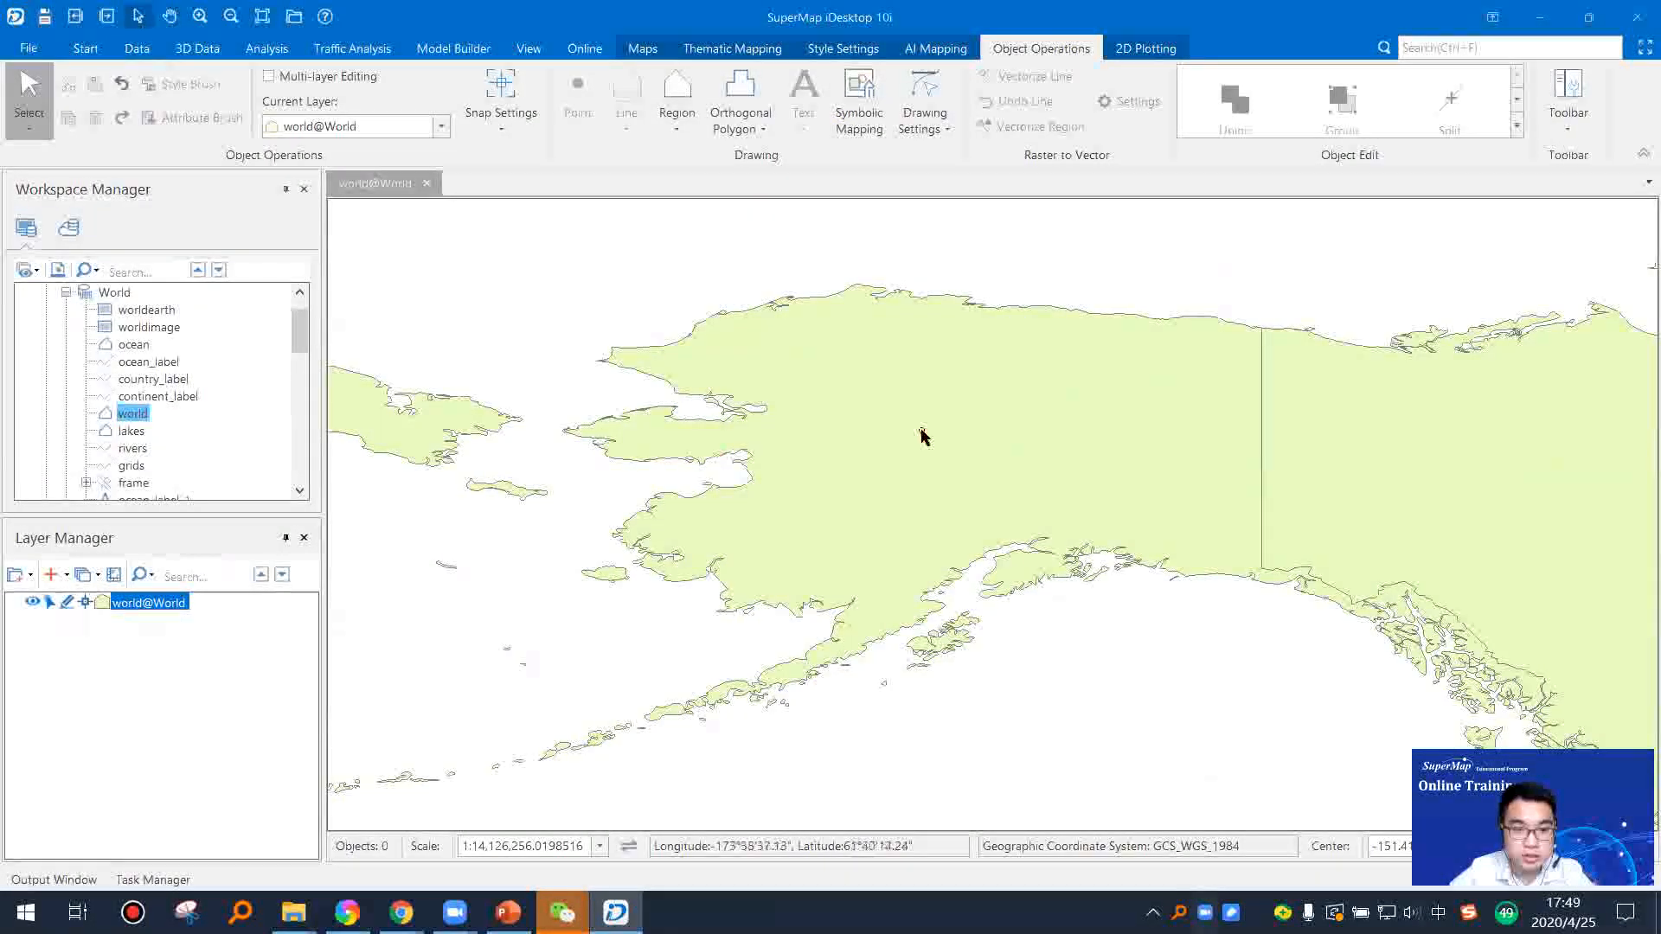
pyautogui.click(1057, 428)
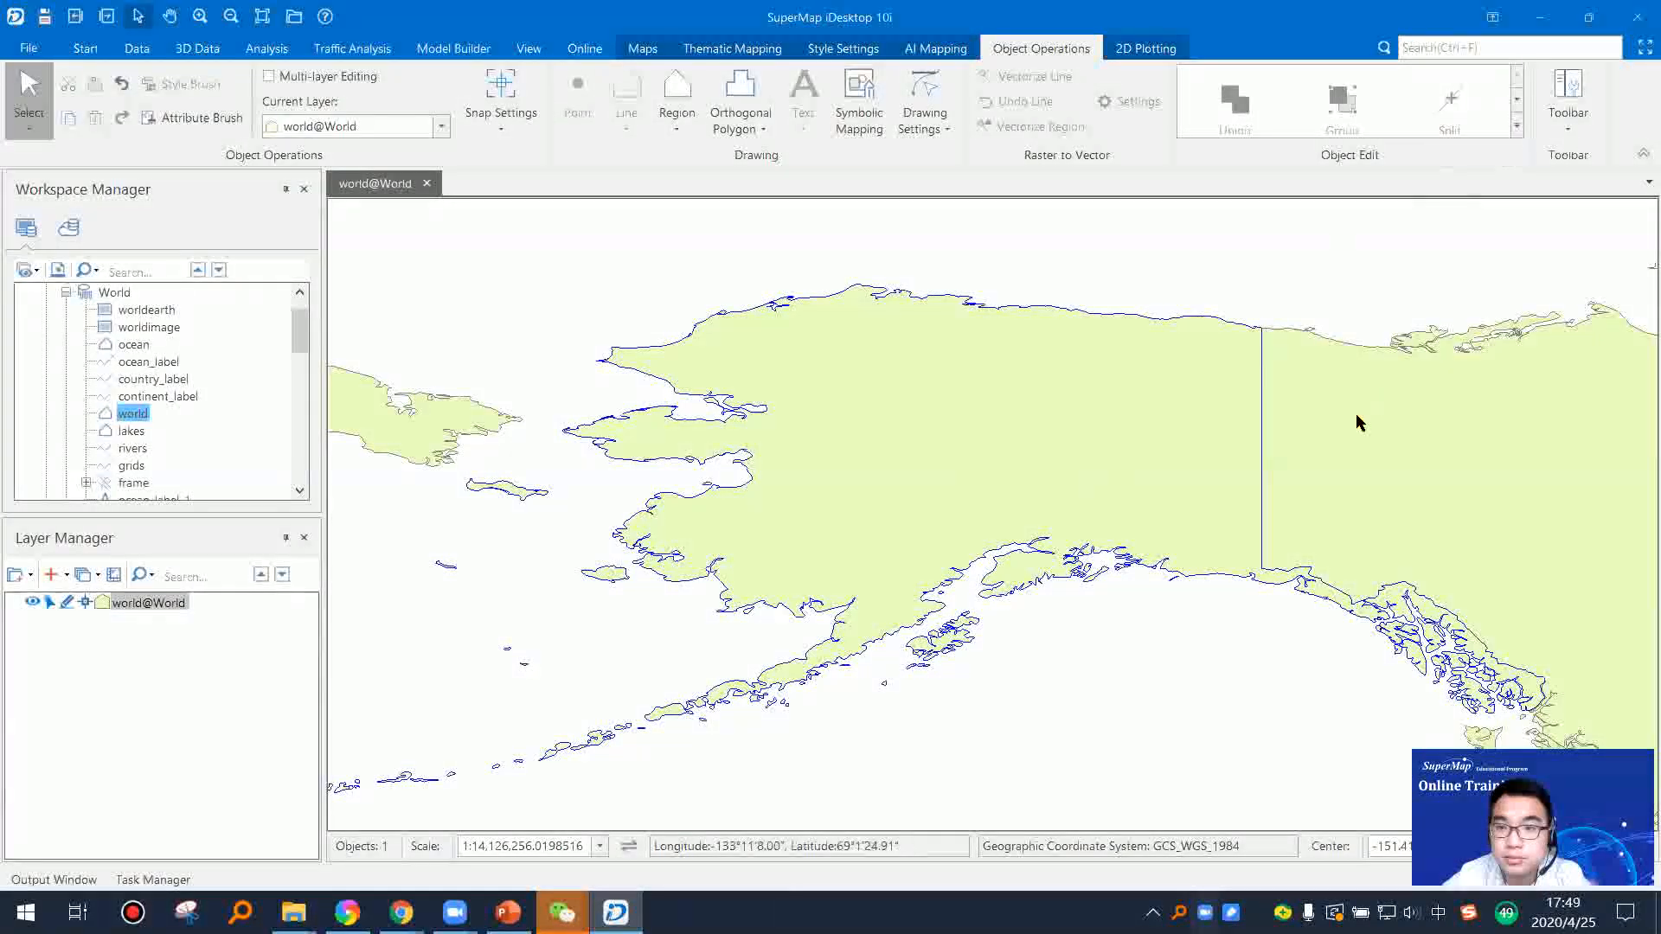
# Step: Split the selected United States region with a Line Split drawn across the elongated island just southwest of the Alaska Peninsula
pyautogui.scroll(-2, 1356, 433)
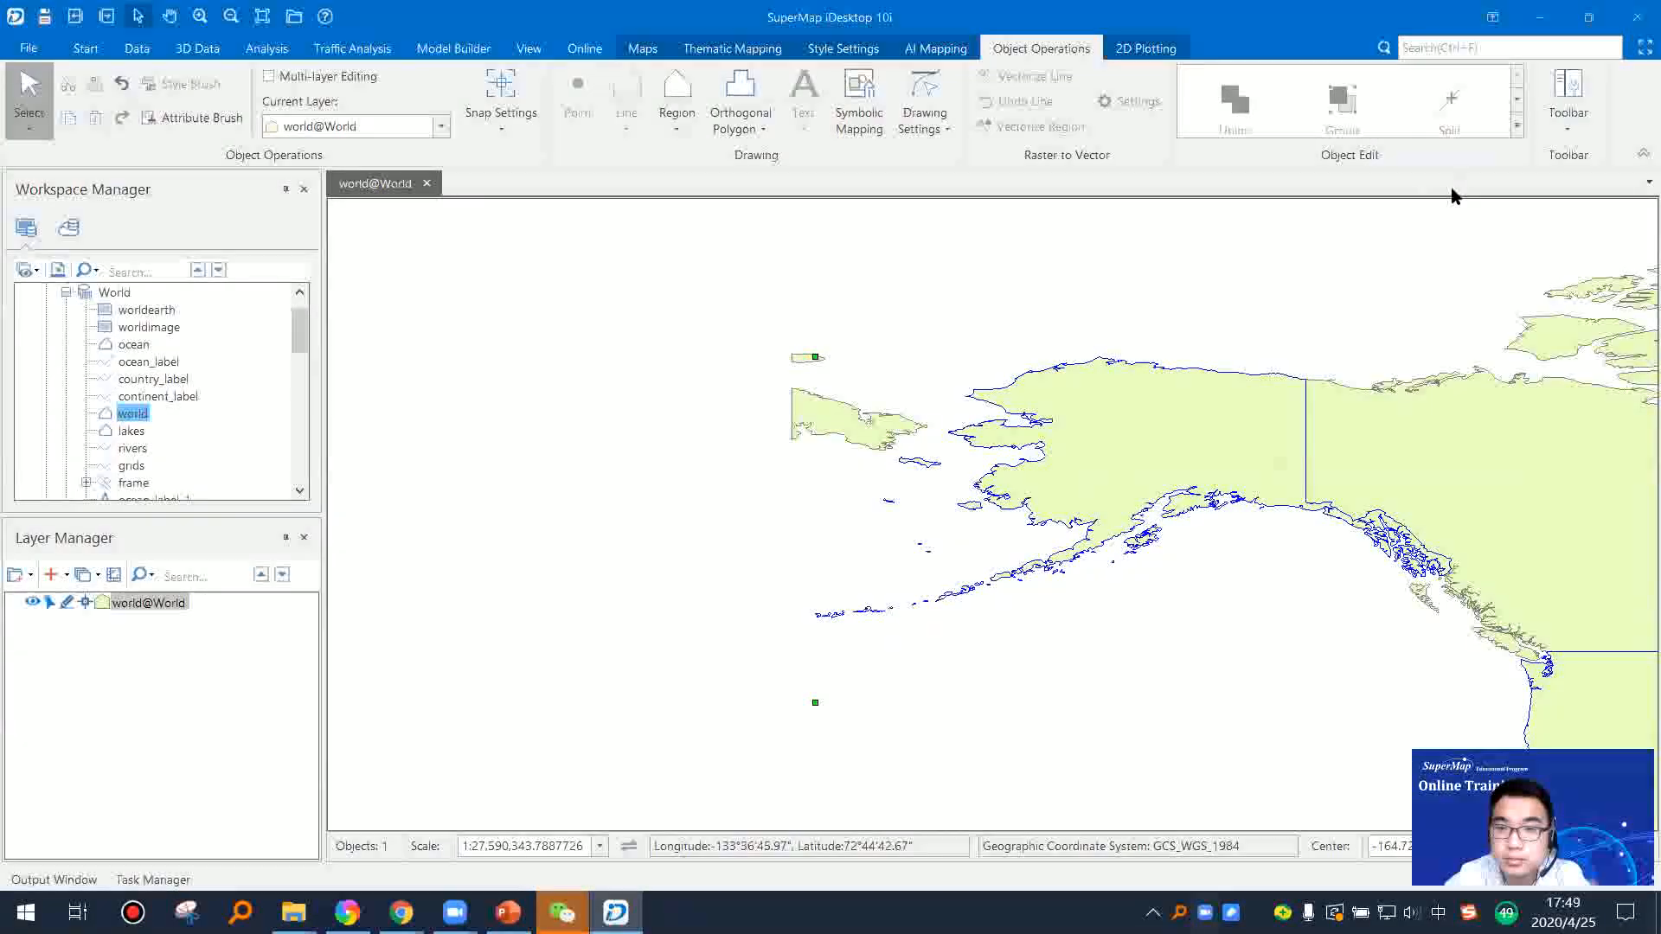
pyautogui.click(1517, 127)
pyautogui.moveTo(1246, 637); pyautogui.dragTo(1199, 675)
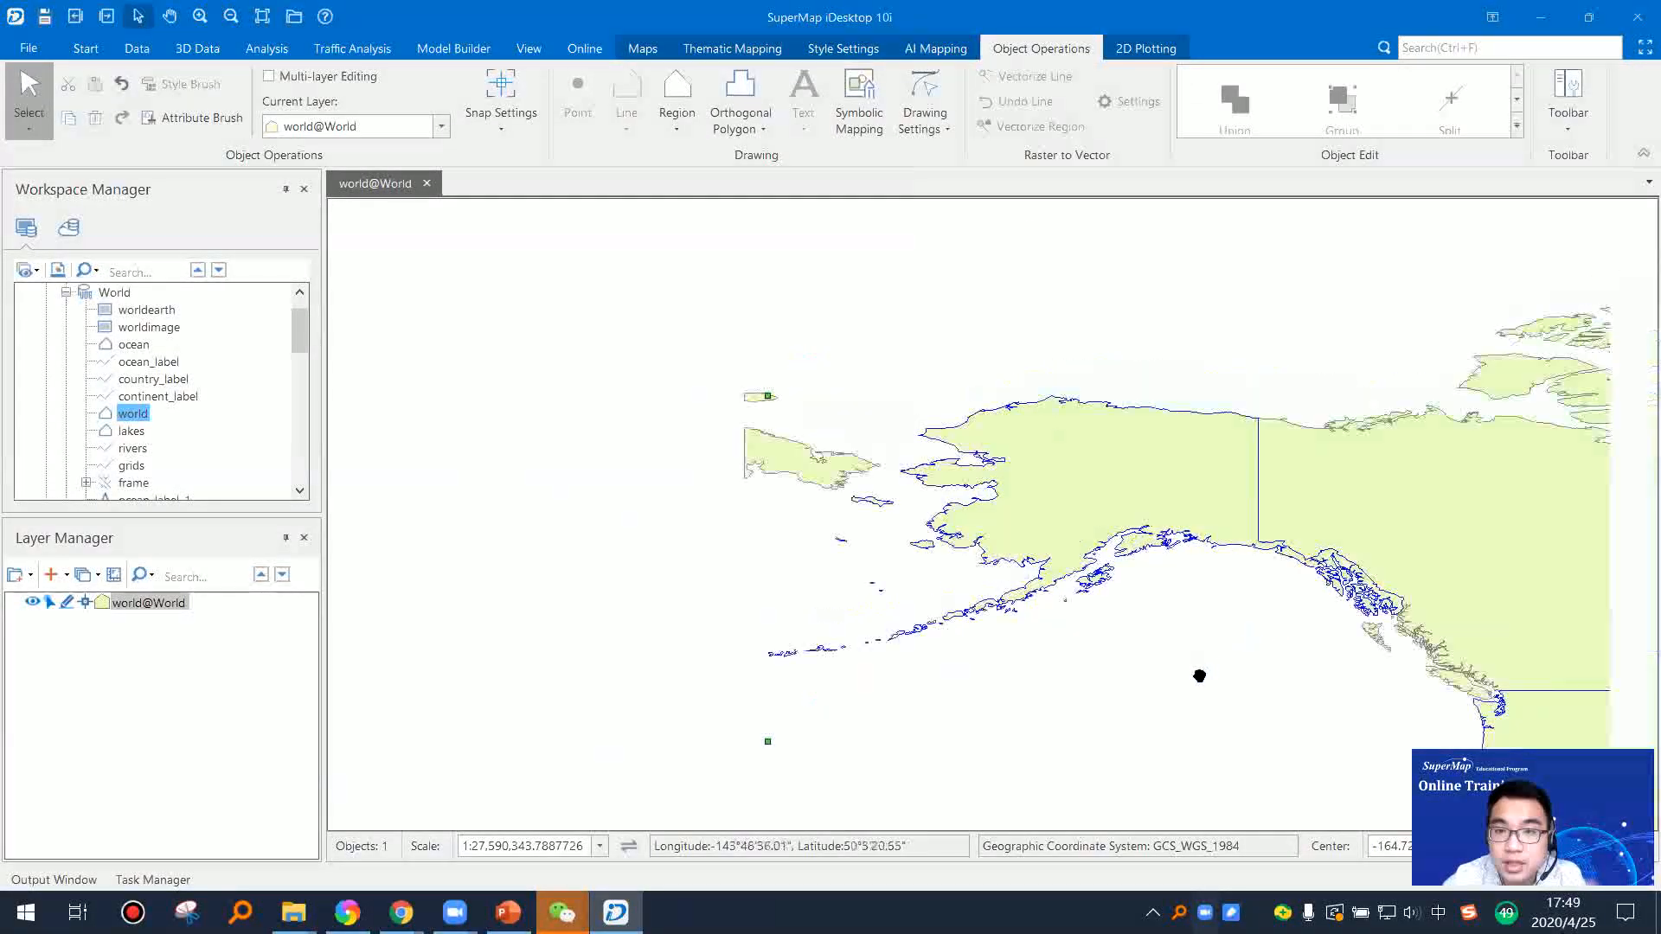
pyautogui.click(1517, 127)
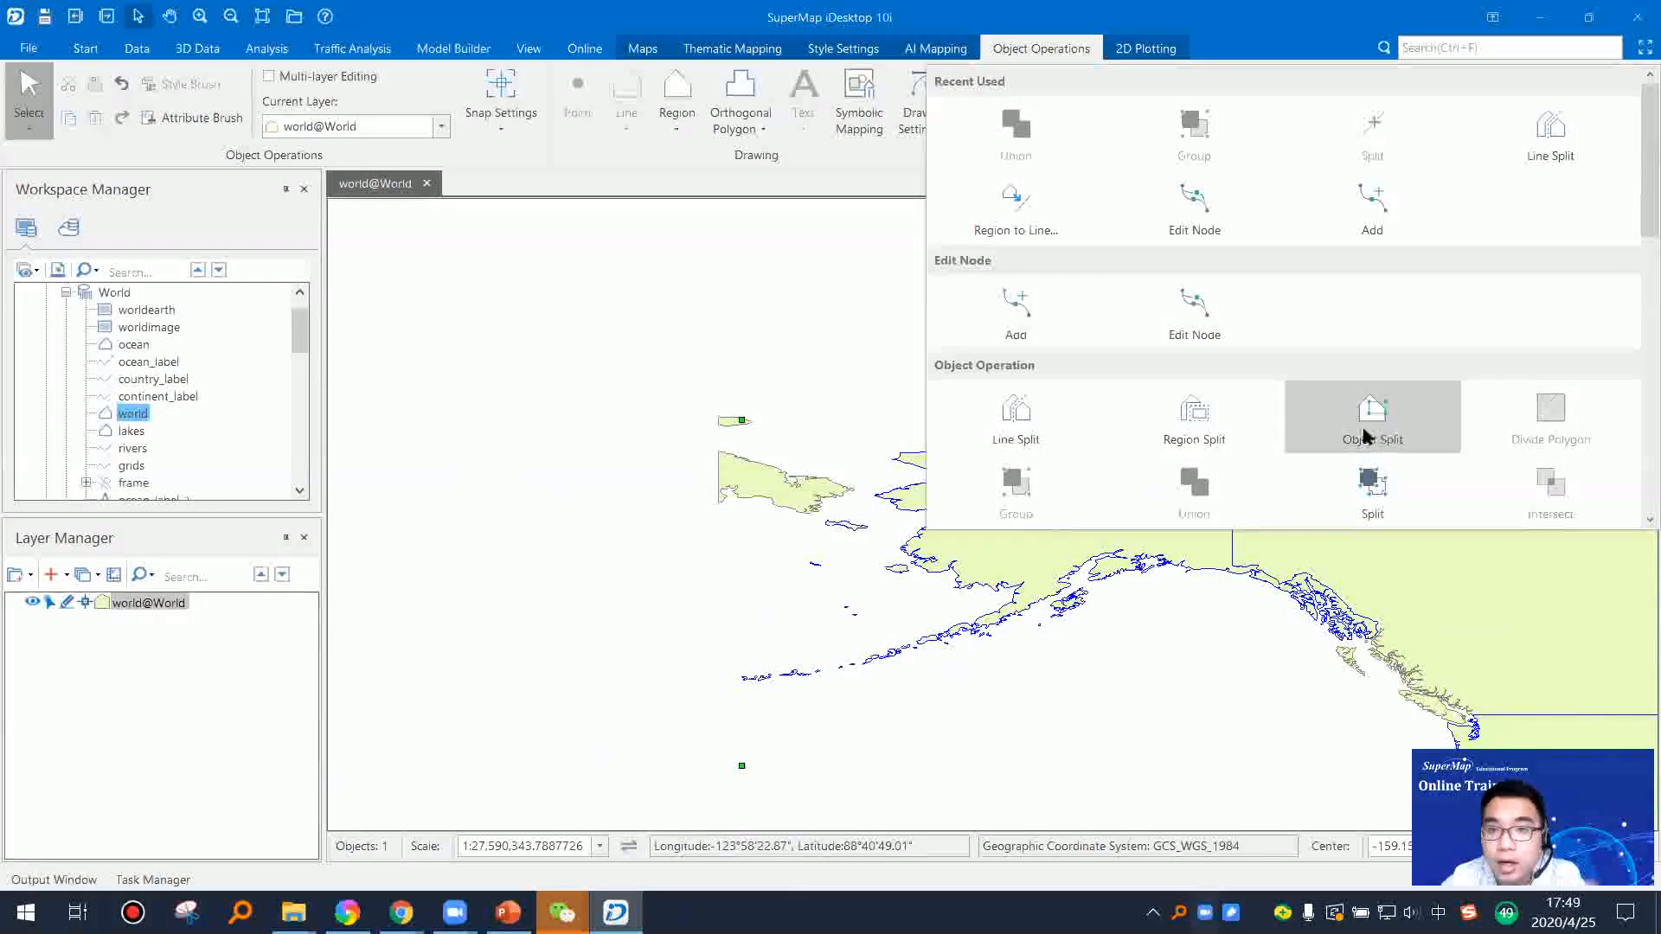
pyautogui.click(1546, 138)
pyautogui.scroll(2, 911, 605)
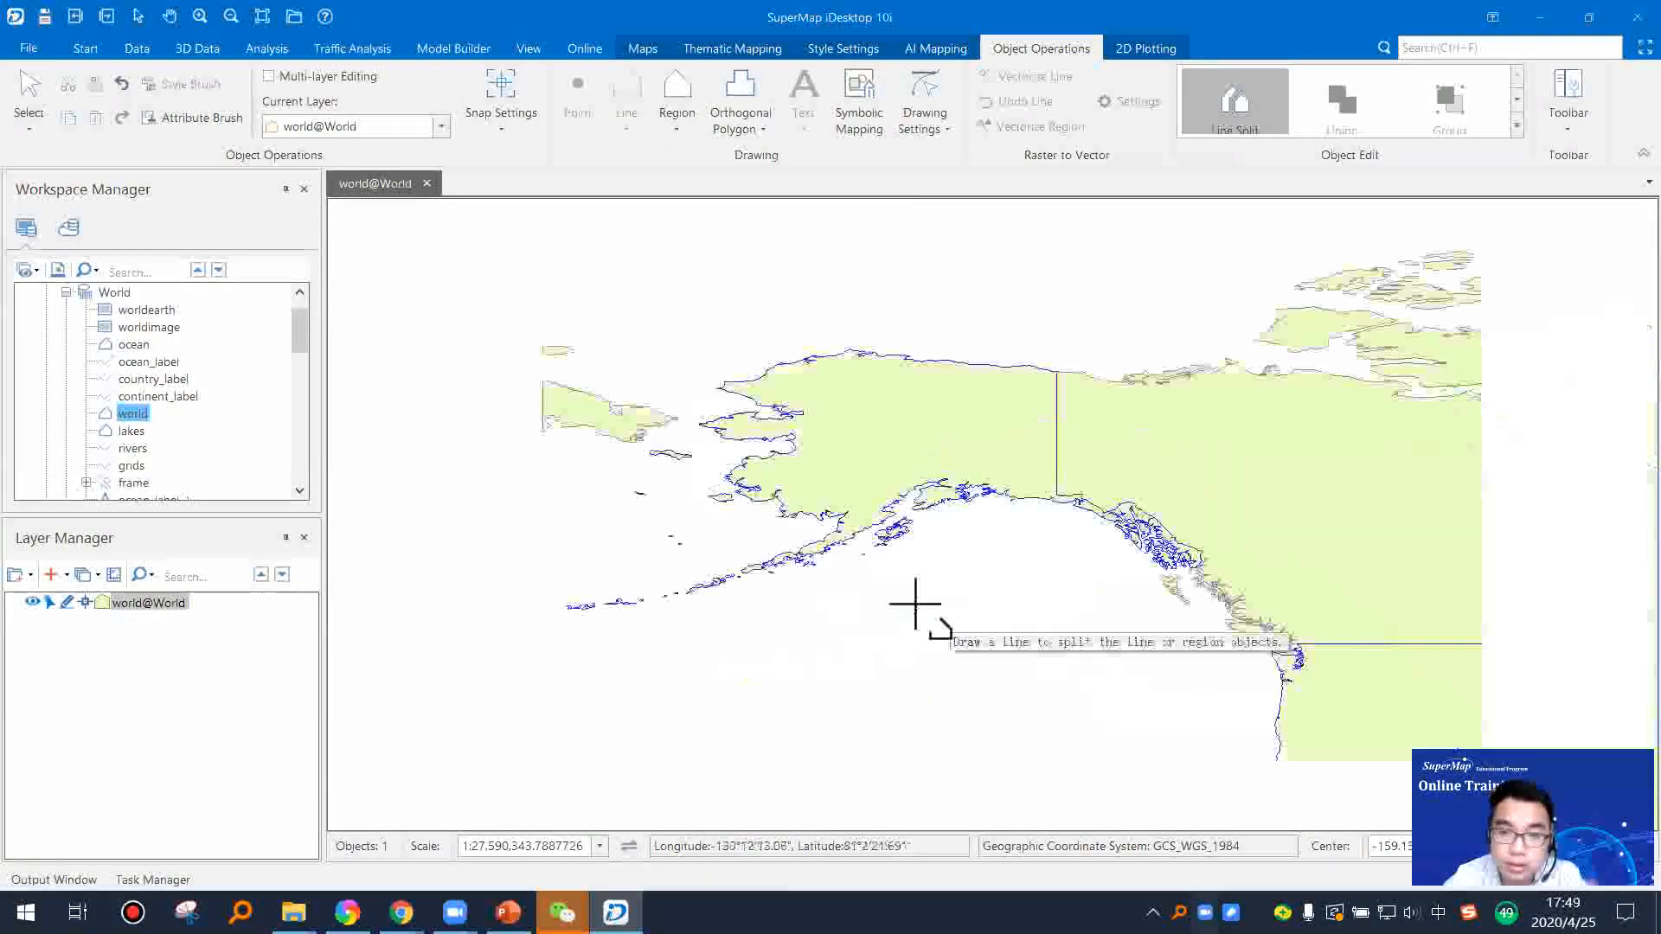
pyautogui.moveTo(849, 411); pyautogui.dragTo(882, 537)
pyautogui.scroll(1, 849, 418)
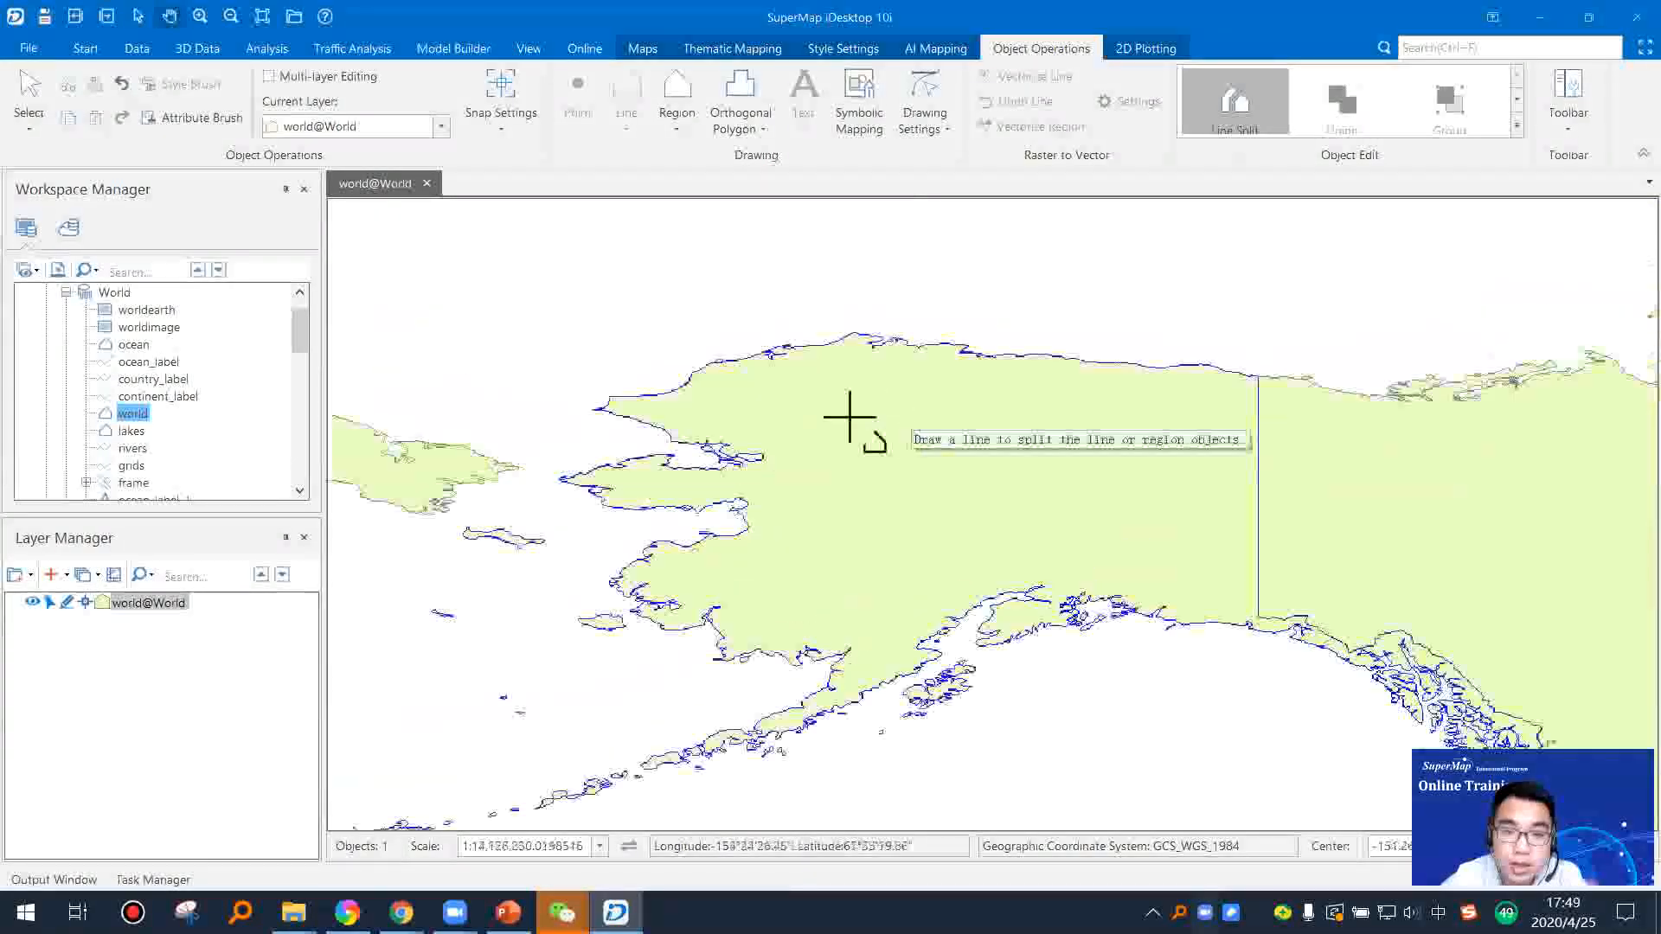
pyautogui.moveTo(741, 637); pyautogui.dragTo(970, 405)
pyautogui.scroll(8, 905, 530)
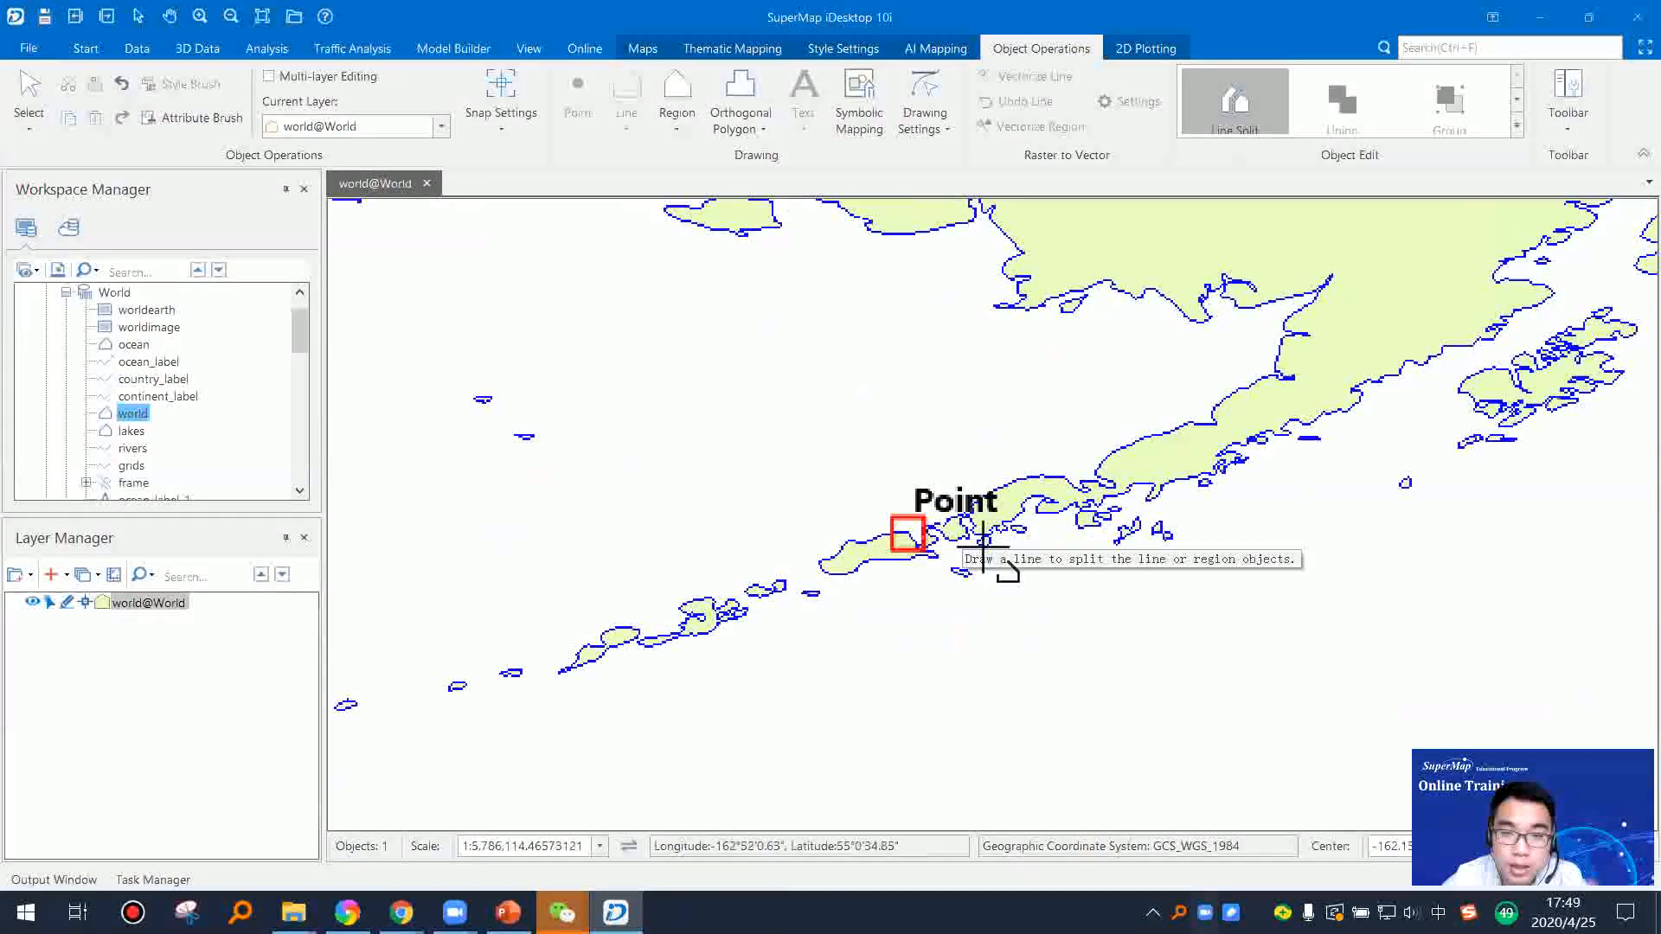
pyautogui.click(781, 443)
pyautogui.click(889, 656)
pyautogui.rightClick(1033, 701)
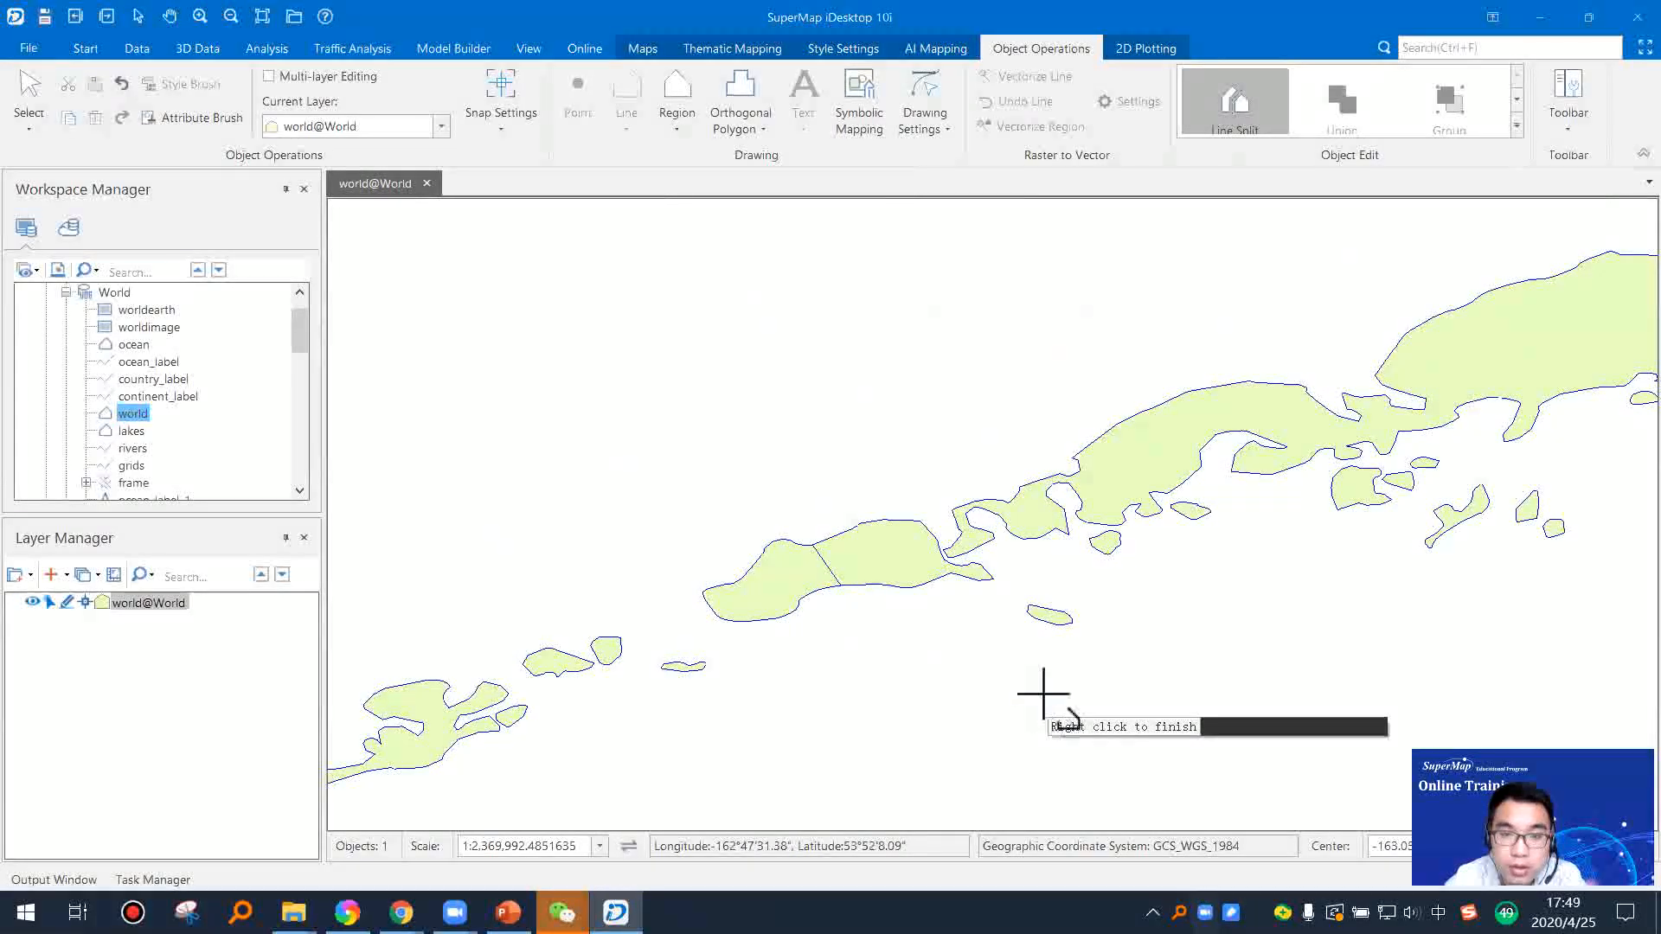
pyautogui.rightClick(943, 679)
# Step: Move the western part of the split region a short distance west, leaving a gap at the cut, and deselect it
pyautogui.click(811, 592)
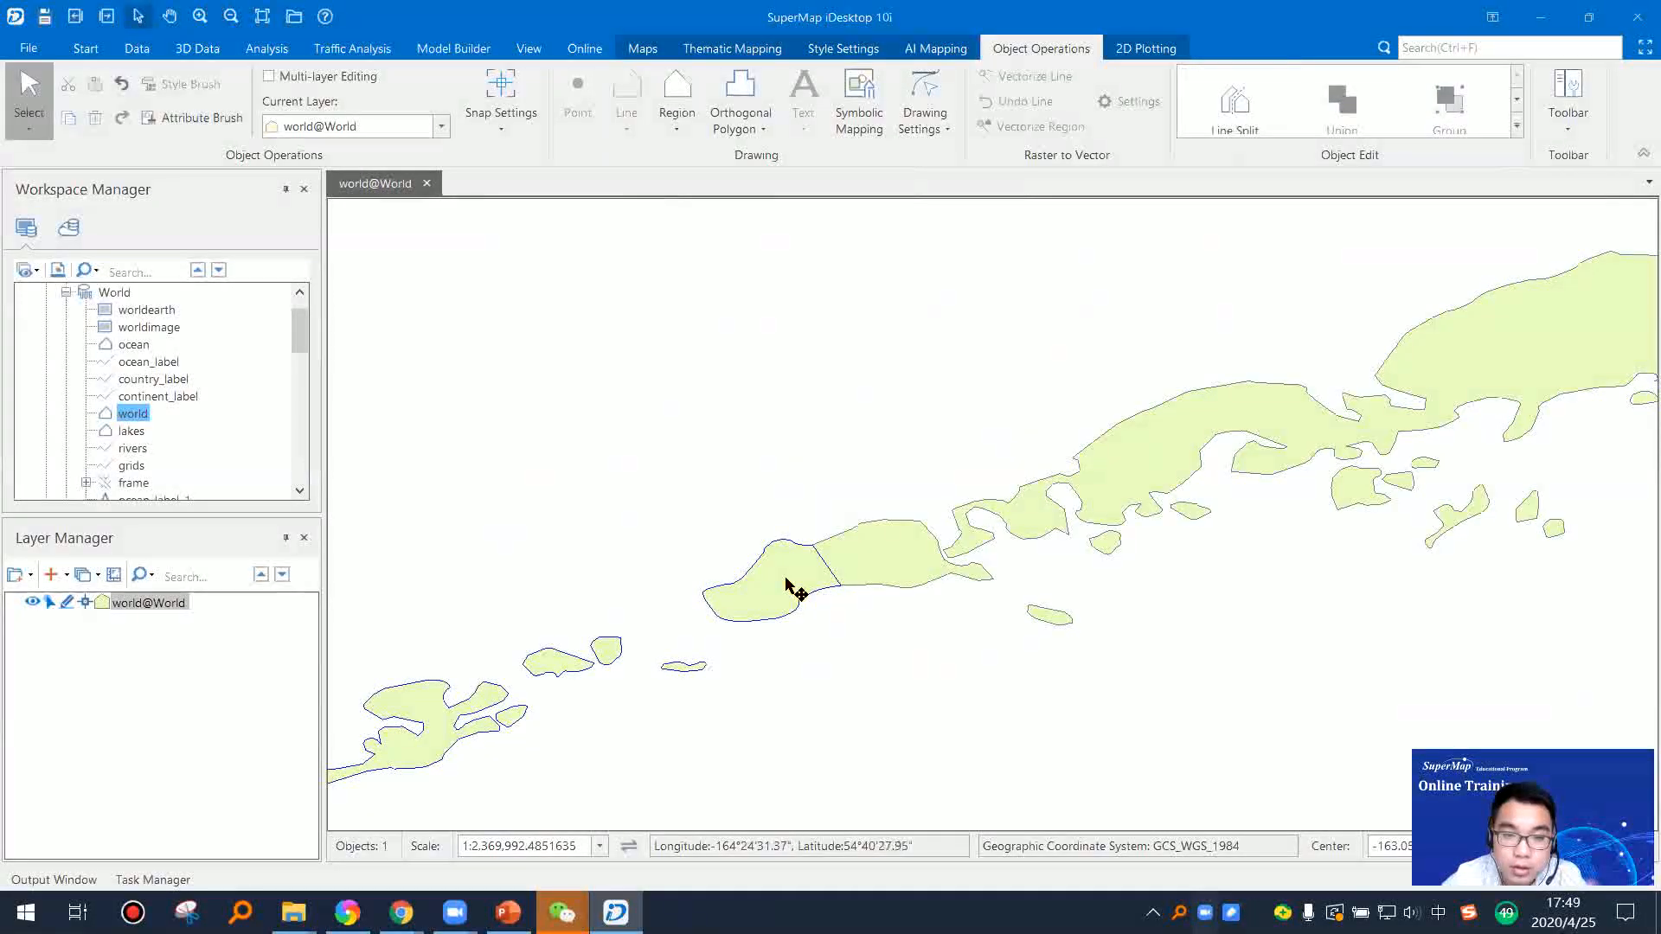
pyautogui.moveTo(789, 584); pyautogui.dragTo(691, 578)
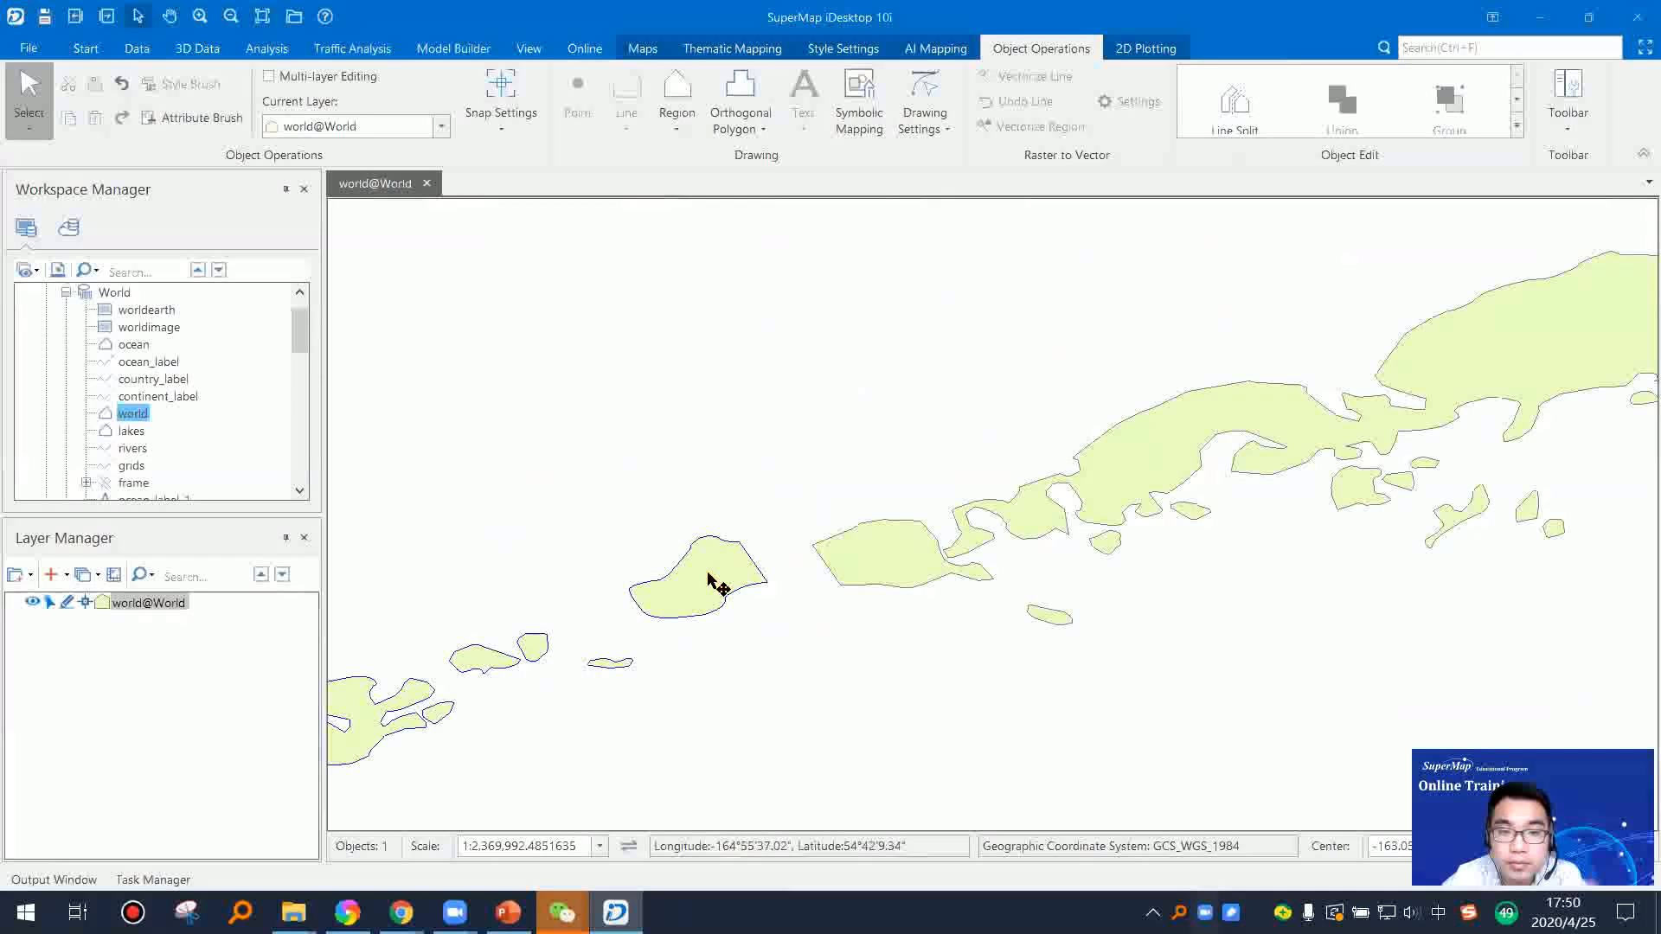
pyautogui.scroll(2, 729, 585)
pyautogui.click(1519, 127)
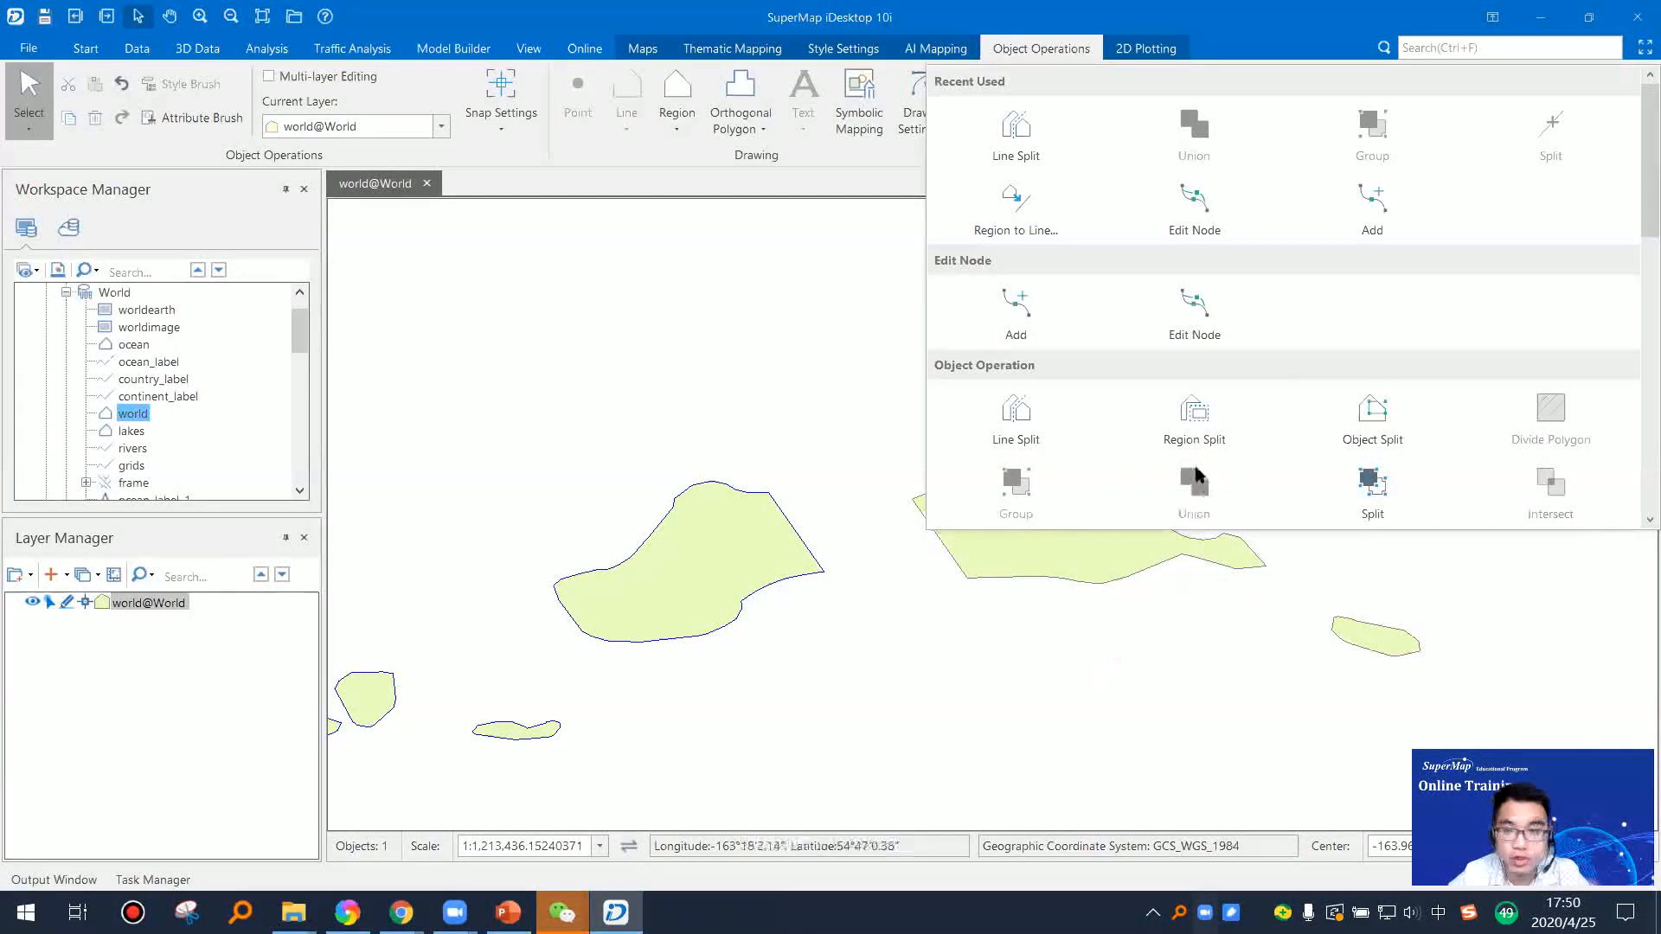
pyautogui.click(1150, 678)
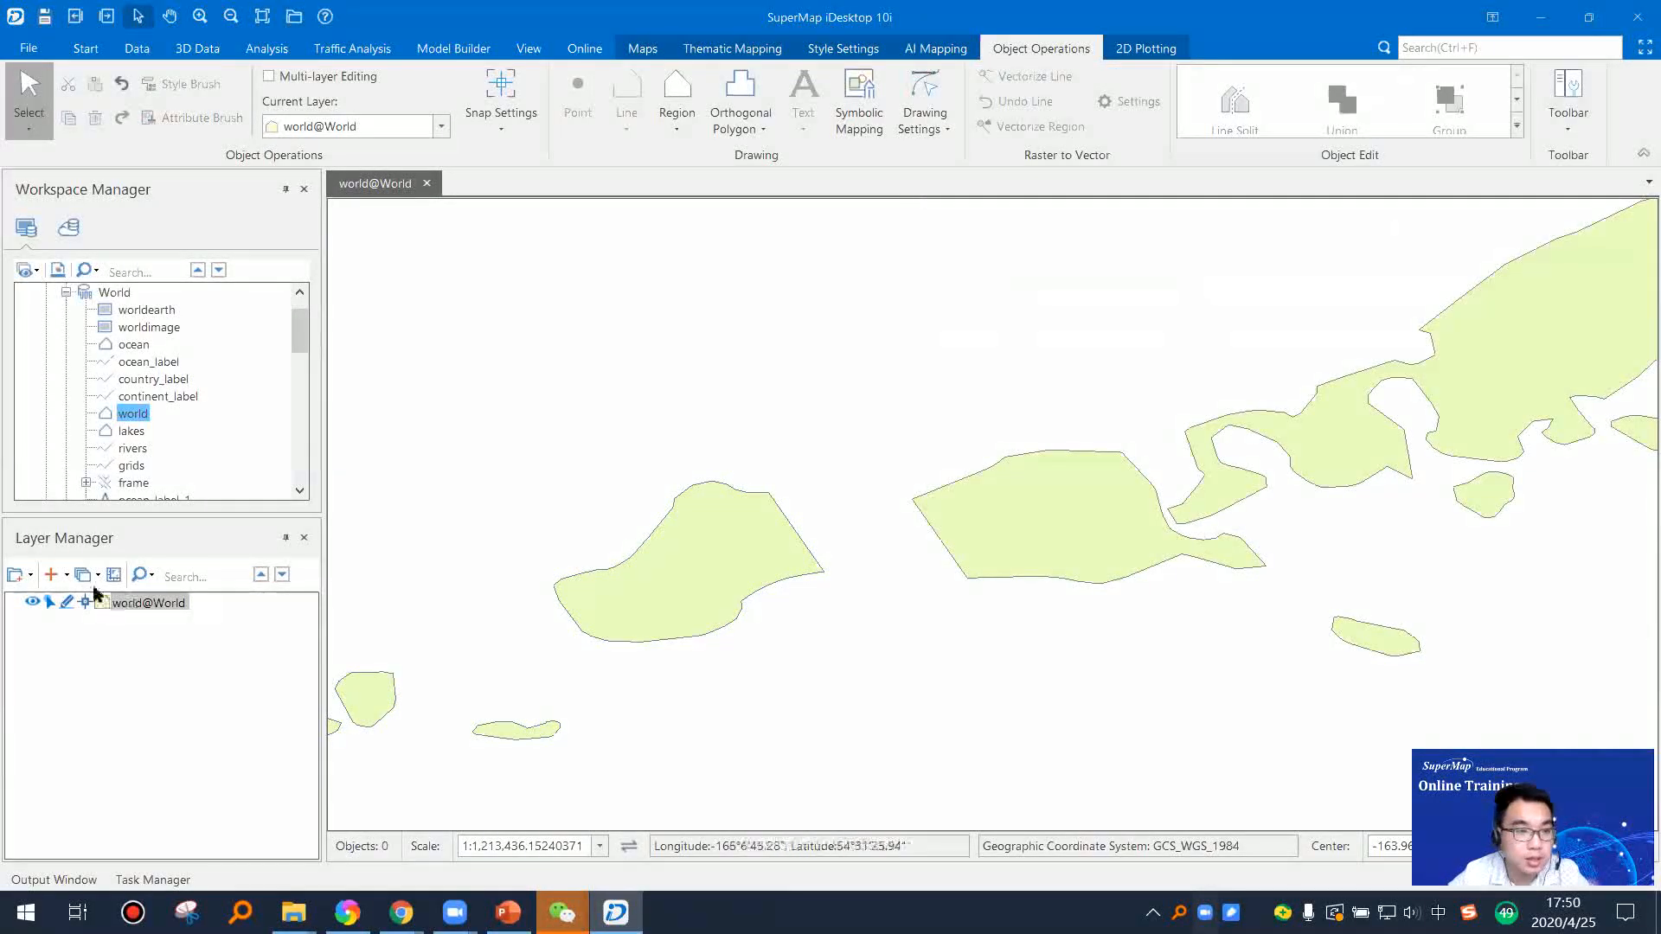
# Step: Draw an arbitrary polygon in the world layer that overlaps the eastern end of the moved island
pyautogui.click(67, 604)
pyautogui.click(66, 603)
pyautogui.click(666, 128)
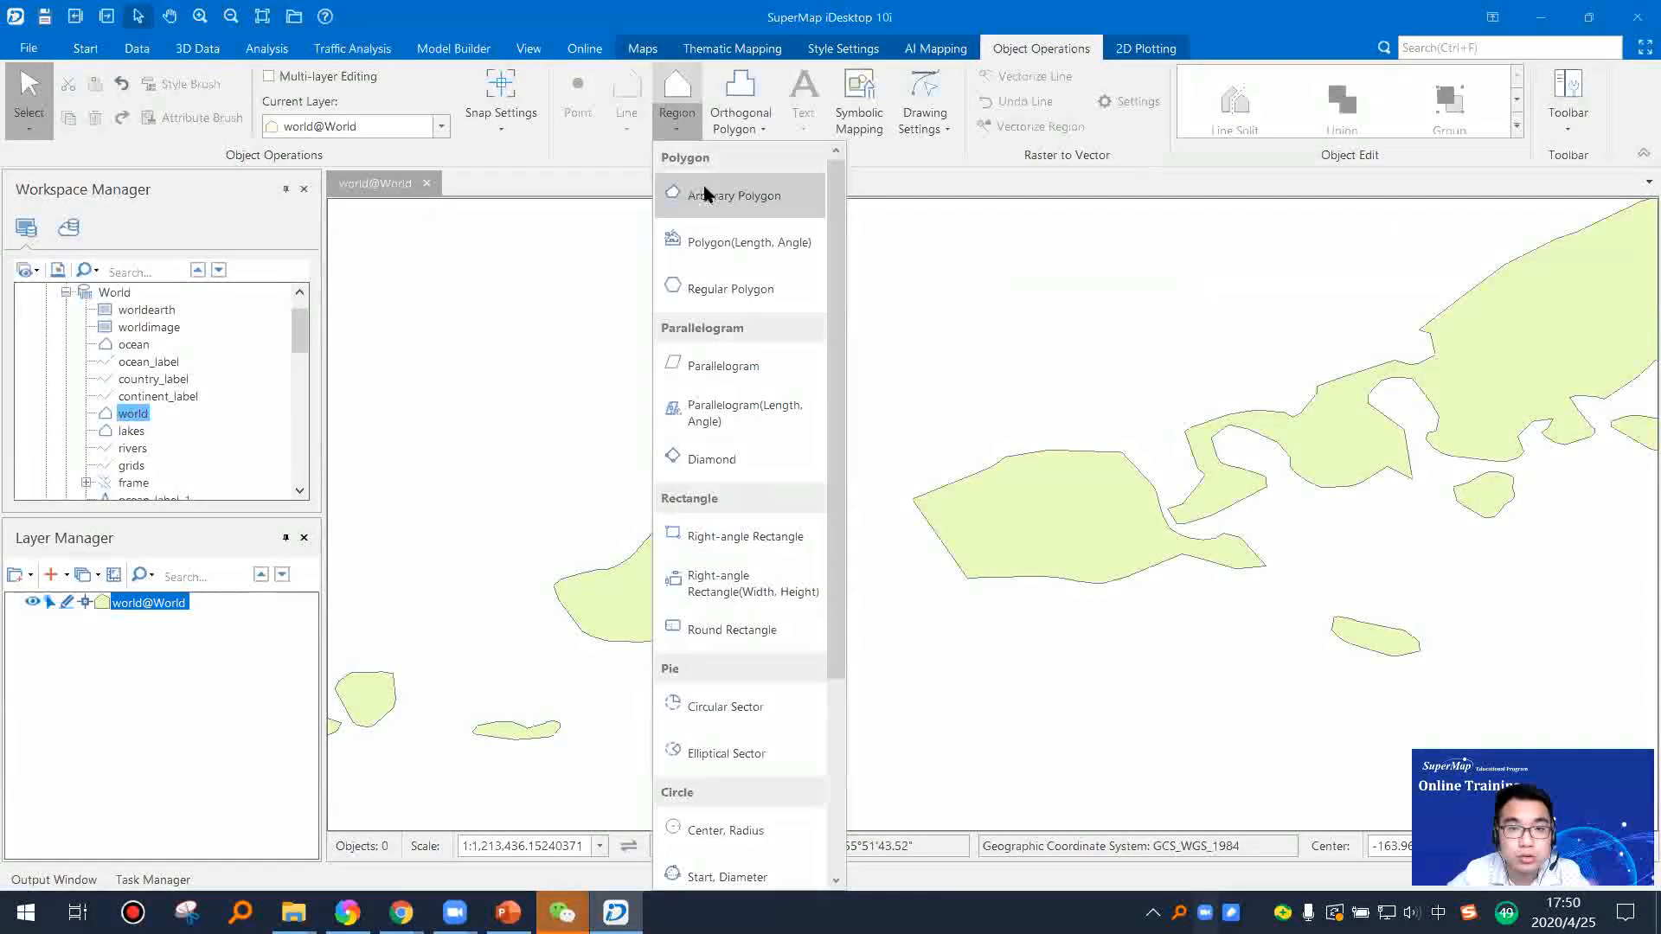
pyautogui.click(668, 192)
pyautogui.moveTo(723, 527)
pyautogui.mouseDown()
pyautogui.moveTo(704, 660)
pyautogui.moveTo(808, 678)
pyautogui.moveTo(879, 597)
pyautogui.moveTo(882, 537)
pyautogui.mouseUp()
pyautogui.click(880, 525)
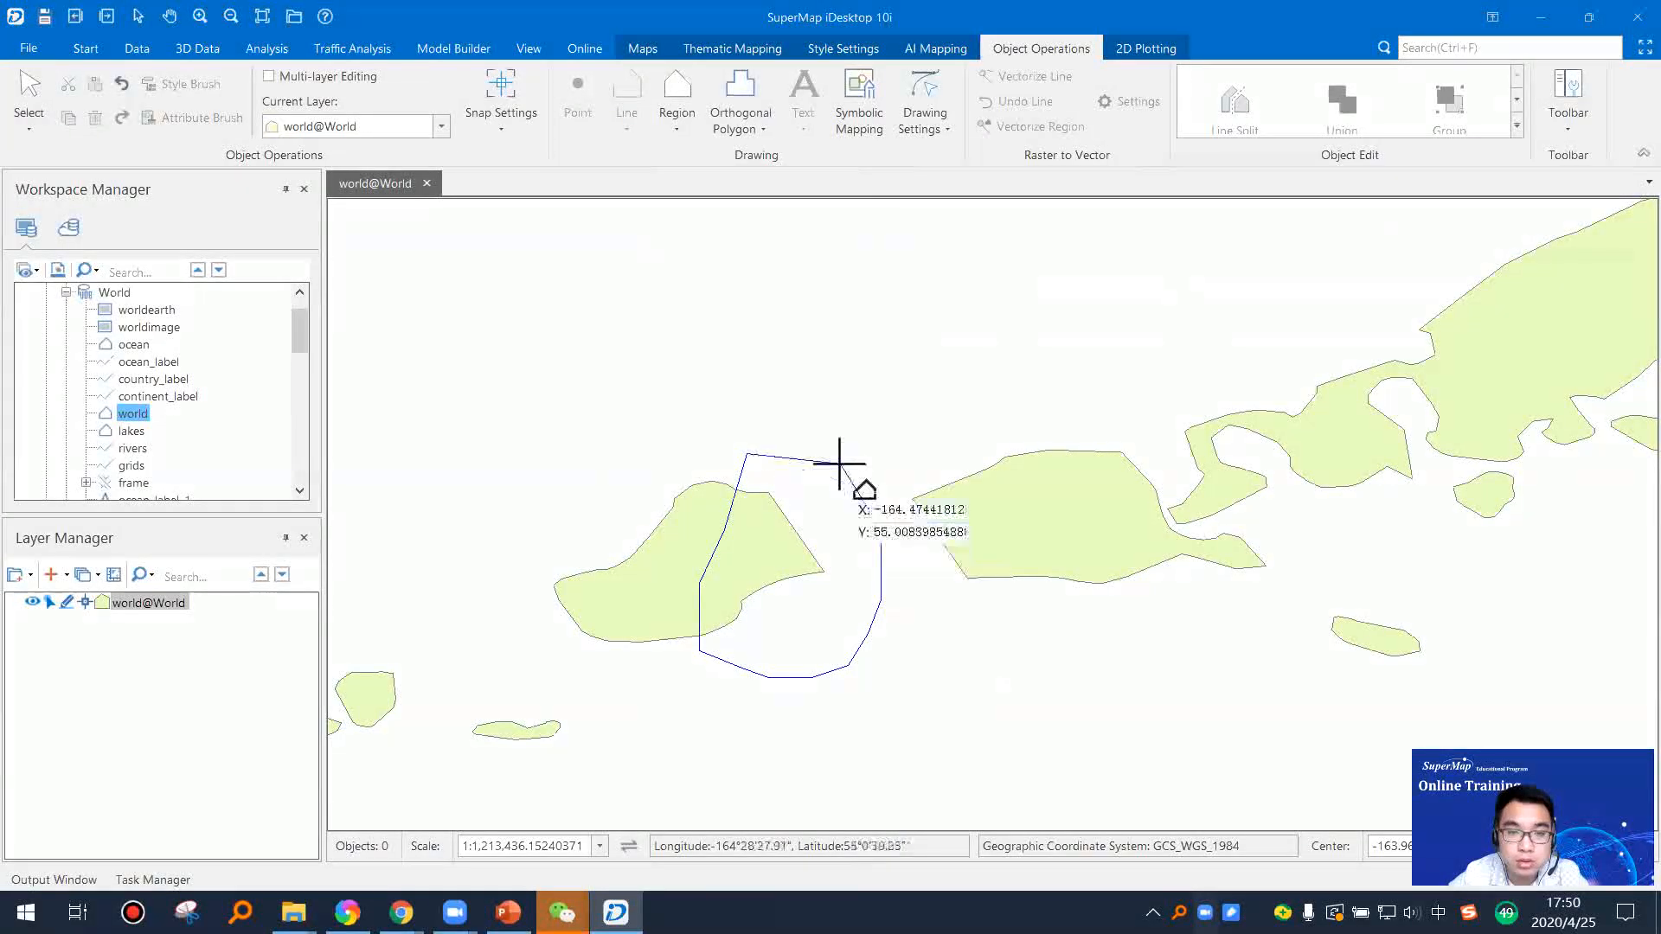
pyautogui.rightClick(838, 465)
pyautogui.click(980, 398)
pyautogui.rightClick(857, 434)
# Step: Select the moved island and the new polygon, and cut them with a Region Split drawn around the island's western end
pyautogui.click(796, 563)
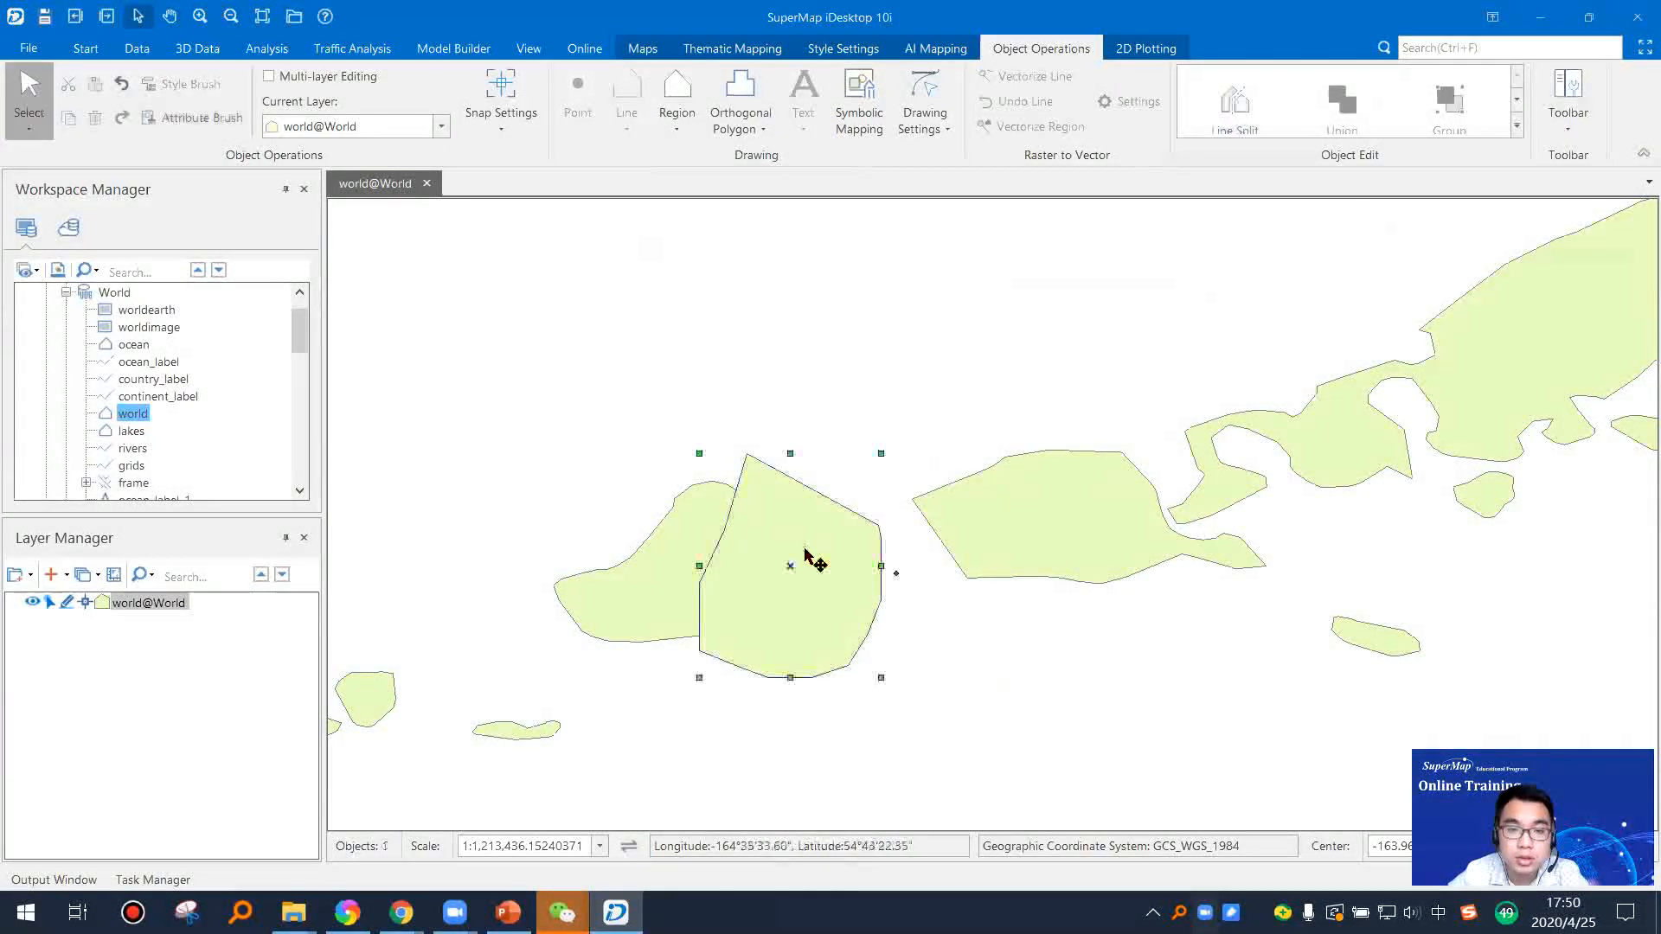
pyautogui.keyDown('shift'); pyautogui.click(652, 588); pyautogui.keyUp('shift')
pyautogui.click(826, 580)
pyautogui.keyDown('shift'); pyautogui.click(725, 547); pyautogui.keyUp('shift')
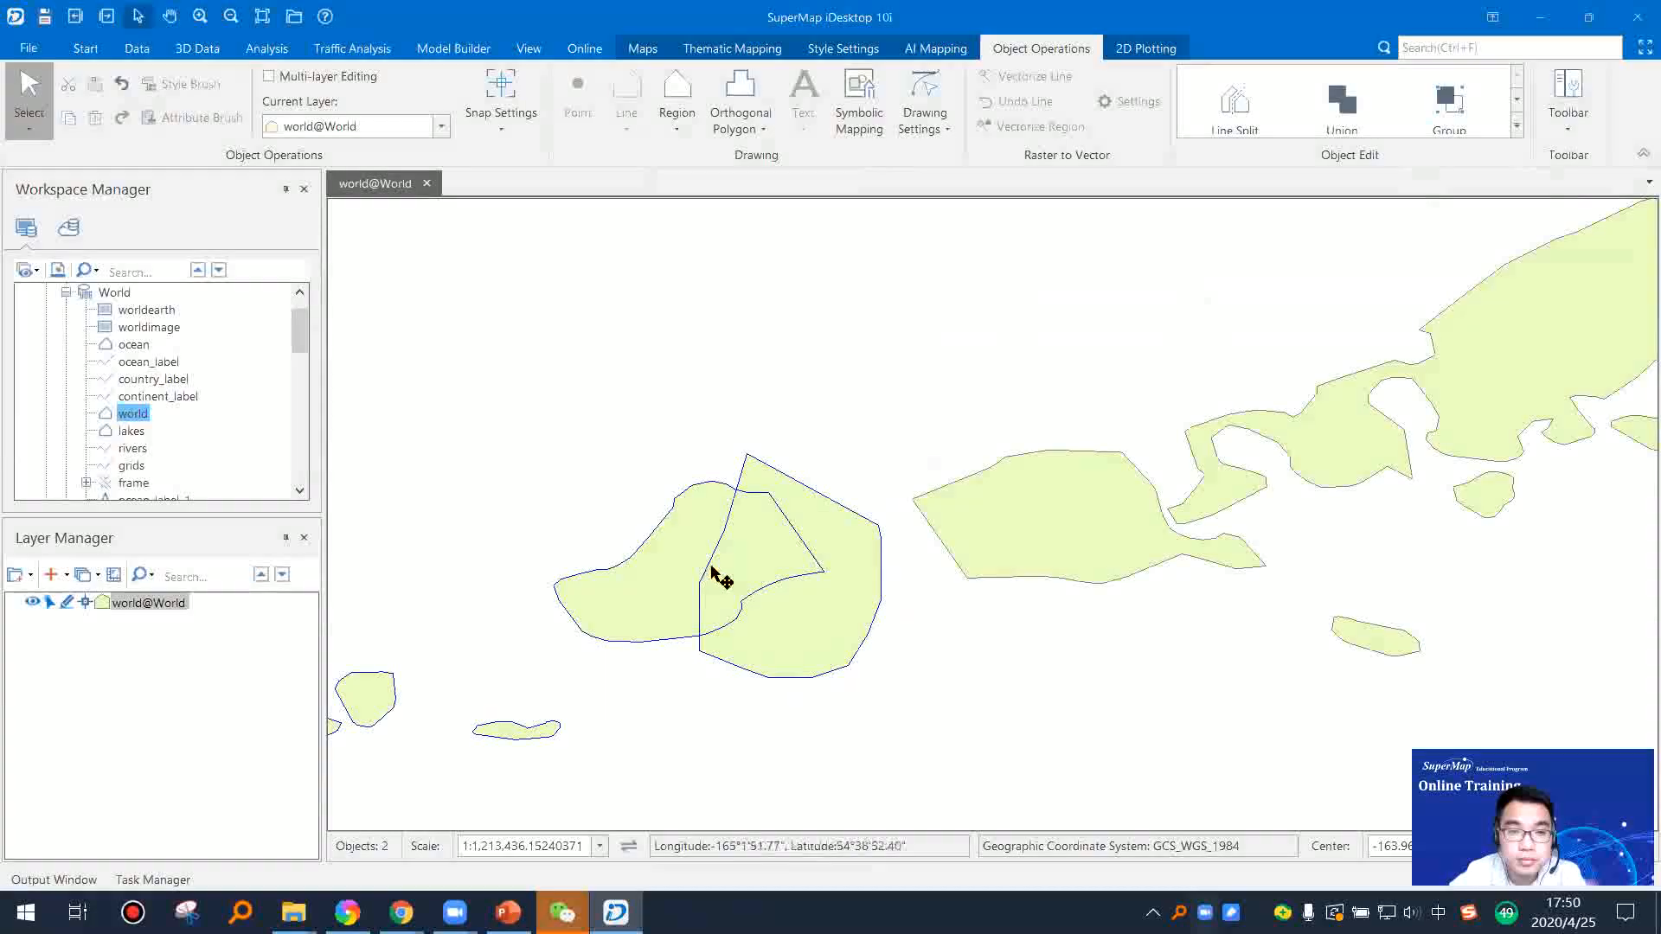
pyautogui.click(1516, 126)
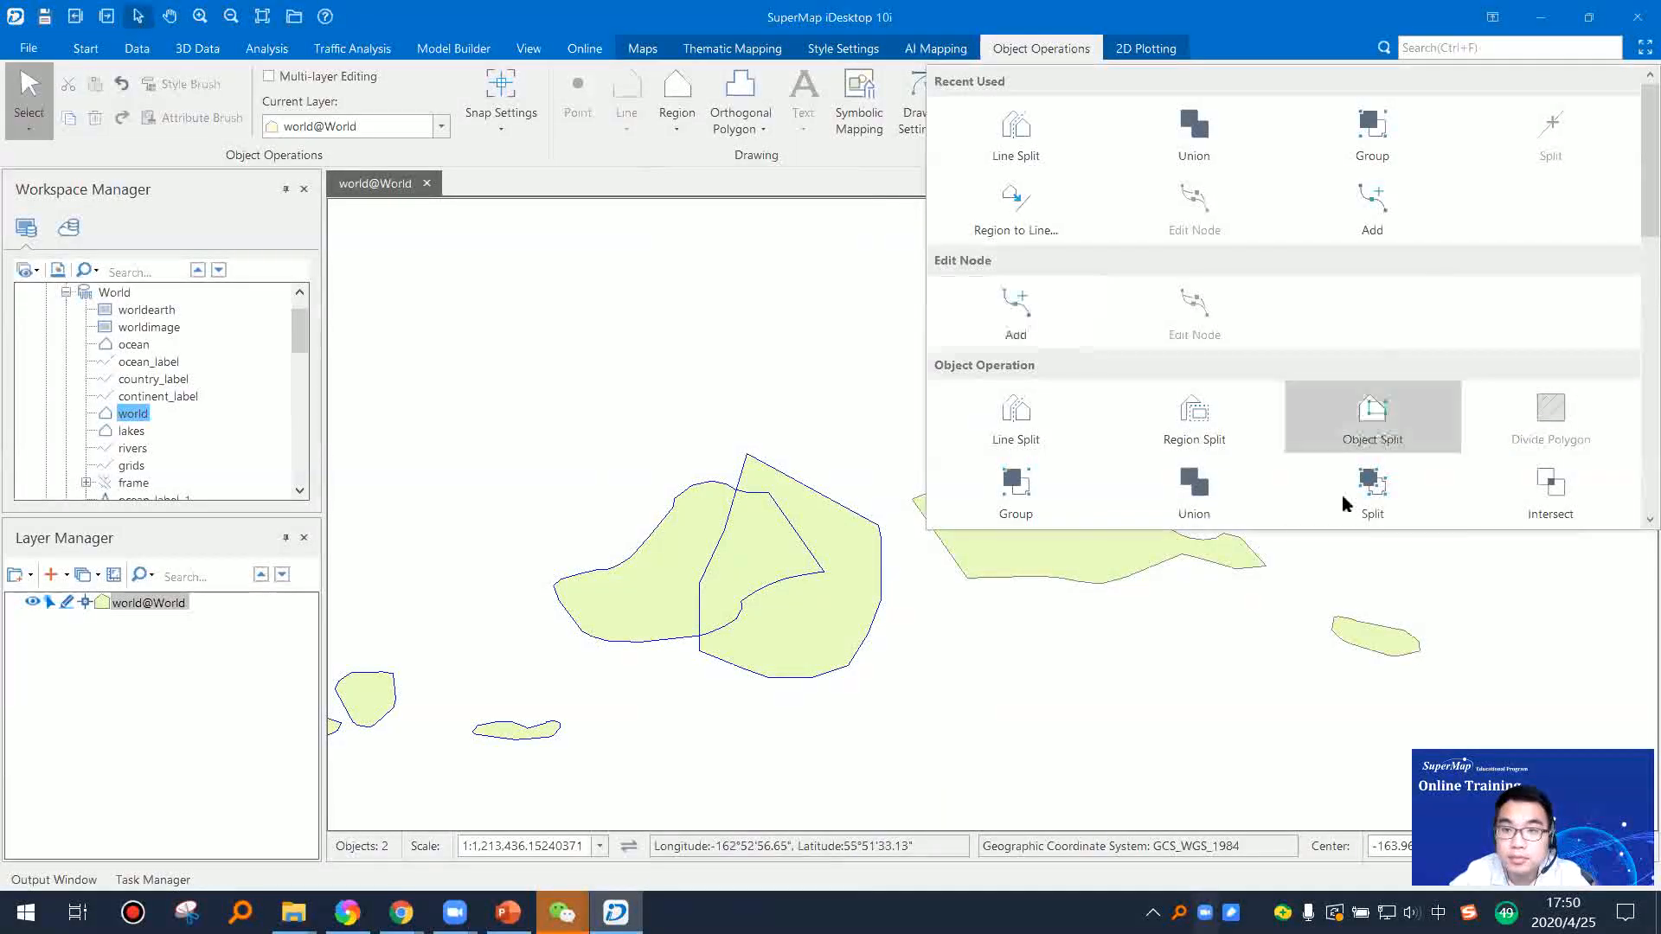
pyautogui.click(1195, 420)
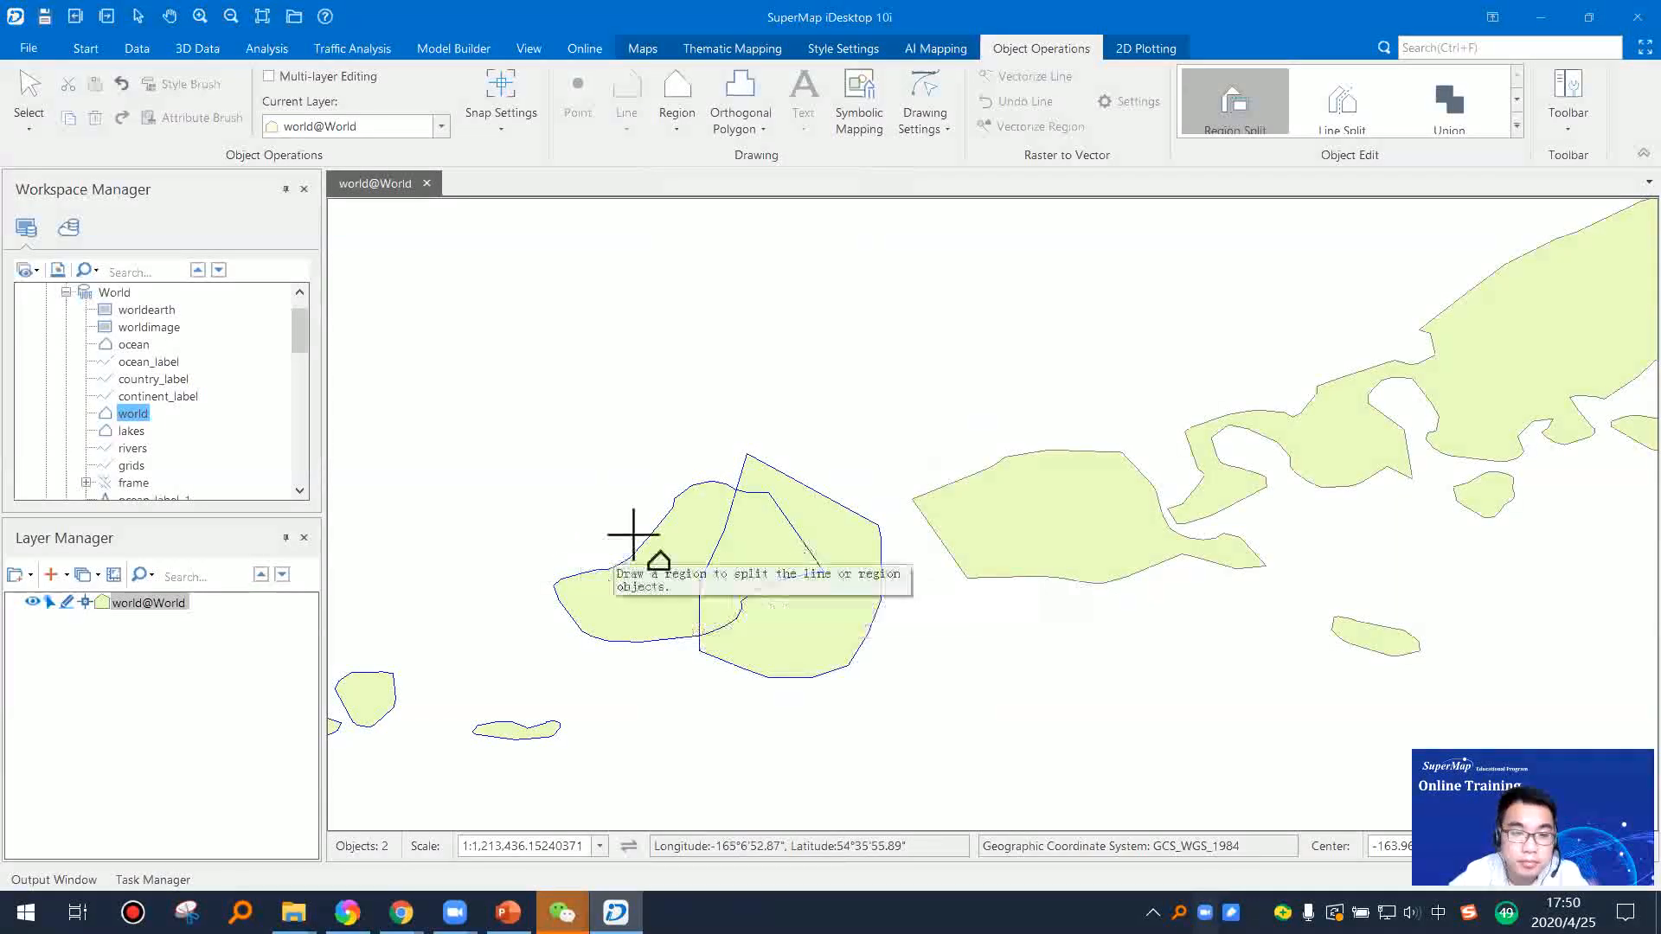
pyautogui.click(574, 509)
pyautogui.click(669, 640)
pyautogui.click(657, 681)
pyautogui.click(605, 685)
pyautogui.click(465, 585)
pyautogui.rightClick(465, 585)
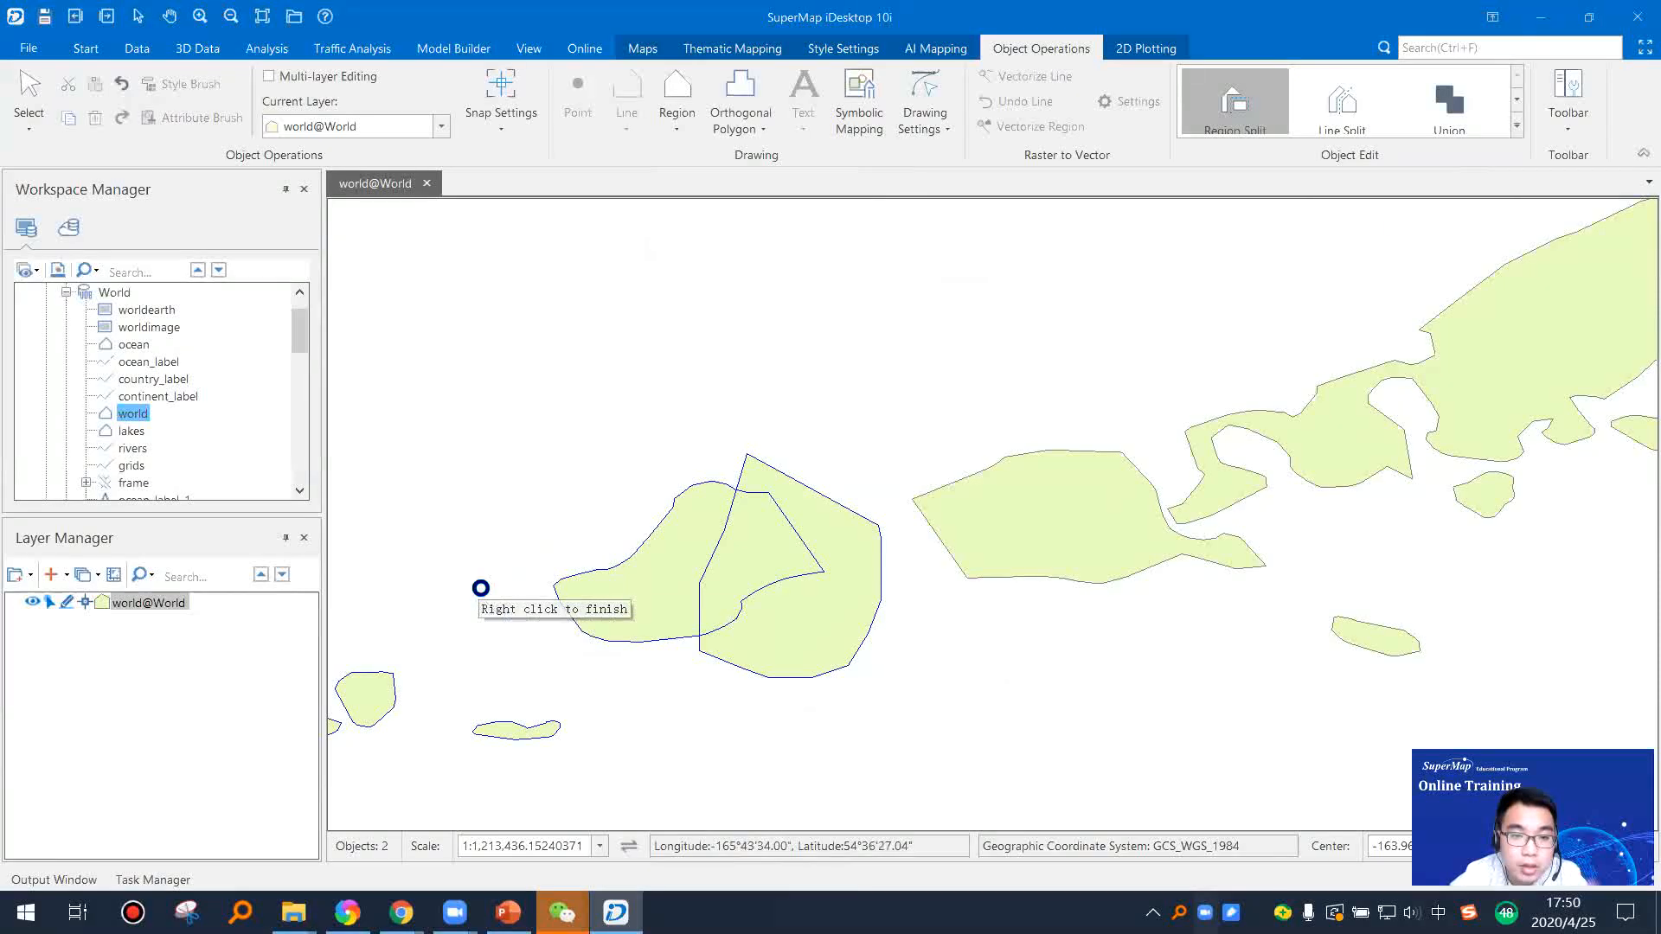
# Step: Move the cut-off western end of the island a short distance southwest, away from the remainder, and clear the selection
pyautogui.click(1057, 725)
pyautogui.click(630, 623)
pyautogui.moveTo(629, 623); pyautogui.dragTo(572, 649)
pyautogui.click(789, 597)
pyautogui.click(975, 670)
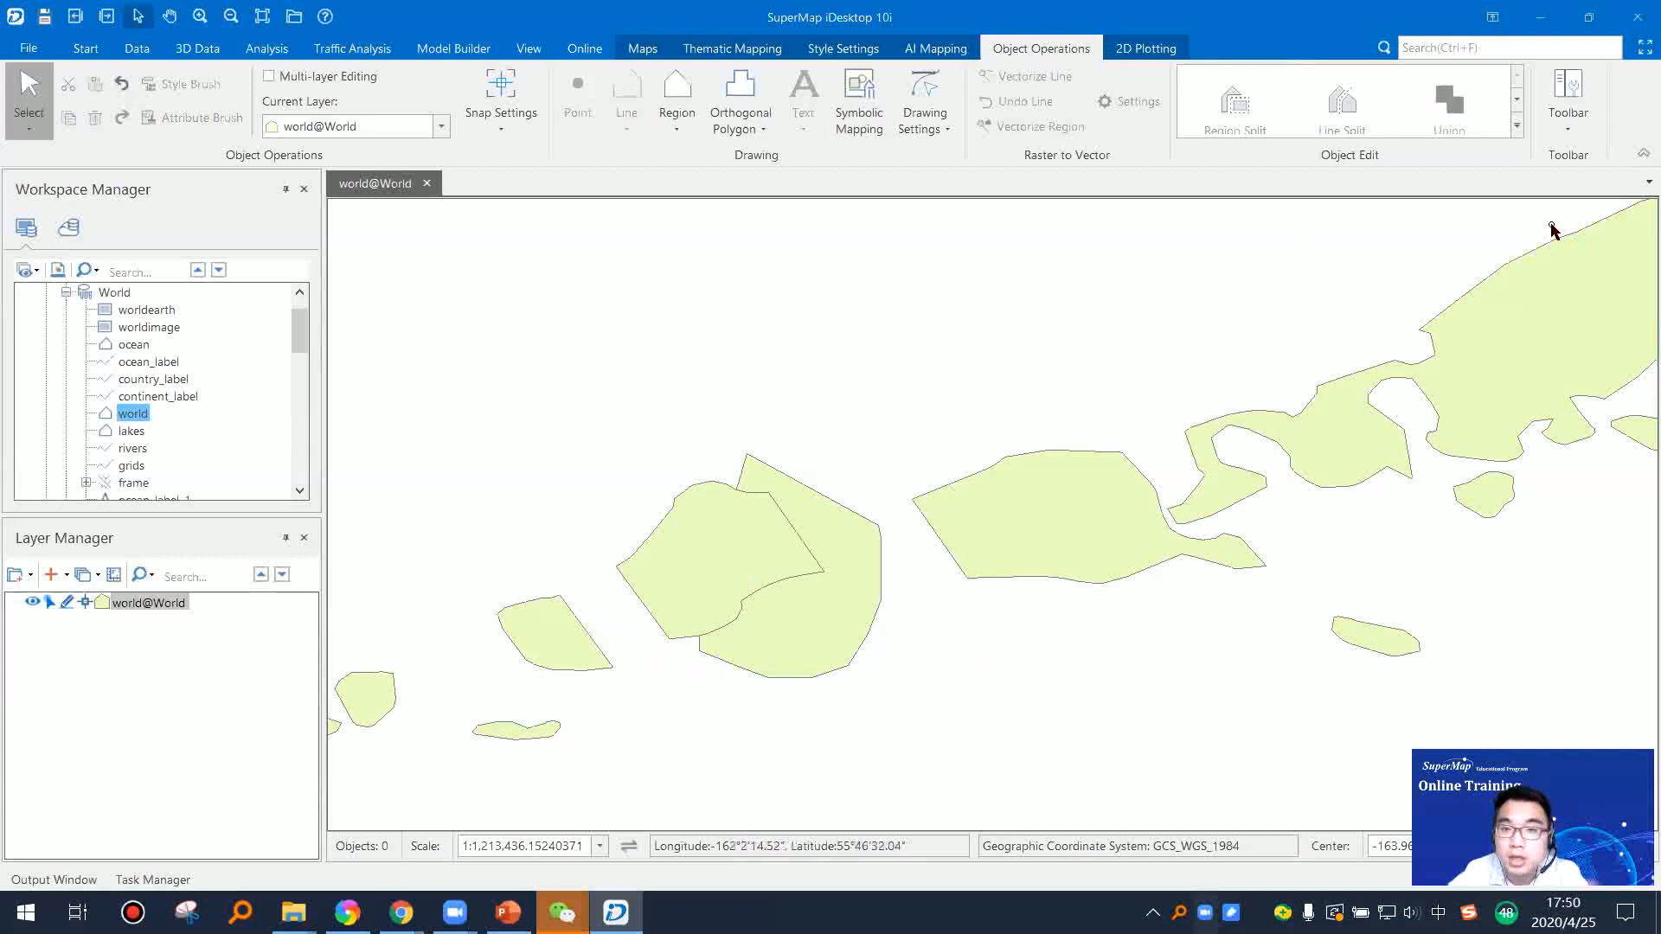
# Step: Merge the remaining island and the overlapping polygon with Union, keeping Save Geometry with the 1 object for the attributes
pyautogui.click(757, 567)
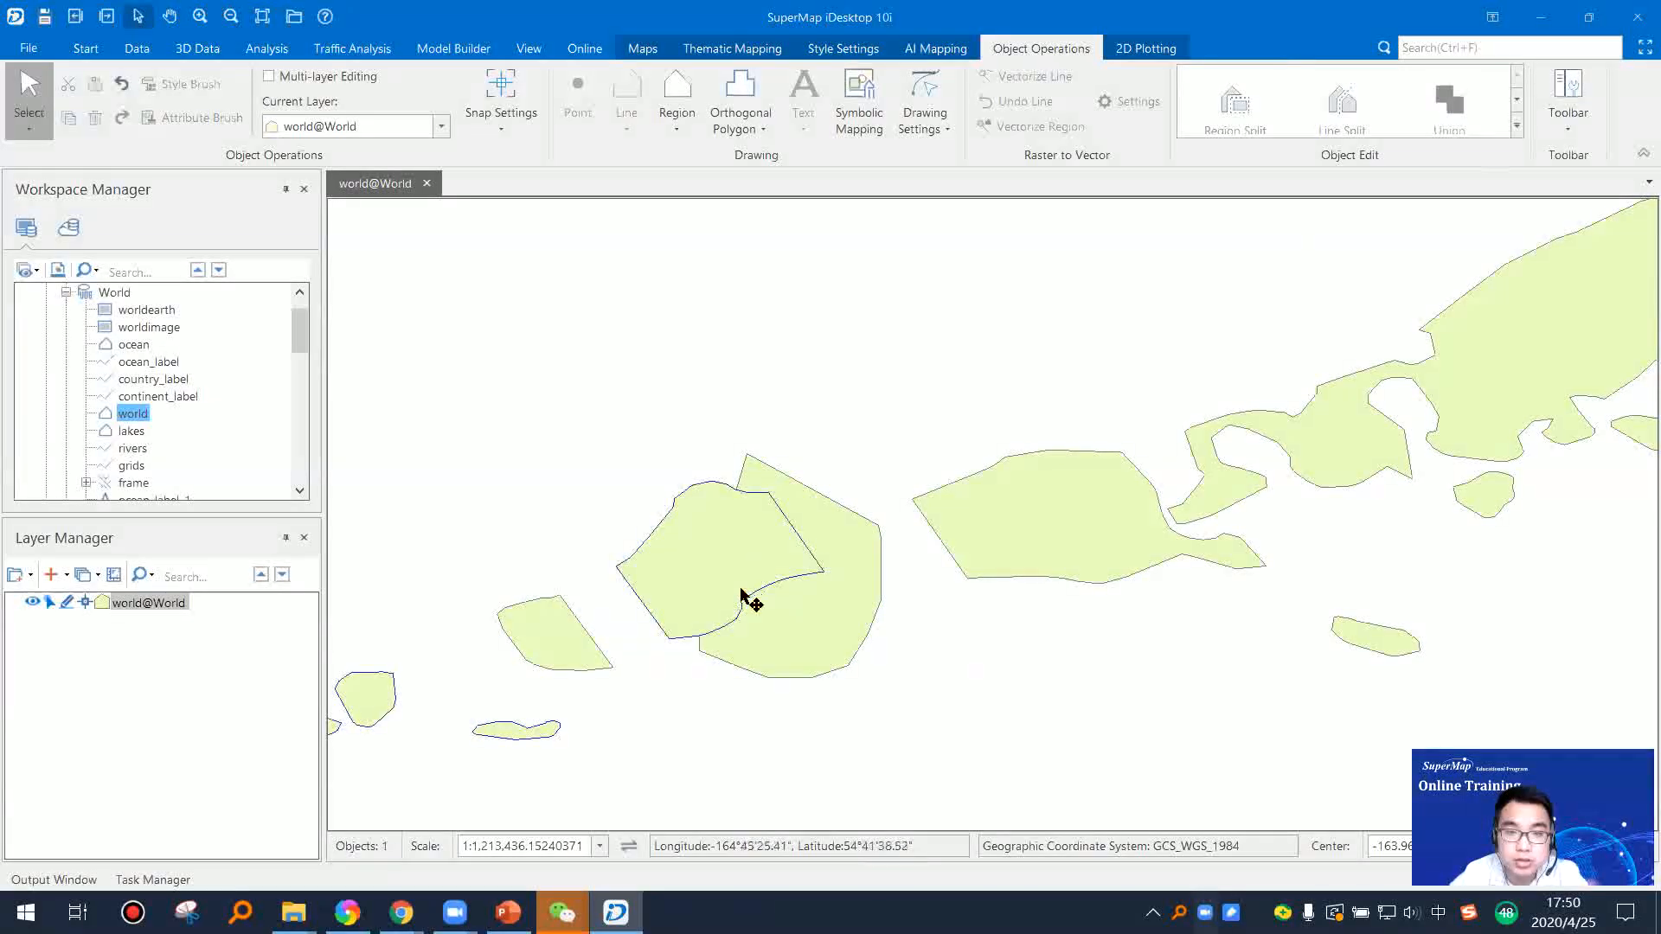
pyautogui.keyDown('shift'); pyautogui.click(832, 598); pyautogui.keyUp('shift')
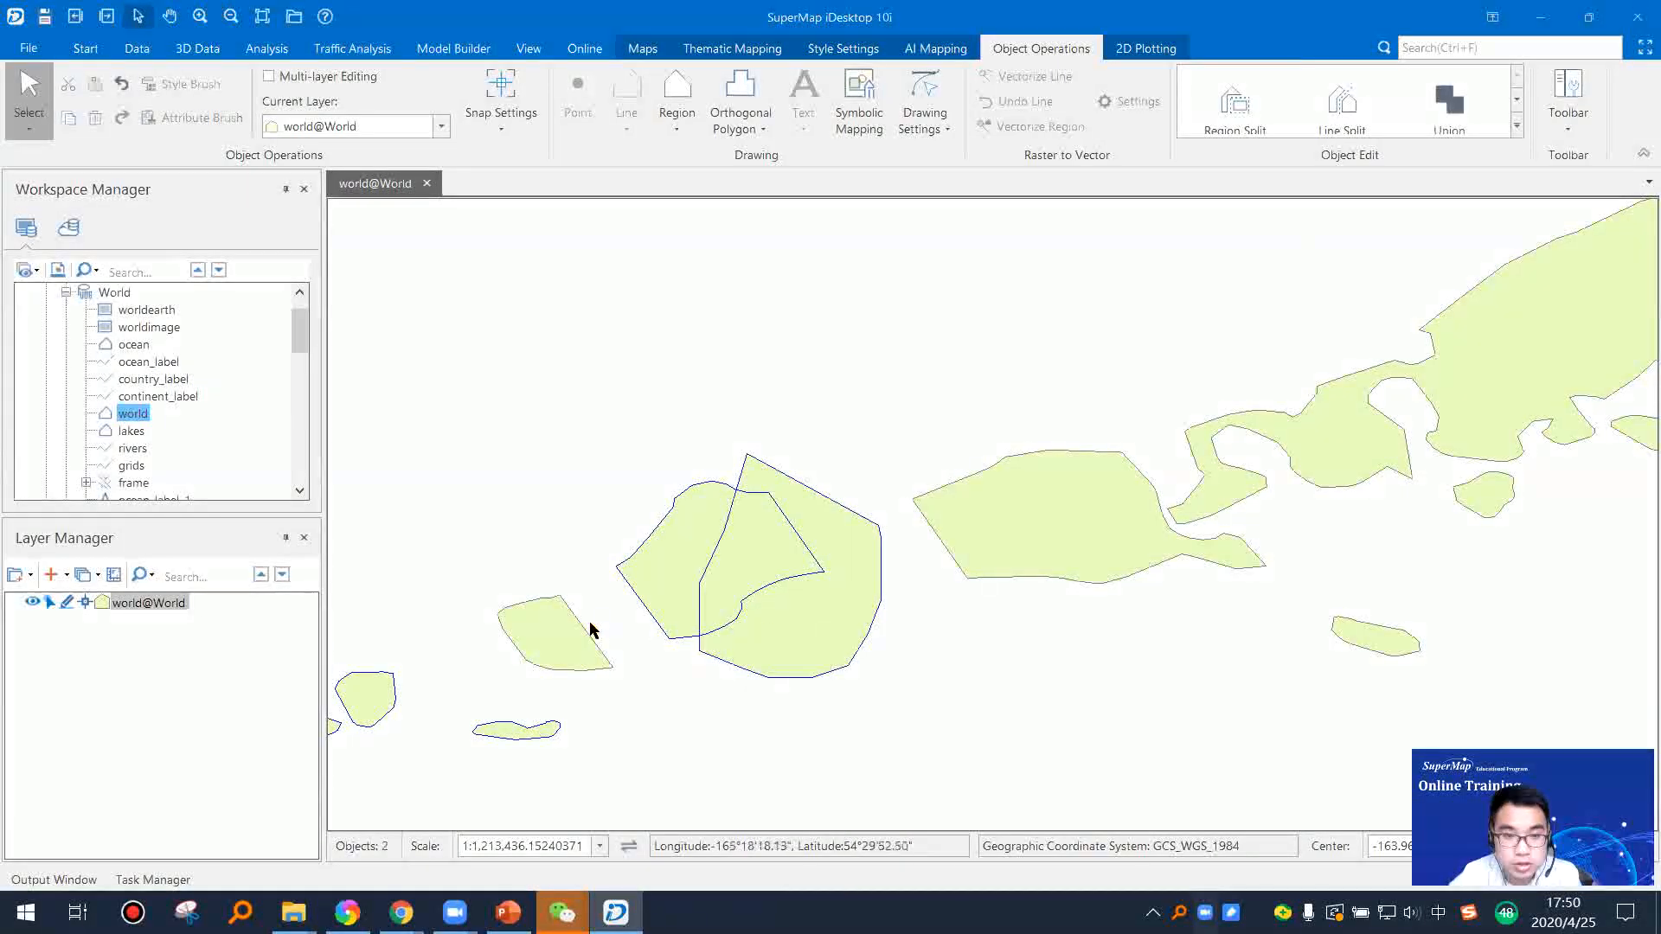
pyautogui.click(1519, 129)
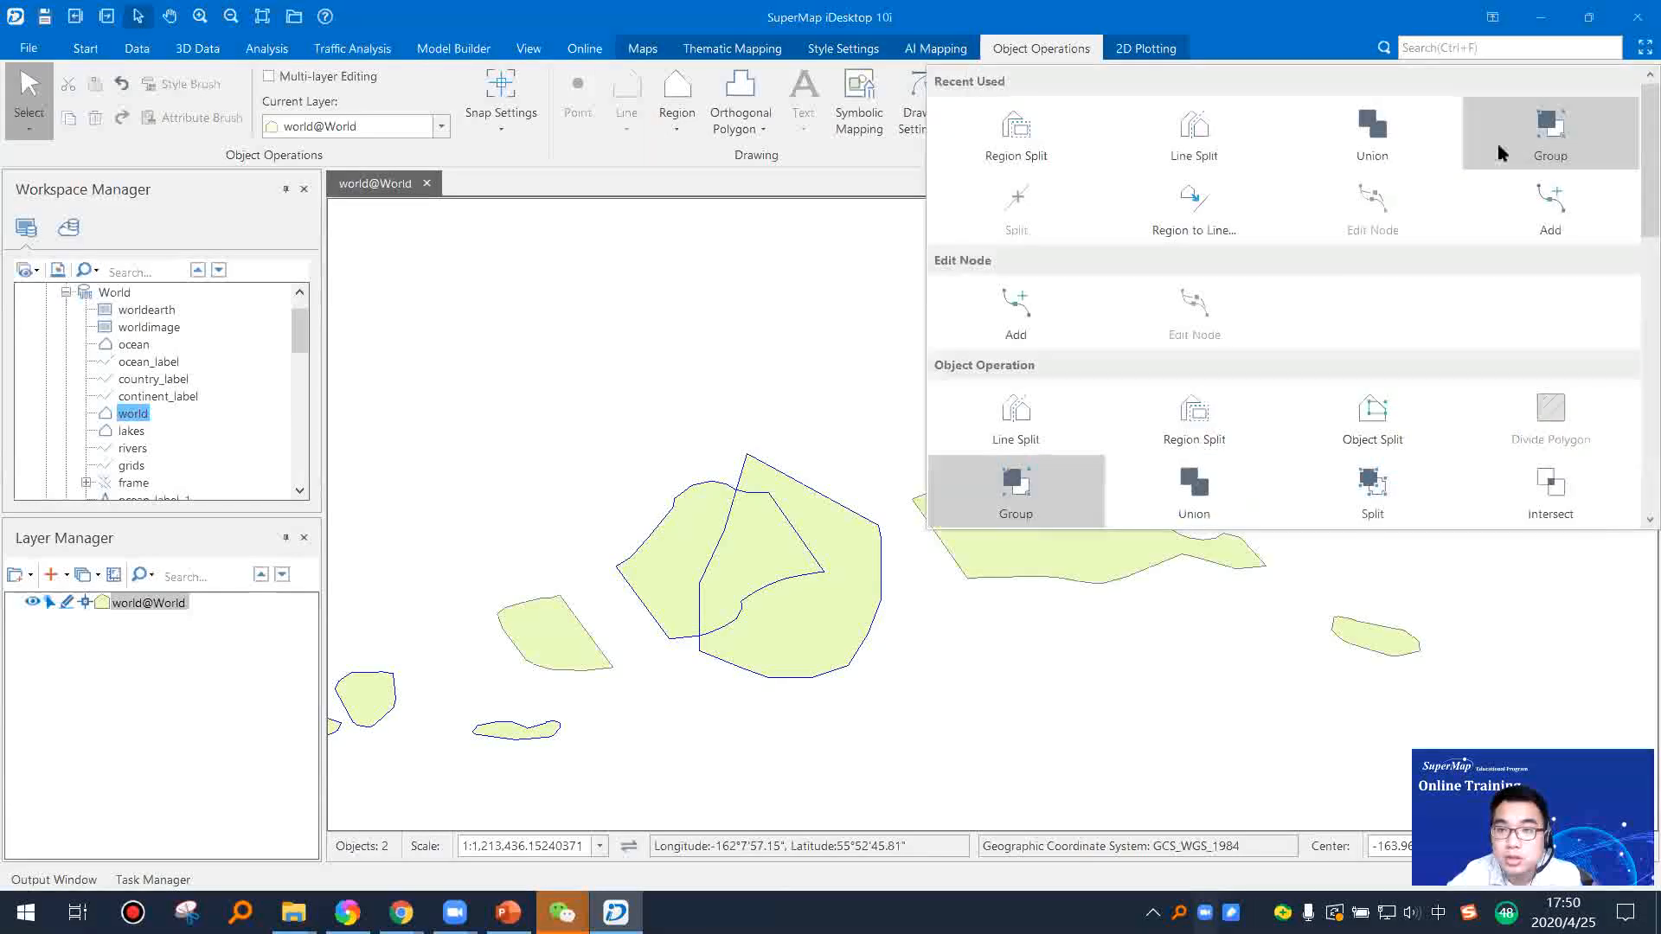
pyautogui.click(1382, 148)
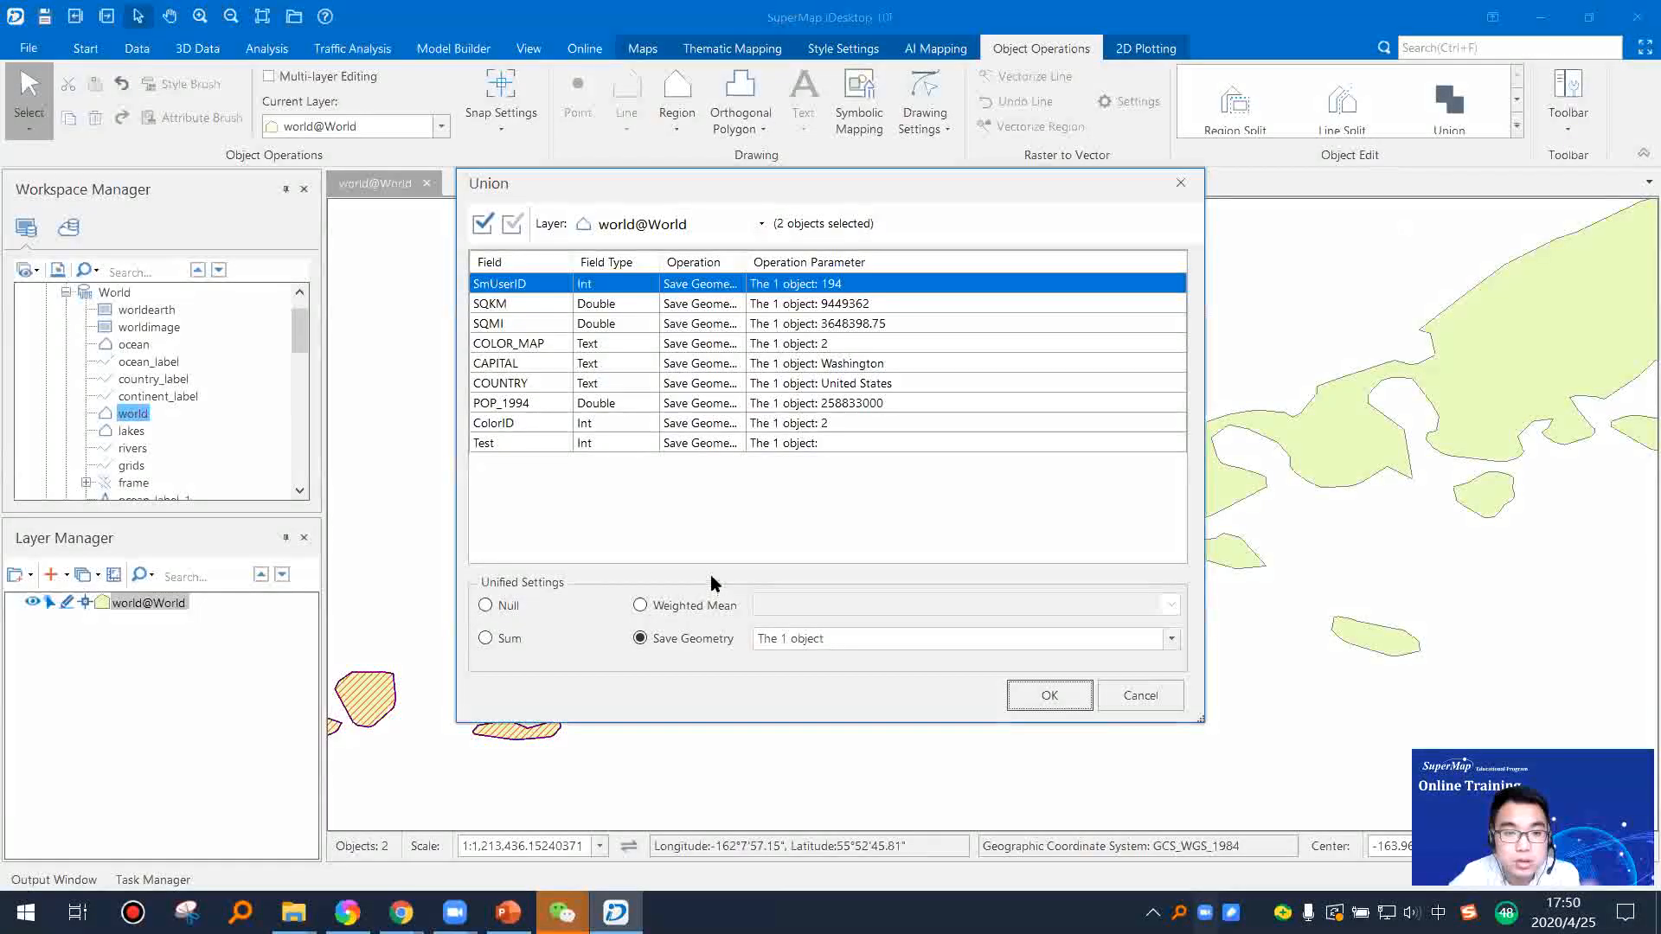
pyautogui.click(1038, 697)
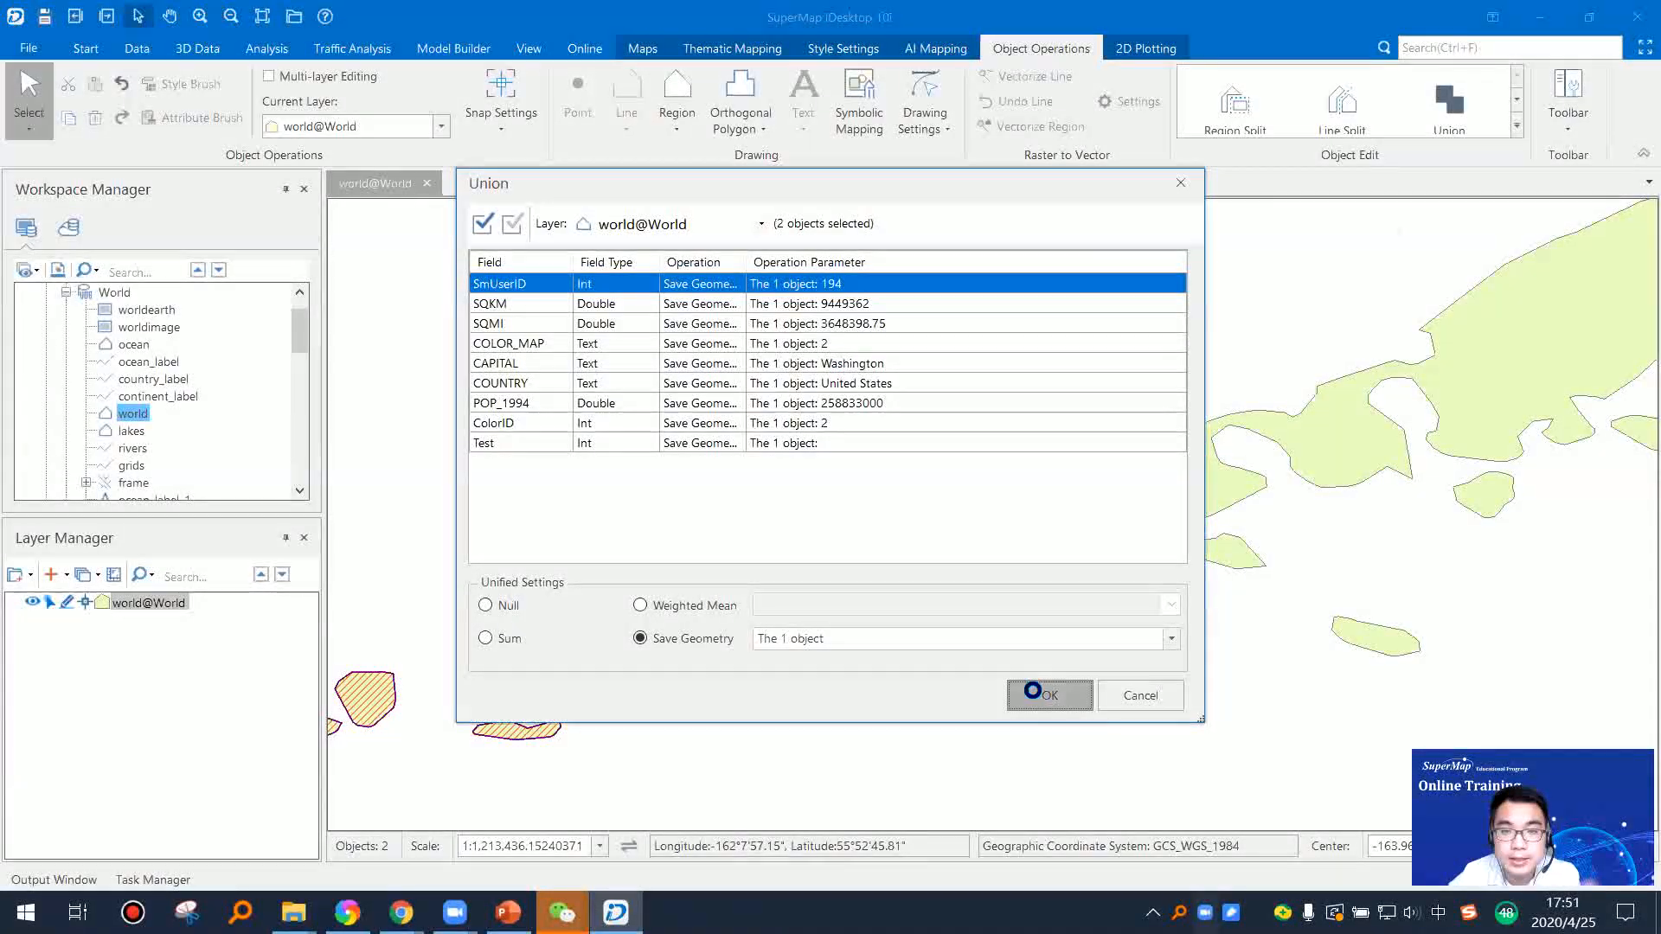
pyautogui.click(1516, 126)
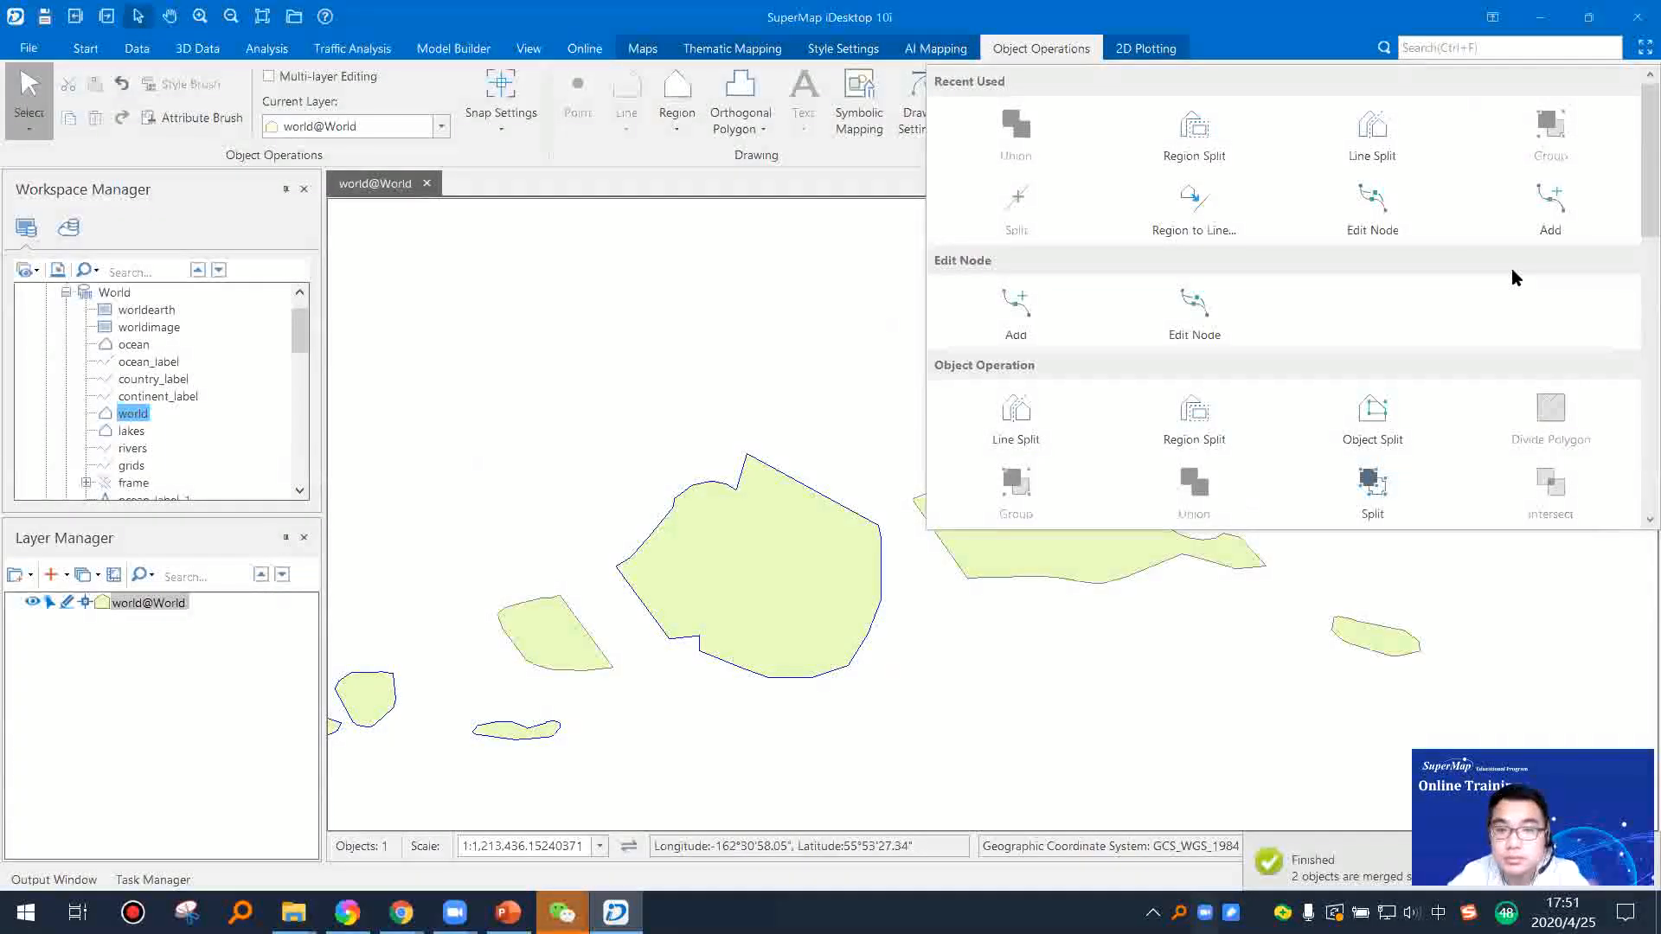
pyautogui.click(1374, 416)
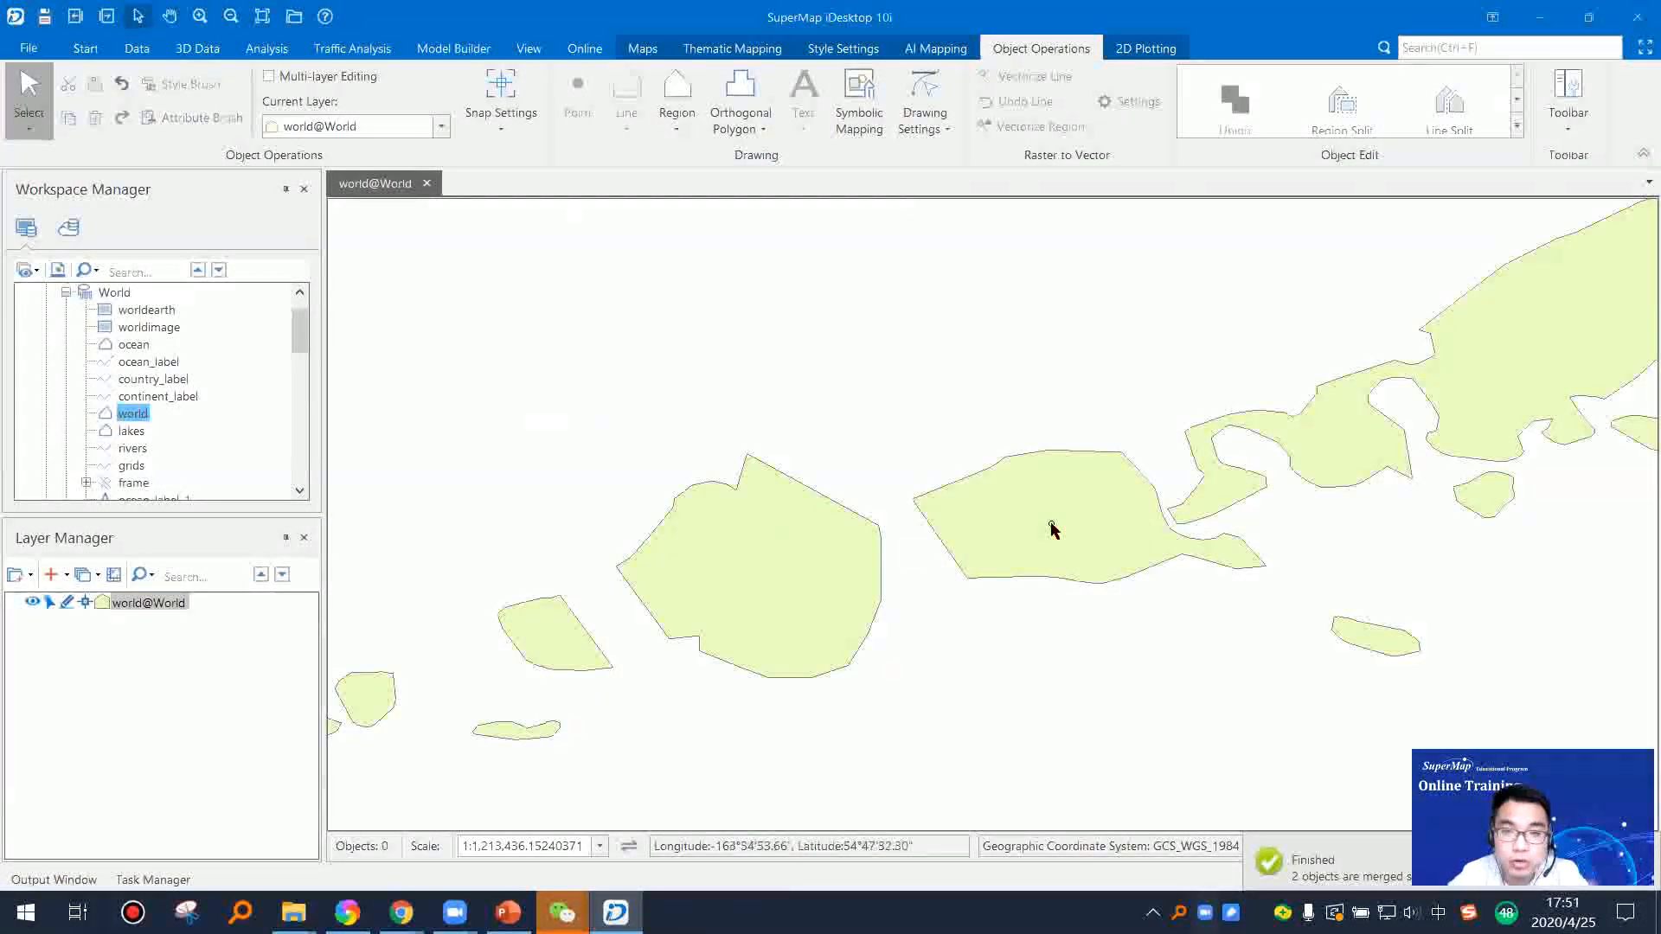
pyautogui.scroll(-2, 1057, 381)
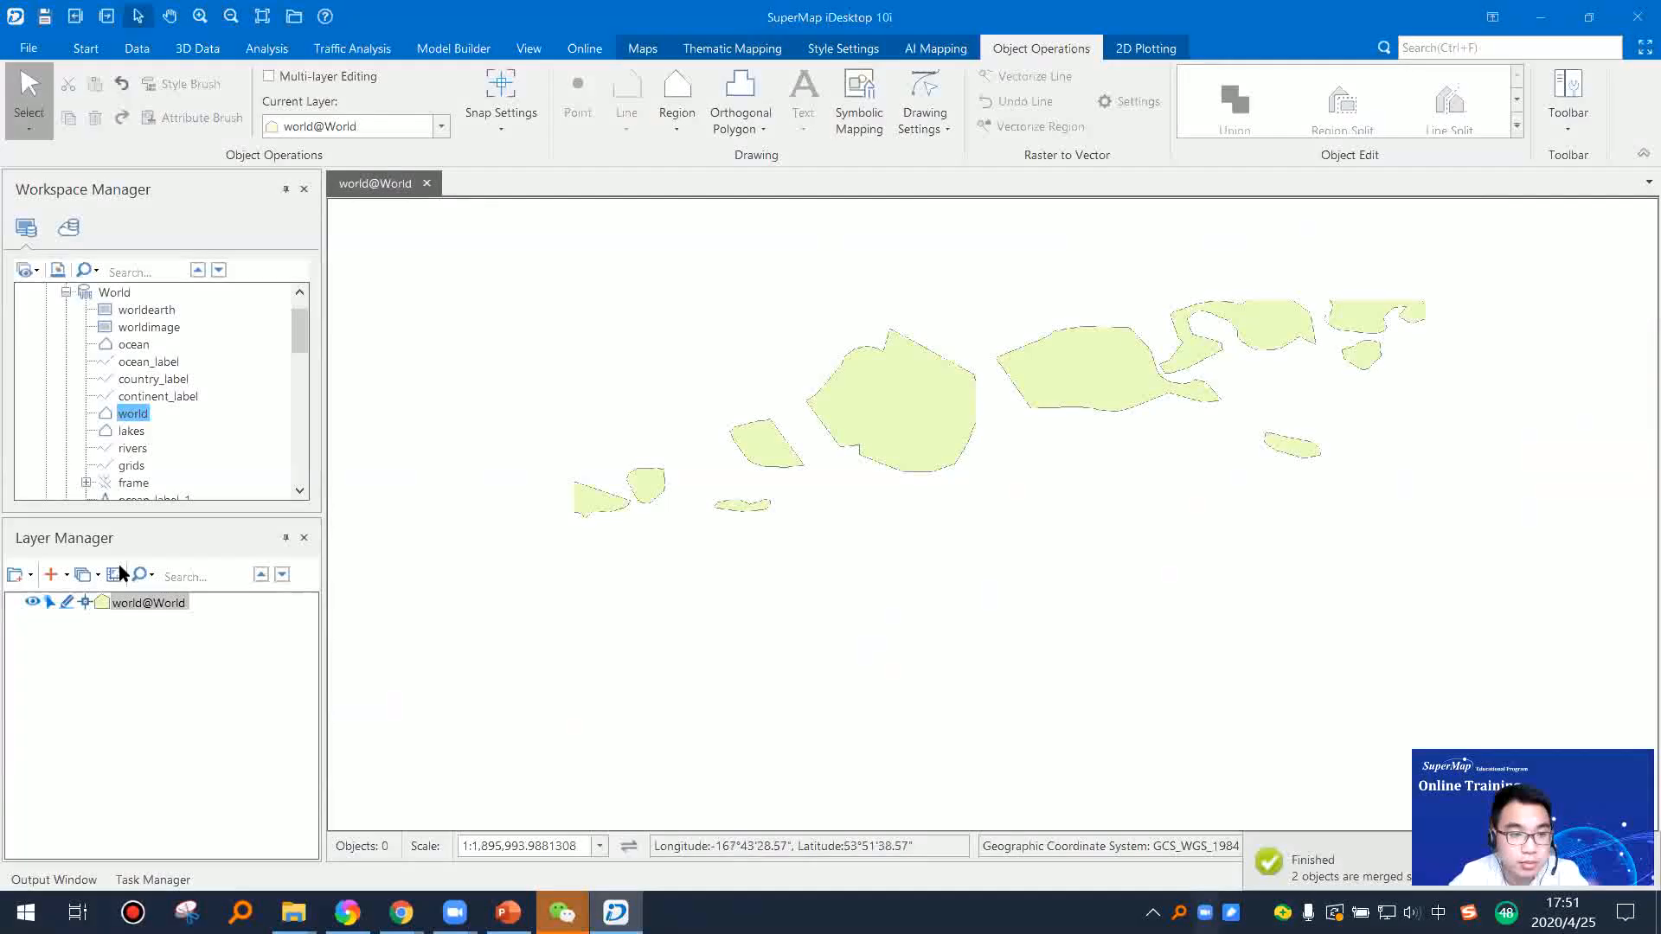
# Step: Switch editing of the world layer off and back on
pyautogui.click(67, 602)
pyautogui.click(133, 449)
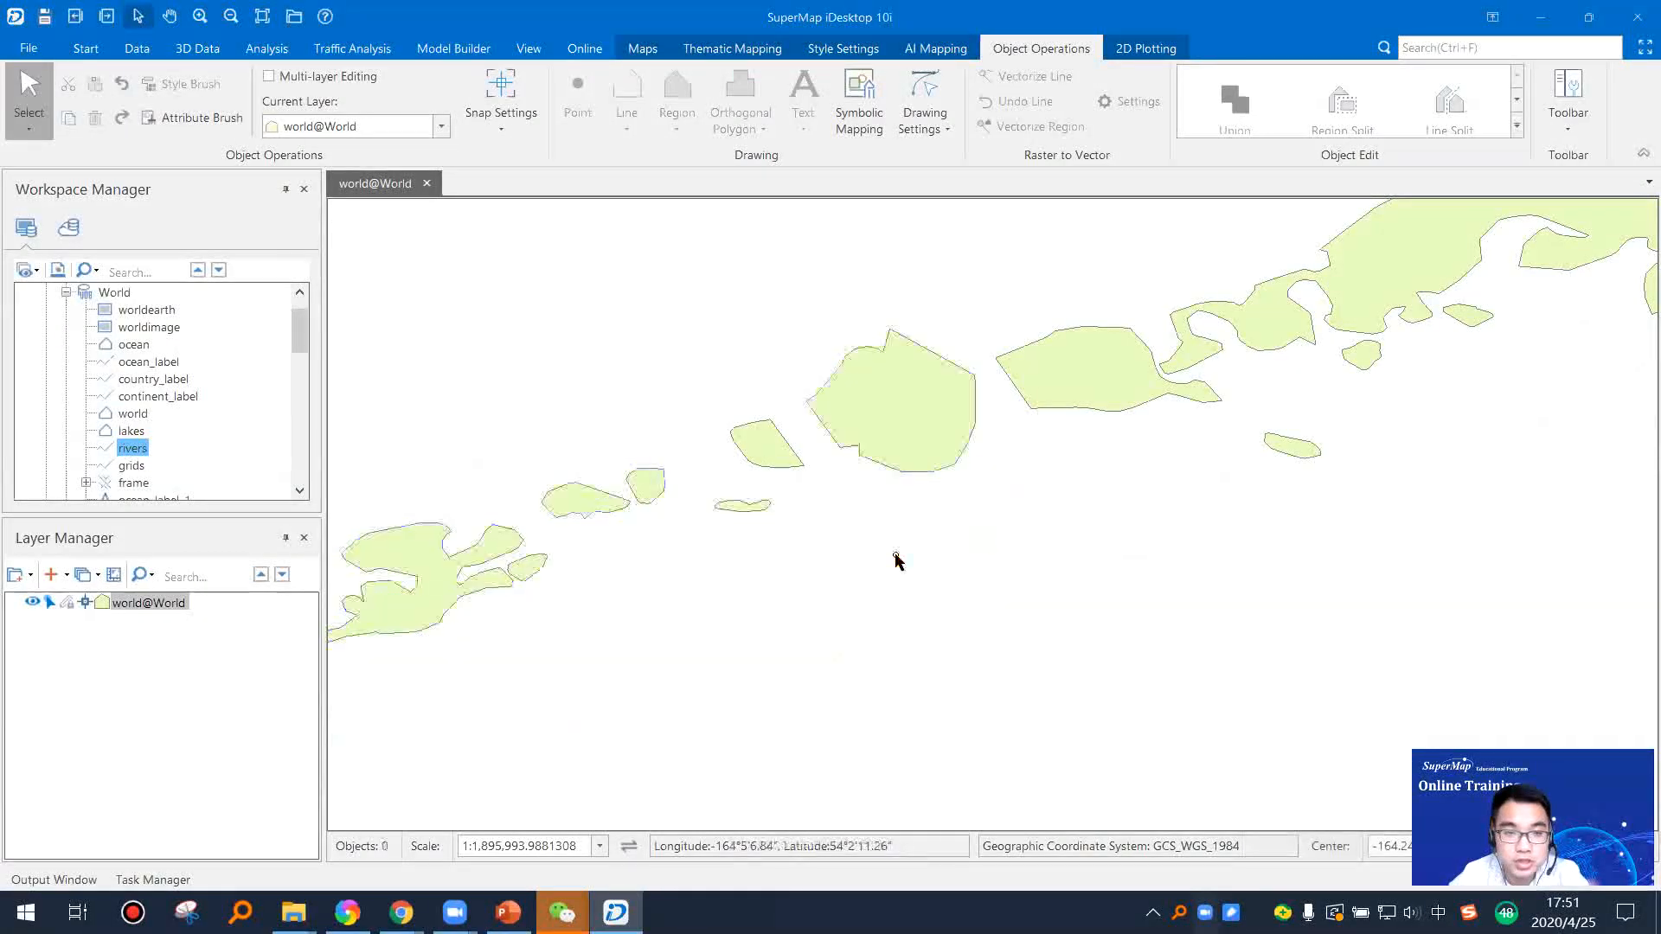
pyautogui.click(67, 601)
pyautogui.scroll(2, 782, 508)
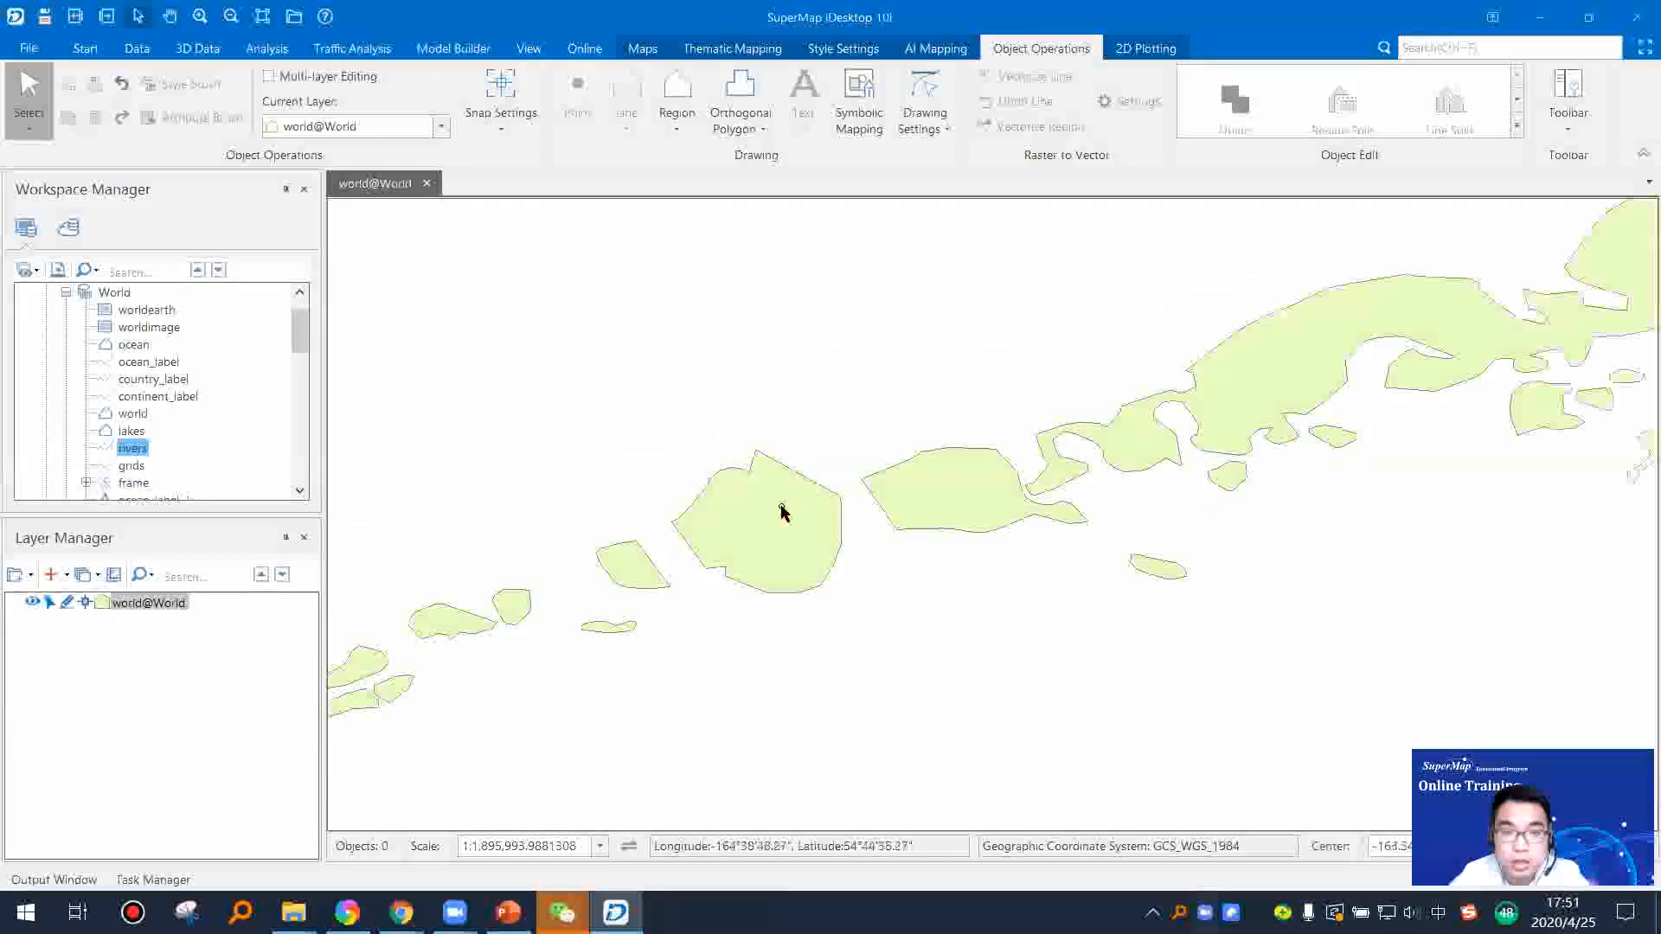
# Step: Add vertices to the merged island and pull its southeastern side outward to the east
pyautogui.click(749, 552)
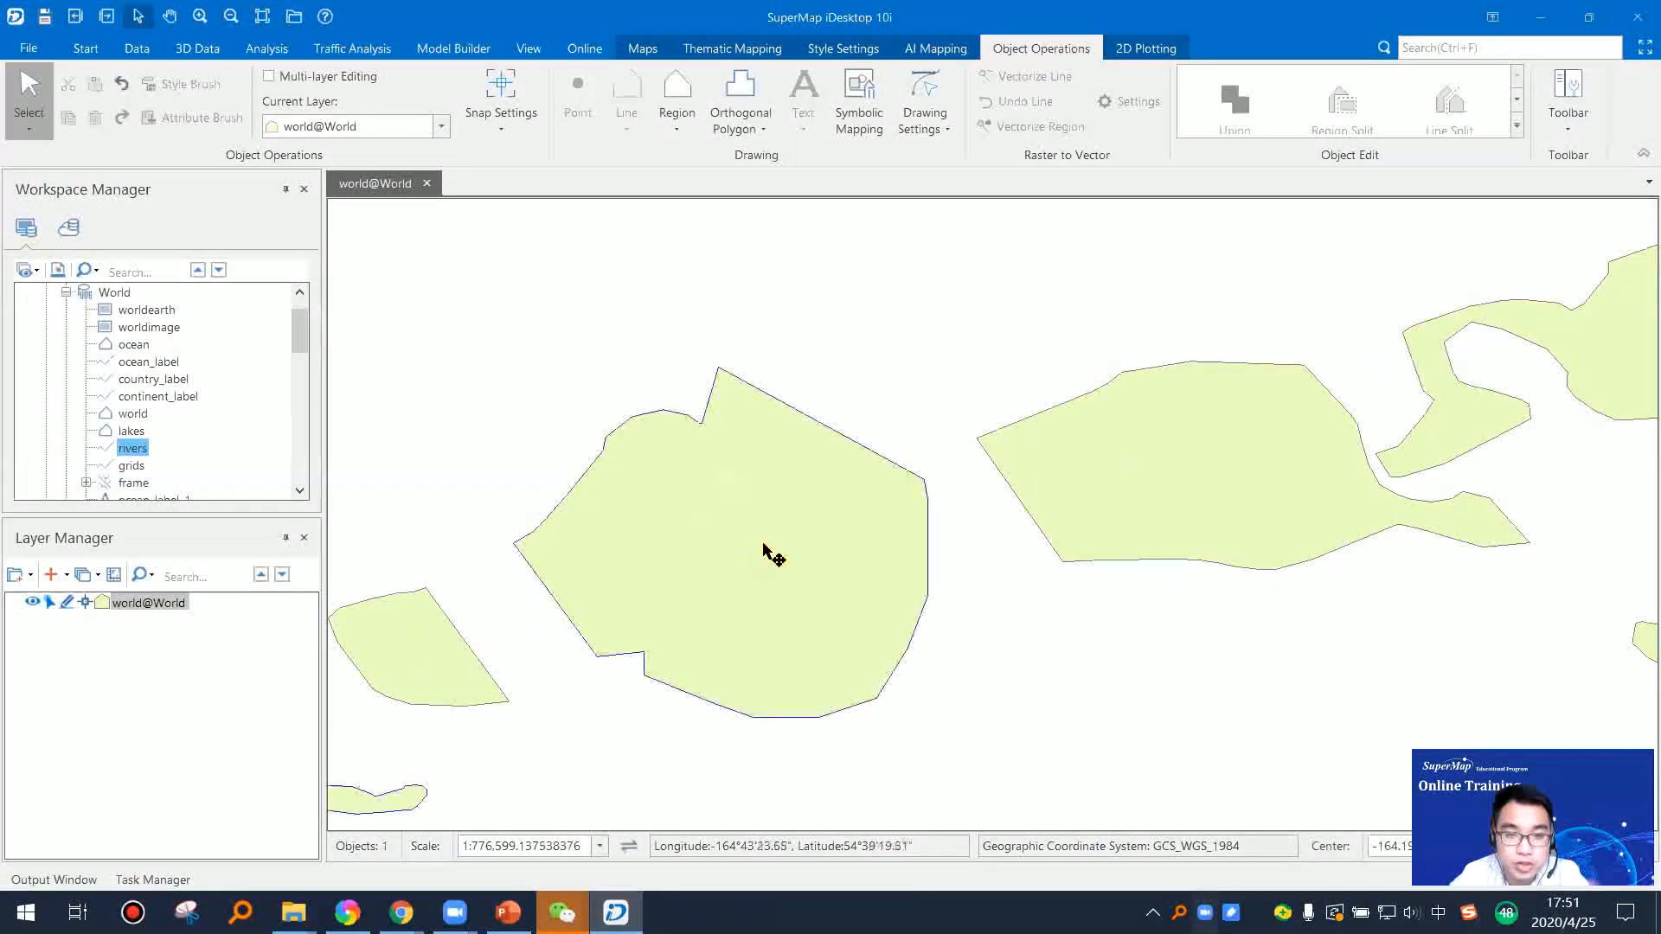
pyautogui.click(1518, 127)
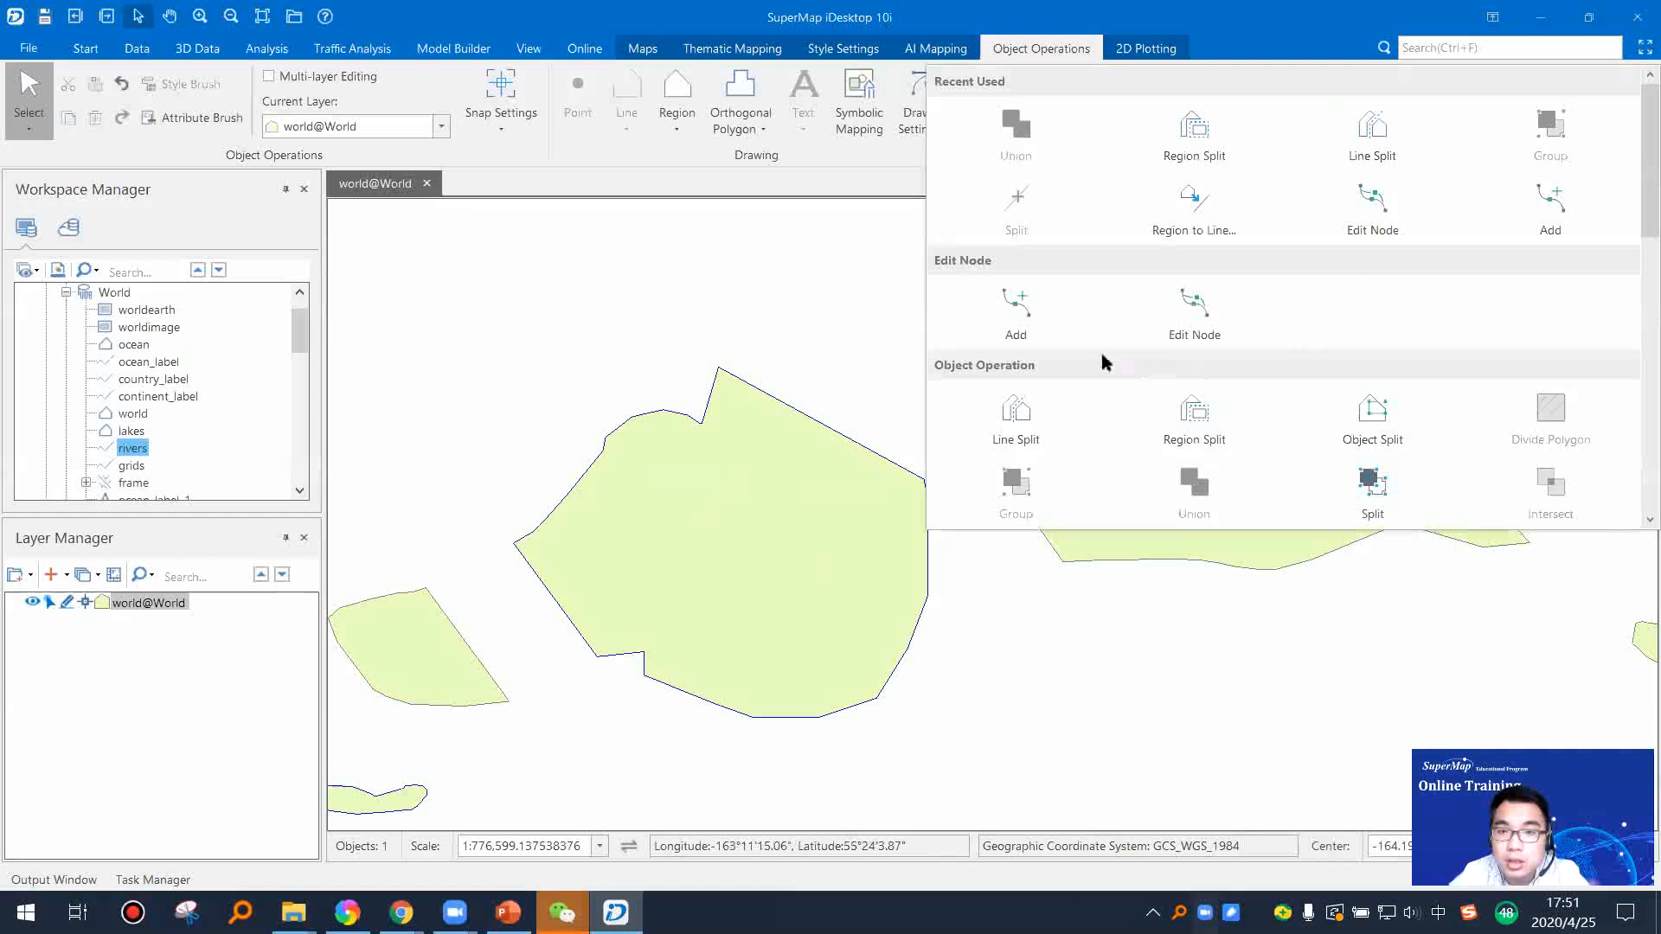
pyautogui.click(1019, 322)
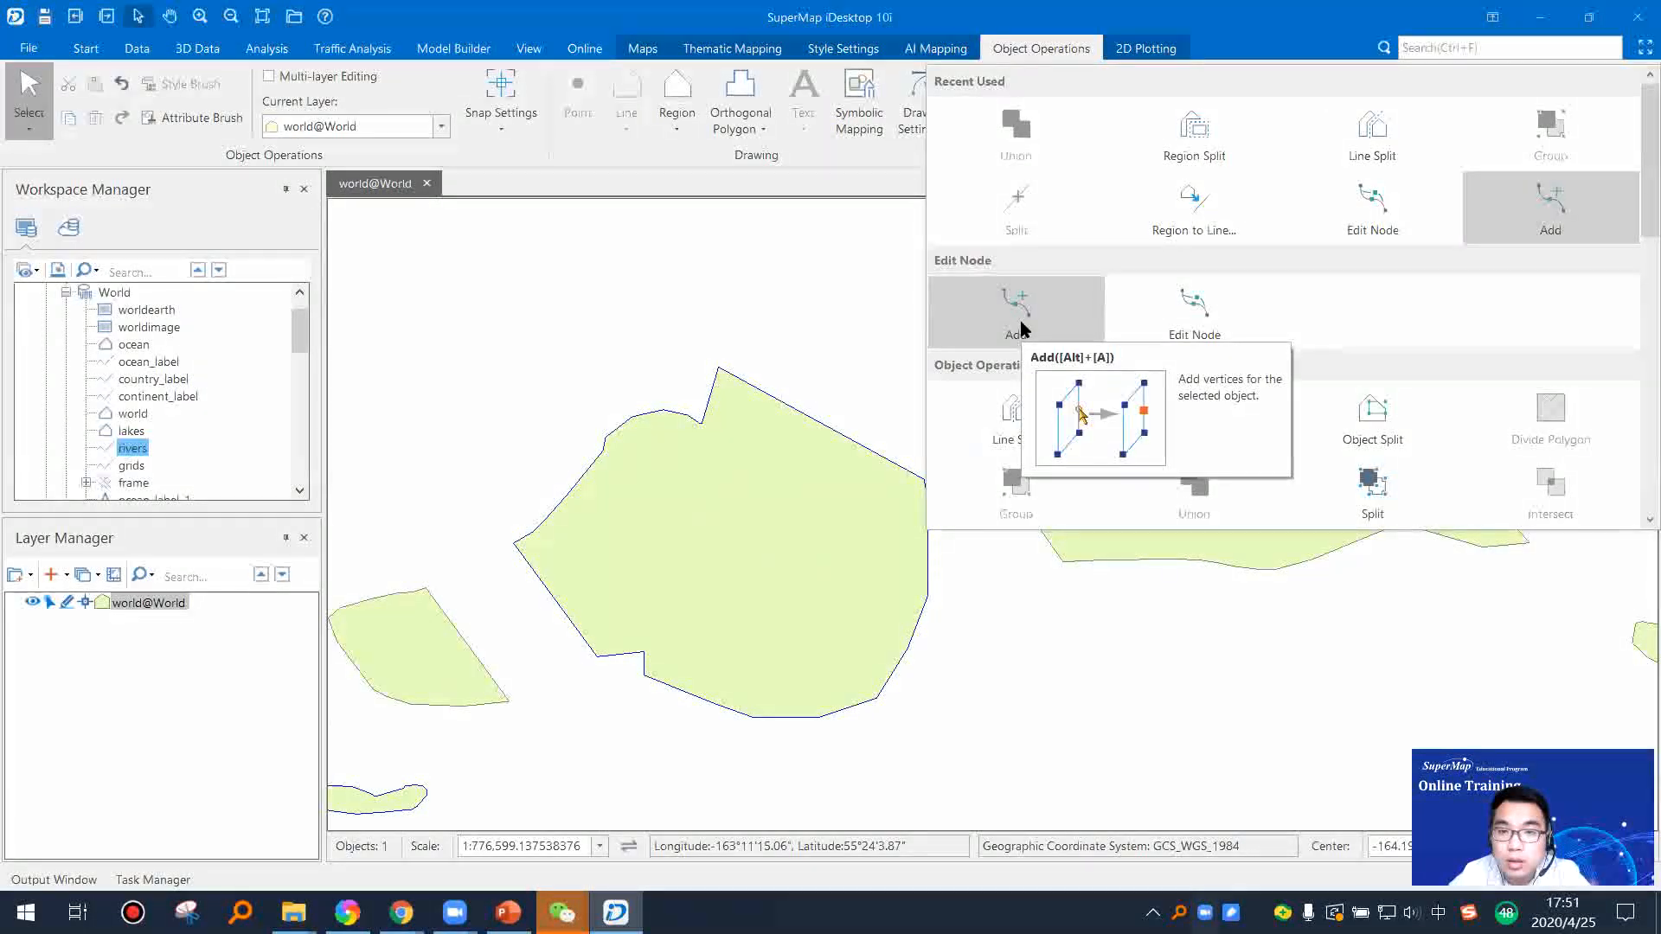
pyautogui.click(802, 451)
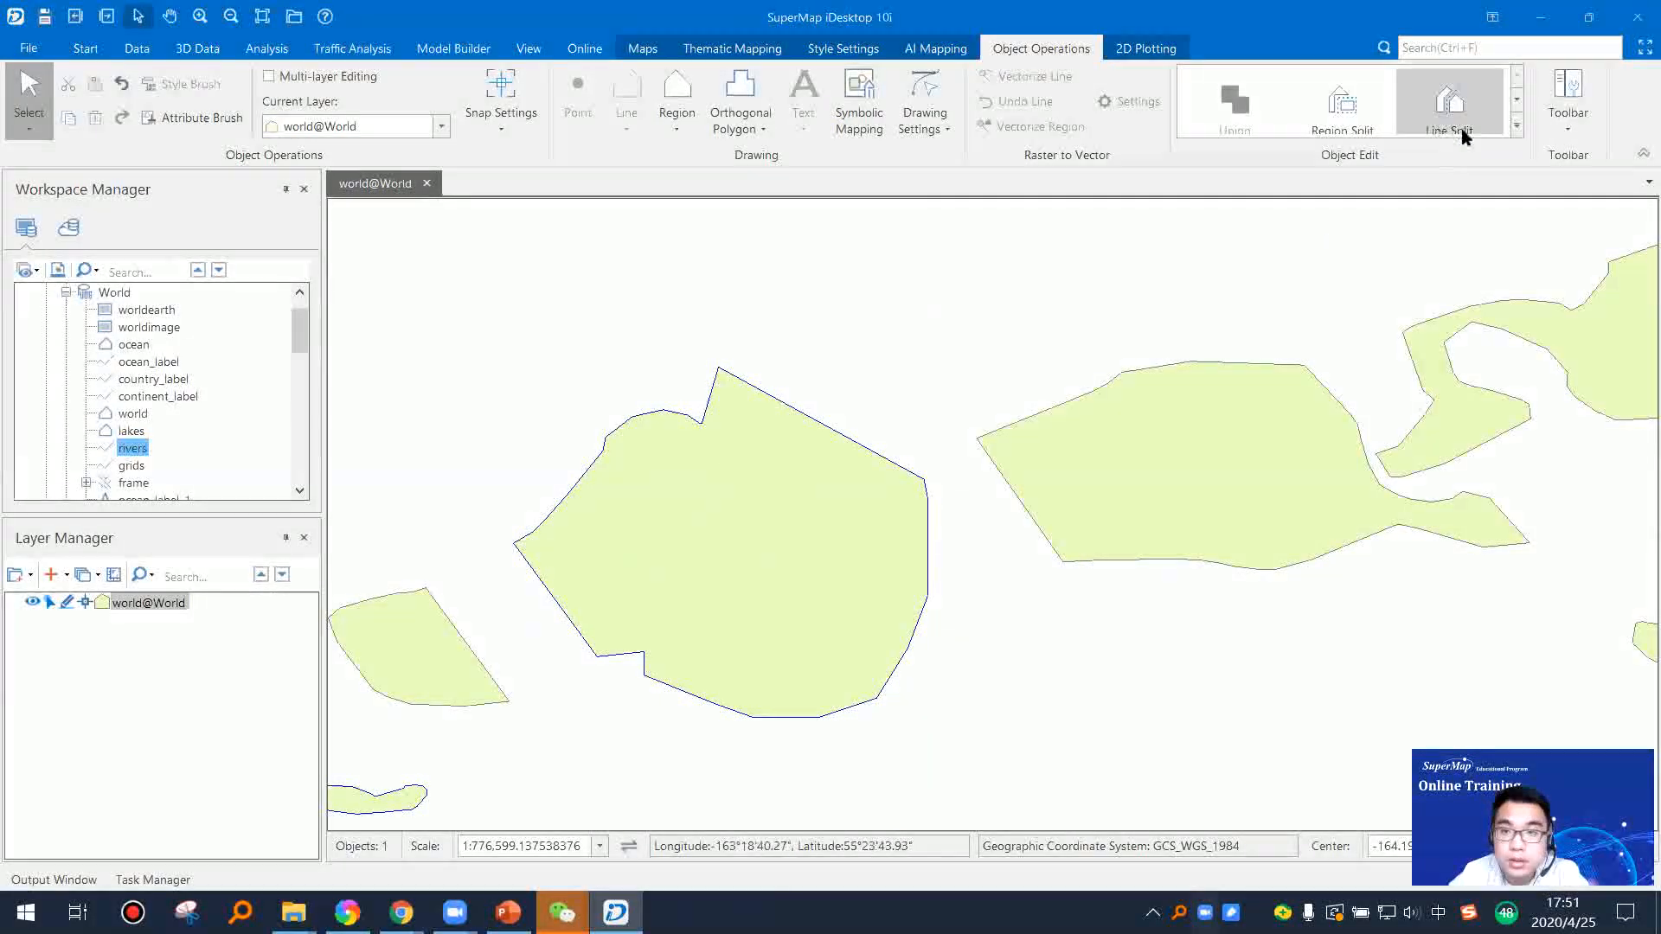
pyautogui.click(1519, 131)
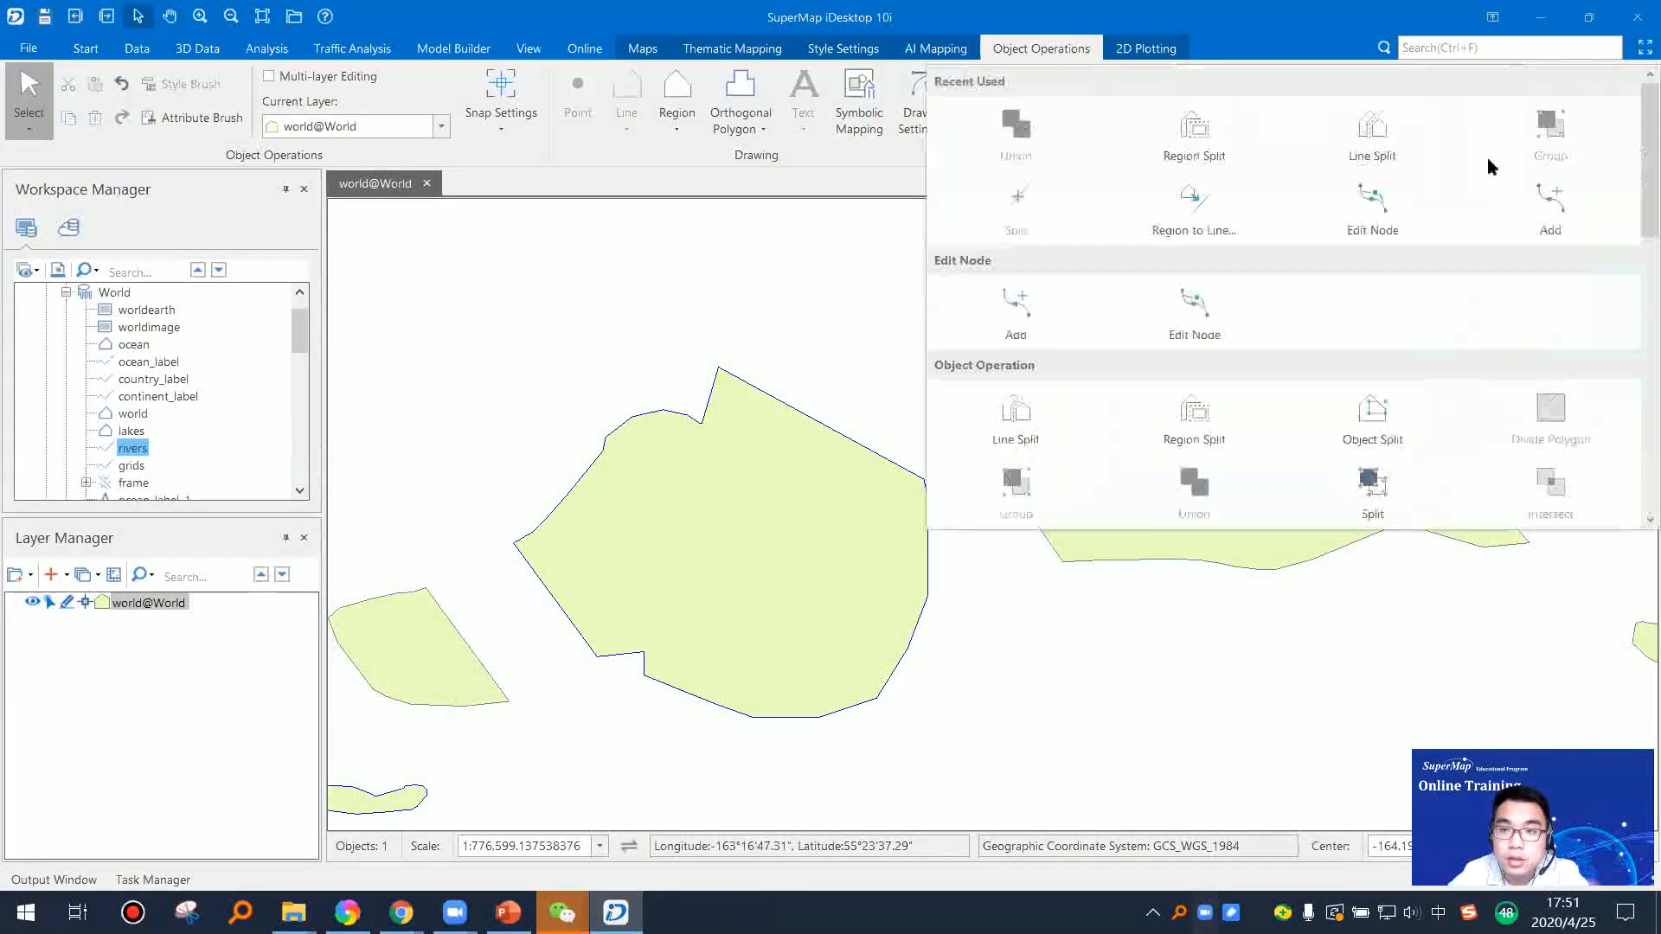
pyautogui.click(1008, 326)
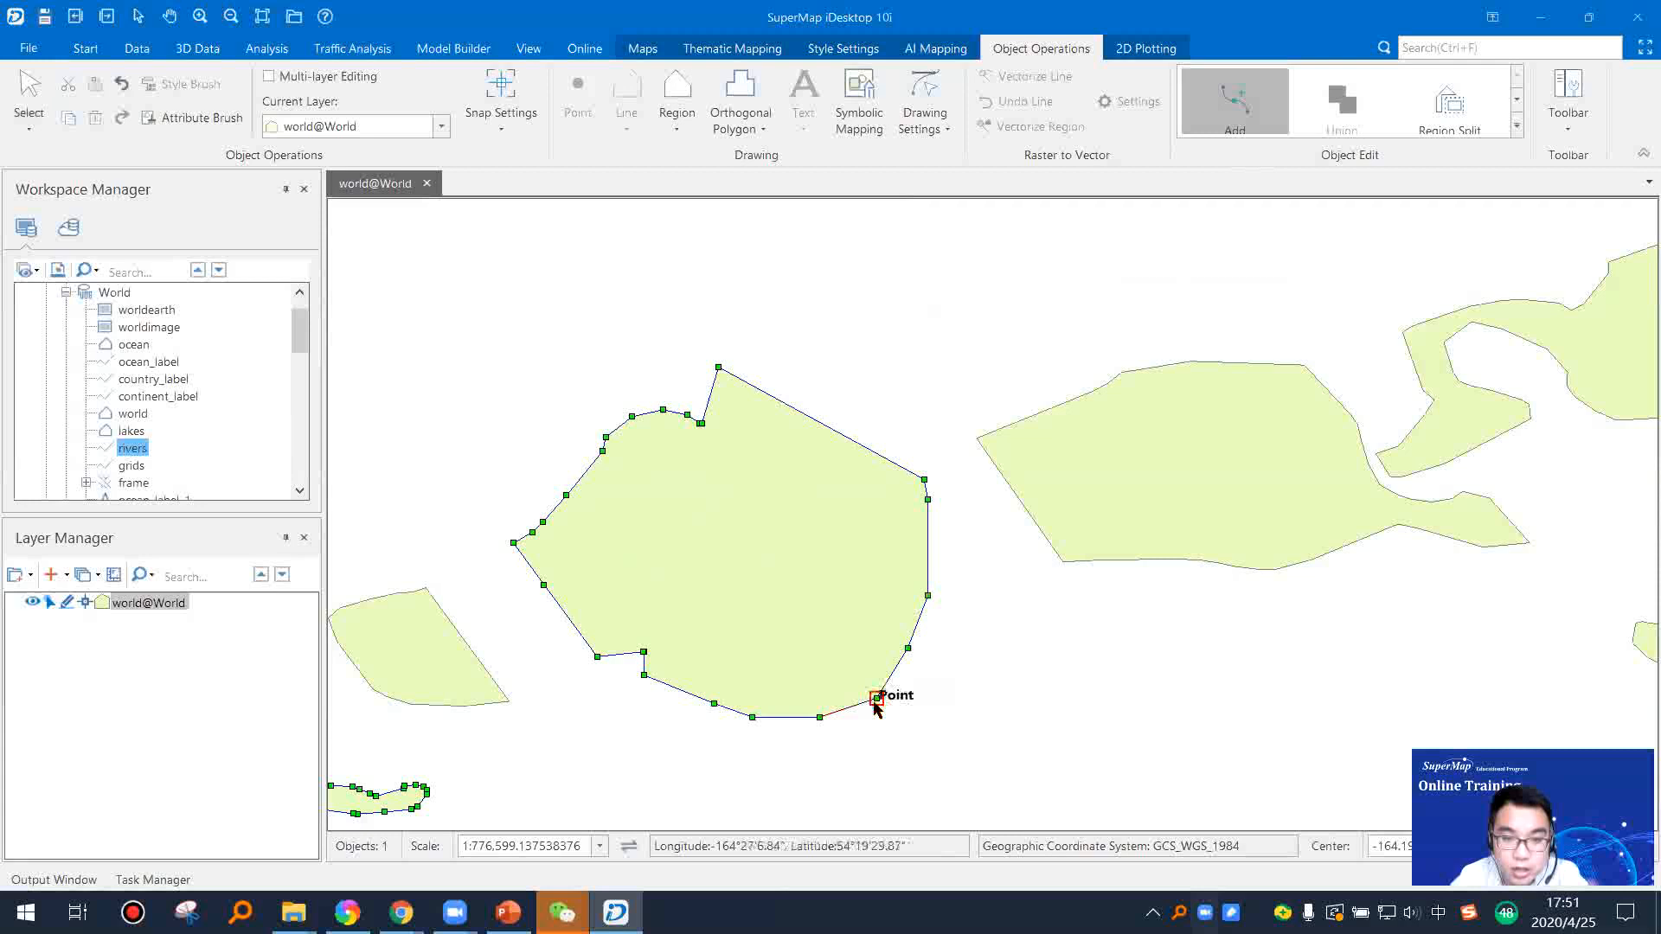
pyautogui.moveTo(877, 703); pyautogui.dragTo(934, 741)
pyautogui.moveTo(929, 595); pyautogui.dragTo(982, 685)
pyautogui.moveTo(928, 595); pyautogui.dragTo(997, 530)
pyautogui.click(928, 595)
pyautogui.moveTo(977, 595); pyautogui.dragTo(991, 542)
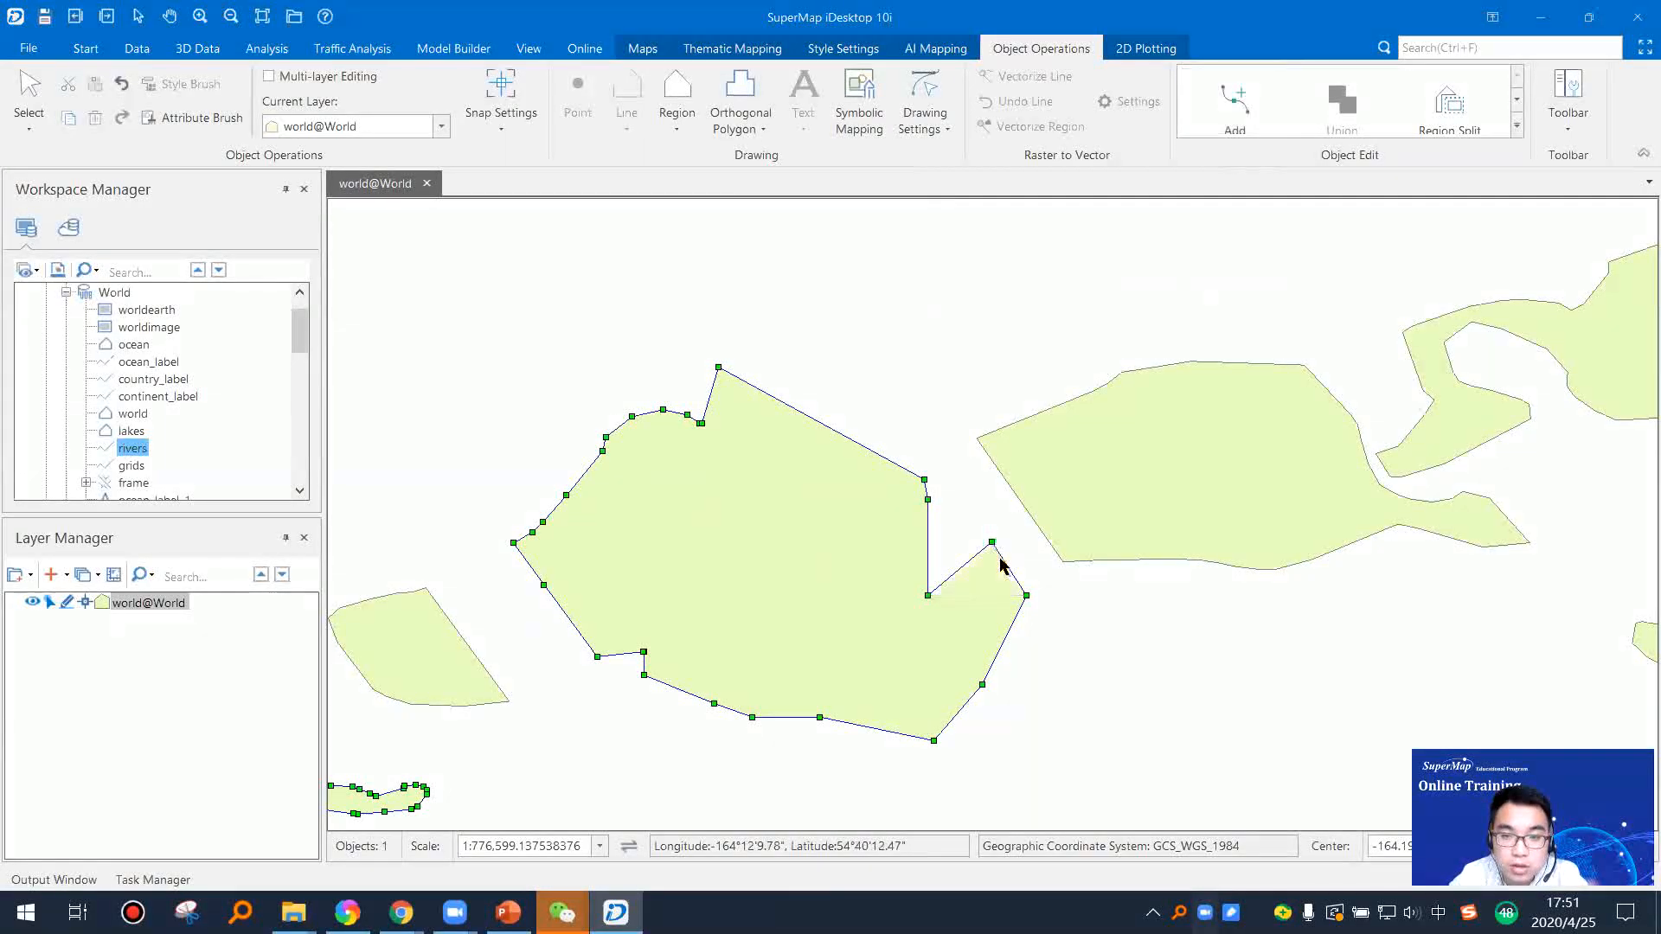
# Step: Add a vertex on the merged island's northeastern edge, pull it outward to the northeast, and end the vertex editing
pyautogui.click(819, 422)
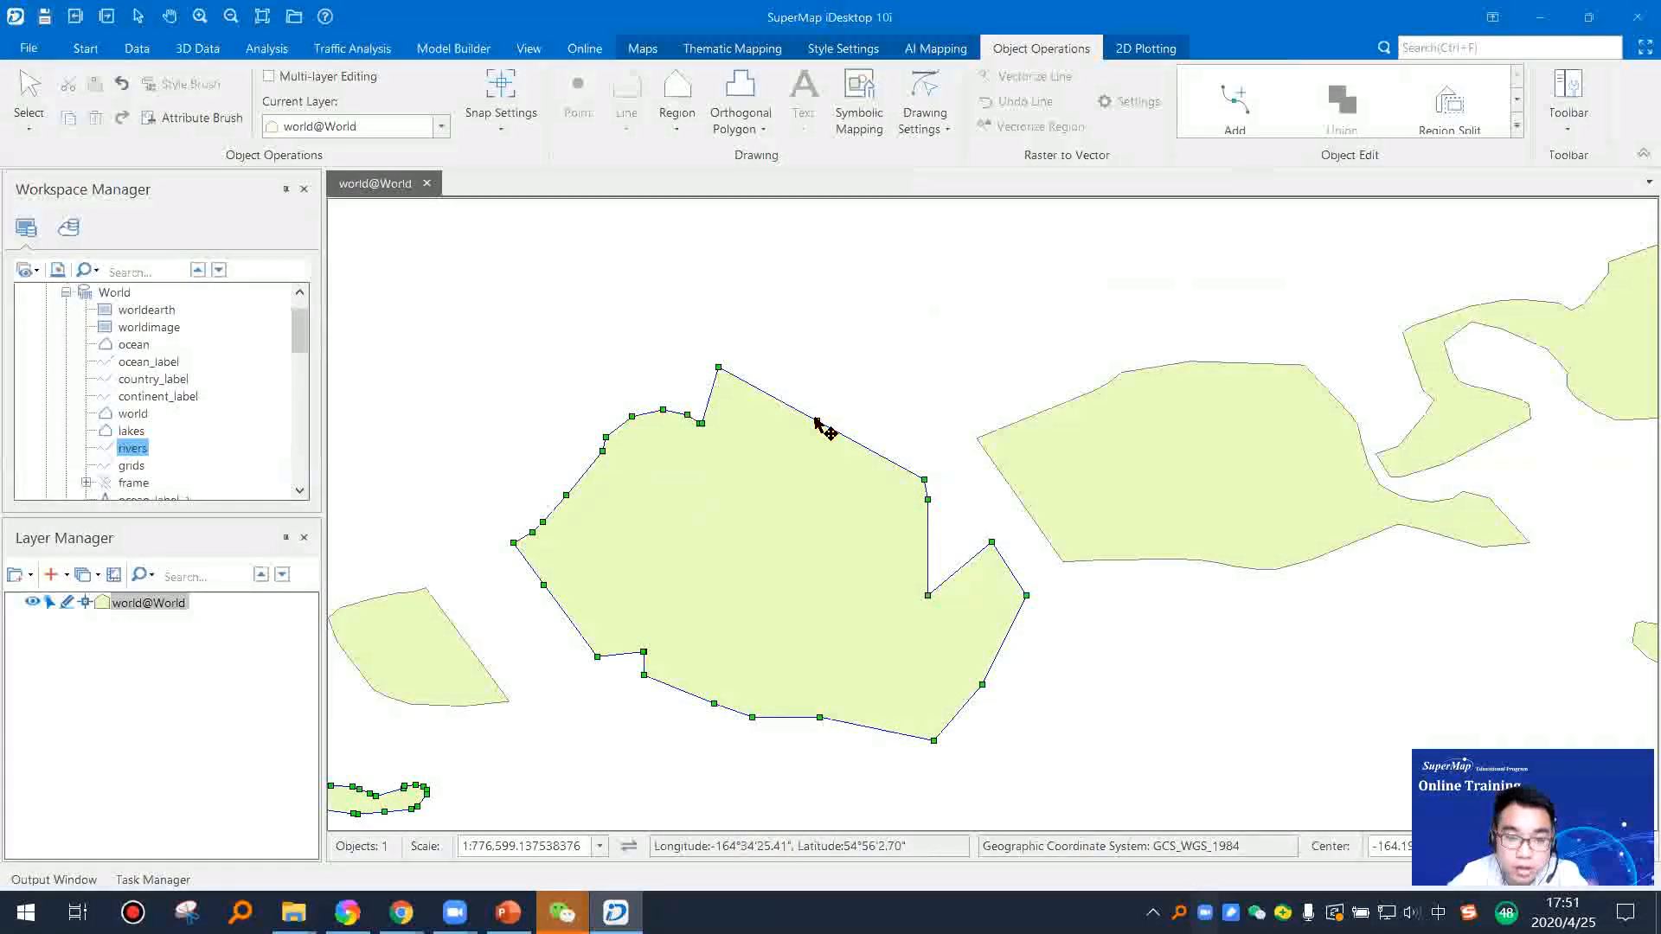
pyautogui.scroll(3, 817, 421)
pyautogui.moveTo(817, 421); pyautogui.dragTo(1225, 315)
pyautogui.scroll(-3, 1163, 475)
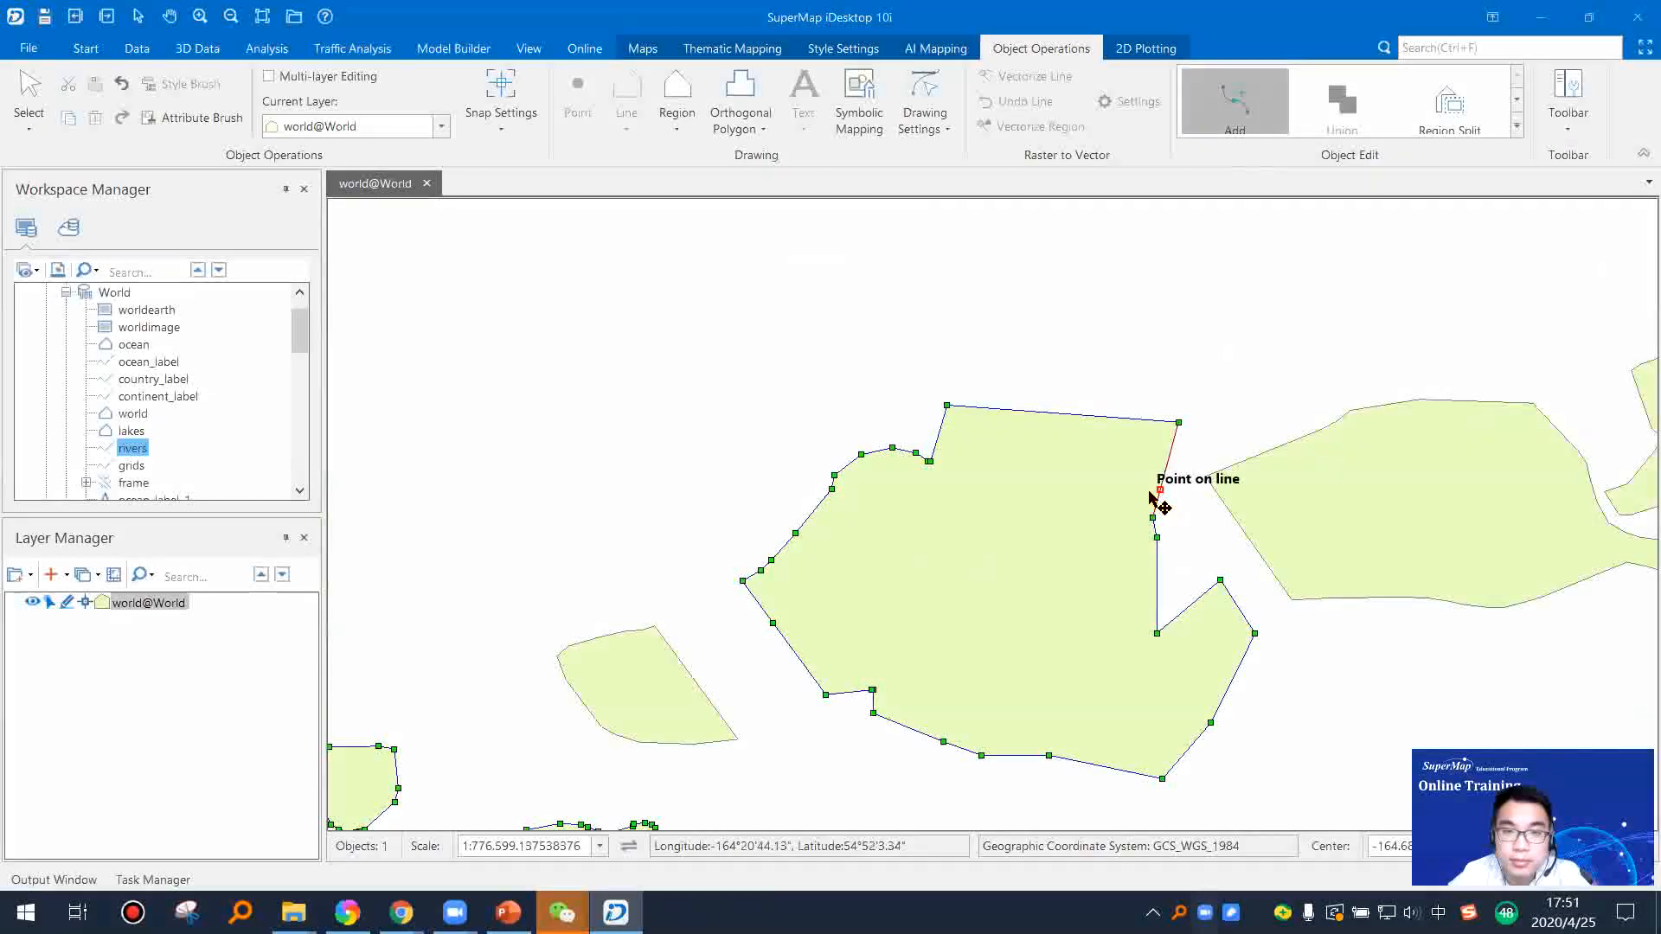
pyautogui.moveTo(1100, 655); pyautogui.dragTo(1019, 396)
pyautogui.moveTo(902, 564); pyautogui.dragTo(901, 597)
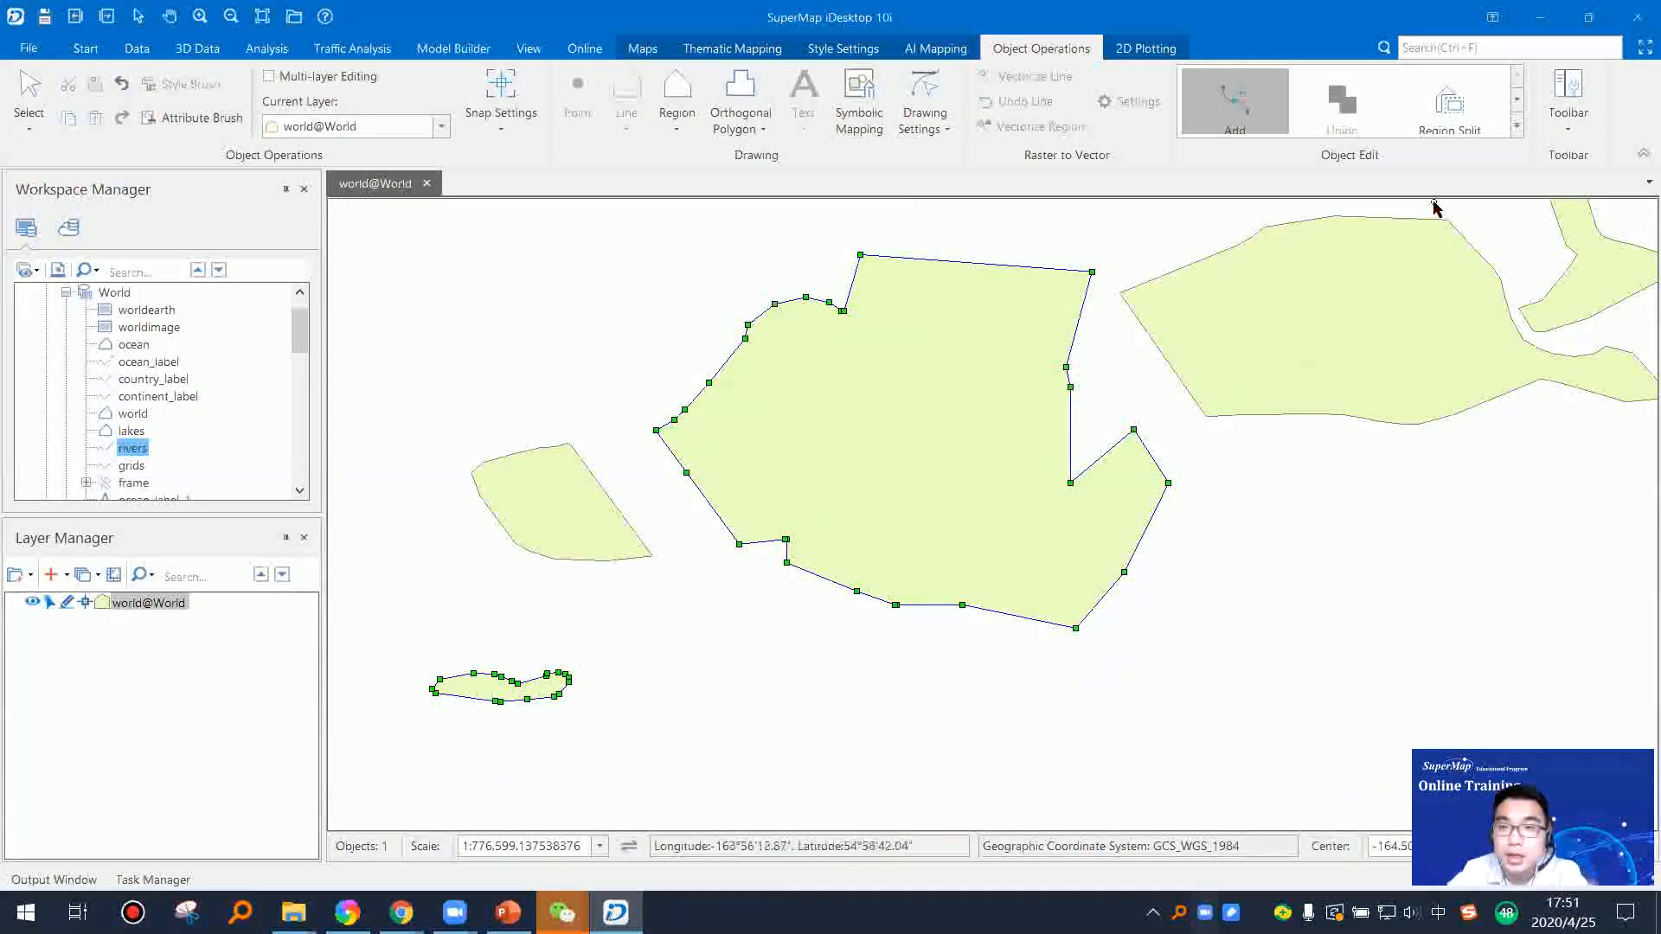
pyautogui.press('Escape')
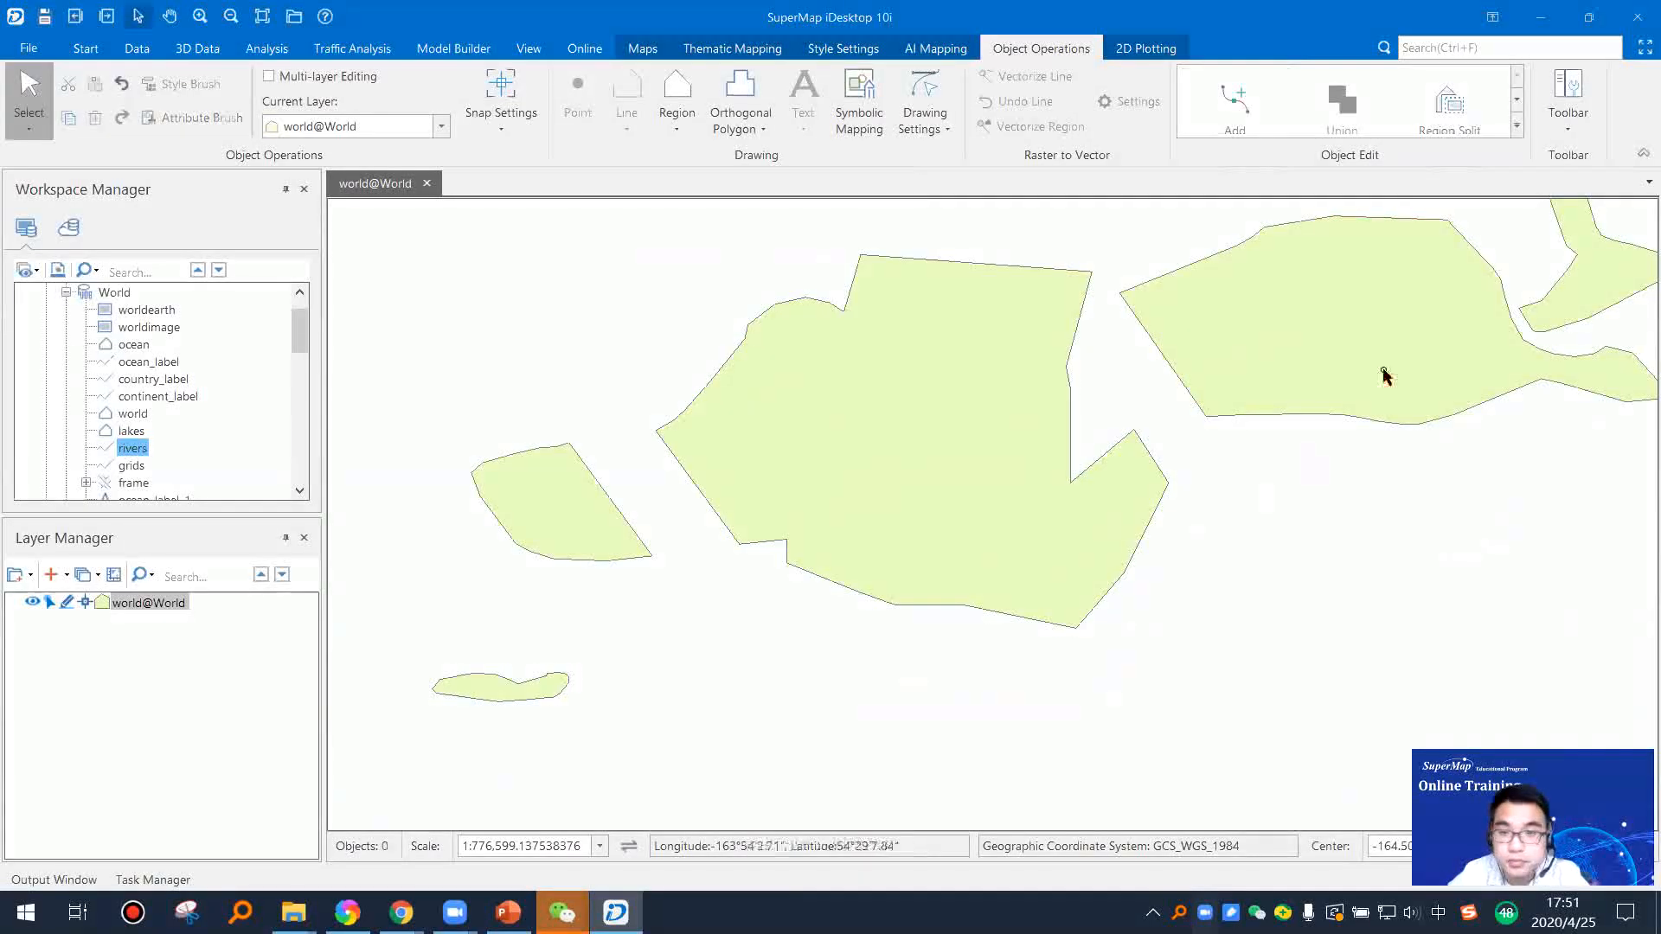
# Step: Turn off editing of the world layer
pyautogui.click(1516, 127)
pyautogui.click(1211, 593)
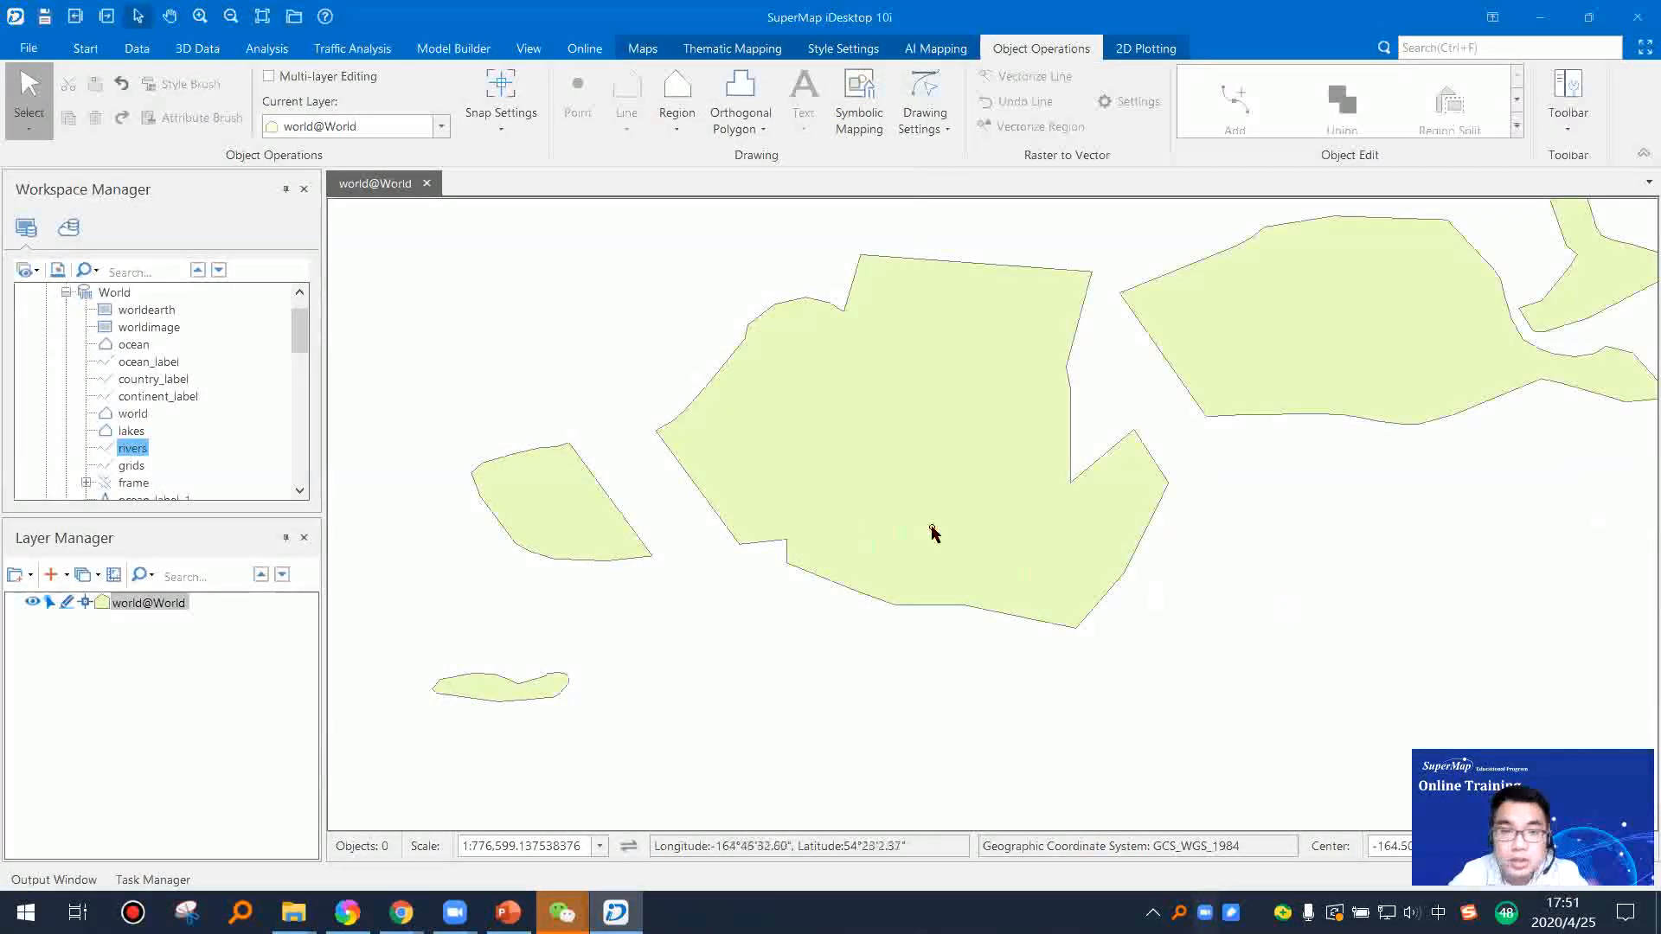
pyautogui.scroll(-2, 932, 531)
pyautogui.click(65, 603)
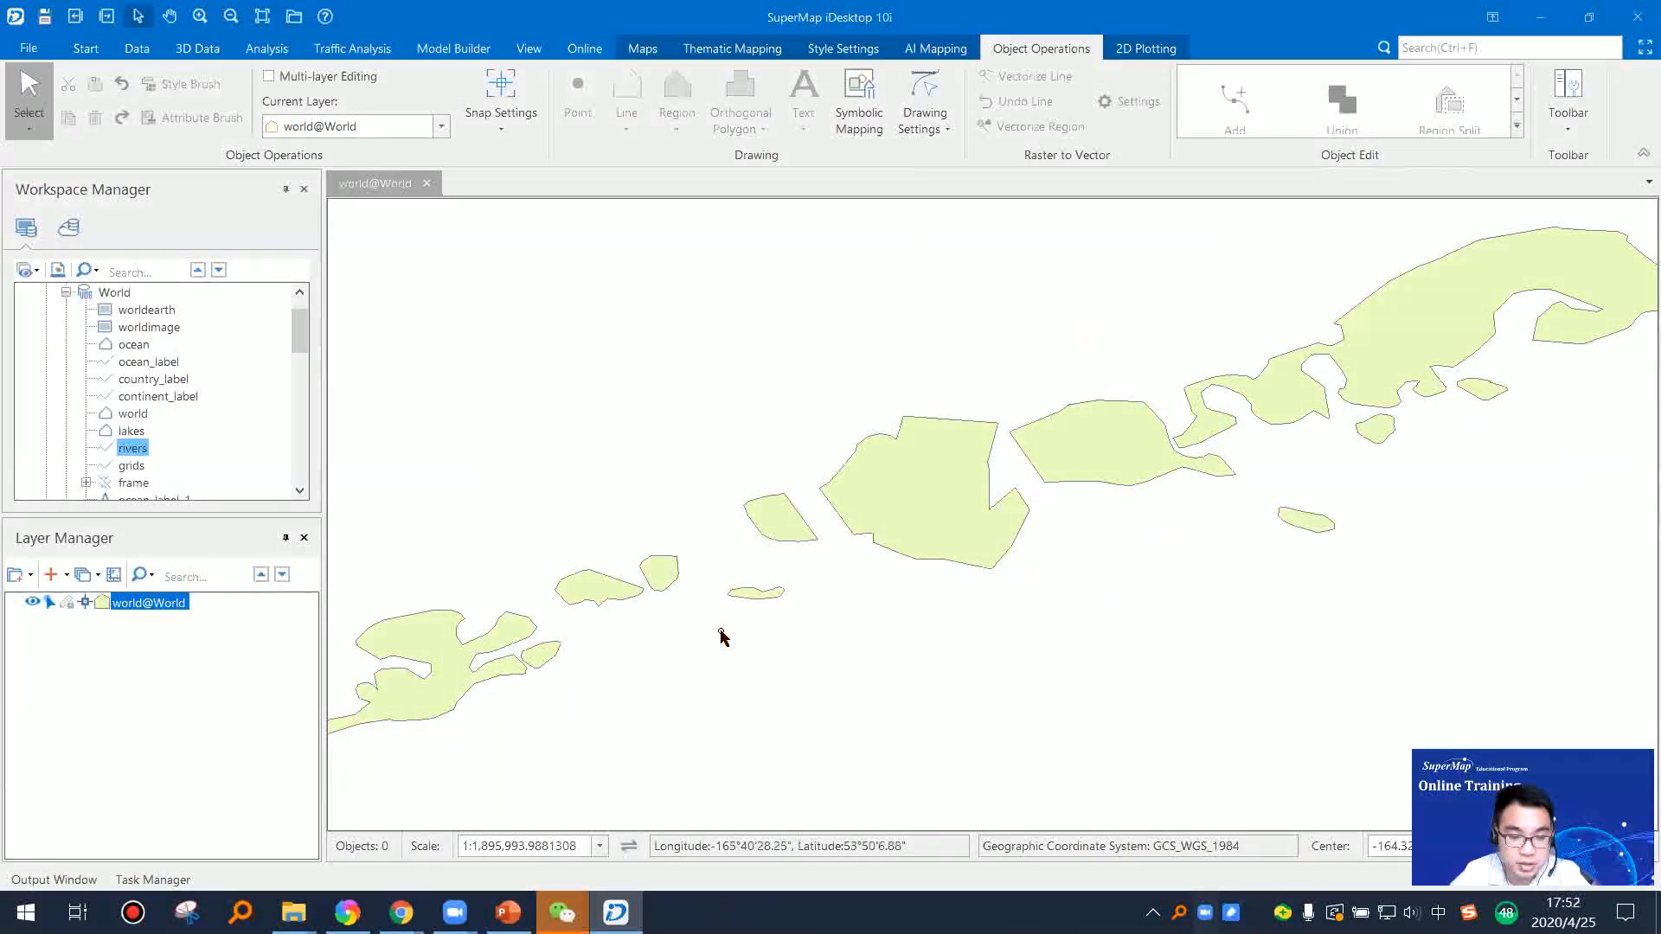
# Step: Switch to PowerPoint and present the Draw Objects slide on Multiple Parallel Lines and Alongline Text
pyautogui.click(508, 913)
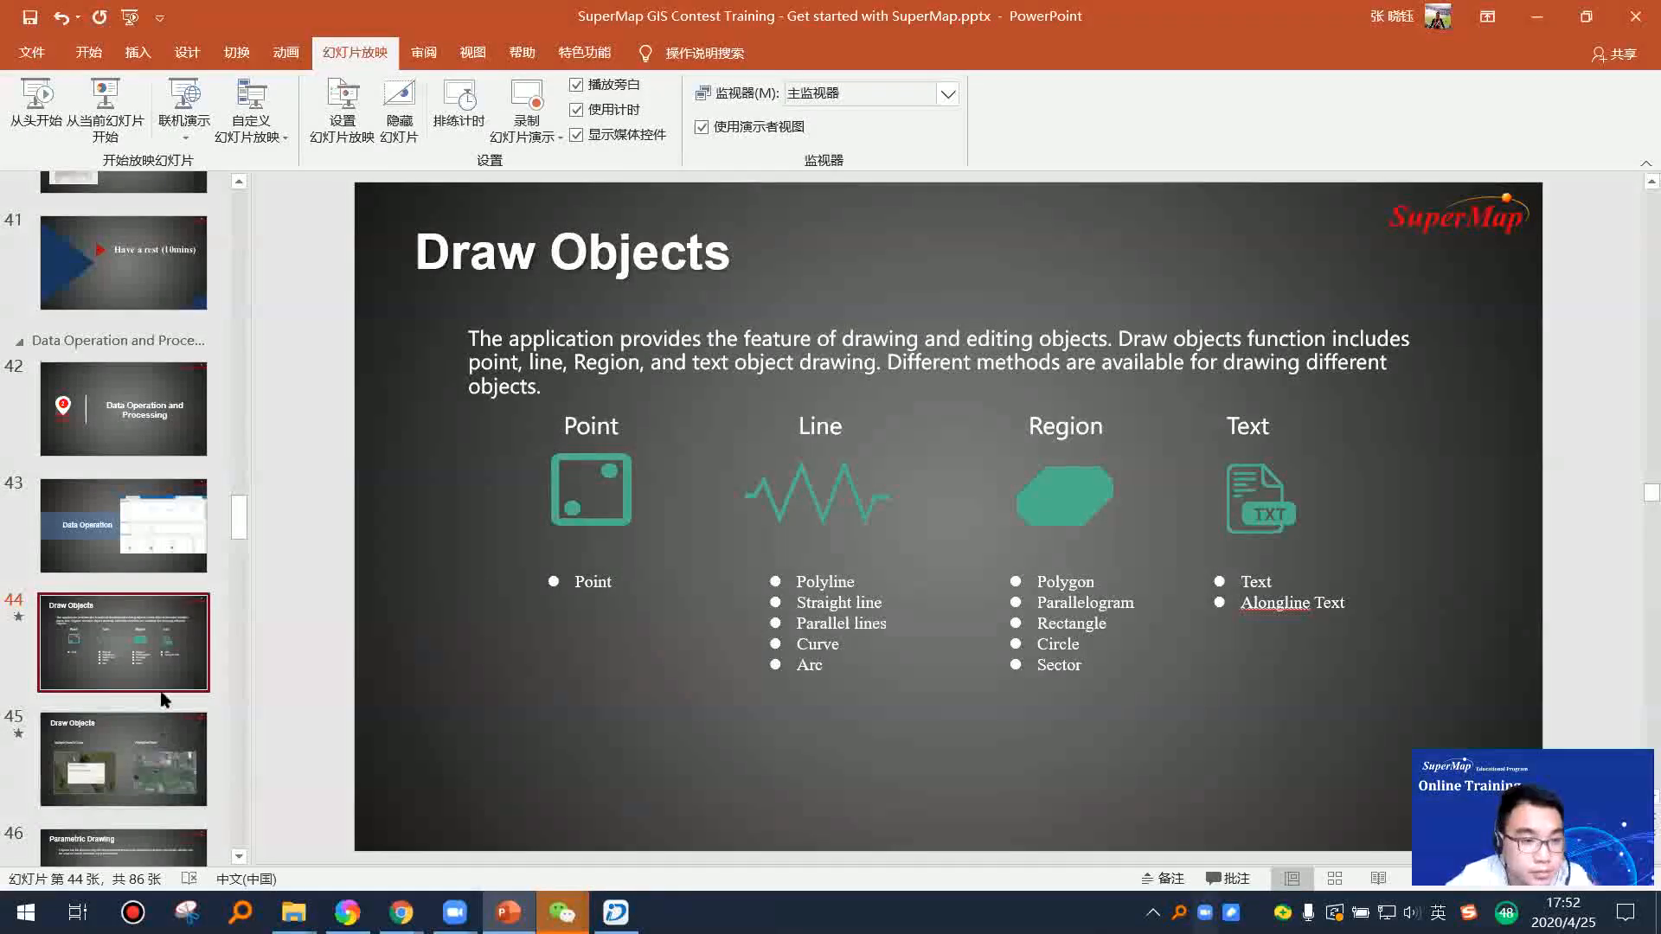
pyautogui.scroll(-2, 164, 699)
pyautogui.click(176, 605)
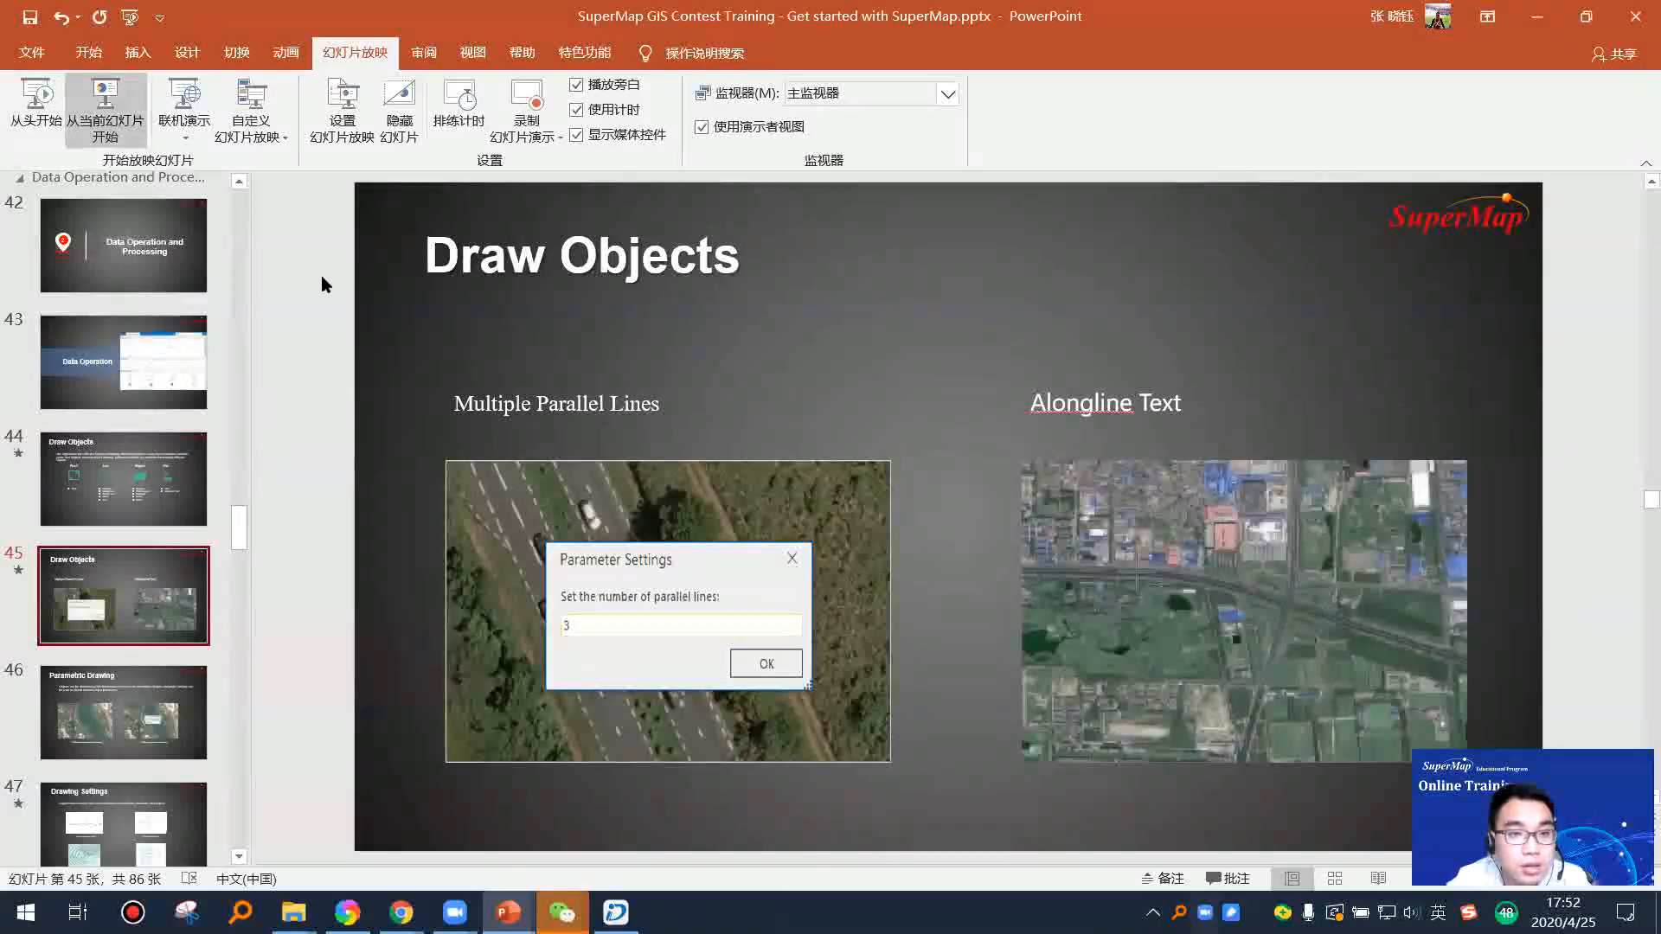
pyautogui.click(104, 112)
pyautogui.click(791, 489)
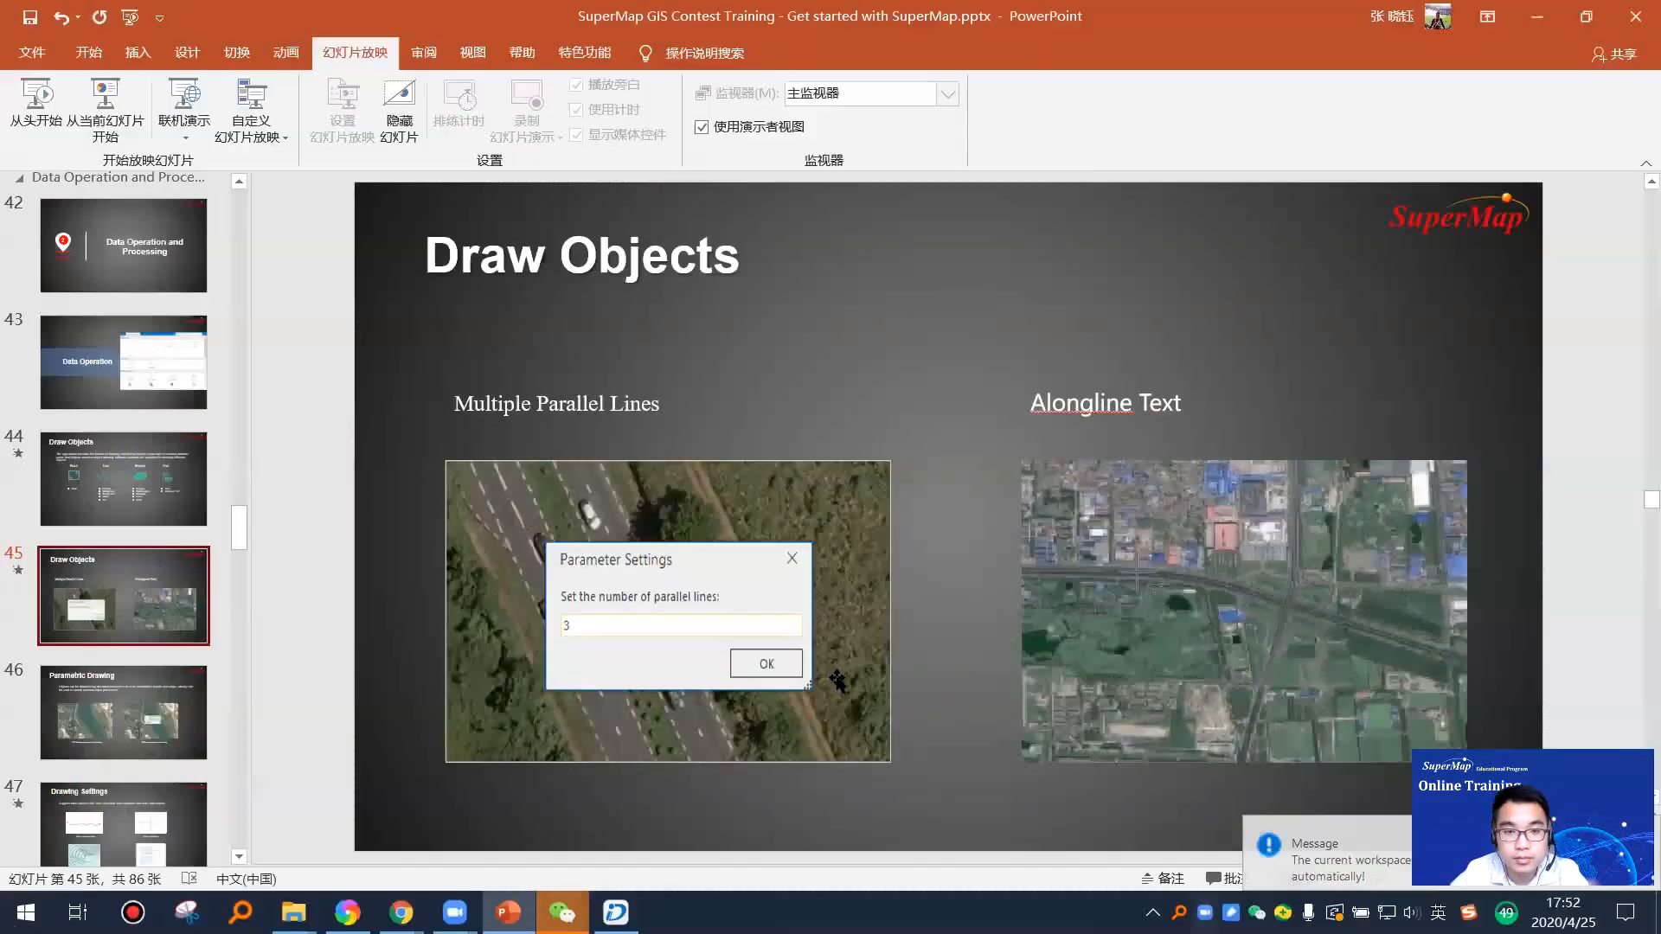
pyautogui.press('Escape')
# Step: In SuperMap iDesktop, open the Road dataset of the Test1 datasource in a new map and make its layer editable
pyautogui.click(615, 912)
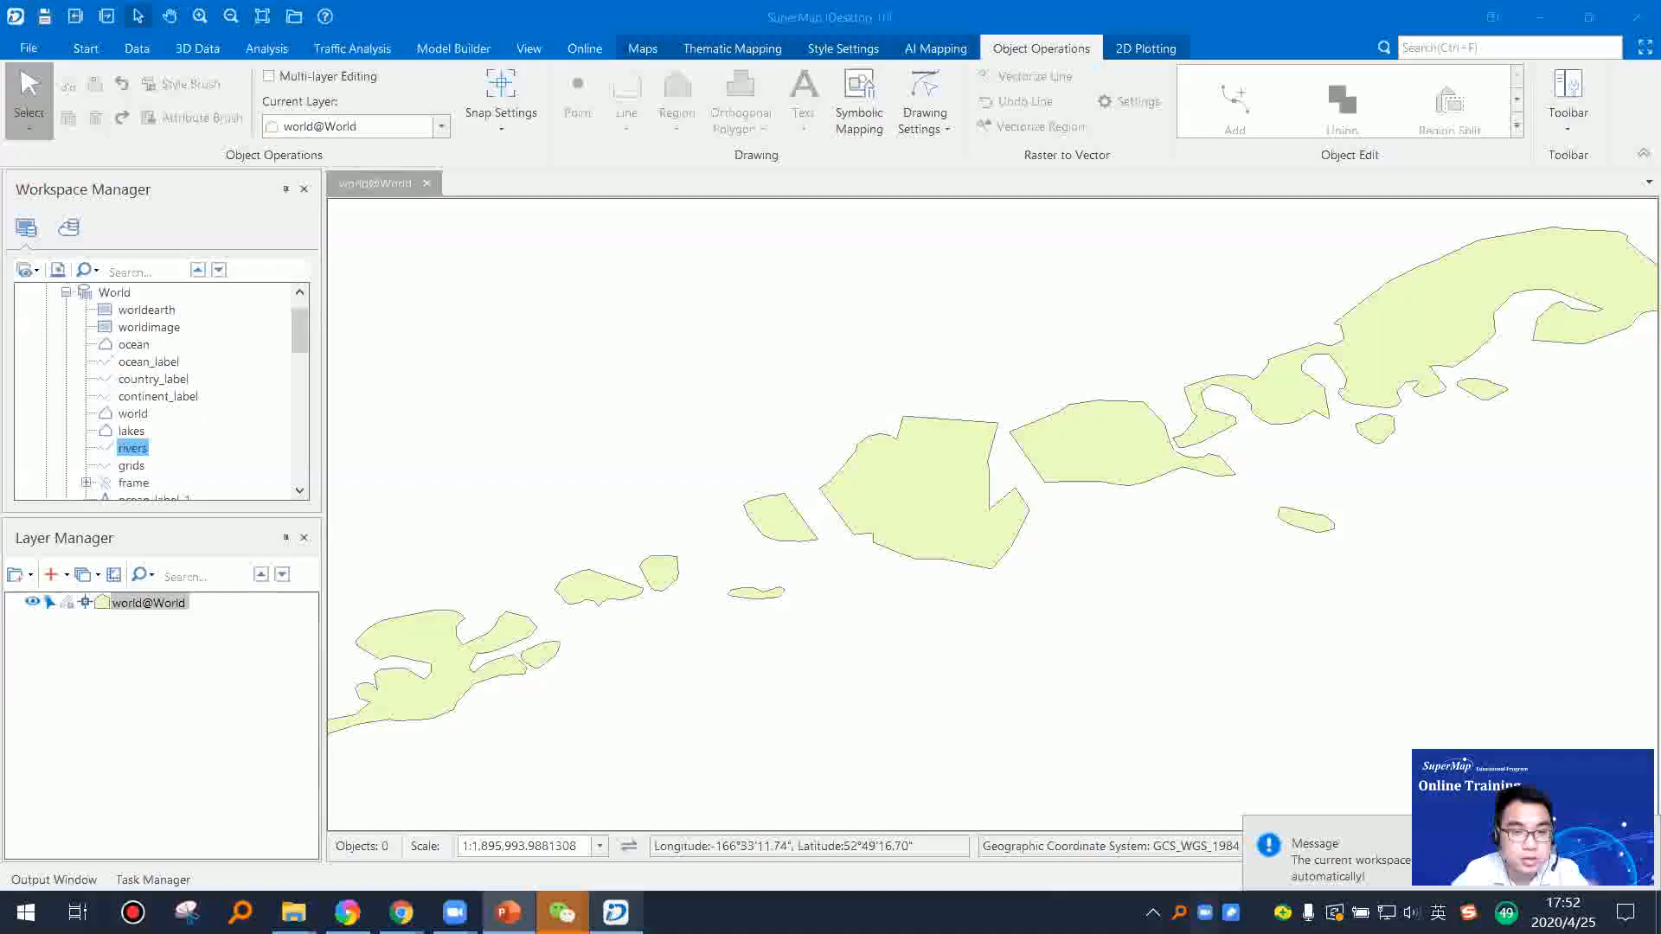
pyautogui.rightClick(138, 453)
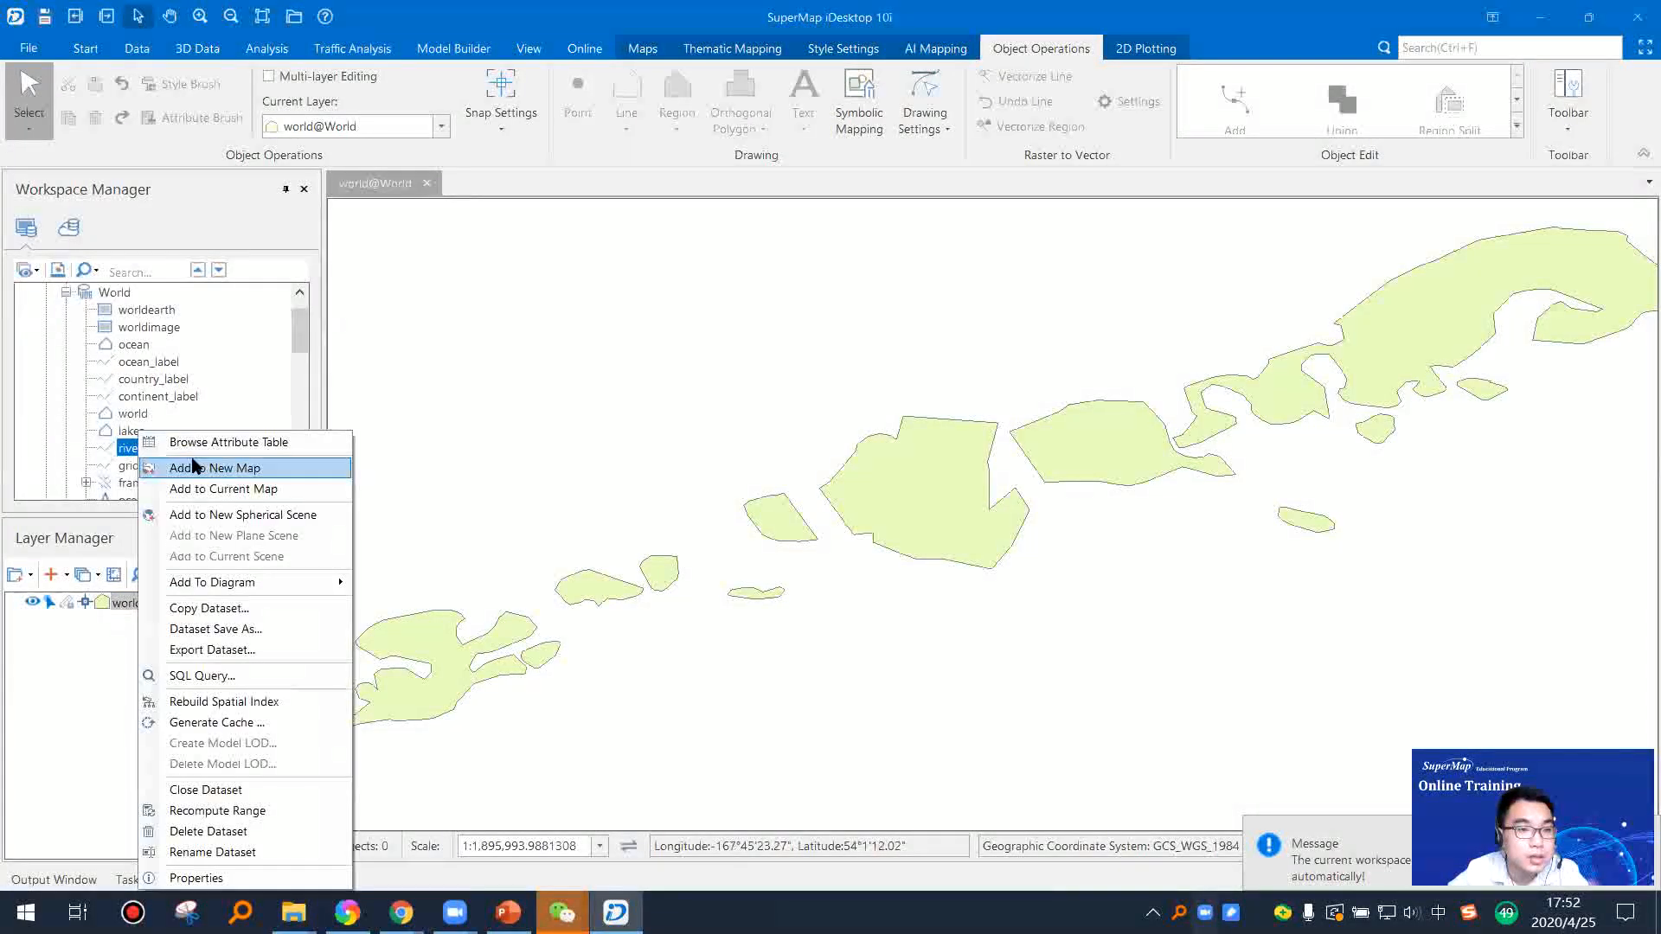
pyautogui.scroll(-10, 148, 424)
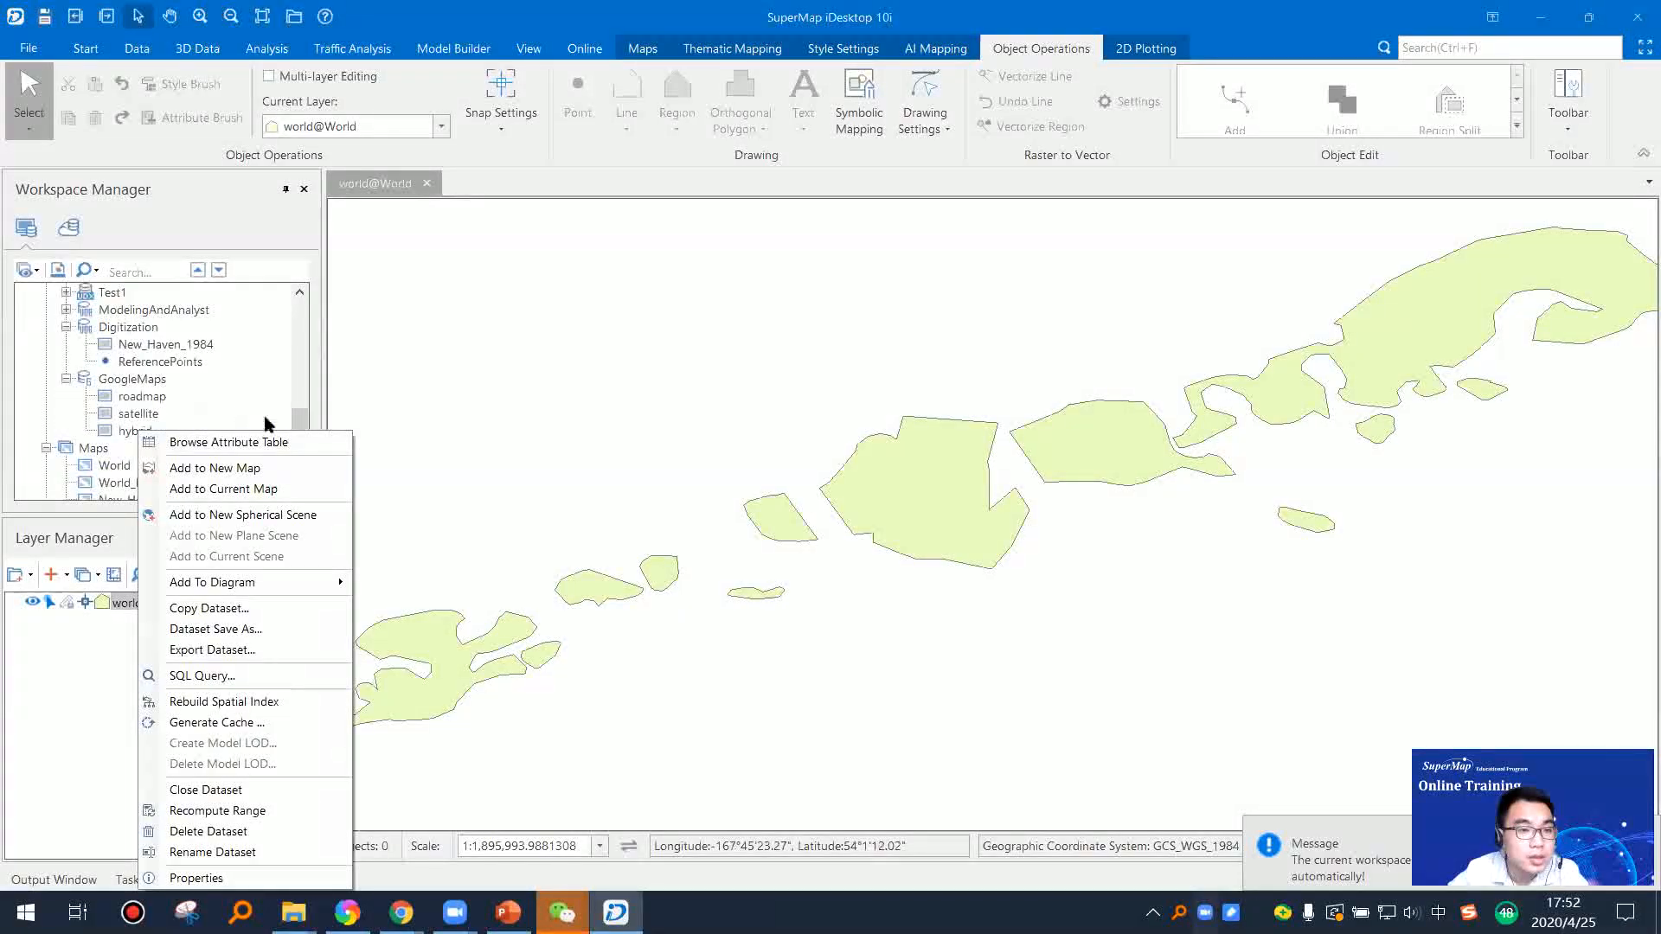
pyautogui.click(170, 361)
pyautogui.scroll(1, 154, 396)
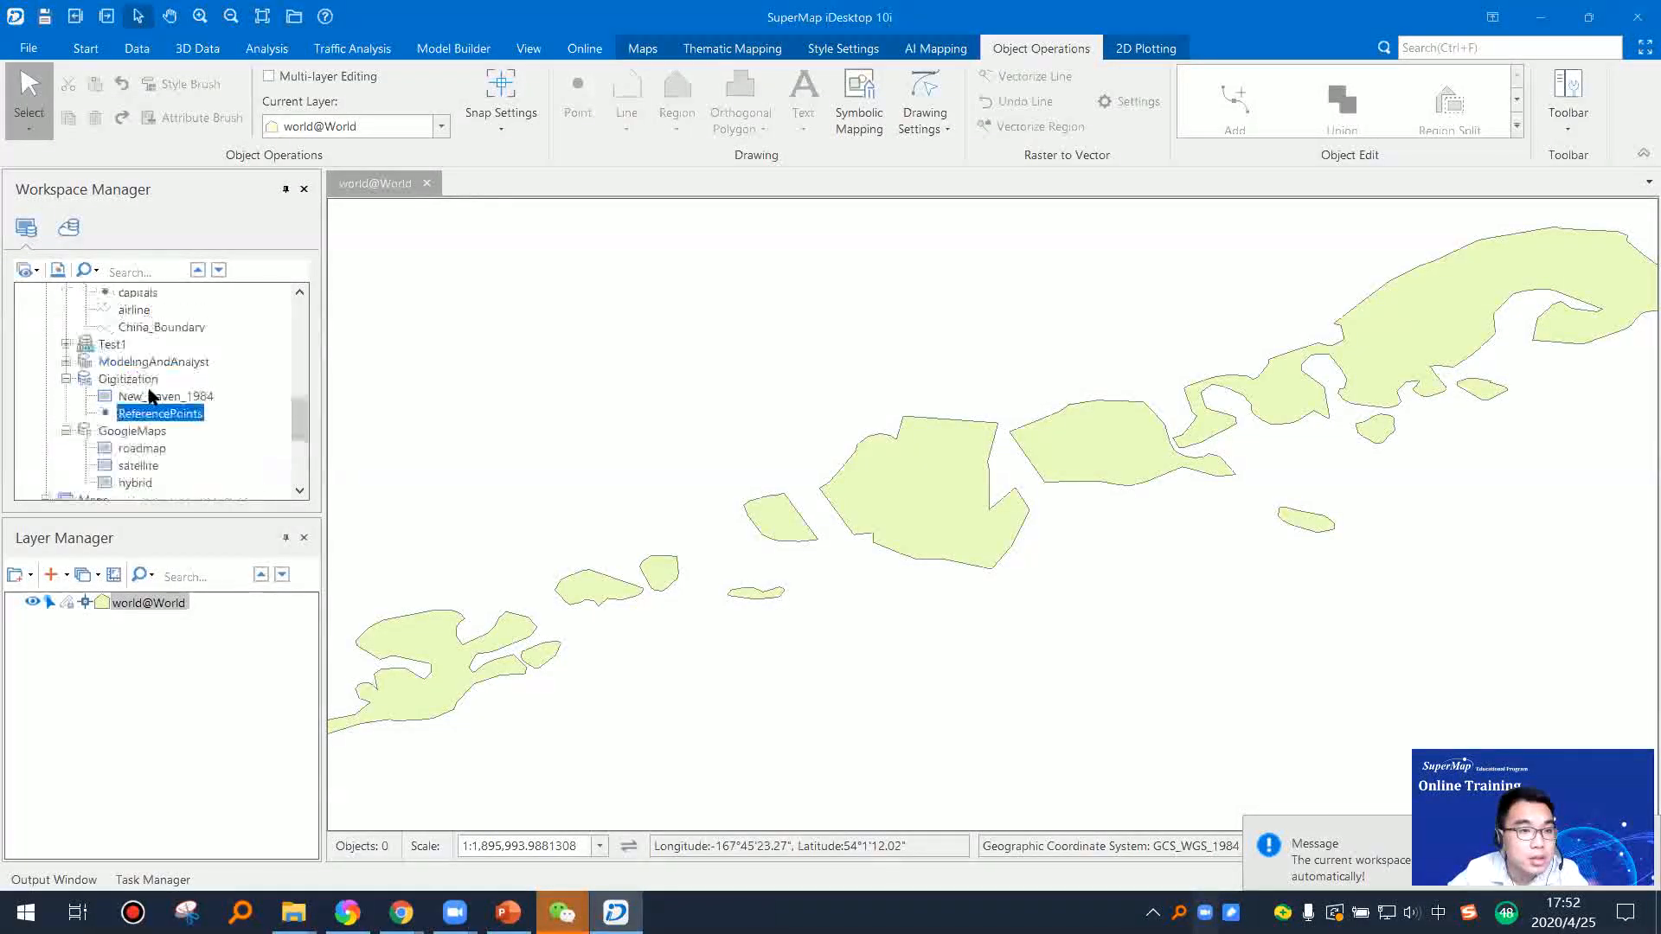
pyautogui.click(66, 346)
pyautogui.scroll(-4, 95, 363)
pyautogui.click(132, 414)
pyautogui.rightClick(133, 413)
pyautogui.click(186, 446)
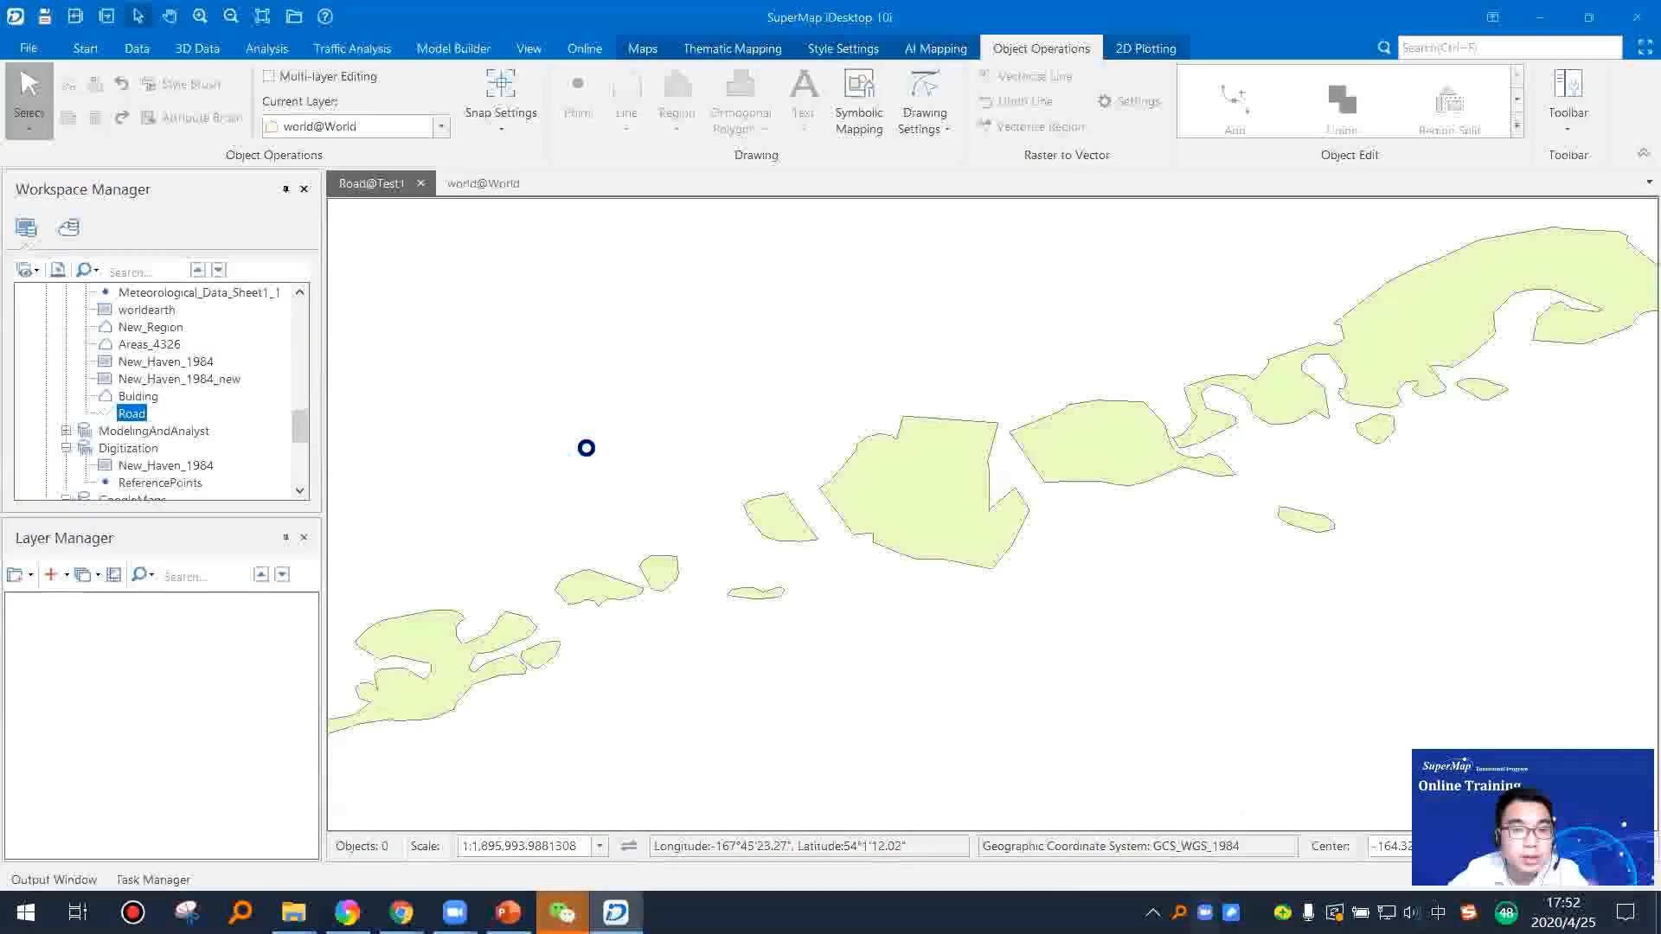
pyautogui.scroll(-3, 700, 459)
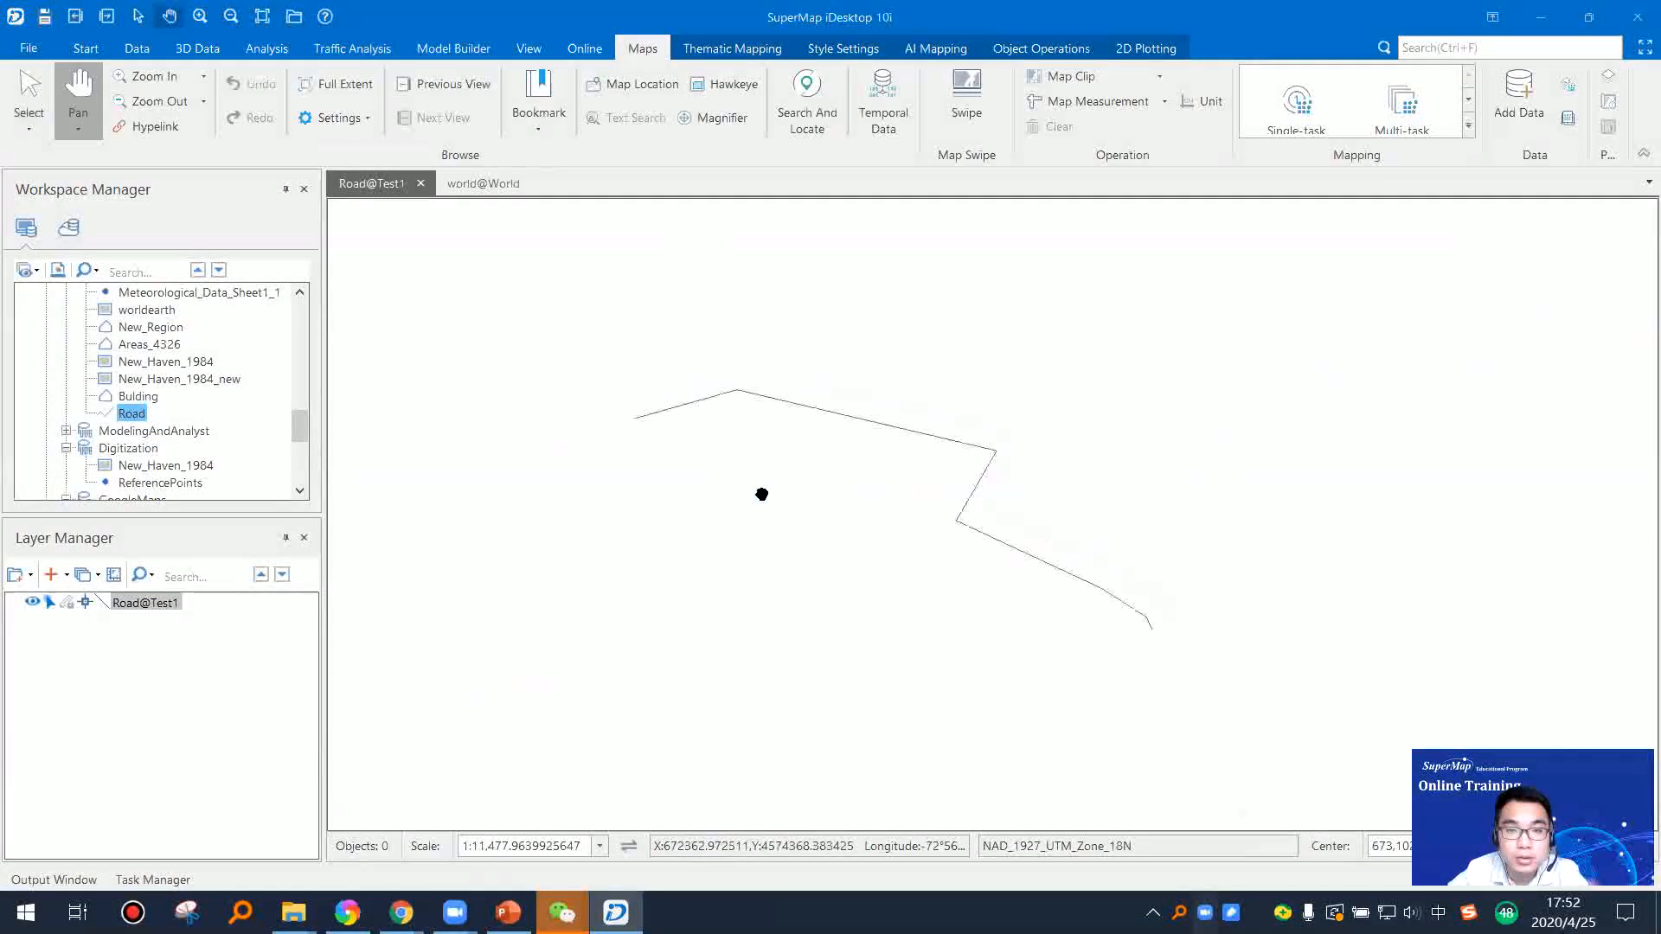
pyautogui.click(68, 602)
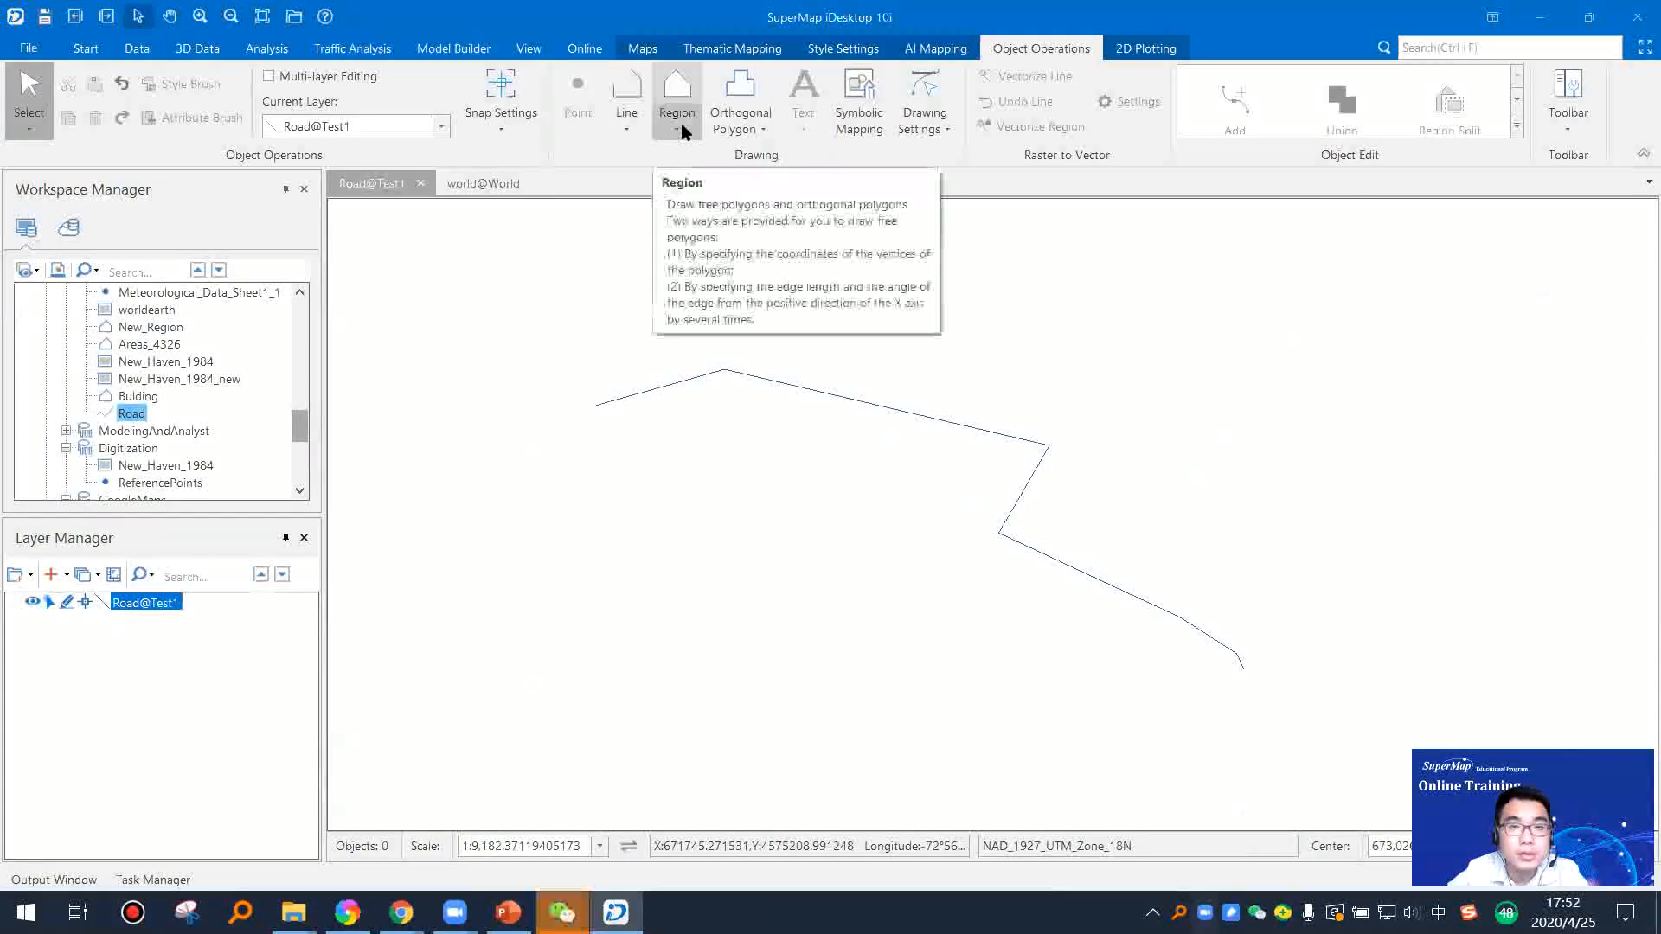
# Step: Draw a winding pair of parallel lines eastward below the western end of the existing road line
pyautogui.click(627, 131)
pyautogui.click(641, 374)
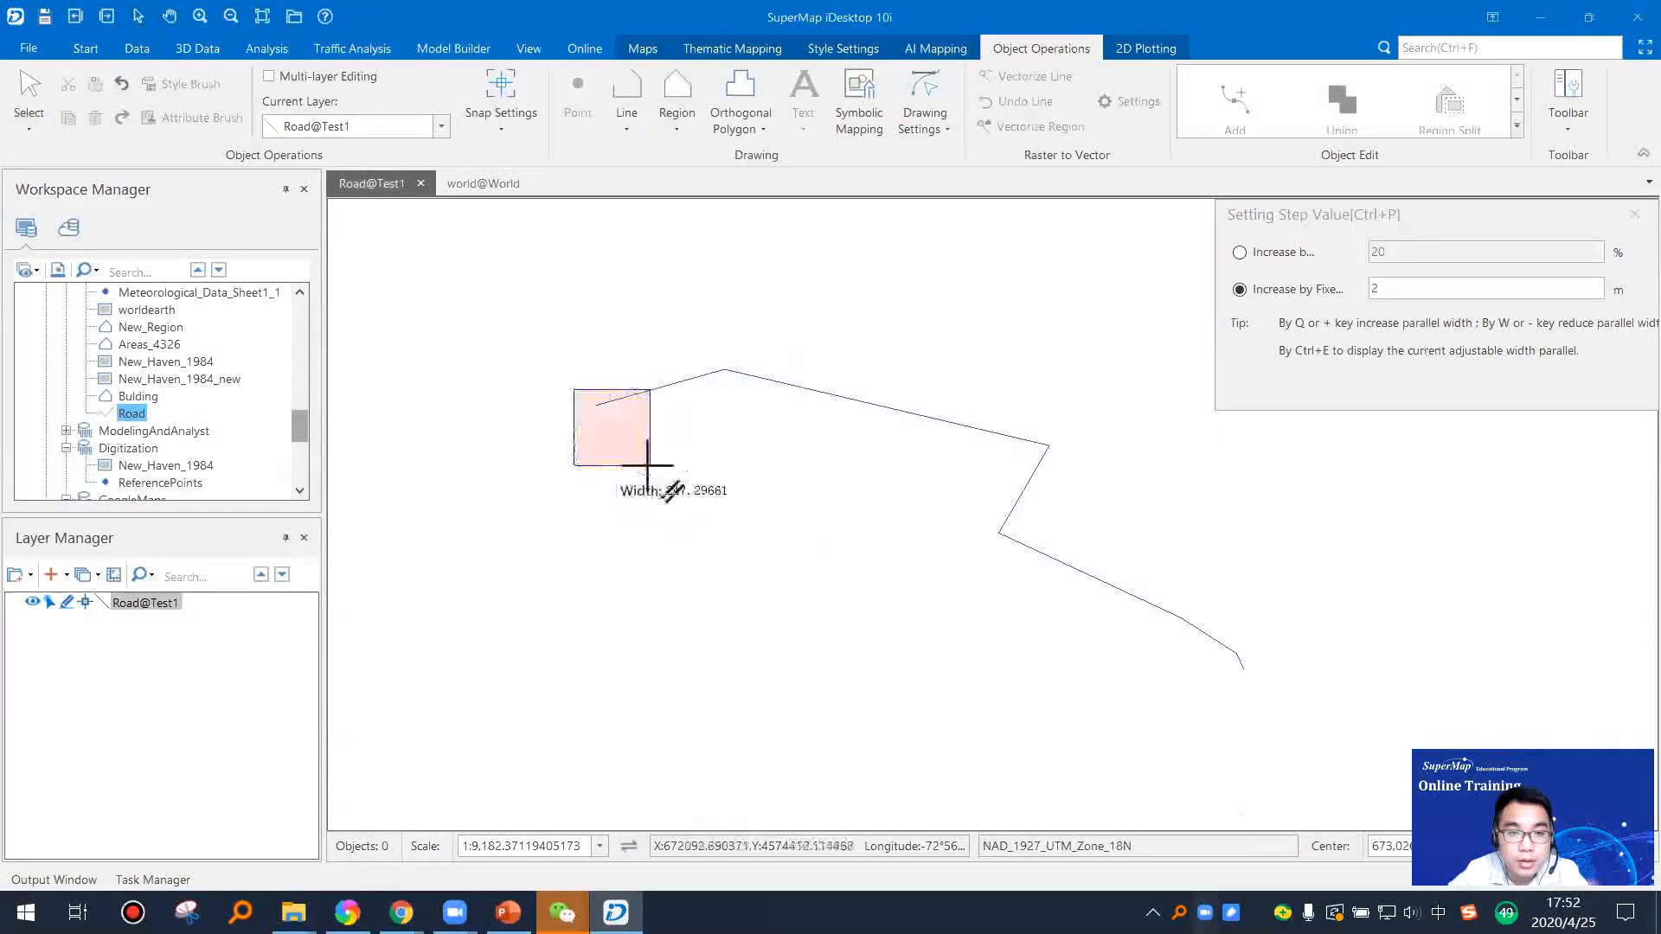
pyautogui.scroll(3, 597, 445)
pyautogui.click(601, 460)
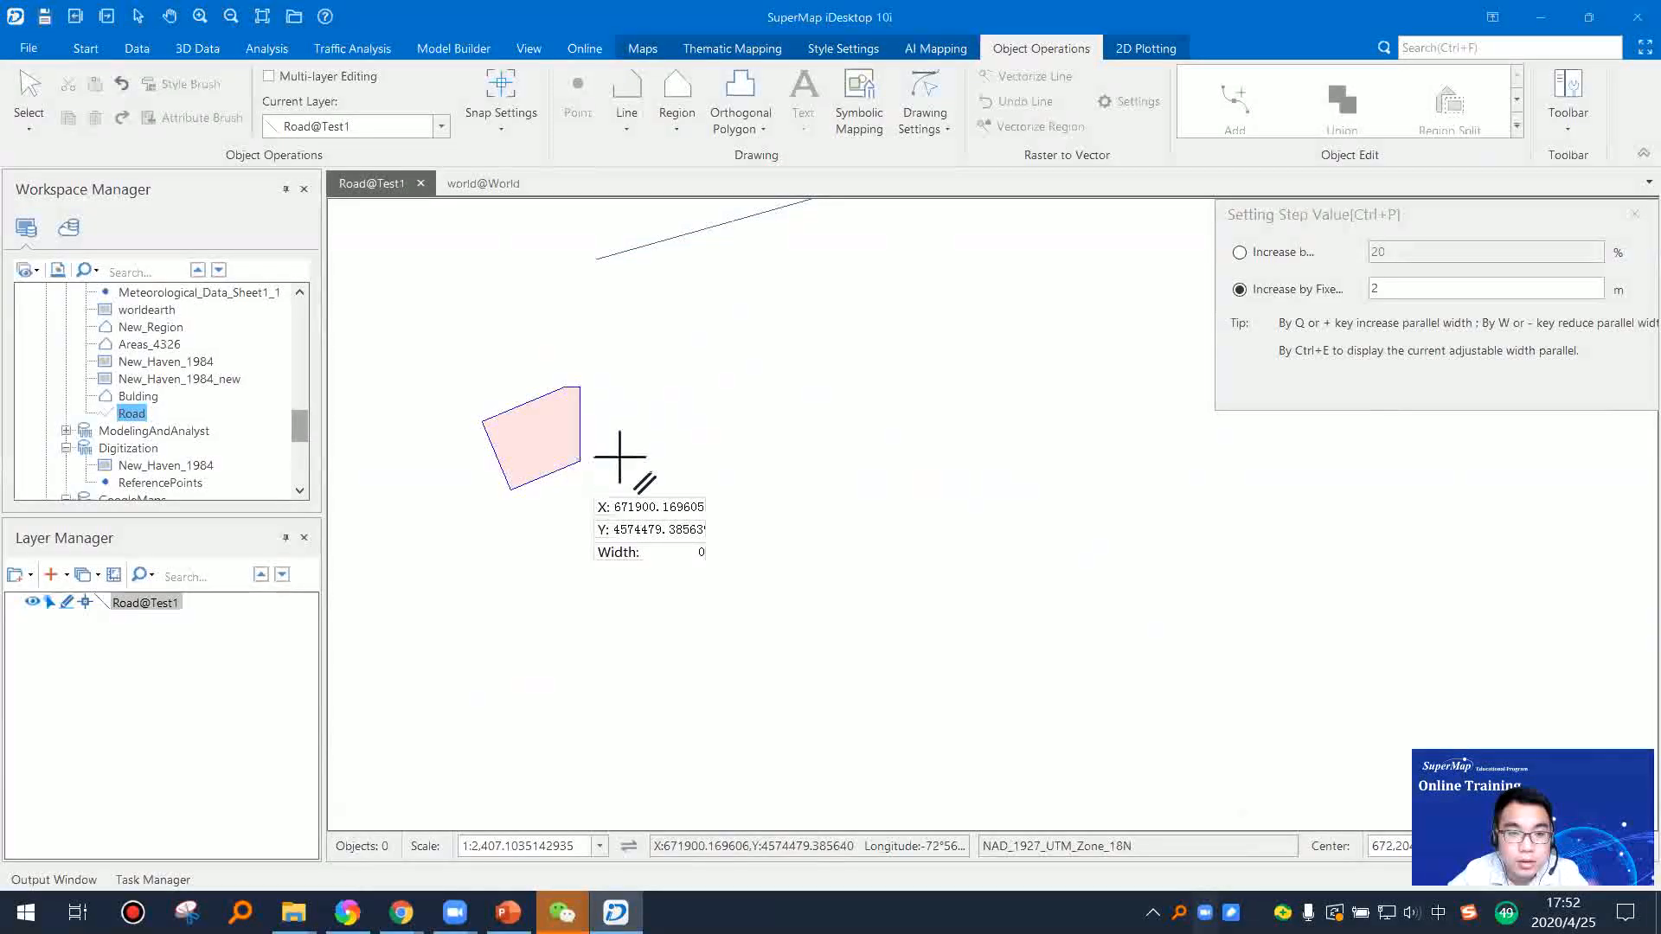
pyautogui.click(767, 461)
pyautogui.click(822, 495)
pyautogui.click(865, 513)
pyautogui.click(999, 513)
pyautogui.click(1037, 574)
pyautogui.click(1051, 637)
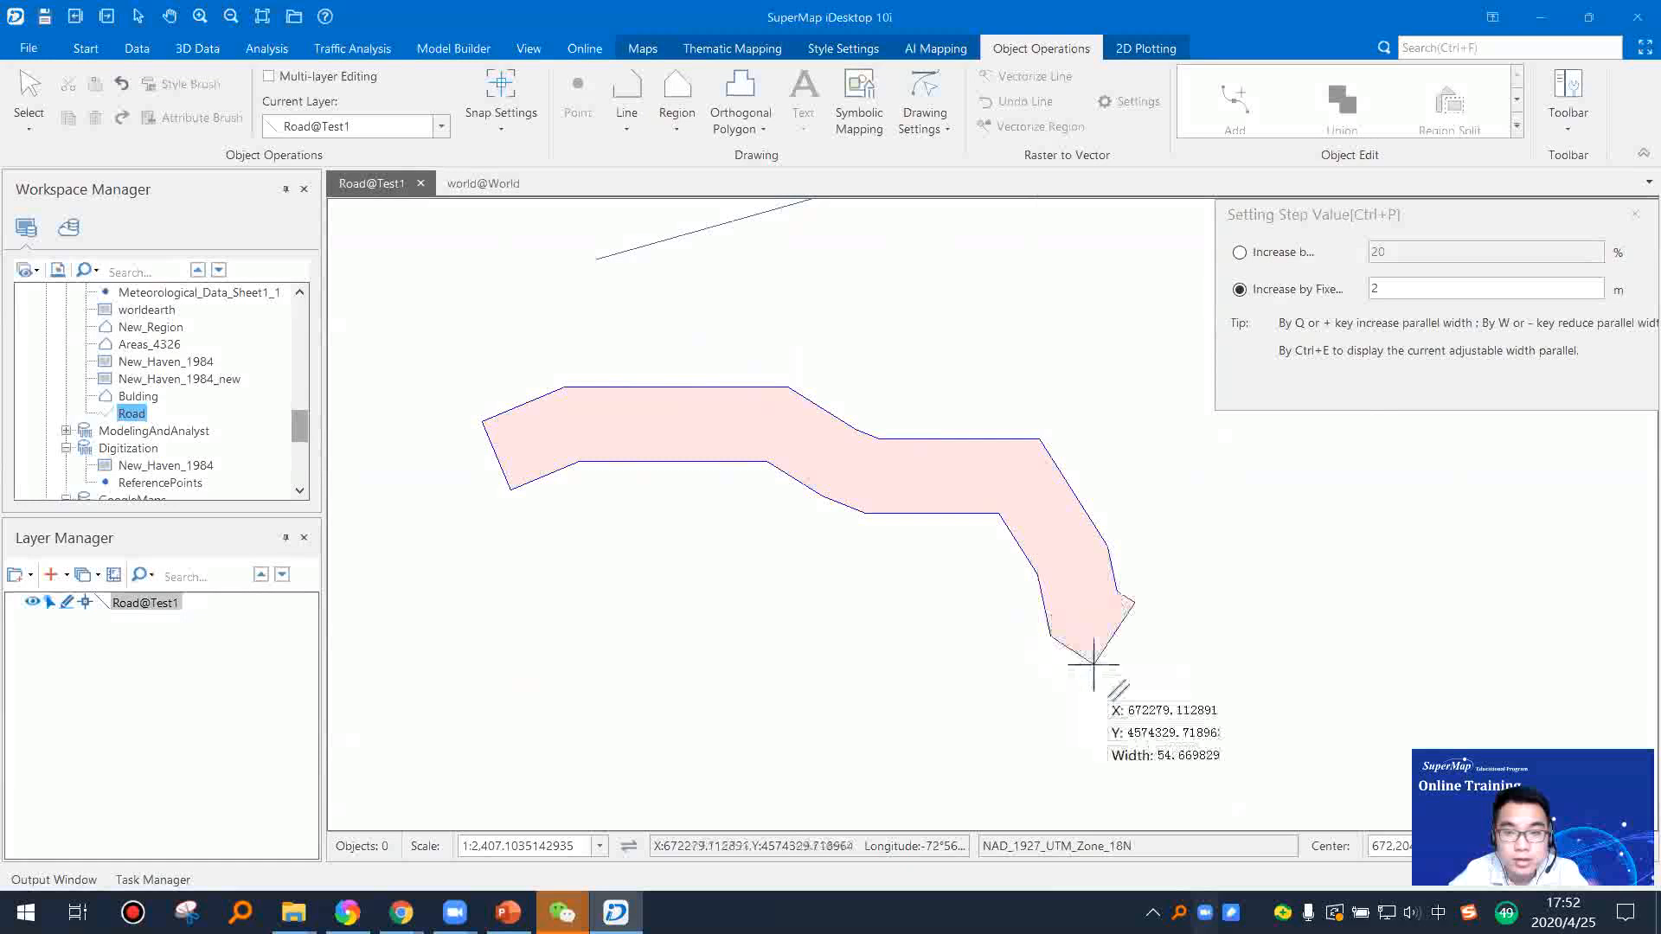
pyautogui.click(1093, 664)
pyautogui.click(1166, 665)
pyautogui.click(1302, 593)
pyautogui.rightClick(1462, 614)
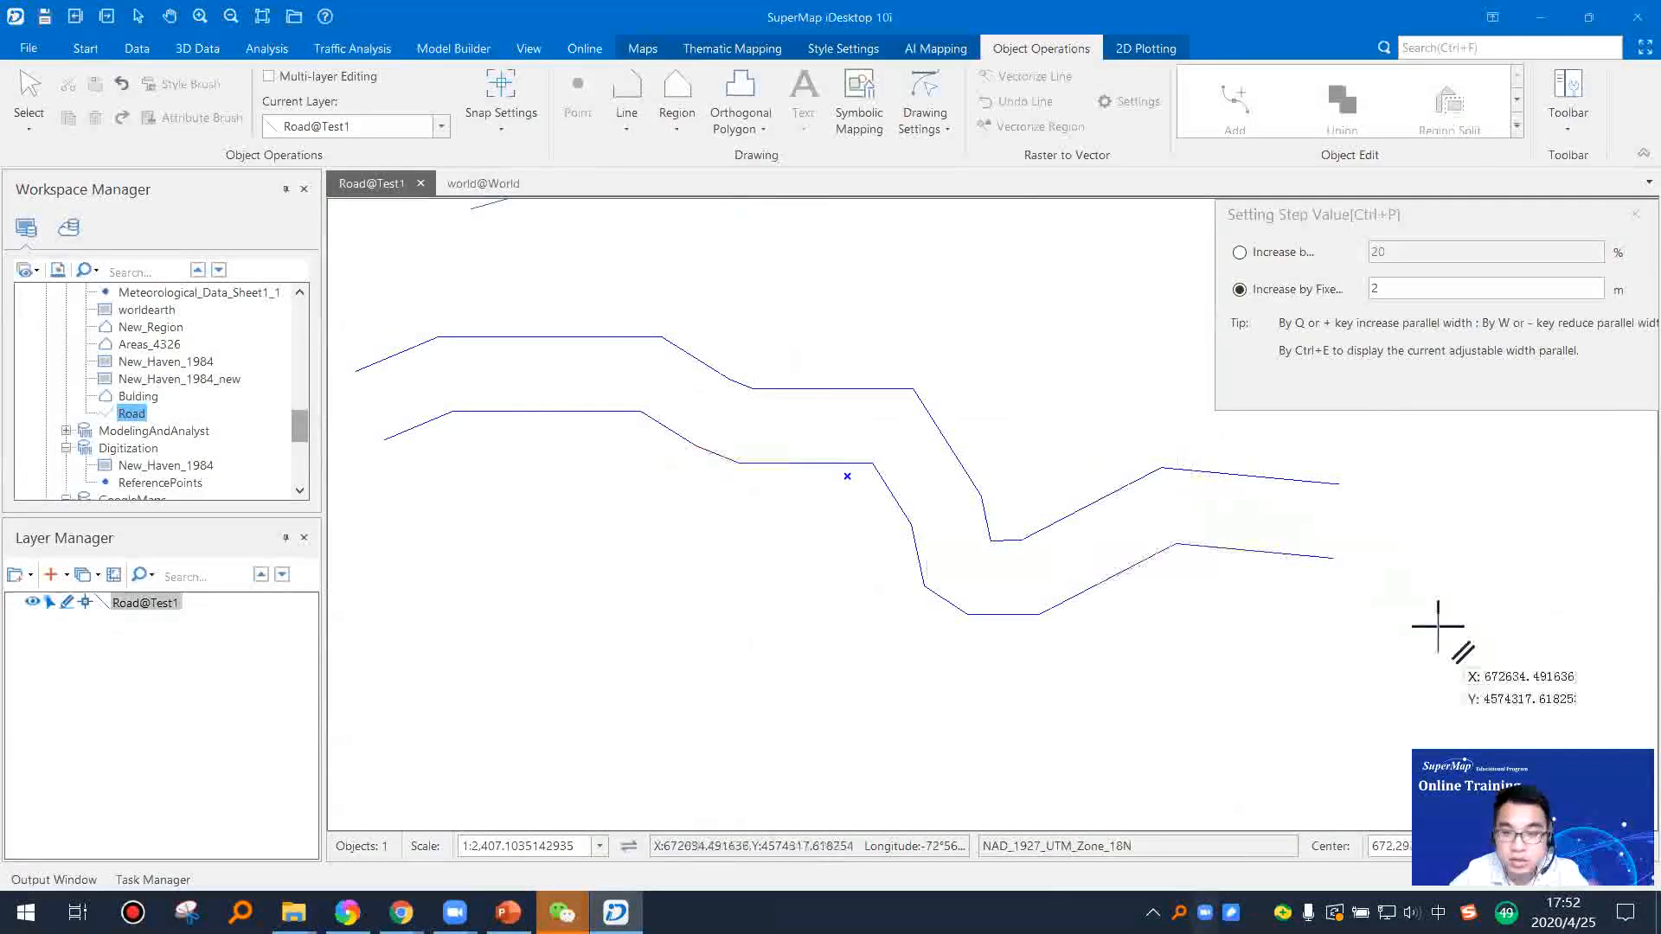
# Step: Draw a second, wider pair of parallel lines from the first pair's eastern end, winding east across the existing road line
pyautogui.moveTo(1184, 613); pyautogui.dragTo(818, 471)
pyautogui.scroll(-4, 821, 472)
pyautogui.moveTo(987, 495); pyautogui.dragTo(910, 397)
pyautogui.click(794, 413)
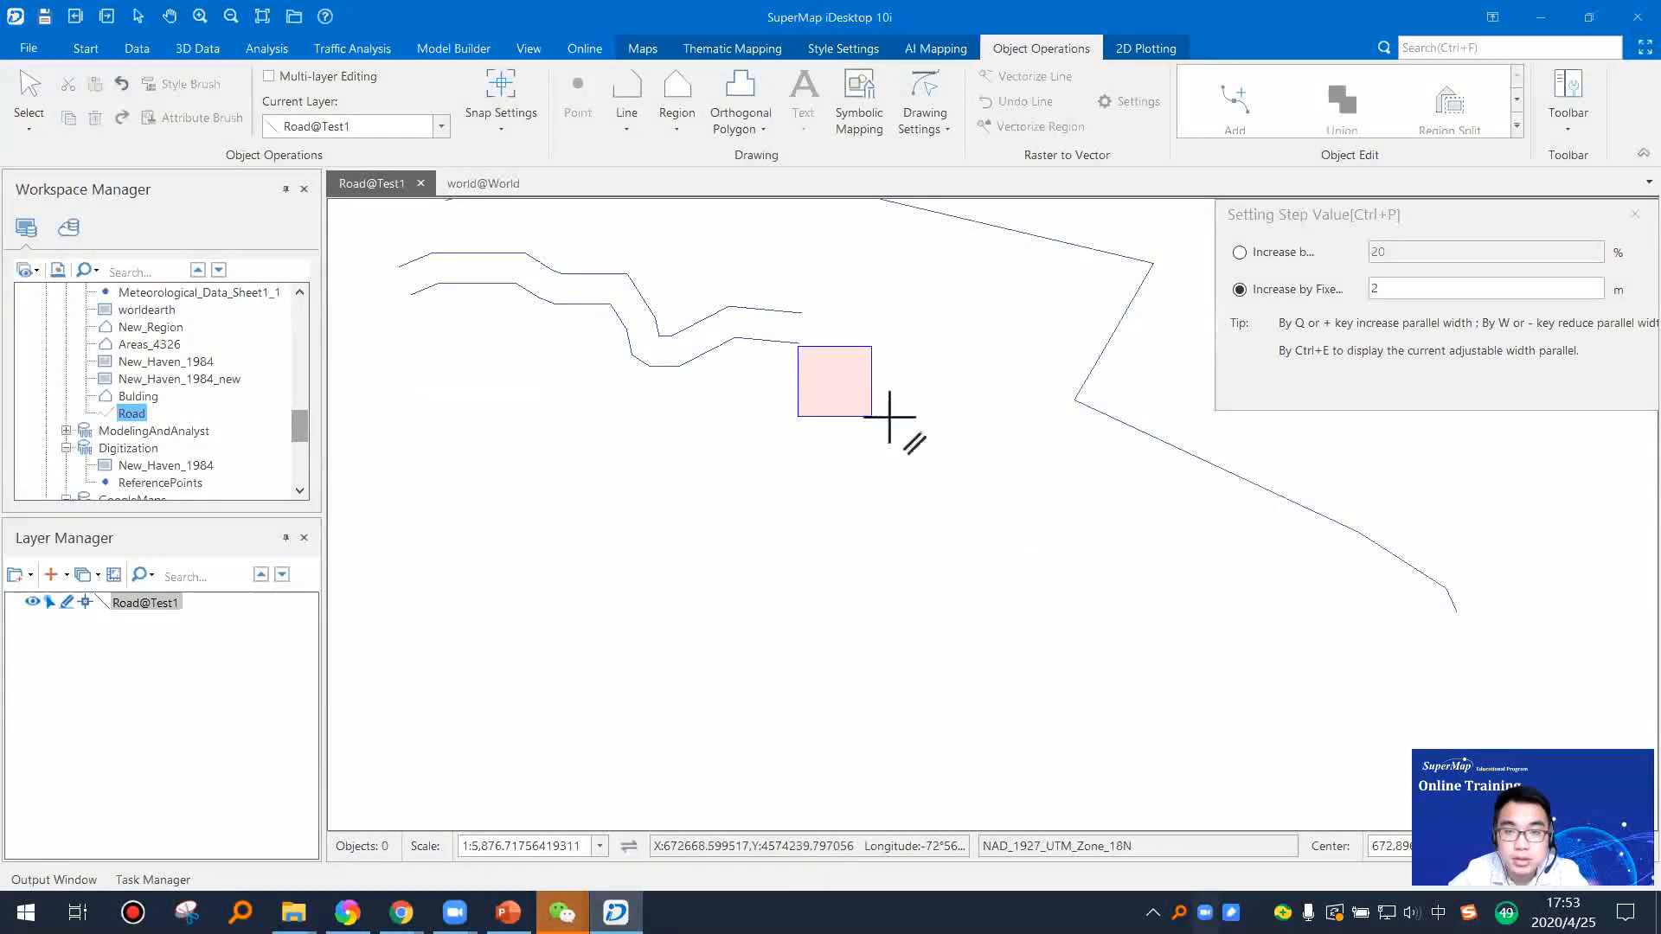
pyautogui.click(875, 416)
pyautogui.moveTo(867, 485)
pyautogui.mouseDown()
pyautogui.moveTo(890, 556)
pyautogui.moveTo(1091, 614)
pyautogui.moveTo(1102, 670)
pyautogui.moveTo(1260, 678)
pyautogui.moveTo(1549, 542)
pyautogui.mouseUp()
pyautogui.click(1565, 582)
pyautogui.click(1567, 624)
pyautogui.rightClick(1568, 626)
pyautogui.rightClick(1454, 646)
# Step: Switch to PowerPoint and present the Parametric Drawing, Drawing Settings and Snap slides
pyautogui.hotkey('alt', 'Tab')
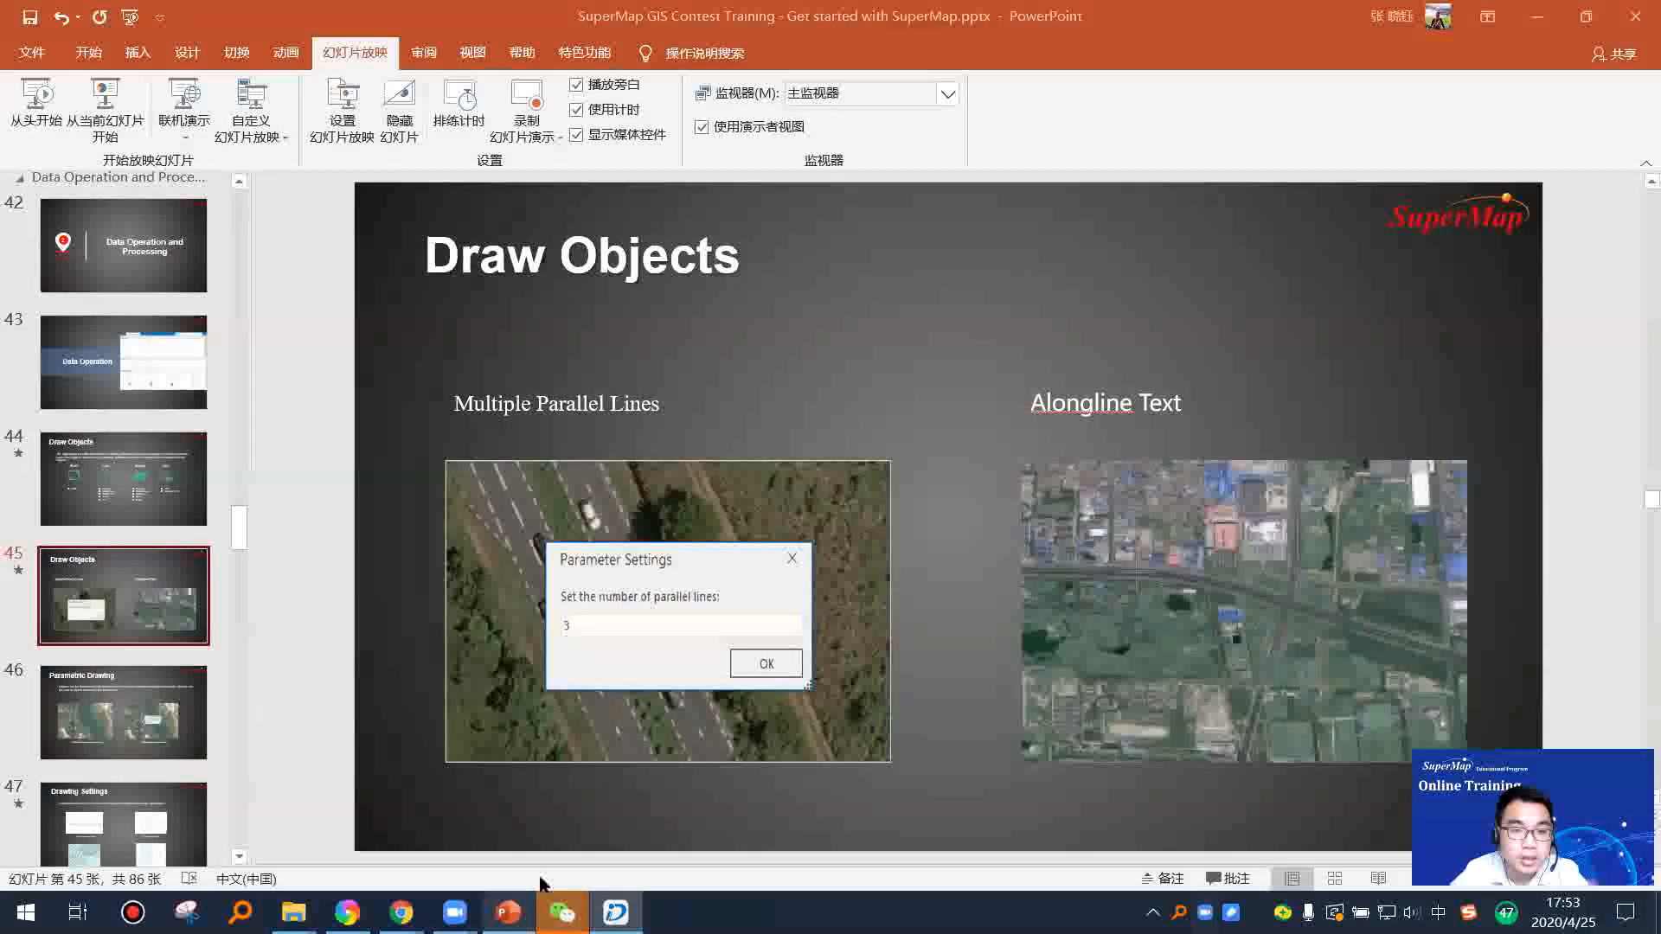
pyautogui.press('Down')
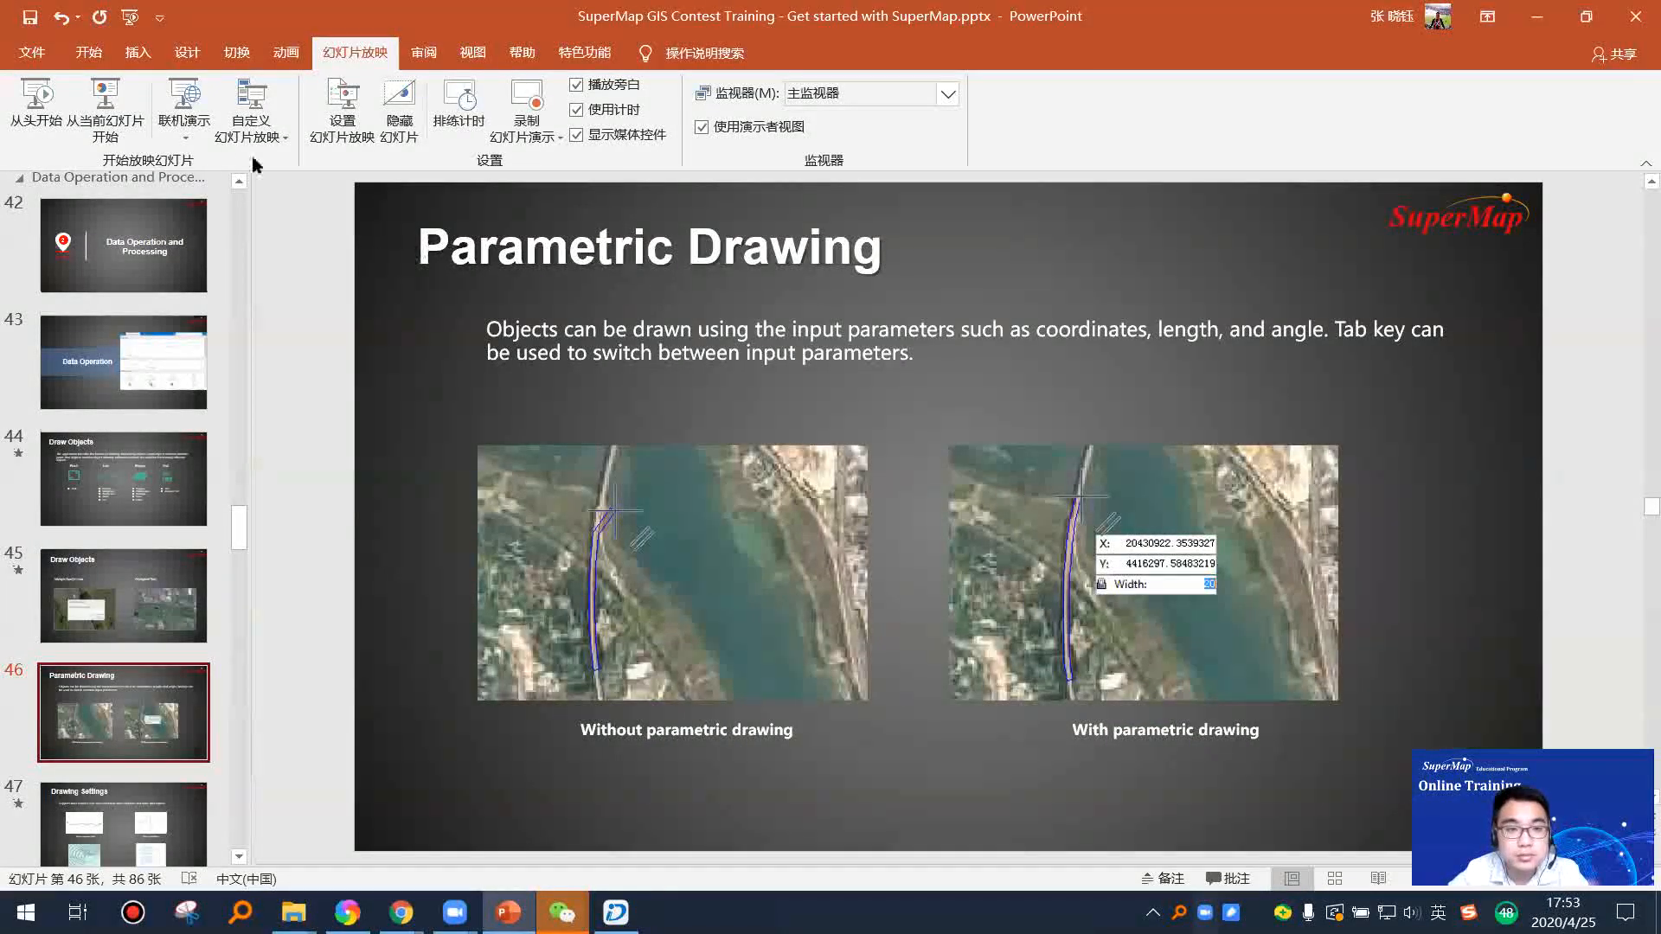
pyautogui.click(104, 109)
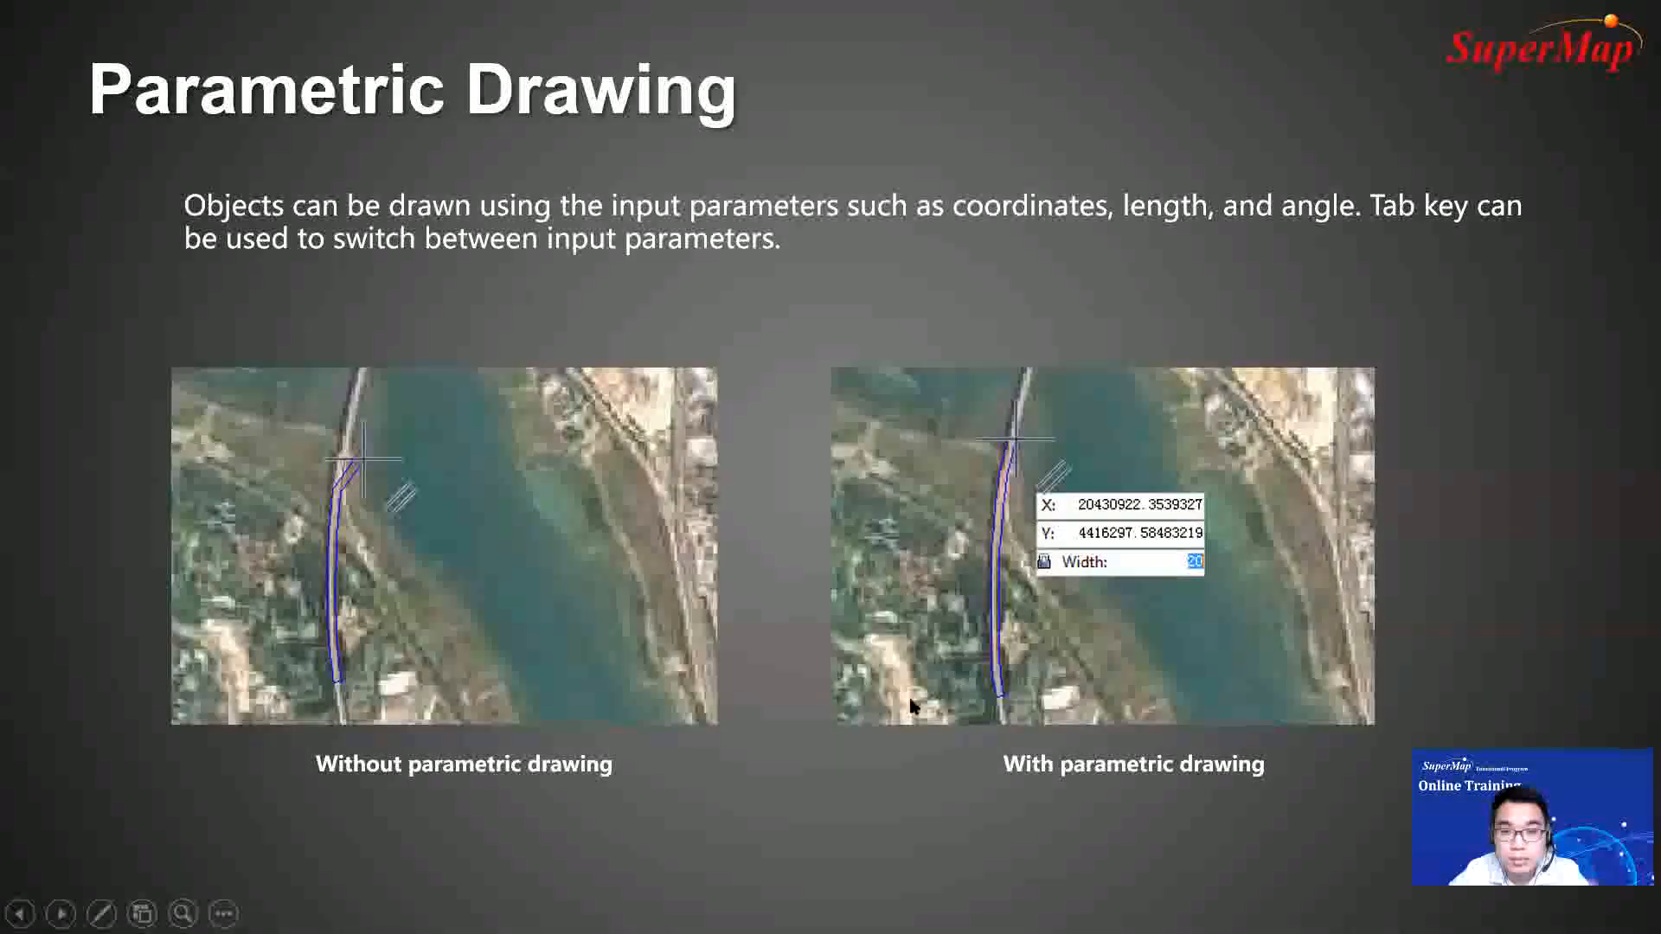
pyautogui.click(806, 525)
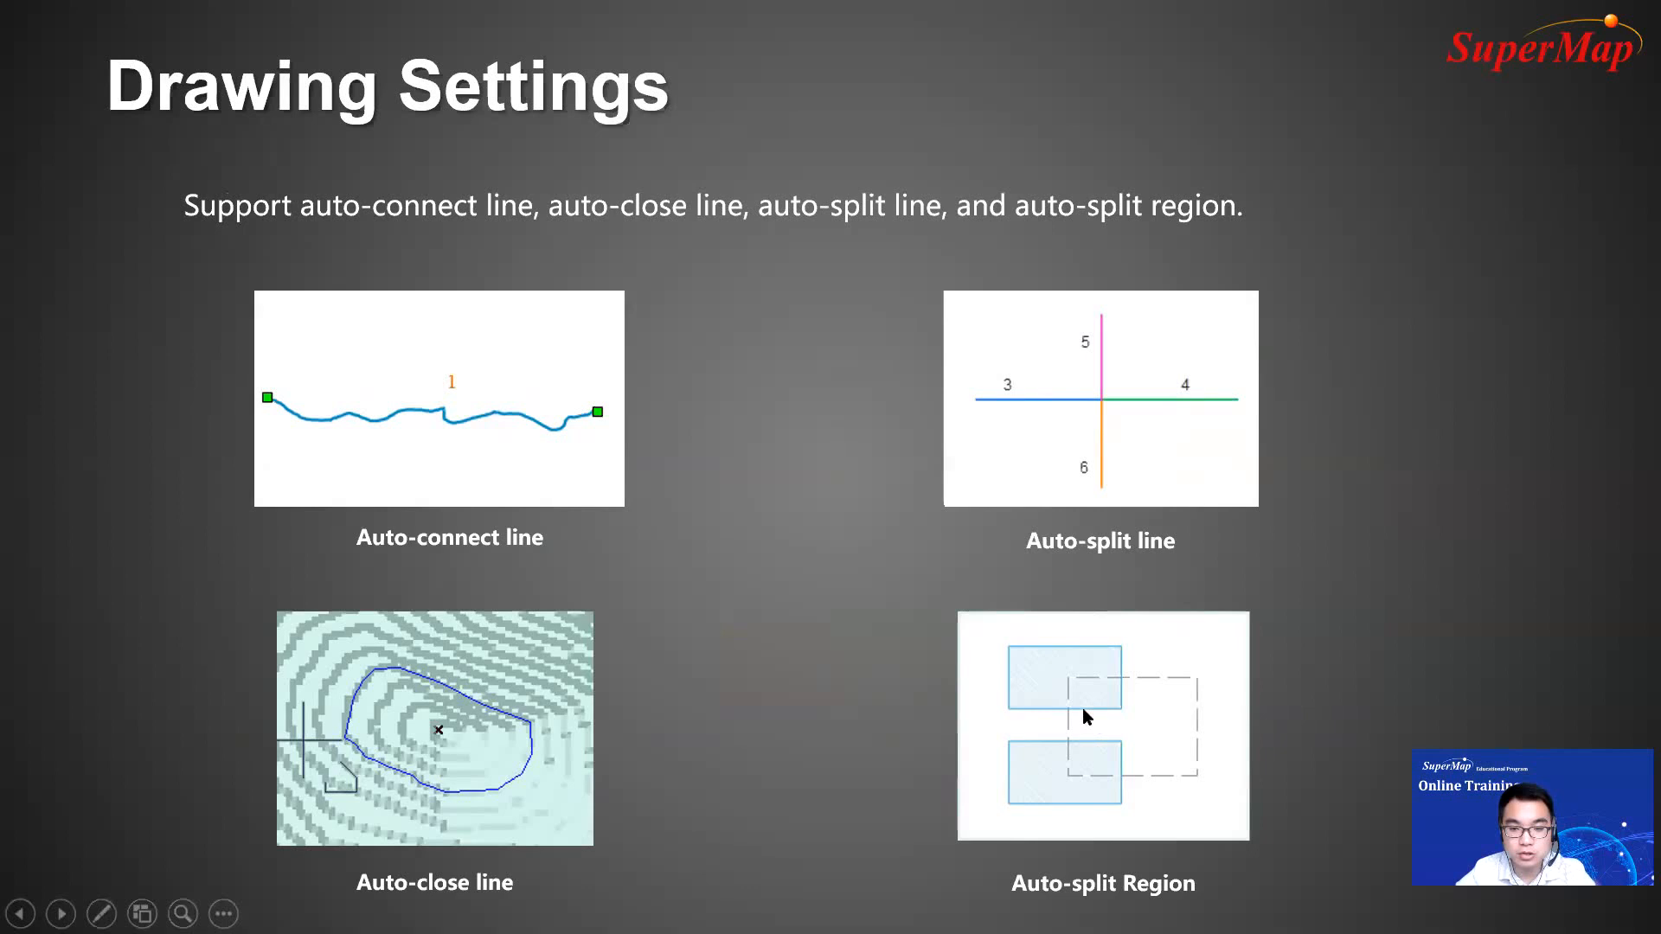
pyautogui.click(846, 742)
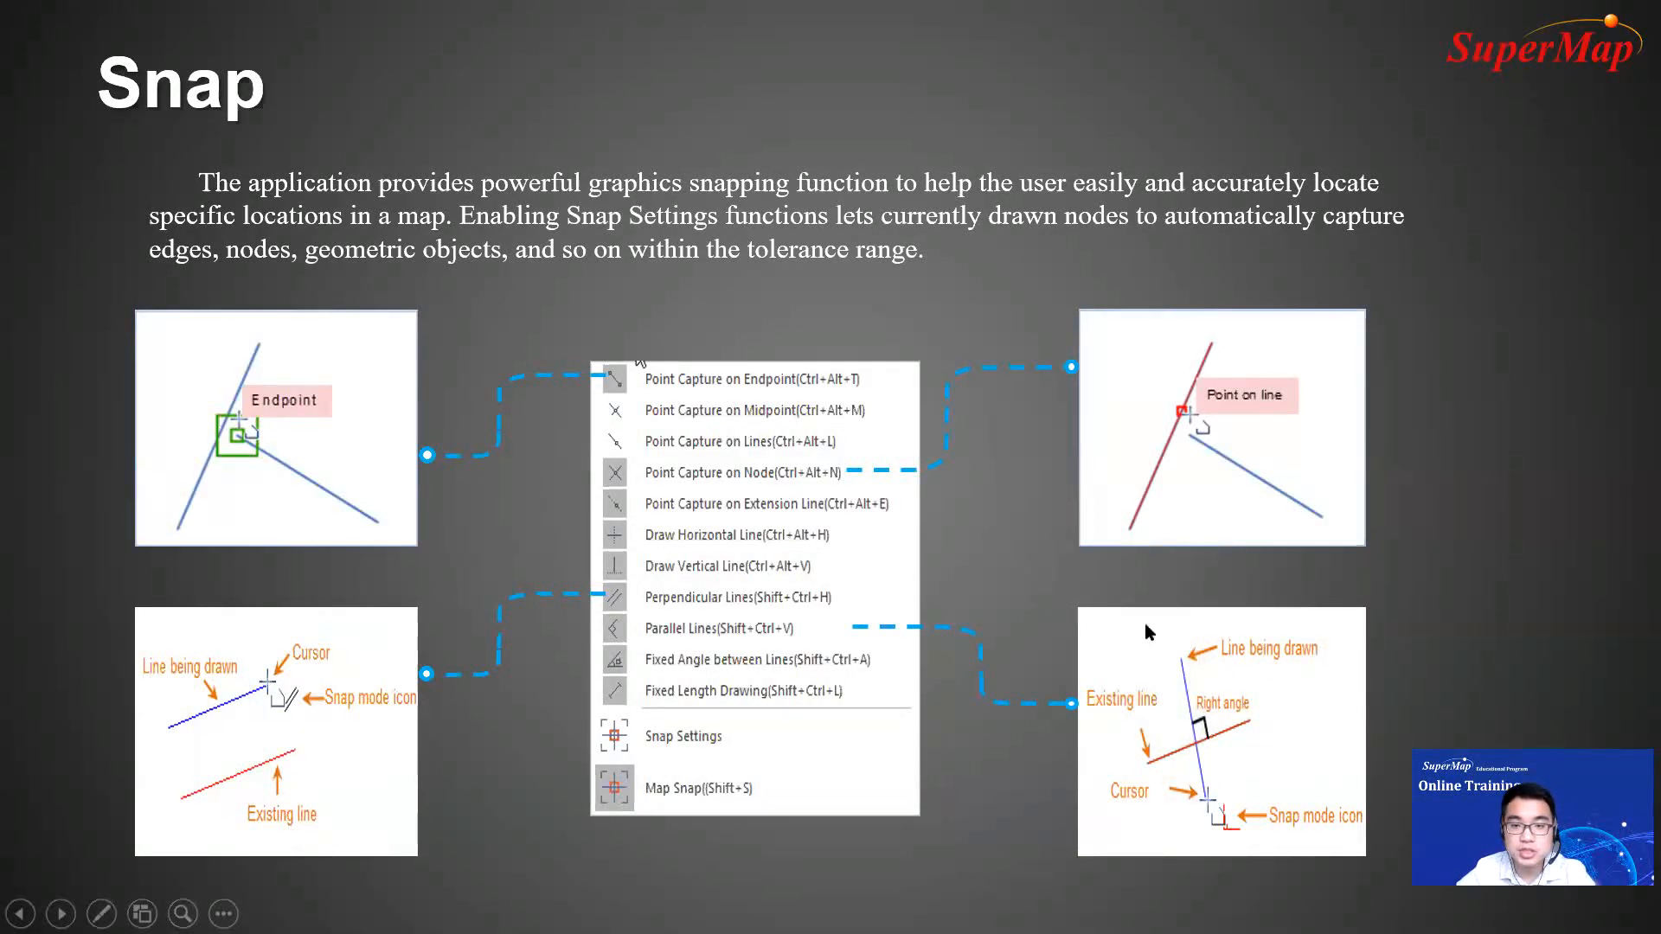
pyautogui.press('Escape')
# Step: Switch to SuperMap iDesktop and enable the Point Capture on Extension Line snap option for the Road map
pyautogui.click(616, 913)
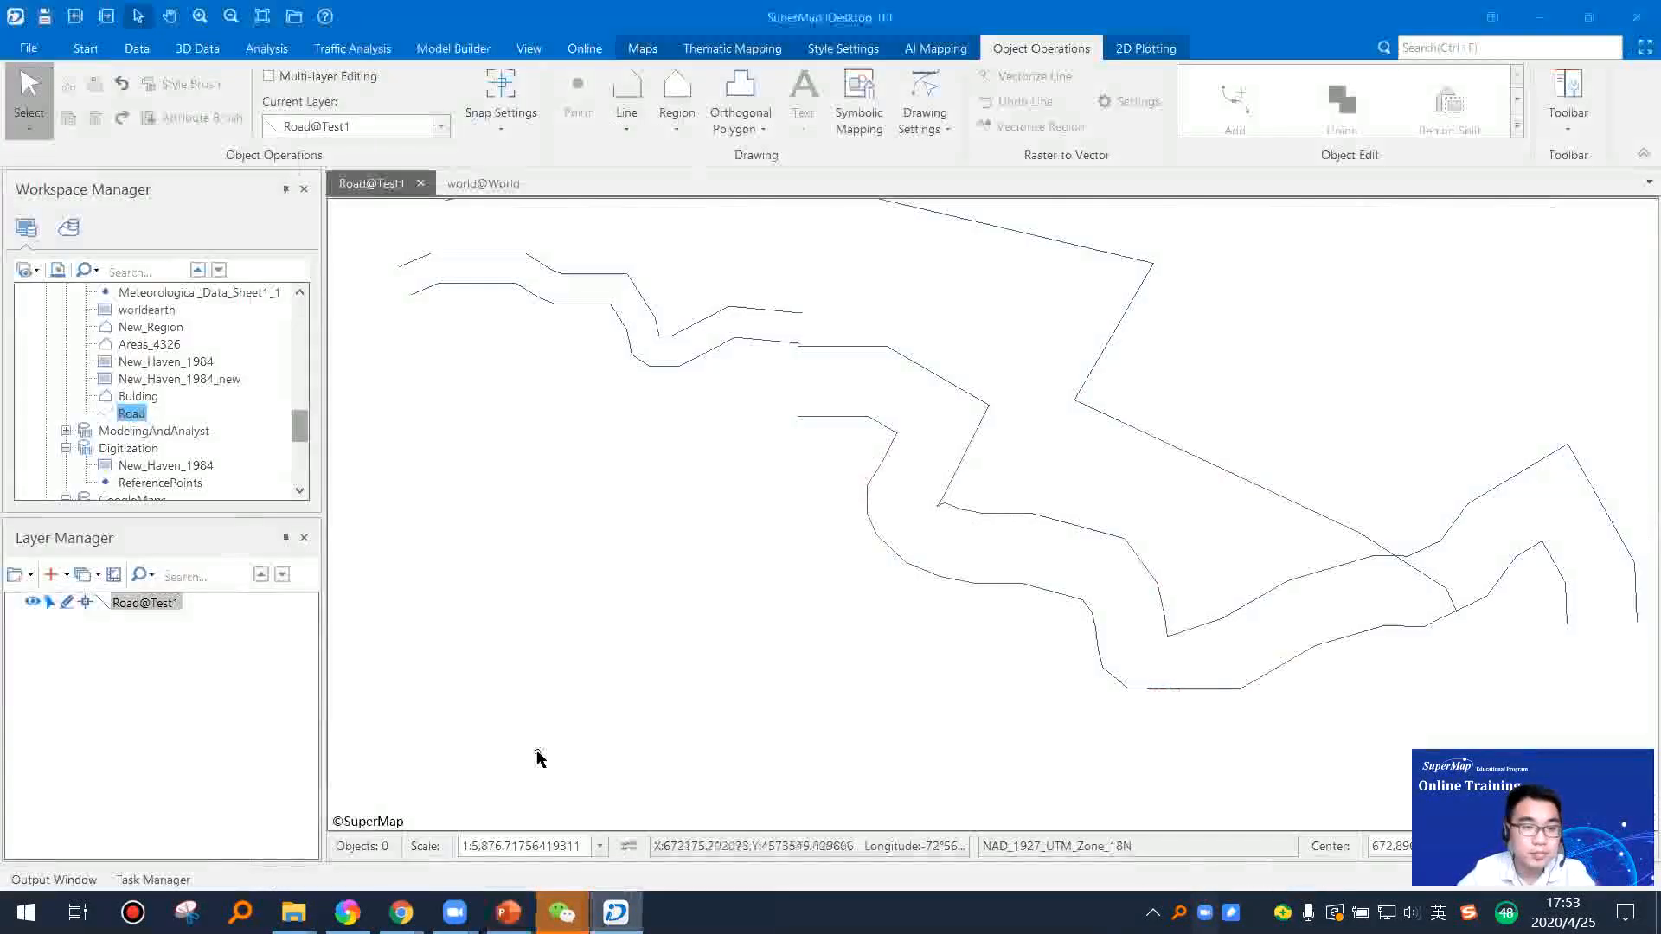
pyautogui.click(85, 601)
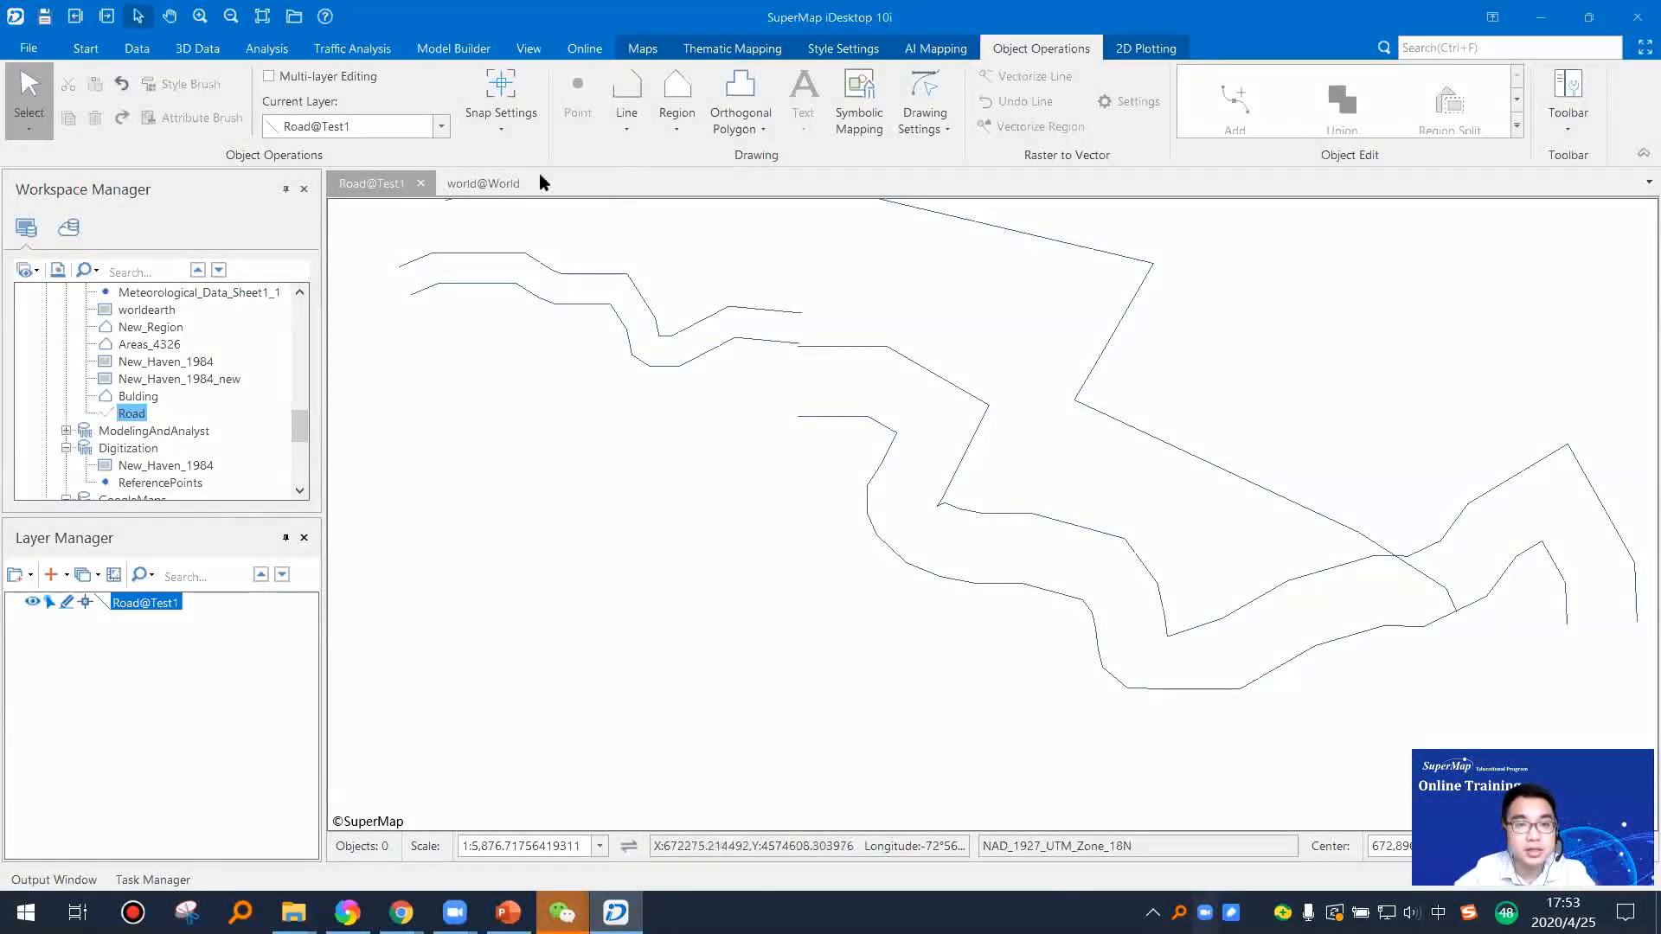
pyautogui.click(502, 130)
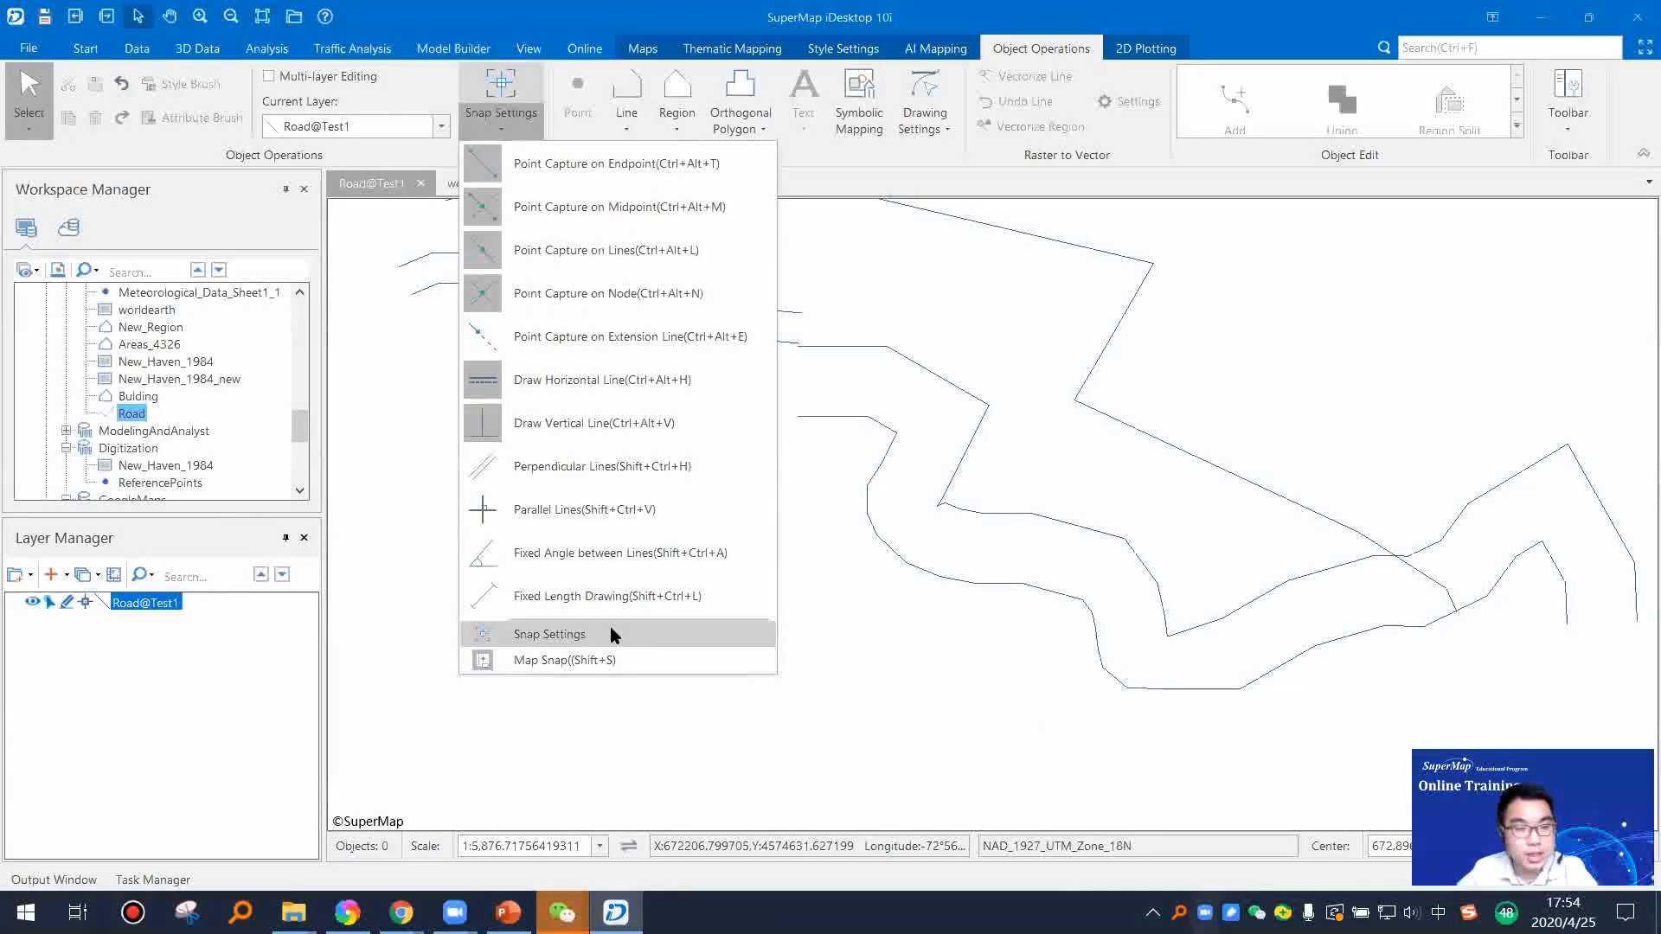
pyautogui.click(480, 337)
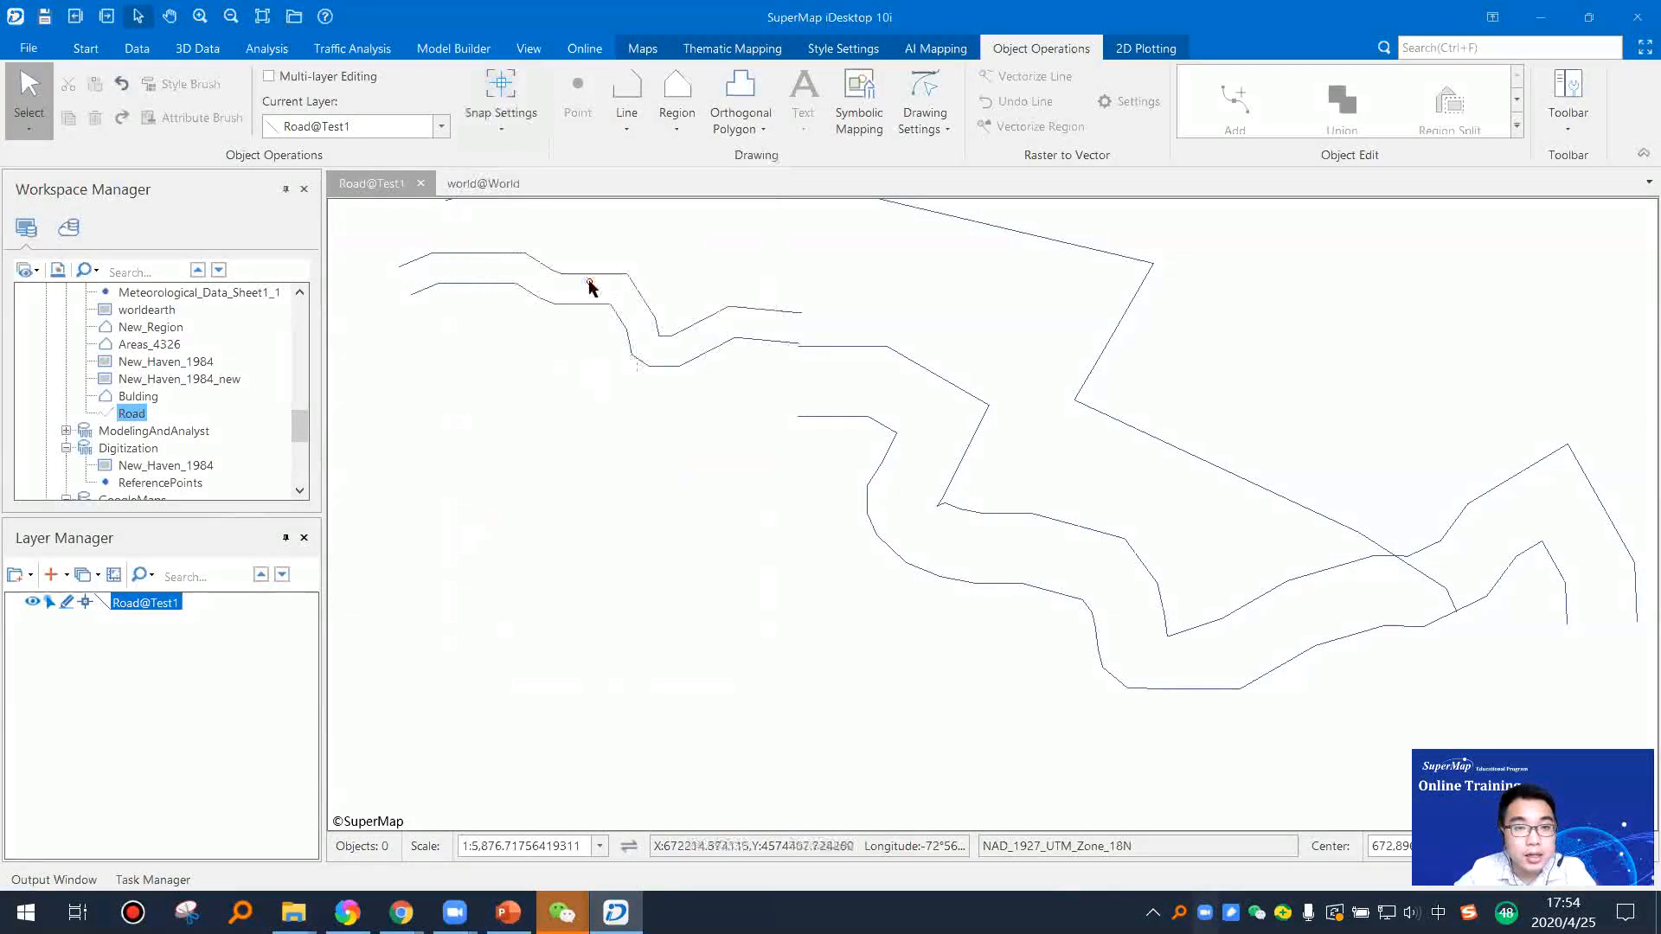
# Step: Turn the Perpendicular Lines snap option on and off again
pyautogui.click(512, 122)
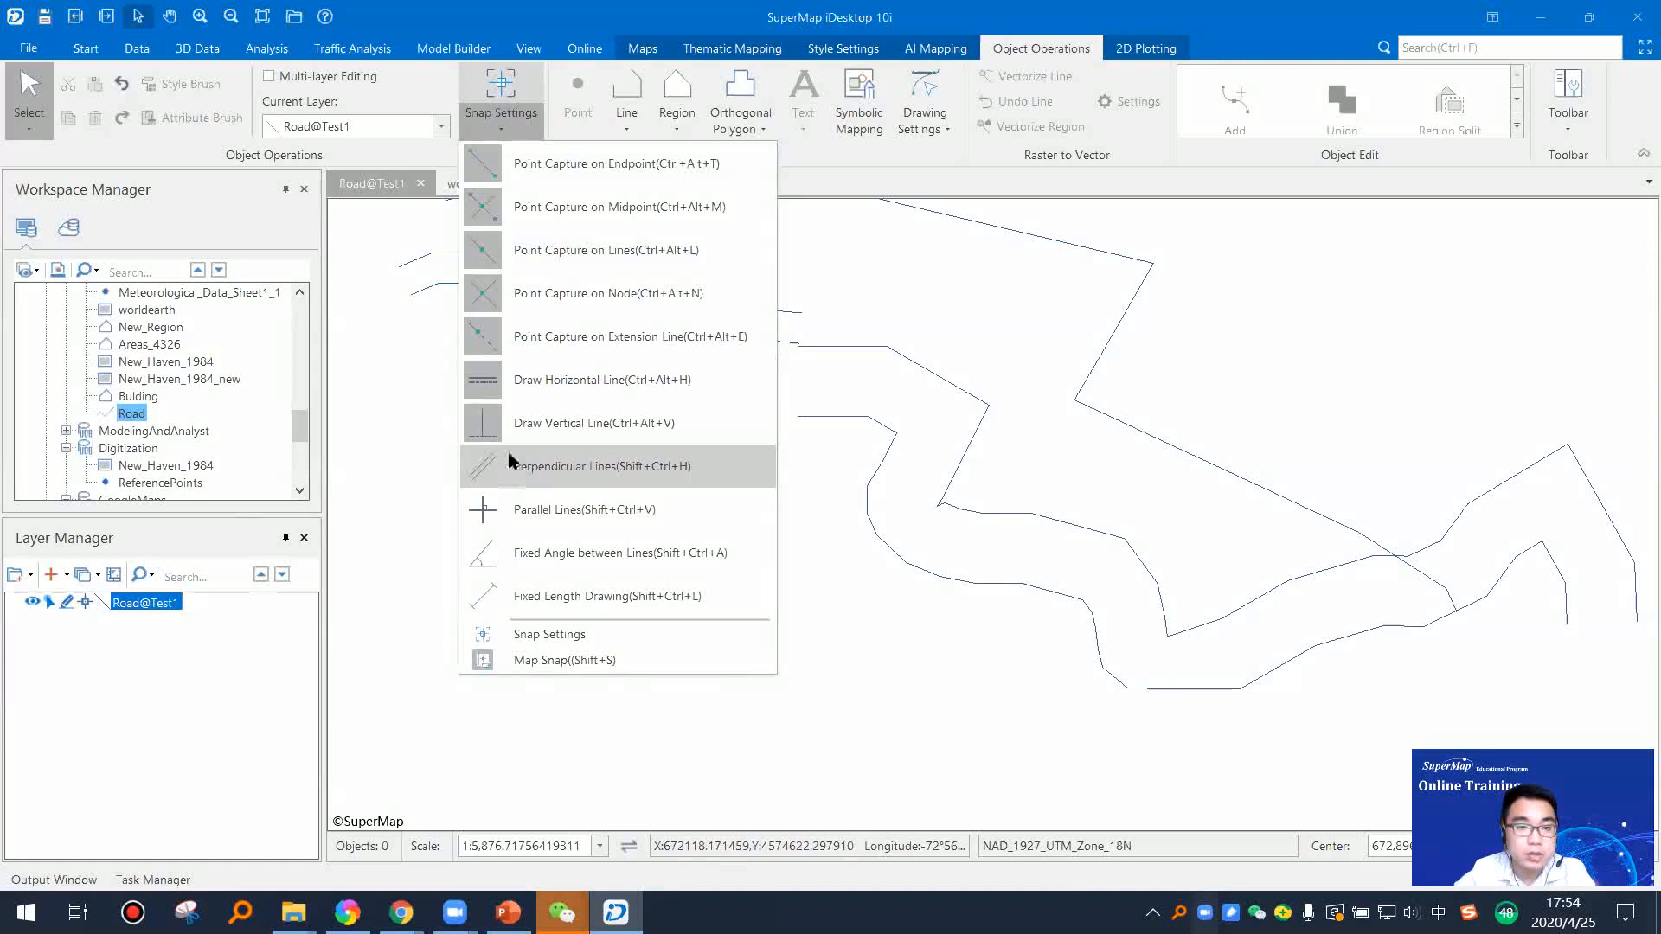
pyautogui.click(512, 466)
pyautogui.click(499, 127)
pyautogui.click(490, 472)
# Step: Examine the snap types and parameters in the Snap Settings dialog, and close it without changing anything
pyautogui.click(495, 115)
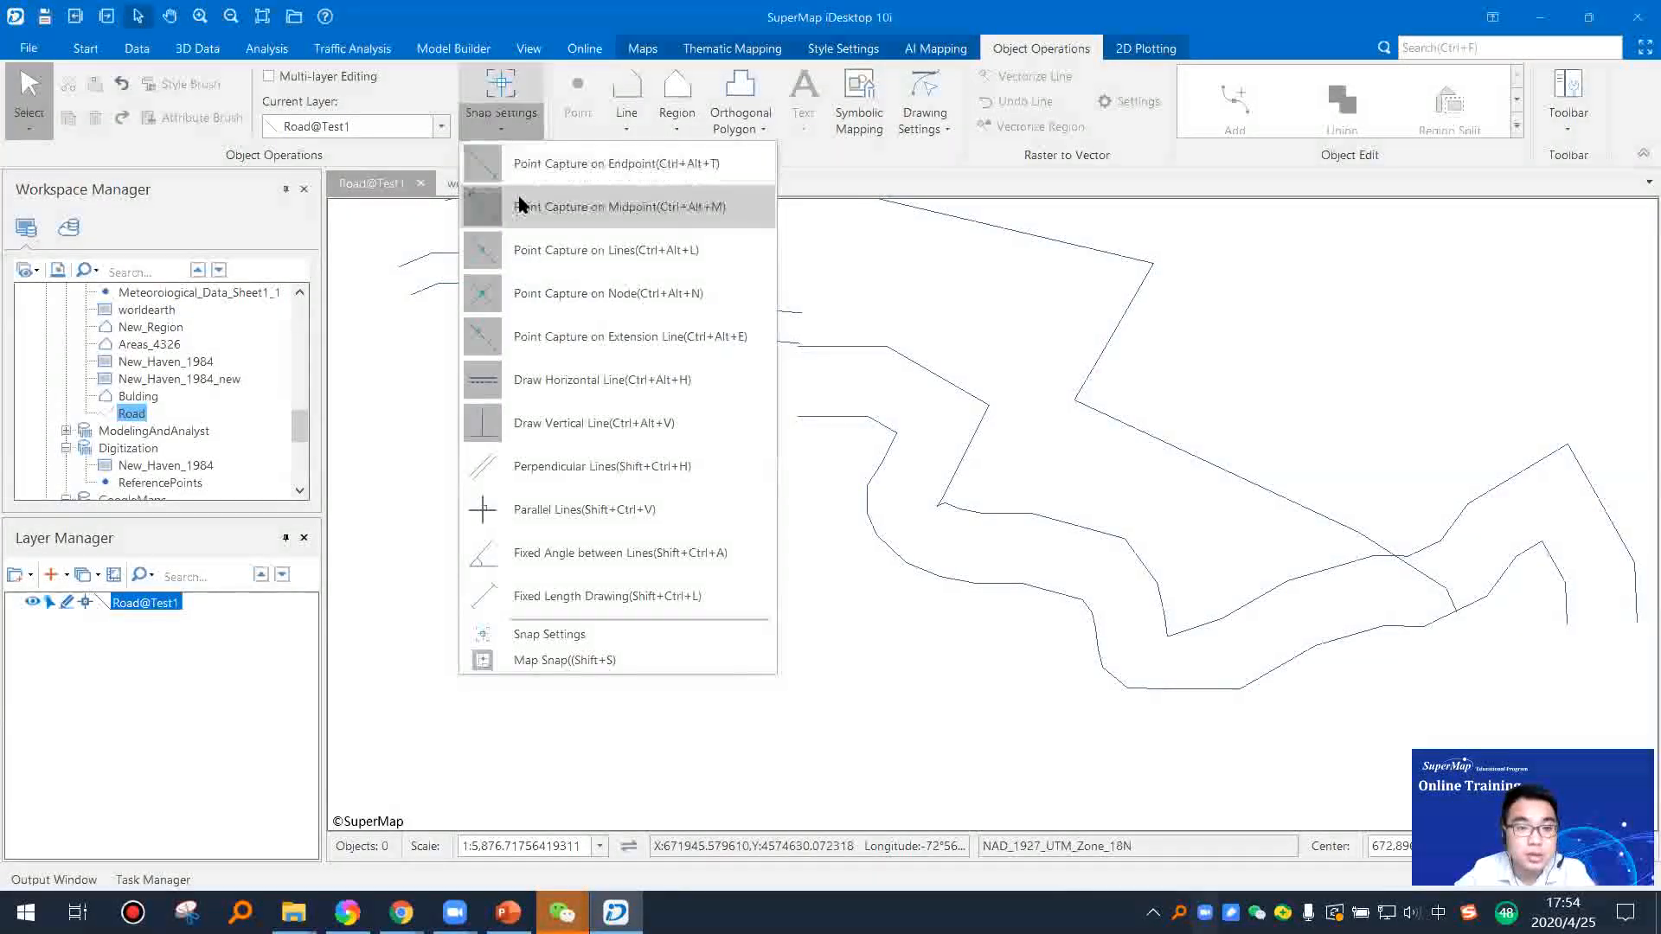
pyautogui.click(600, 634)
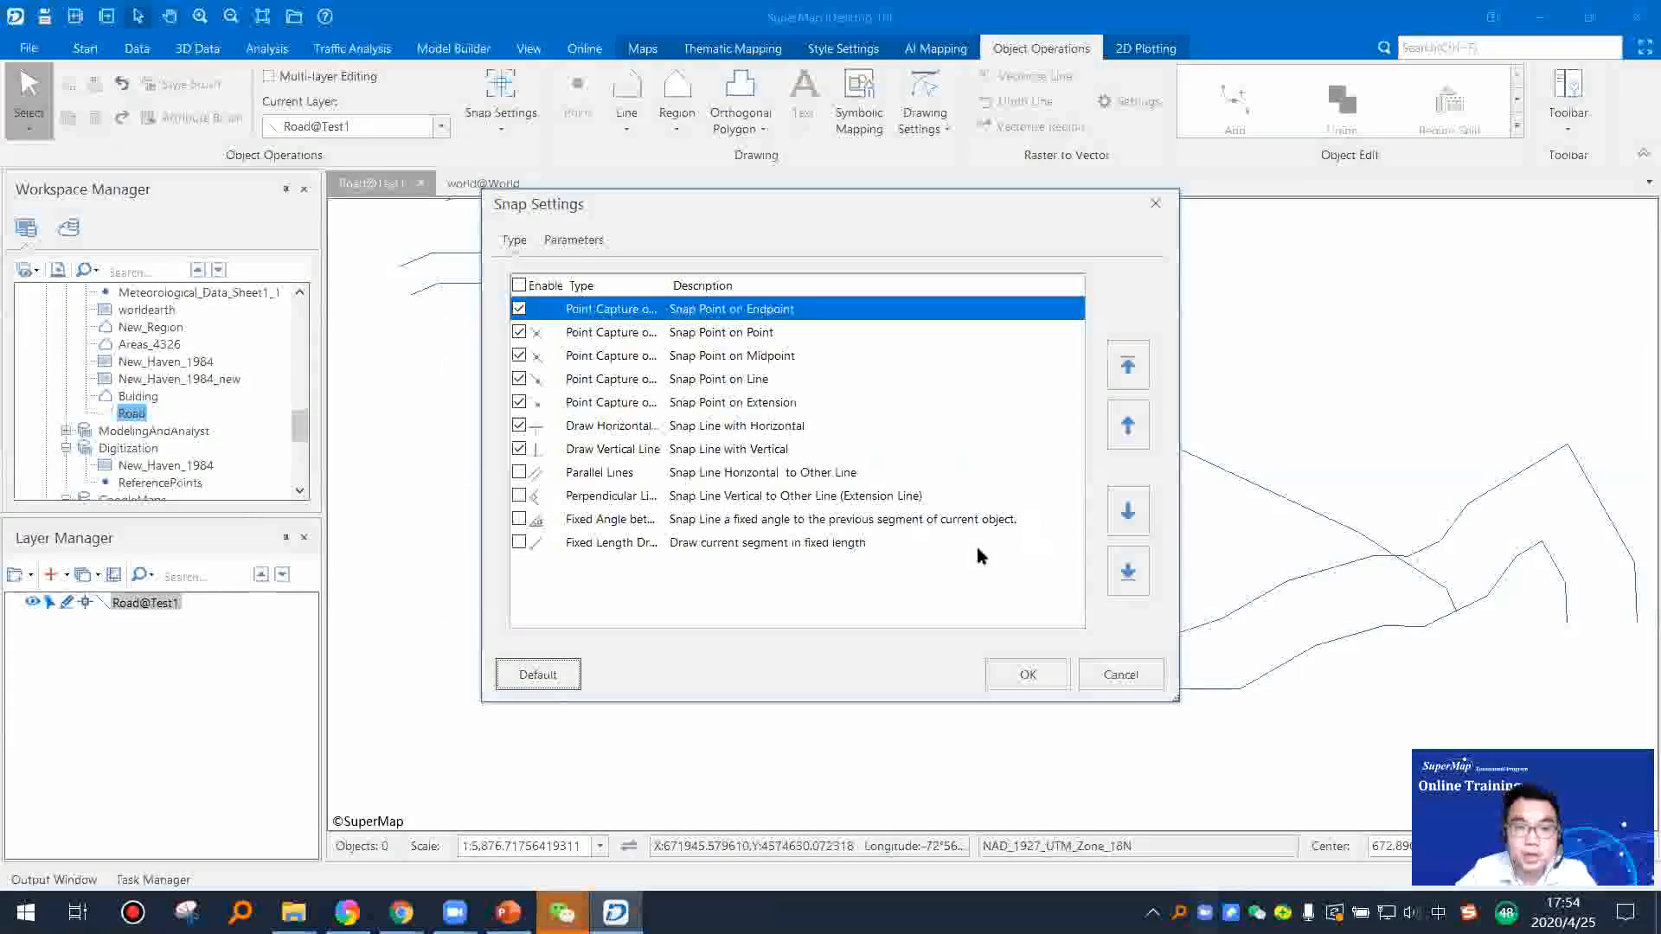
pyautogui.click(585, 249)
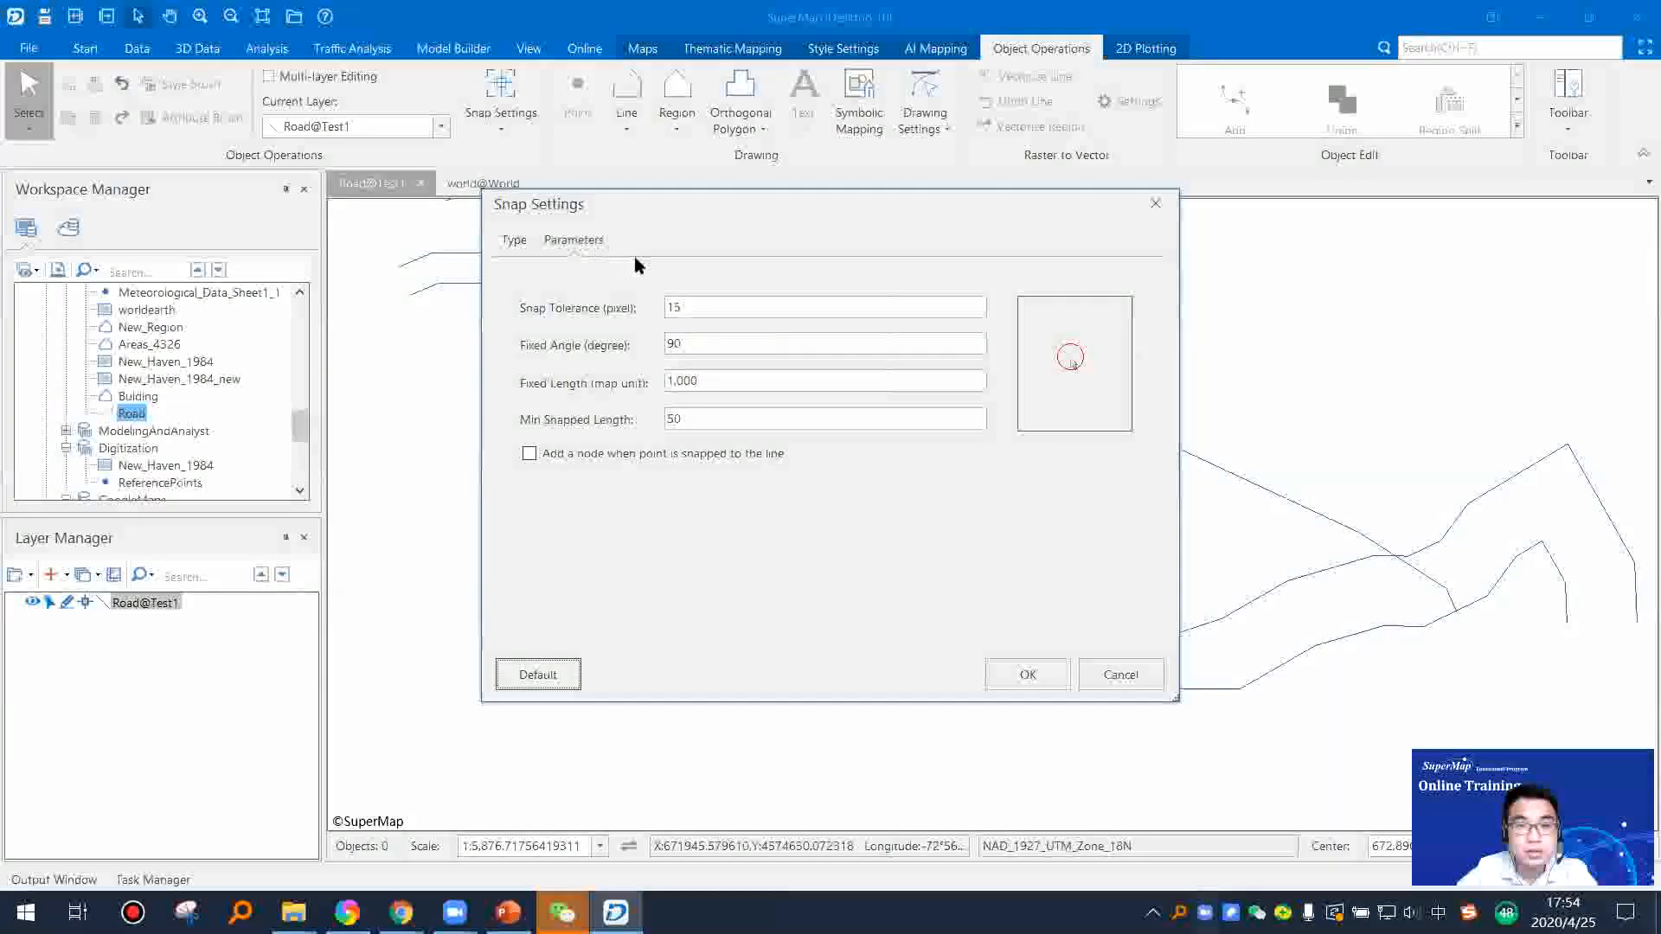
pyautogui.click(513, 246)
pyautogui.click(1155, 204)
pyautogui.scroll(-1, 857, 464)
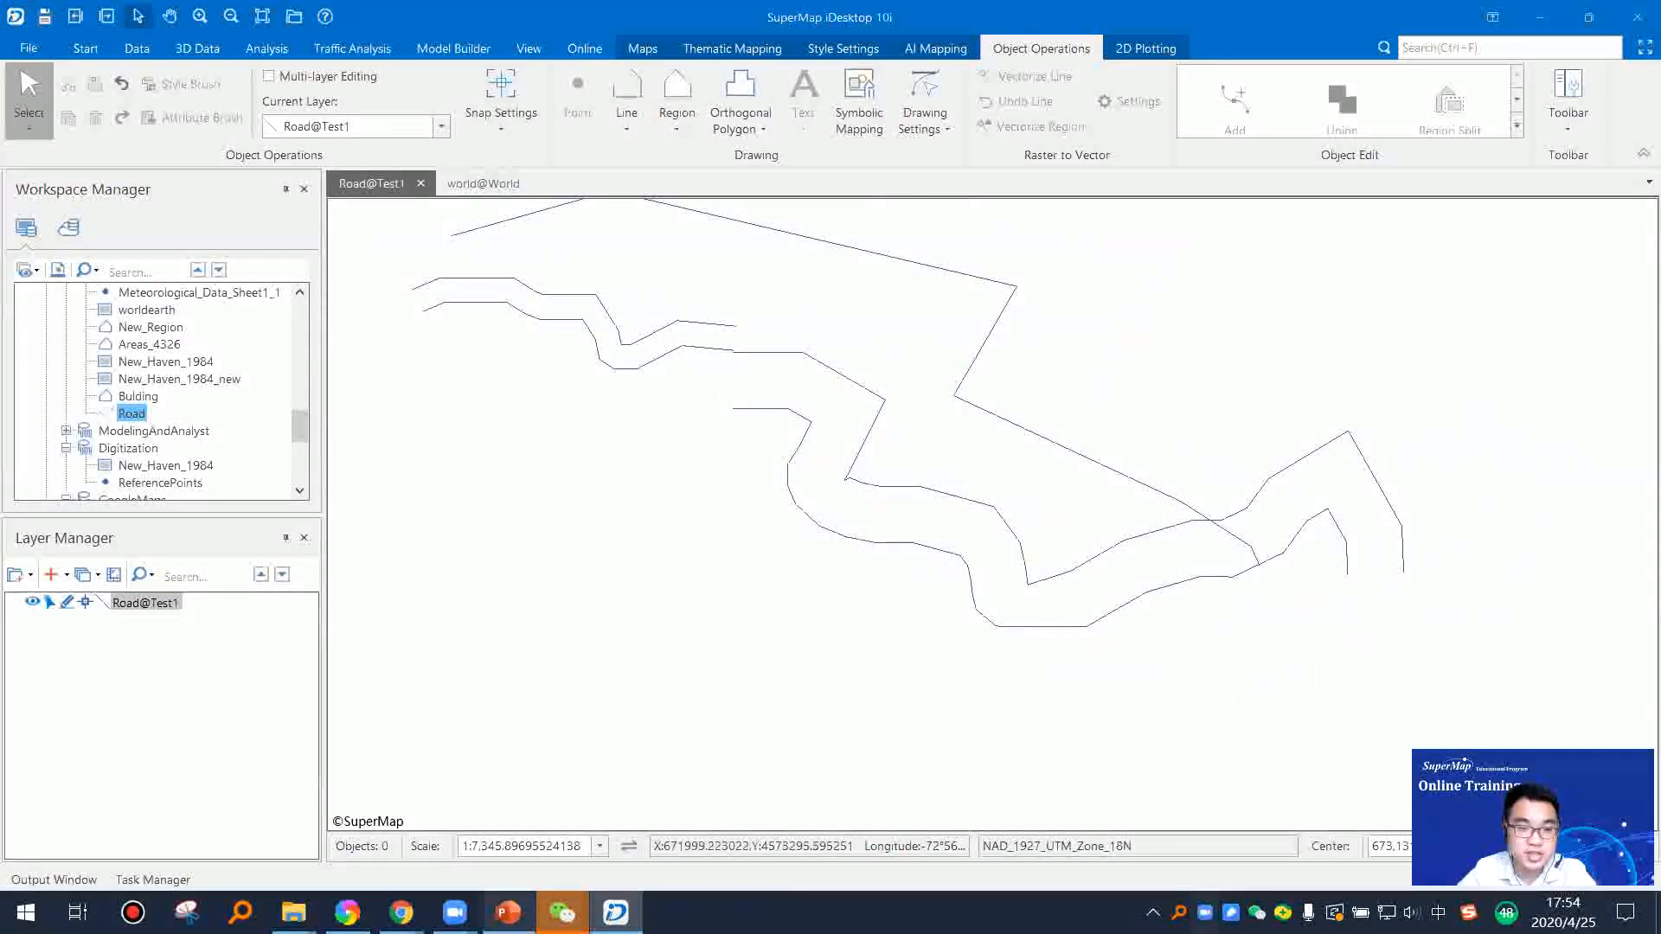
# Step: Switch to PowerPoint, present the Snap and Editing Tools slides through to Edit node, and end the slide show
pyautogui.click(508, 912)
pyautogui.click(105, 100)
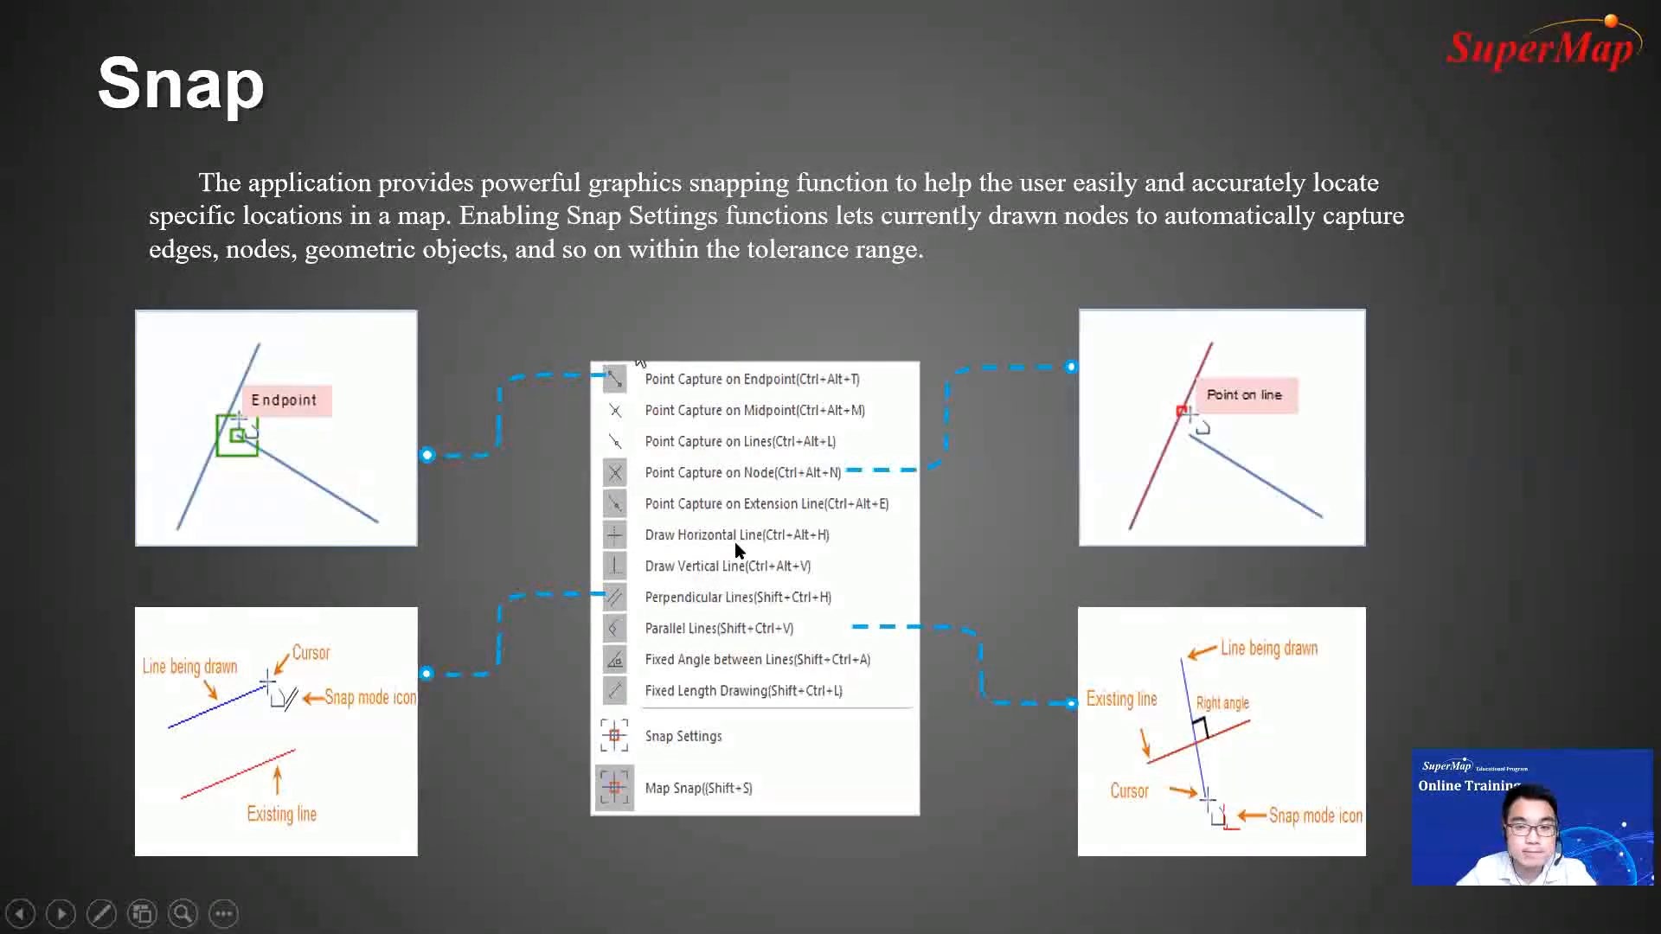
pyautogui.click(734, 541)
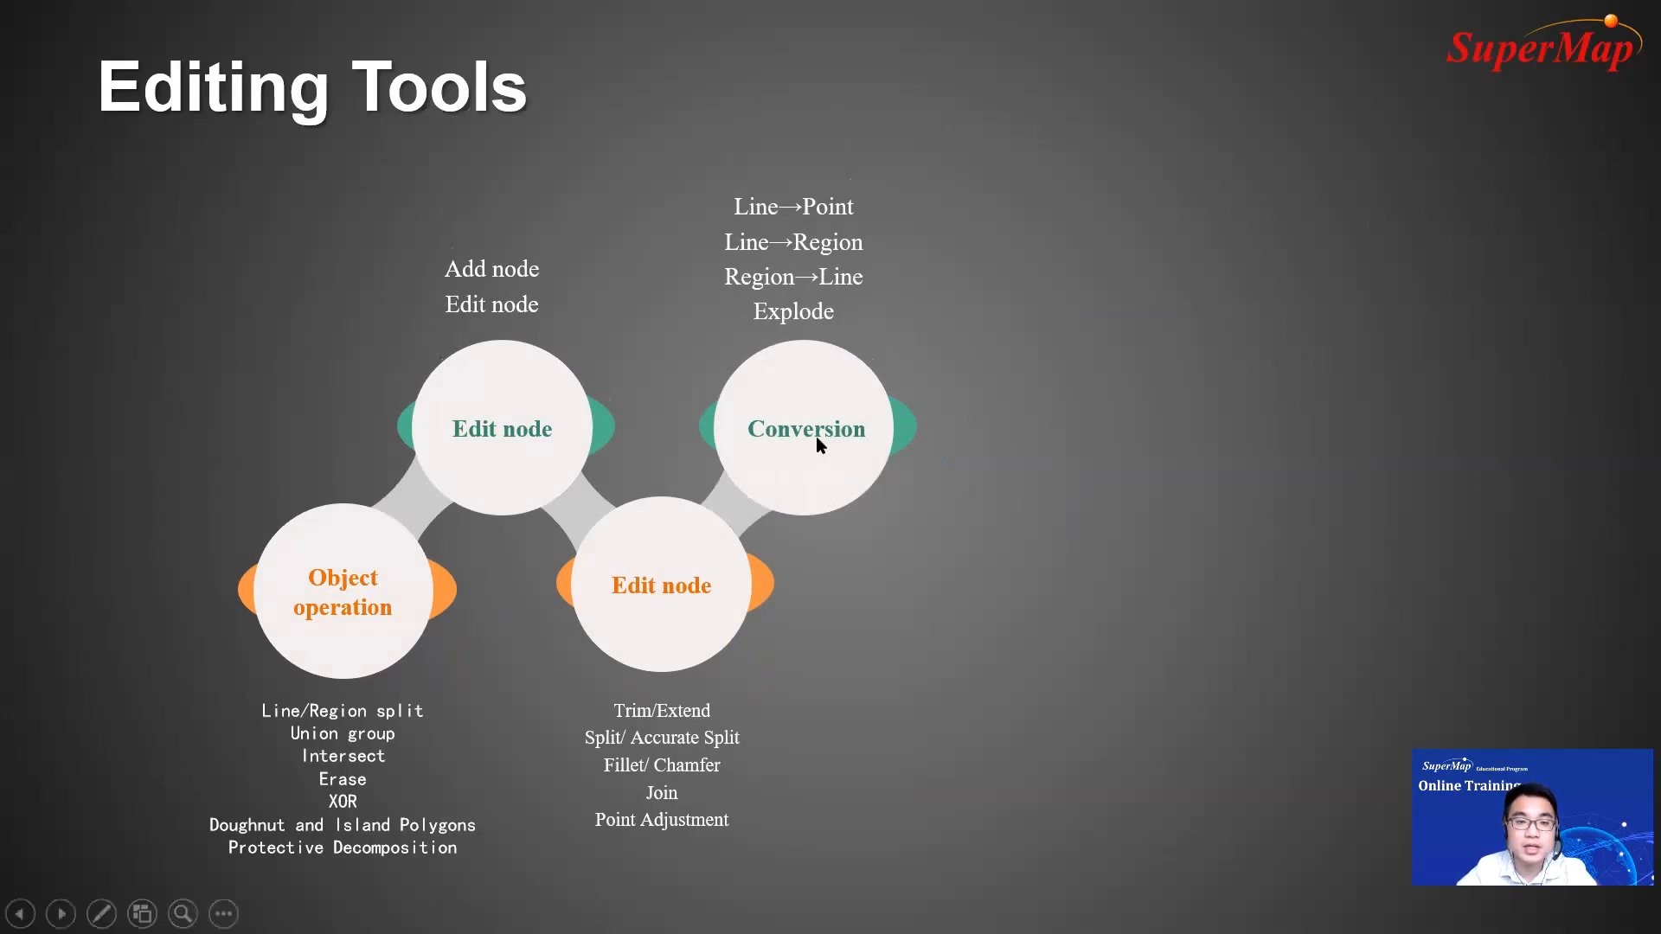
pyautogui.click(896, 431)
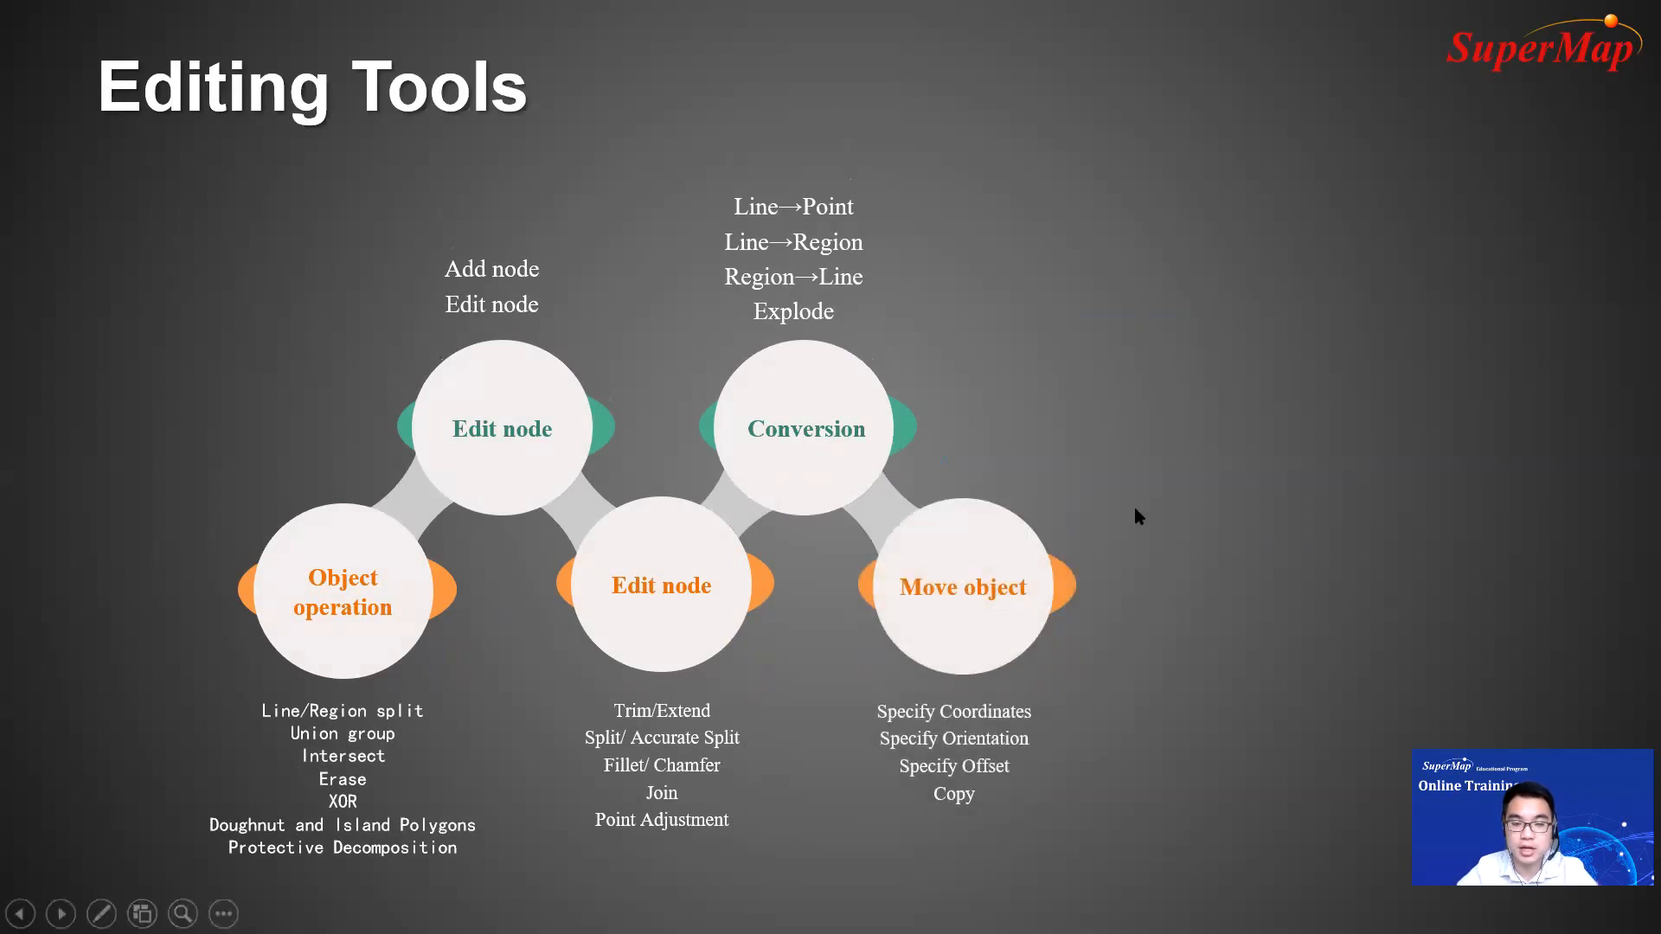
pyautogui.click(1156, 465)
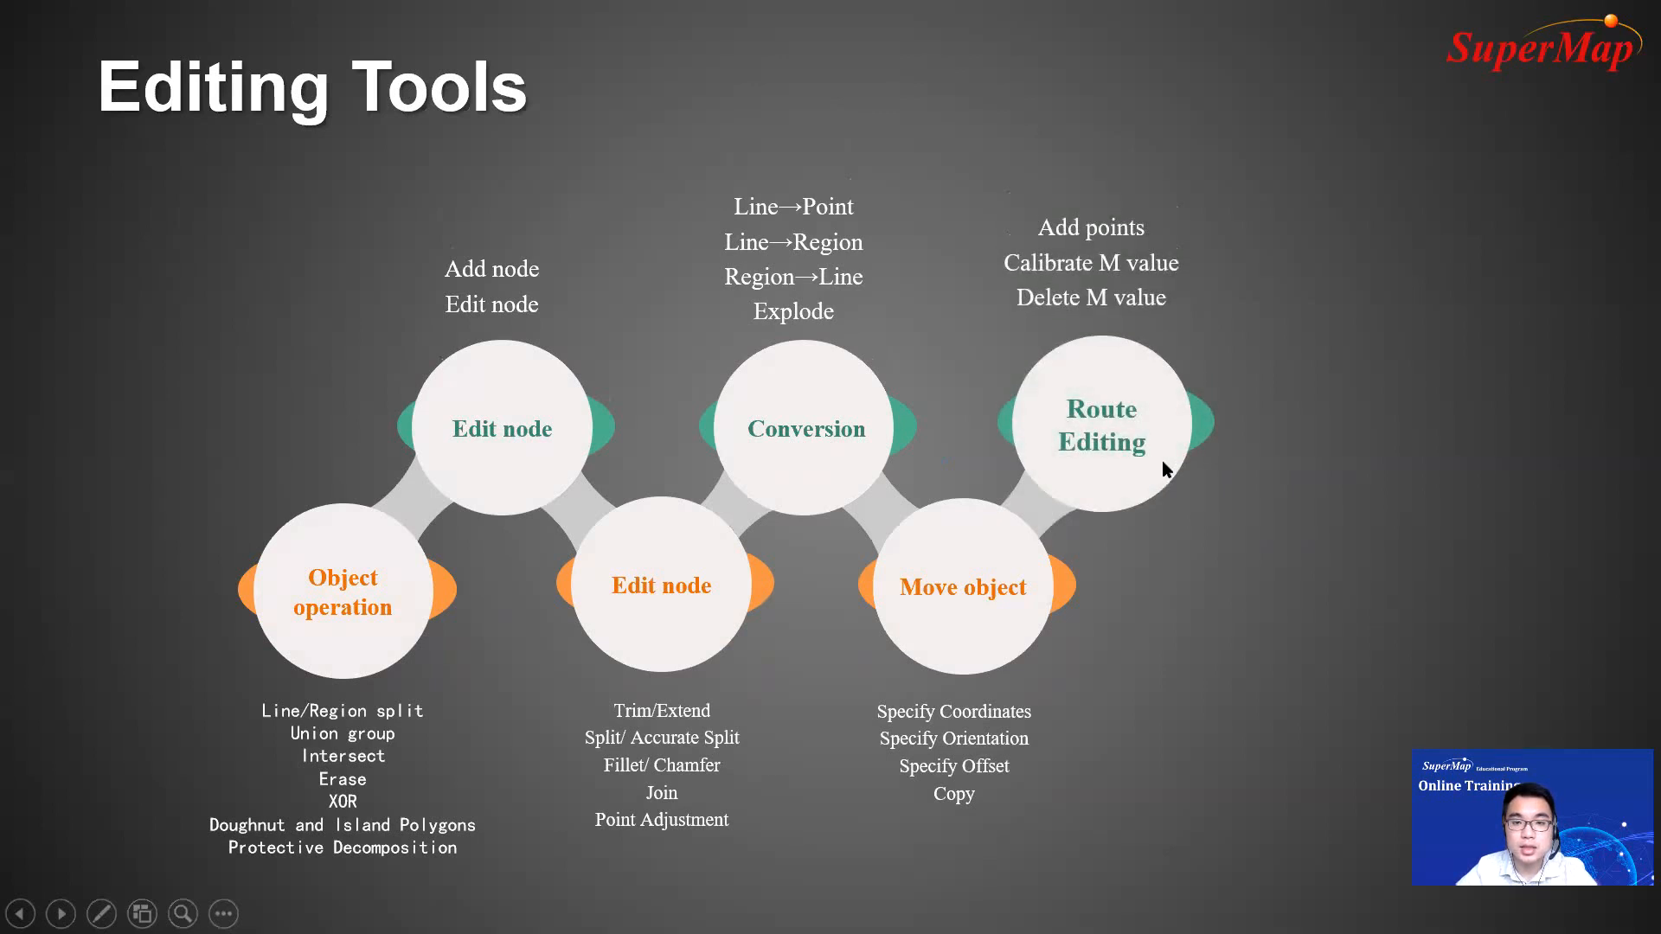
pyautogui.click(1161, 464)
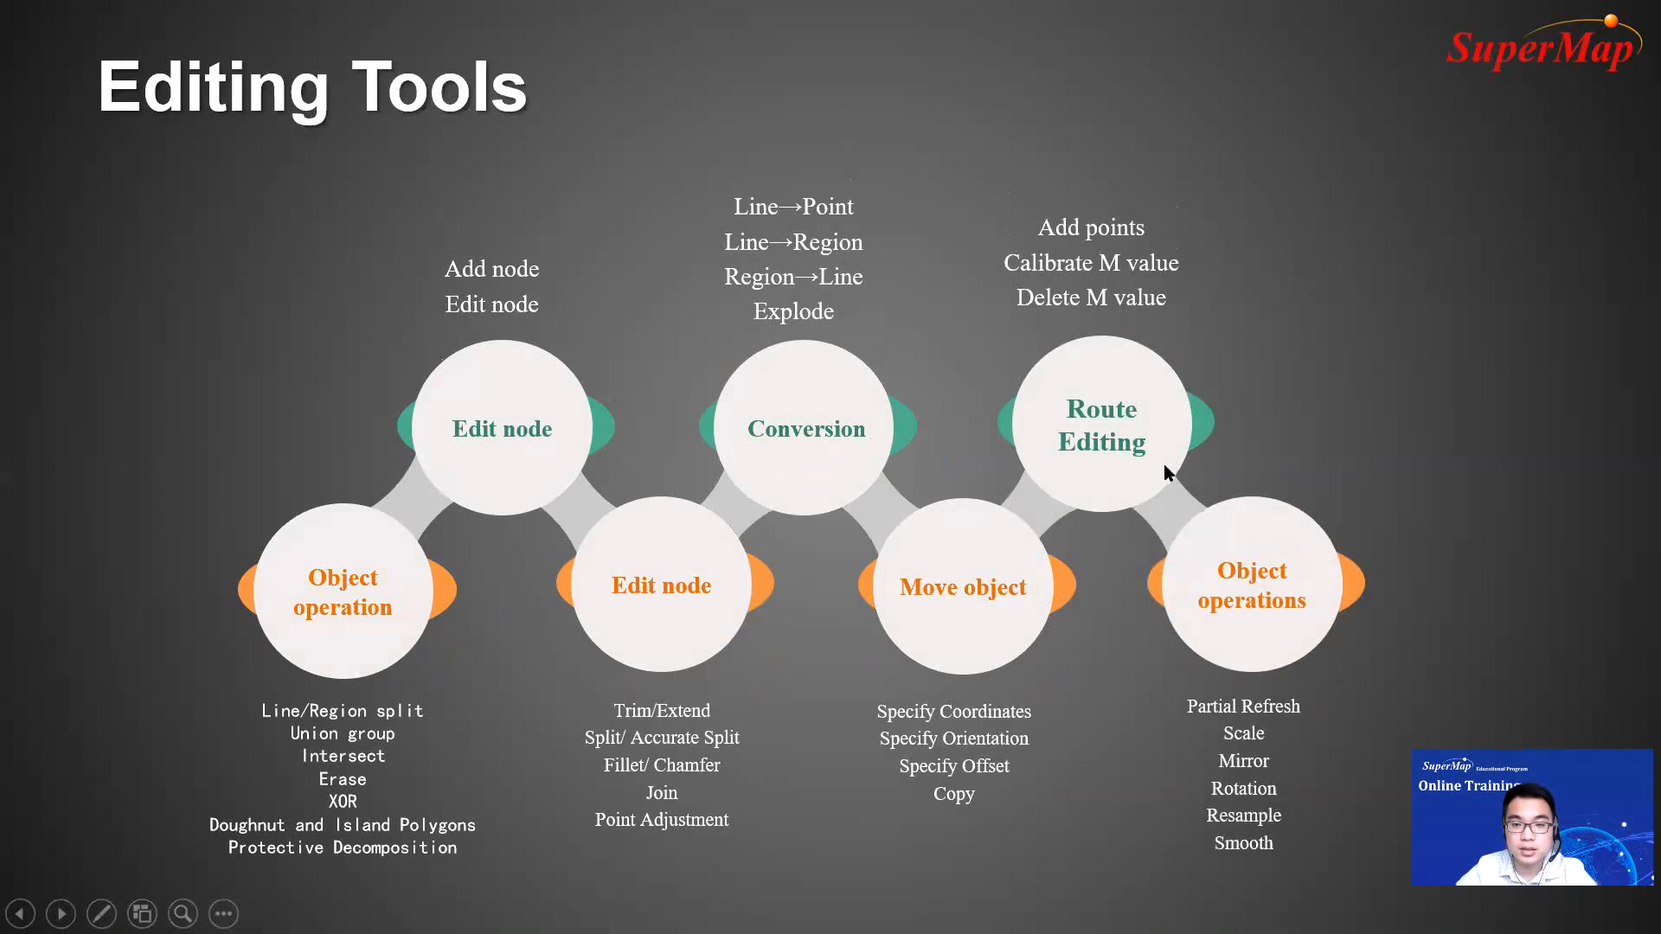
pyautogui.click(1368, 512)
pyautogui.press('Escape')
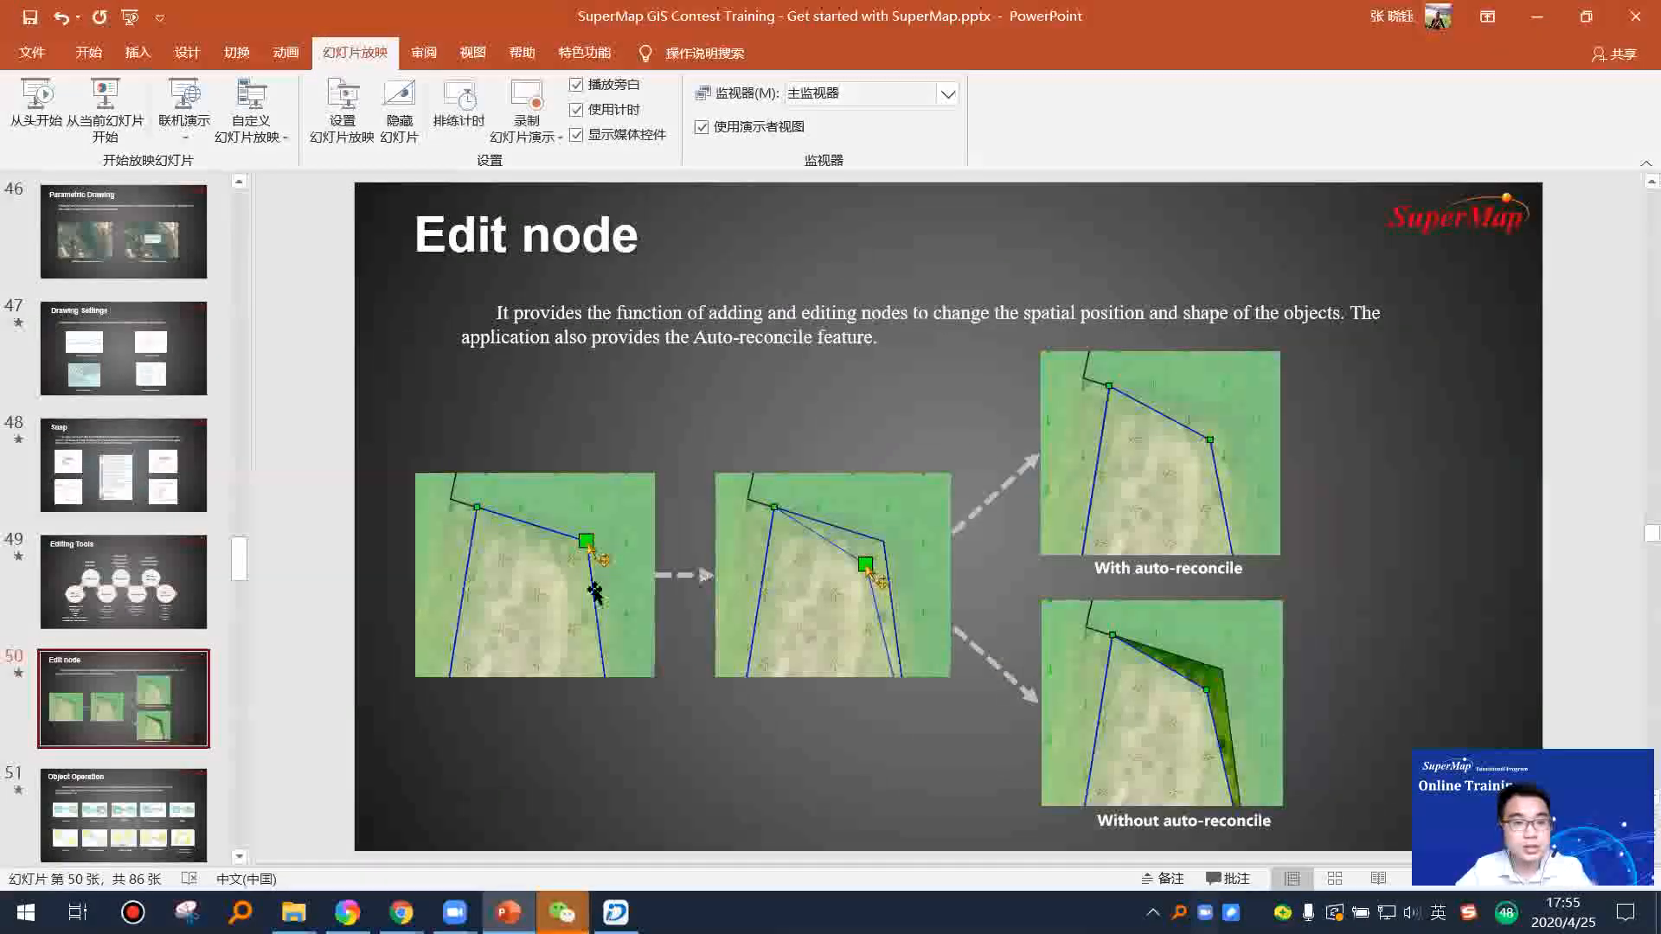
pyautogui.scroll(-1, 232, 688)
# Step: Switch to SuperMap iDesktop and close the Road@Test1 and world@World maps
pyautogui.click(615, 913)
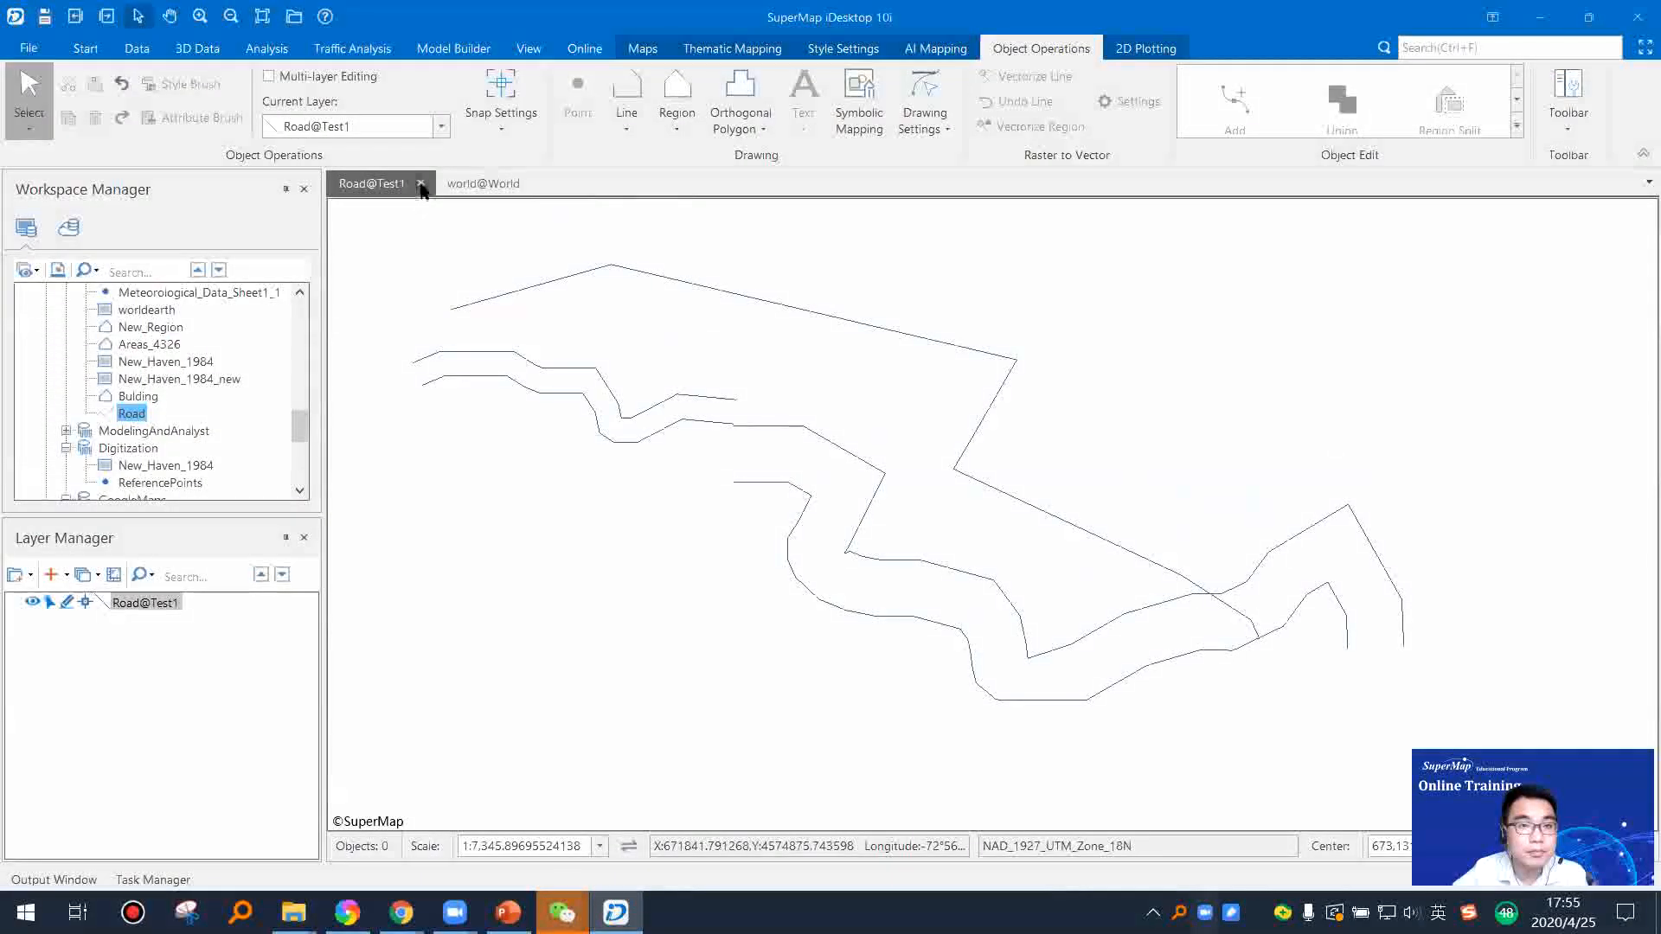
pyautogui.click(519, 185)
pyautogui.click(534, 183)
pyautogui.click(883, 522)
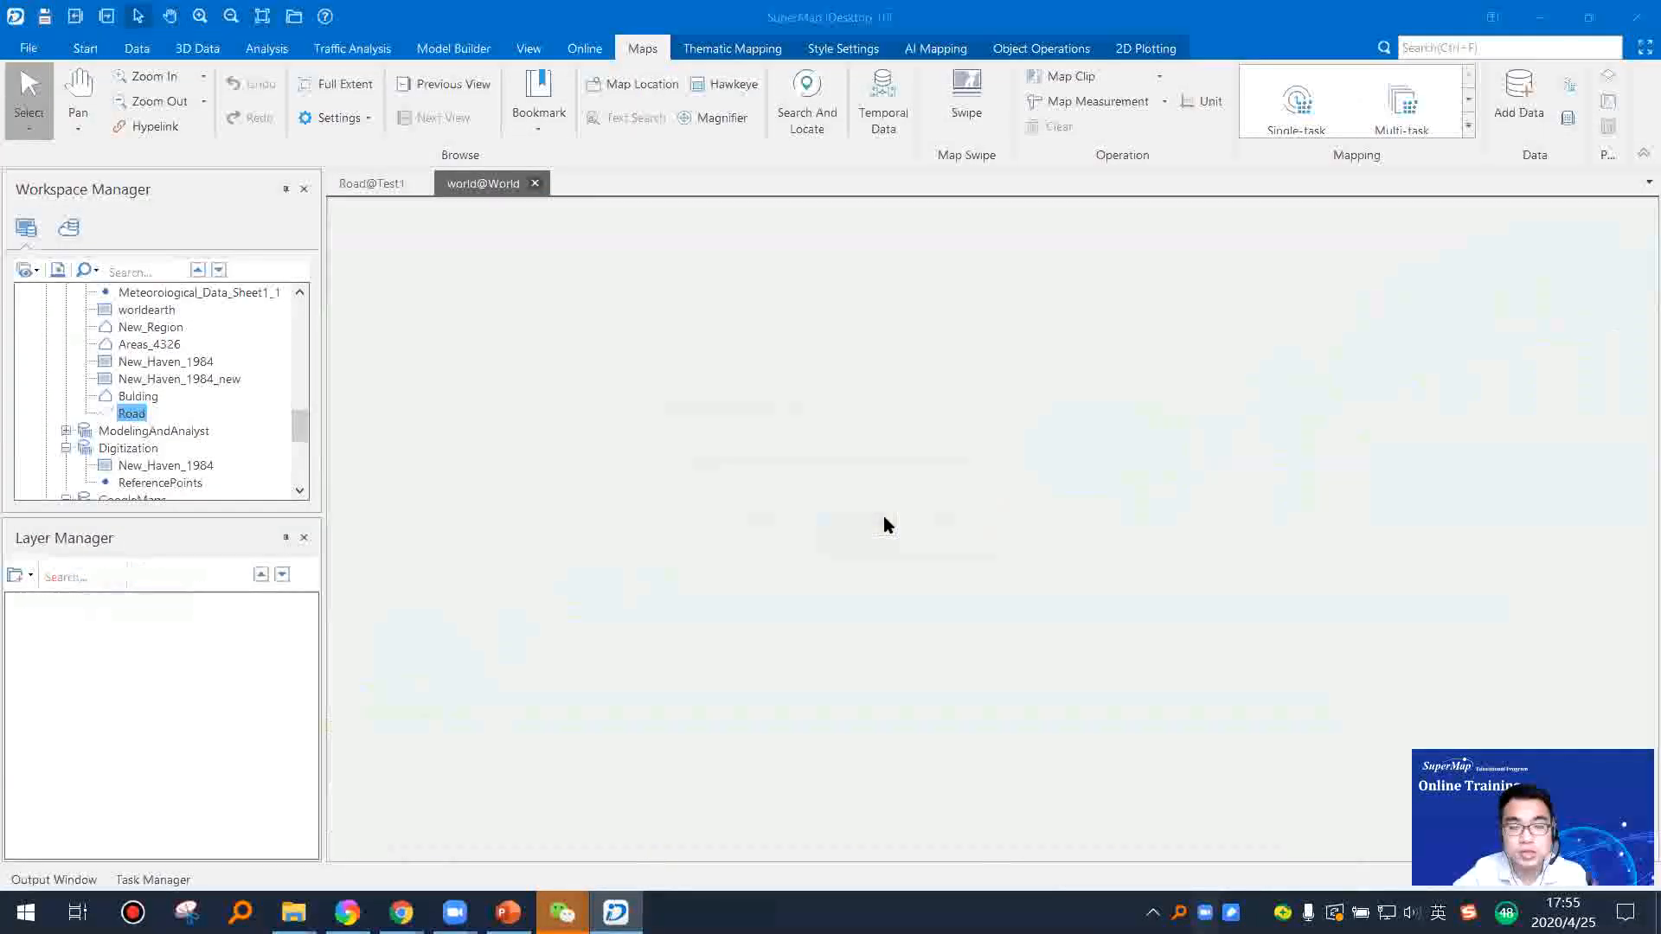
pyautogui.click(850, 523)
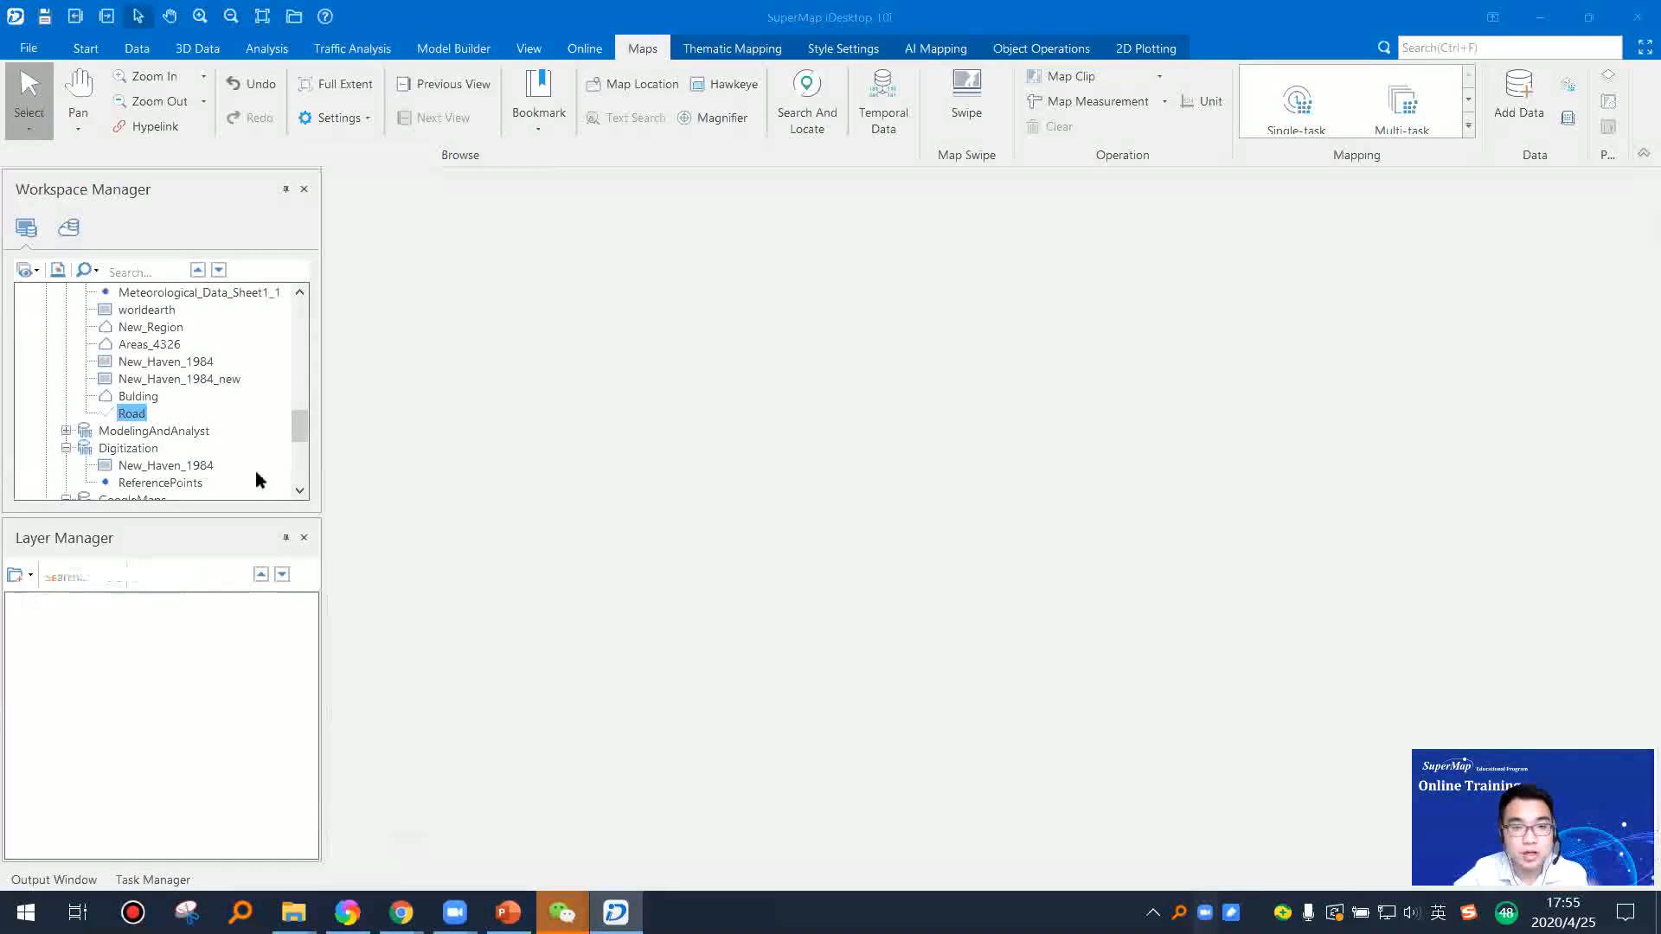
# Step: Find the Bulding region dataset in the Test1 datasource and open it in a new map
pyautogui.scroll(5, 173, 432)
pyautogui.scroll(4, 126, 397)
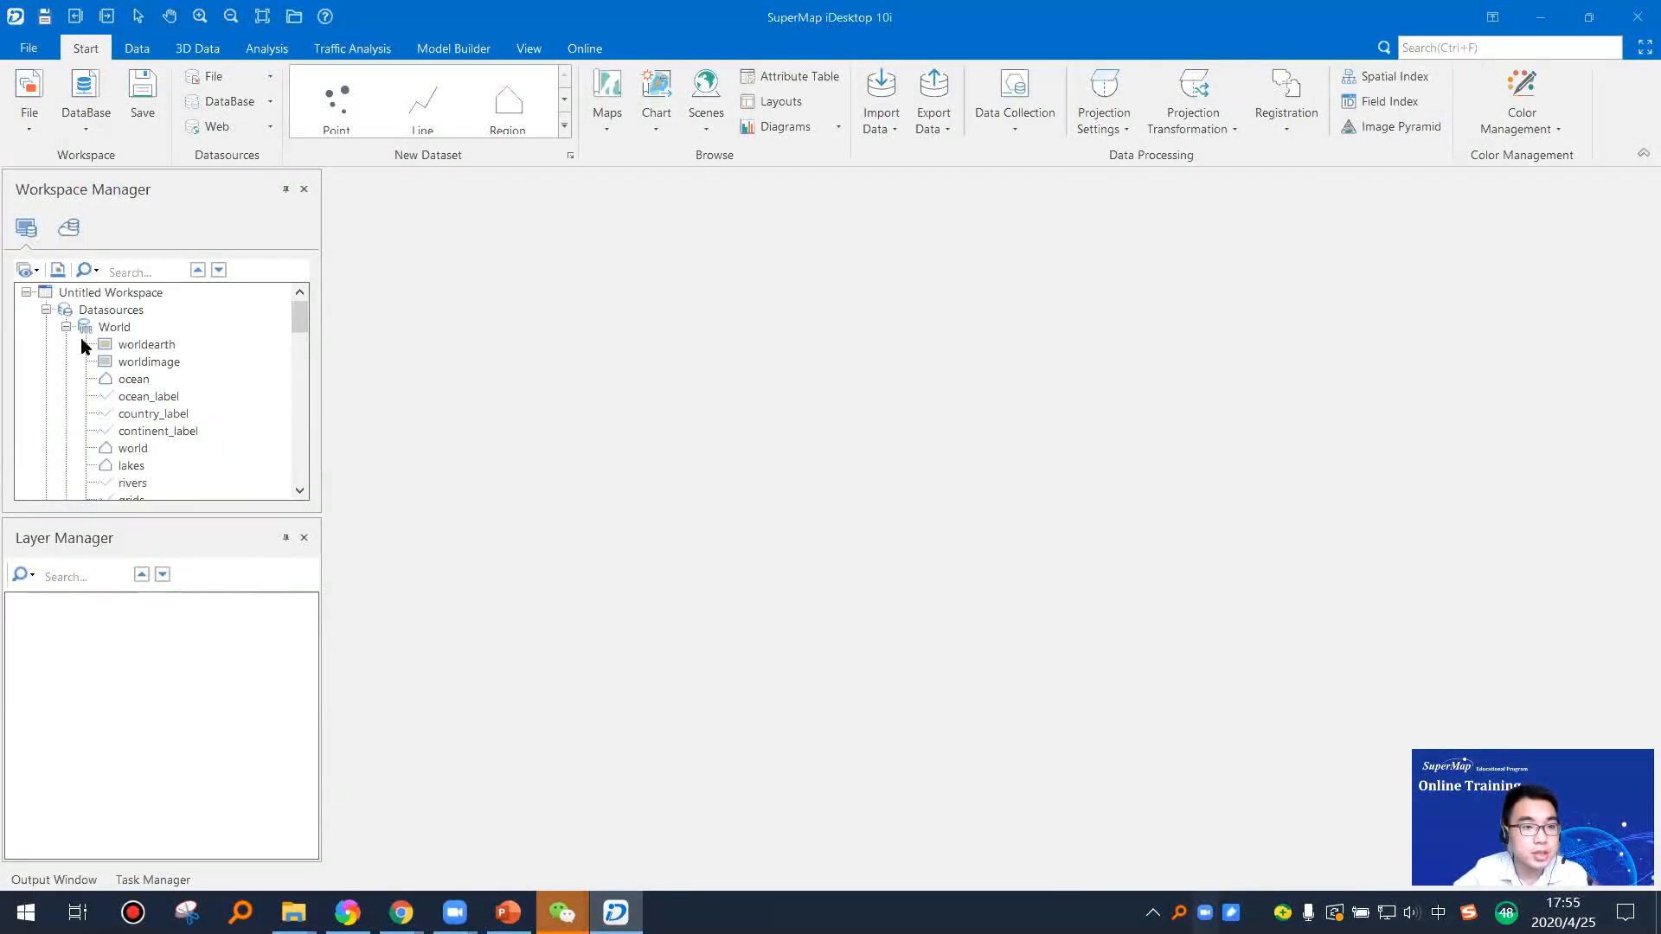
pyautogui.scroll(-1, 142, 457)
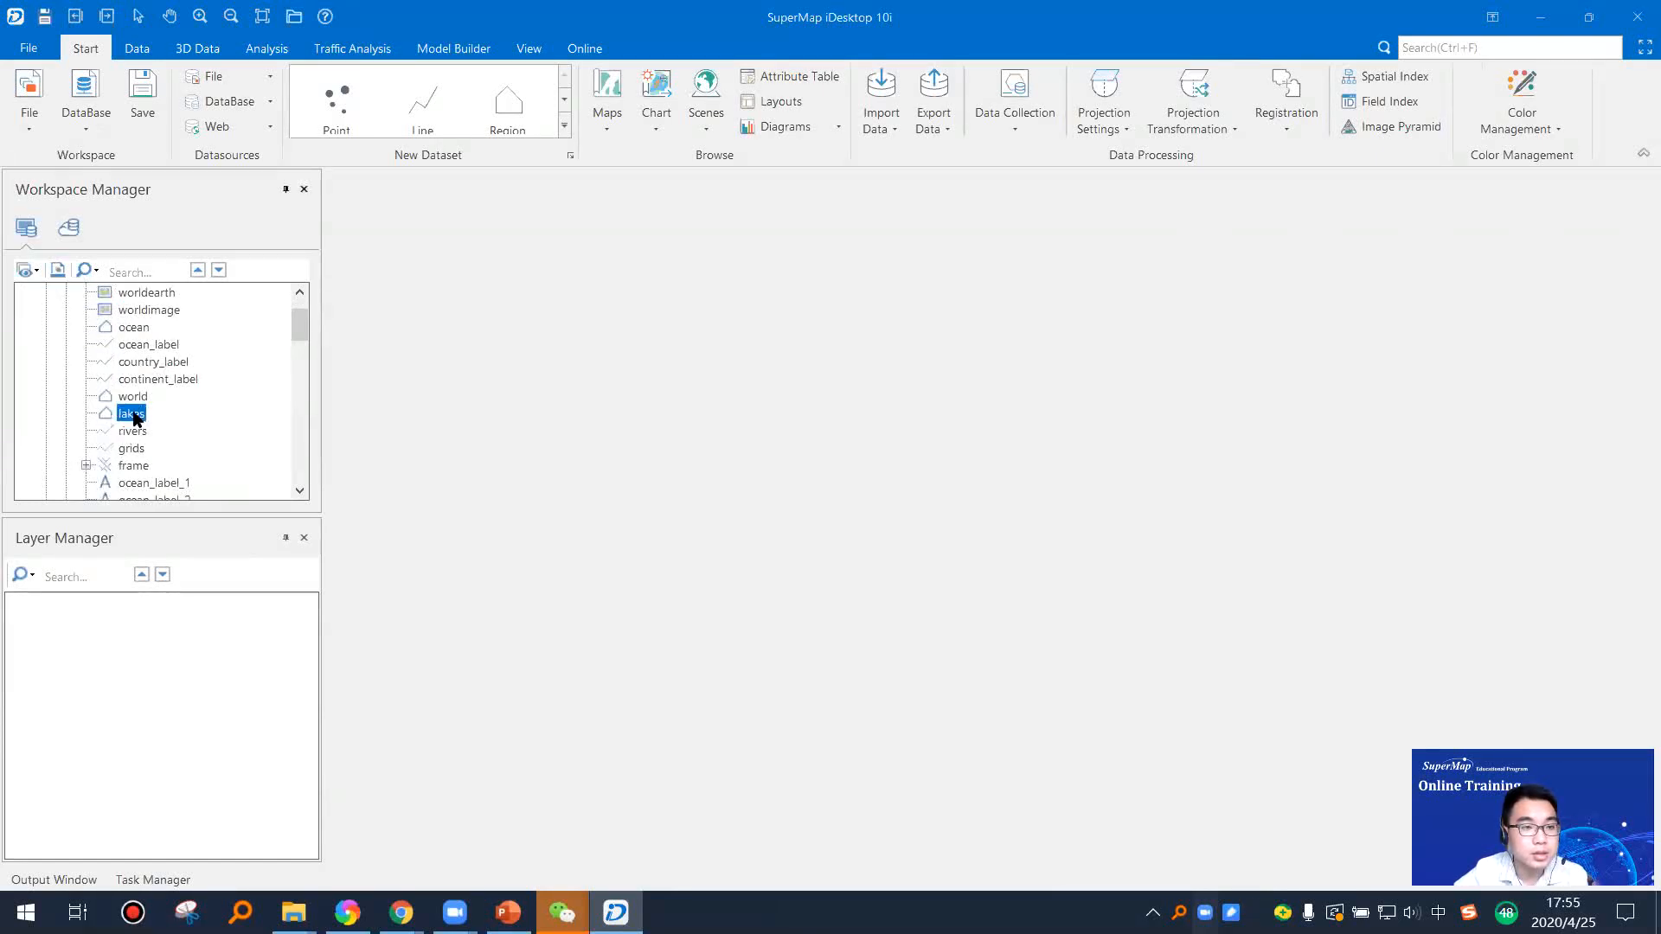
pyautogui.scroll(-12, 138, 419)
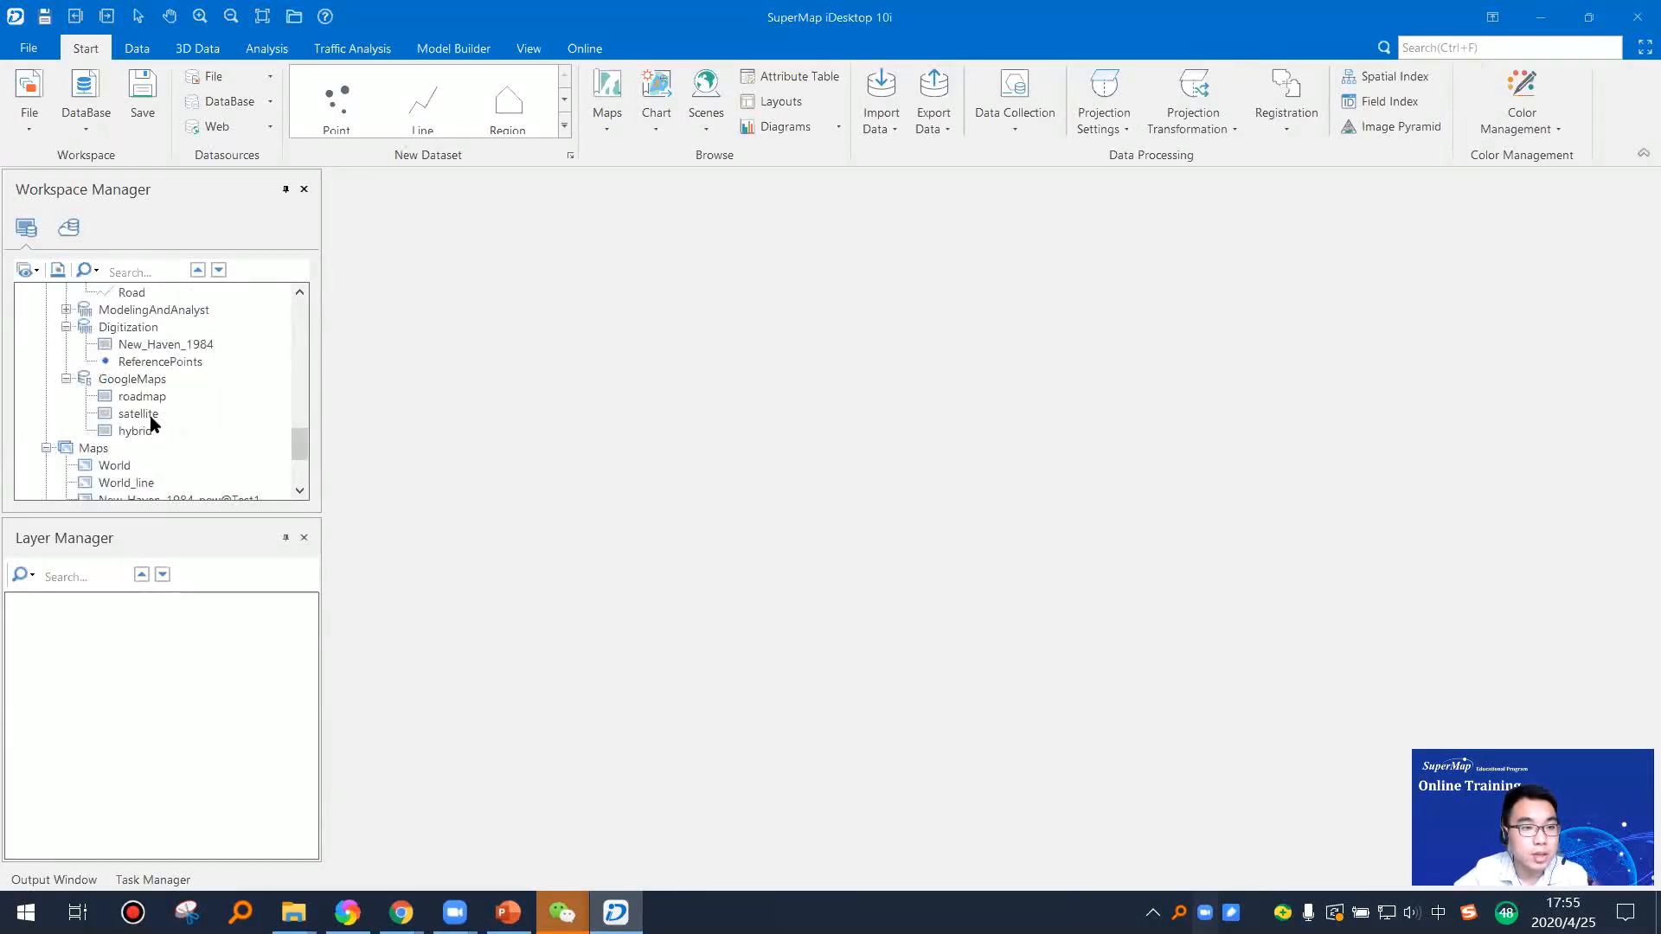
pyautogui.scroll(1, 149, 407)
pyautogui.moveTo(179, 377); pyautogui.dragTo(1020, 678)
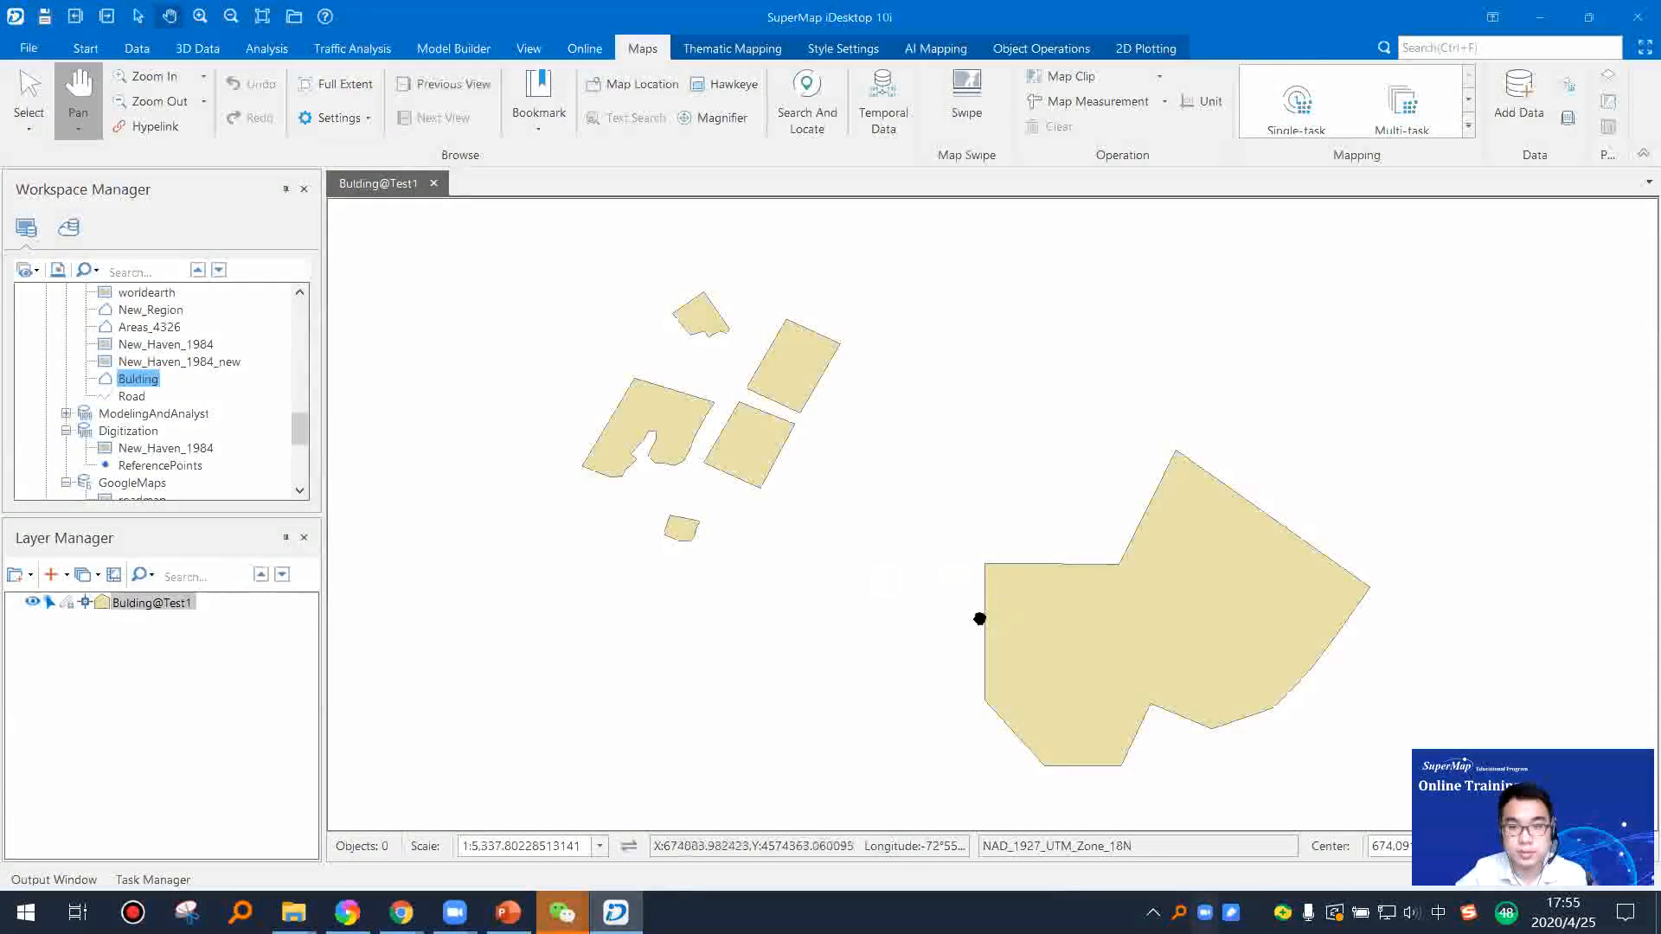
pyautogui.moveTo(1150, 607); pyautogui.dragTo(1020, 571)
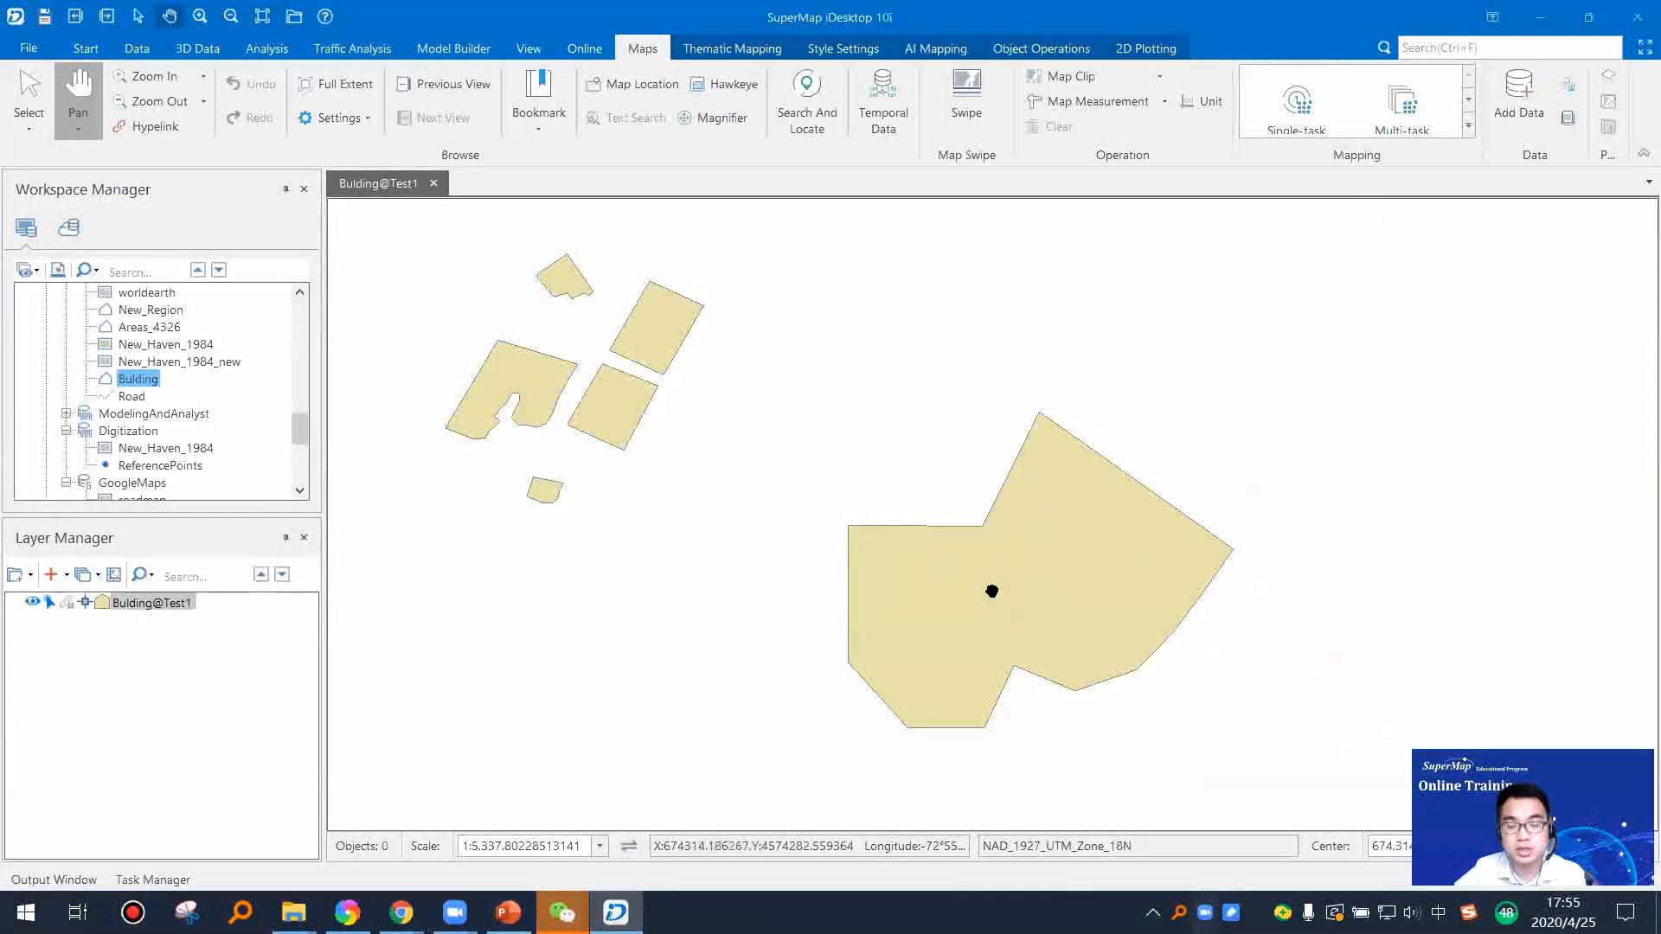
pyautogui.moveTo(992, 591); pyautogui.dragTo(1061, 596)
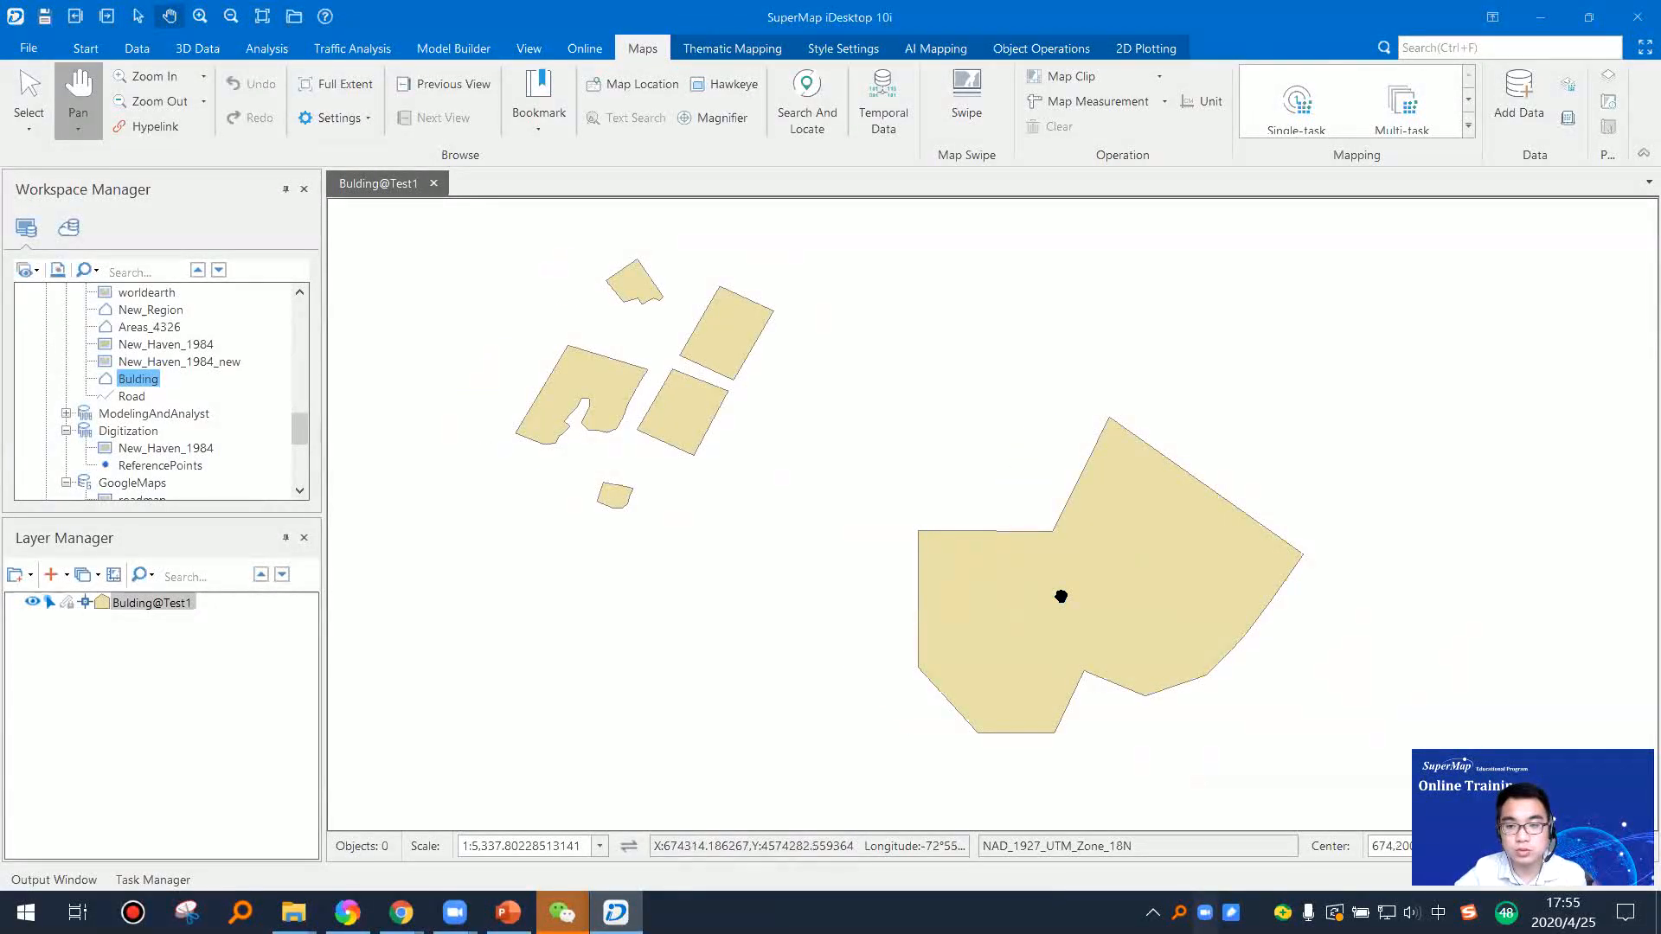
# Step: Convert the Bulding region dataset to a line dataset named Bulding_line in the Test1 datasource
pyautogui.click(135, 50)
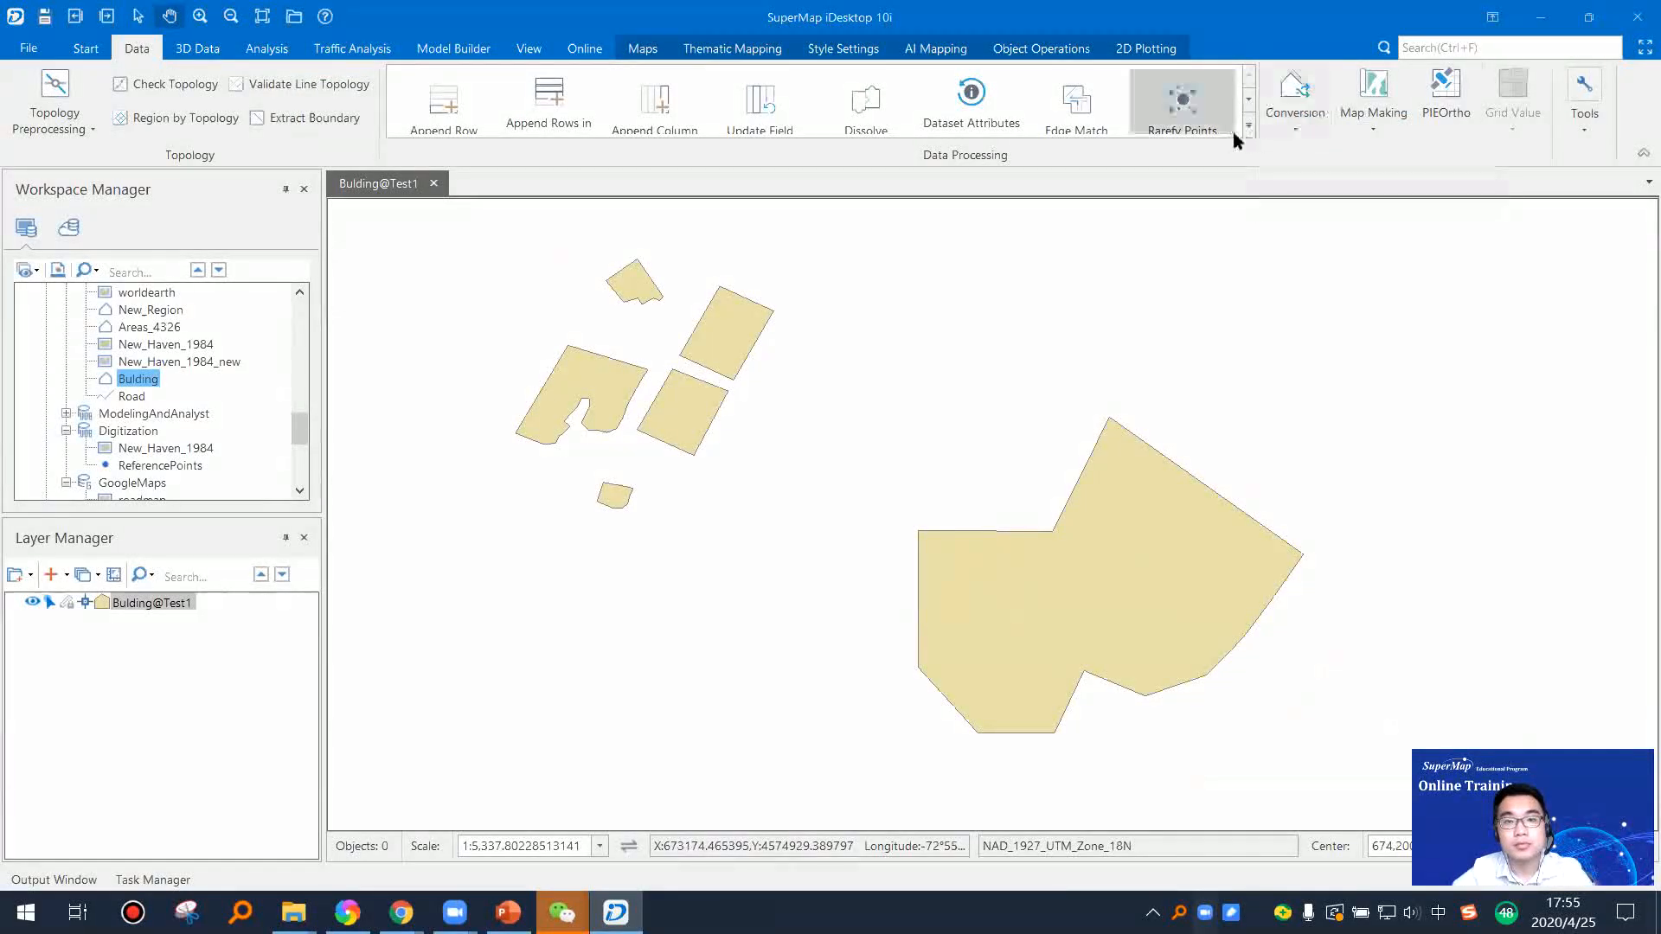
pyautogui.click(1284, 130)
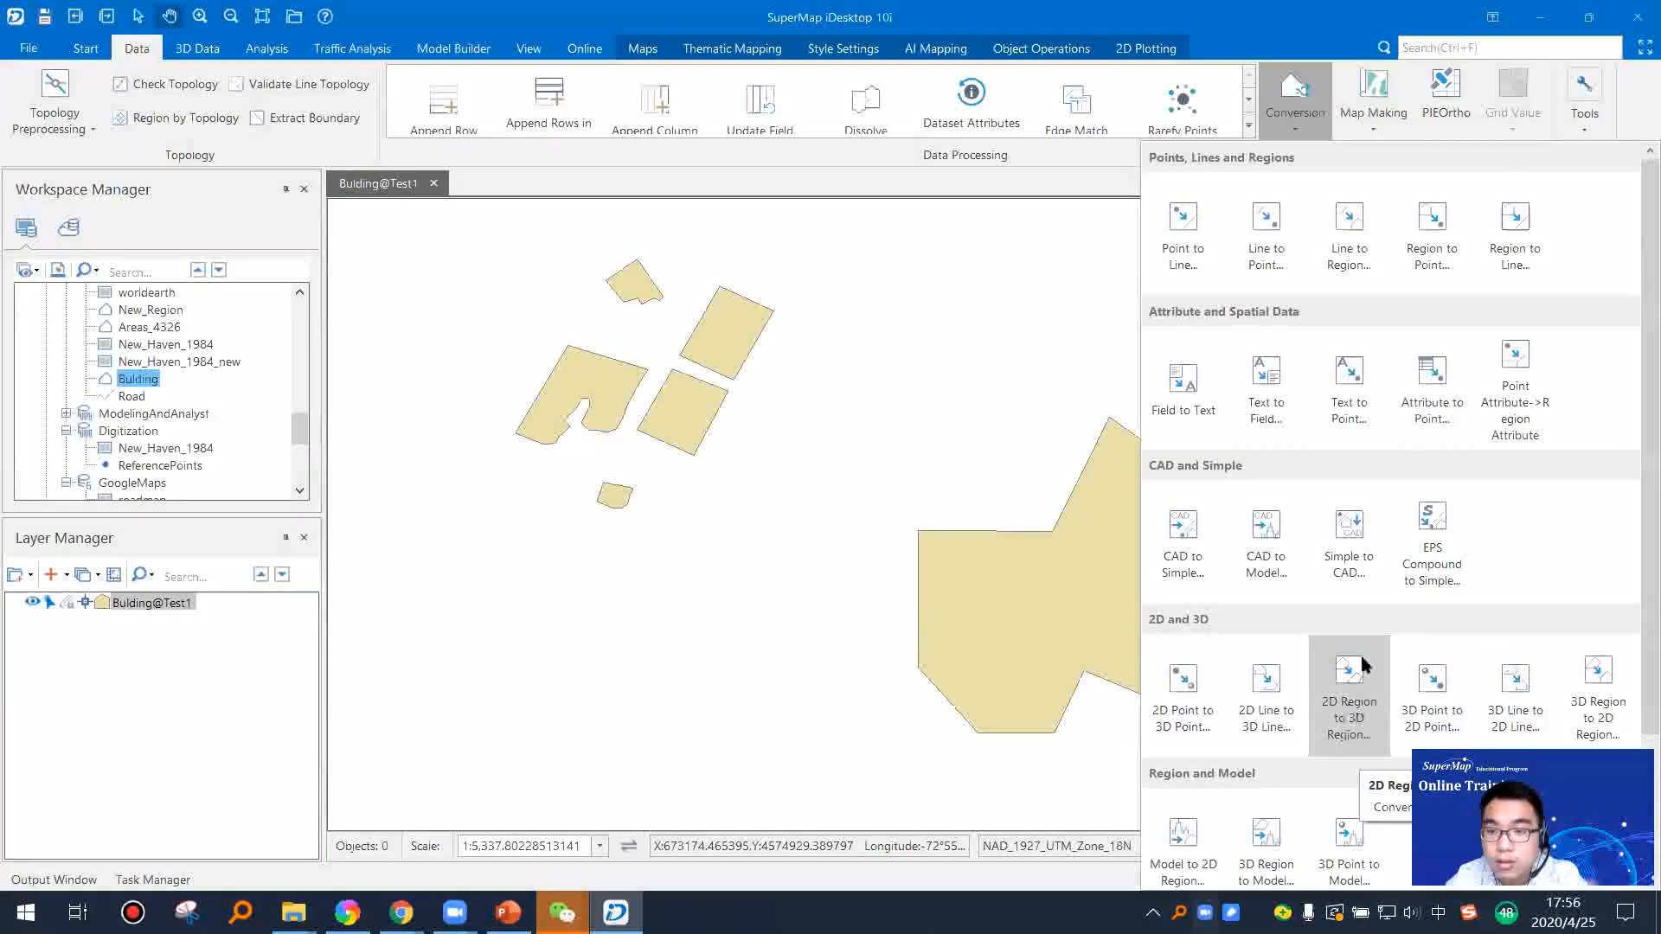
pyautogui.click(1497, 272)
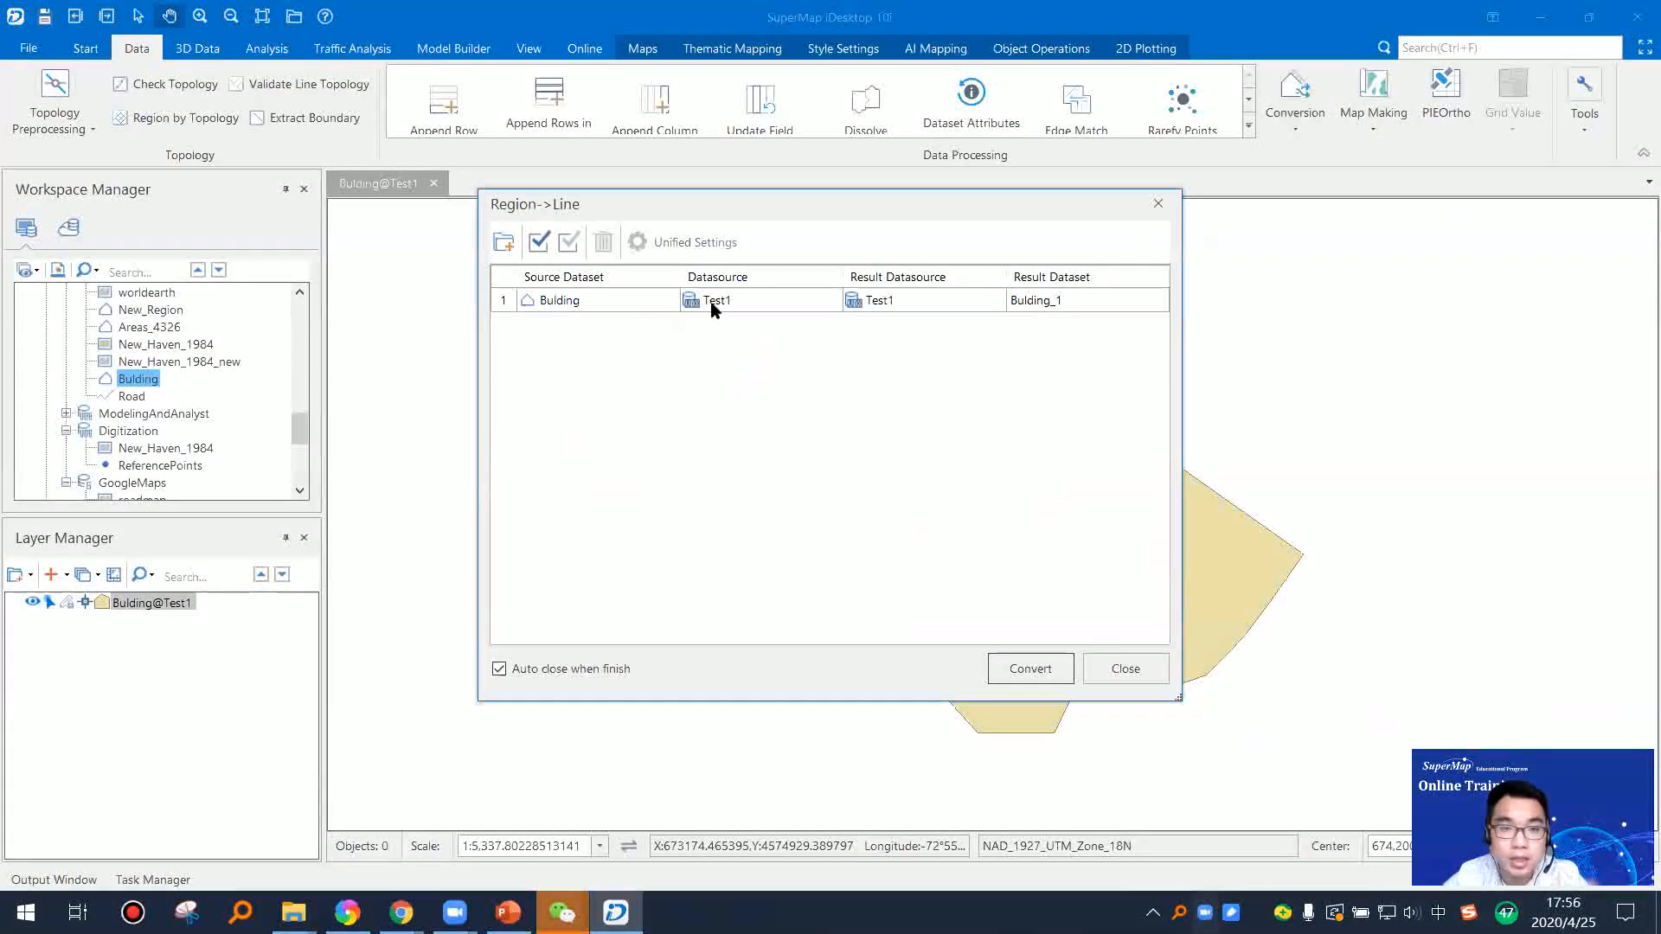
pyautogui.click(1071, 299)
pyautogui.click(1070, 299)
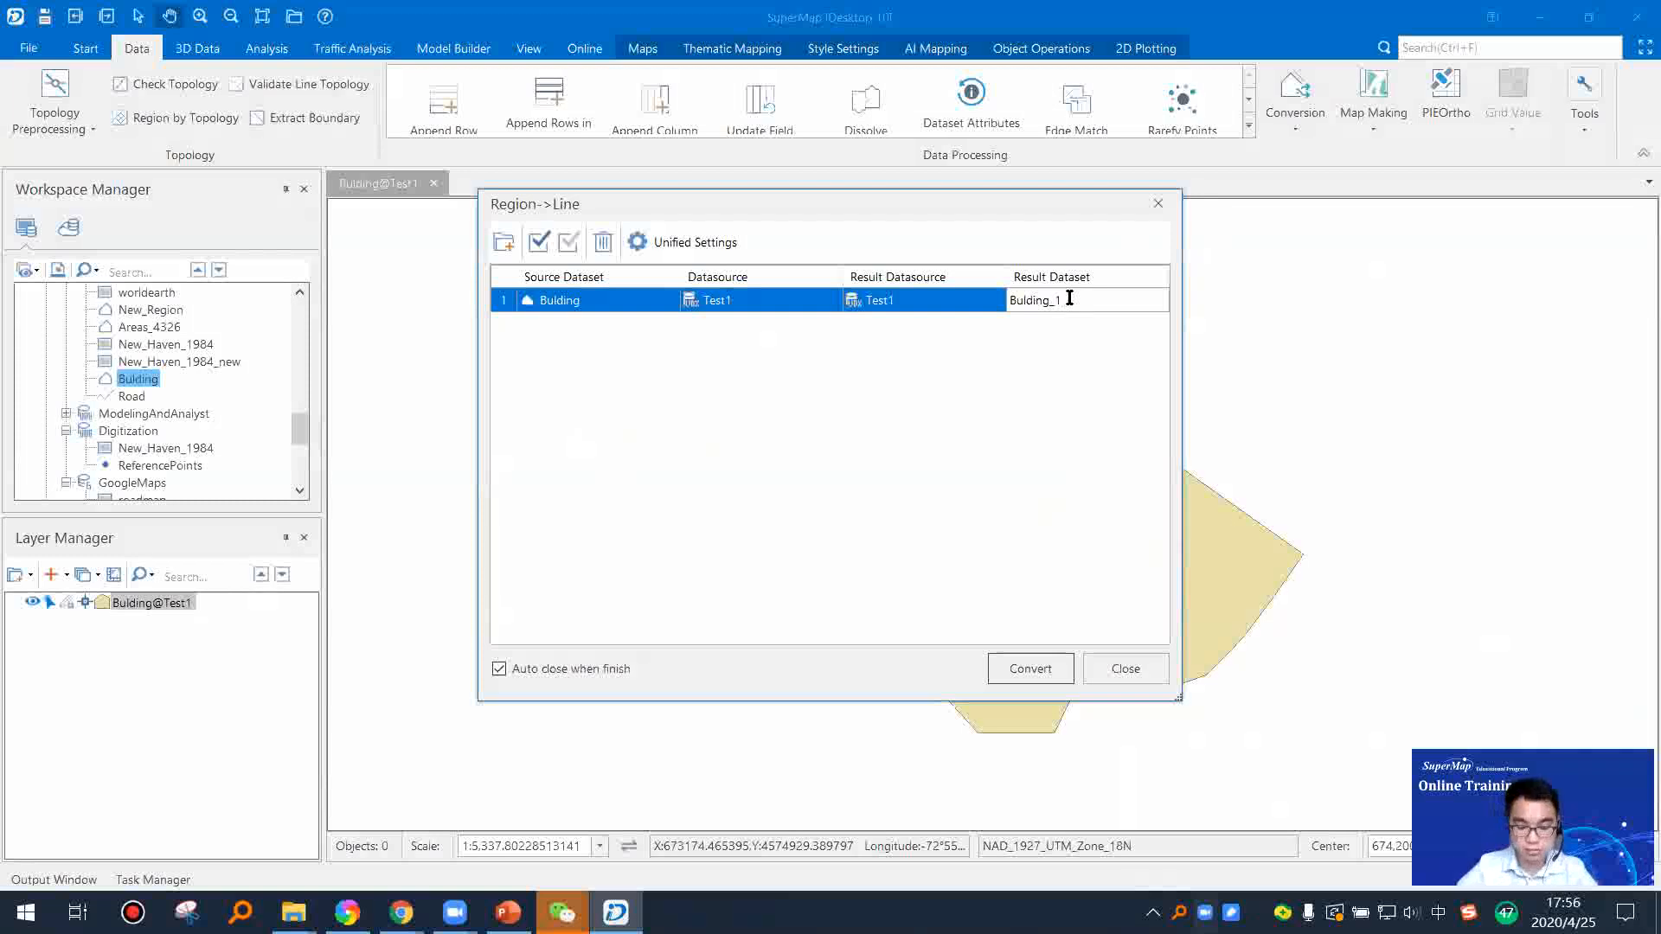
pyautogui.write('line')
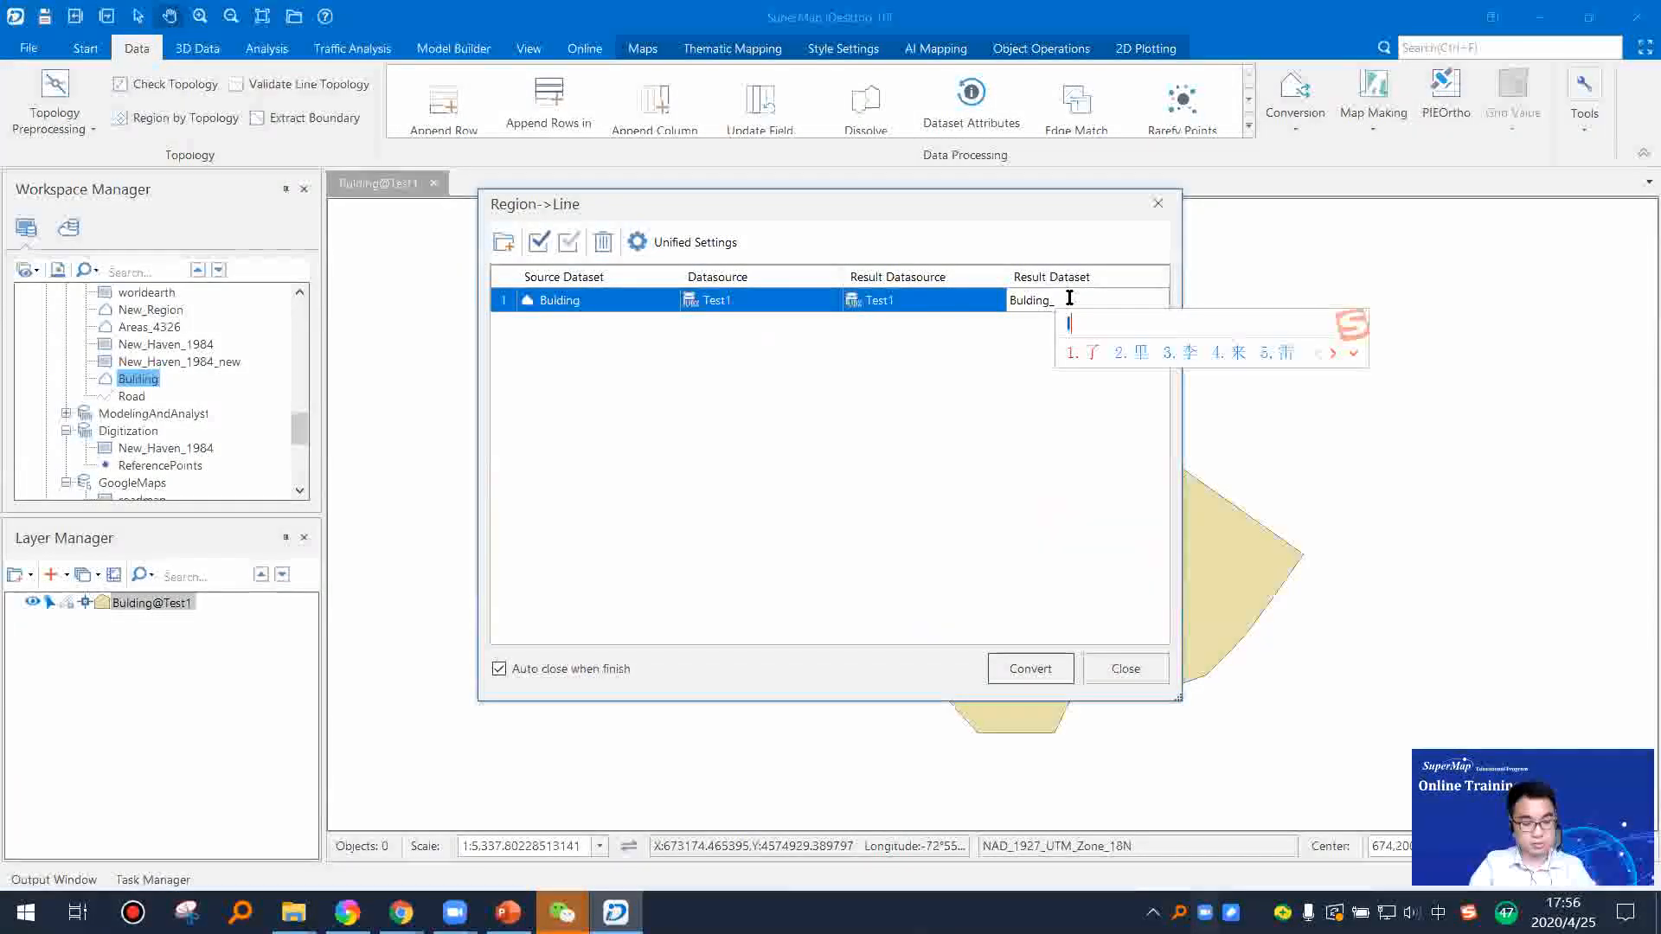
pyautogui.press('shift')
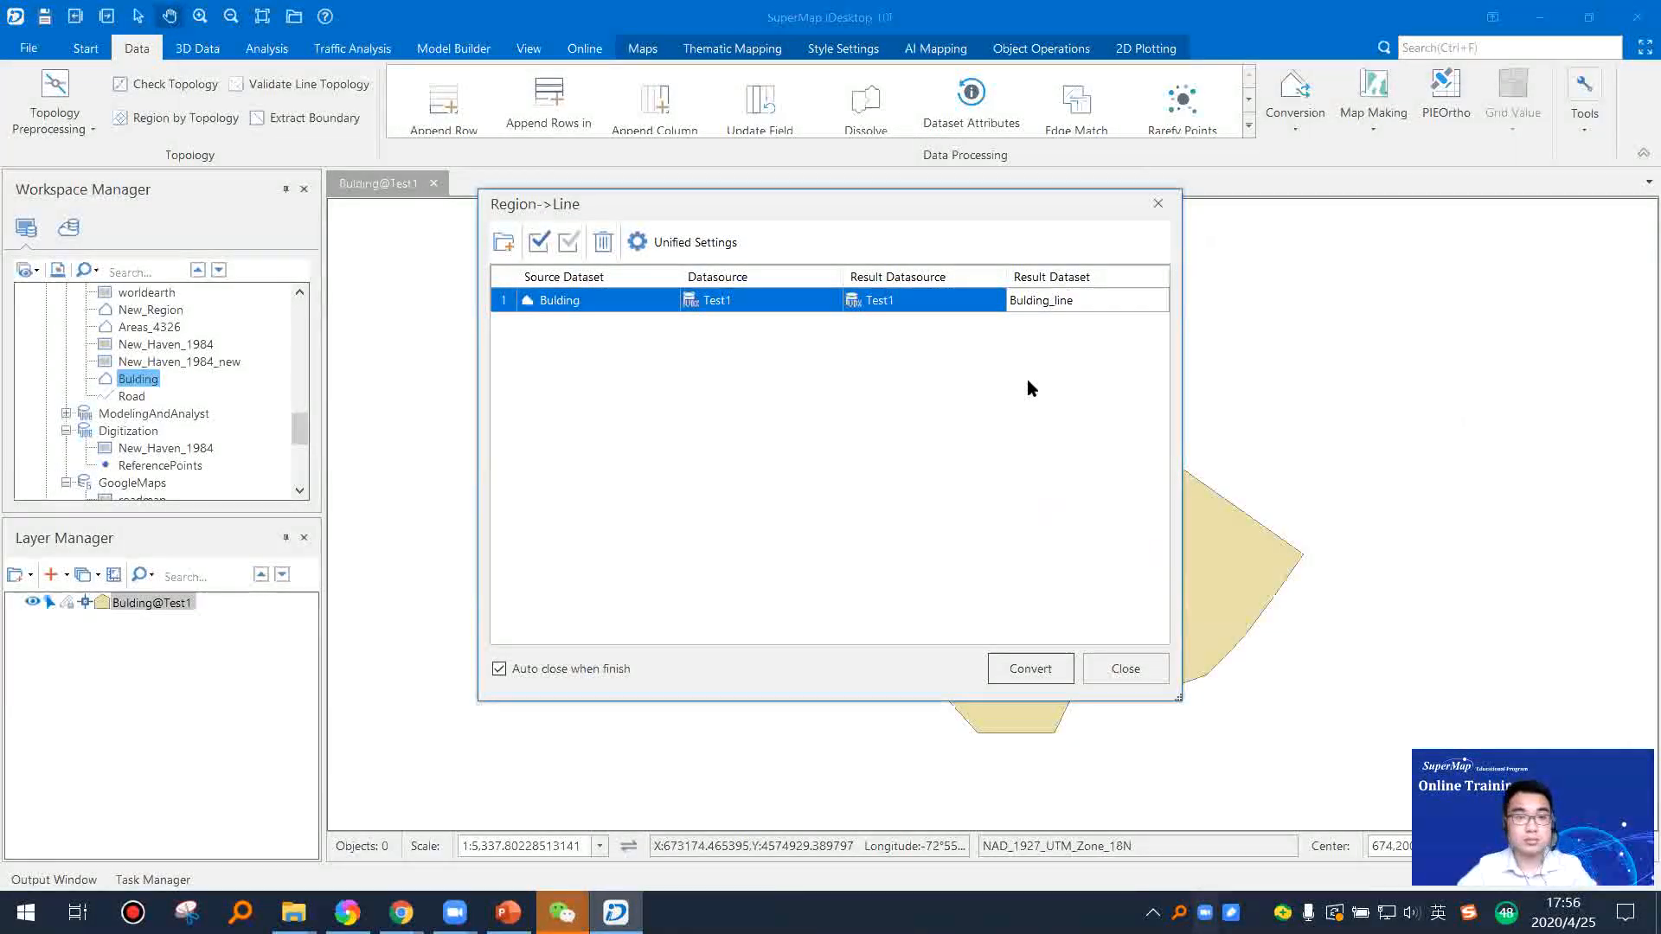
pyautogui.click(1051, 668)
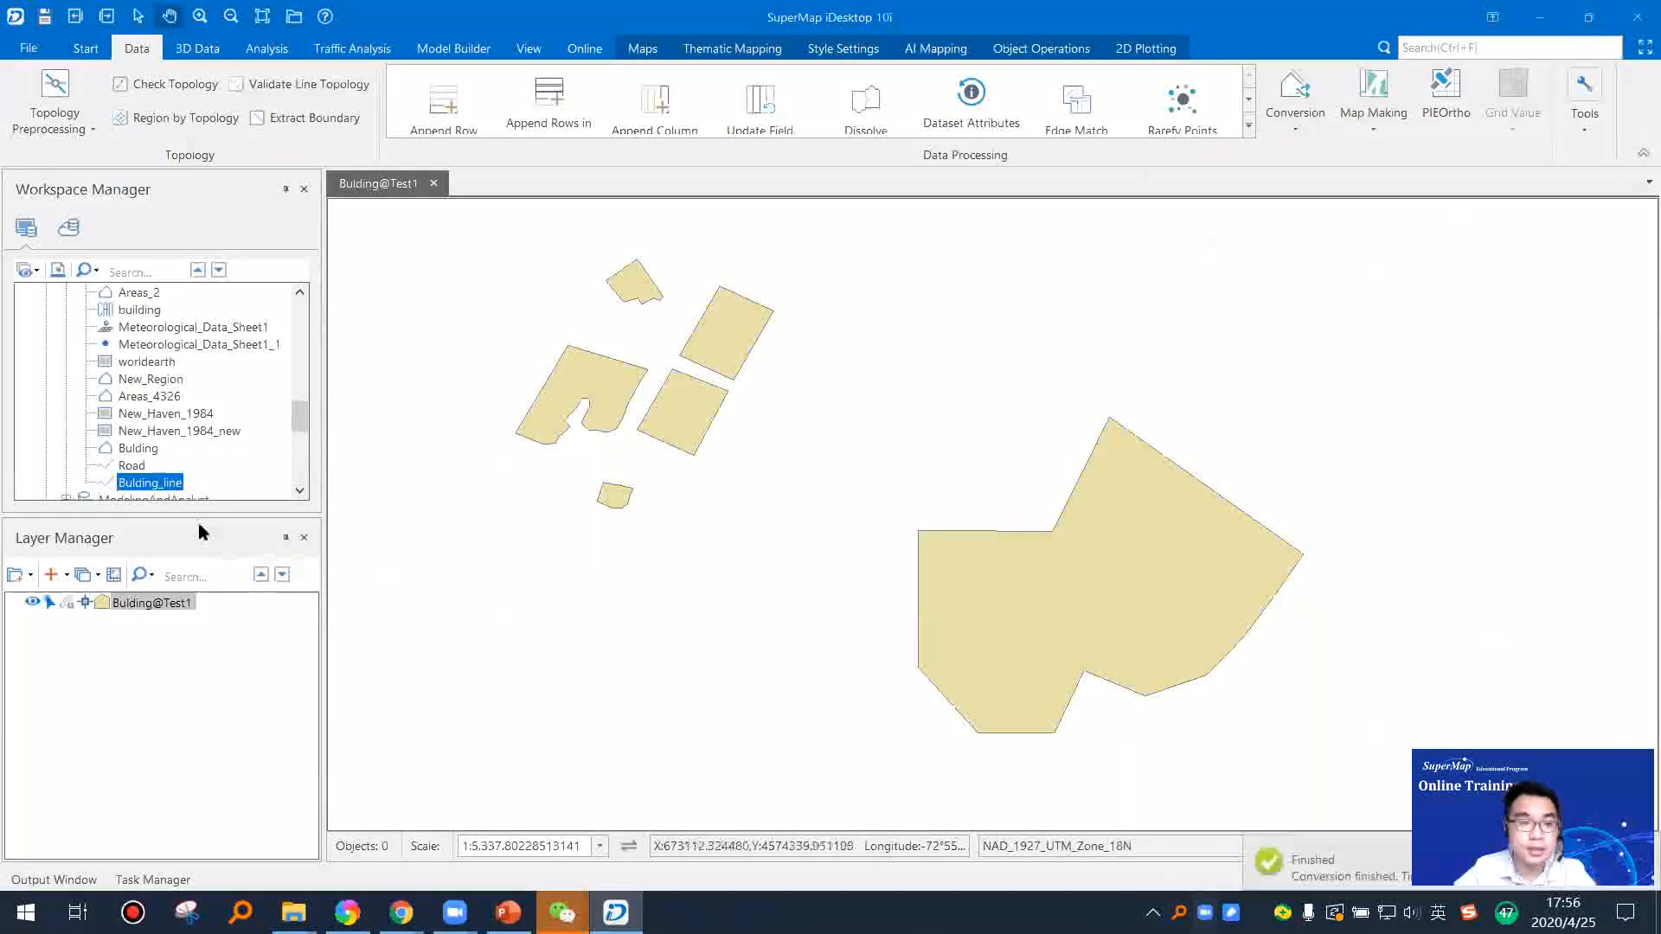
# Step: Open the Bulding_line dataset in a new map and inspect the building outlines
pyautogui.rightClick(176, 487)
pyautogui.click(231, 464)
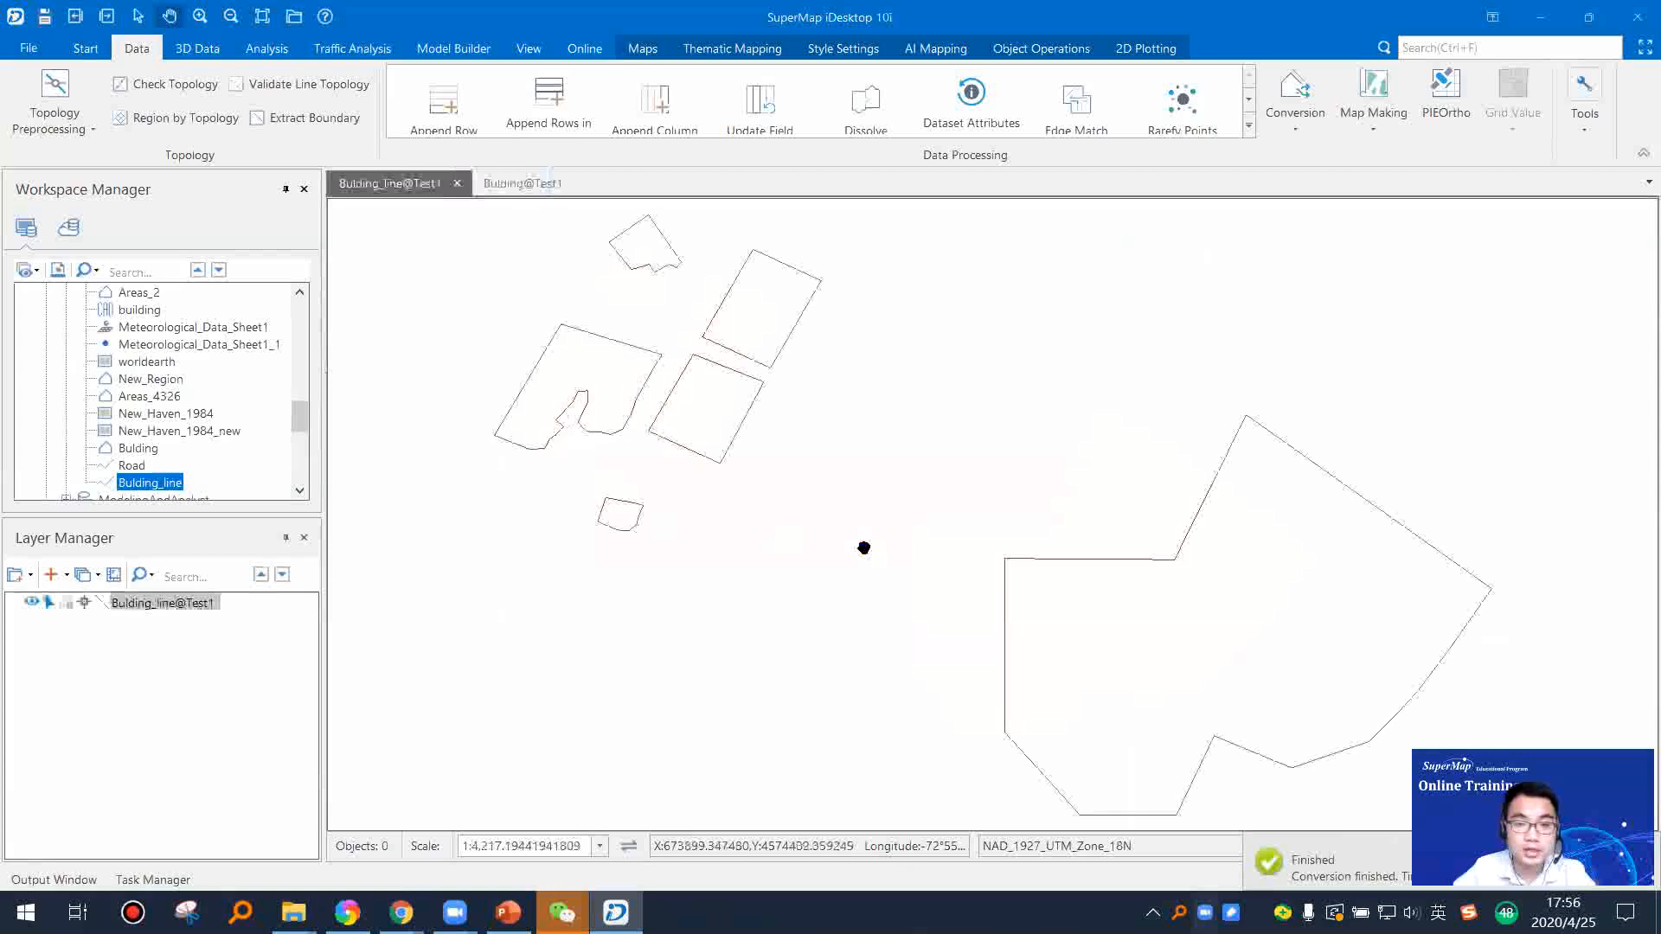
pyautogui.scroll(-3, 973, 599)
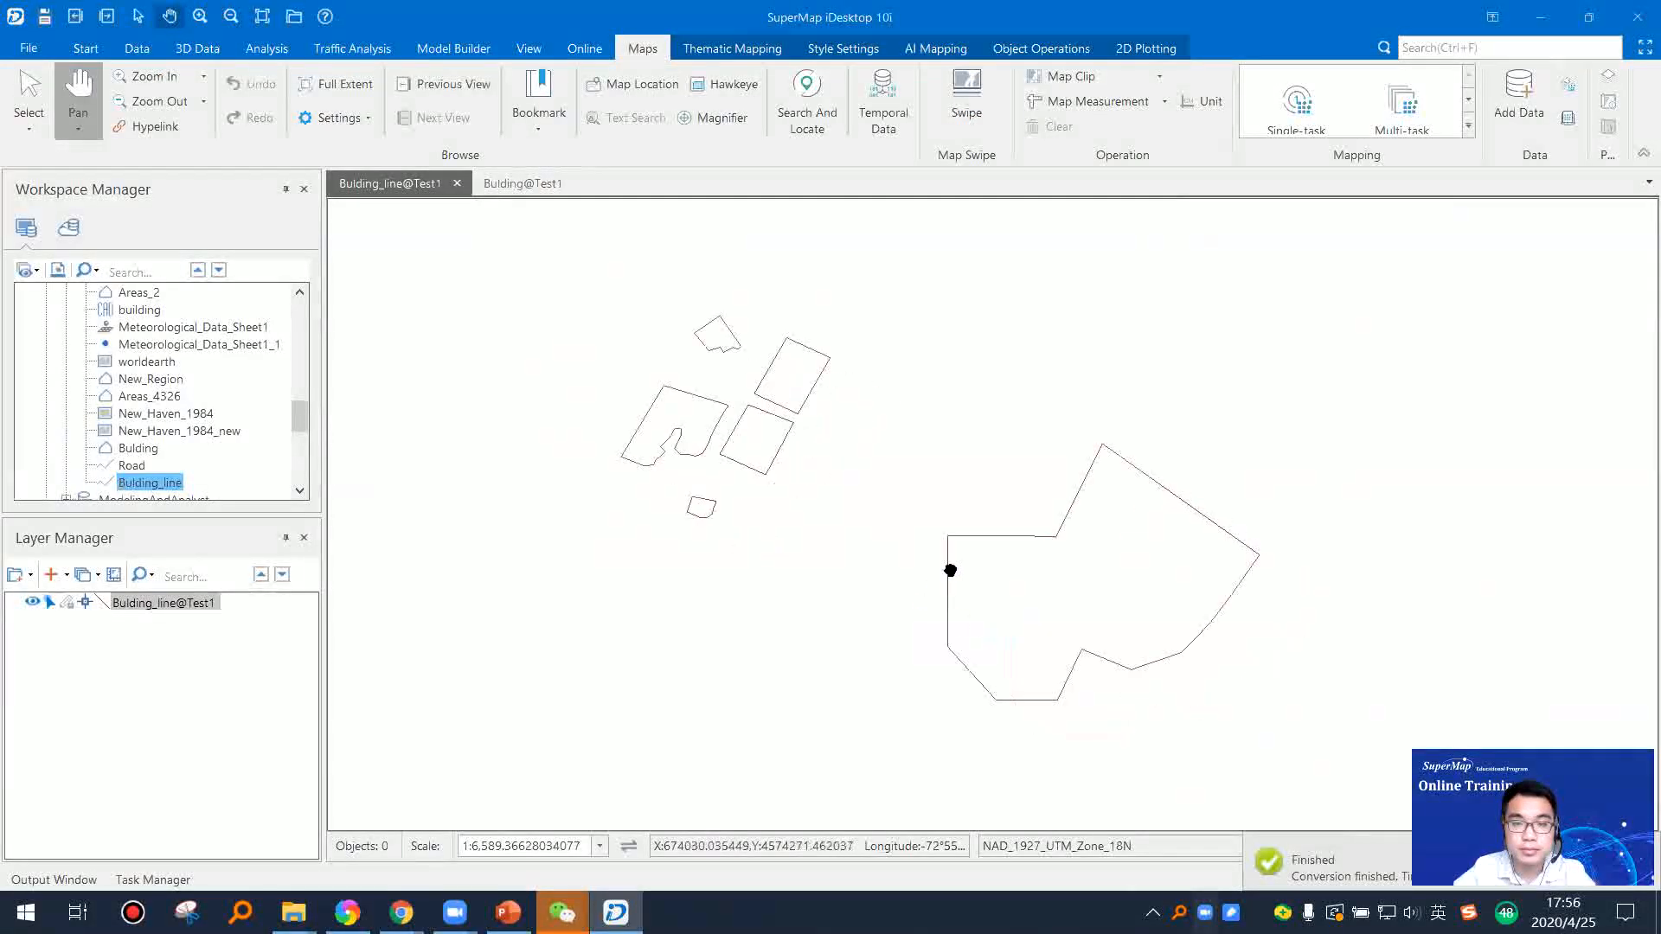
pyautogui.scroll(1, 995, 561)
pyautogui.moveTo(690, 361); pyautogui.dragTo(663, 371)
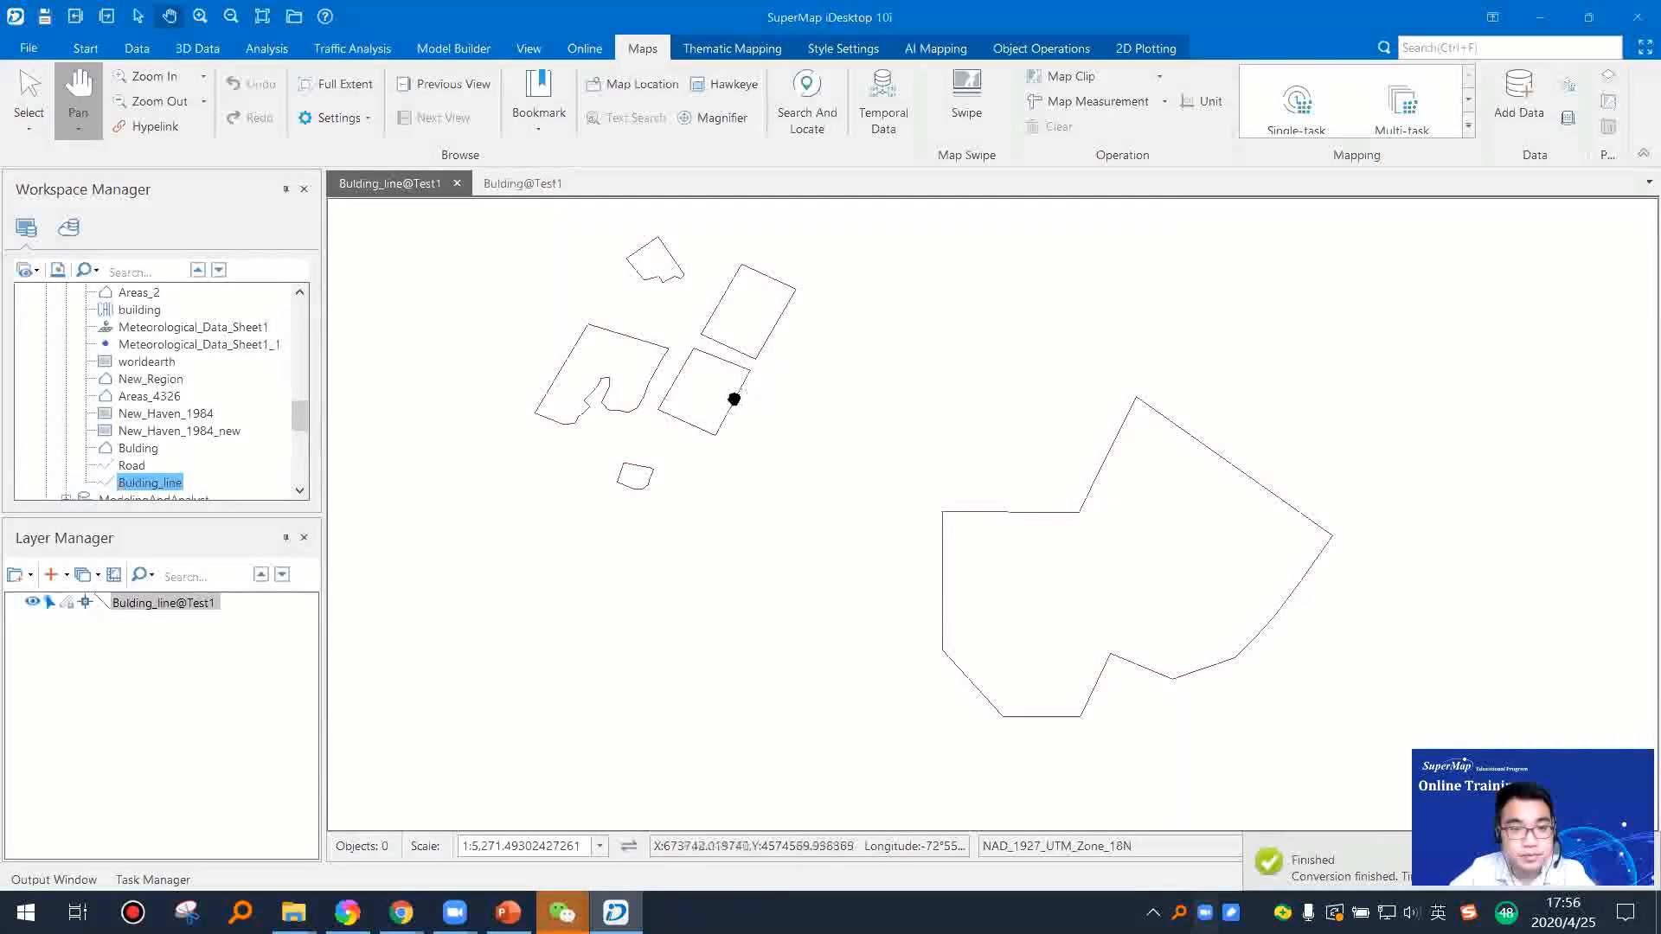
pyautogui.rightClick(737, 395)
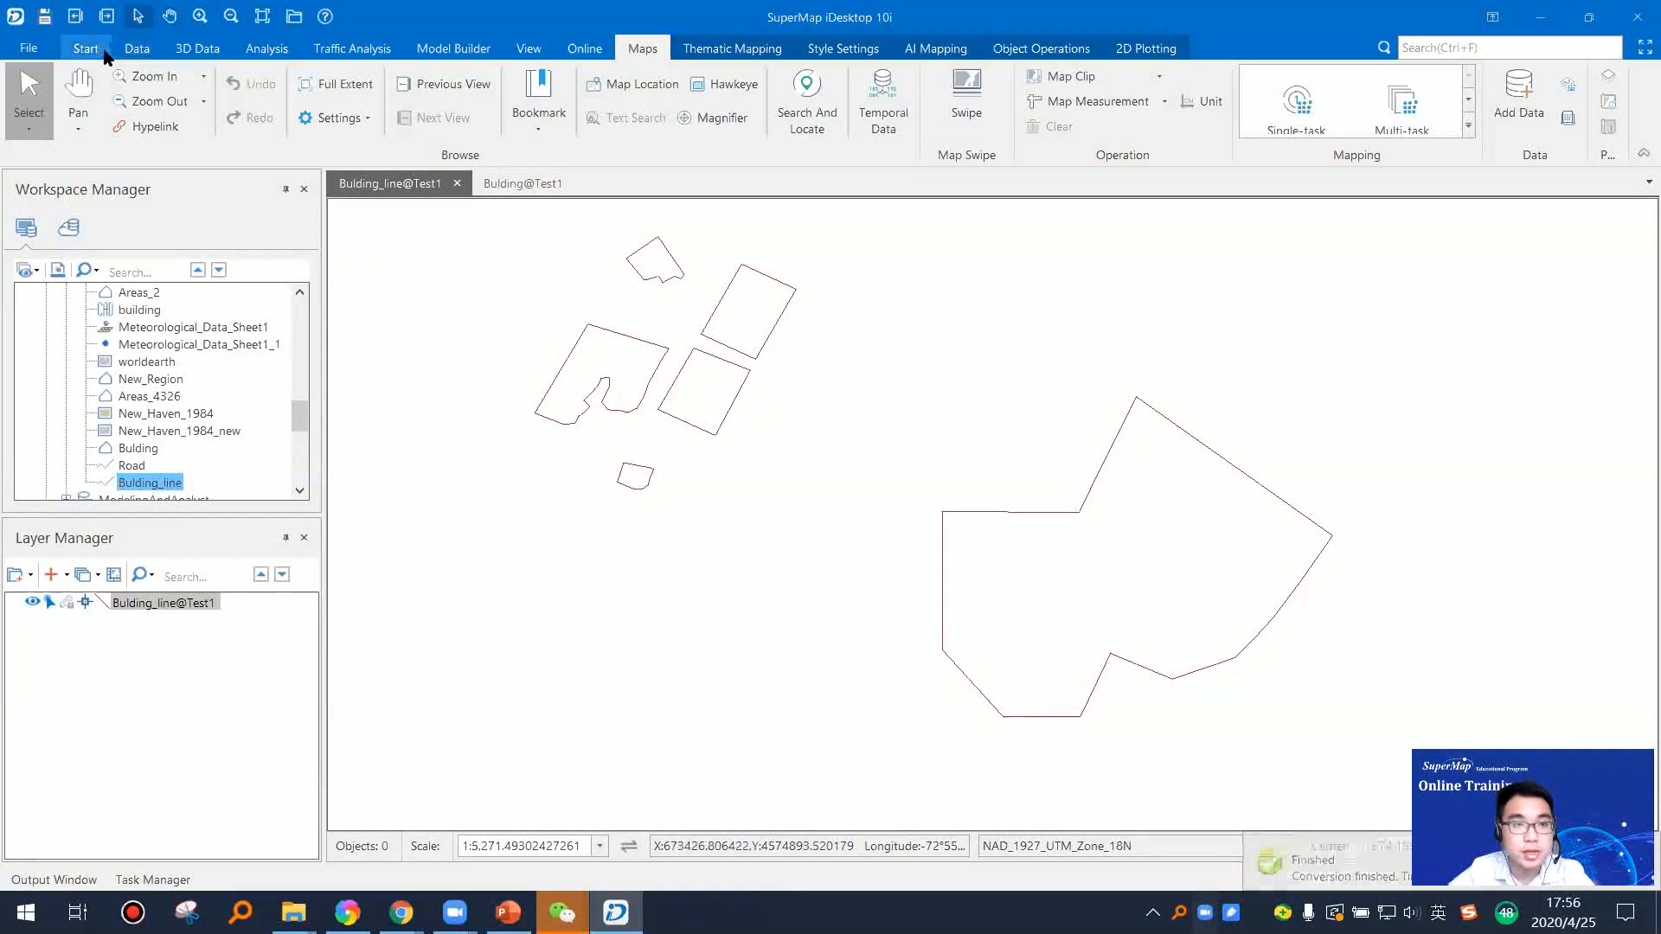
# Step: Bring the Bulding@Test1 region map to the front in place of the Bulding_line map
pyautogui.click(86, 48)
pyautogui.click(128, 50)
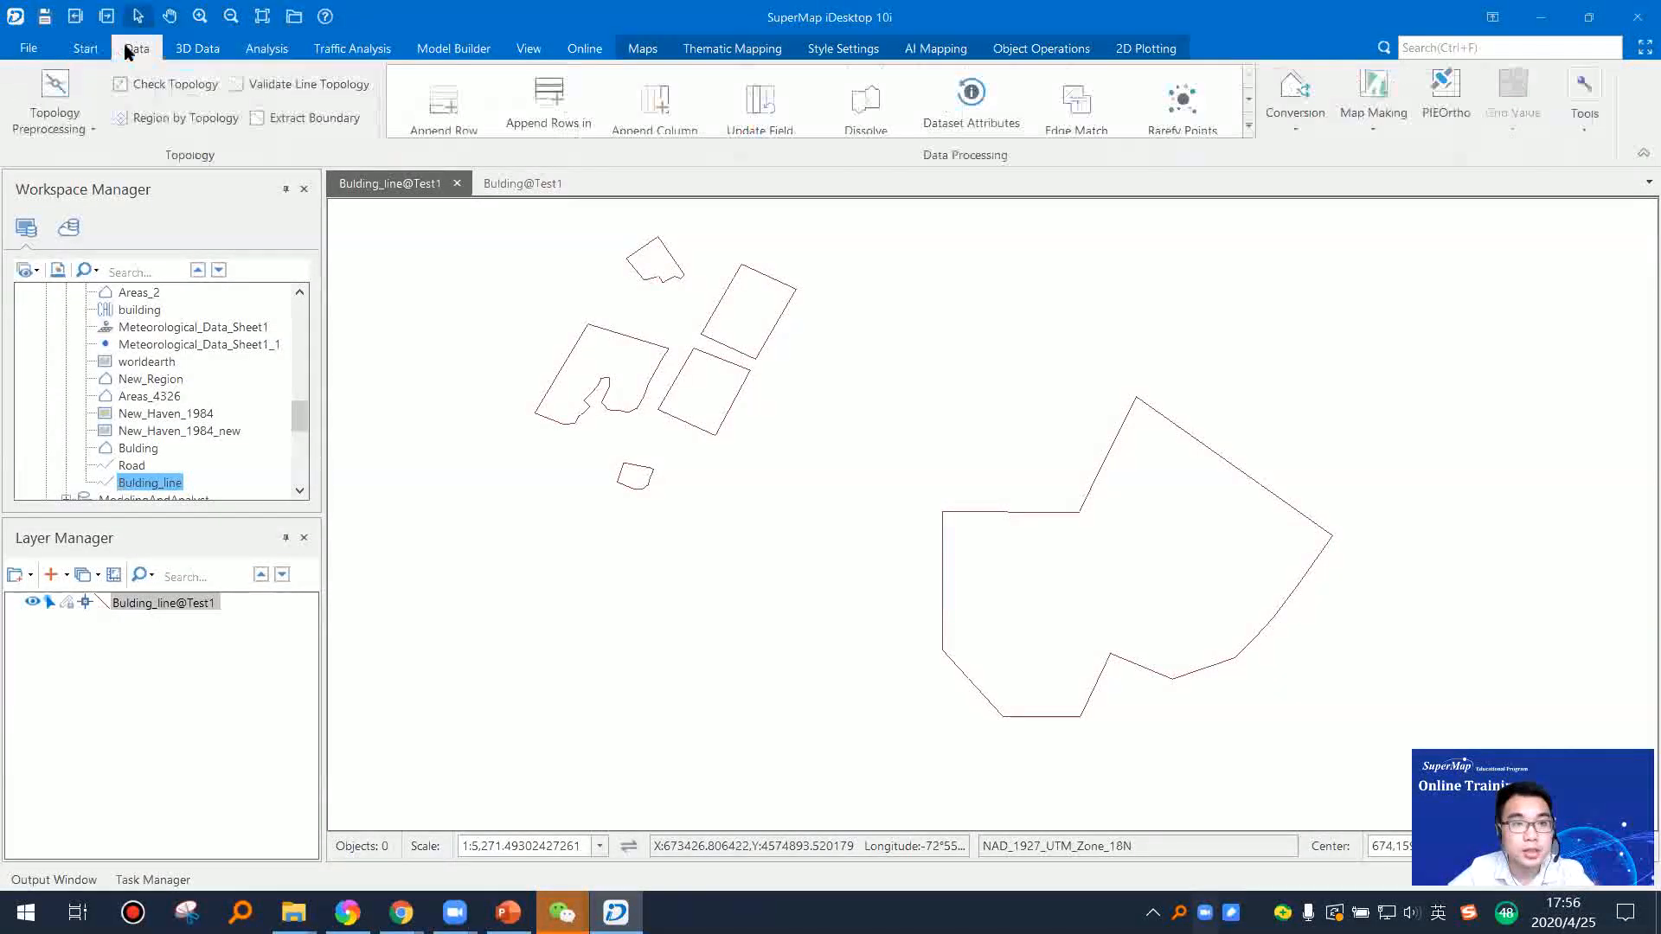
pyautogui.click(510, 183)
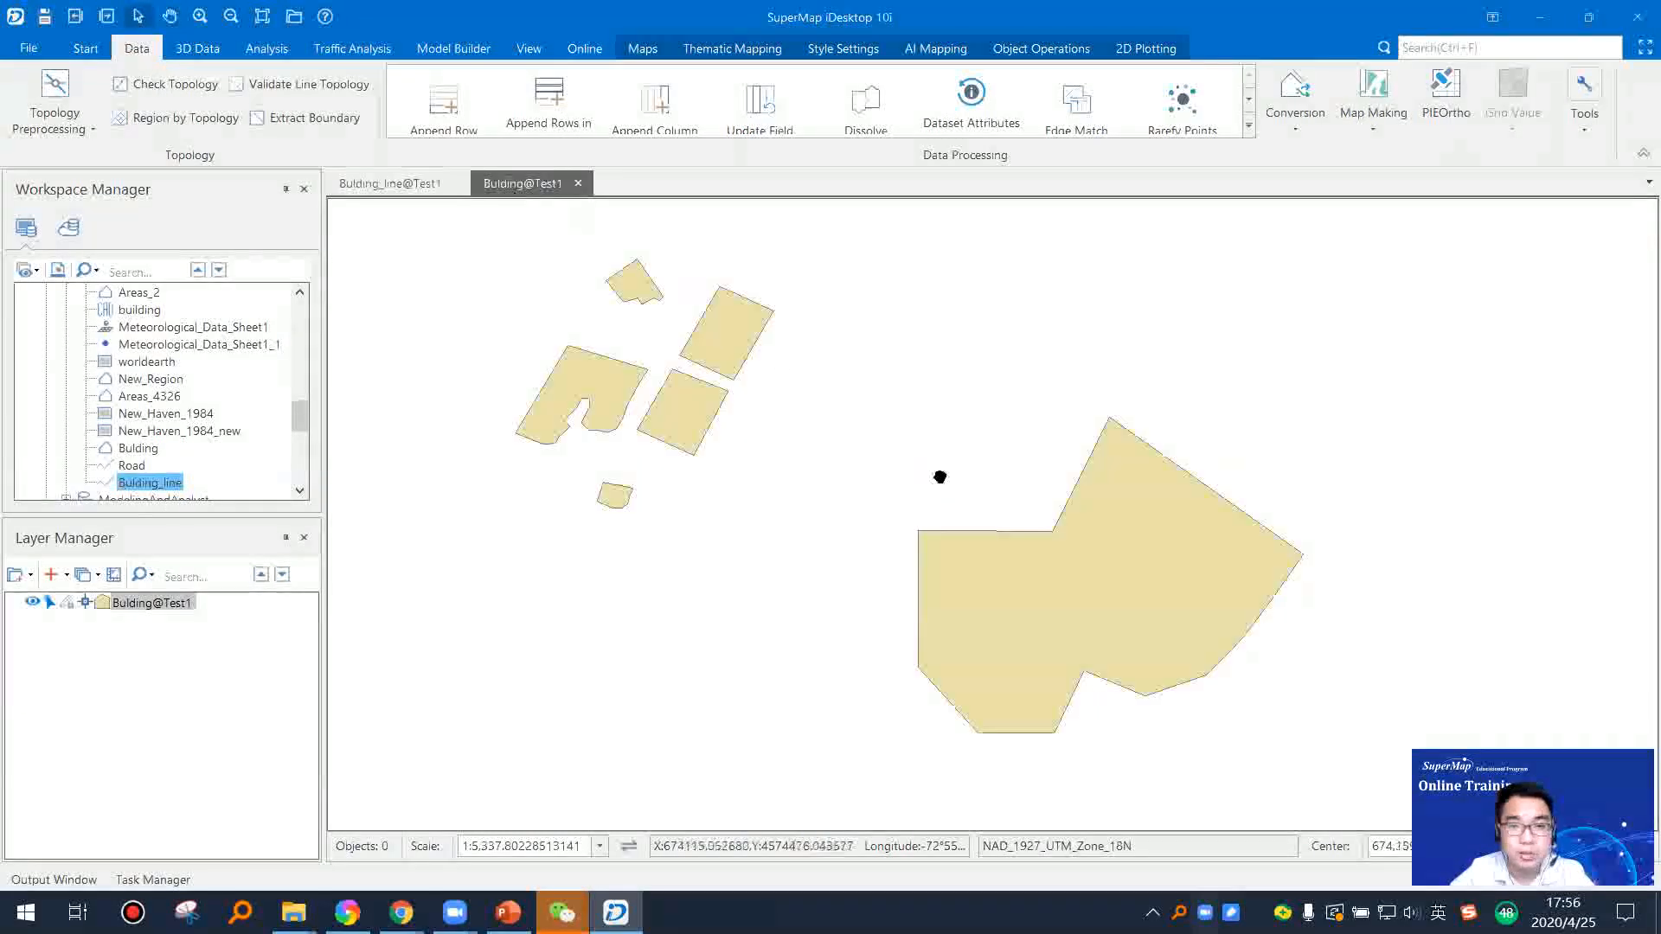
# Step: Convert the Bulding region dataset of the Test1 datasource to a point dataset in the same datasource
pyautogui.click(137, 48)
pyautogui.click(1296, 108)
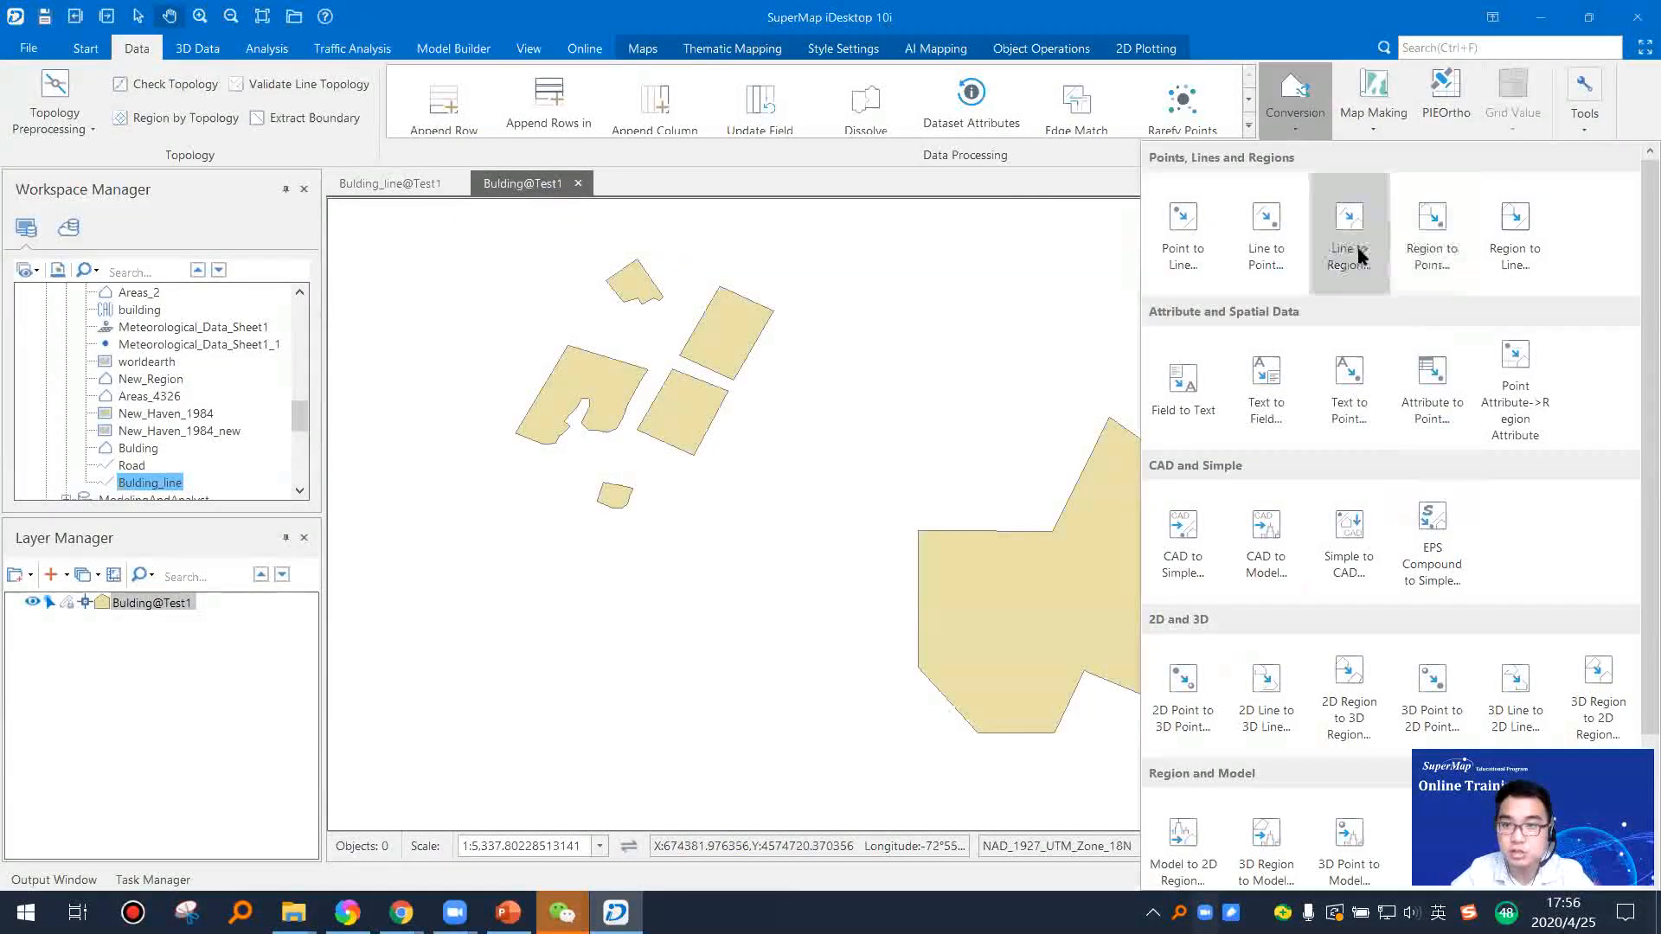
pyautogui.click(1433, 253)
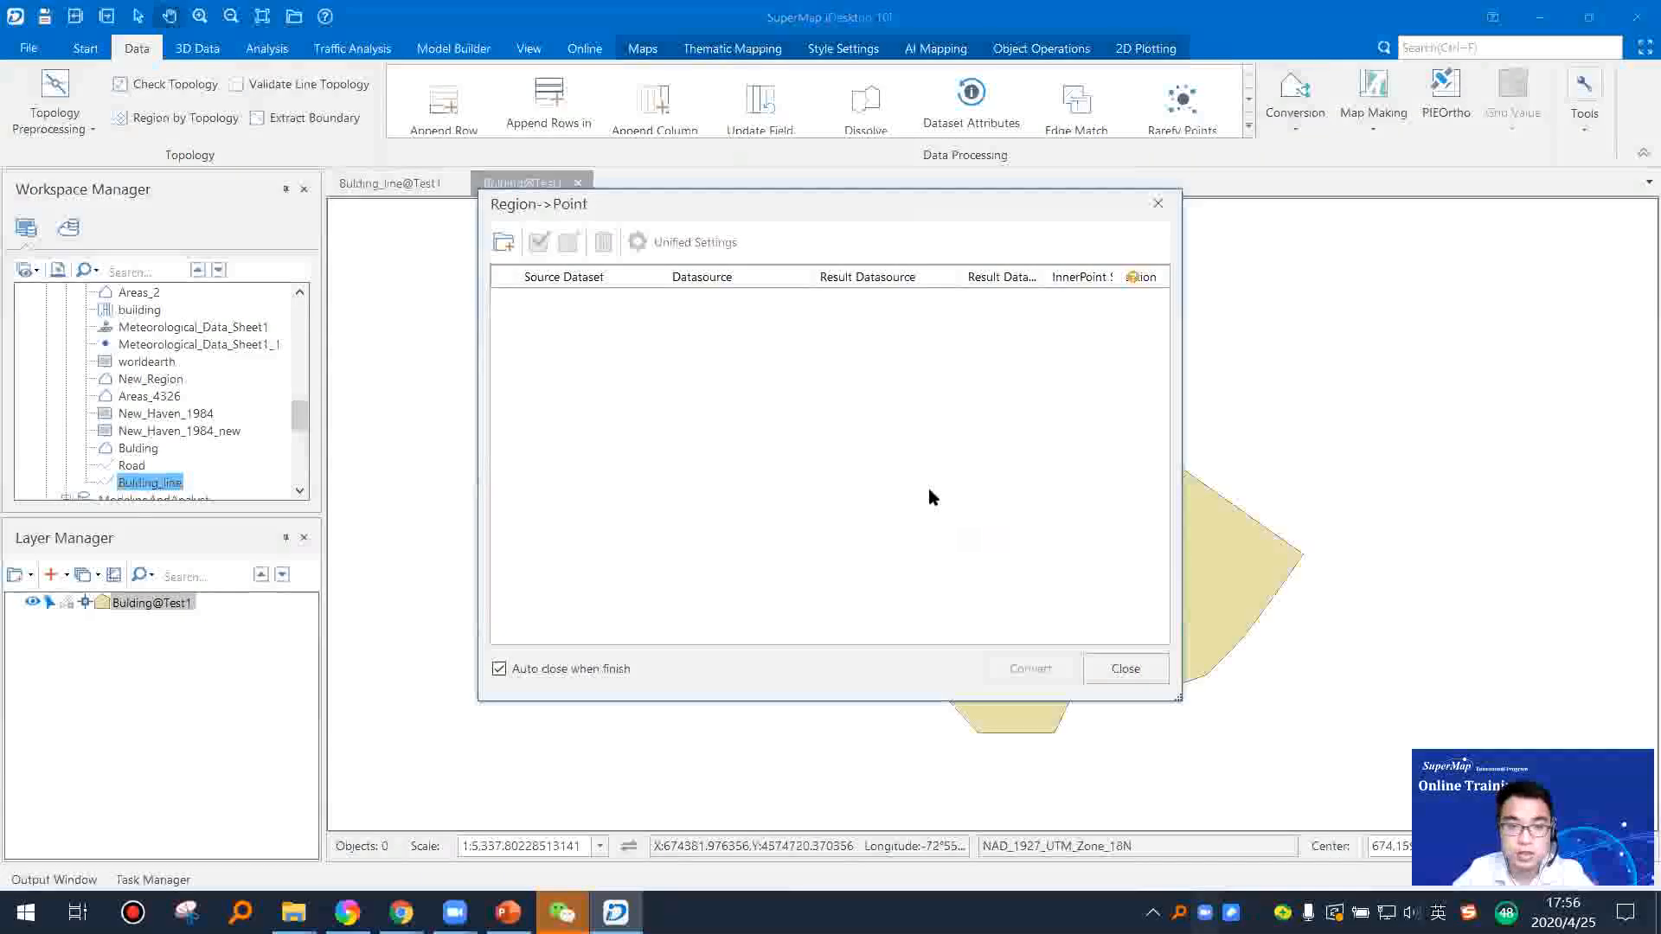
pyautogui.click(501, 227)
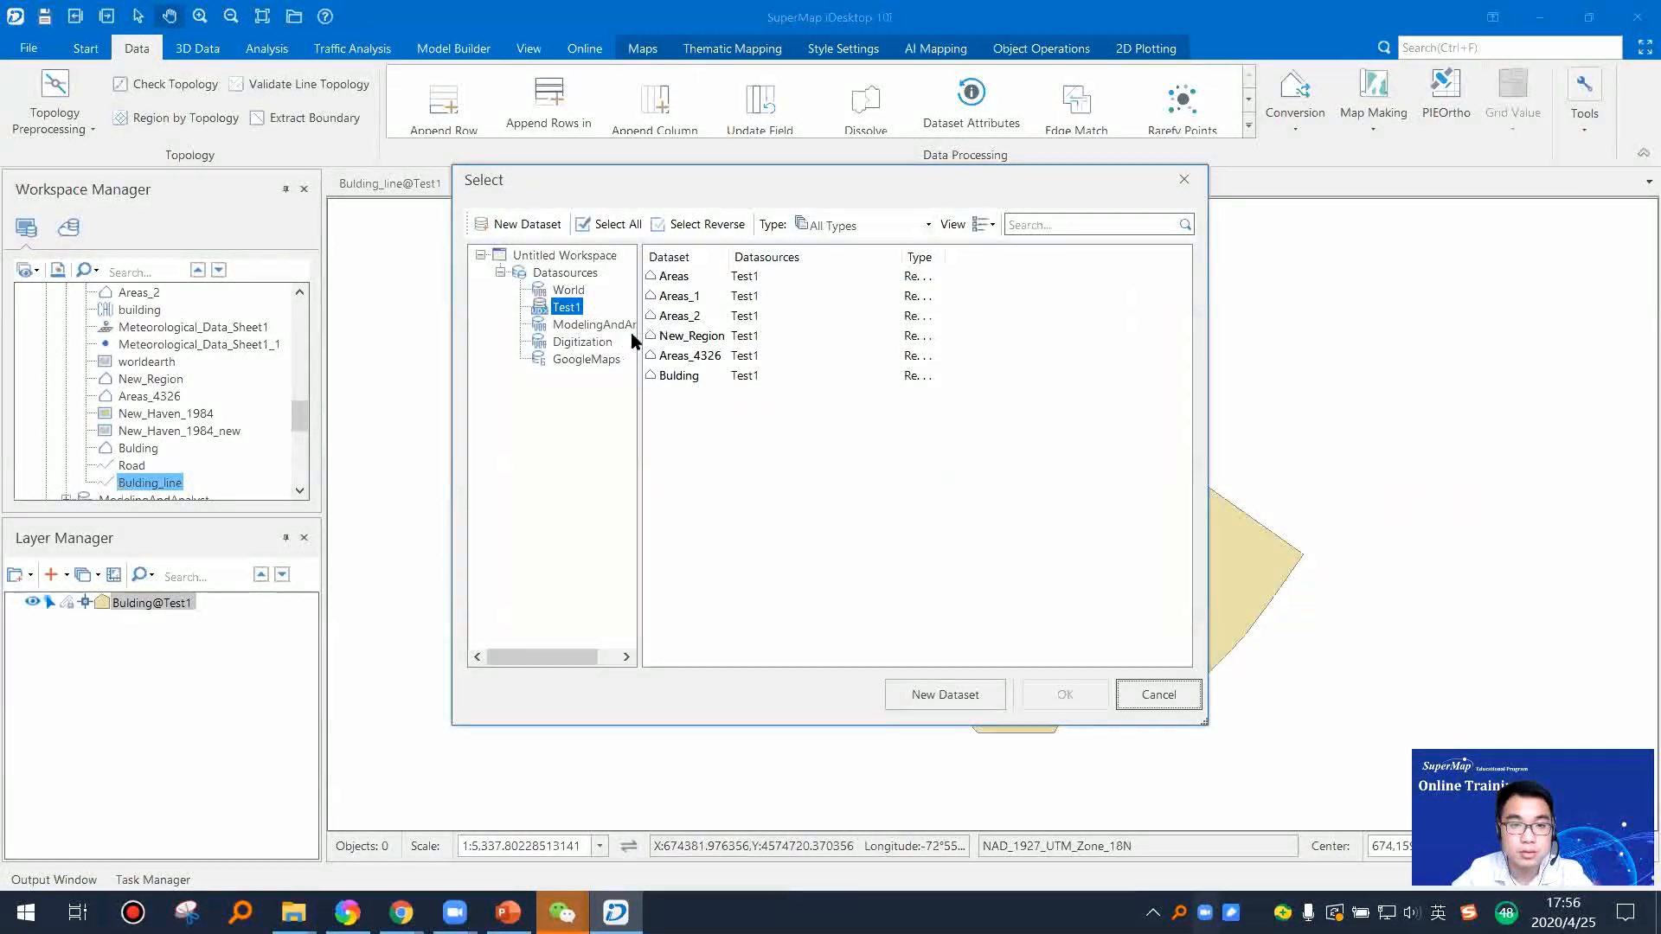
pyautogui.moveTo(736, 255); pyautogui.dragTo(791, 255)
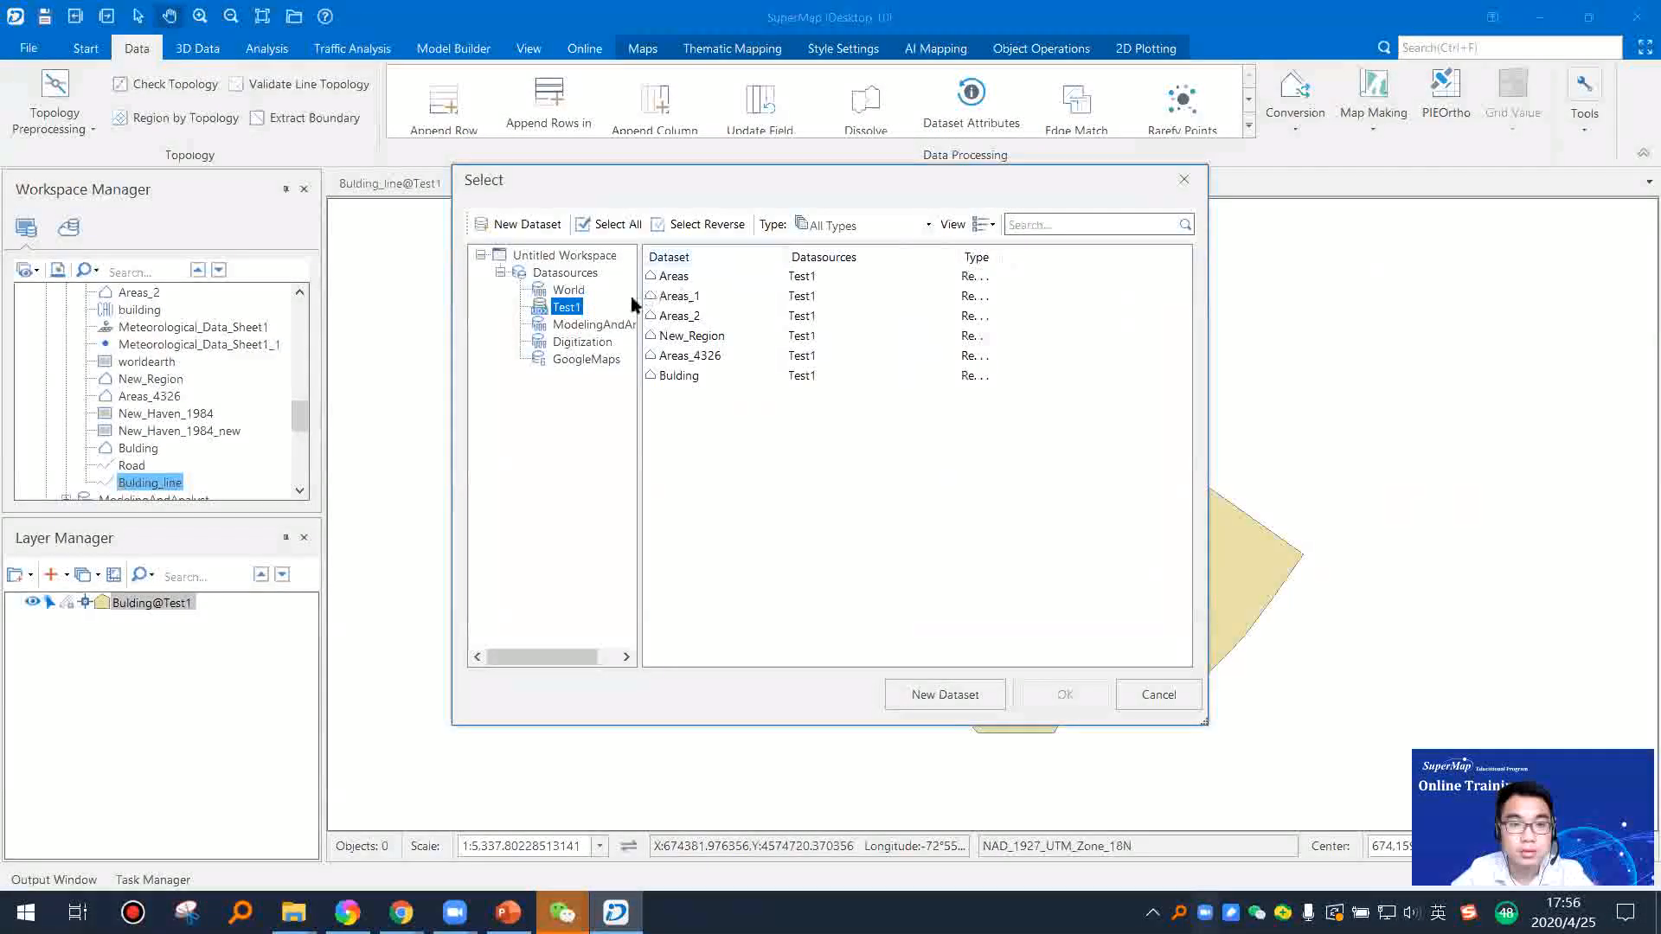
pyautogui.click(571, 292)
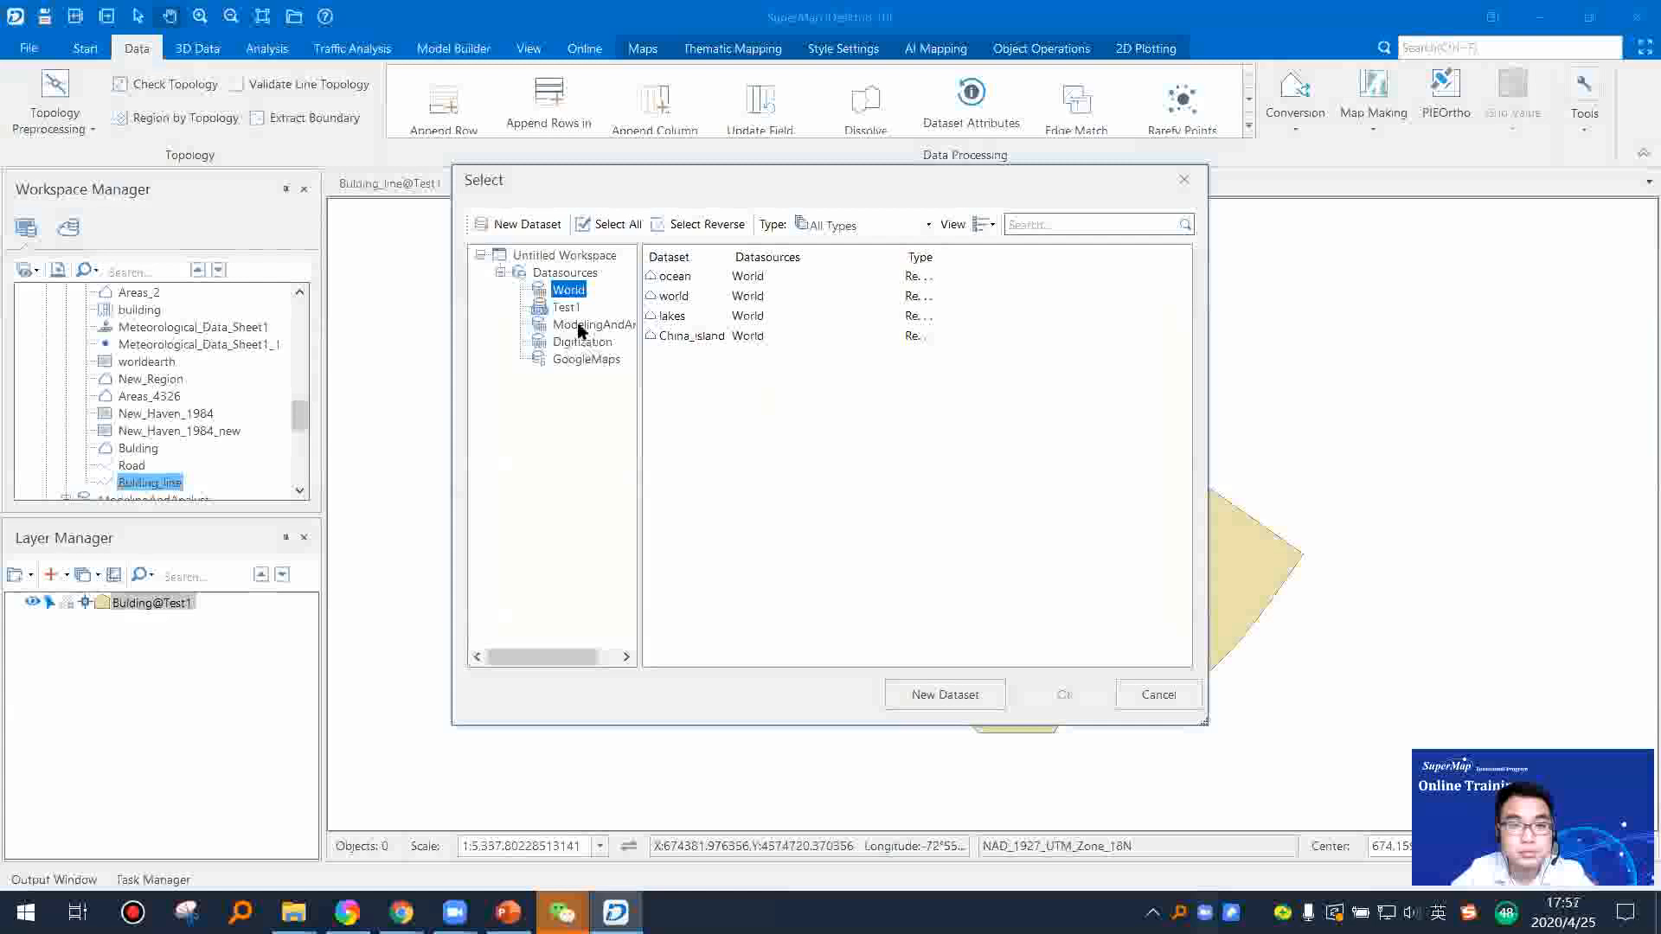
pyautogui.click(567, 307)
pyautogui.click(681, 377)
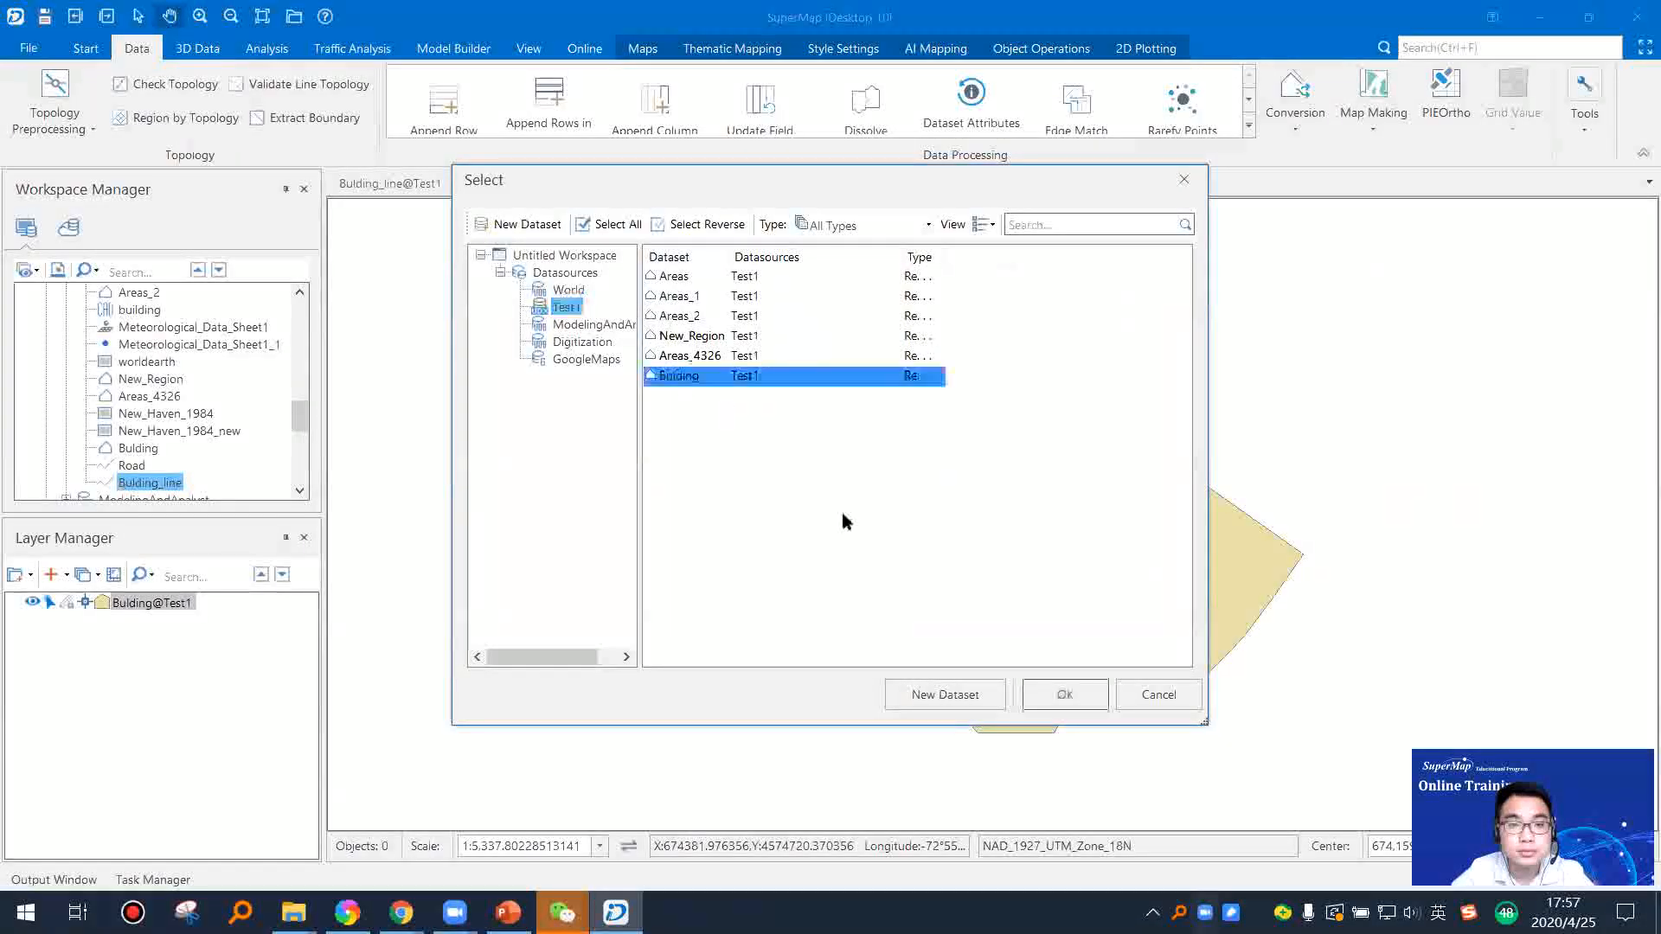
pyautogui.click(1060, 694)
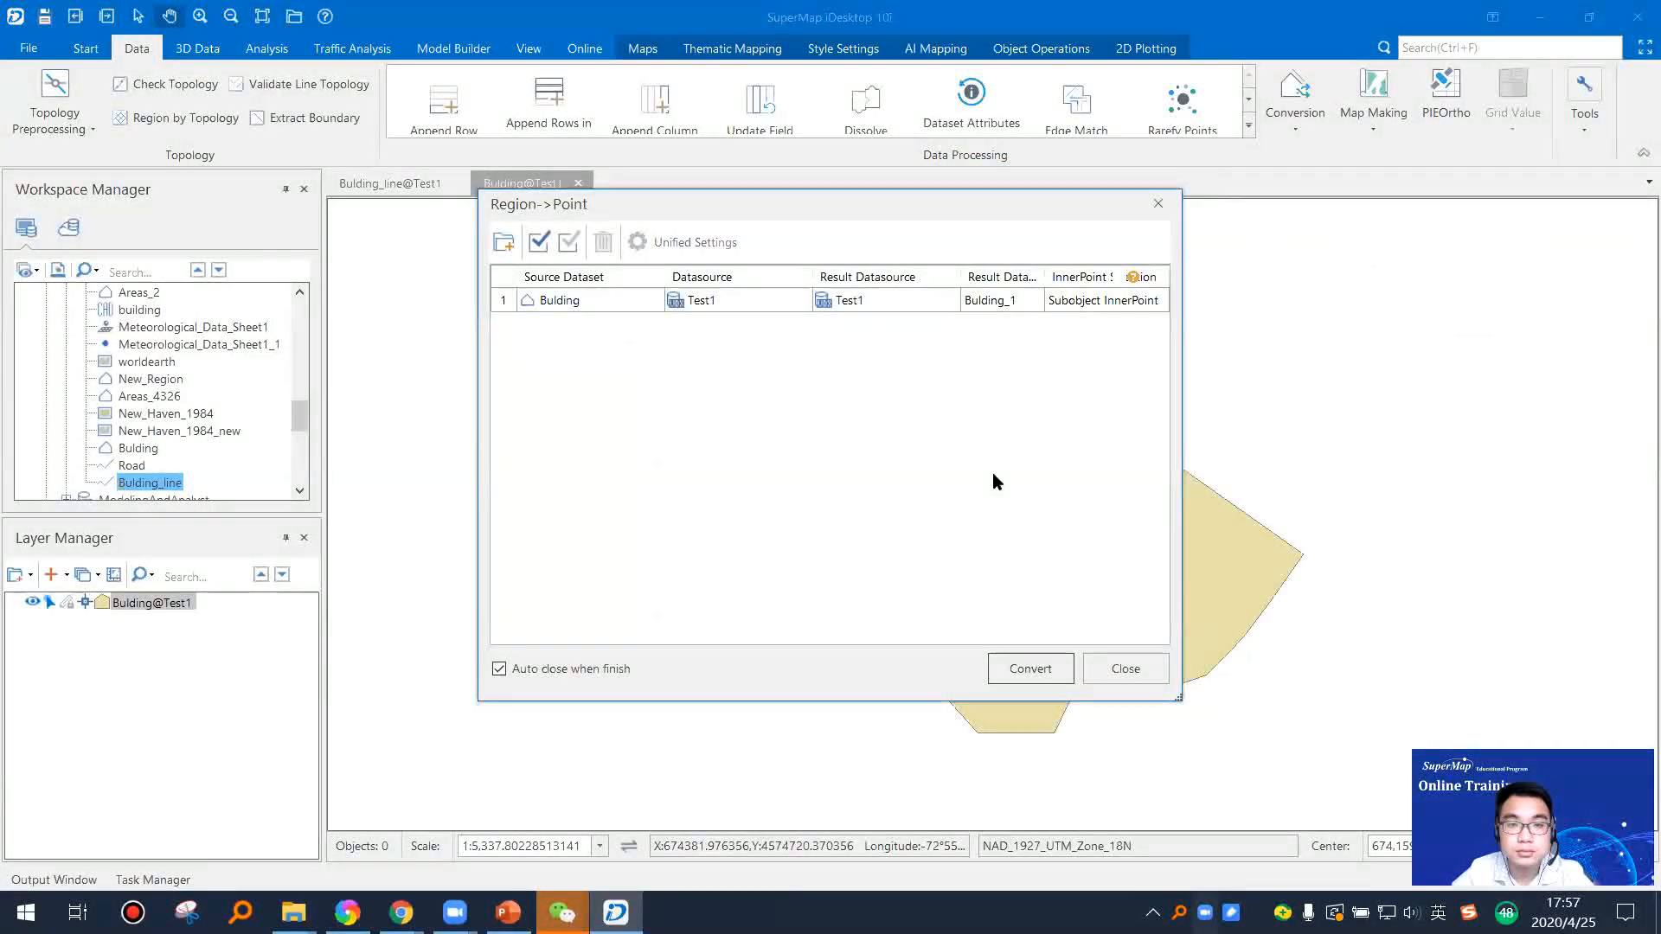
pyautogui.click(1049, 680)
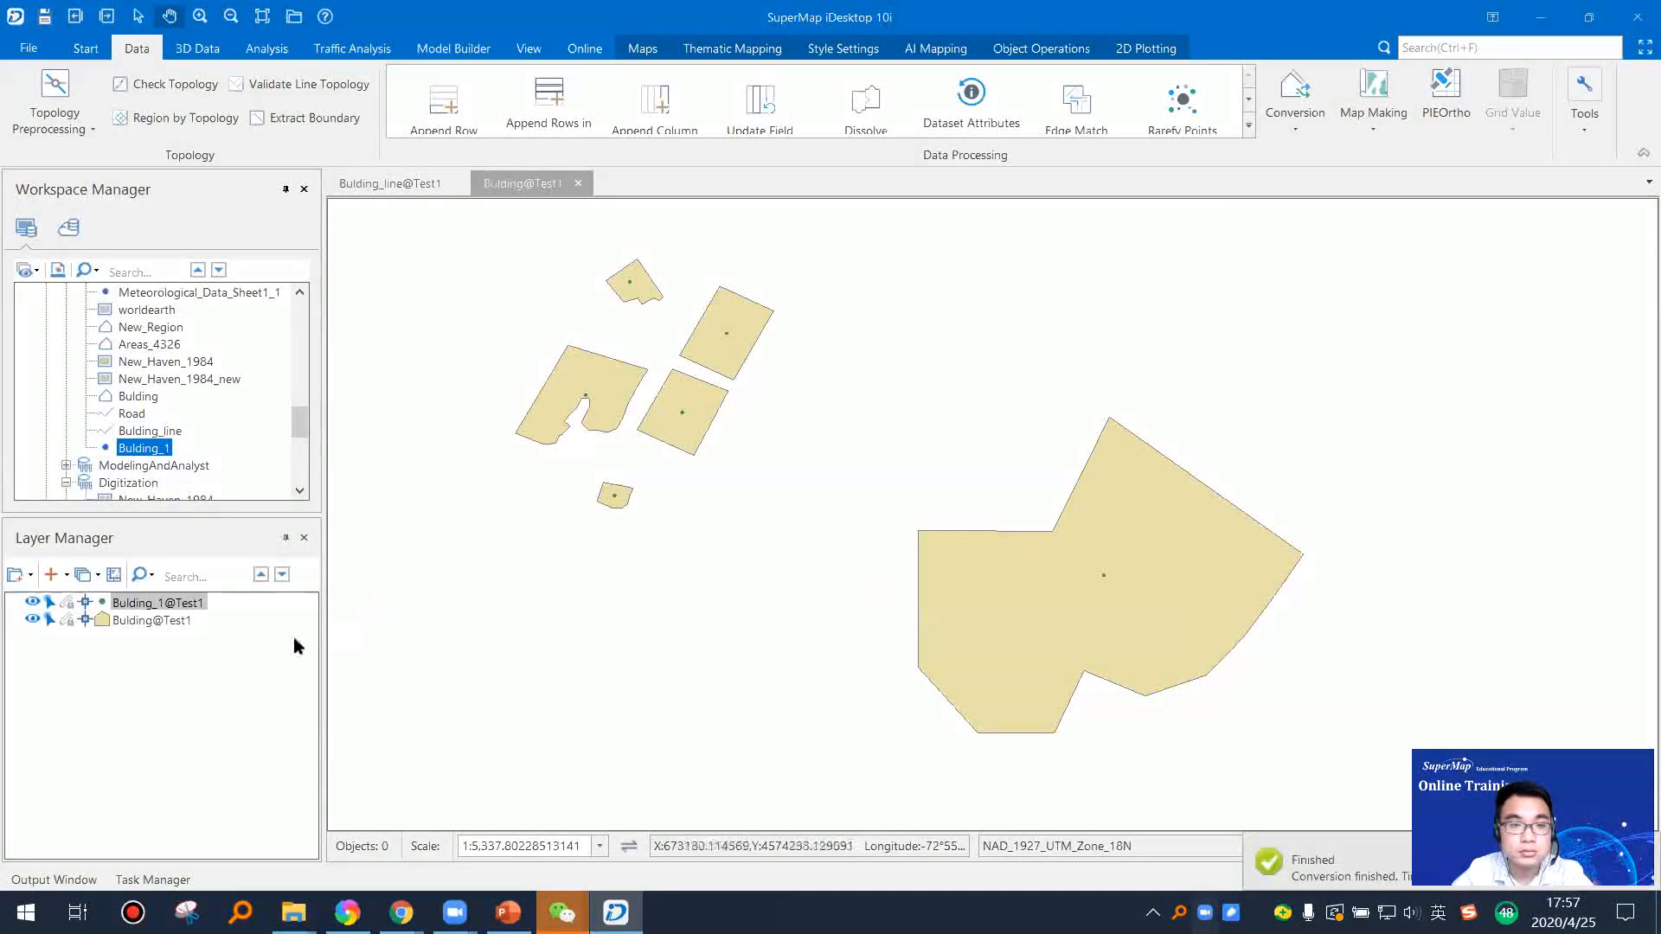
# Step: Inspect the converted points by hiding the Bulding region layer and showing it again for comparison
pyautogui.scroll(2, 1160, 610)
pyautogui.scroll(-2, 1002, 551)
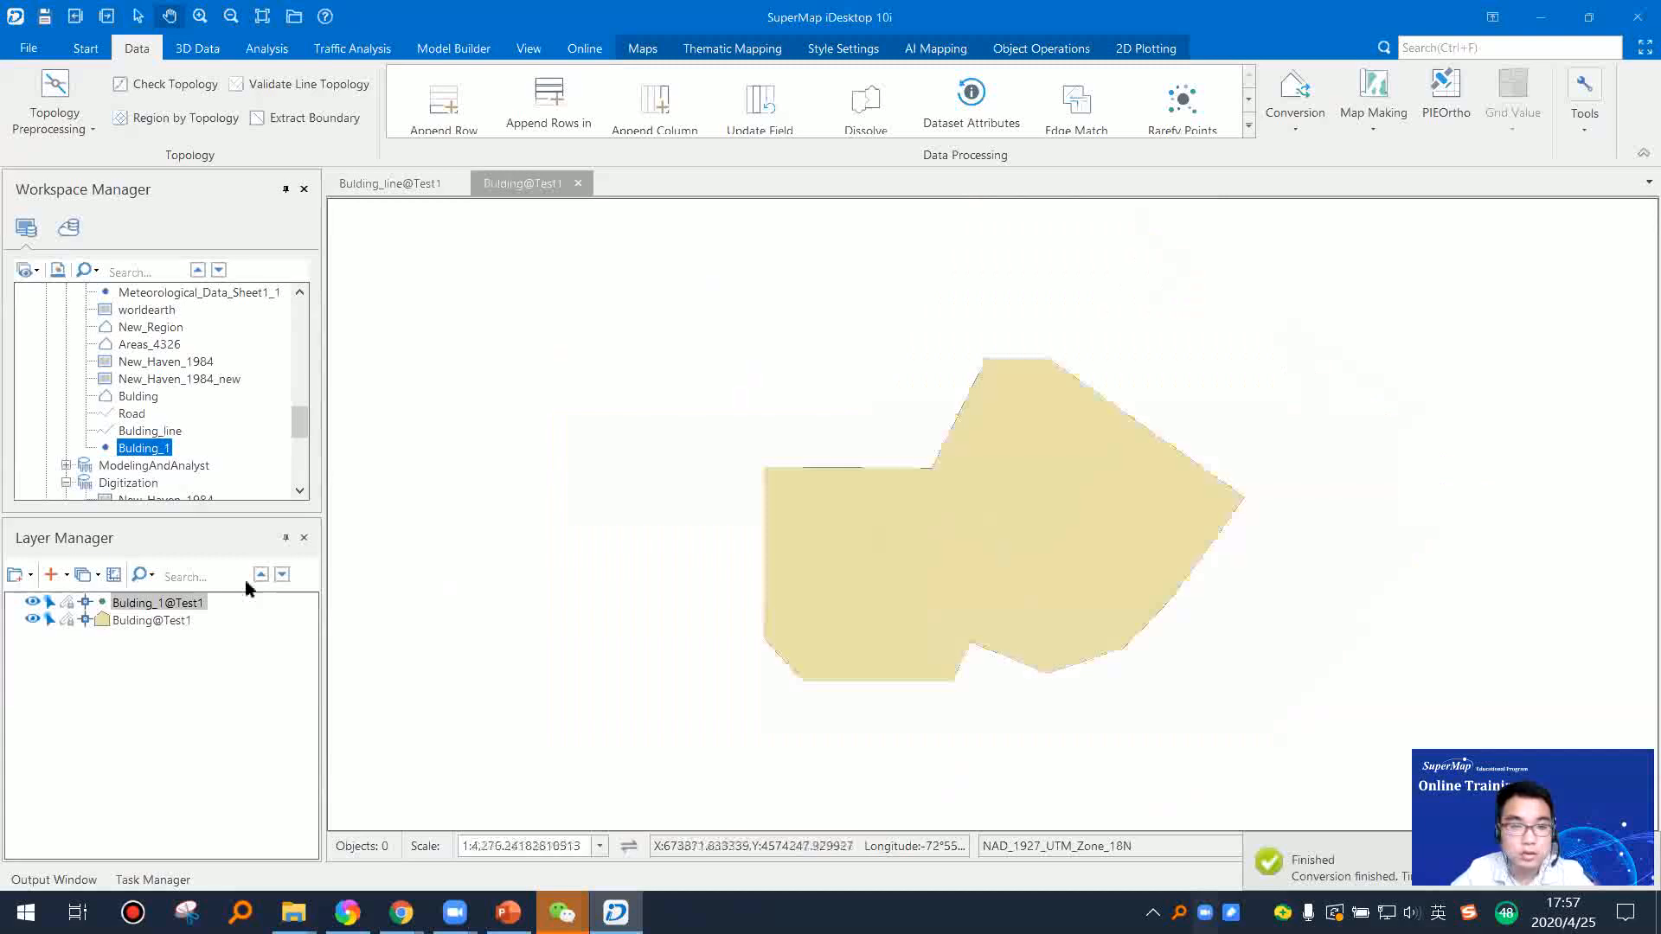
pyautogui.click(32, 619)
pyautogui.scroll(-1, 522, 575)
pyautogui.moveTo(575, 511); pyautogui.dragTo(823, 560)
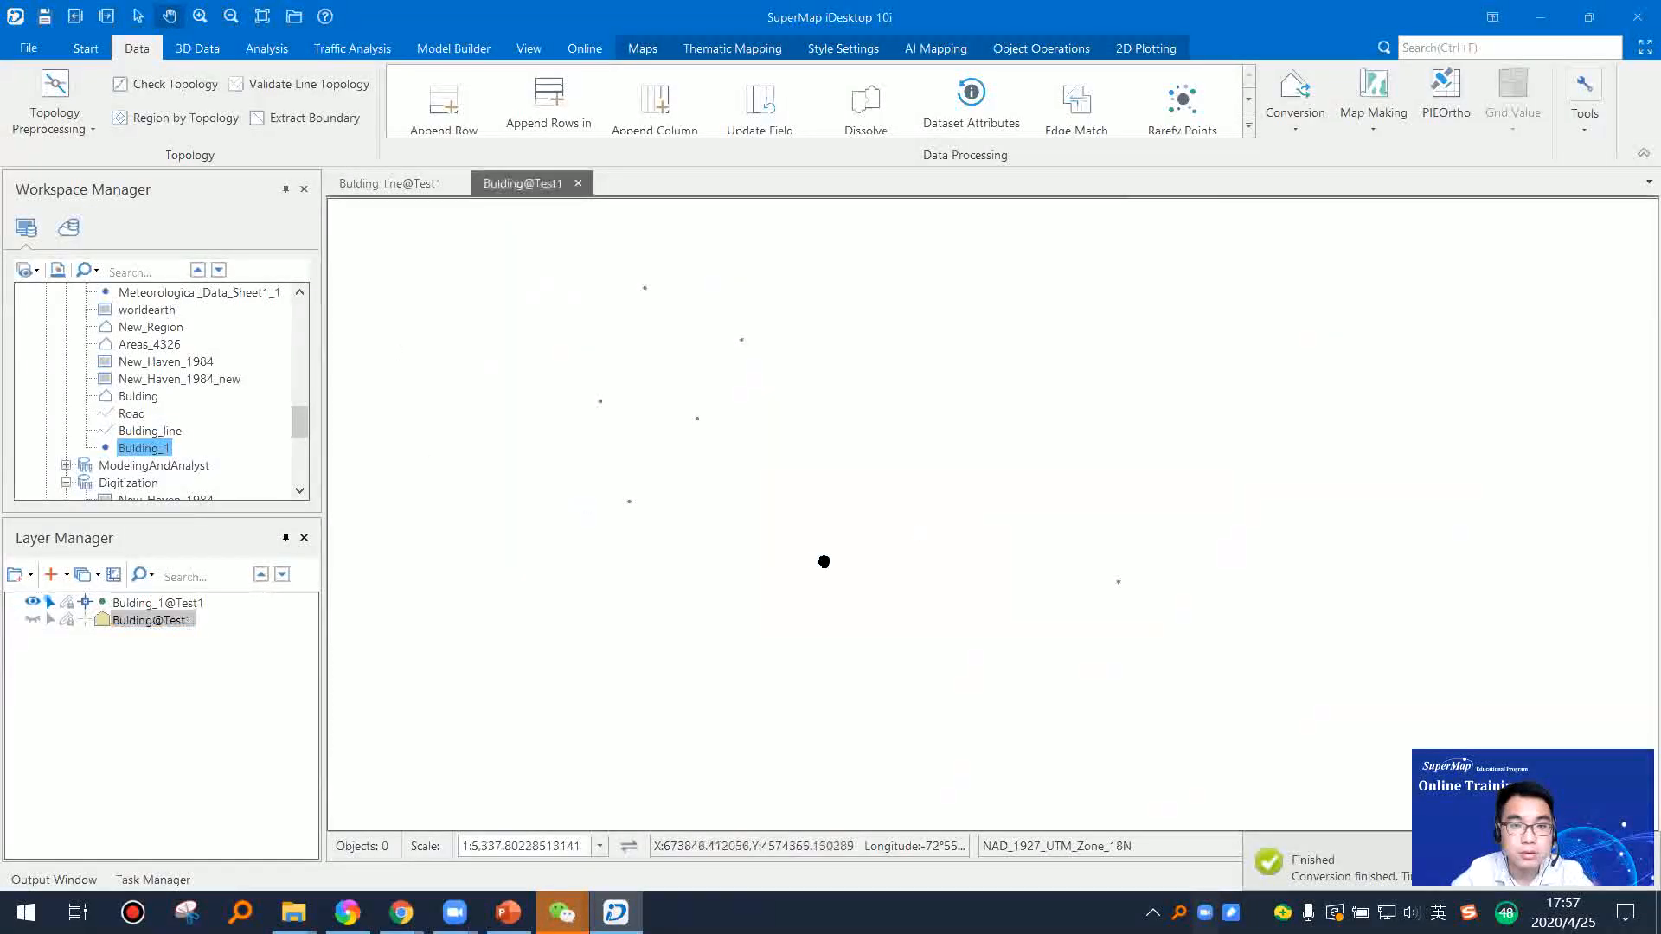
pyautogui.click(34, 621)
pyautogui.click(34, 621)
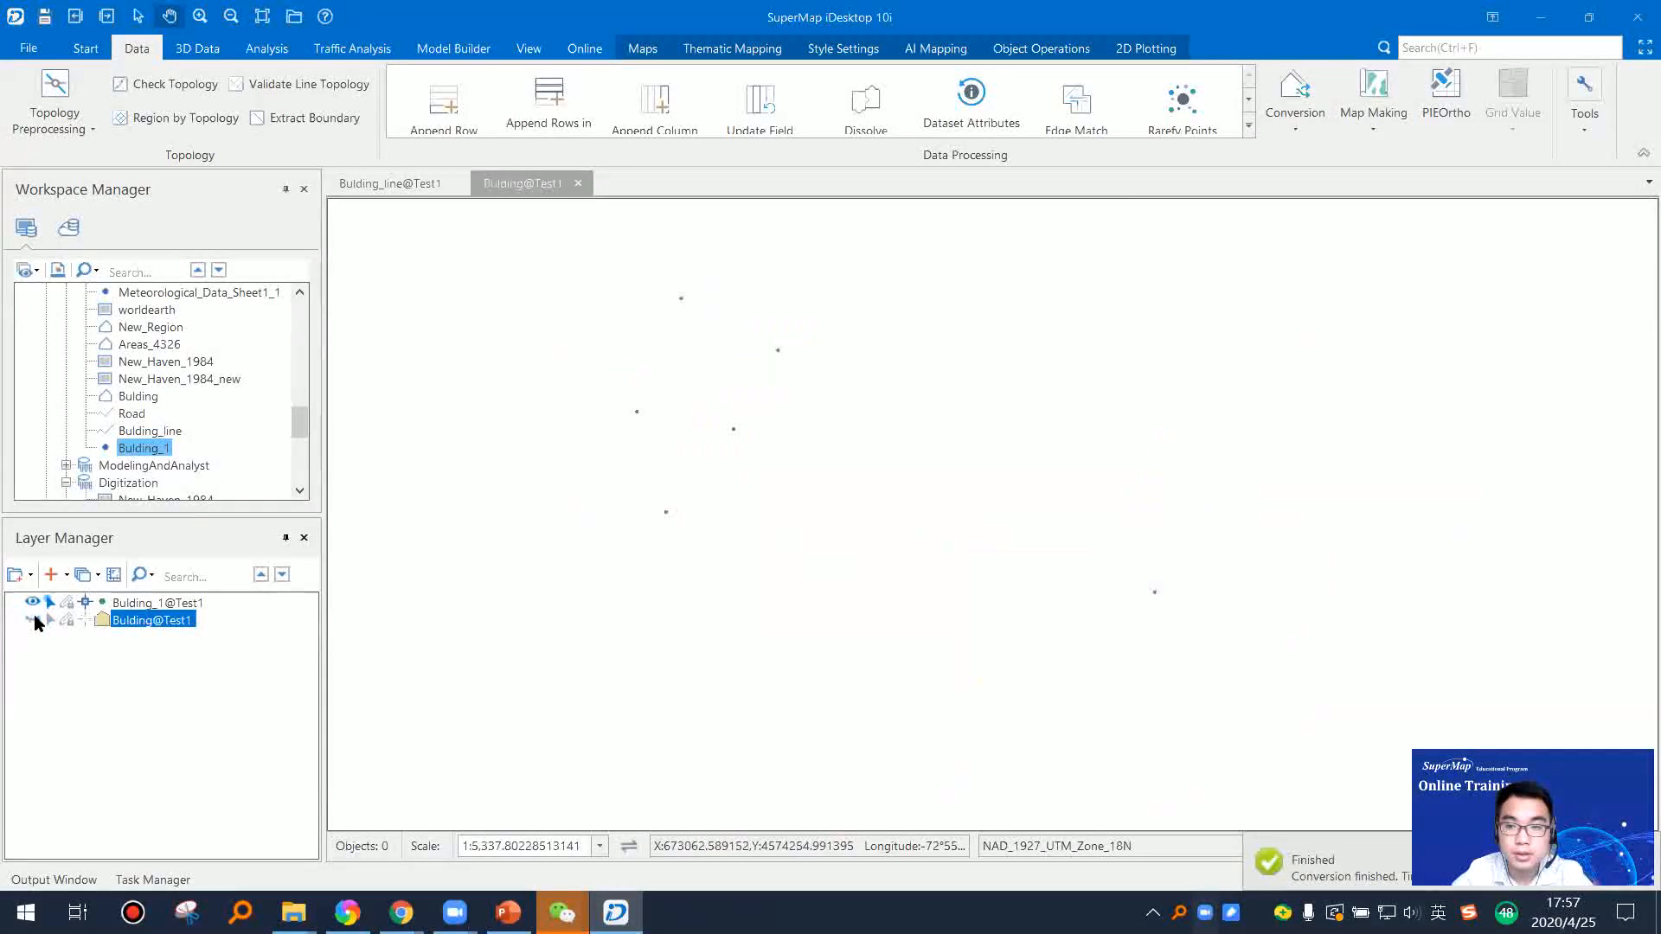
pyautogui.click(35, 621)
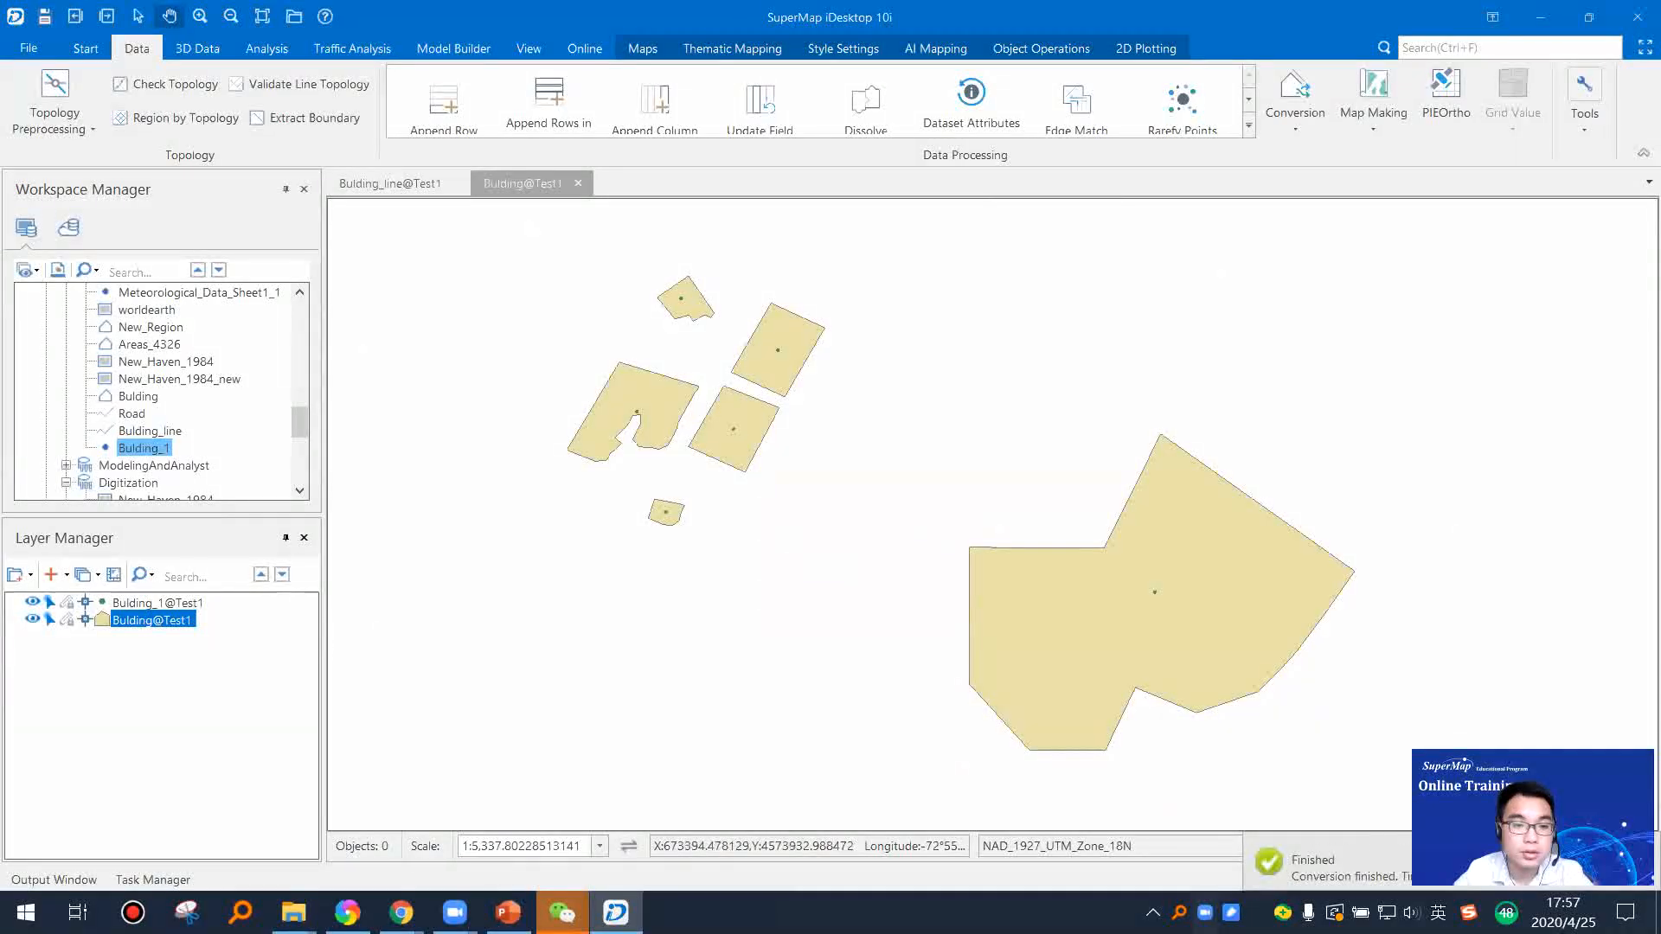
# Step: Switch to PowerPoint, present the training slides from the Object Operation slide, and advance to the Edit Node slide
pyautogui.click(509, 912)
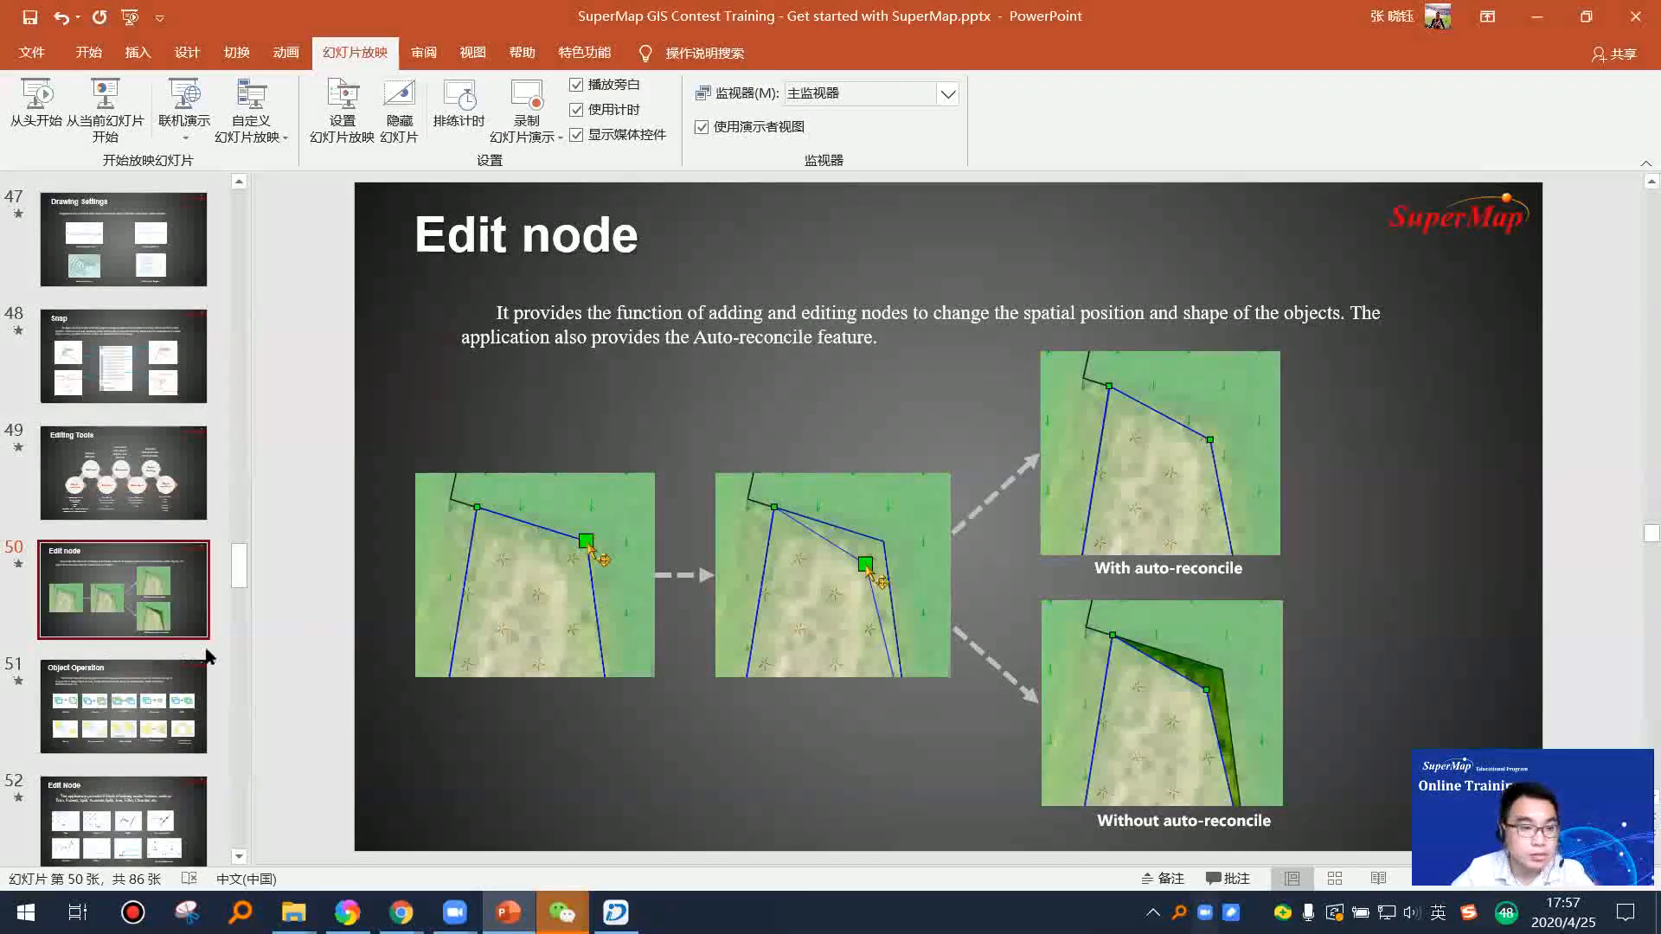
pyautogui.scroll(-1, 138, 584)
pyautogui.click(140, 584)
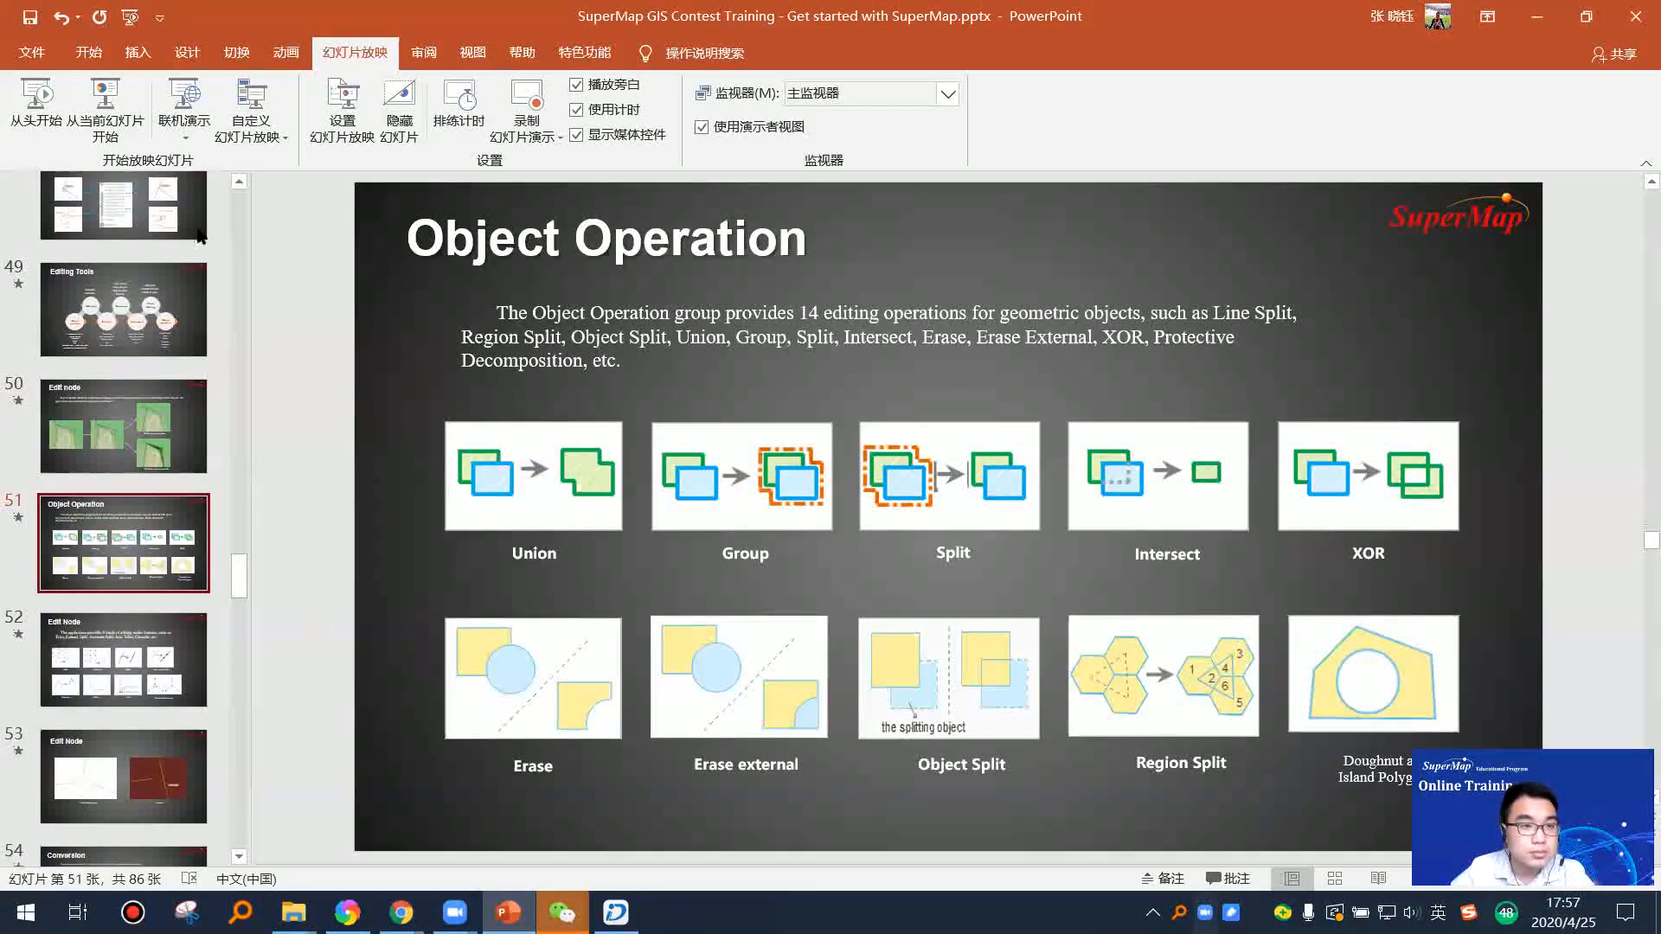
pyautogui.click(104, 102)
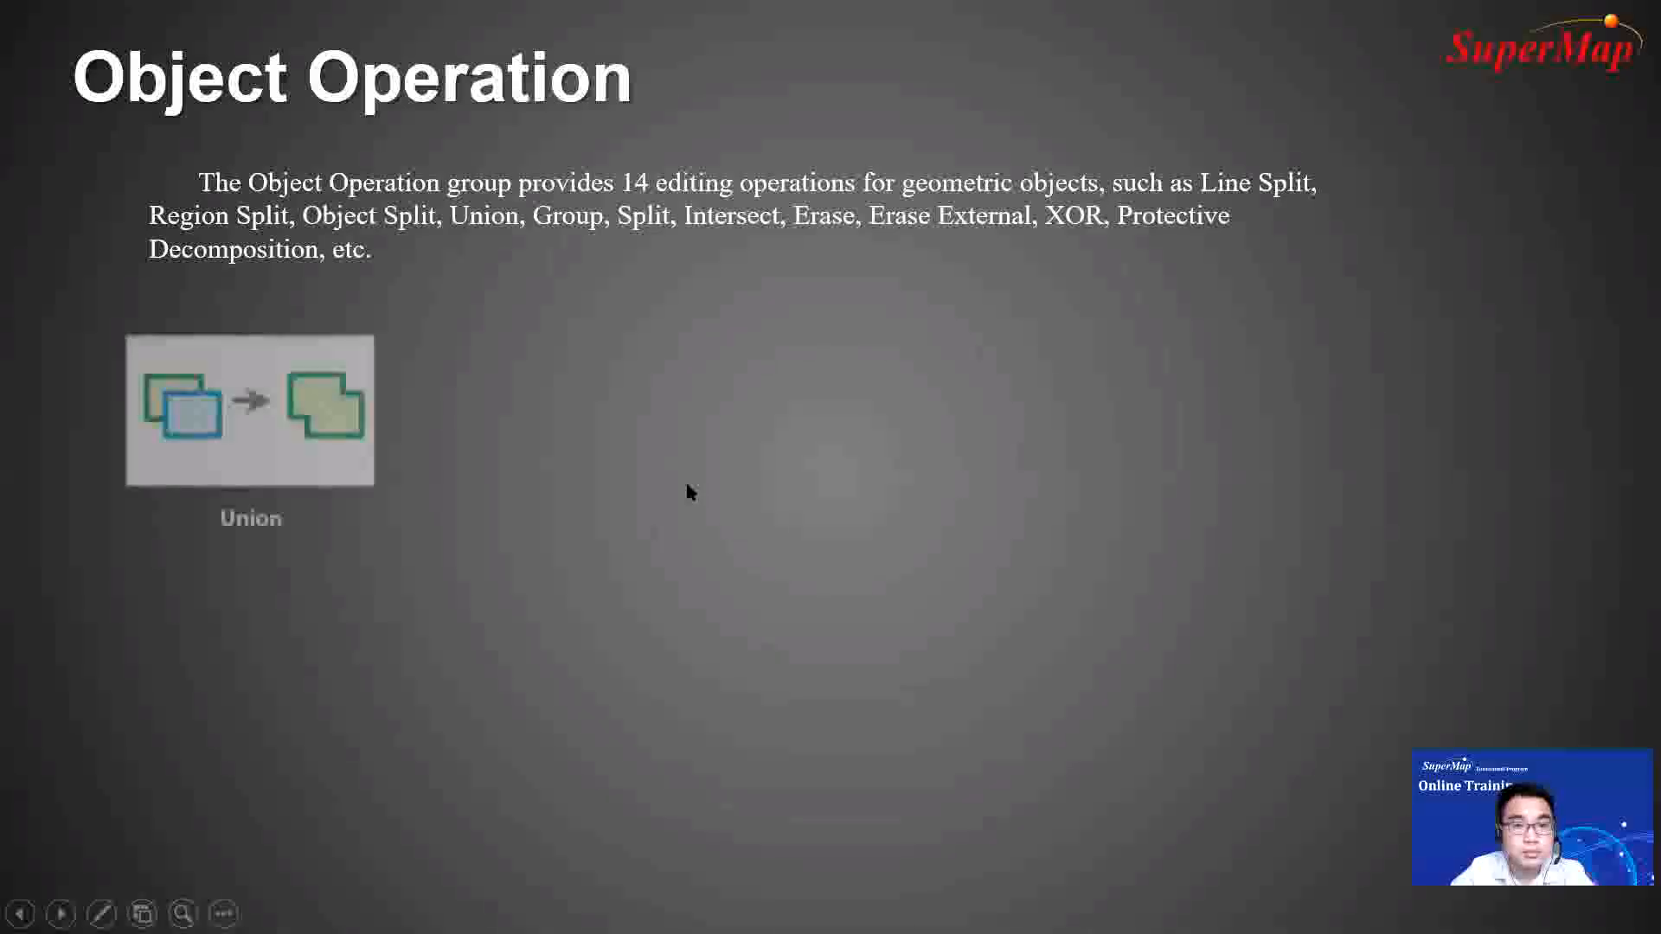
pyautogui.click(687, 485)
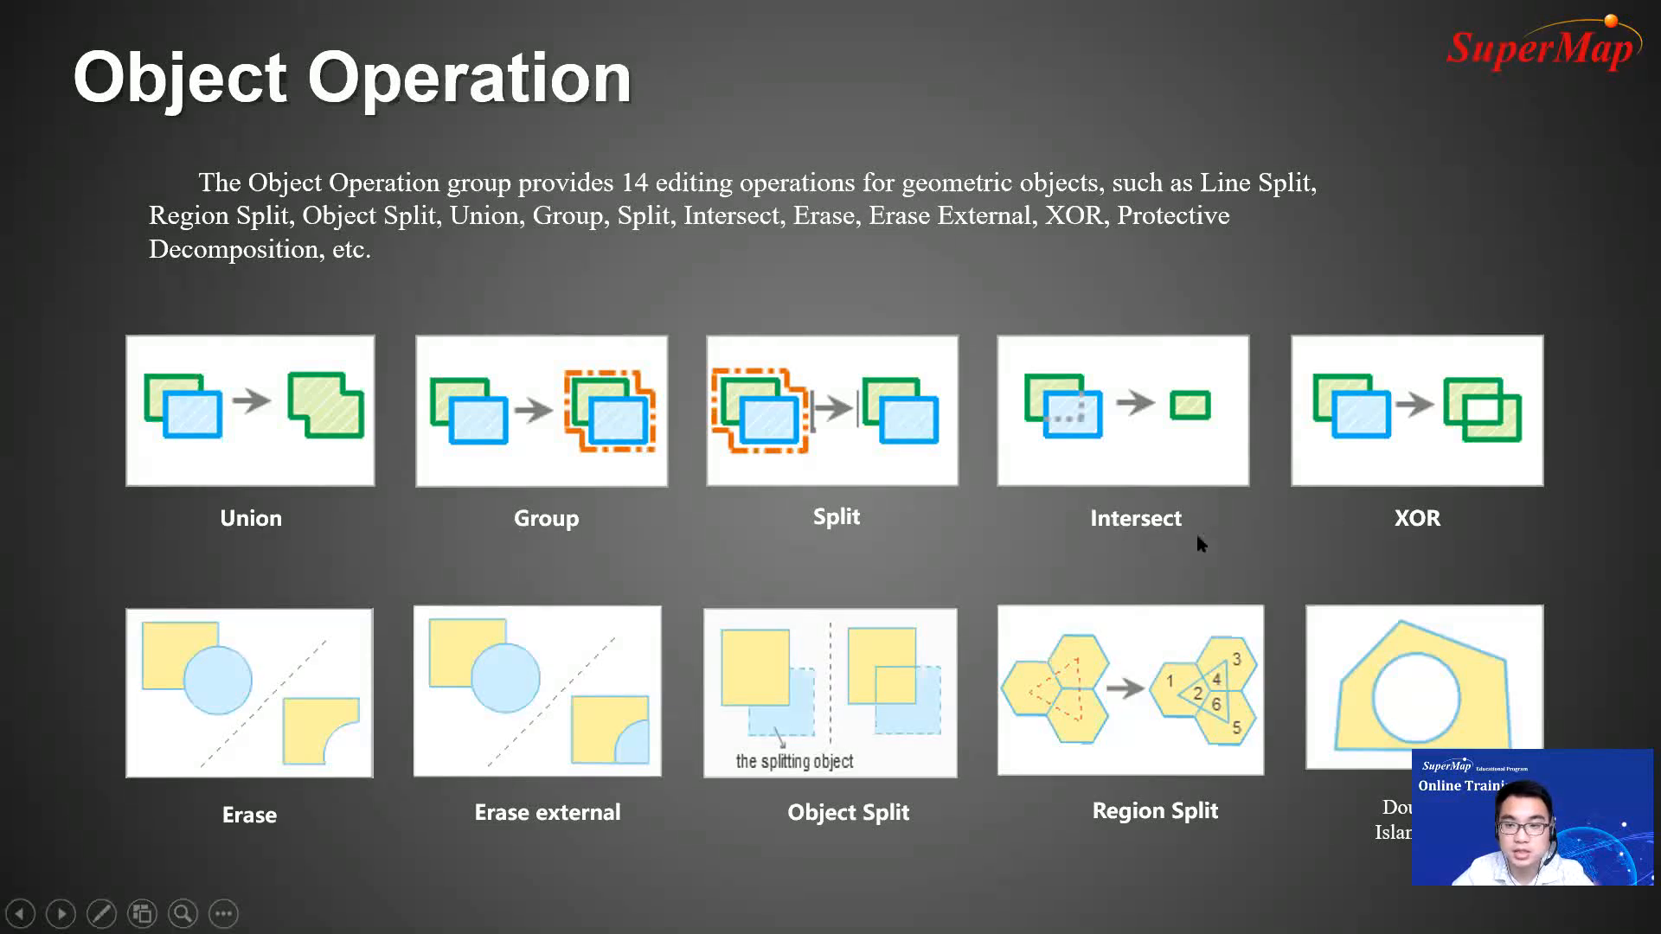
pyautogui.click(1148, 554)
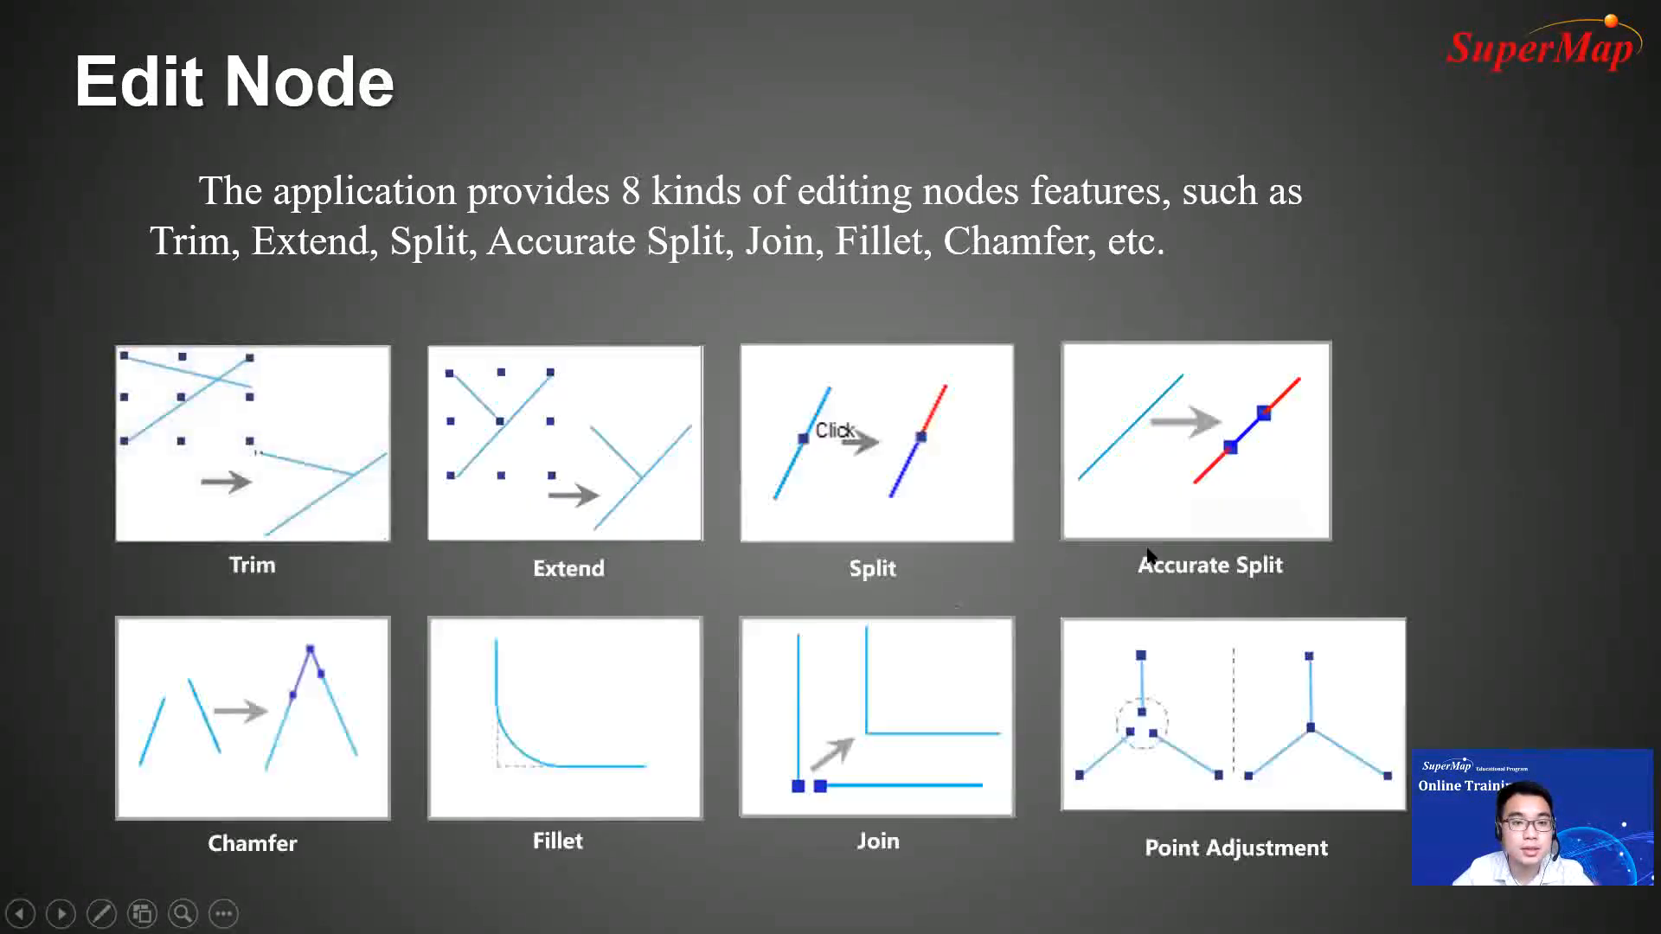
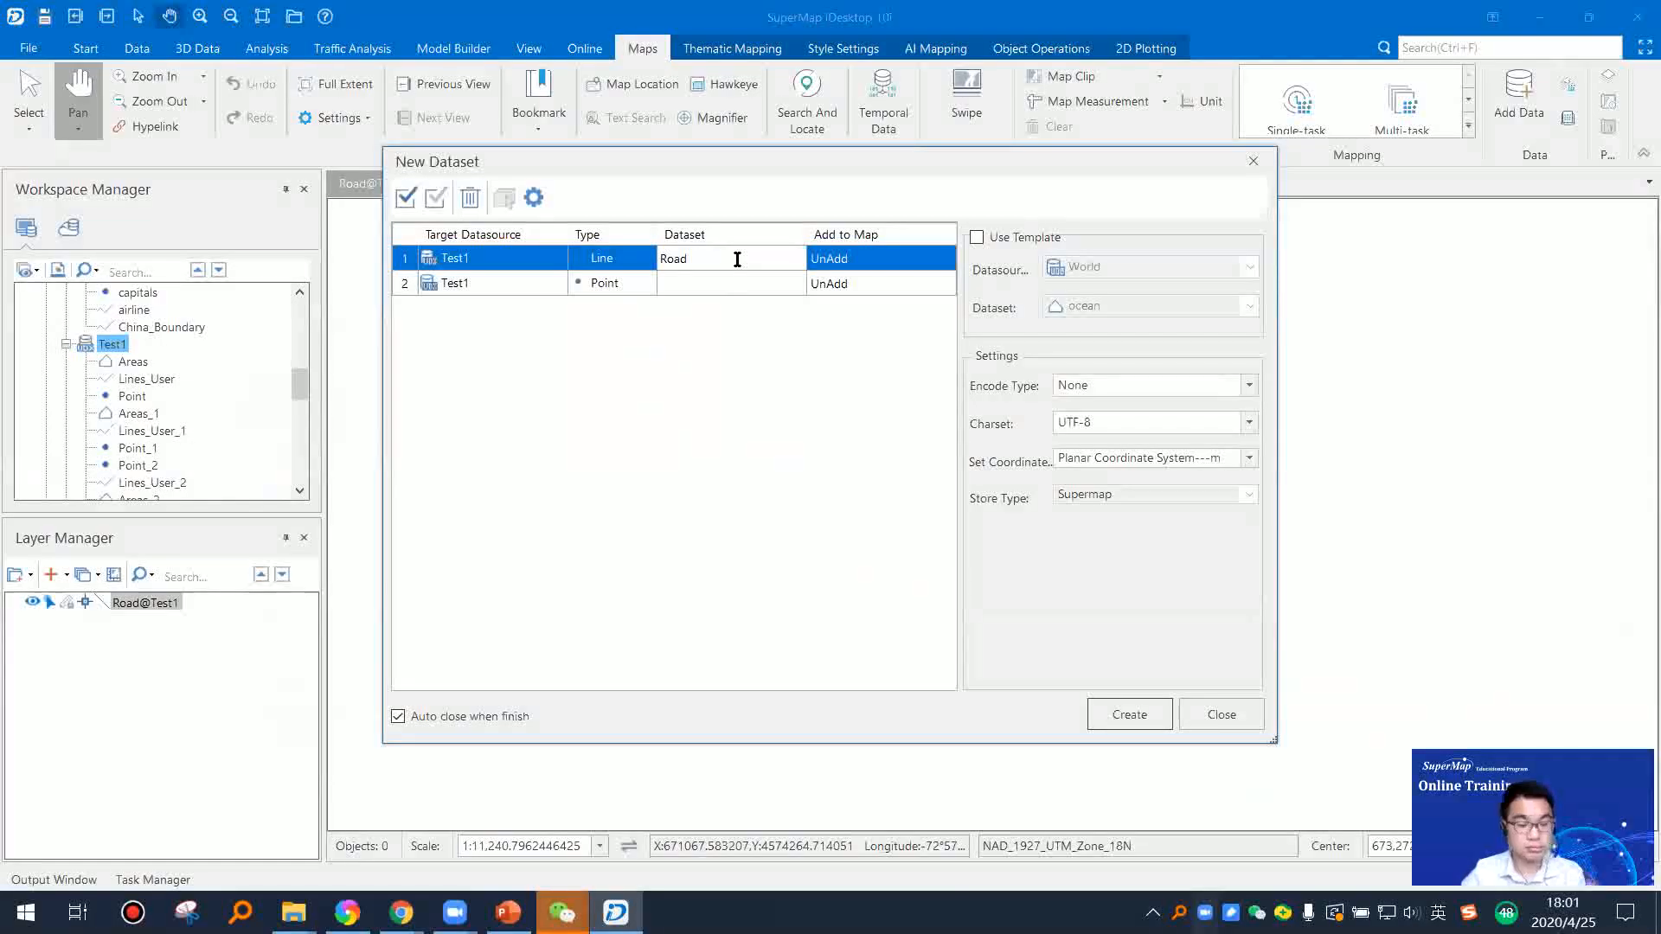
# Step: Create the line dataset Road2 in the Test1 datasource and open its properties
pyautogui.click(1129, 714)
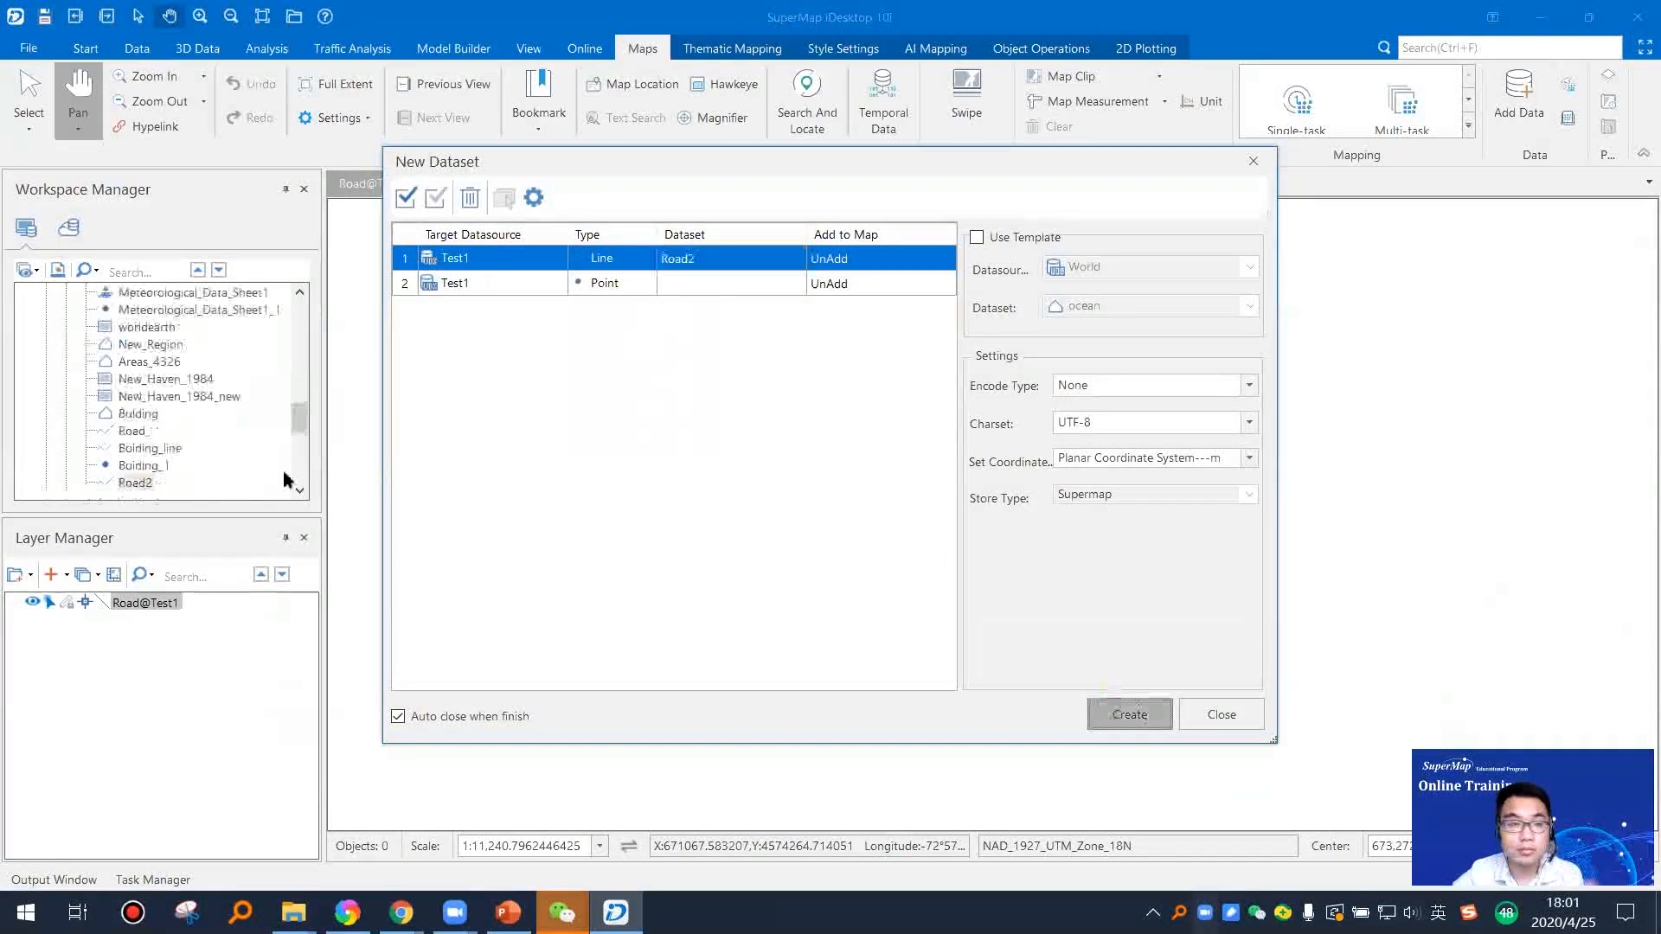
pyautogui.rightClick(137, 482)
pyautogui.click(260, 878)
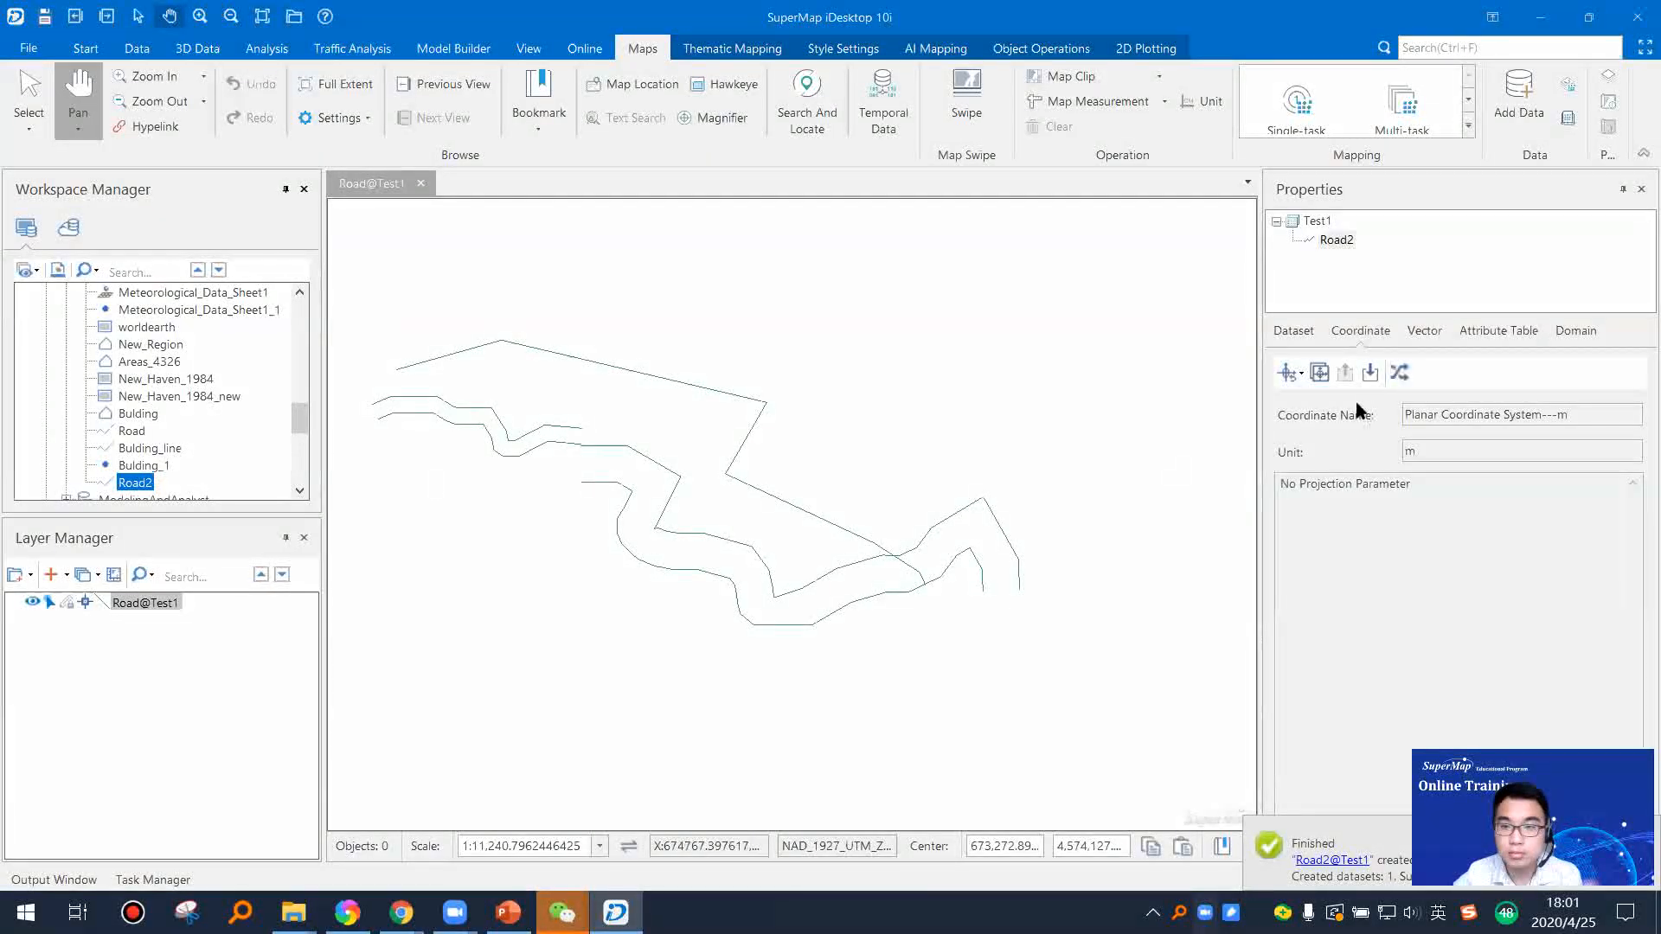
# Step: Copy the coordinate system of the Road dataset in the Test1 datasource to the Road2 dataset
pyautogui.click(1319, 372)
pyautogui.click(1057, 272)
pyautogui.click(993, 347)
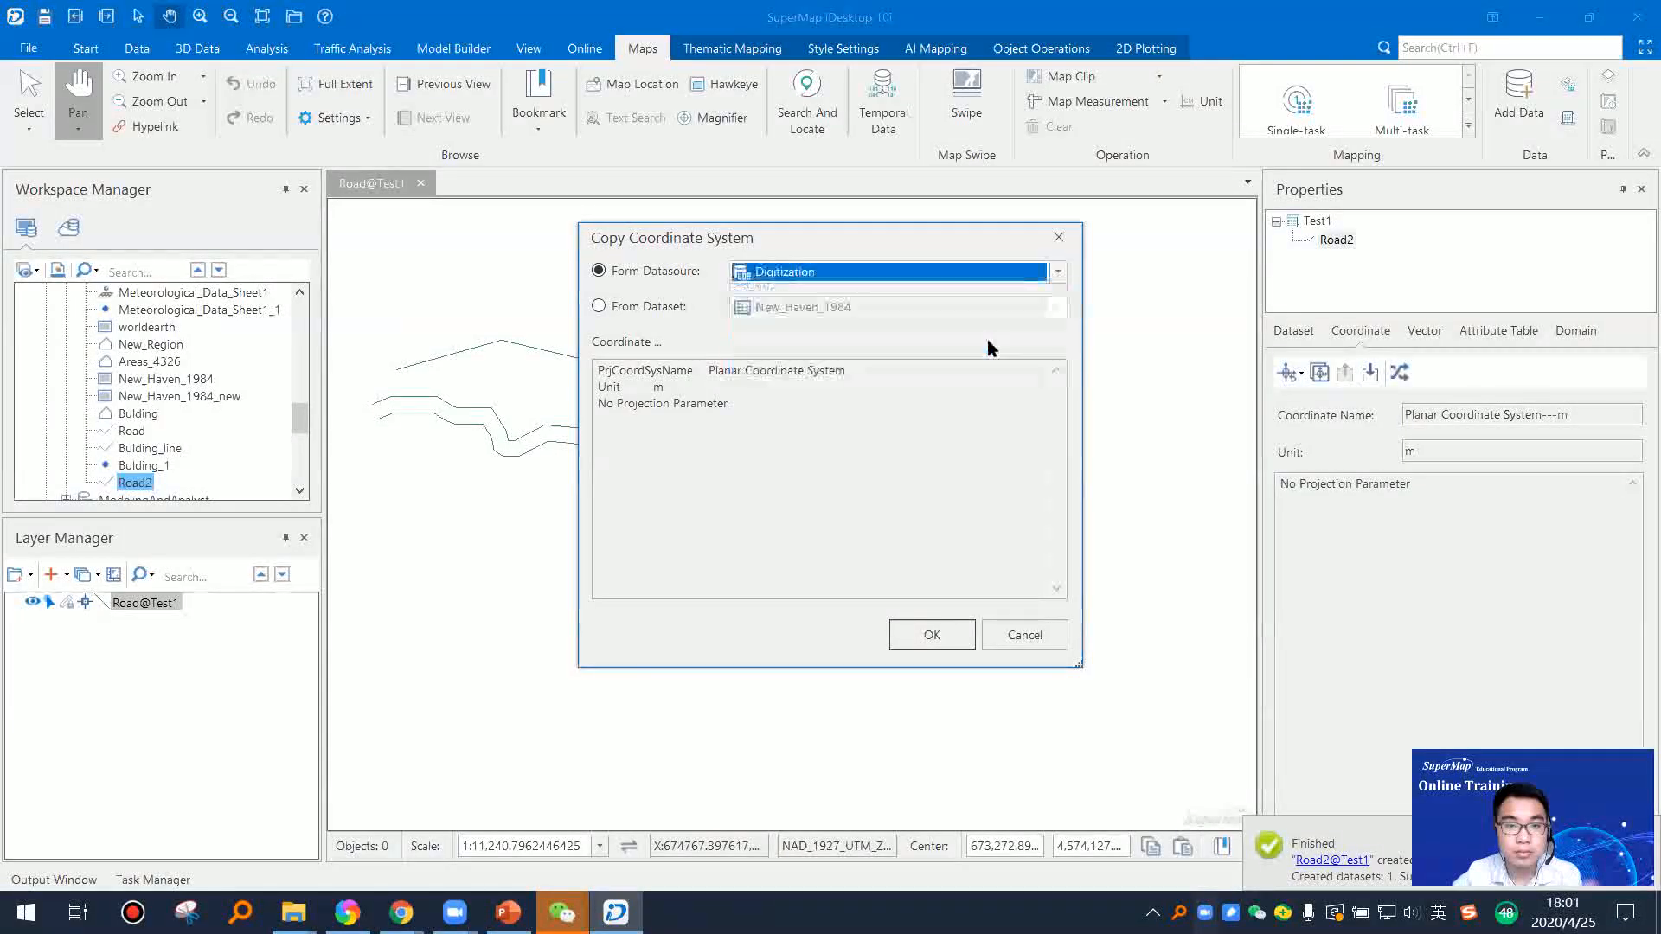
pyautogui.click(999, 275)
pyautogui.click(920, 309)
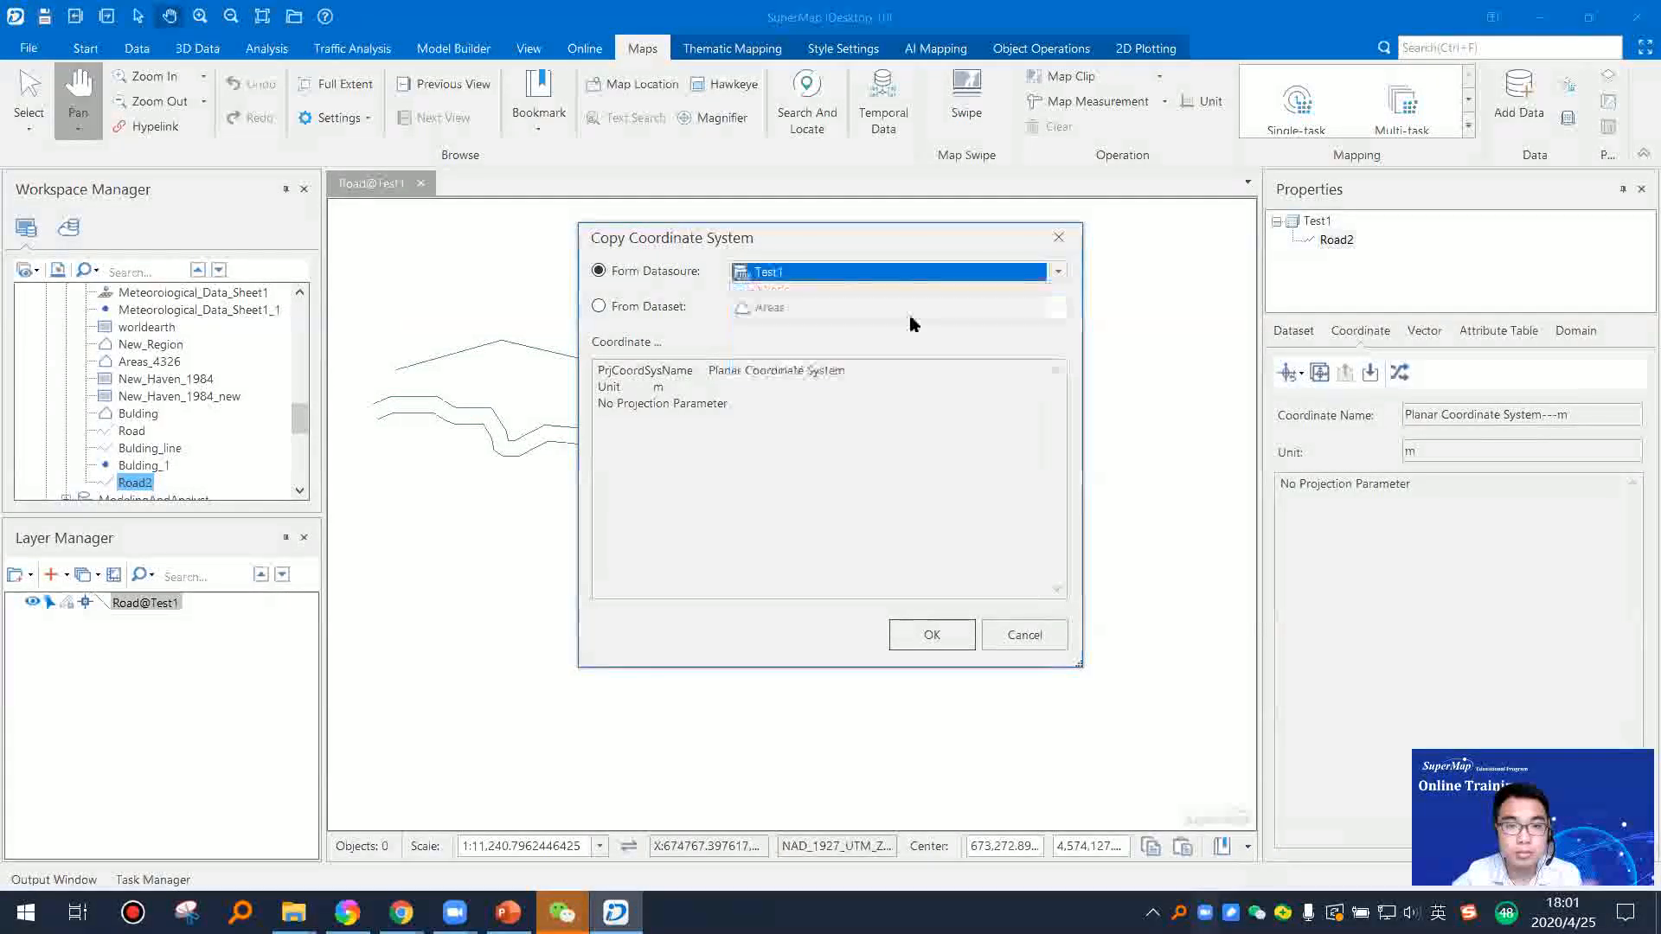
pyautogui.click(616, 310)
pyautogui.click(844, 308)
pyautogui.scroll(-1, 862, 564)
pyautogui.scroll(-2, 862, 565)
pyautogui.click(860, 533)
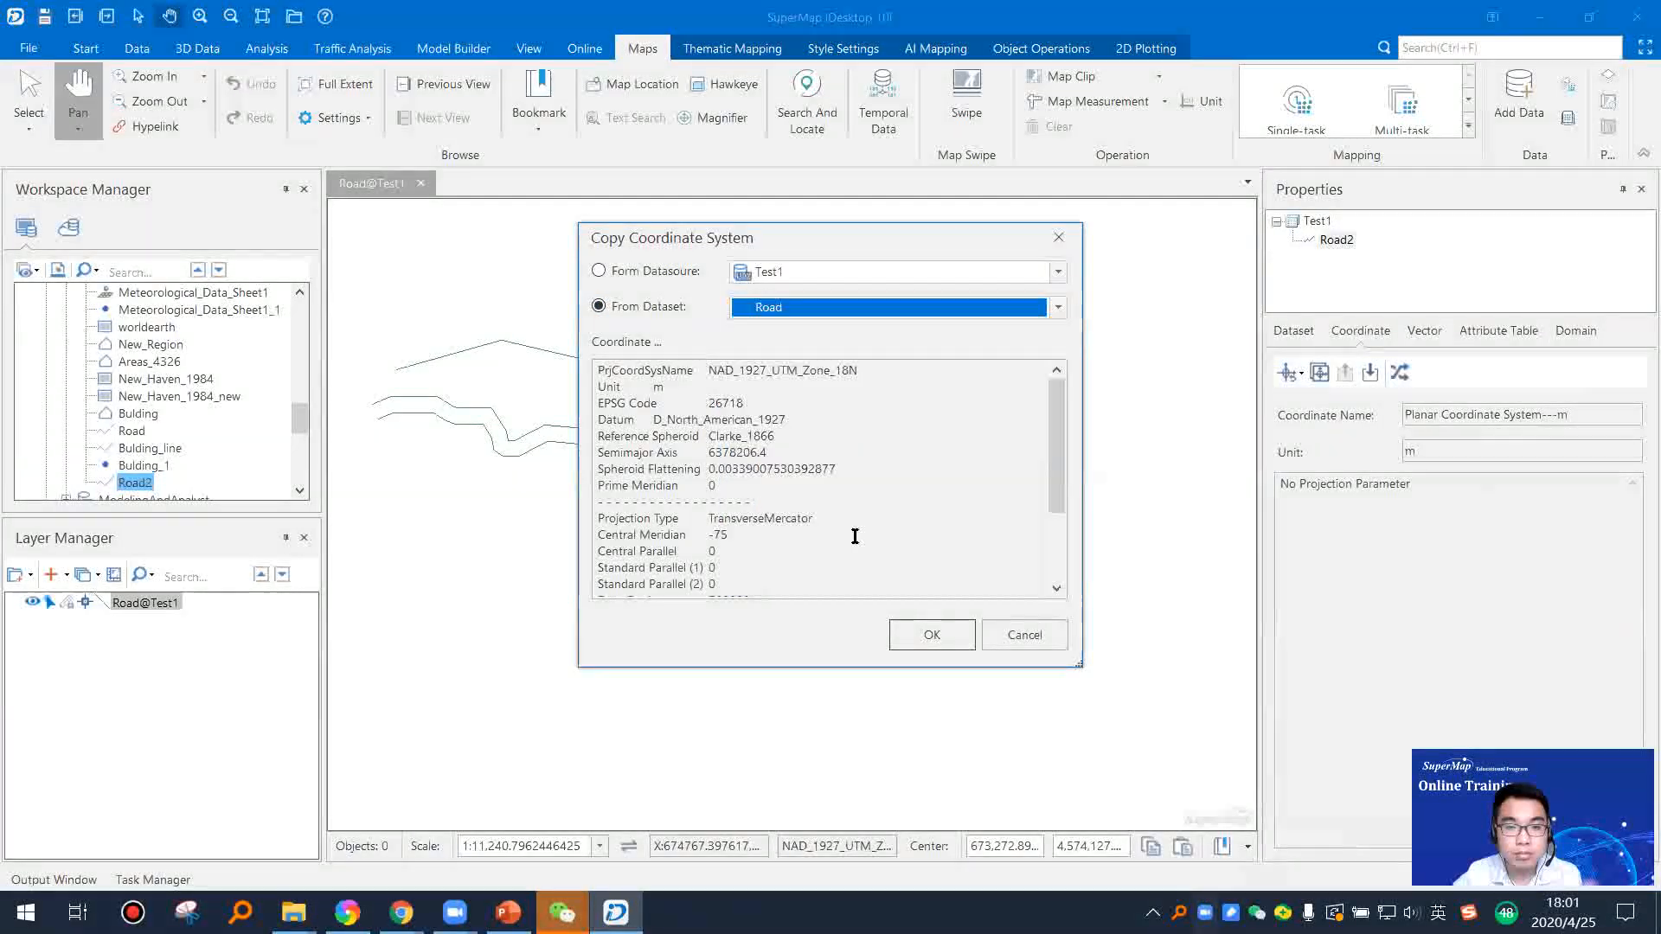
pyautogui.press('Return')
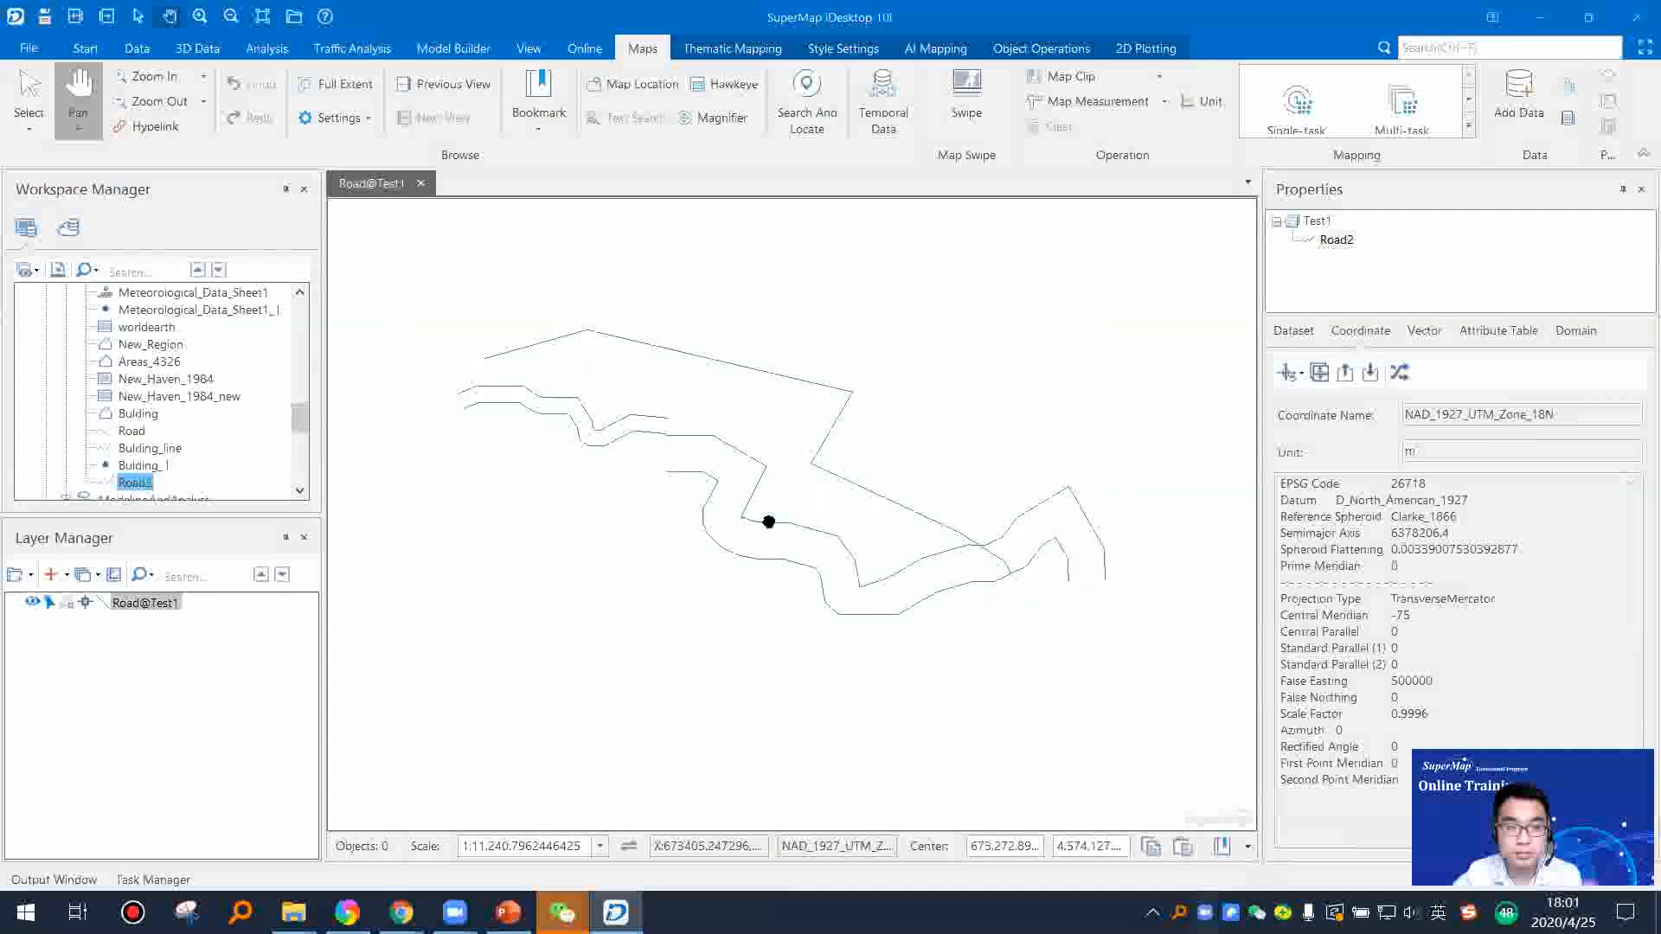
# Step: Add the Road2 dataset to the open Road map and make its layer editable
pyautogui.click(135, 482)
pyautogui.moveTo(135, 482); pyautogui.dragTo(416, 580)
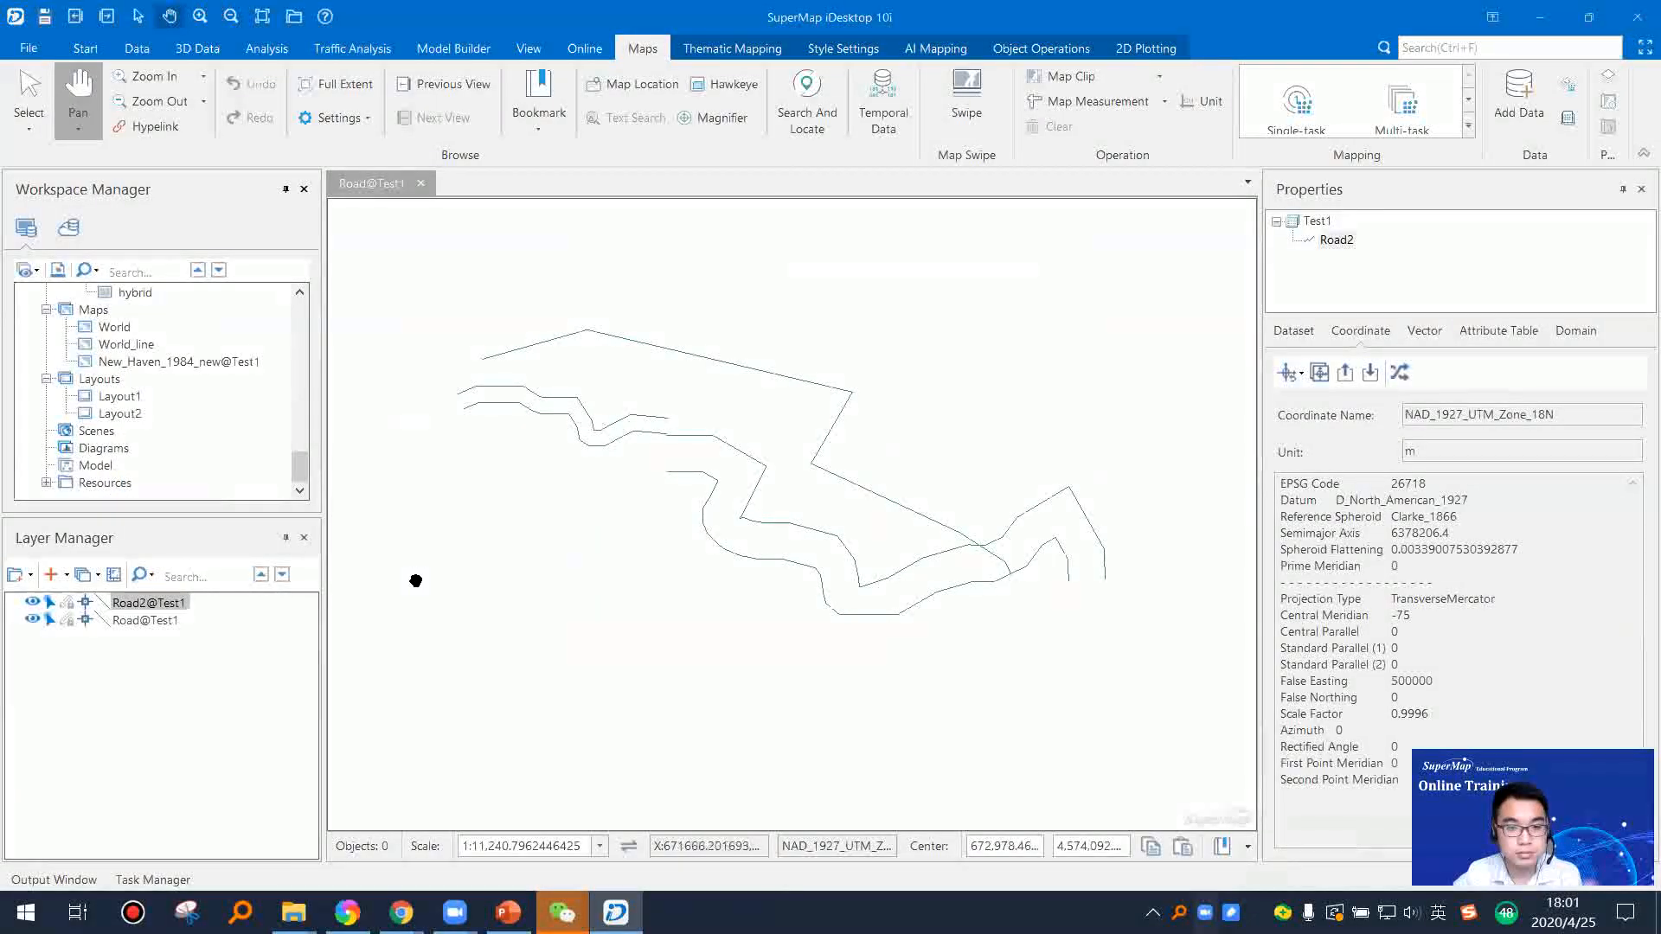
pyautogui.click(66, 603)
# Step: Draw a polyline about 1,558 m long in the Road2 layer, below the existing roads
pyautogui.scroll(2, 772, 569)
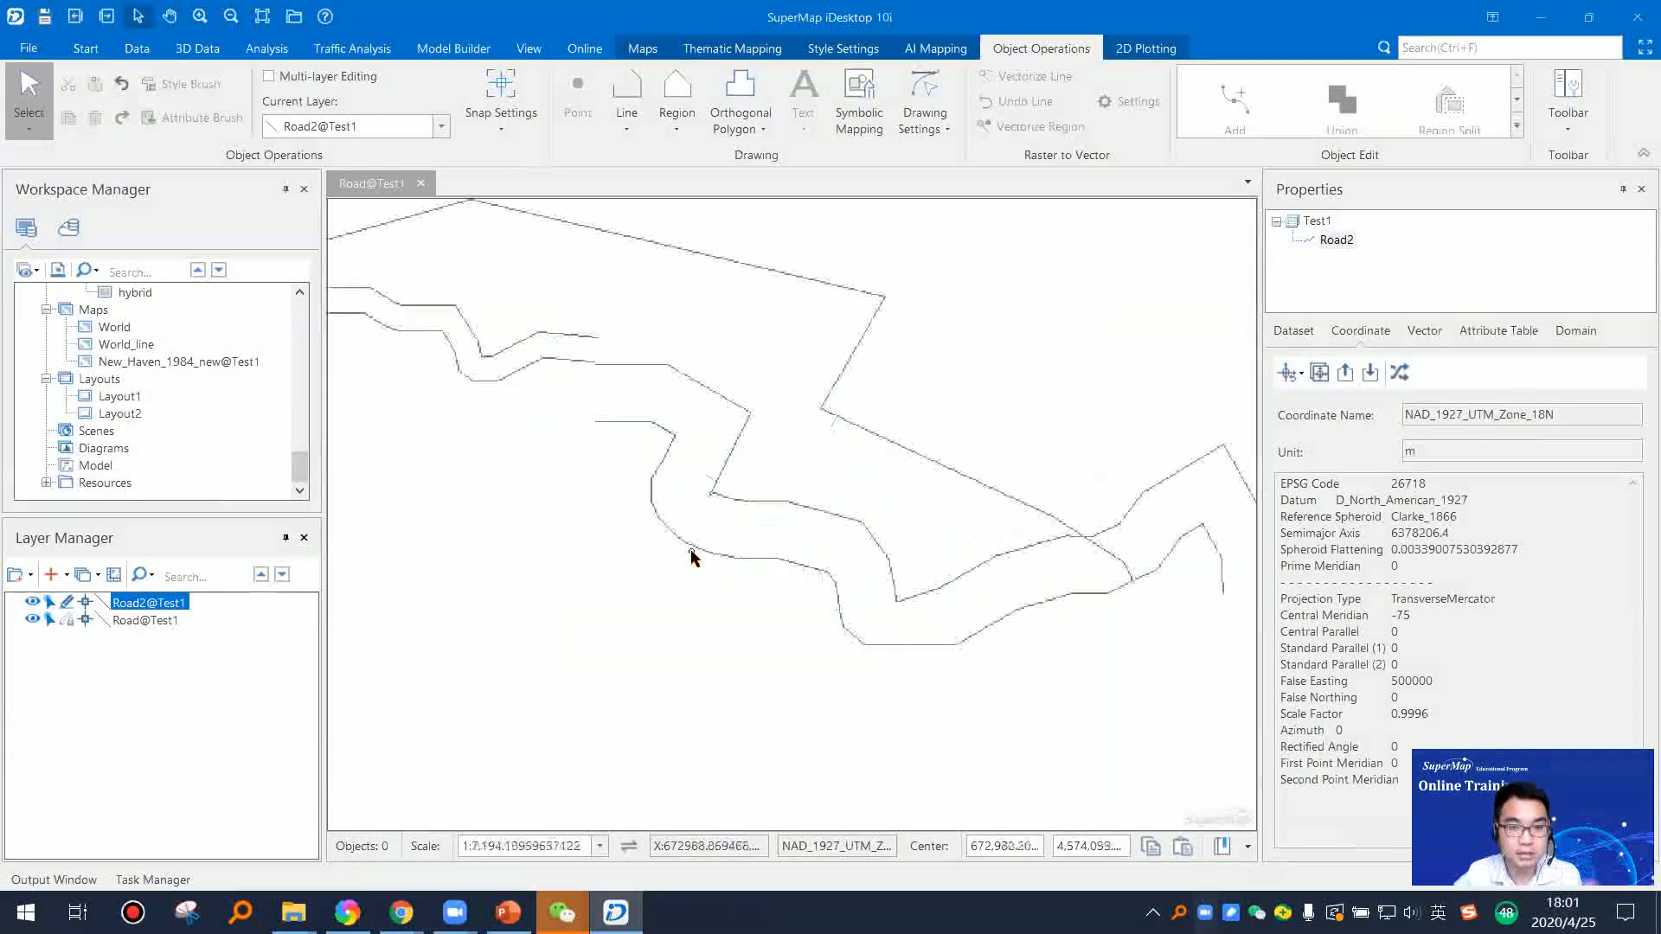
pyautogui.click(626, 112)
pyautogui.click(684, 289)
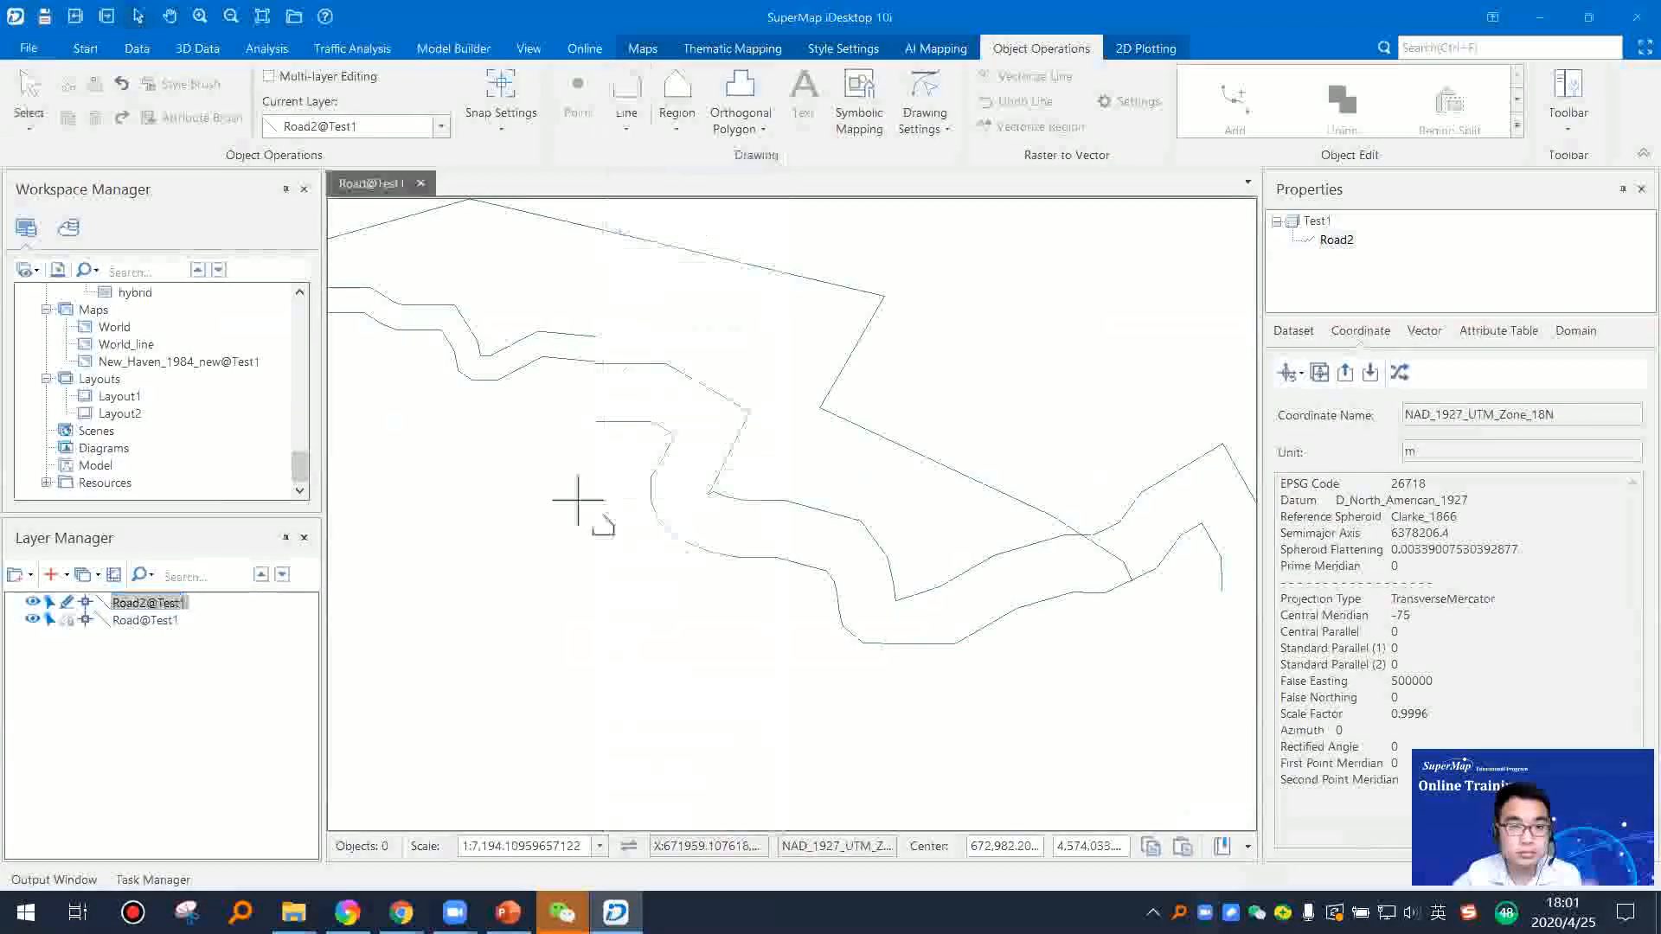
pyautogui.click(444, 491)
pyautogui.click(574, 624)
pyautogui.click(777, 712)
pyautogui.click(965, 740)
pyautogui.click(1040, 739)
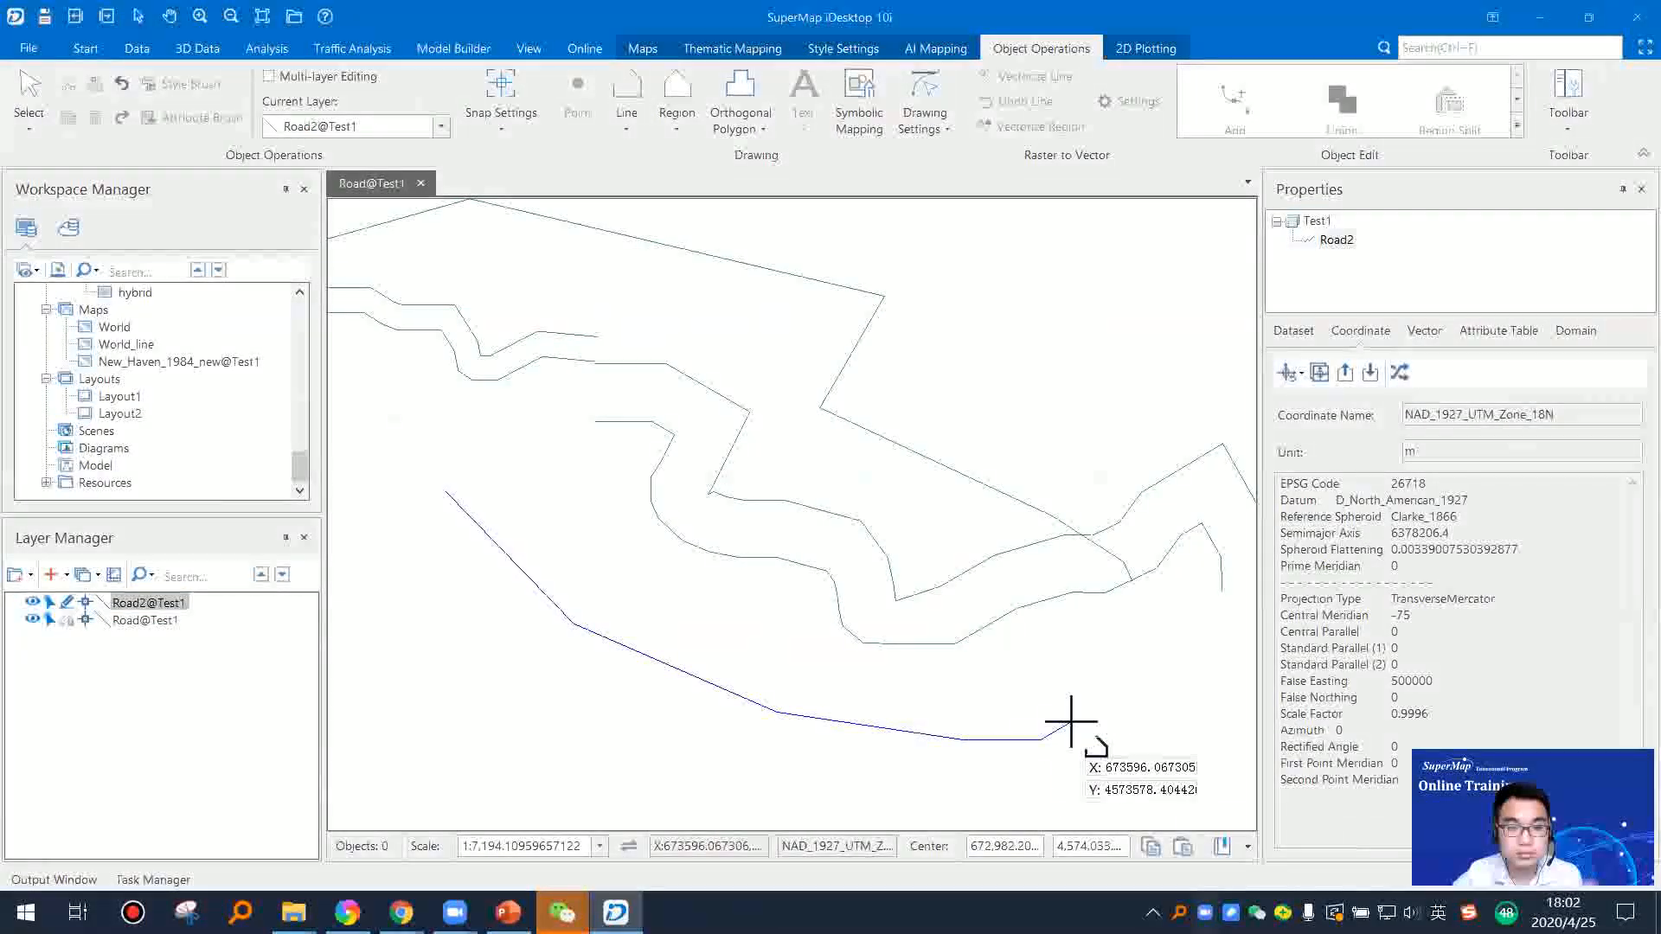
pyautogui.click(1072, 721)
pyautogui.rightClick(1071, 721)
# Step: Draw a second polyline about 1,620 m long below the first one, following its course
pyautogui.click(423, 628)
pyautogui.click(441, 645)
pyautogui.click(545, 678)
pyautogui.click(684, 738)
pyautogui.click(761, 749)
pyautogui.click(973, 797)
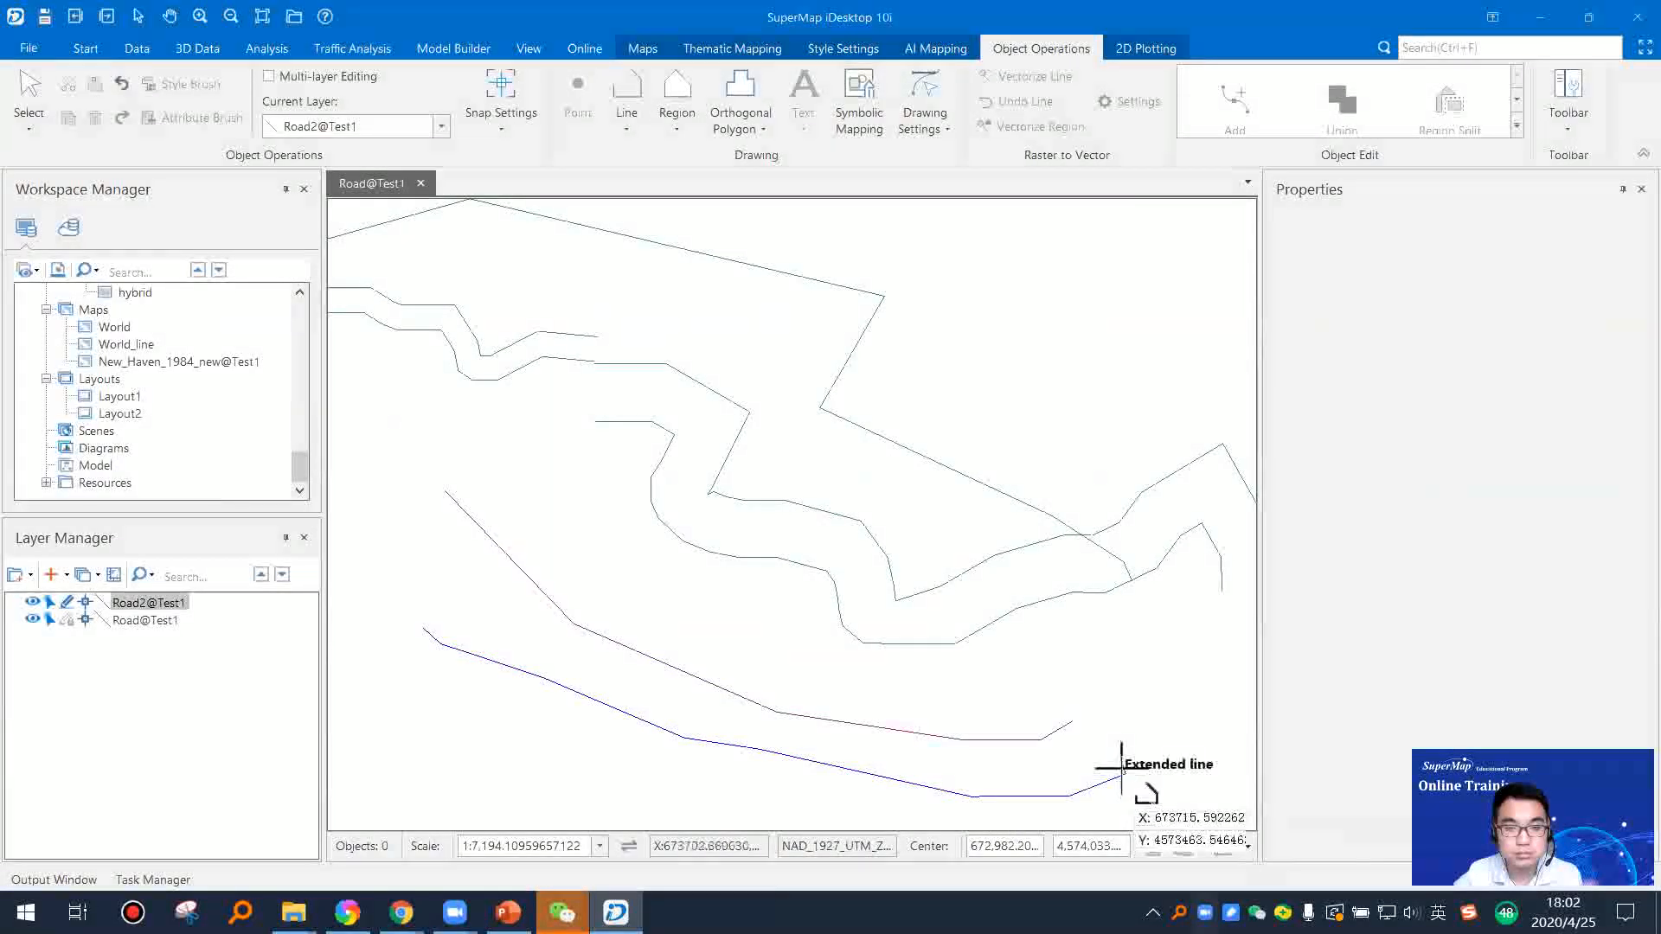
pyautogui.click(1125, 774)
pyautogui.rightClick(1125, 774)
# Step: Finish drawing polylines and turn off editing for the Road2 layer
pyautogui.rightClick(1153, 678)
pyautogui.click(1006, 655)
pyautogui.moveTo(729, 591); pyautogui.dragTo(600, 508)
pyautogui.moveTo(480, 501); pyautogui.dragTo(641, 532)
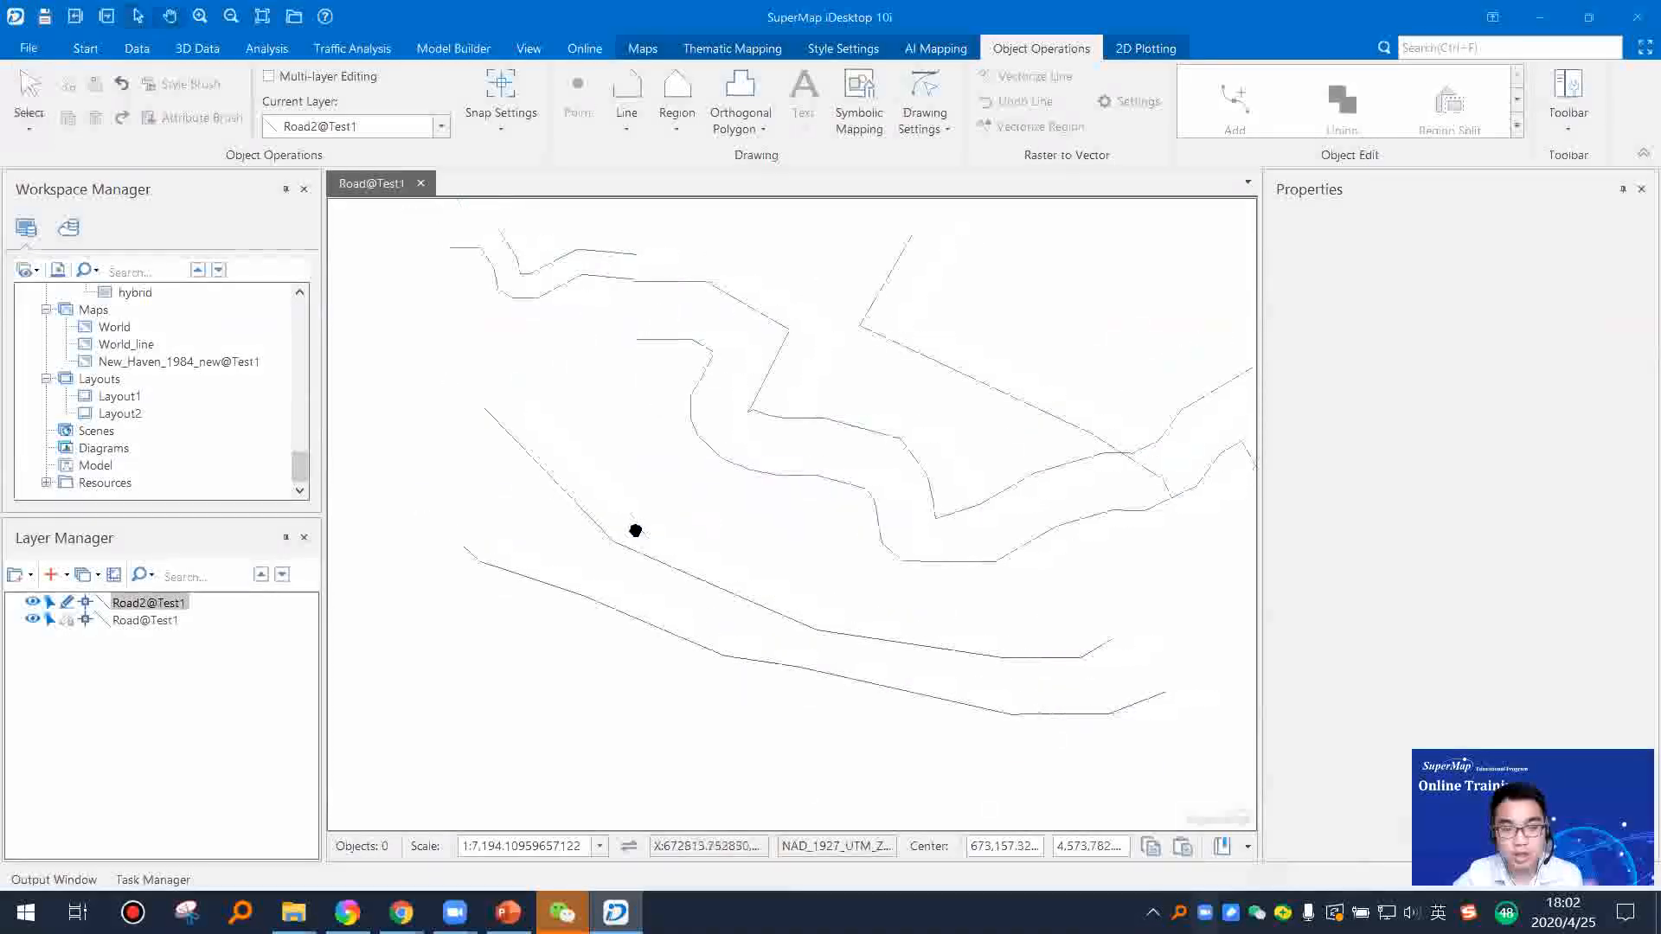
pyautogui.rightClick(440, 461)
pyautogui.moveTo(927, 644); pyautogui.dragTo(857, 623)
pyautogui.click(67, 602)
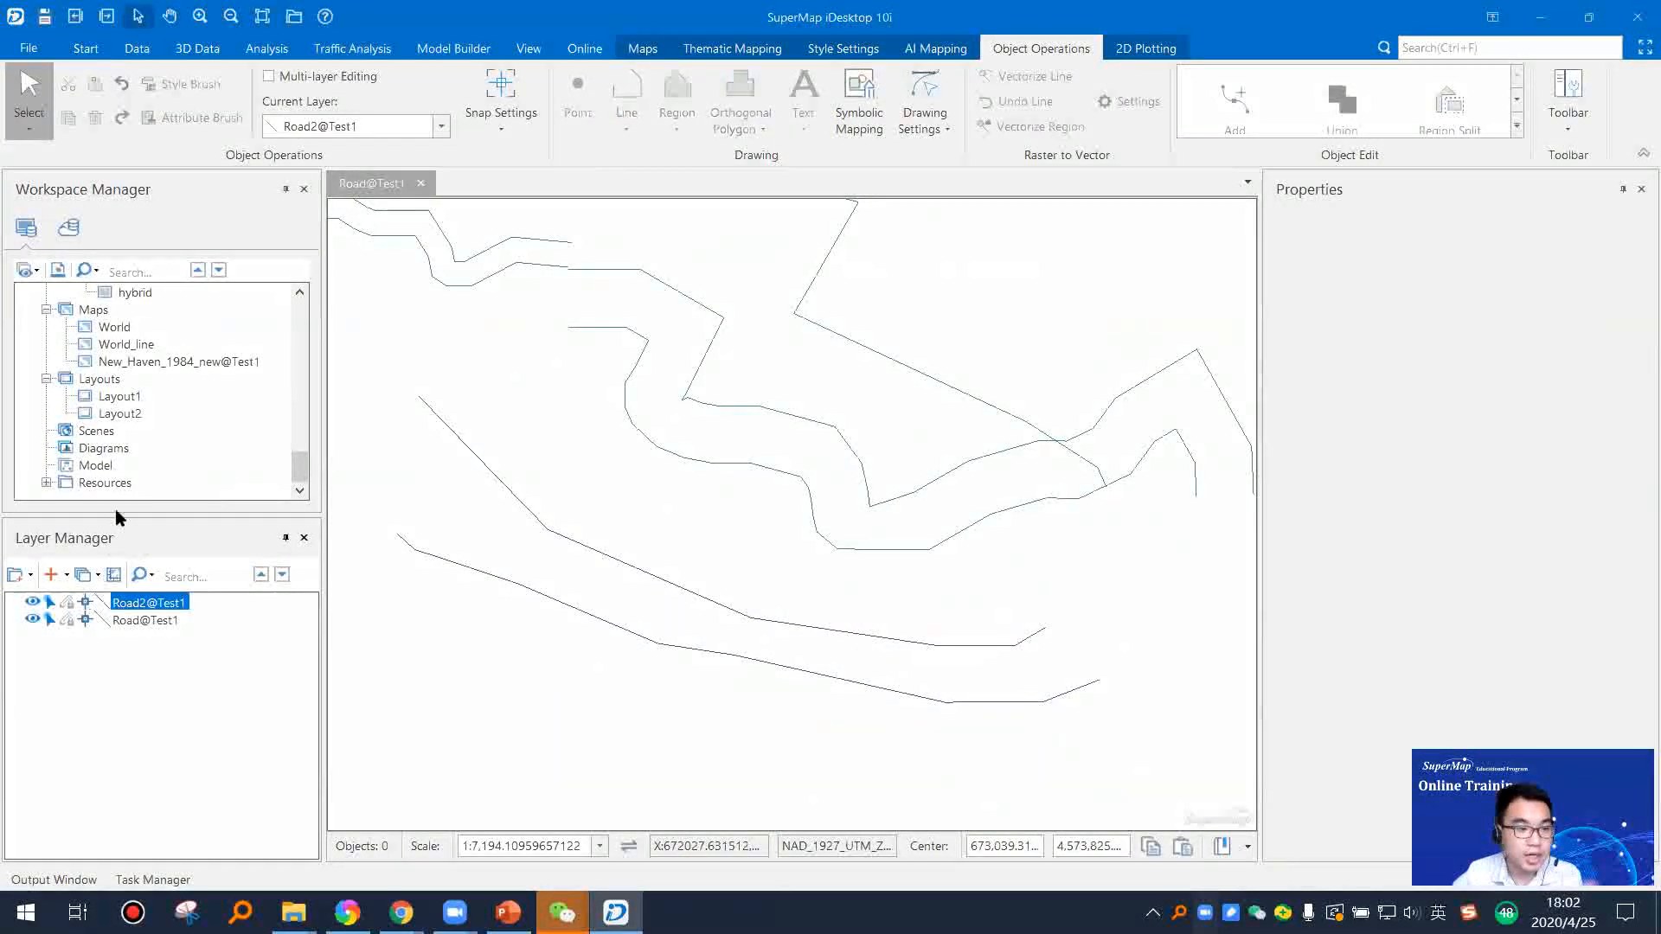
# Step: Open the attribute table of the Road2 dataset and highlight all its records
pyautogui.scroll(4, 125, 402)
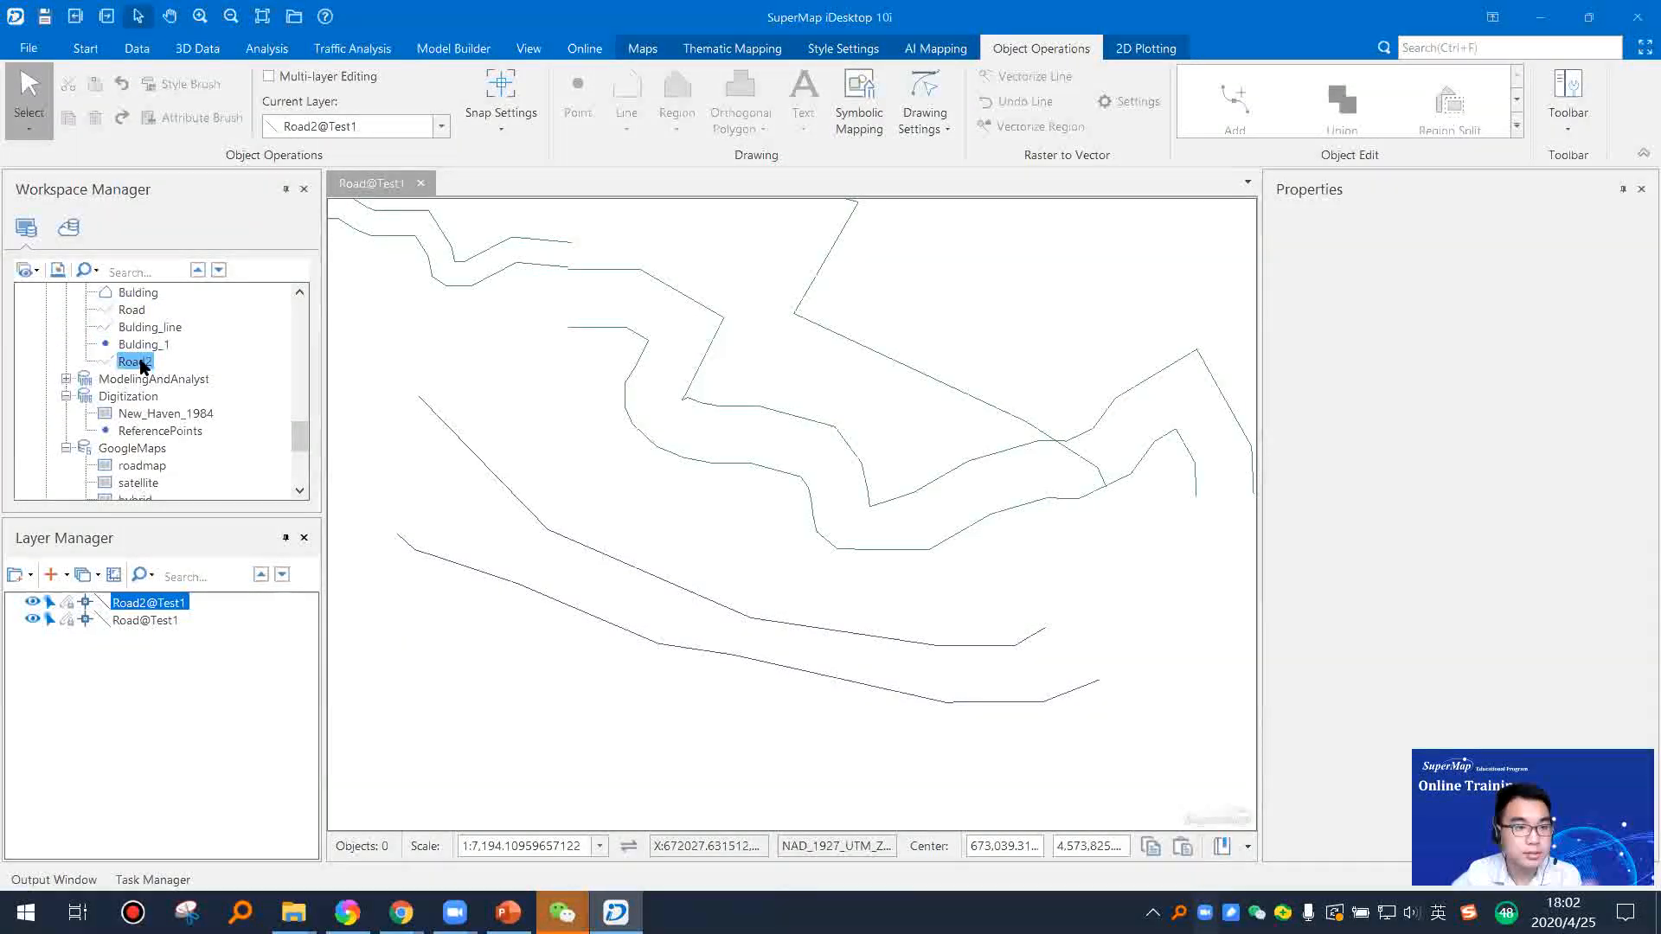
pyautogui.rightClick(144, 366)
pyautogui.click(181, 375)
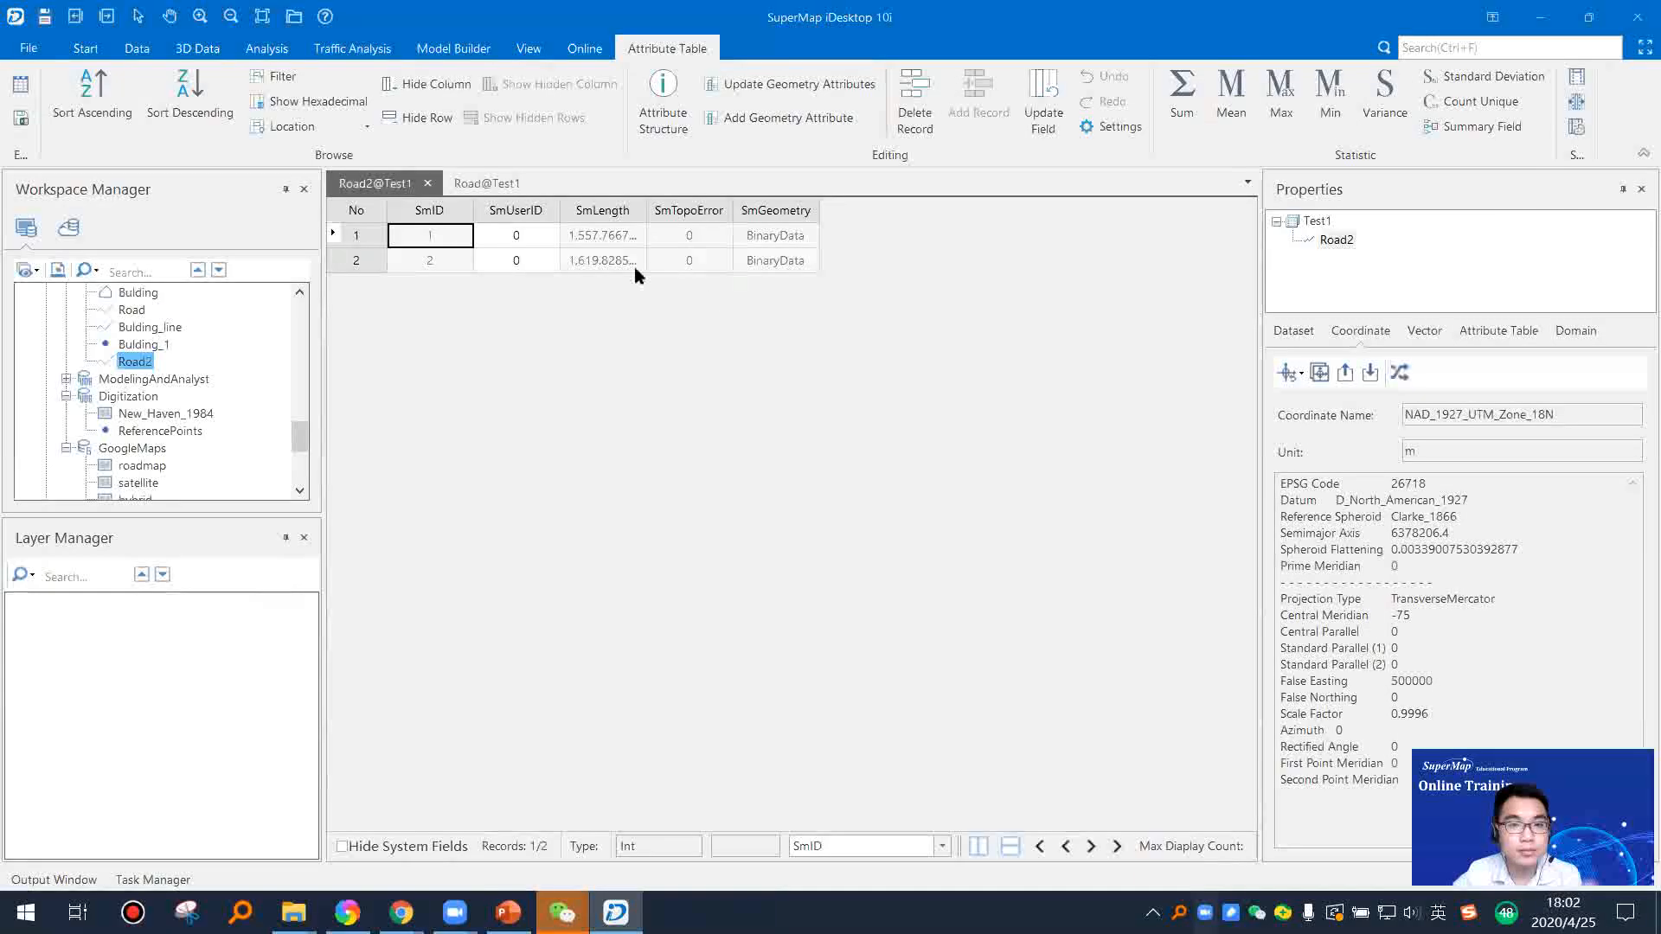
pyautogui.moveTo(353, 235); pyautogui.dragTo(344, 262)
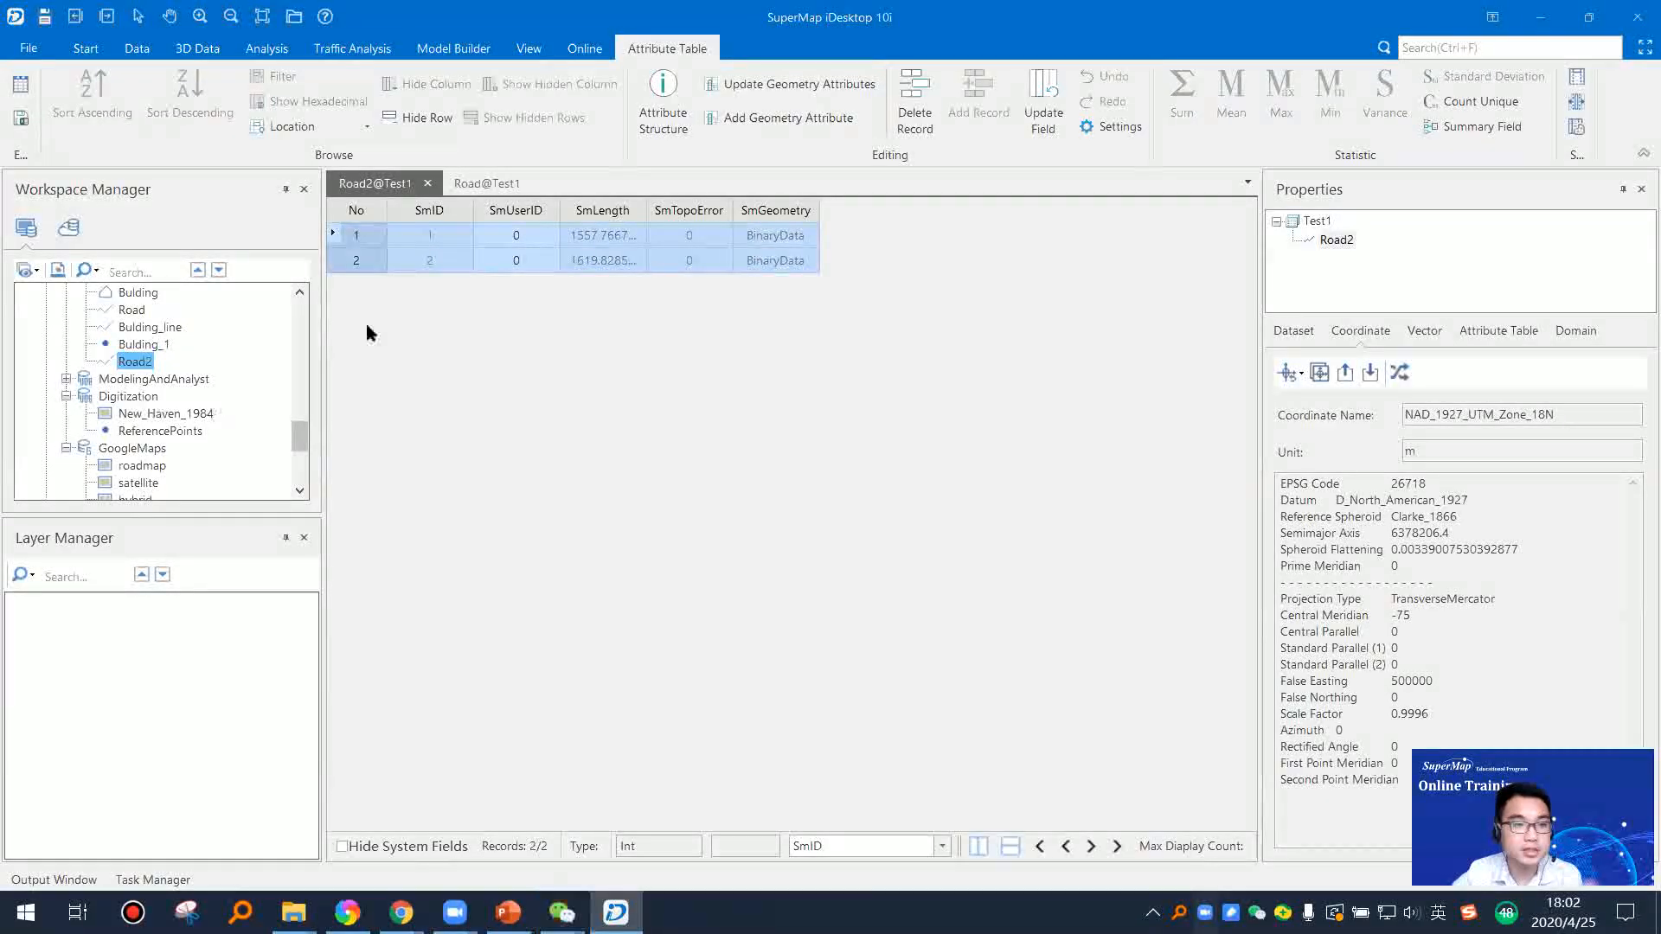
# Step: Open the attribute table of the Road dataset for comparison with Road2, and return to the map with both road layers
pyautogui.click(132, 312)
pyautogui.rightClick(131, 310)
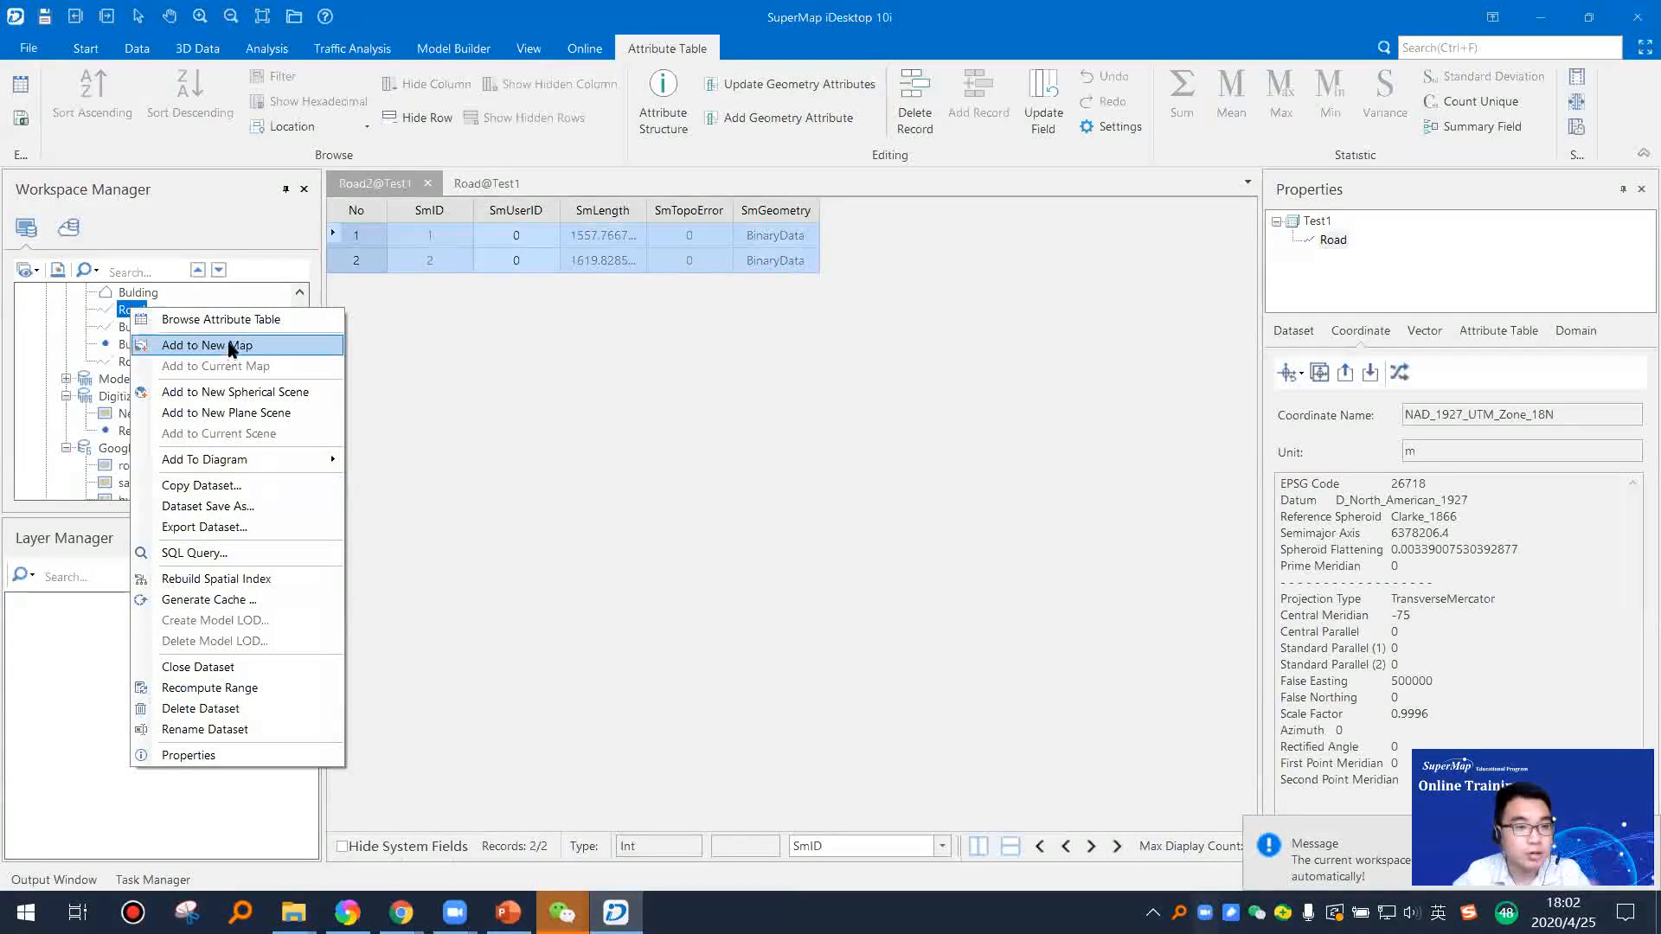
pyautogui.click(227, 321)
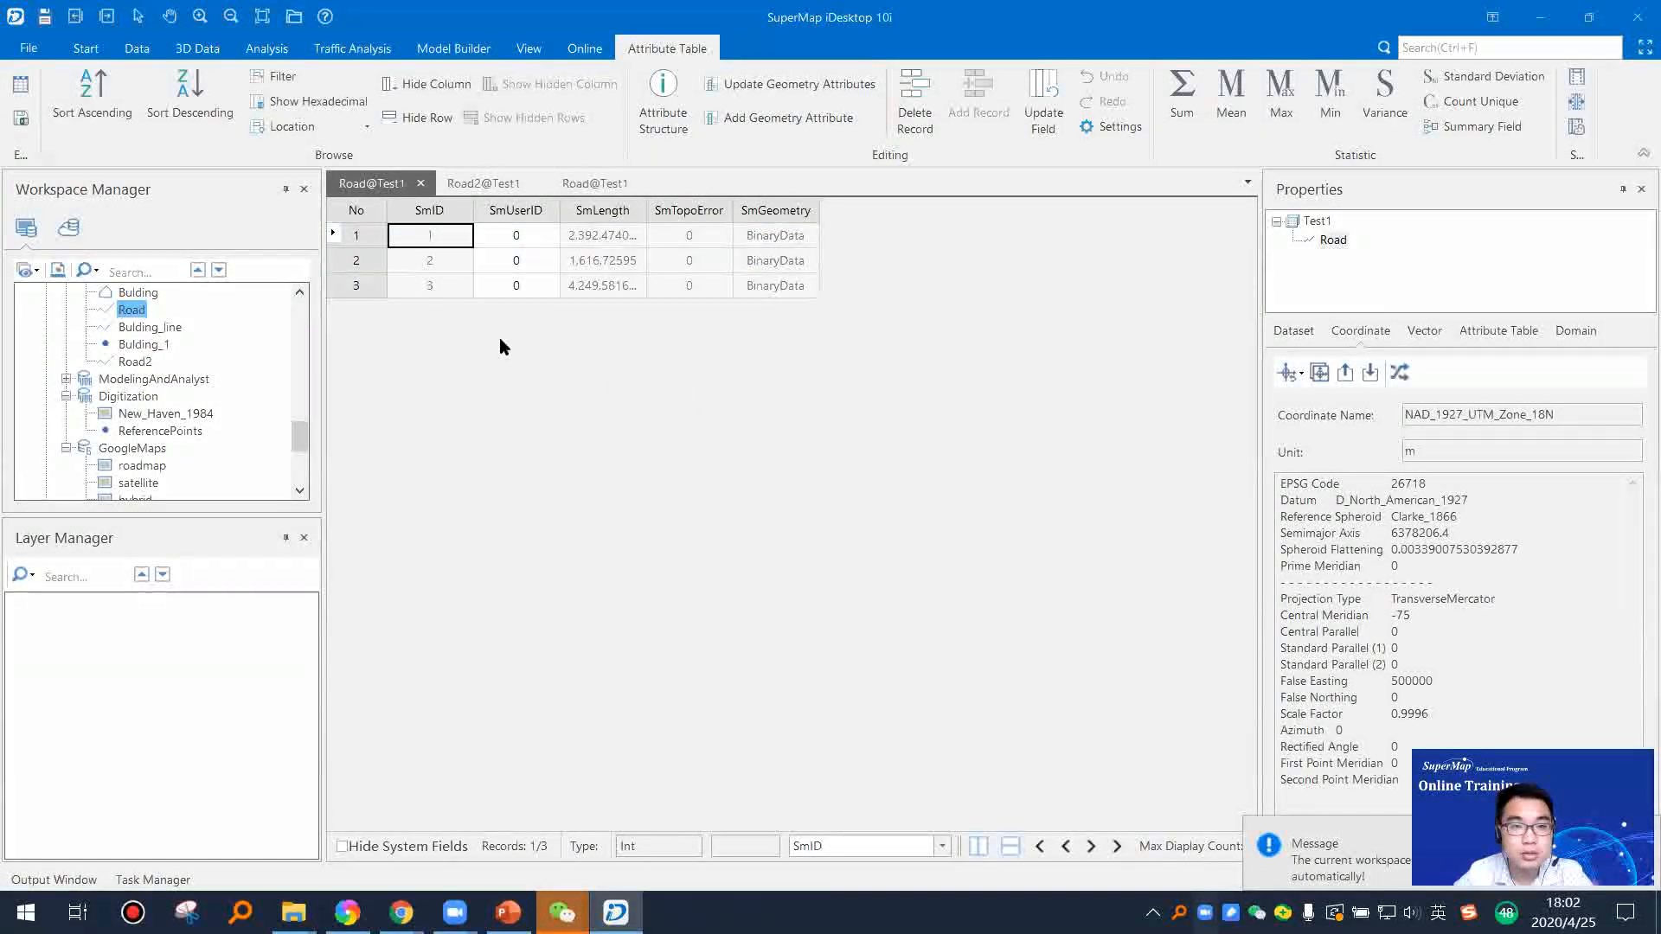
pyautogui.click(482, 183)
pyautogui.click(596, 184)
pyautogui.scroll(-1, 629, 459)
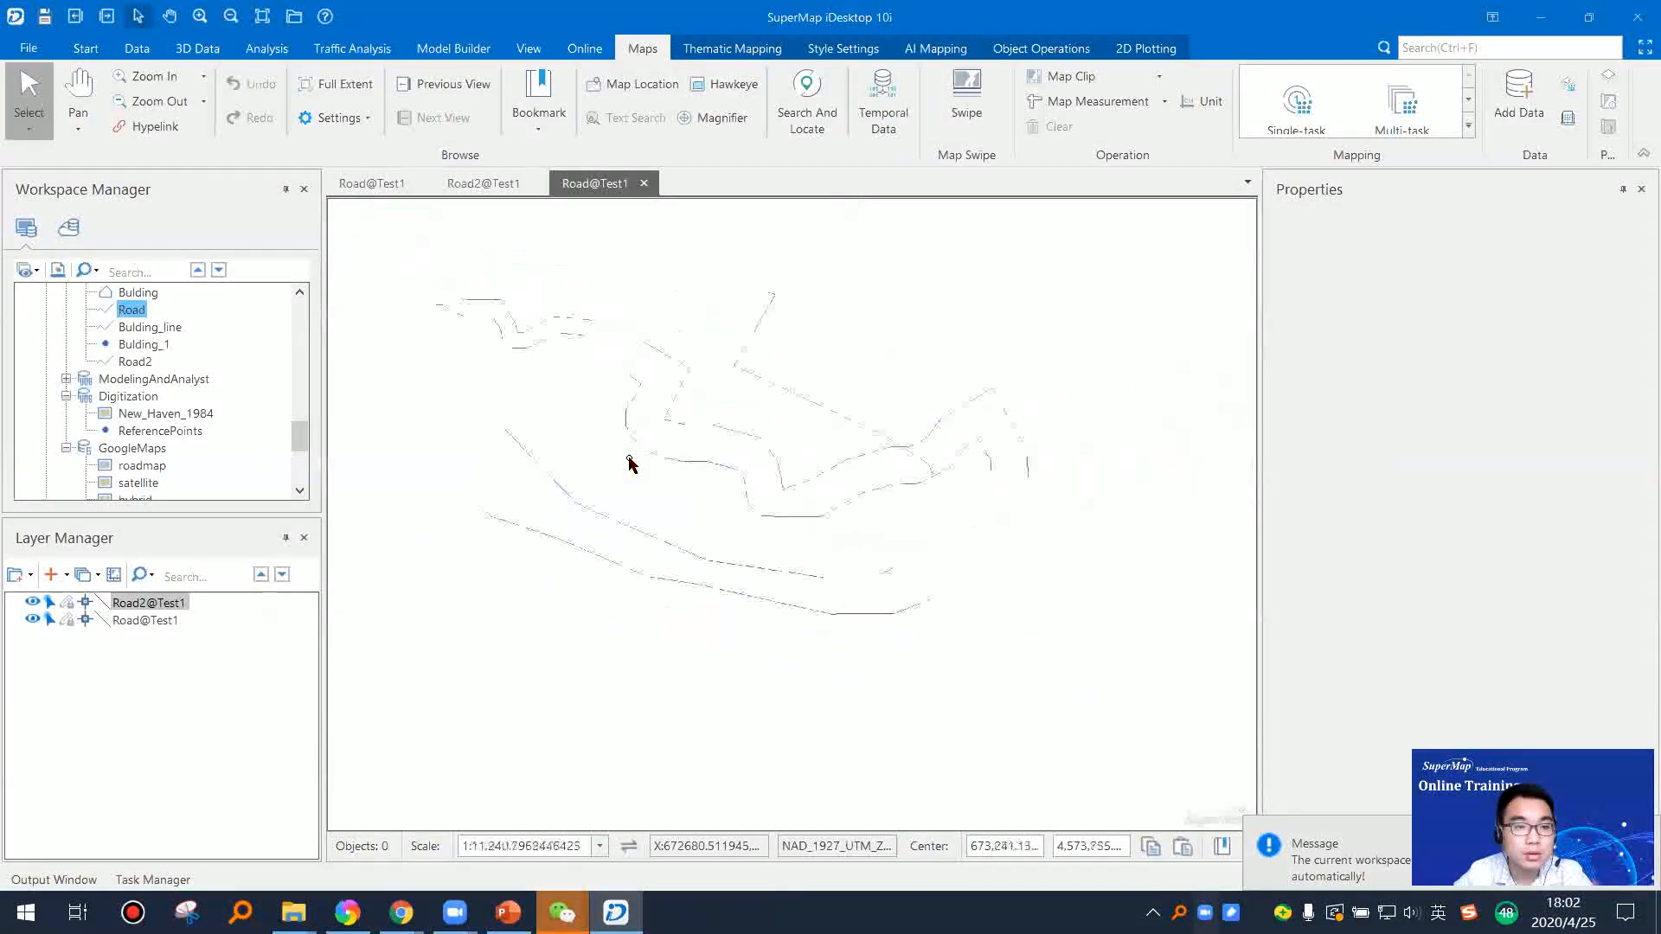
# Step: Open the Road2 attribute table again to review its records and go back to the combined road map
pyautogui.click(135, 362)
pyautogui.rightClick(150, 364)
pyautogui.click(249, 373)
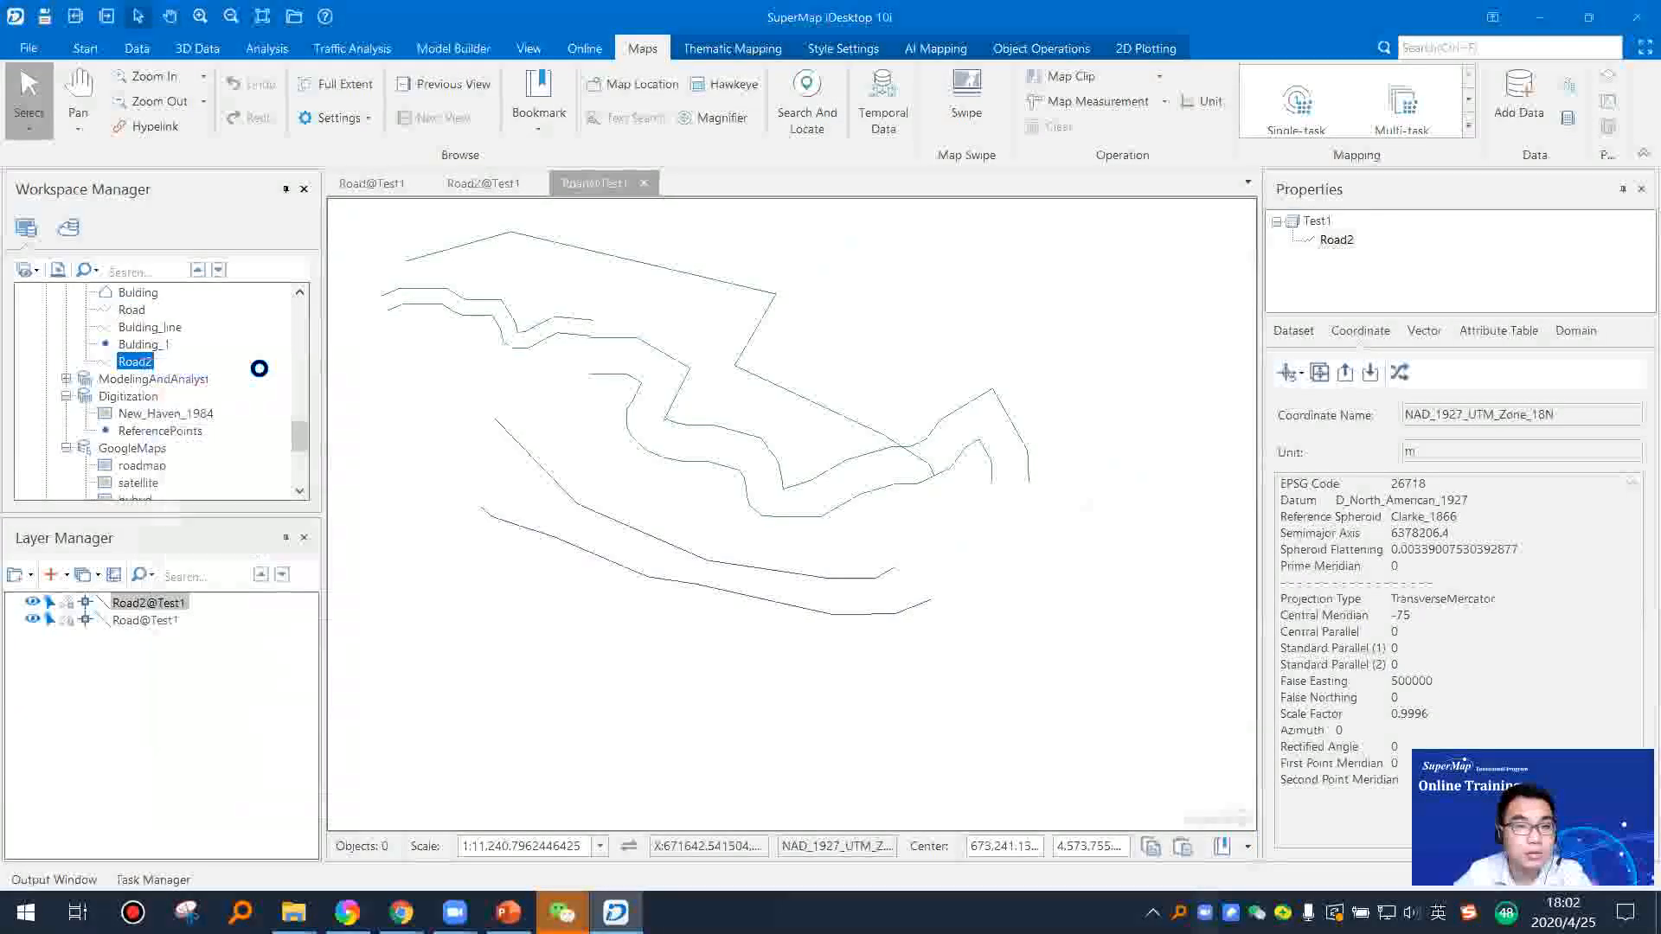
pyautogui.click(495, 183)
pyautogui.click(608, 185)
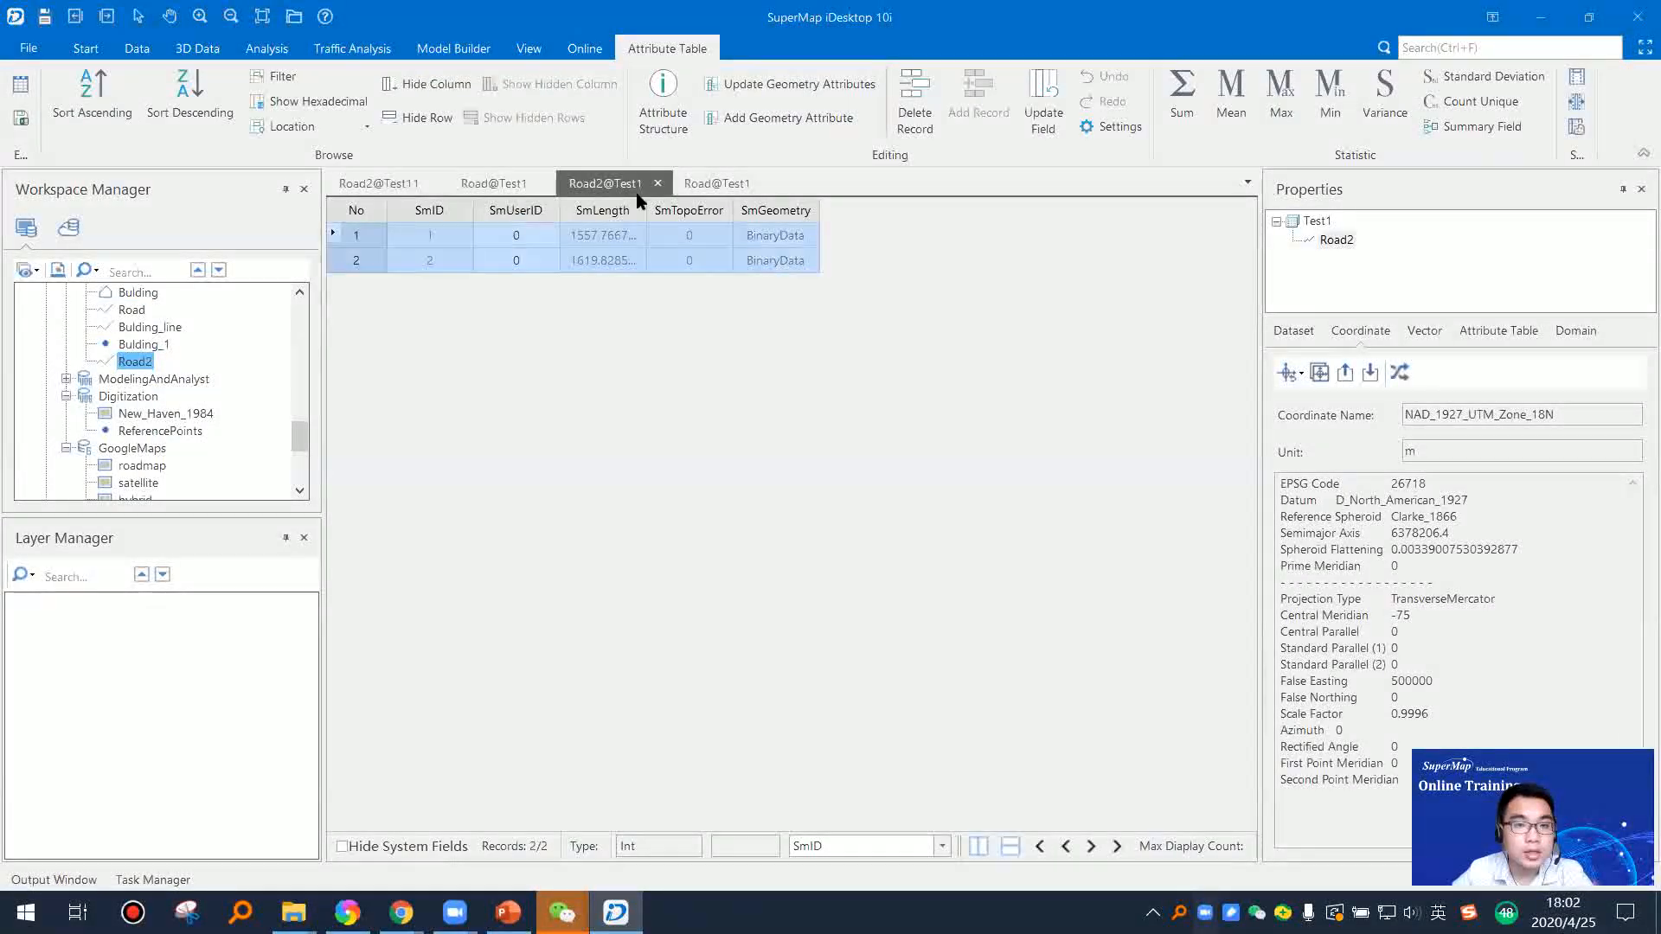
pyautogui.click(723, 178)
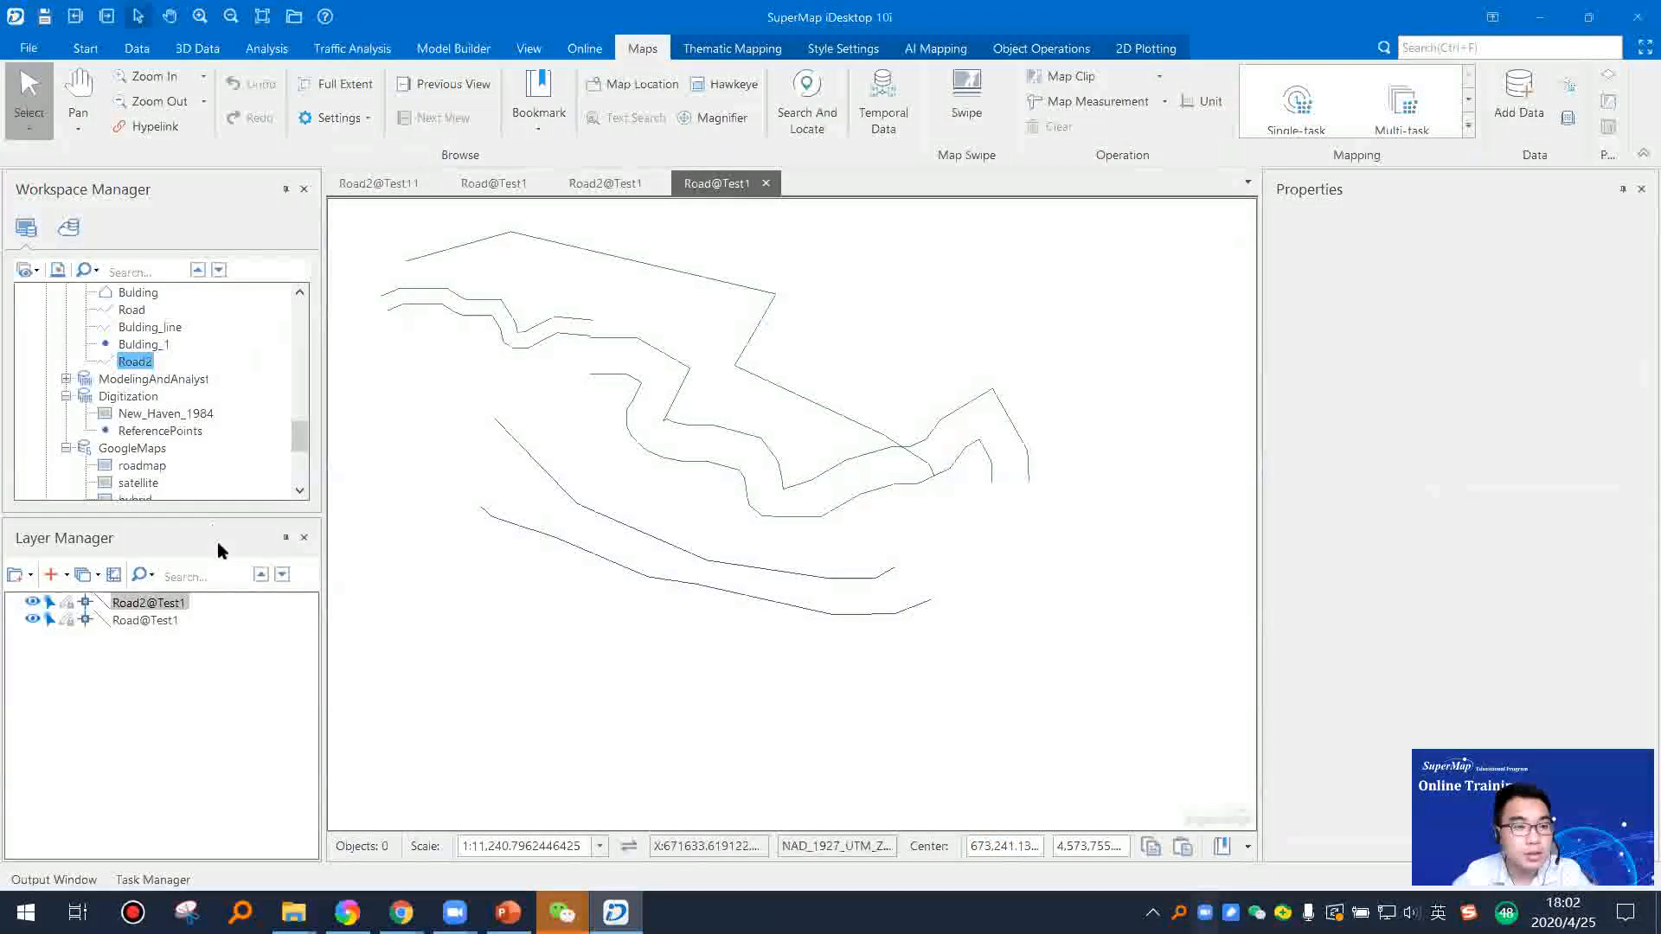
# Step: Append the rows of the Road dataset to the Road2 dataset in the Test1 datasource, with Create New Fields enabled
pyautogui.click(137, 311)
pyautogui.click(141, 361)
pyautogui.scroll(1, 503, 430)
pyautogui.scroll(-1, 550, 397)
pyautogui.click(86, 48)
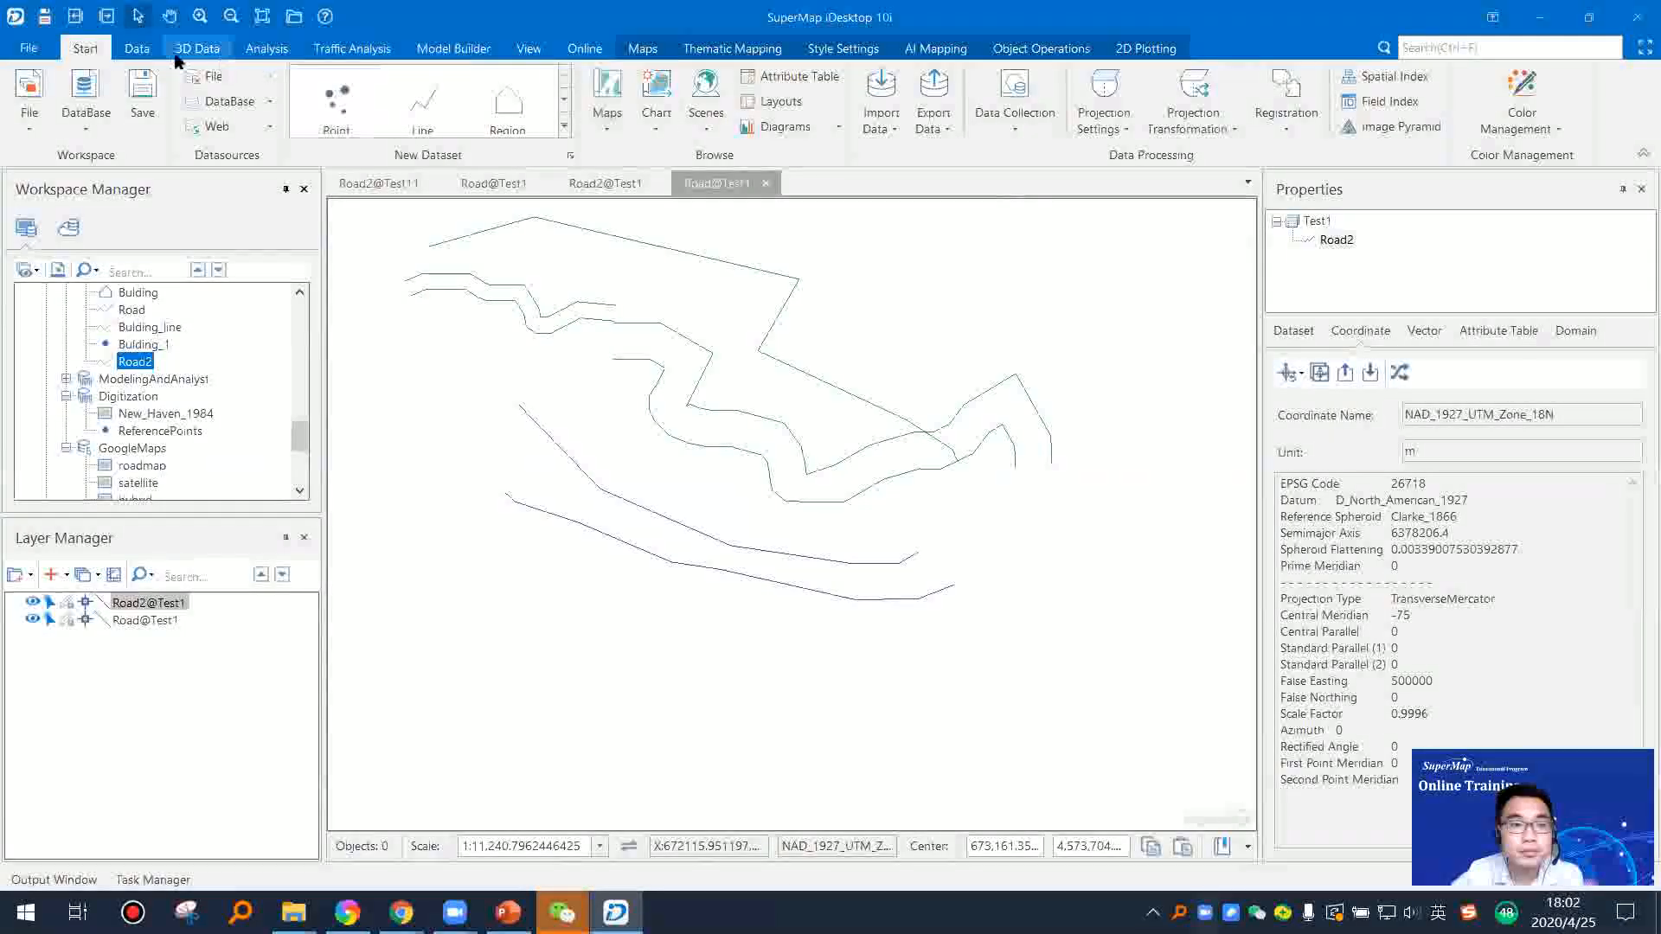
pyautogui.click(137, 49)
pyautogui.click(1249, 125)
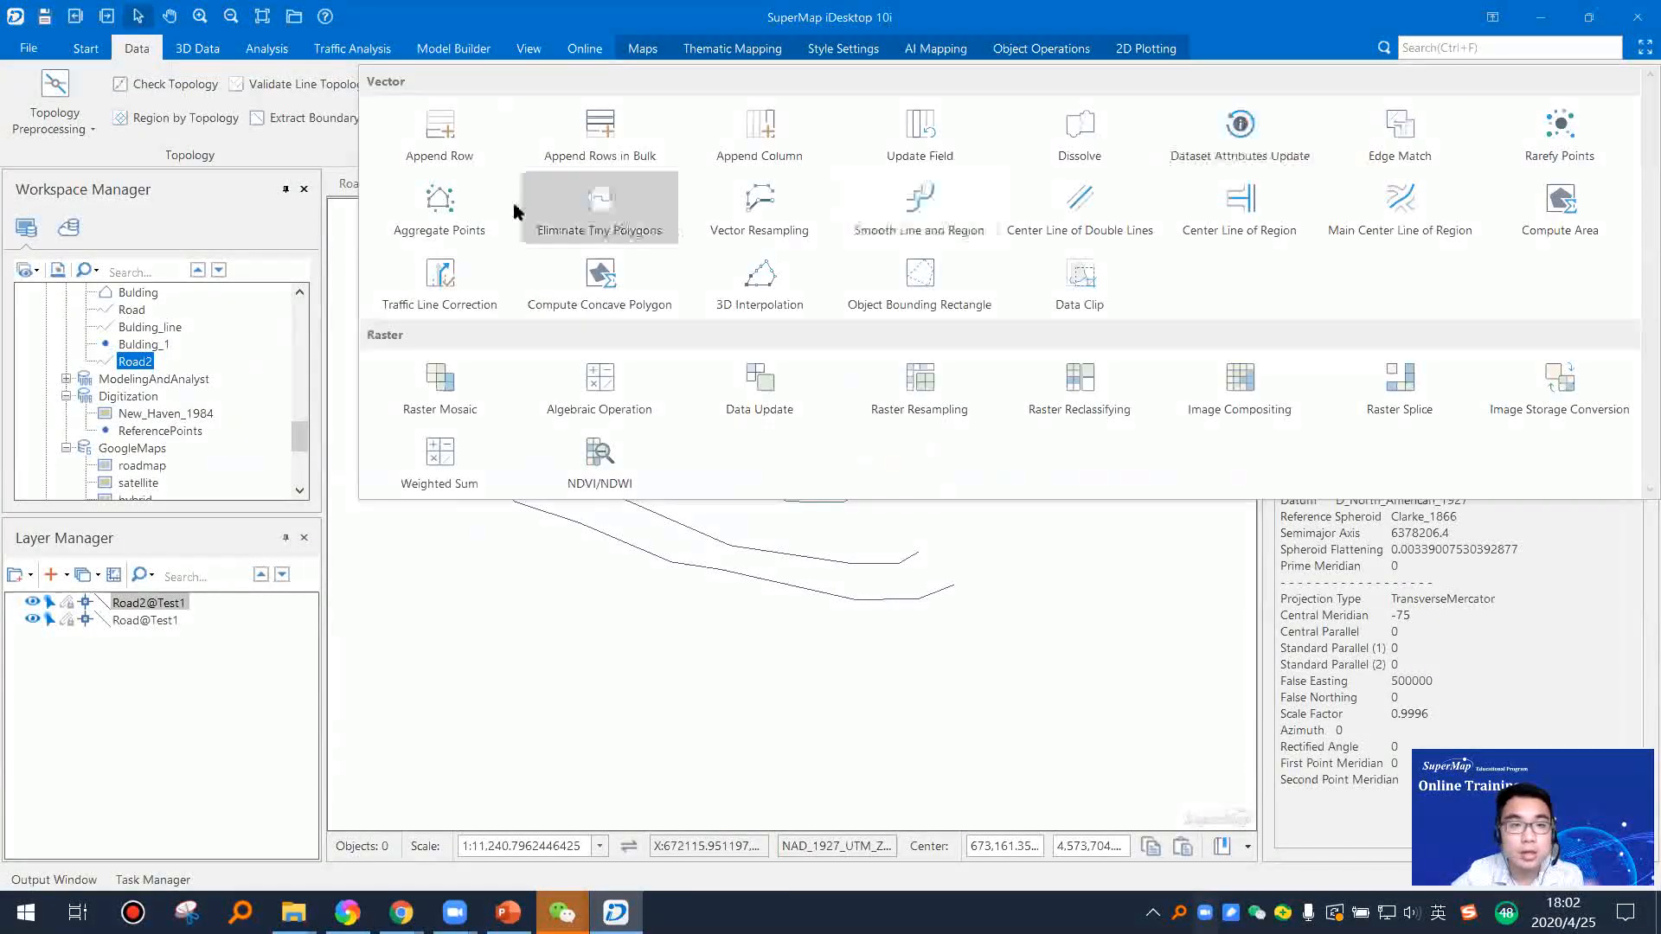
pyautogui.click(461, 156)
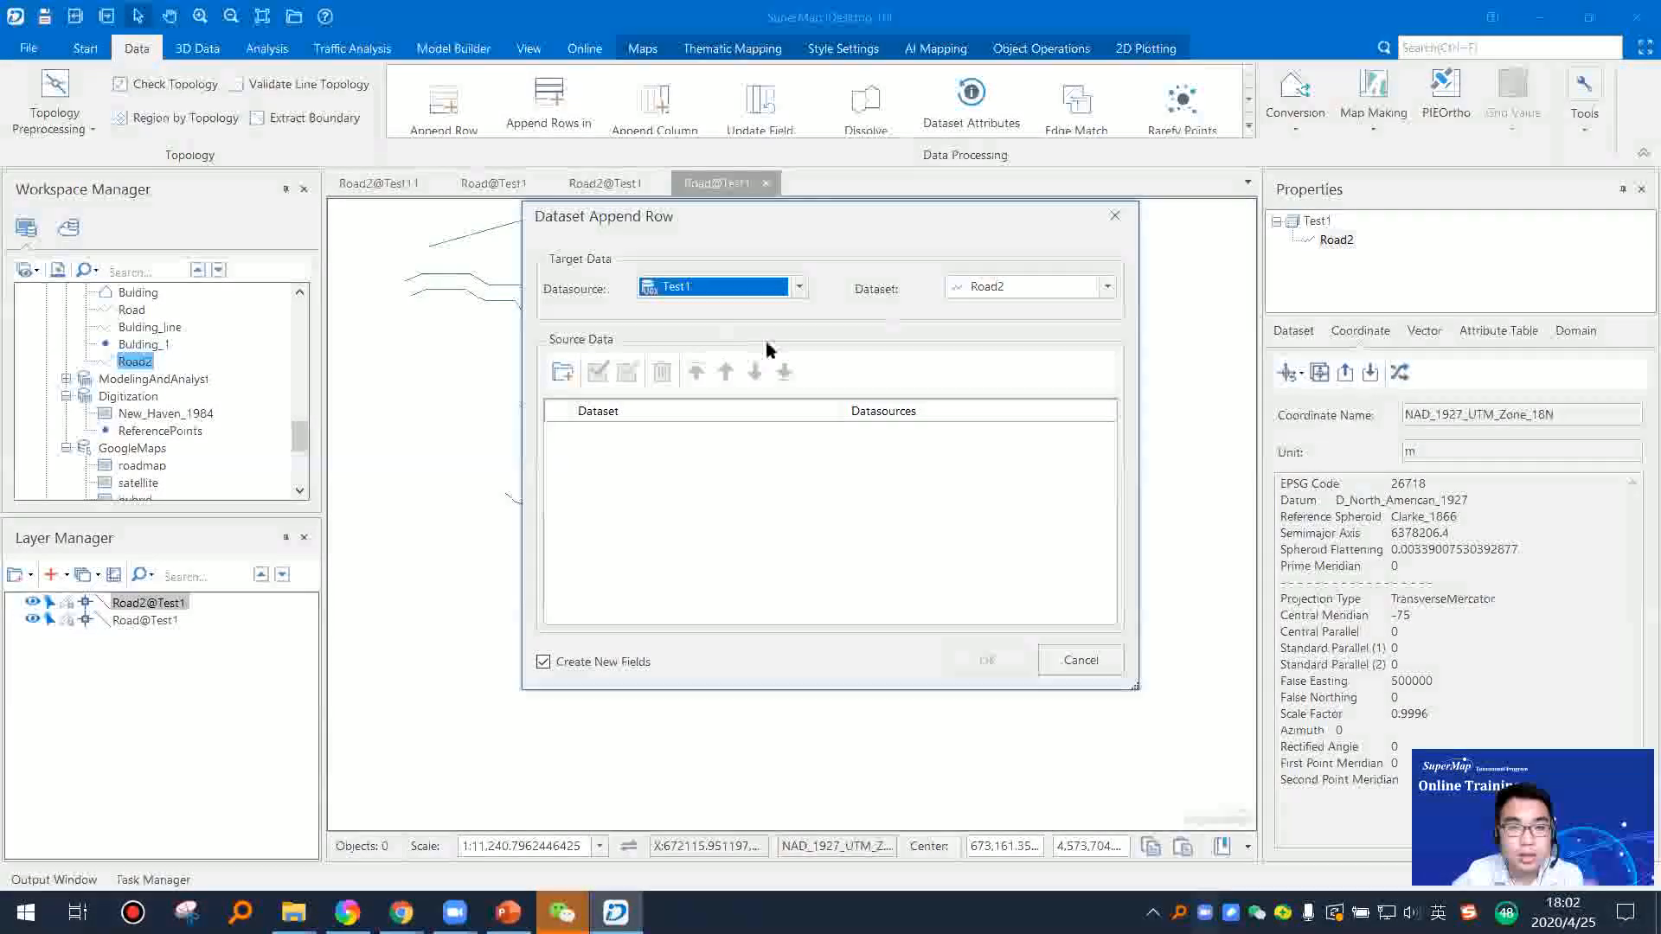
pyautogui.click(564, 374)
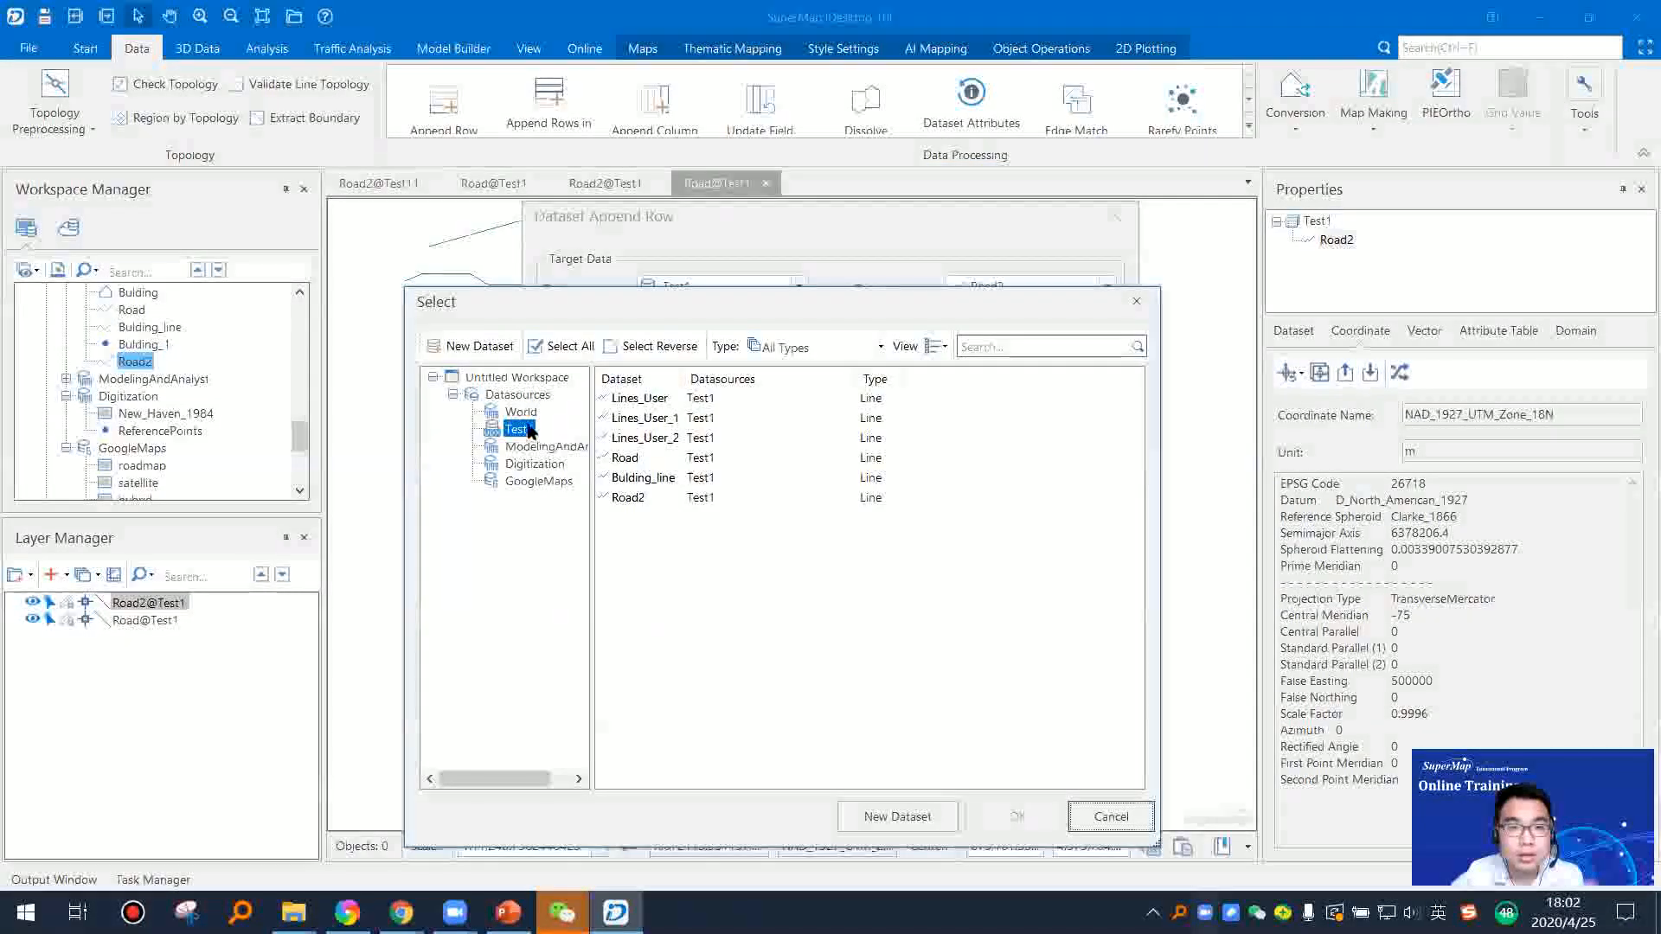
pyautogui.click(629, 463)
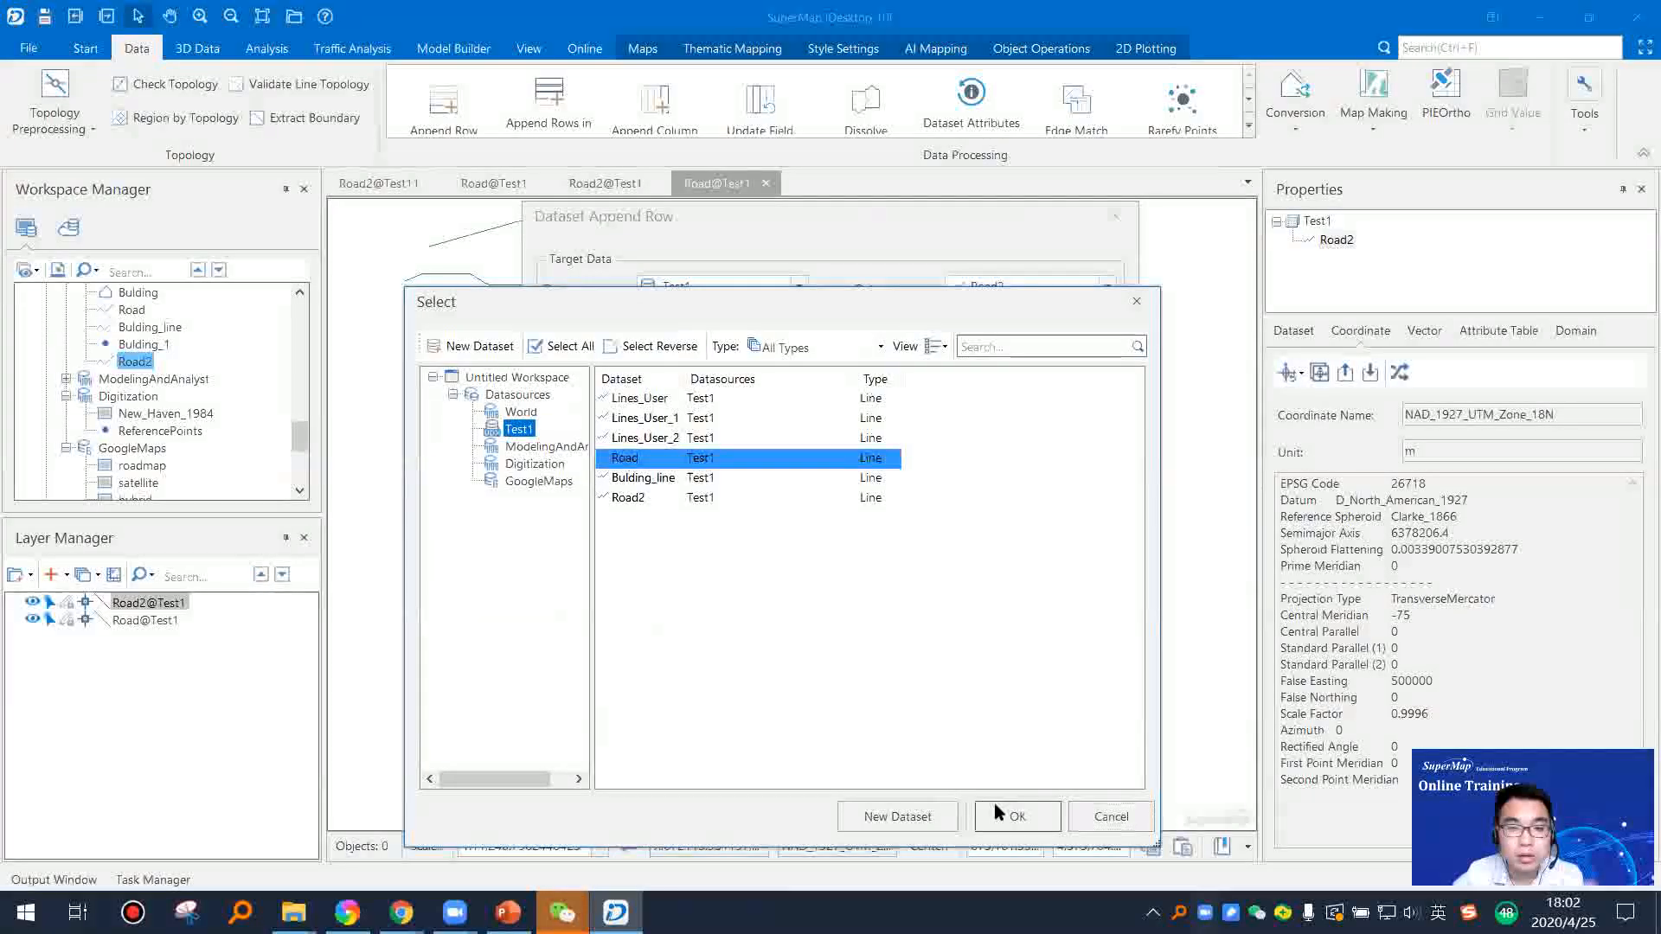
pyautogui.click(1017, 816)
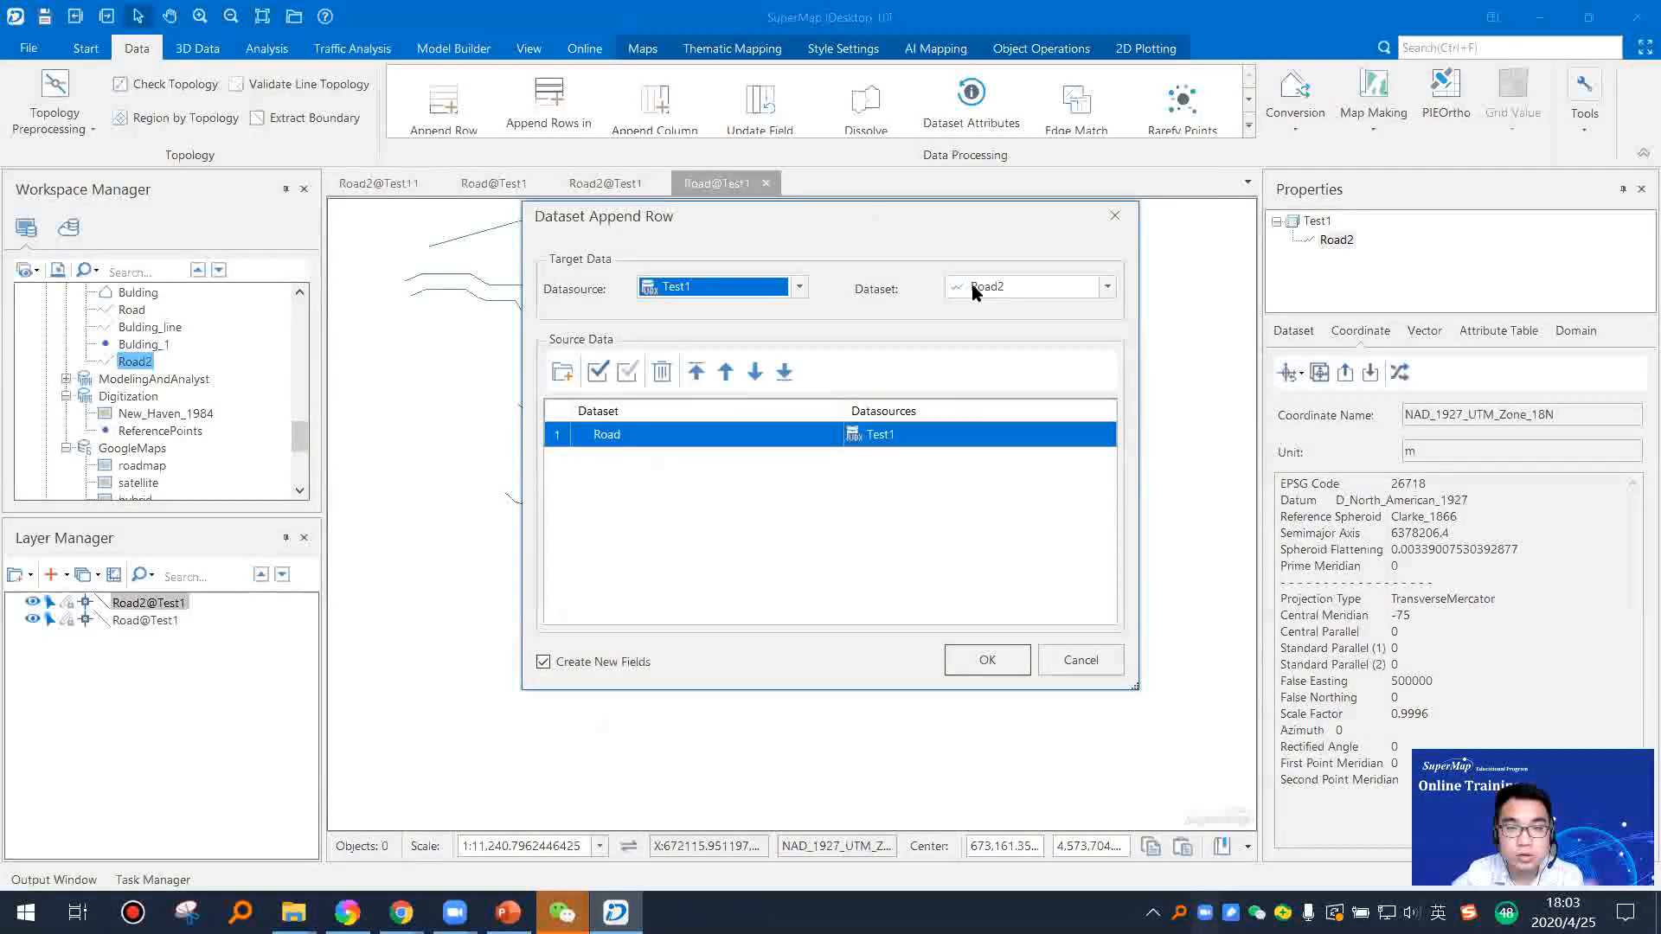
pyautogui.click(995, 657)
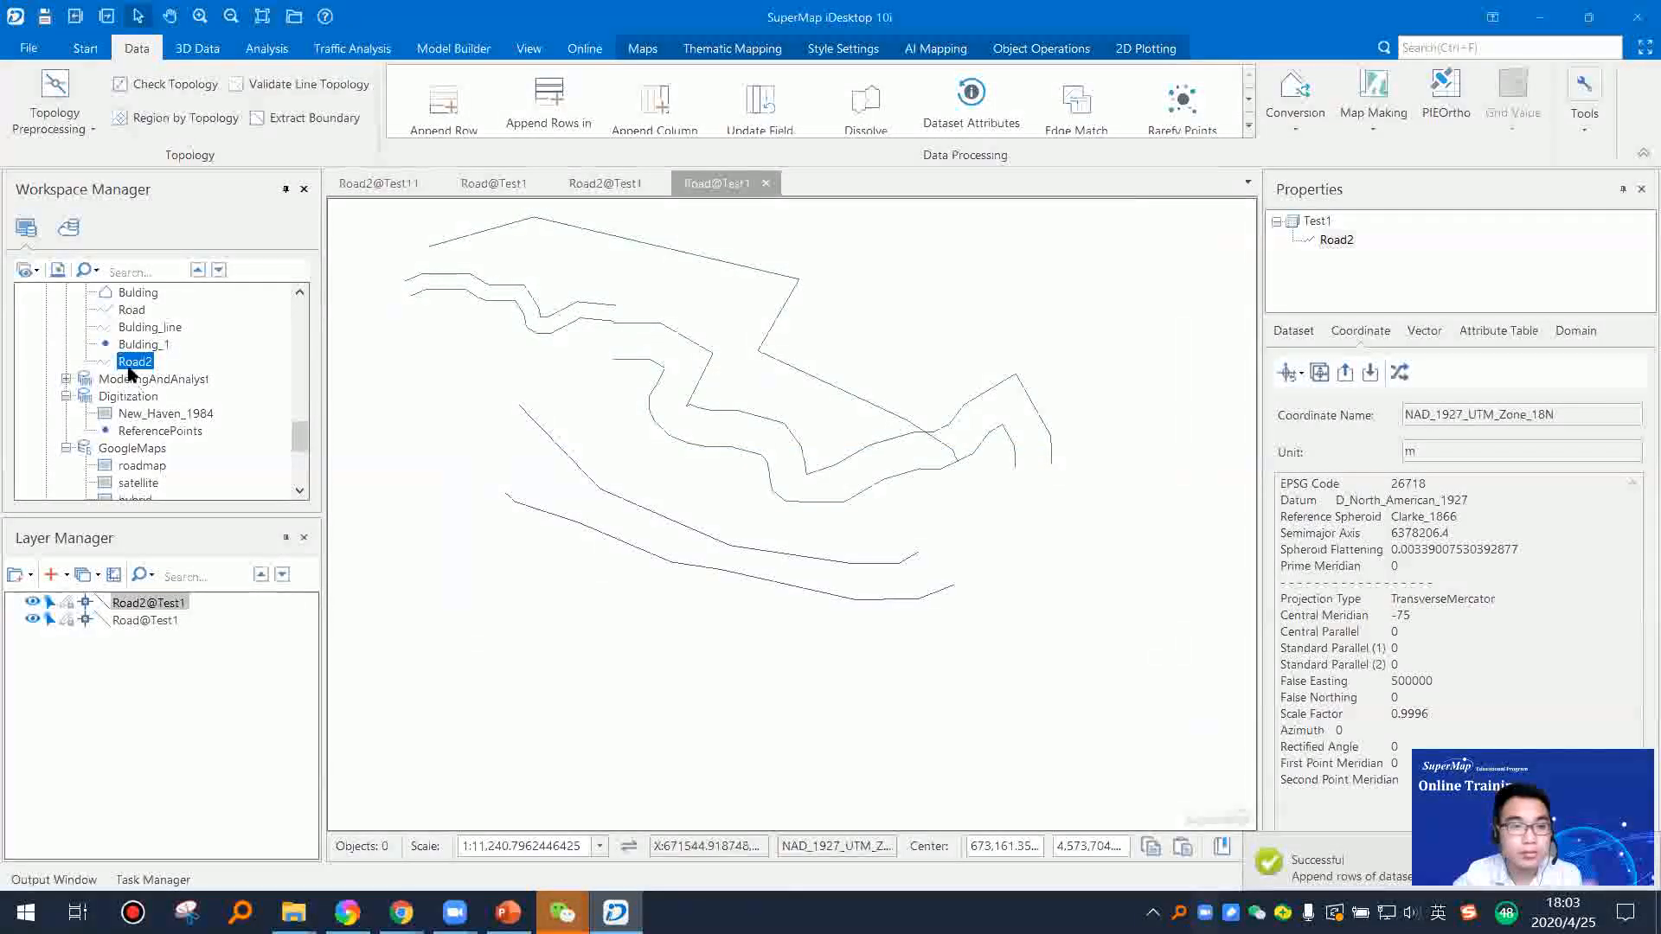
# Step: Check the appended rows by opening the Road2 attribute table and highlighting all its records
pyautogui.rightClick(137, 363)
pyautogui.click(177, 372)
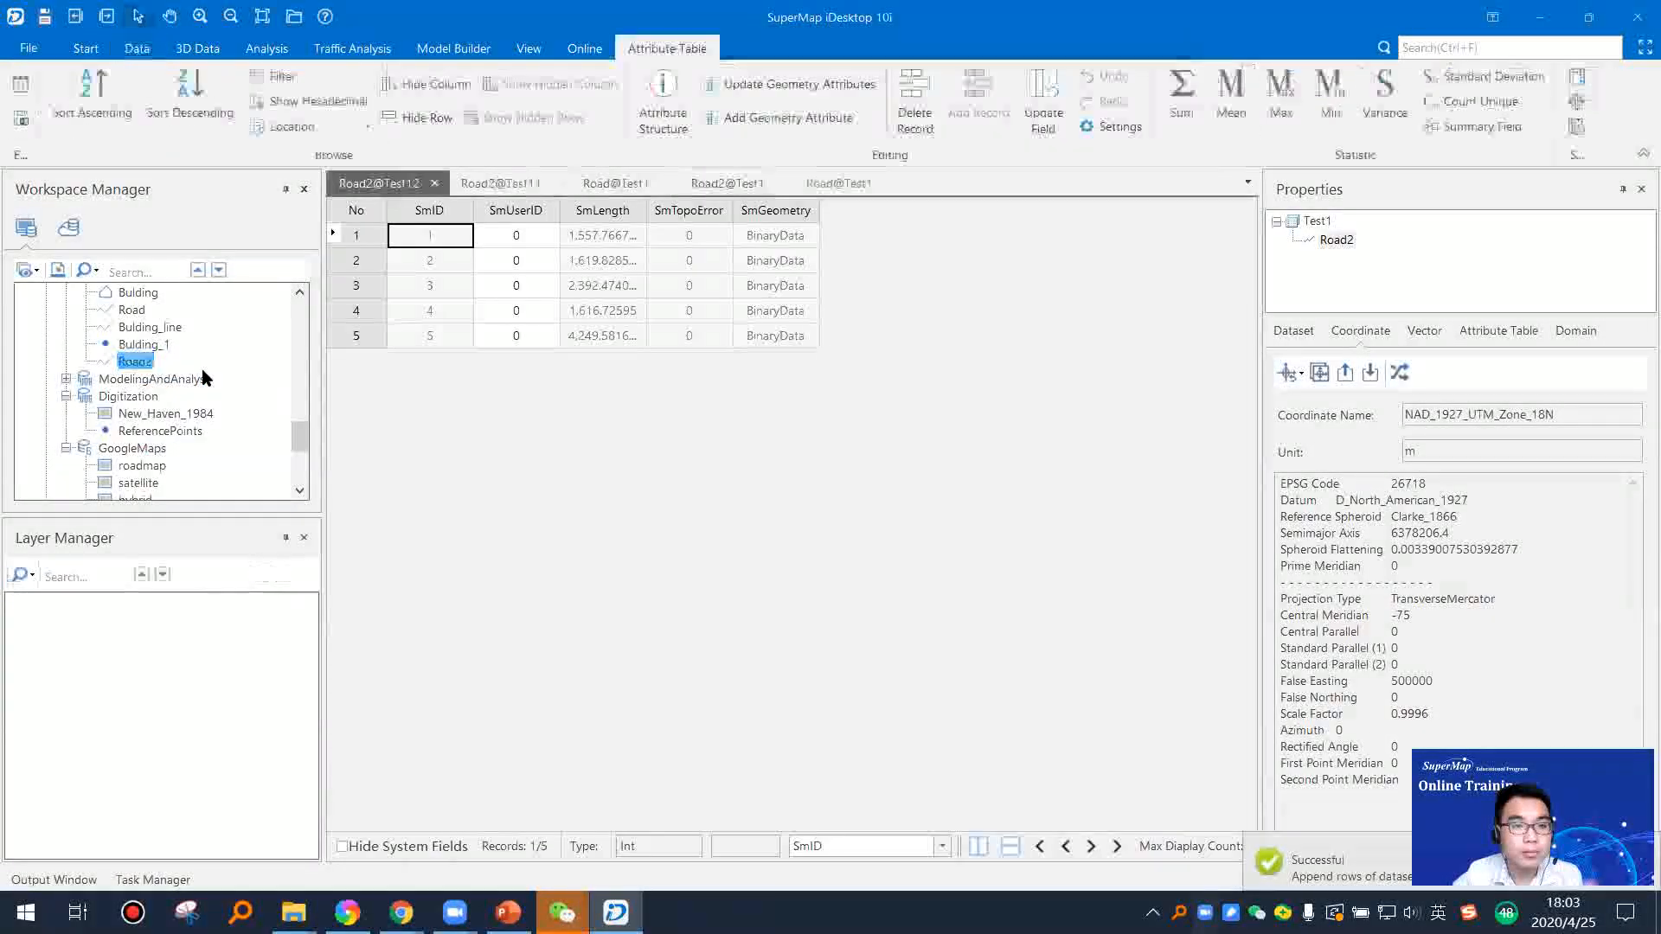
pyautogui.moveTo(352, 238); pyautogui.dragTo(354, 344)
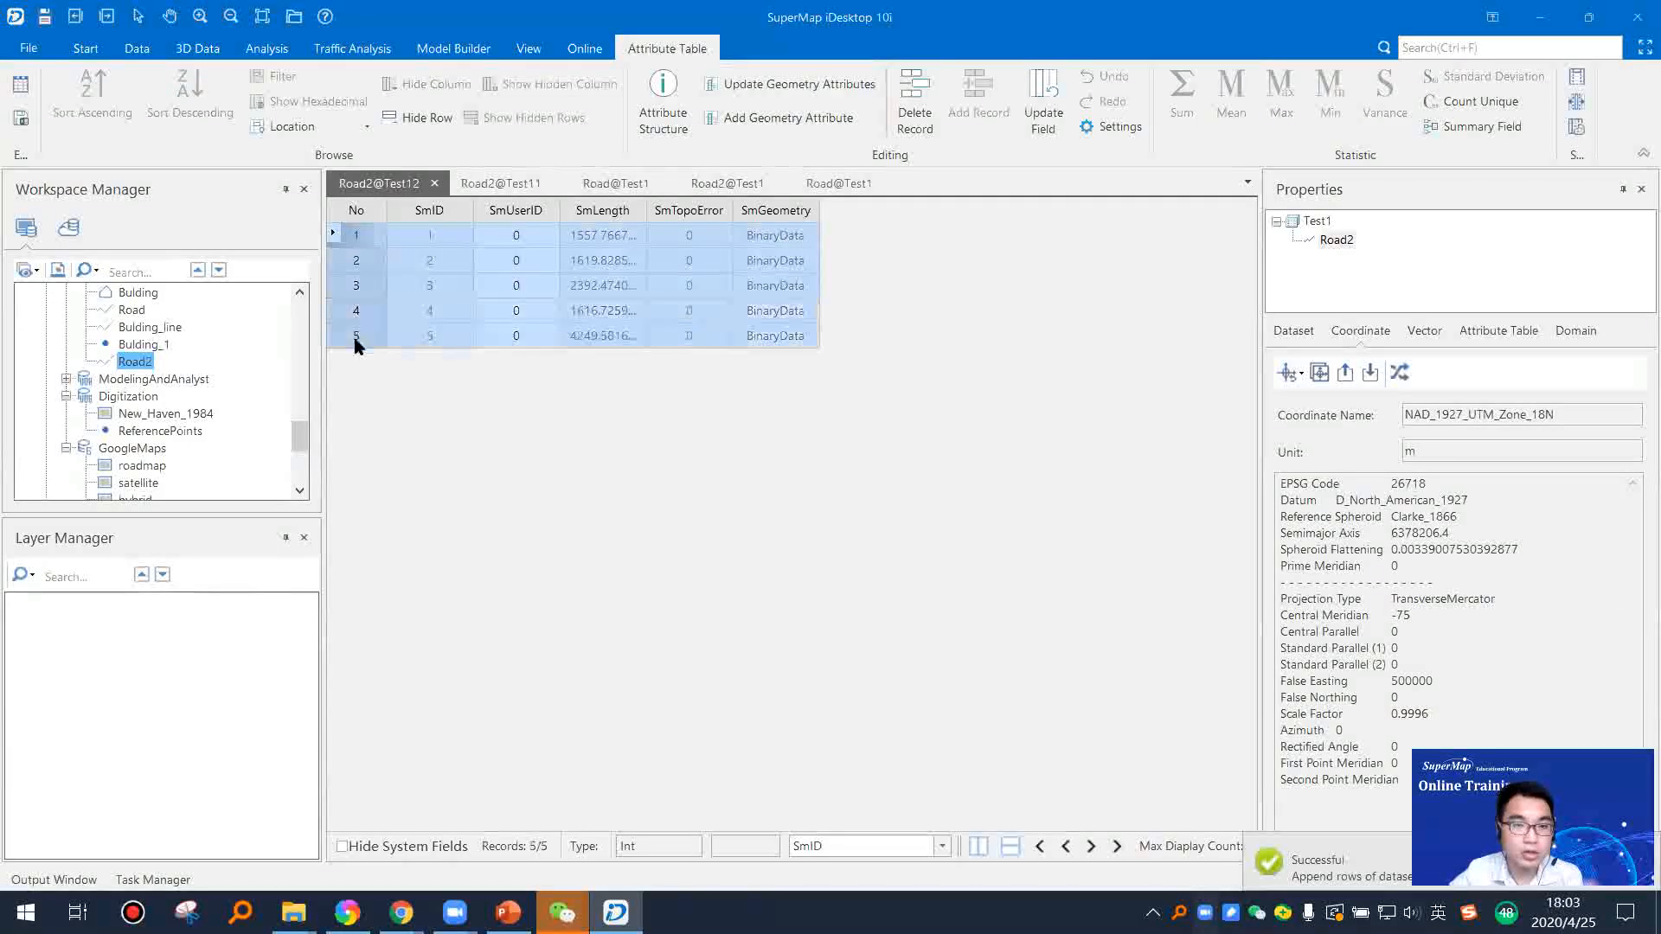
# Step: Add the Road2 dataset to a new map and view the combined road lines
pyautogui.rightClick(147, 367)
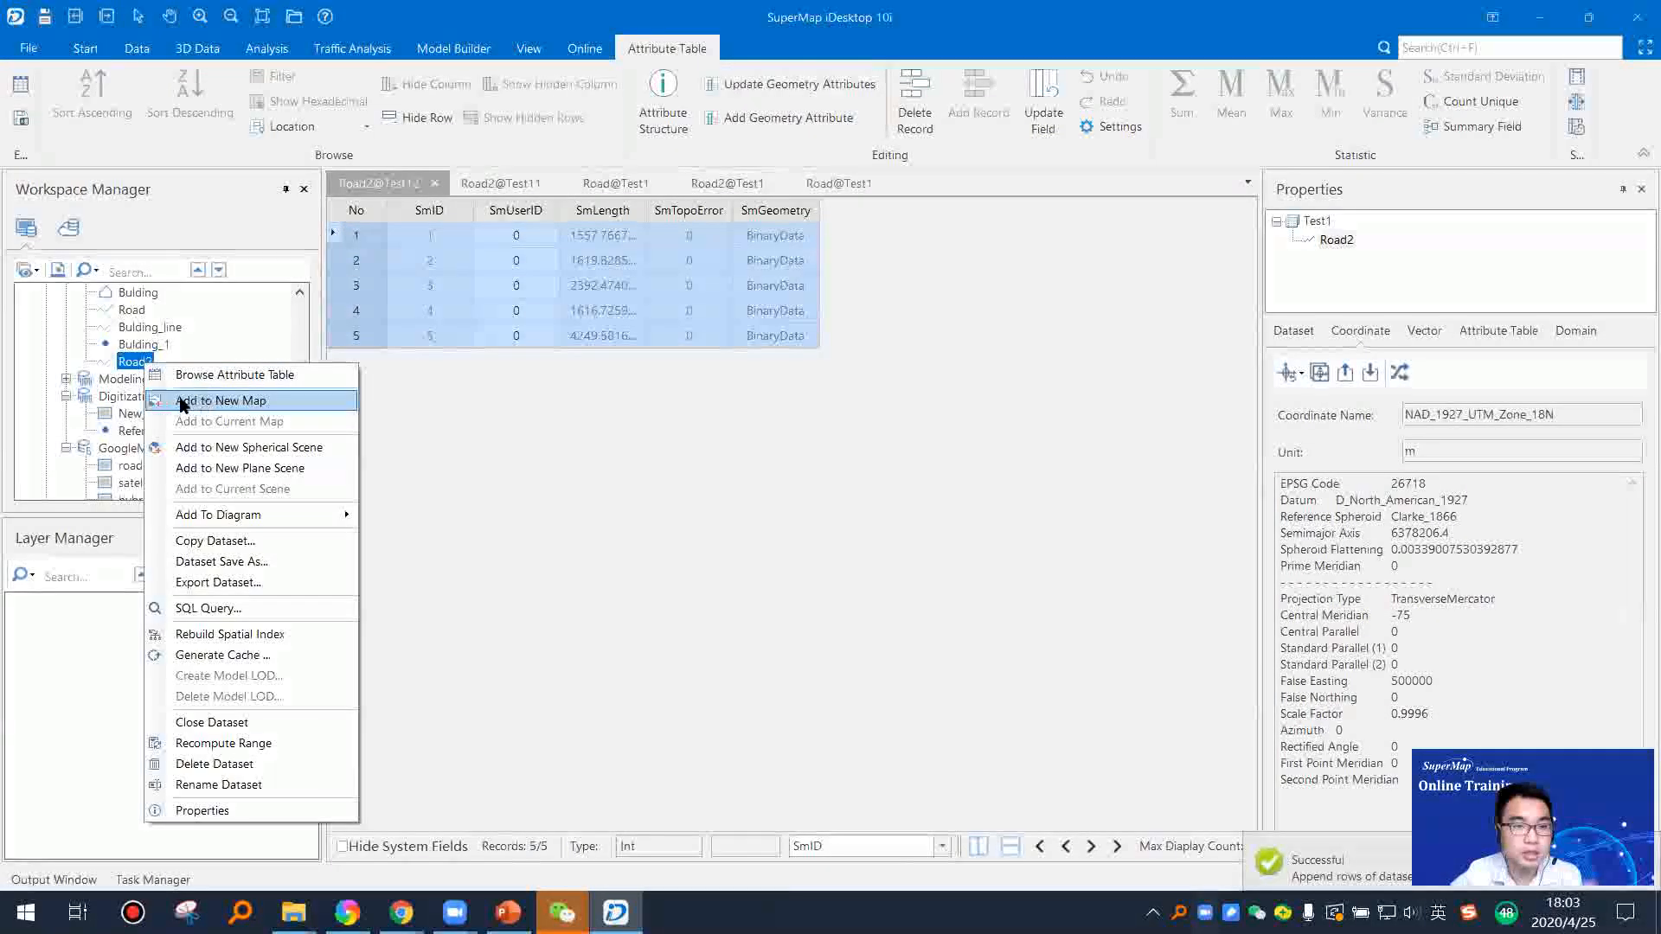
pyautogui.click(209, 401)
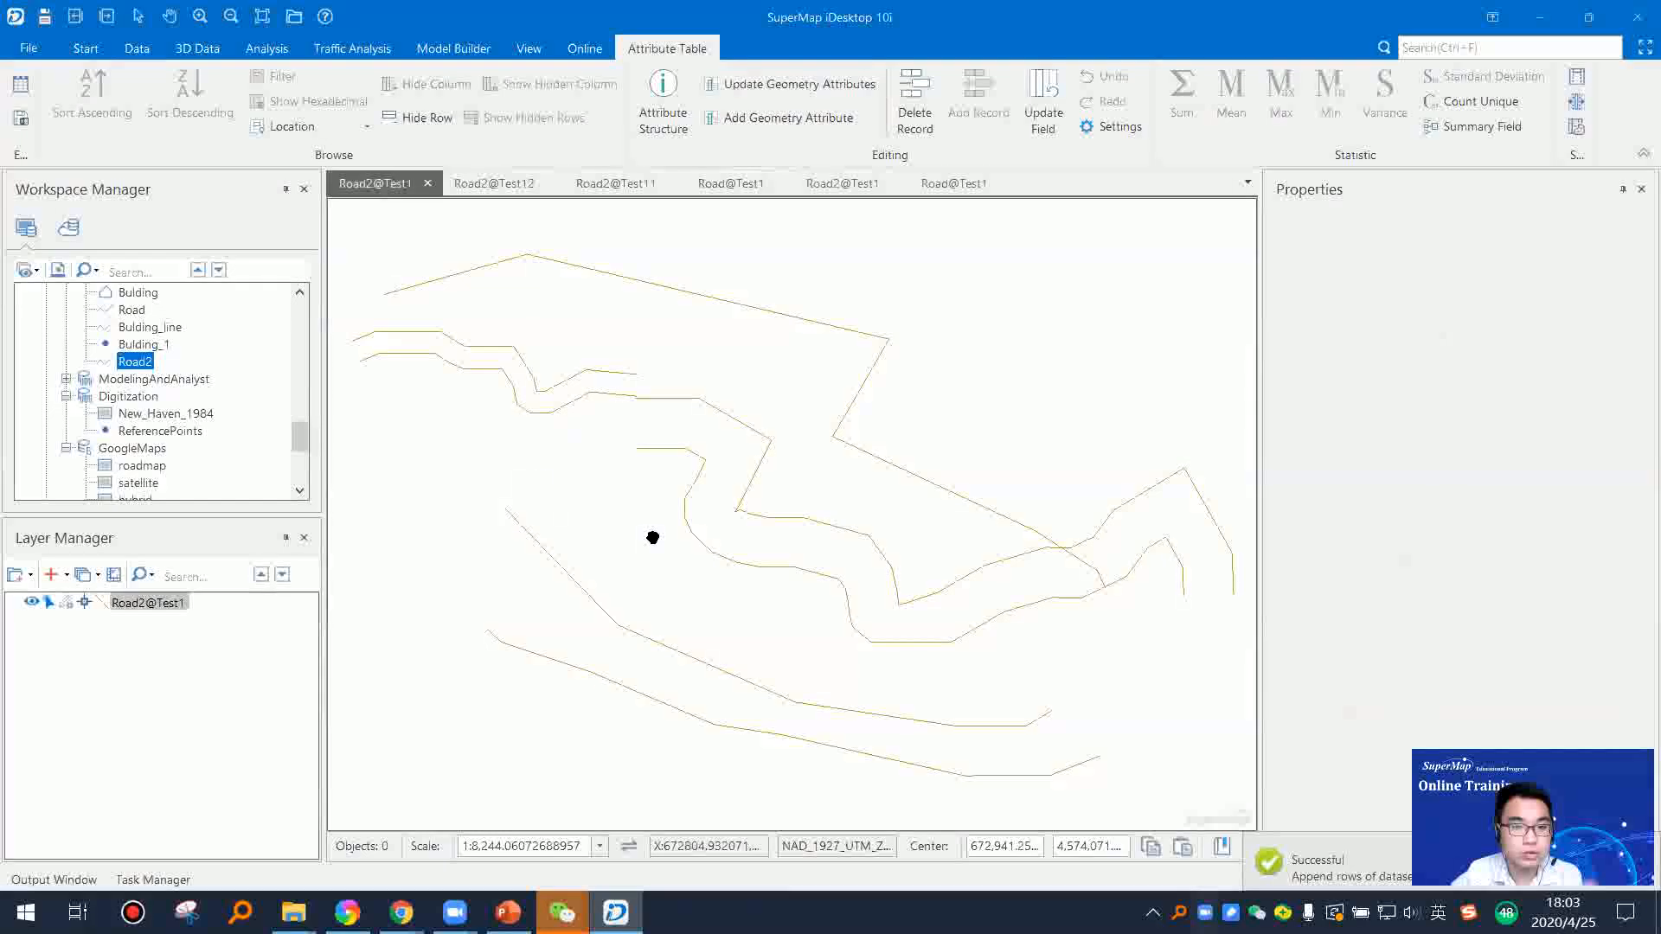
pyautogui.scroll(-2, 667, 475)
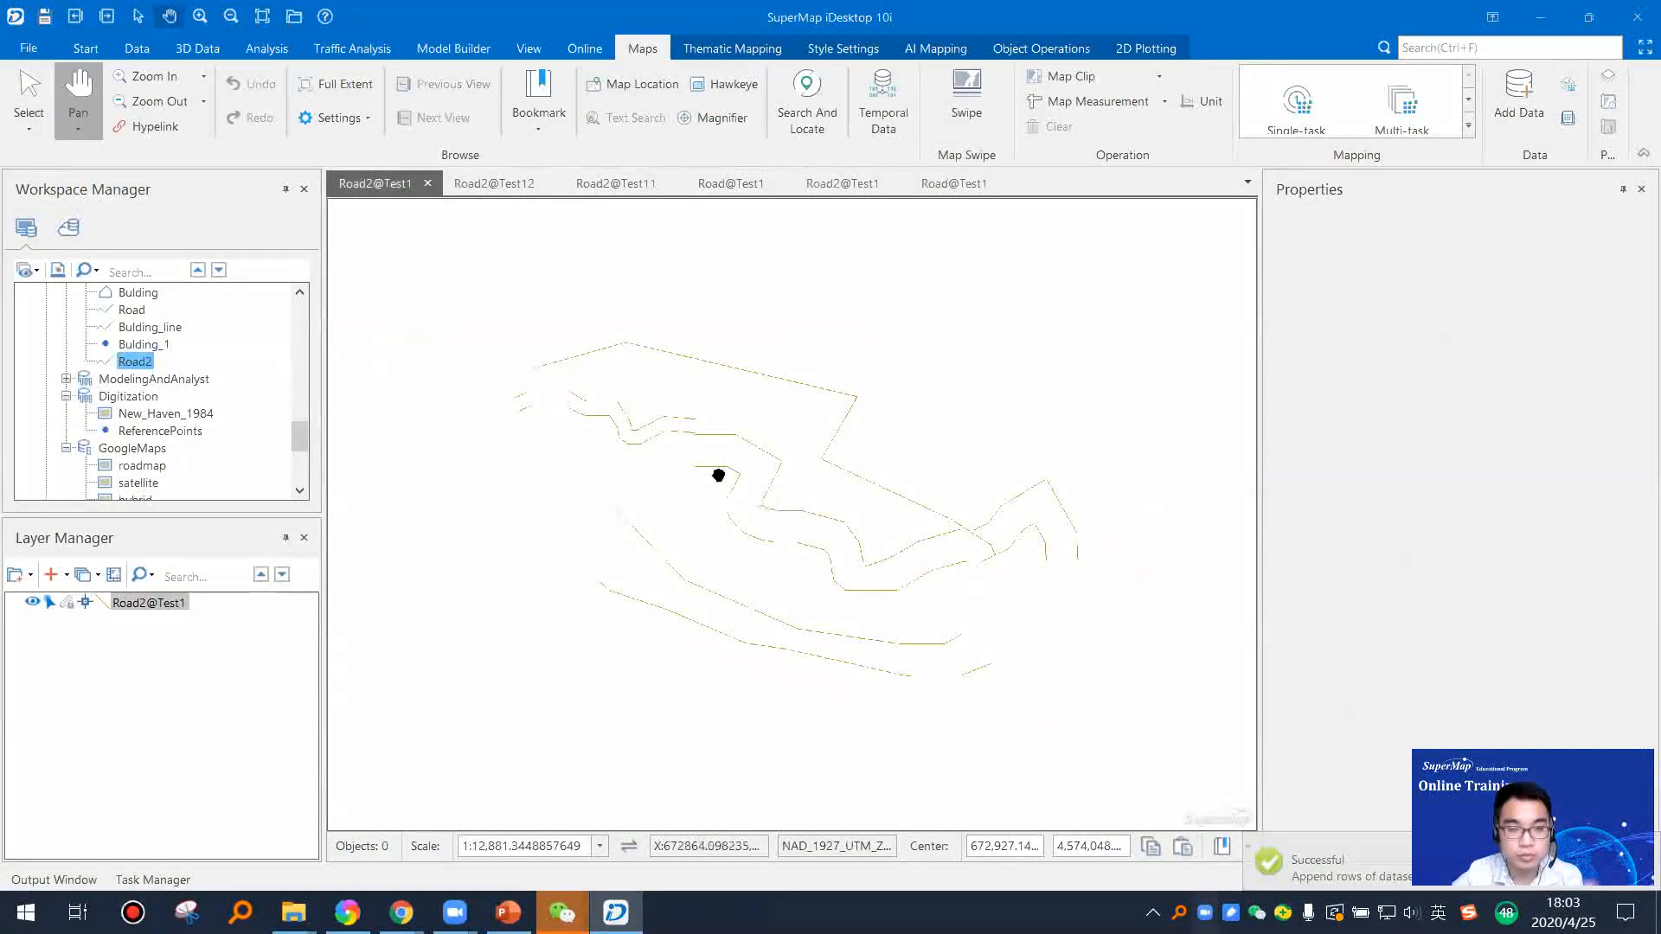
pyautogui.scroll(1, 801, 524)
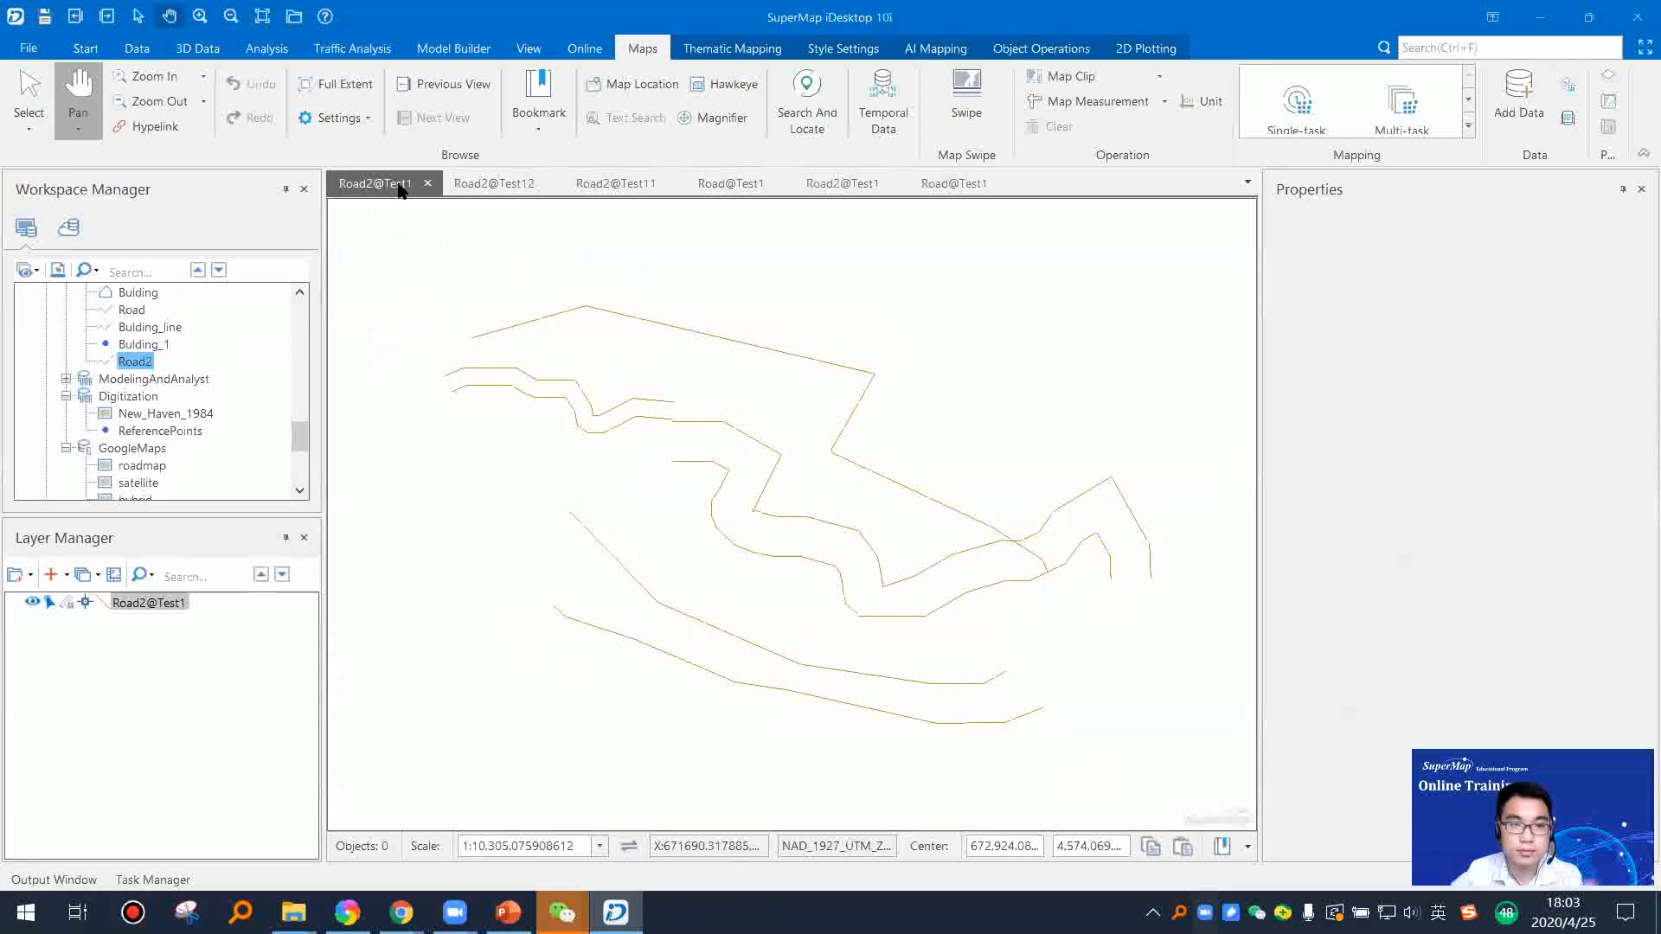
# Step: Close all open map and attribute table windows
pyautogui.moveTo(811, 515); pyautogui.dragTo(823, 509)
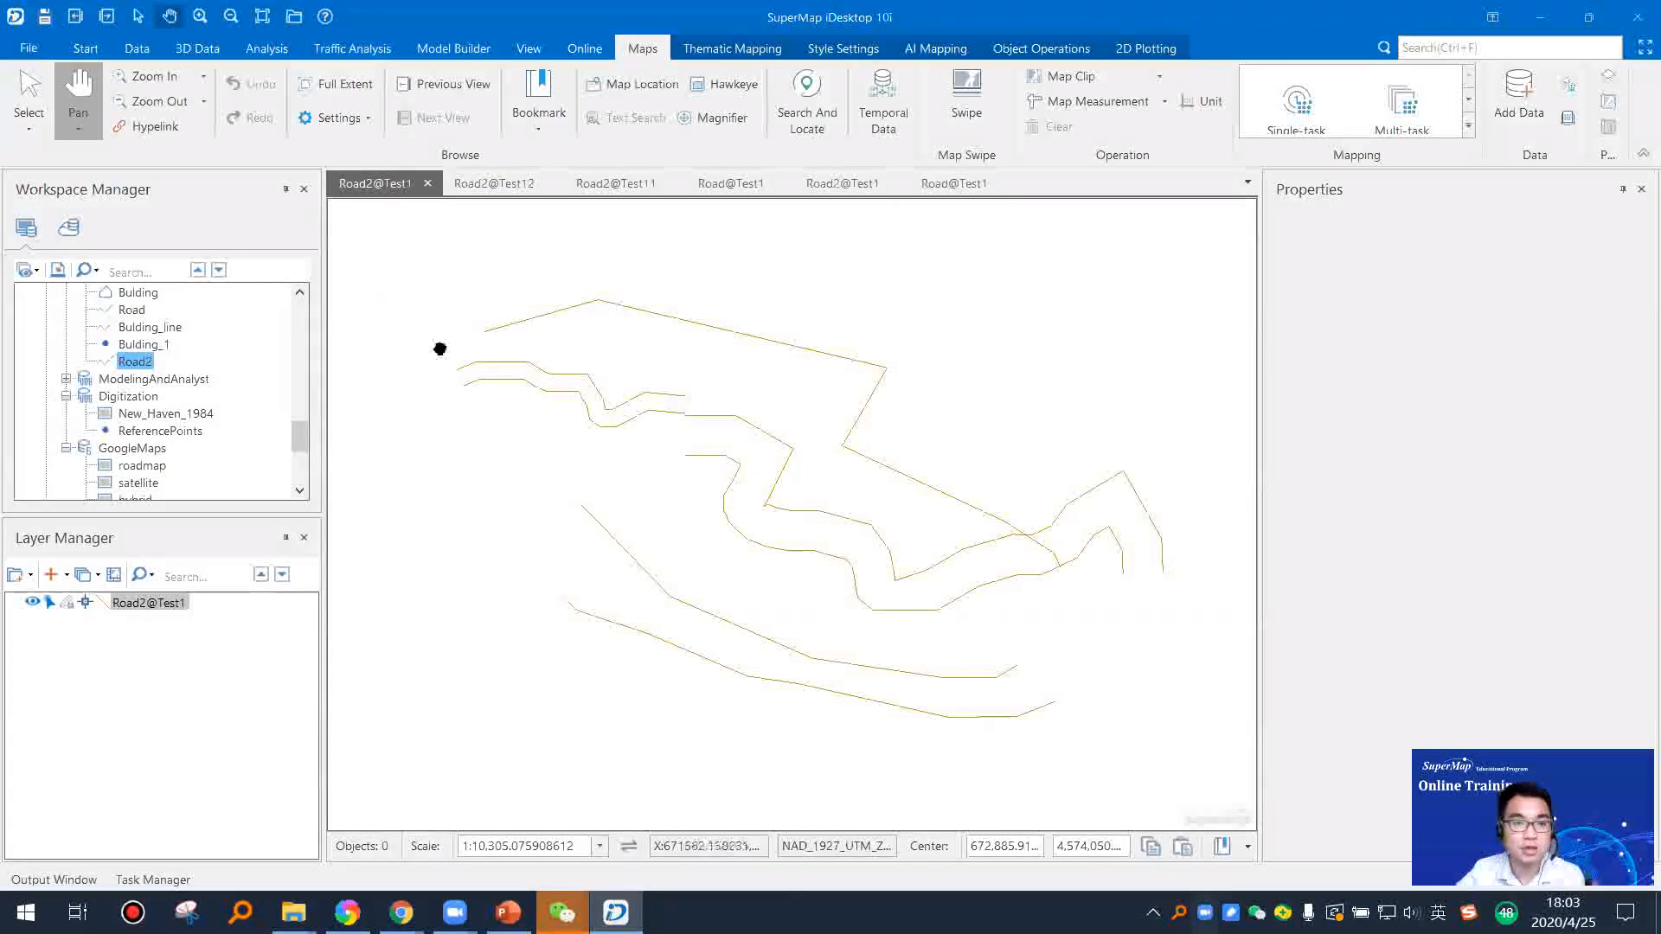
pyautogui.rightClick(389, 184)
pyautogui.click(459, 248)
pyautogui.click(927, 631)
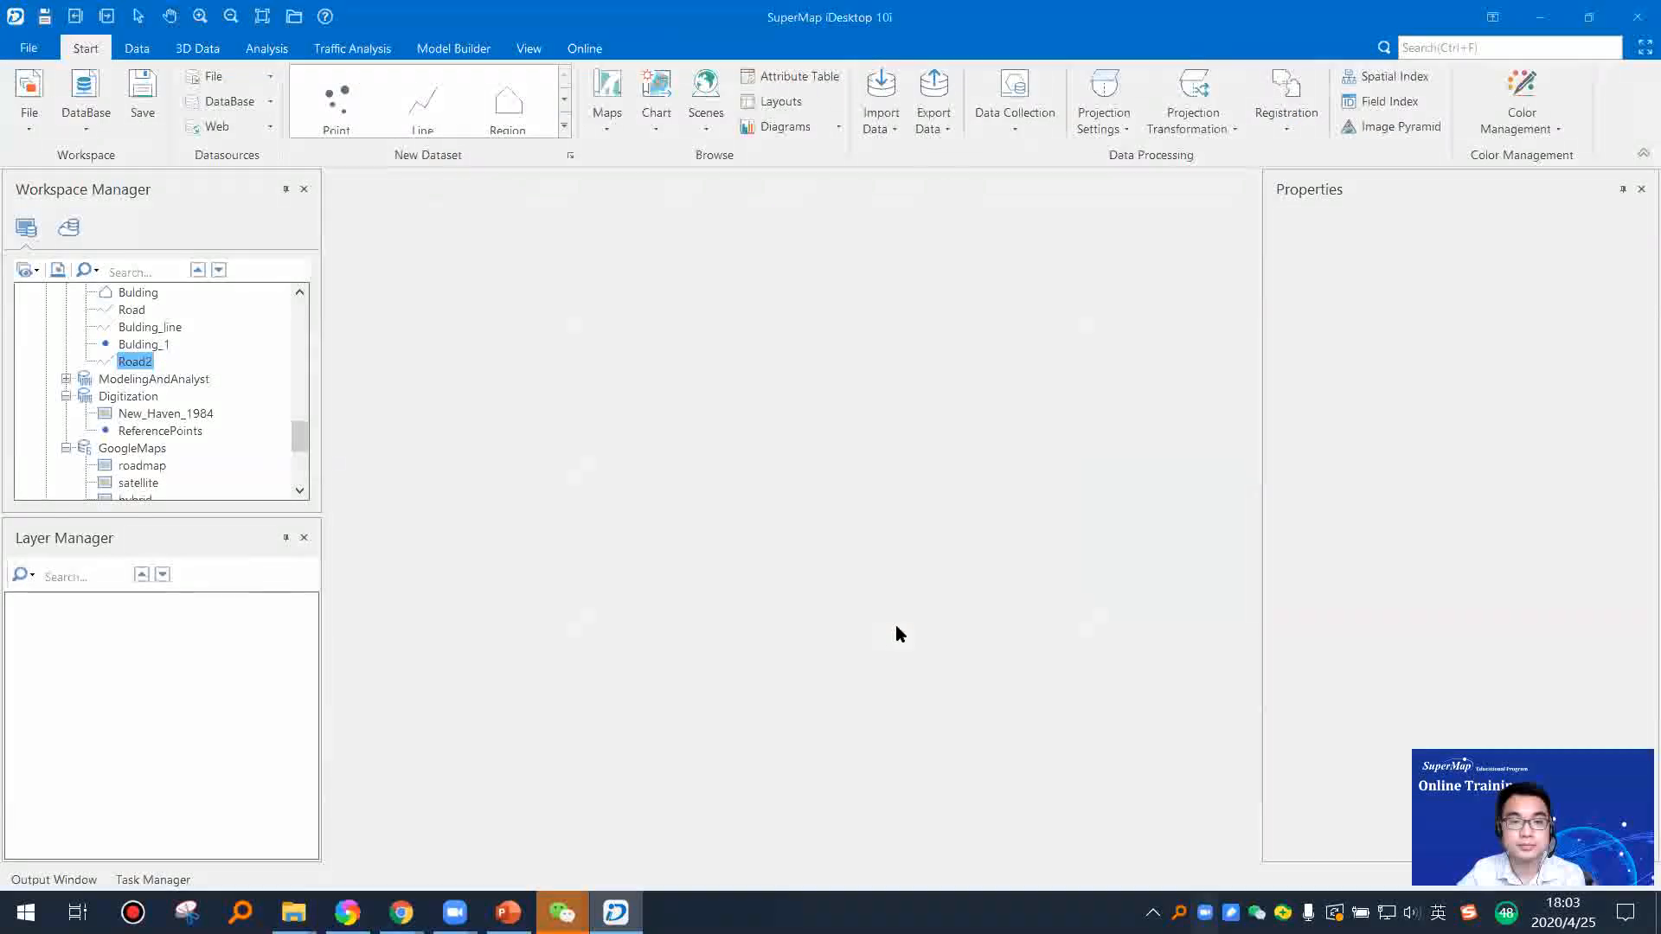
# Step: Switch to PowerPoint, play the slides from Append Rows/Columns through Dissolve, and return to SuperMap iDesktop
pyautogui.click(508, 912)
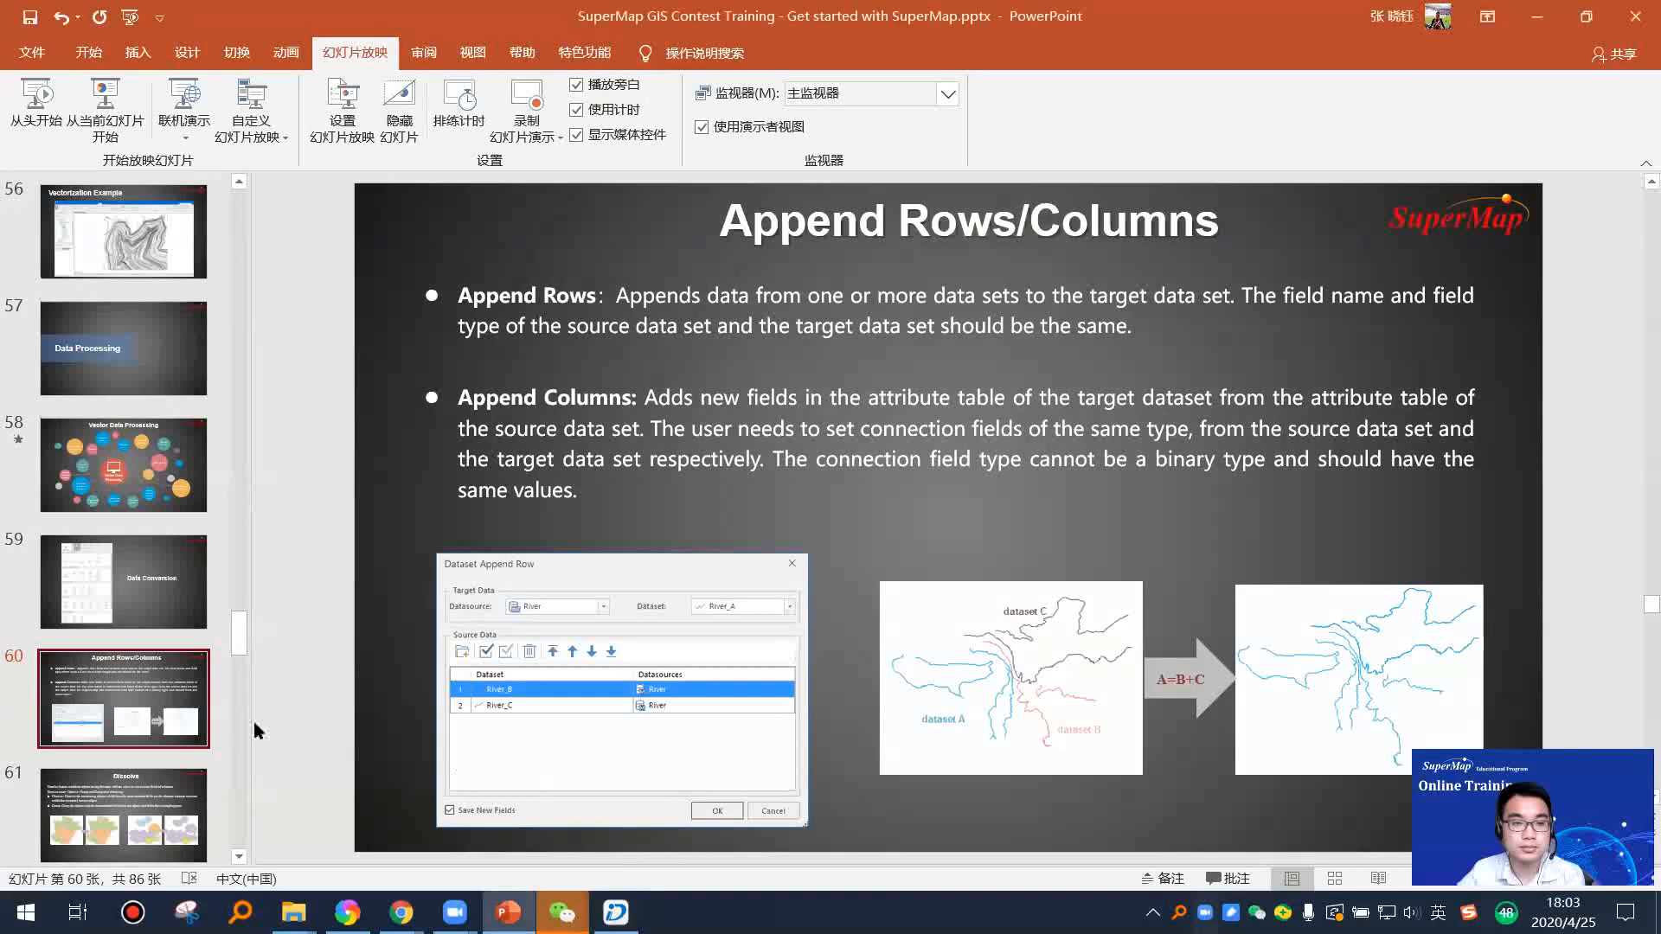
pyautogui.click(105, 104)
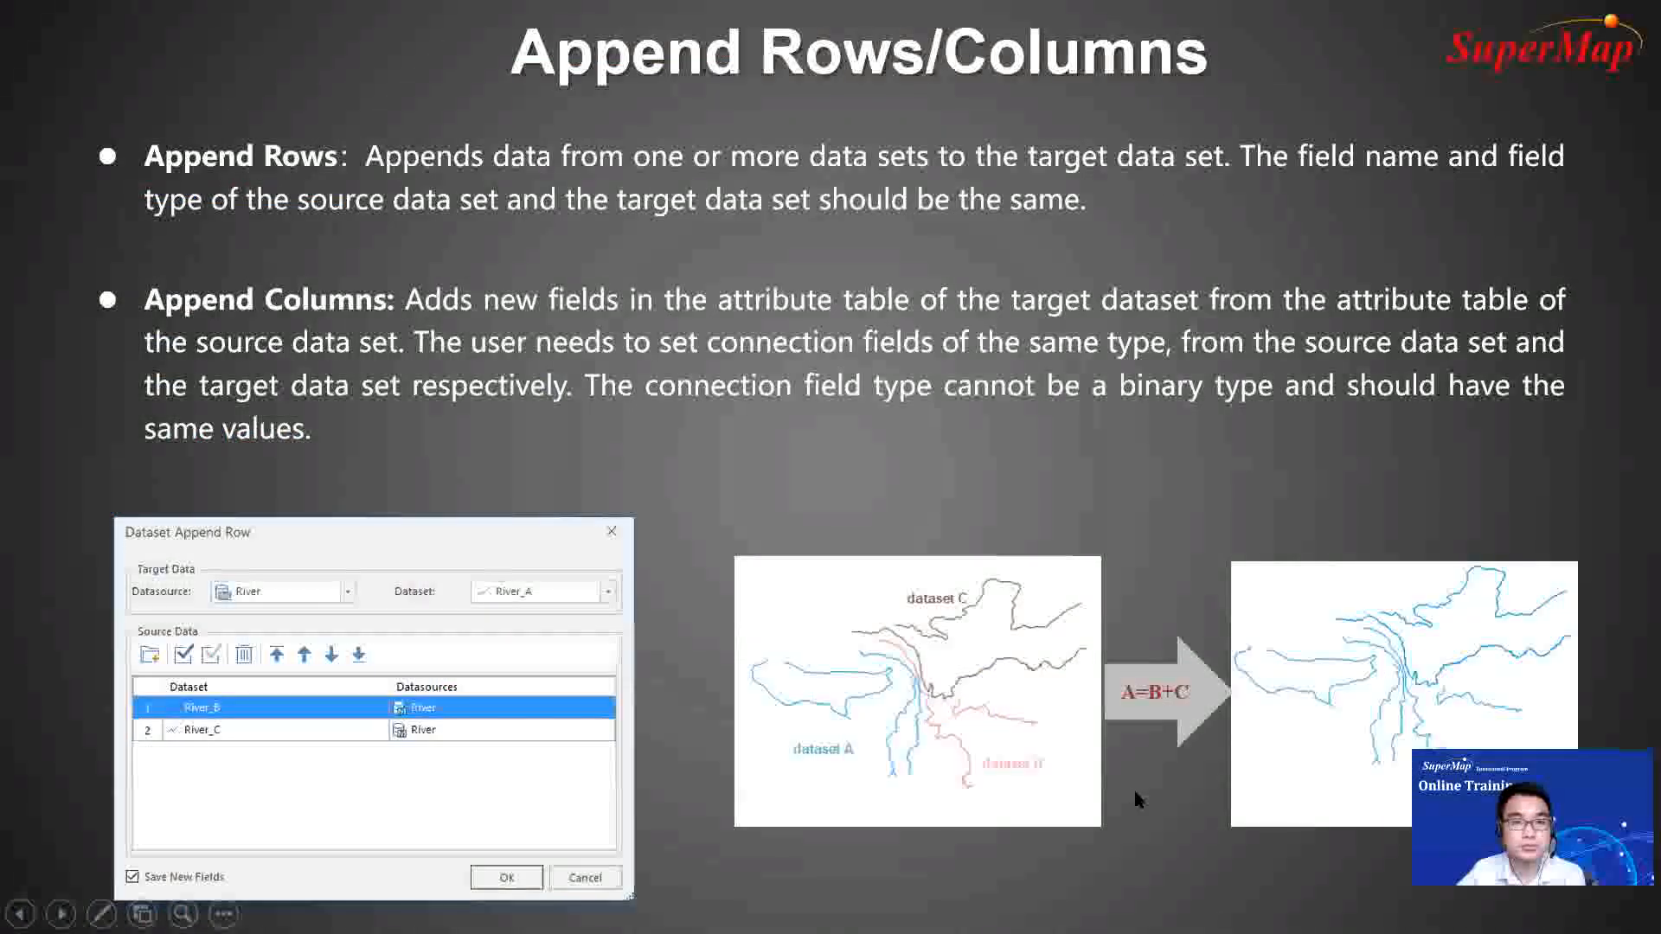
pyautogui.click(1134, 790)
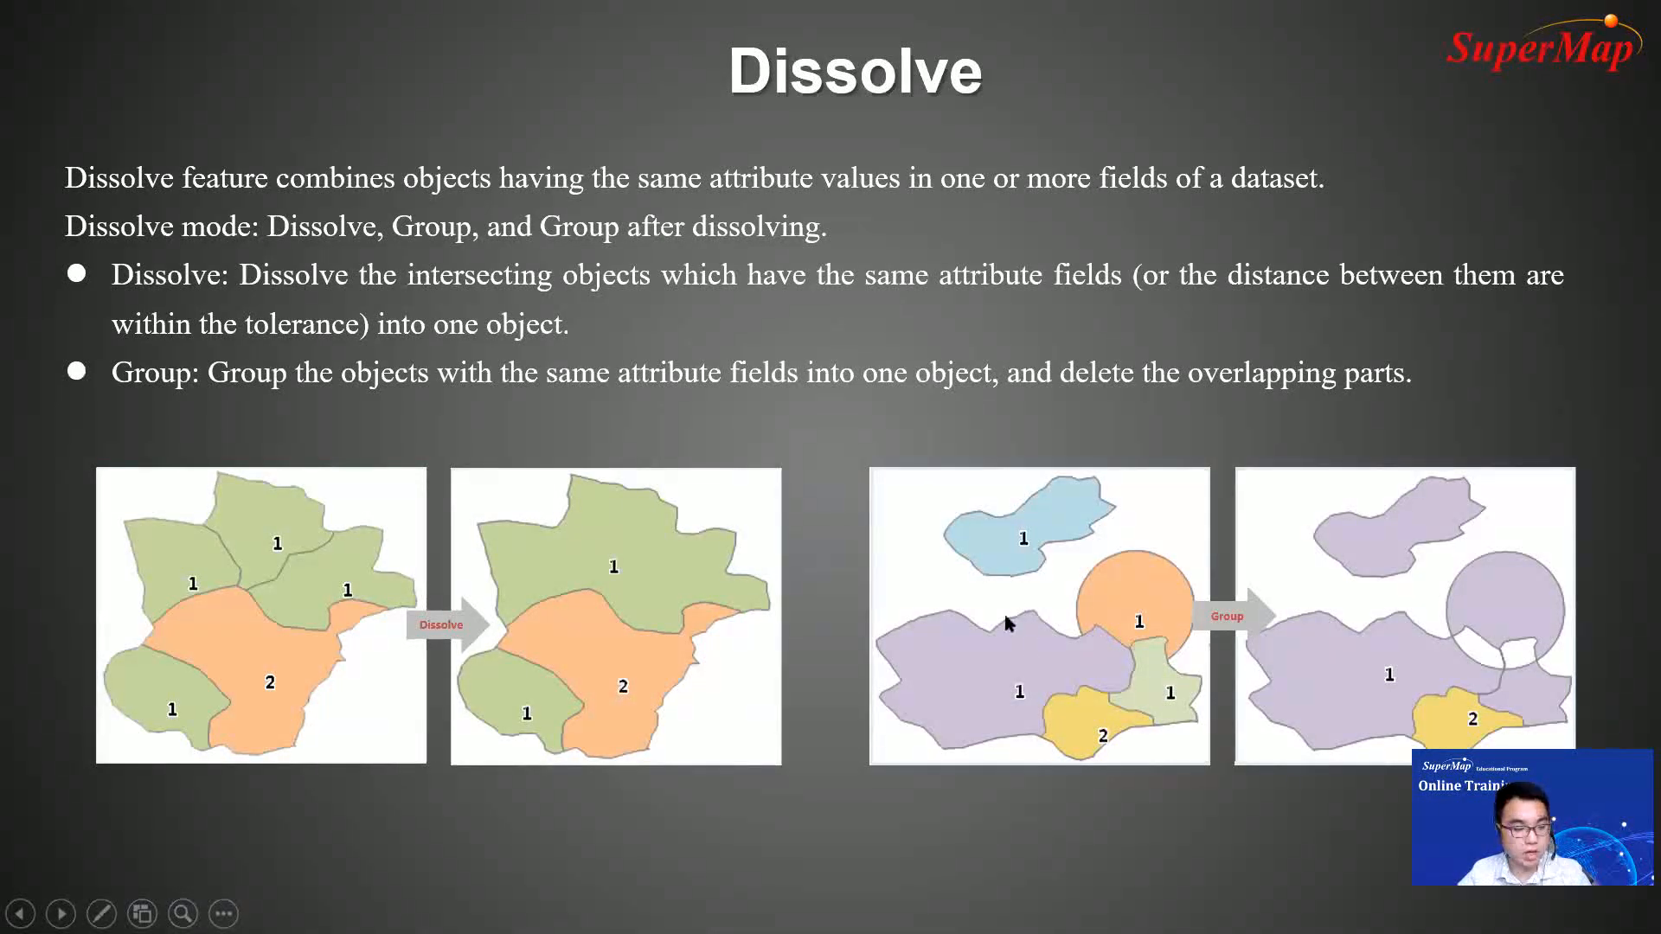
pyautogui.press('Escape')
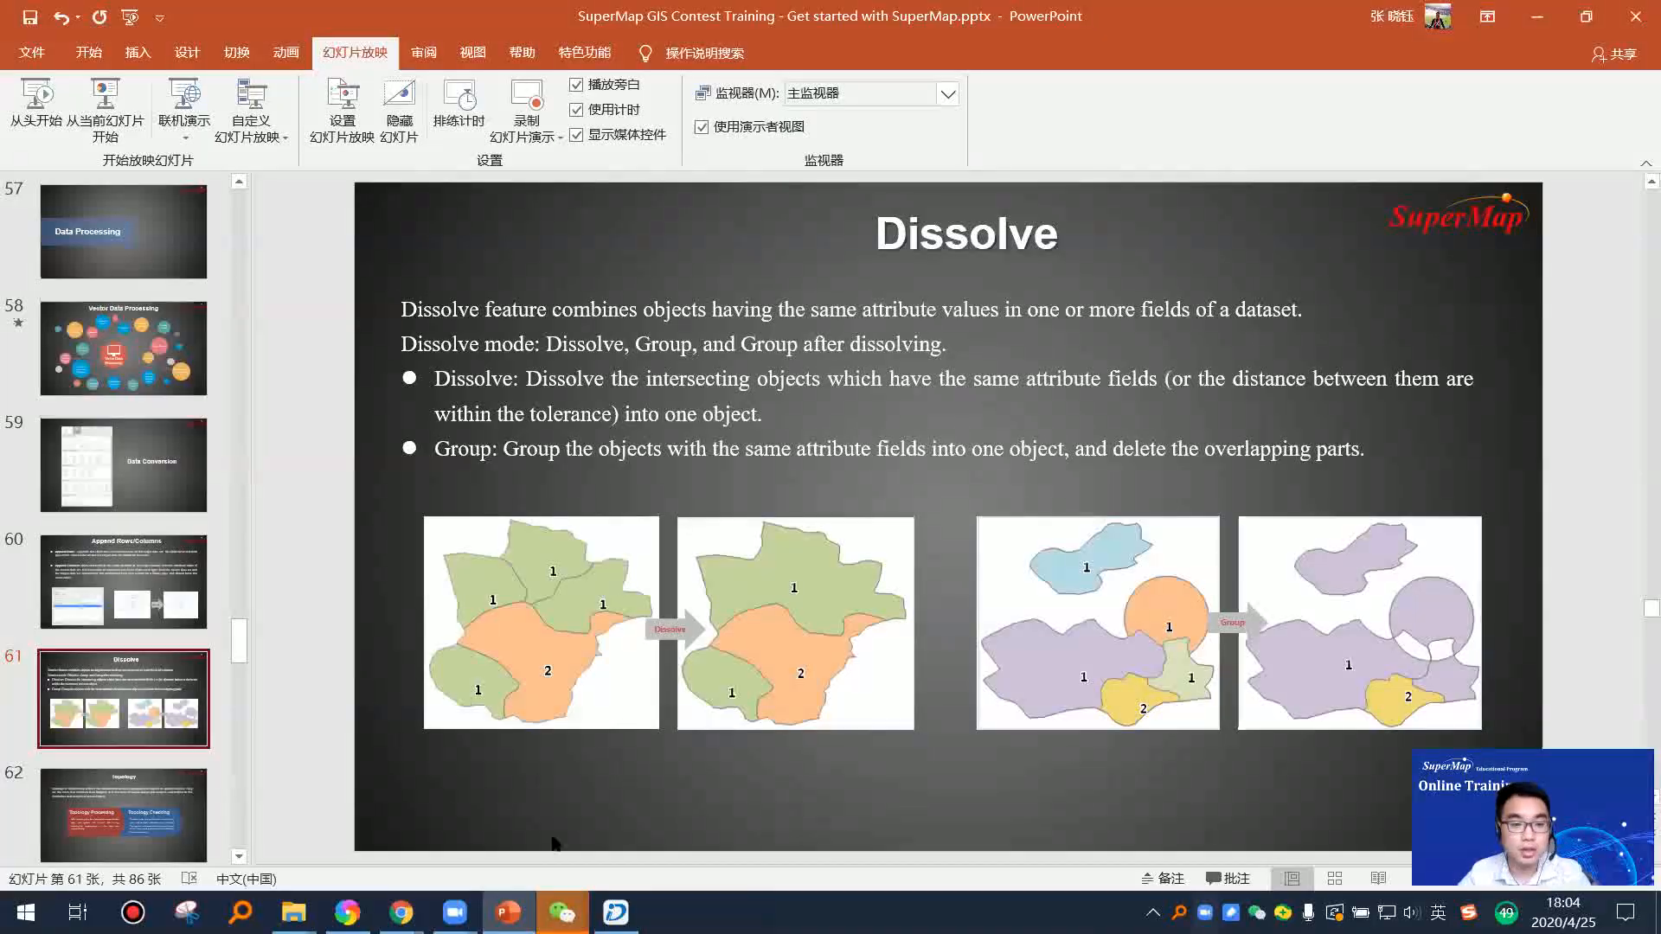
pyautogui.hotkey('alt', 'Tab')
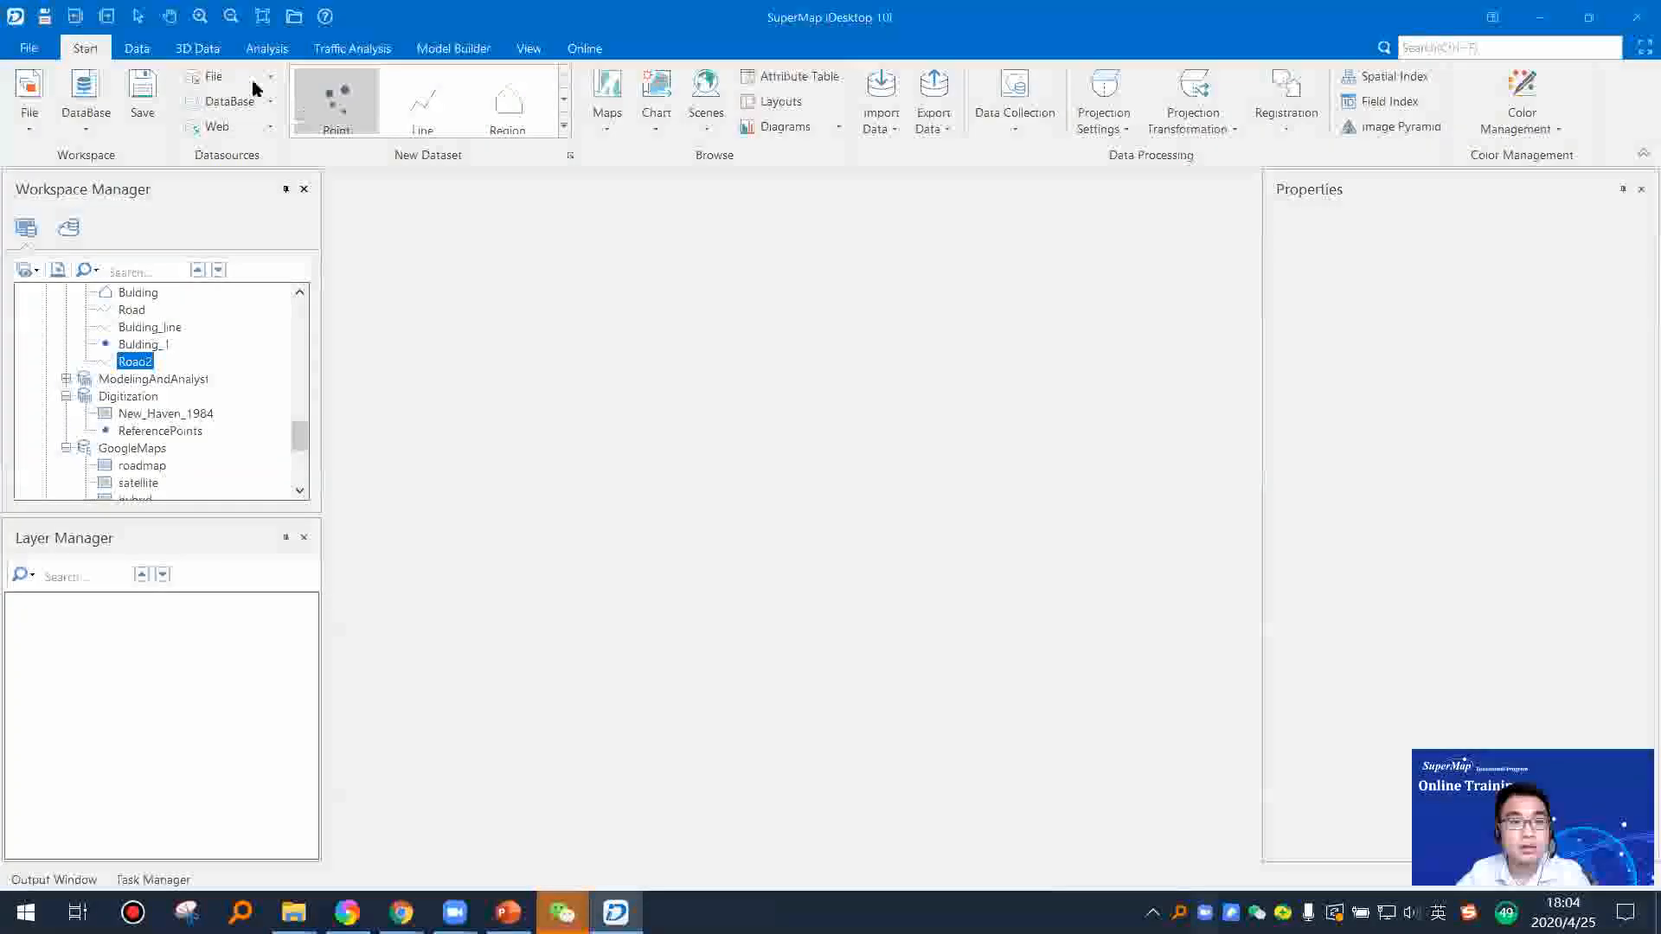
# Step: Add the Bulding region dataset from Test1 to a new map and make its layer editable
pyautogui.click(154, 51)
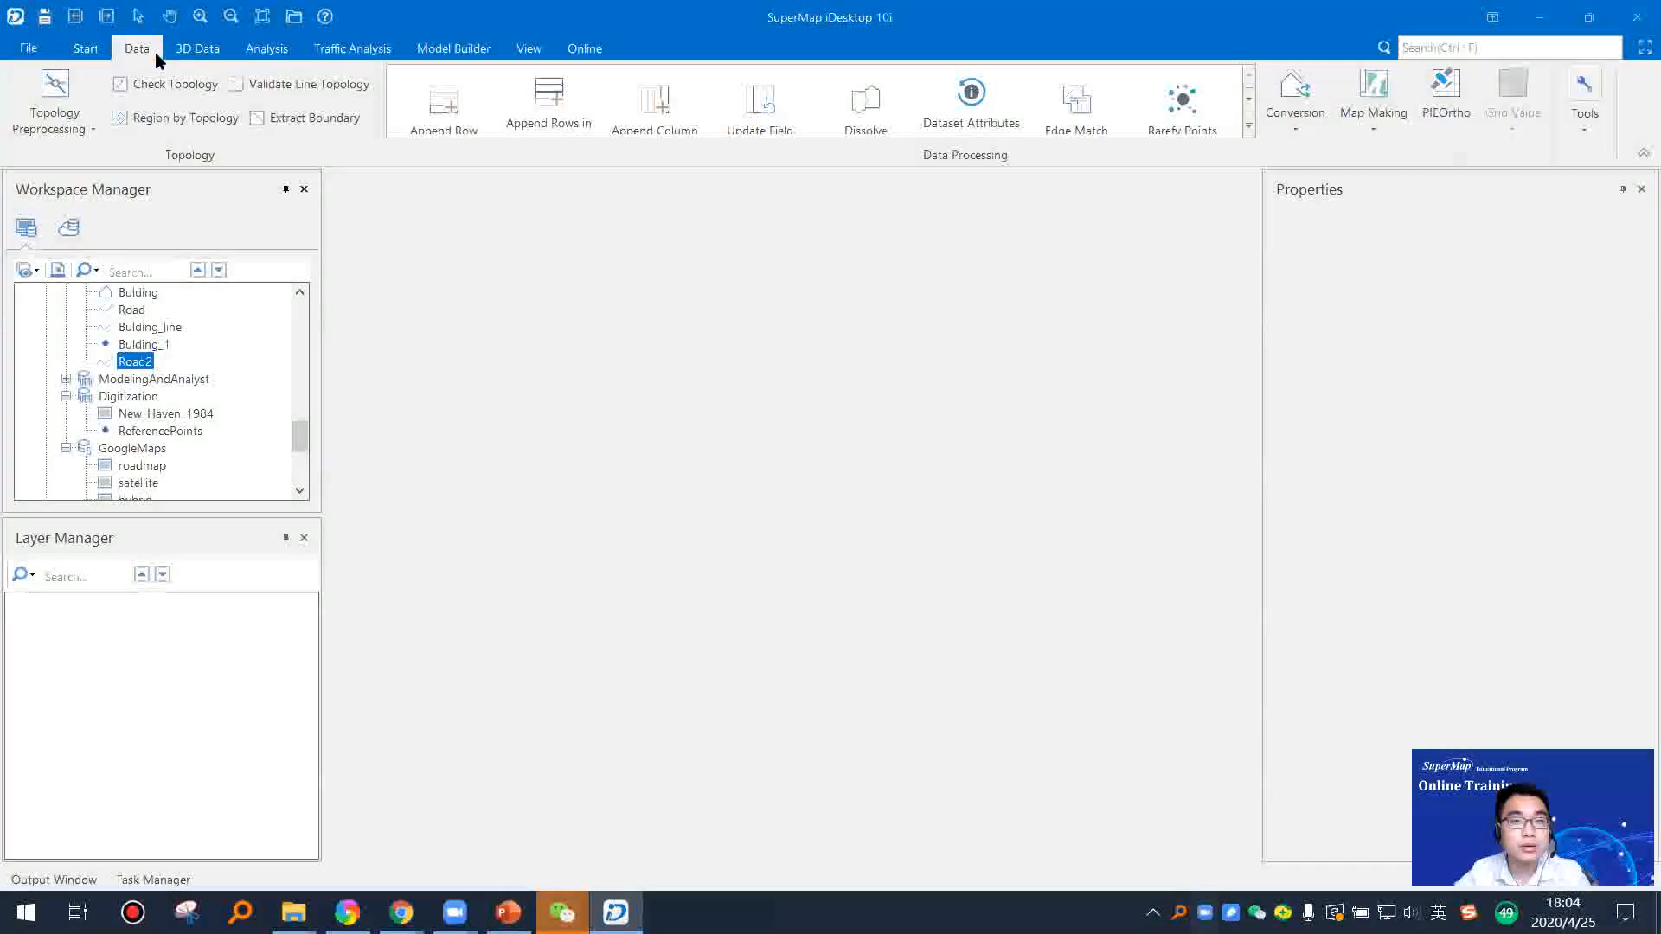
pyautogui.click(1248, 128)
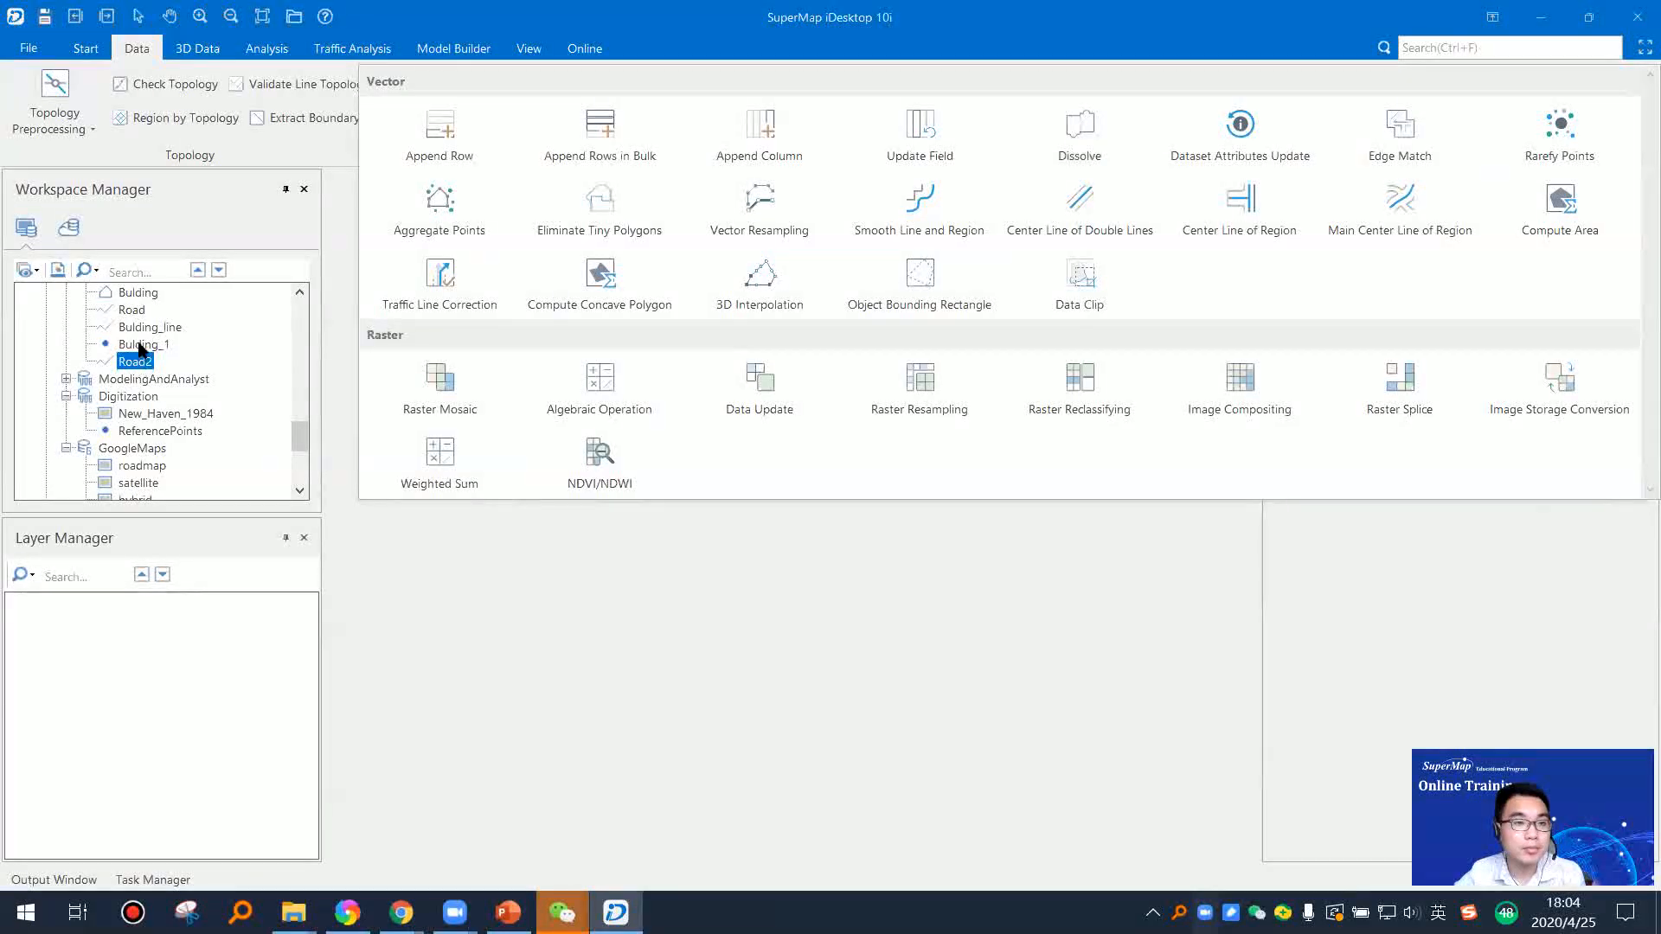
pyautogui.click(139, 349)
pyautogui.rightClick(137, 346)
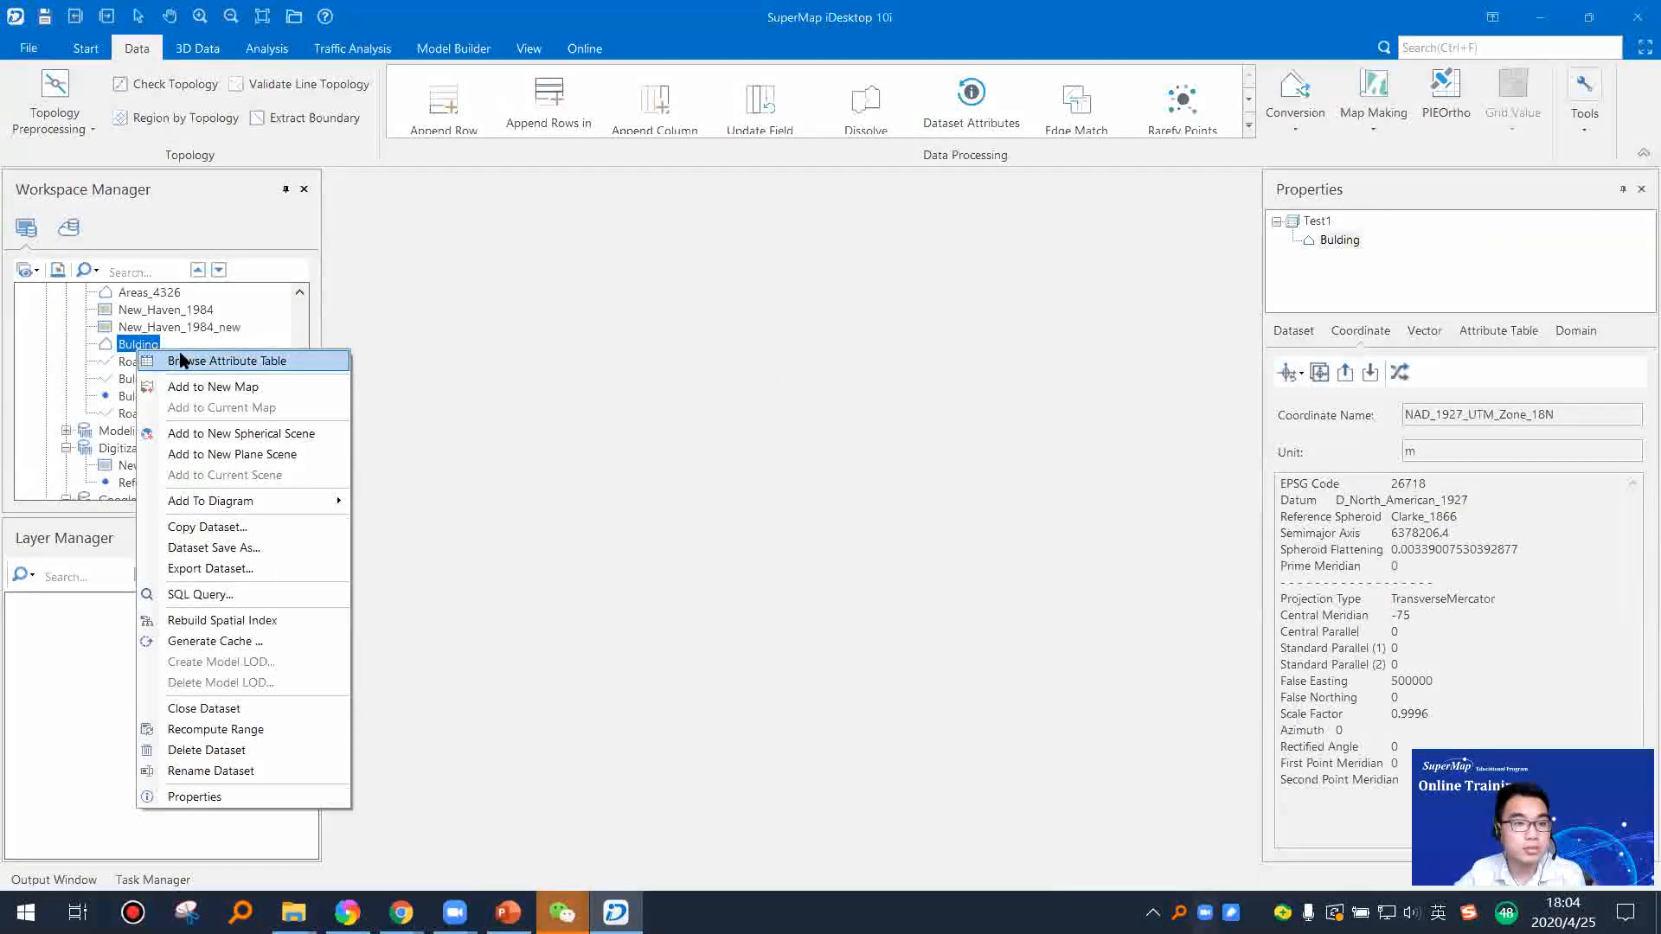
pyautogui.click(214, 388)
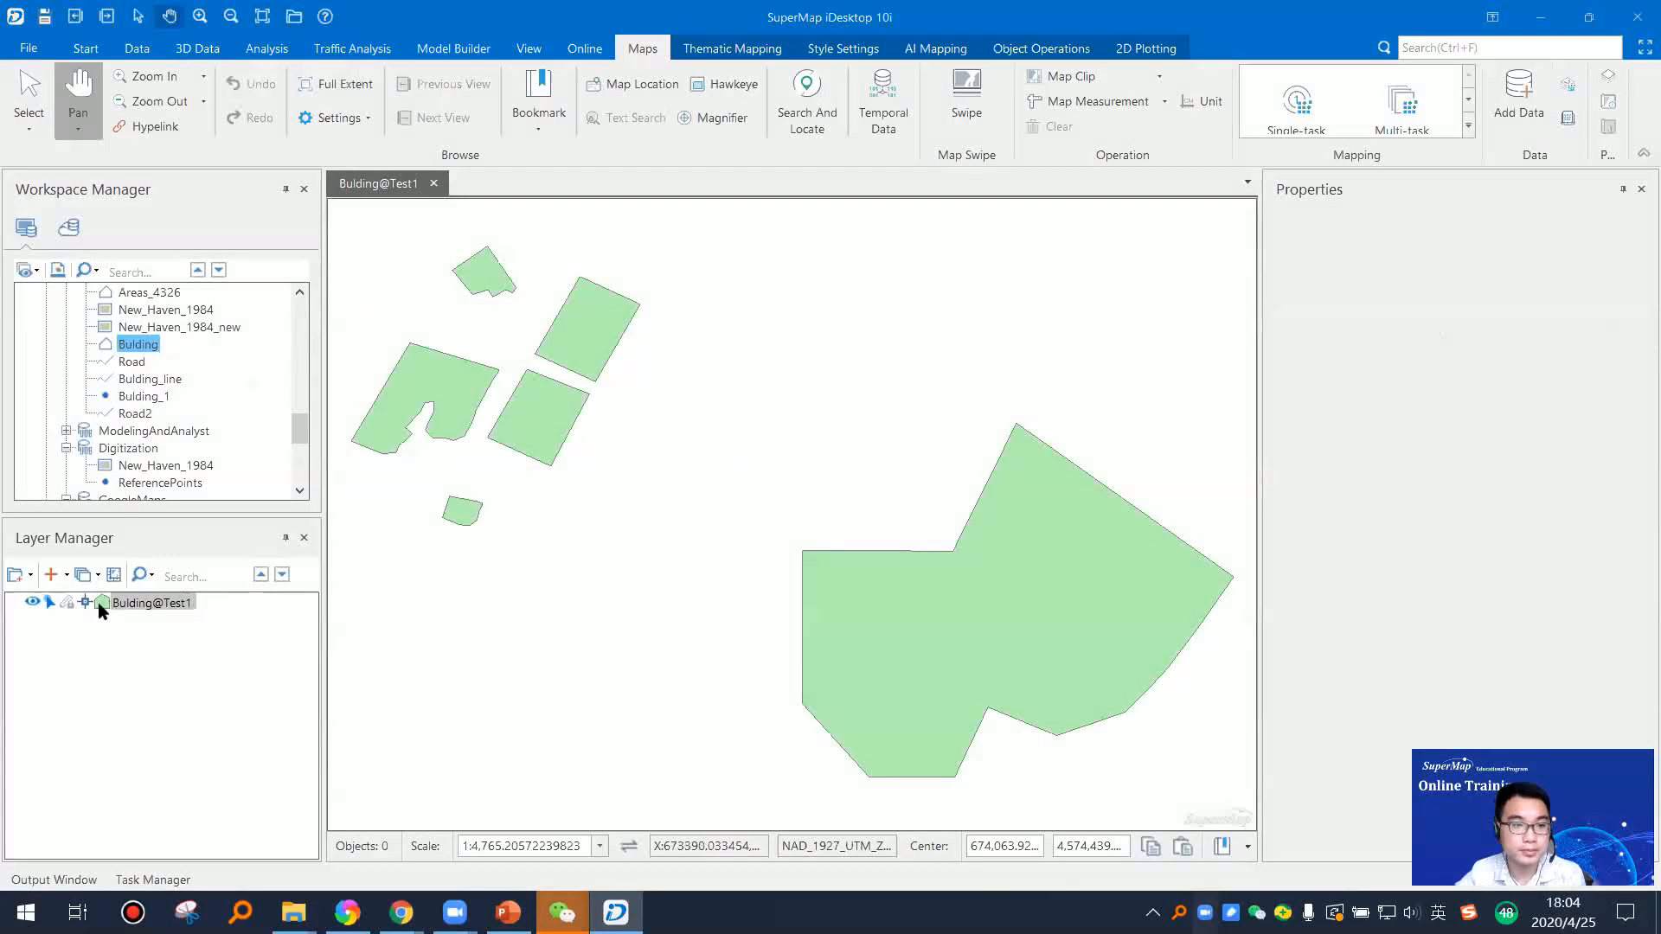
pyautogui.click(68, 604)
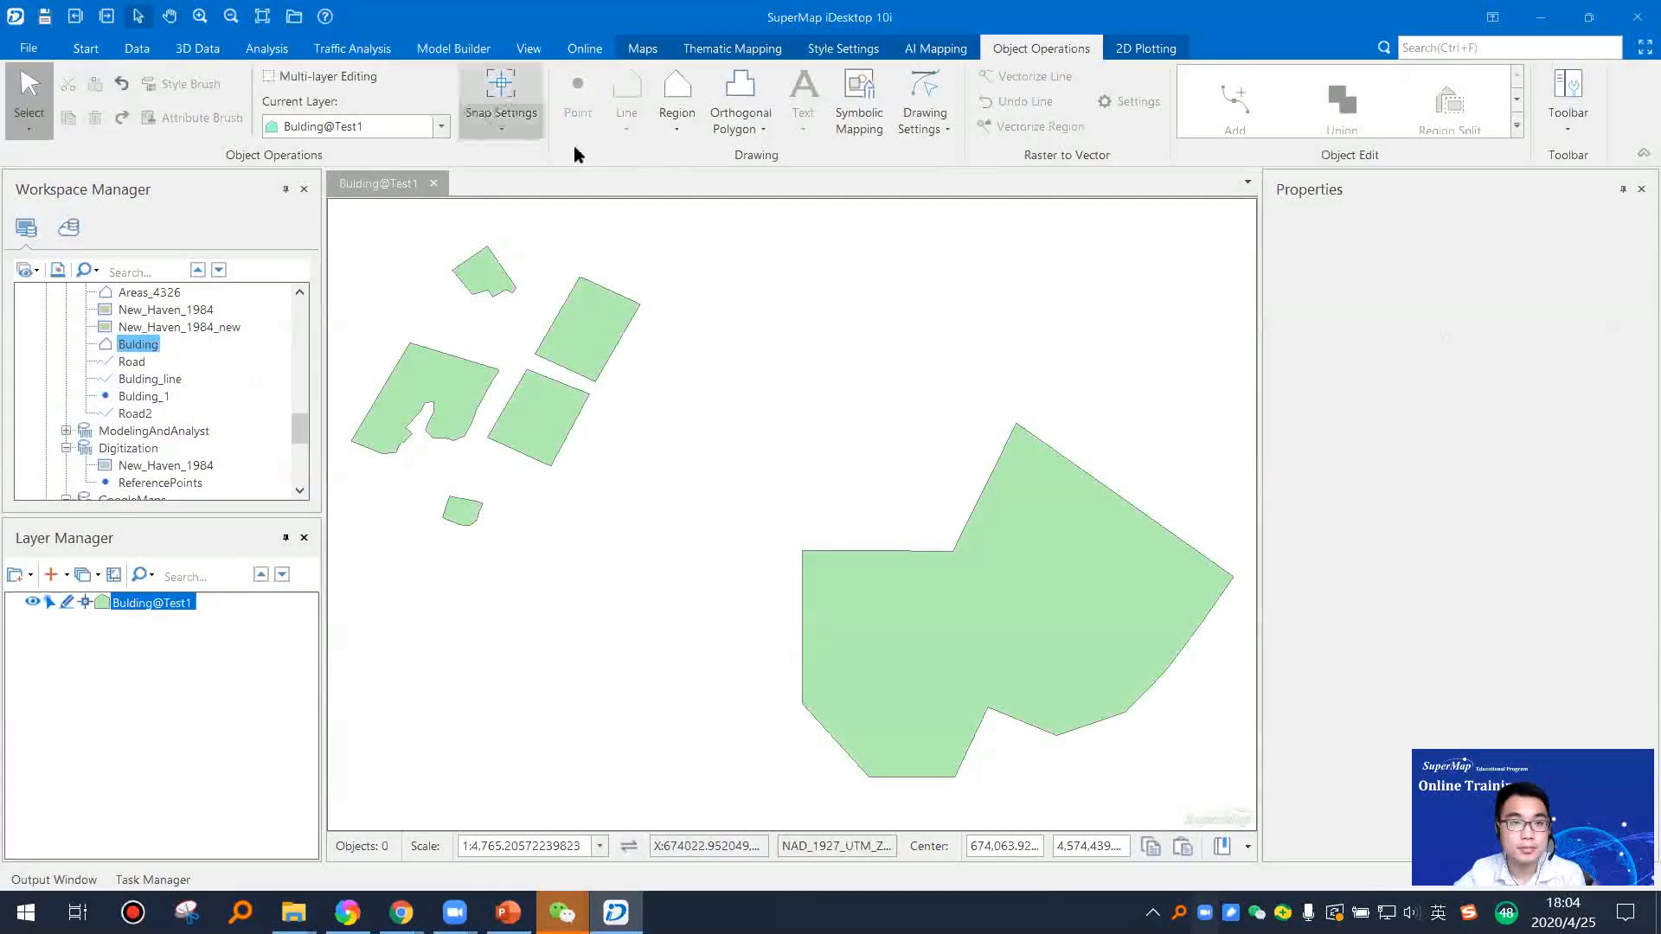
# Step: Draw a four-sided region in the Bulding layer that overlaps the upper part of the northeastern rectangular building in the small cluster
pyautogui.moveTo(662, 324); pyautogui.dragTo(804, 359)
pyautogui.moveTo(637, 457); pyautogui.dragTo(620, 406)
pyautogui.moveTo(763, 390); pyautogui.dragTo(796, 501)
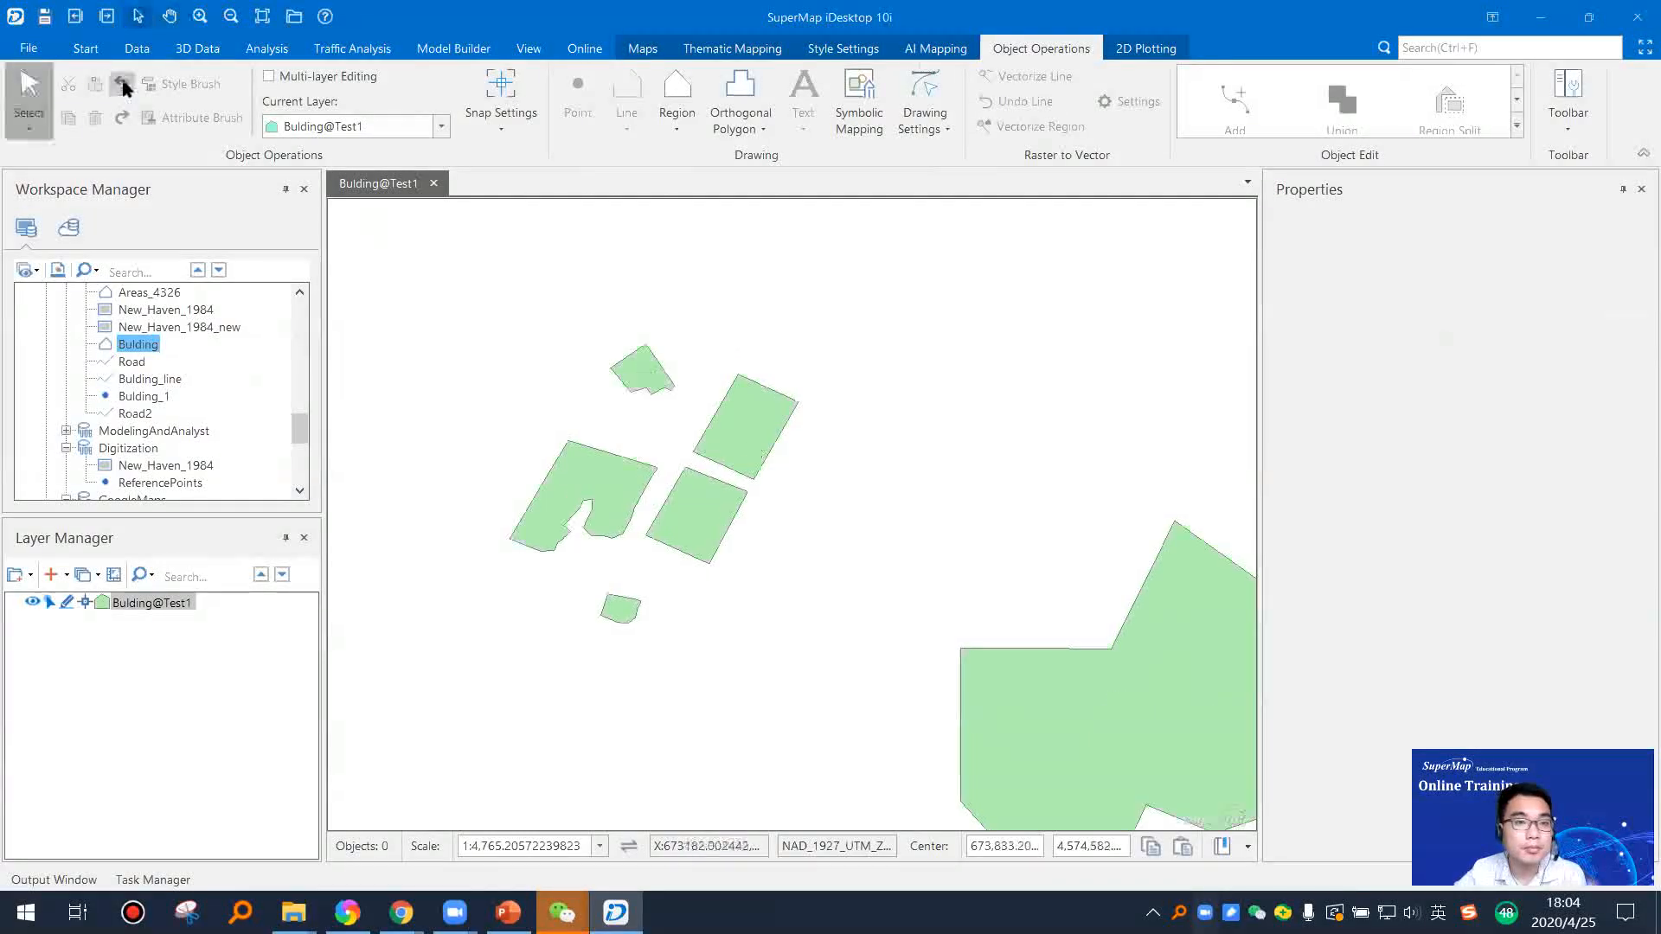
pyautogui.click(138, 50)
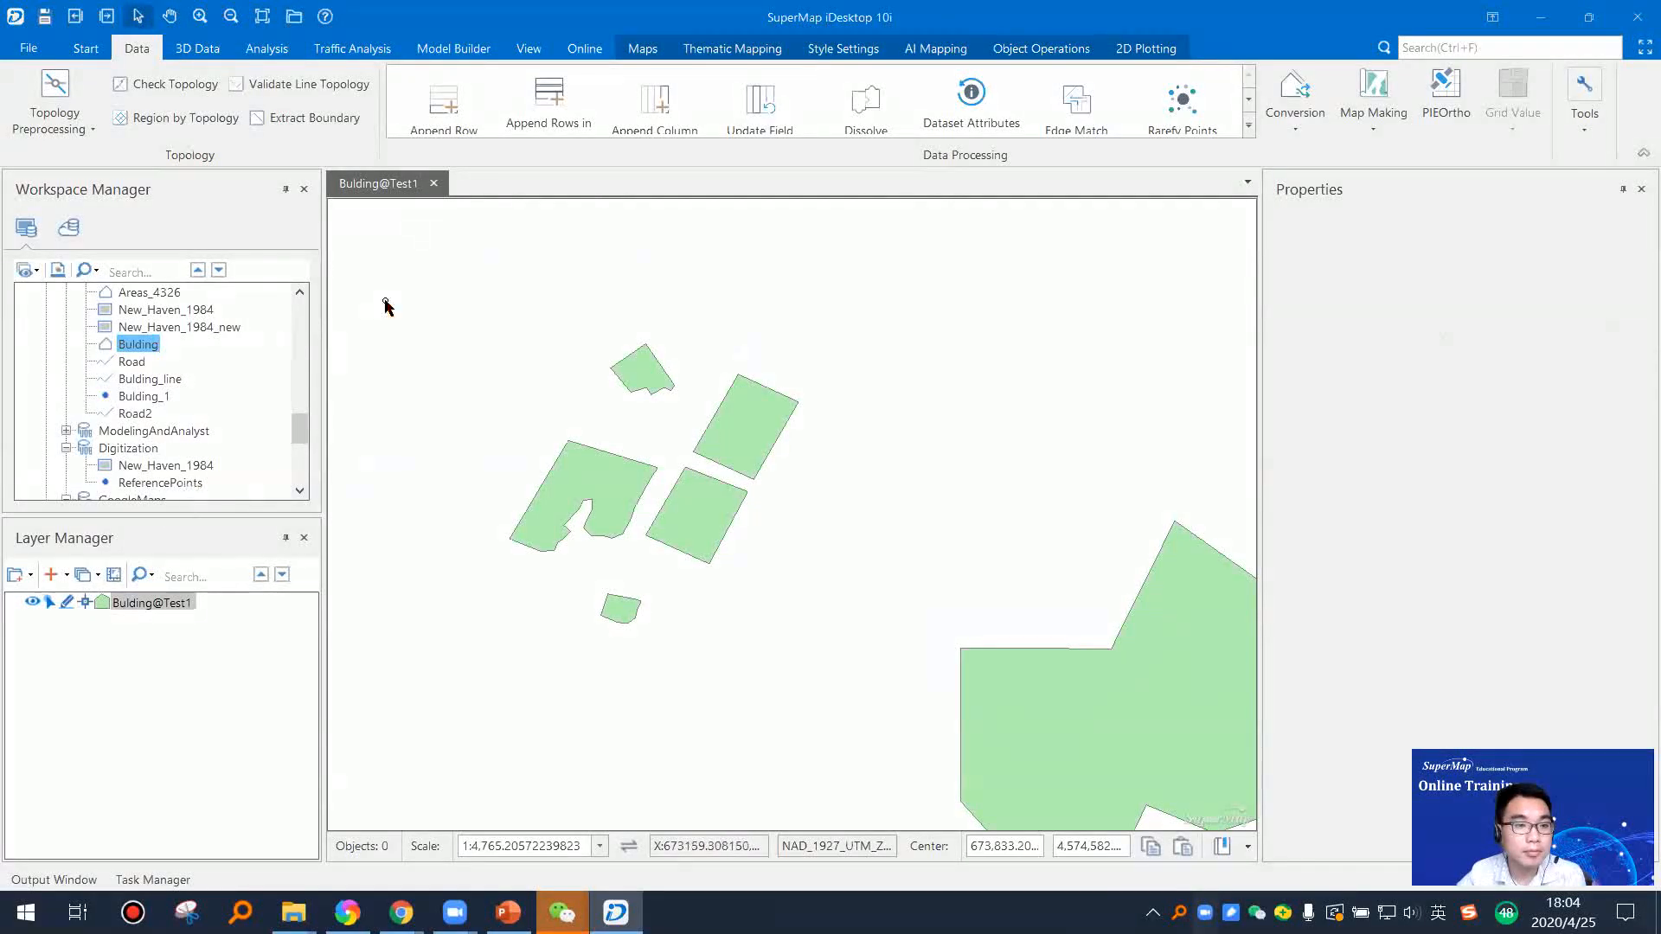
pyautogui.click(1021, 52)
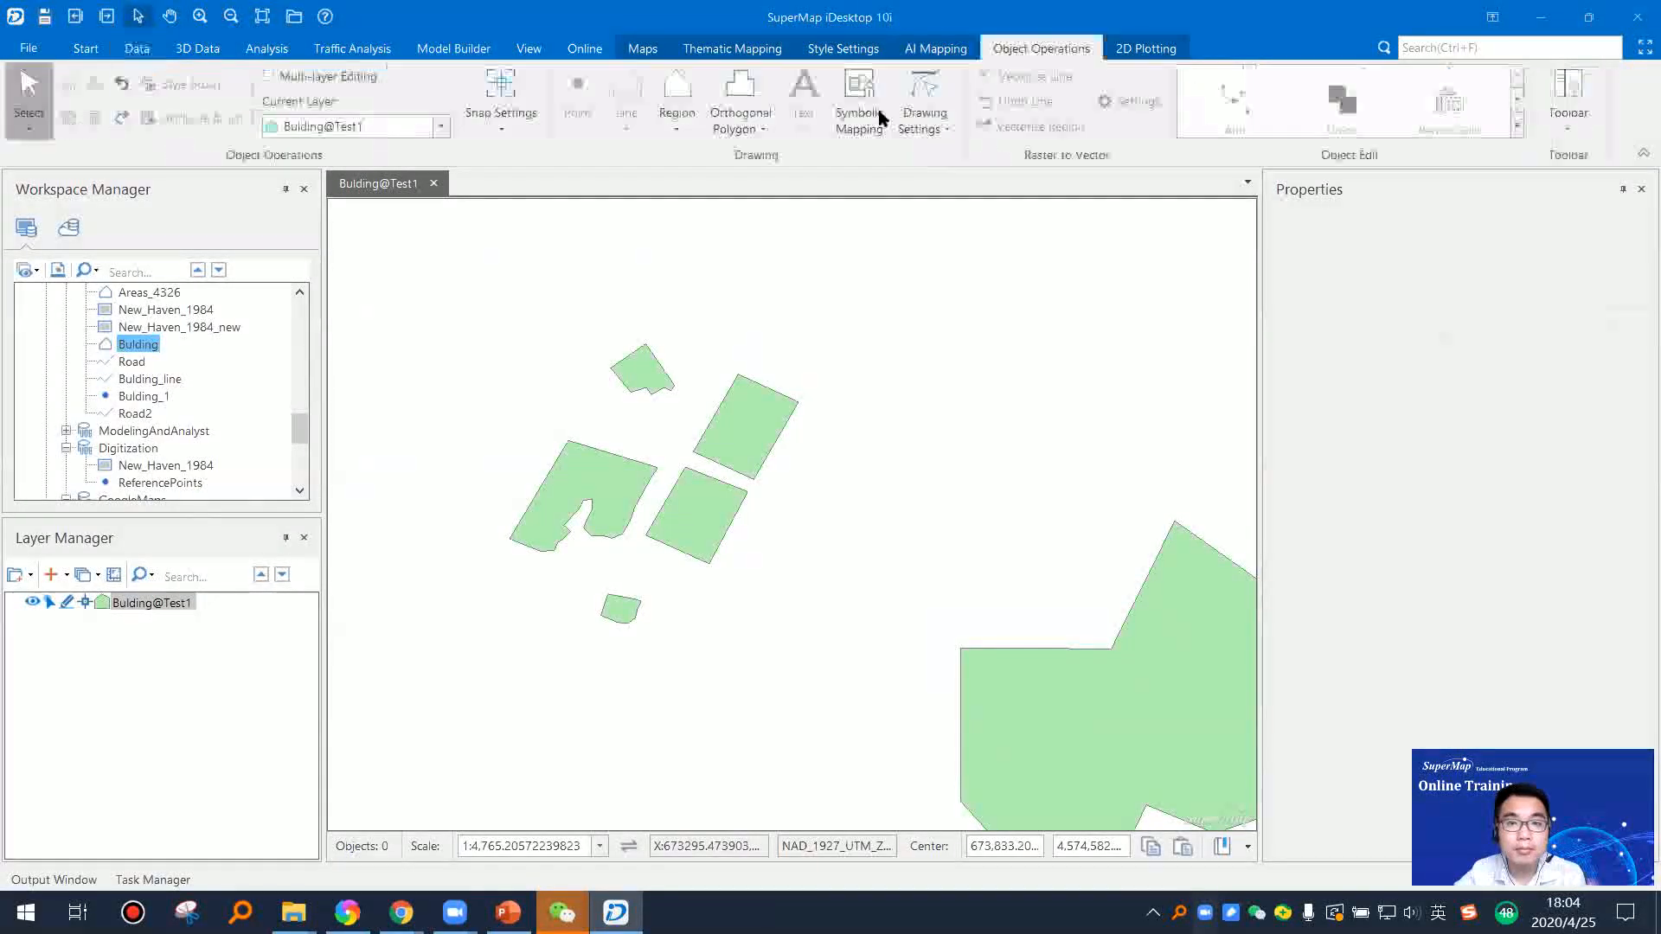
pyautogui.click(677, 120)
pyautogui.click(735, 193)
pyautogui.click(738, 322)
pyautogui.click(700, 396)
pyautogui.click(833, 450)
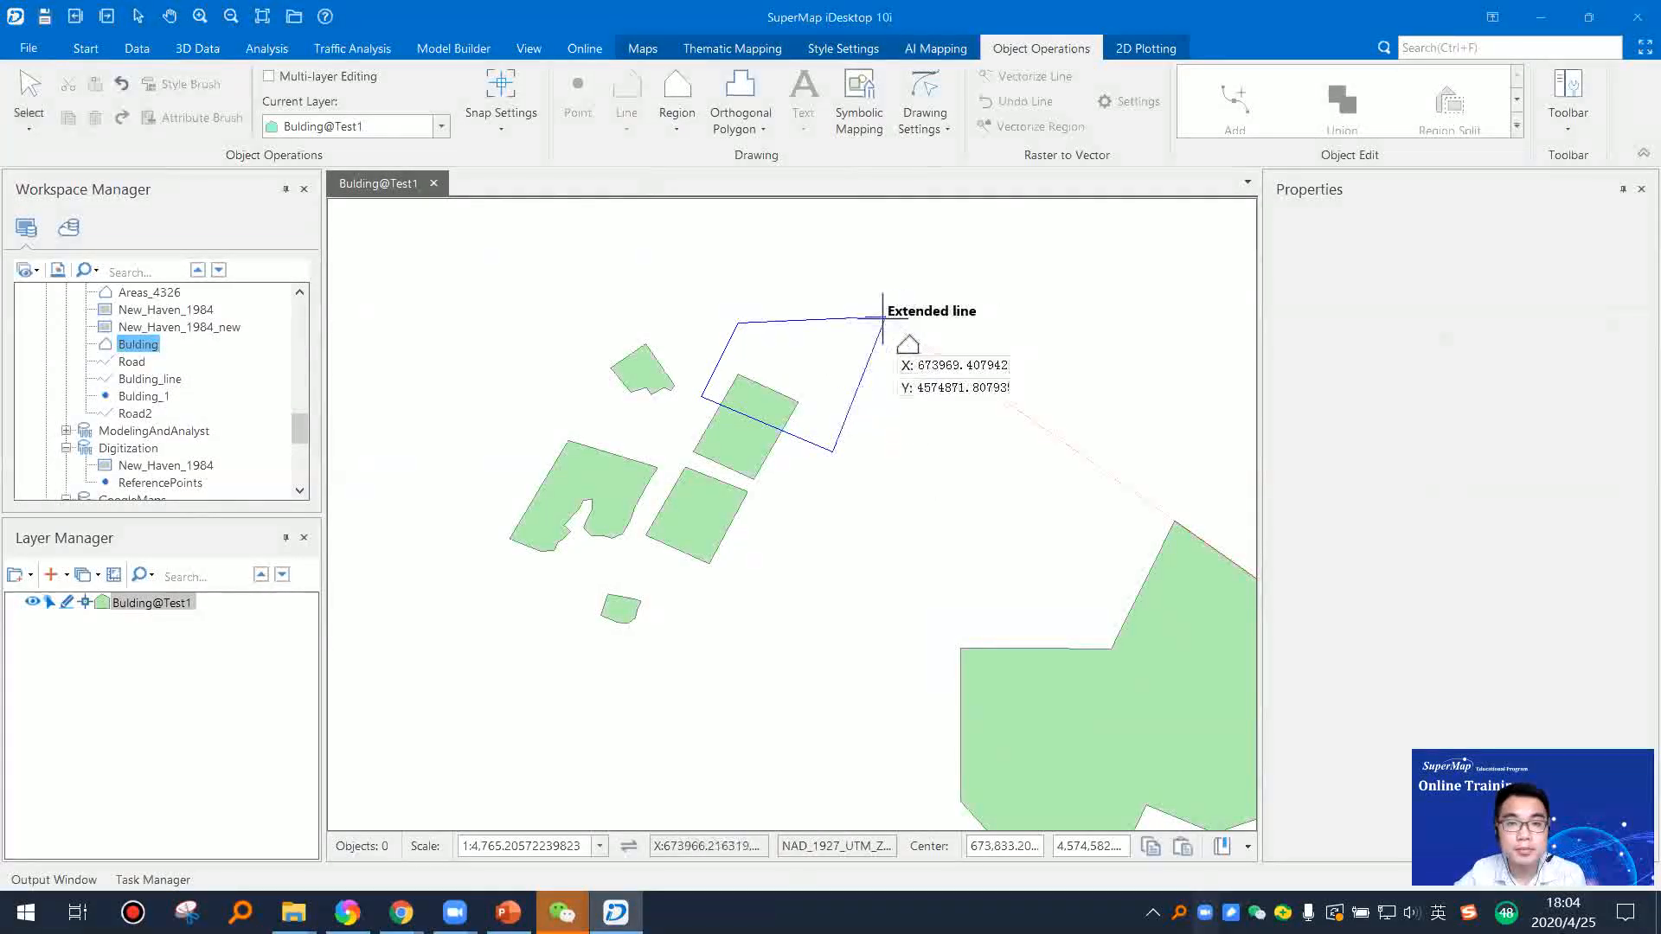
pyautogui.click(885, 318)
pyautogui.rightClick(885, 318)
pyautogui.rightClick(995, 336)
# Step: Dissolve the Bulding dataset on the SmUserID field, using Dissolve mode with a 0.001 m tolerance, into DissolveResult in Test1
pyautogui.click(781, 357)
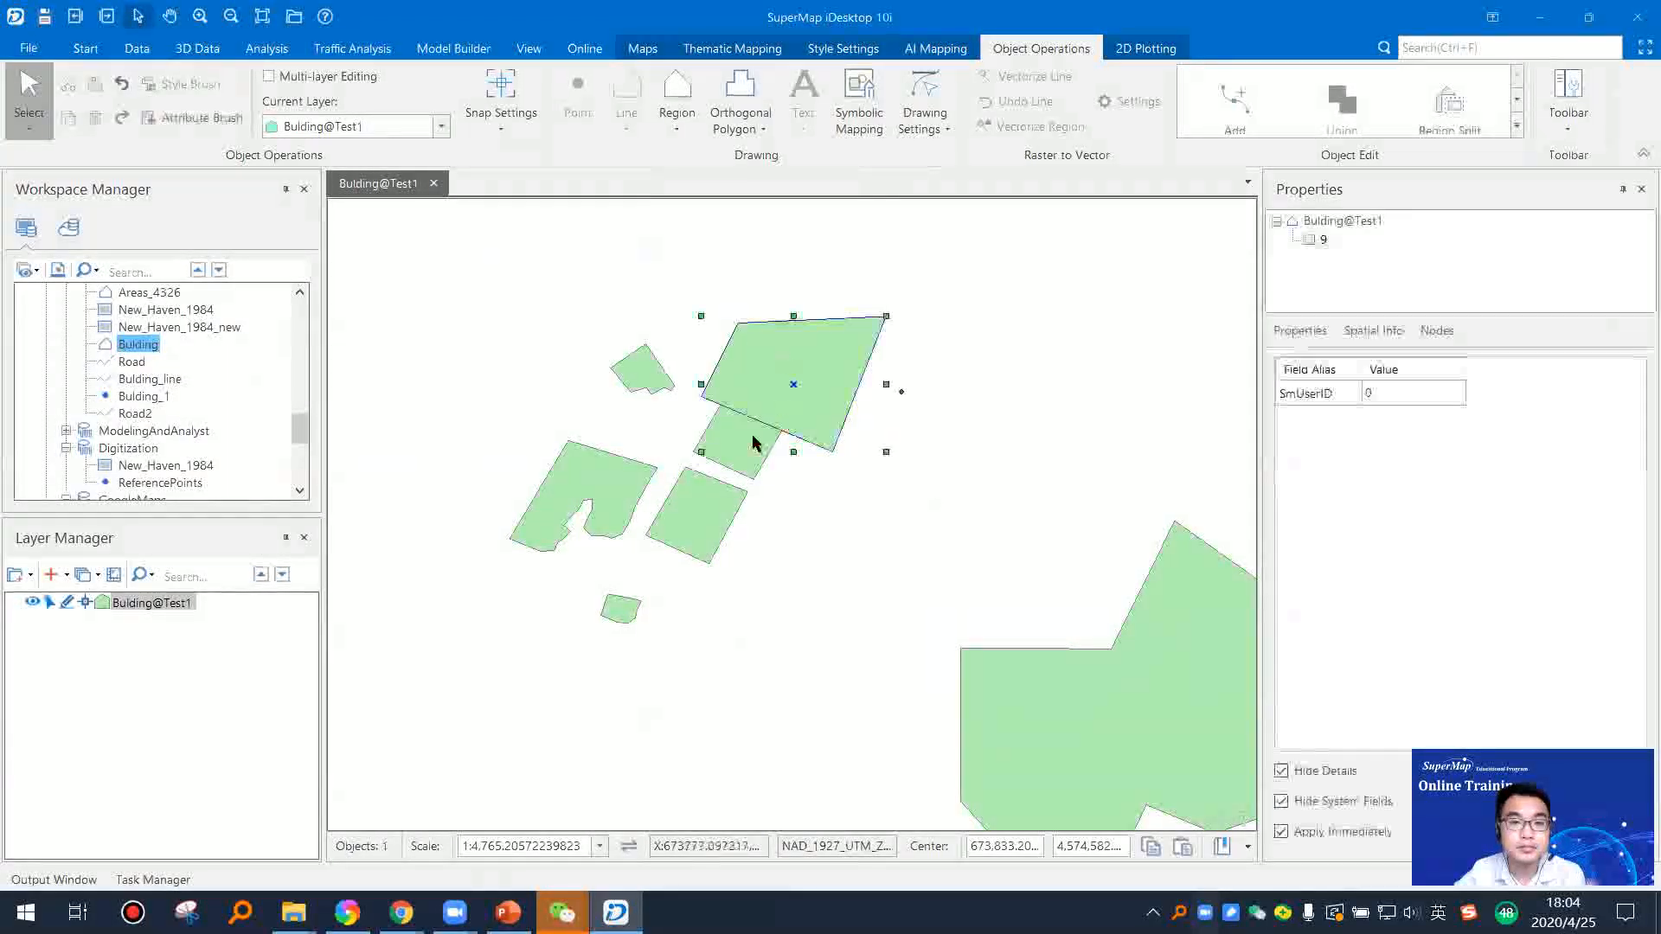
pyautogui.keyDown('shift'); pyautogui.click(753, 443); pyautogui.keyUp('shift')
pyautogui.click(91, 48)
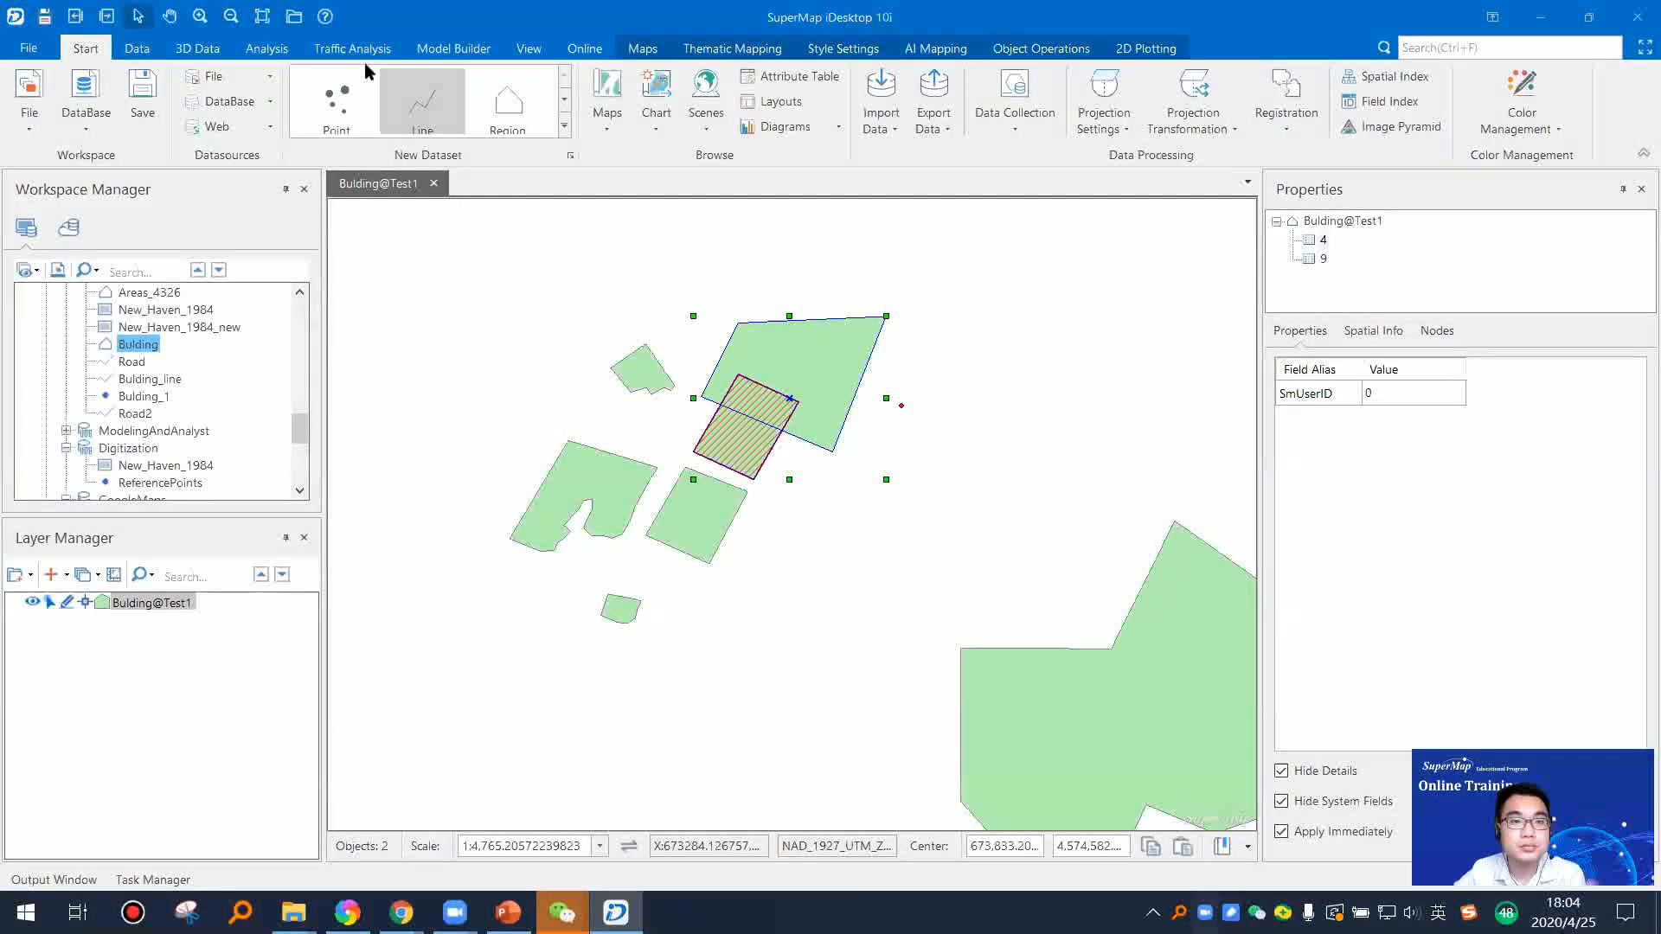
pyautogui.click(137, 49)
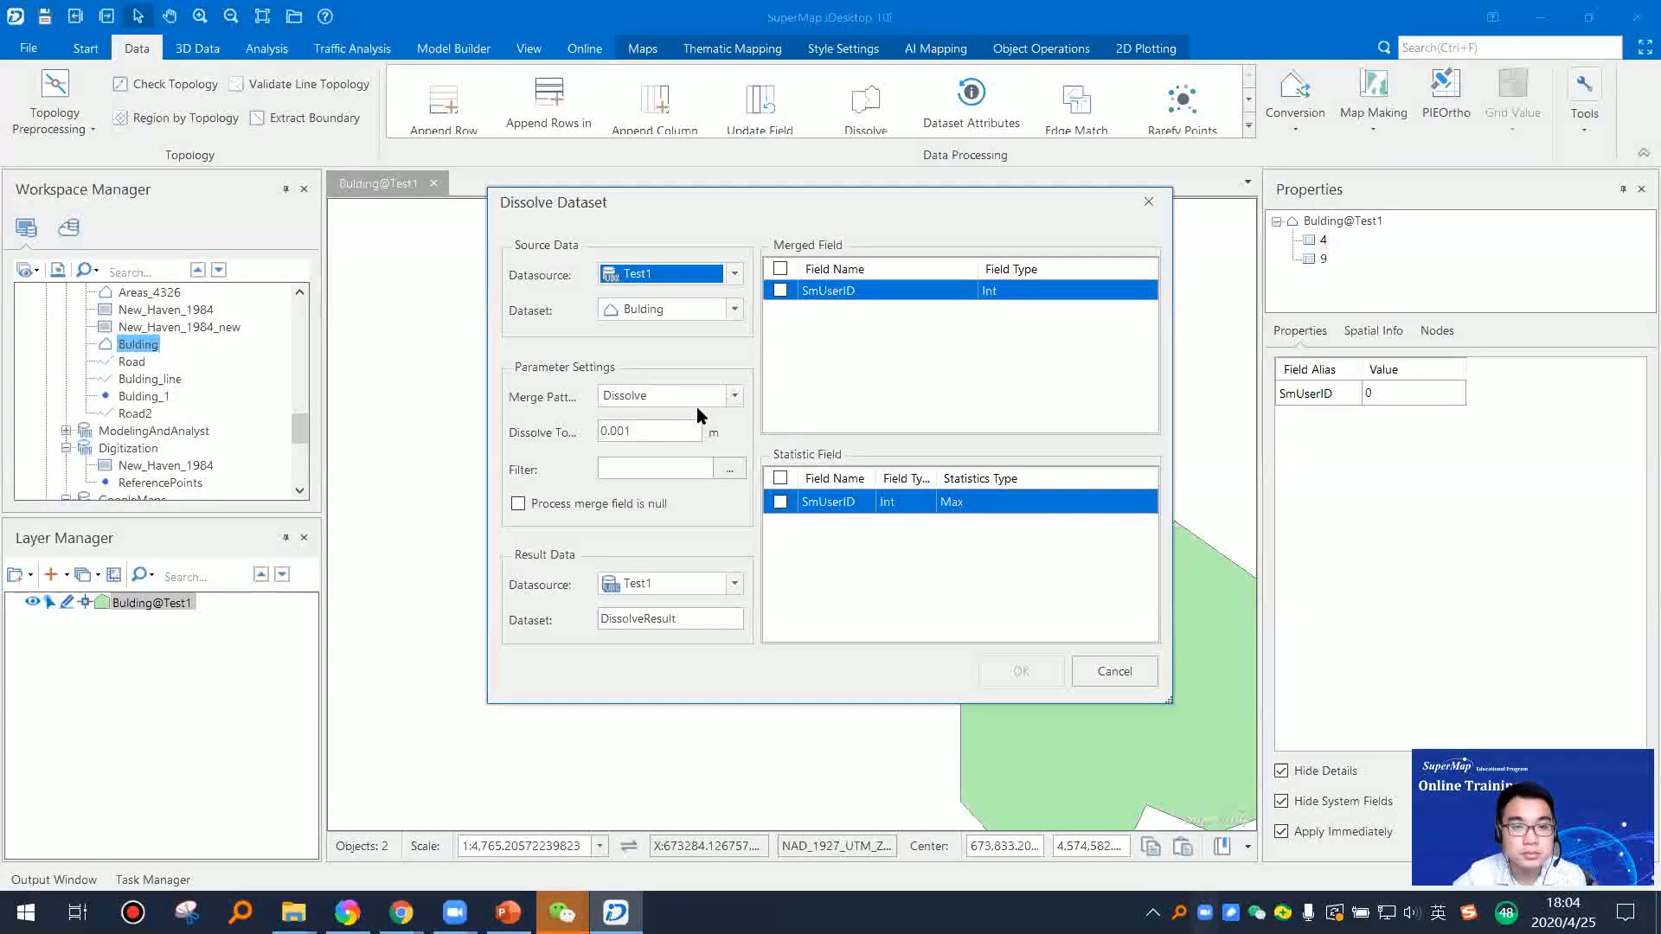
pyautogui.click(779, 290)
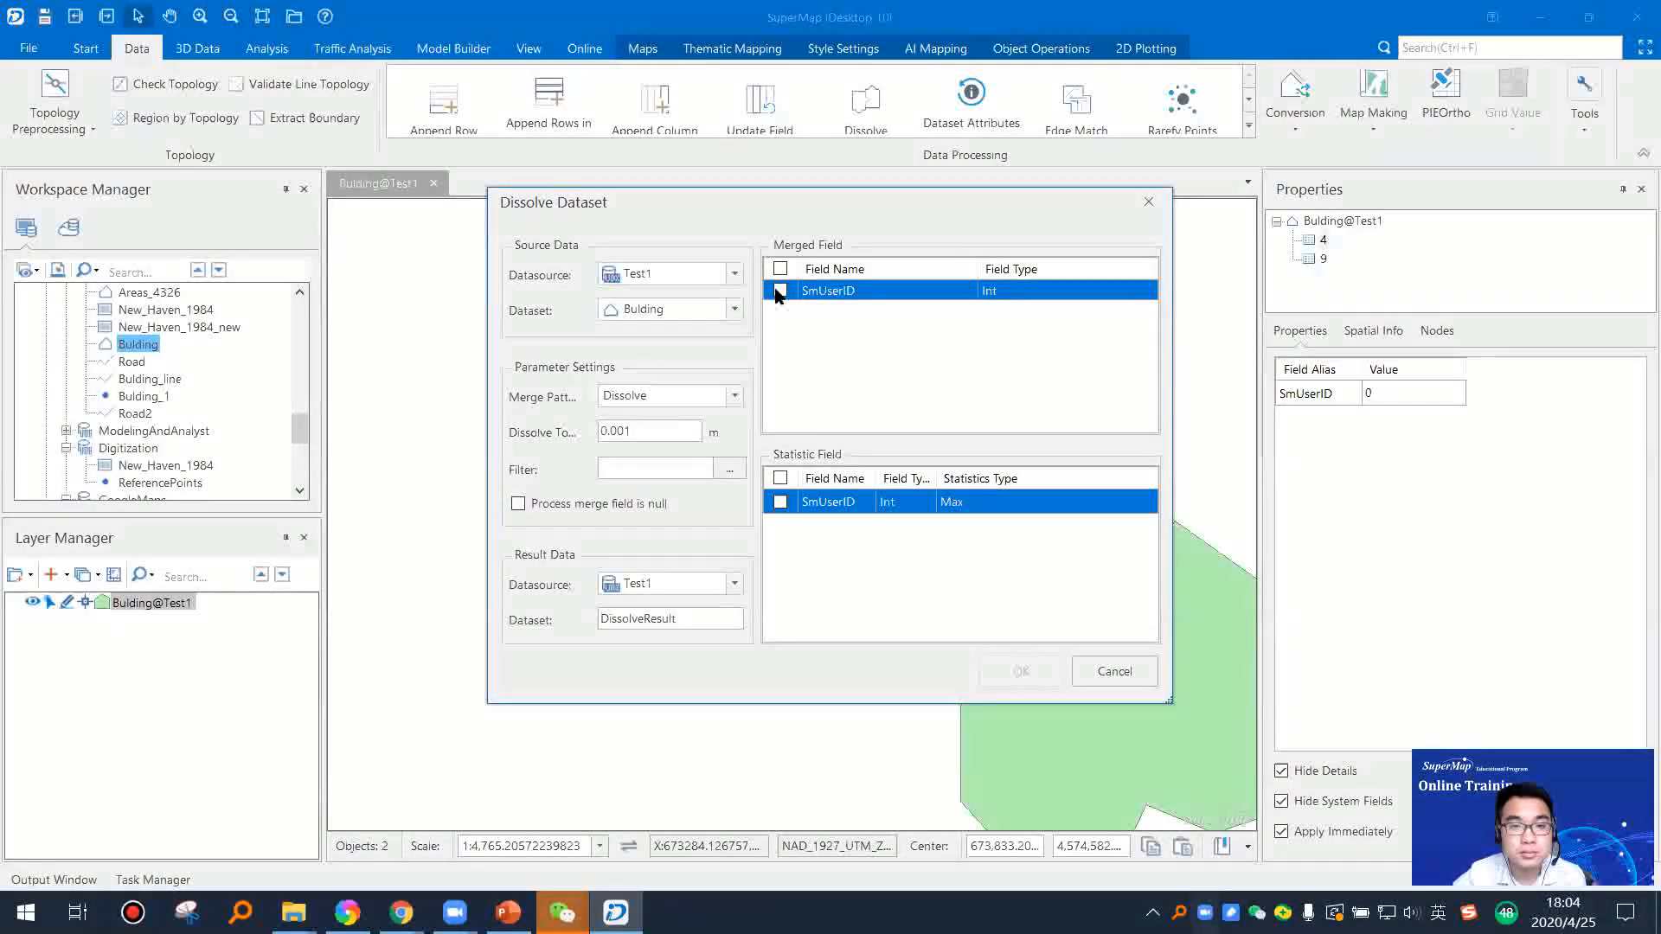
pyautogui.click(1021, 671)
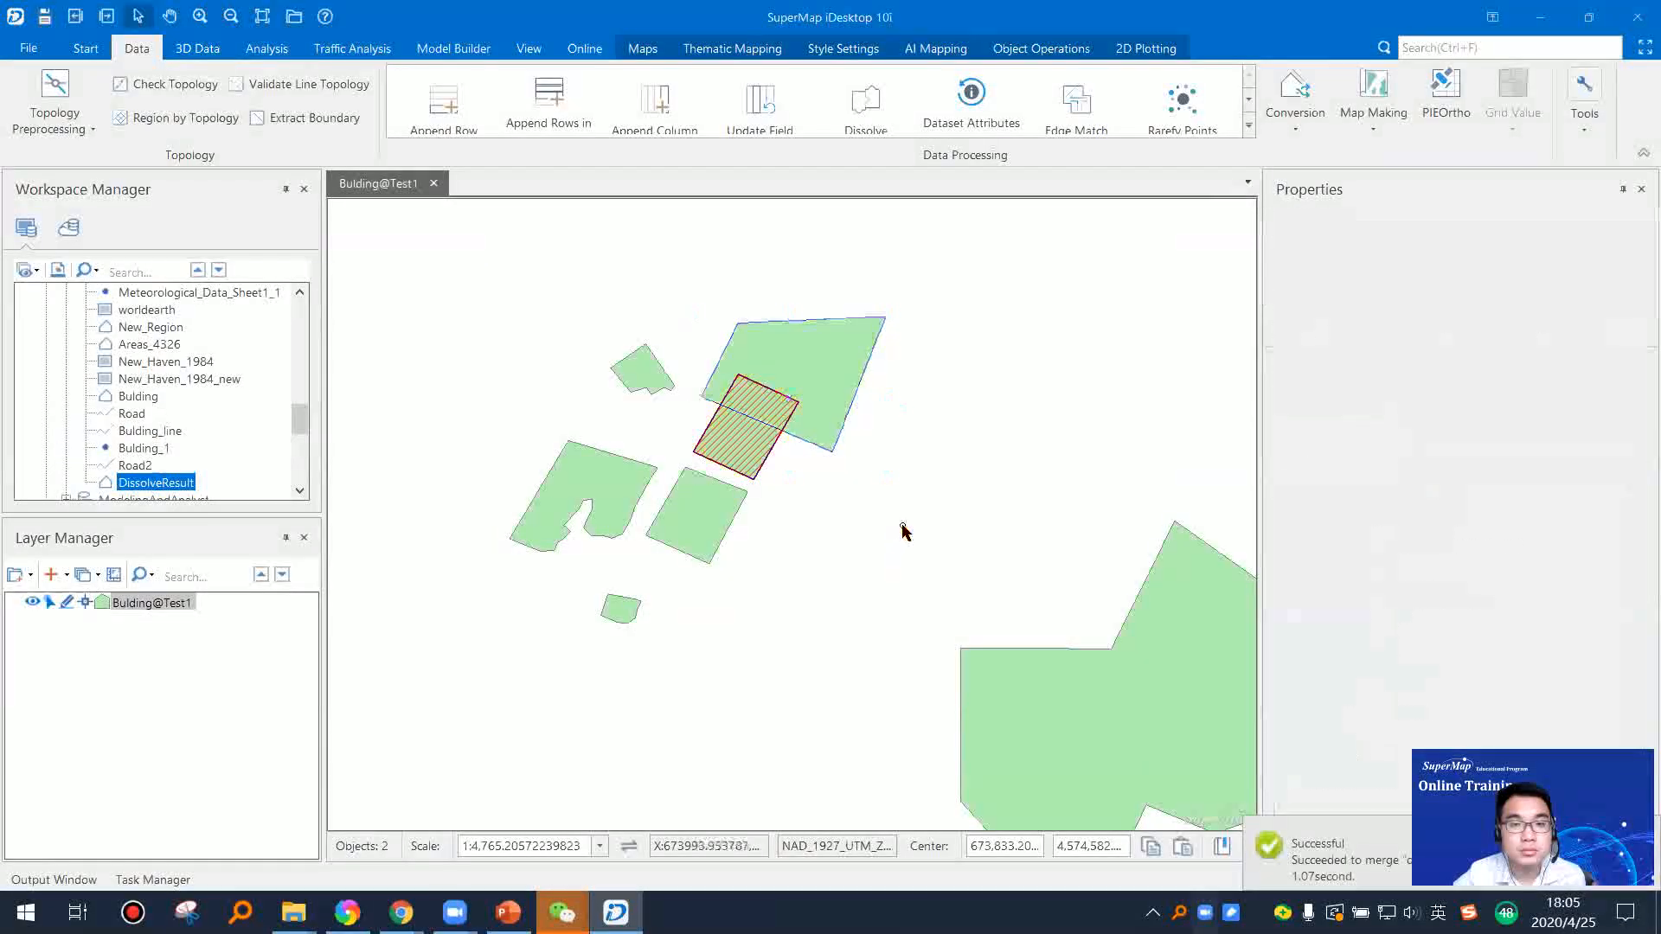
# Step: Open DissolveResult in a new map and select the merged building to examine it against the original overlapping regions
pyautogui.click(817, 413)
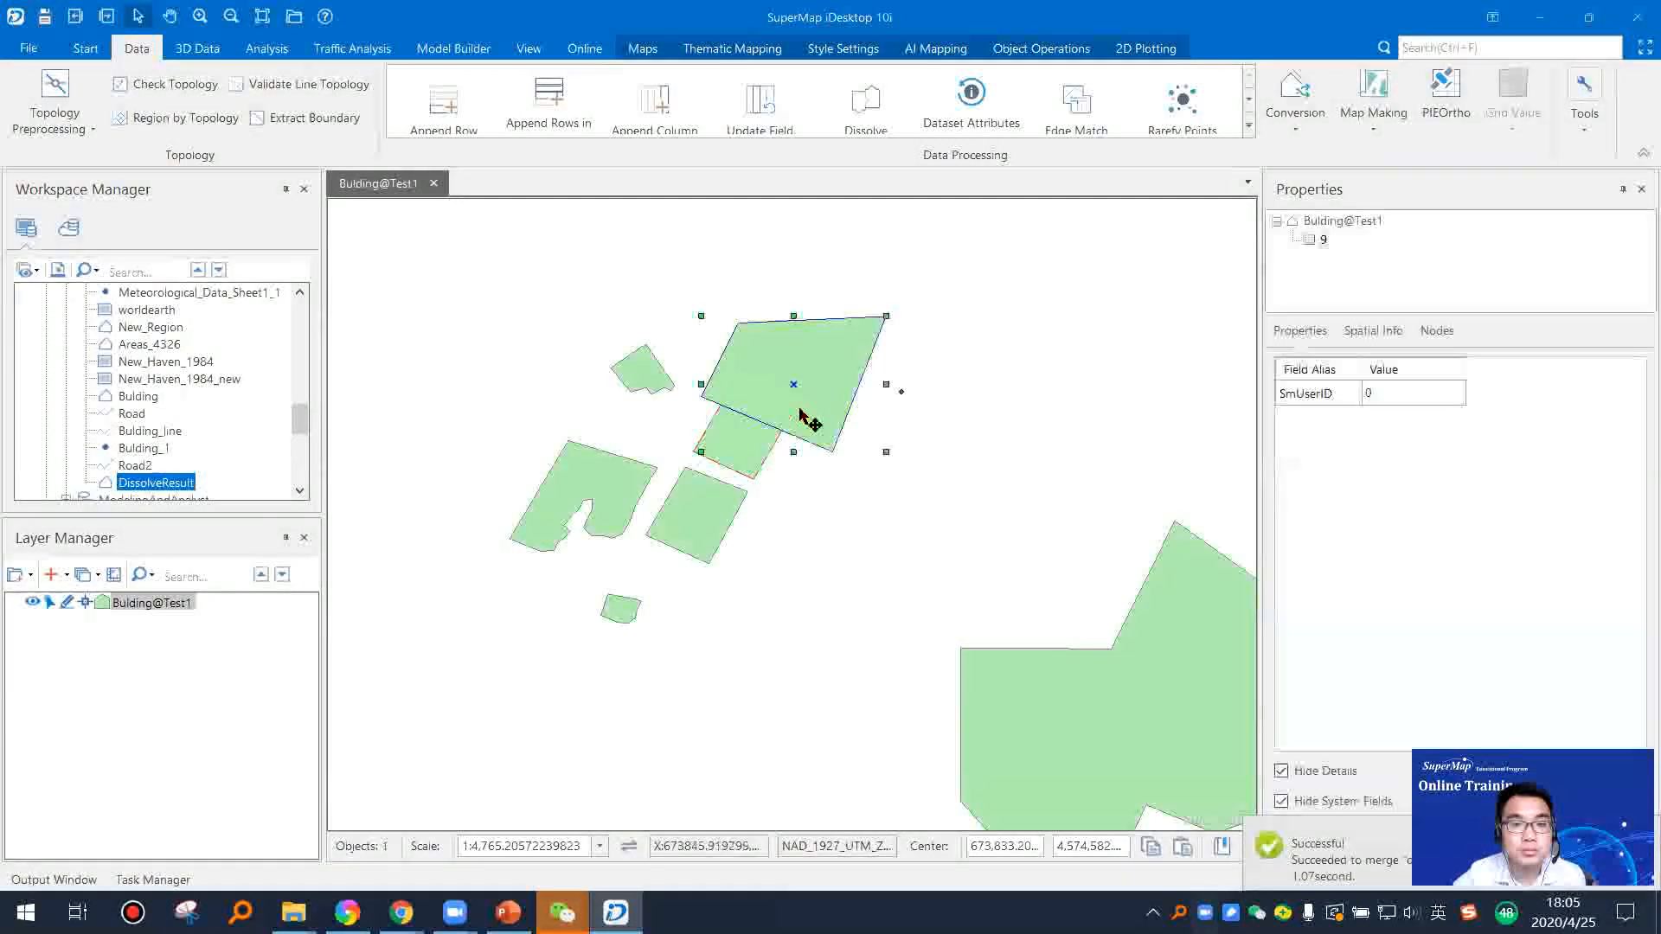
pyautogui.click(1109, 460)
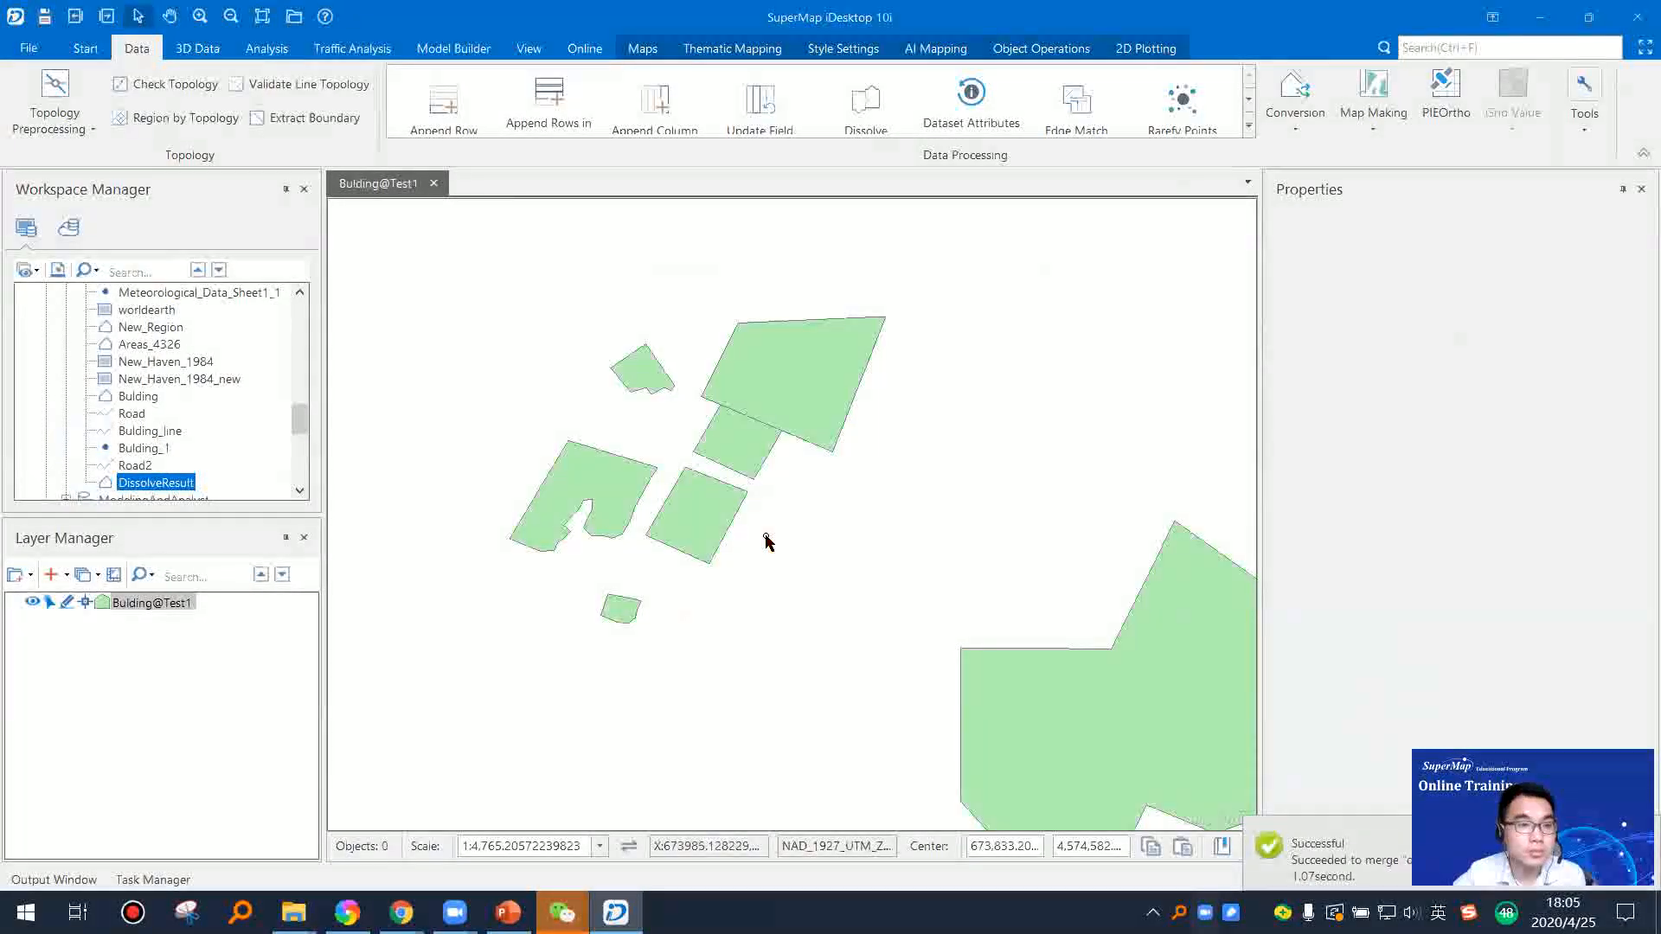
pyautogui.doubleClick(175, 482)
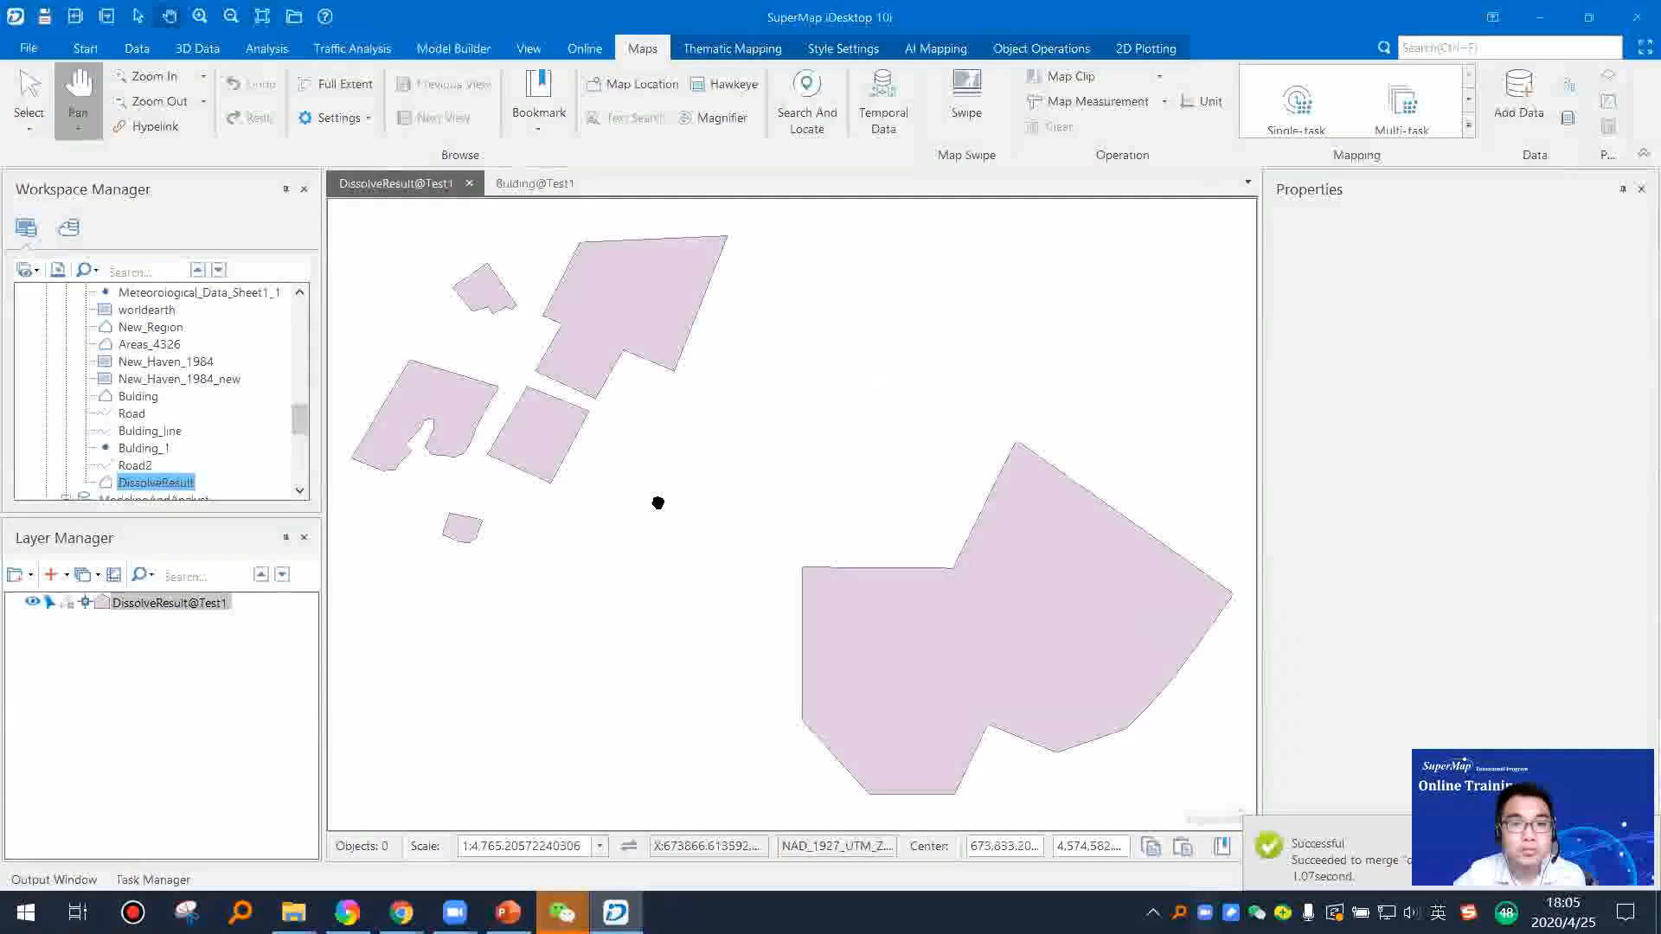
pyautogui.moveTo(663, 472); pyautogui.dragTo(698, 482)
pyautogui.press('Escape')
pyautogui.click(712, 330)
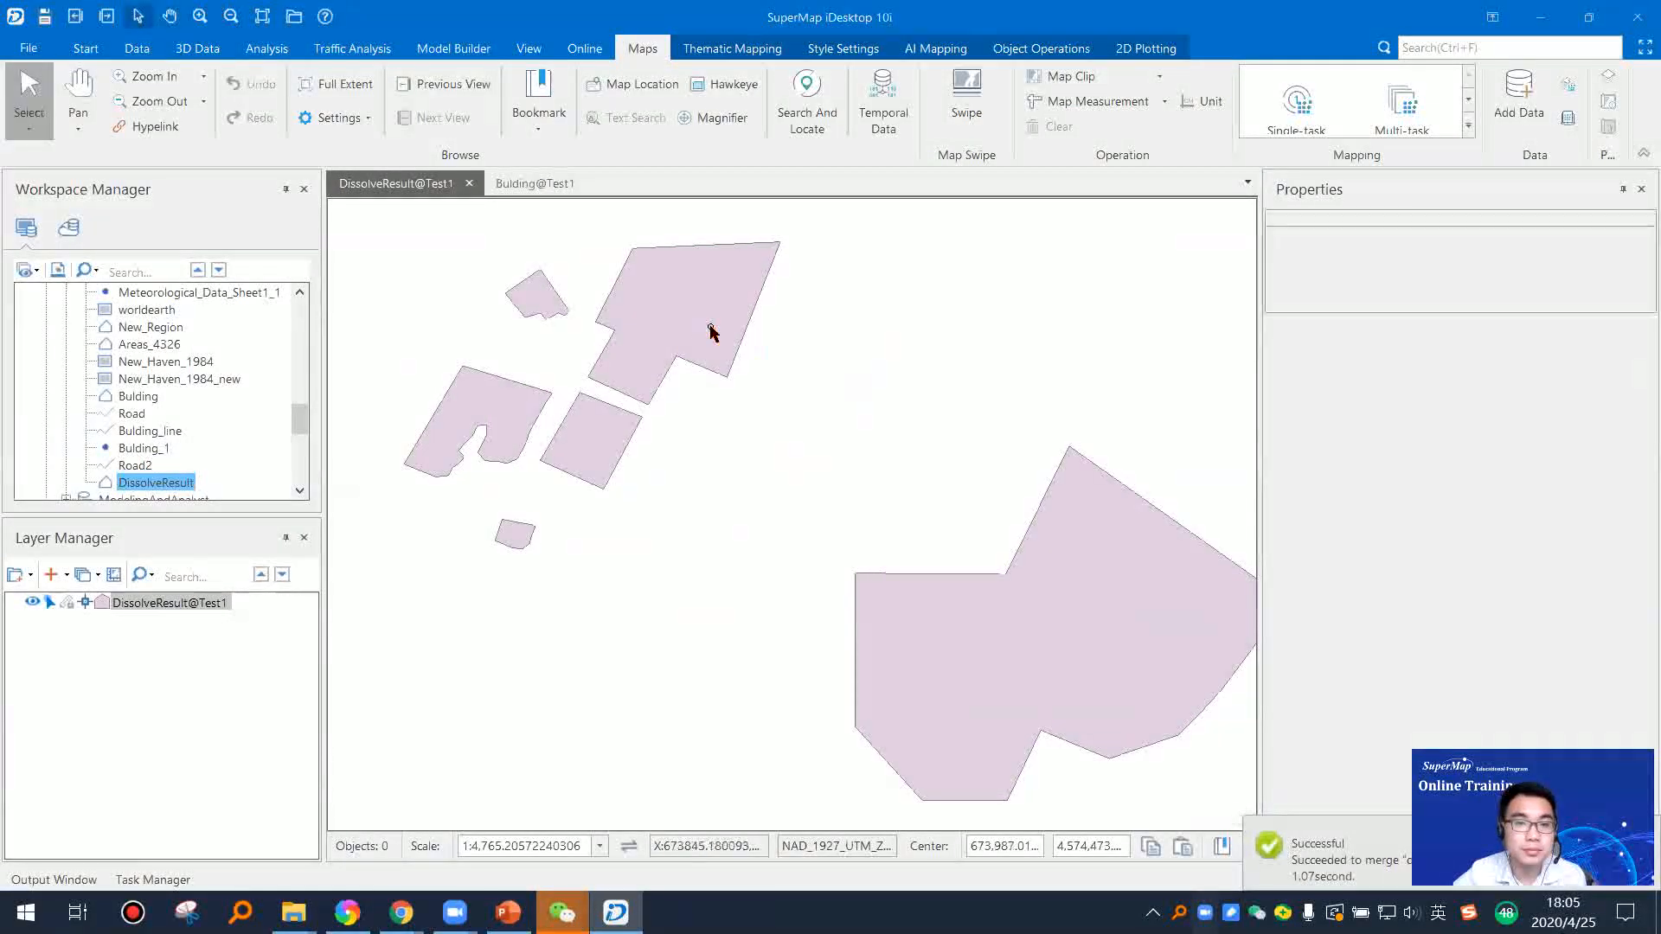
pyautogui.scroll(-1, 788, 506)
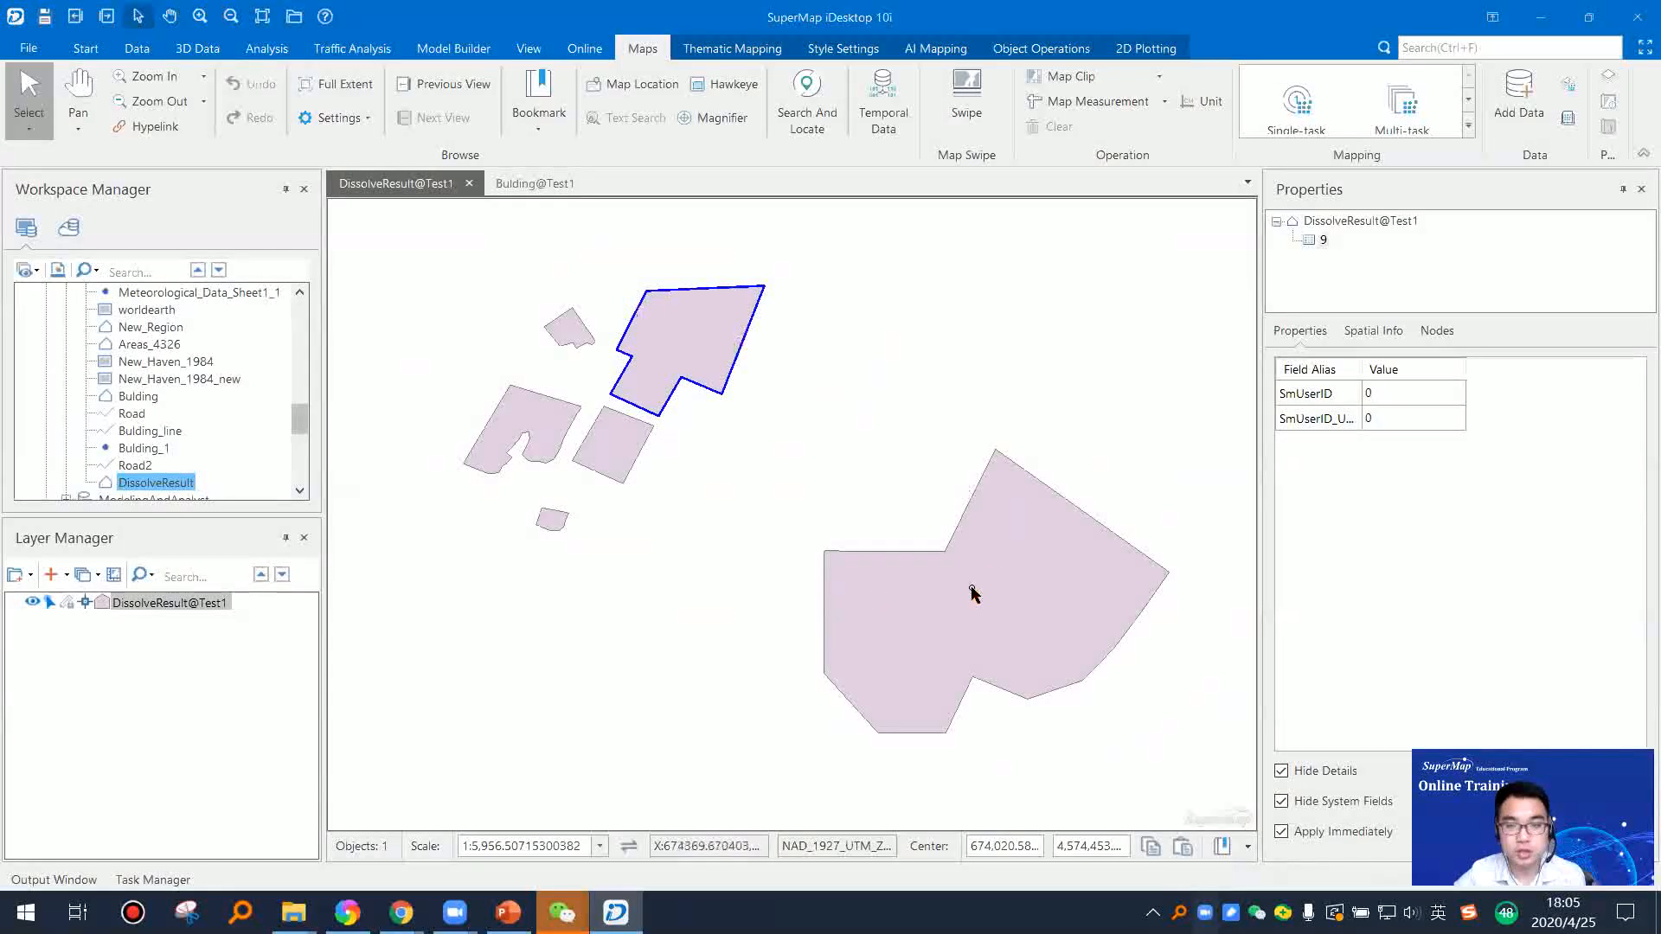
pyautogui.moveTo(800, 524); pyautogui.dragTo(747, 542)
pyautogui.moveTo(712, 445); pyautogui.dragTo(771, 470)
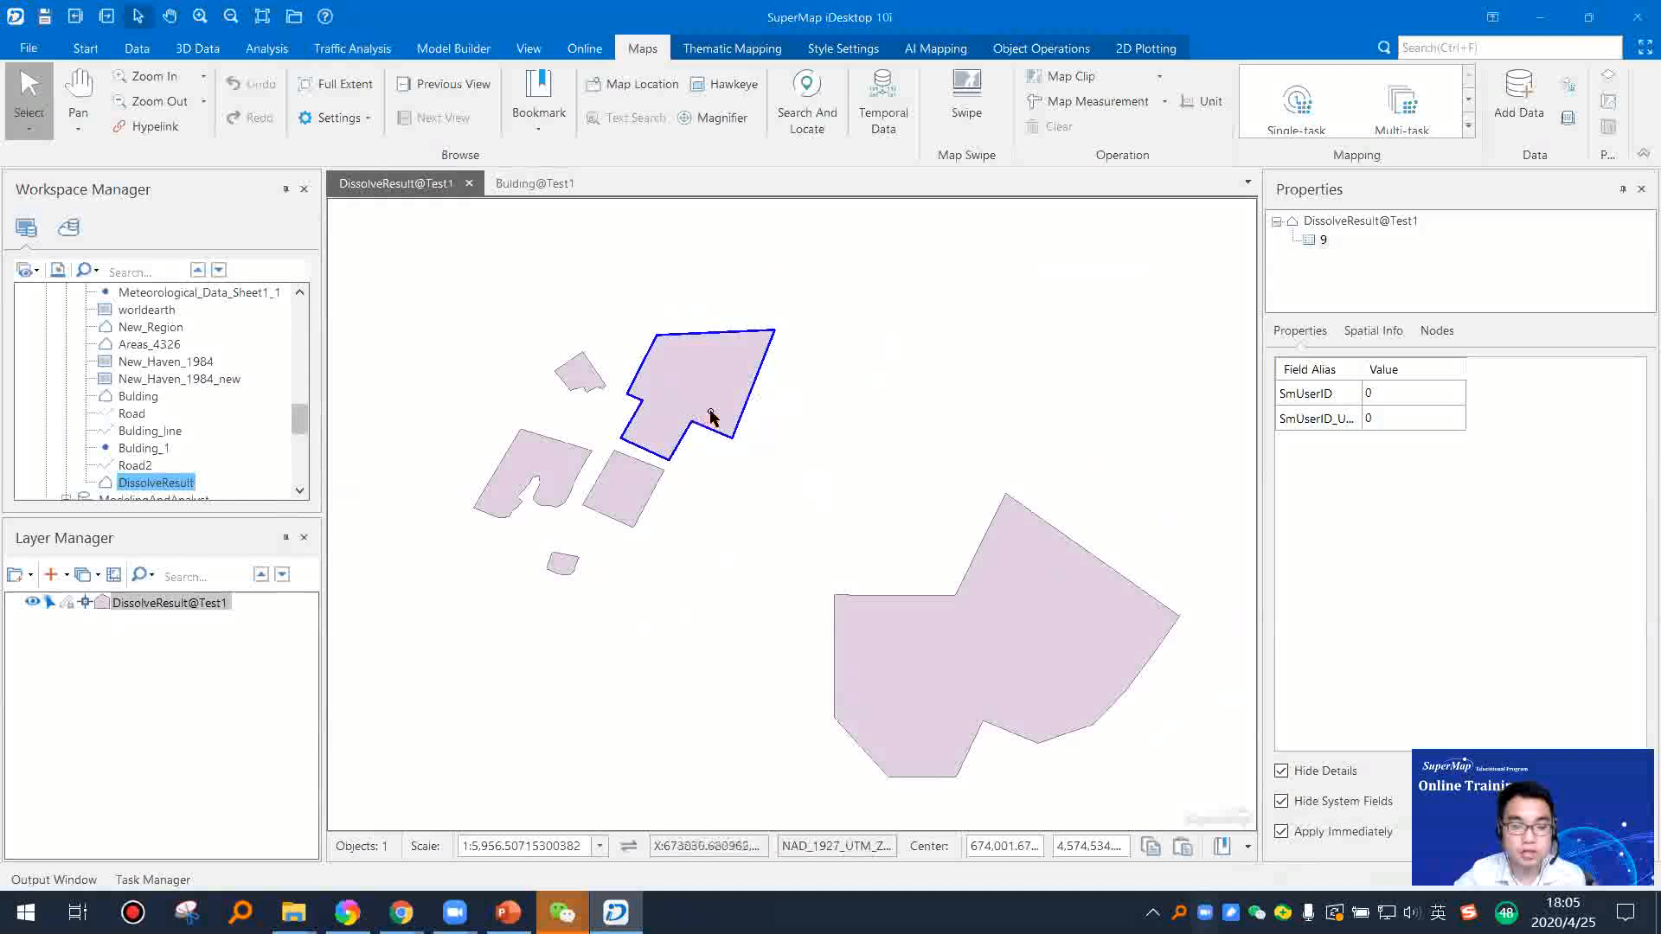
pyautogui.scroll(2, 677, 391)
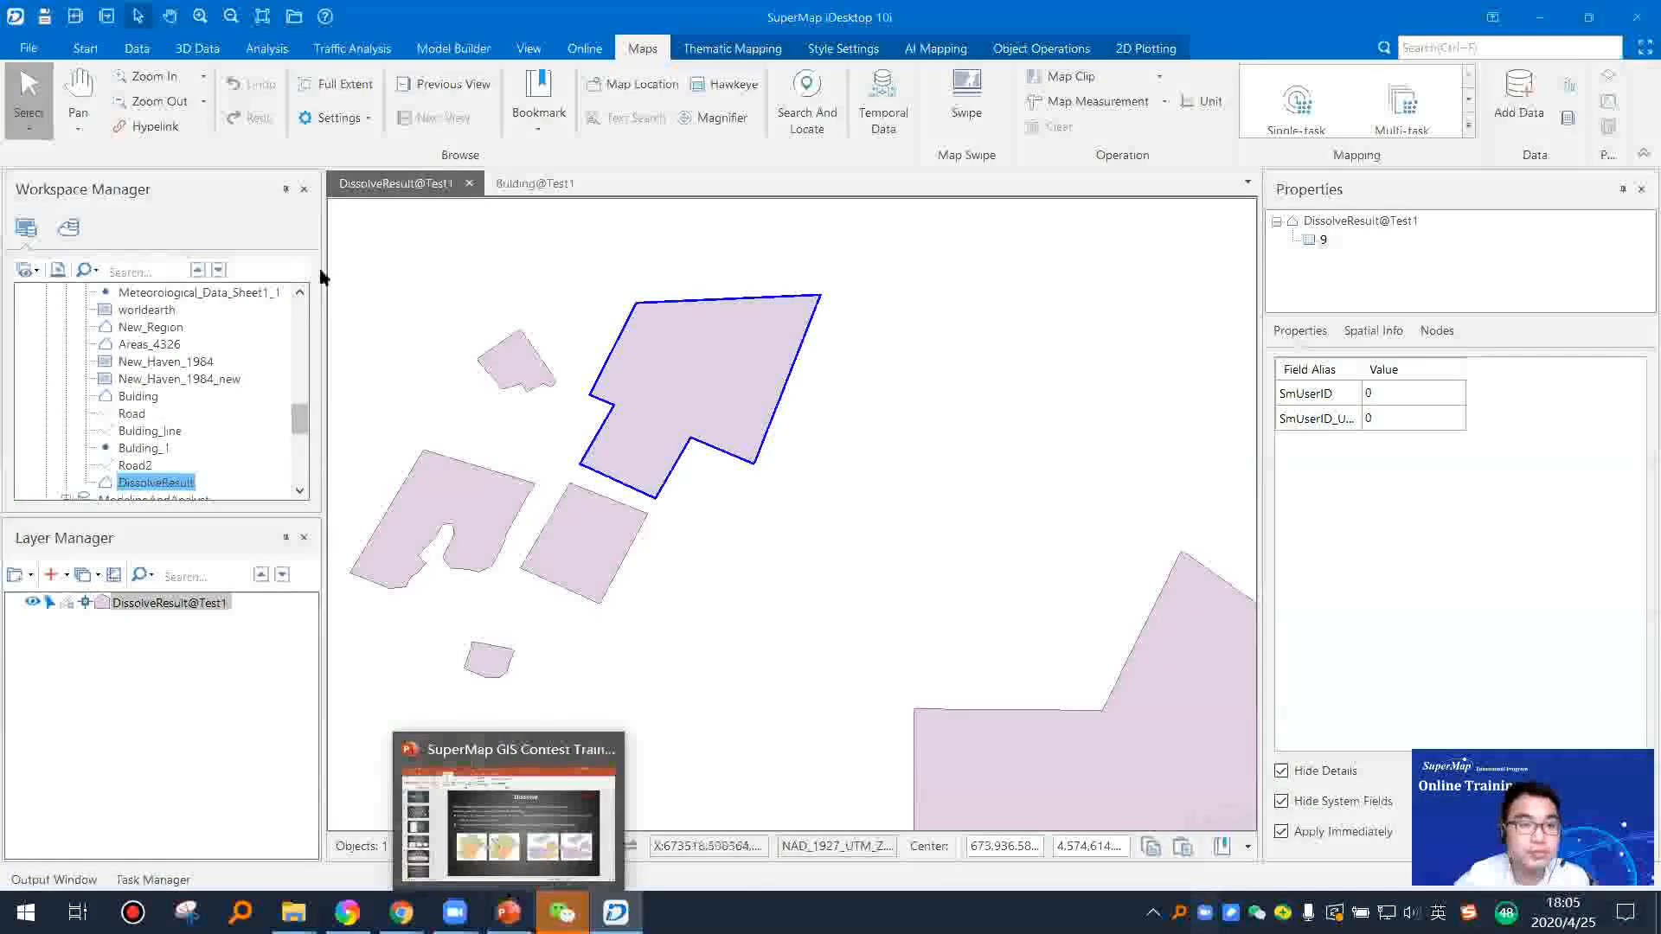
pyautogui.click(136, 49)
pyautogui.click(1248, 126)
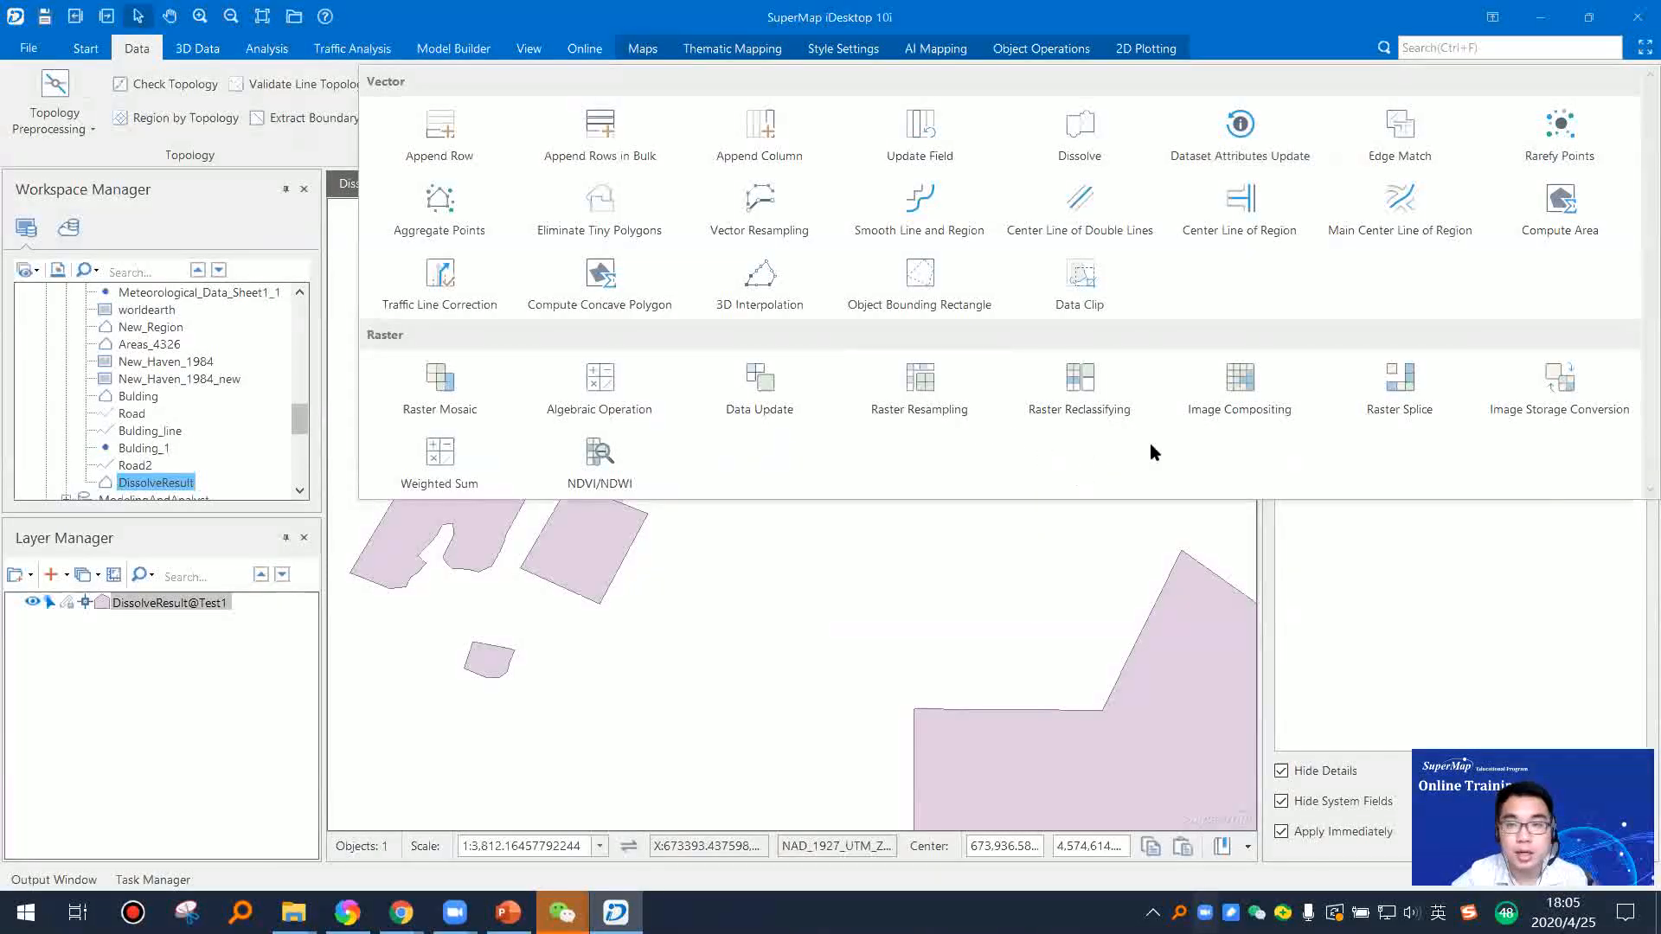
pyautogui.click(1097, 547)
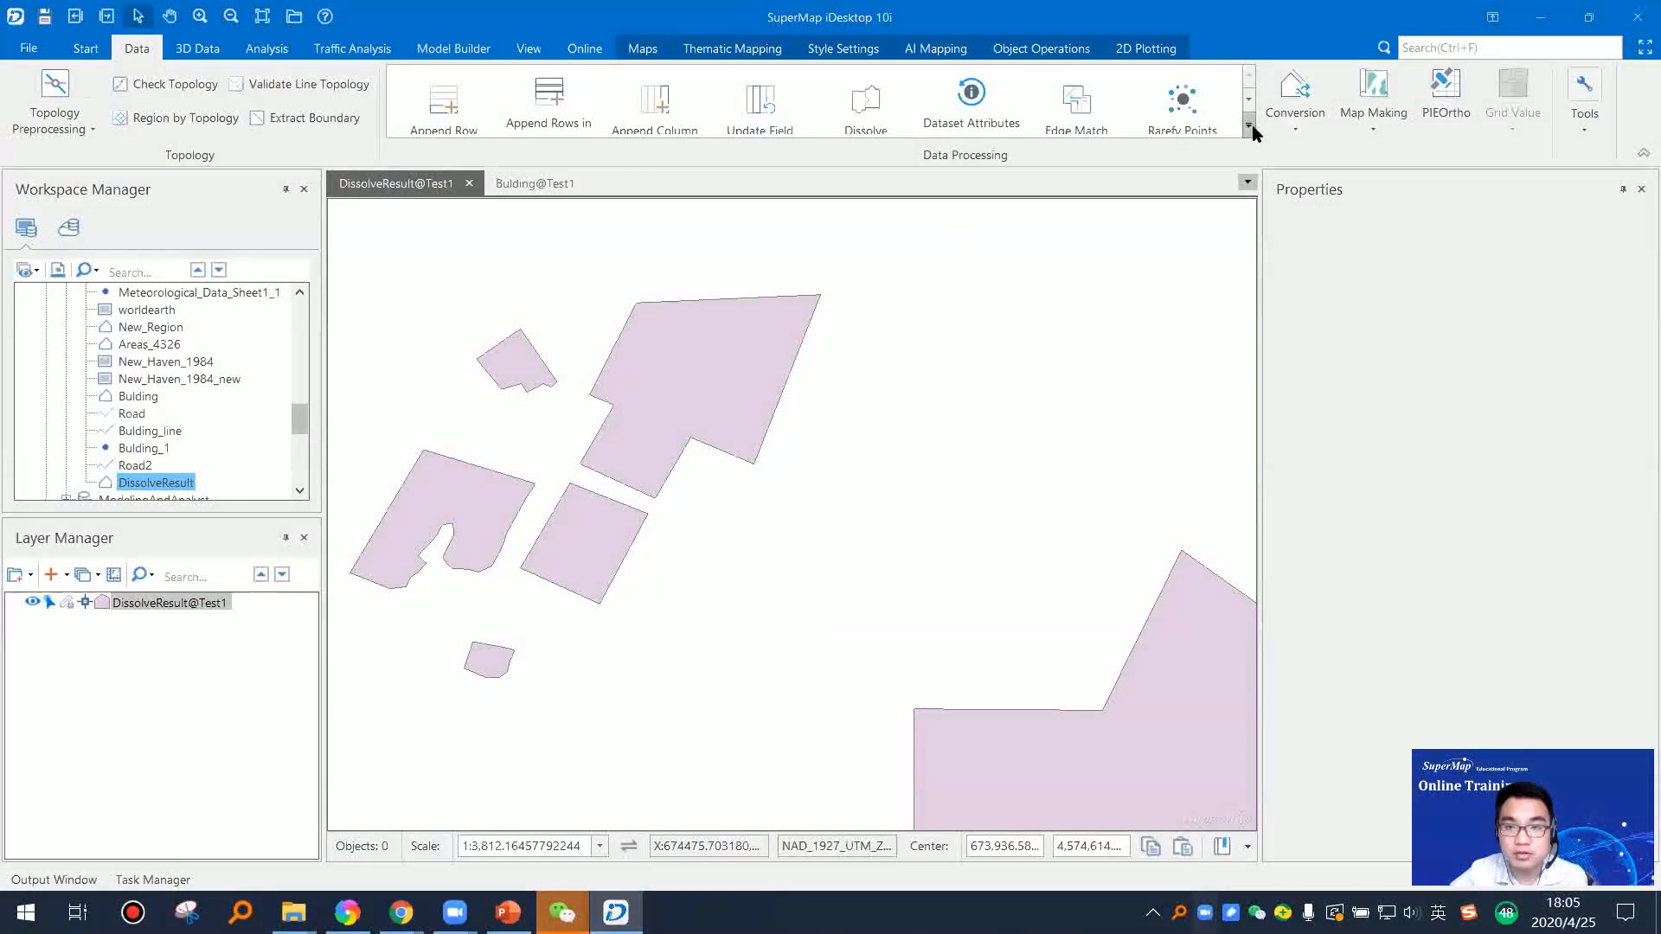
pyautogui.click(1250, 127)
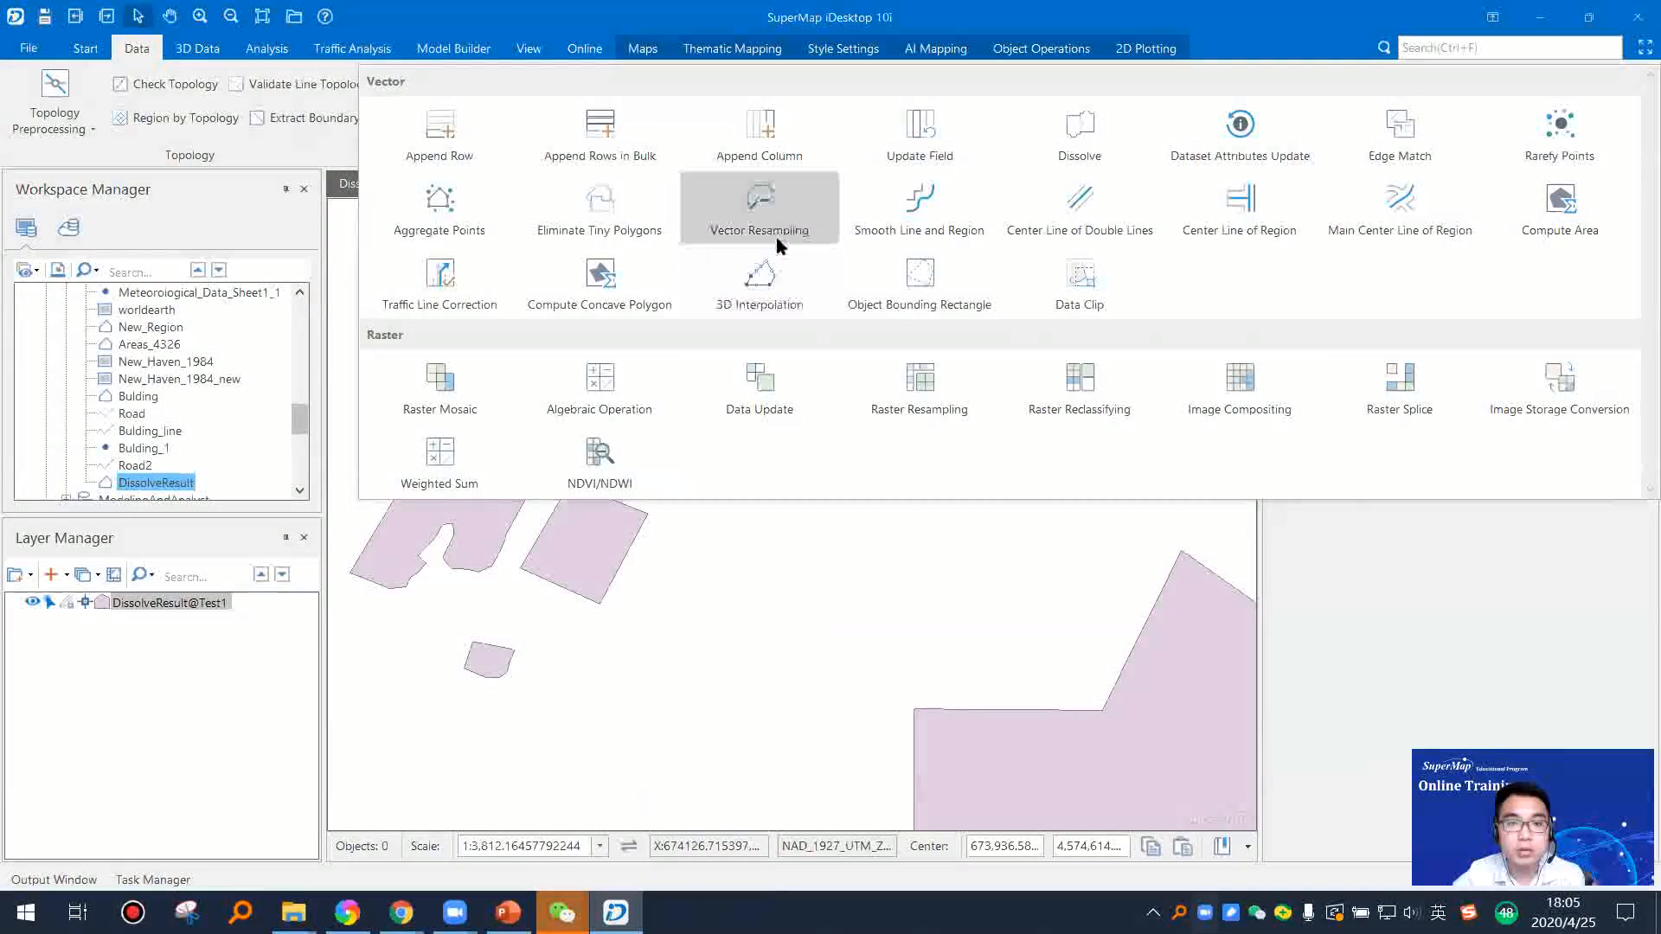
pyautogui.click(857, 538)
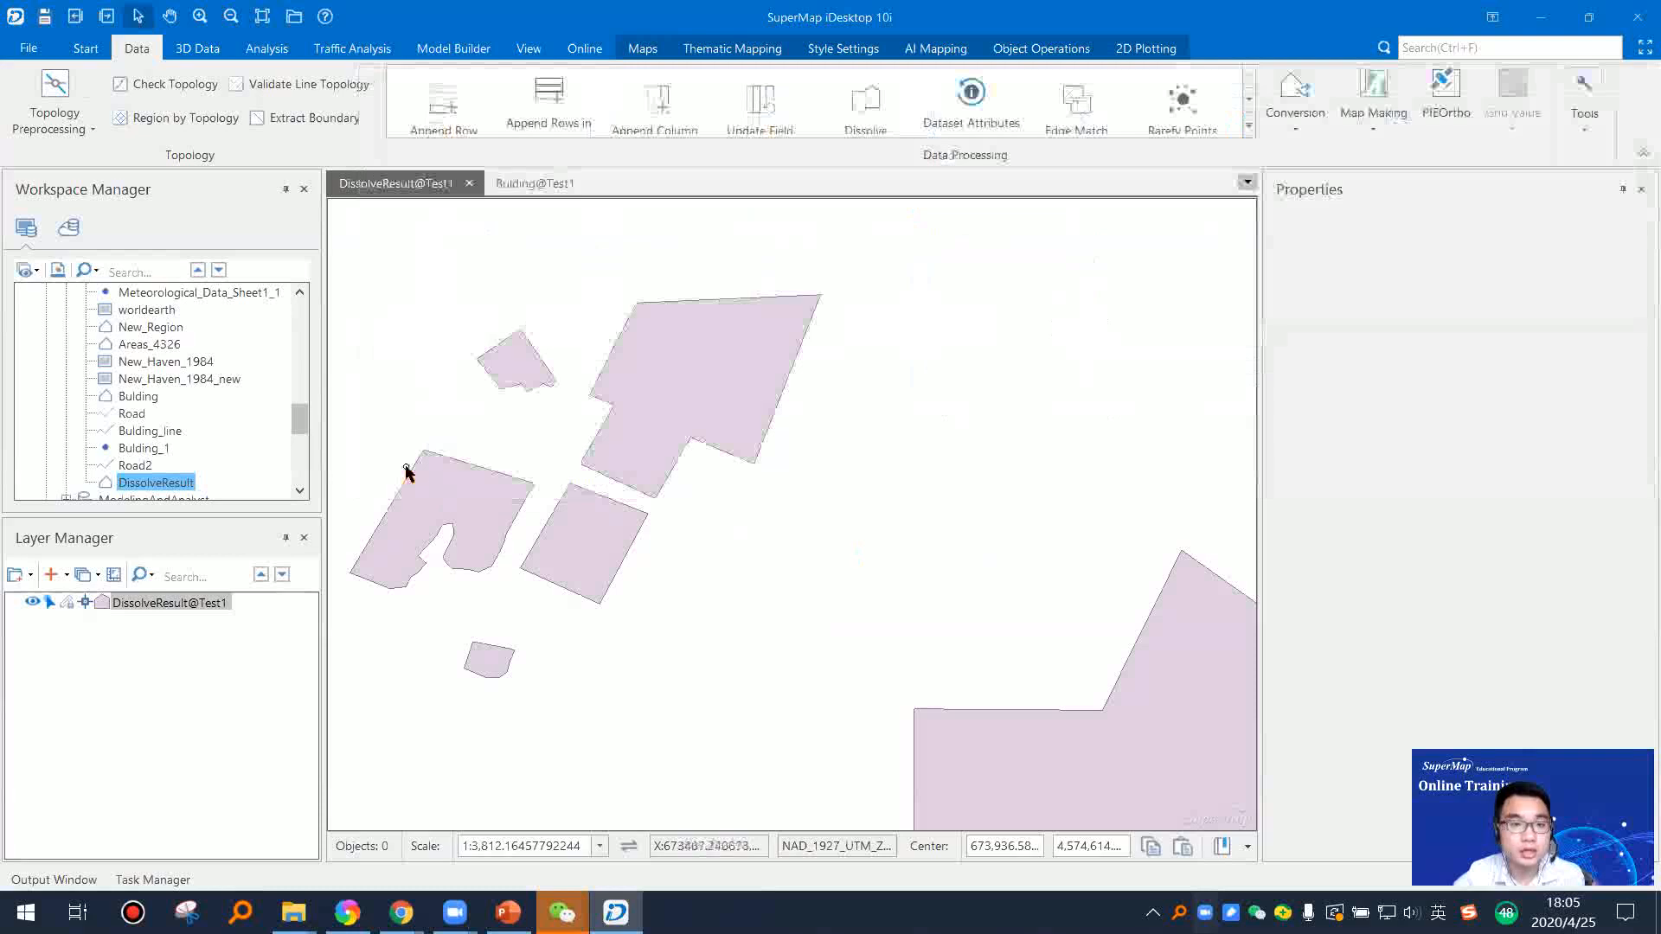
# Step: Add the rivers line dataset from the World datasource to a new map
pyautogui.click(142, 431)
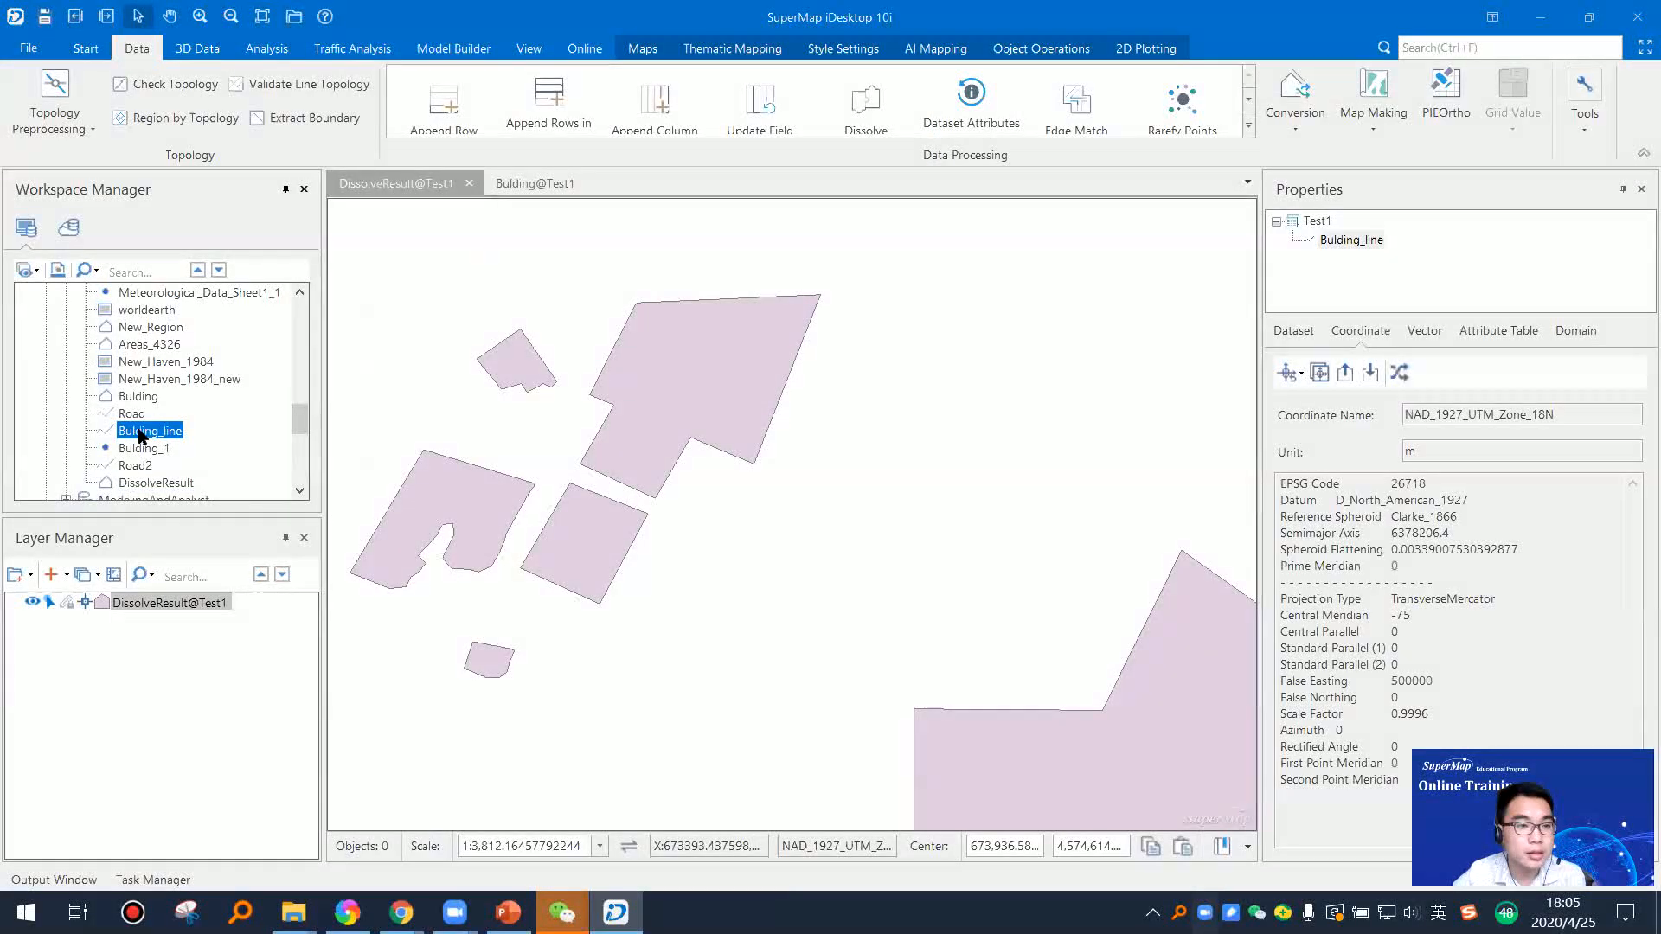
pyautogui.scroll(4, 146, 467)
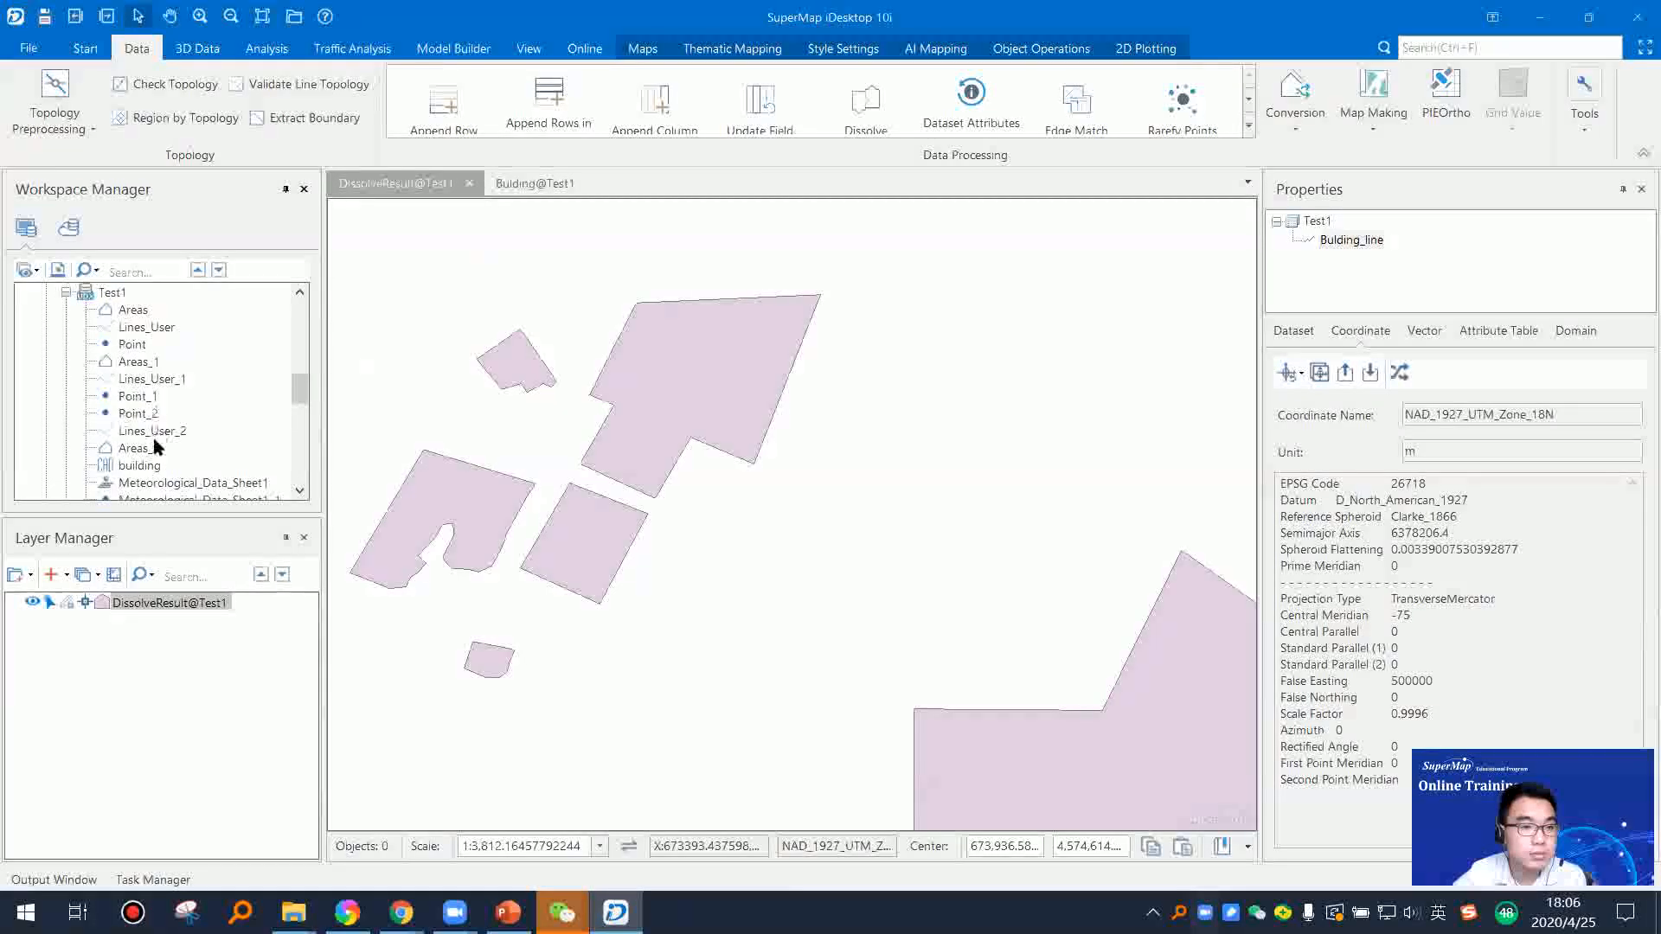
pyautogui.scroll(-6, 153, 441)
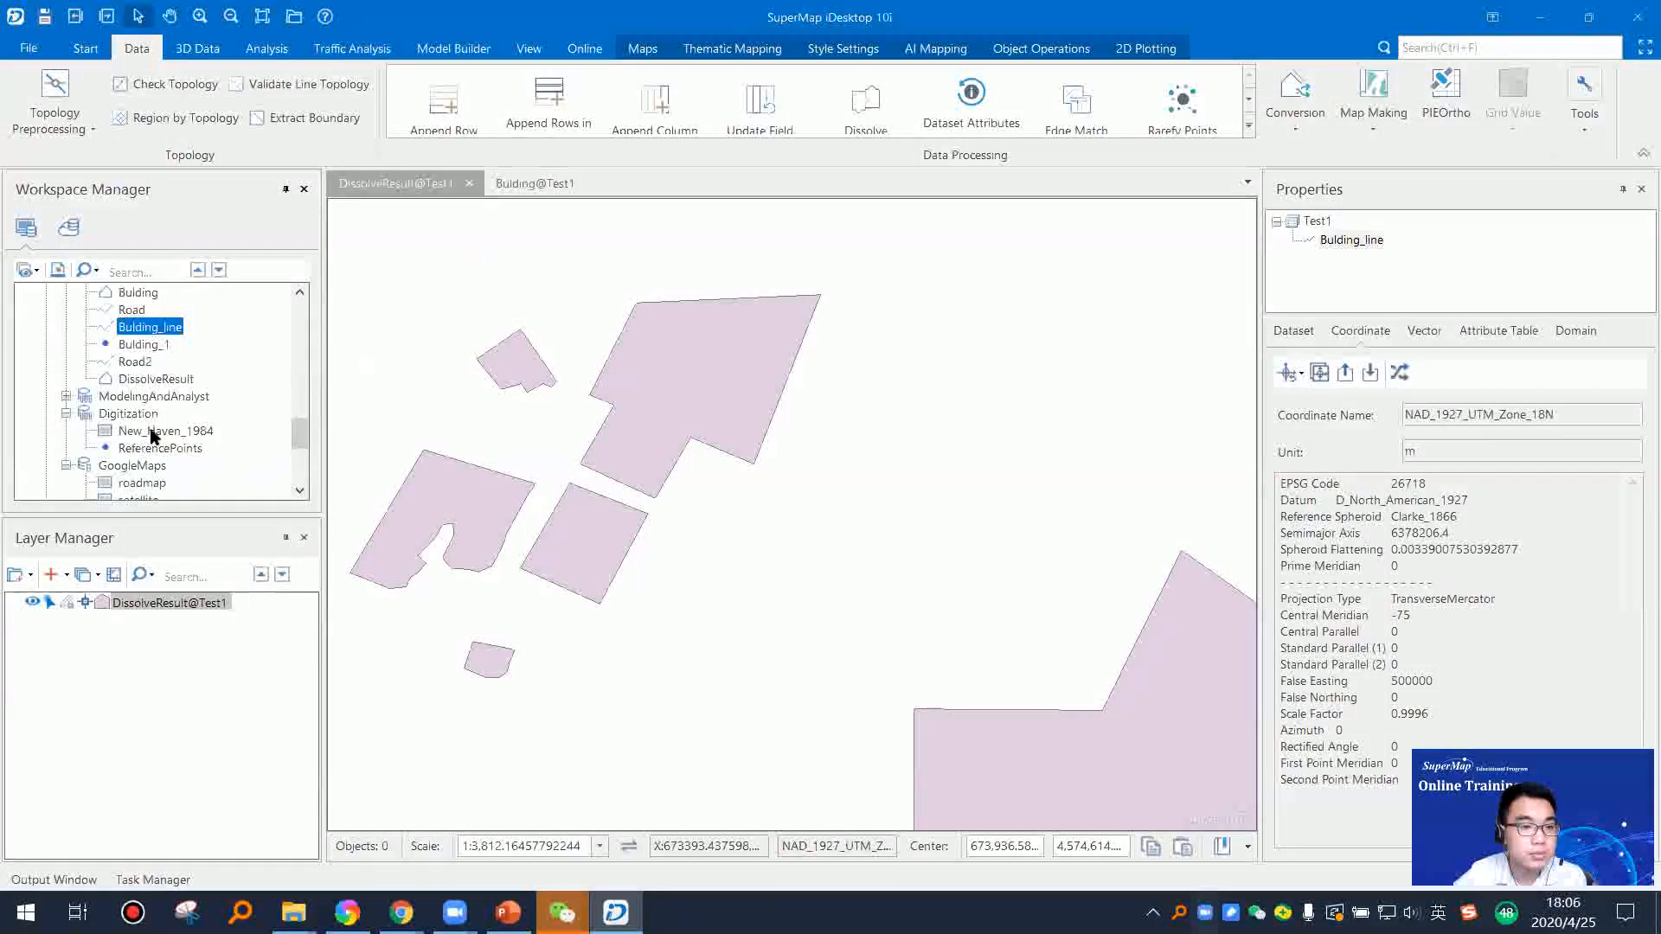
pyautogui.scroll(-10, 153, 437)
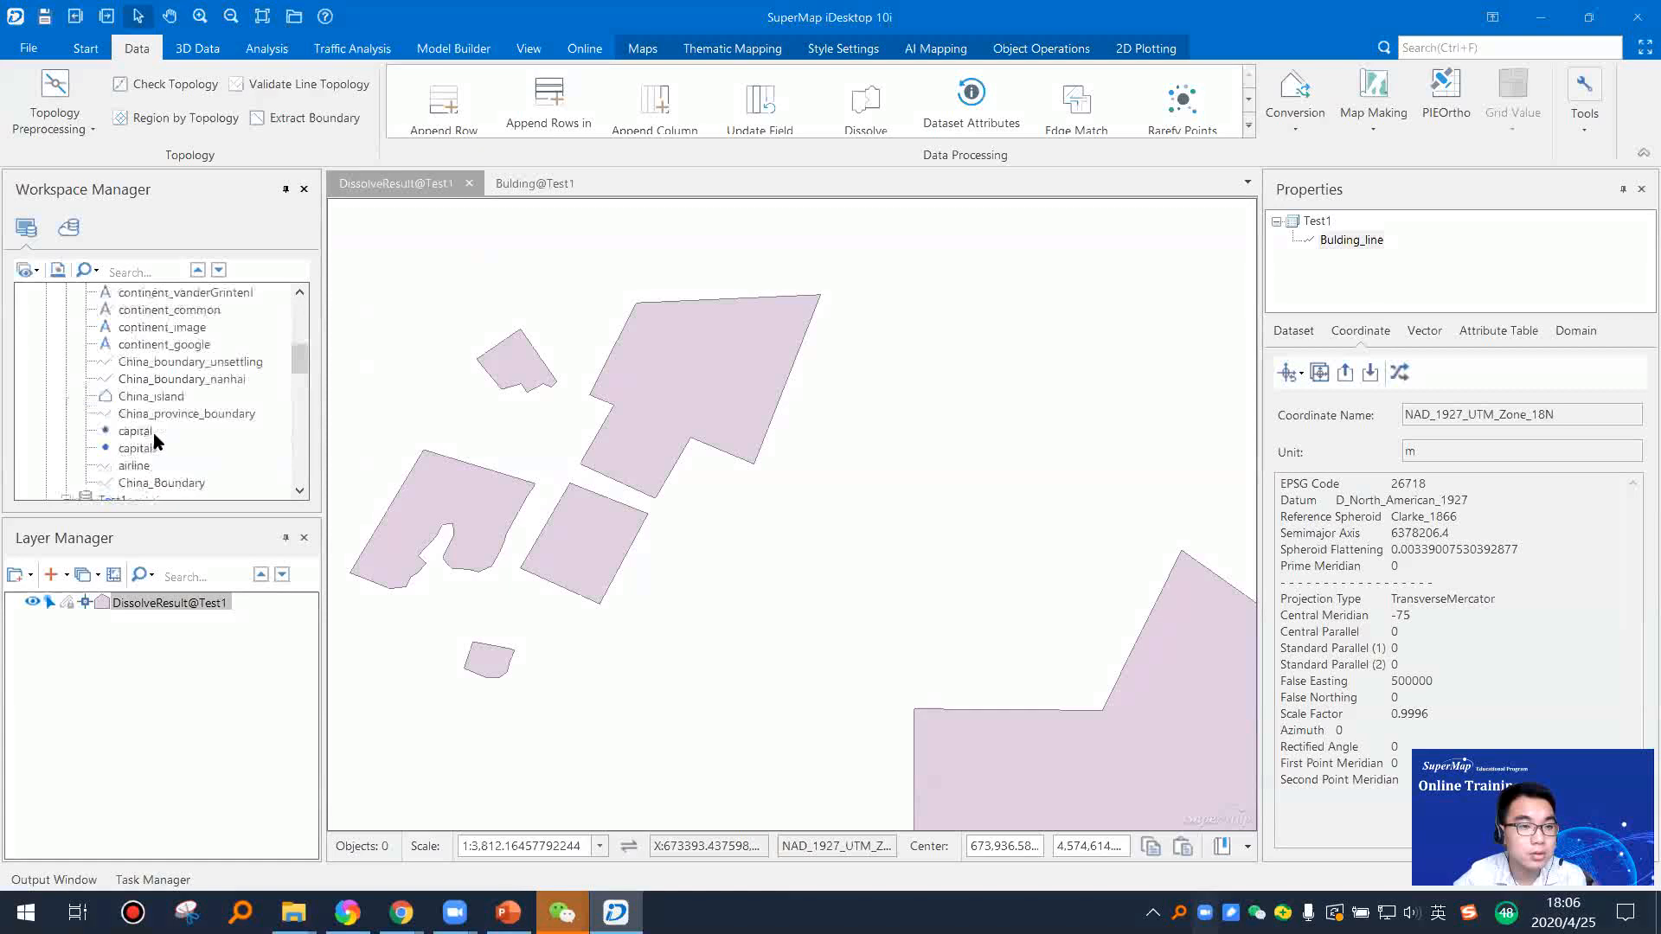
pyautogui.scroll(2, 157, 432)
pyautogui.click(129, 447)
pyautogui.rightClick(132, 447)
pyautogui.click(192, 472)
pyautogui.moveTo(783, 441); pyautogui.dragTo(815, 396)
pyautogui.moveTo(741, 358); pyautogui.dragTo(708, 404)
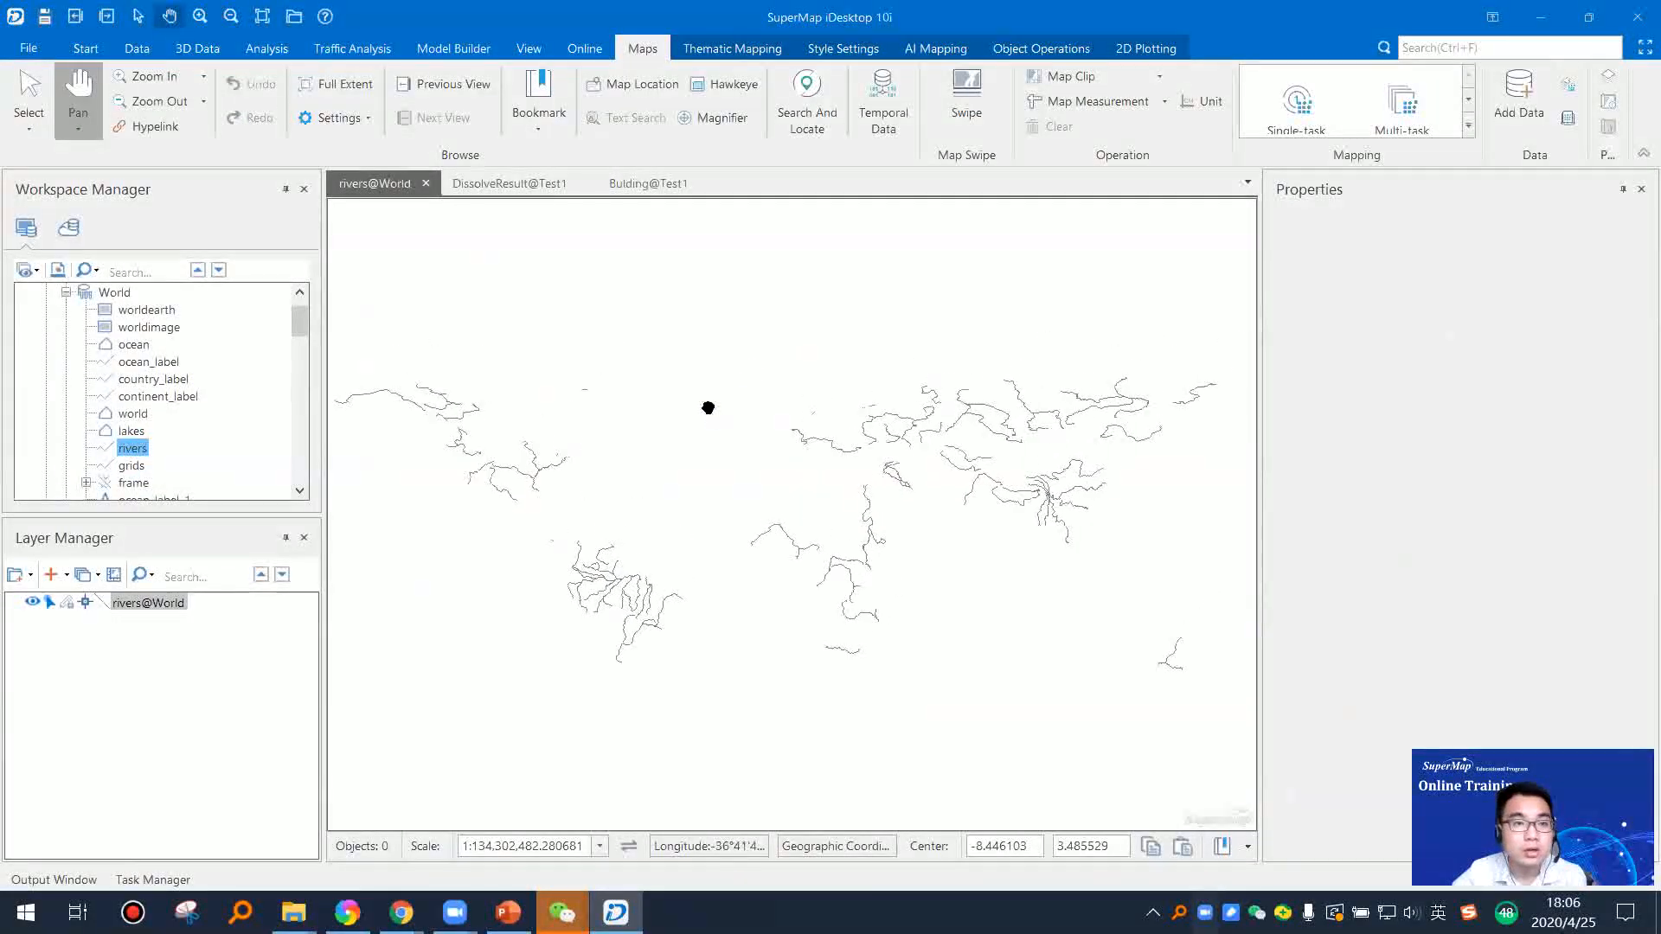
# Step: Resample the rivers dataset with the Blend method and a custom tolerance of 0.00000001 degree, saving the result as rivers_1 in World
pyautogui.click(125, 52)
pyautogui.click(1248, 134)
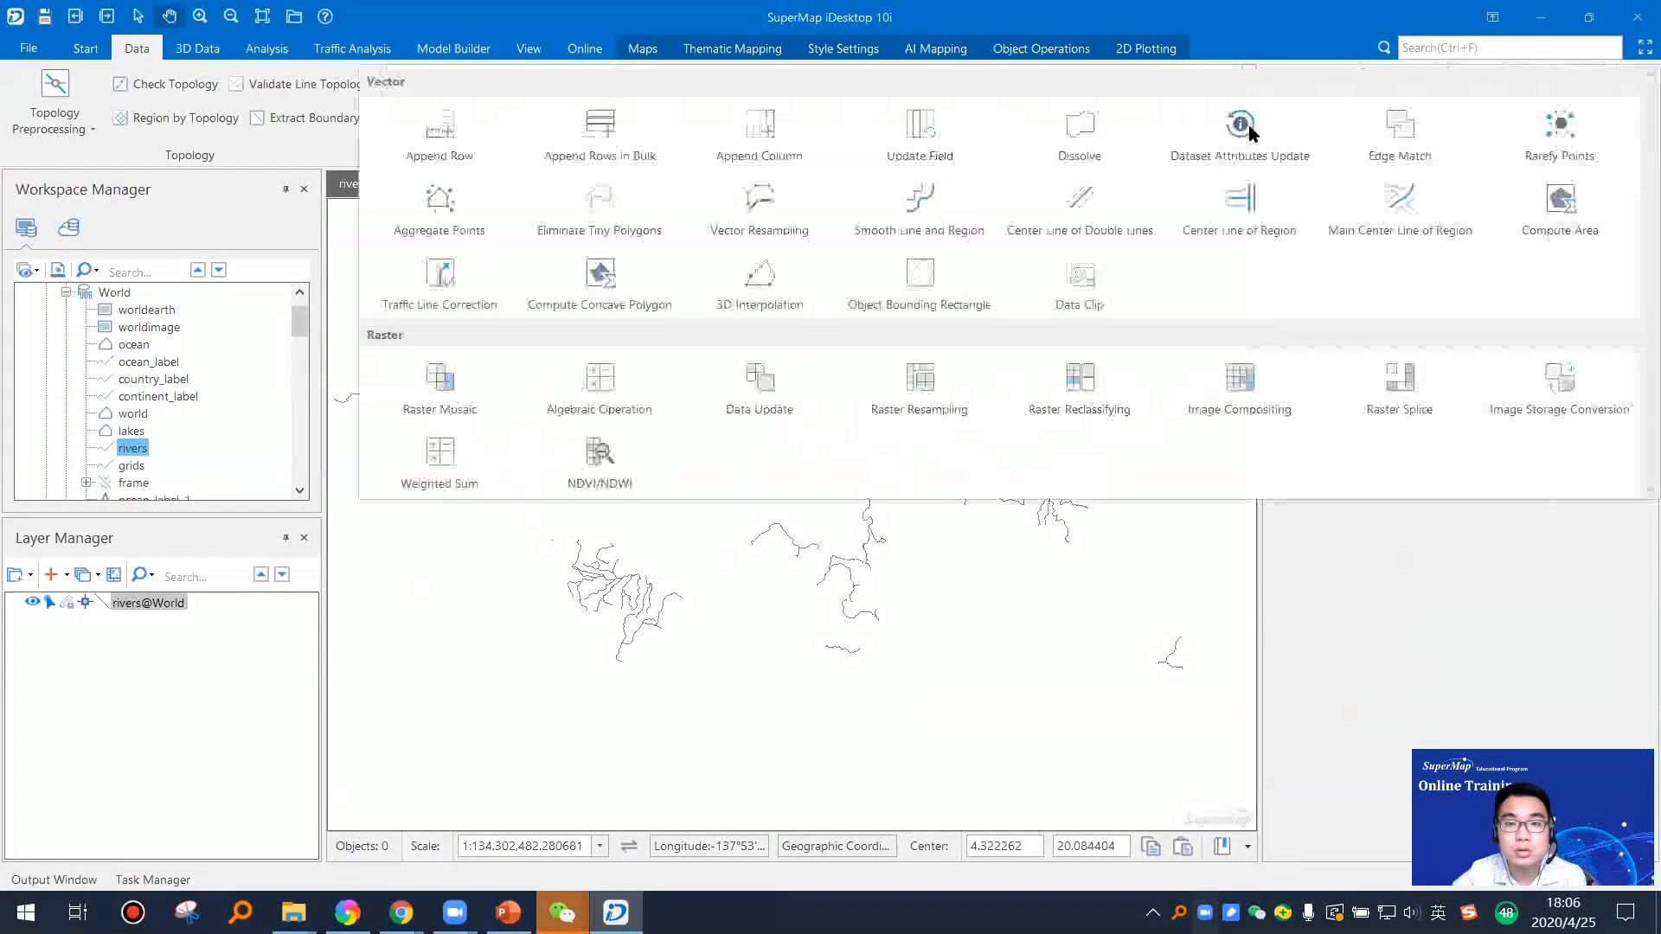
pyautogui.click(769, 210)
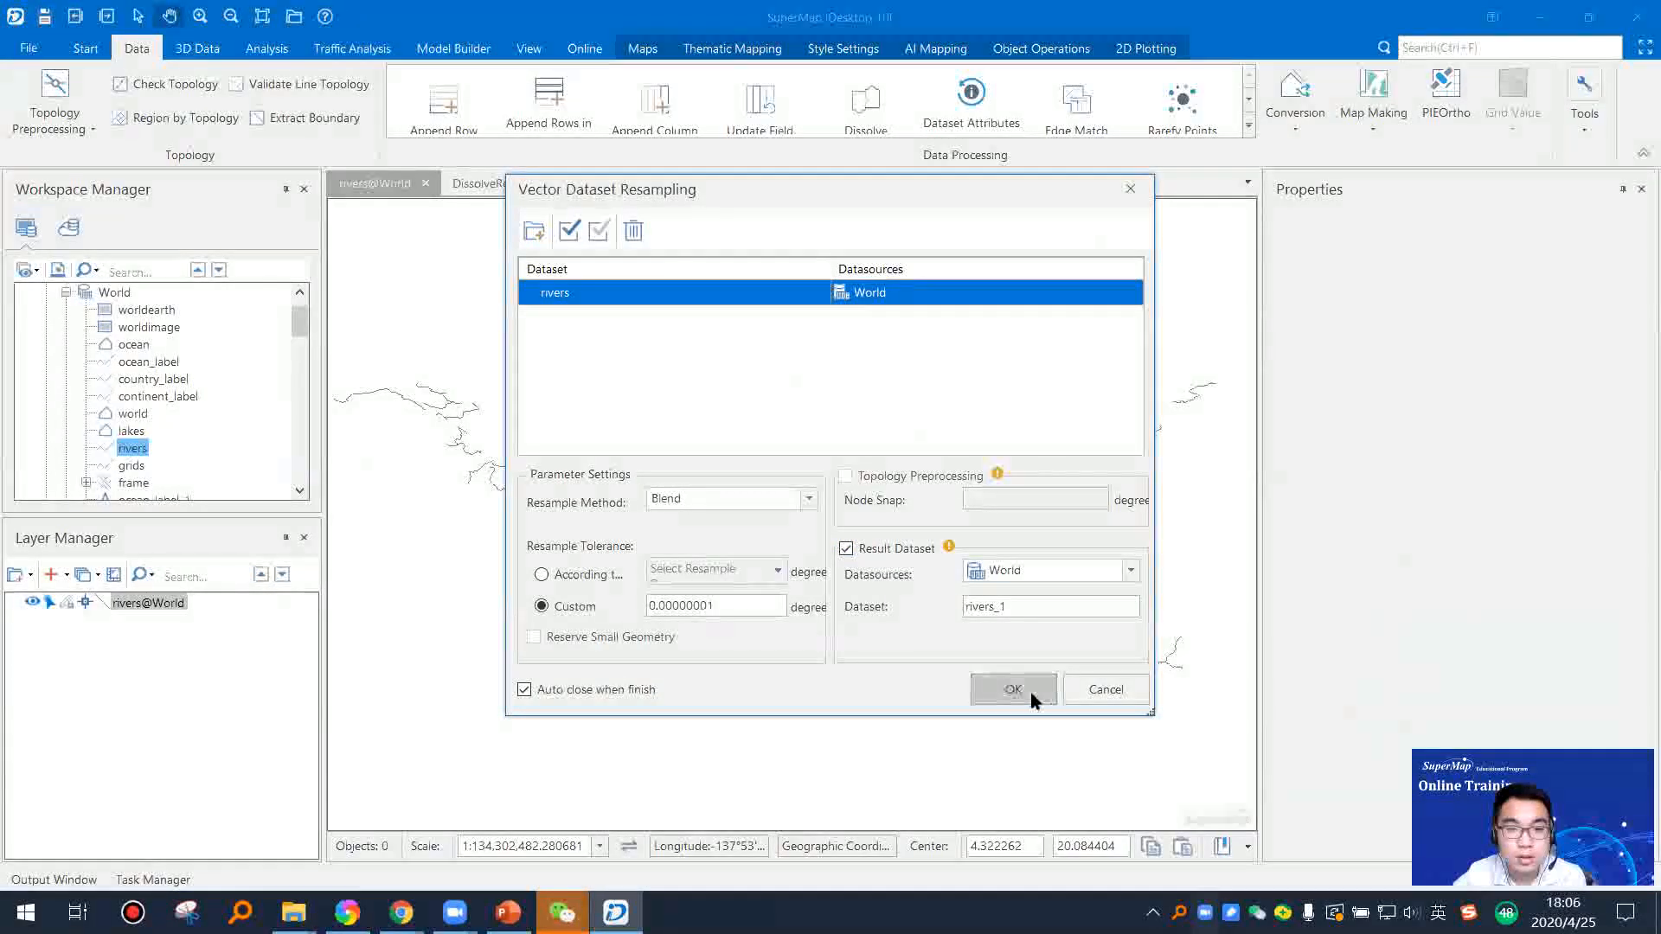
pyautogui.click(1032, 698)
pyautogui.click(946, 542)
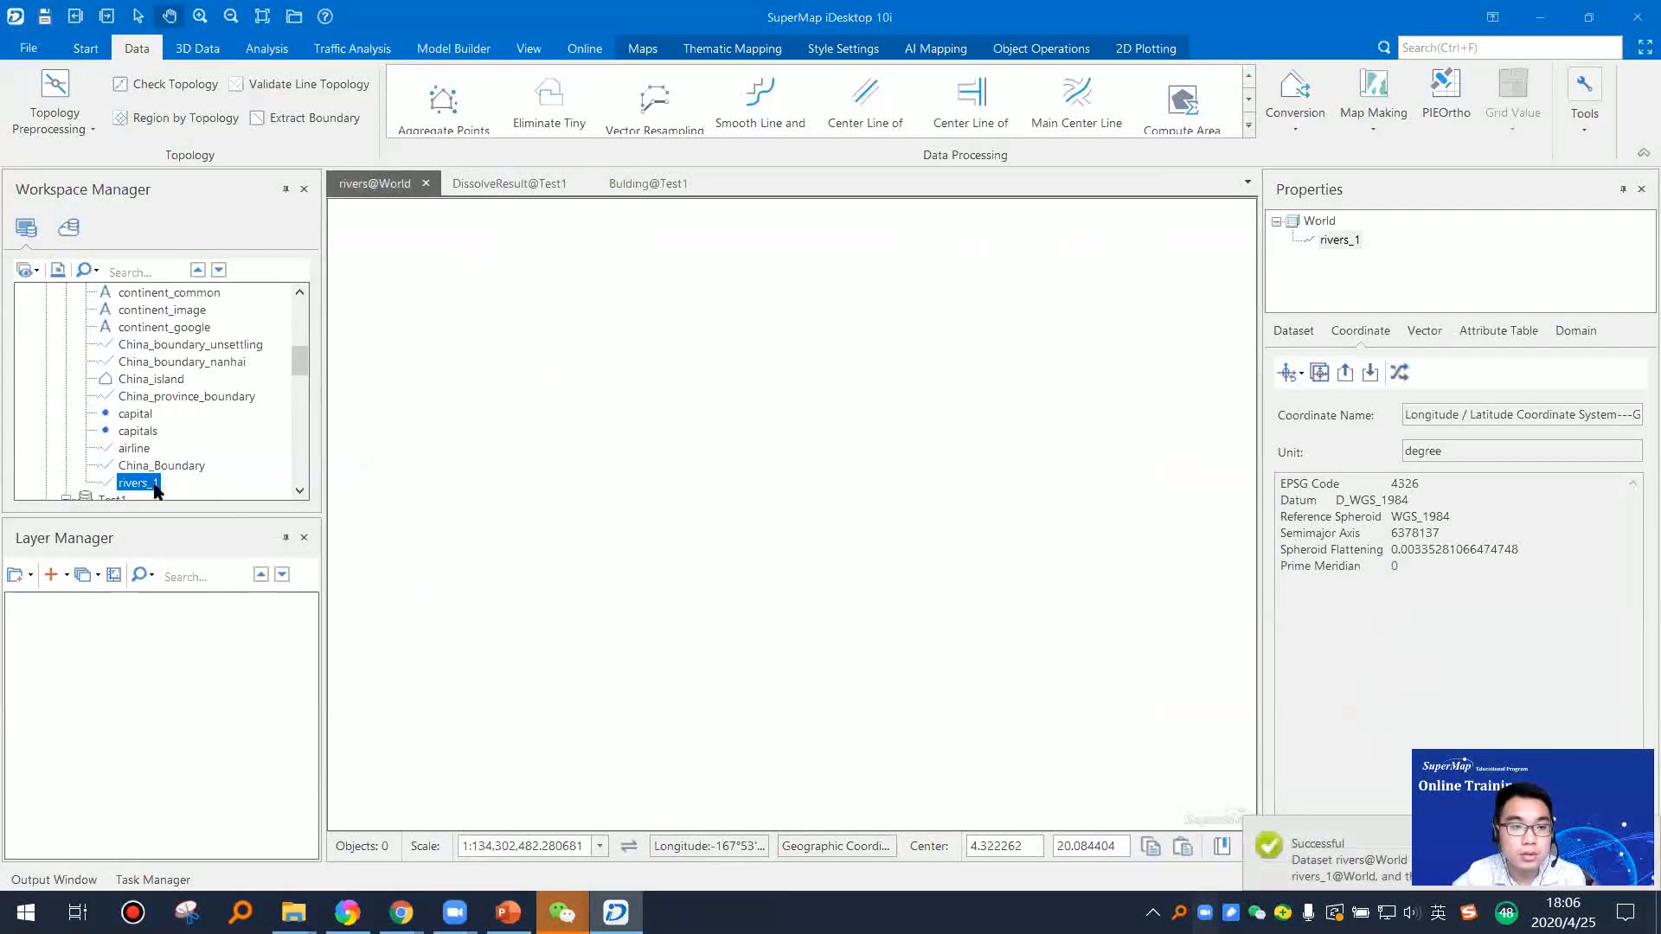
# Step: Open rivers_1 in a new map and examine the resampled lines of the South American rivers up close
pyautogui.rightClick(143, 487)
pyautogui.click(195, 471)
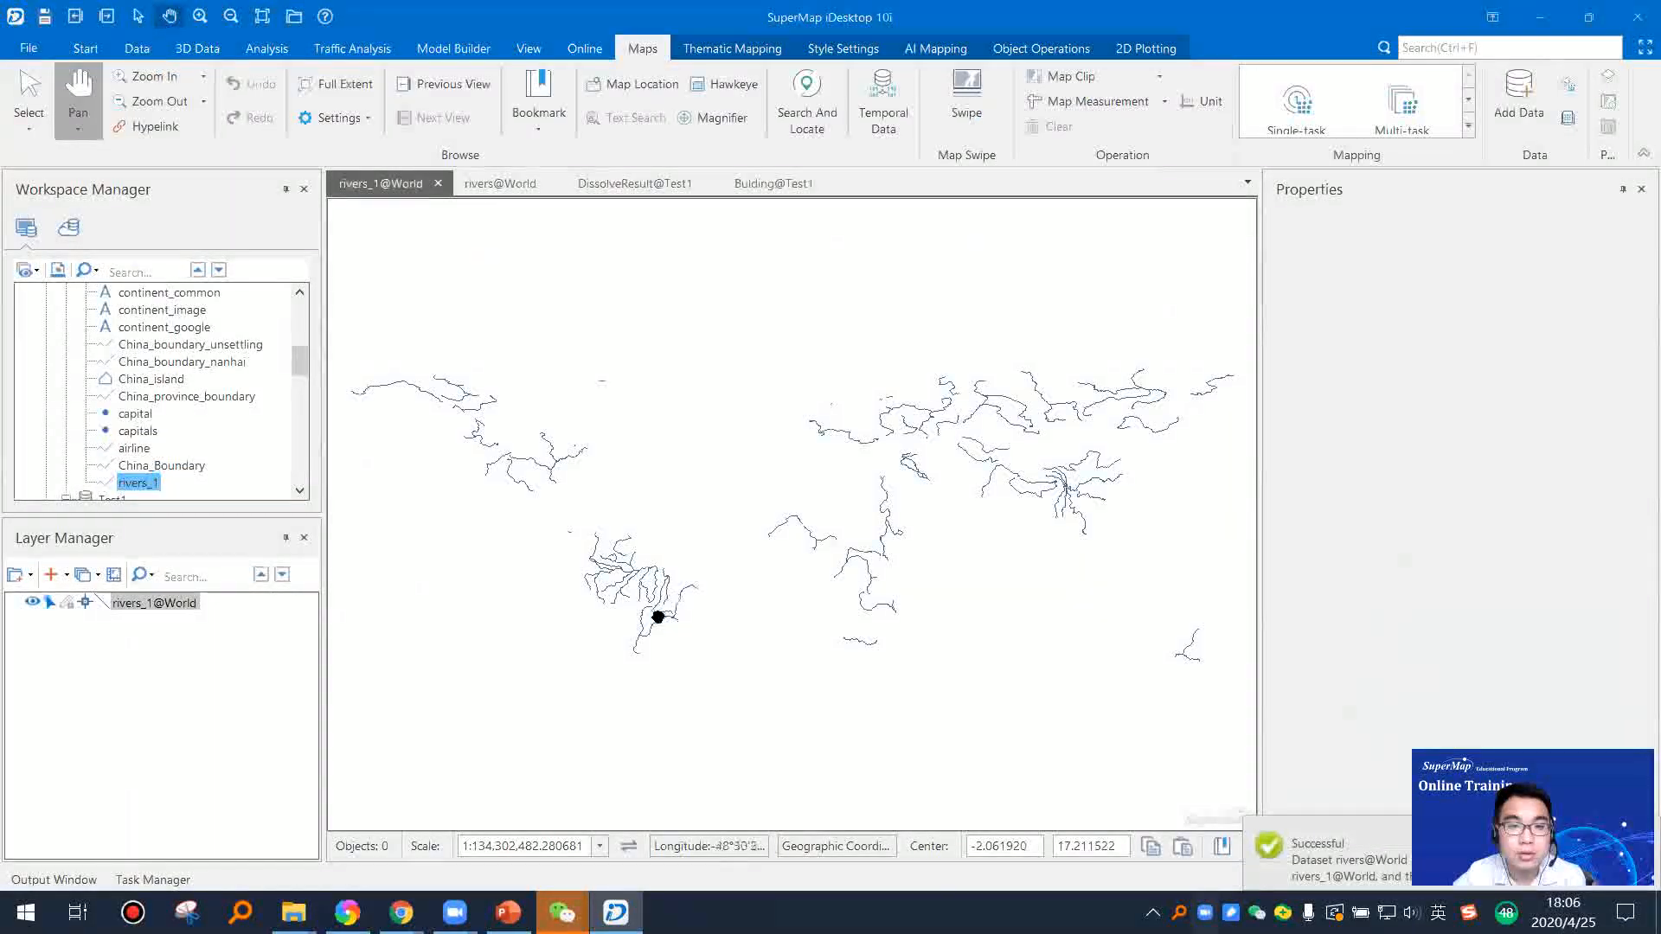
pyautogui.scroll(5, 657, 617)
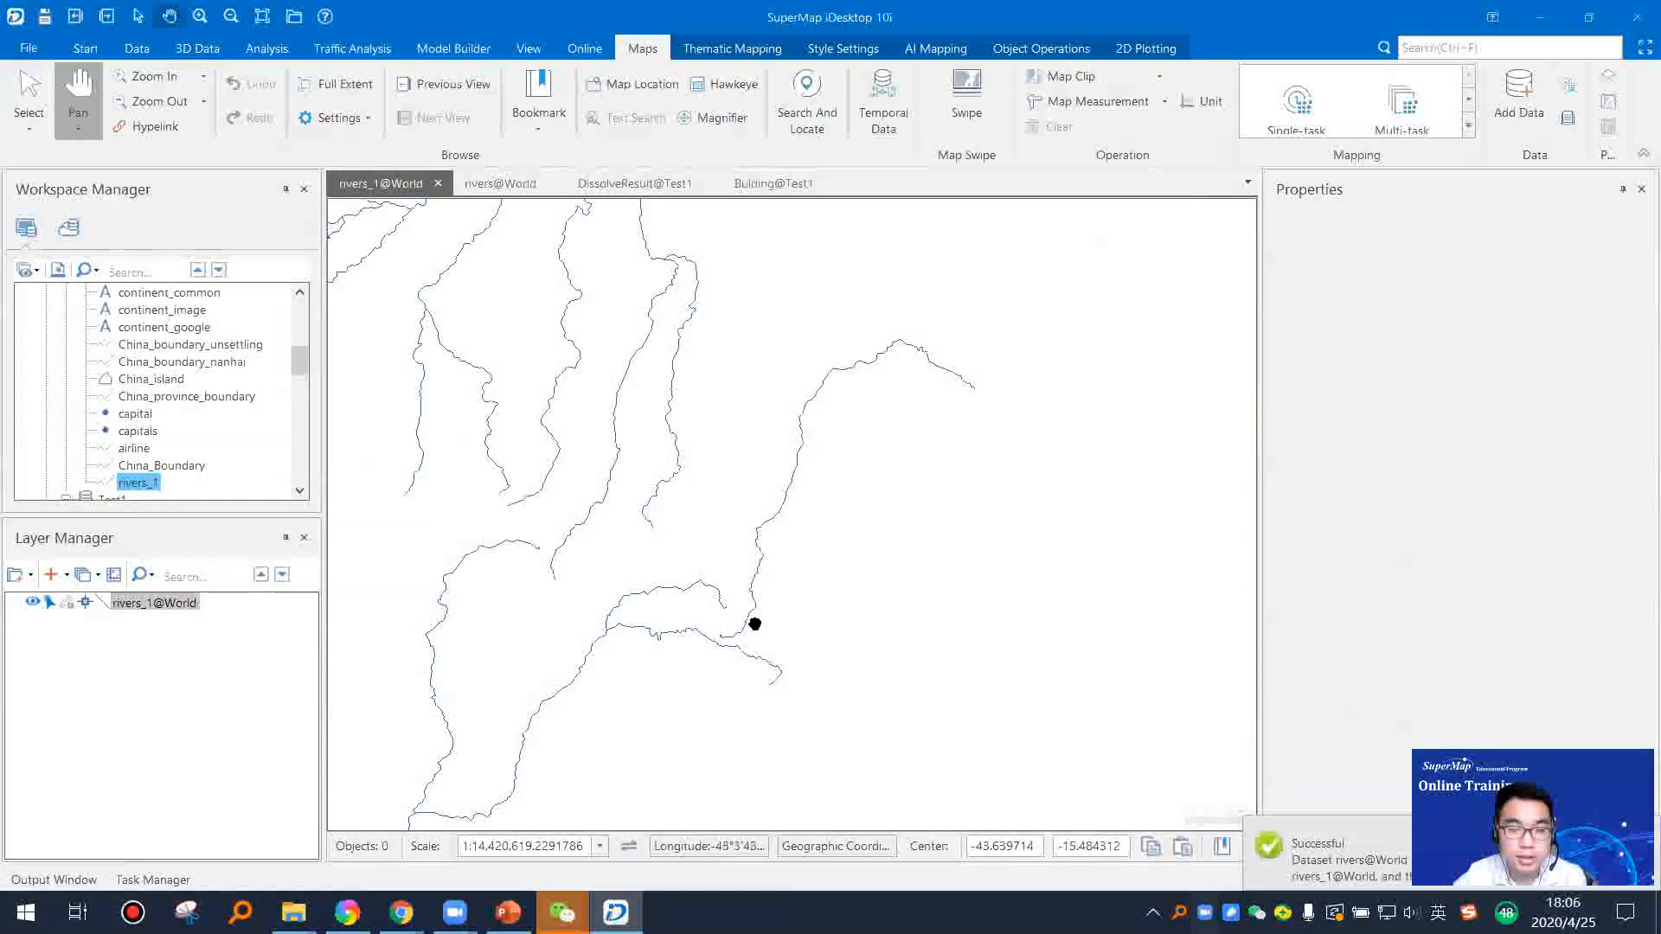
pyautogui.scroll(-4, 727, 523)
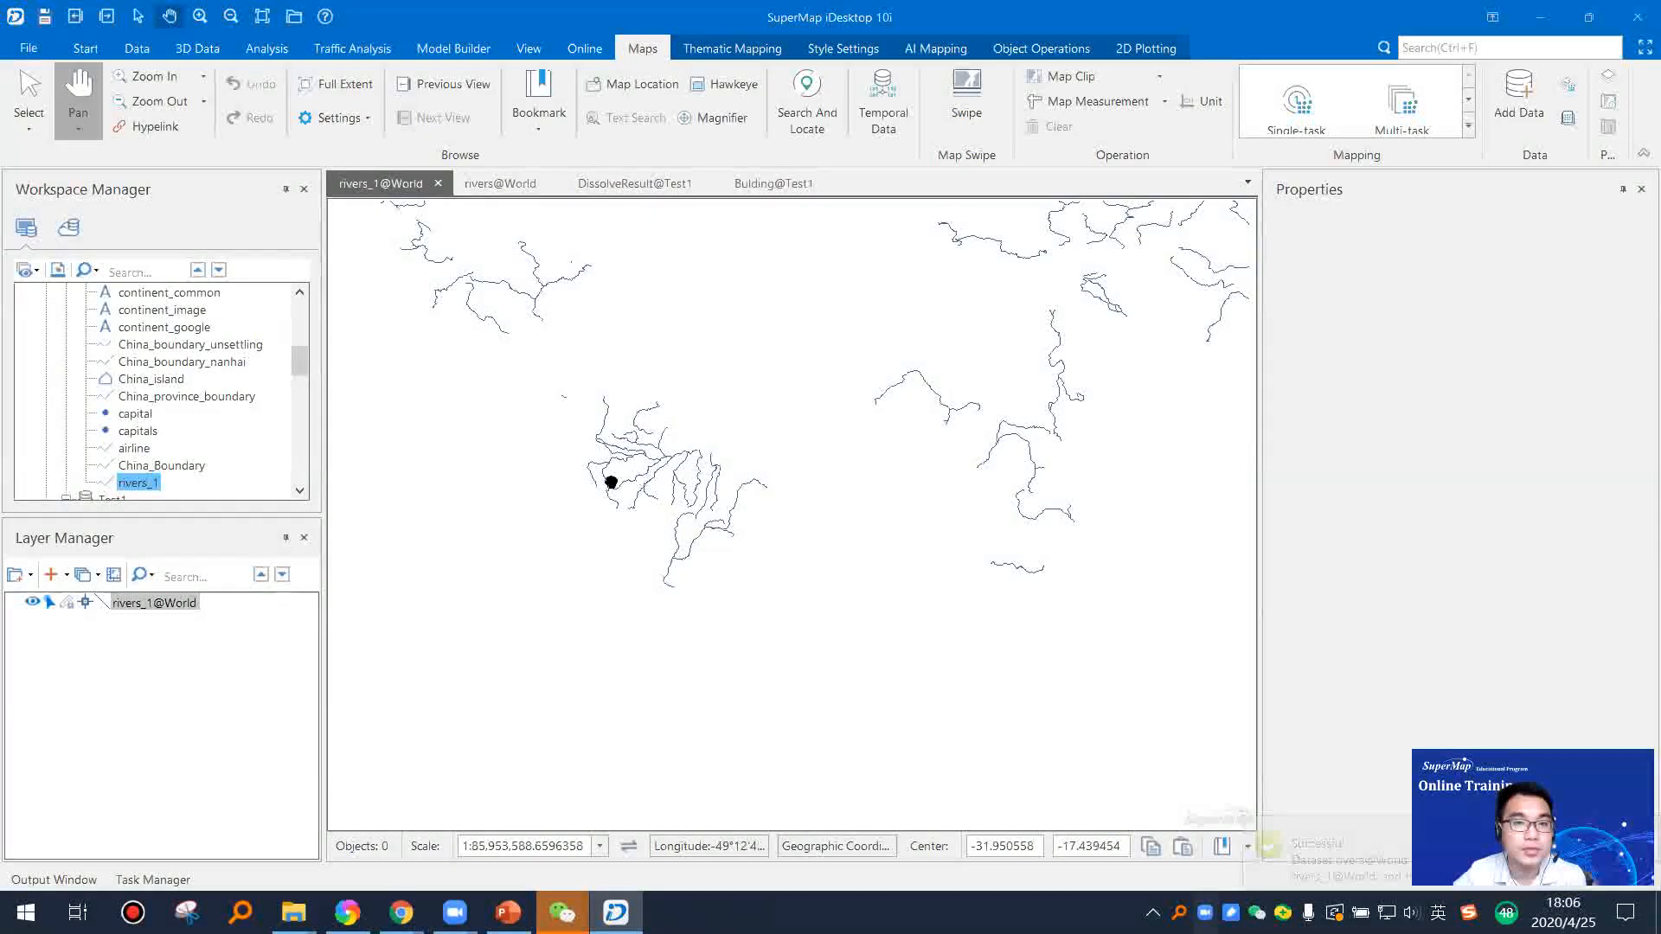
pyautogui.click(136, 50)
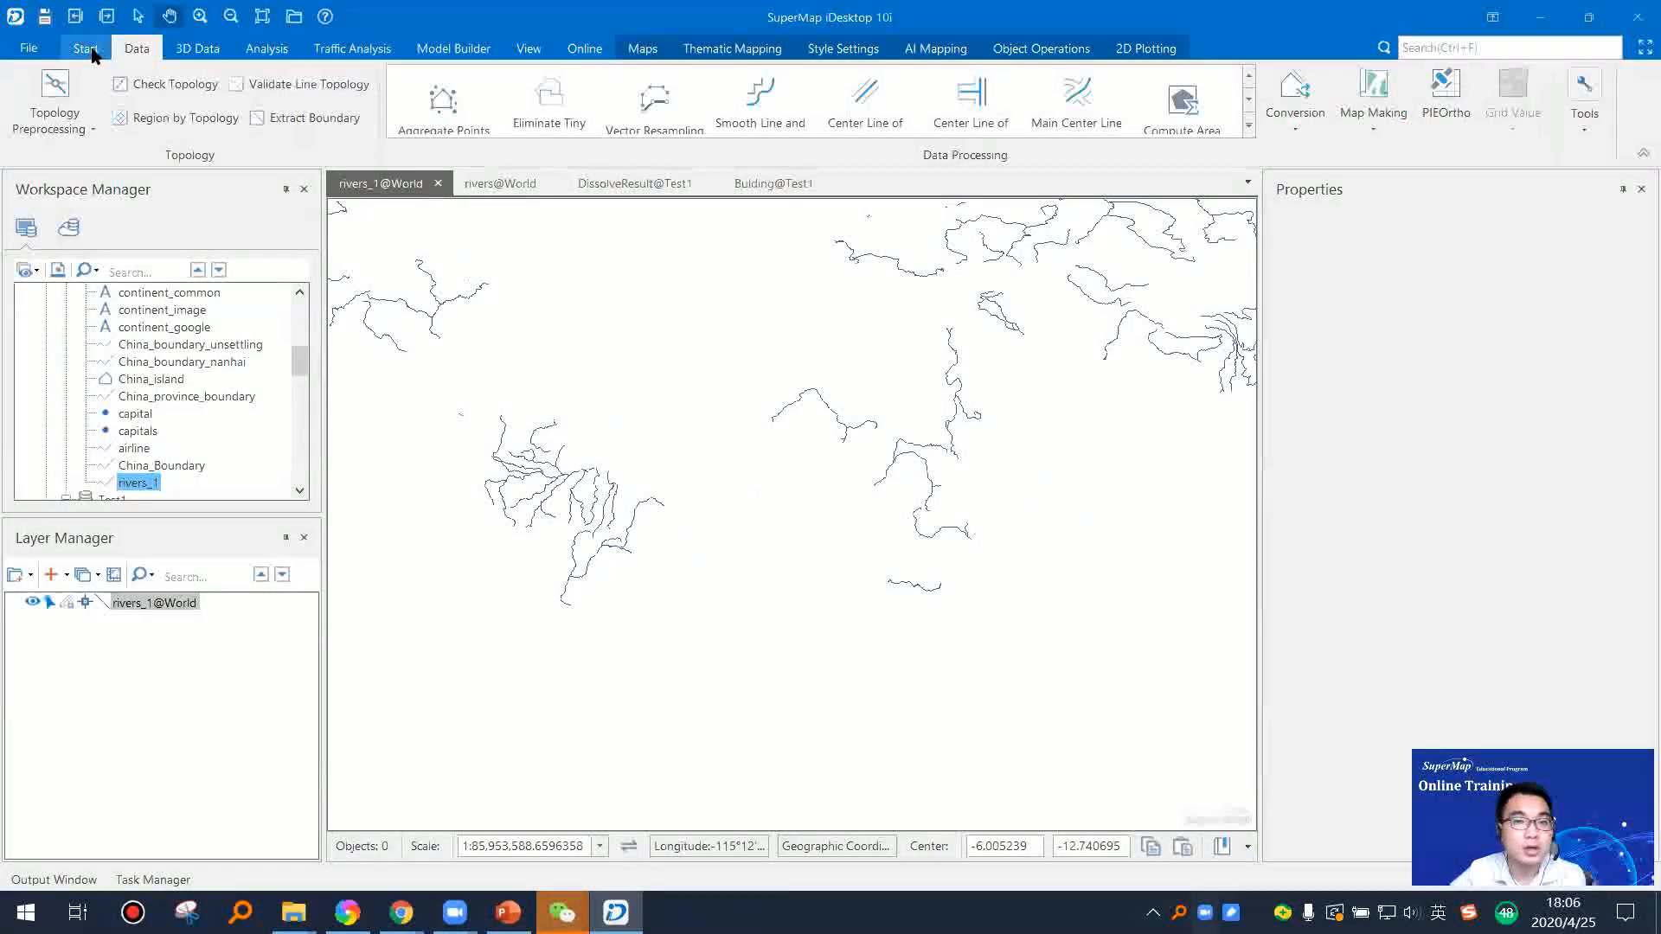
pyautogui.click(1248, 126)
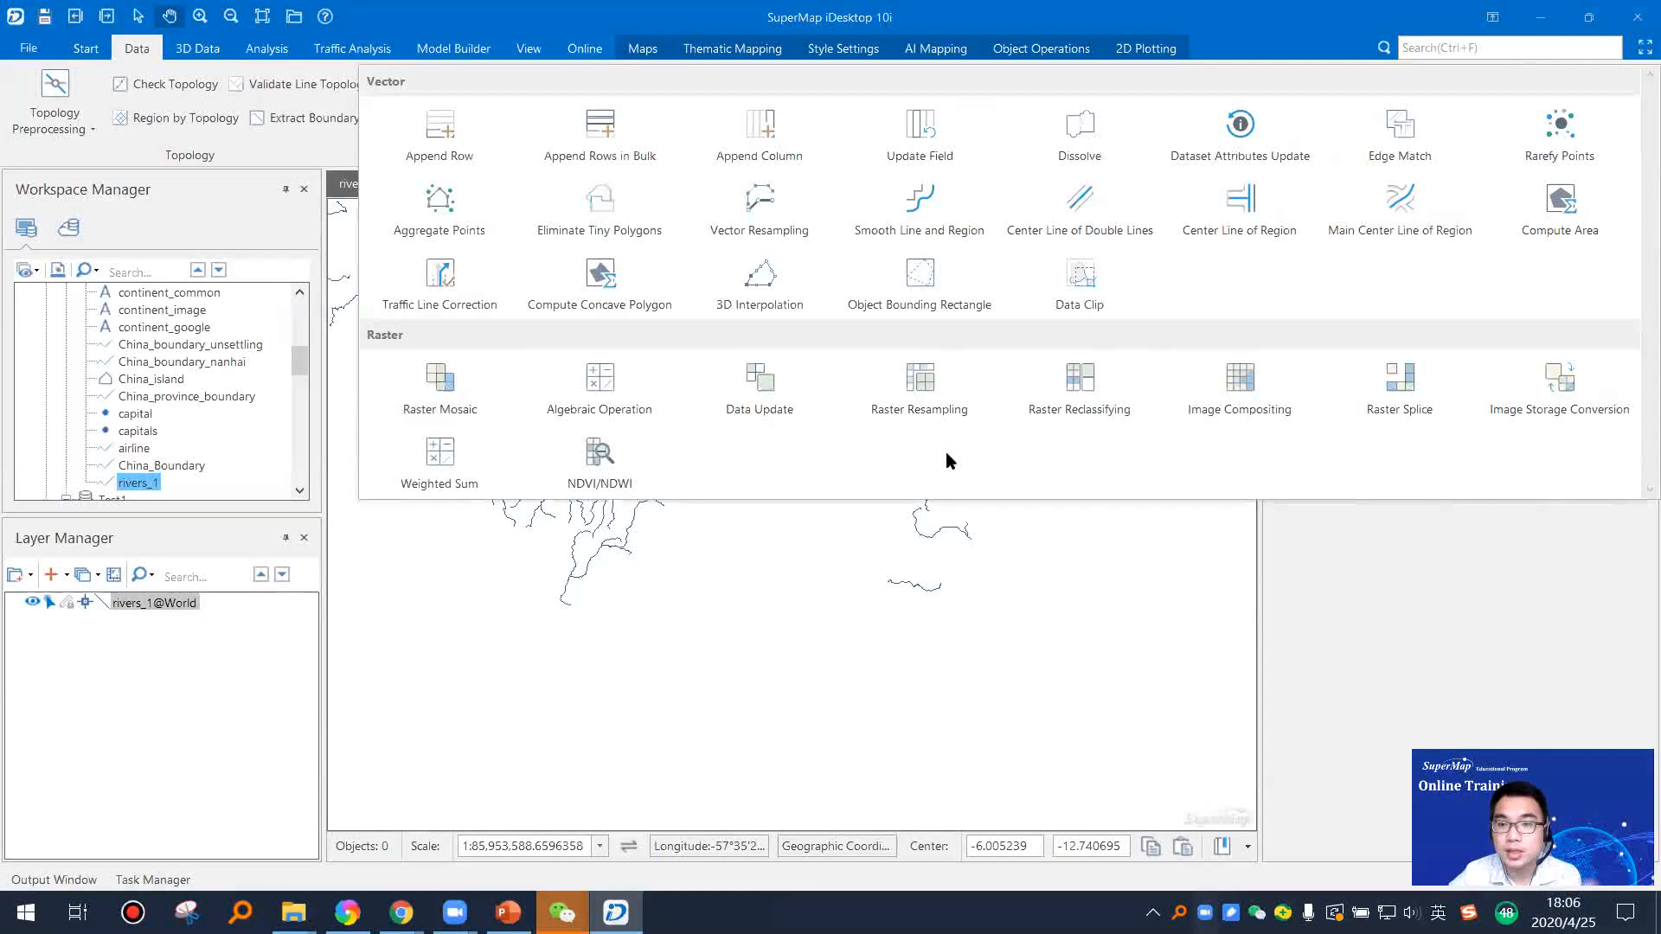
pyautogui.click(945, 690)
# Step: Close all open map windows and collapse the World, Test1 and Digitization datasources in the workspace tree
pyautogui.rightClick(383, 182)
pyautogui.click(528, 241)
pyautogui.click(942, 633)
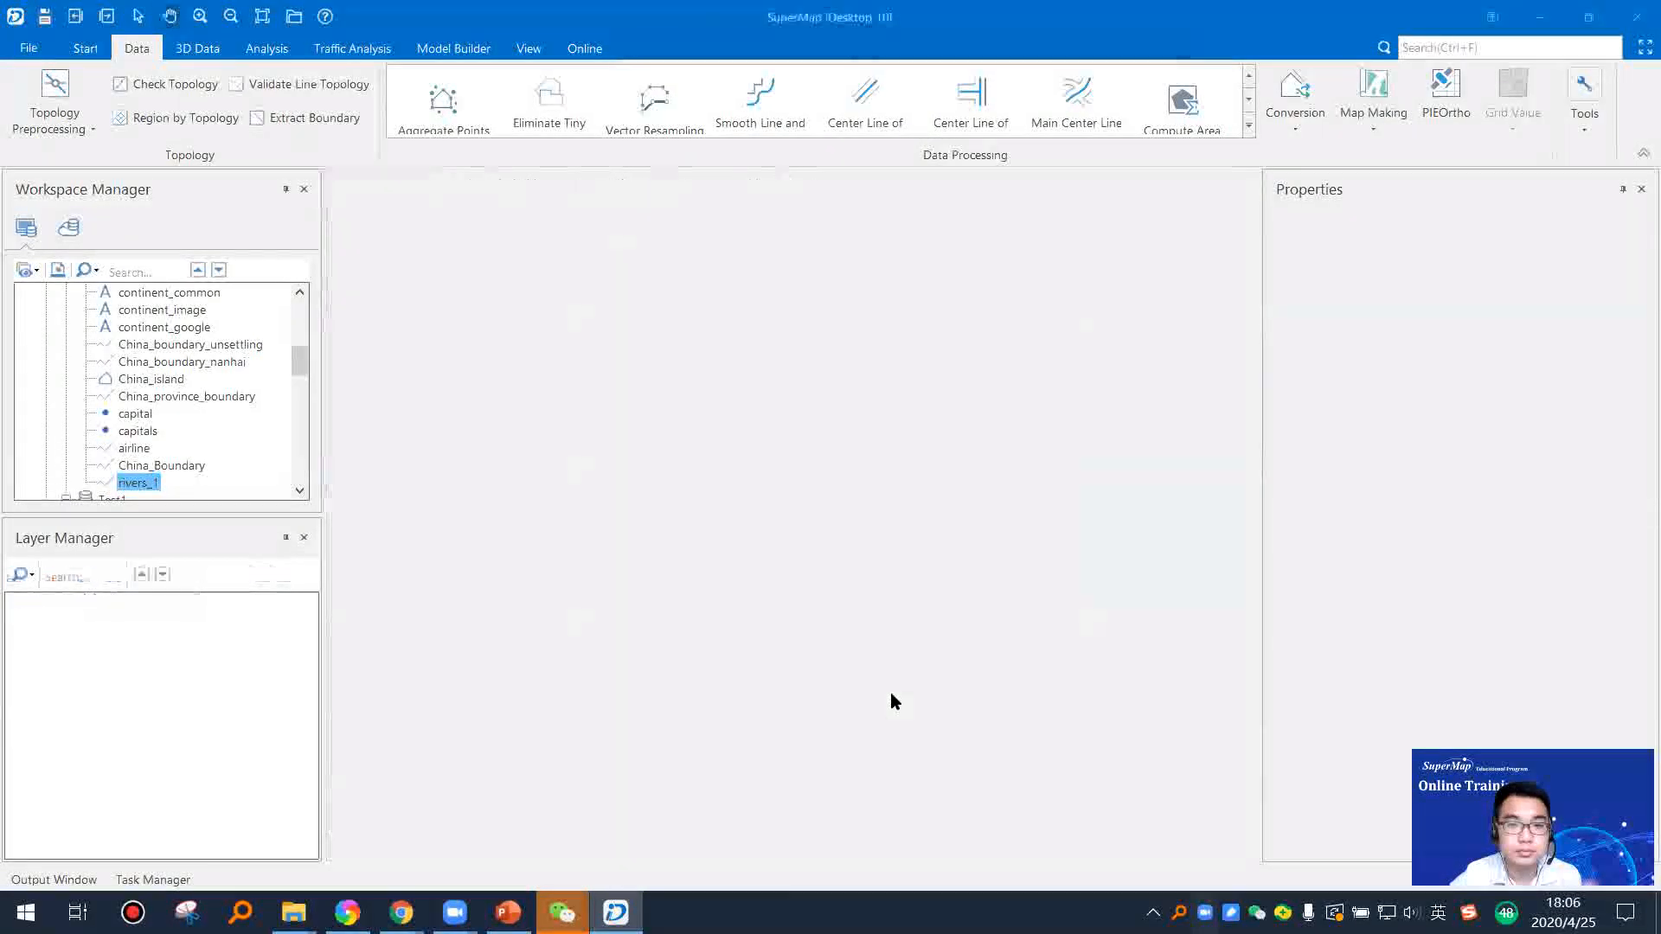
pyautogui.scroll(6, 130, 400)
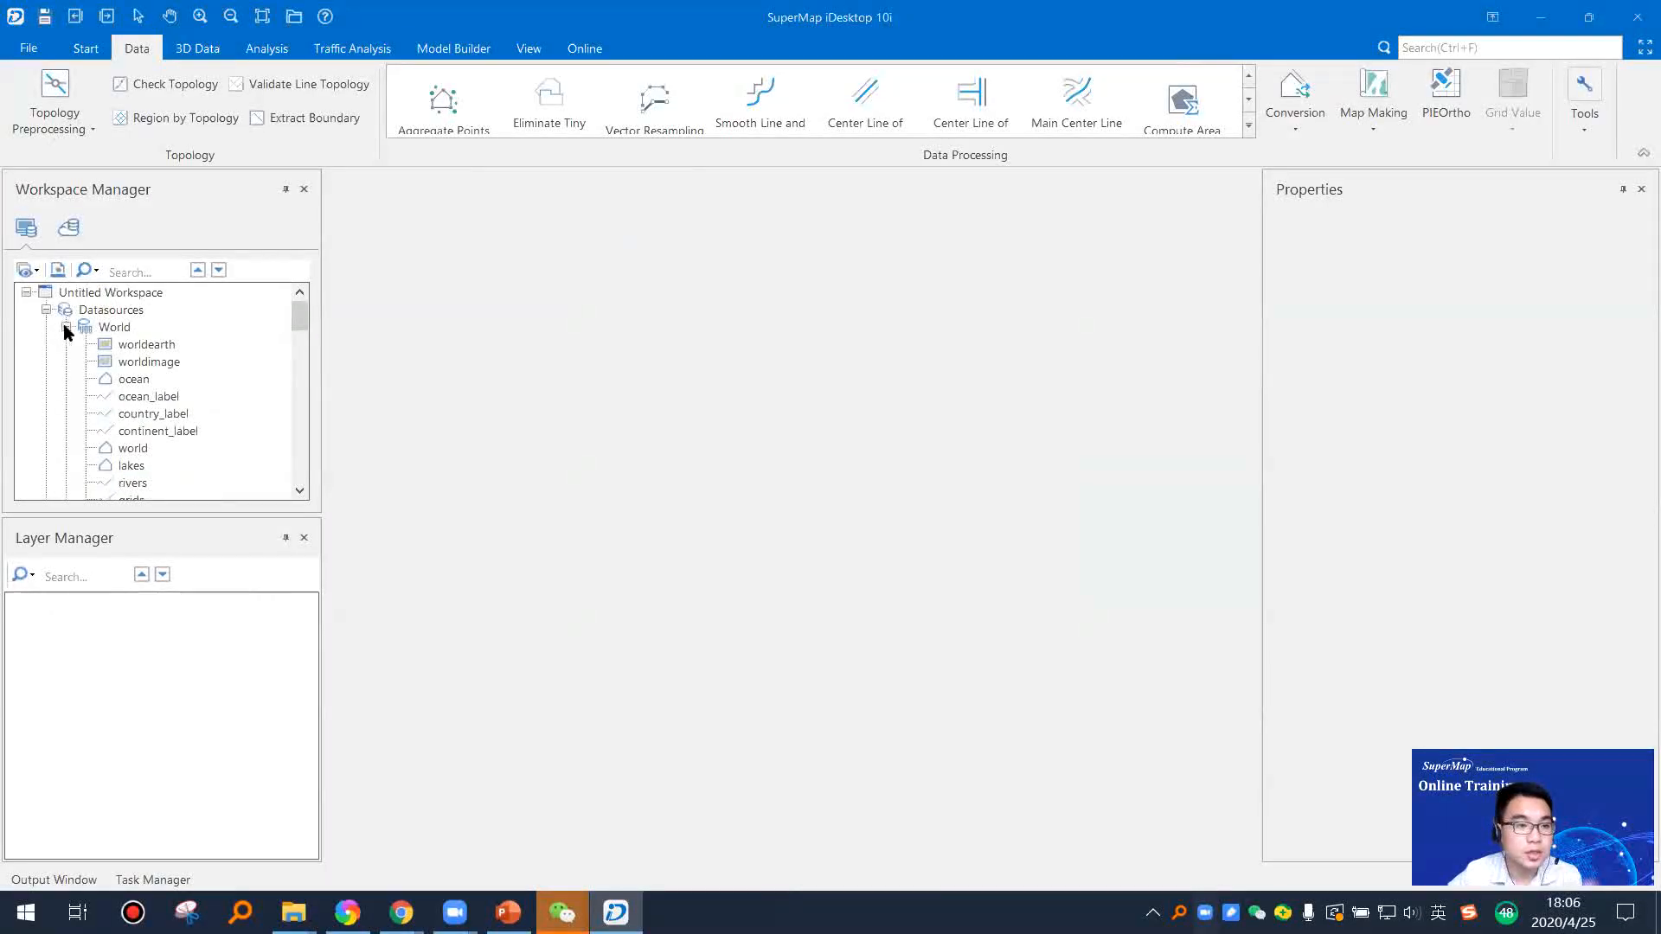
pyautogui.click(66, 328)
pyautogui.click(67, 345)
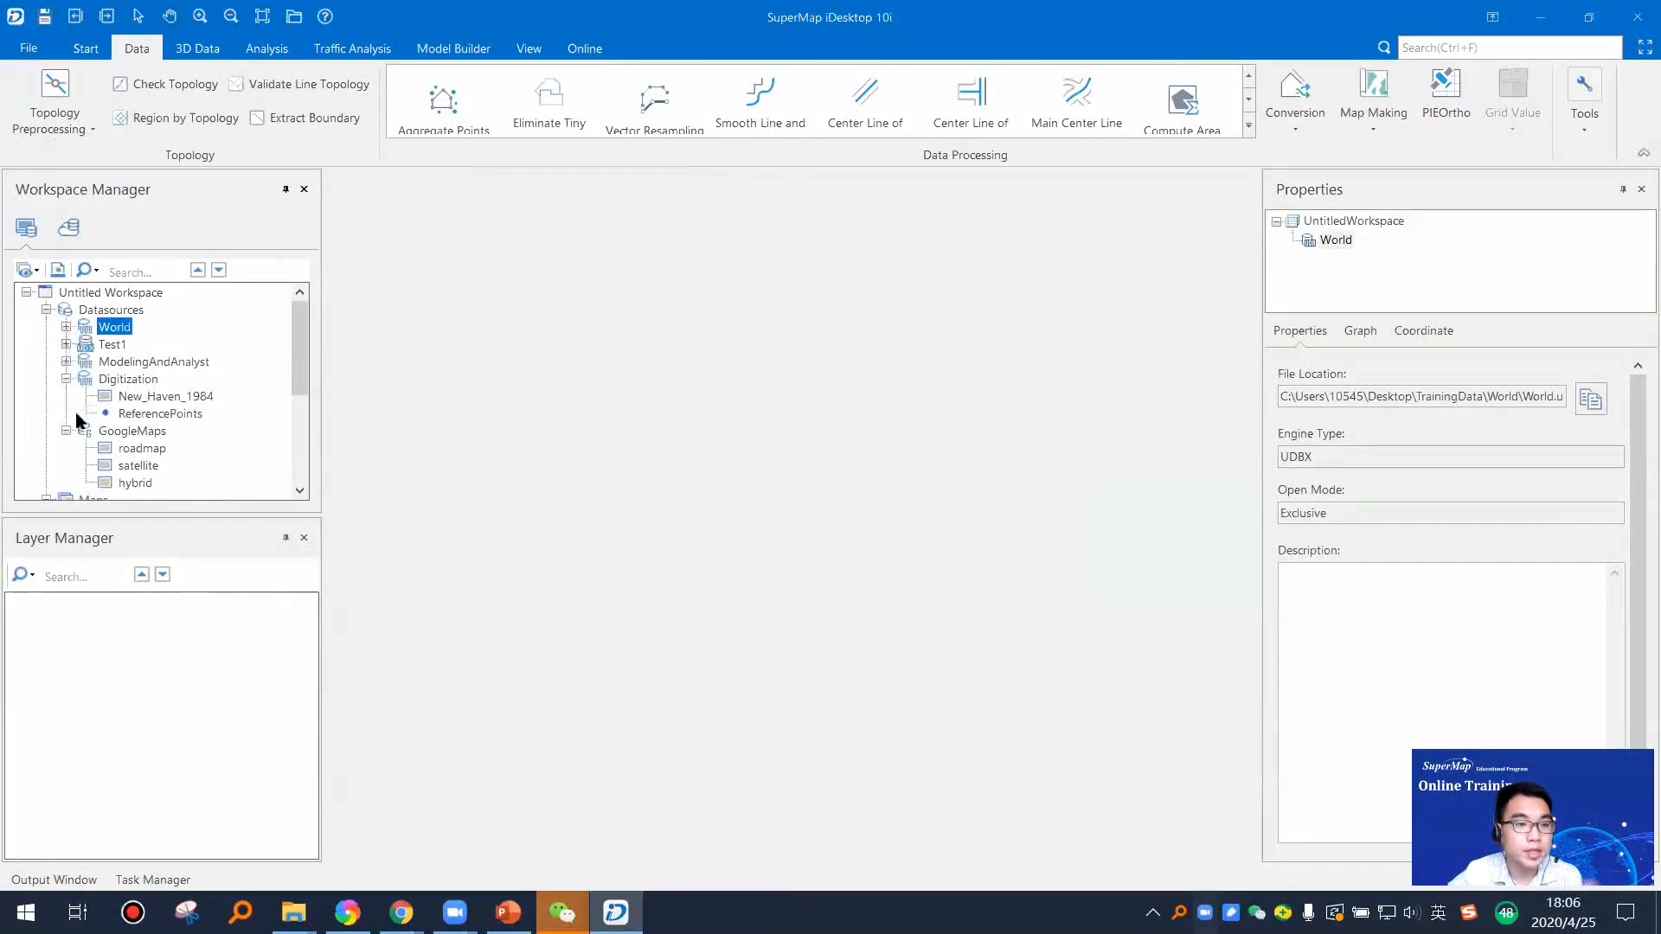
pyautogui.click(67, 379)
# Step: Open the file datasource BeijingDEM.udb from the Data folder on the desktop
pyautogui.click(104, 310)
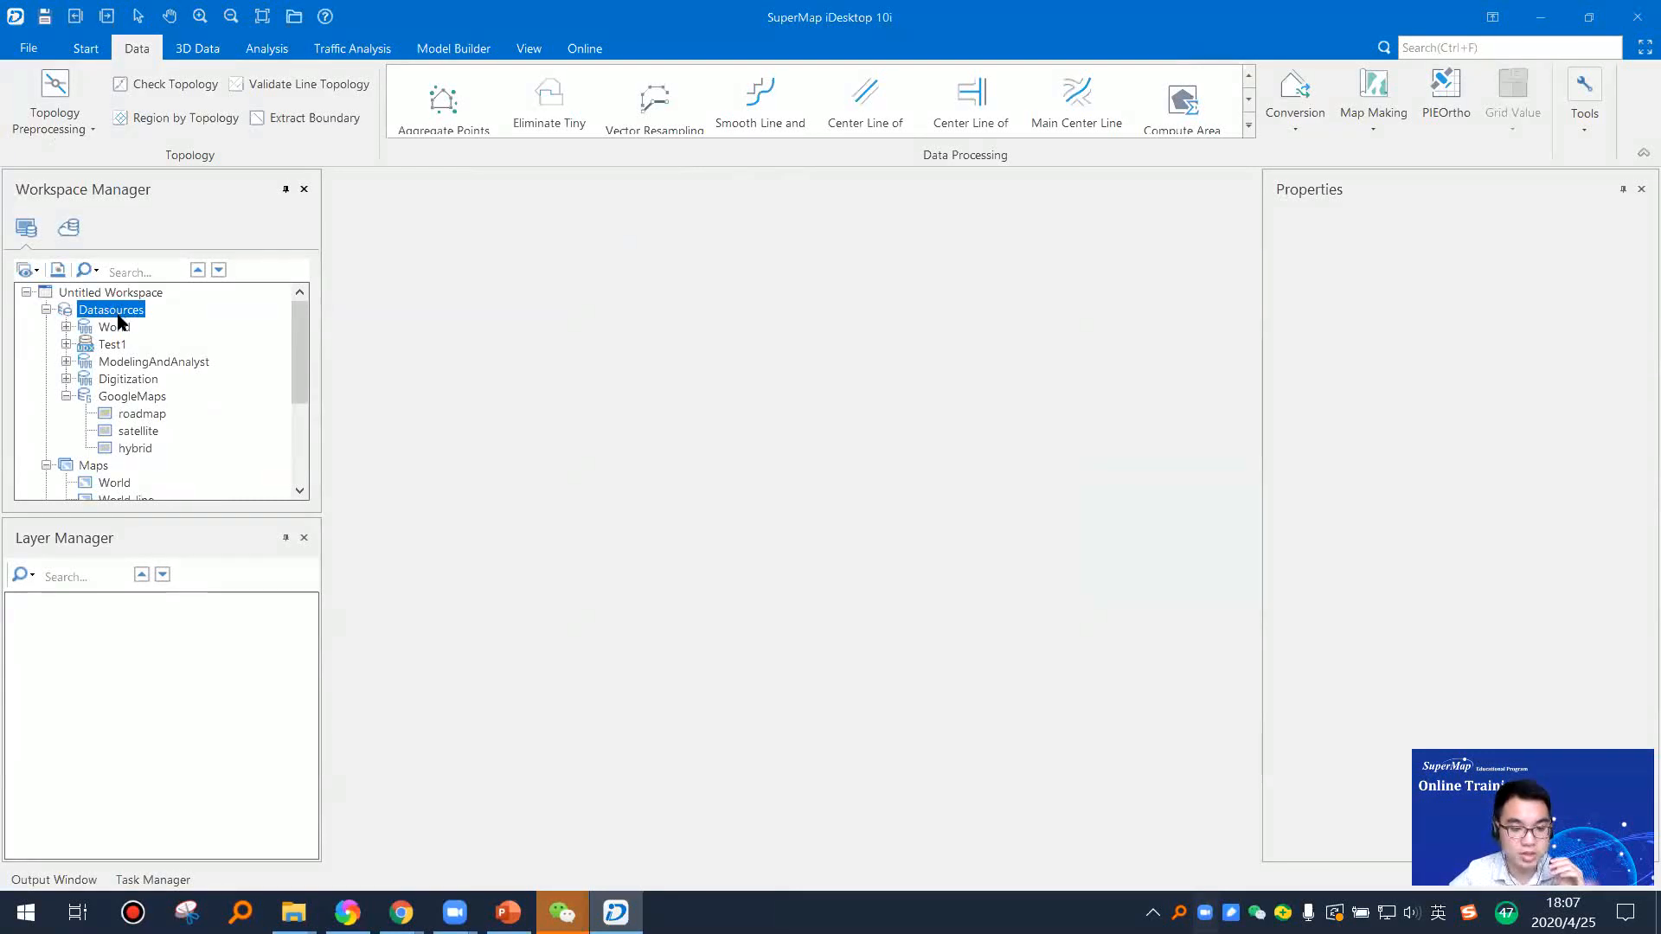
pyautogui.rightClick(134, 316)
pyautogui.click(221, 323)
pyautogui.click(968, 192)
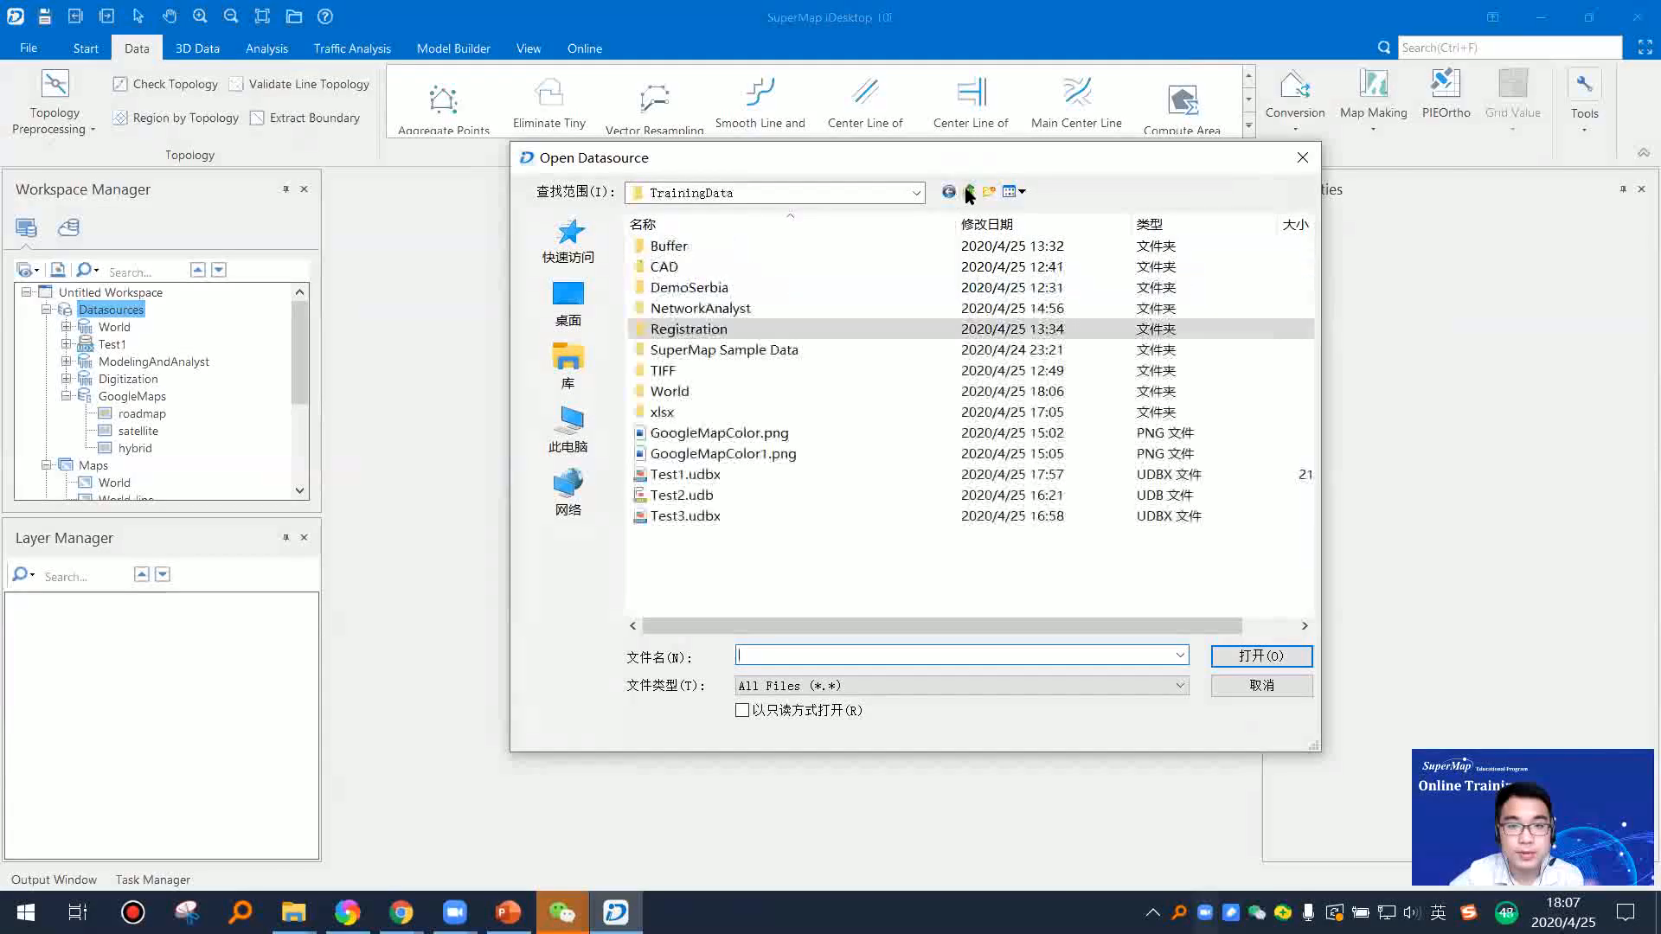
pyautogui.click(969, 192)
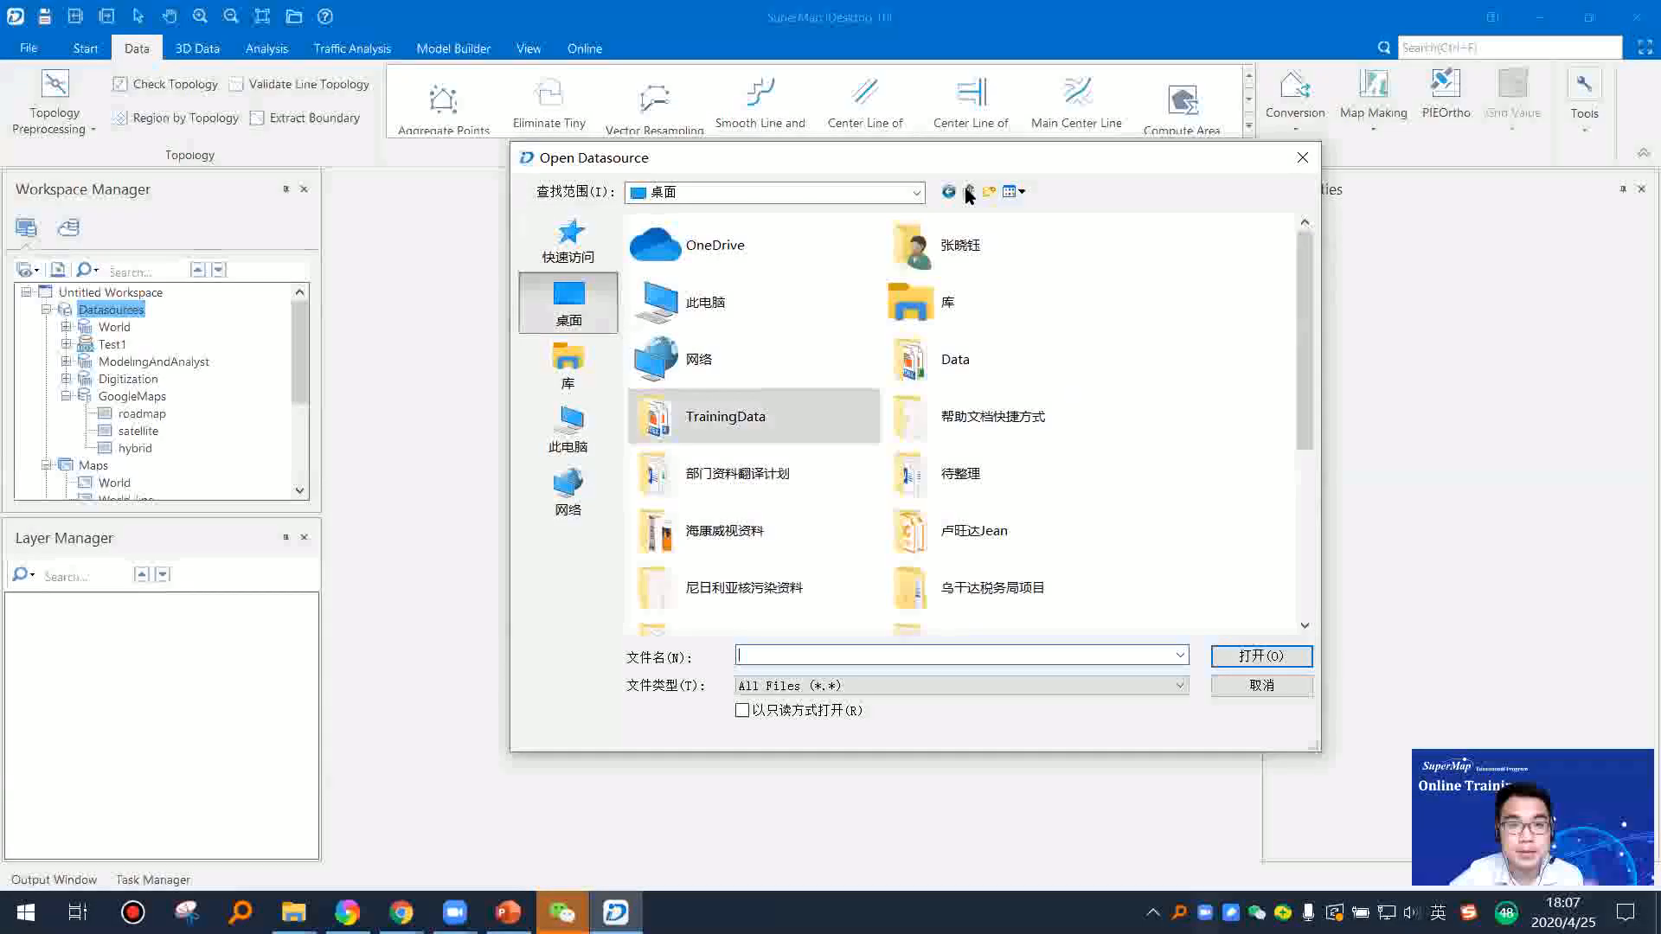
pyautogui.doubleClick(915, 381)
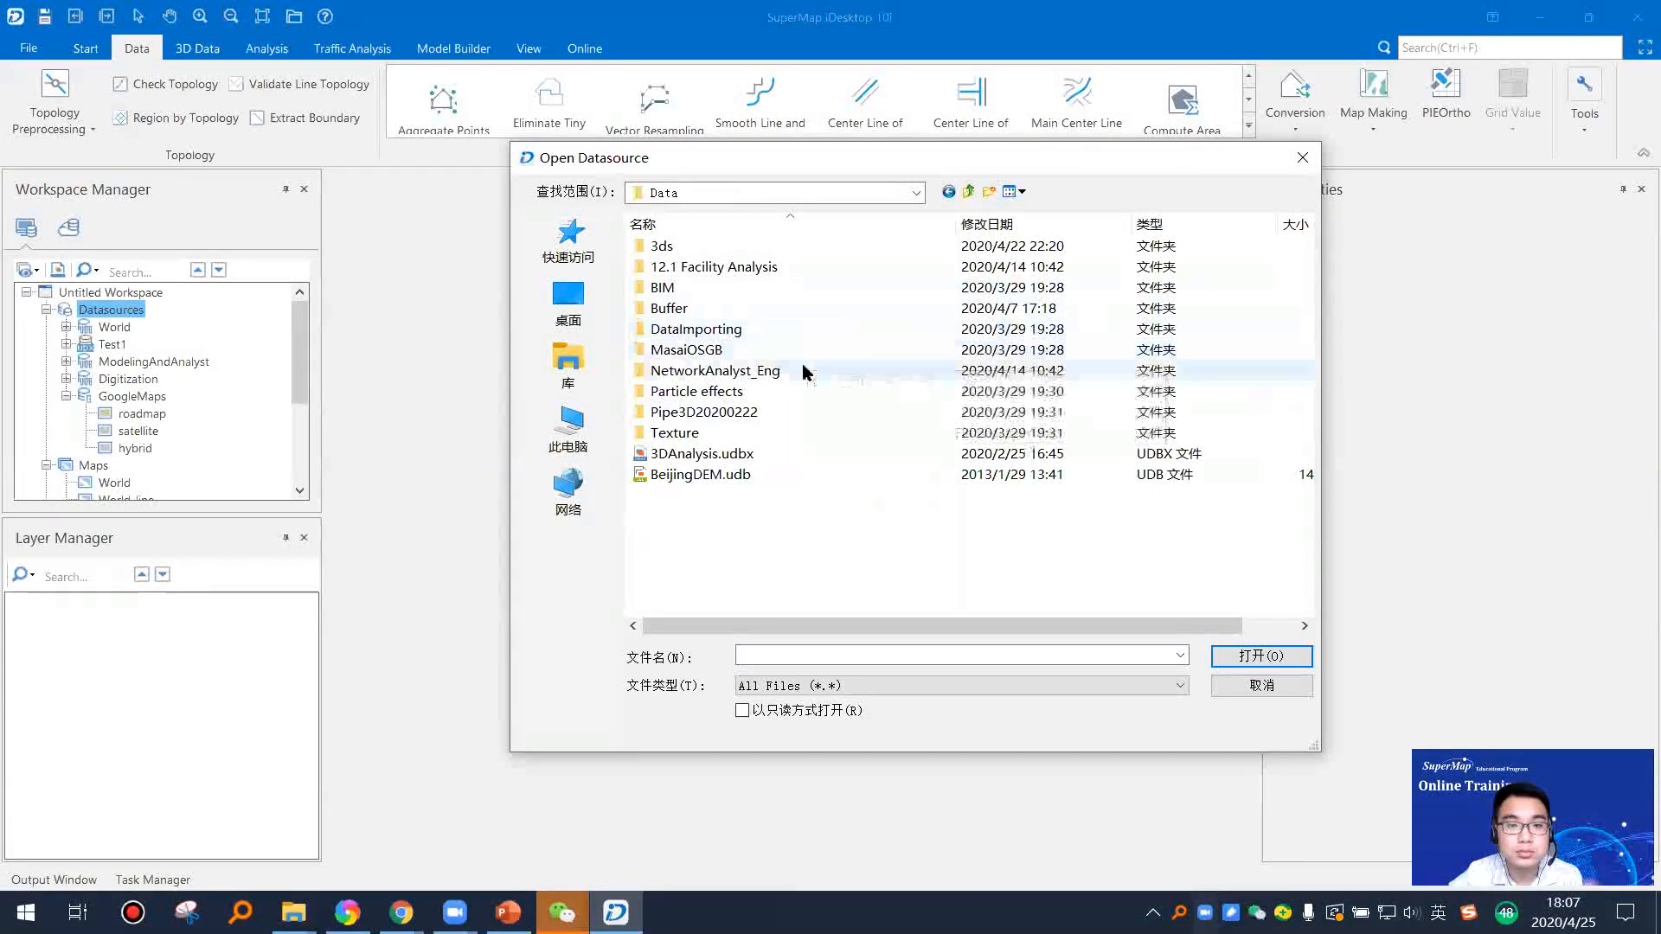
pyautogui.click(741, 474)
pyautogui.click(1263, 656)
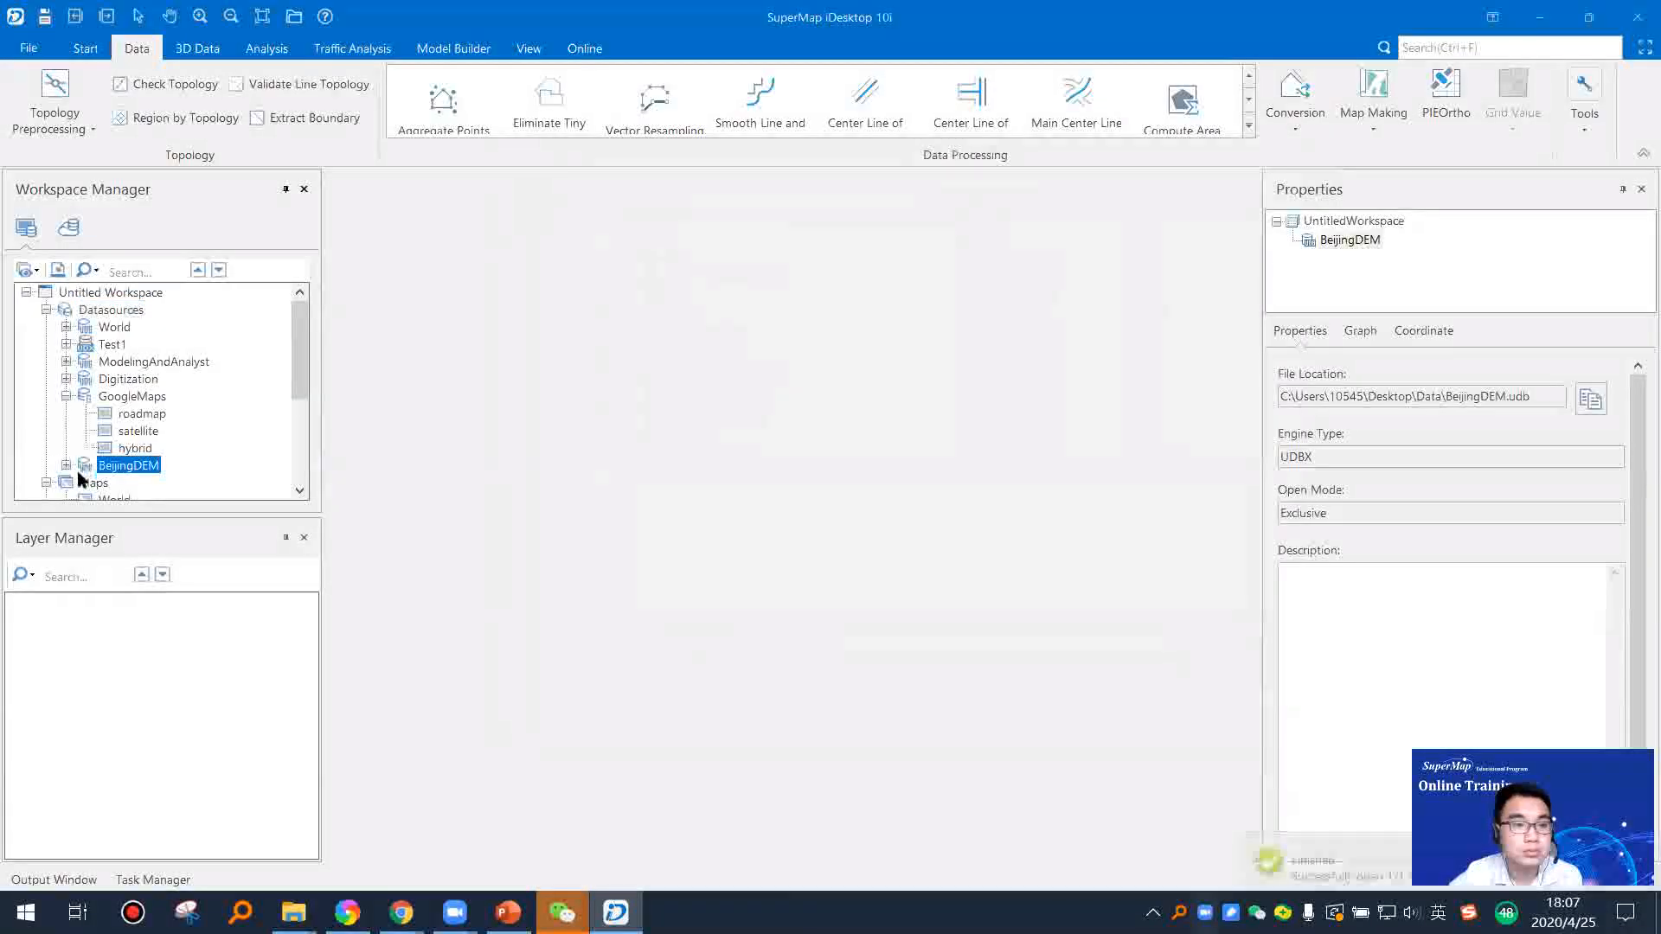
# Step: Add the DEM25 raster from BeijingDEM to a new map and examine its mountainous northwestern terrain
pyautogui.click(144, 433)
pyautogui.rightClick(145, 434)
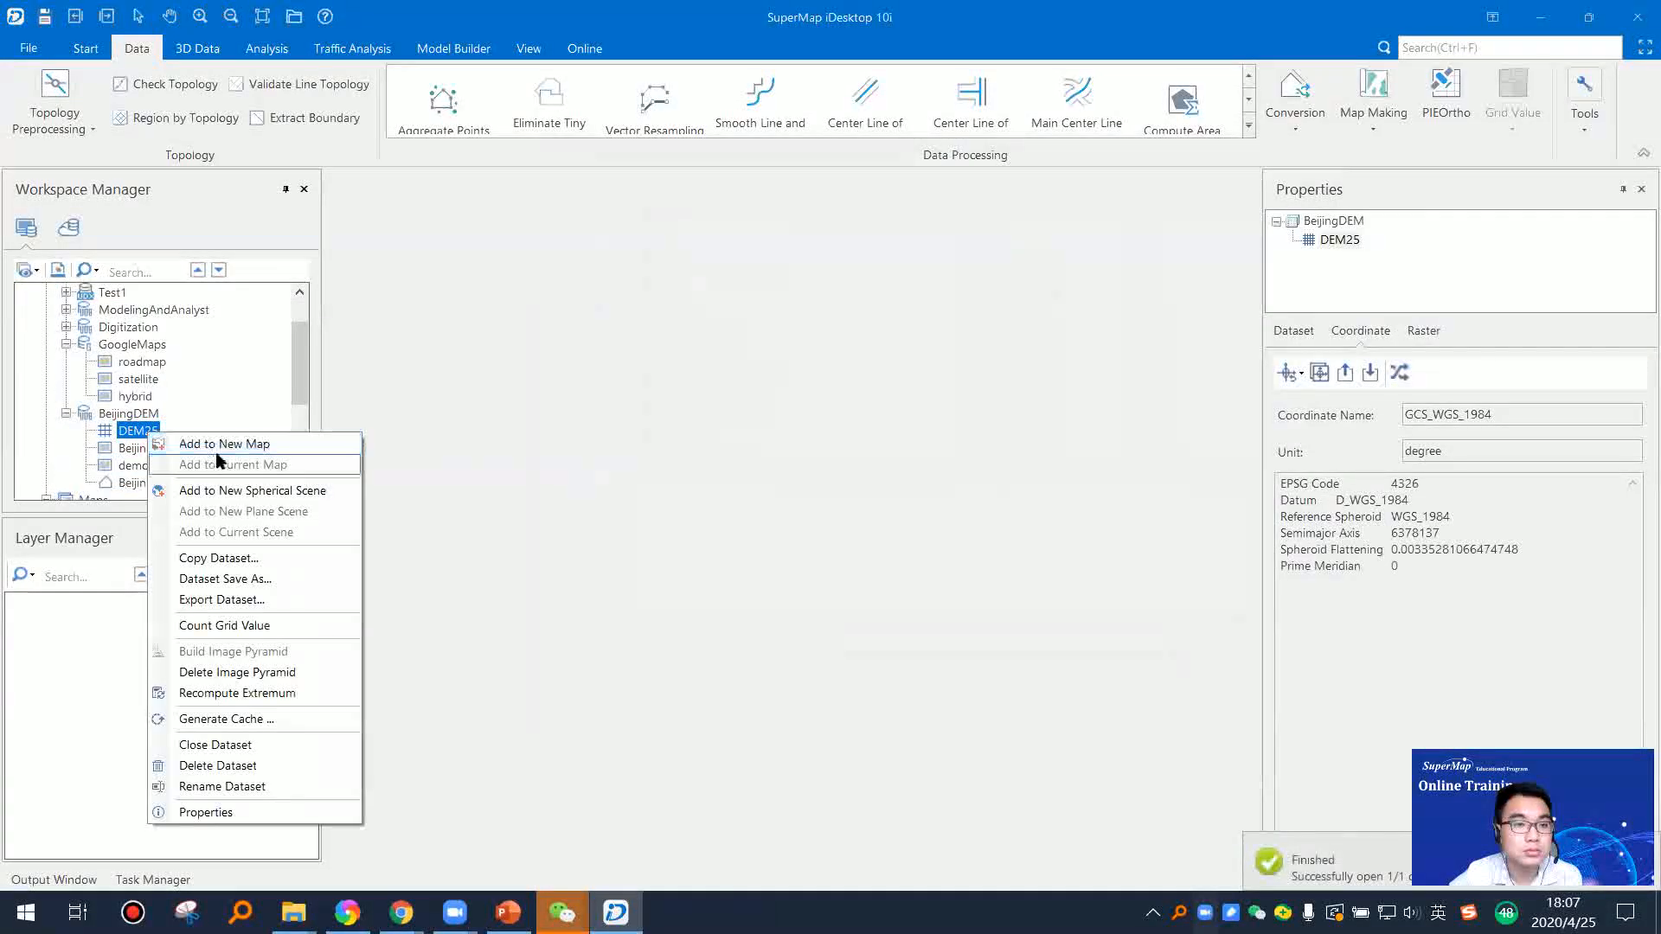
pyautogui.click(230, 448)
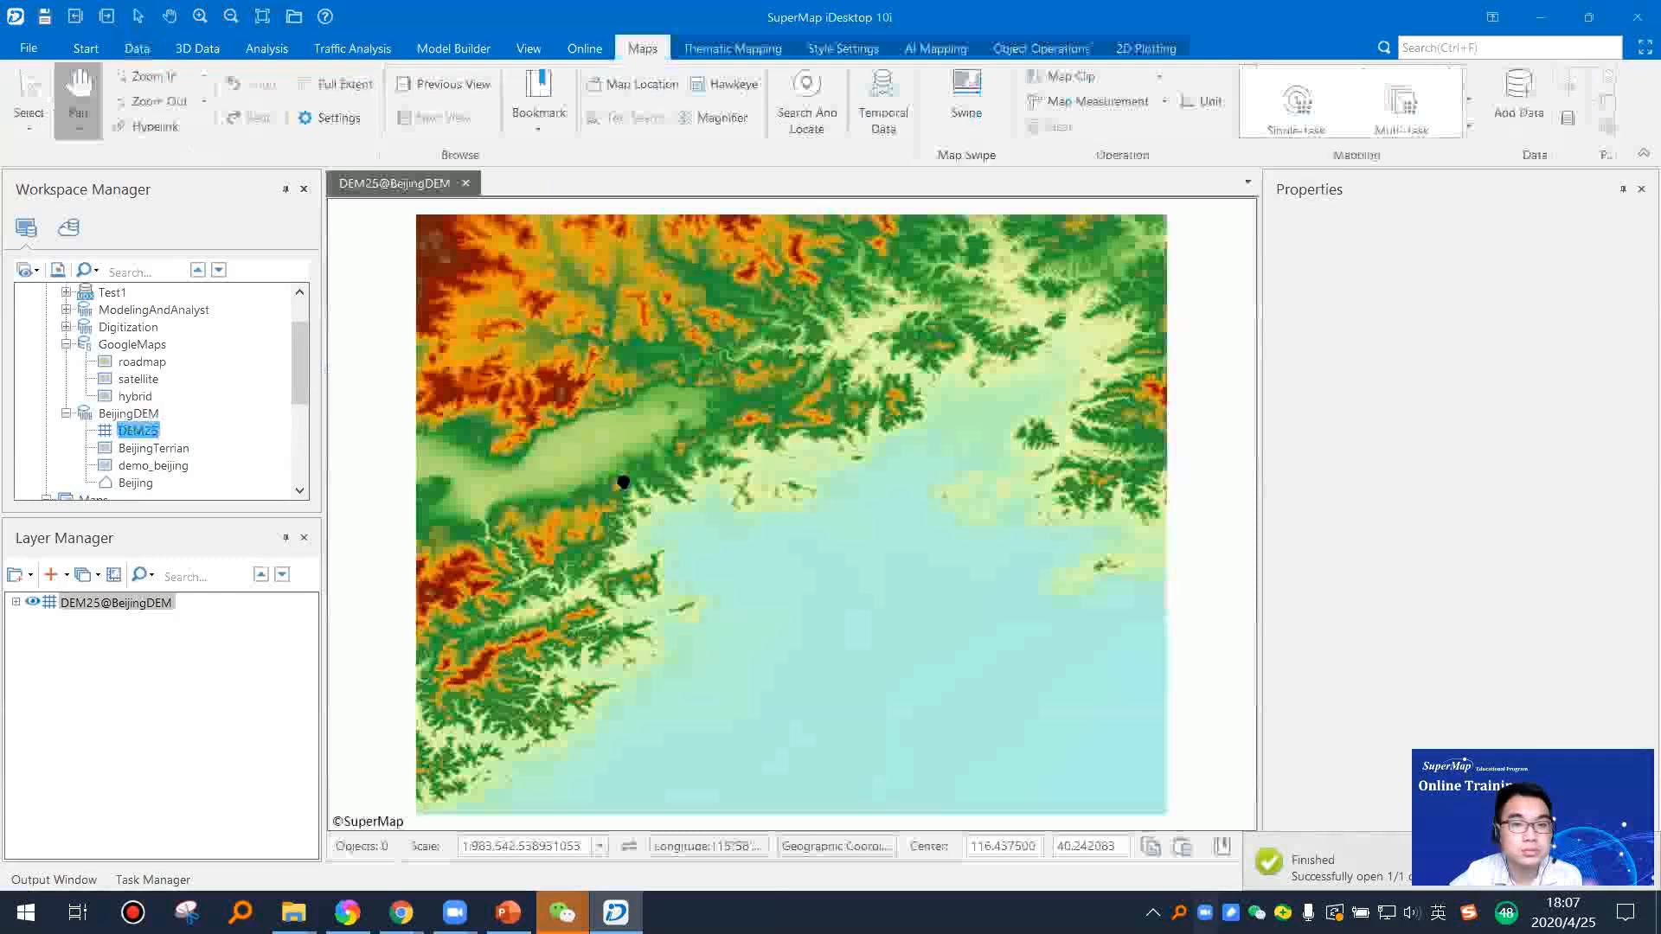
pyautogui.moveTo(604, 482); pyautogui.dragTo(710, 488)
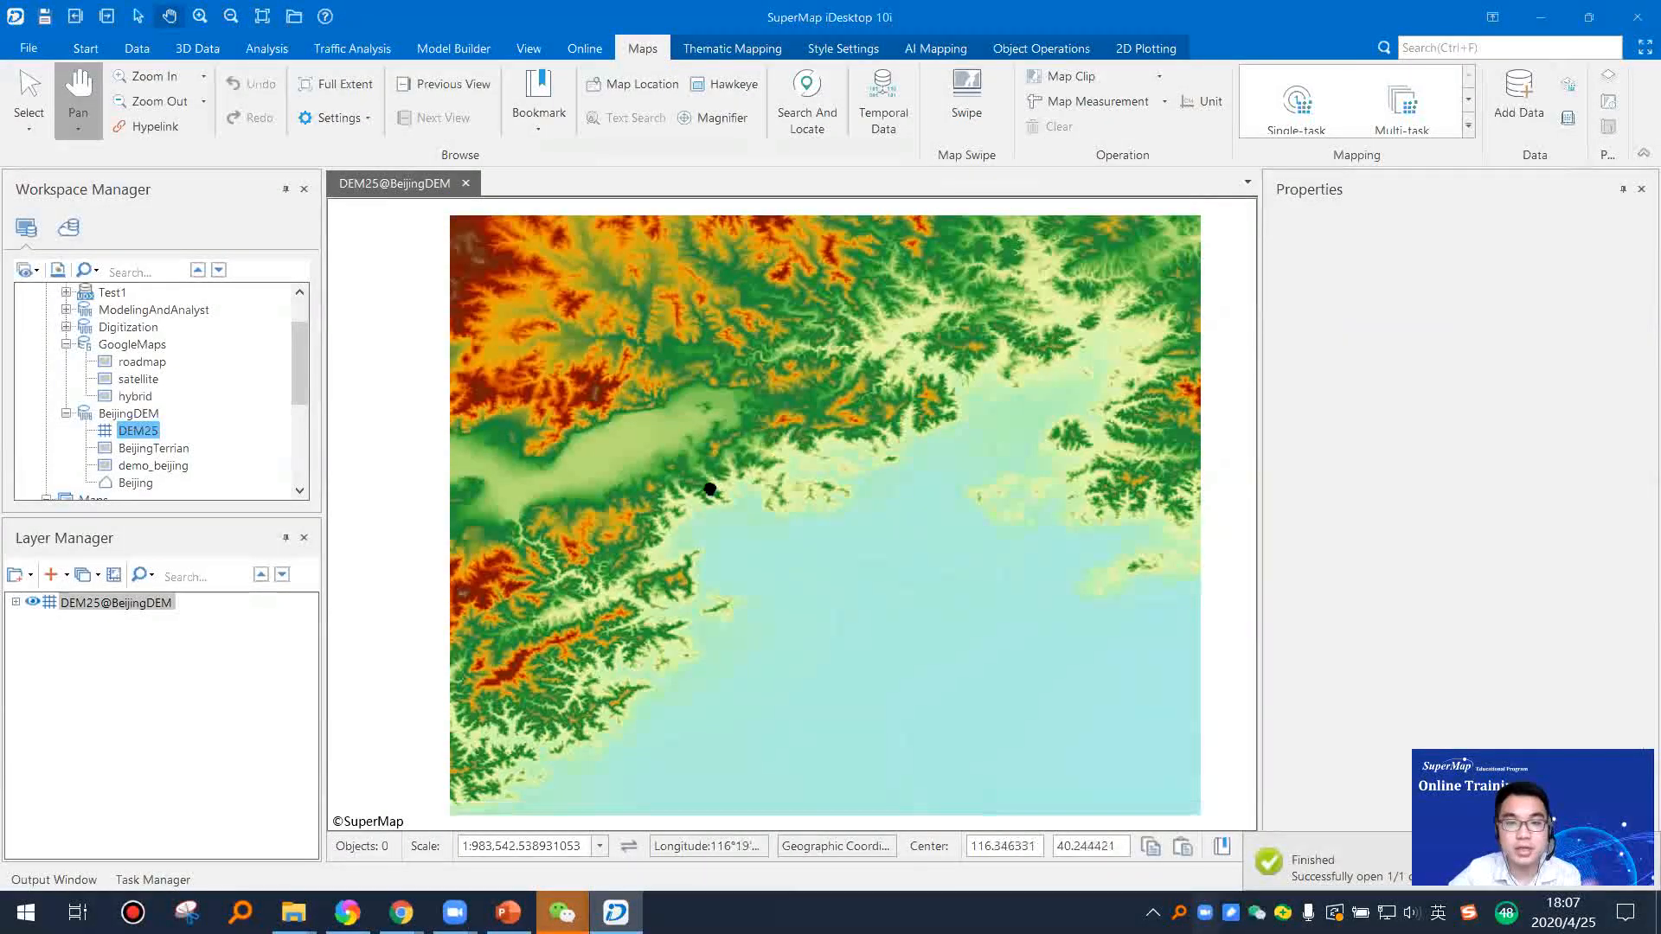
pyautogui.scroll(2, 571, 321)
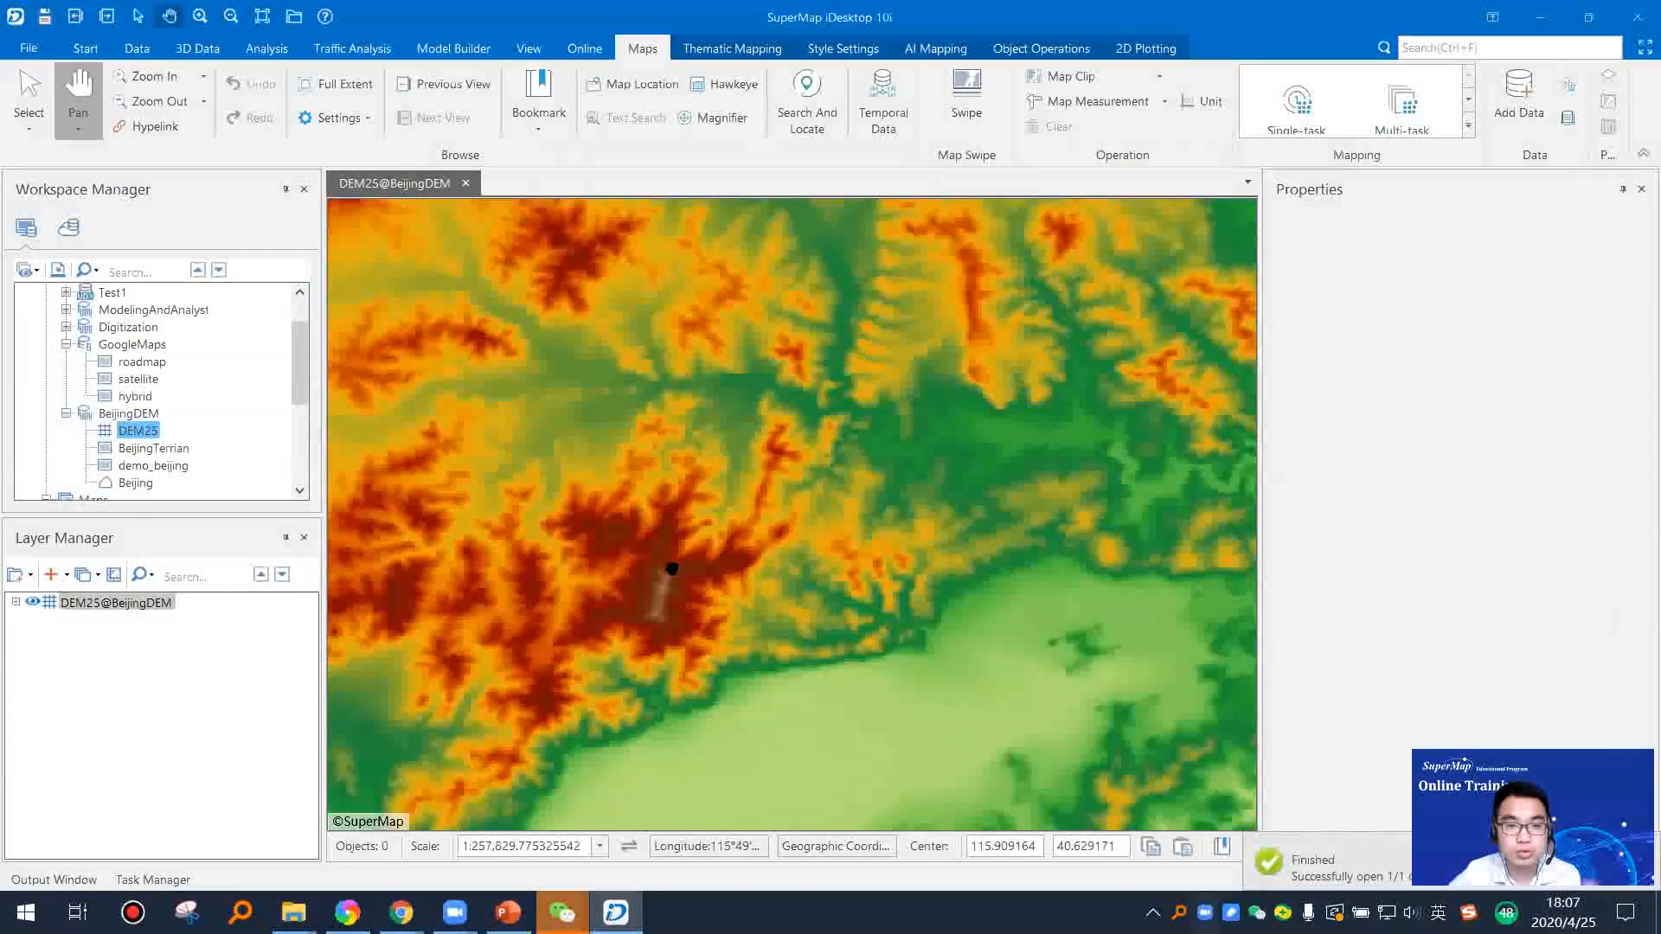
pyautogui.scroll(-2, 665, 567)
pyautogui.moveTo(728, 553); pyautogui.dragTo(693, 537)
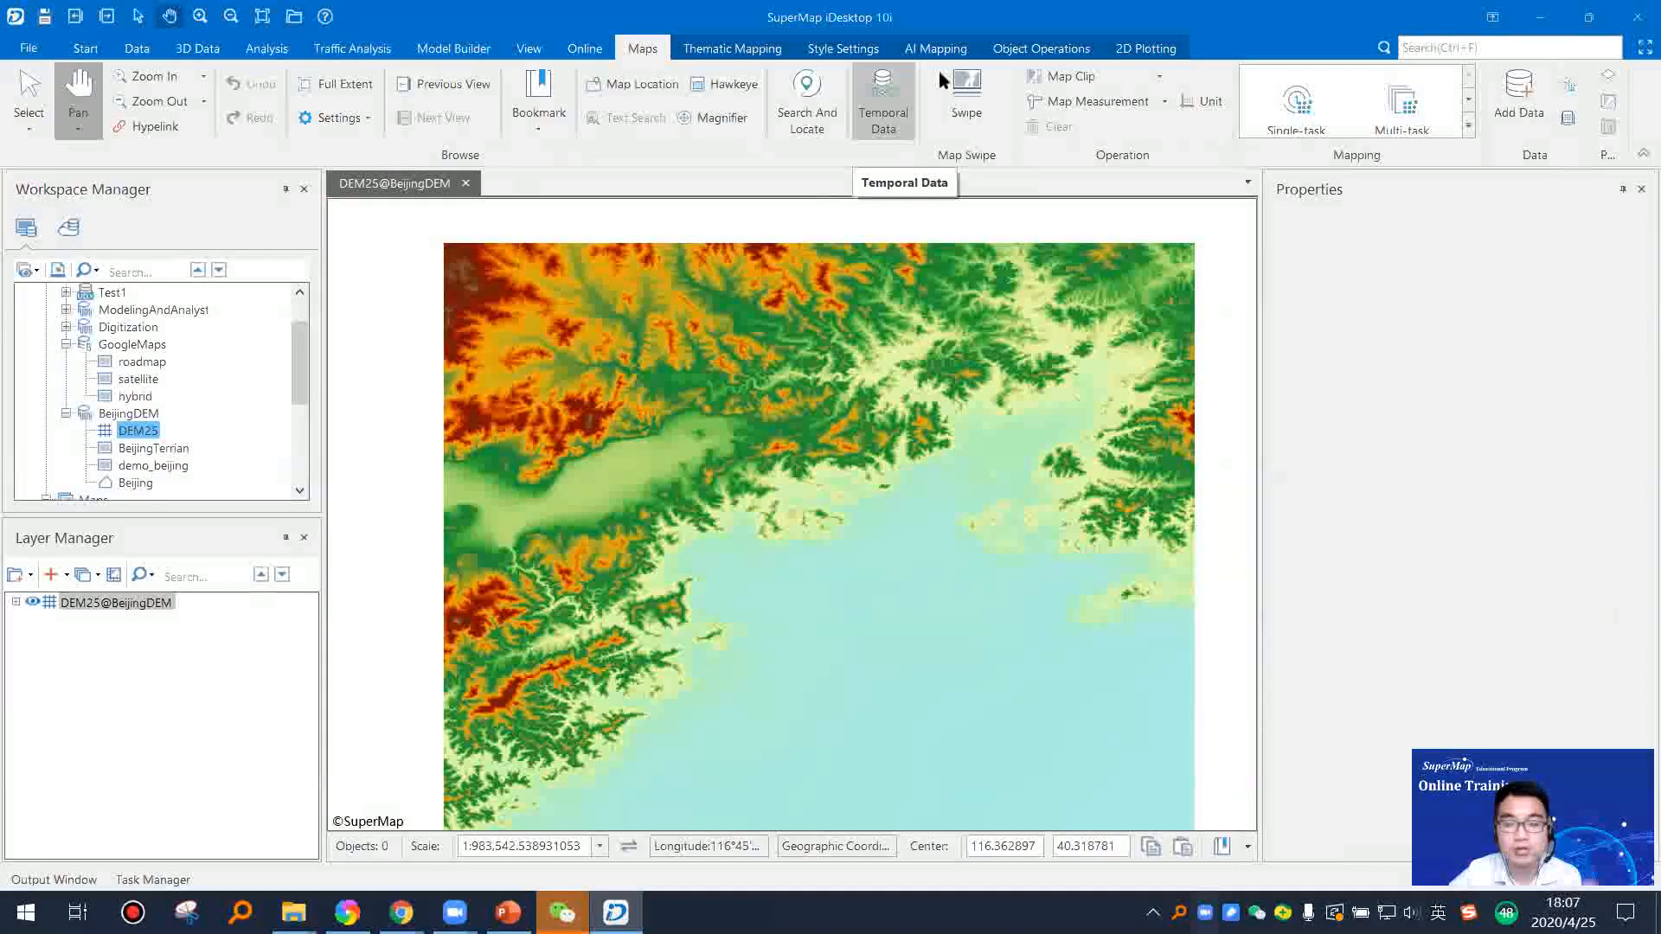
# Step: Extract all isolines from DEM25 with datum value 0, interval 100 and no smoothing, into the IsoLine dataset in BeijingDEM
pyautogui.click(1030, 50)
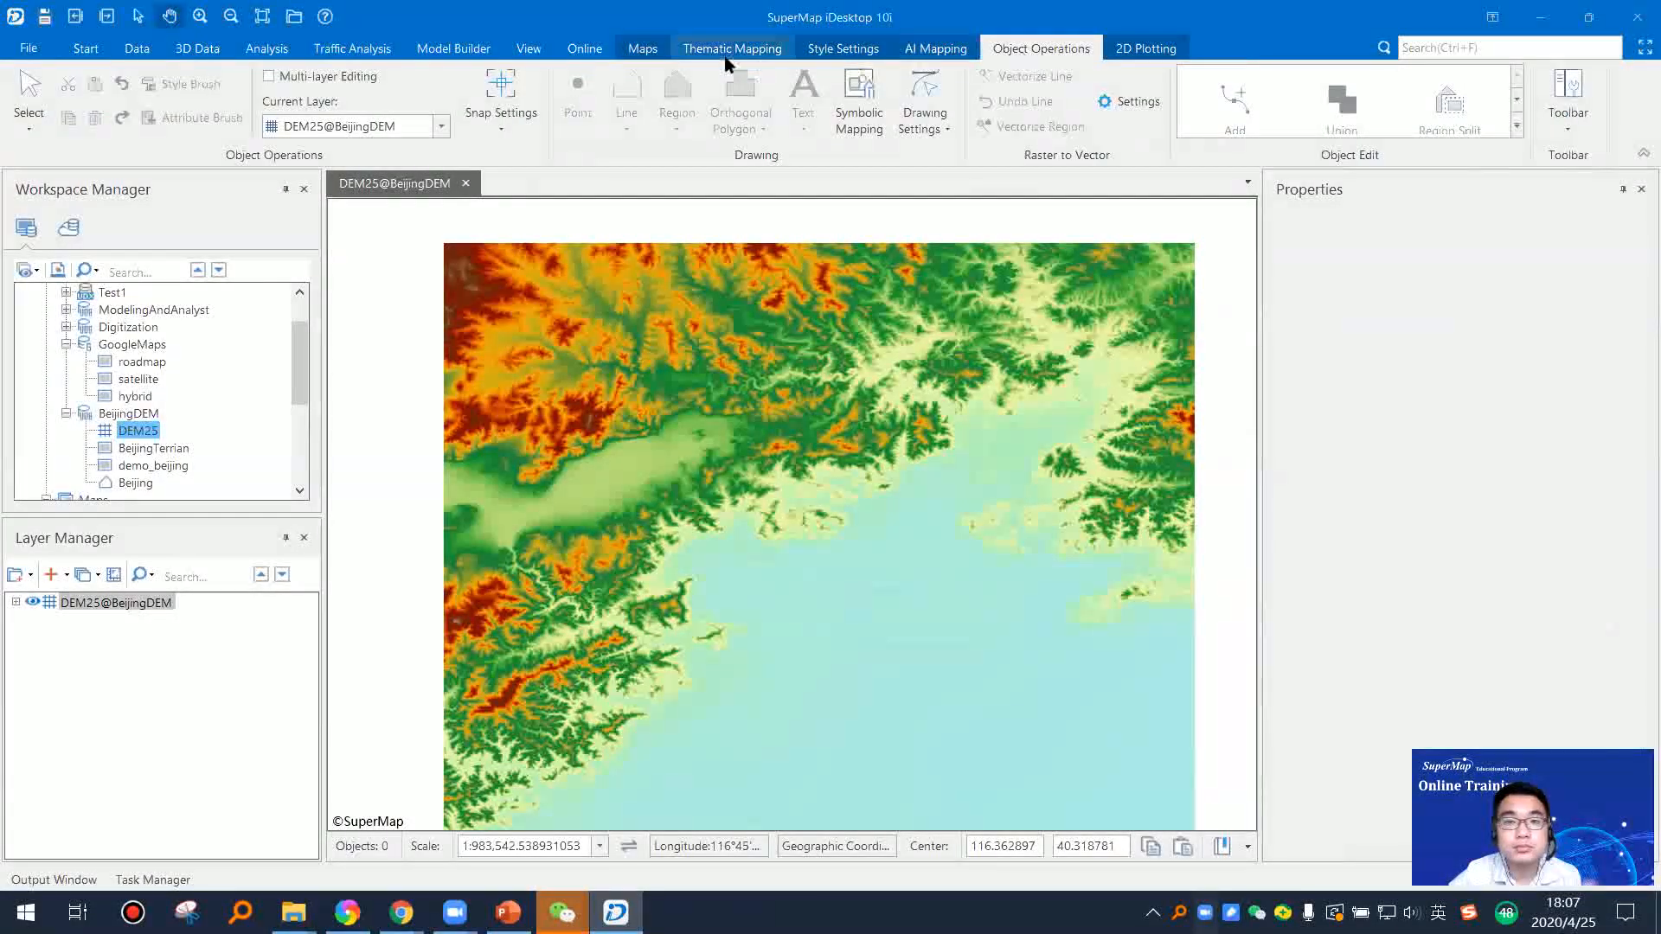
pyautogui.click(267, 49)
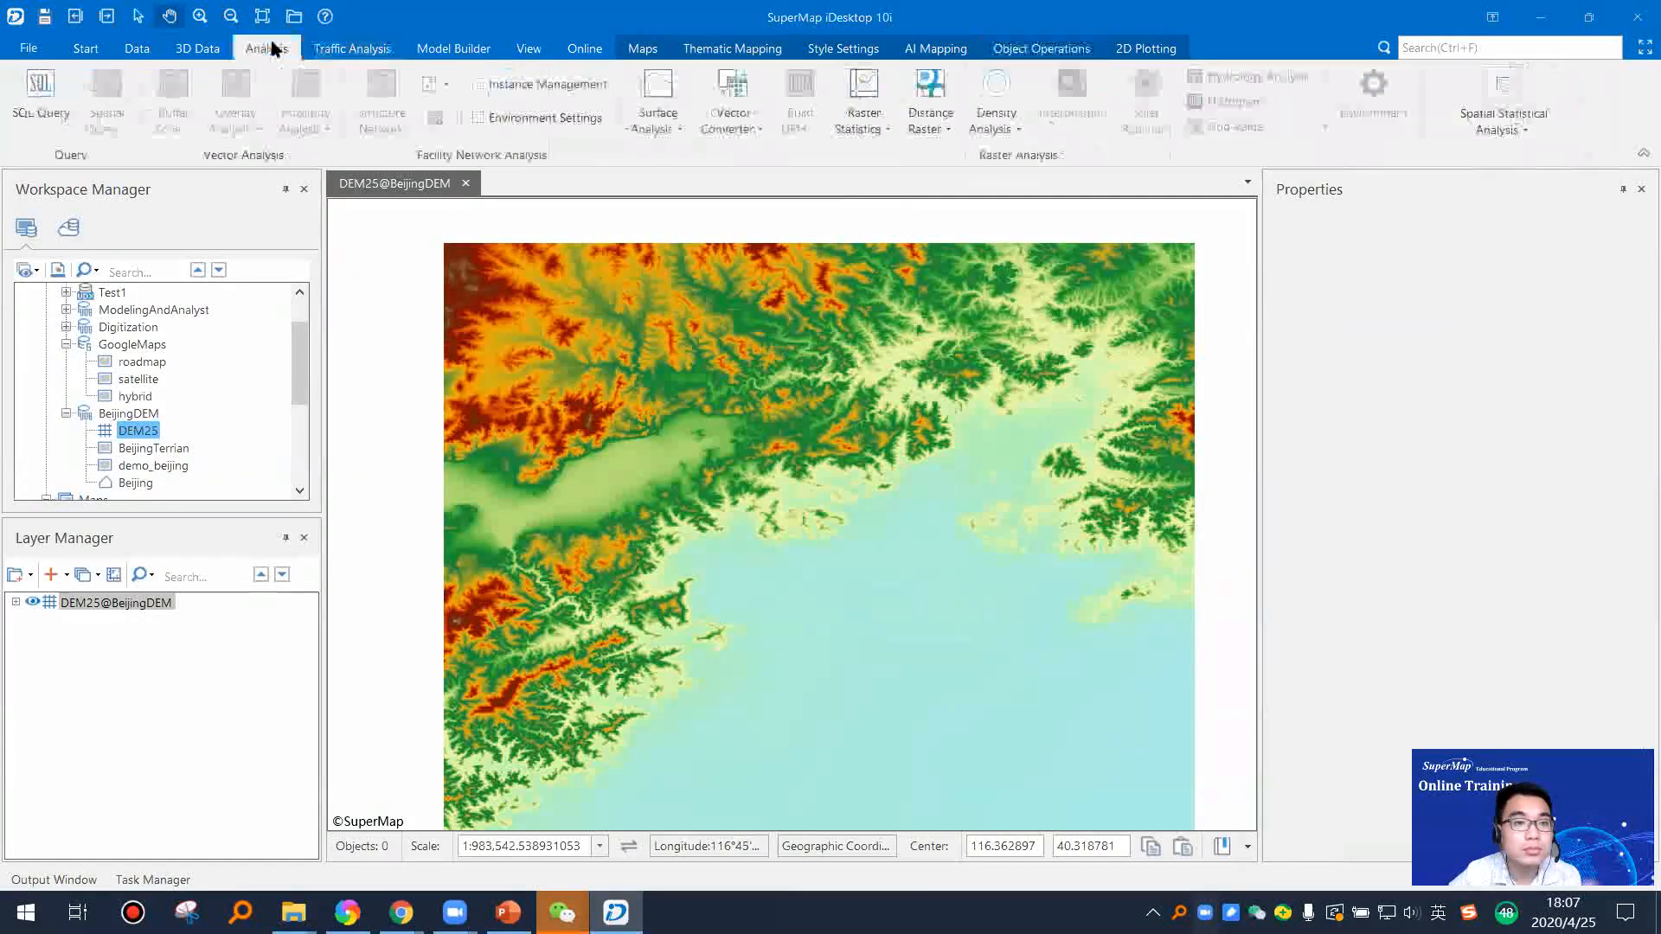
pyautogui.click(673, 130)
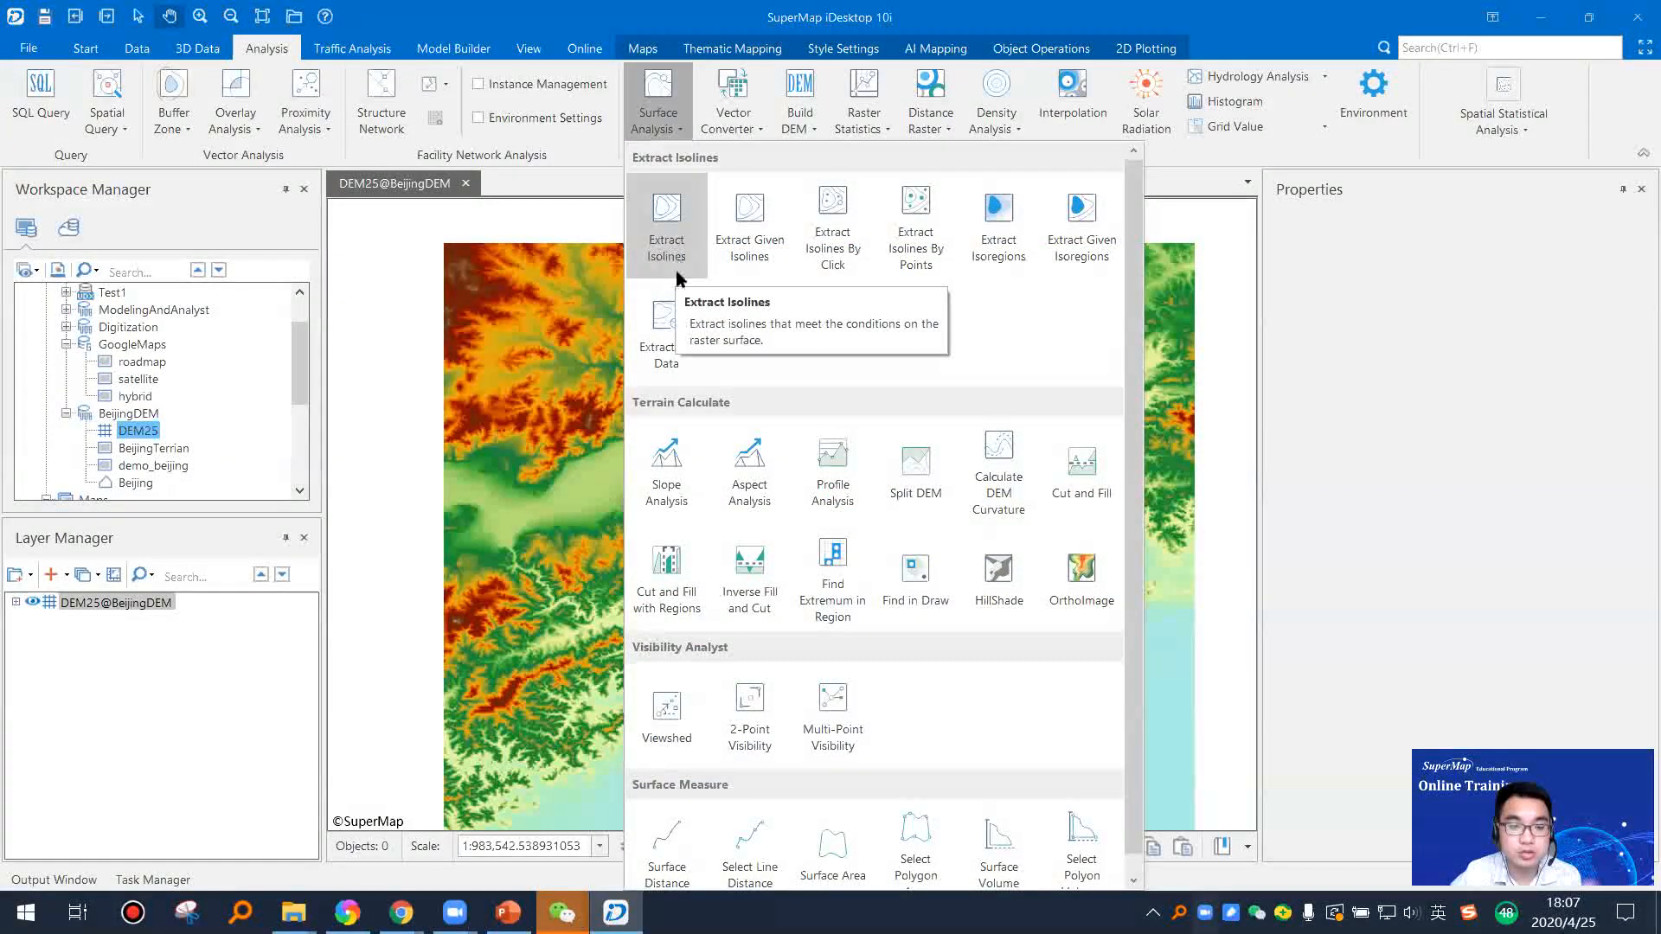
pyautogui.click(604, 165)
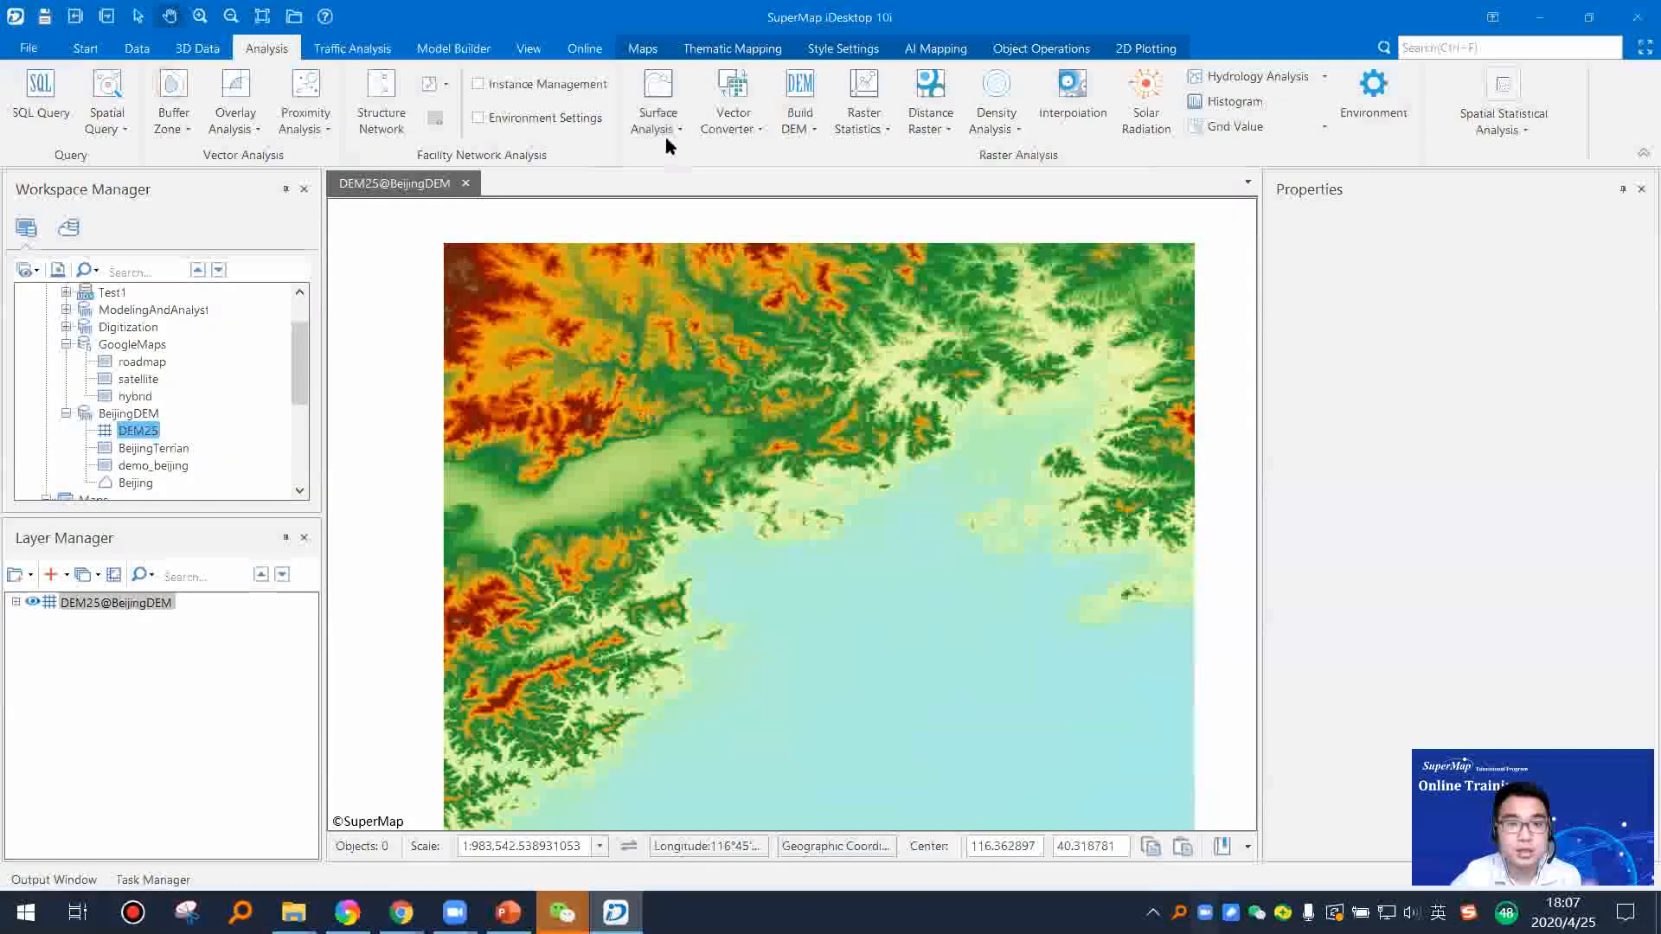
pyautogui.click(656, 121)
pyautogui.click(665, 238)
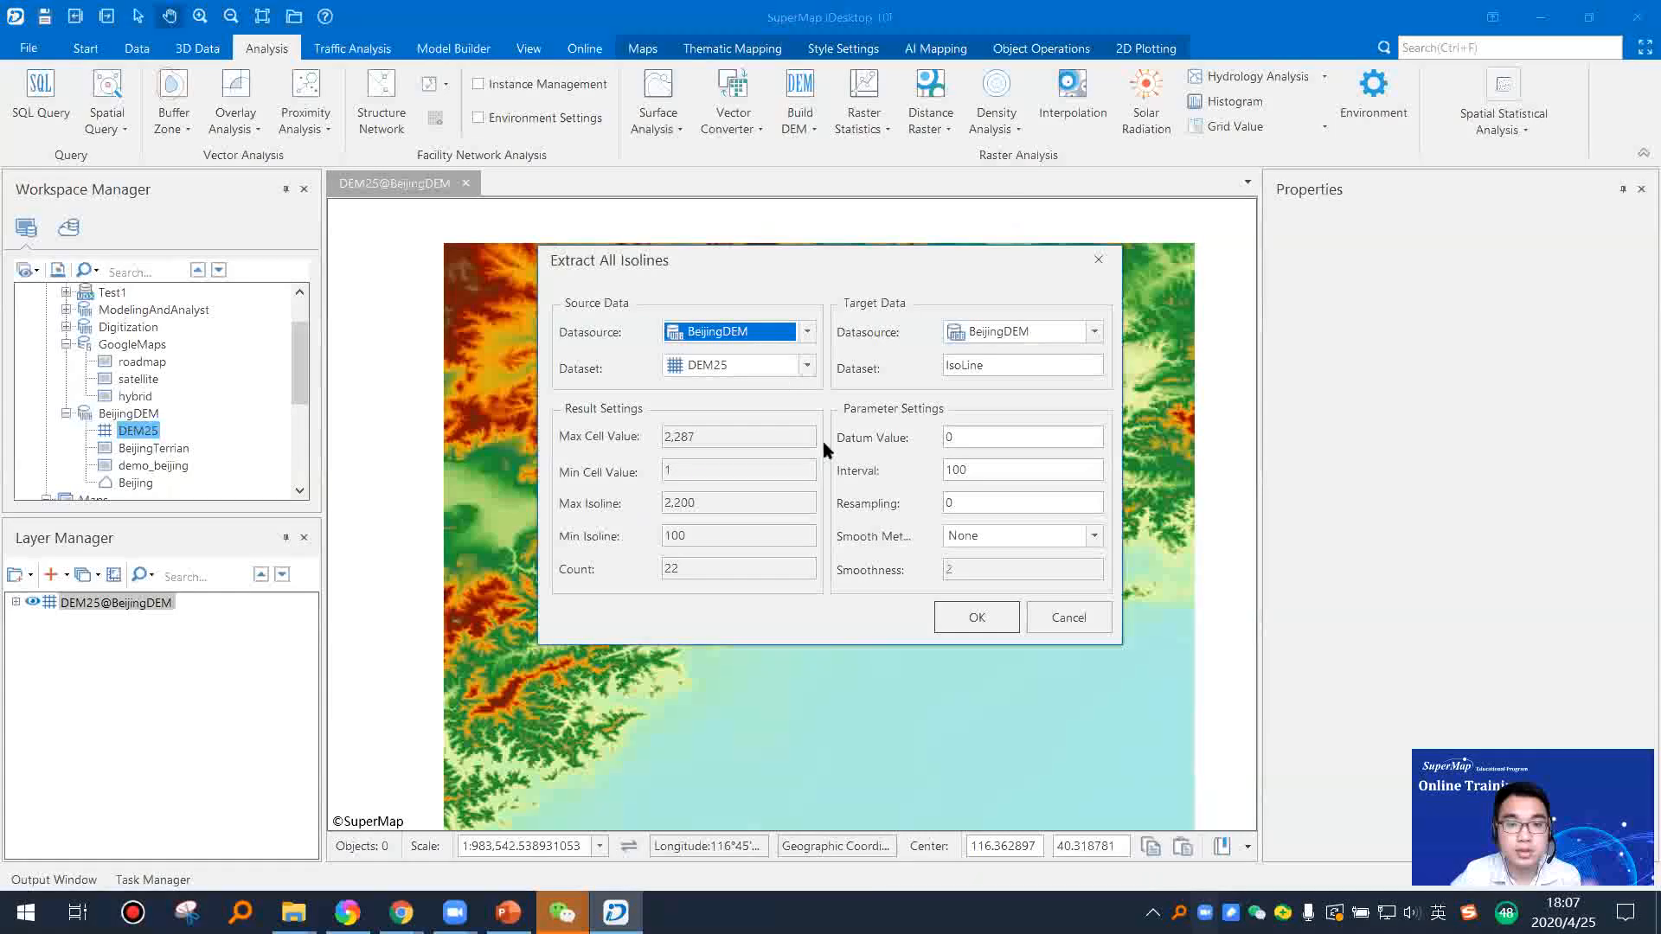
pyautogui.click(977, 618)
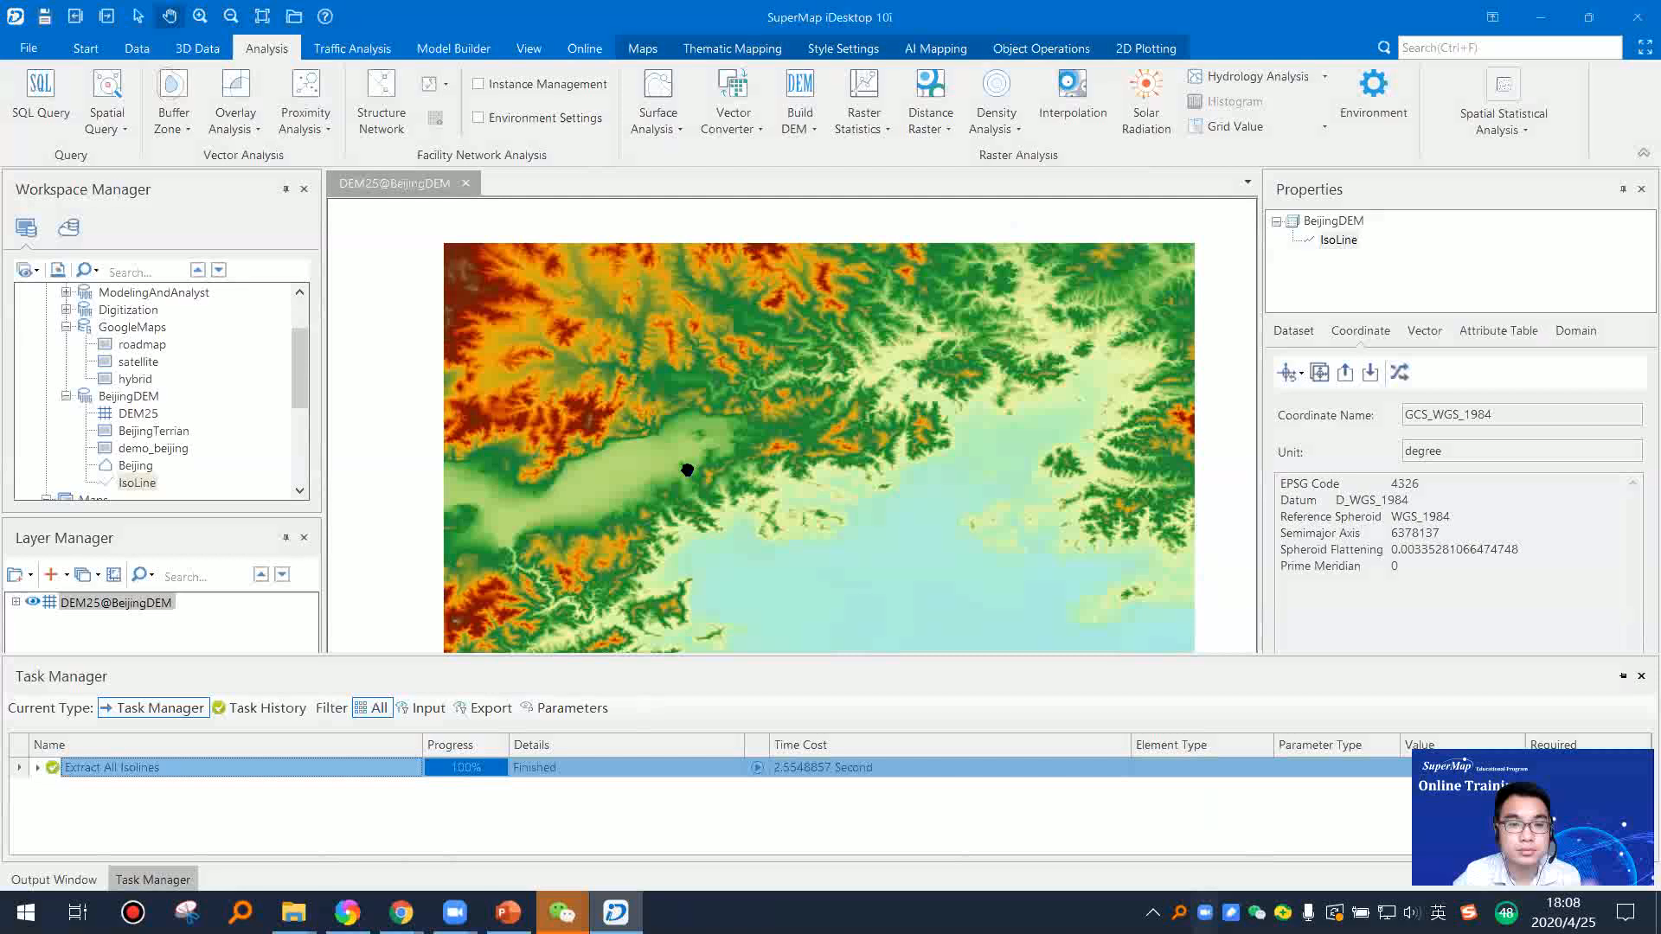
# Step: Add the IsoLine dataset to a new map, declining the creation of a spatial index
pyautogui.rightClick(136, 483)
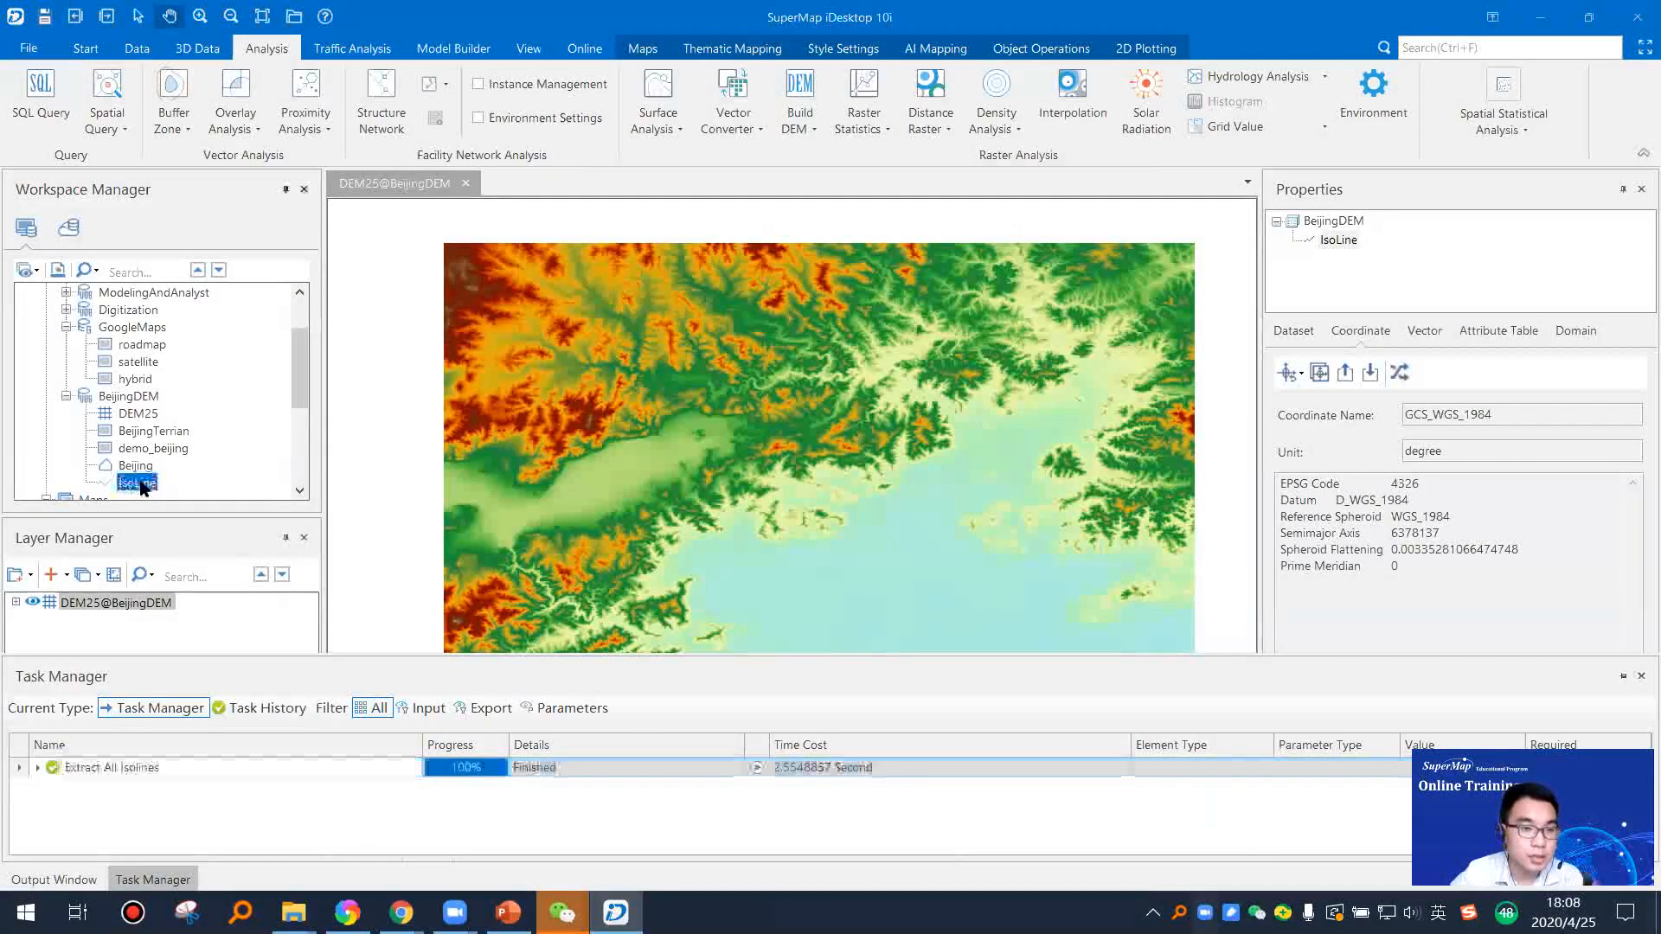
pyautogui.click(161, 487)
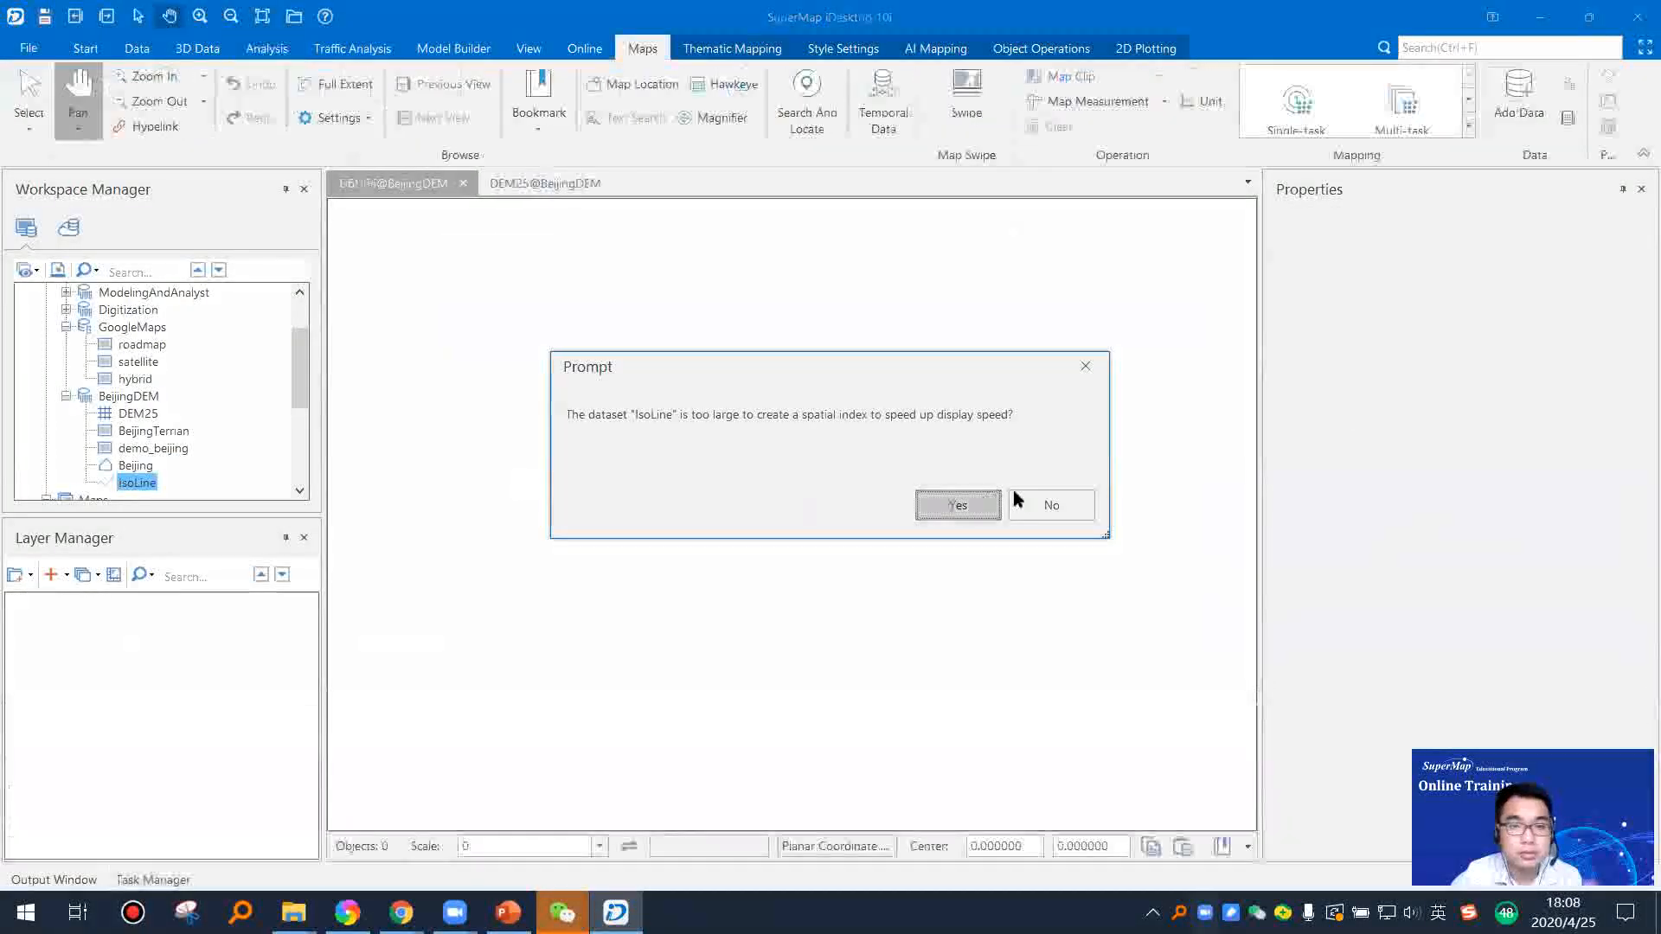
pyautogui.click(1021, 502)
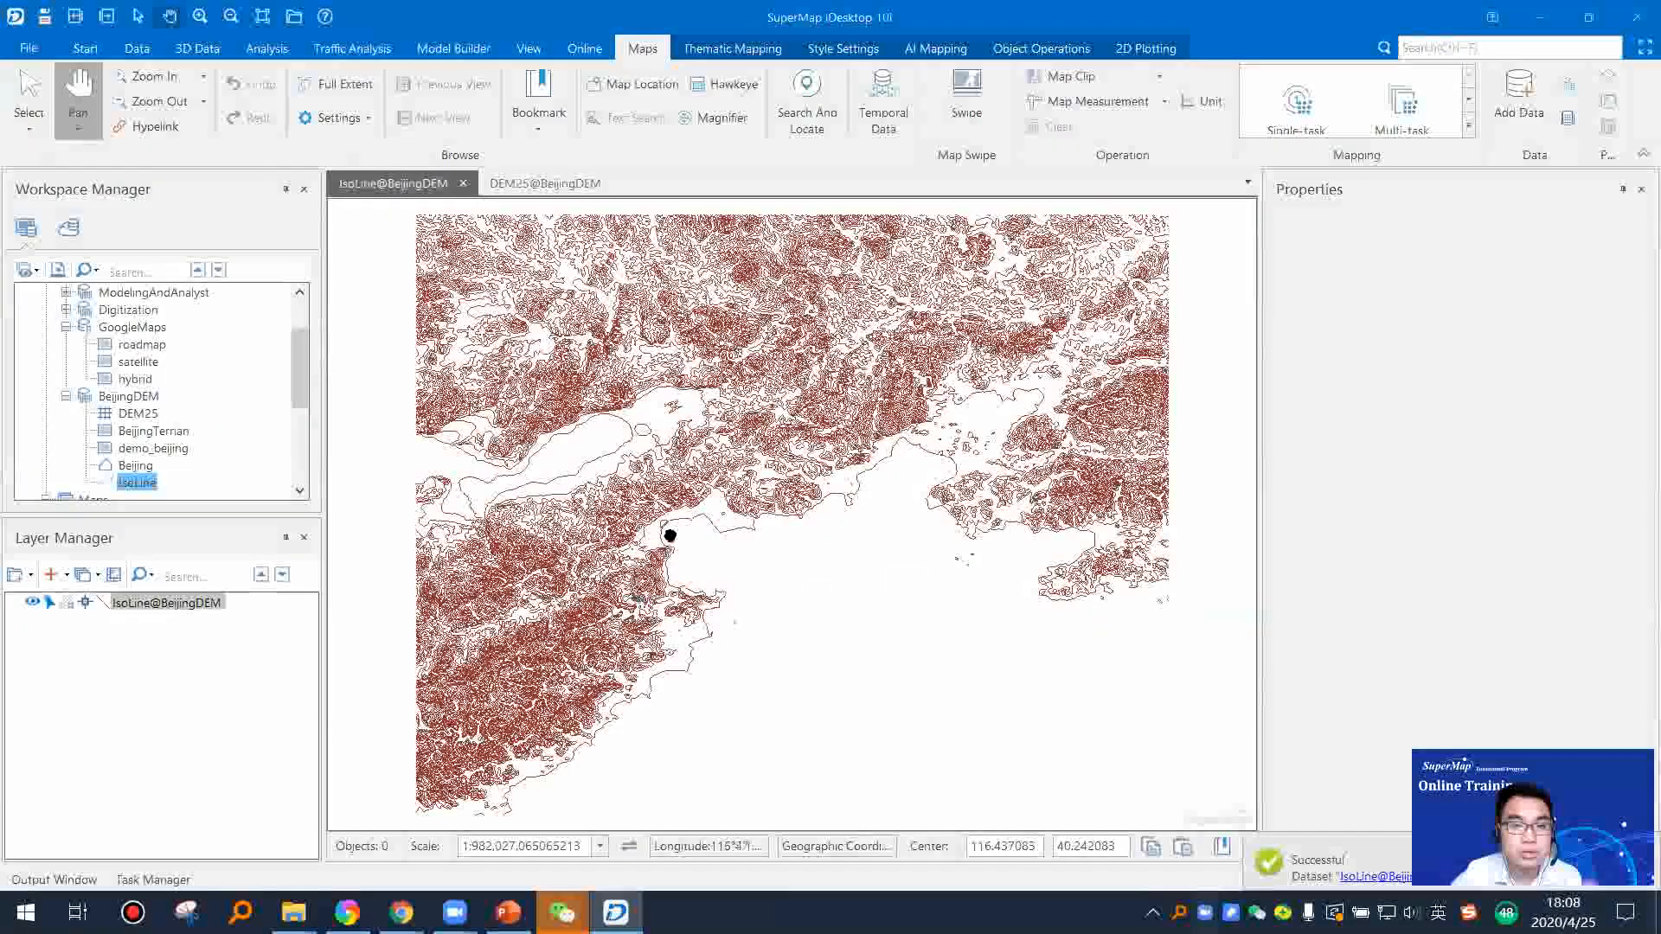
# Step: Add the DEM25 raster beneath the IsoLine layer in the current map and examine how the contours follow the terrain
pyautogui.scroll(3, 856, 467)
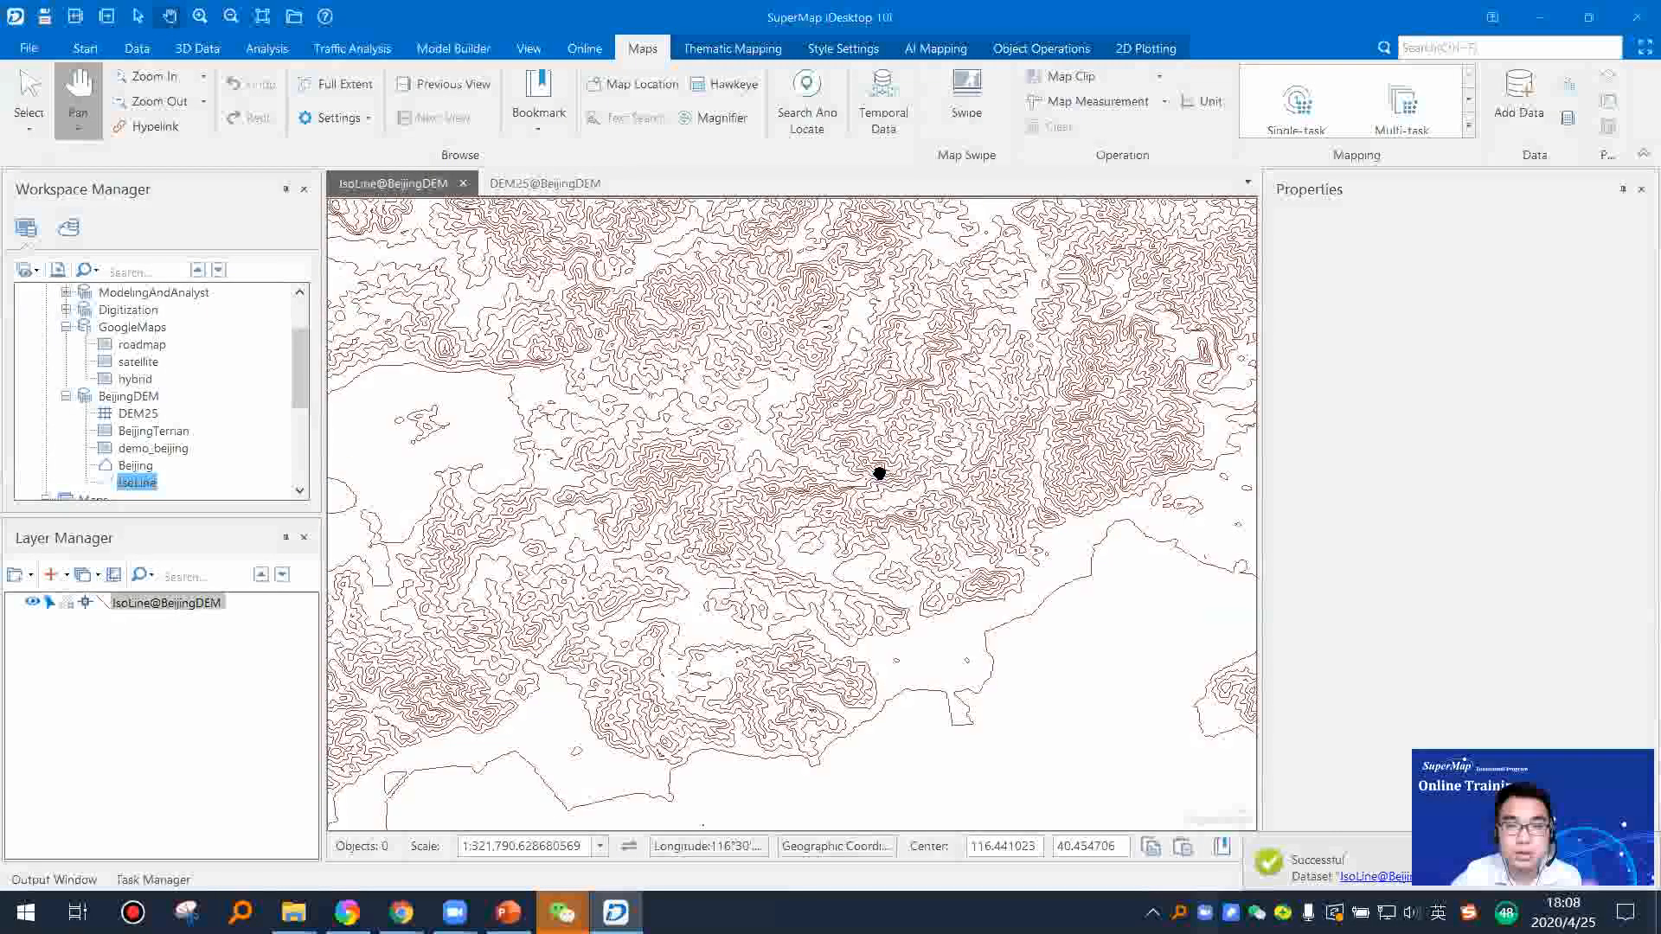
pyautogui.scroll(3, 880, 473)
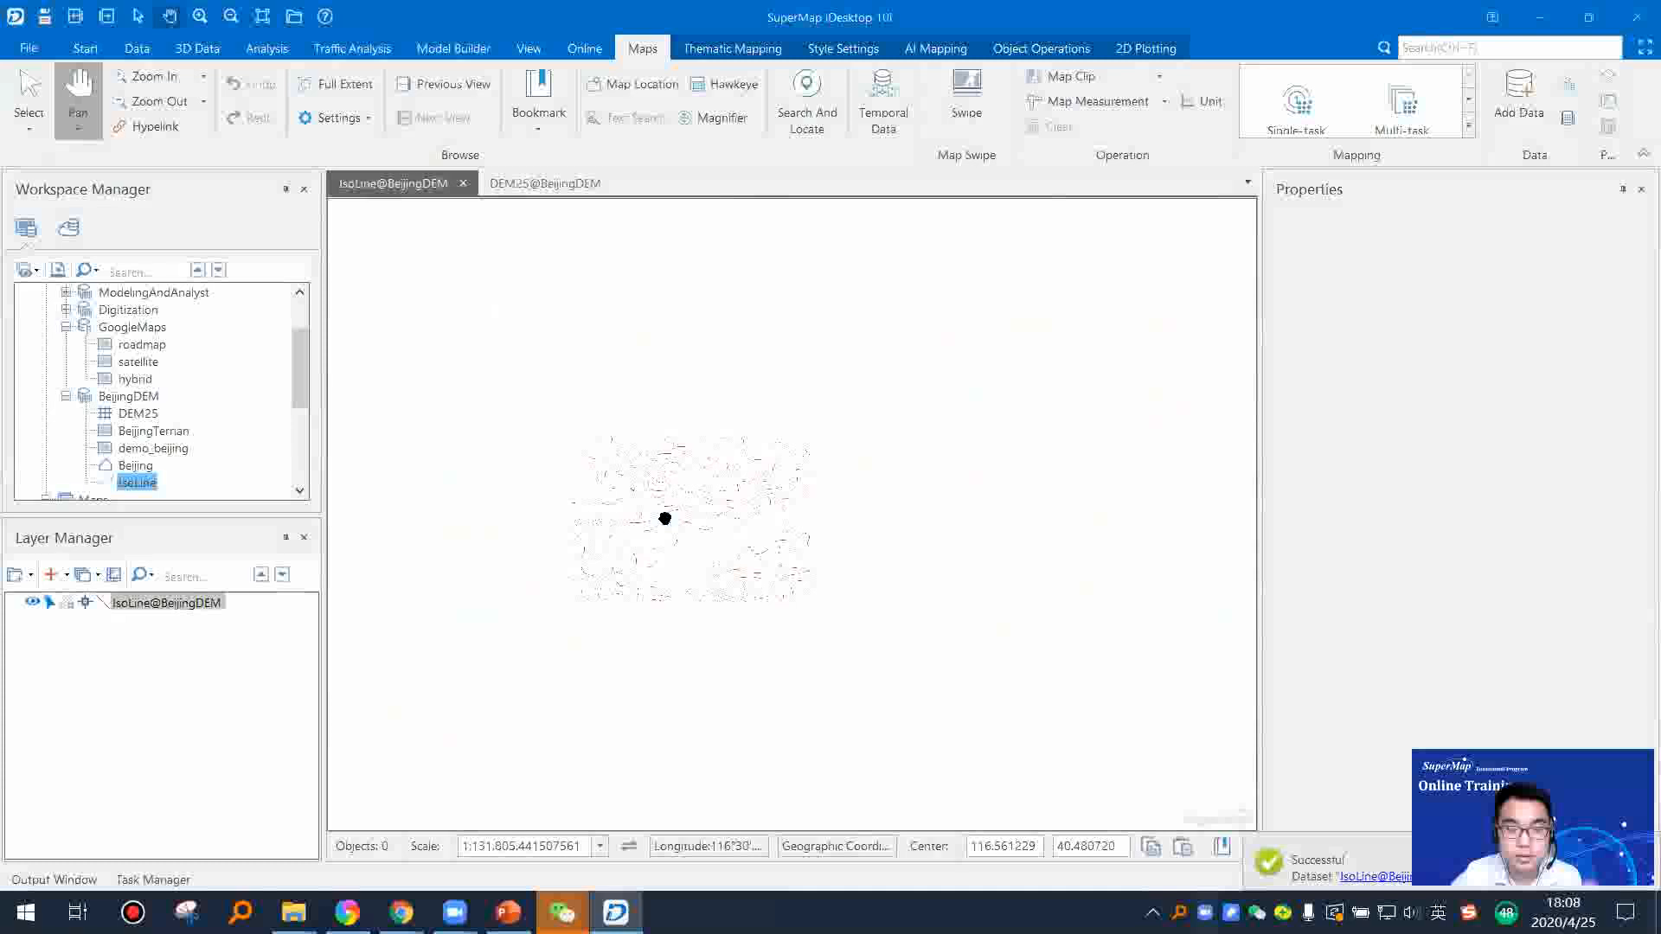
pyautogui.scroll(-6, 665, 518)
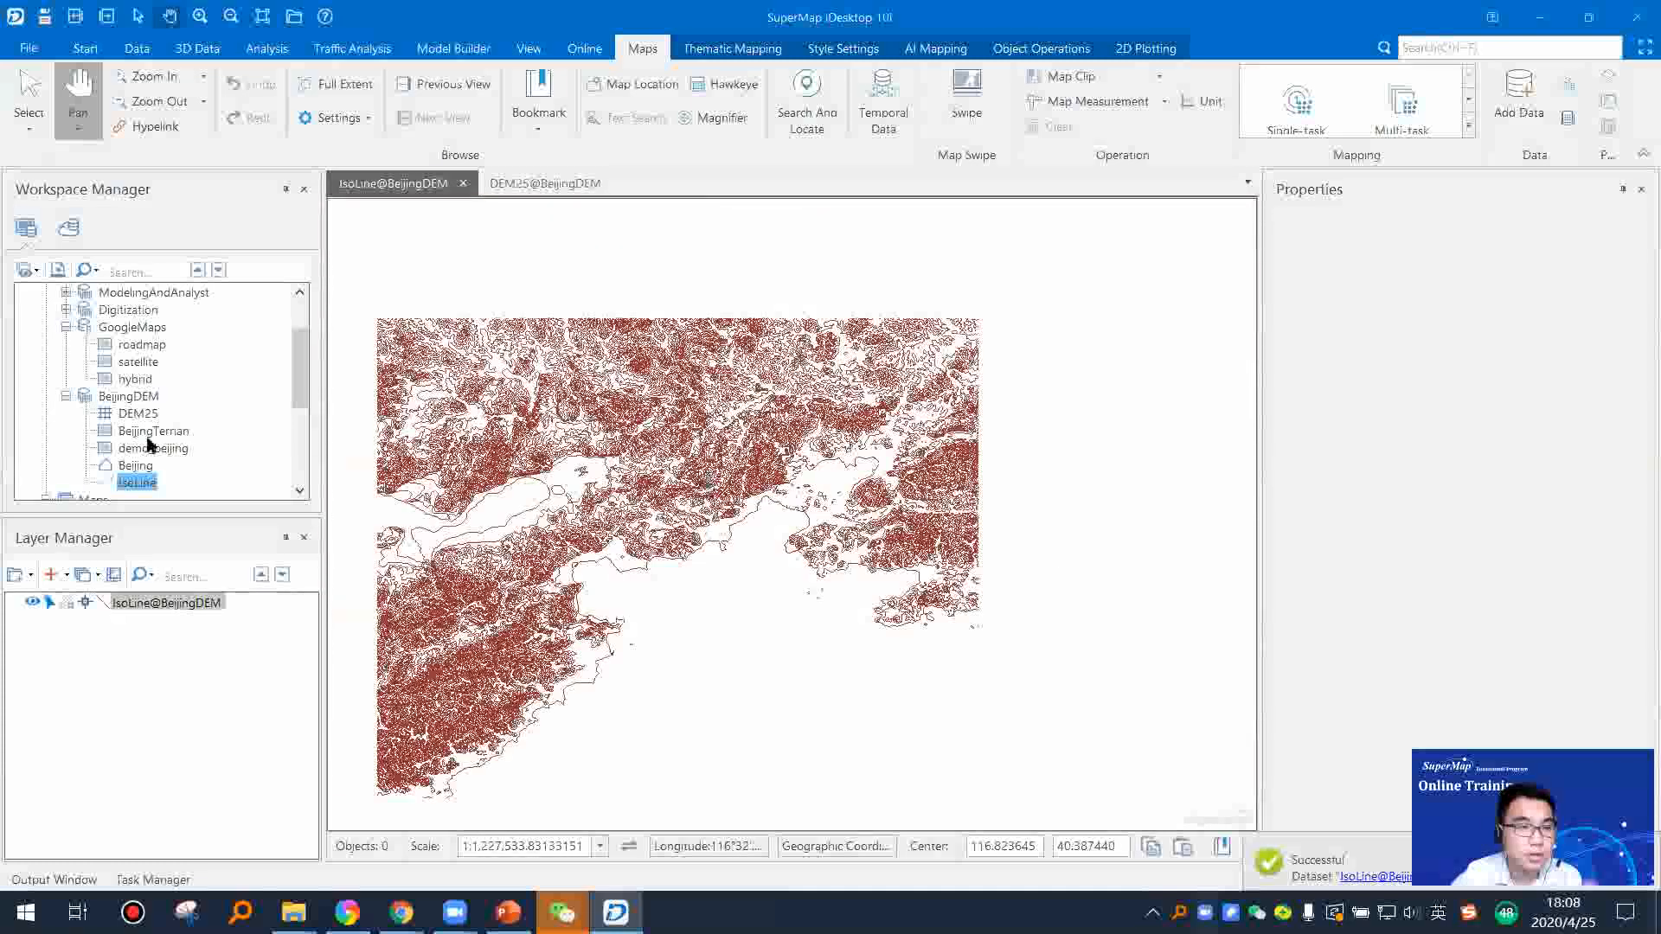
pyautogui.moveTo(137, 413); pyautogui.dragTo(756, 597)
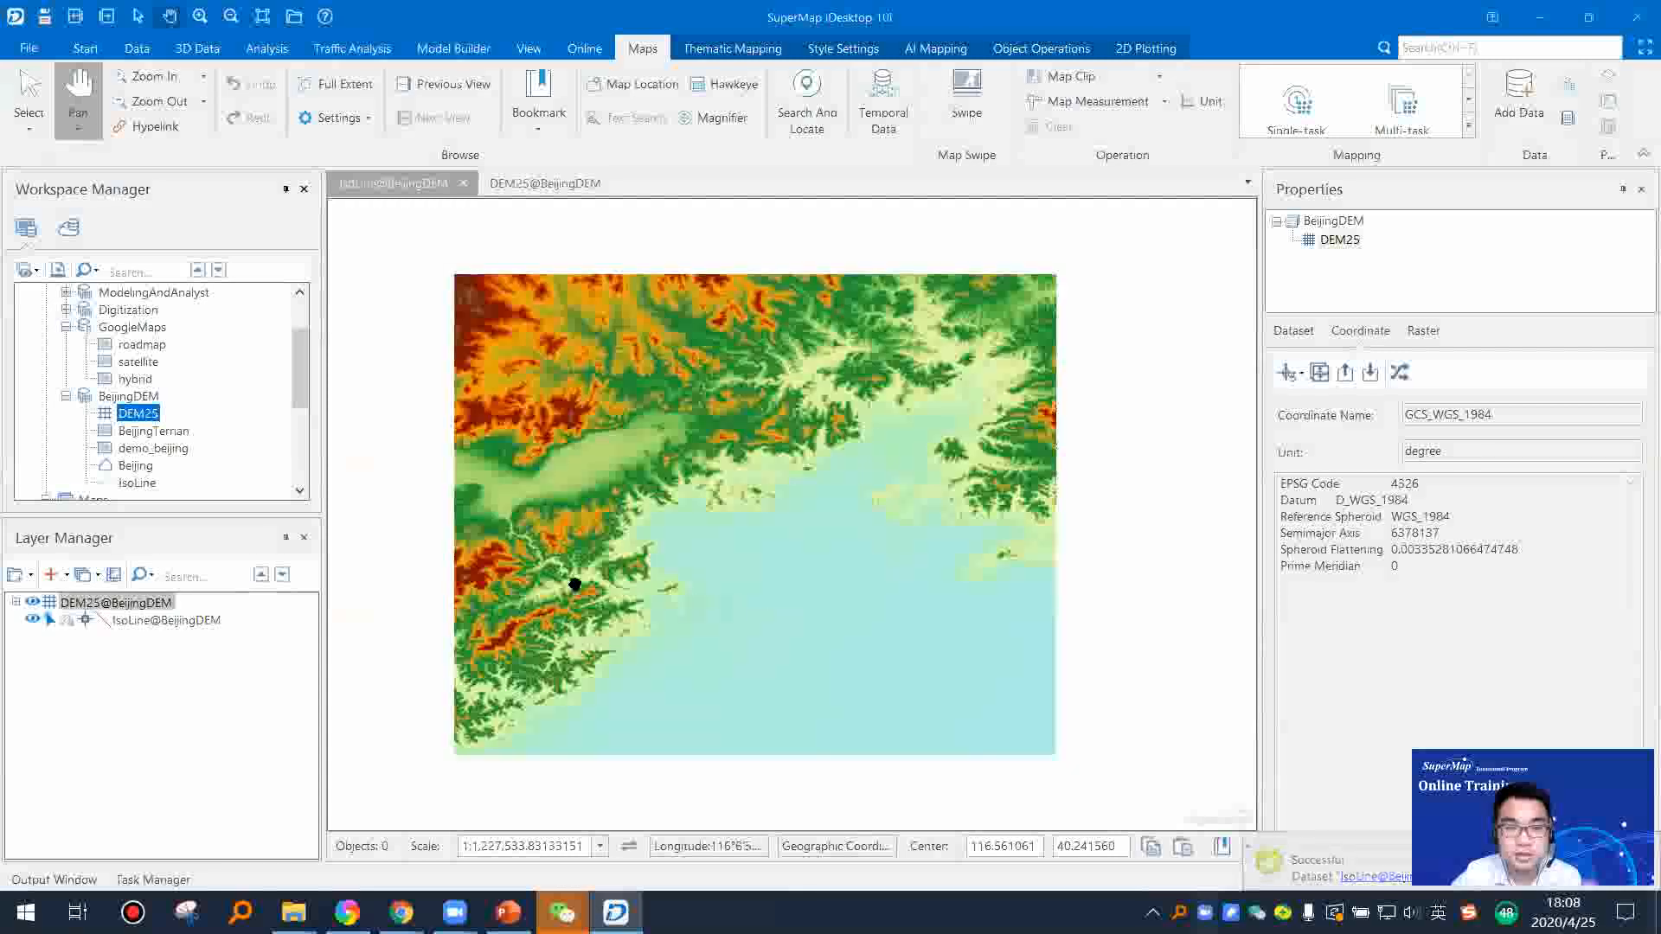
pyautogui.moveTo(148, 621); pyautogui.dragTo(118, 602)
pyautogui.scroll(3, 575, 562)
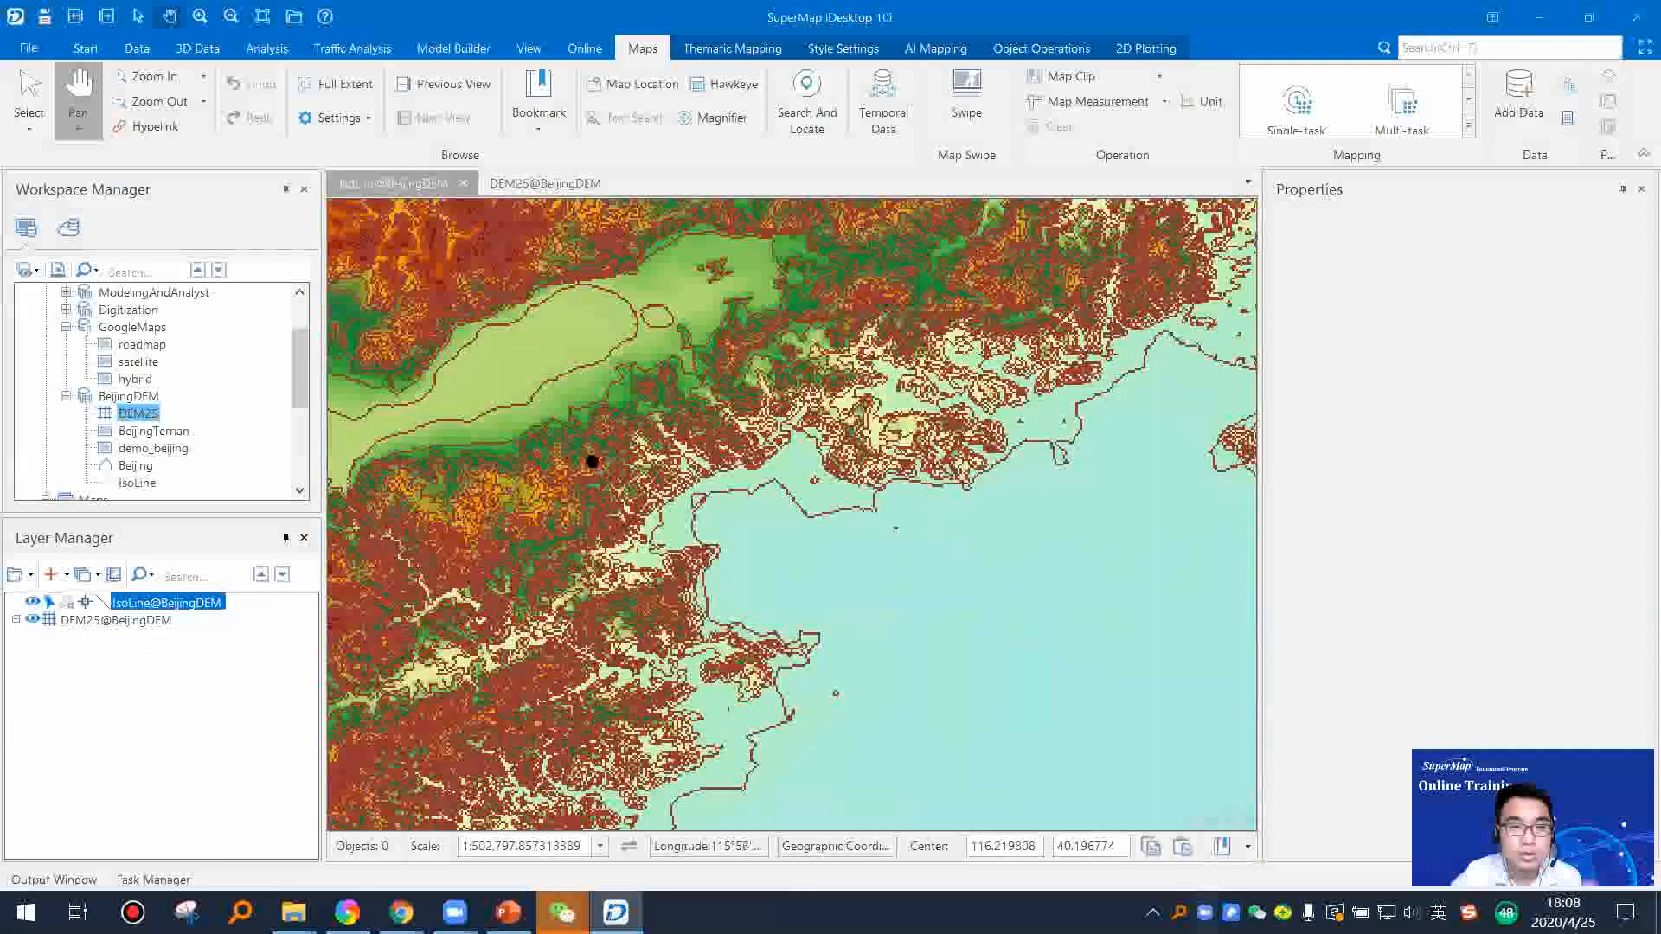
pyautogui.scroll(3, 592, 463)
pyautogui.scroll(4, 667, 482)
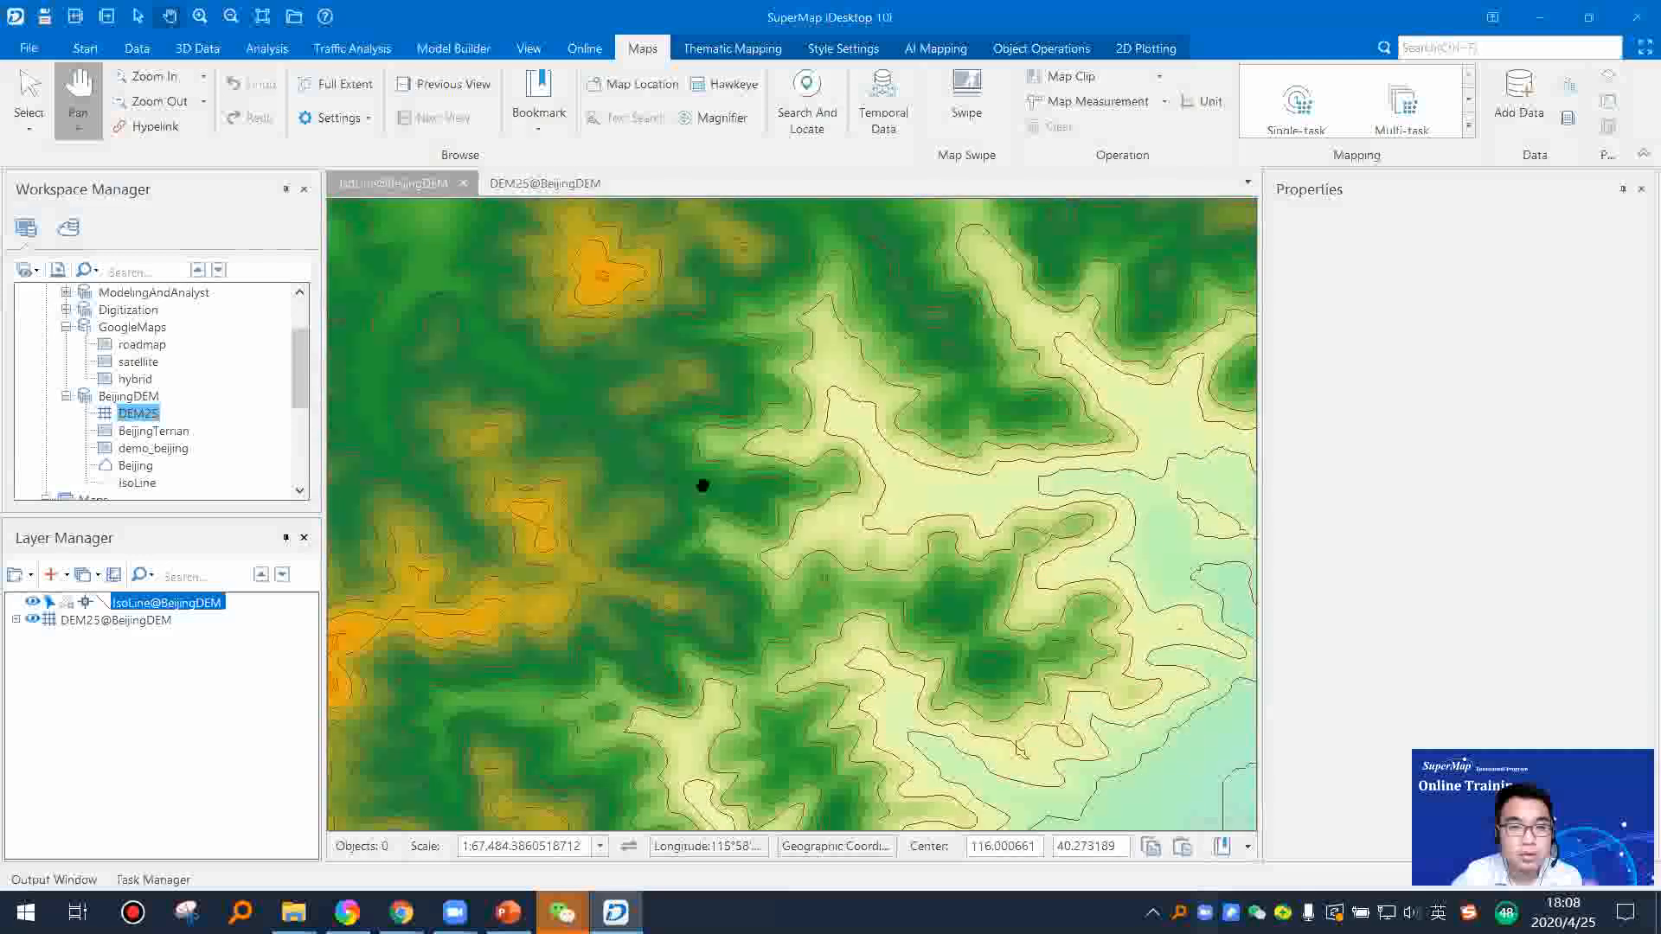
pyautogui.scroll(1, 685, 480)
pyautogui.moveTo(733, 522); pyautogui.dragTo(787, 493)
# Step: Switch to PowerPoint and present the slides from Dissolve through Topology to Topology Processing, ending the slide show there
pyautogui.hotkey('alt', 'Tab')
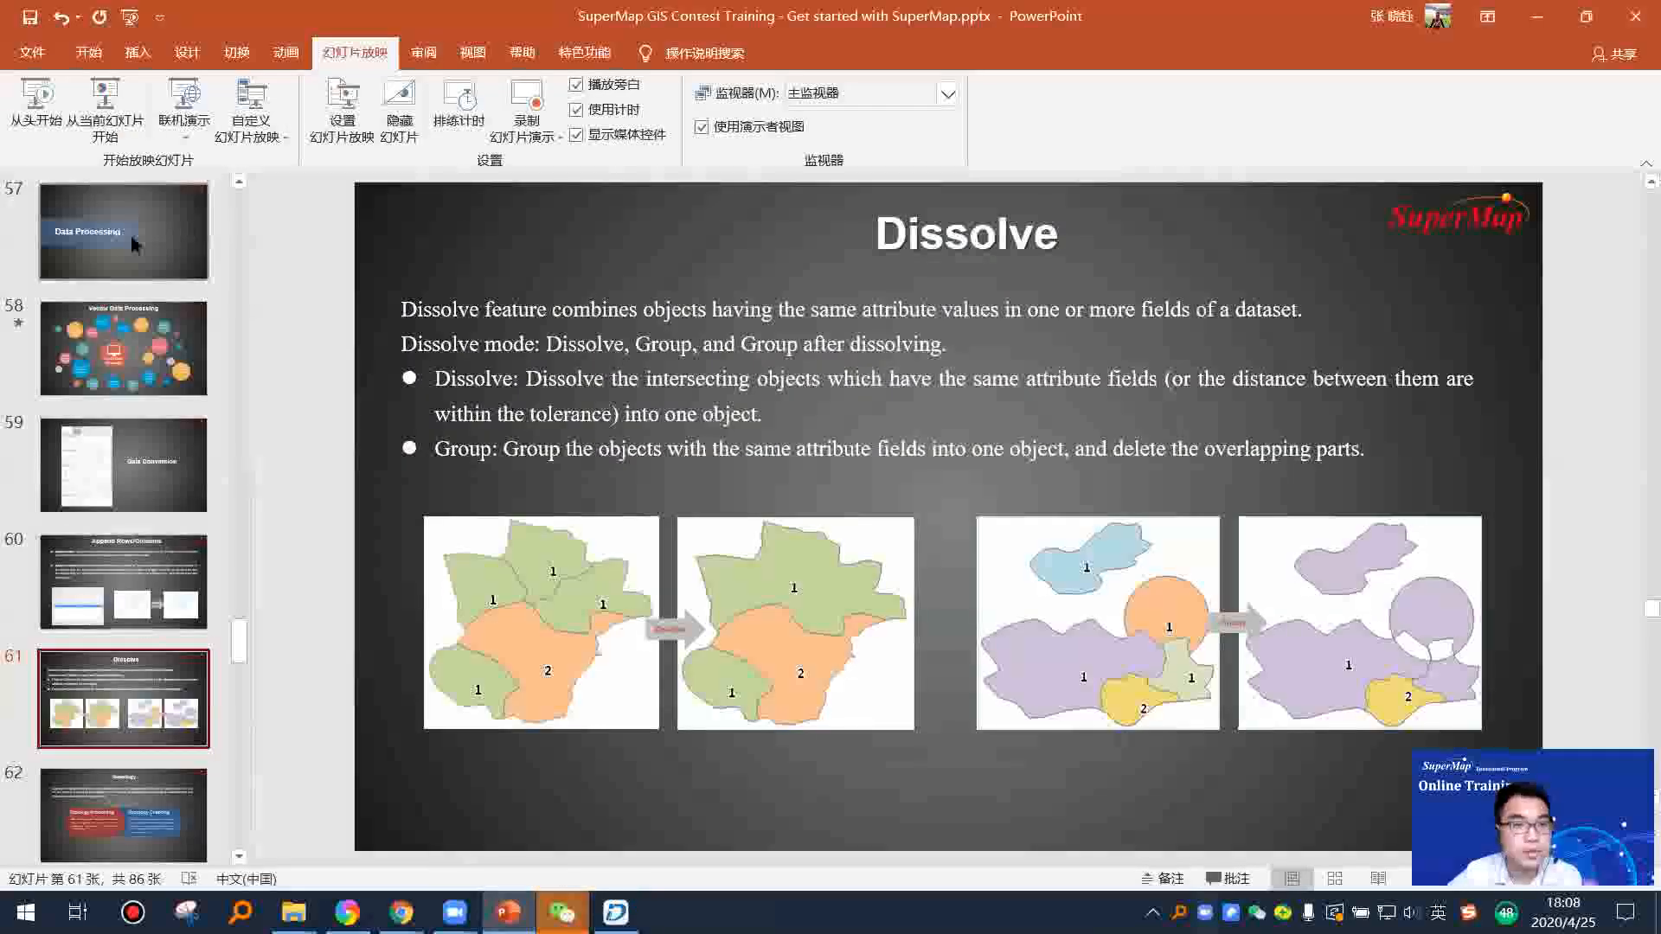
pyautogui.hotkey('shift', 'F5')
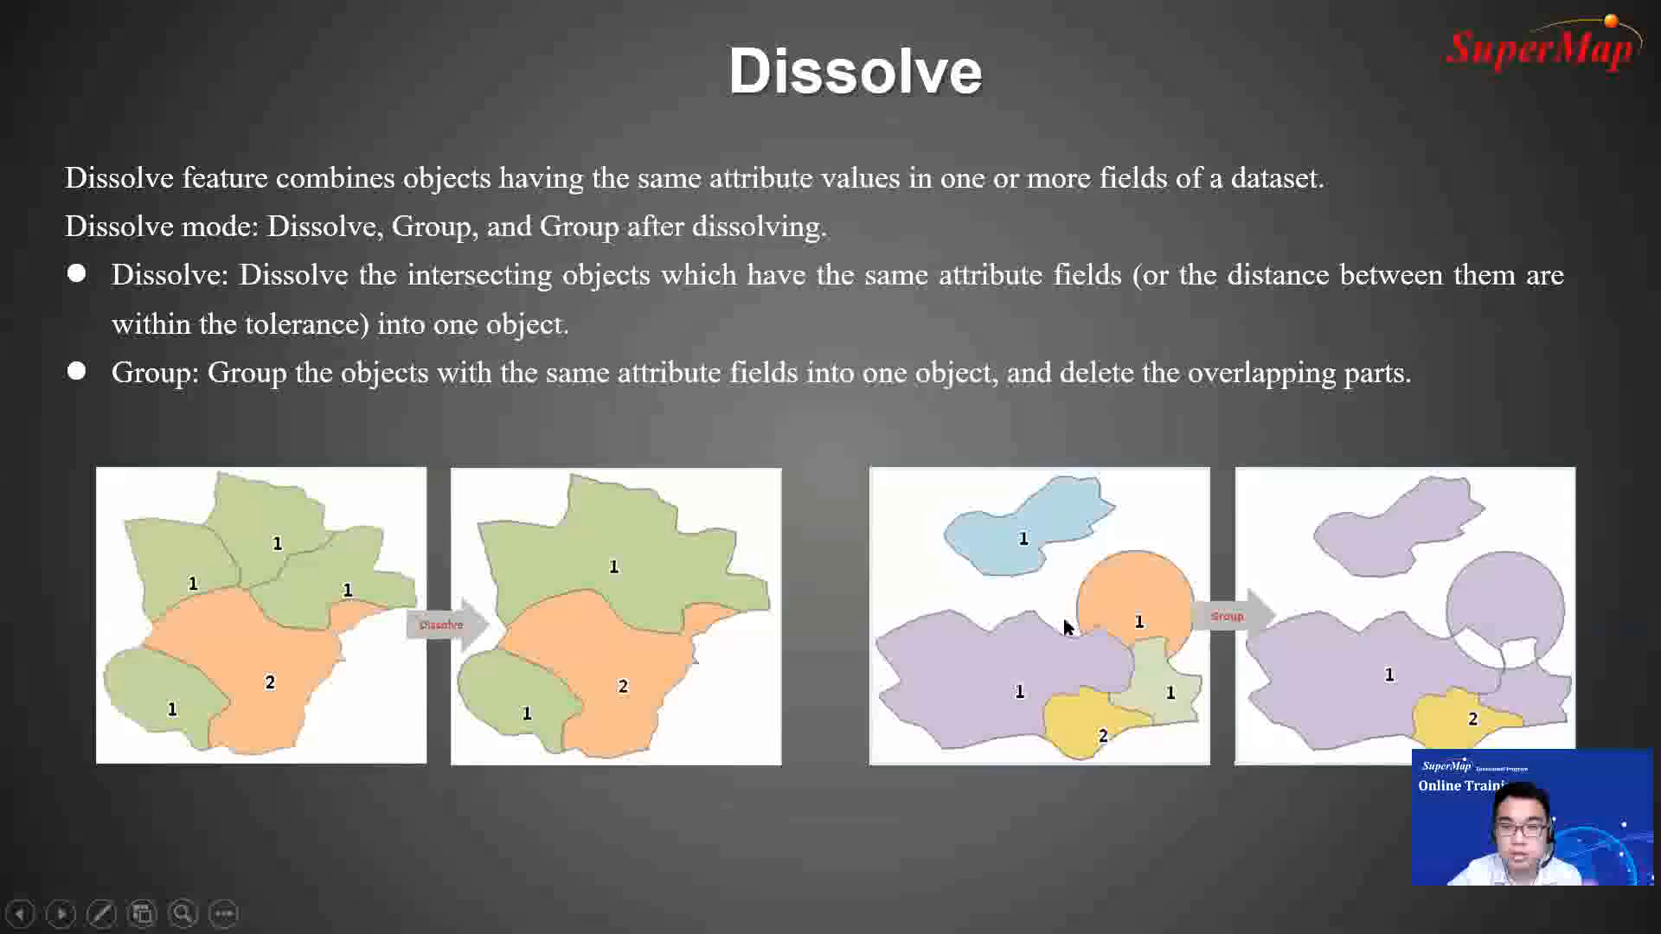
pyautogui.press('Right')
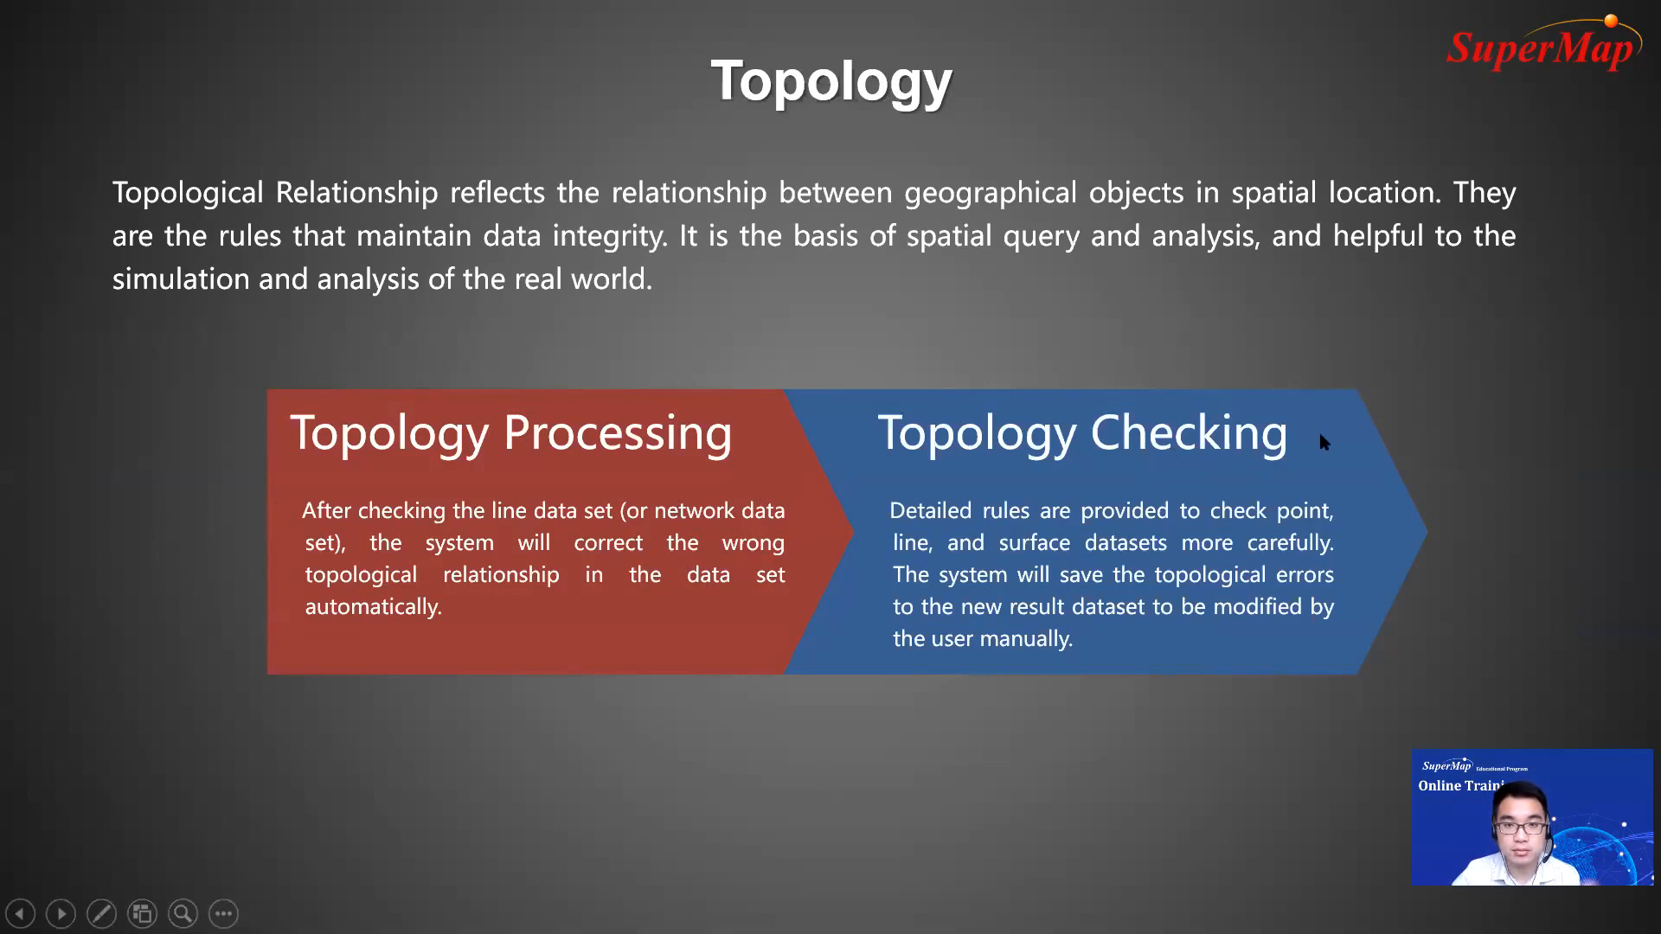
pyautogui.click(1460, 426)
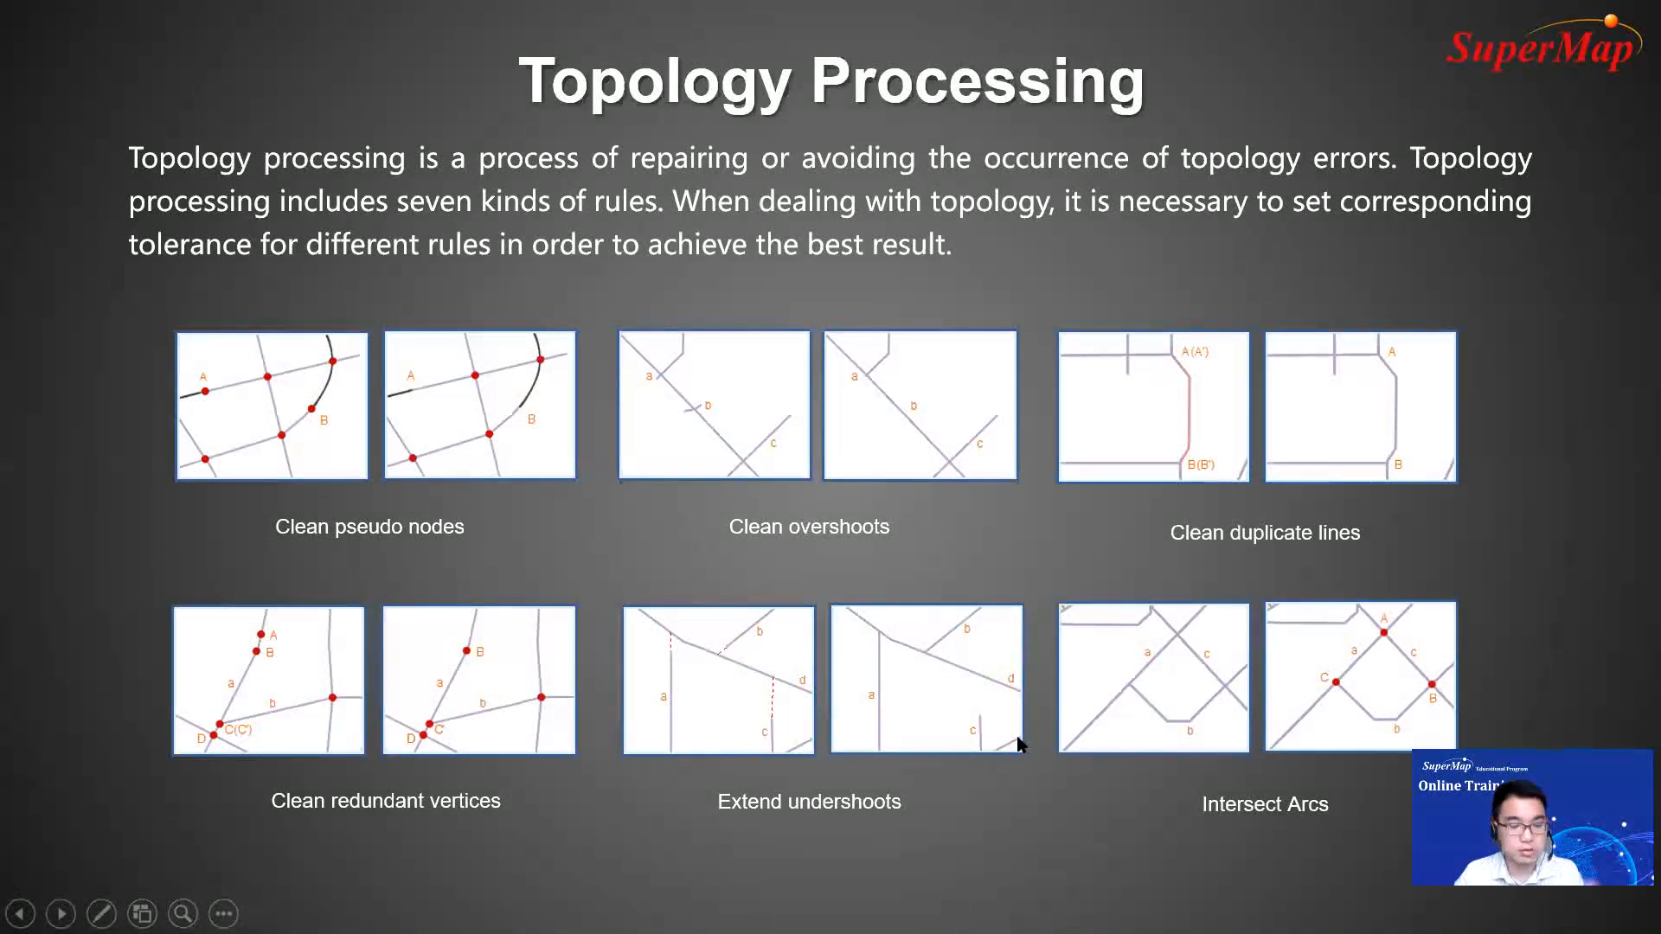
pyautogui.press('Escape')
# Step: Switch back to SuperMap iDesktop and close the IsoLine and DEM25 maps
pyautogui.click(615, 912)
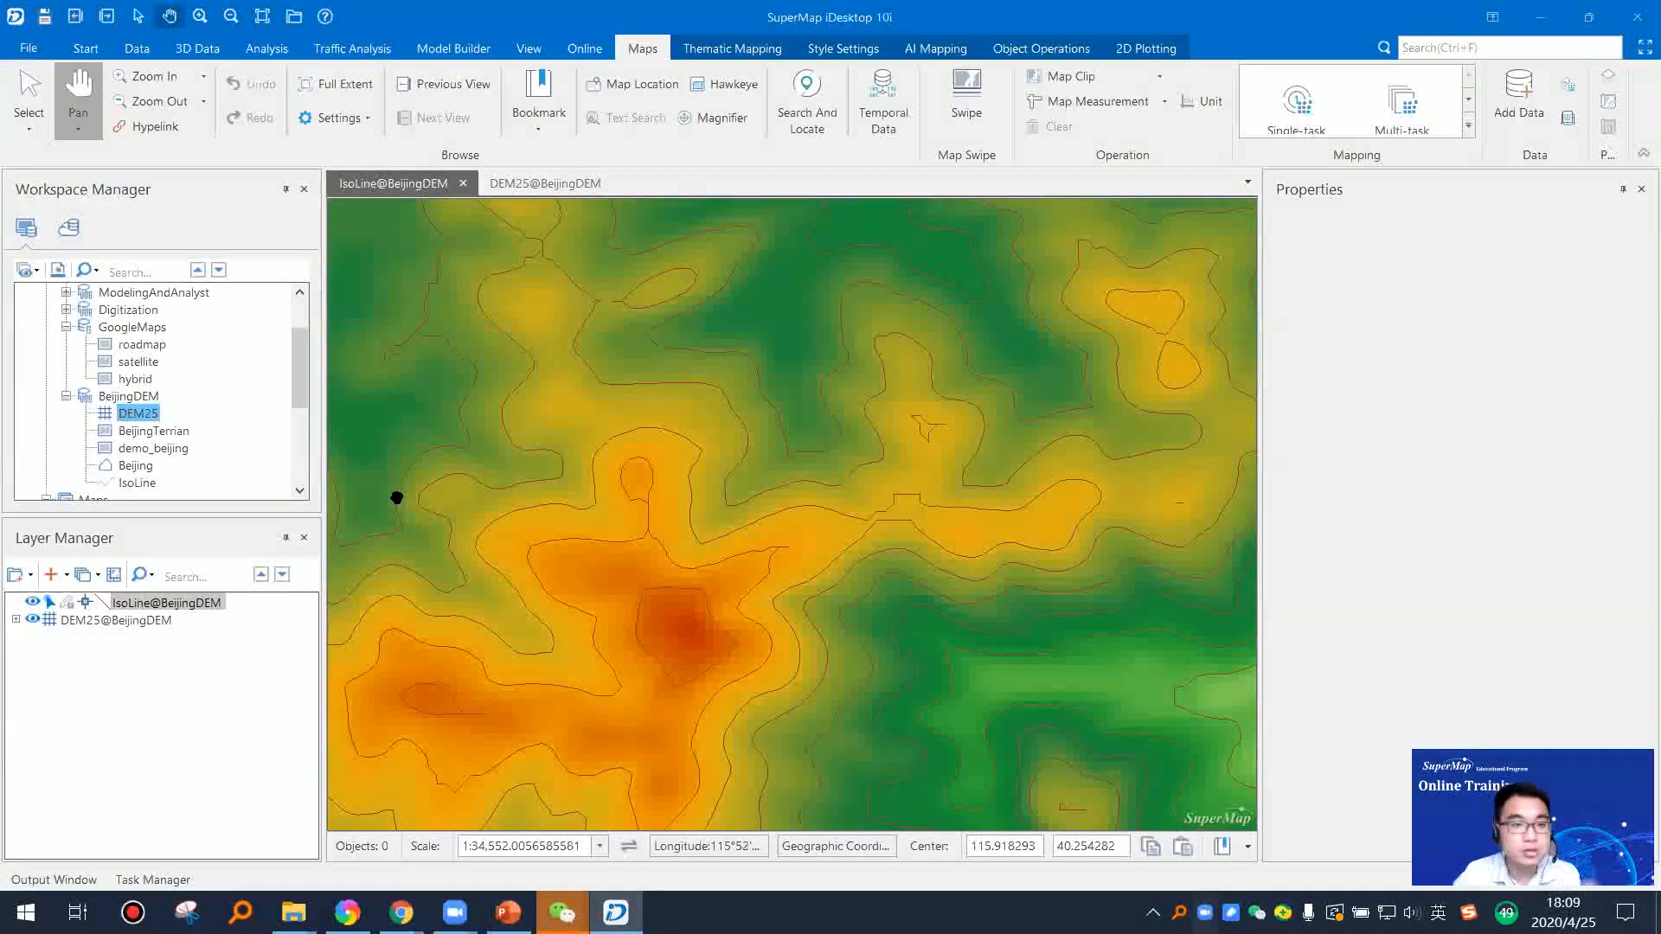
pyautogui.click(466, 183)
pyautogui.click(877, 523)
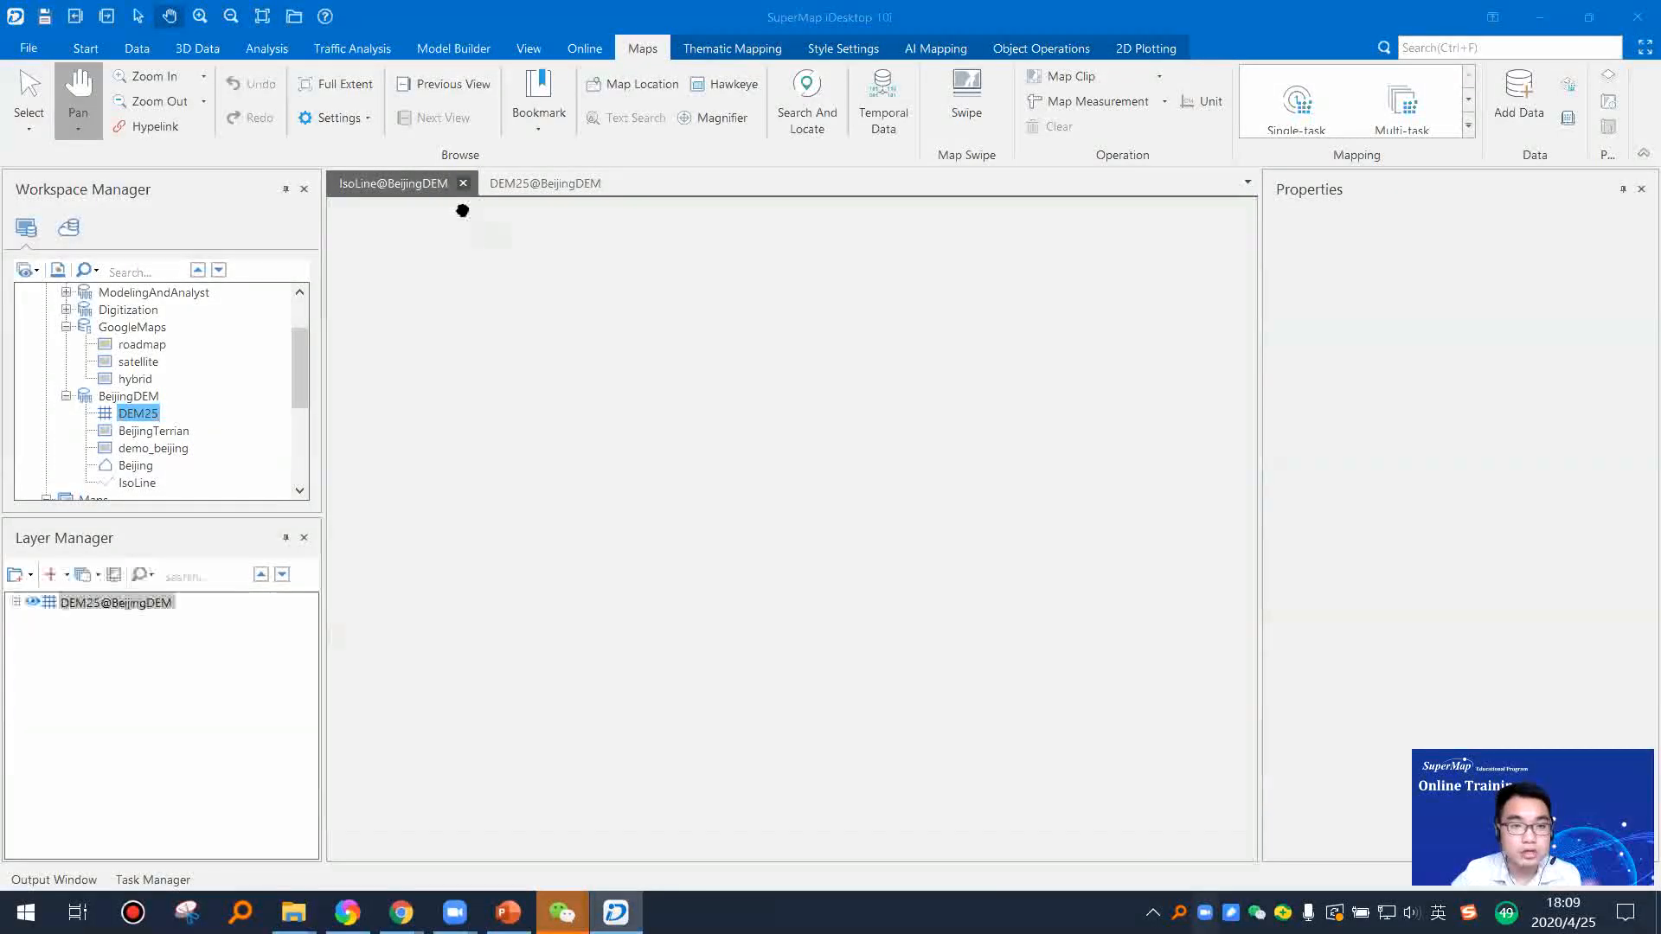
pyautogui.click(466, 183)
pyautogui.click(878, 525)
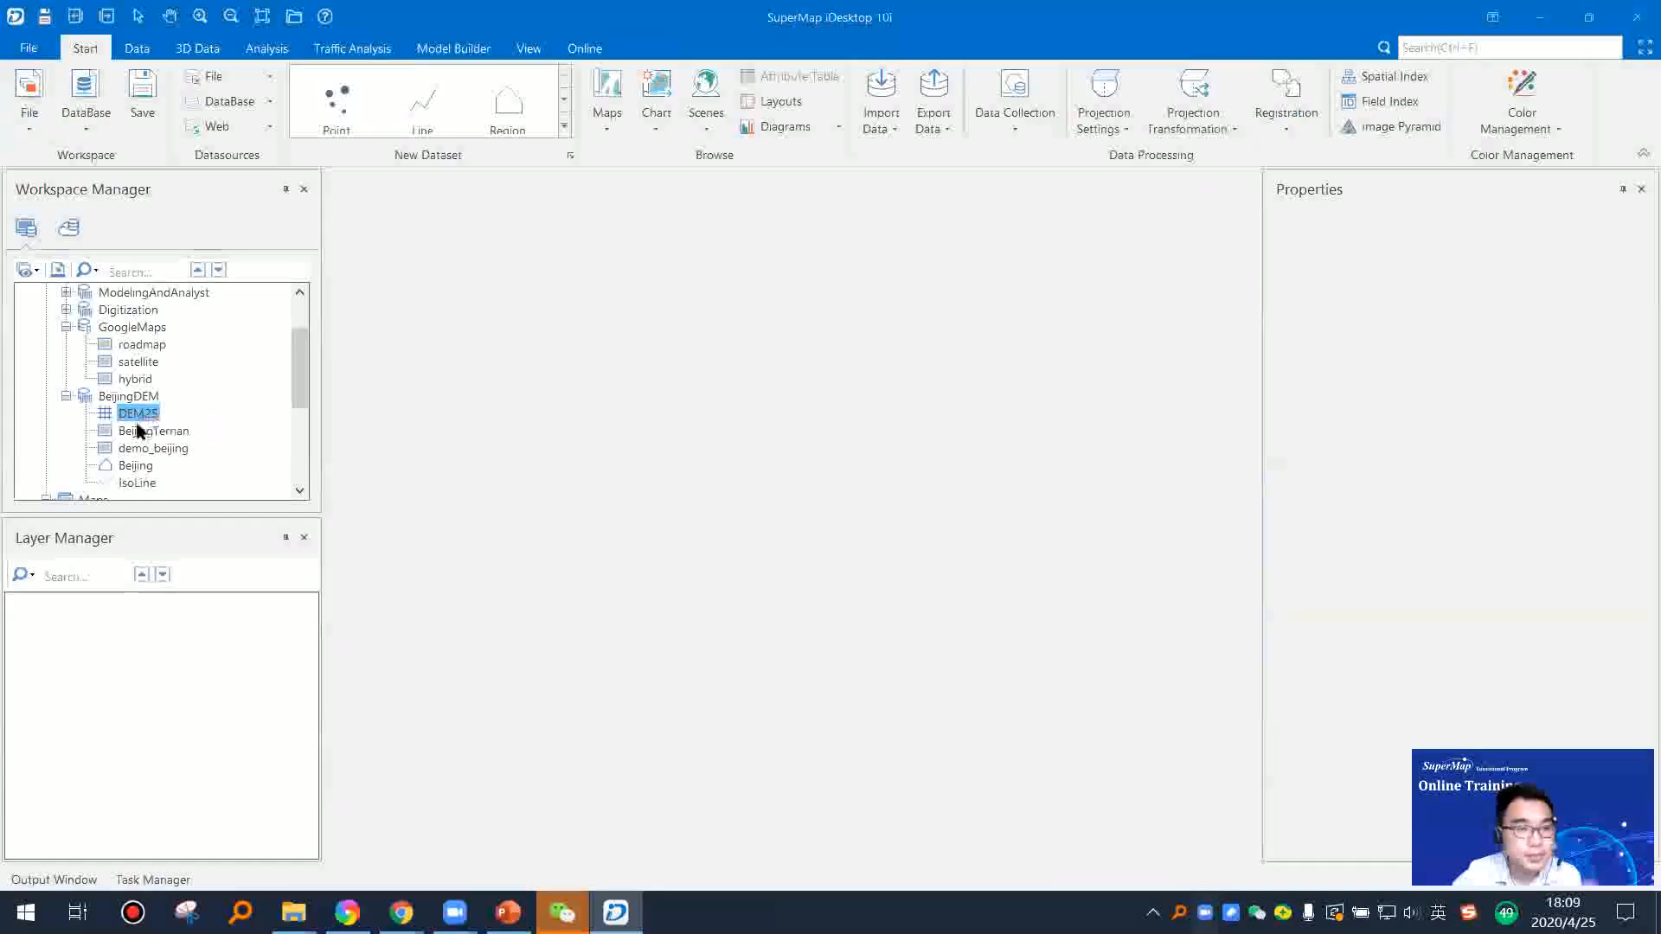
# Step: Collapse the expanded datasources and open the Network file datasource from the NetworkAnalyst folder inside TrainingData on the desktop
pyautogui.click(68, 400)
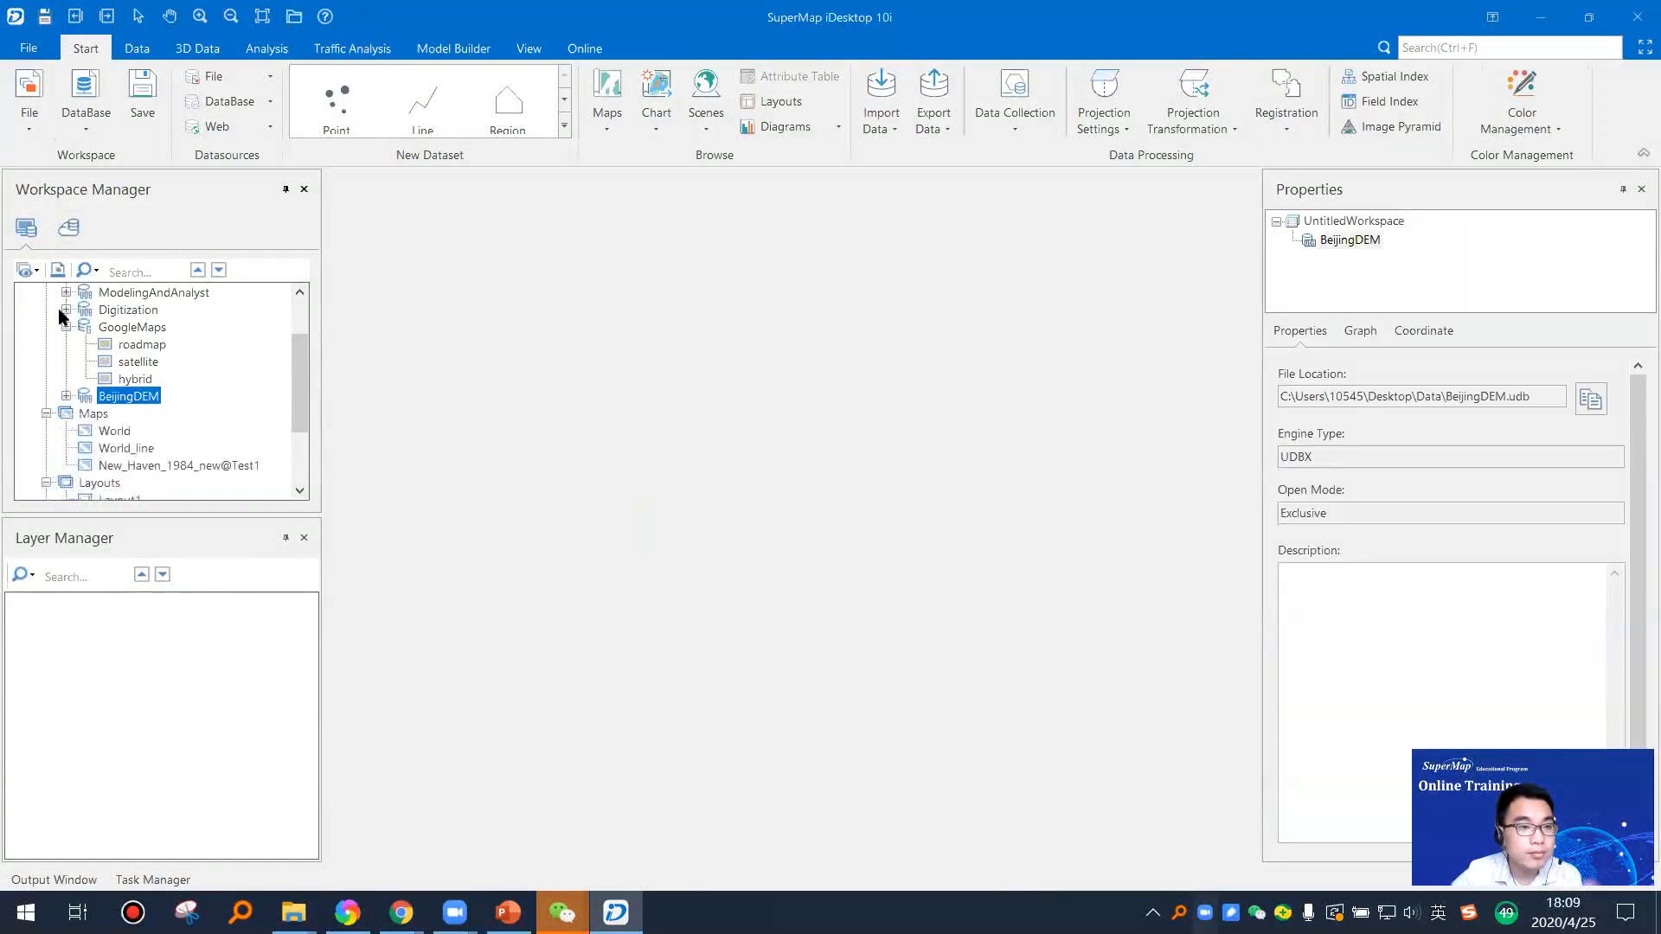
pyautogui.scroll(2, 85, 349)
pyautogui.click(67, 397)
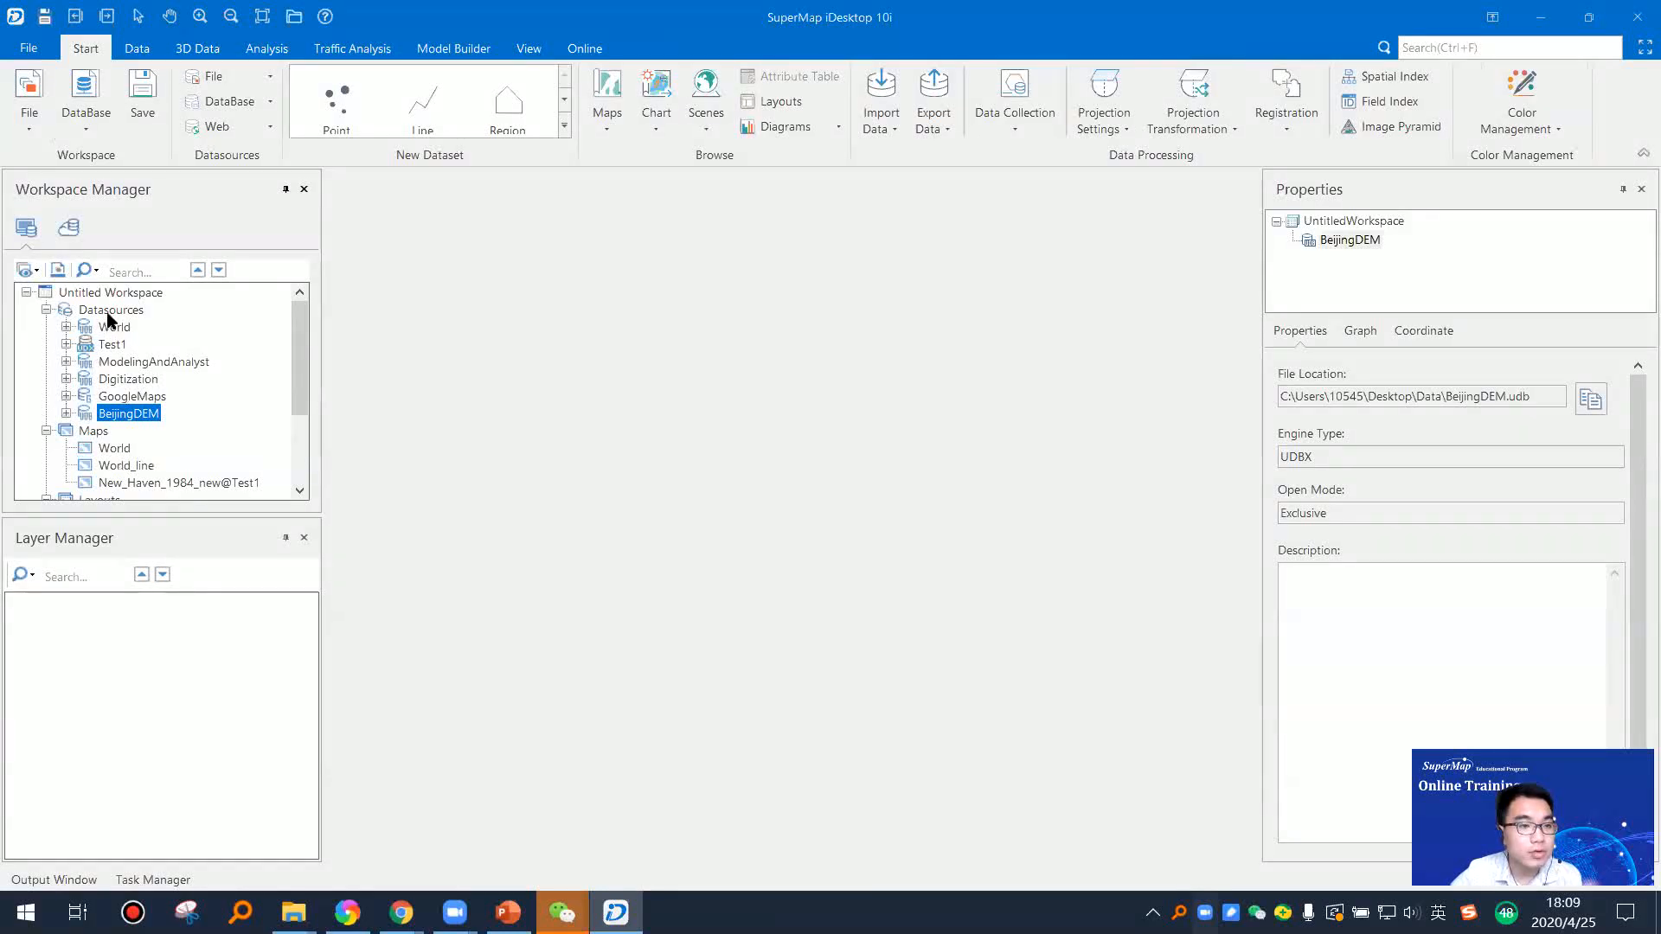
pyautogui.rightClick(109, 314)
pyautogui.click(178, 327)
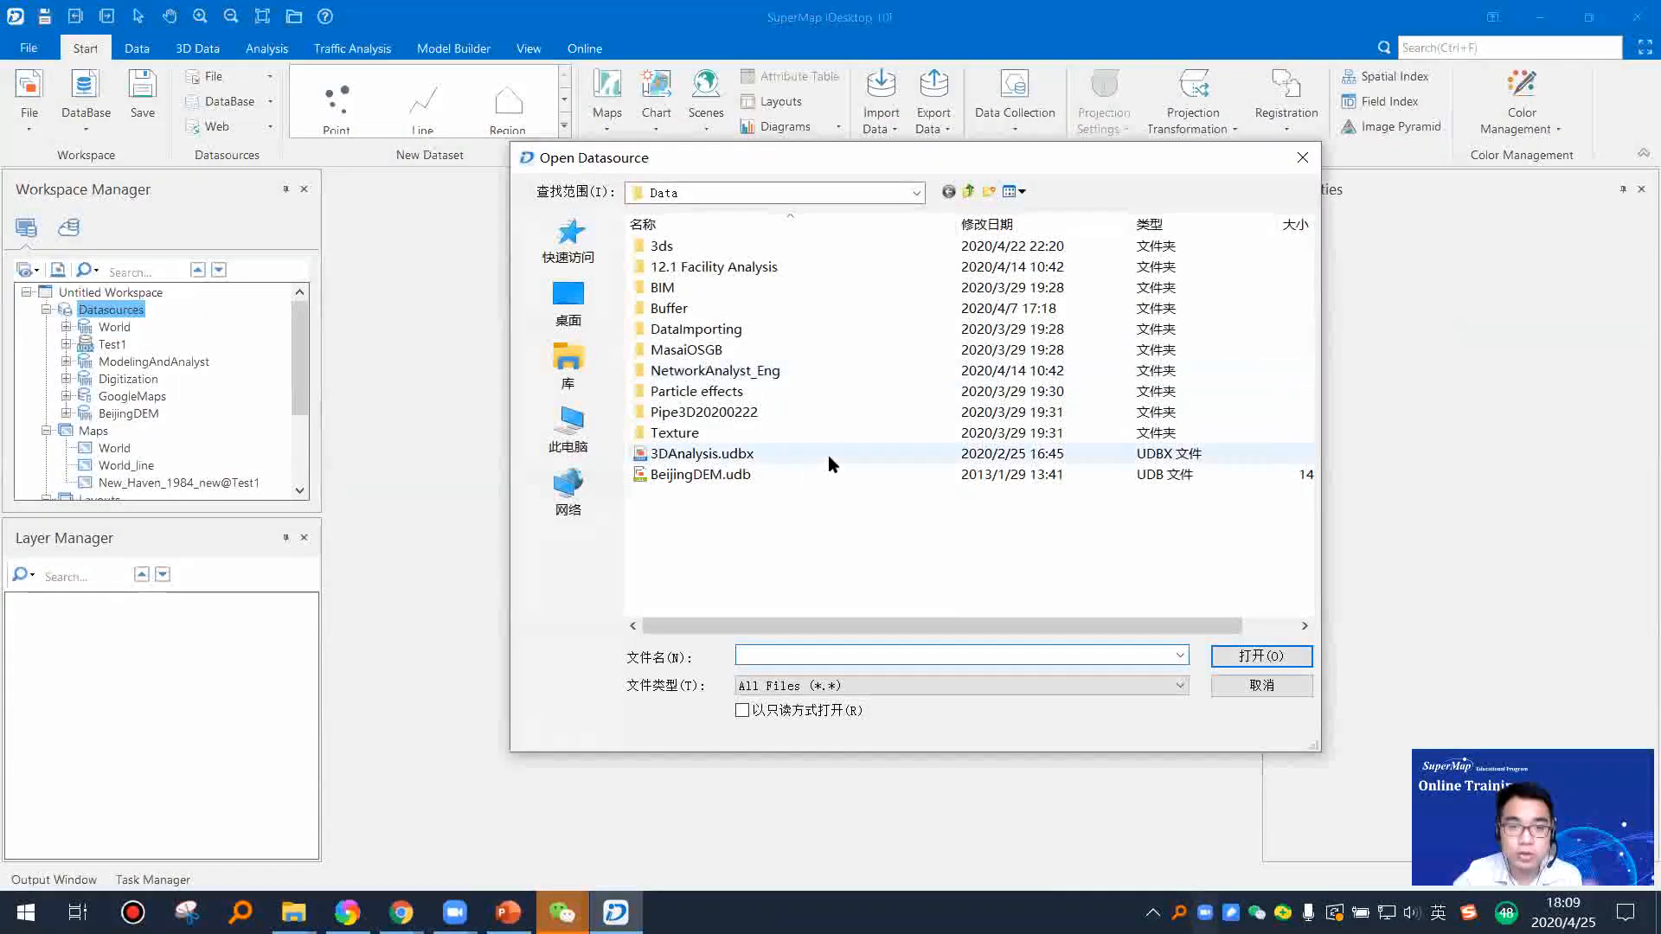
pyautogui.click(970, 191)
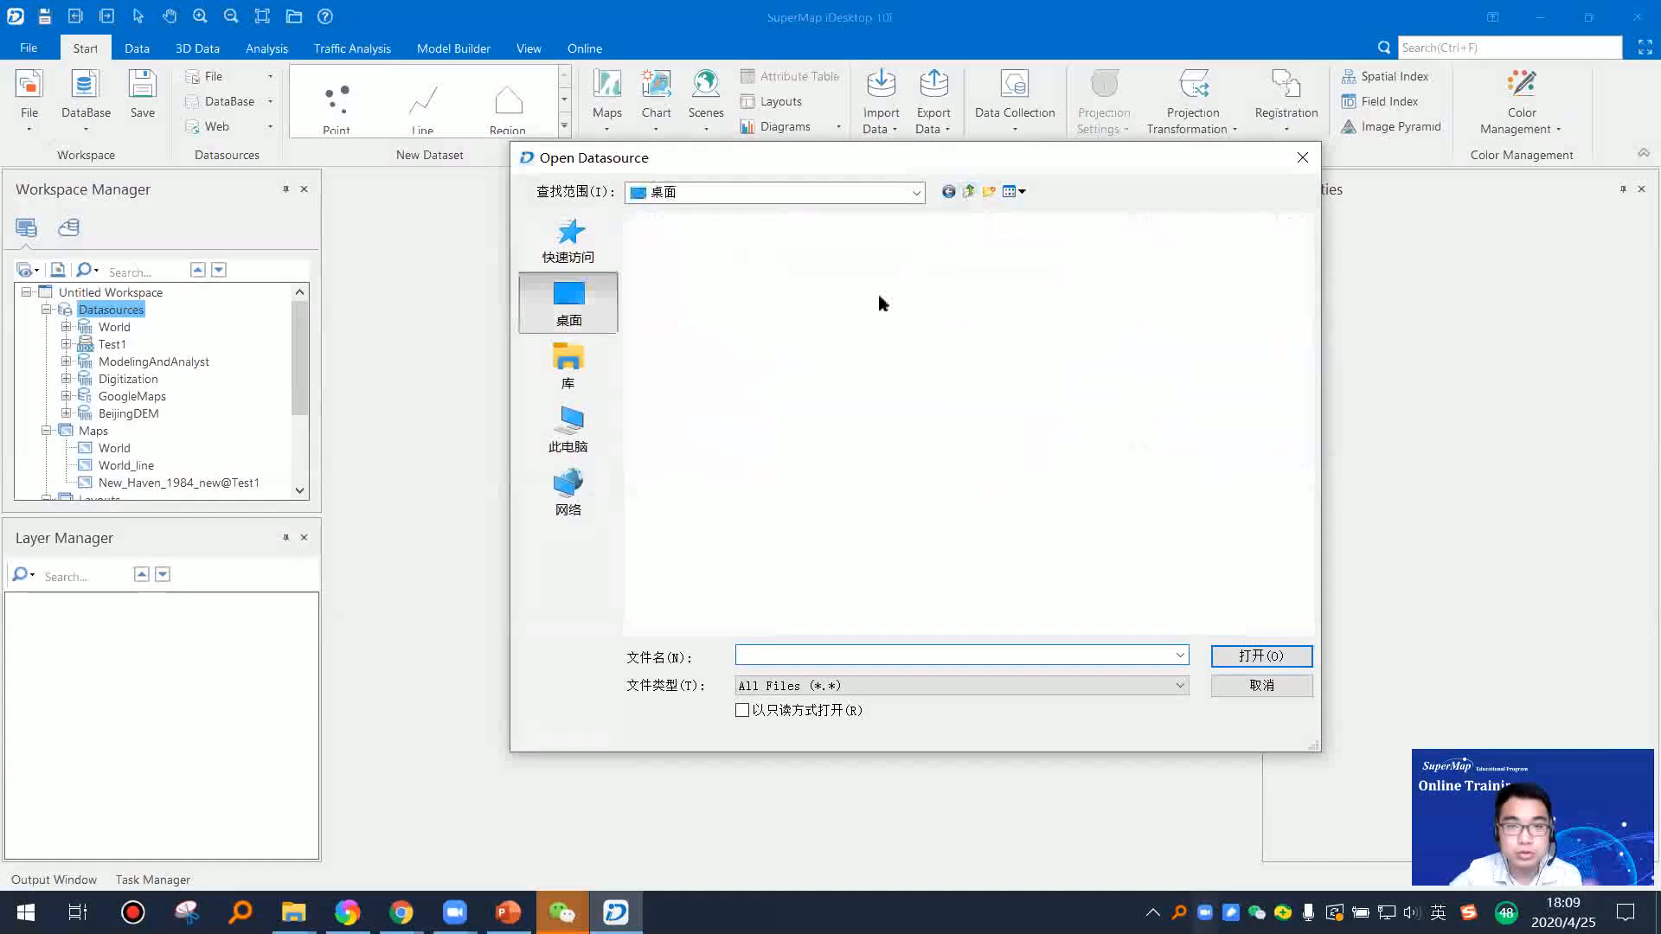
pyautogui.doubleClick(748, 417)
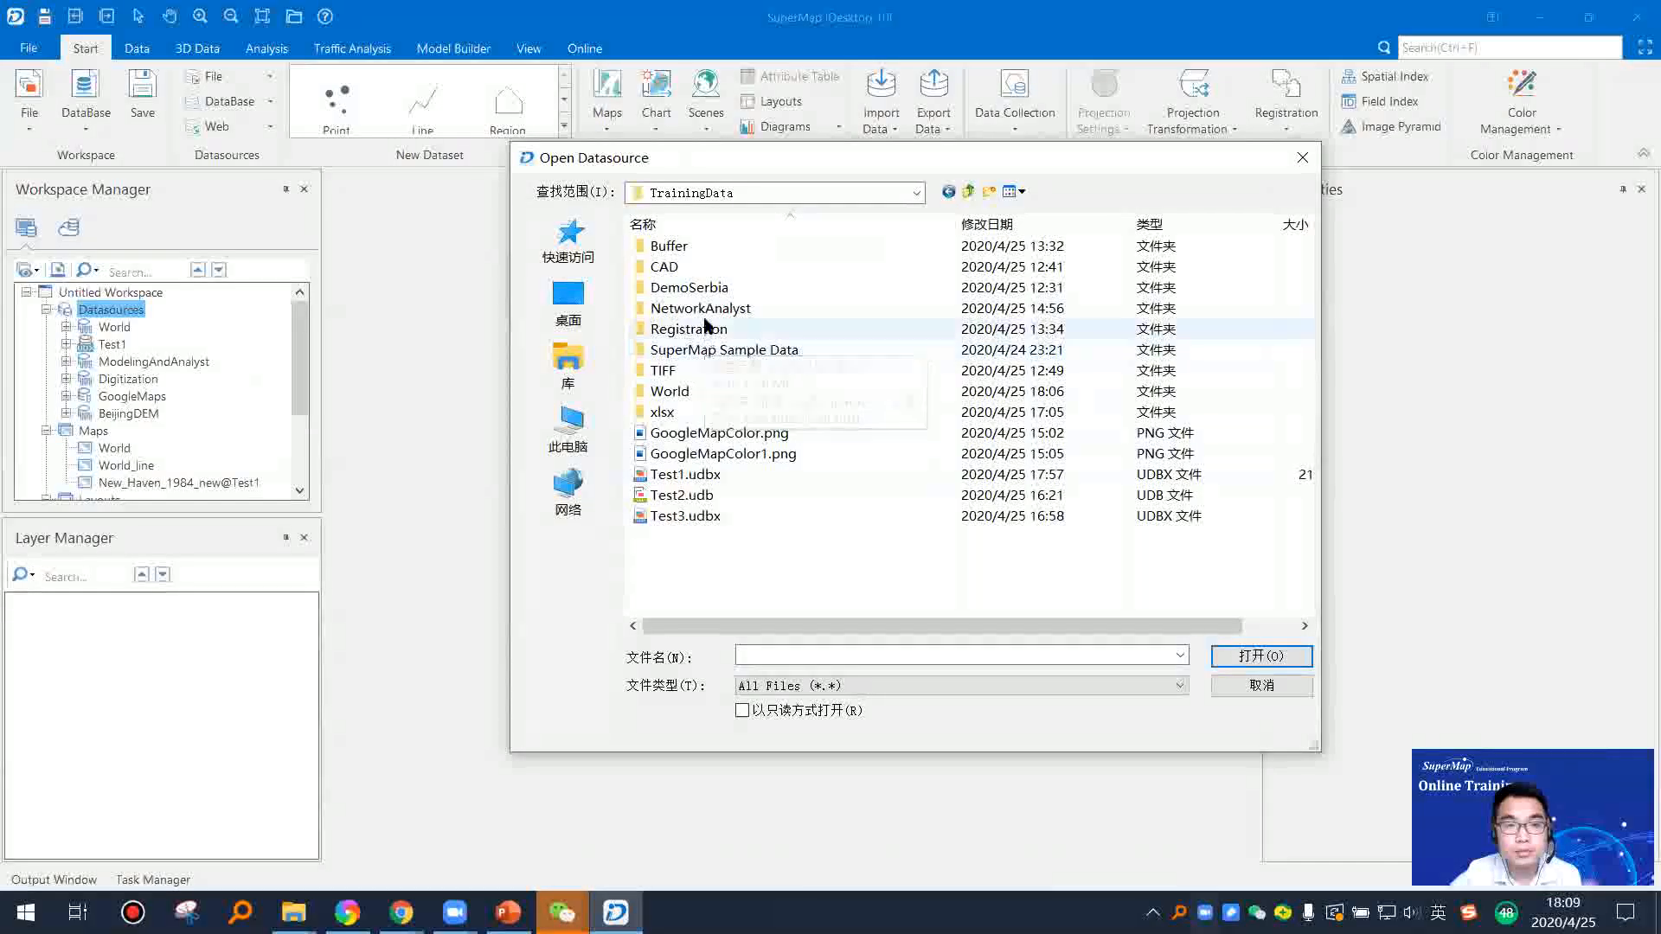
pyautogui.doubleClick(730, 308)
pyautogui.click(688, 245)
pyautogui.click(1260, 656)
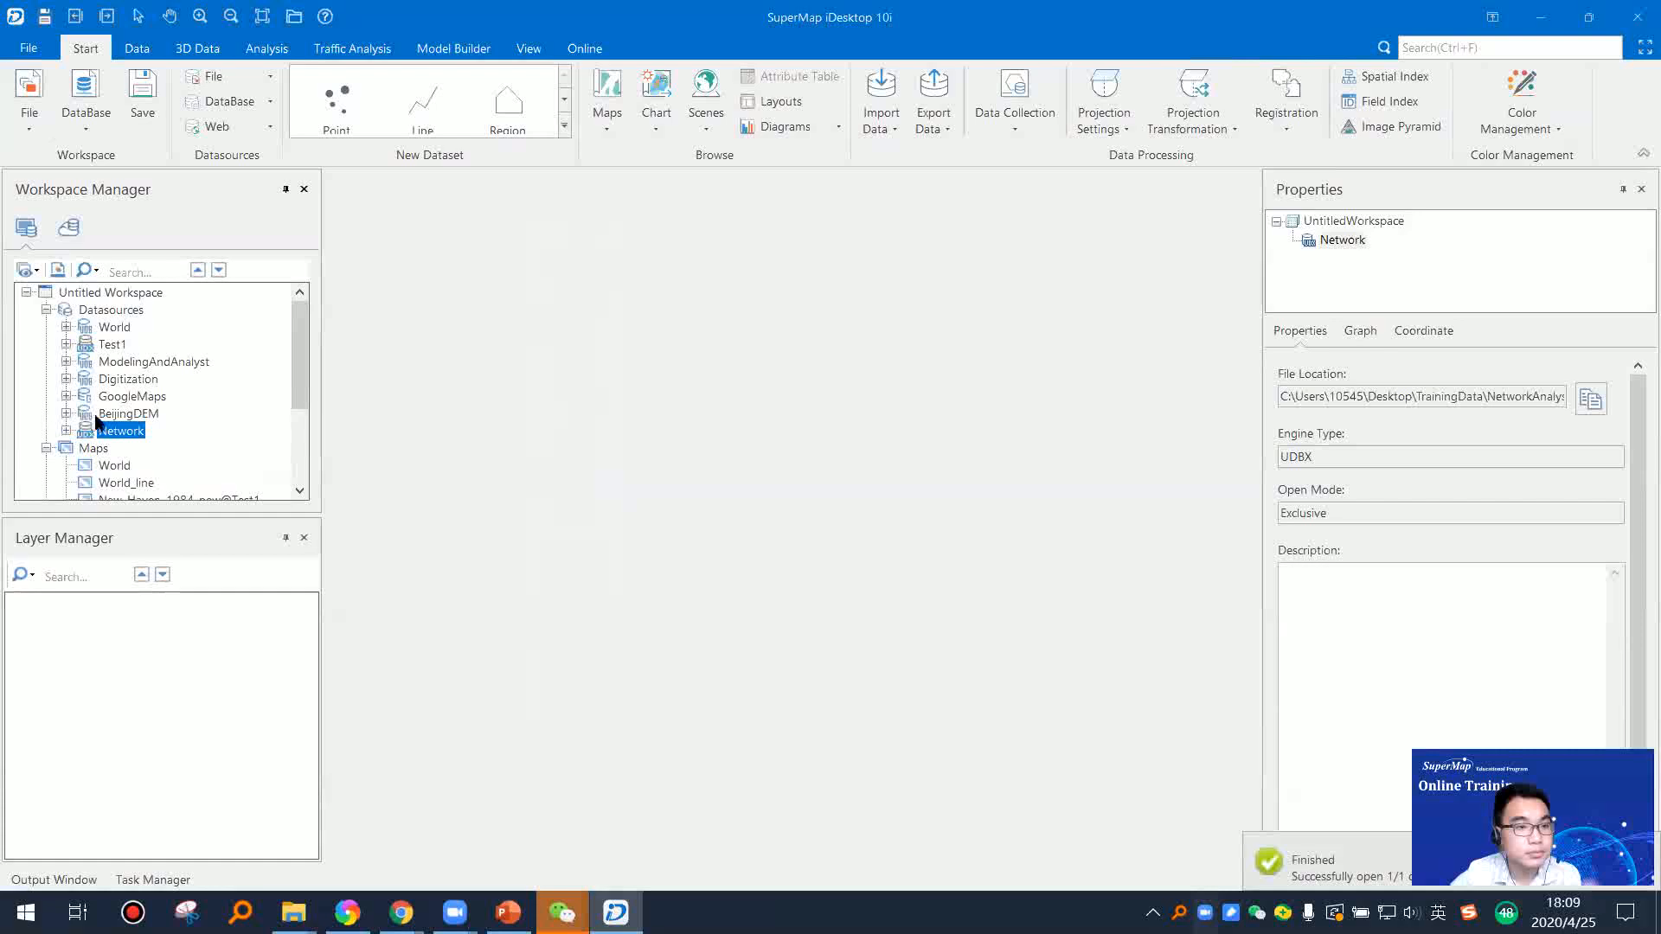
# Step: Expand the Network datasource and add its RoadNet_Line dataset to a new map
pyautogui.click(65, 431)
pyautogui.scroll(-1, 142, 432)
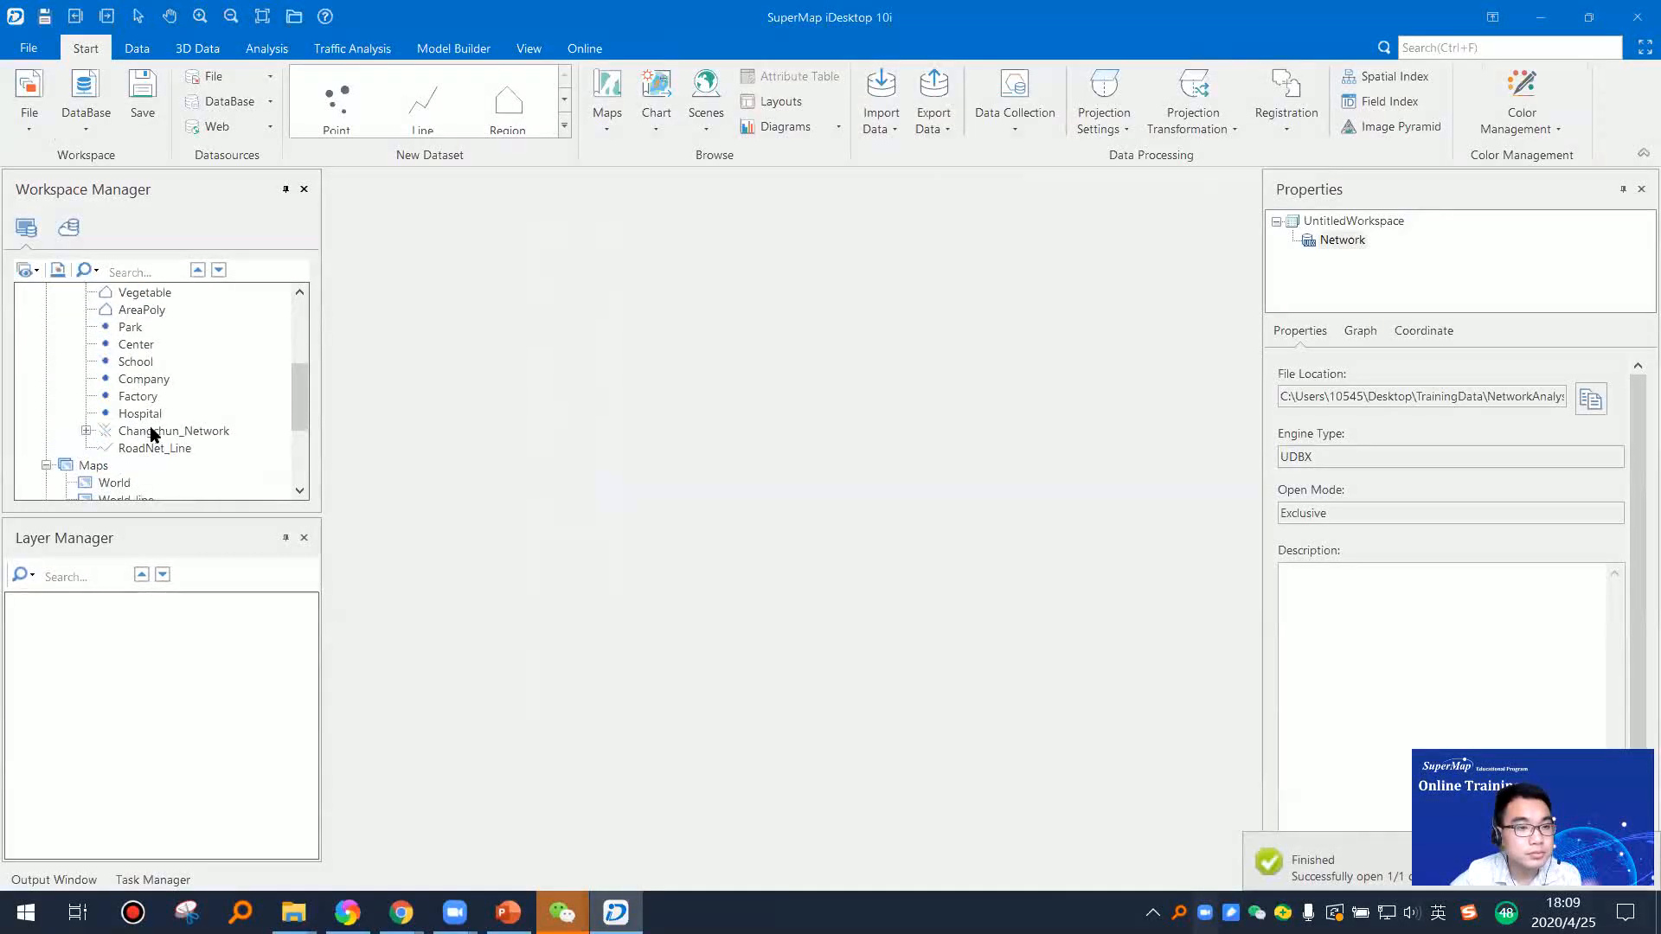
pyautogui.scroll(1, 156, 433)
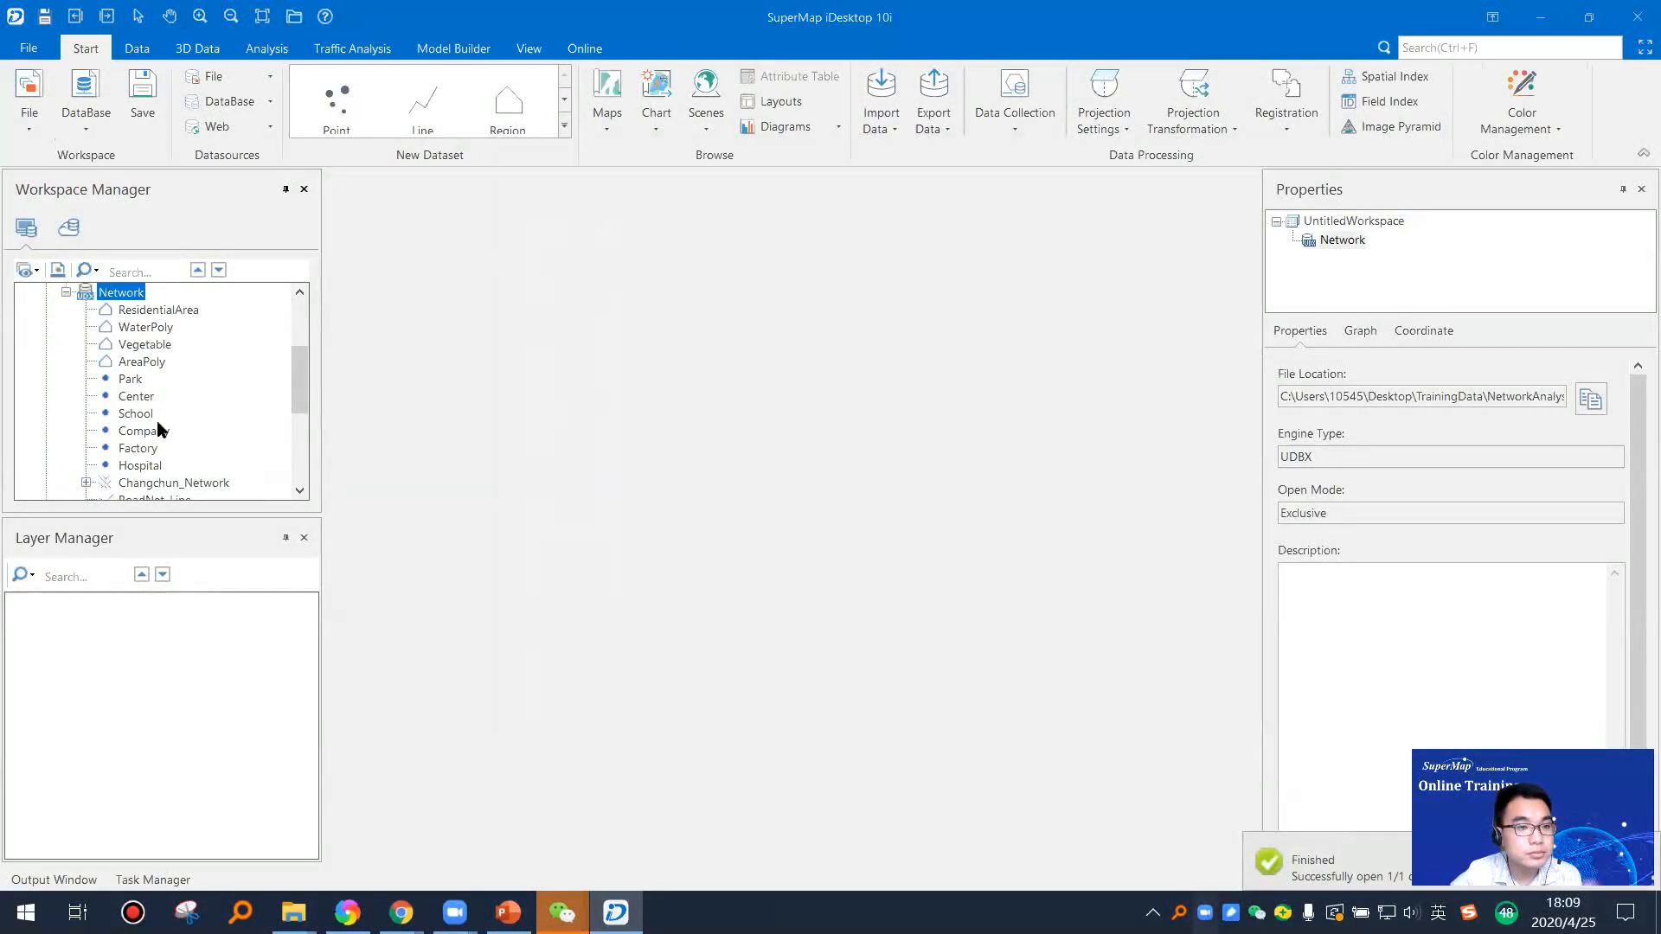
pyautogui.scroll(-1, 160, 430)
pyautogui.click(156, 448)
pyautogui.rightClick(169, 446)
pyautogui.click(220, 467)
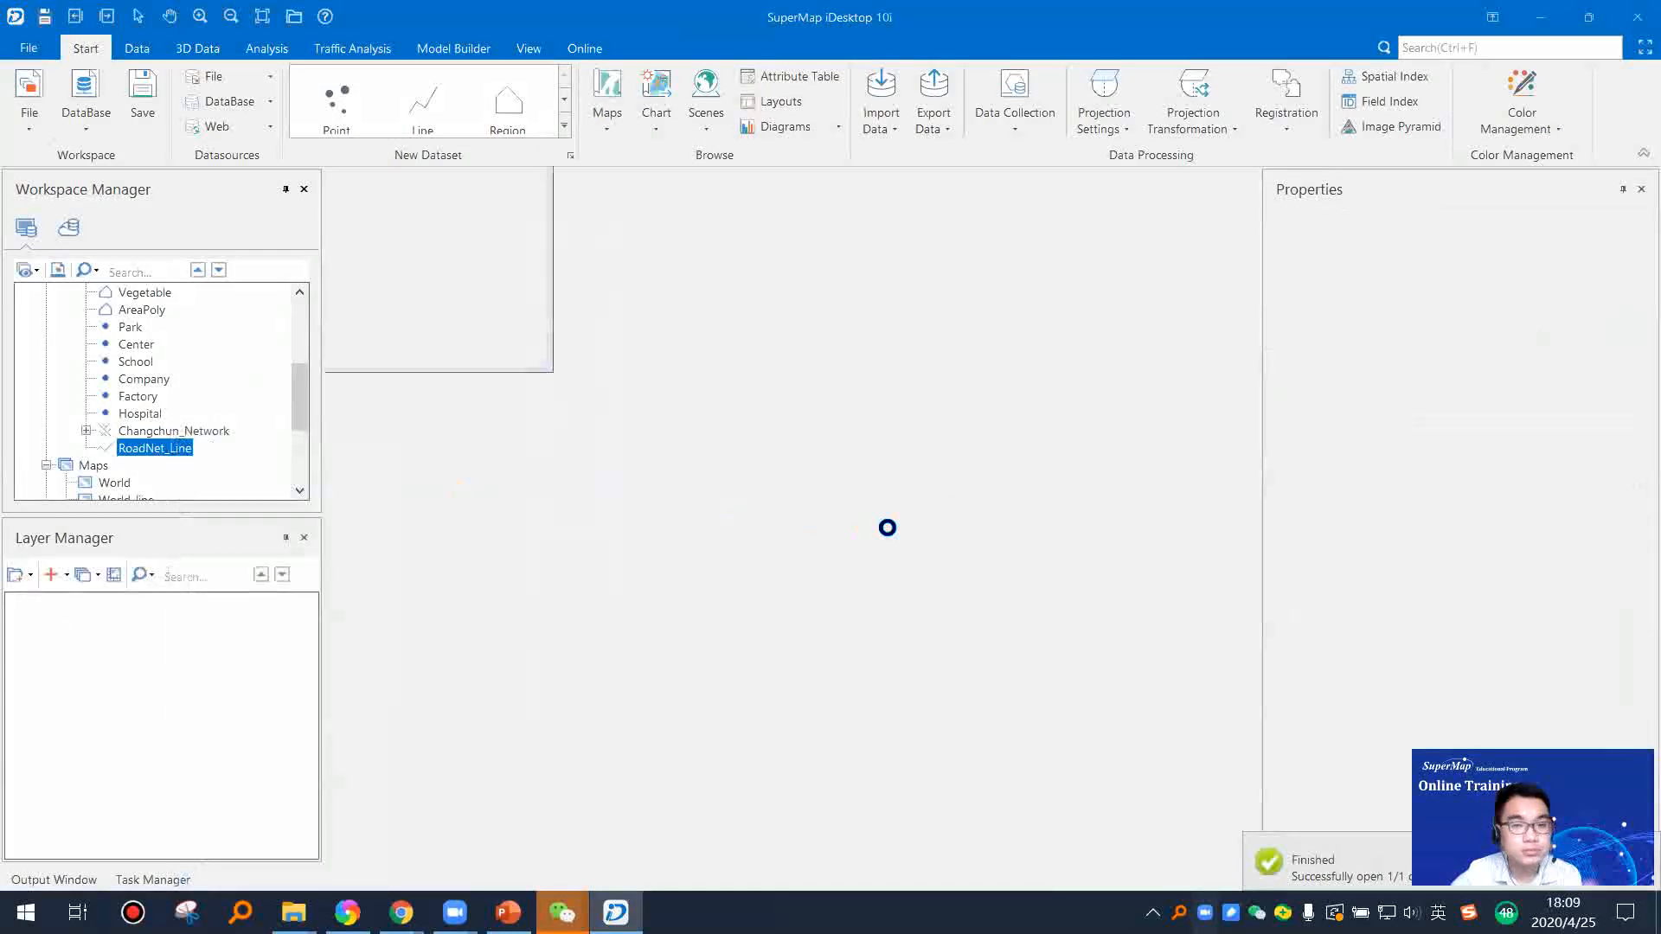
# Step: Widen the map area by hiding the properties and examine the RoadNet_Line road network at overview and street scale
pyautogui.scroll(-2, 921, 493)
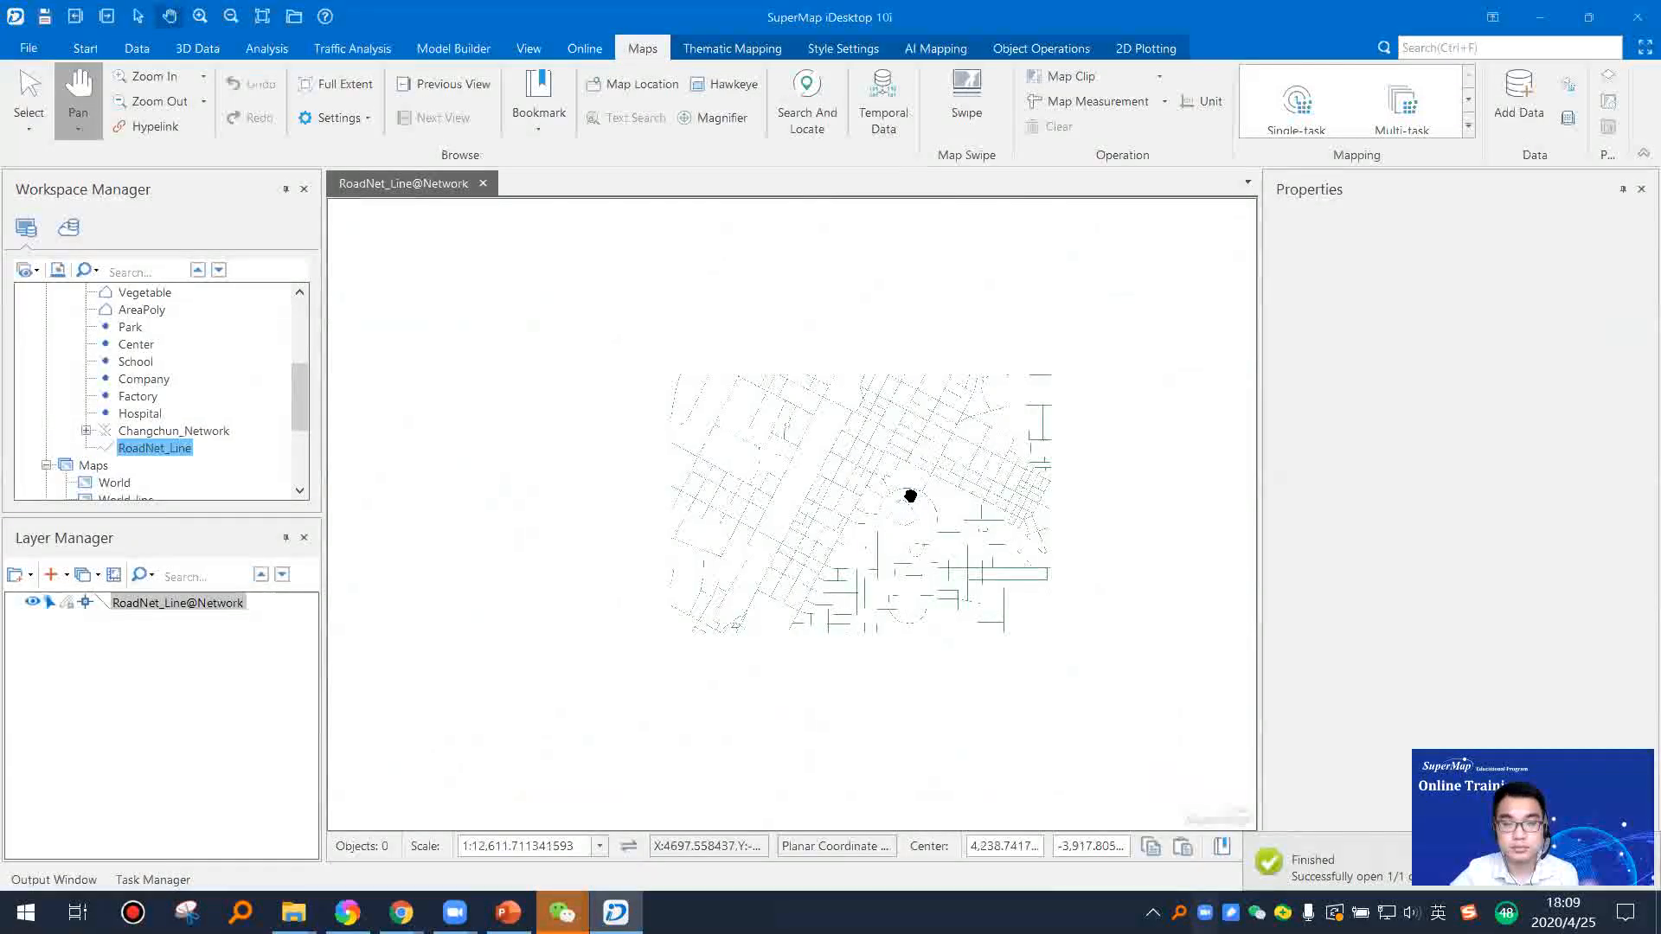
pyautogui.scroll(-2, 913, 495)
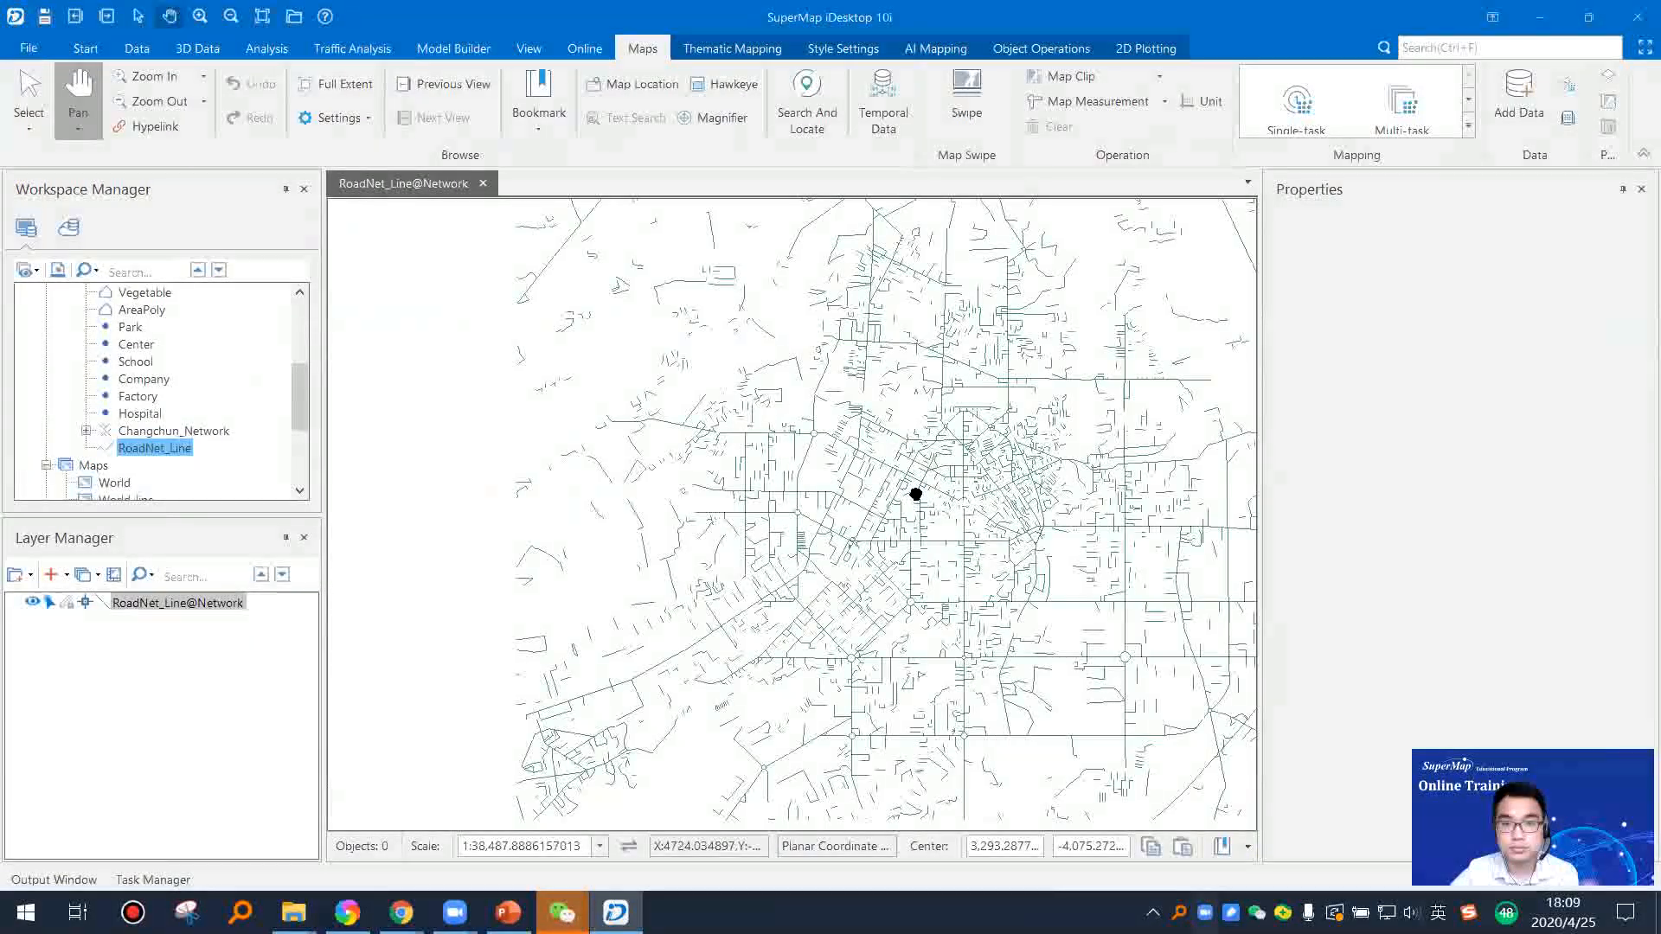
pyautogui.scroll(-1, 915, 494)
pyautogui.click(1641, 188)
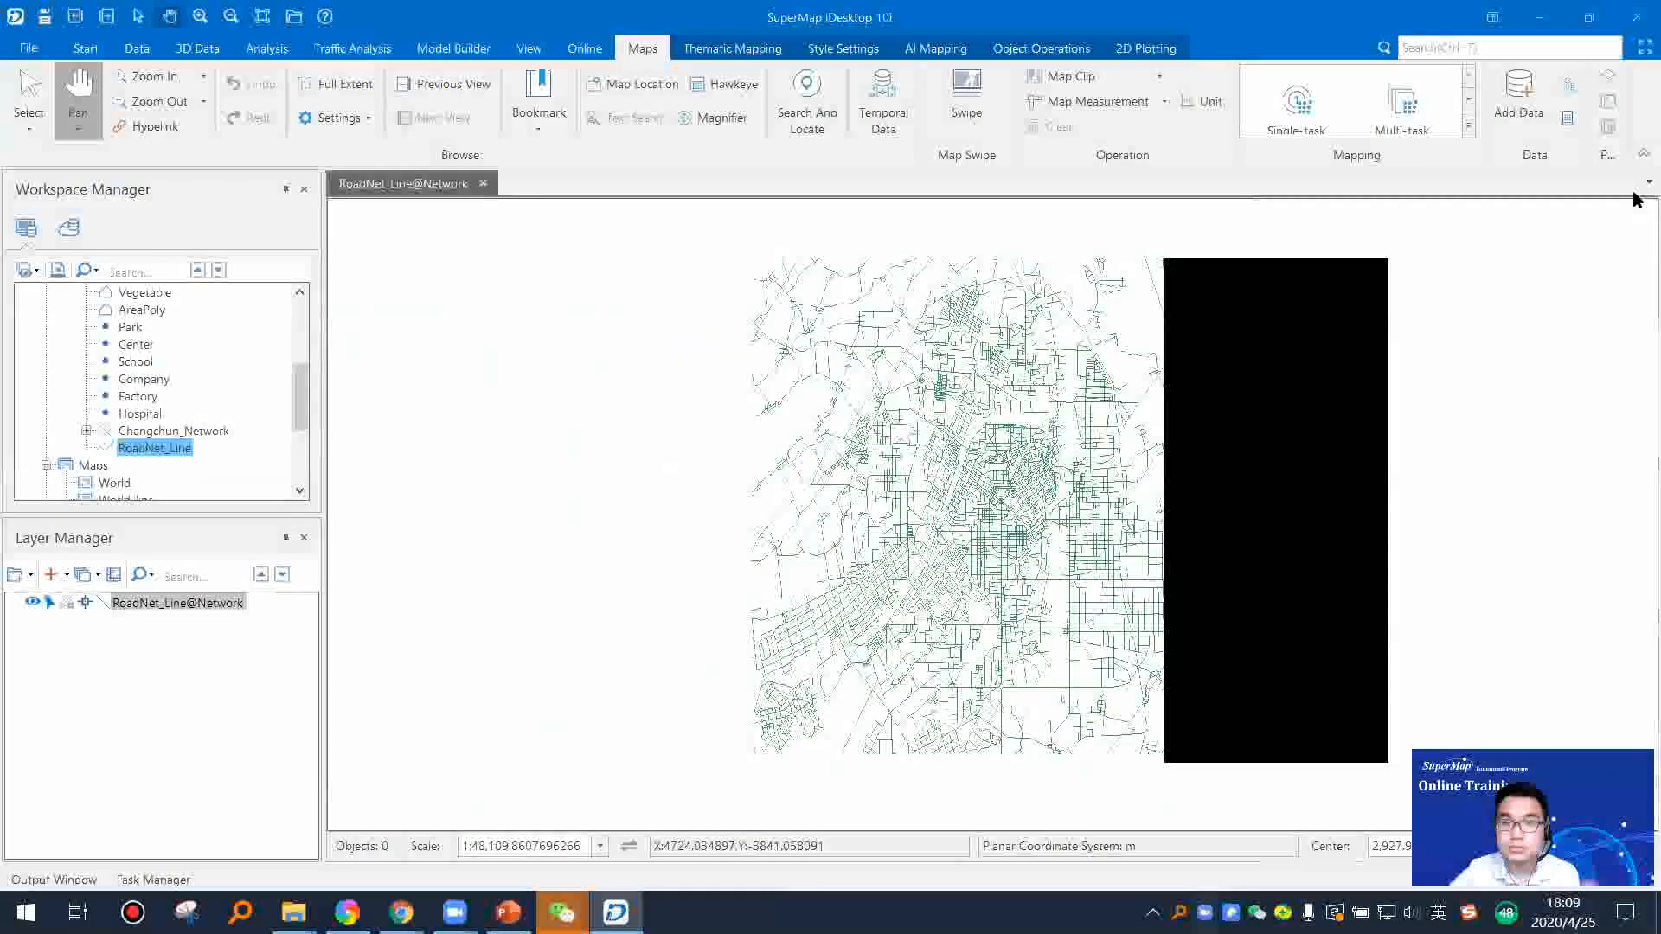
pyautogui.moveTo(1168, 471); pyautogui.dragTo(1077, 498)
pyautogui.scroll(1, 1086, 558)
pyautogui.scroll(5, 1043, 541)
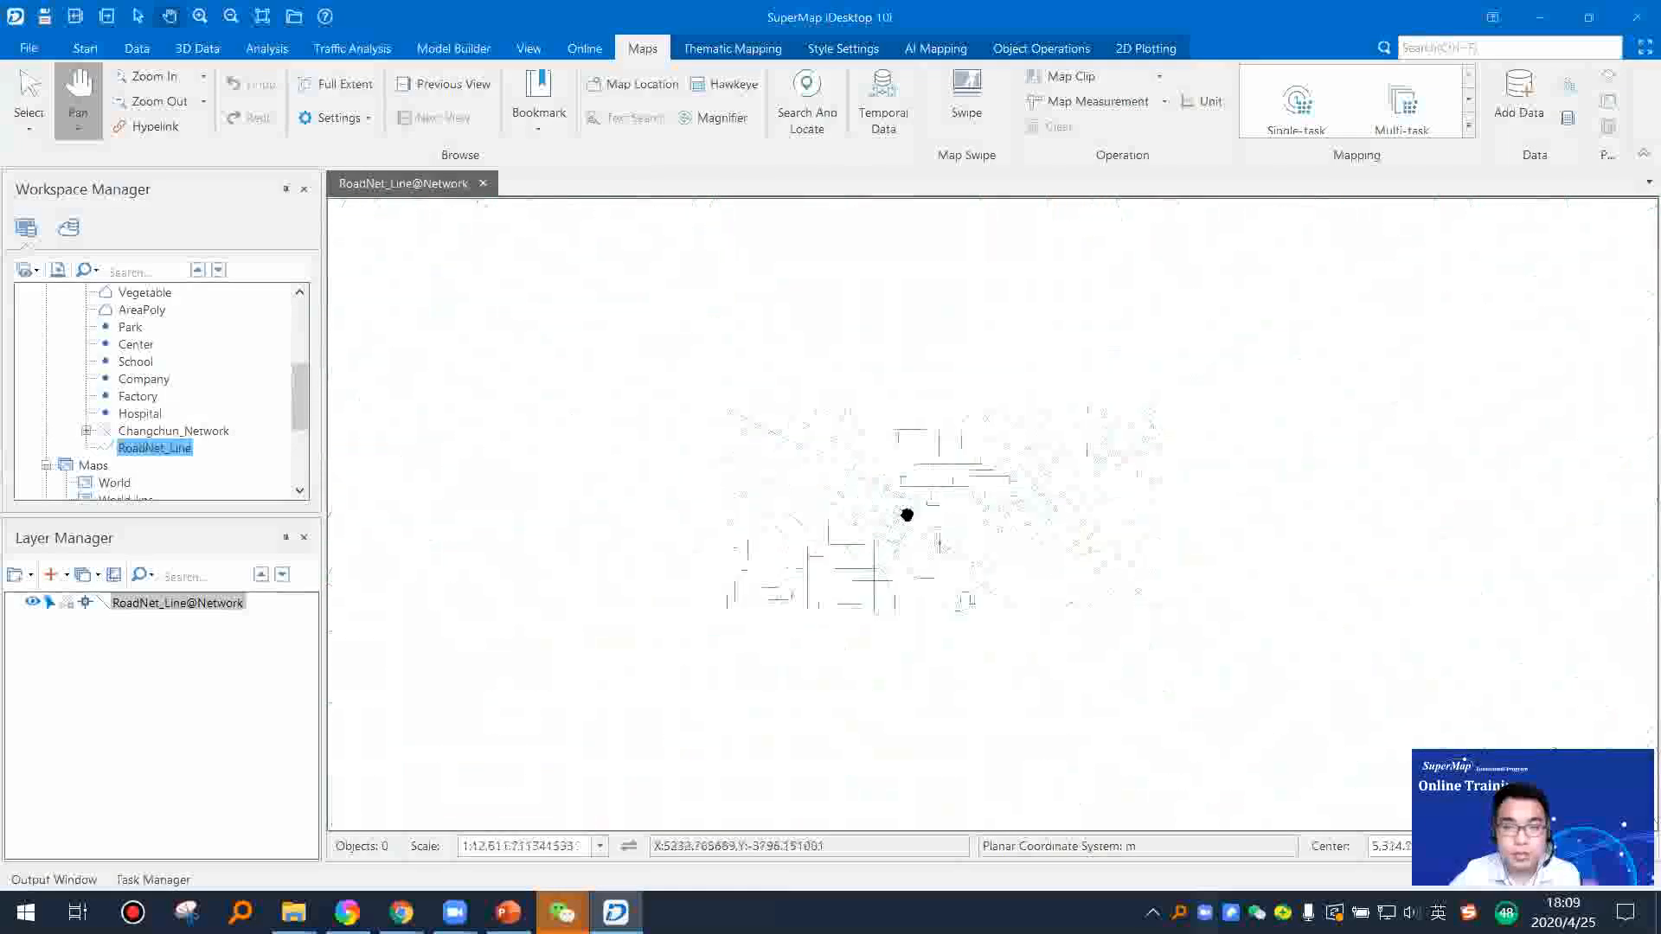
pyautogui.moveTo(915, 408); pyautogui.dragTo(854, 591)
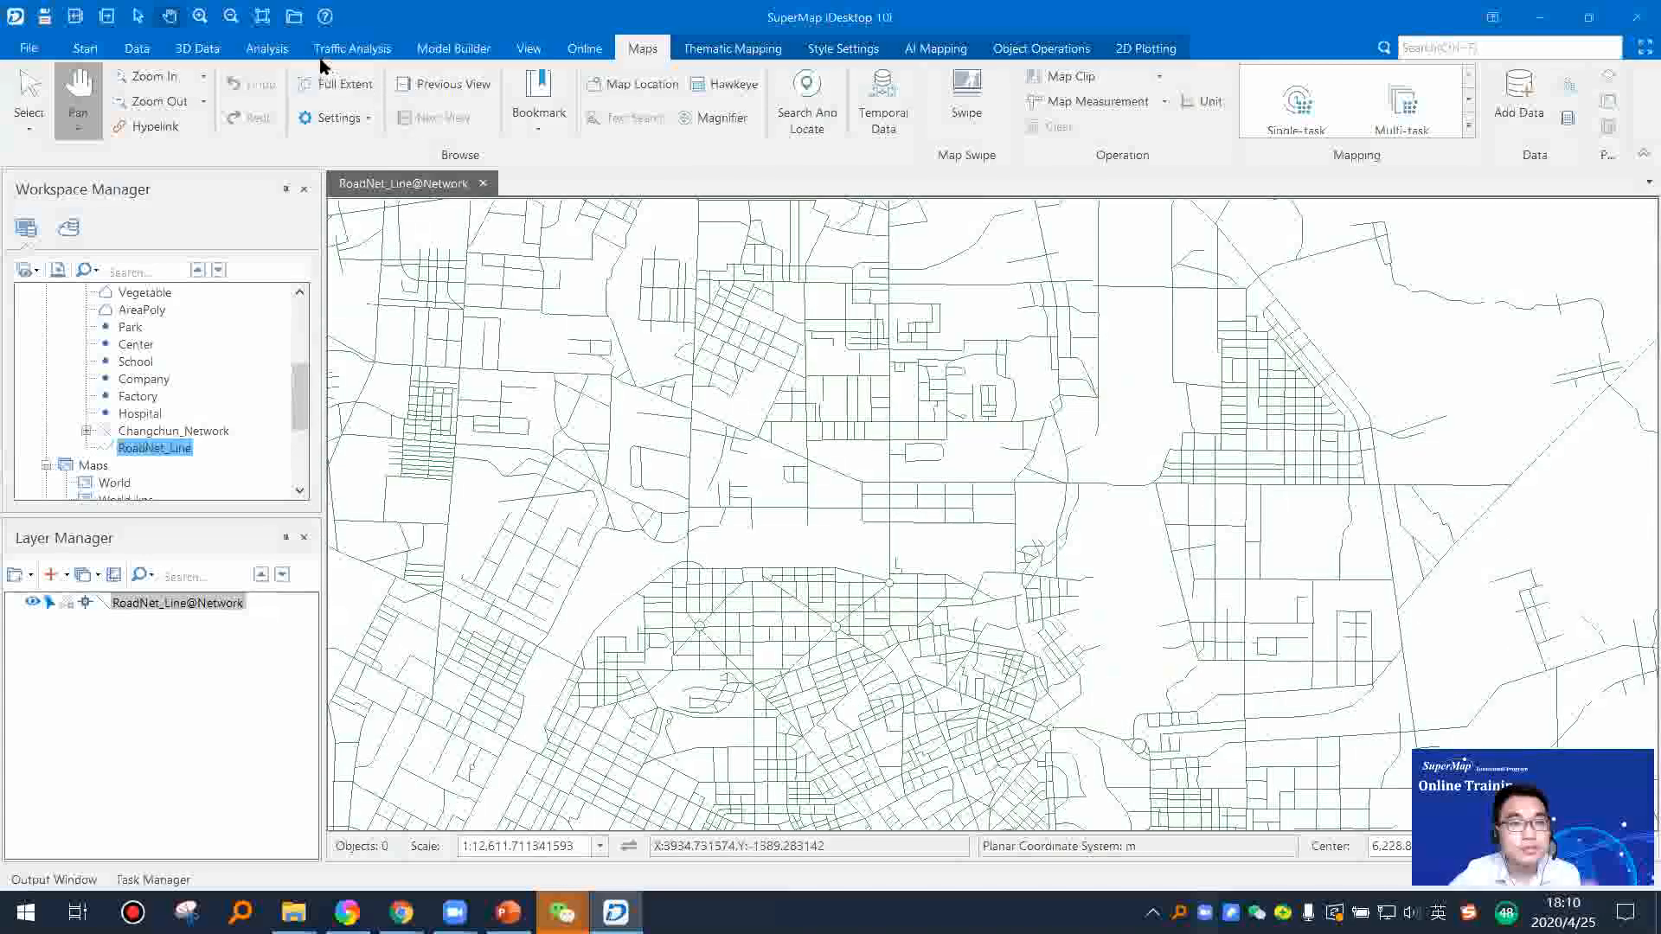
# Step: Run 2D topology preprocessing on RoadNet_Line with tolerance 0.001 m, inserting between vertex and arc and for arc intersections
pyautogui.click(275, 51)
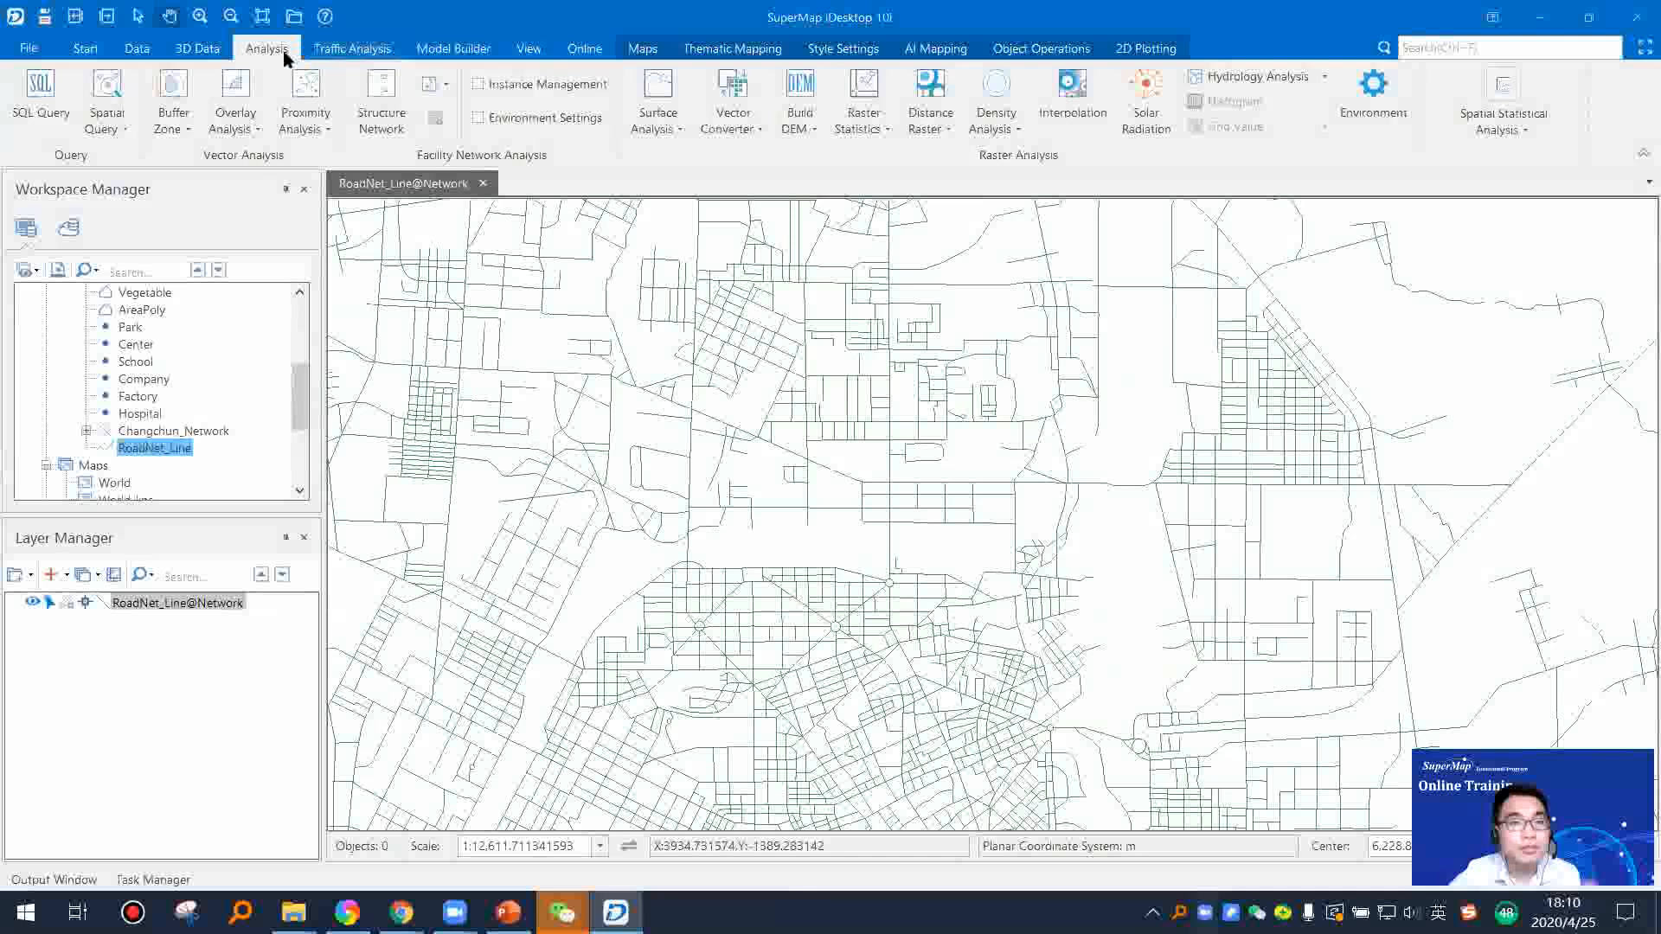
pyautogui.click(136, 49)
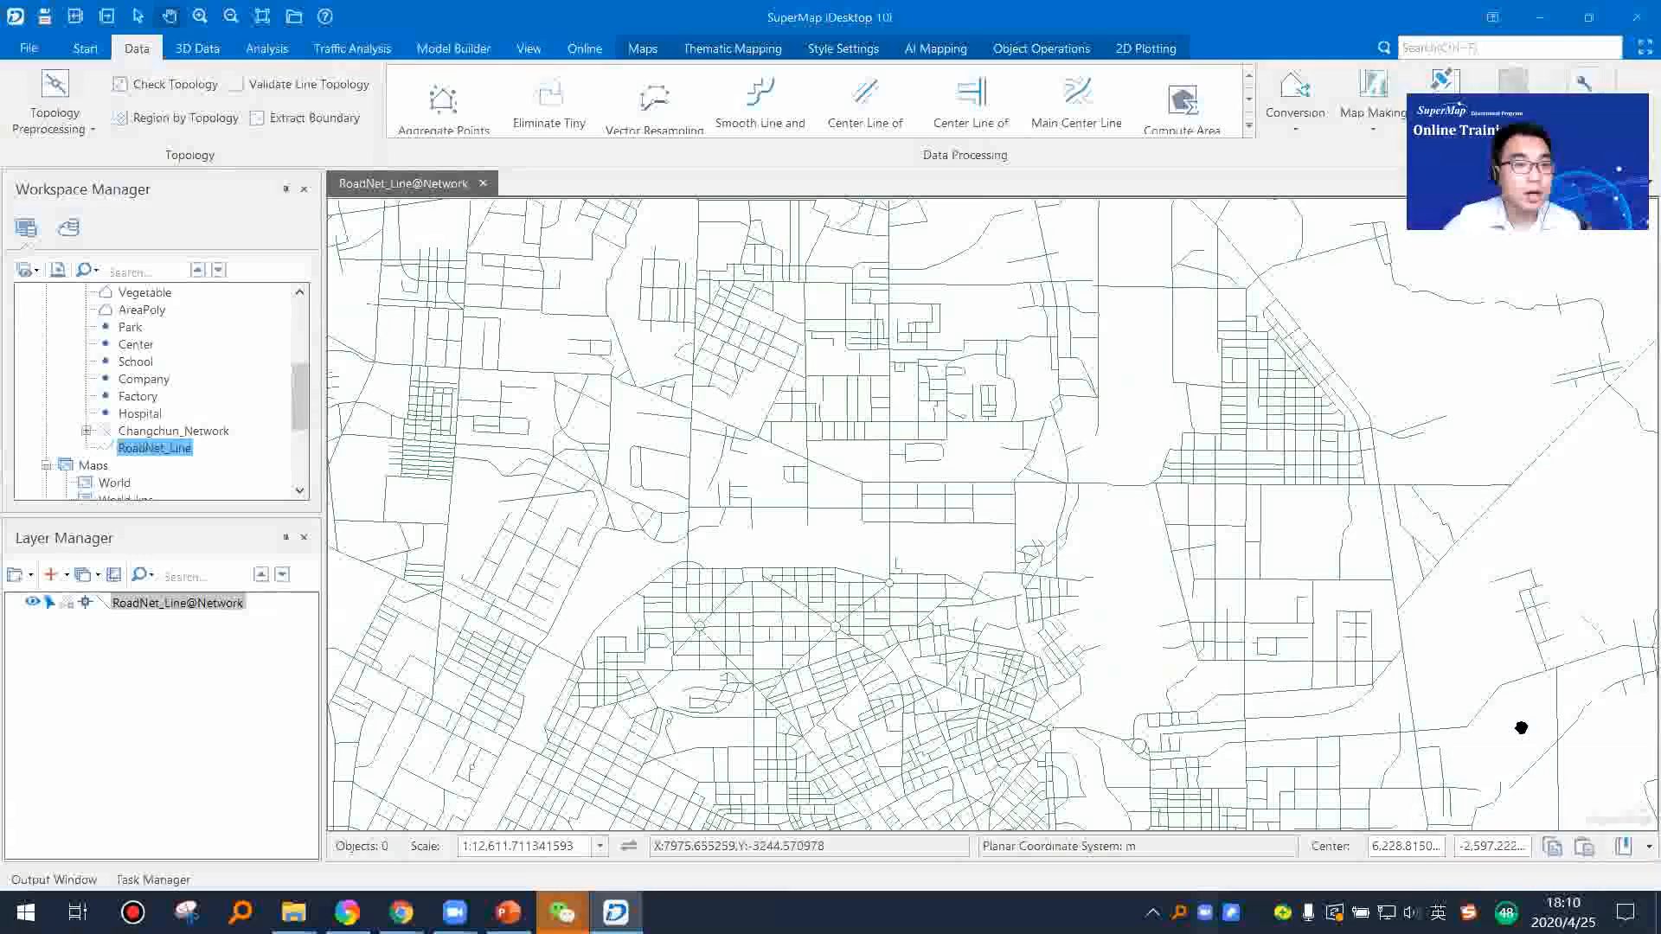
pyautogui.click(86, 130)
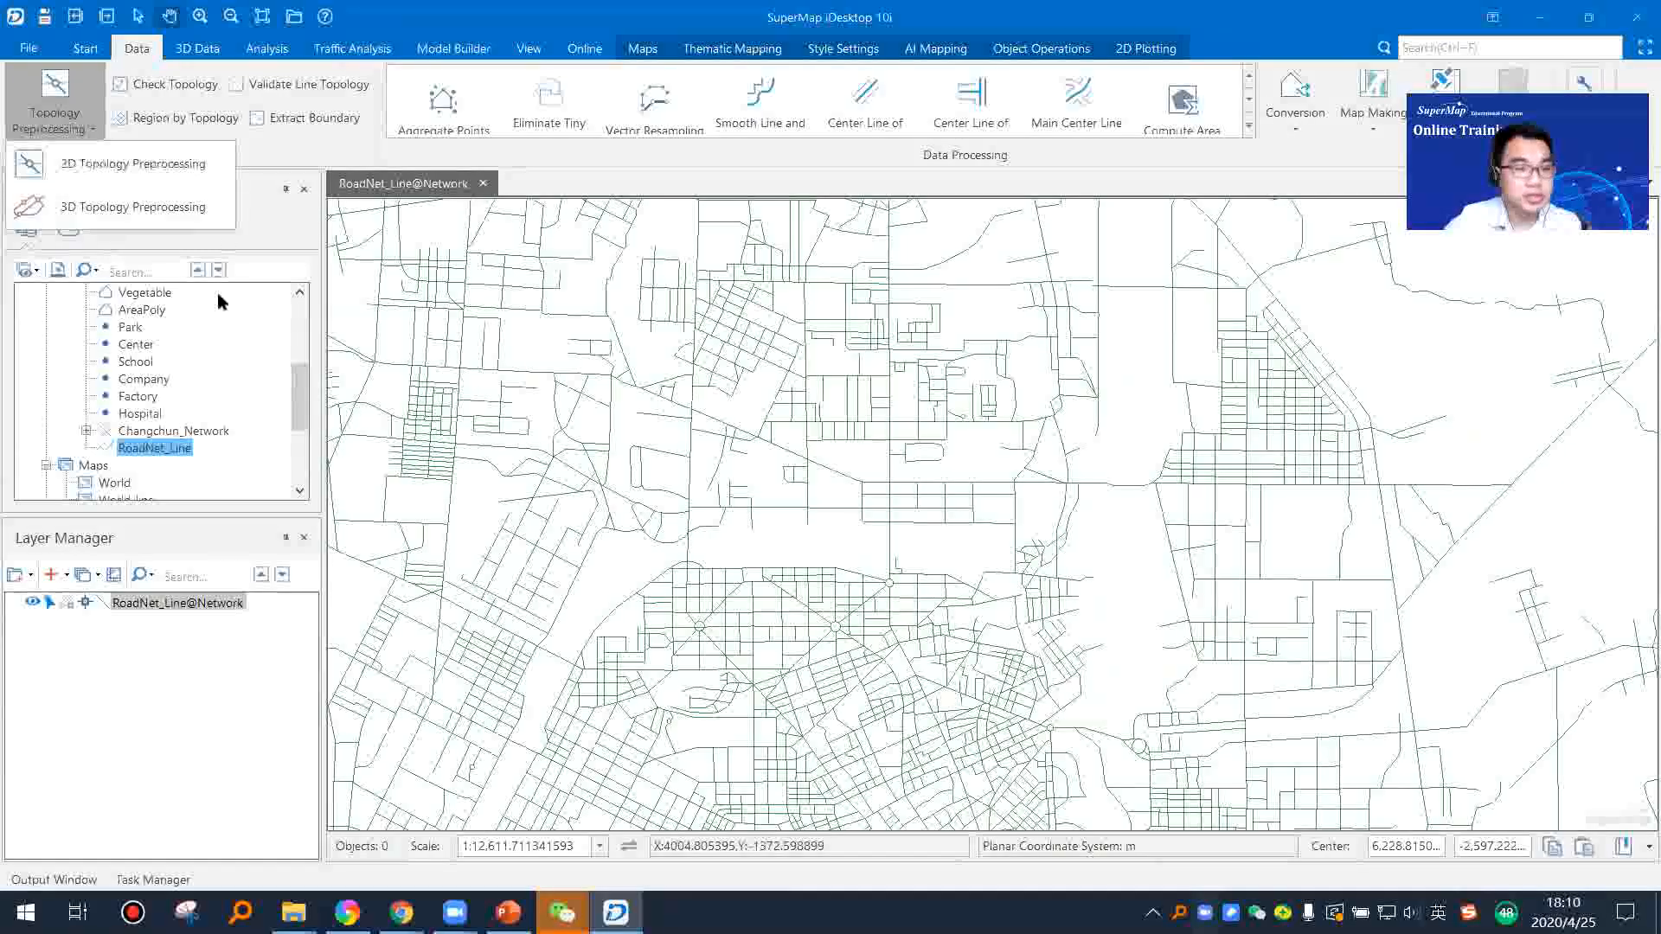
pyautogui.click(143, 164)
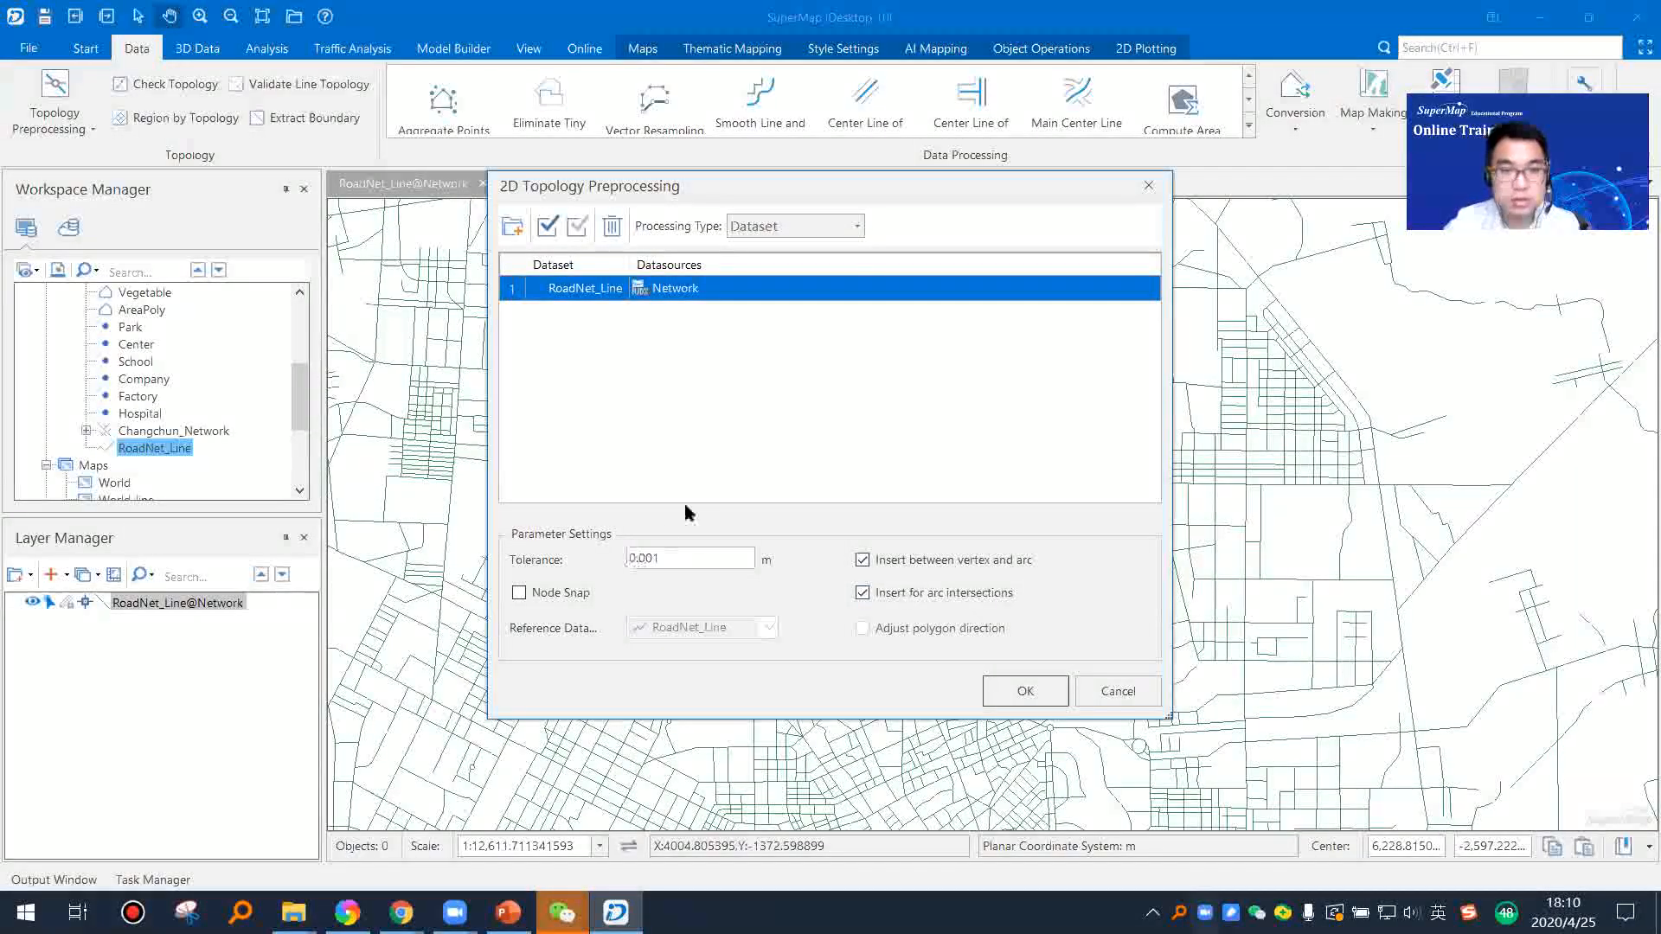
pyautogui.doubleClick(690, 560)
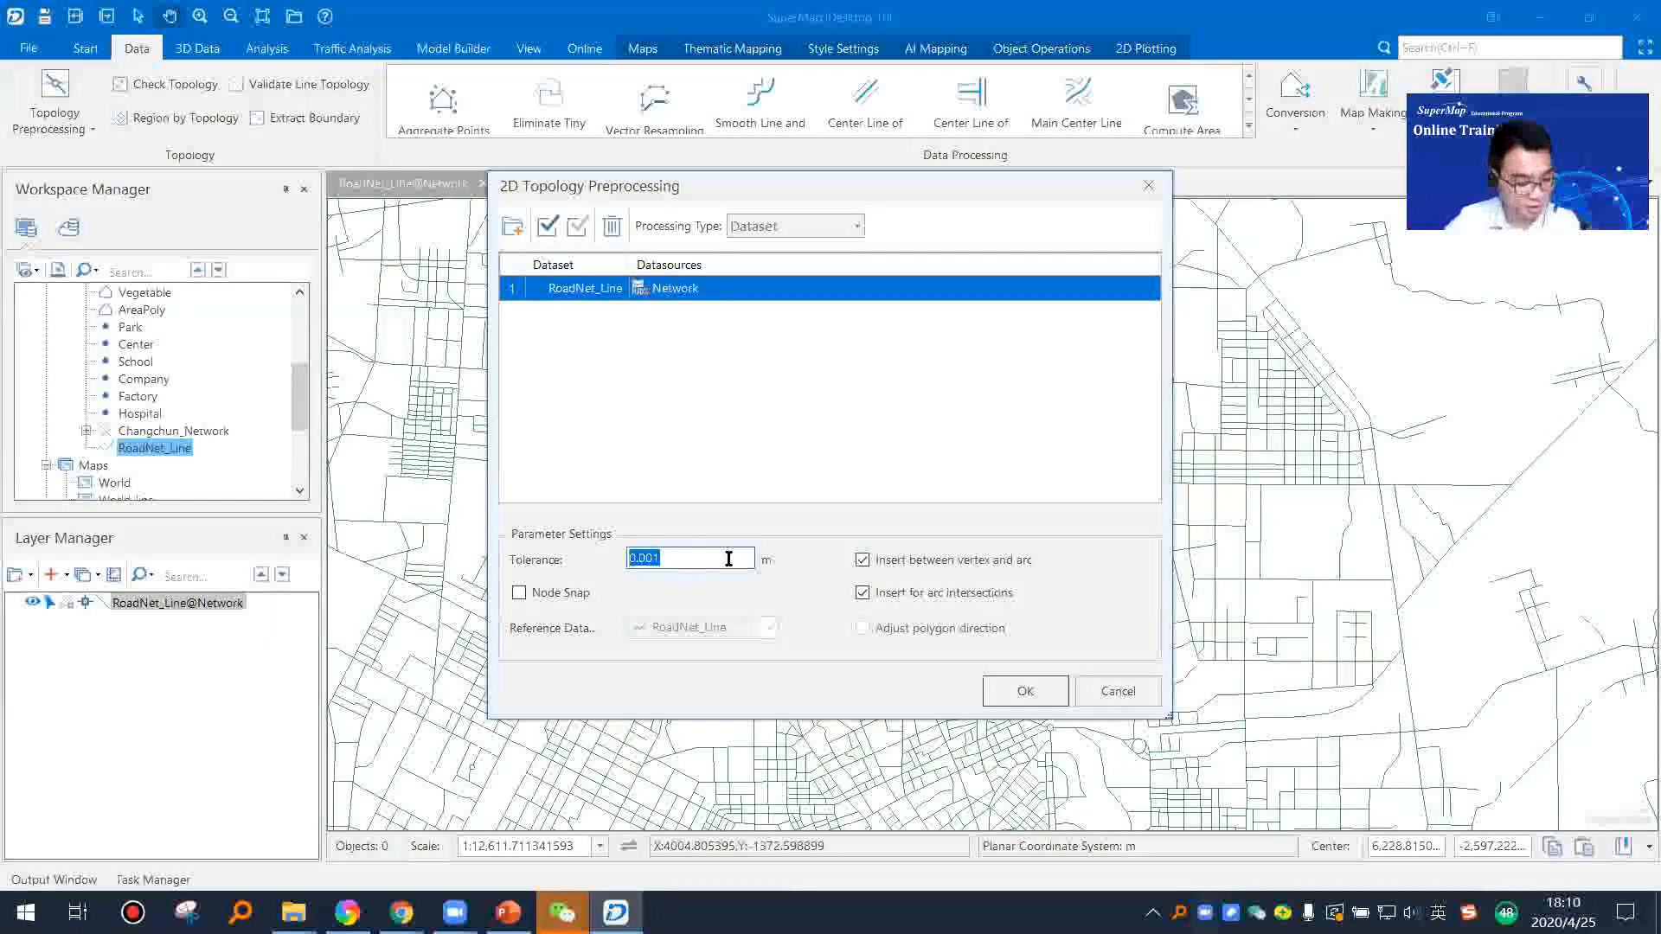
pyautogui.click(1023, 691)
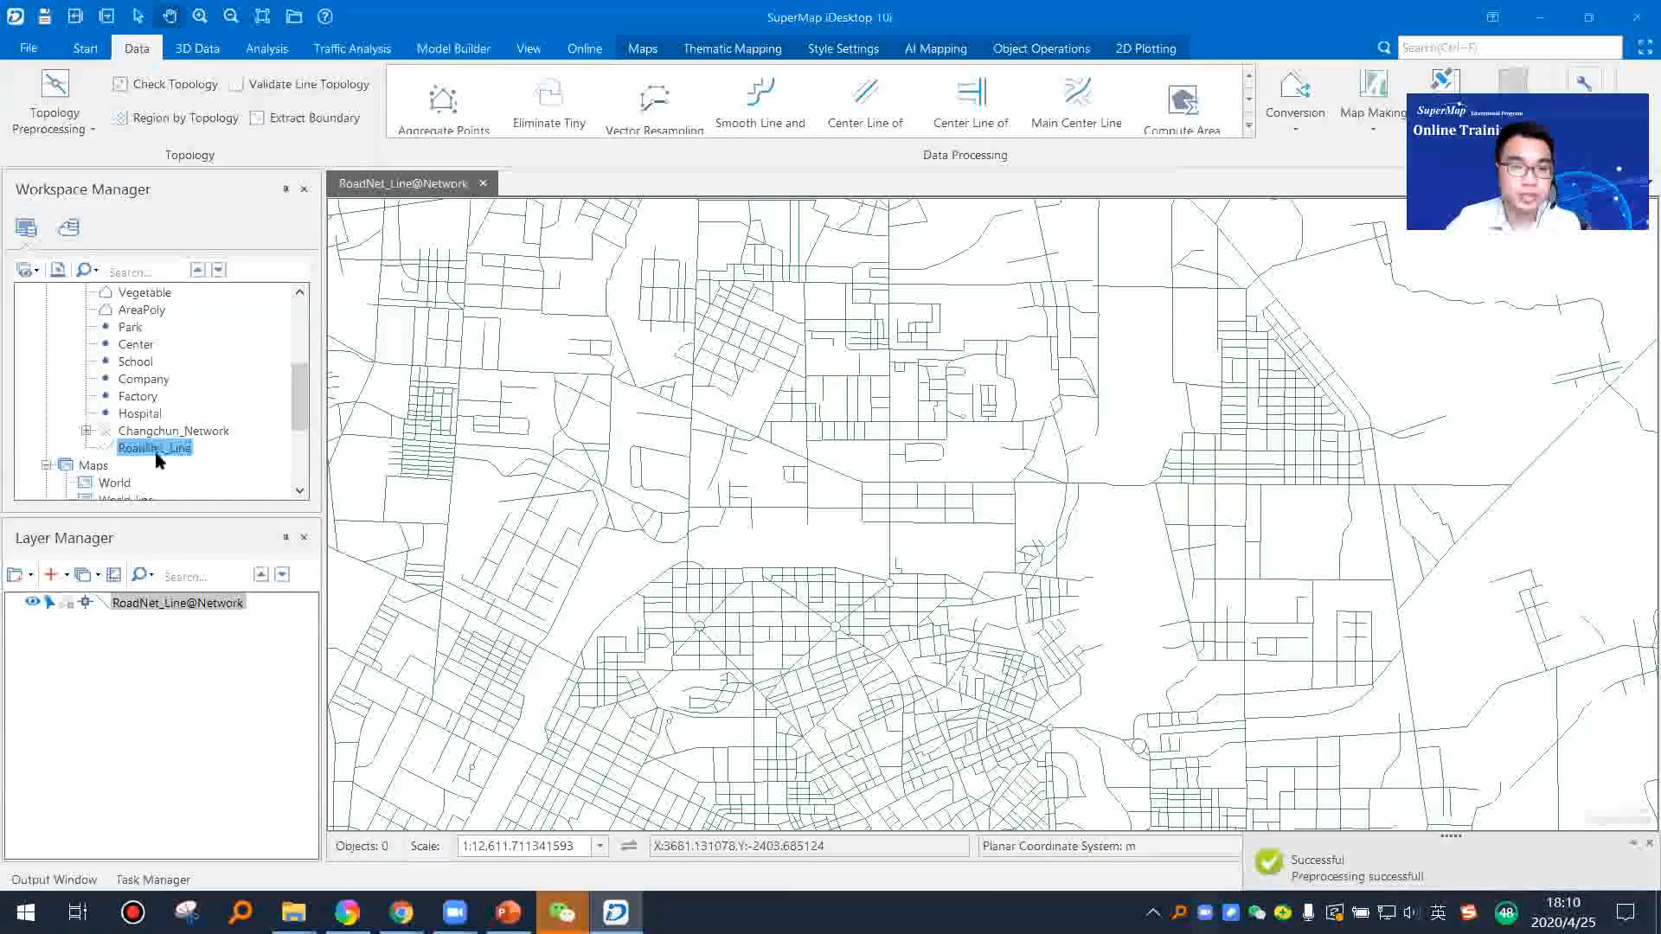
pyautogui.scroll(-4, 557, 458)
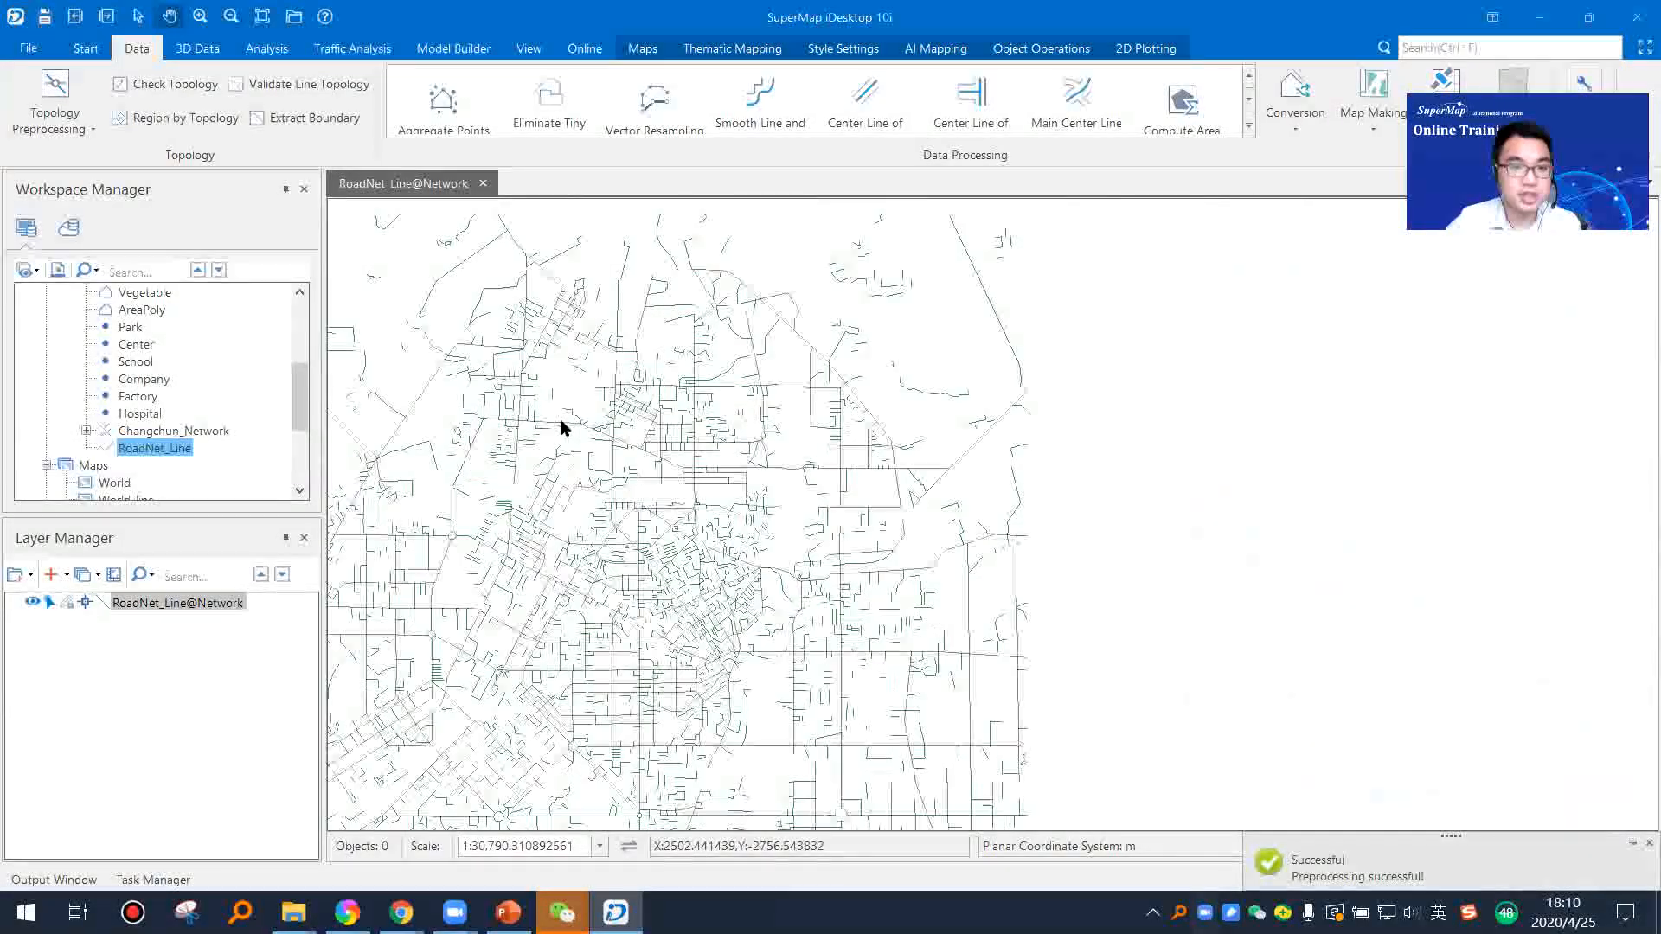
pyautogui.scroll(5, 584, 455)
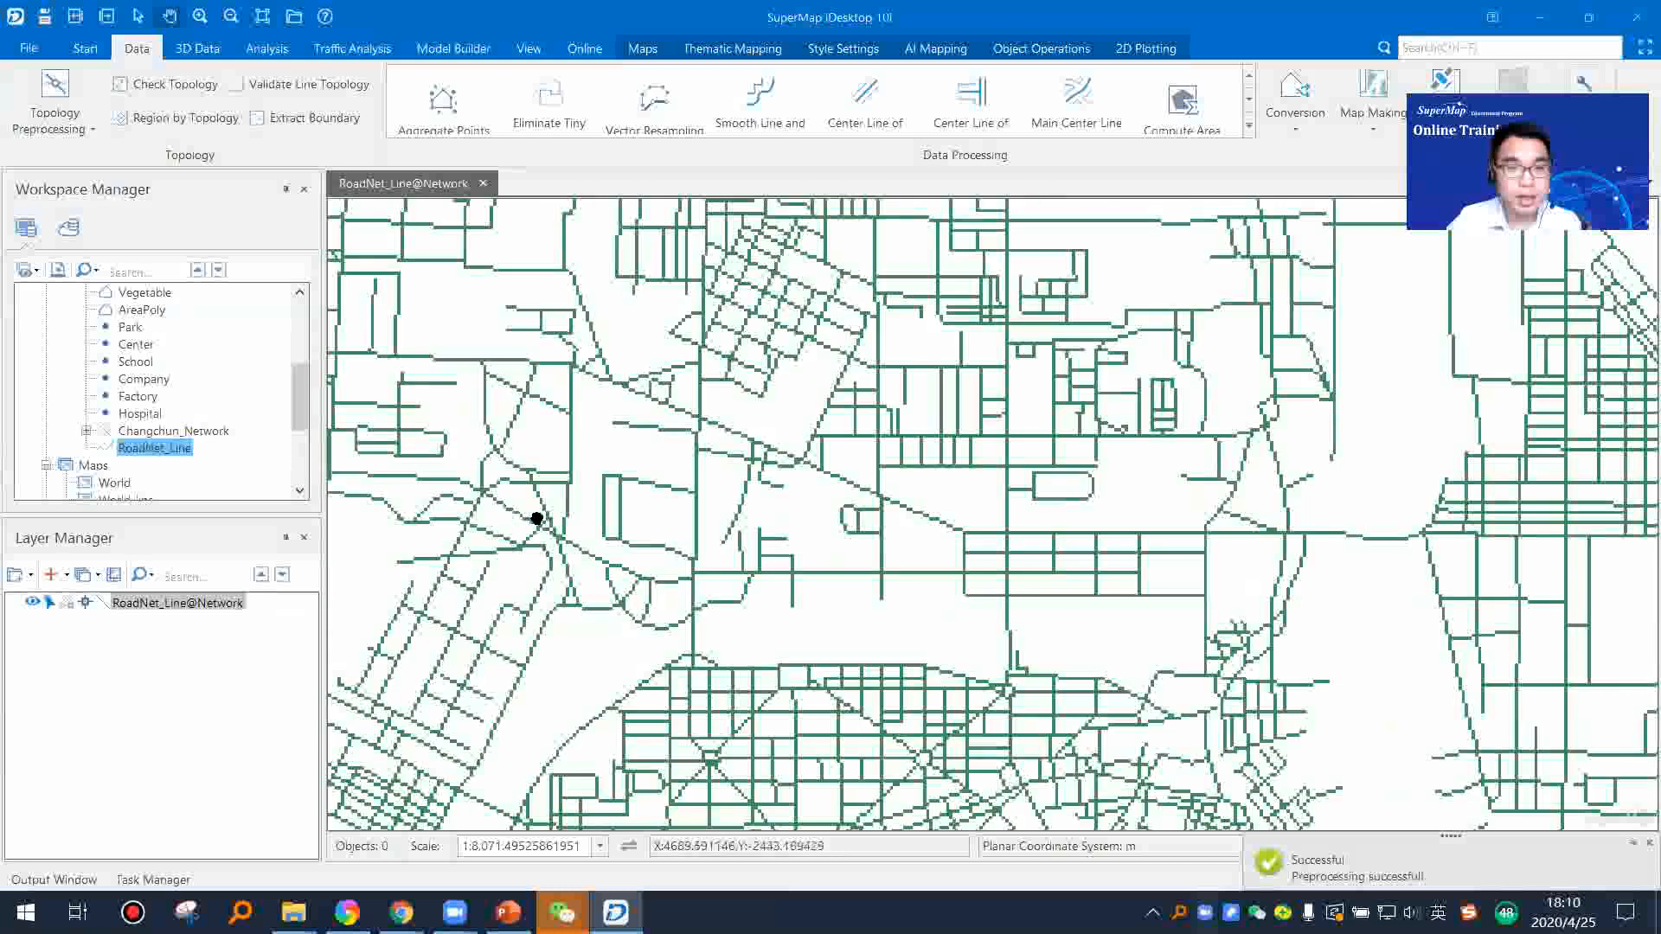
# Step: Switch to PowerPoint, resume the slide show at Topology Processing and advance to the Line Topology Processing slide
pyautogui.click(509, 911)
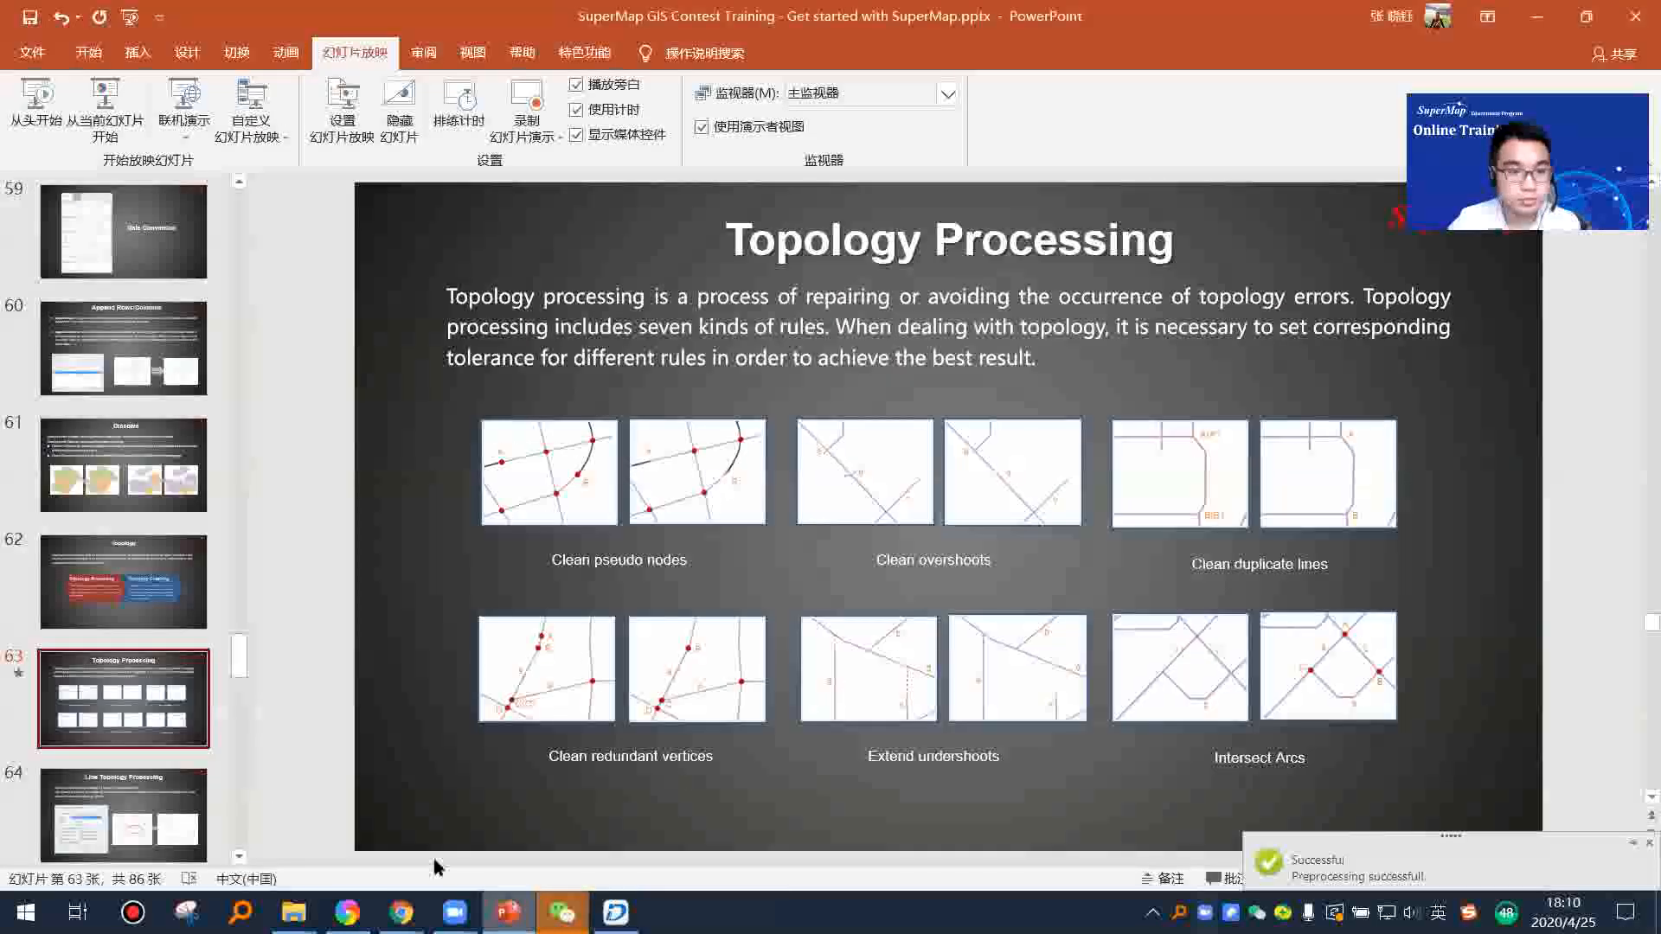
pyautogui.scroll(-2, 176, 636)
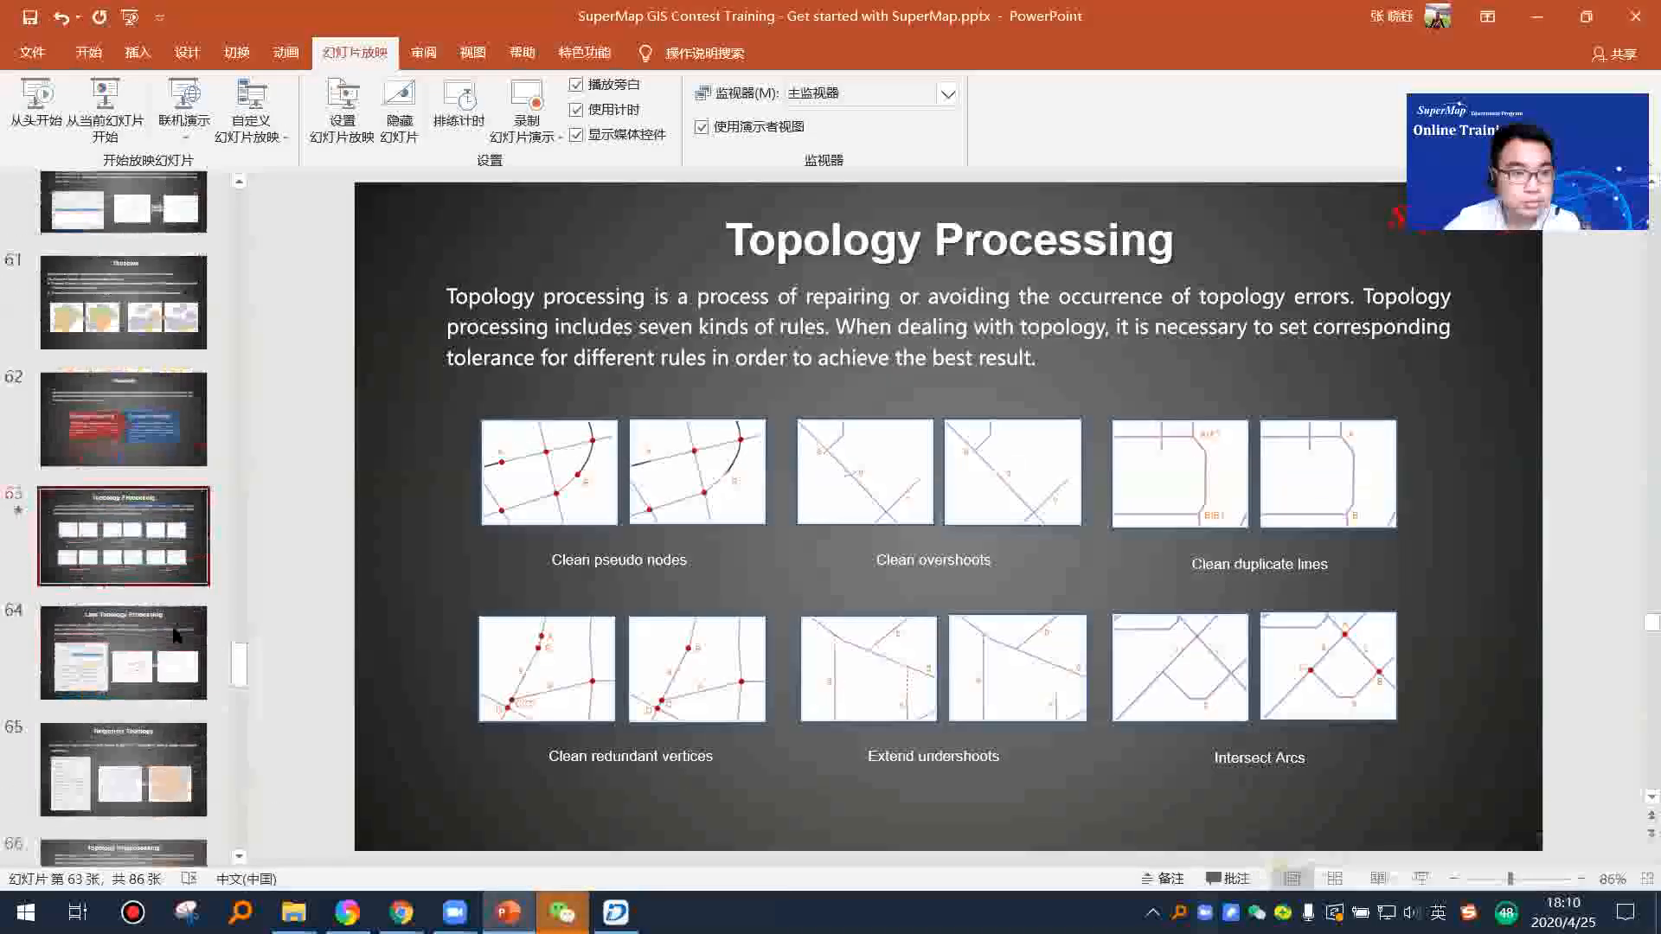
pyautogui.click(101, 130)
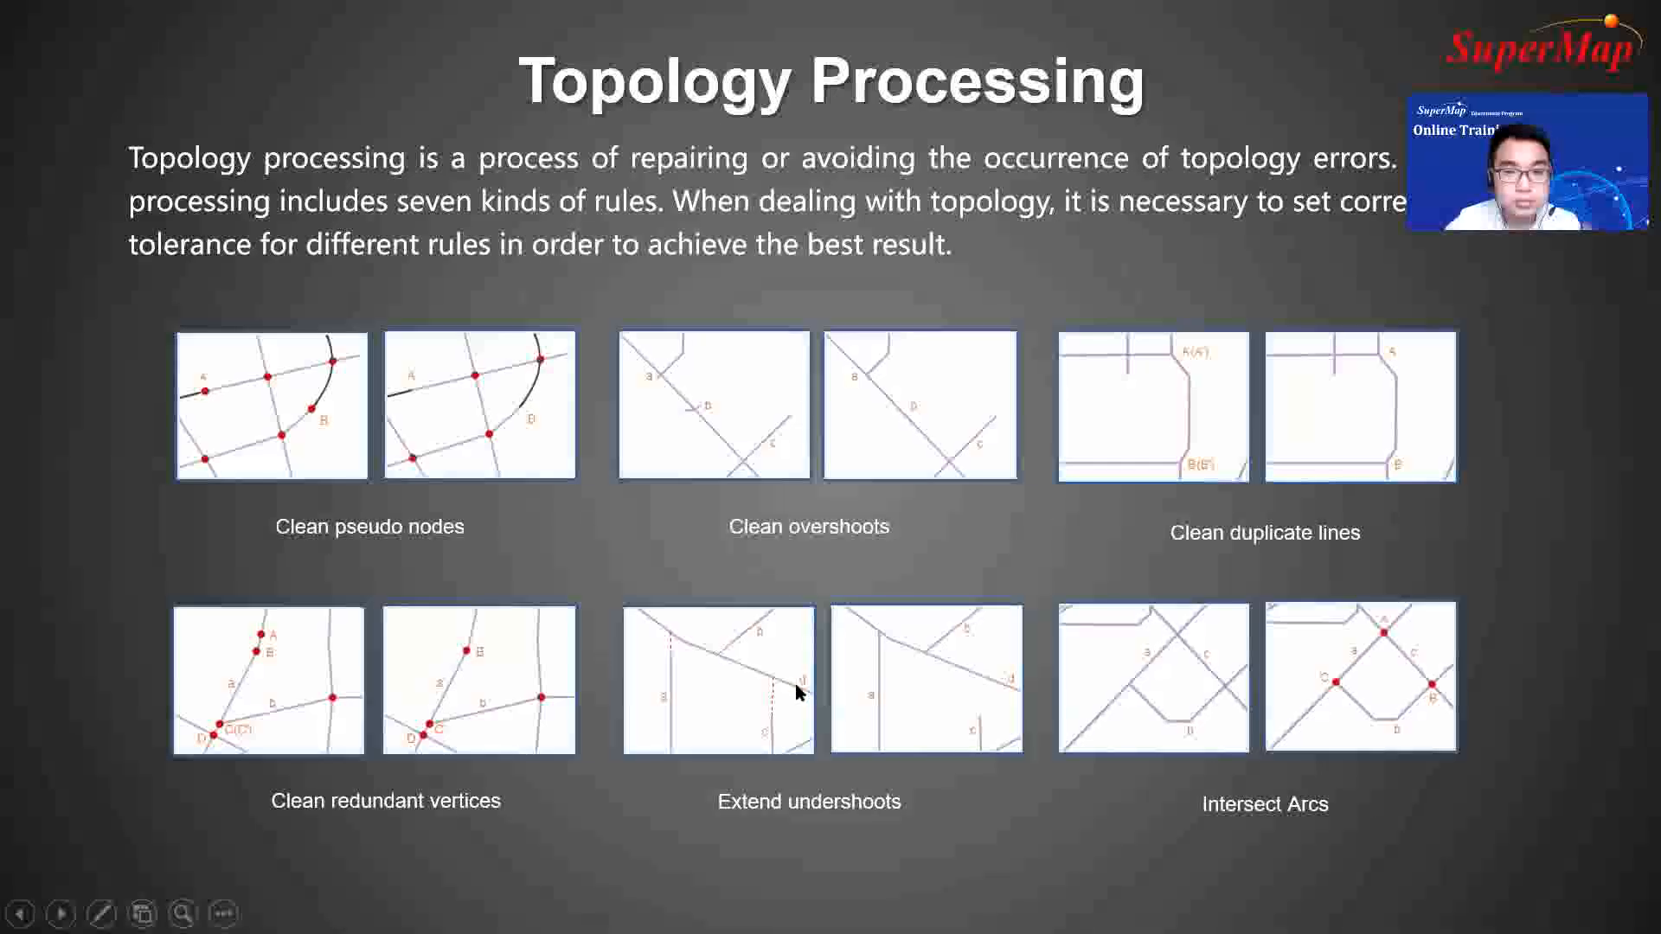
pyautogui.click(797, 689)
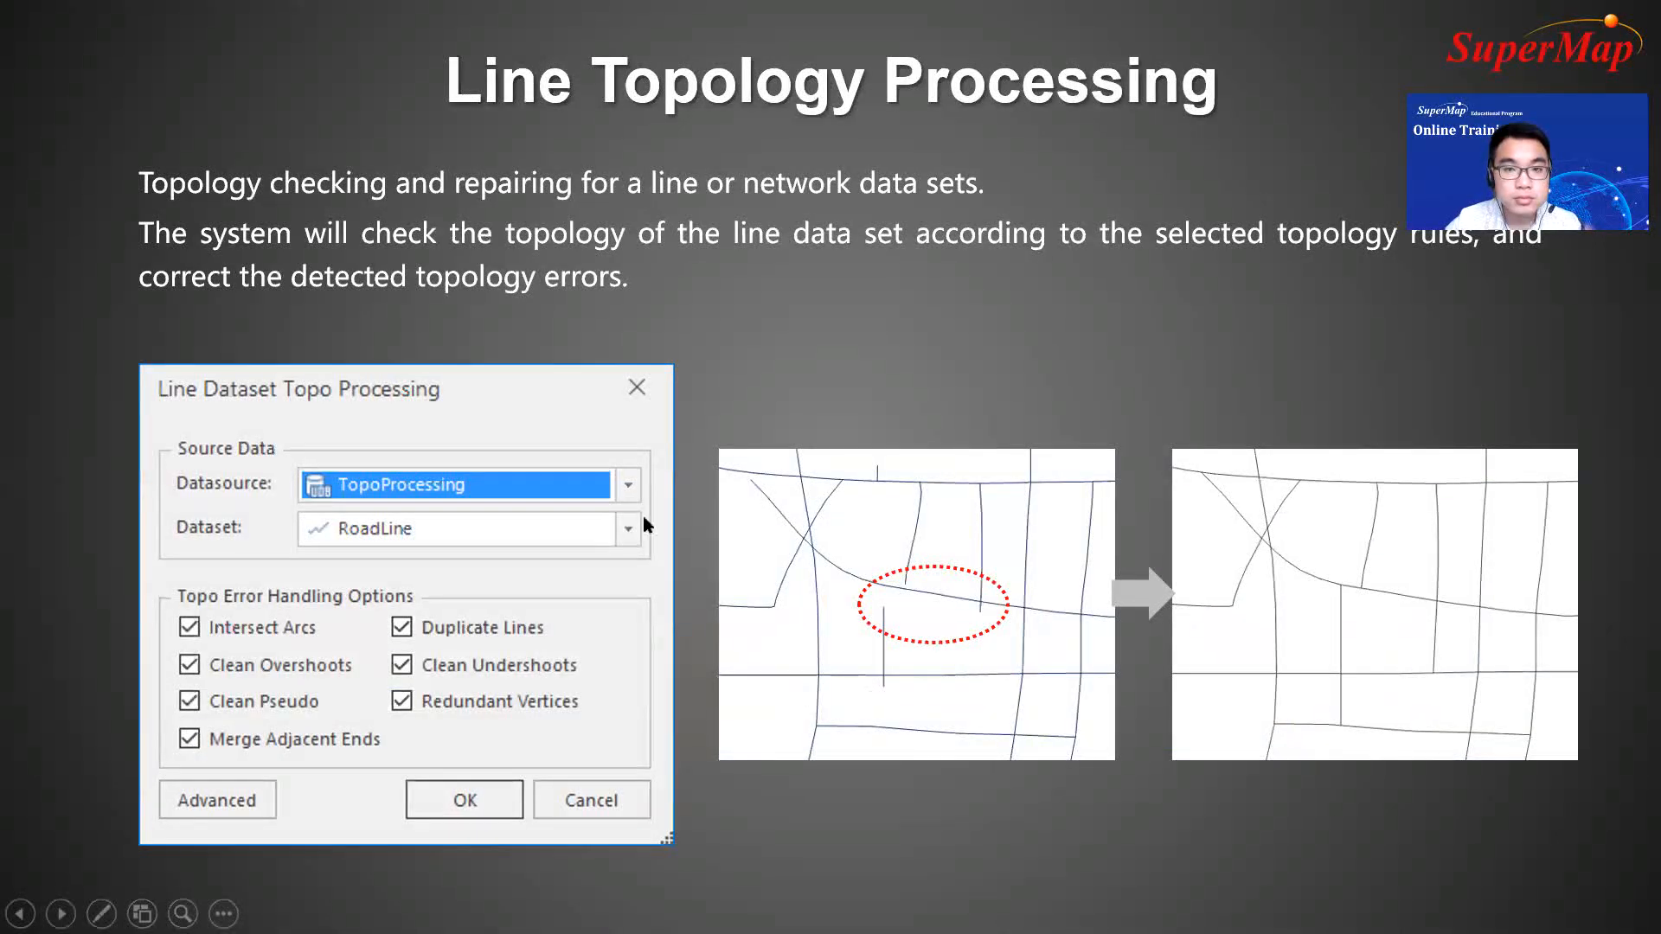
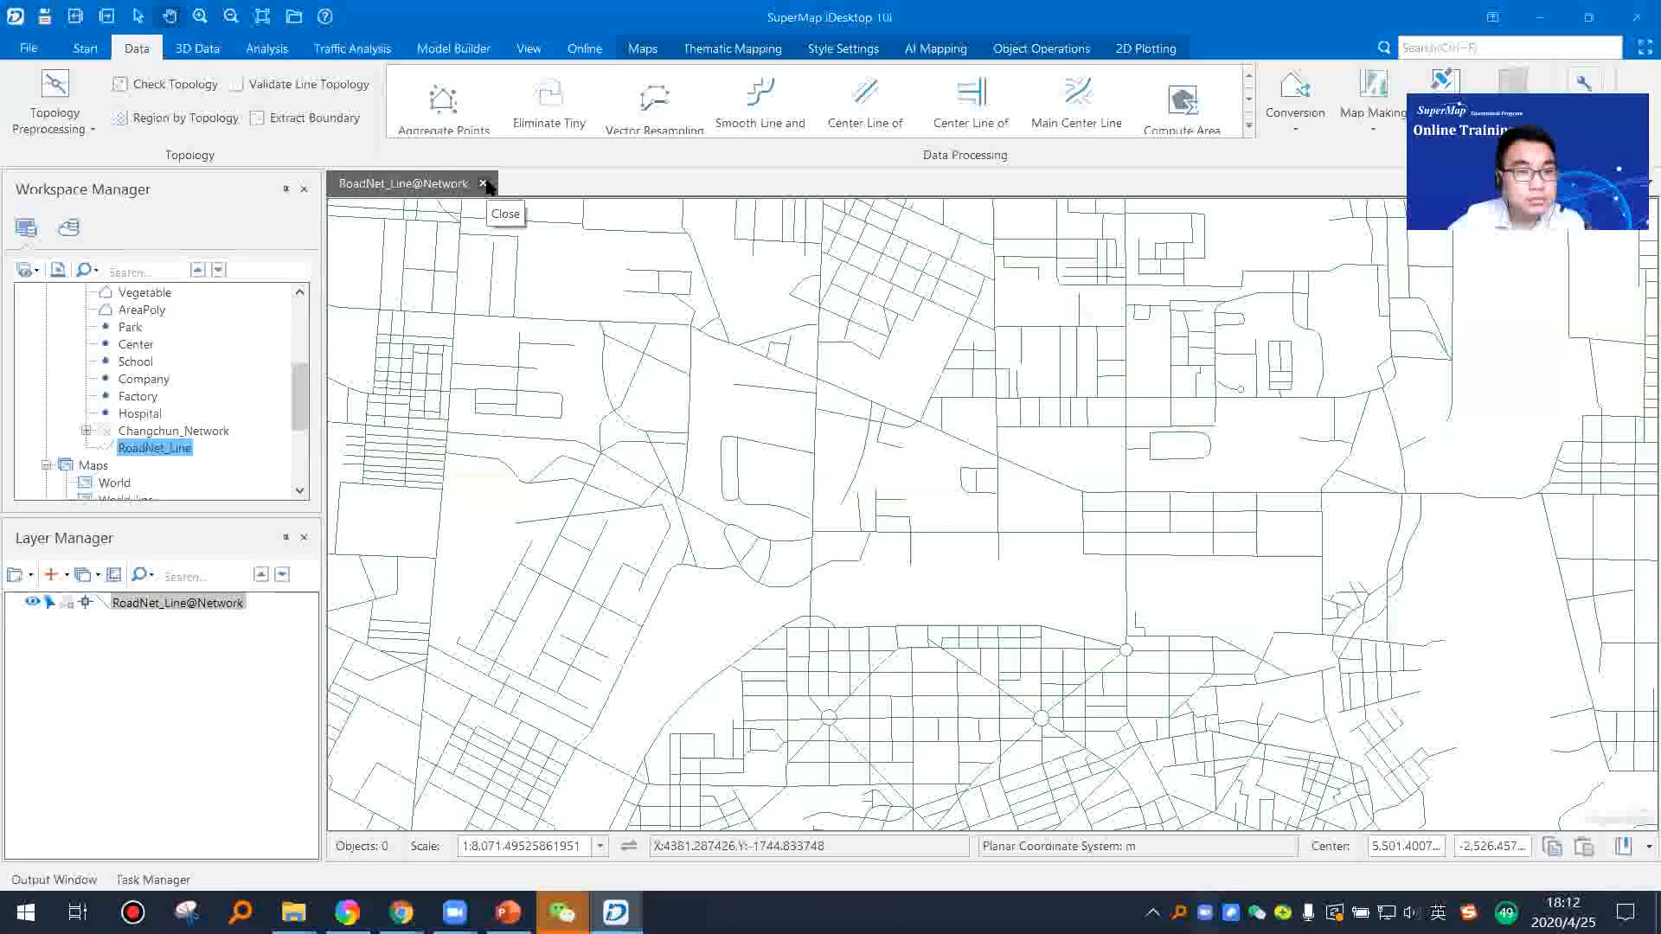
# Step: Close the open RoadNet_Line map and add the RoadNet_Line dataset to a new map
pyautogui.click(880, 523)
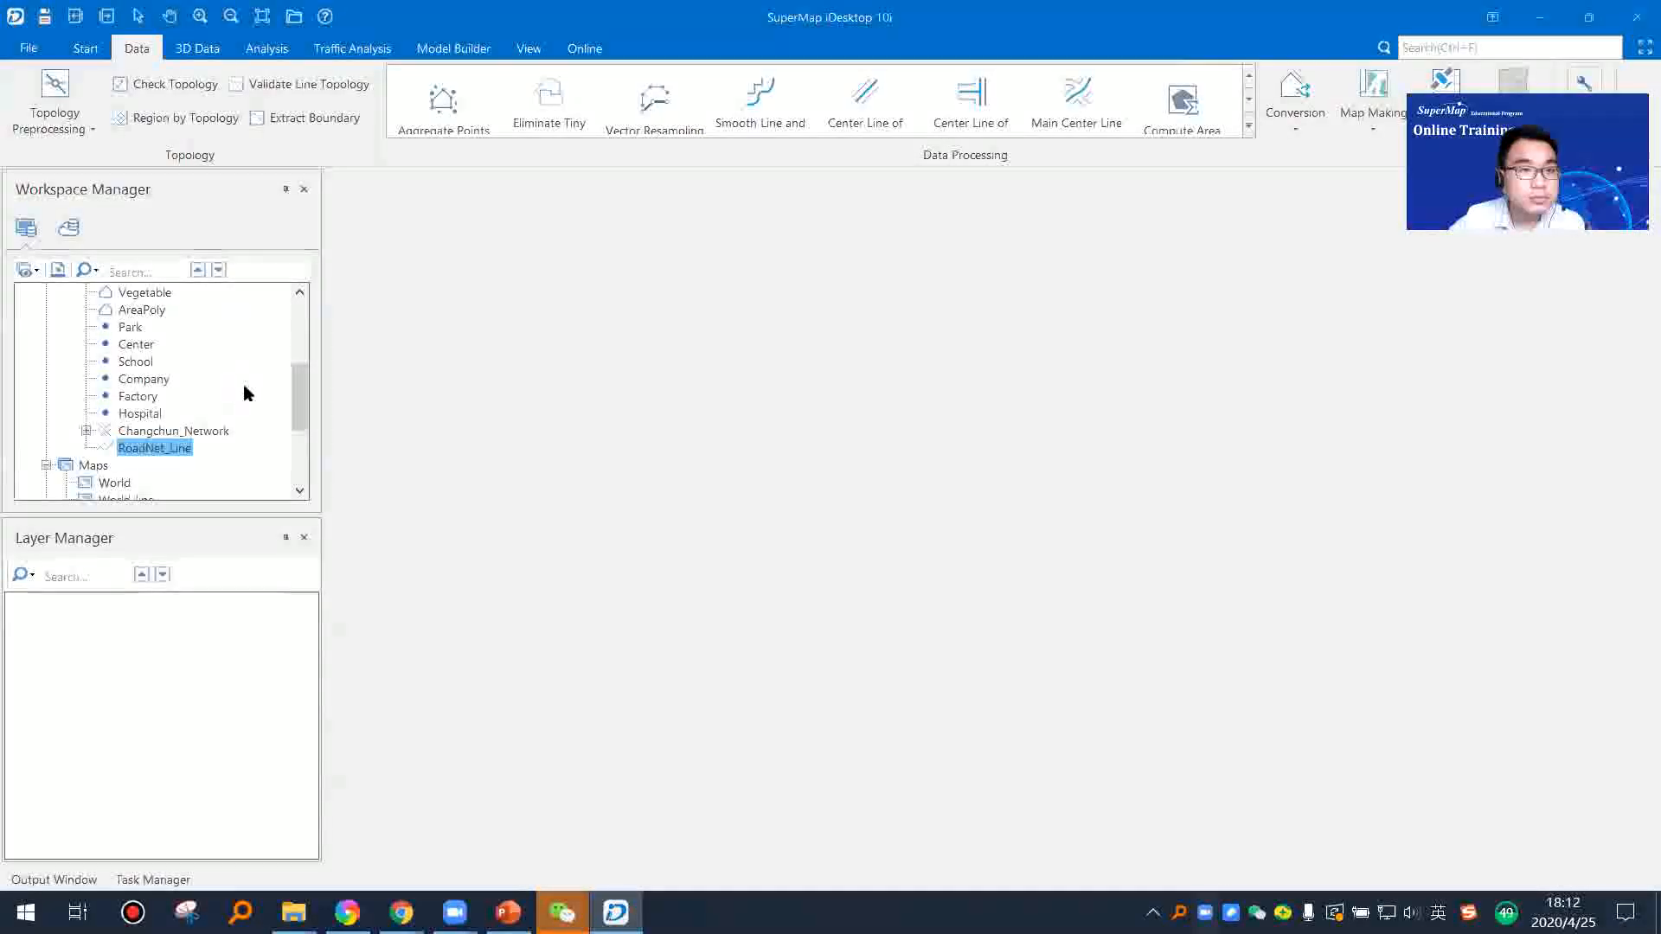
pyautogui.rightClick(152, 448)
pyautogui.click(197, 468)
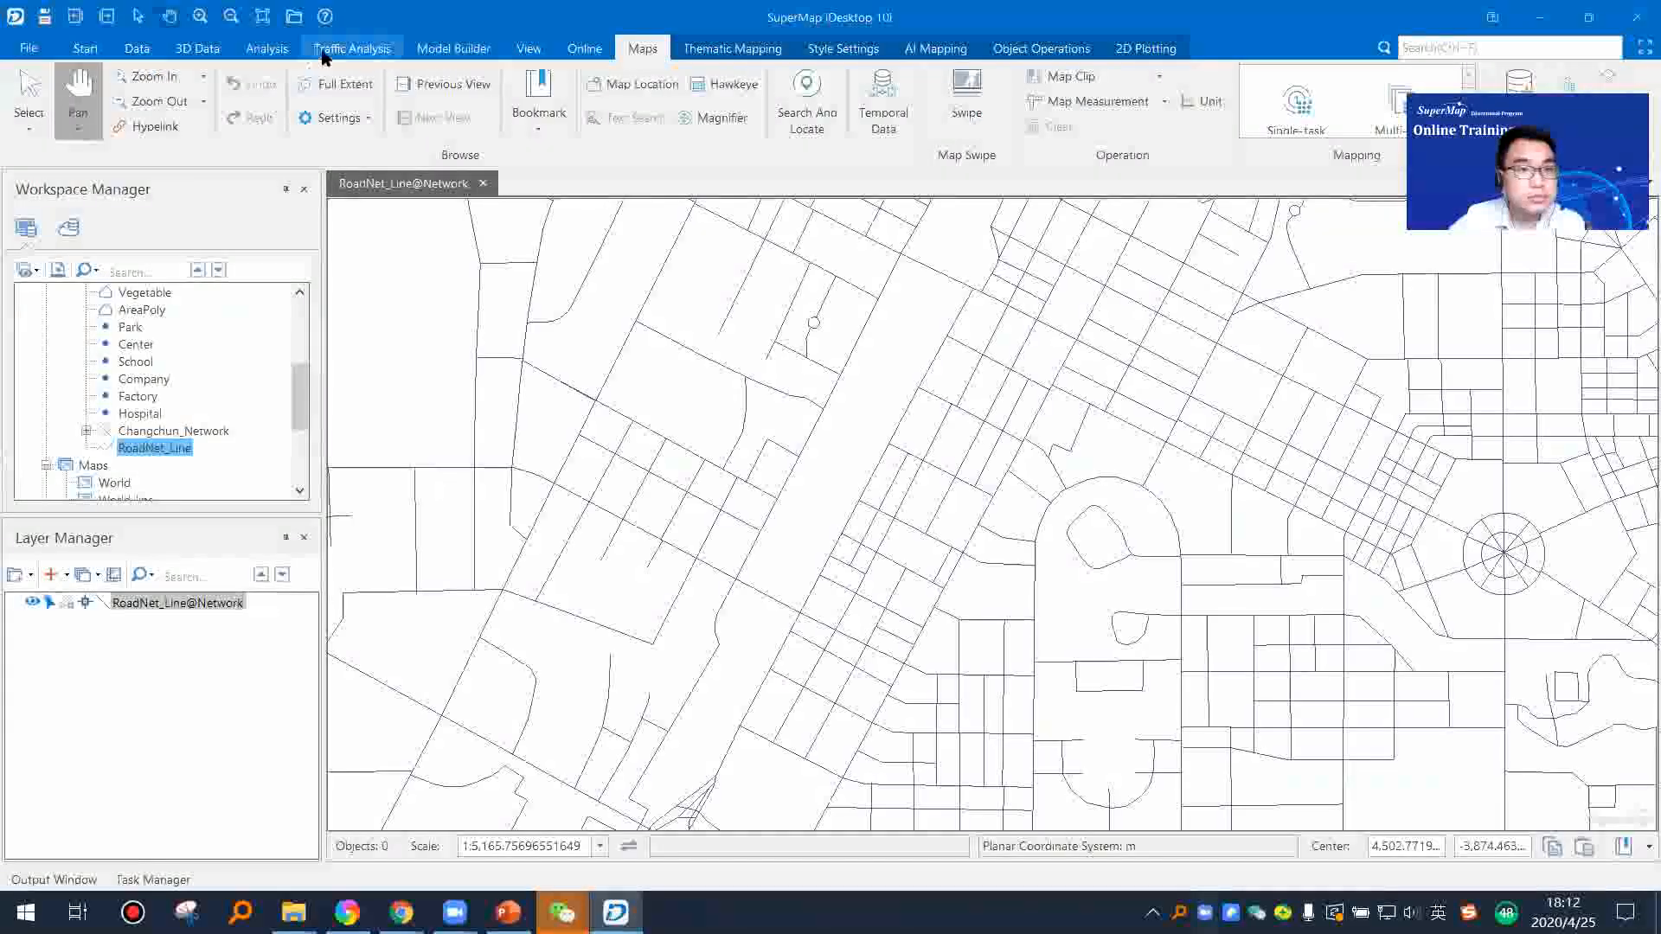
# Step: Review the topology error handling options for the RoadNet_Line line dataset and dismiss them without processing
pyautogui.click(249, 52)
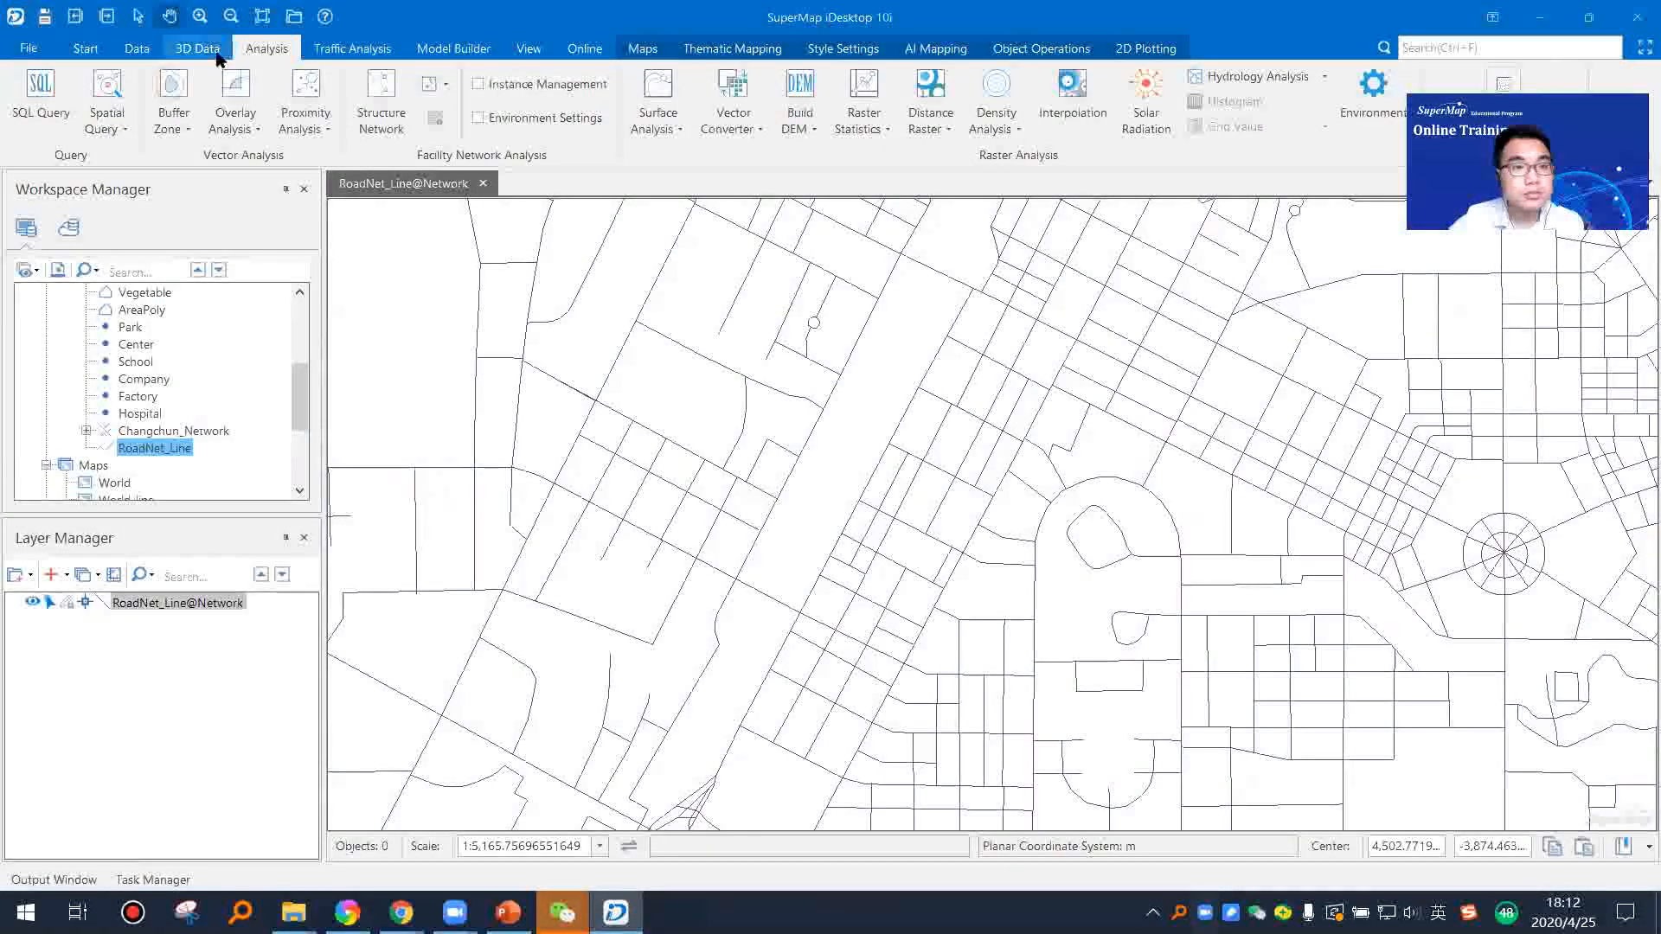
pyautogui.click(90, 50)
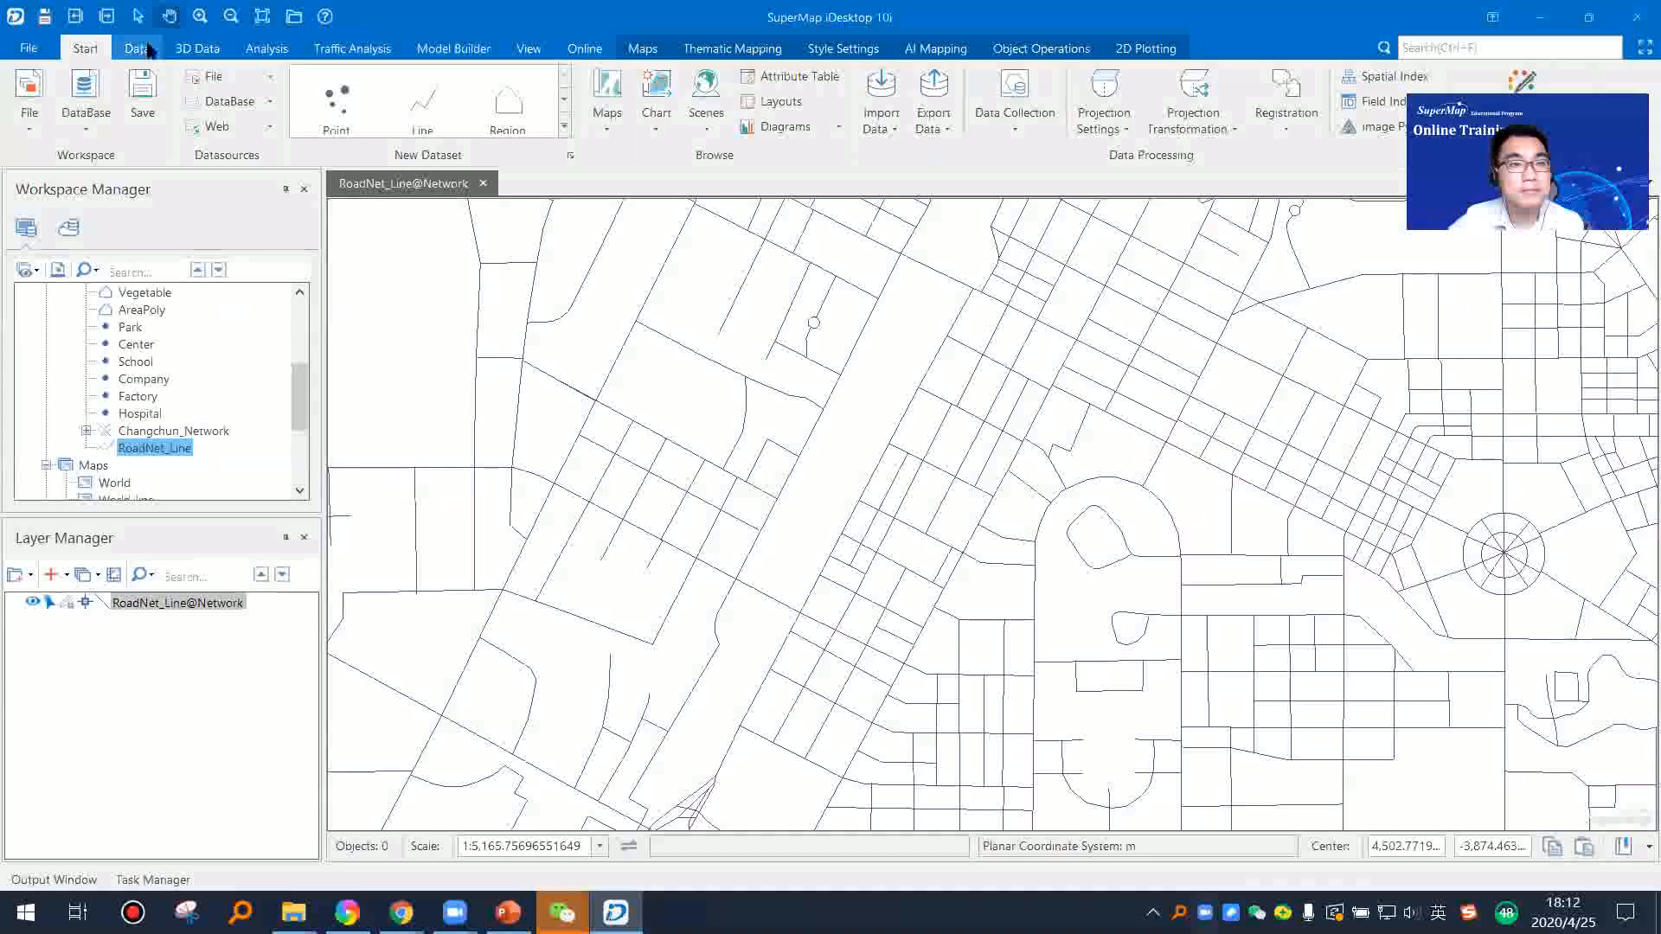
pyautogui.click(137, 48)
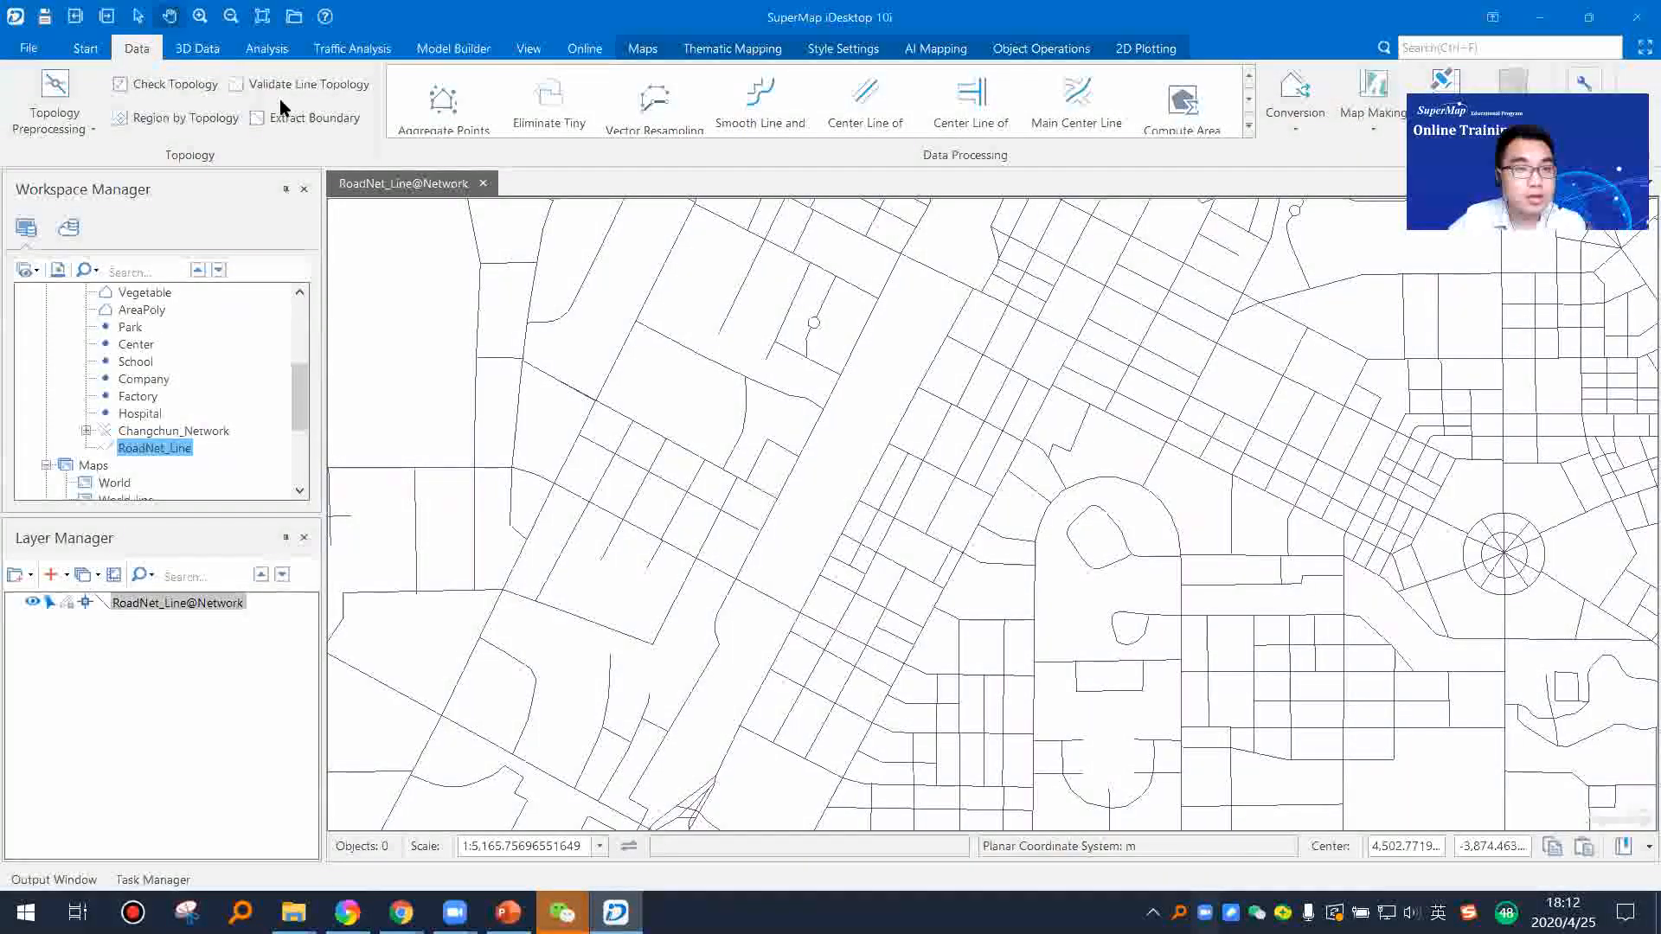
pyautogui.click(300, 81)
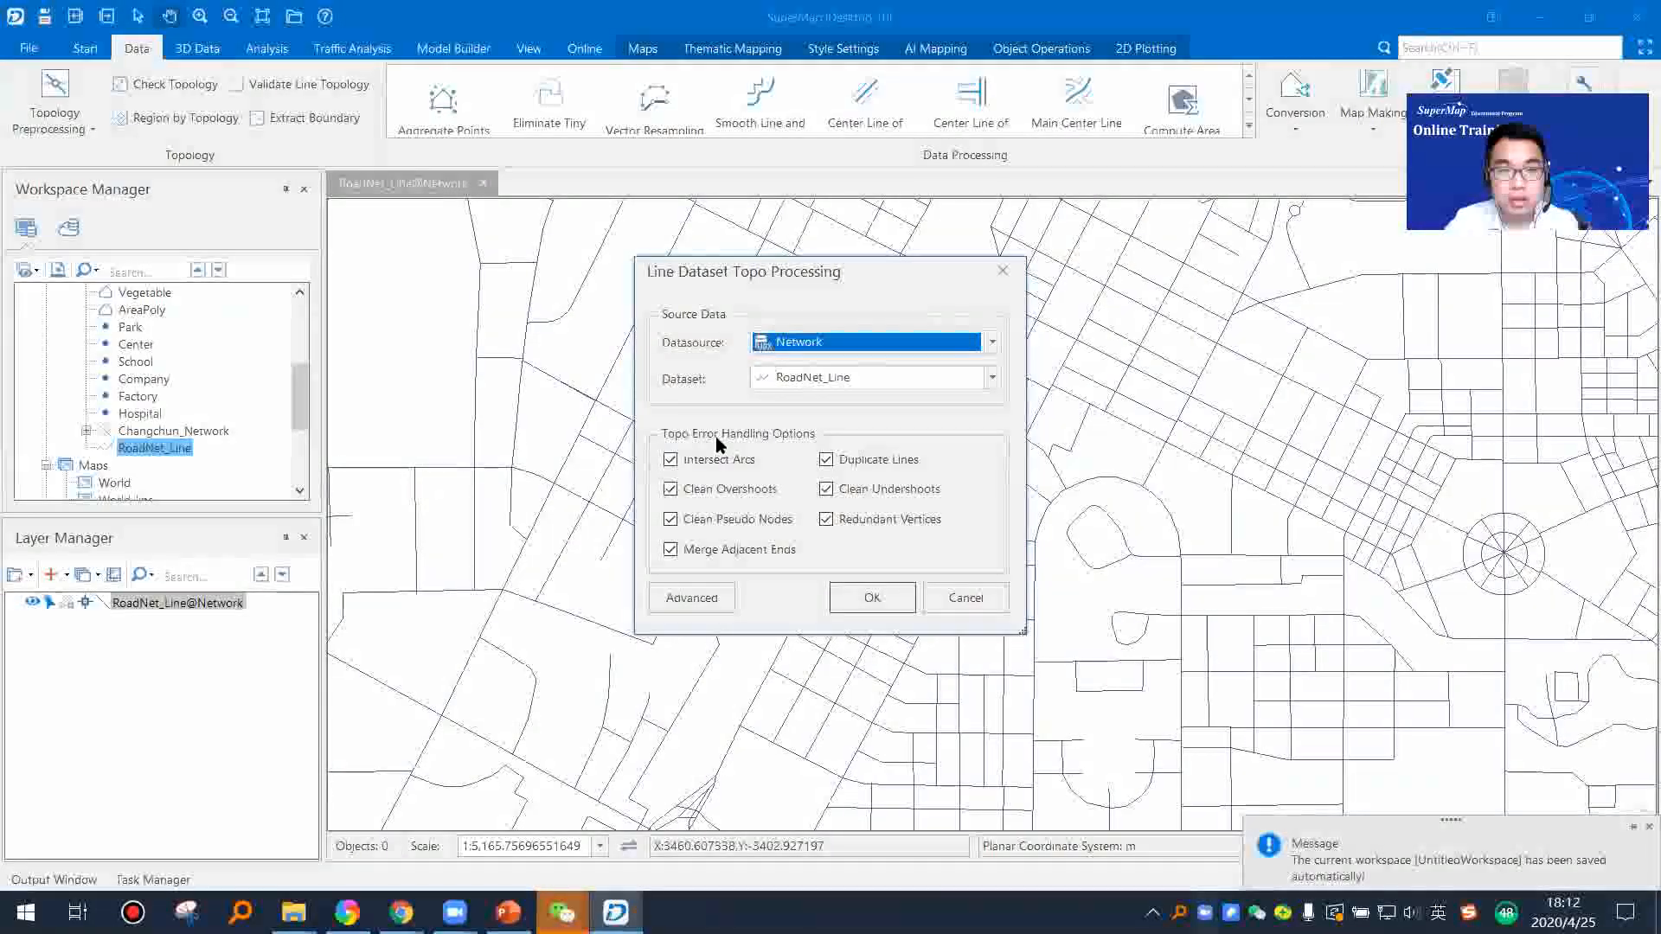
pyautogui.click(1002, 271)
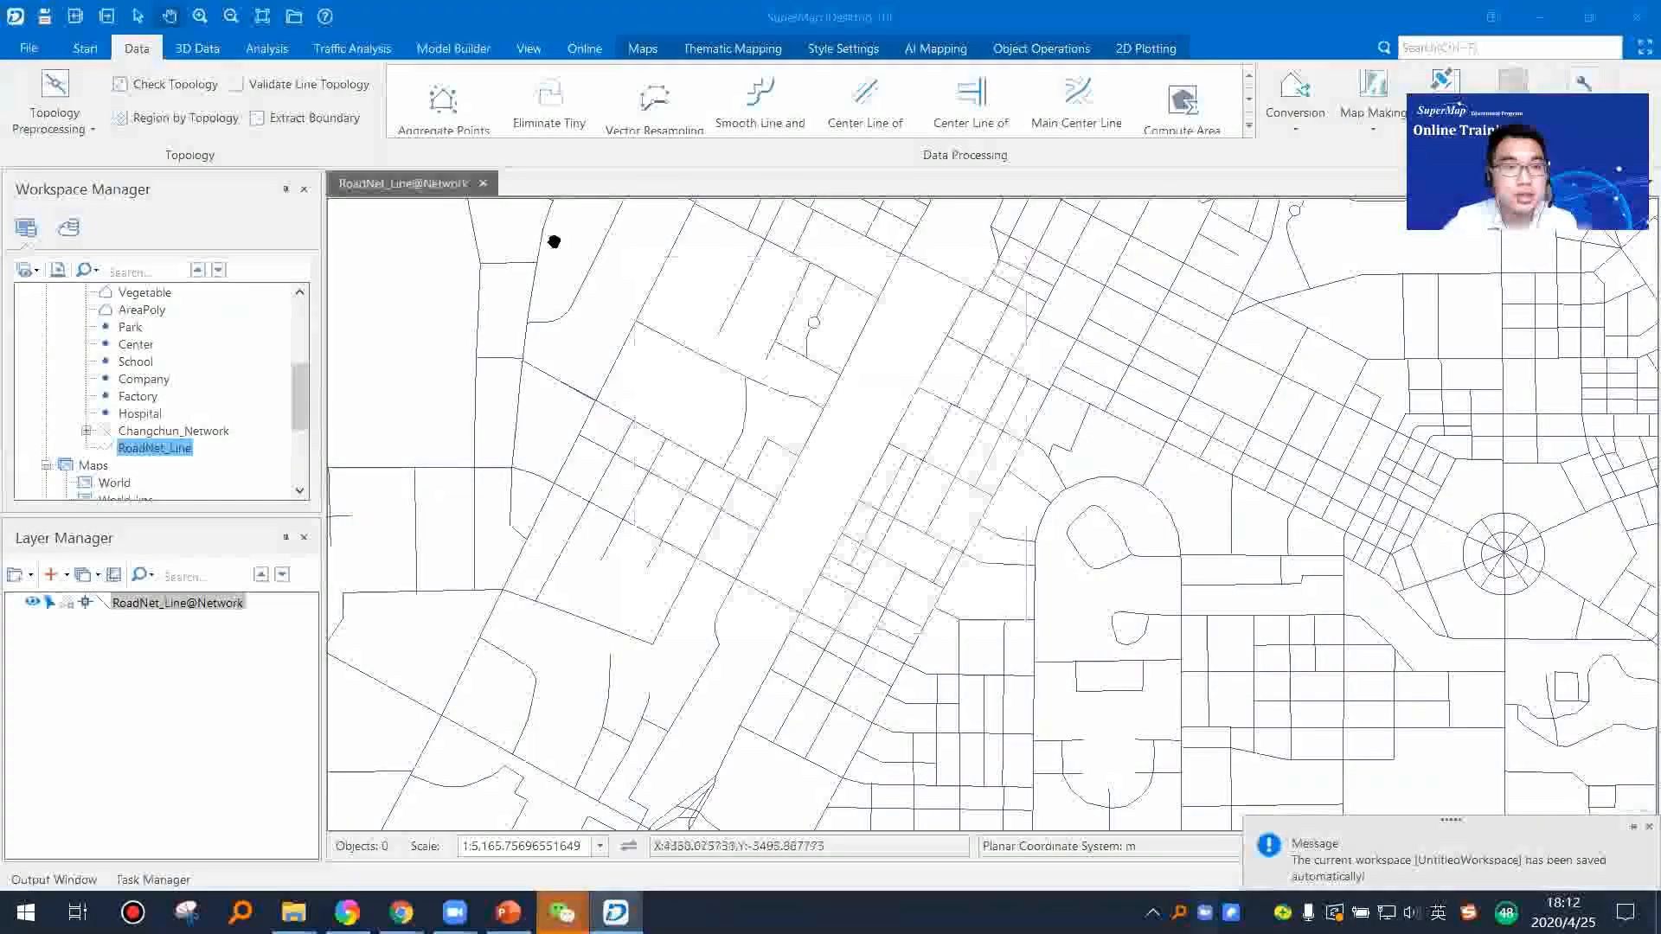
# Step: Open the Region by Topology settings, set the source datasource to Test1 and look through its line datasets
pyautogui.click(200, 126)
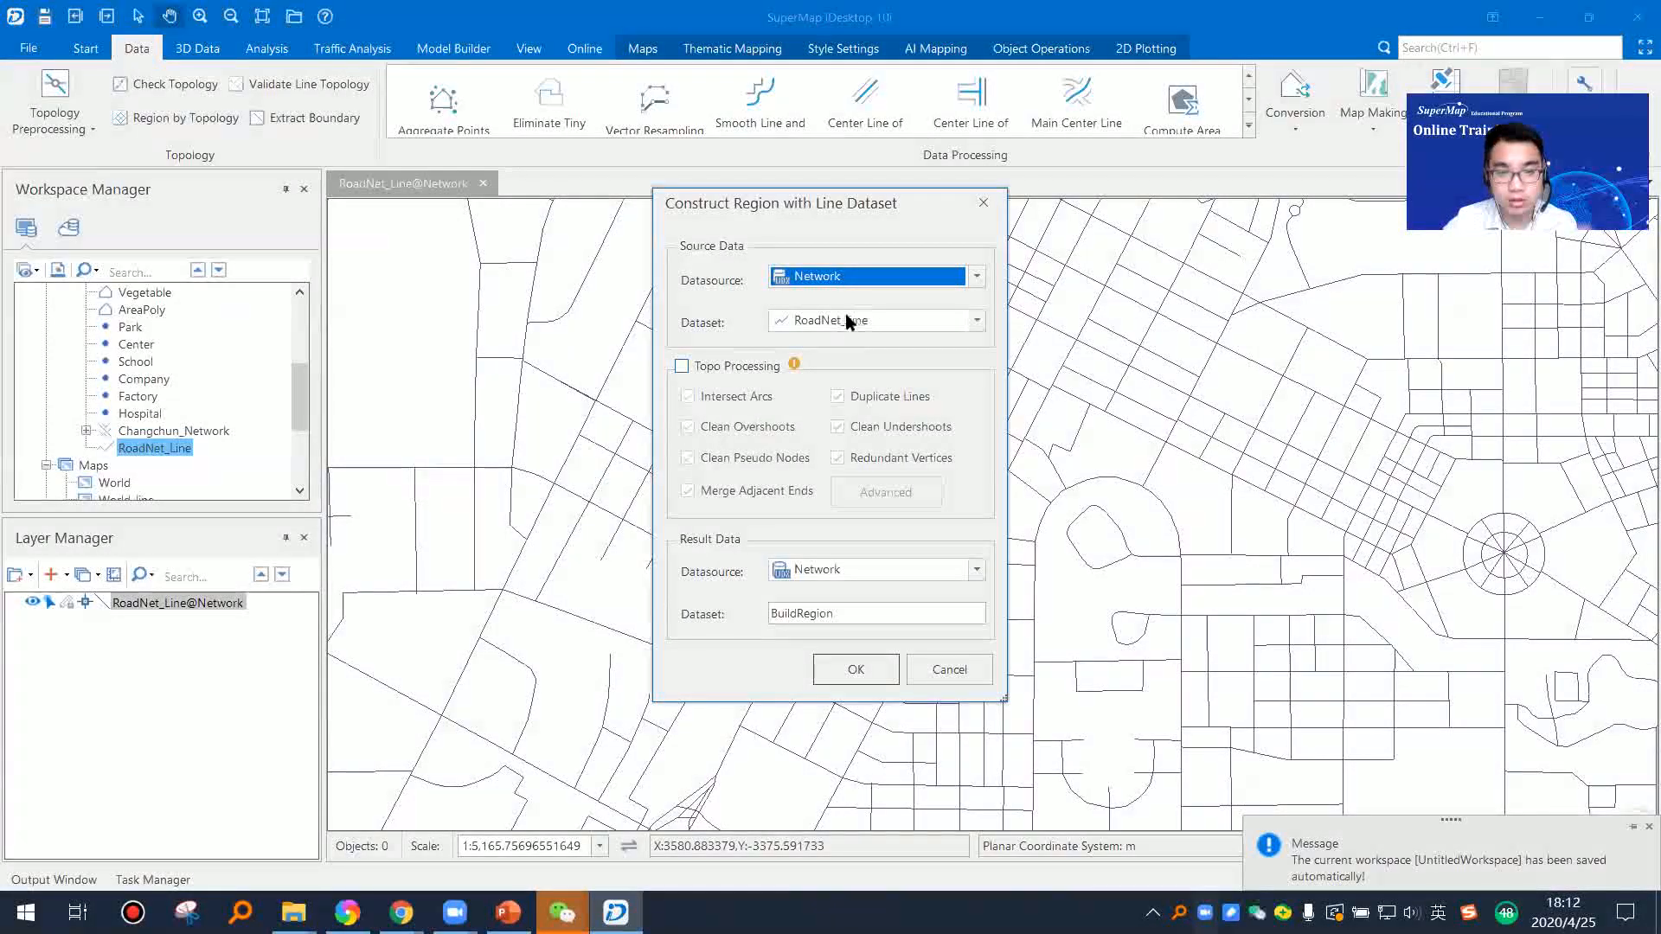
pyautogui.click(973, 321)
pyautogui.click(975, 277)
pyautogui.click(975, 277)
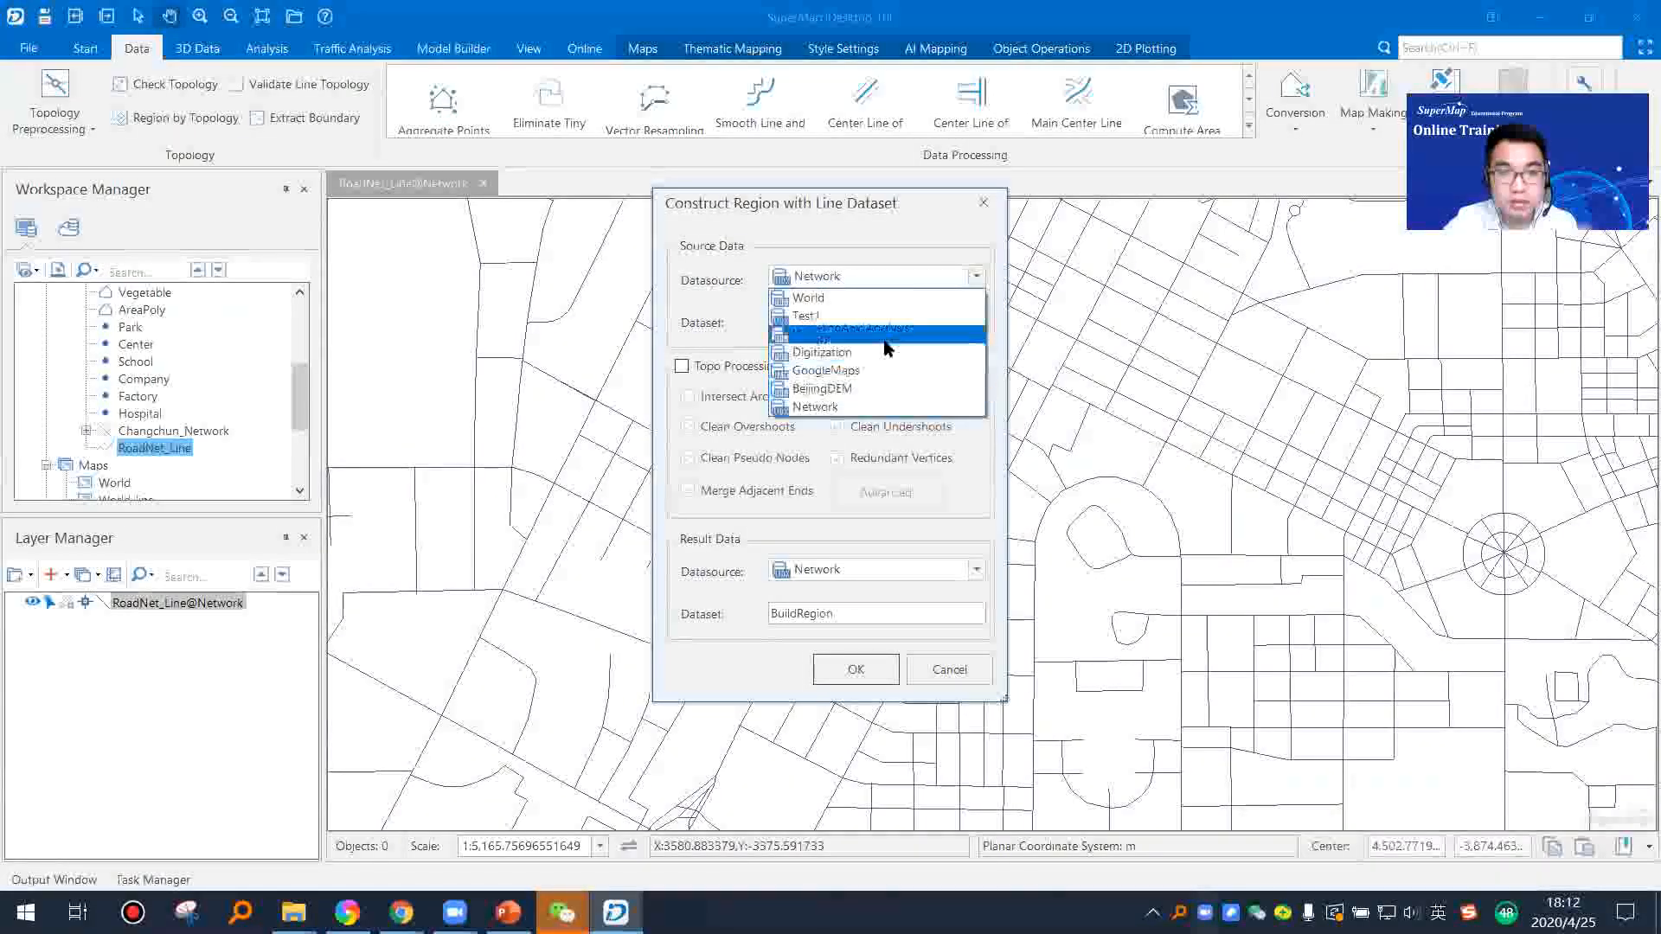
pyautogui.click(874, 316)
pyautogui.click(916, 322)
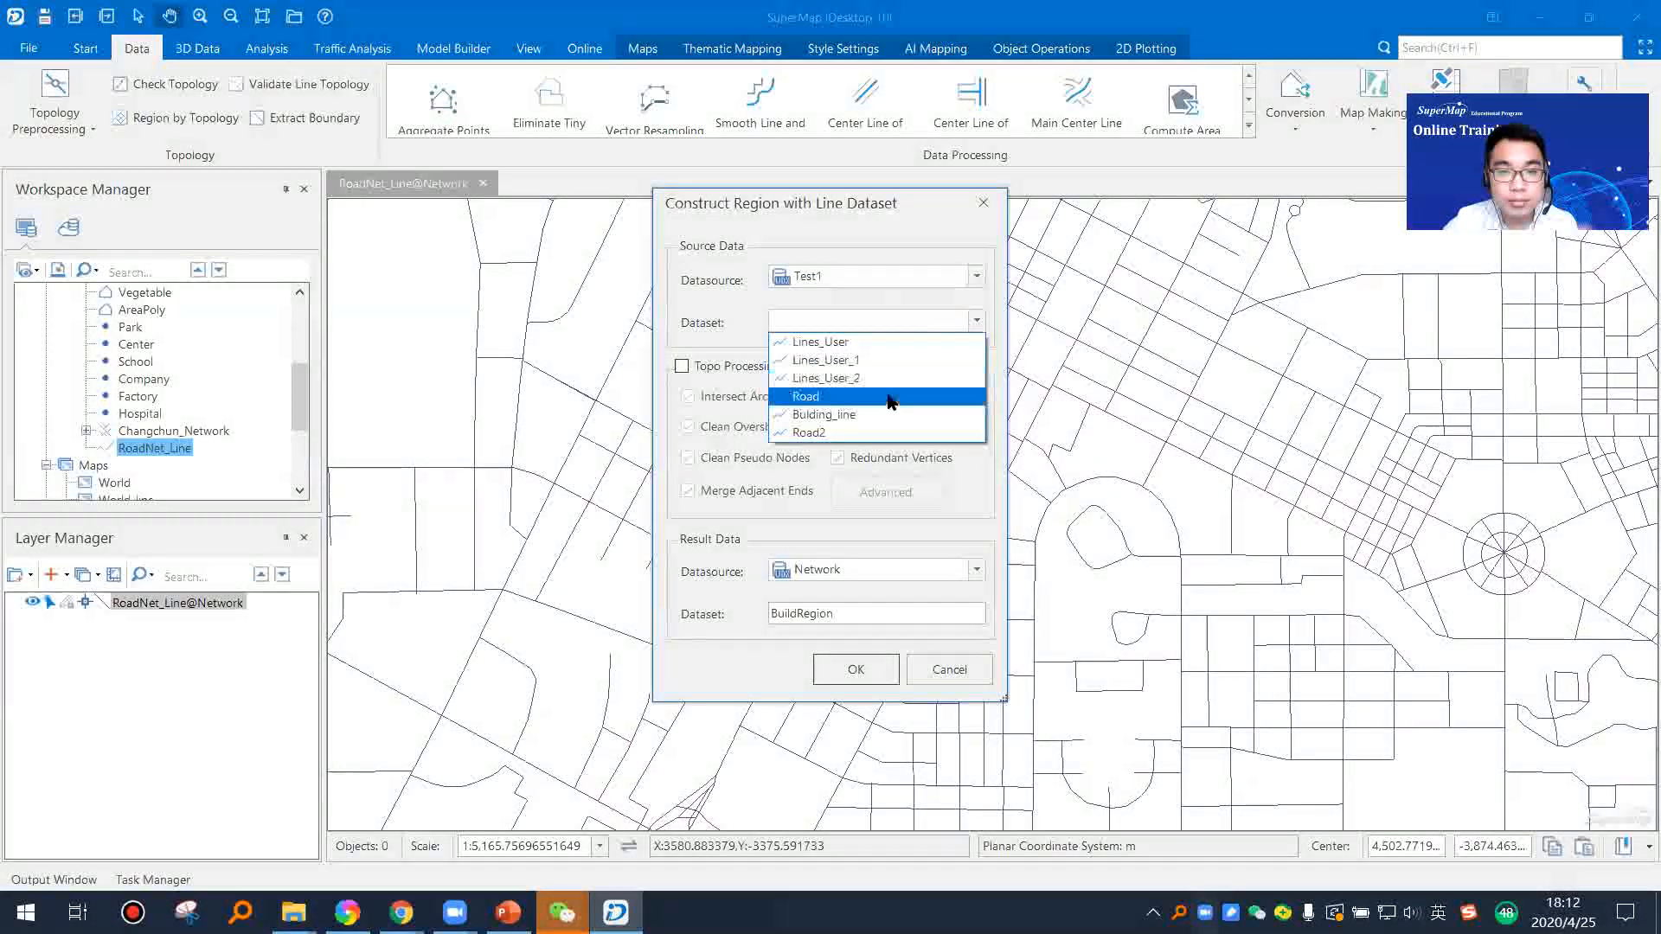
pyautogui.click(918, 322)
# Step: Try the ModelingAndAnalyst datasource, choose the building line dataset from Test1 as the region source, and dismiss the settings
pyautogui.click(975, 277)
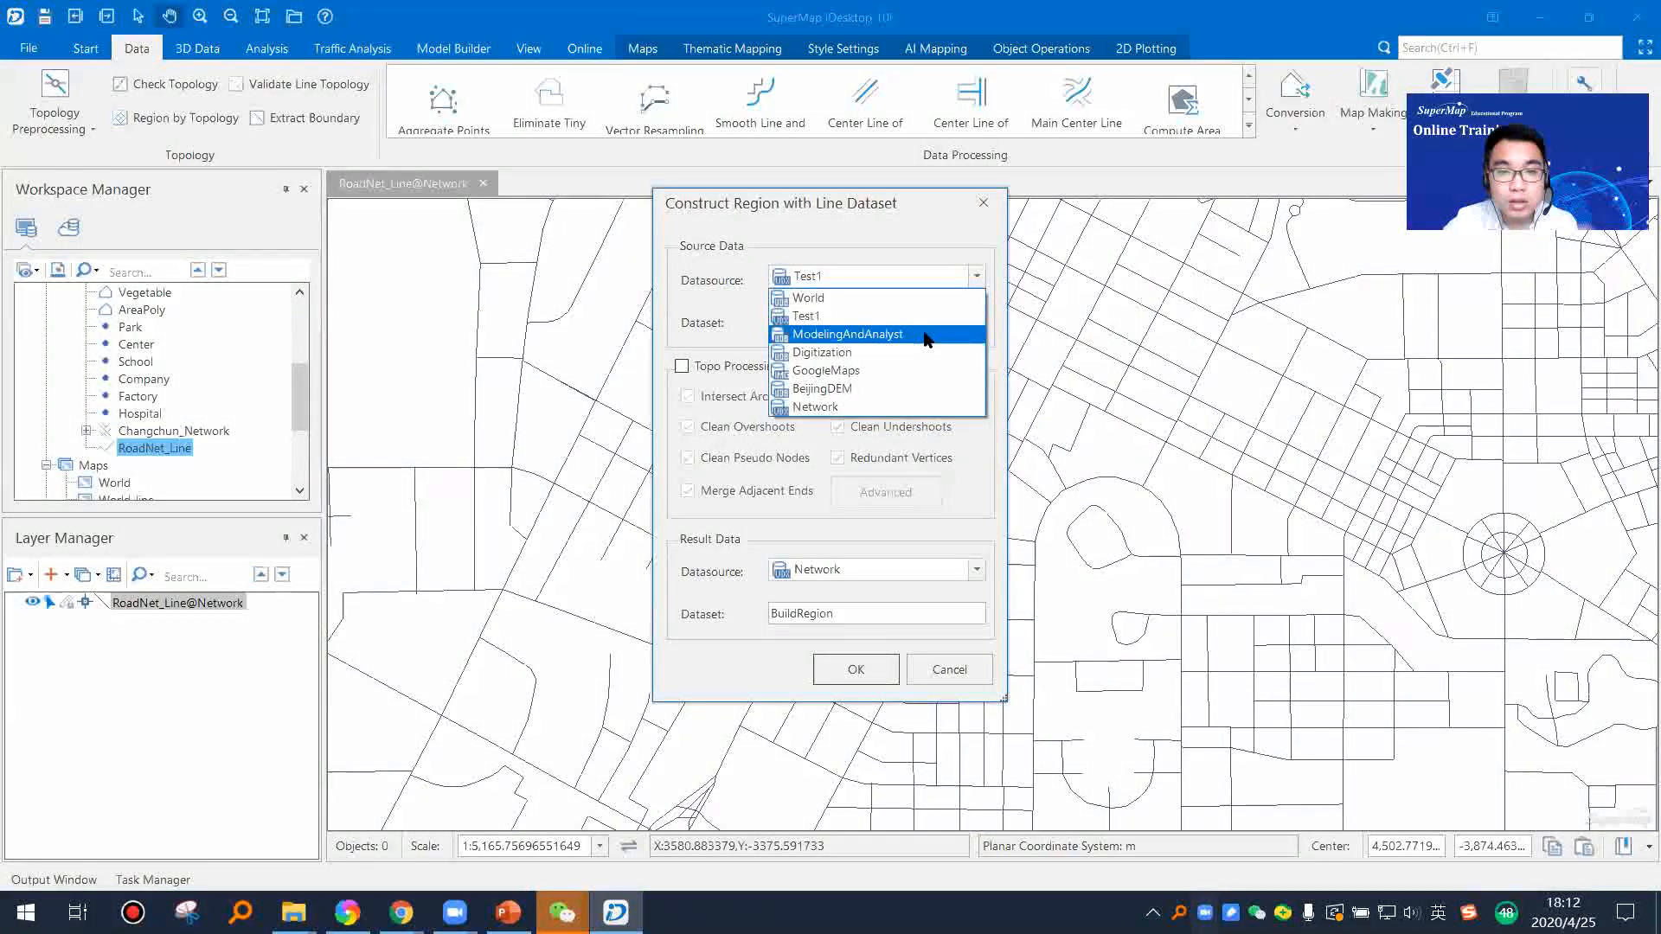
pyautogui.click(927, 335)
pyautogui.click(926, 318)
pyautogui.click(948, 279)
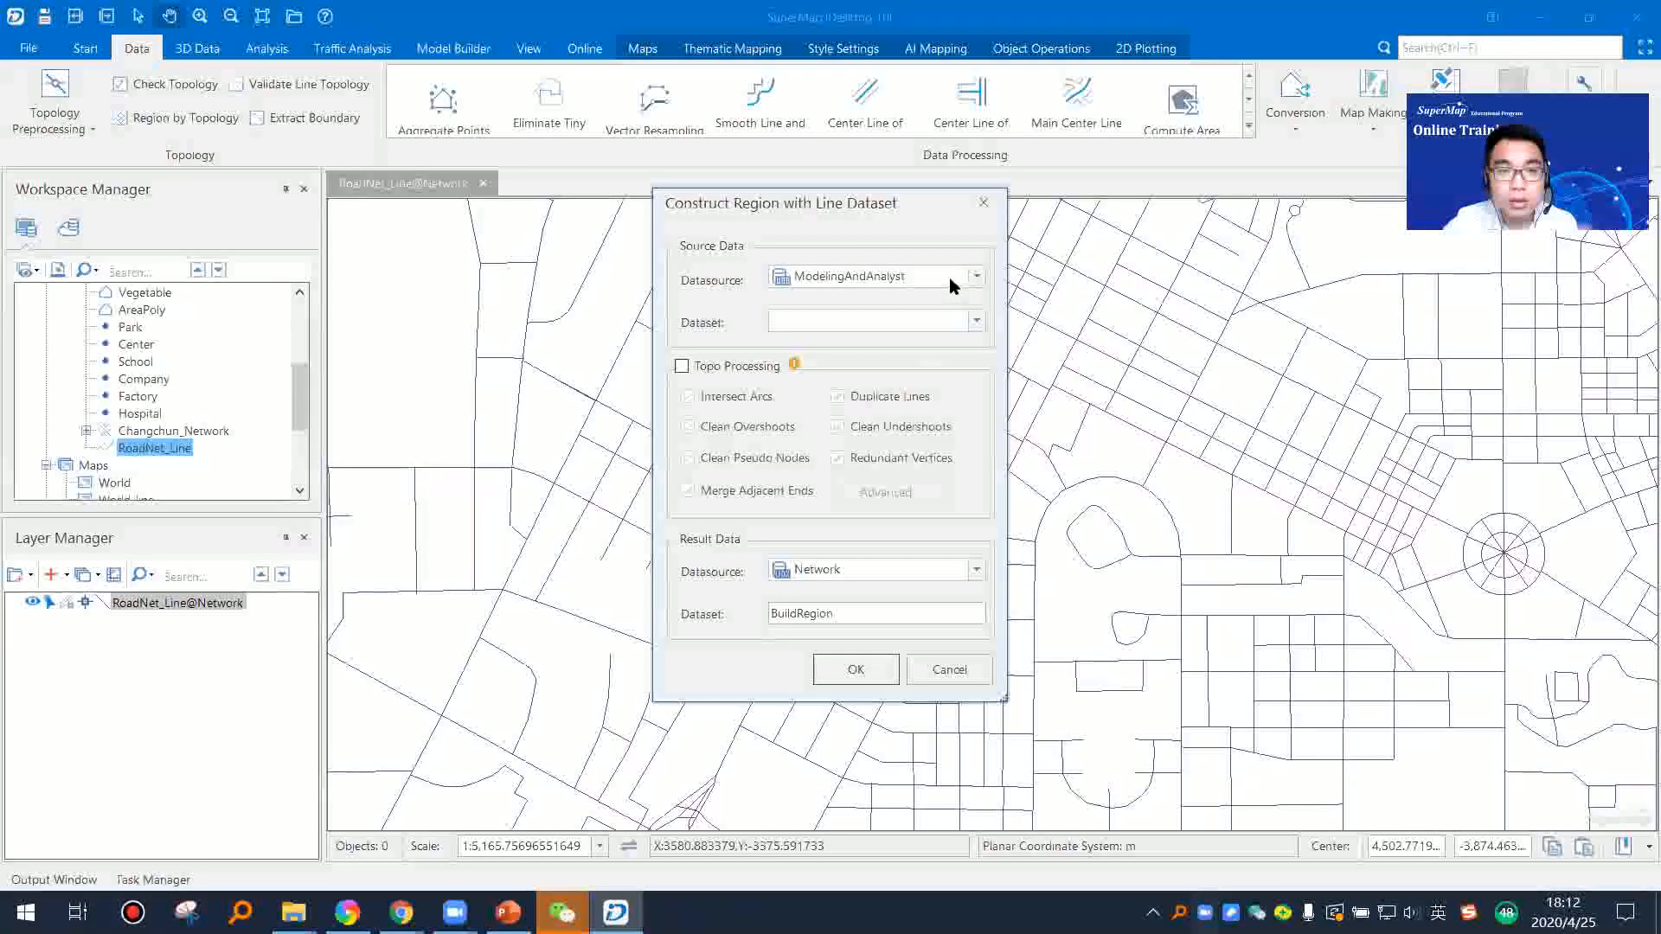
pyautogui.click(949, 277)
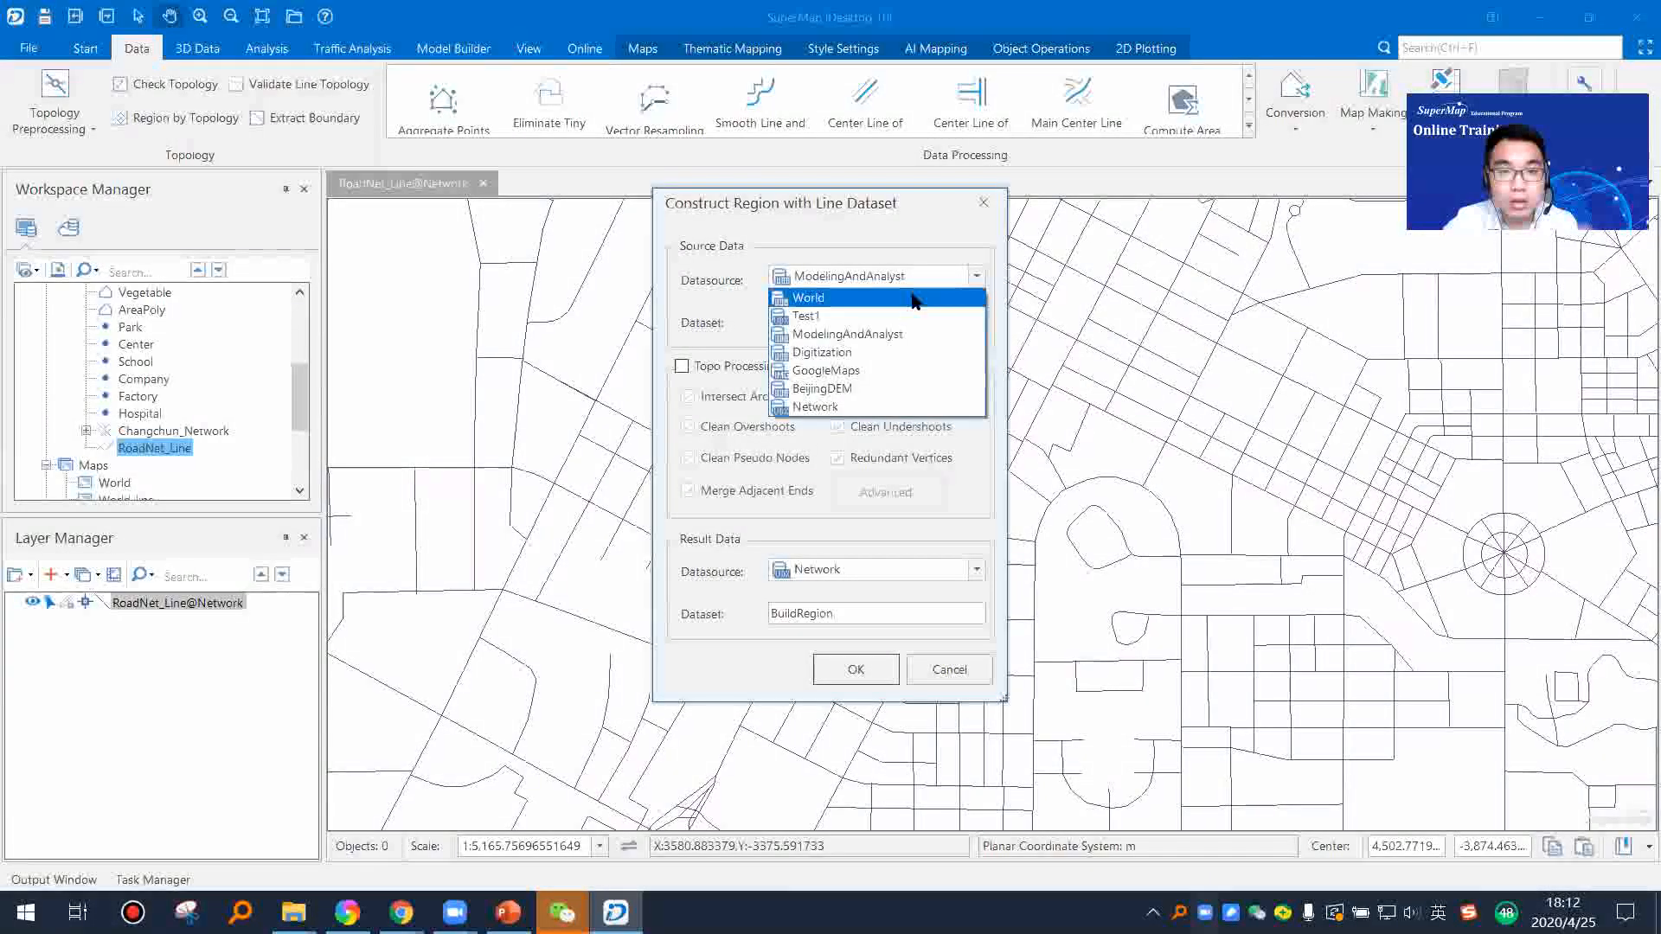
pyautogui.click(867, 316)
pyautogui.click(869, 322)
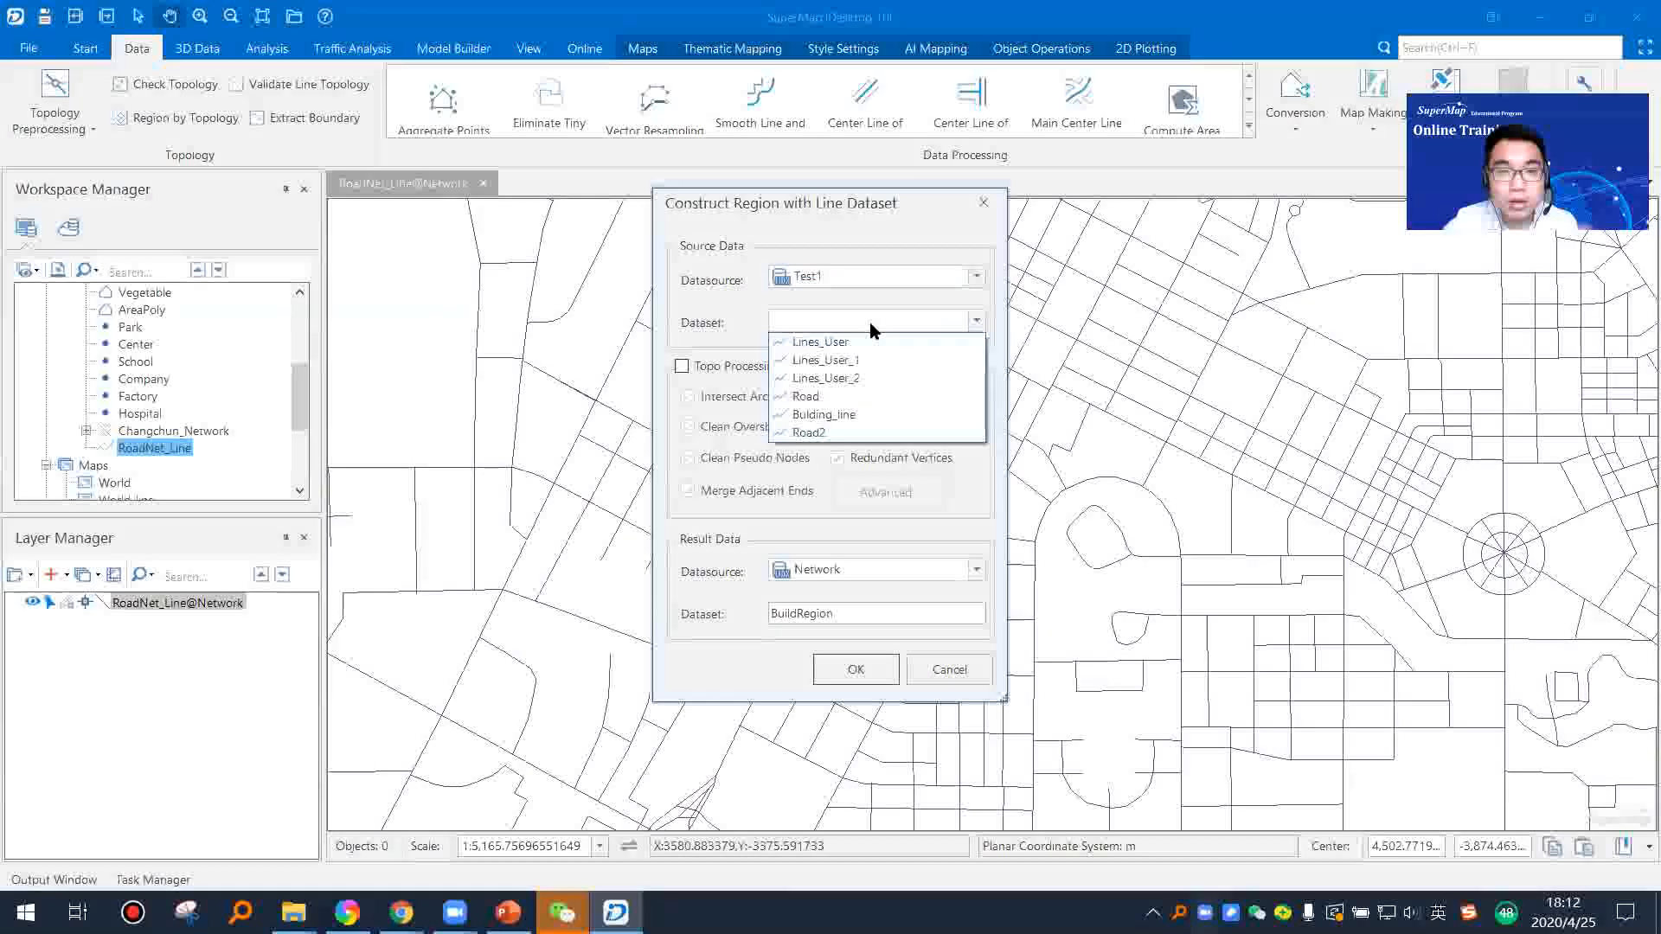
pyautogui.click(826, 415)
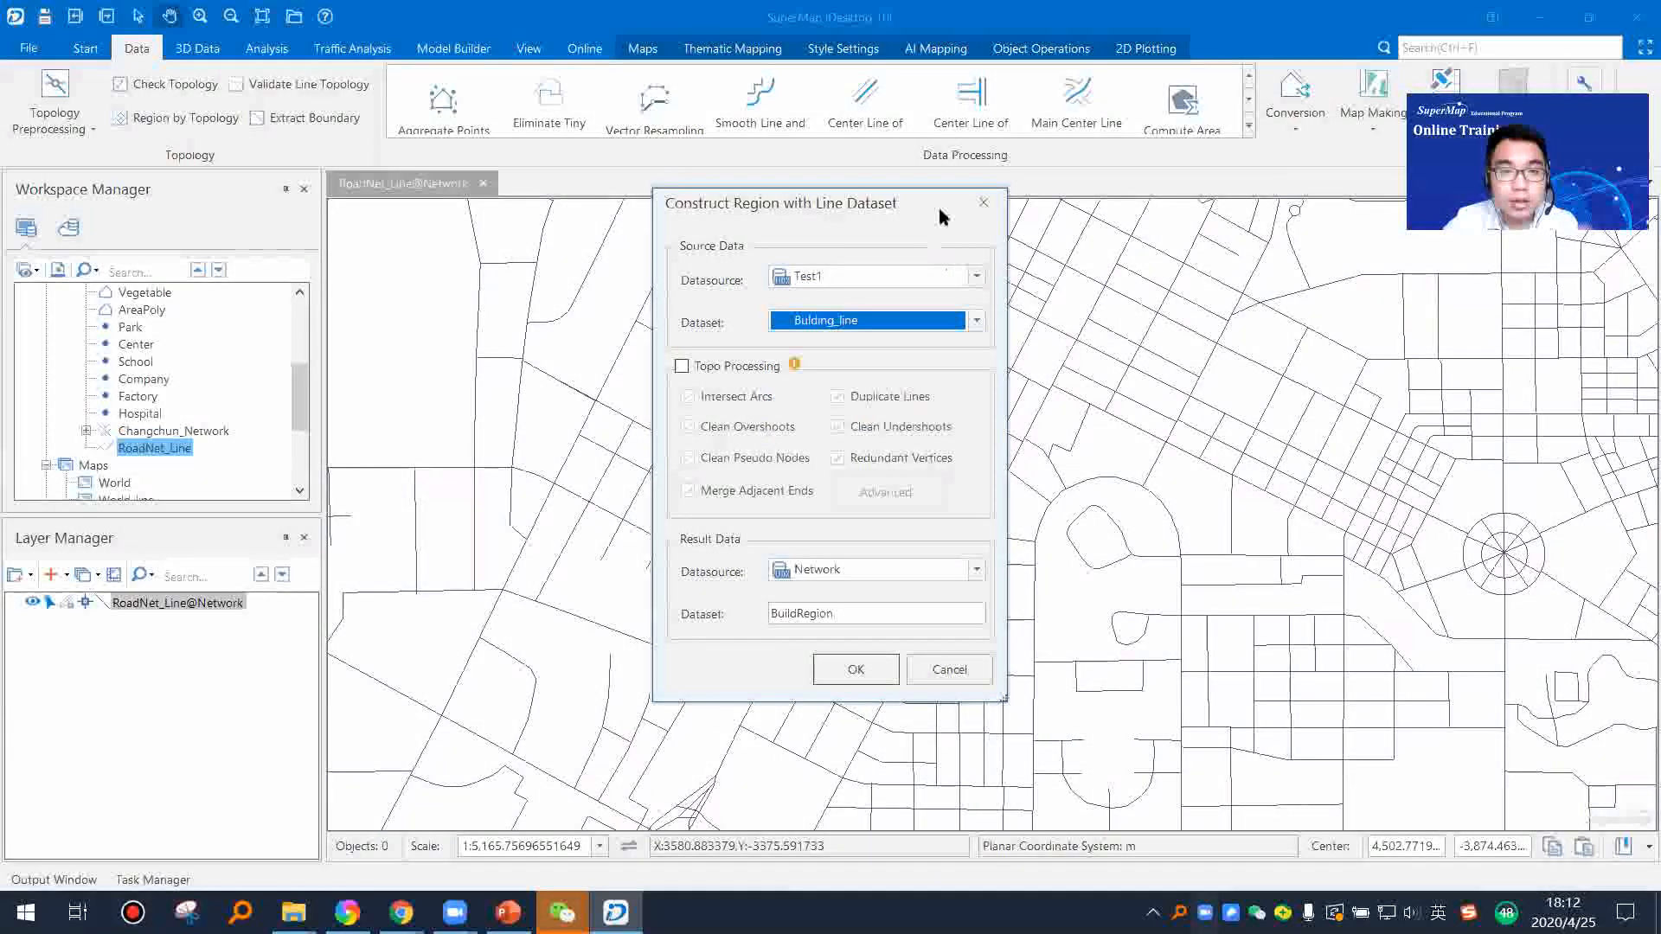
pyautogui.click(983, 202)
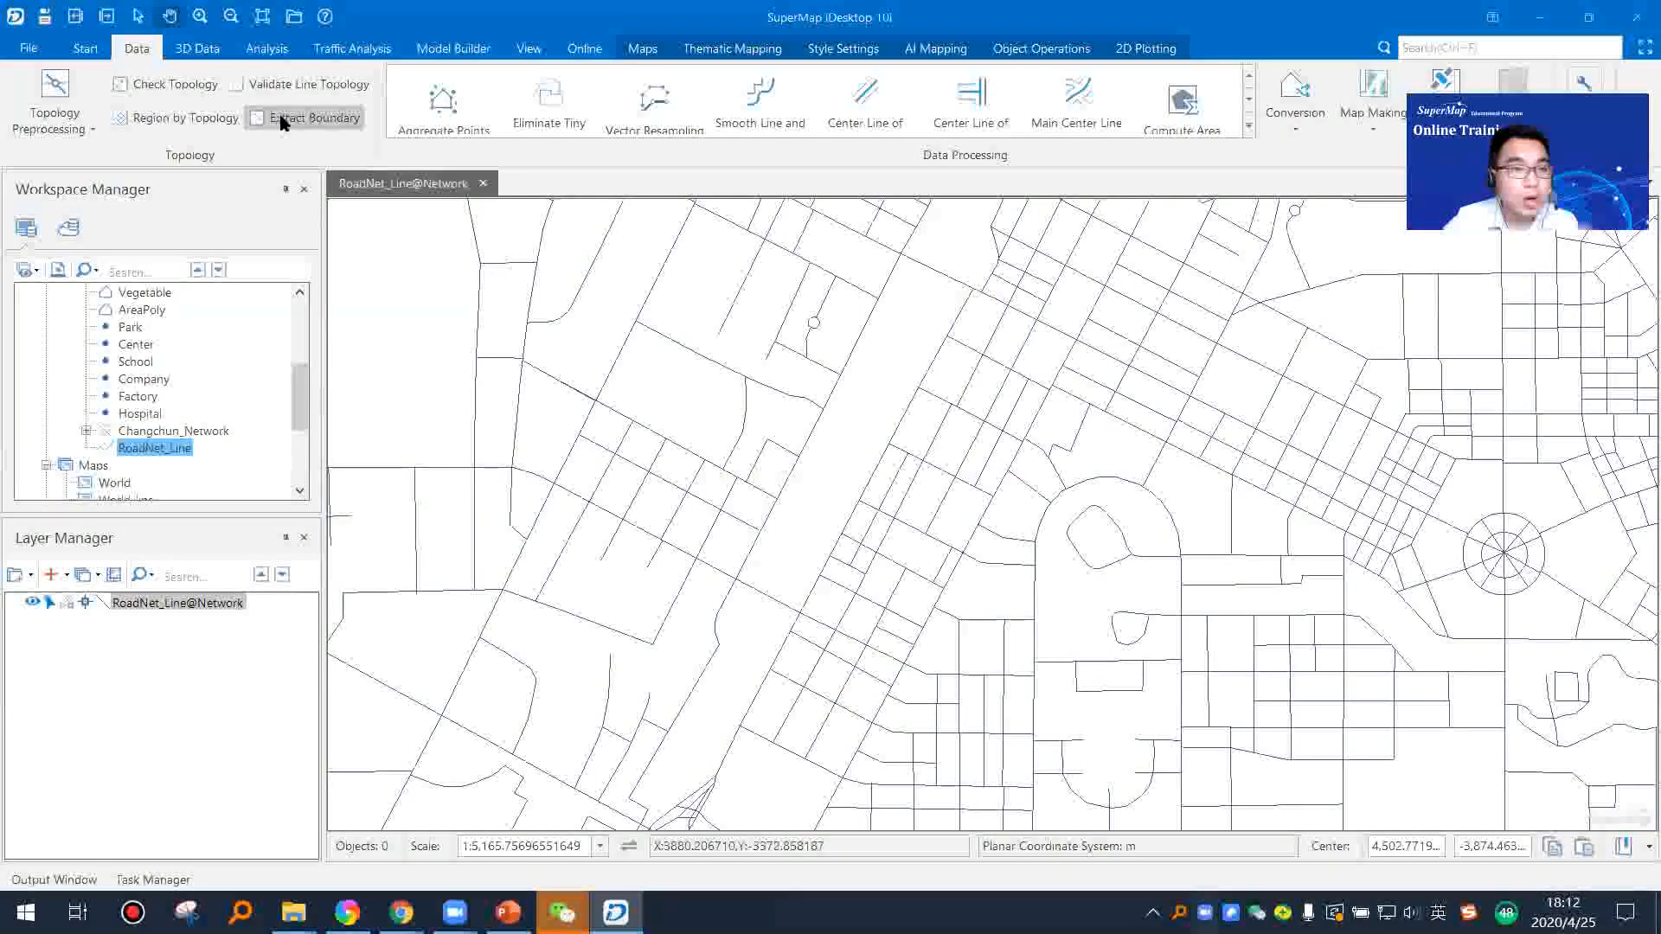
# Step: Review the Extract Boundary settings for RoadNet_Line and dismiss them without extracting
pyautogui.click(299, 127)
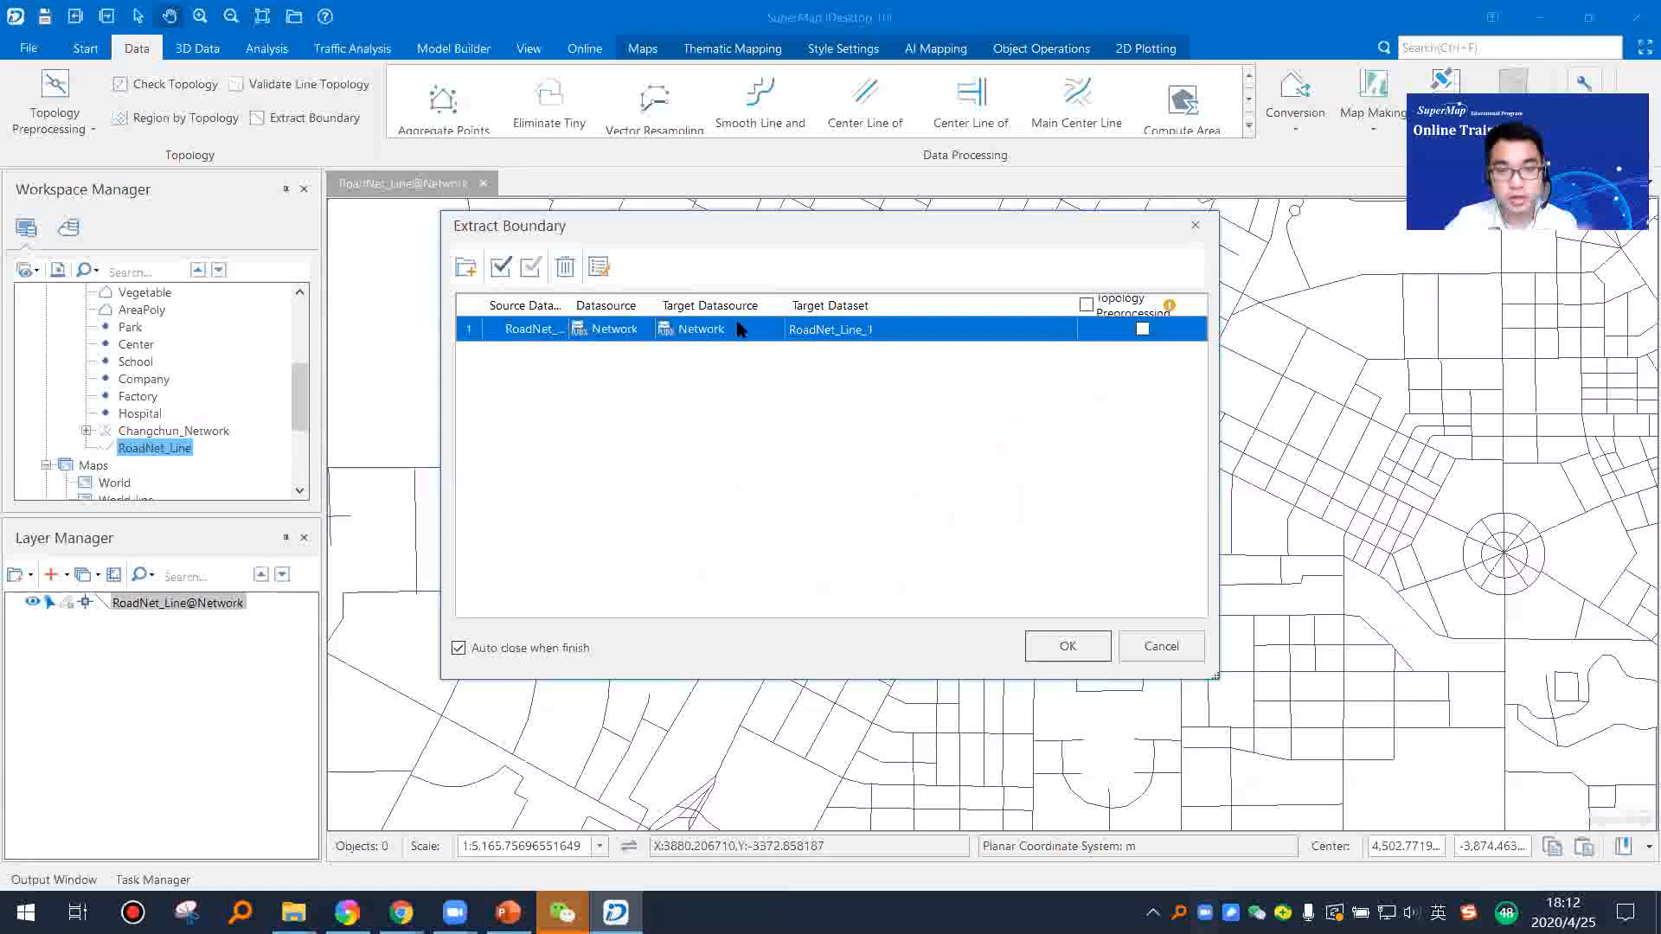
pyautogui.click(1194, 227)
# Step: Switch to PowerPoint, resume the slide show at Topology Checking, advance to the Demo: Network by Topology slide and exit the show
pyautogui.click(508, 913)
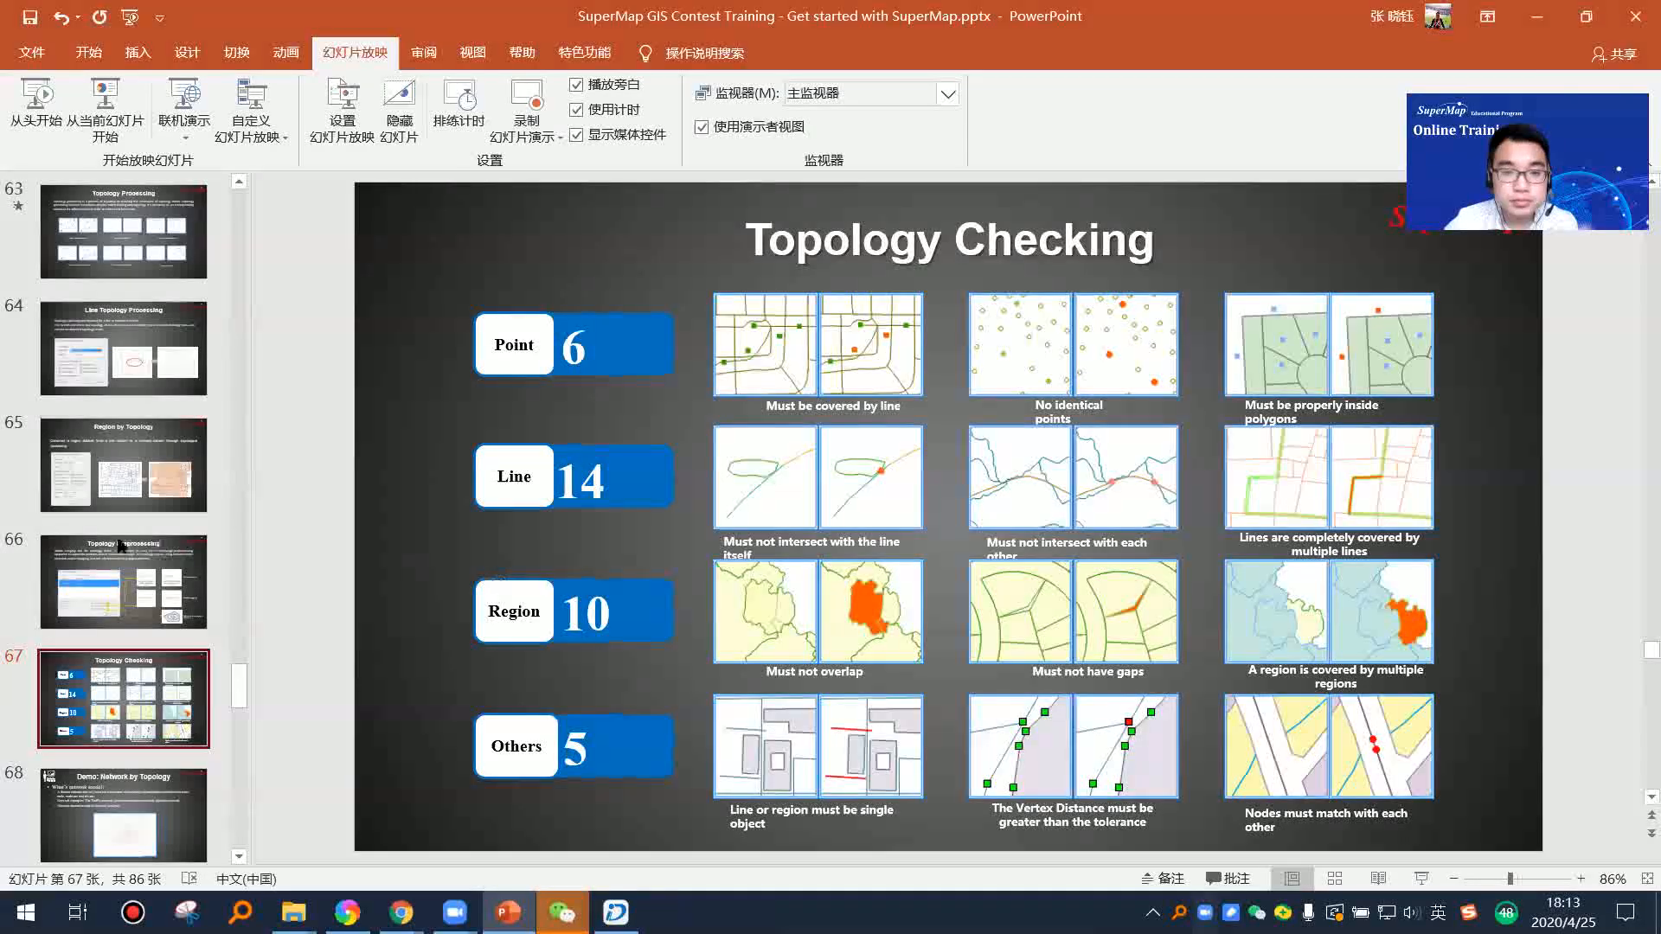
pyautogui.click(105, 108)
pyautogui.click(951, 688)
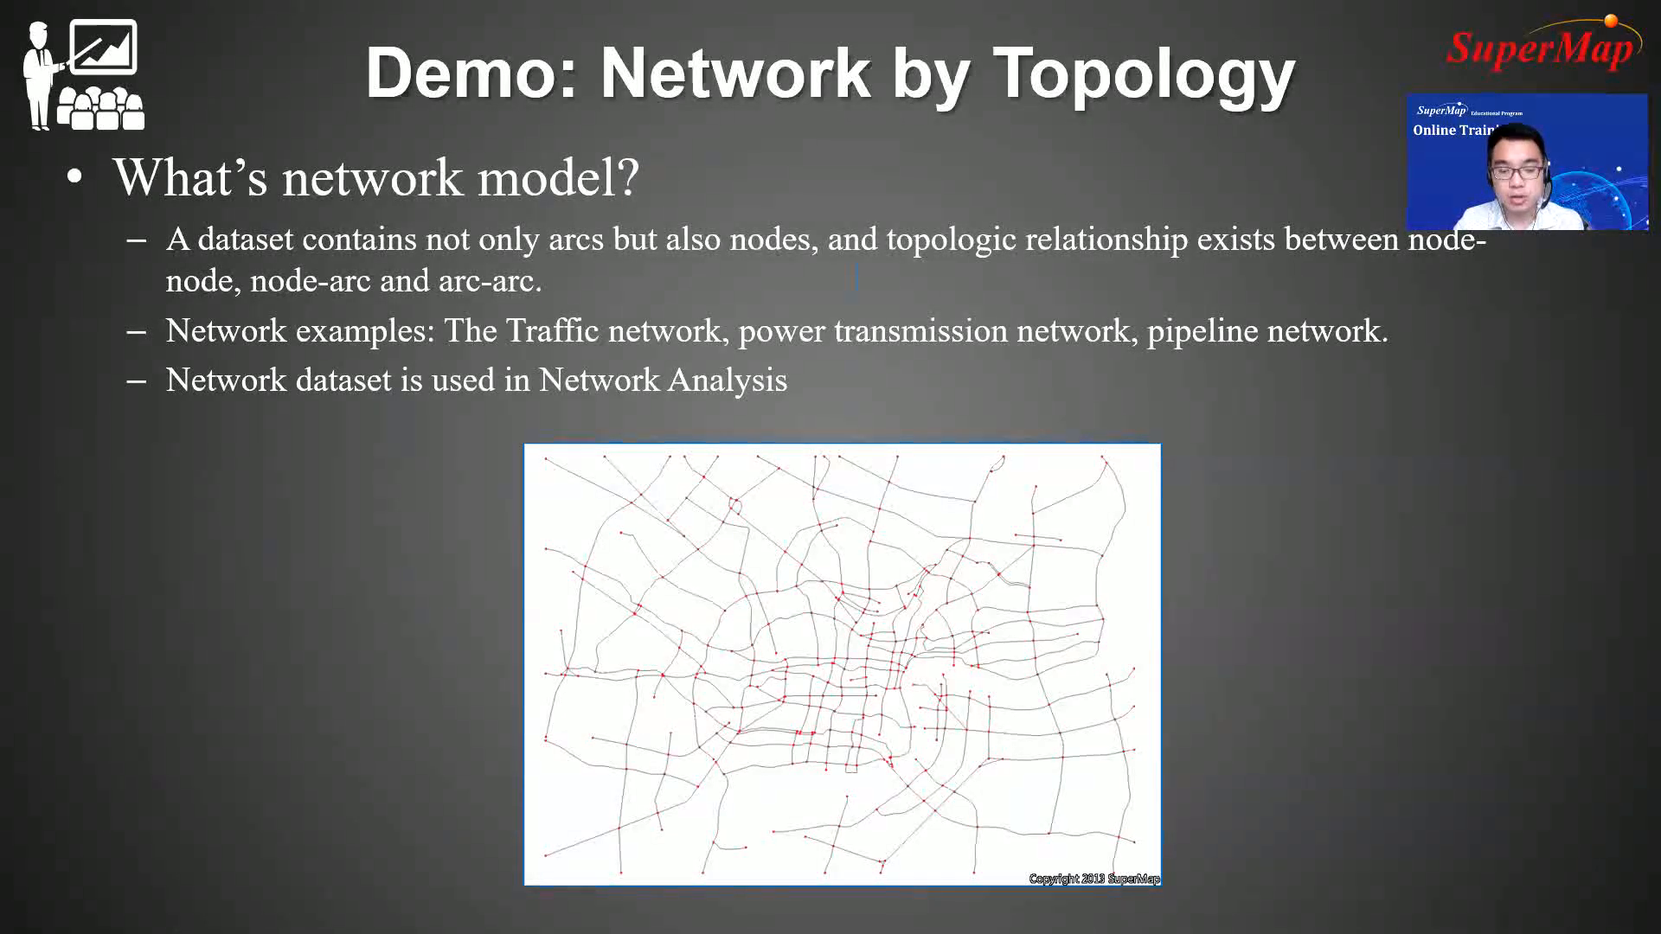
pyautogui.press('Escape')
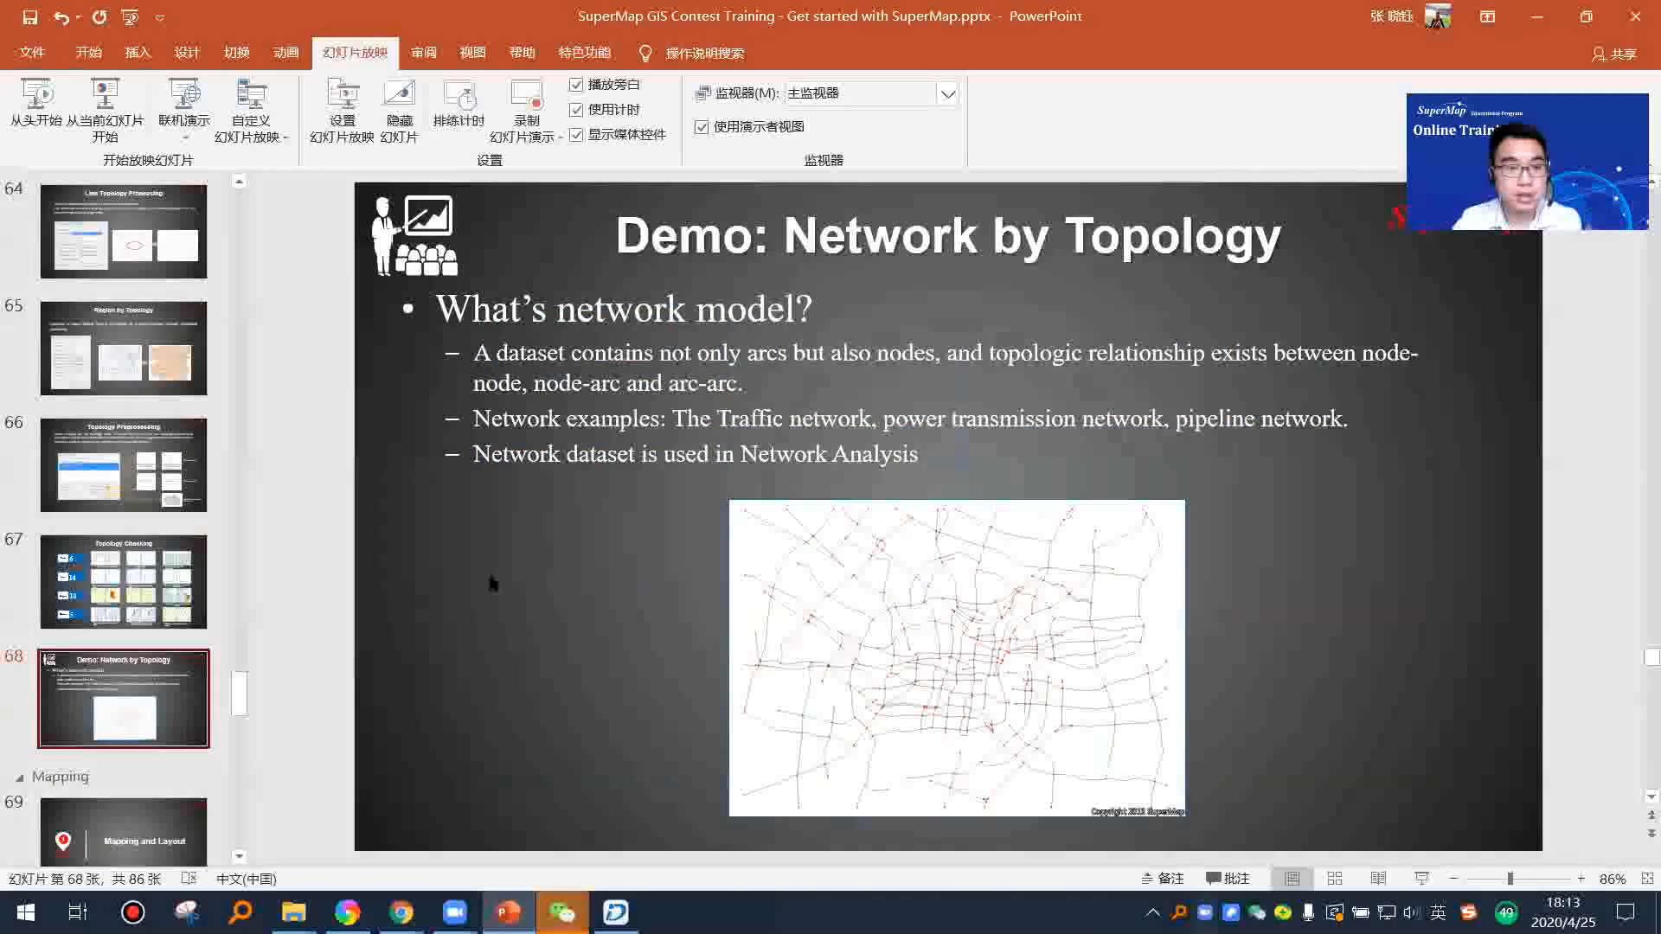
# Step: Switch back to SuperMap iDesktop and close the RoadNet_Line map
pyautogui.click(616, 912)
pyautogui.scroll(-5, 490, 475)
pyautogui.click(483, 183)
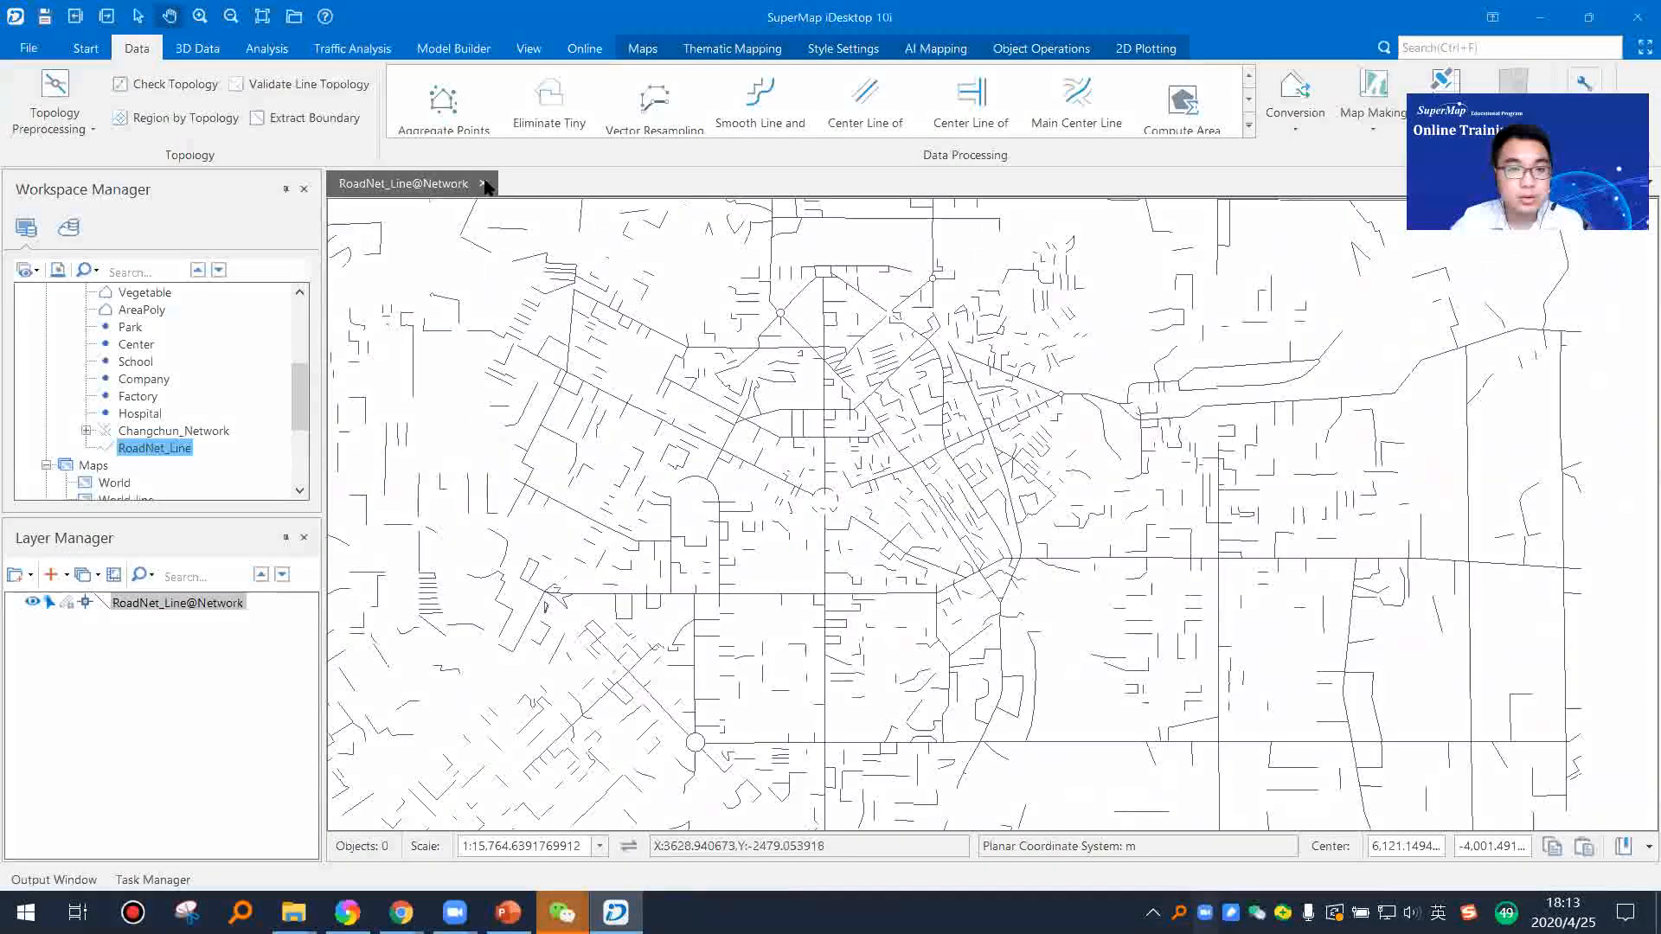
pyautogui.click(818, 518)
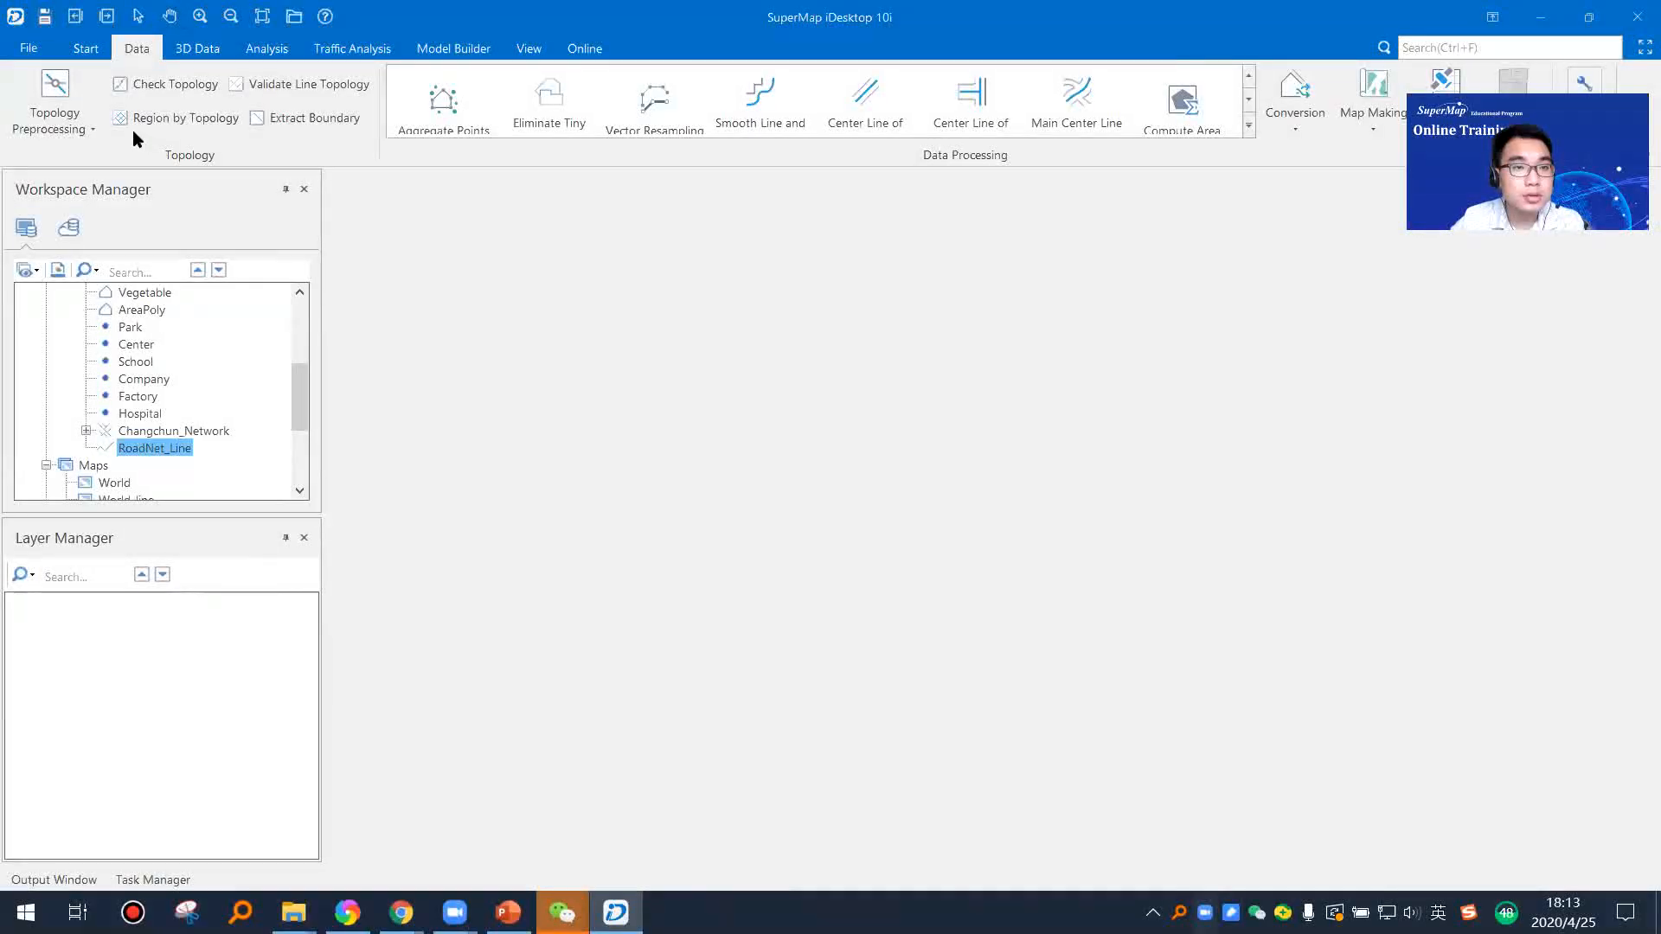
# Step: Build the network dataset Network_Network from RoadNet_Line in the Network datasource, splitting lines at intersections with a 0.001 m tolerance
pyautogui.click(84, 130)
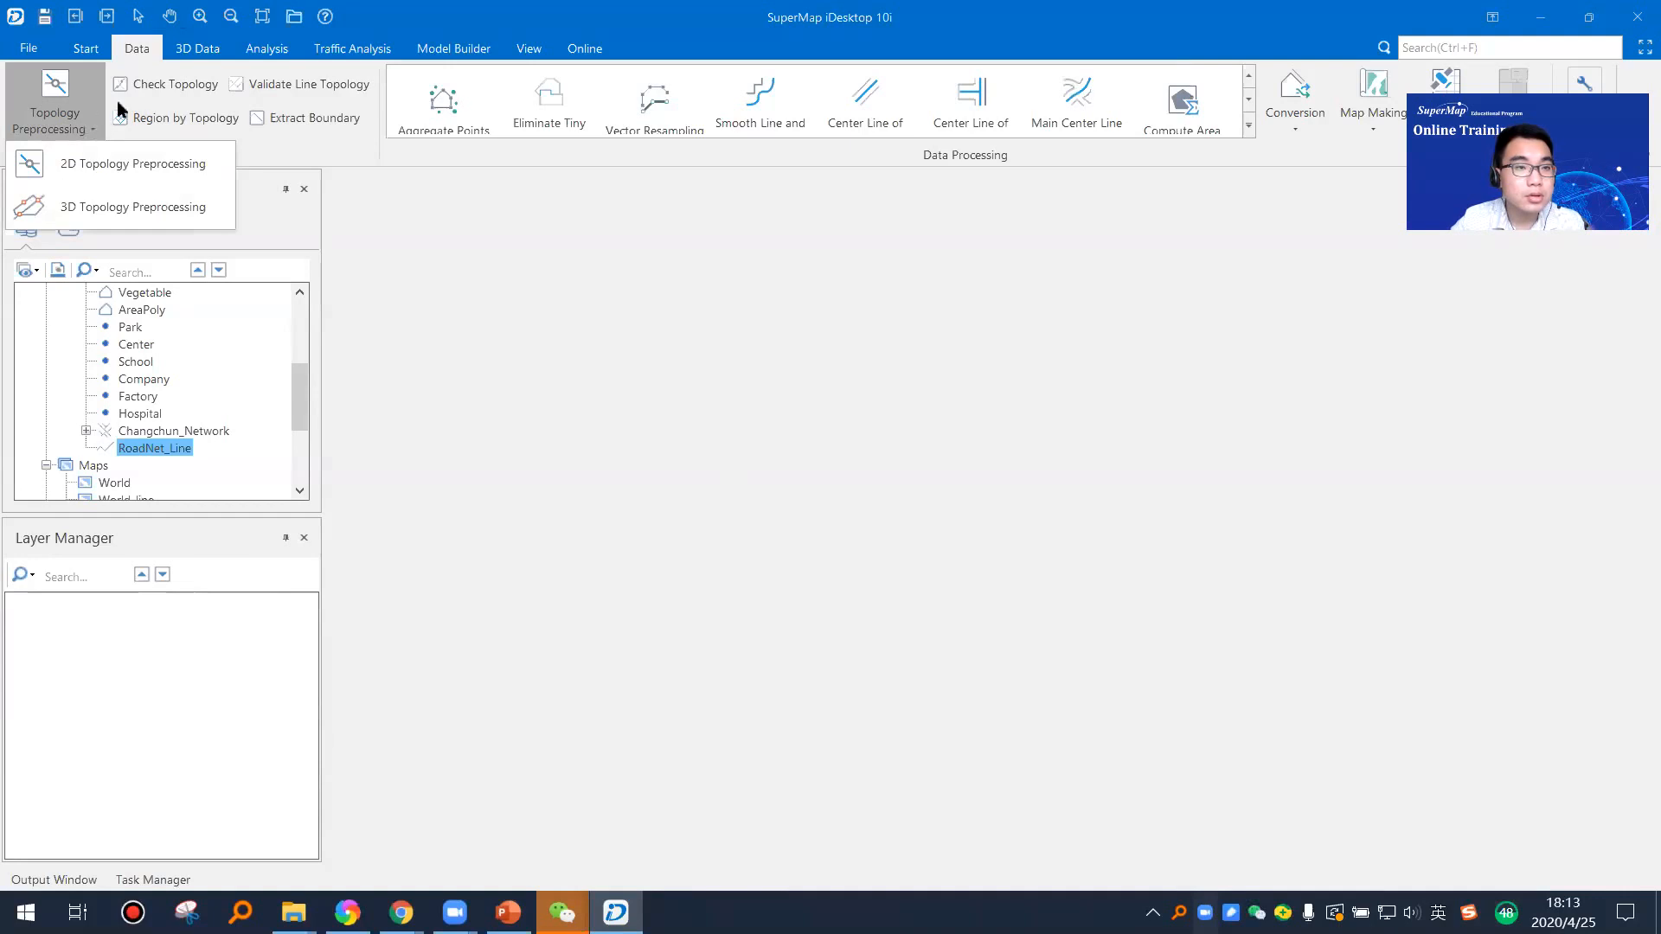
pyautogui.click(244, 50)
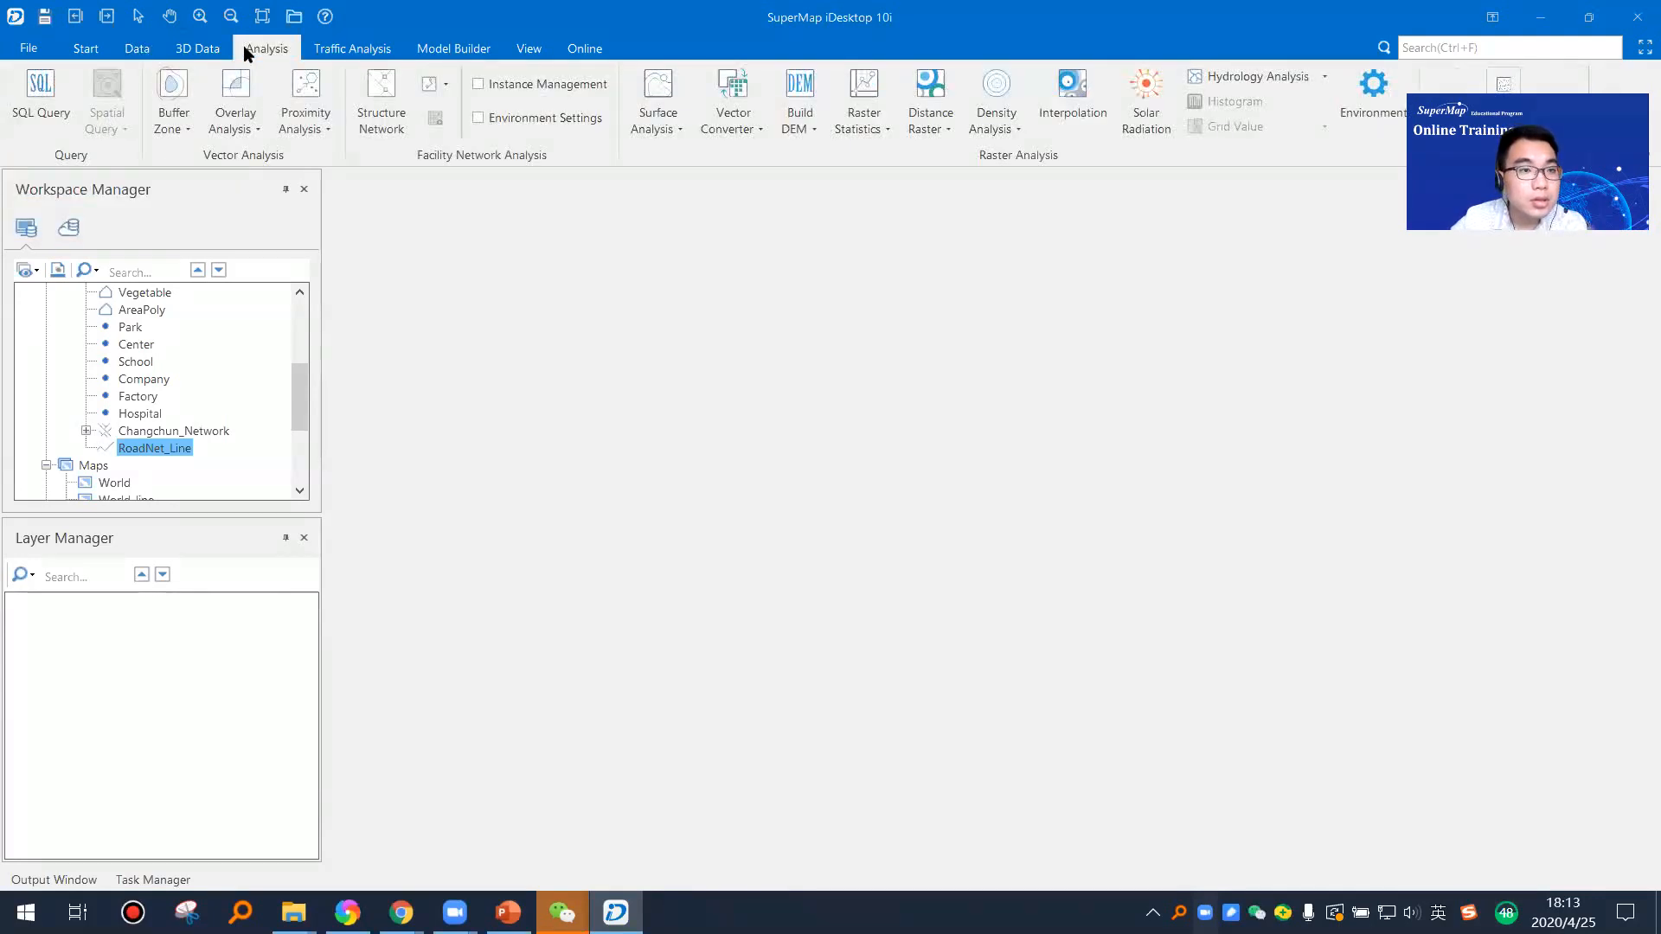
pyautogui.click(399, 128)
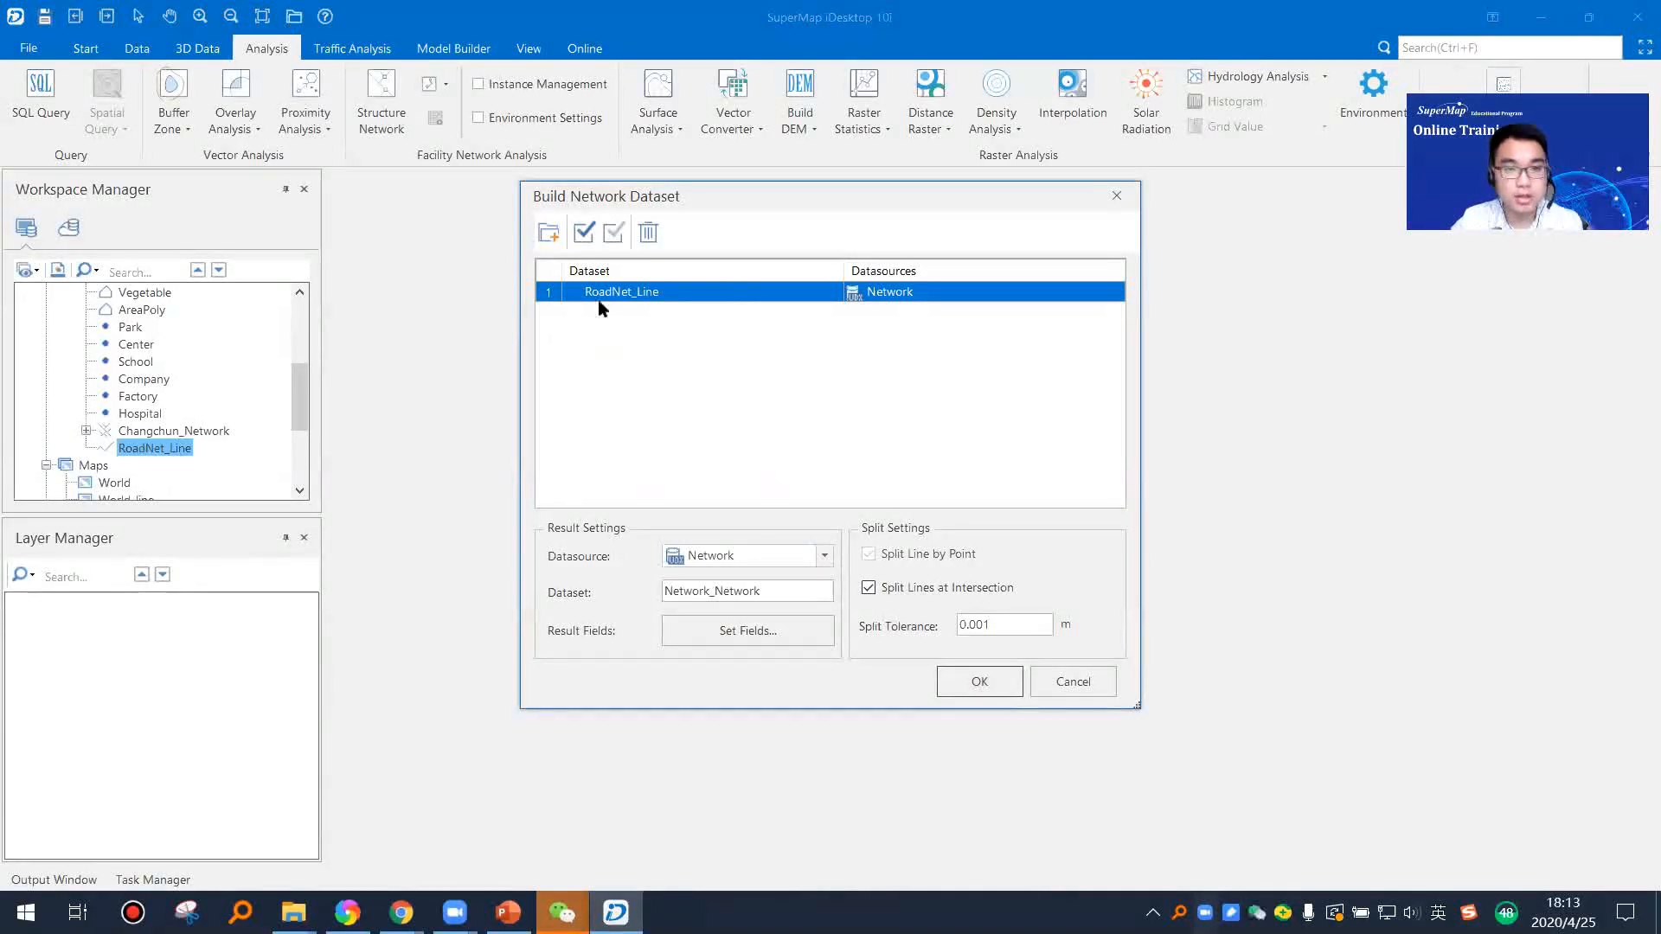
pyautogui.click(989, 681)
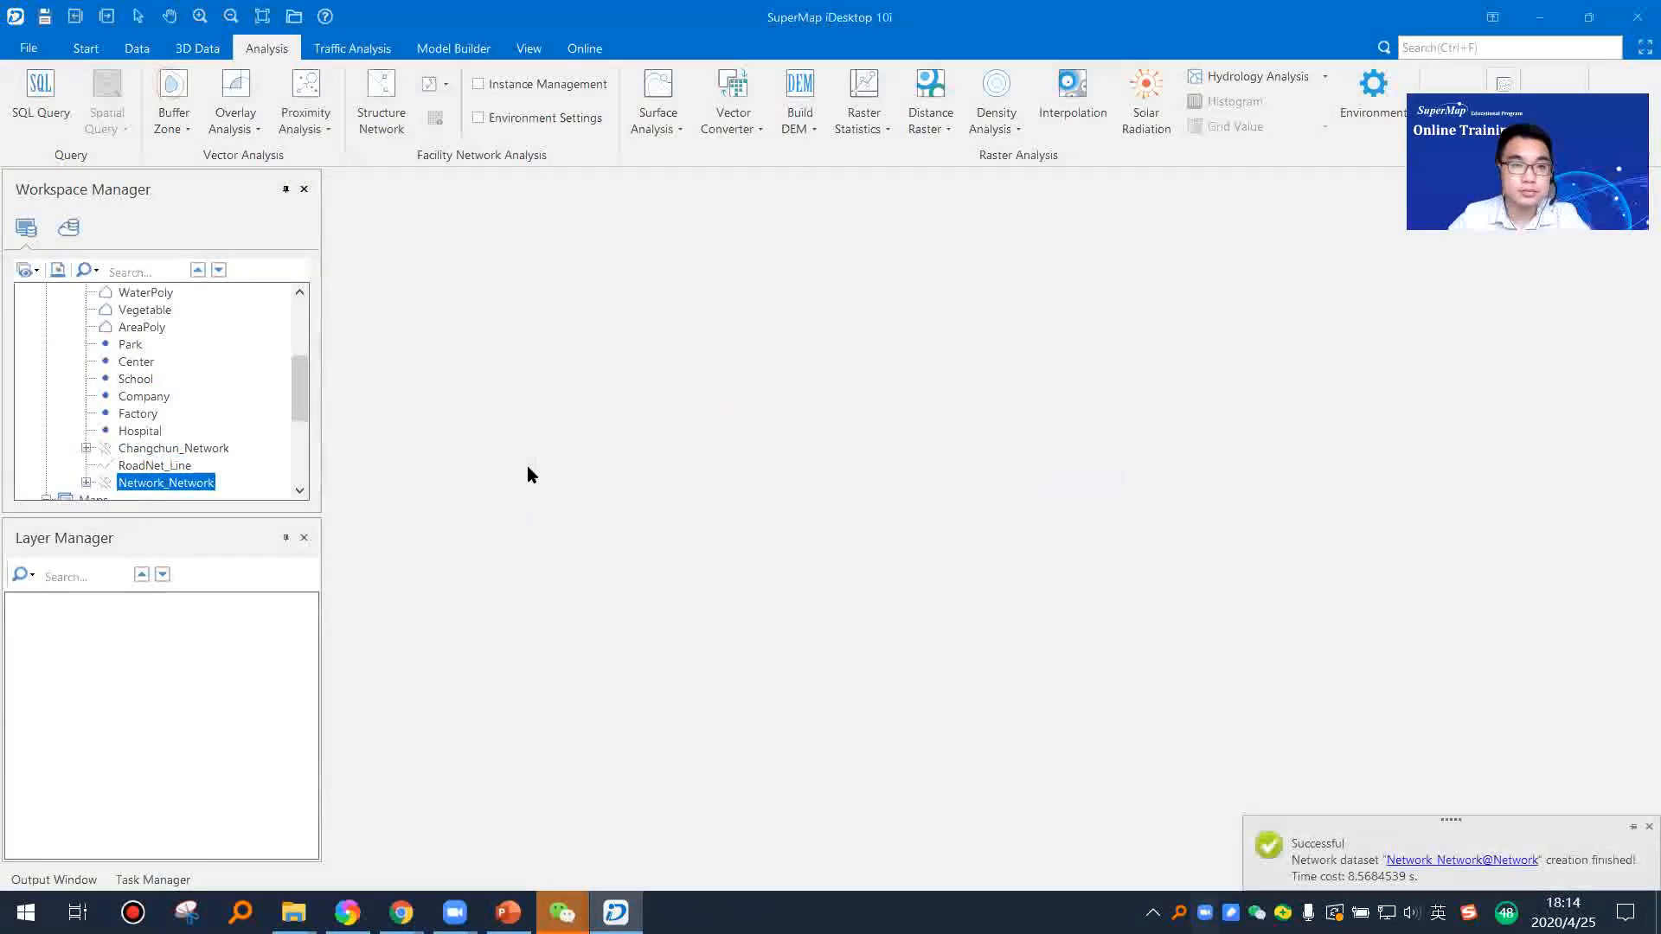
# Step: Add the Network_Network dataset to a new map, create its spatial index, and examine the arcs and nodes at street scale
pyautogui.scroll(-1, 139, 441)
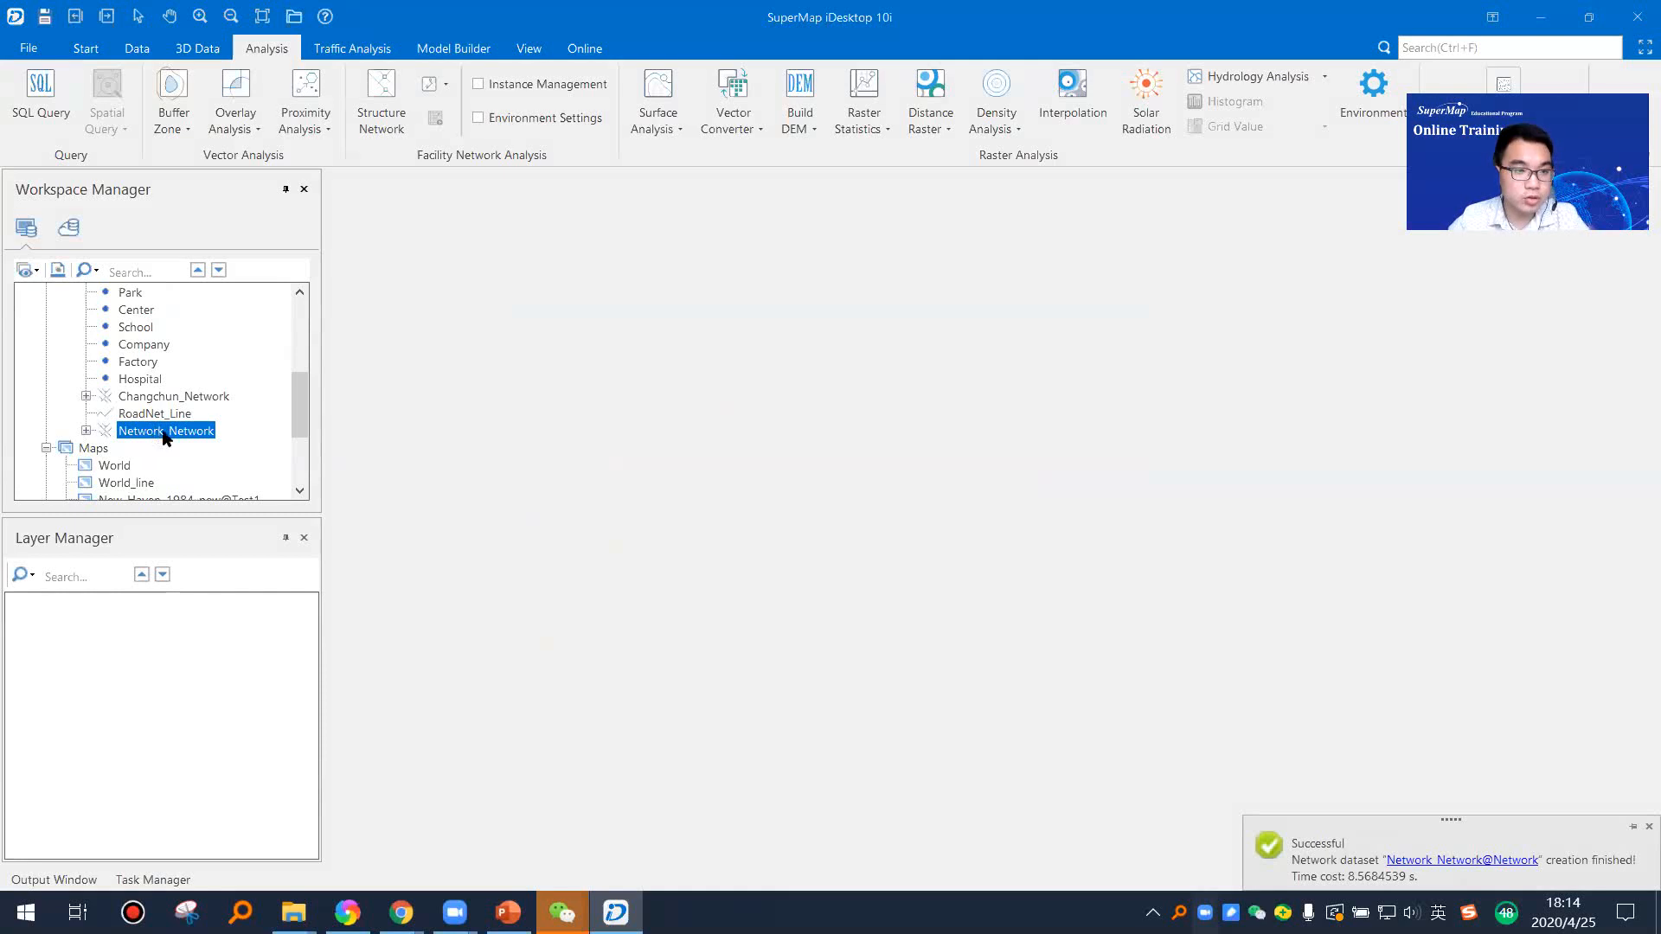
pyautogui.click(87, 430)
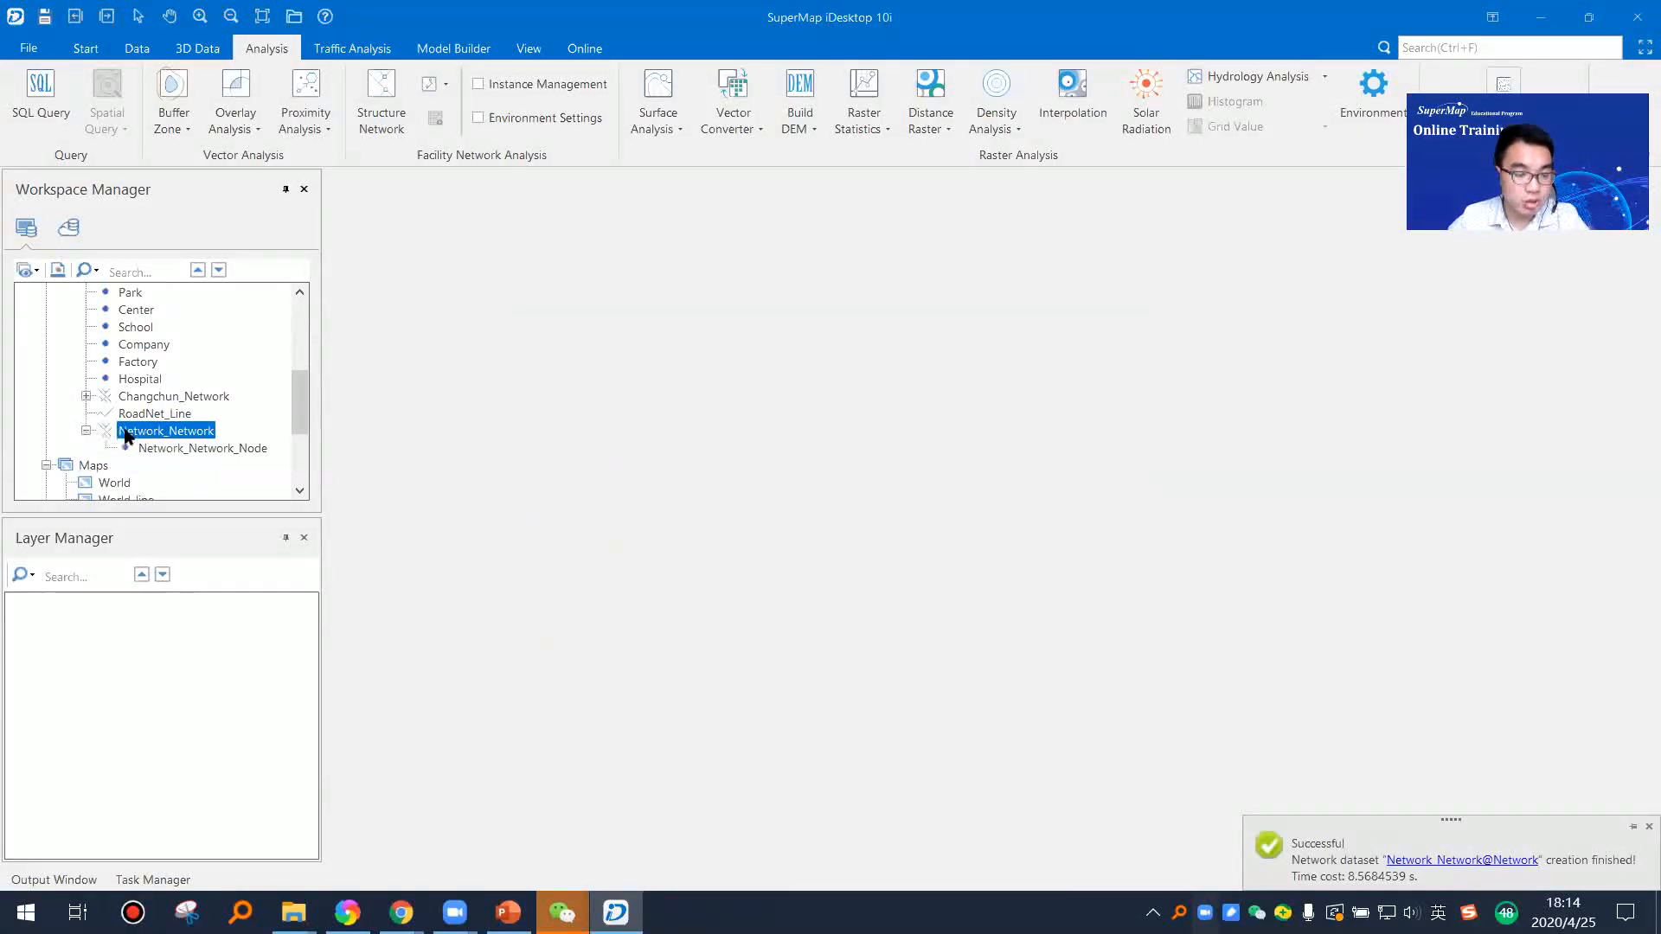
pyautogui.click(86, 431)
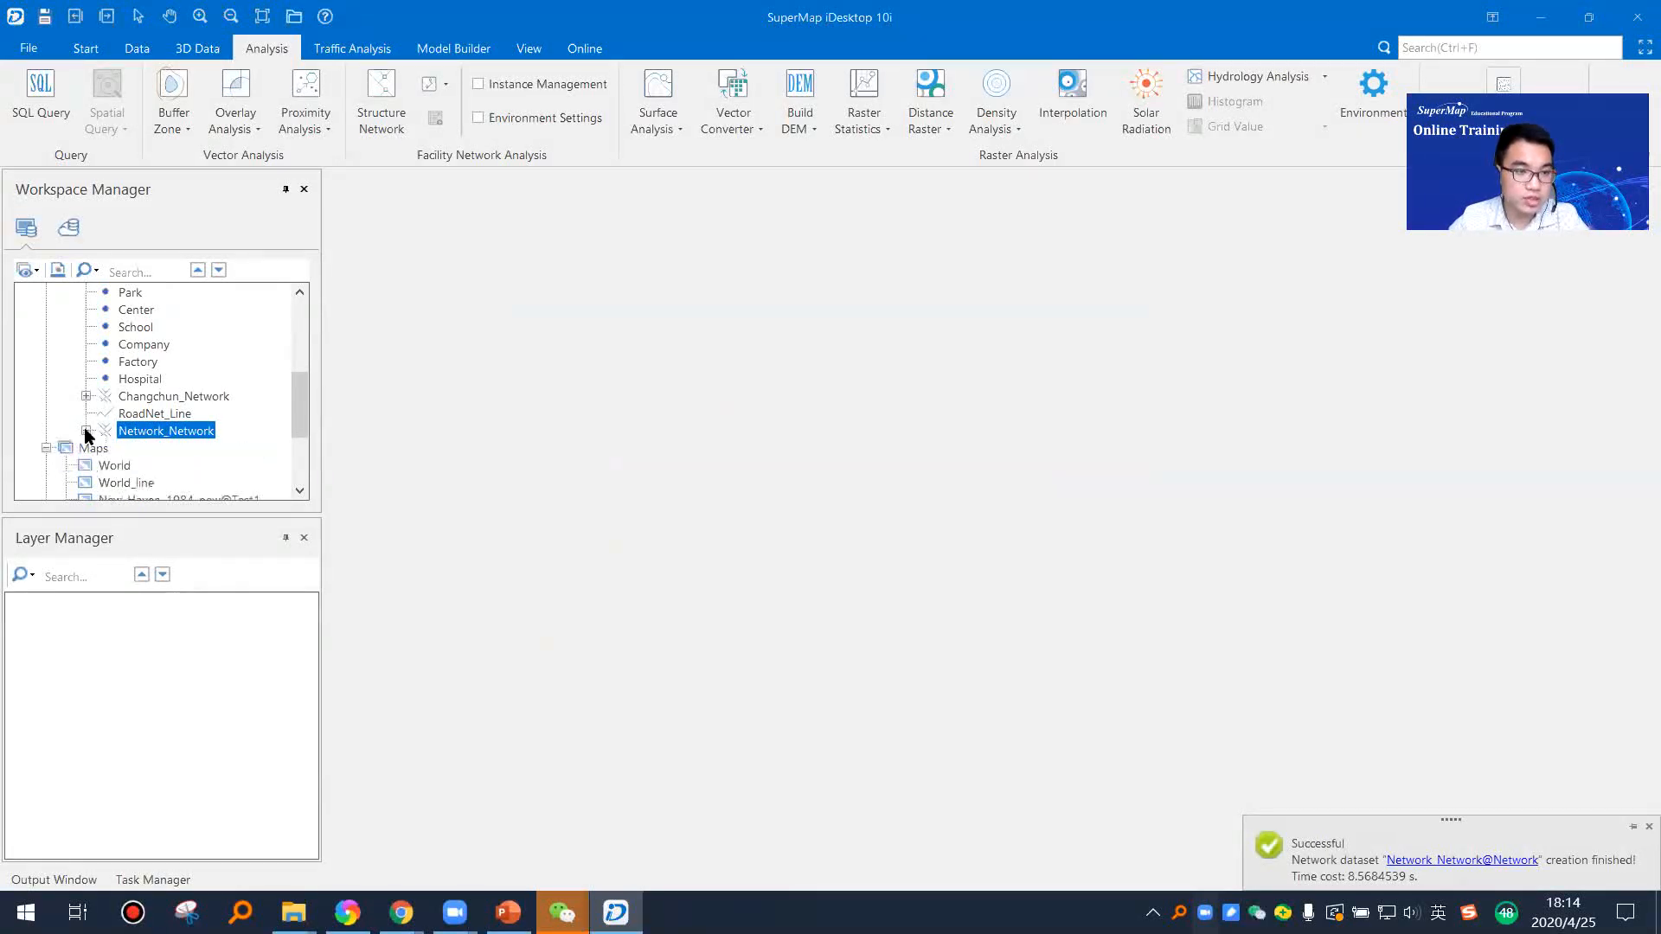
pyautogui.rightClick(170, 432)
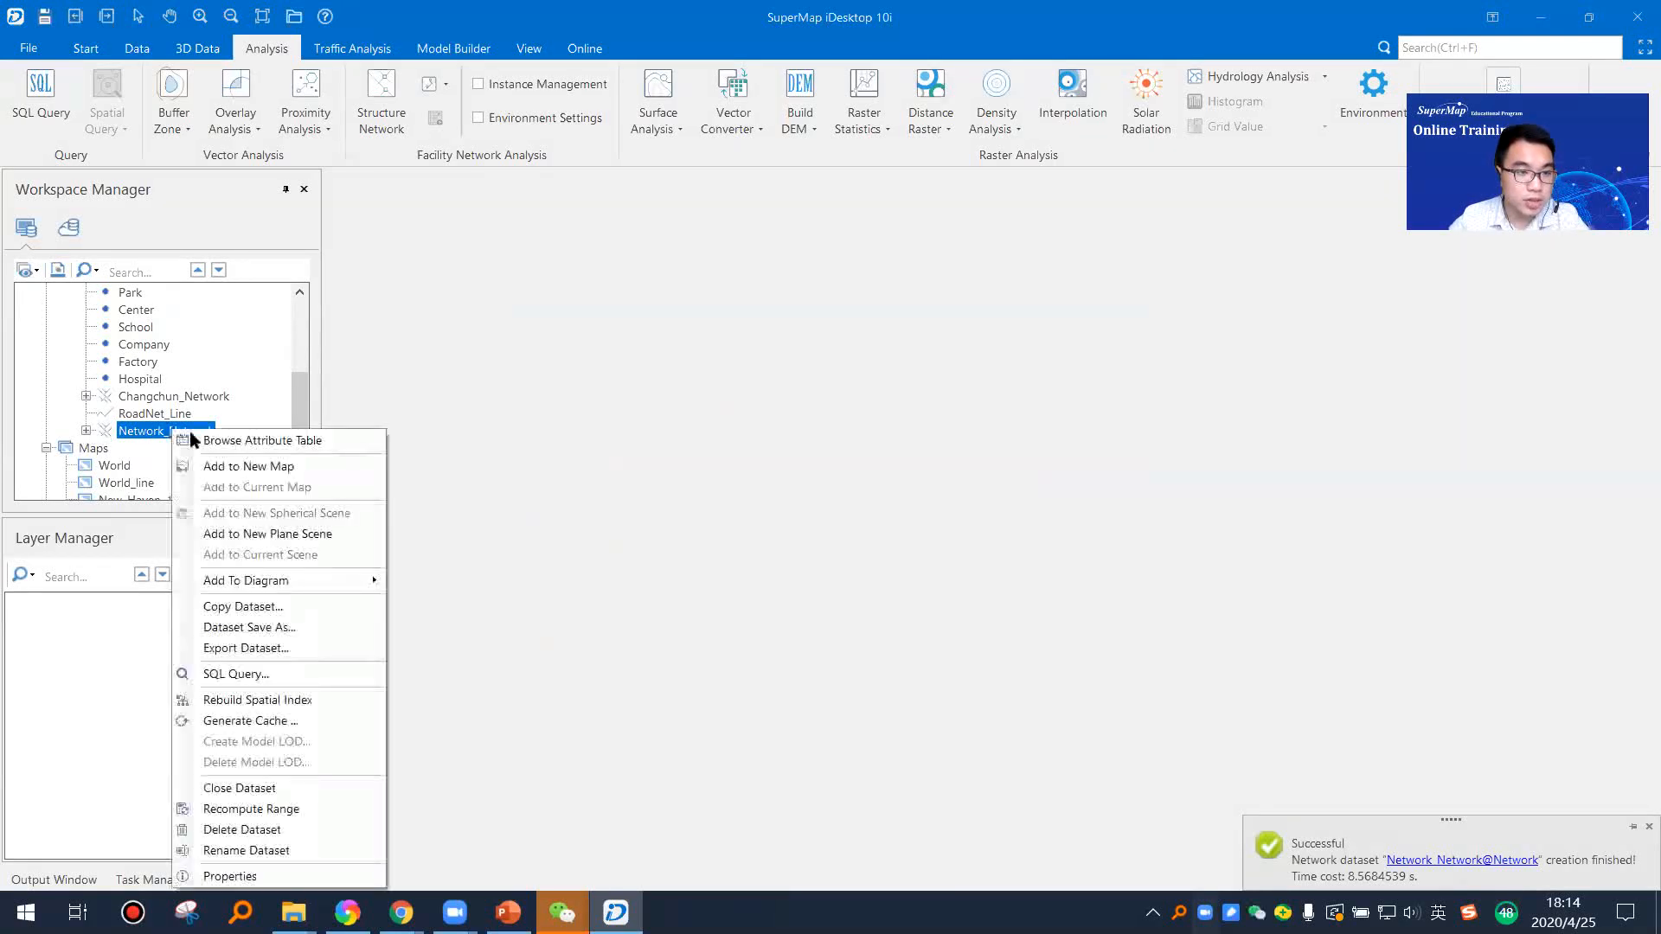
pyautogui.click(312, 468)
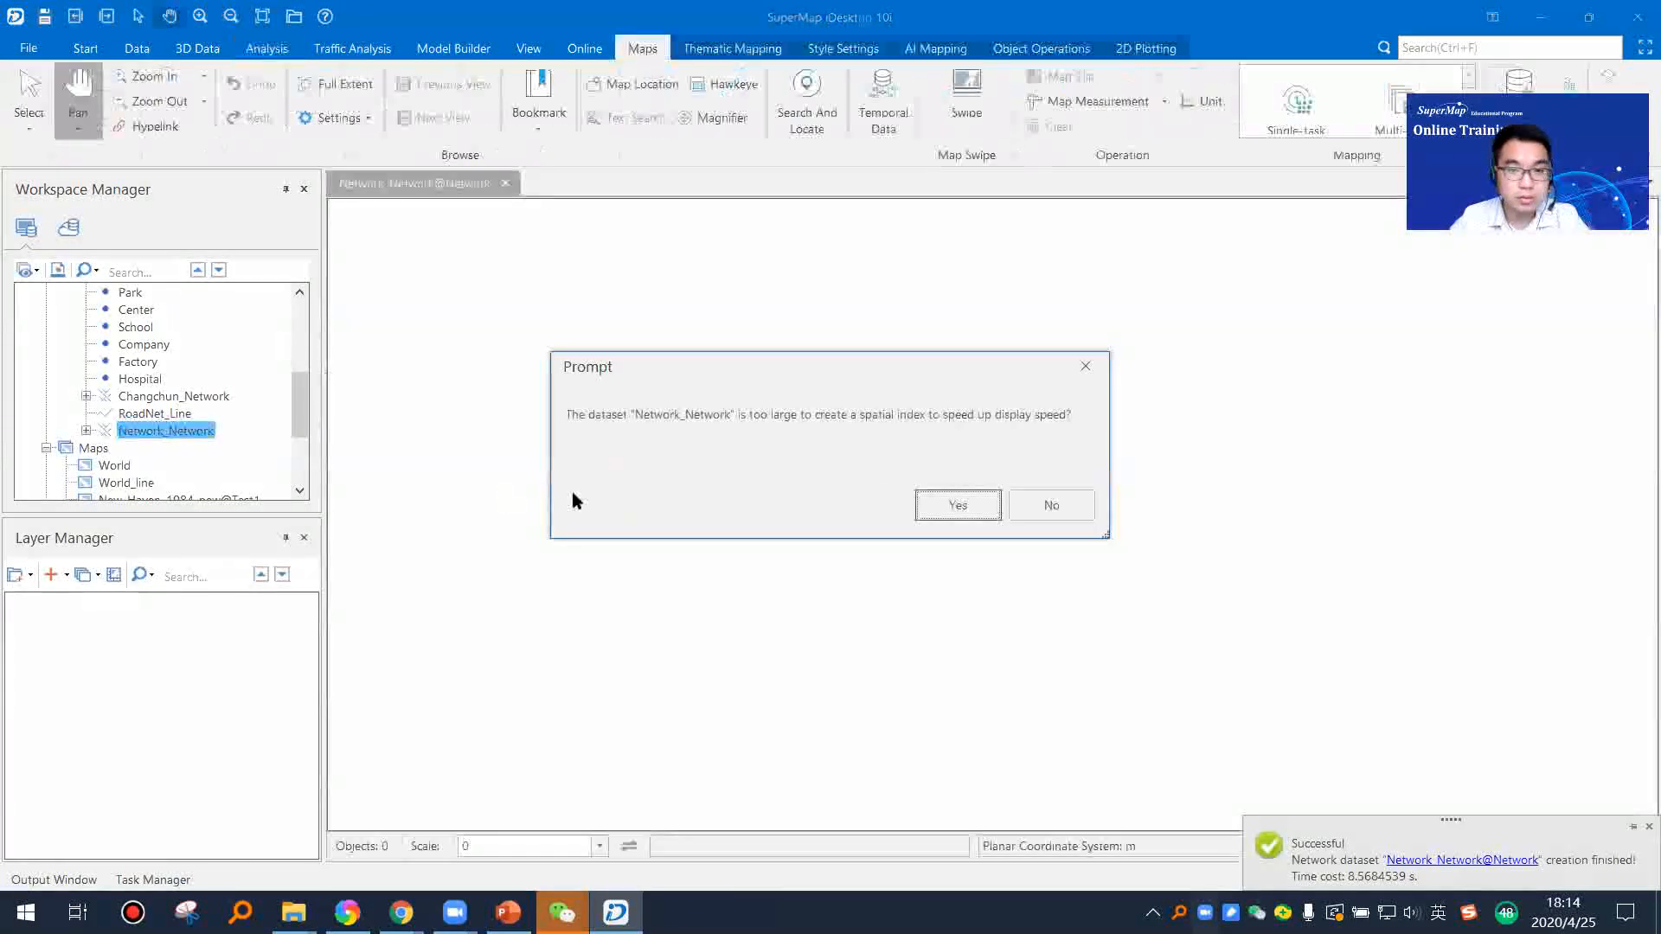
pyautogui.click(934, 507)
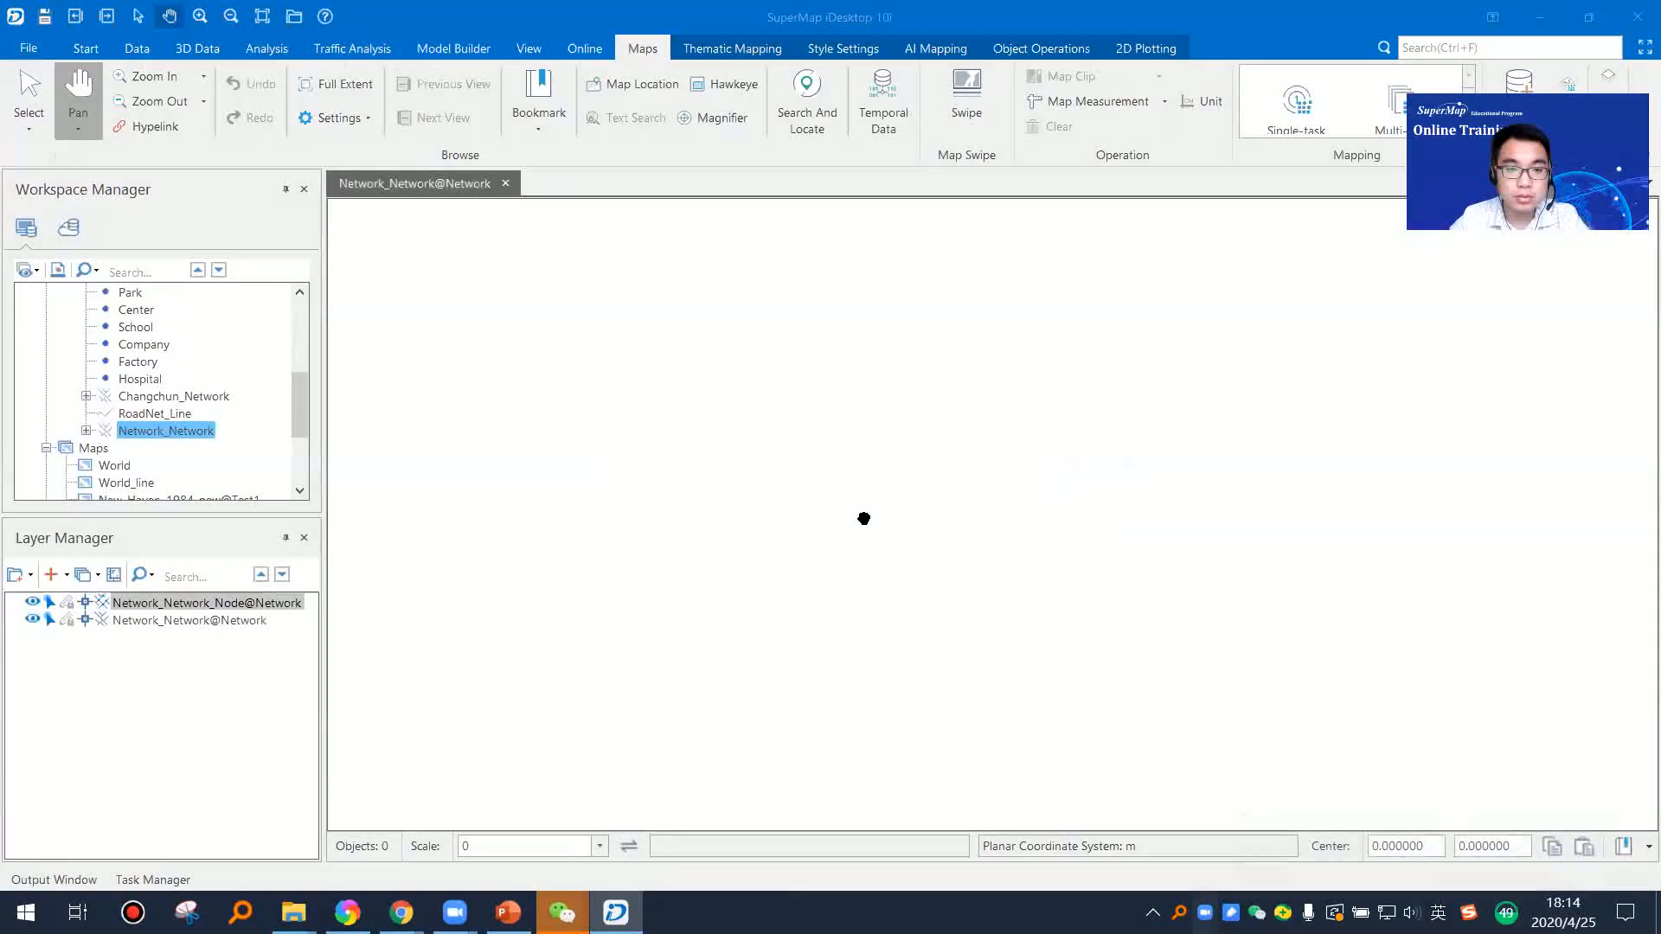
pyautogui.scroll(4, 1095, 554)
pyautogui.scroll(3, 1061, 525)
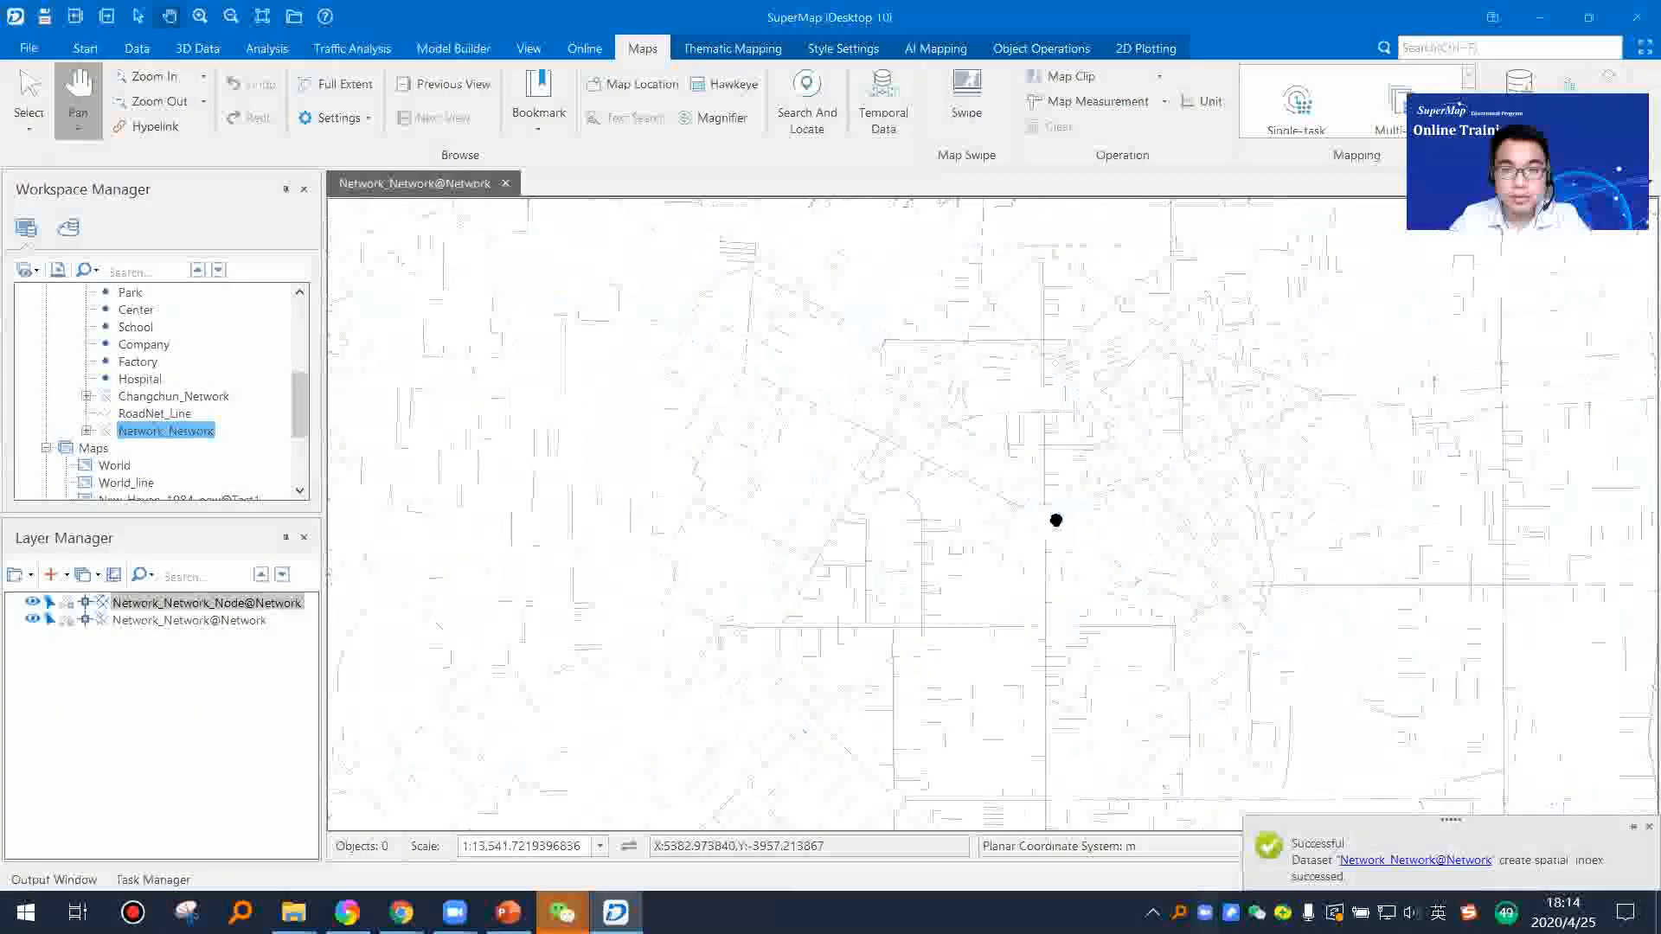
pyautogui.scroll(3, 1026, 505)
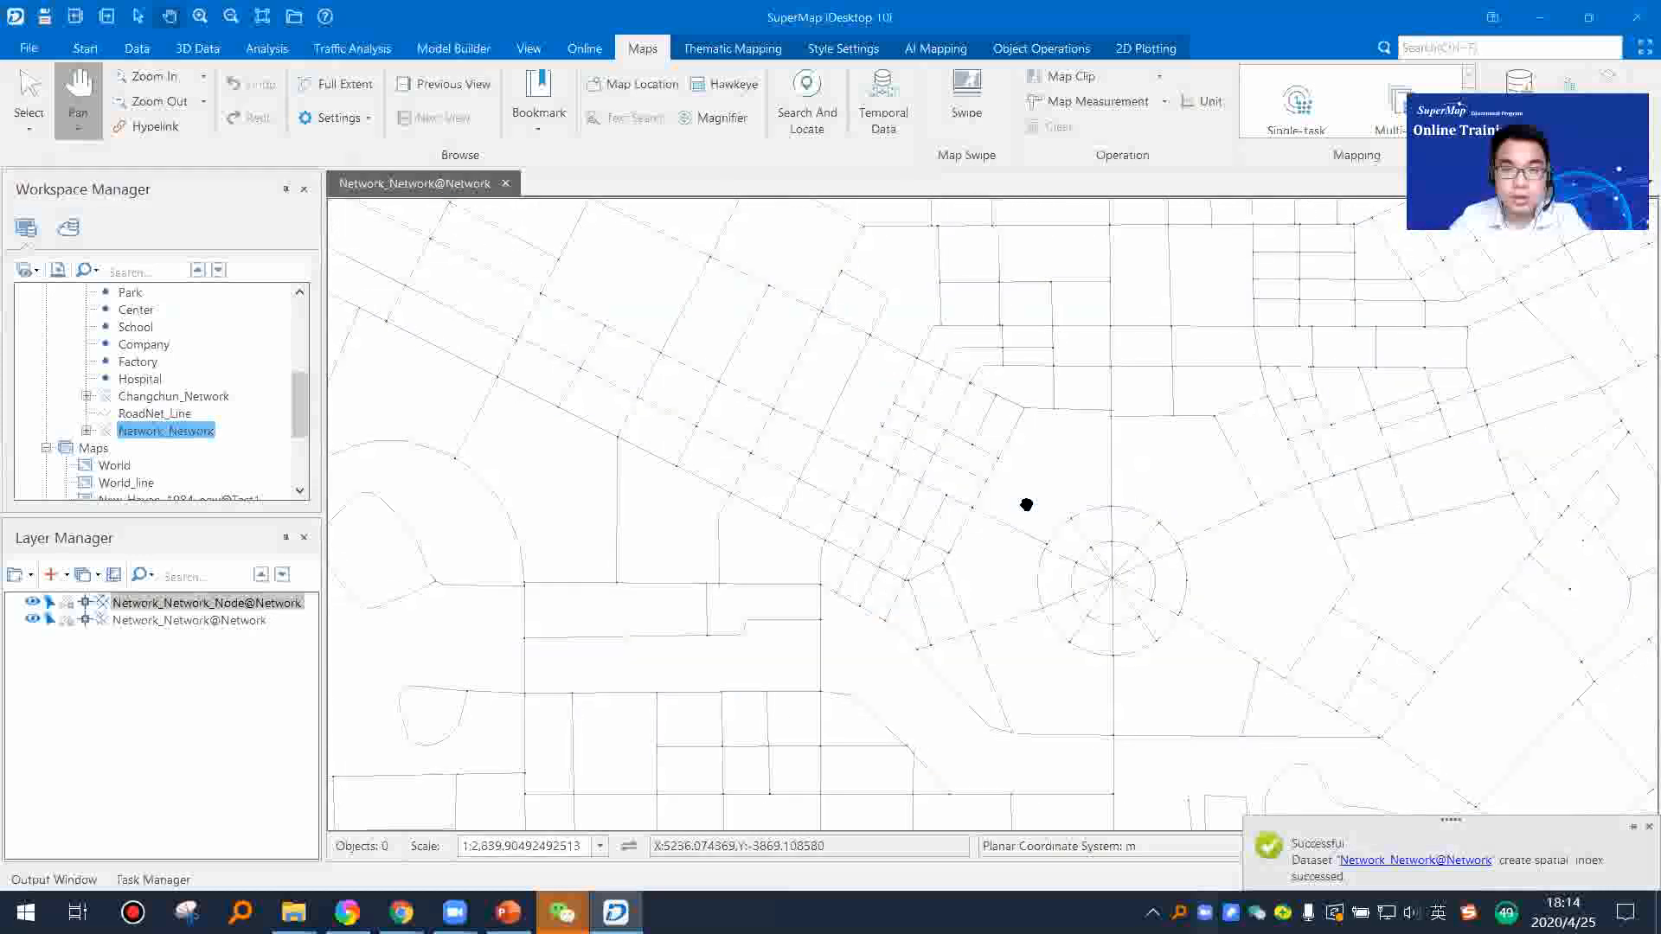
pyautogui.scroll(-2, 769, 551)
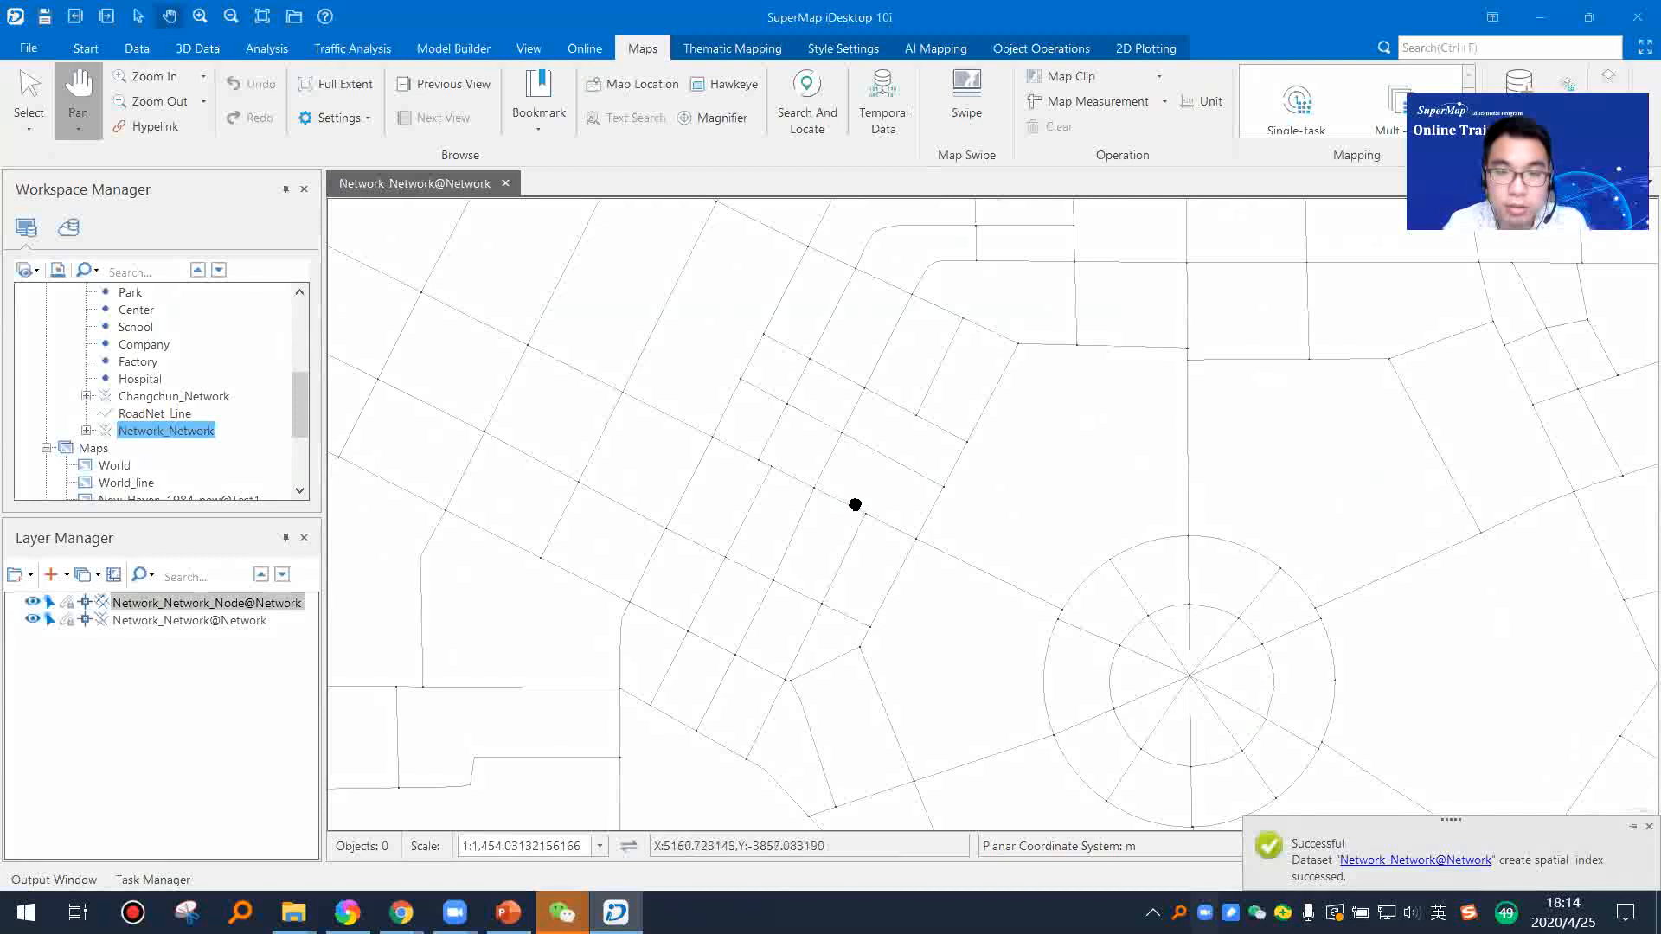
# Step: Examine an intersection node and an adjacent road arc on the network map, and the Network_Network_Node subdataset under Network_Network
pyautogui.press('Escape')
pyautogui.click(864, 515)
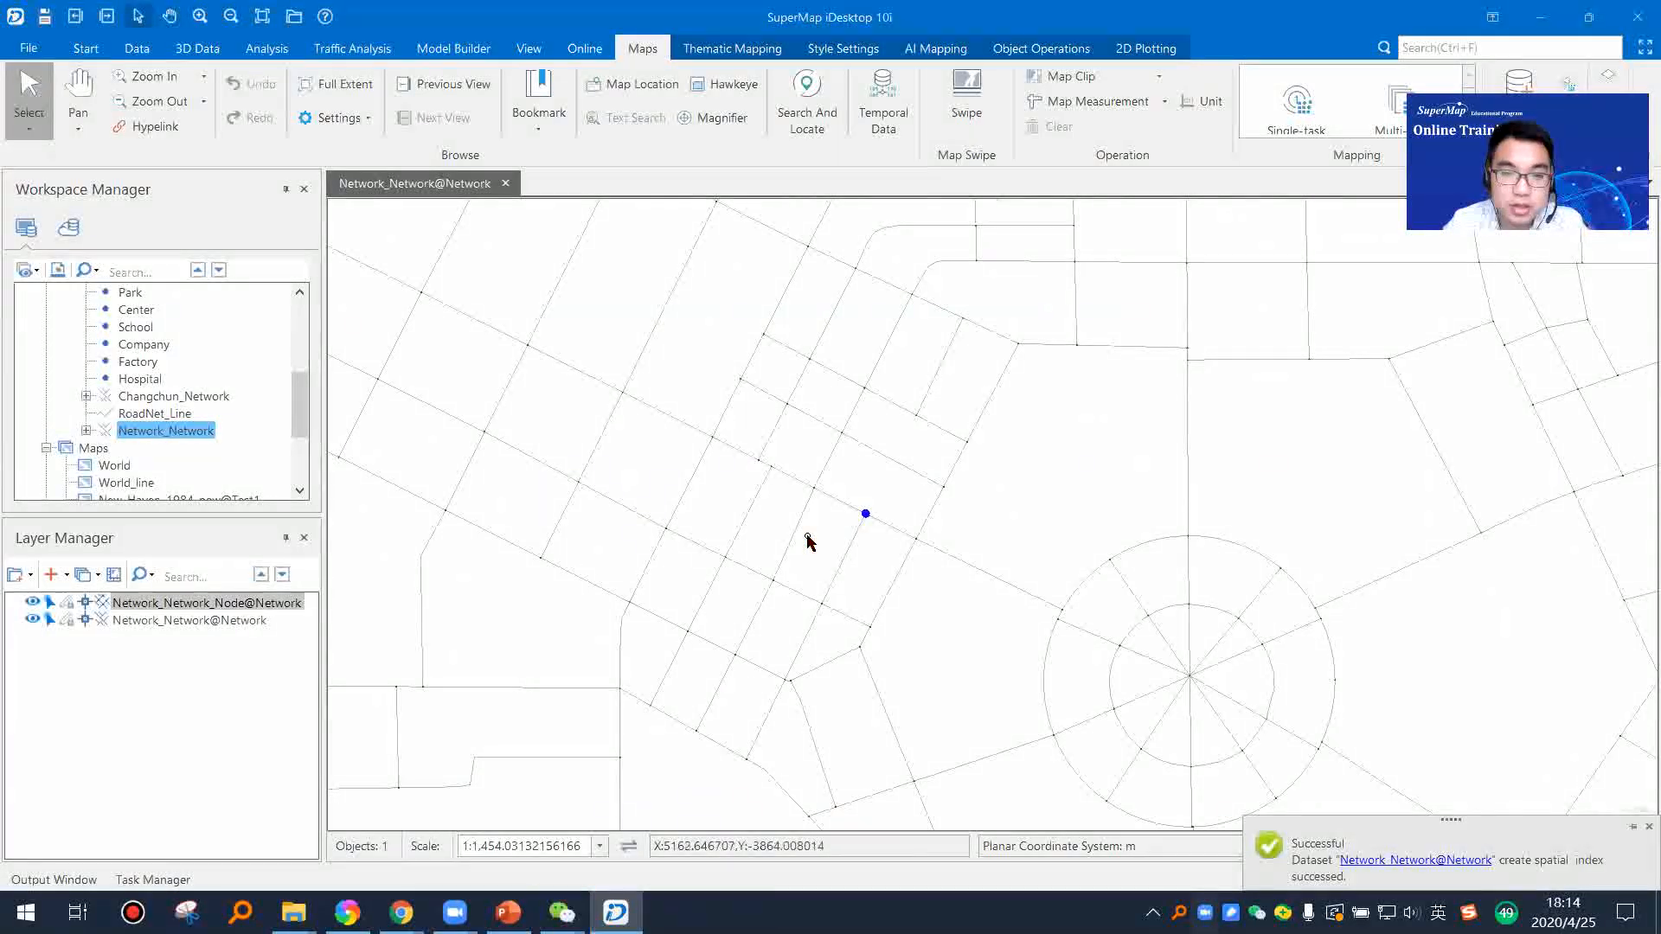
pyautogui.click(888, 533)
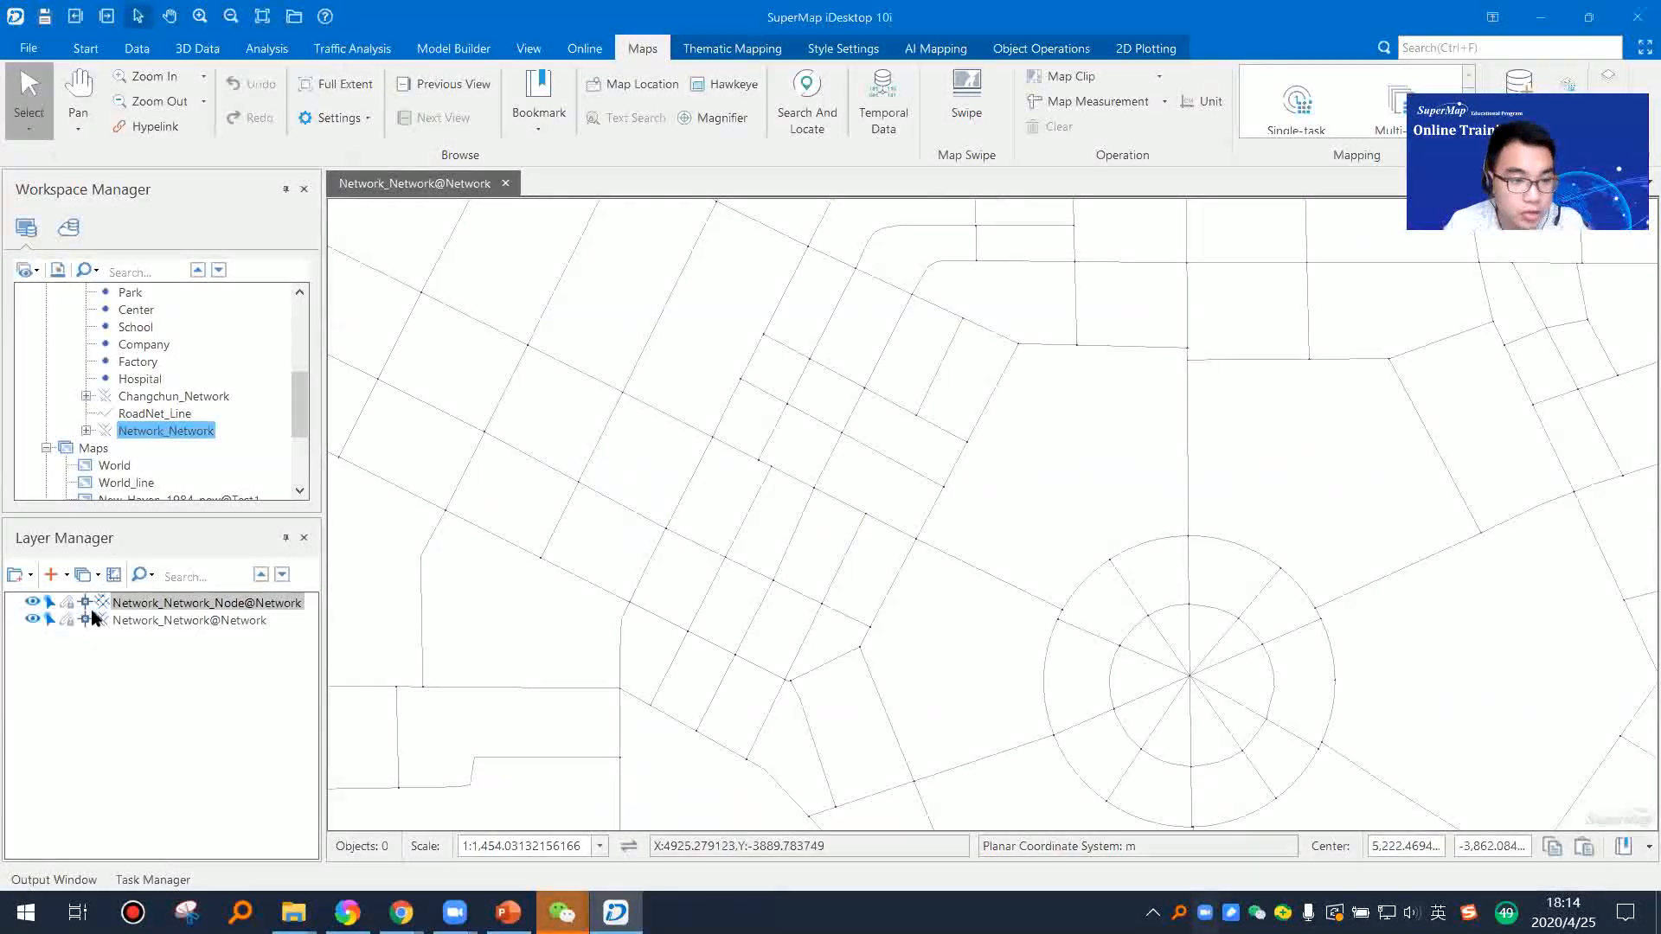
pyautogui.click(86, 430)
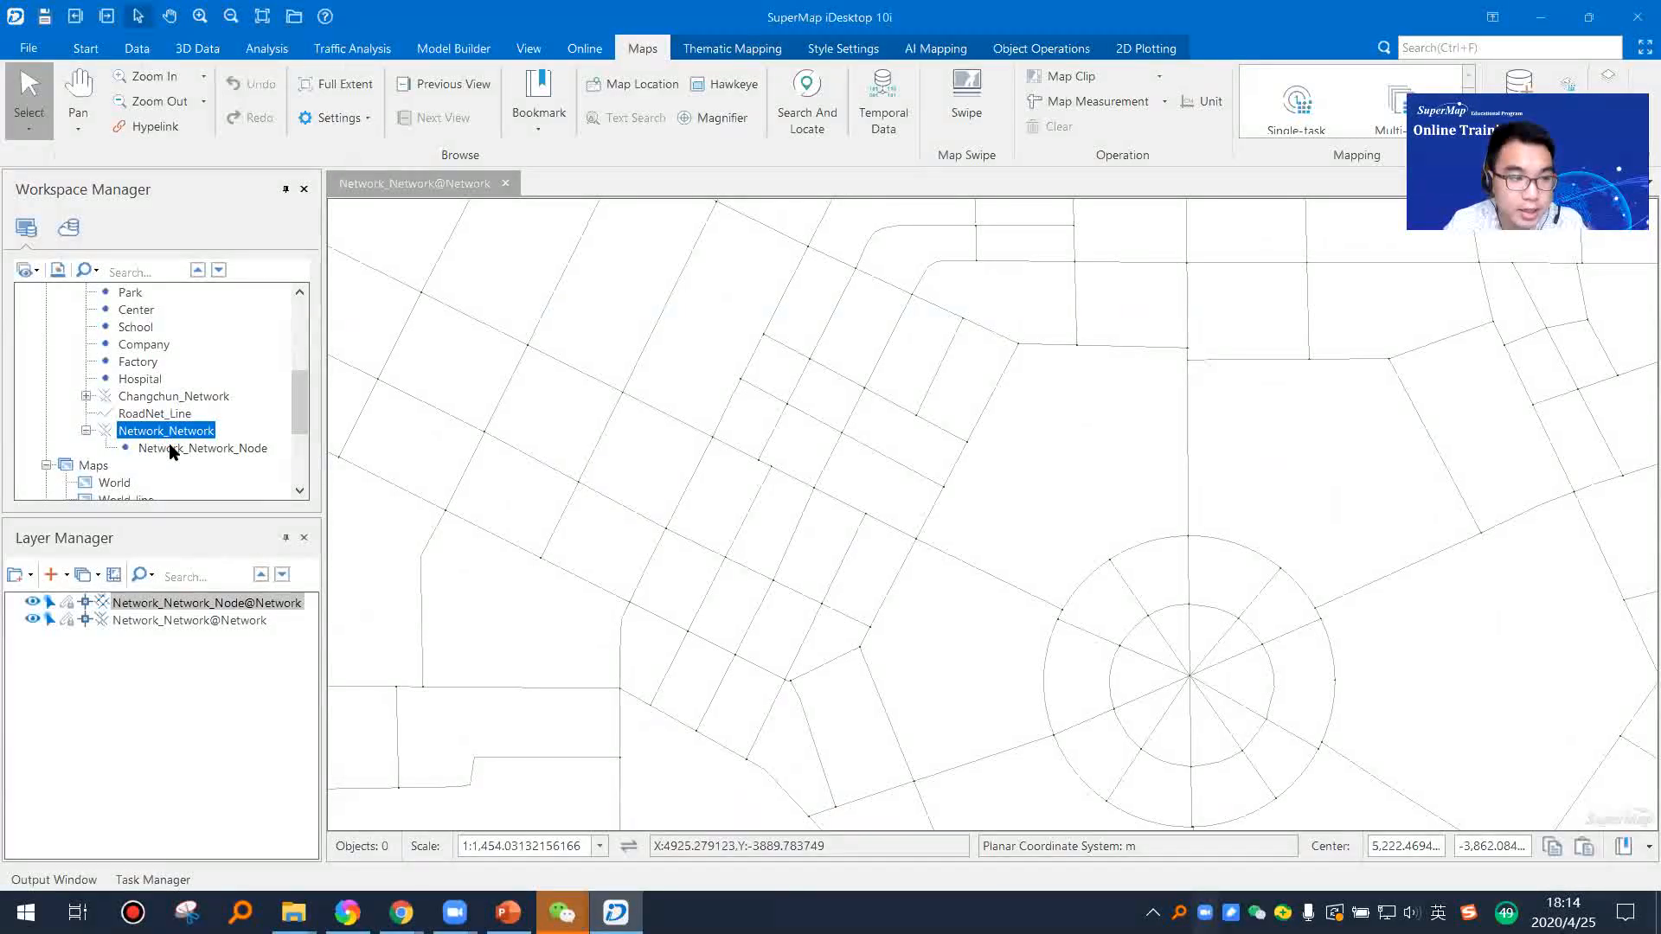
pyautogui.click(195, 449)
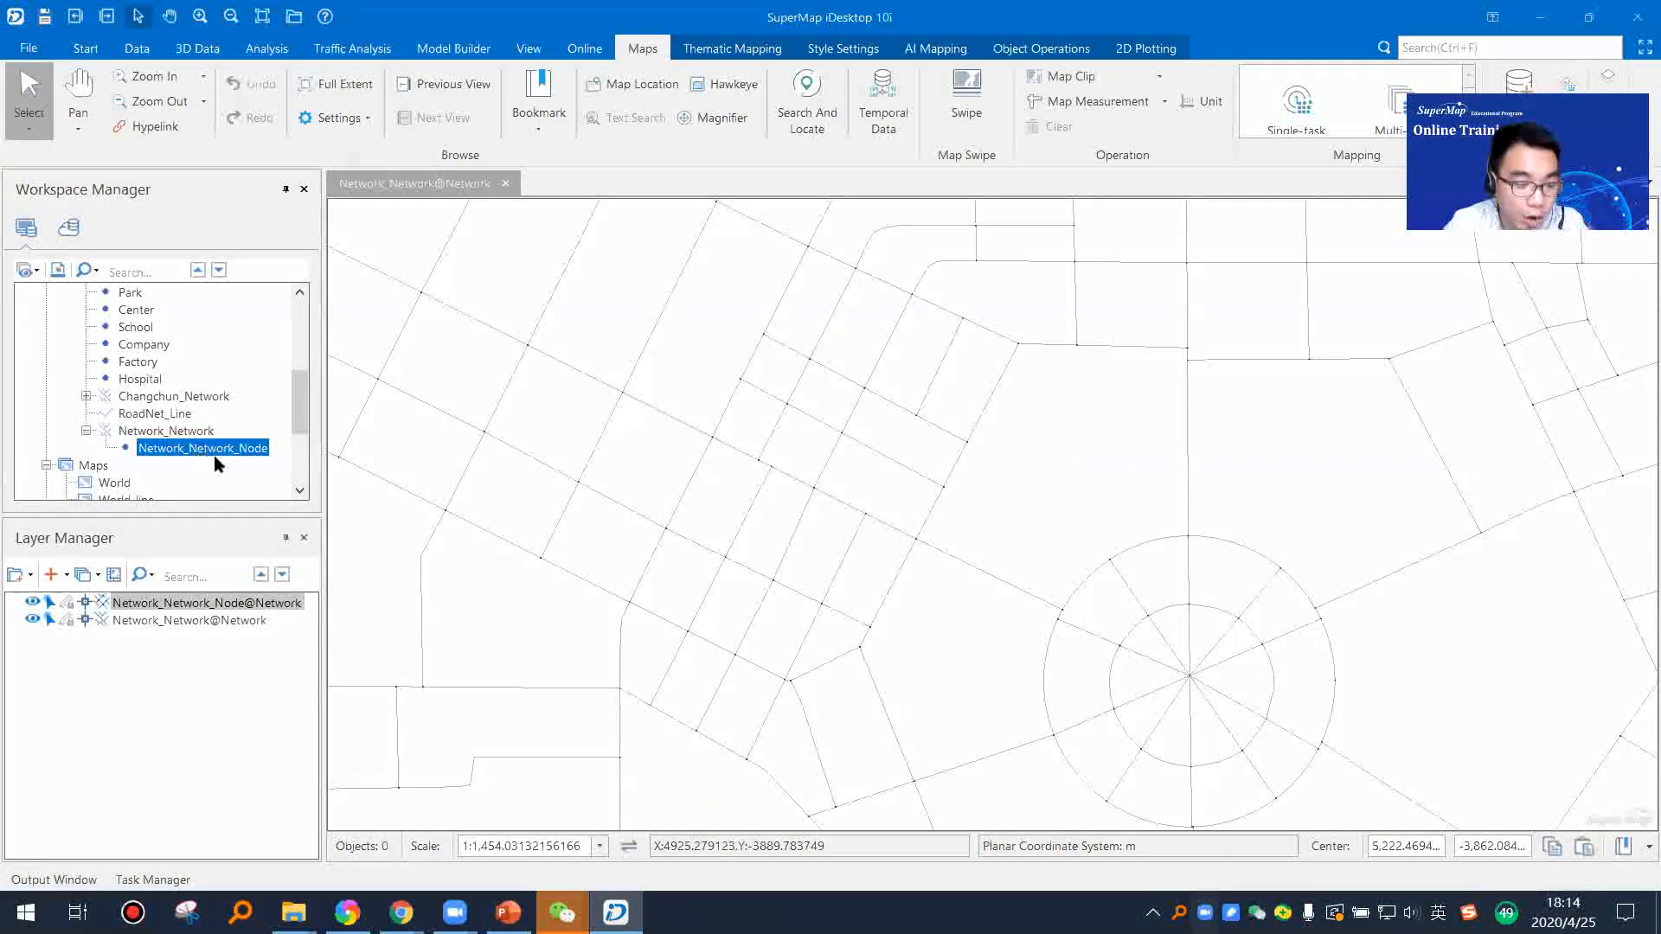
pyautogui.click(865, 514)
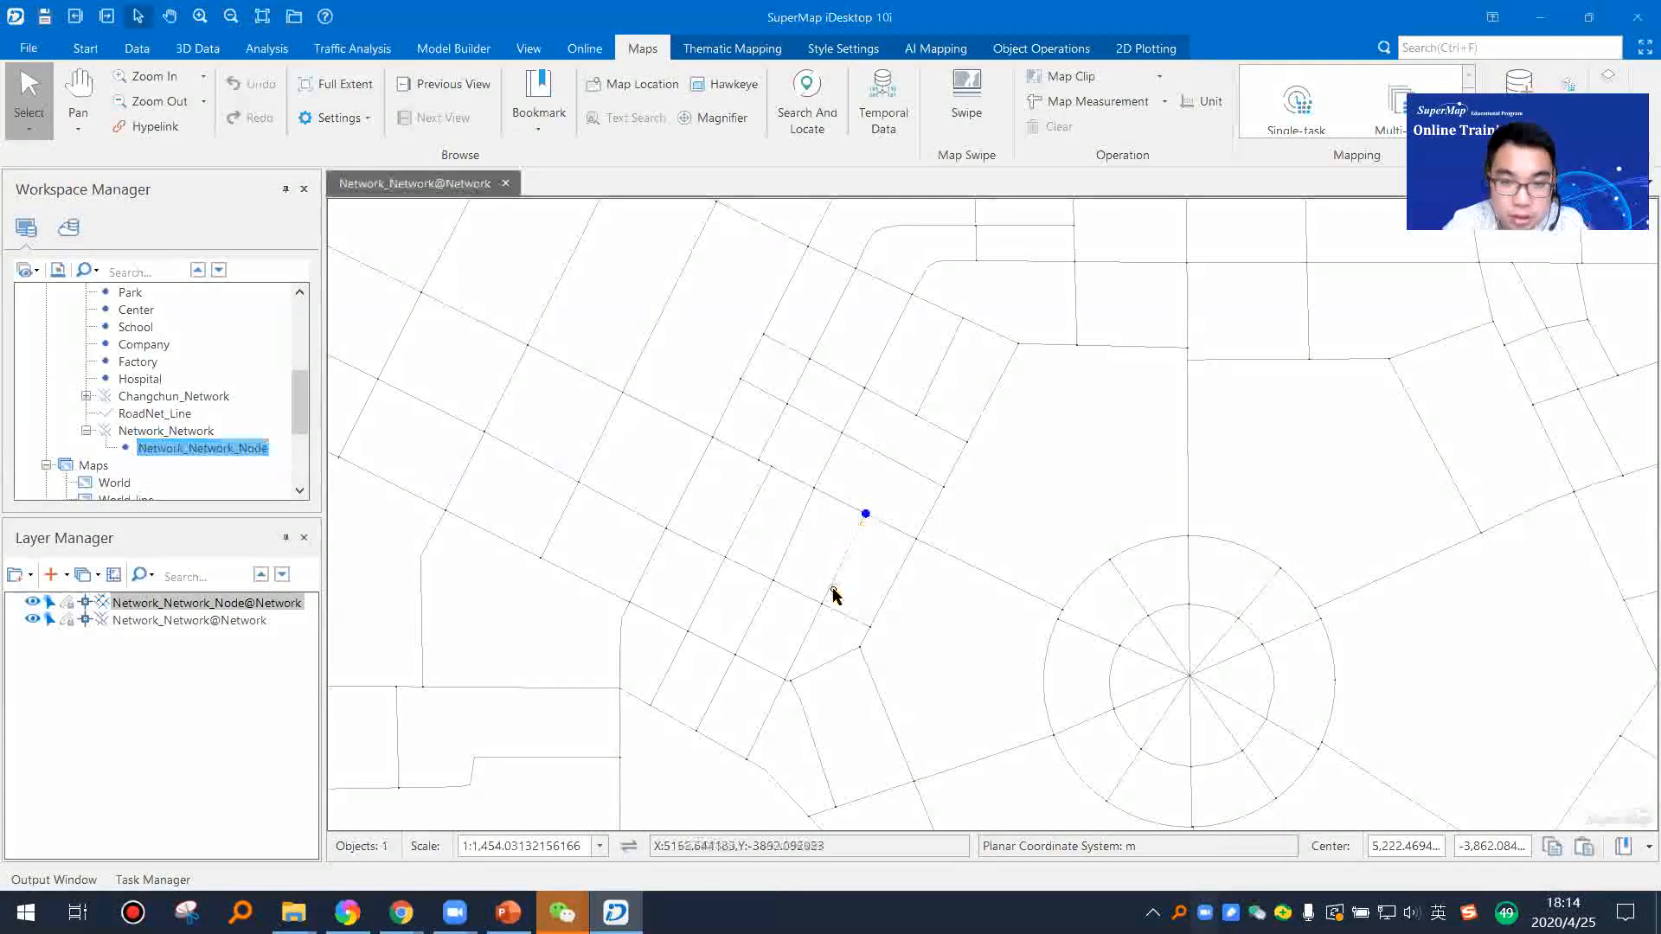
pyautogui.click(808, 616)
pyautogui.scroll(-3, 707, 580)
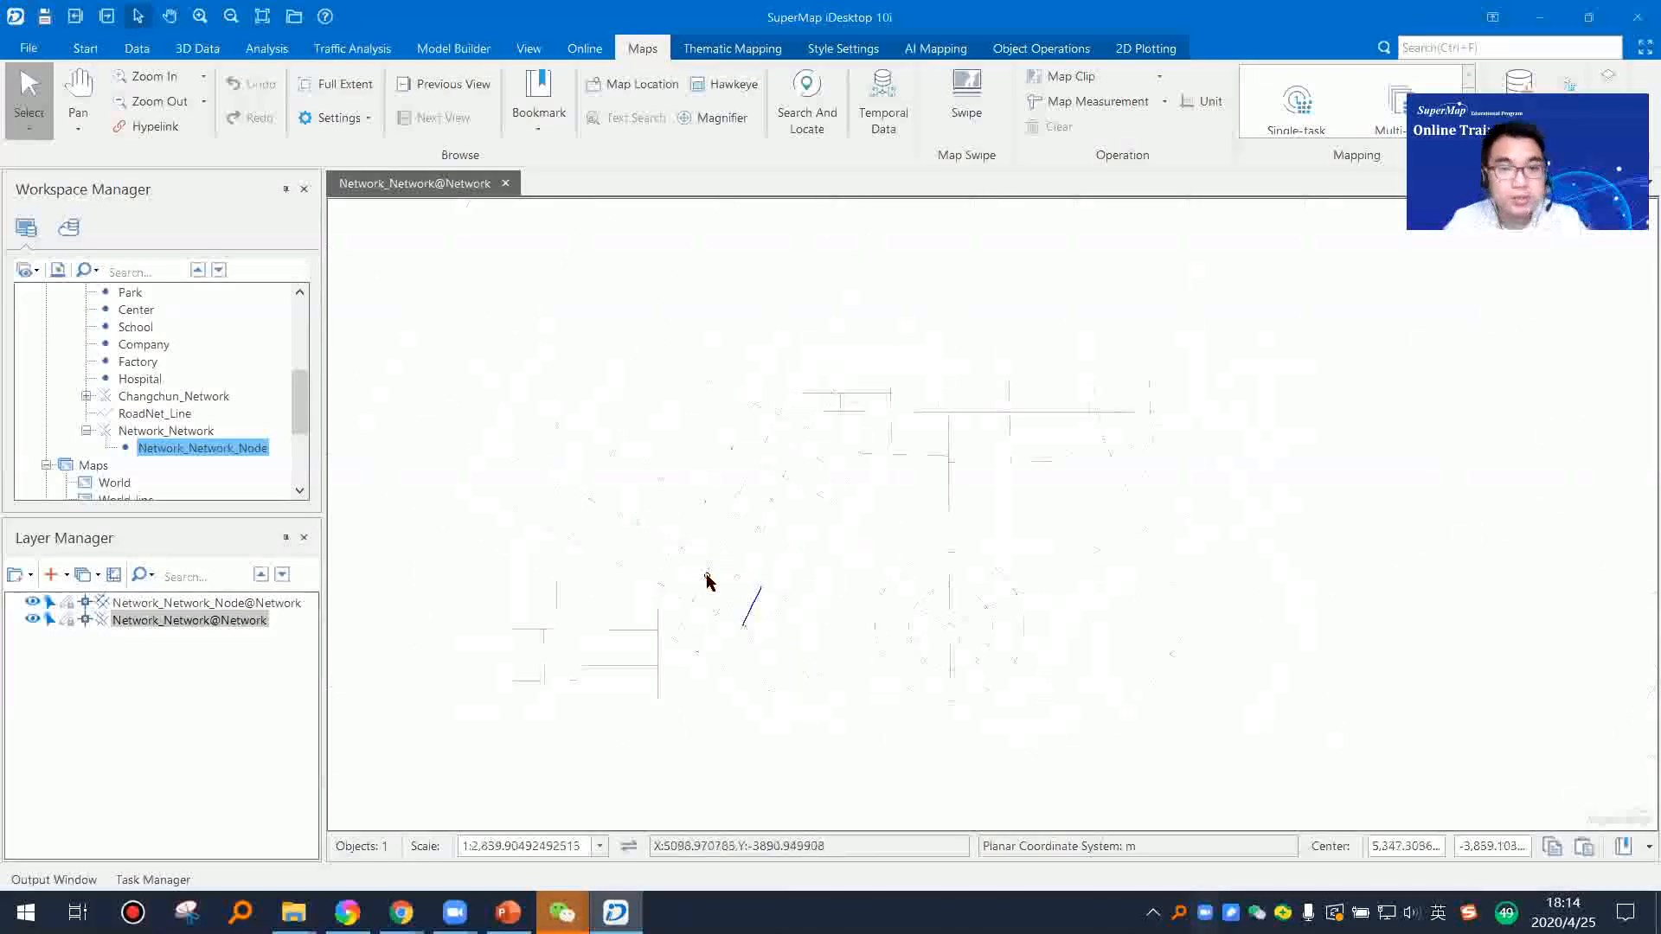
# Step: Switch to PowerPoint, start the slide show from the Mapping and Layout slide and advance to Thematic map and symbolization
pyautogui.click(508, 912)
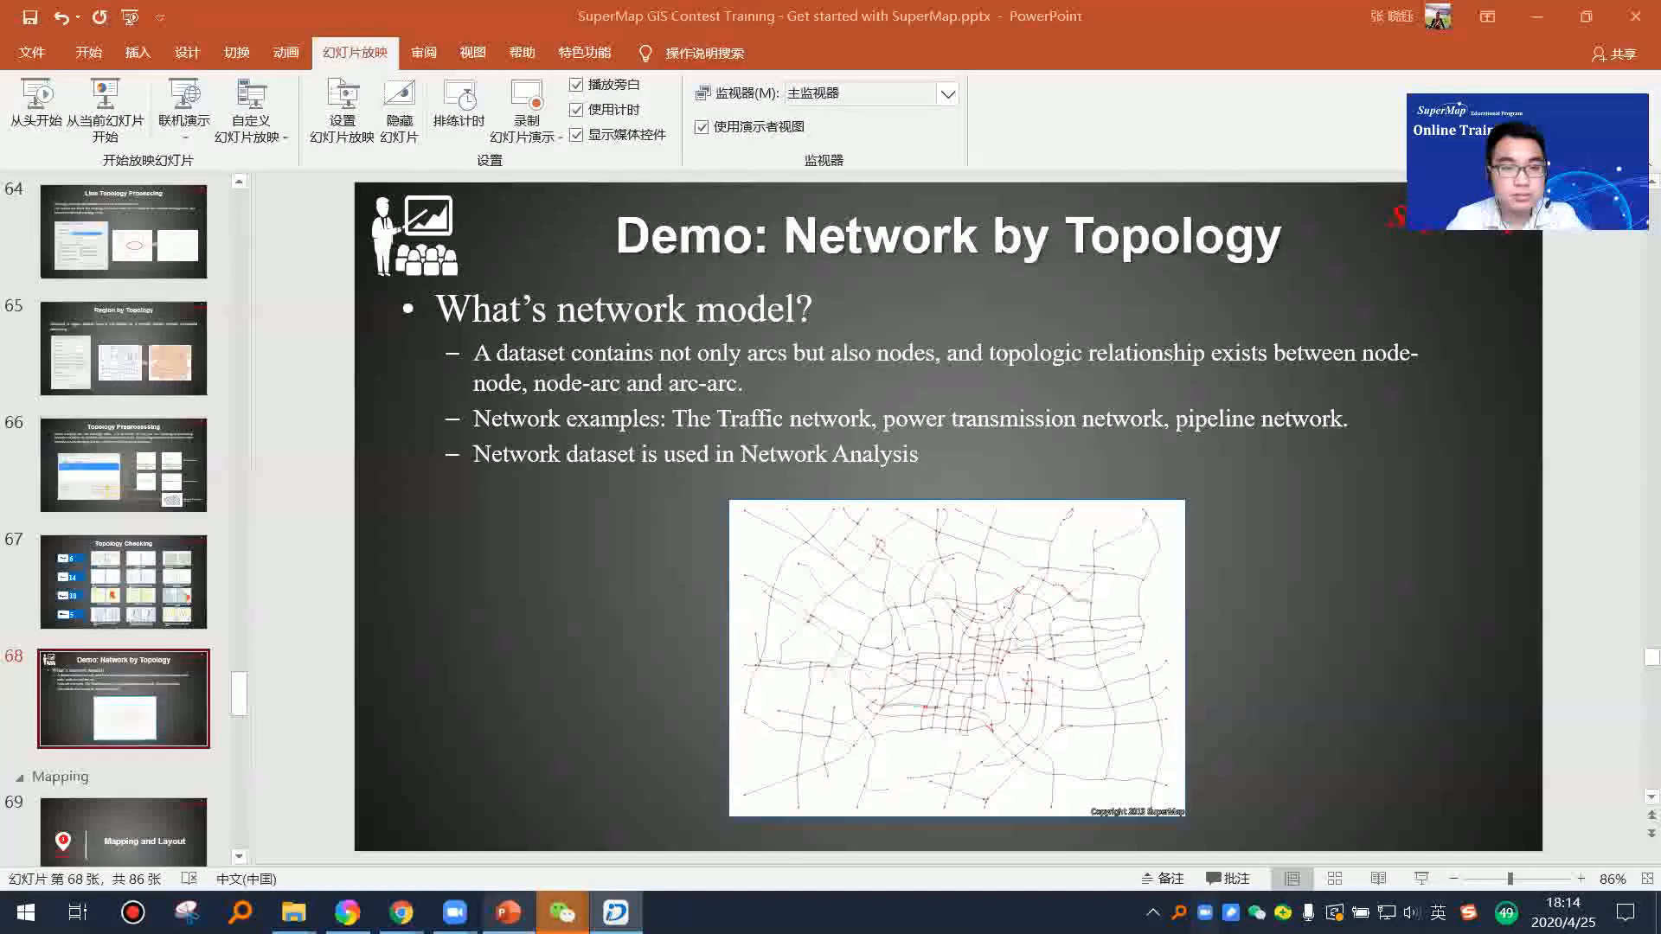
pyautogui.scroll(-1, 104, 663)
pyautogui.scroll(-3, 104, 663)
pyautogui.click(132, 574)
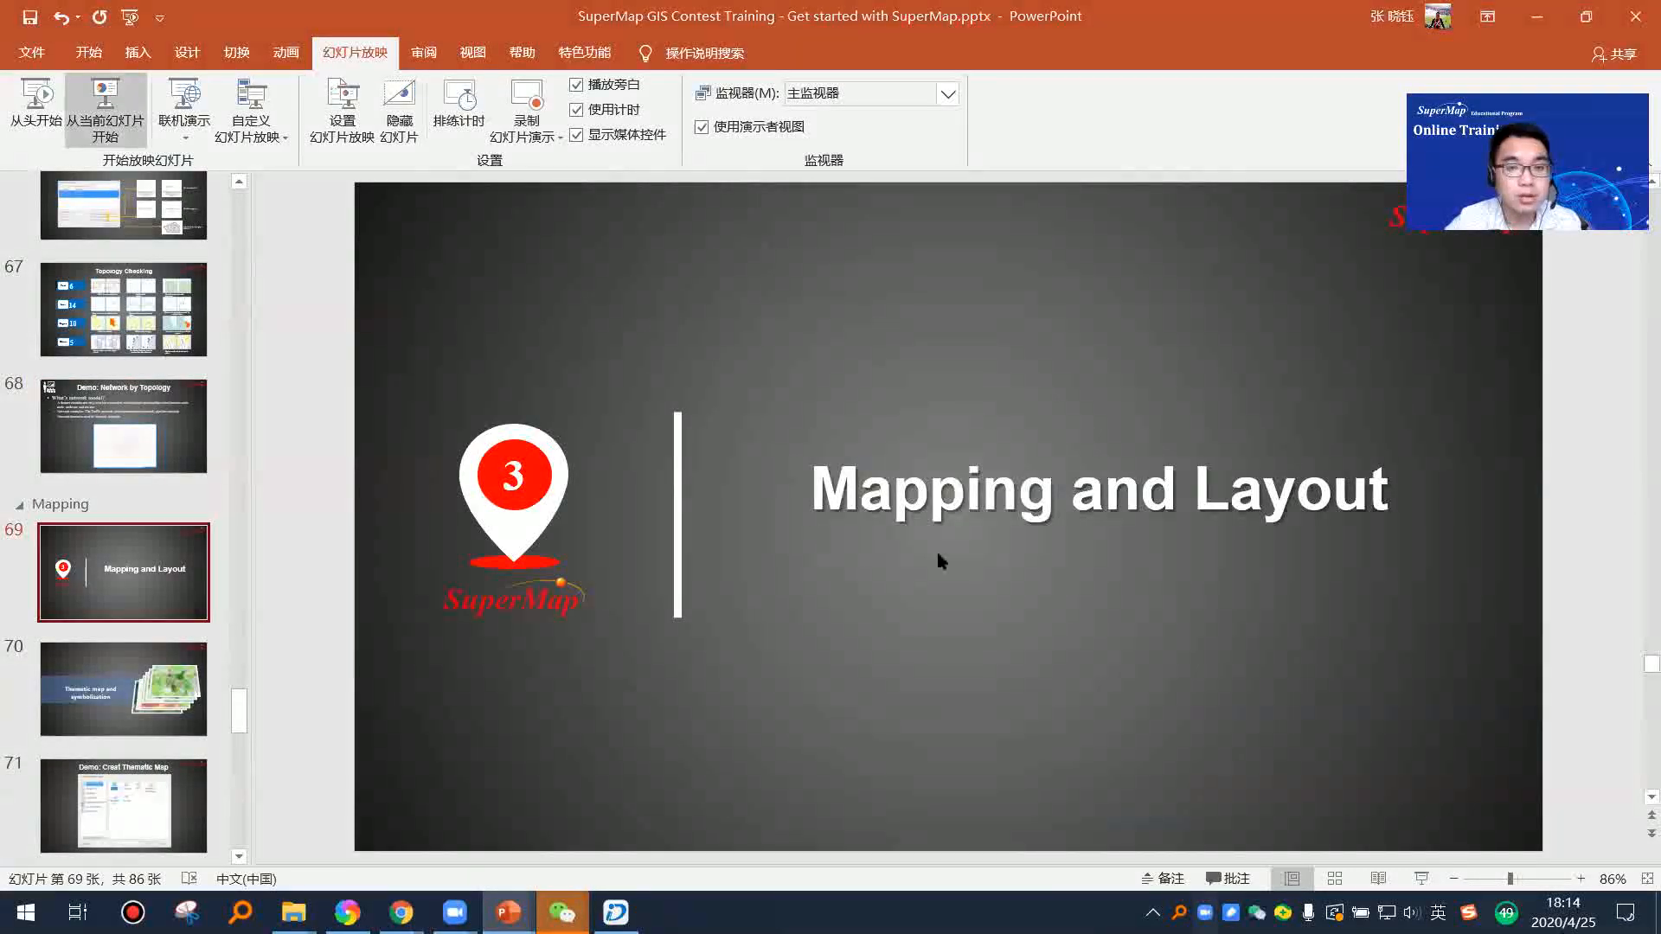
pyautogui.hotkey('shift', 'F5')
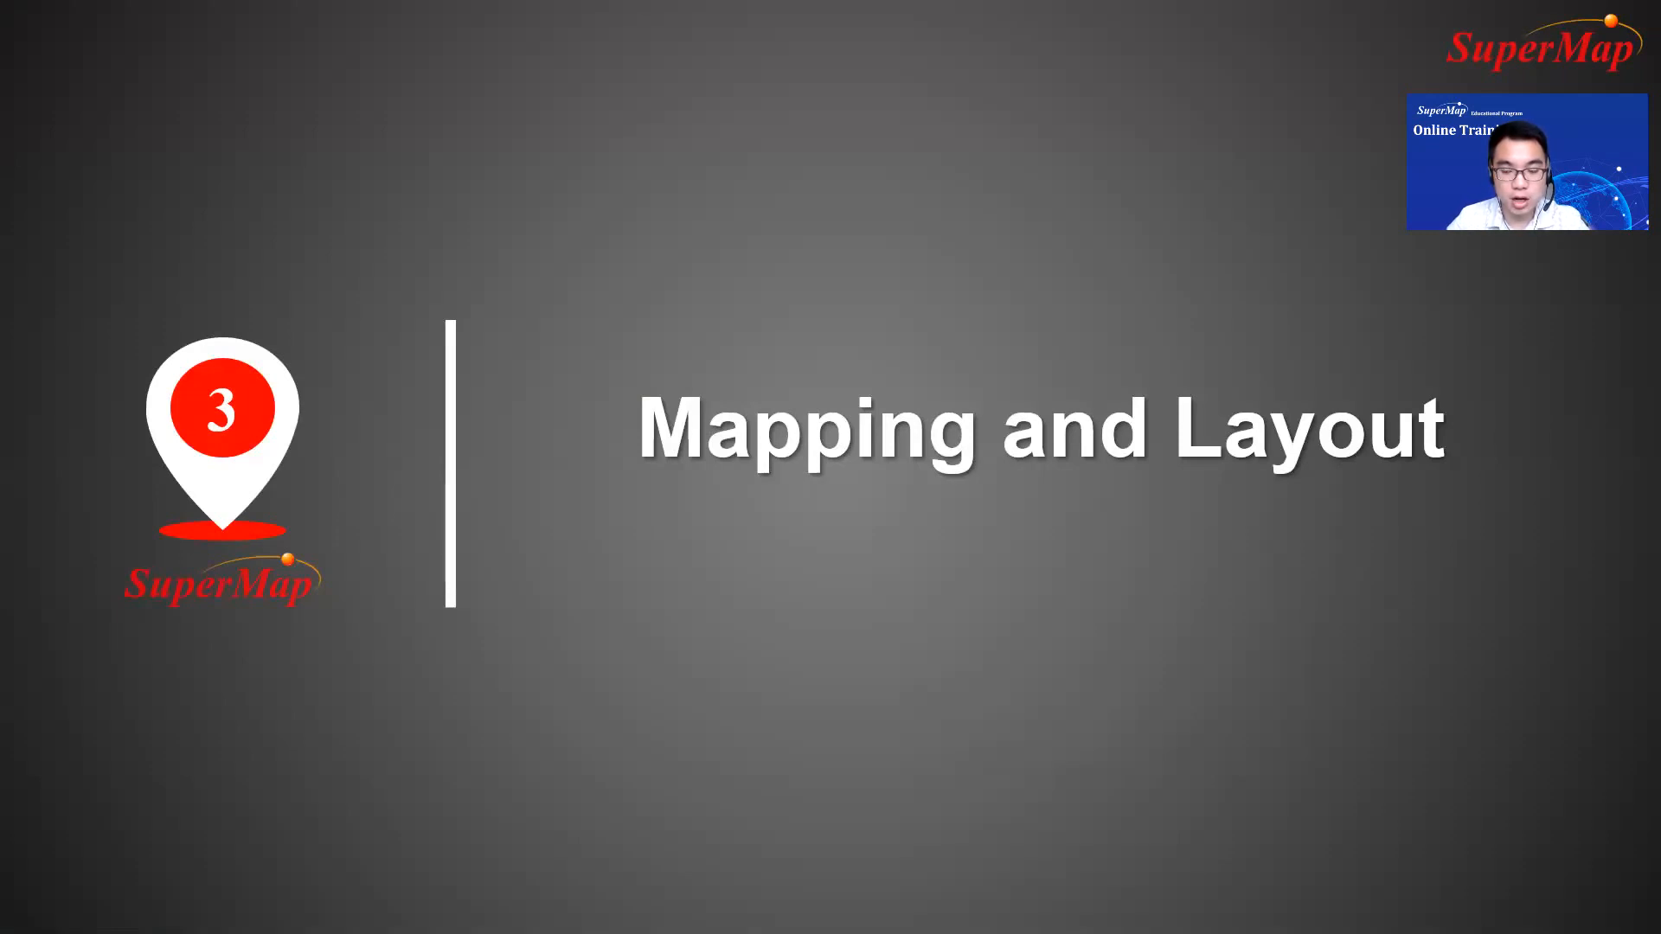
pyautogui.press('Right')
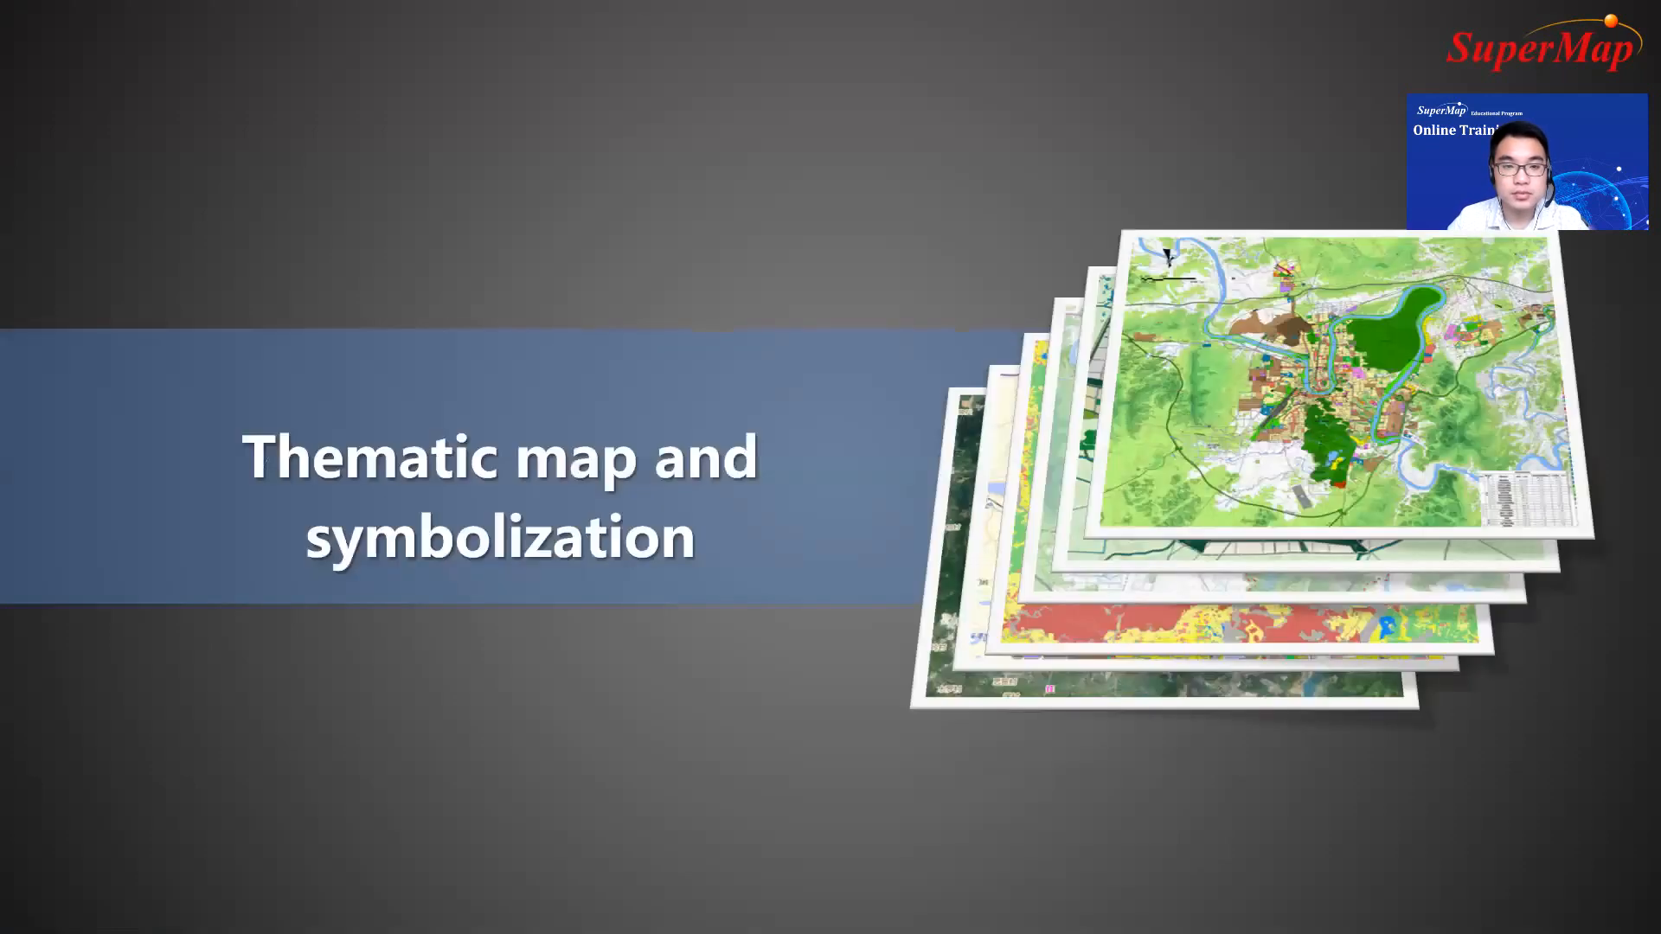
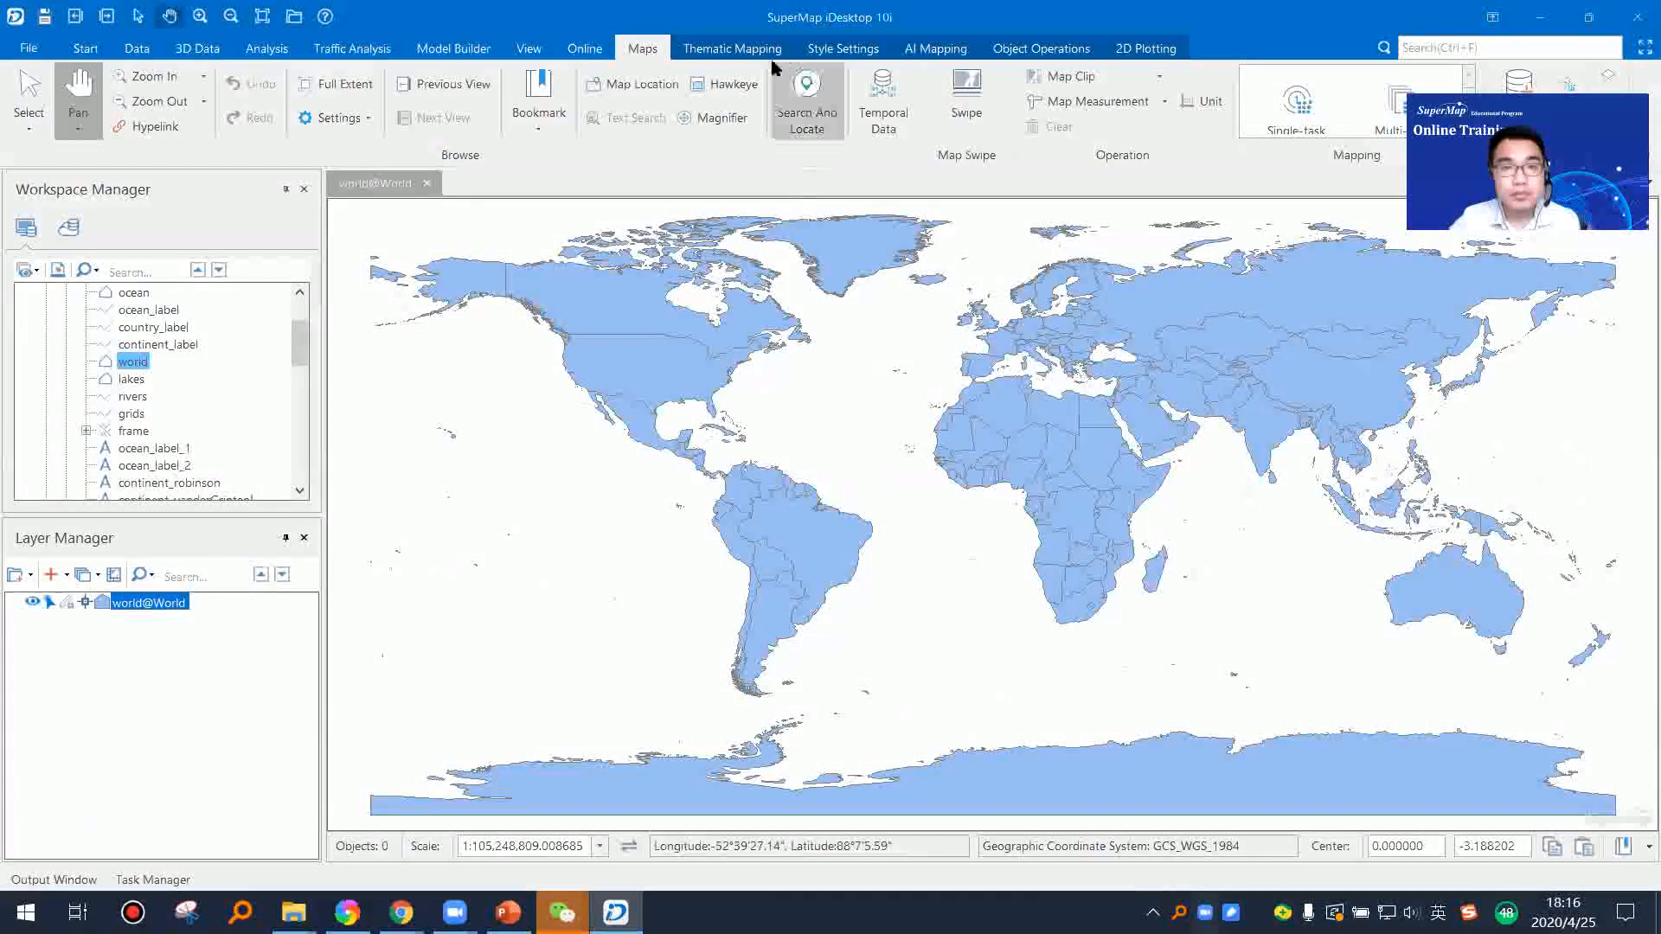
# Step: Create a unique values thematic map from the world@World layer with the Default template, and widen its settings area
pyautogui.click(737, 50)
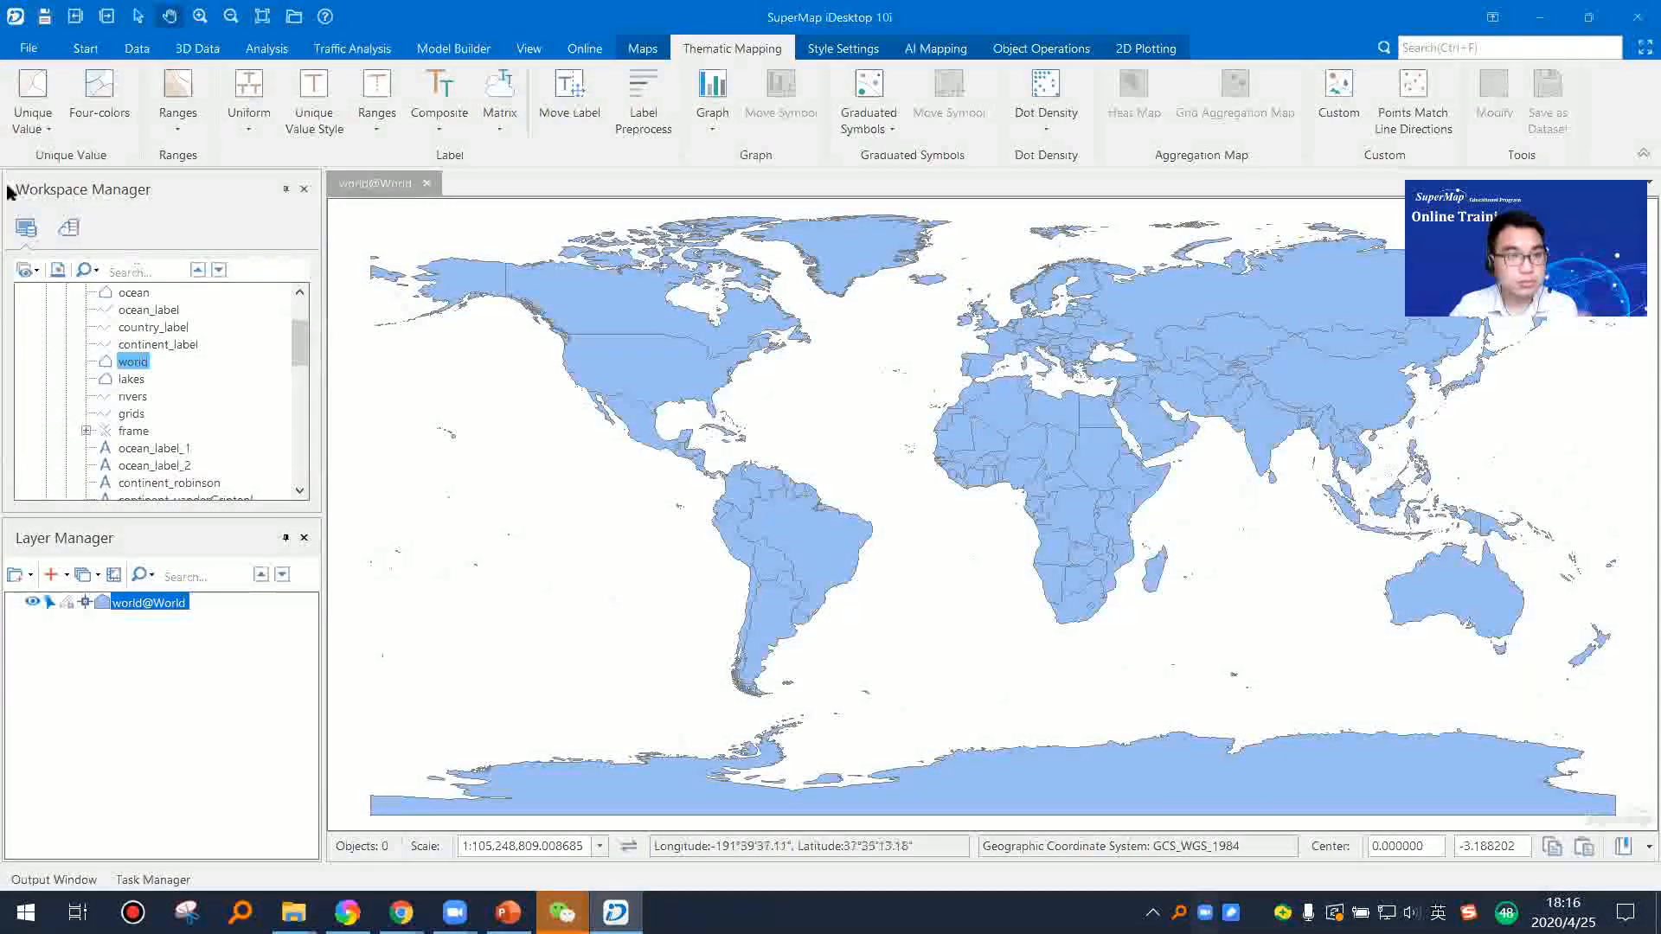
pyautogui.click(39, 130)
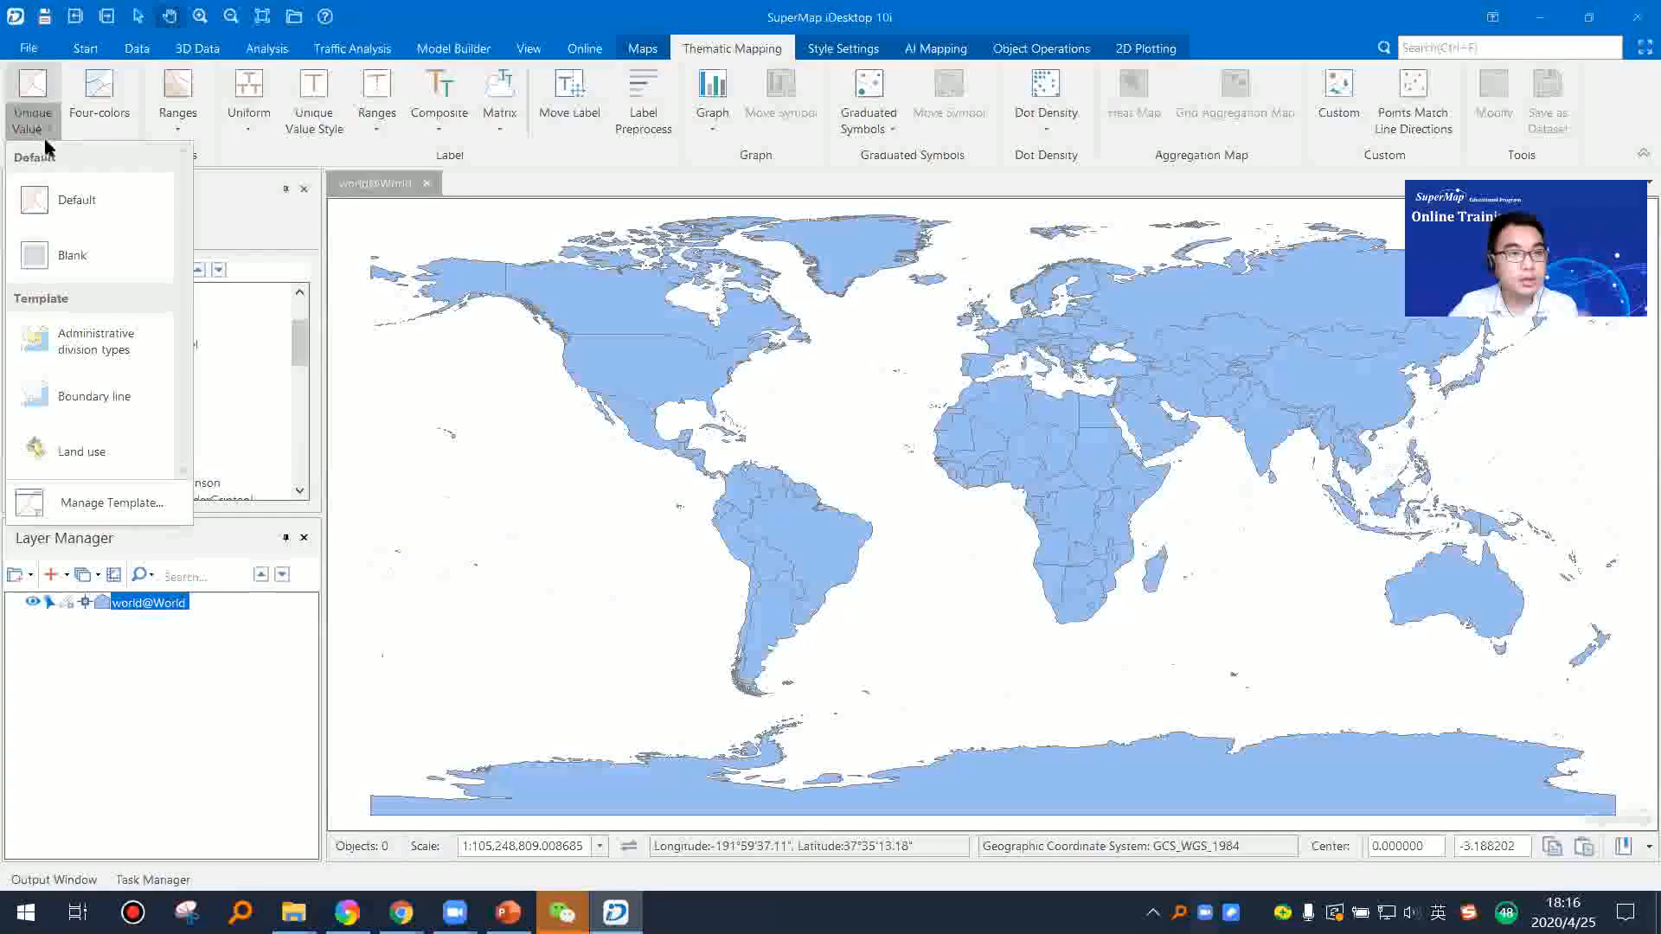
pyautogui.click(74, 217)
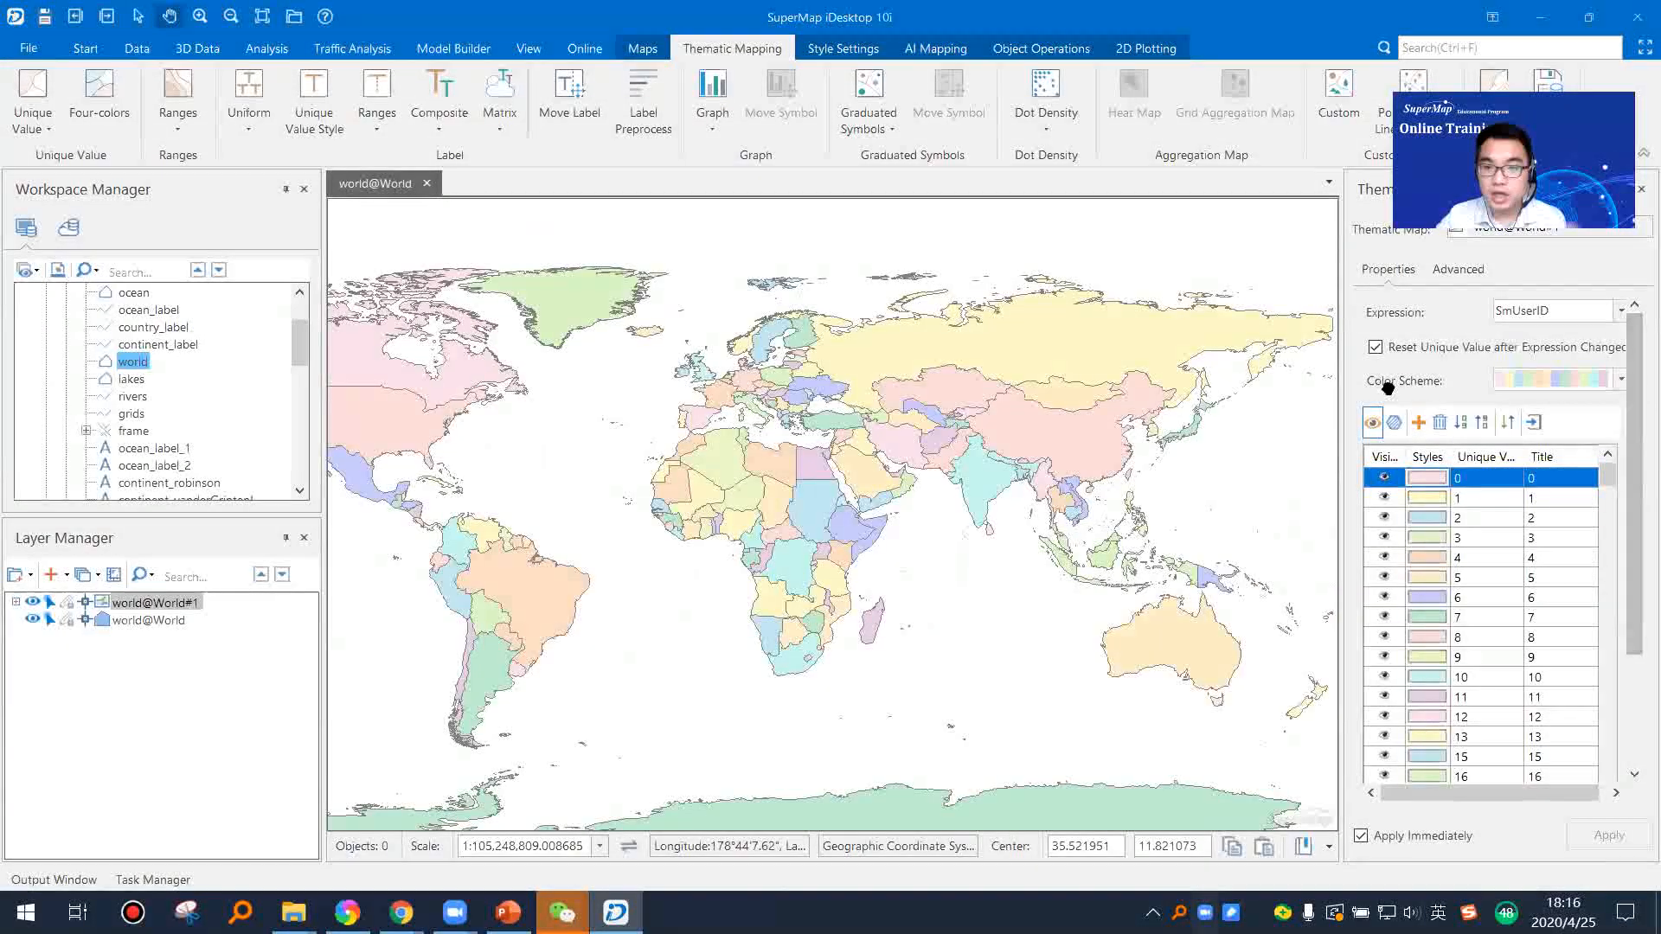
pyautogui.moveTo(1341, 366); pyautogui.dragTo(1309, 365)
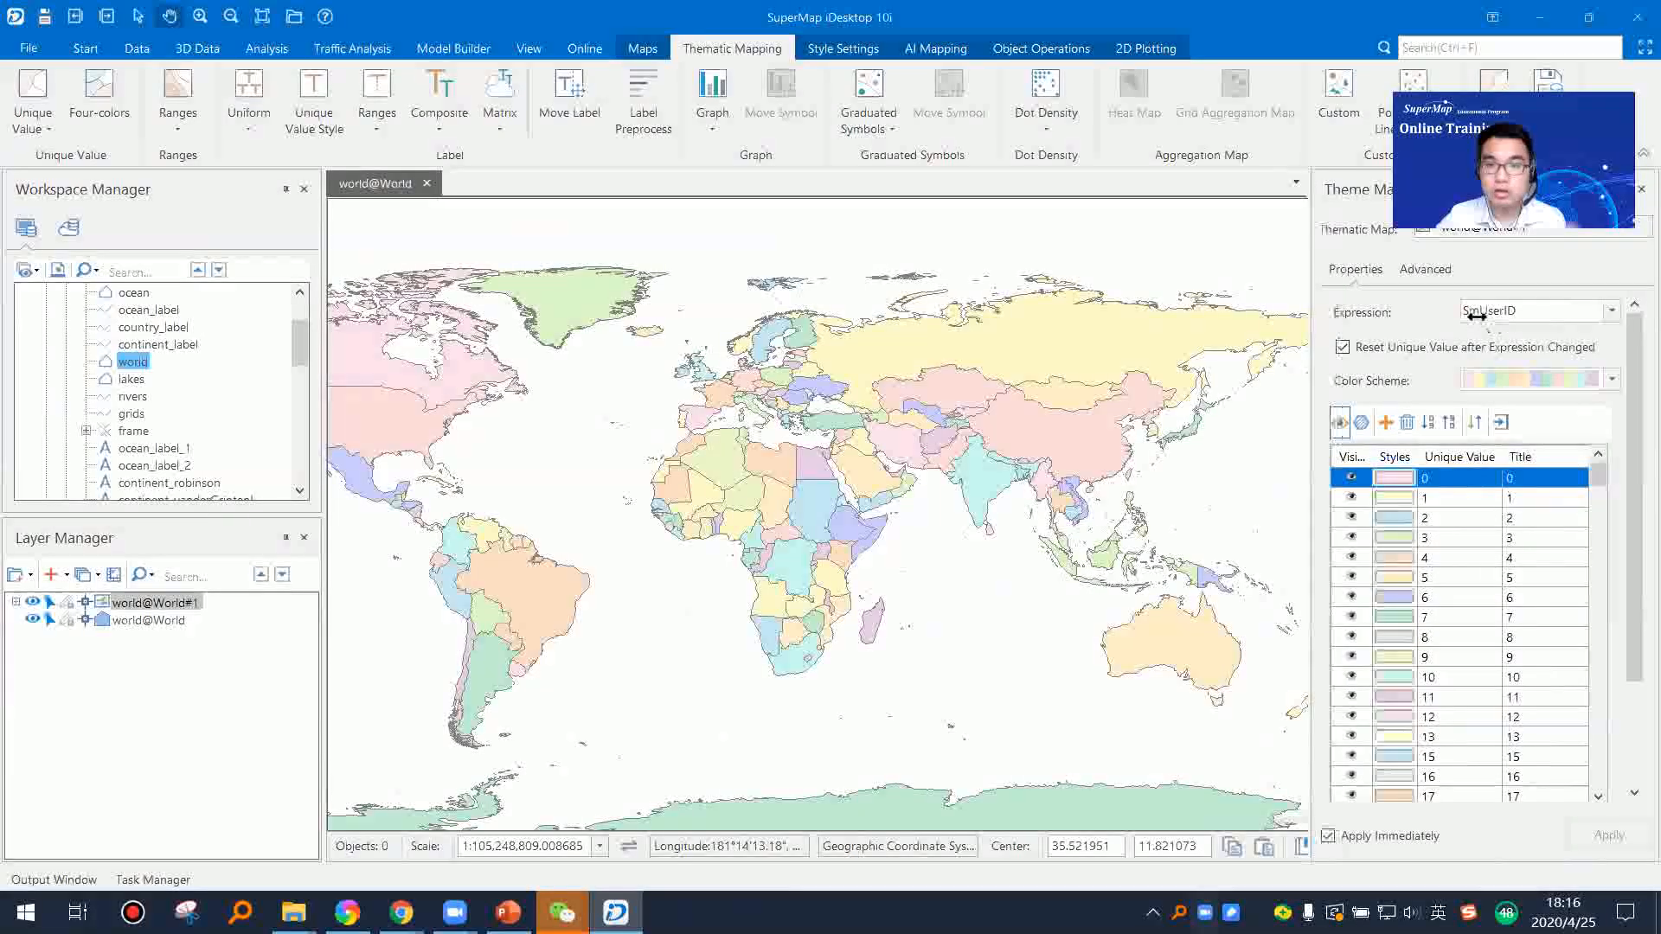
pyautogui.moveTo(1006, 451); pyautogui.dragTo(858, 479)
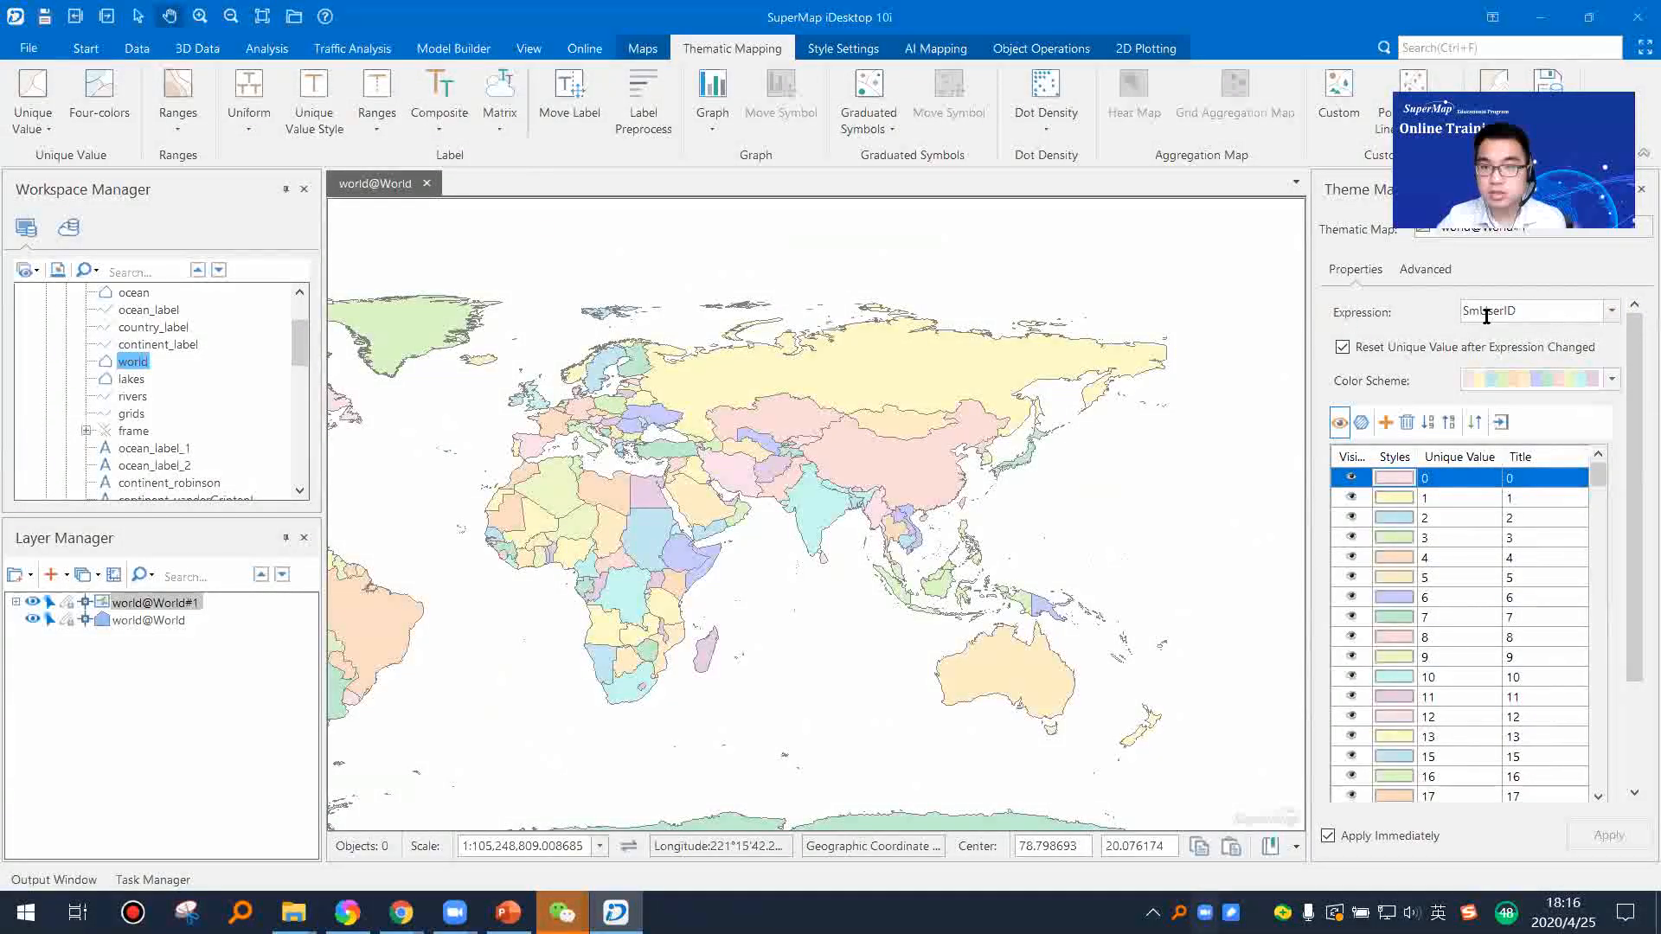
# Step: Set the unique values expression to SmUserID and inspect the colouring of the African countries
pyautogui.click(1612, 310)
pyautogui.scroll(2, 1614, 380)
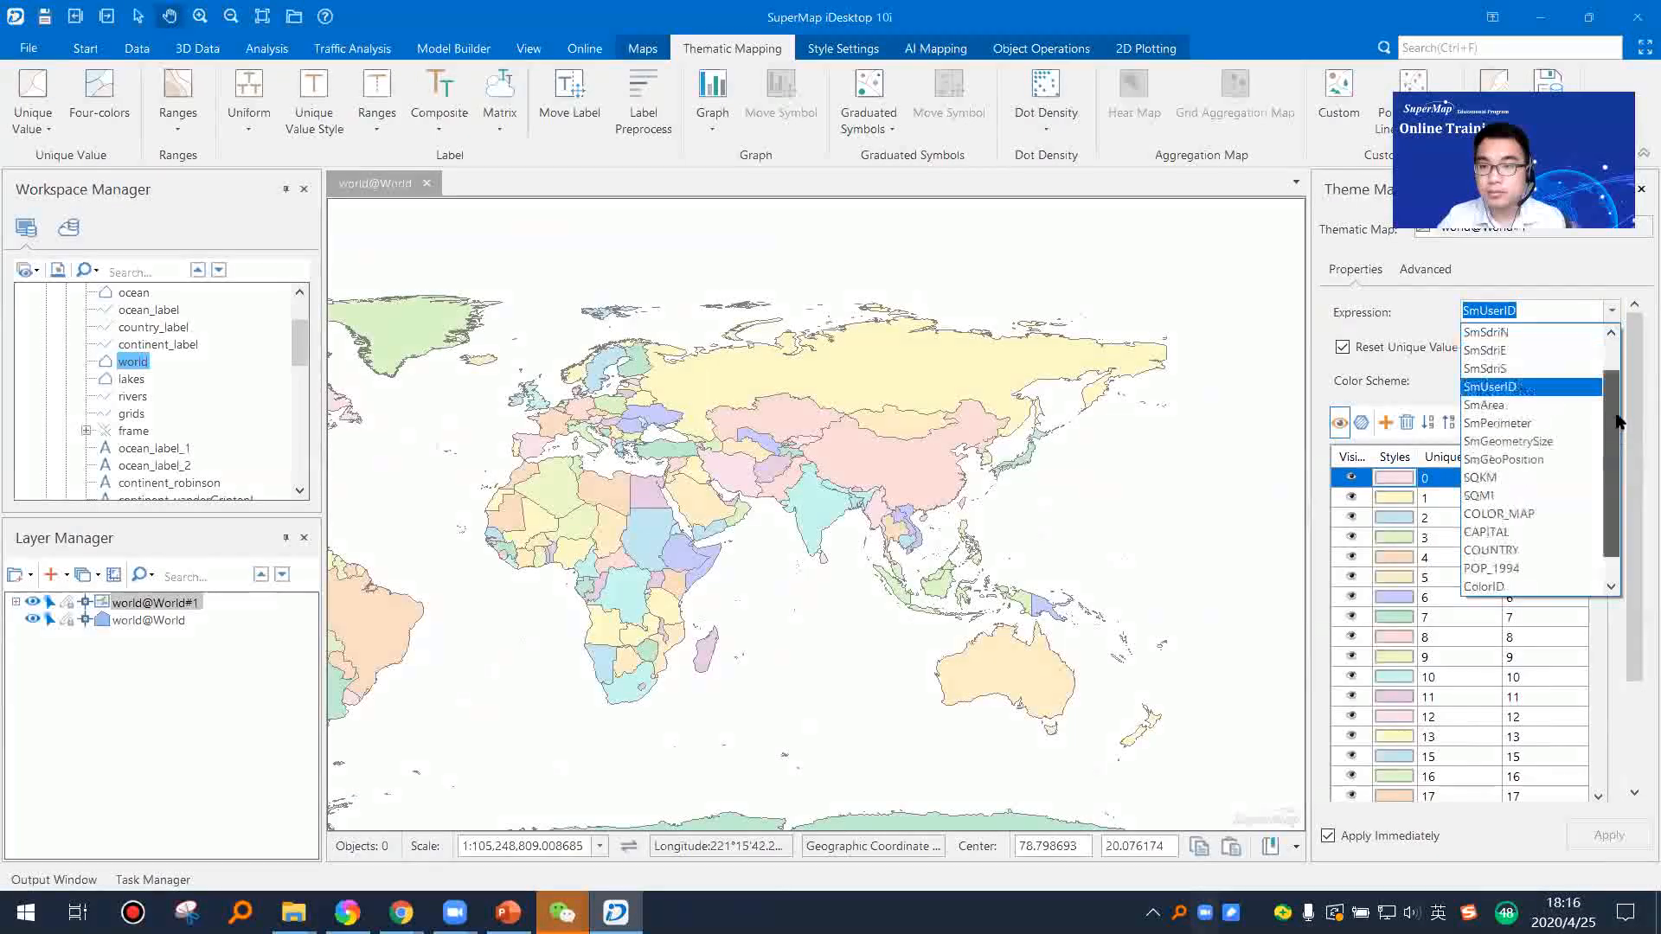
pyautogui.click(1486, 424)
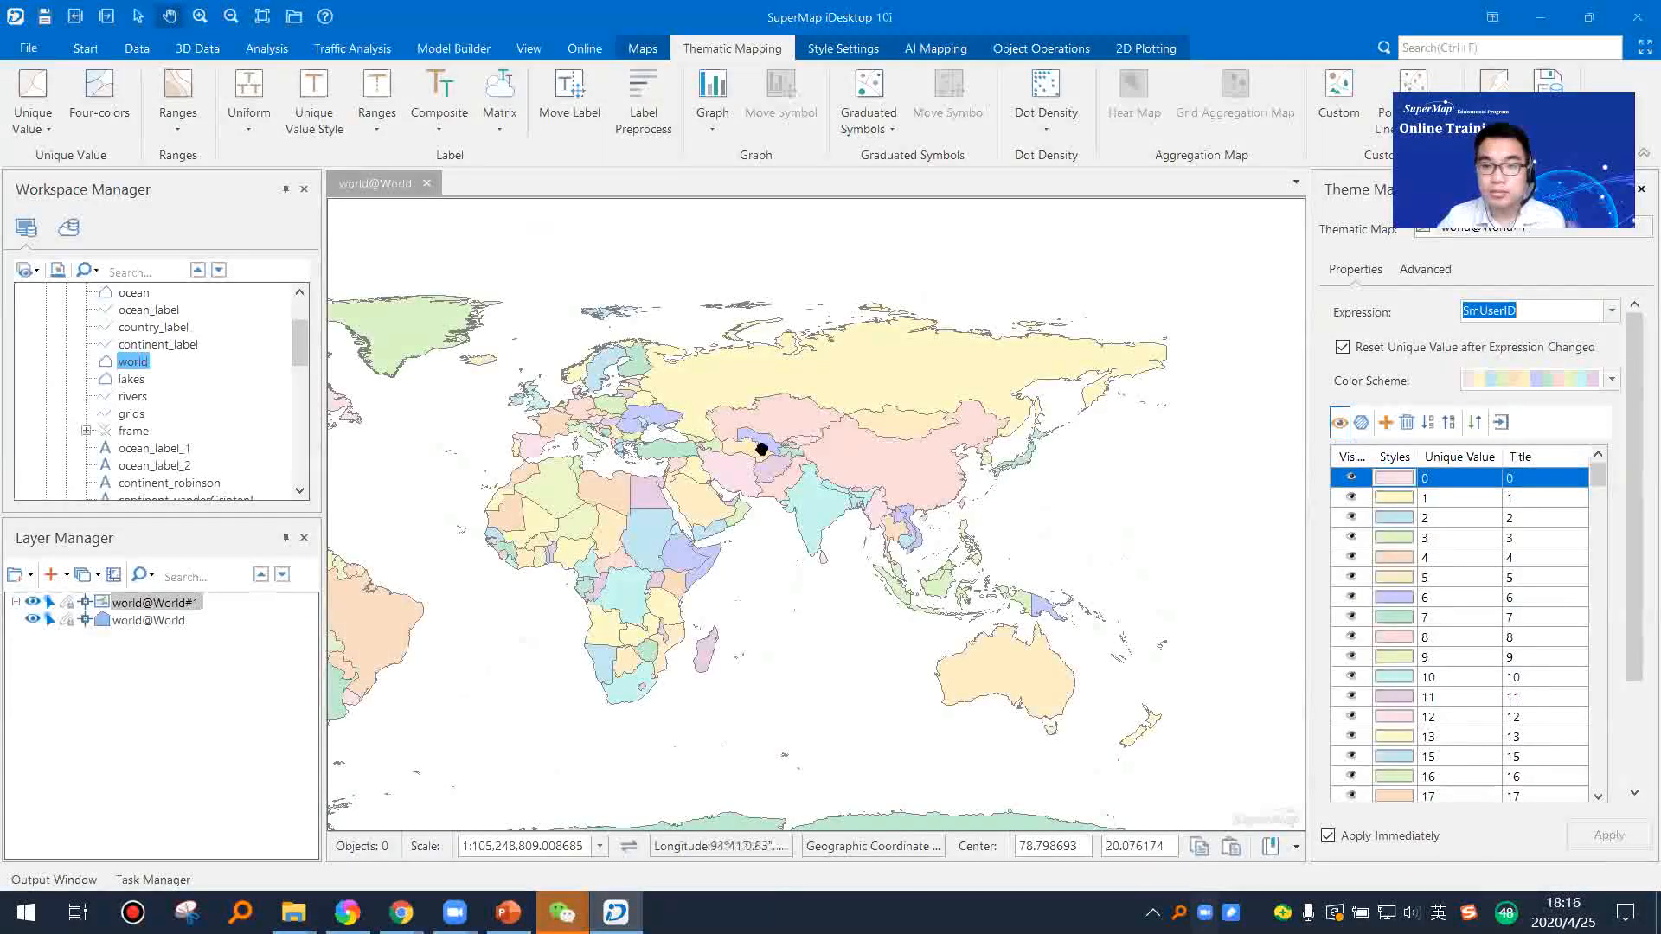
pyautogui.scroll(3, 690, 493)
pyautogui.moveTo(689, 493); pyautogui.dragTo(1113, 378)
pyautogui.scroll(2, 824, 499)
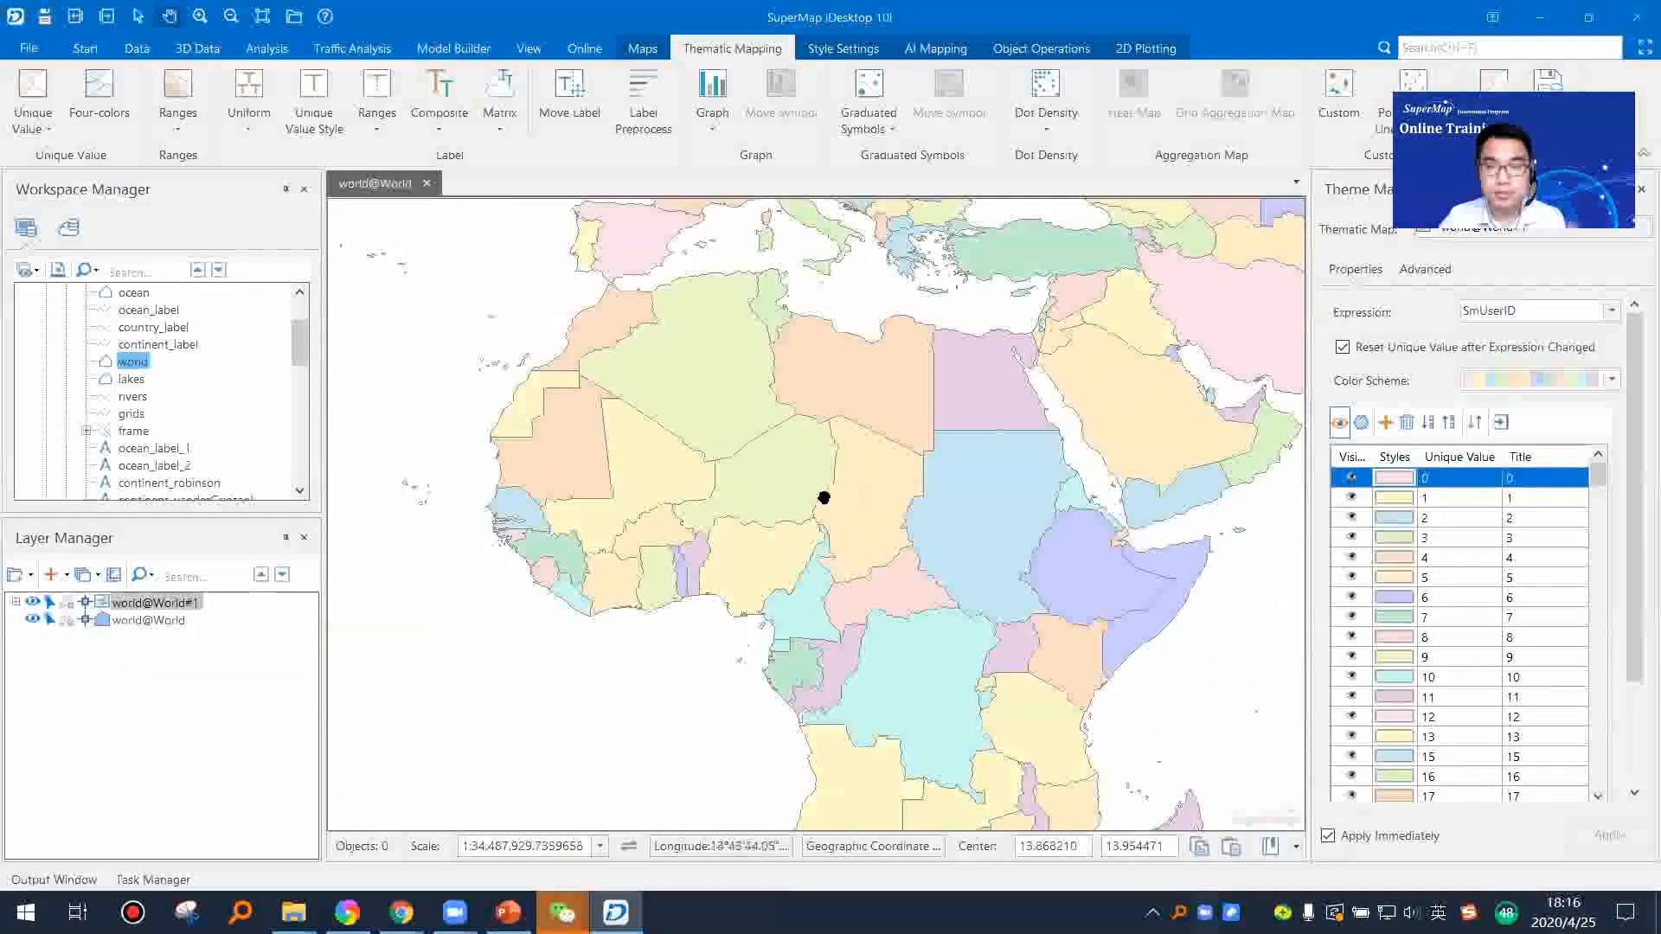
pyautogui.scroll(-4, 900, 438)
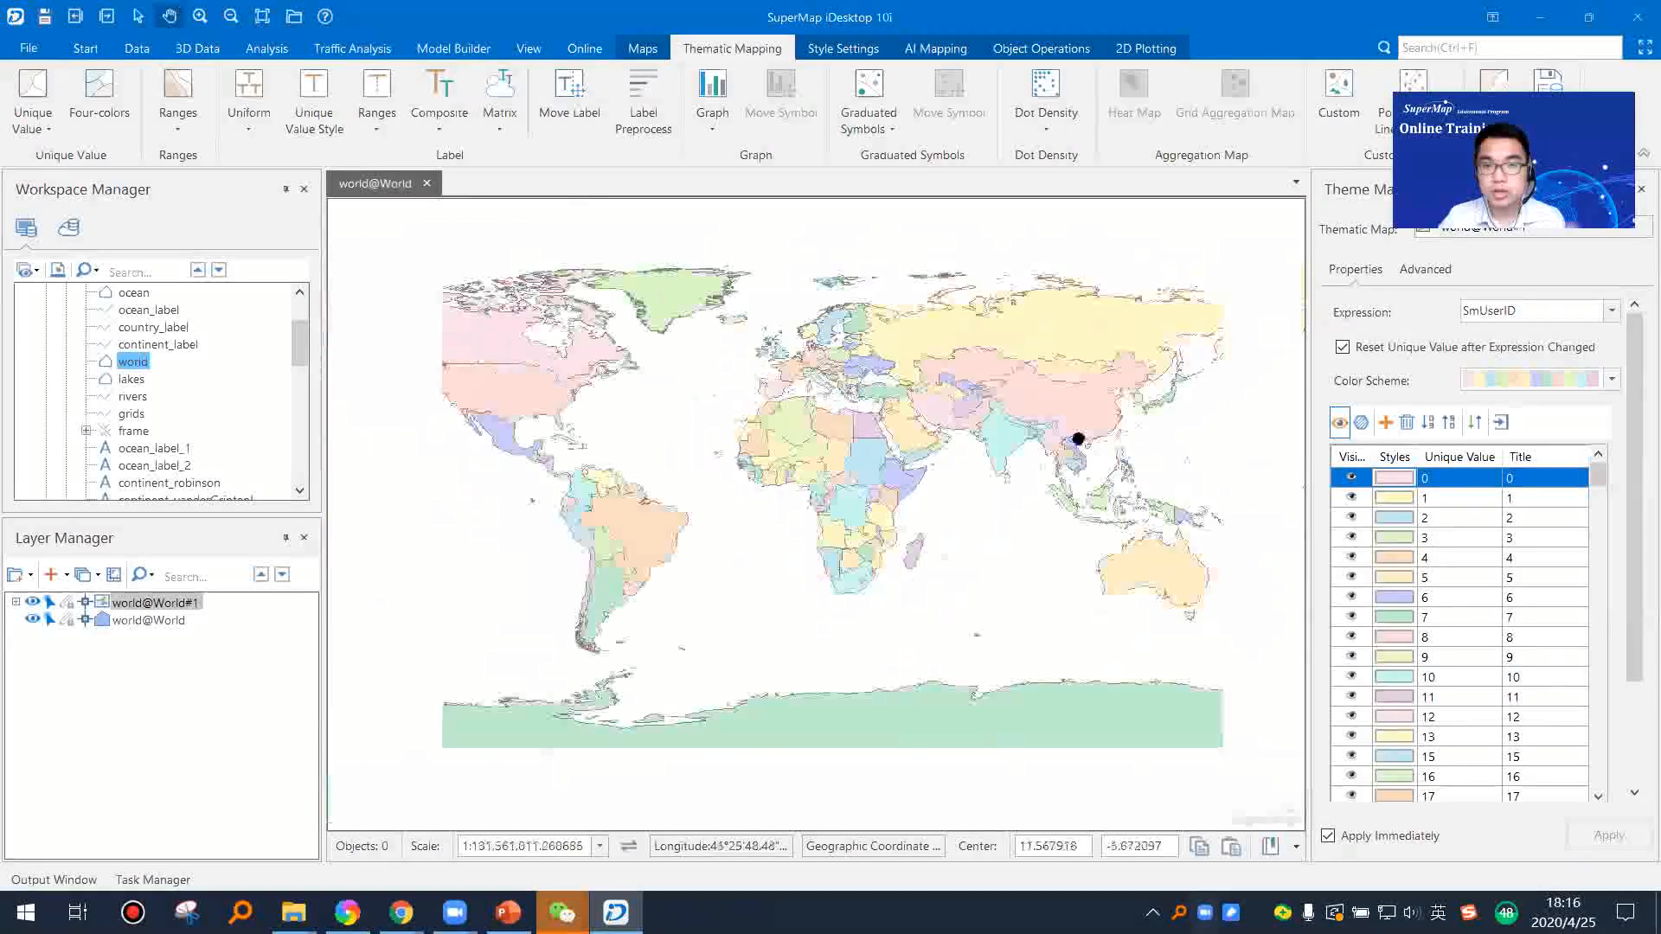
# Step: Try the LC_Similar colour scheme and a blue-green colour scheme on the unique values map
pyautogui.click(1514, 379)
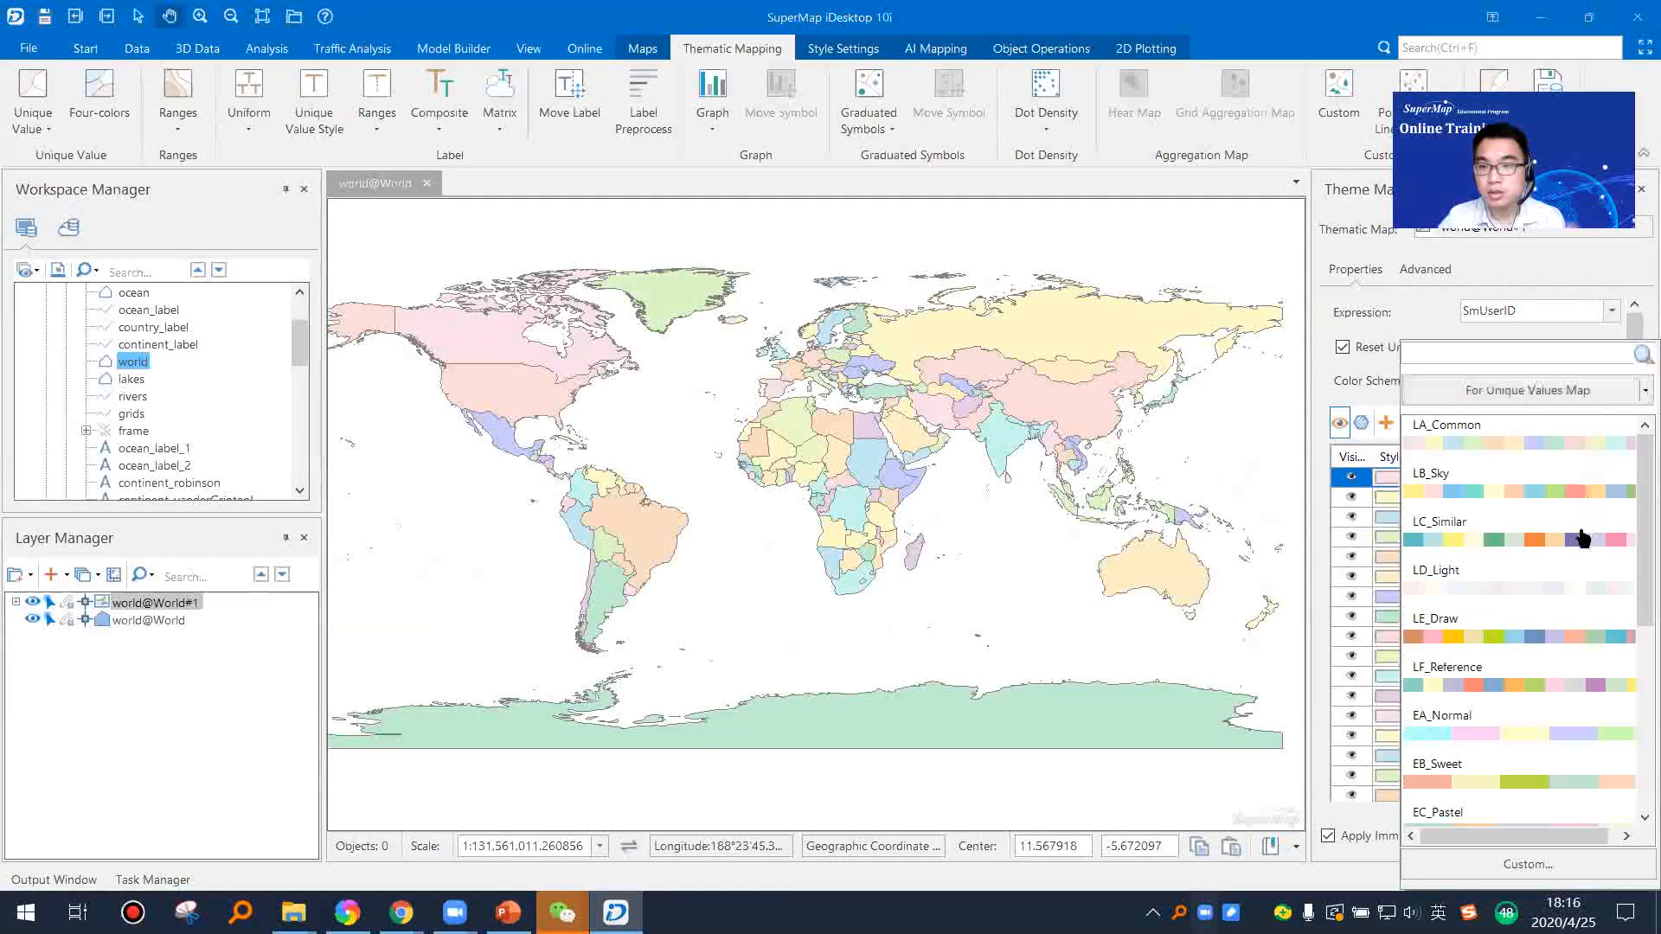
pyautogui.click(1582, 538)
pyautogui.click(1527, 381)
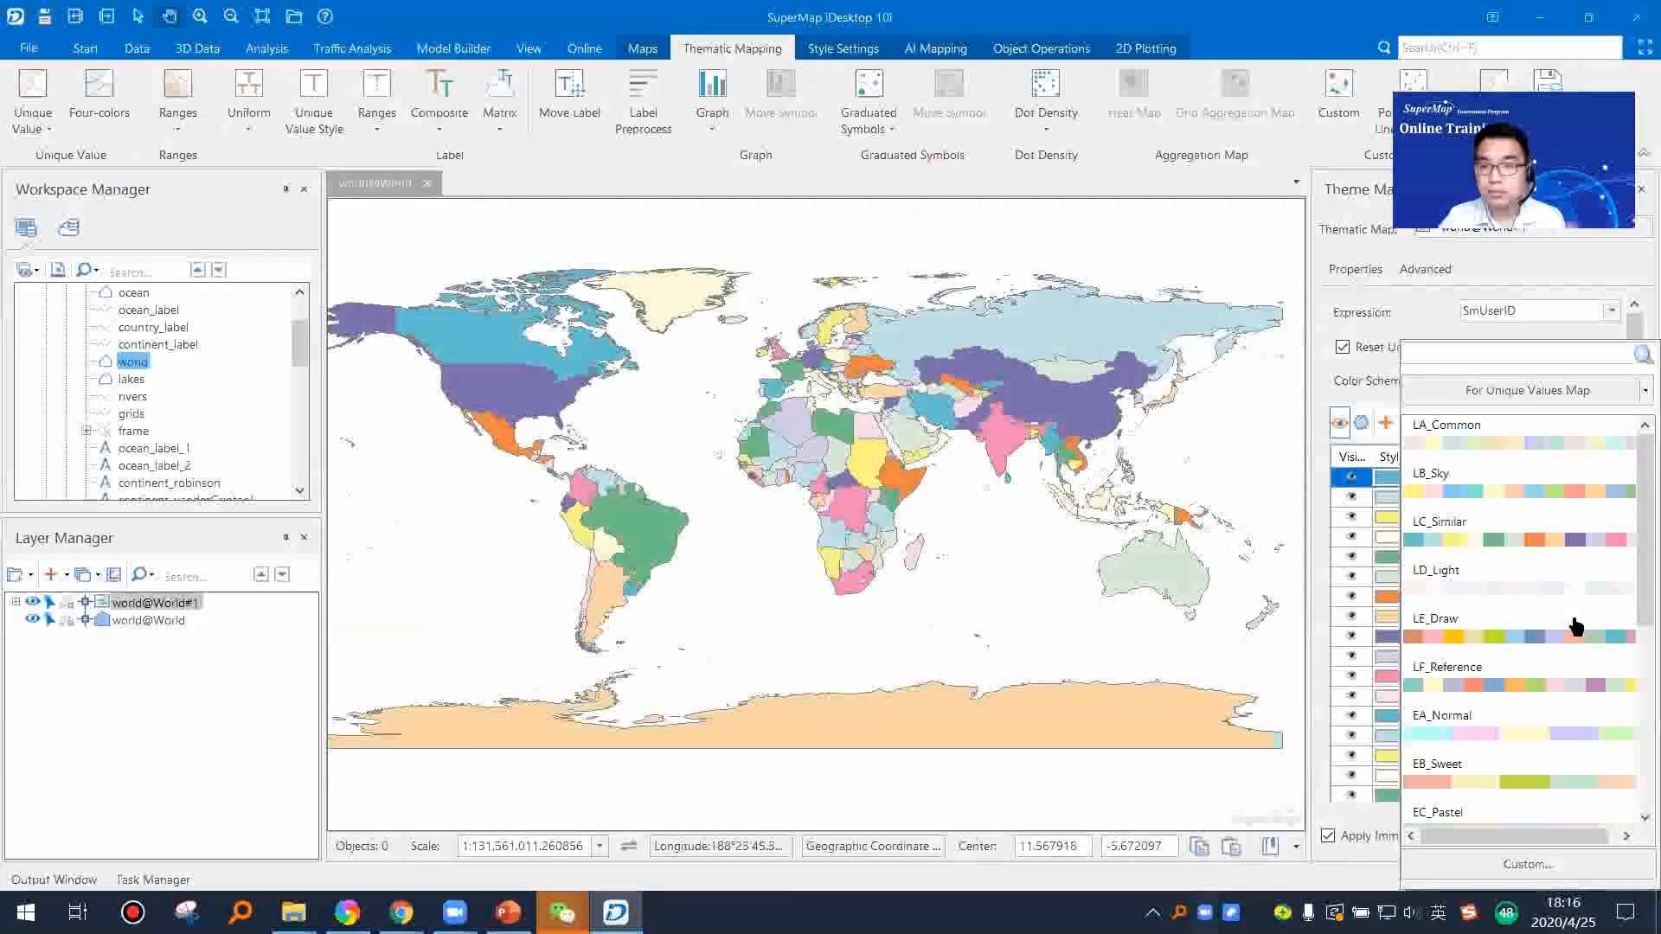
pyautogui.scroll(-3, 1576, 627)
pyautogui.click(1572, 495)
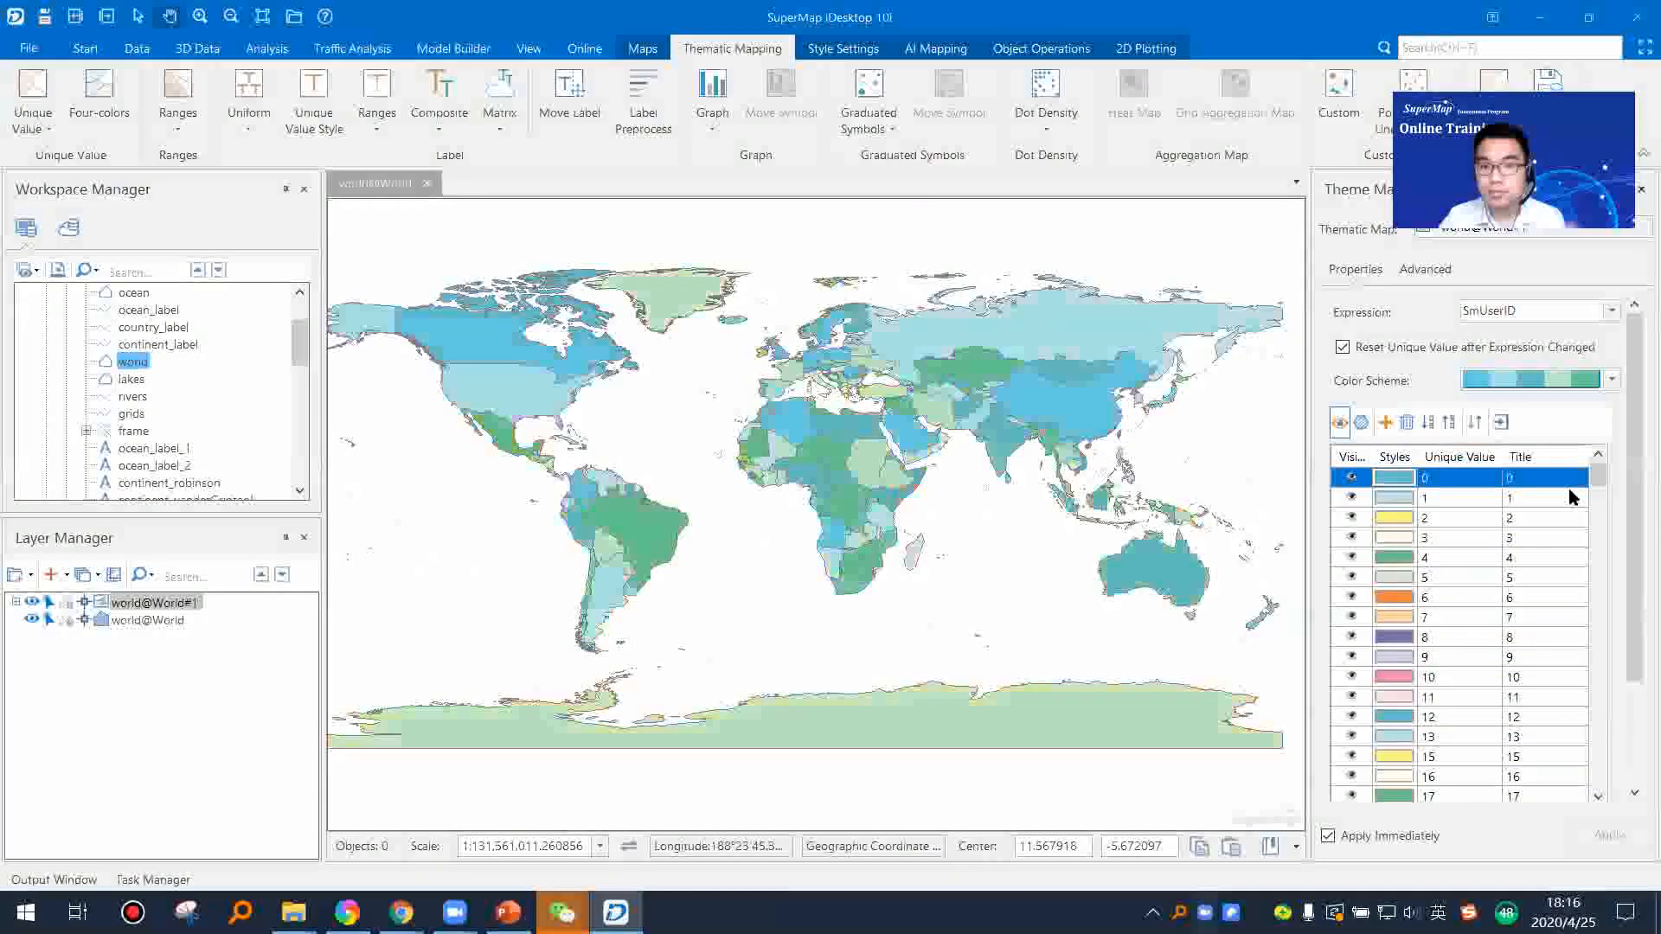
pyautogui.moveTo(867, 407); pyautogui.dragTo(832, 472)
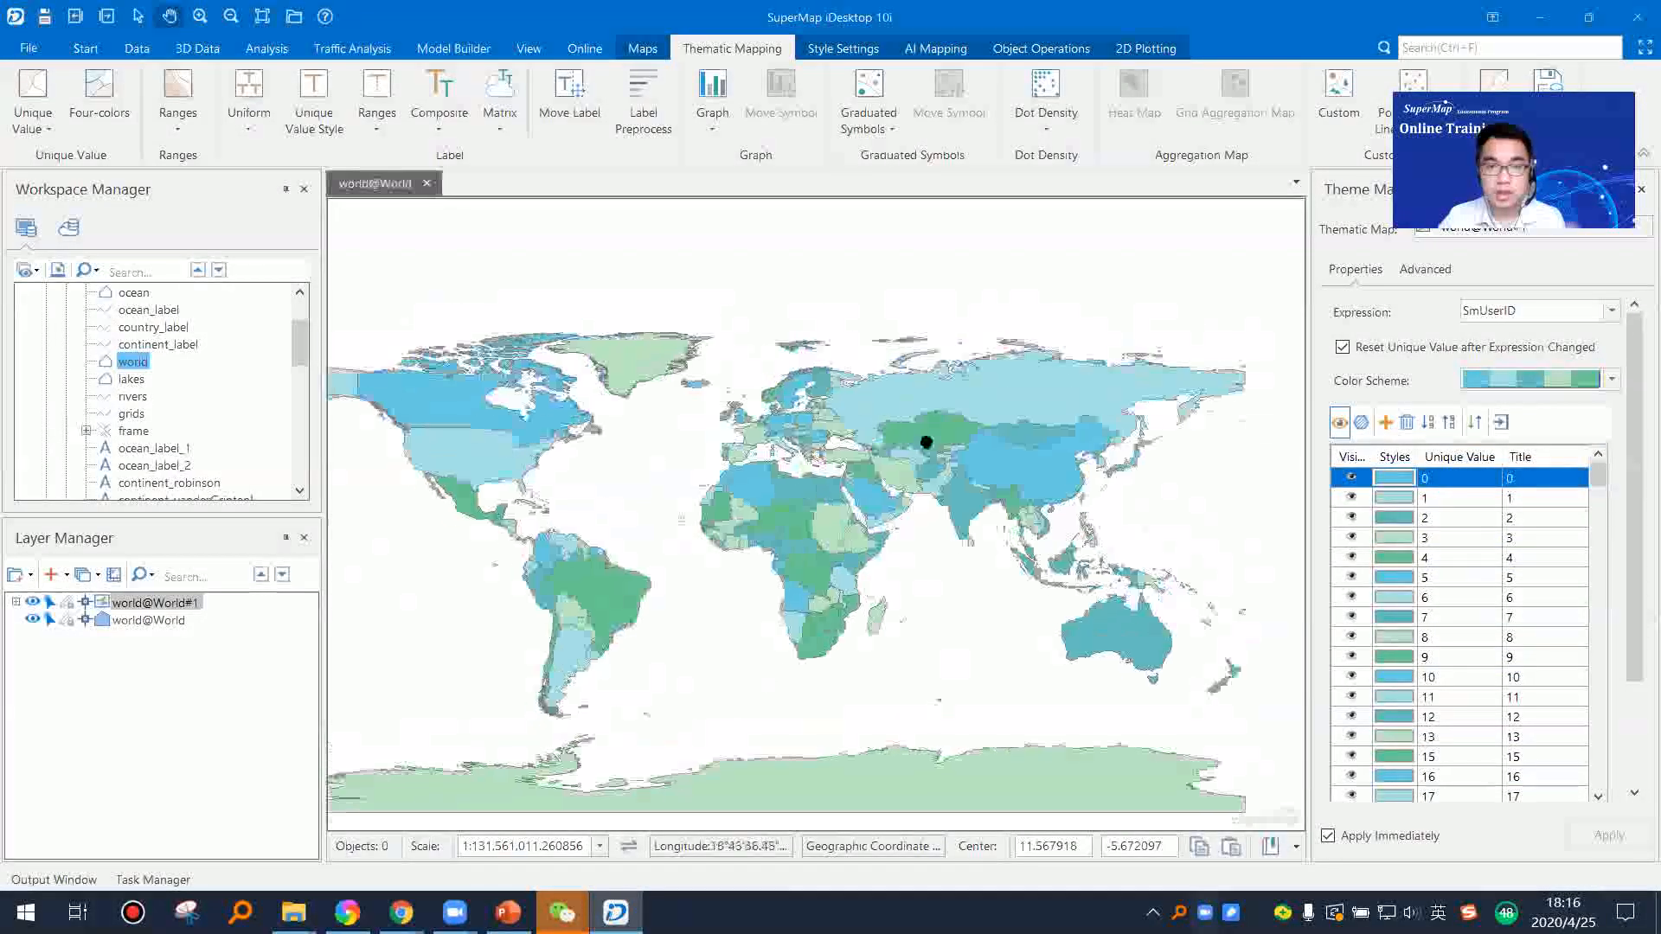
# Step: Apply the LC_Similar colour scheme to the unique values map and inspect the countries of Africa, the Middle East and Europe
pyautogui.click(1612, 380)
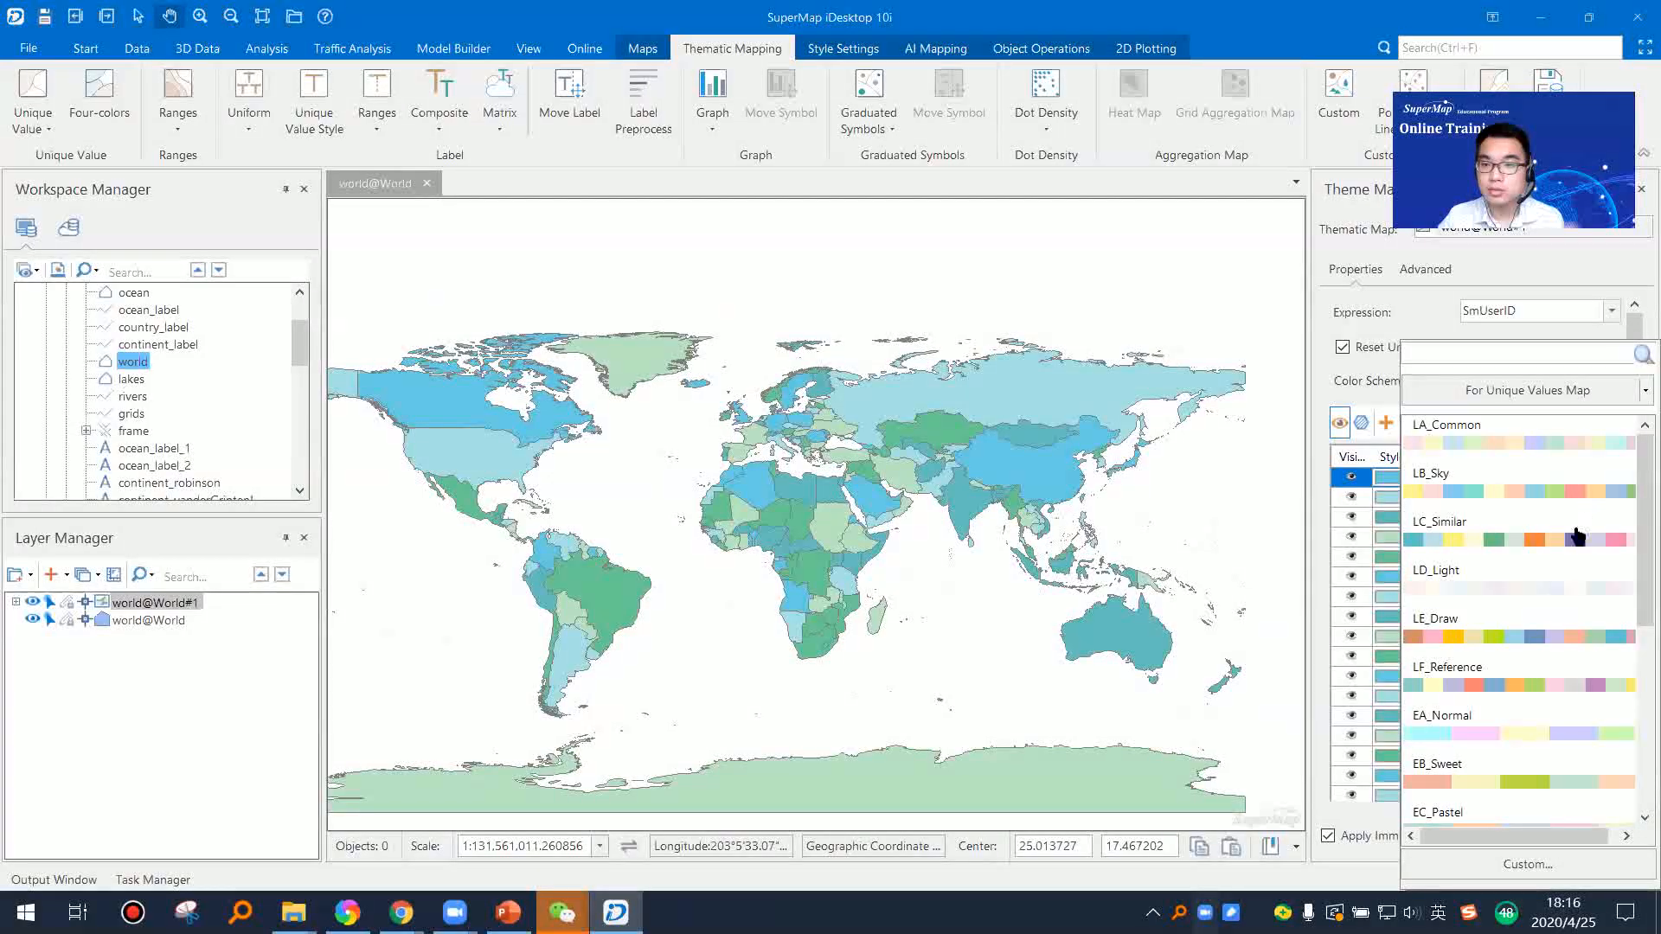
pyautogui.click(1576, 536)
pyautogui.scroll(5, 893, 517)
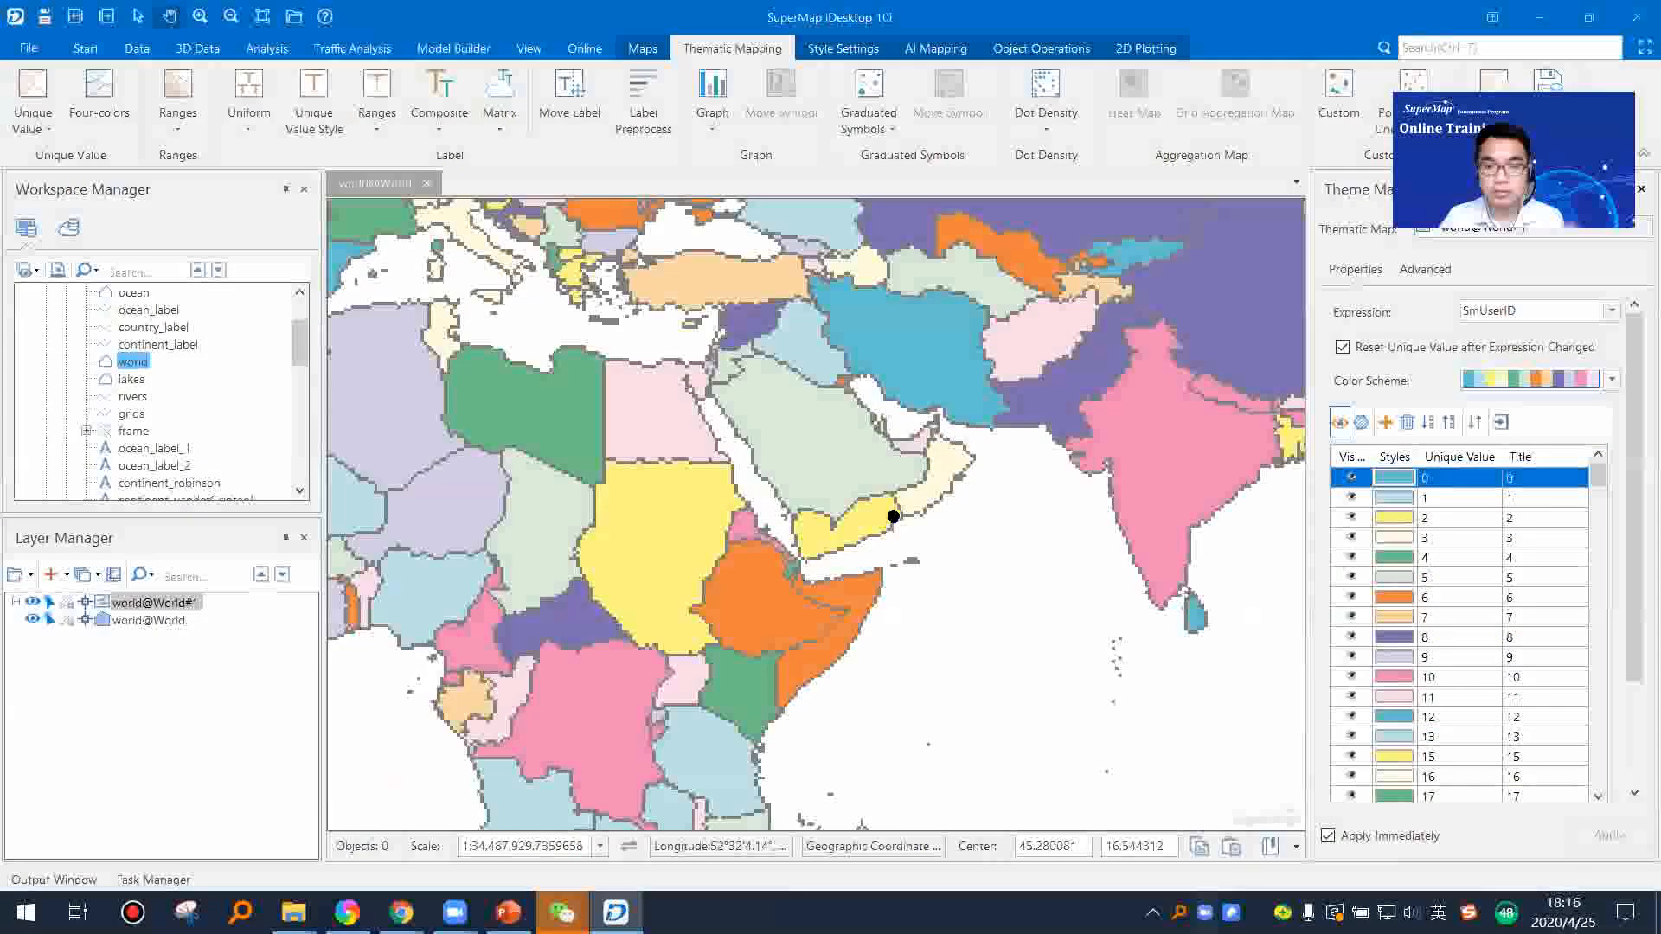
pyautogui.moveTo(702, 455); pyautogui.dragTo(1091, 392)
pyautogui.moveTo(1018, 507); pyautogui.dragTo(888, 316)
pyautogui.moveTo(897, 387); pyautogui.dragTo(957, 714)
pyautogui.moveTo(850, 400); pyautogui.dragTo(823, 608)
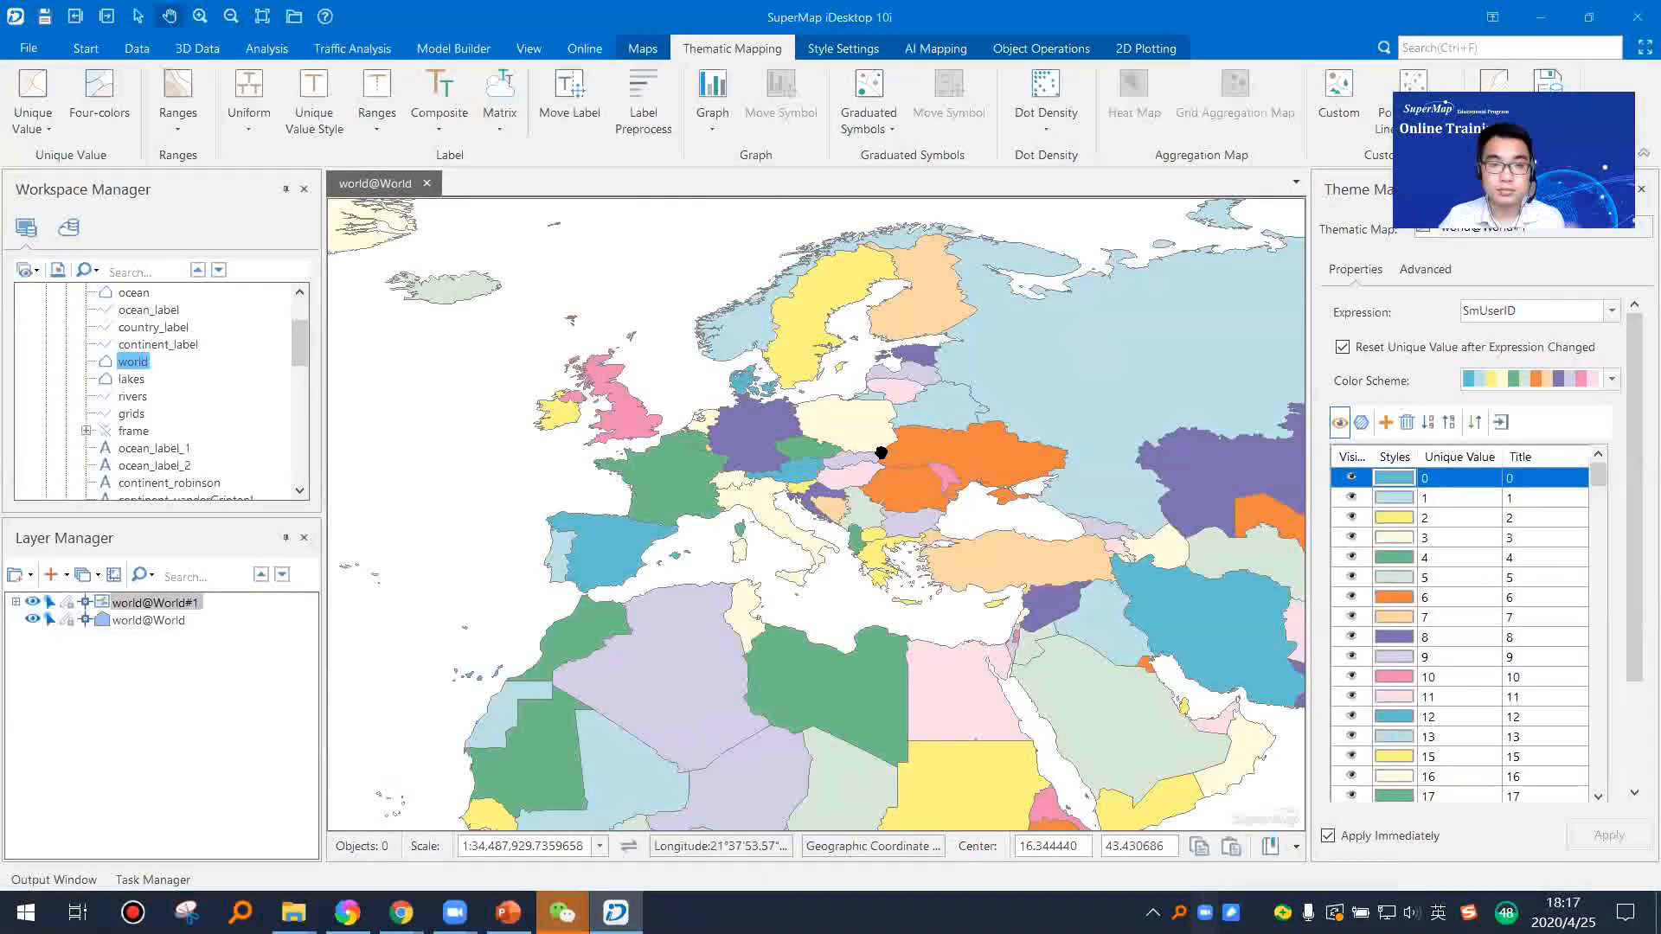
pyautogui.moveTo(881, 453); pyautogui.dragTo(778, 410)
pyautogui.scroll(2, 810, 488)
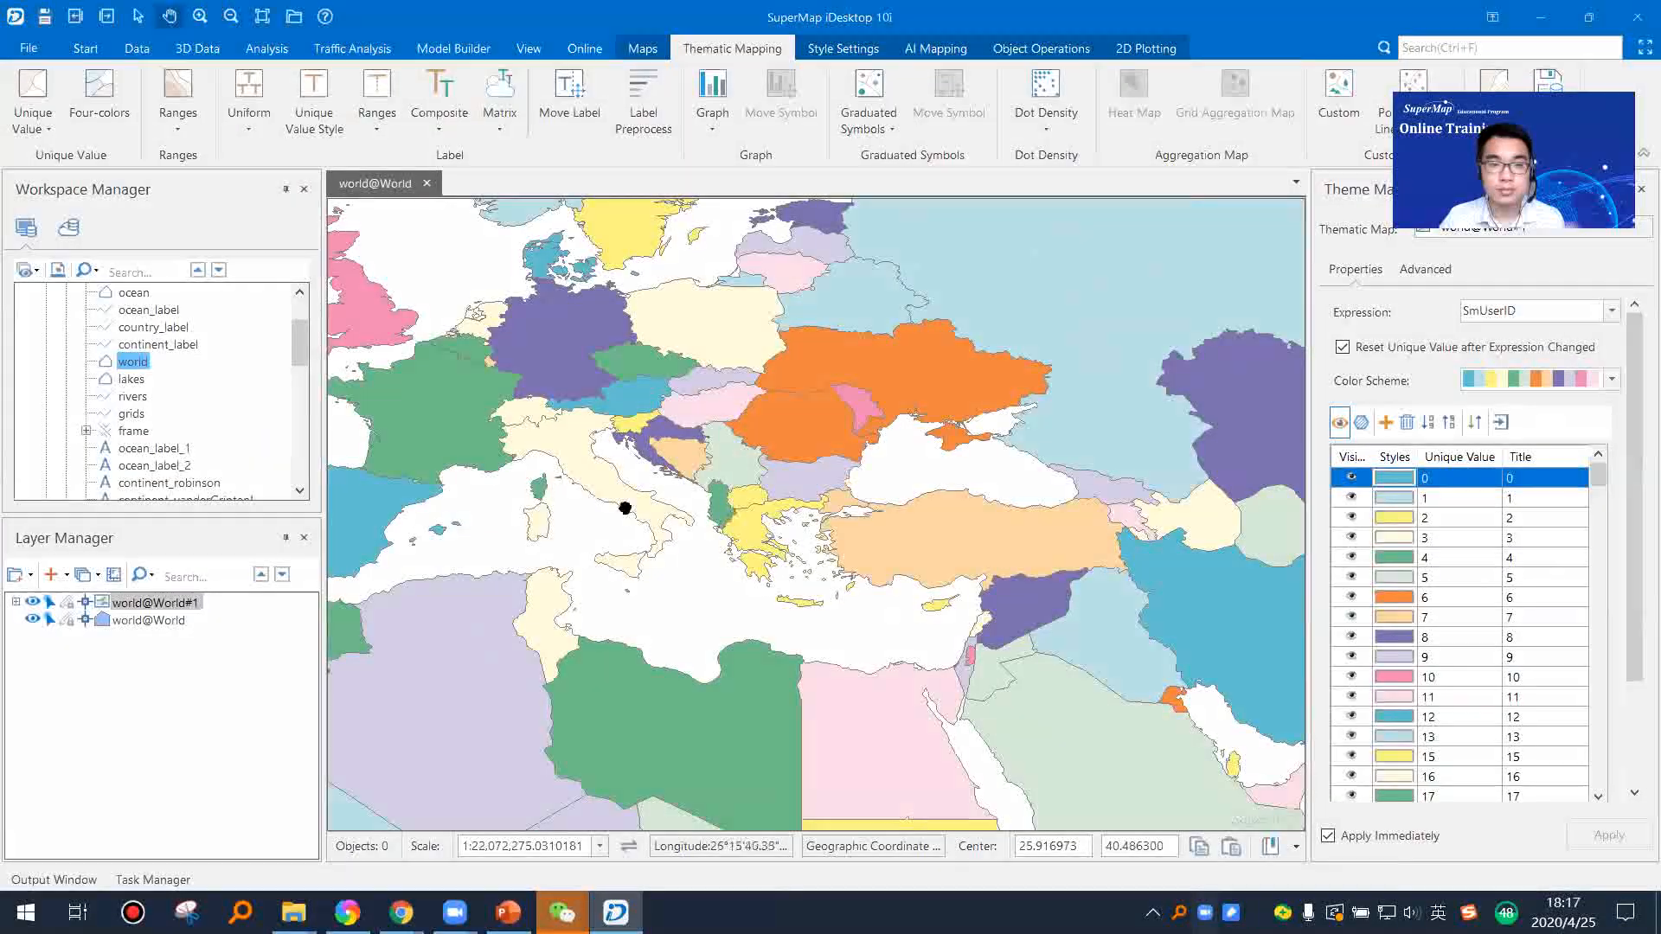
pyautogui.click(131, 622)
pyautogui.rightClick(134, 621)
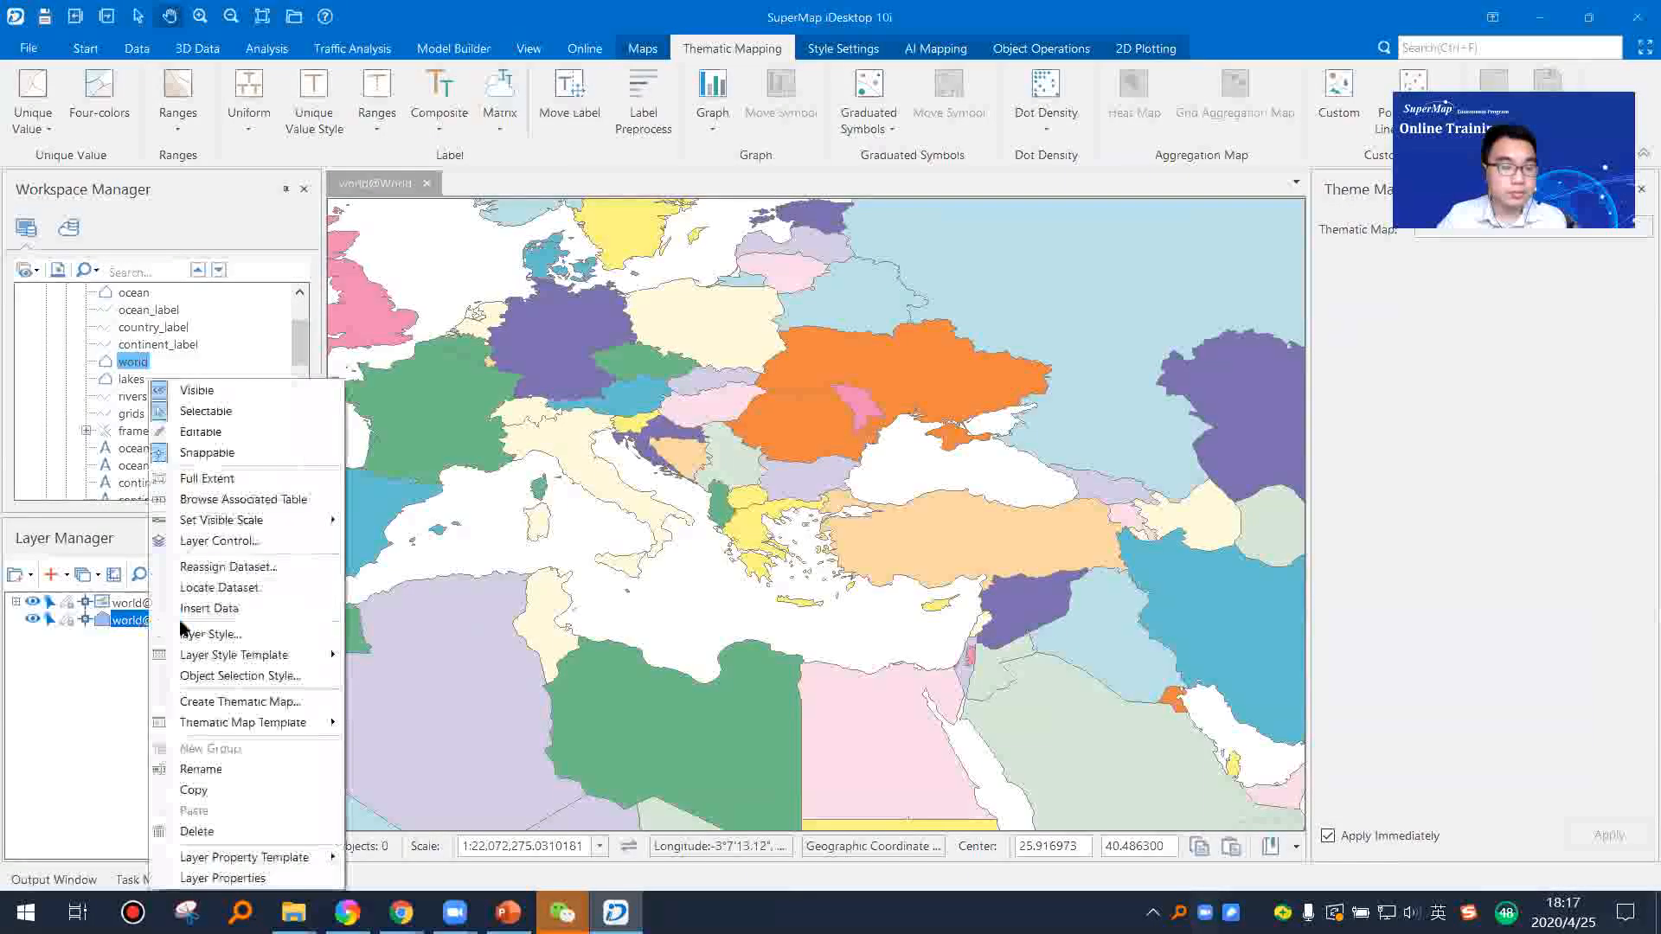
pyautogui.click(184, 220)
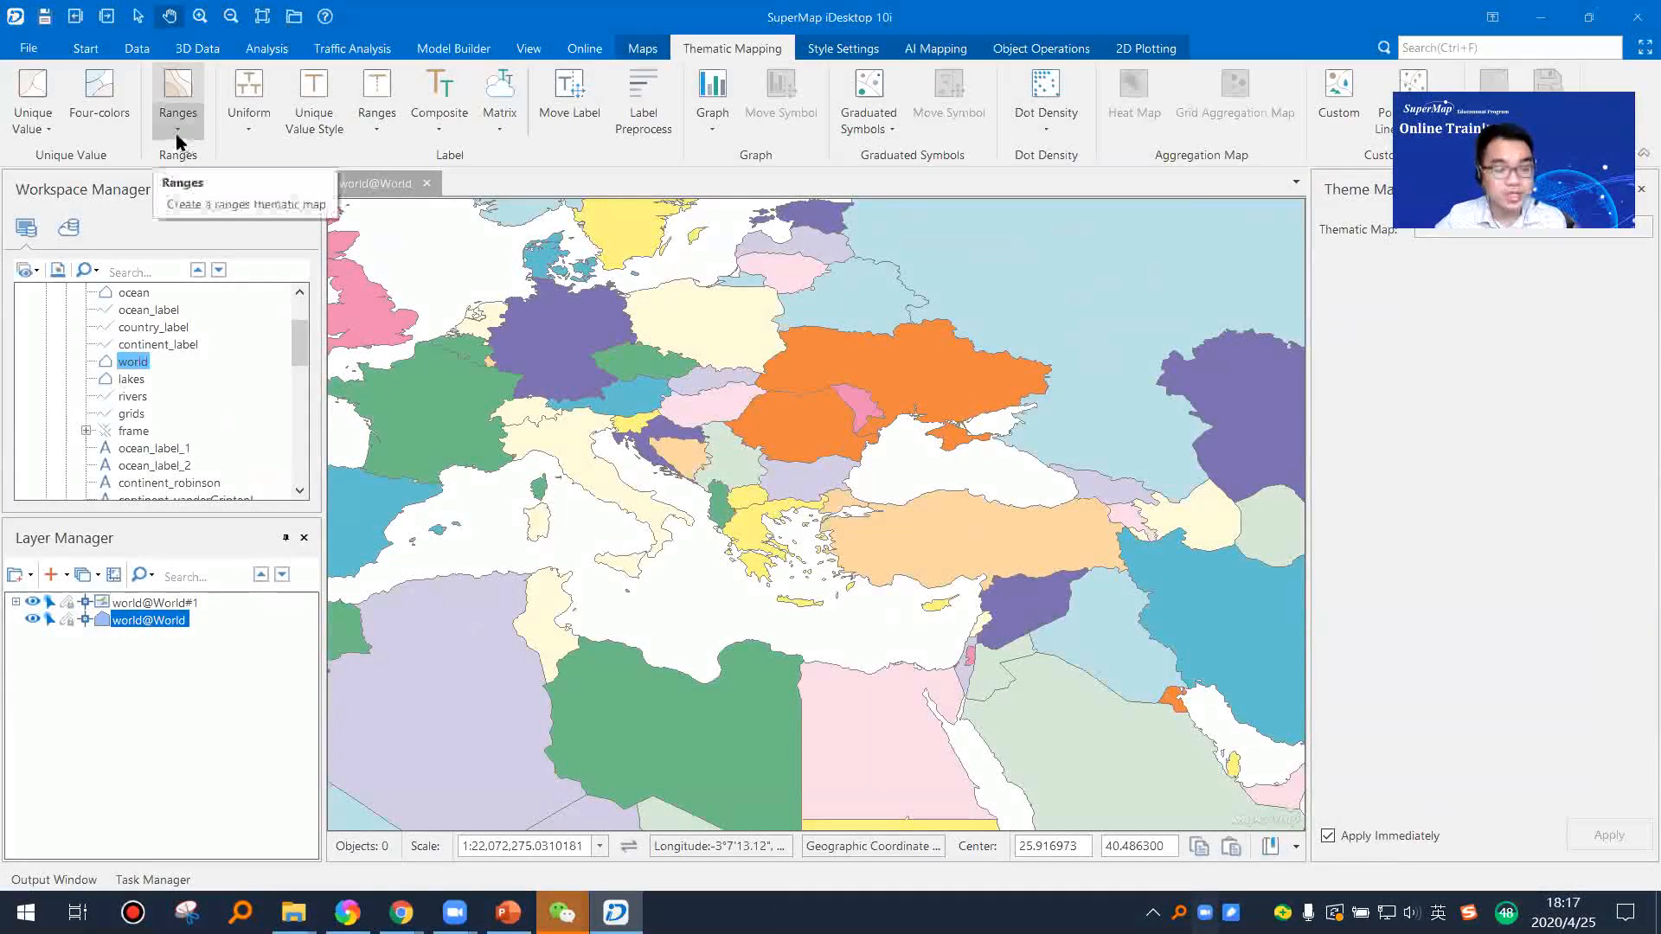
pyautogui.scroll(-1, 803, 565)
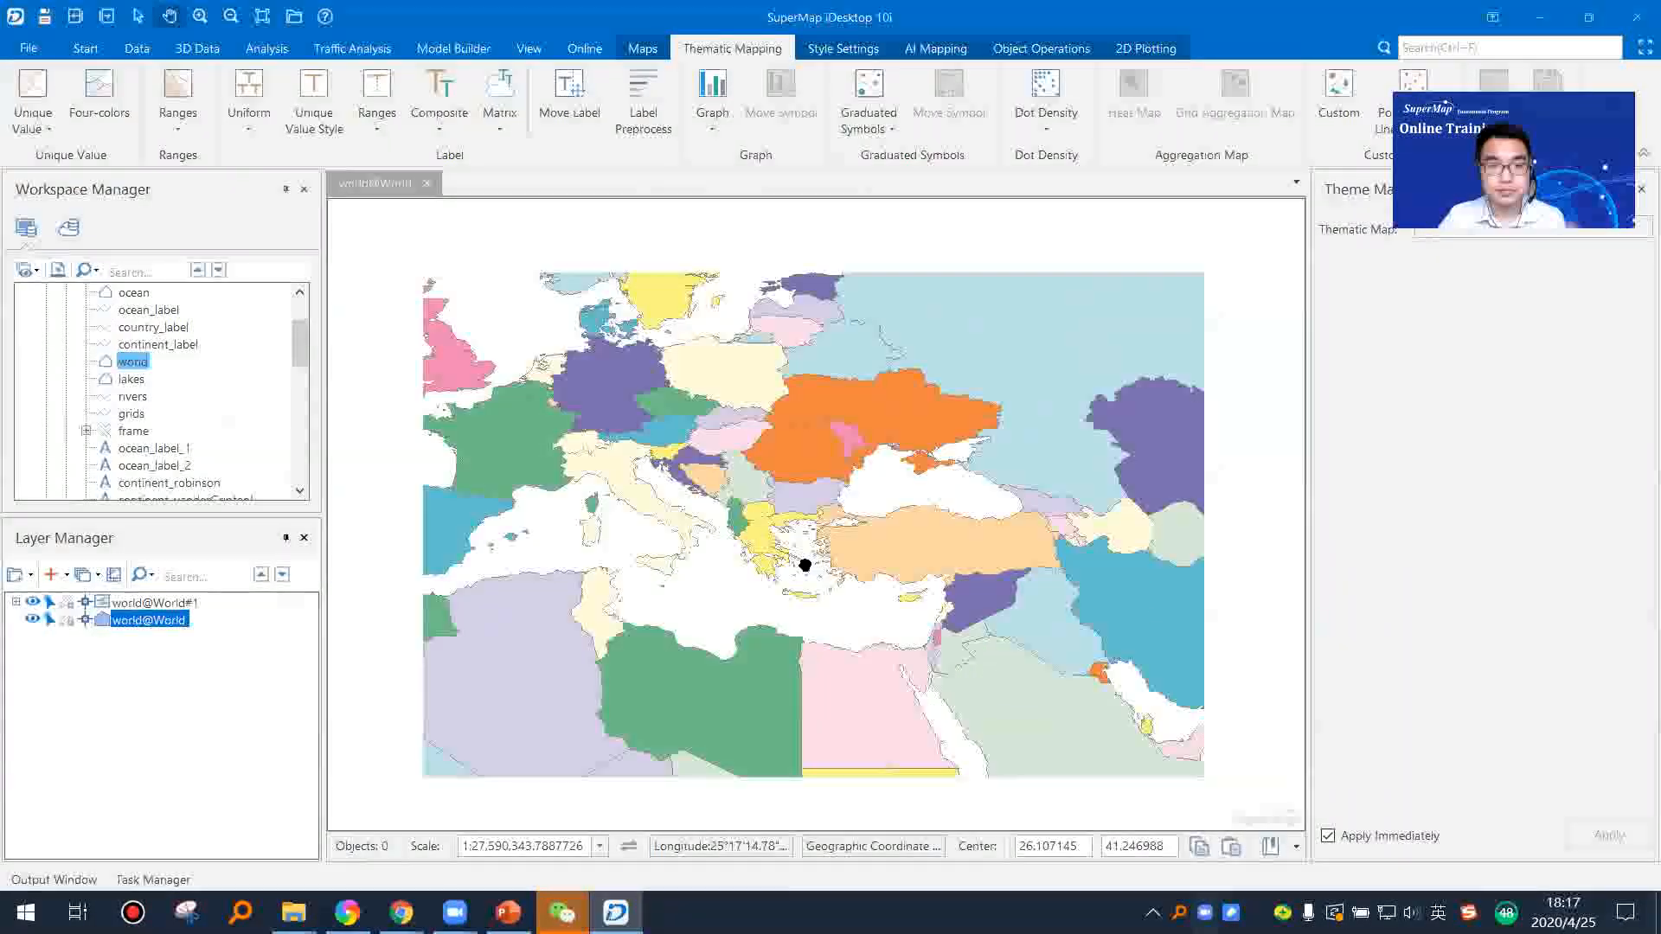
pyautogui.scroll(-1, 804, 565)
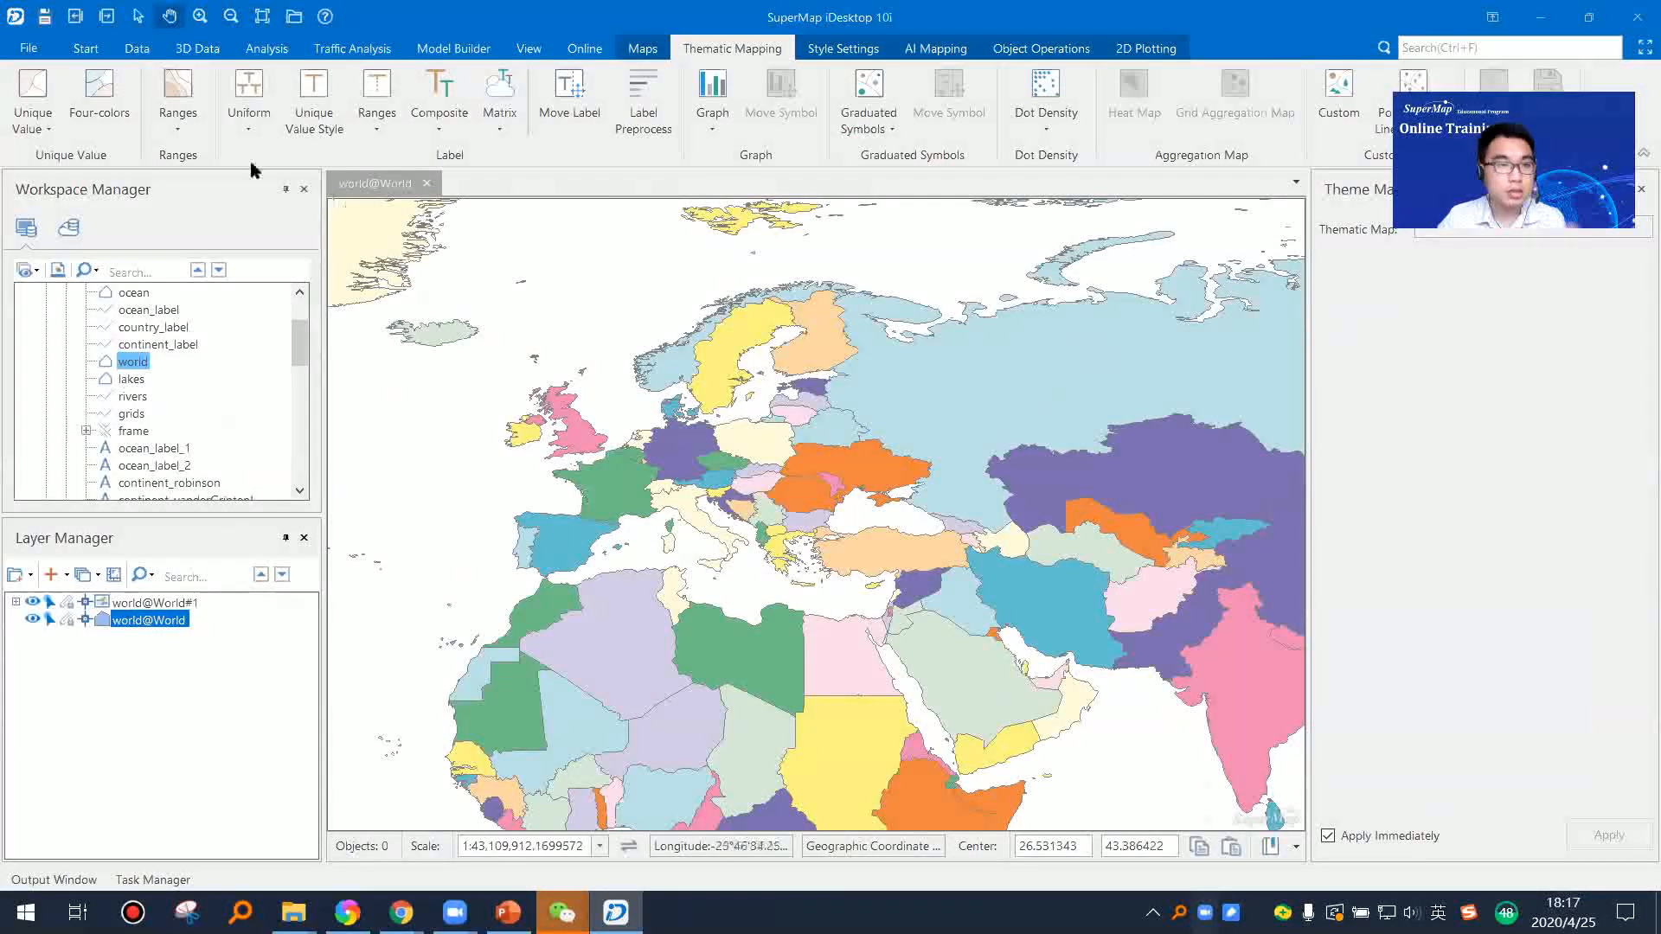
# Step: Browse the attribute table of the world dataset, check the Pop_1994 field, and return to the world map
pyautogui.rightClick(143, 363)
pyautogui.click(213, 417)
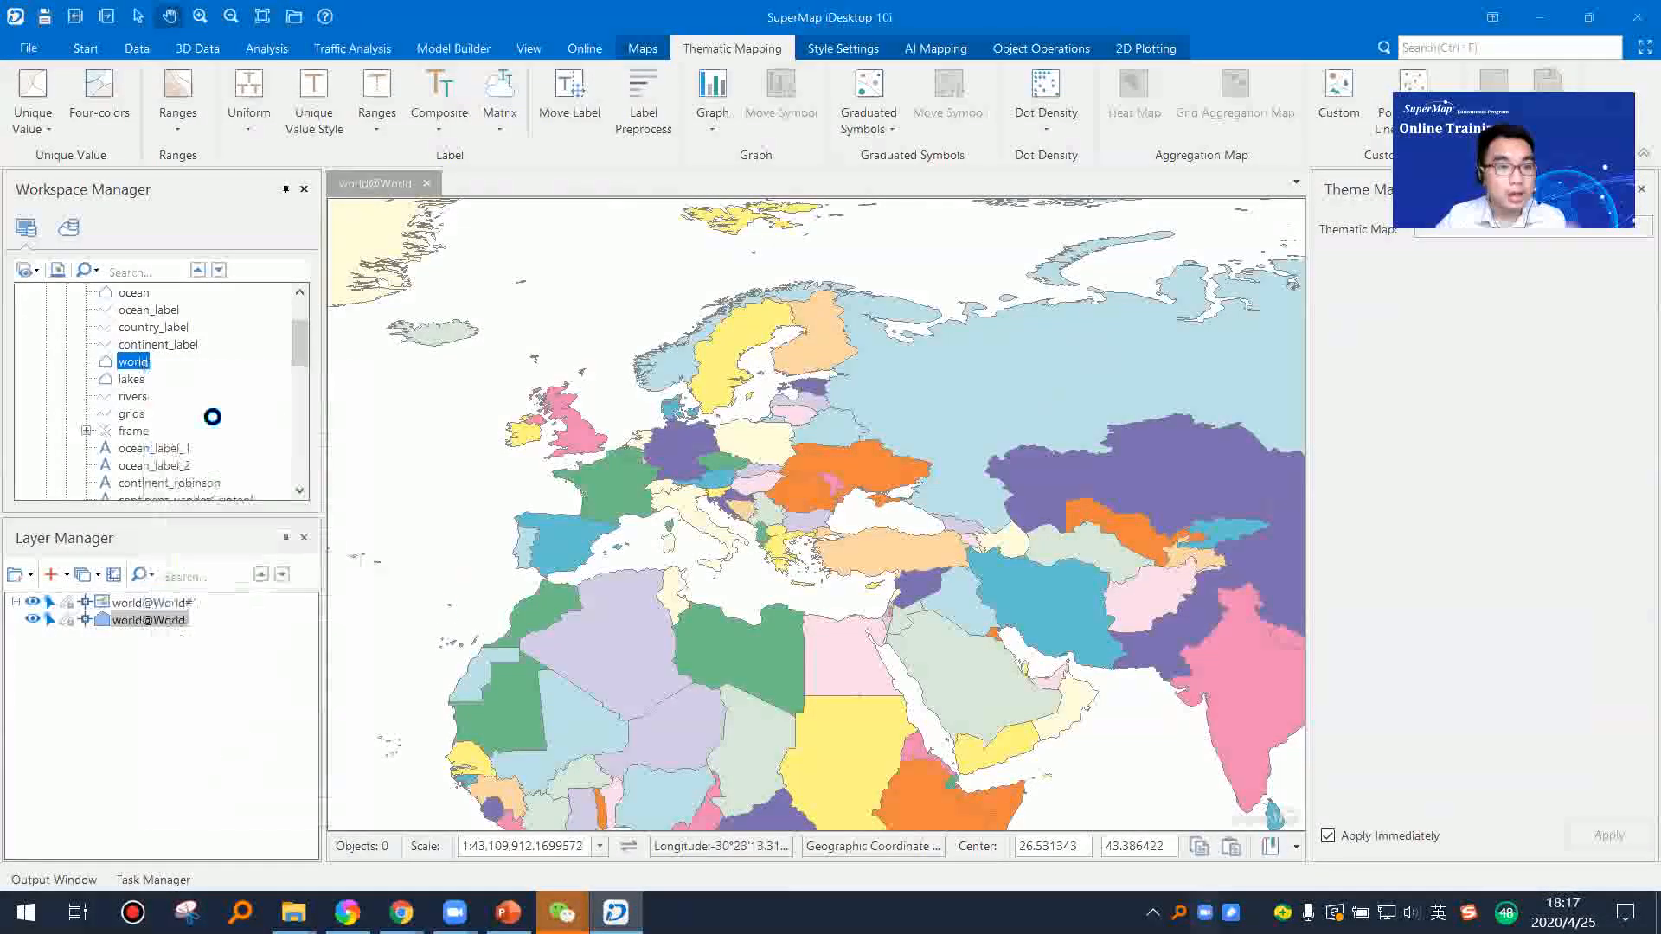
pyautogui.click(920, 822)
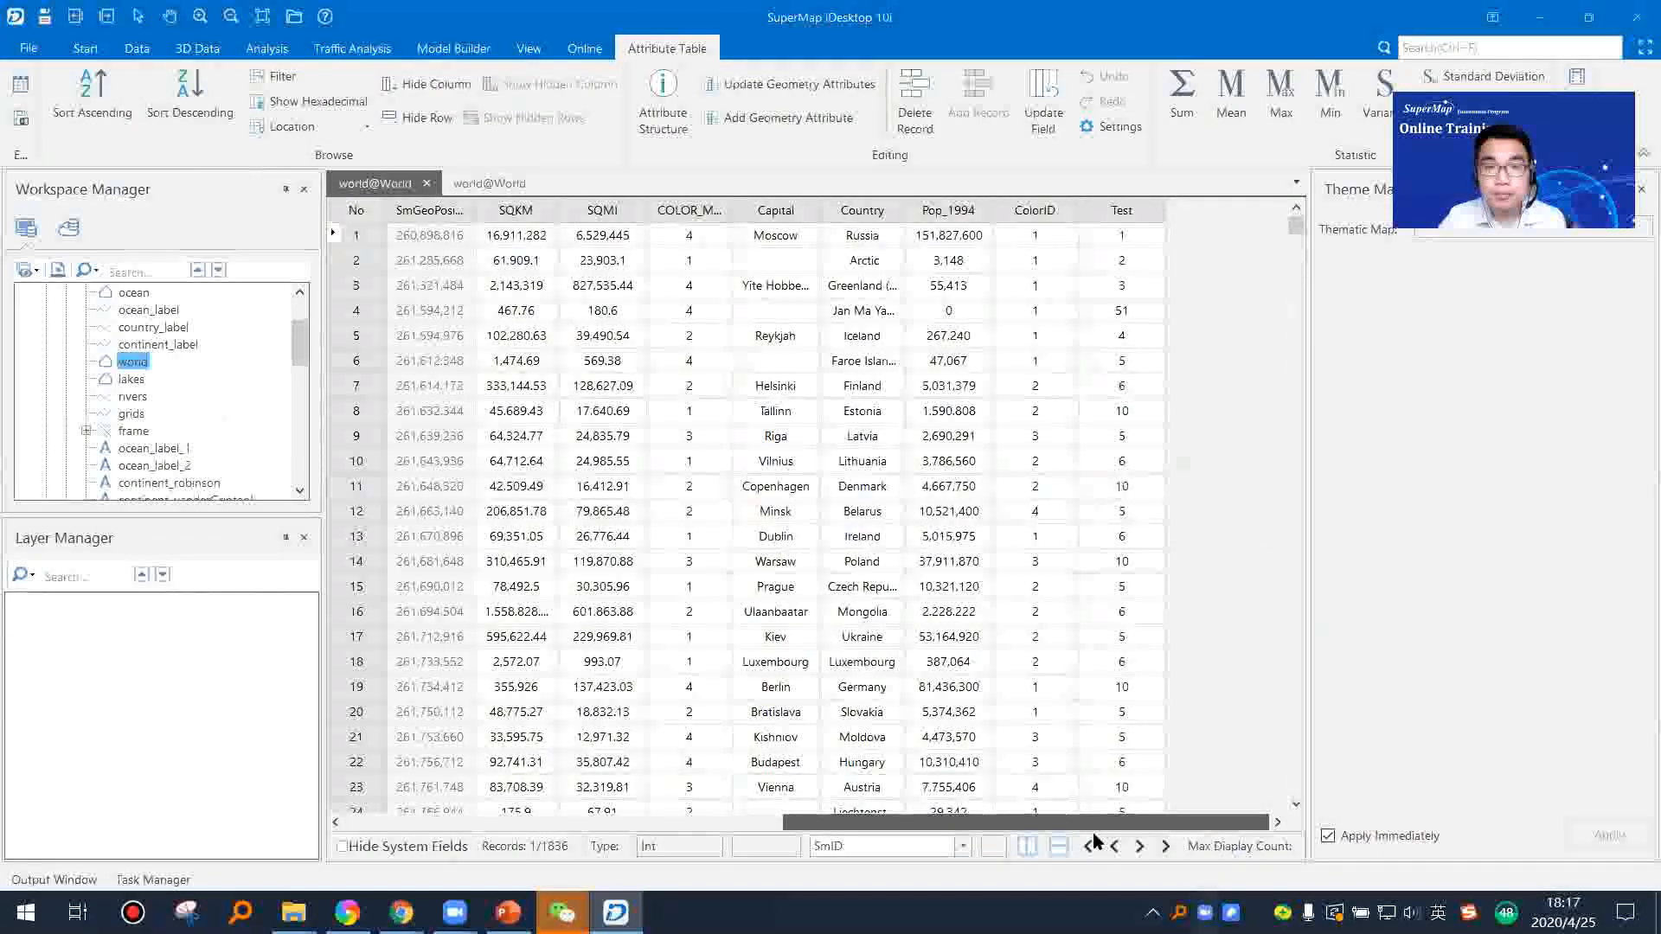
pyautogui.click(973, 217)
pyautogui.moveTo(1014, 824); pyautogui.dragTo(554, 822)
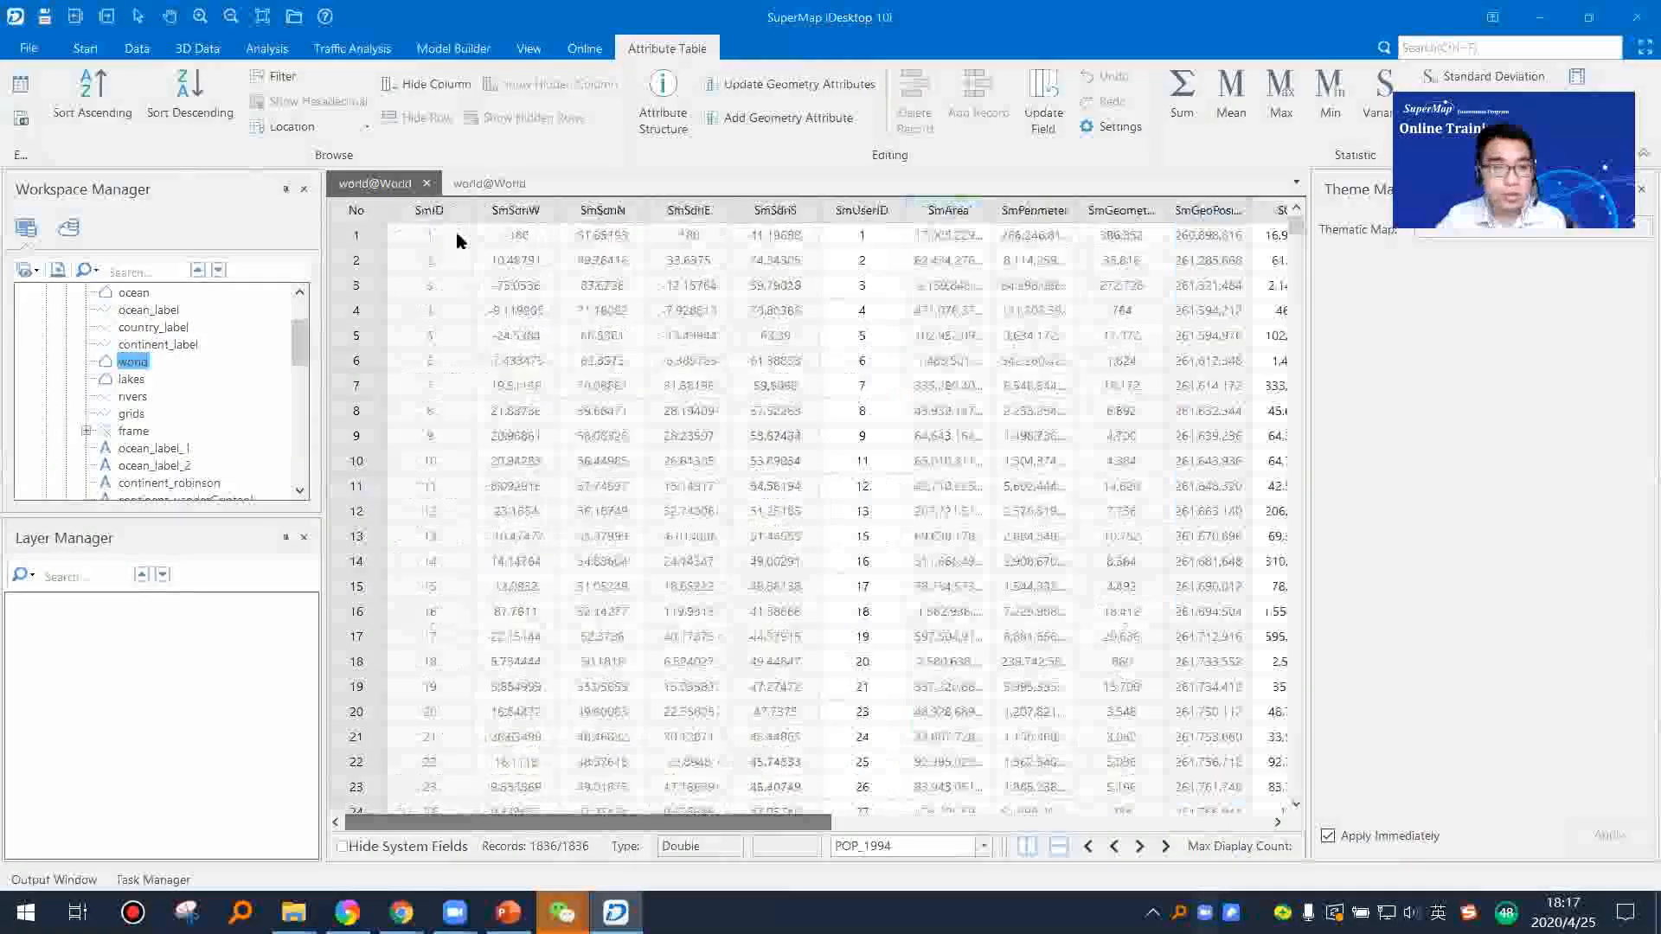
pyautogui.click(489, 183)
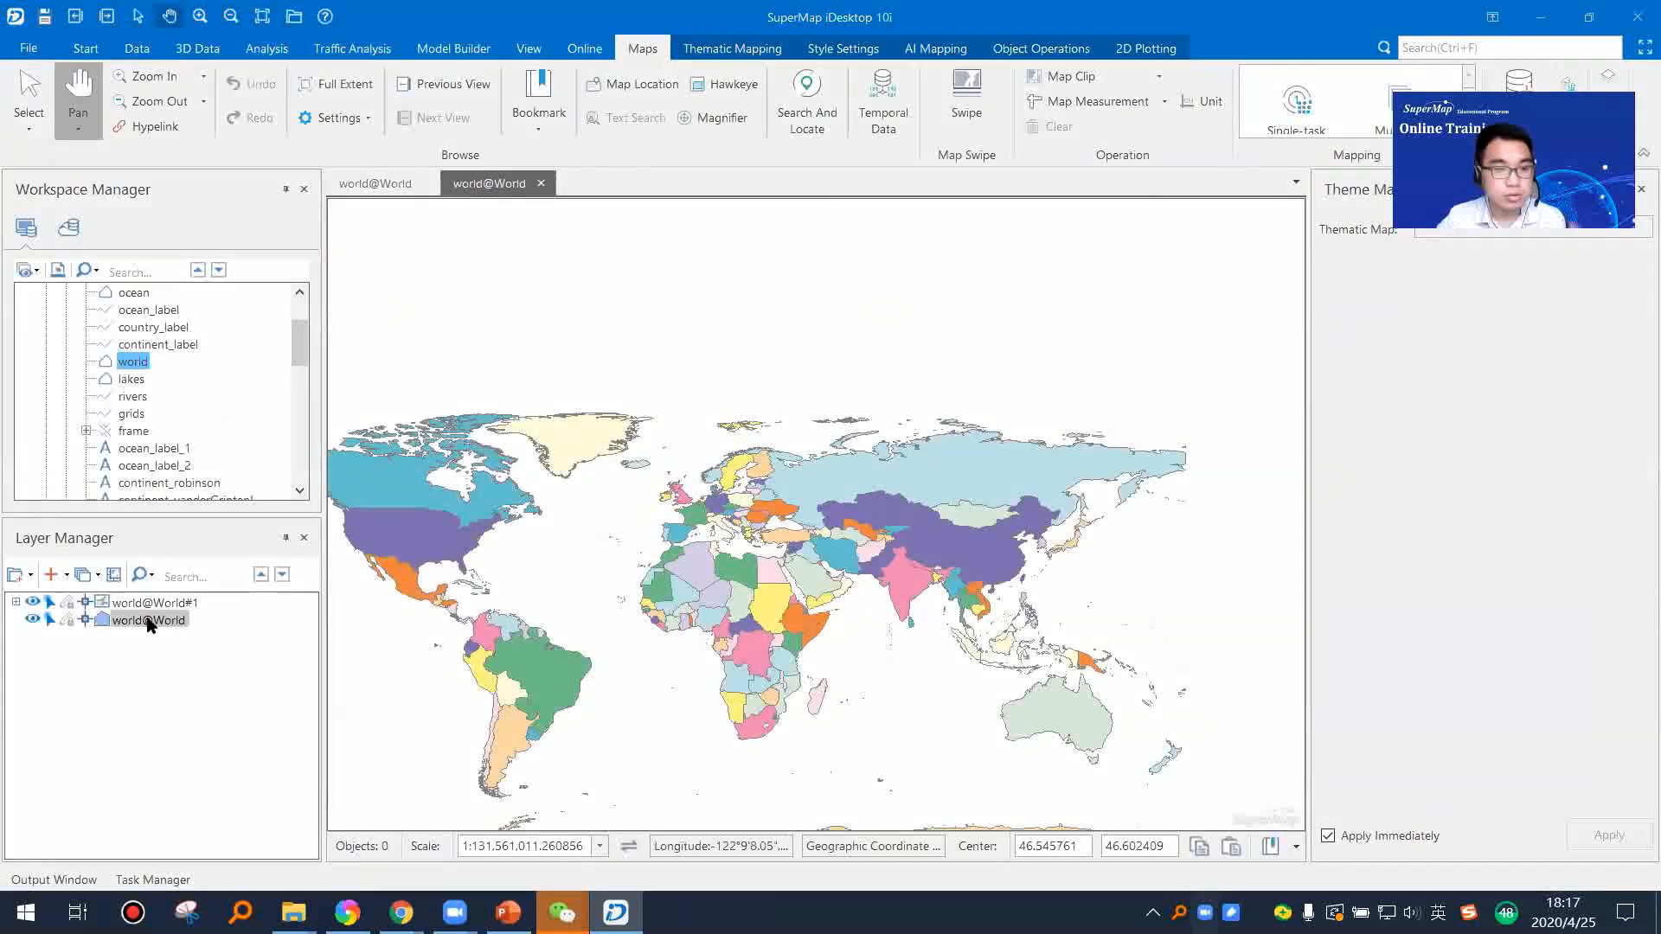
# Step: Create a ranges thematic map from the world@World layer with the Default template, and hide the unique values layer world@World#1
pyautogui.rightClick(149, 623)
pyautogui.click(200, 162)
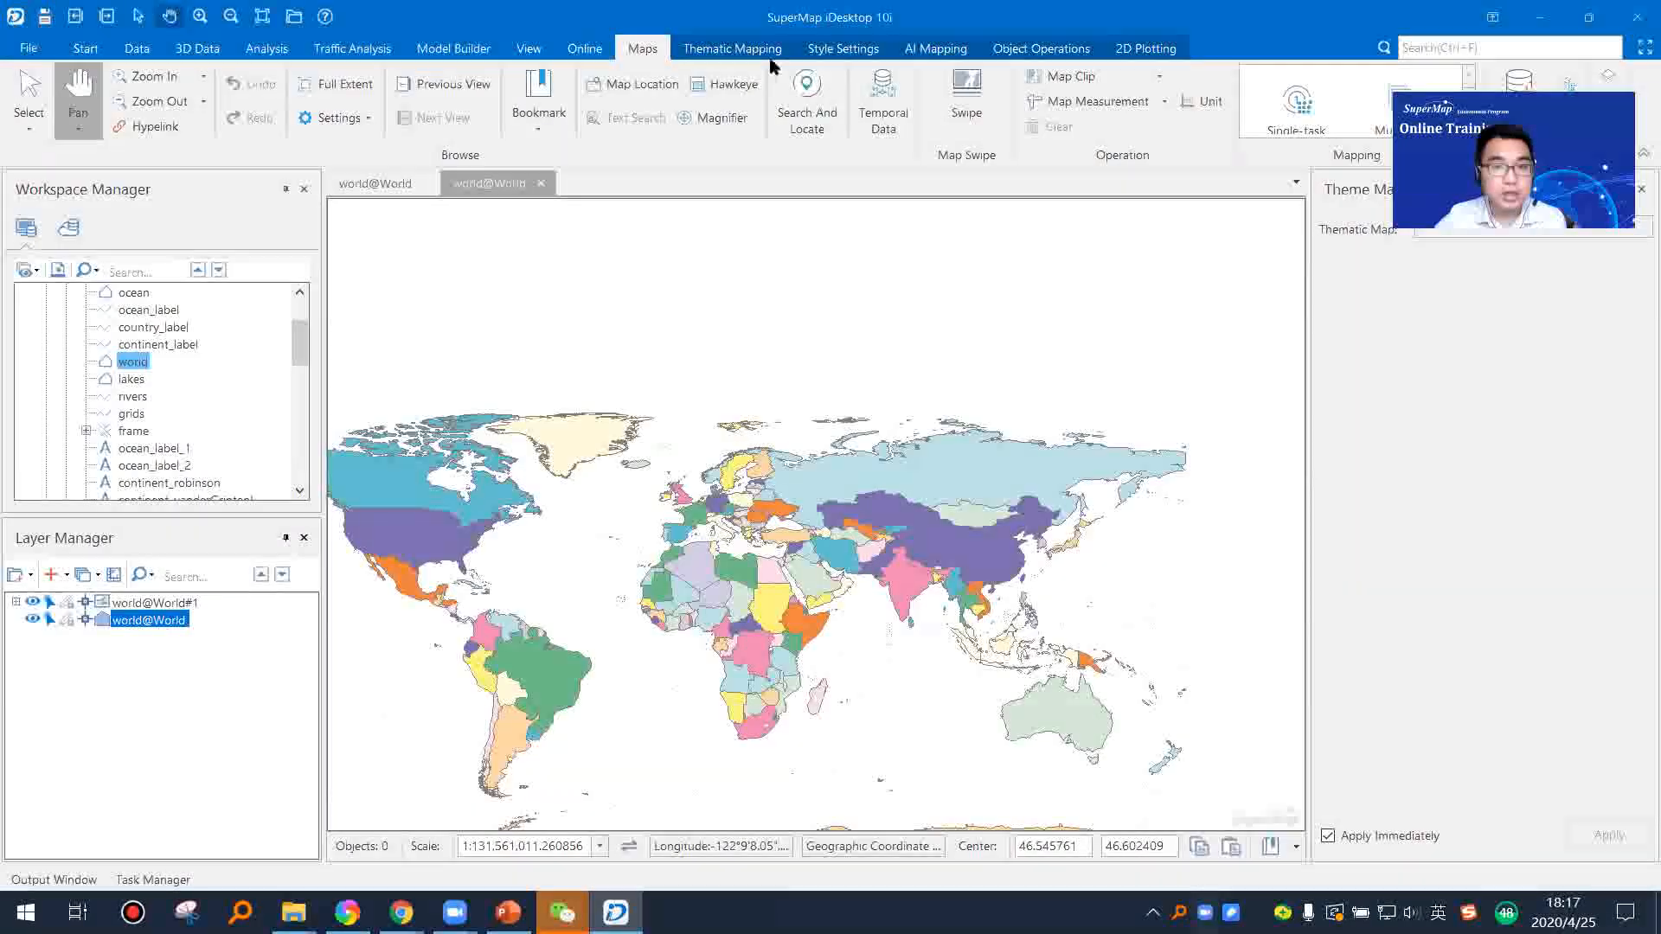
pyautogui.click(732, 48)
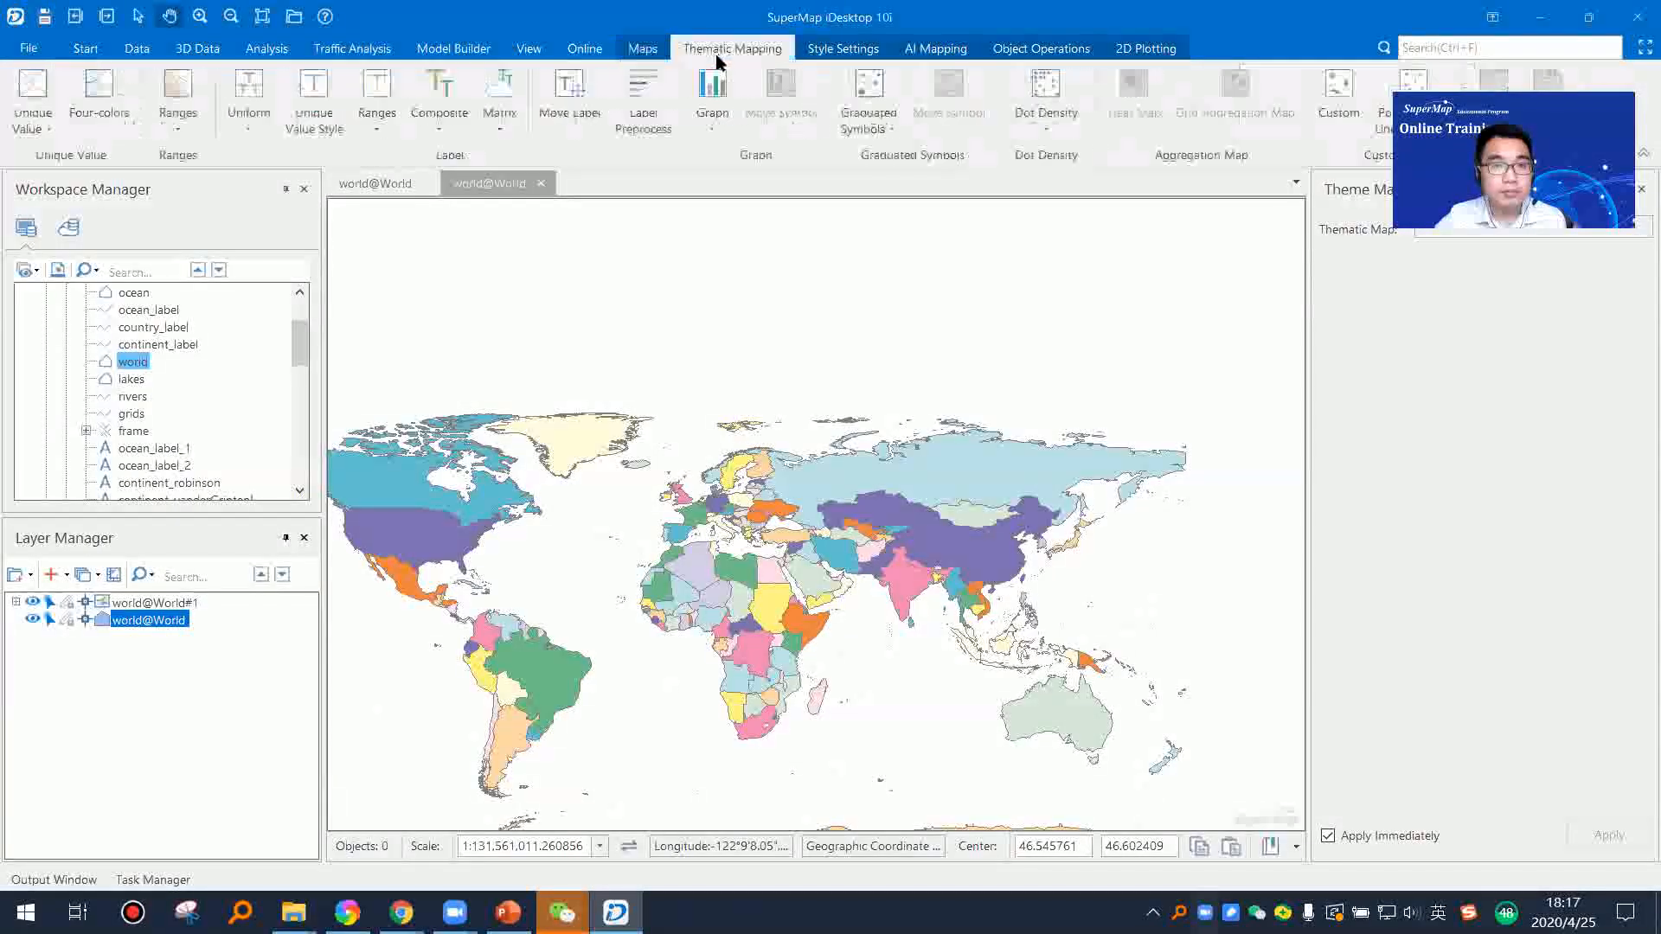
pyautogui.click(185, 130)
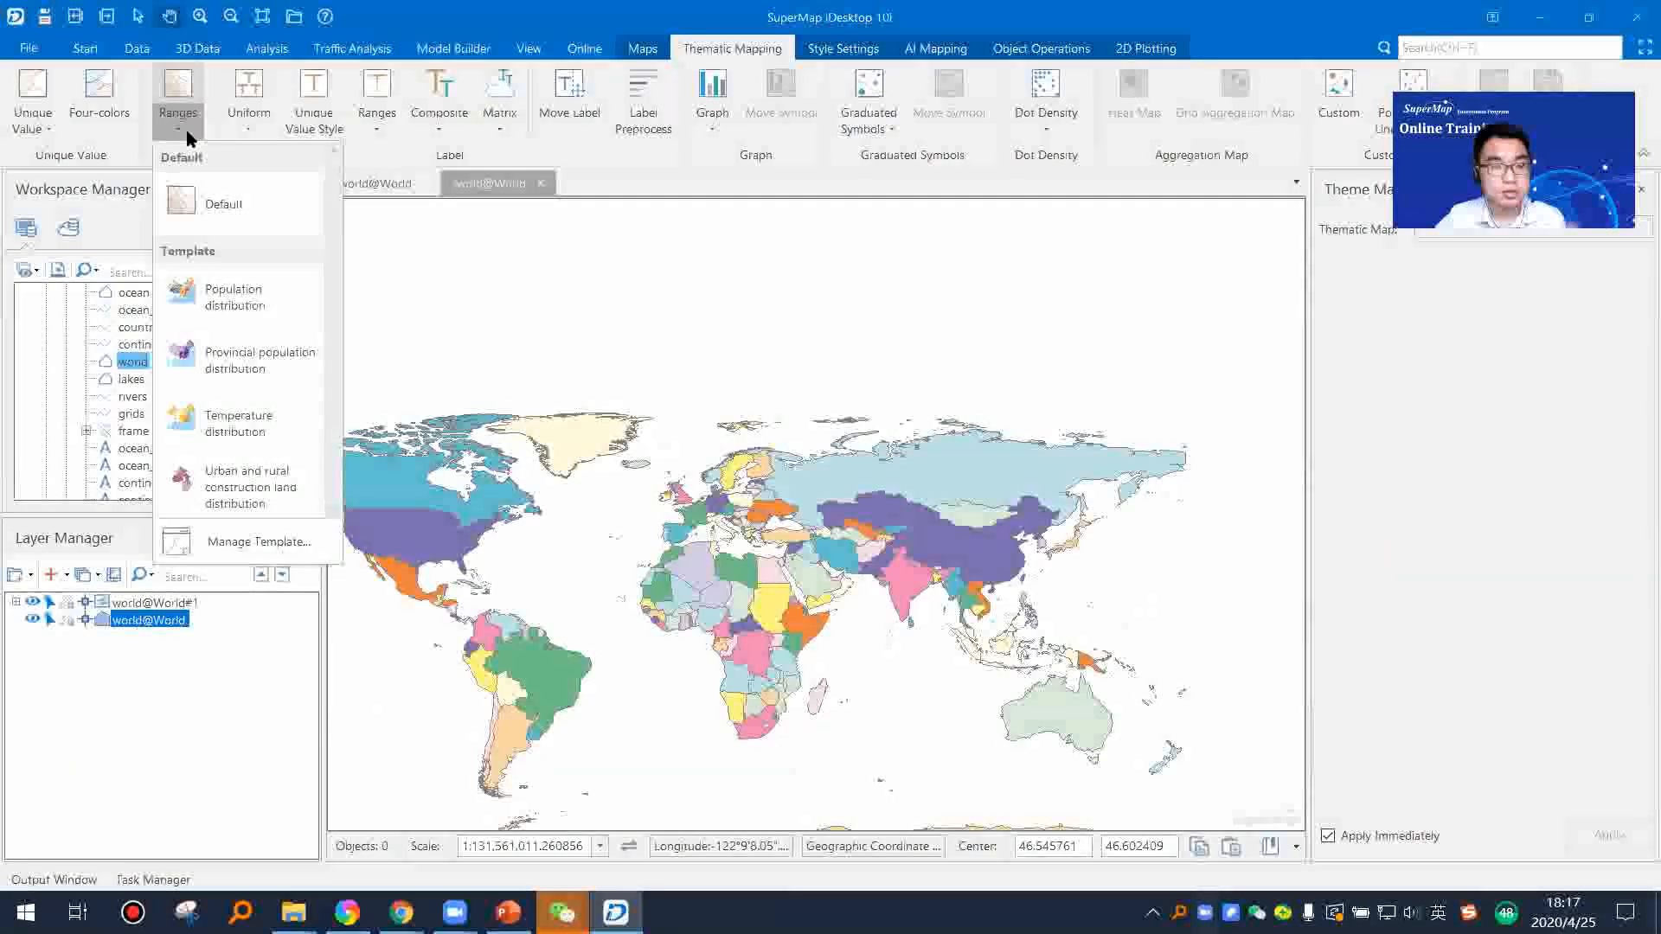
pyautogui.click(225, 205)
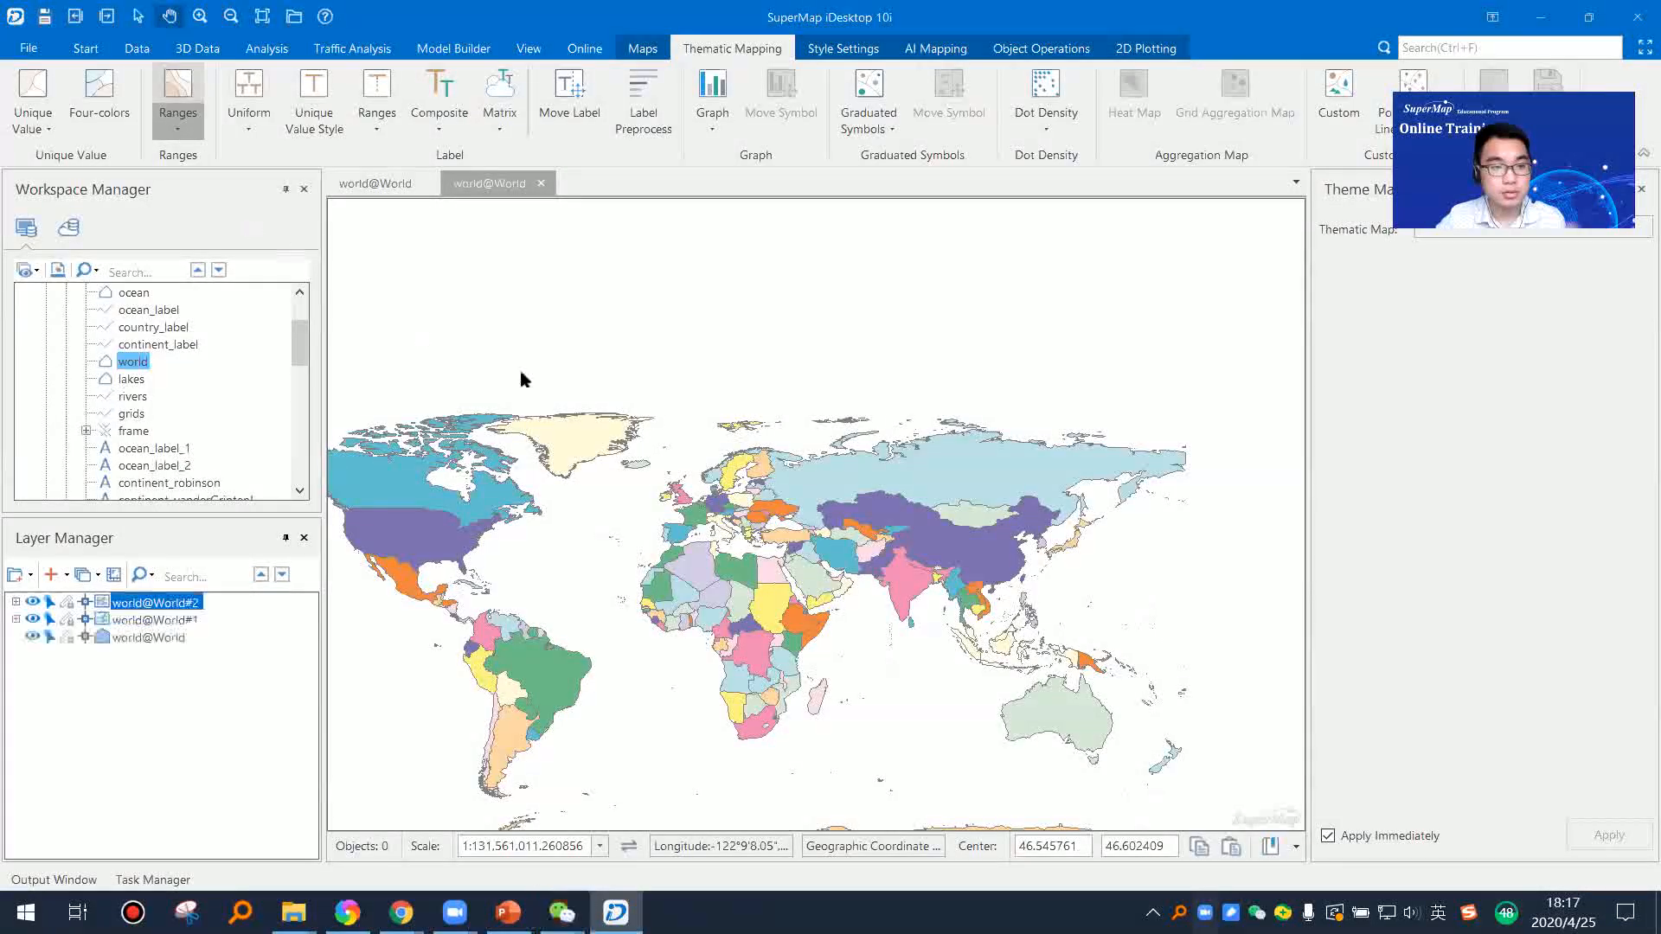
pyautogui.click(33, 619)
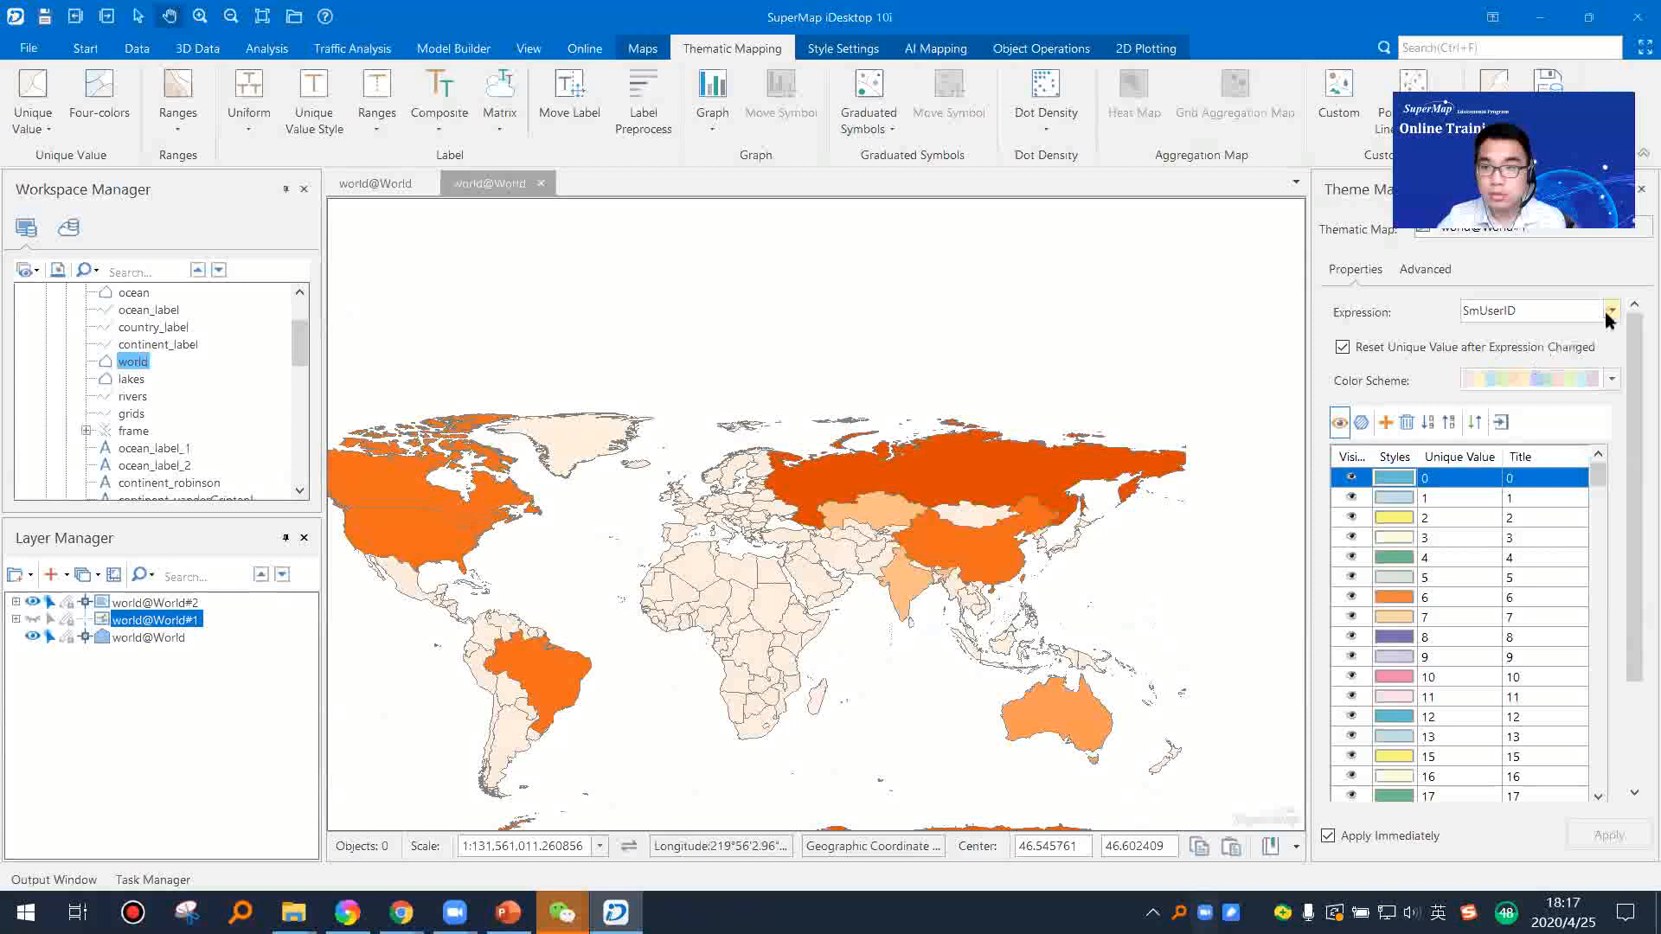
# Step: Try POP_1994 as the expression of the unique values layer world@World#1, and set it back to SmUserID
pyautogui.click(1609, 313)
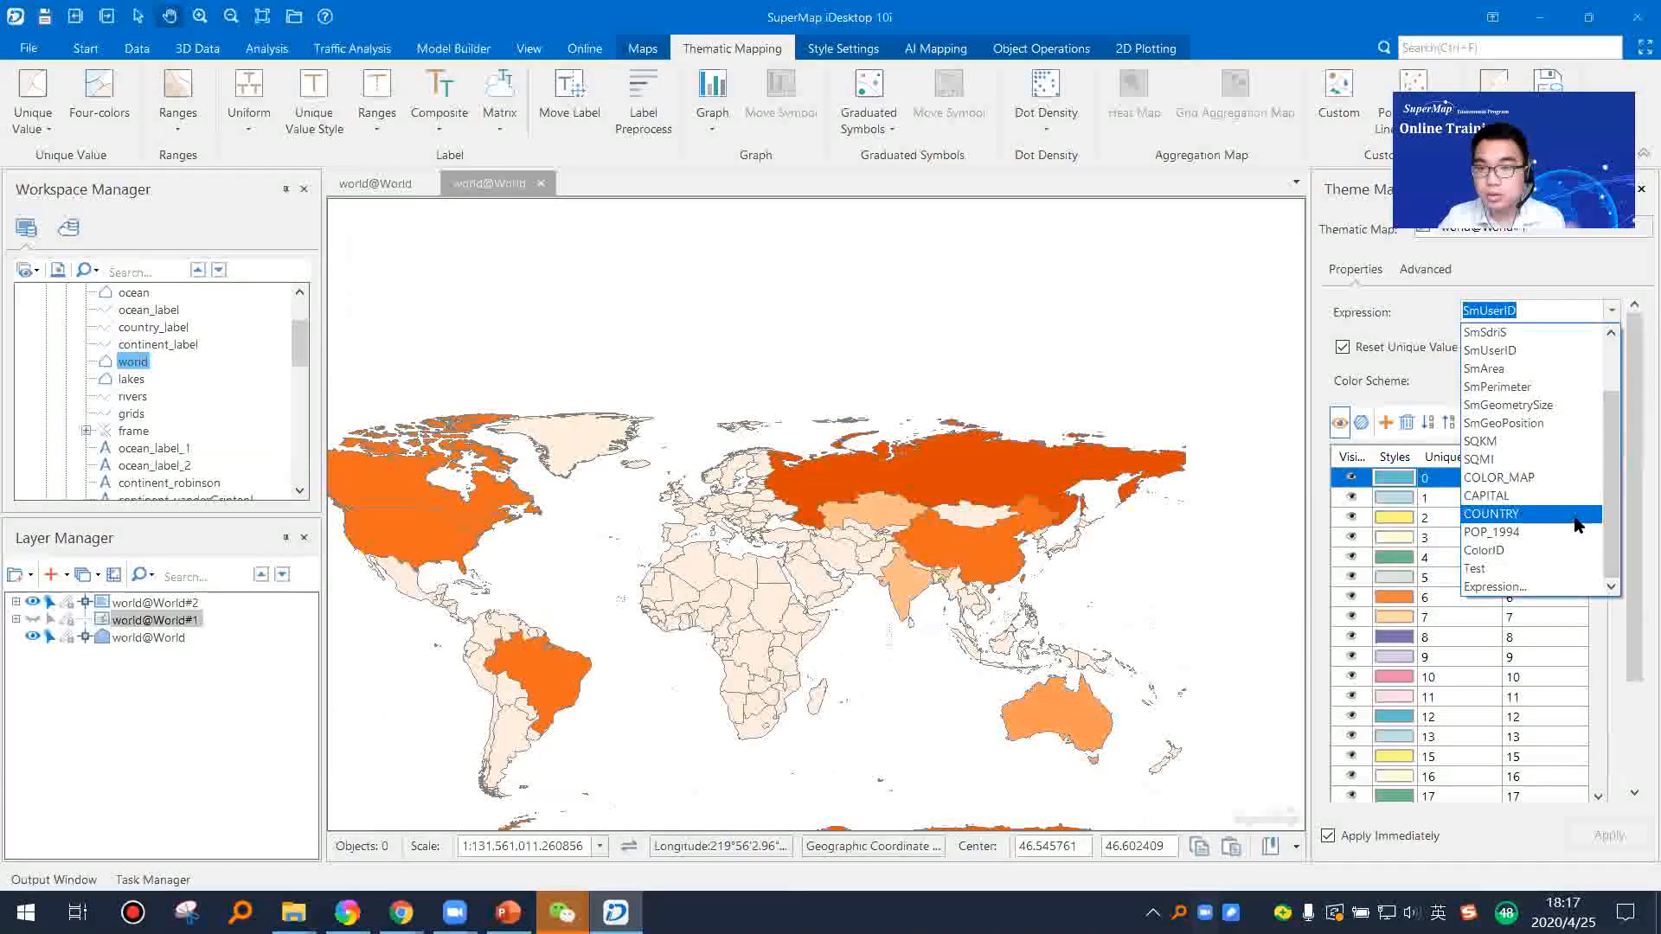
pyautogui.scroll(2, 1575, 485)
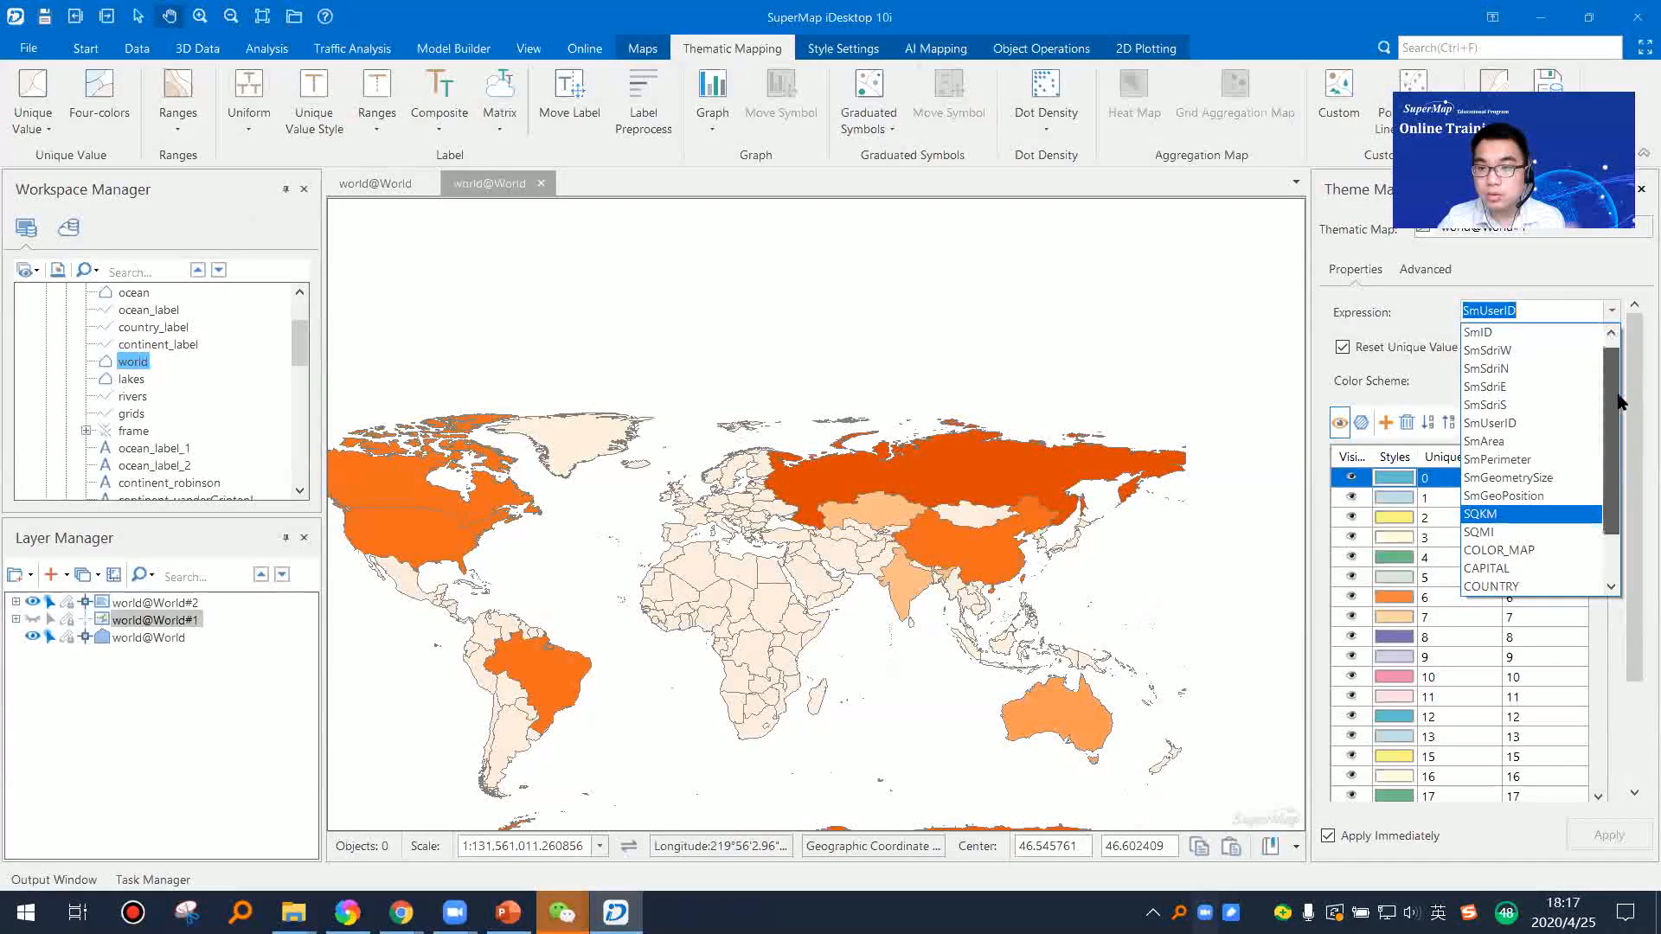
pyautogui.moveTo(1617, 395); pyautogui.dragTo(1616, 451)
pyautogui.click(1544, 536)
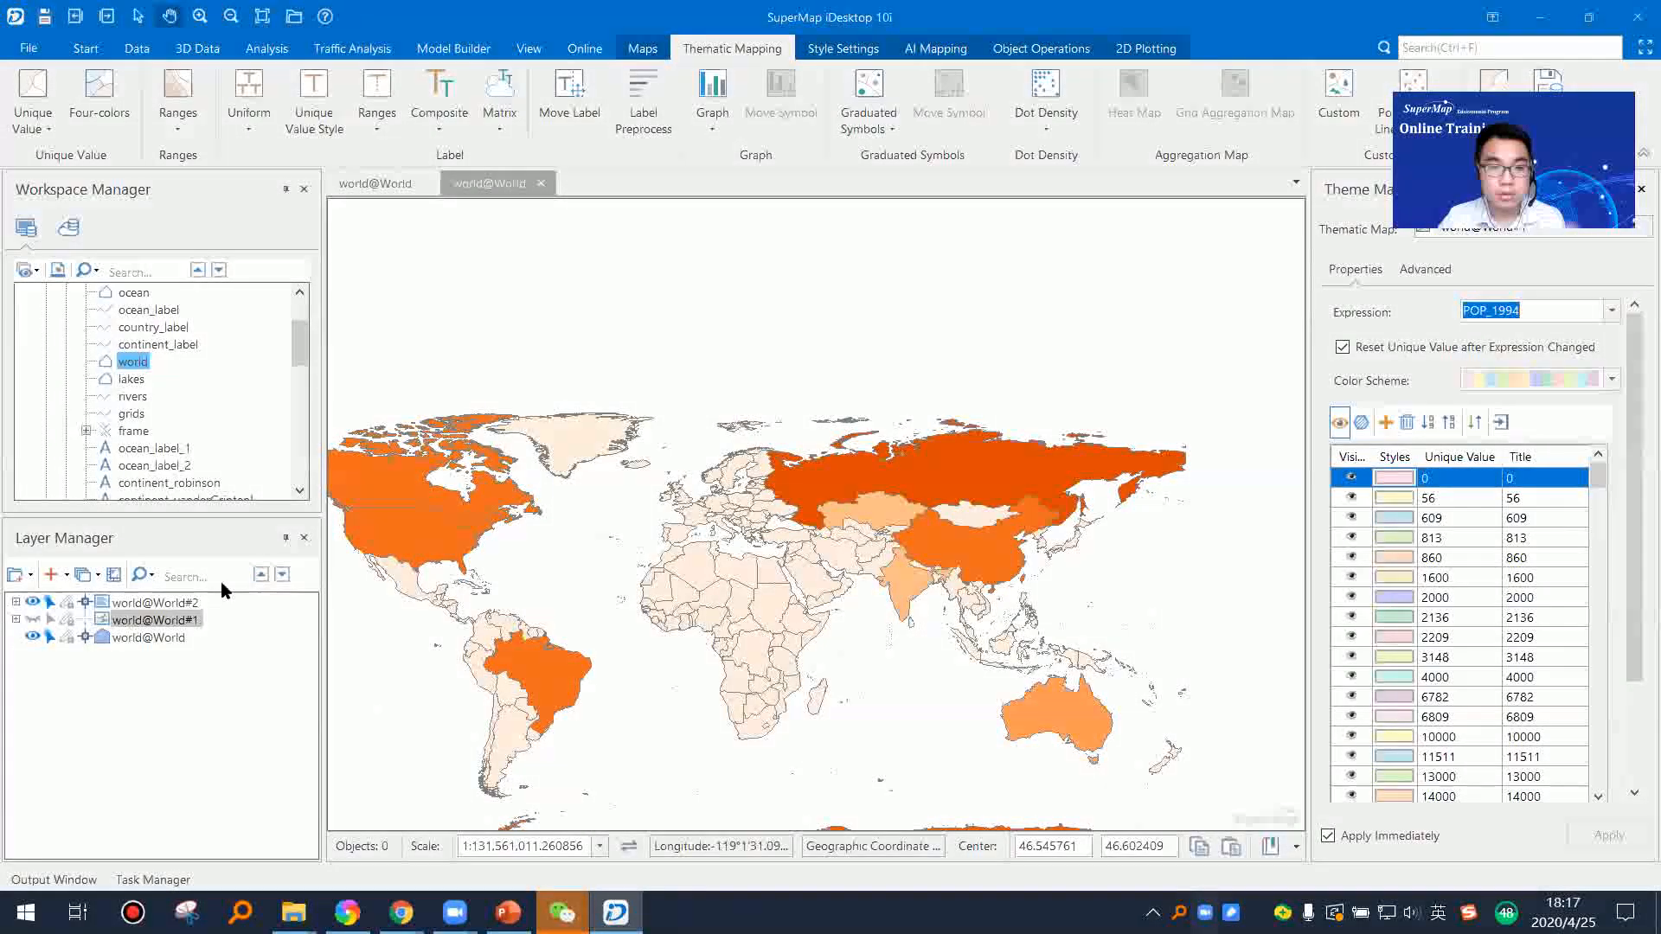
pyautogui.click(1611, 309)
pyautogui.scroll(10, 1540, 450)
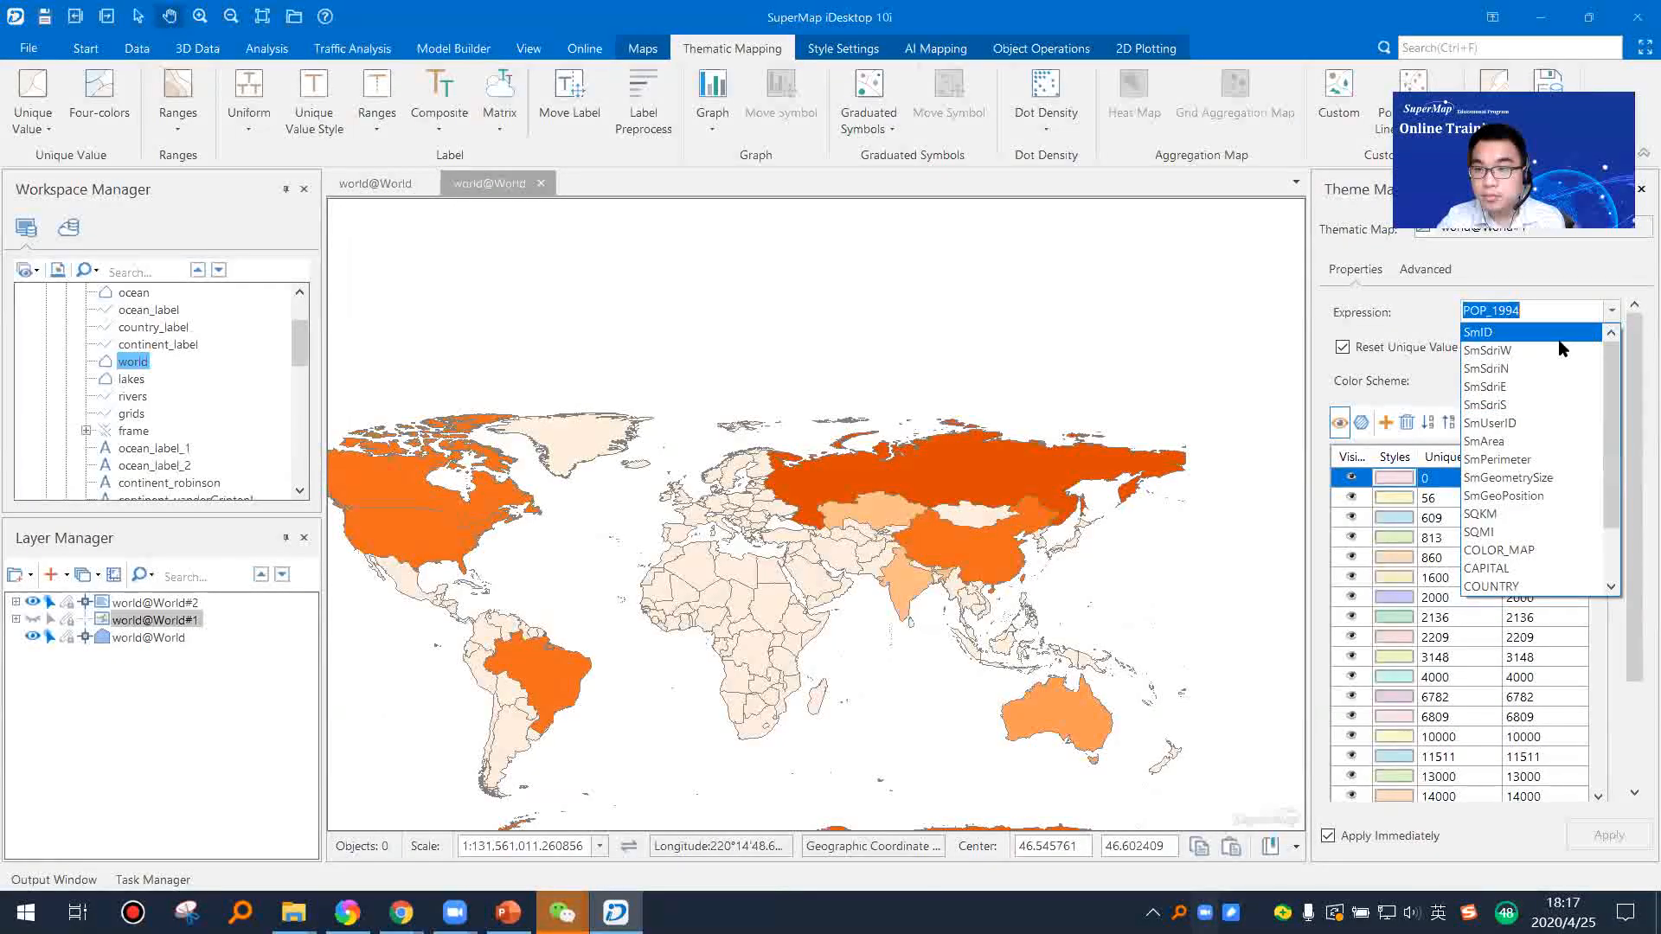
pyautogui.click(1556, 424)
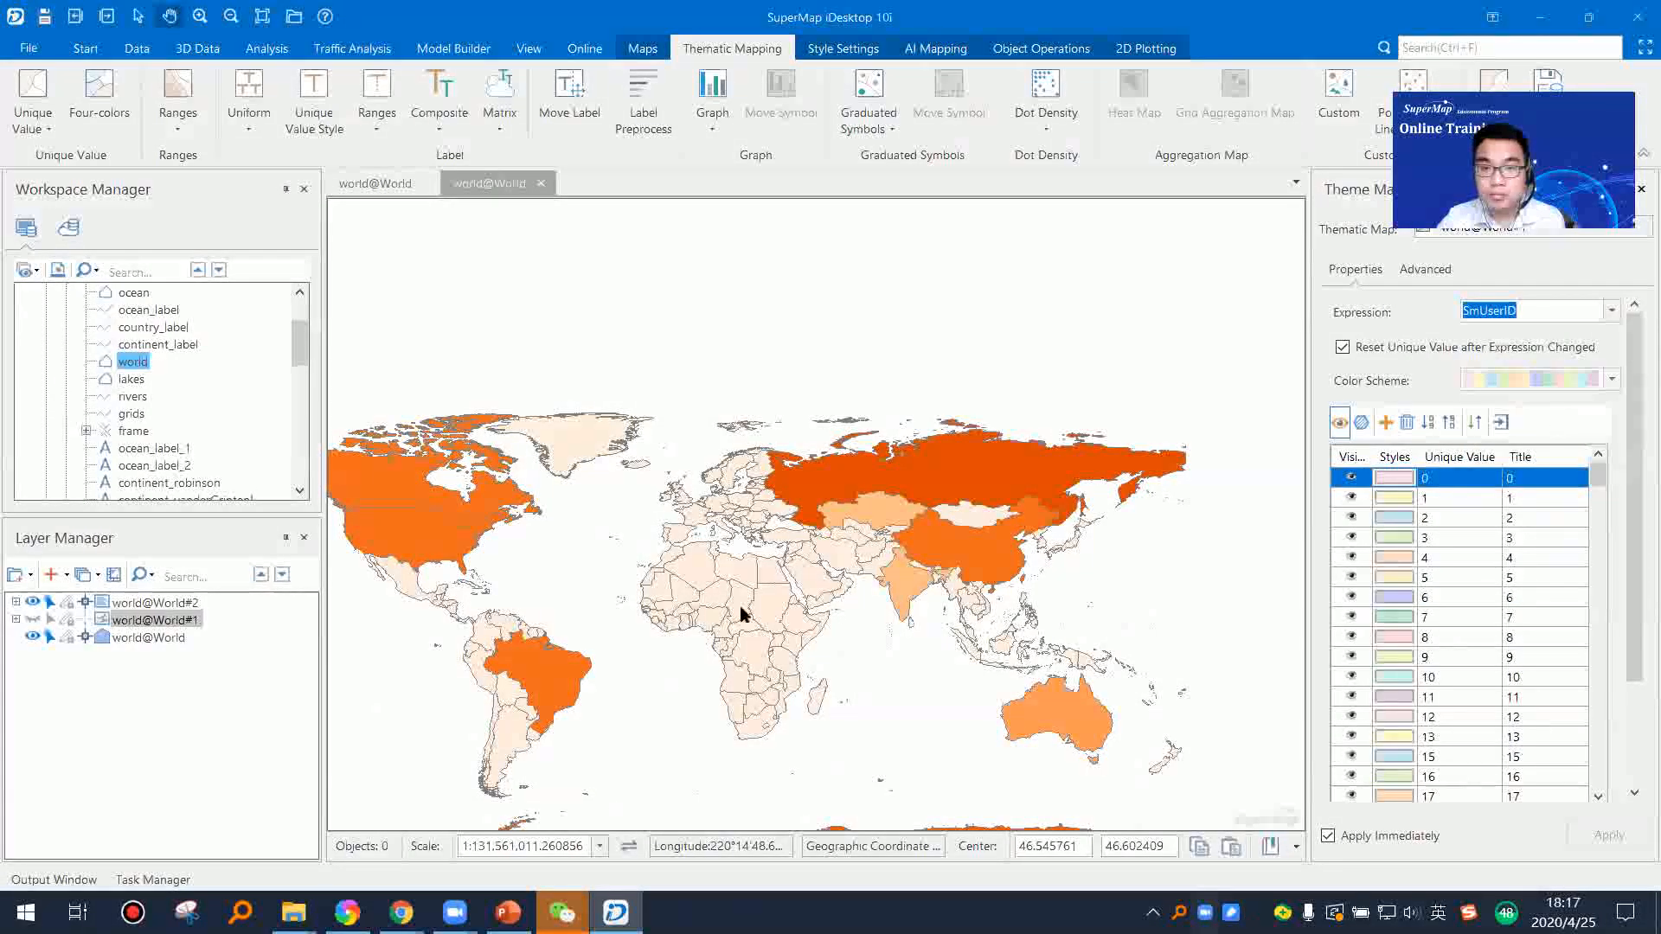
# Step: Make the unique values layer world@World#1 visible again, and switch the ranges layer world@World#2 off and on to compare the two maps
pyautogui.click(33, 618)
pyautogui.click(33, 602)
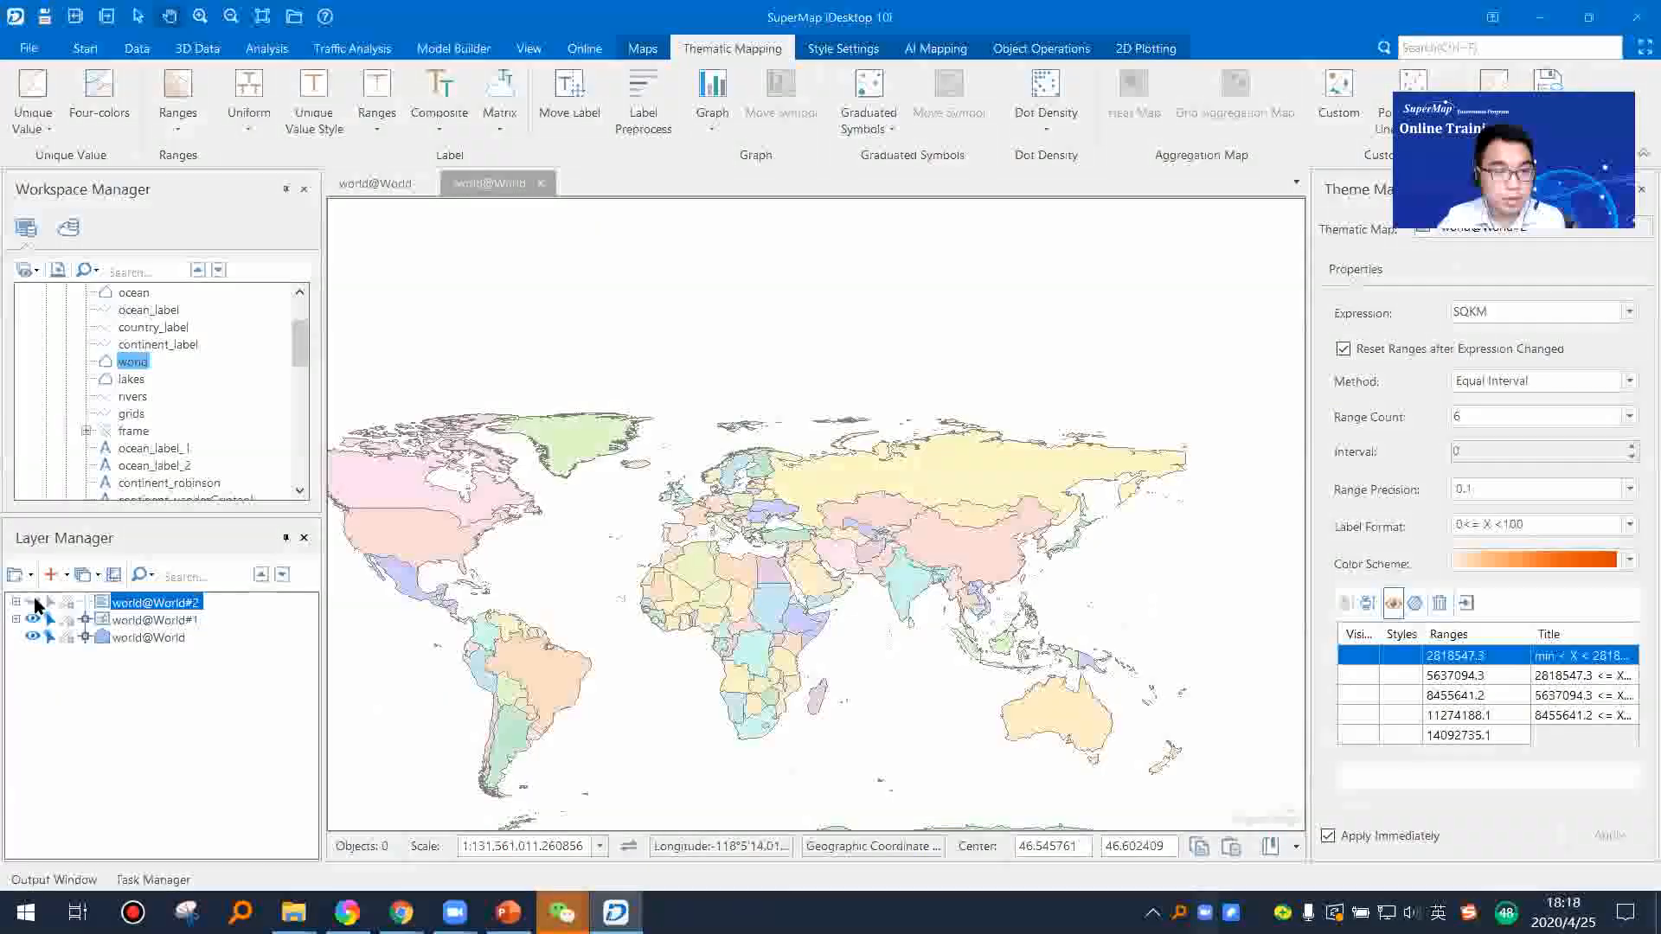
pyautogui.click(33, 602)
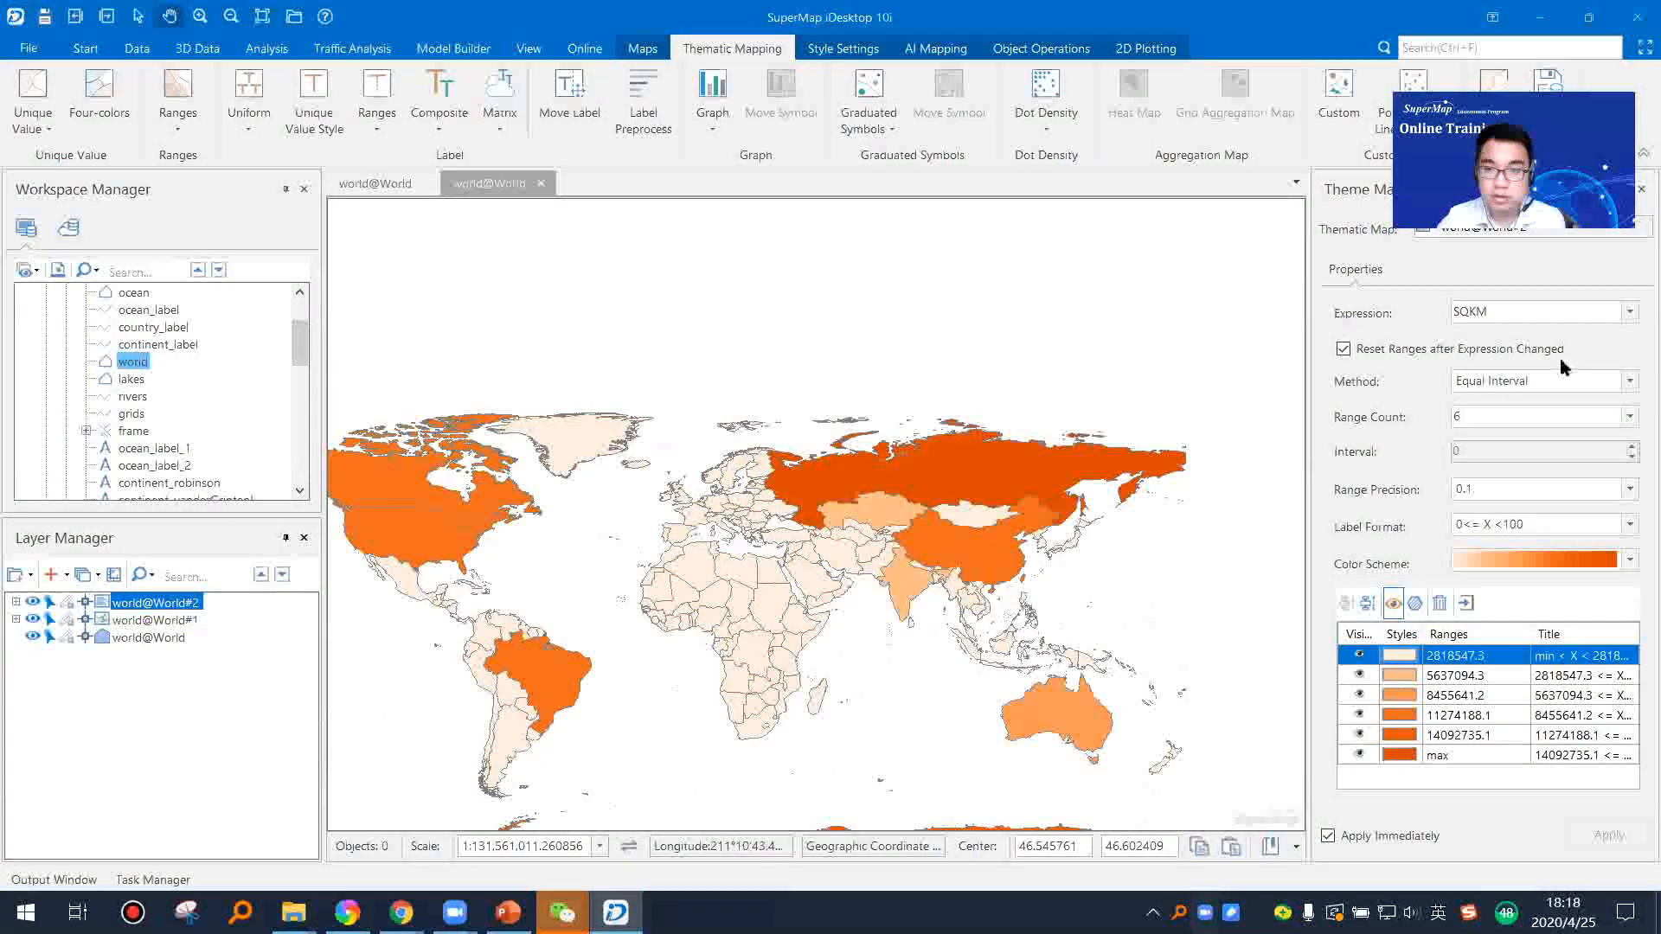
# Step: Set the expression of the ranges map world@World#2 to POP_1994 and its range count to 32
pyautogui.click(1623, 320)
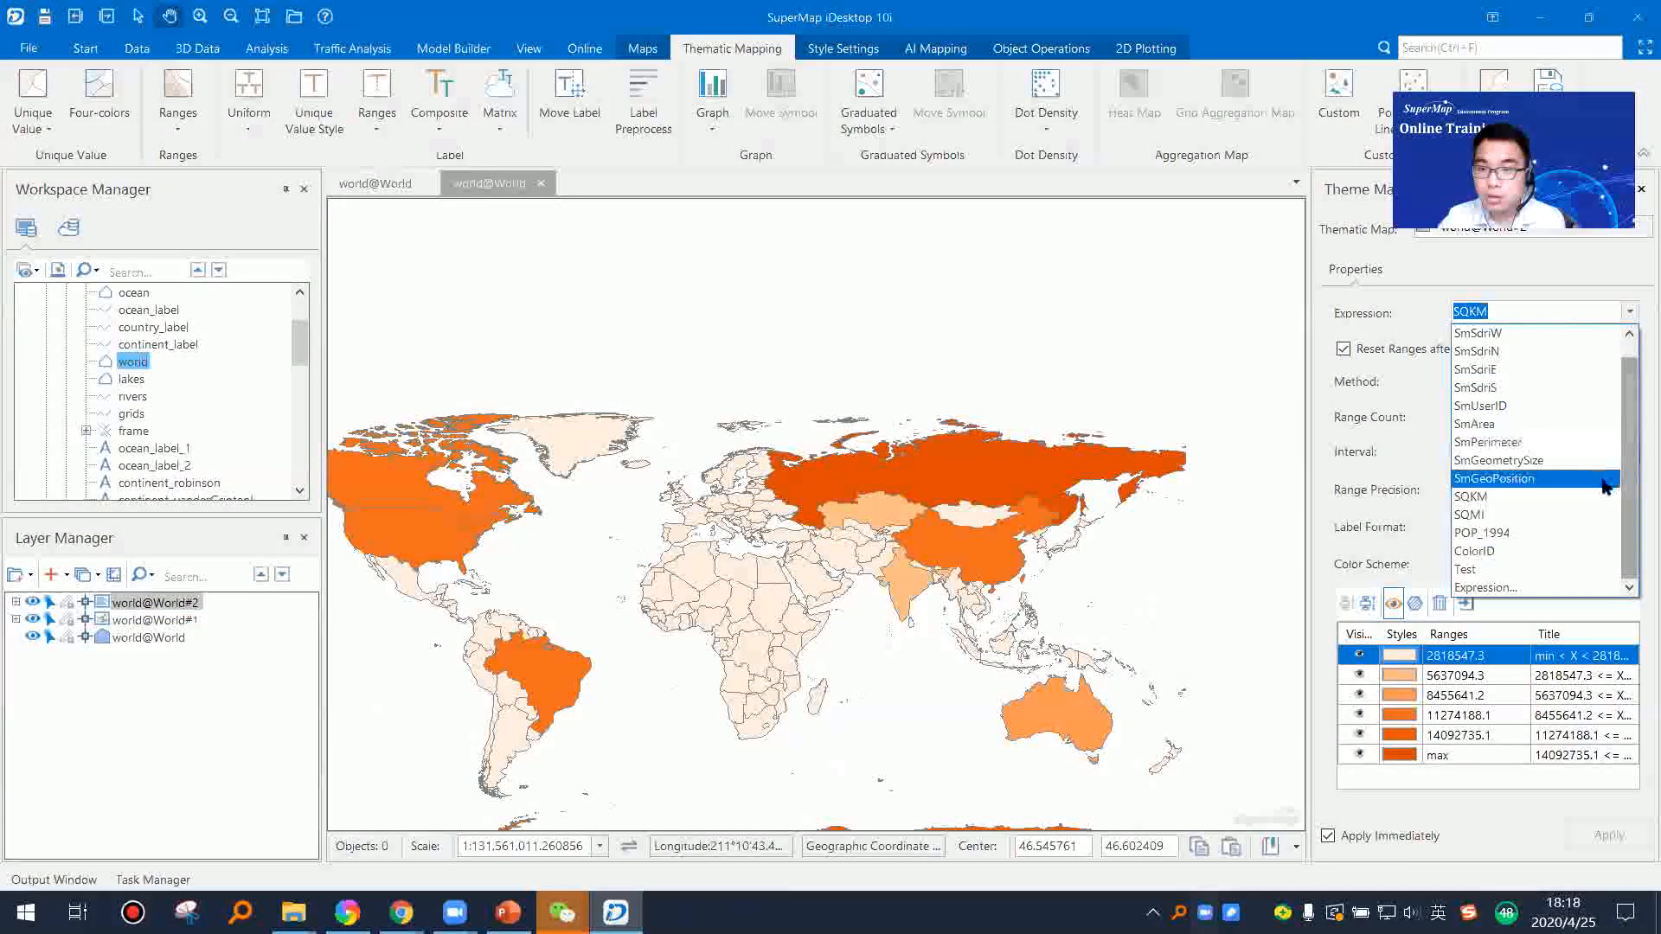
pyautogui.click(1550, 532)
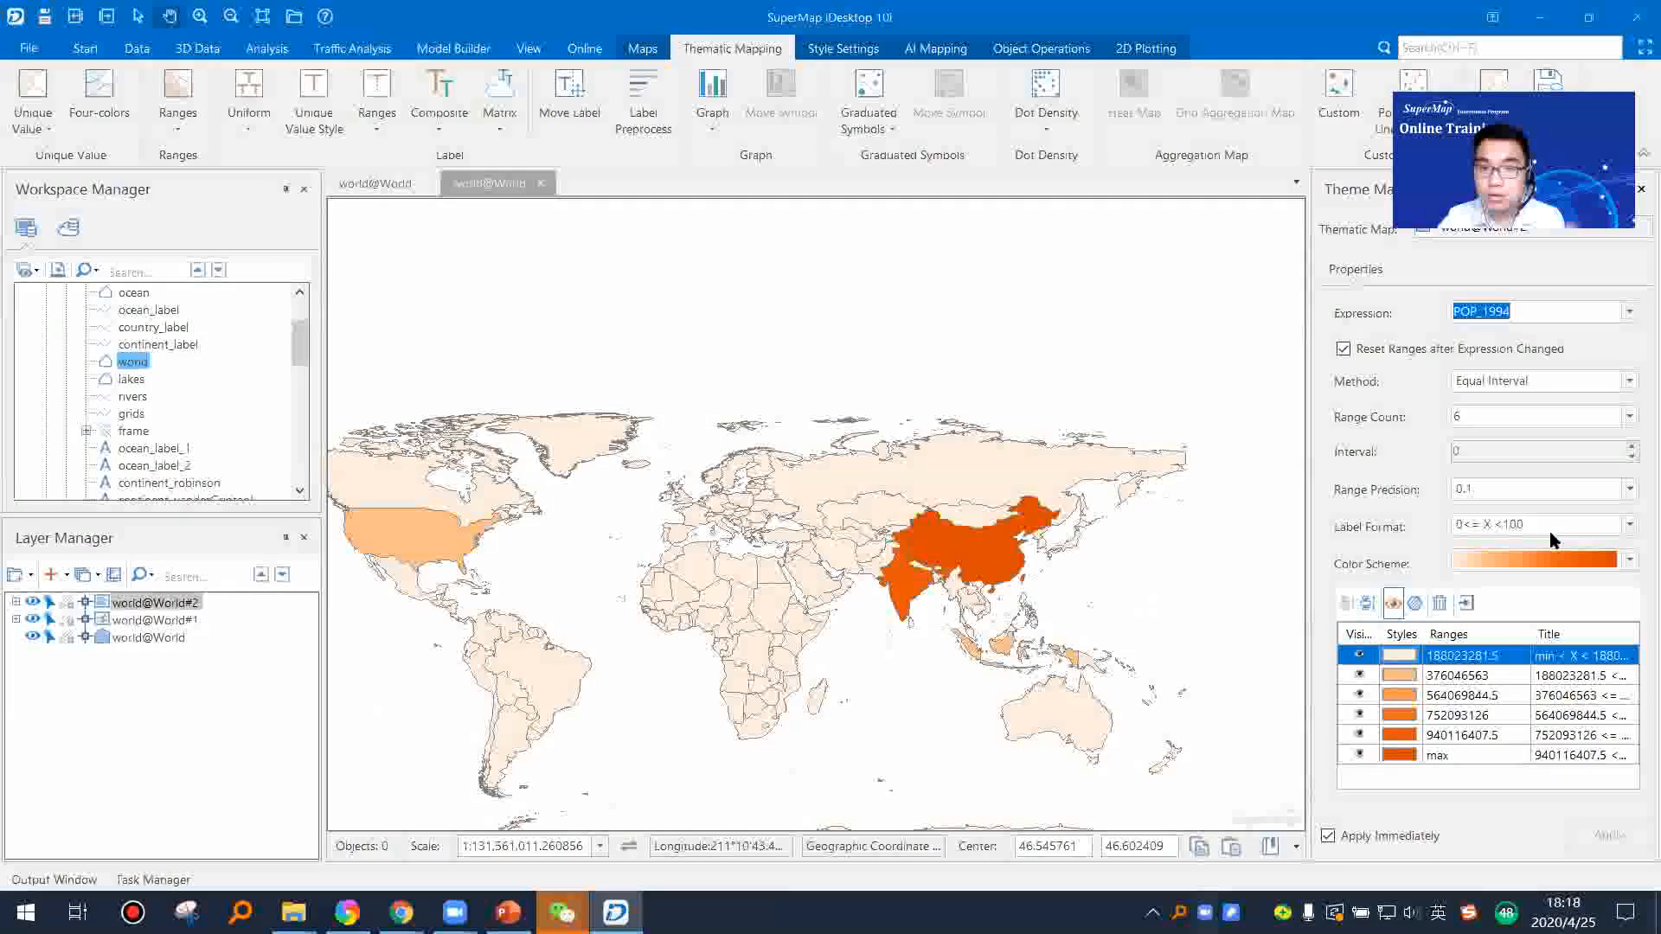
pyautogui.click(1629, 417)
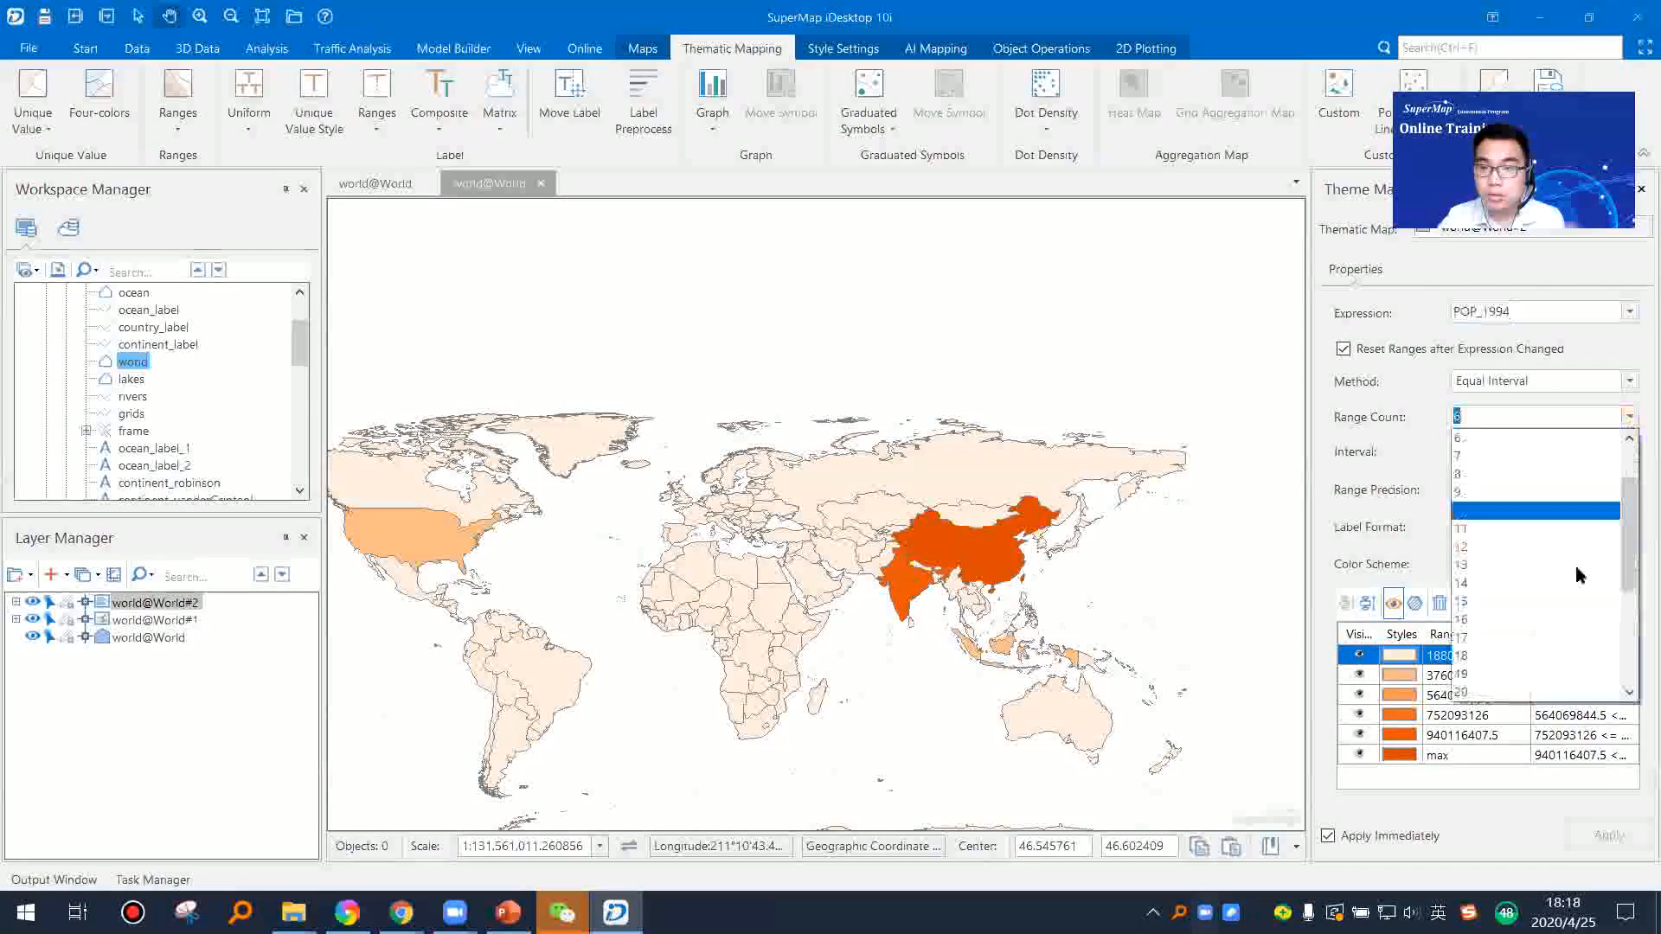
pyautogui.click(1519, 679)
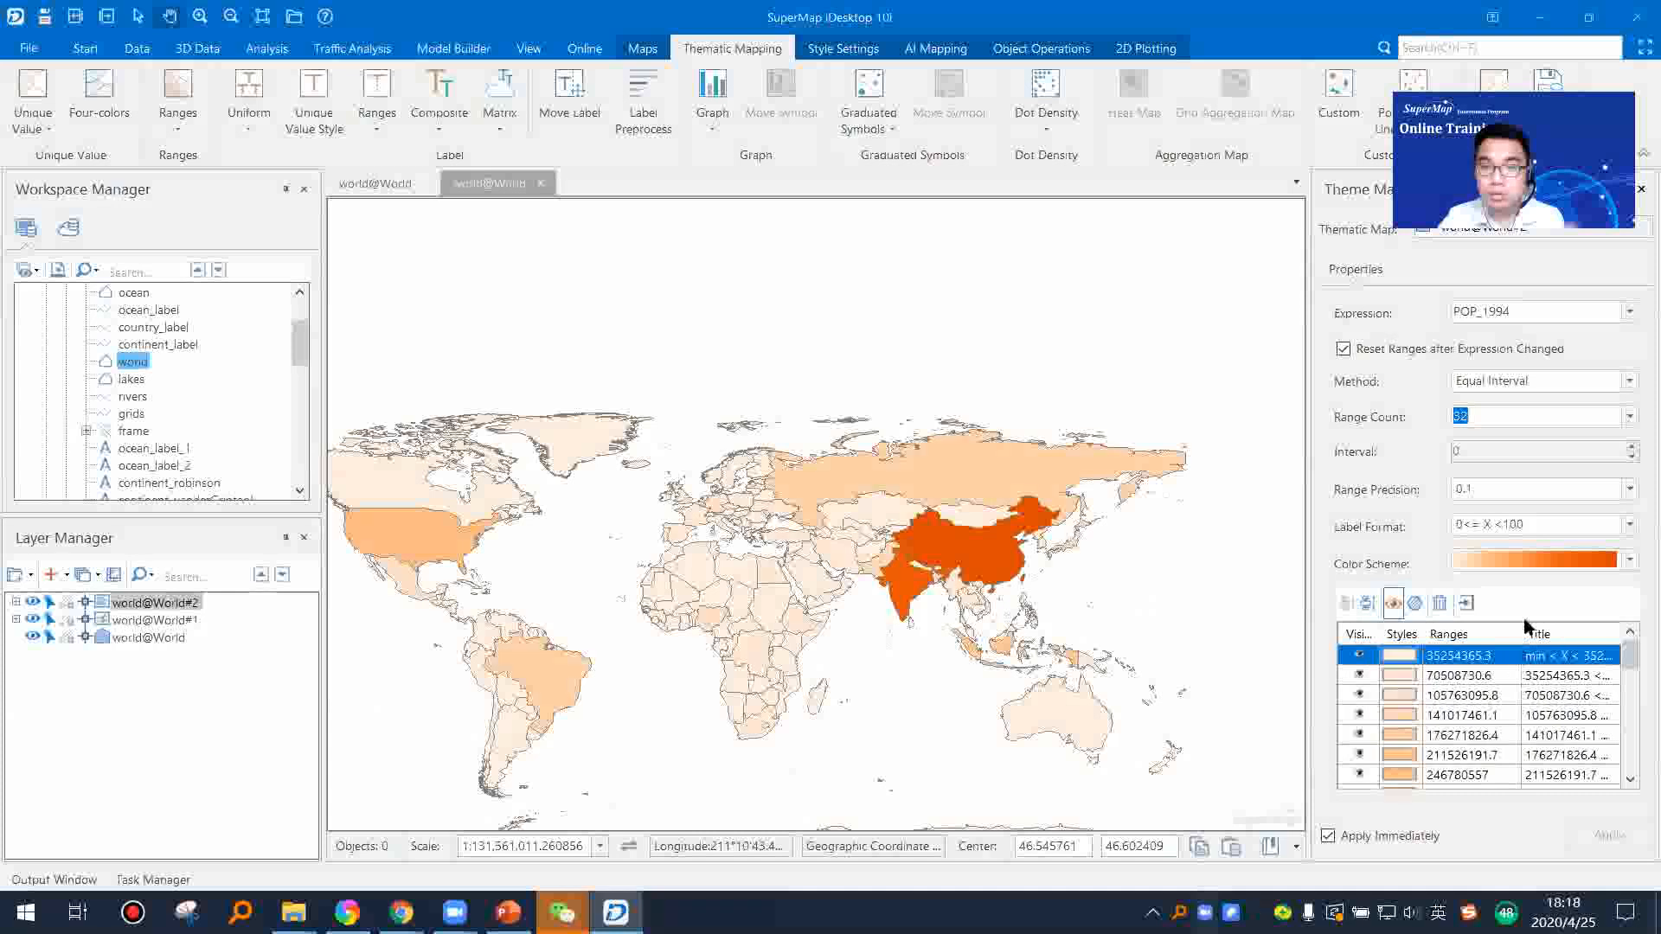
# Step: Set the classification method of the ranges map to Square Root Interval, leaving the label format at 0<= X <100
pyautogui.click(1630, 524)
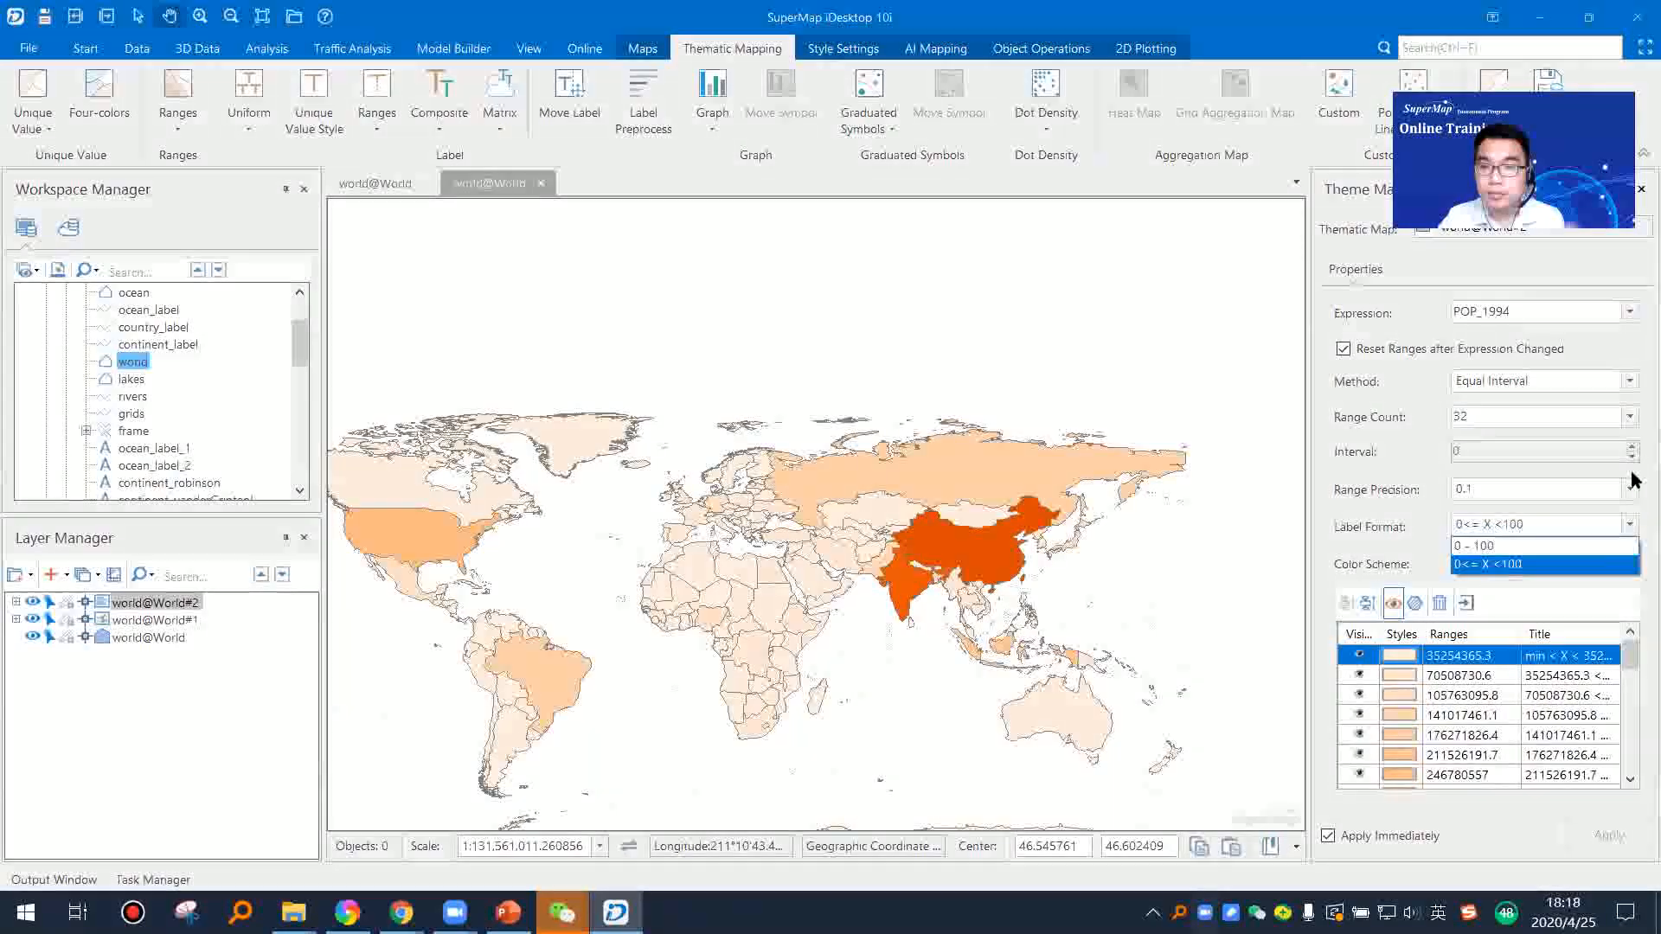
pyautogui.click(1632, 389)
pyautogui.click(1630, 382)
pyautogui.click(1602, 424)
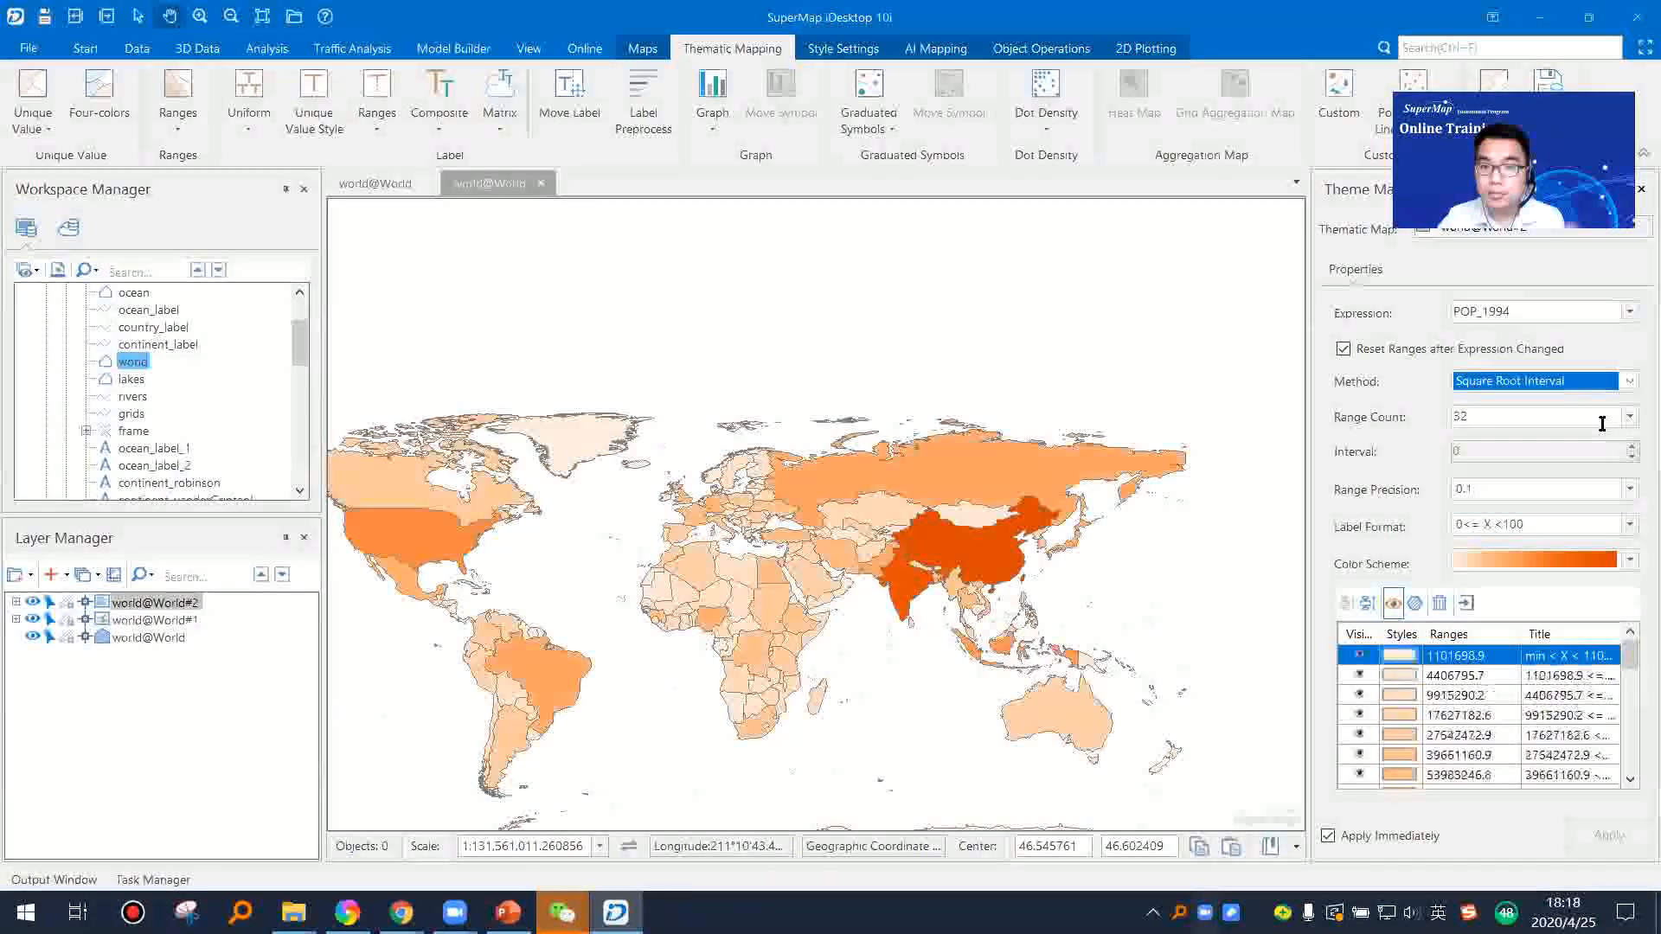
# Step: Try the Standard Deviation Interval and Logarithmic Interval methods on the ranges map, and set the method back to Square Root Interval
pyautogui.click(1629, 382)
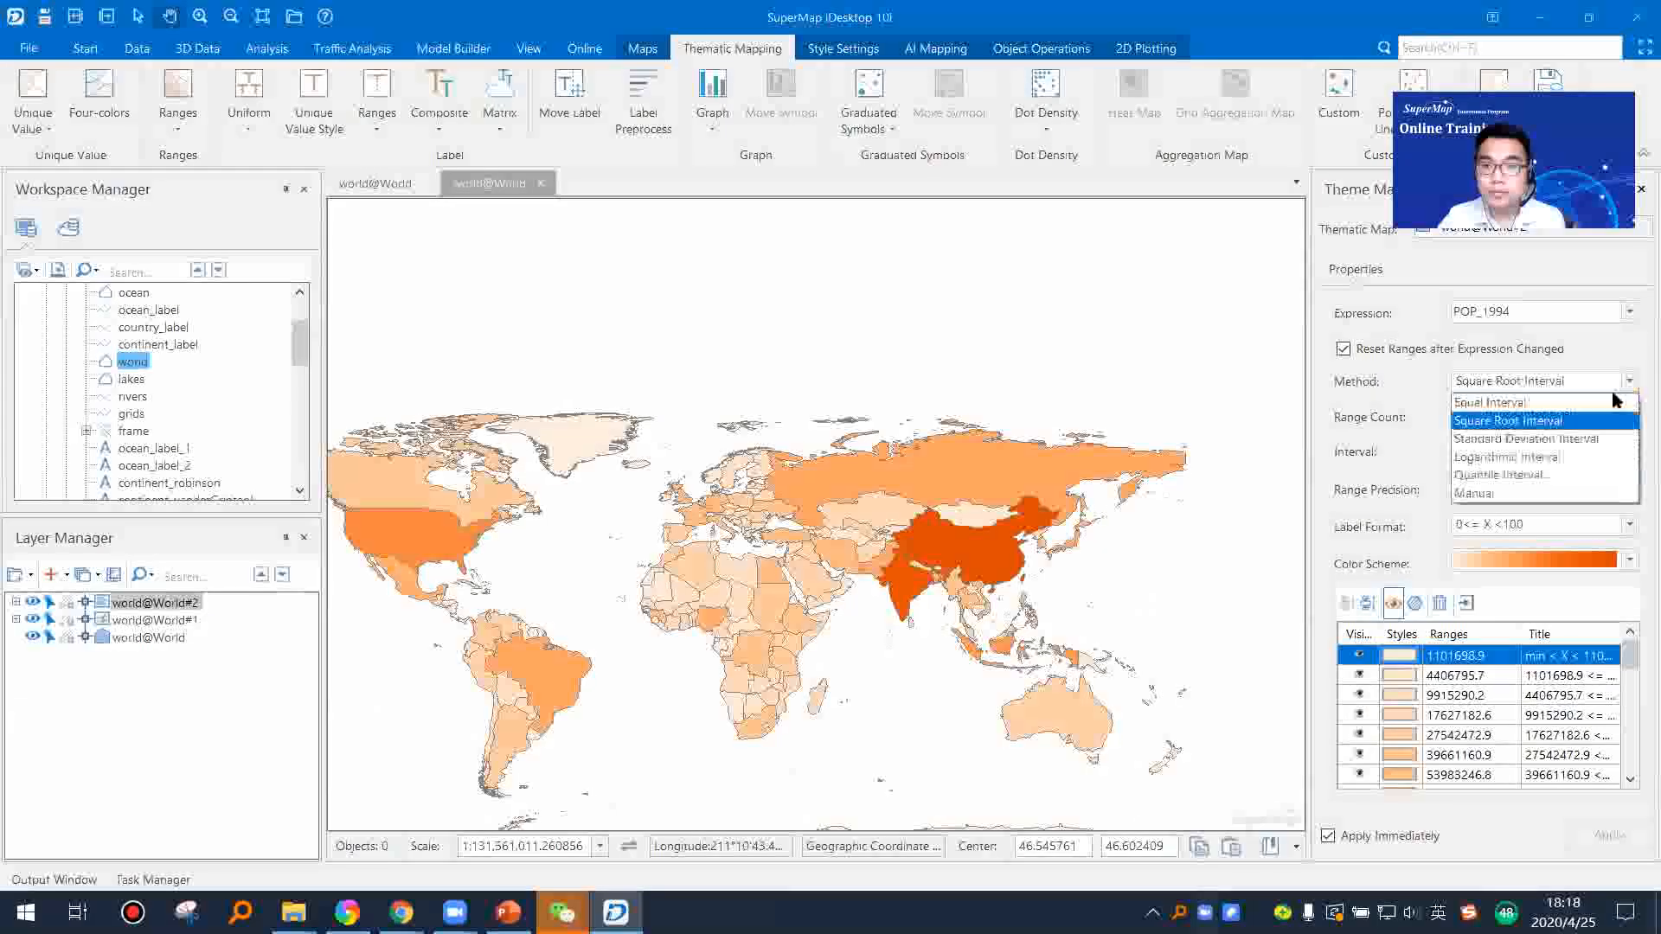
pyautogui.click(1579, 440)
pyautogui.click(1630, 382)
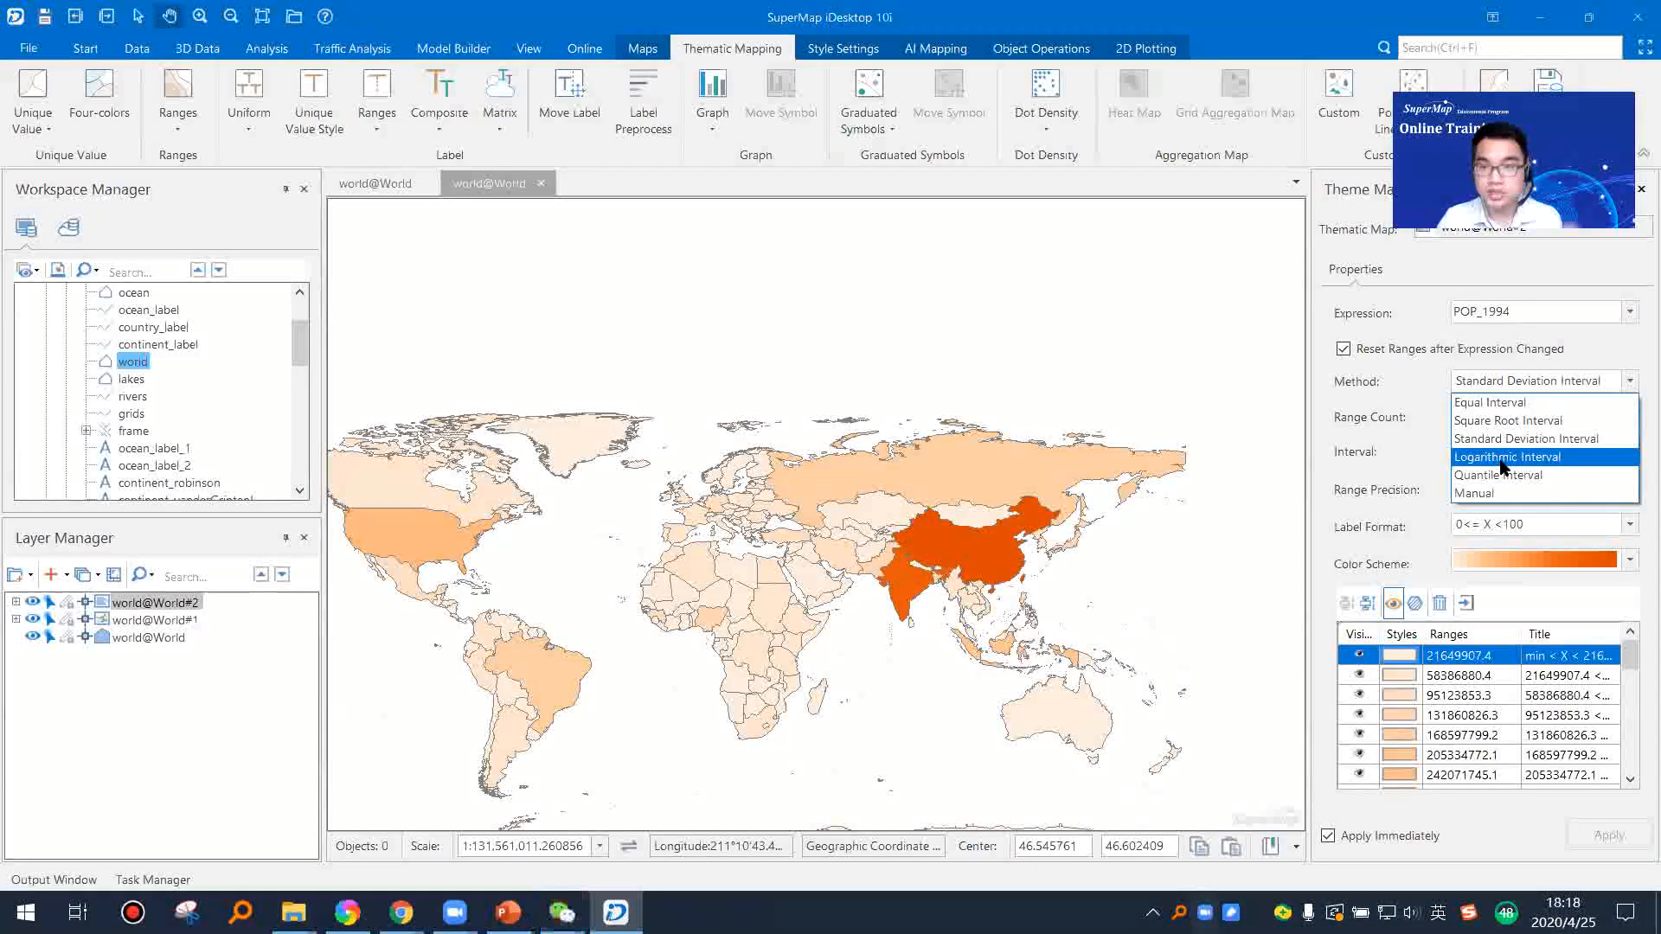
pyautogui.click(1501, 459)
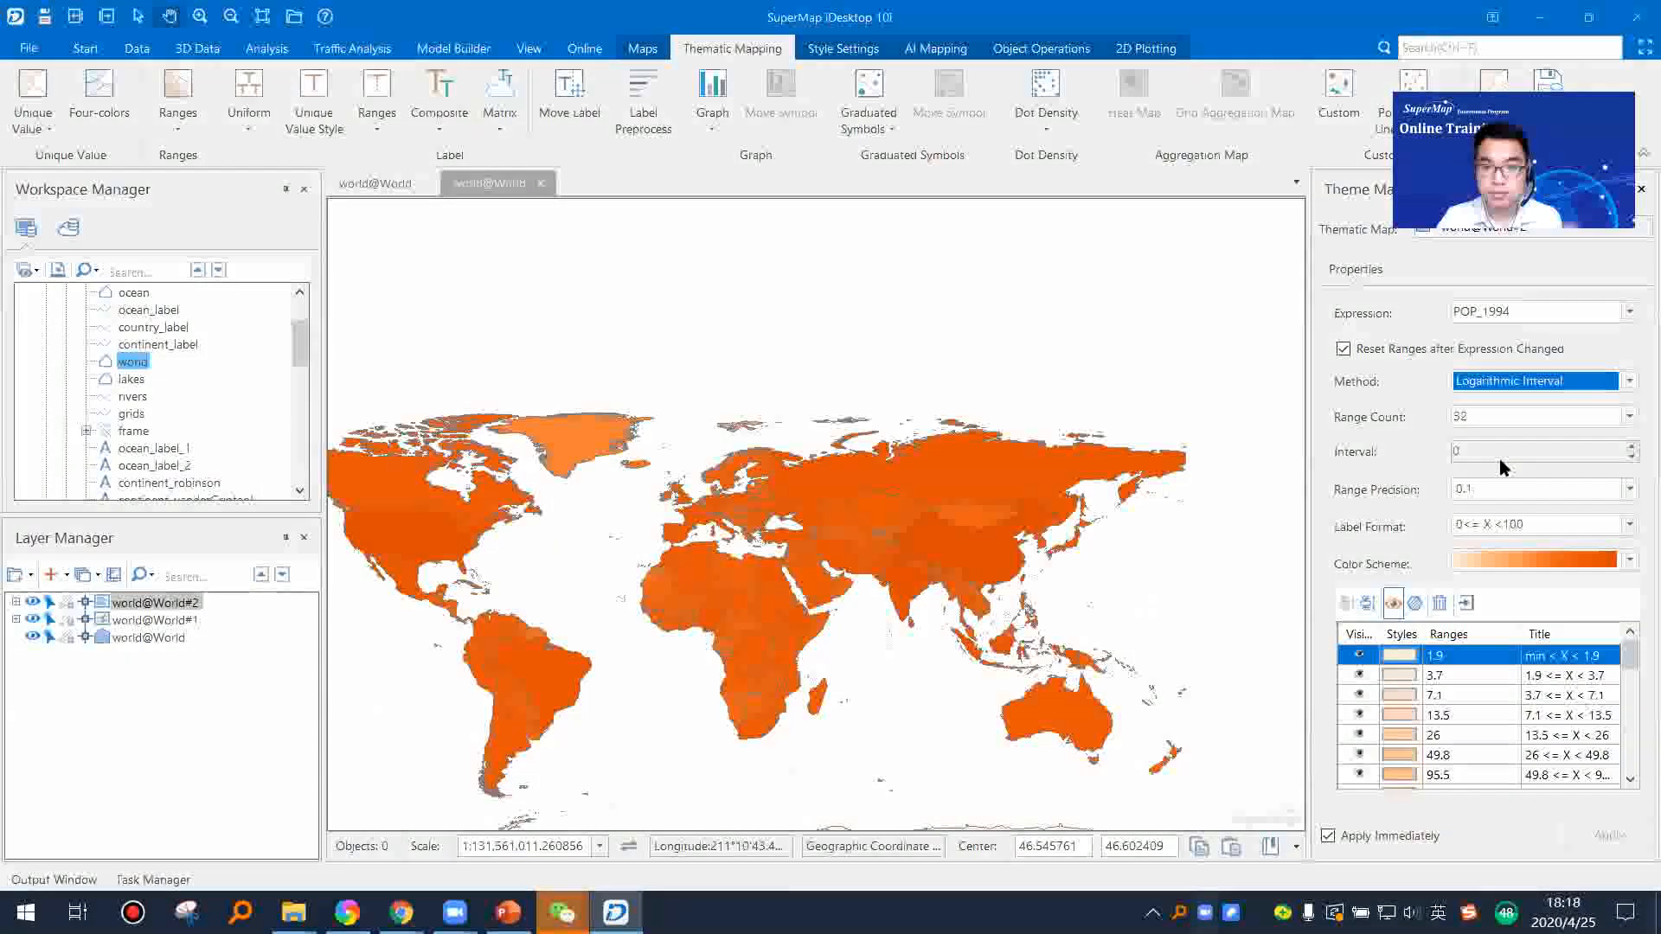
pyautogui.click(1584, 384)
pyautogui.click(1537, 422)
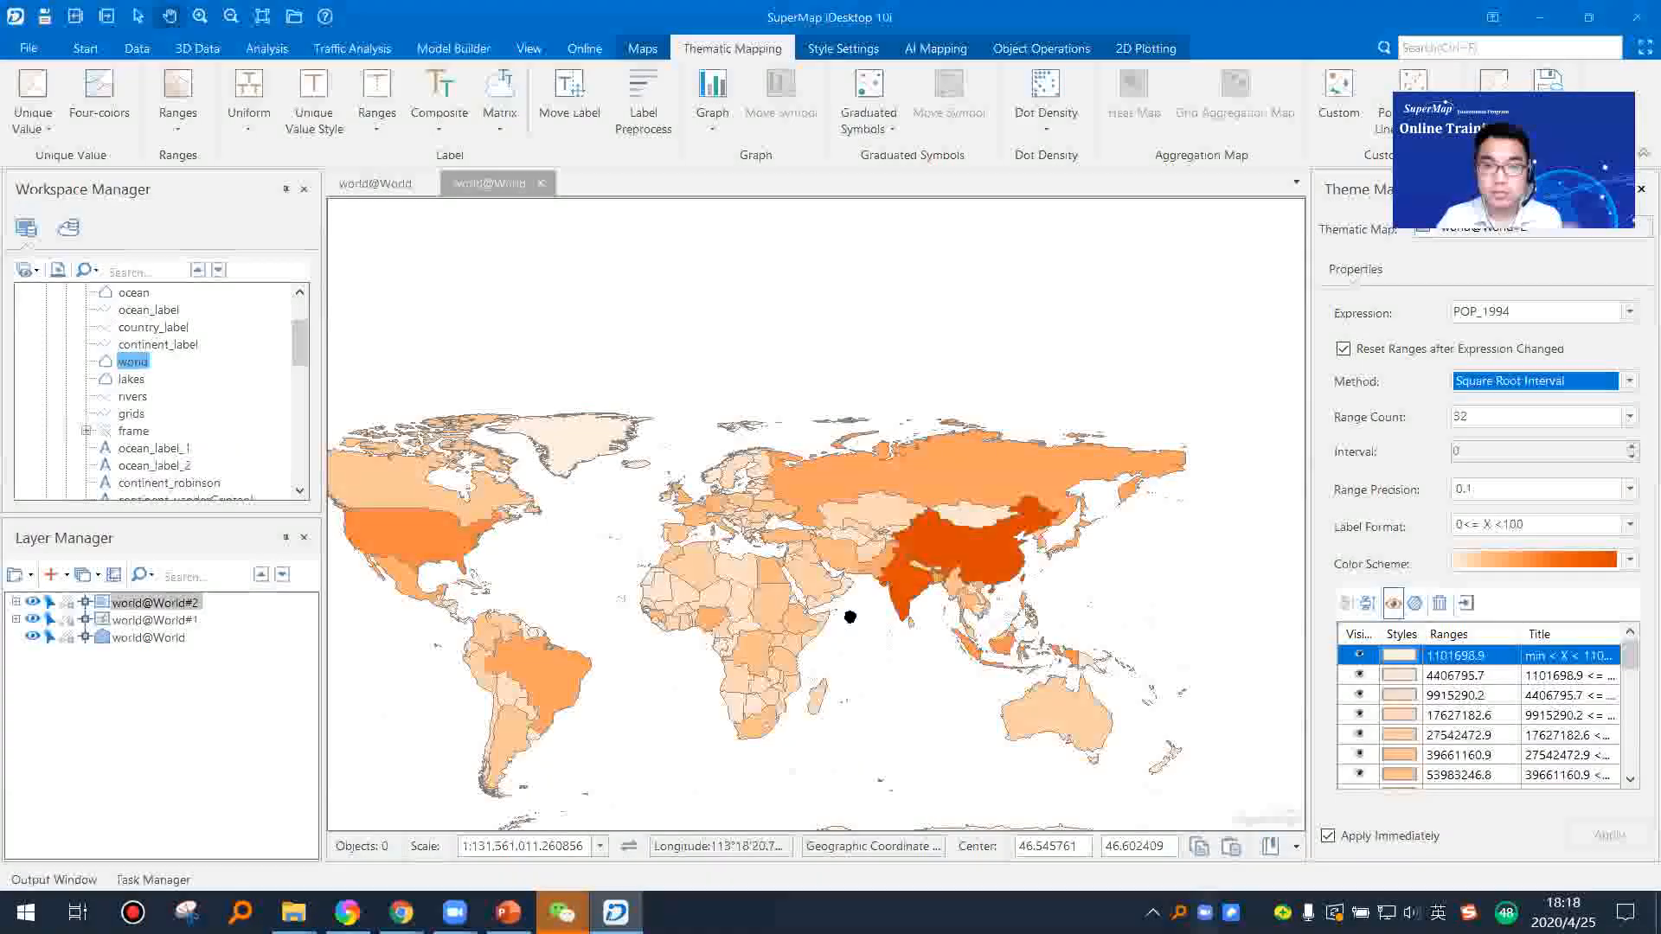
# Step: Try a yellow-to-dark-red colour scheme and the ZP_Altitude 1 colour scheme on the whole-world ranges map
pyautogui.moveTo(764, 616); pyautogui.dragTo(838, 571)
pyautogui.moveTo(698, 549); pyautogui.dragTo(779, 514)
pyautogui.scroll(-1, 800, 515)
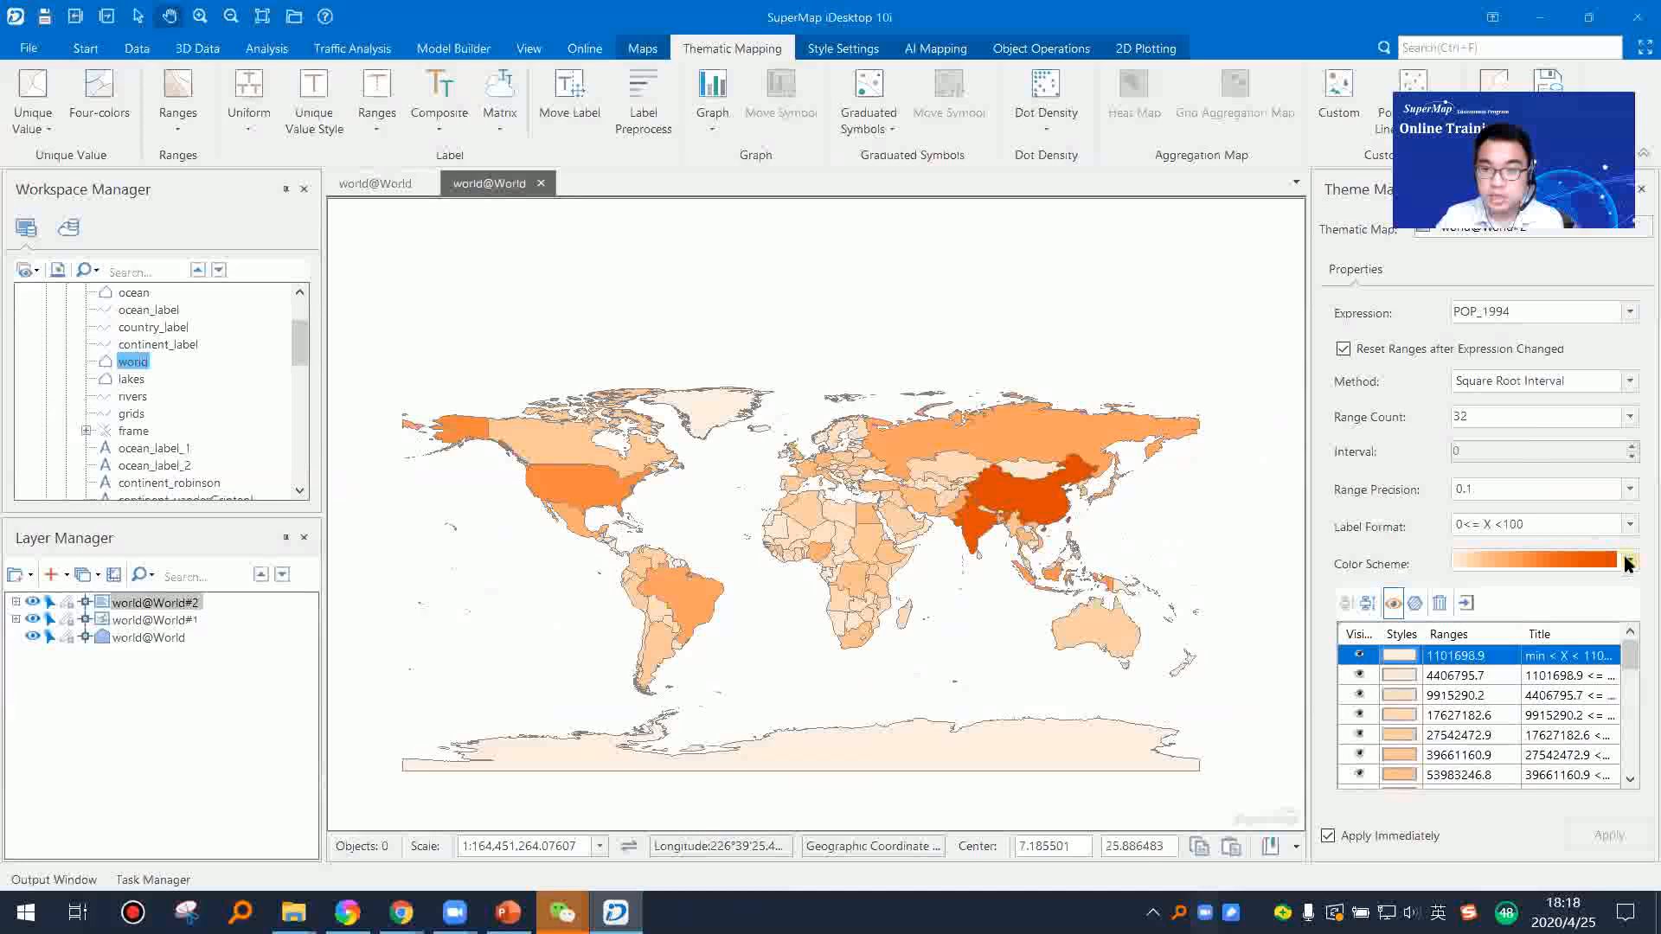
pyautogui.click(1628, 564)
pyautogui.scroll(-3, 1635, 546)
pyautogui.moveTo(1633, 544); pyautogui.dragTo(1635, 583)
pyautogui.click(1617, 649)
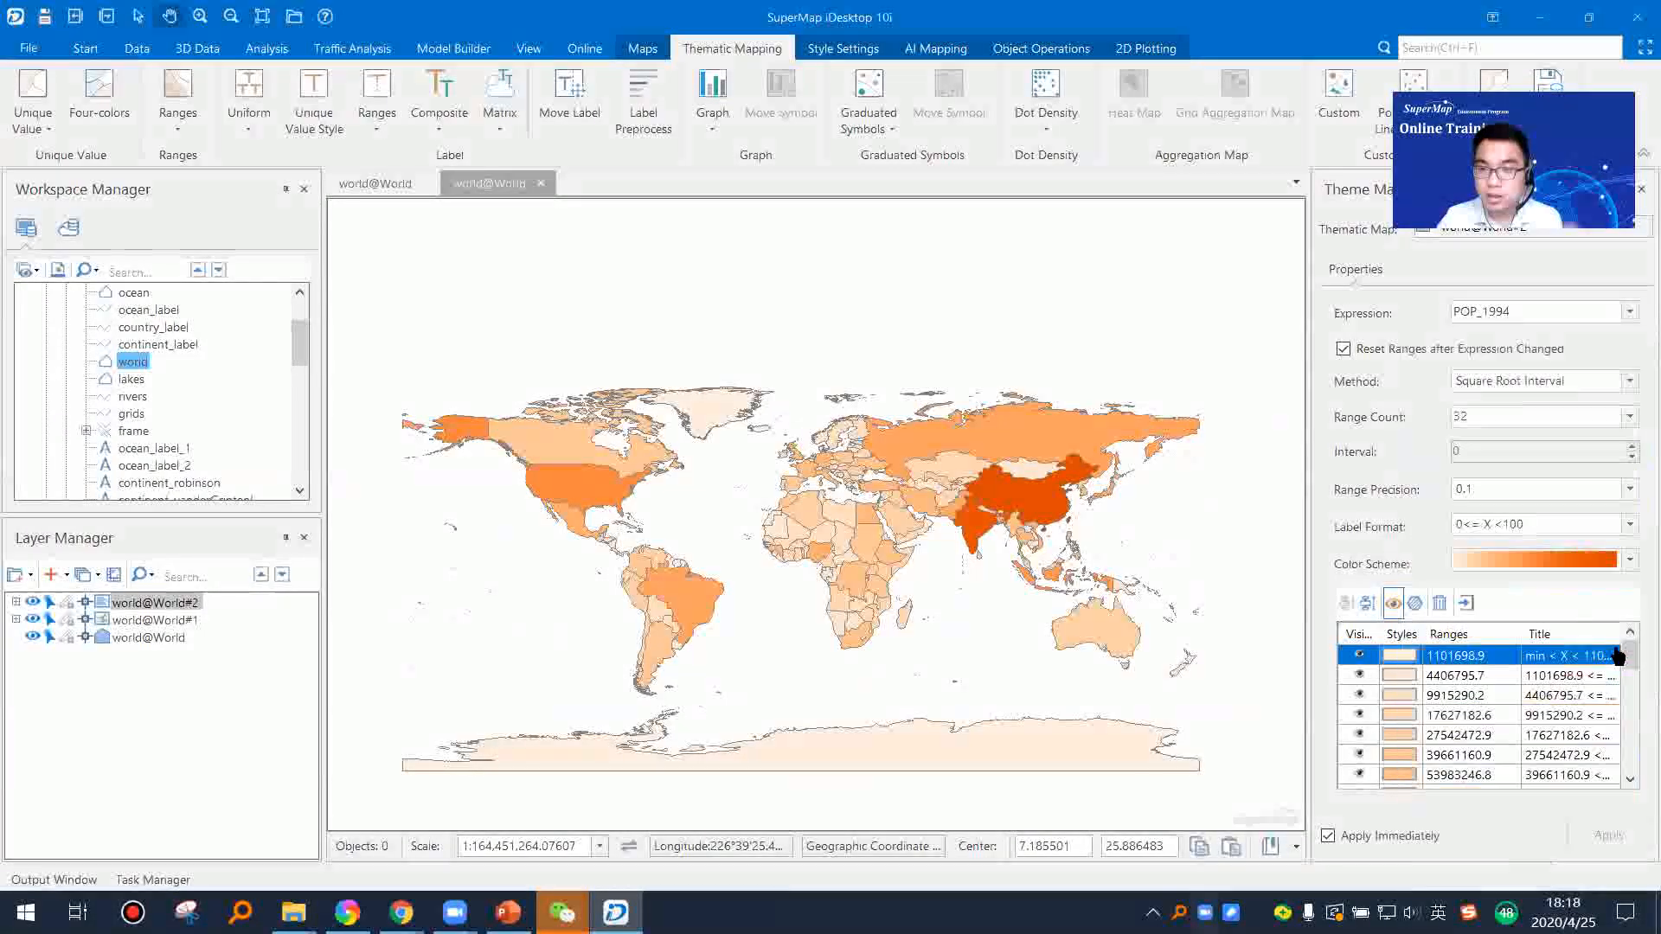
pyautogui.click(1629, 562)
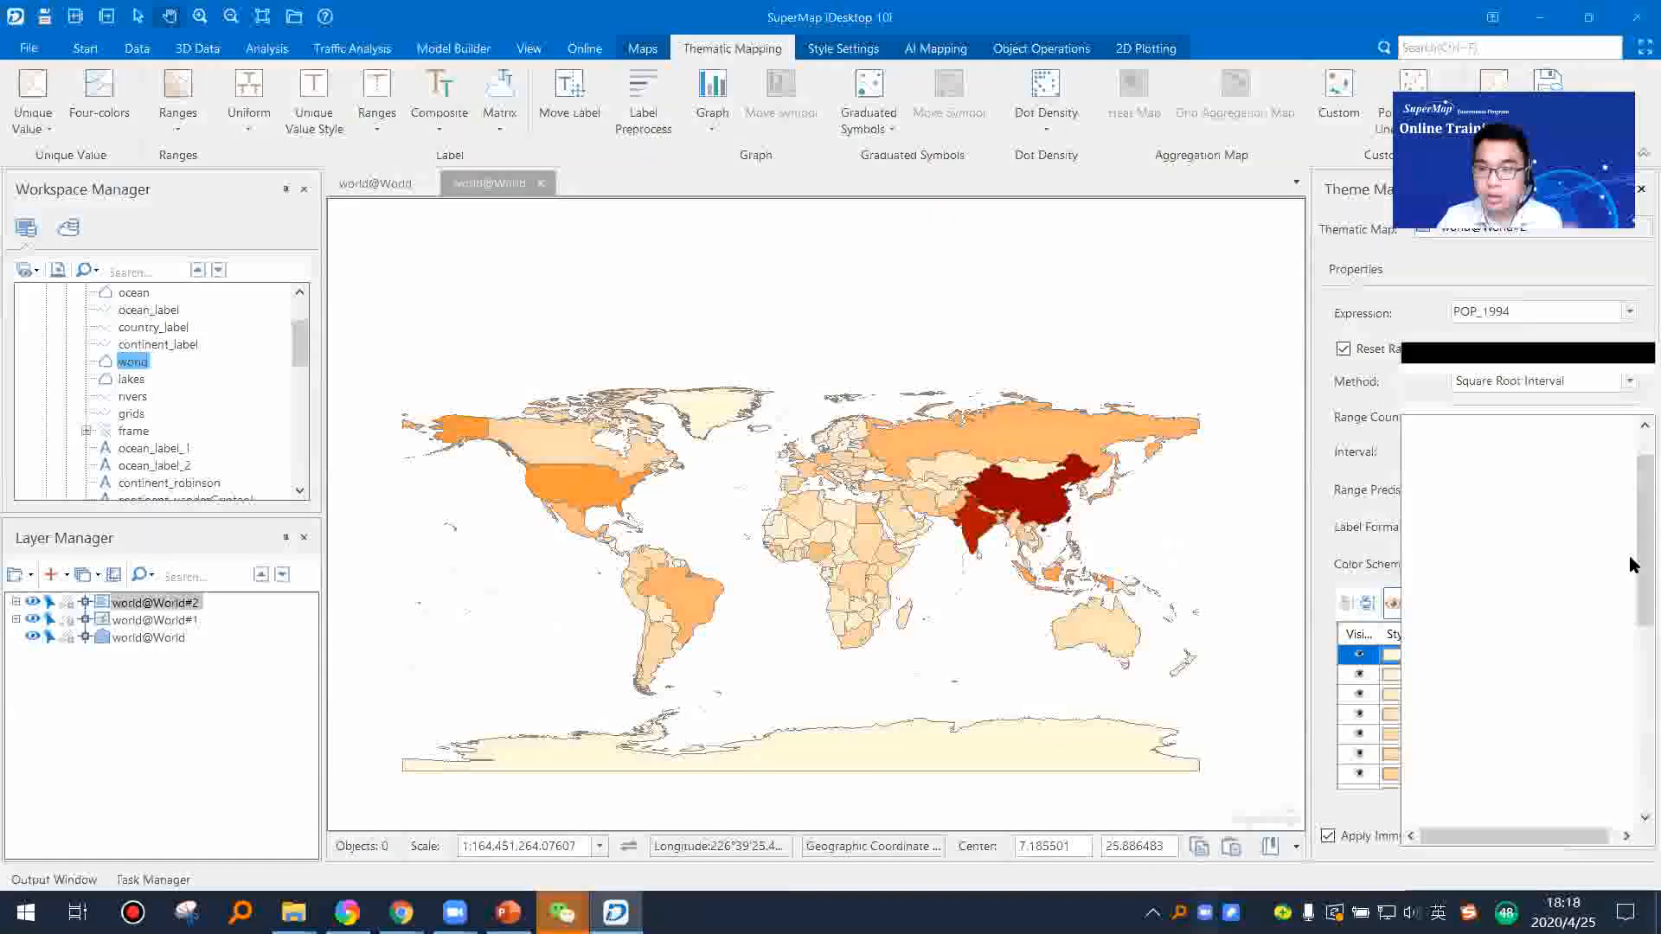
pyautogui.scroll(-6, 1627, 606)
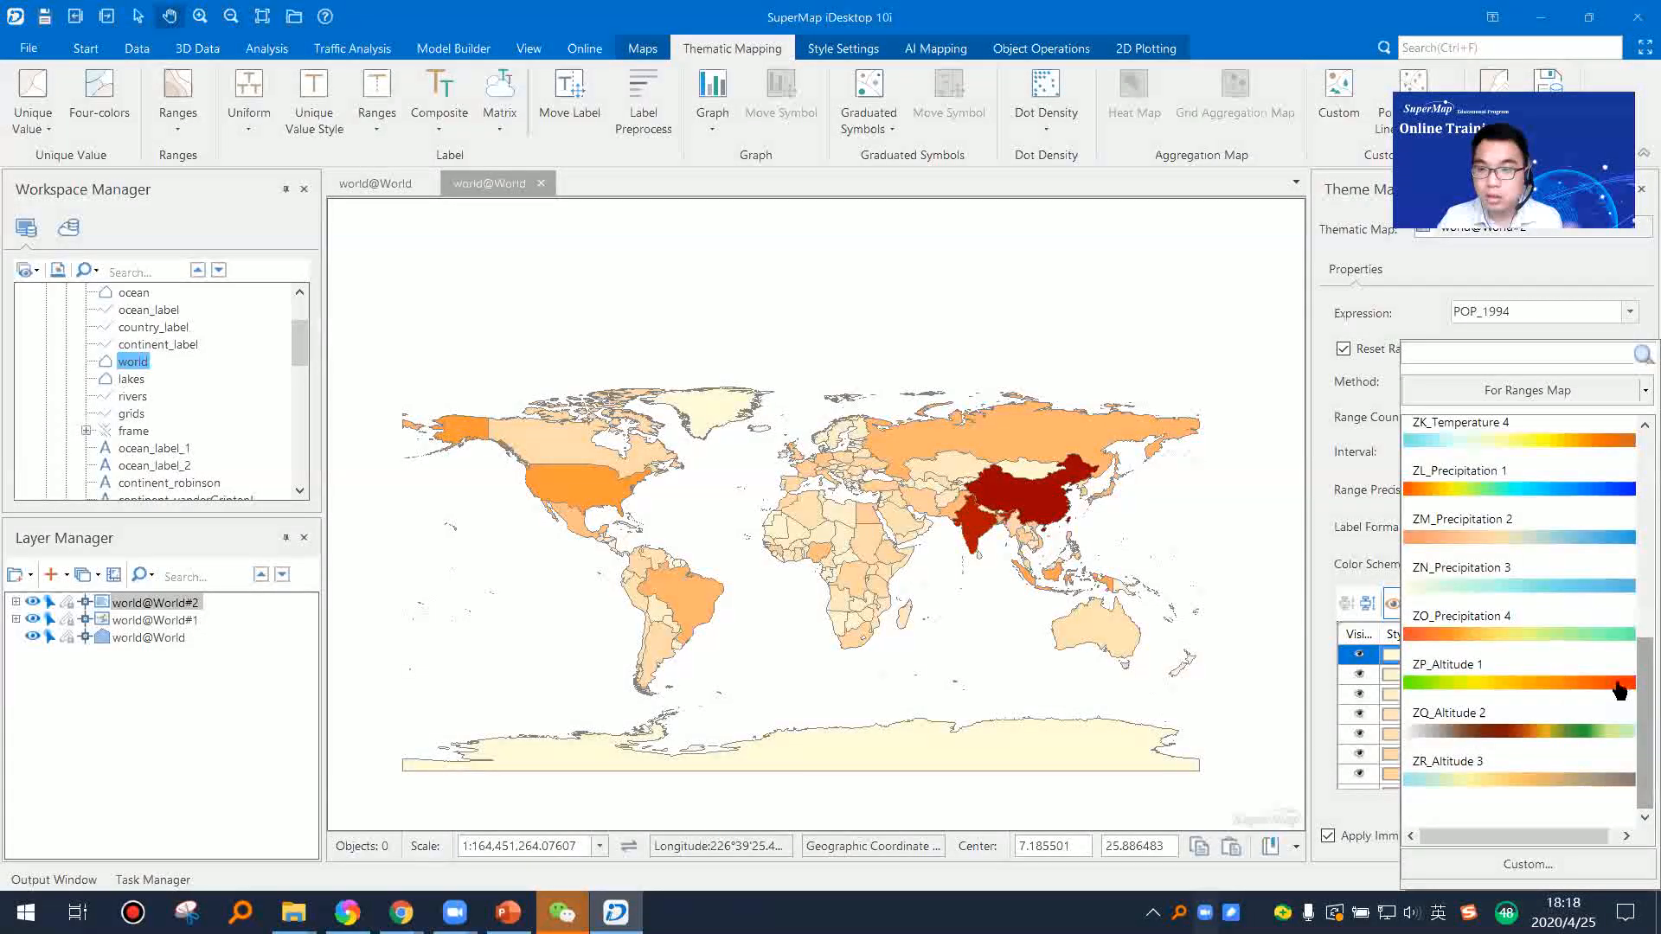
pyautogui.click(1620, 686)
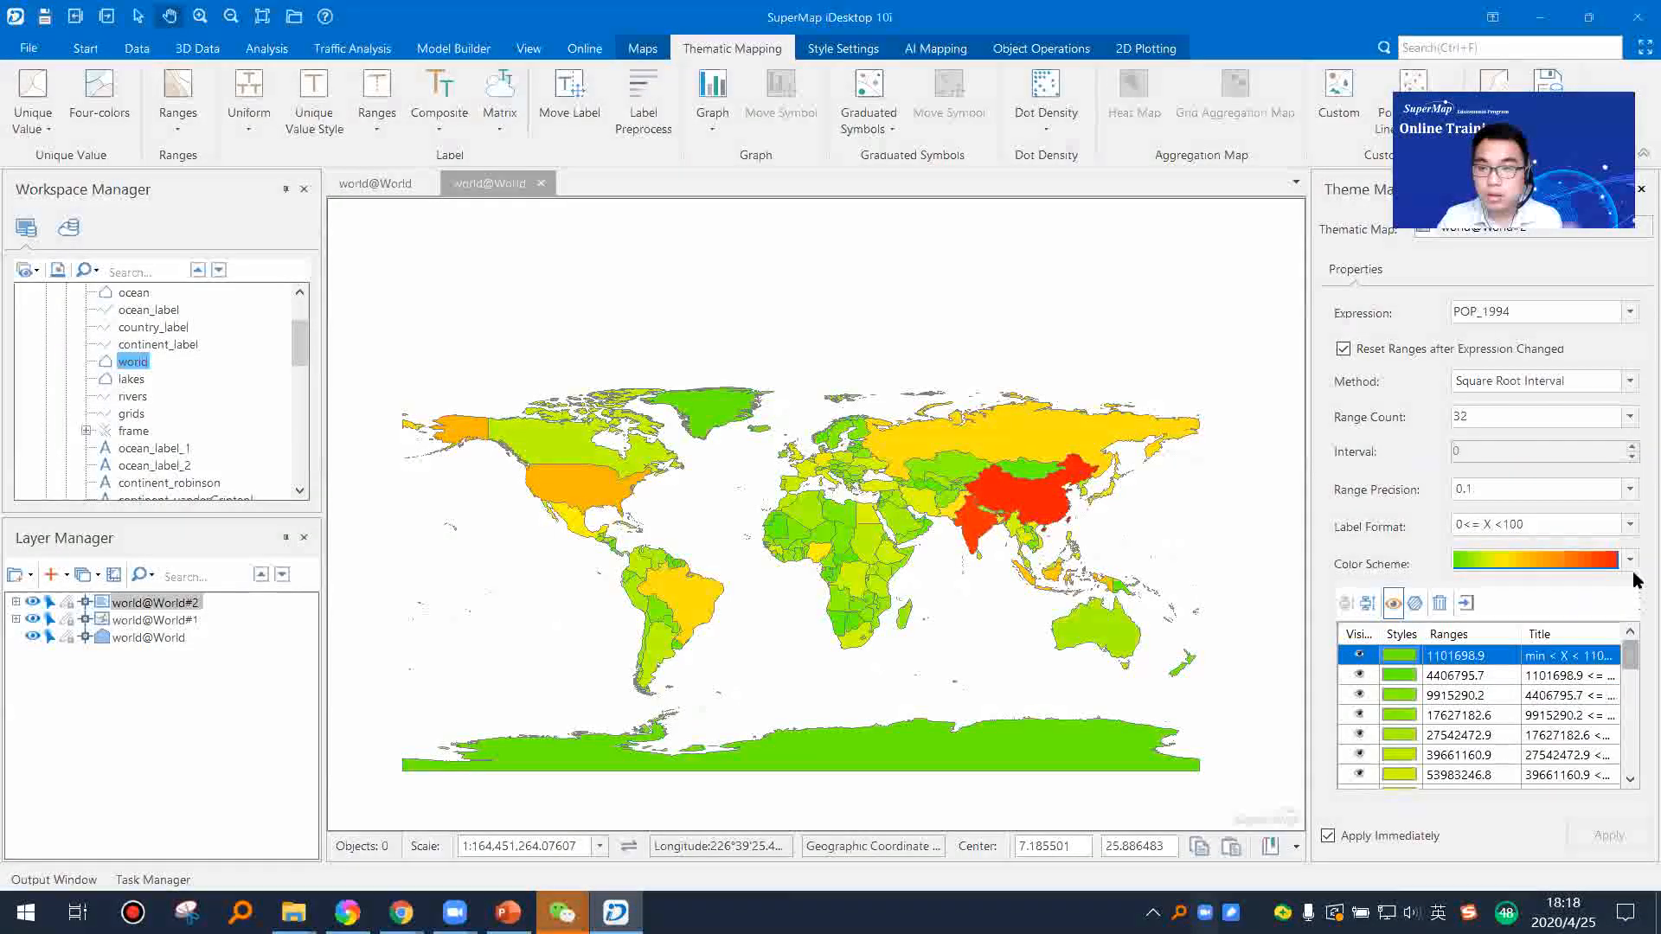
# Step: Return the ranges map to the ZA_Oranges colour scheme and check the result on the world map
pyautogui.click(1630, 560)
pyautogui.scroll(5, 1625, 485)
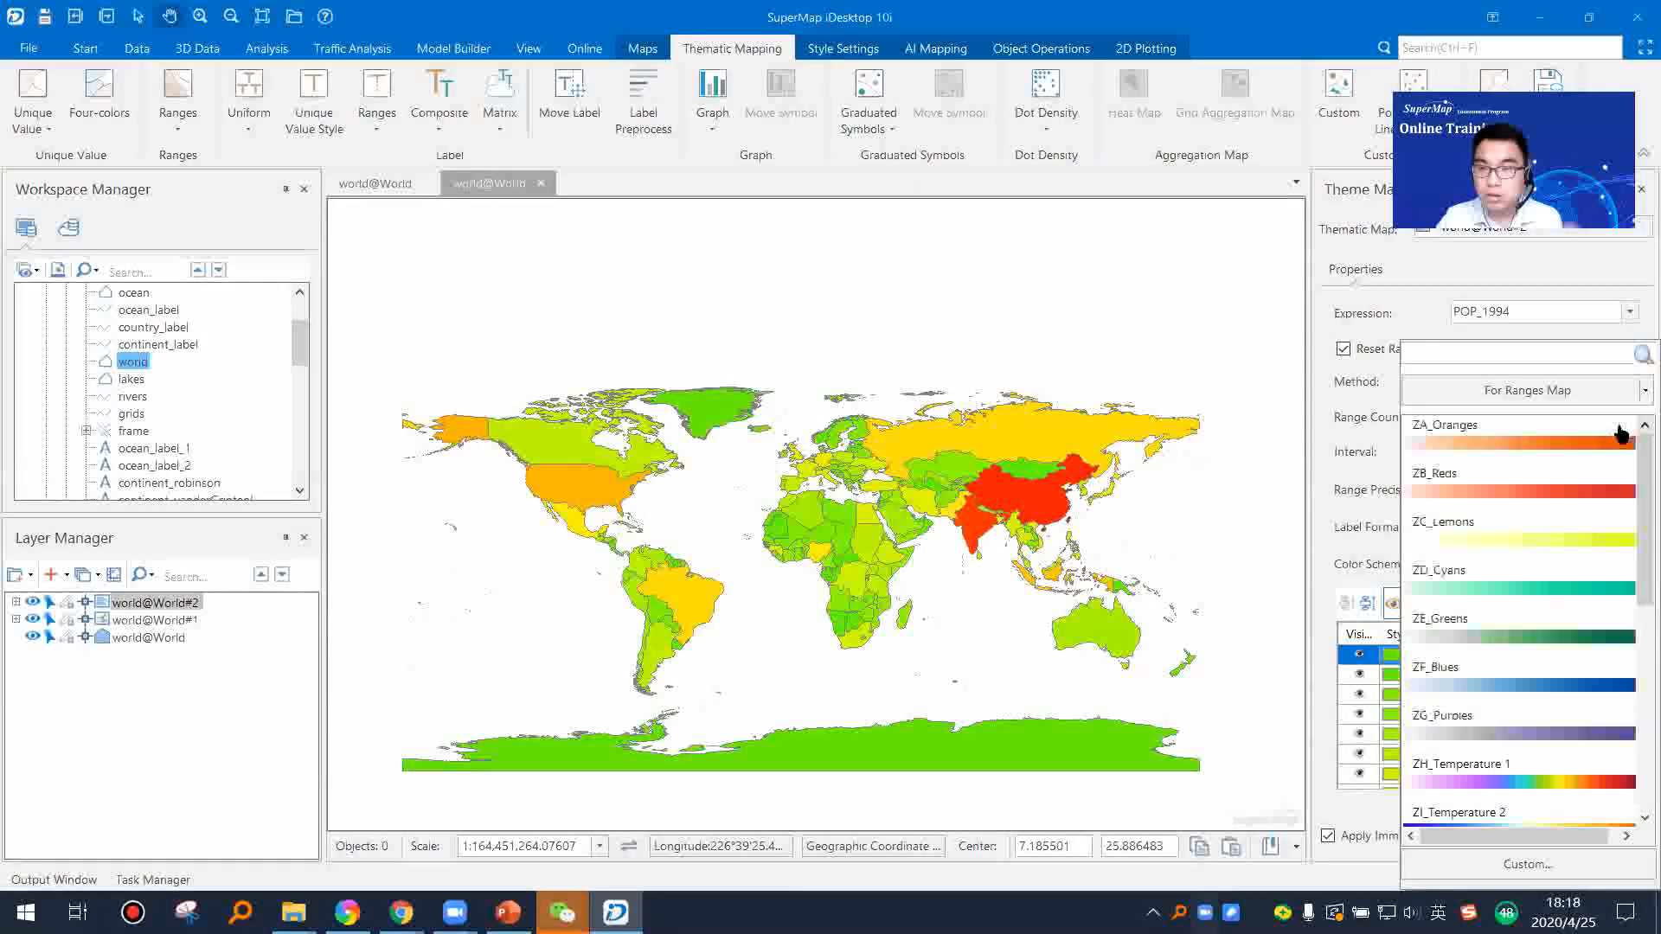
pyautogui.click(1621, 433)
pyautogui.scroll(4, 896, 519)
pyautogui.scroll(-4, 896, 519)
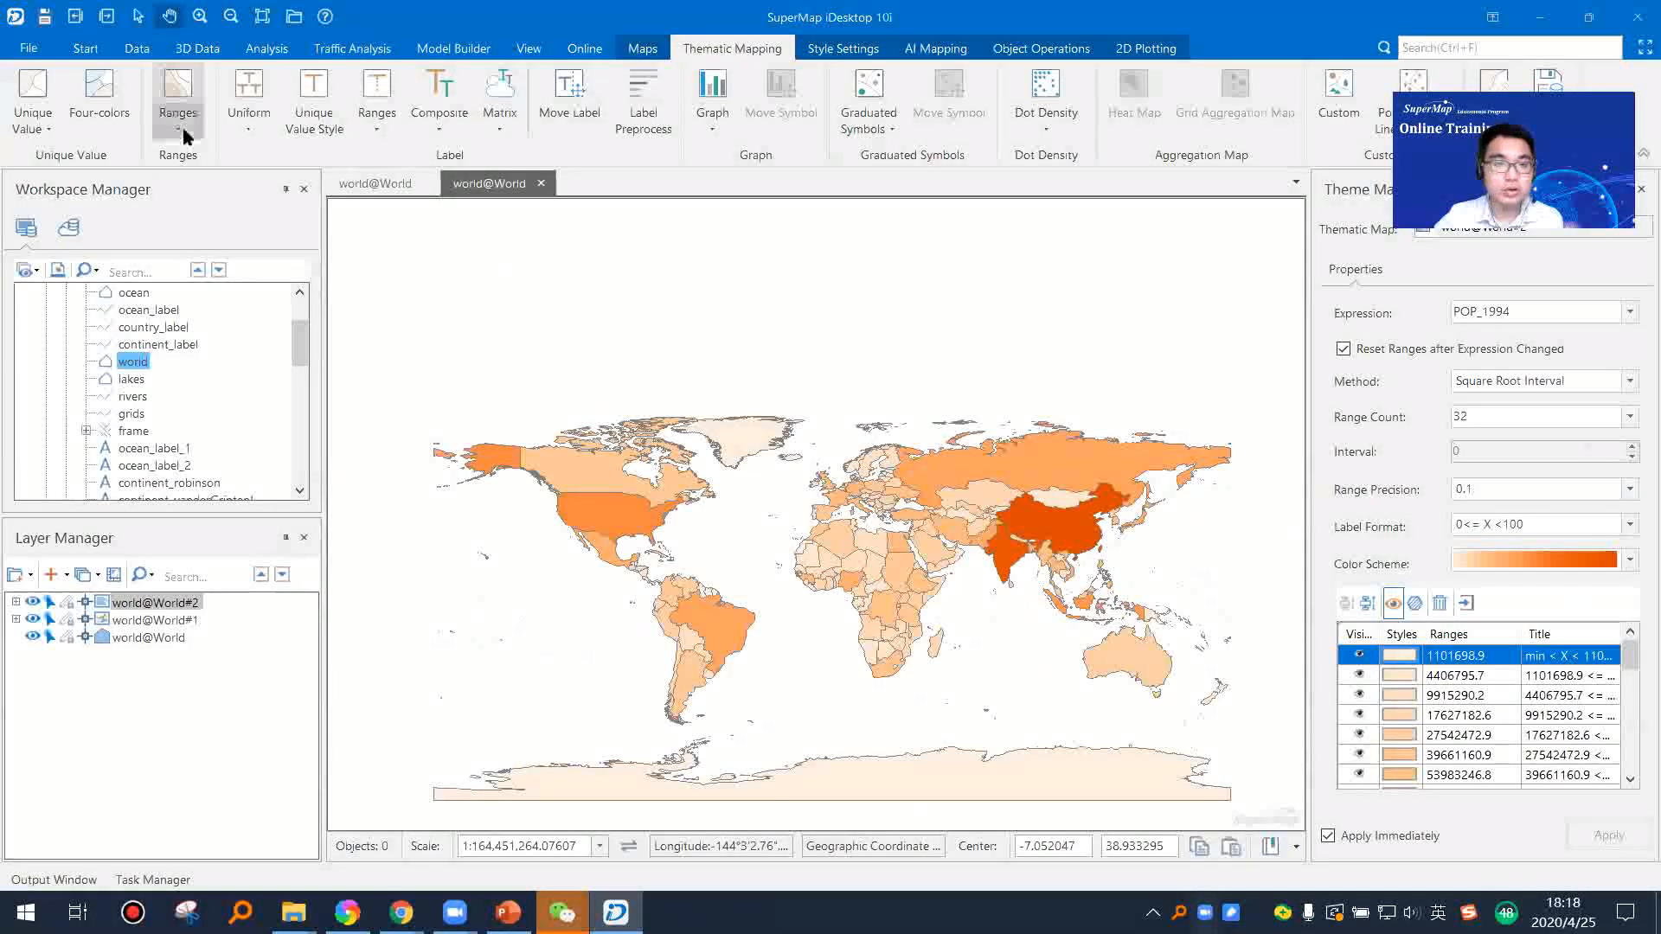
# Step: Create a uniform label thematic map with the Default template on the world map and check the CAPITAL labels across Asia
pyautogui.click(240, 134)
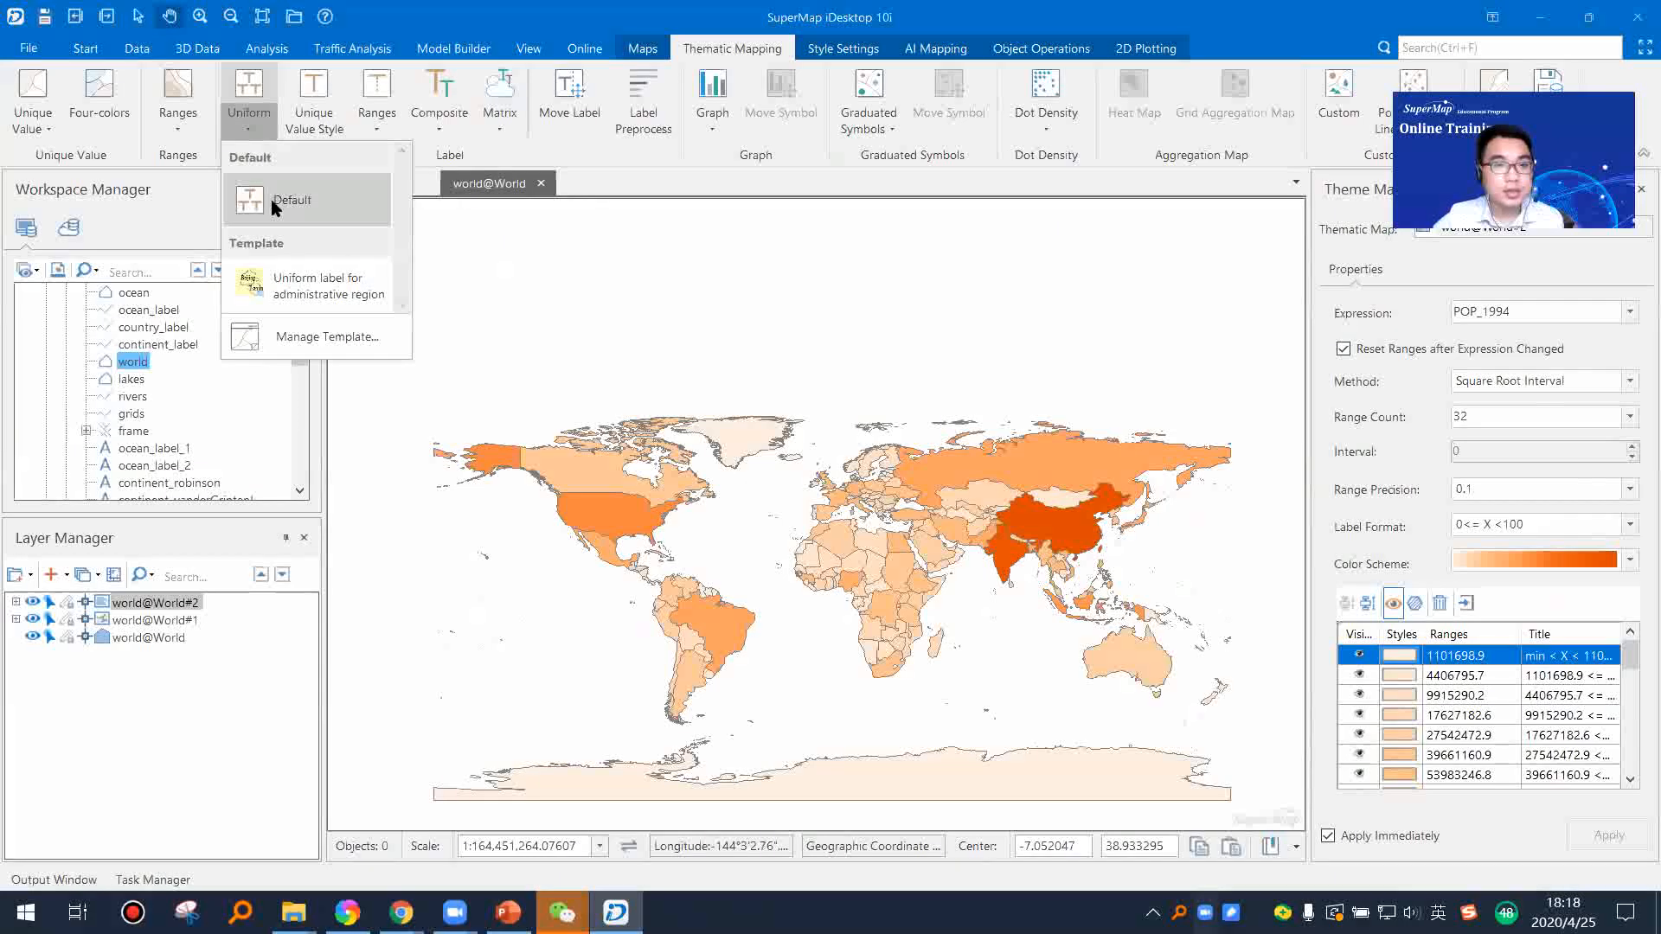
pyautogui.click(279, 202)
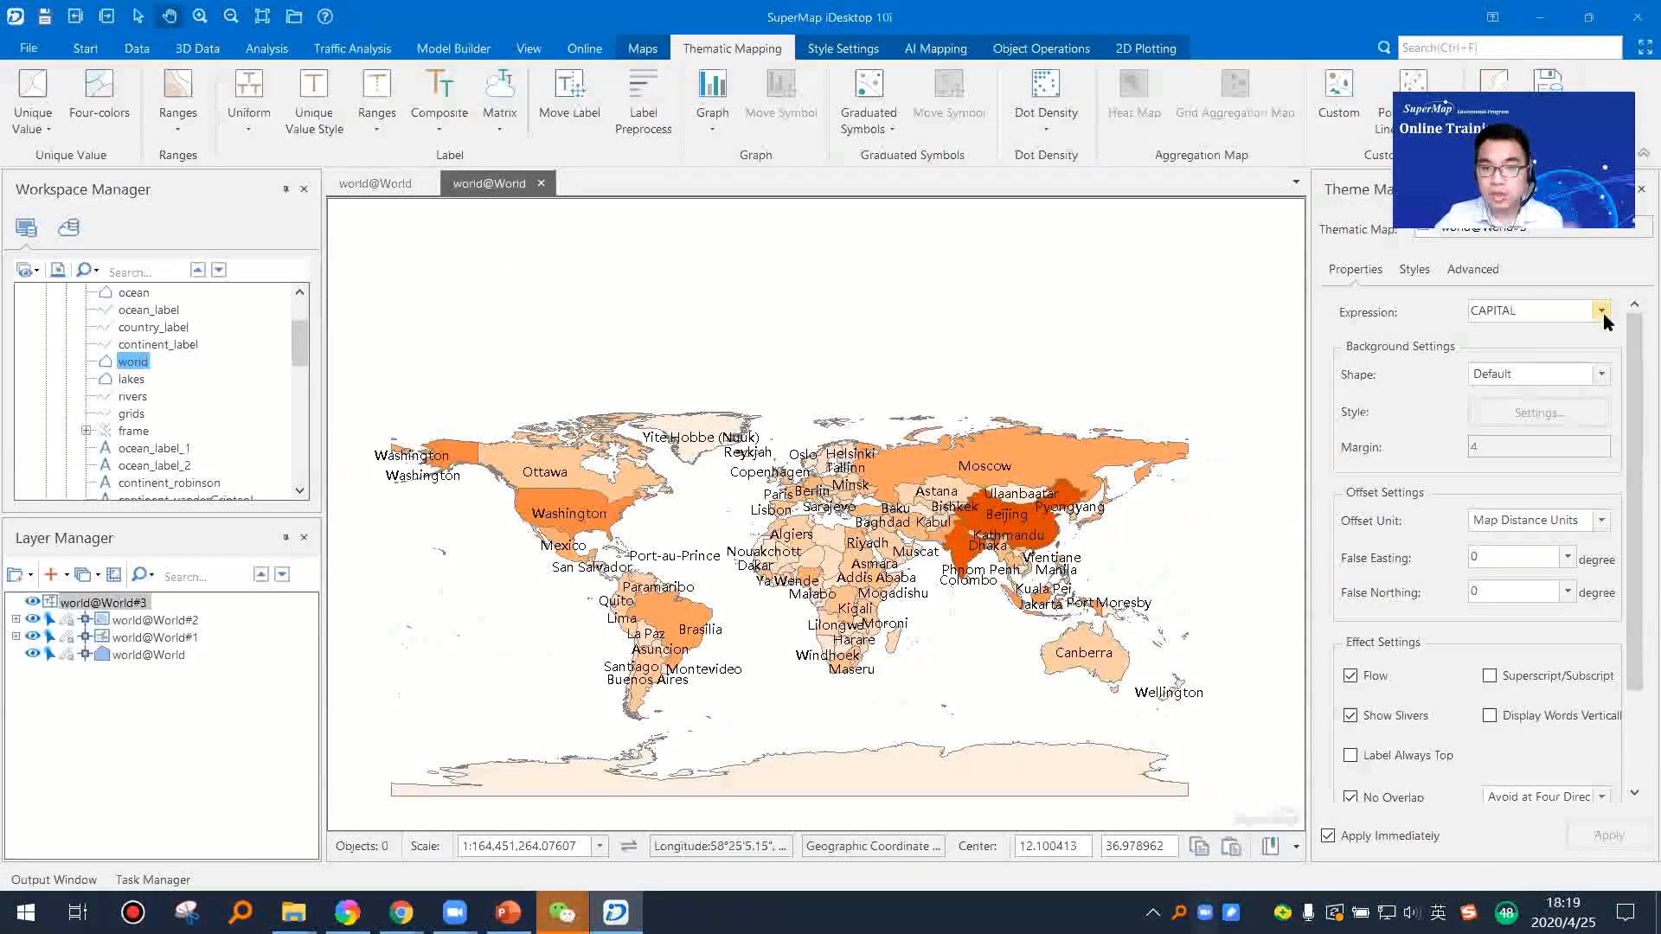
pyautogui.scroll(3, 1004, 517)
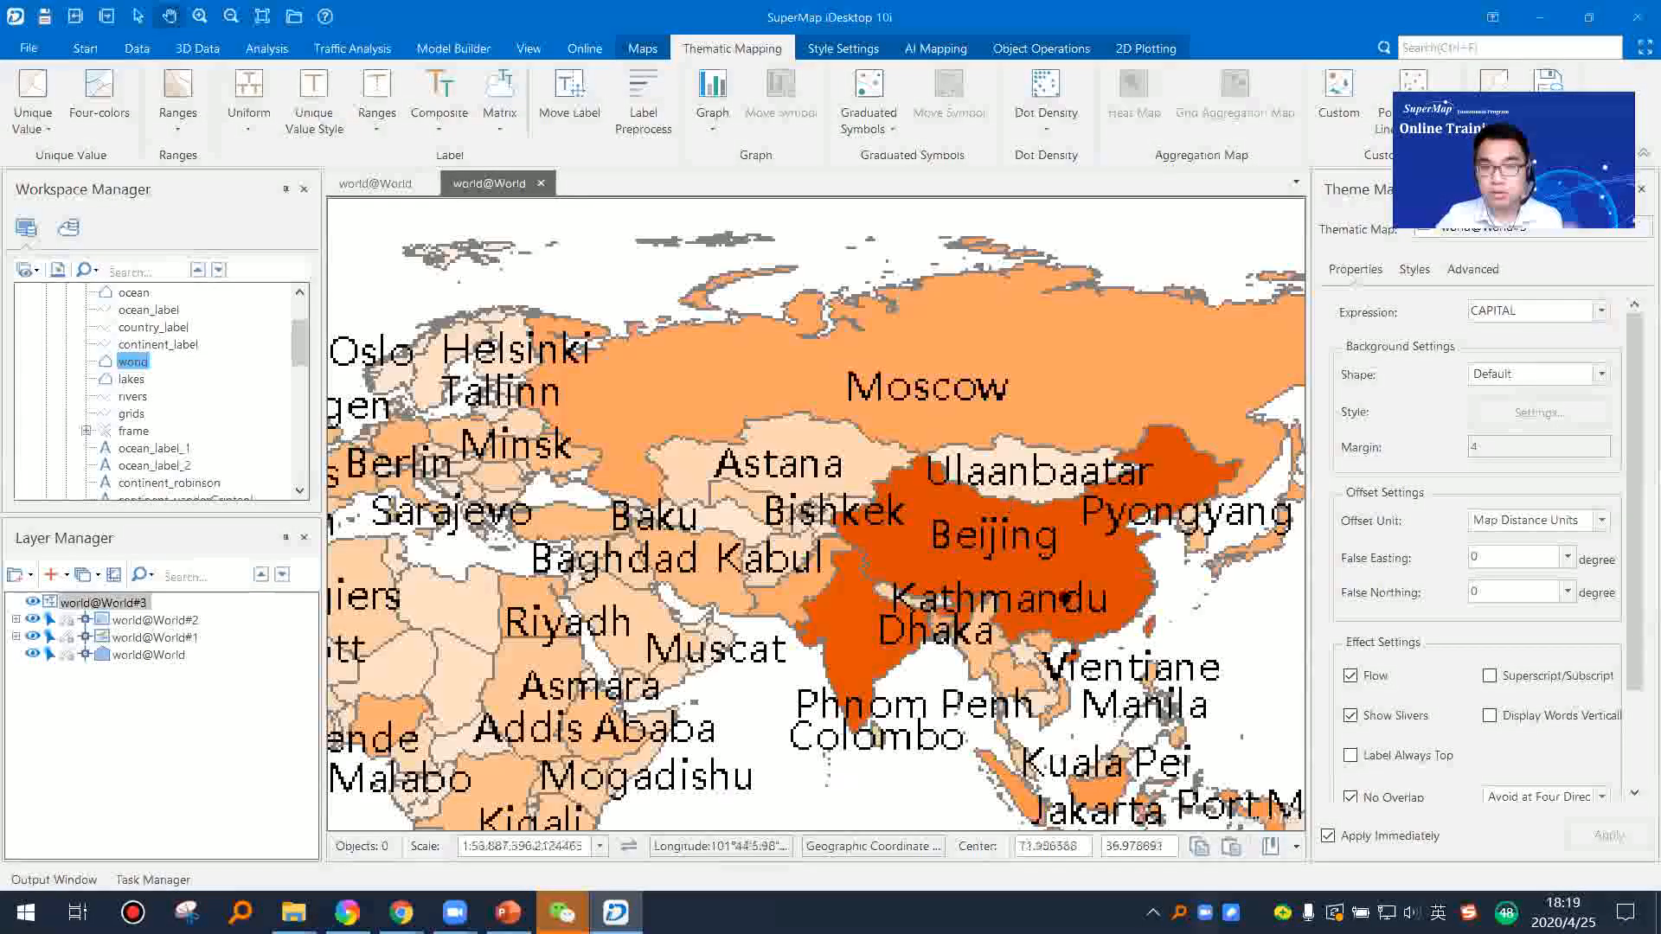
pyautogui.scroll(2, 870, 546)
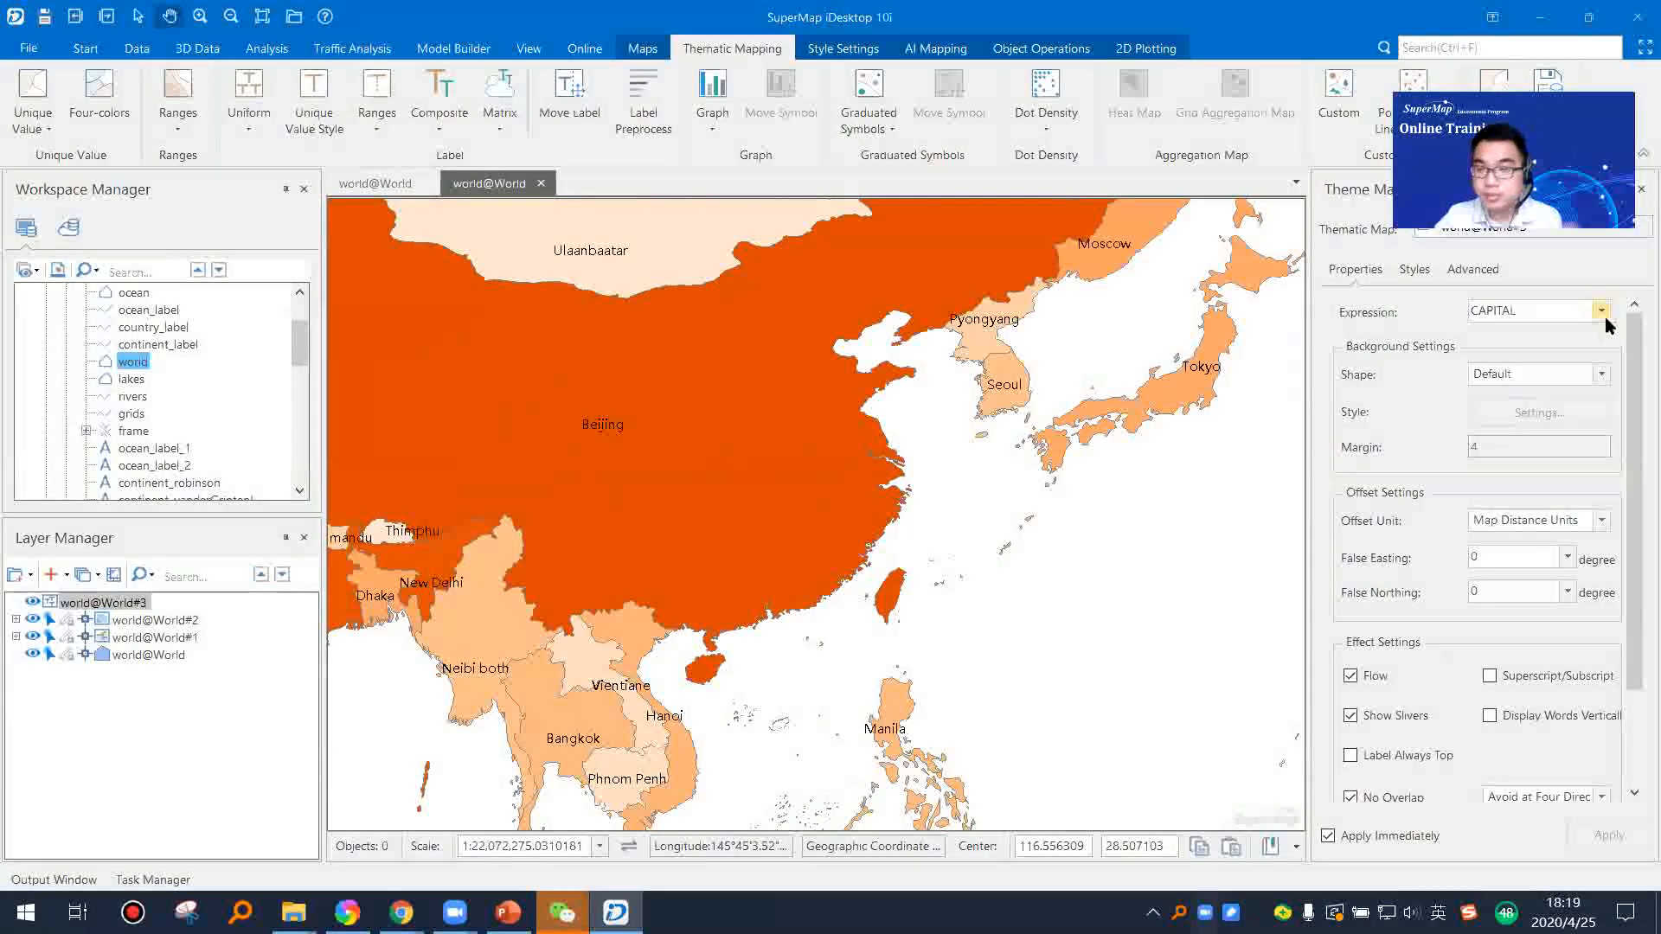
pyautogui.scroll(-3, 1010, 502)
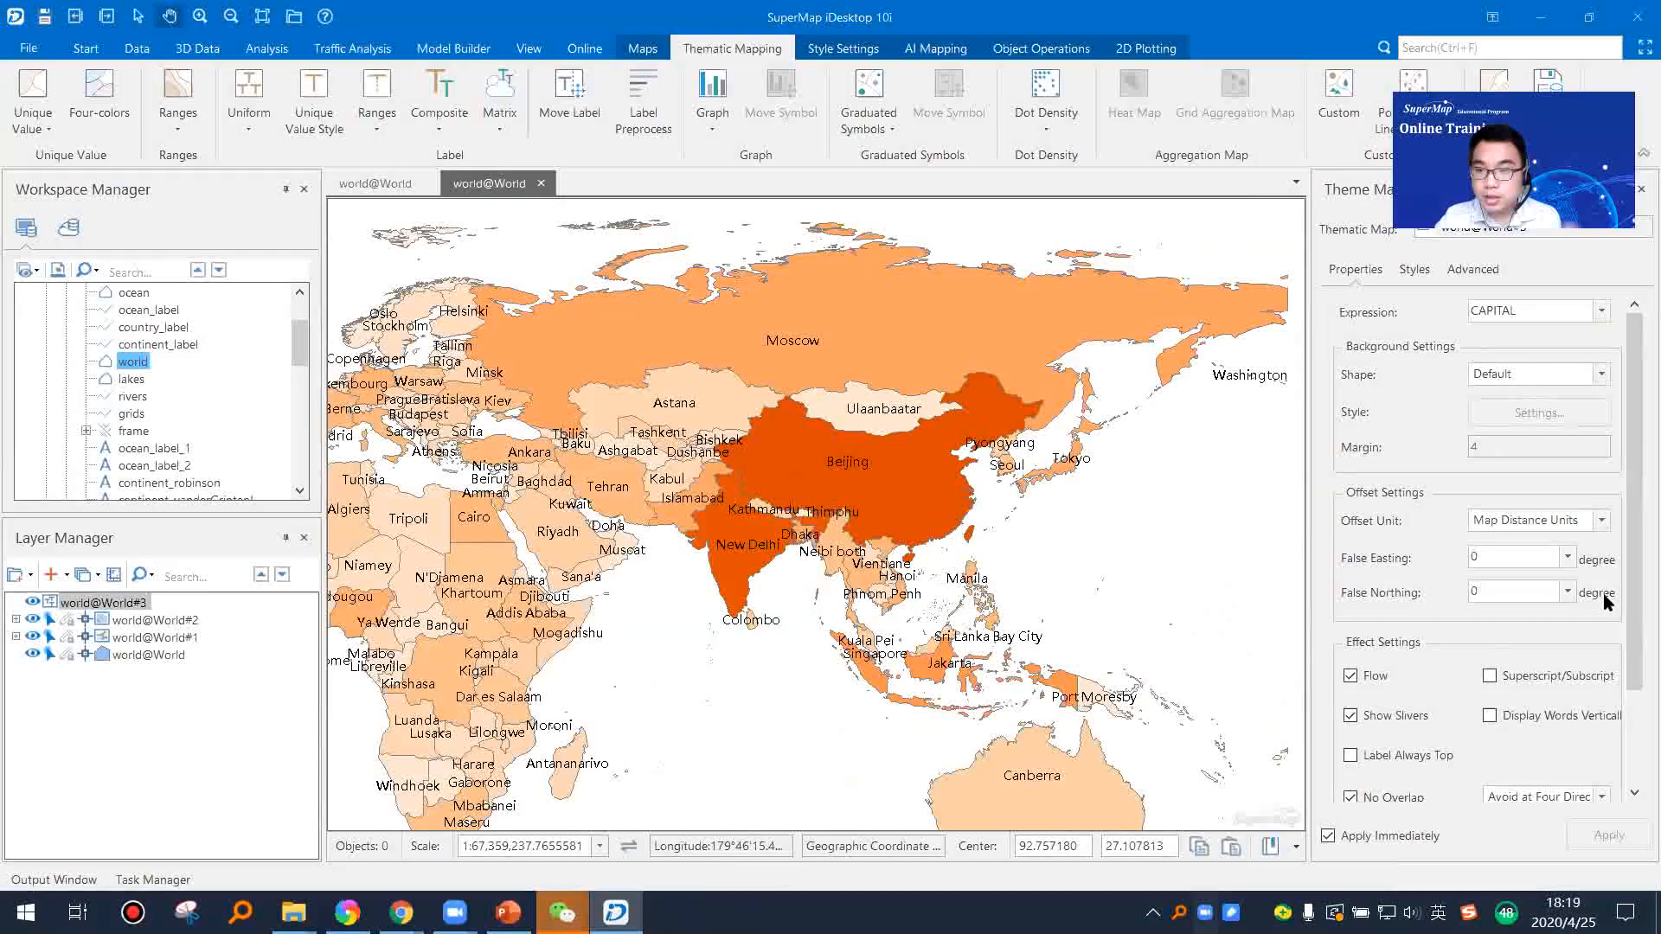
# Step: Make the capital labels bold with a shadow, trying italic, strikeout and underline but leaving them off
pyautogui.click(1414, 269)
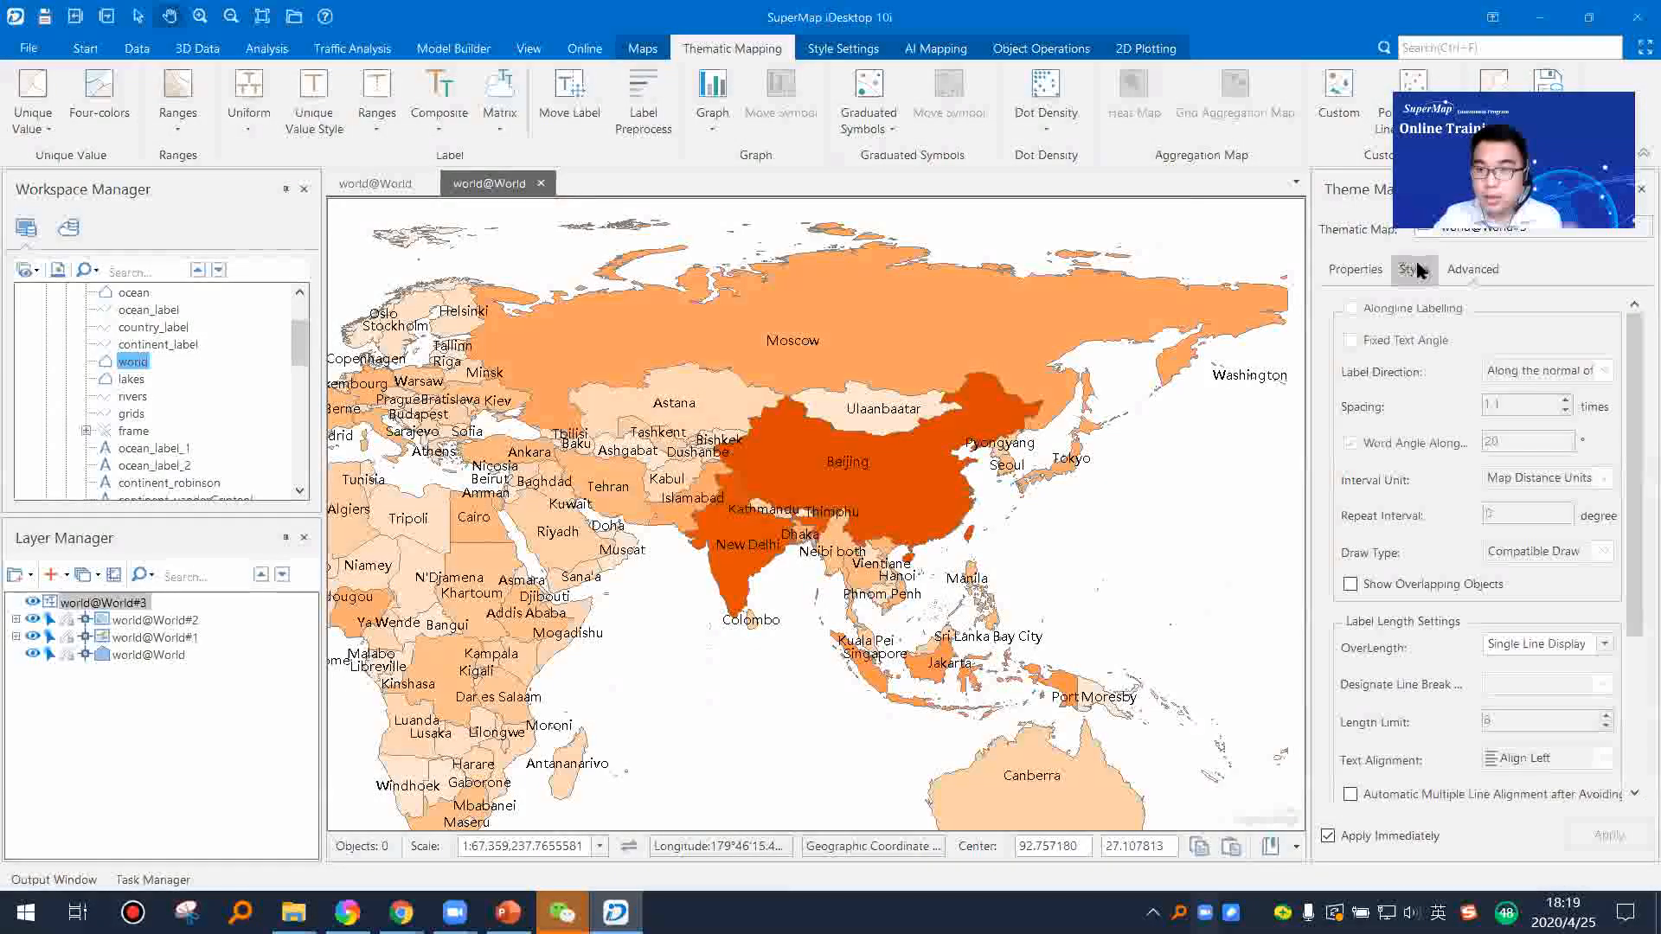
pyautogui.scroll(-2, 1629, 609)
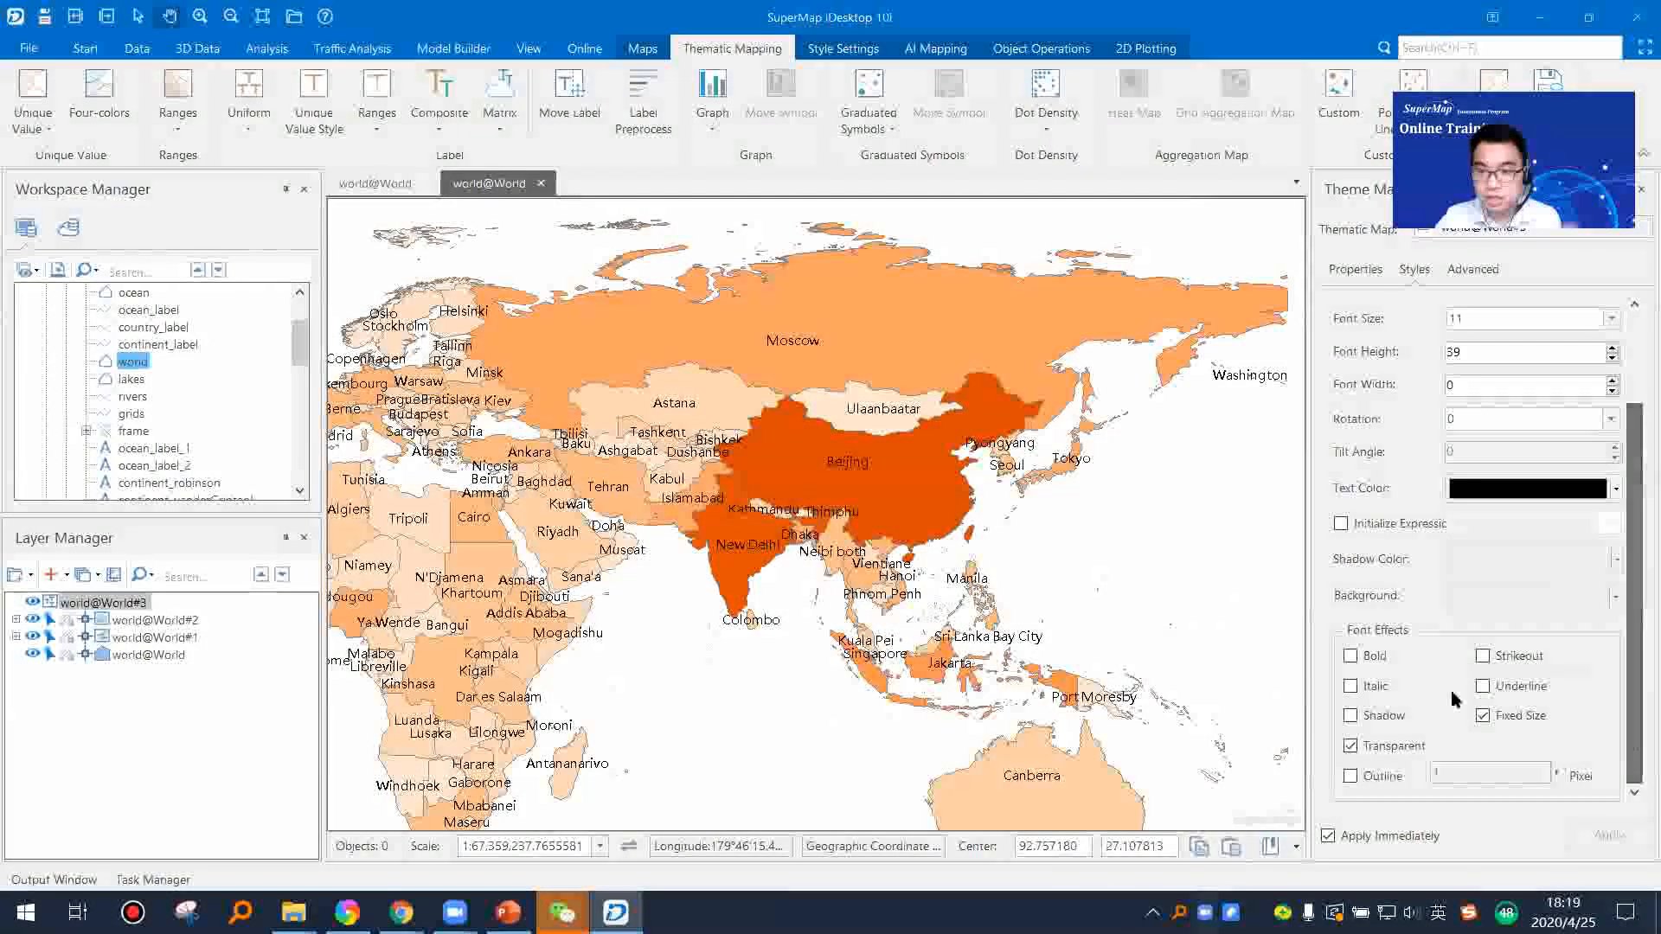
pyautogui.click(1351, 655)
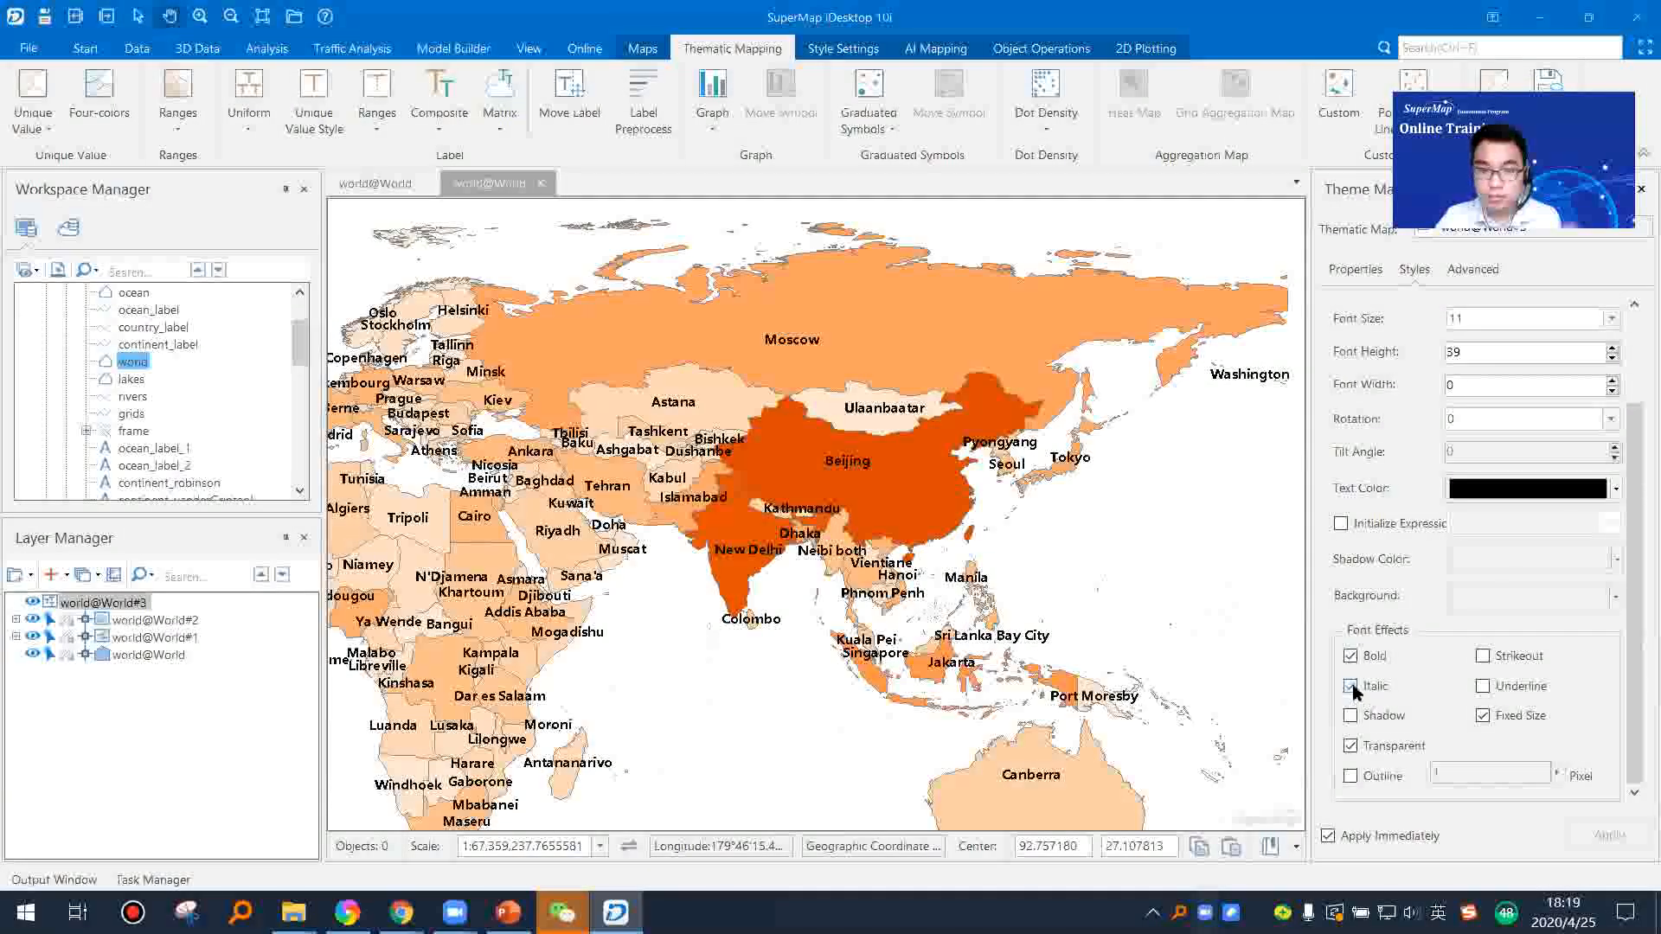
pyautogui.click(1351, 686)
pyautogui.click(1483, 656)
pyautogui.click(1484, 656)
pyautogui.click(1483, 686)
pyautogui.click(1351, 715)
pyautogui.scroll(3, 865, 608)
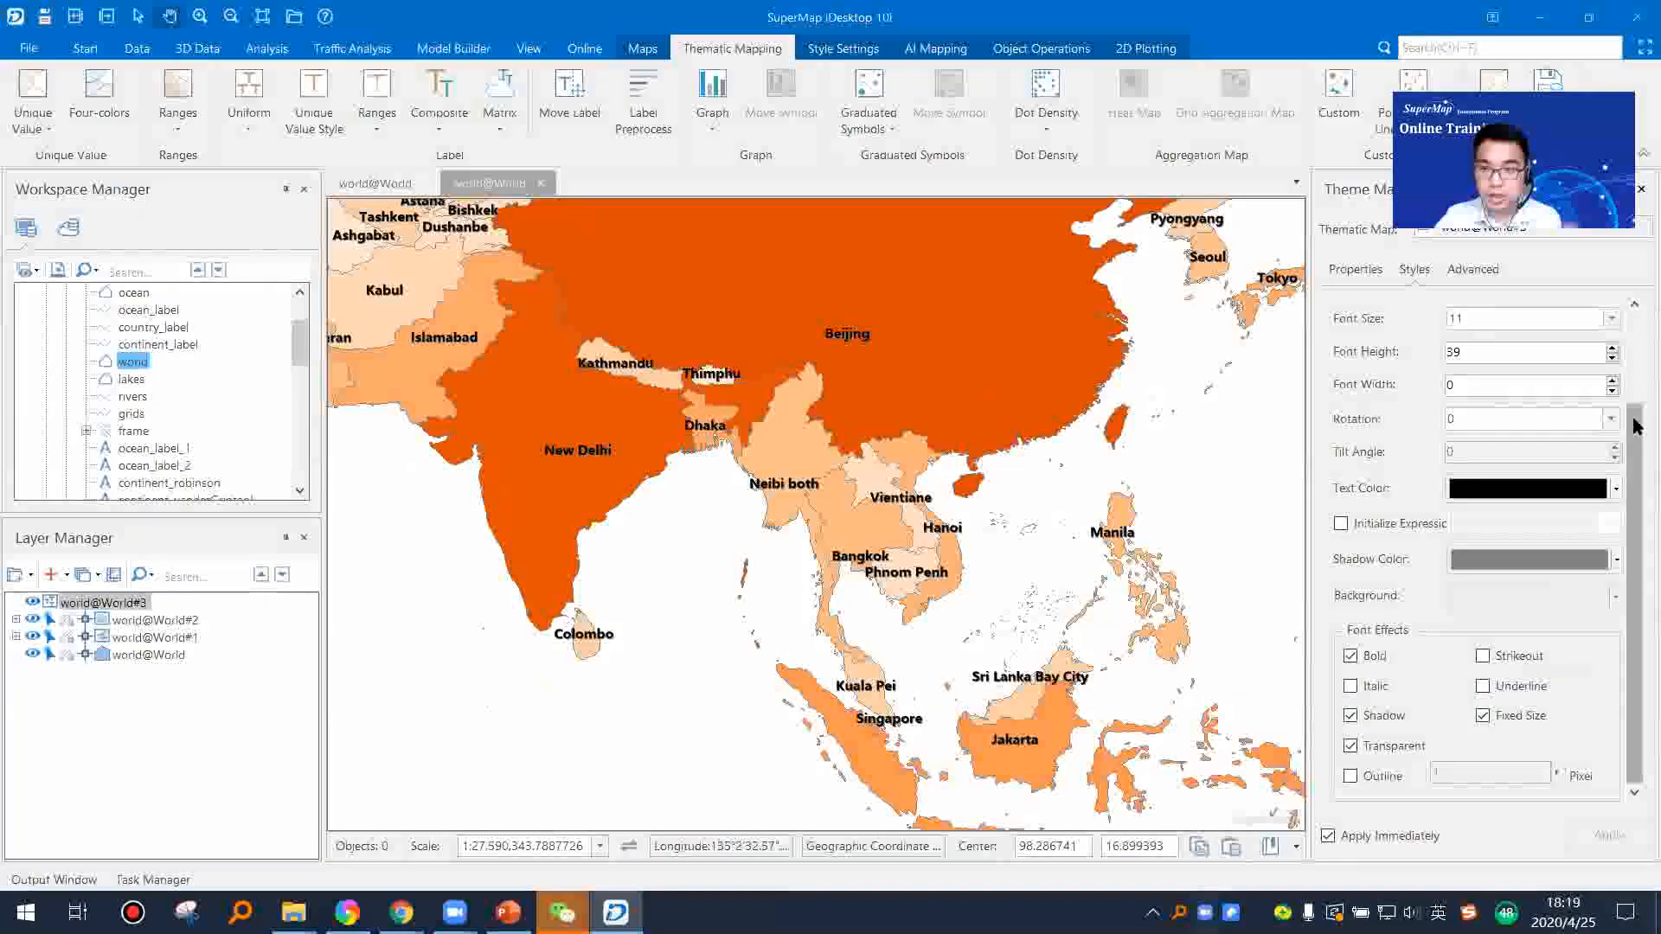
# Step: Set the font size of the capital labels to 9
pyautogui.scroll(2, 1605, 342)
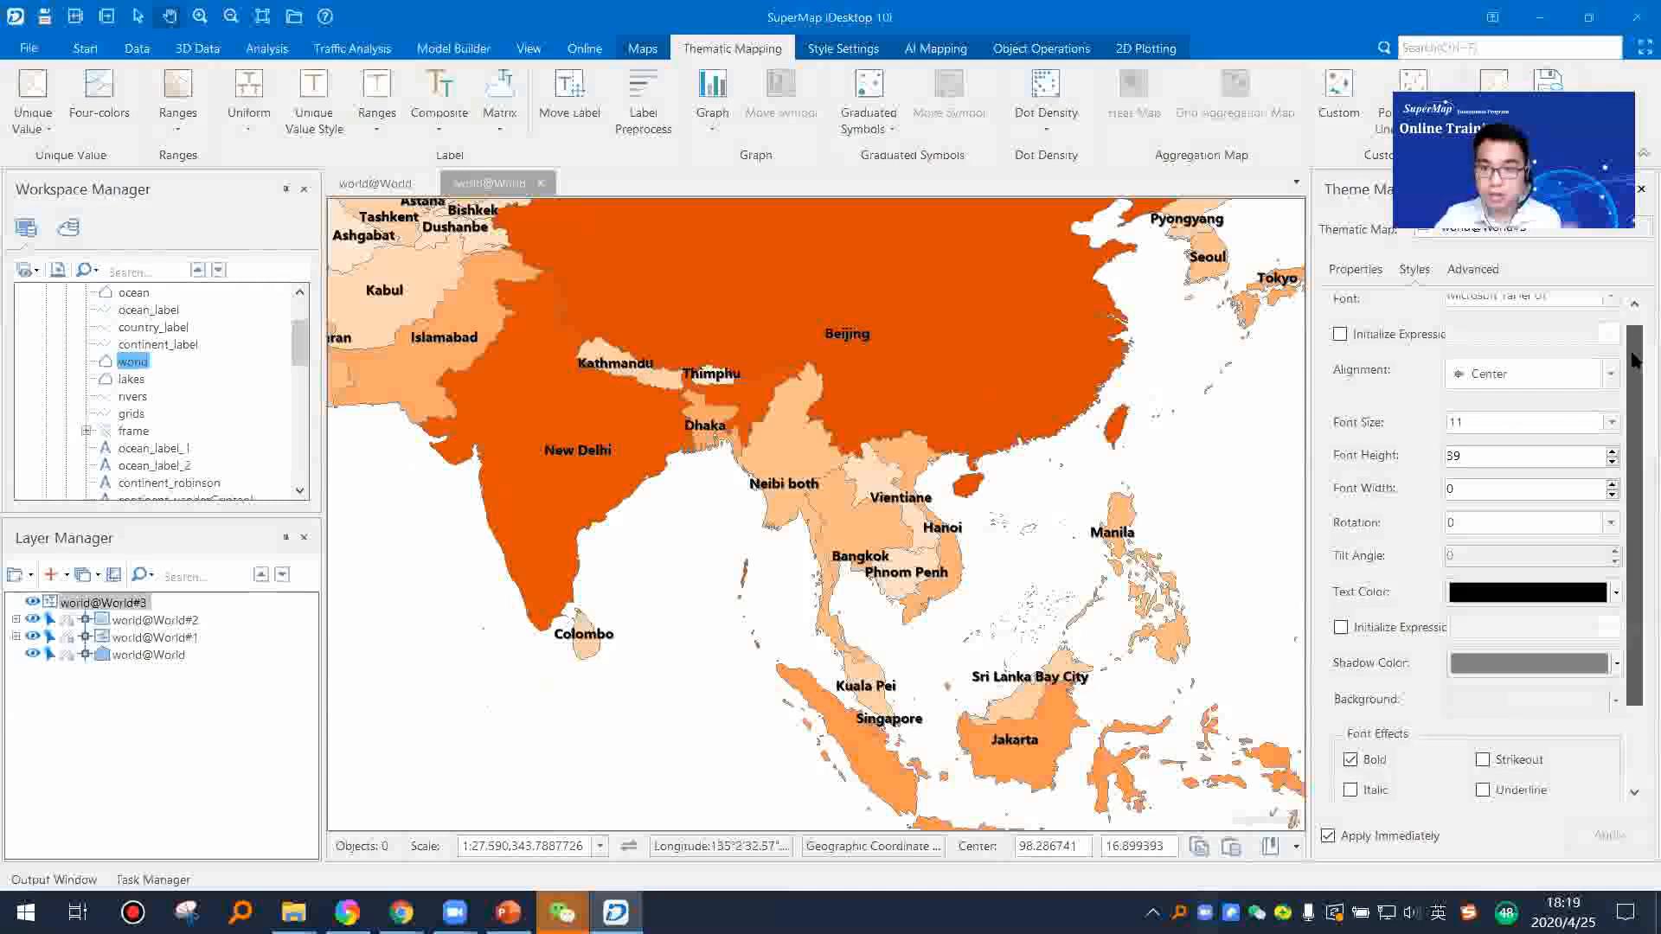
pyautogui.click(1610, 423)
pyautogui.click(1473, 413)
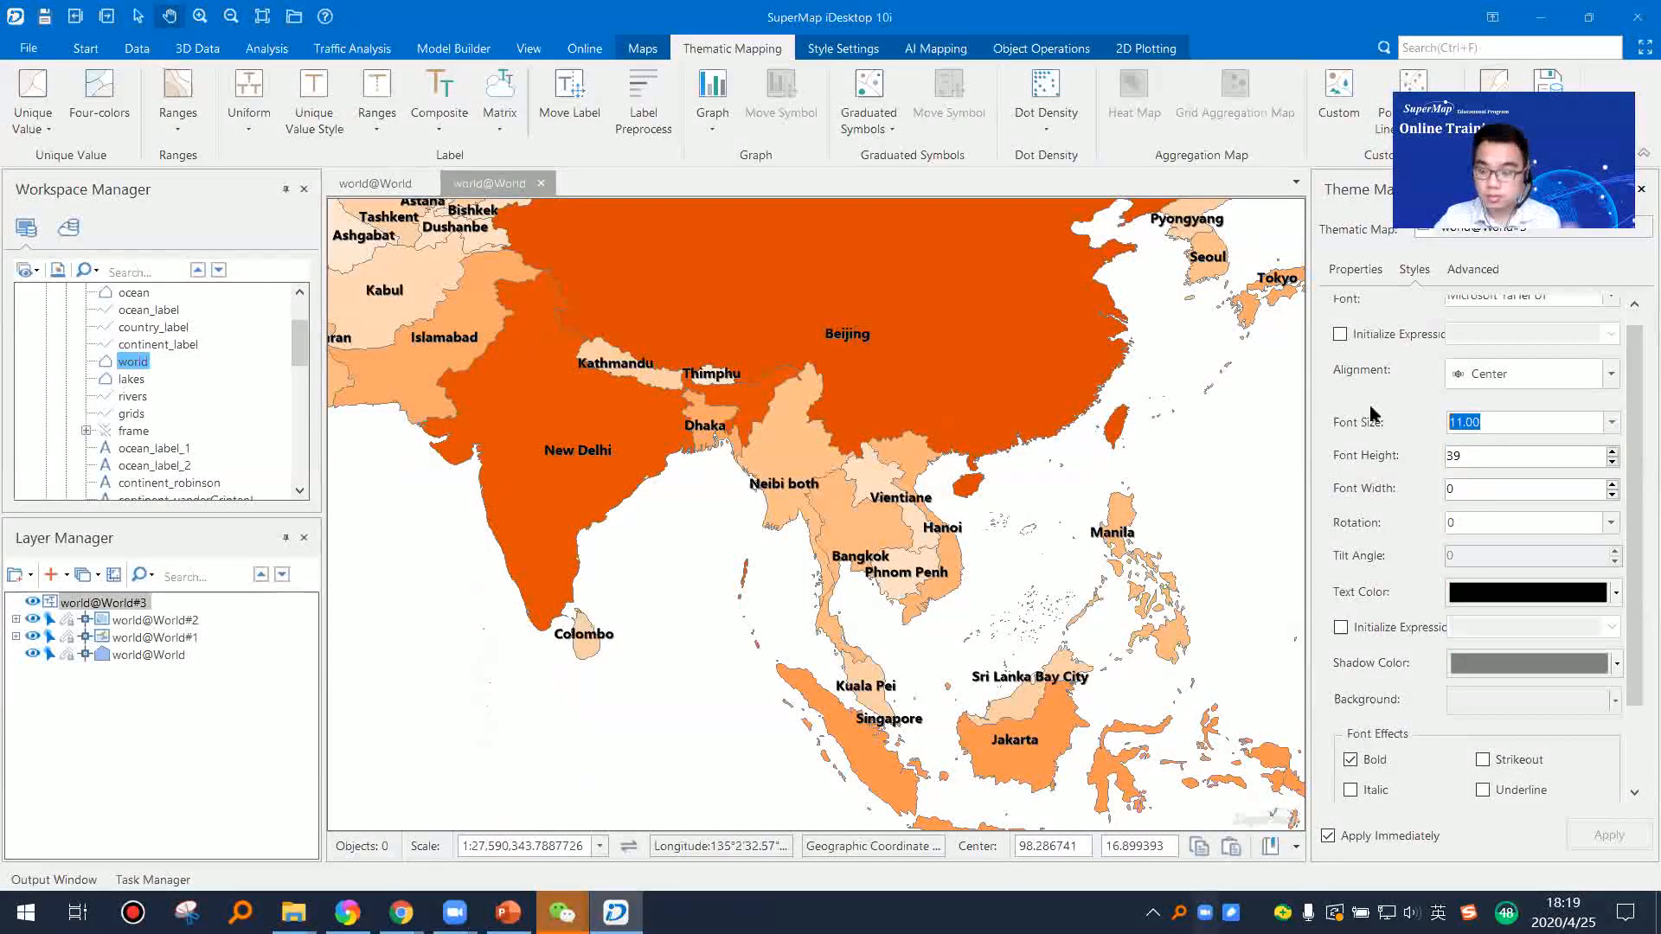
pyautogui.write('9')
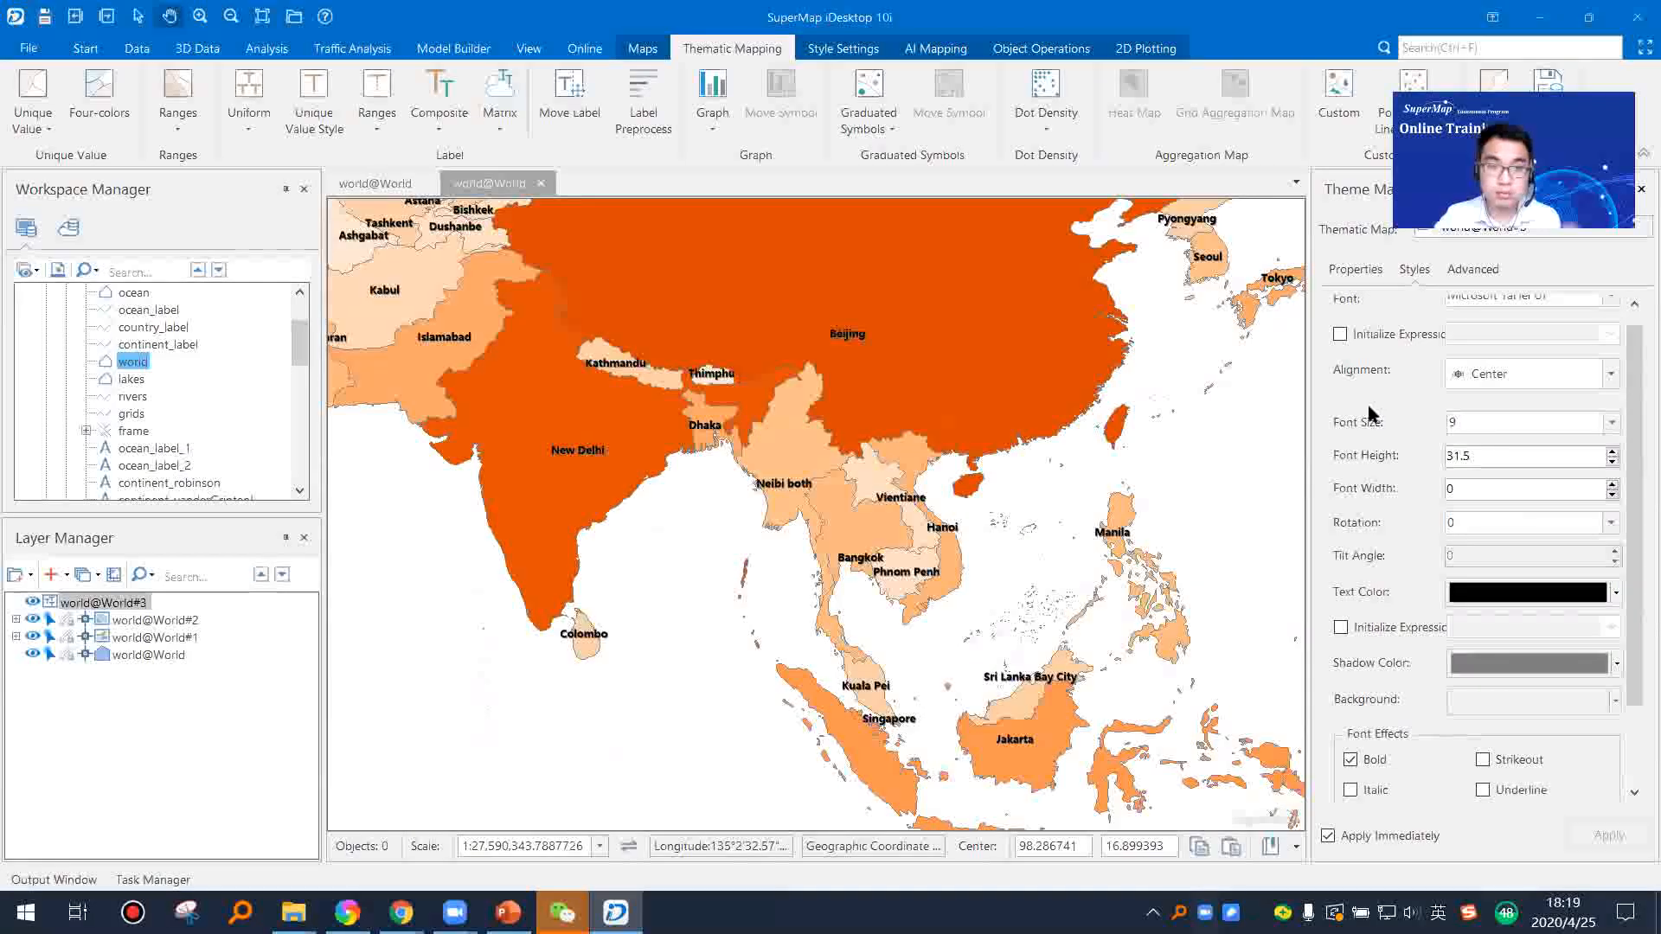
# Step: Examine the restyled capital labels over Asia, Africa, the Middle East and Europe
pyautogui.scroll(-1, 901, 514)
pyautogui.scroll(-1, 713, 506)
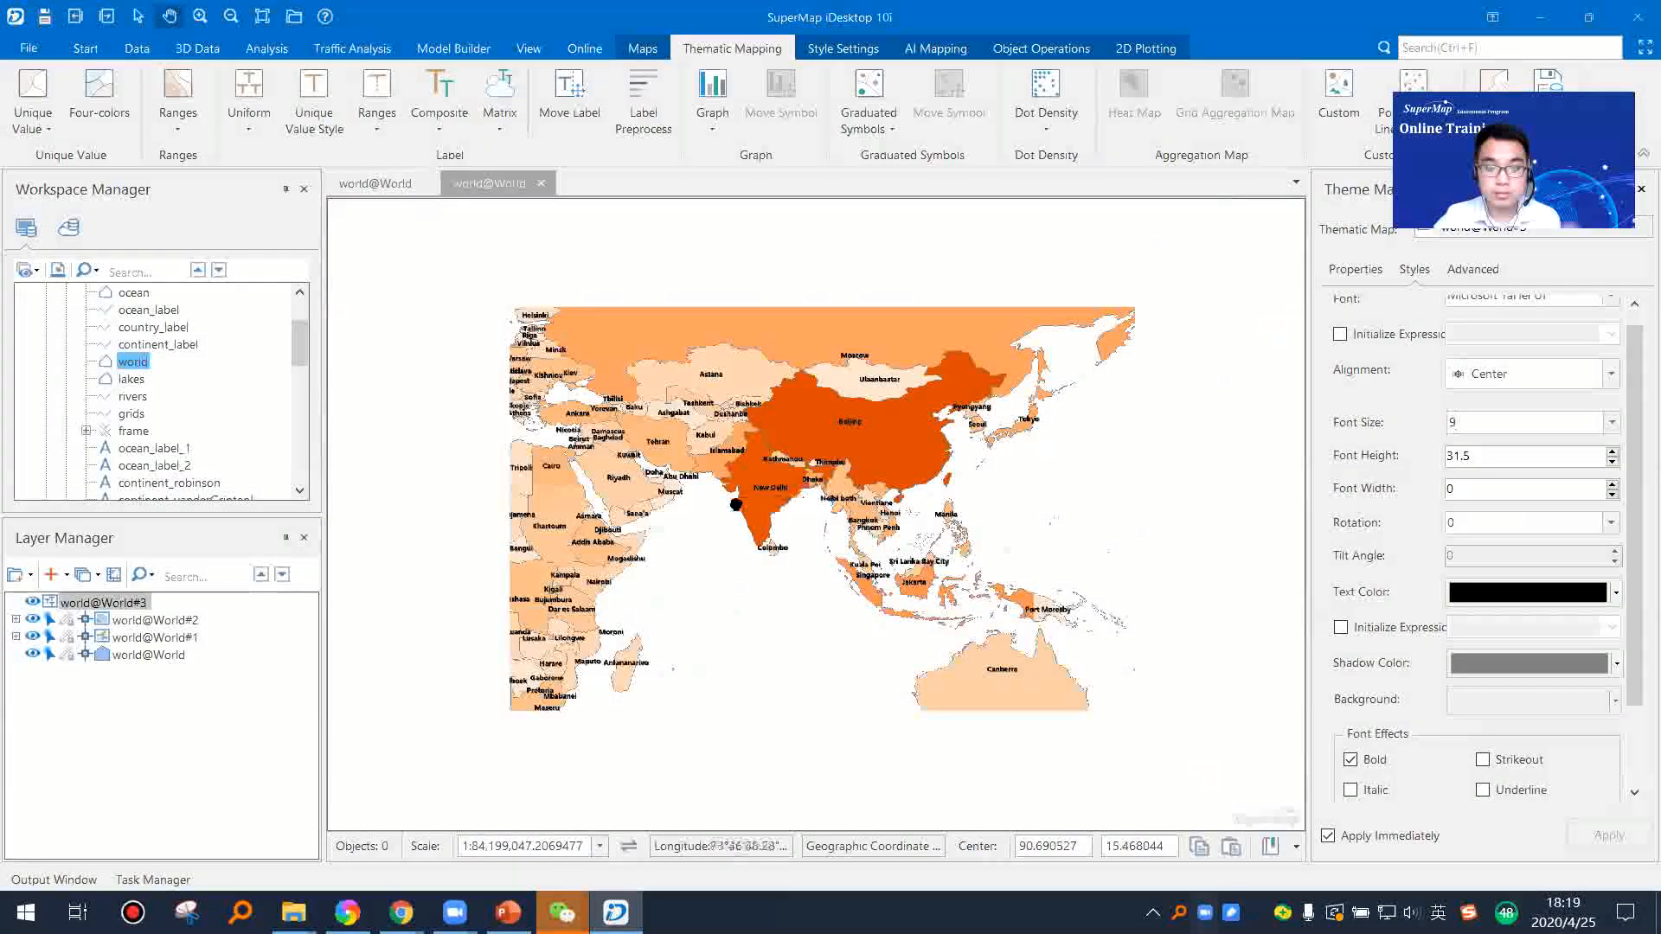
pyautogui.moveTo(486, 531); pyautogui.dragTo(762, 496)
pyautogui.scroll(1, 763, 497)
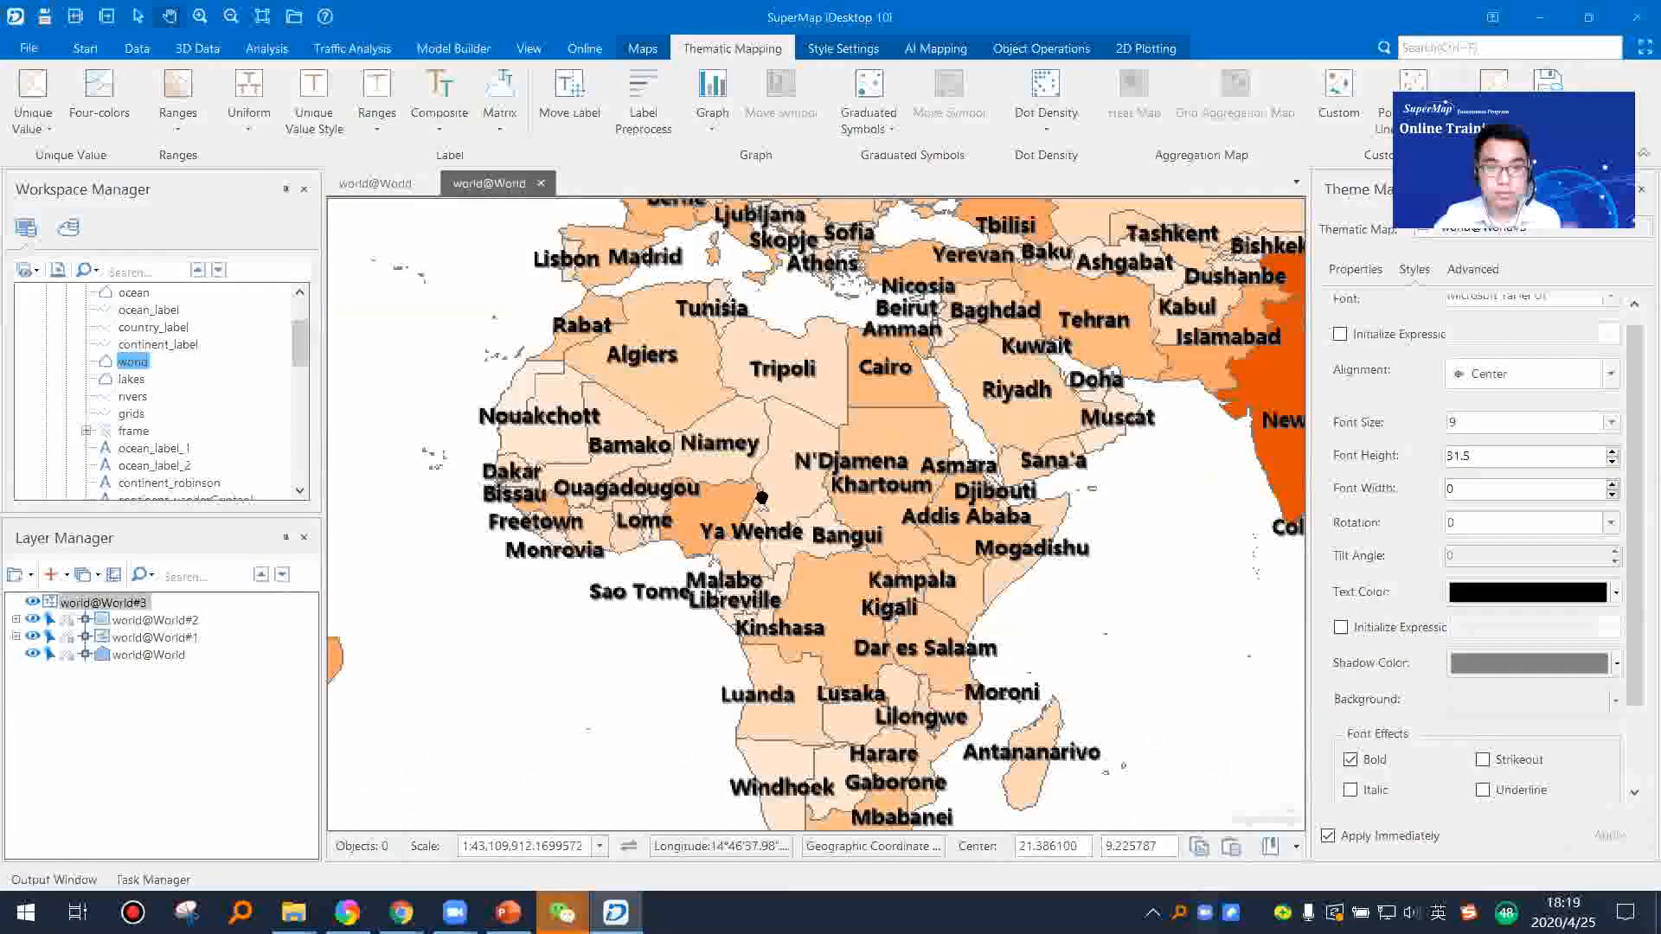
pyautogui.moveTo(927, 421); pyautogui.dragTo(790, 501)
pyautogui.moveTo(706, 312); pyautogui.dragTo(832, 470)
pyautogui.scroll(3, 751, 499)
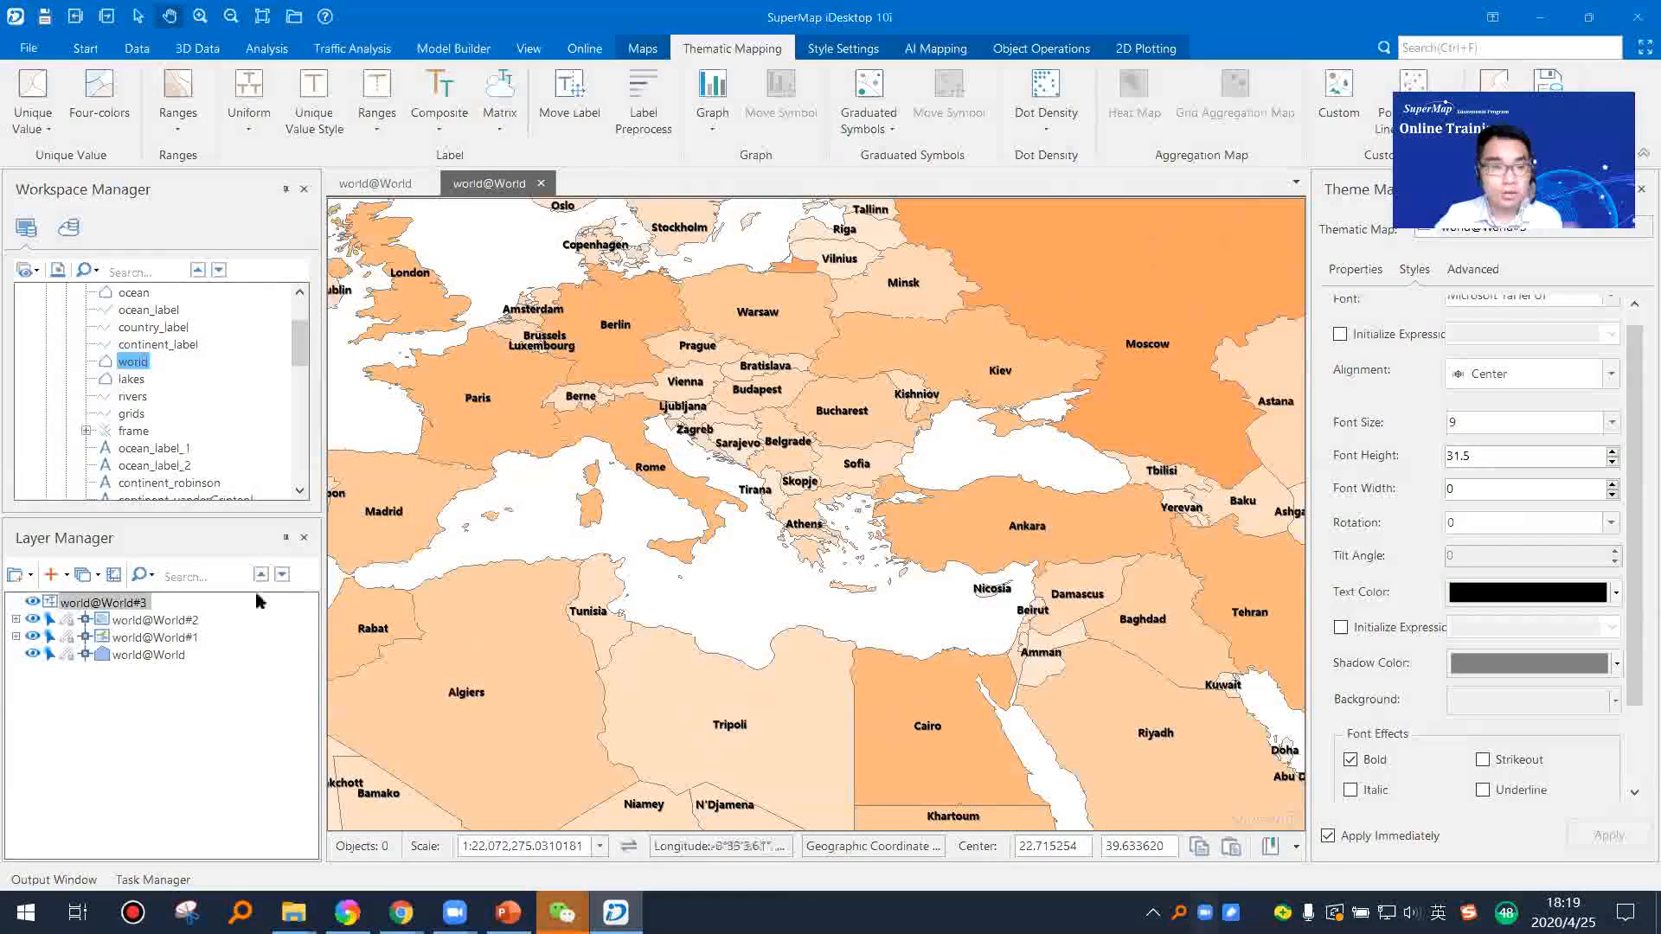
# Step: Create a graduated symbols thematic map with the Default template from the base world layer
pyautogui.rightClick(141, 655)
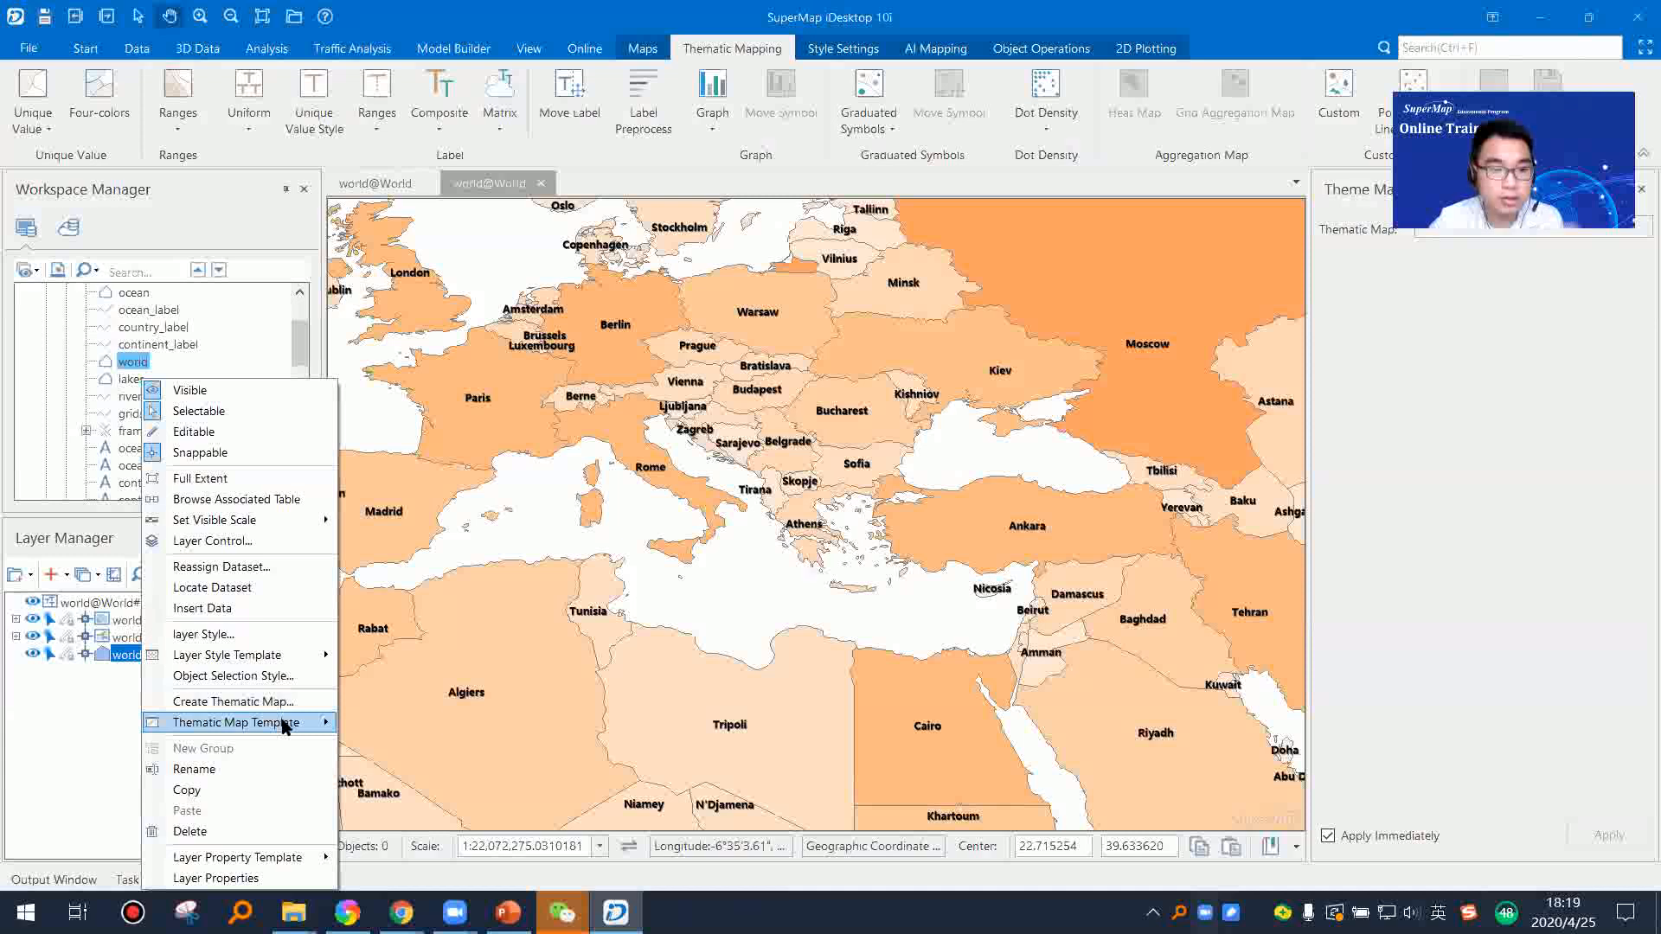
pyautogui.moveTo(249, 722)
pyautogui.click(73, 689)
pyautogui.rightClick(144, 655)
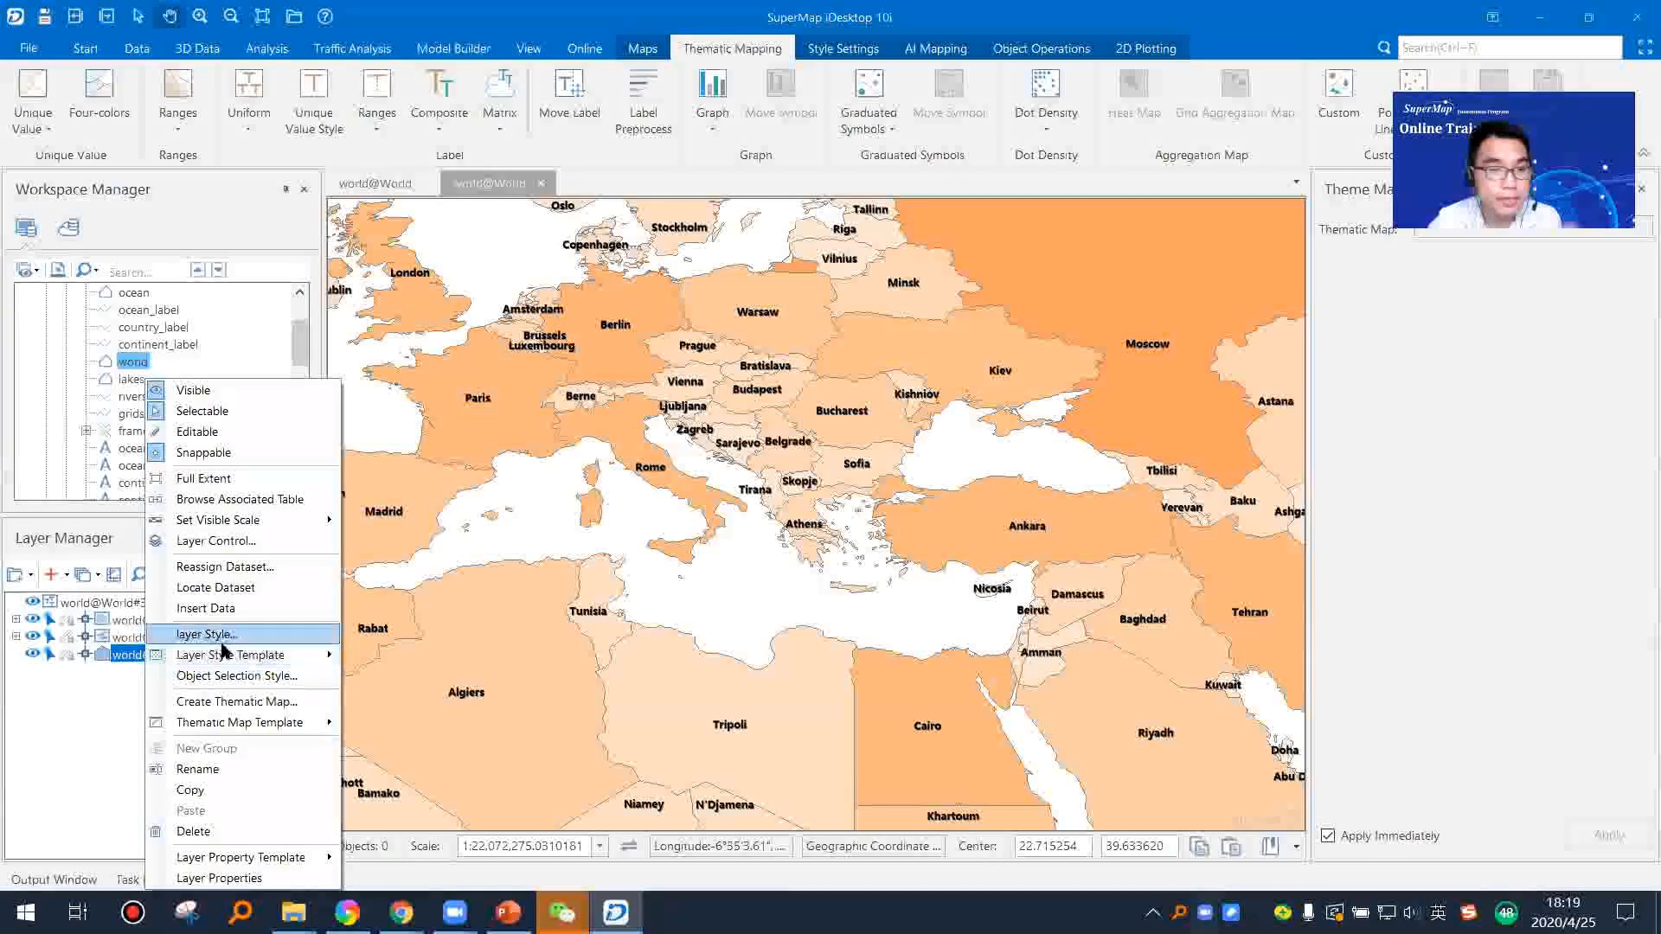
pyautogui.click(298, 702)
pyautogui.click(654, 397)
pyautogui.click(765, 310)
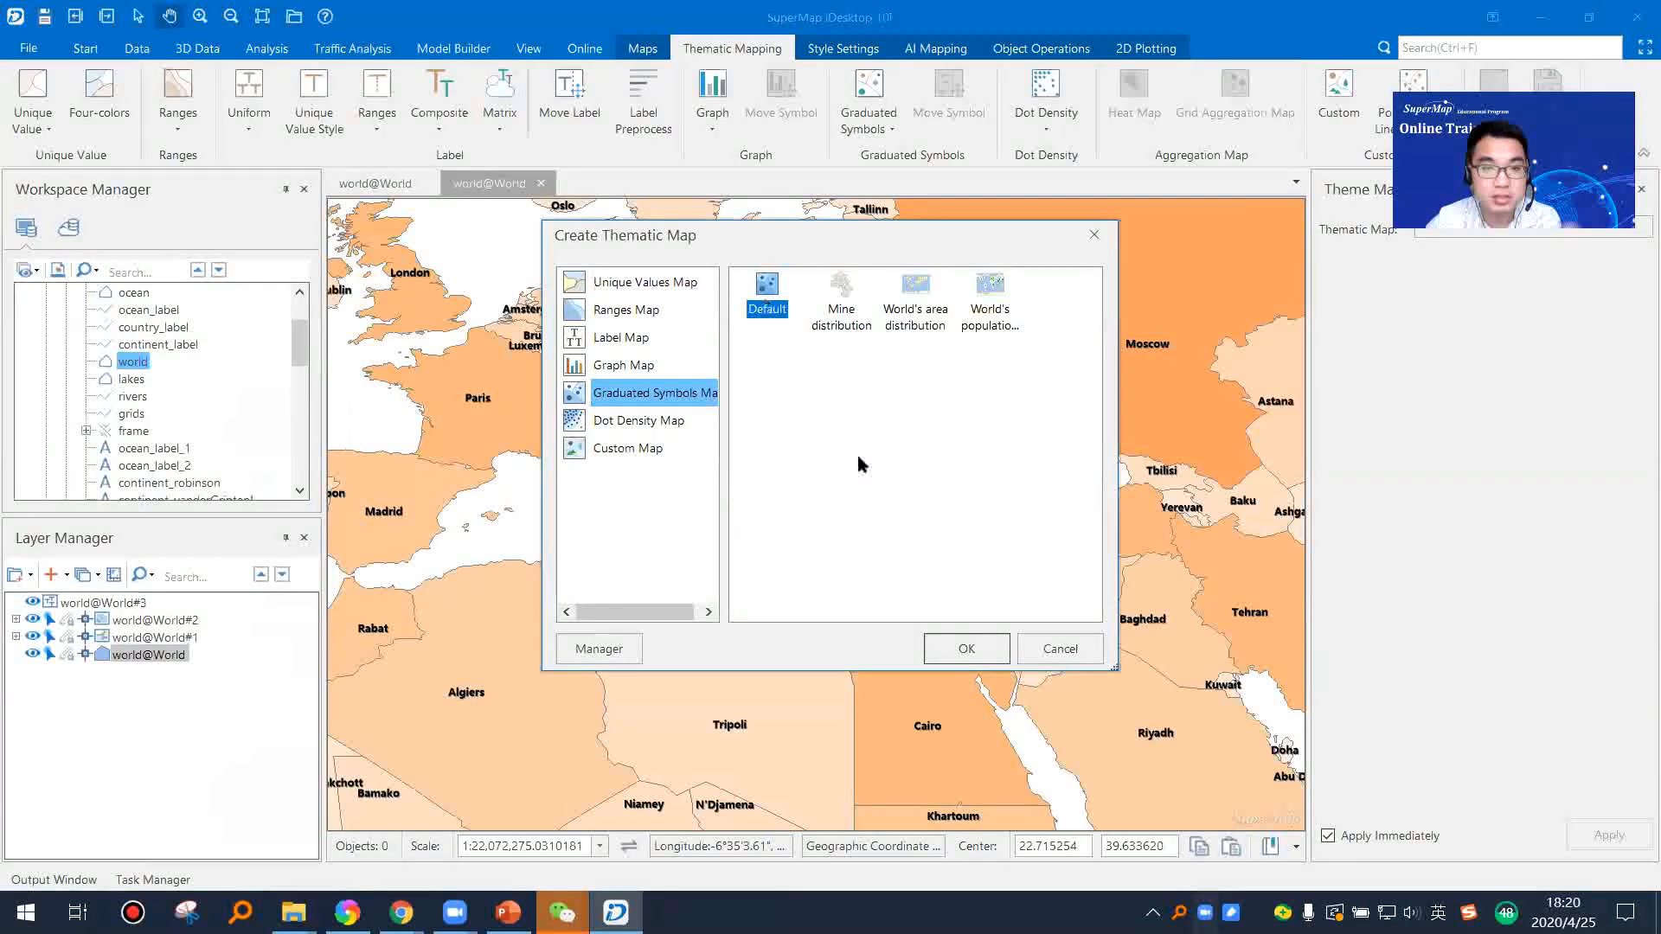
pyautogui.click(981, 653)
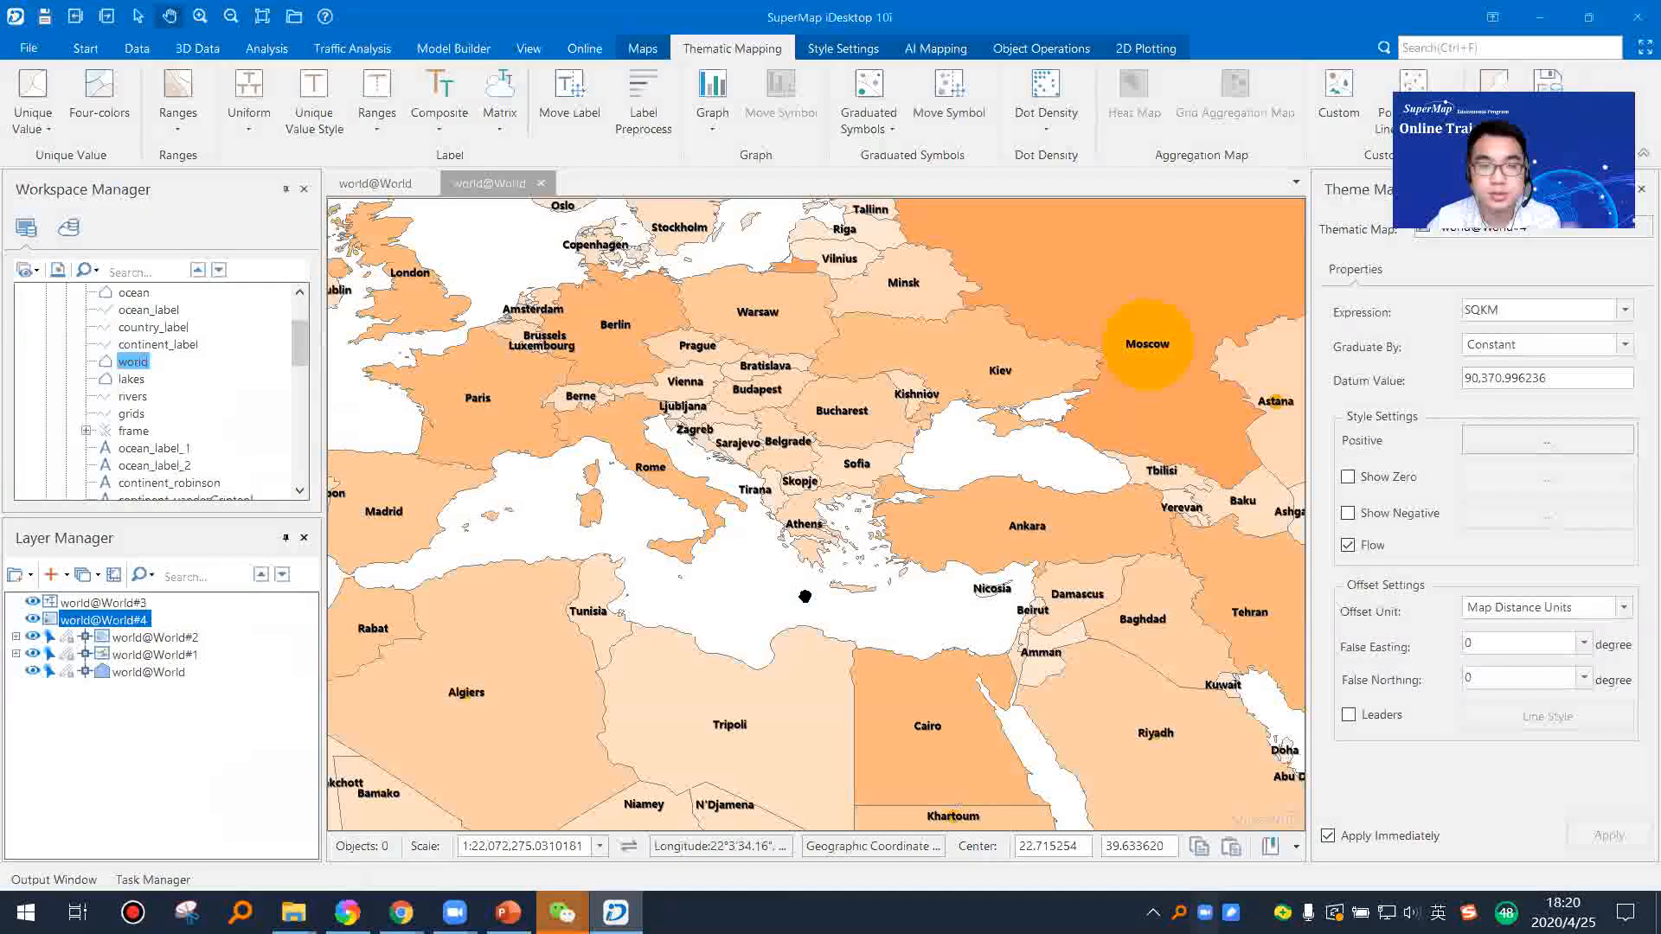
pyautogui.scroll(-3, 804, 597)
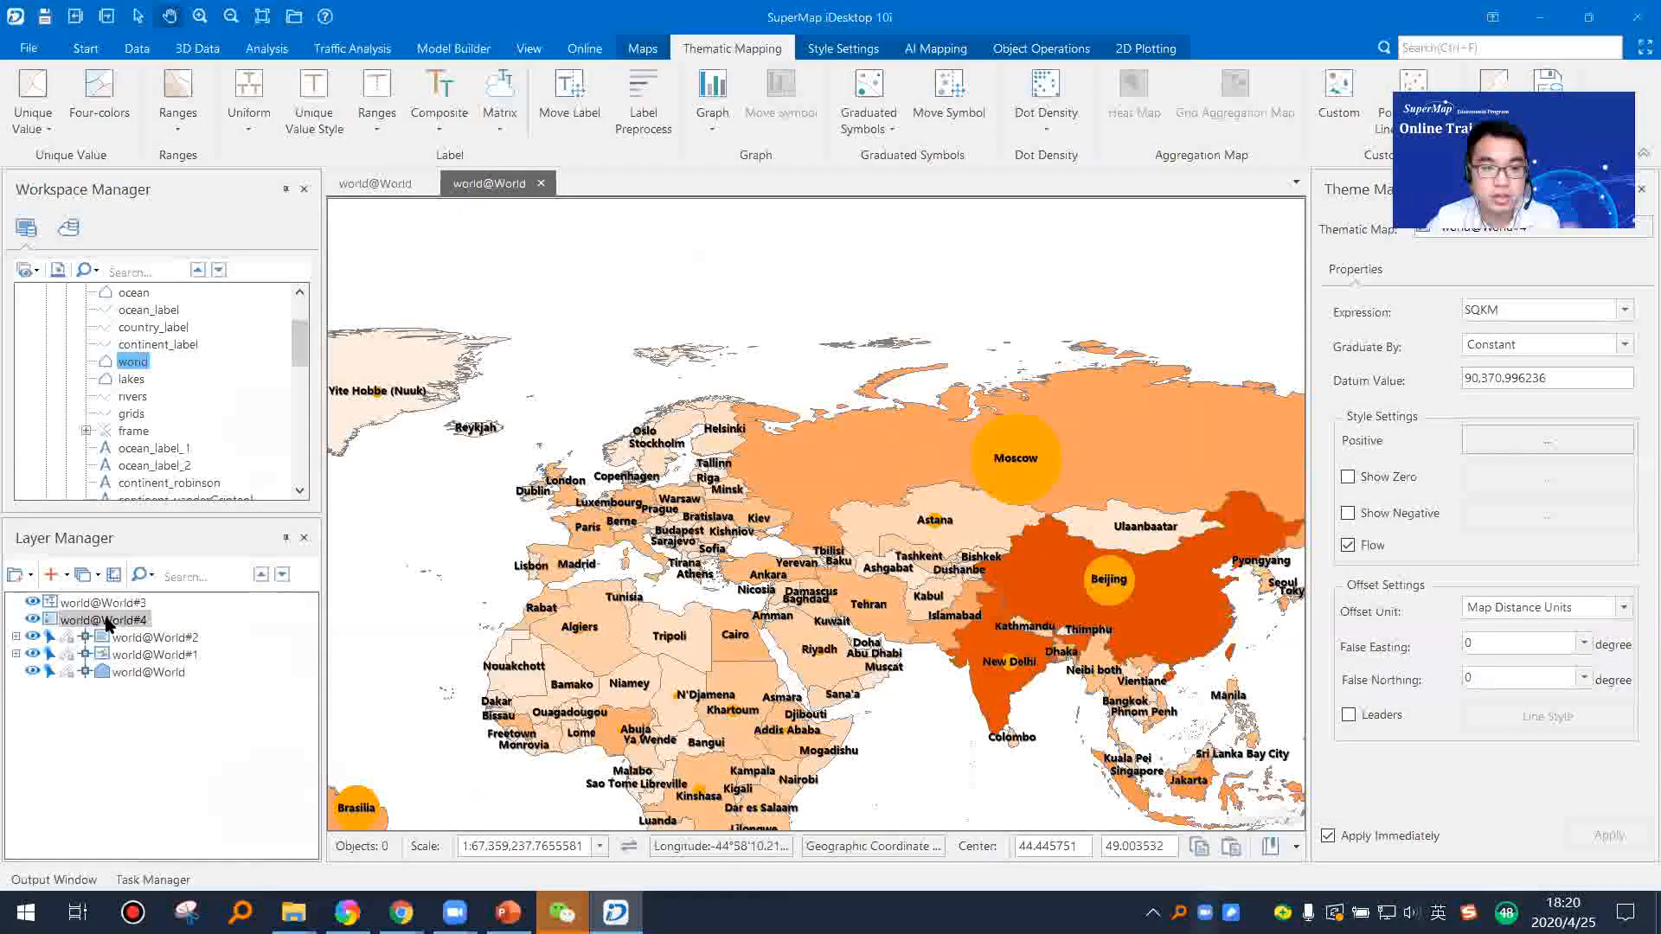
# Step: Set the expression of the graduated symbols map to POP_1994 and check the symbols across the world
pyautogui.click(1625, 311)
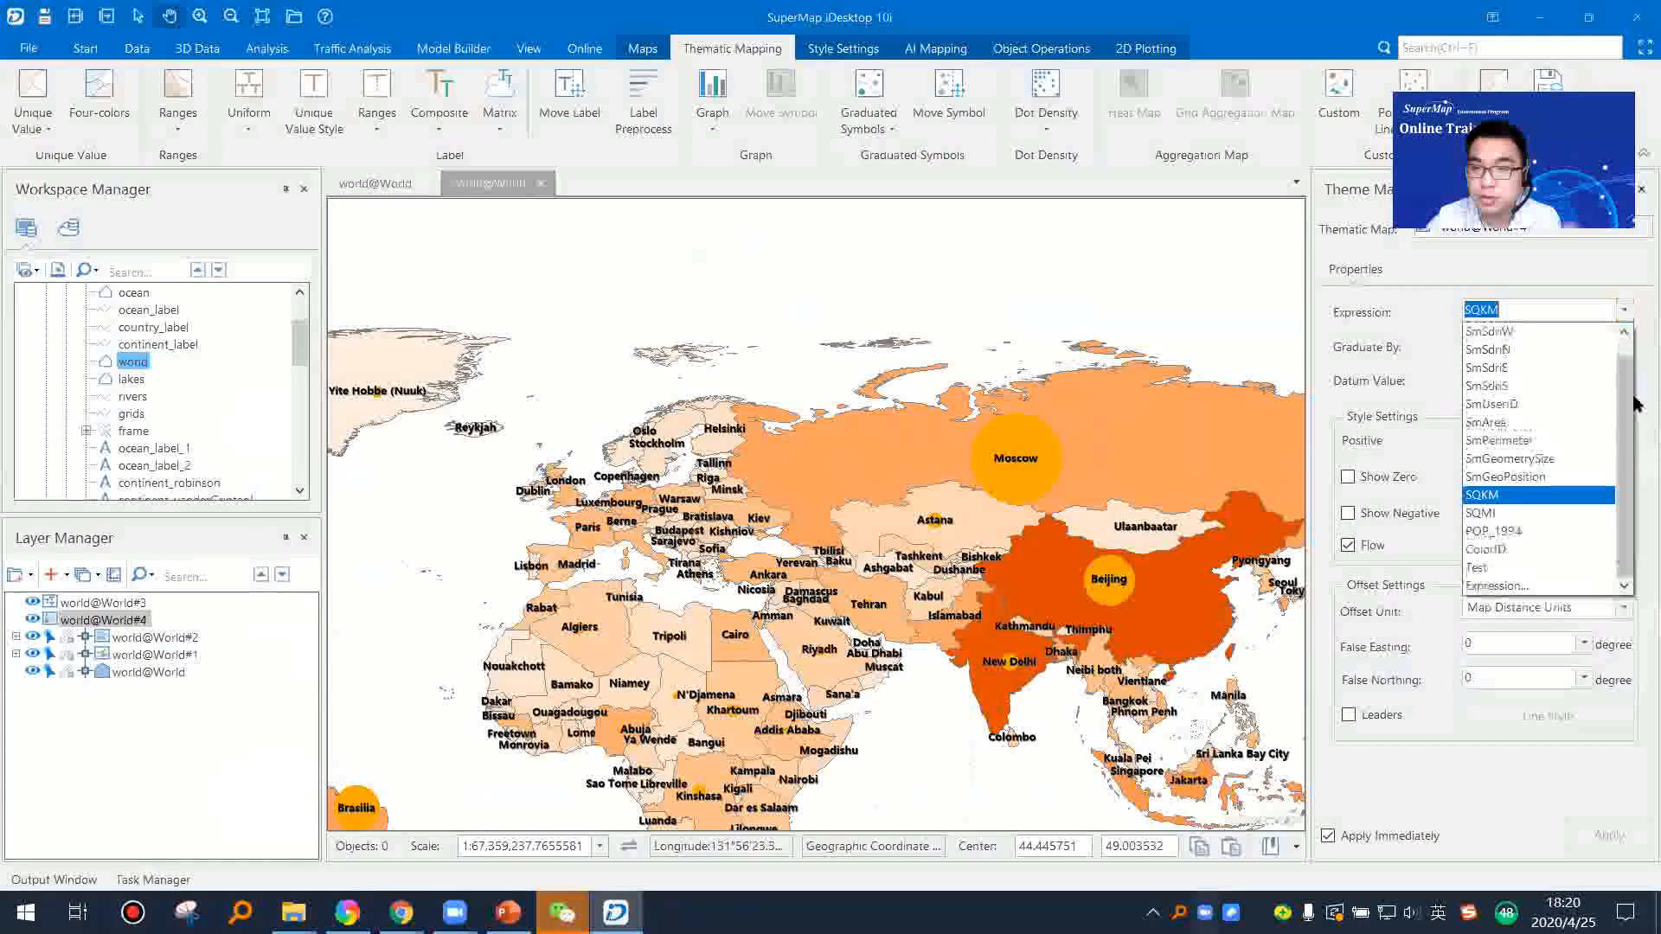
pyautogui.click(1536, 554)
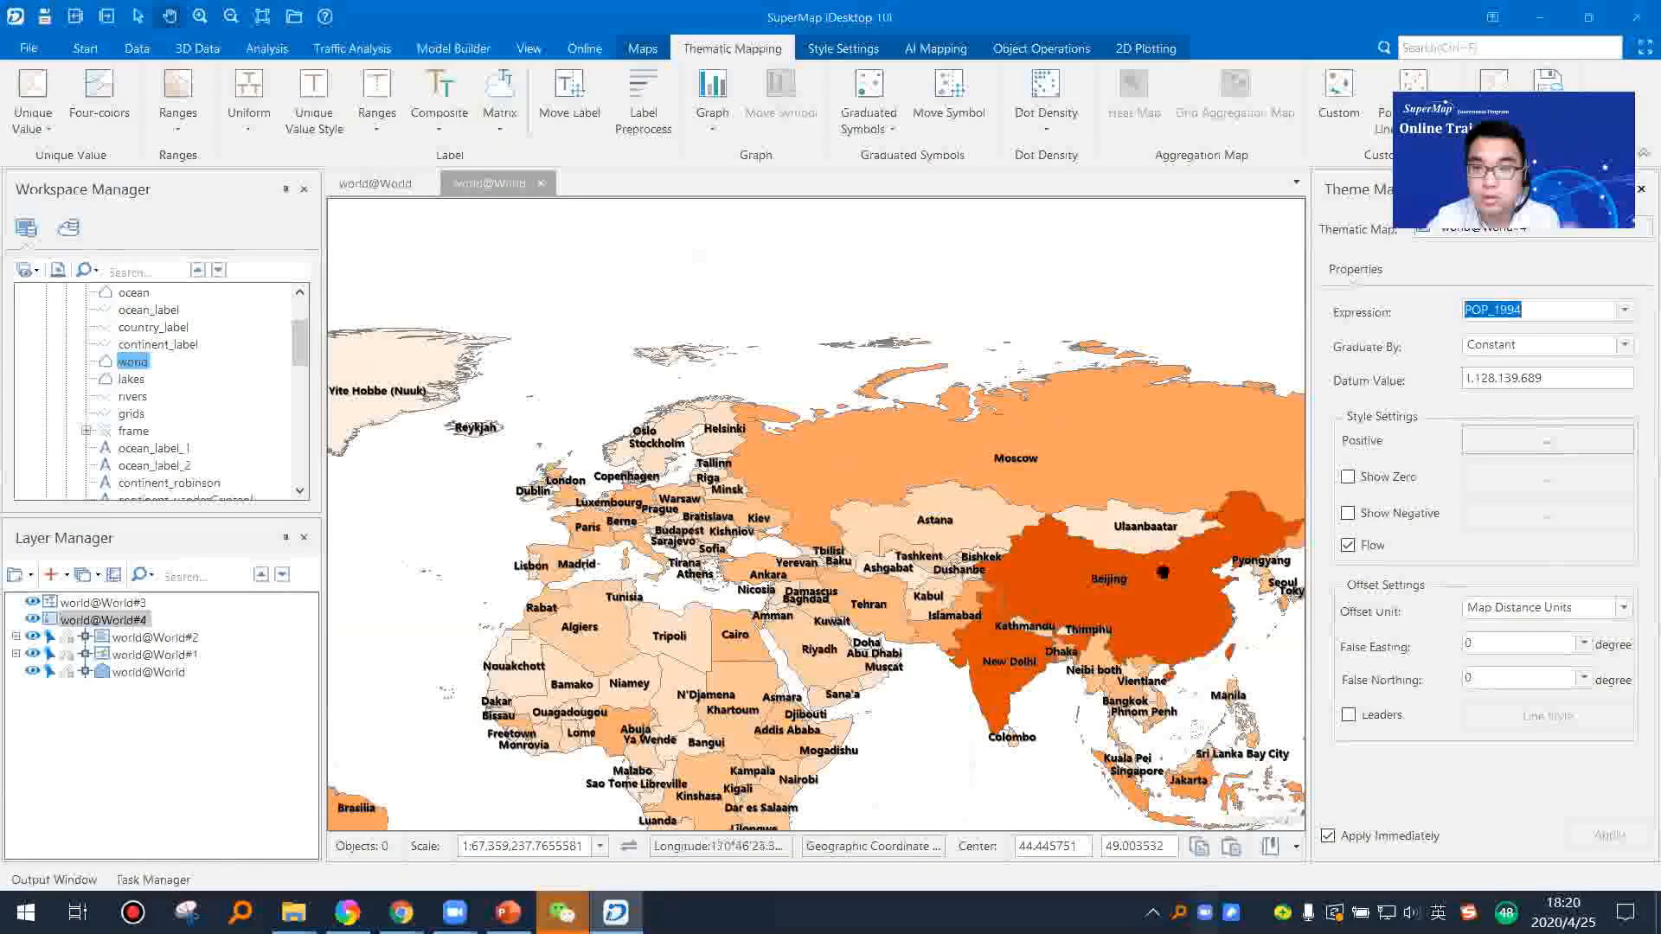
pyautogui.scroll(3, 1165, 571)
pyautogui.scroll(-5, 1168, 573)
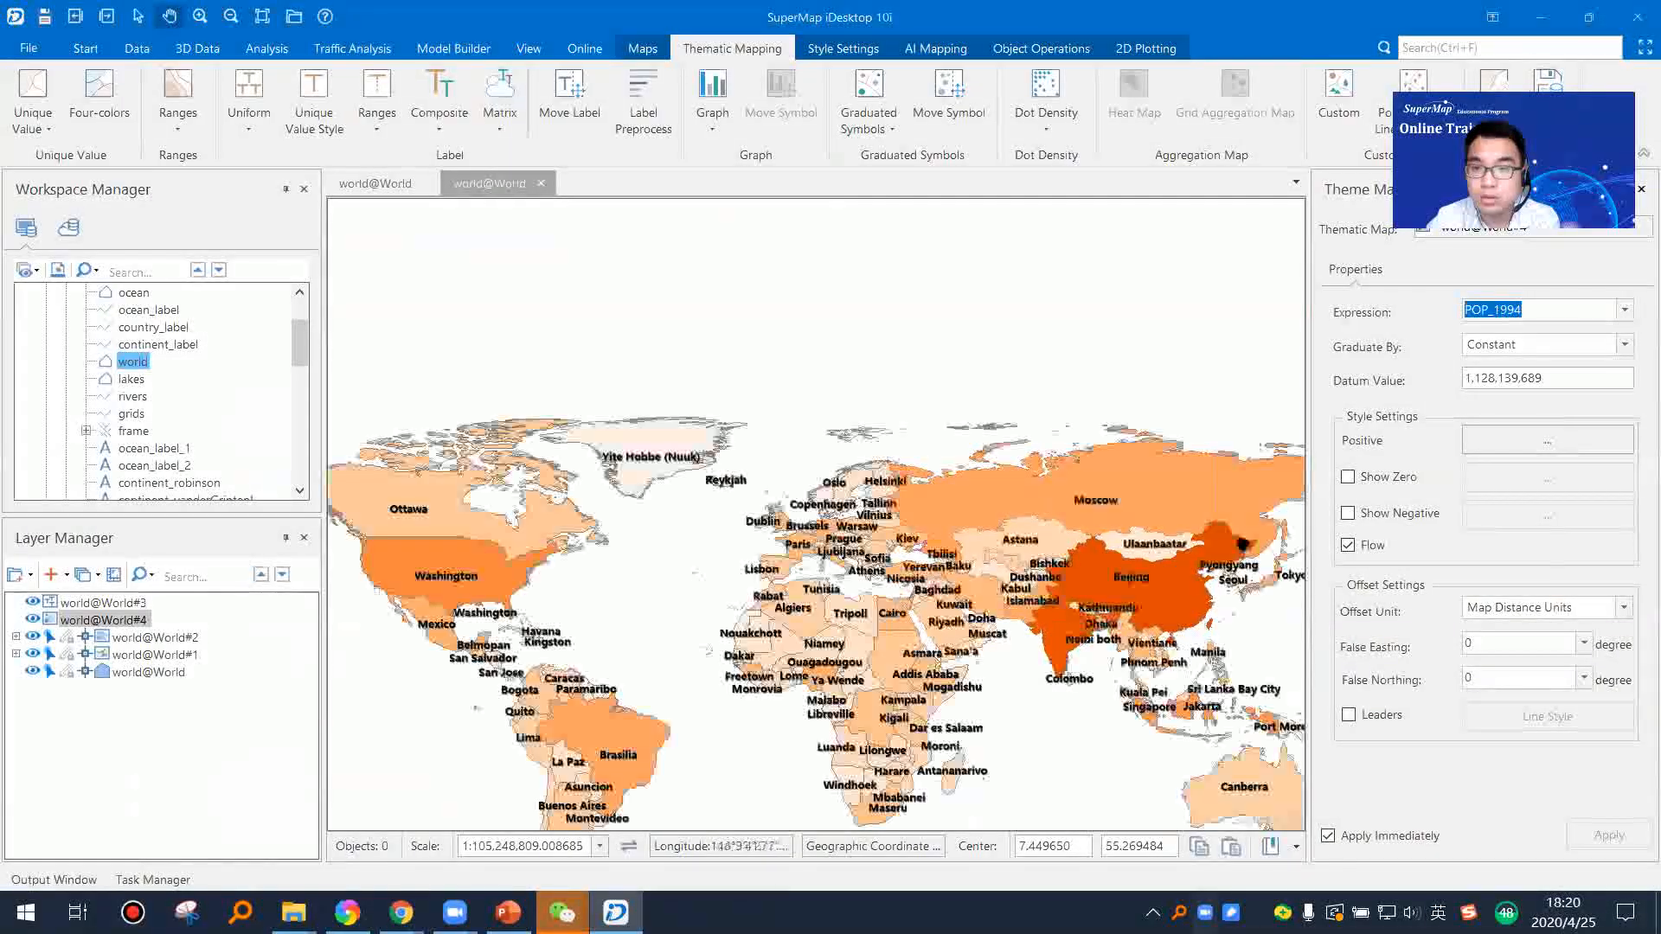
pyautogui.moveTo(1101, 609); pyautogui.dragTo(1013, 585)
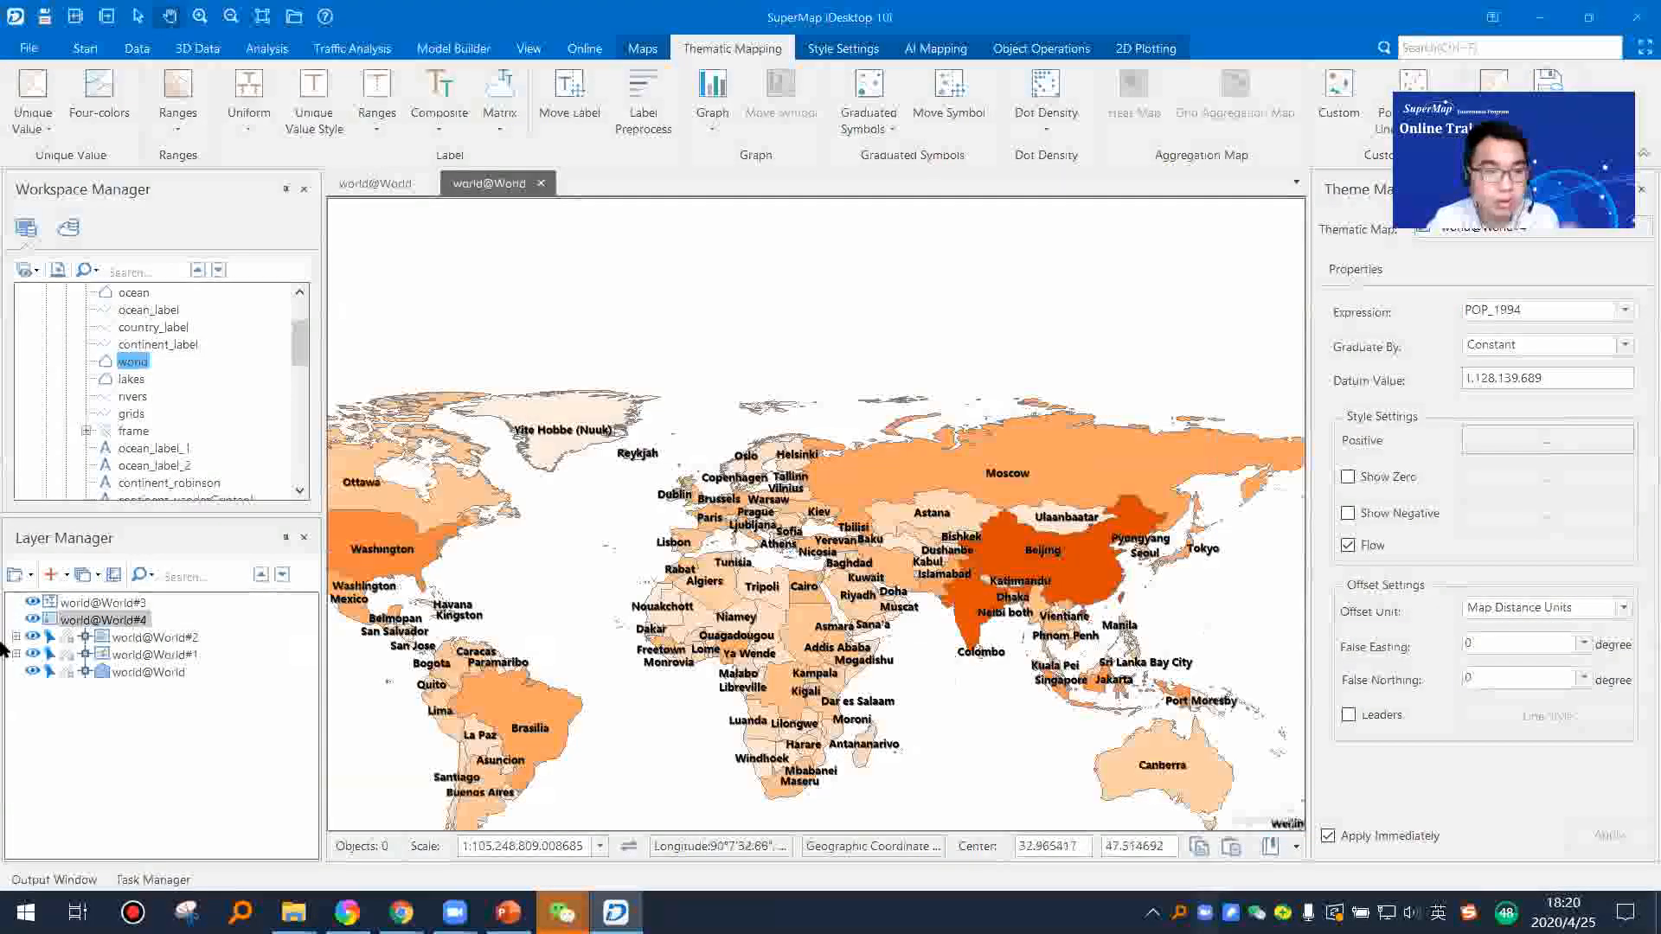
# Step: Set the label map's expression to POP_1994, hide that label layer and select the graduated symbols layer
pyautogui.click(32, 602)
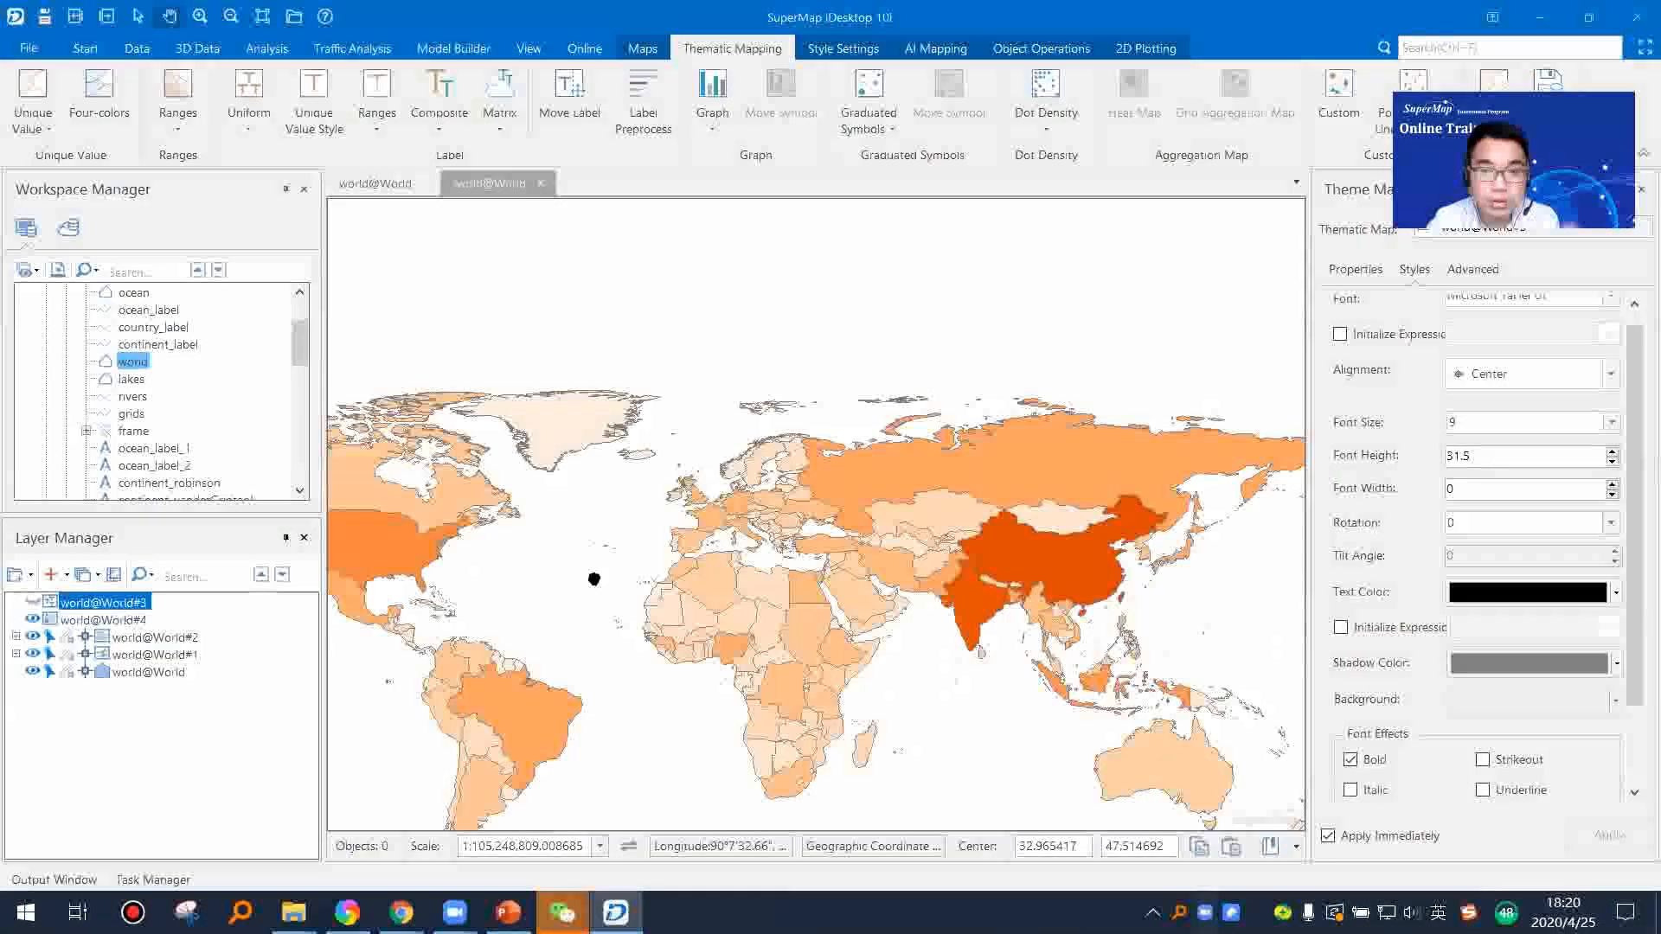
pyautogui.scroll(1, 1635, 340)
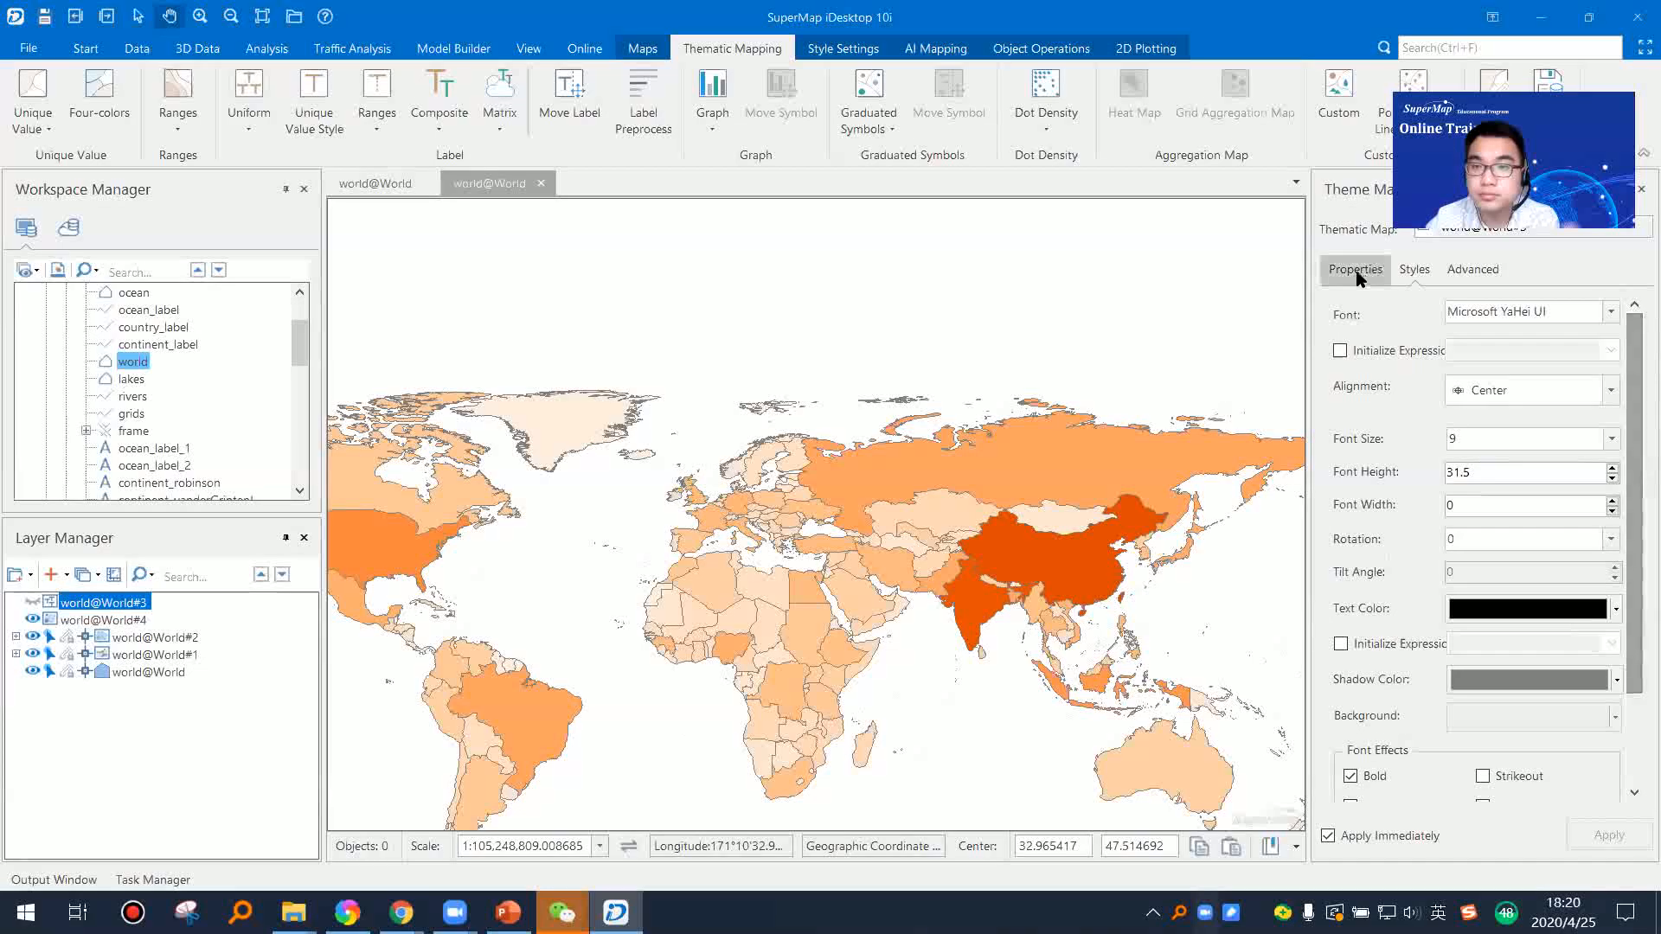
pyautogui.click(1356, 269)
pyautogui.click(32, 602)
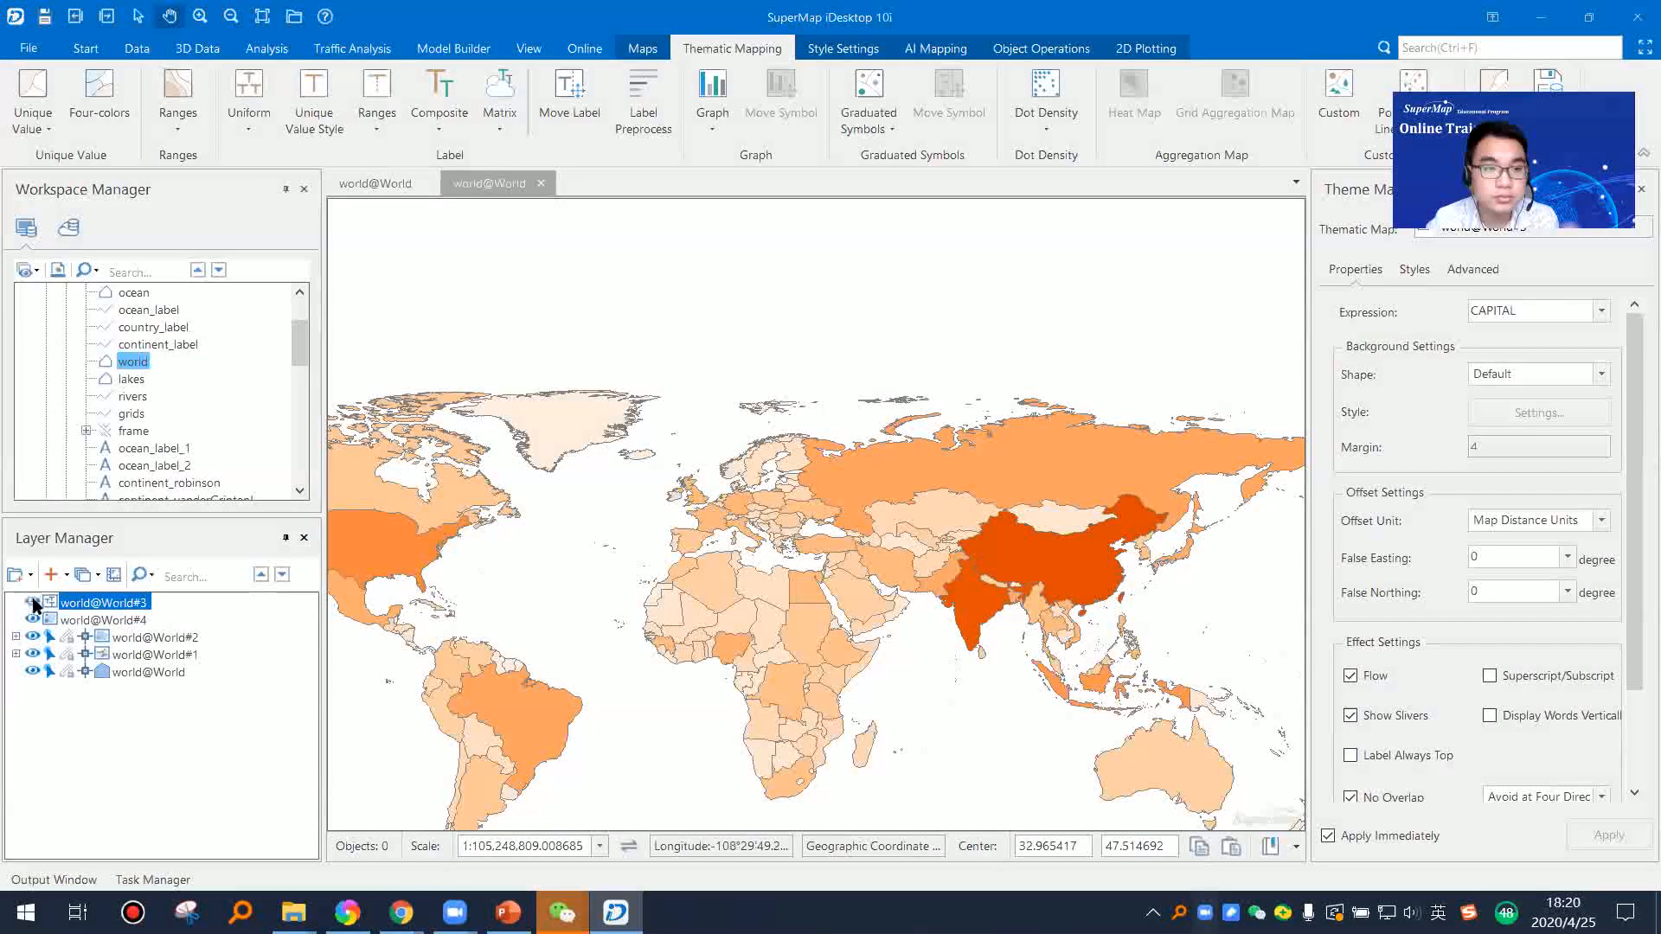
pyautogui.click(1601, 312)
pyautogui.scroll(-2, 1557, 485)
pyautogui.click(1570, 517)
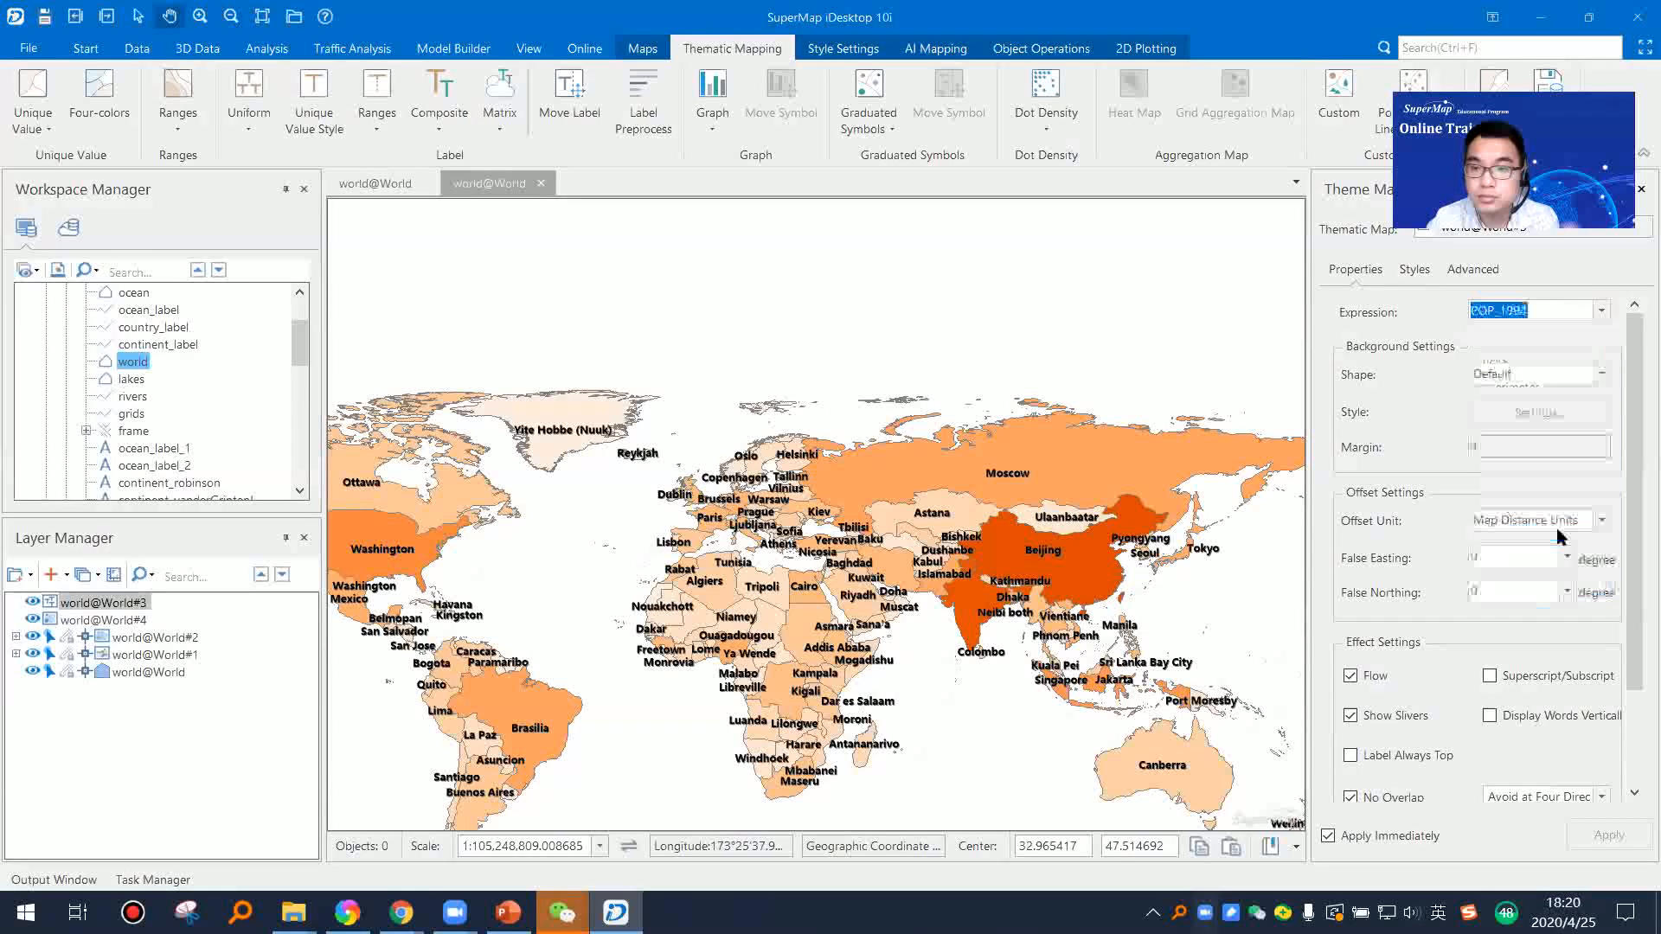
pyautogui.click(38, 620)
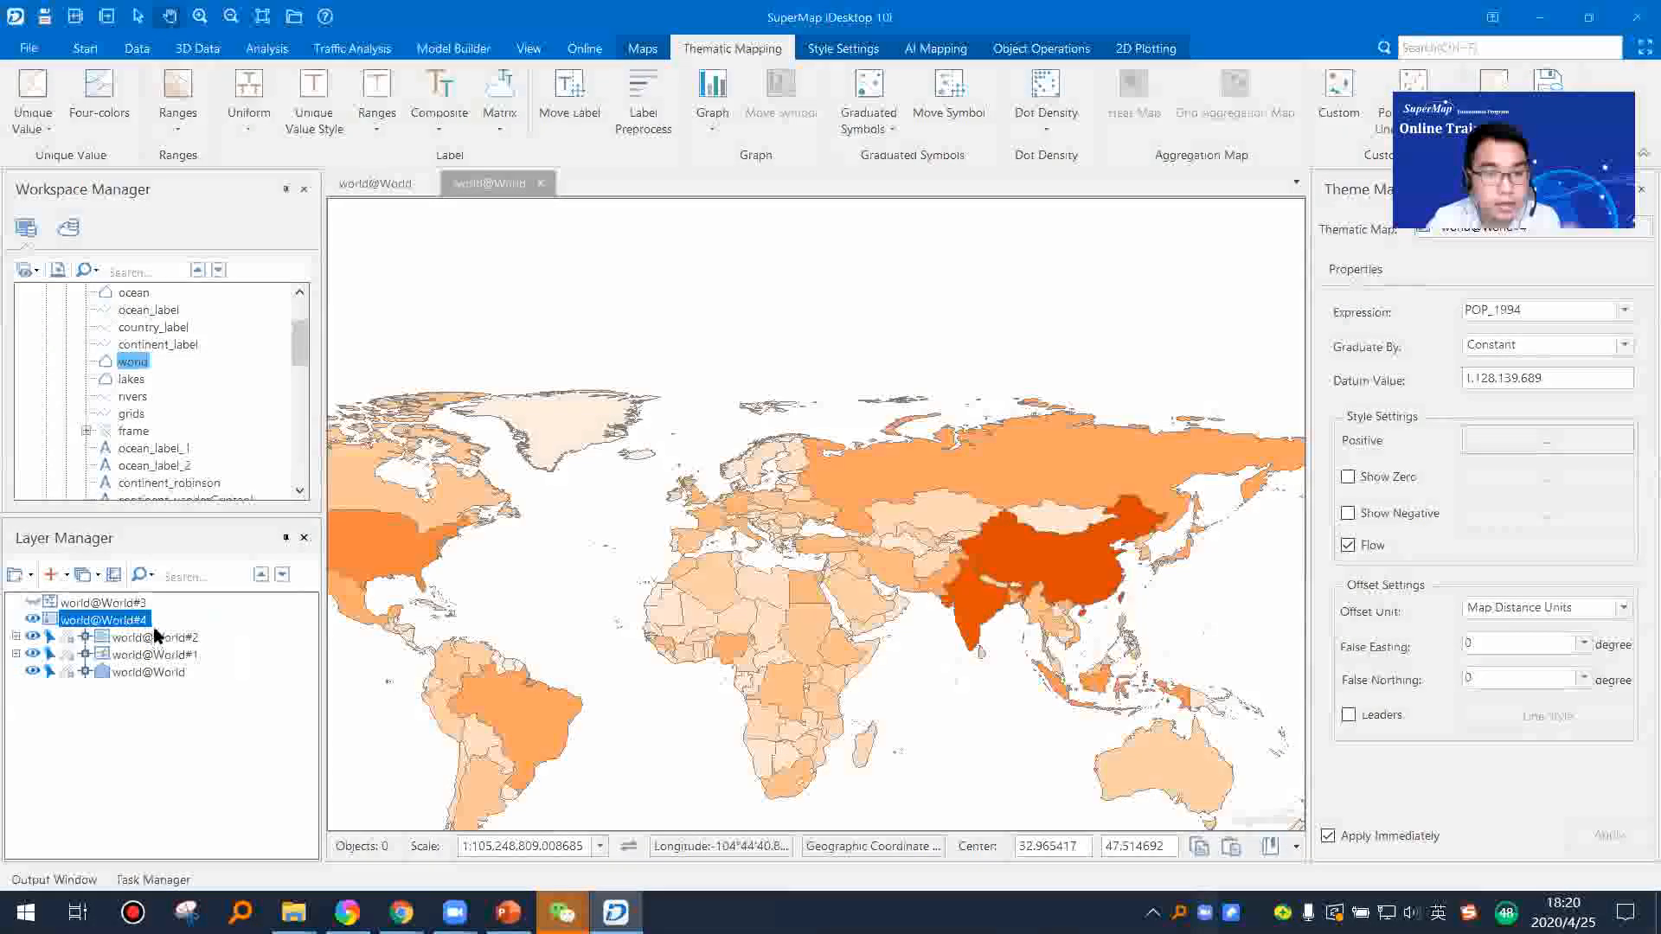
# Step: Try SmGeoPosition as the expression of the graduated symbols map, and set it back to SQKM
pyautogui.click(1626, 313)
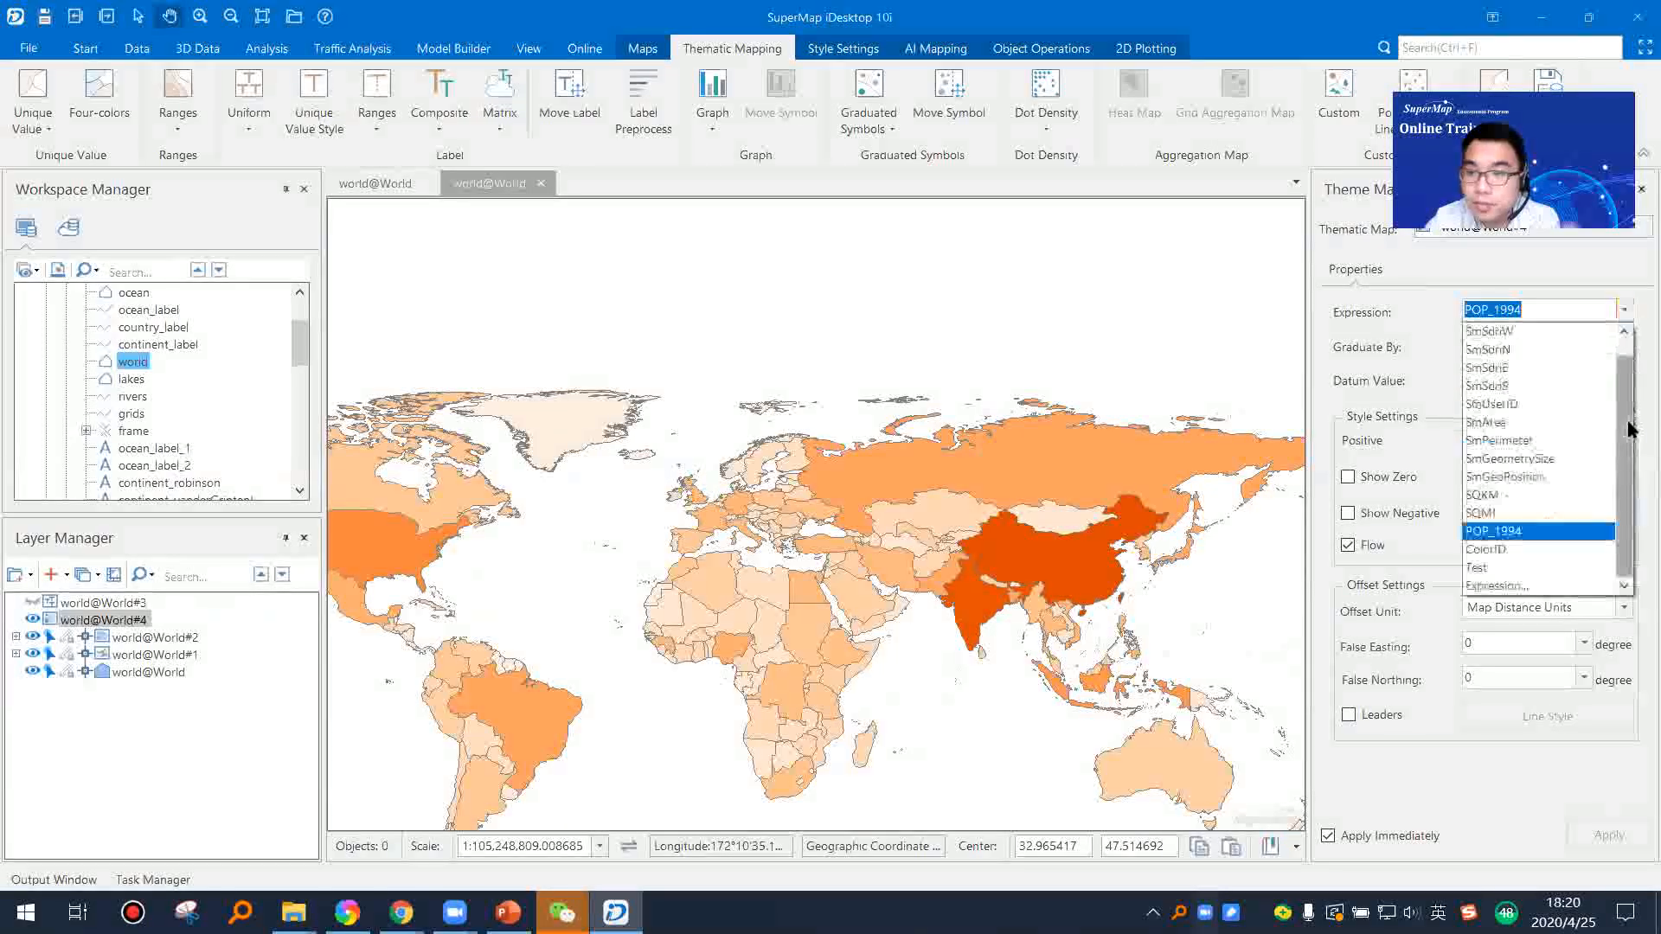
pyautogui.click(1509, 476)
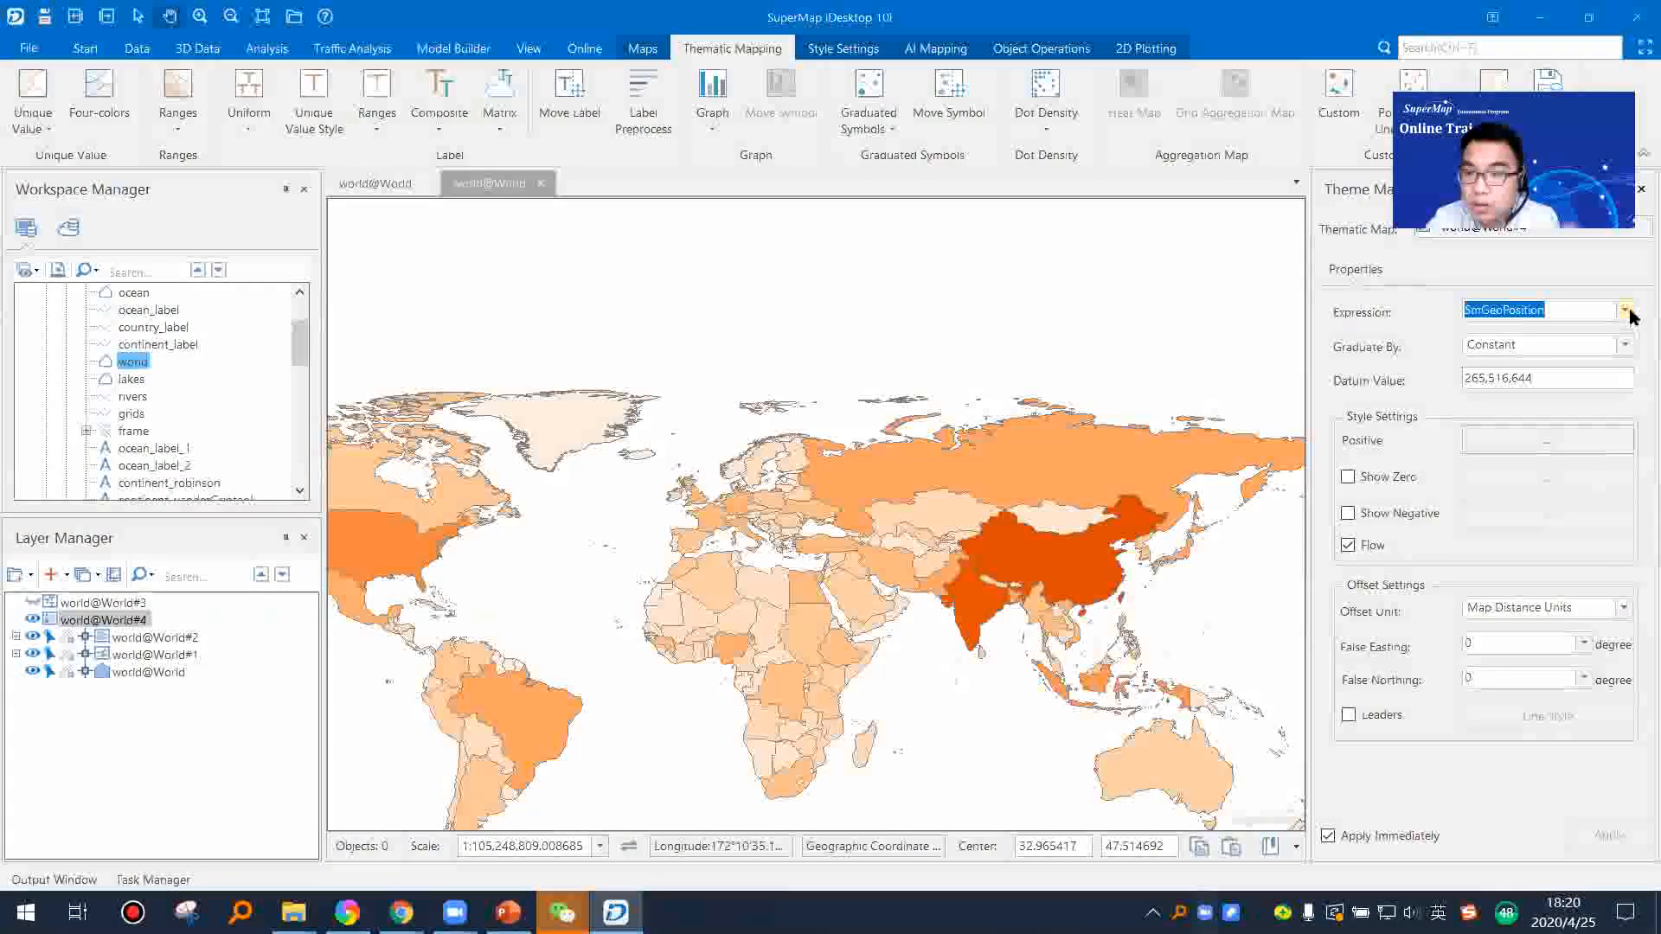
pyautogui.click(1624, 310)
pyautogui.click(1575, 504)
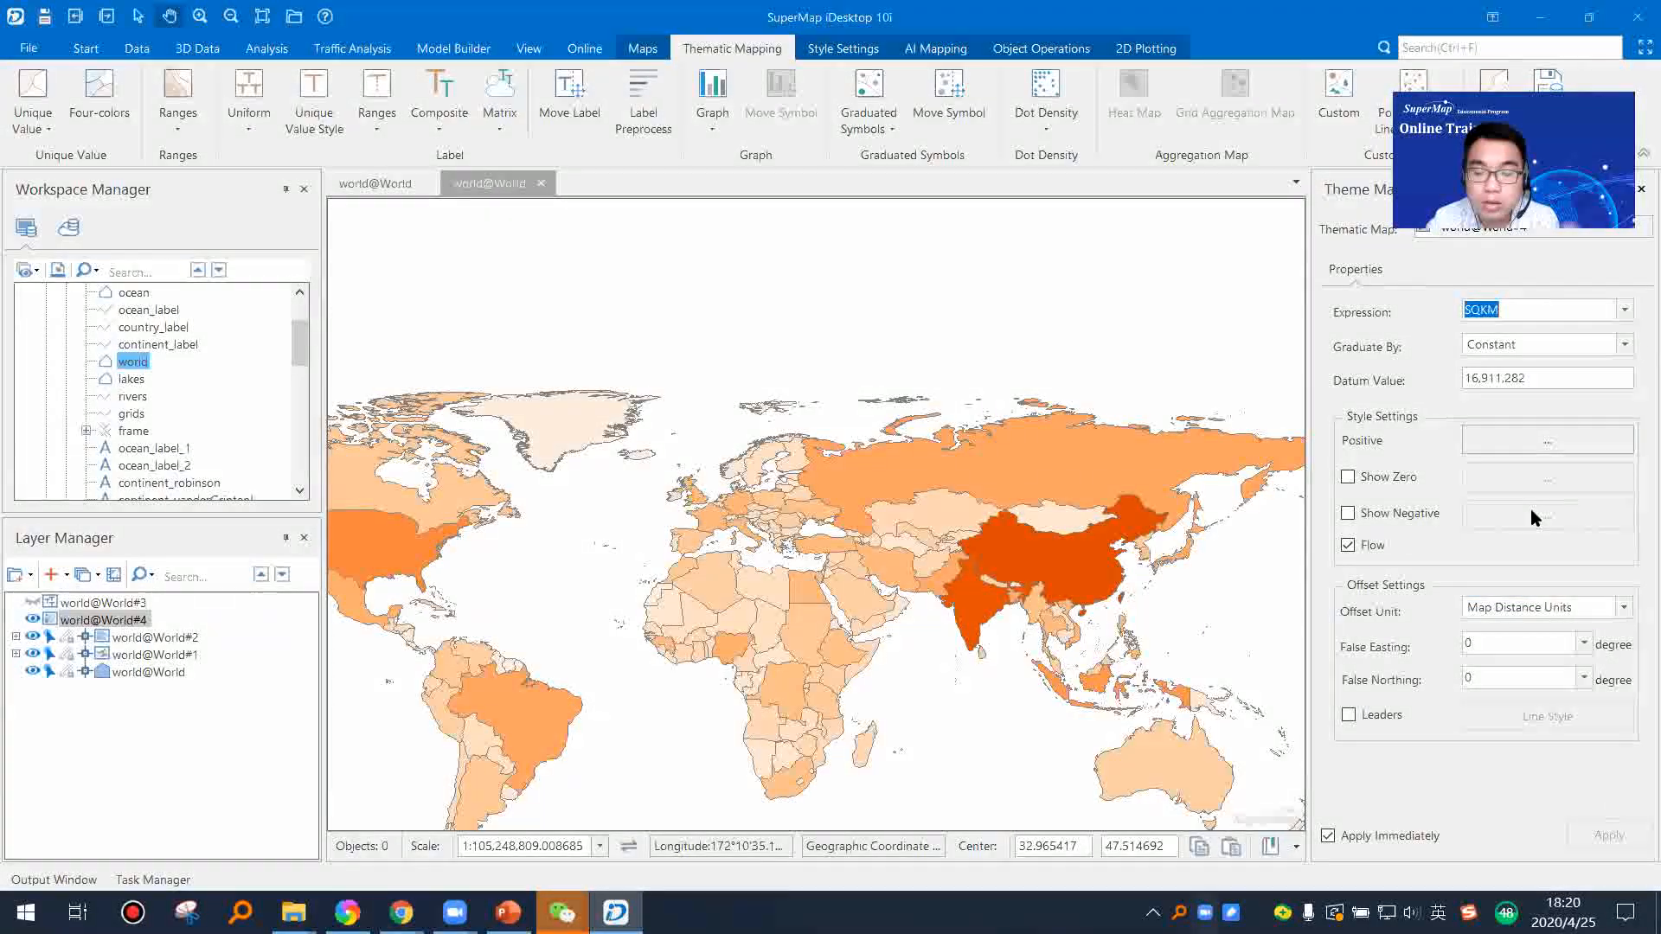
# Step: Delete the graduated symbols layer from the map
pyautogui.click(102, 620)
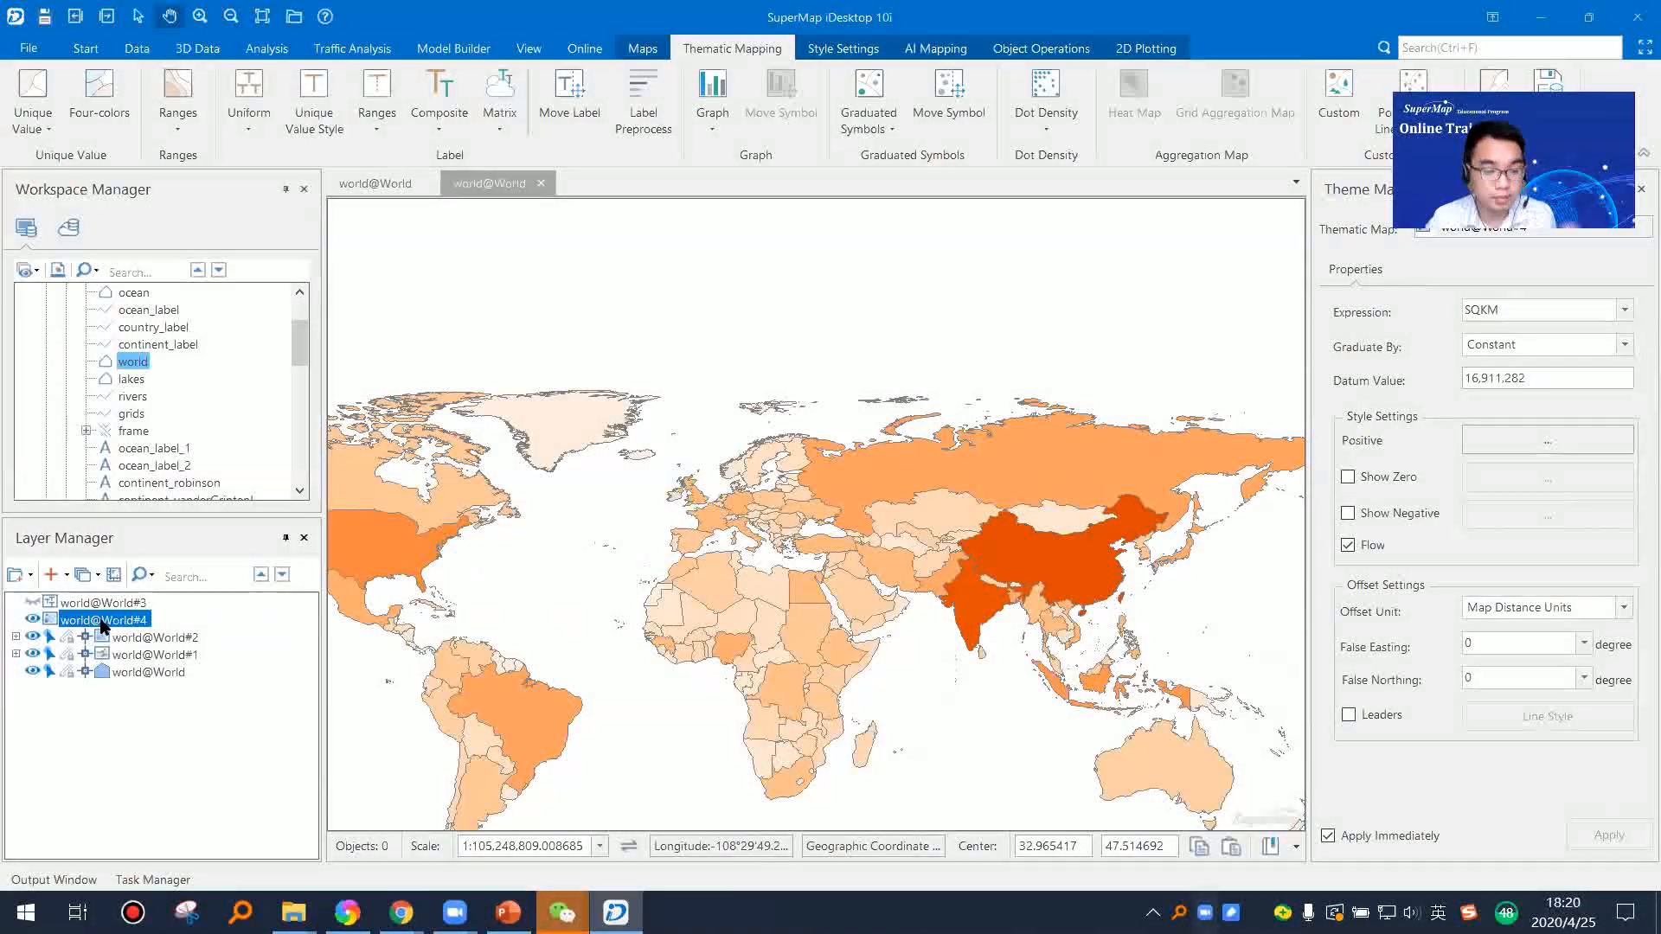
pyautogui.press('Delete')
pyautogui.press('Return')
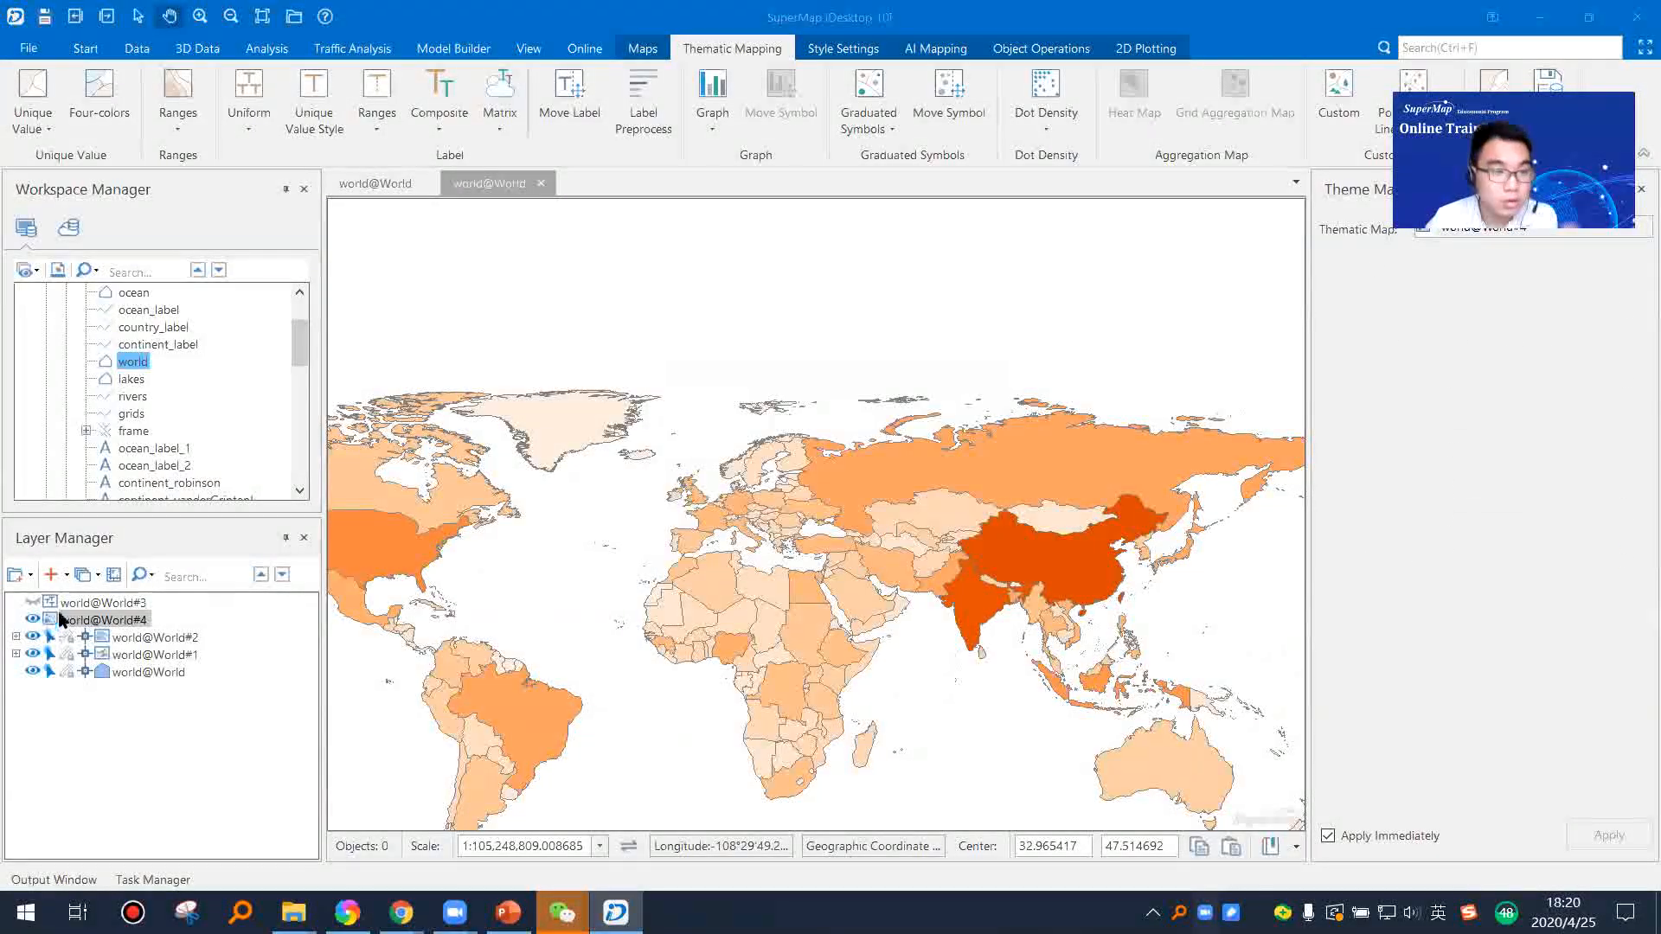
# Step: Create a fresh Default graduated symbols thematic map from the base world layer, based on SQKM
pyautogui.click(135, 655)
pyautogui.rightClick(137, 655)
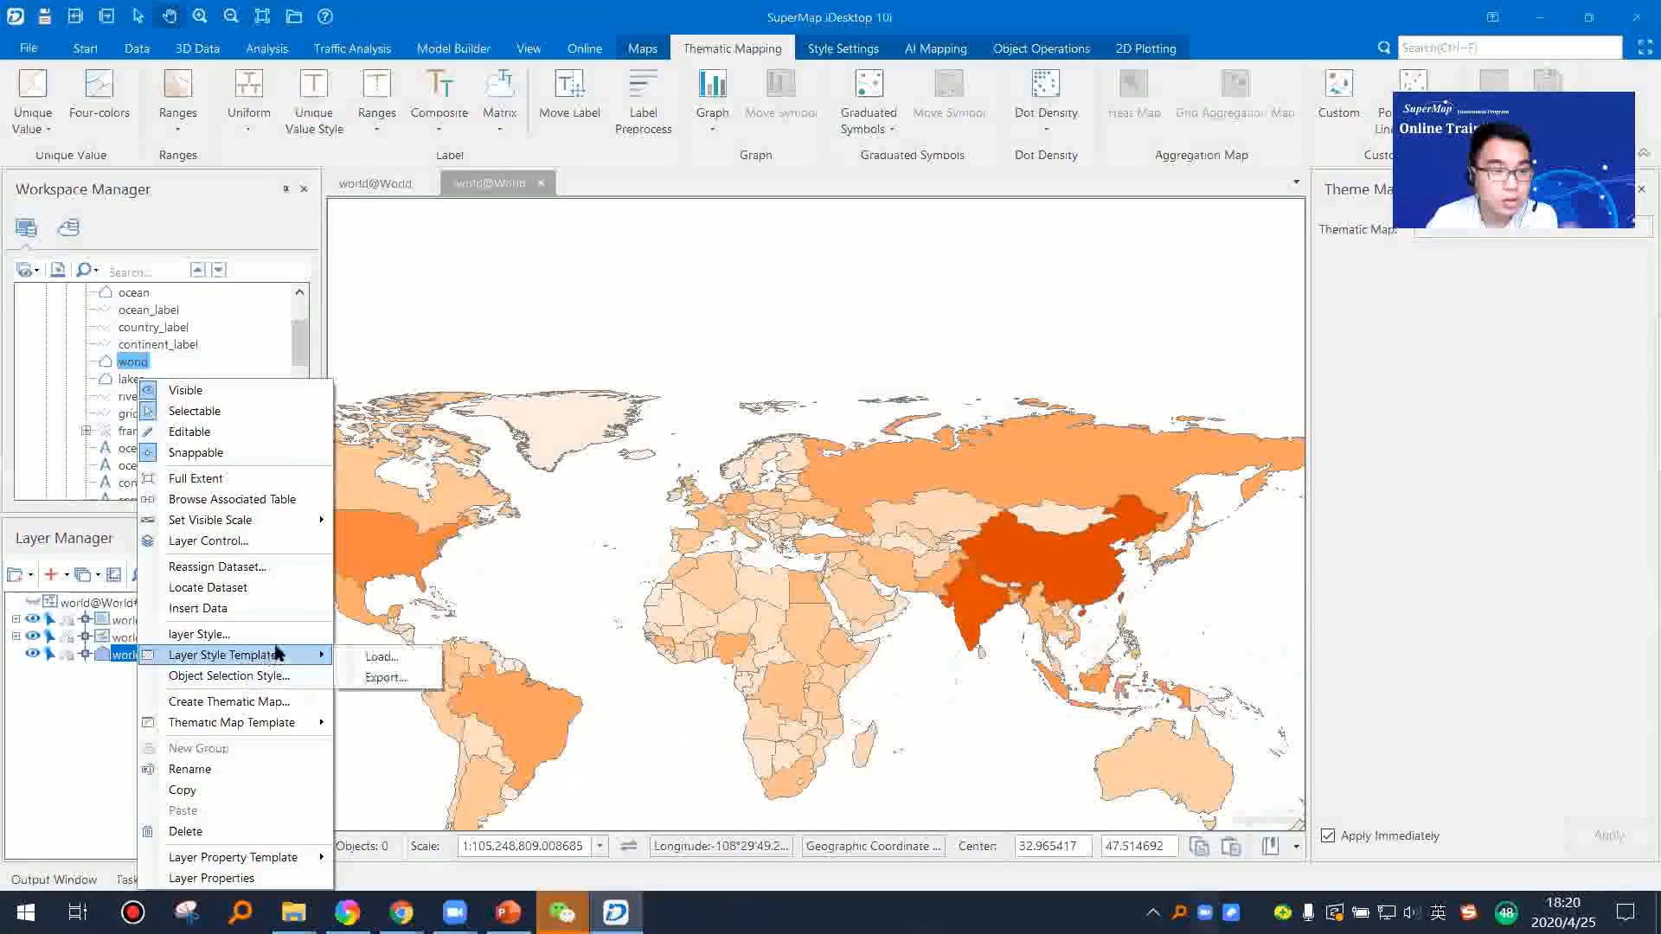
pyautogui.click(290, 714)
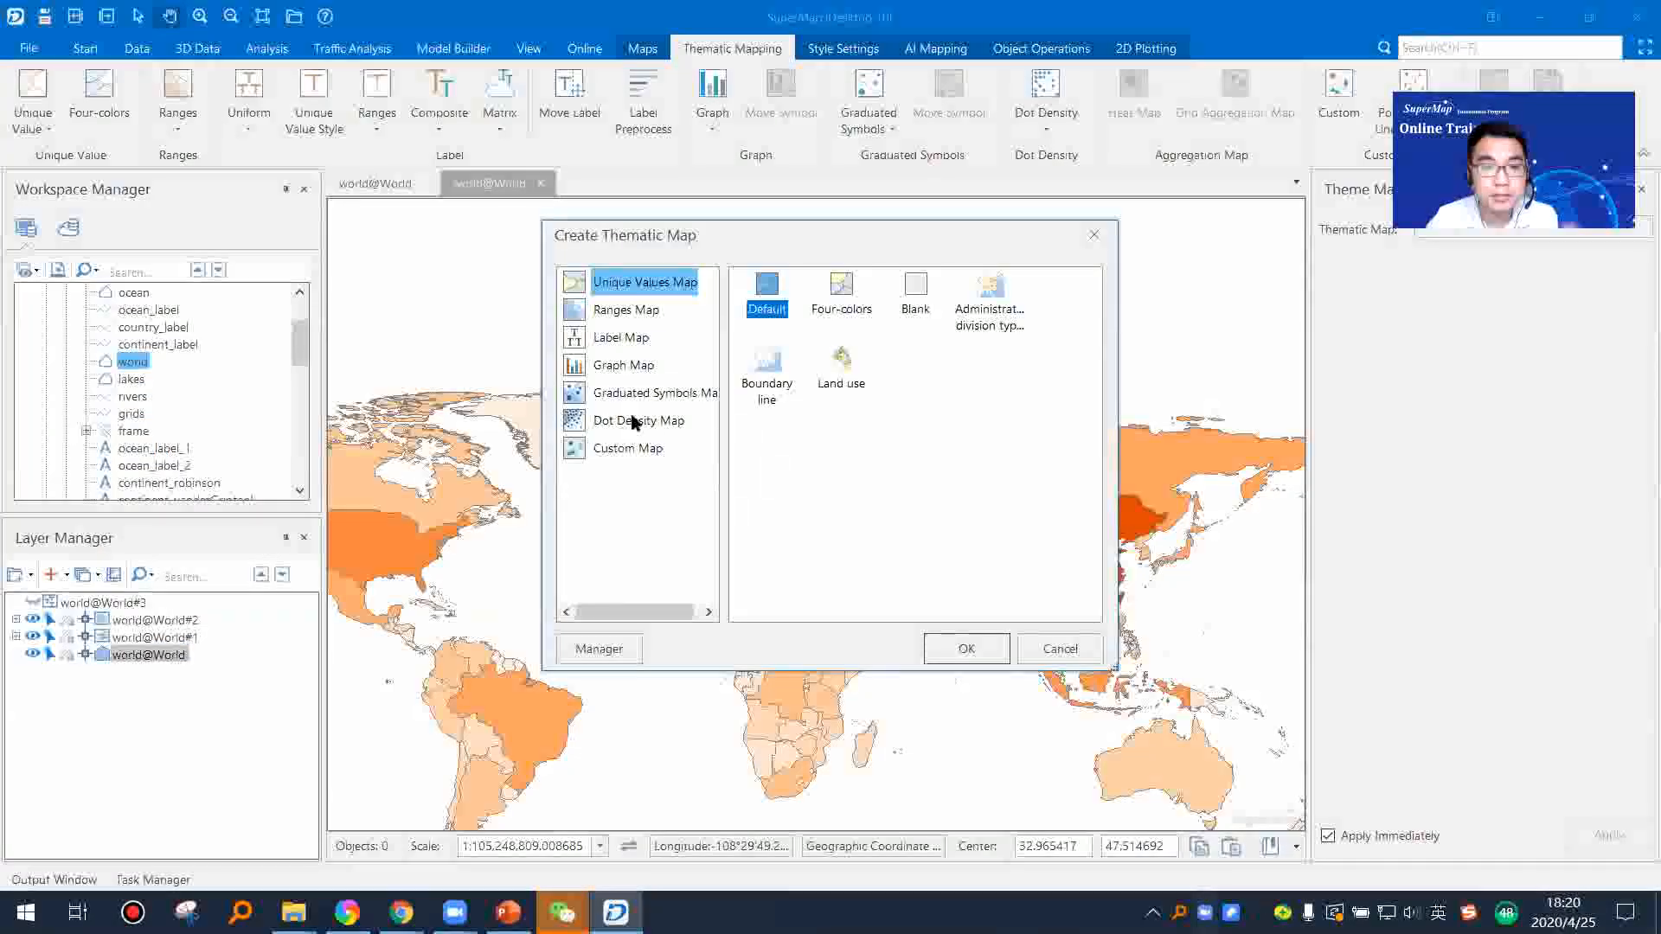
pyautogui.click(645, 394)
pyautogui.click(965, 645)
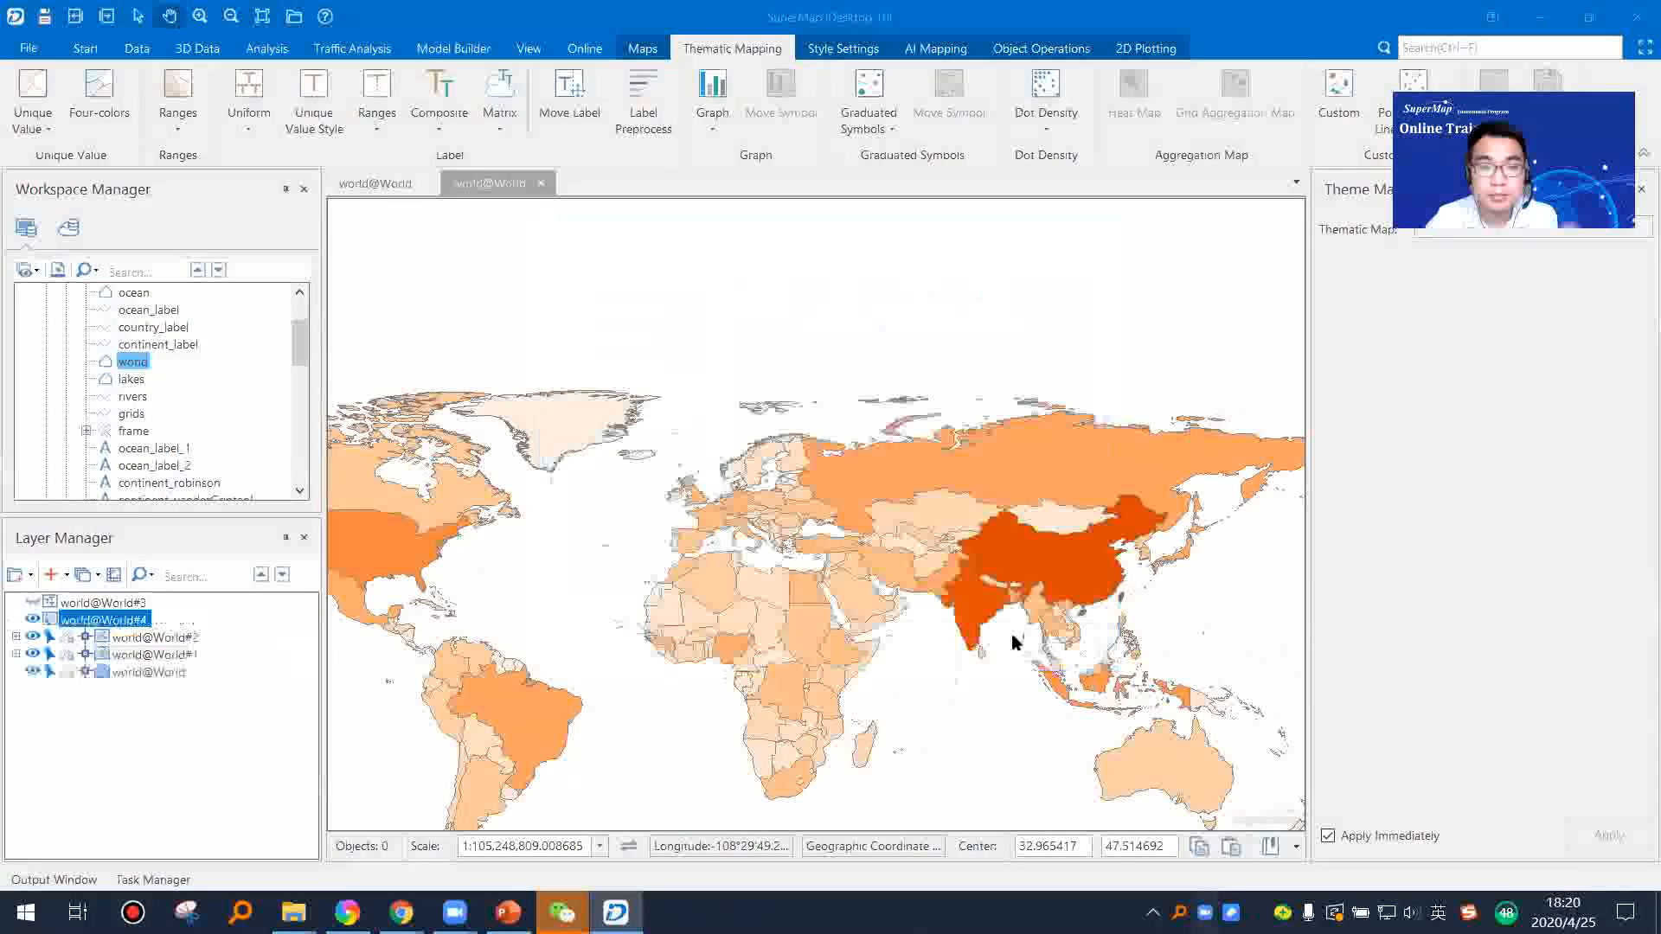
pyautogui.scroll(3, 789, 674)
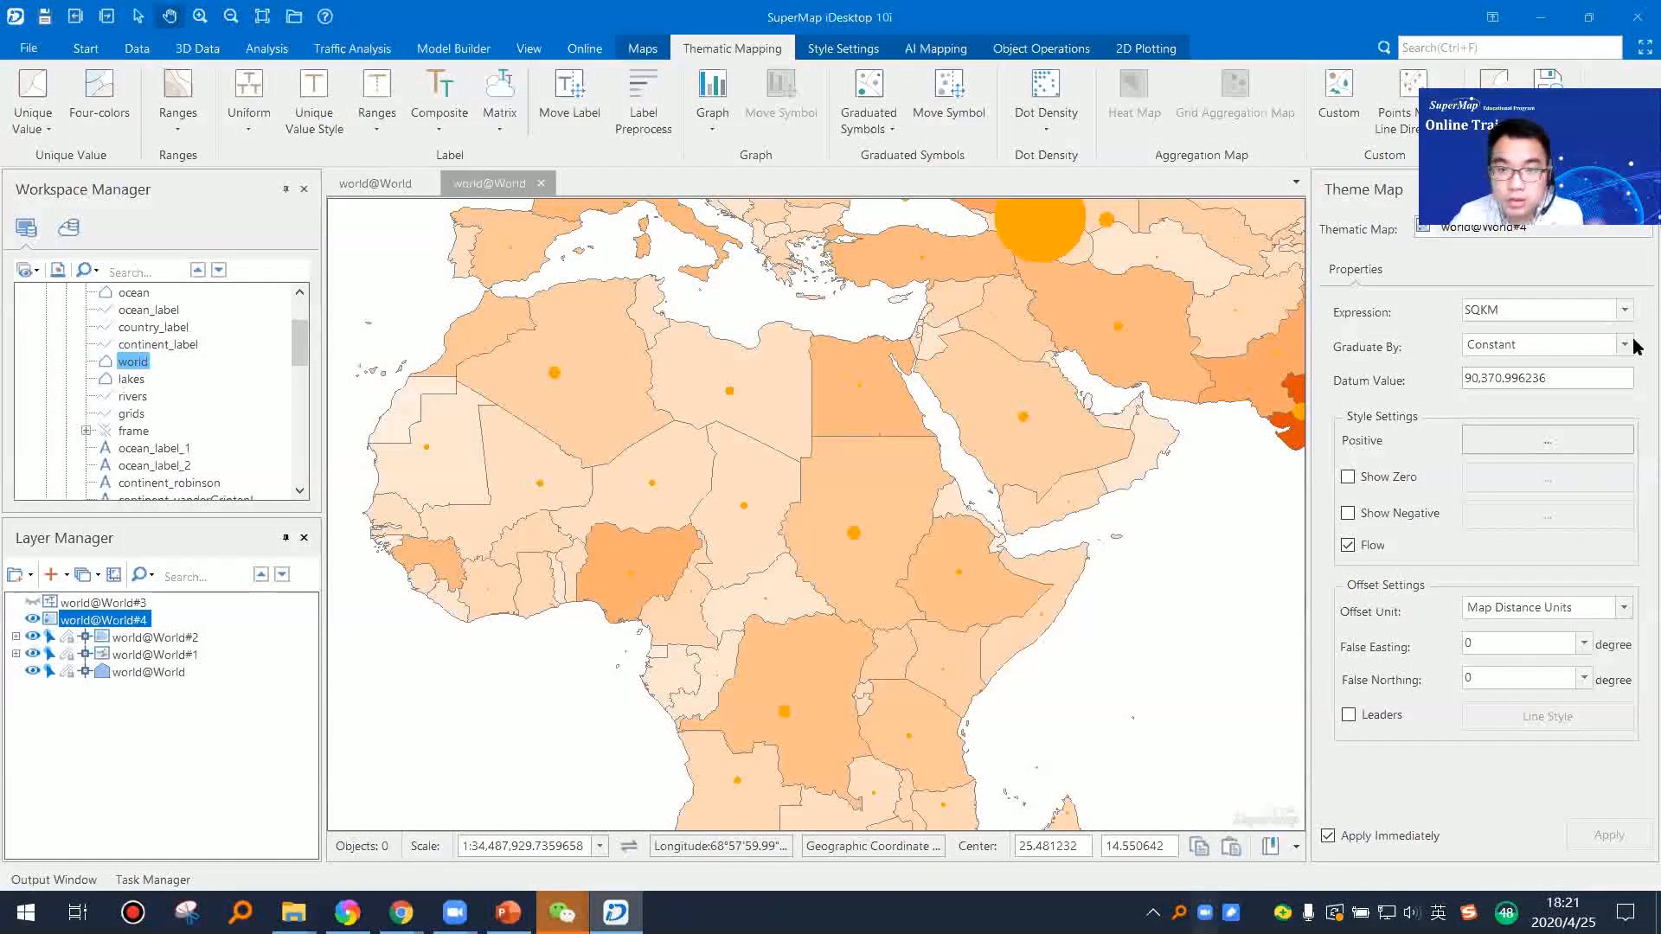
# Step: Change the colour of the positive-value graduated symbols to red
pyautogui.click(1548, 441)
pyautogui.click(1198, 615)
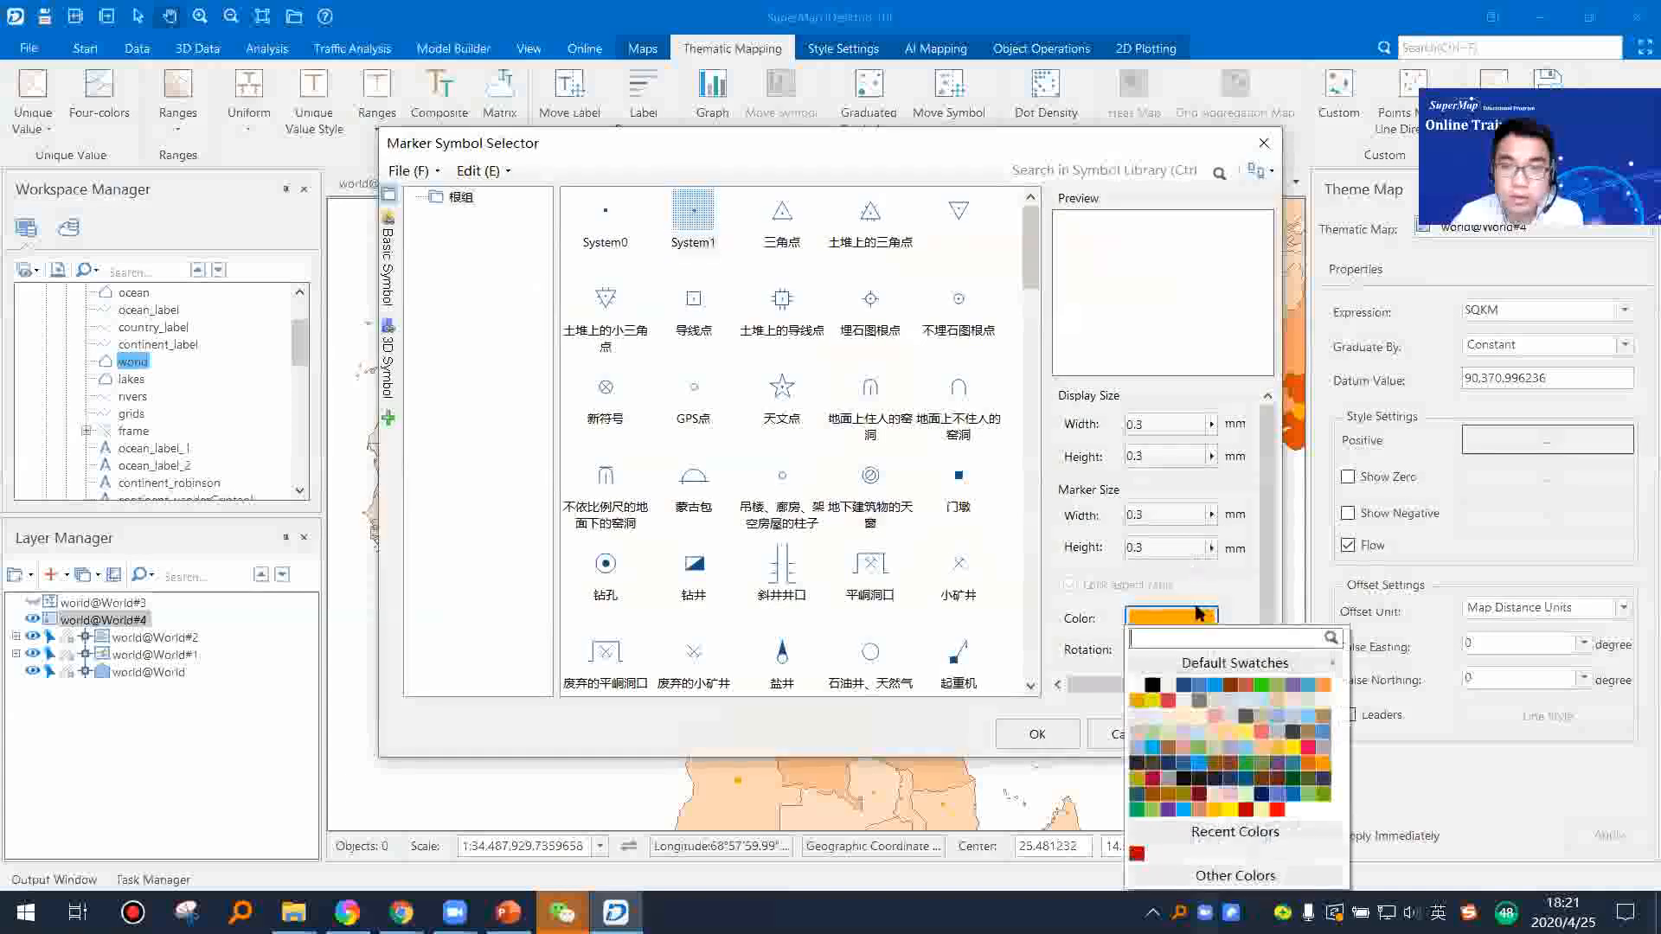
pyautogui.click(1248, 811)
pyautogui.click(1204, 737)
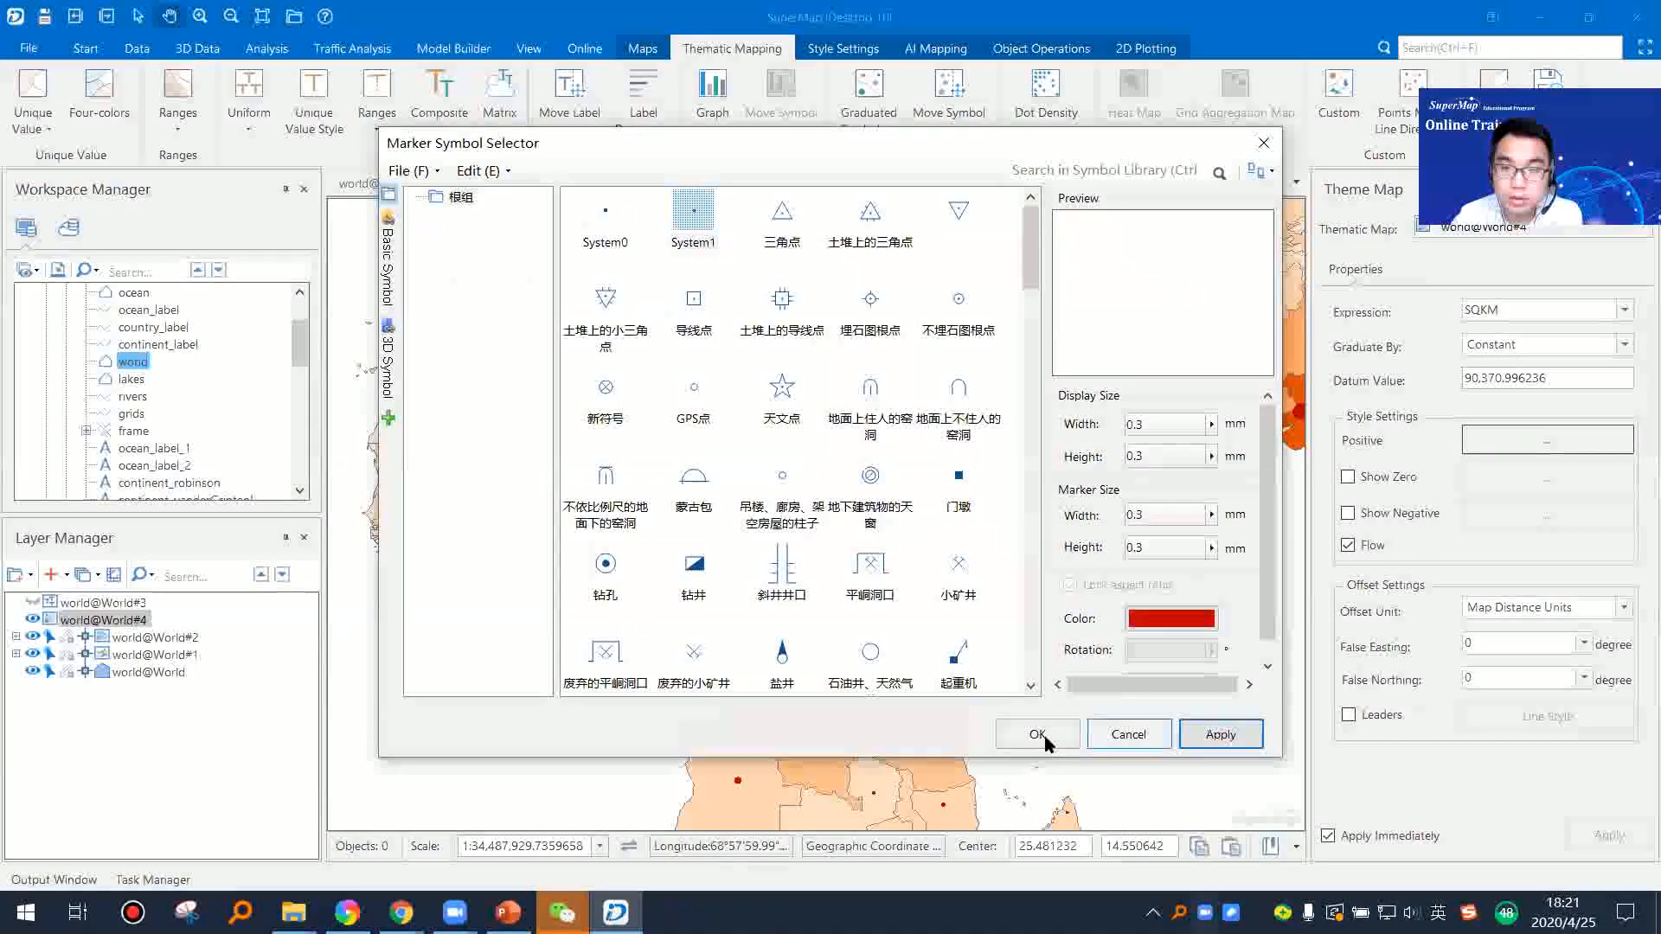
pyautogui.click(1044, 737)
# Step: Examine the red graduated symbols across the Americas, Africa, Europe, Asia and the whole world map
pyautogui.scroll(-3, 995, 630)
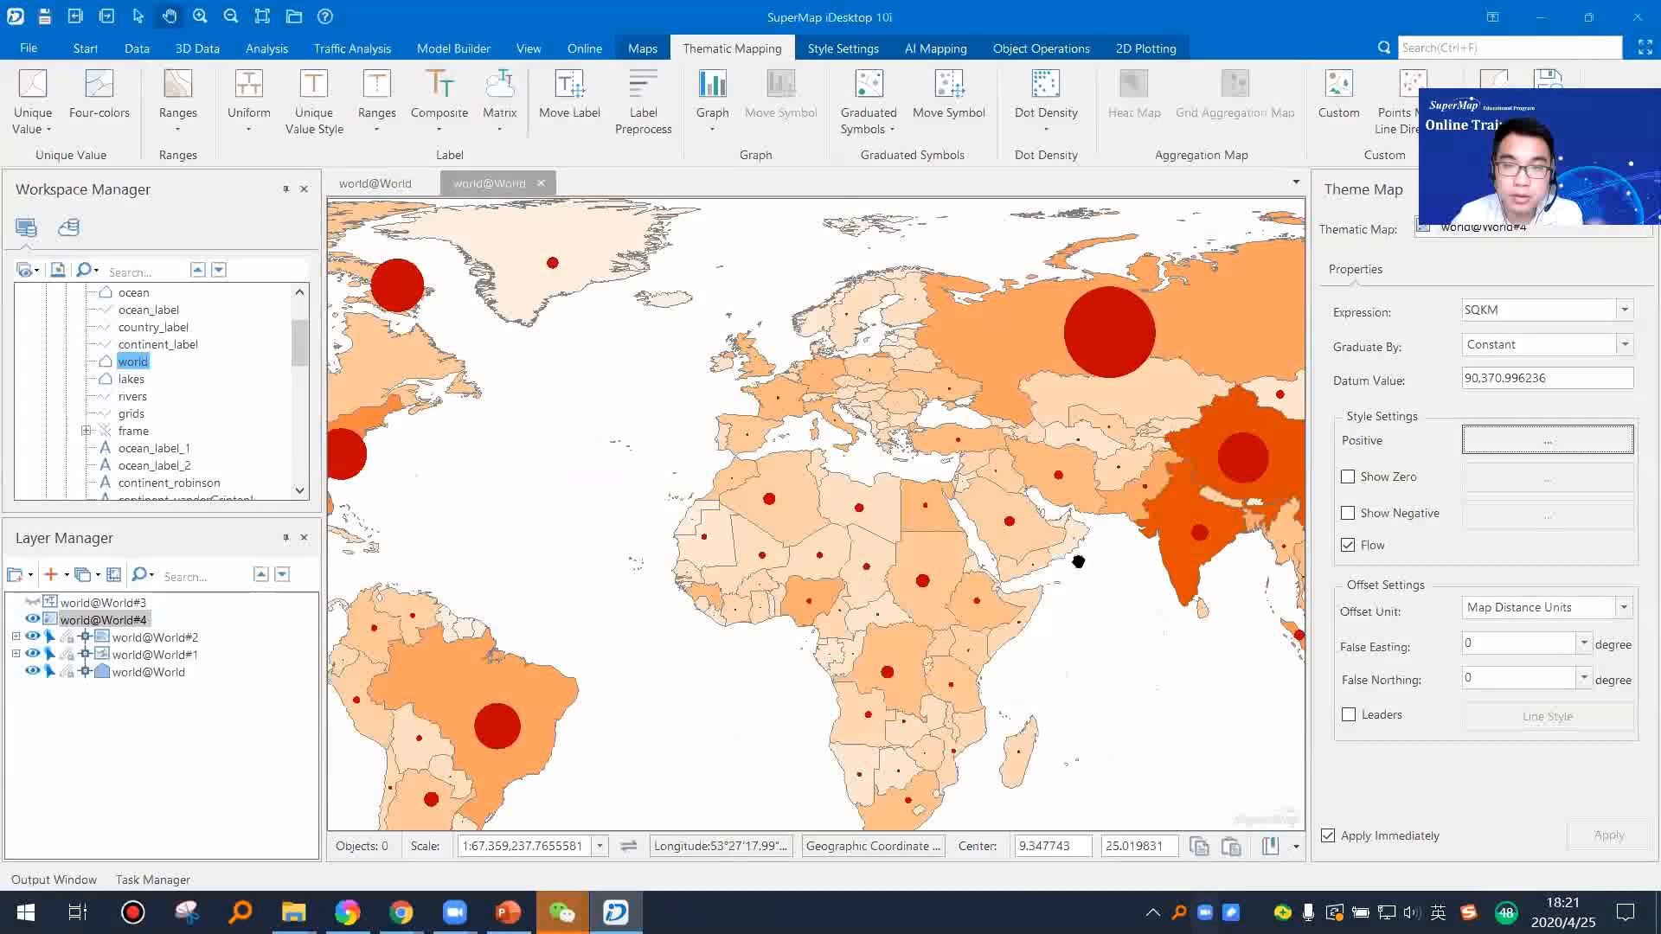
pyautogui.moveTo(1081, 560); pyautogui.dragTo(1245, 565)
pyautogui.moveTo(890, 467); pyautogui.dragTo(1164, 504)
pyautogui.moveTo(831, 408); pyautogui.dragTo(1079, 423)
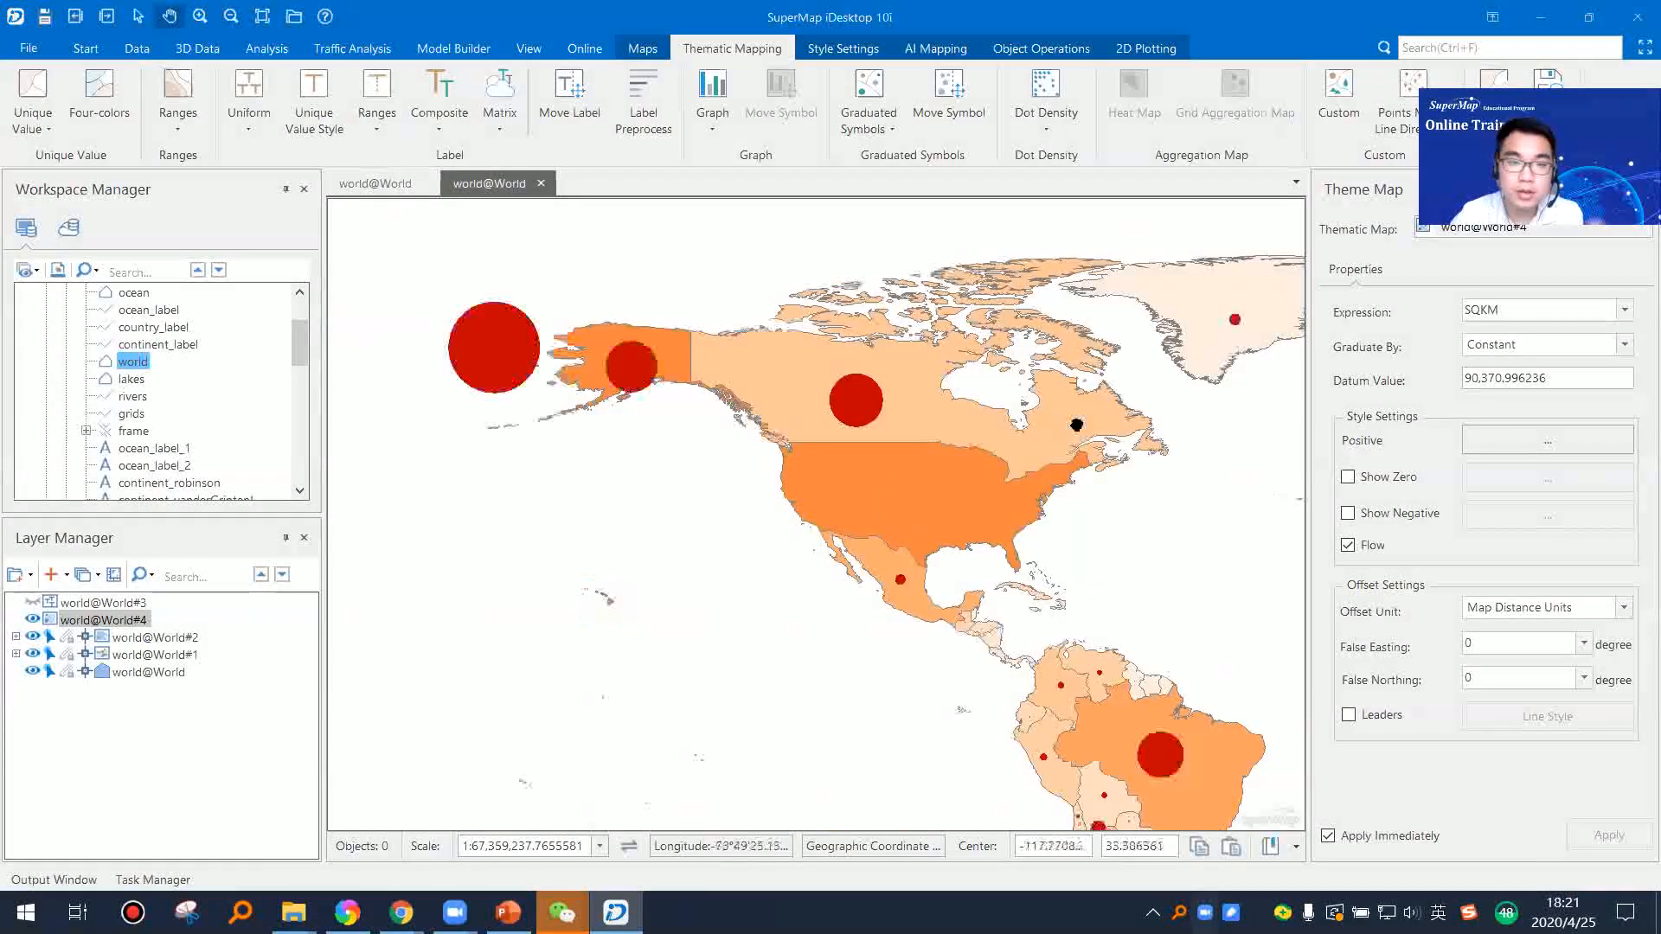
pyautogui.moveTo(1226, 456); pyautogui.dragTo(784, 395)
pyautogui.moveTo(1126, 453); pyautogui.dragTo(837, 424)
pyautogui.scroll(-4, 838, 425)
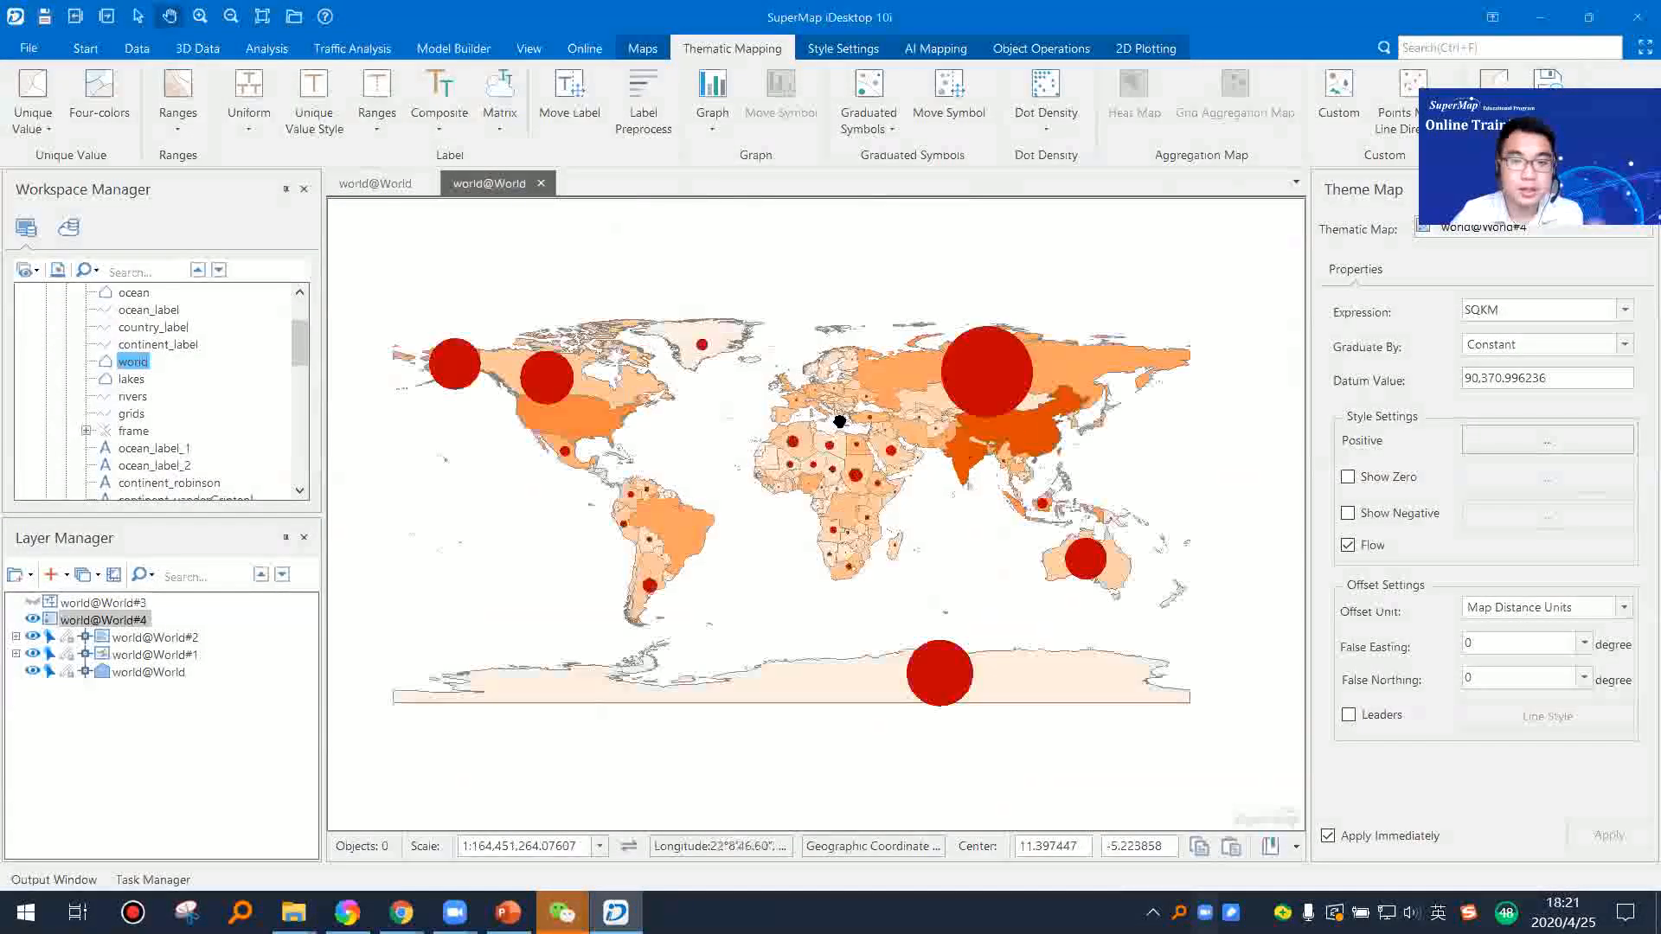
pyautogui.scroll(4, 841, 417)
pyautogui.scroll(2, 841, 417)
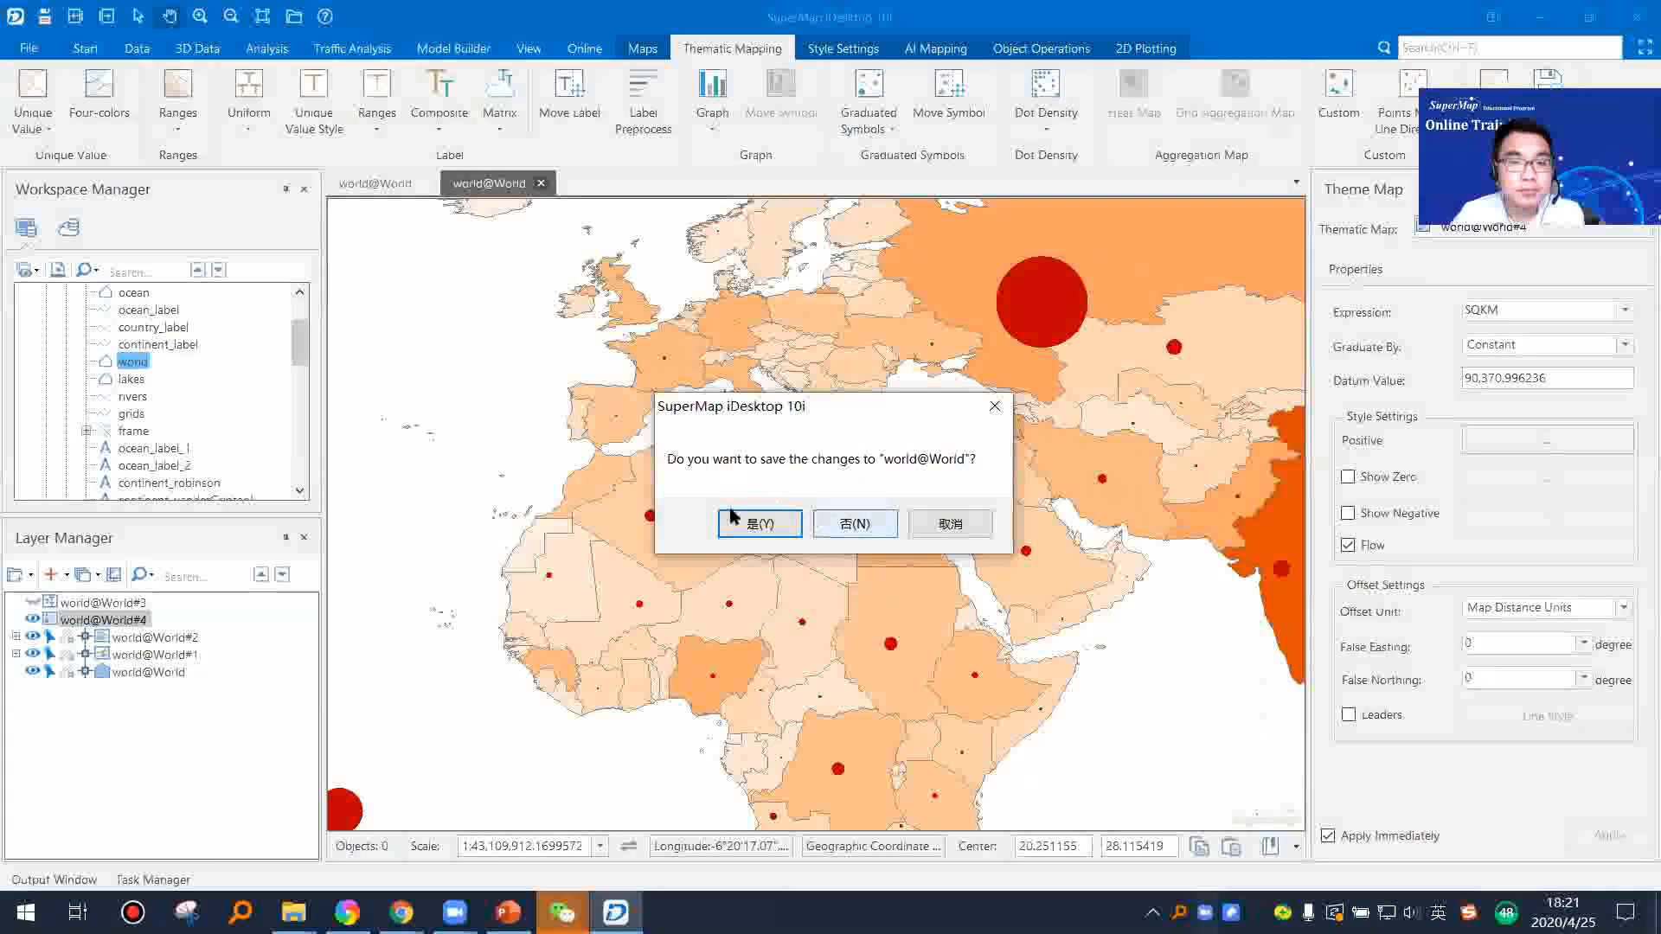
# Step: Save the thematic map as world@World while closing its window
pyautogui.click(737, 519)
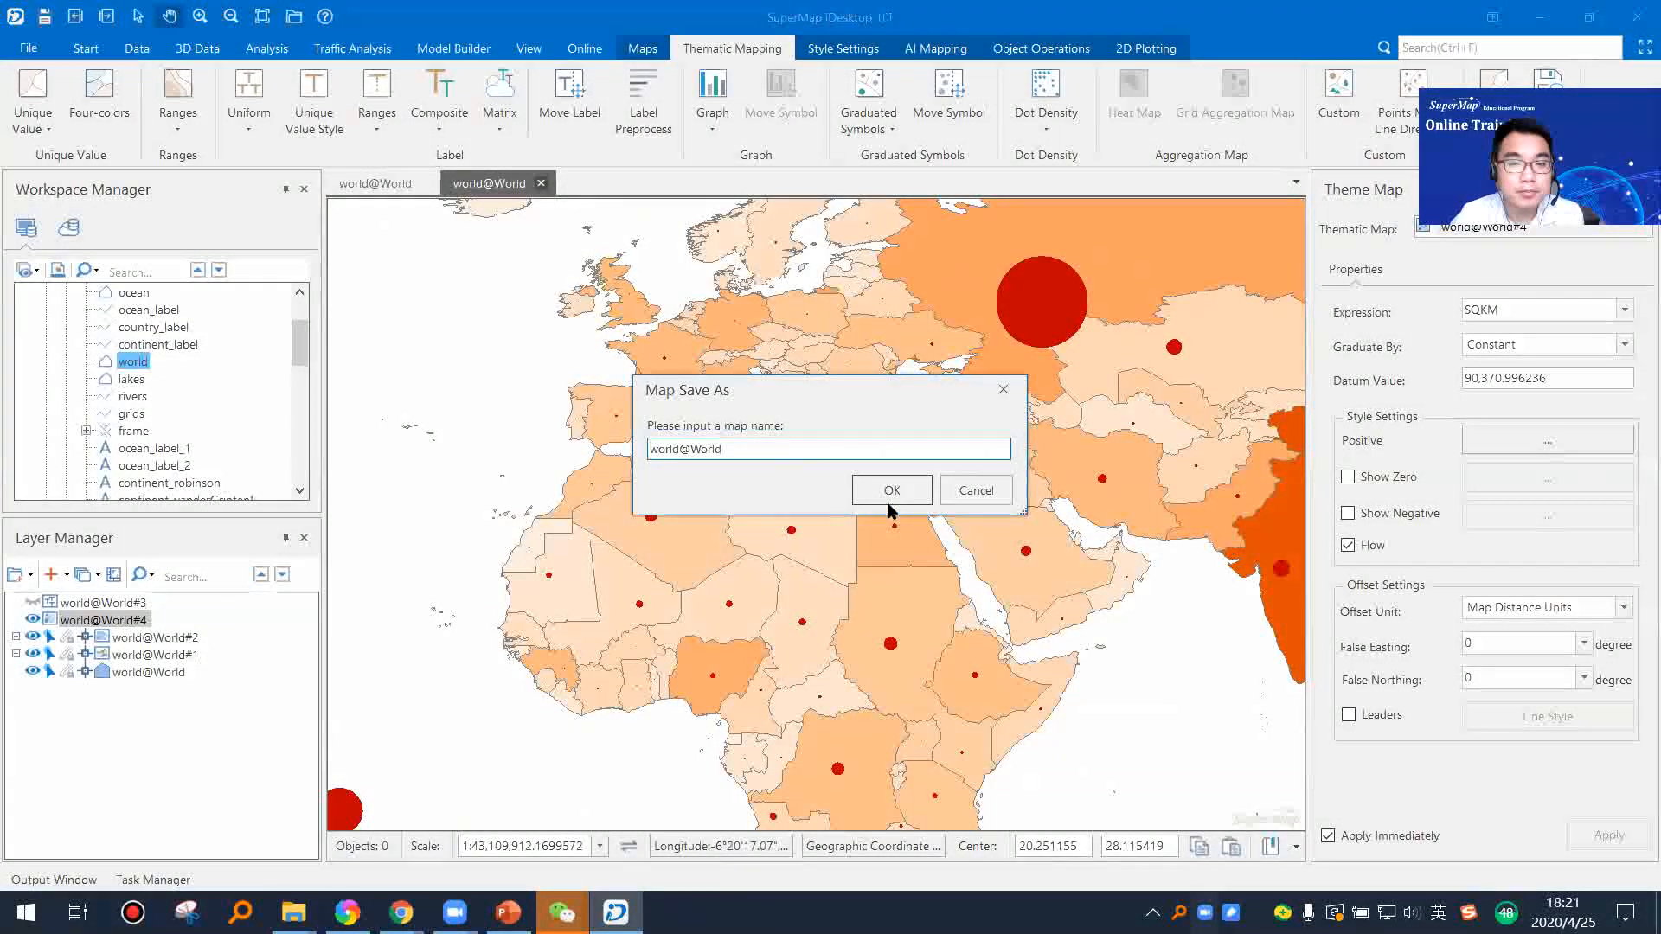
pyautogui.click(890, 501)
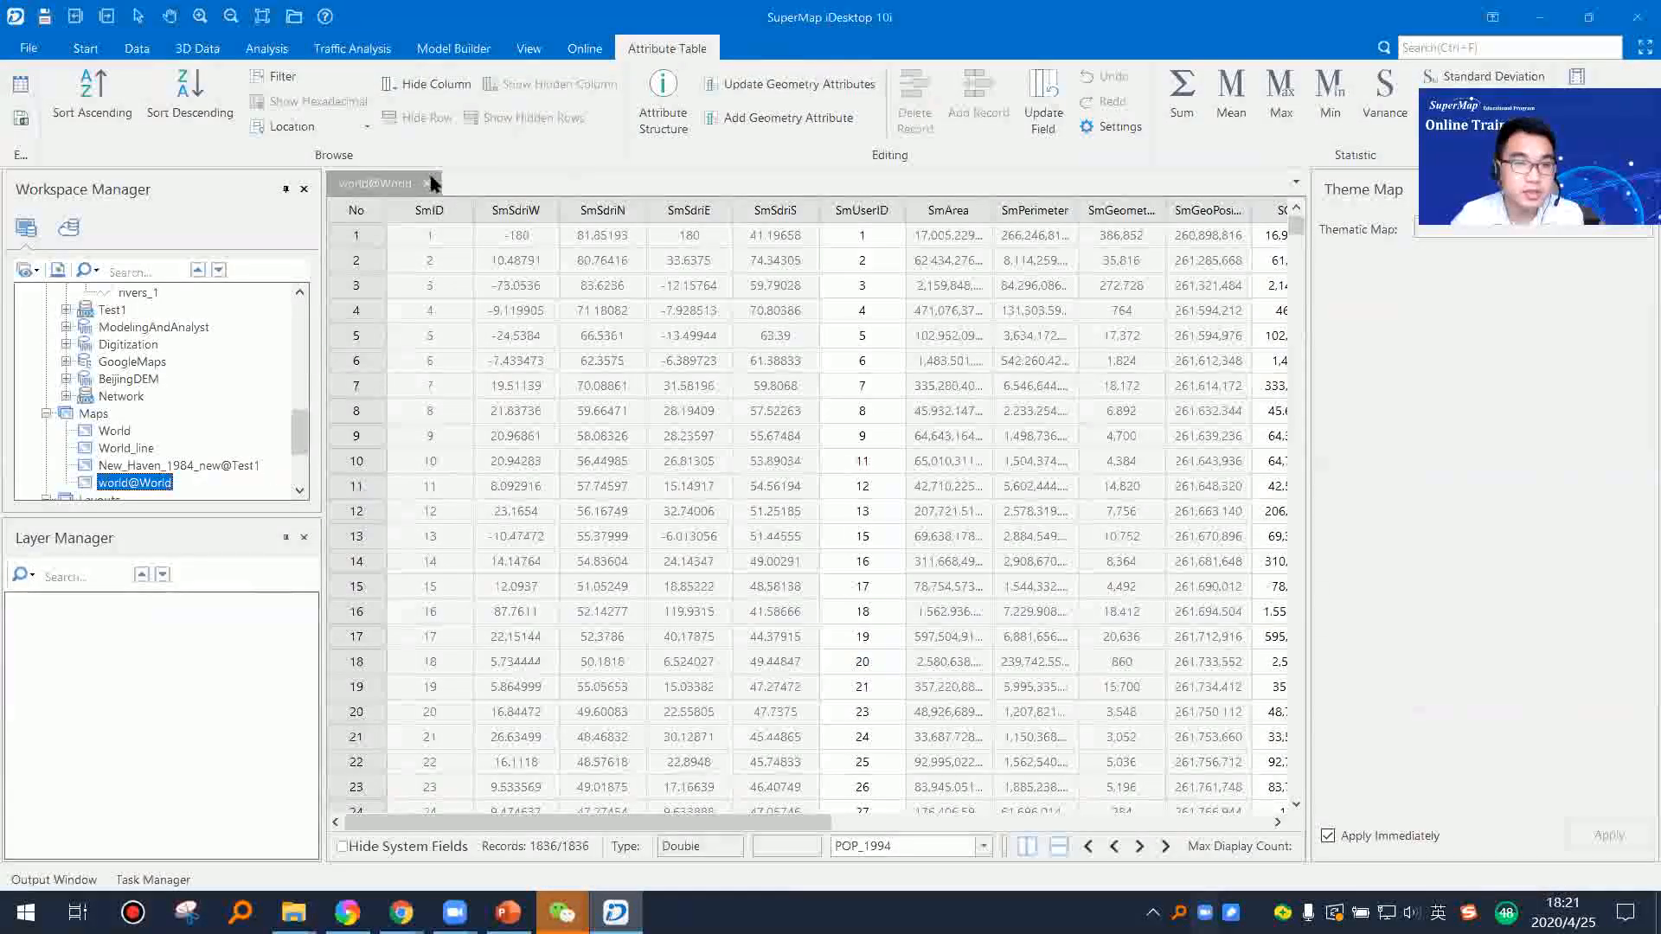
# Step: Close the world attribute table and reopen the saved world@World map
pyautogui.click(430, 183)
pyautogui.rightClick(174, 486)
pyautogui.click(190, 489)
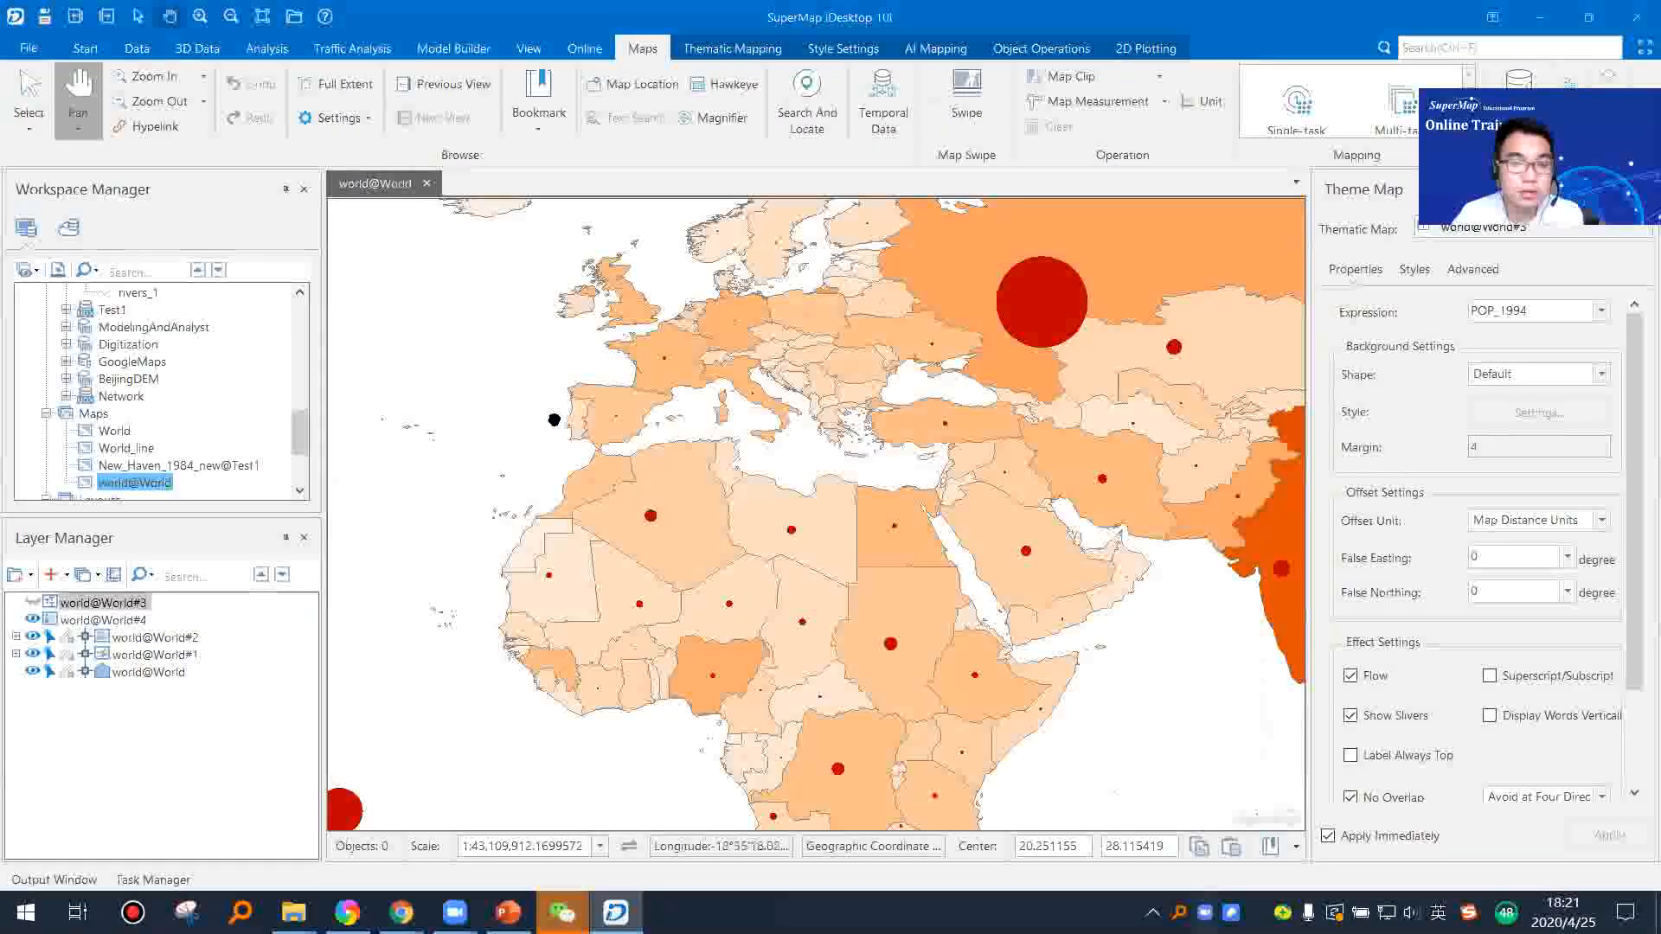
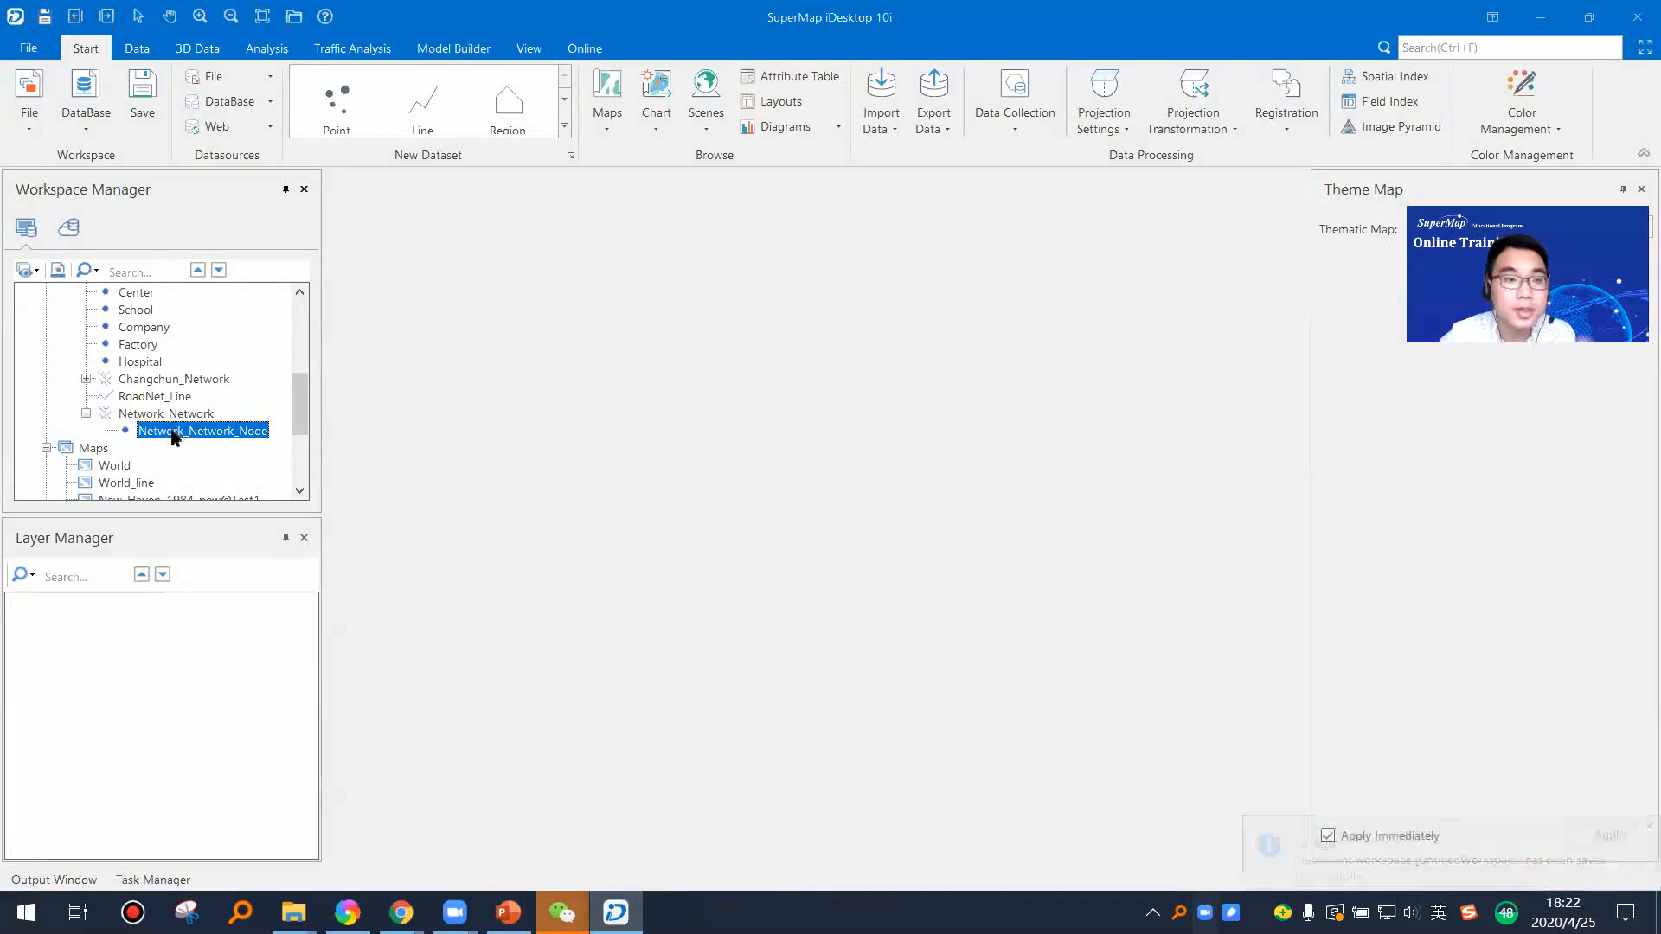
# Step: Open the RoadNet_Line dataset from the Network datasource in a new map
pyautogui.click(174, 398)
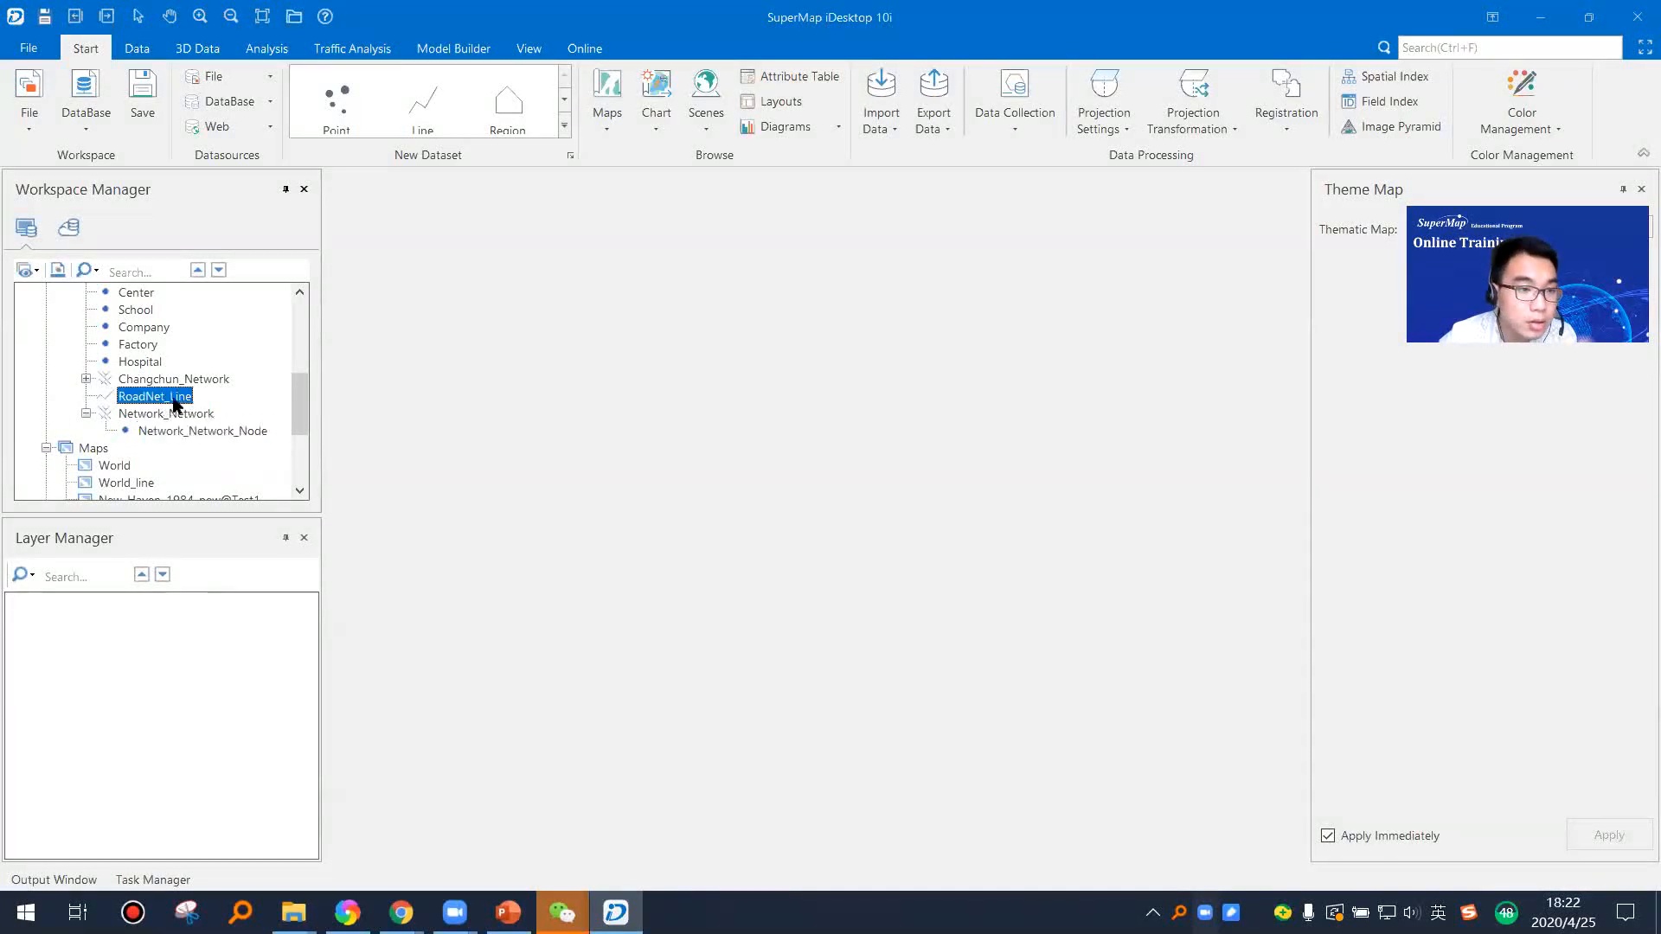
pyautogui.scroll(2, 178, 402)
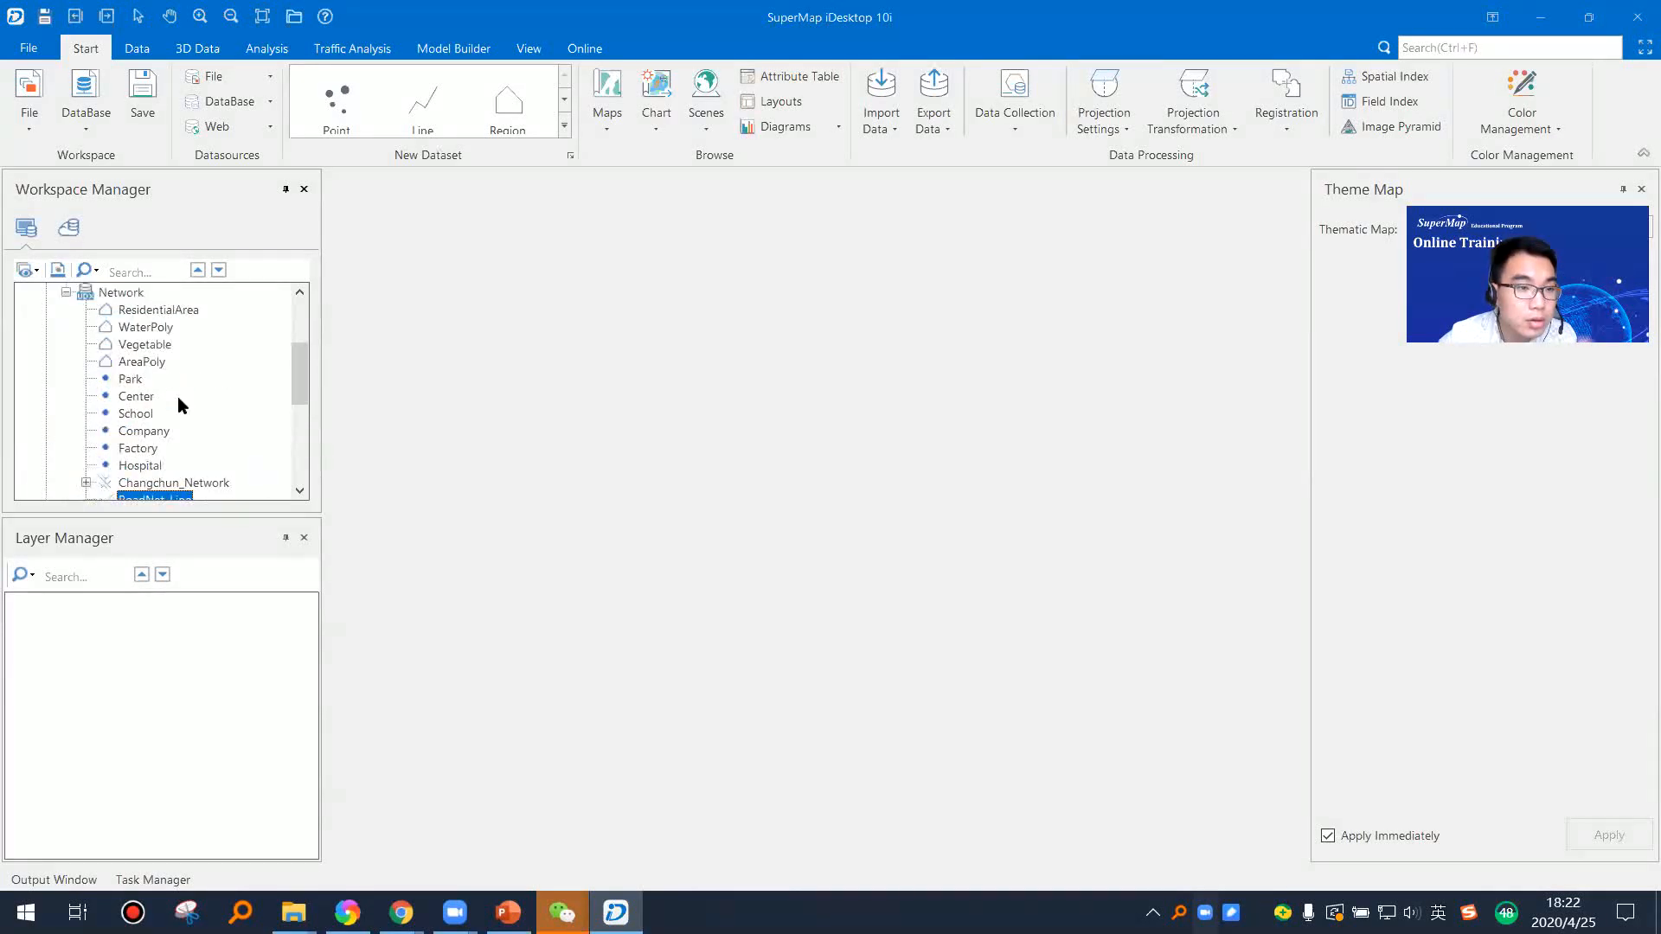
pyautogui.scroll(-2, 178, 402)
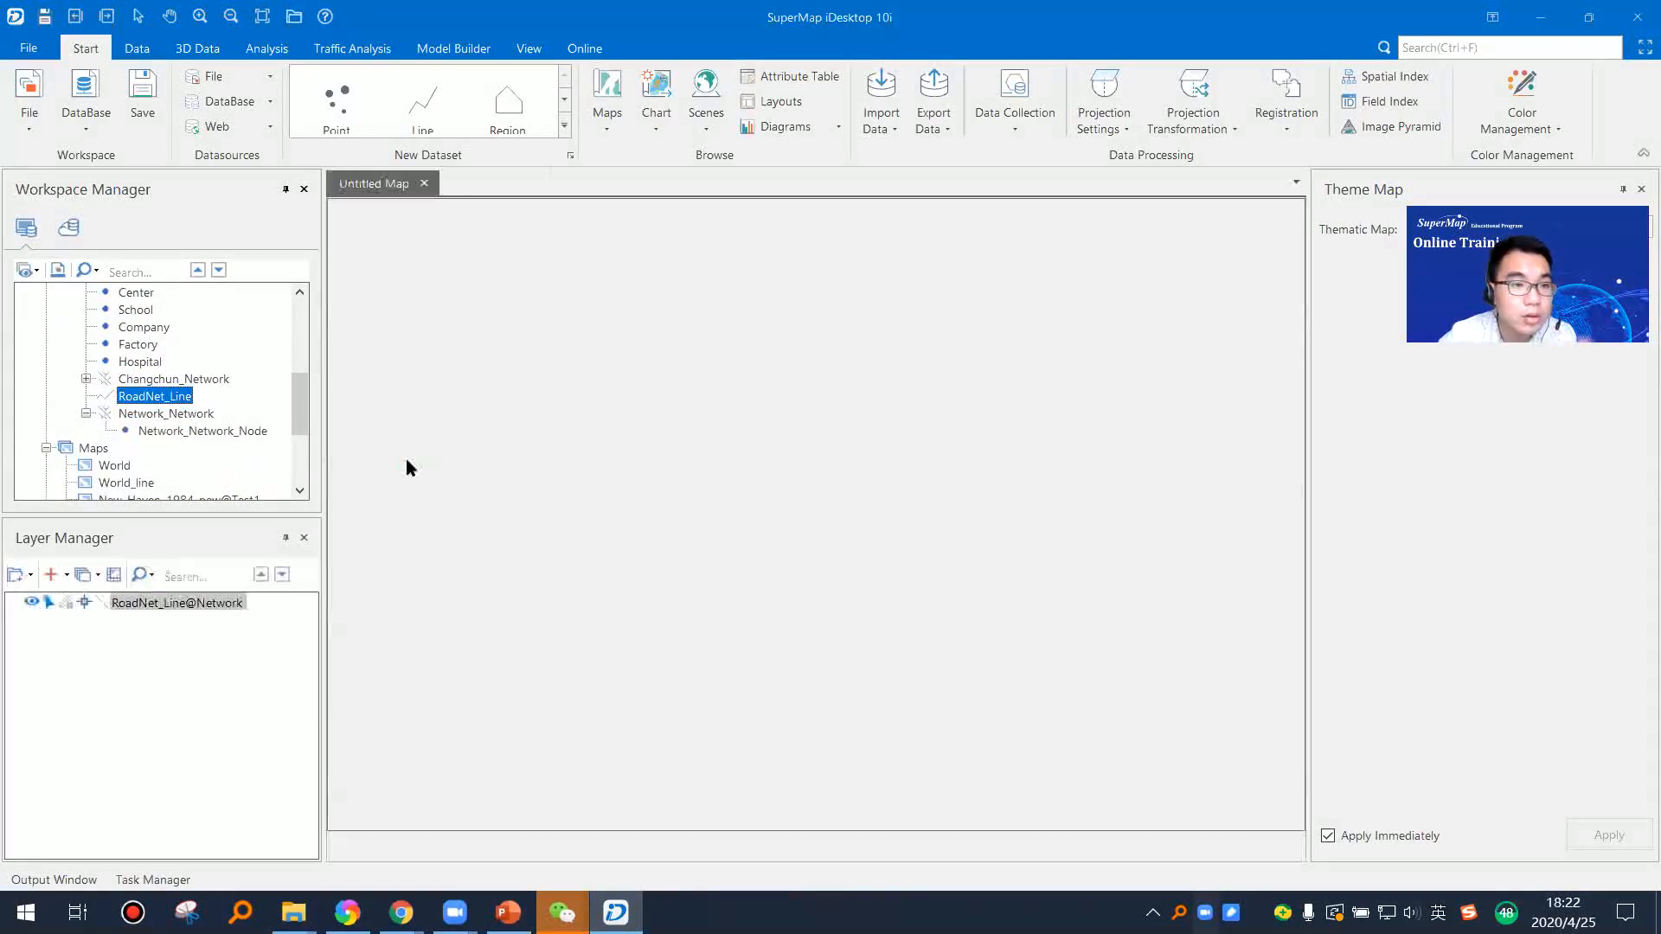
pyautogui.scroll(-3, 652, 519)
pyautogui.scroll(3, 660, 489)
pyautogui.scroll(2, 771, 519)
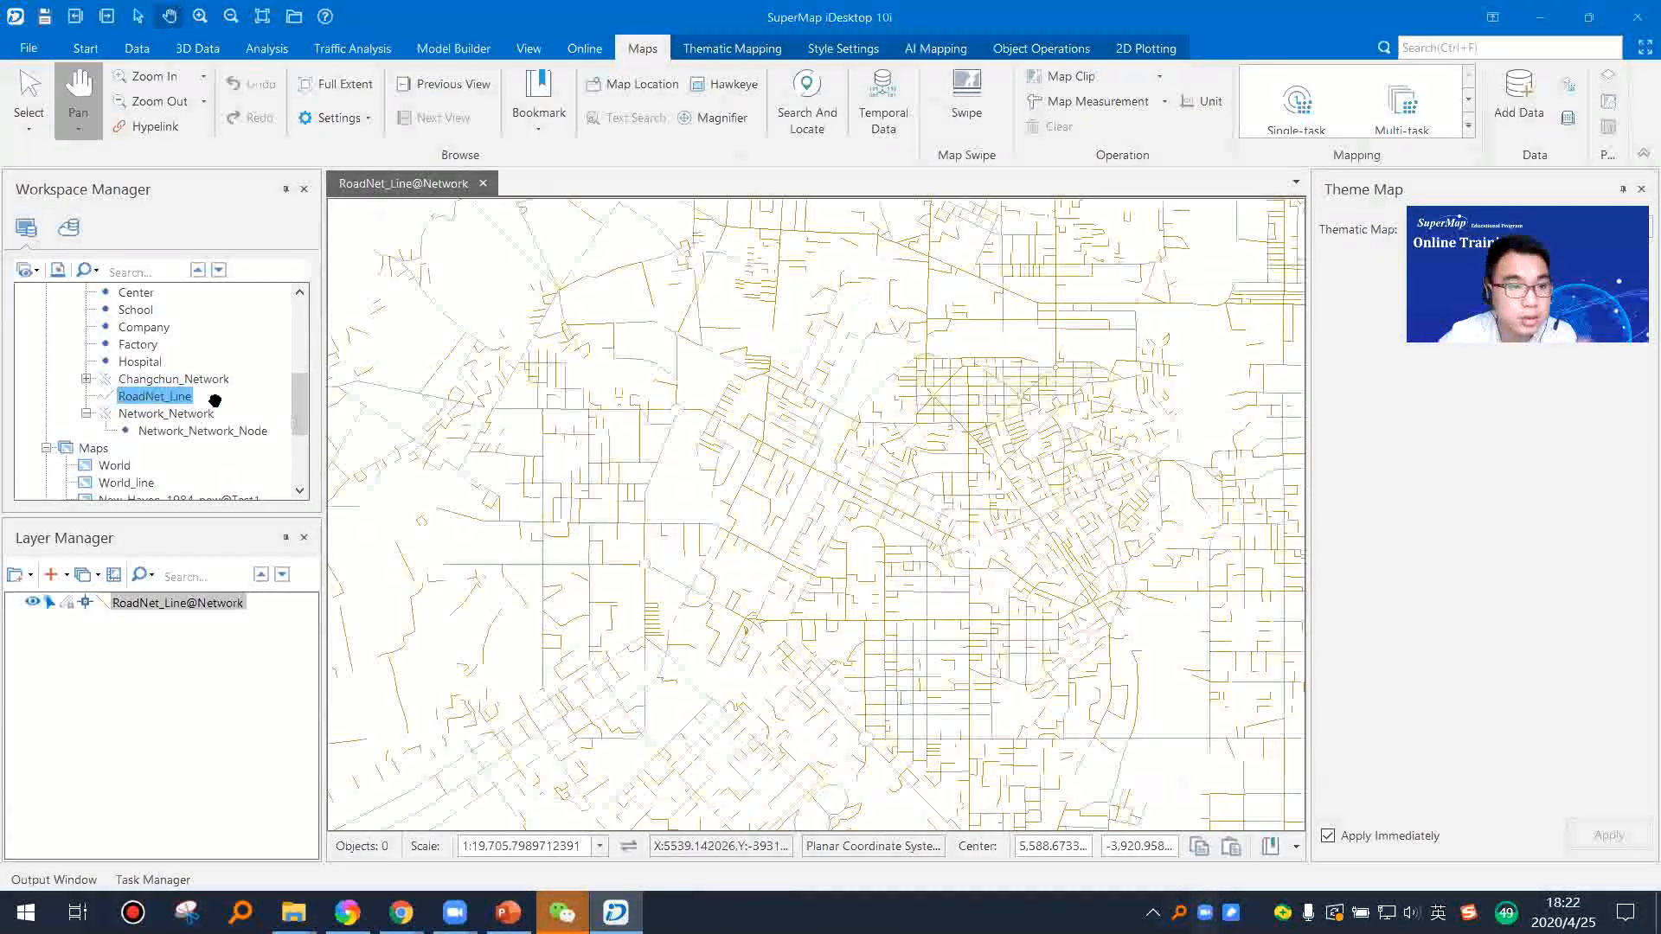
# Step: Add the WaterPoly, Vegetable, ResidentialArea and Park datasets of the Network datasource to the road map
pyautogui.scroll(3, 151, 381)
pyautogui.moveTo(152, 381); pyautogui.dragTo(674, 456)
pyautogui.moveTo(149, 398); pyautogui.dragTo(445, 511)
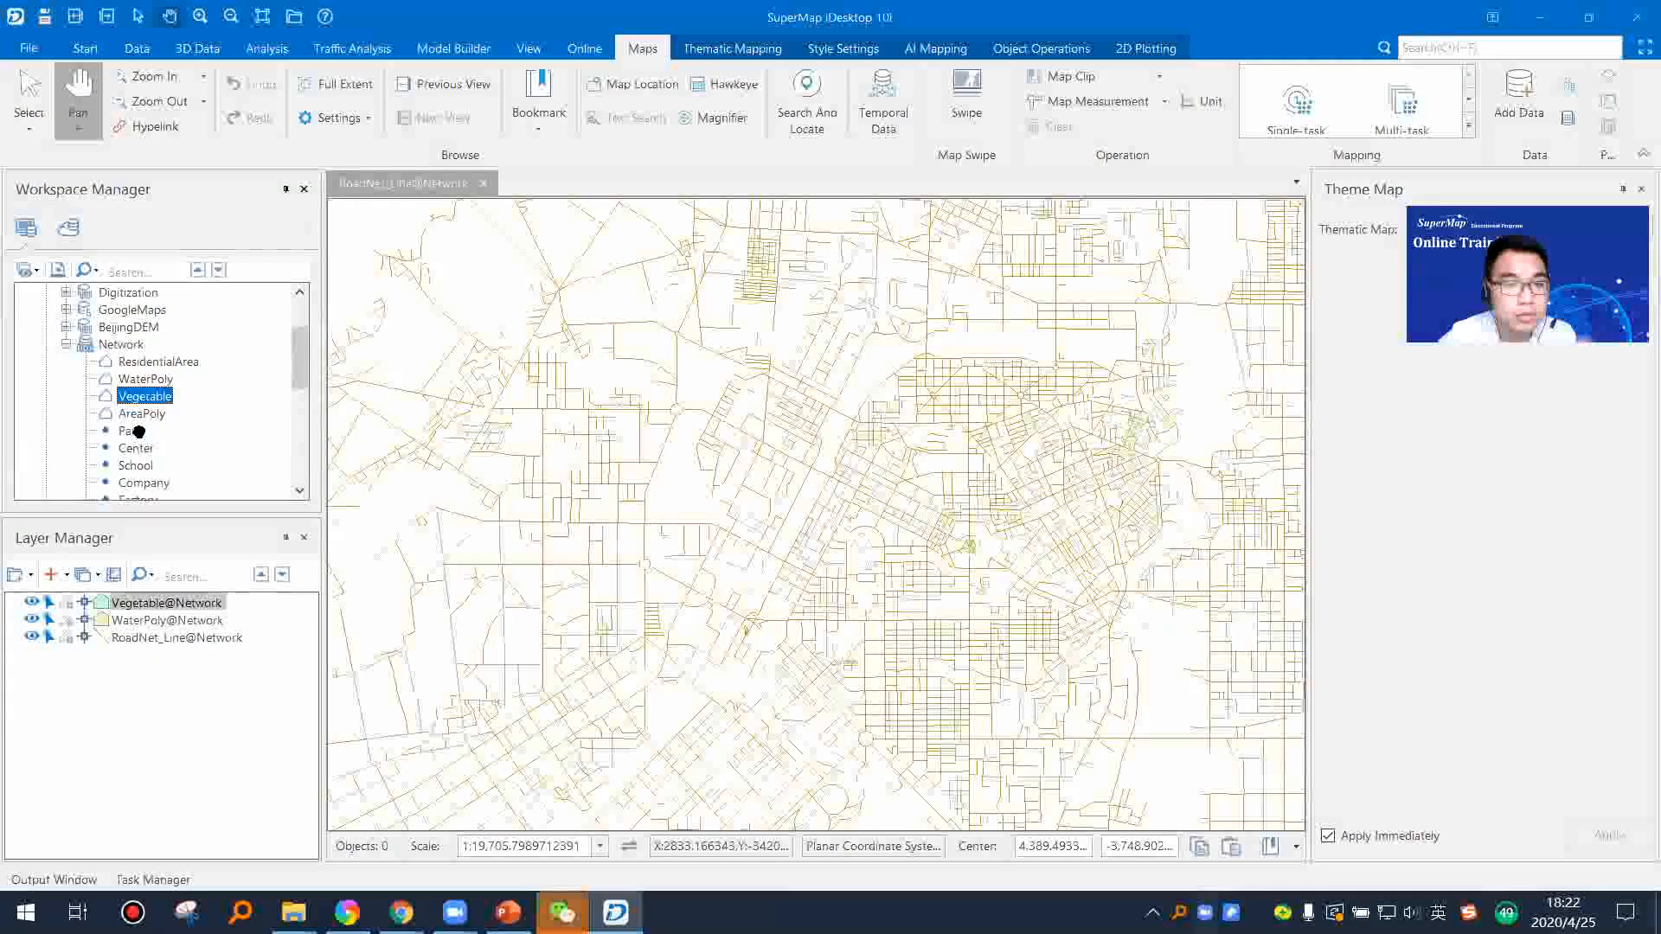
pyautogui.click(151, 365)
pyautogui.moveTo(151, 370); pyautogui.dragTo(593, 490)
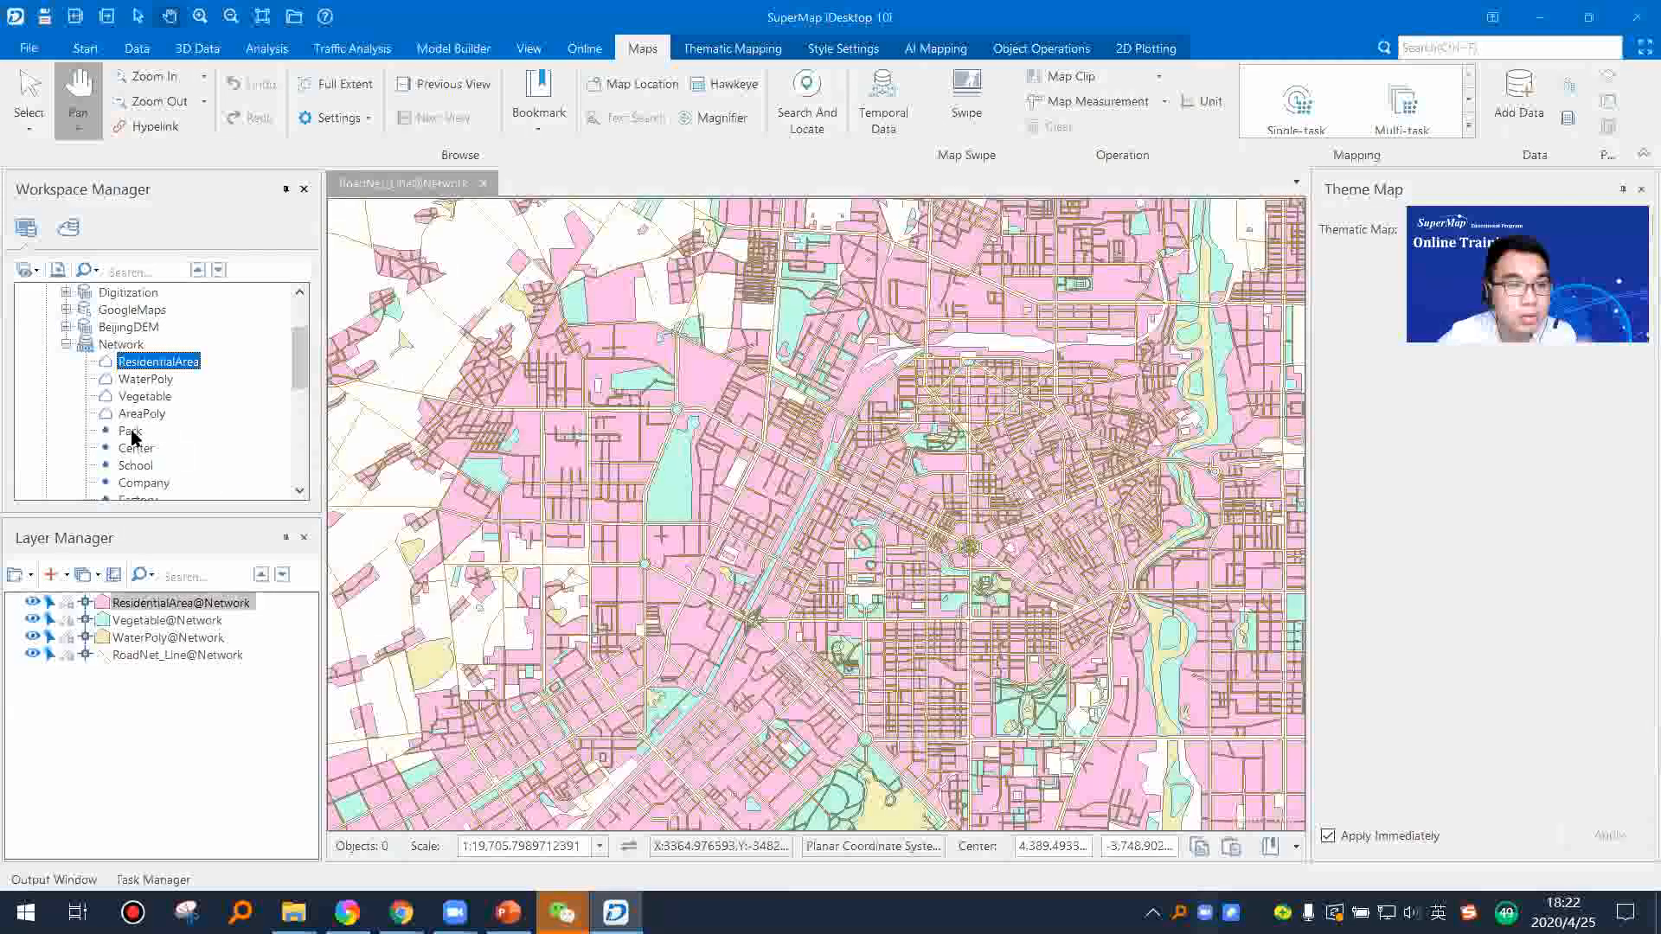
pyautogui.moveTo(130, 430); pyautogui.dragTo(786, 511)
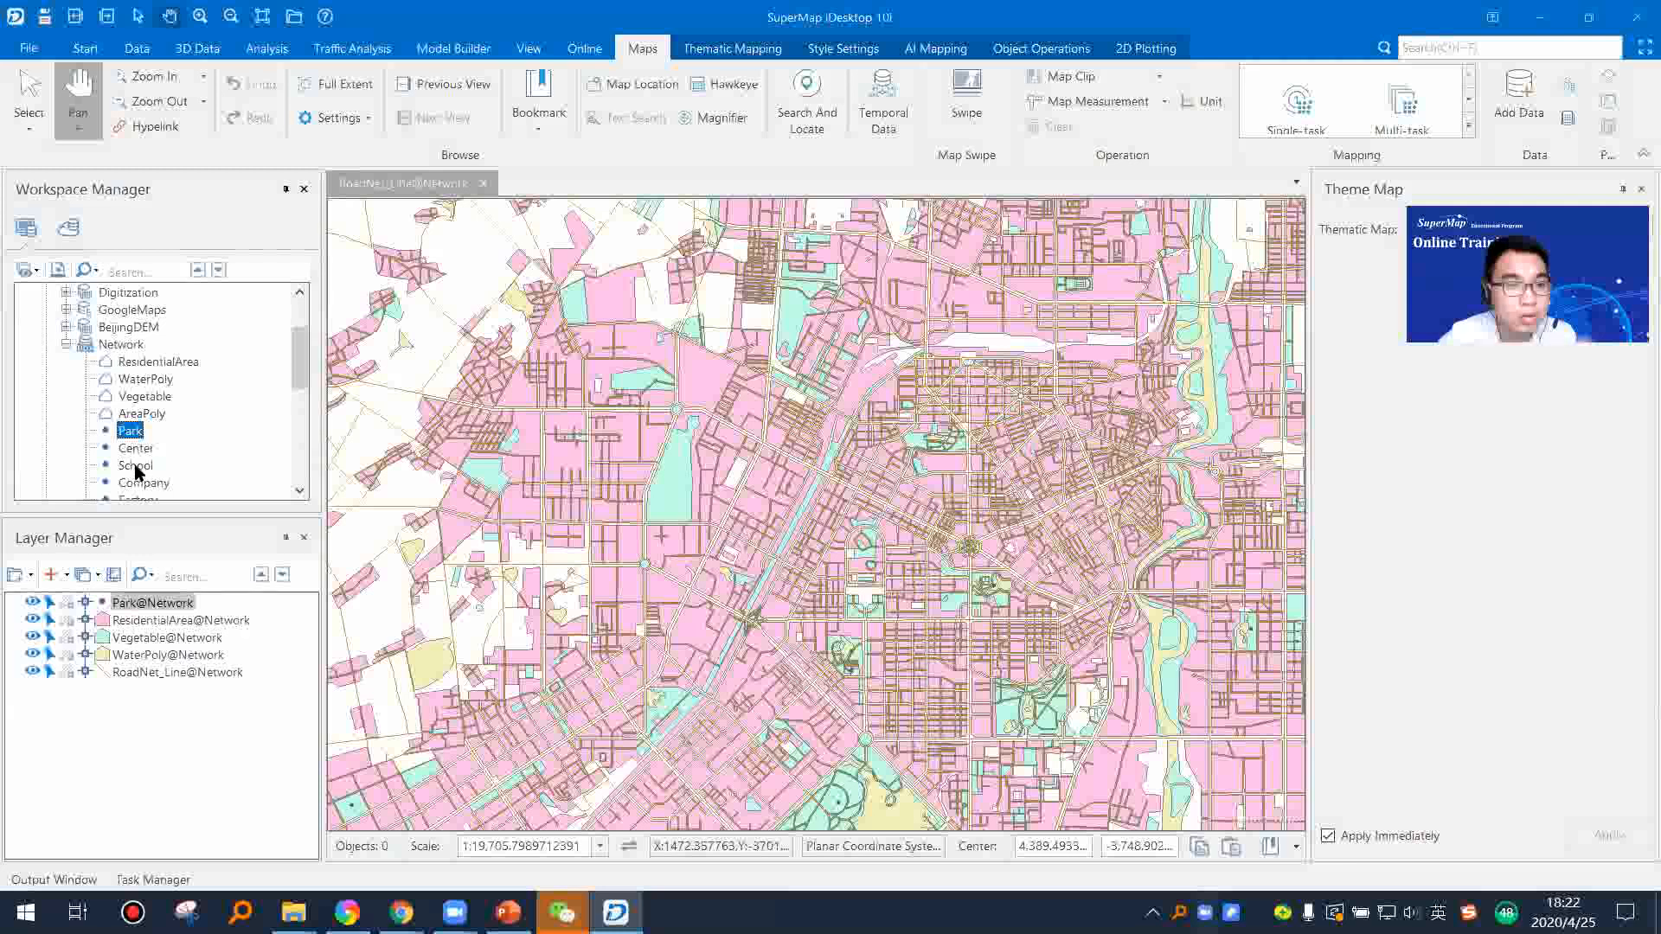
pyautogui.click(136, 467)
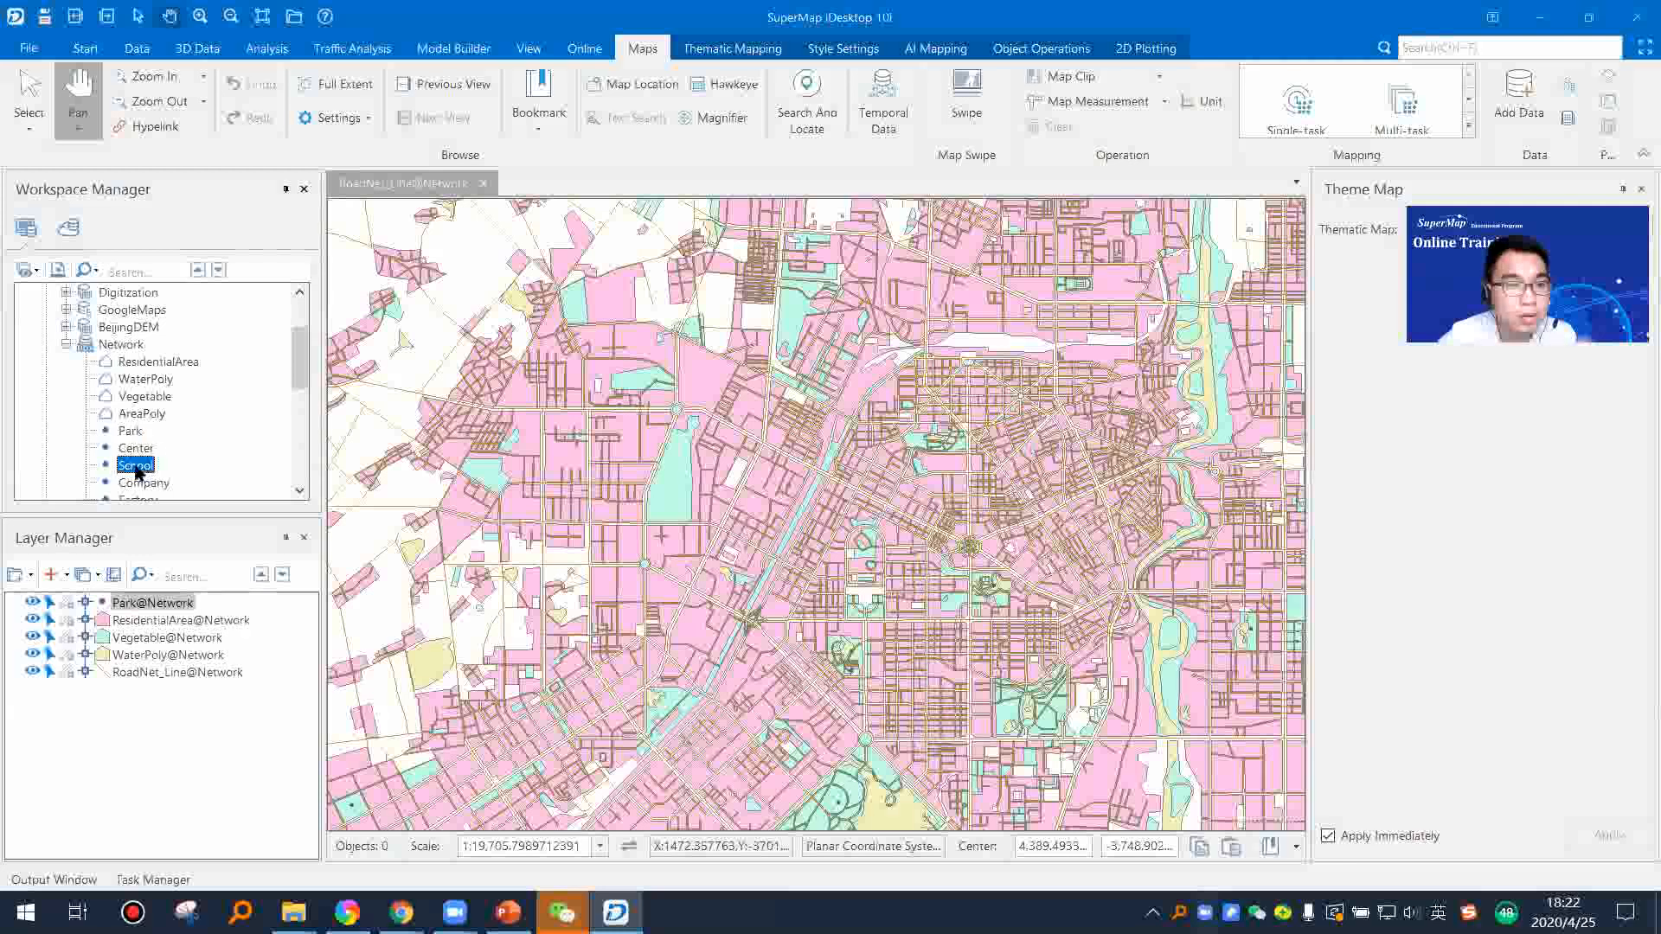
# Step: Close the Theme Map pane and fit most of the city into the enlarged map view
pyautogui.click(1638, 190)
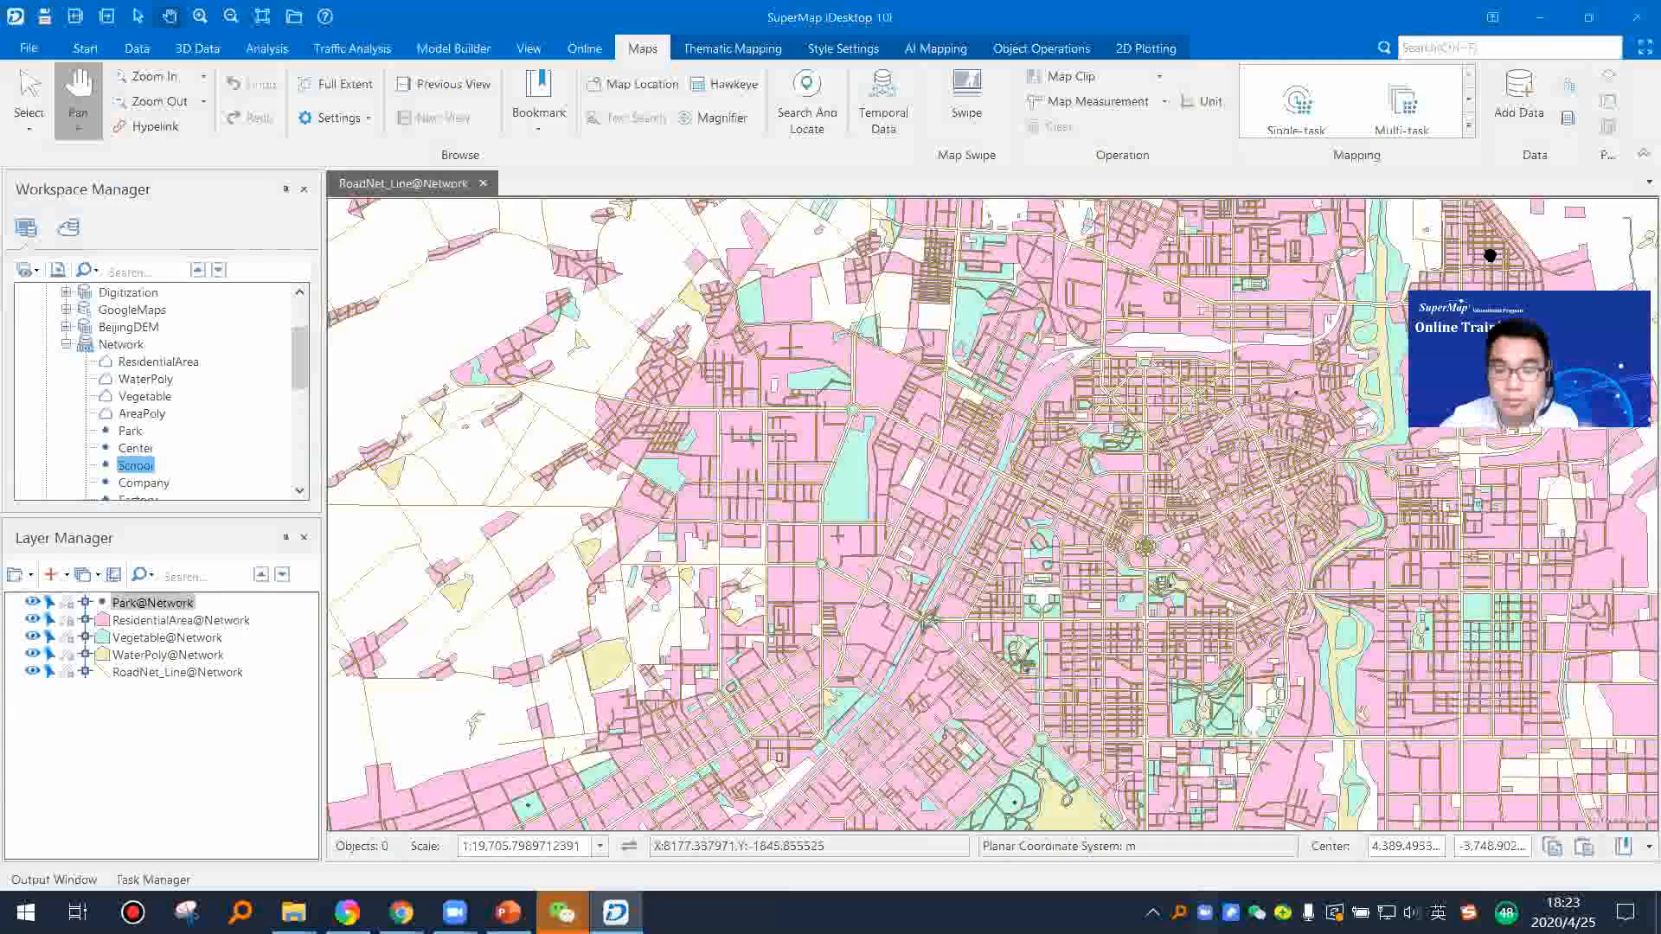
pyautogui.moveTo(1221, 392); pyautogui.dragTo(1009, 542)
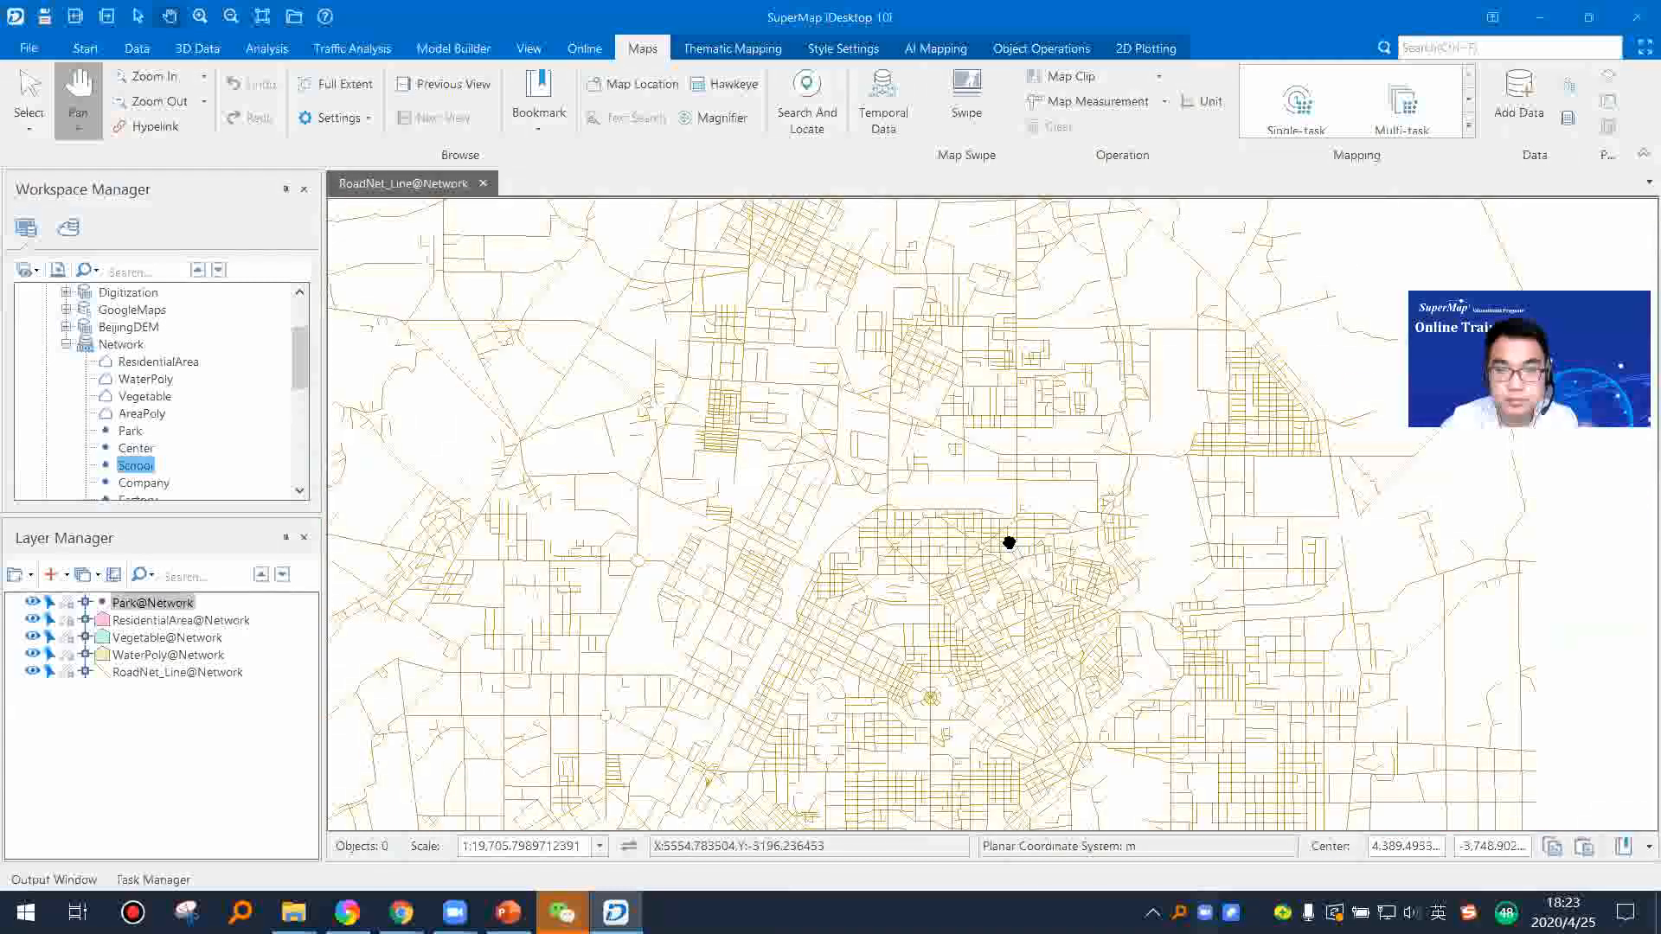
pyautogui.scroll(-1, 1009, 542)
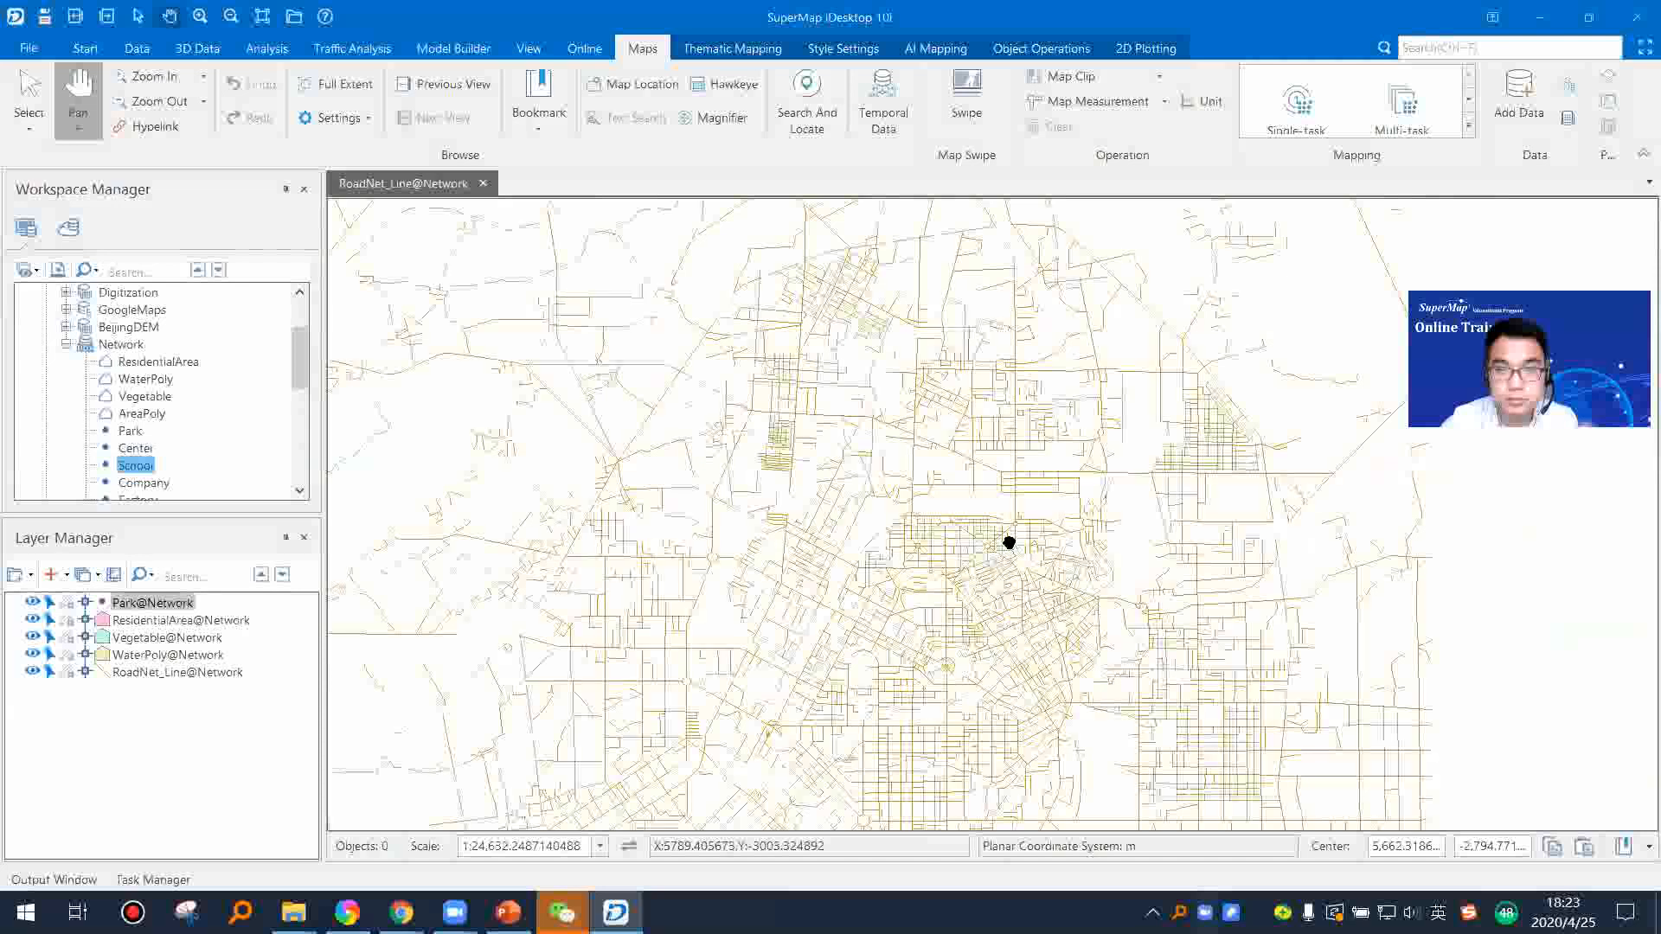
pyautogui.scroll(-1, 1009, 542)
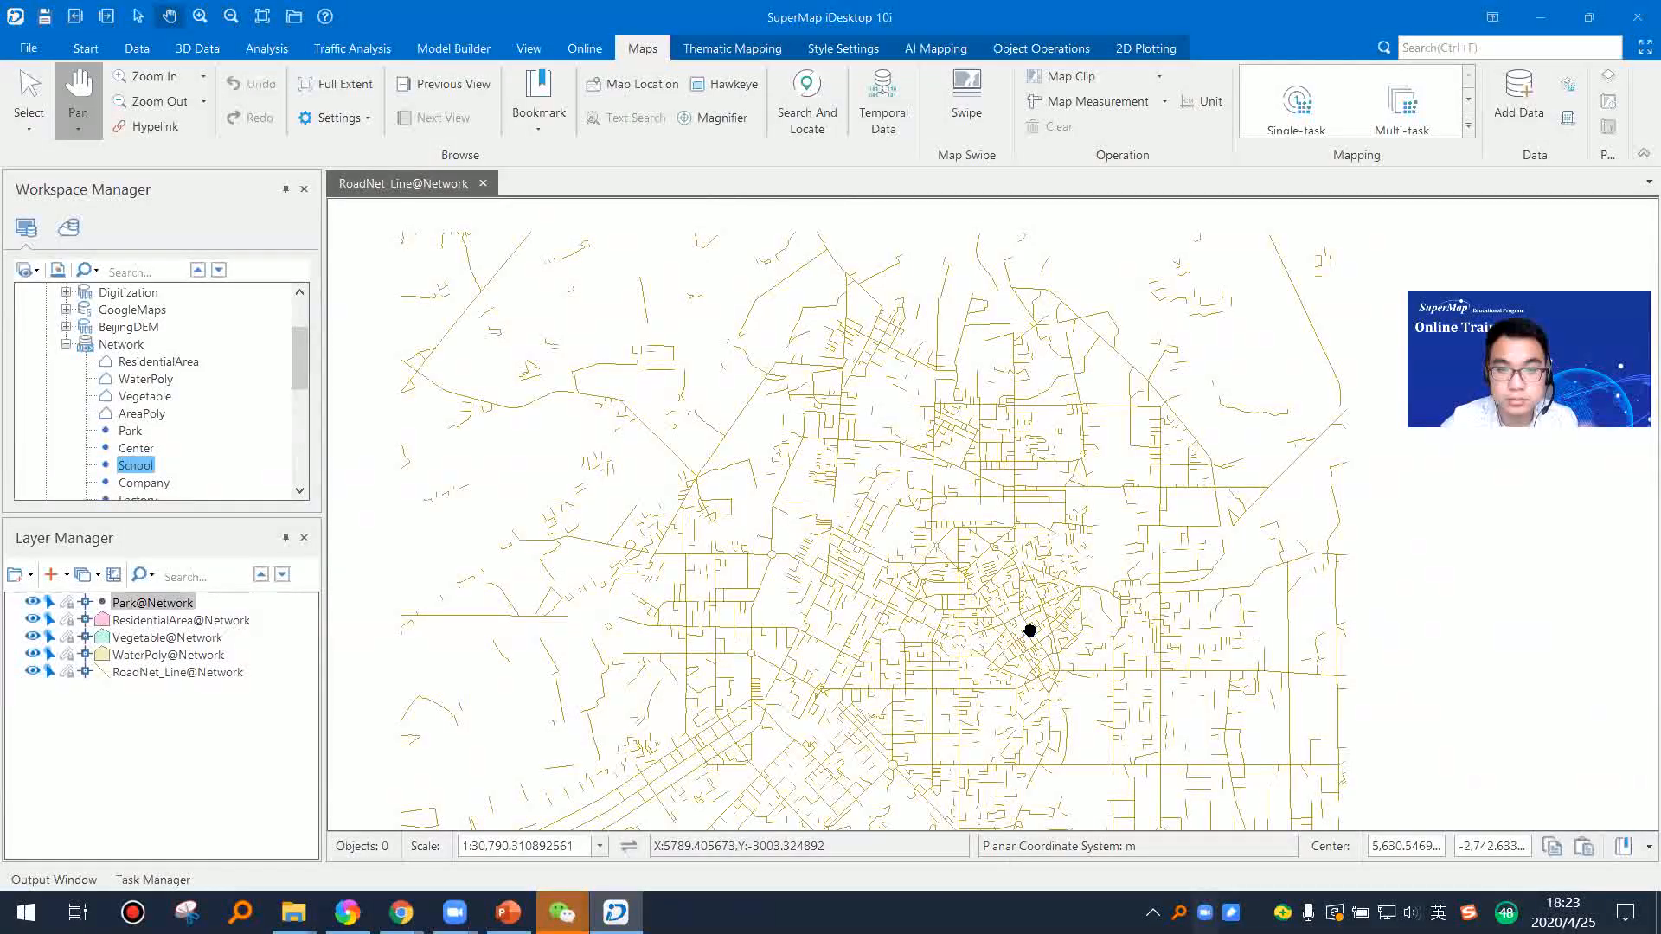
pyautogui.moveTo(1030, 630); pyautogui.dragTo(1156, 534)
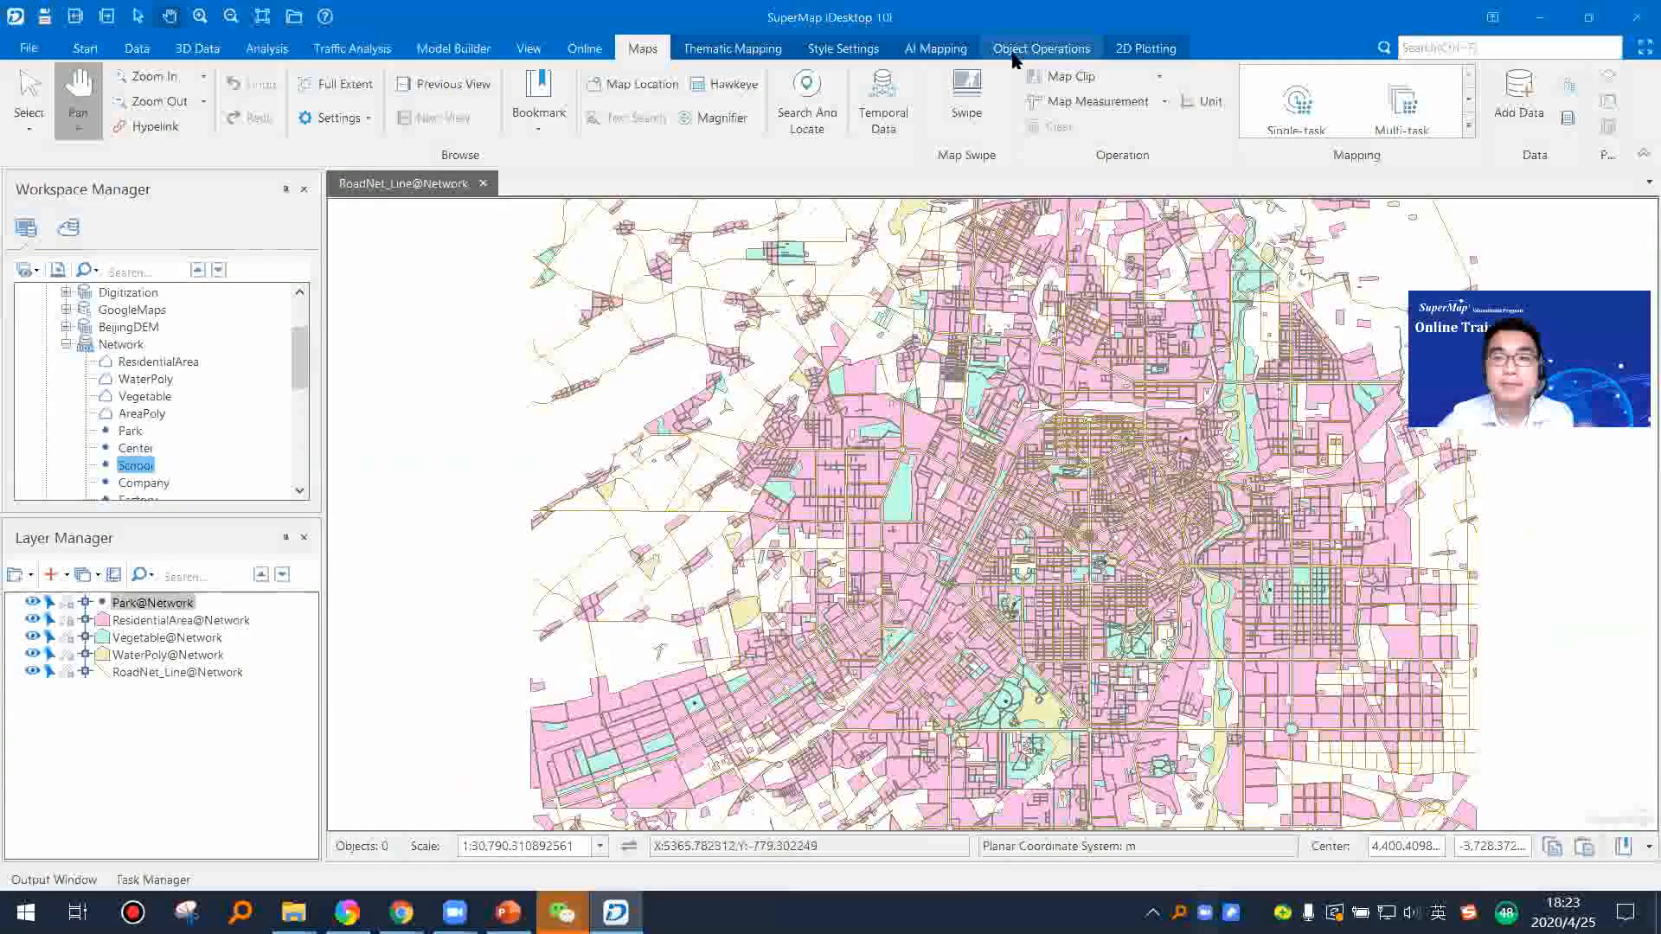
# Step: Apply the blue glowing-network dark style to the city map with AI Mapping style transfer and inspect the recoloured streets
pyautogui.click(932, 60)
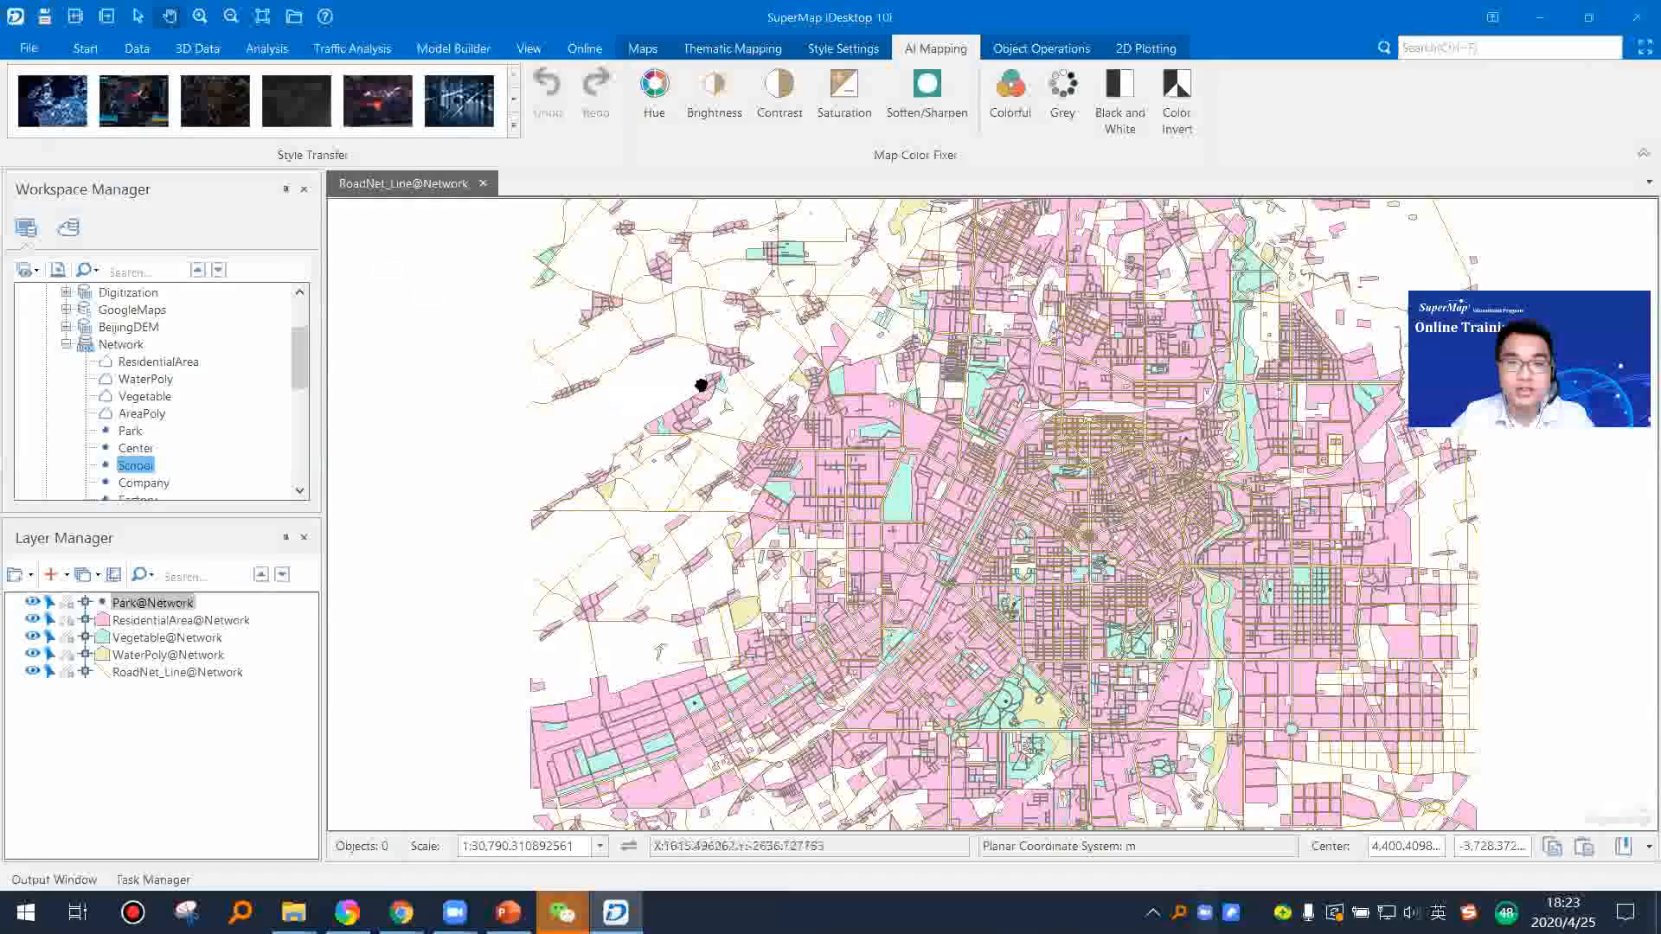
pyautogui.click(514, 125)
pyautogui.click(141, 160)
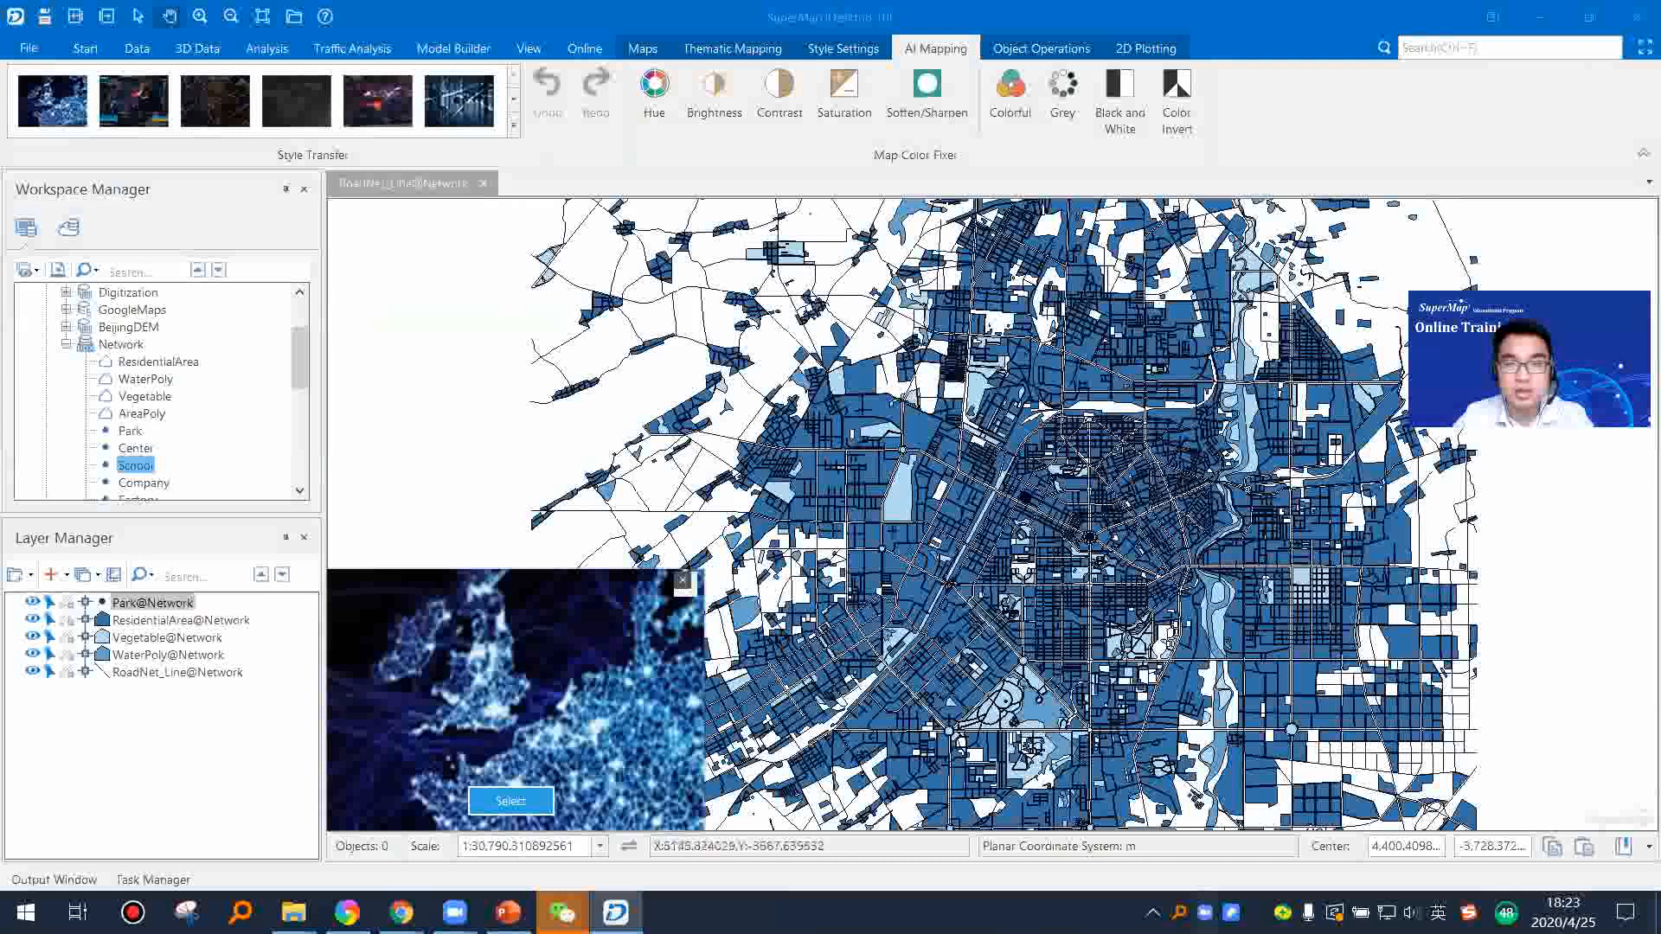
pyautogui.scroll(3, 1116, 537)
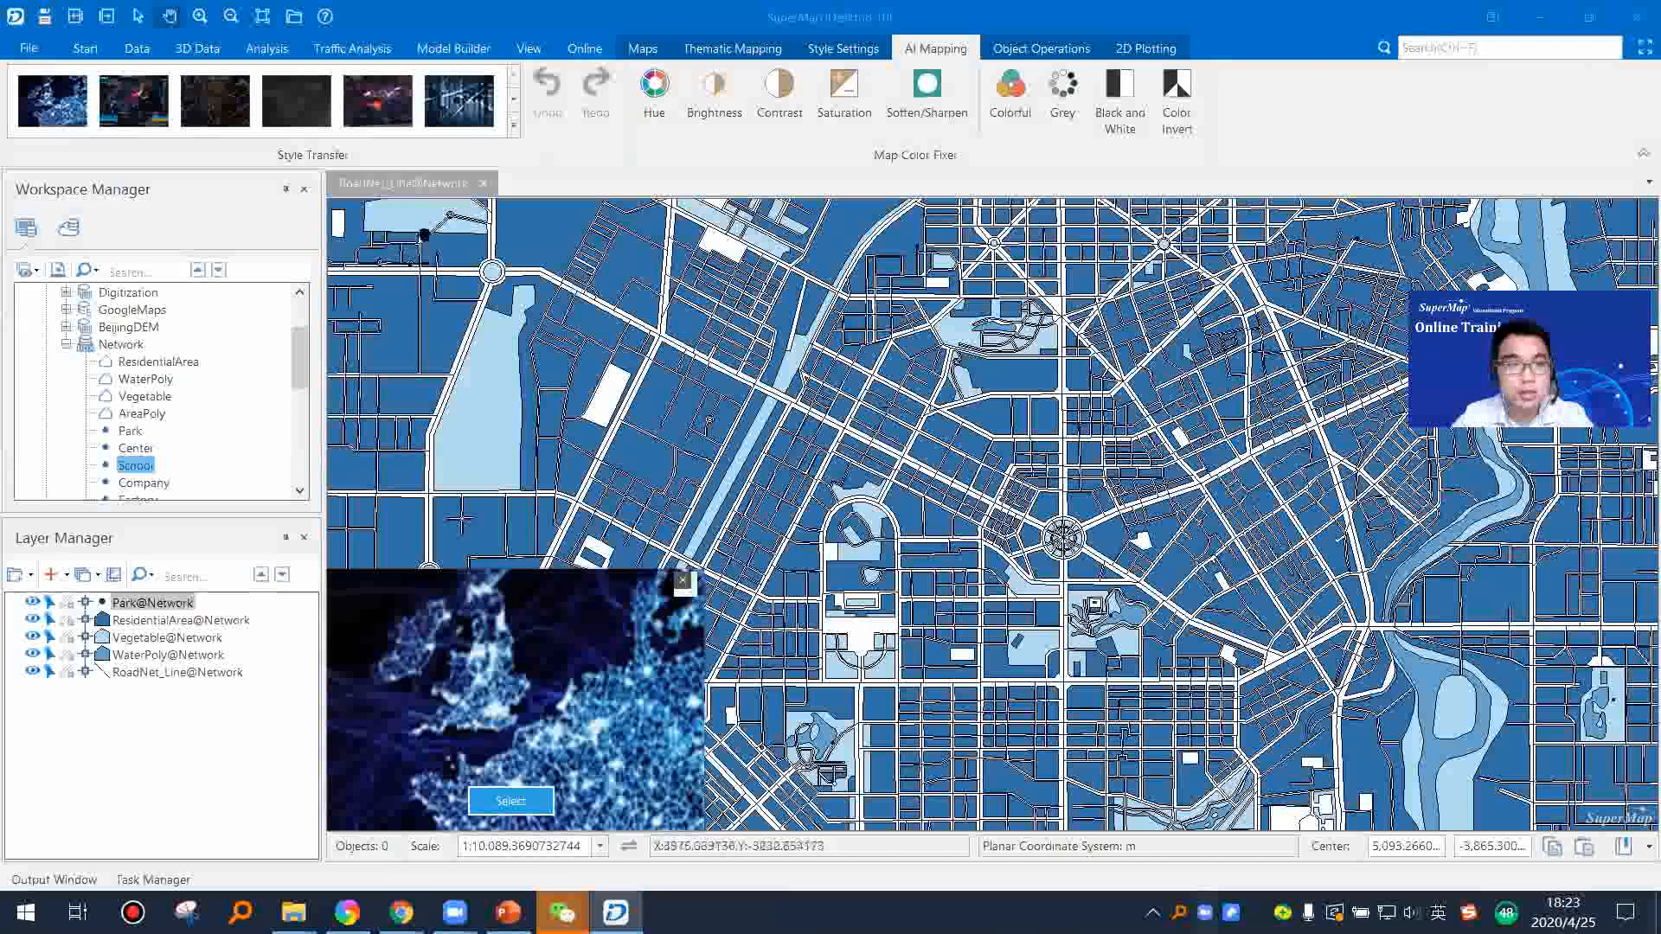
pyautogui.scroll(-2, 846, 479)
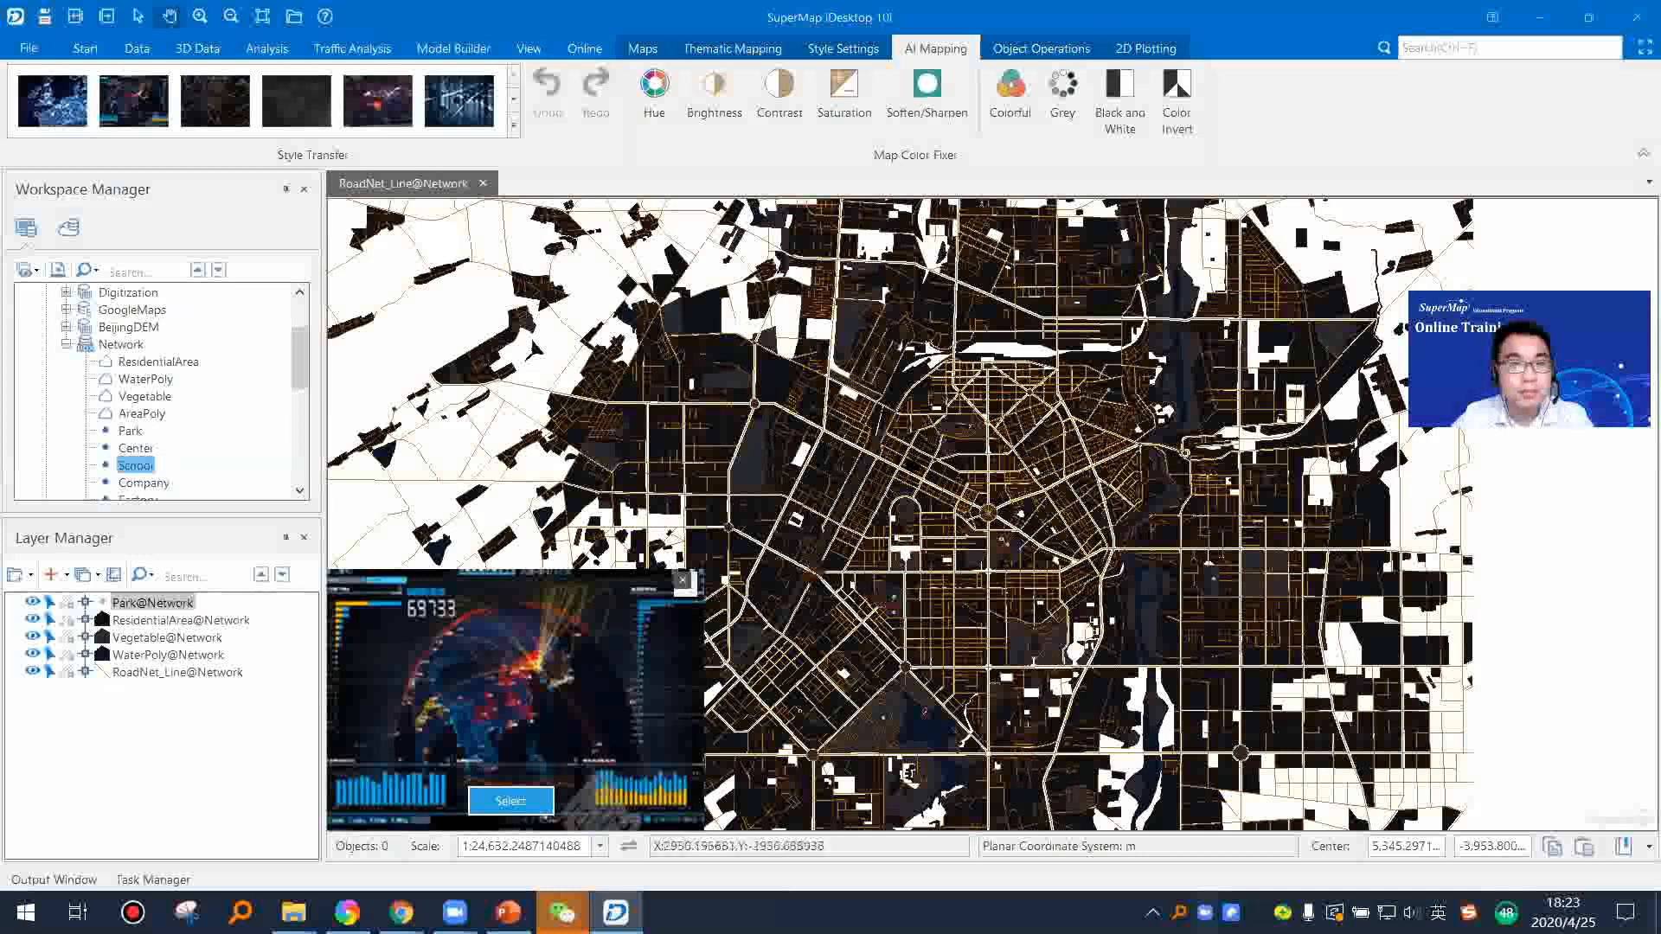
# Step: Restyle the city map with the third dark style and with the purple and orange nebula style
pyautogui.scroll(5, 1065, 508)
pyautogui.click(243, 115)
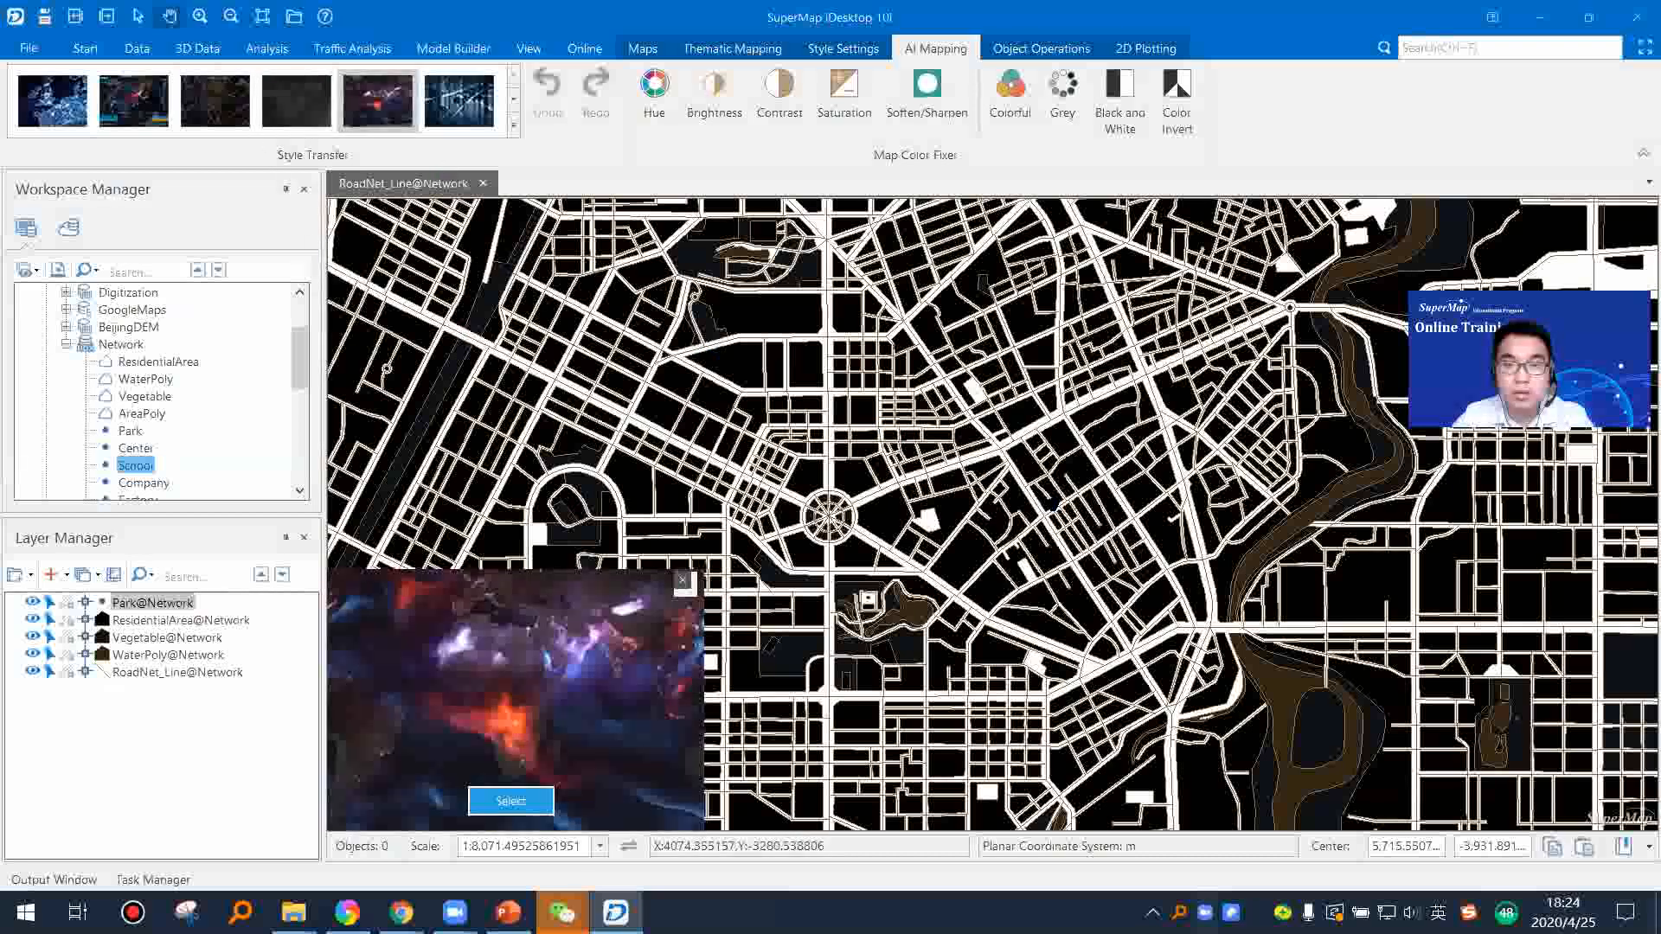
pyautogui.scroll(-3, 986, 513)
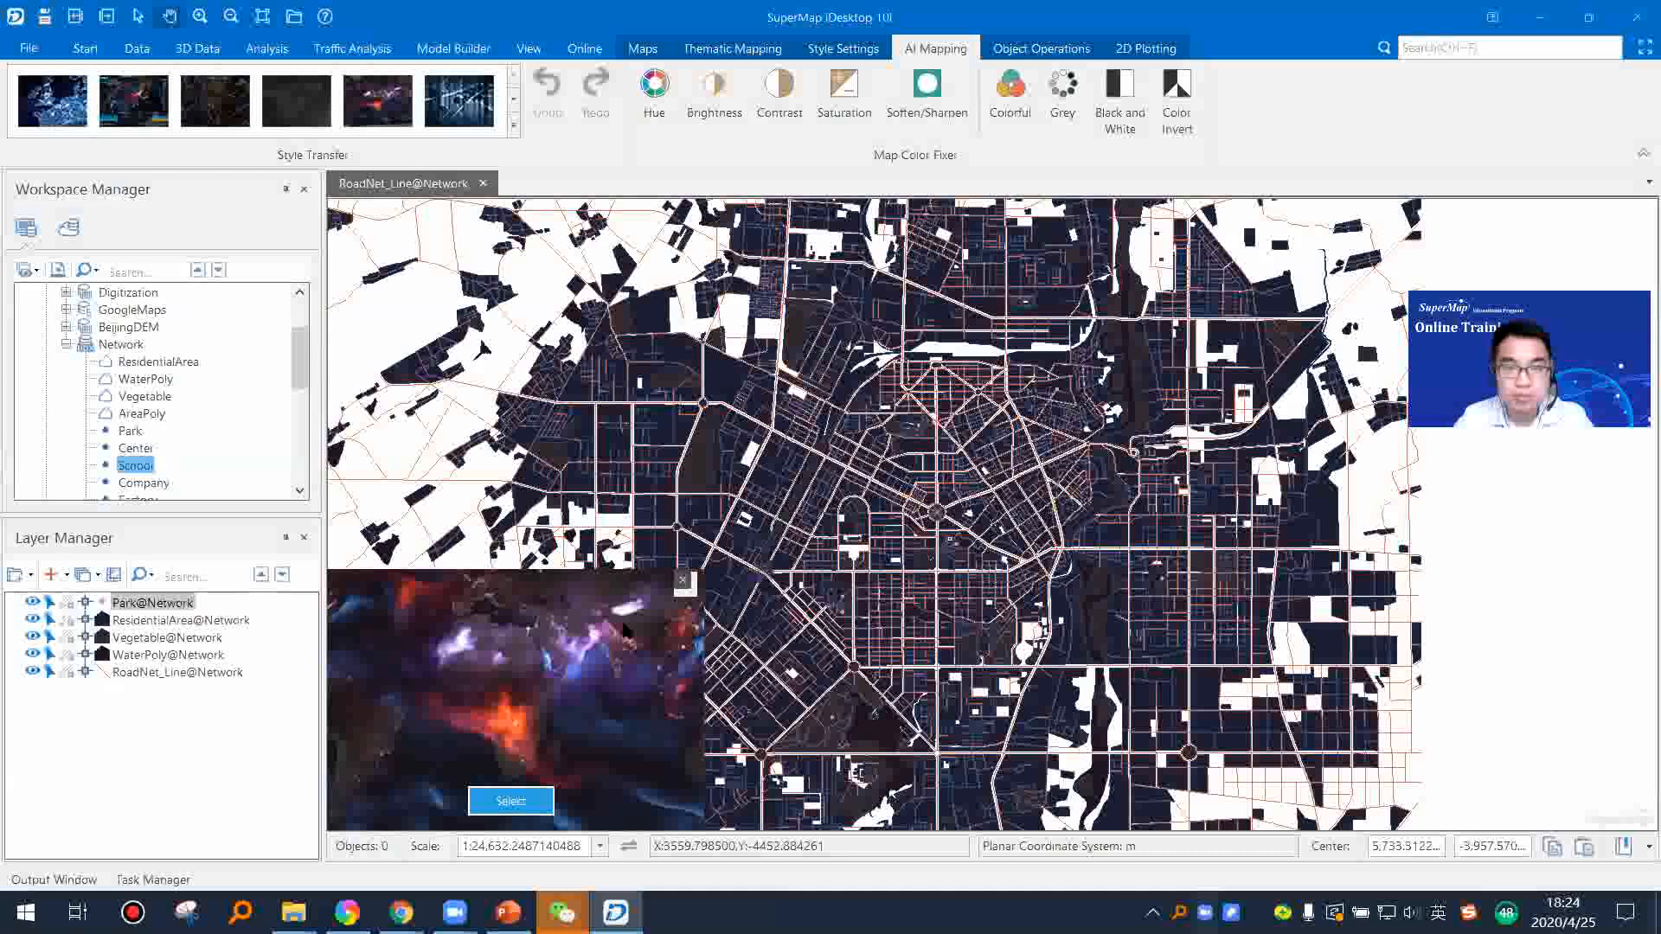
# Step: Transfer the antique parchment world map style to the city map and check it at street and city scale
pyautogui.click(514, 126)
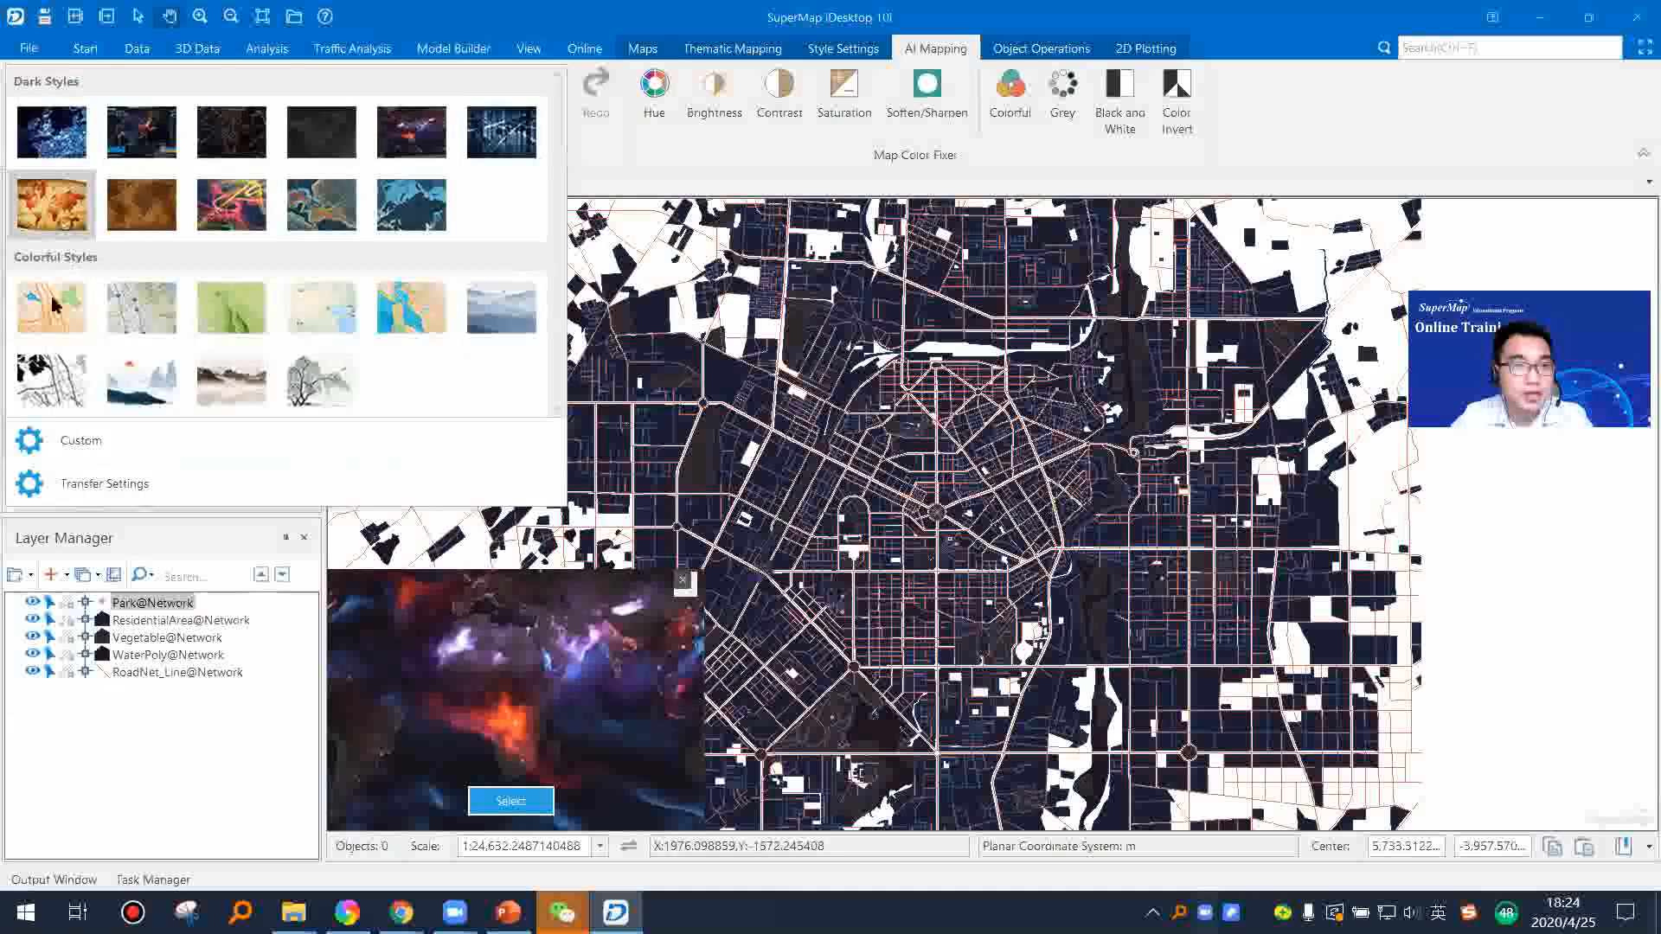
pyautogui.click(56, 209)
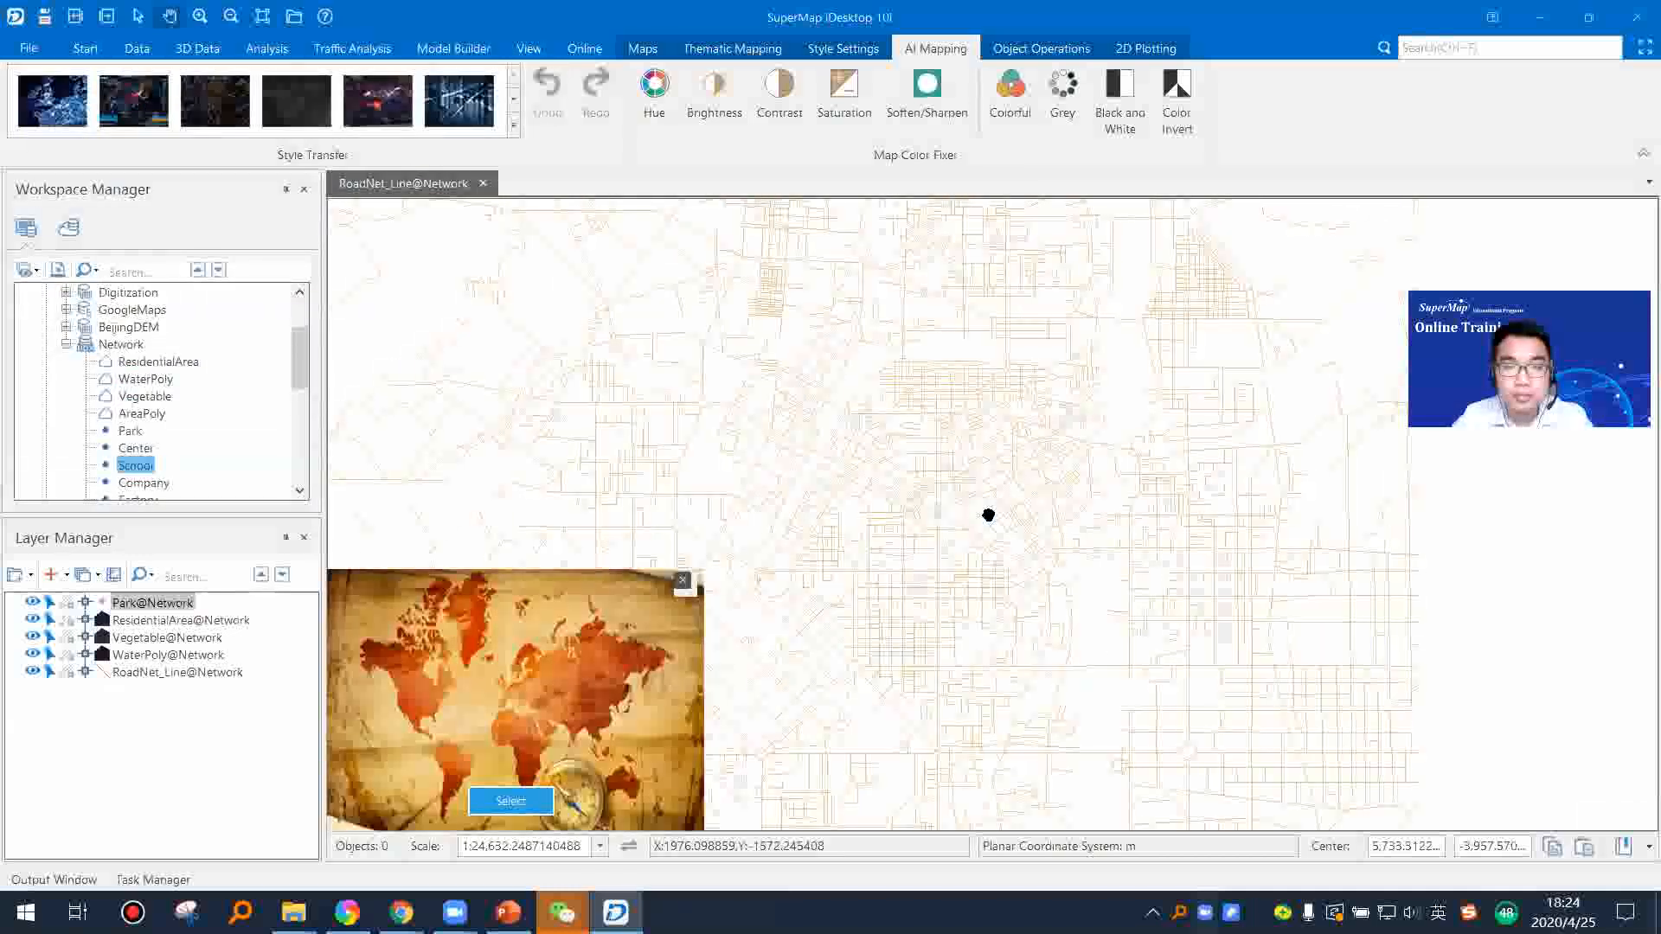
pyautogui.scroll(3, 944, 527)
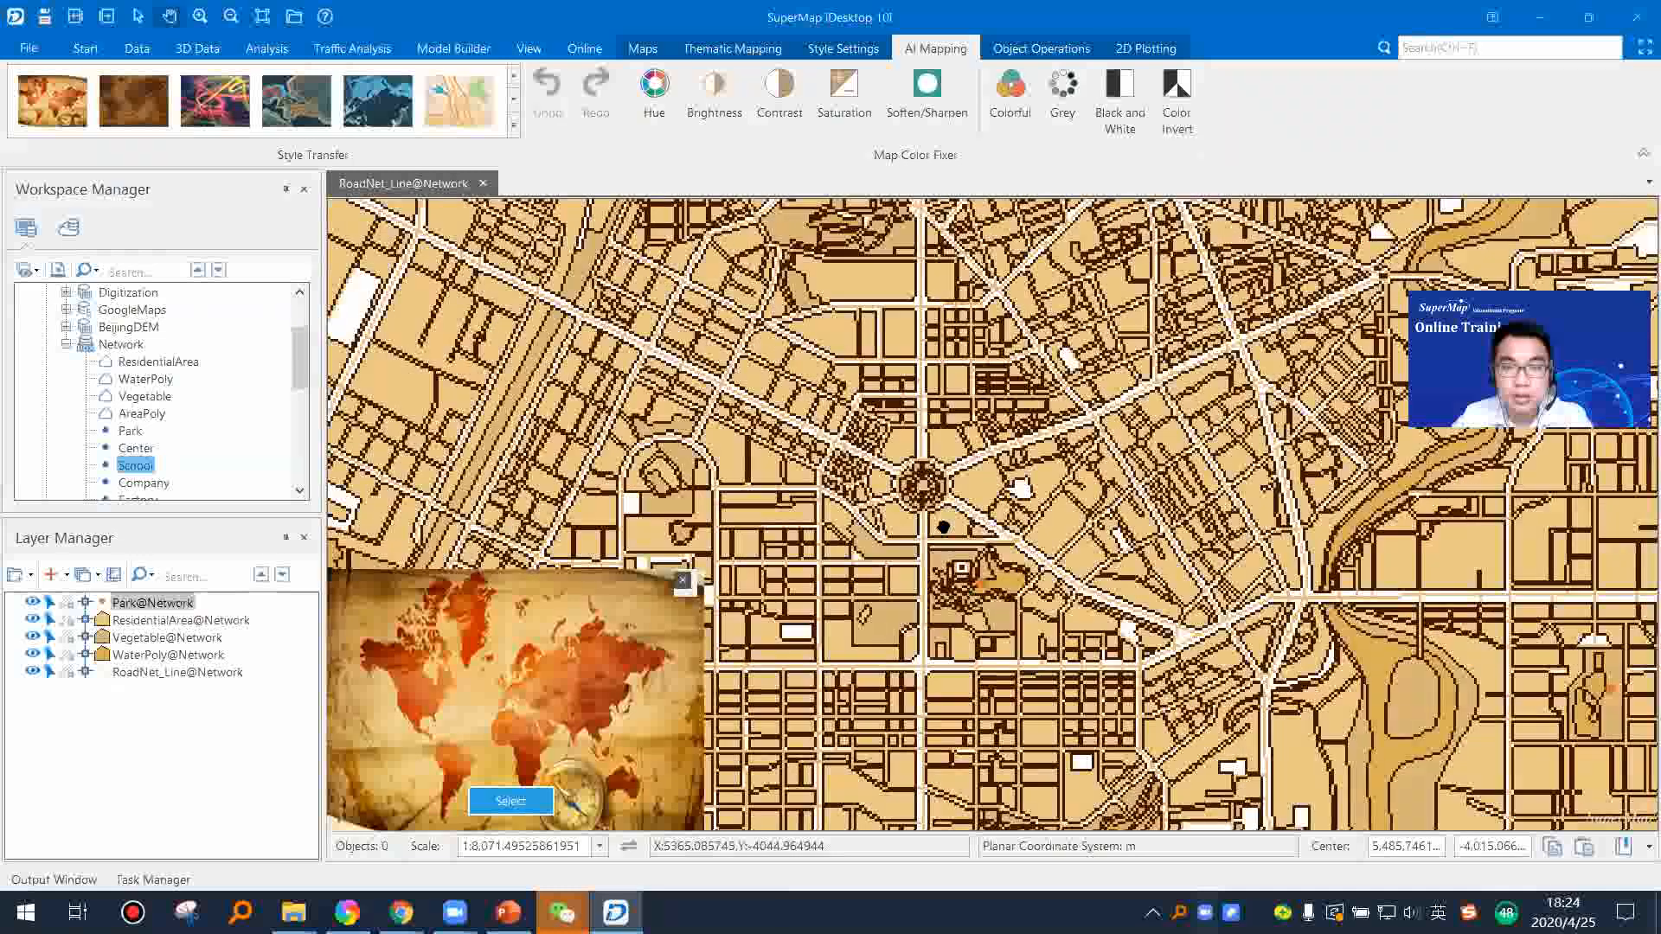
pyautogui.scroll(-3, 944, 527)
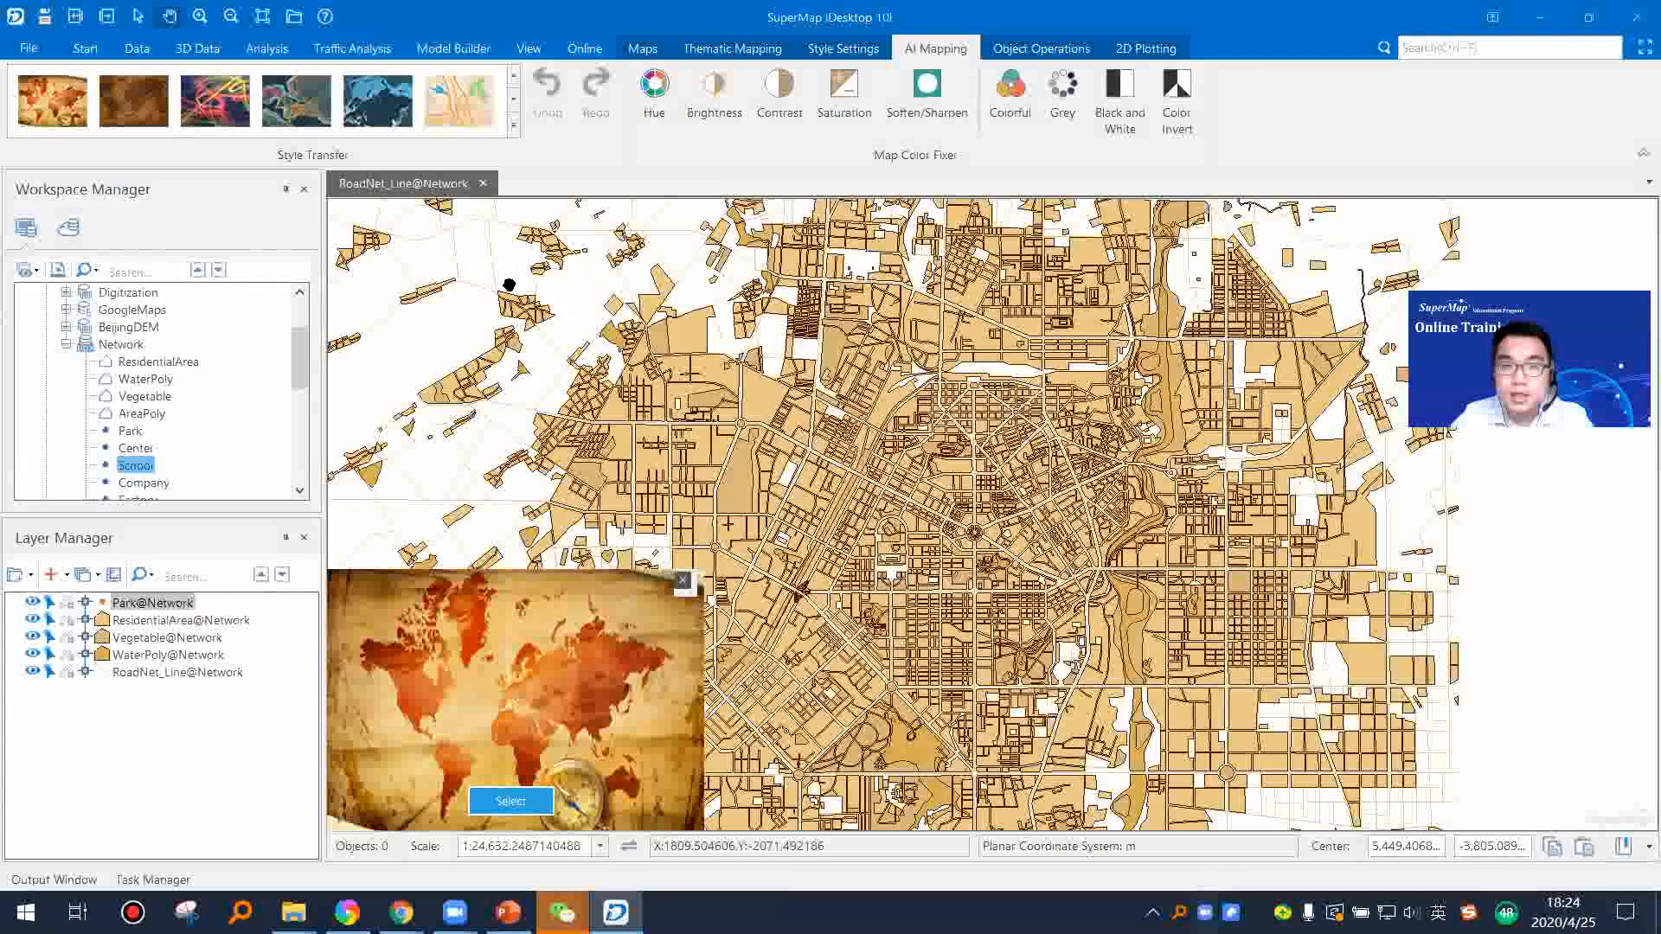
# Step: Try the red and yellow Heathrow light-trail dark style and the orange-road colorful style on the city map
pyautogui.click(512, 128)
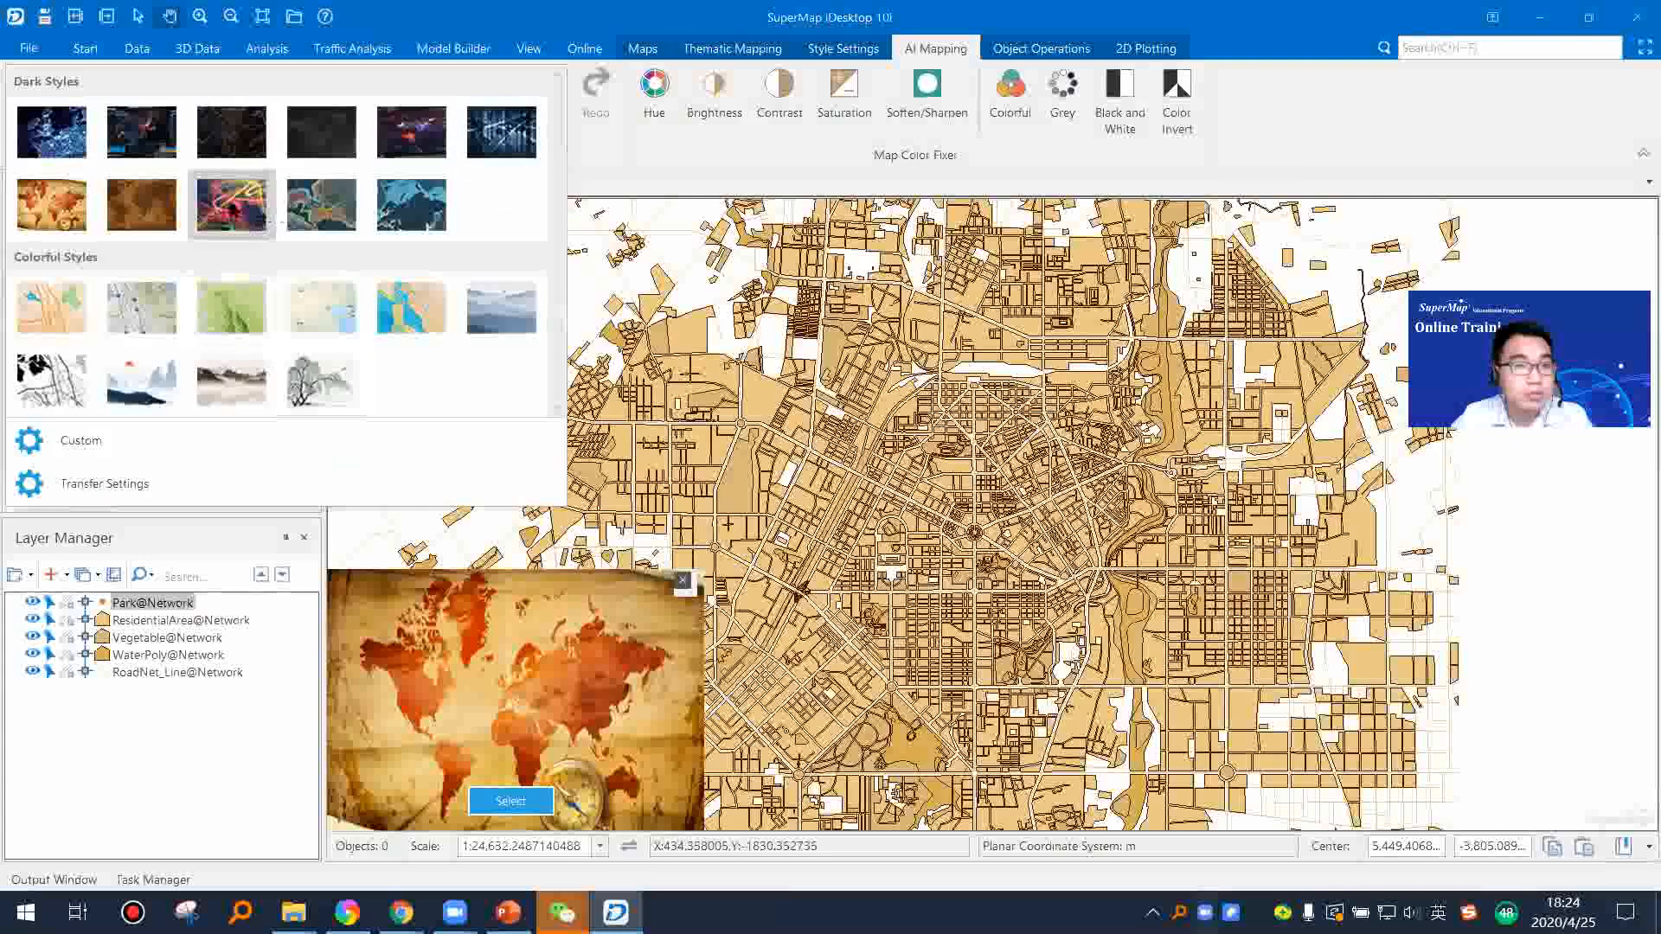
pyautogui.click(234, 204)
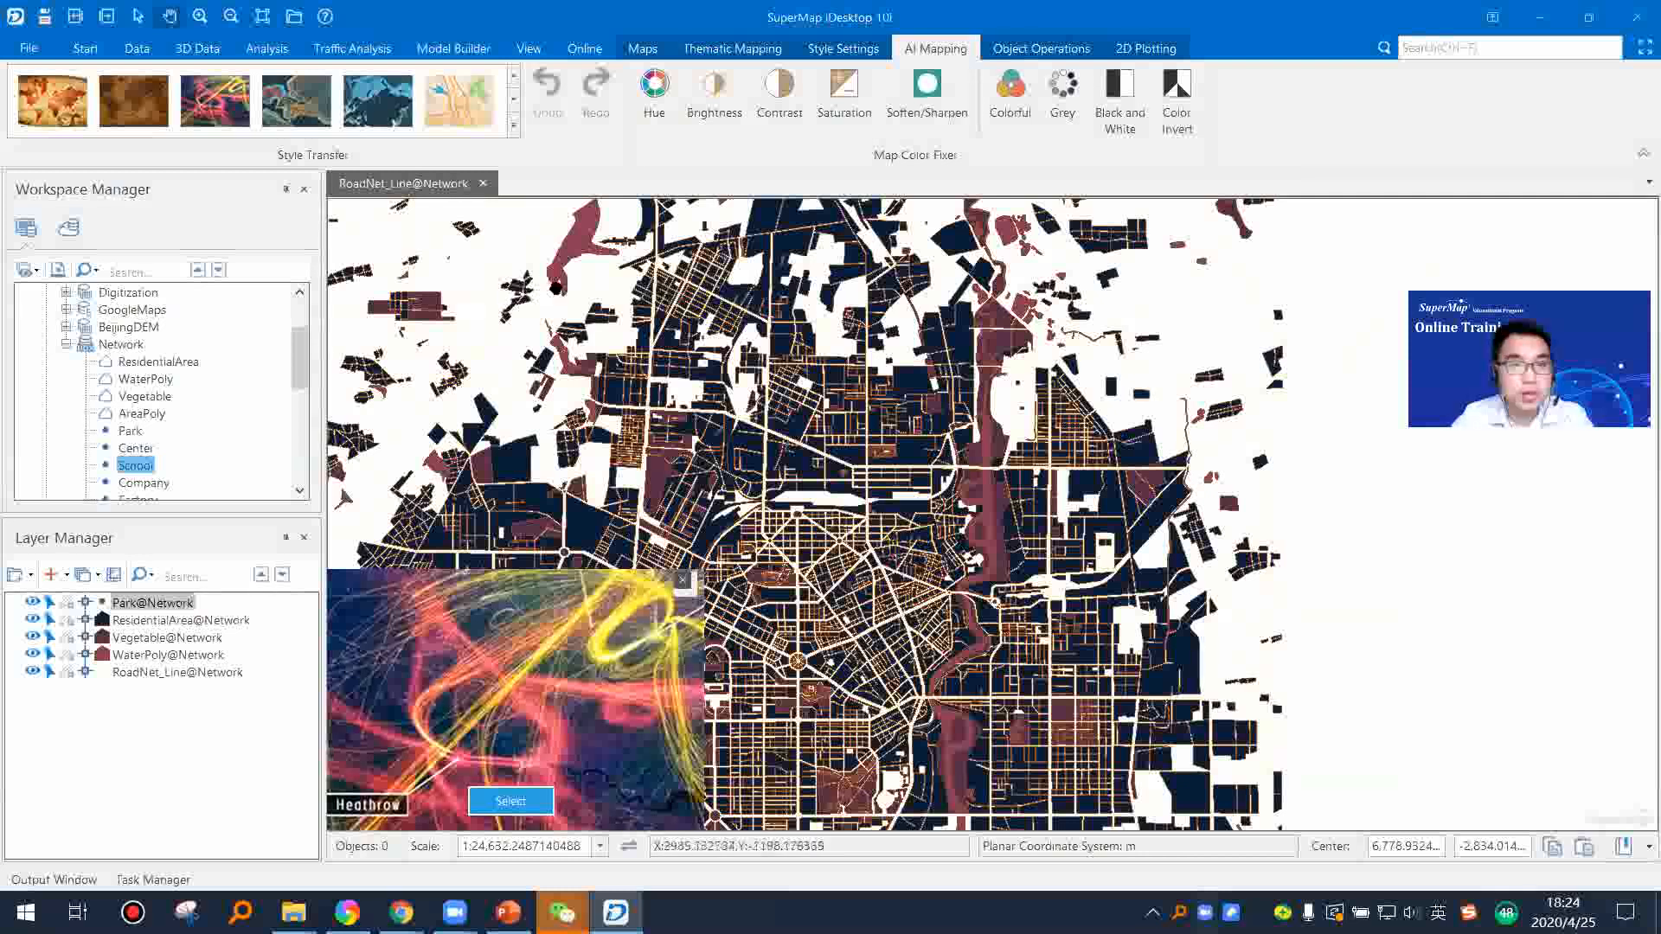
pyautogui.click(514, 125)
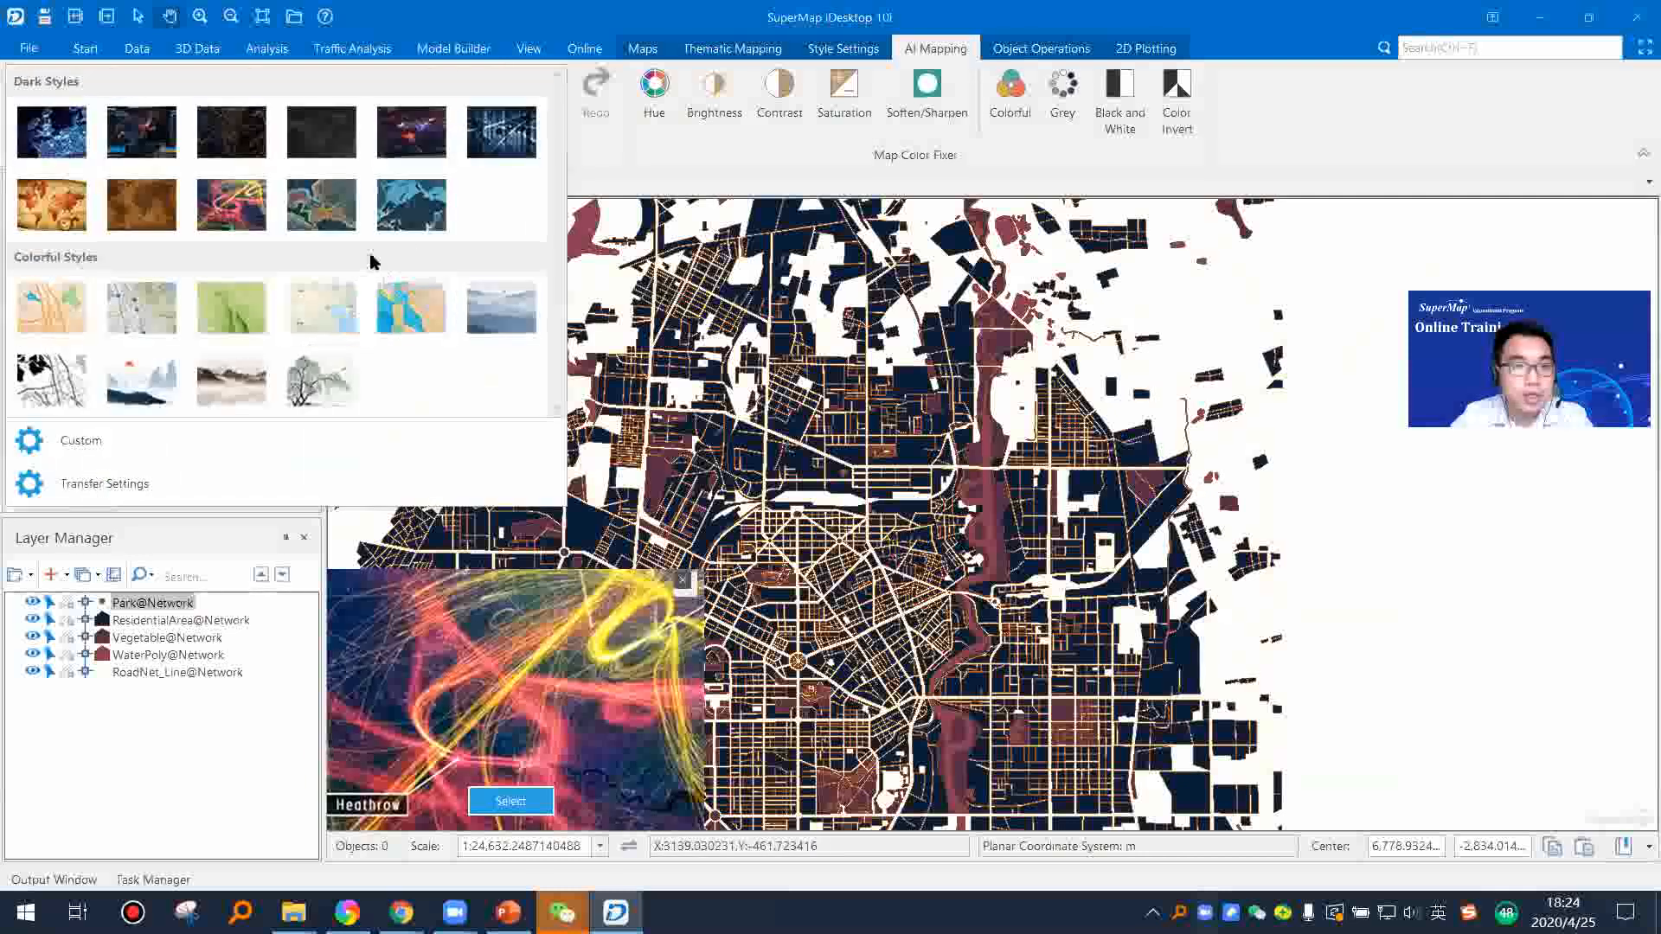
pyautogui.click(62, 313)
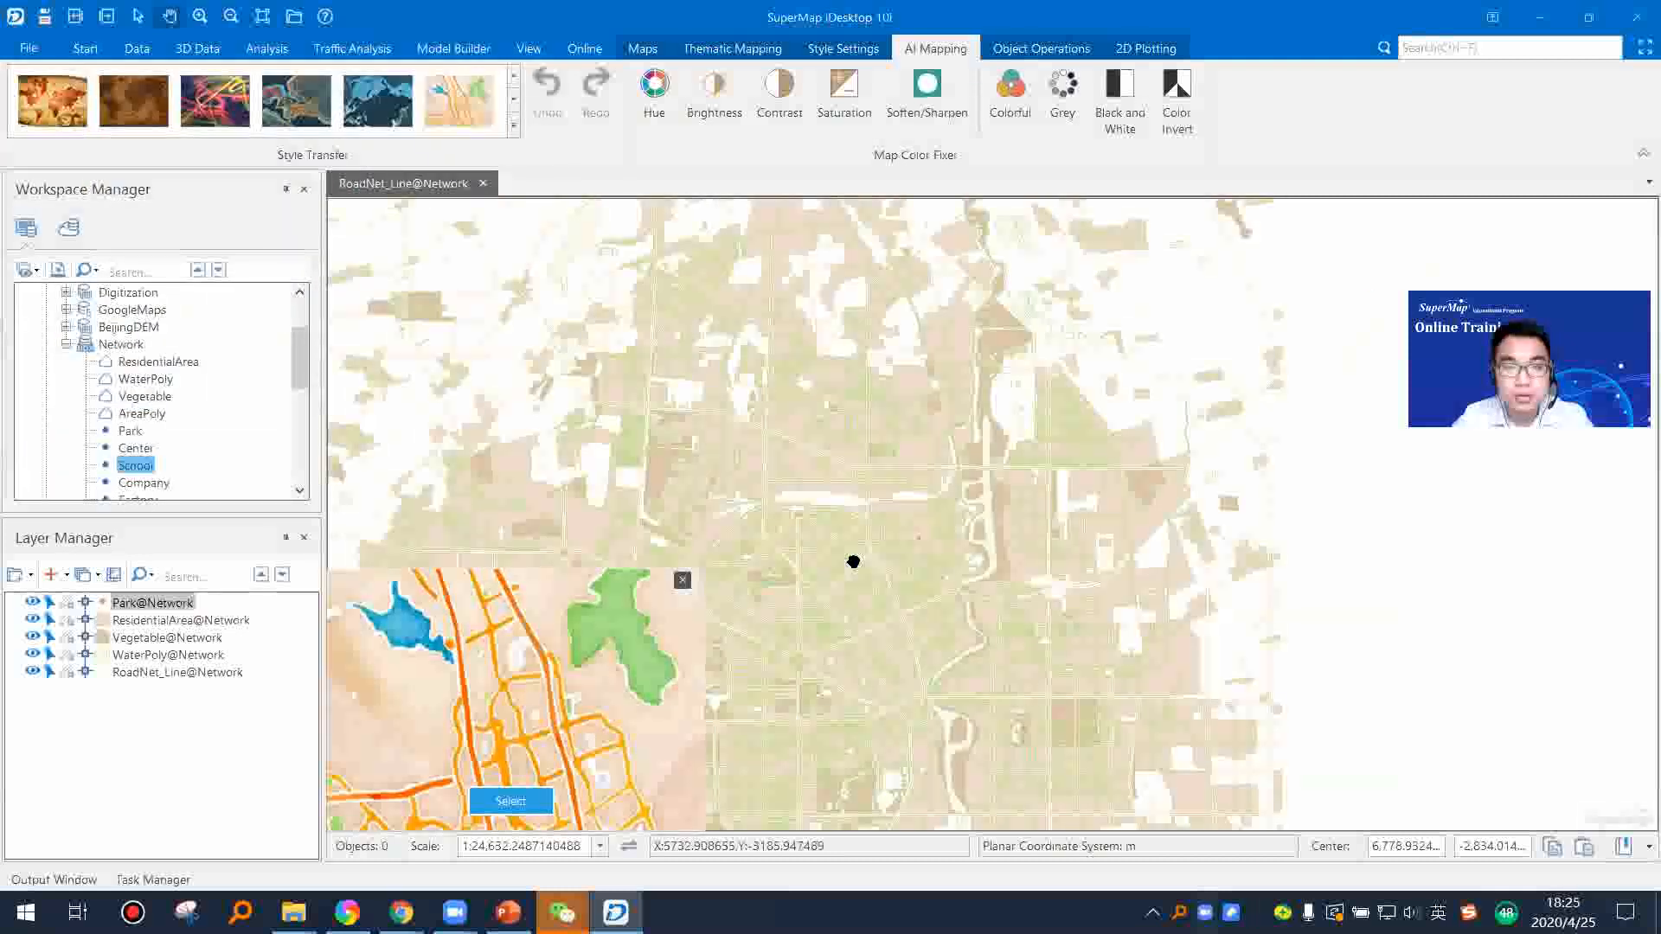
# Step: Apply the red-sun mountain ink style and the grey tree landscape ink style to the city map
pyautogui.click(513, 125)
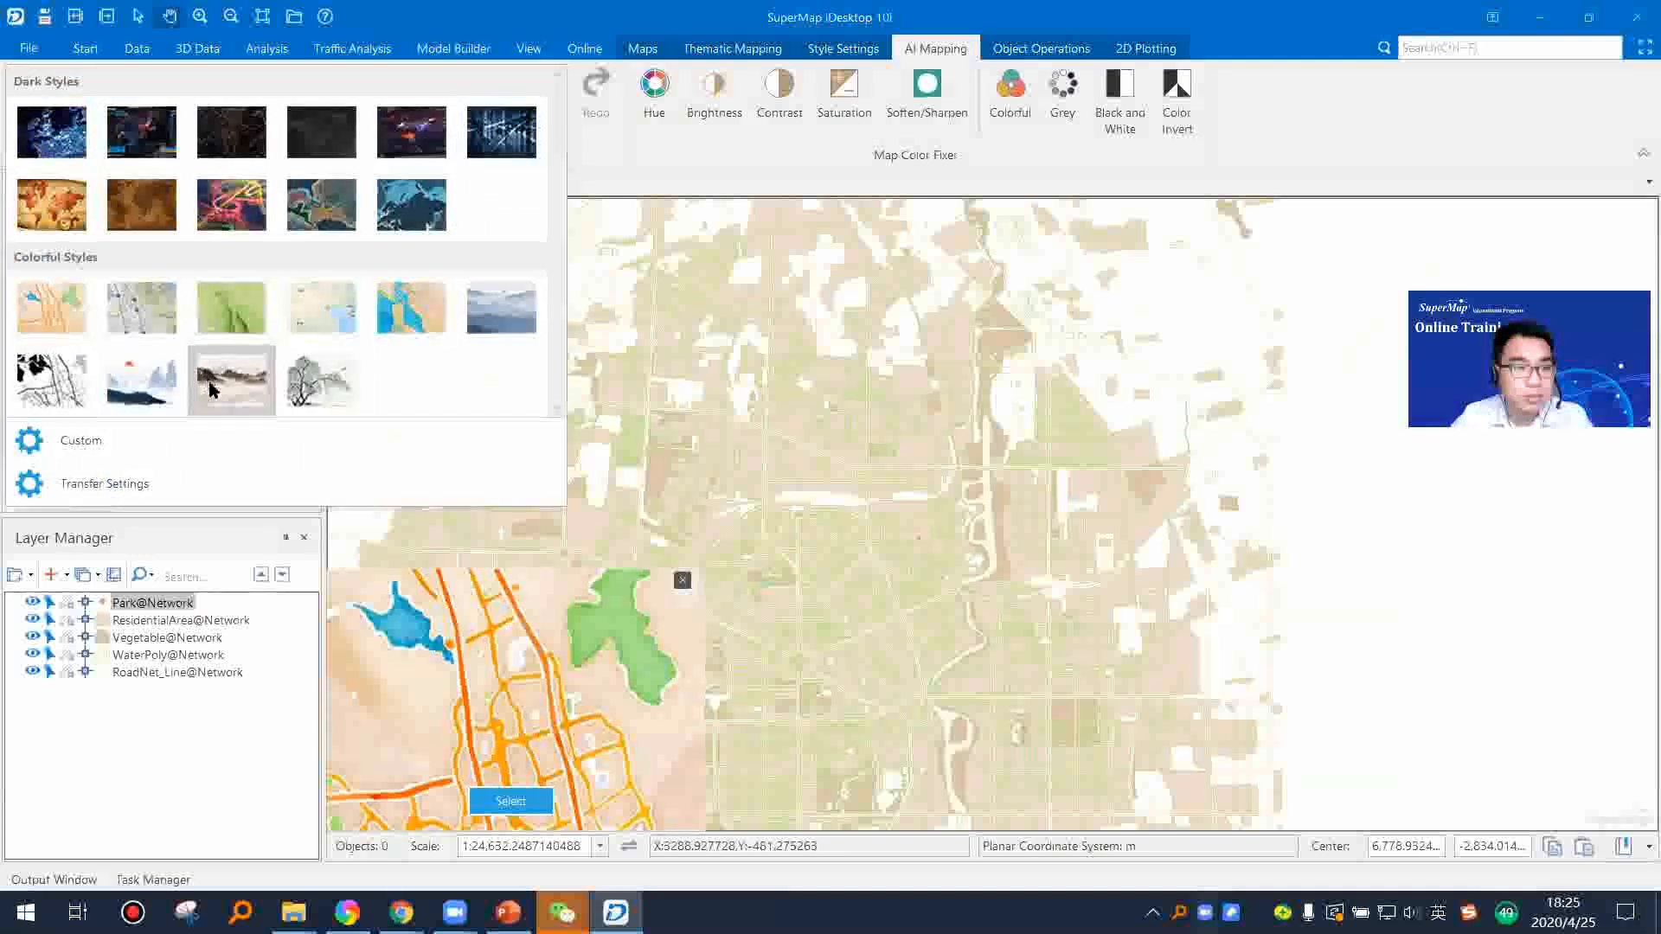
pyautogui.click(141, 381)
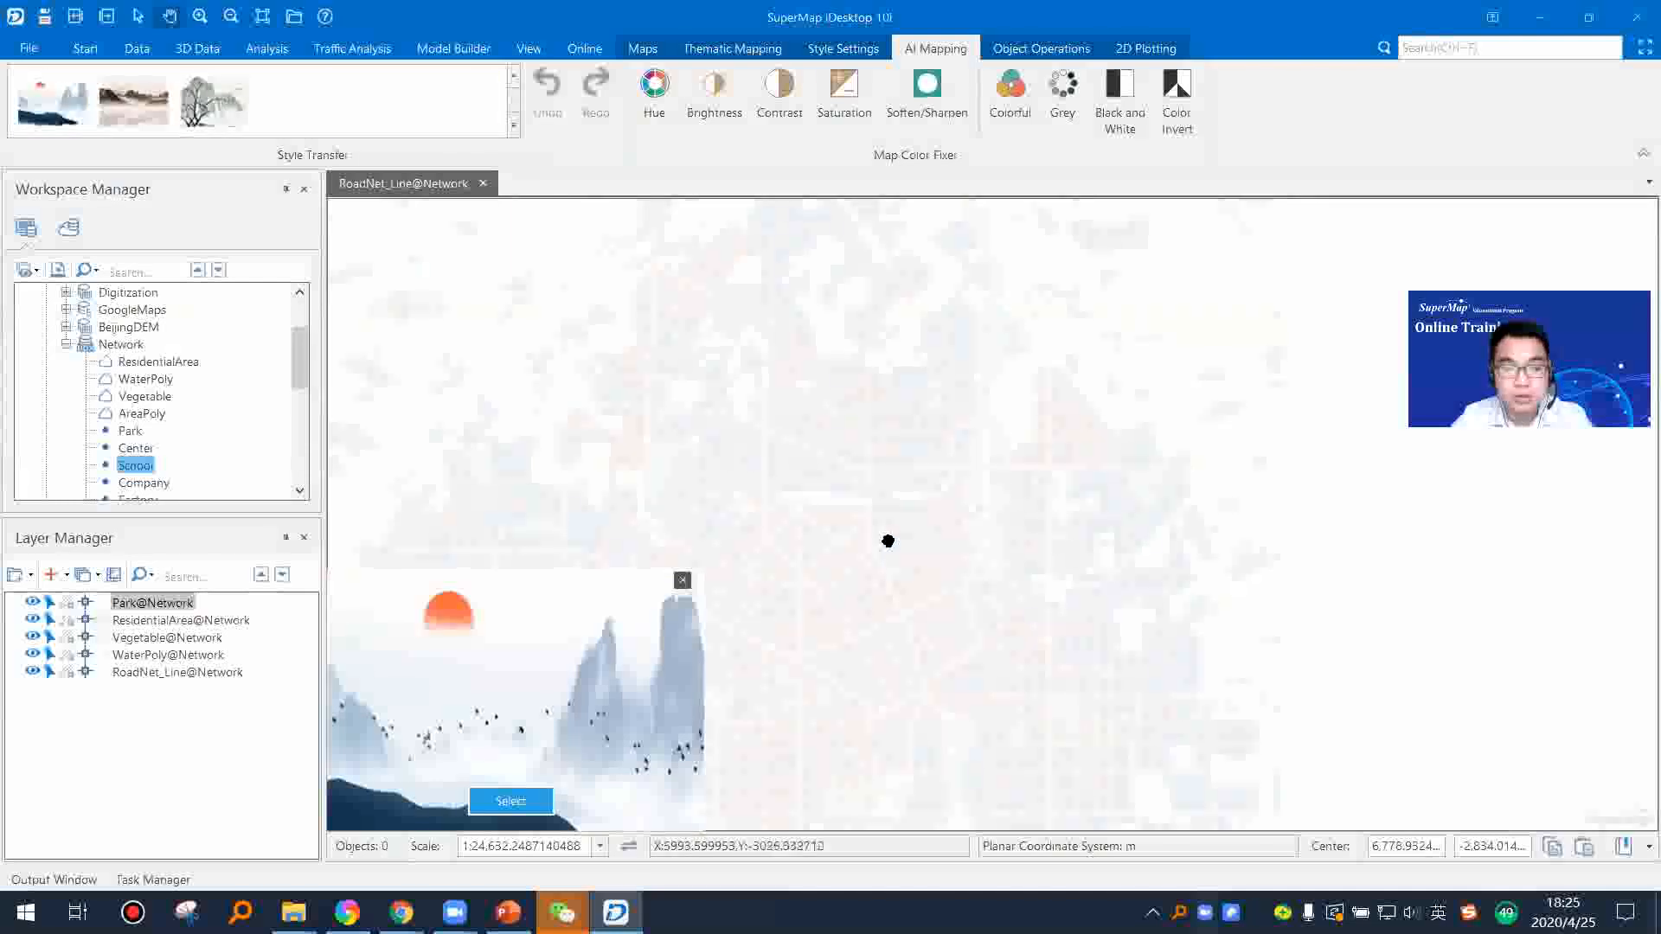
pyautogui.scroll(4, 898, 554)
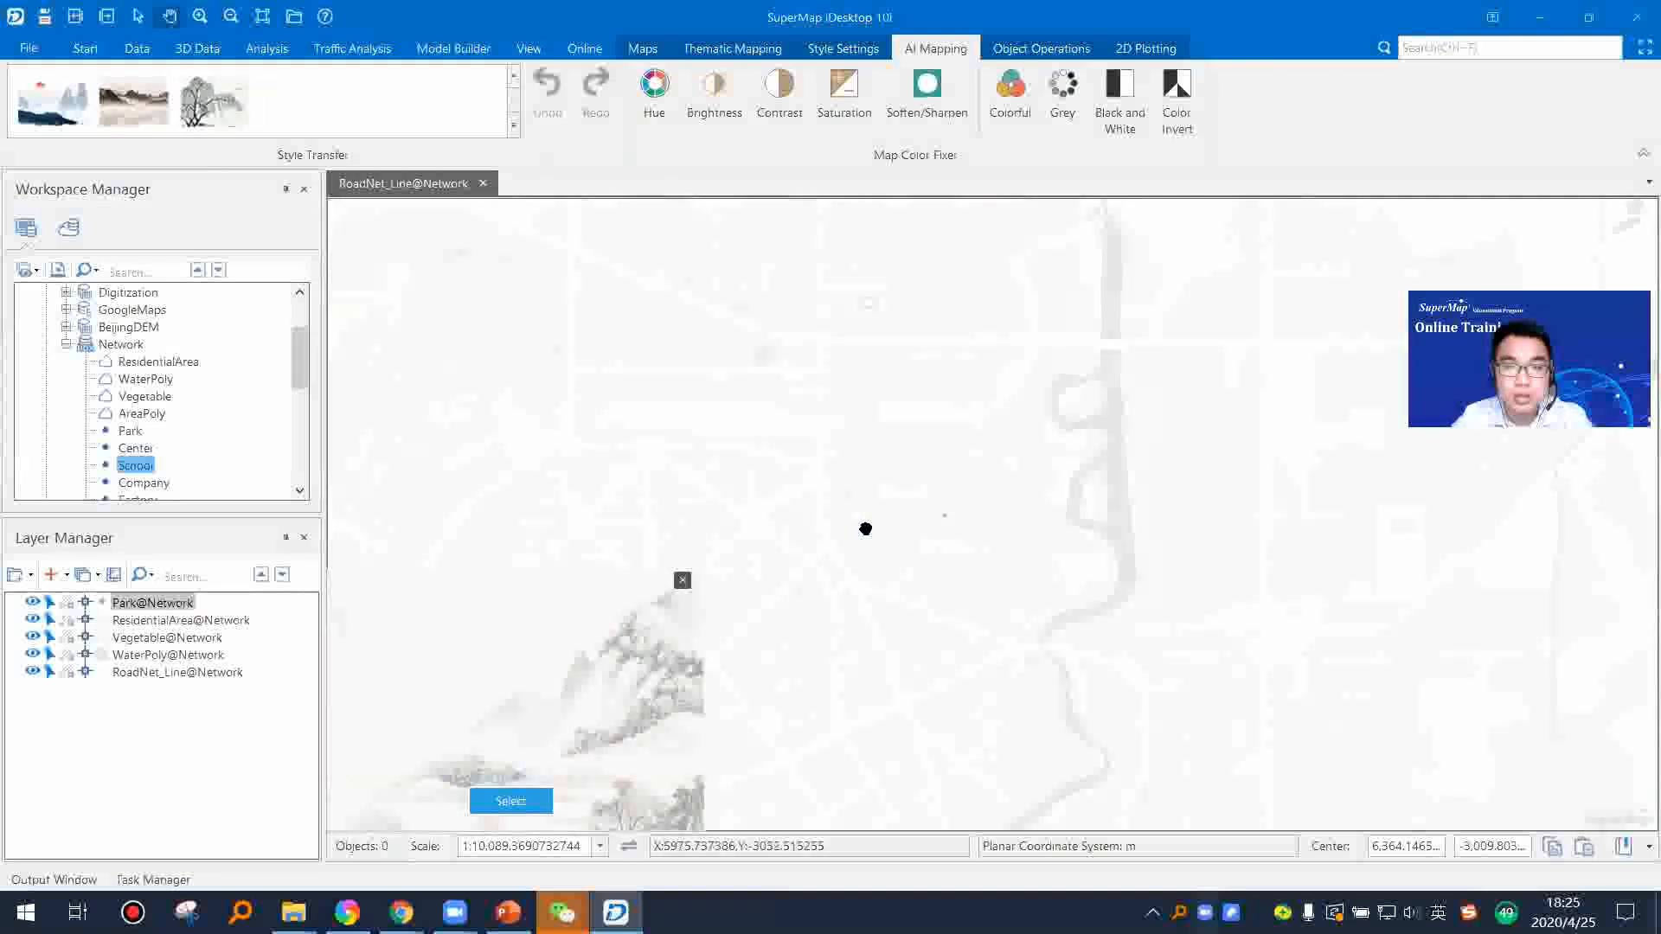
pyautogui.scroll(-3, 866, 529)
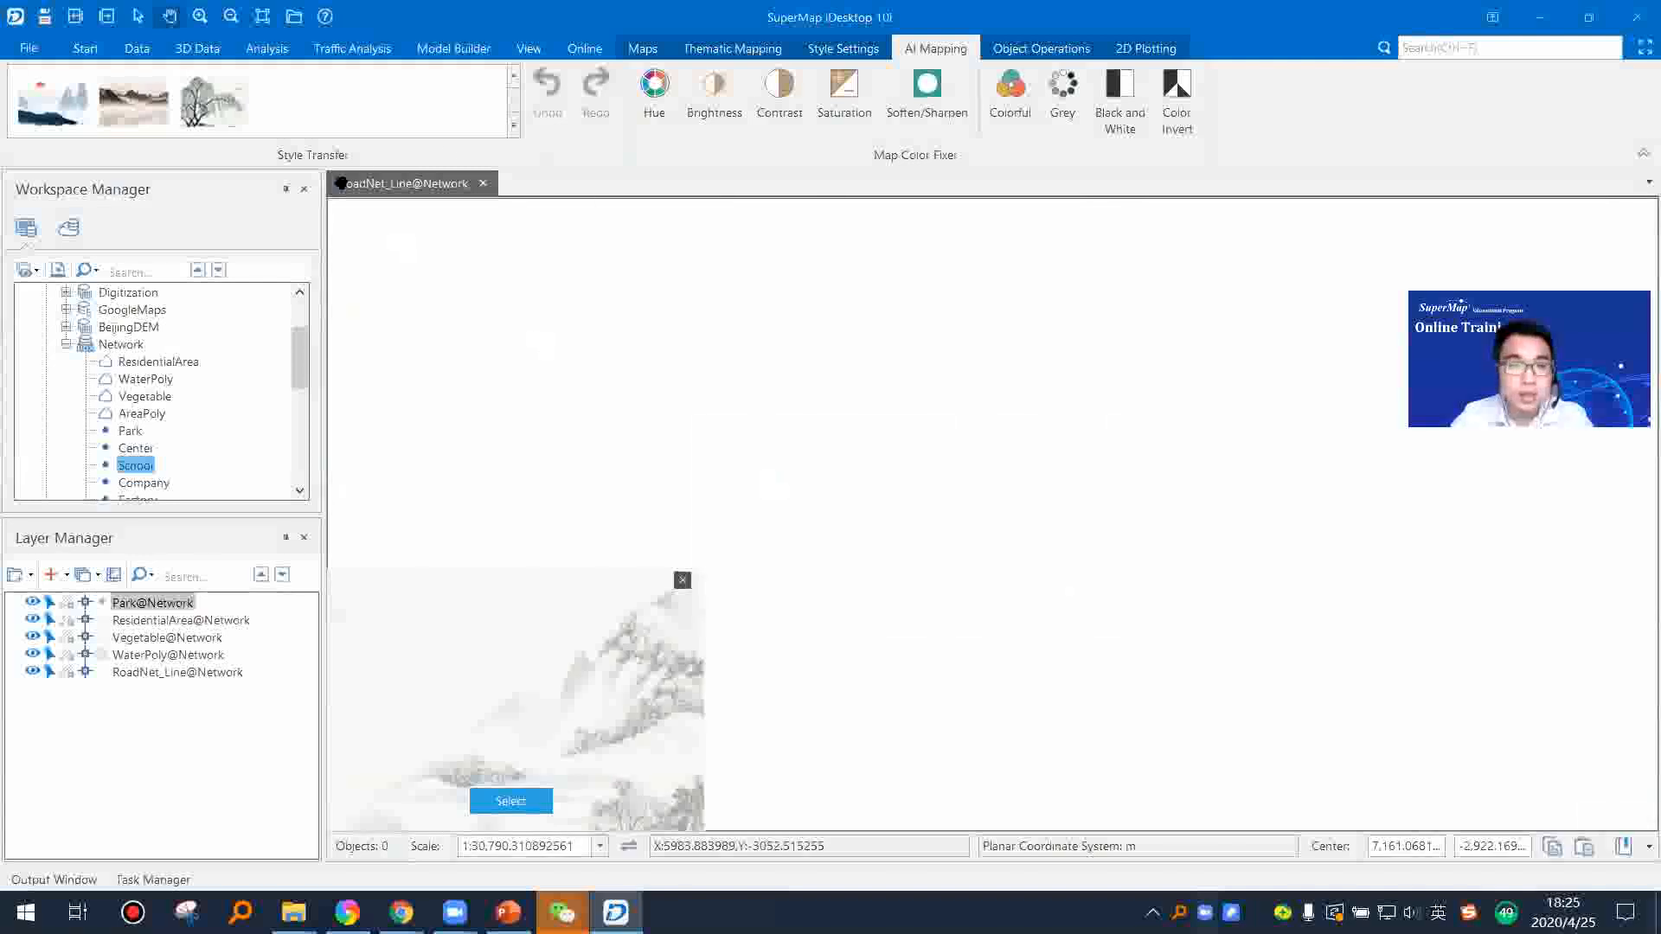
# Step: Start a custom style transfer for the city map and open the image file picker
pyautogui.click(514, 129)
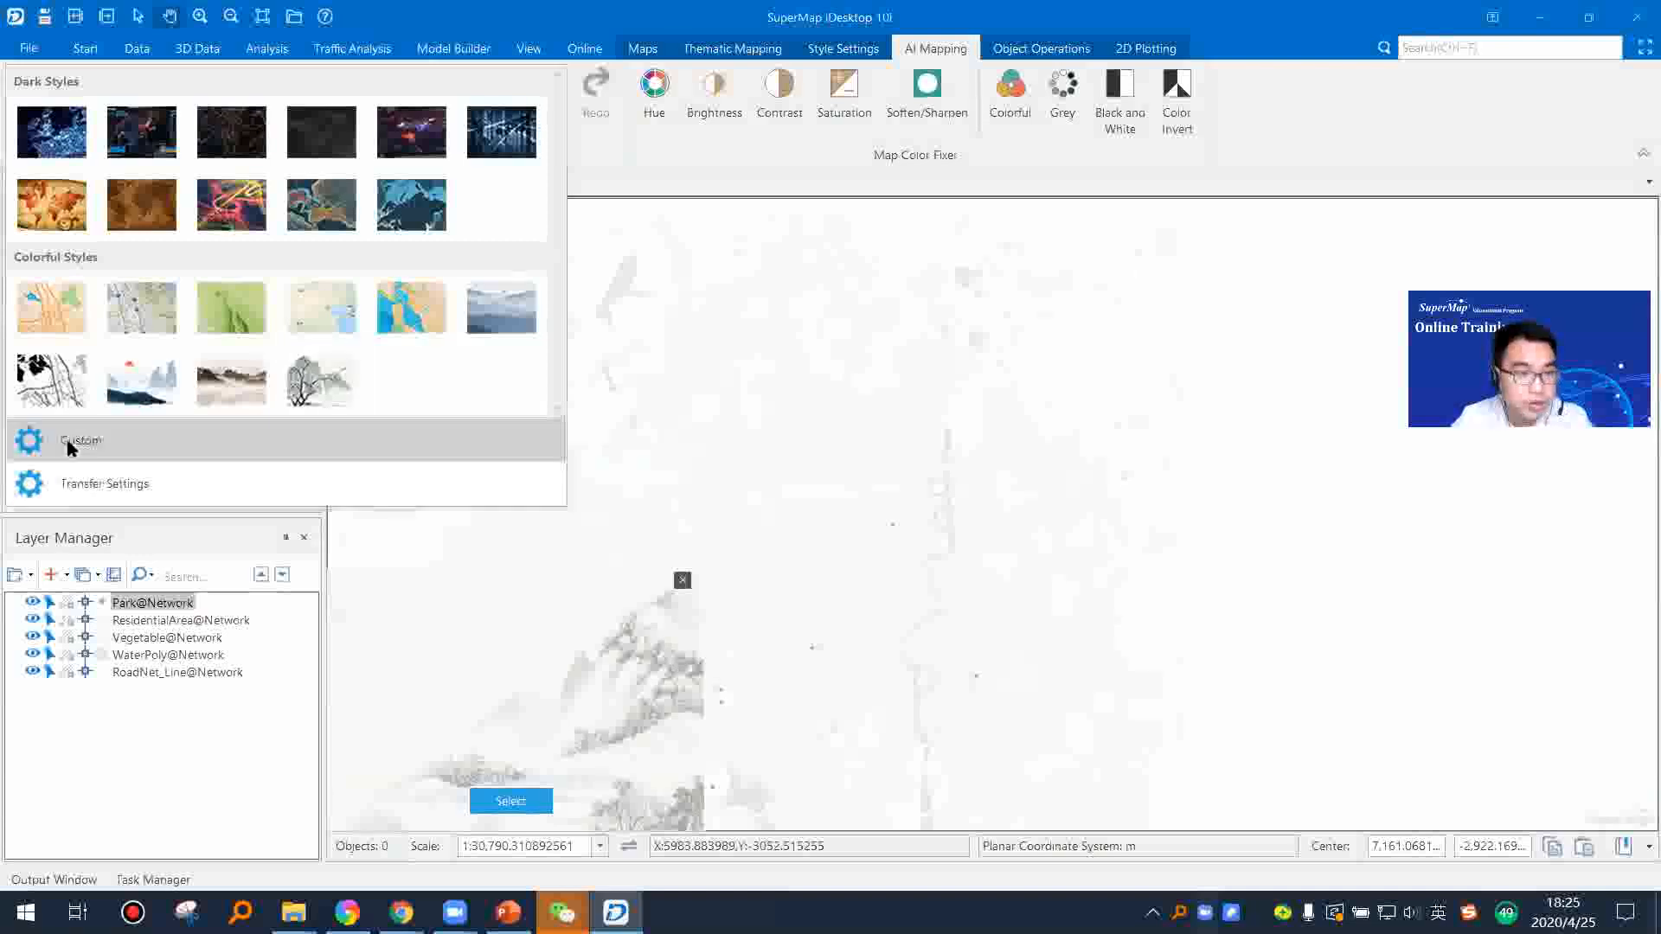
pyautogui.click(95, 442)
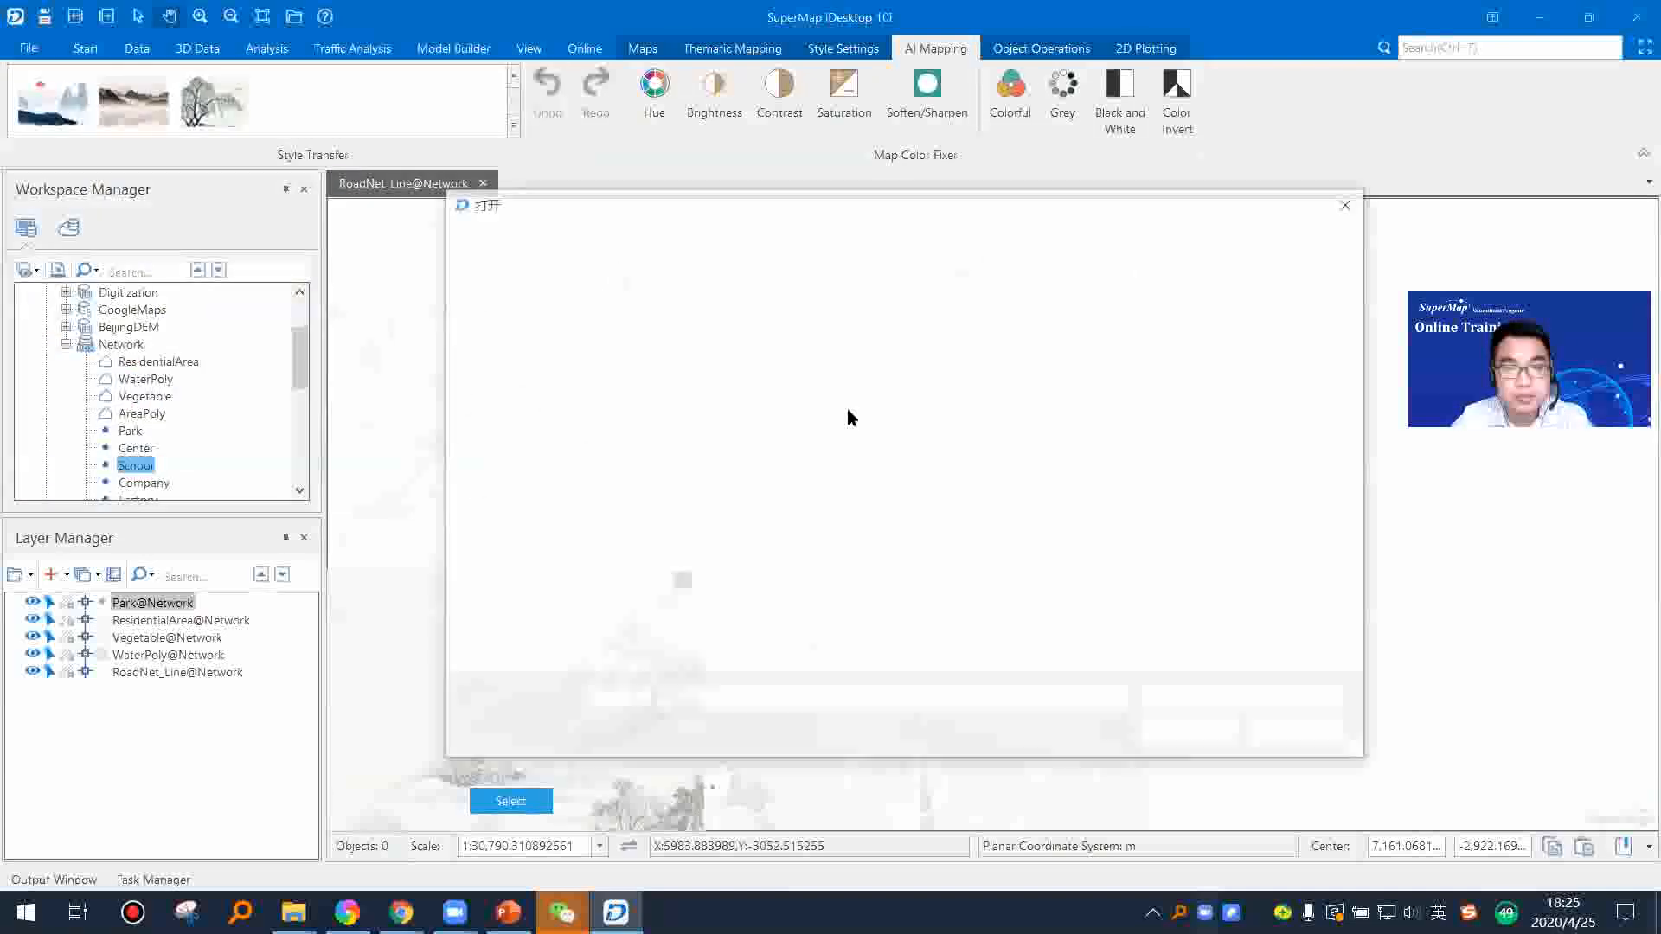
pyautogui.click(547, 242)
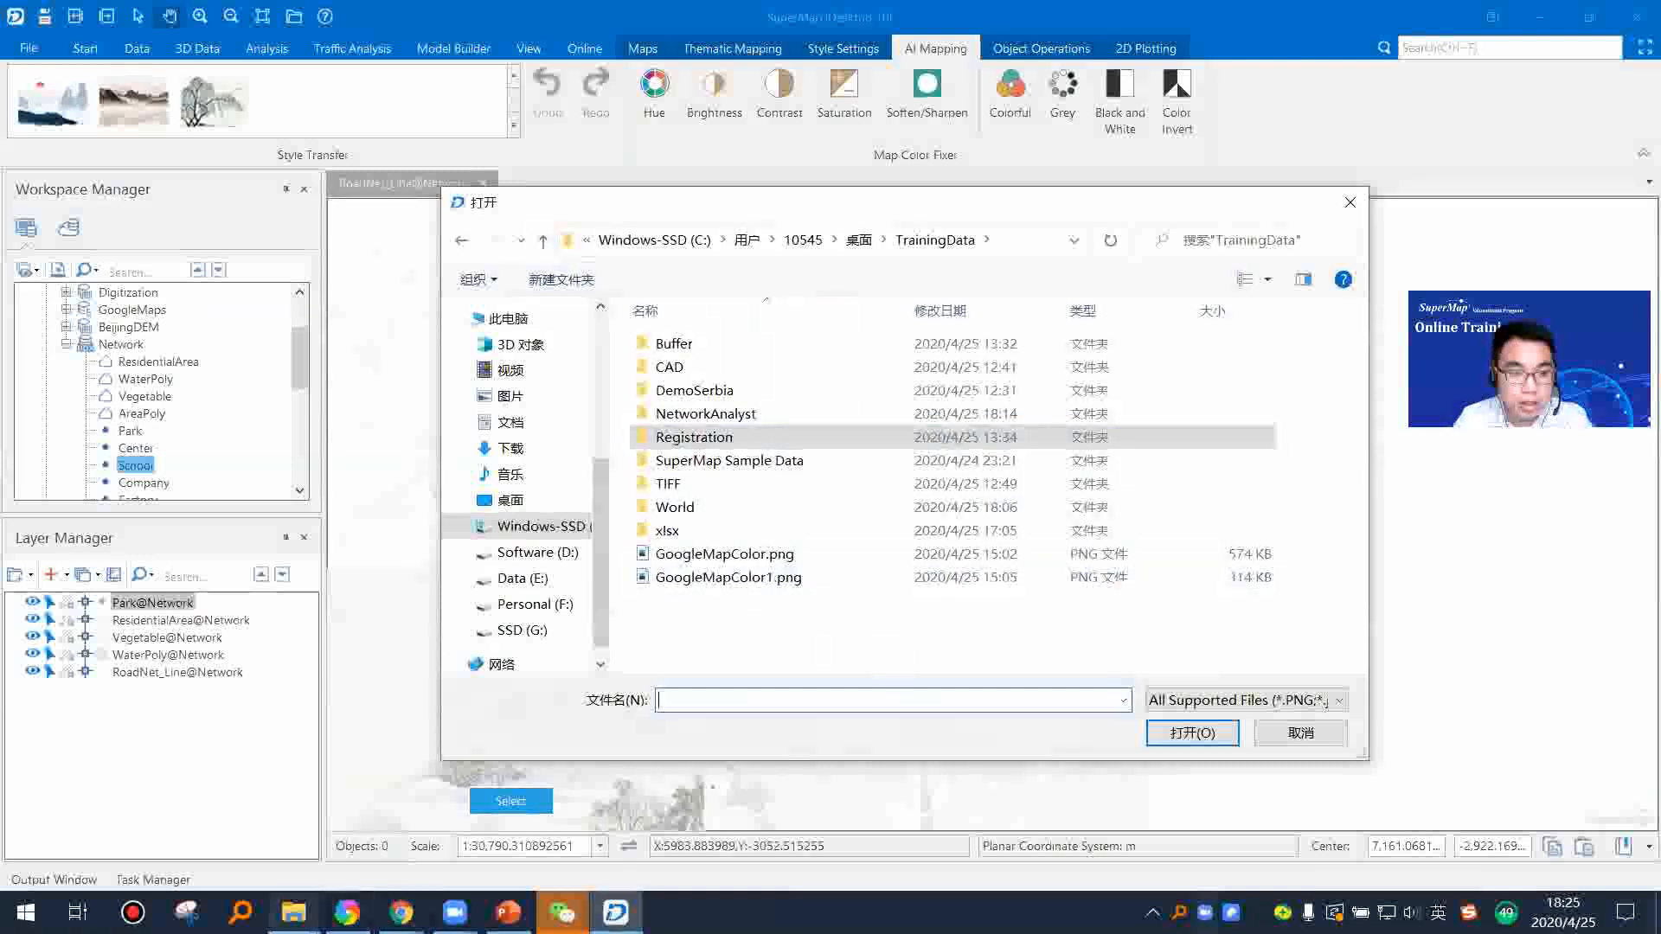
# Step: Switch to File Explorer and preview GoogleMapColor1.png from the TrainingData folder, then return to the image file picker
pyautogui.moveTo(294, 912)
pyautogui.click(316, 822)
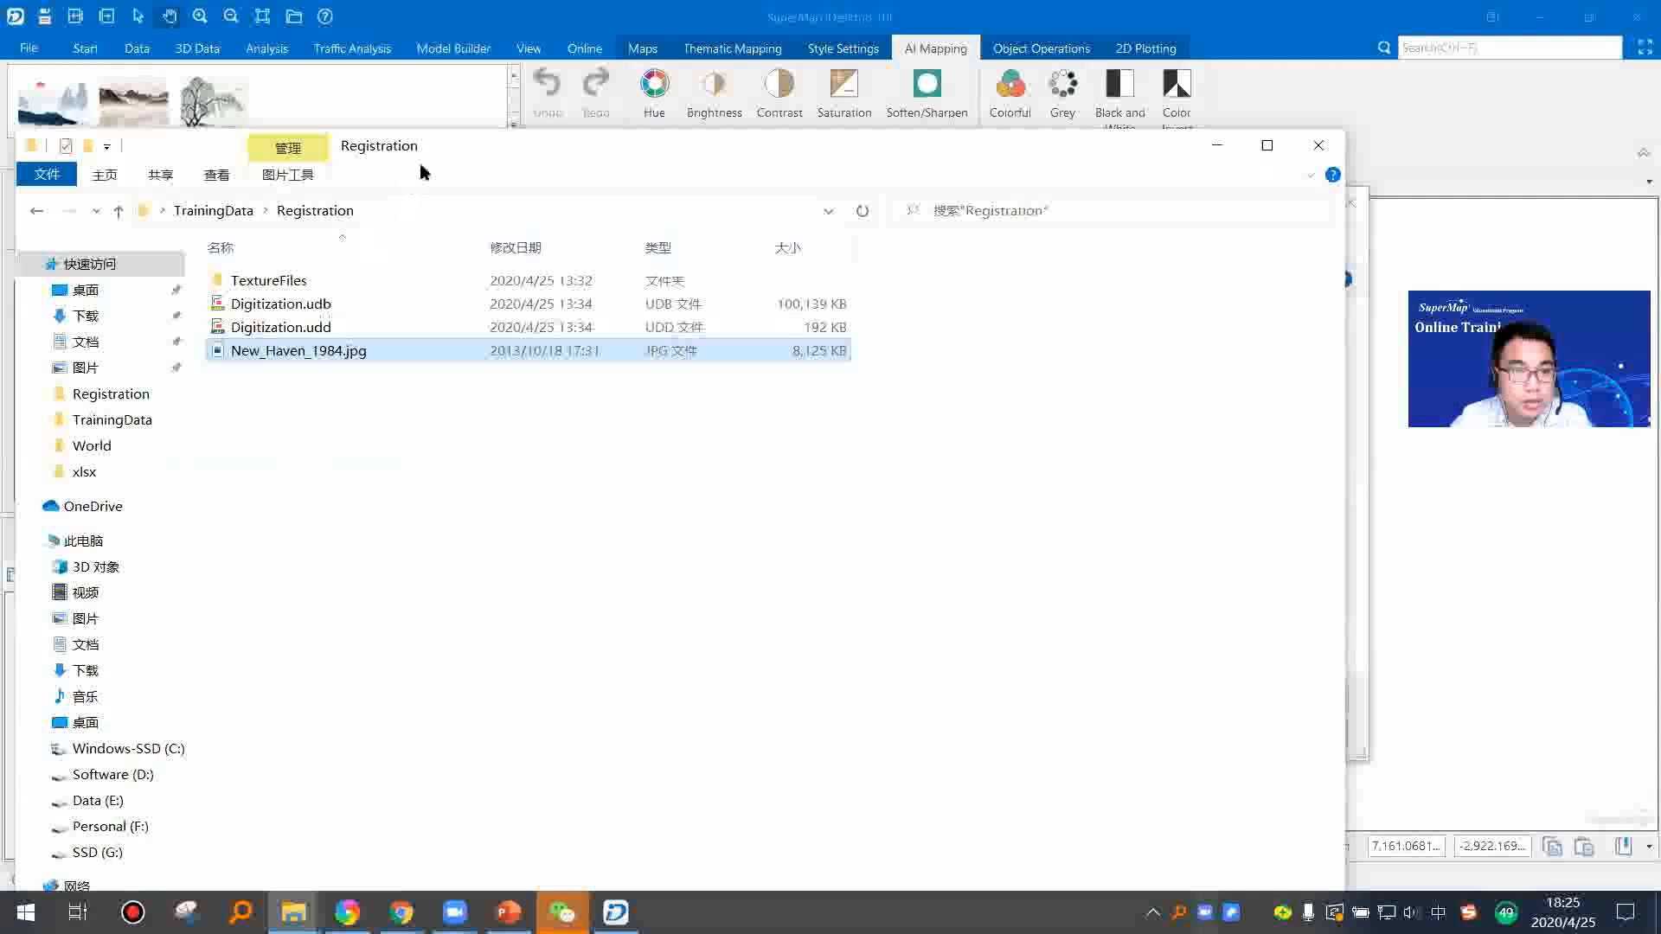
pyautogui.moveTo(571, 132); pyautogui.dragTo(806, 96)
pyautogui.click(354, 174)
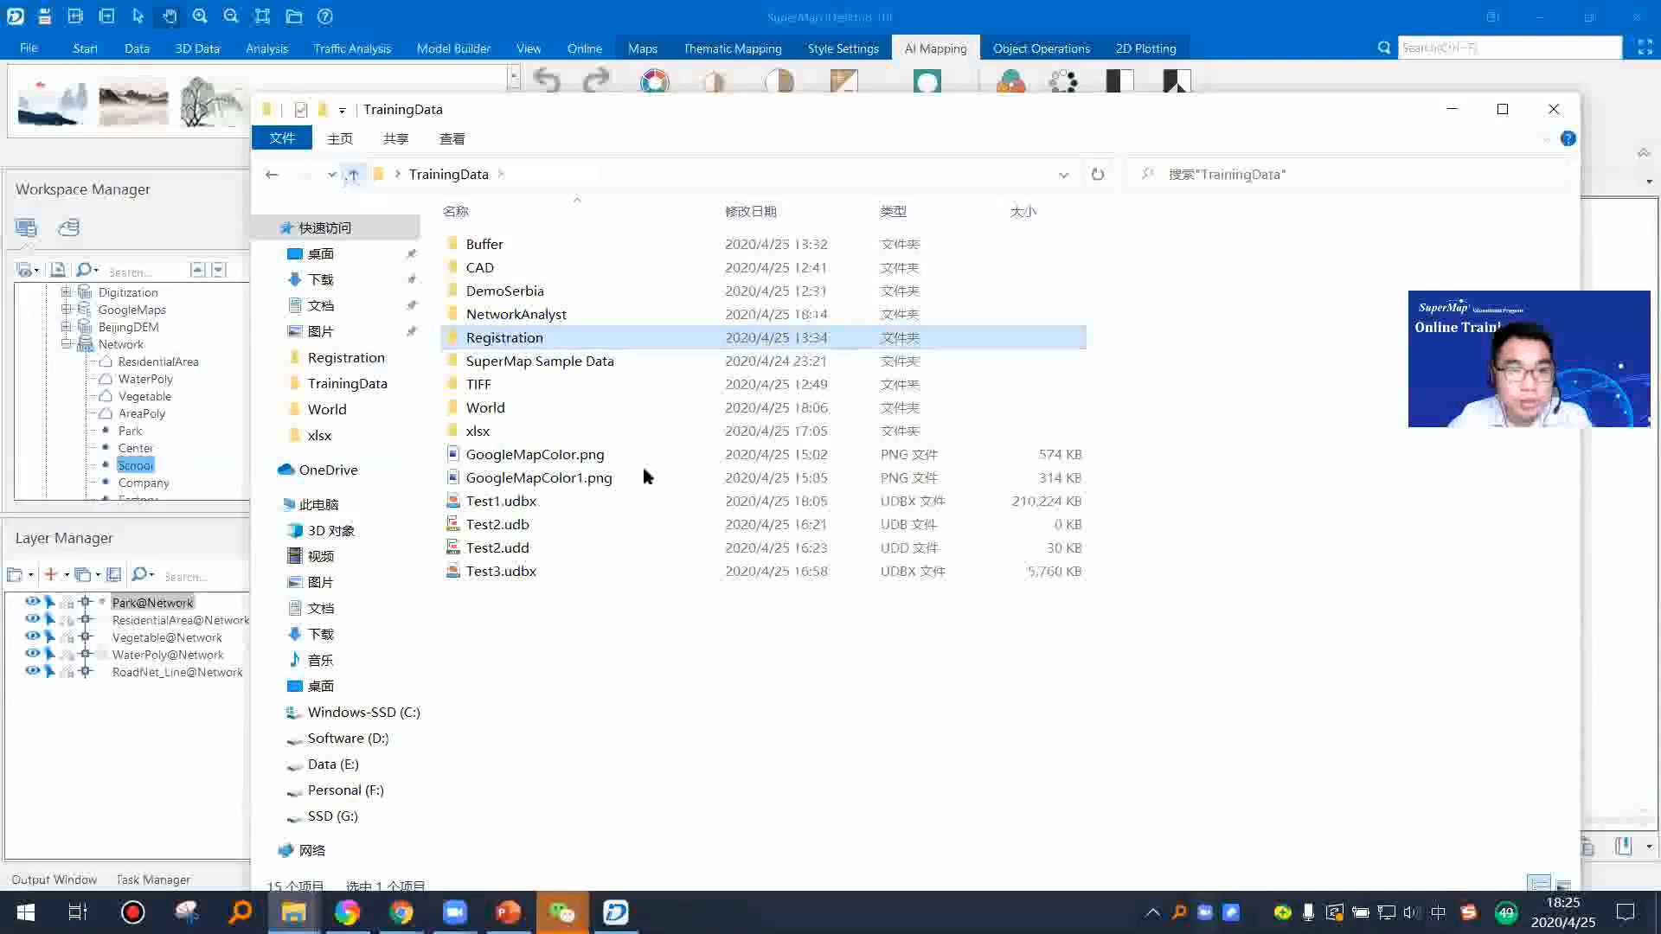
pyautogui.doubleClick(545, 487)
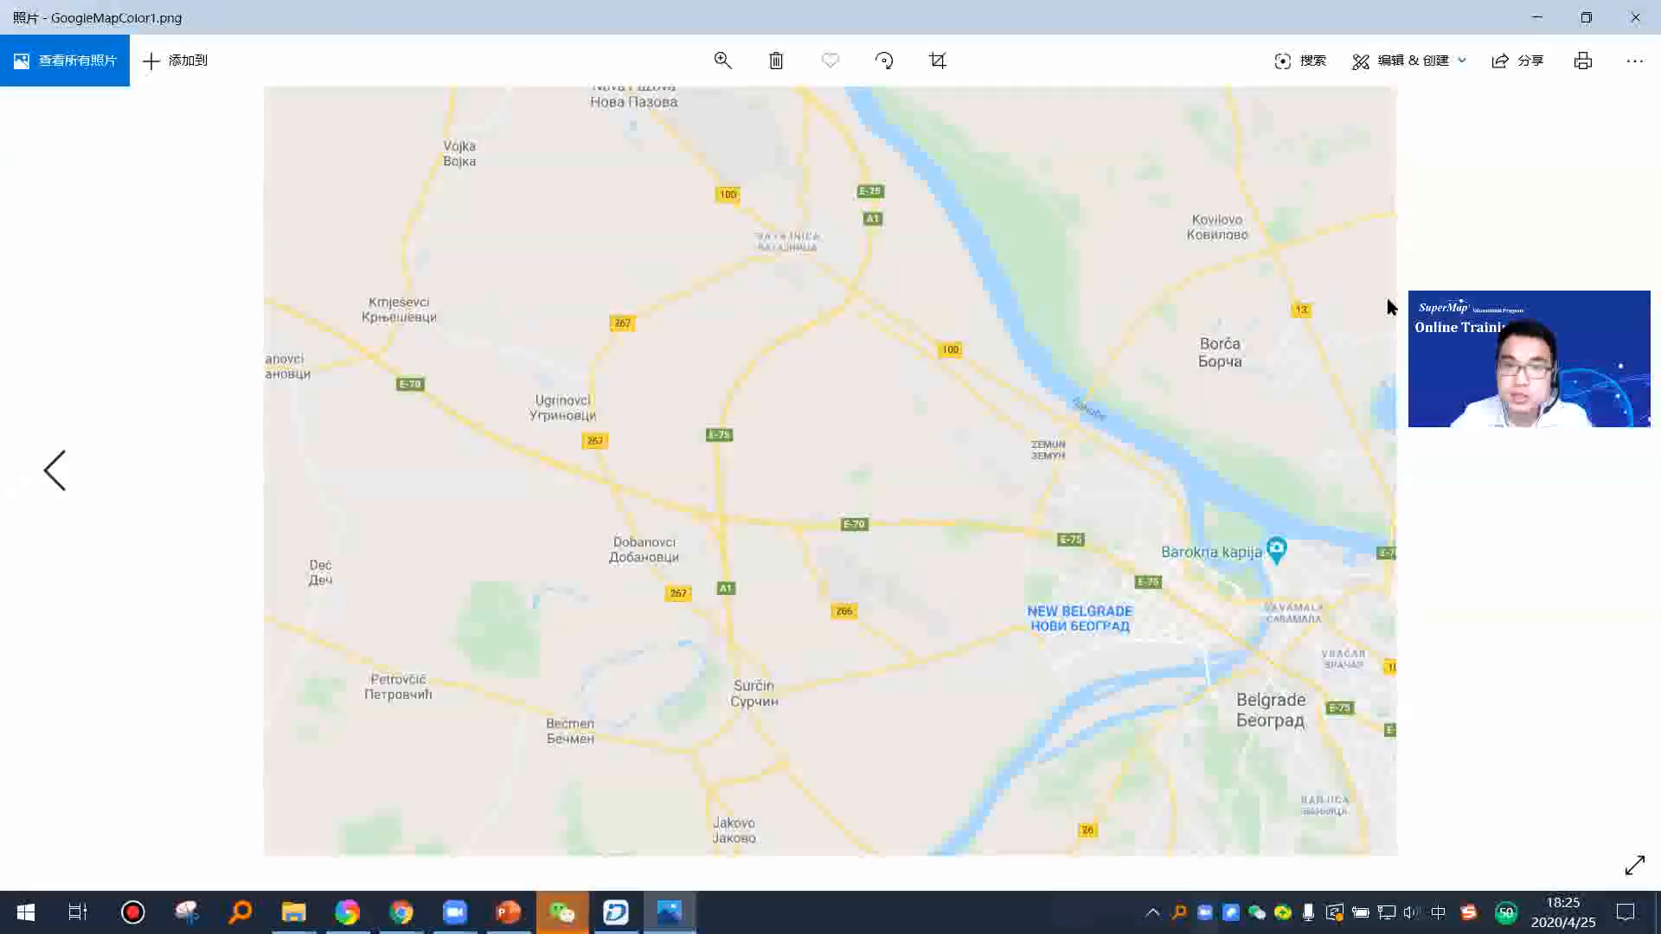
pyautogui.click(1538, 18)
pyautogui.click(1449, 110)
# Step: Transfer the style of the custom image GoogleMapColor1.png to the city map and check it at street scale
pyautogui.click(770, 577)
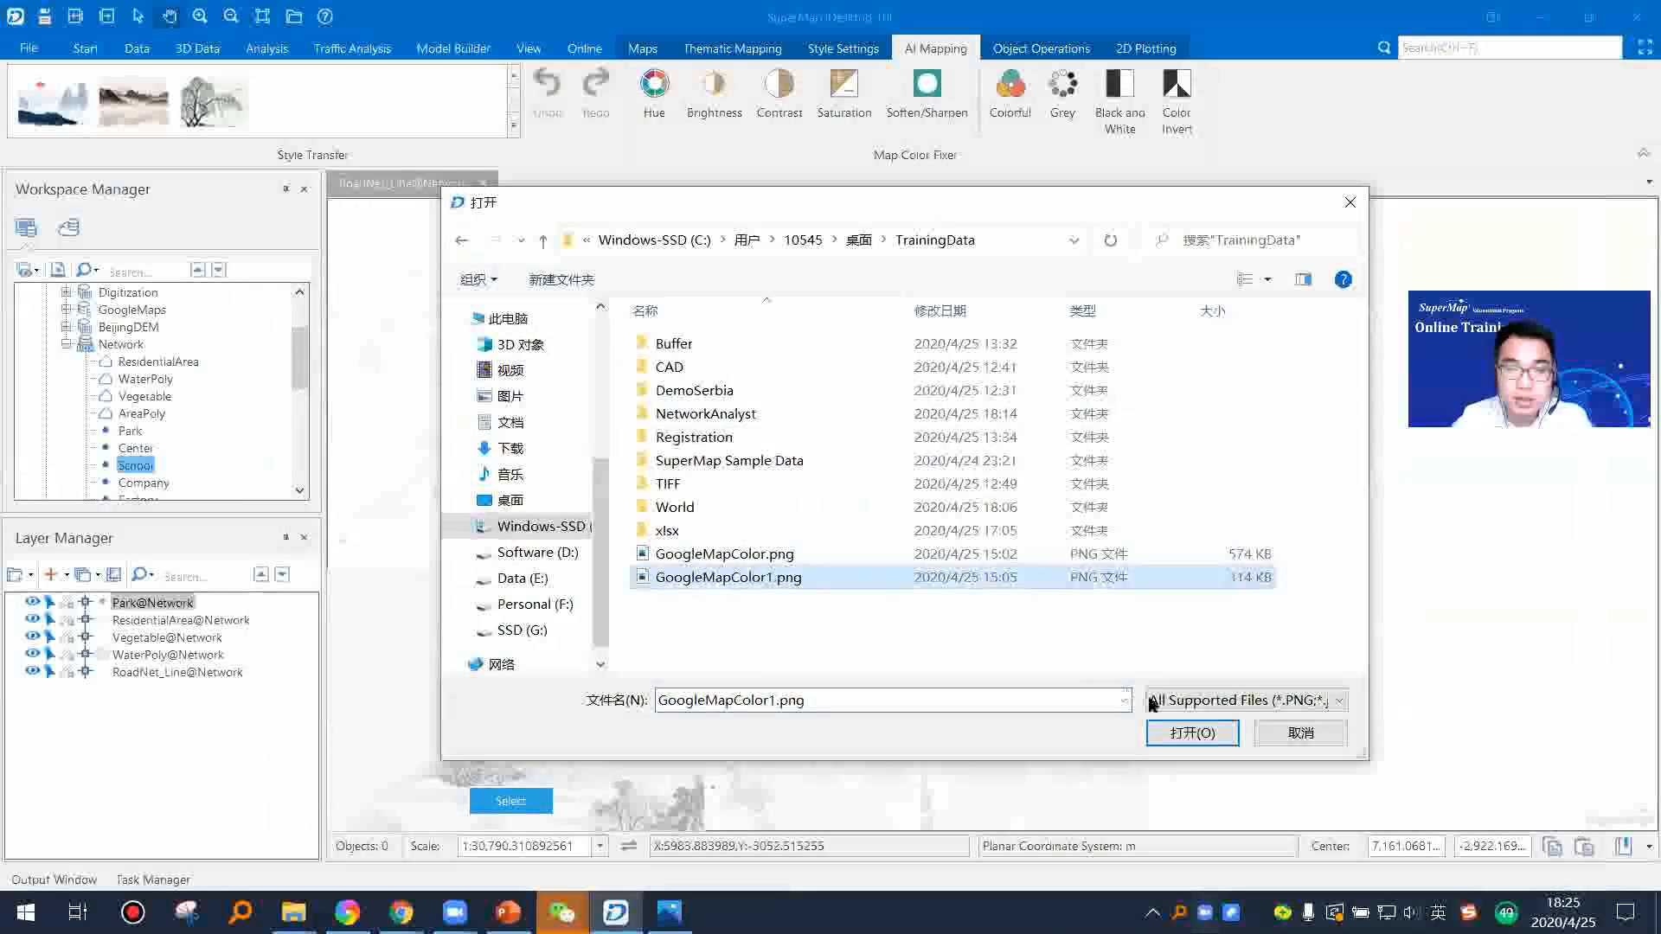
pyautogui.click(1181, 734)
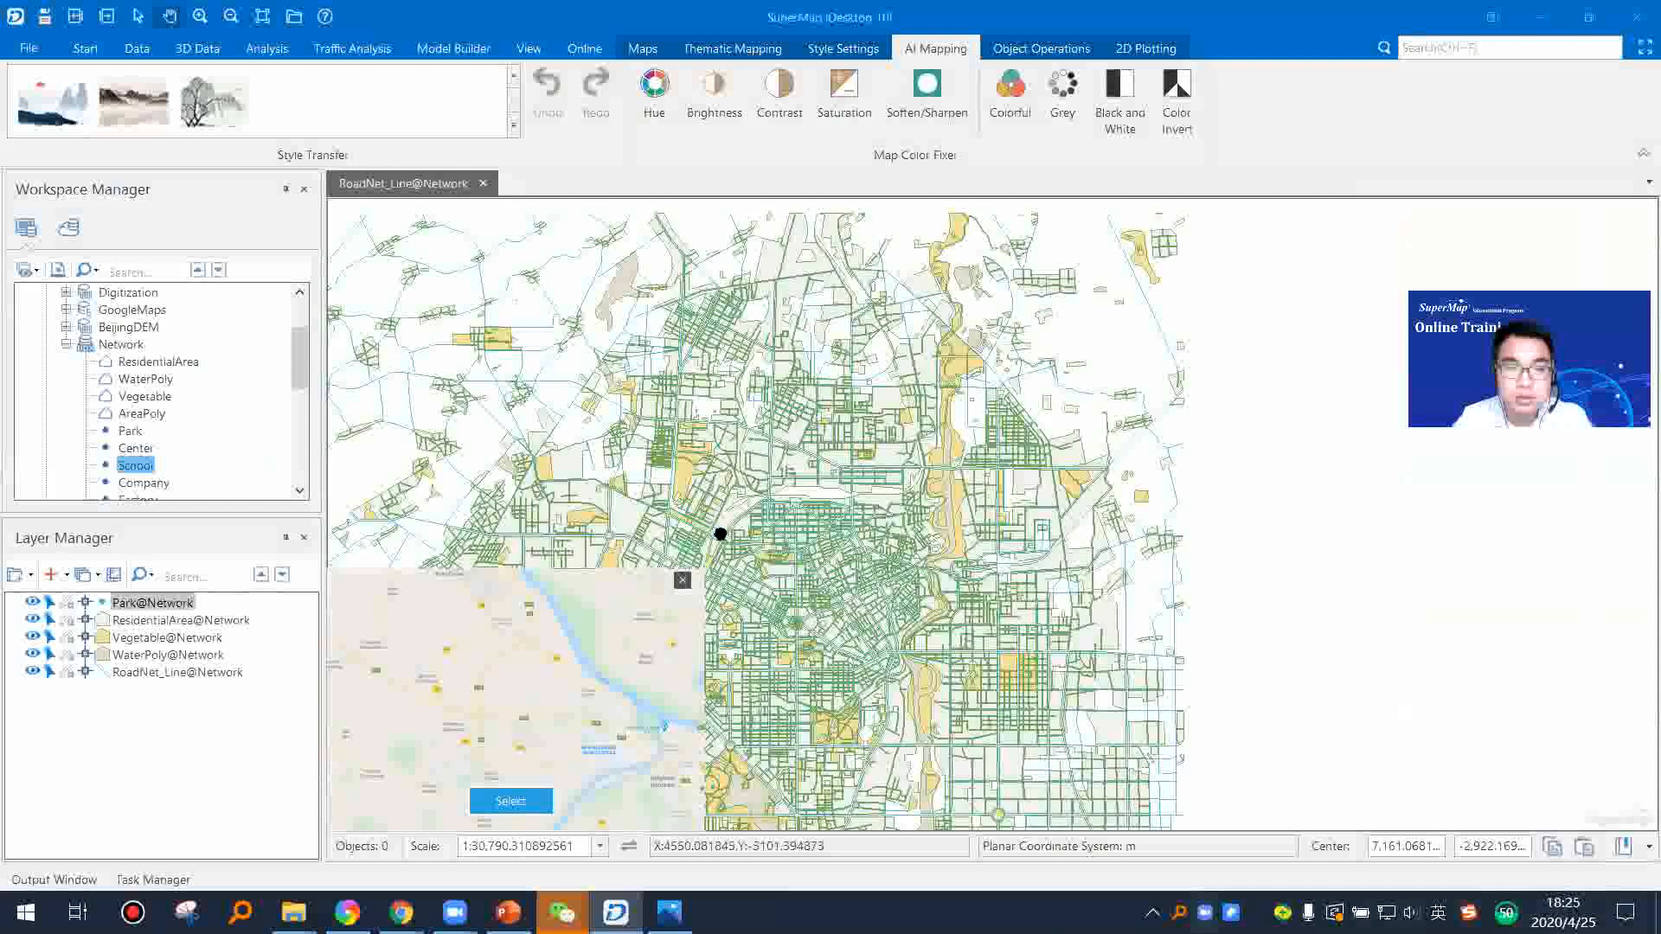
pyautogui.scroll(2, 887, 634)
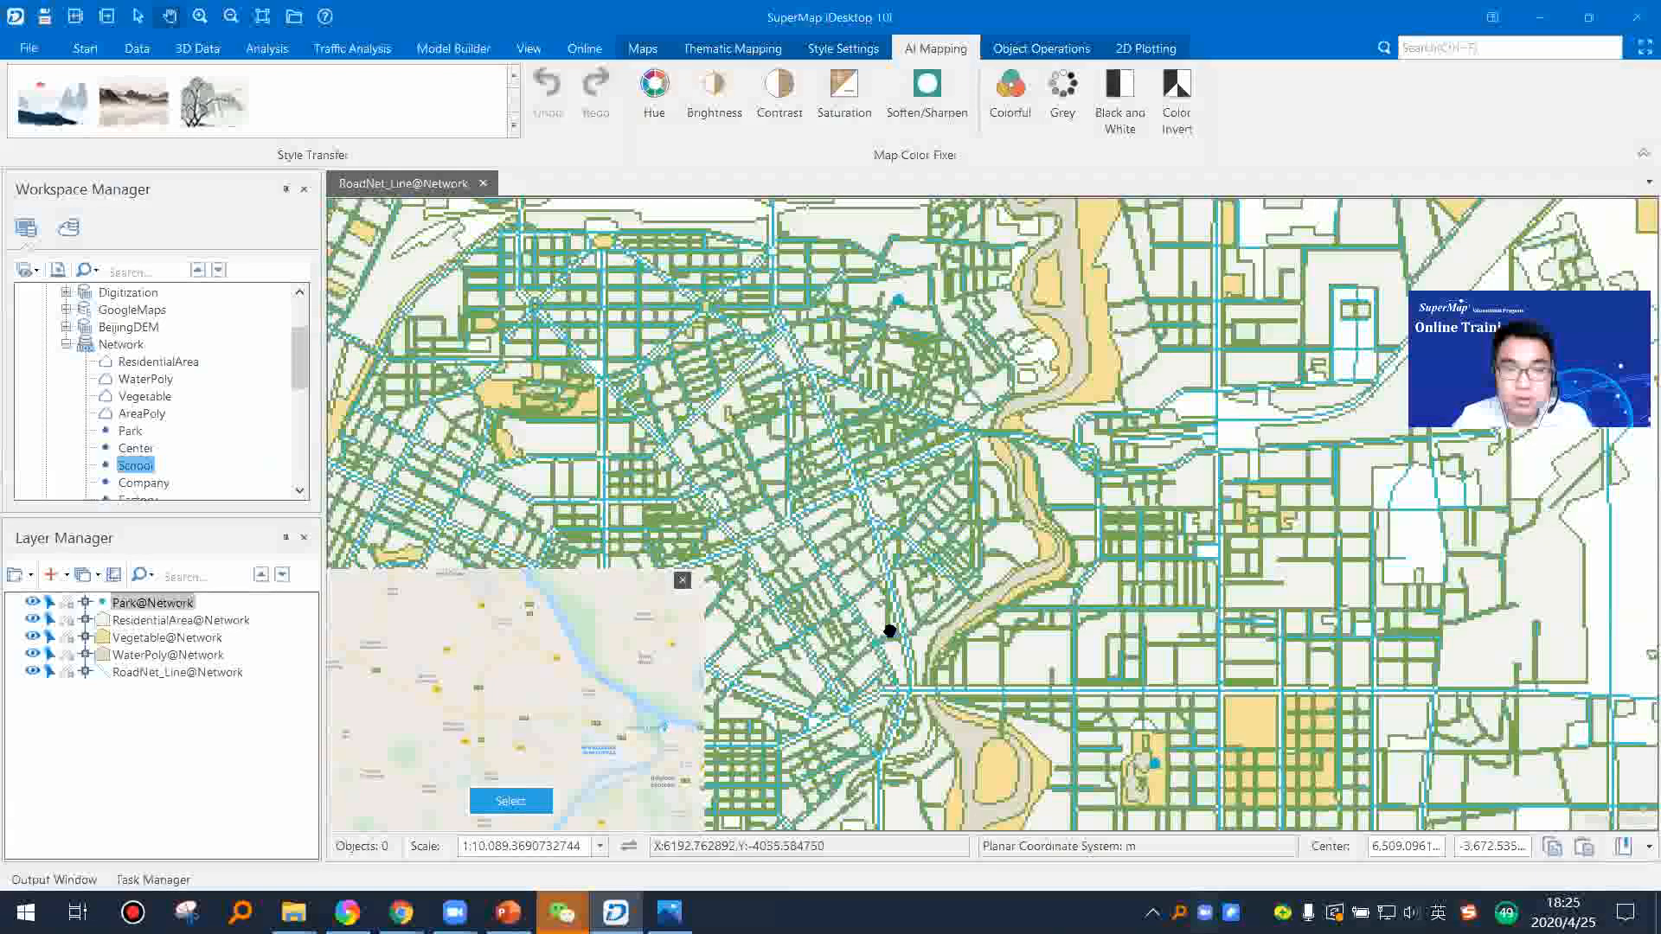
pyautogui.scroll(2, 889, 563)
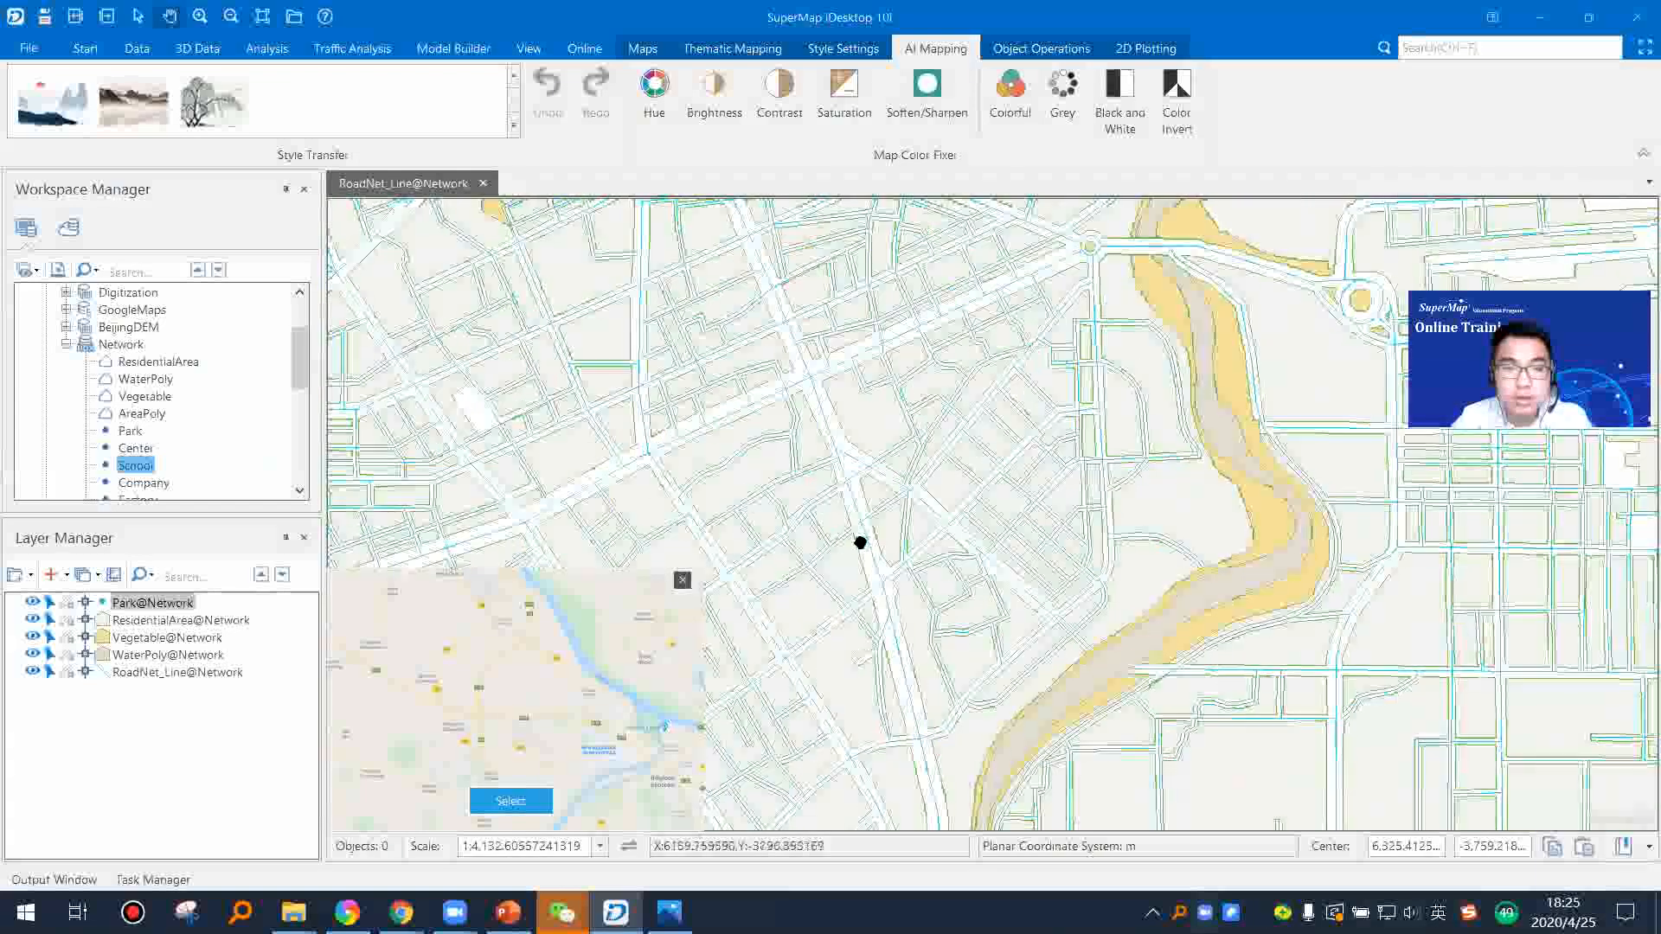
# Step: Reapply the GoogleMapColor1.png style to the city map at a closer scale than the whole-city view
pyautogui.scroll(-1, 833, 486)
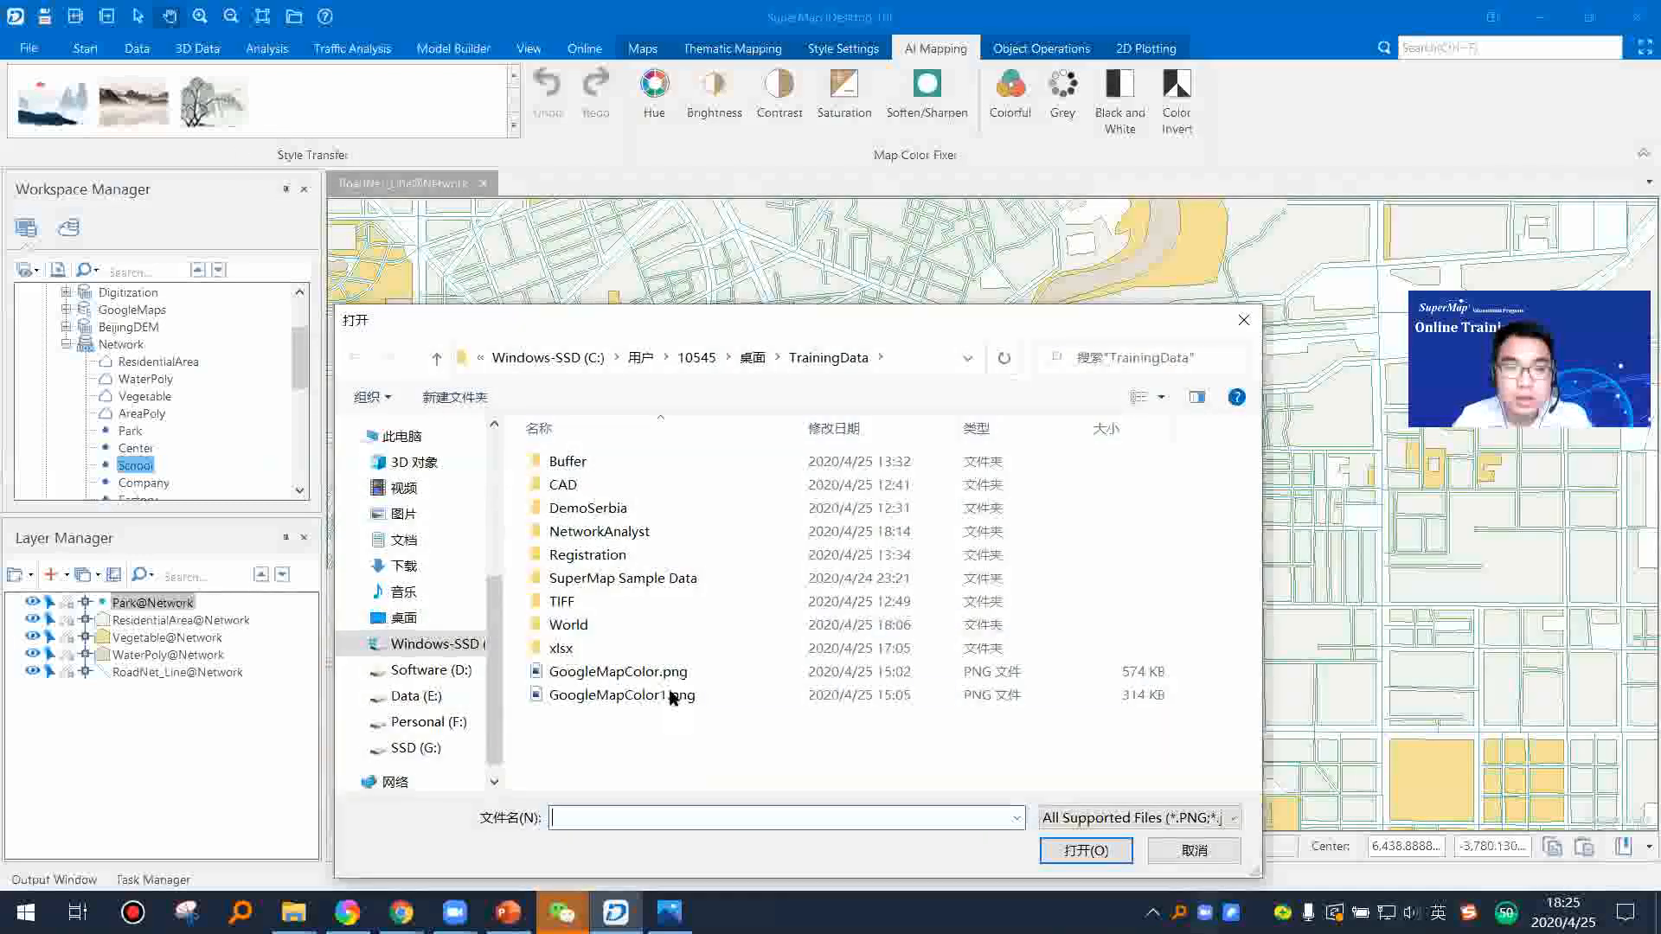
pyautogui.click(678, 696)
pyautogui.click(1066, 854)
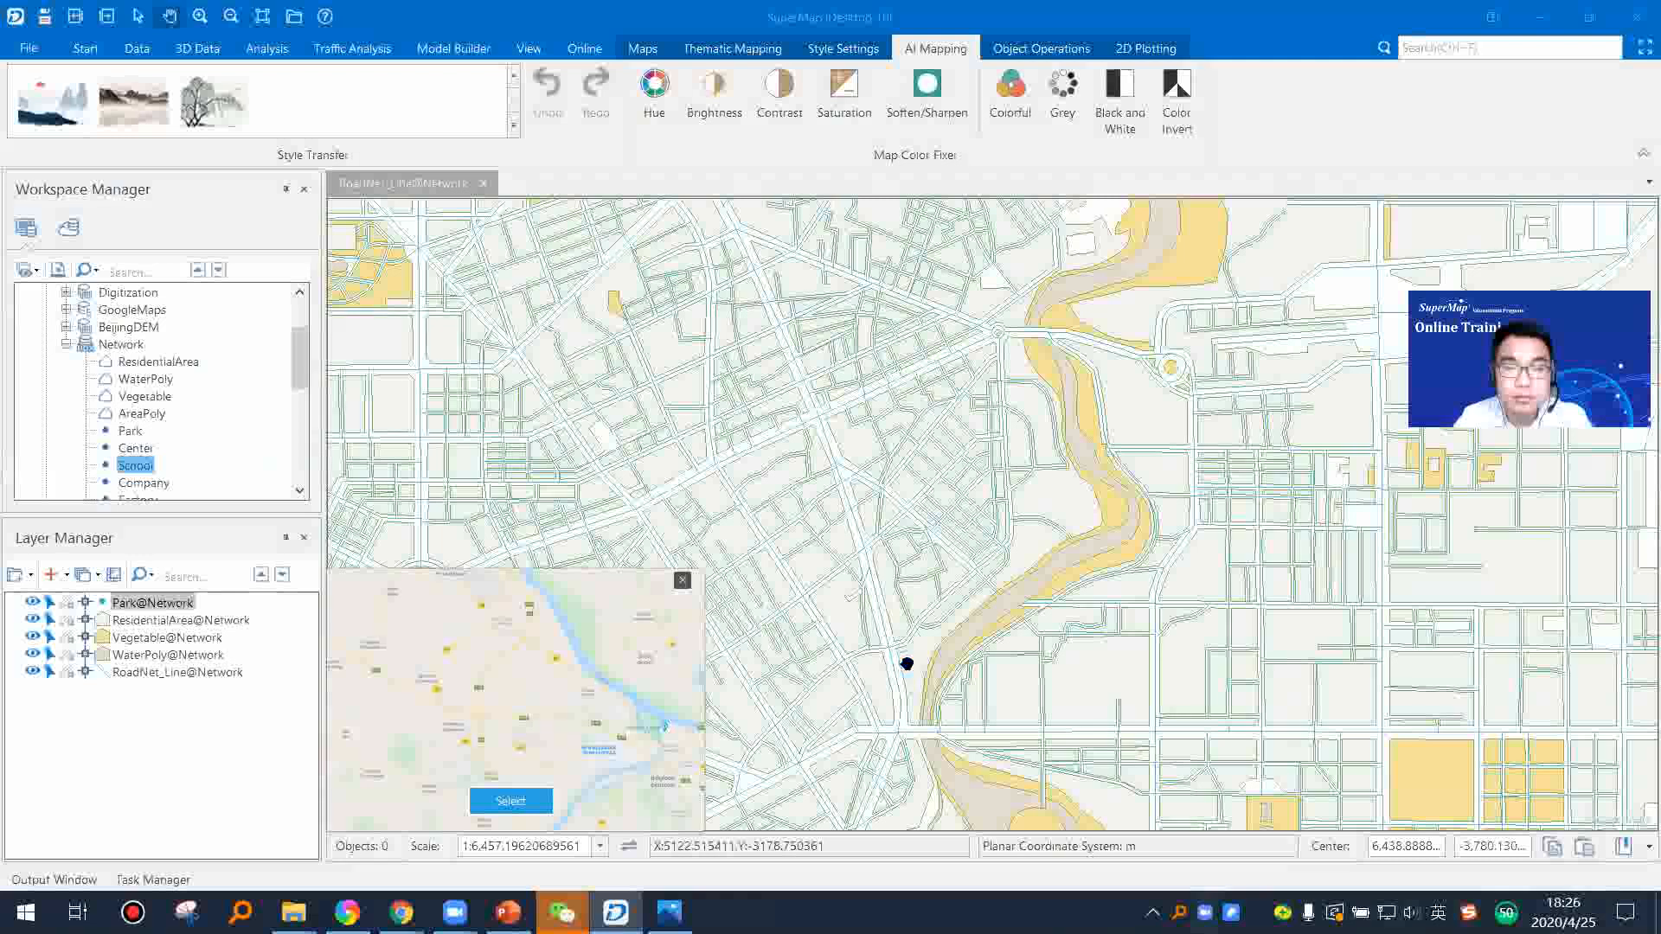
pyautogui.scroll(-3, 942, 490)
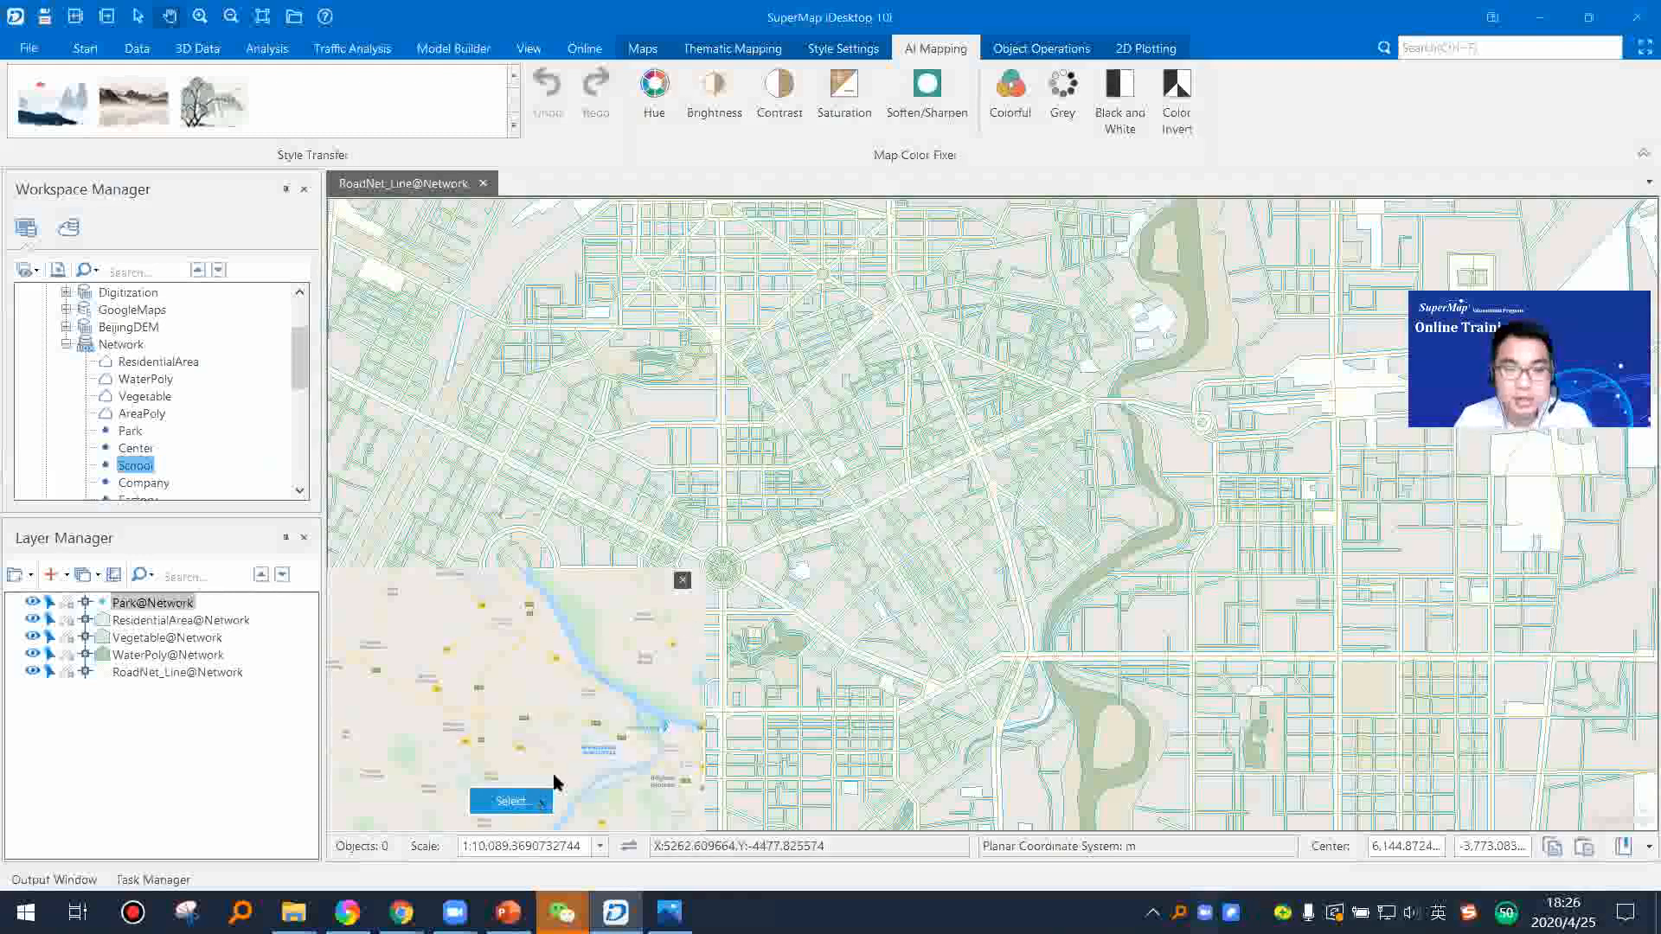
# Step: Replace the custom style image with GoogleMapColor.png and transfer its colors to the city map
pyautogui.click(516, 807)
pyautogui.click(667, 673)
pyautogui.click(1086, 851)
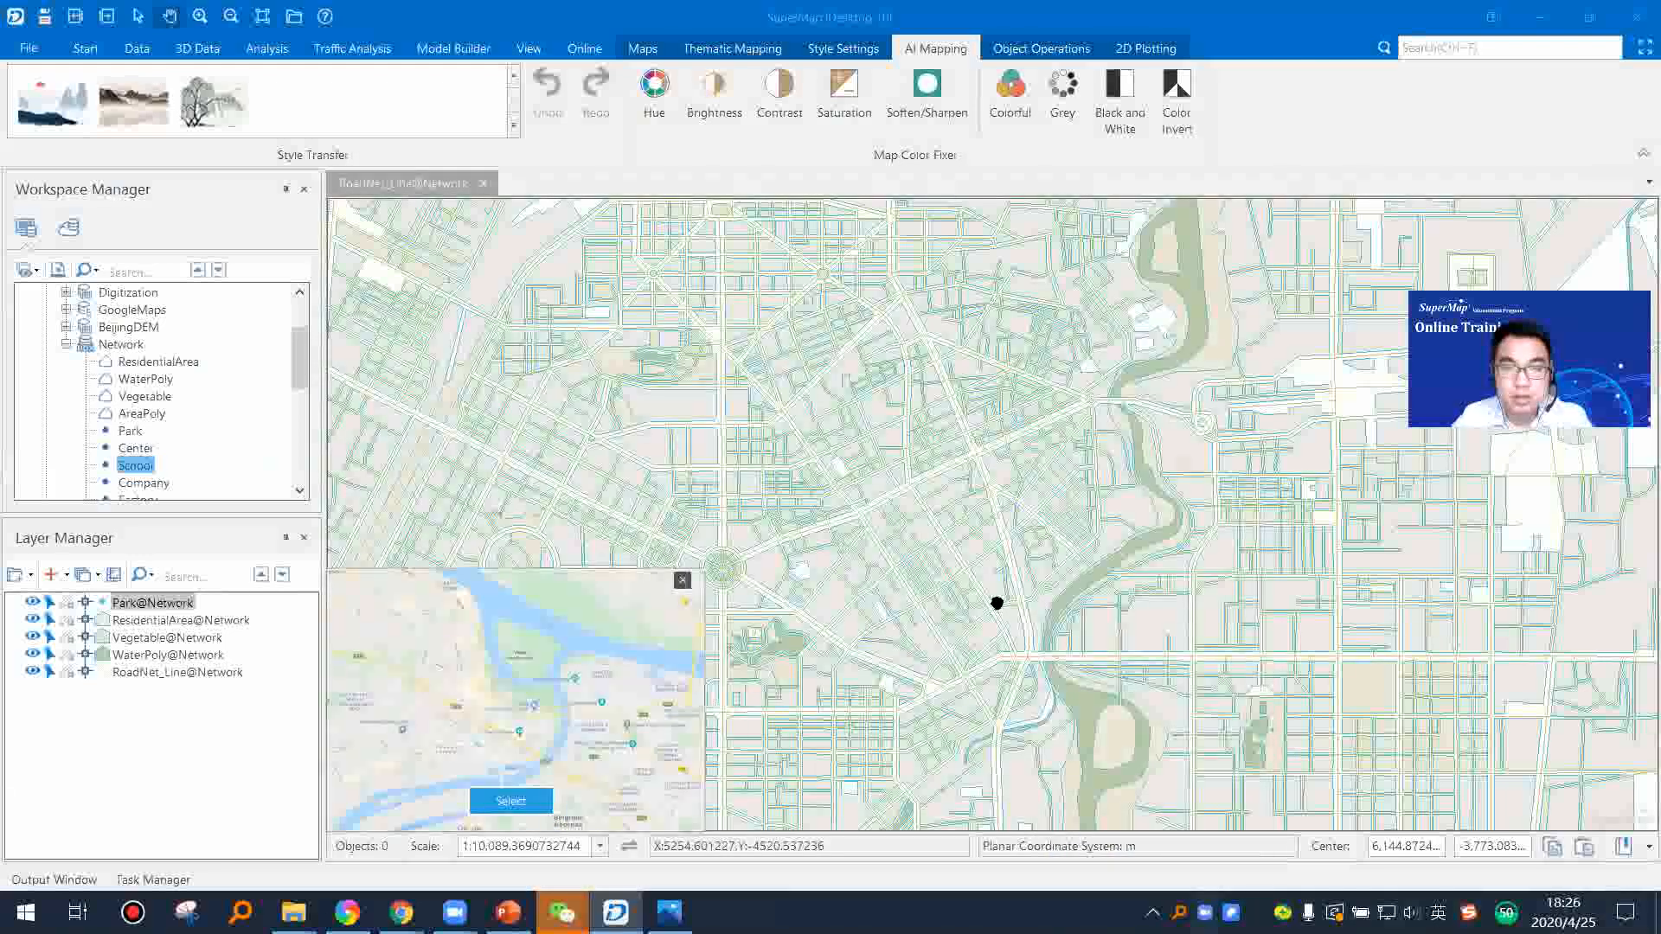
# Step: Examine the restyled residential areas, river, green spaces and roads across the northern part of the city map
pyautogui.moveTo(1203, 251); pyautogui.dragTo(1154, 485)
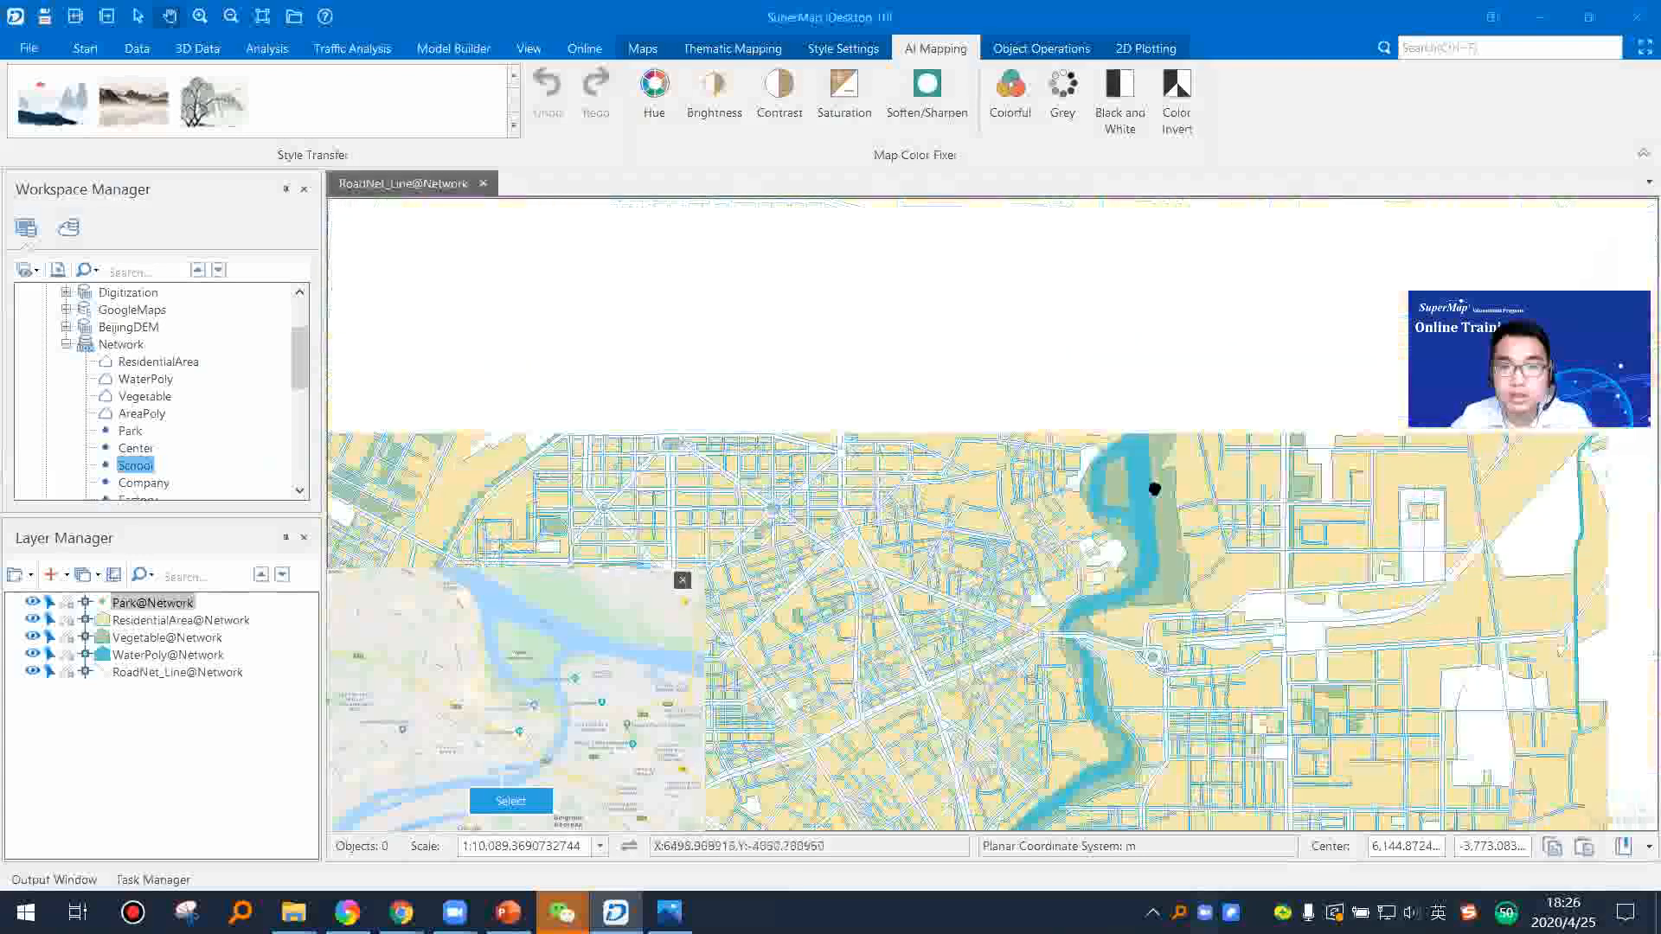
pyautogui.scroll(4, 1070, 481)
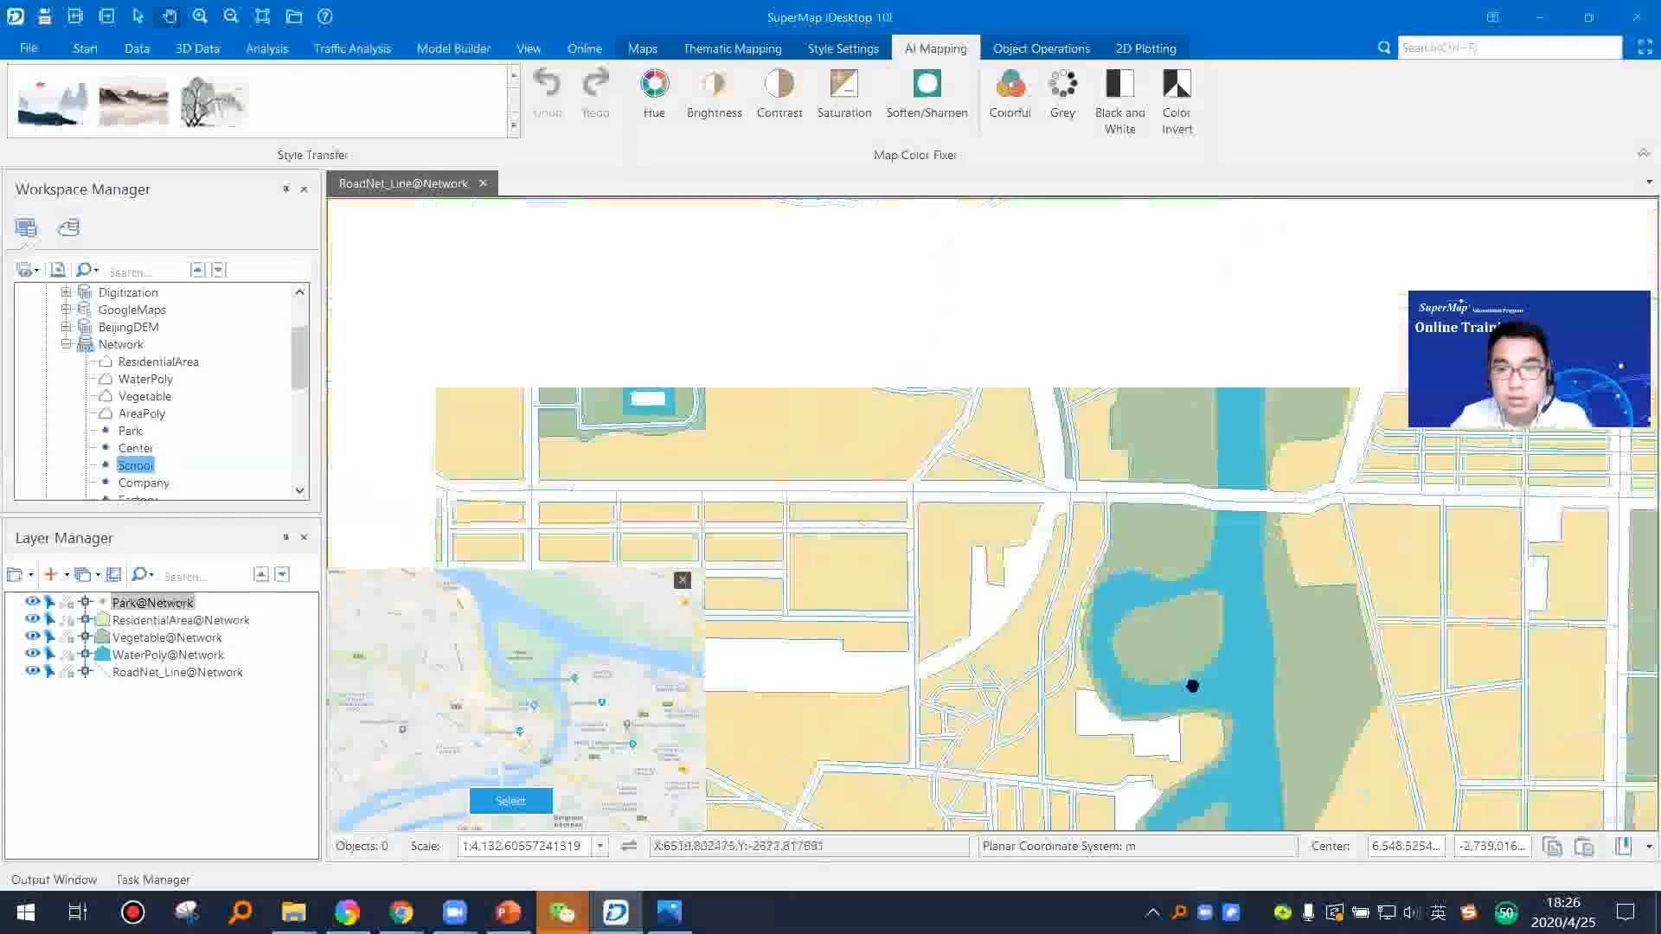
pyautogui.moveTo(1193, 686); pyautogui.dragTo(1305, 795)
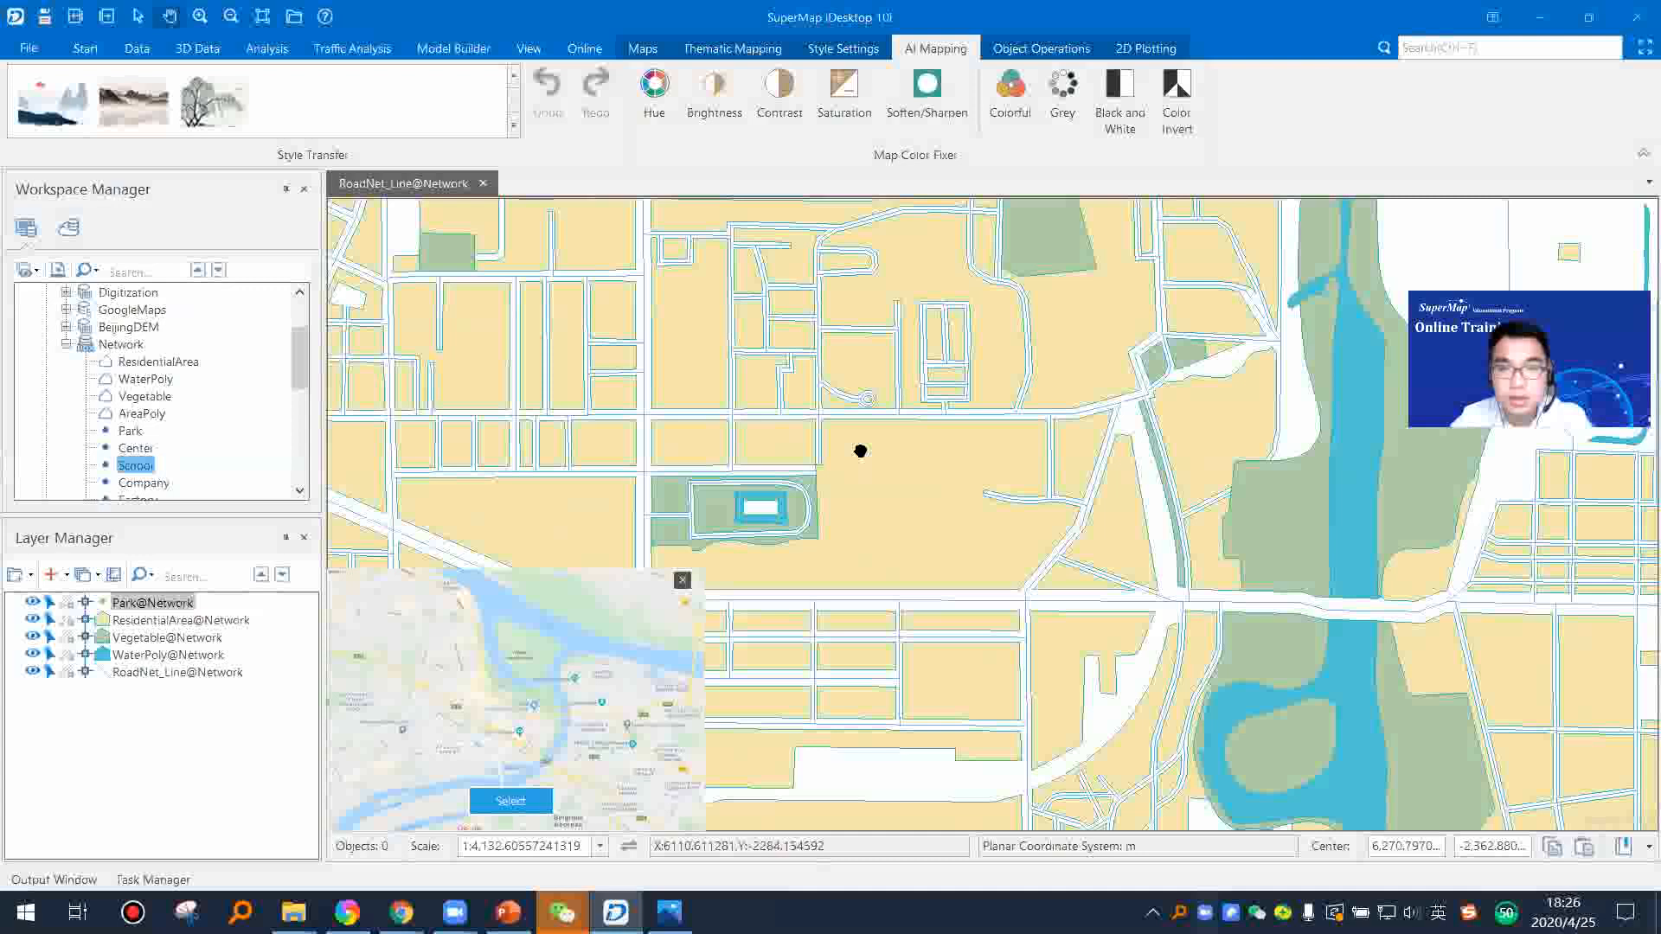
pyautogui.moveTo(861, 451); pyautogui.dragTo(1608, 840)
pyautogui.moveTo(986, 554); pyautogui.dragTo(849, 209)
pyautogui.moveTo(1133, 478); pyautogui.dragTo(757, 197)
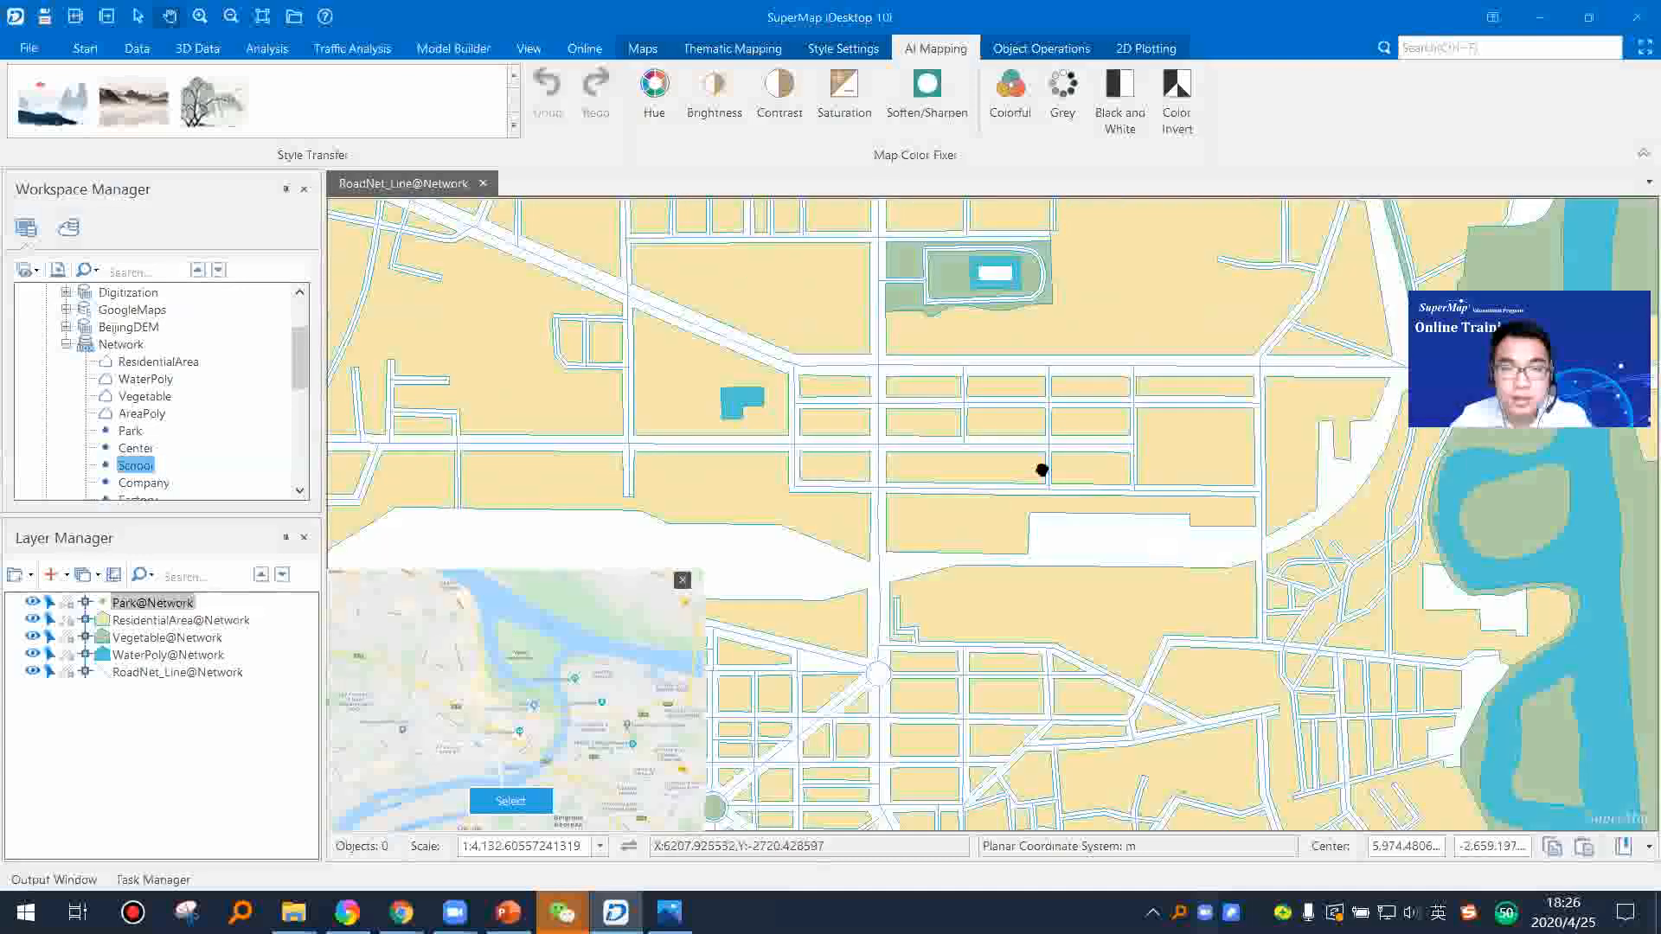
pyautogui.moveTo(1042, 470); pyautogui.dragTo(782, 318)
pyautogui.moveTo(1093, 511); pyautogui.dragTo(972, 543)
# Step: Open the layer style of RoadNet_Line@Network and set the line width to 0.8 mm
pyautogui.click(134, 675)
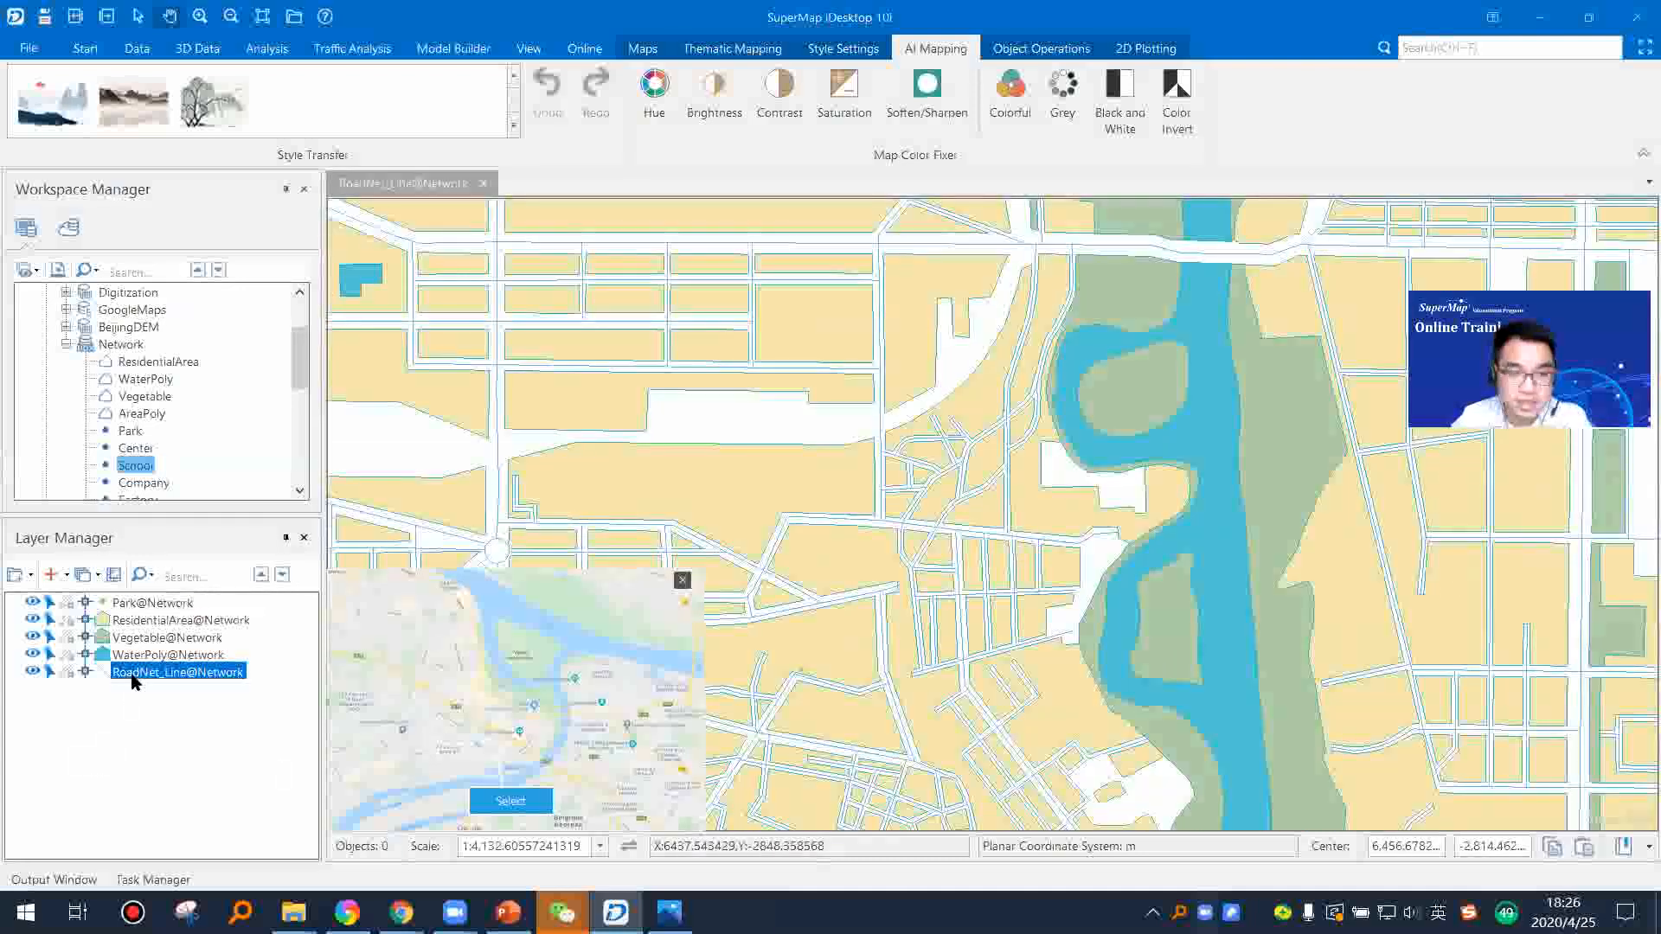
pyautogui.rightClick(171, 682)
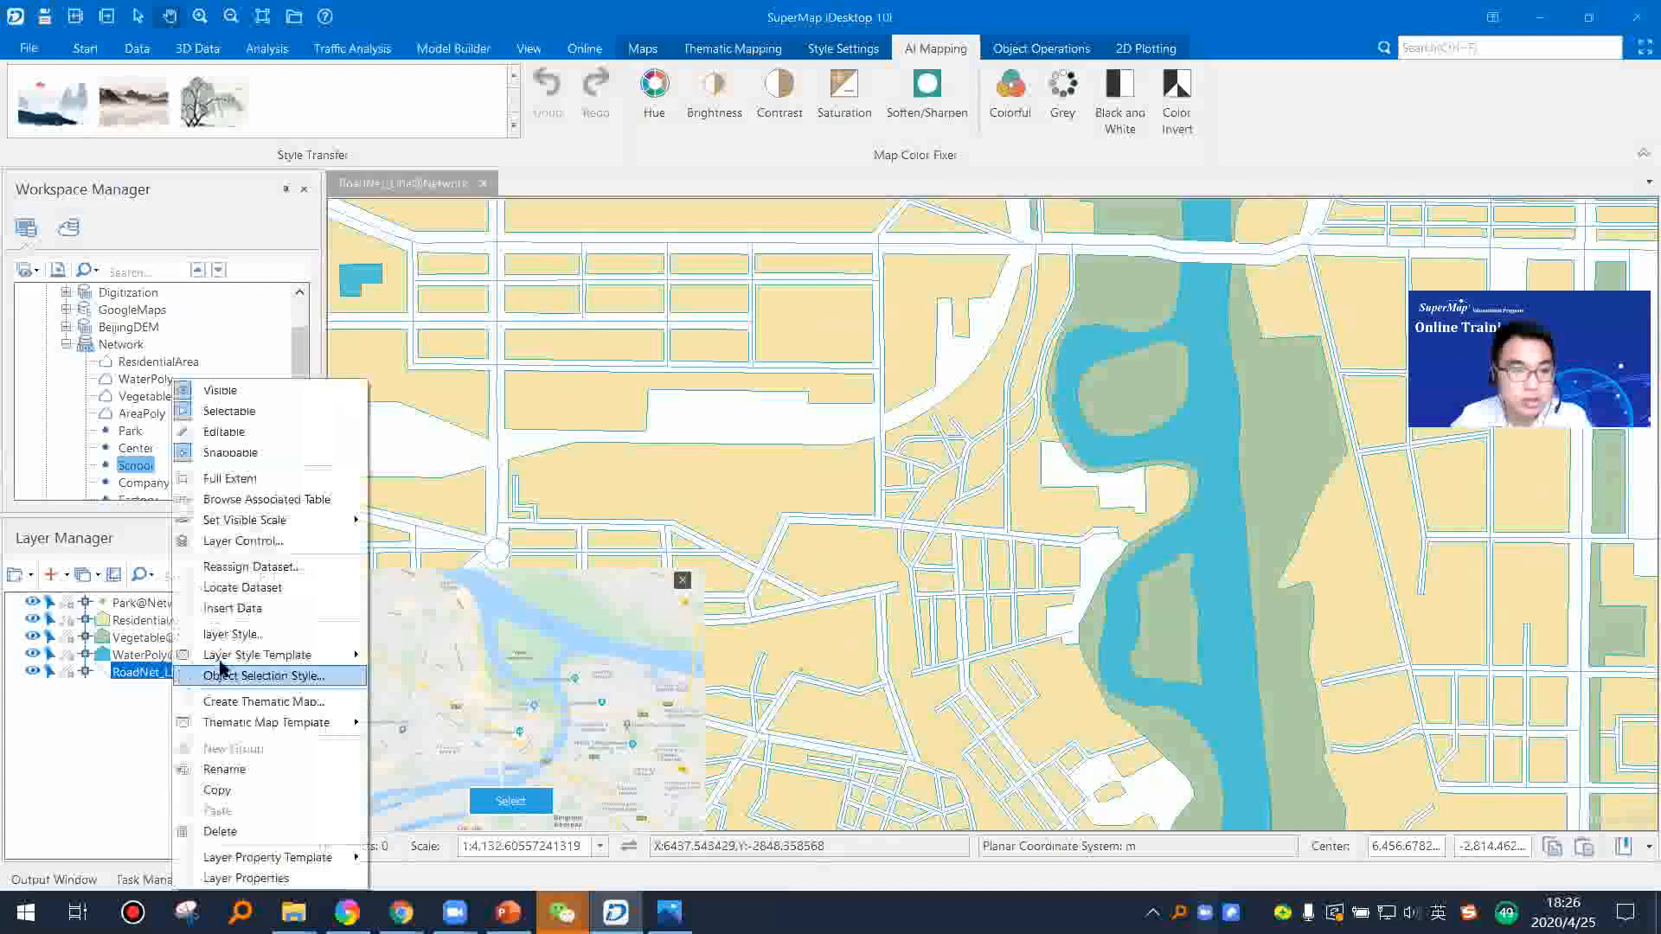
pyautogui.click(235, 640)
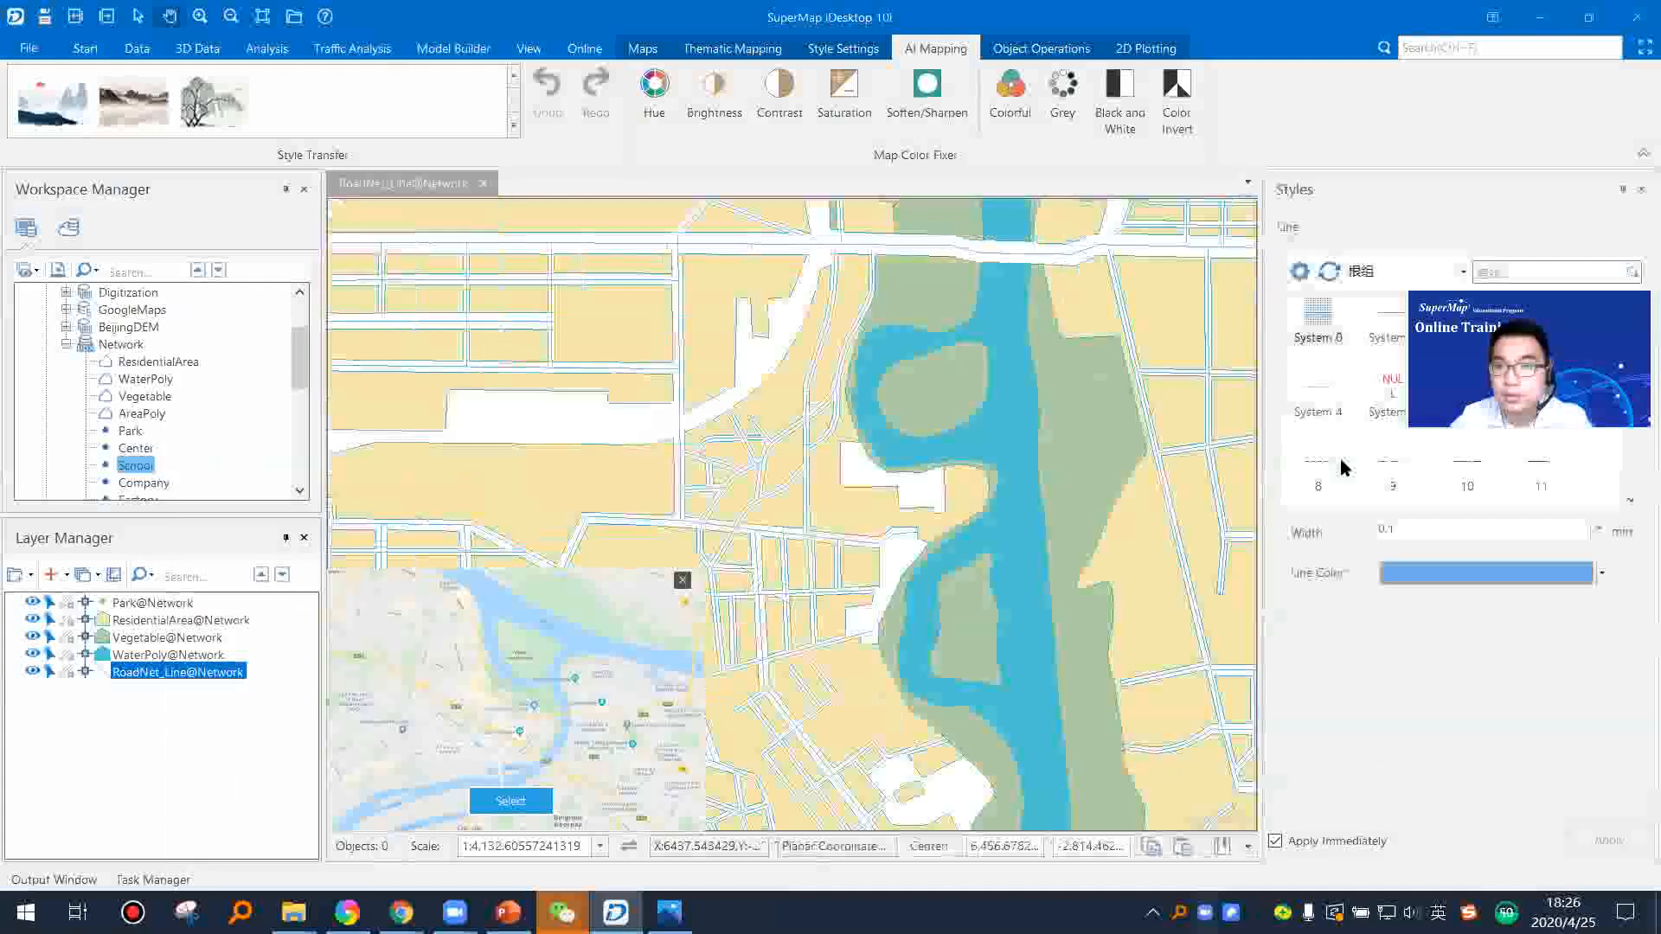
pyautogui.moveTo(1631, 333); pyautogui.dragTo(1633, 480)
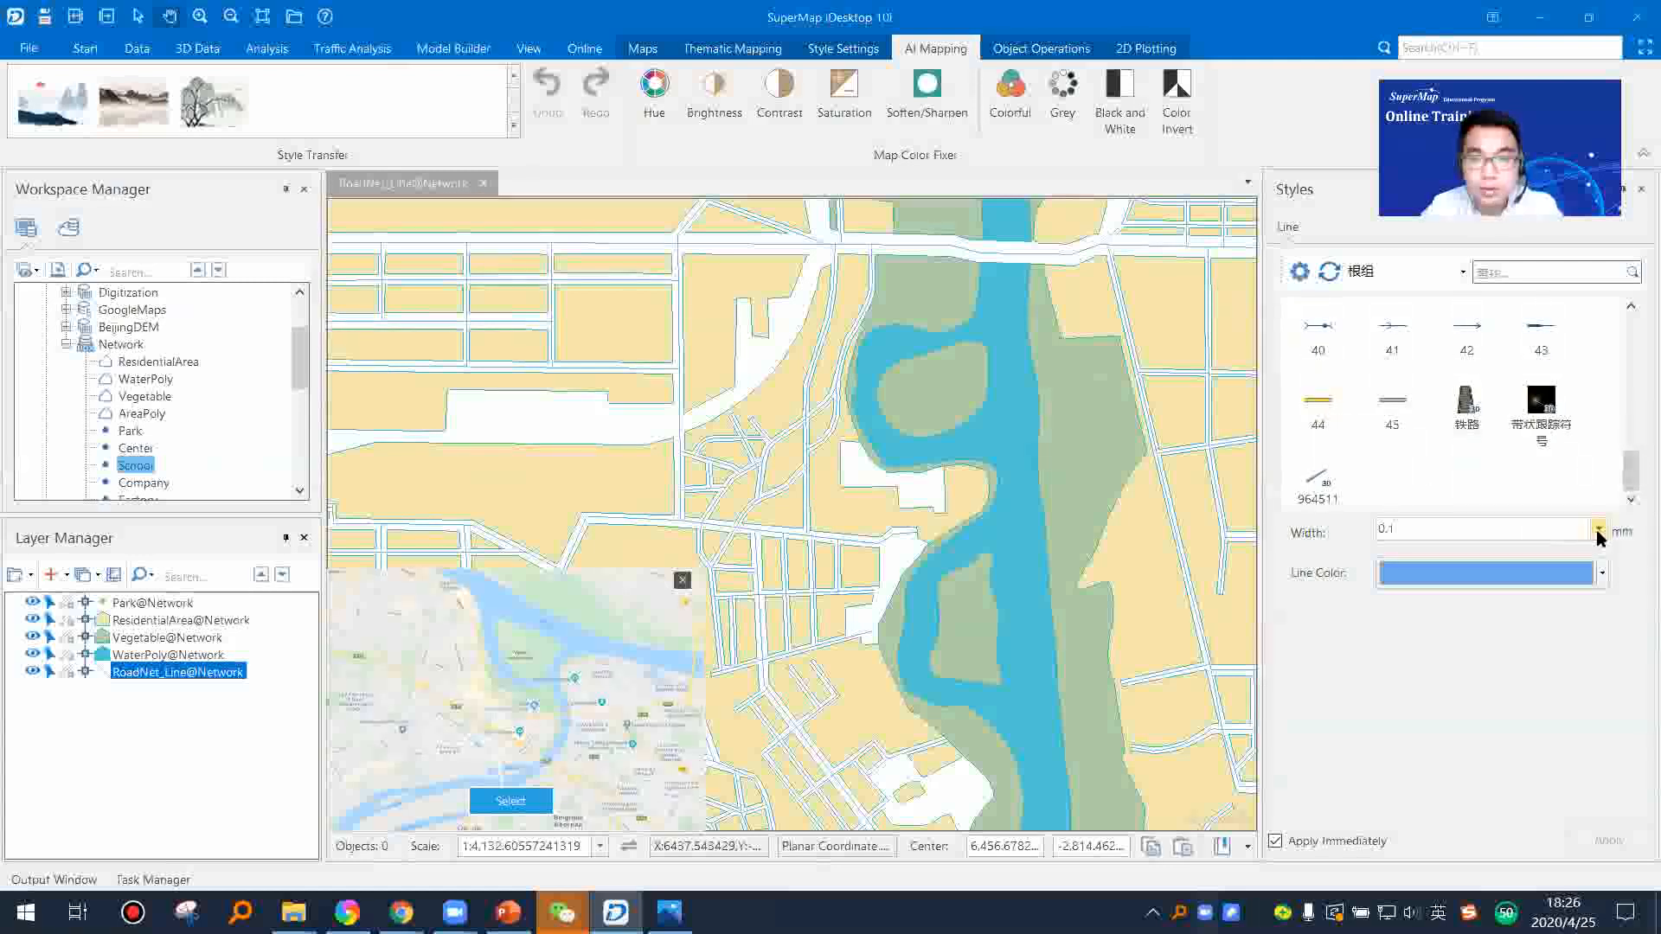
pyautogui.click(1599, 529)
pyautogui.click(1453, 668)
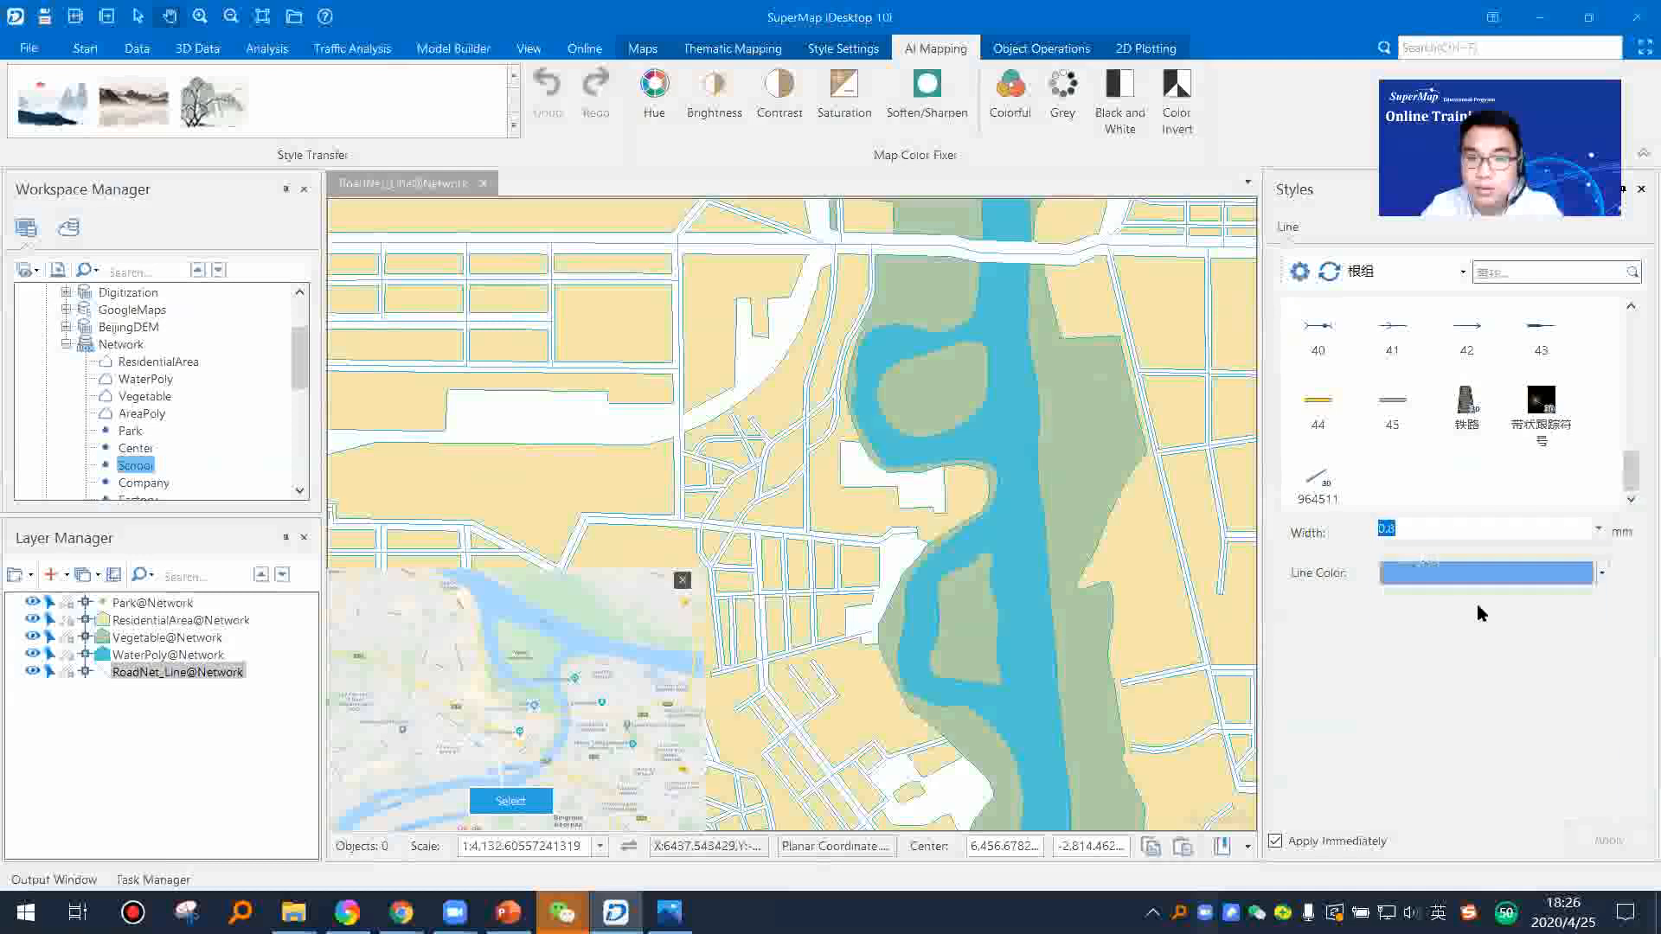
# Step: Try a 1.5 mm line width on the road network, then set the width to 1 mm
pyautogui.click(1599, 530)
pyautogui.click(1528, 623)
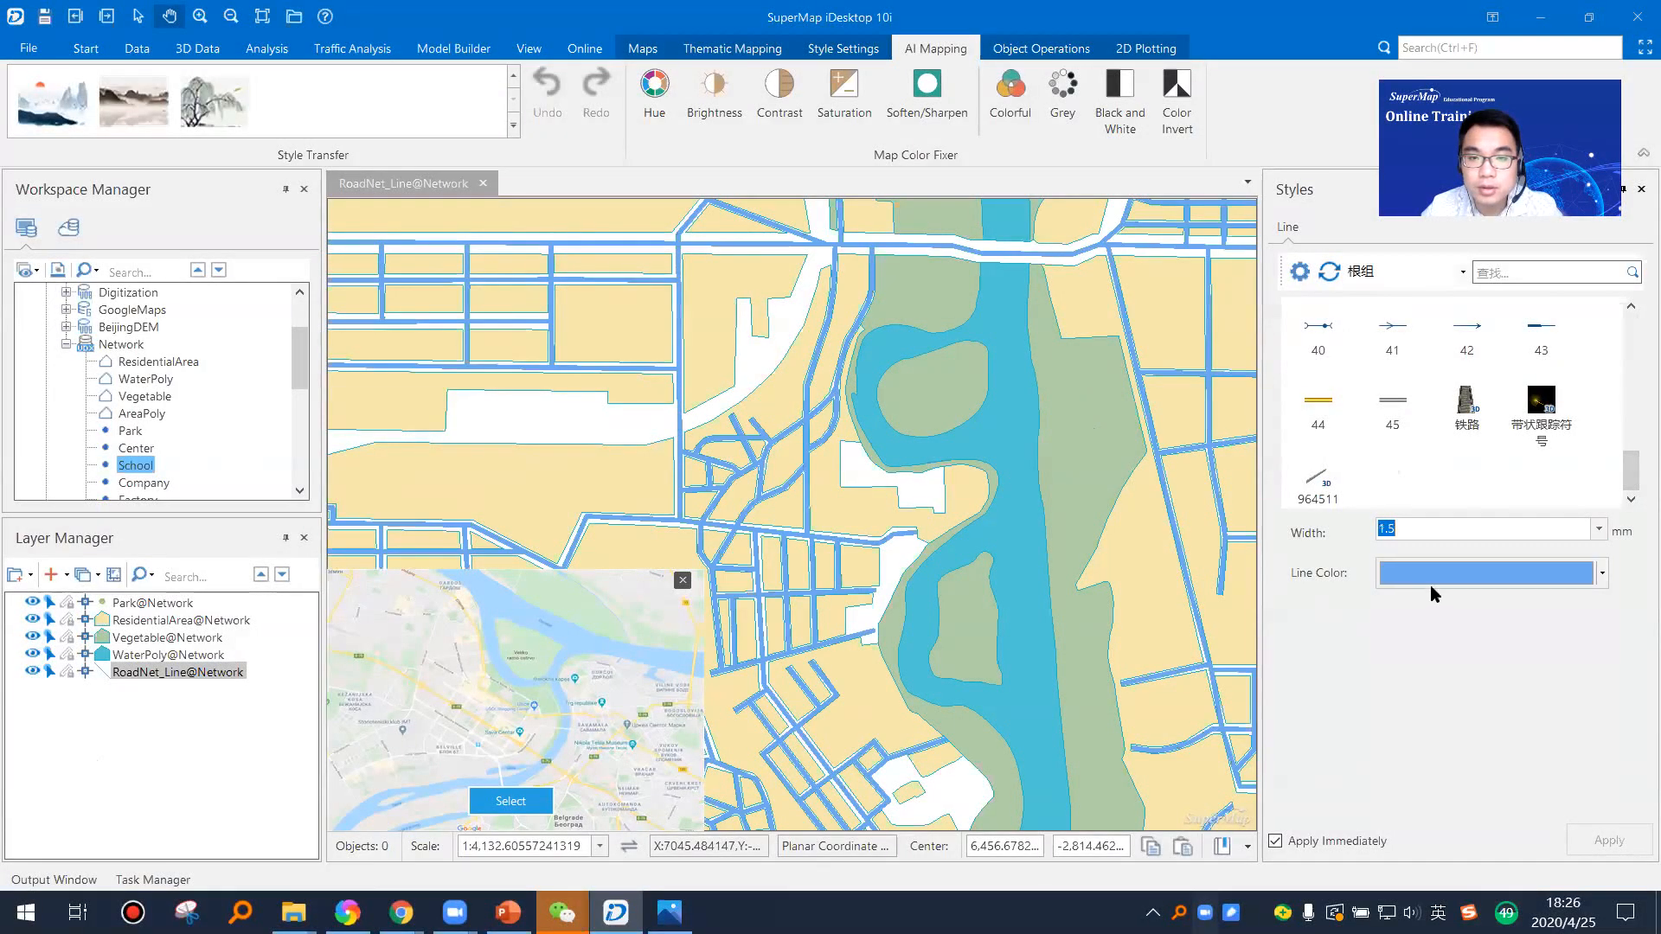
pyautogui.click(1599, 529)
pyautogui.click(1518, 566)
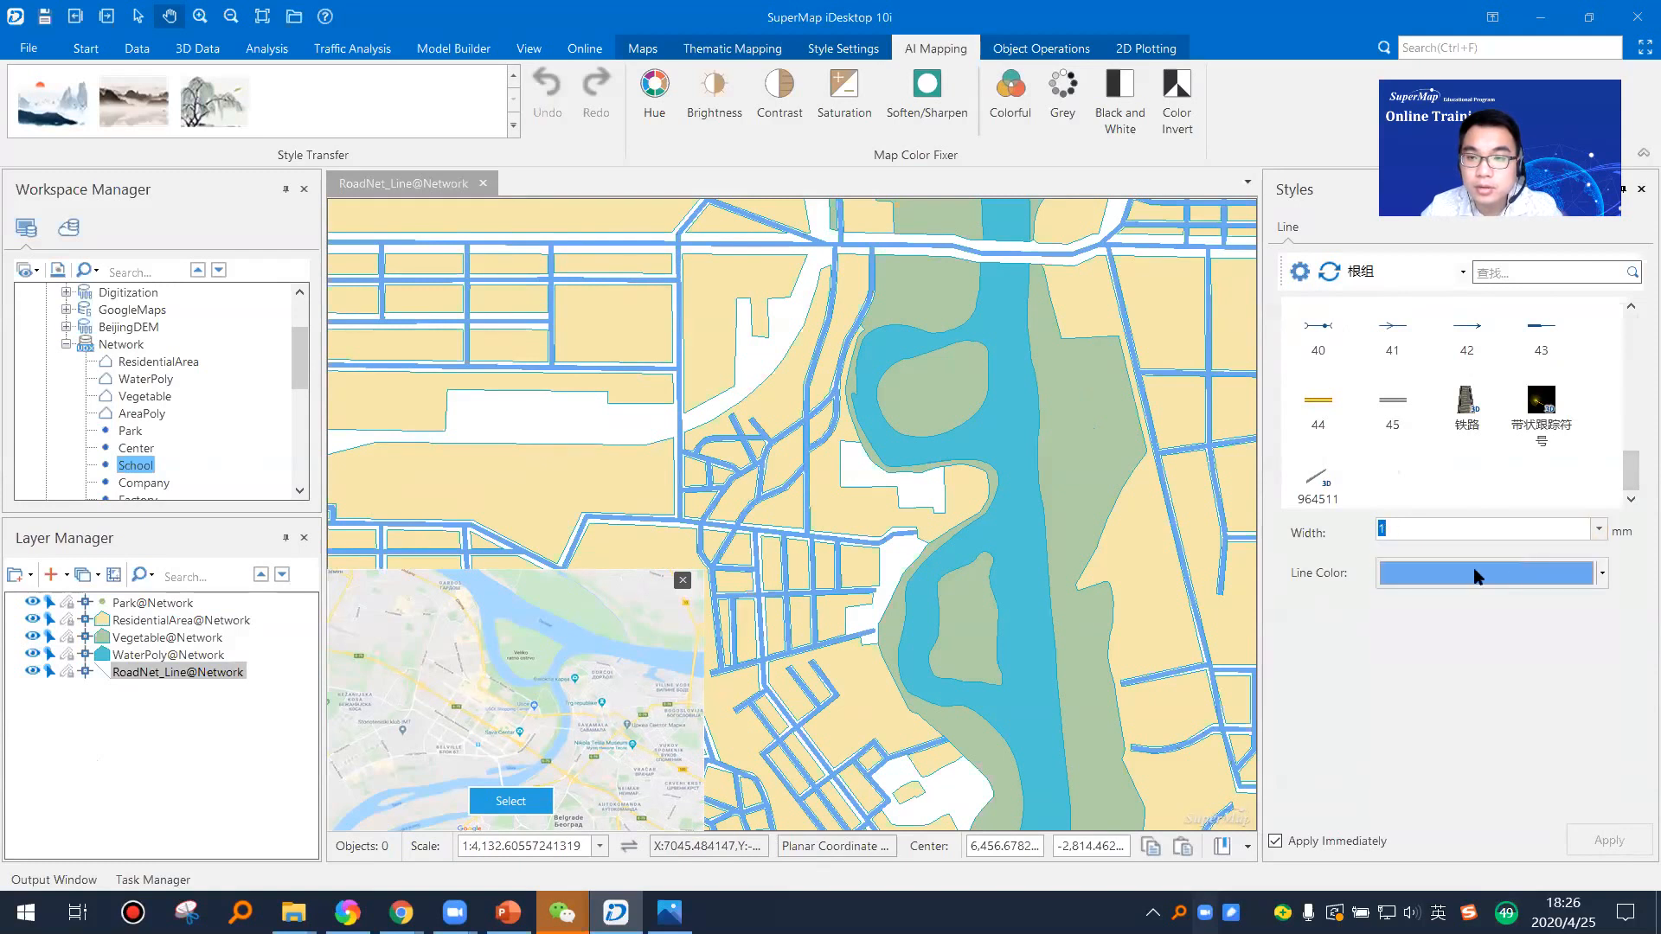
# Step: Apply line symbol 44 to the road network, check the roads at several scales and close the style settings
pyautogui.click(1314, 405)
pyautogui.scroll(-2, 945, 527)
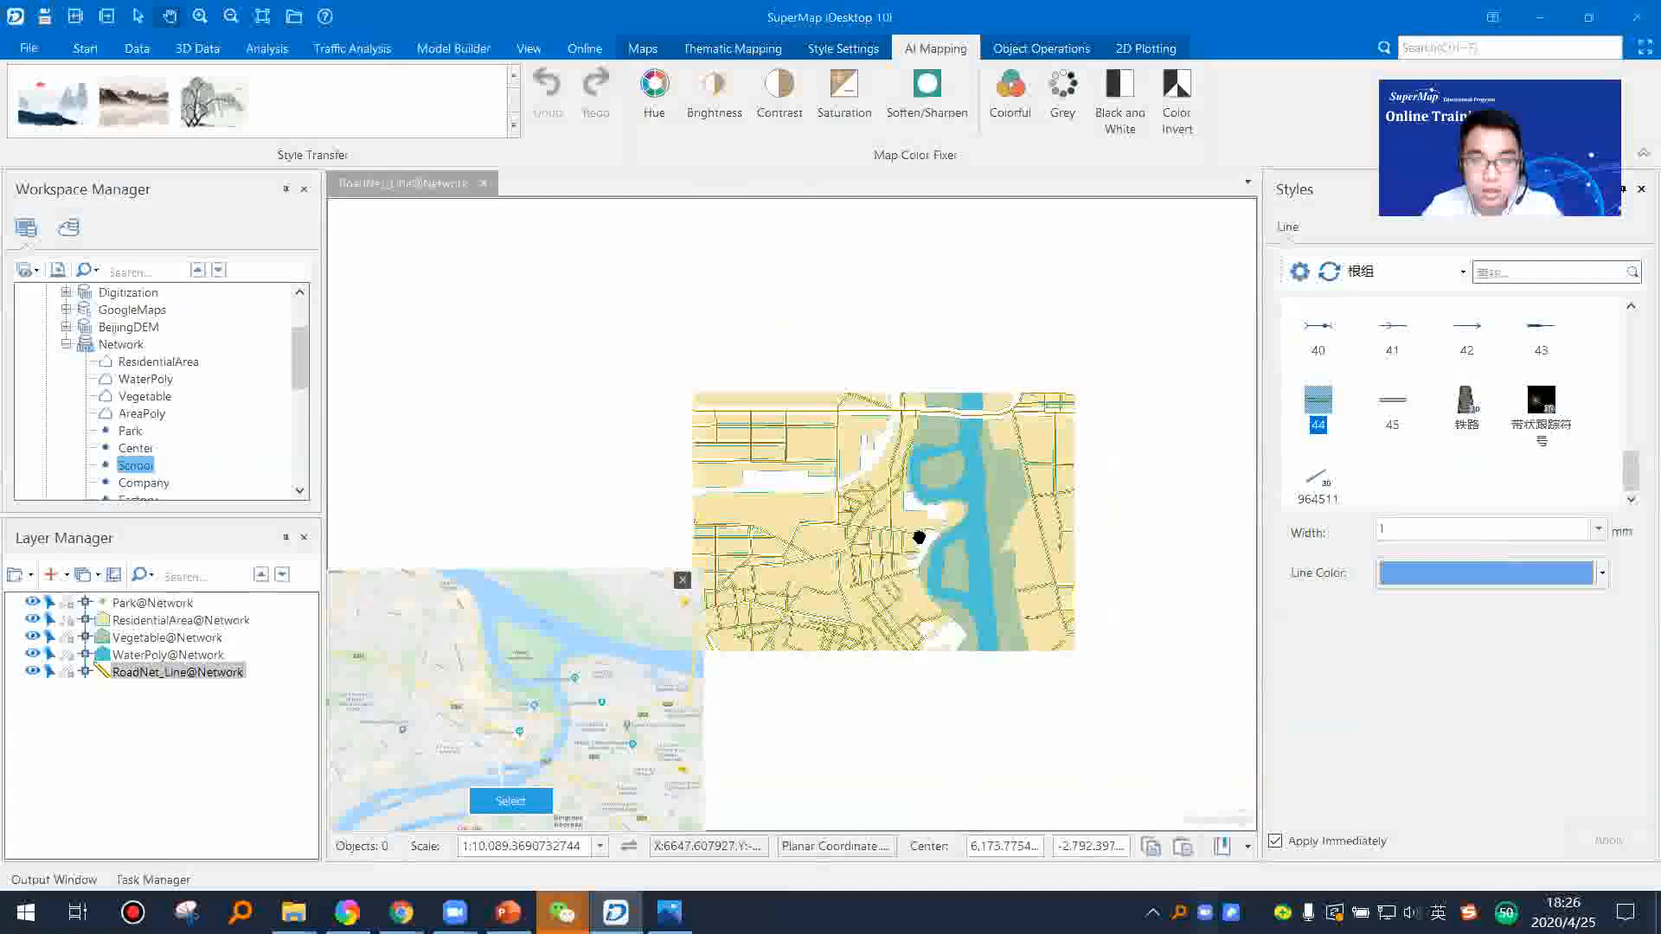
pyautogui.scroll(4, 919, 538)
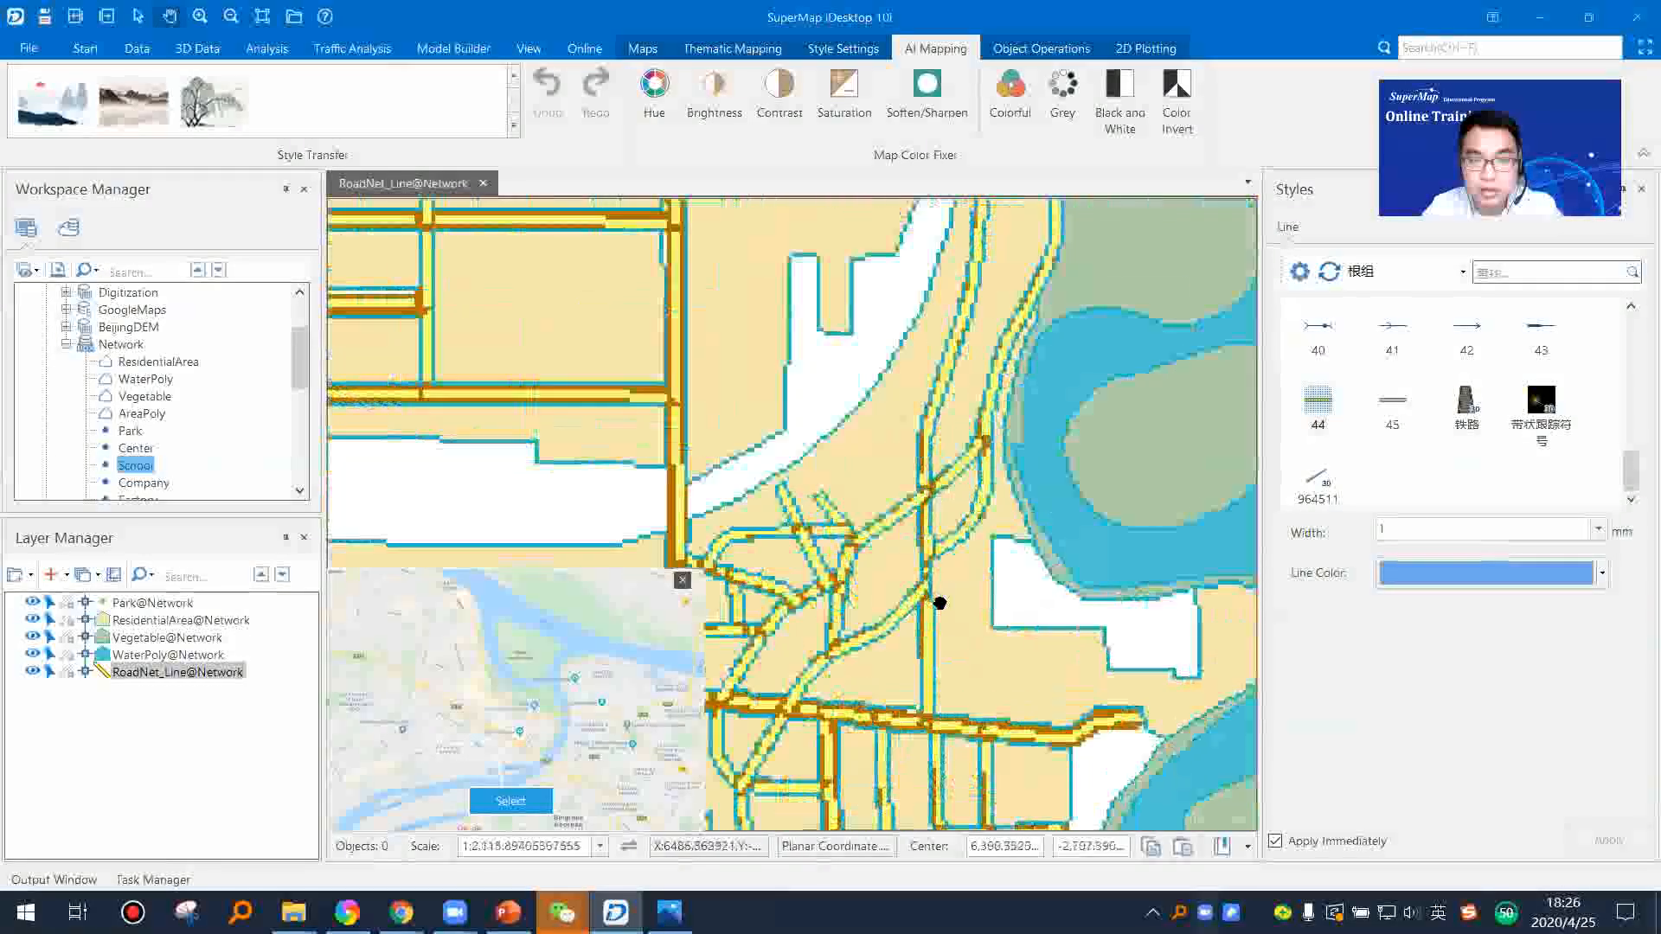
pyautogui.moveTo(1017, 500); pyautogui.dragTo(832, 603)
pyautogui.moveTo(1001, 449); pyautogui.dragTo(1129, 706)
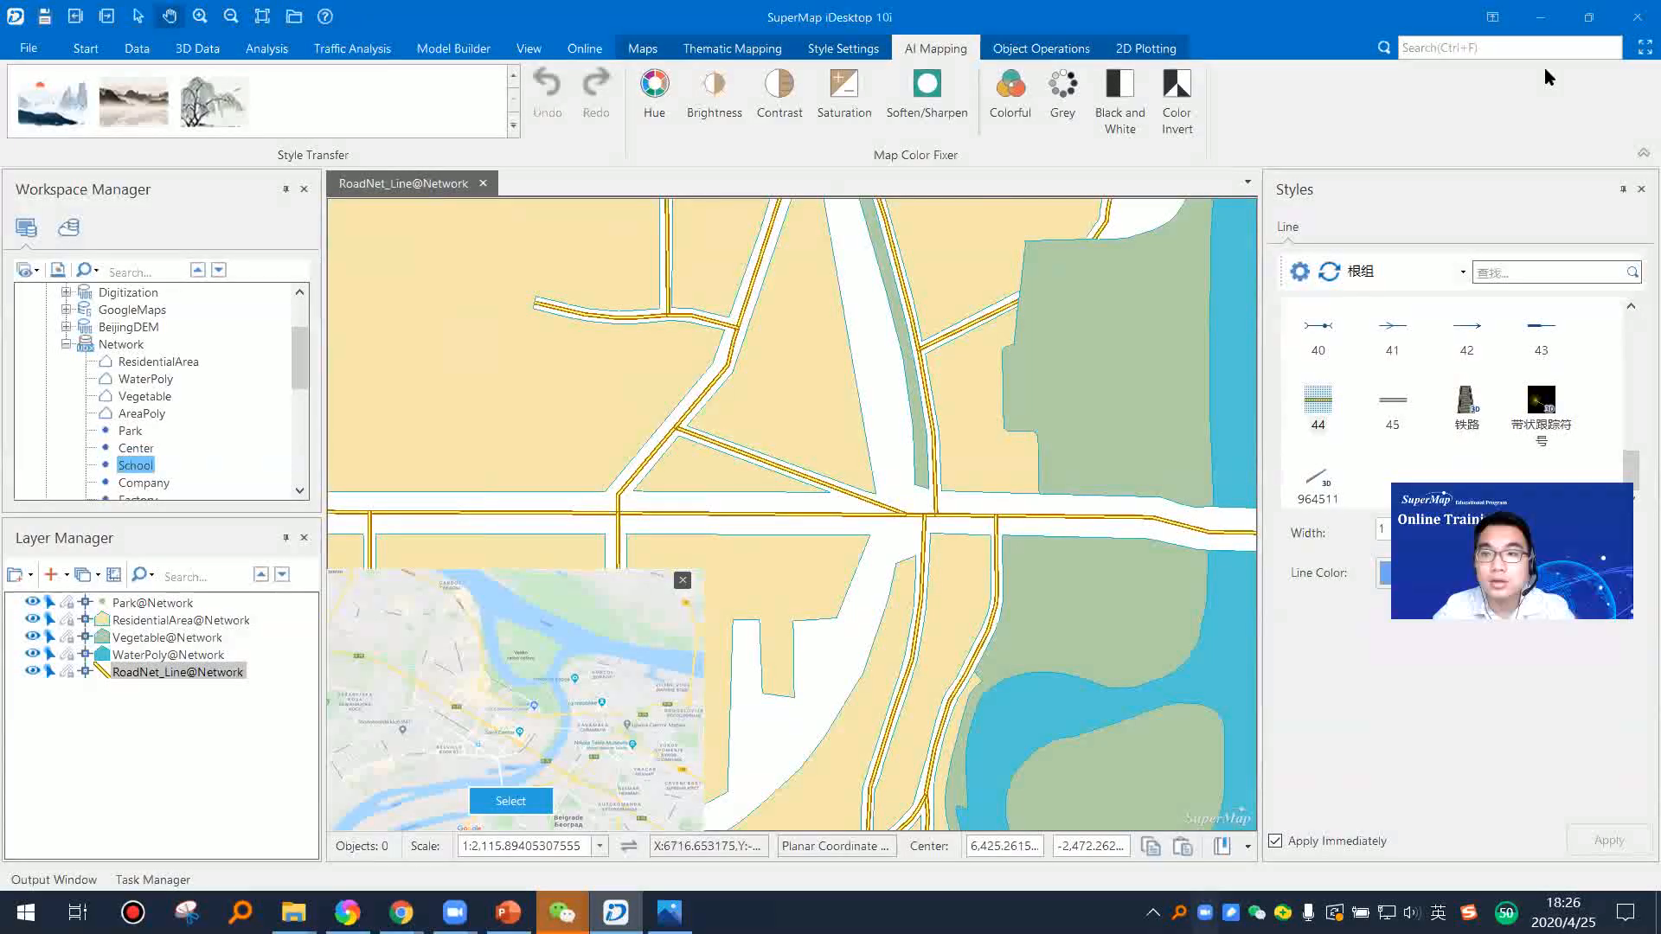
pyautogui.click(1641, 189)
pyautogui.scroll(-2, 990, 473)
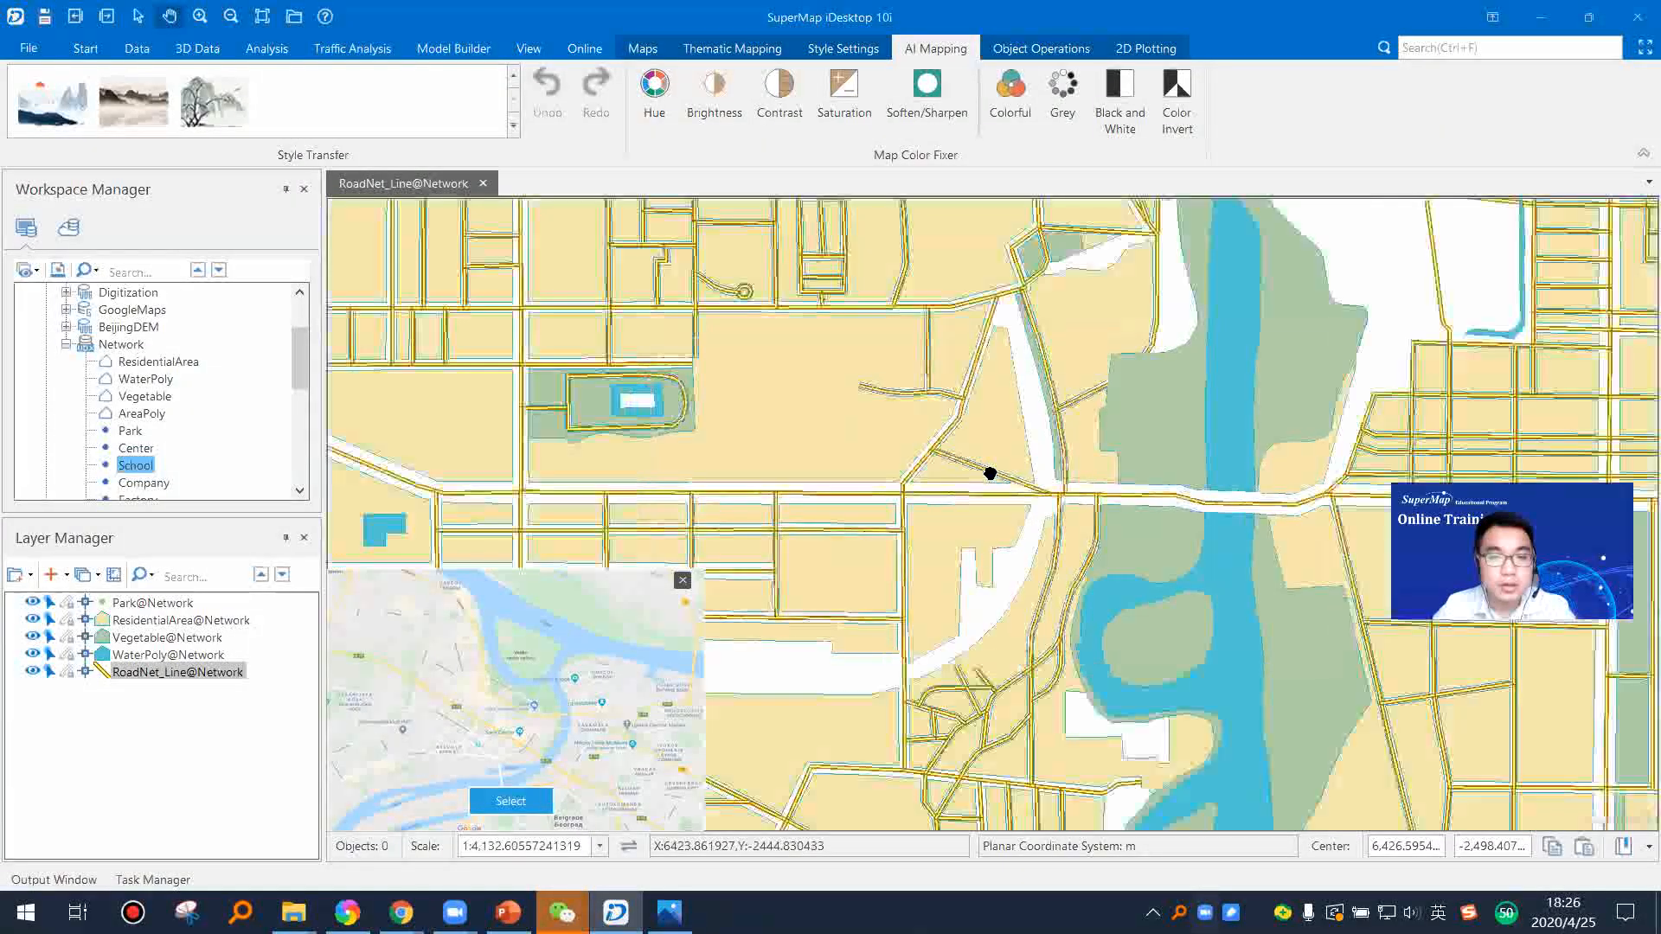
# Step: Switch to the SuperMap training presentation in PowerPoint
pyautogui.click(508, 912)
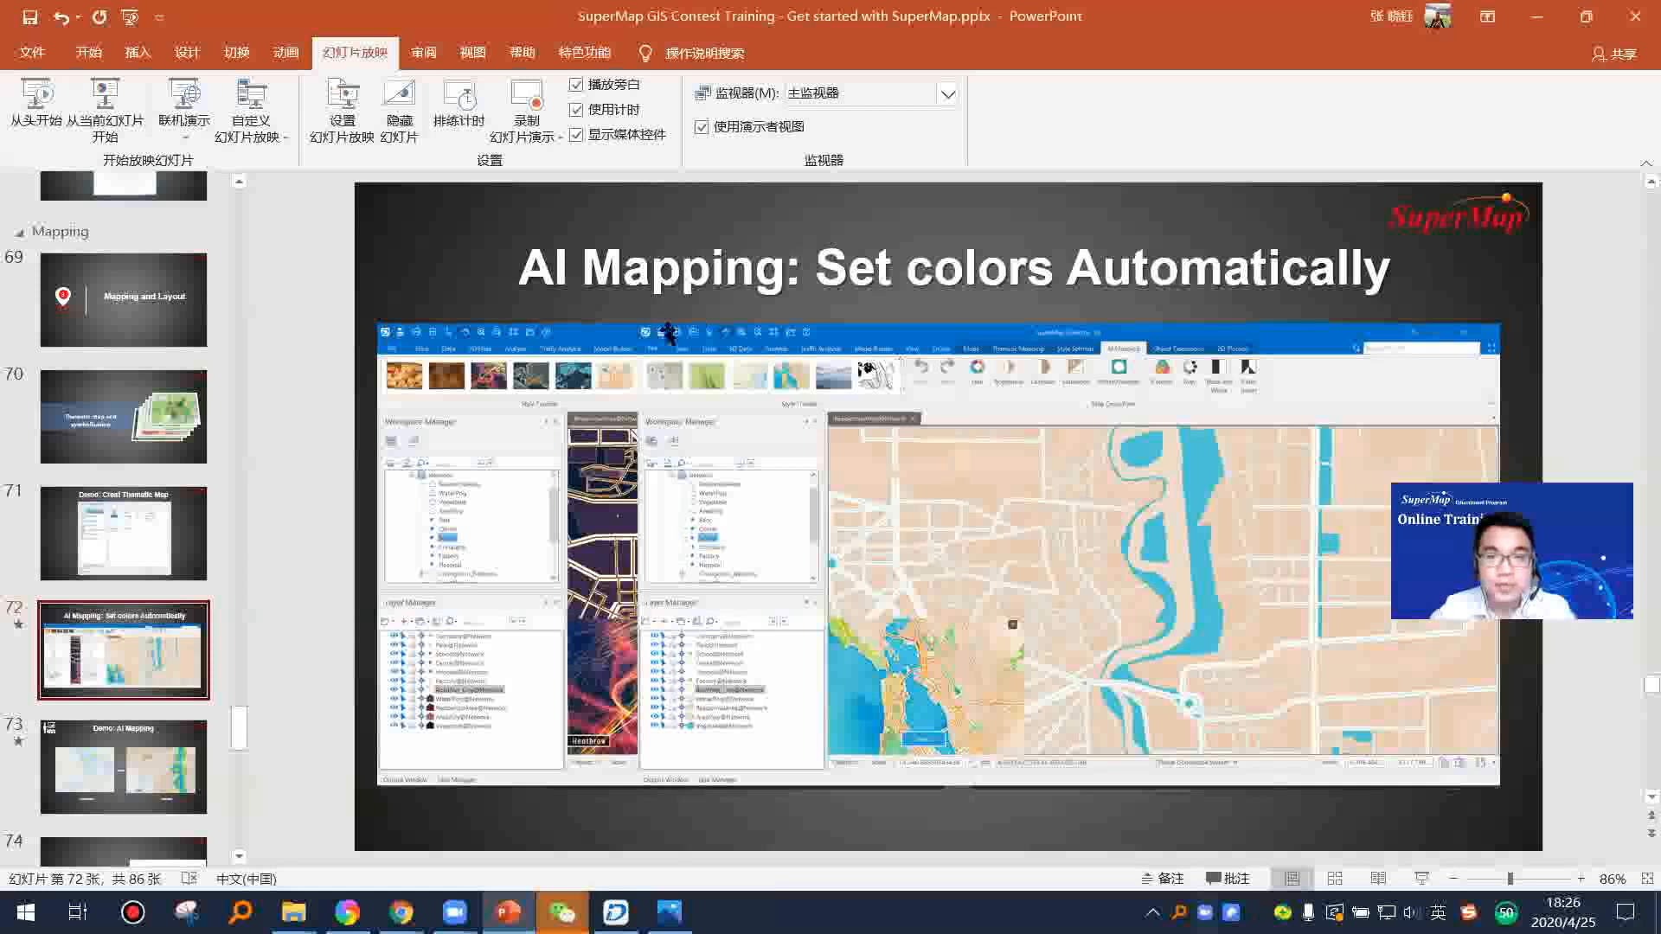
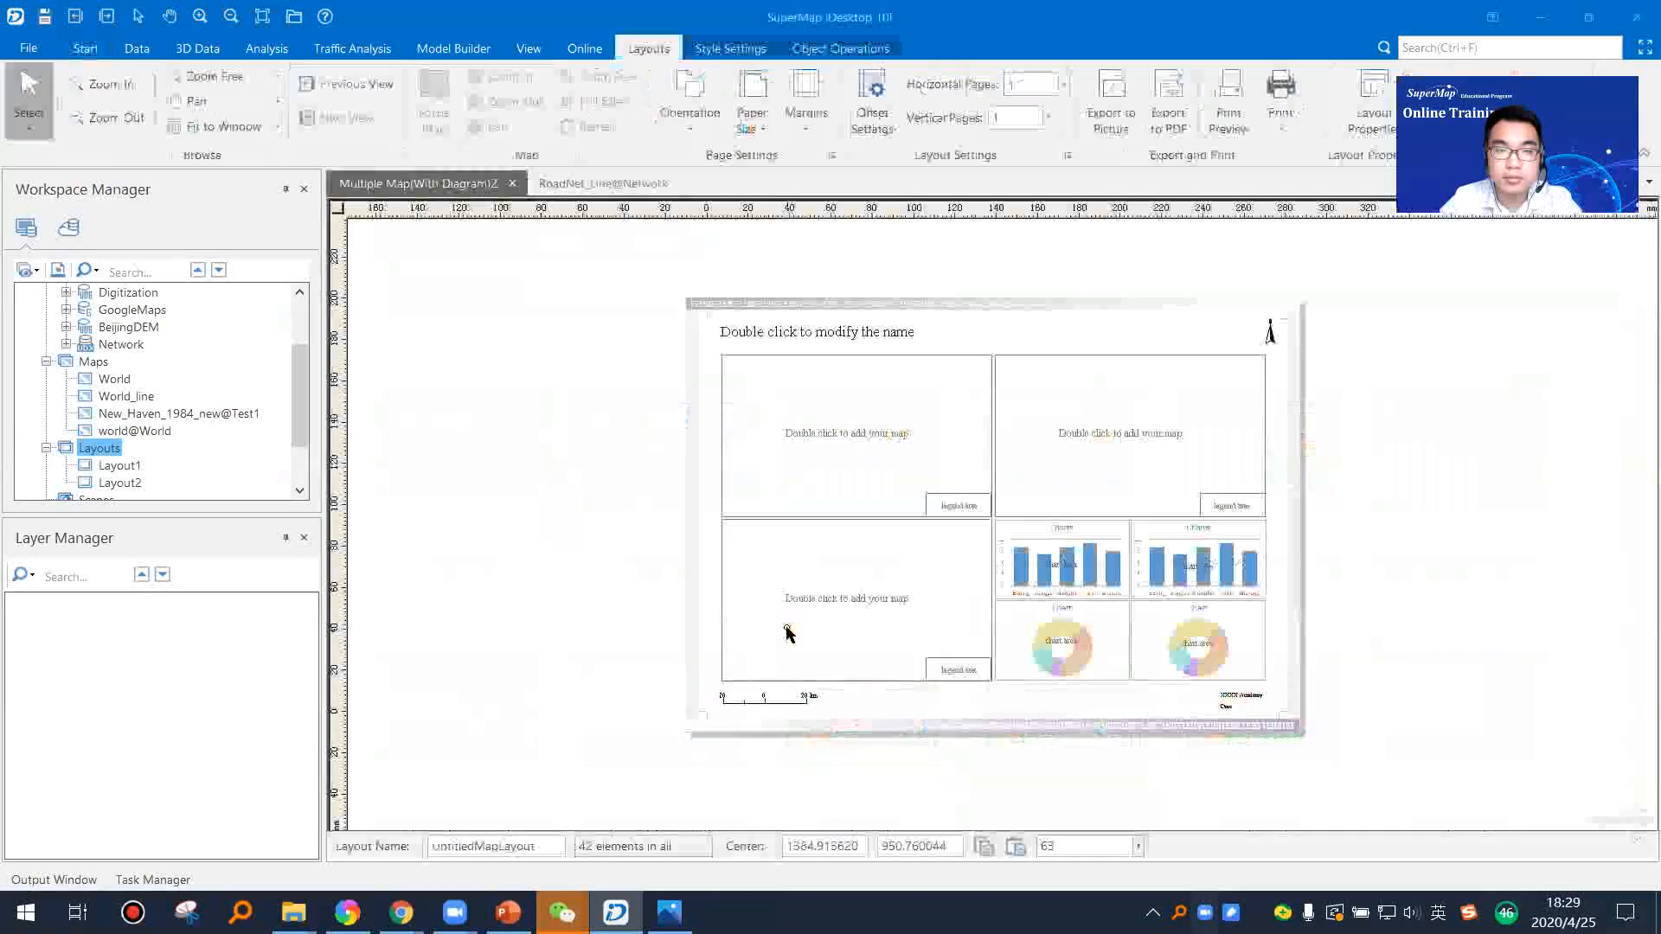
# Step: Inspect the three map placeholders and select the first column chart placeholder in the layout template
pyautogui.scroll(3, 1108, 568)
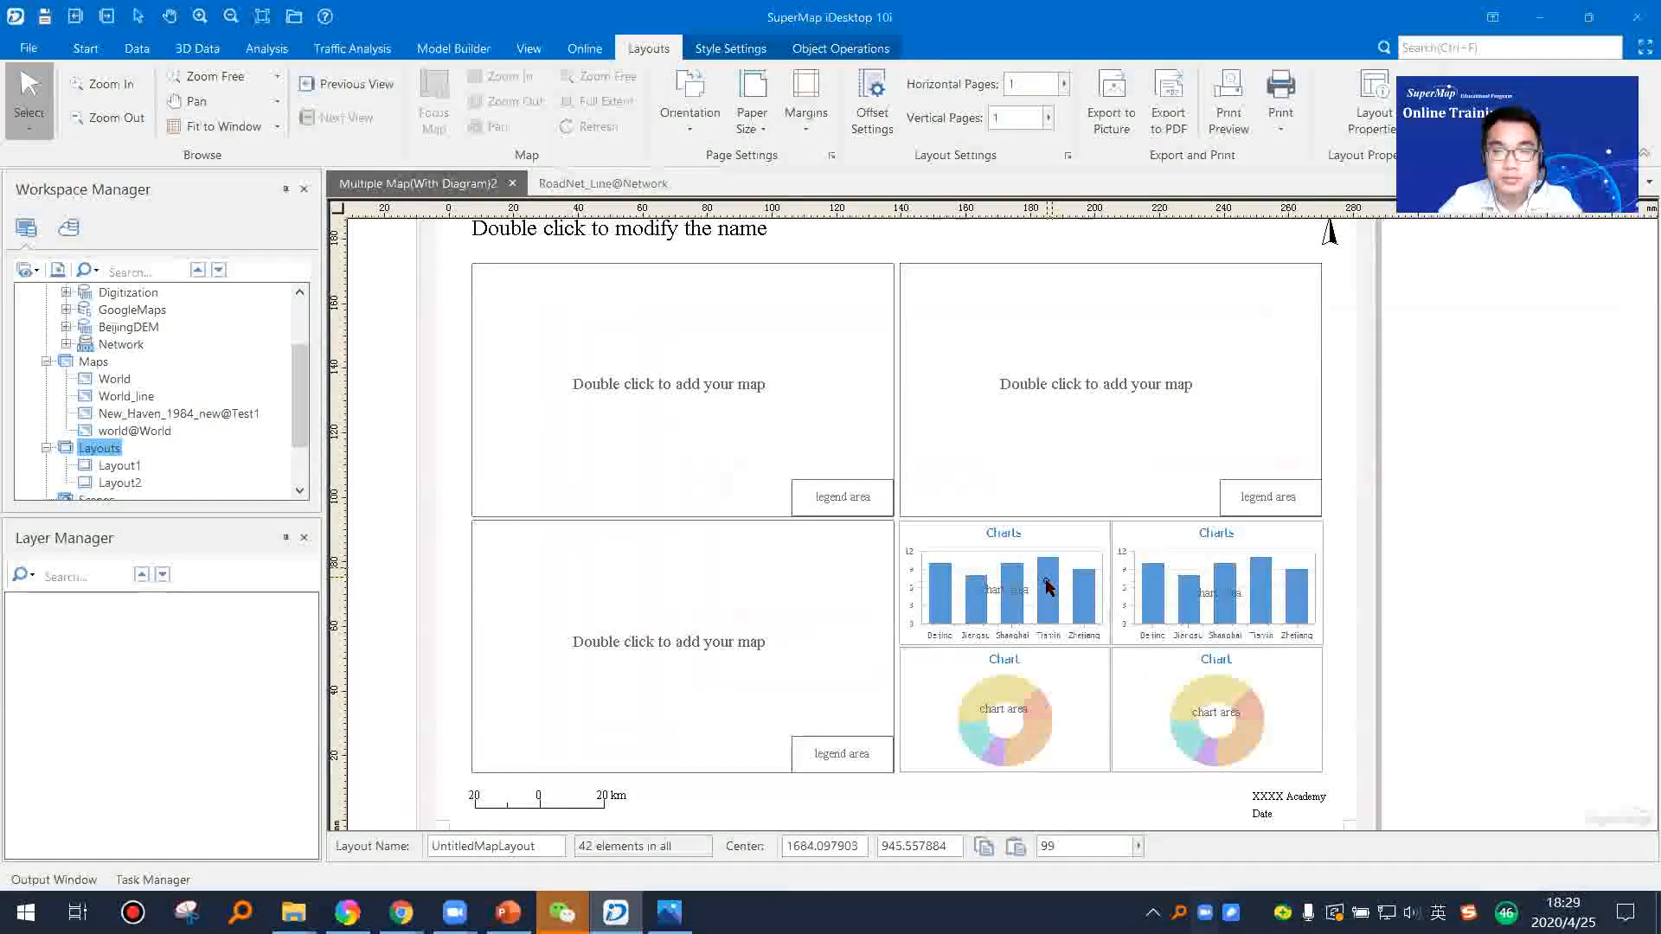
pyautogui.click(709, 396)
pyautogui.click(1096, 380)
pyautogui.click(753, 605)
pyautogui.click(709, 424)
pyautogui.click(1006, 608)
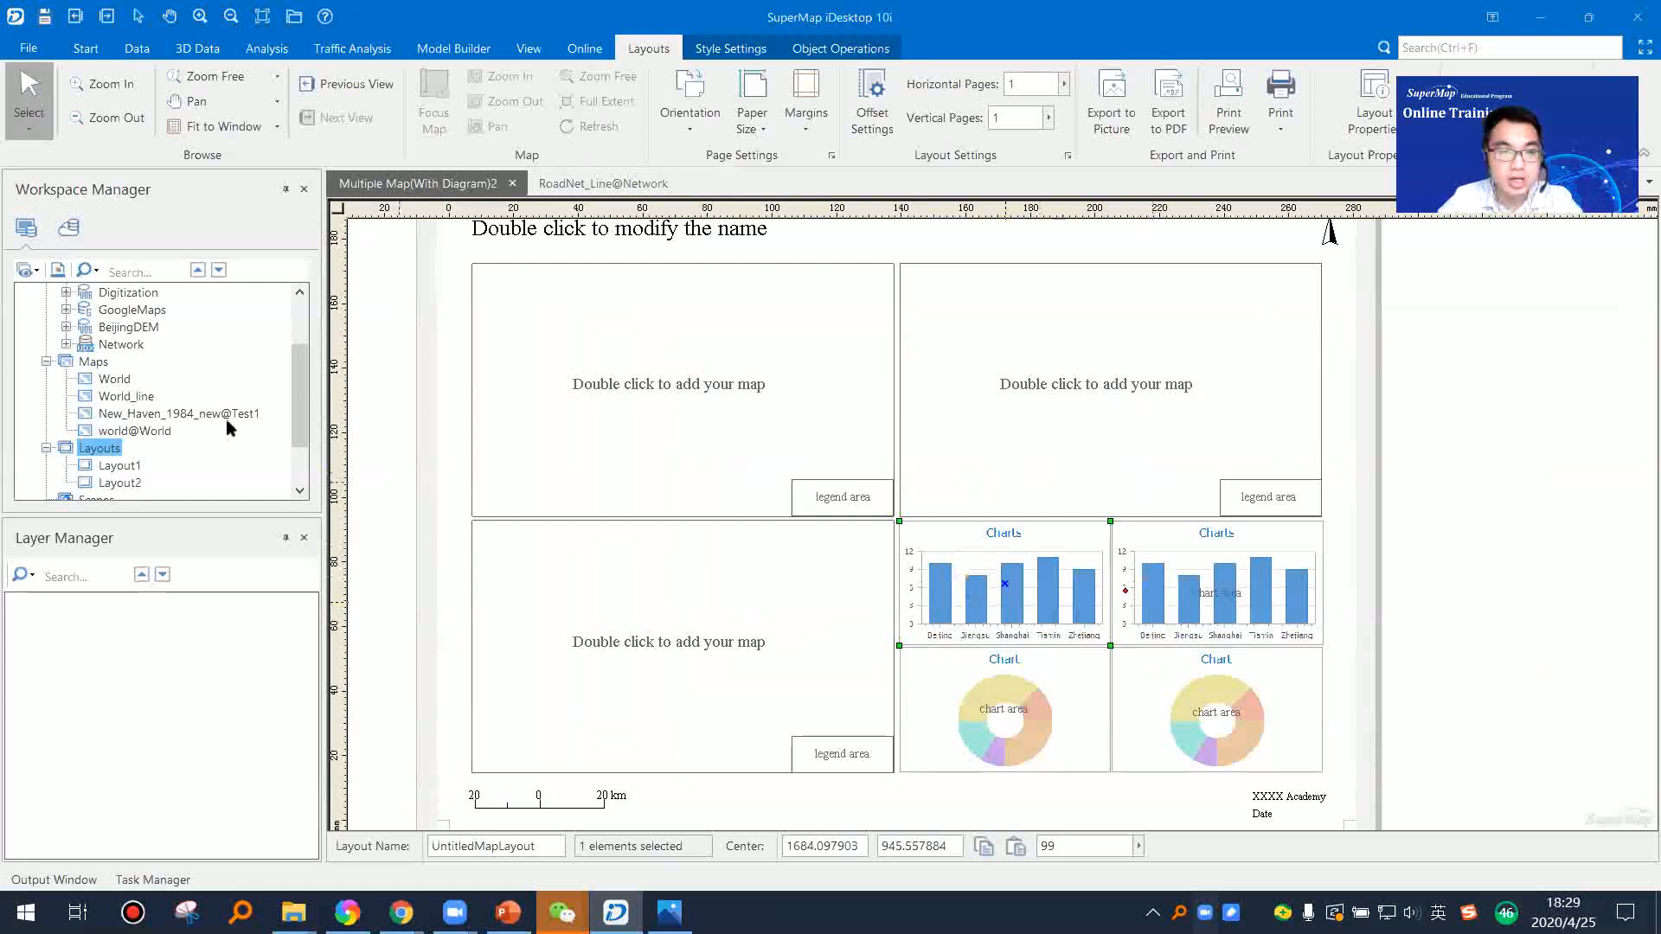
# Step: Collapse the workspace's map list and locate the world dataset in the World datasource
pyautogui.moveTo(291, 371); pyautogui.dragTo(300, 326)
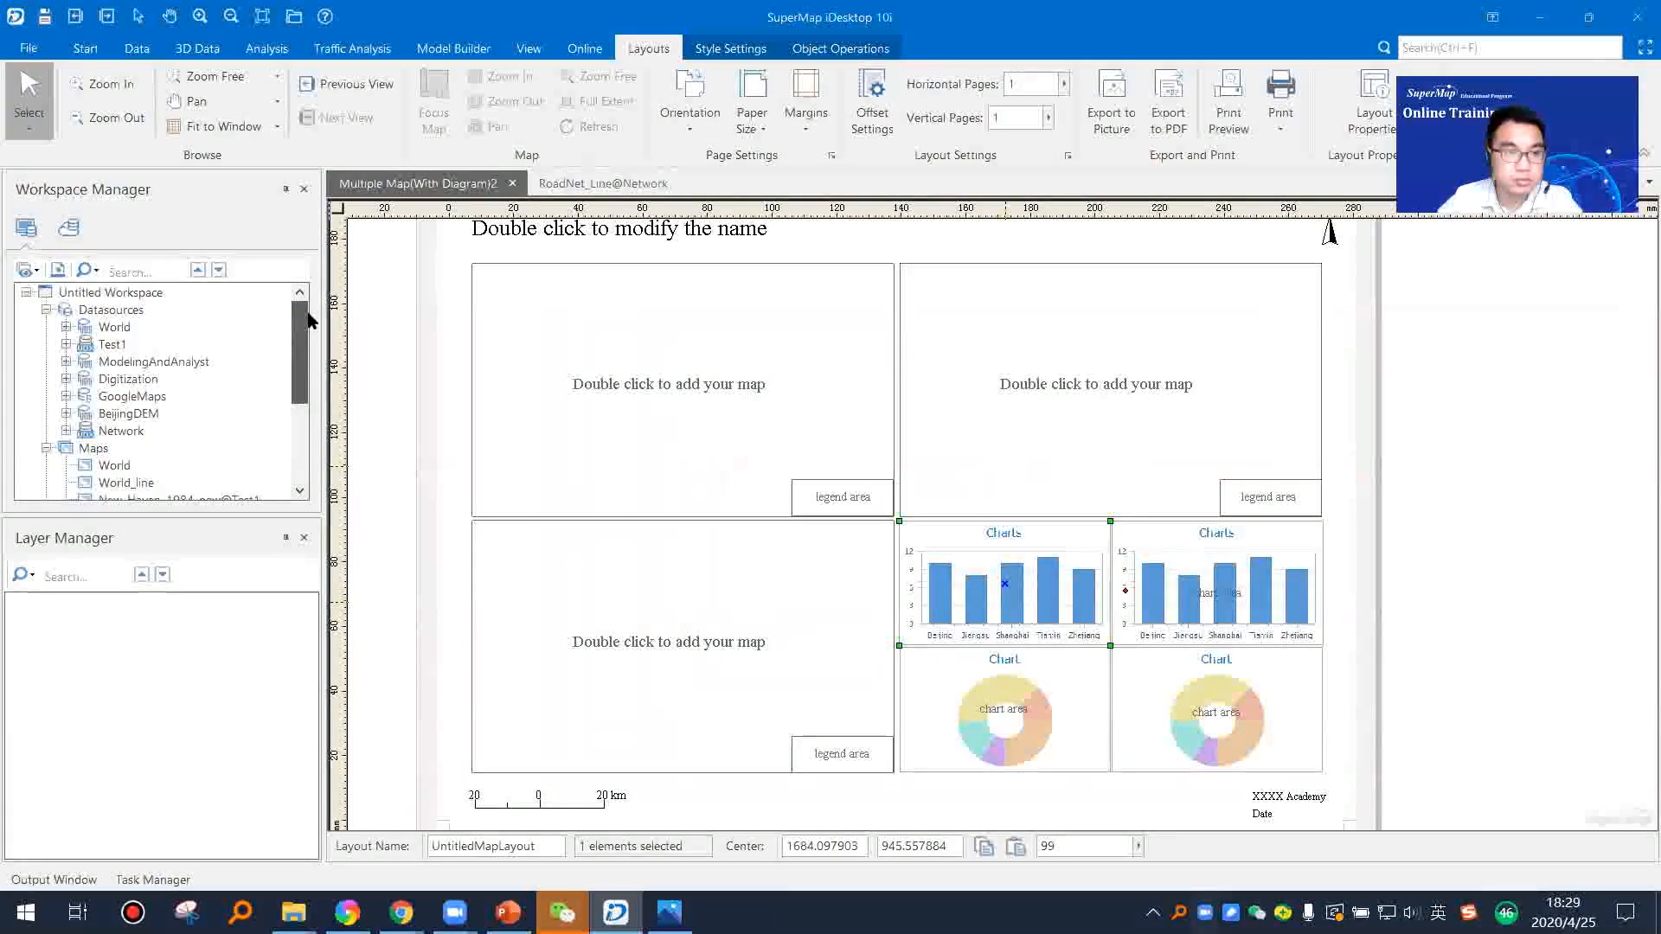
pyautogui.click(47, 448)
pyautogui.click(98, 465)
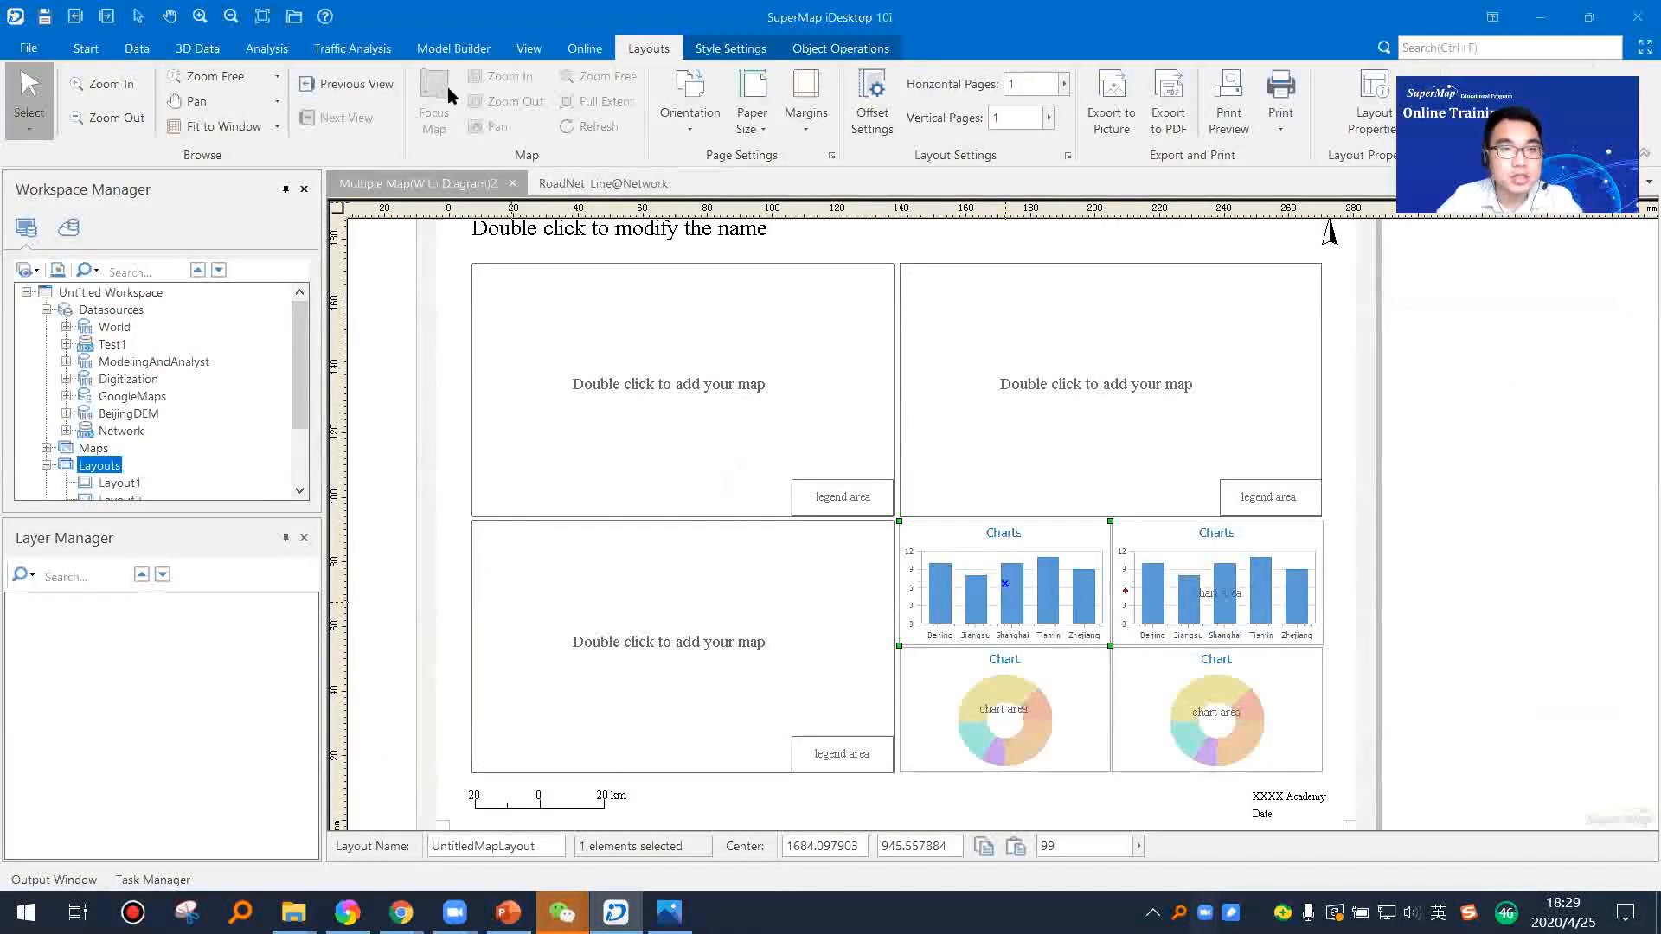
pyautogui.click(66, 327)
pyautogui.click(130, 348)
pyautogui.click(136, 415)
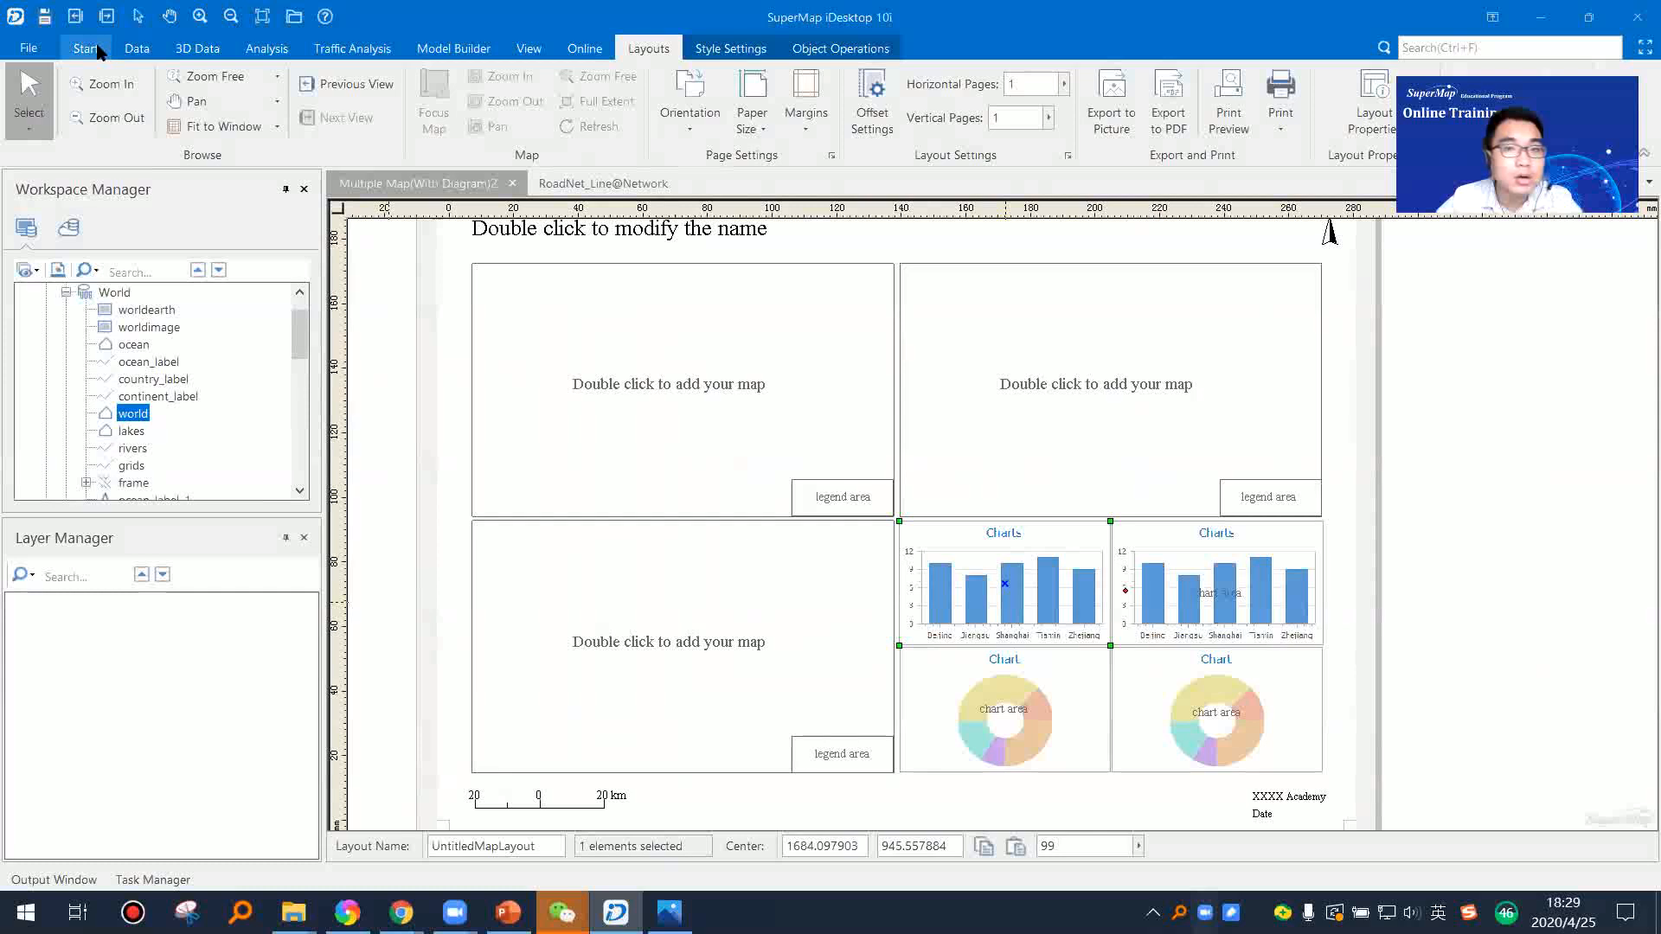
pyautogui.click(836, 50)
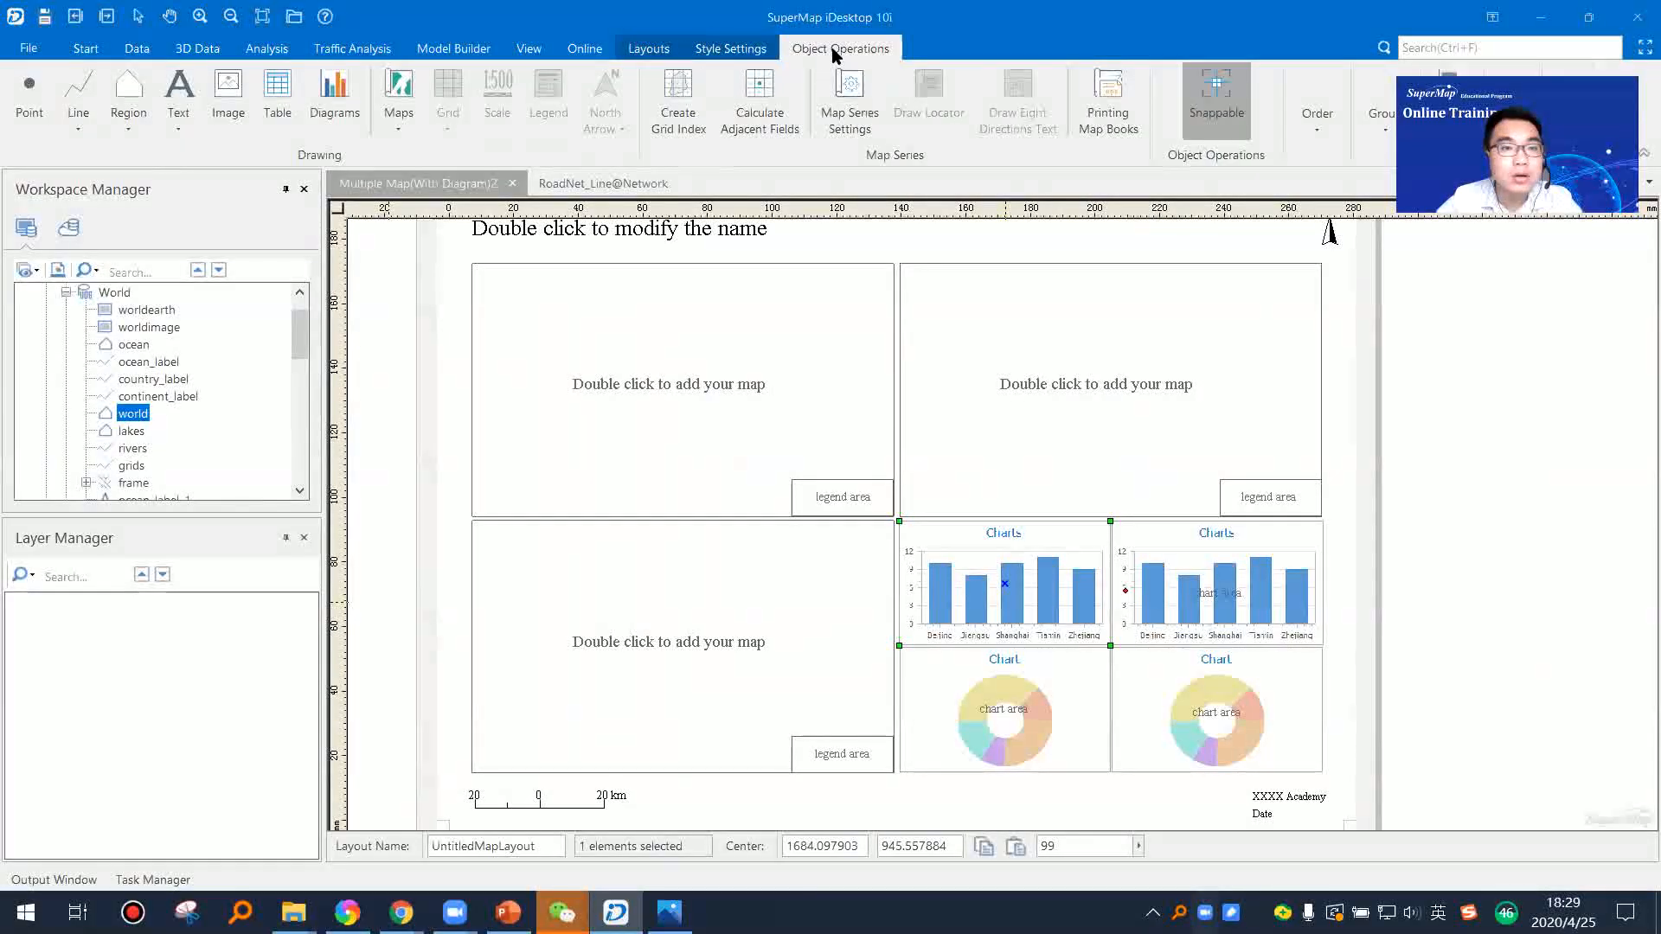
pyautogui.click(334, 100)
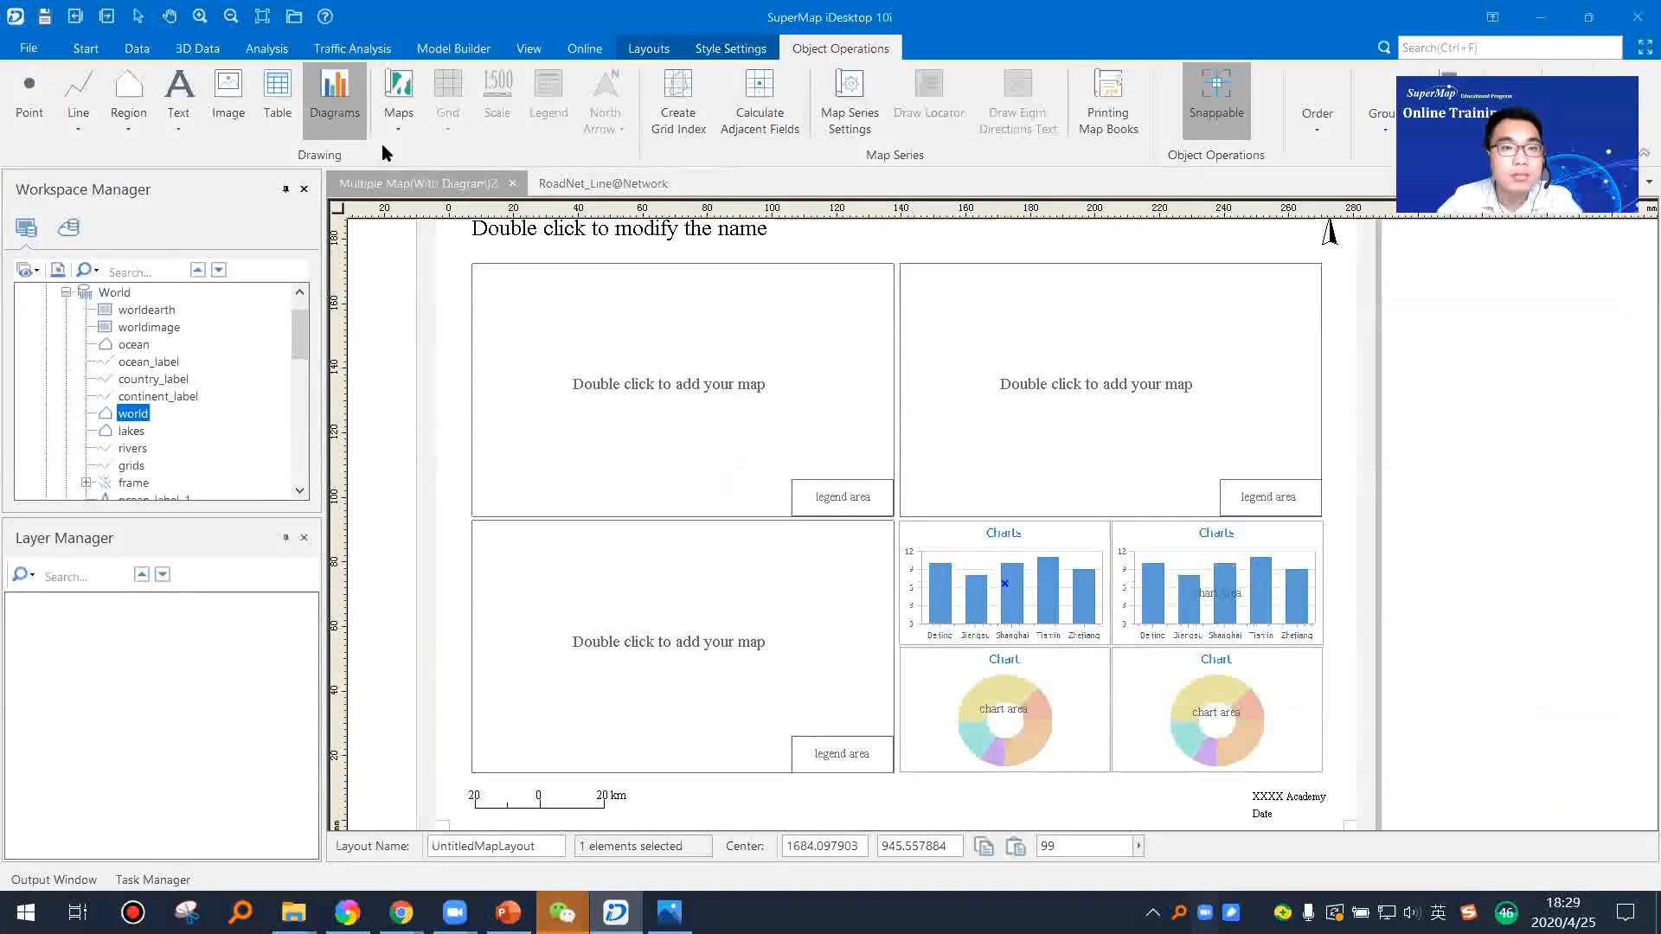
pyautogui.moveTo(544, 344); pyautogui.dragTo(834, 465)
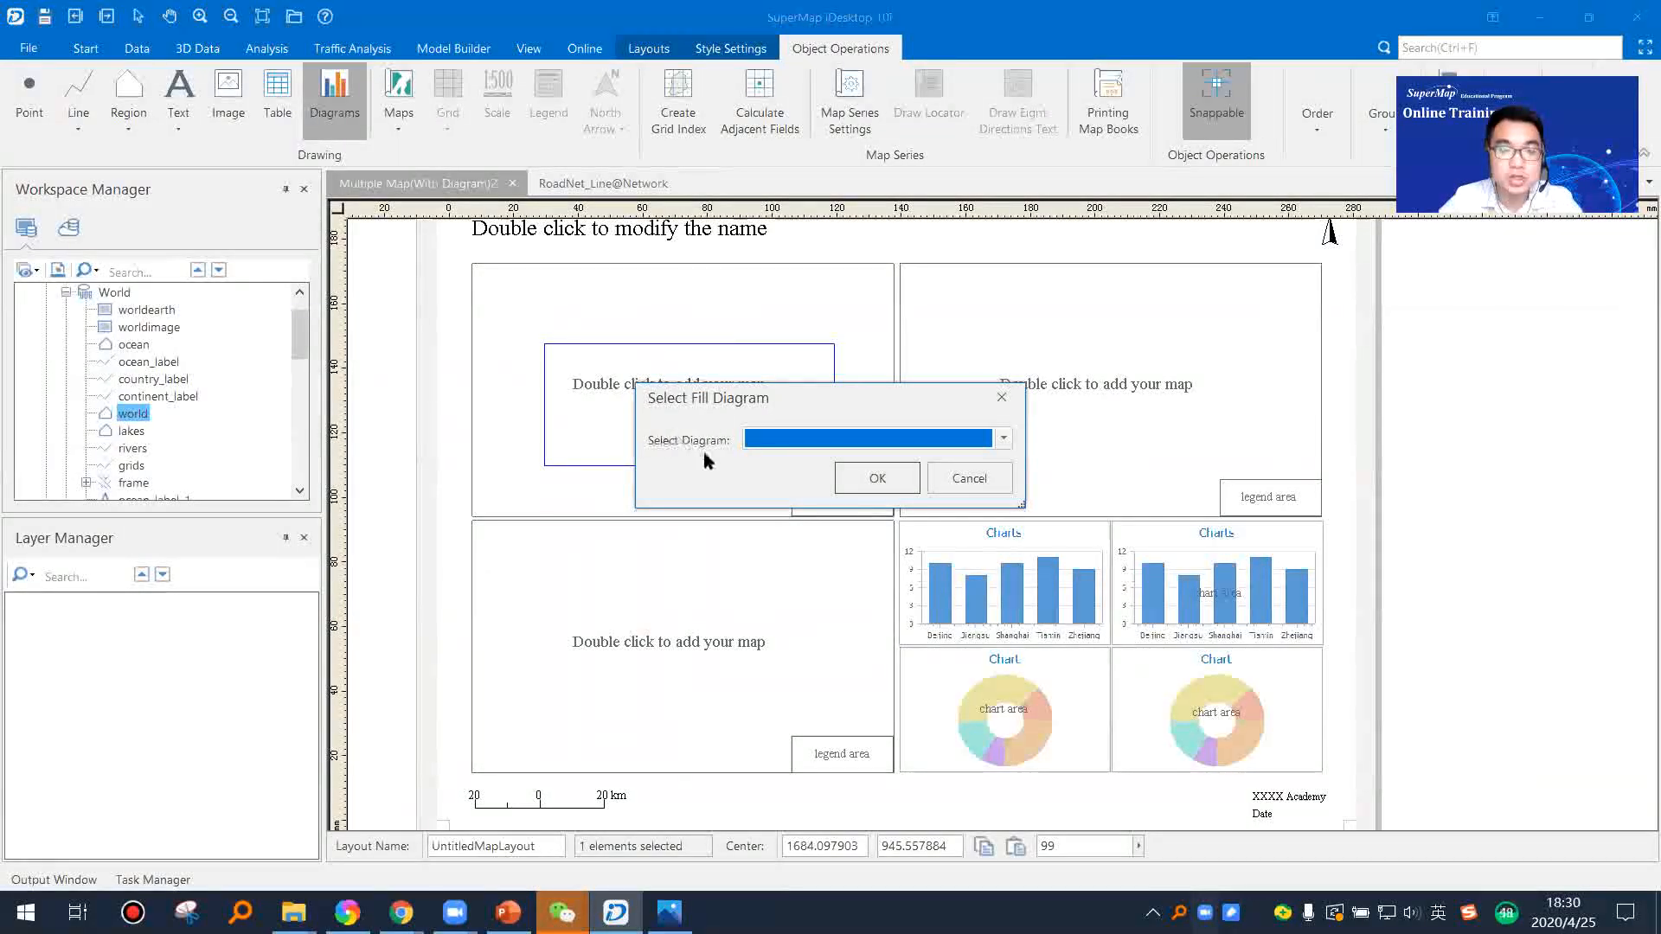
pyautogui.click(1003, 440)
pyautogui.click(999, 399)
pyautogui.click(1005, 398)
# Step: Create a new column diagram in the workspace from the world dataset of the World datasource
pyautogui.scroll(1, 145, 394)
pyautogui.click(67, 328)
pyautogui.click(66, 328)
pyautogui.scroll(-2, 121, 453)
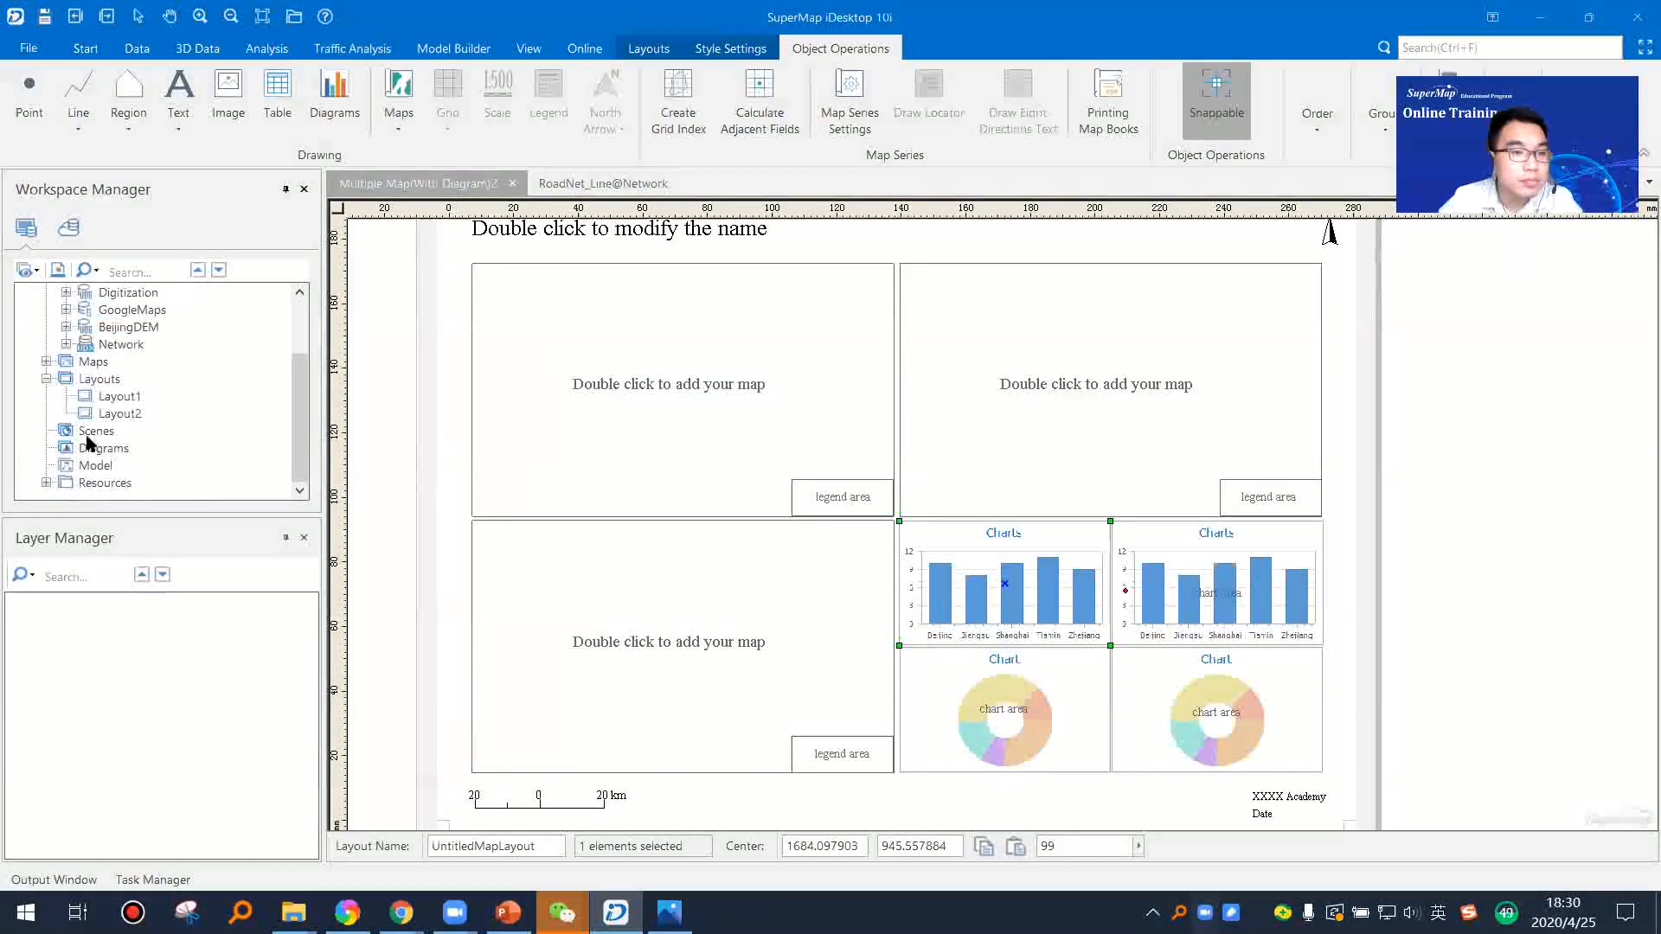
pyautogui.rightClick(101, 448)
pyautogui.moveTo(167, 458)
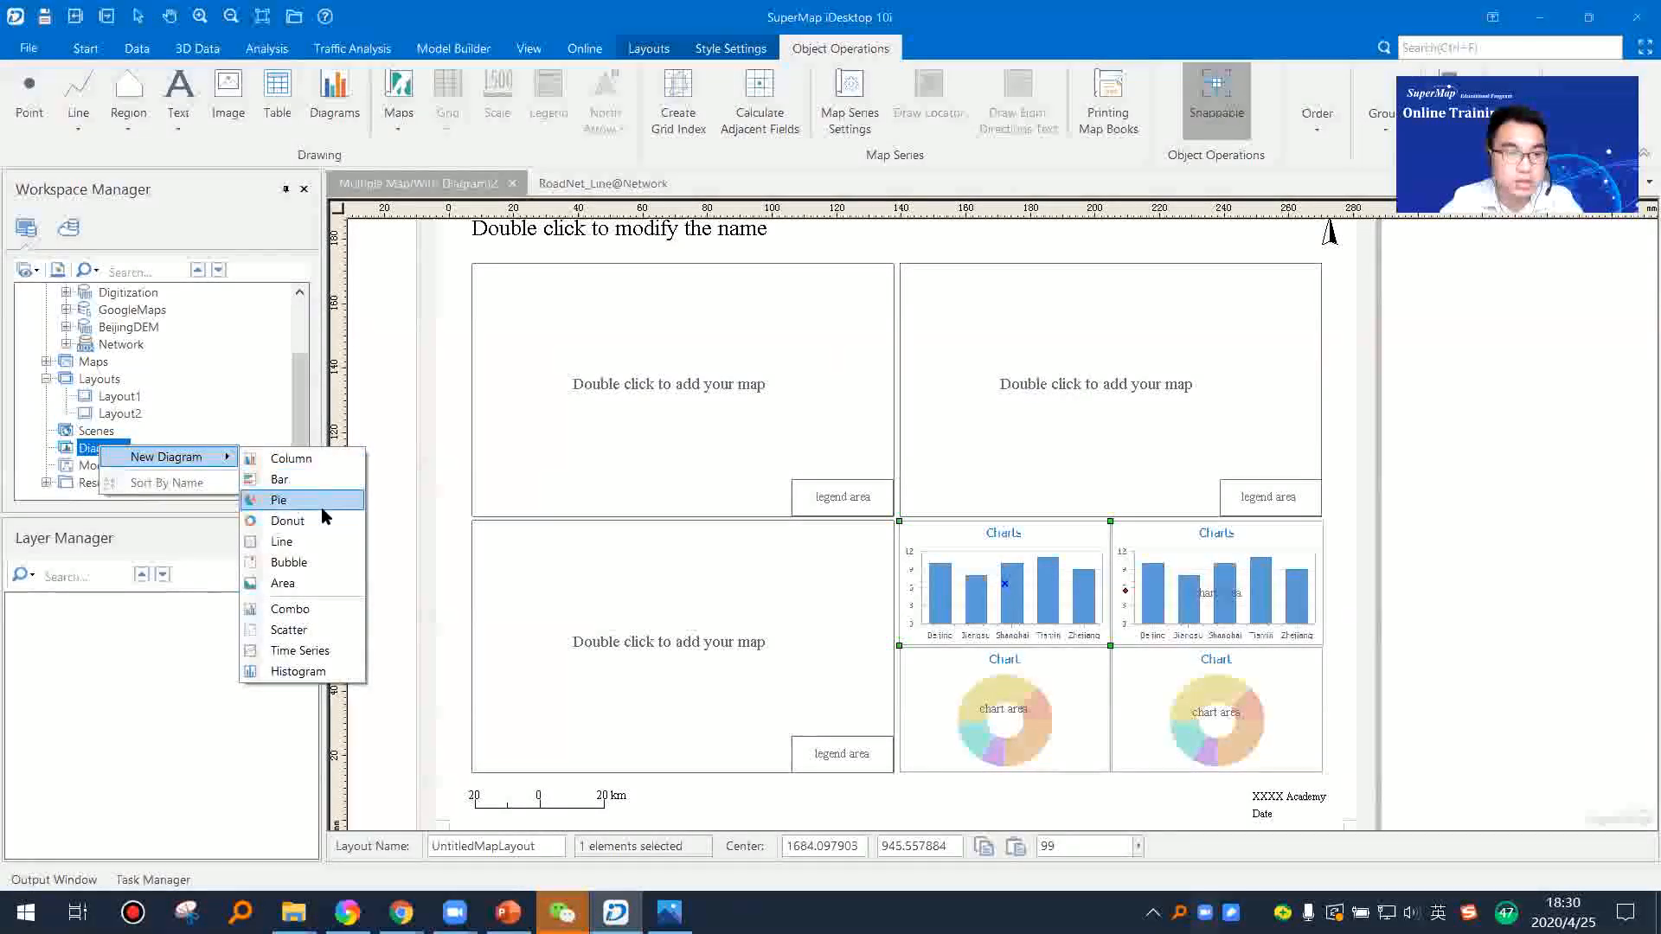
pyautogui.click(325, 459)
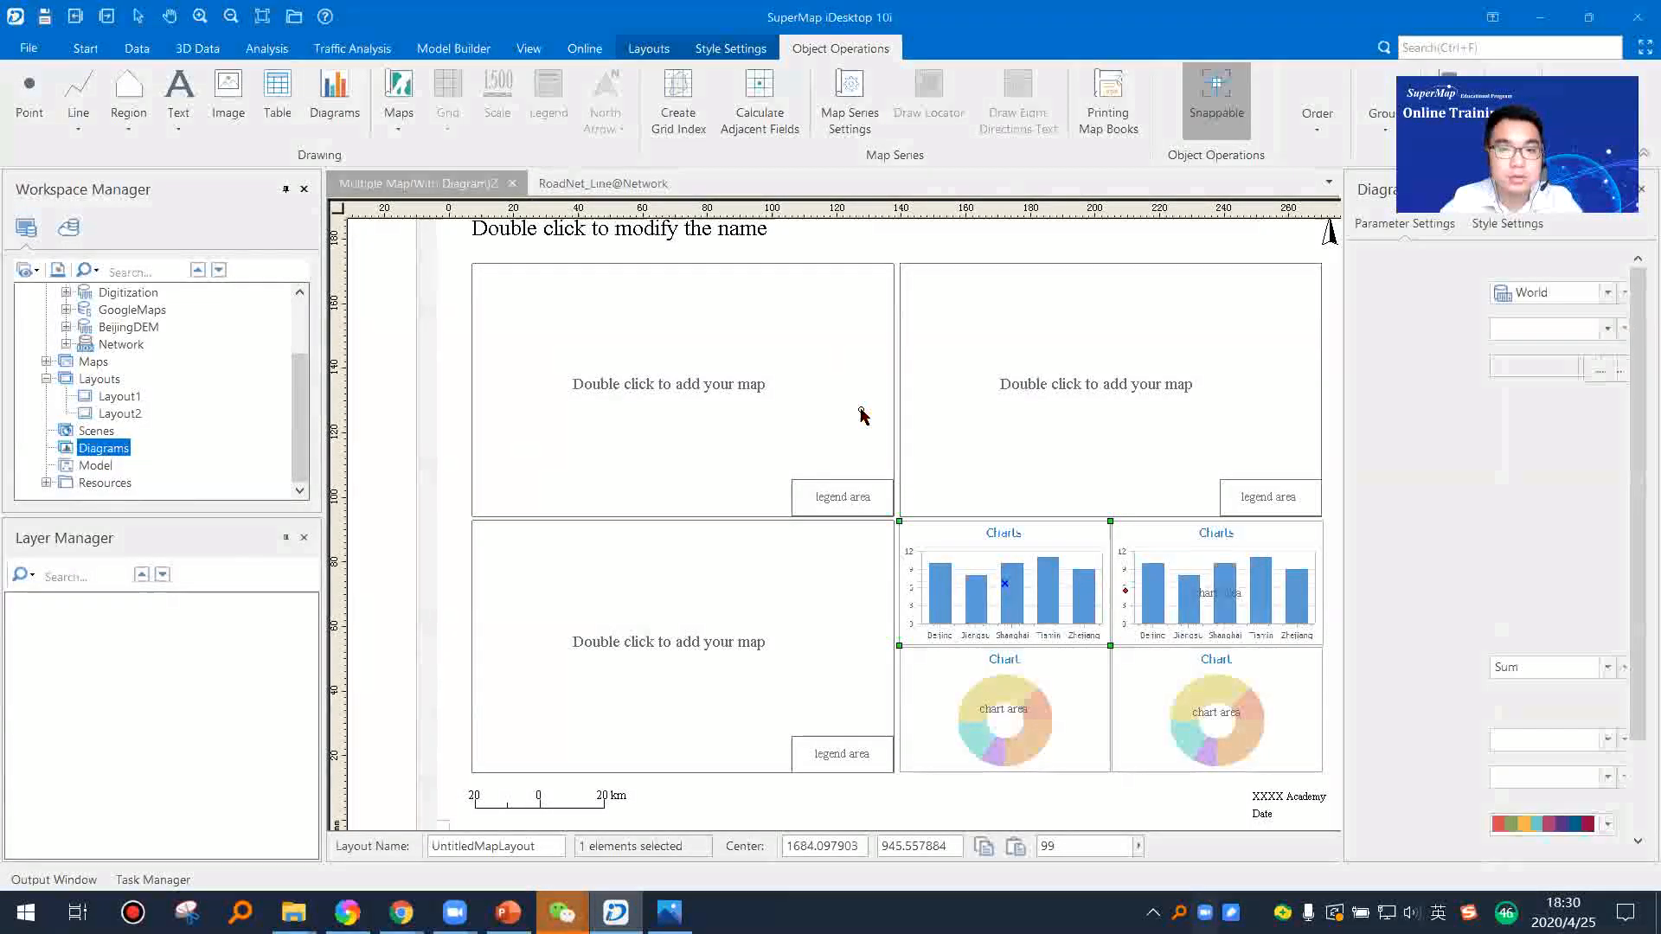
pyautogui.doubleClick(861, 415)
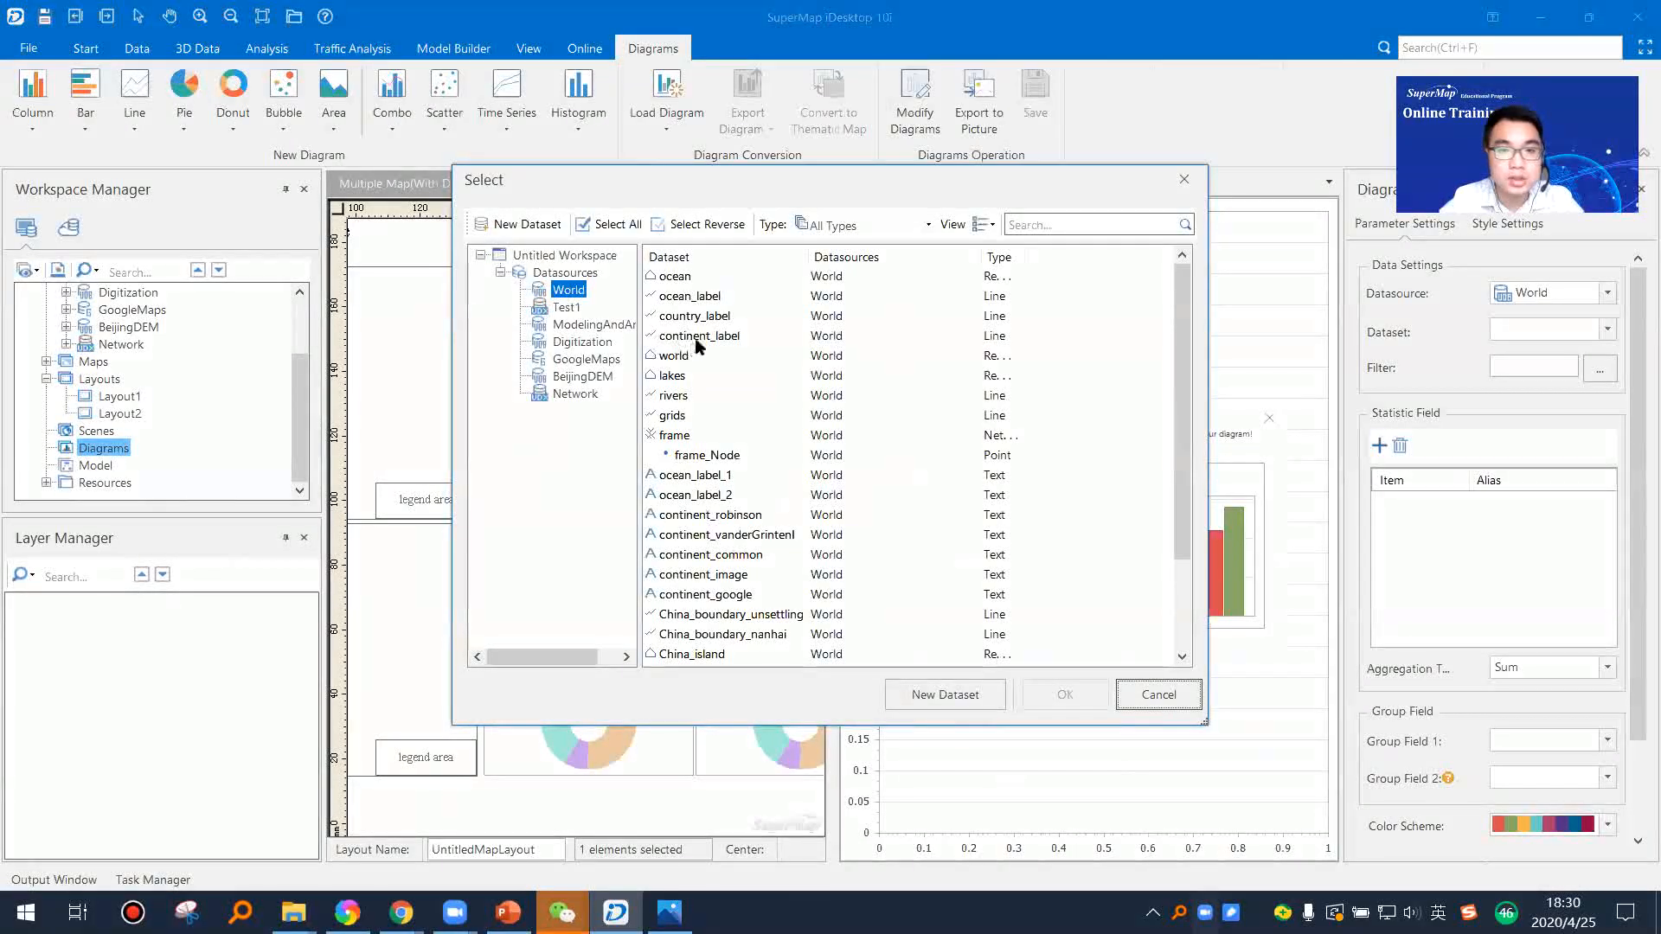
pyautogui.click(695, 357)
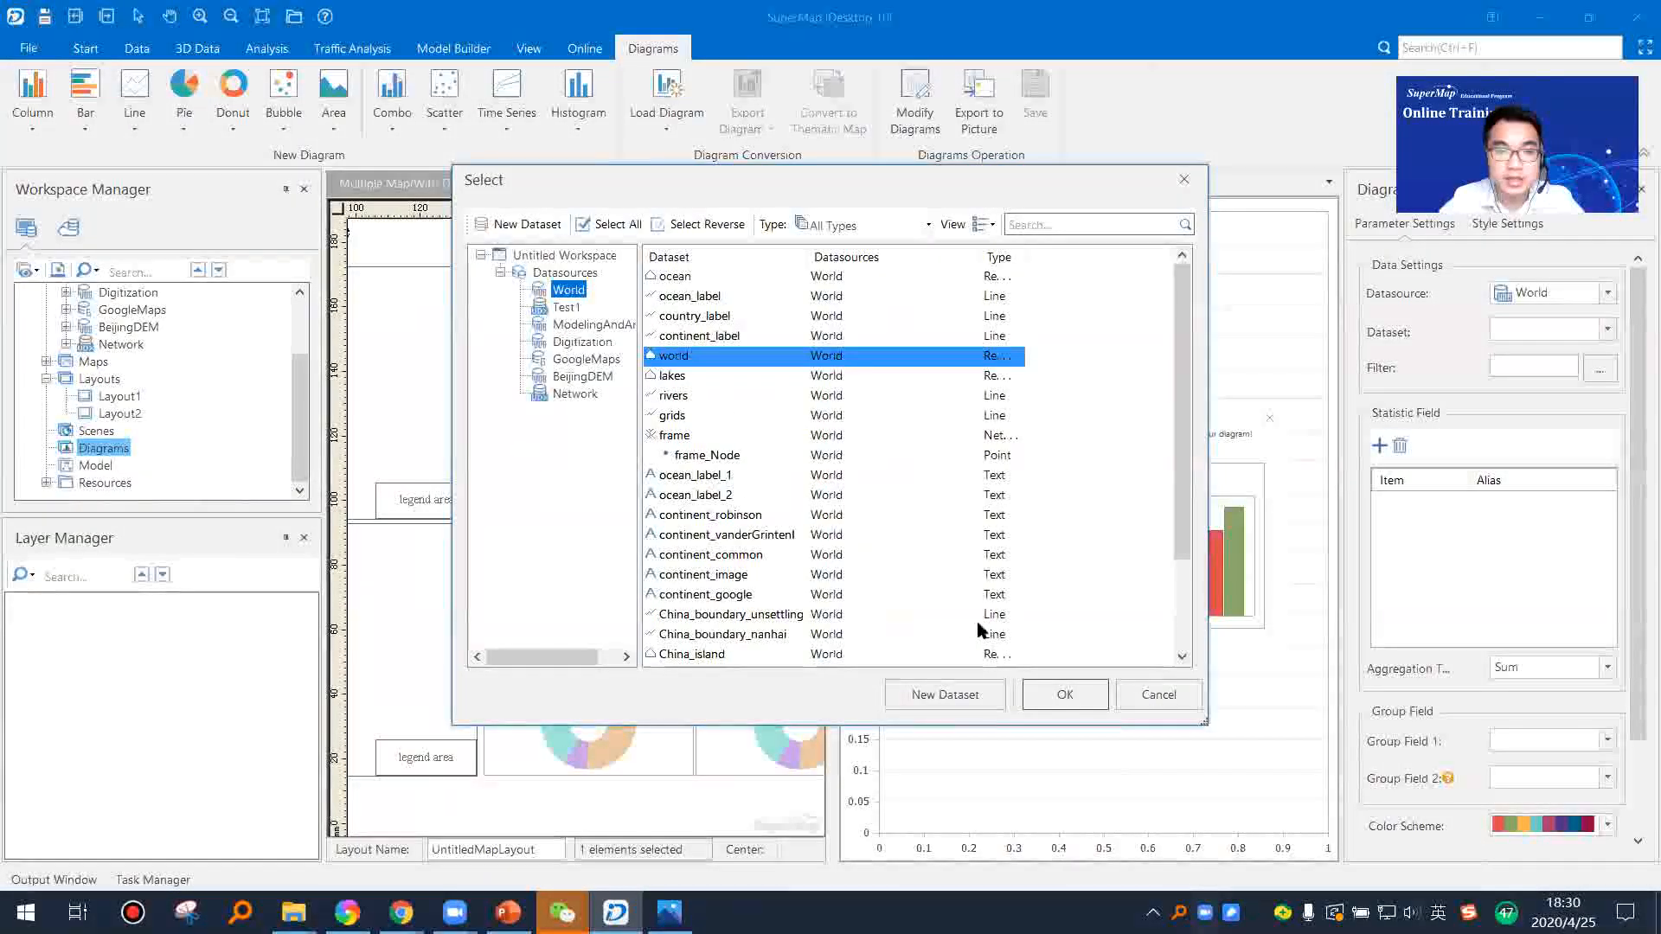
pyautogui.click(1063, 698)
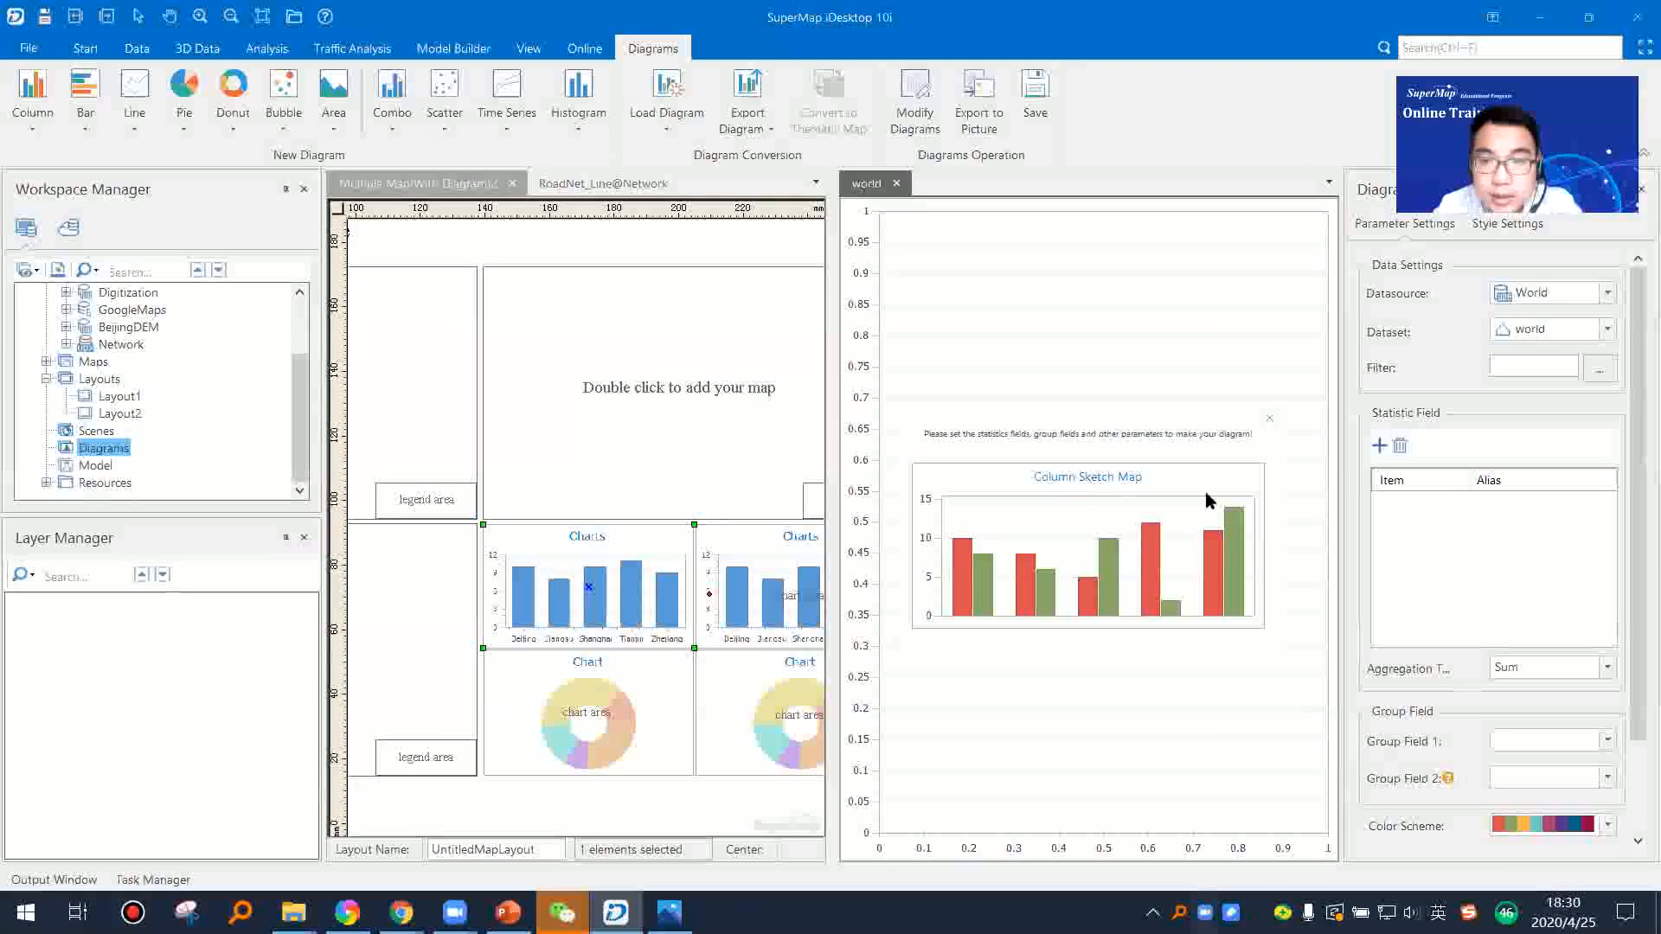
# Step: Enlarge the diagram view and its parameter settings, and check the available aggregation types while keeping Sum
pyautogui.moveTo(833, 419); pyautogui.dragTo(744, 419)
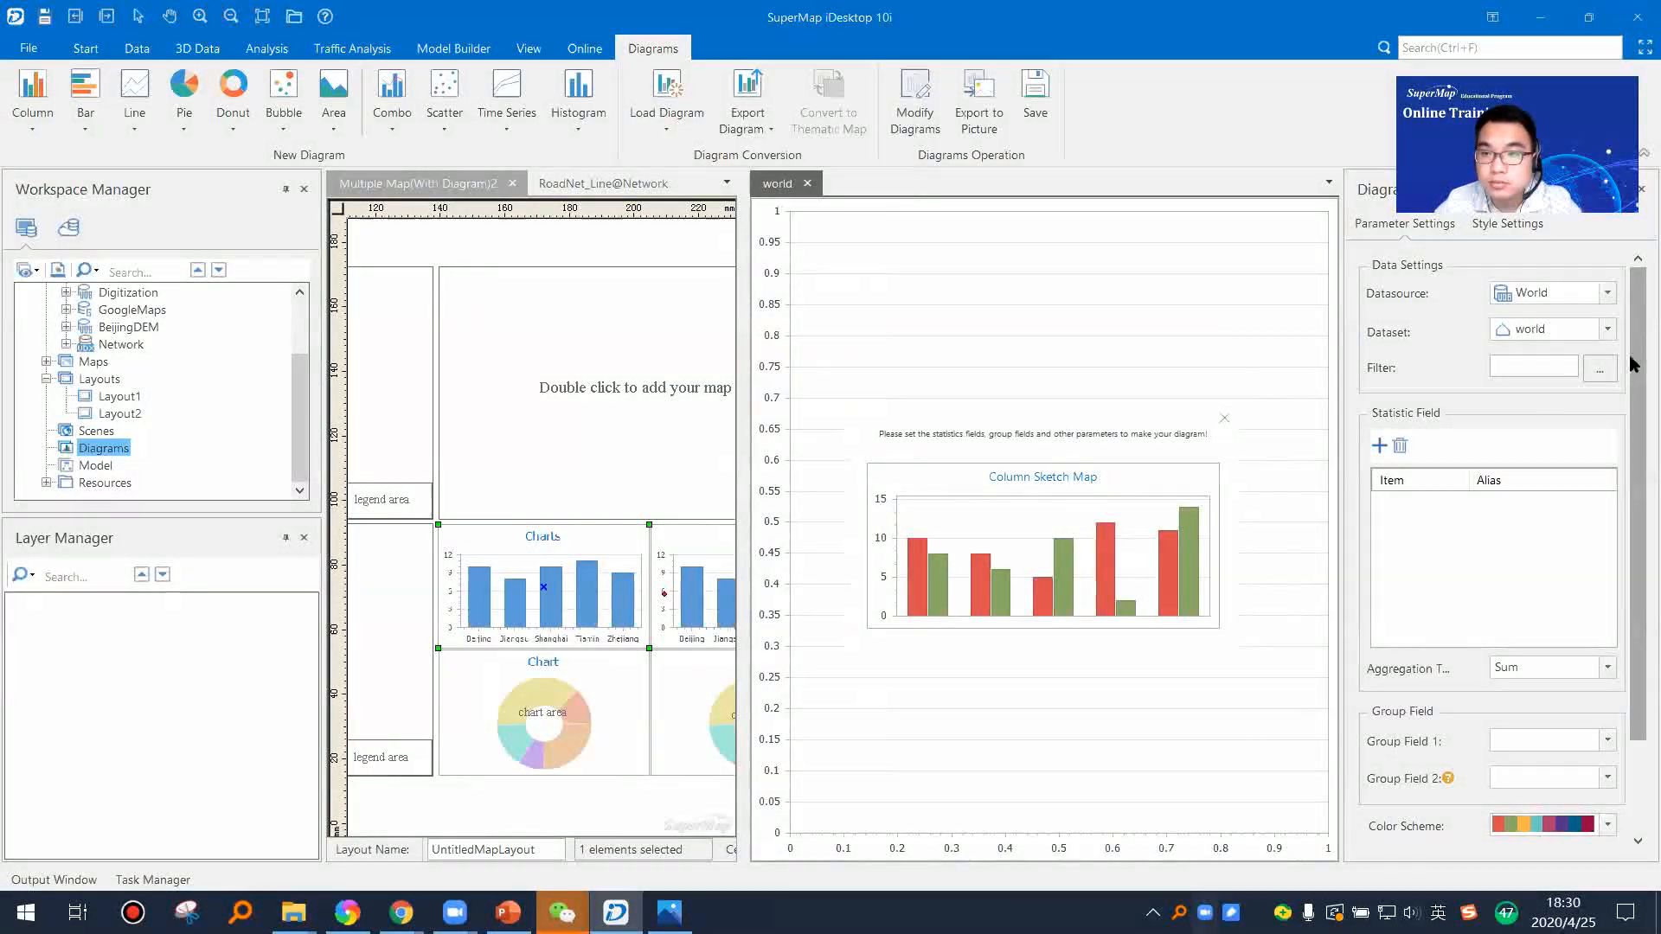
pyautogui.moveTo(1633, 364); pyautogui.dragTo(1635, 377)
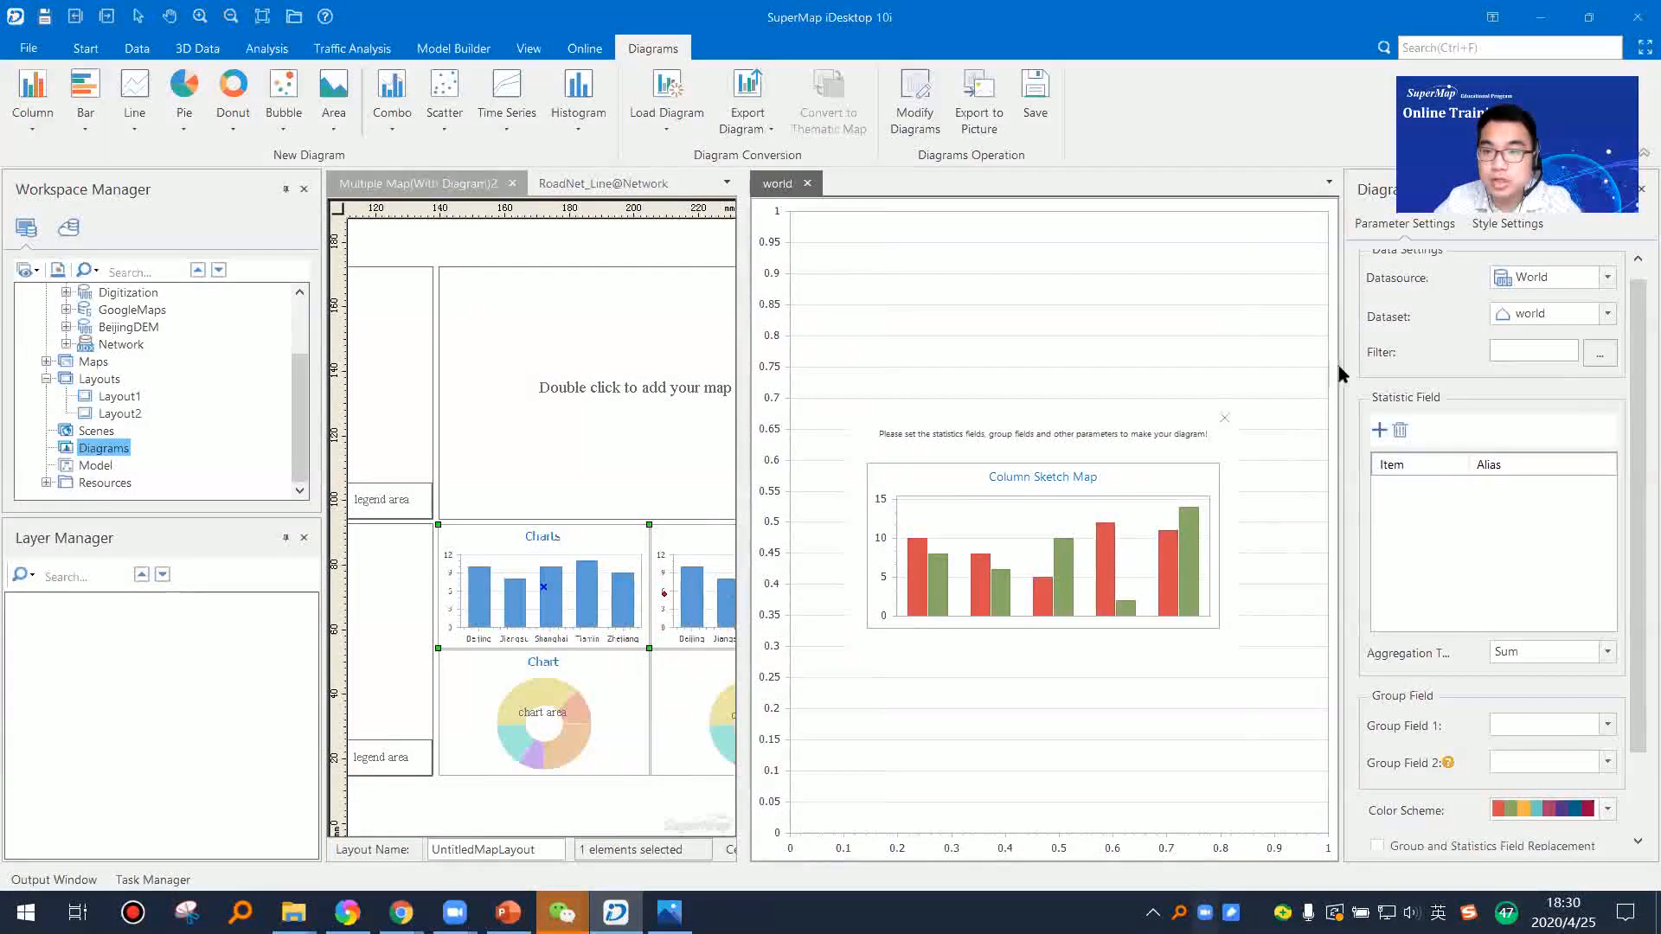
pyautogui.moveTo(1342, 367); pyautogui.dragTo(1275, 363)
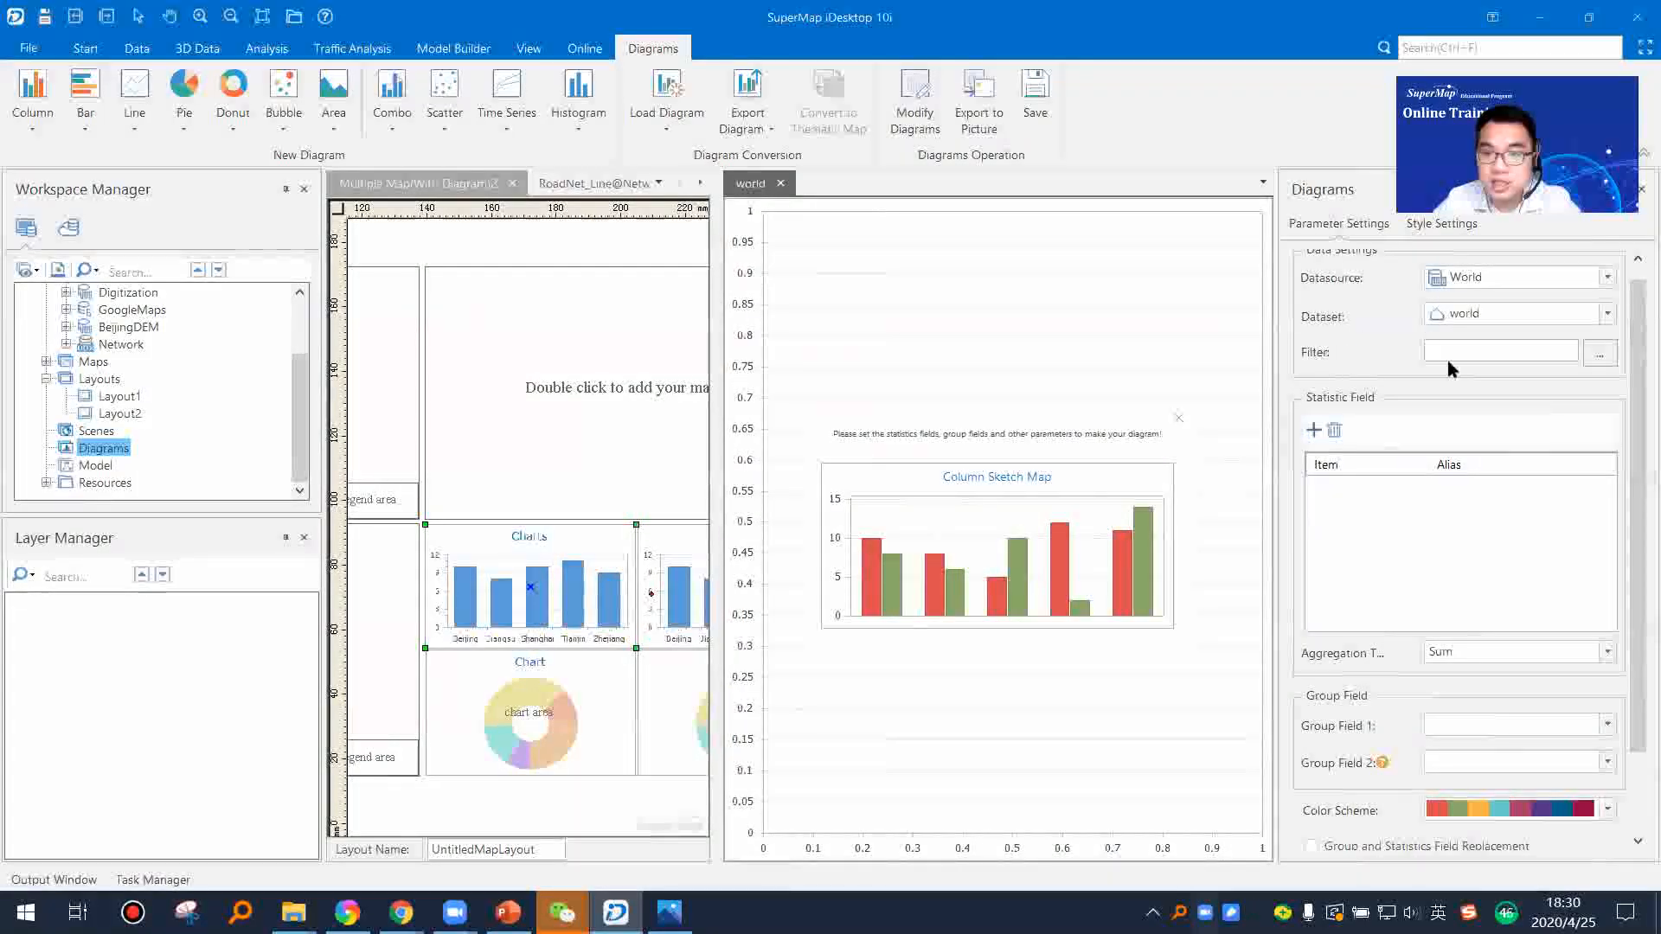
pyautogui.click(1607, 652)
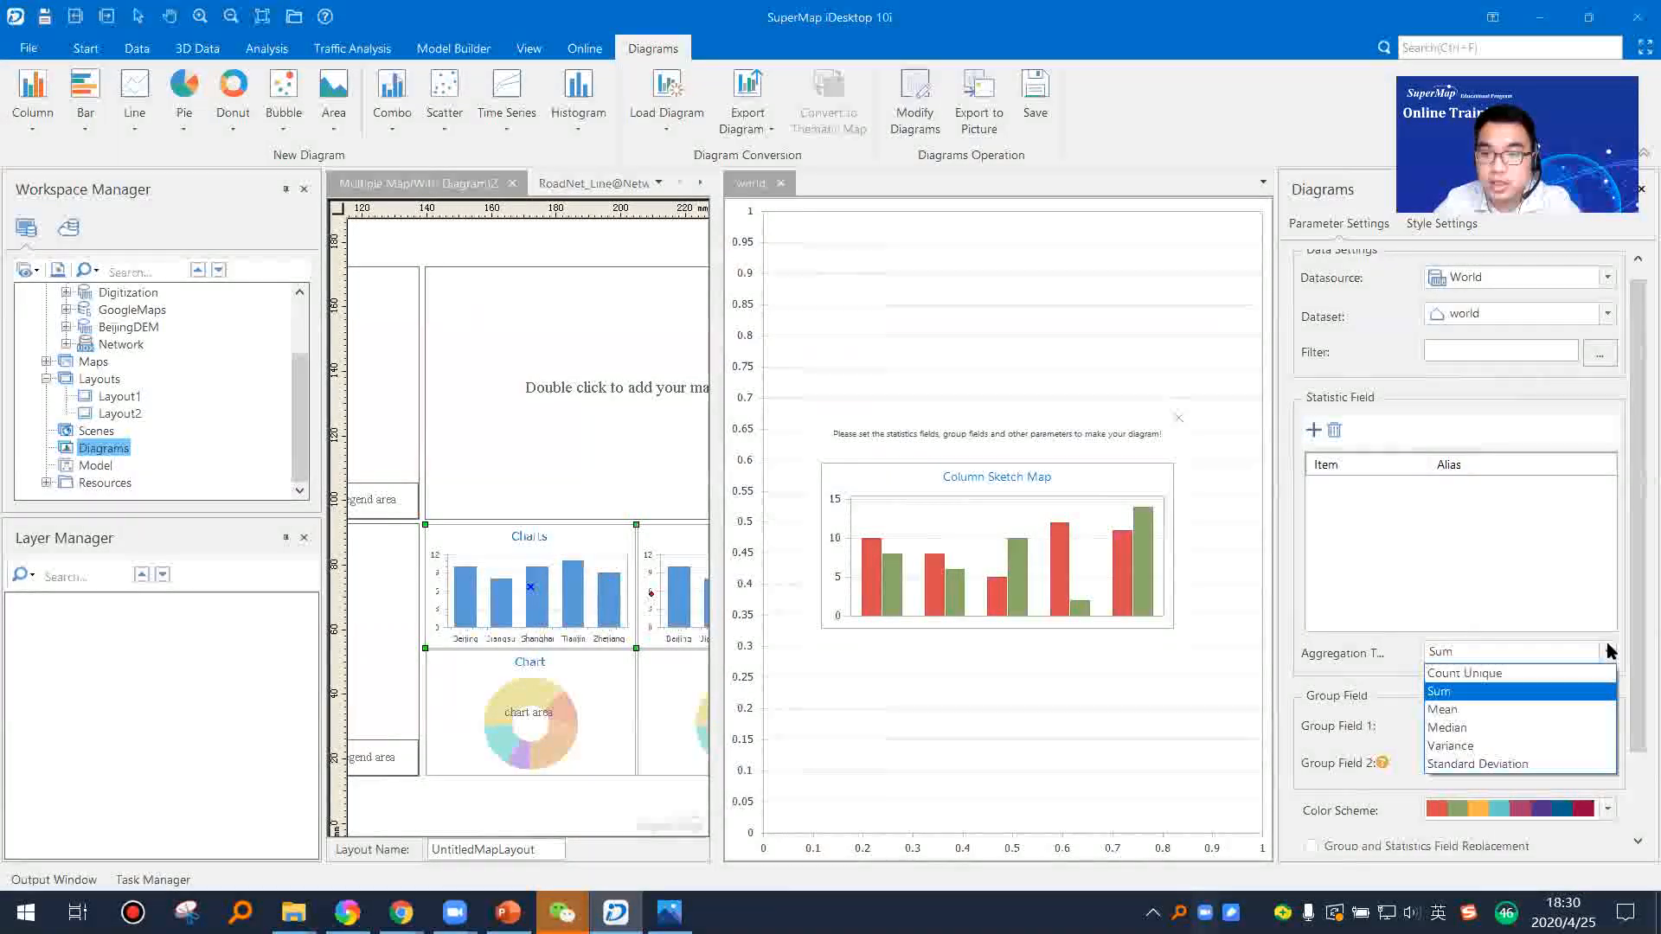
pyautogui.click(1347, 662)
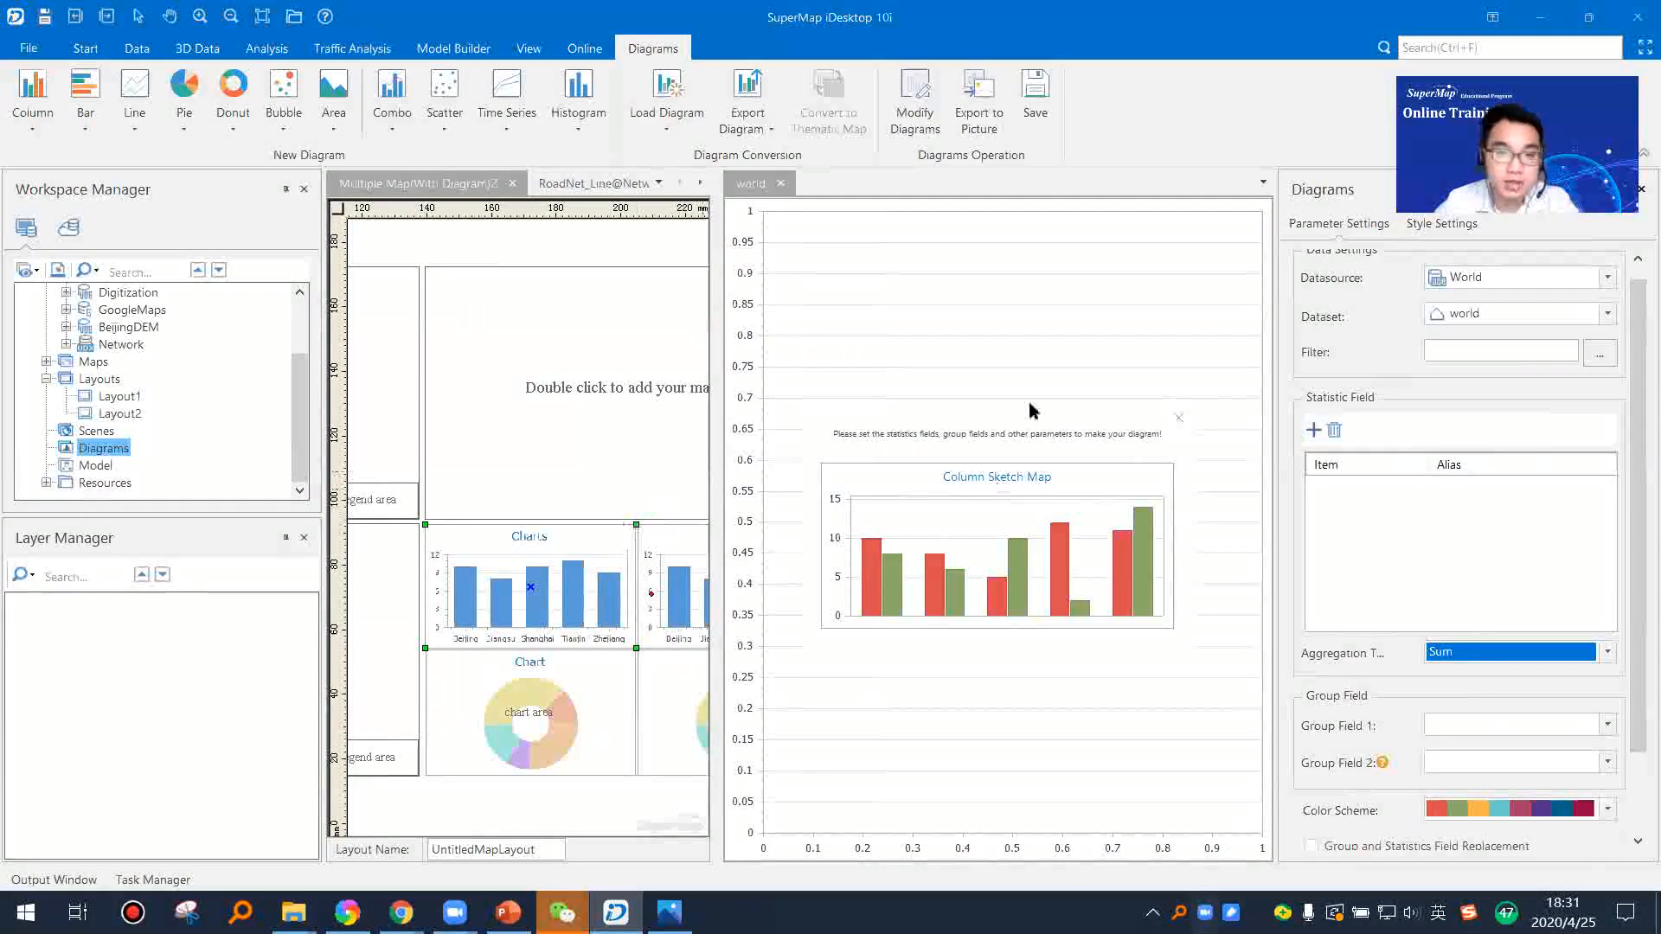
# Step: Close the column diagram, save it under the name world, and list the workspace's diagrams
pyautogui.click(780, 182)
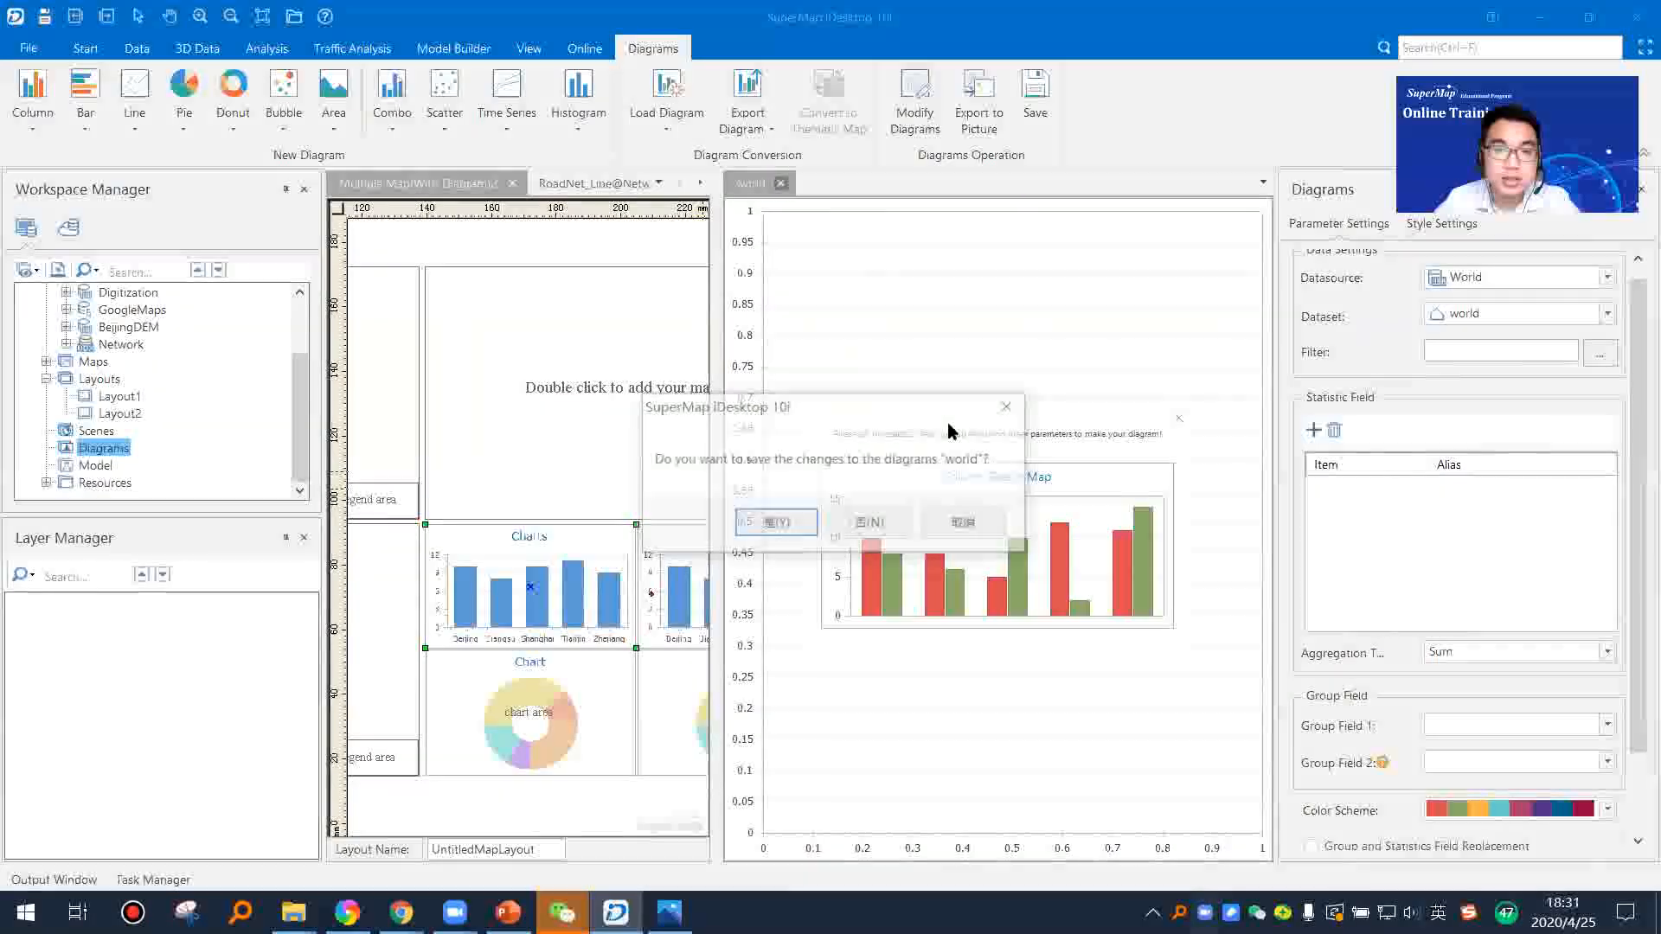
pyautogui.click(803, 523)
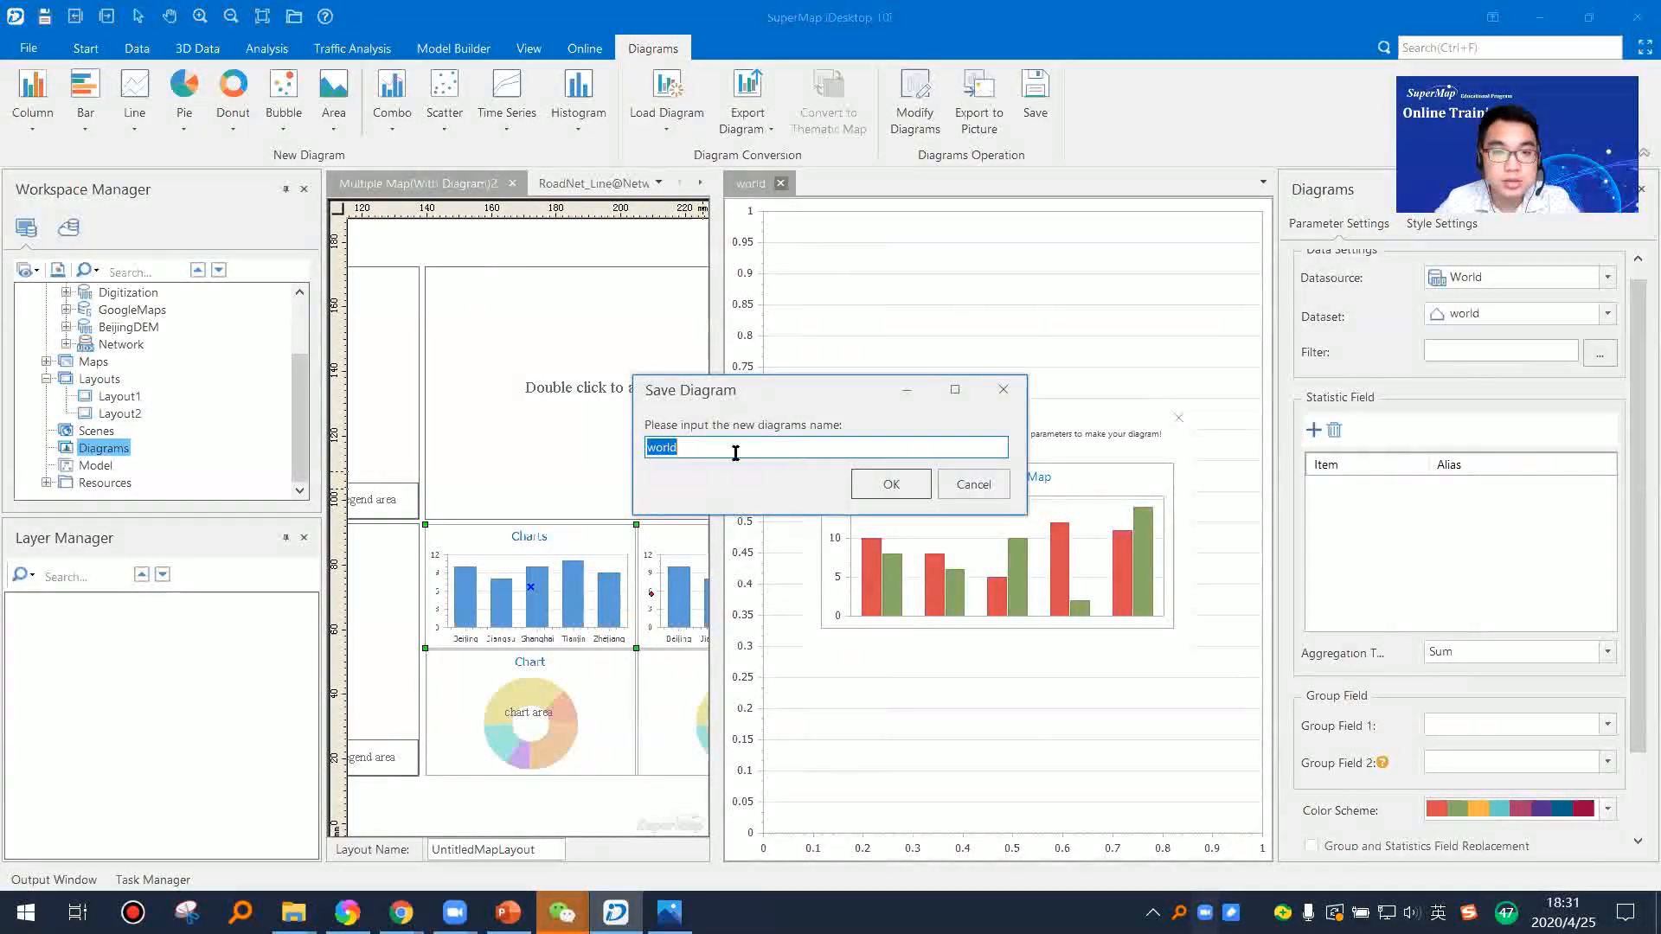
pyautogui.click(886, 486)
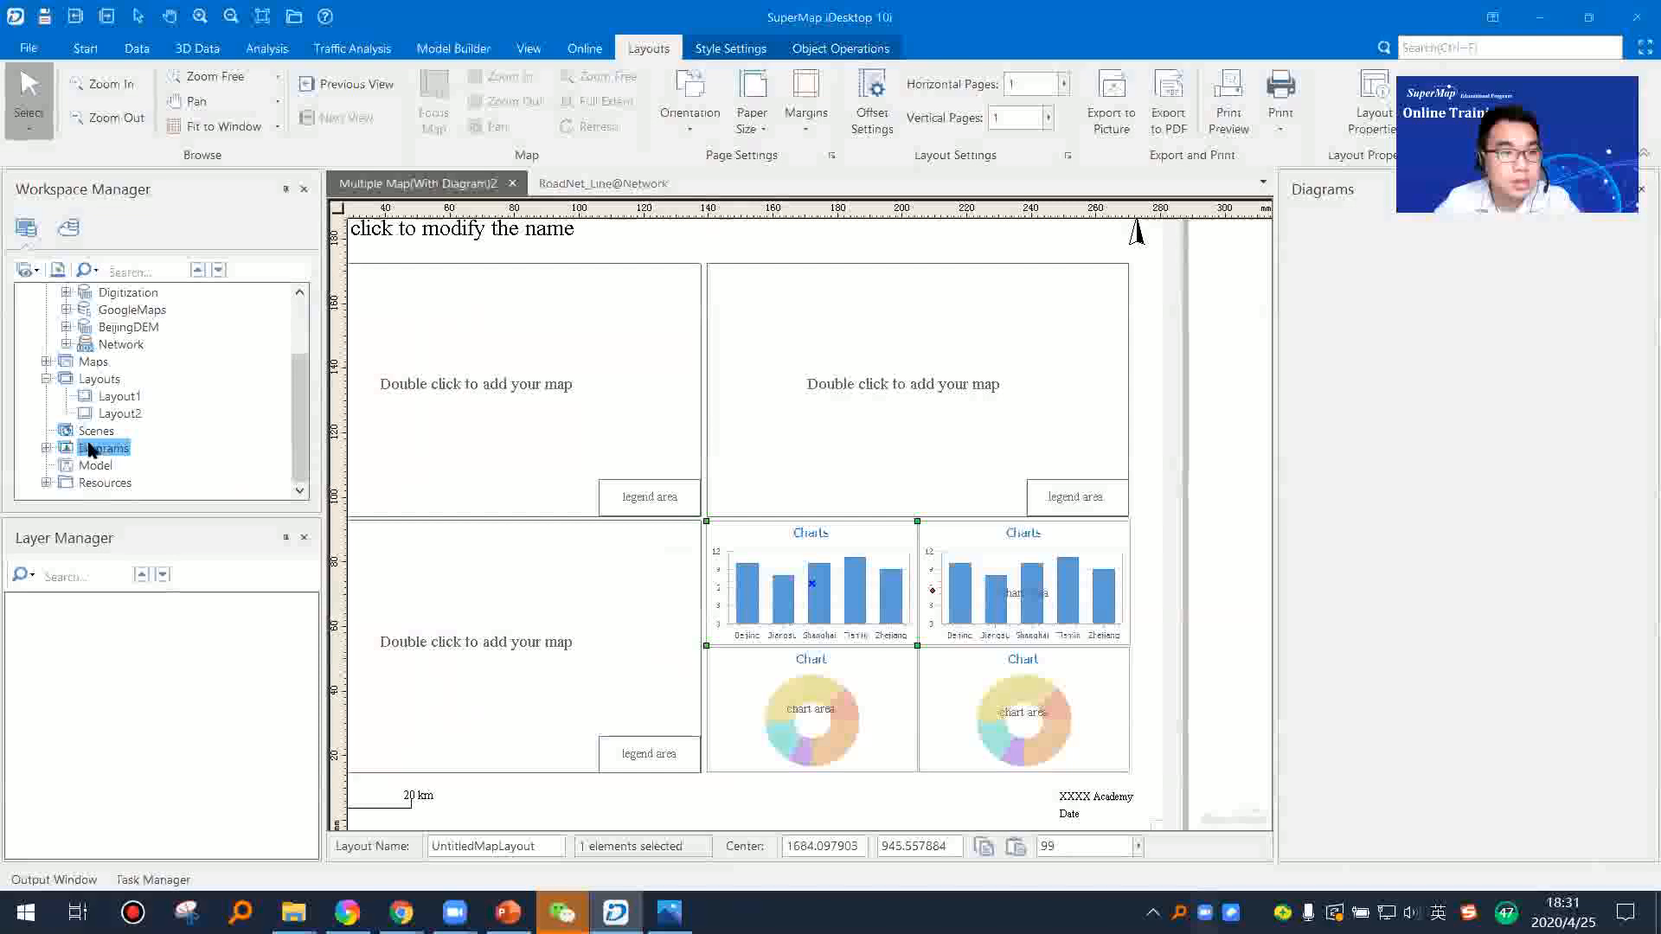
pyautogui.click(46, 448)
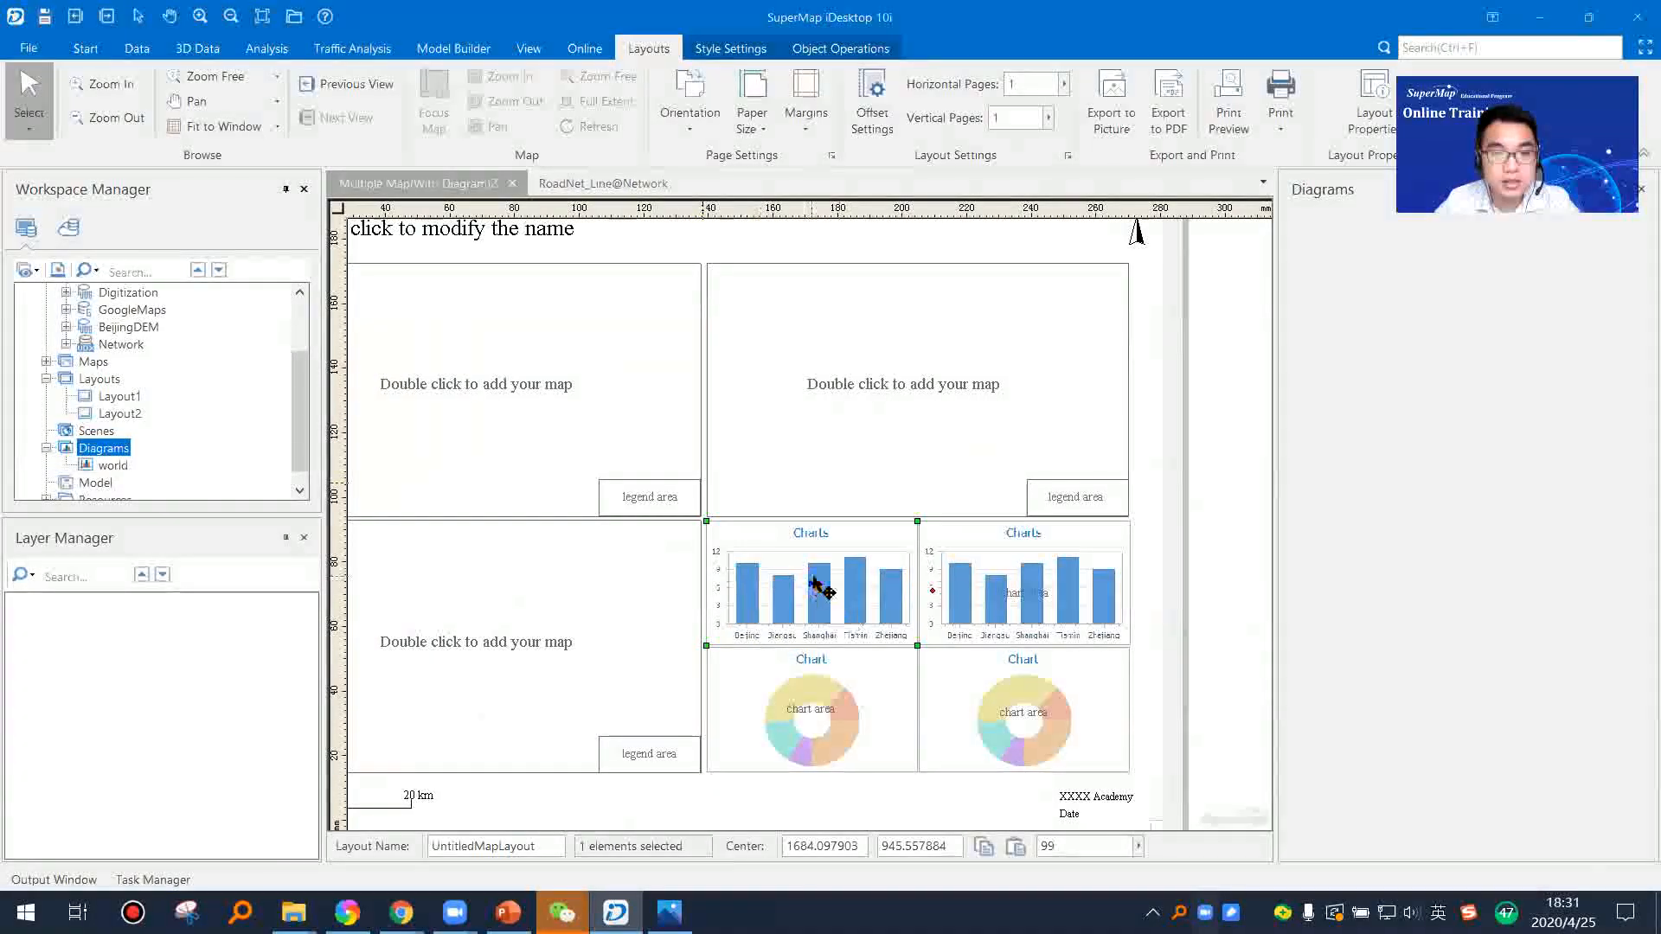
# Step: Open the object properties of the first column chart placeholder in the layout
pyautogui.click(881, 608)
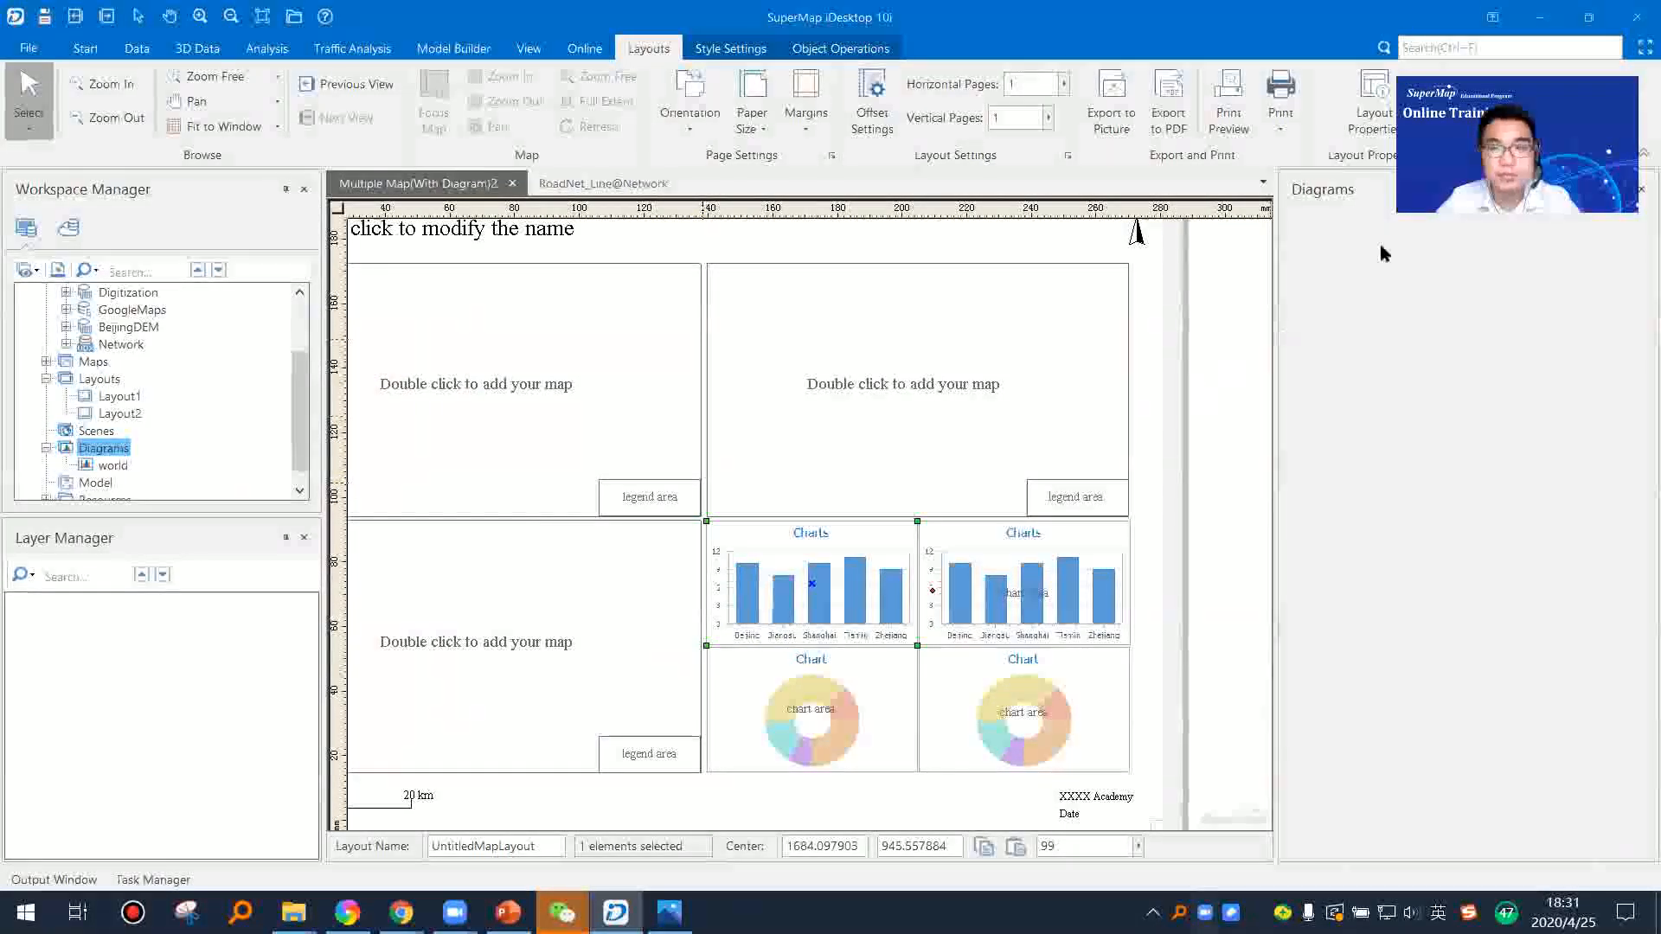
pyautogui.doubleClick(1029, 578)
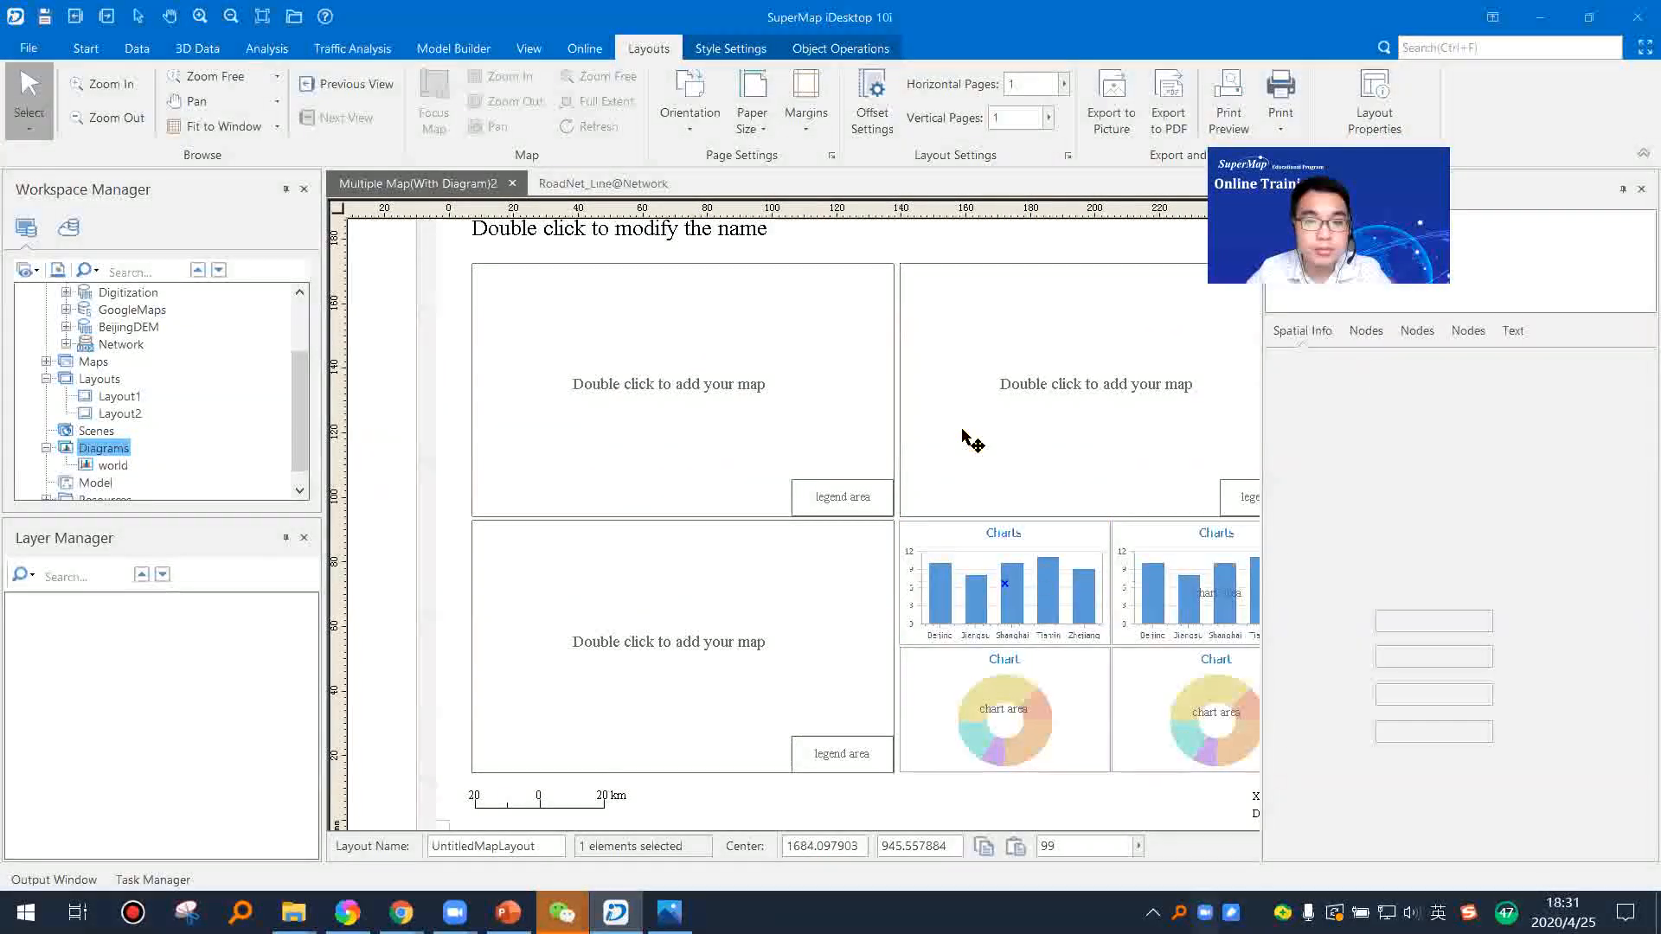
pyautogui.moveTo(775, 449); pyautogui.dragTo(818, 392)
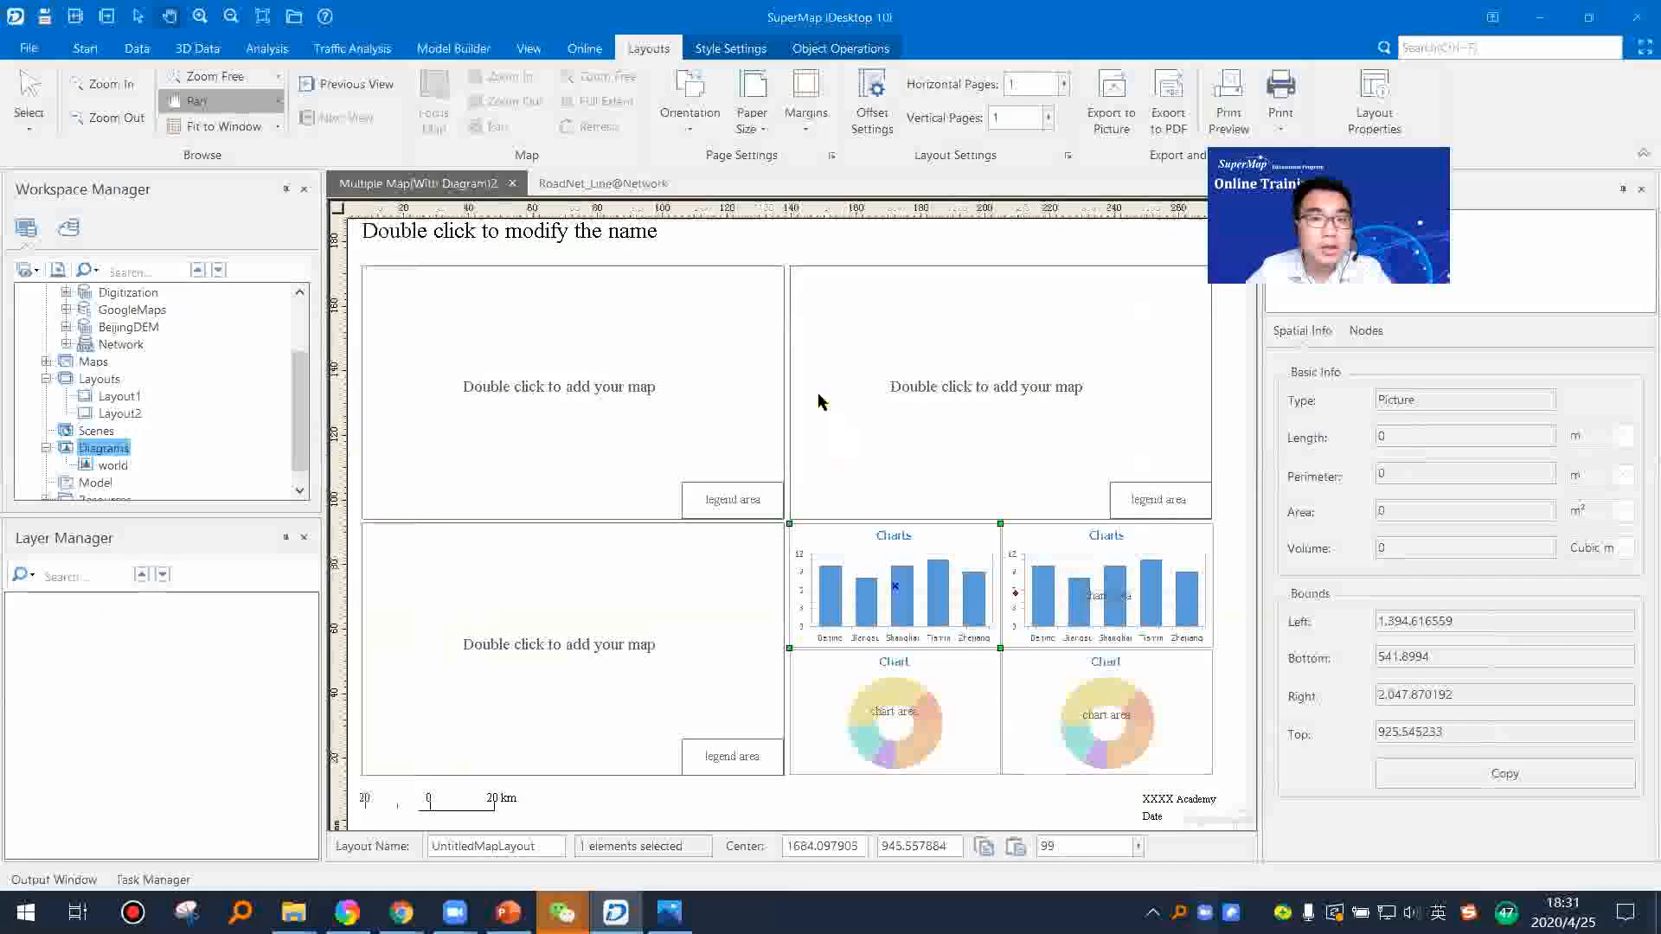
# Step: Insert the world diagram into the middle of the layout, overlapping the upper map frames
pyautogui.scroll(-2, 818, 391)
pyautogui.click(830, 48)
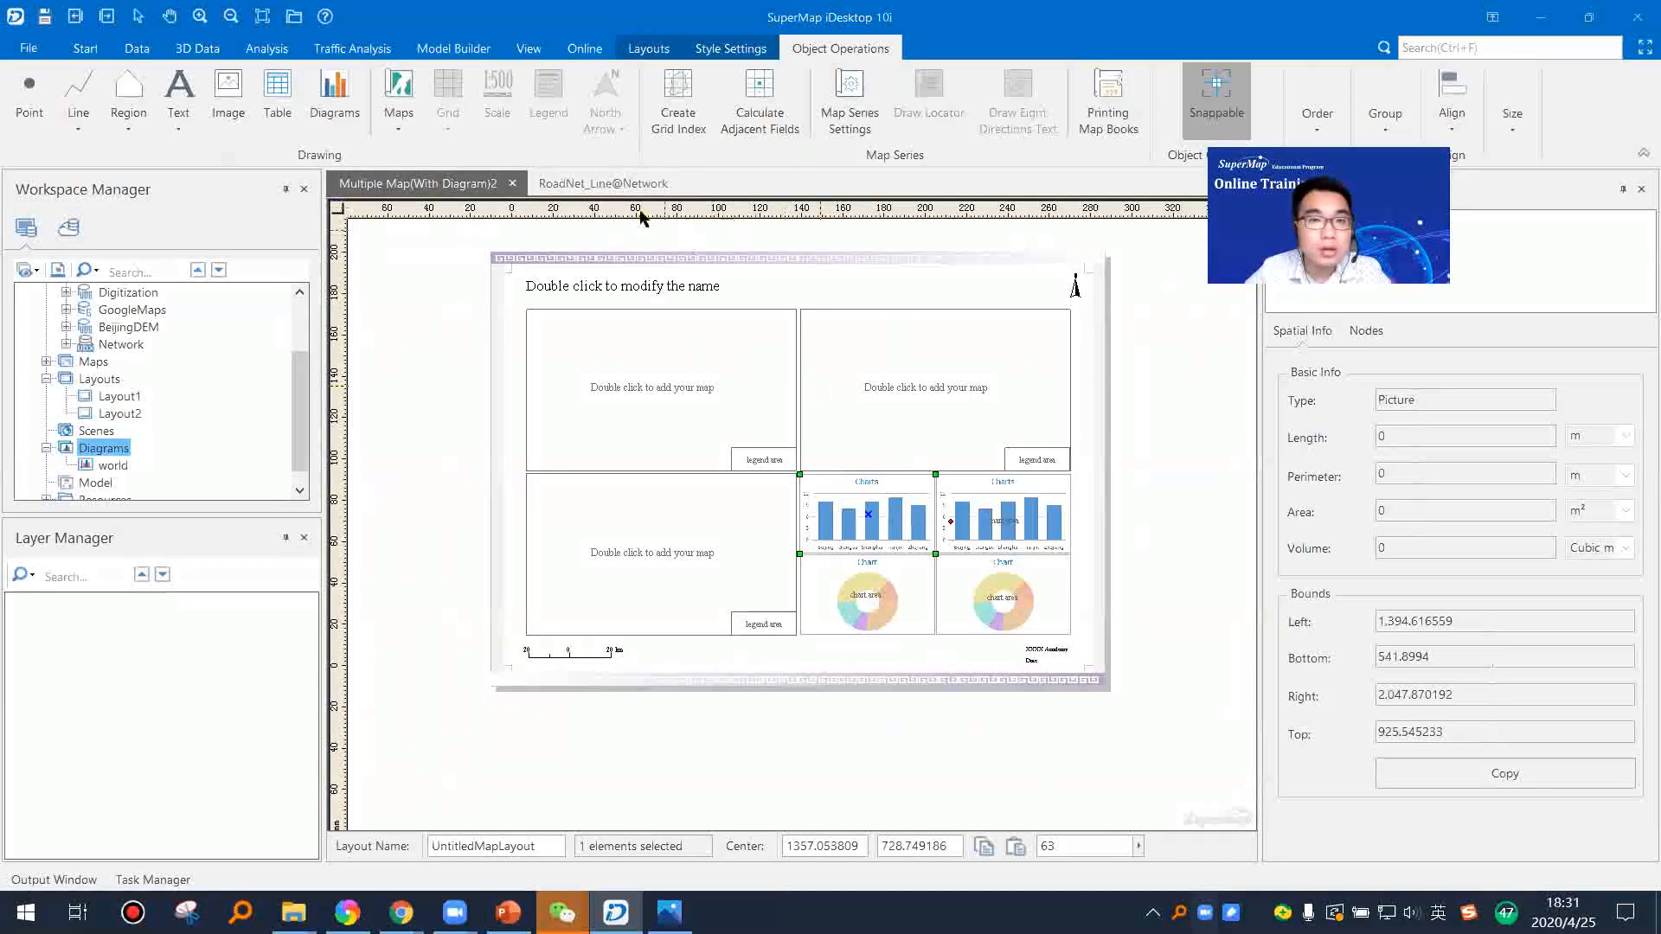
pyautogui.click(334, 100)
pyautogui.moveTo(675, 381); pyautogui.dragTo(817, 496)
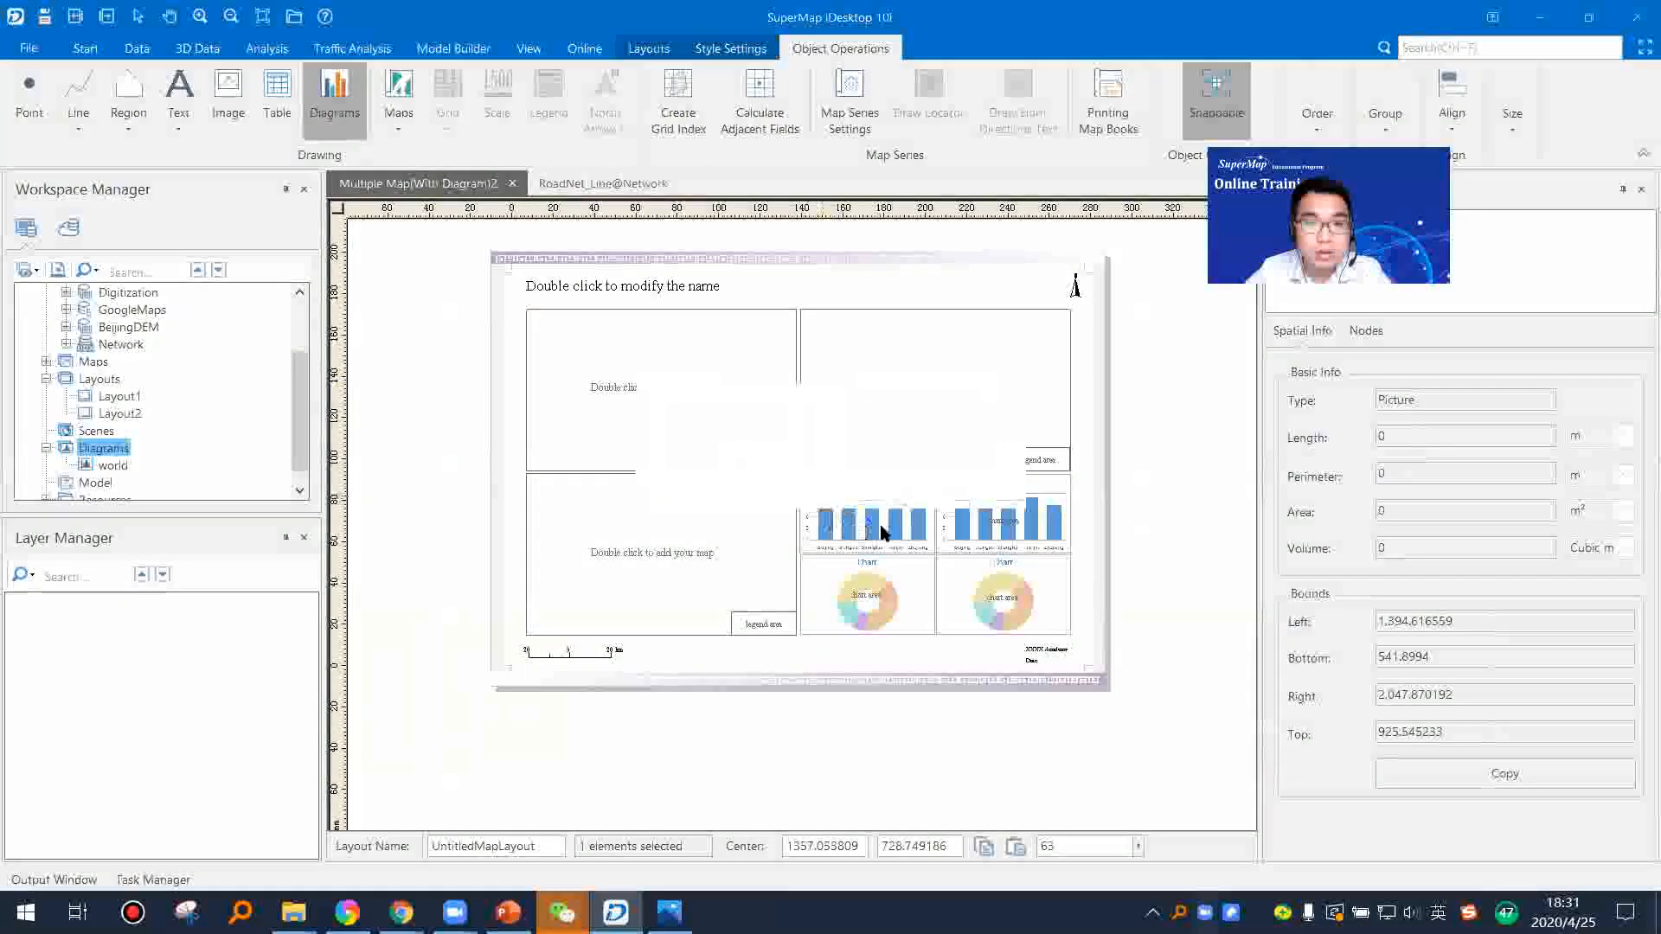
pyautogui.click(874, 478)
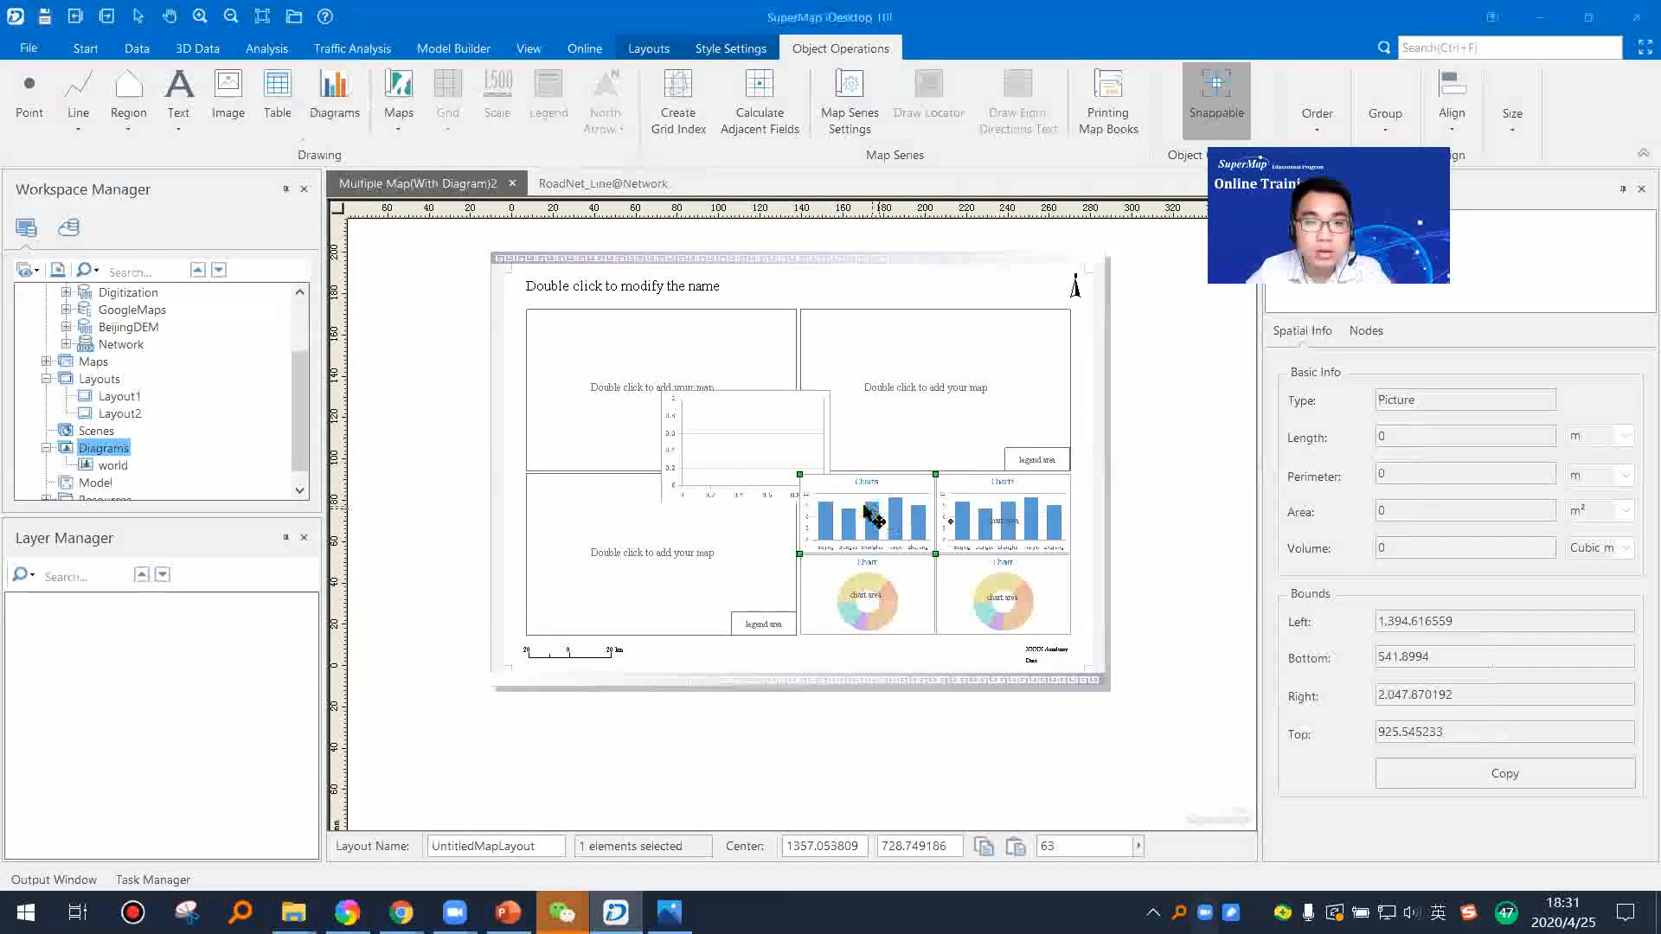
# Step: Enlarge the inserted diagram slightly and move it over the first column chart placeholder
pyautogui.click(701, 418)
pyautogui.click(792, 446)
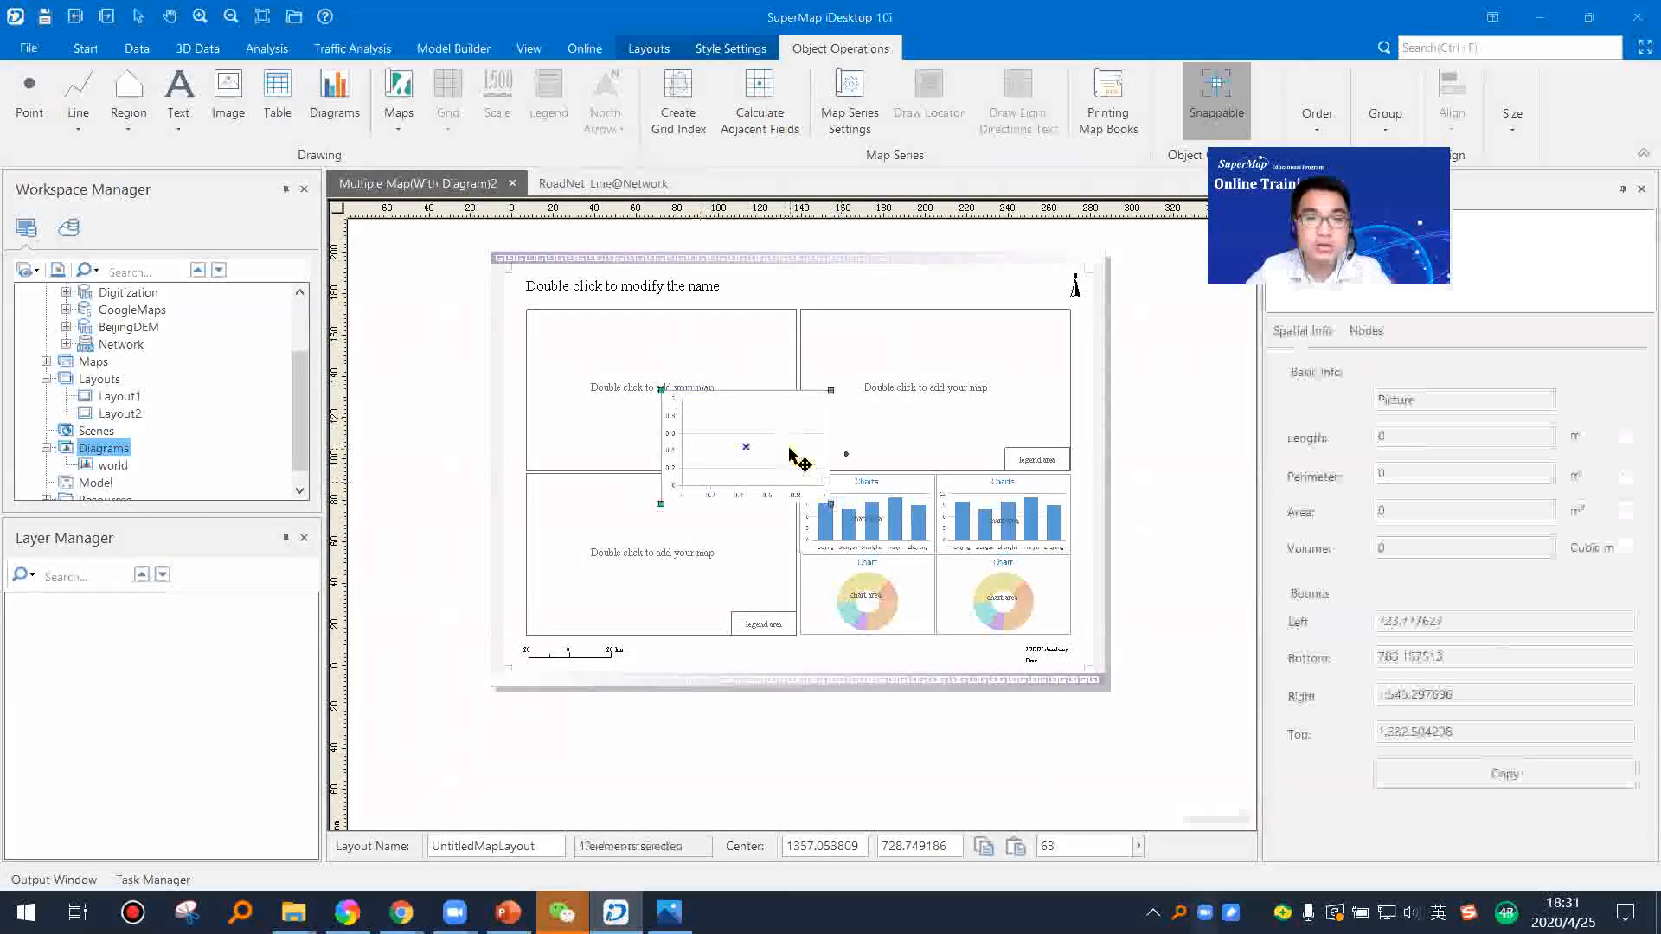
pyautogui.moveTo(829, 503); pyautogui.dragTo(853, 528)
pyautogui.moveTo(801, 476); pyautogui.dragTo(911, 542)
# Step: Switch to PowerPoint, present the Quickly Making a Map Layout and Template Management slides, and return to SuperMap iDesktop
pyautogui.hotkey('alt', 'Tab')
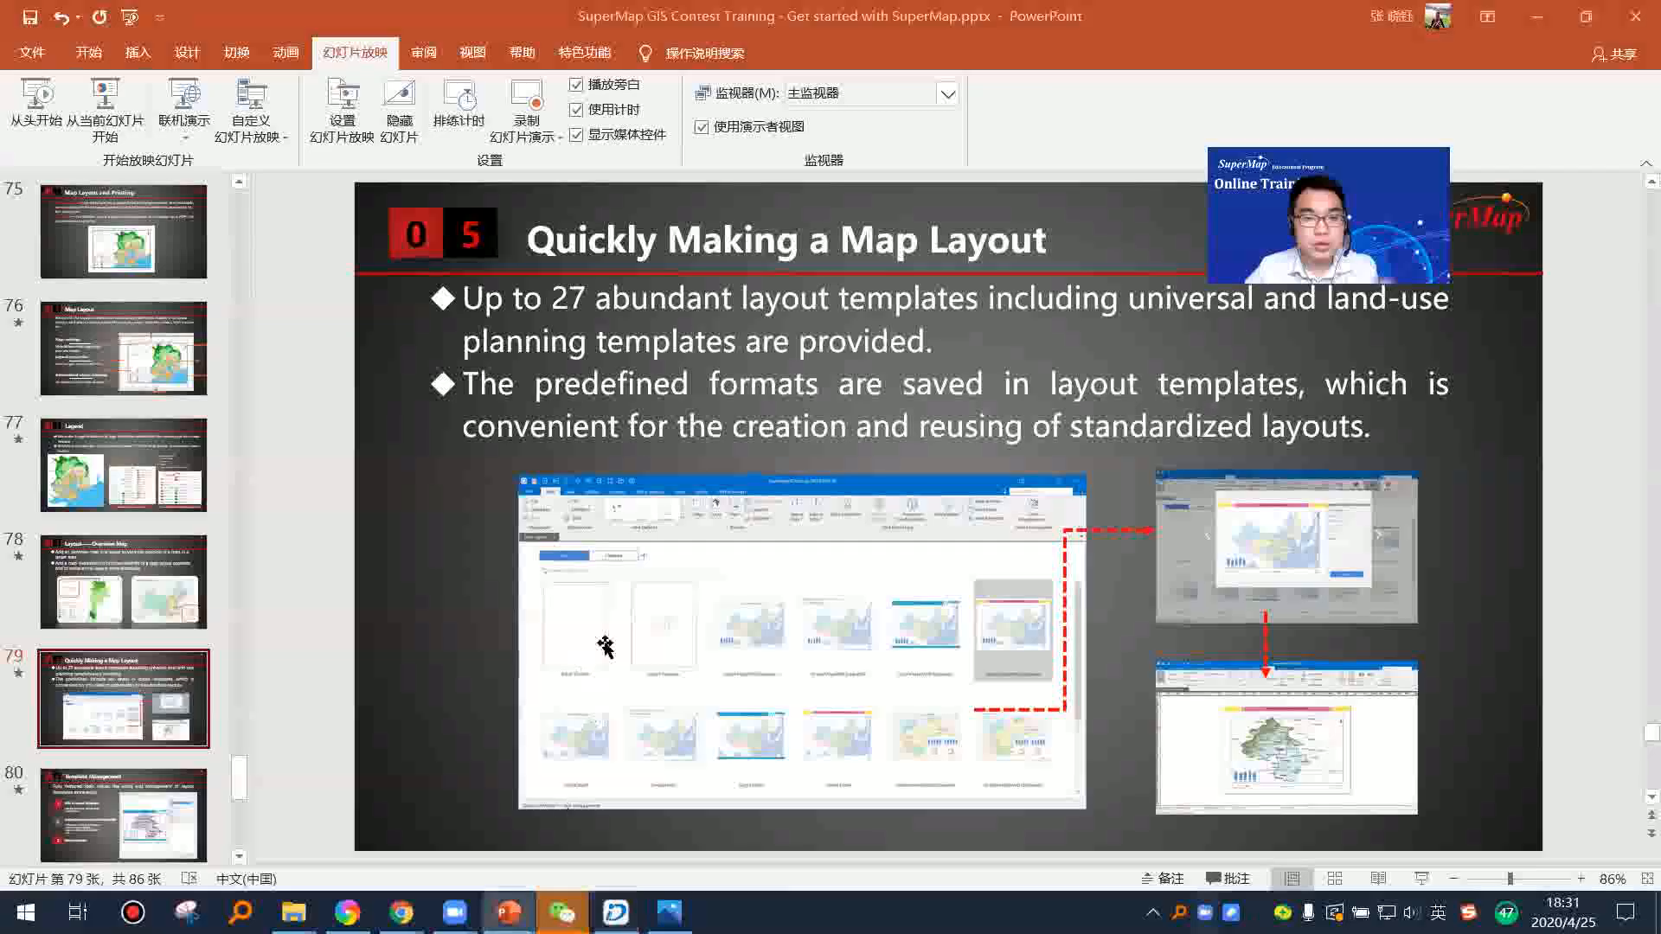
pyautogui.hotkey('shift', 'F5')
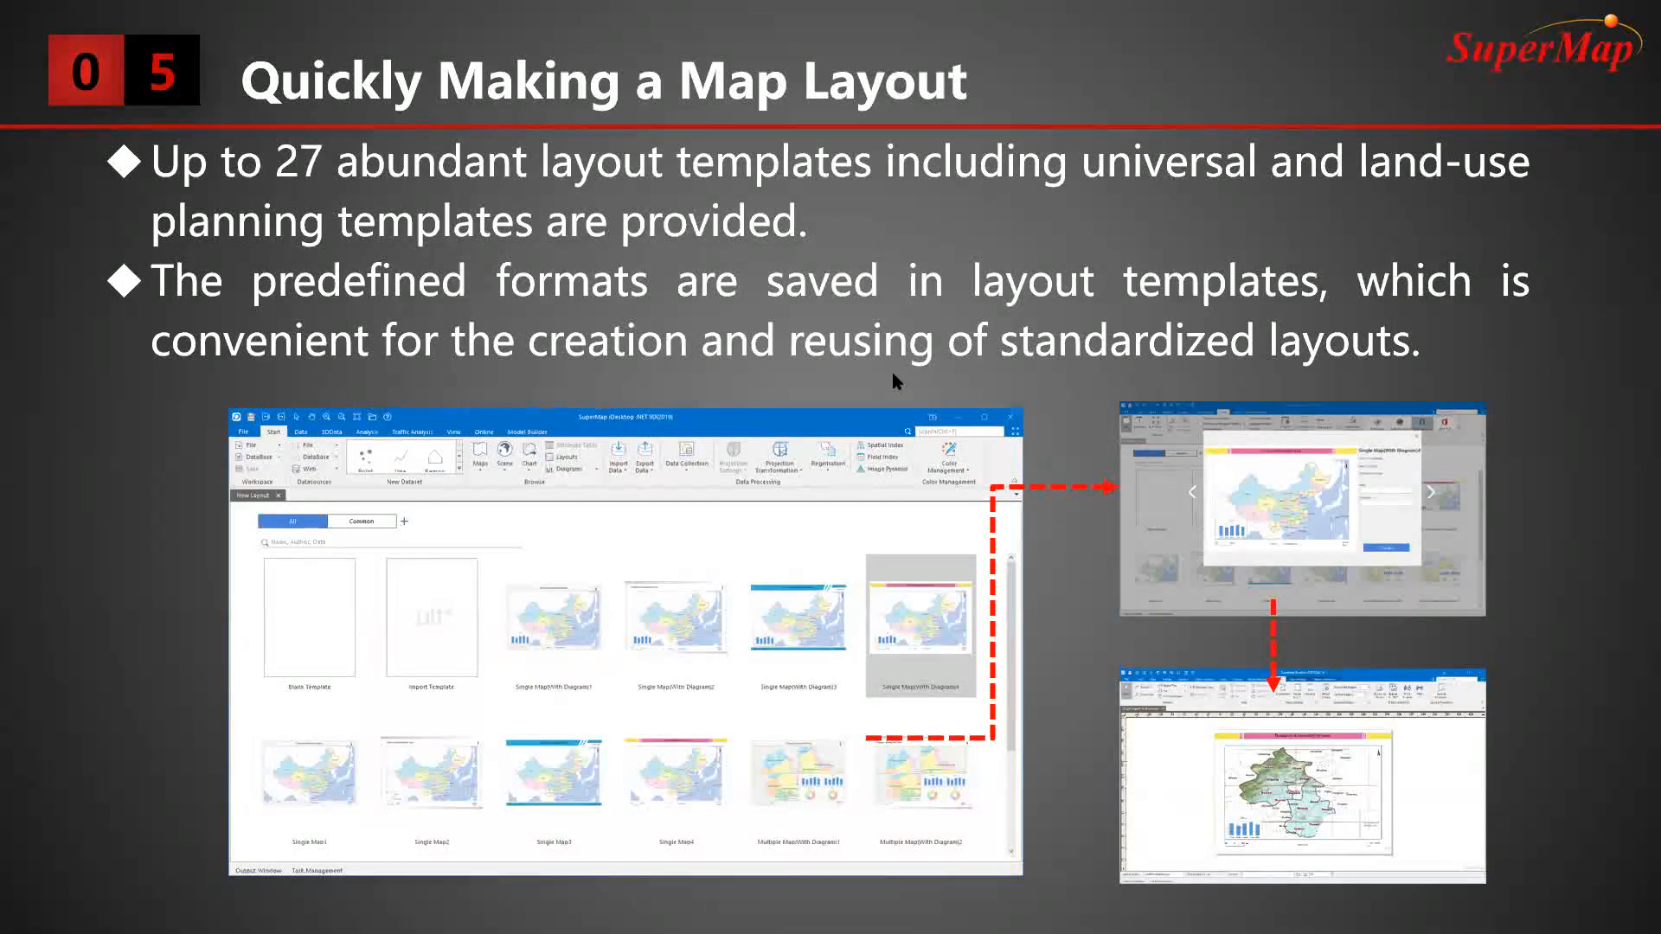
pyautogui.click(825, 373)
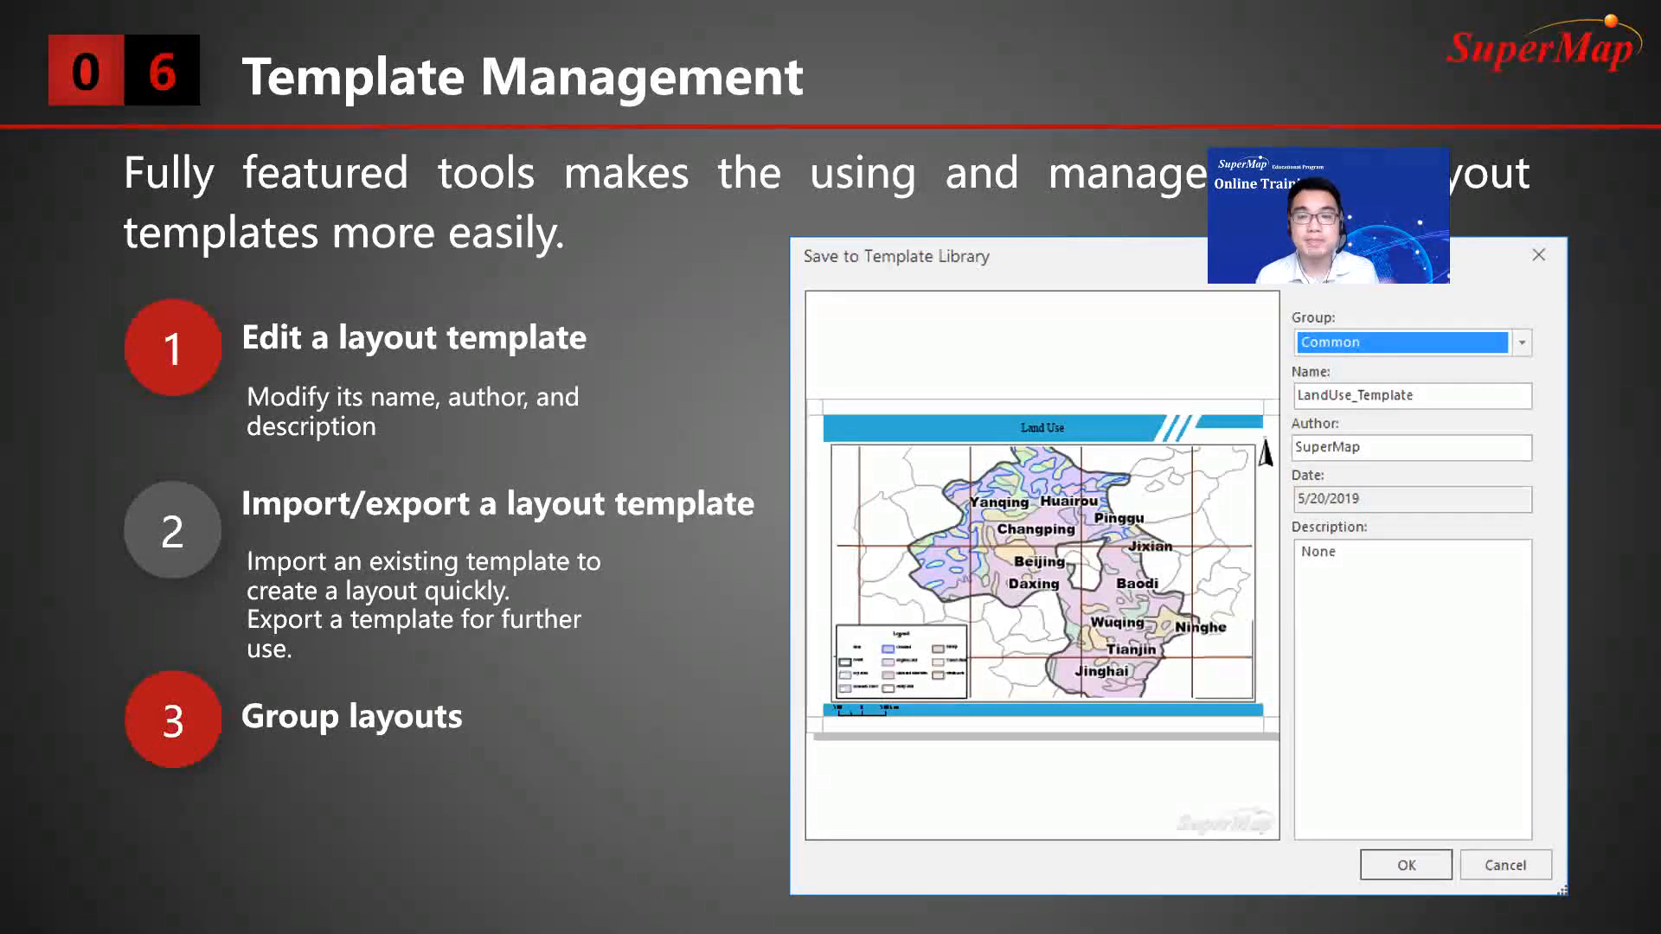
pyautogui.press('Escape')
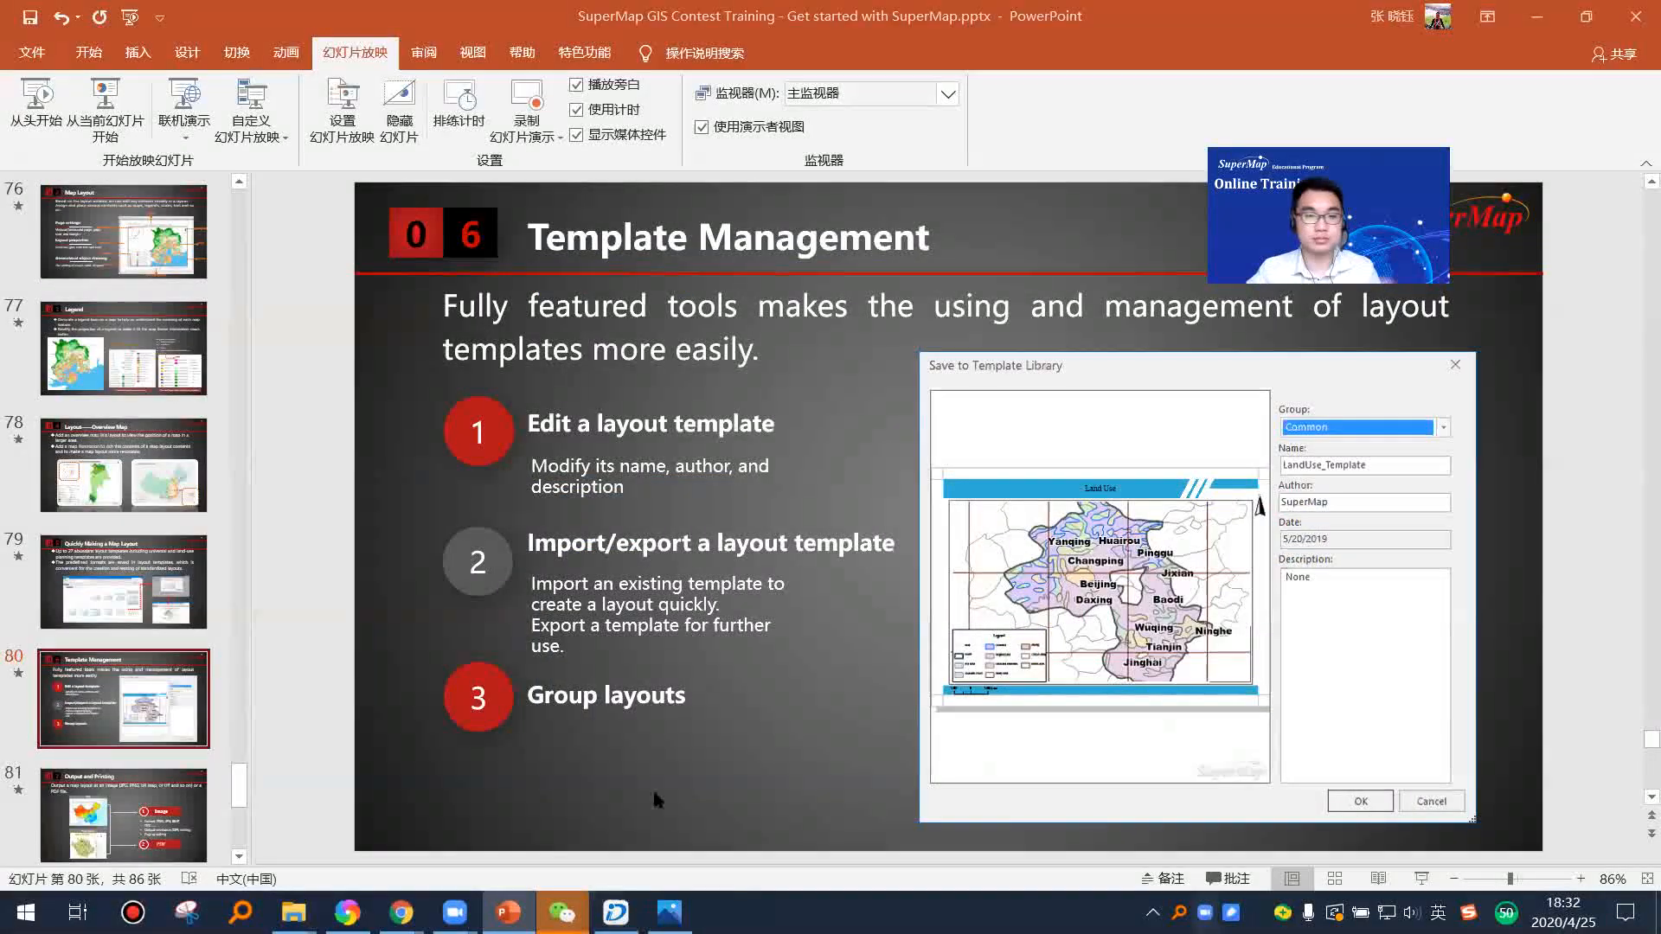
pyautogui.hotkey('alt', 'Tab')
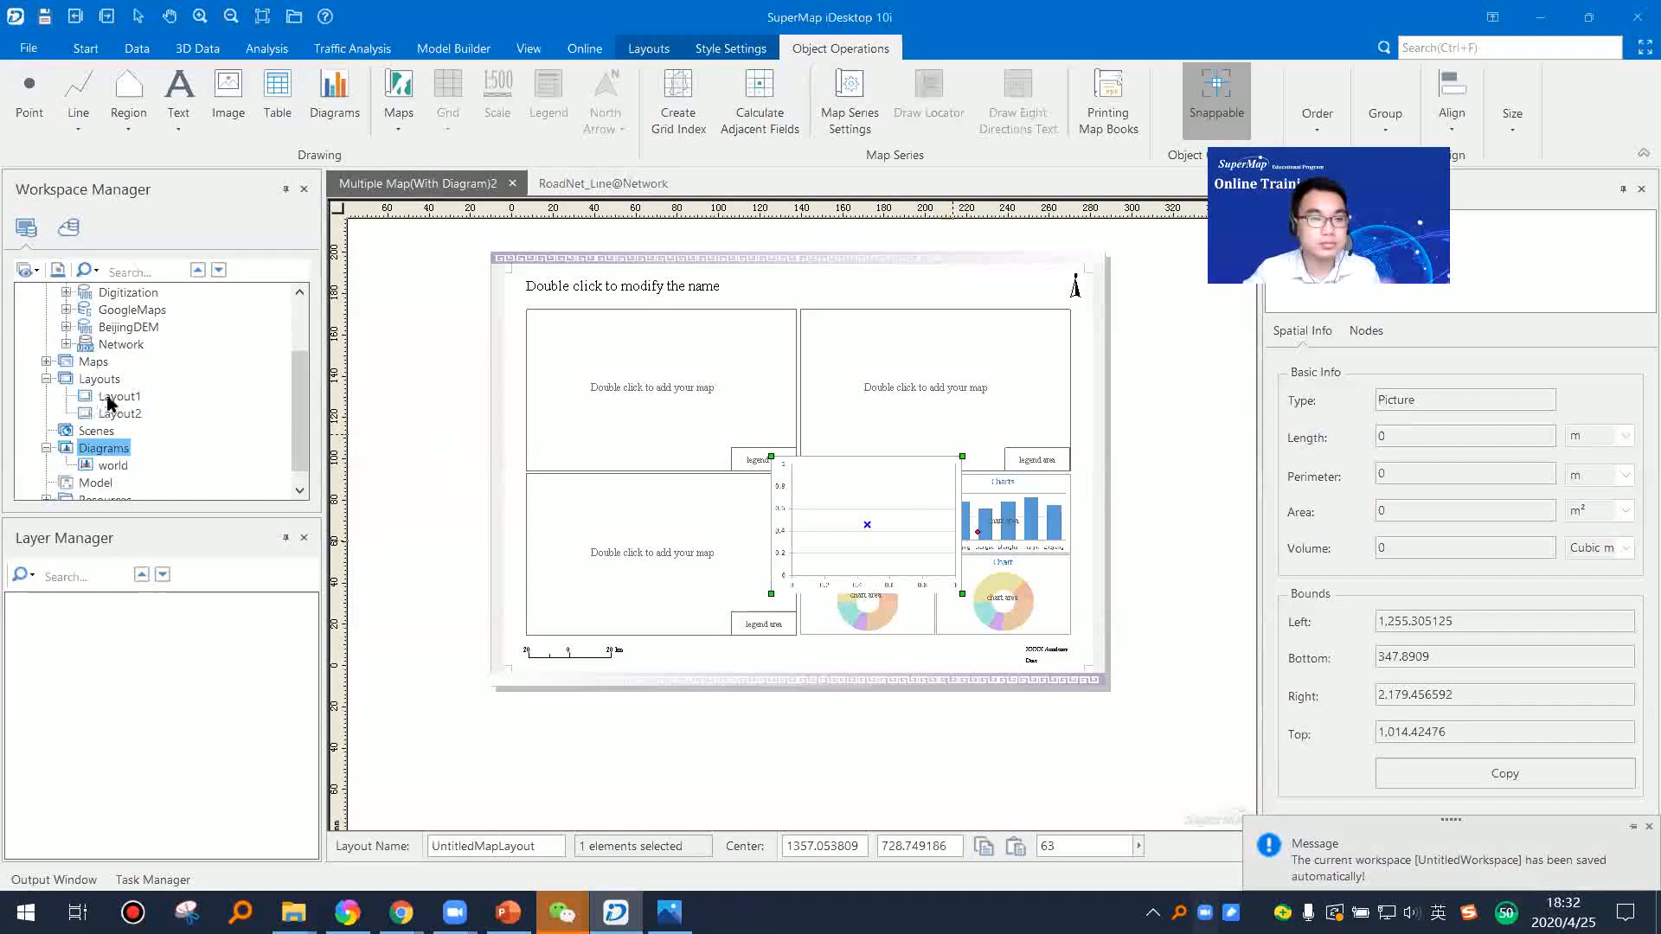
# Step: Close all open map and layout windows, discarding their unsaved changes
pyautogui.click(111, 399)
pyautogui.rightClick(490, 185)
pyautogui.click(558, 252)
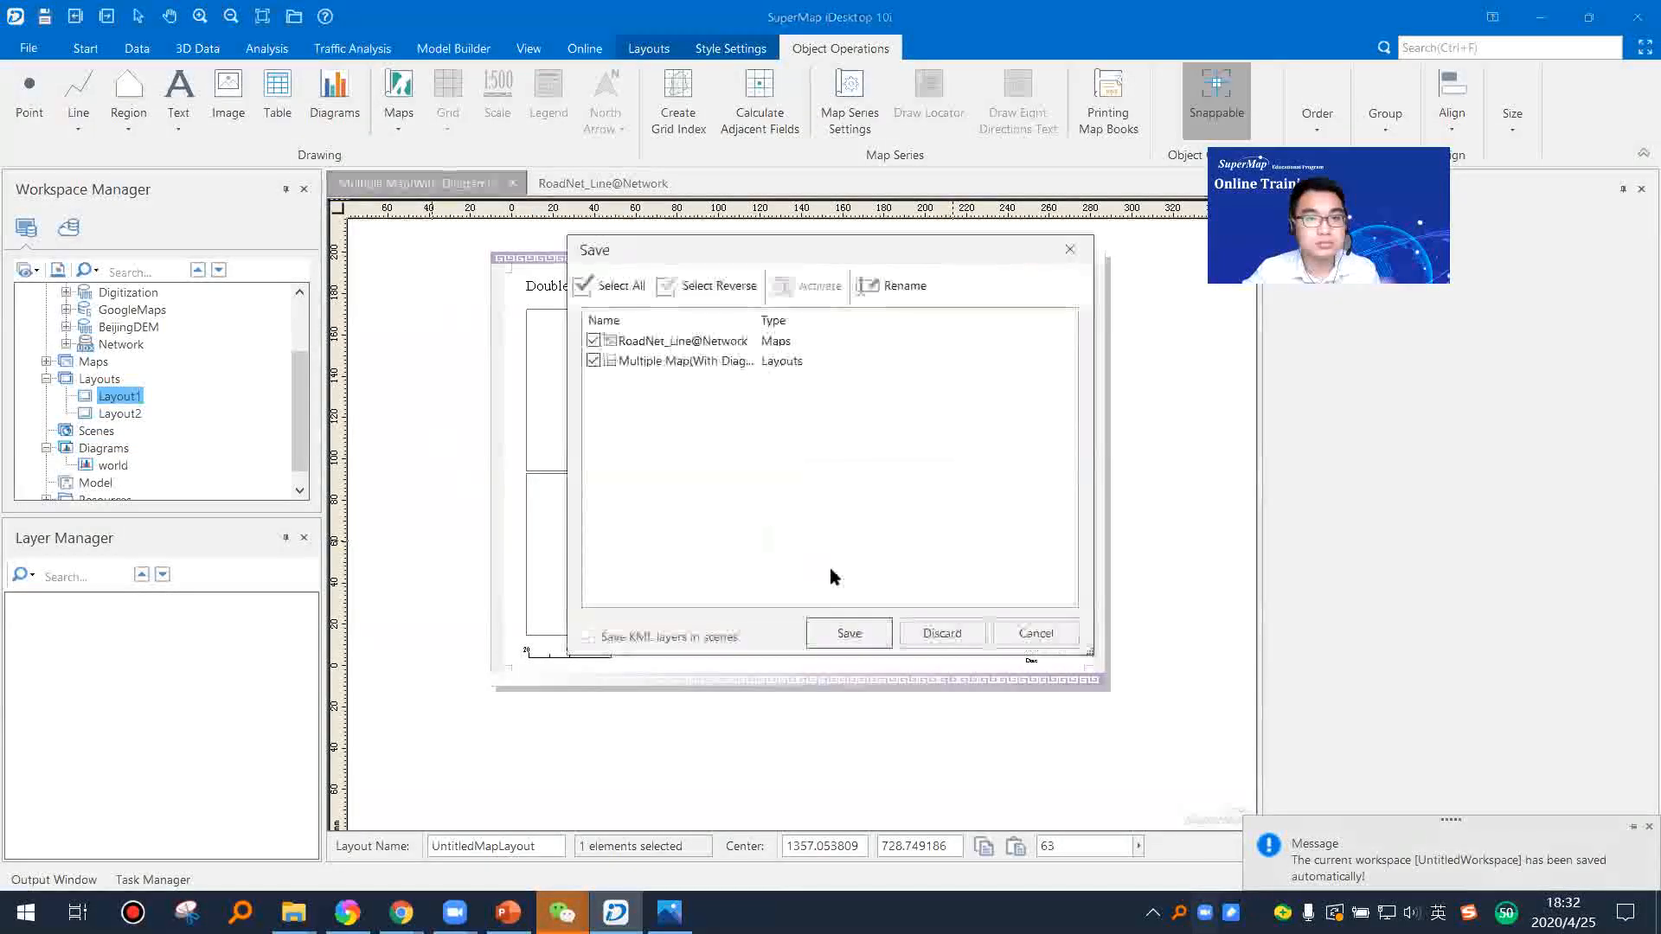
pyautogui.click(942, 633)
# Step: Save Layout1 as a layout template file named Template on the desktop
pyautogui.rightClick(121, 400)
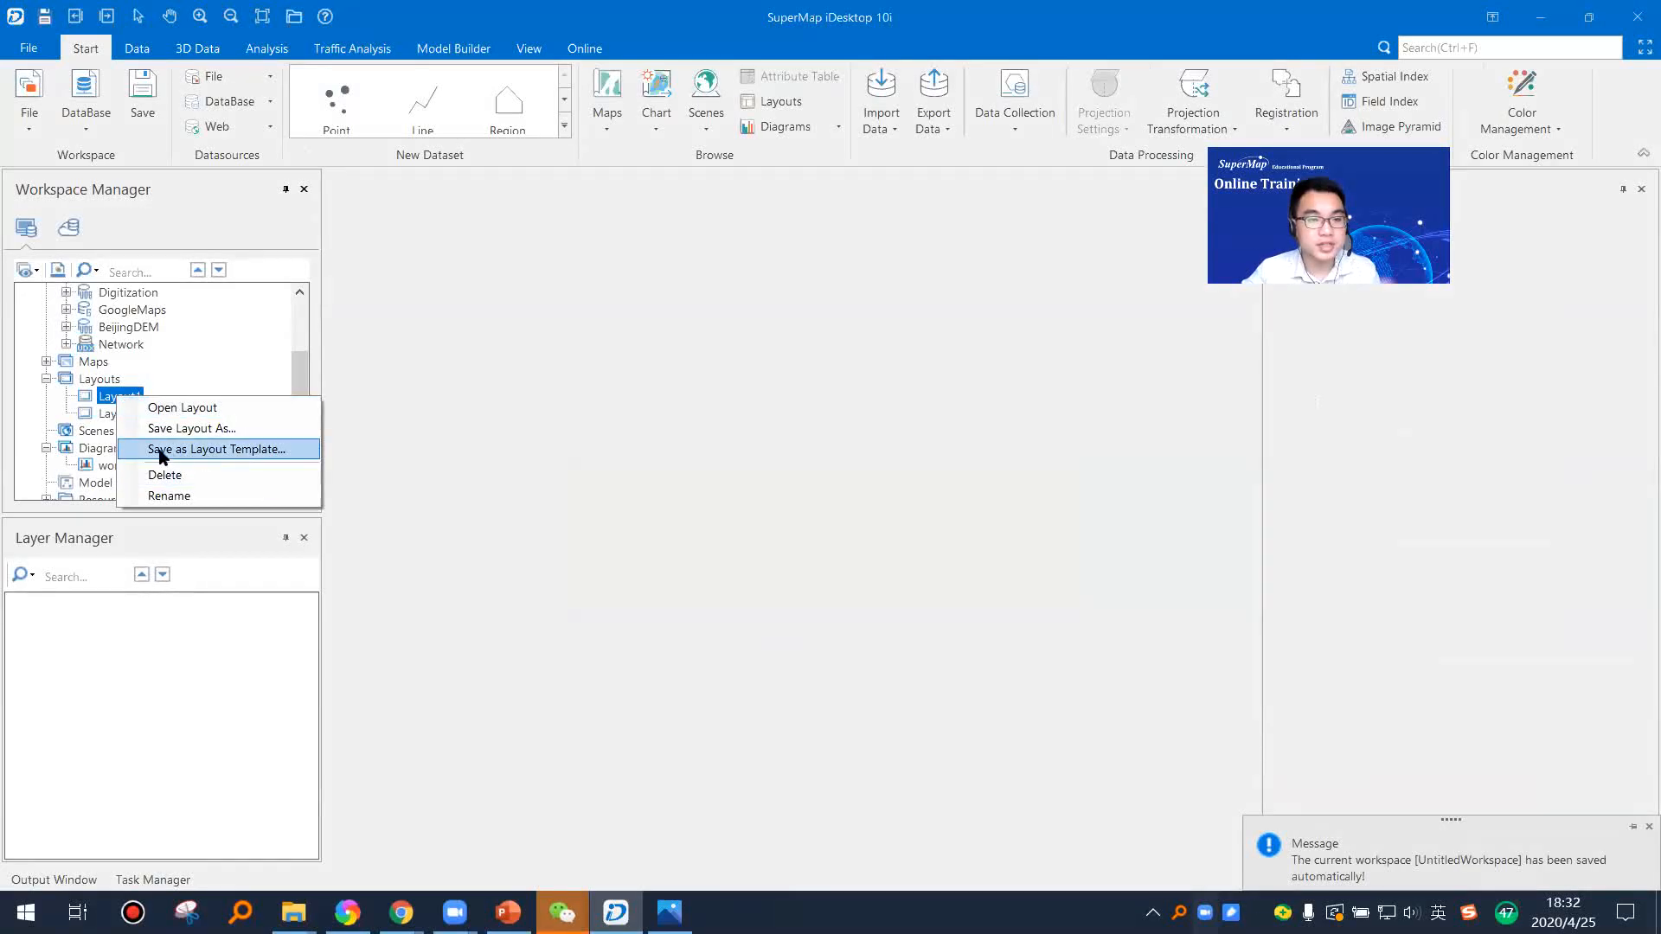
pyautogui.click(205, 450)
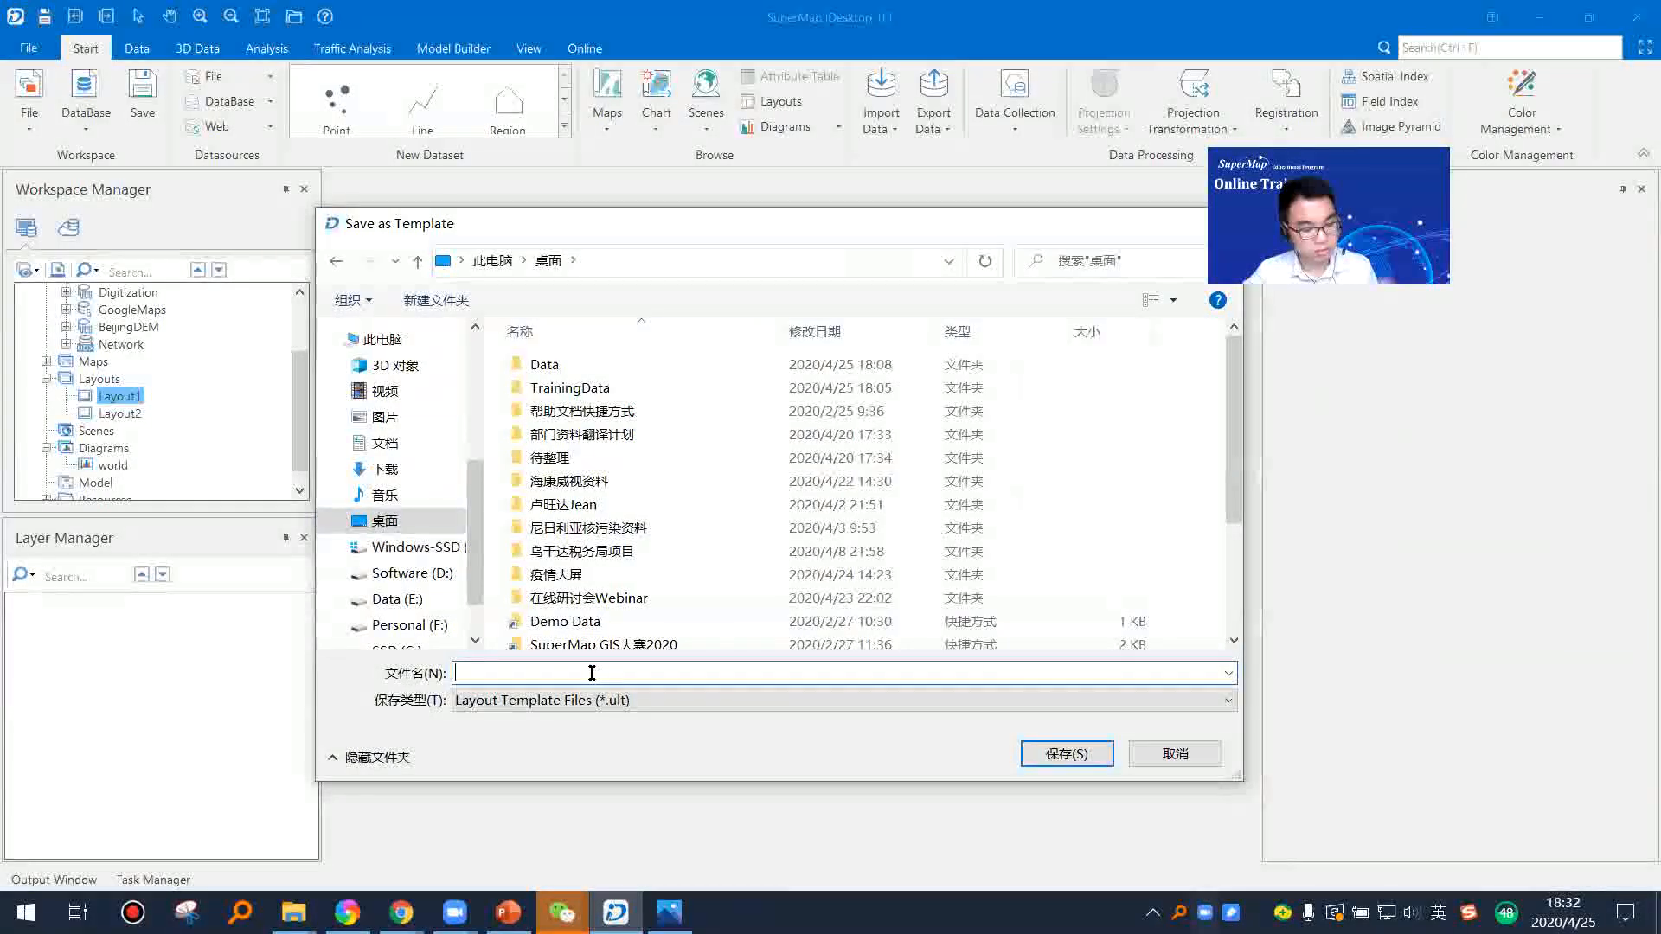
pyautogui.write('T')
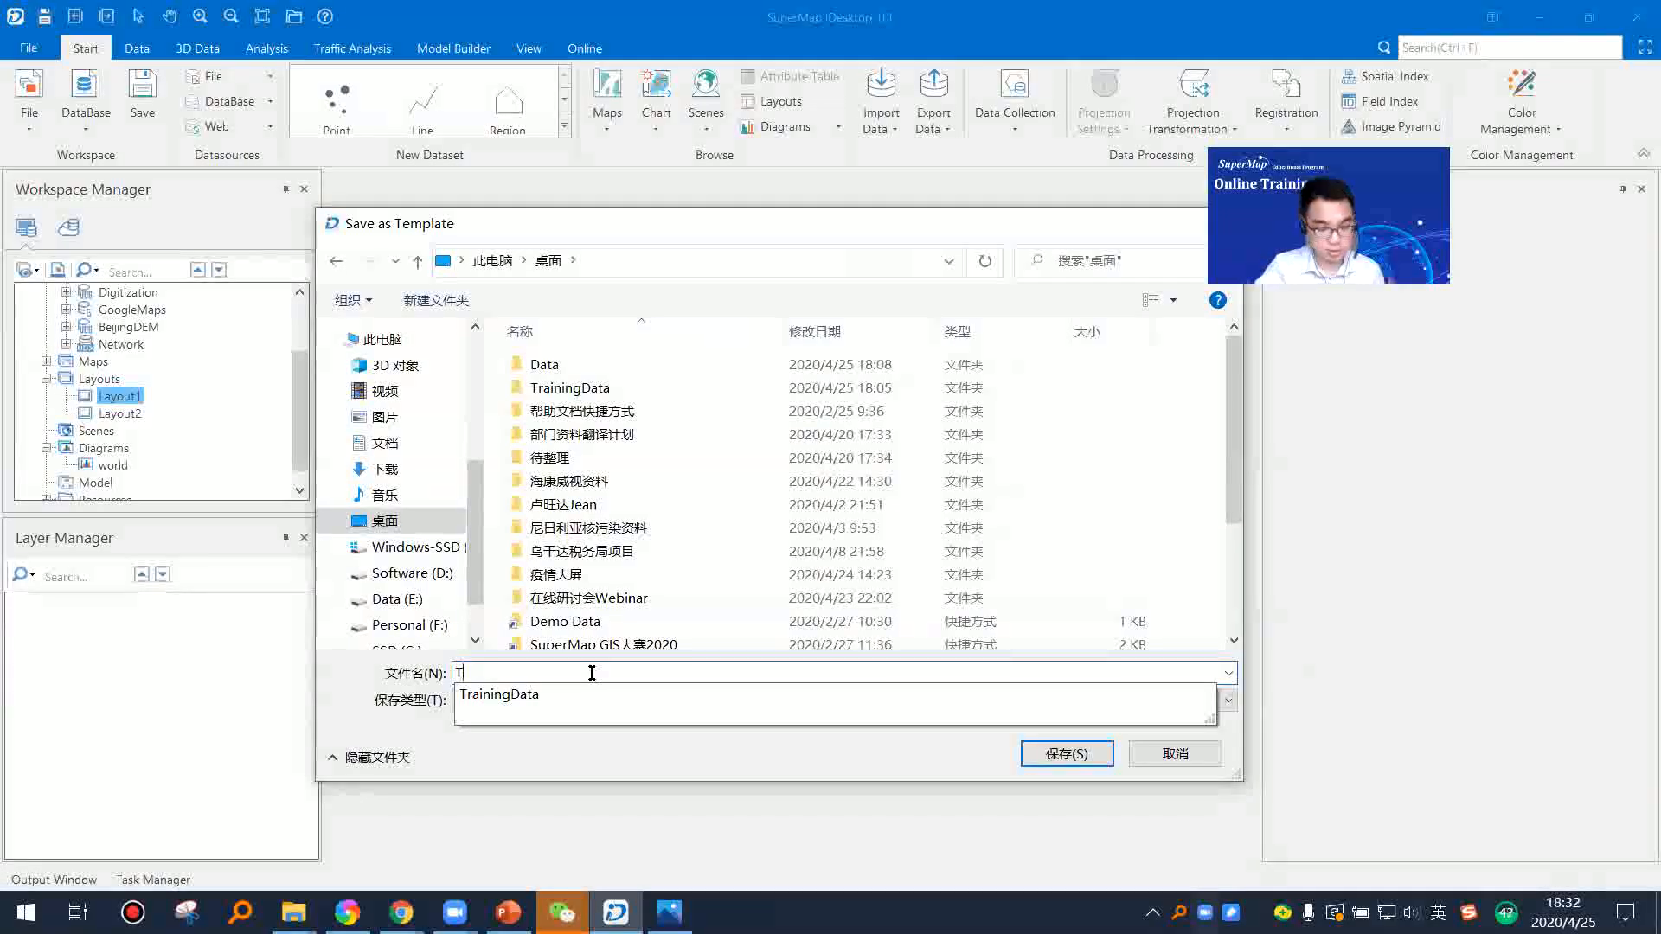
pyautogui.write('em')
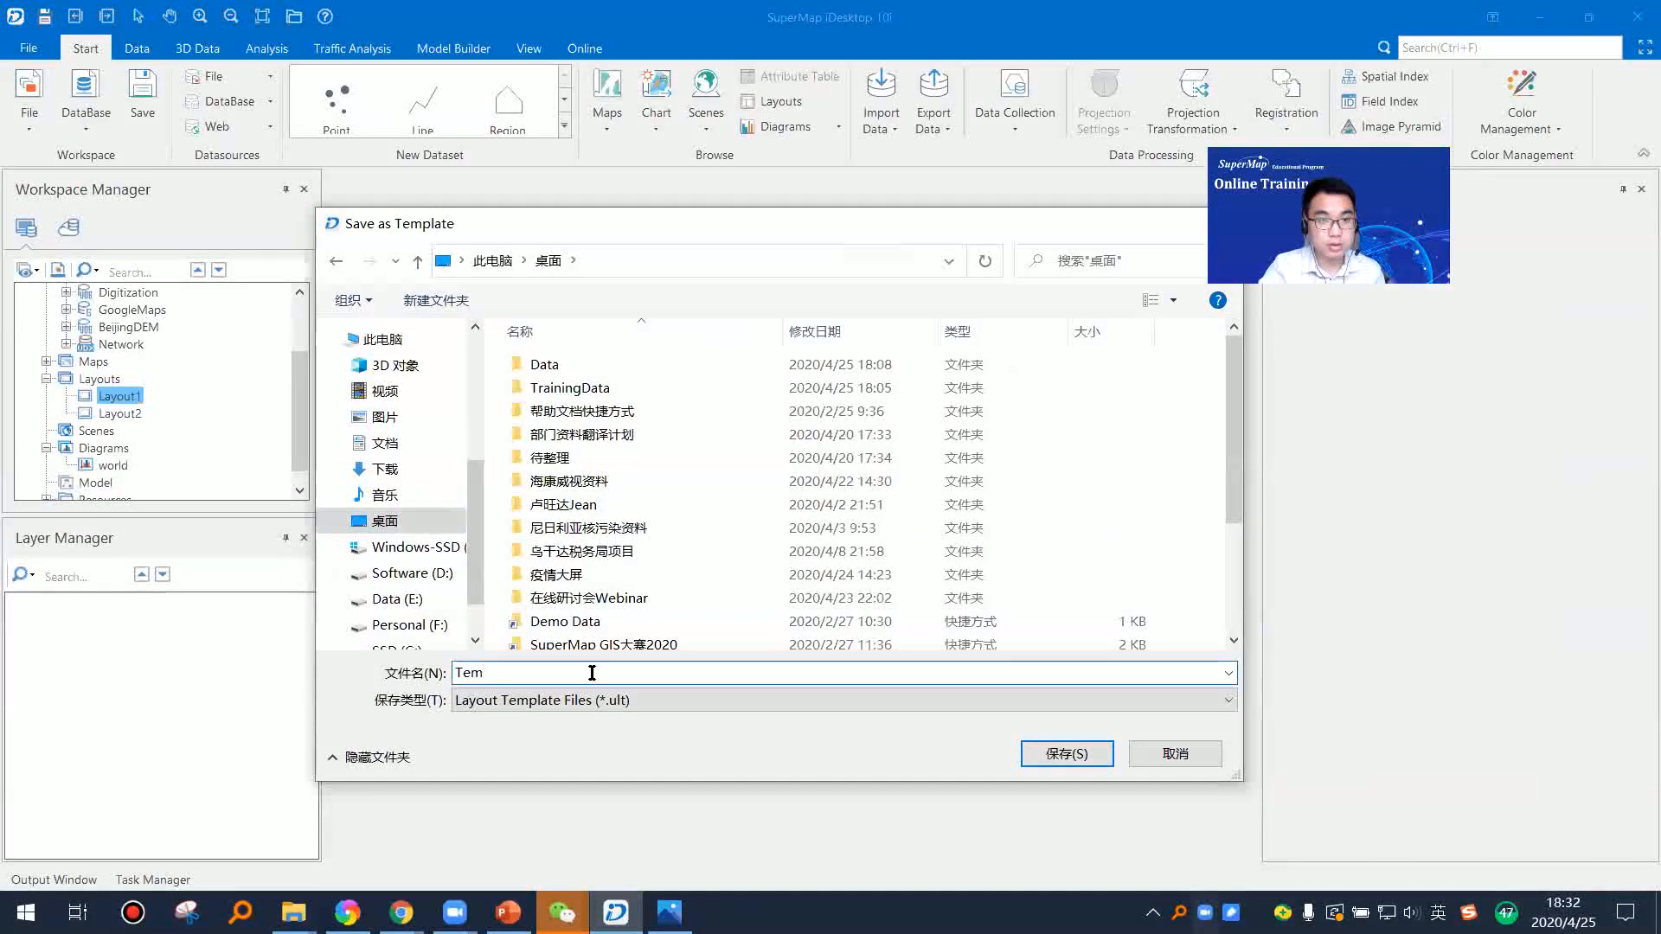
pyautogui.write('plate')
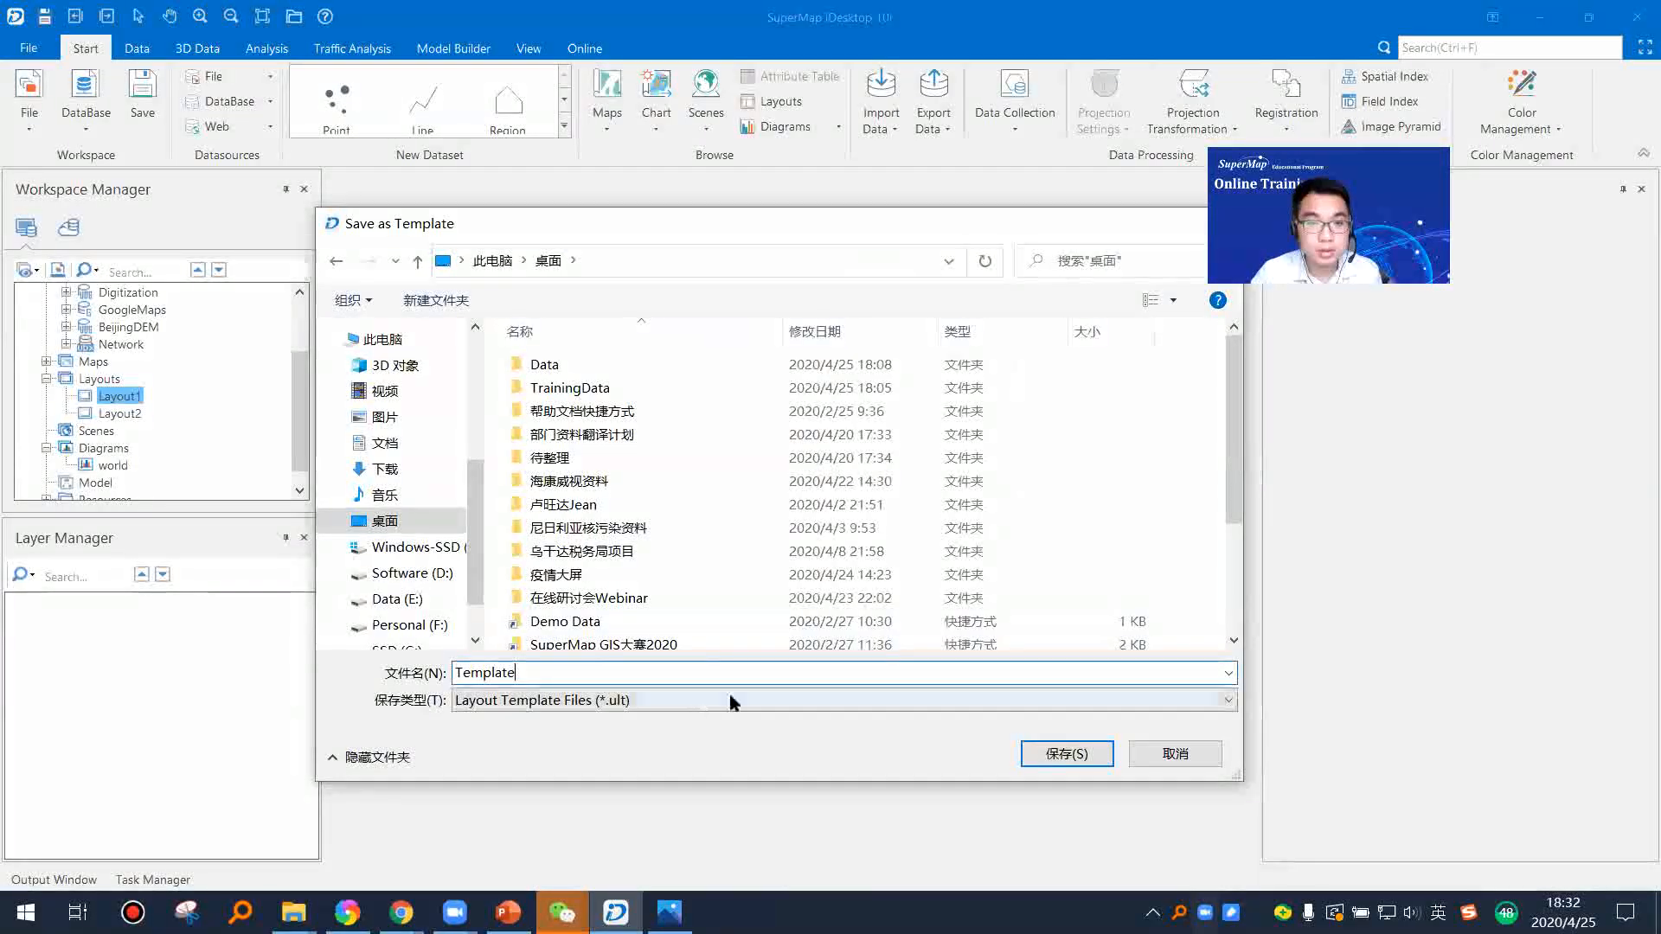
pyautogui.click(1082, 756)
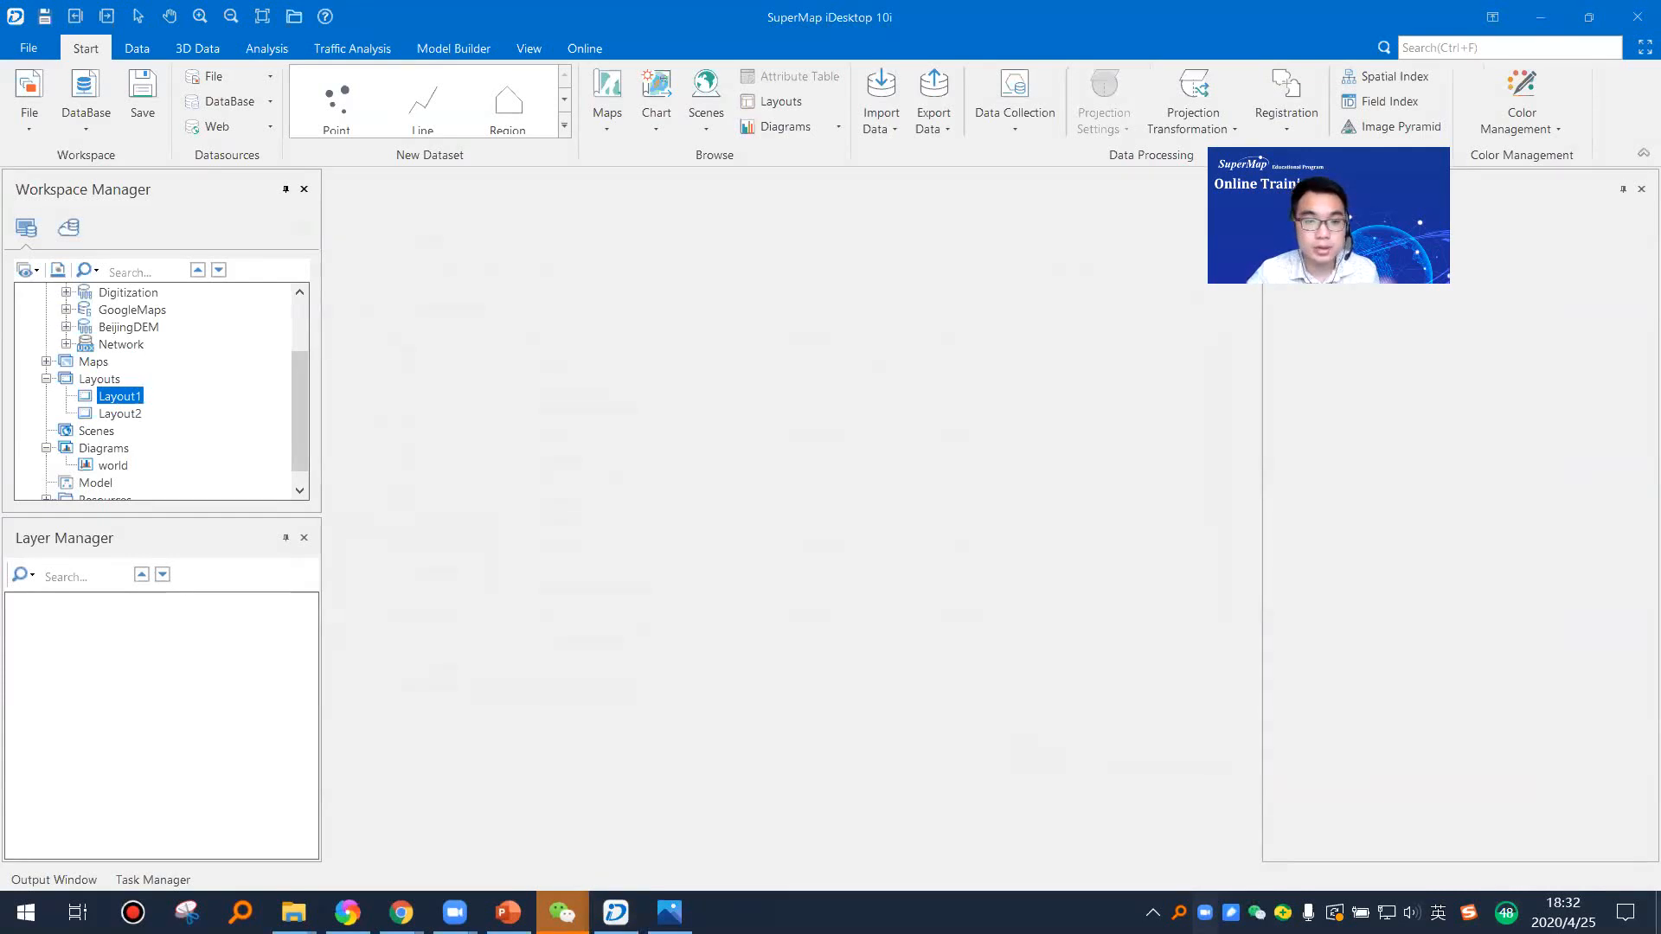
# Step: Show the Windows desktop and move the saved Template file to the empty middle of the wallpaper
pyautogui.press('super+d')
pyautogui.rightClick(715, 597)
pyautogui.click(796, 322)
pyautogui.moveTo(467, 680); pyautogui.dragTo(862, 472)
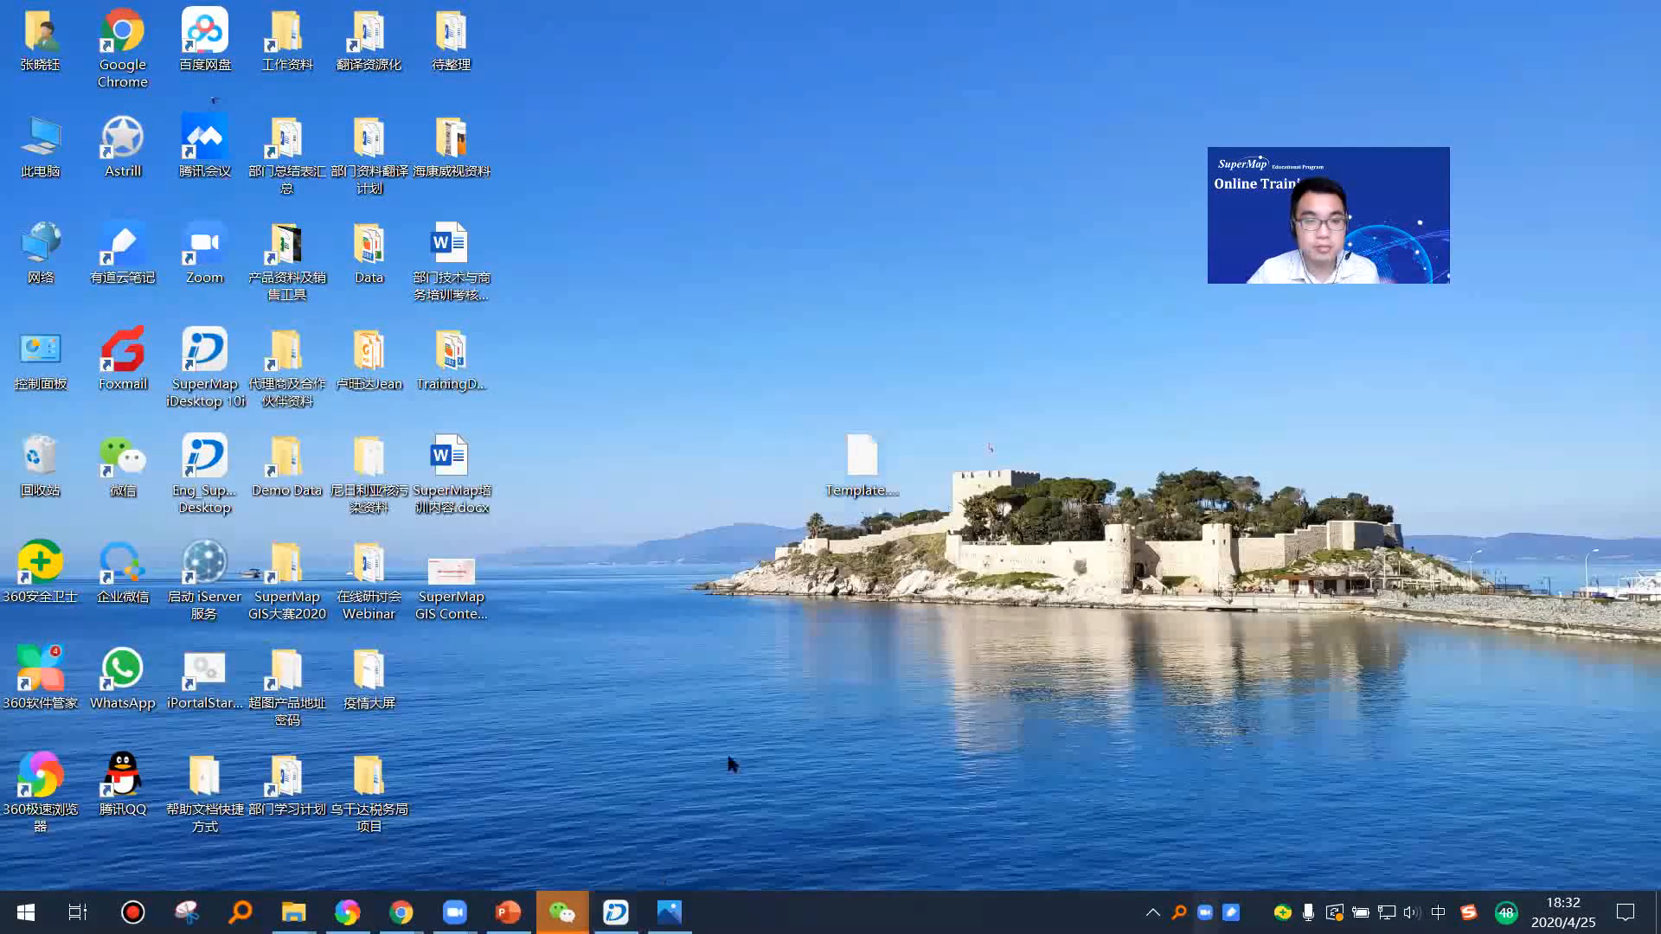
# Step: Switch back to SuperMap iDesktop and load the layout template Template.ult from the desktop
pyautogui.click(616, 912)
pyautogui.rightClick(95, 380)
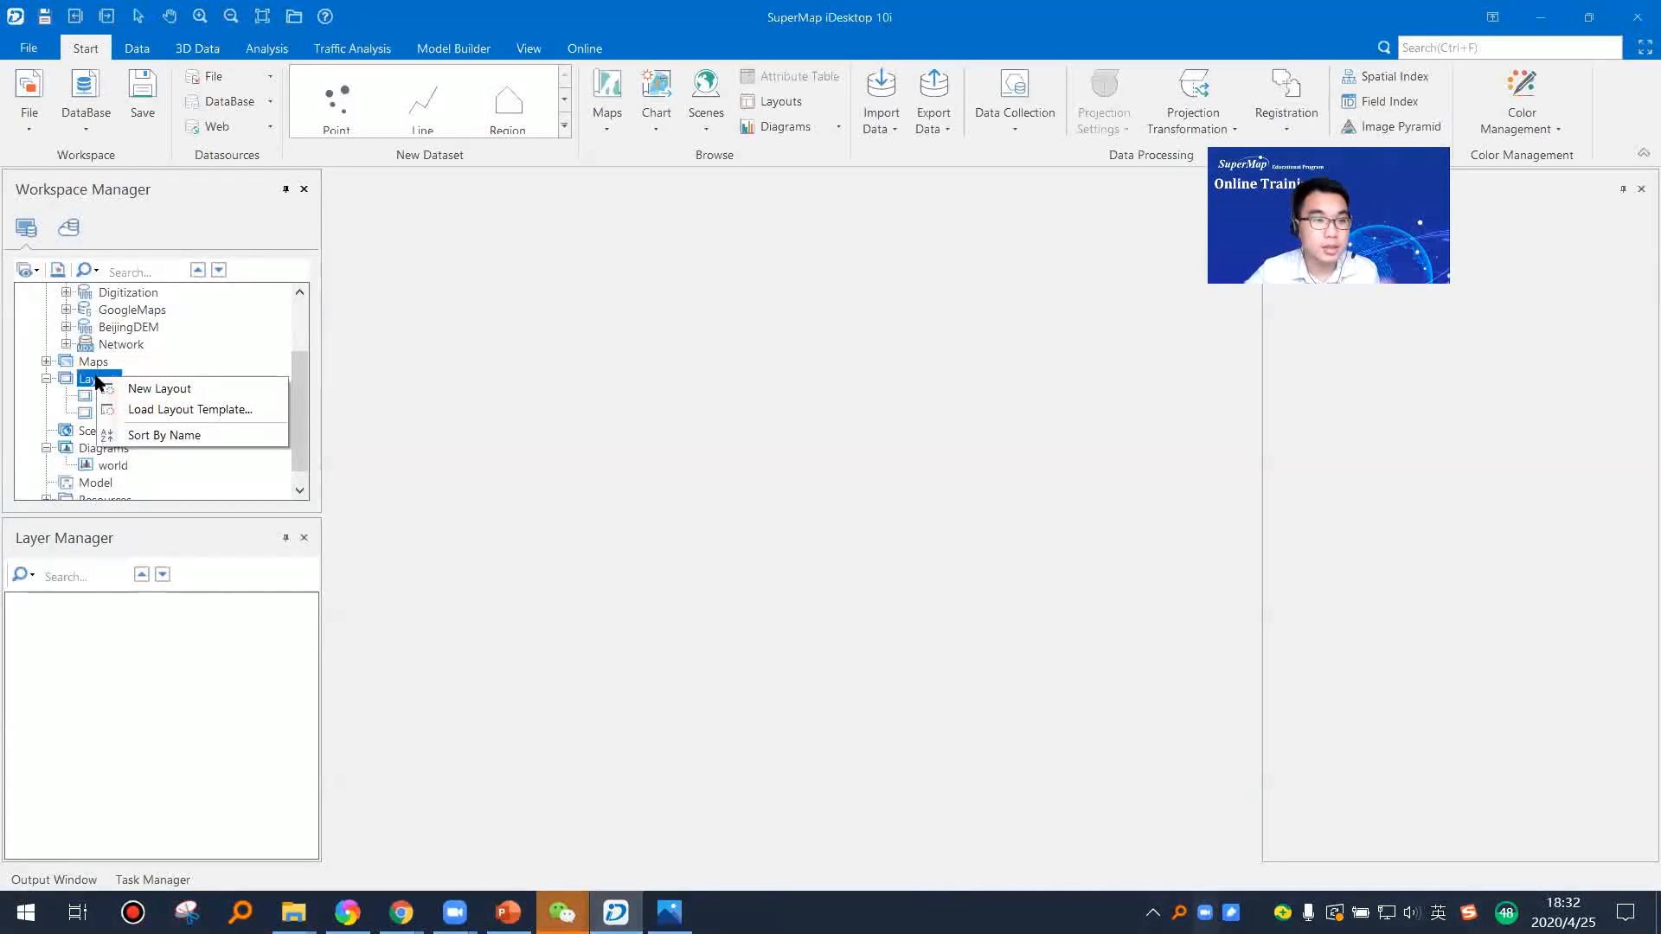
pyautogui.click(173, 410)
pyautogui.click(606, 667)
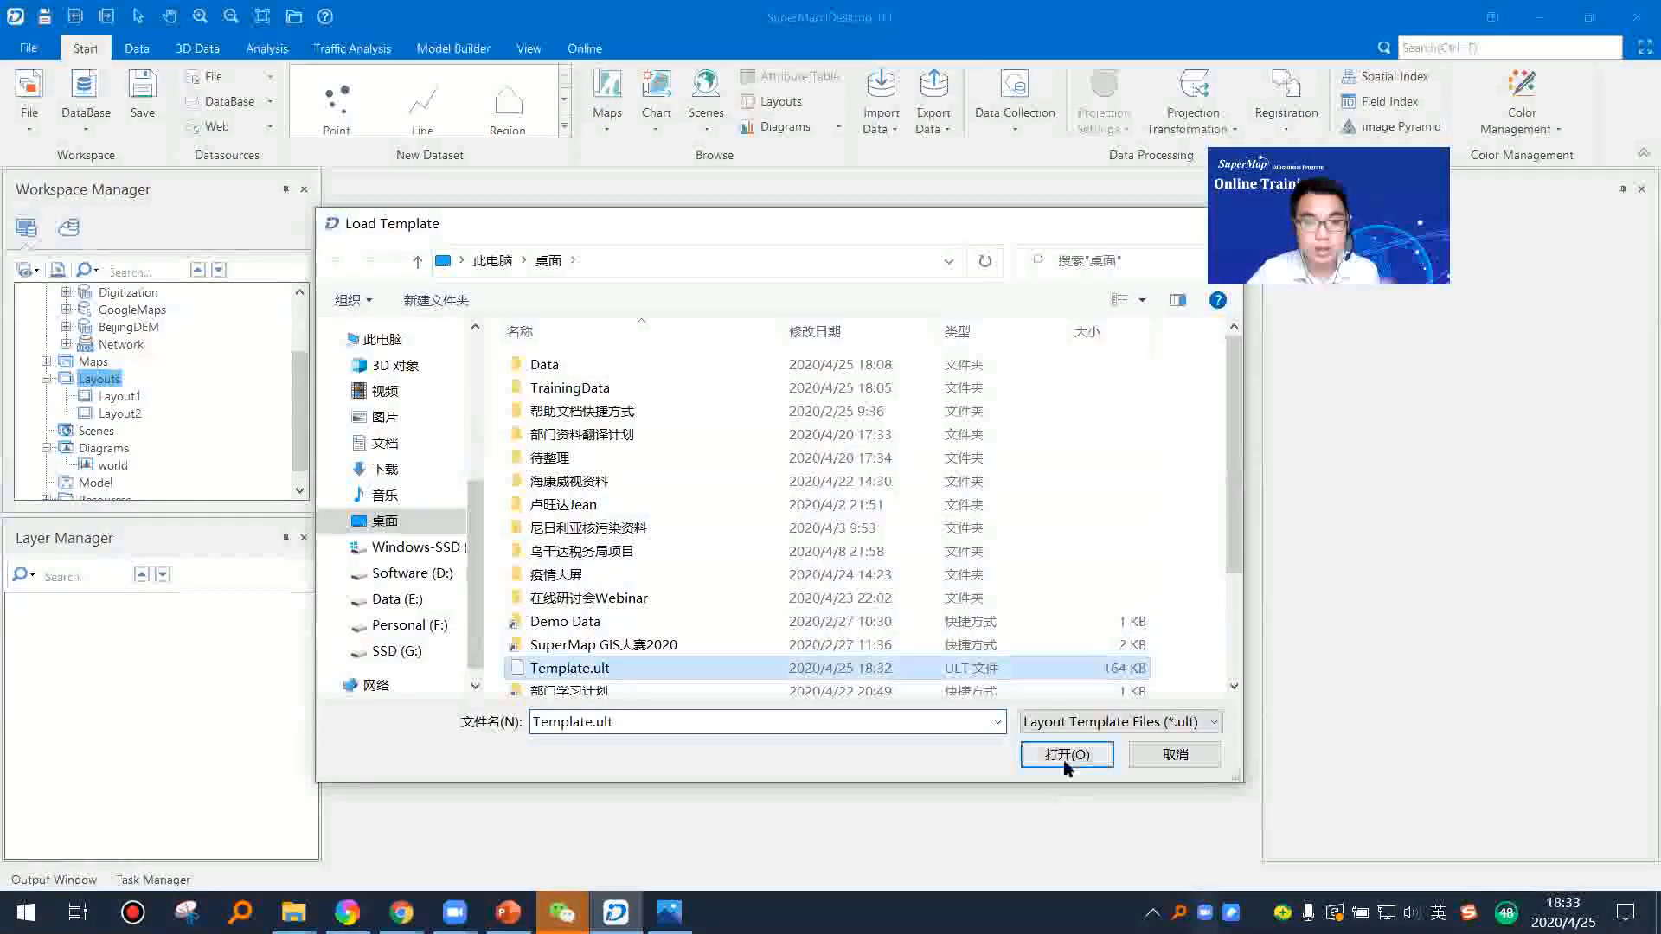
pyautogui.click(1066, 755)
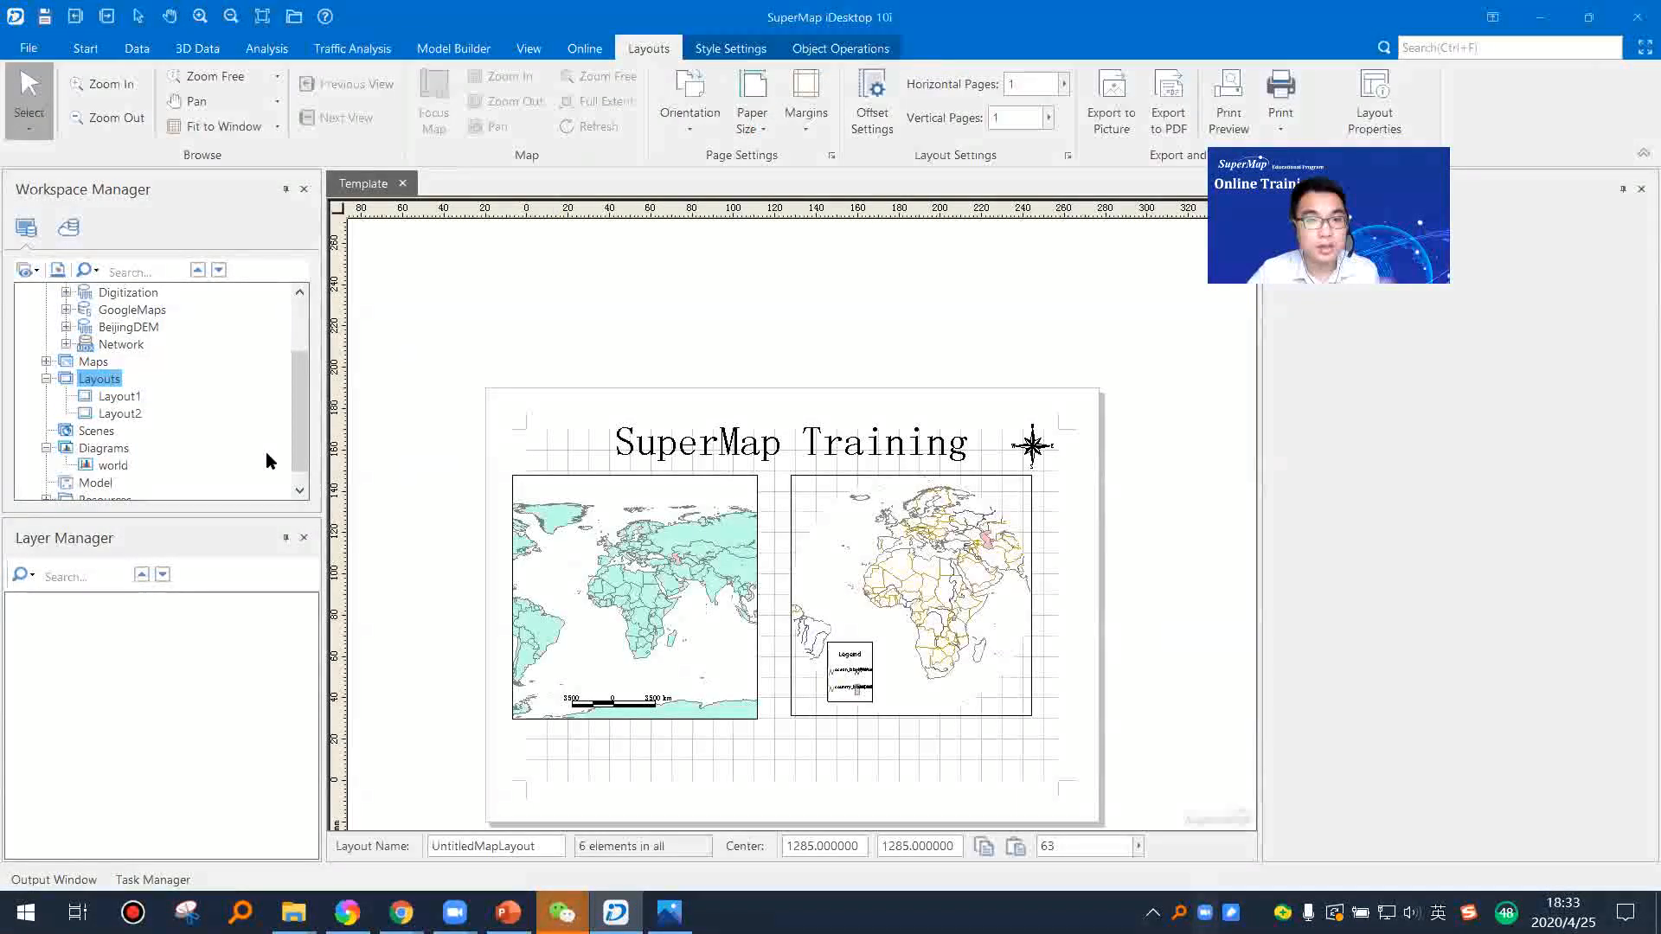
# Step: Look over the Template layout and close it without saving its changes
pyautogui.moveTo(676, 581); pyautogui.dragTo(683, 527)
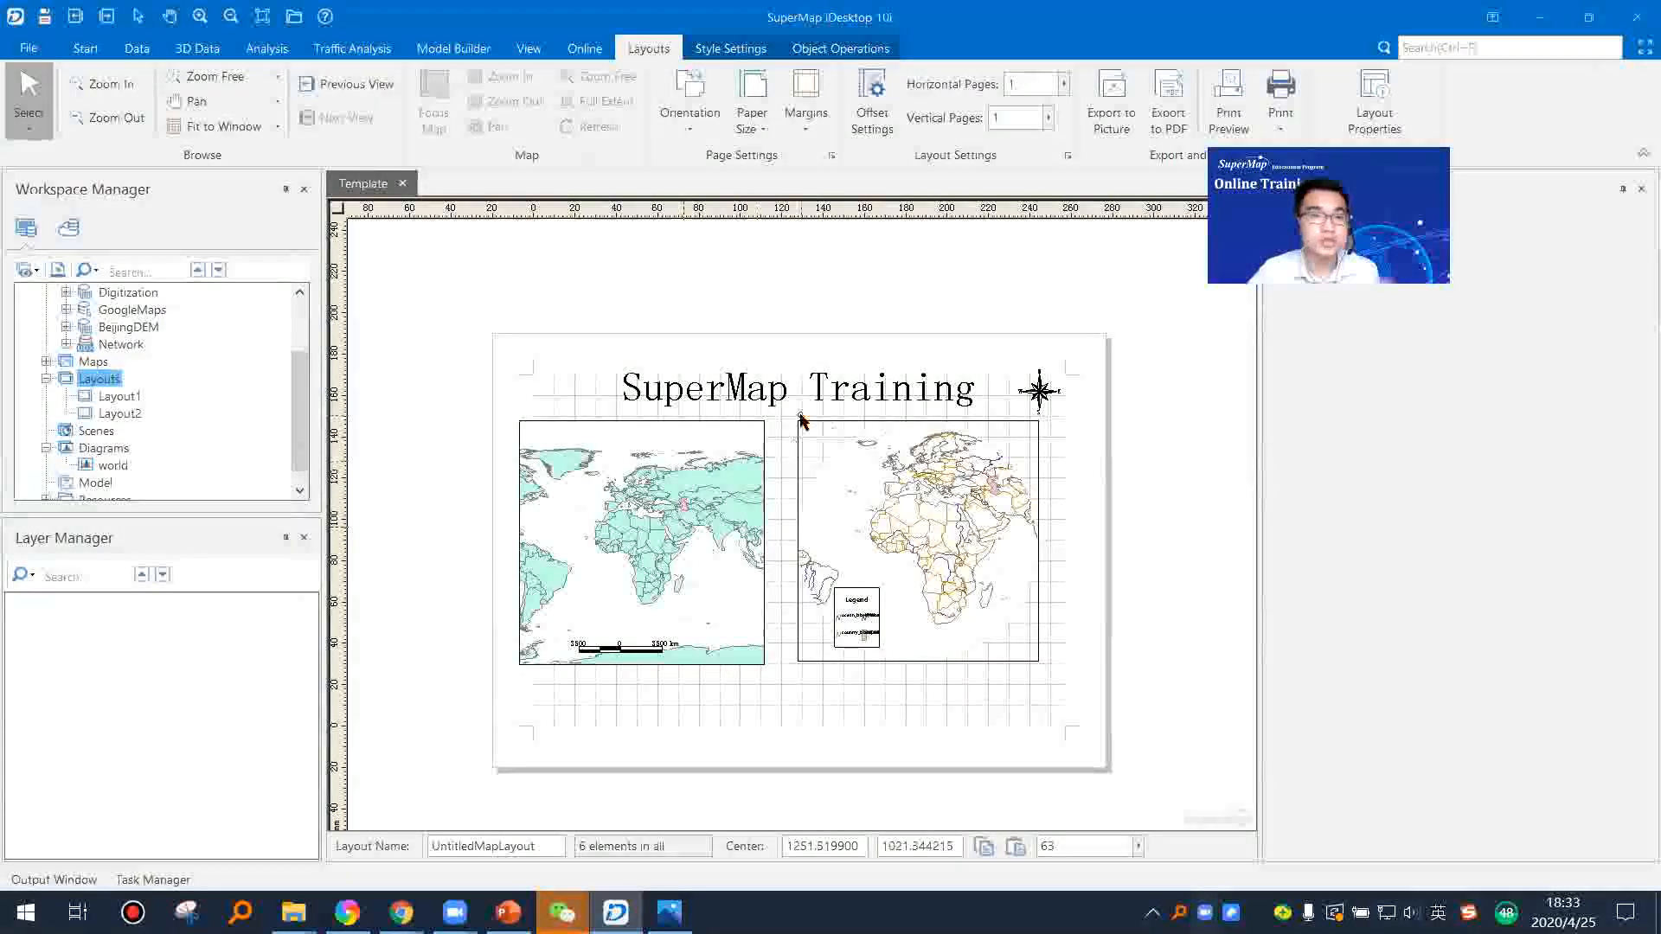
pyautogui.click(403, 183)
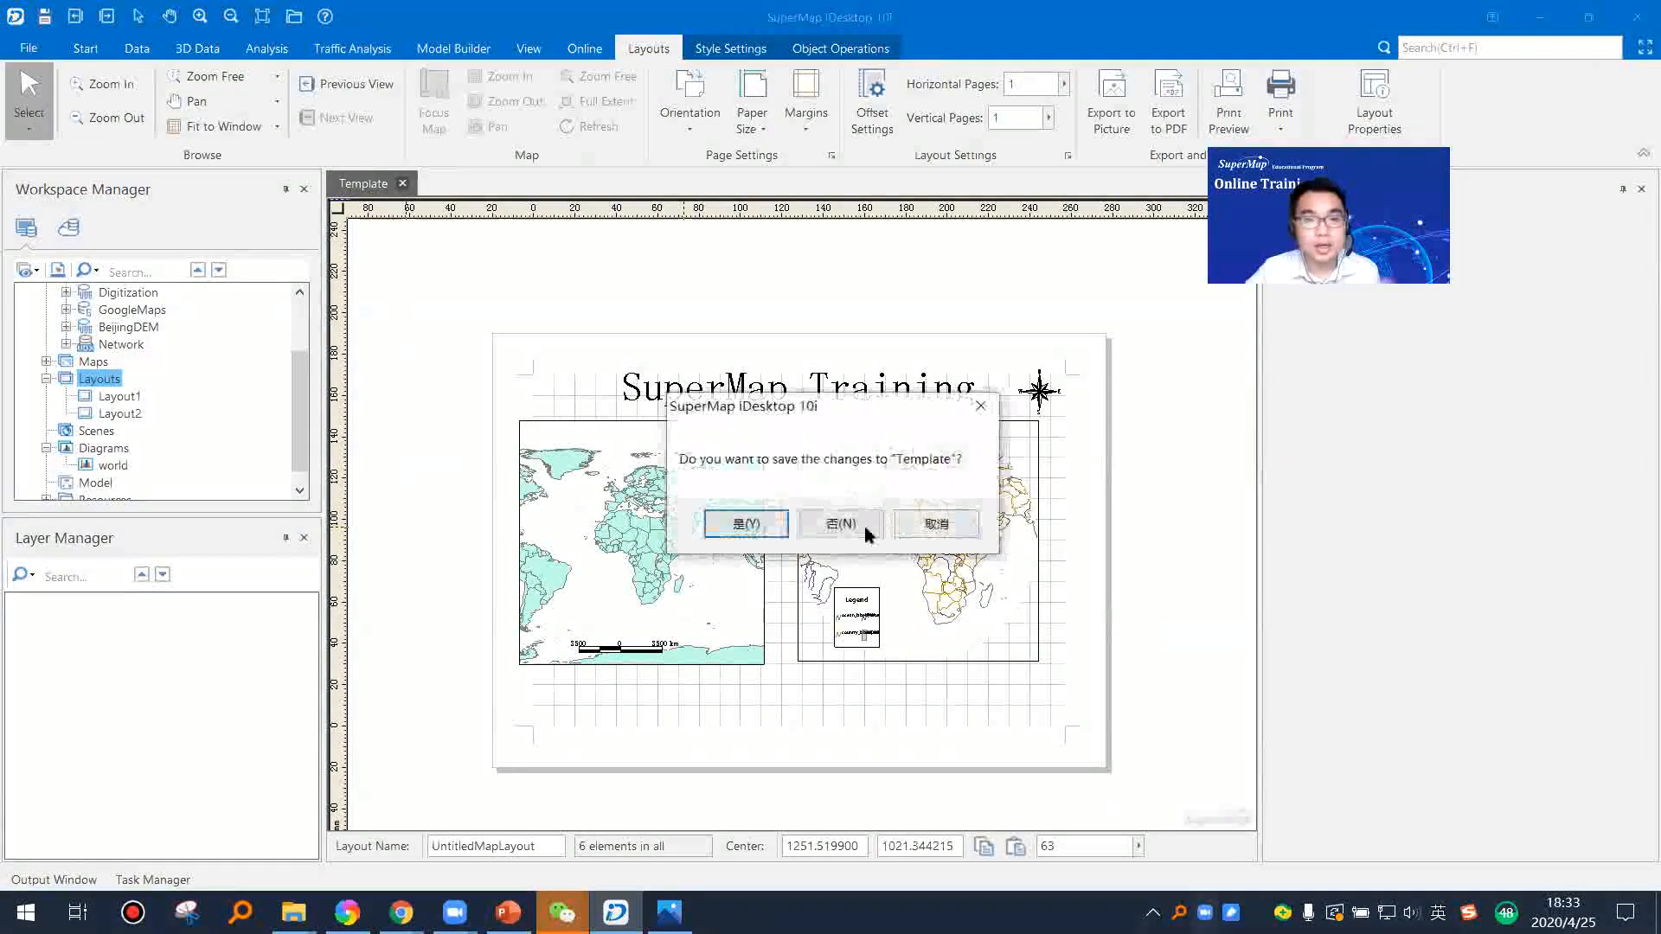
pyautogui.click(842, 524)
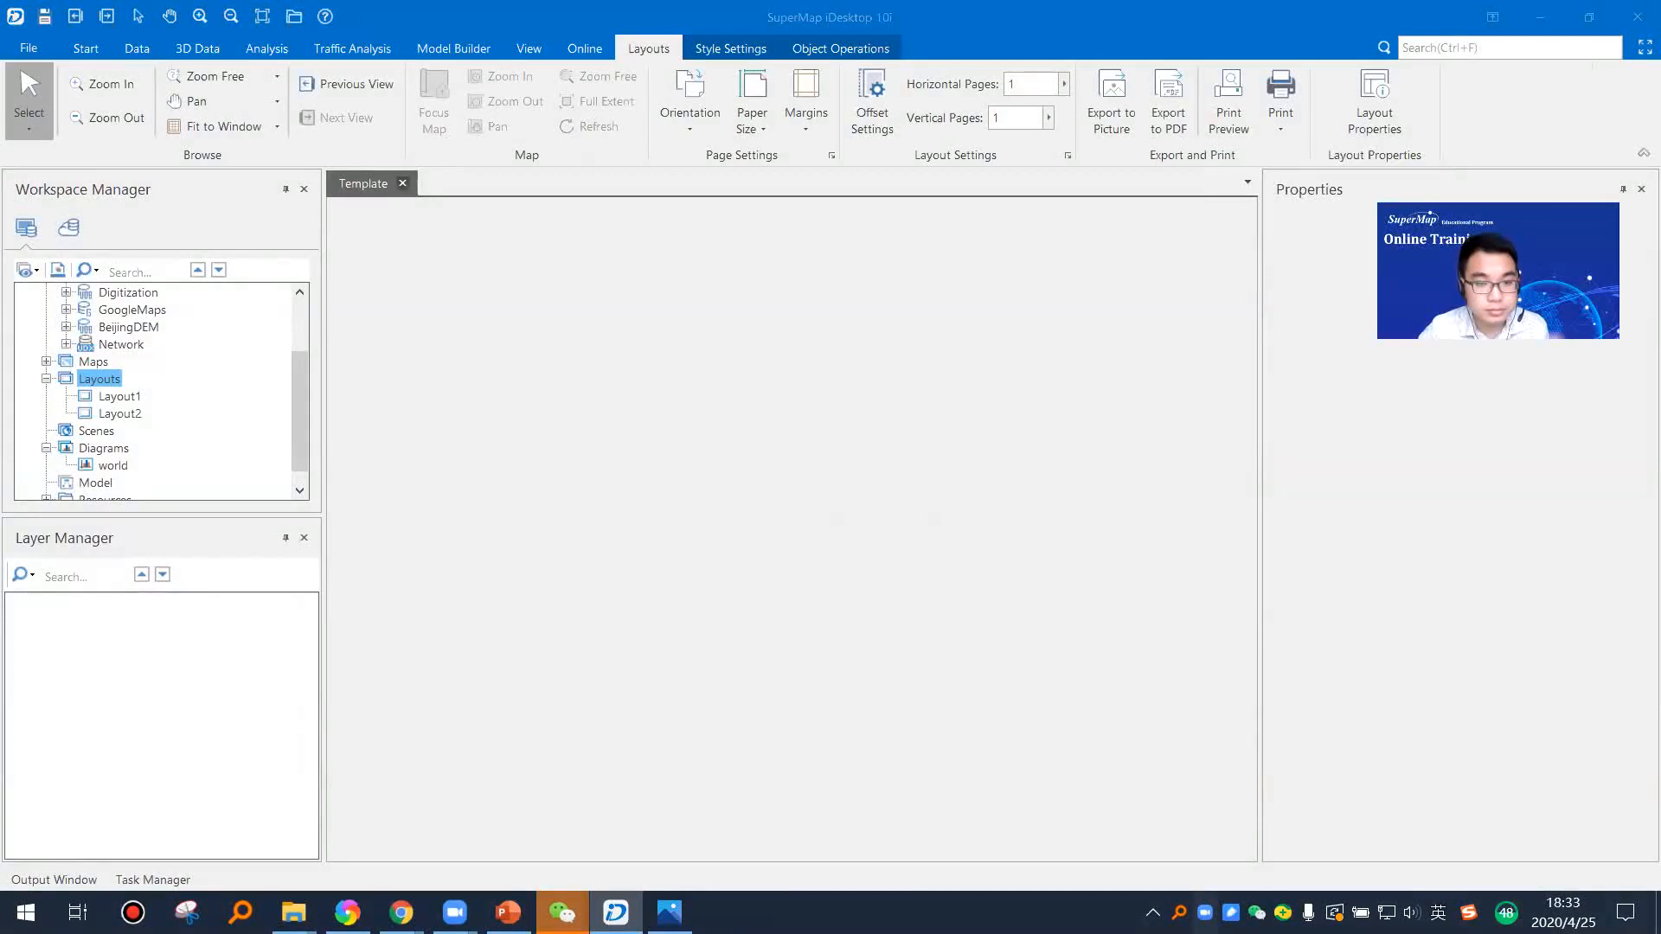
# Step: Switch to PowerPoint, present the Output and Printing slide, and end the slide show
pyautogui.click(508, 913)
pyautogui.click(115, 128)
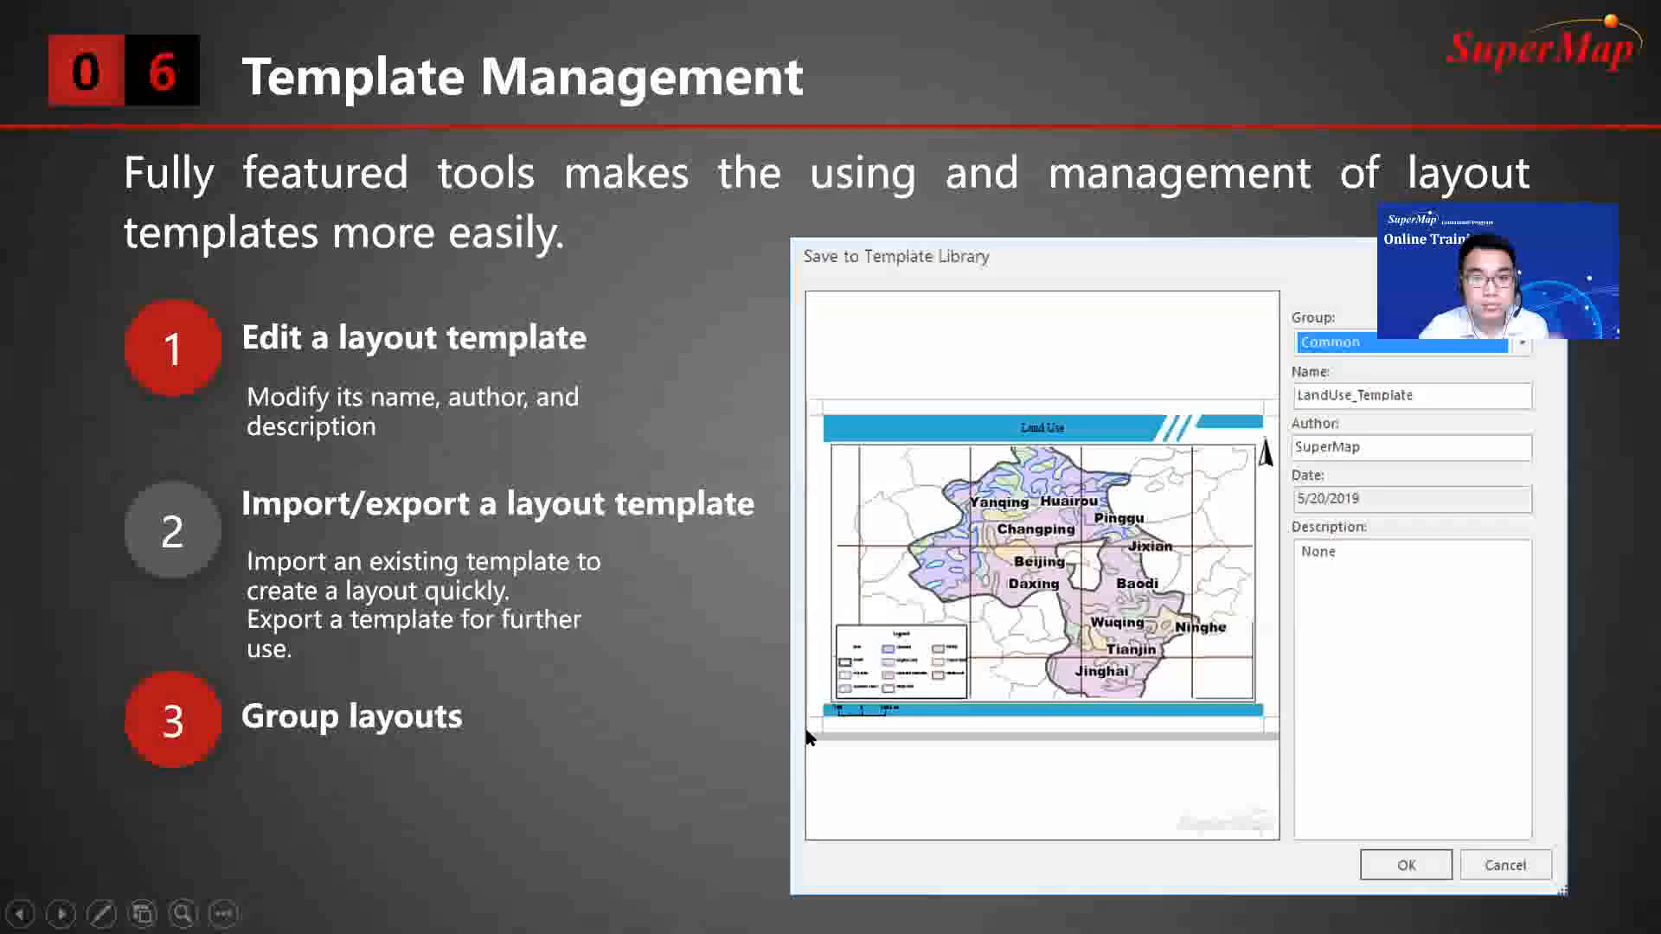
pyautogui.click(805, 734)
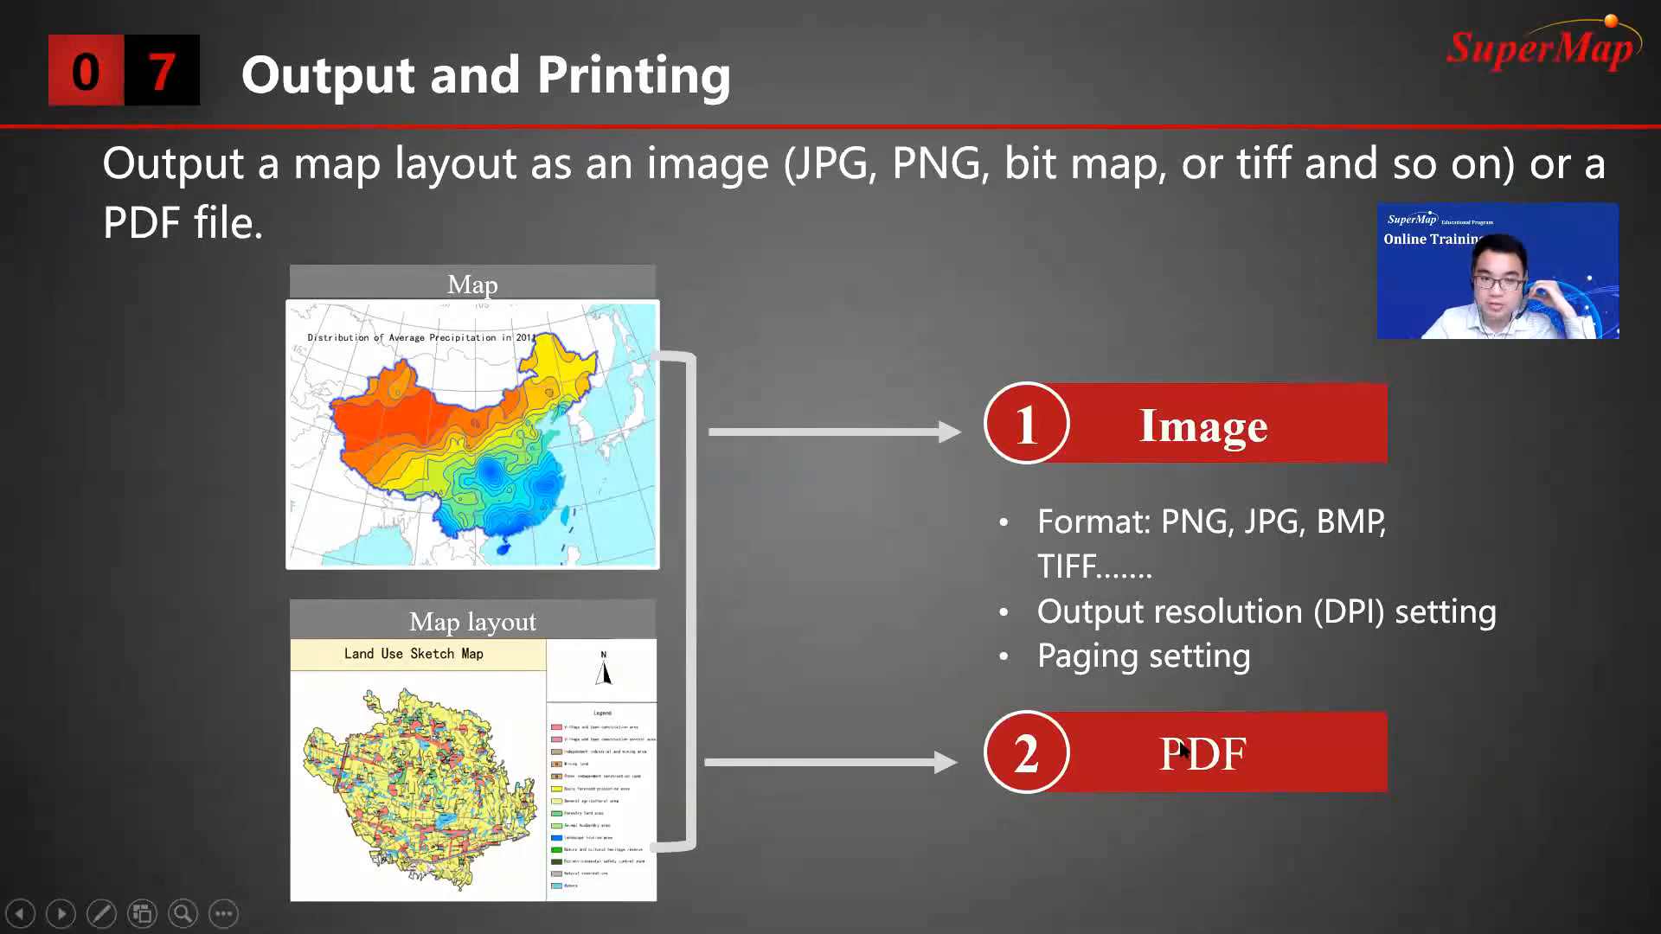
pyautogui.press('Escape')
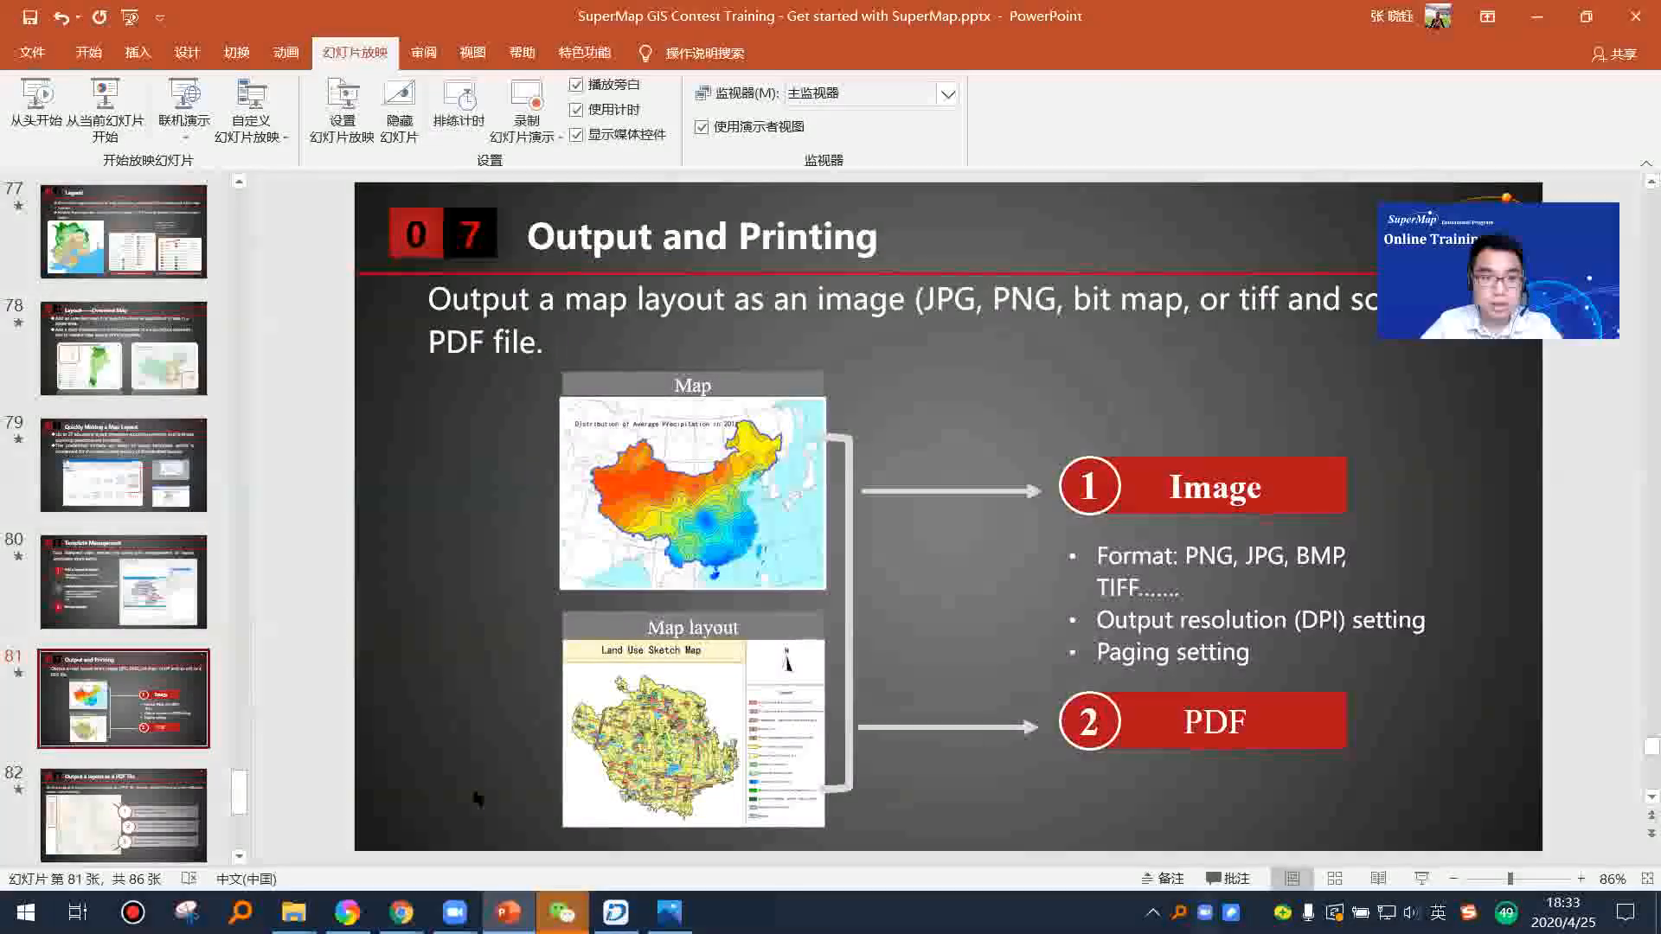
# Step: Switch to SuperMap iDesktop, open Layout1, and hide the Properties pane to enlarge the layout view
pyautogui.click(615, 913)
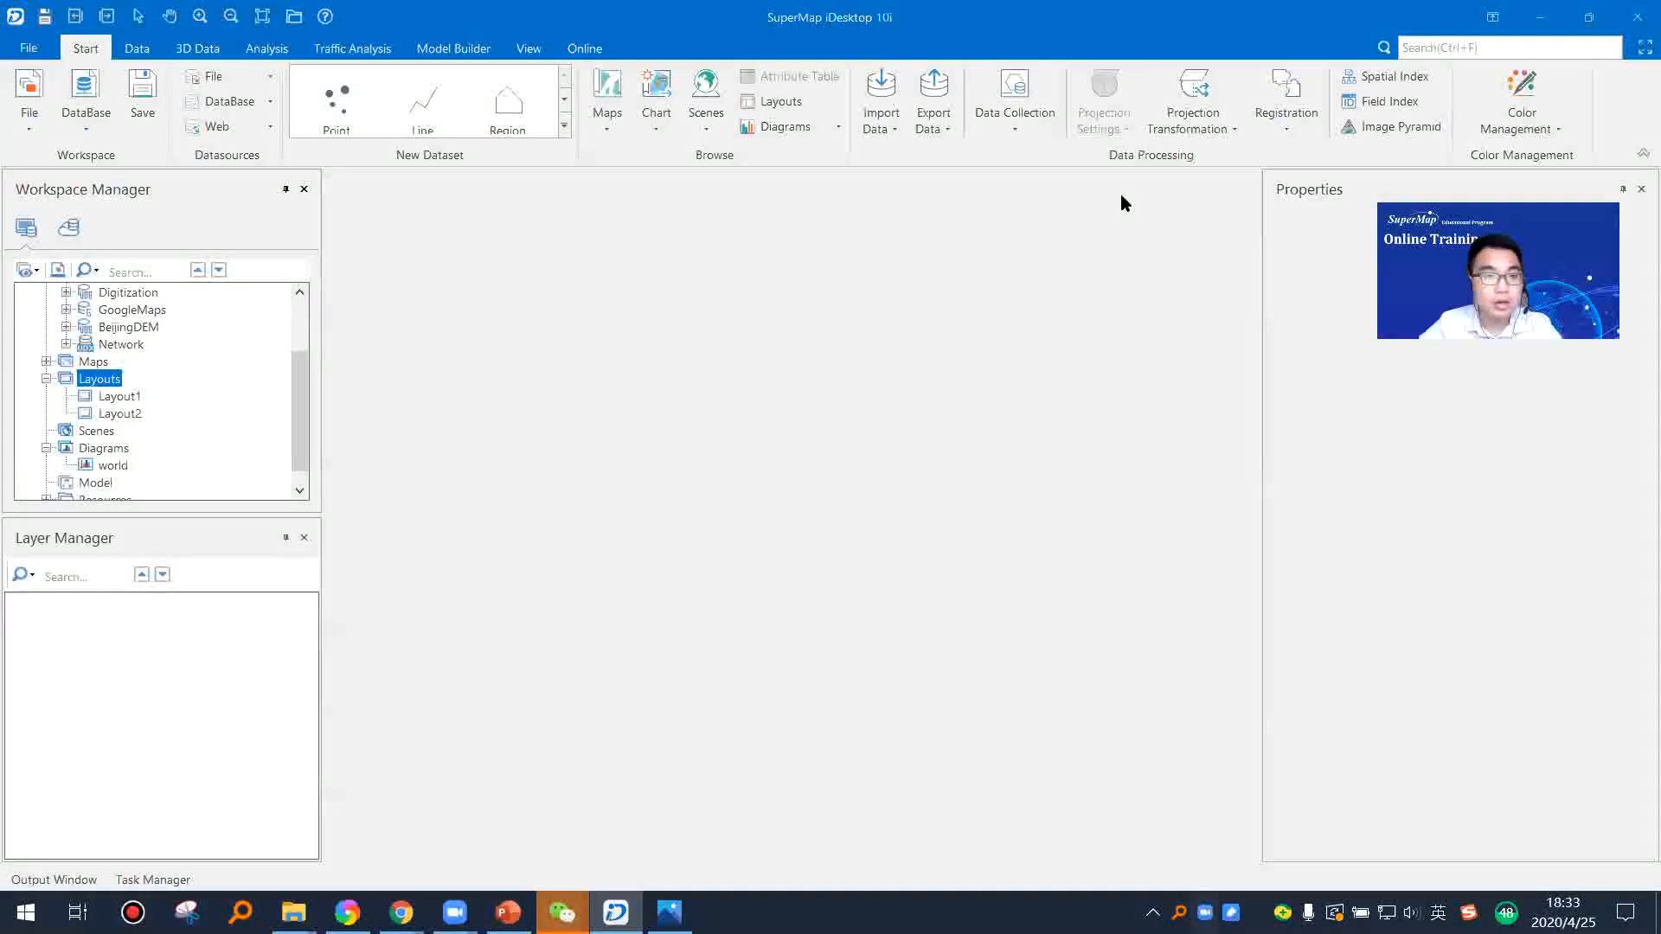
pyautogui.click(120, 396)
pyautogui.rightClick(121, 396)
pyautogui.click(173, 408)
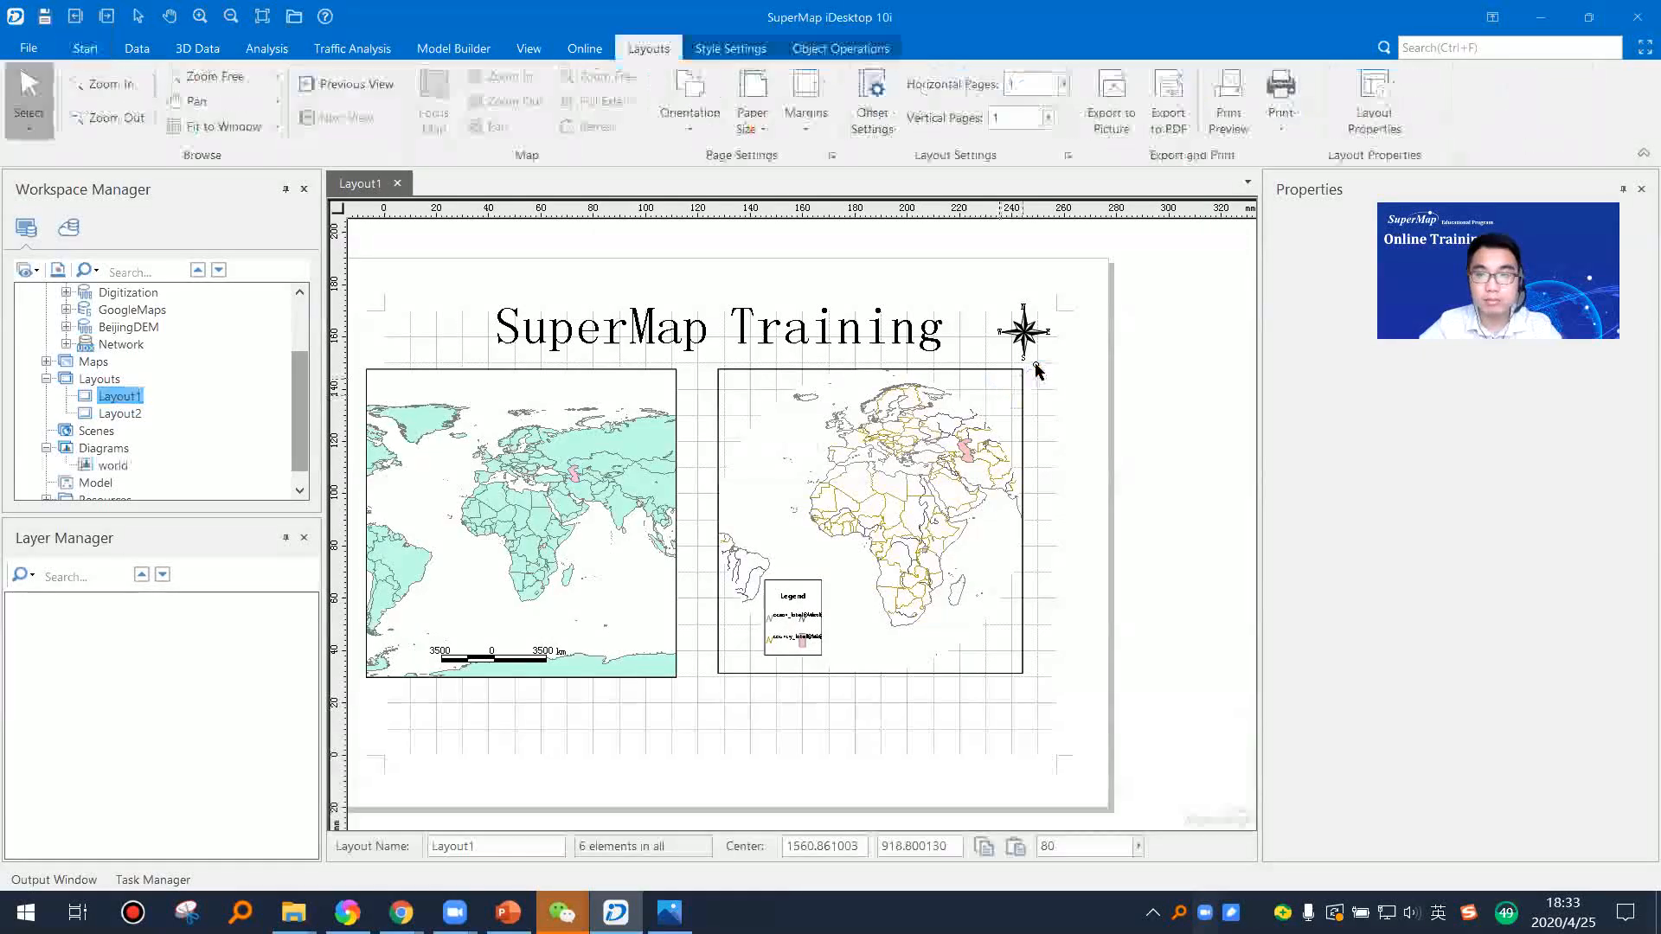
pyautogui.moveTo(883, 374); pyautogui.dragTo(980, 368)
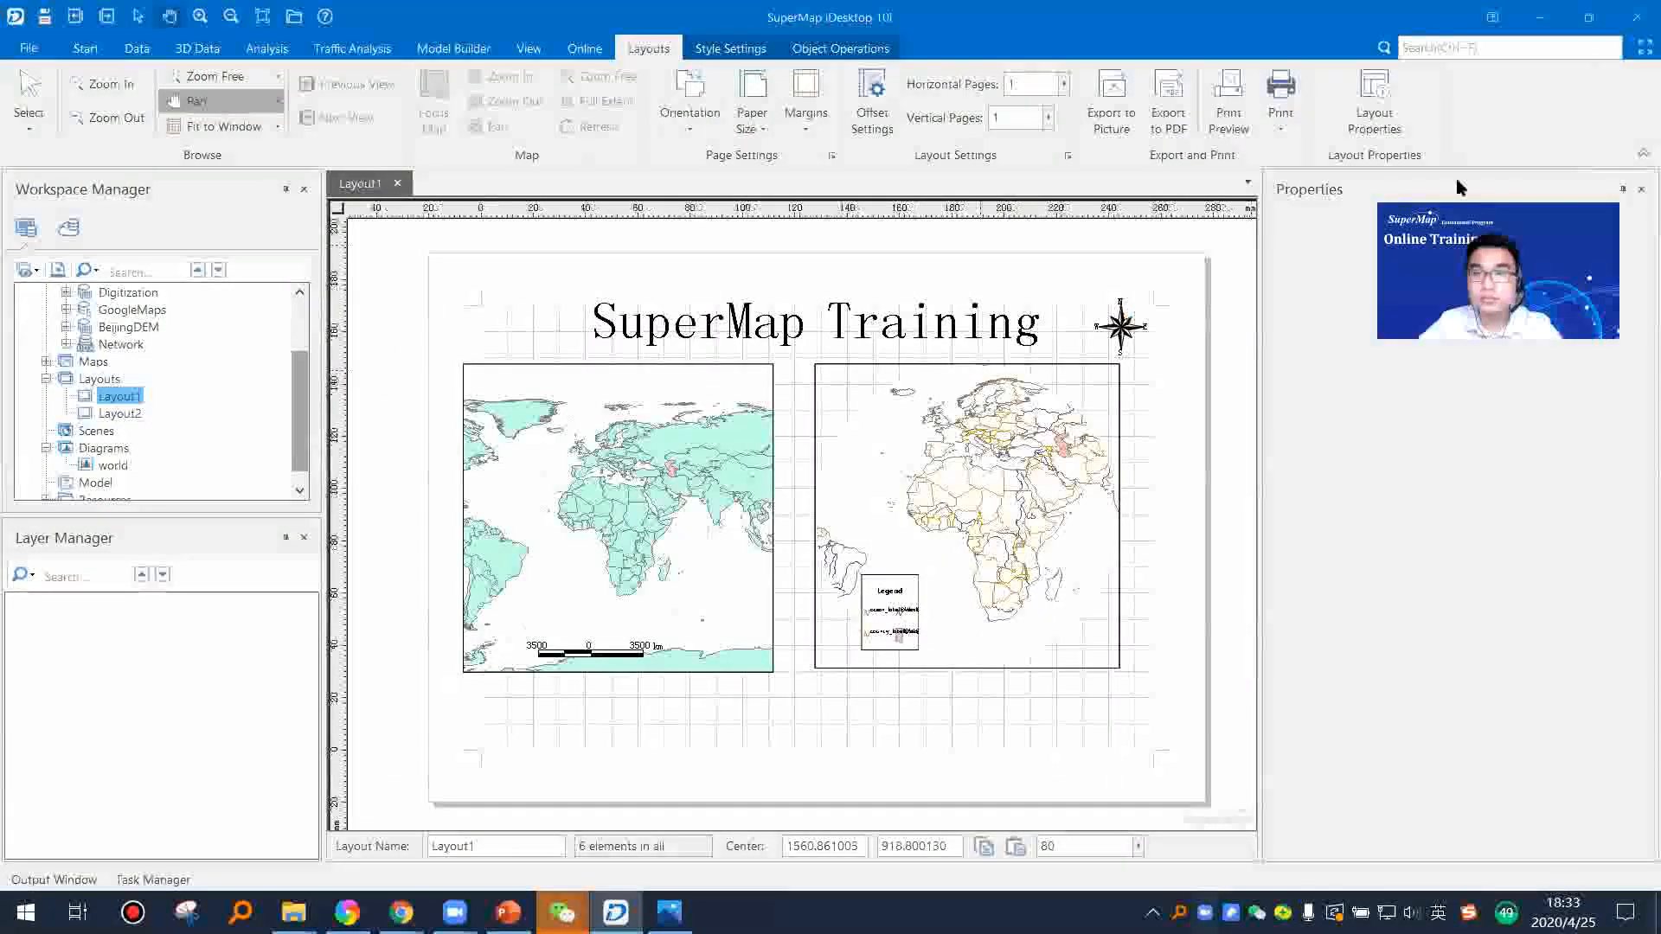
pyautogui.moveTo(1456, 178); pyautogui.dragTo(1475, 274)
pyautogui.click(1641, 190)
pyautogui.click(28, 95)
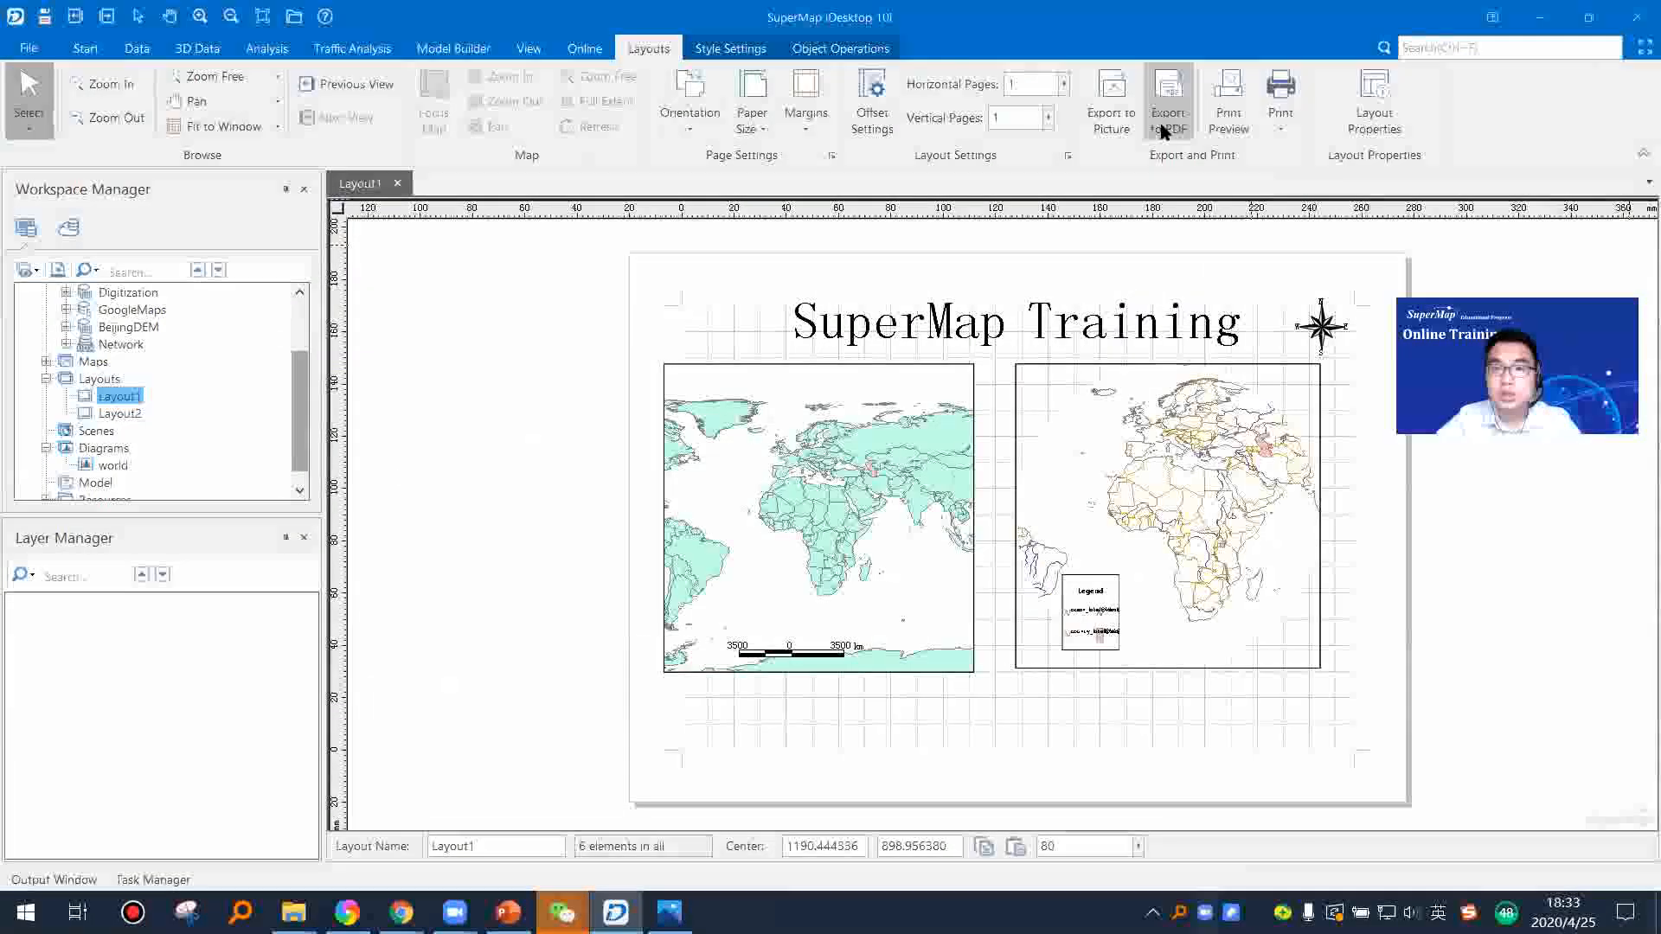
# Step: Open the Print settings for Layout1 and examine its page settings and print properties without changing them
pyautogui.click(1280, 126)
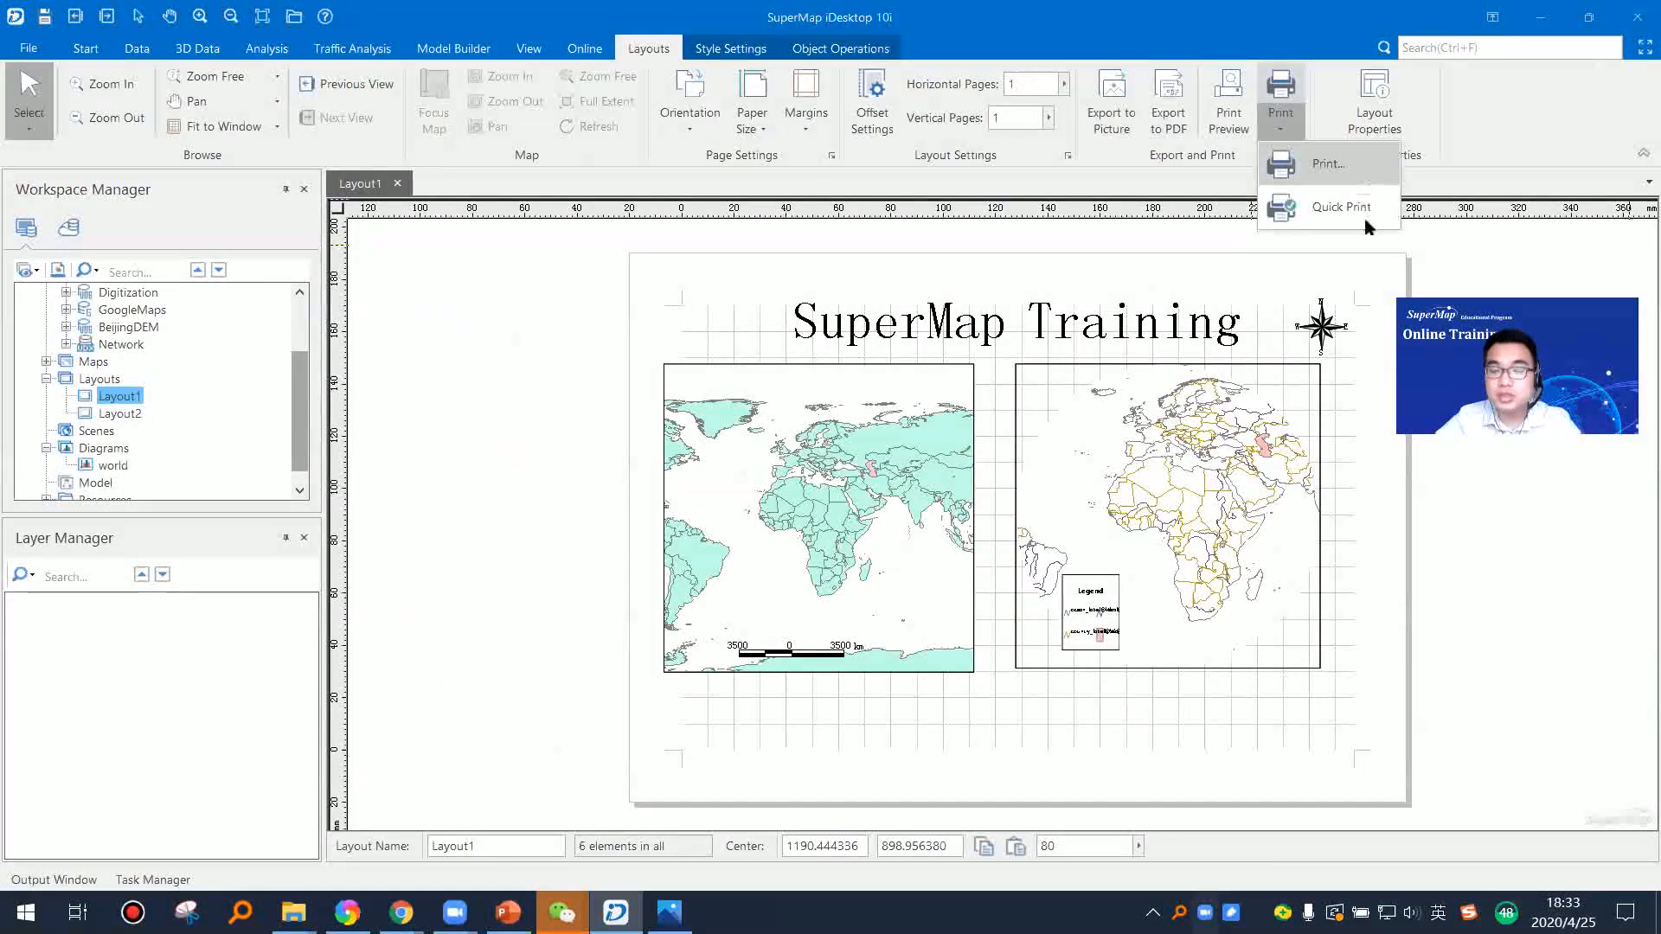
pyautogui.click(1328, 163)
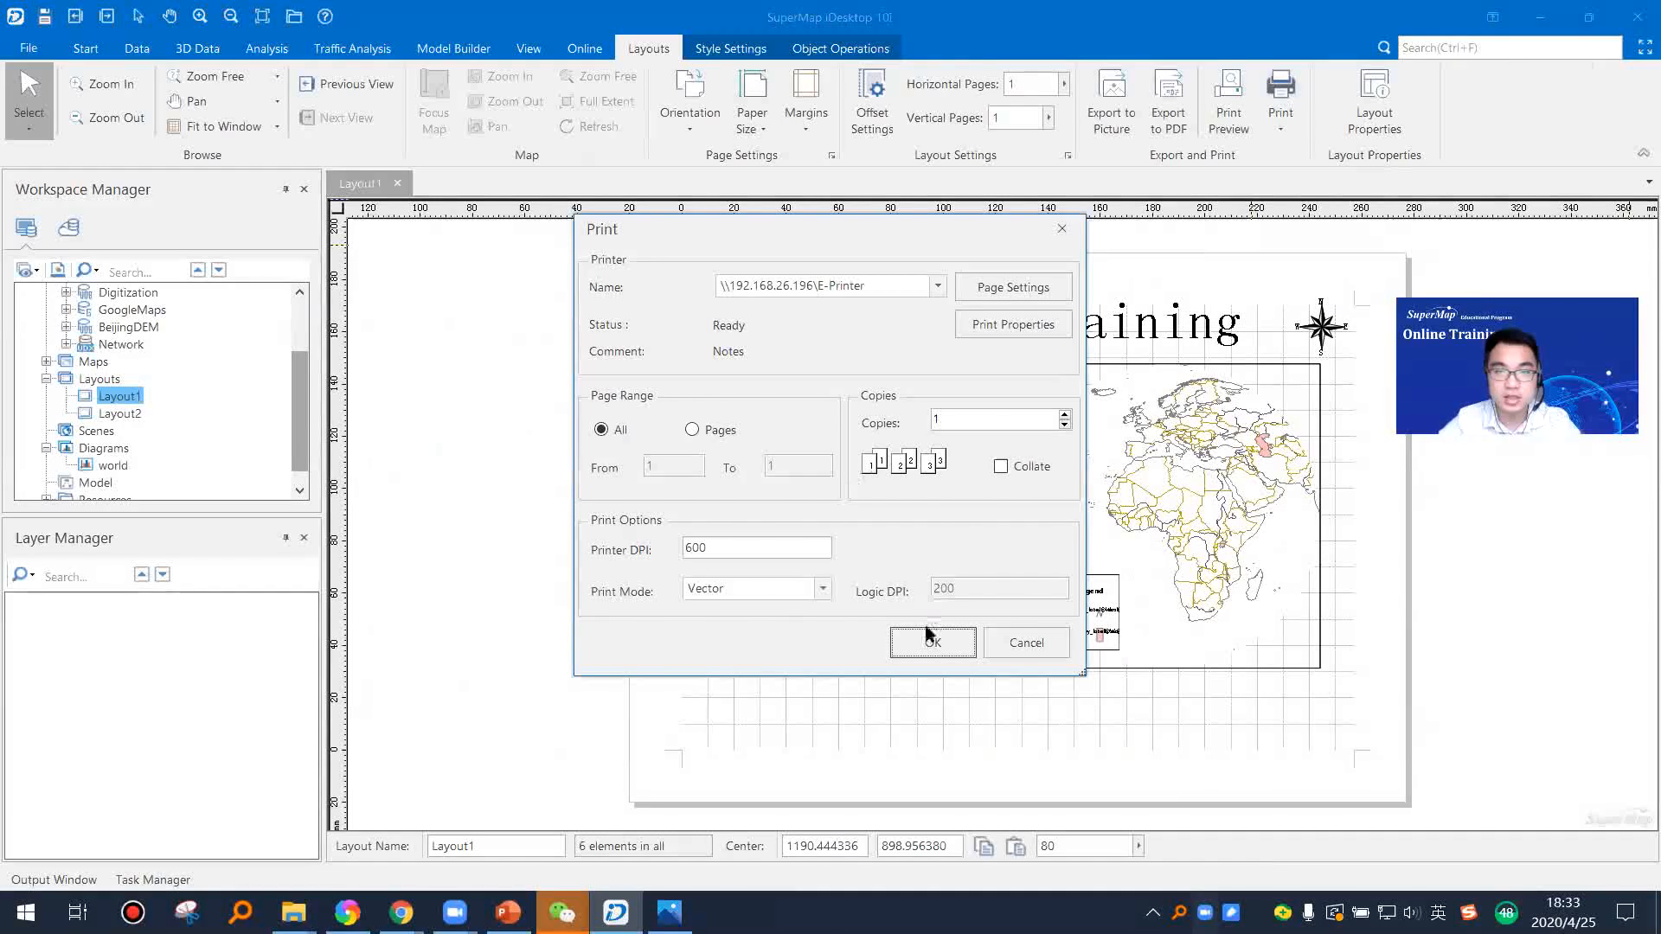
pyautogui.click(1011, 290)
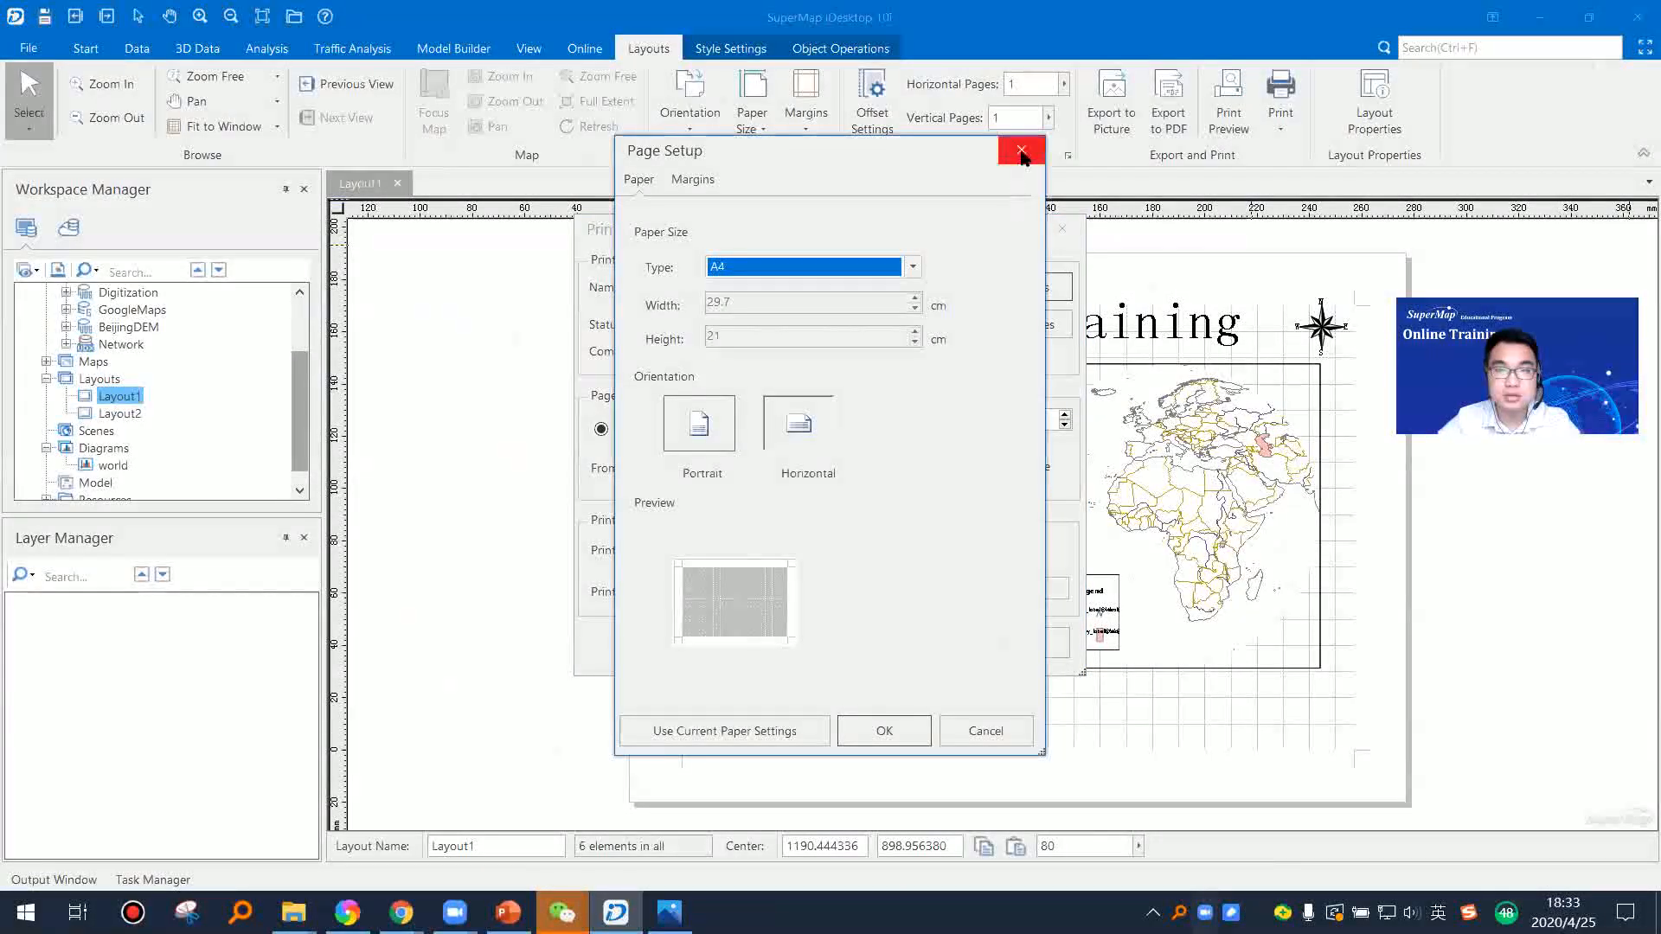
pyautogui.click(1020, 152)
pyautogui.click(1038, 336)
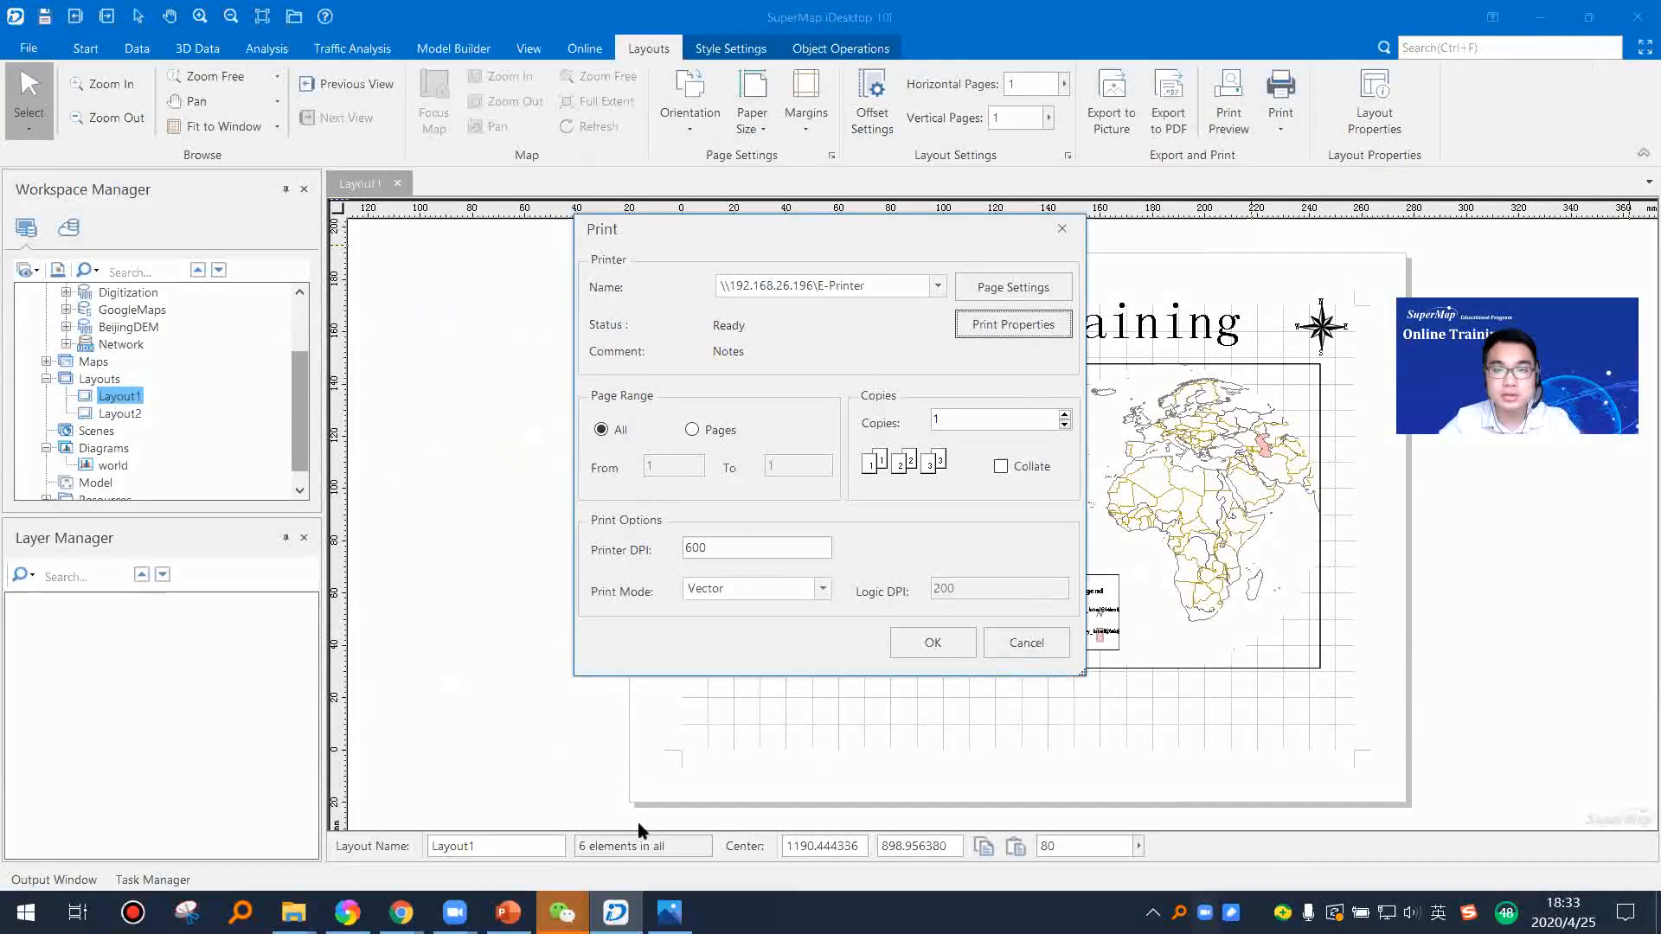
# Step: Switch to PowerPoint and start presenting from the slide Output a layout as a PDF file
pyautogui.moveTo(508, 913)
pyautogui.click(540, 865)
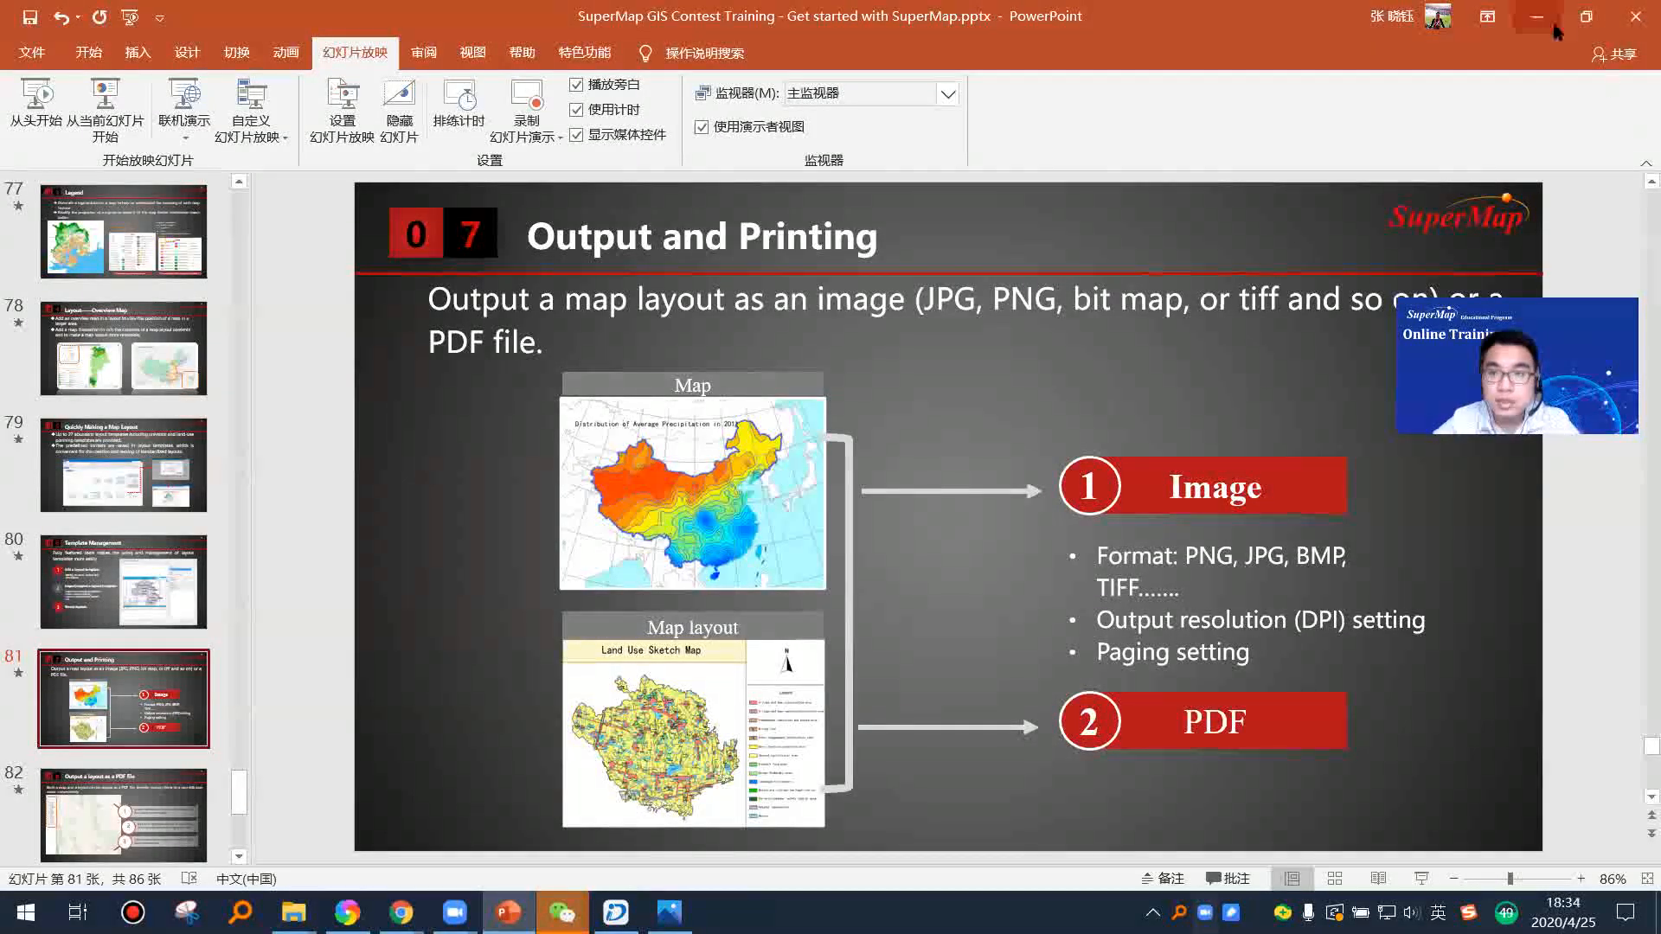
pyautogui.hotkey('alt', 'Tab')
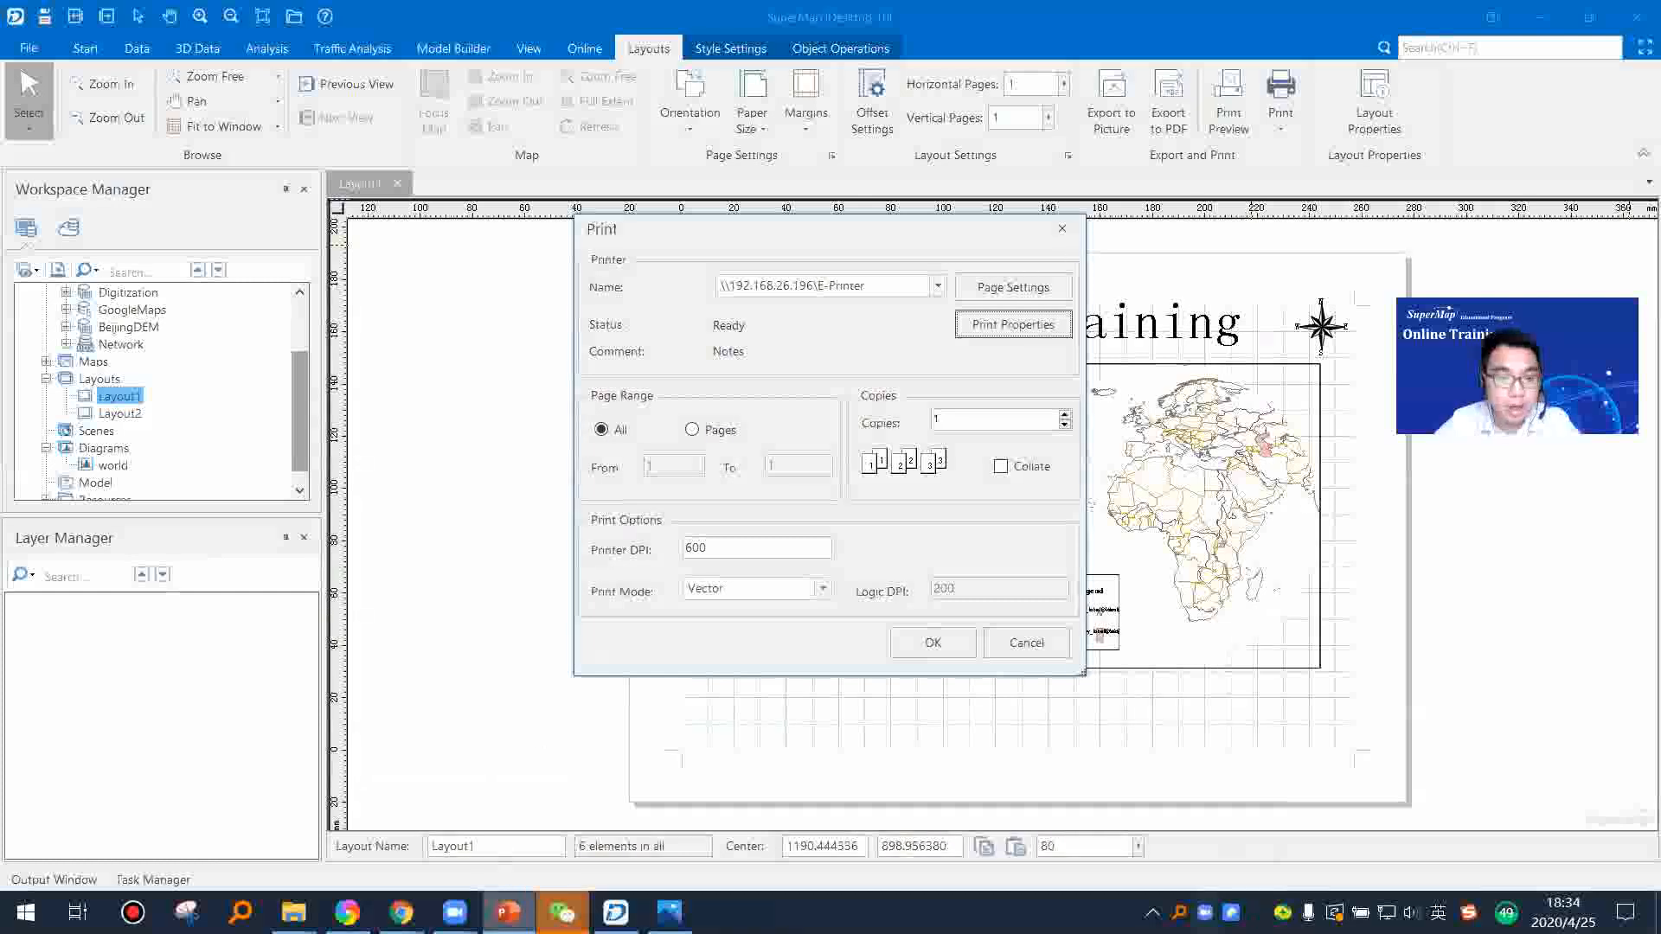
pyautogui.hotkey('alt', 'Tab')
pyautogui.scroll(-3, 199, 649)
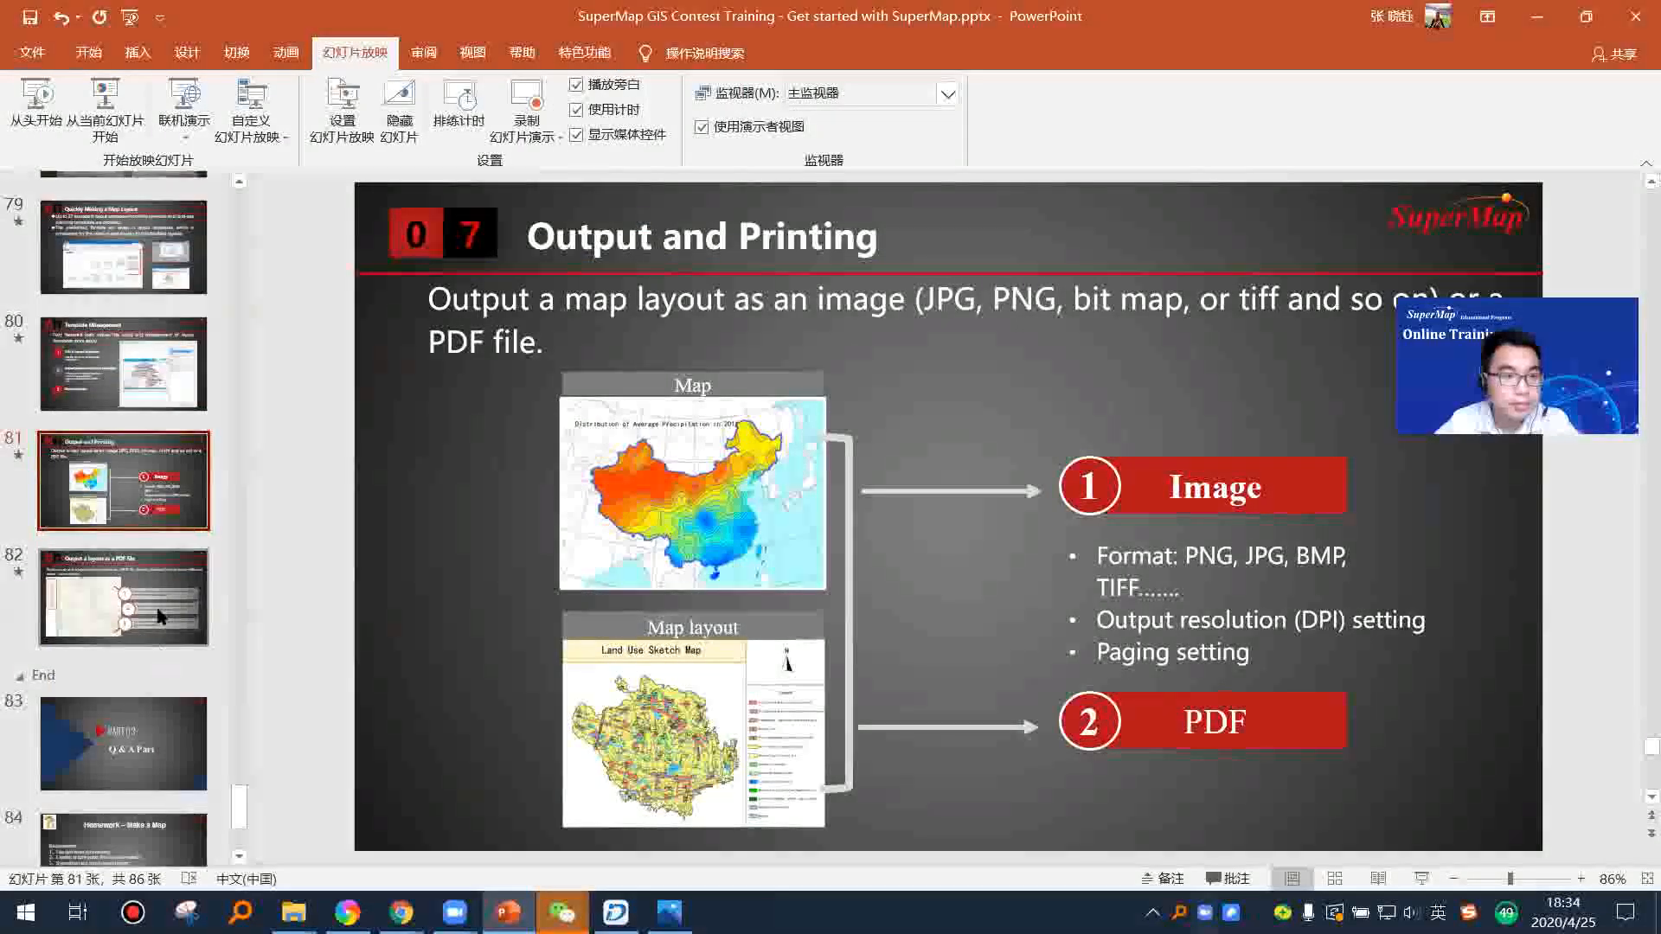
pyautogui.click(160, 616)
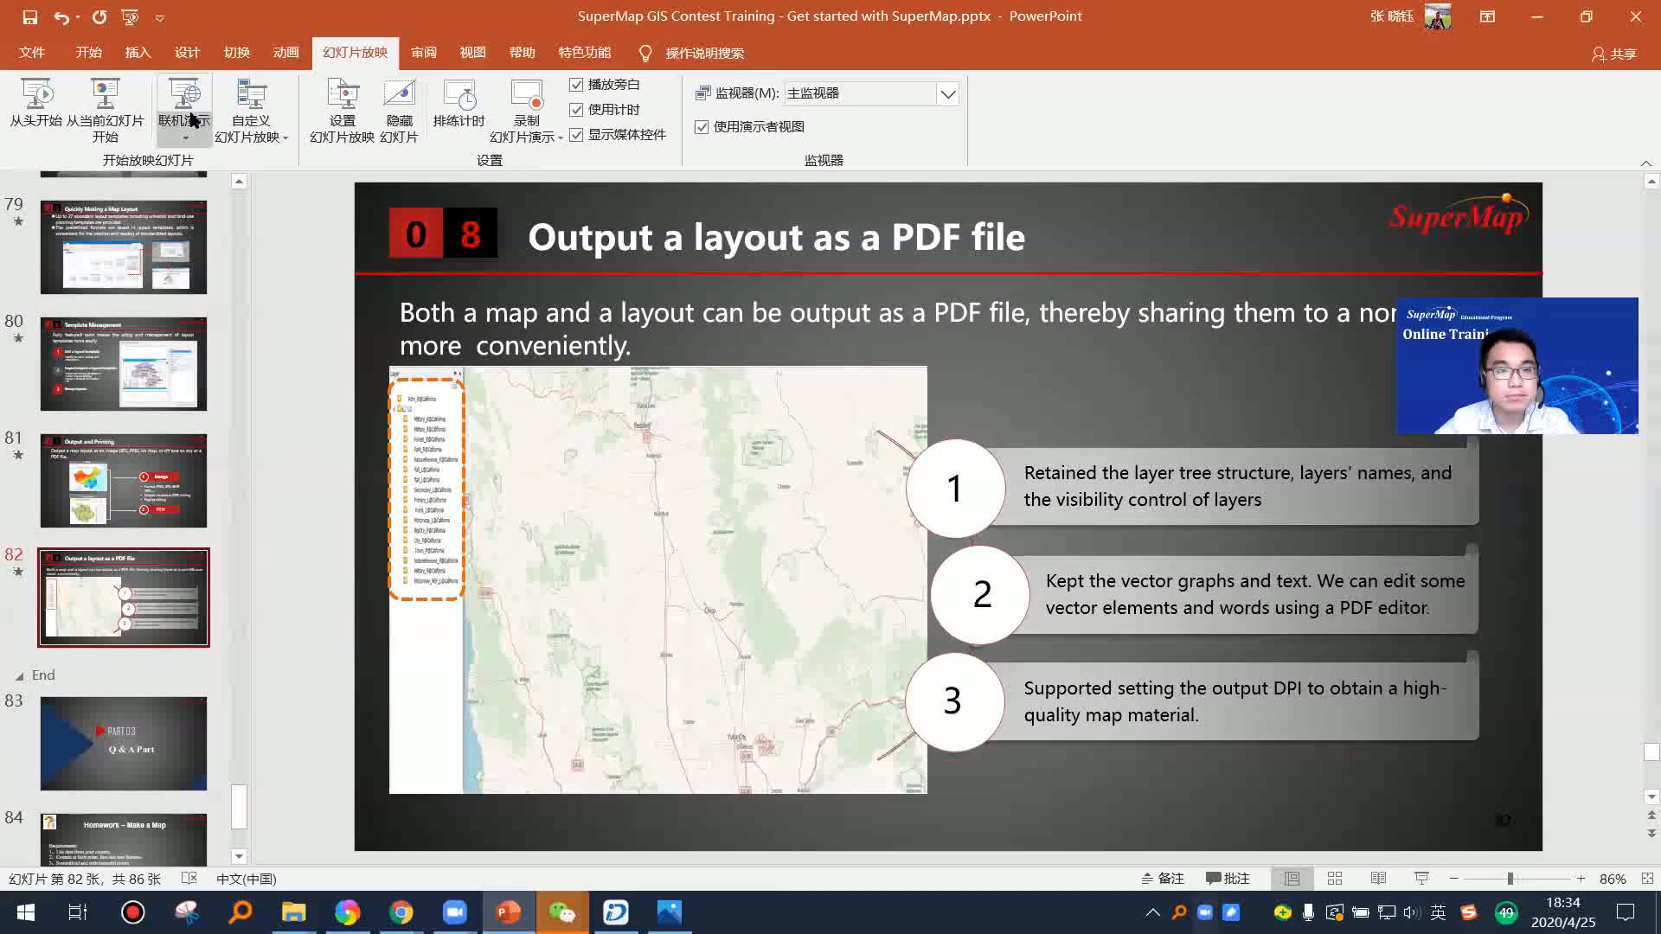
pyautogui.click(104, 108)
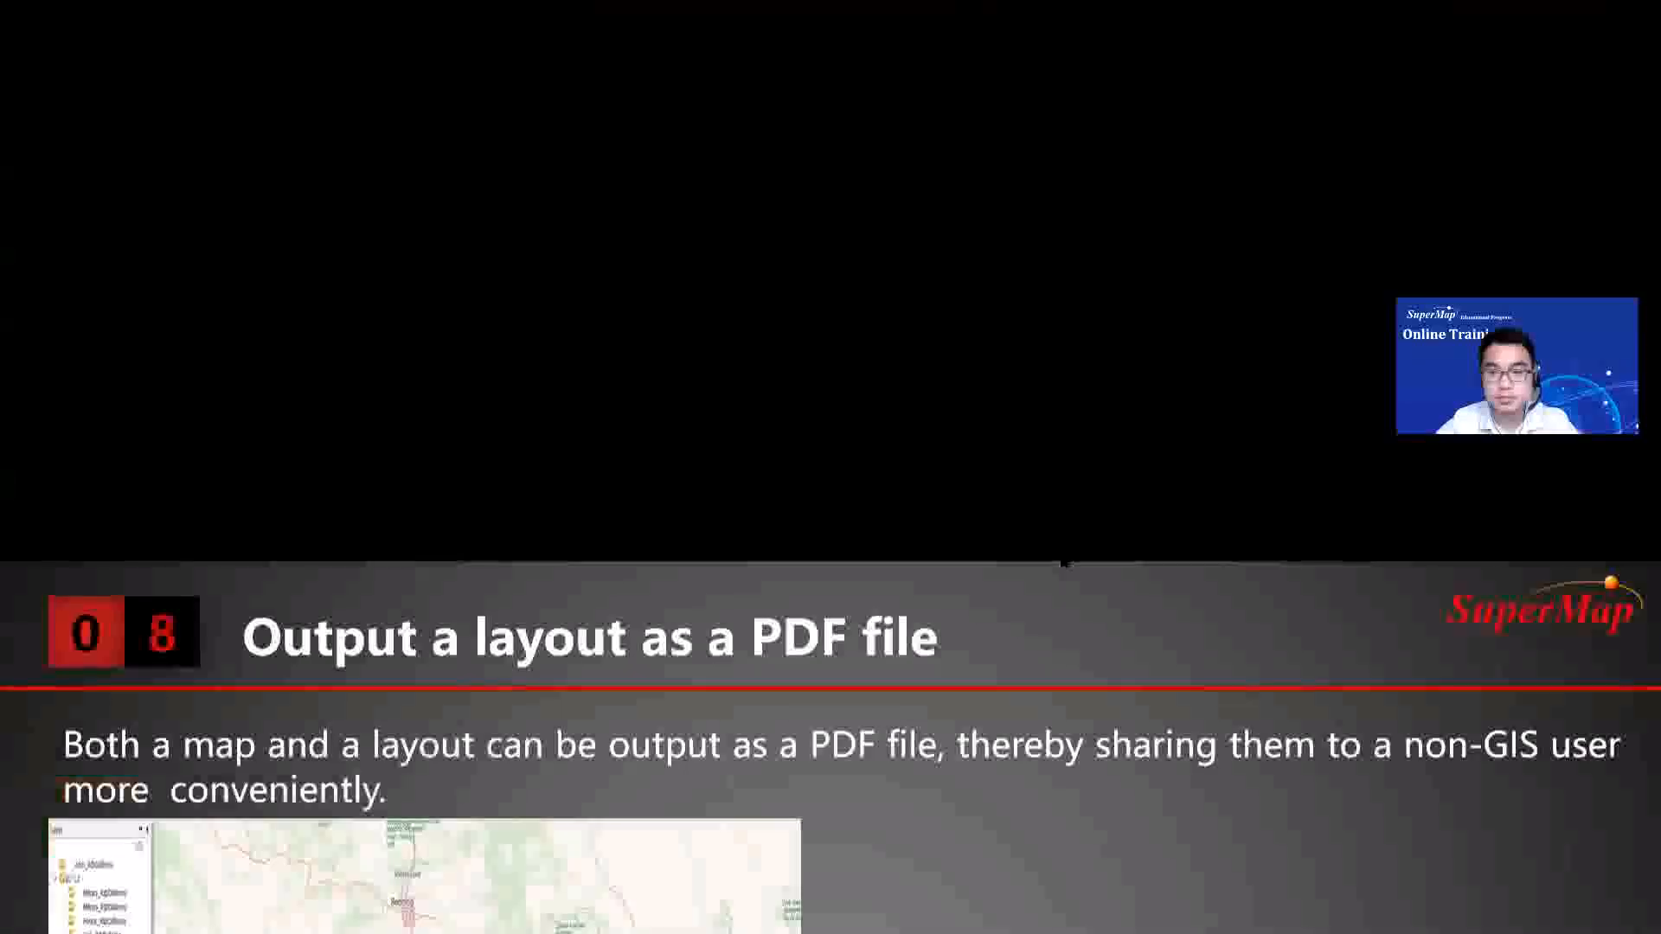